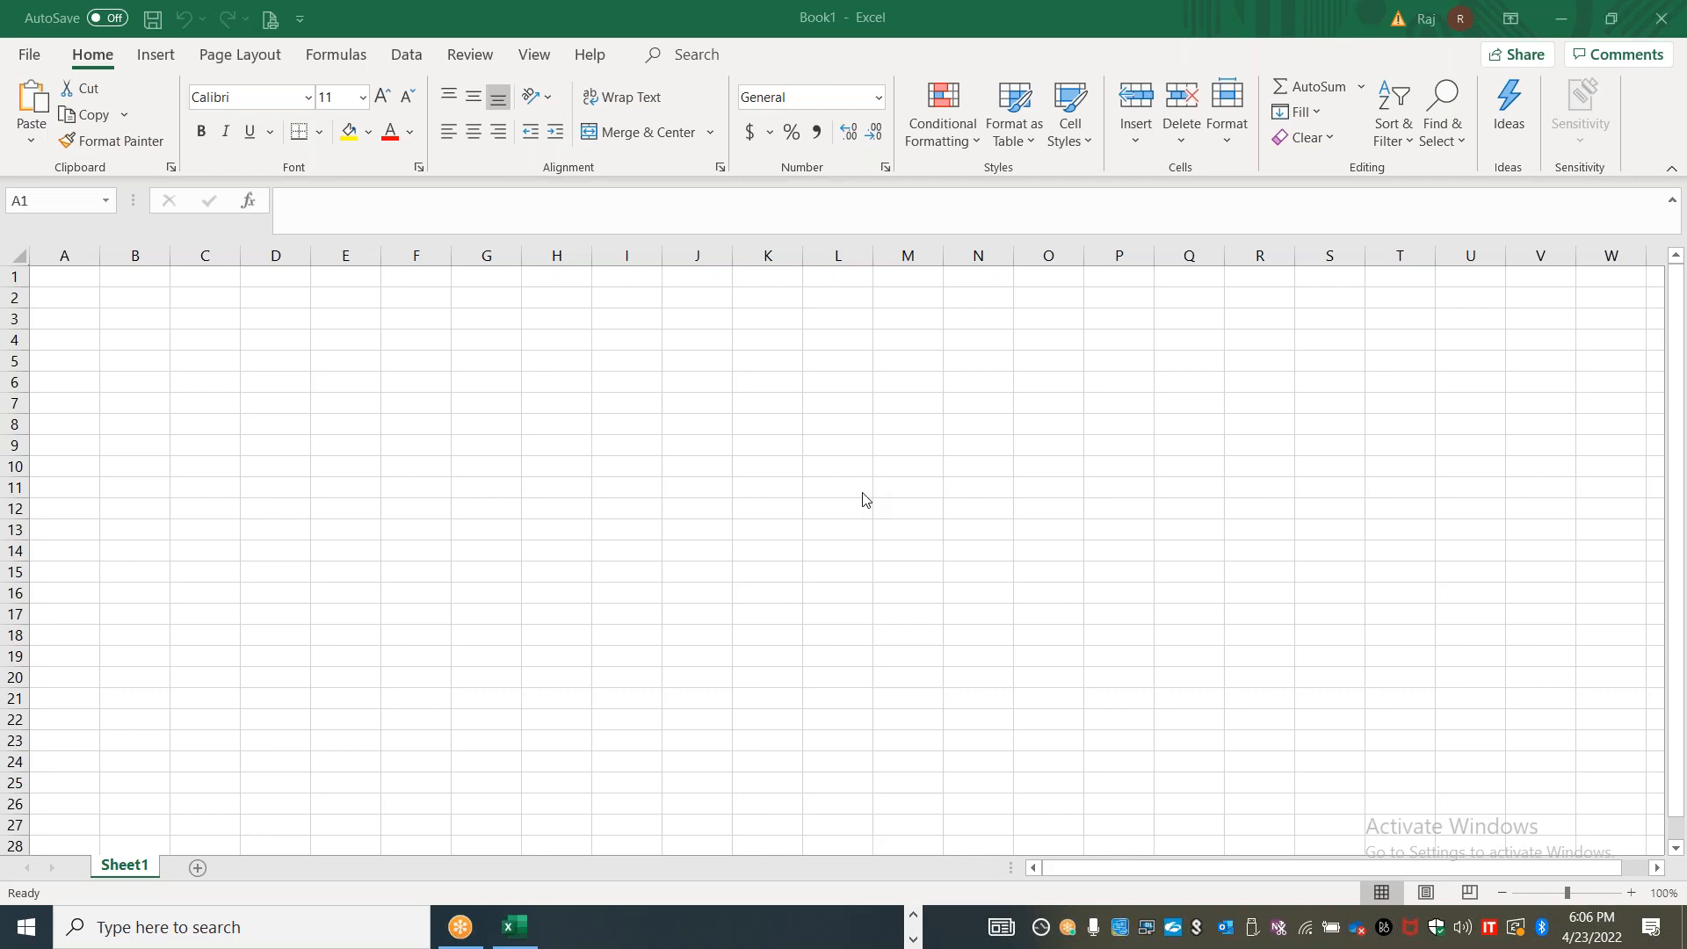
Rename the Sheet1 worksheet as CLOUDWATCH
{"action": "left_click", "coordinate": [139, 875]}
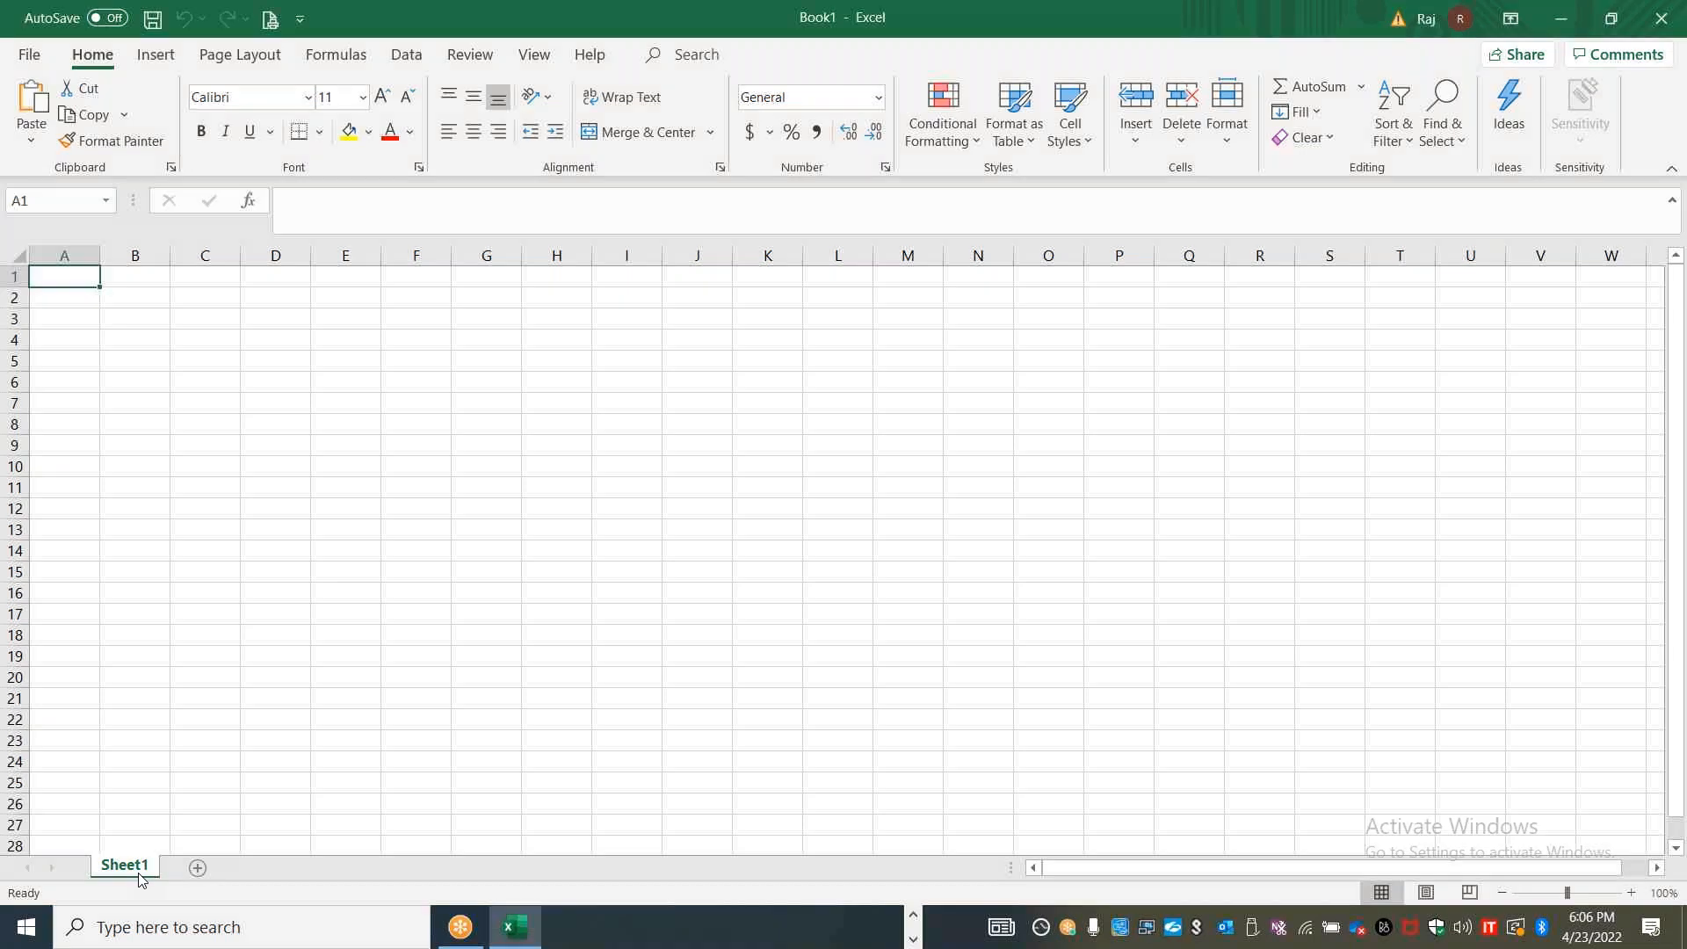
{"action": "double_click", "coordinate": [139, 873]}
{"action": "type", "text": "CLOUDWATCH"}
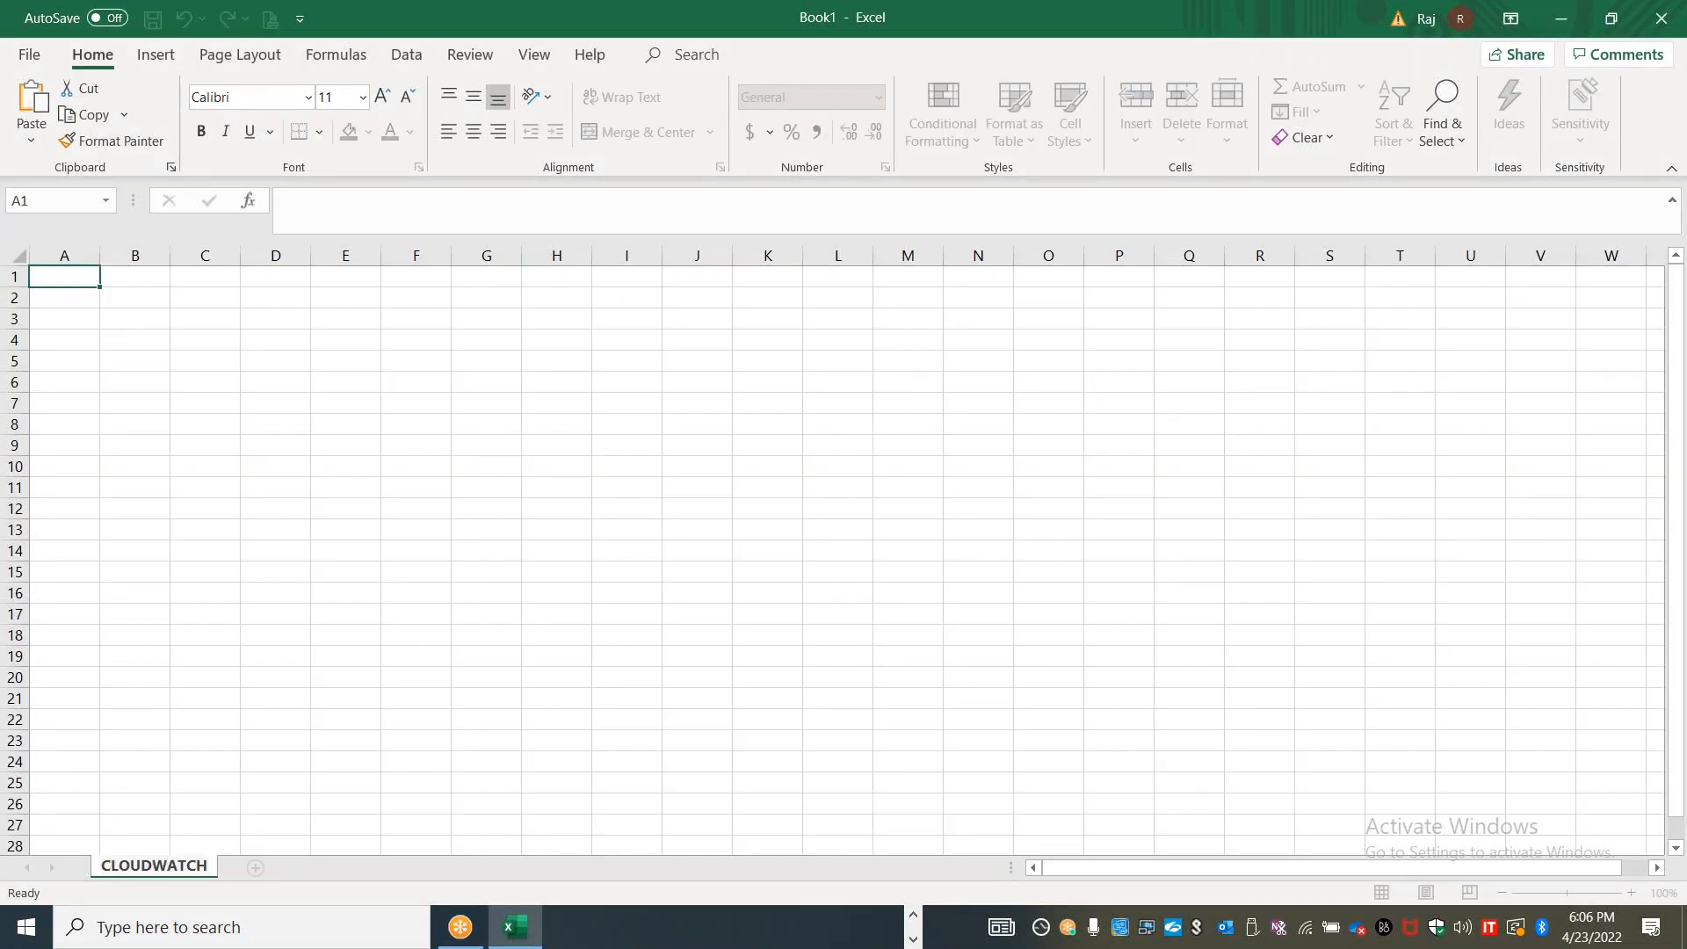
{"action": "left_click", "coordinate": [185, 531]}
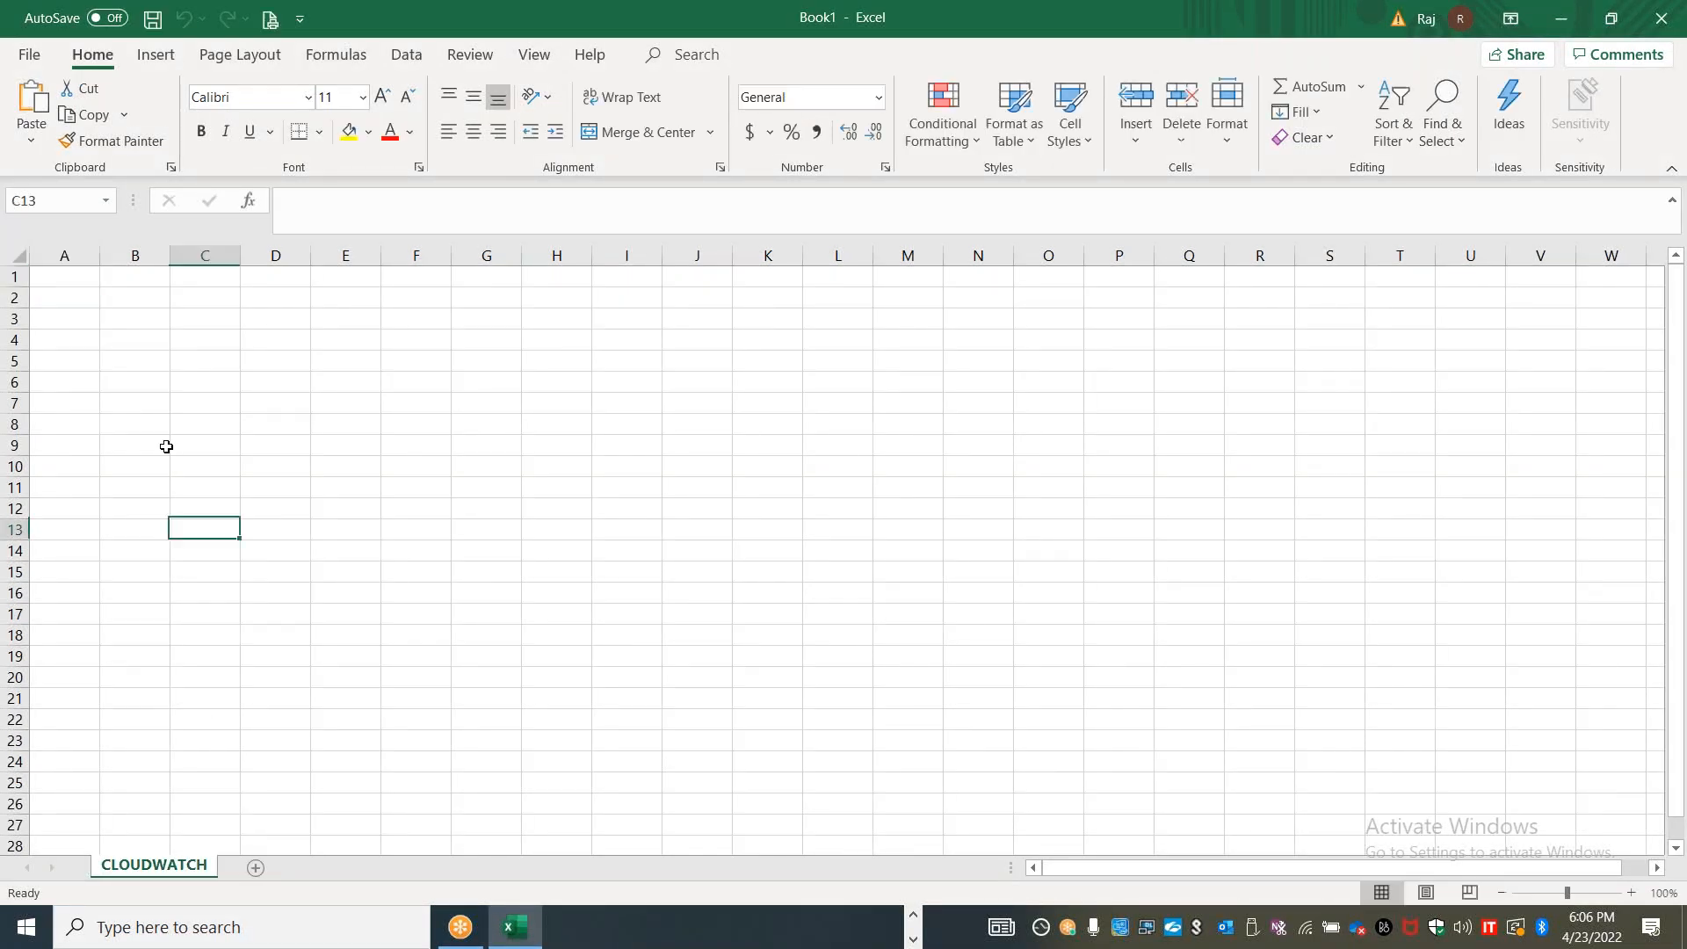
Widen column A to over three times its width and enter "Cloudwatch" in cell A1
{"action": "left_click", "coordinate": [88, 279]}
{"action": "left_click_drag", "start_coordinate": [100, 255], "coordinate": [266, 253]}
{"action": "type", "text": "Cloudwatch"}
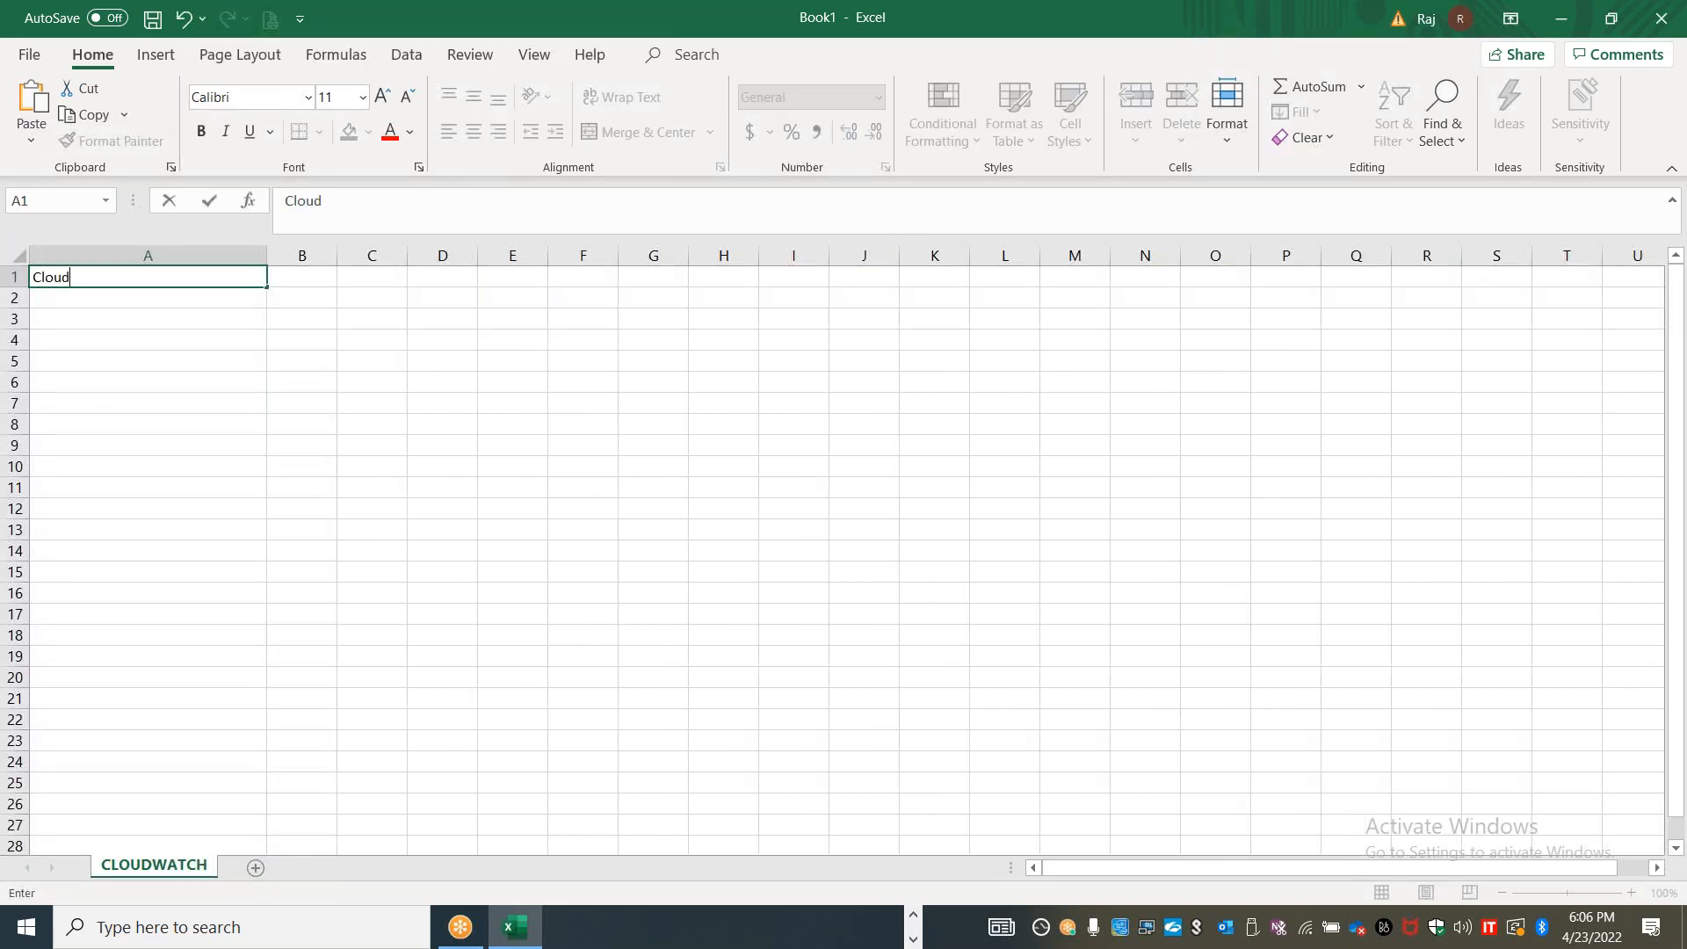
{"action": "key", "text": "Return"}
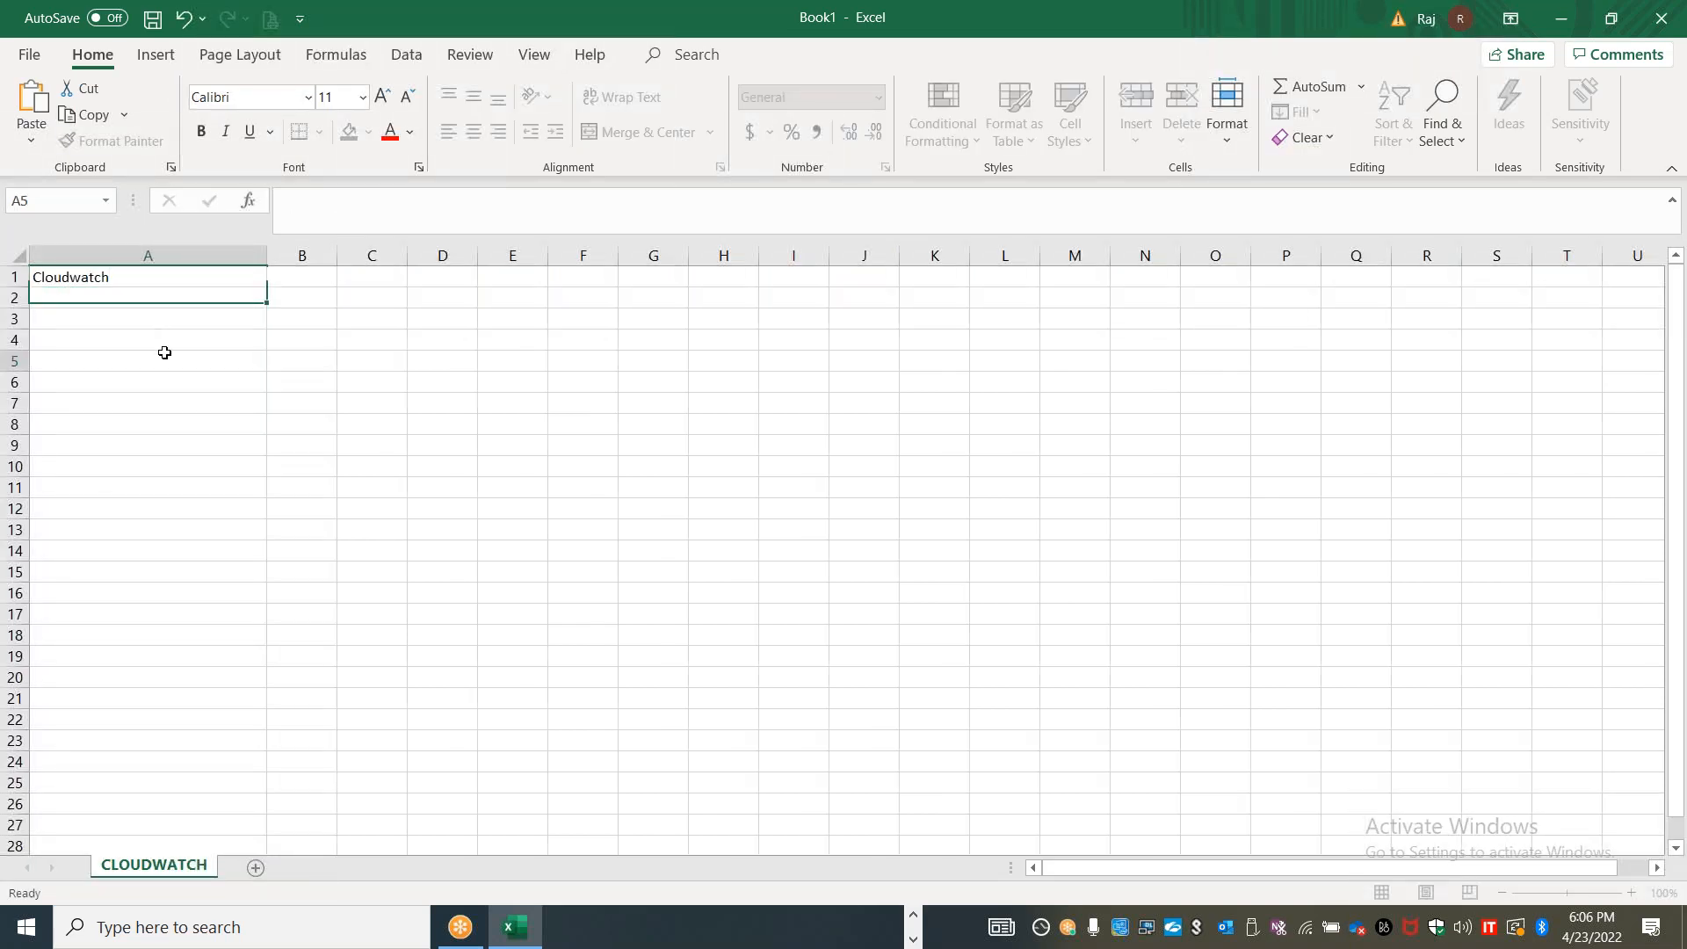
Fill cell A1 with the green theme color and widen column B to slightly more than column A's width
{"action": "left_click", "coordinate": [147, 274]}
{"action": "left_click", "coordinate": [370, 130]}
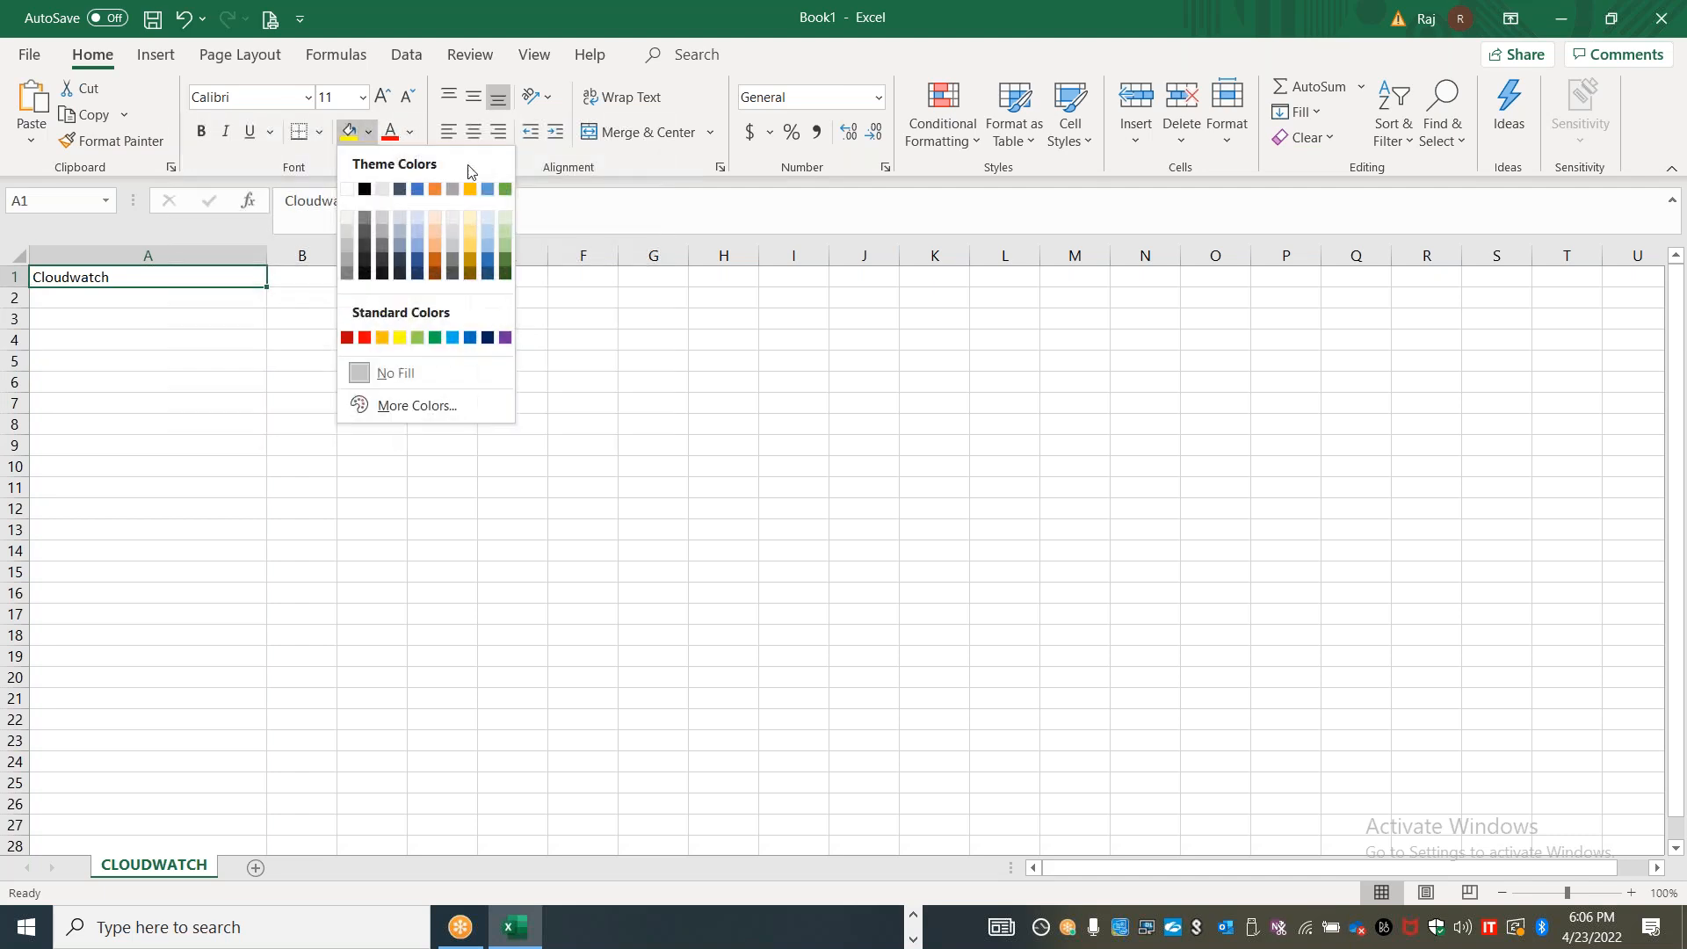
{"action": "left_click", "coordinate": [505, 190]}
{"action": "left_click_drag", "start_coordinate": [337, 256], "coordinate": [530, 243]}
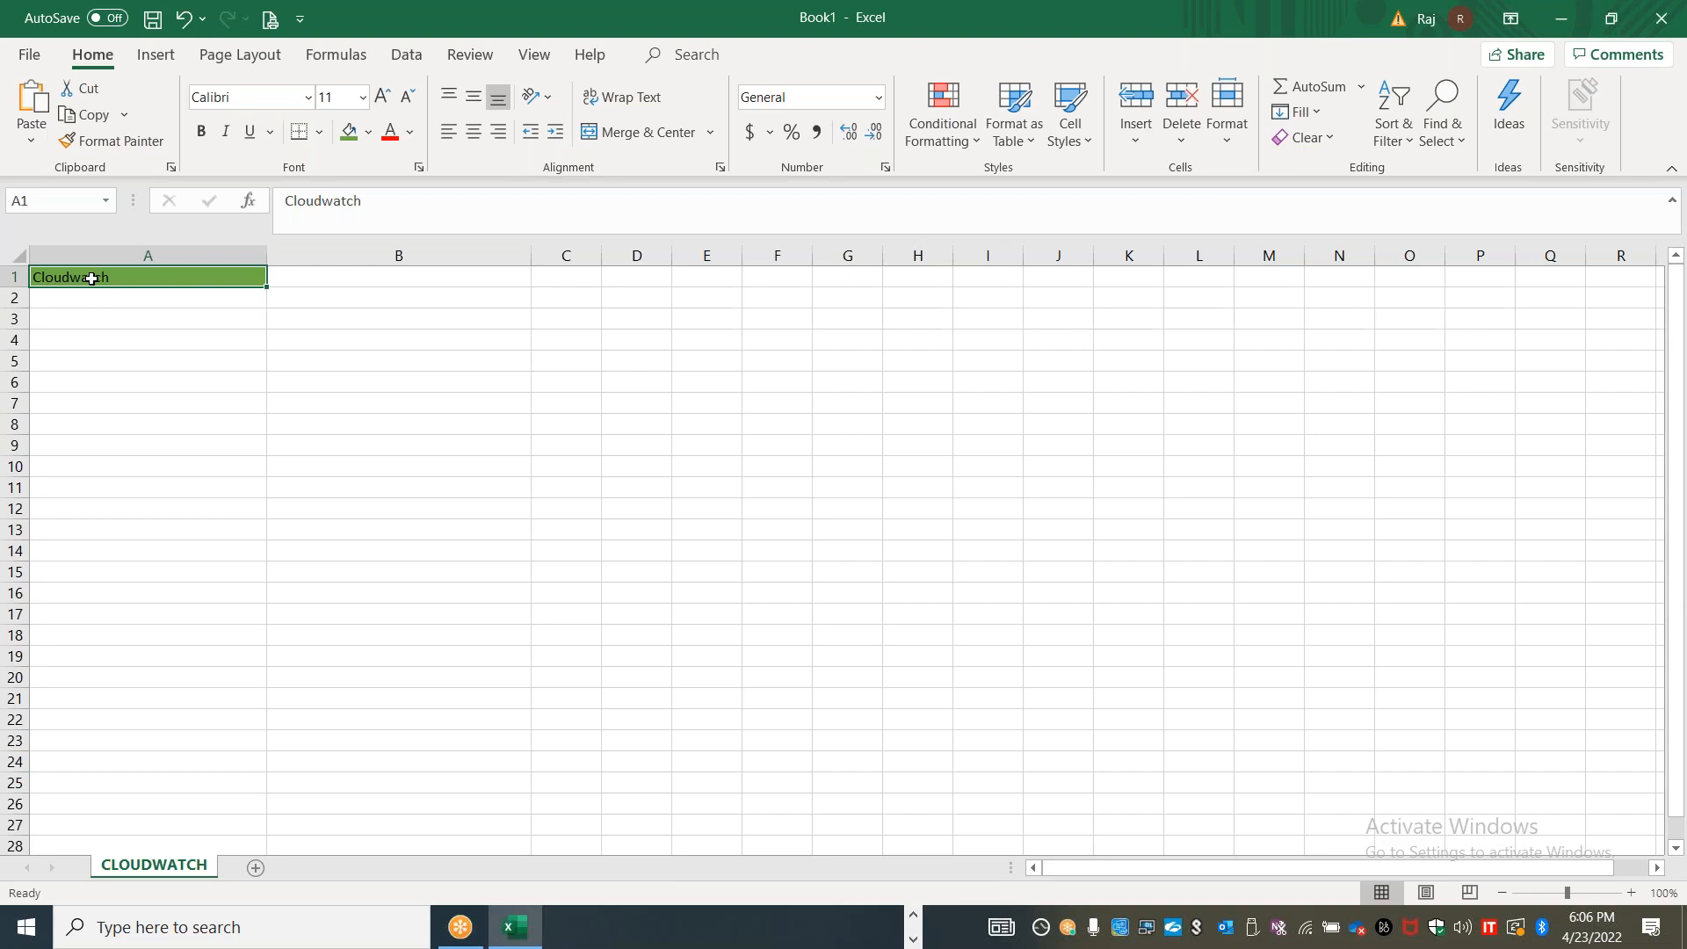
Edit the heading in cell A1 to read "AWS Cloudwatch"
{"action": "left_click", "coordinate": [311, 277]}
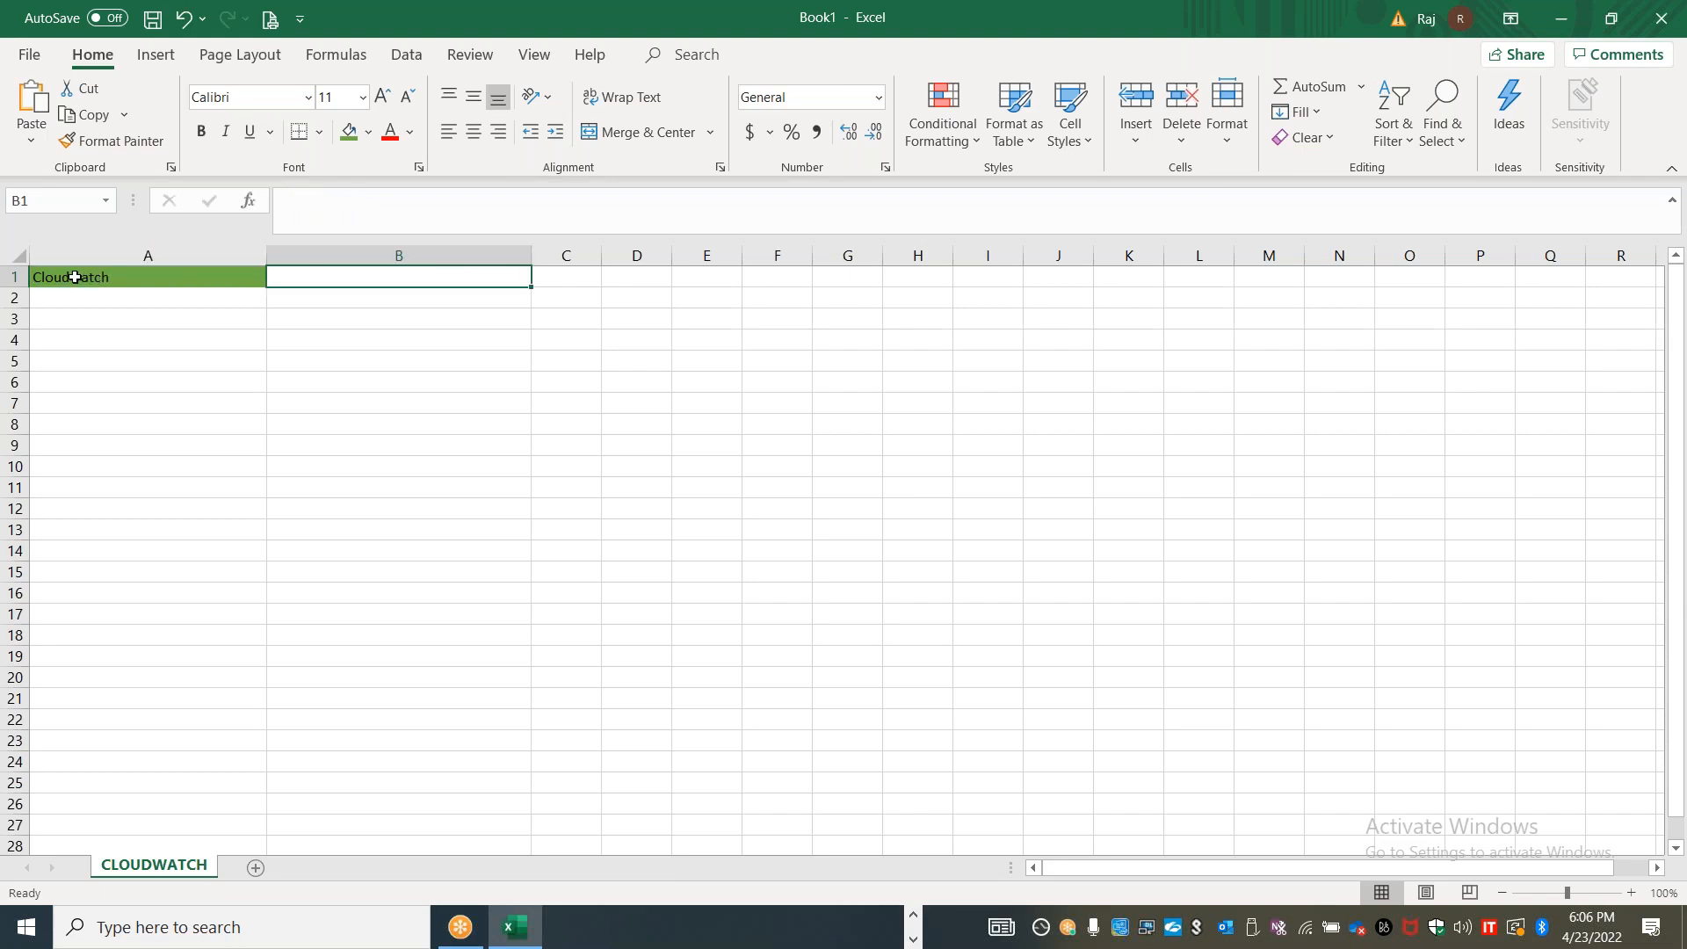
{"action": "left_click", "coordinate": [34, 276]}
{"action": "double_click", "coordinate": [34, 277]}
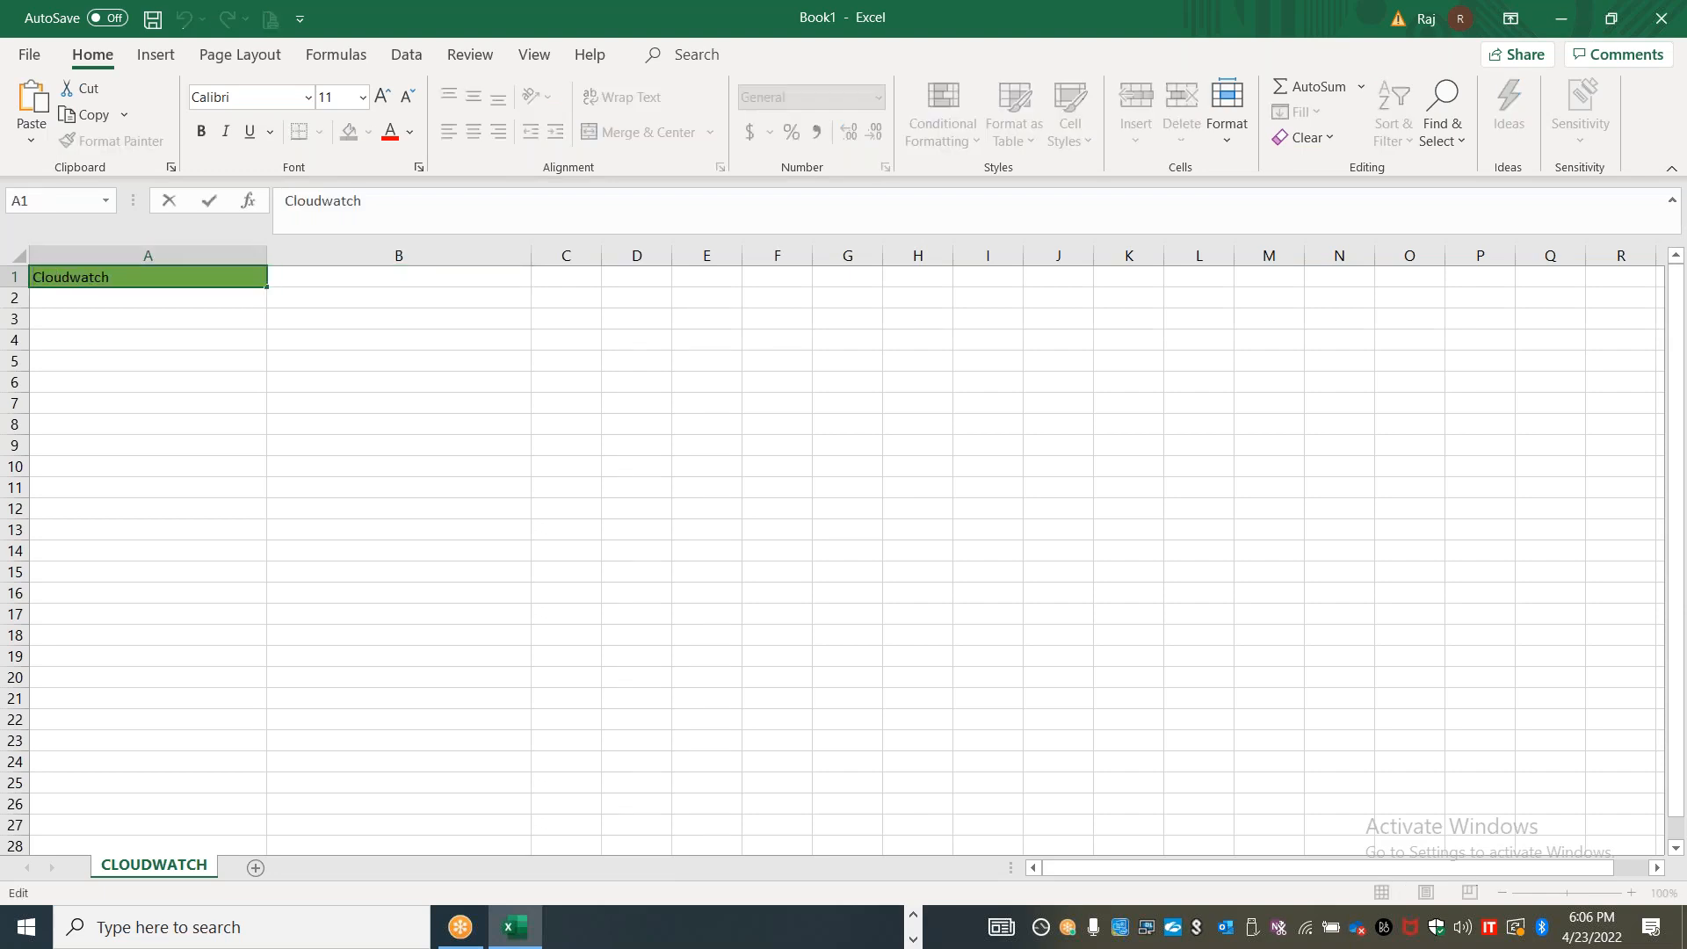
{"action": "type", "text": "AWS"}
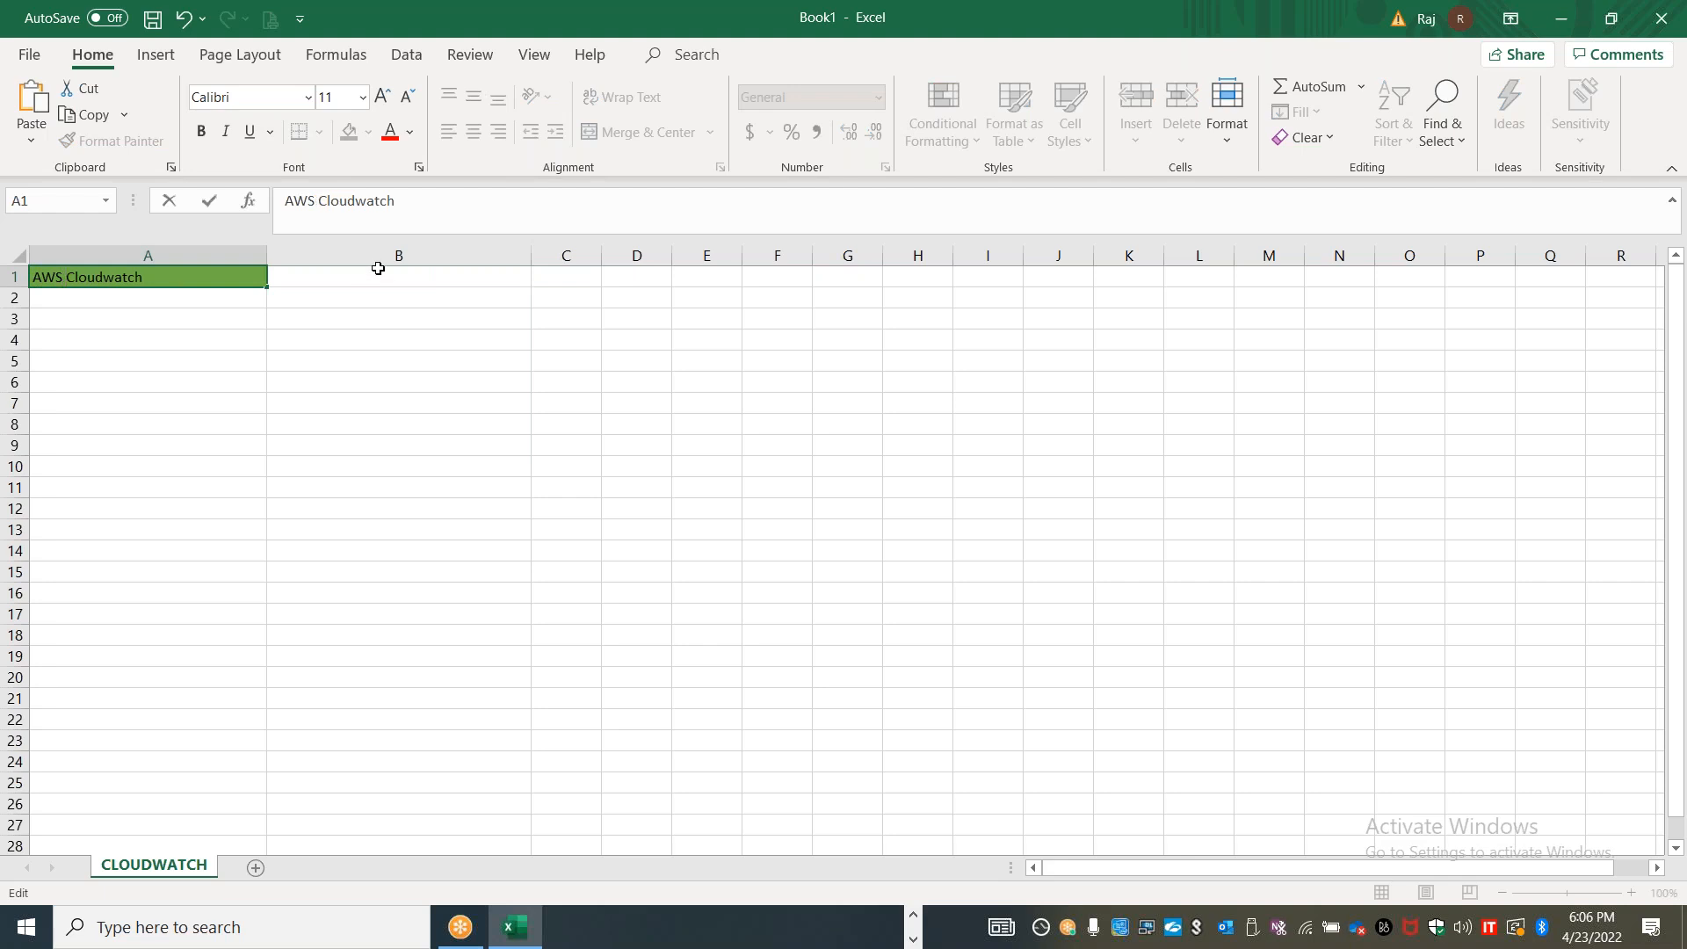
{"action": "left_click", "coordinate": [378, 268]}
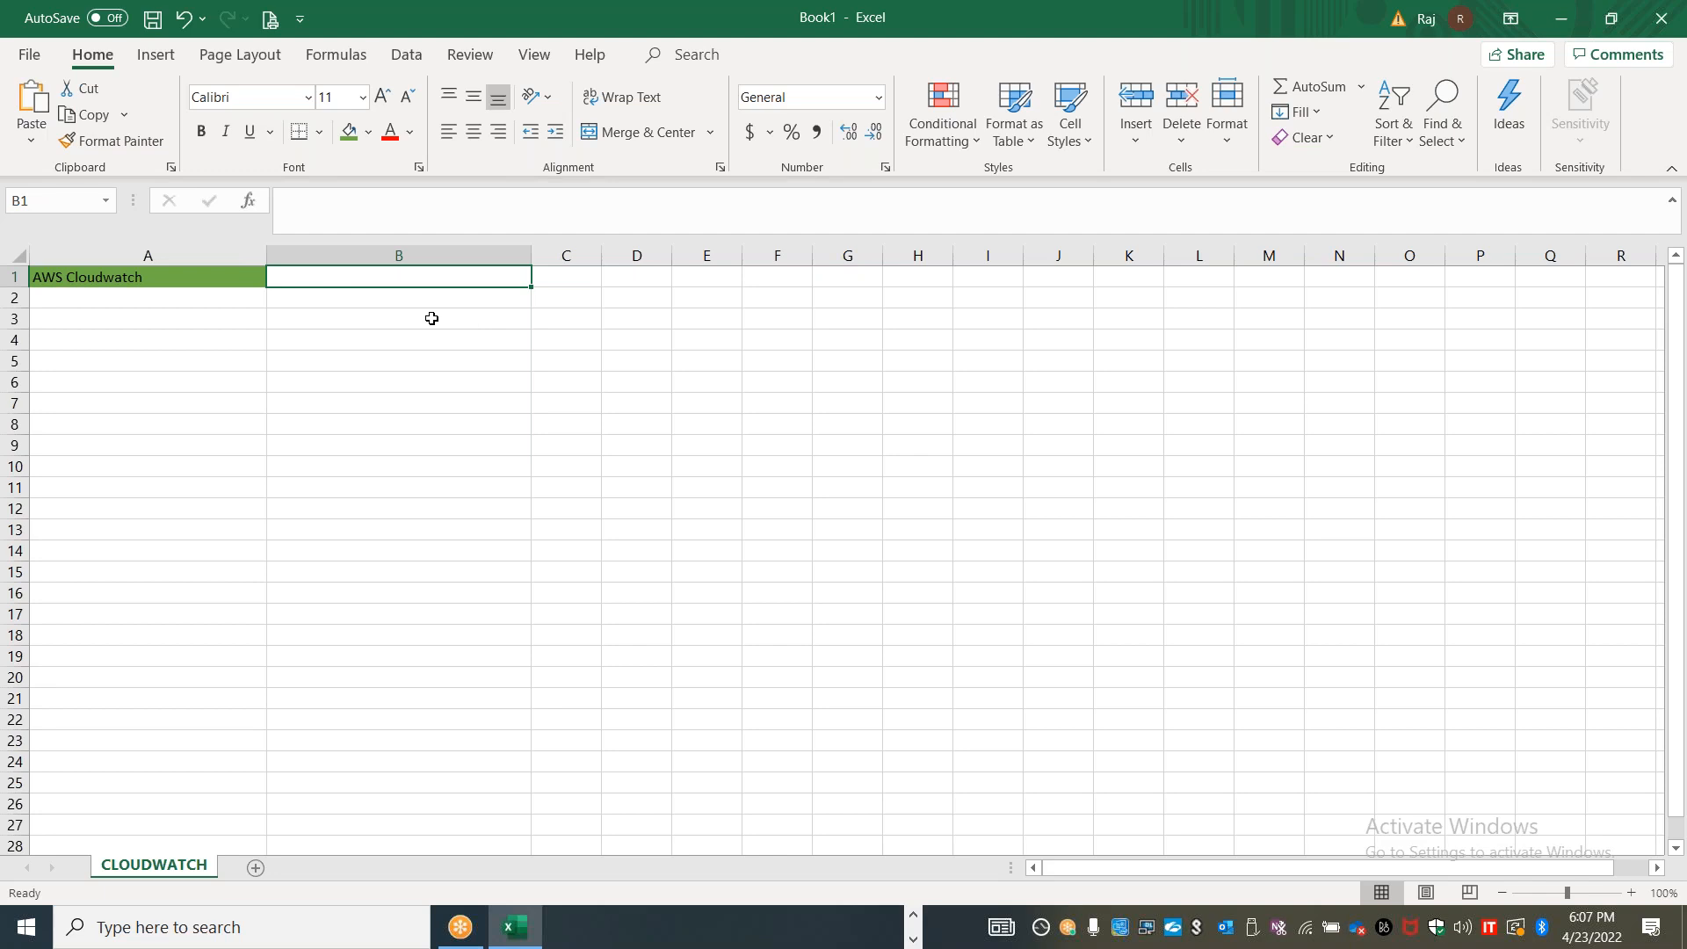
Enter "Managed Monitoring service" in cell B1 and "Centralized Monitoring tool" in cell C1
{"action": "type", "text": "Managed Monitoring service"}
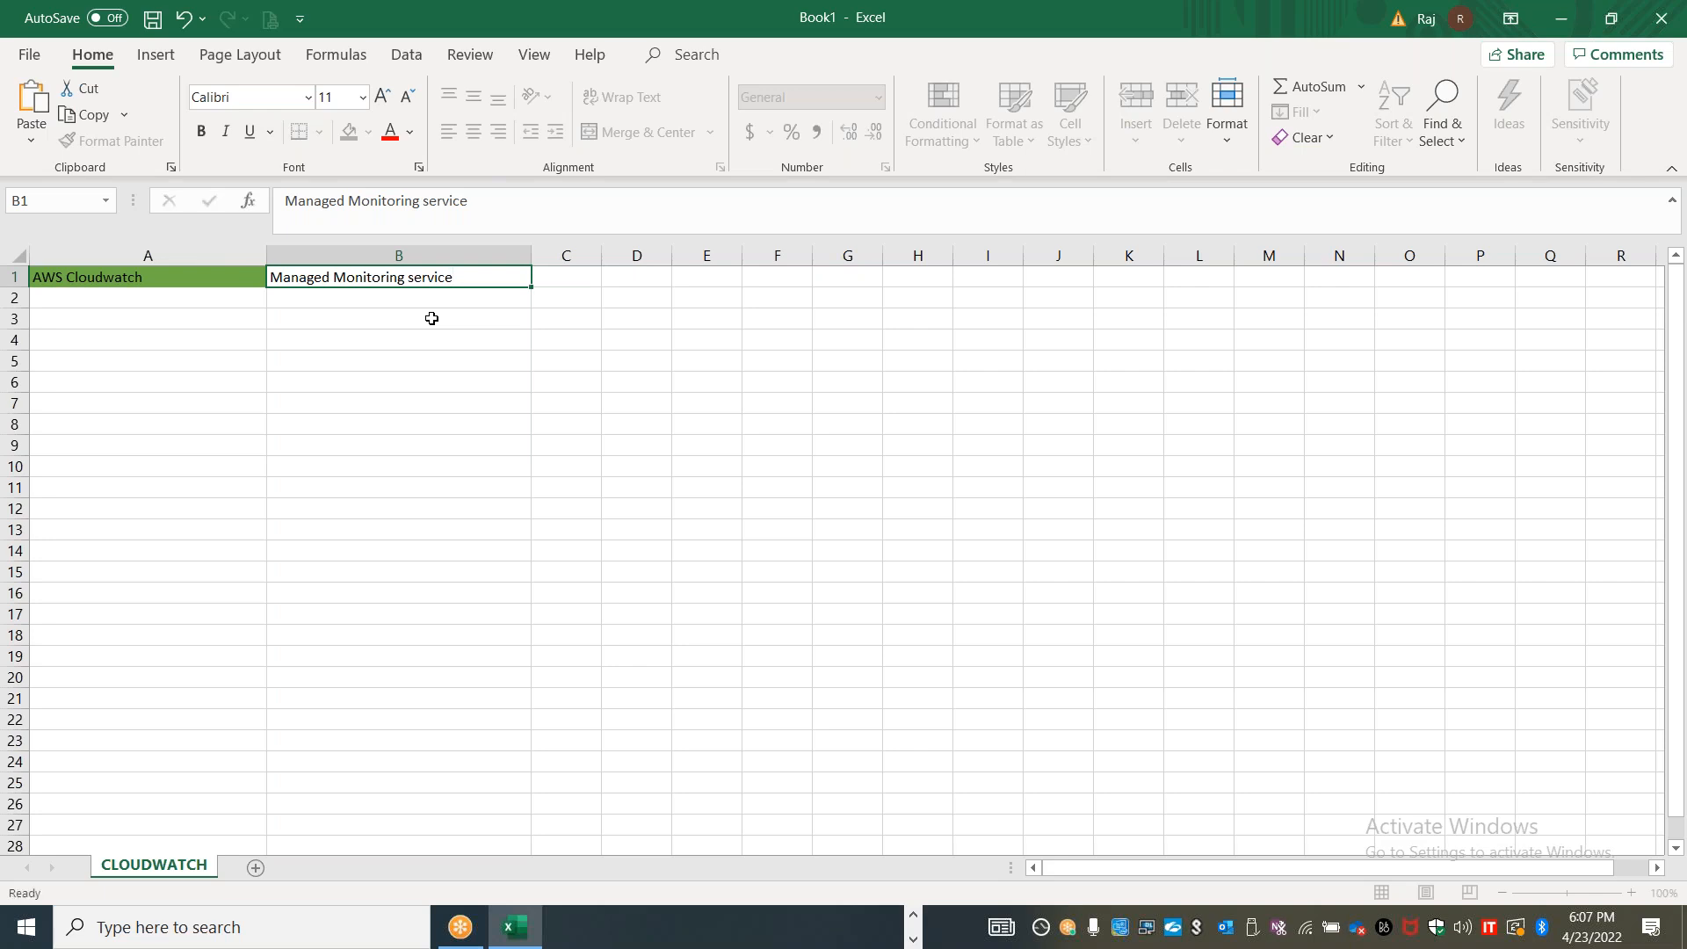
{"action": "key", "text": "Tab"}
{"action": "type", "text": "Centralize"}
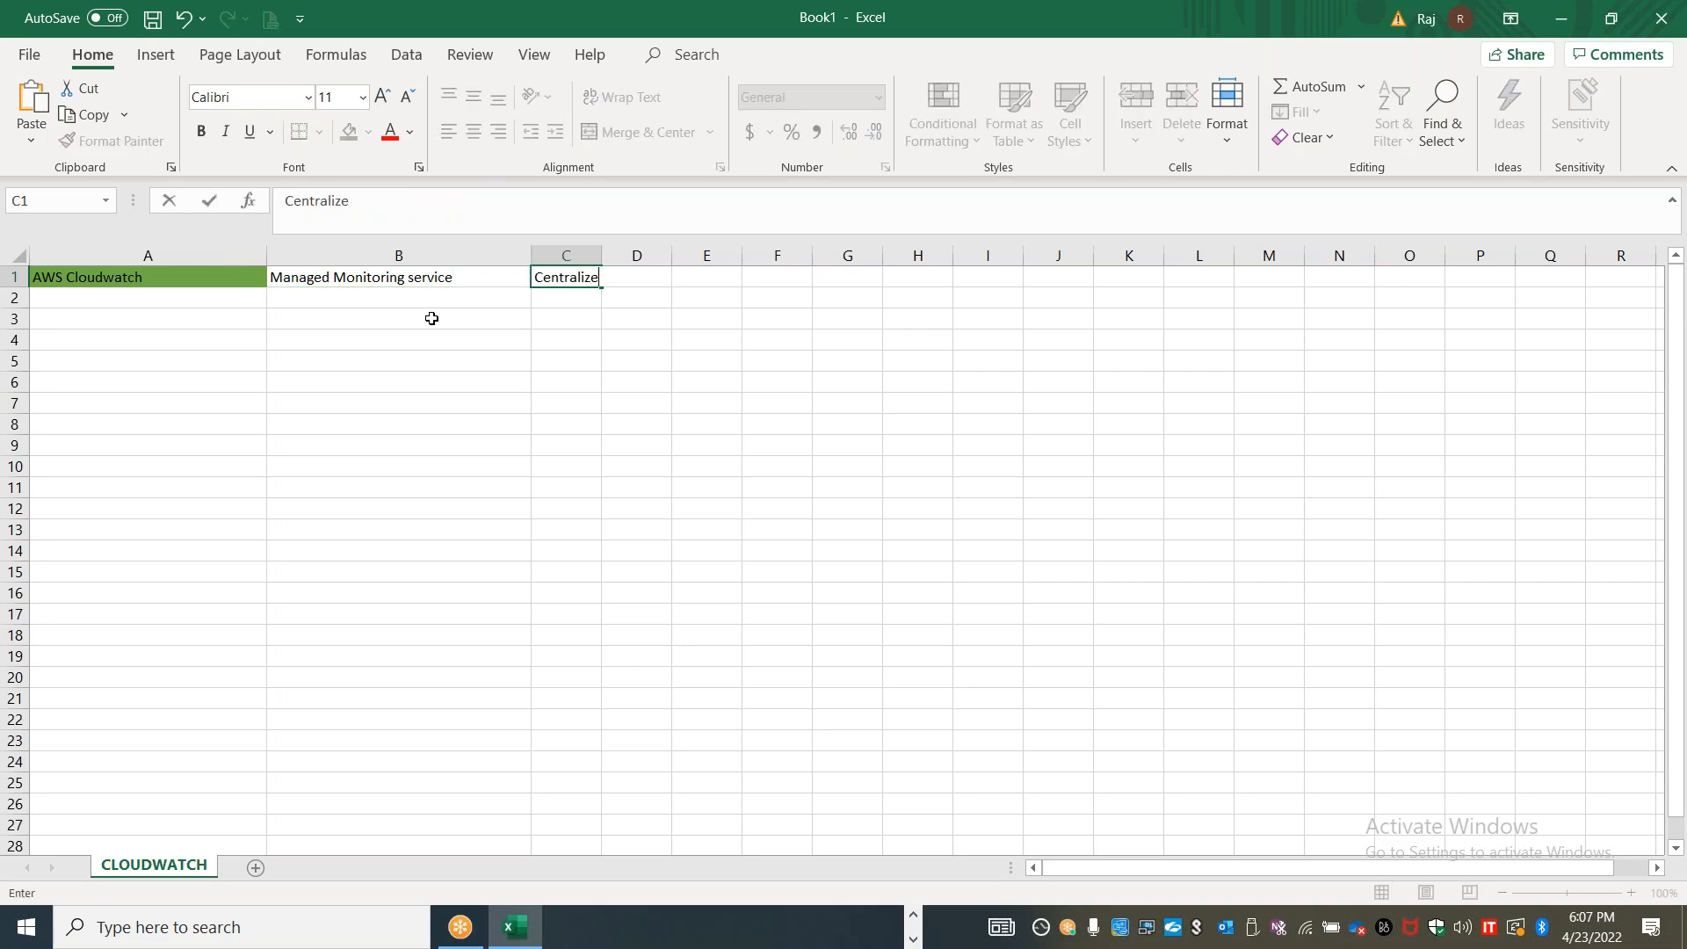
{"action": "type", "text": "d Monitoring tool"}
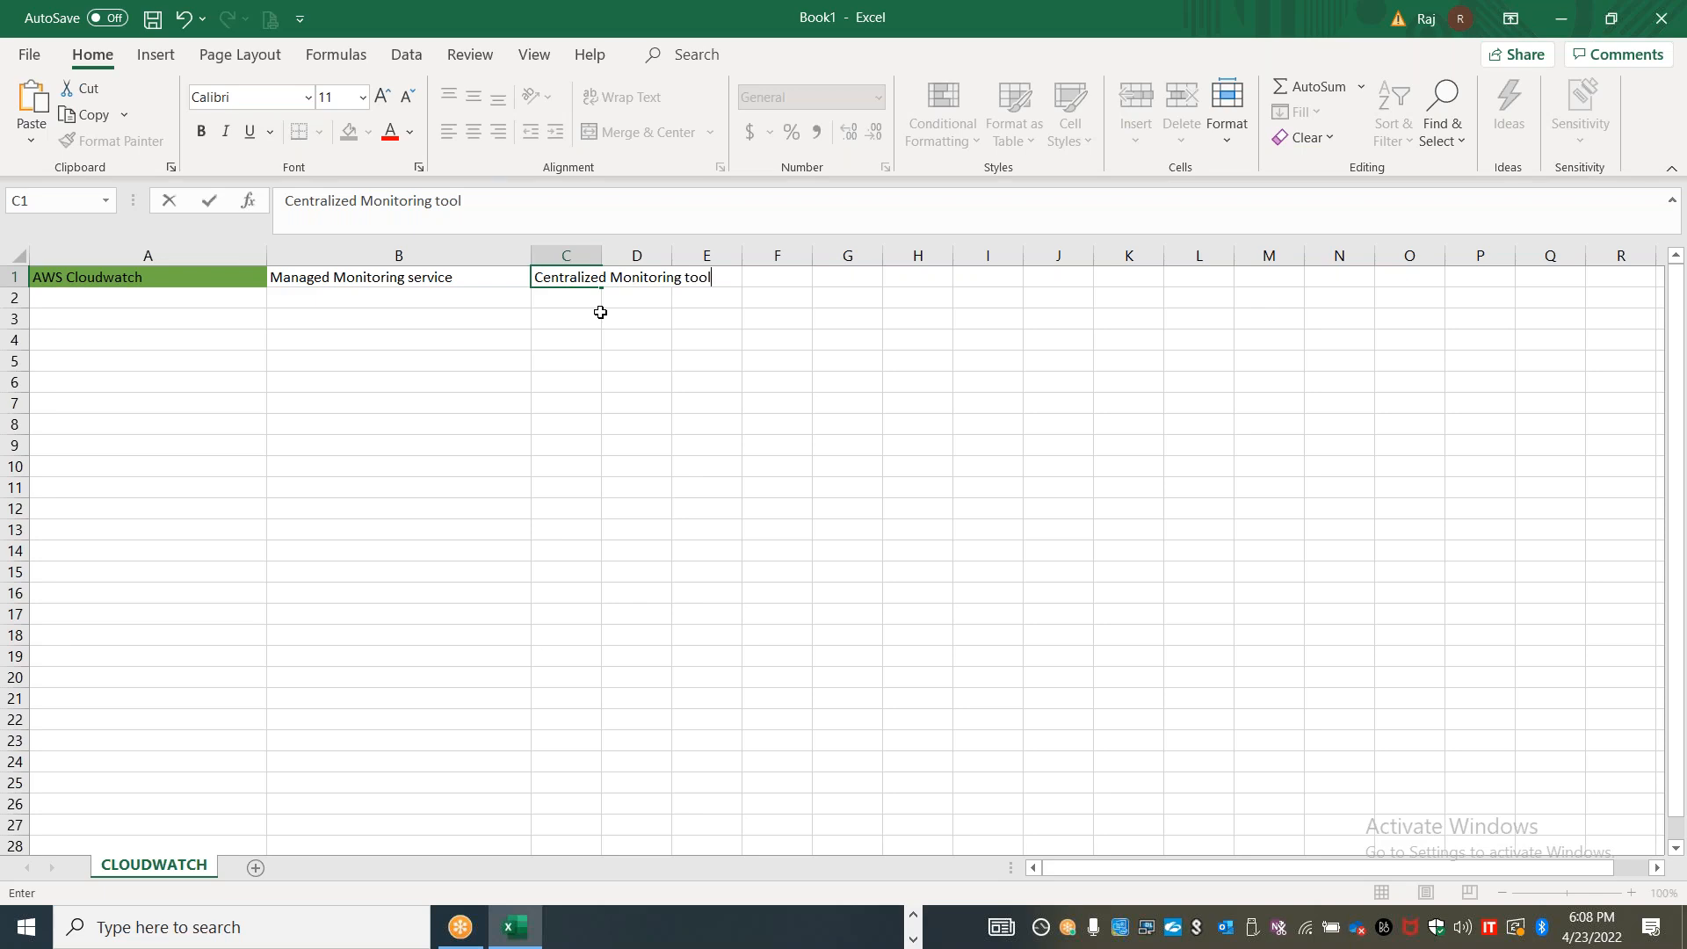
Write "Monitoring the services hosted on AWS platform primarily" in cell B2
{"action": "left_click", "coordinate": [452, 298]}
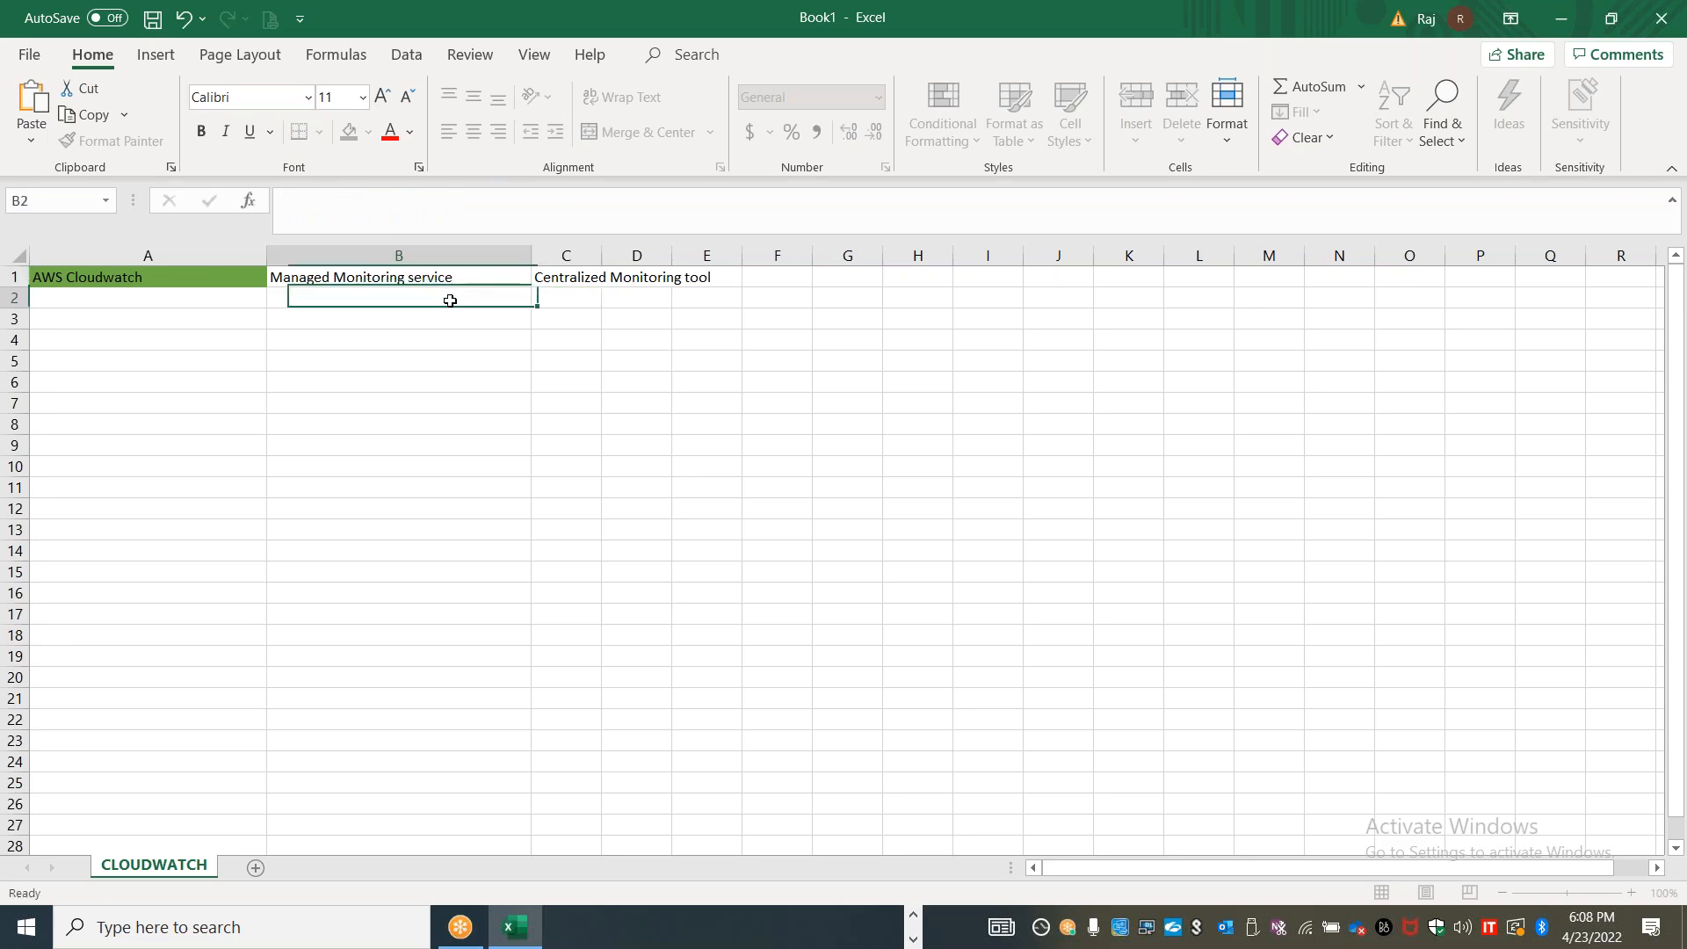
{"action": "type", "text": "Monitoring th"}
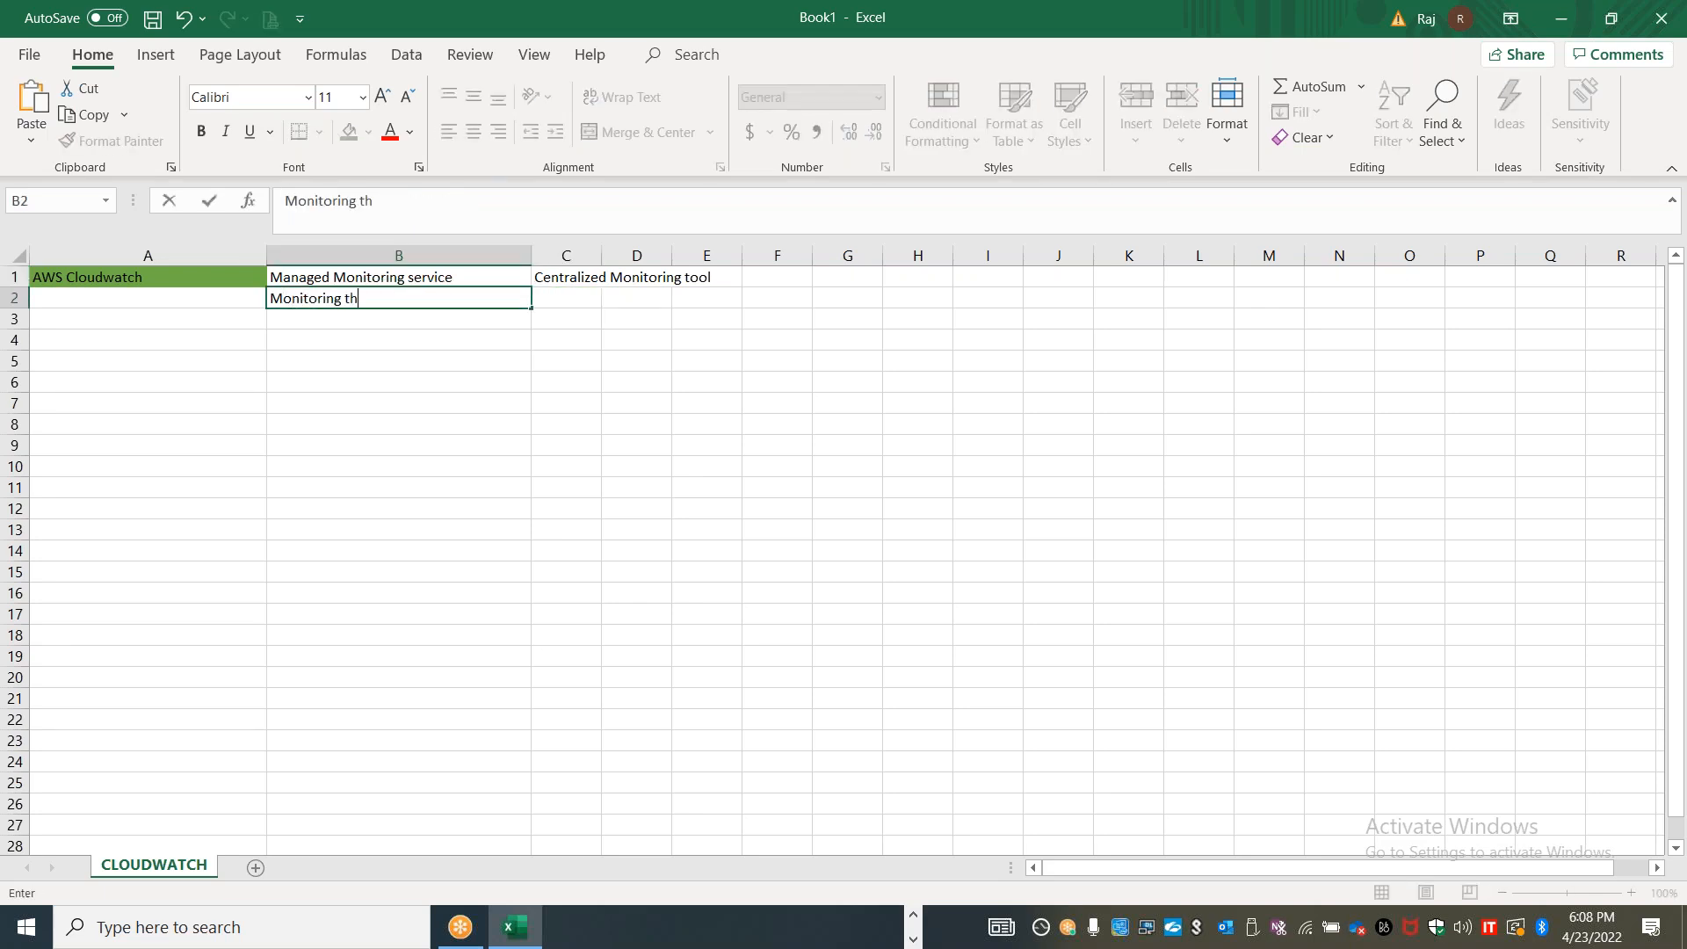
{"action": "type", "text": "e services hosted on AWS p"}
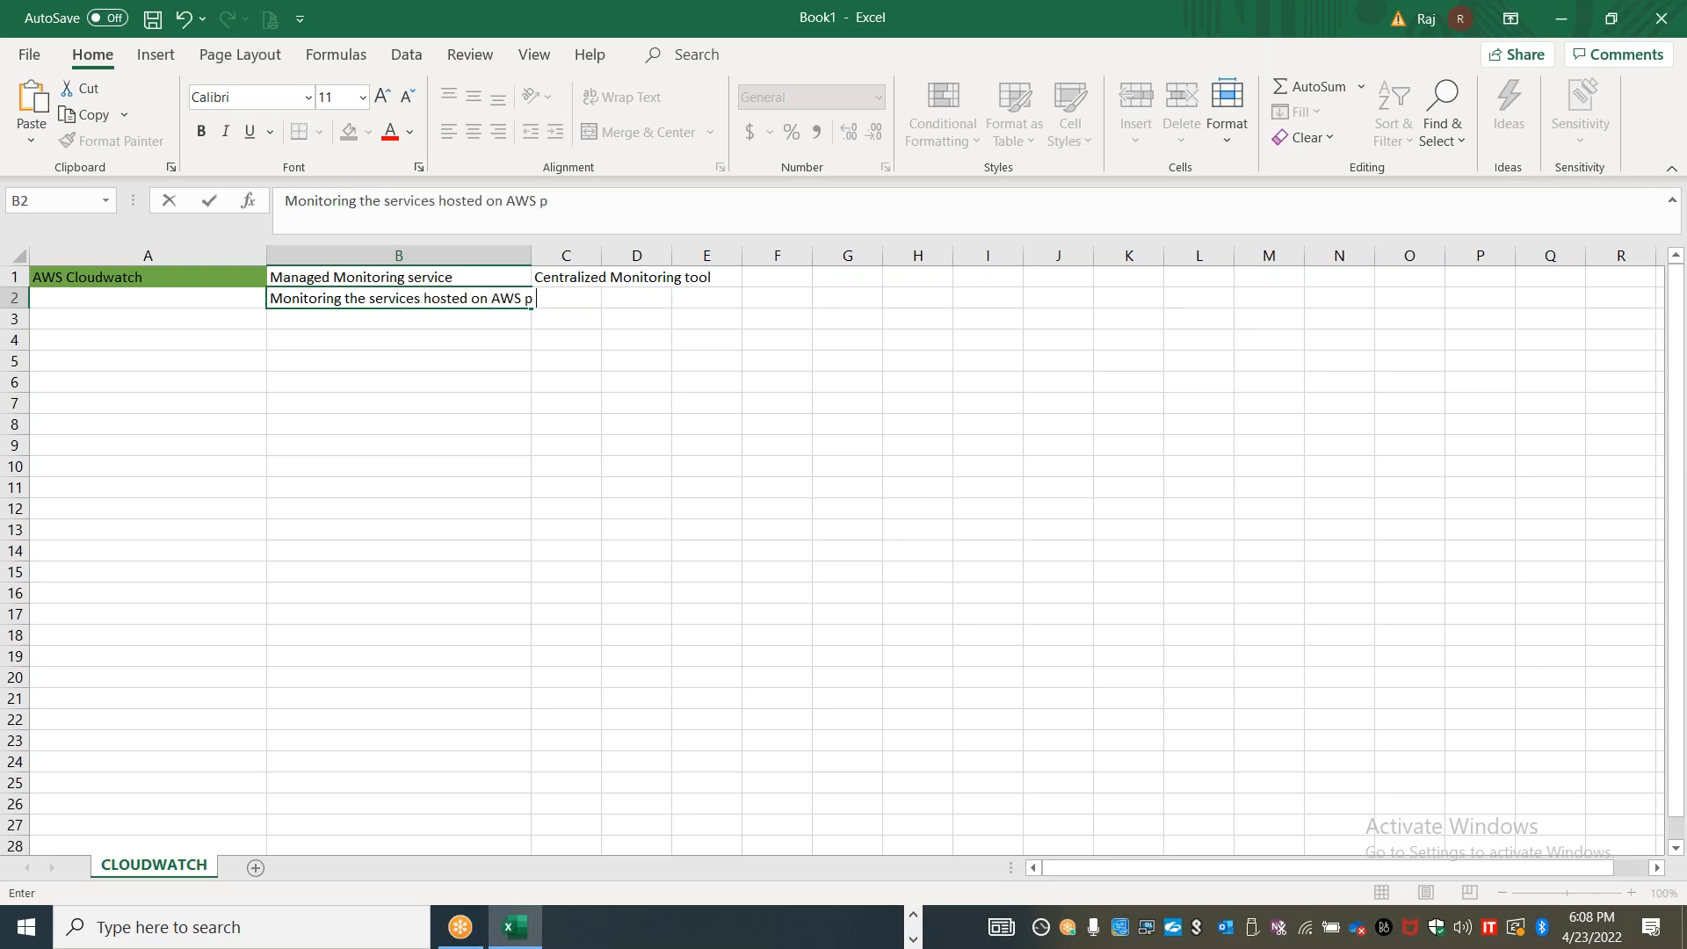
{"action": "type", "text": "latform primary"}
{"action": "key", "text": "BackSpace"}
{"action": "key", "text": "BackSpace"}
{"action": "key", "text": "BackSpace"}
{"action": "key", "text": "BackSpace"}
{"action": "type", "text": "arily; App"}
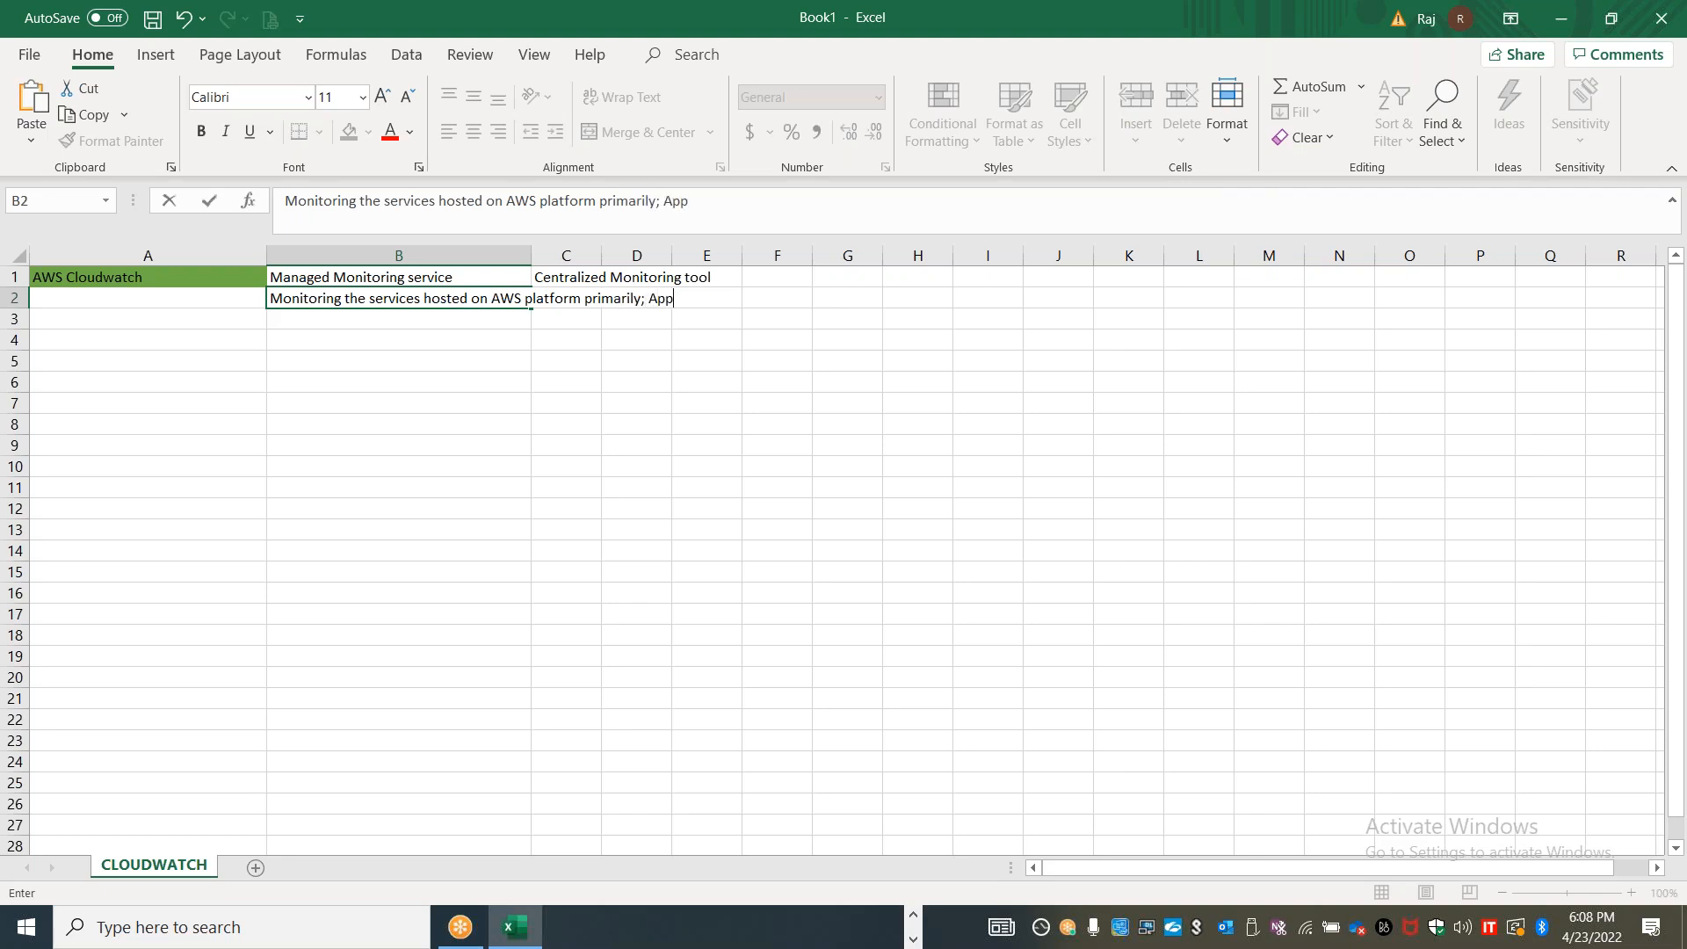
{"action": "type", "text": "lication Insights; AWS marketplace"}
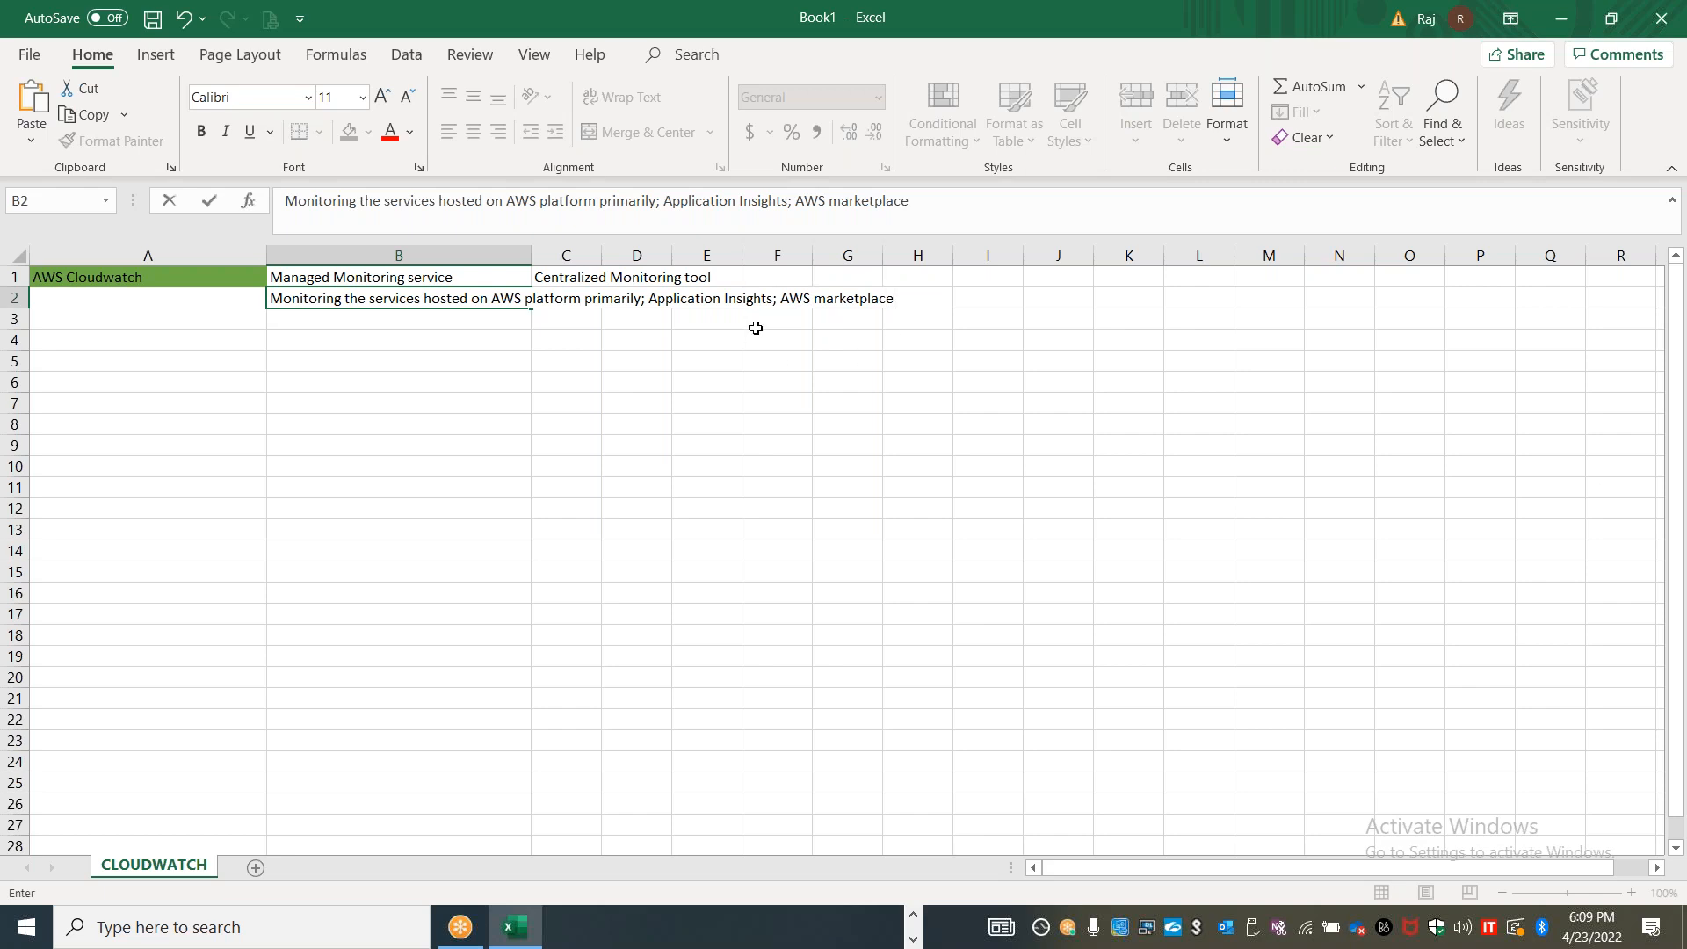
{"action": "left_click", "coordinate": [156, 276]}
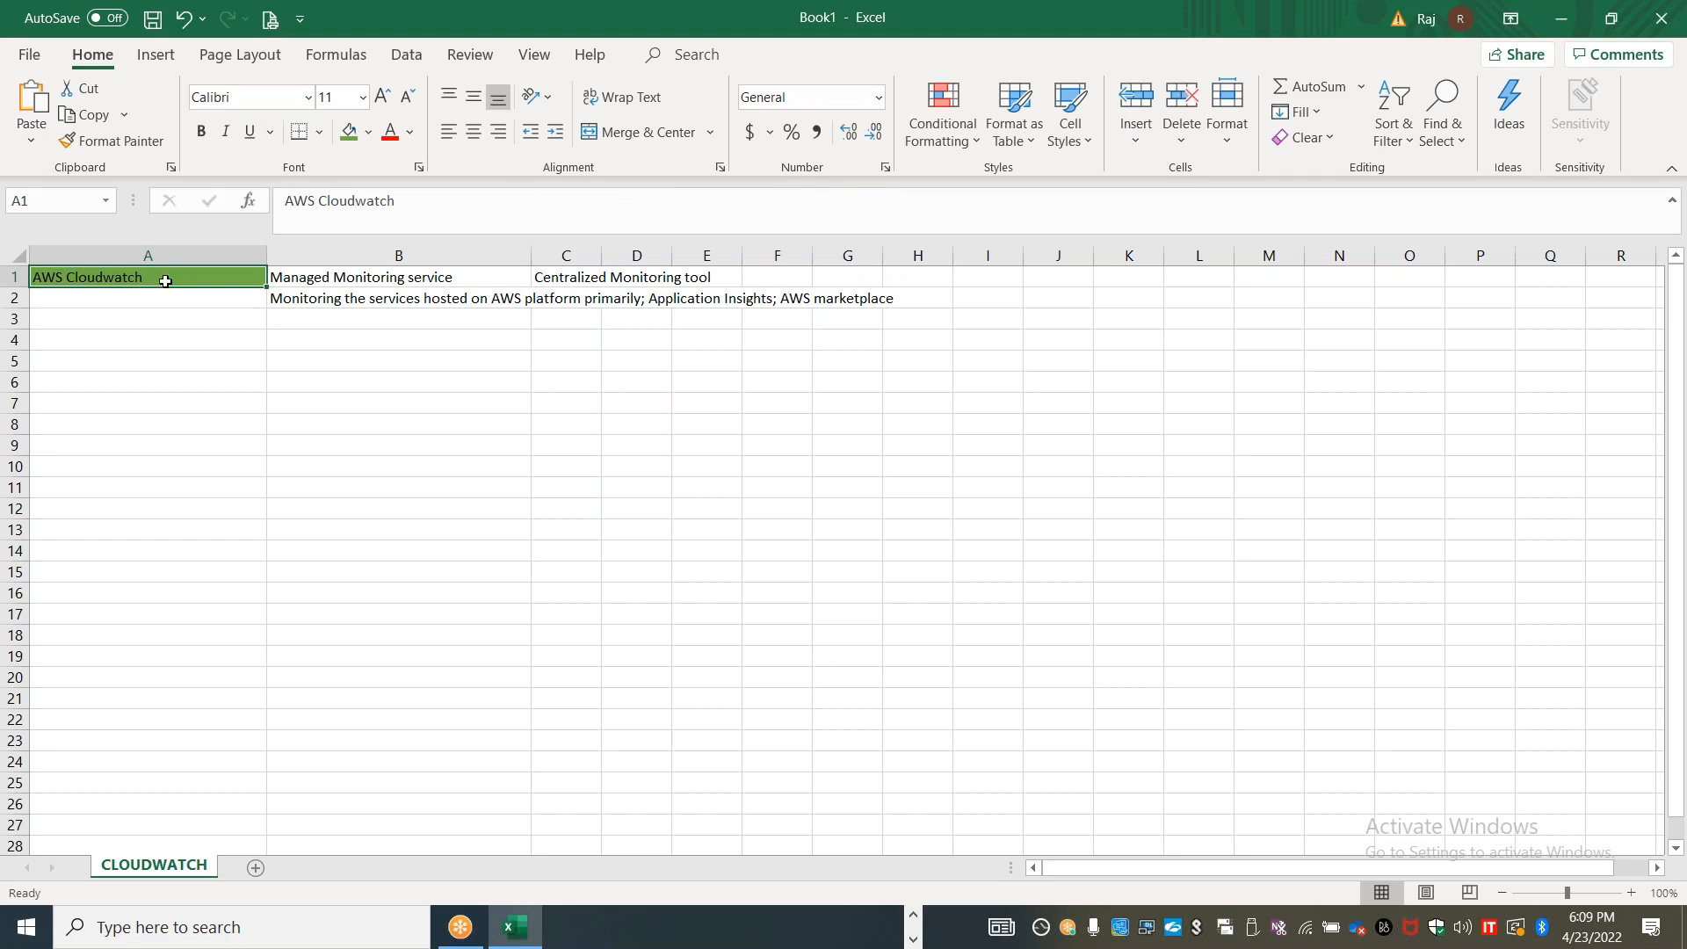
Enter "Performance" in cell A4 and "Degradation" in cell B4
{"action": "left_click", "coordinate": [239, 342]}
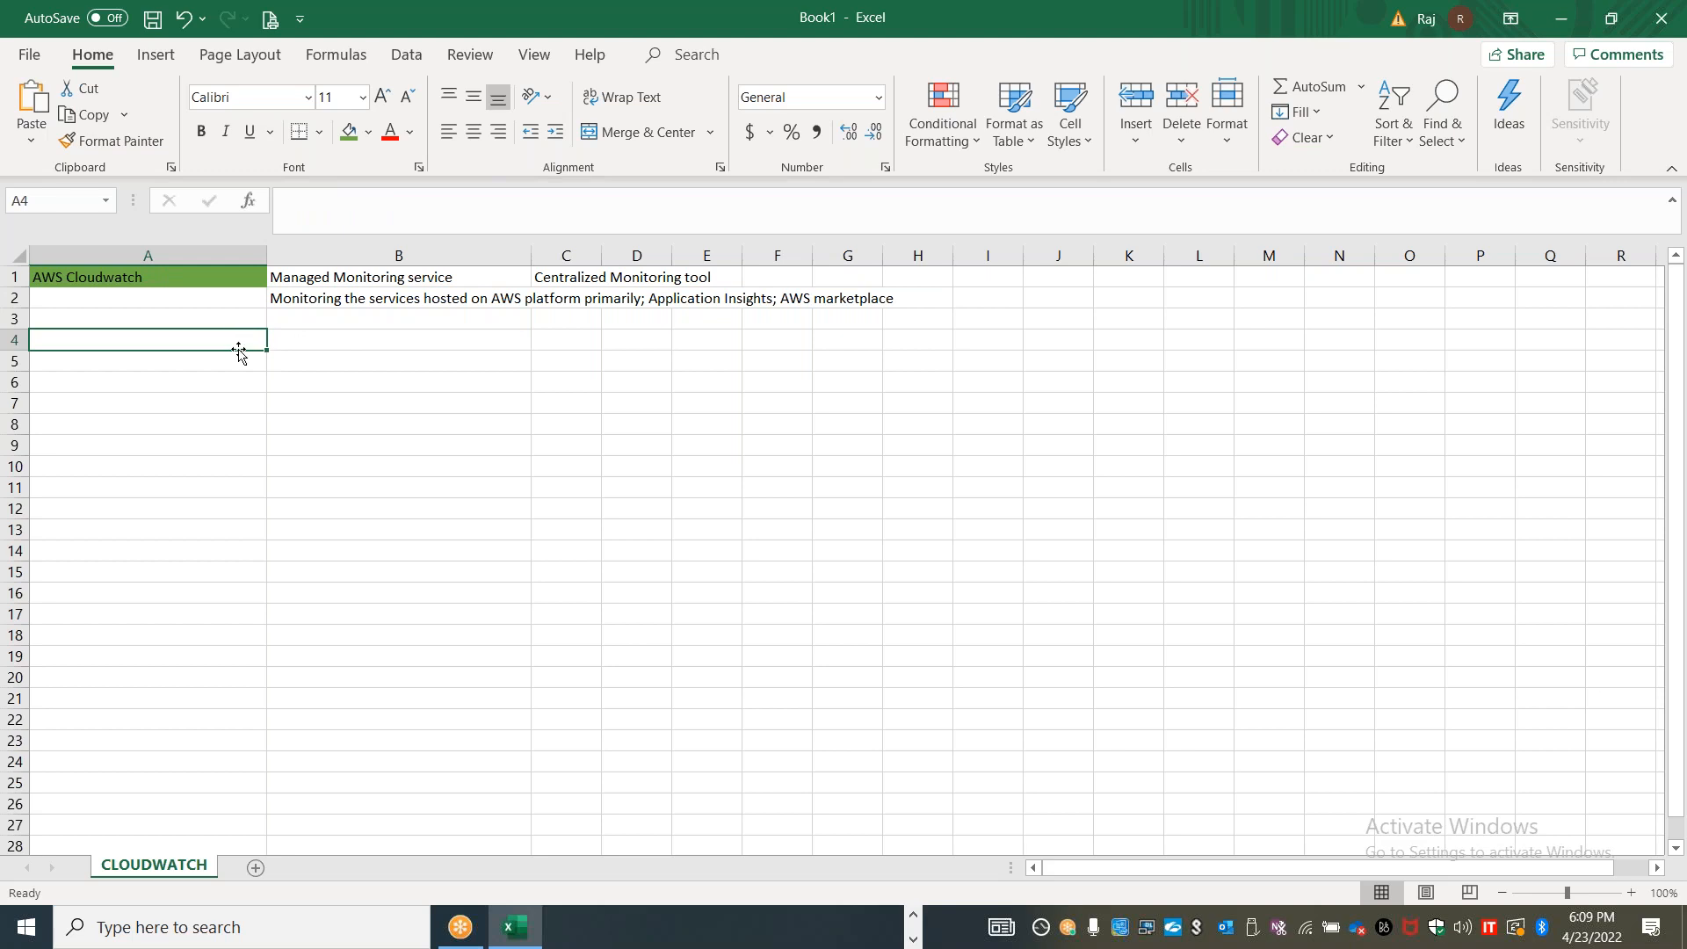
{"action": "type", "text": "Perforamnc"}
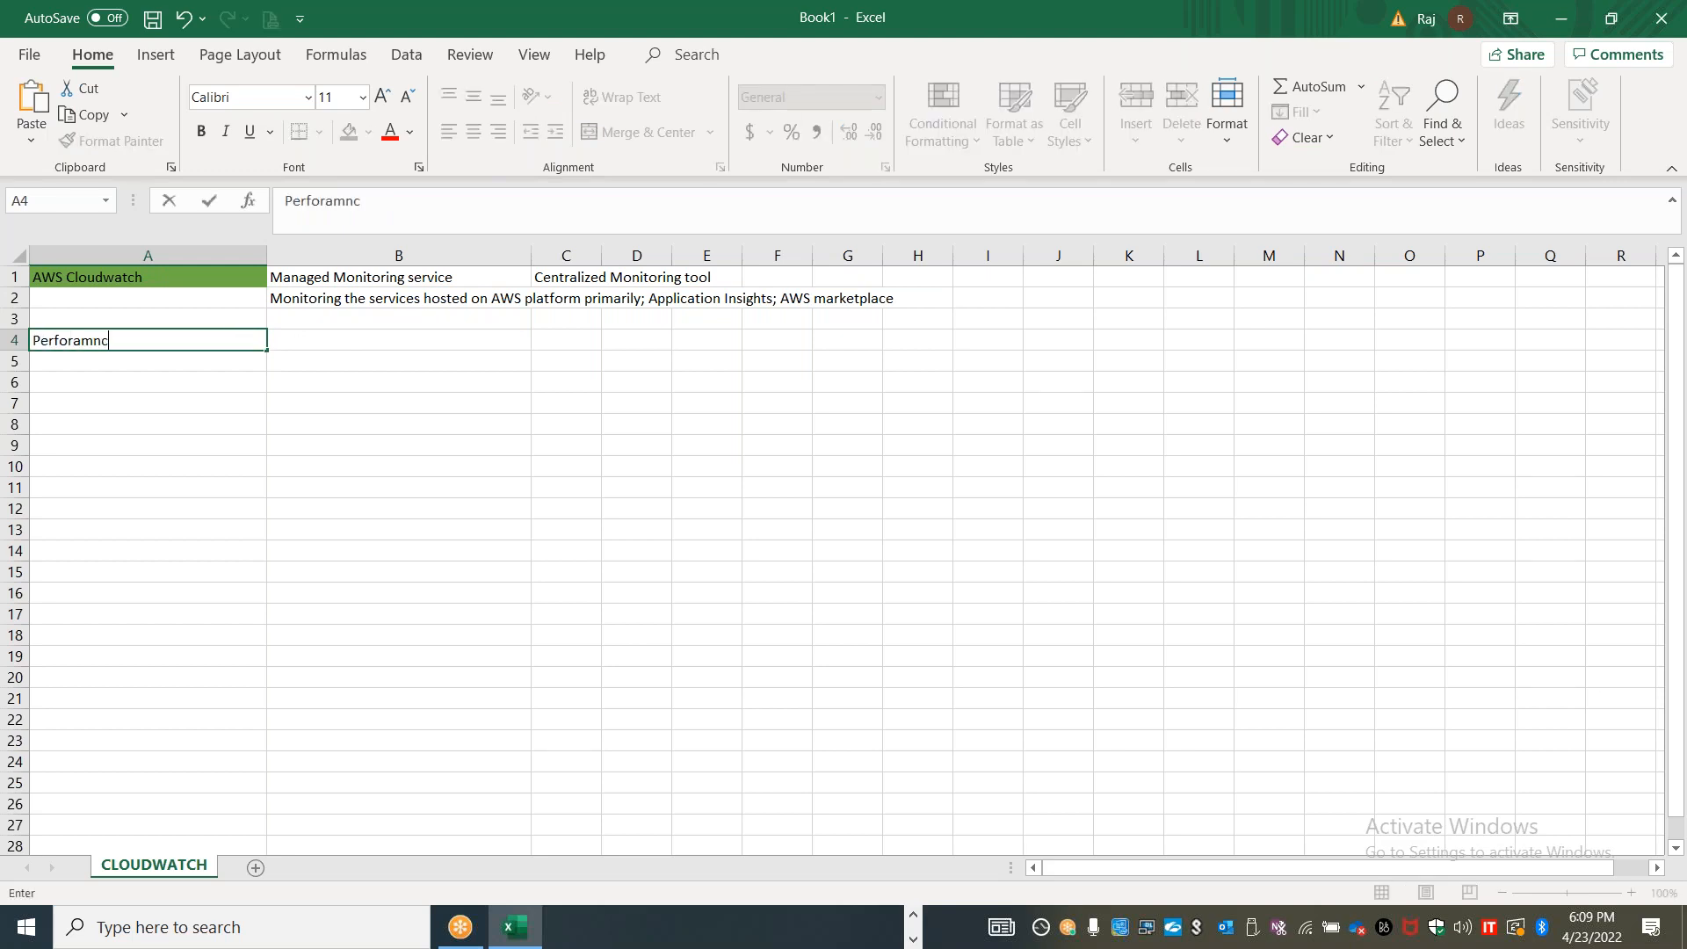
{"action": "key", "text": "BackSpace"}
{"action": "key", "text": "BackSpace"}
{"action": "key", "text": "BackSpace"}
{"action": "key", "text": "BackSpace"}
{"action": "type", "text": "mance"}
{"action": "key", "text": "Tab"}
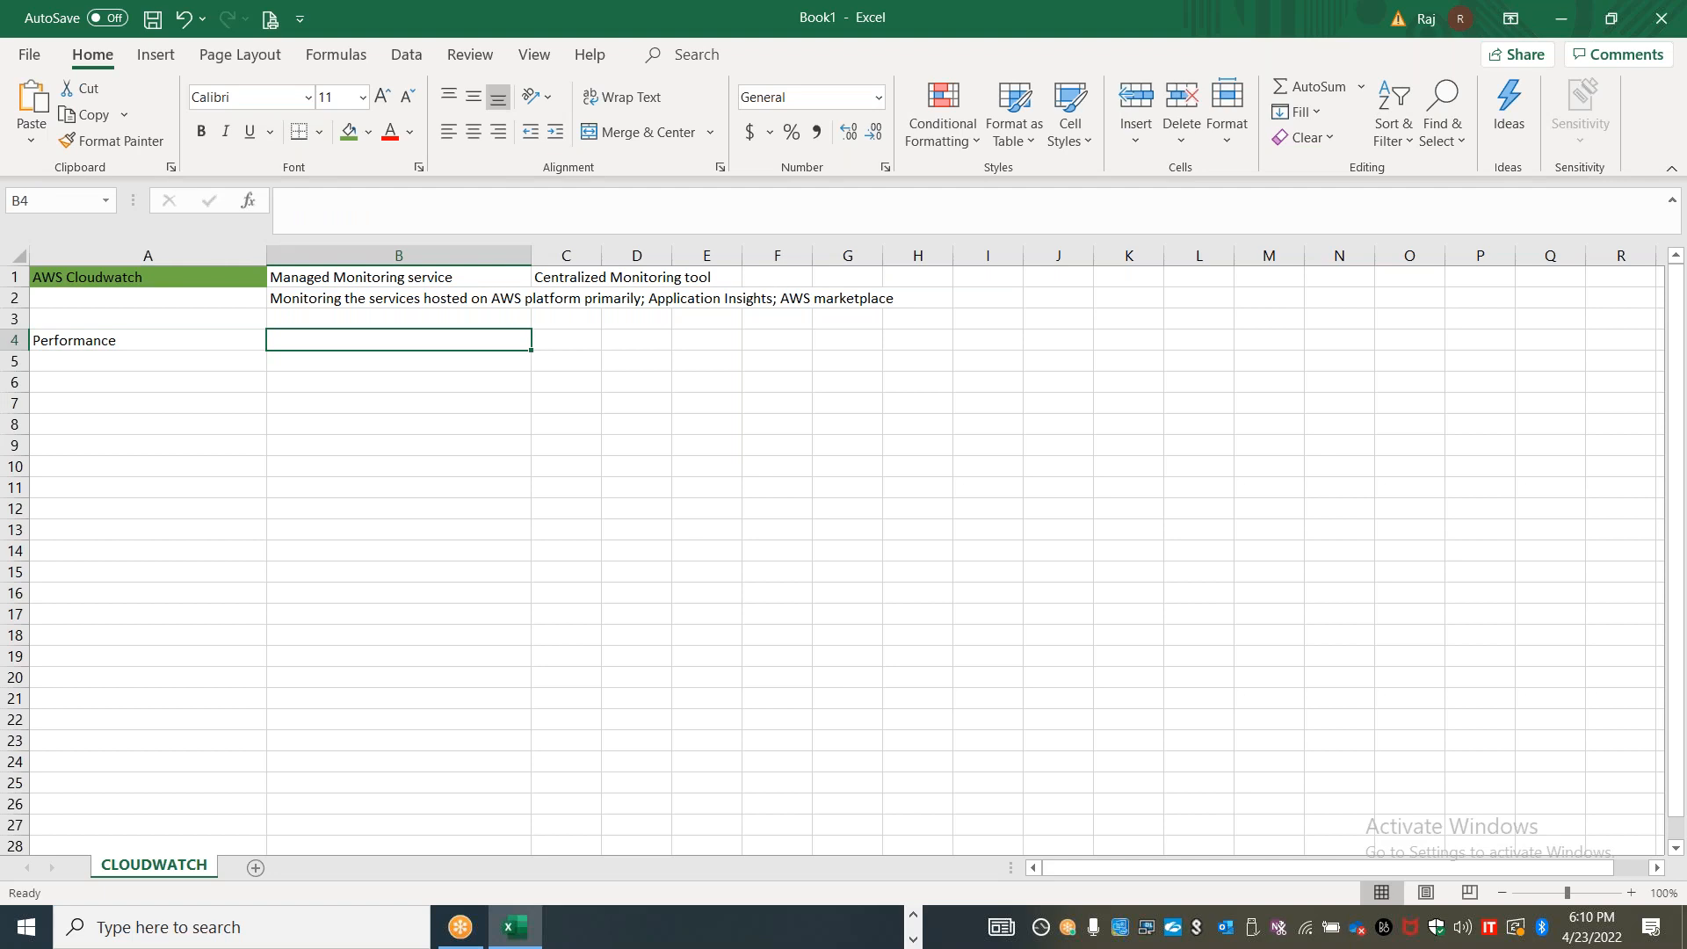
{"action": "type", "text": "Deg"}
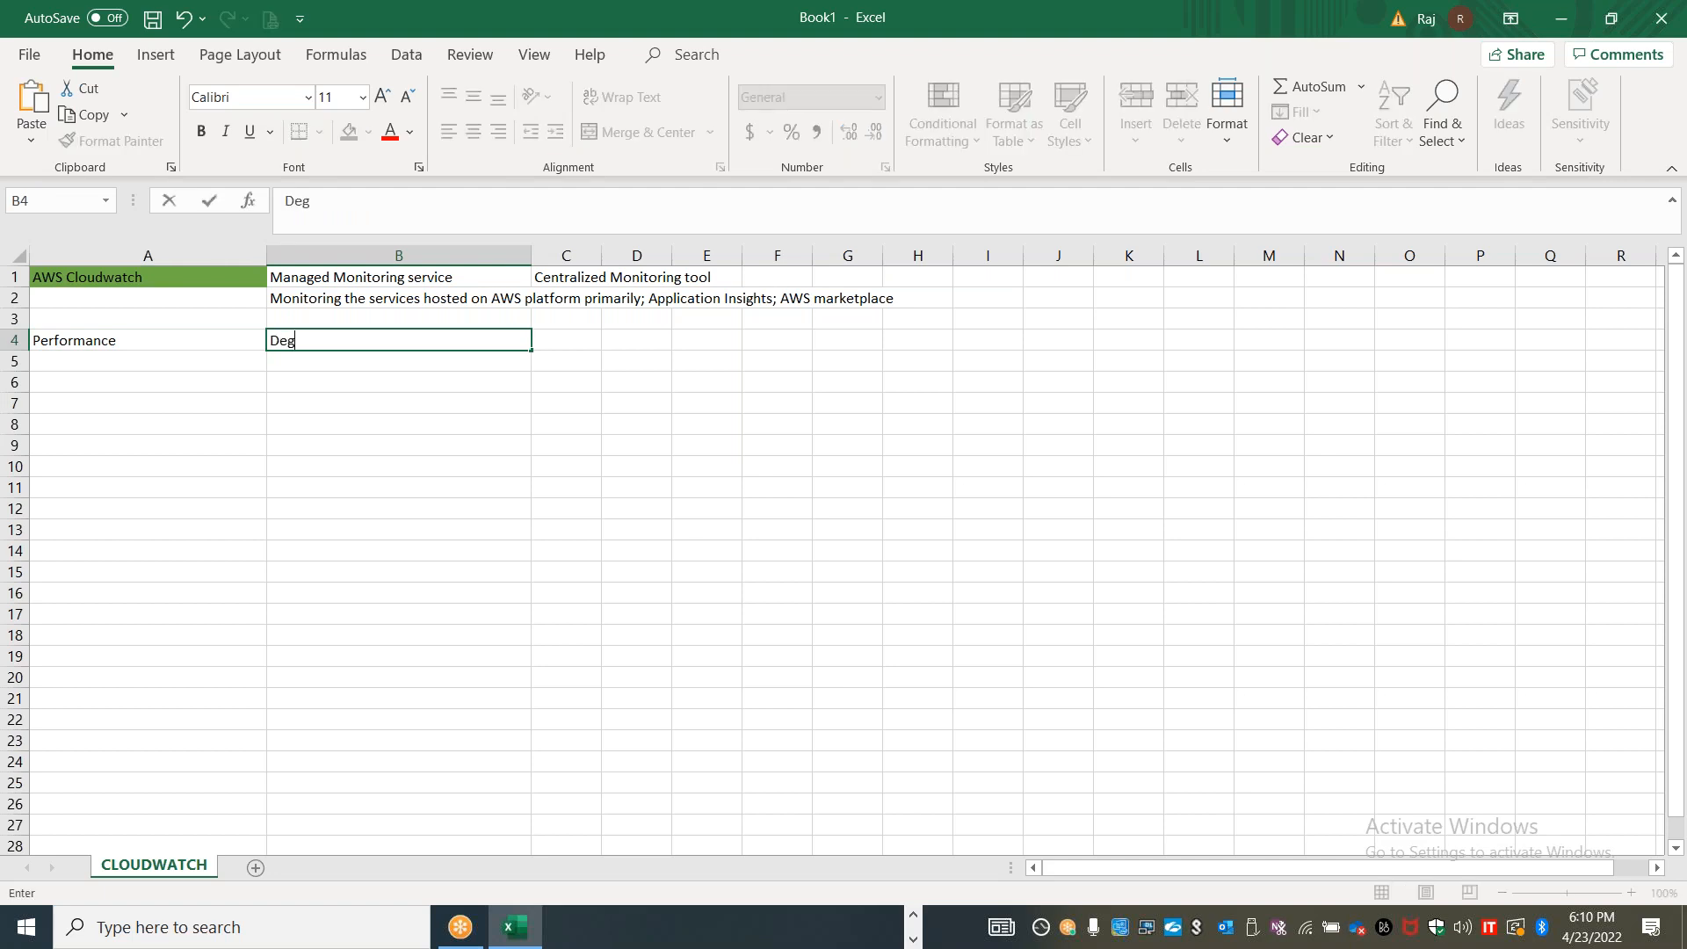
{"action": "type", "text": "radation"}
{"action": "key", "text": "Return"}
Fill row 5 with "Health" in column A, "Server / Service" in column B and "UP / Down" in column C
{"action": "key", "text": "Left"}
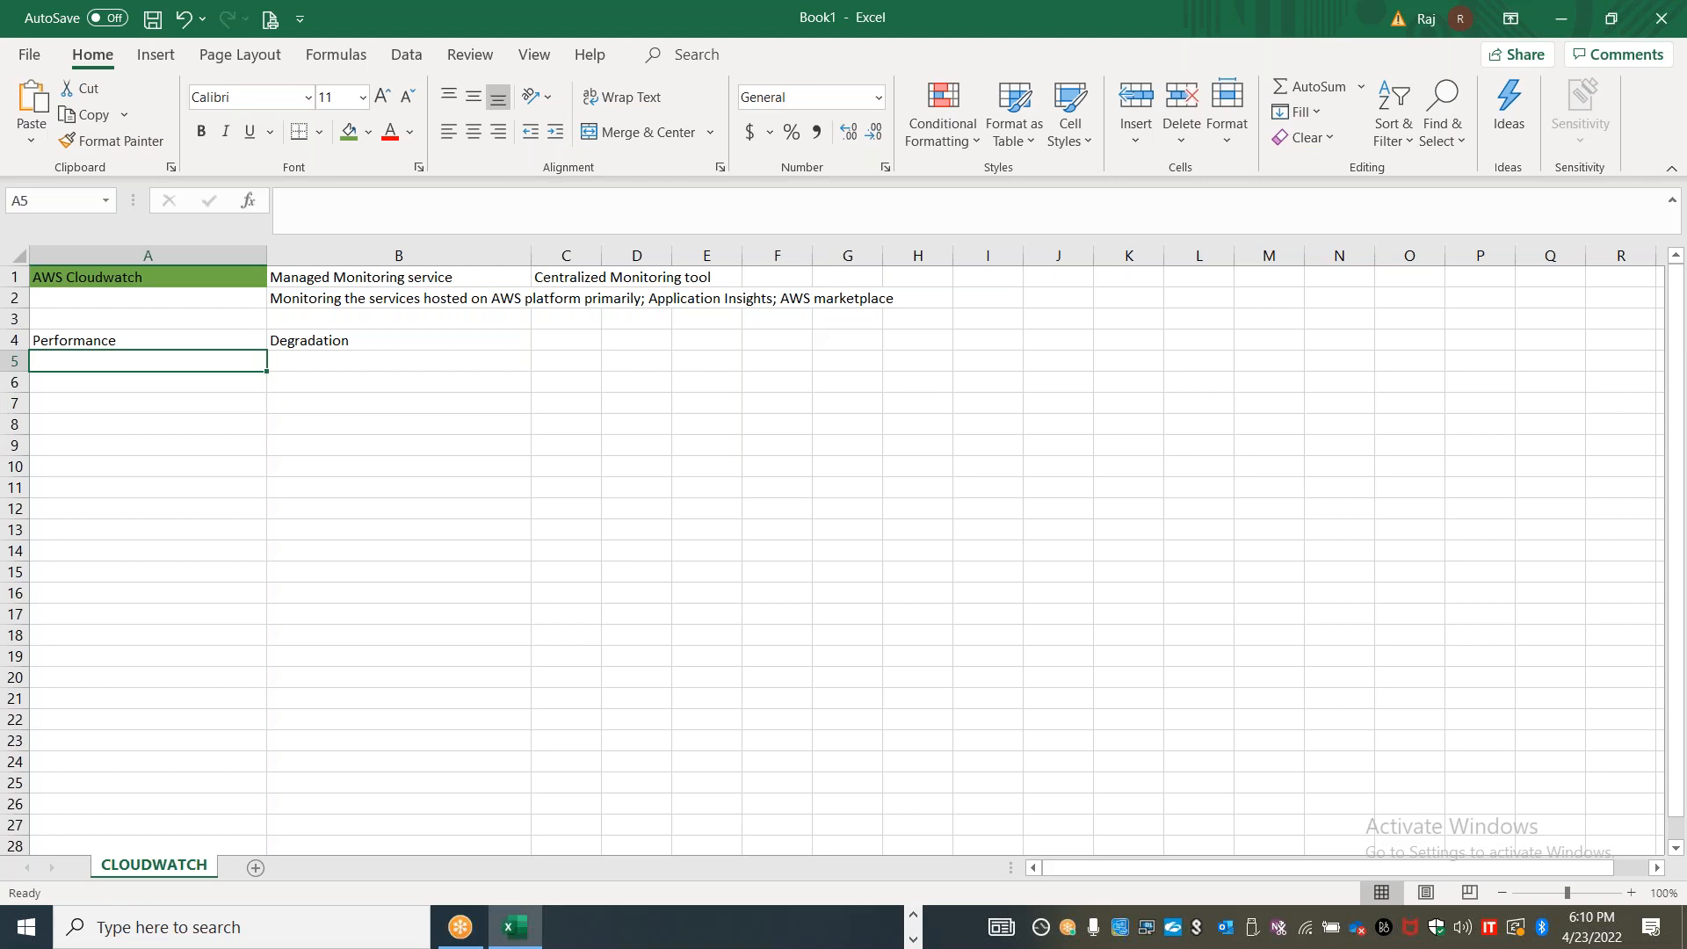
{"action": "type", "text": "Health"}
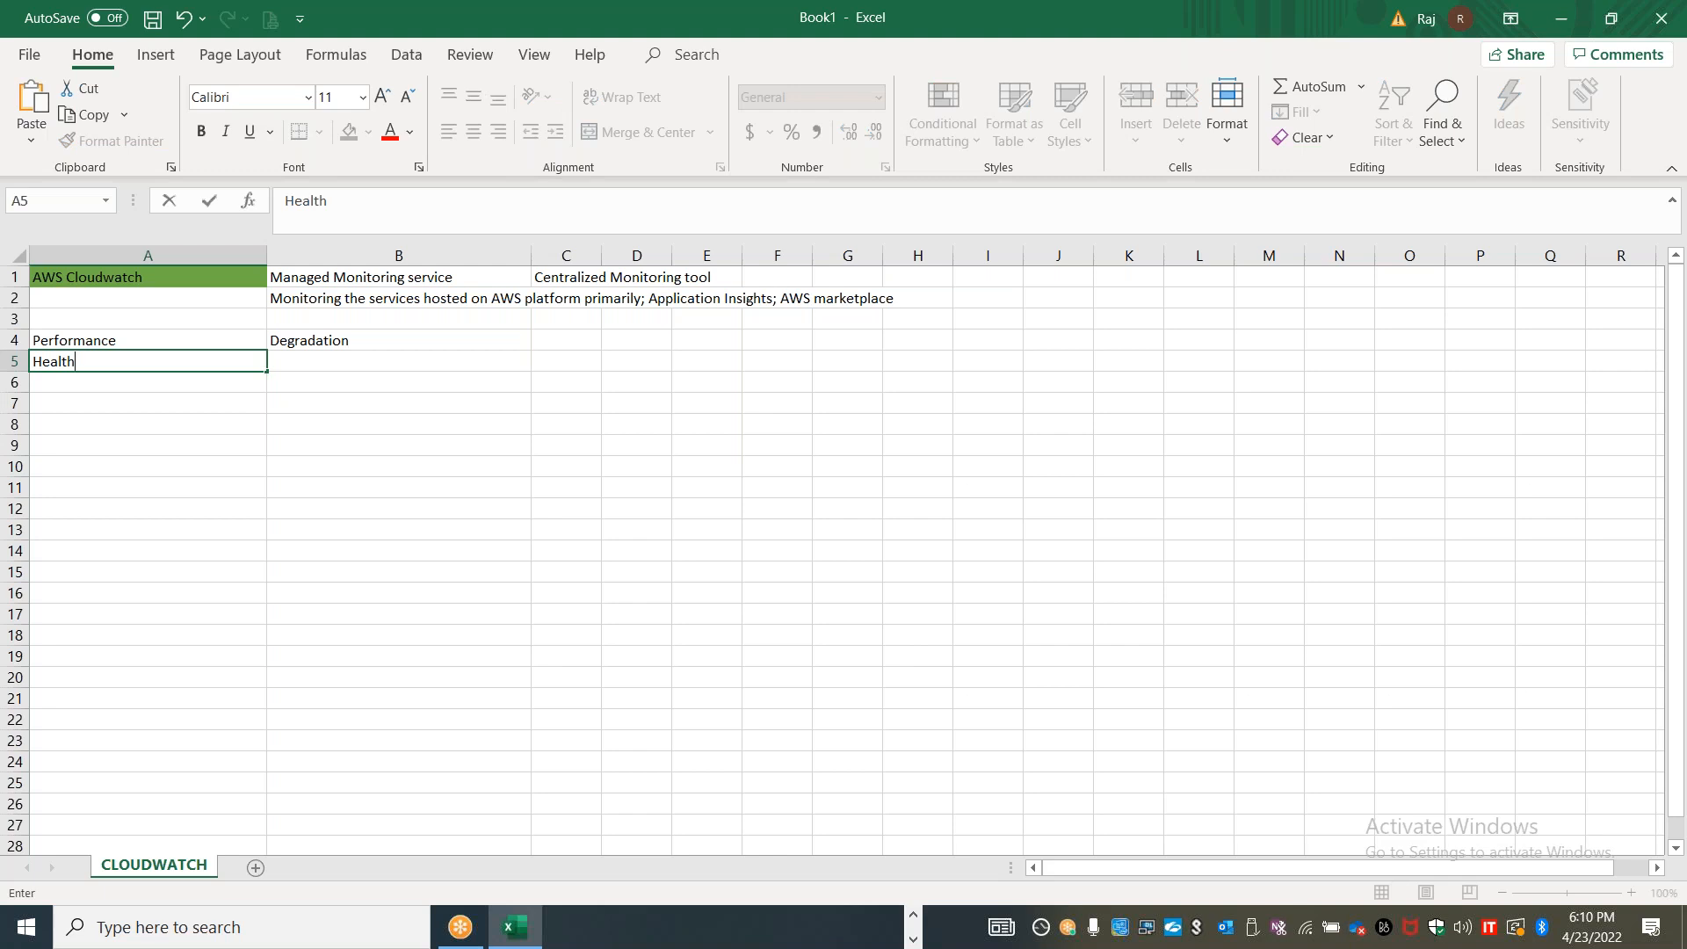
{"action": "key", "text": "Tab"}
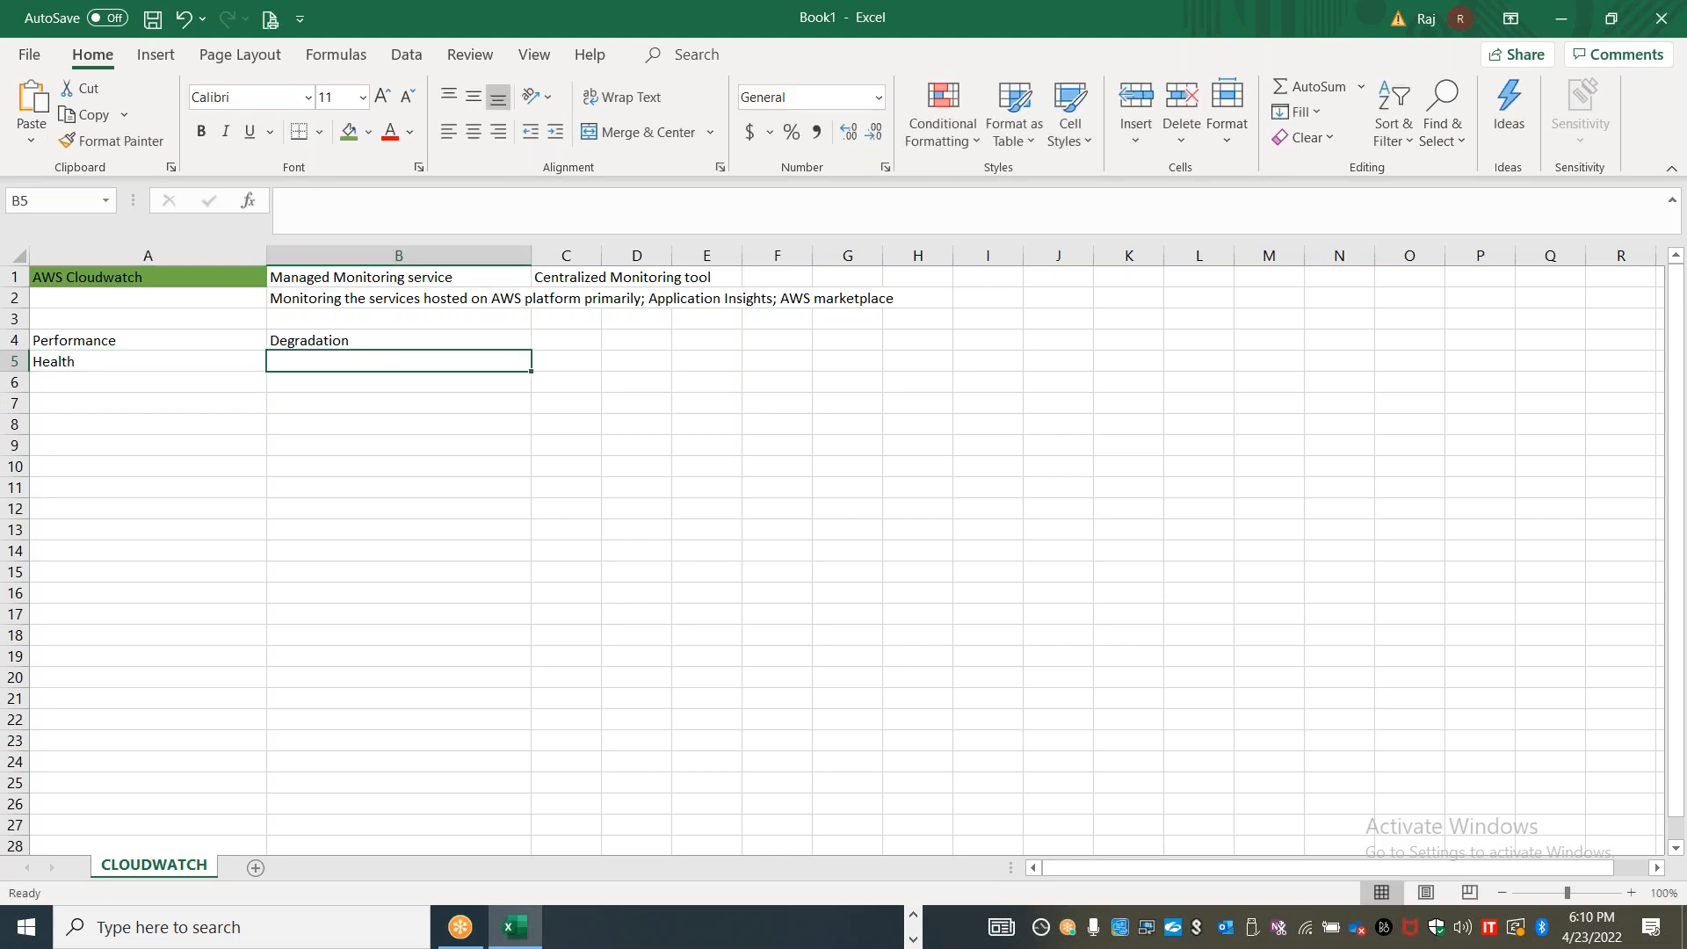
{"action": "type", "text": "Server / SErvi"}
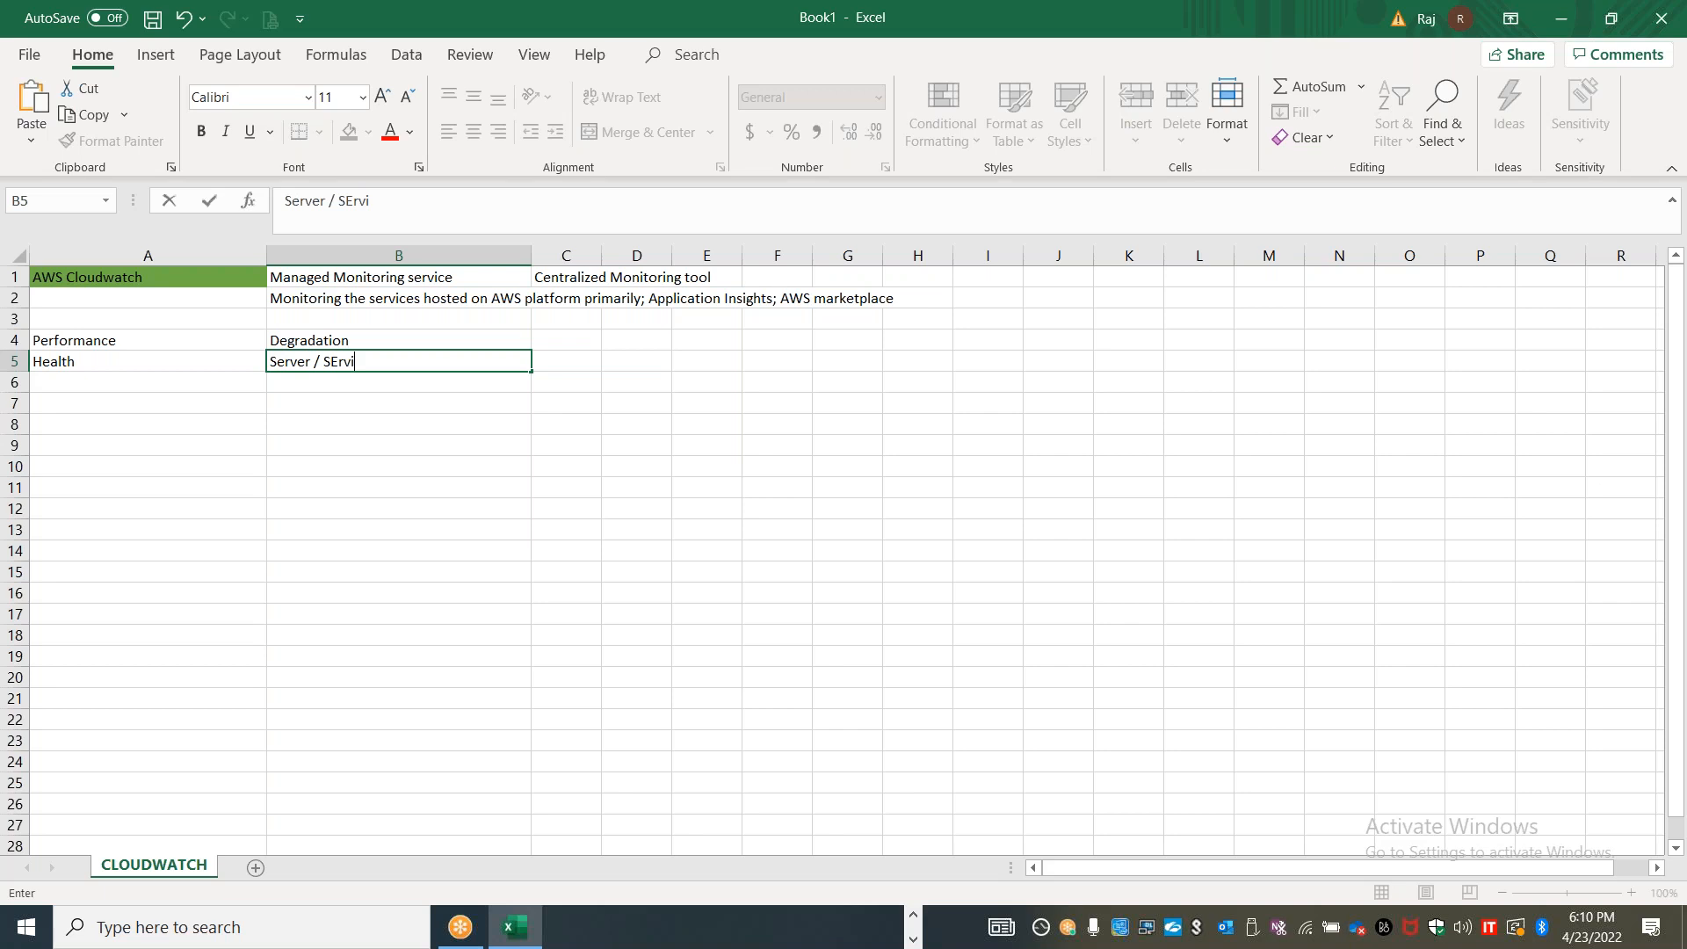
{"action": "type", "text": "ce"}
{"action": "key", "text": "Tab"}
{"action": "type", "text": "UP / Down"}
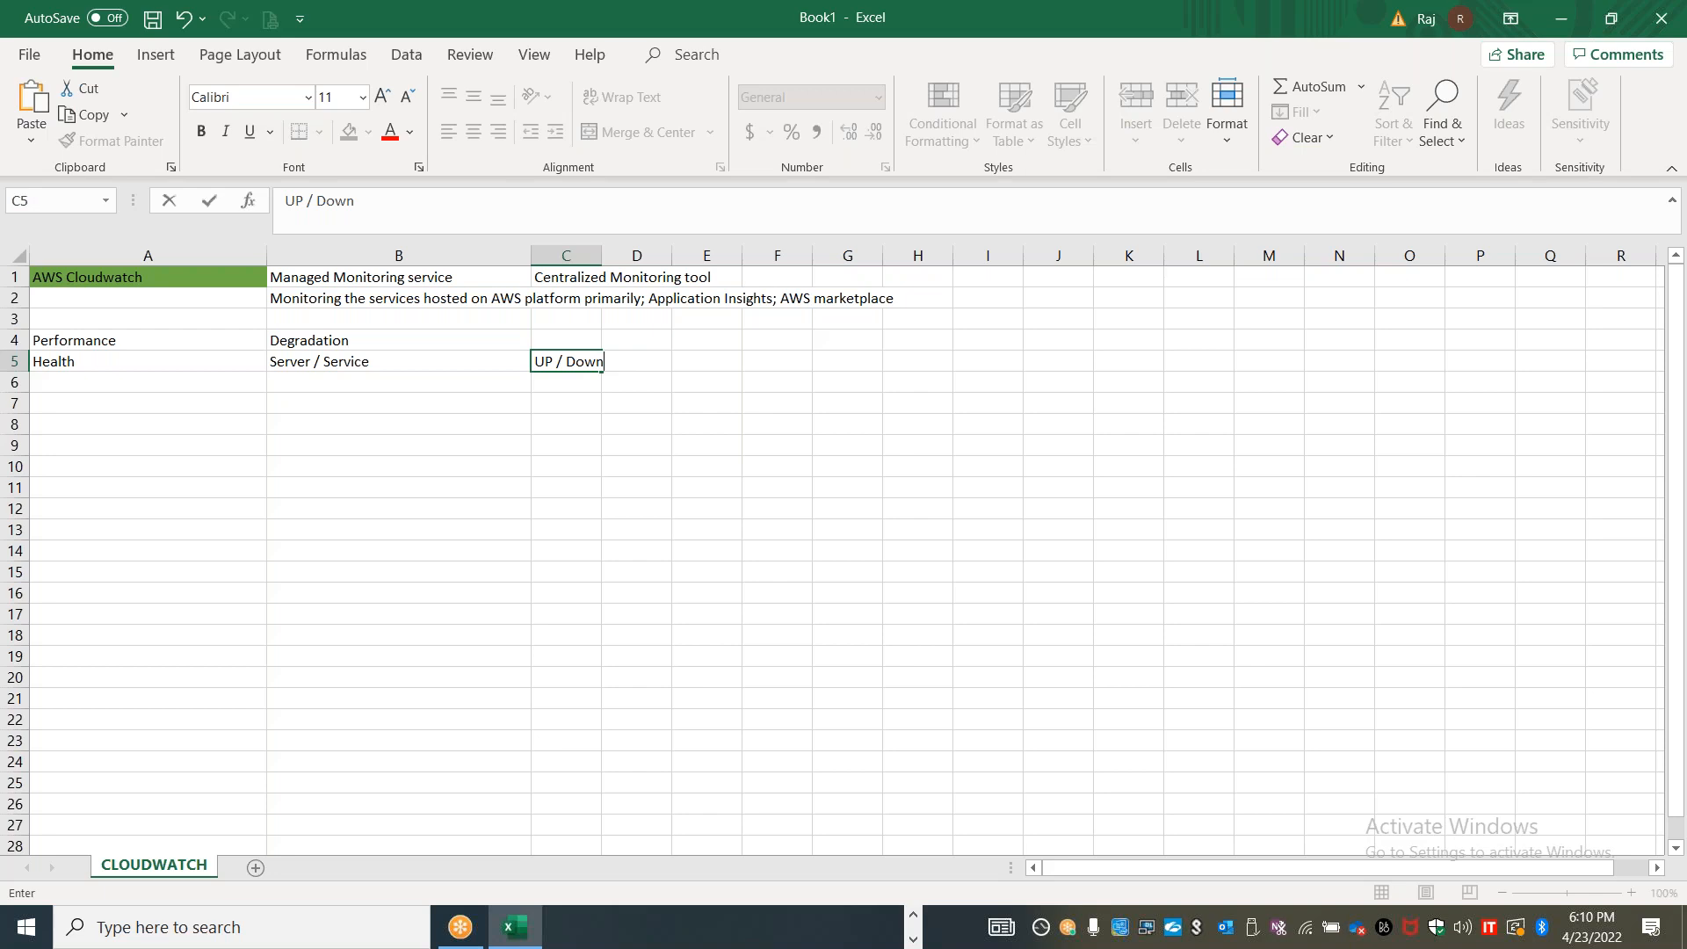
Fill row 6 with "Availability" in column A, "Insights" in column B and "SLA" in column C
{"action": "left_click", "coordinate": [115, 384]}
{"action": "type", "text": "Ava"}
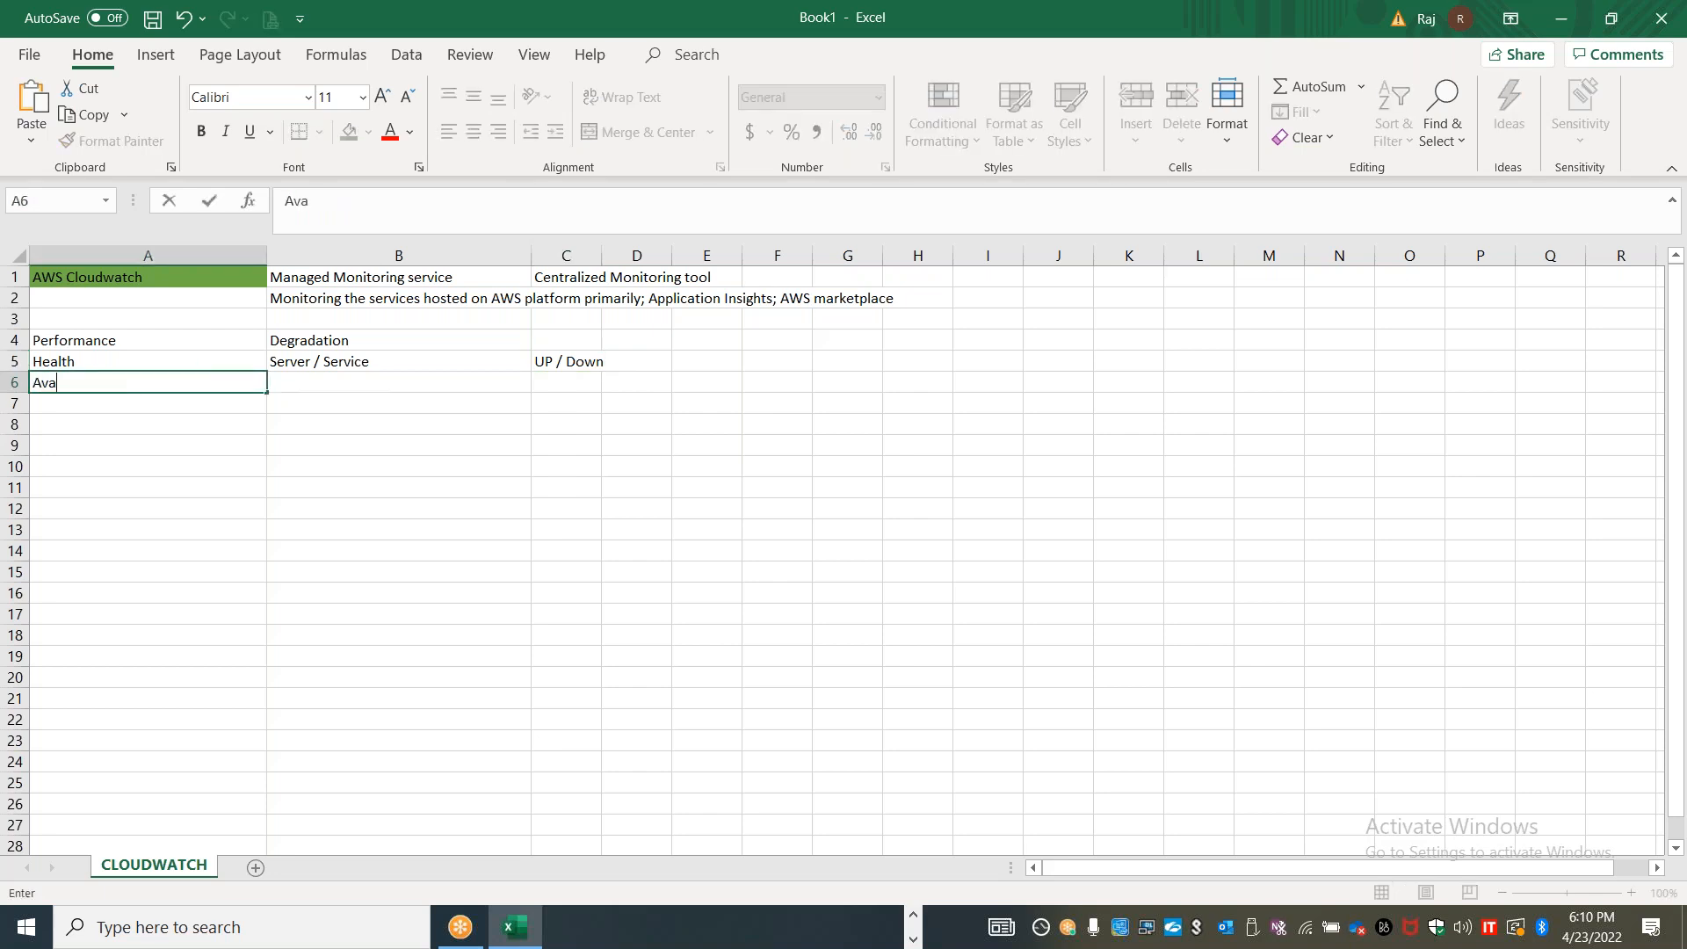
{"action": "type", "text": "ilability"}
{"action": "key", "text": "Tab"}
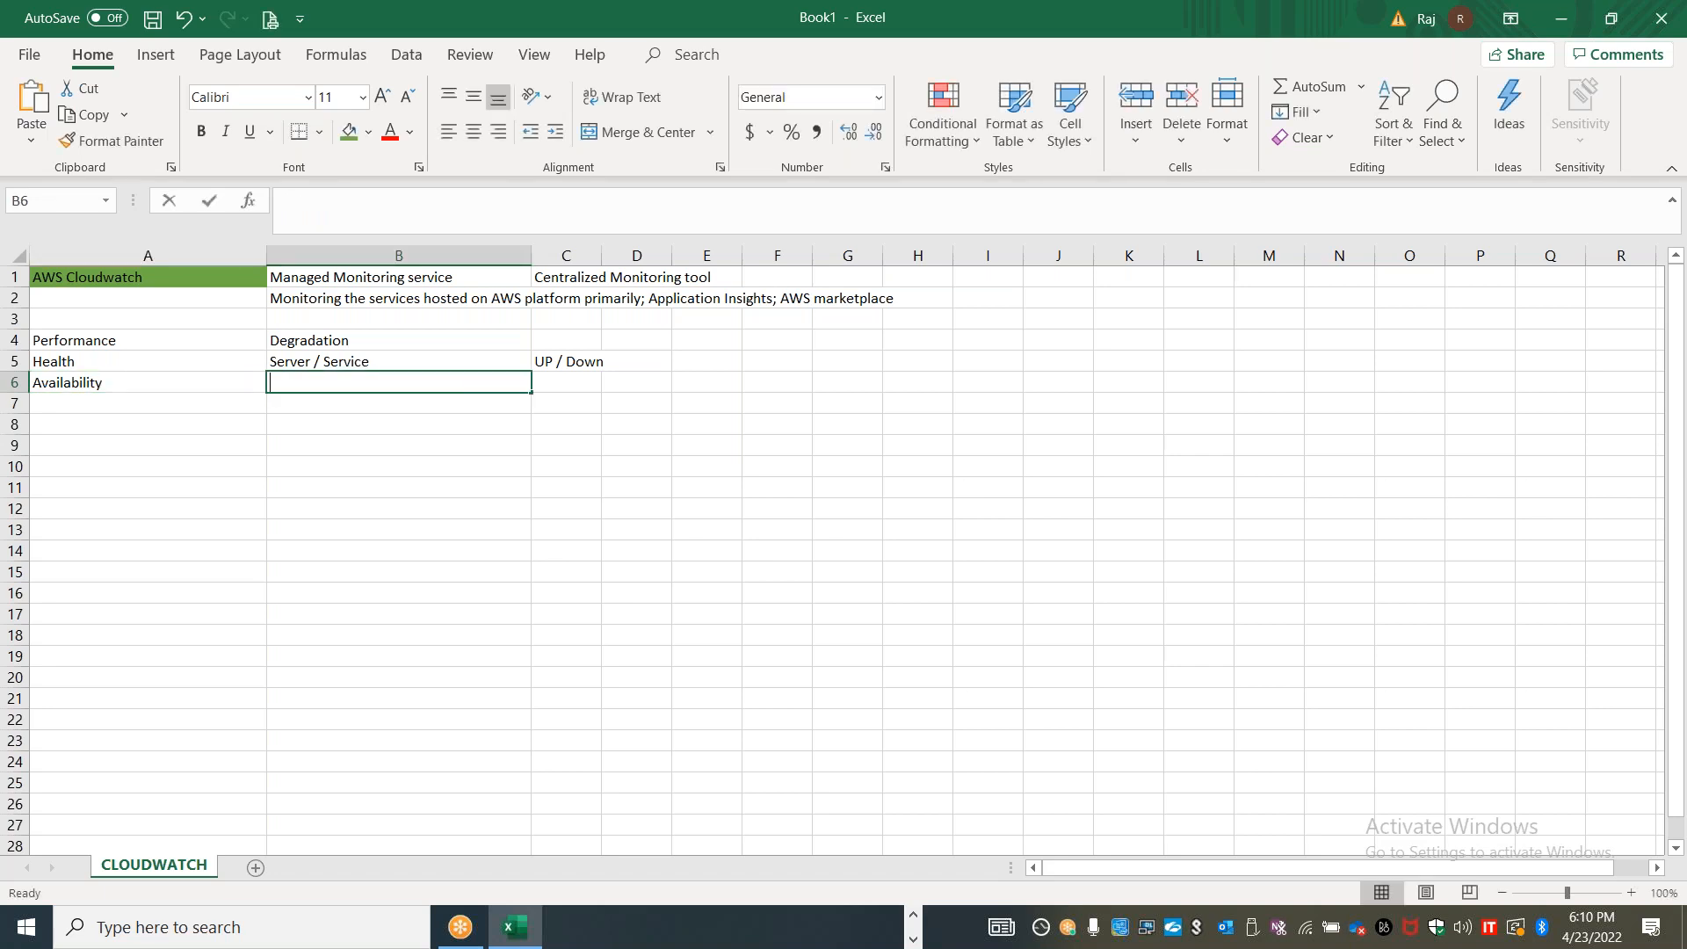
{"action": "type", "text": "Insights"}
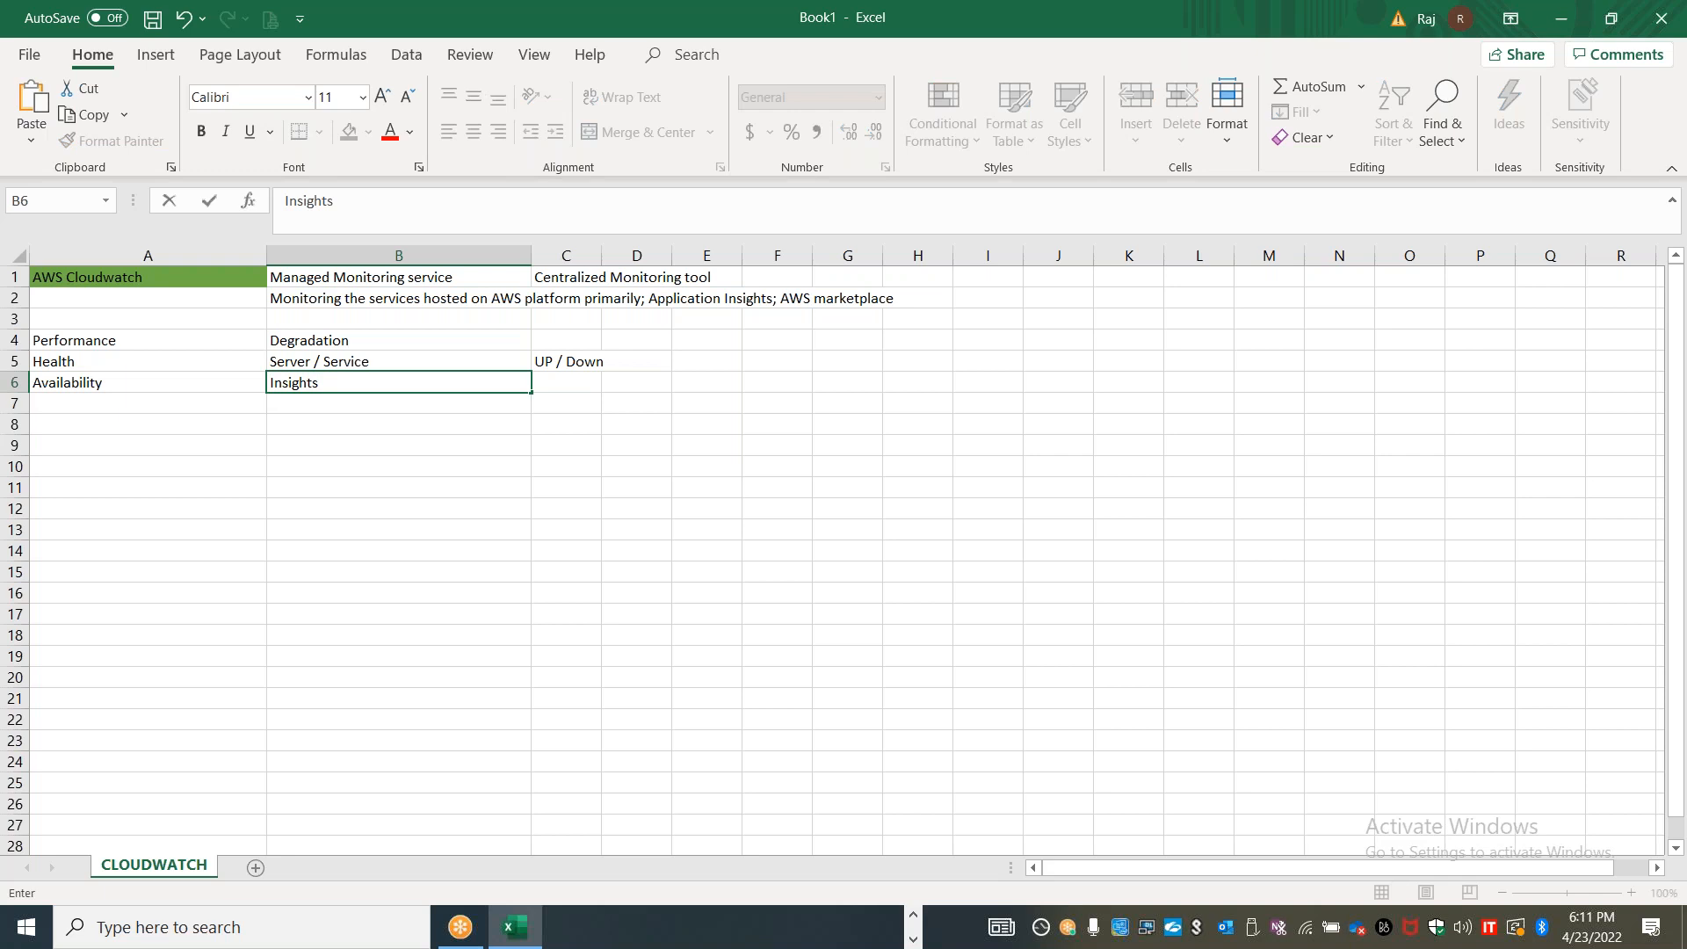
{"action": "key", "text": "Tab"}
{"action": "type", "text": "SLA"}
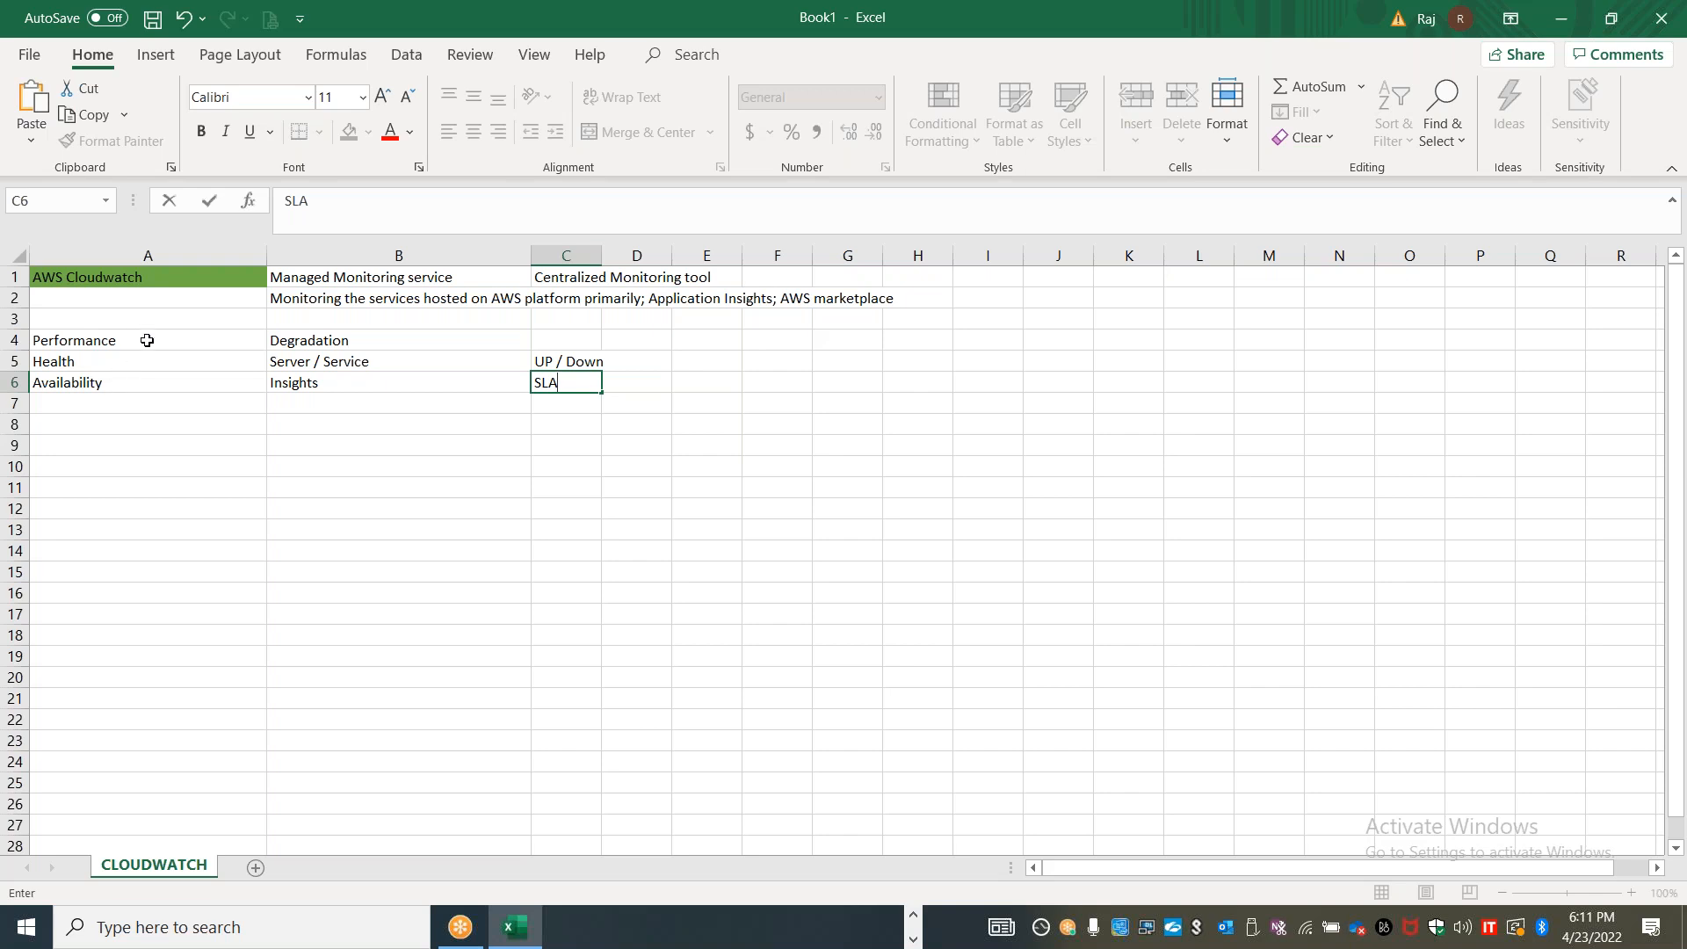
Apply a light blue fill to the Performance, Health and Availability labels in cells A4 to A6
{"action": "left_click_drag", "start_coordinate": [145, 340], "coordinate": [152, 382]}
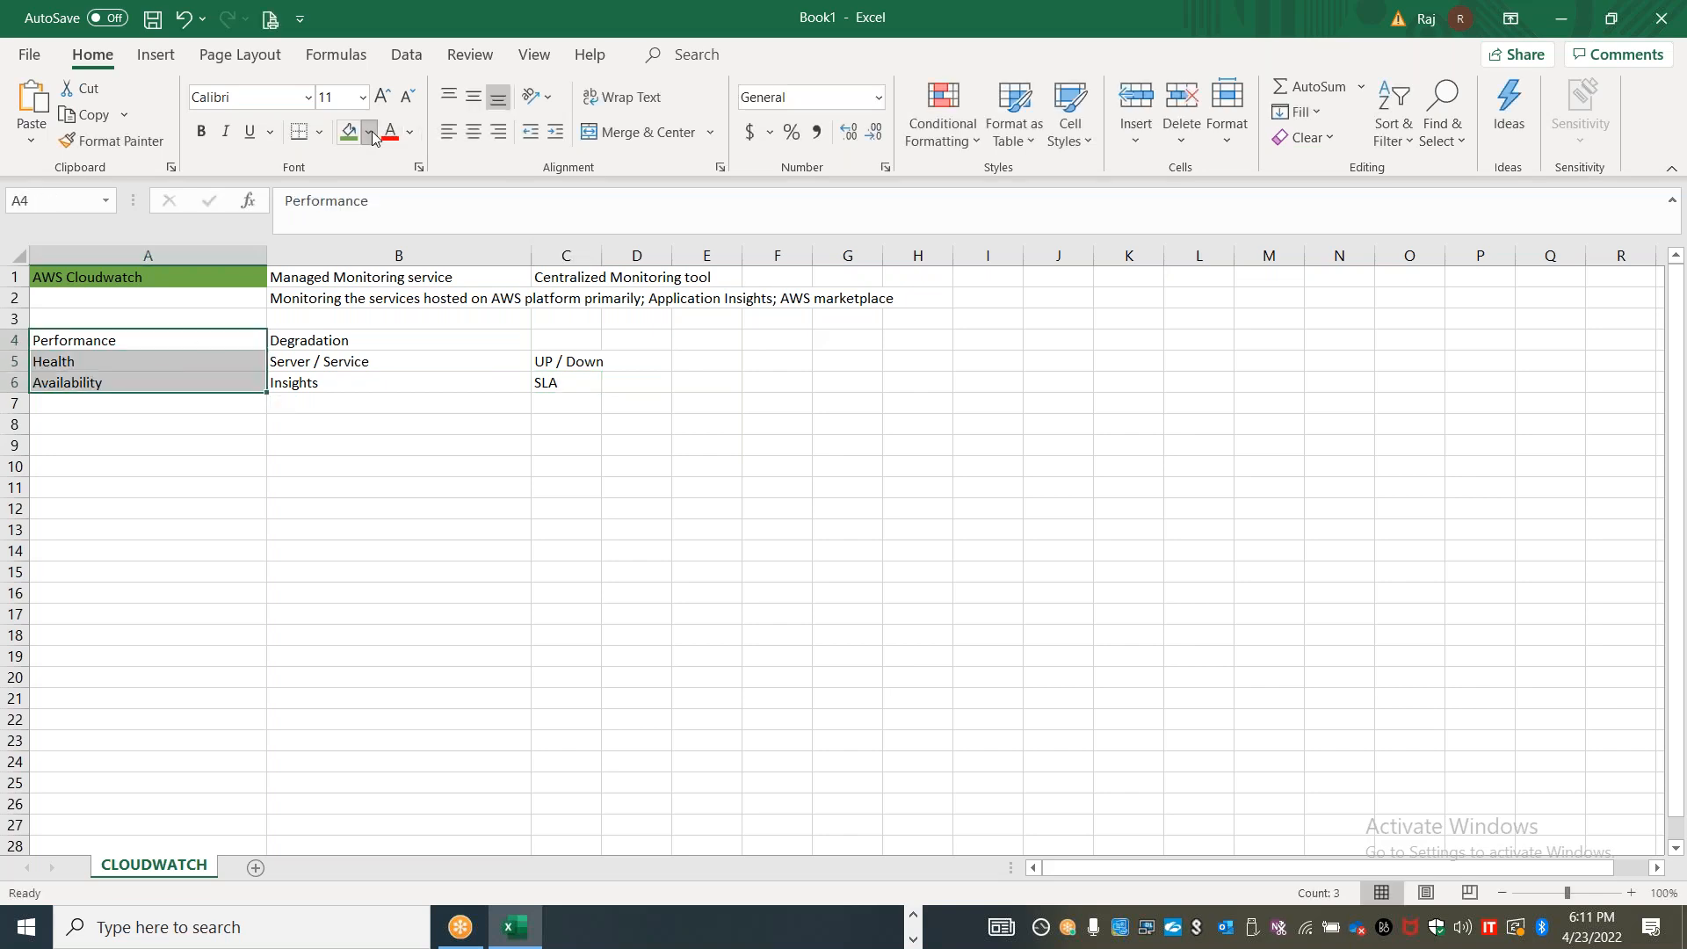
{"action": "left_click", "coordinate": [368, 132]}
{"action": "left_click", "coordinate": [488, 217]}
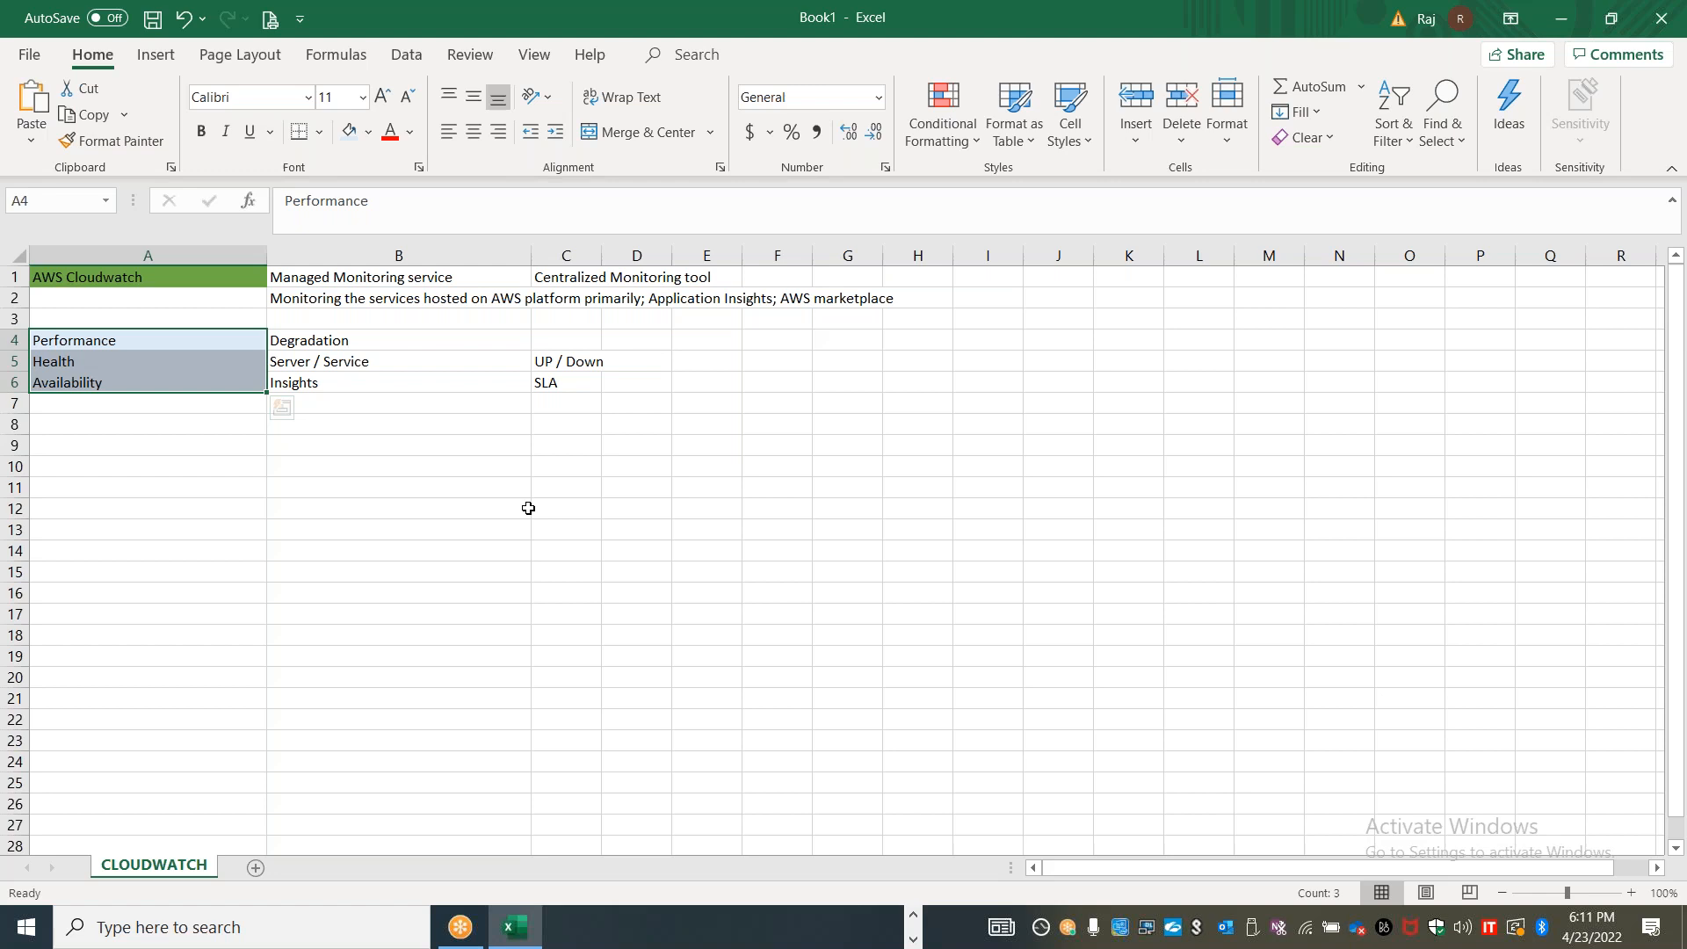
Enter "Troubleshooting, Debugging, Diagnosis, Tracing..etc" in cell B8
{"action": "left_click", "coordinate": [408, 419]}
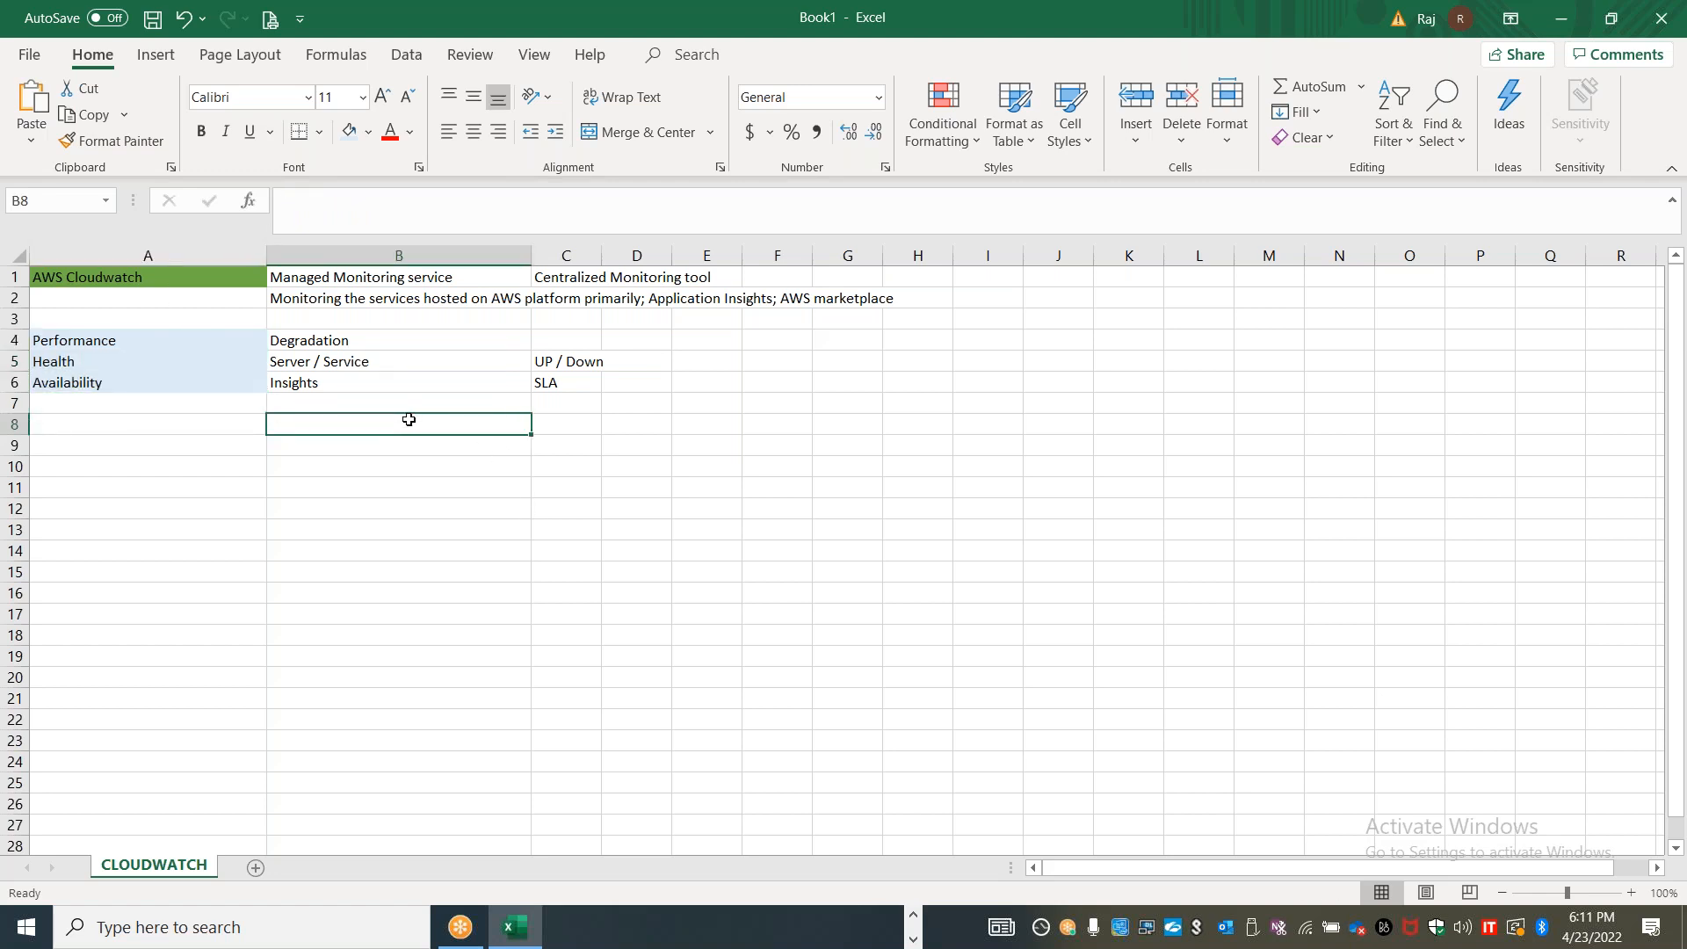
{"action": "type", "text": "Trob"}
{"action": "type", "text": "bleshooting, "}
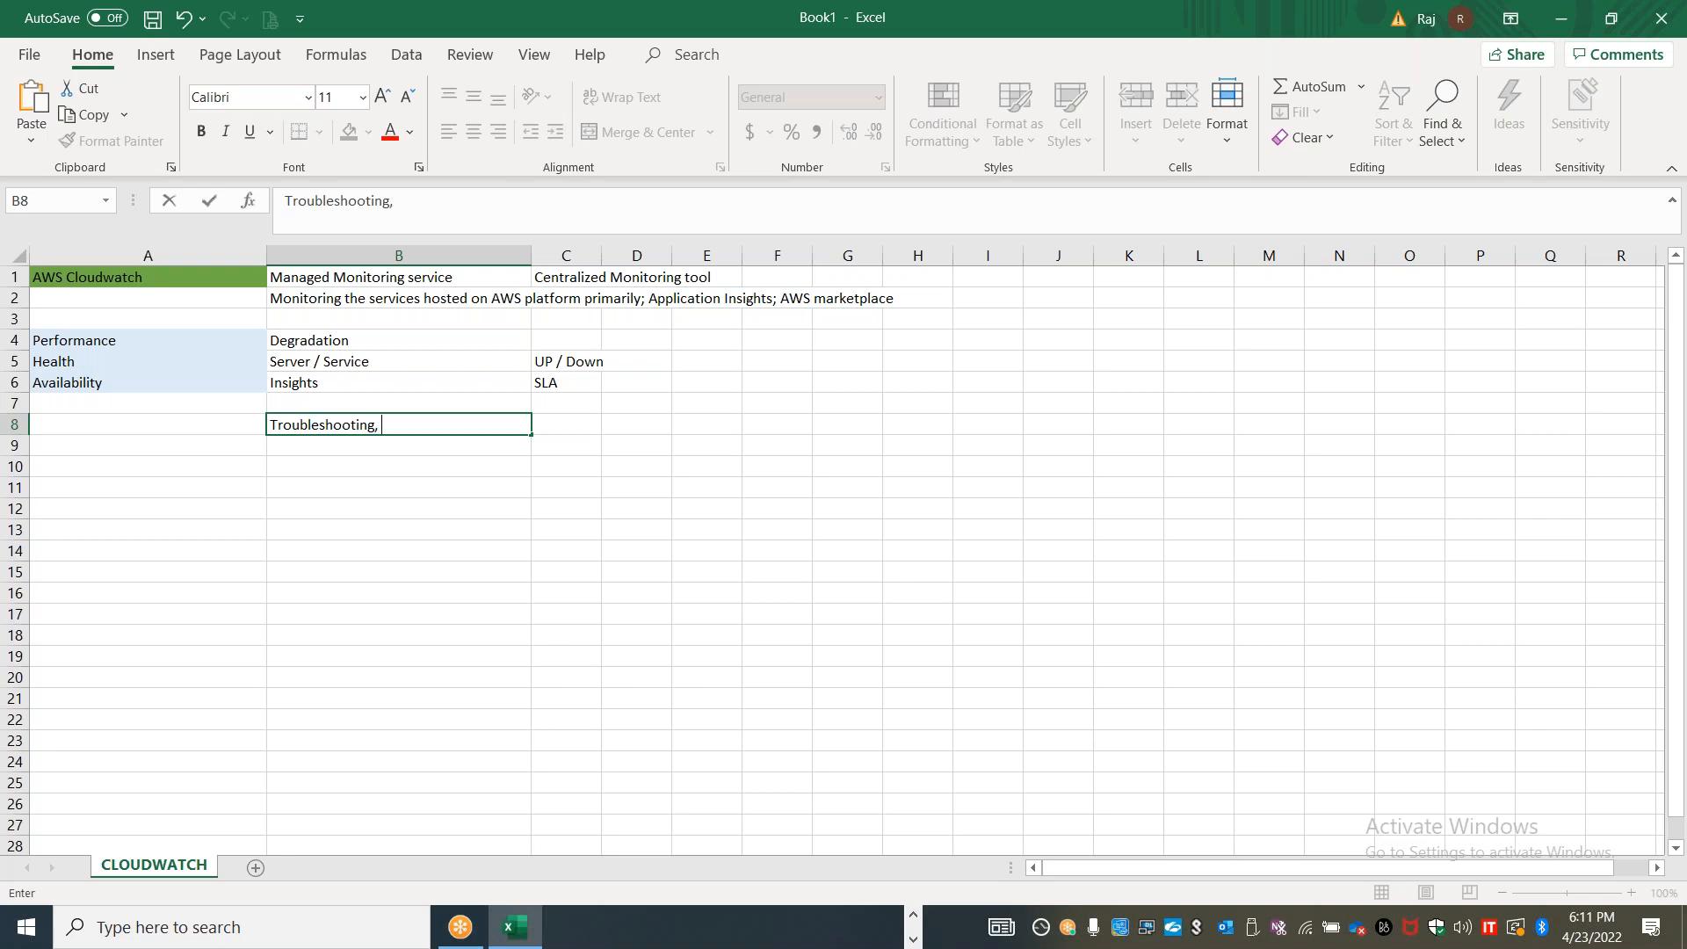
{"action": "type", "text": "Debugging, Diagn"}
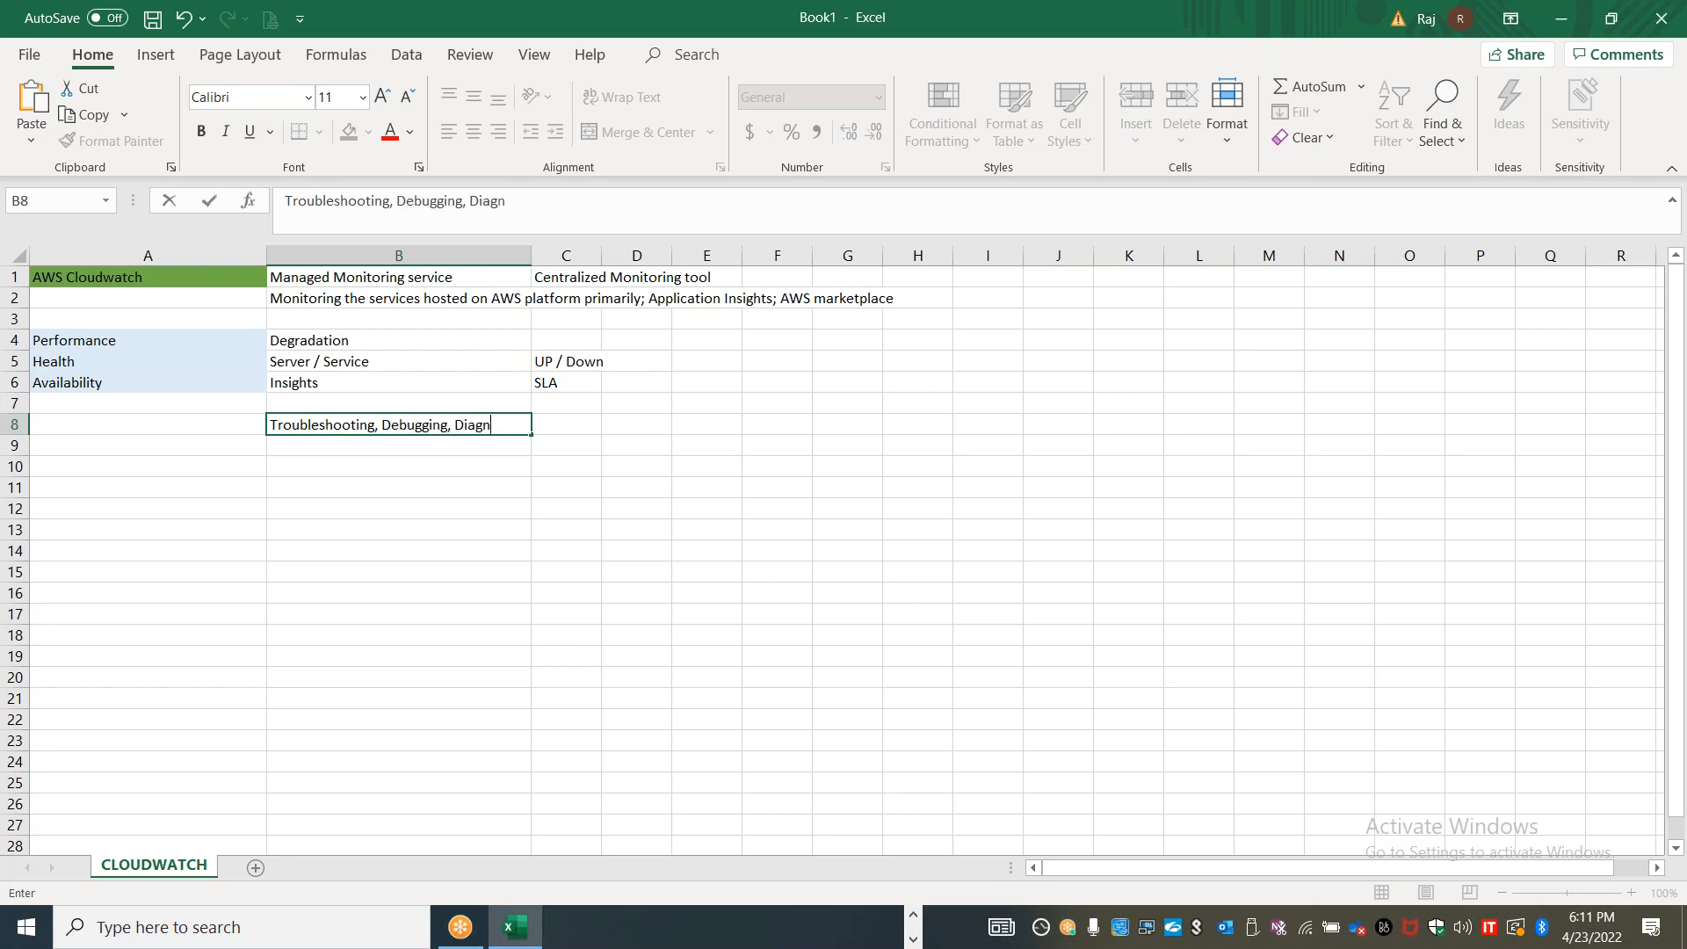
{"action": "type", "text": "osis, Tracing..etc"}
List Metrics, Logs, Events, Alarms and Traces down cells A10 to A14
{"action": "left_click", "coordinate": [211, 481]}
{"action": "left_click", "coordinate": [233, 466]}
{"action": "type", "text": "Metrics"}
{"action": "key", "text": "Return"}
{"action": "type", "text": "Logs"}
{"action": "key", "text": "Return"}
{"action": "type", "text": "Events"}
{"action": "key", "text": "Return"}
{"action": "type", "text": "Alarms"}
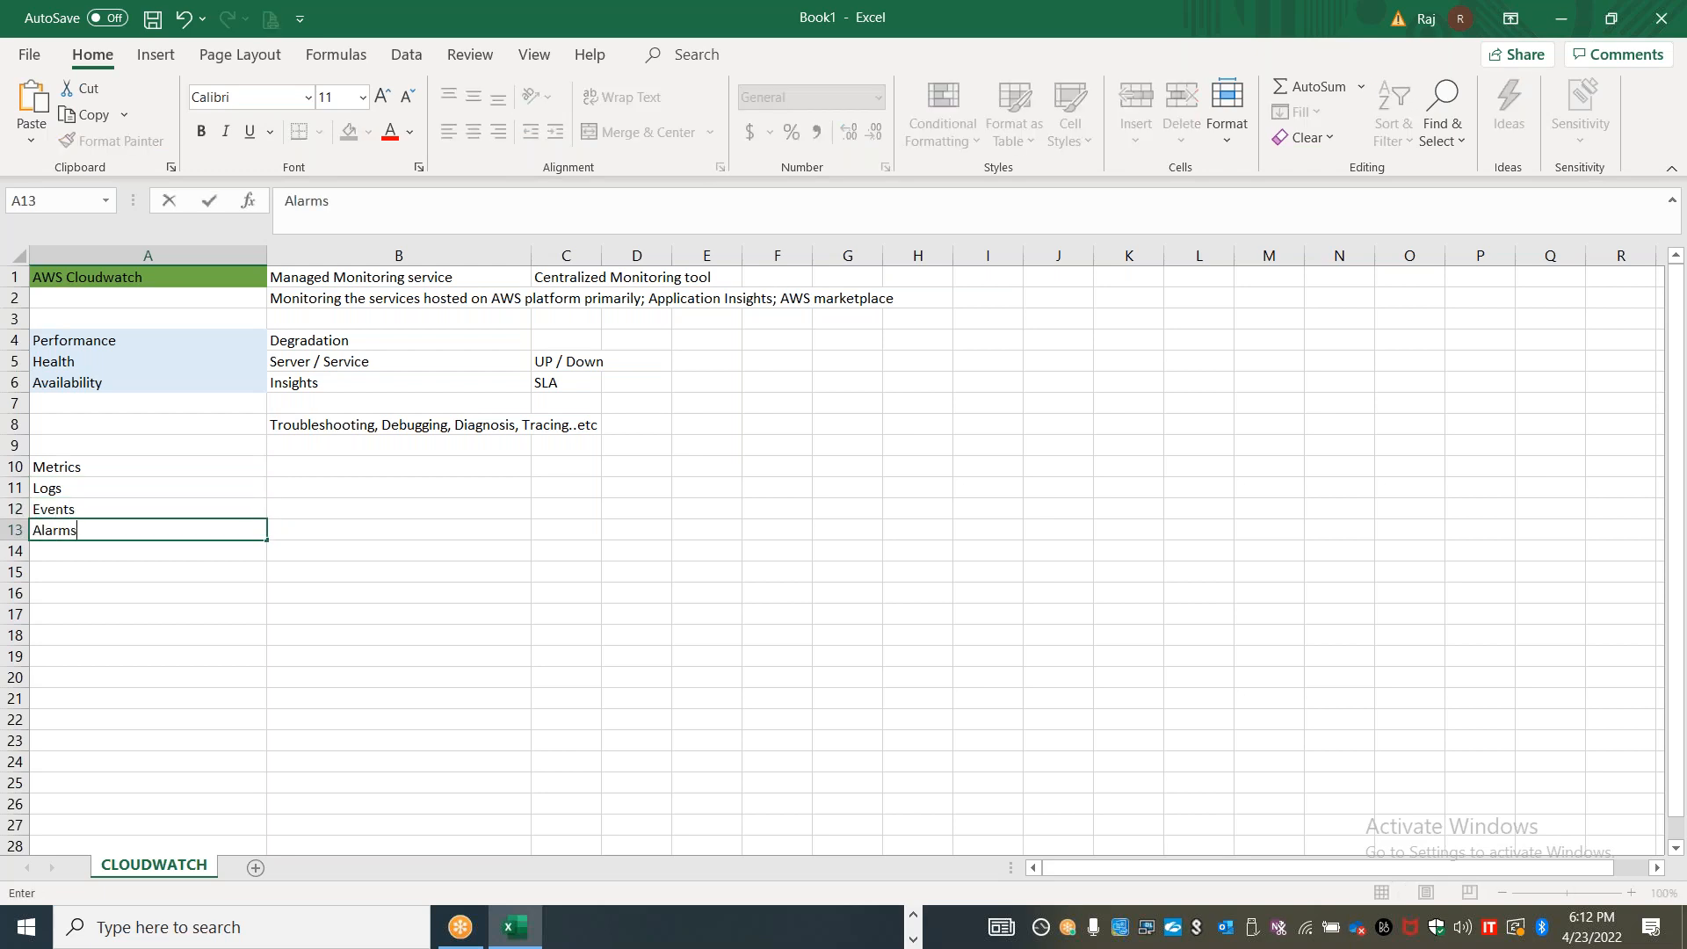
{"action": "key", "text": "Return"}
{"action": "type", "text": "Traces"}
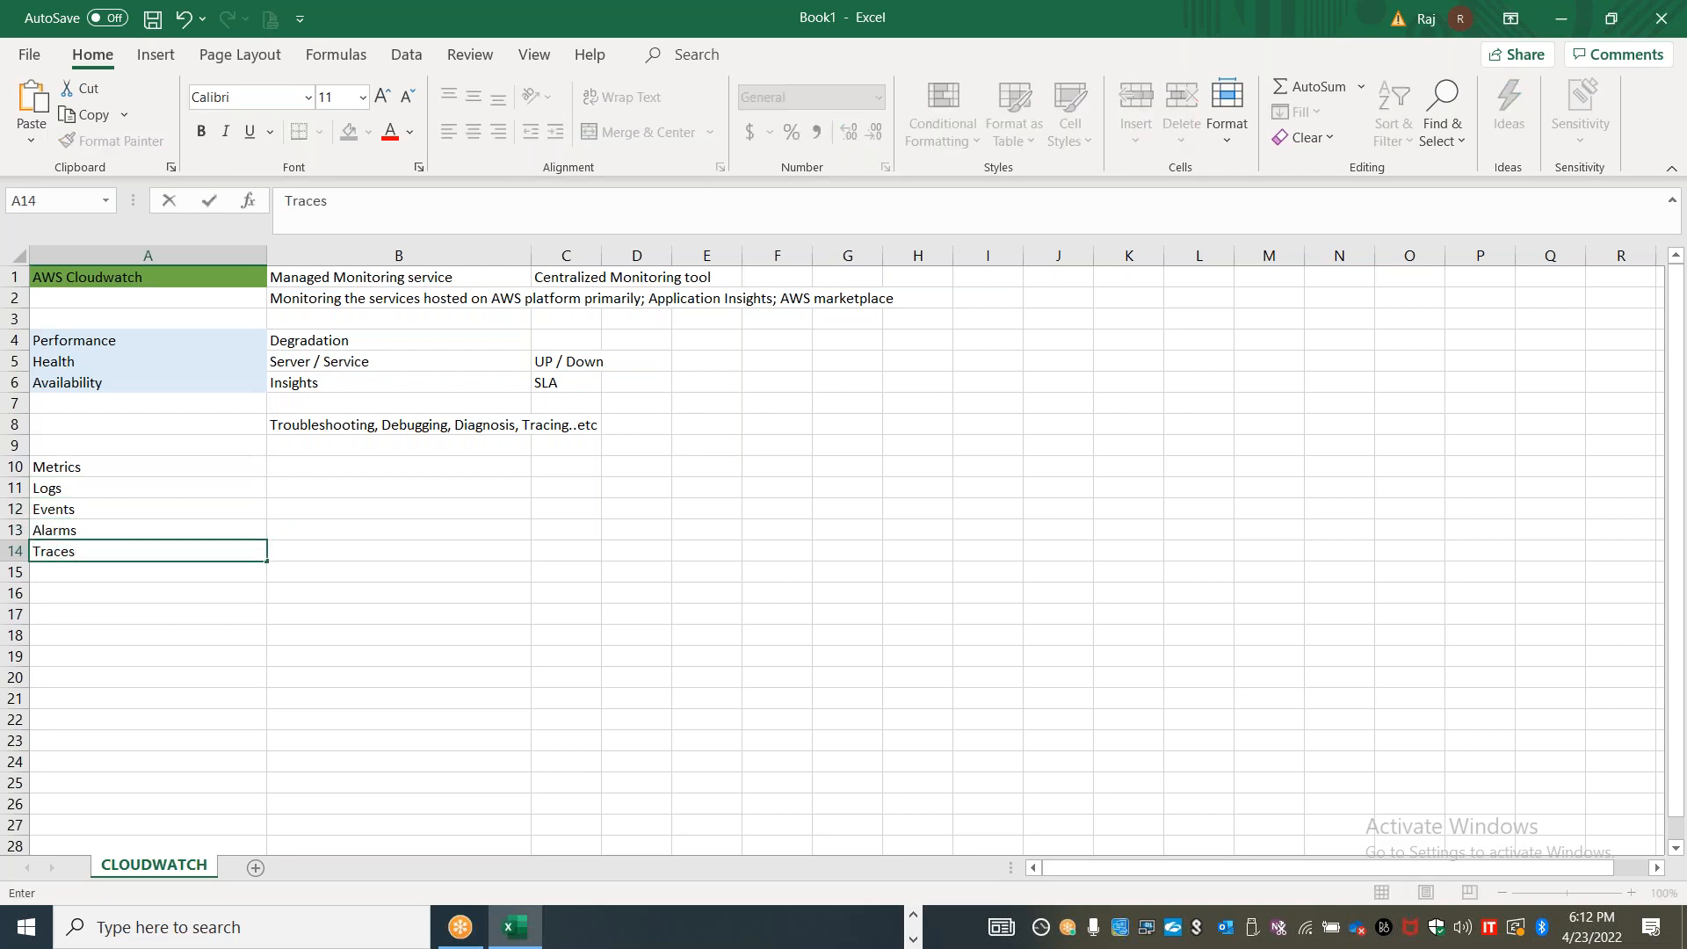
{"action": "left_click", "coordinate": [200, 669]}
Apply a light orange fill to the labels in cells A10 to A14
{"action": "left_click_drag", "start_coordinate": [162, 447], "coordinate": [181, 550]}
{"action": "left_click", "coordinate": [283, 514]}
{"action": "left_click", "coordinate": [368, 139]}
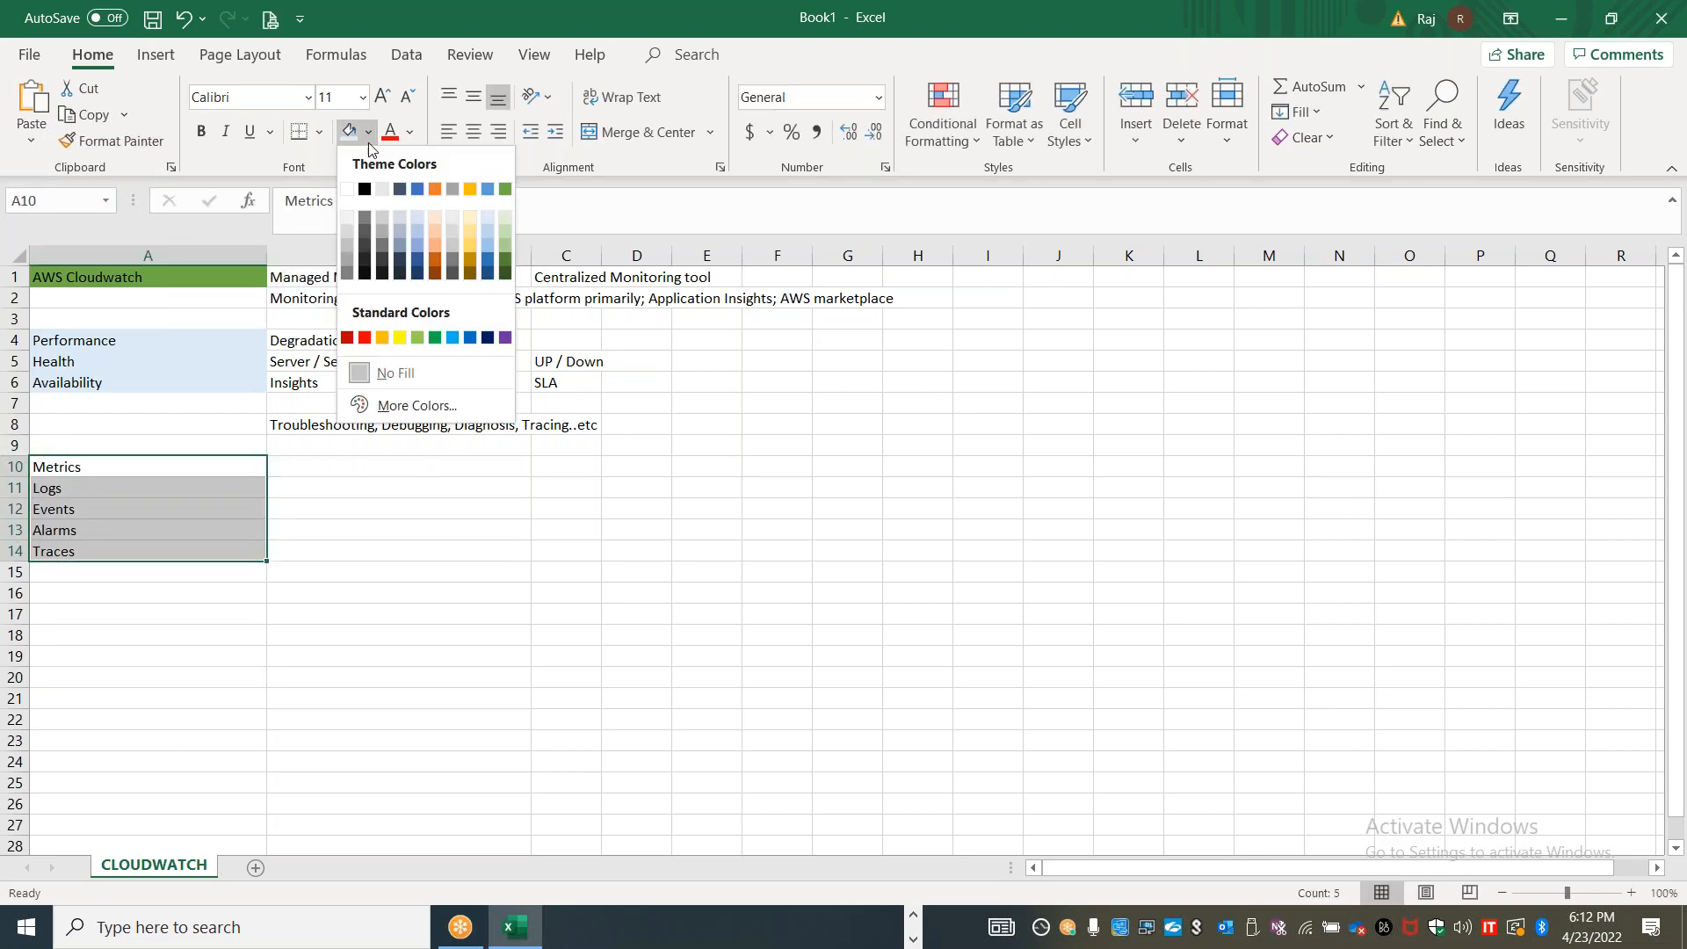
{"action": "left_click", "coordinate": [437, 217]}
{"action": "left_click", "coordinate": [407, 473]}
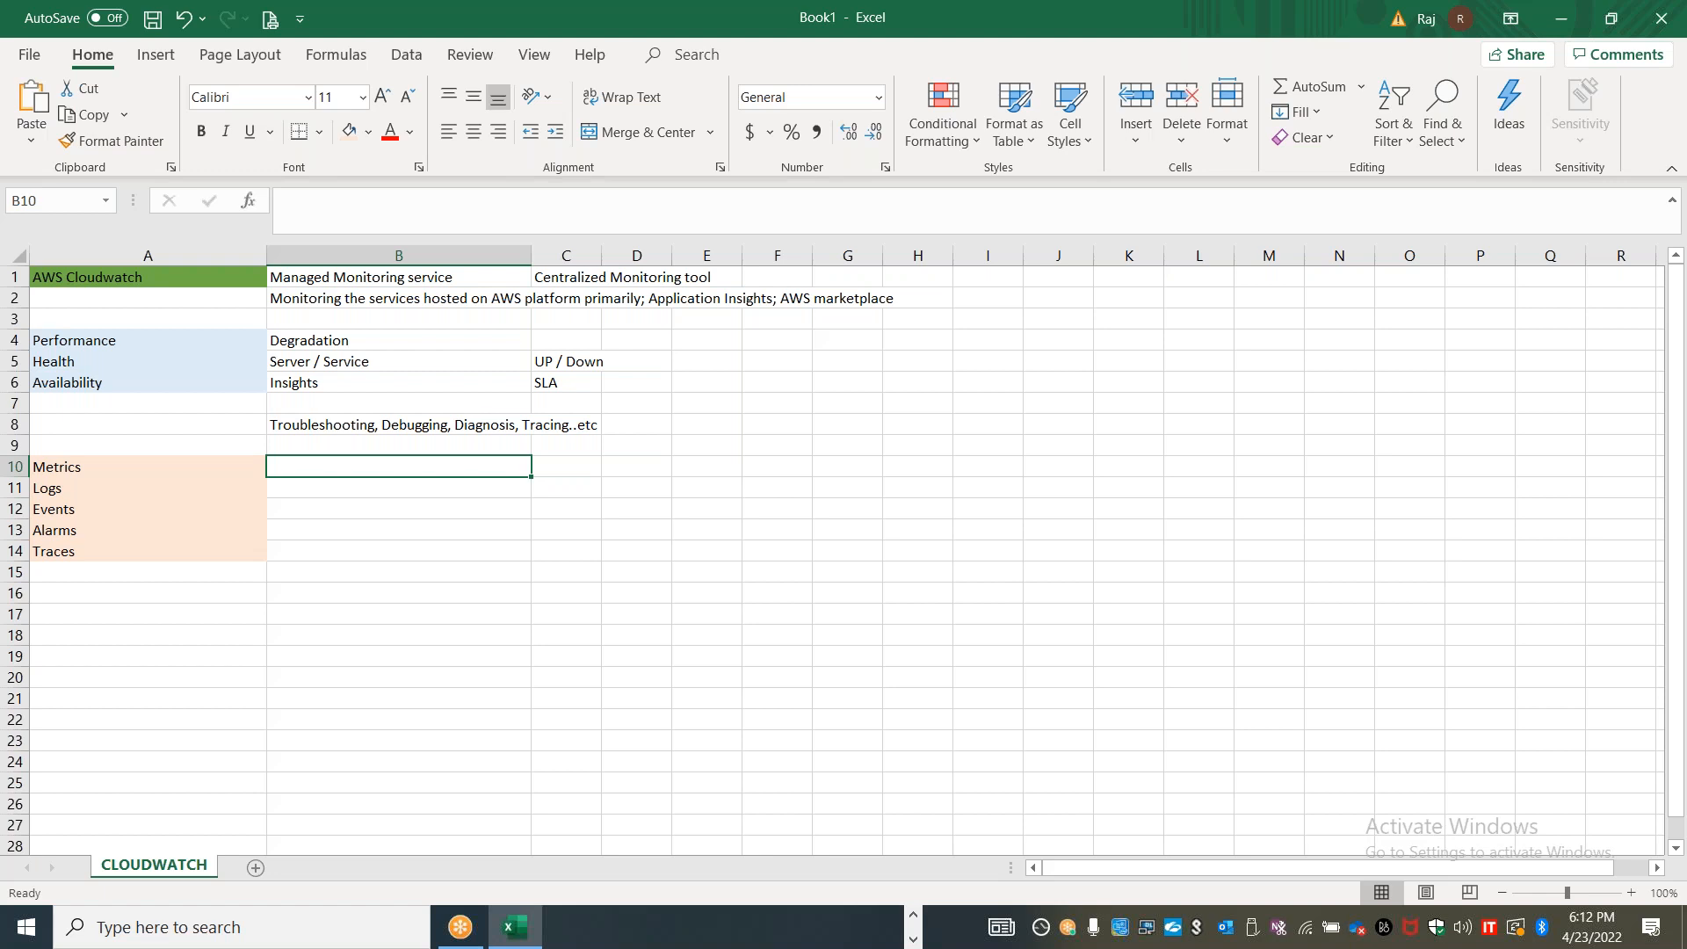
Open Windows Task Manager, examine its process, user, service and live performance views, and close it
{"action": "right_click", "coordinate": [761, 930]}
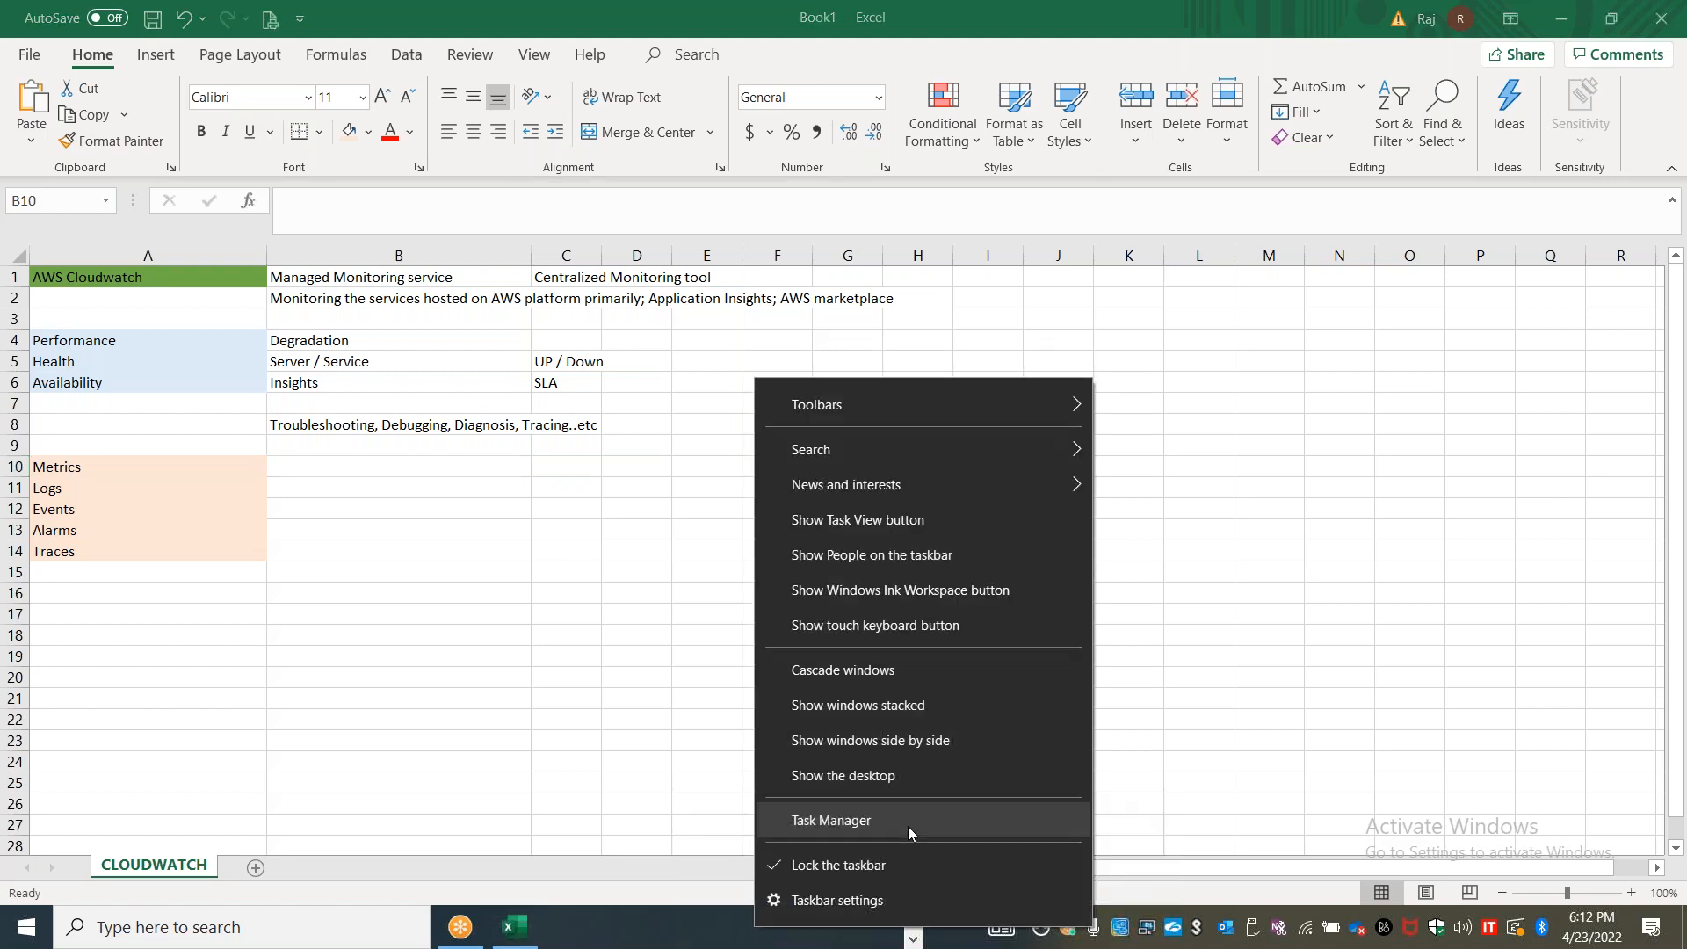
{"action": "left_click", "coordinate": [892, 829]}
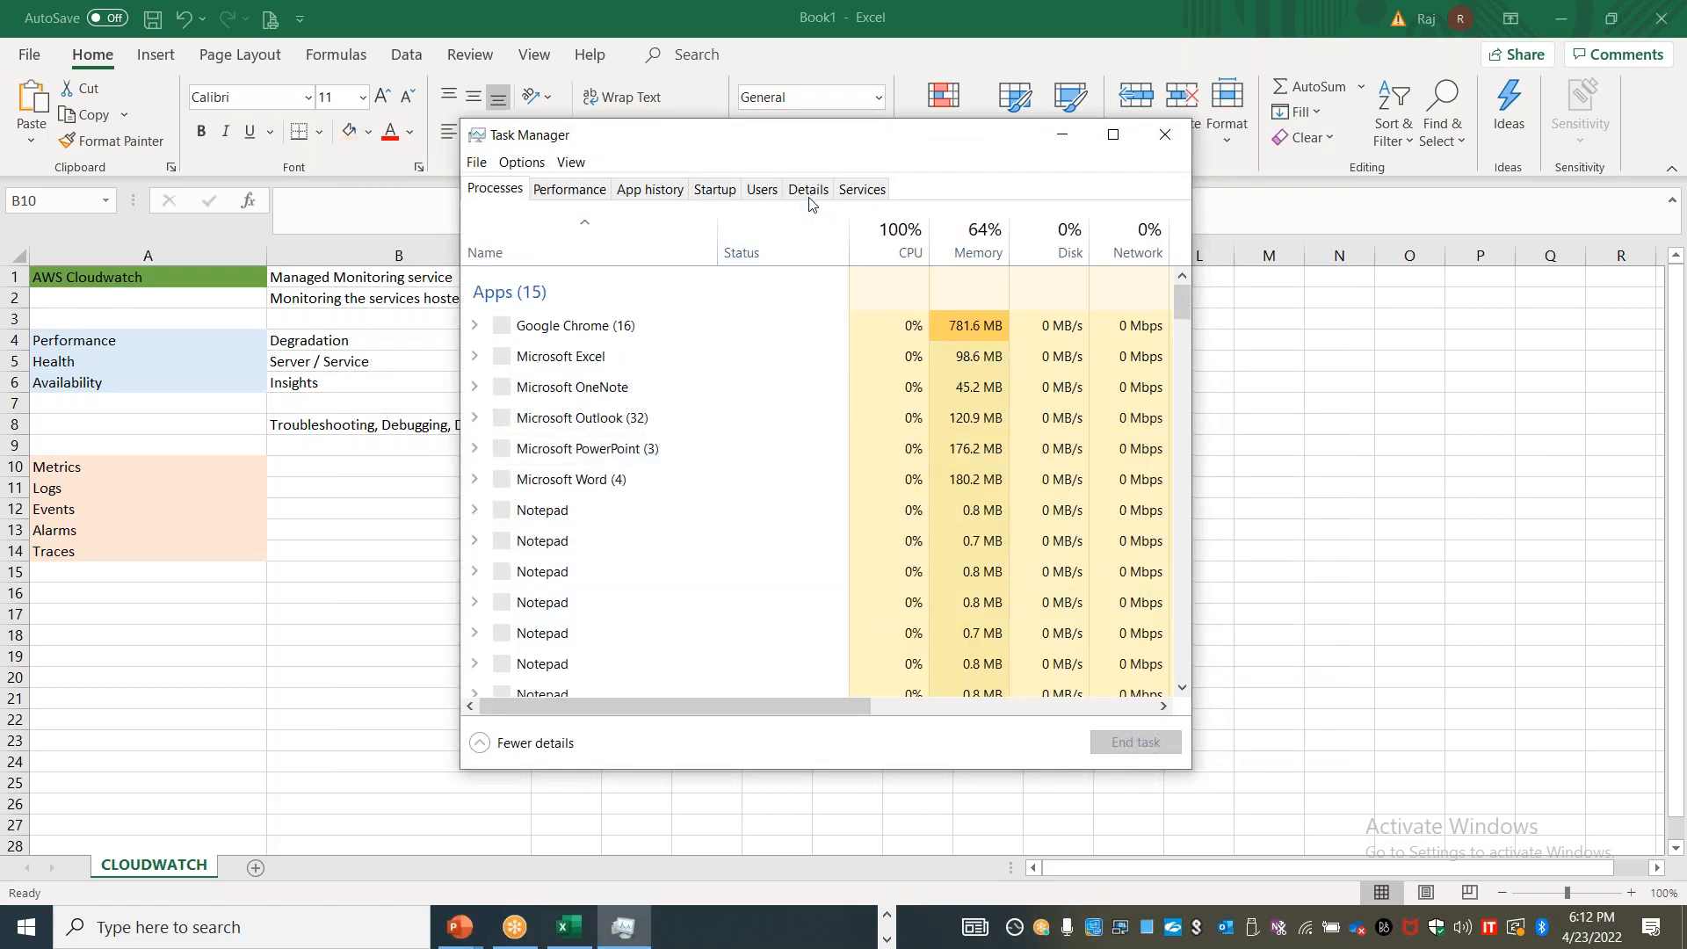
{"action": "left_click", "coordinate": [570, 189]}
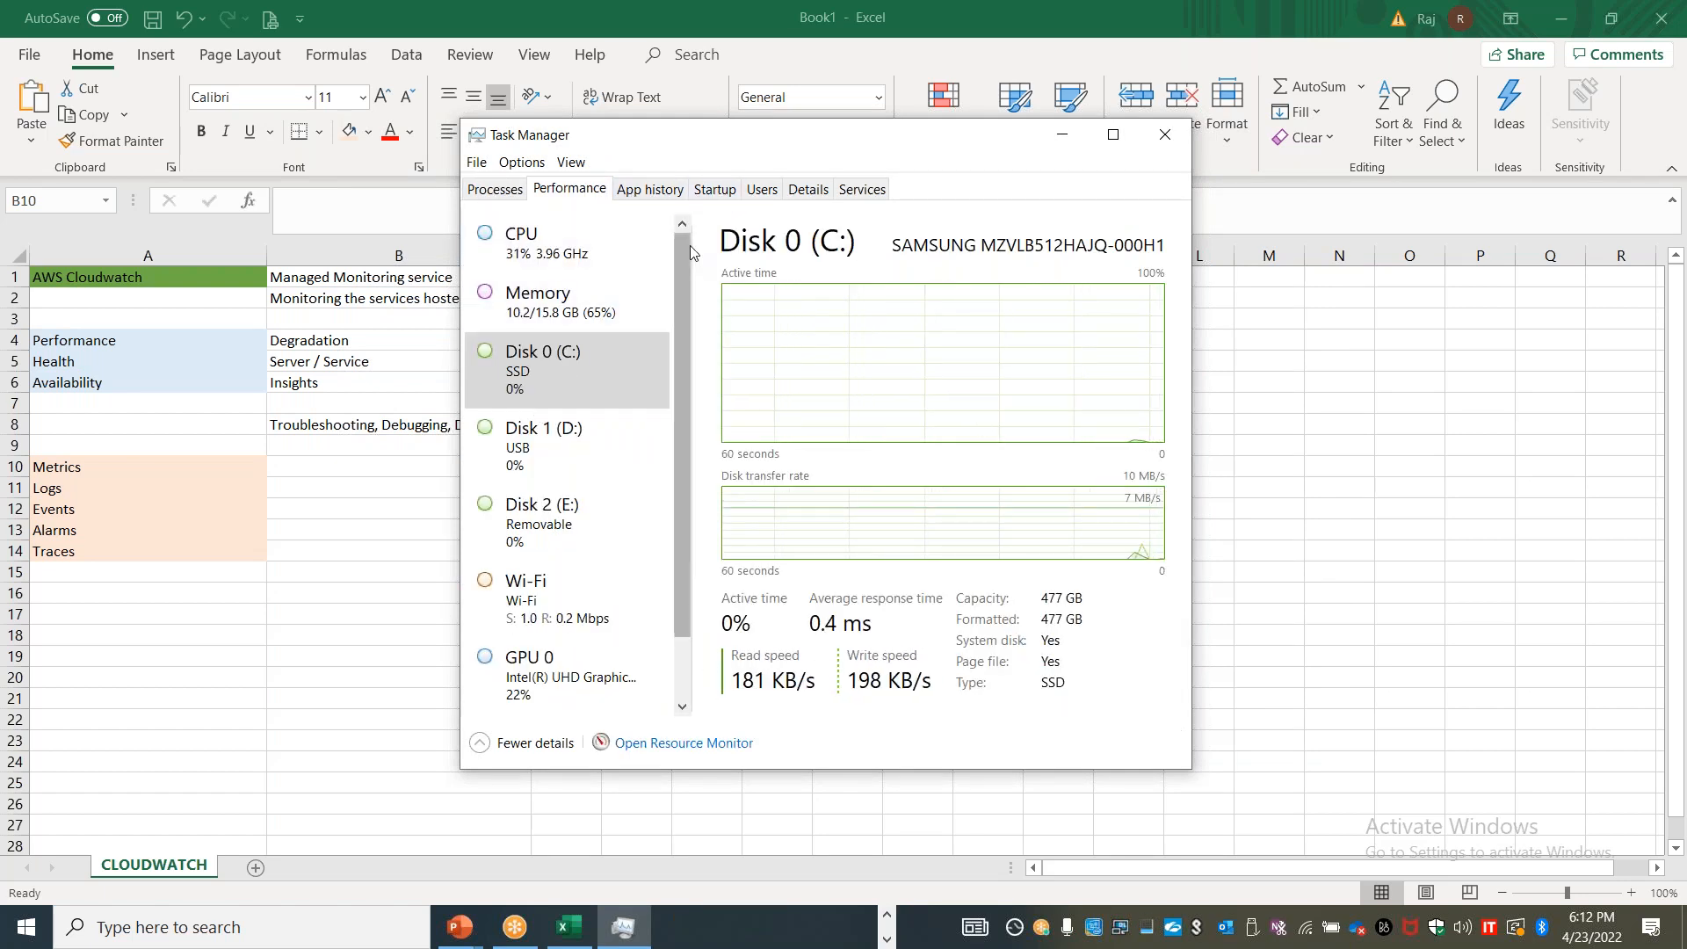
{"action": "left_click", "coordinate": [650, 188]}
{"action": "left_click", "coordinate": [762, 189]}
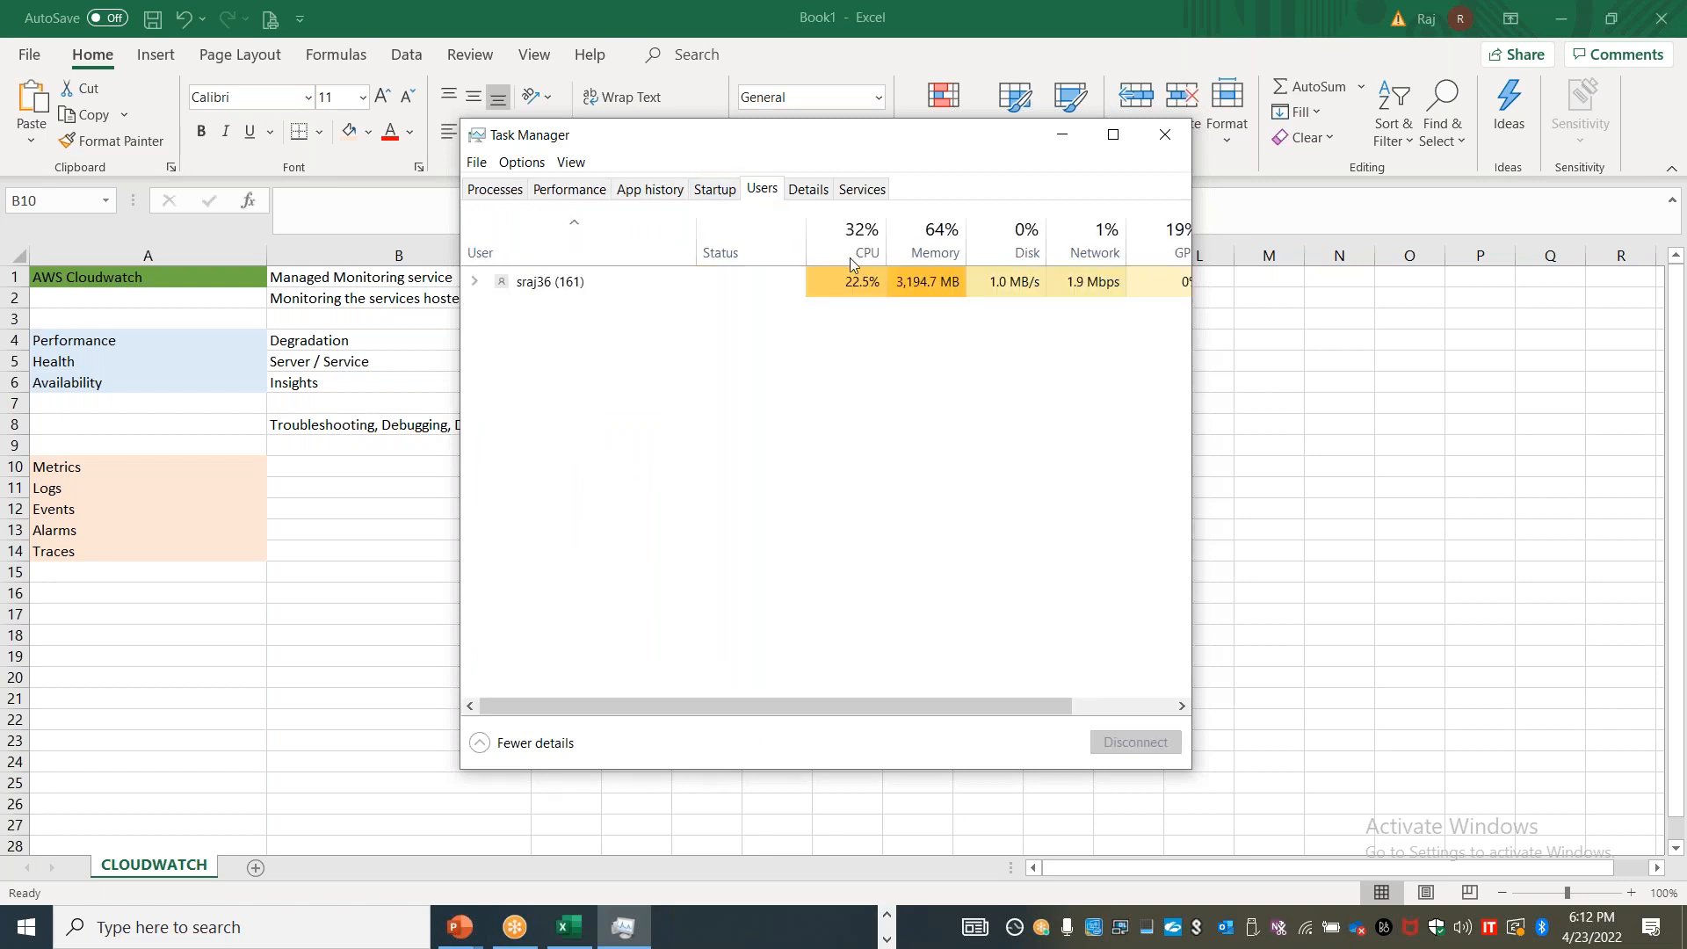
{"action": "left_click", "coordinate": [805, 190]}
{"action": "left_click", "coordinate": [857, 192]}
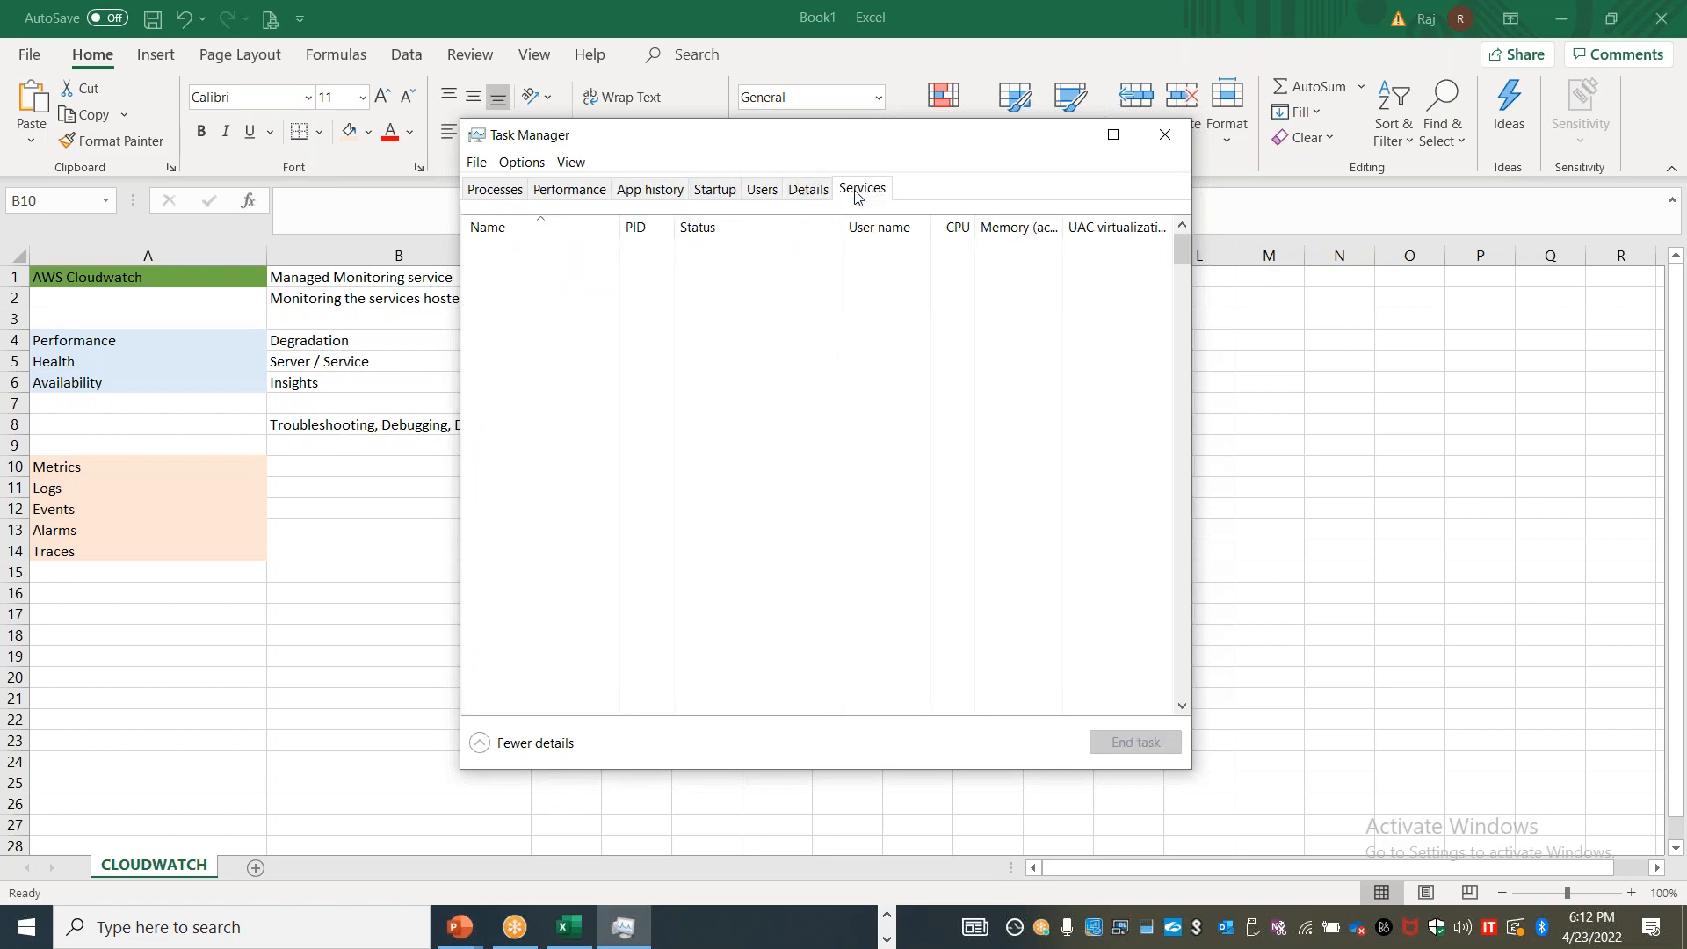
{"action": "left_click", "coordinate": [517, 194]}
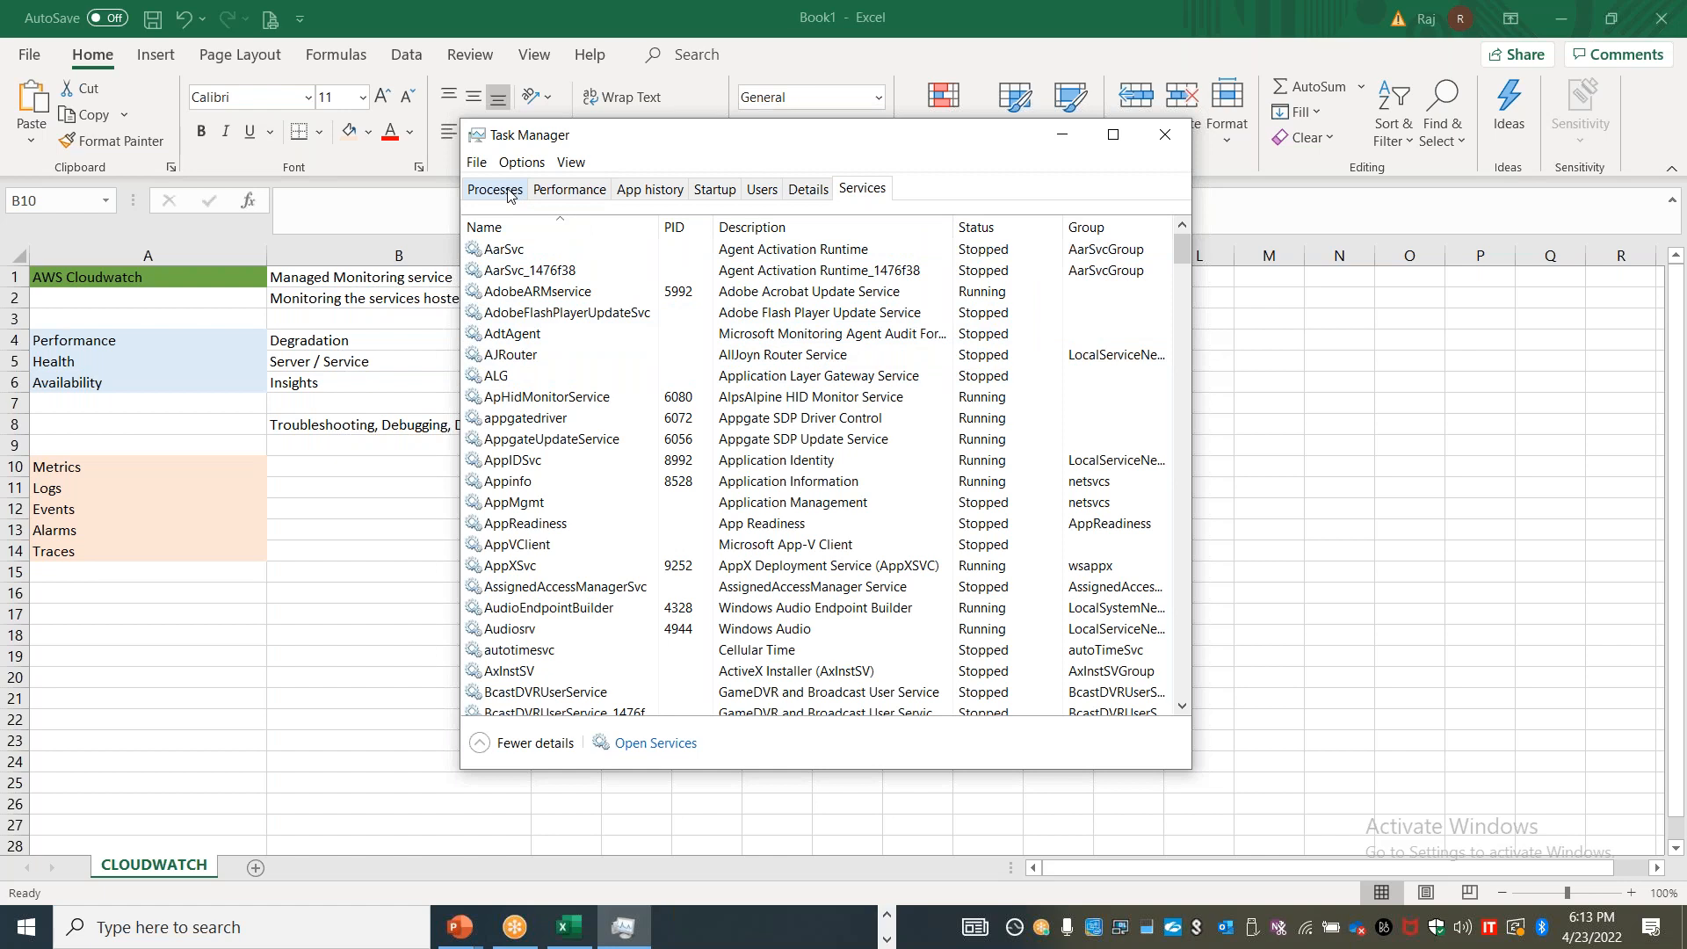
{"action": "left_click", "coordinate": [595, 190]}
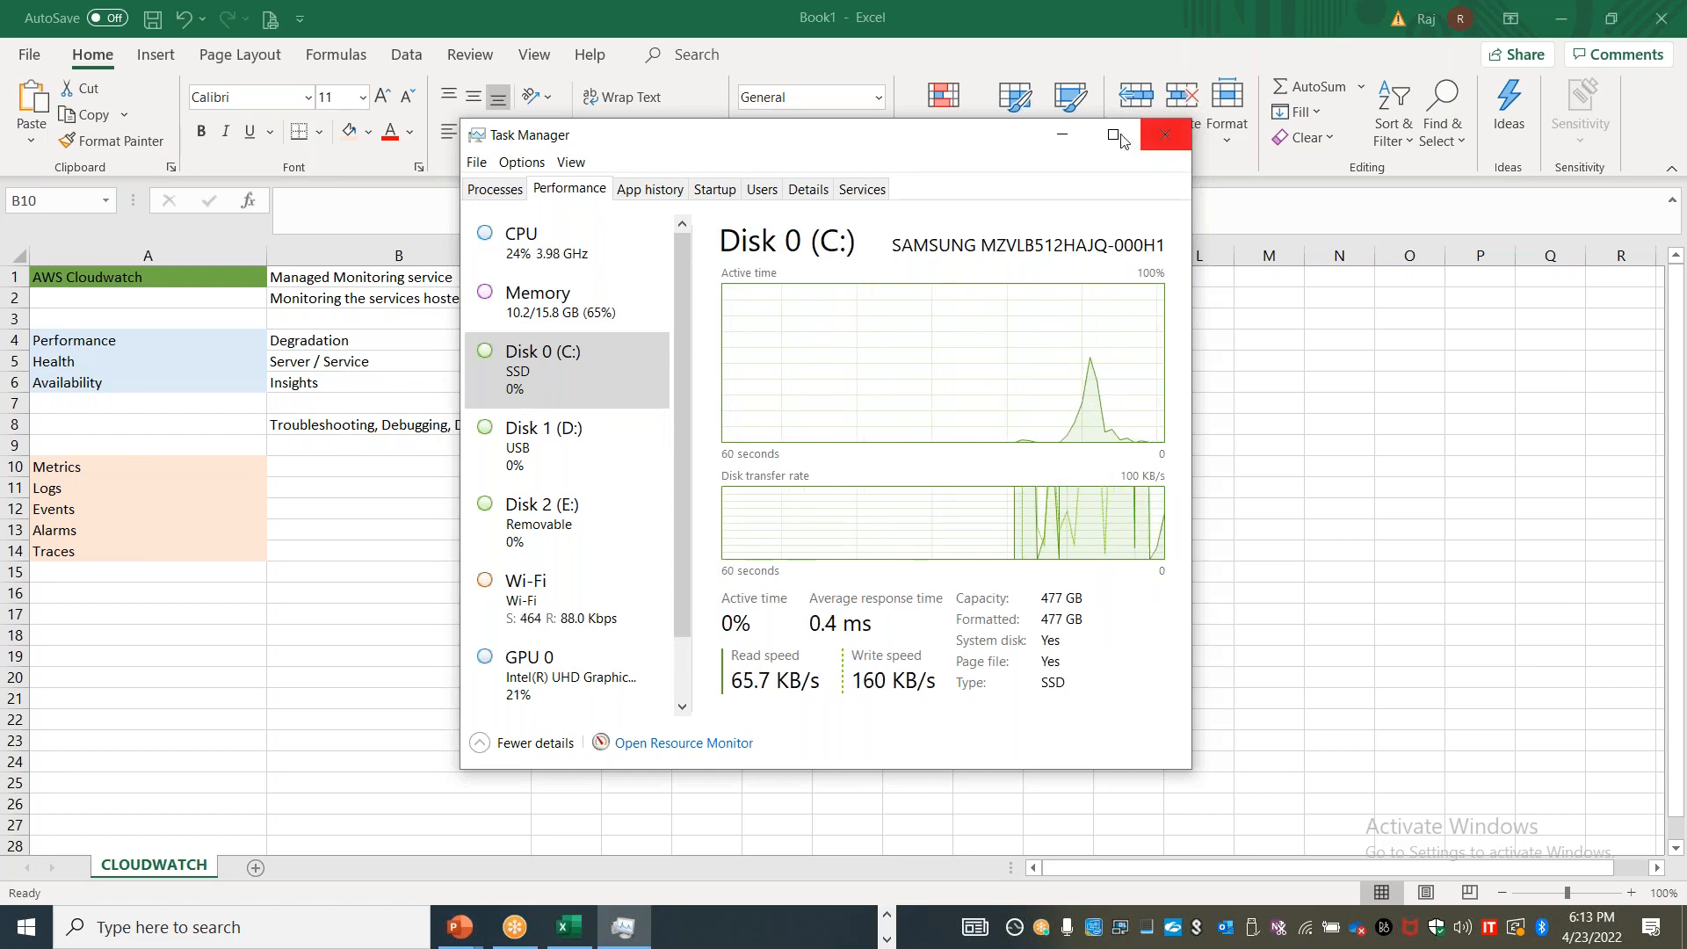
{"action": "left_click", "coordinate": [1159, 137]}
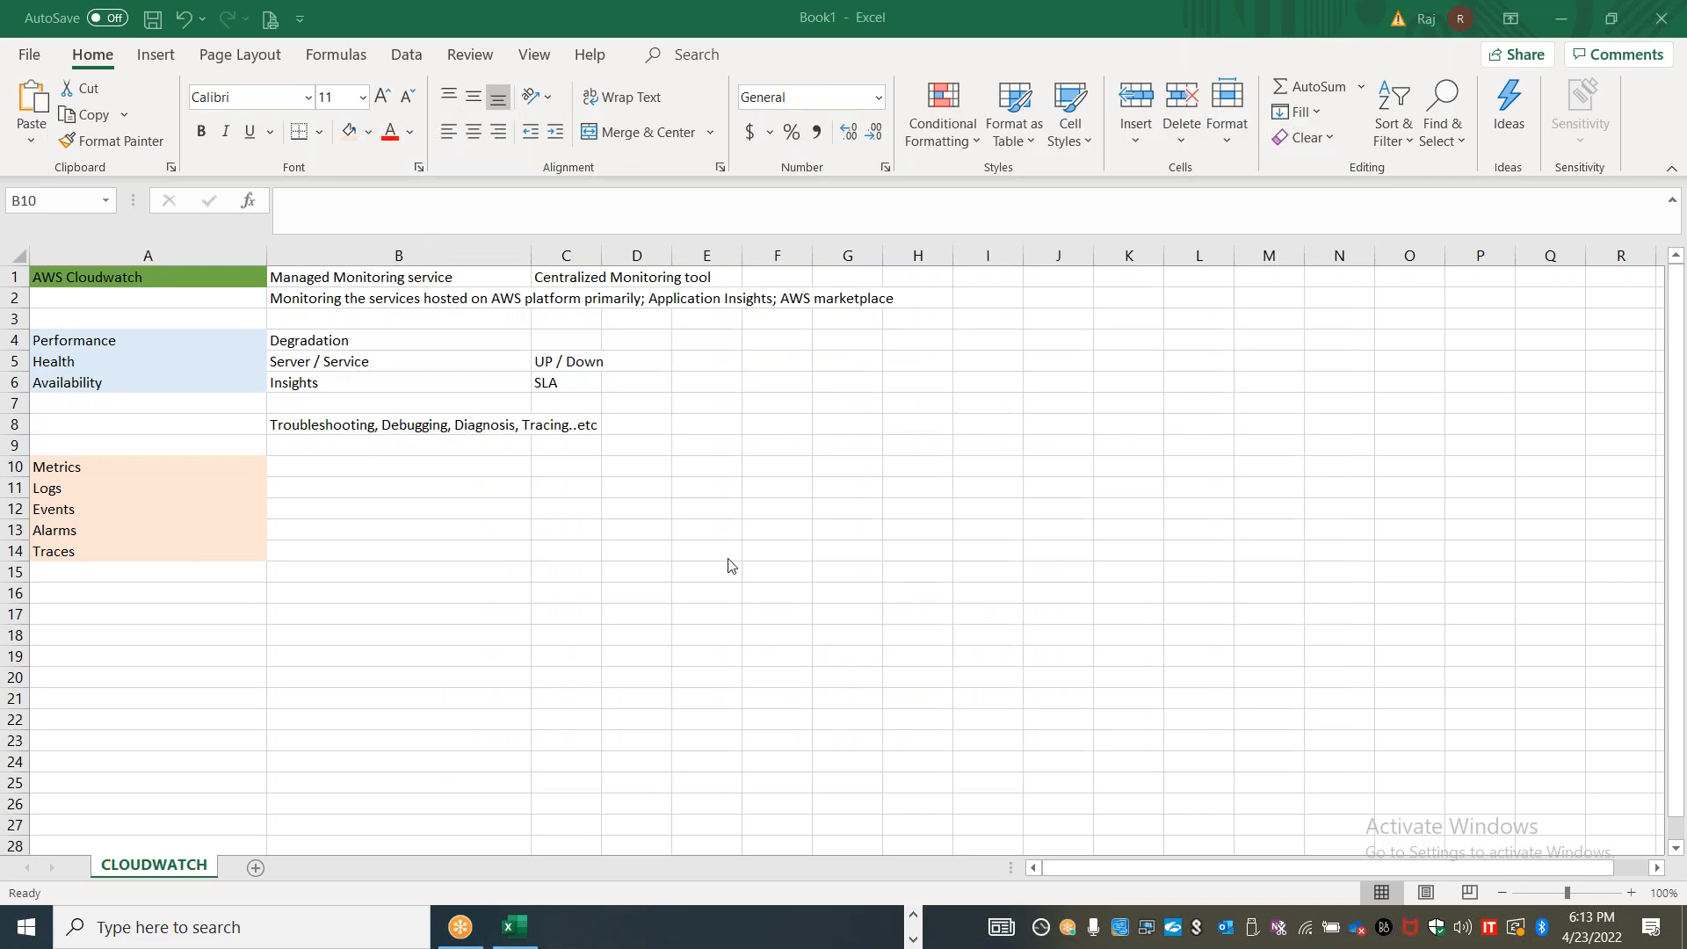
Move the Logs label to cell B10 and the Events label to cell C10
{"action": "left_click", "coordinate": [183, 470]}
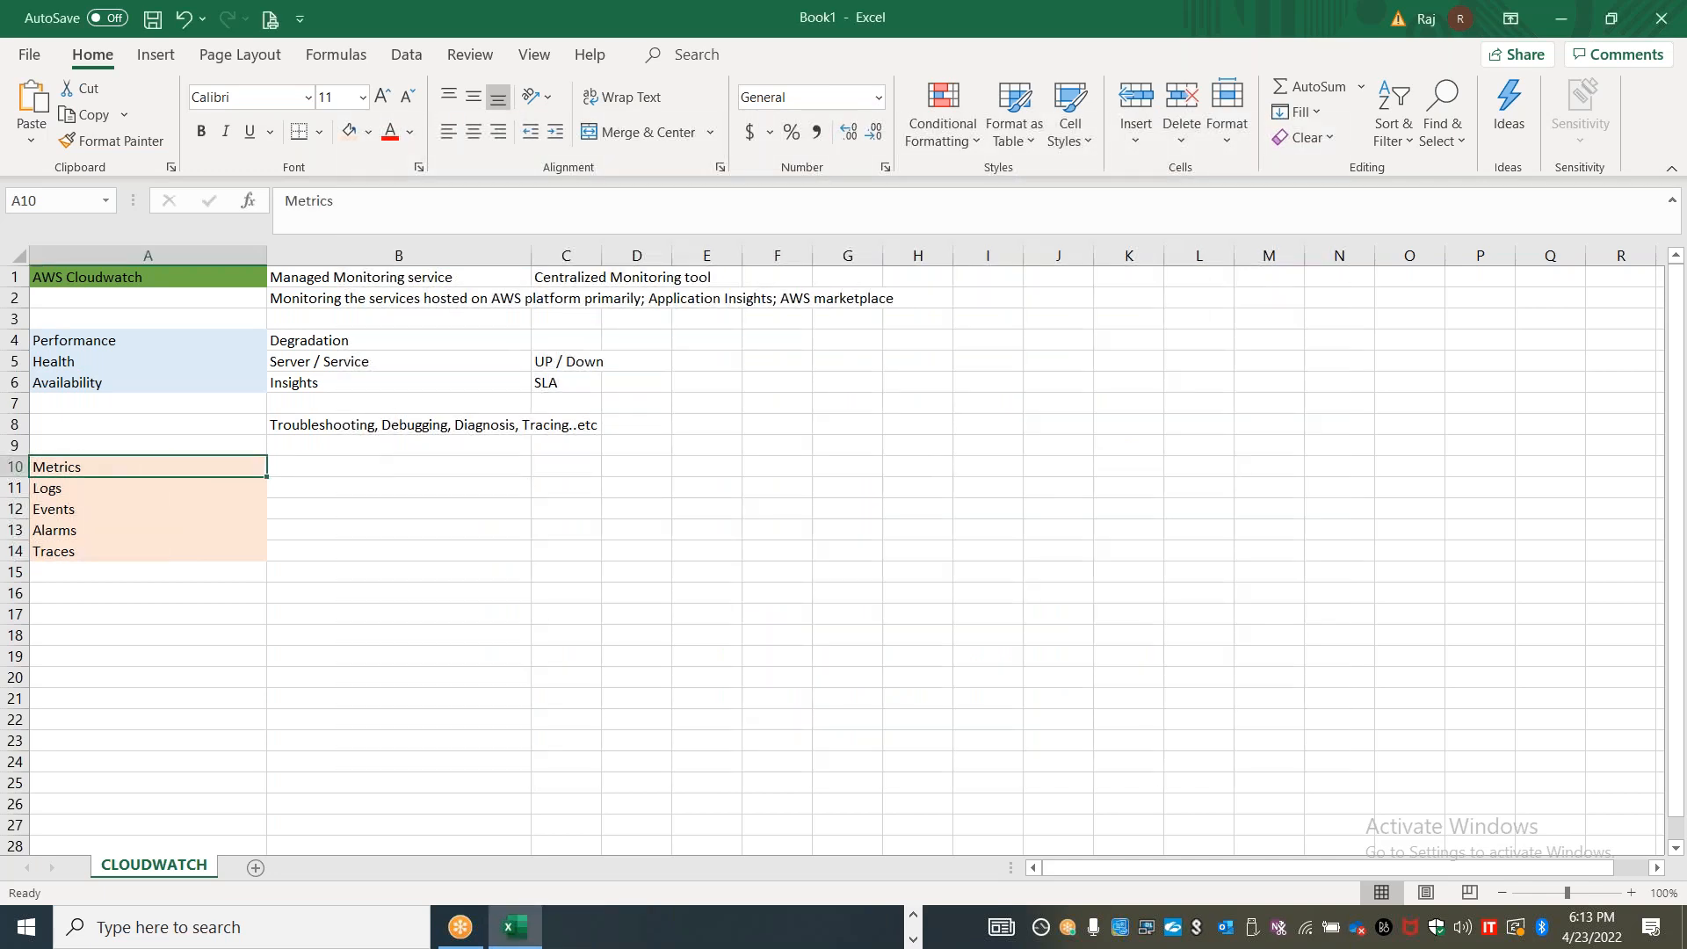
{"action": "left_click", "coordinate": [176, 486], "text": "shift"}
{"action": "key", "text": "ctrl+c"}
{"action": "left_click", "coordinate": [409, 470]}
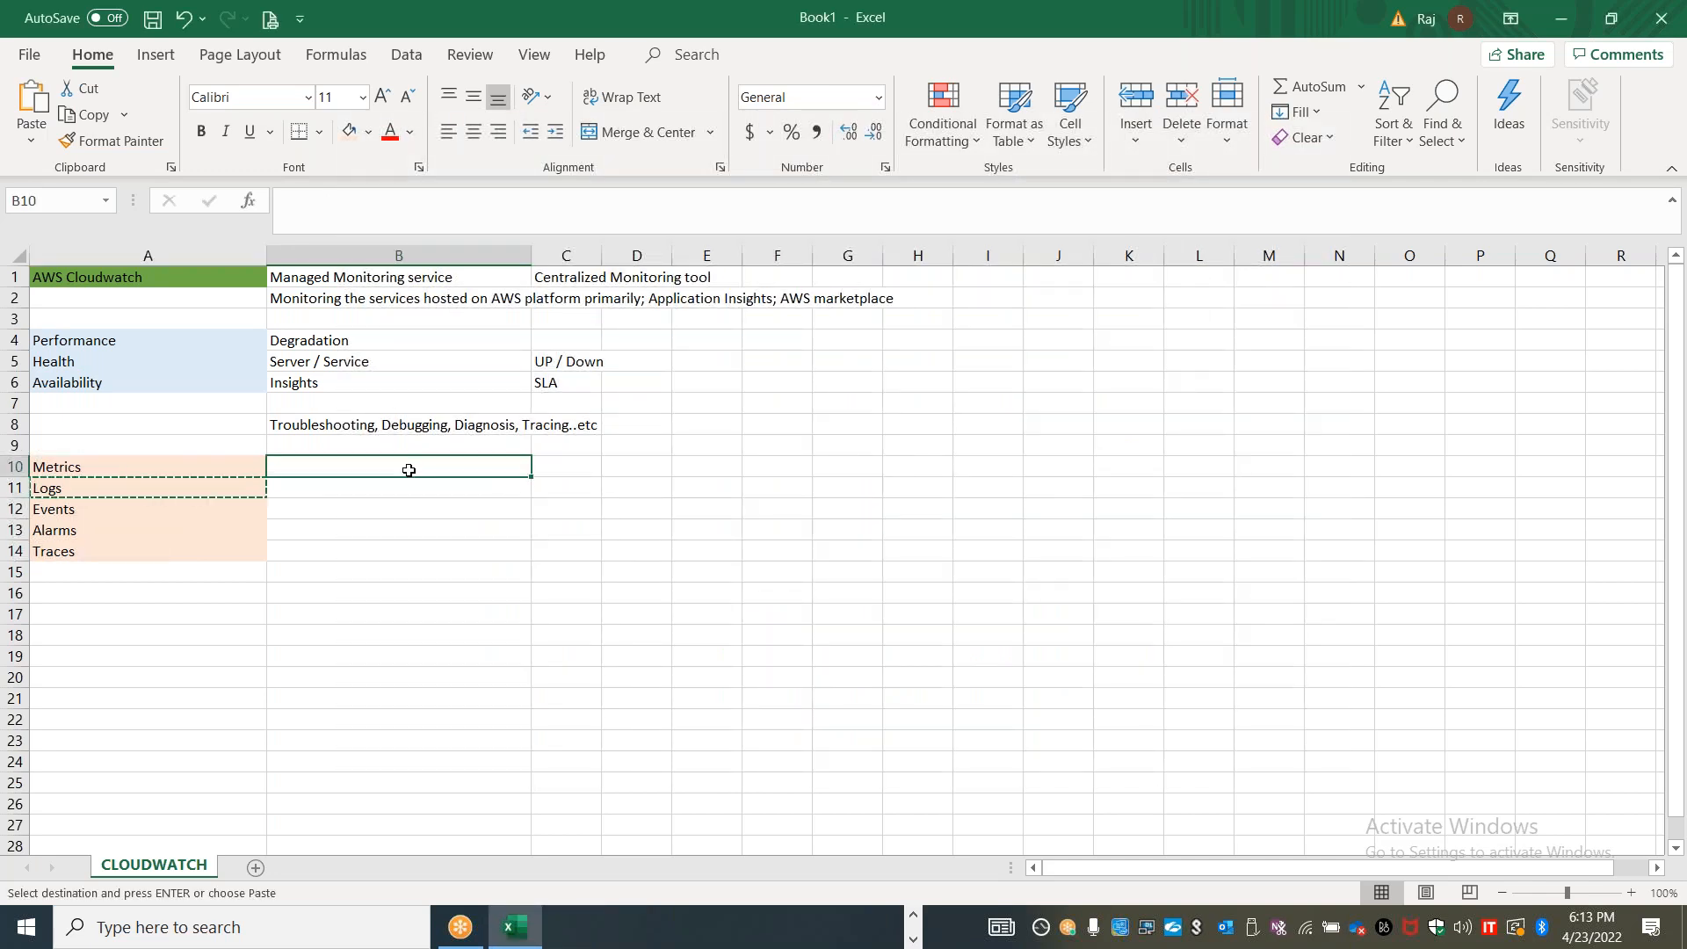
{"action": "key", "text": "ctrl+v"}
{"action": "left_click", "coordinate": [228, 507]}
{"action": "key", "text": "ctrl+x"}
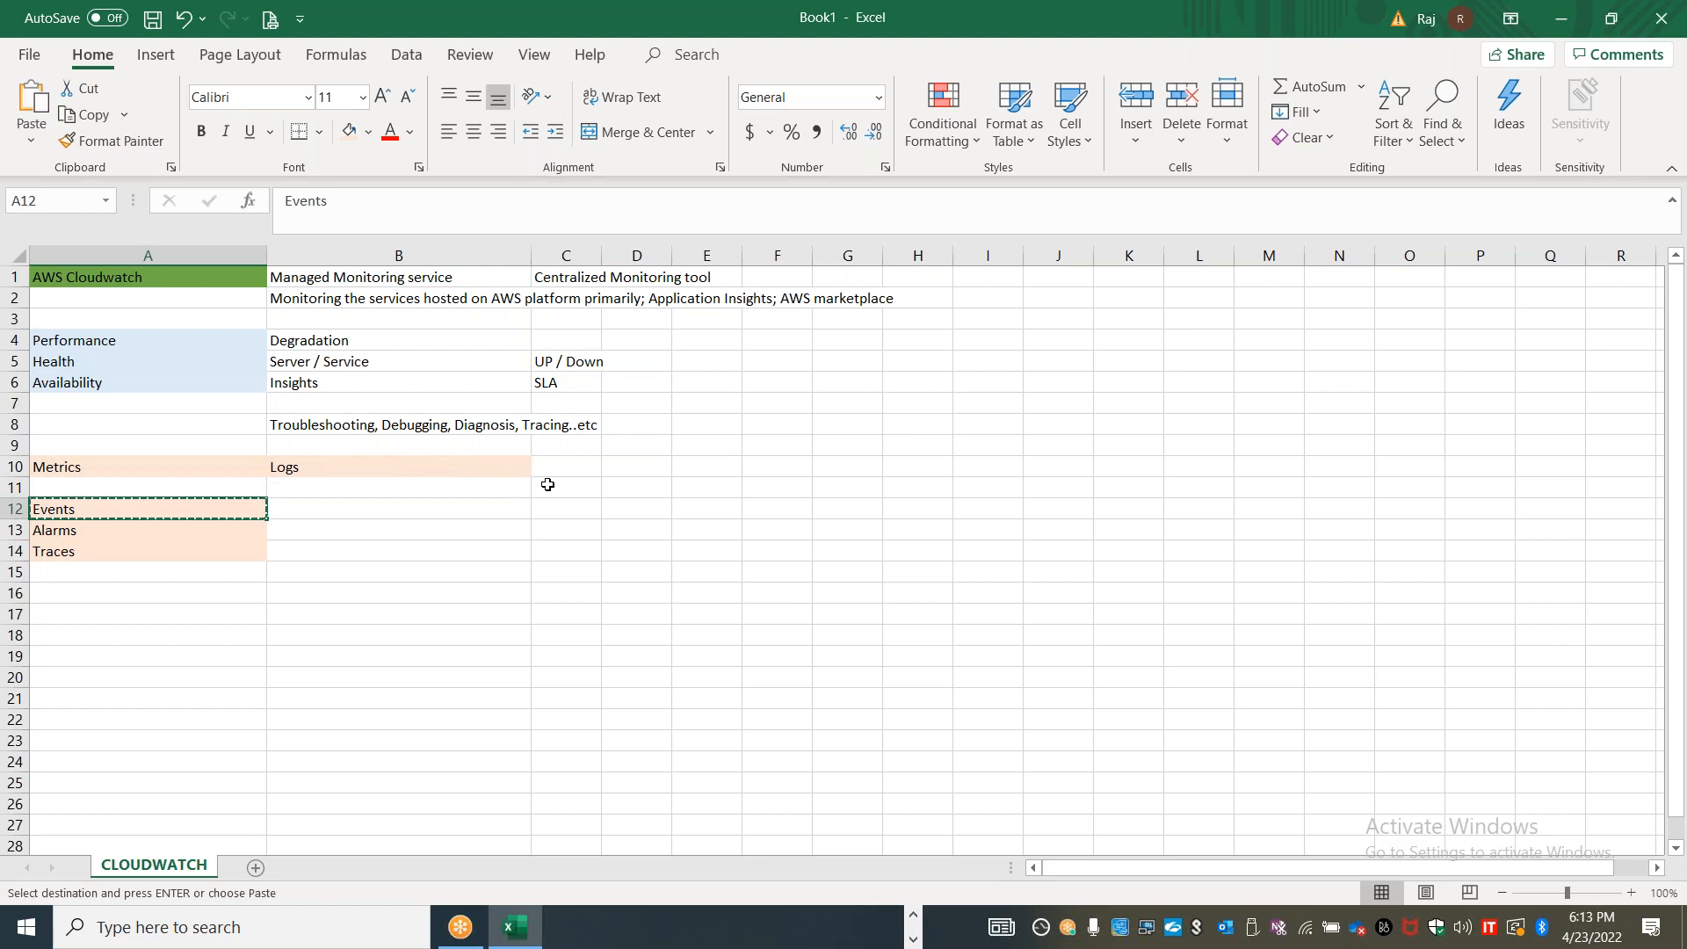
{"action": "left_click", "coordinate": [558, 468]}
{"action": "key", "text": "ctrl+v"}
Move the Alarms label to cell D10 and the Traces label to cell E10
{"action": "left_click", "coordinate": [229, 533]}
{"action": "key", "text": "ctrl+x"}
{"action": "left_click", "coordinate": [640, 464]}
{"action": "key", "text": "ctrl+v"}
{"action": "left_click", "coordinate": [220, 551]}
{"action": "key", "text": "ctrl+x"}
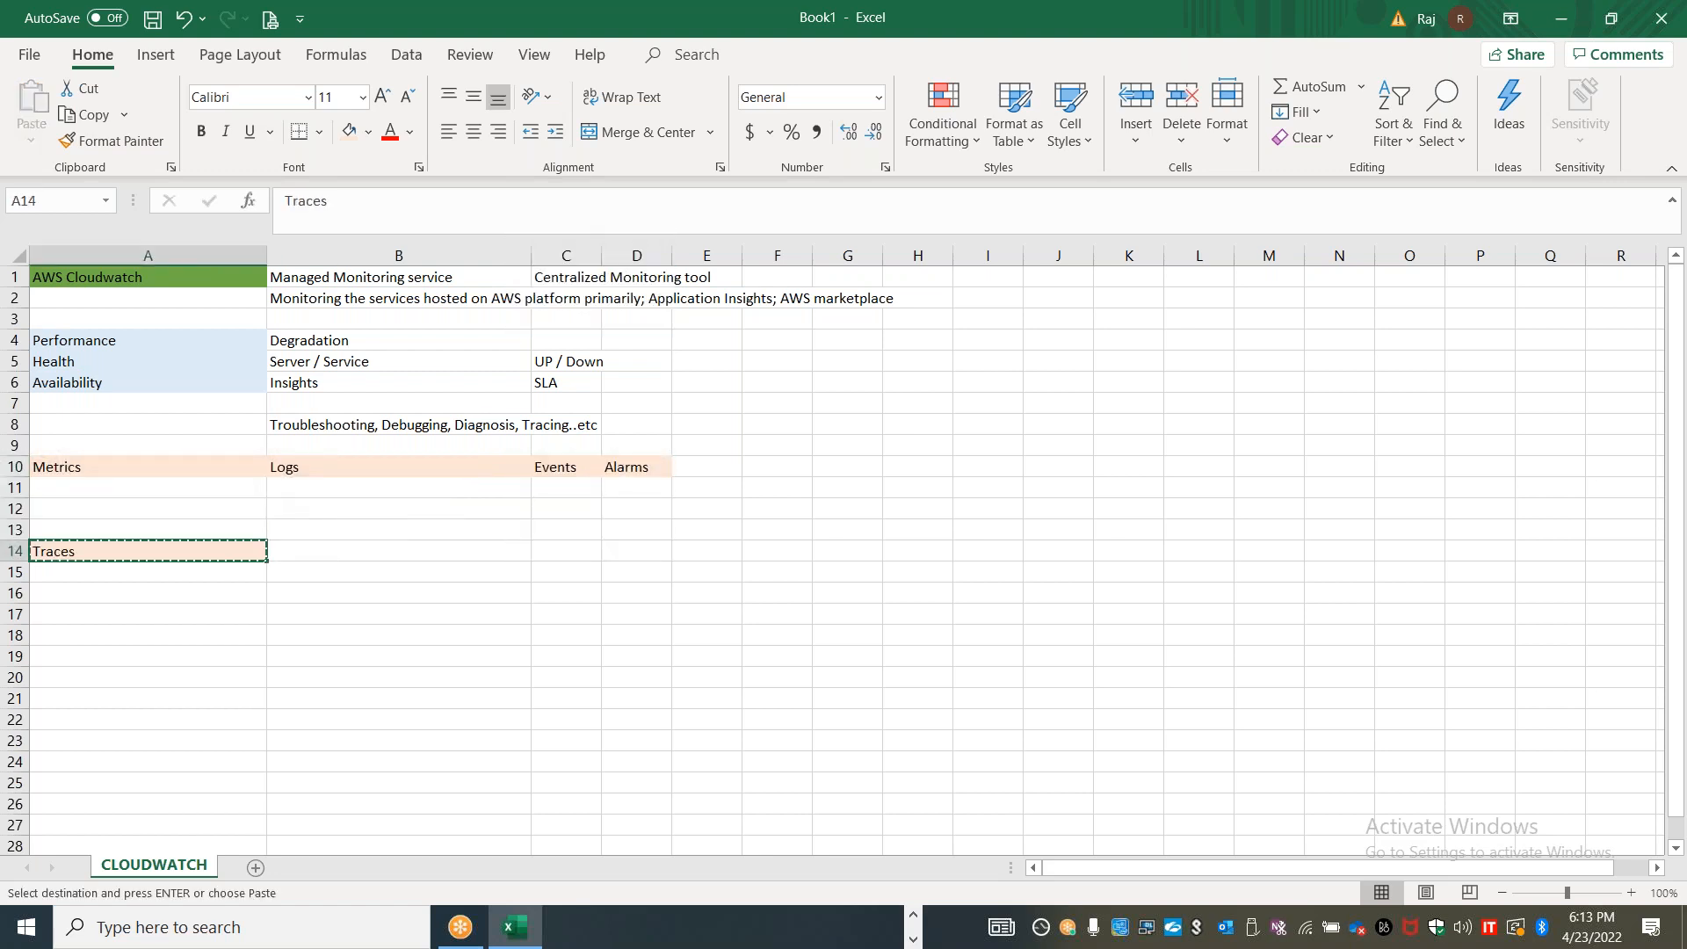
{"action": "left_click", "coordinate": [683, 468]}
{"action": "key", "text": "ctrl+v"}
Widen columns C, D and E and centre the headings in cells A10 to E10 horizontally
{"action": "mouse_move", "coordinate": [685, 258]}
{"action": "left_mouse_down"}
{"action": "mouse_move", "coordinate": [787, 260]}
{"action": "mouse_move", "coordinate": [713, 262]}
{"action": "left_mouse_up"}
{"action": "left_click_drag", "start_coordinate": [974, 257], "coordinate": [1107, 257]}
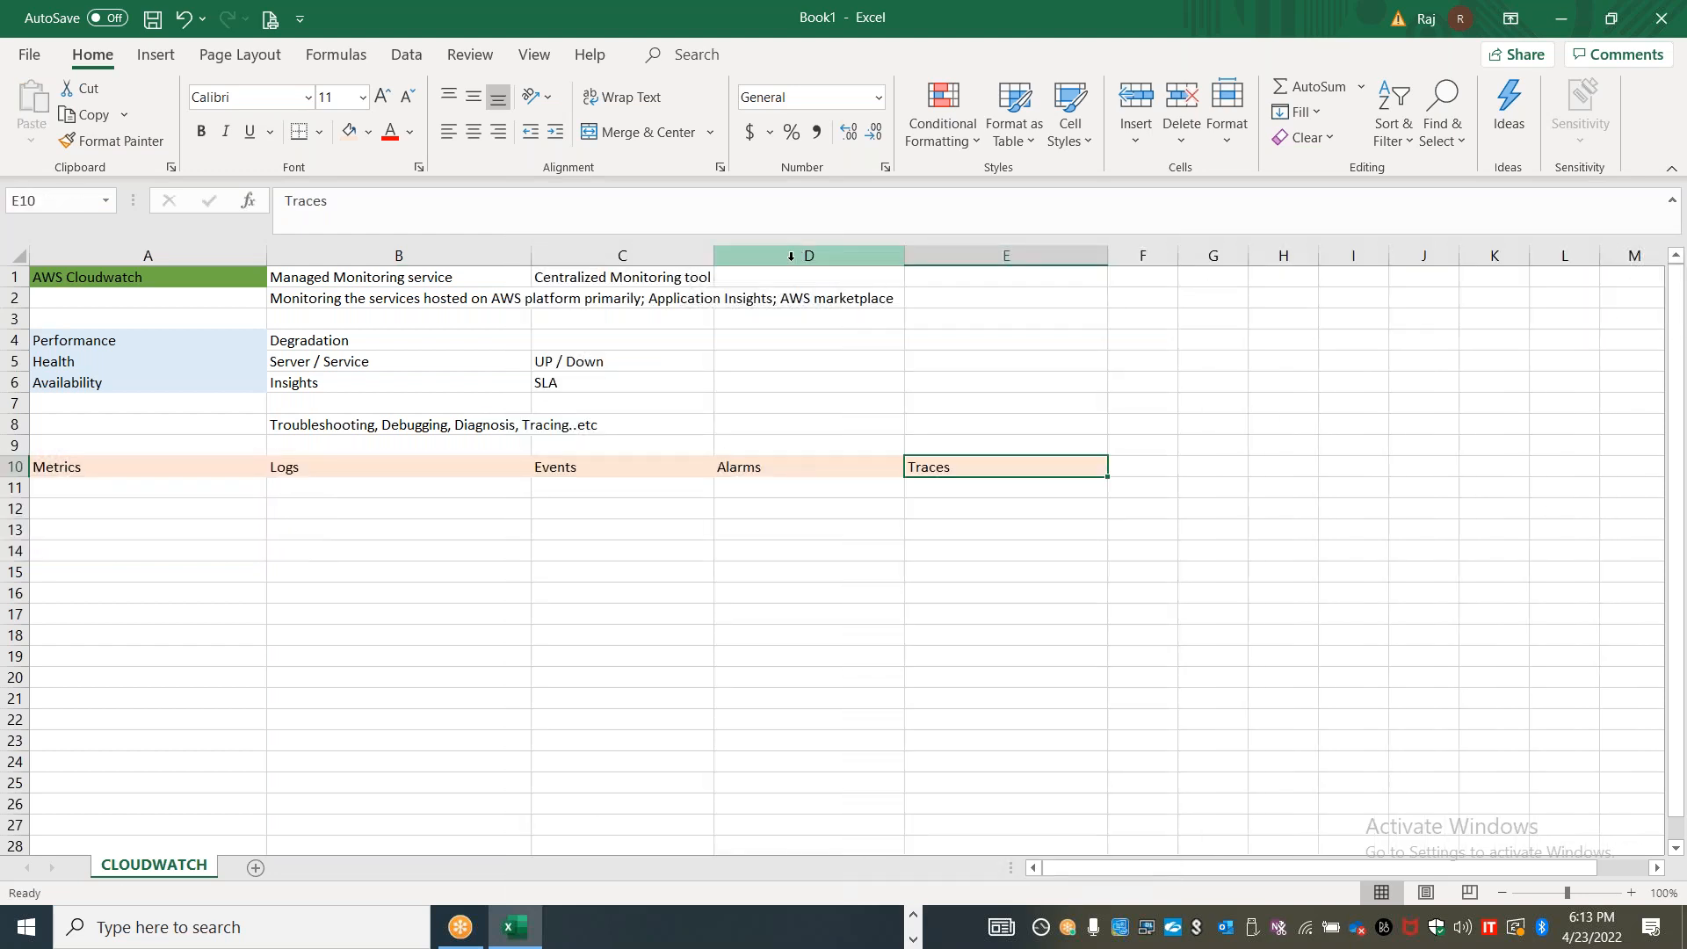
{"action": "left_click_drag", "start_coordinate": [713, 257], "coordinate": [762, 258]}
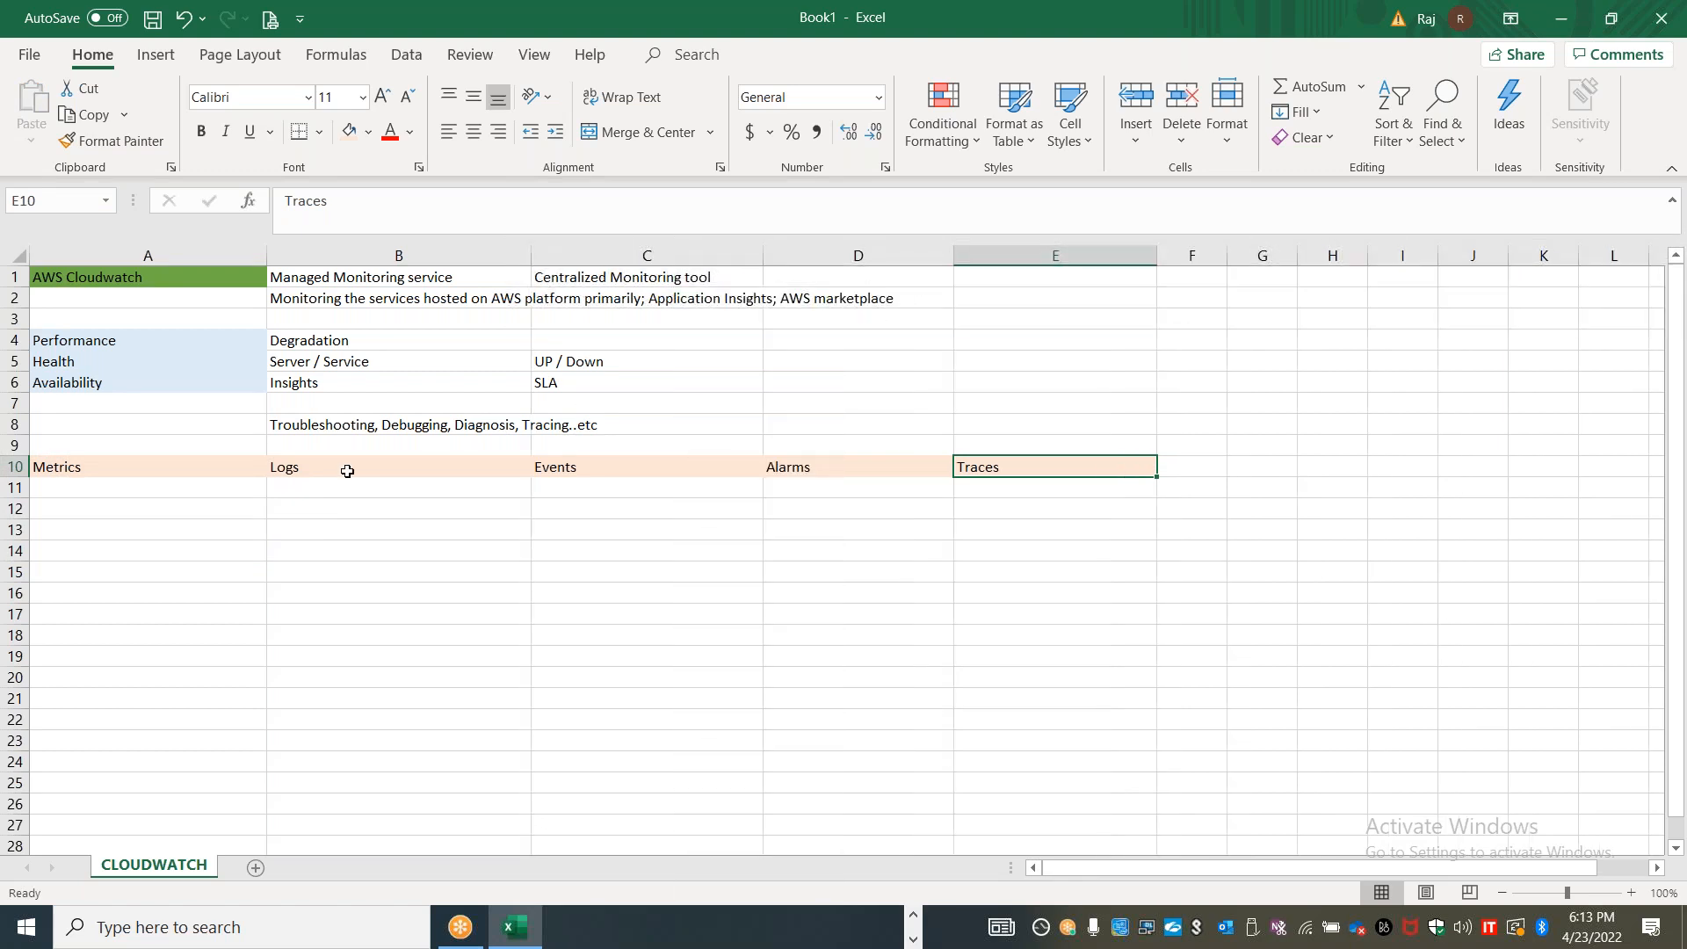
{"action": "left_click_drag", "start_coordinate": [207, 459], "coordinate": [1010, 467]}
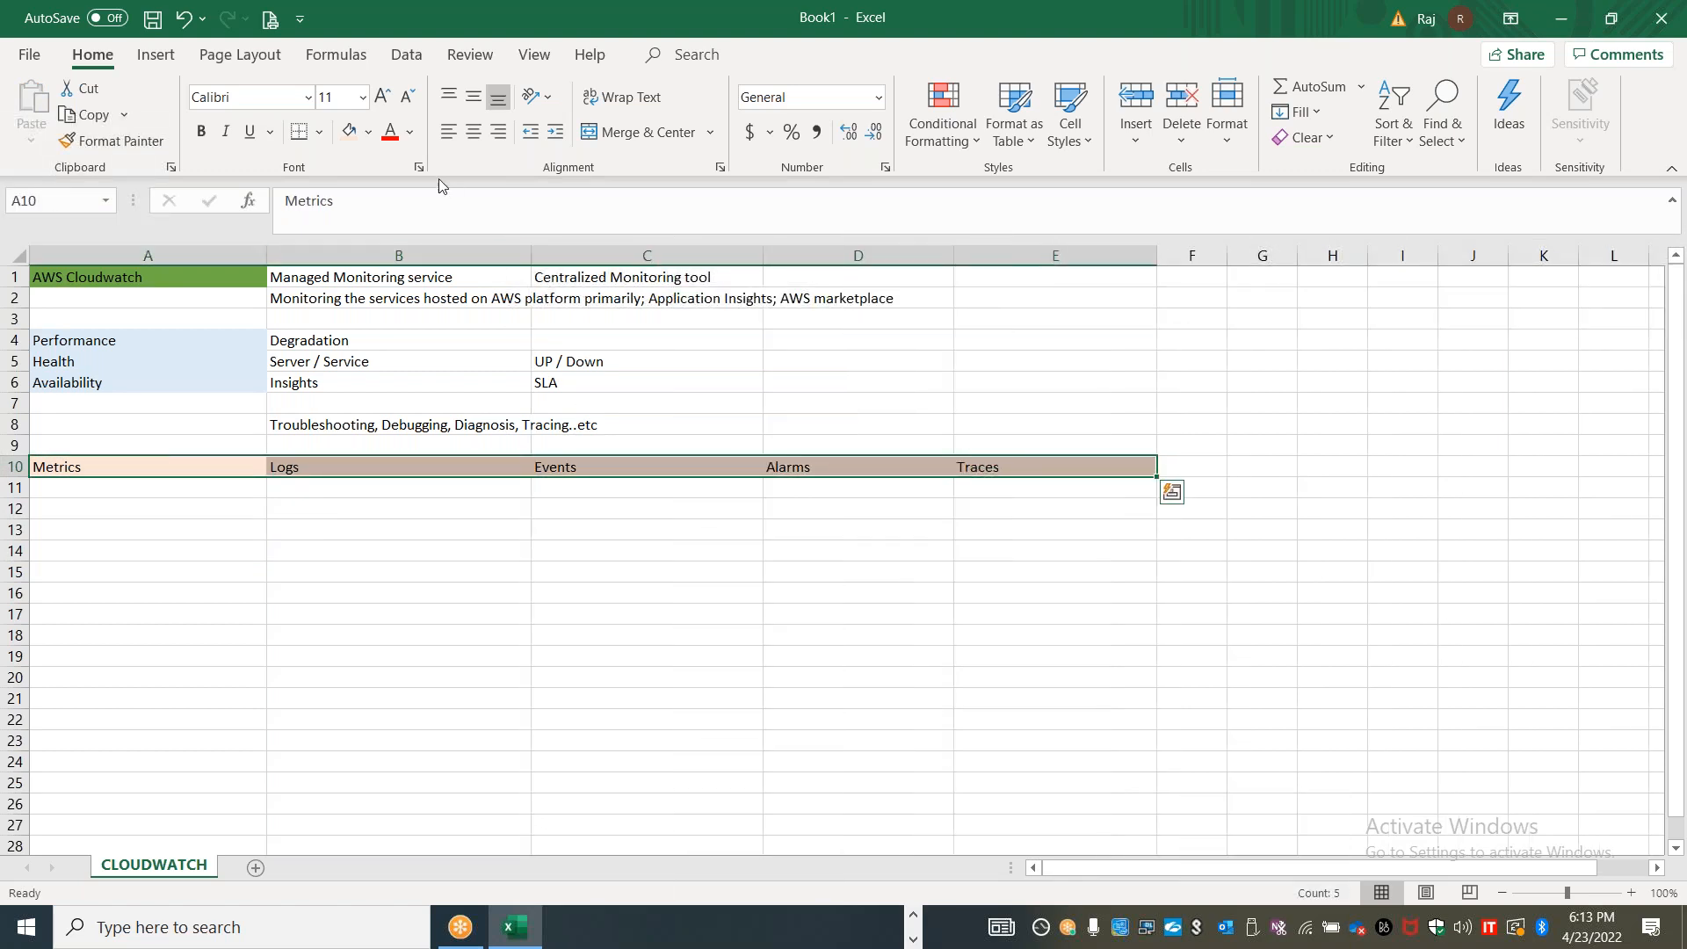
{"action": "left_click", "coordinate": [474, 131]}
Enter "Numerical values" in cell A11 under the Metrics heading
{"action": "left_click", "coordinate": [218, 486]}
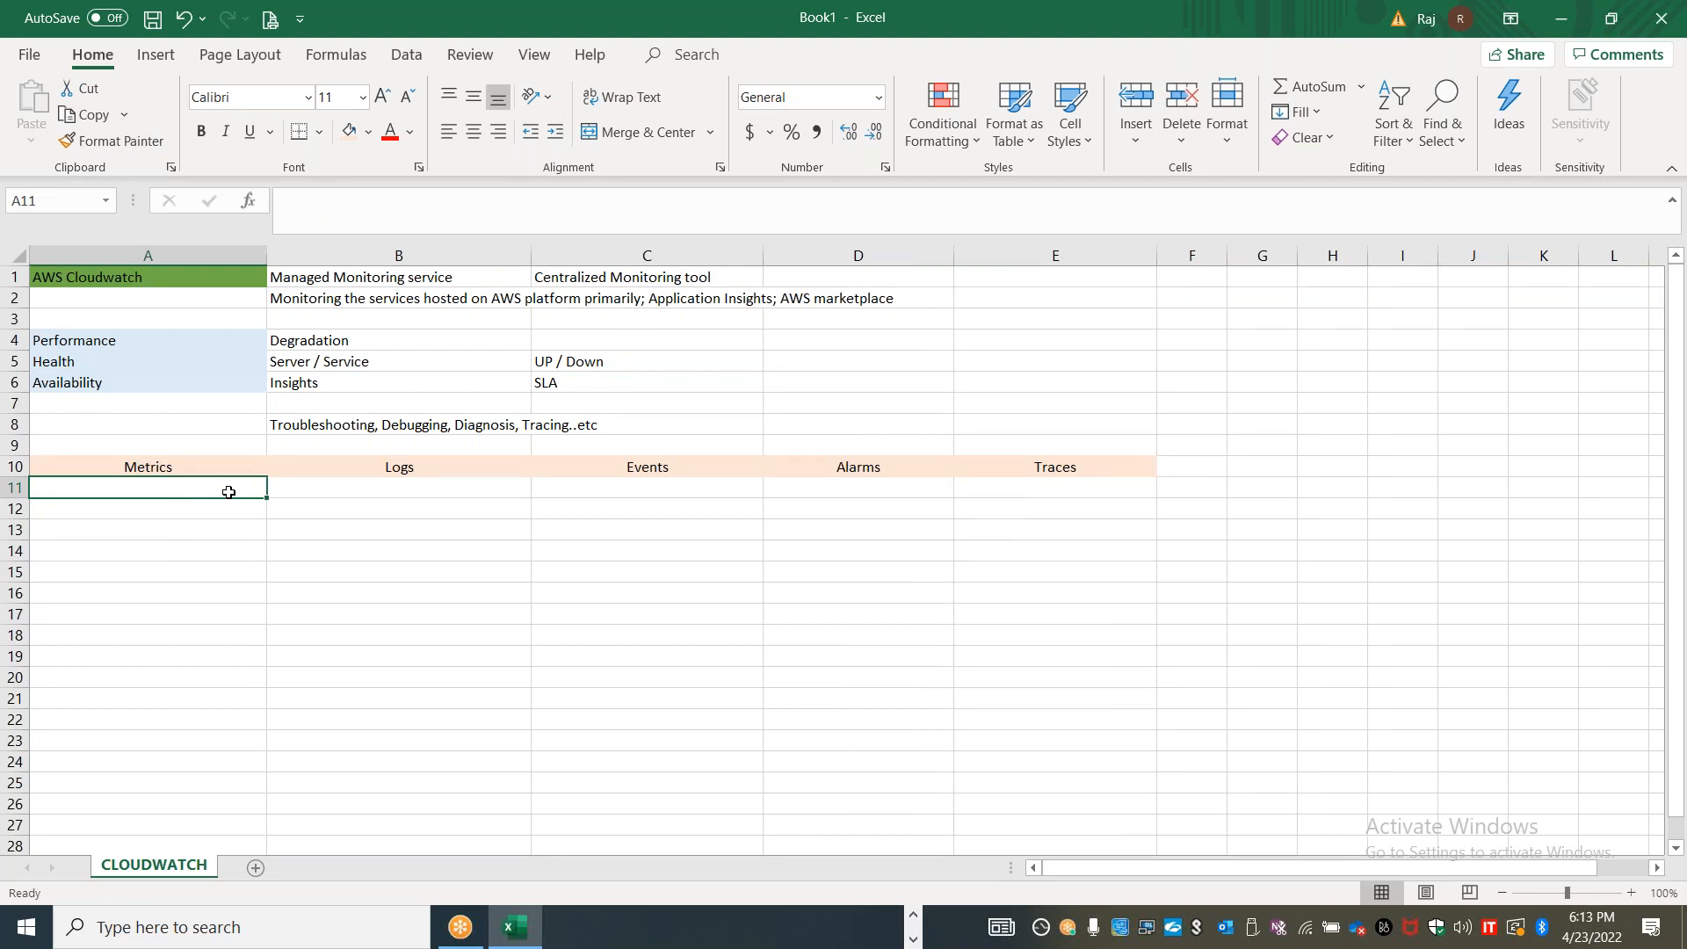
{"action": "type", "text": "Number"}
{"action": "key", "text": "BackSpace"}
{"action": "key", "text": "BackSpace"}
{"action": "type", "text": "erical "}
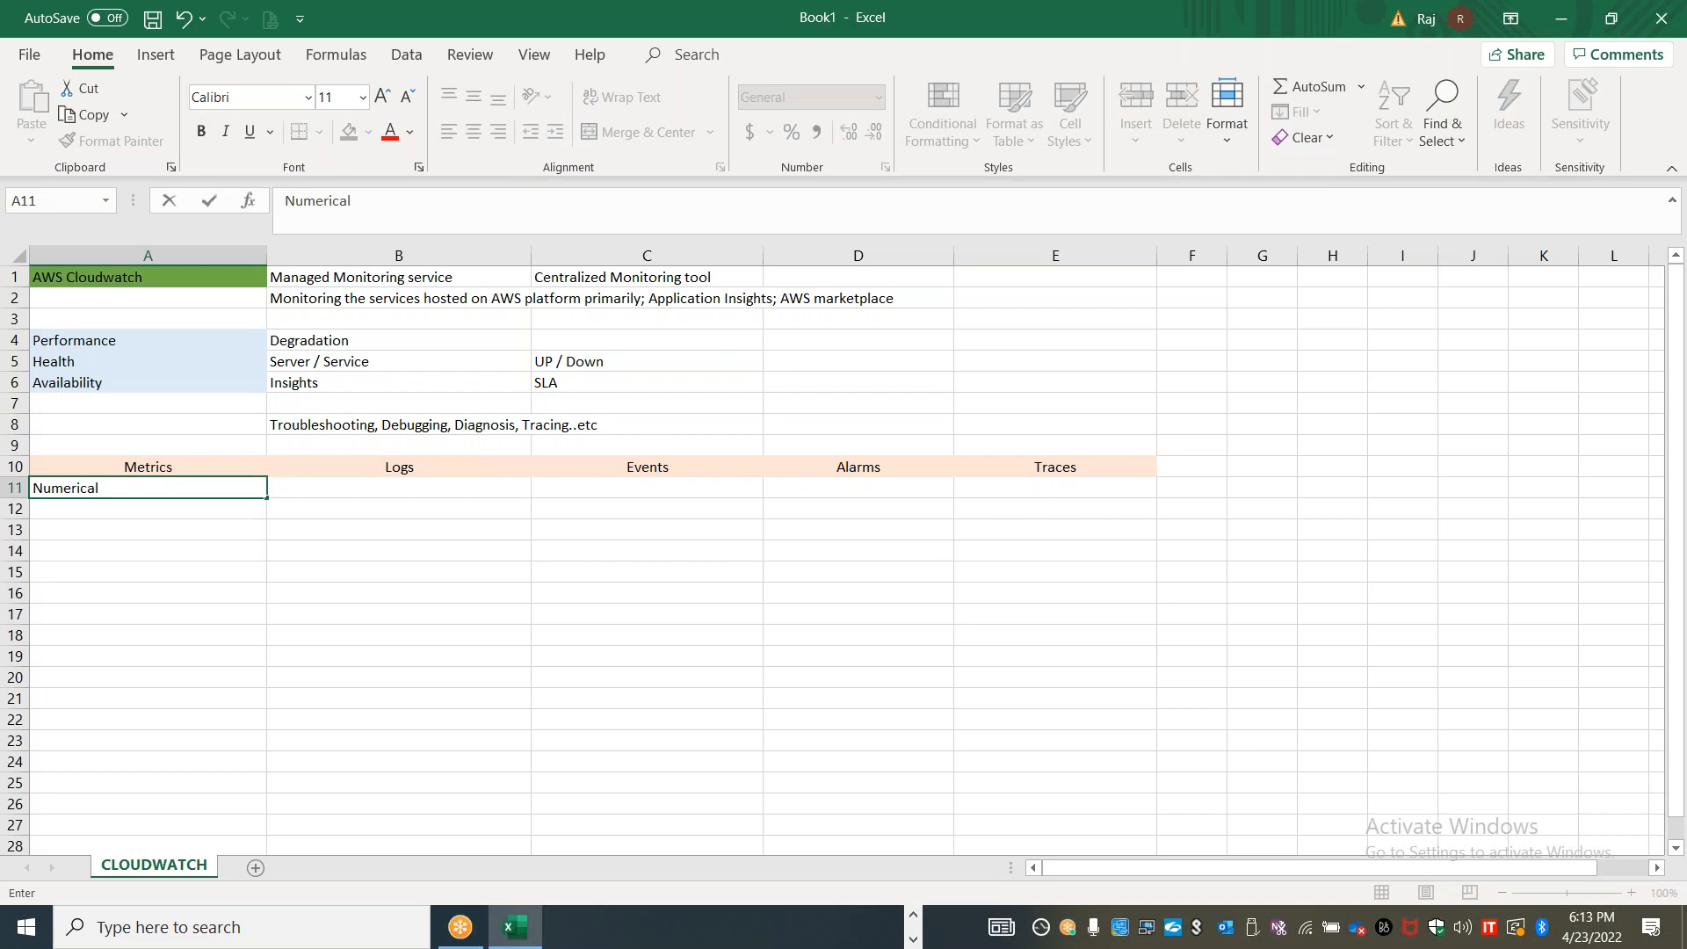
{"action": "type", "text": "it"}
{"action": "key", "text": "BackSpace"}
{"action": "key", "text": "BackSpace"}
{"action": "type", "text": "values"}
{"action": "key", "text": "Return"}
Enter "Real time data" in cell A12 and "Live monitoring" in cell A13
{"action": "type", "text": "Real time data"}
{"action": "key", "text": "Return"}
{"action": "type", "text": "Live montoring"}
{"action": "key", "text": "BackSpace"}
{"action": "key", "text": "BackSpace"}
{"action": "key", "text": "BackSpace"}
{"action": "key", "text": "BackSpace"}
{"action": "key", "text": "BackSpace"}
{"action": "key", "text": "BackSpace"}
{"action": "type", "text": "itoring"}
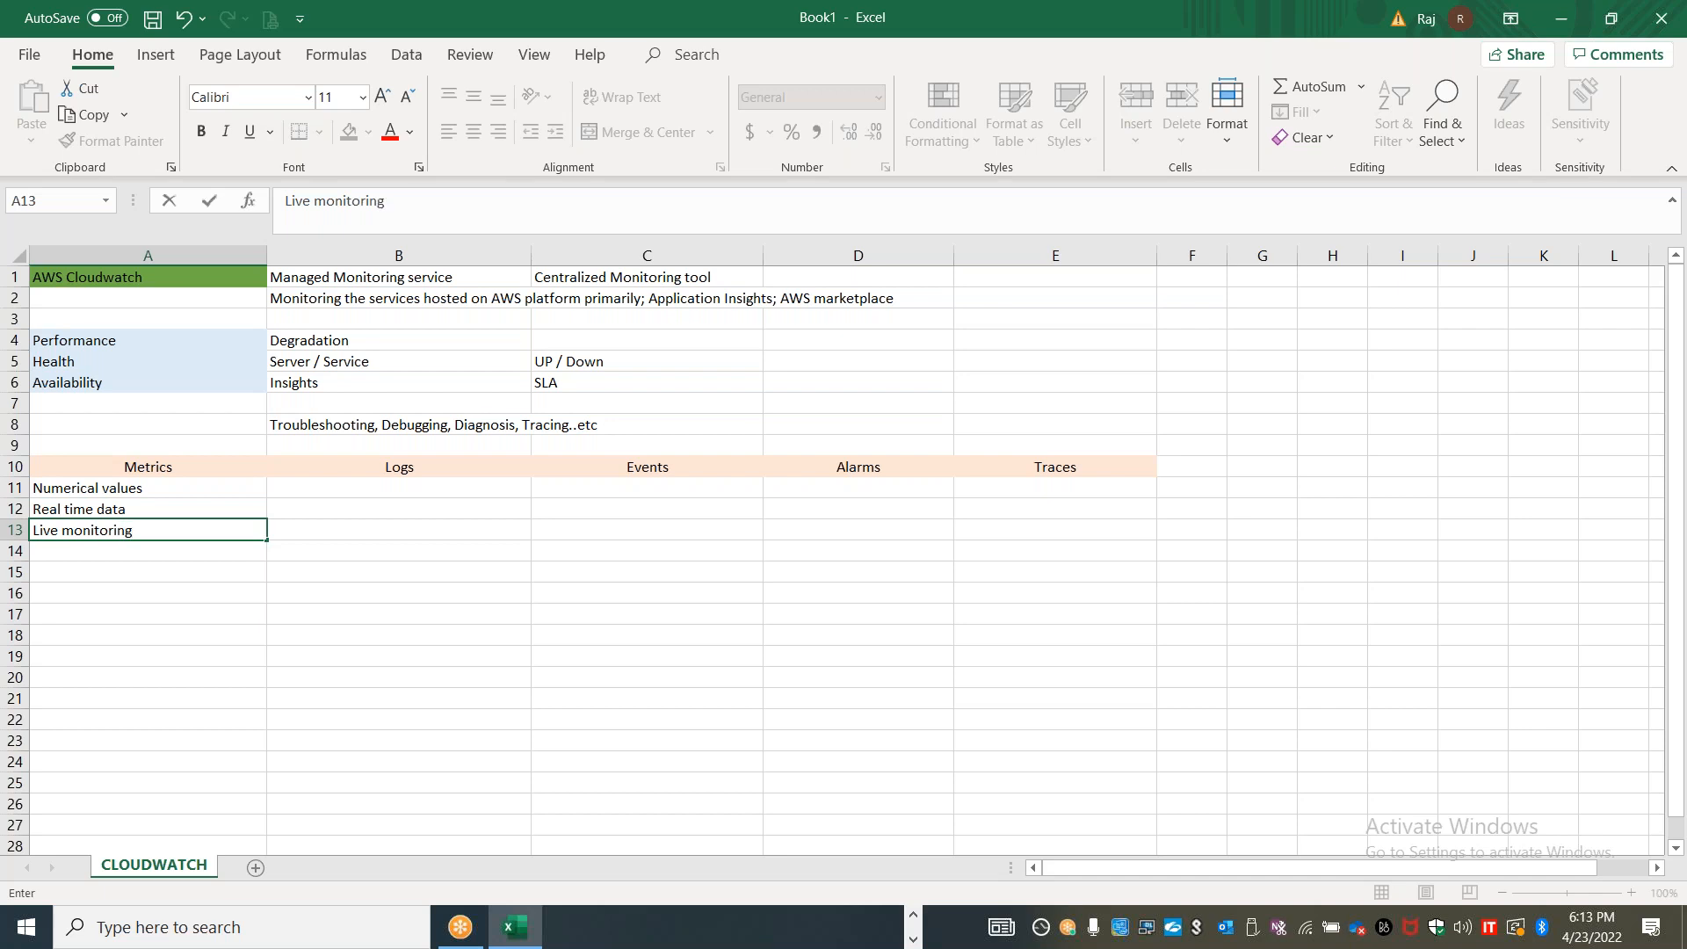
List the tools "Task Manager", "Performance Monitor" and "Top" in cells A16 to A18
{"action": "left_click", "coordinate": [92, 599]}
{"action": "type", "text": "Task Manager"}
{"action": "key", "text": "Return"}
{"action": "type", "text": "Perforam"}
{"action": "type", "text": "nce"}
{"action": "key", "text": "BackSpace"}
{"action": "key", "text": "BackSpace"}
{"action": "key", "text": "BackSpace"}
{"action": "key", "text": "BackSpace"}
{"action": "key", "text": "BackSpace"}
{"action": "type", "text": "mance Monitor"}
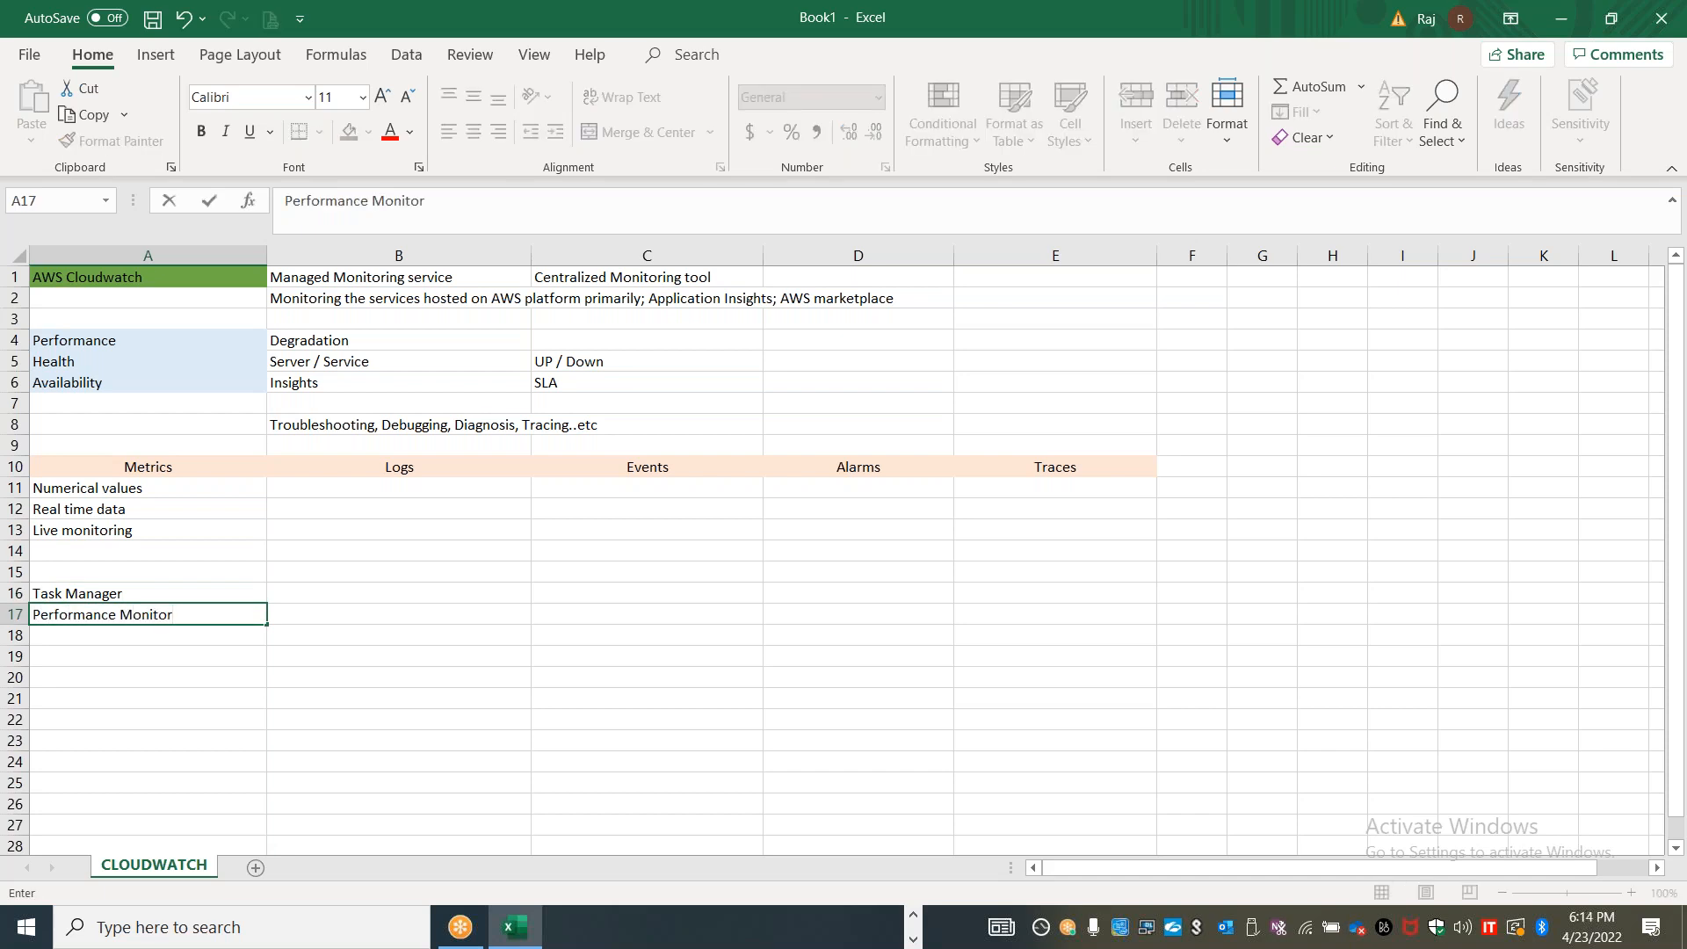
{"action": "key", "text": "BackSpace"}
{"action": "key", "text": "BackSpace"}
{"action": "type", "text": "tor"}
{"action": "key", "text": "Return"}
{"action": "type", "text": "Top"}
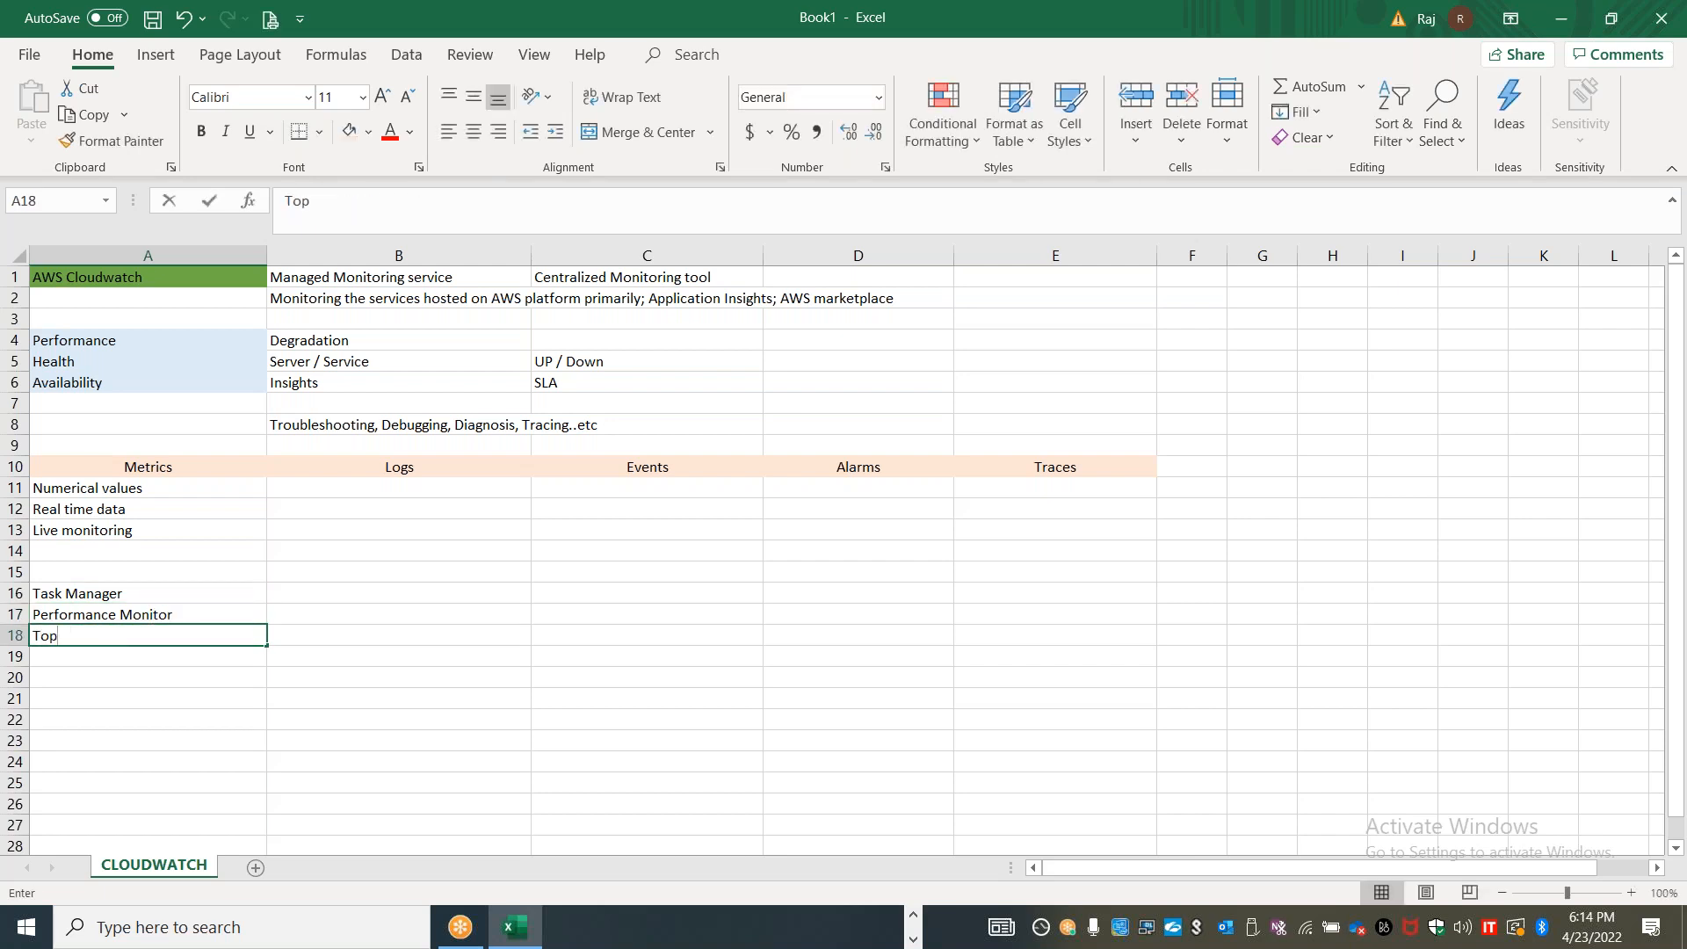
Enter "Lightsized data - Size" in cell A14 and "Data consumption will be less" in cell A15
{"action": "left_click", "coordinate": [110, 546]}
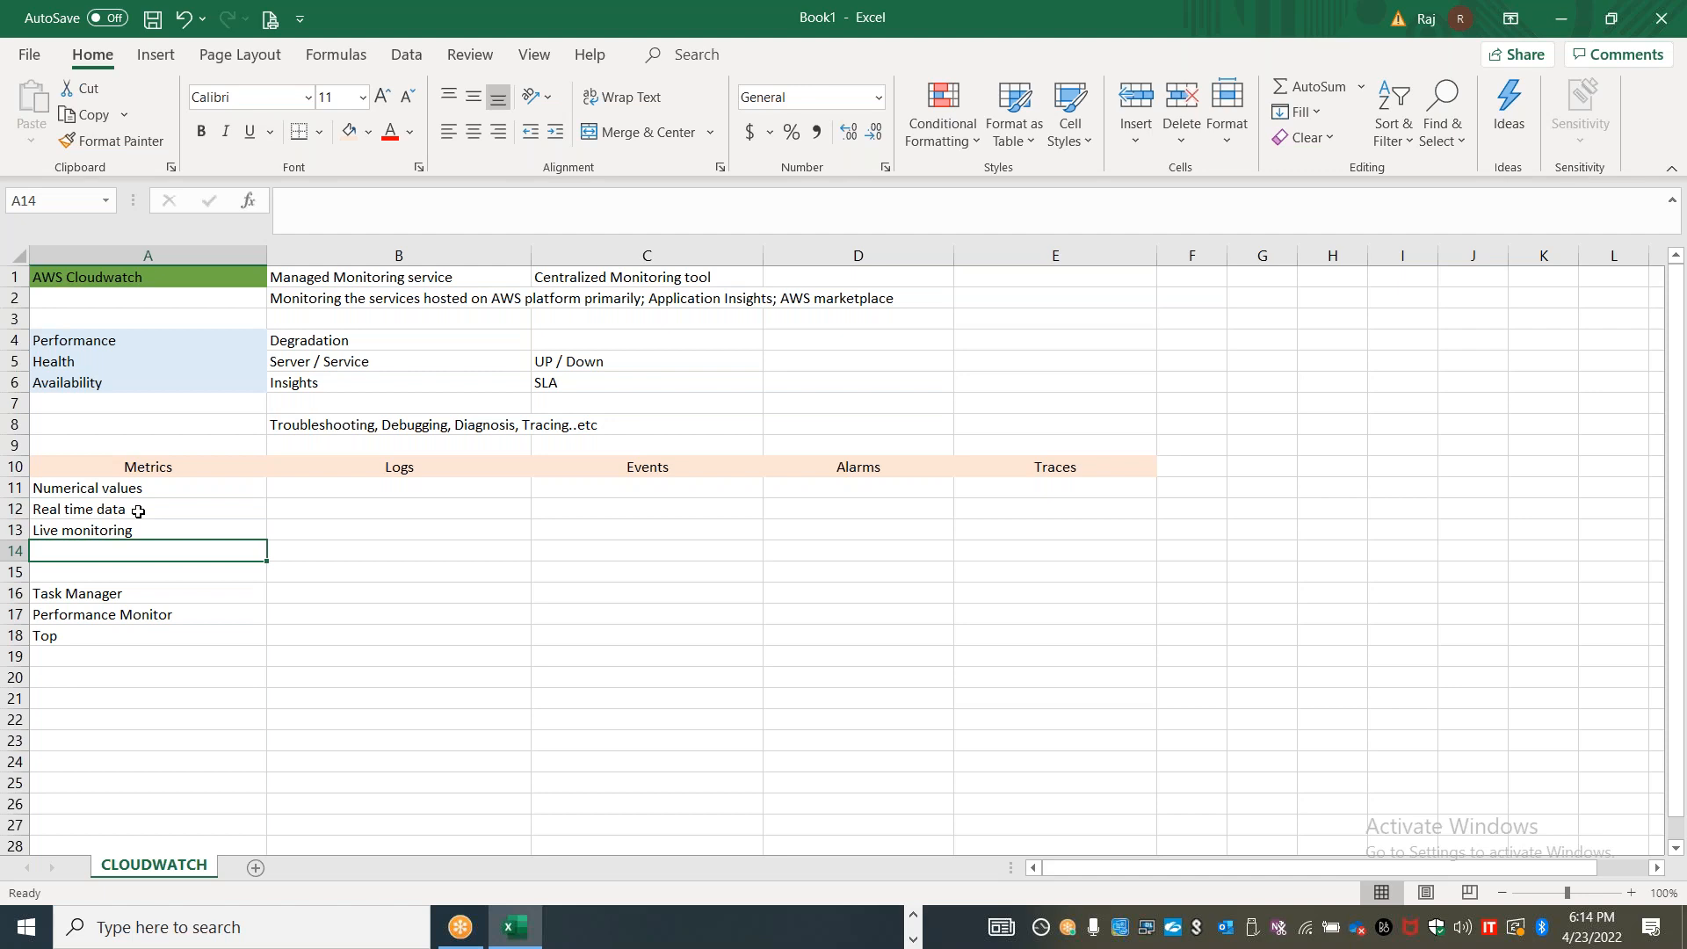
{"action": "type", "text": "Lightsize"}
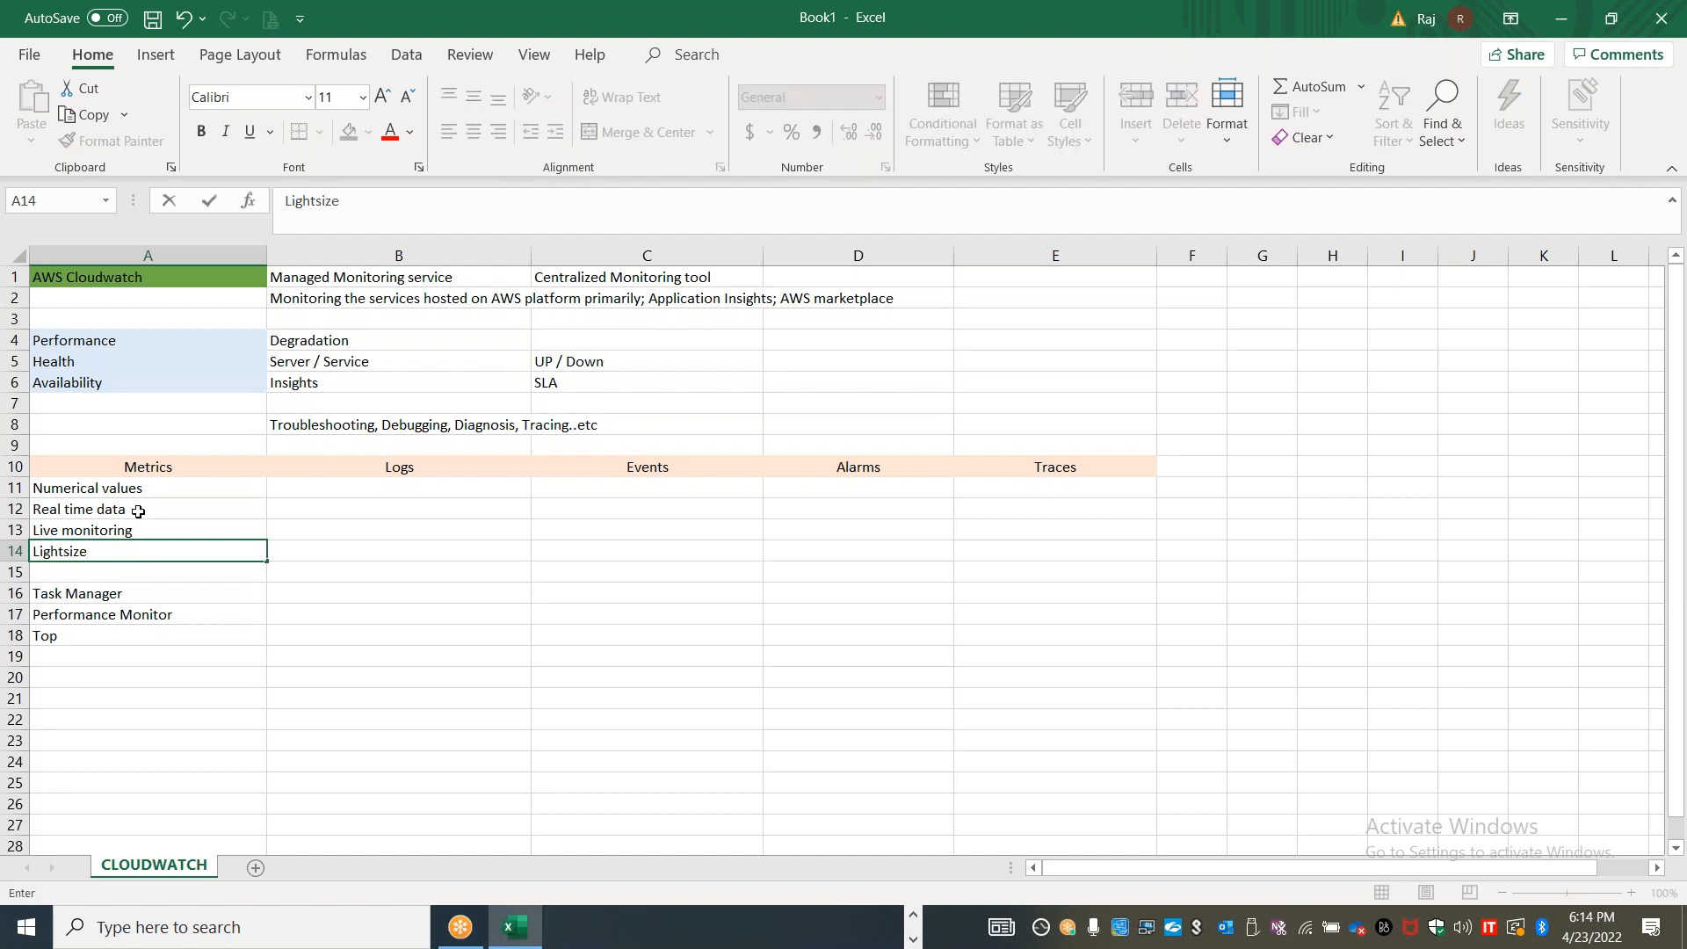
{"action": "type", "text": "d data - Size"}
{"action": "key", "text": "Return"}
{"action": "type", "text": "Data u"}
{"action": "type", "text": "pti"}
{"action": "key", "text": "BackSpace"}
{"action": "key", "text": "BackSpace"}
{"action": "key", "text": "BackSpace"}
{"action": "key", "text": "BackSpace"}
{"action": "type", "text": "consumption wi"}
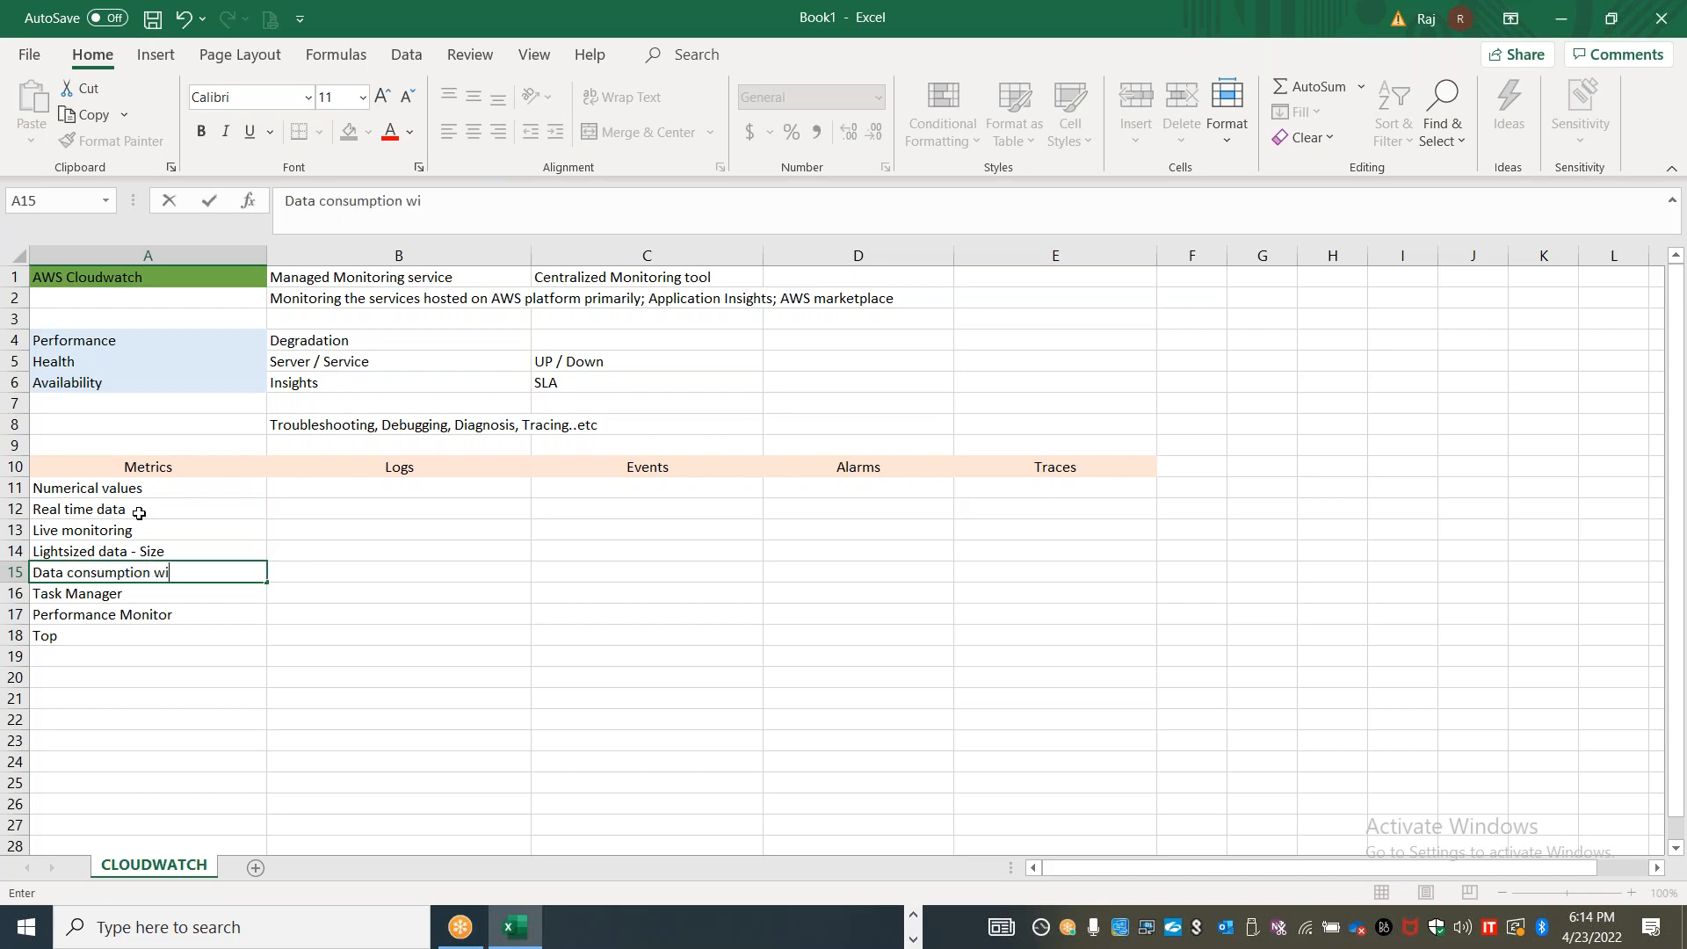
{"action": "type", "text": "ll be less"}
Enter "Historical" in cell B11 under the Logs heading
{"action": "left_click", "coordinate": [355, 491]}
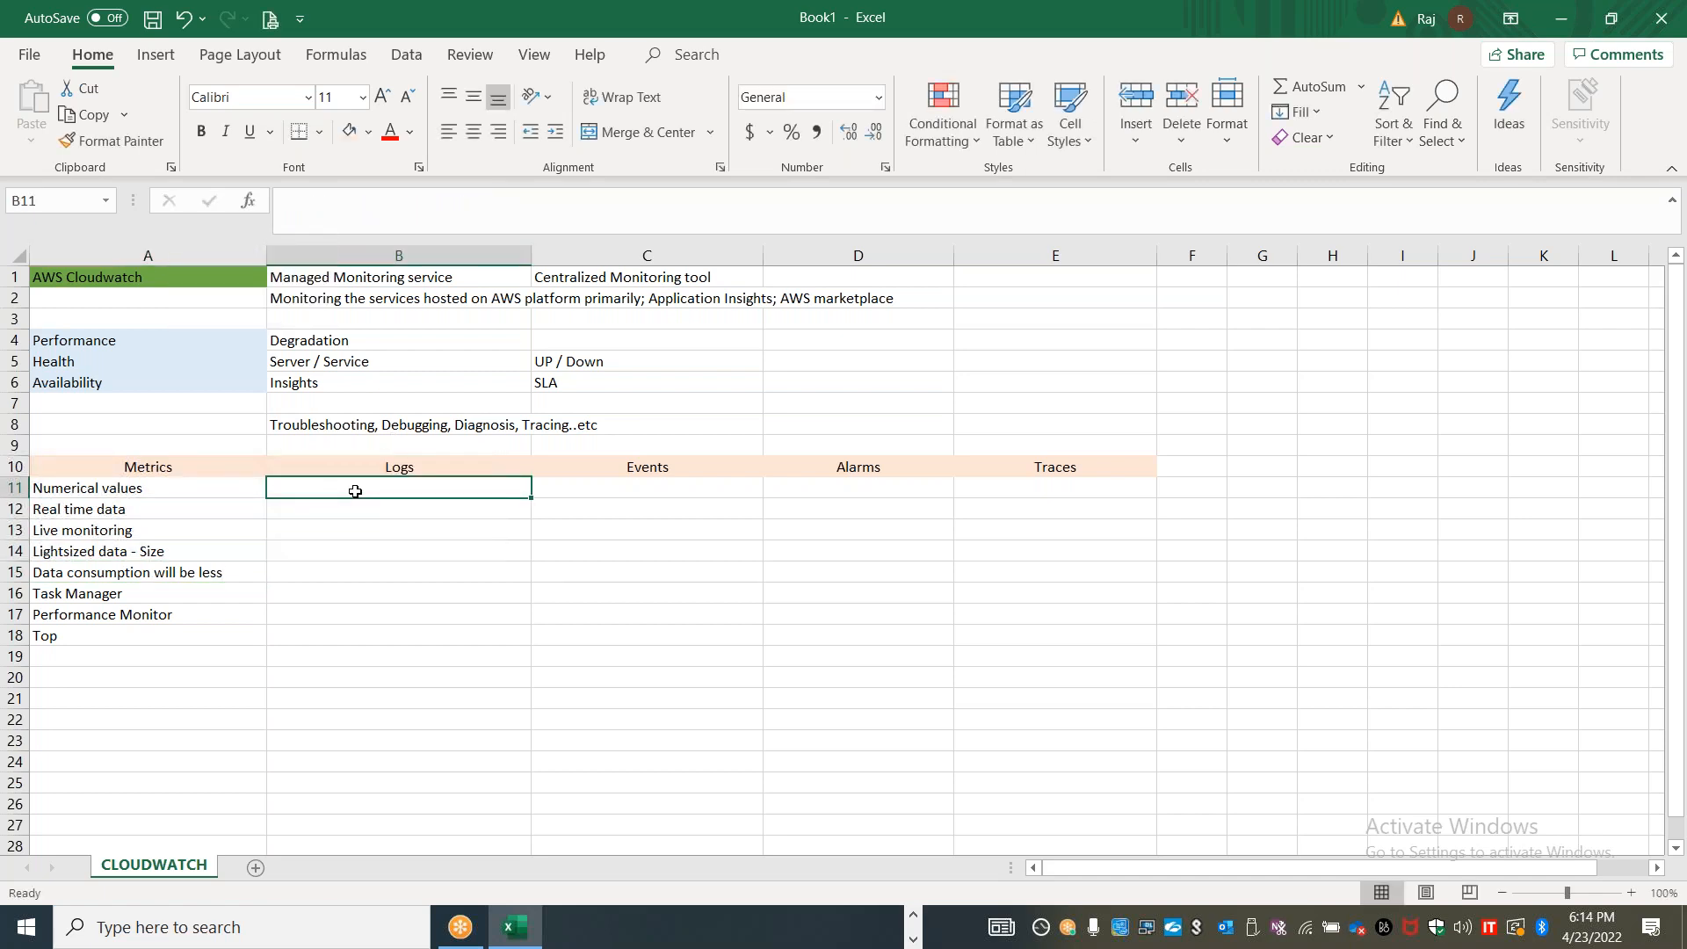
{"action": "type", "text": "Histoirical"}
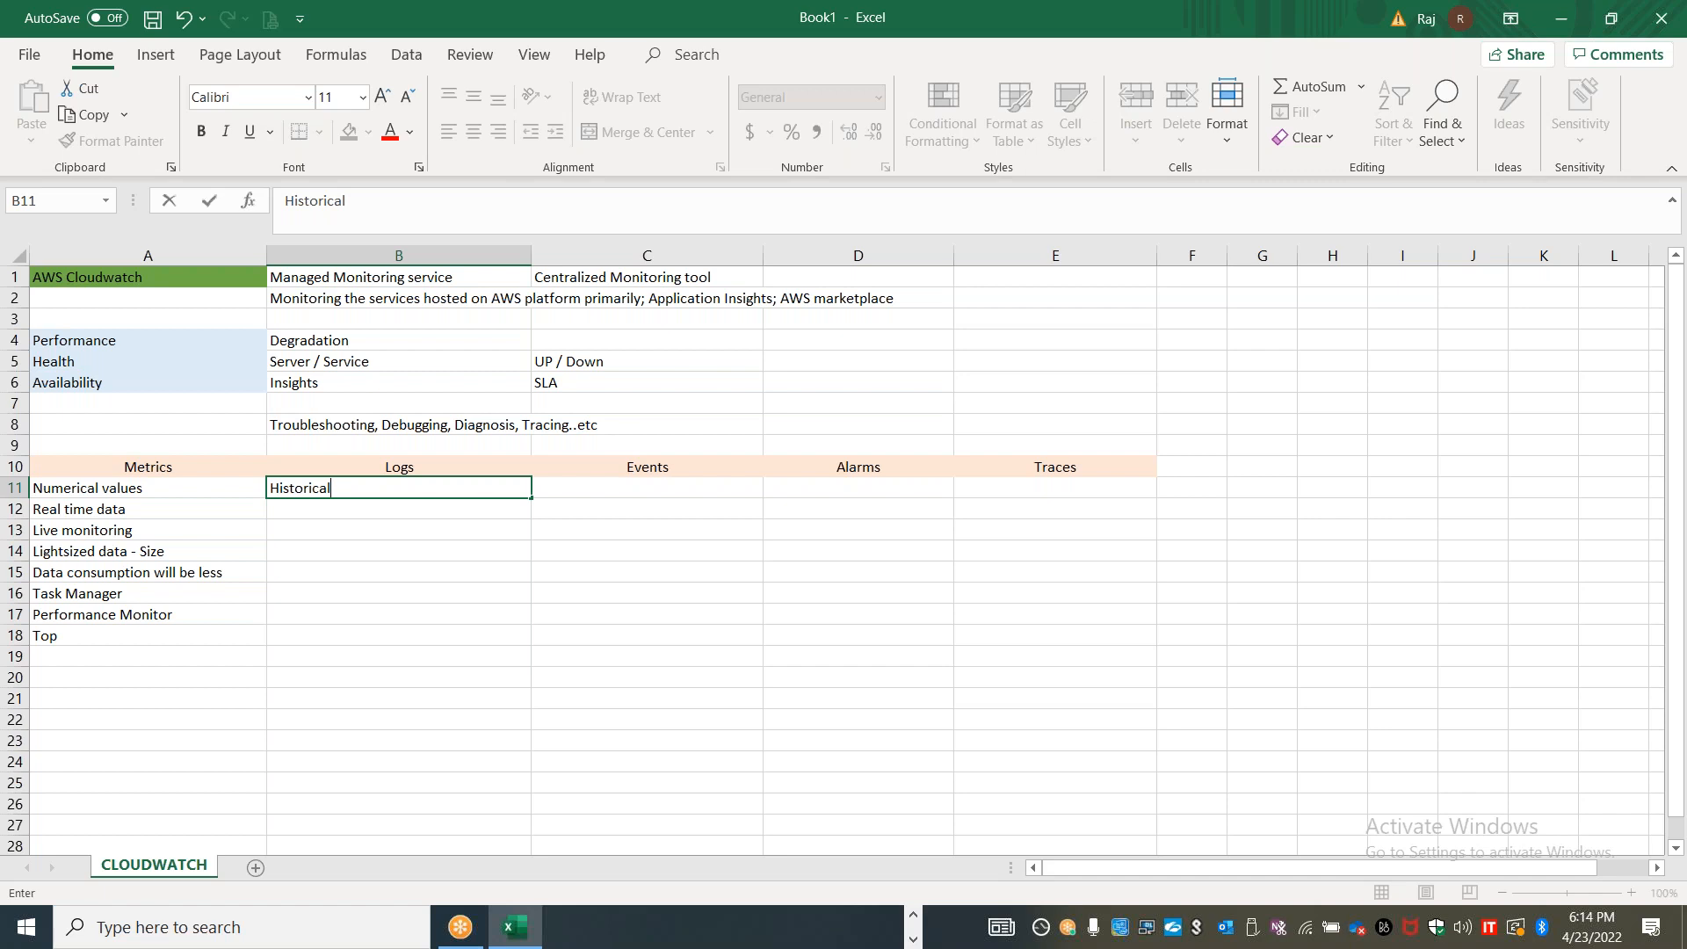
Enter "Event viewer" in cell B16, beside the Task Manager entry
{"action": "left_click", "coordinate": [317, 606]}
{"action": "key", "text": "Up"}
{"action": "type", "text": "E"}
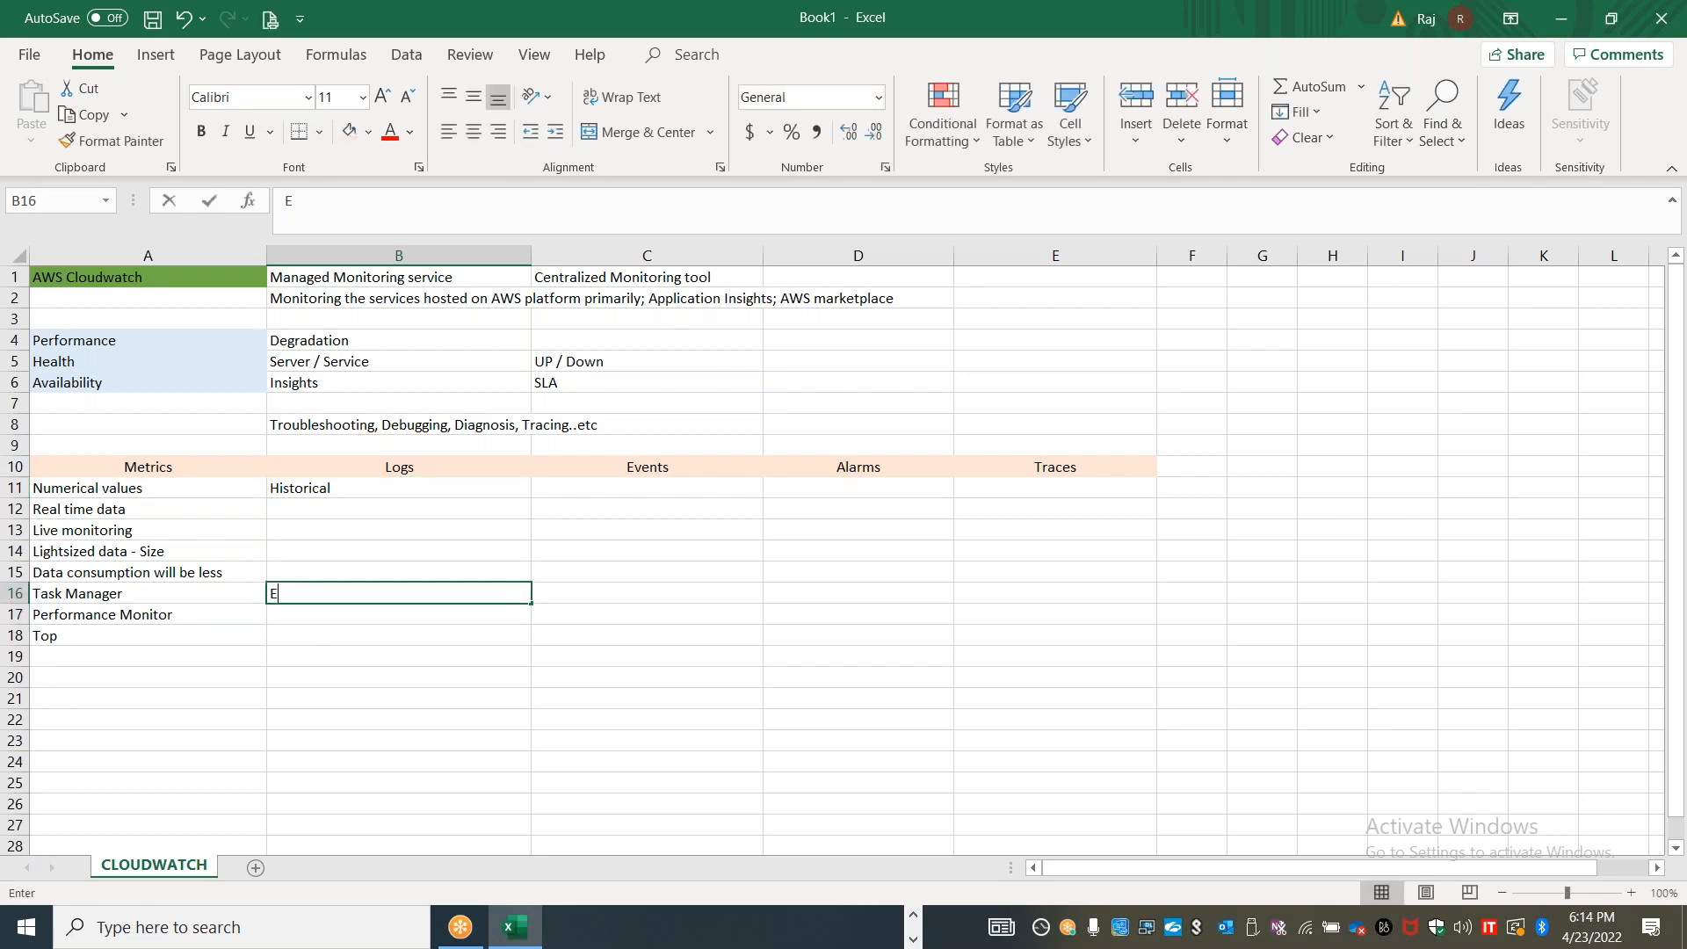
{"action": "type", "text": "vent view"}
{"action": "key", "text": "BackSpace"}
{"action": "key", "text": "BackSpace"}
{"action": "type", "text": "iewer"}
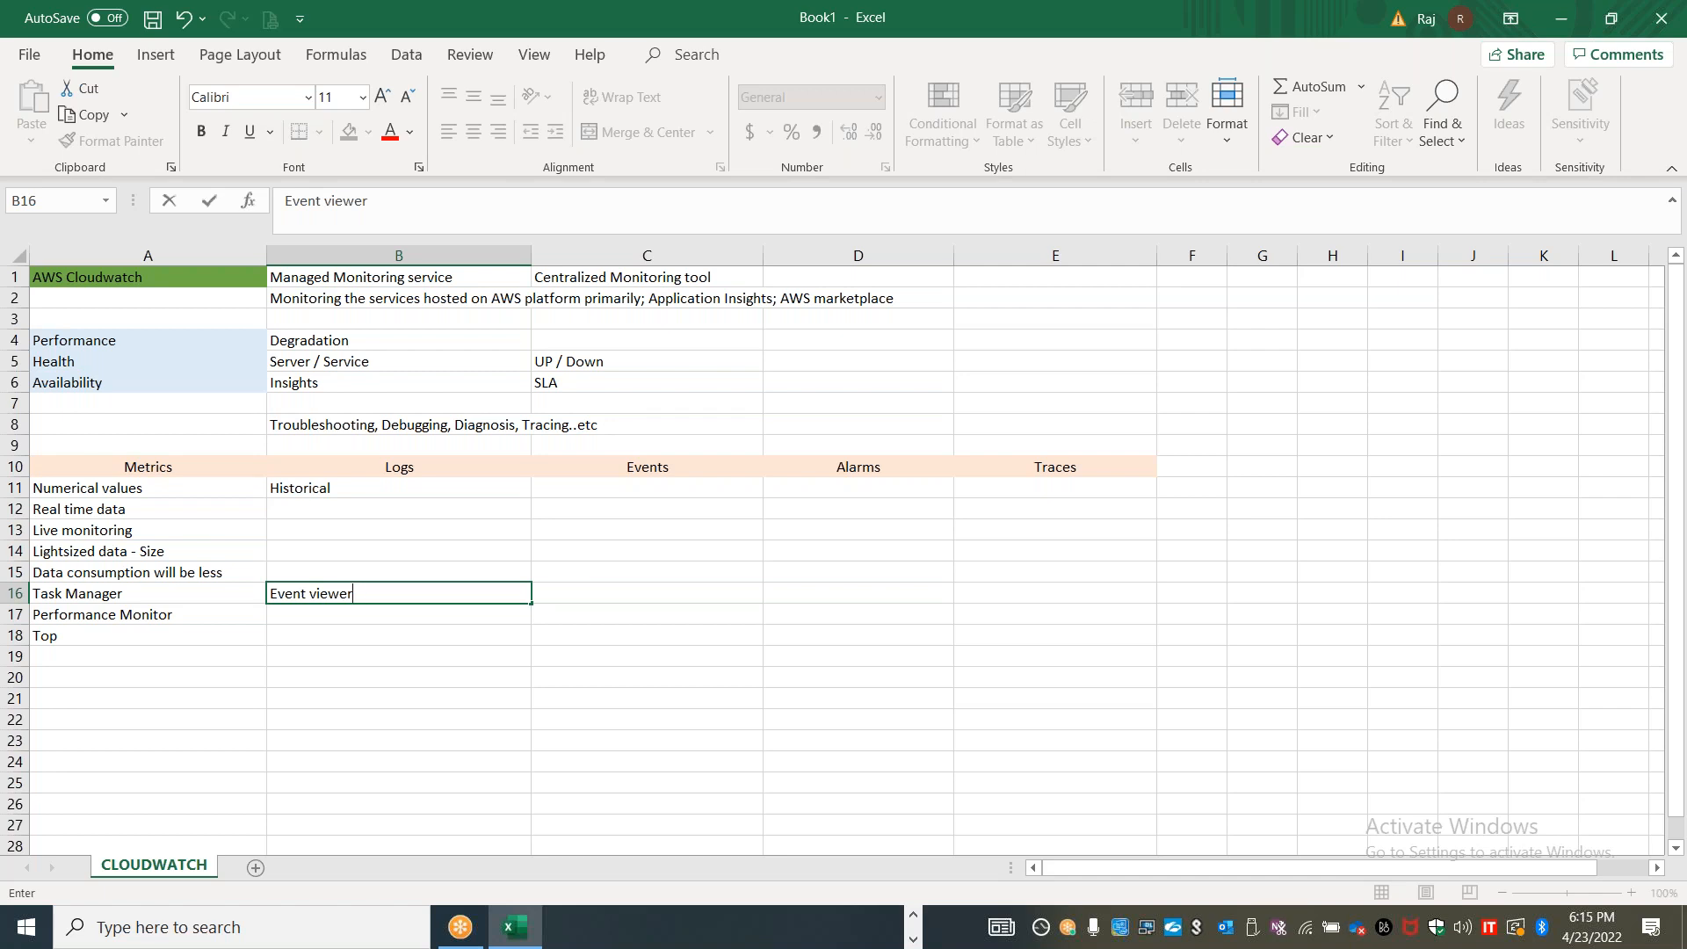
{"action": "left_click", "coordinate": [403, 510]}
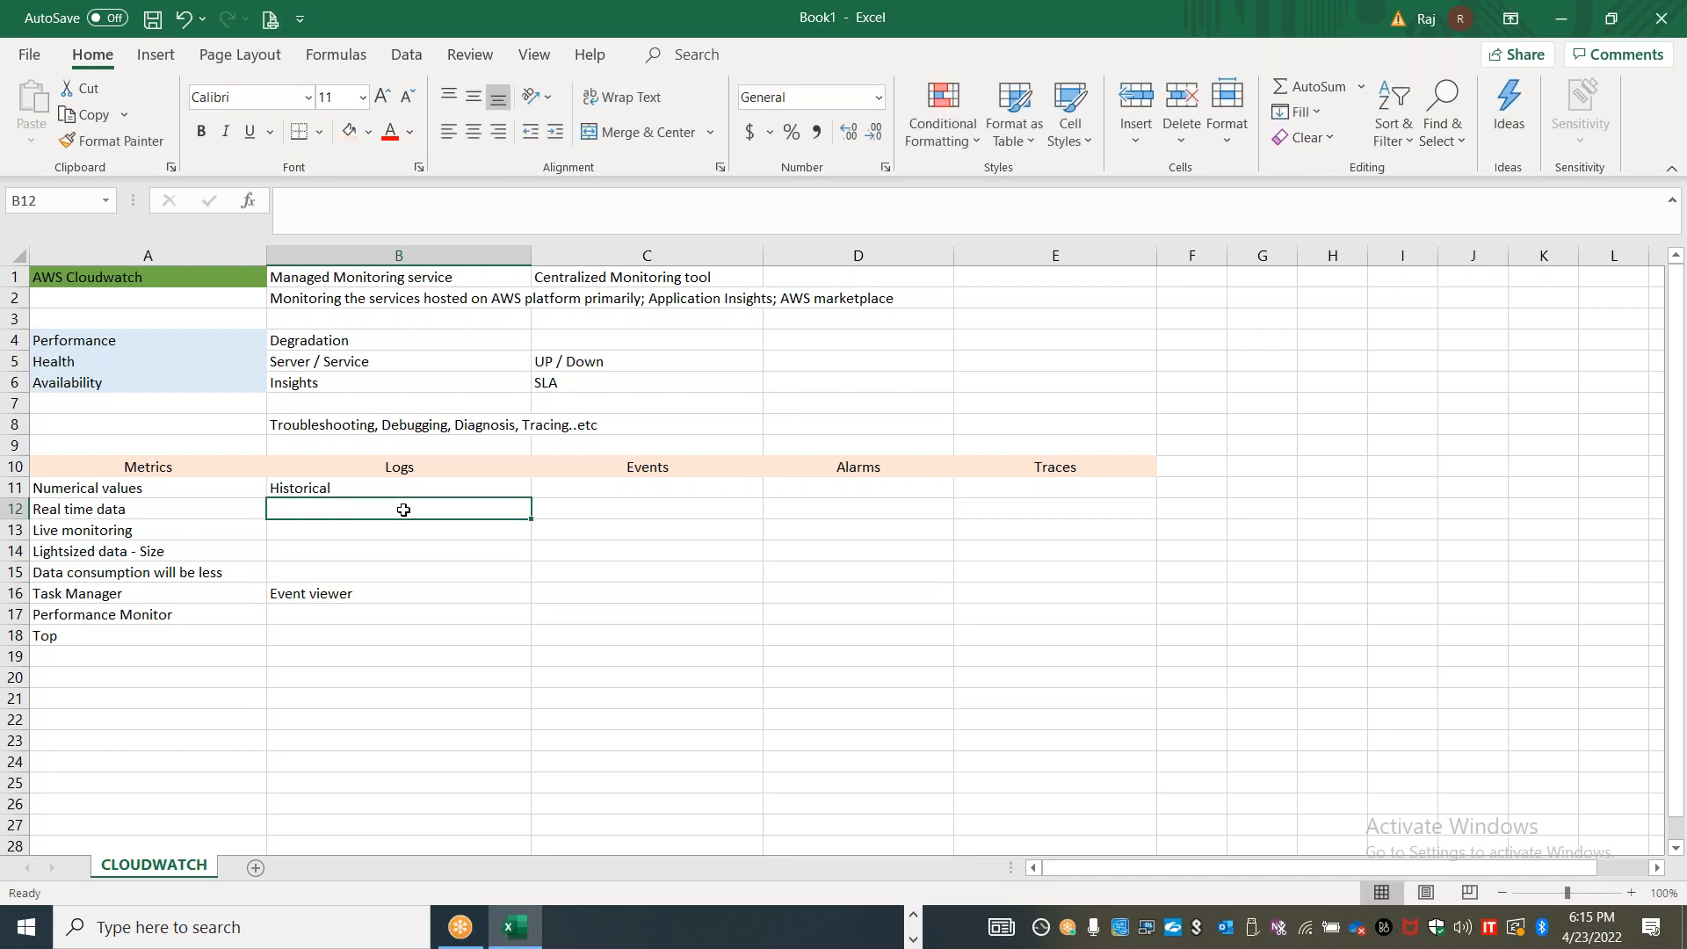
Enter "Near Real time" in cell B12 and "Text values" in cell B14 under the Logs heading
{"action": "type", "text": "Near Re"}
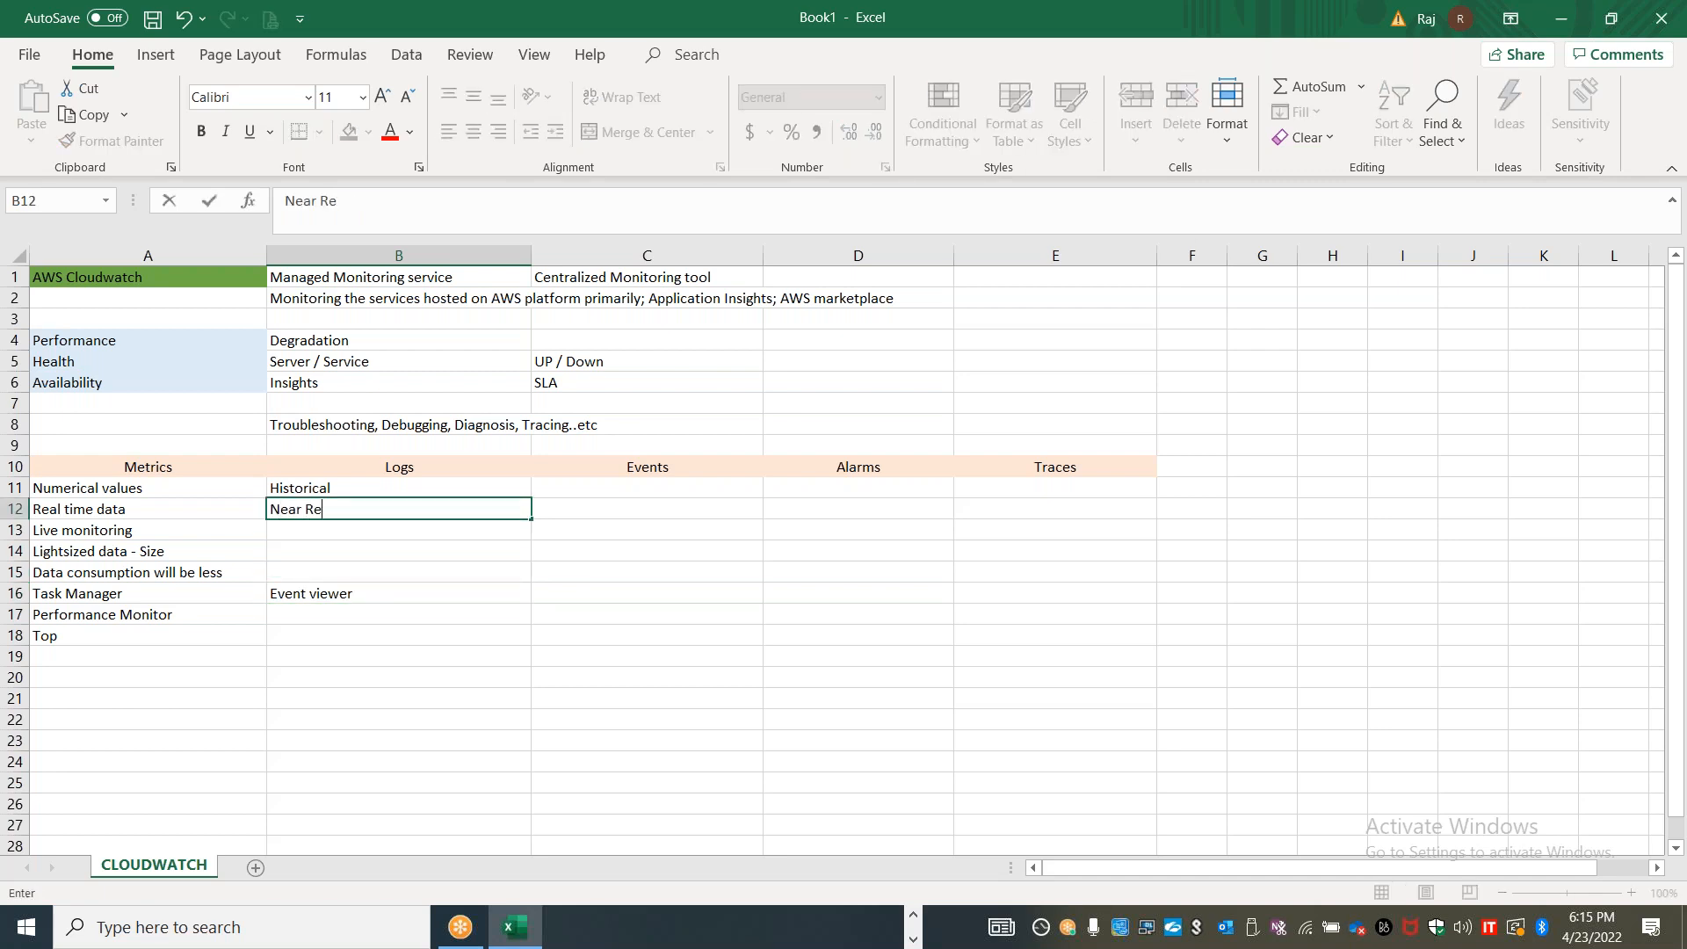
{"action": "type", "text": "al time"}
{"action": "left_click", "coordinate": [364, 554]}
{"action": "type", "text": "Text value"}
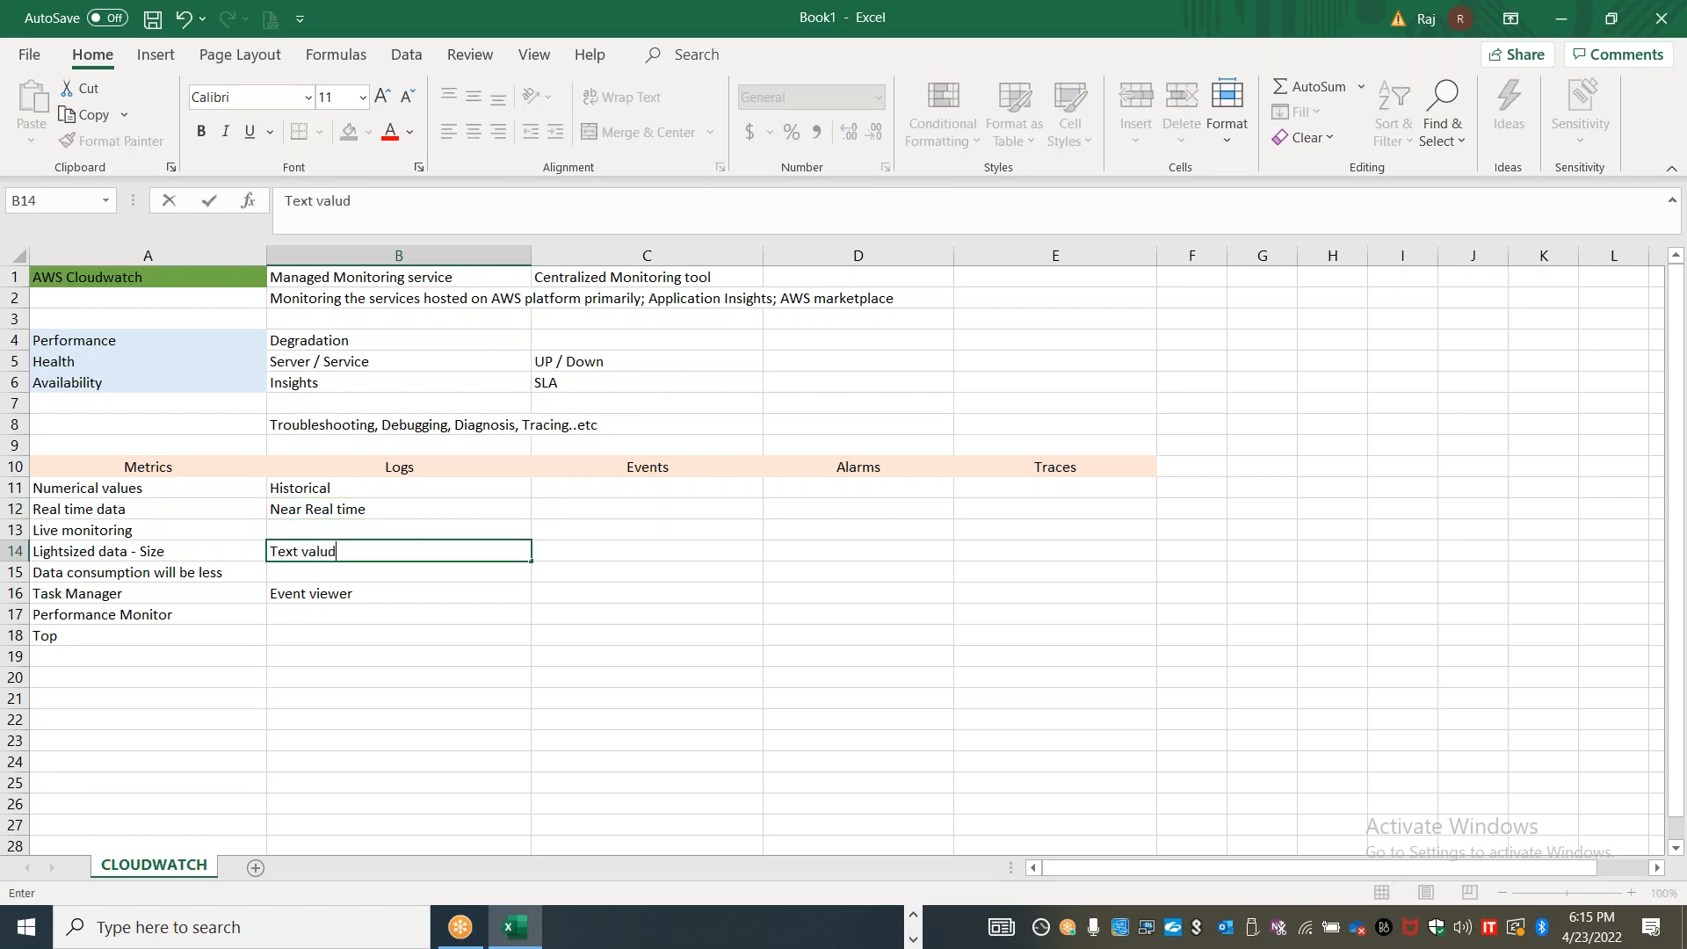
{"action": "type", "text": "s"}
Enter "Detailed text information" in cell B13 of the Logs column
{"action": "key", "text": "Up"}
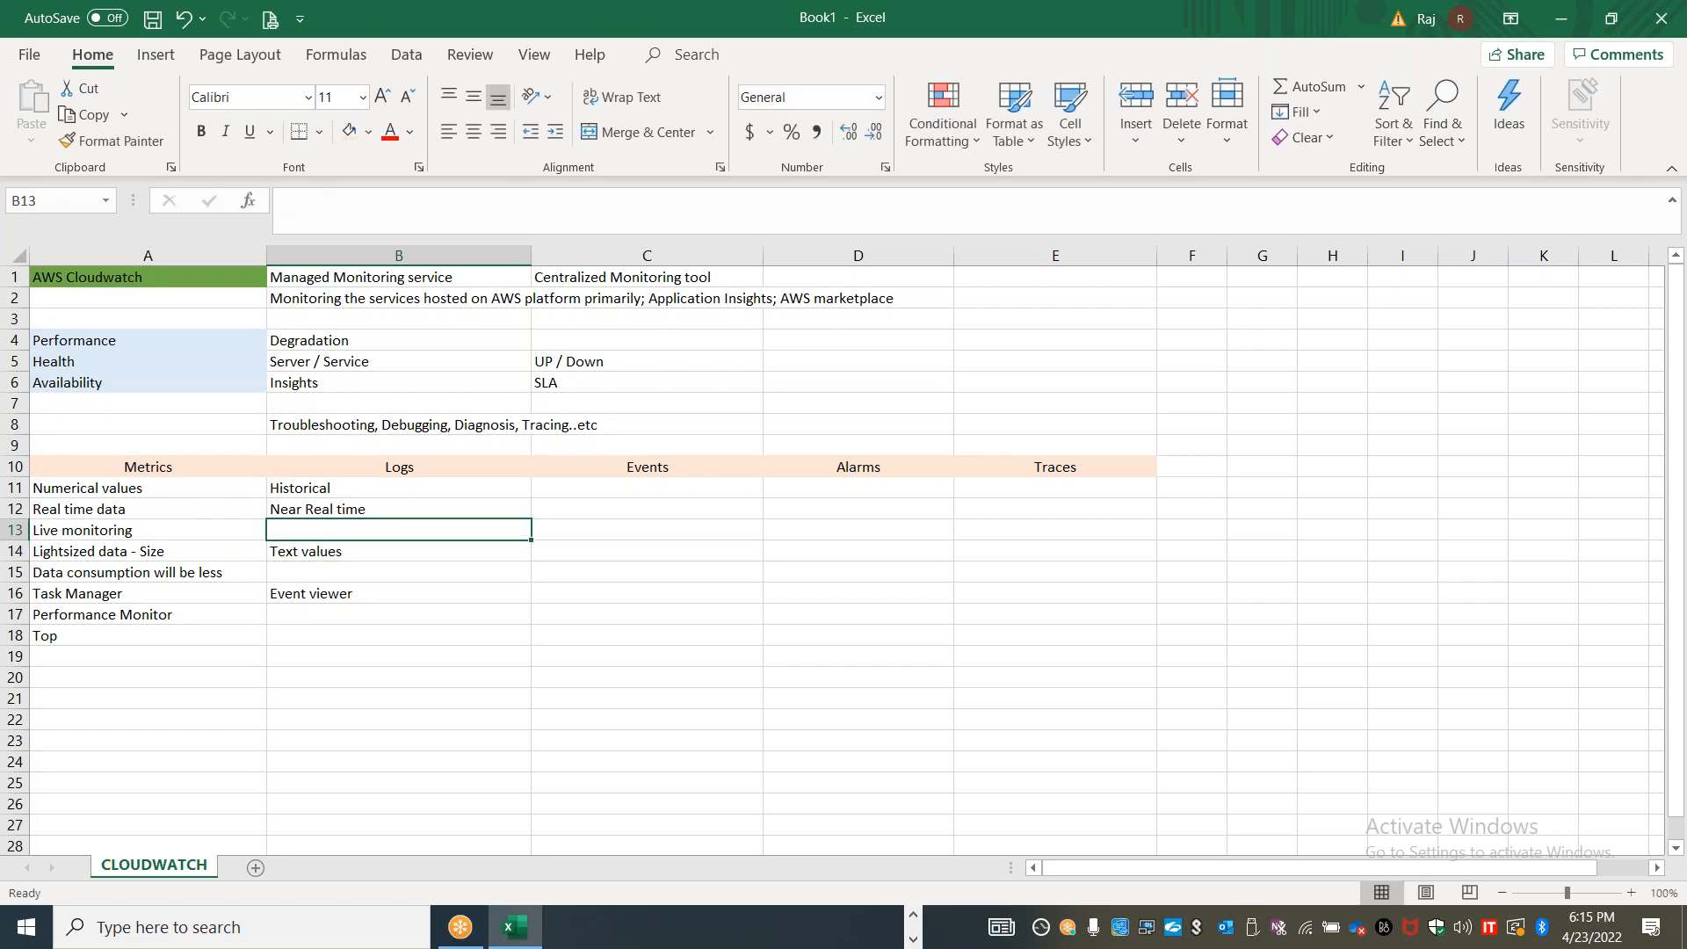
{"action": "type", "text": "Detailed te"}
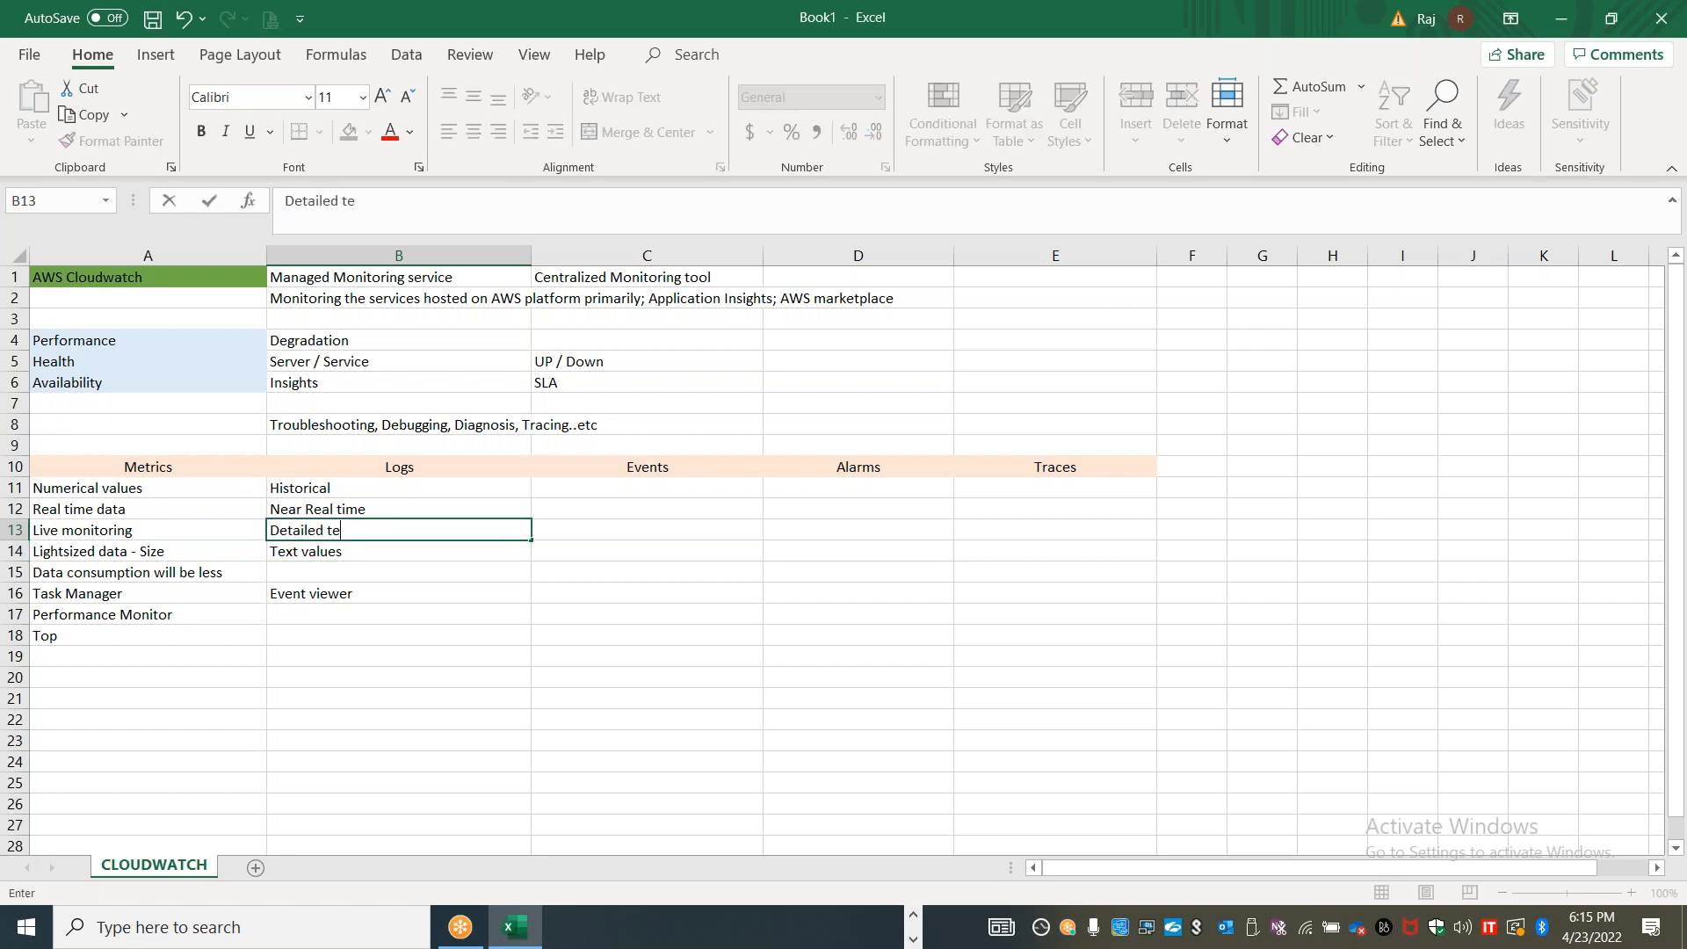
{"action": "type", "text": "xt information"}
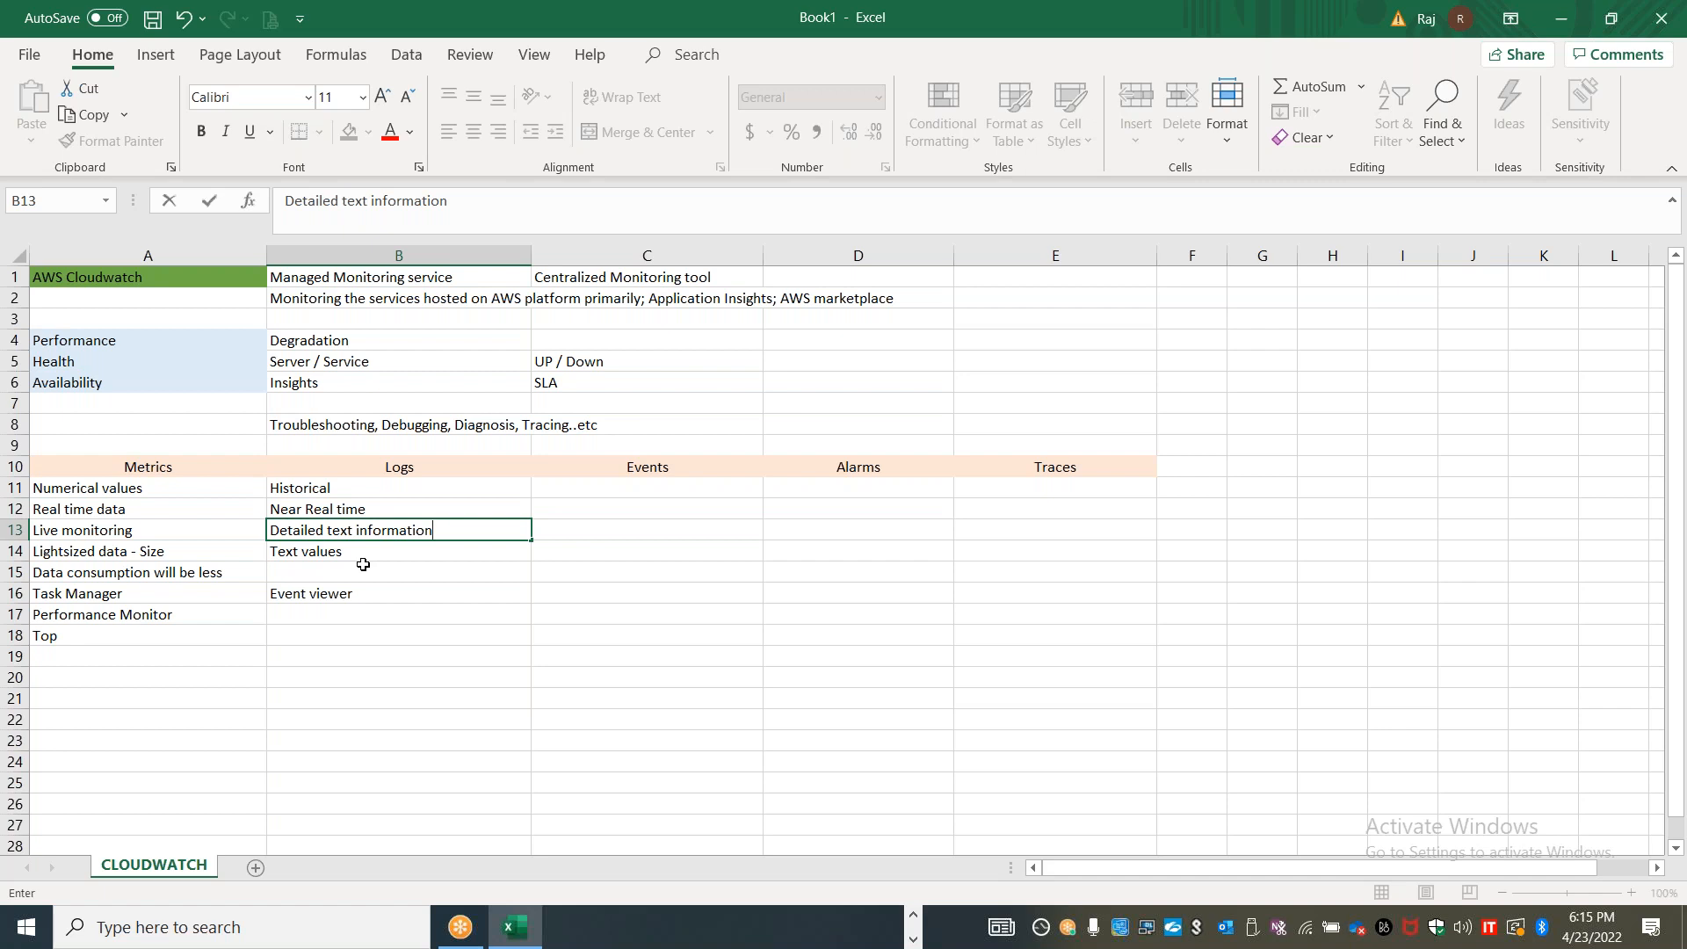
Copy the data consumption note from A15 into B15 and change it to "Data consumption will be moderate"
{"action": "left_click", "coordinate": [180, 567]}
{"action": "key", "text": "ctrl+c"}
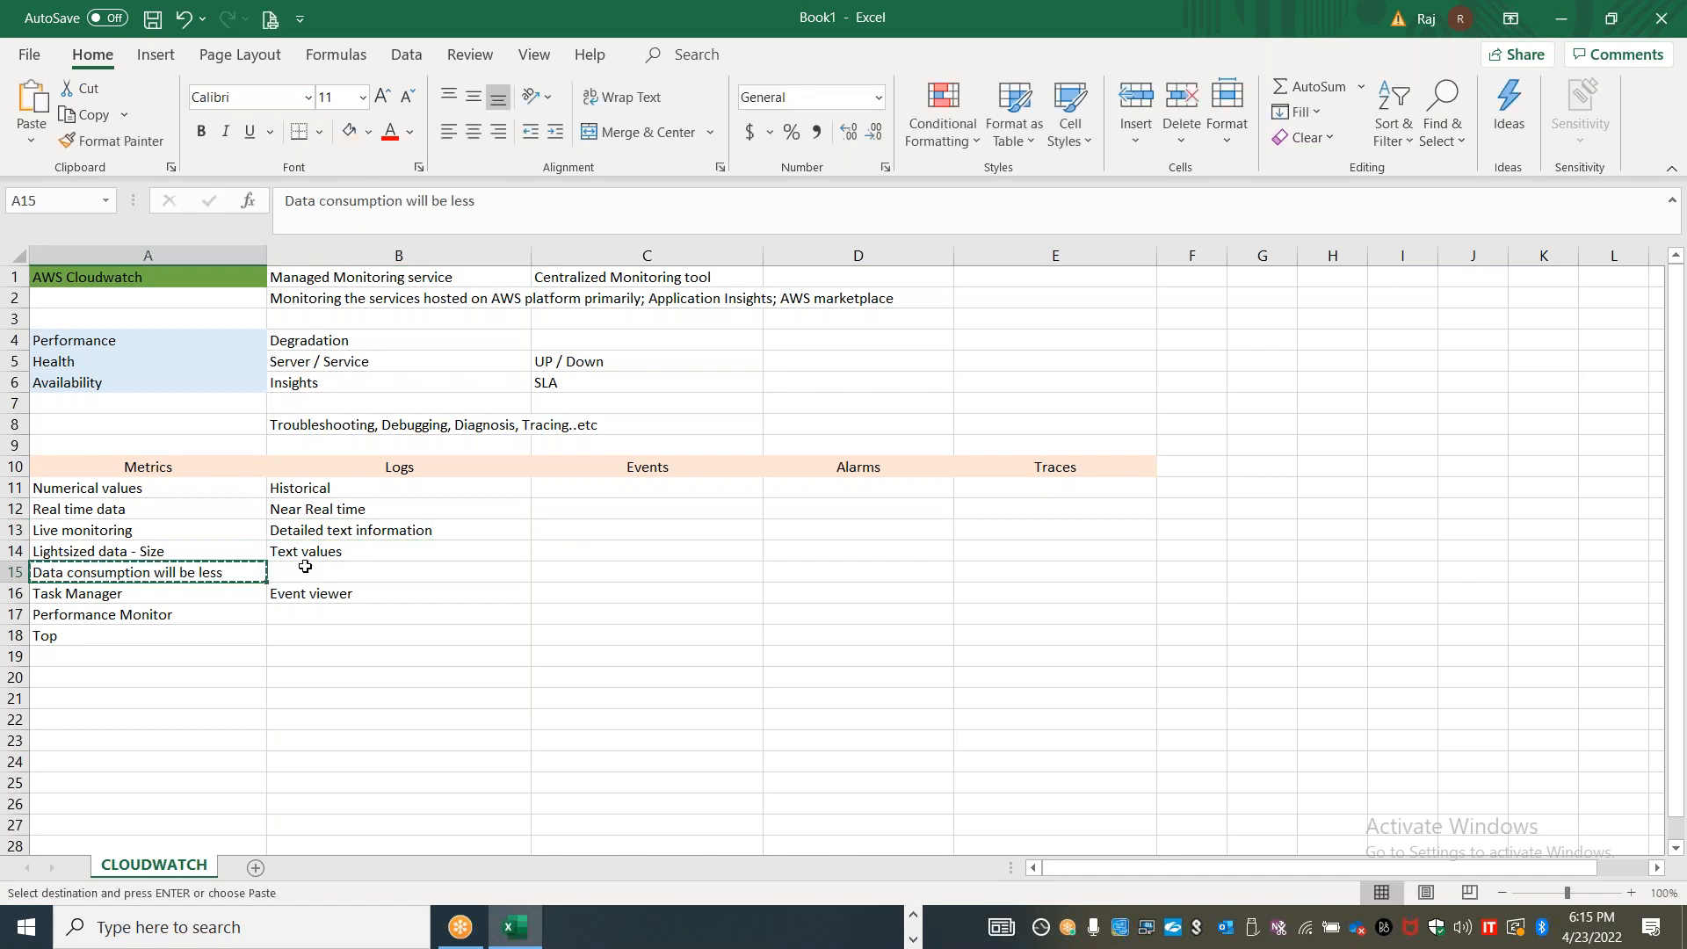
{"action": "left_click", "coordinate": [358, 571]}
{"action": "key", "text": "ctrl+v"}
{"action": "double_click", "coordinate": [448, 570]}
{"action": "type", "text": "moderate"}
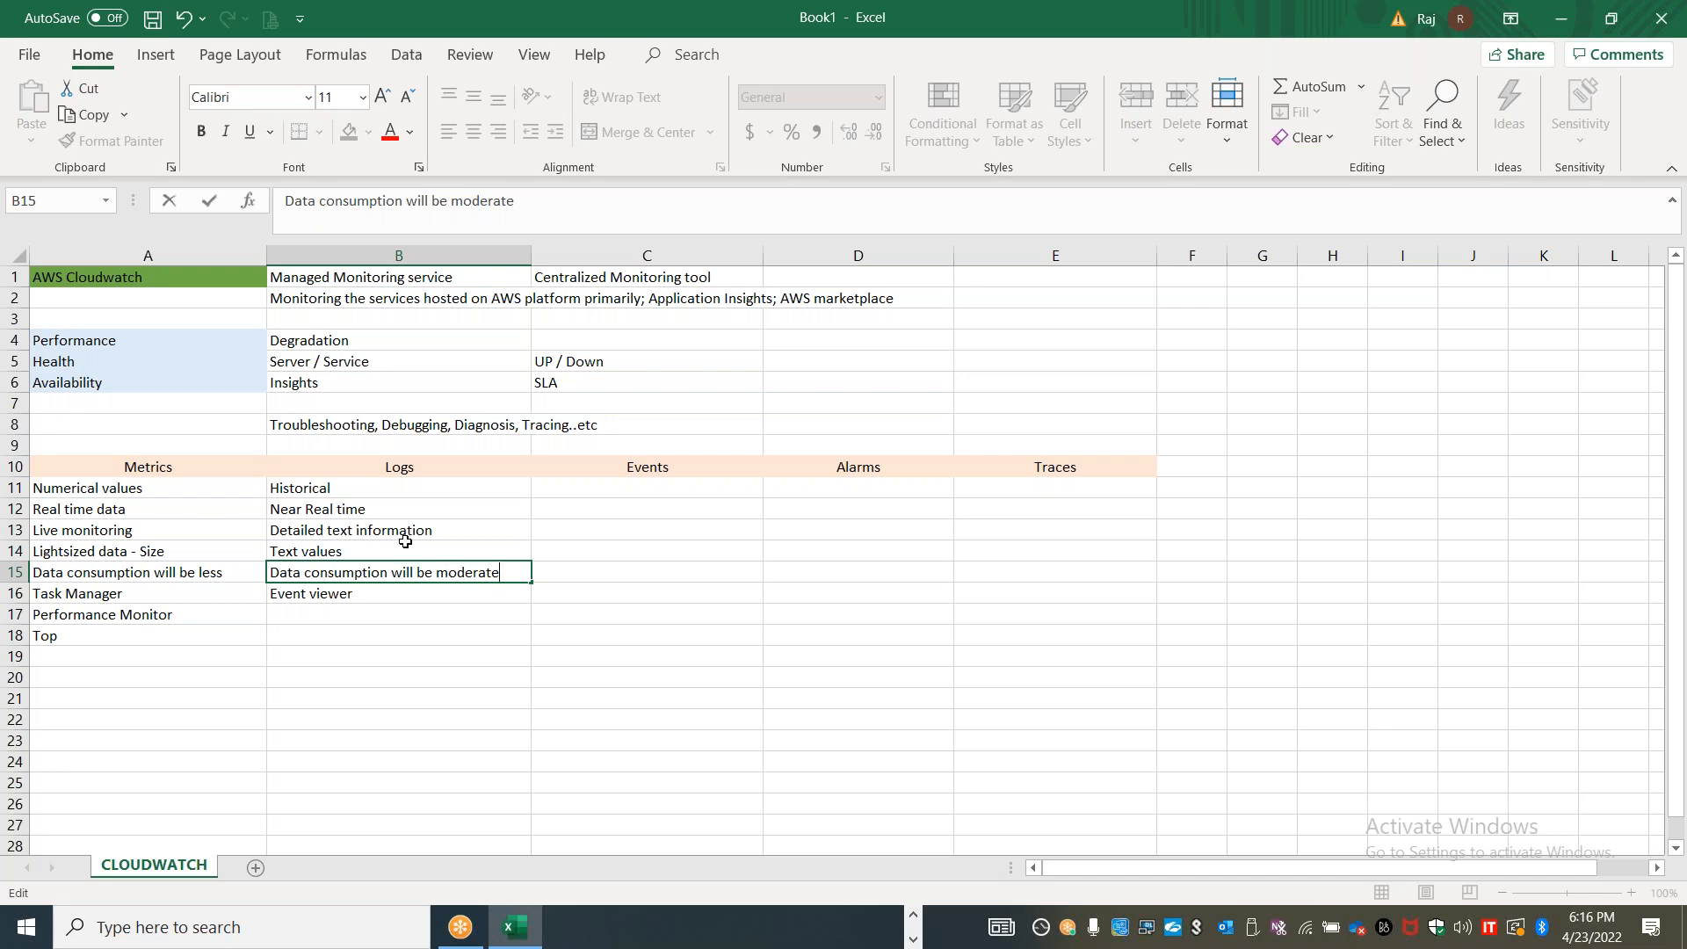
{"action": "double_click", "coordinate": [454, 530]}
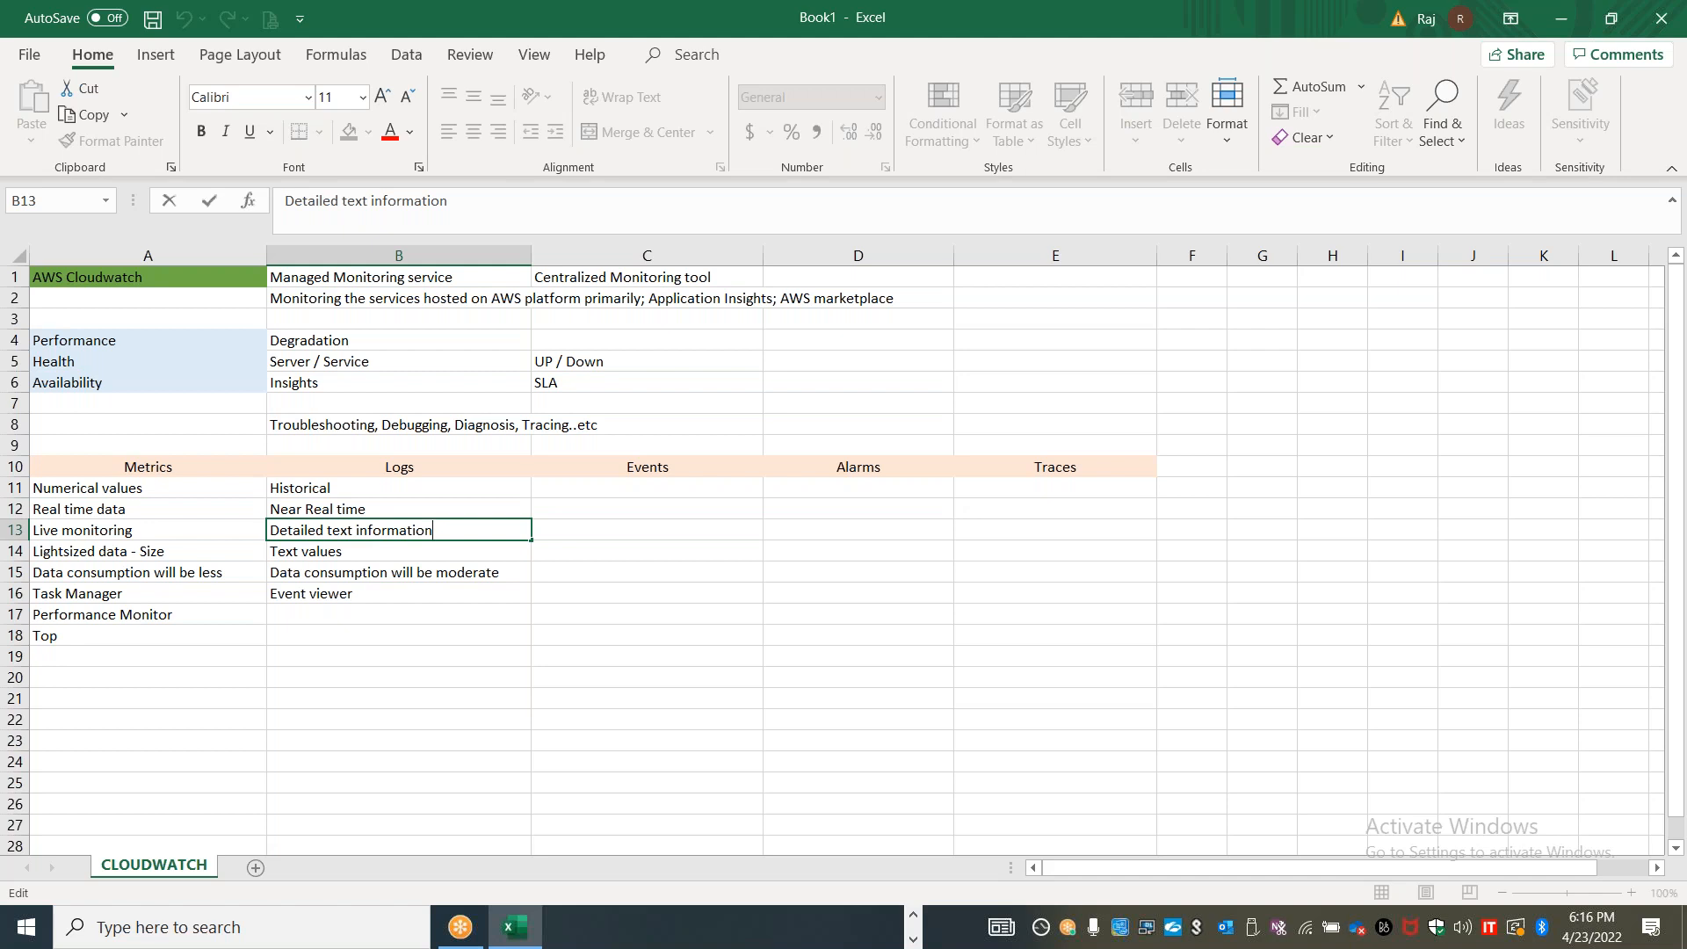
Enter "Issue, Event ID, Description, Detailed data" in cell B17, below the Event viewer entry
{"action": "left_click", "coordinate": [364, 612]}
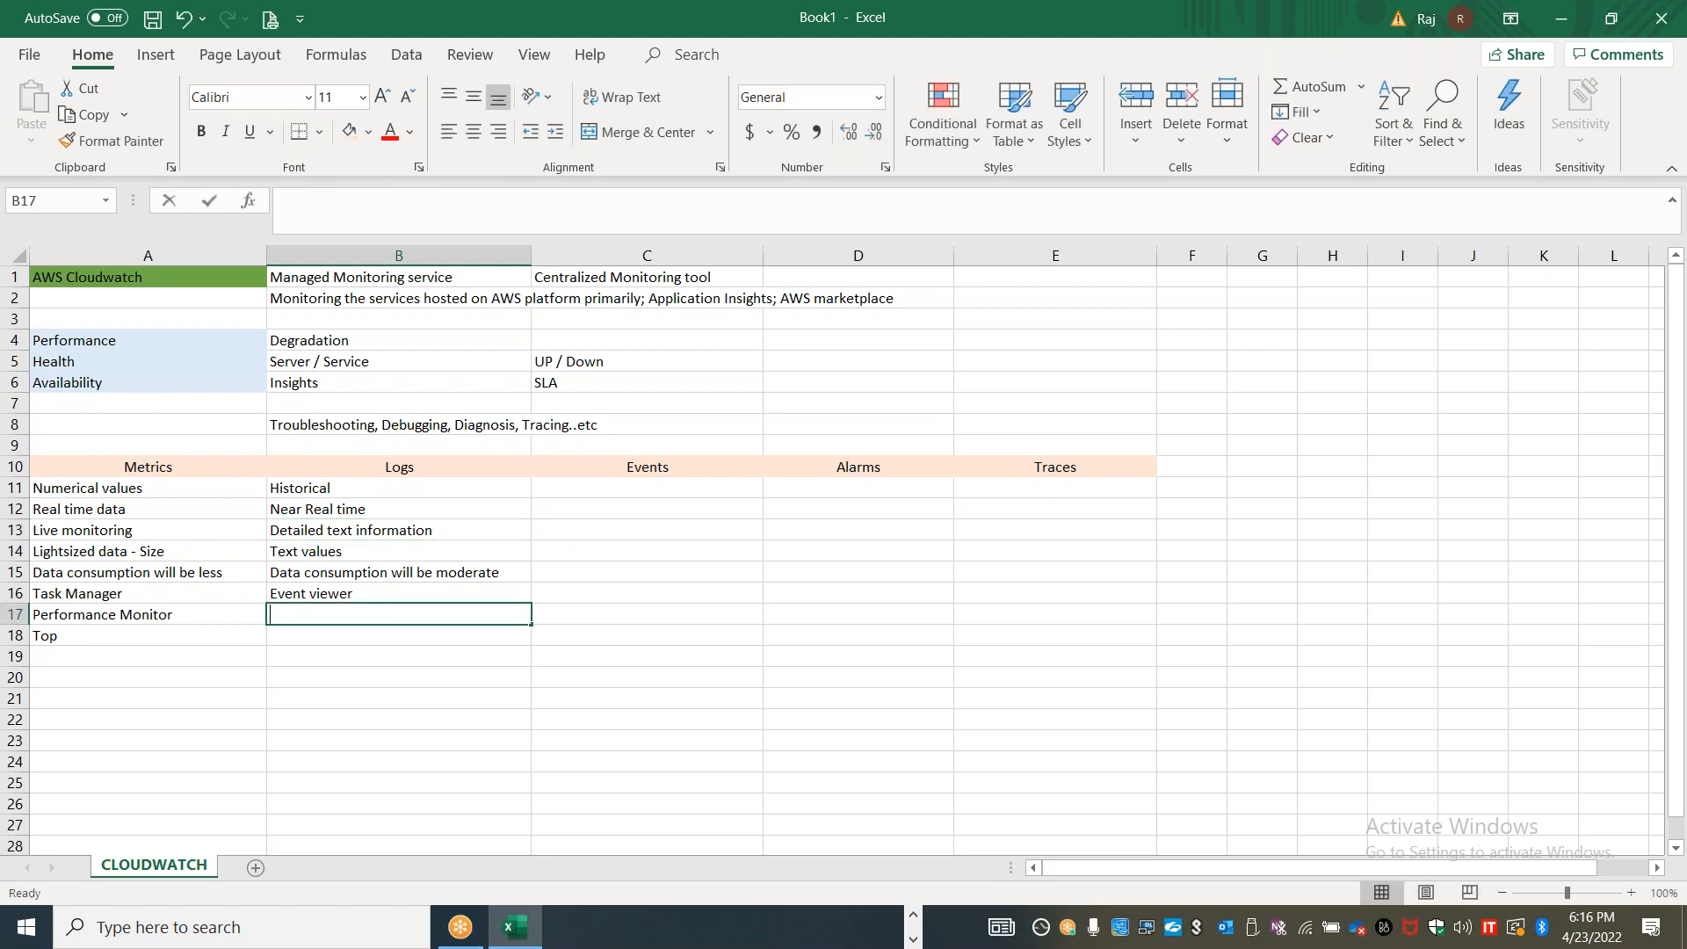
{"action": "type", "text": "Issue, Event ID, Descrip"}
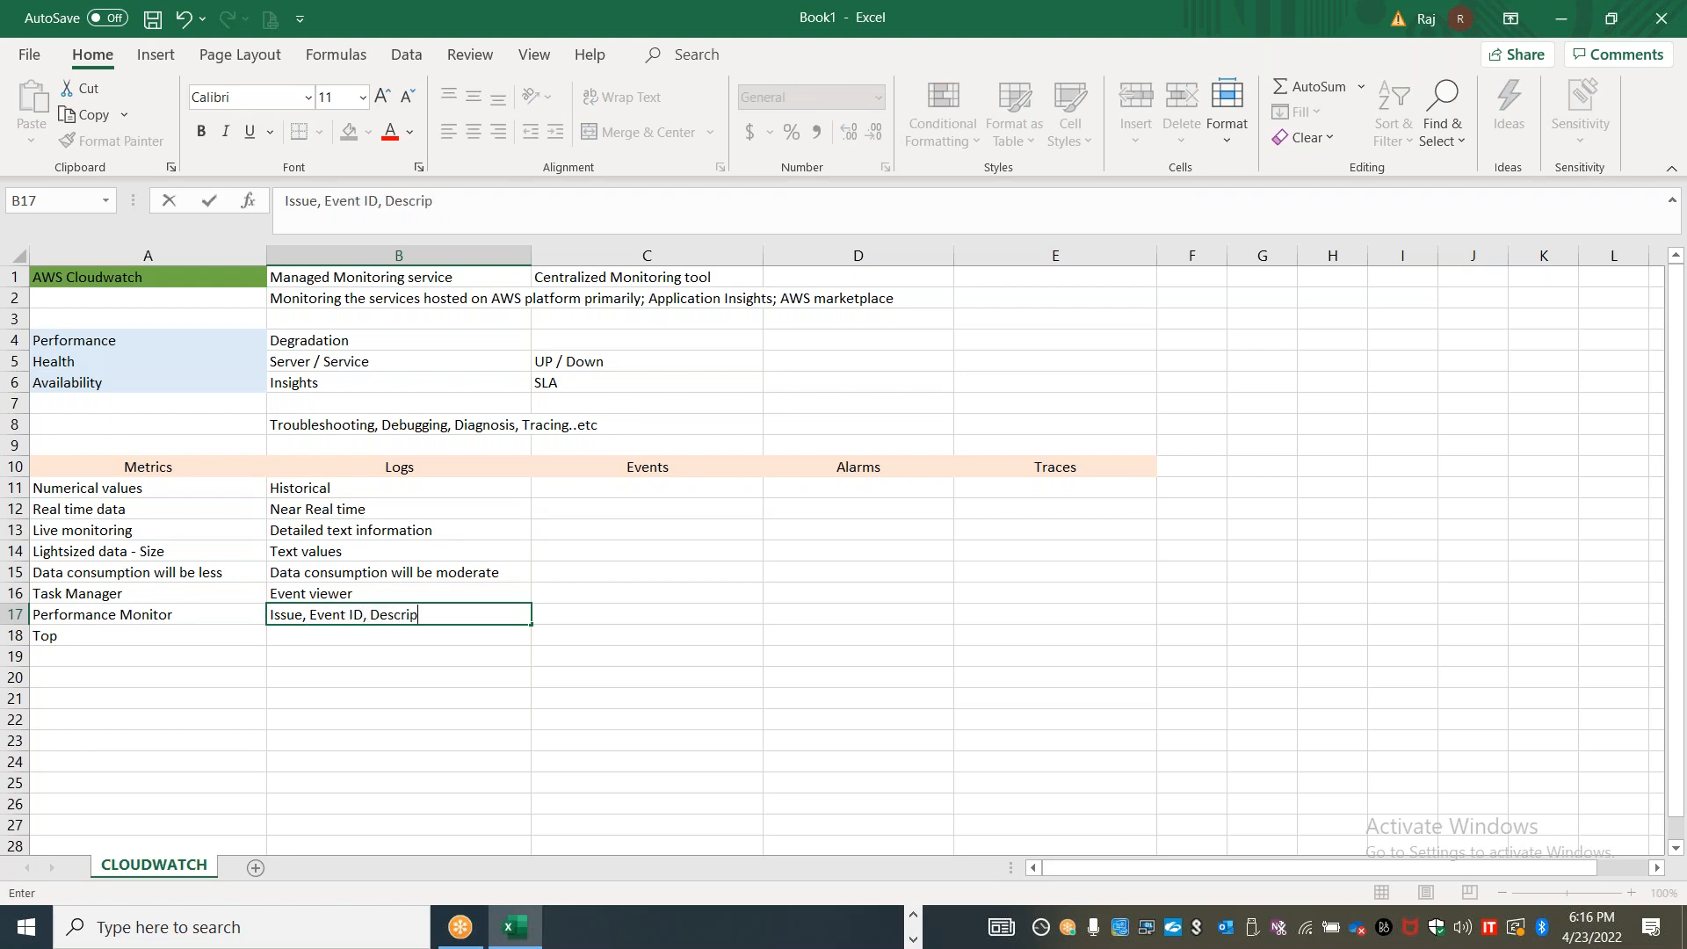
{"action": "type", "text": "tion, Detailed data"}
Launch the Windows Event Viewer by running the command "eventvwr"
{"action": "right_click", "coordinate": [33, 923]}
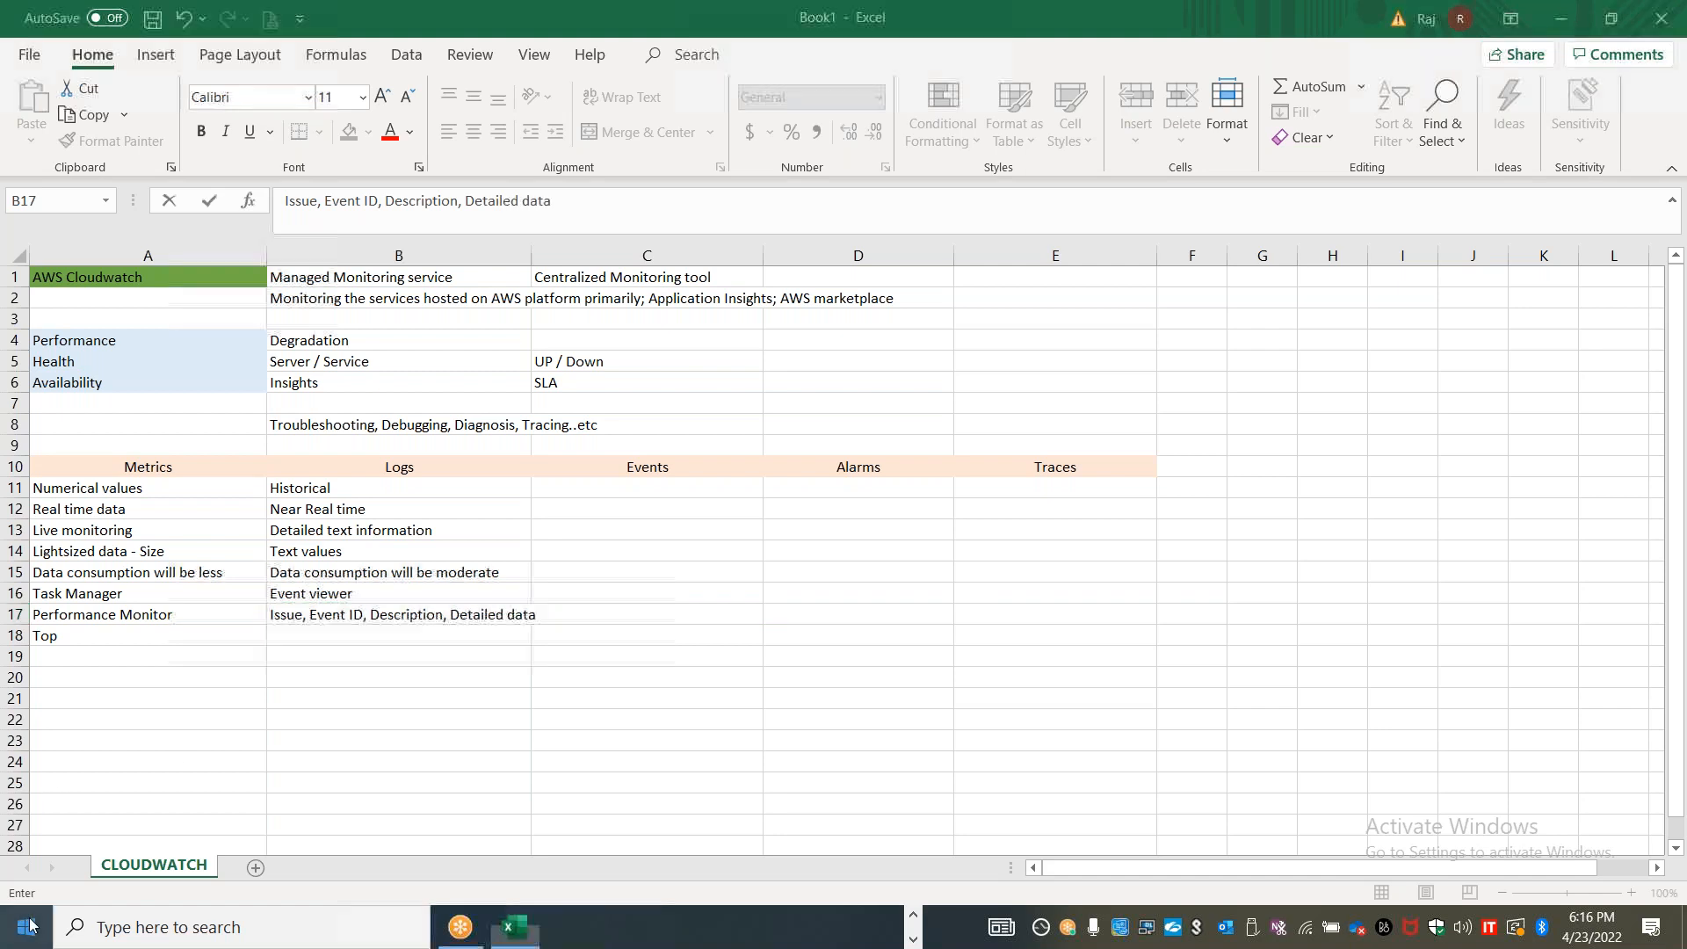
{"action": "left_click", "coordinate": [114, 812]}
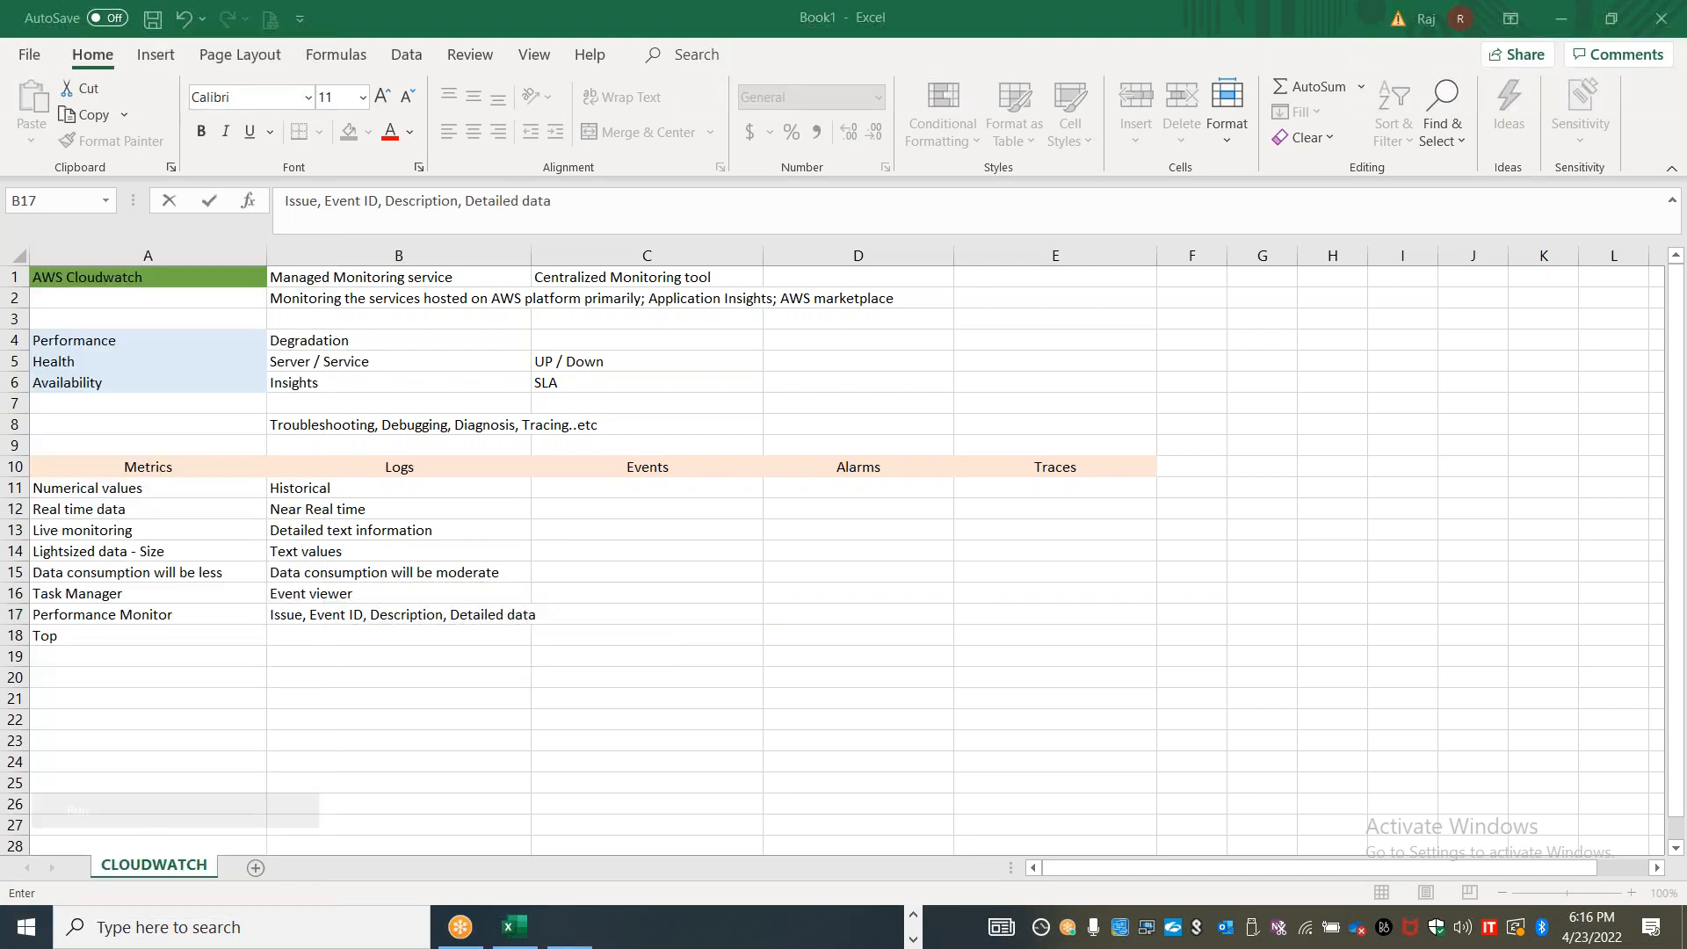
{"action": "type", "text": "eventvw"}
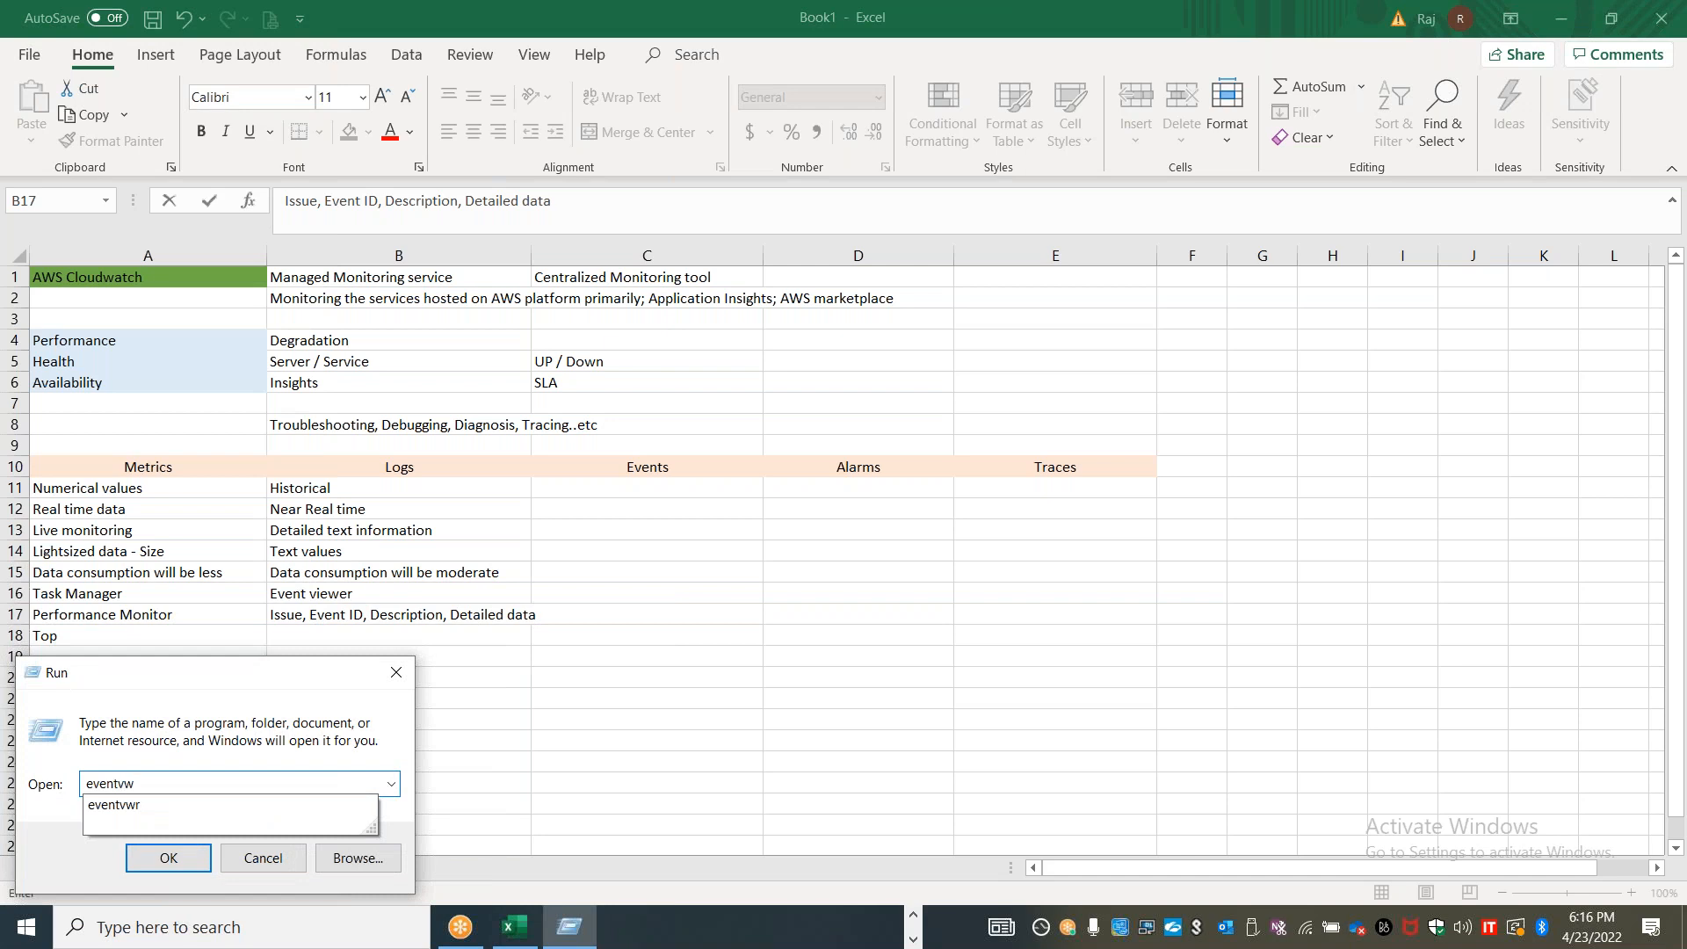
{"action": "type", "text": "r"}
{"action": "key", "text": "Return"}
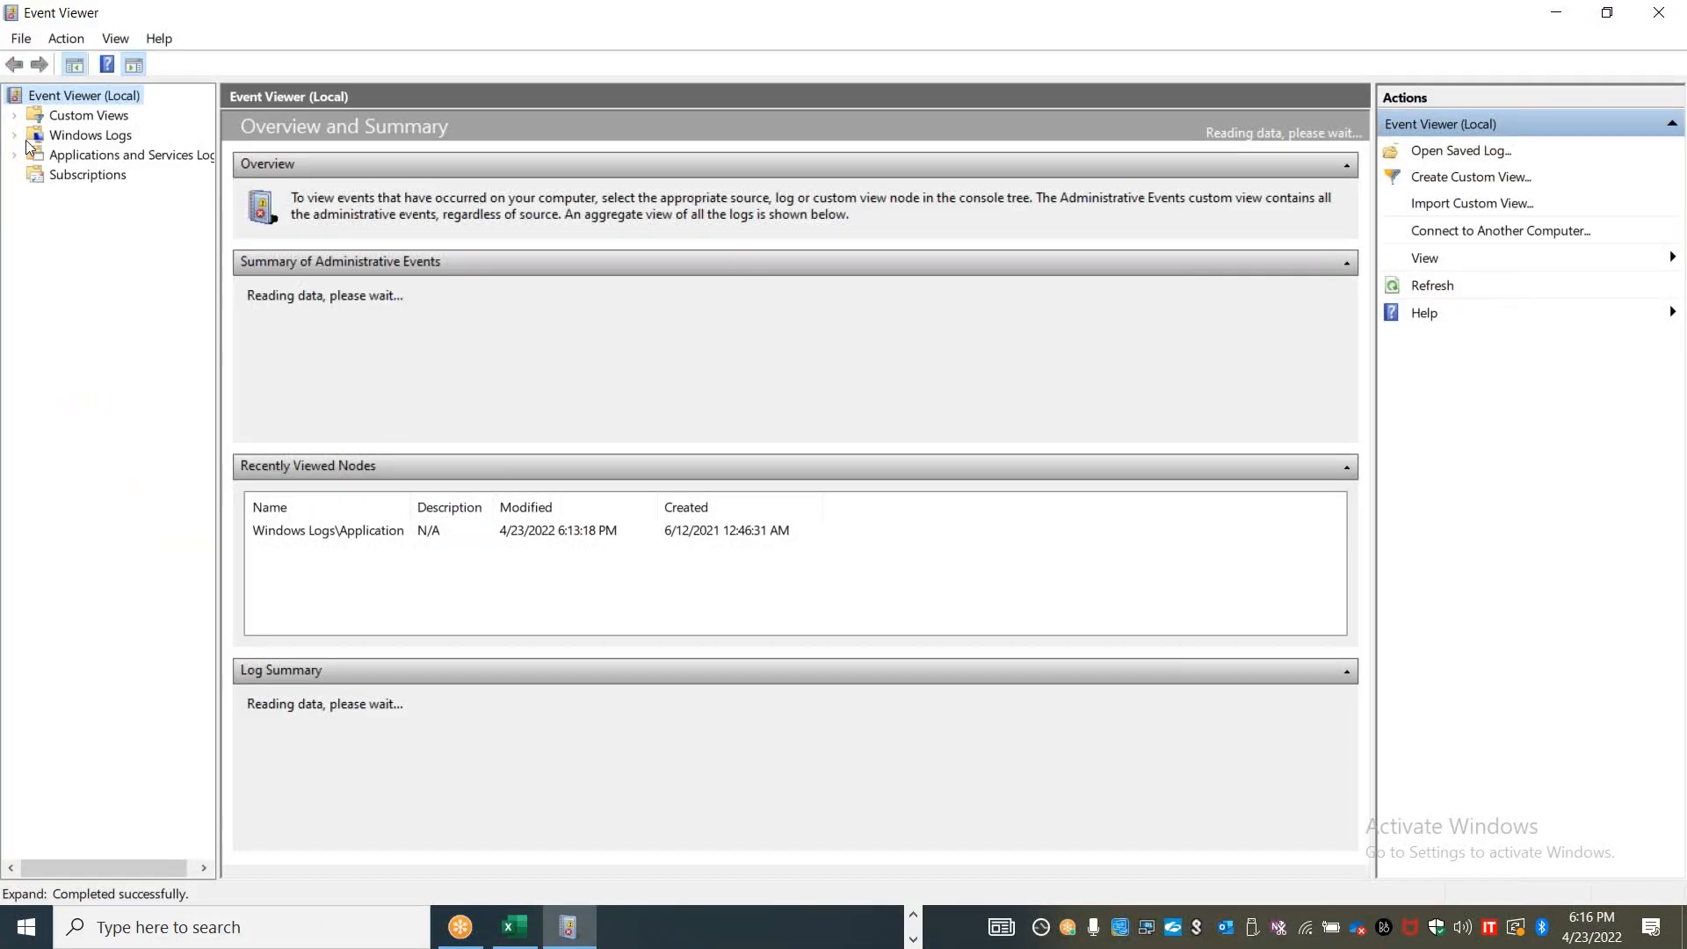
Expand Windows Logs and view the Application log, followed by the System log
{"action": "left_click", "coordinate": [16, 137]}
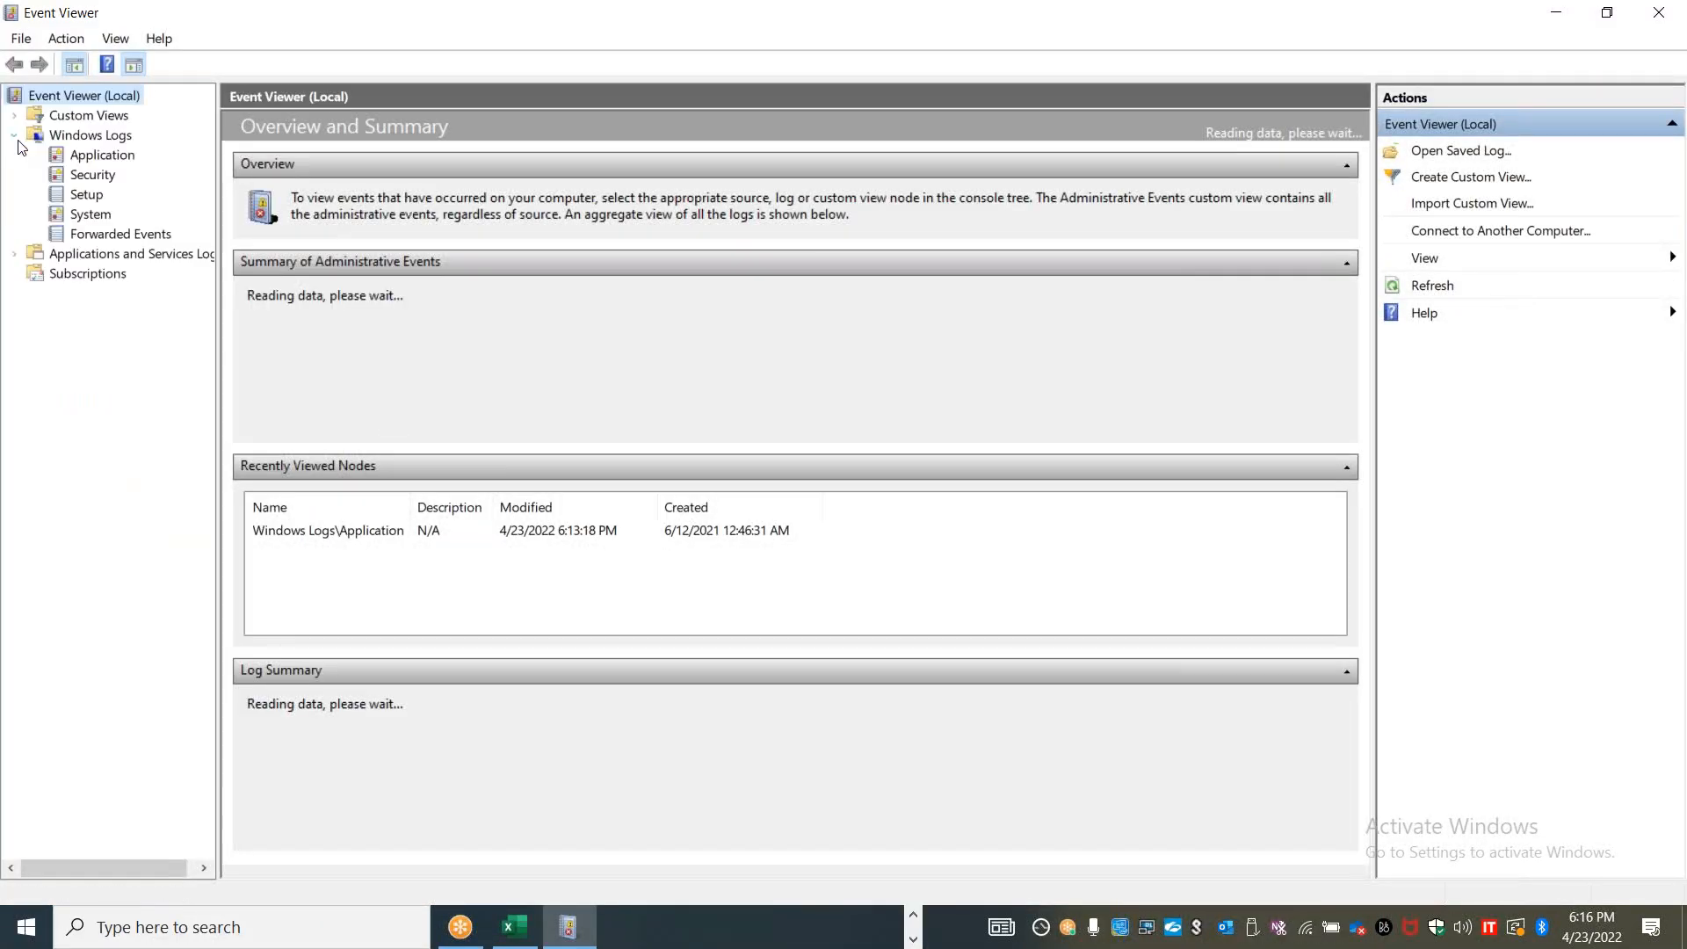
{"action": "left_click", "coordinate": [91, 162]}
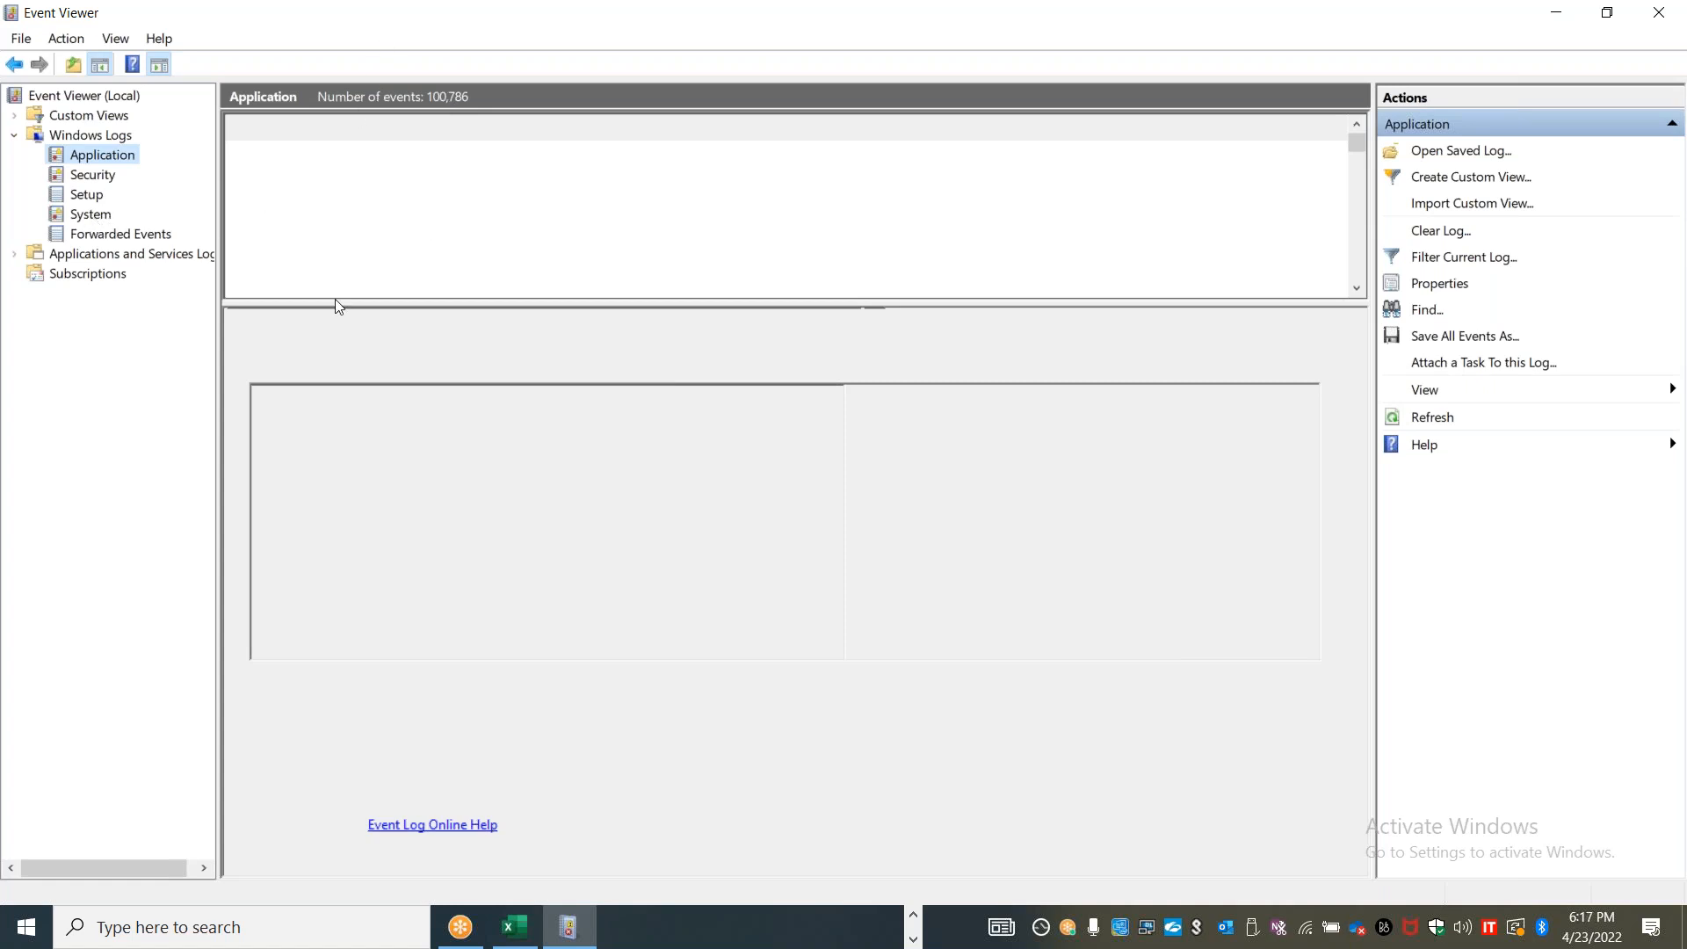
{"action": "left_click", "coordinate": [91, 215]}
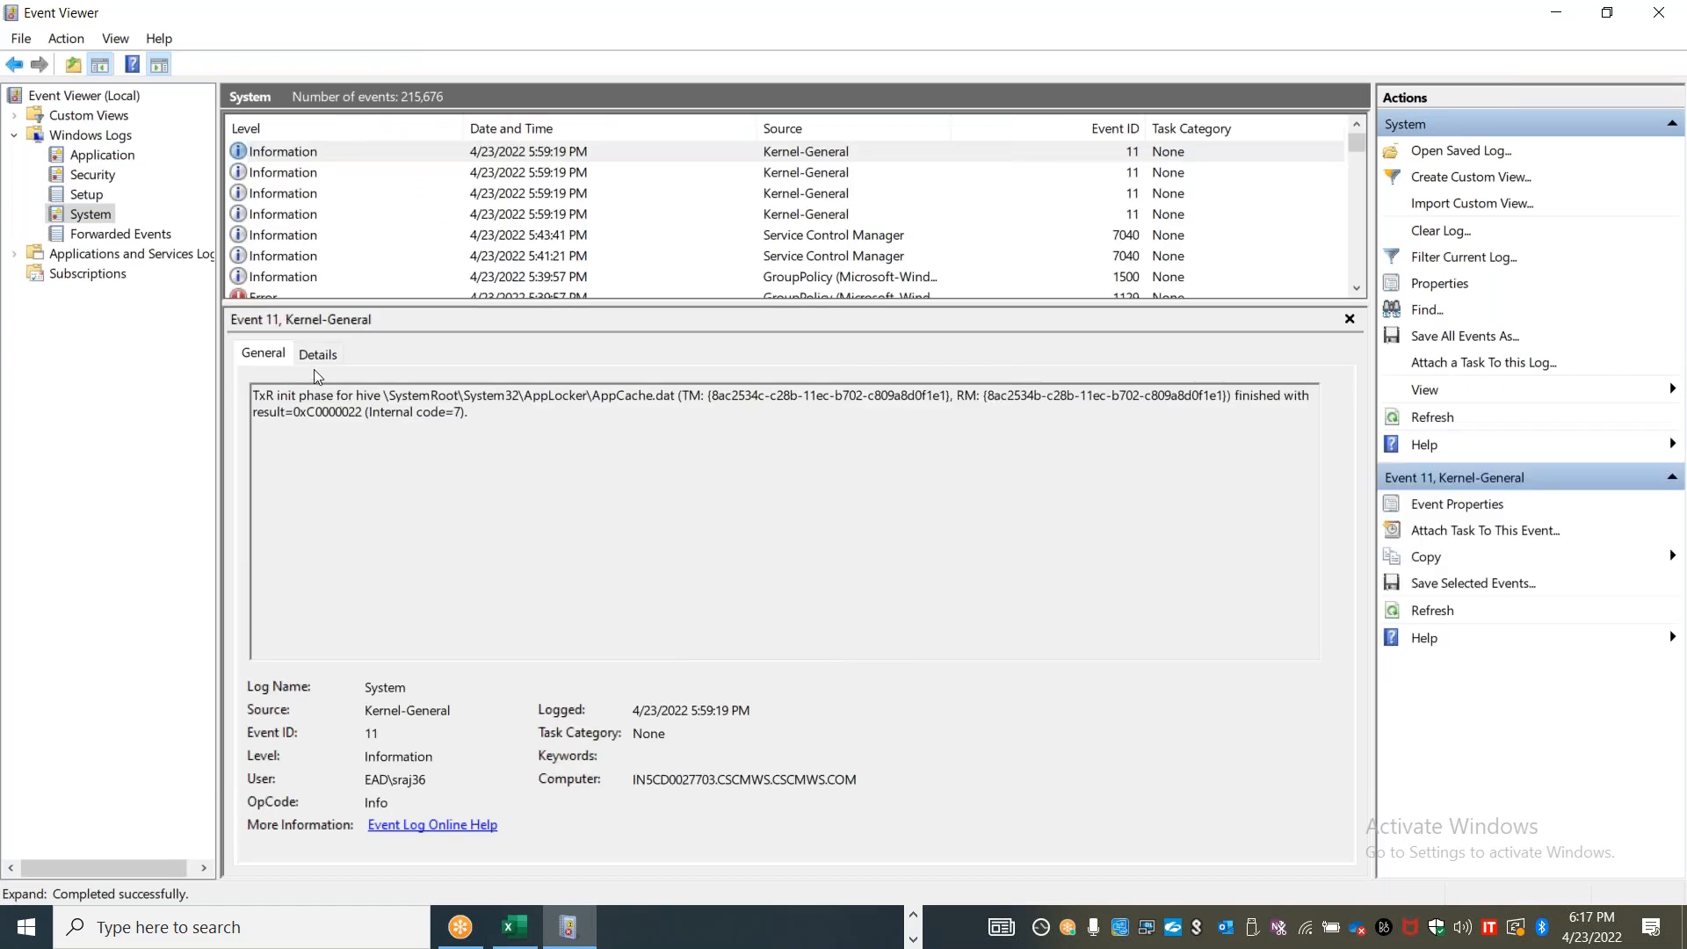
Examine the full details of the first Kernel-General event, including its expanded System section and EventData
{"action": "left_click", "coordinate": [317, 354]}
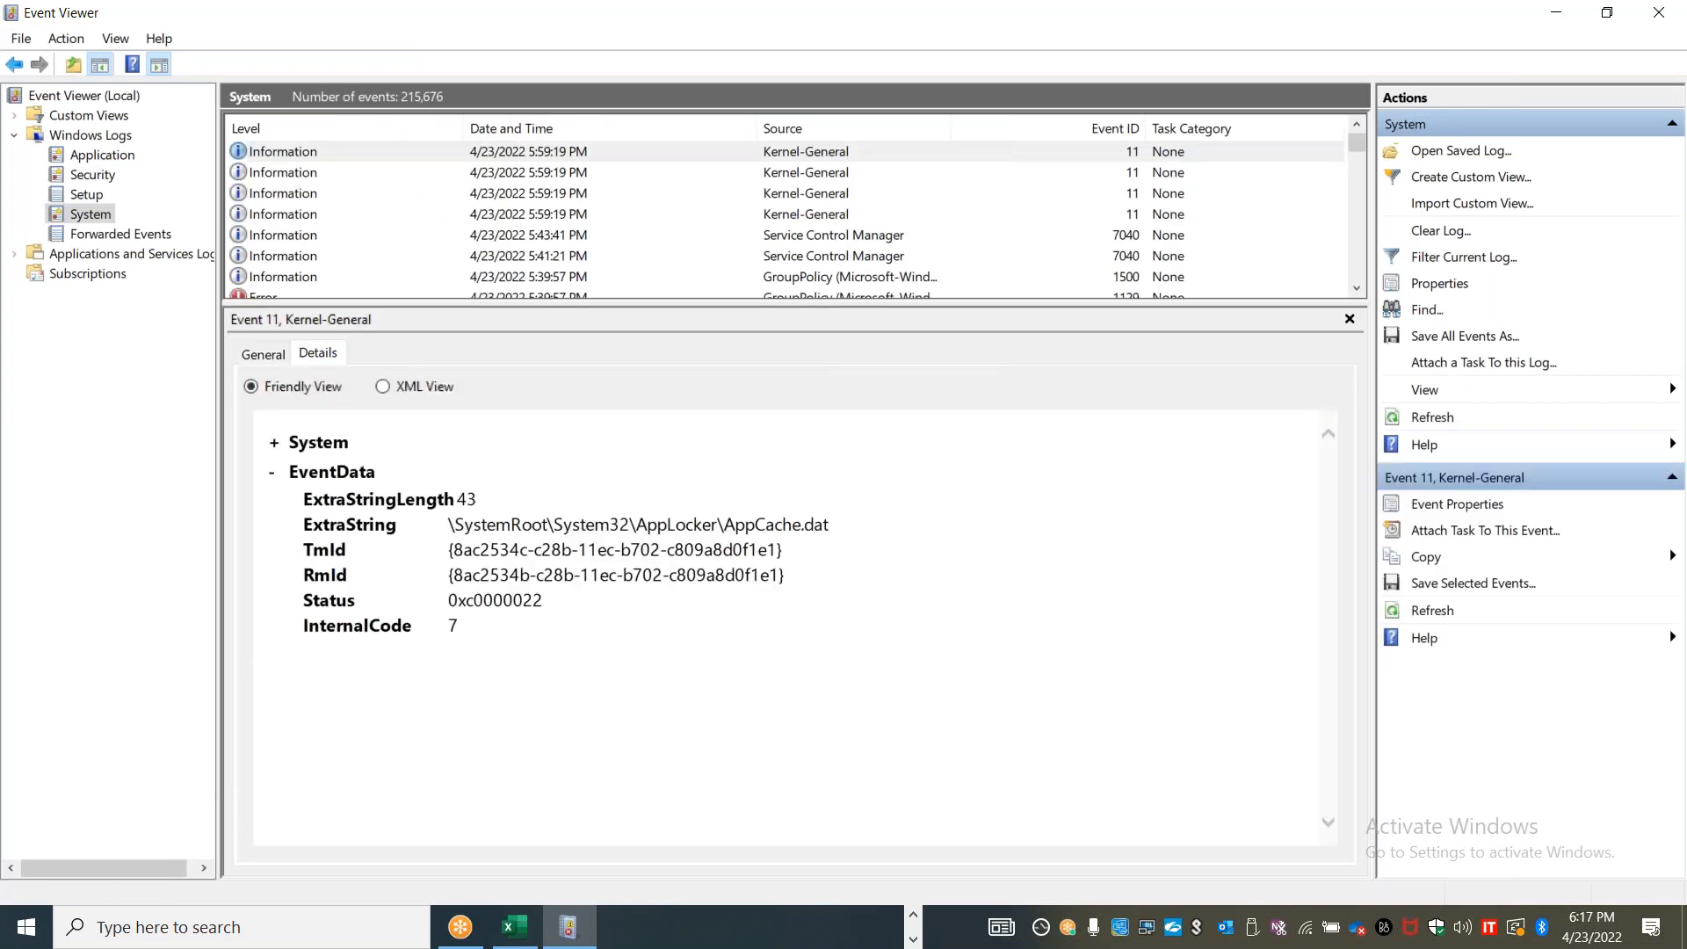
{"action": "left_click", "coordinate": [273, 443]}
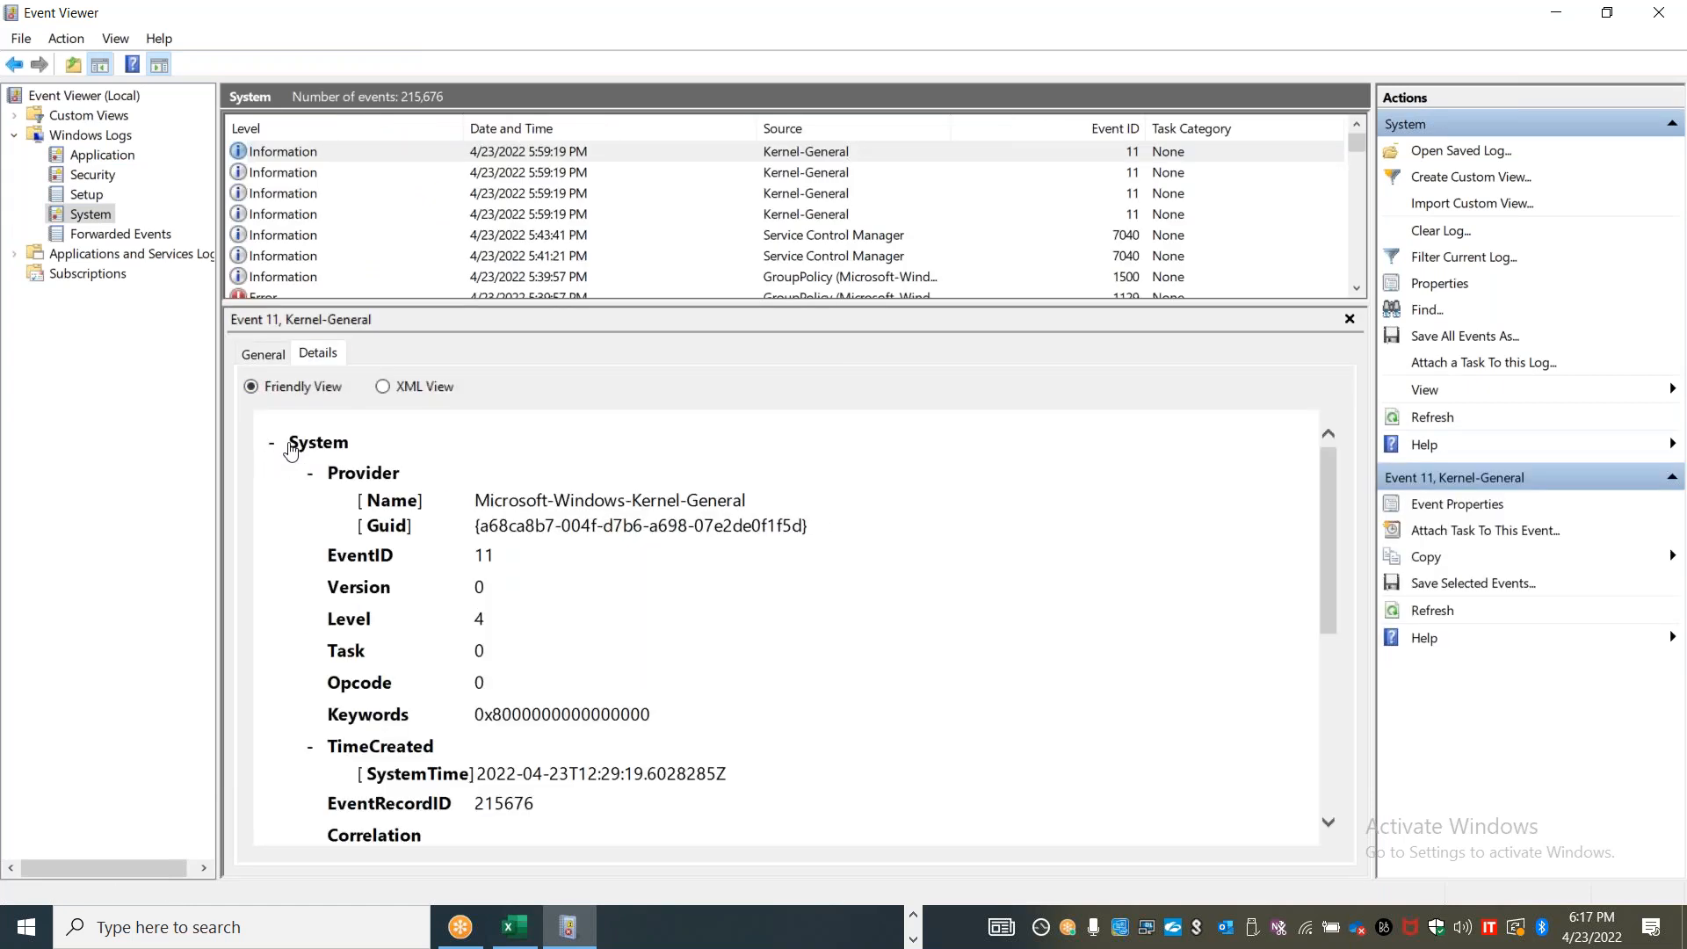
{"action": "scroll", "coordinate": [413, 697], "scroll_direction": "down", "scroll_amount": 4}
{"action": "left_click_drag", "start_coordinate": [454, 751], "coordinate": [799, 842]}
{"action": "scroll", "coordinate": [535, 636], "scroll_direction": "down", "scroll_amount": 1}
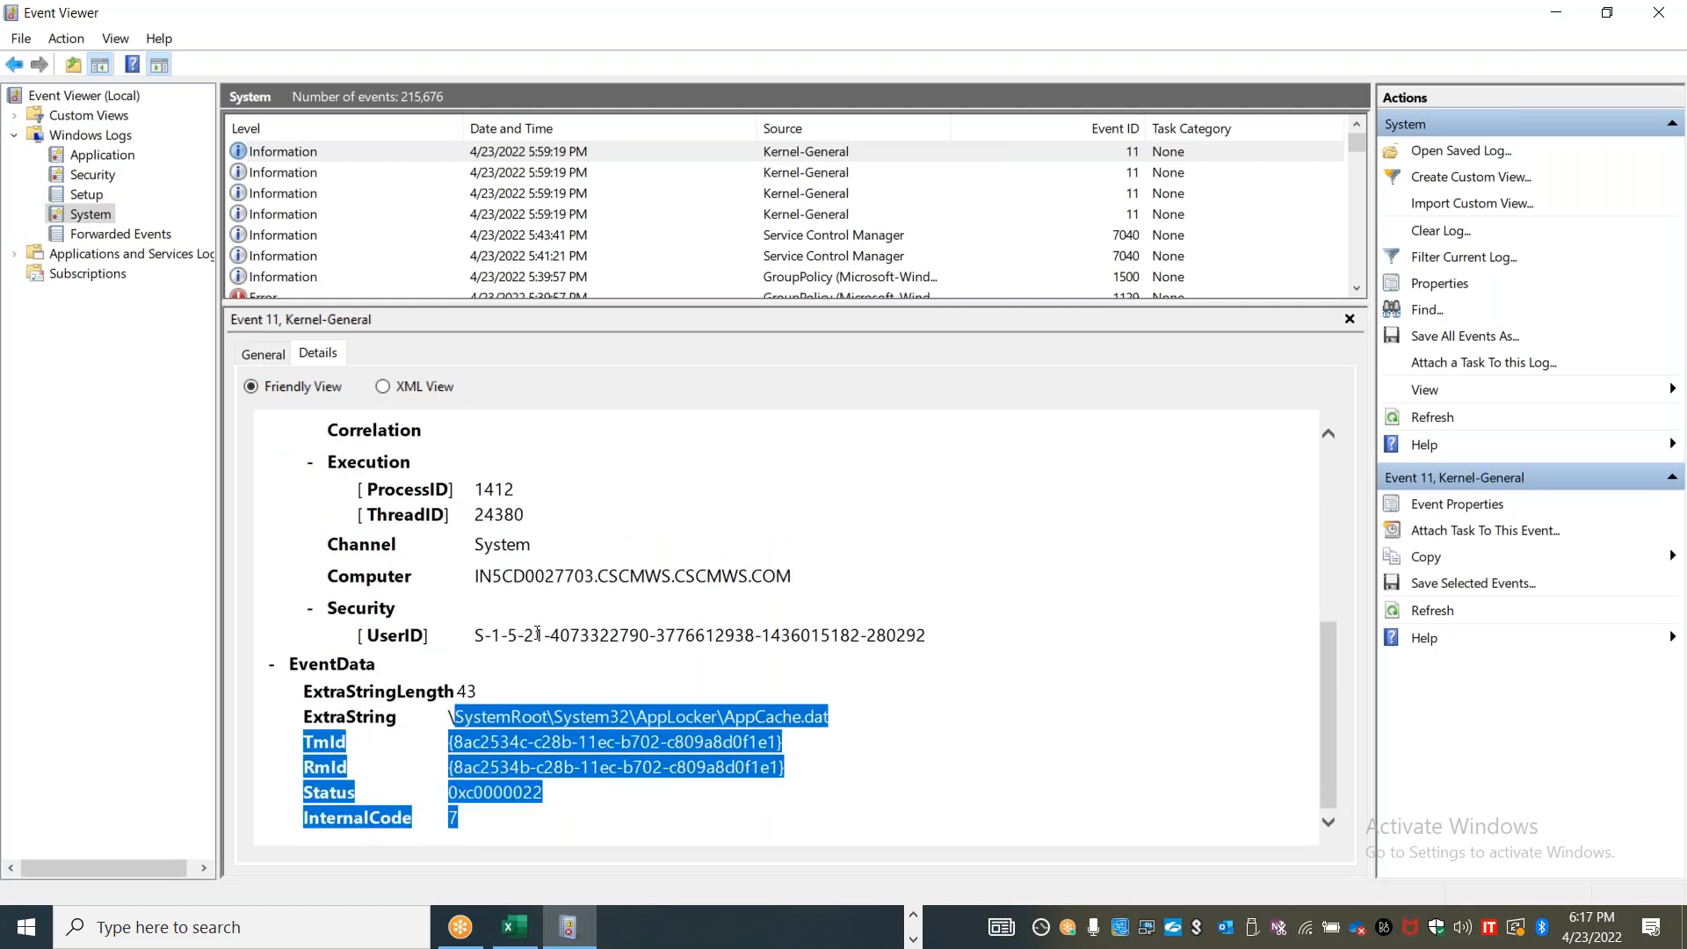
{"action": "scroll", "coordinate": [535, 636], "scroll_direction": "up", "scroll_amount": 5}
Review the same event's general information, highlighting its user, computer and logged time
{"action": "left_click", "coordinate": [280, 359]}
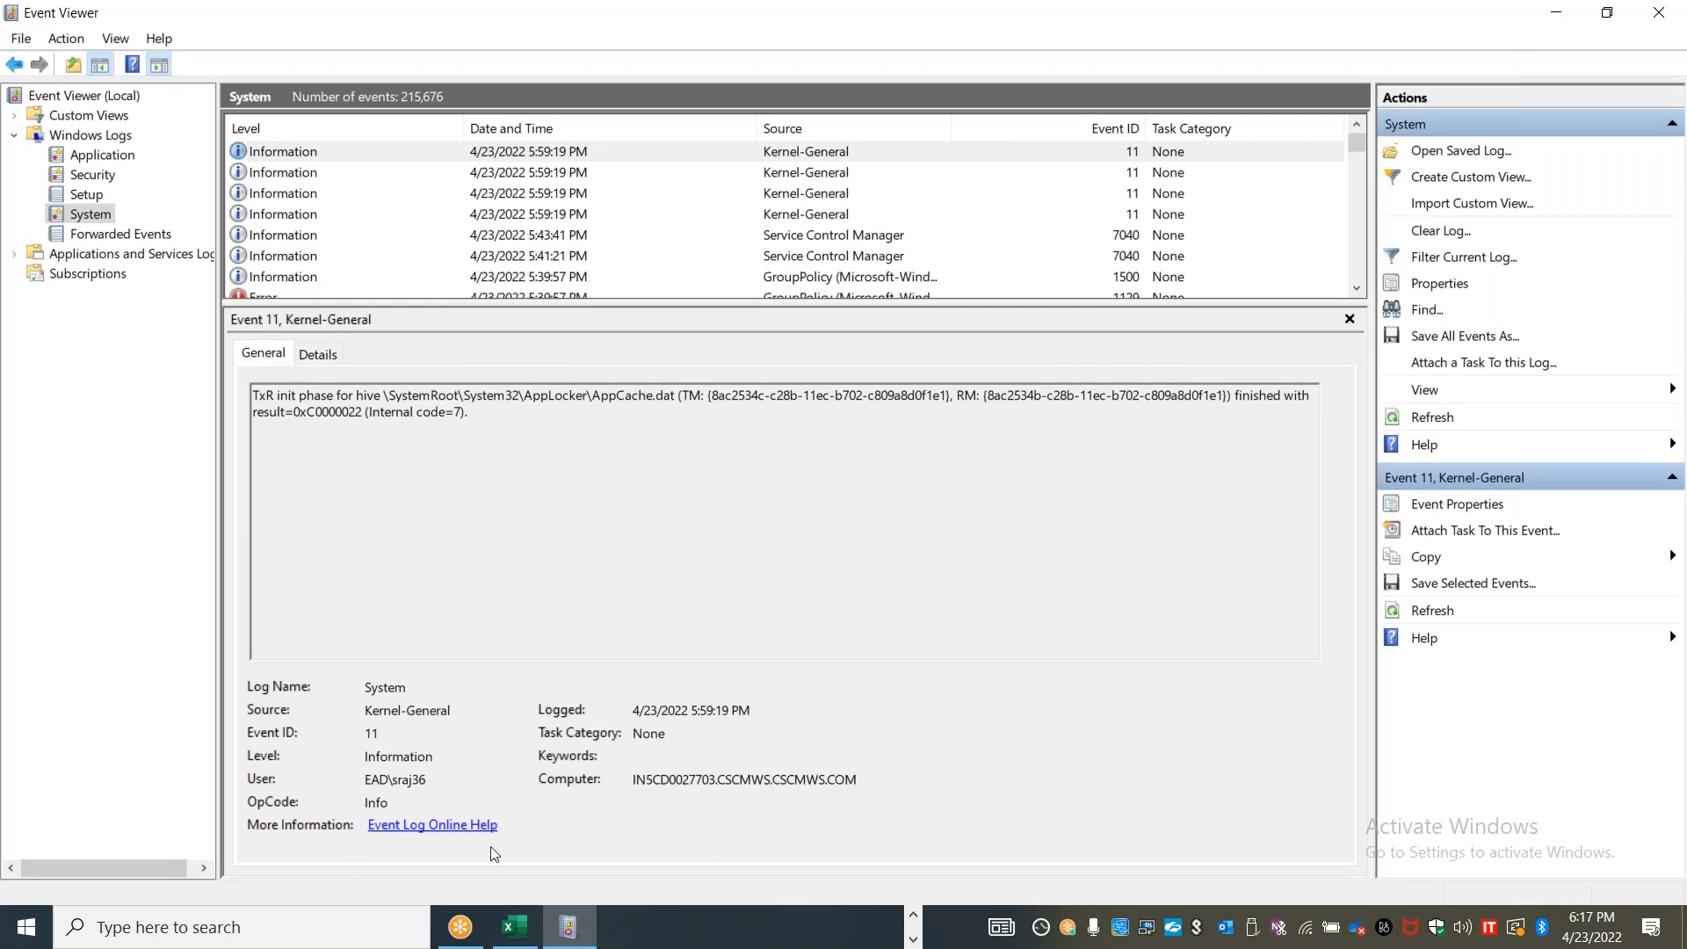
{"action": "double_click", "coordinate": [428, 779]}
{"action": "left_click_drag", "start_coordinate": [859, 781], "coordinate": [625, 777]}
{"action": "left_click_drag", "start_coordinate": [772, 709], "coordinate": [627, 710]}
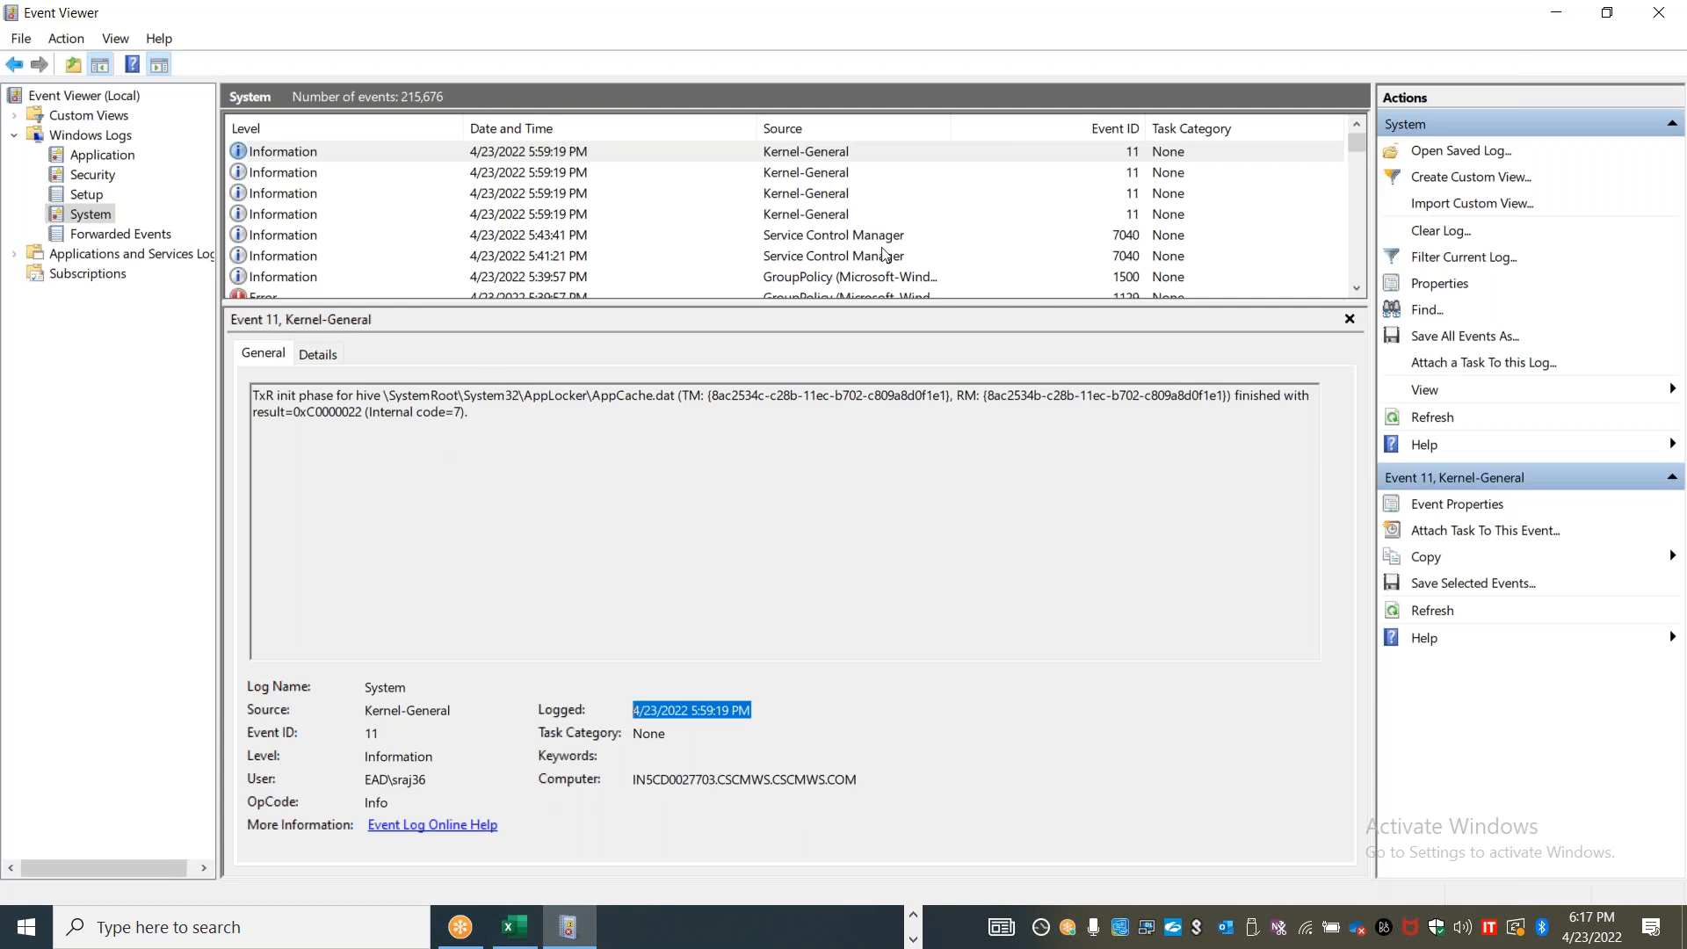
Read the description of the GroupPolicy error event in the System log and close Event Viewer to return to Excel
{"action": "left_click", "coordinate": [367, 297]}
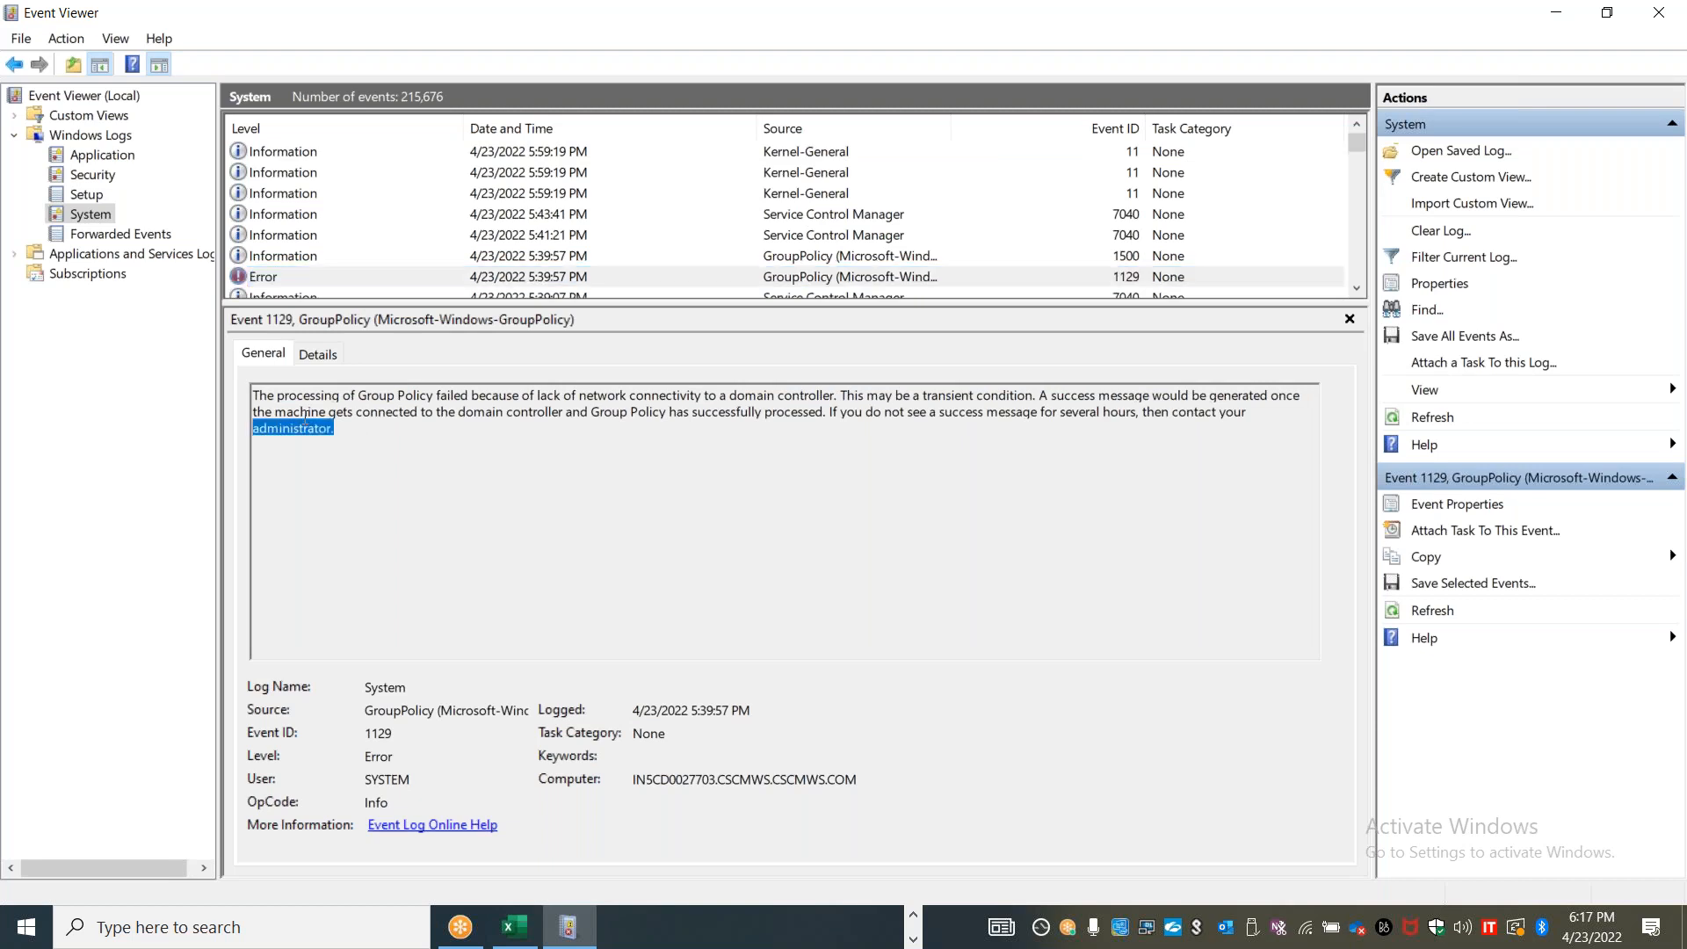
{"action": "left_click_drag", "start_coordinate": [356, 433], "coordinate": [251, 396]}
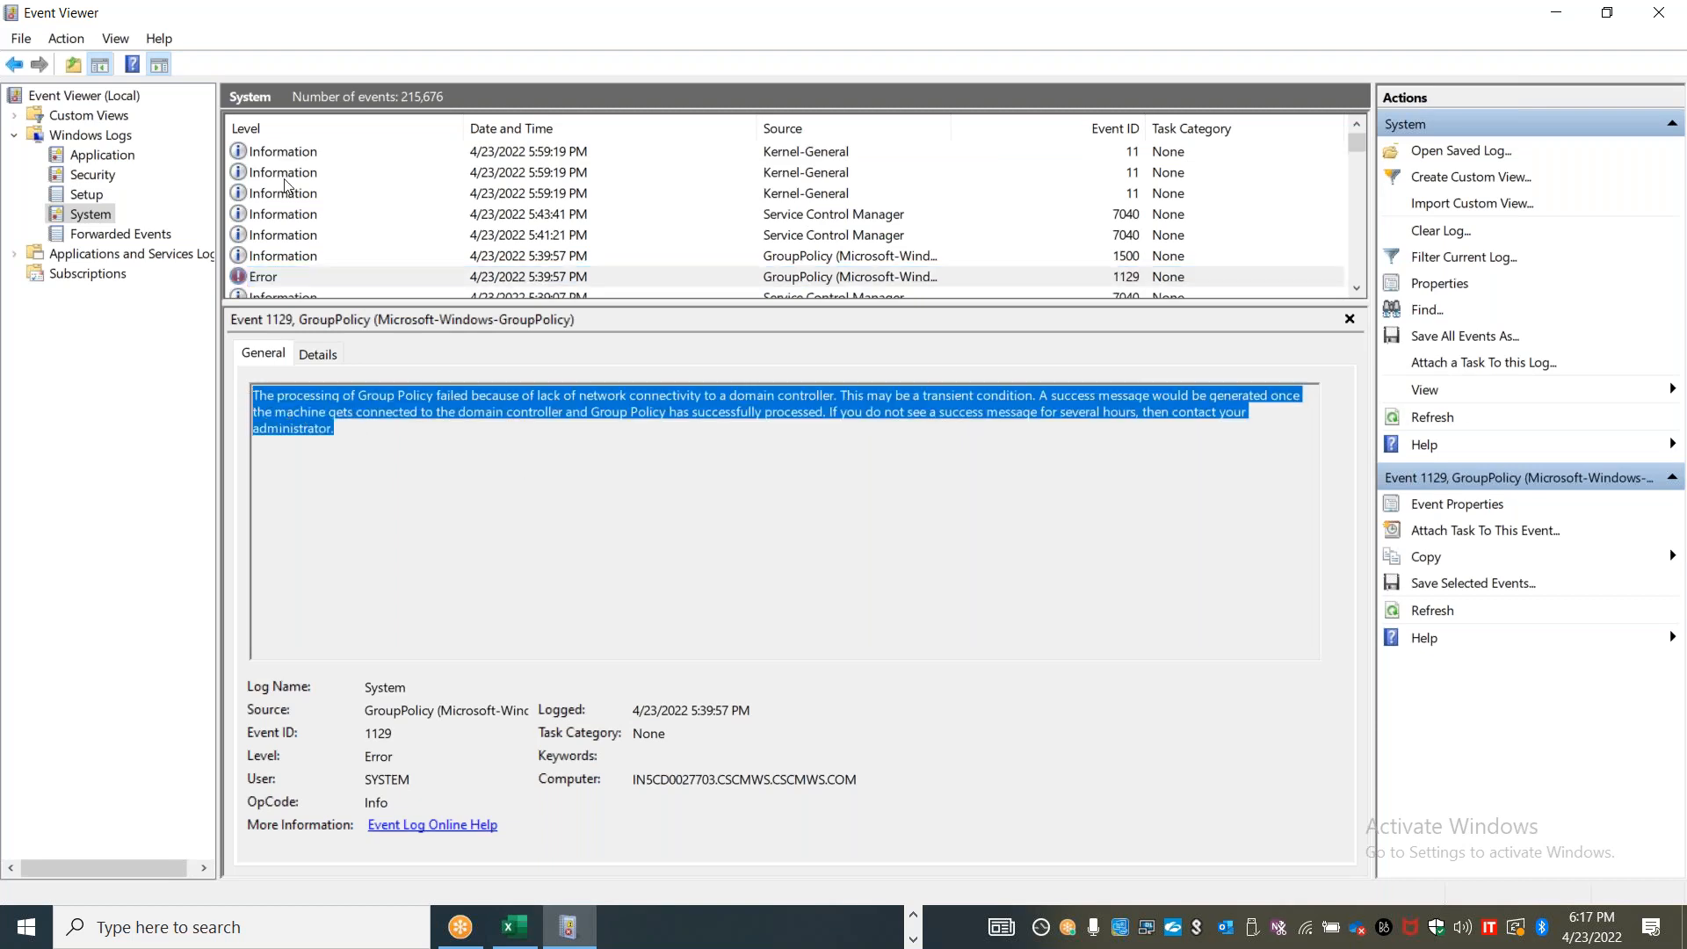
{"action": "left_click_drag", "start_coordinate": [312, 19], "coordinate": [306, 71]}
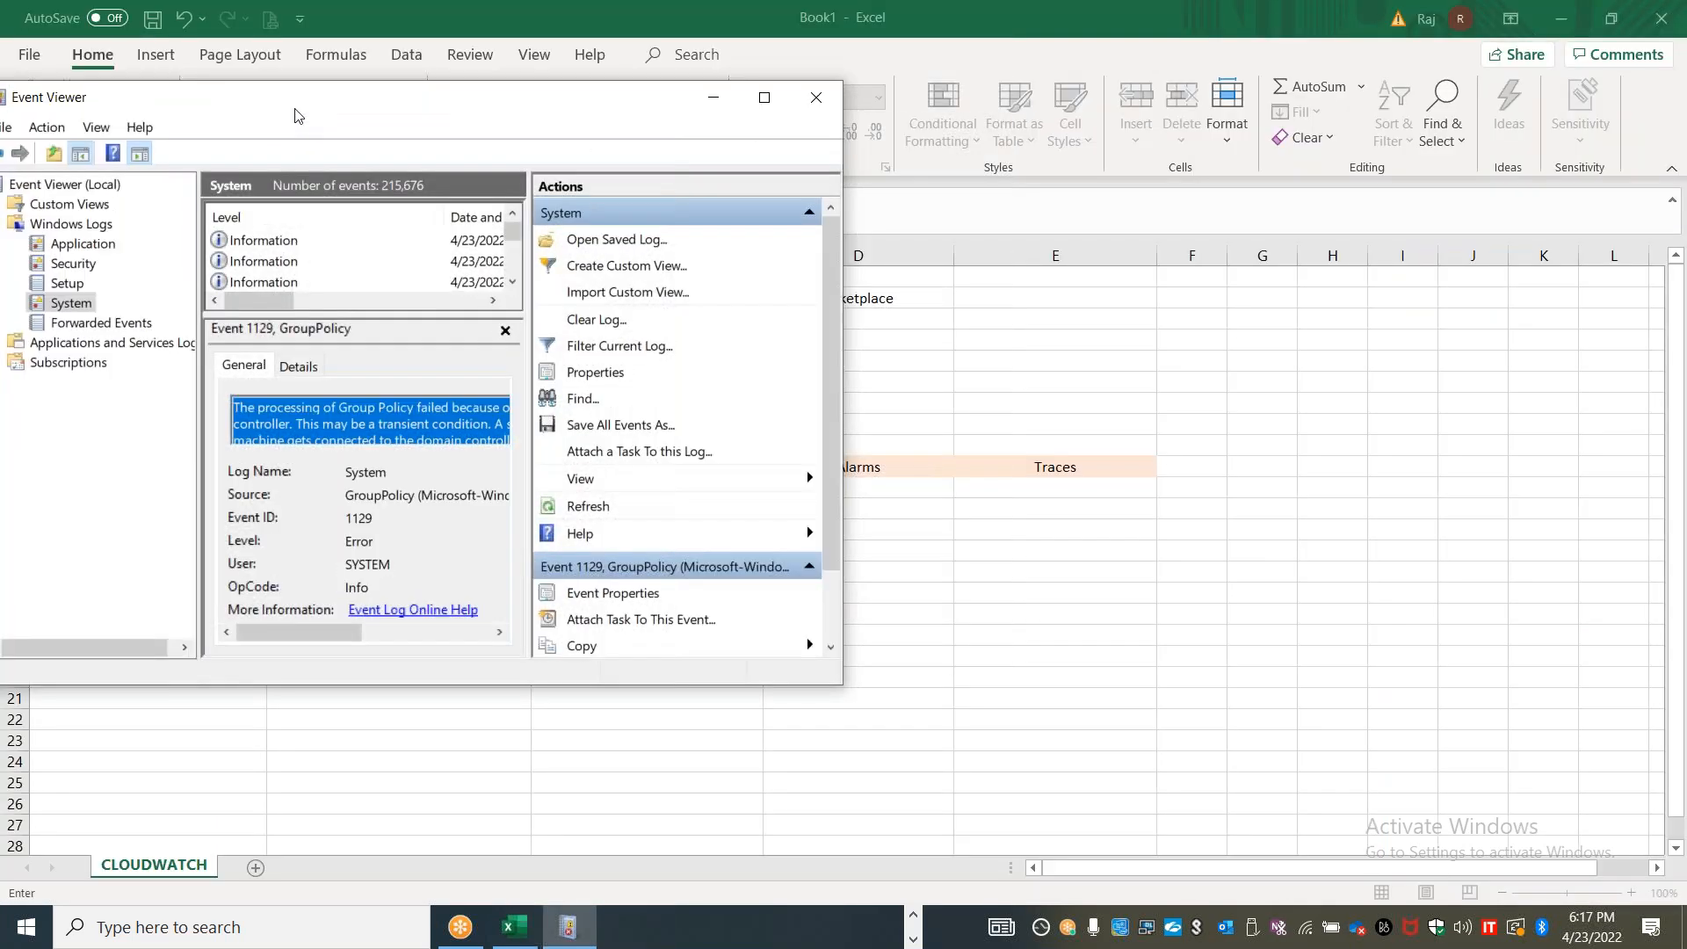
{"action": "left_click", "coordinate": [817, 99]}
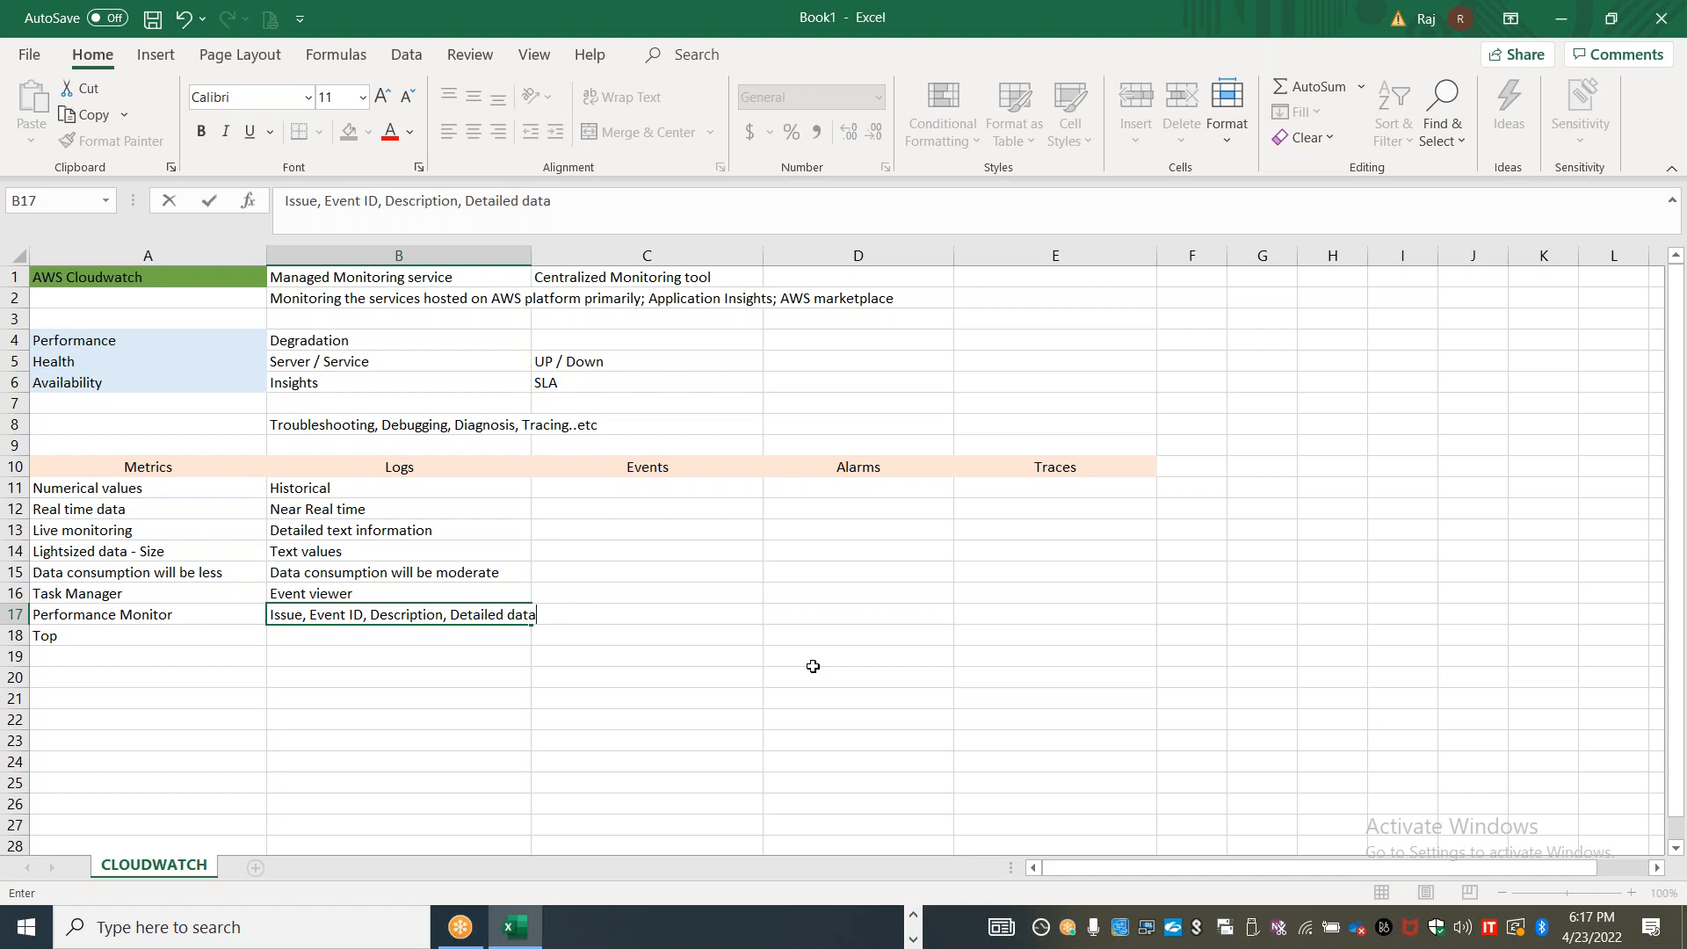
Enter "Based on the event - Create a rule" in cell C11 under the Events heading
{"action": "left_click", "coordinate": [617, 484]}
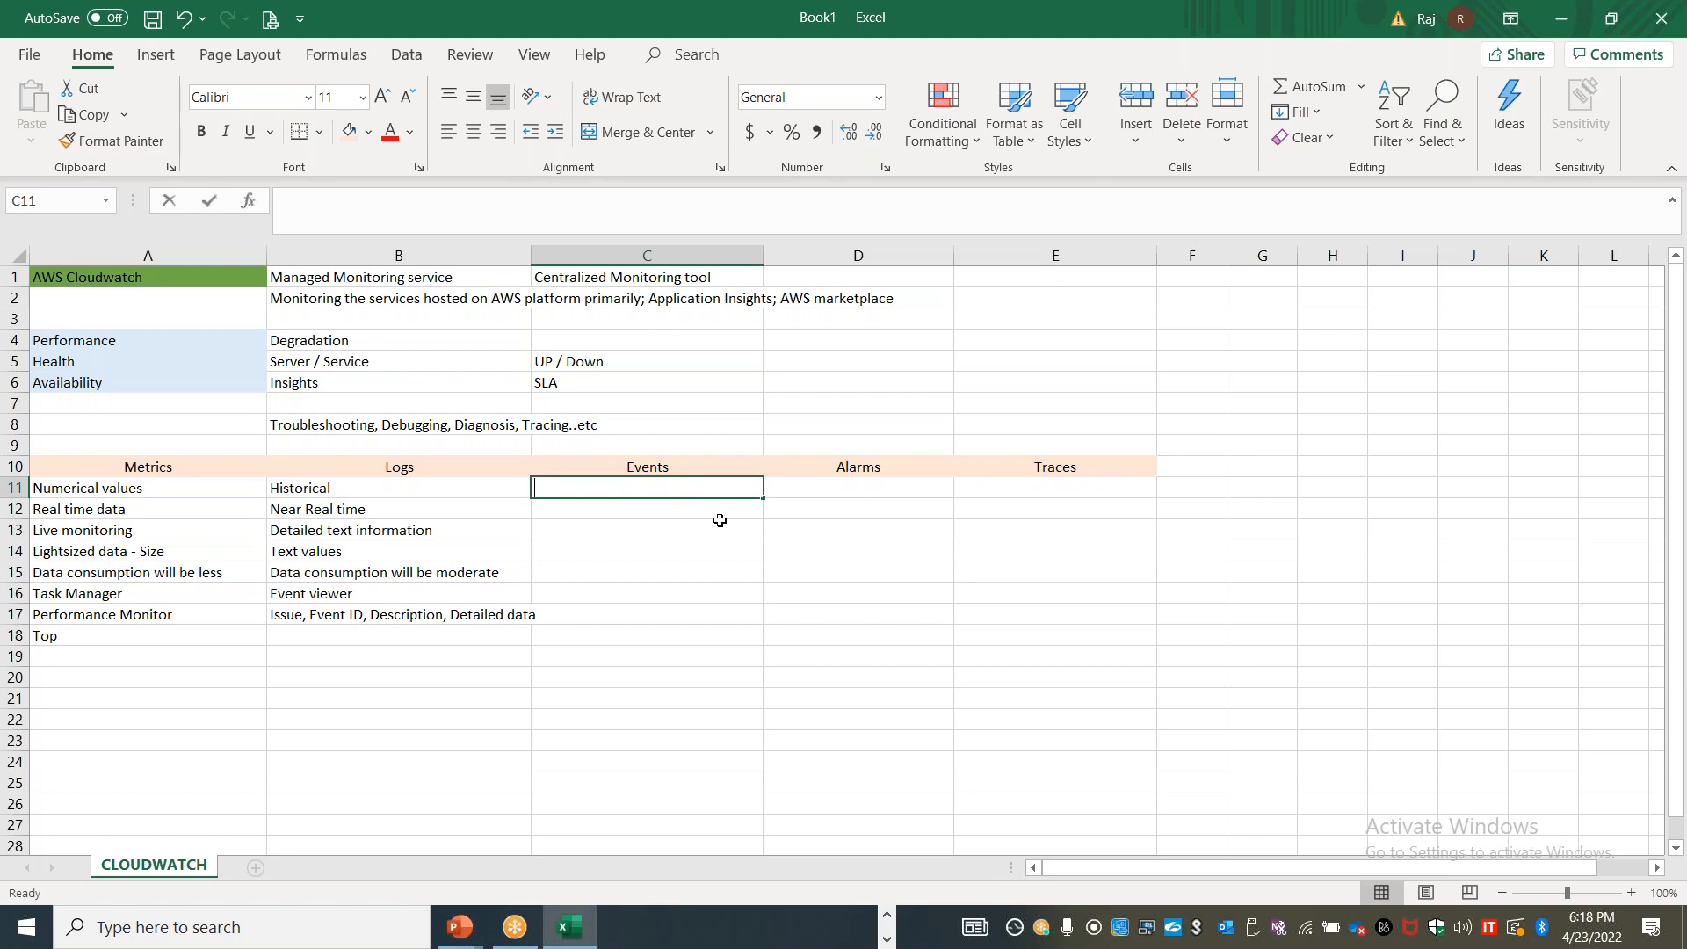
{"action": "type", "text": "Create a event"}
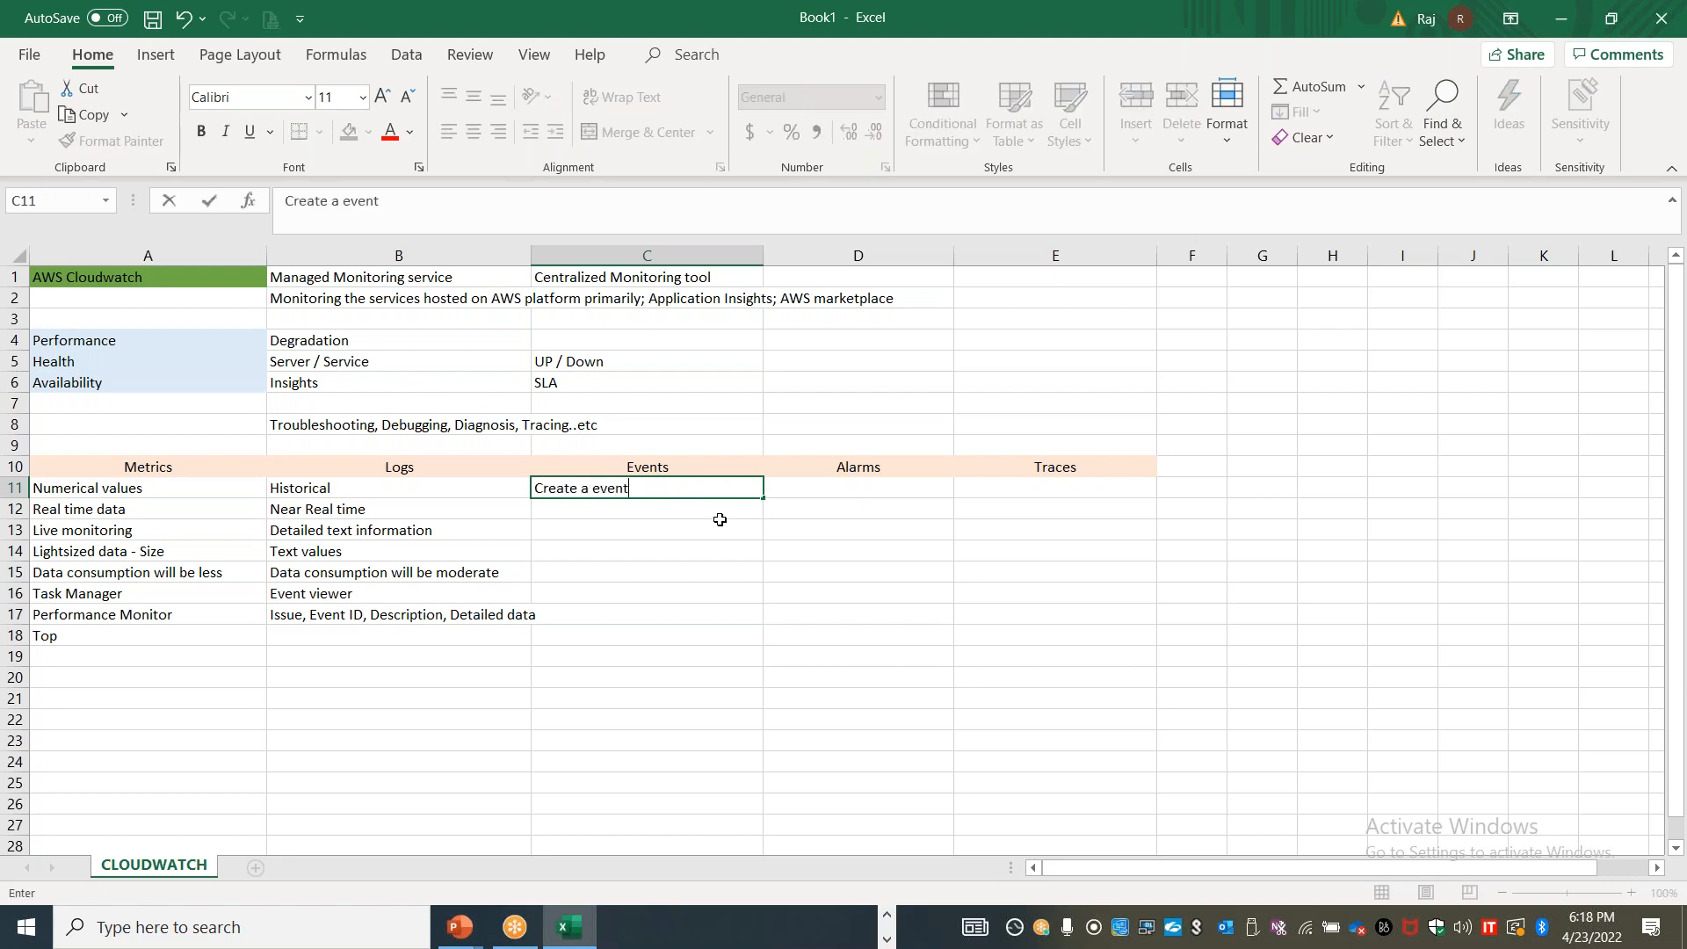
{"action": "key", "text": "BackSpace"}
{"action": "key", "text": "BackSpace"}
{"action": "key", "text": "BackSpace"}
{"action": "key", "text": "BackSpace"}
{"action": "key", "text": "BackSpace"}
{"action": "key", "text": "BackSpace"}
{"action": "key", "text": "BackSpace"}
{"action": "key", "text": "BackSpace"}
{"action": "key", "text": "BackSpace"}
{"action": "key", "text": "BackSpace"}
{"action": "key", "text": "BackSpace"}
{"action": "key", "text": "BackSpace"}
{"action": "key", "text": "BackSpace"}
{"action": "key", "text": "BackSpace"}
{"action": "type", "text": "Based on the event - C"}
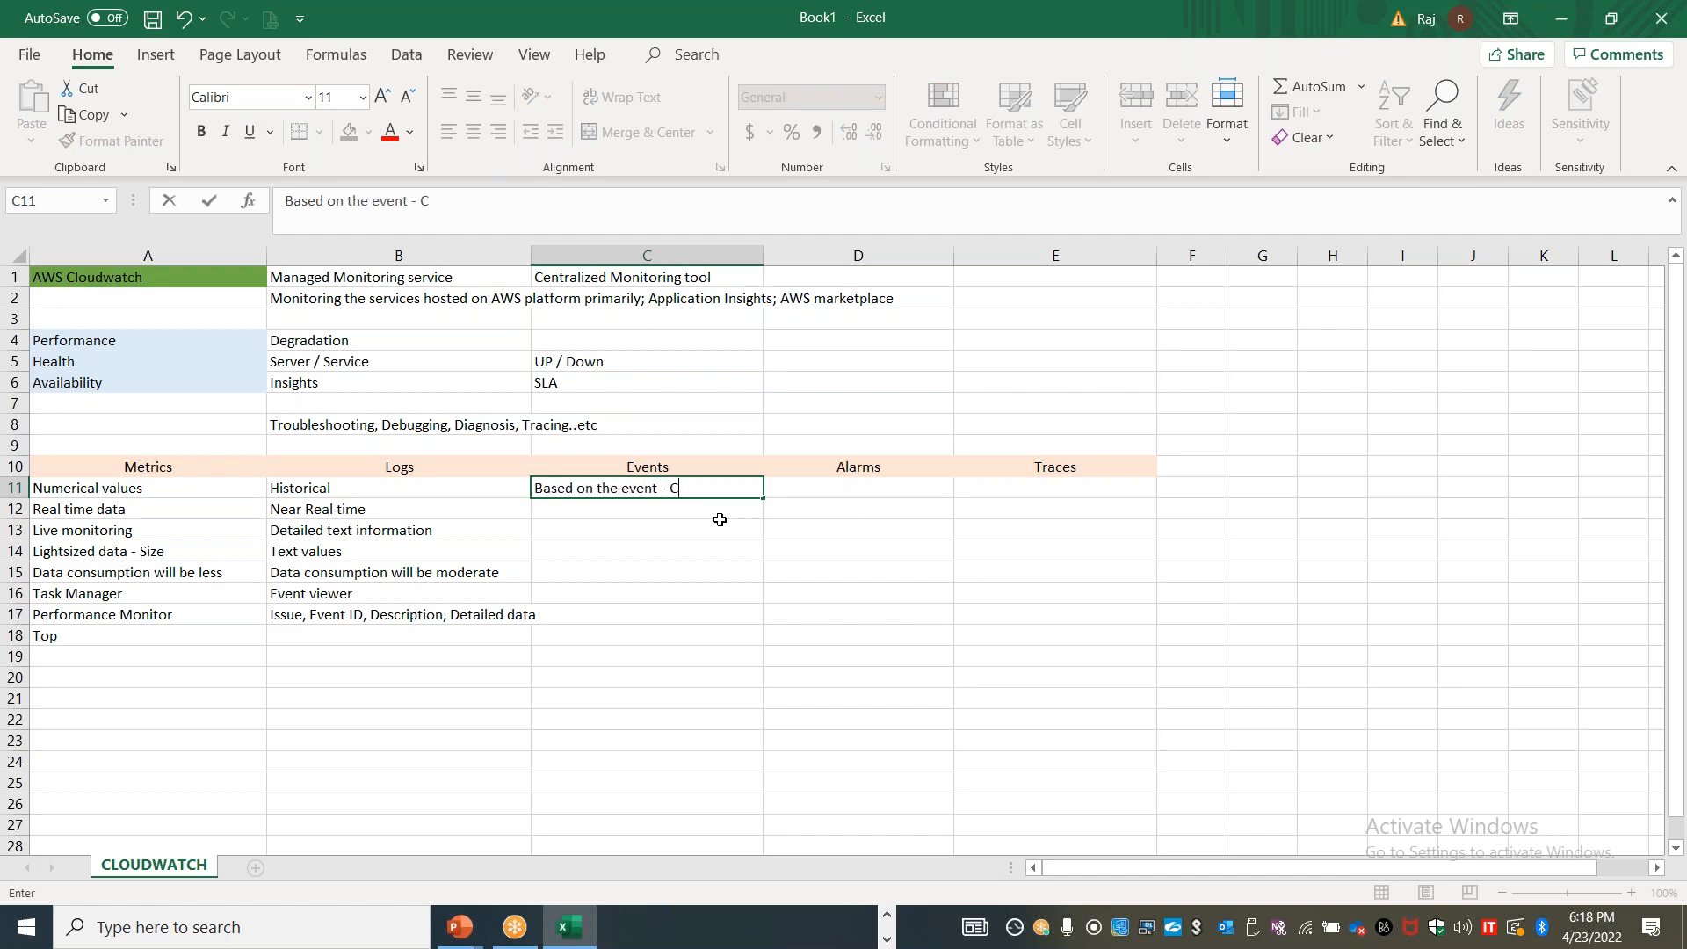
{"action": "type", "text": "reate a rule"}
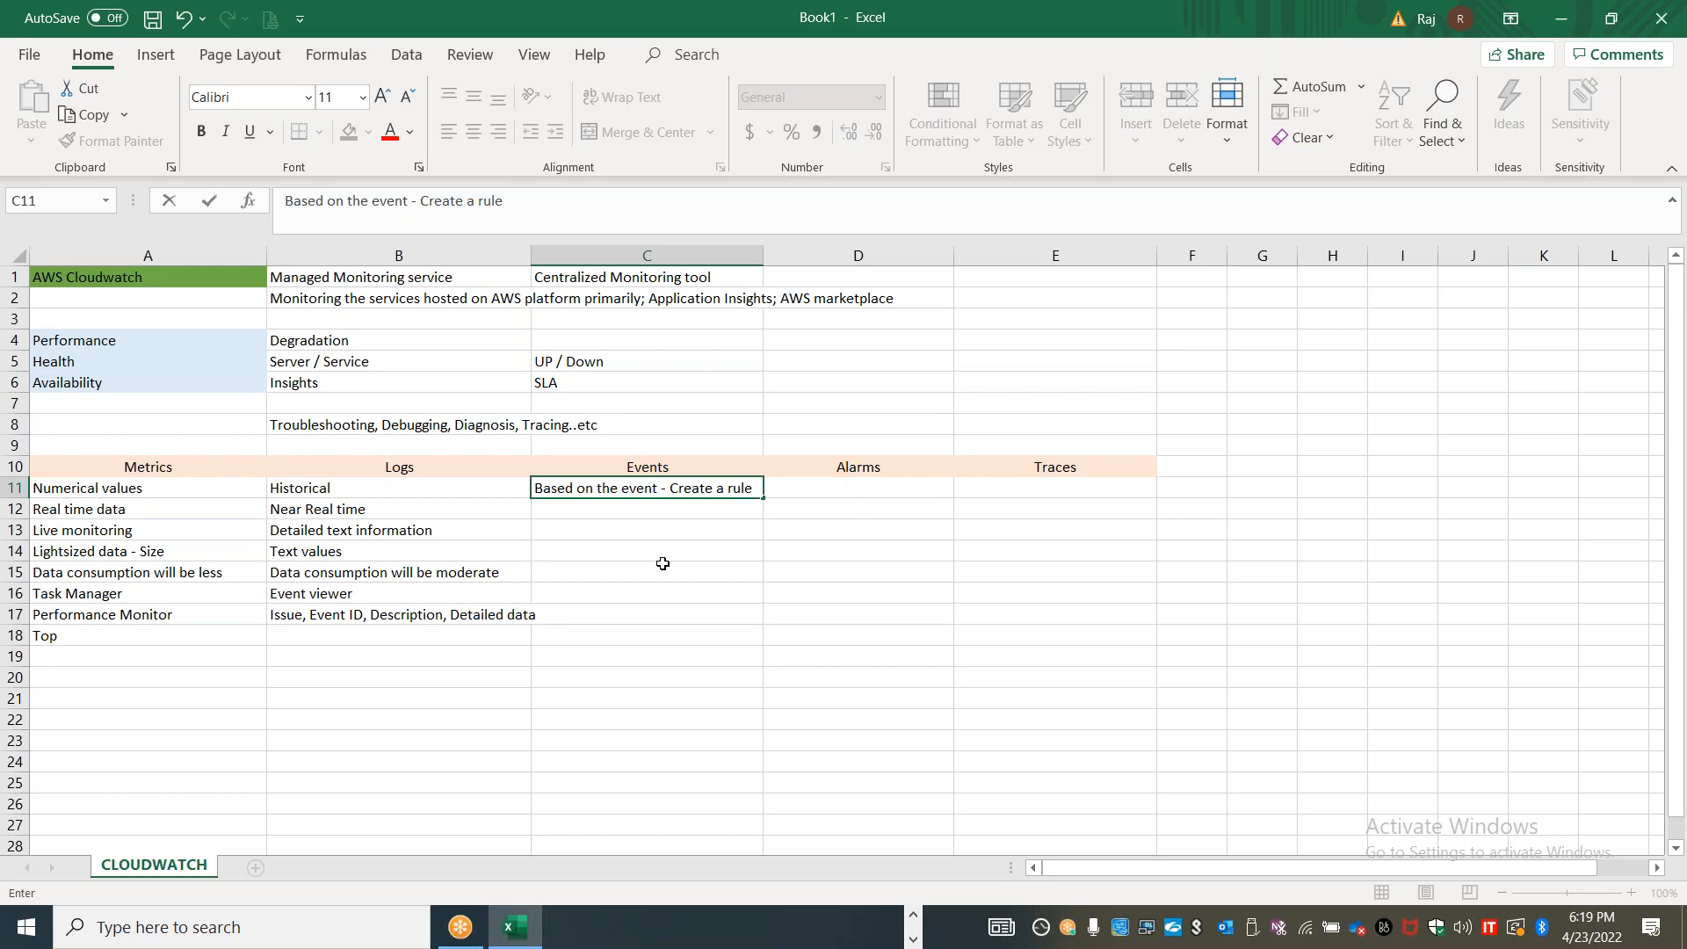
Enter "Reaches threshold" in cell D11 under the Alarms heading
{"action": "left_click", "coordinate": [830, 487]}
{"action": "type", "text": "Reached"}
{"action": "type", "text": " thre"}
{"action": "key", "text": "BackSpace"}
{"action": "key", "text": "BackSpace"}
{"action": "type", "text": "hold"}
{"action": "key", "text": "Return"}
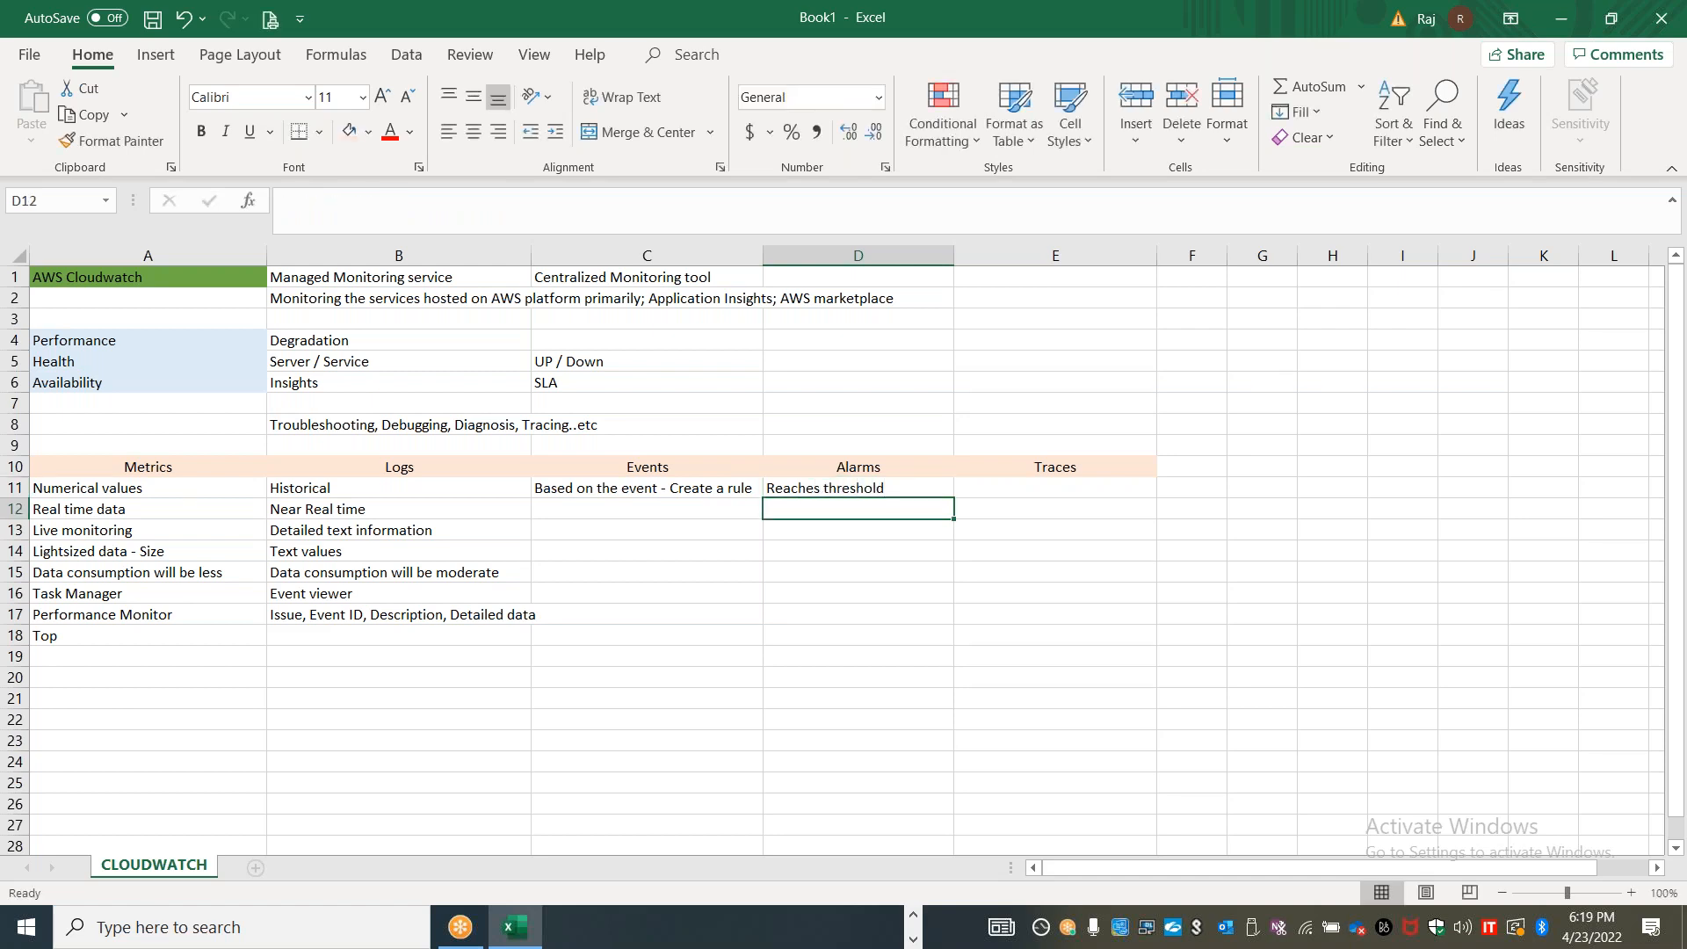
Enter "New file" in C12 and "Server going down" in C13 as examples under the Events heading
{"action": "left_click", "coordinate": [586, 517]}
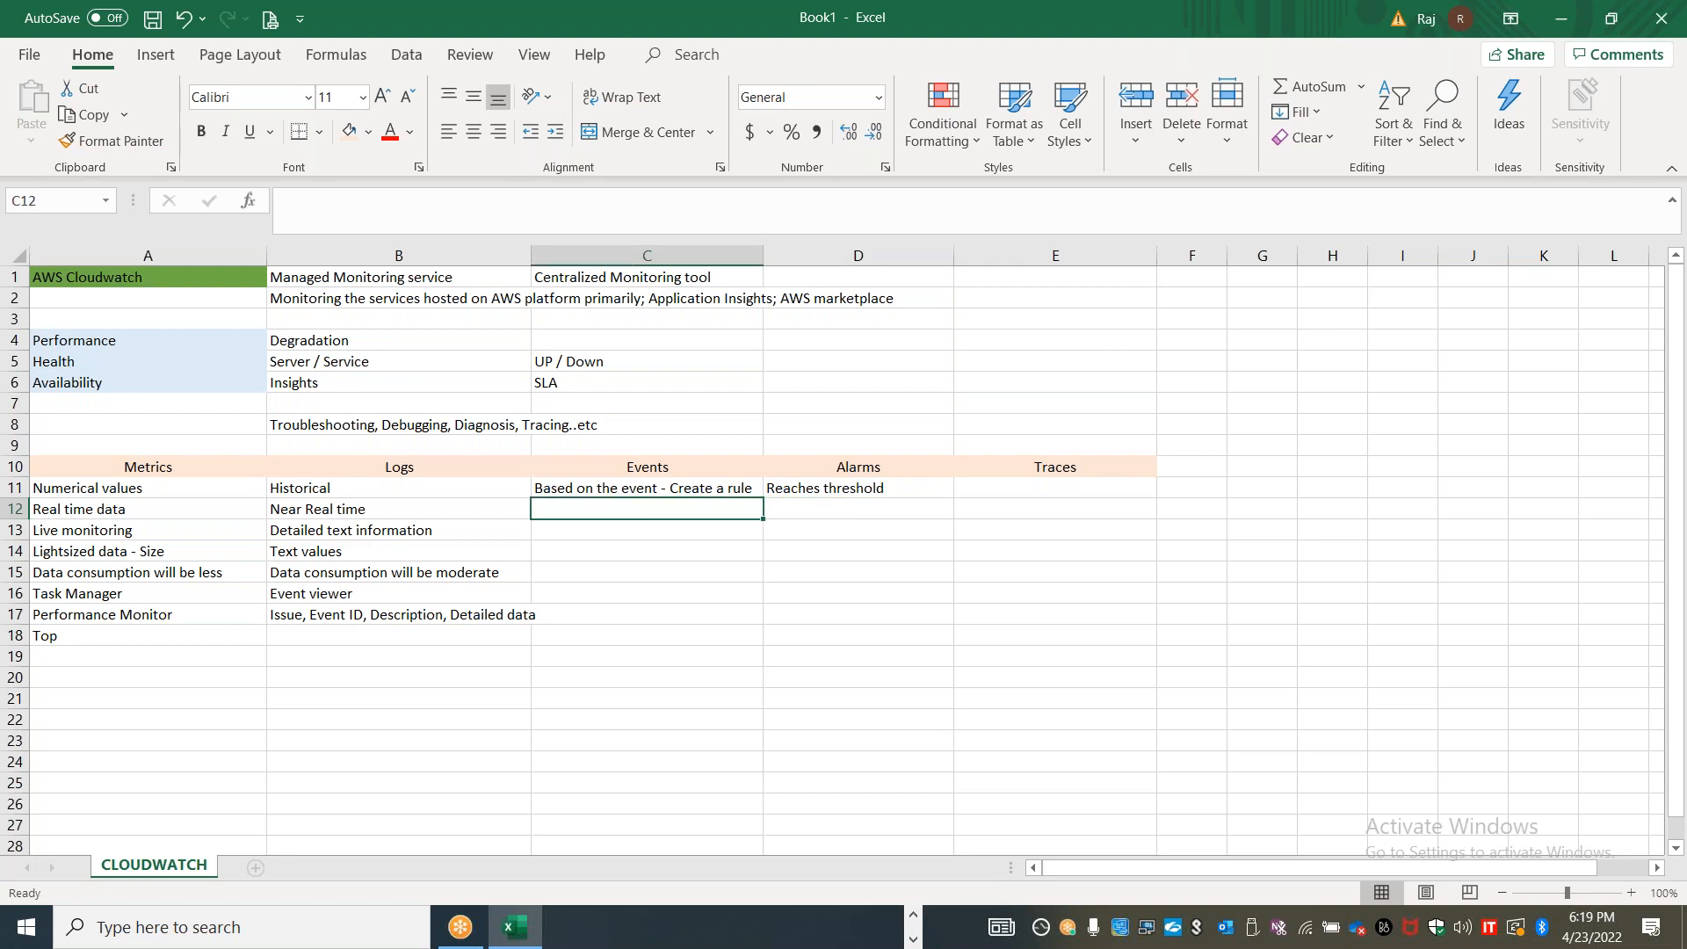
{"action": "type", "text": "New file"}
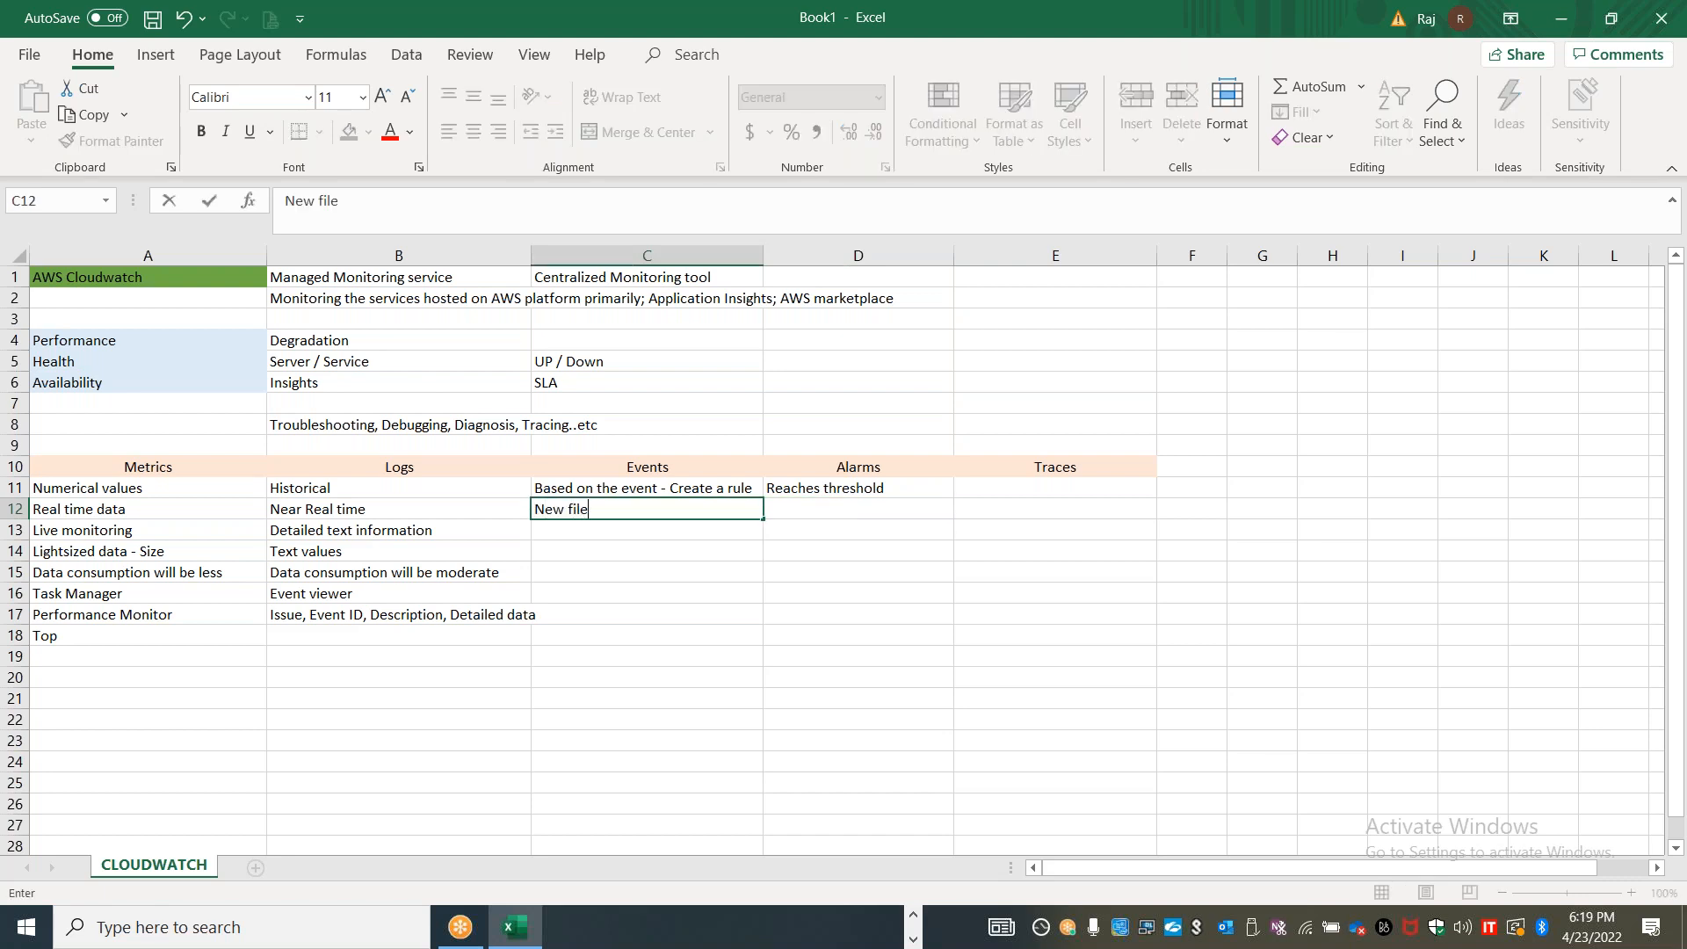
{"action": "key", "text": "Return"}
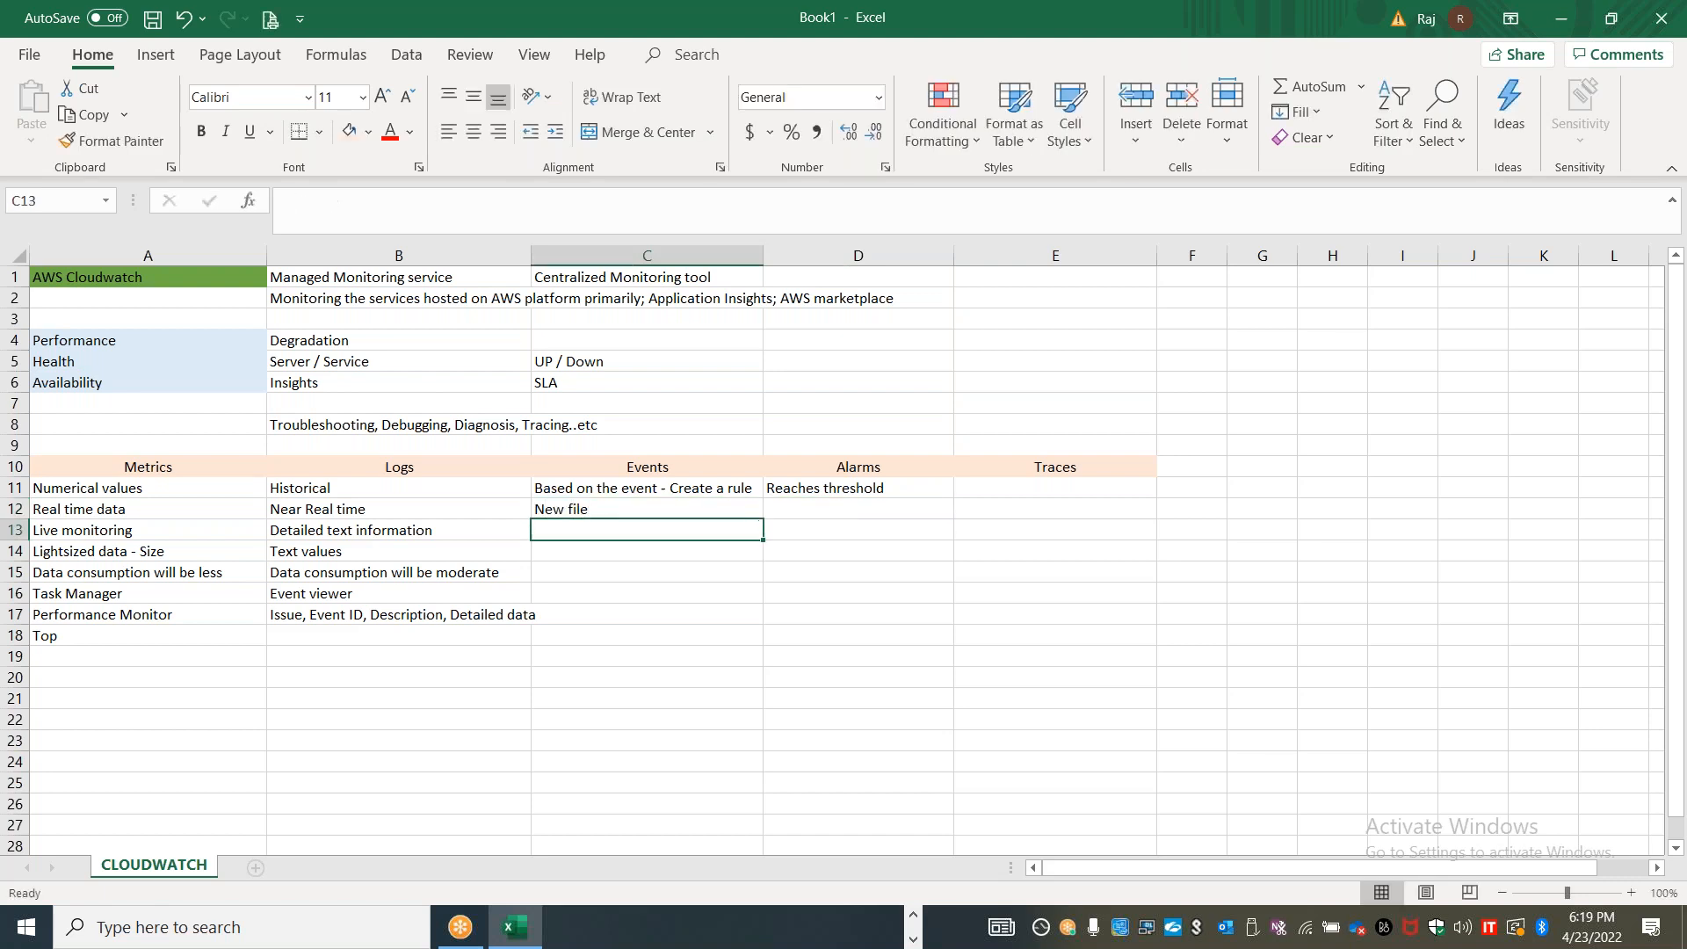
{"action": "type", "text": "Server going"}
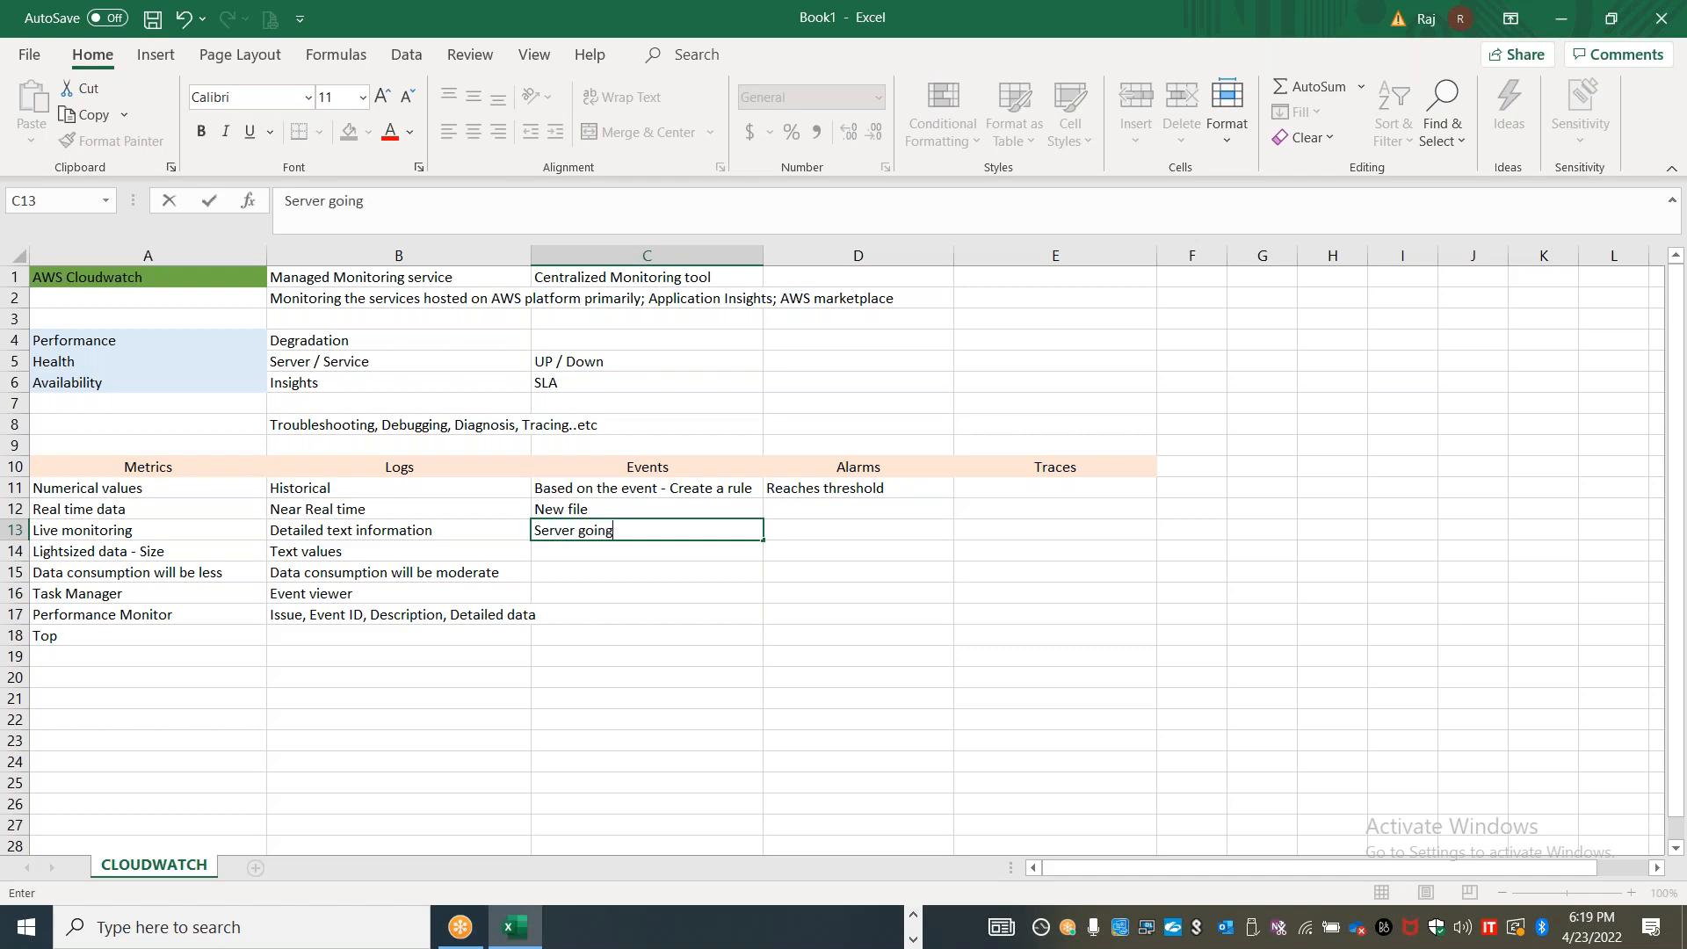
{"action": "type", "text": " down"}
{"action": "key", "text": "Return"}
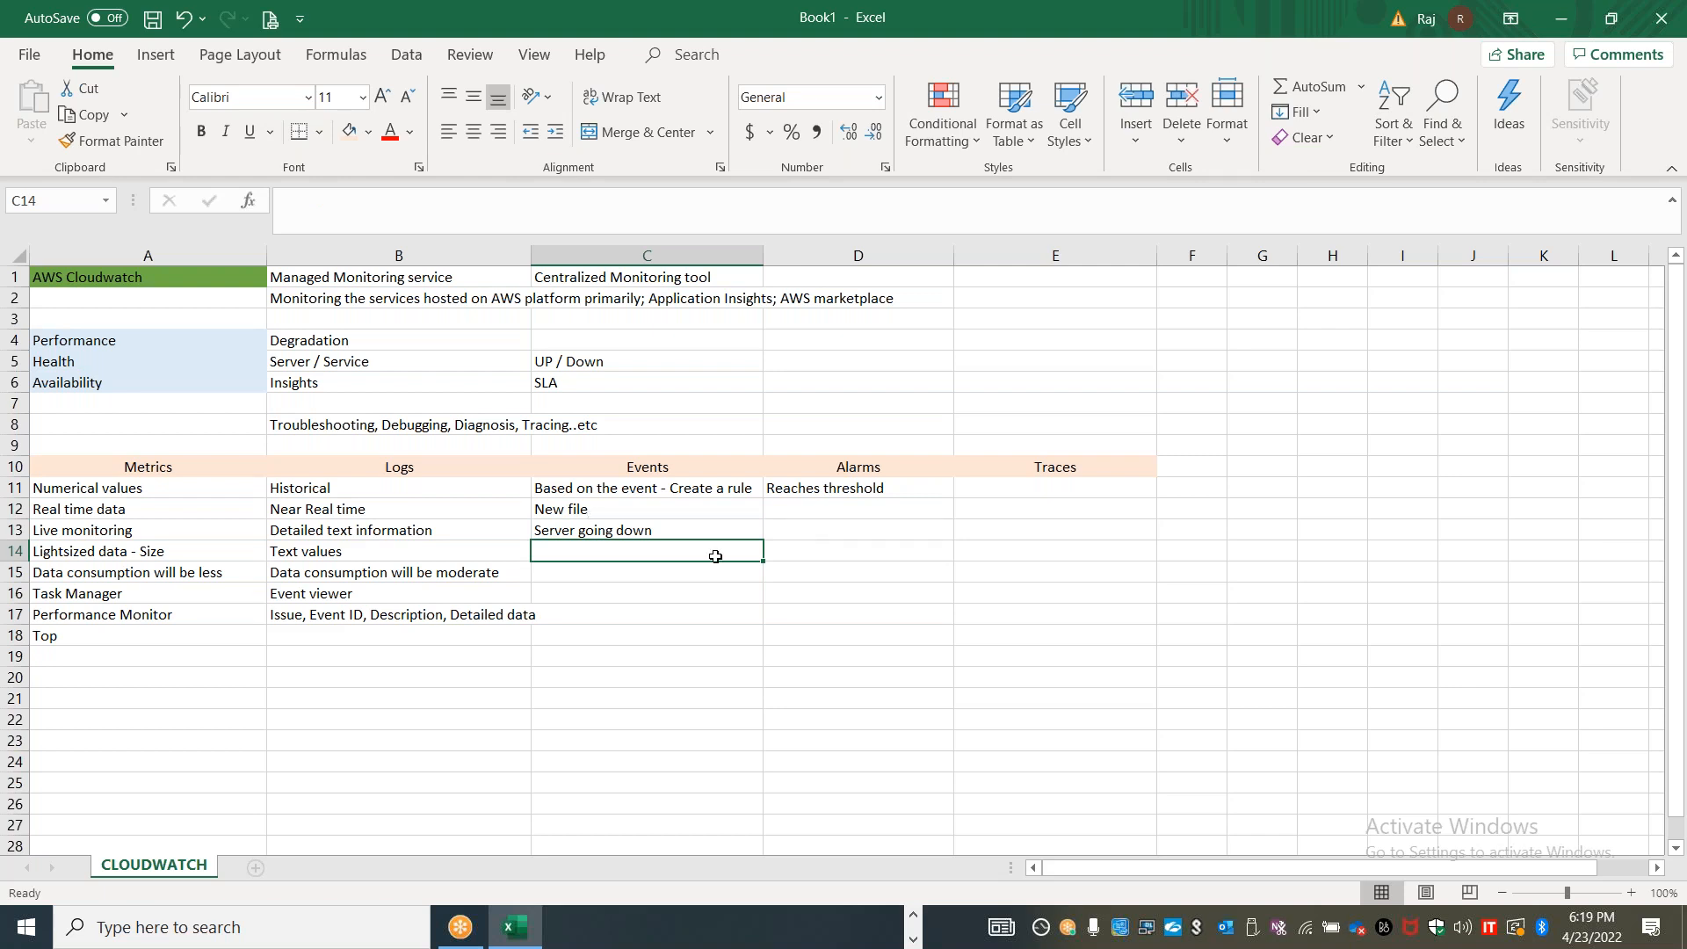
{"action": "left_click", "coordinate": [856, 504]}
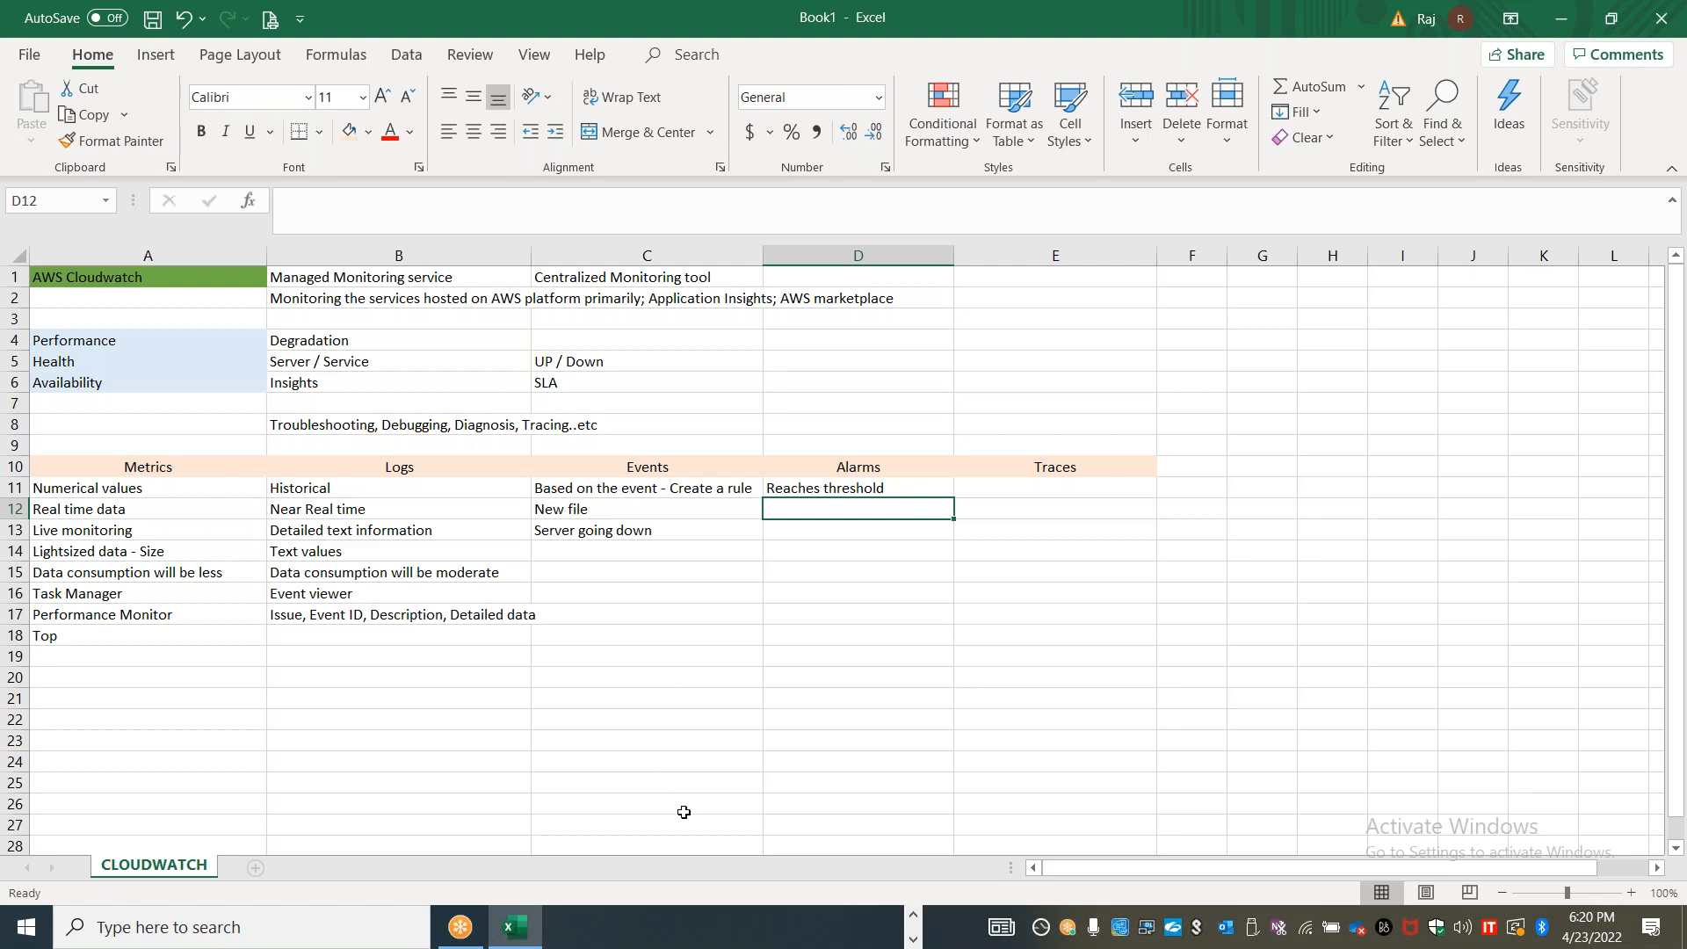
Switch to the Chrome window showing the IAM Management Console
{"action": "left_click", "coordinate": [736, 828]}
{"action": "key", "text": "alt+Tab"}
{"action": "key", "text": "alt+Tab"}
{"action": "key", "text": "alt+Tab"}
{"action": "key", "text": "alt+Tab"}
{"action": "key", "text": "alt+Tab"}
{"action": "key", "text": "alt+Tab"}
{"action": "key", "text": "alt+Tab"}
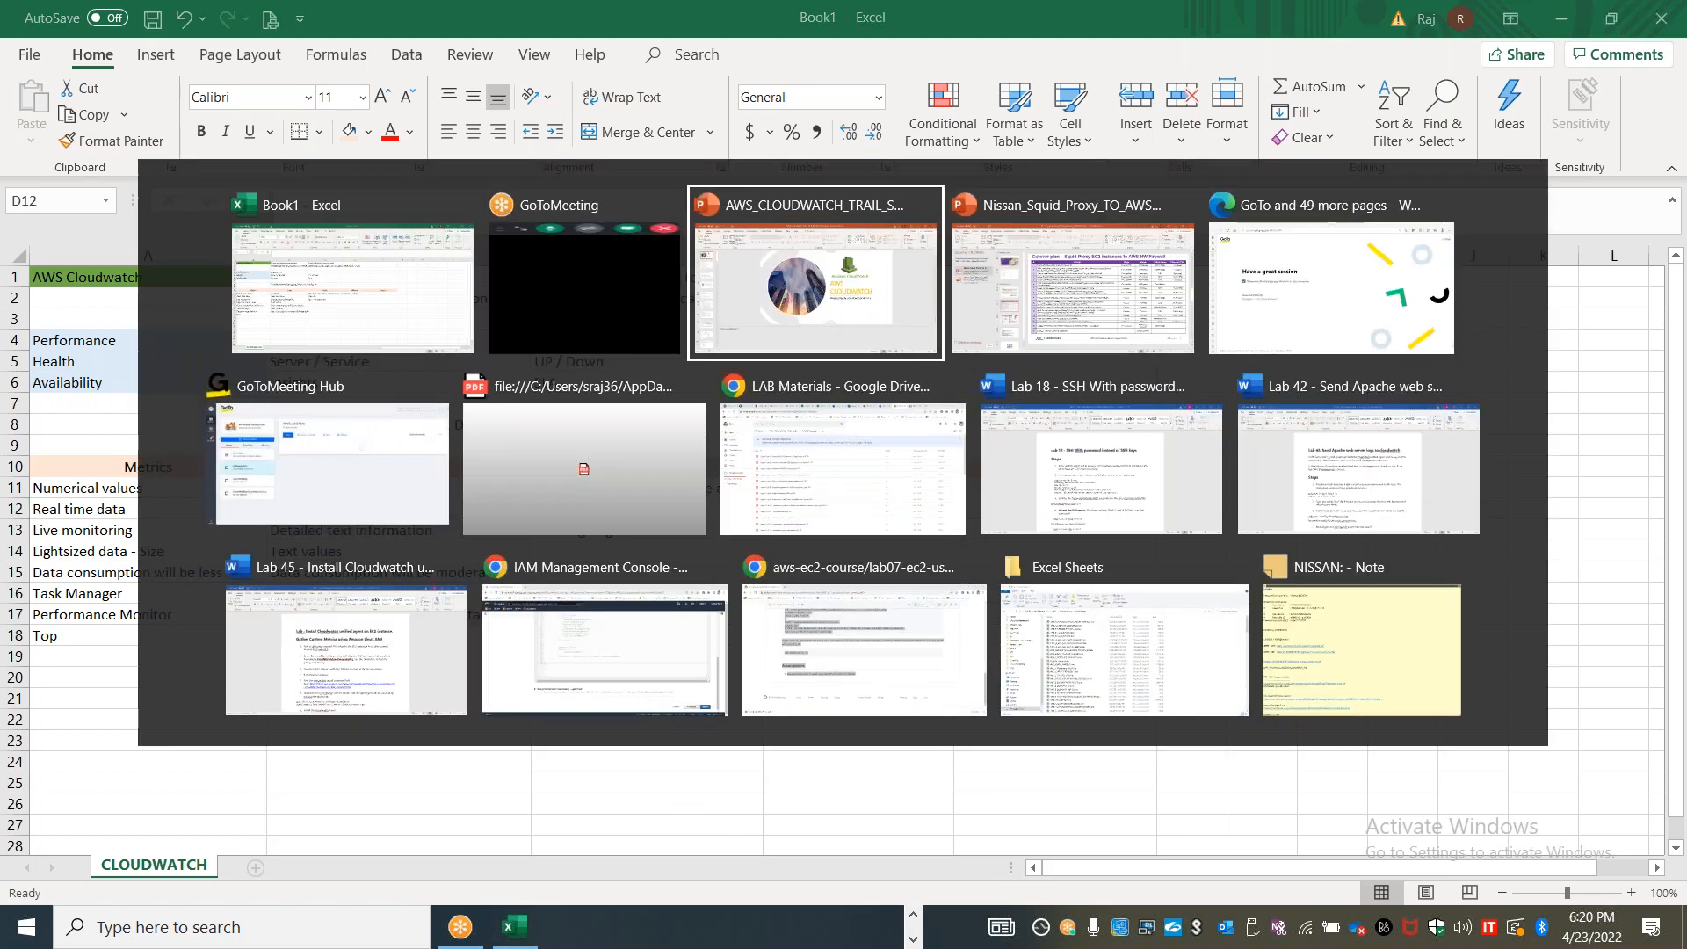
{"action": "key", "text": "alt+Tab"}
{"action": "key", "text": "alt+Tab"}
{"action": "key", "text": "alt+Tab"}
{"action": "key", "text": "alt+Tab"}
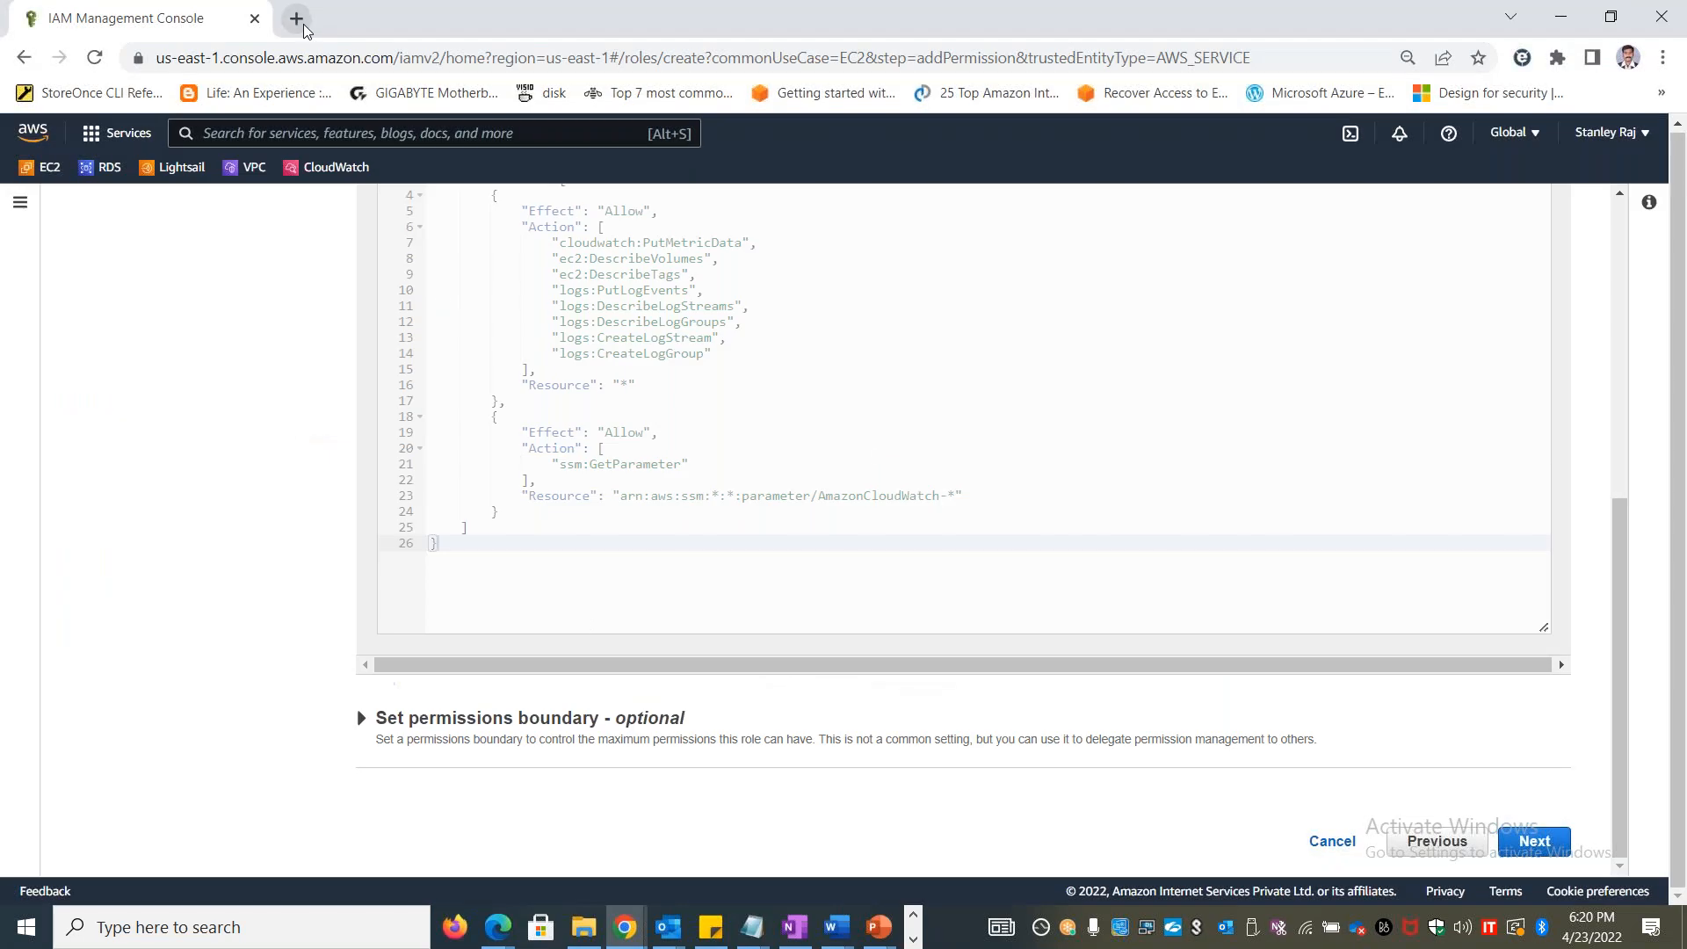
Leave the IAM role creation page for the EC2 Instances list and close the extra browser tabs
{"action": "key", "text": "ctrl+t"}
{"action": "right_click", "coordinate": [206, 12]}
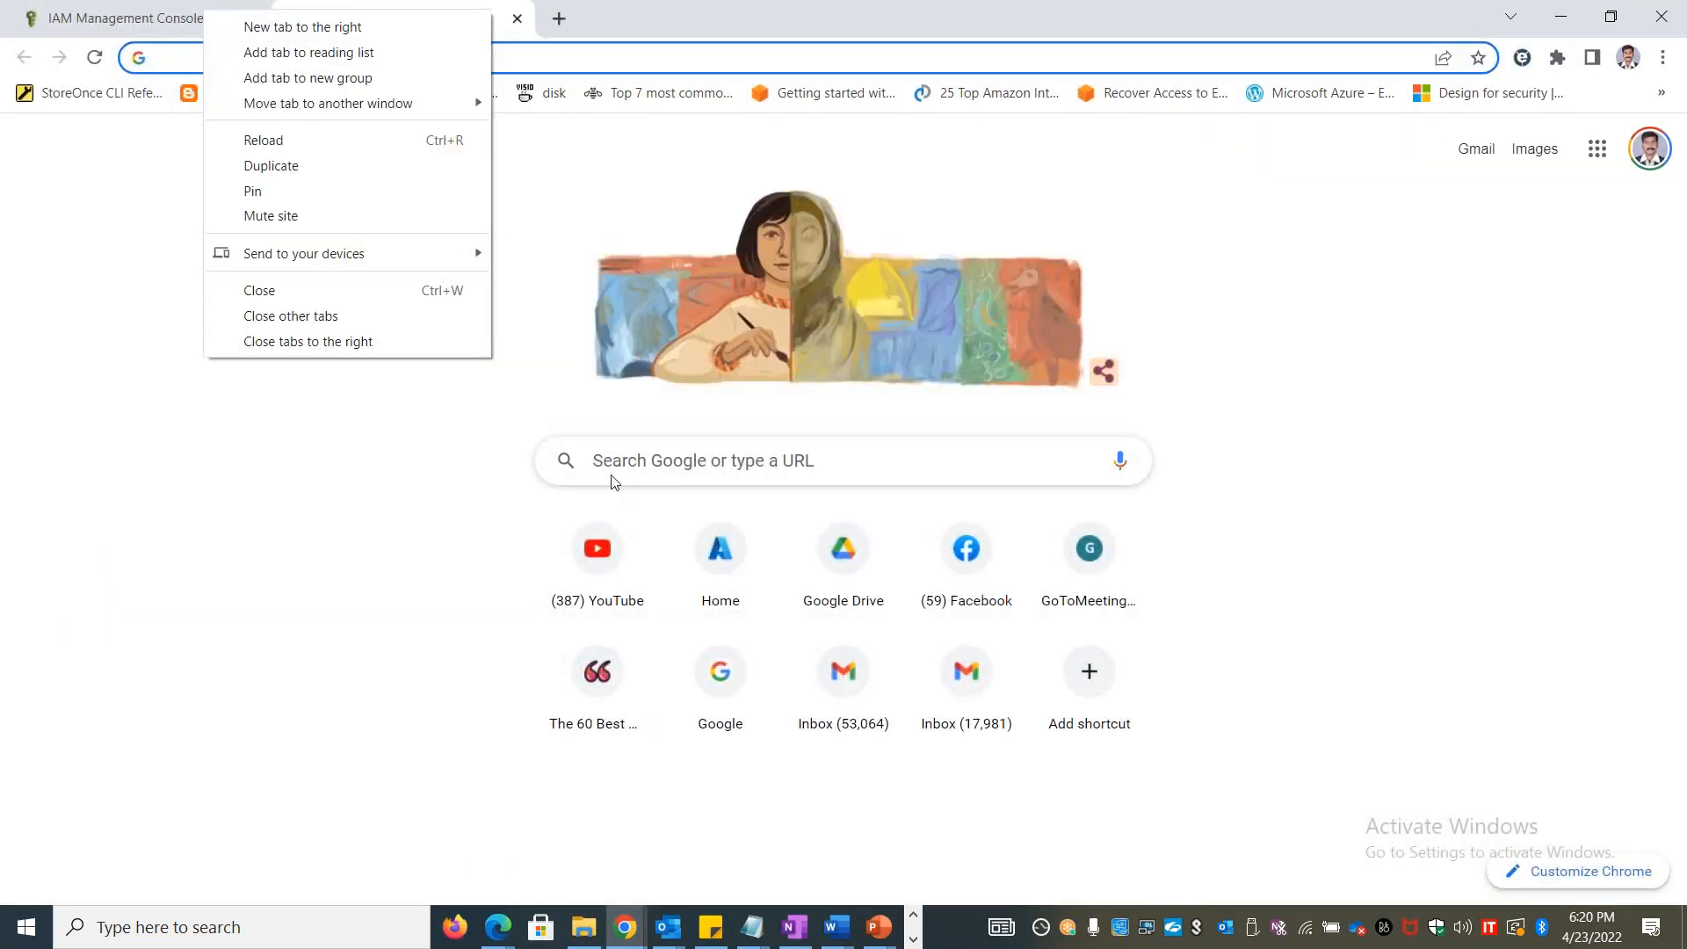
{"action": "left_click", "coordinate": [304, 171]}
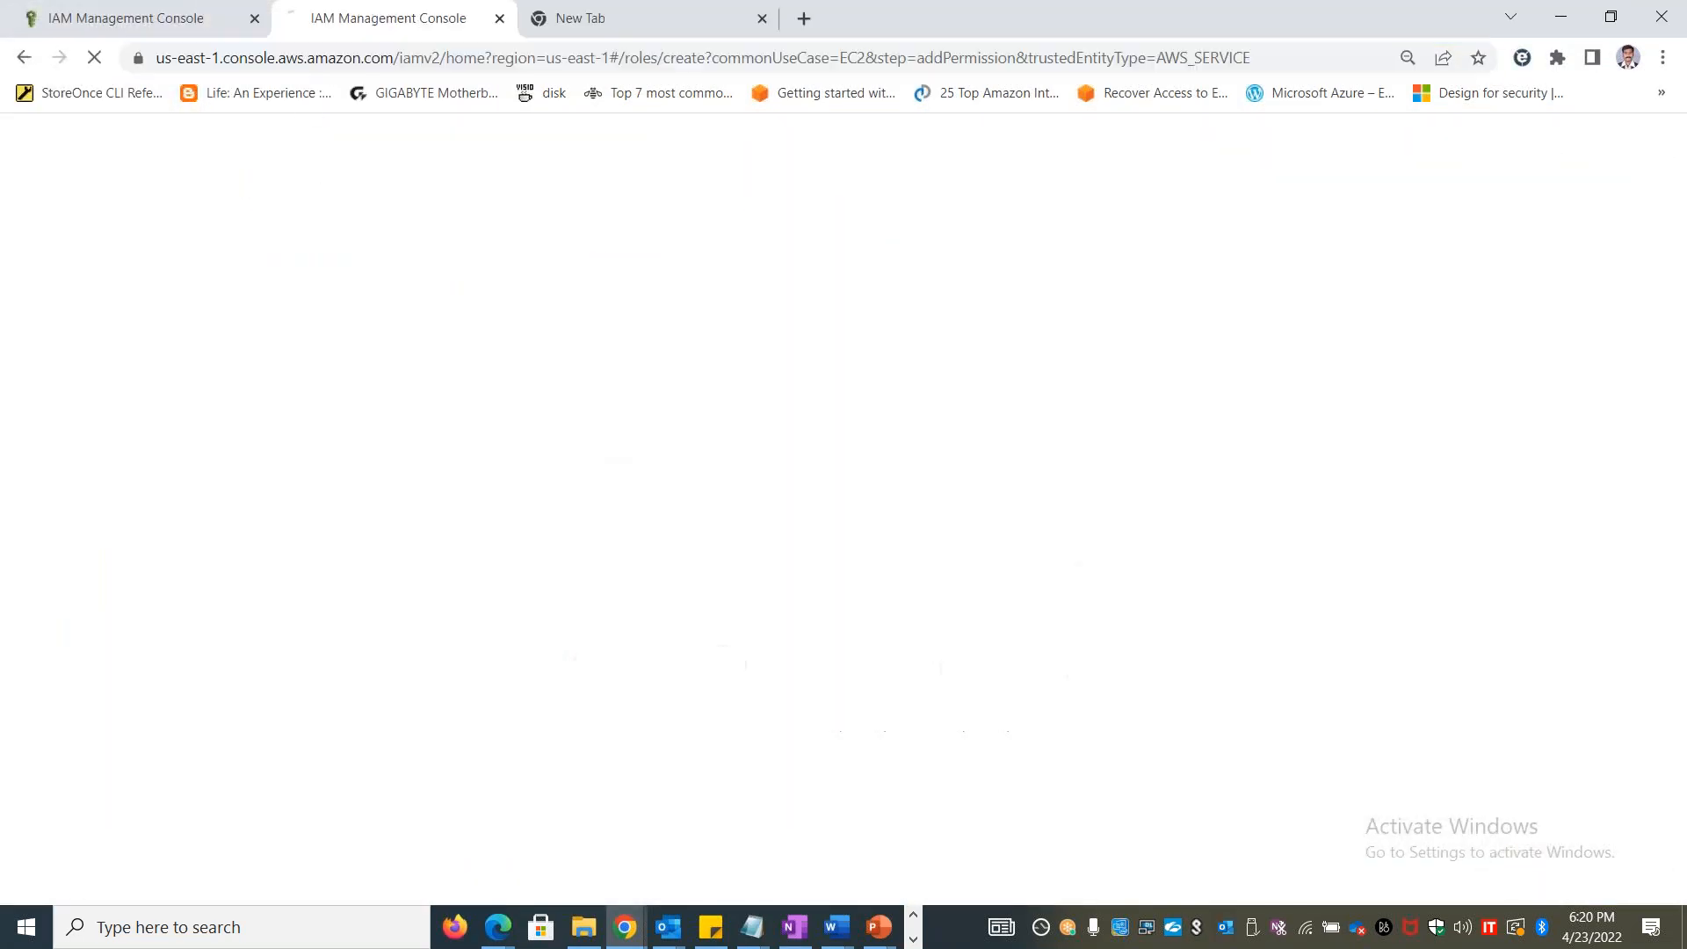
{"action": "left_click", "coordinate": [255, 19]}
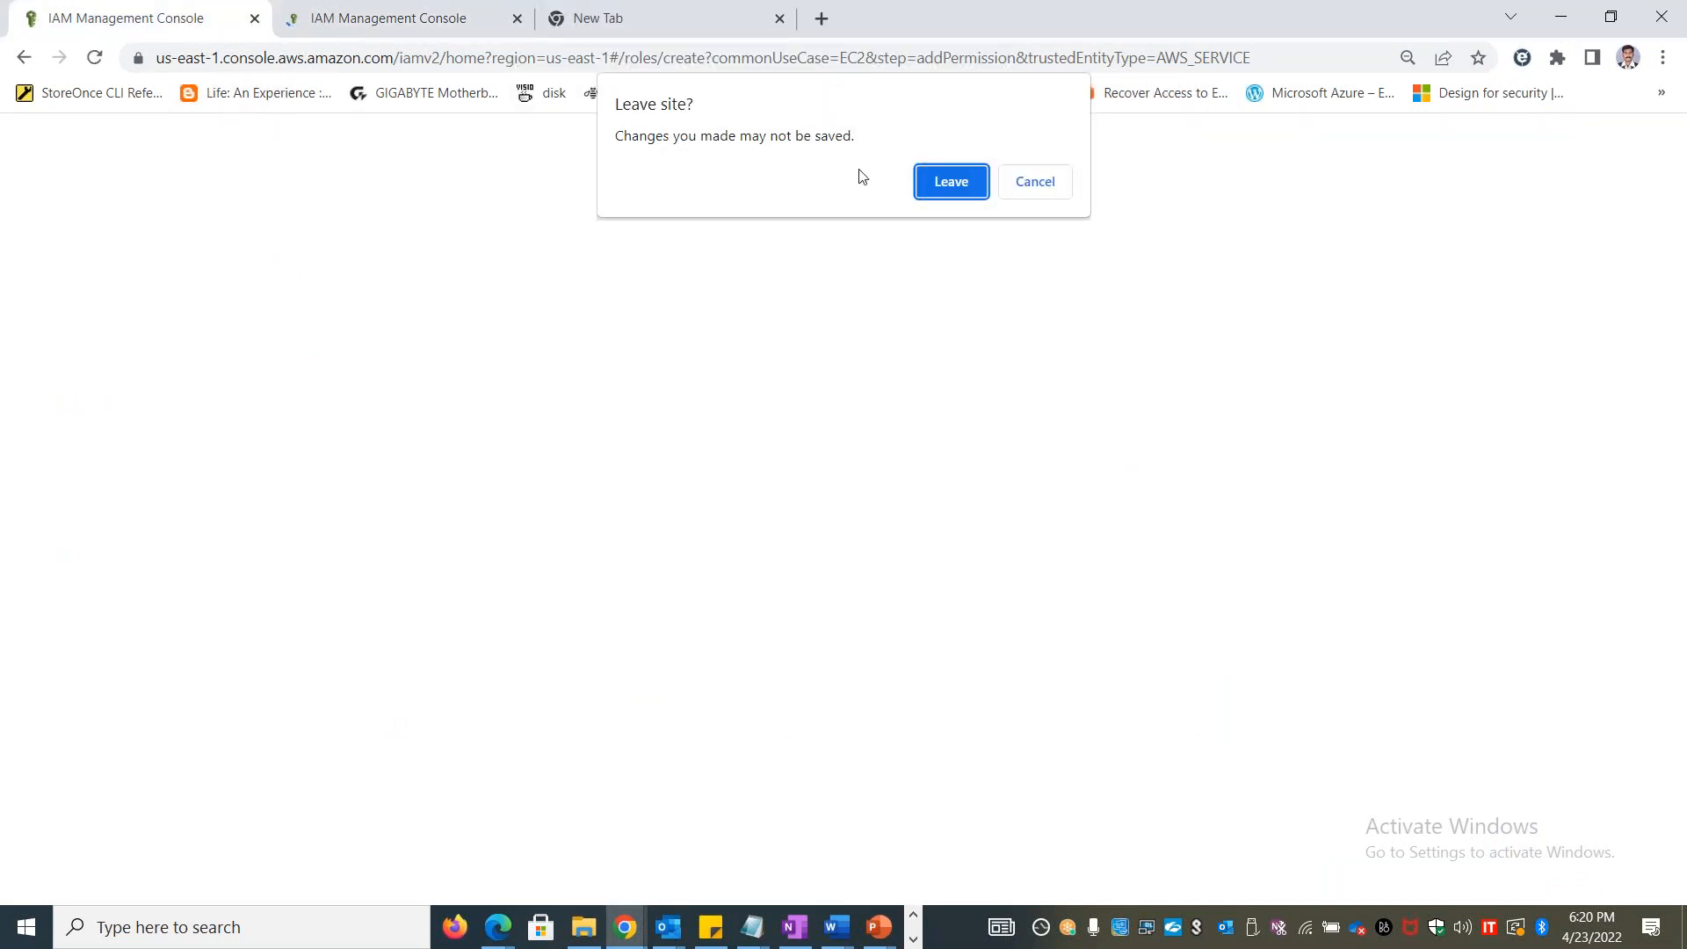
{"action": "left_click", "coordinate": [1030, 185]}
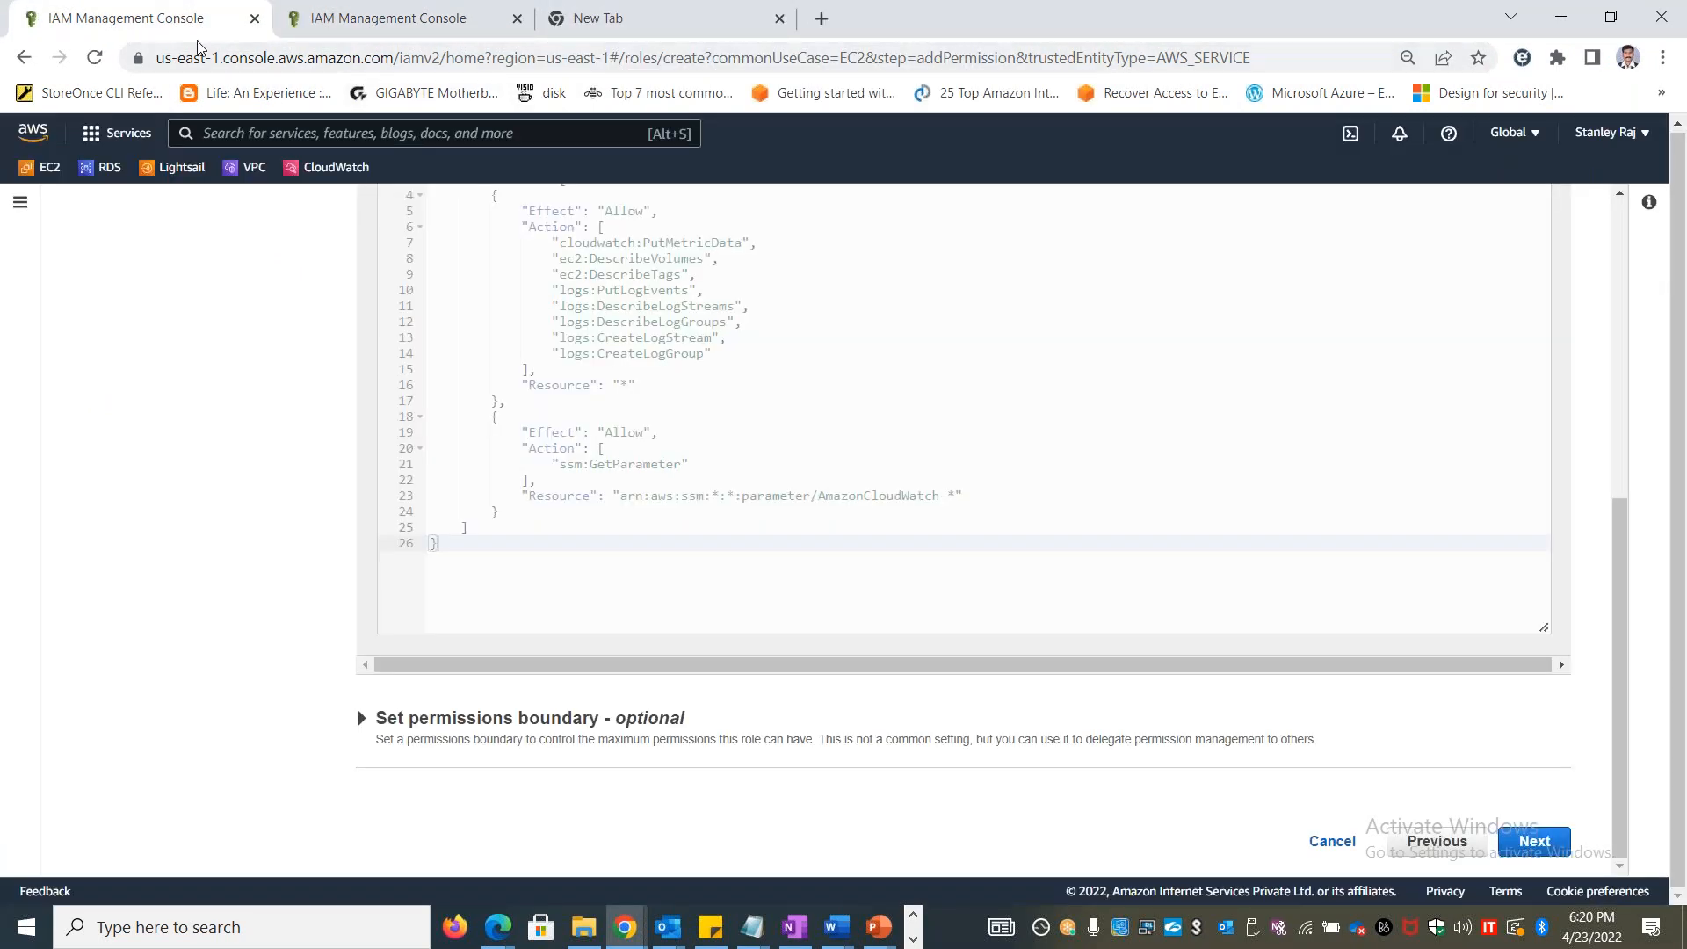
{"action": "left_click", "coordinate": [58, 165]}
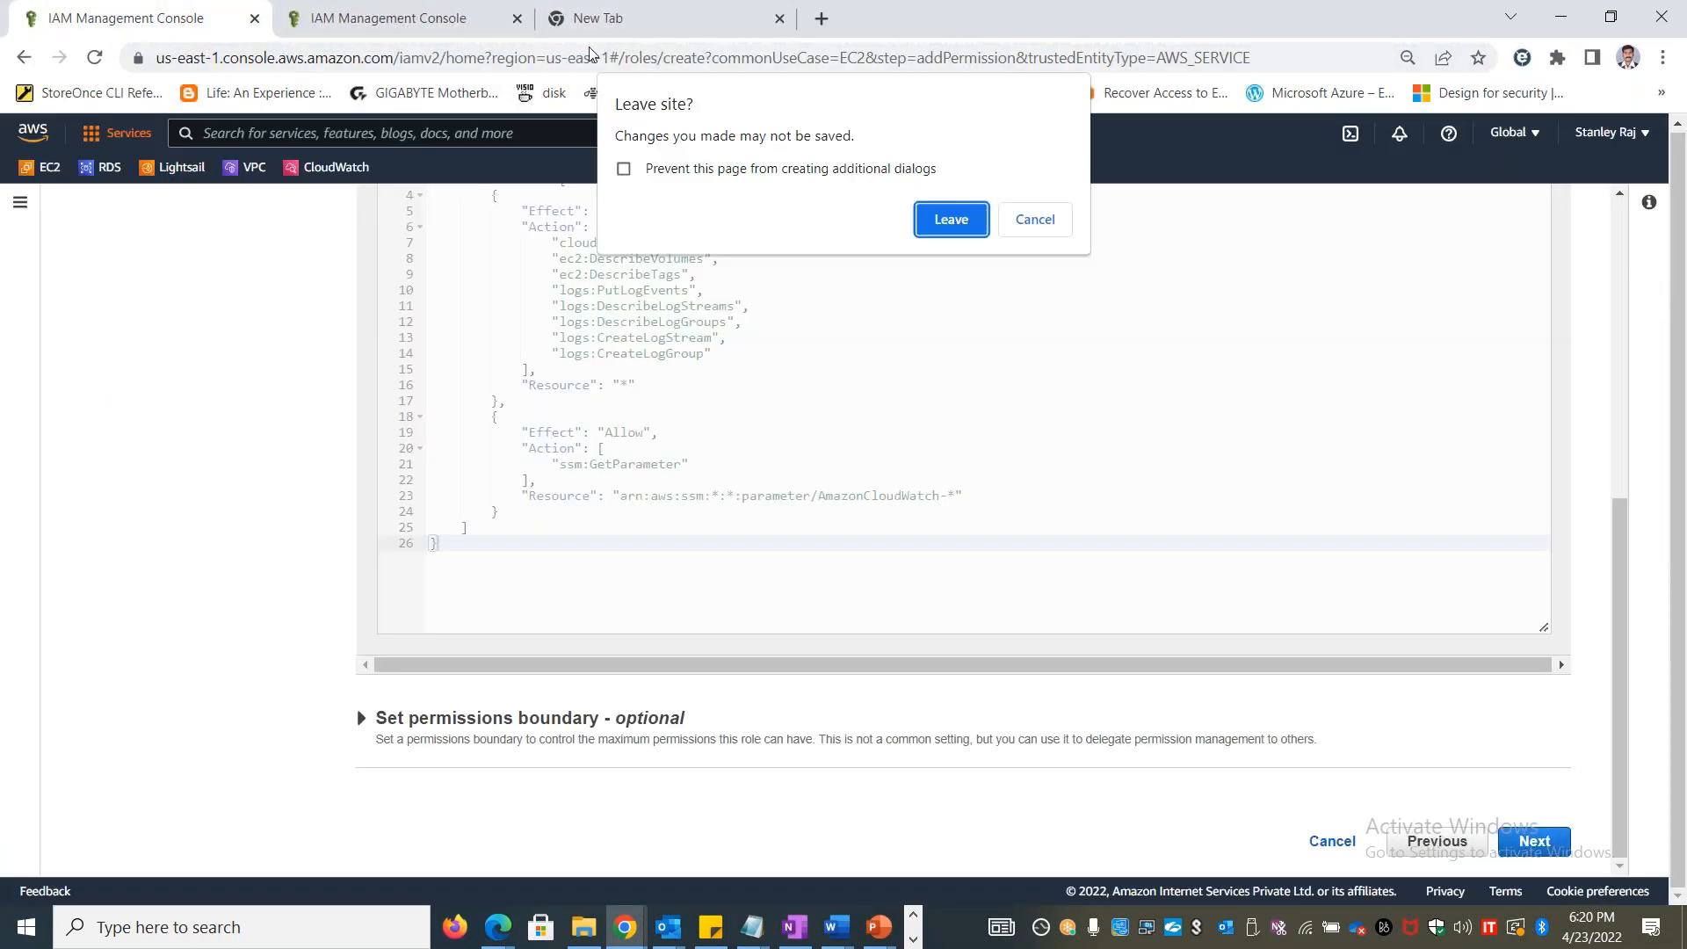
{"action": "key", "text": "Return"}
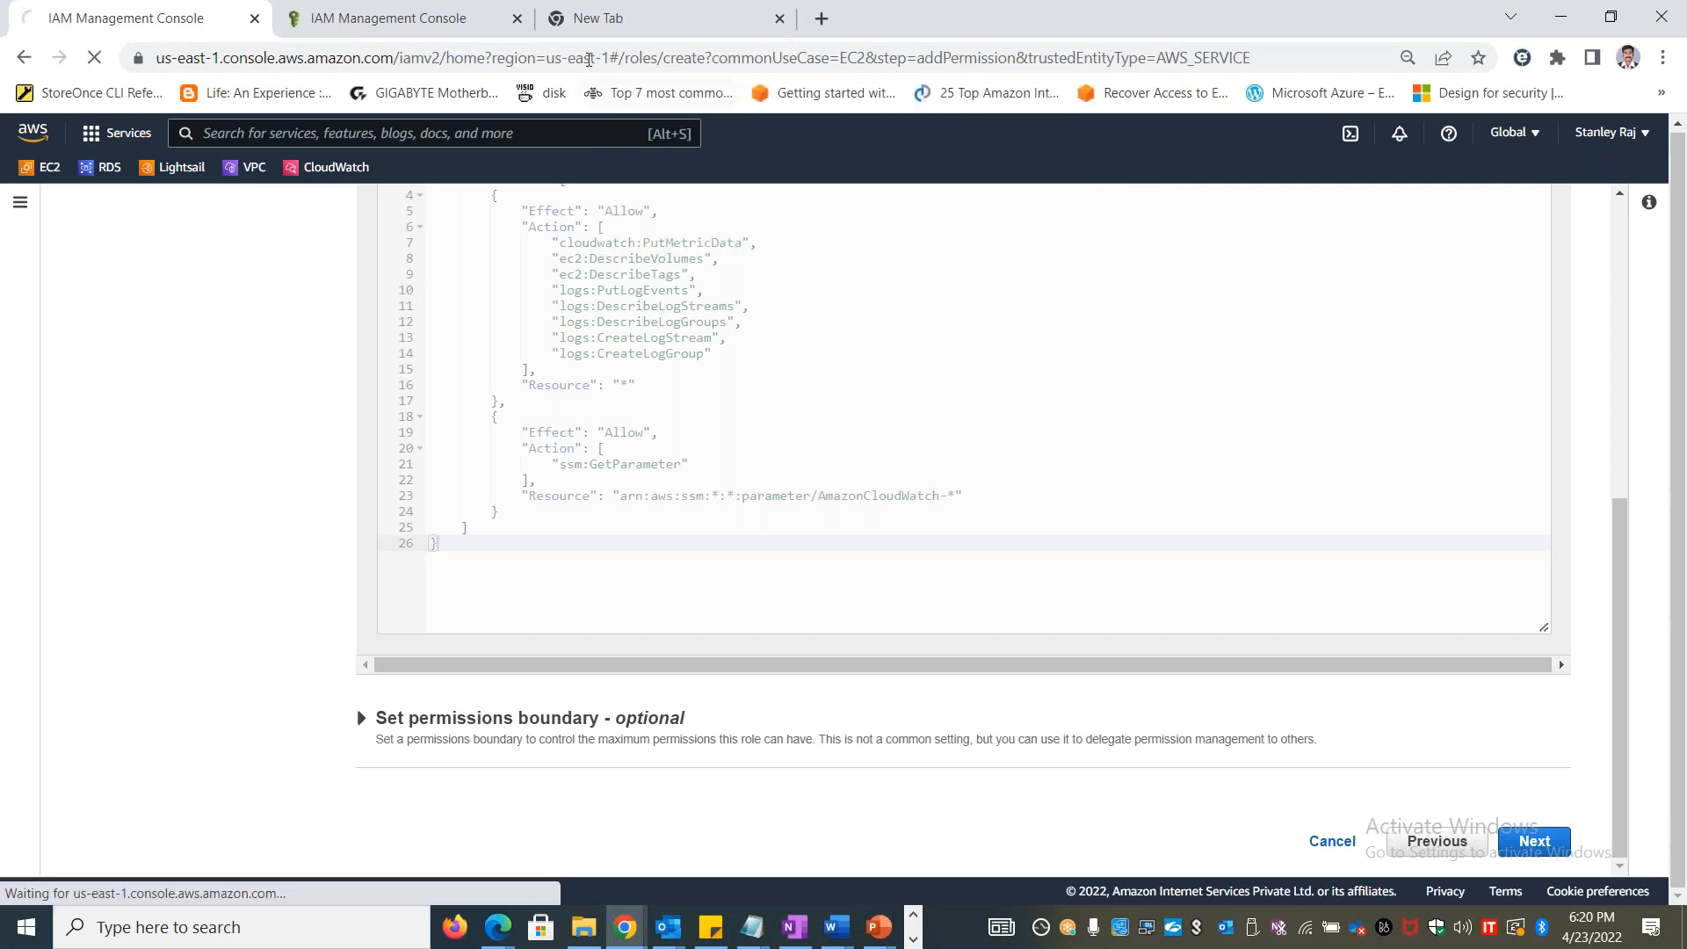
{"action": "left_click", "coordinate": [516, 18]}
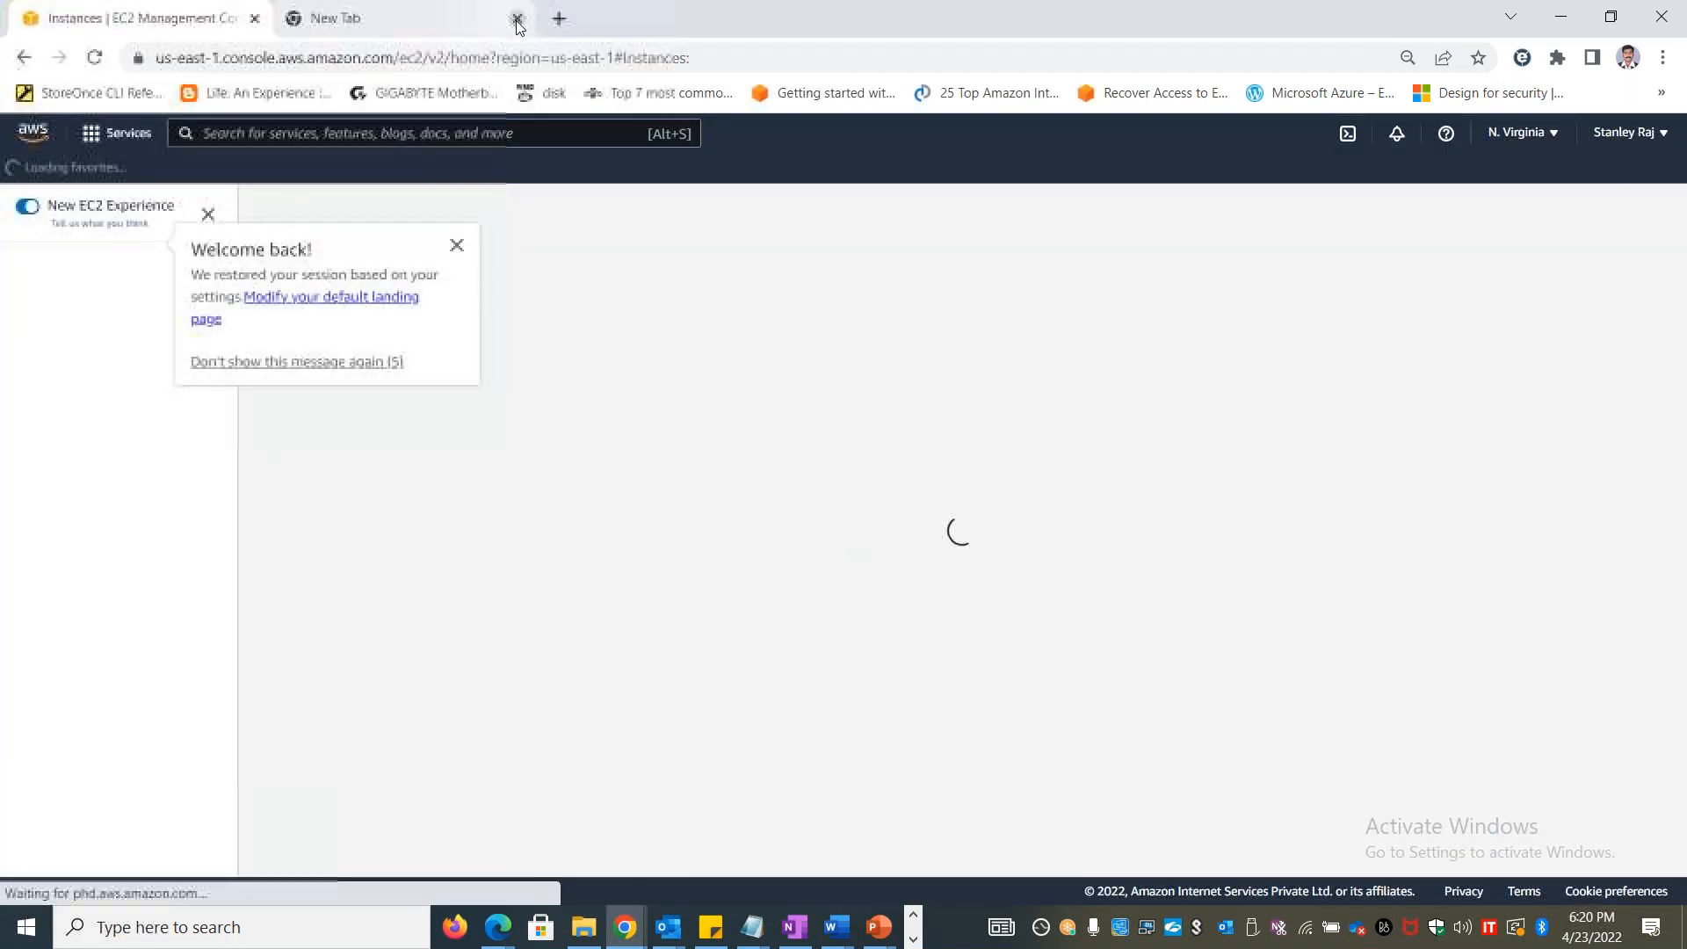
{"action": "left_click", "coordinate": [517, 18]}
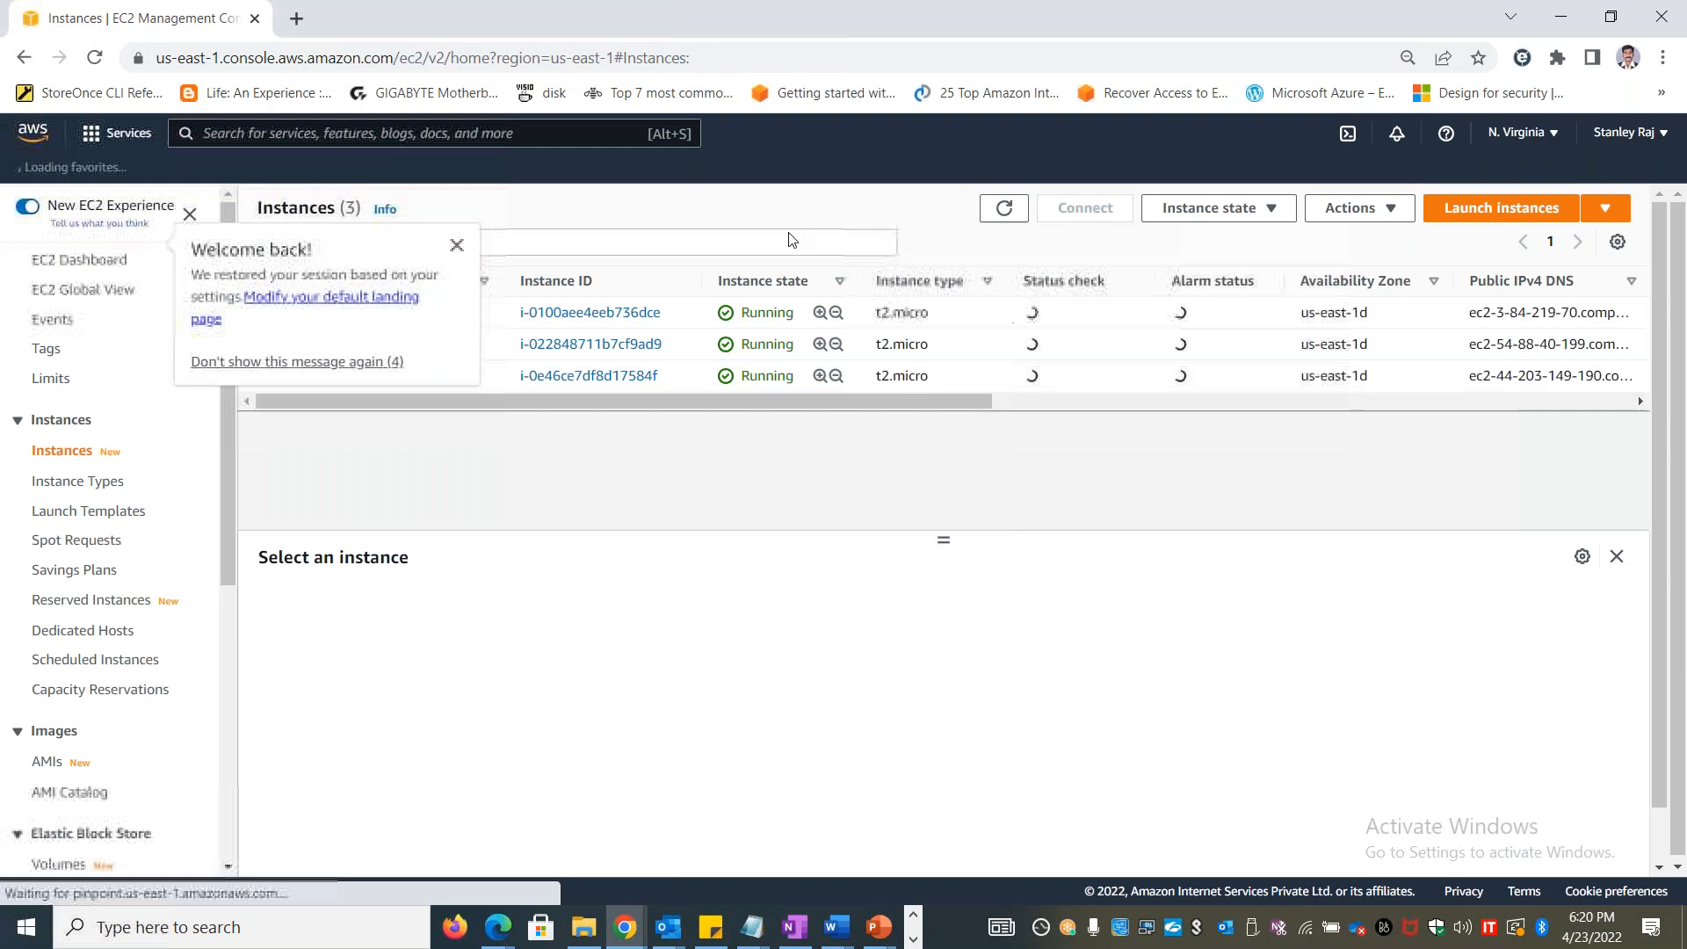
Dismiss the EC2 welcome message, open the CloudWatch console and collapse its Logs and Alarms navigation sections
{"action": "left_click", "coordinate": [457, 247]}
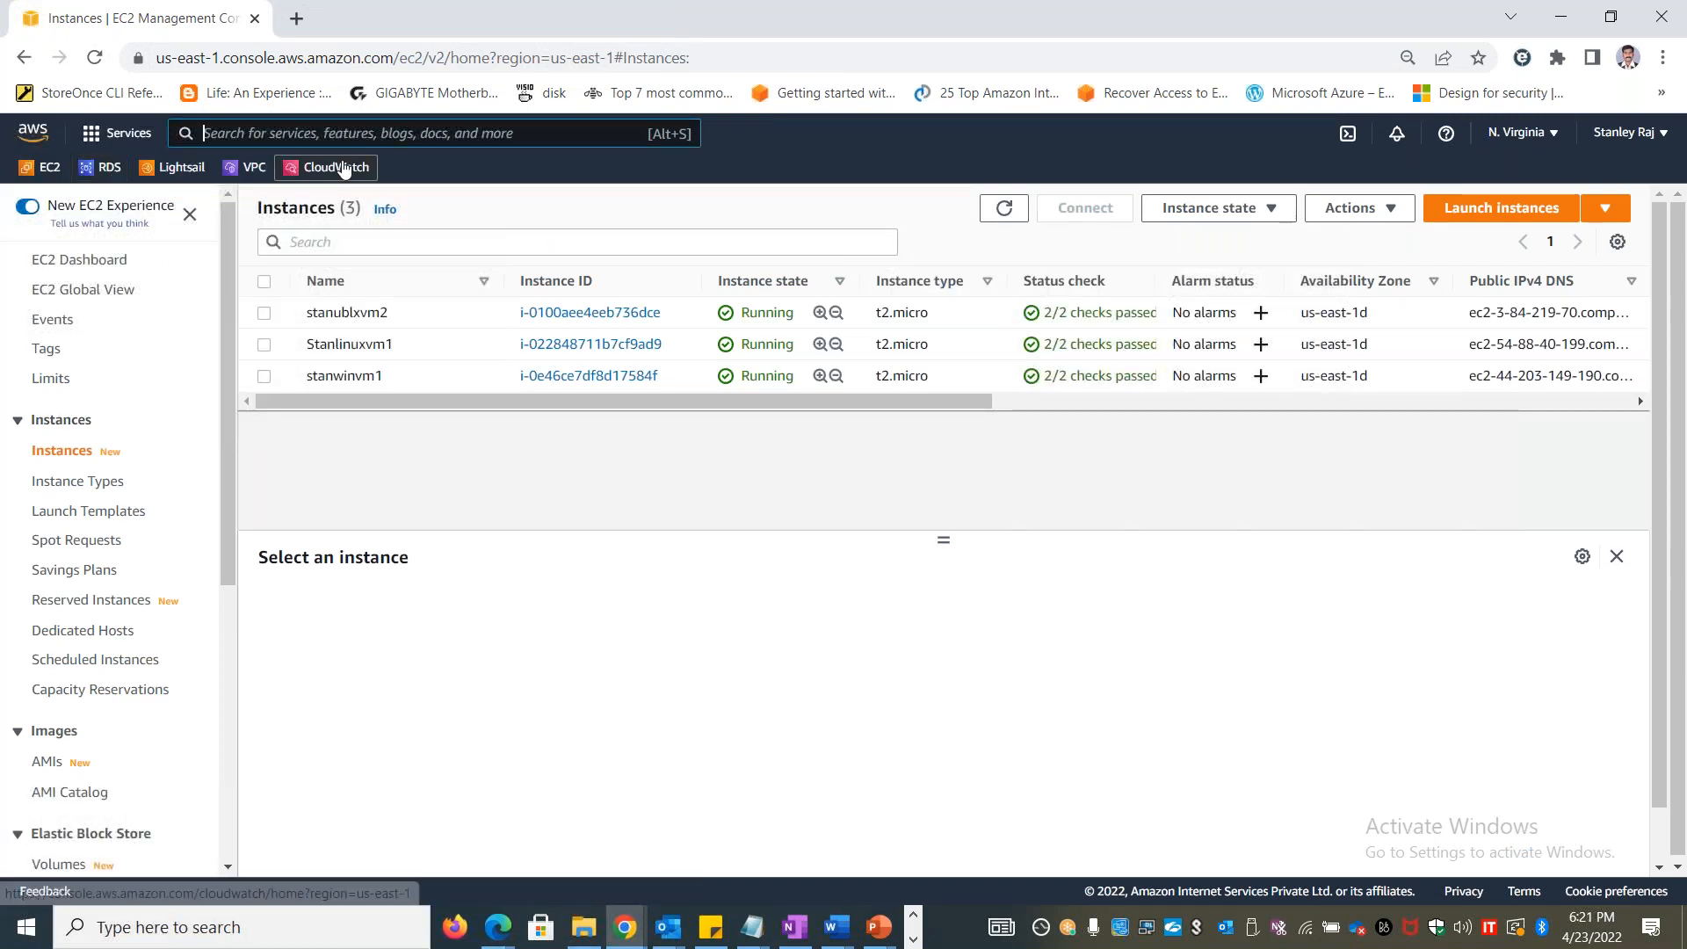
{"action": "left_click", "coordinate": [341, 165]}
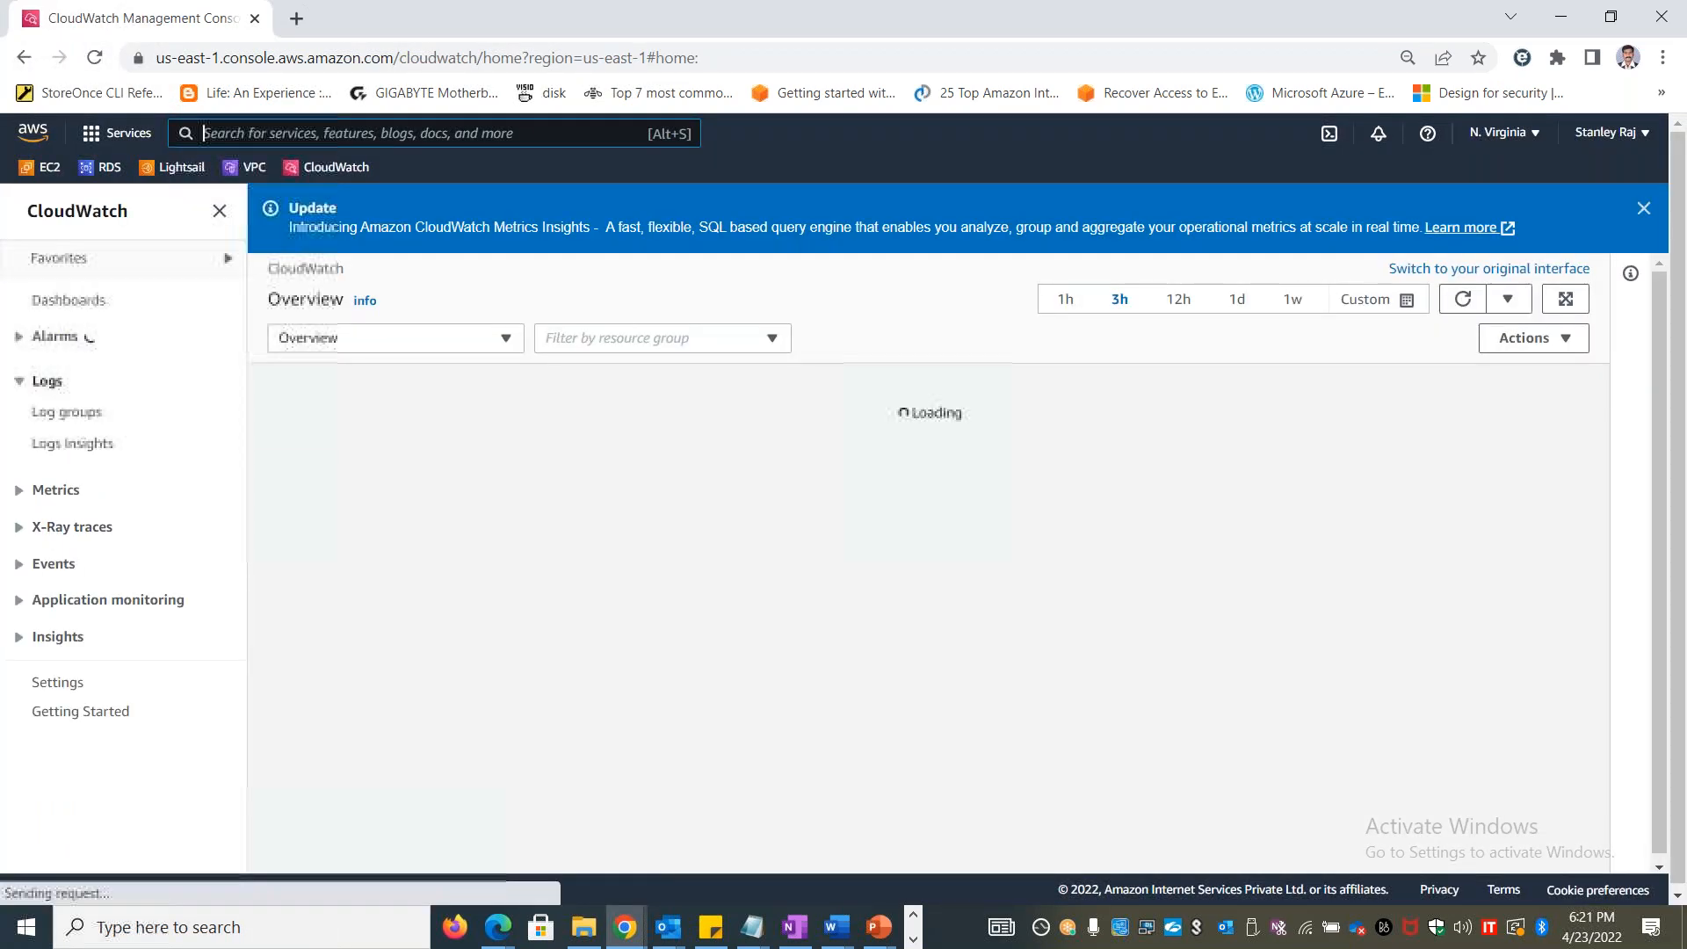
{"action": "left_click", "coordinate": [18, 380]}
{"action": "left_click", "coordinate": [19, 338]}
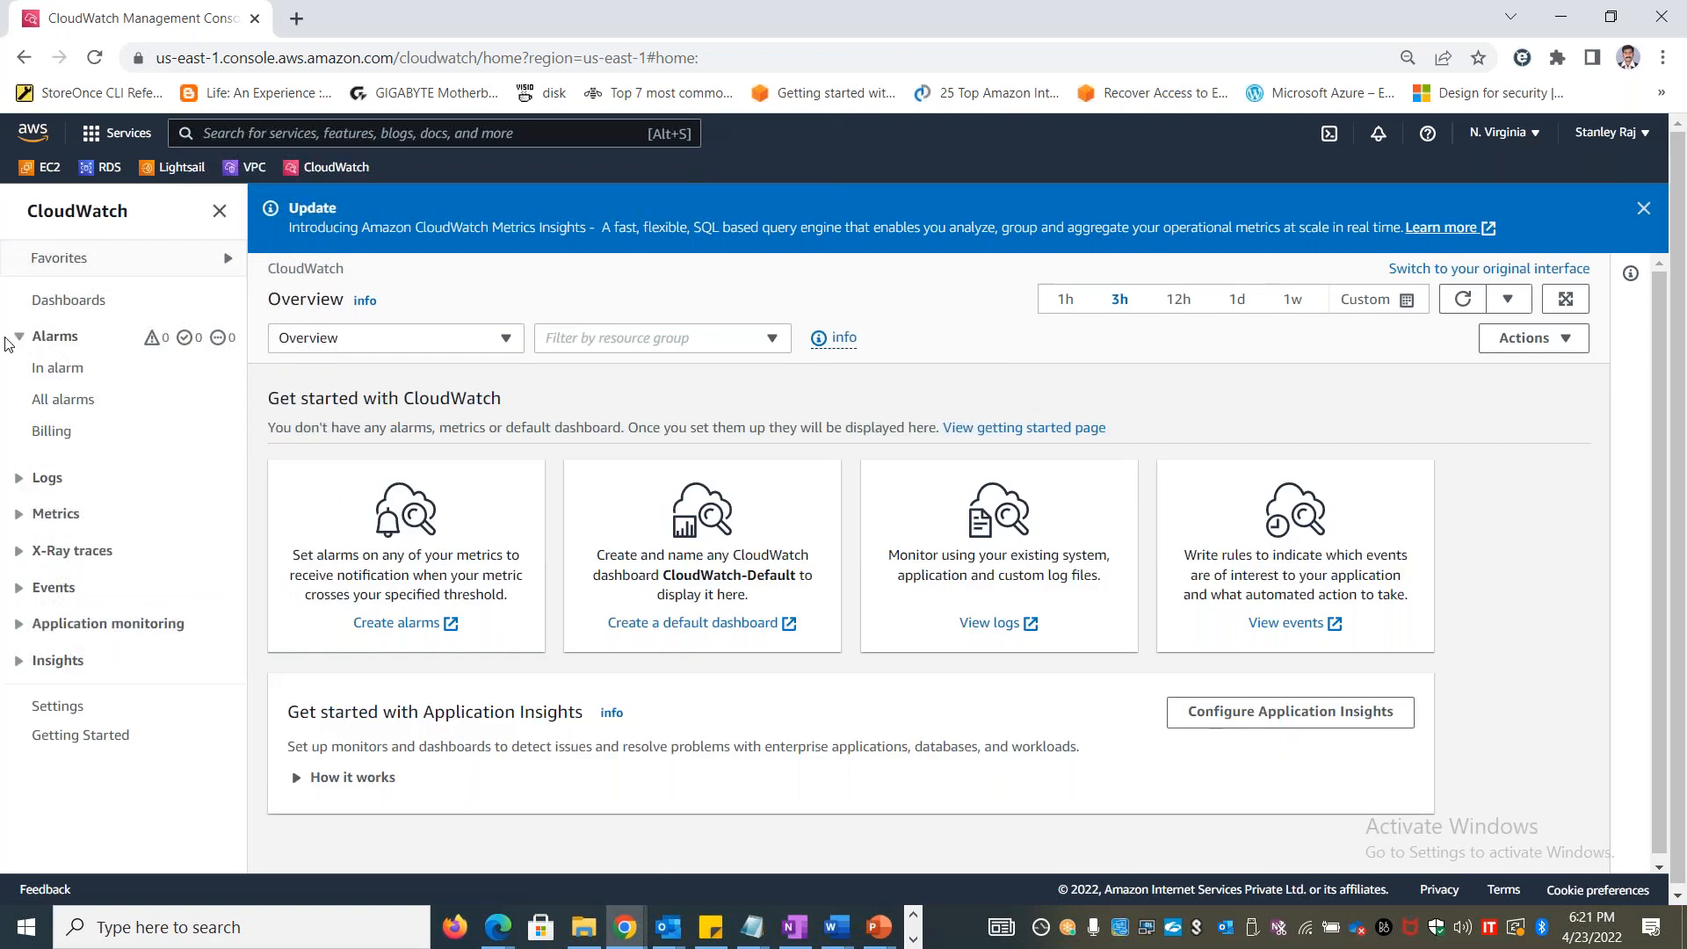
{"action": "left_click", "coordinate": [19, 338]}
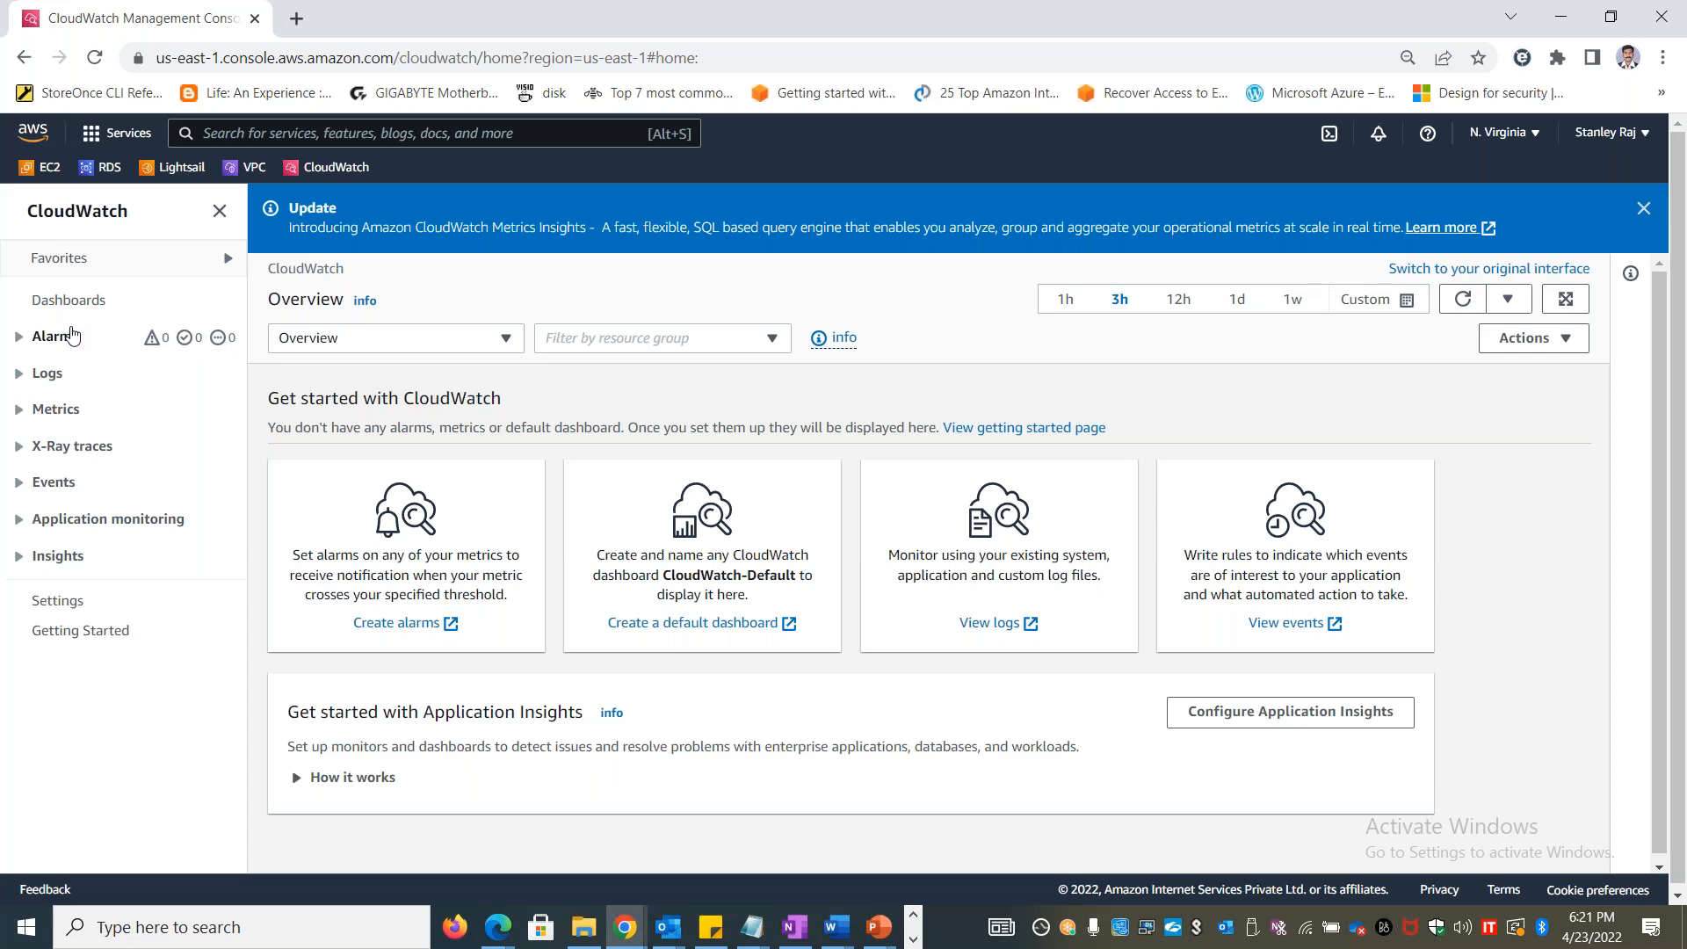
Return to Excel and add a "Dashboards" heading in H10, centered with the light orange fill, widening column H
{"action": "key", "text": "alt+Tab"}
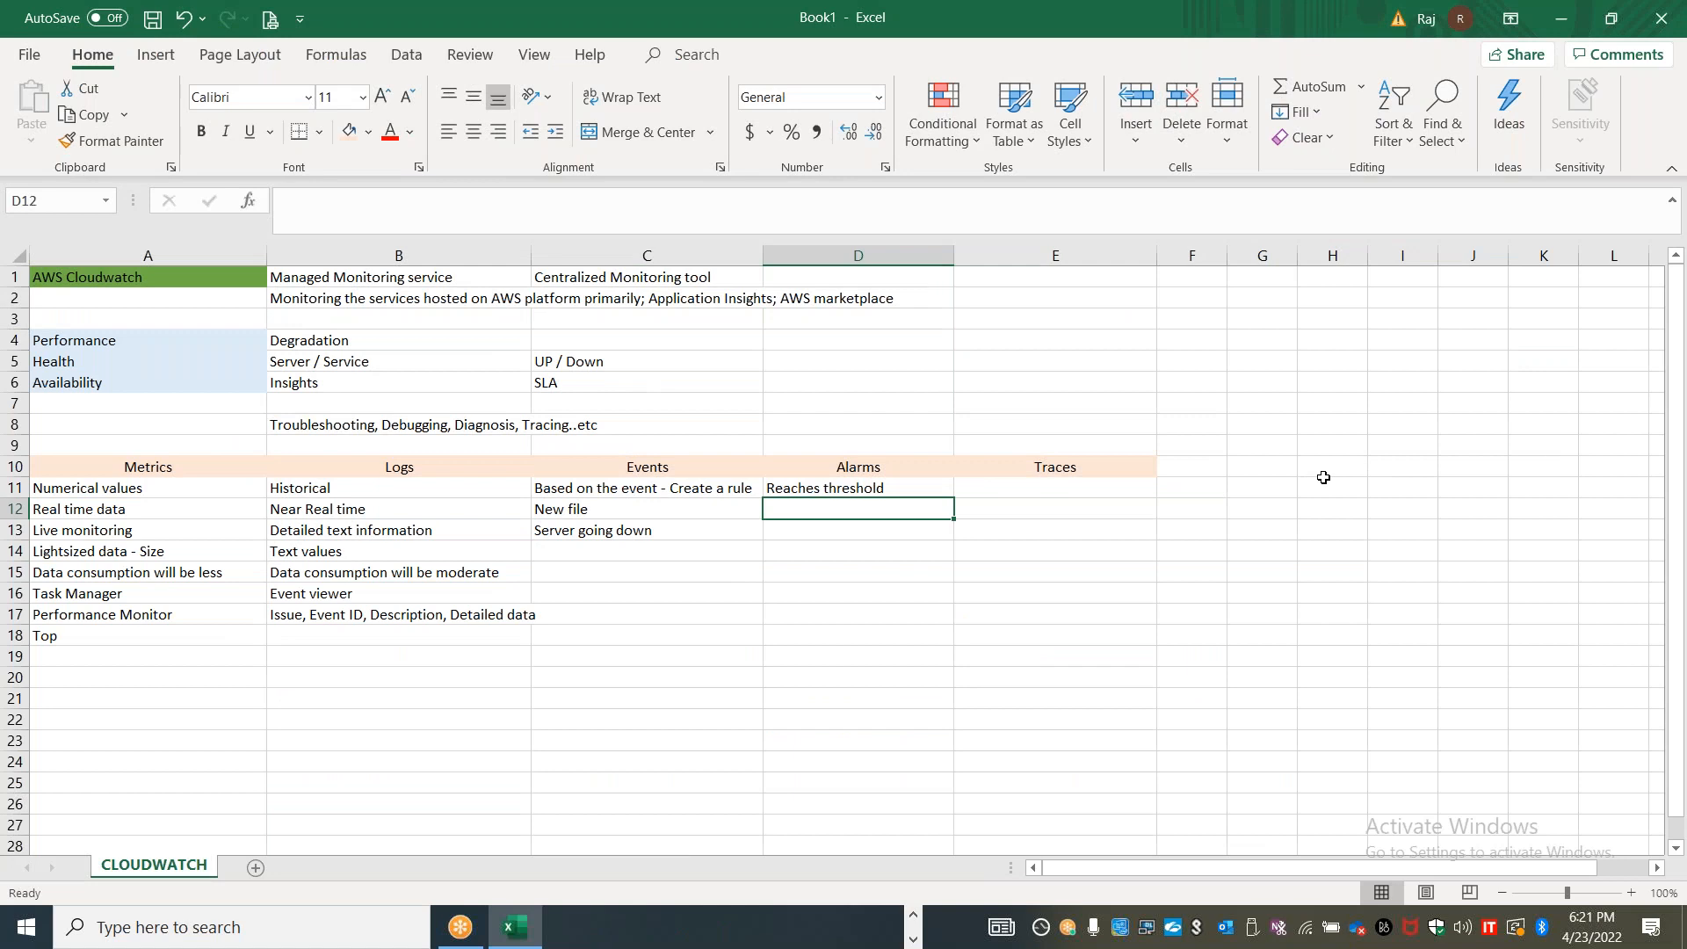
{"action": "left_click", "coordinate": [1296, 465]}
{"action": "type", "text": "Das"}
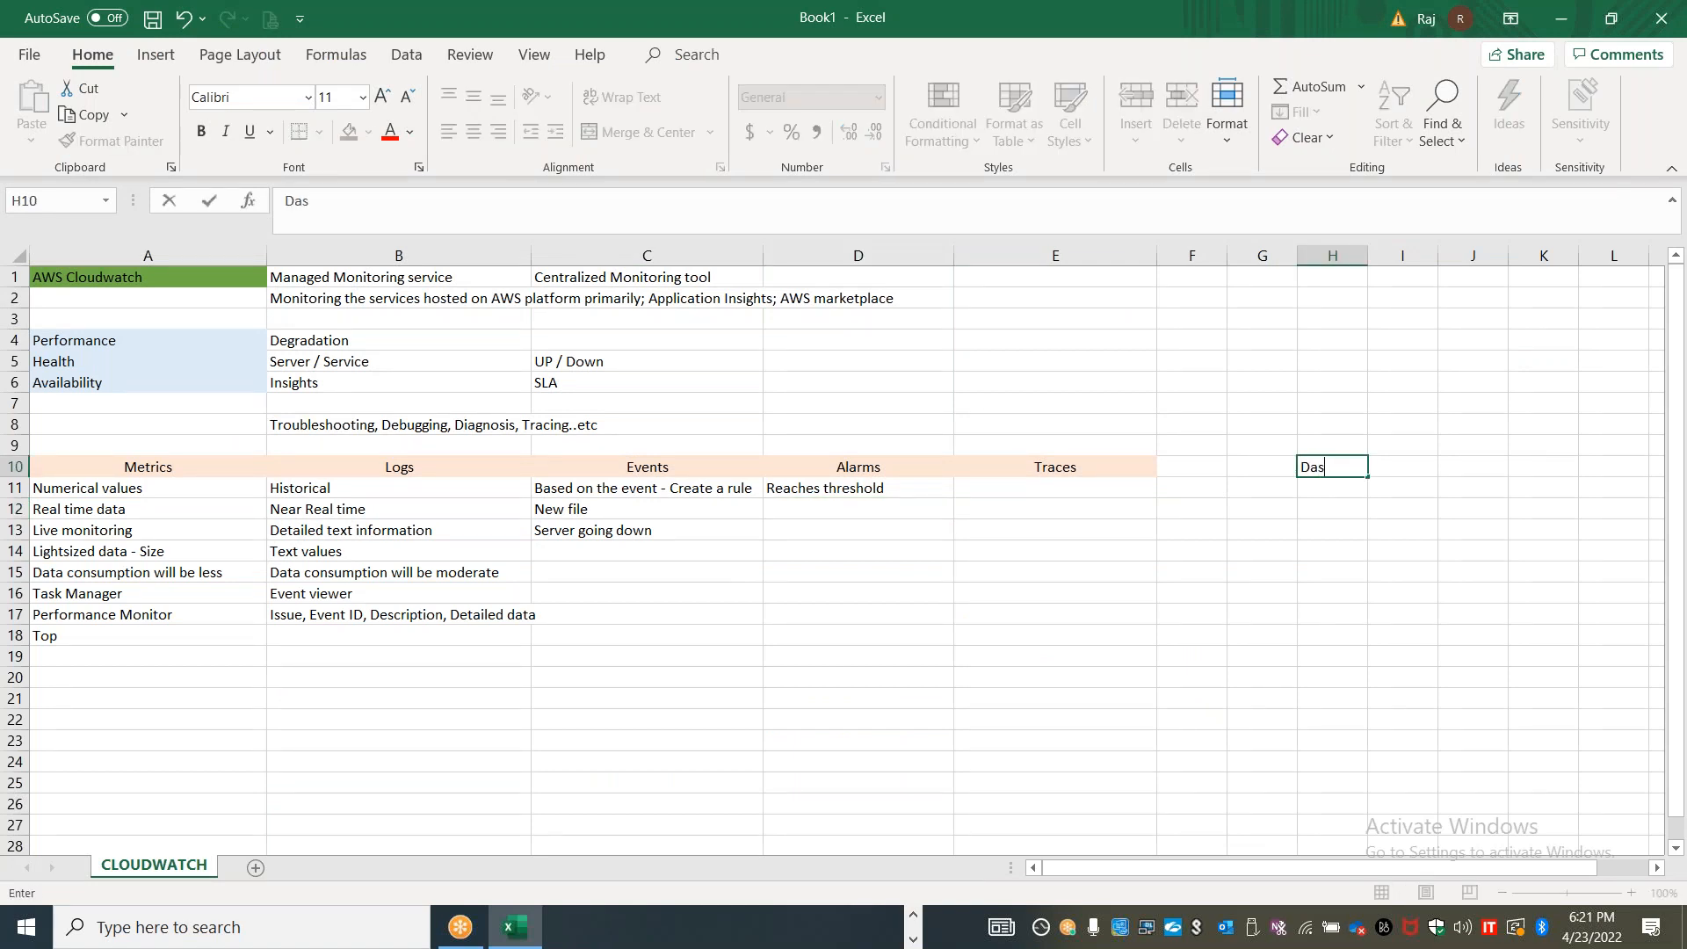
{"action": "type", "text": "hboards"}
{"action": "left_click", "coordinate": [1313, 588]}
{"action": "left_click_drag", "start_coordinate": [1368, 255], "coordinate": [1486, 255]}
{"action": "left_click", "coordinate": [1392, 466]}
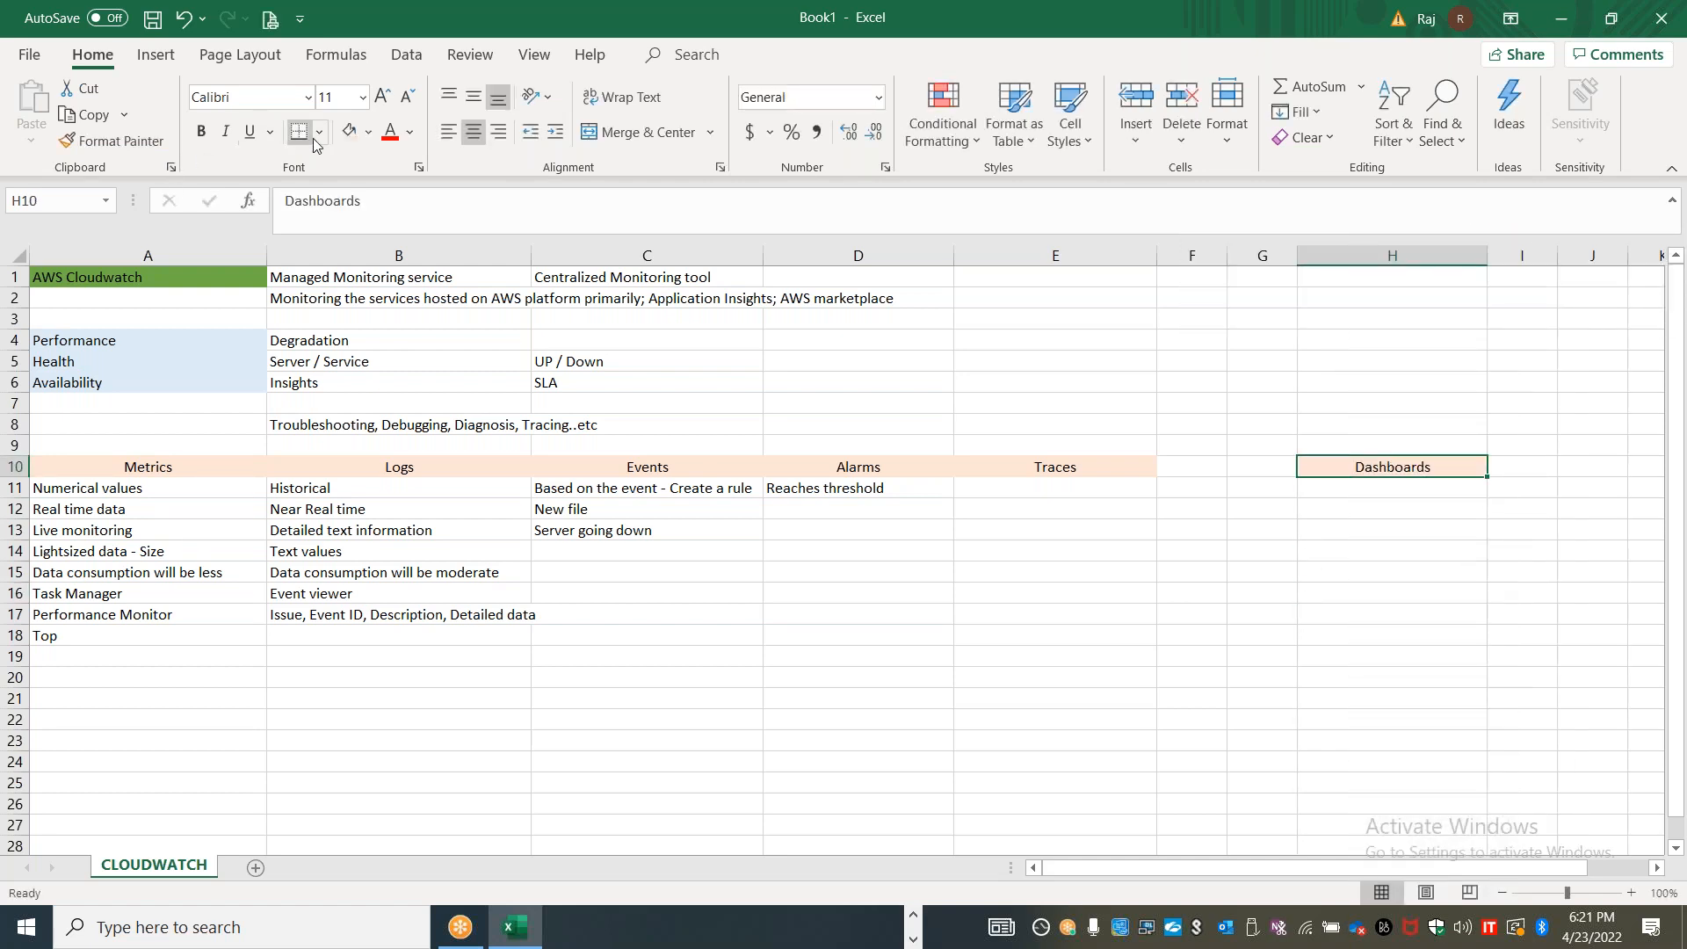
{"action": "left_click", "coordinate": [369, 139]}
Add an "Insights" heading in F10, centered with the same light orange fill as the other headings
{"action": "left_click", "coordinate": [1224, 469]}
{"action": "type", "text": "Insights"}
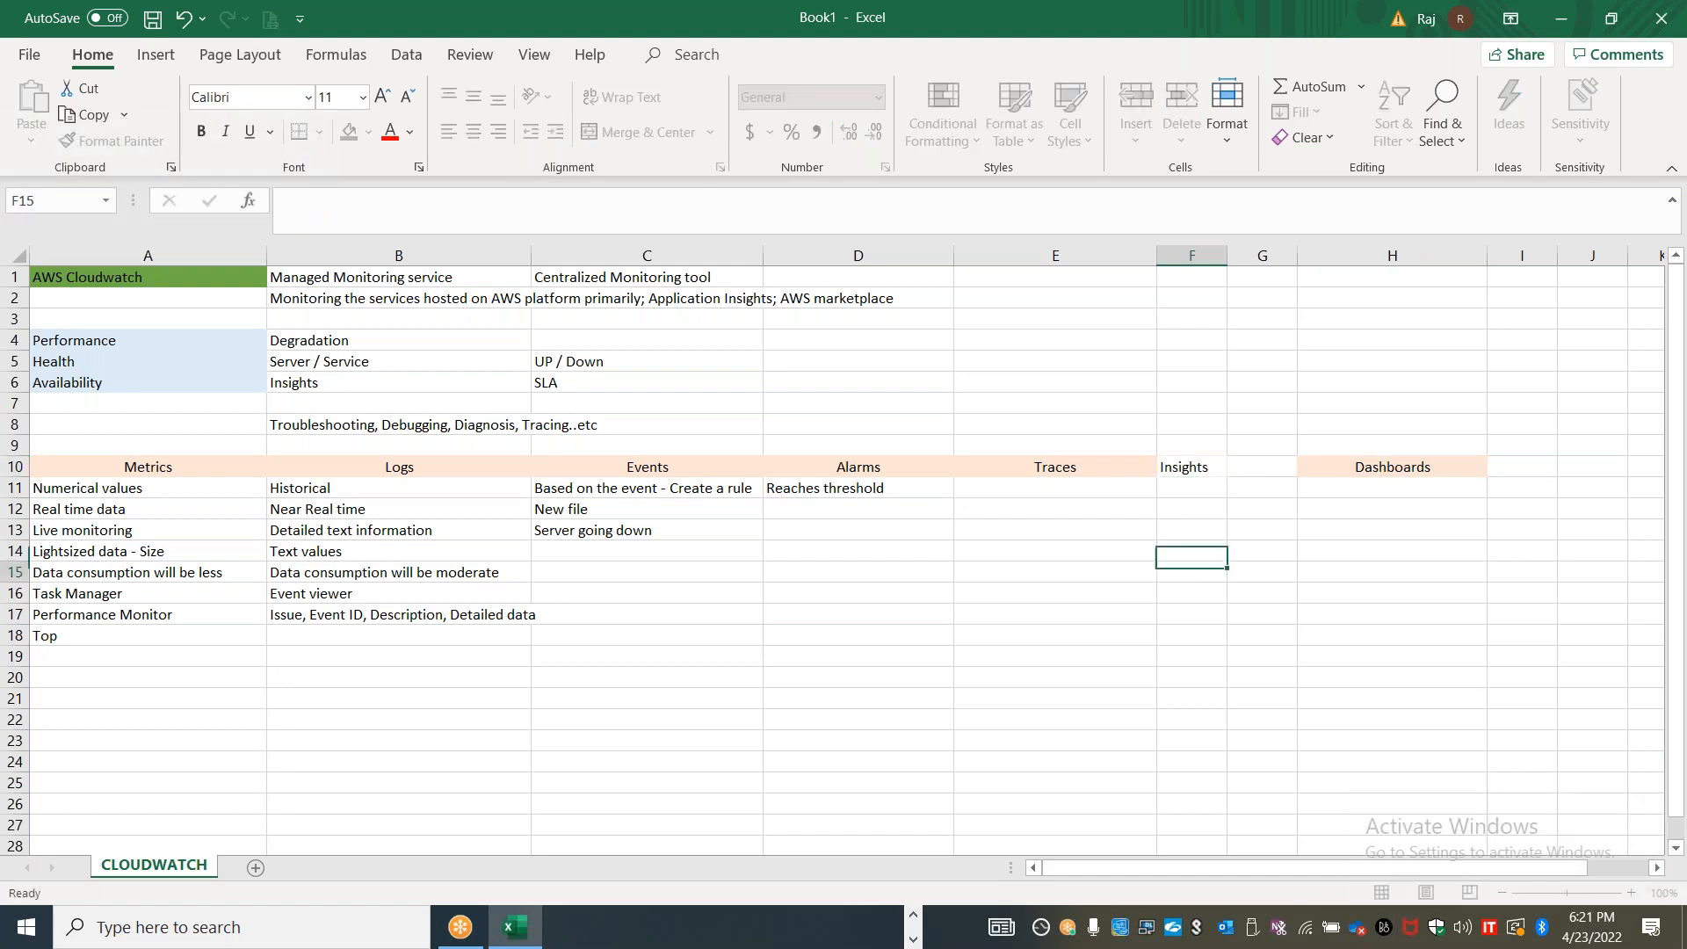
{"action": "left_click", "coordinate": [1183, 580]}
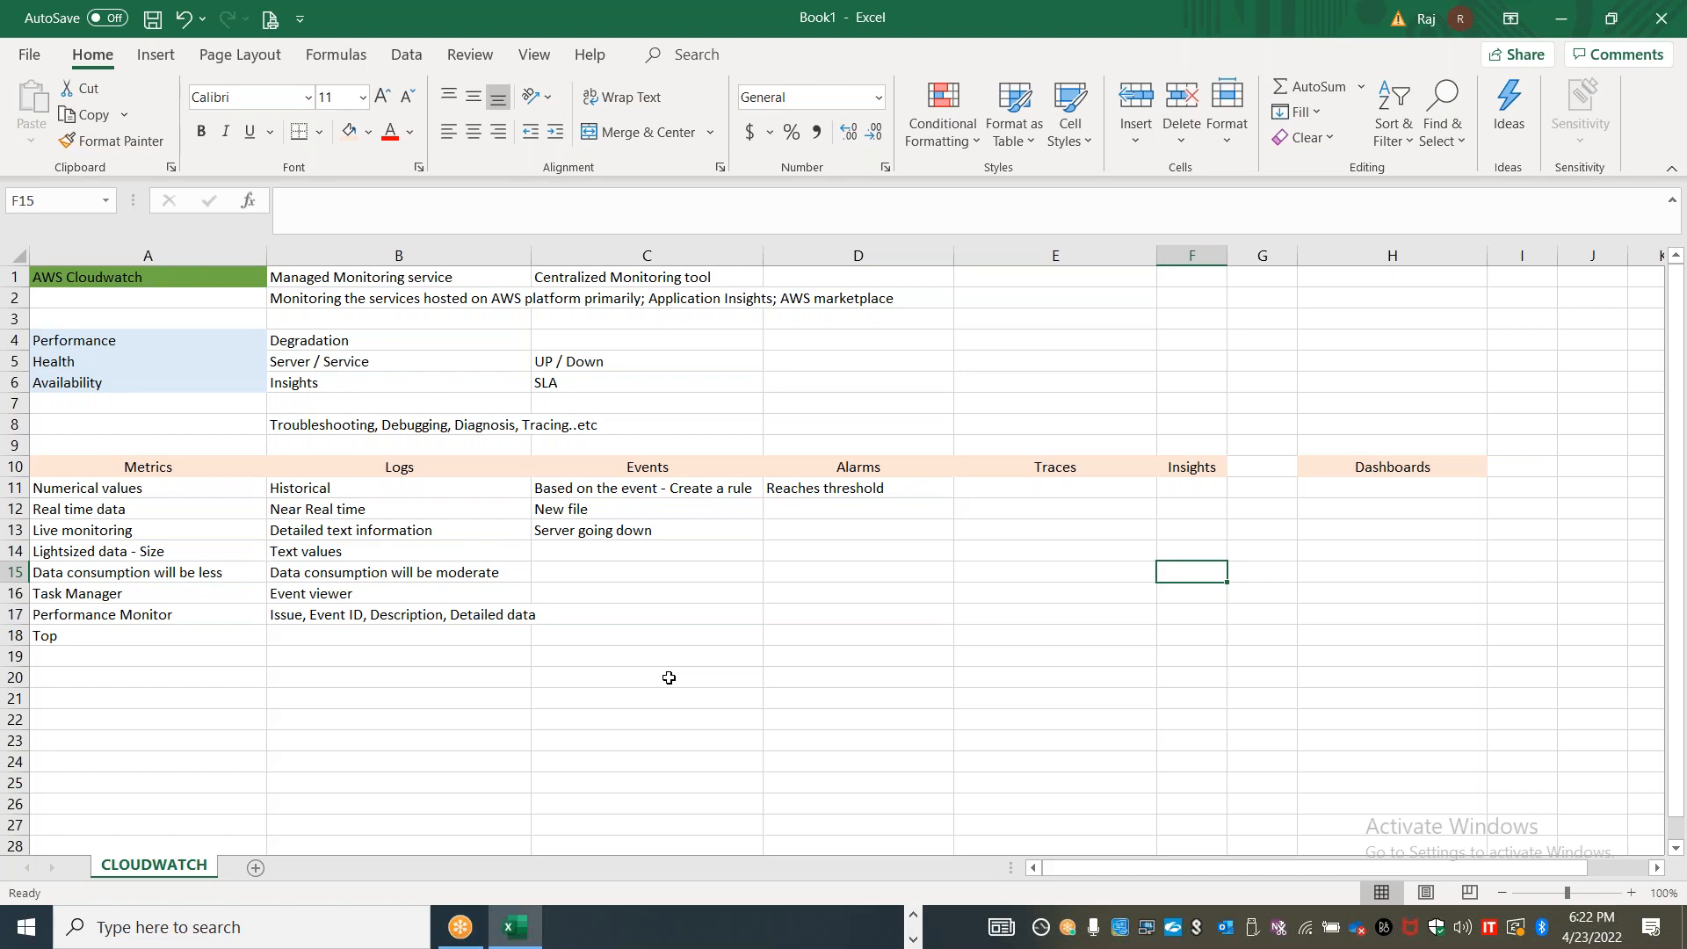
Add a new worksheet to the workbook and name it "Metrics"
{"action": "left_click", "coordinate": [254, 868]}
{"action": "double_click", "coordinate": [246, 866]}
{"action": "type", "text": "Metrics"}
Copy the Metrics column A10:A18 from the CLOUDWATCH sheet and paste it into the Metrics sheet starting at B1
{"action": "left_click", "coordinate": [154, 865]}
{"action": "left_click_drag", "start_coordinate": [176, 466], "coordinate": [168, 640]}
{"action": "key", "text": "ctrl+c"}
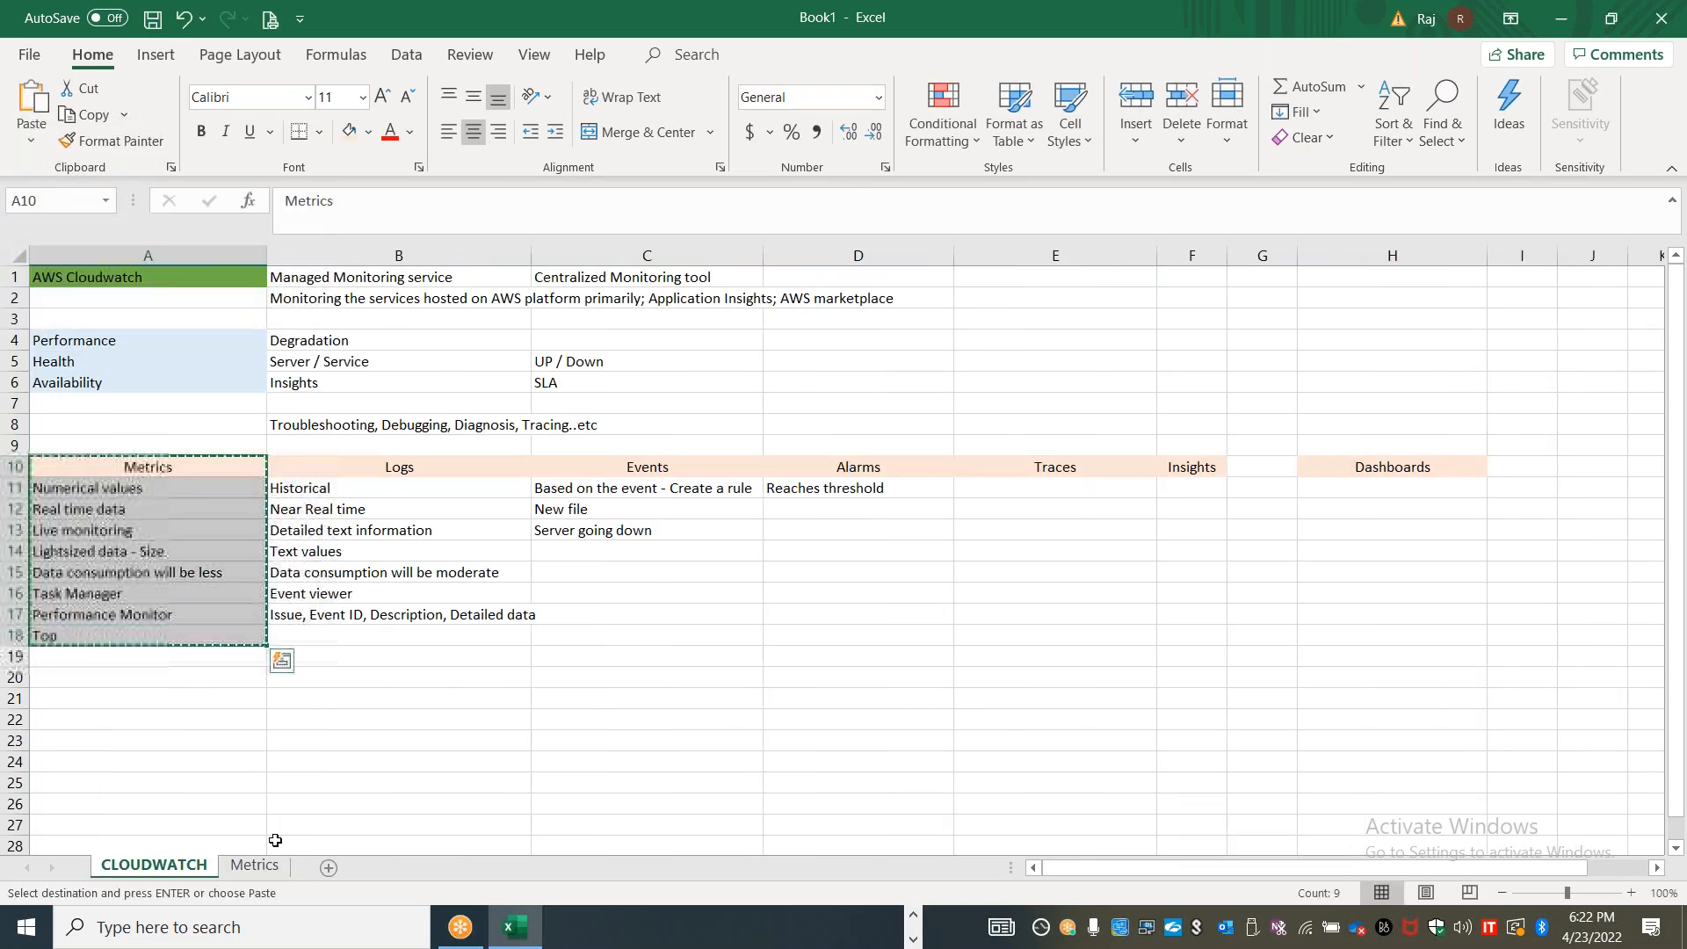
{"action": "left_click", "coordinate": [254, 866]}
{"action": "left_click", "coordinate": [151, 279]}
{"action": "key", "text": "ctrl+v"}
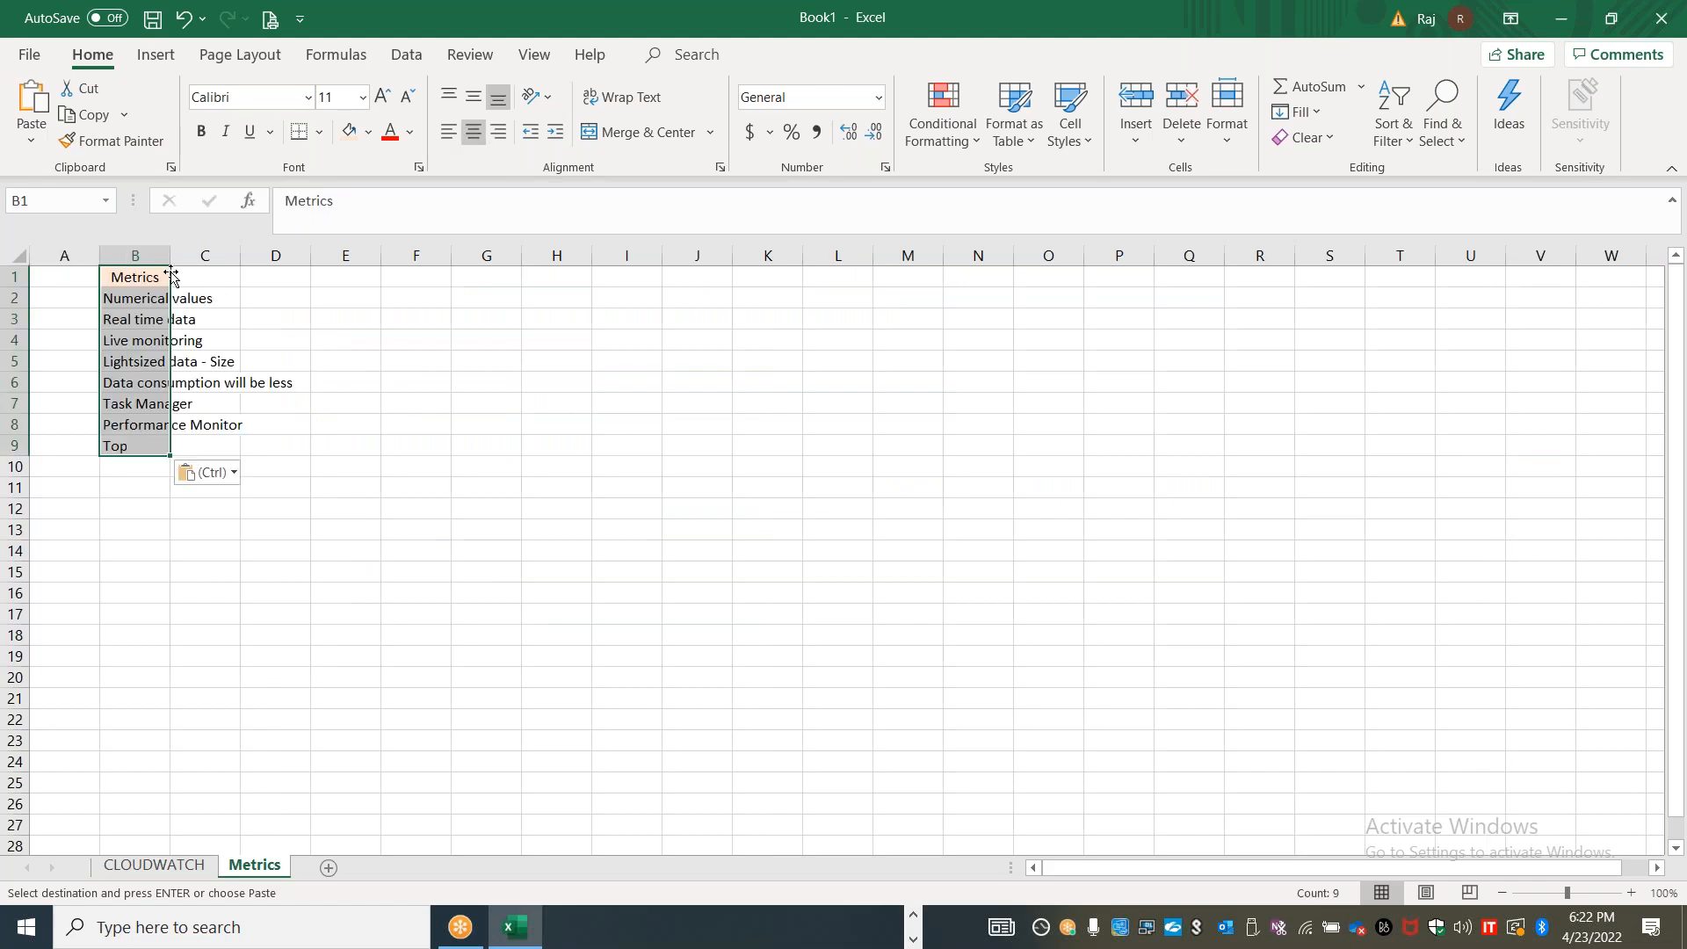
Move the Metrics heading from B1 to A1 and widen columns A and B to fit the text
{"action": "double_click", "coordinate": [169, 256]}
{"action": "left_click", "coordinate": [173, 272]}
{"action": "mouse_move", "coordinate": [173, 272]}
{"action": "left_mouse_down"}
{"action": "mouse_move", "coordinate": [66, 279]}
{"action": "mouse_move", "coordinate": [107, 255]}
{"action": "mouse_move", "coordinate": [187, 256]}
{"action": "left_mouse_up"}
Enter "Data about the perforamnce of the system" in cell B1 beside the Metrics heading
{"action": "left_click", "coordinate": [241, 282]}
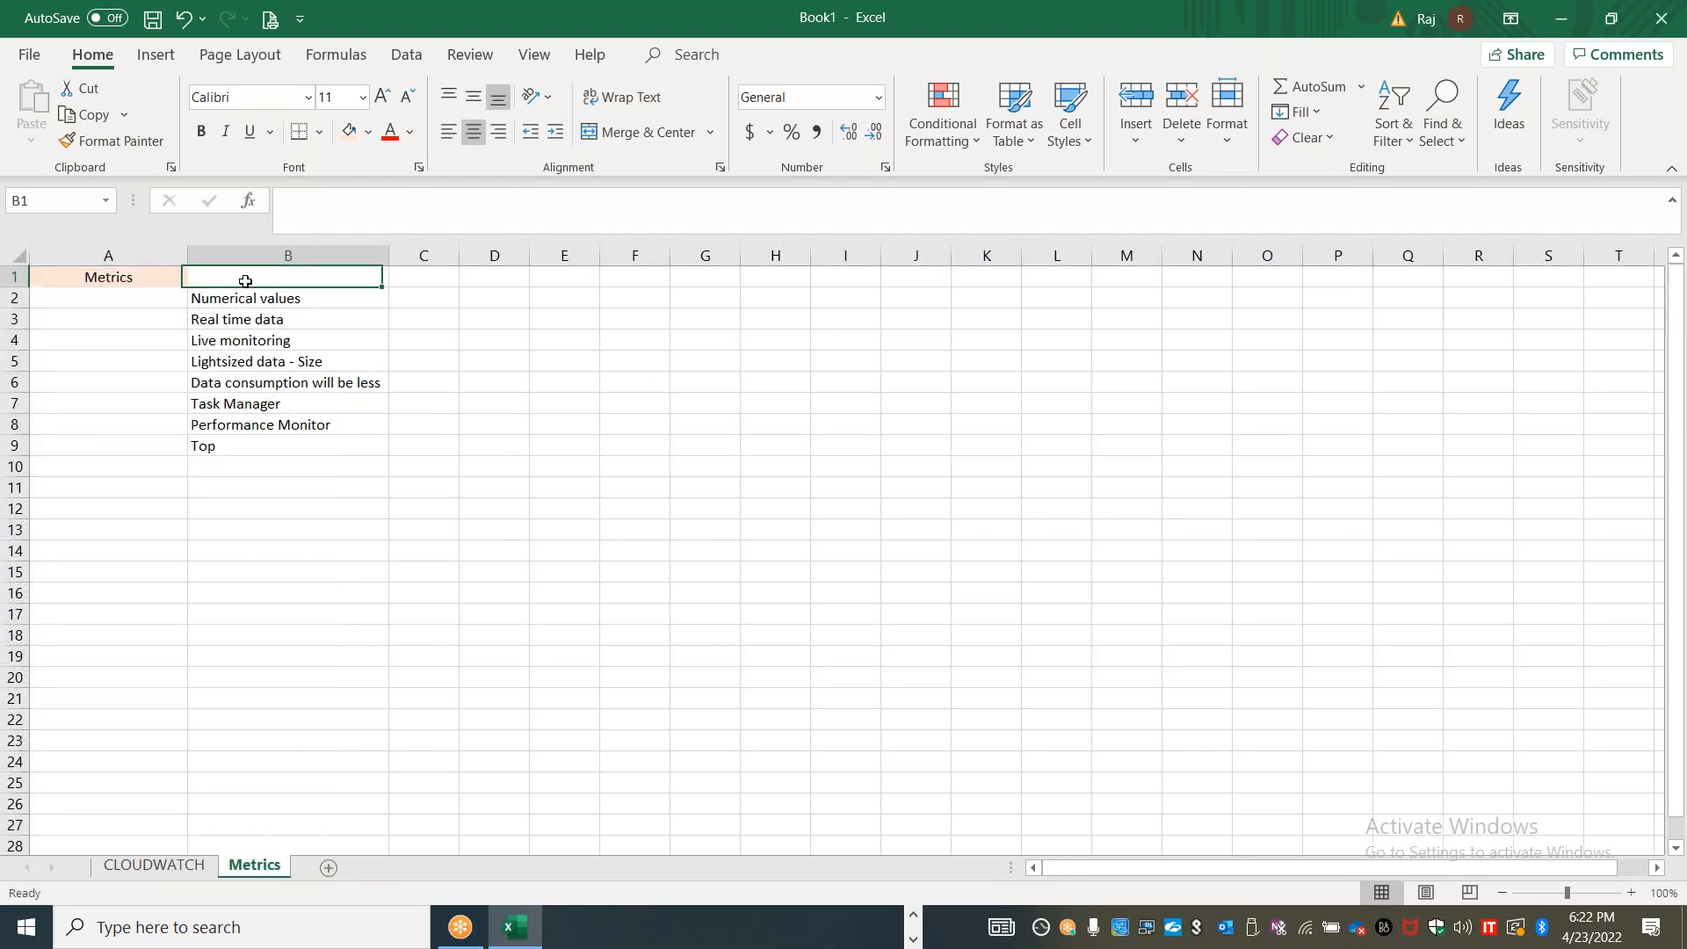
{"action": "type", "text": "Data about"}
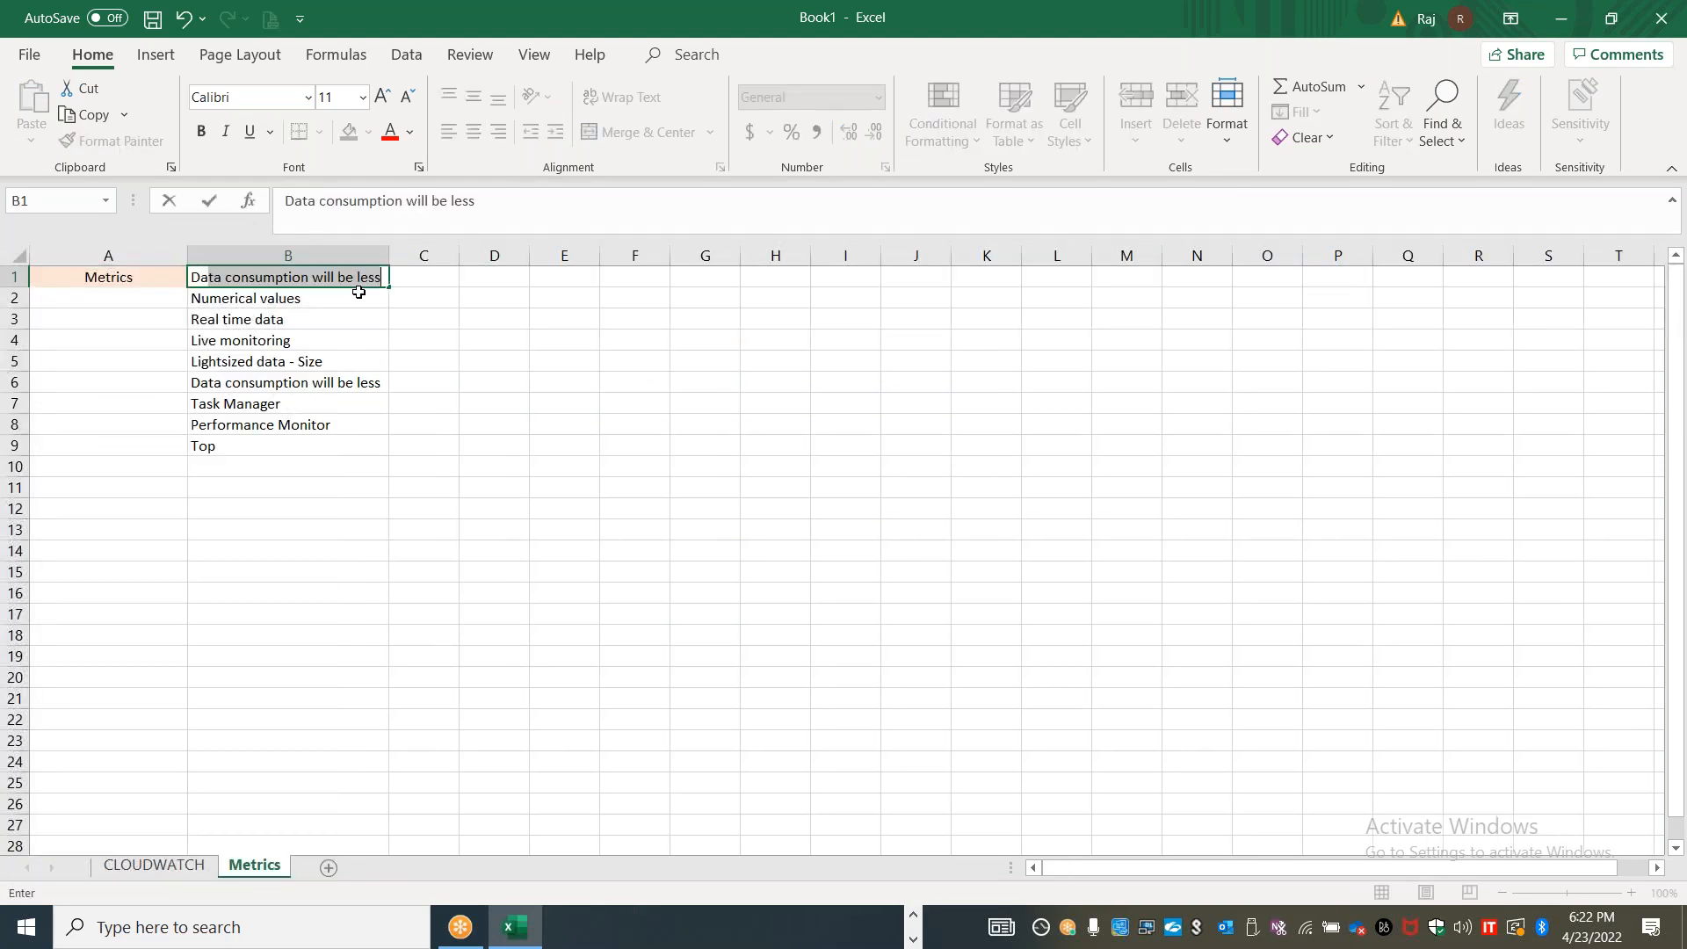
{"action": "type", "text": " the perforam"}
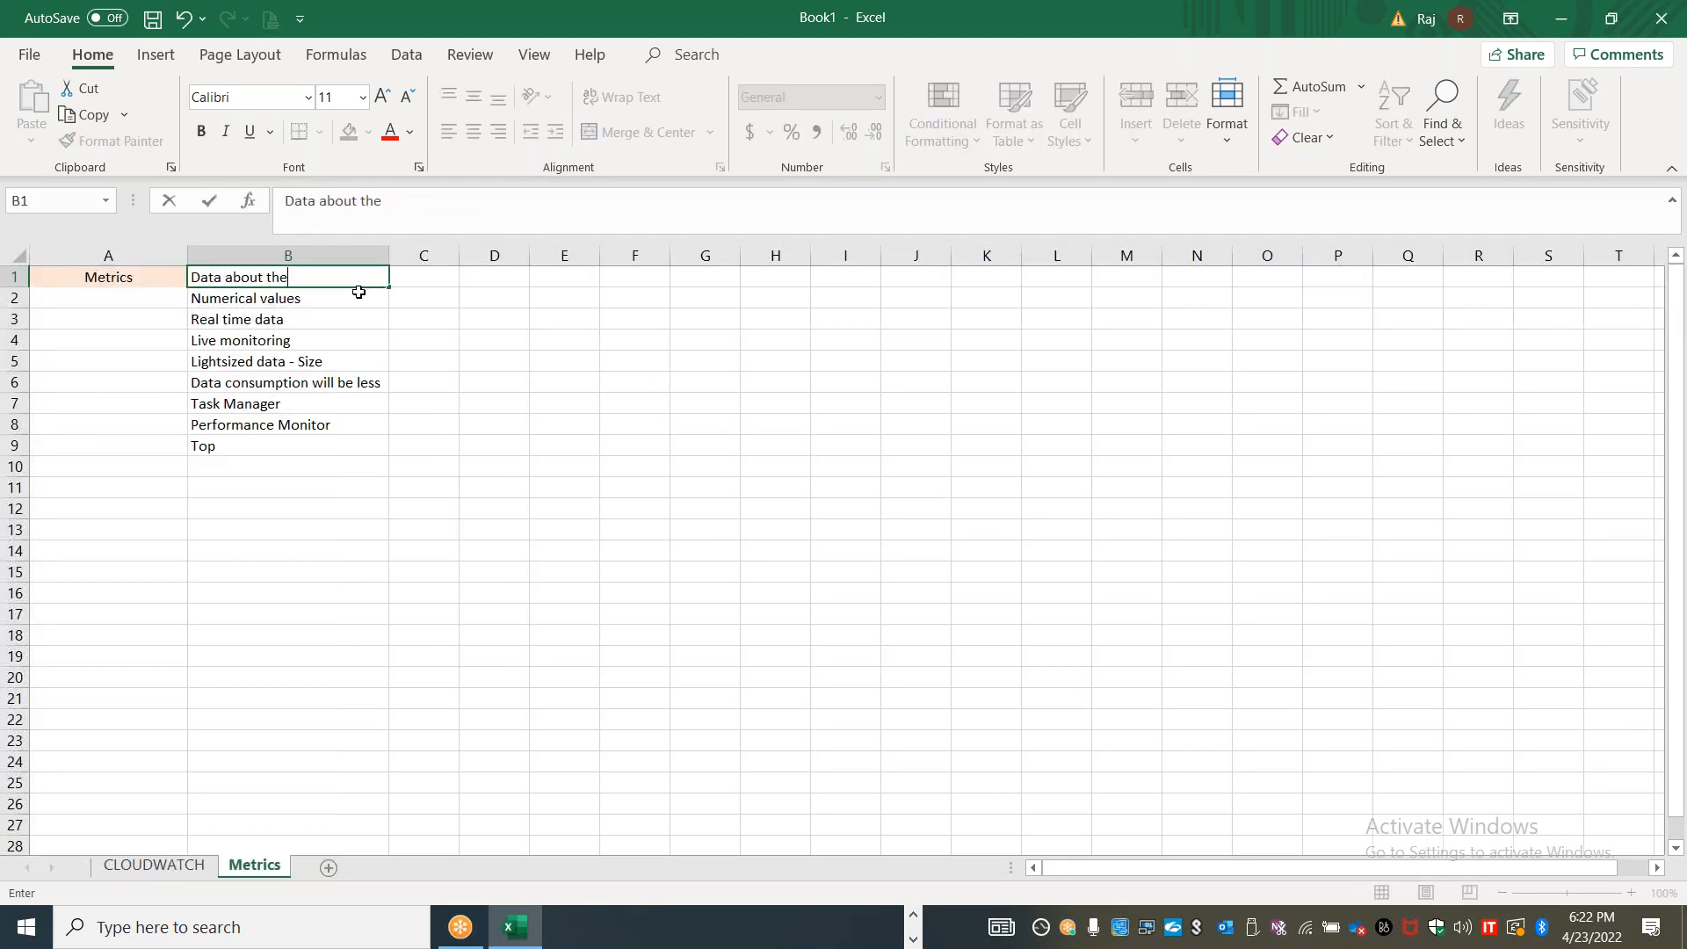
{"action": "type", "text": "the system"}
{"action": "key", "text": "BackSpace"}
{"action": "key", "text": "BackSpace"}
{"action": "type", "text": "em"}
{"action": "key", "text": "Tab"}
Enter "CPU Utilization, Network packets IN...etc" in cell C1 as examples of metrics
{"action": "type", "text": "CPU U"}
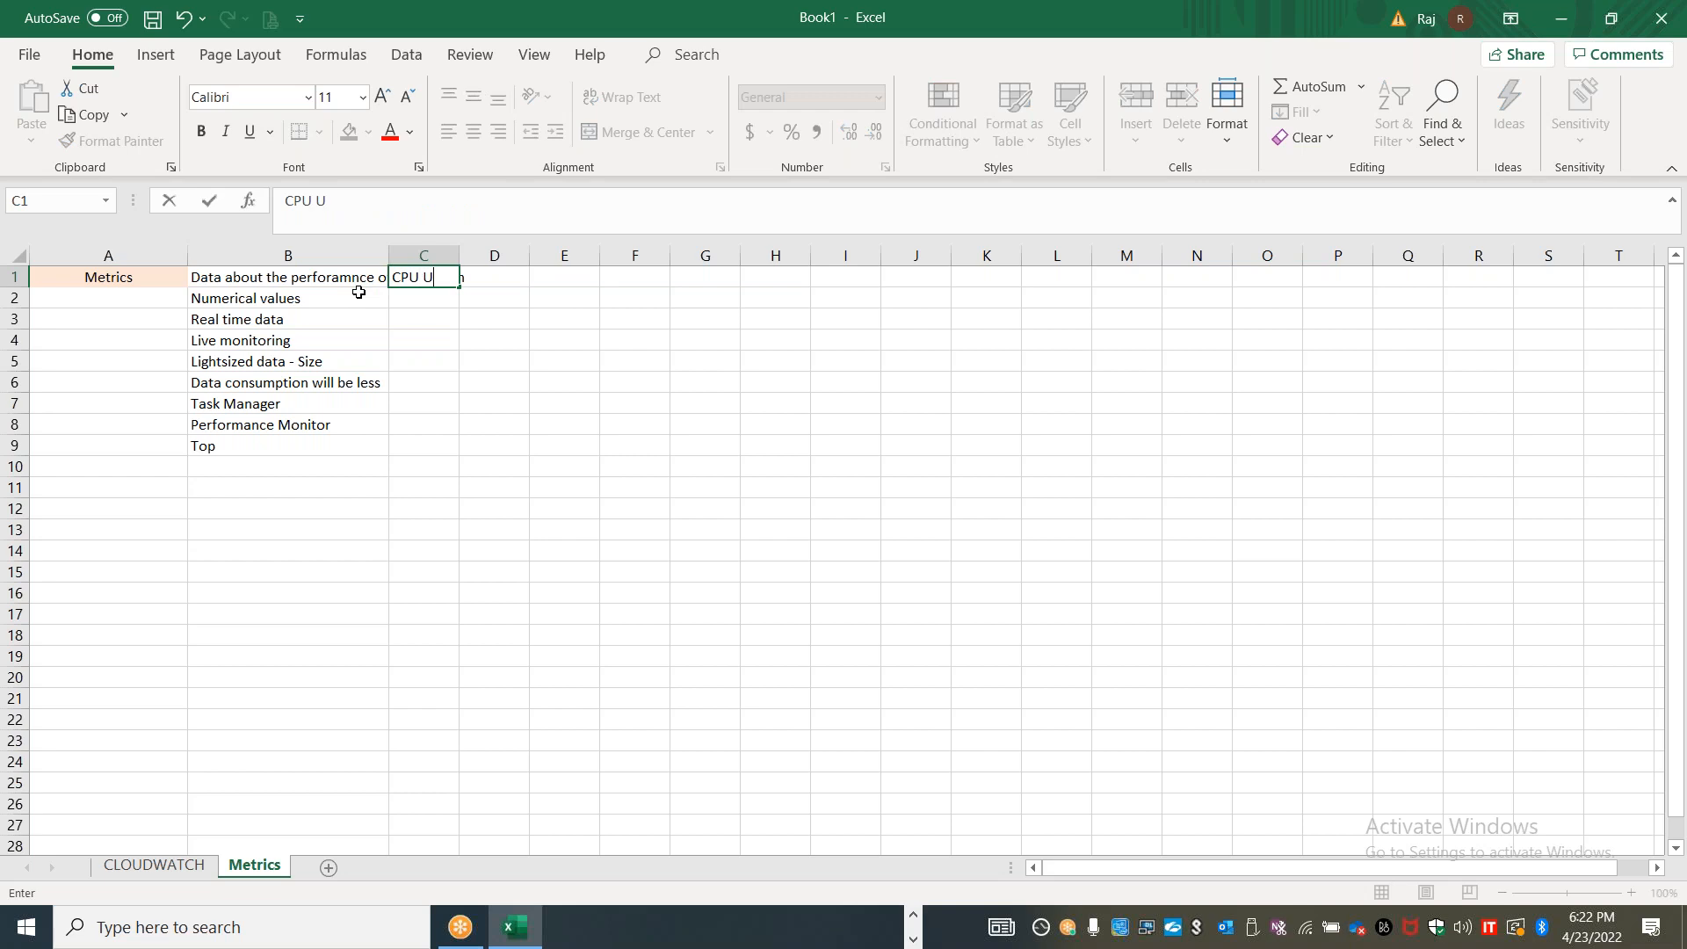
{"action": "type", "text": "tilization, Network dat"}
{"action": "type", "text": "a i"}
{"action": "key", "text": "BackSpace"}
{"action": "key", "text": "BackSpace"}
{"action": "key", "text": "BackSpace"}
{"action": "key", "text": "BackSpace"}
{"action": "key", "text": "BackSpace"}
{"action": "key", "text": "BackSpace"}
{"action": "type", "text": "packet"}
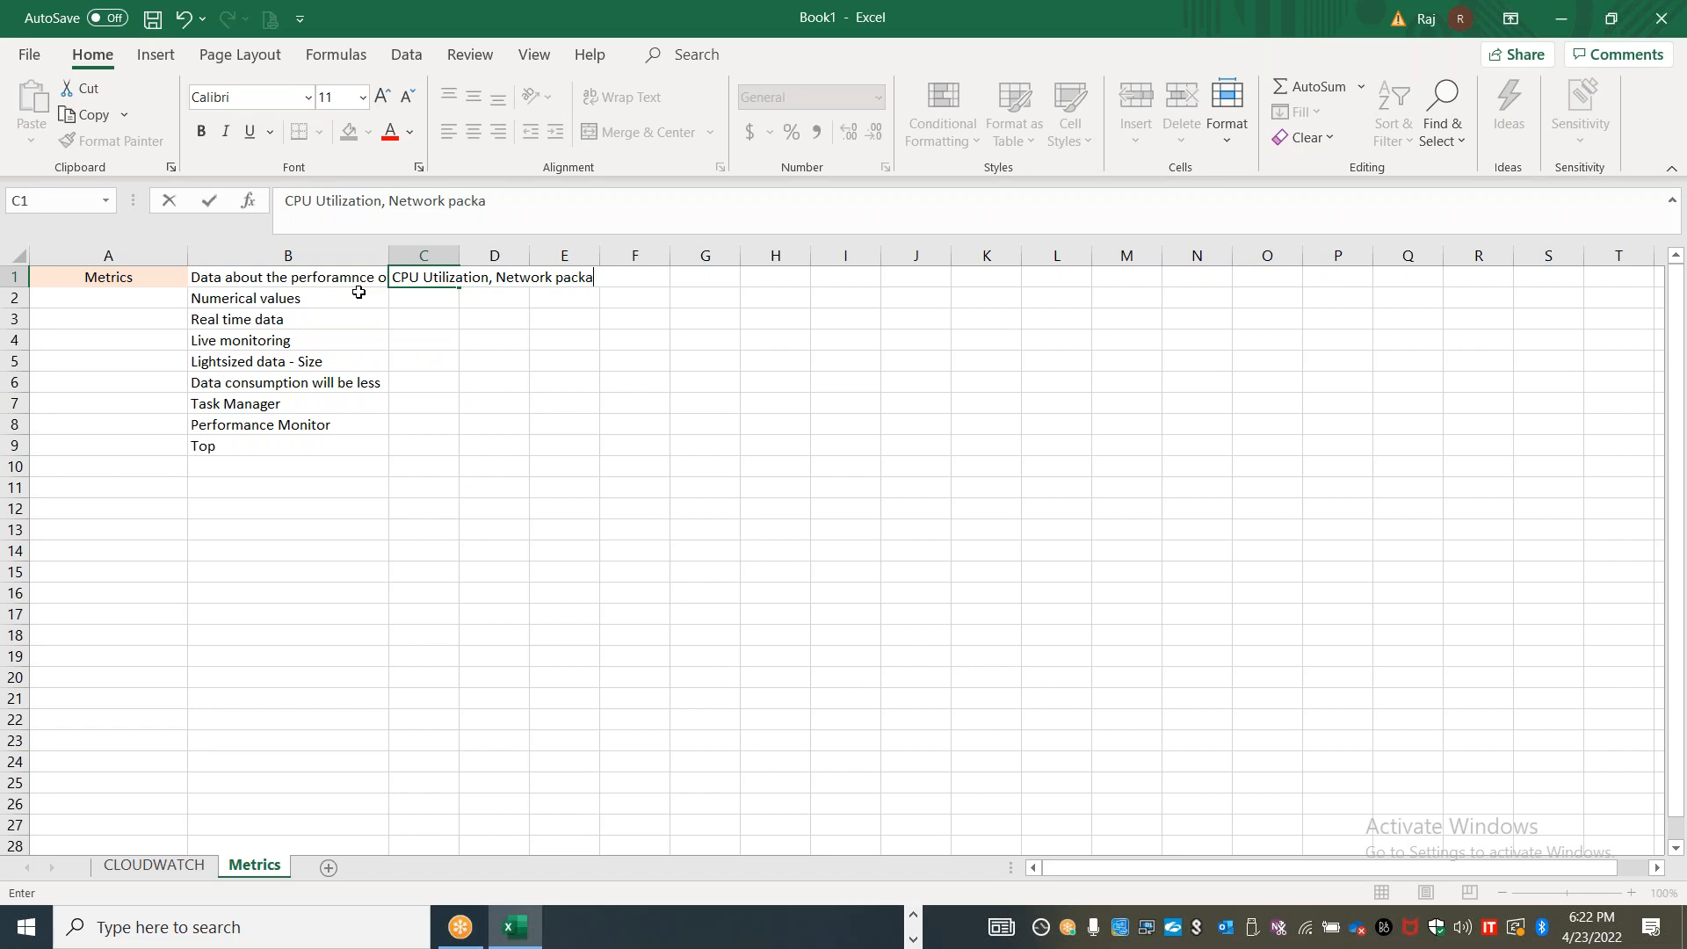
{"action": "type", "text": "s IN,"}
{"action": "type", "text": "..etc"}
{"action": "left_click", "coordinate": [486, 552]}
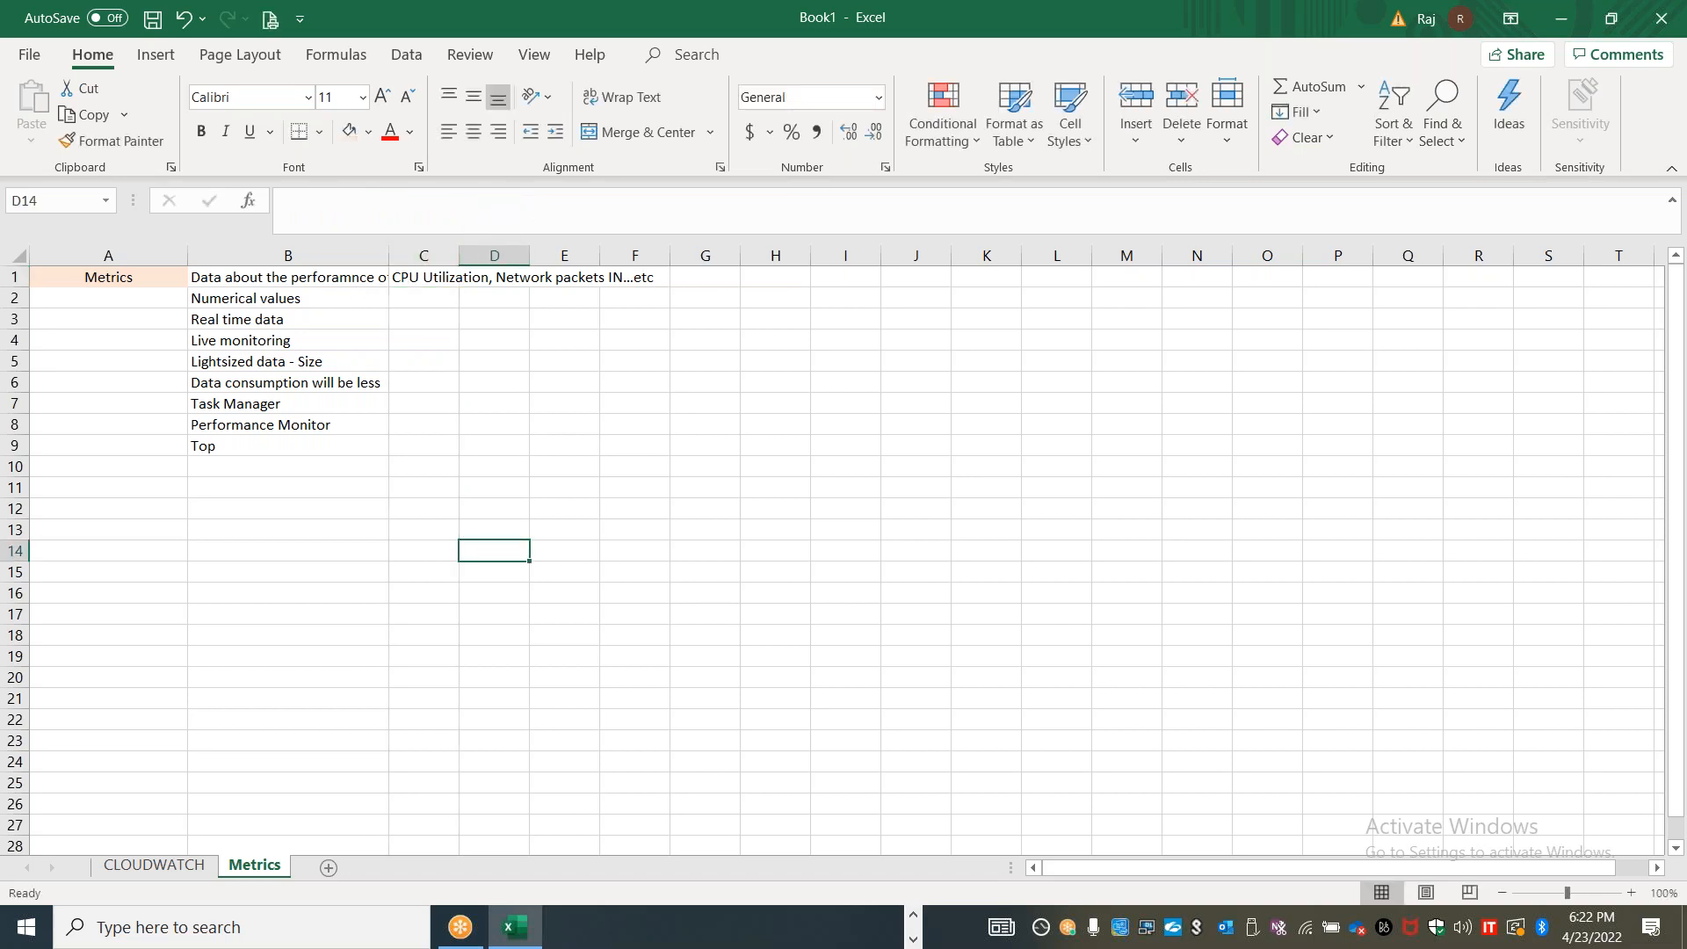
Widen columns B and C of the Metrics sheet so the row 1 text fits
{"action": "double_click", "coordinate": [459, 255]}
{"action": "left_click_drag", "start_coordinate": [389, 255], "coordinate": [588, 255]}
{"action": "left_click_drag", "start_coordinate": [863, 255], "coordinate": [925, 255]}
{"action": "left_click", "coordinate": [678, 513]}
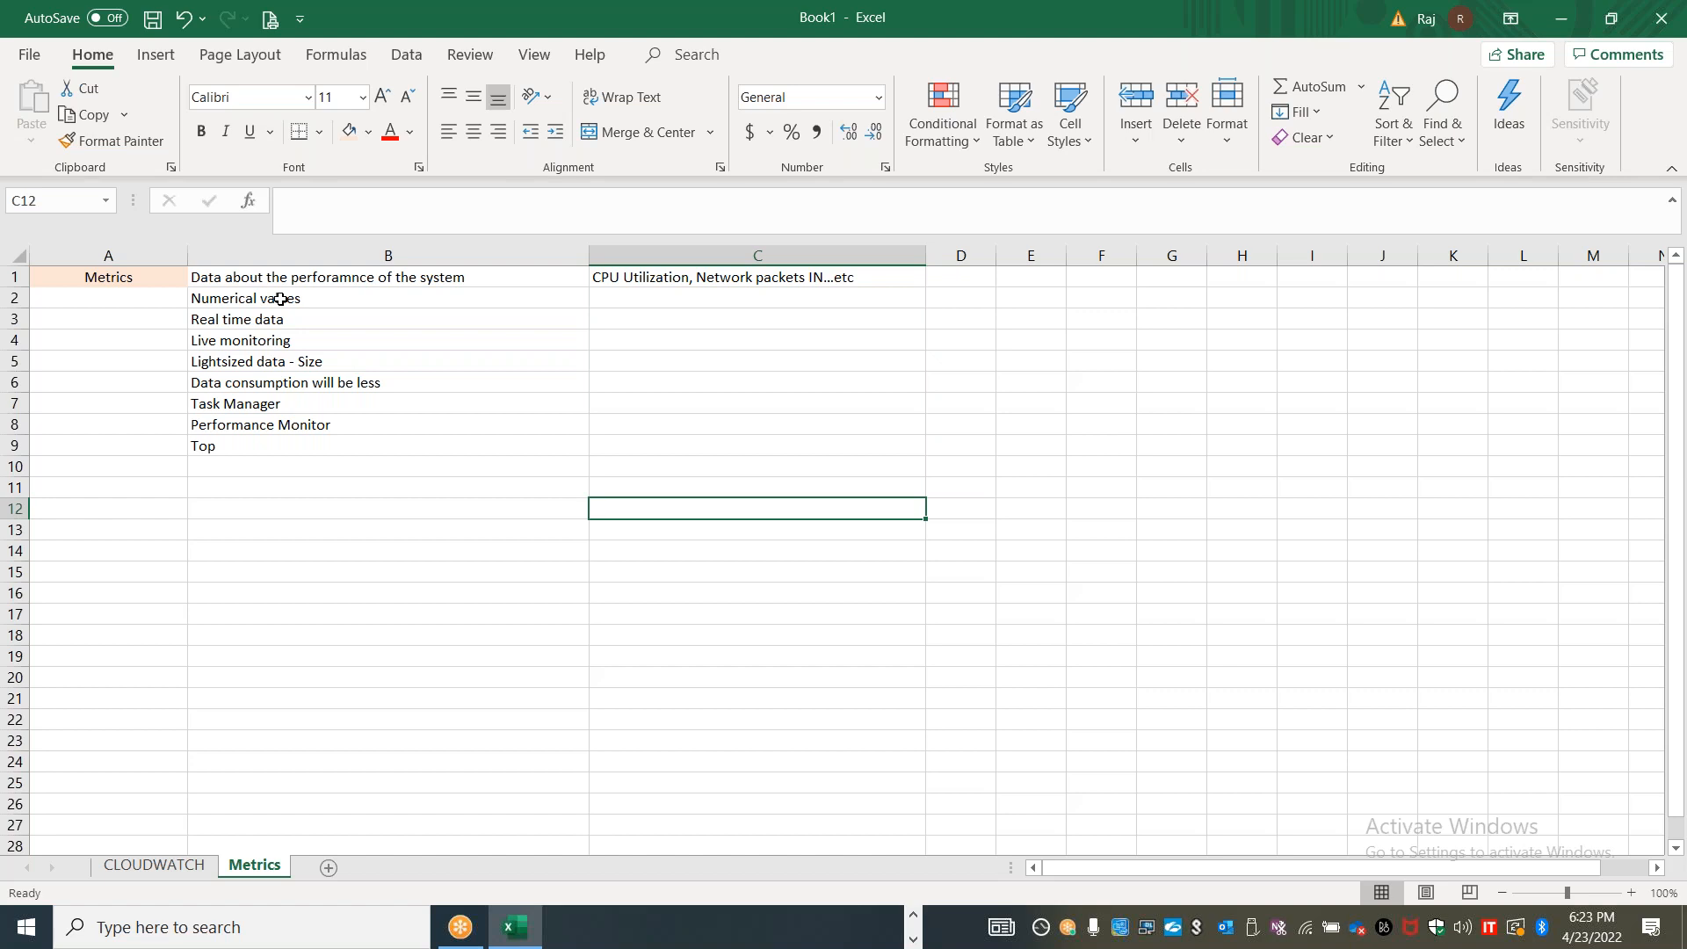
Switch to the CloudWatch console in the browser and open the list of all metrics for the N. Virginia region
{"action": "key", "text": "alt+Tab"}
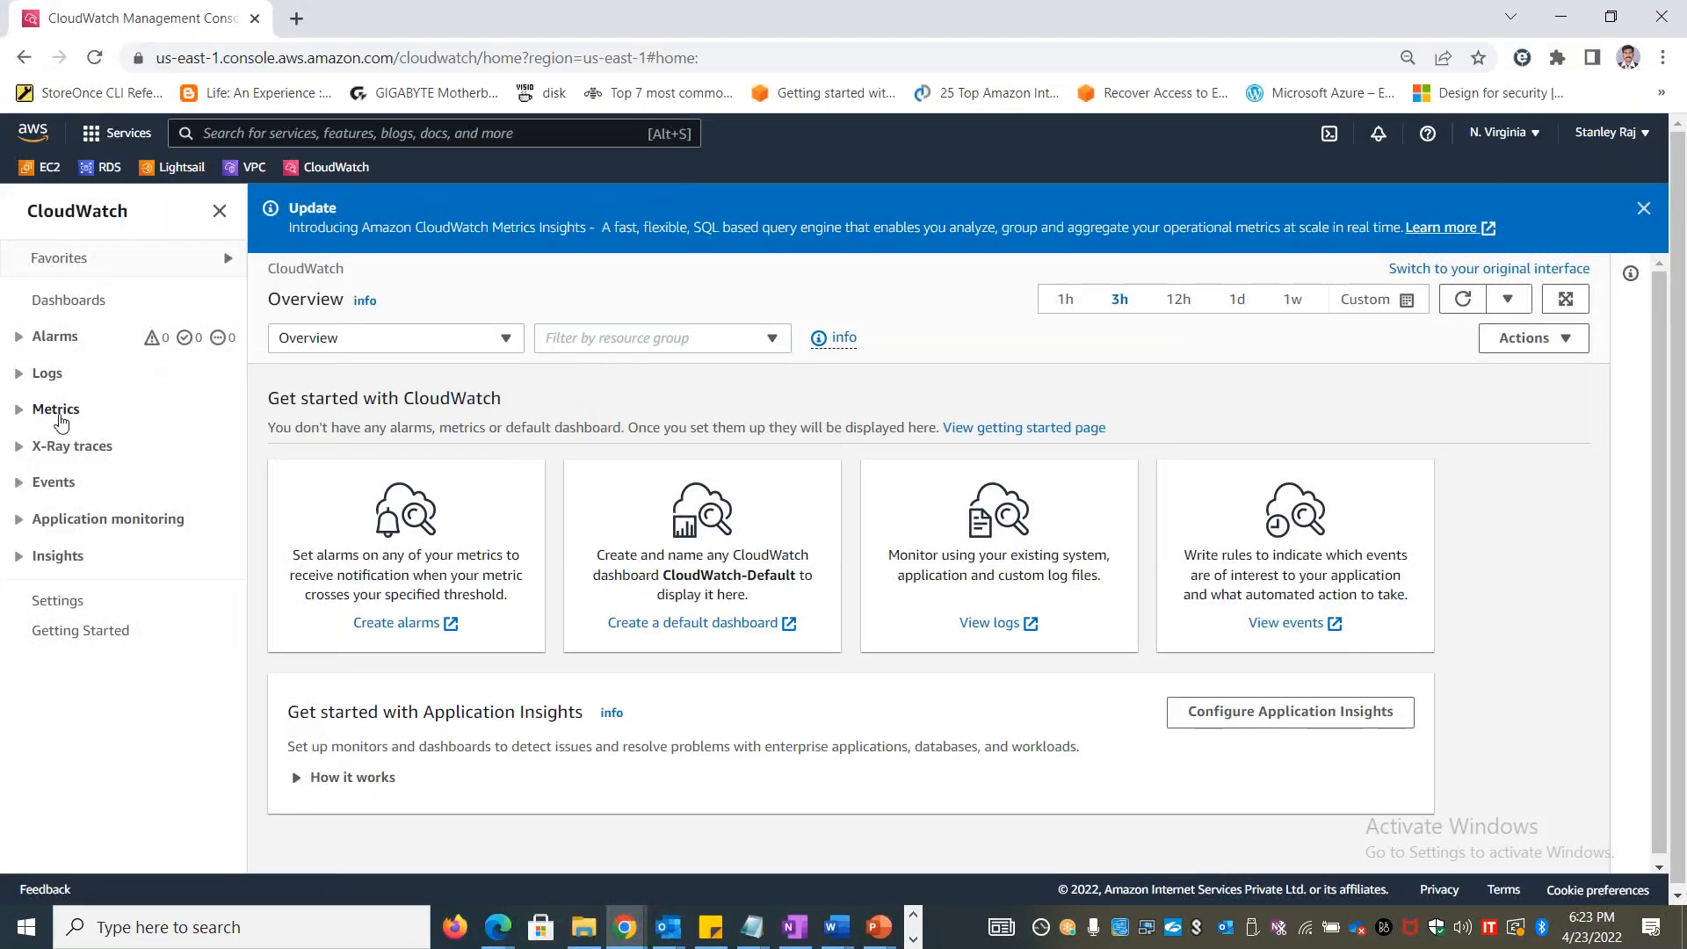
{"action": "left_click", "coordinate": [58, 411]}
{"action": "left_click", "coordinate": [66, 442]}
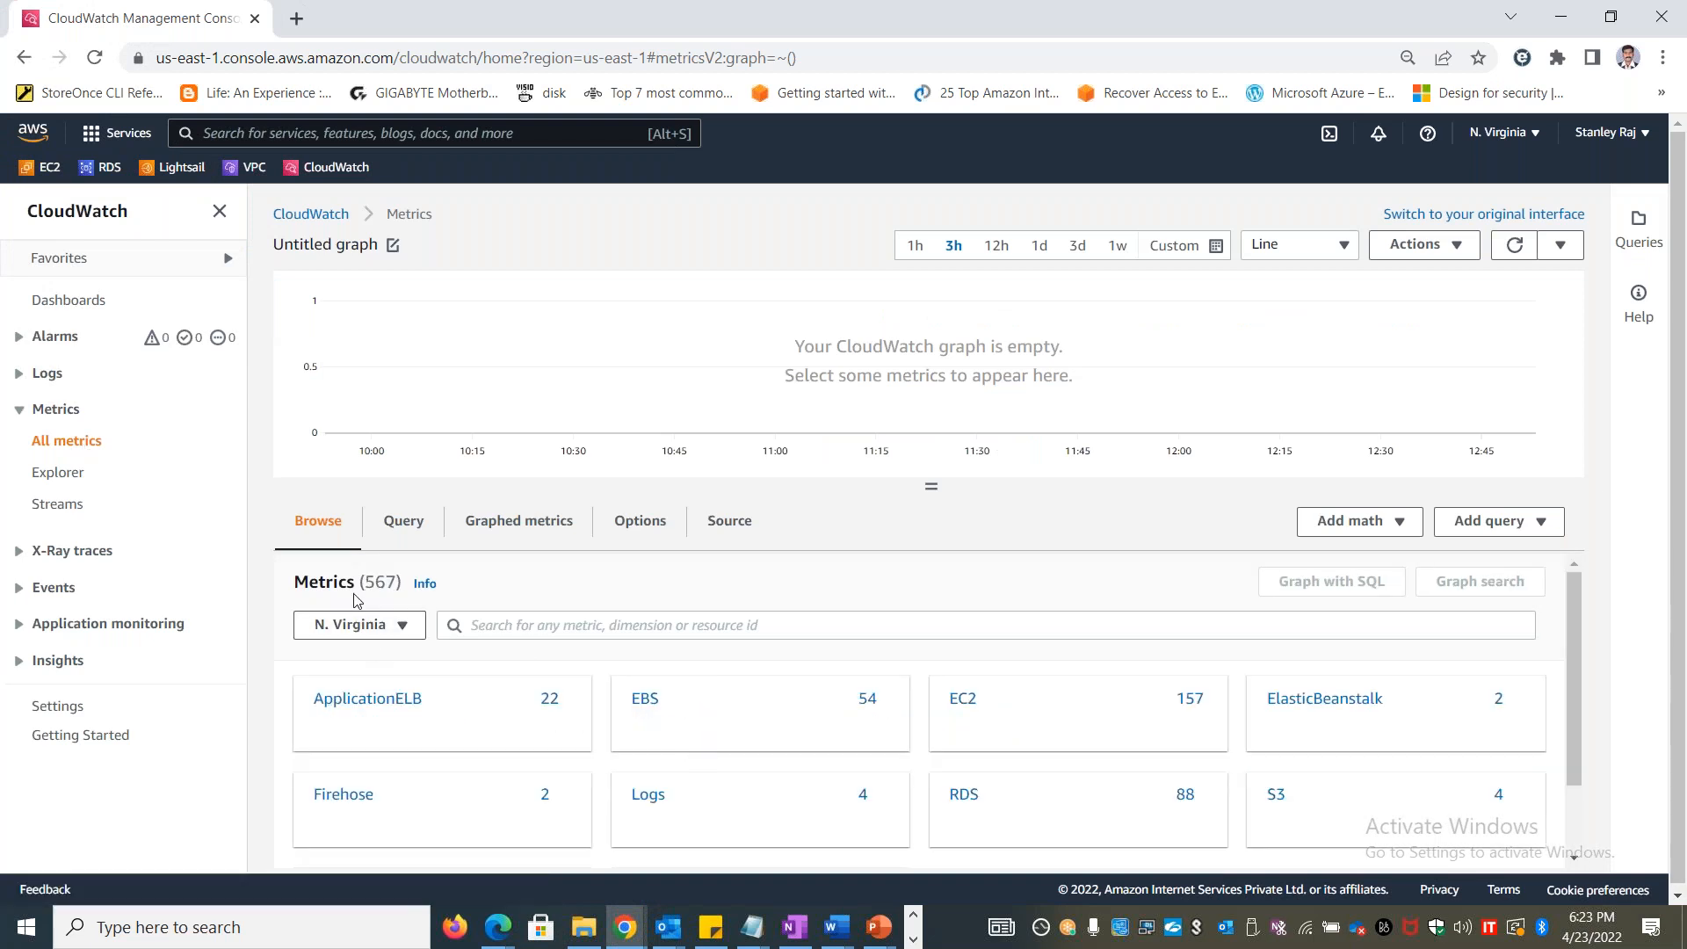
{"action": "double_click", "coordinate": [385, 578]}
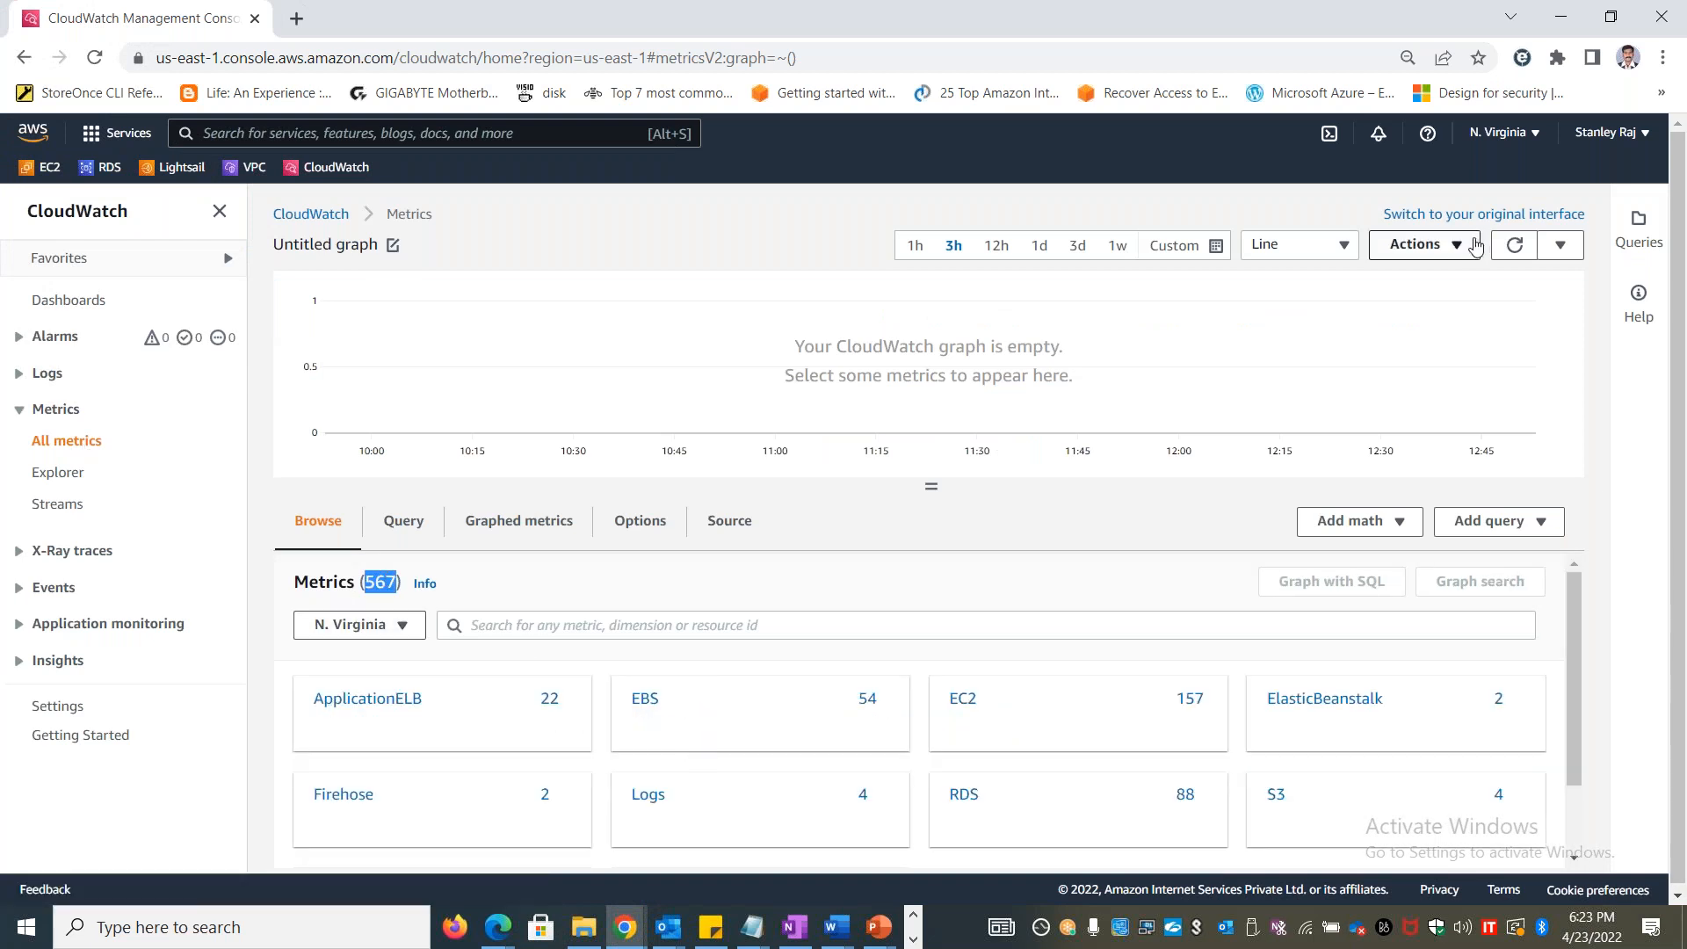
Switch the console region to Europe (Paris) and check which metrics are available there
{"action": "left_click", "coordinate": [1526, 141]}
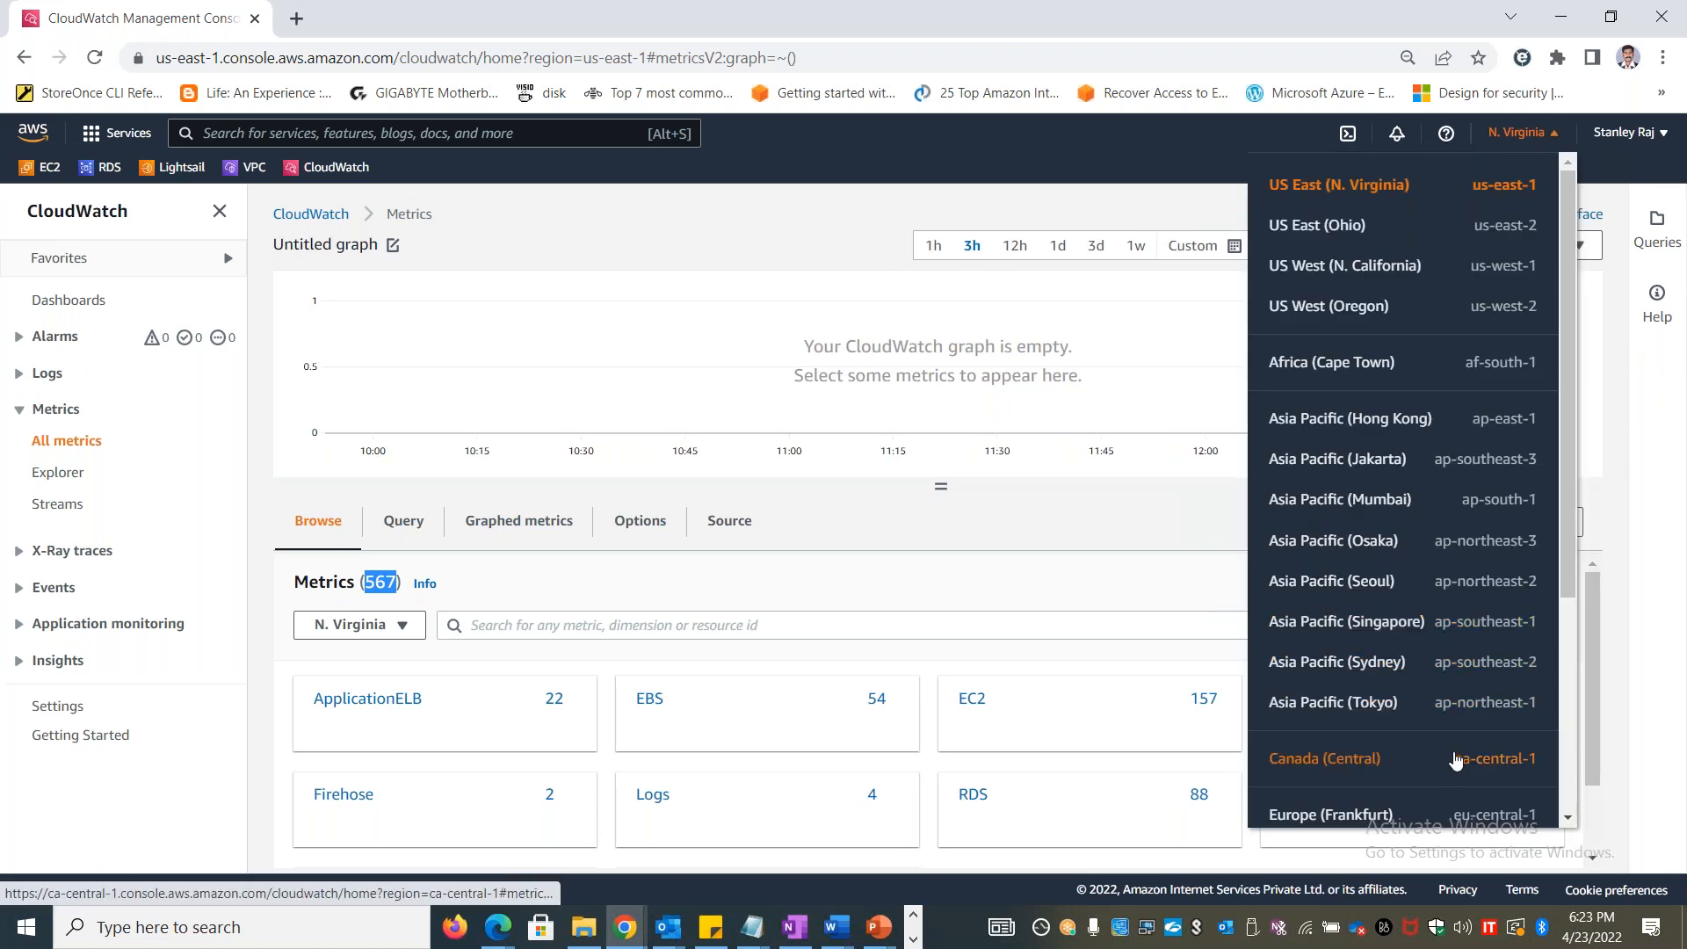
{"action": "scroll", "coordinate": [1459, 756], "scroll_direction": "down", "scroll_amount": 4}
{"action": "left_click", "coordinate": [1479, 649]}
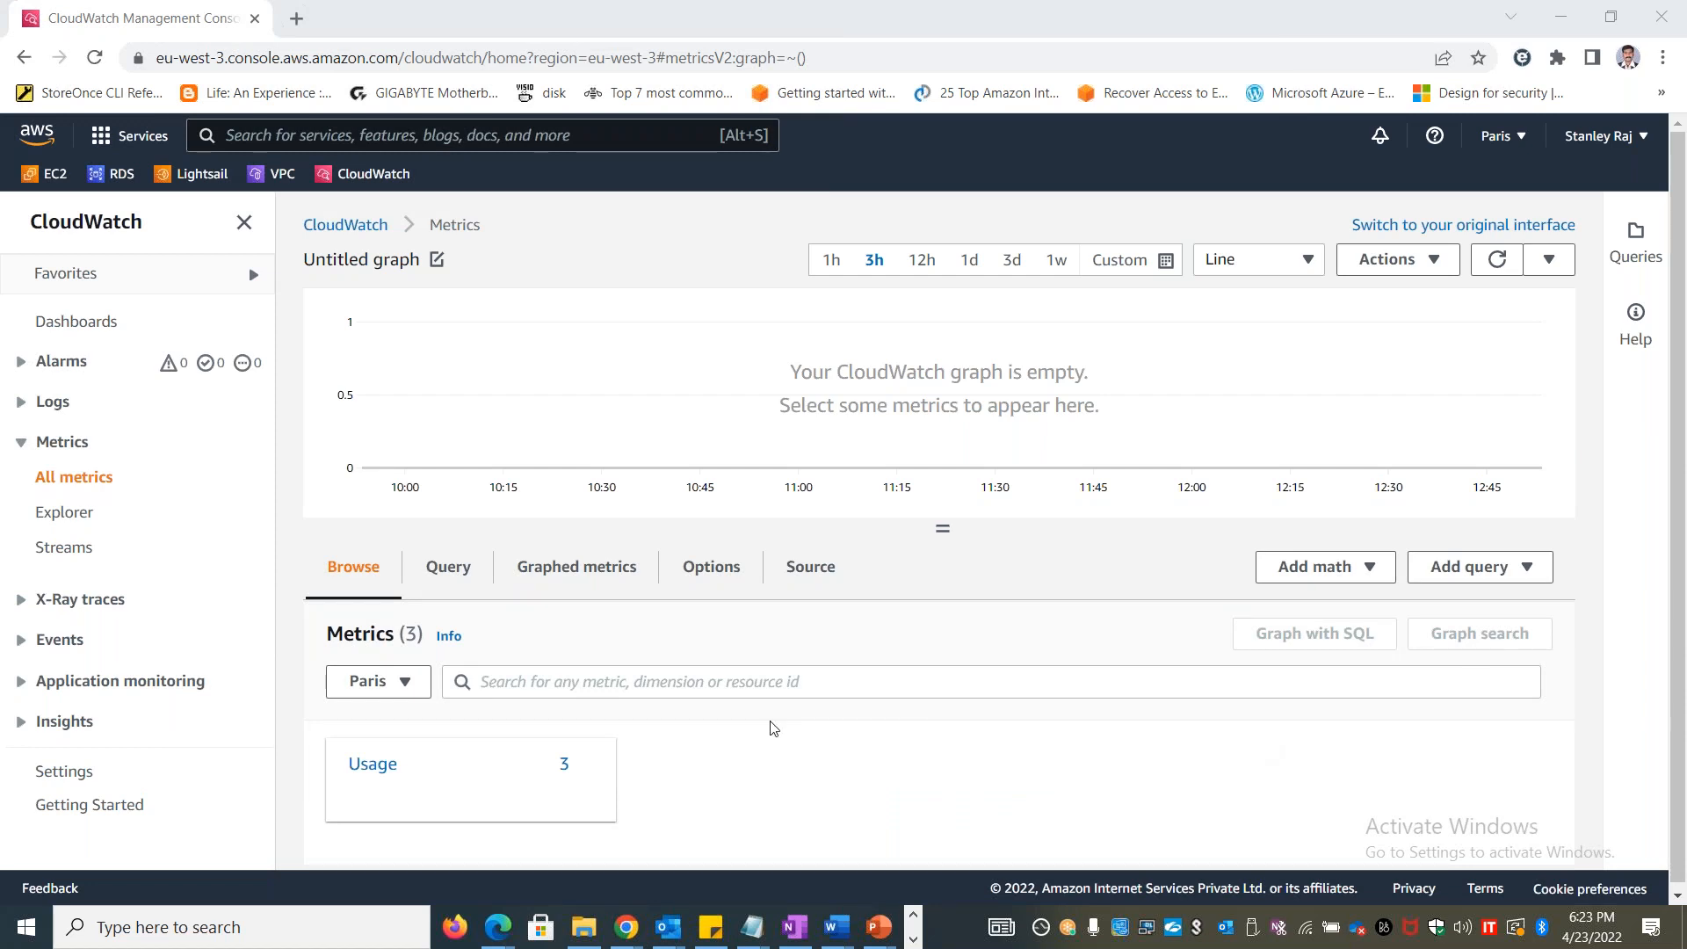
{"action": "mouse_move", "coordinate": [397, 785]}
Switch the region to Asia Pacific (Singapore), check its metrics, and open the EFS service
{"action": "left_click", "coordinate": [1520, 138]}
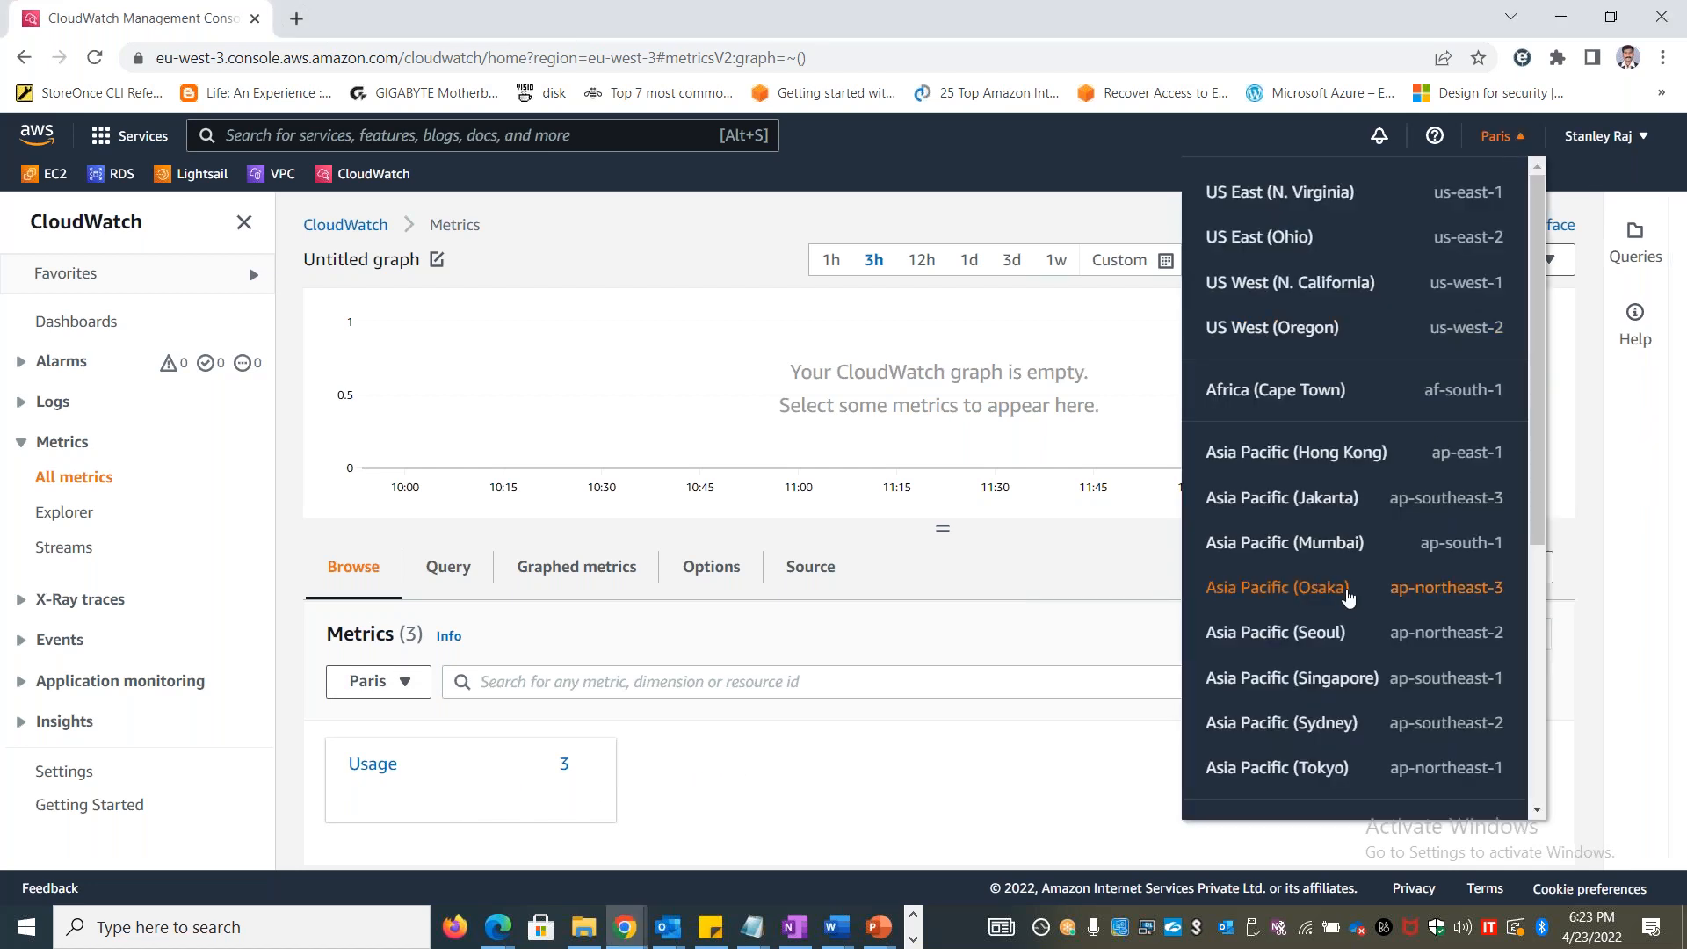
{"action": "left_click", "coordinate": [1312, 691]}
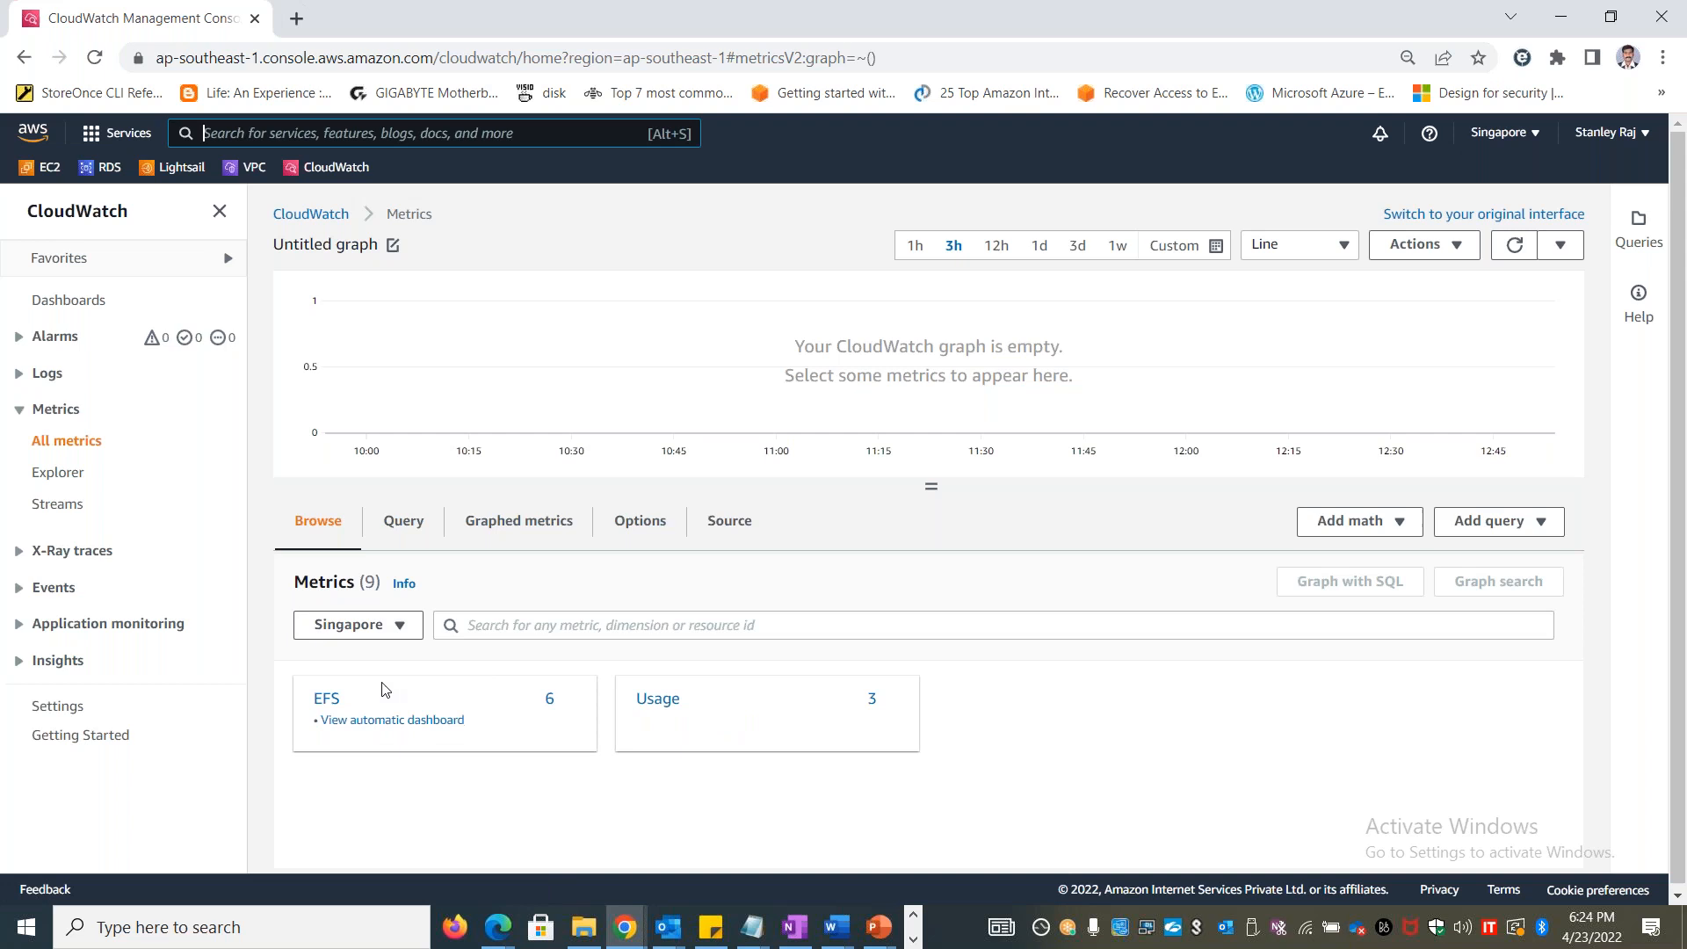
{"action": "type", "text": "EFS"}
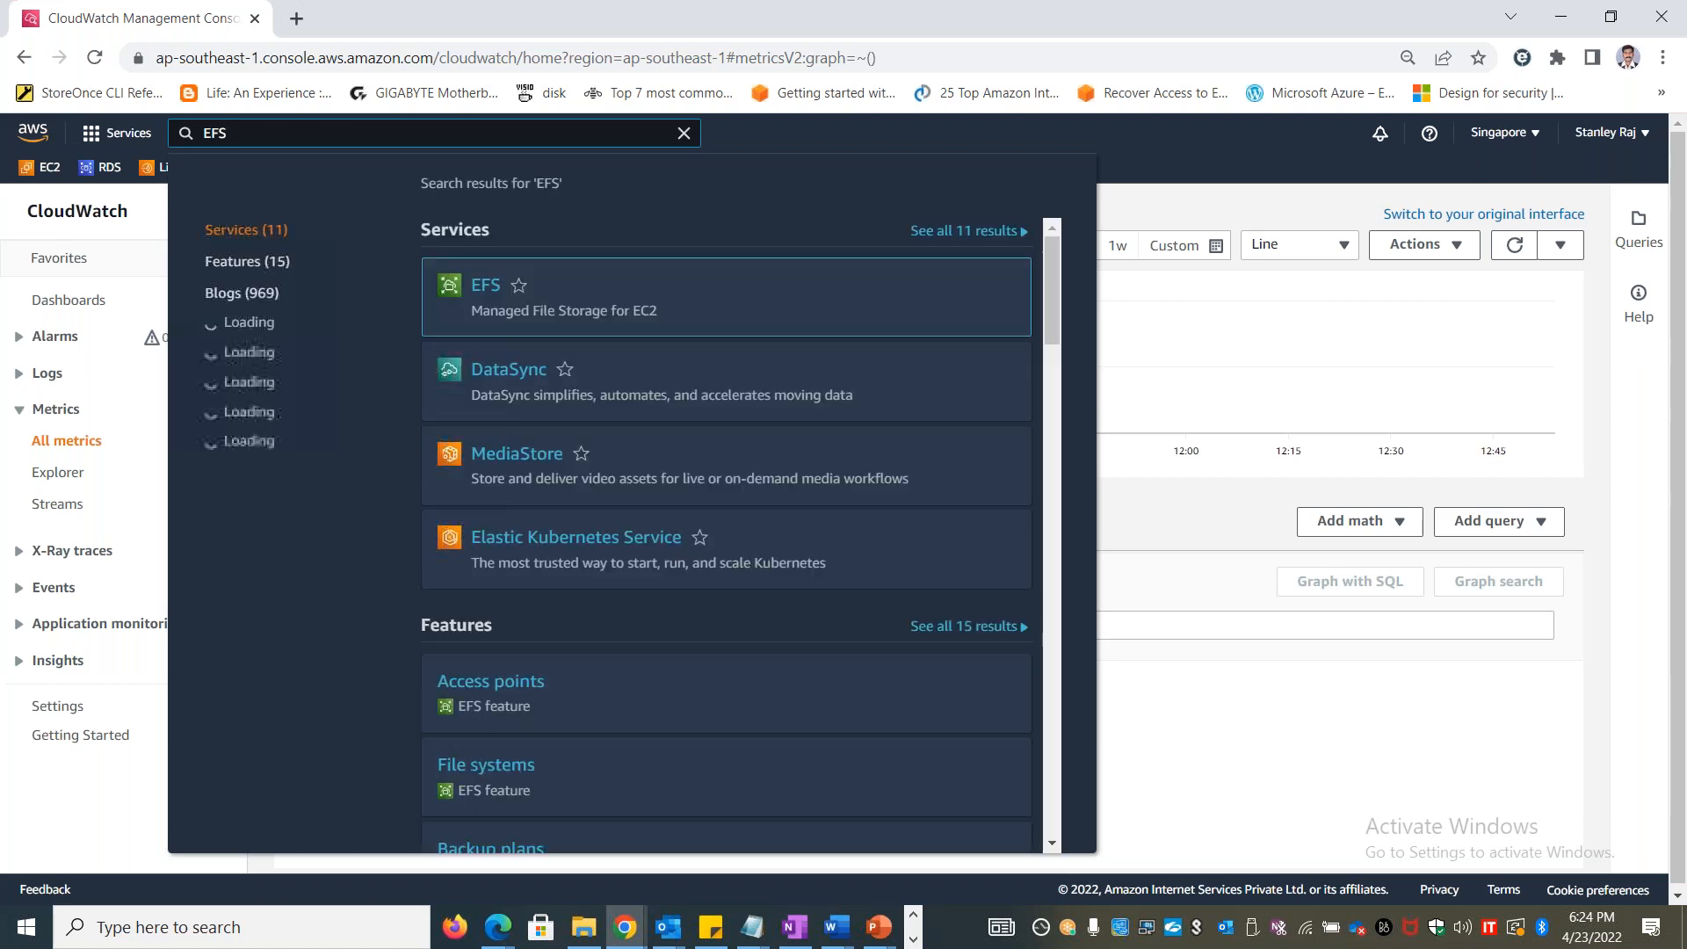
{"action": "left_click", "coordinate": [486, 287]}
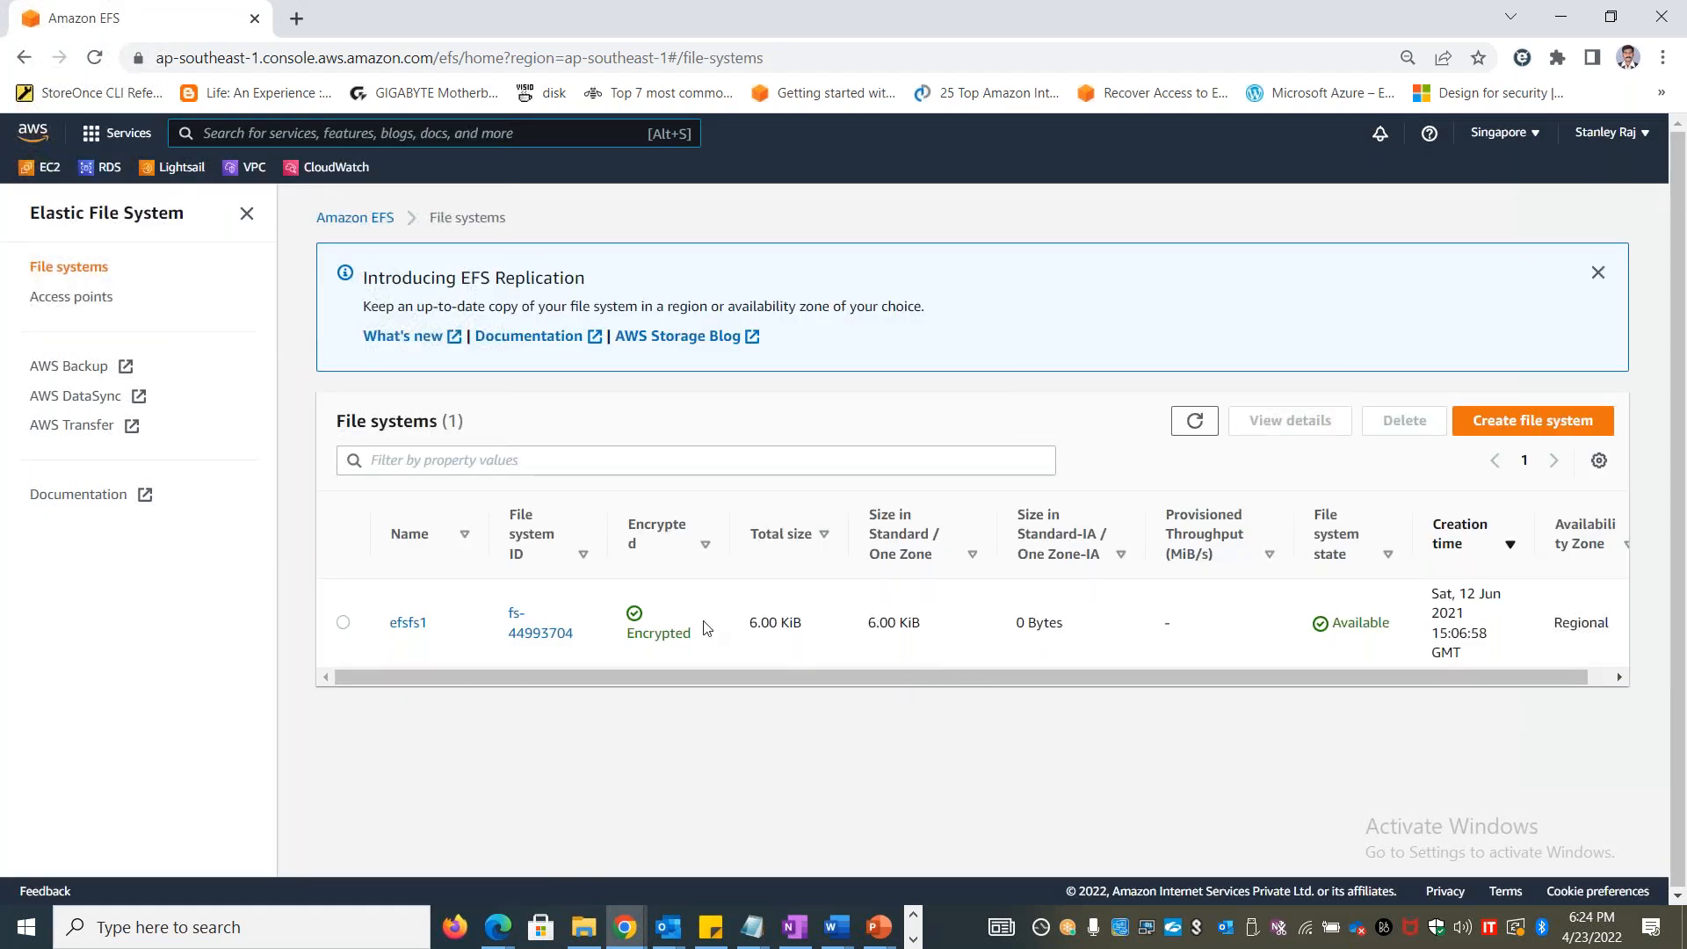
Delete the efsfs1 file system, confirming the deletion with its file system ID
{"action": "left_click_drag", "start_coordinate": [1471, 616], "coordinate": [1430, 600]}
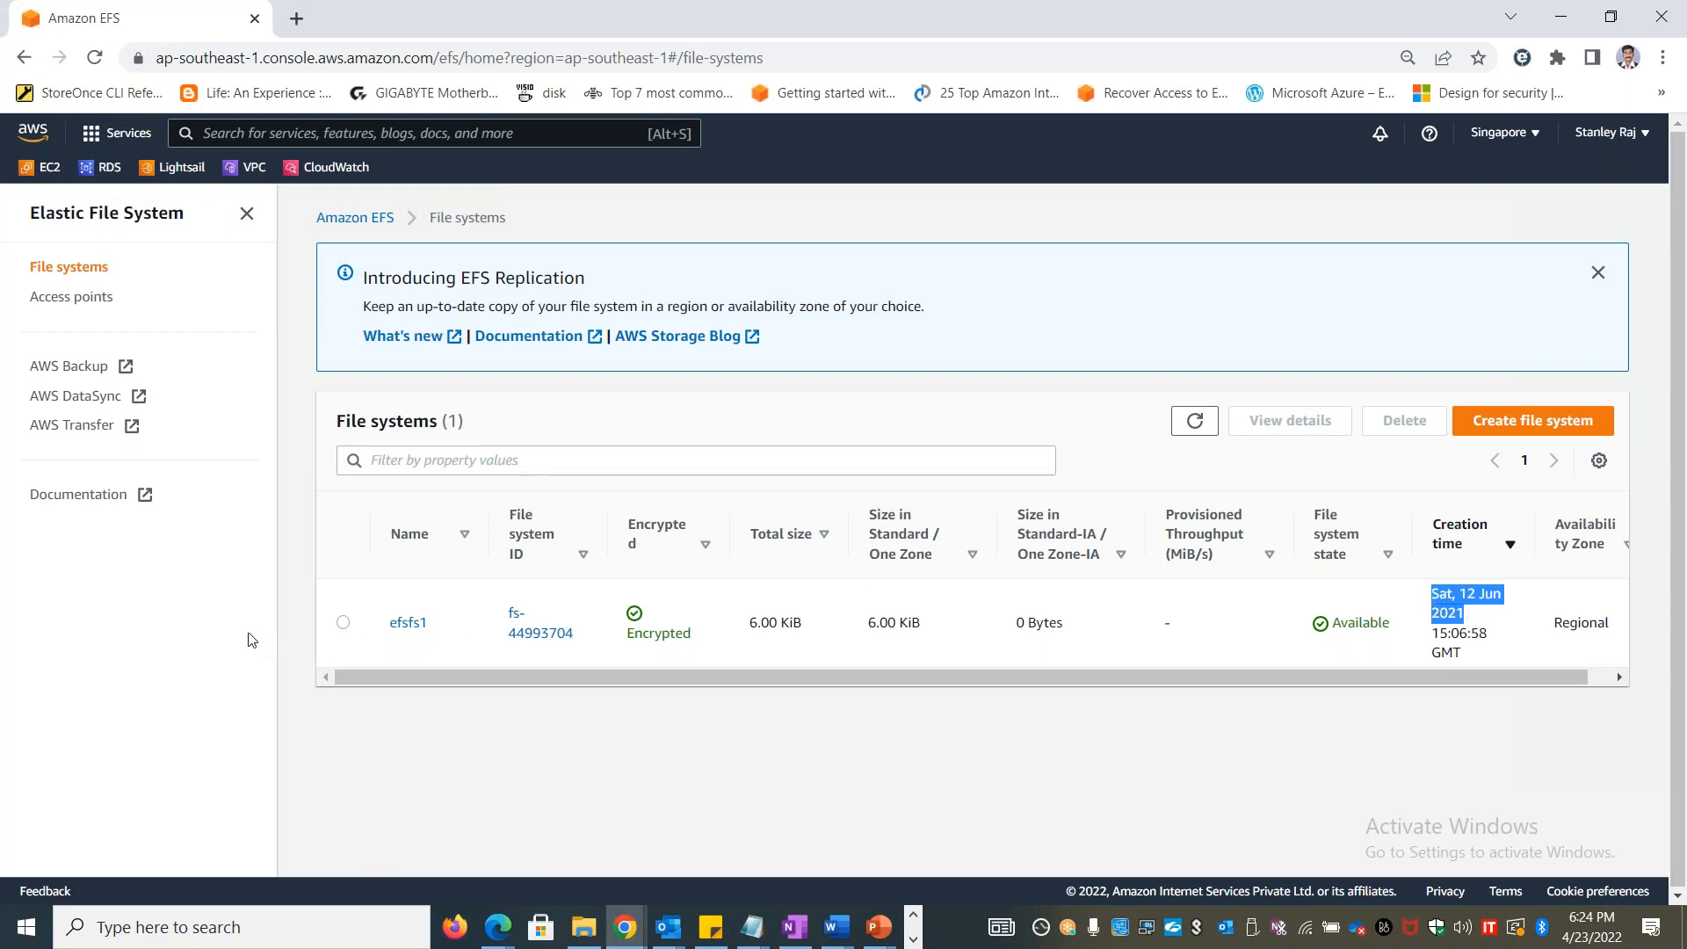
{"action": "left_click", "coordinate": [342, 622]}
{"action": "left_click", "coordinate": [1404, 421]}
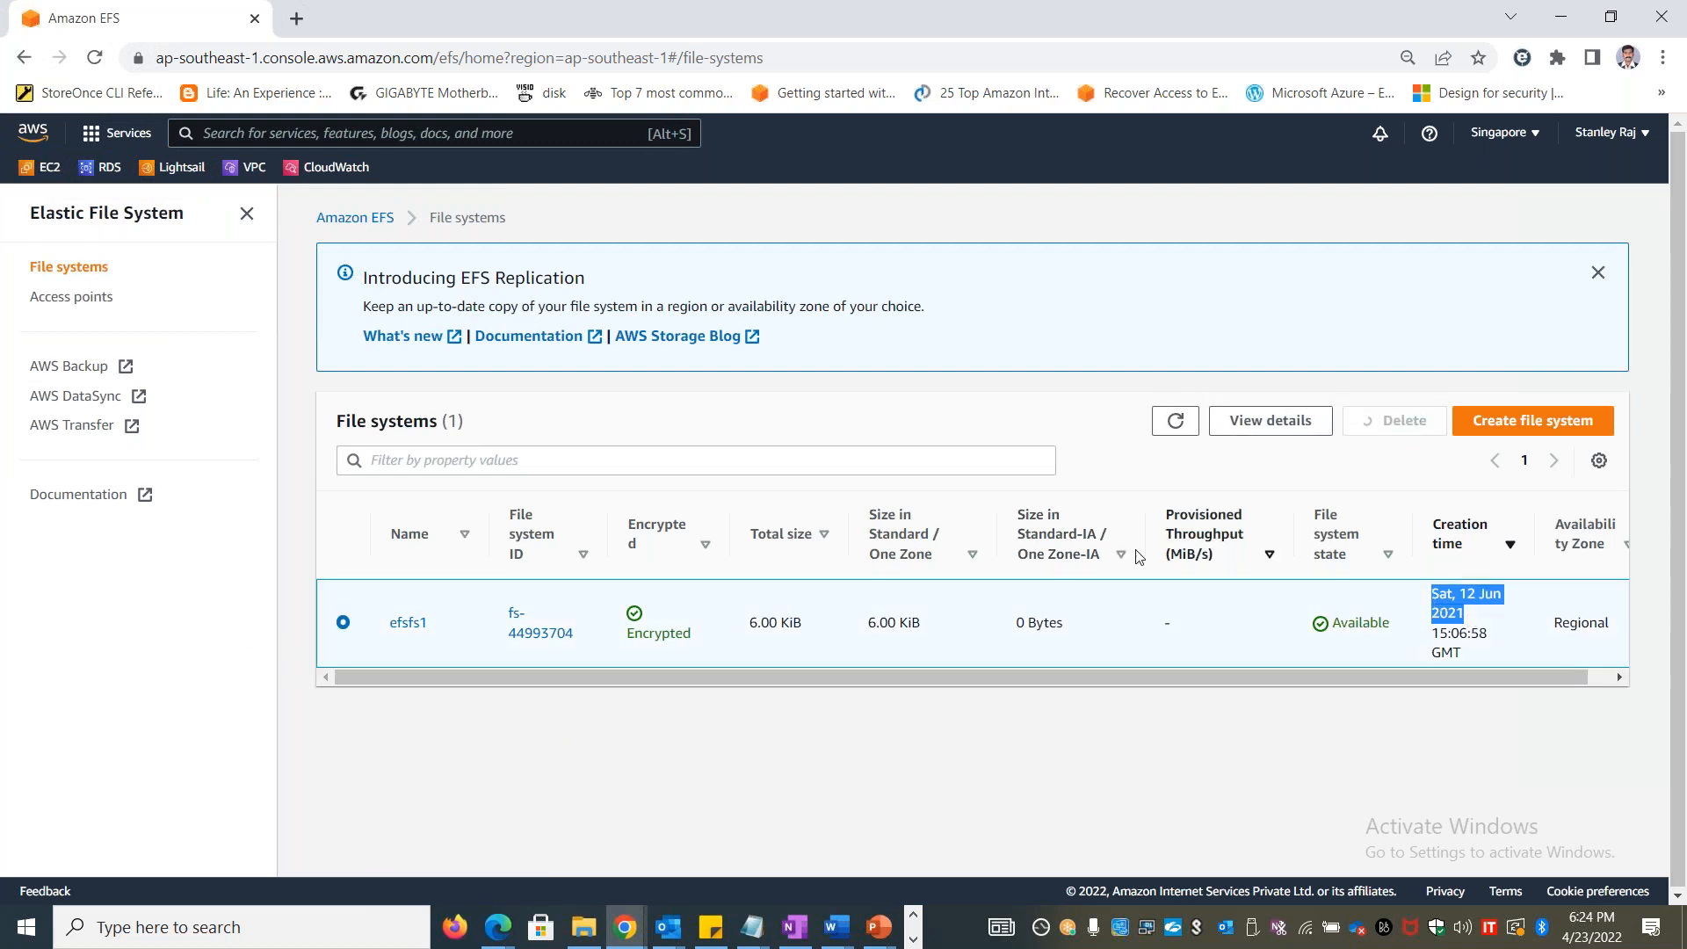
{"action": "left_click_drag", "start_coordinate": [983, 554], "coordinate": [923, 553]}
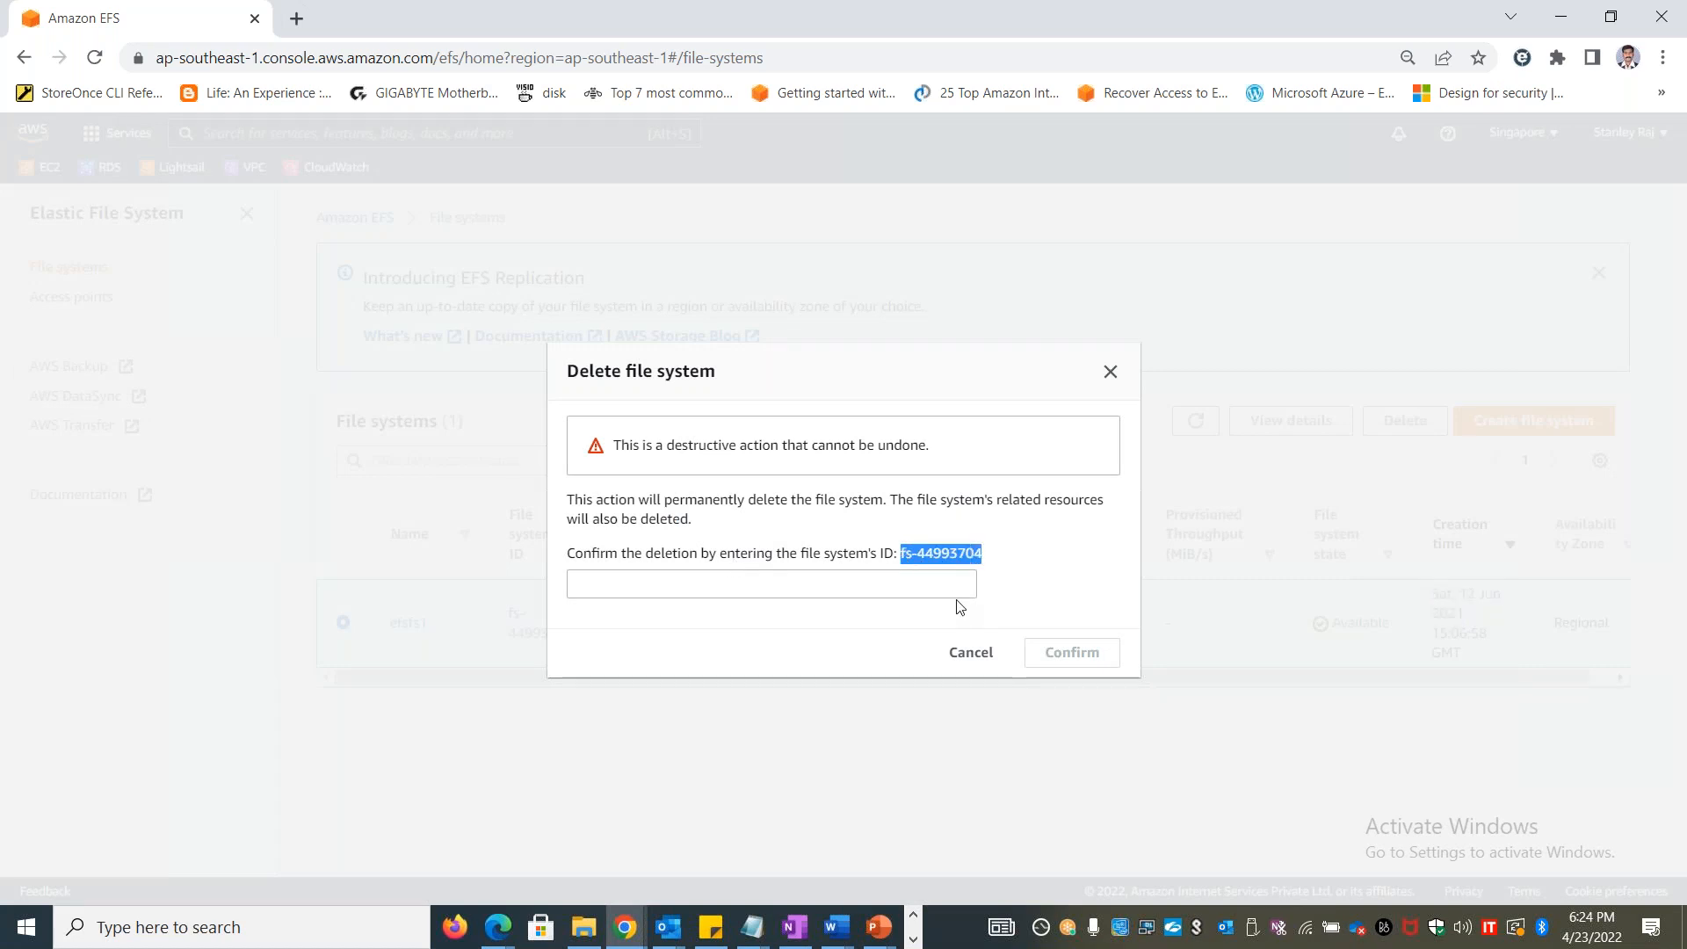
{"action": "left_click", "coordinate": [814, 585]}
{"action": "key", "text": "ctrl+v"}
{"action": "left_click", "coordinate": [1083, 651]}
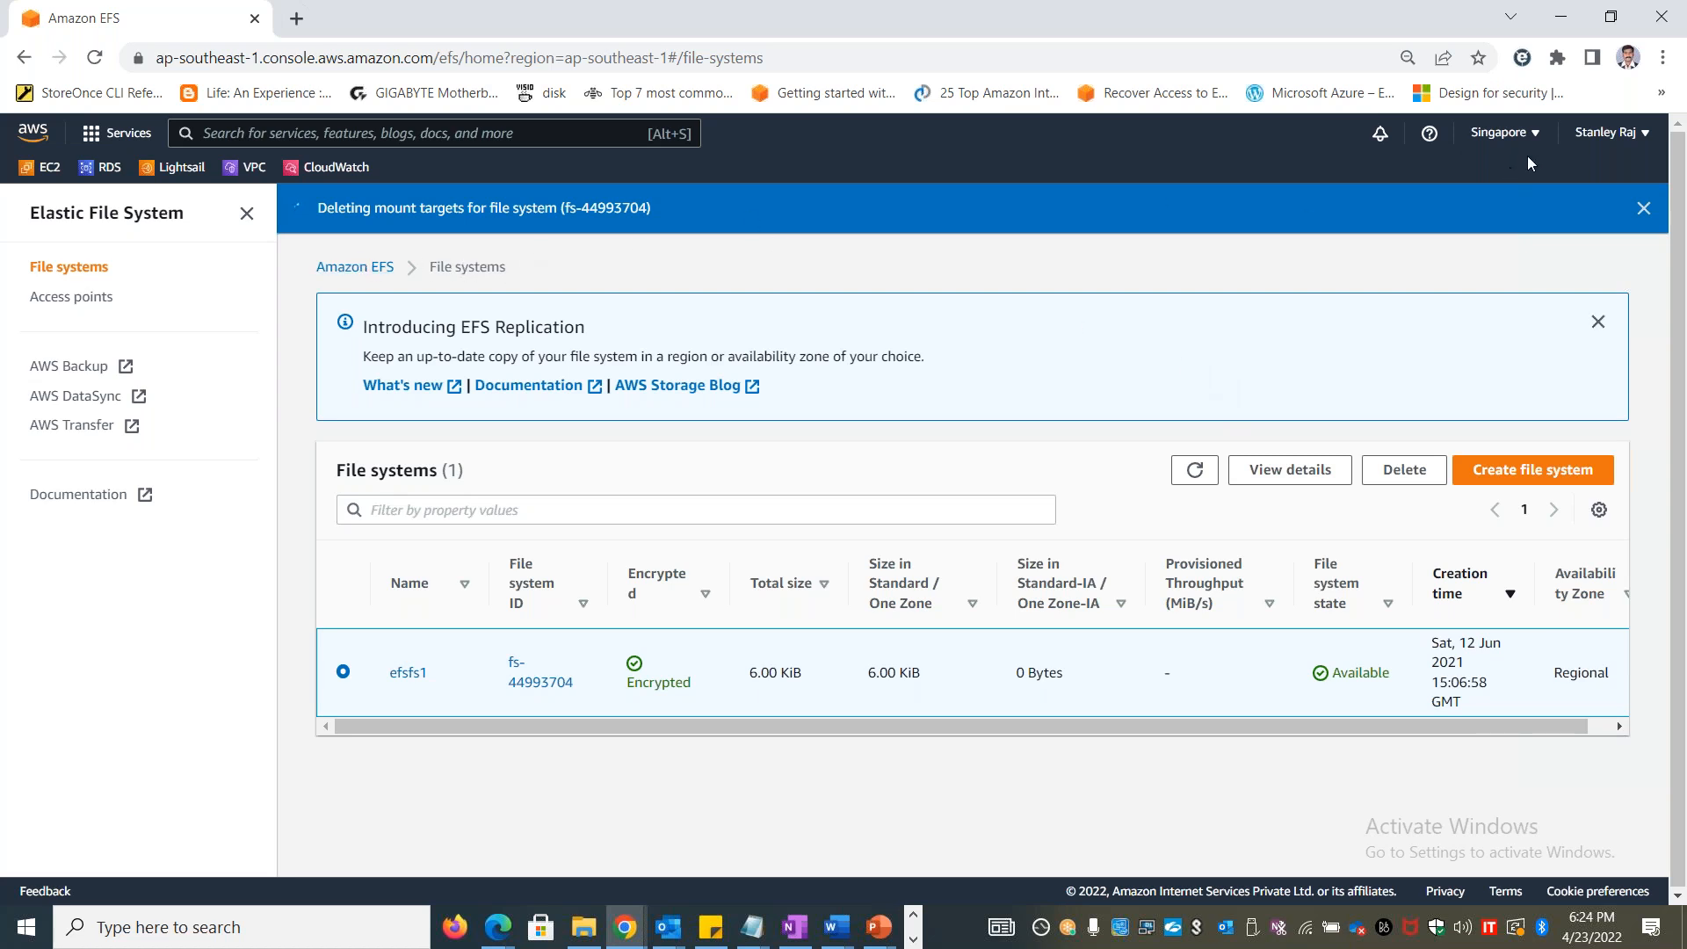
Switch the region back to US East (N. Virginia) and look through the service namespaces under CloudWatch's all metrics
{"action": "left_click", "coordinate": [1504, 133]}
{"action": "left_click", "coordinate": [1344, 191]}
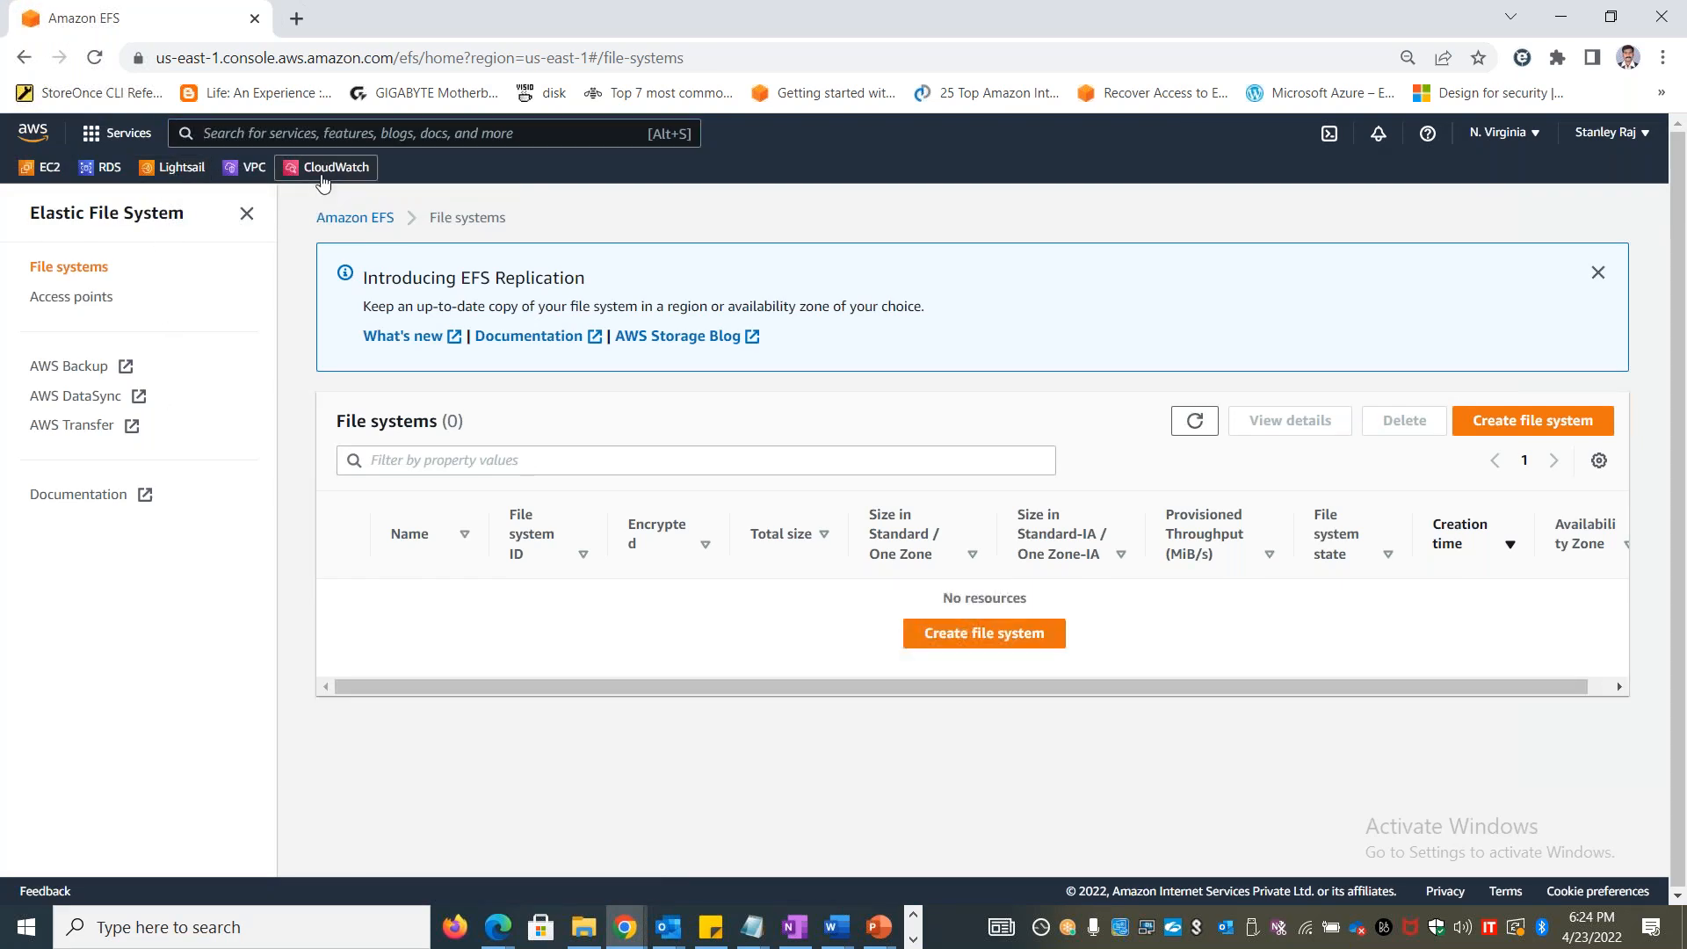
{"action": "left_click", "coordinate": [322, 173]}
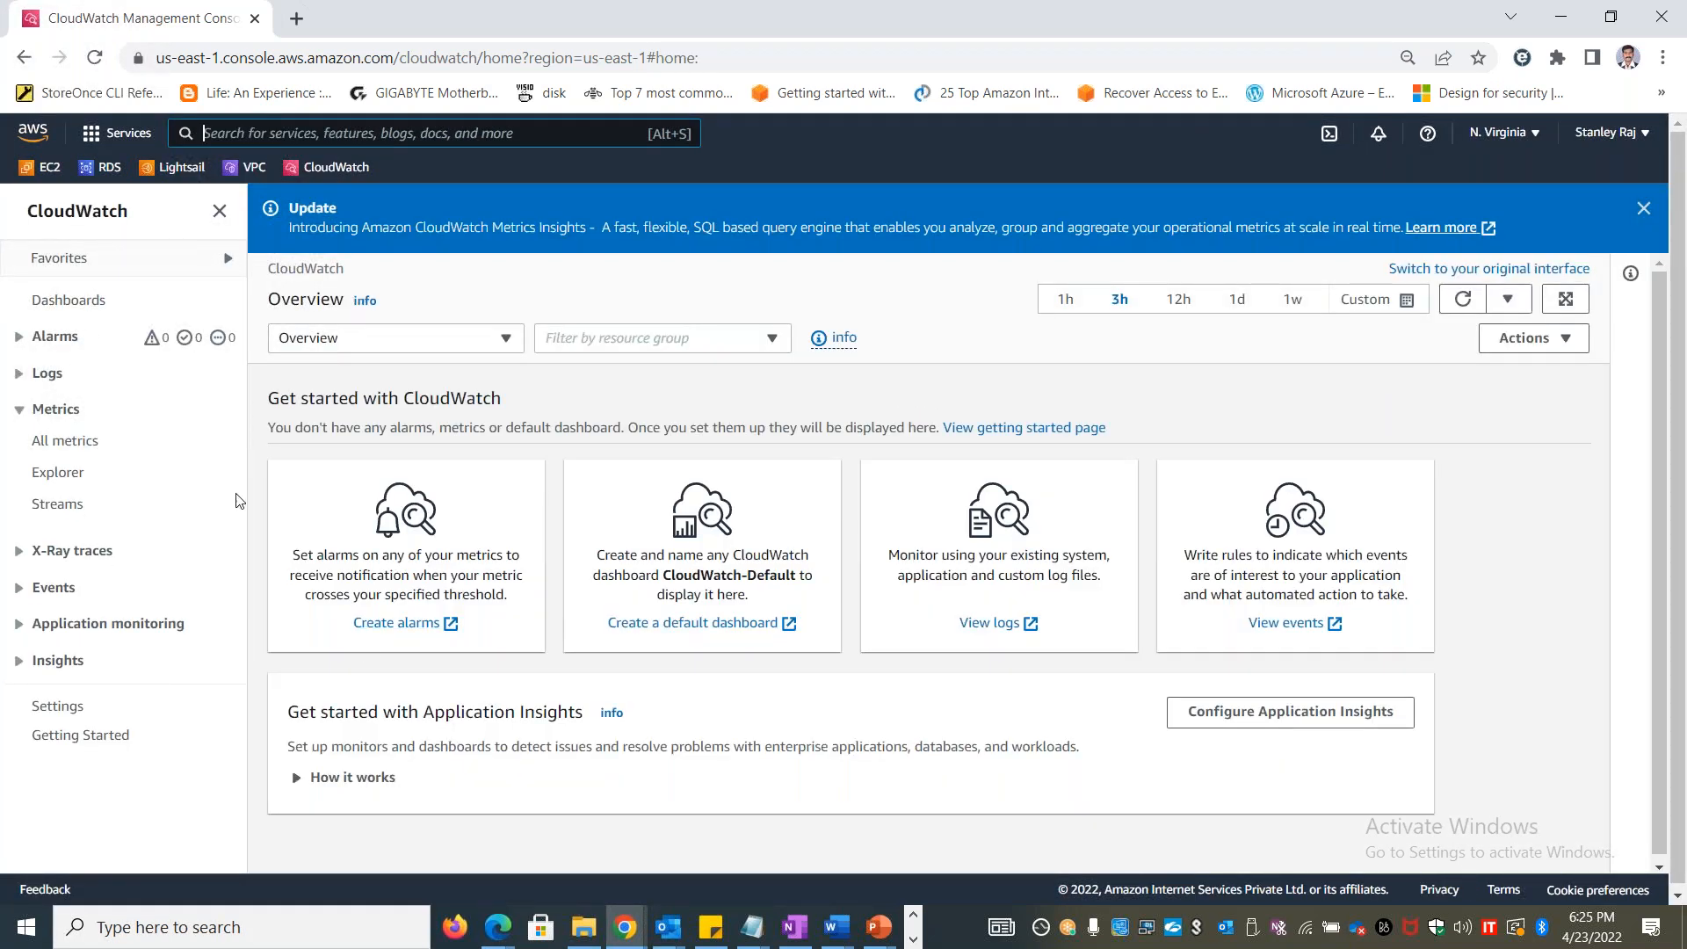
{"action": "left_click", "coordinate": [68, 440]}
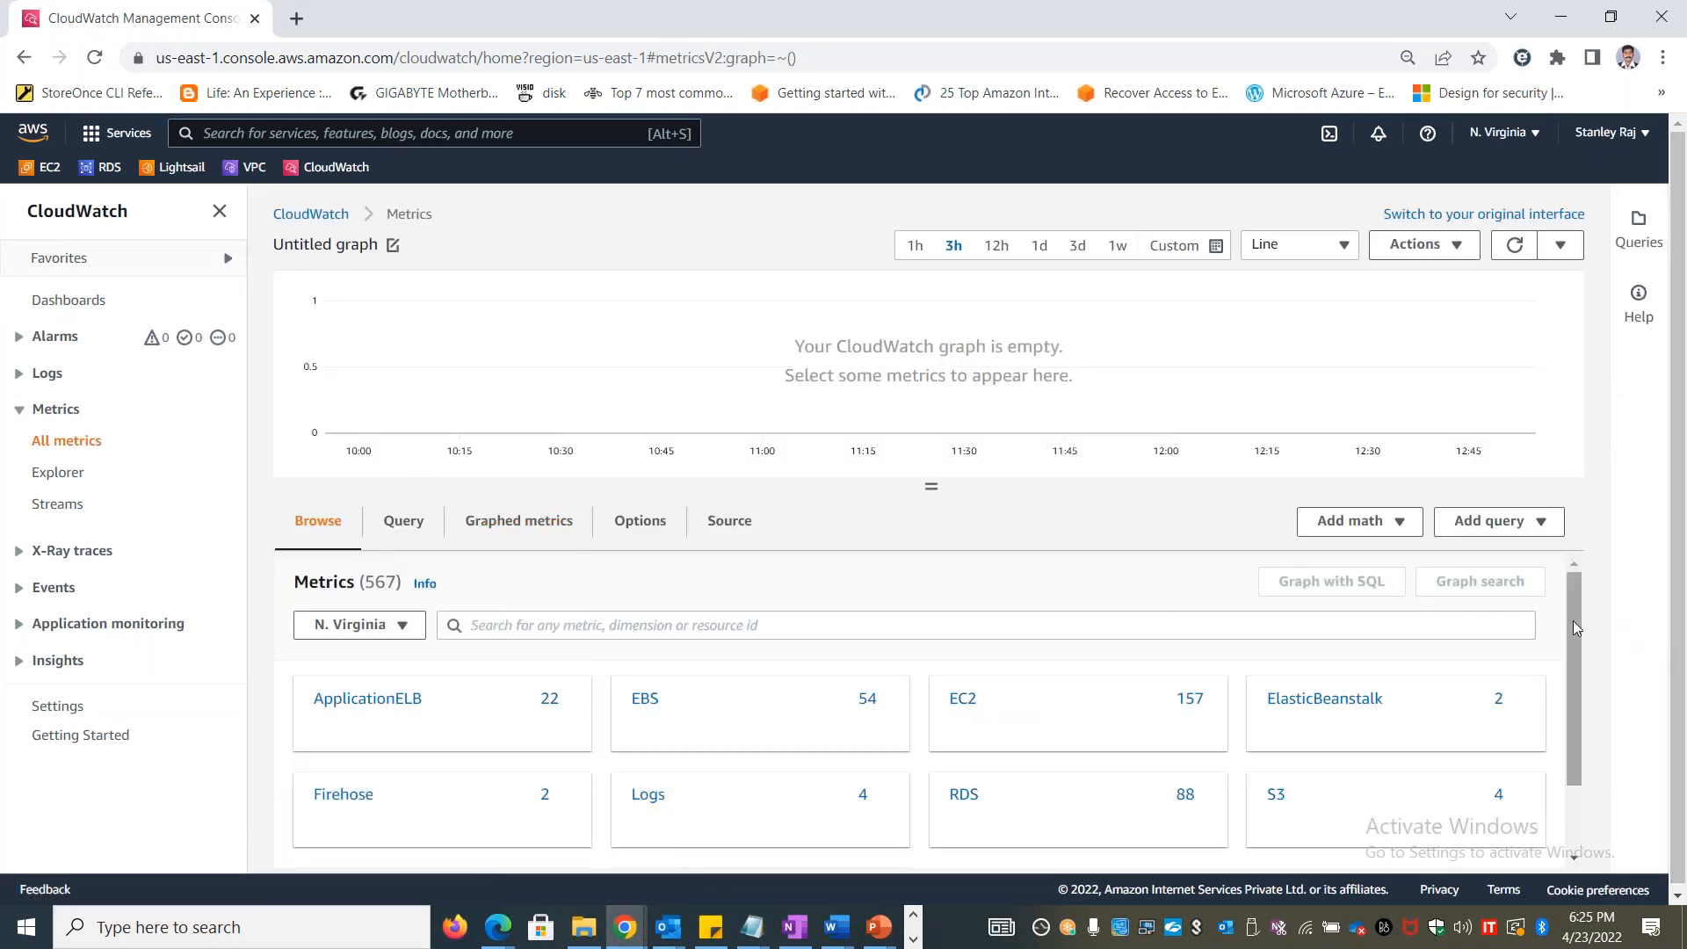
{"action": "scroll", "coordinate": [1575, 667], "scroll_direction": "down", "scroll_amount": 1}
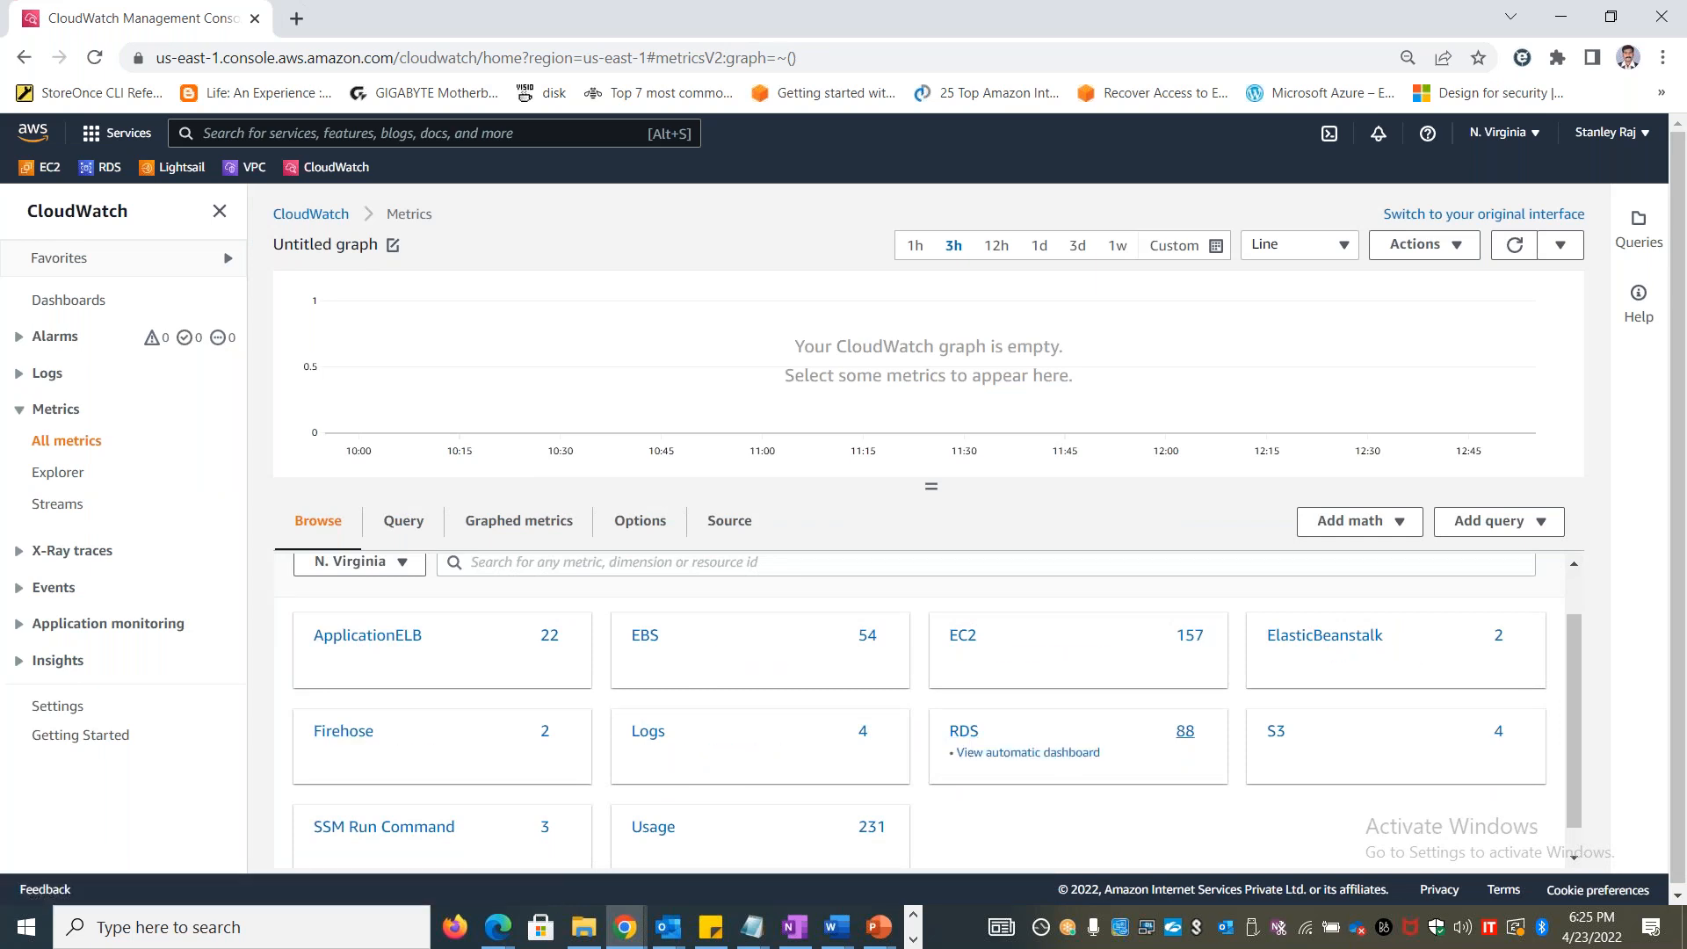
{"action": "scroll", "coordinate": [688, 791], "scroll_direction": "down", "scroll_amount": 1}
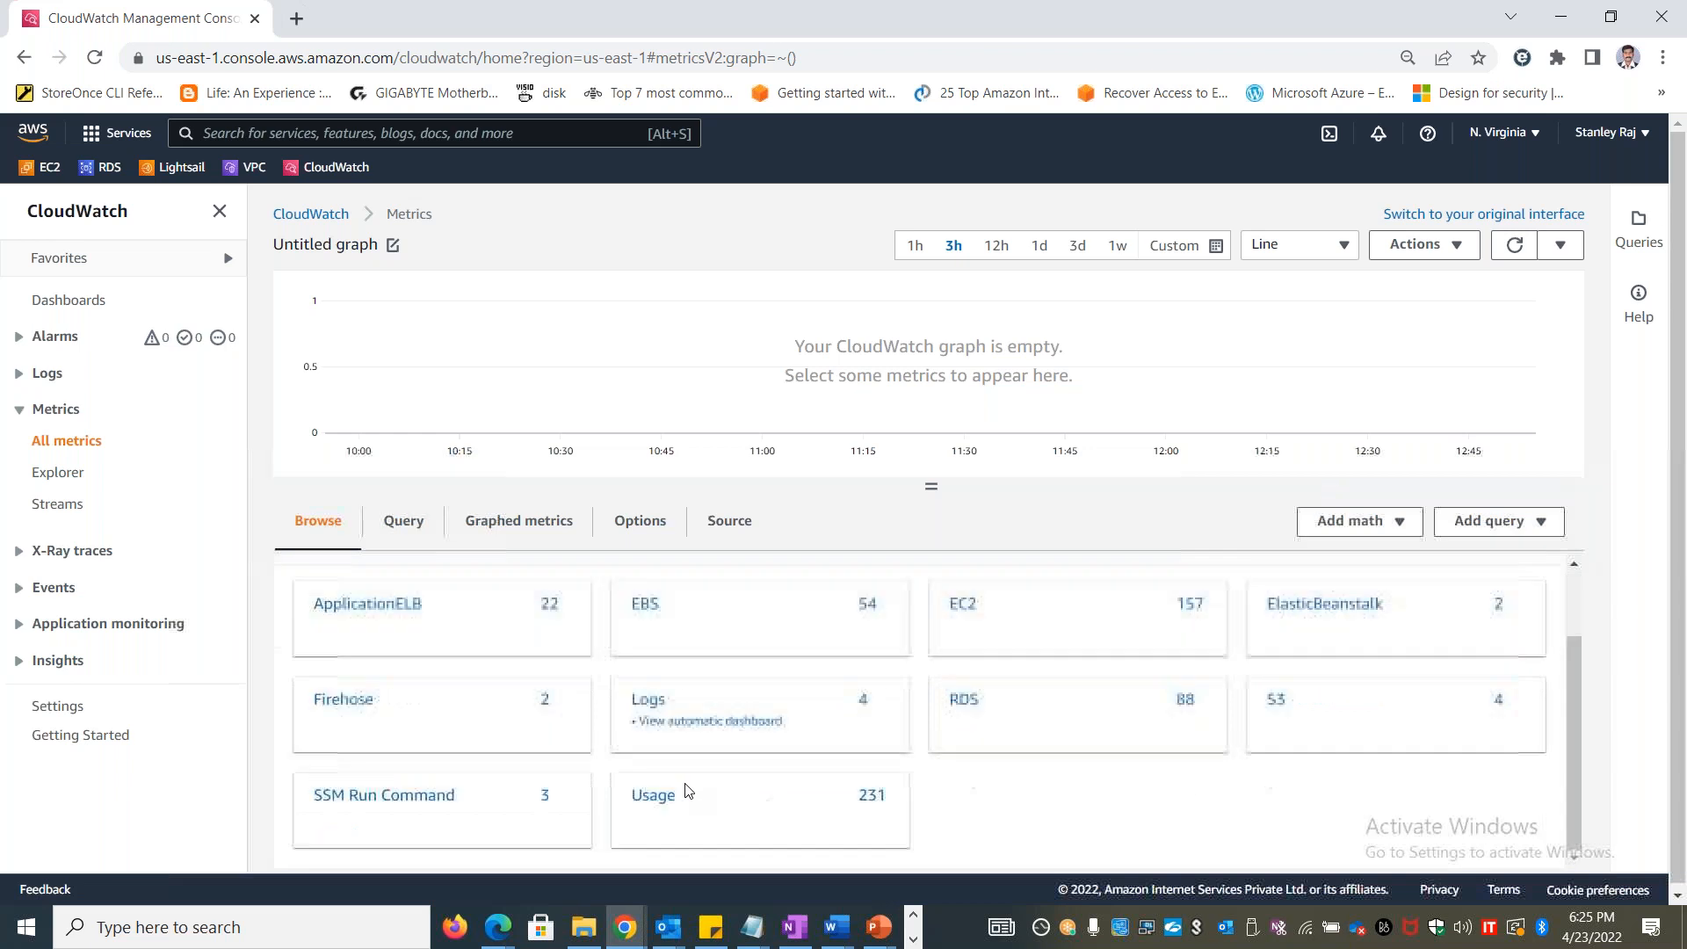
{"action": "scroll", "coordinate": [688, 790], "scroll_direction": "up", "scroll_amount": 1}
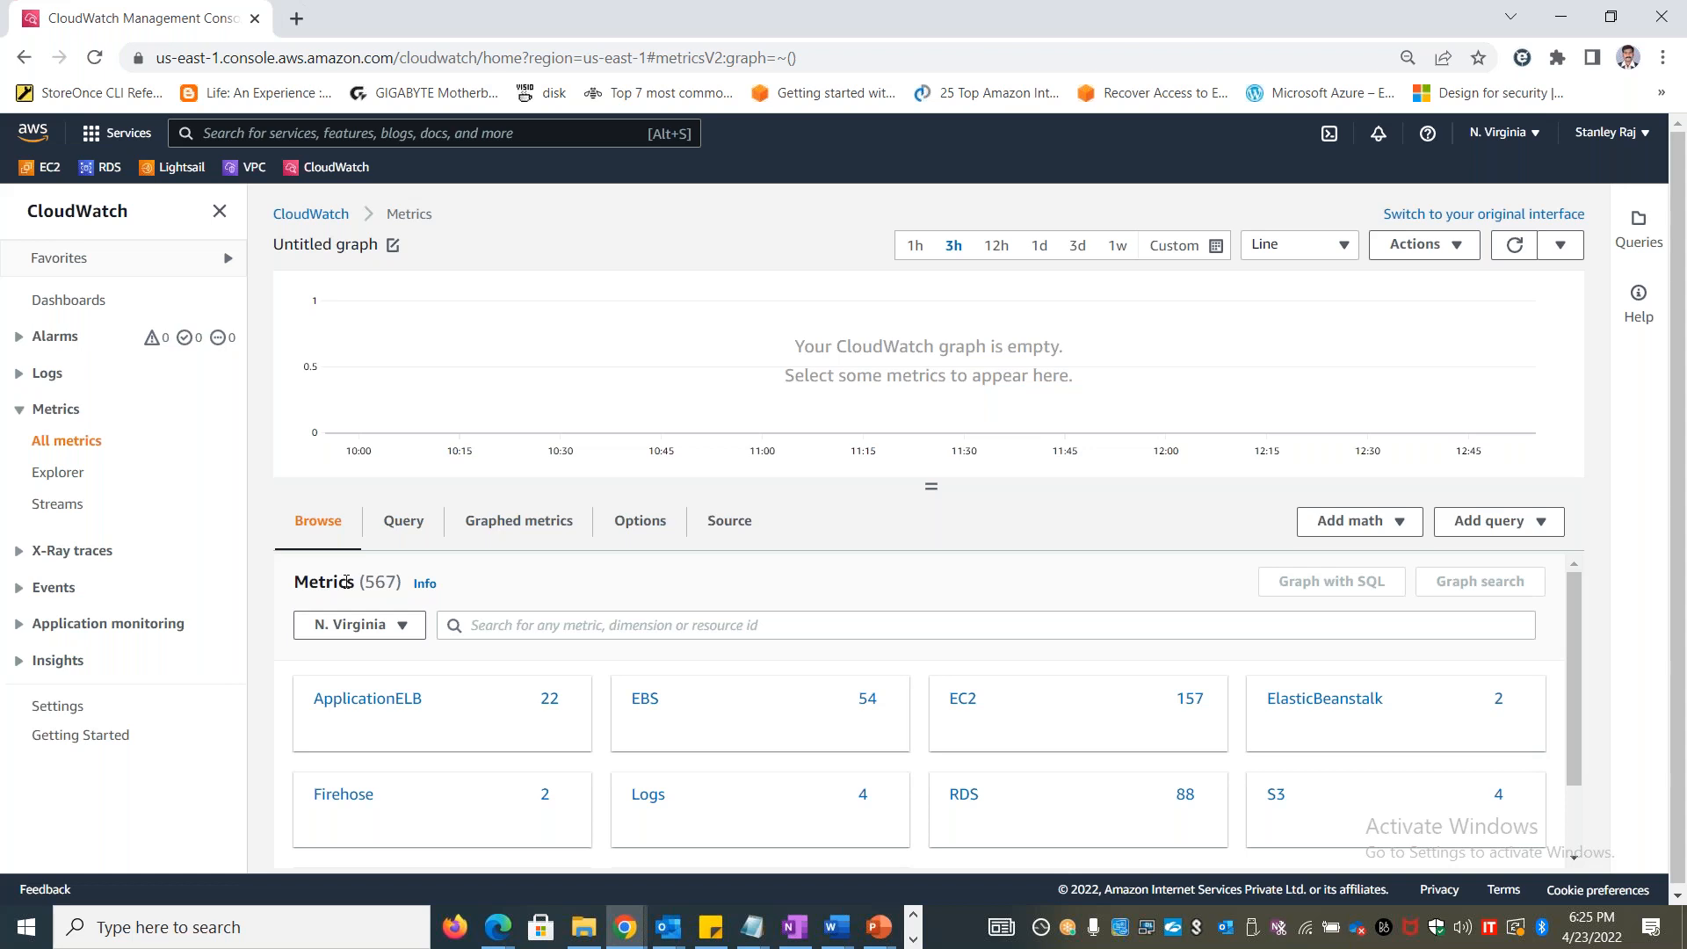
Graph the CPUUtilization metric of instance Stanlinuxvm1 from the EC2 per-instance metrics
{"action": "left_click", "coordinate": [964, 699]}
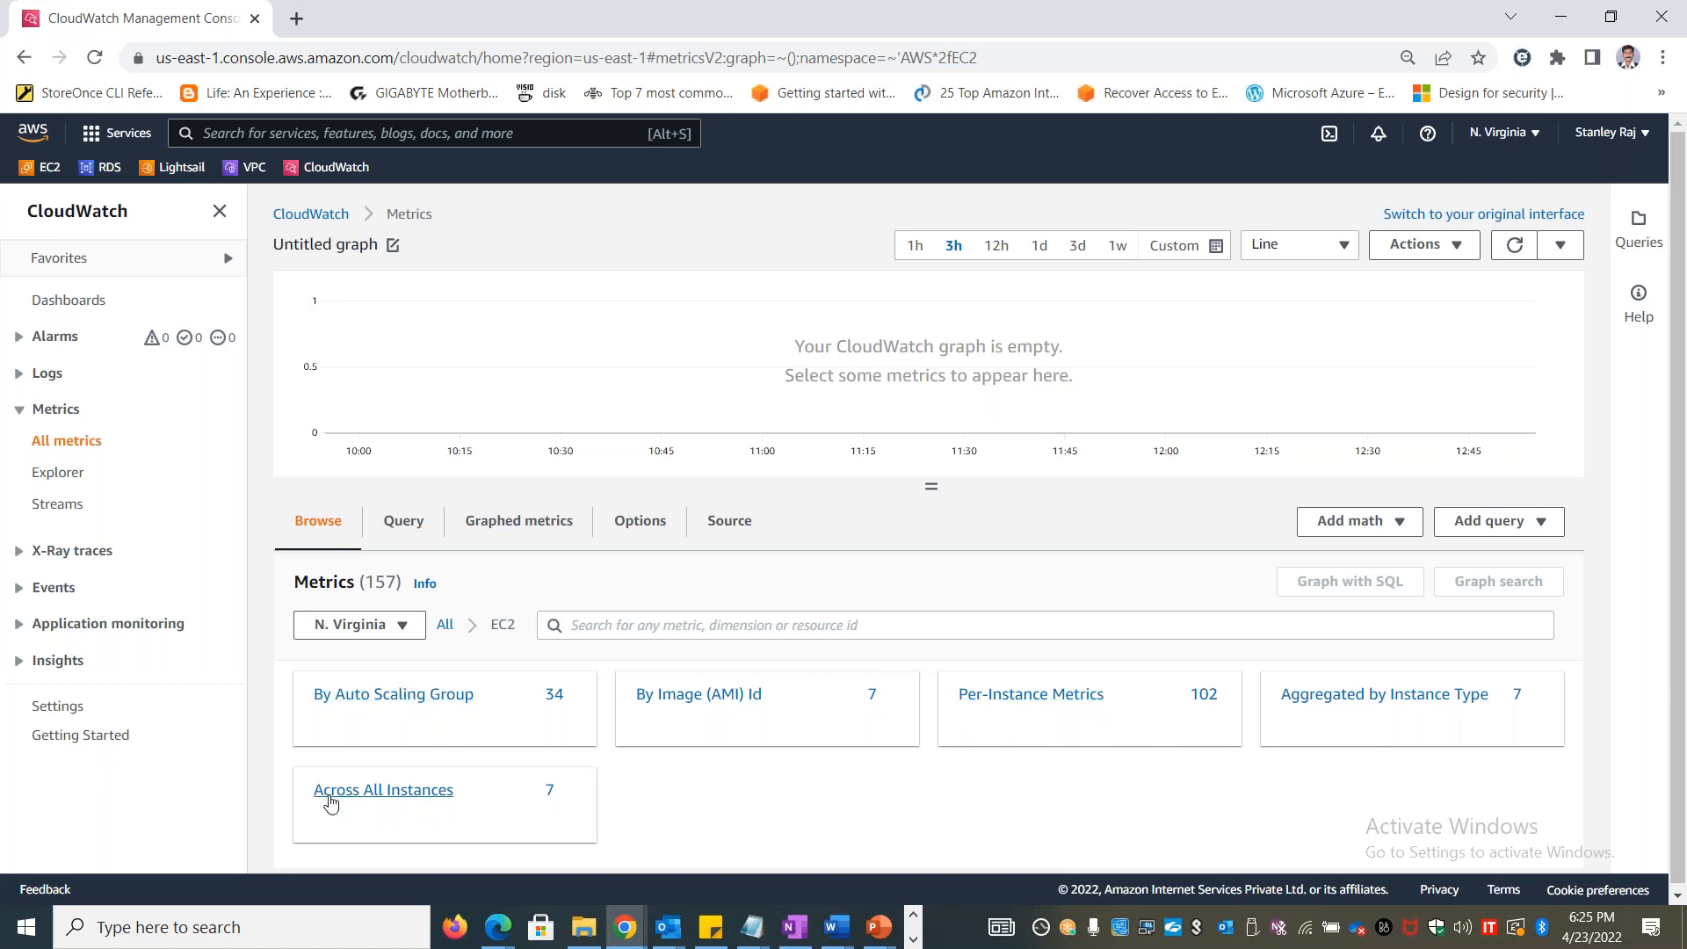
{"action": "left_click", "coordinate": [1039, 695]}
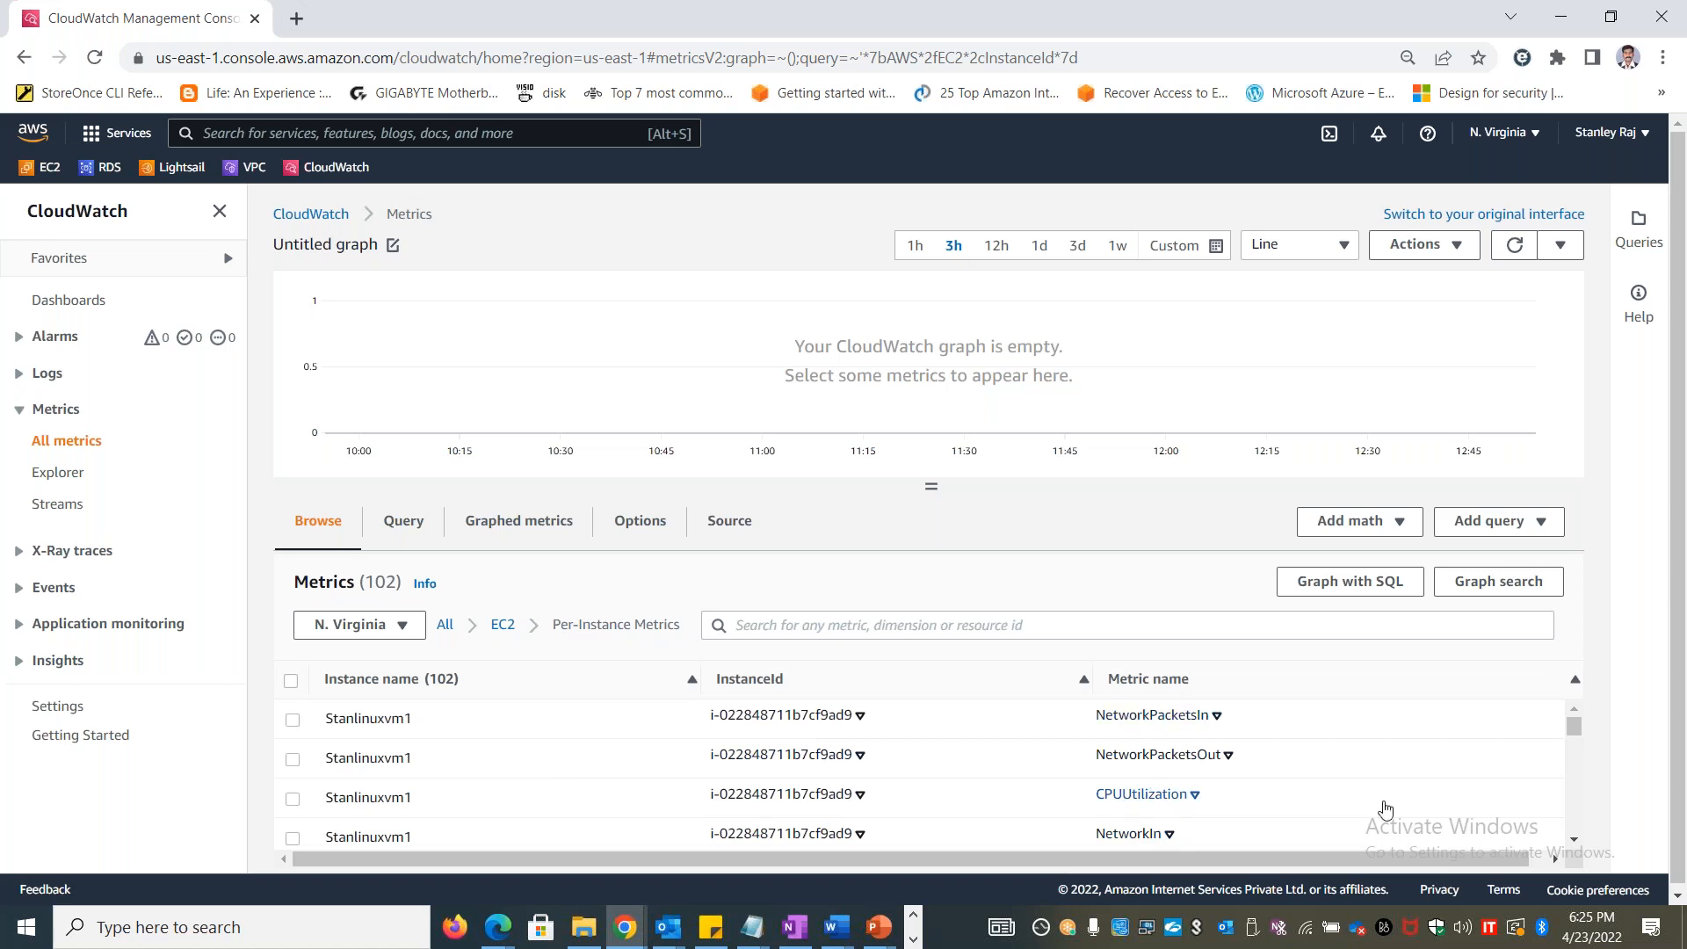
{"action": "left_click_drag", "start_coordinate": [1574, 839], "coordinate": [1577, 687]}
{"action": "double_click", "coordinate": [394, 797]}
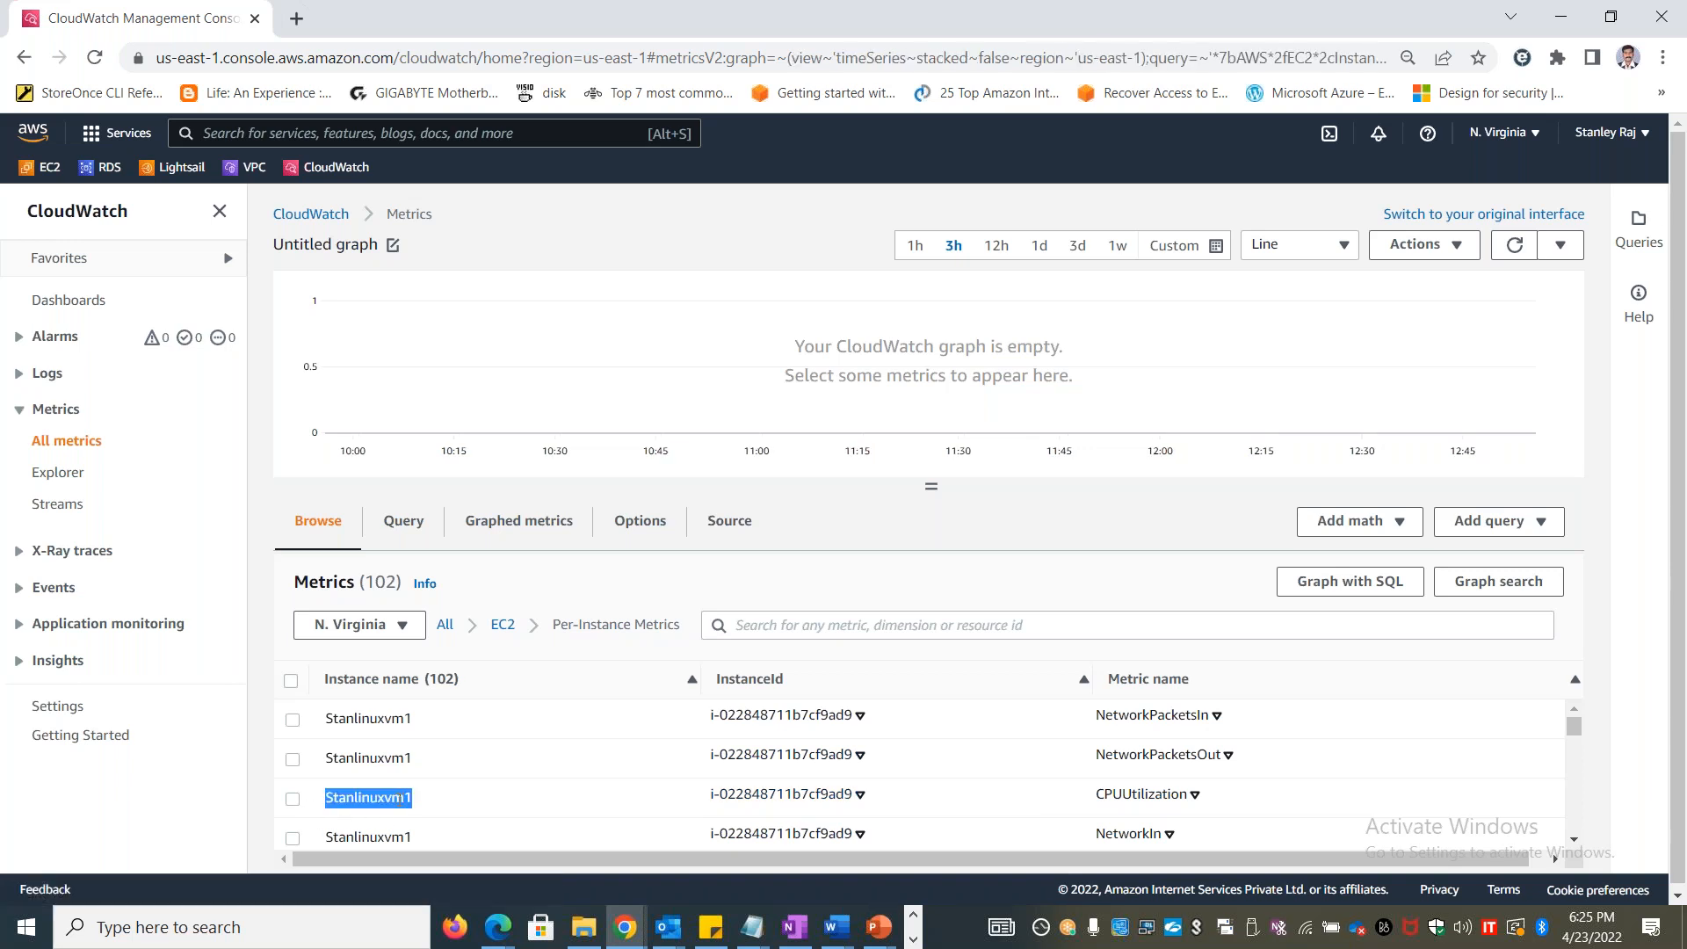
{"action": "left_click", "coordinate": [292, 800]}
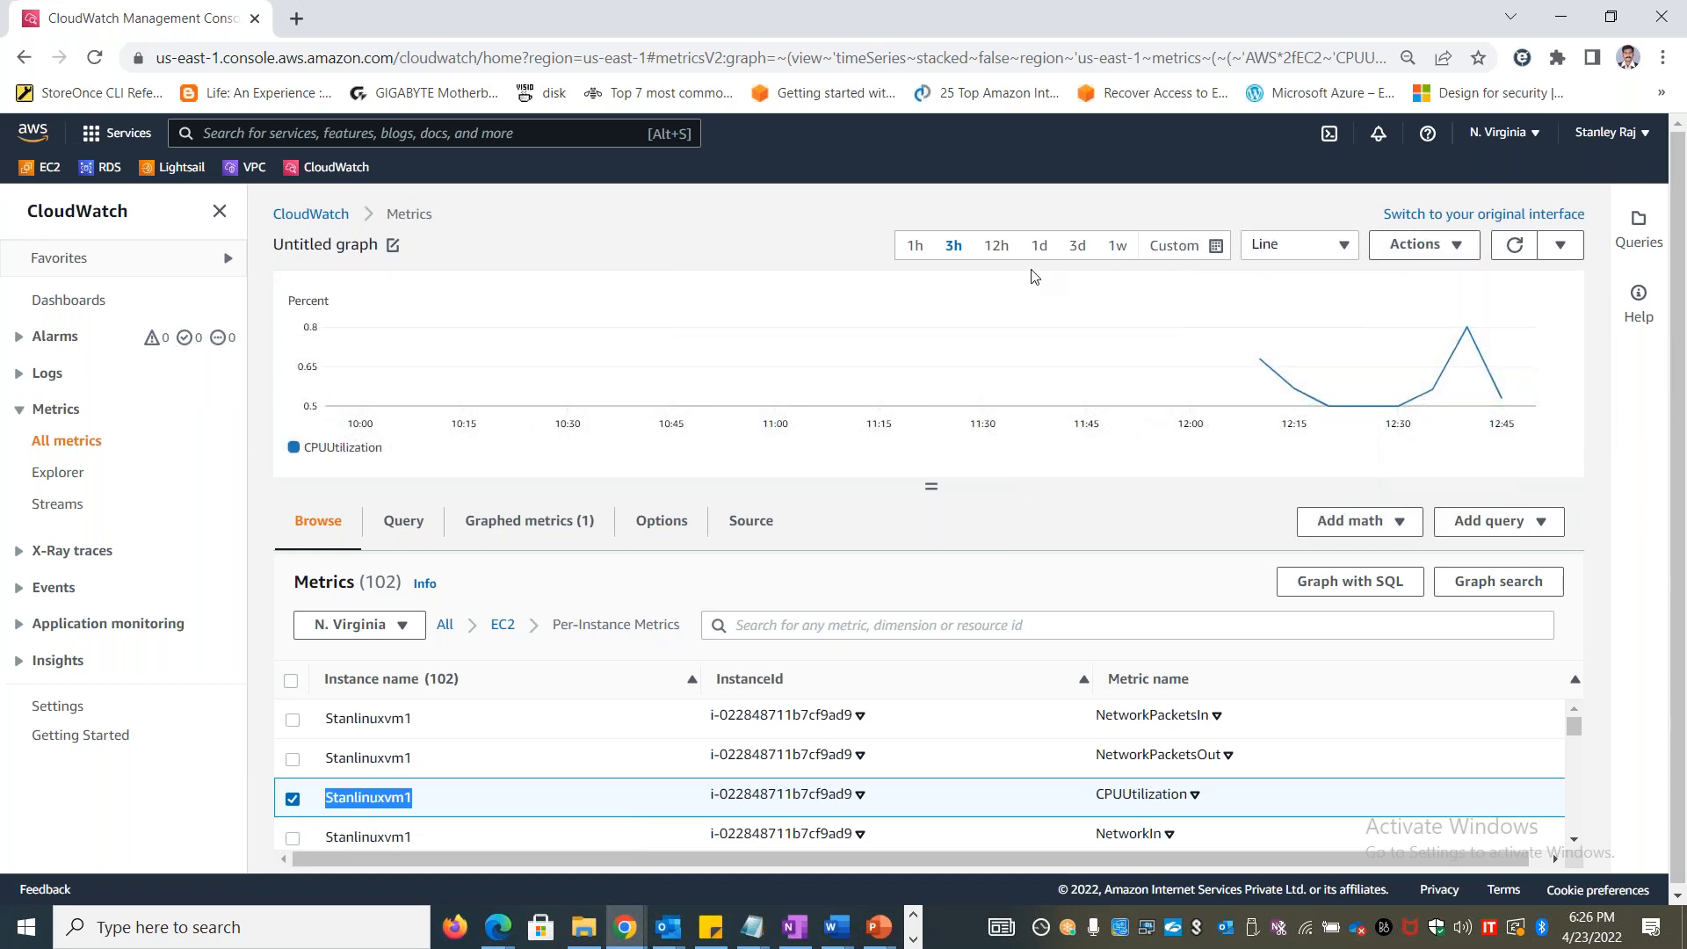
{"action": "left_click", "coordinate": [1112, 252]}
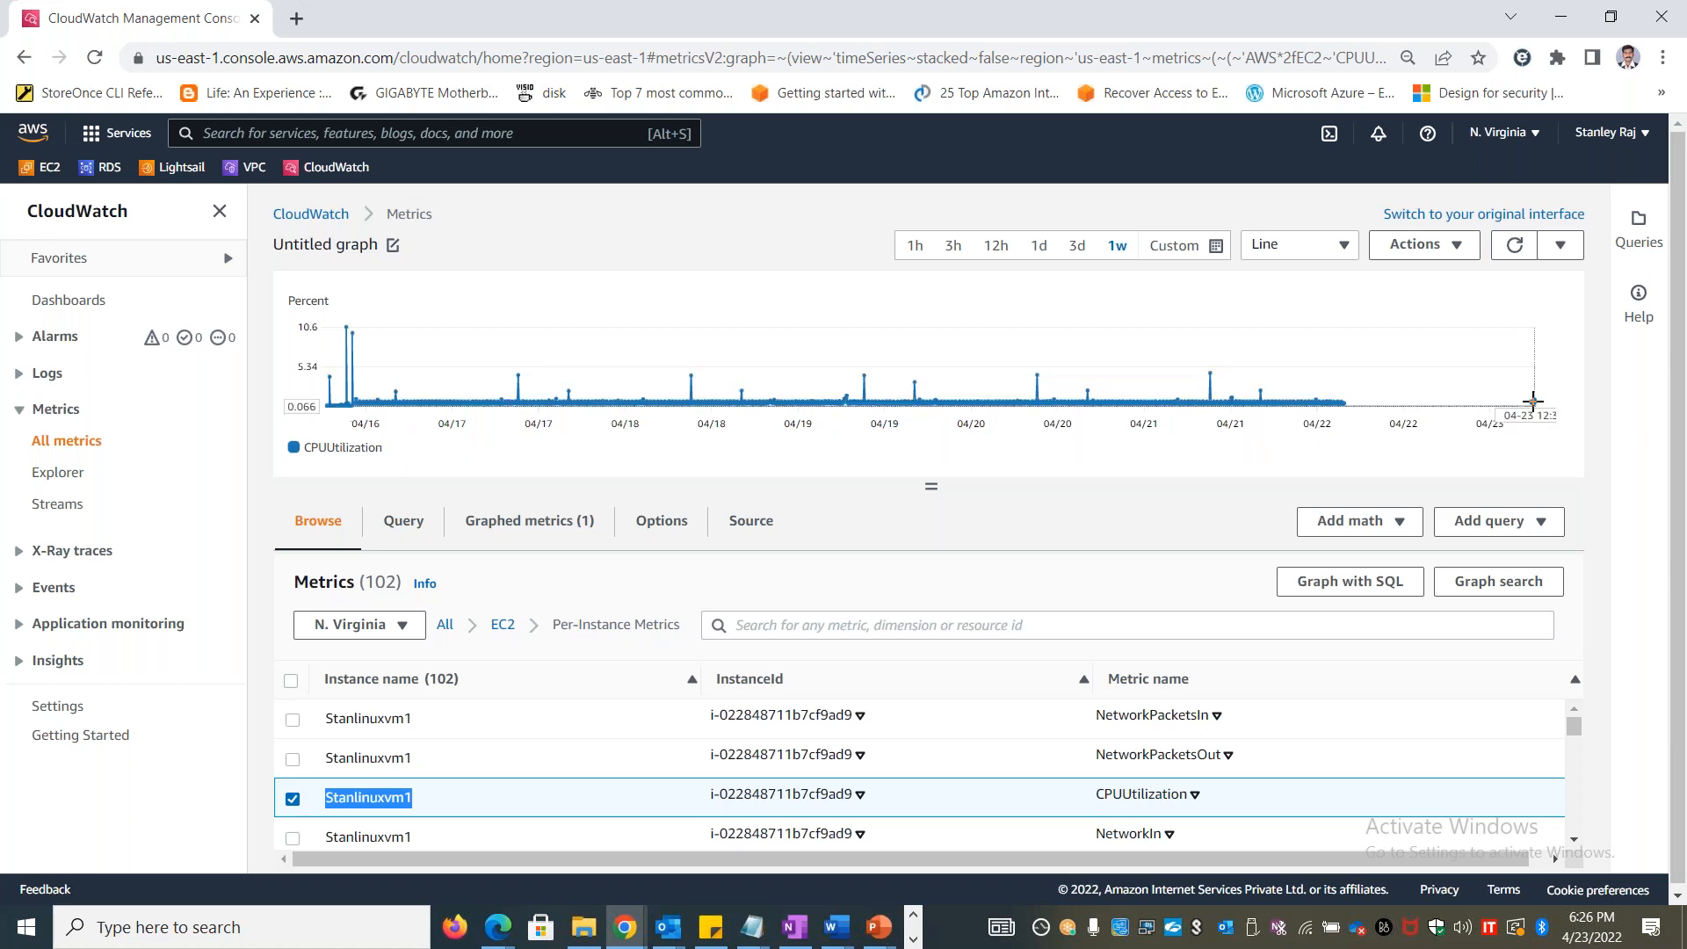
{"action": "mouse_move", "coordinate": [1533, 401]}
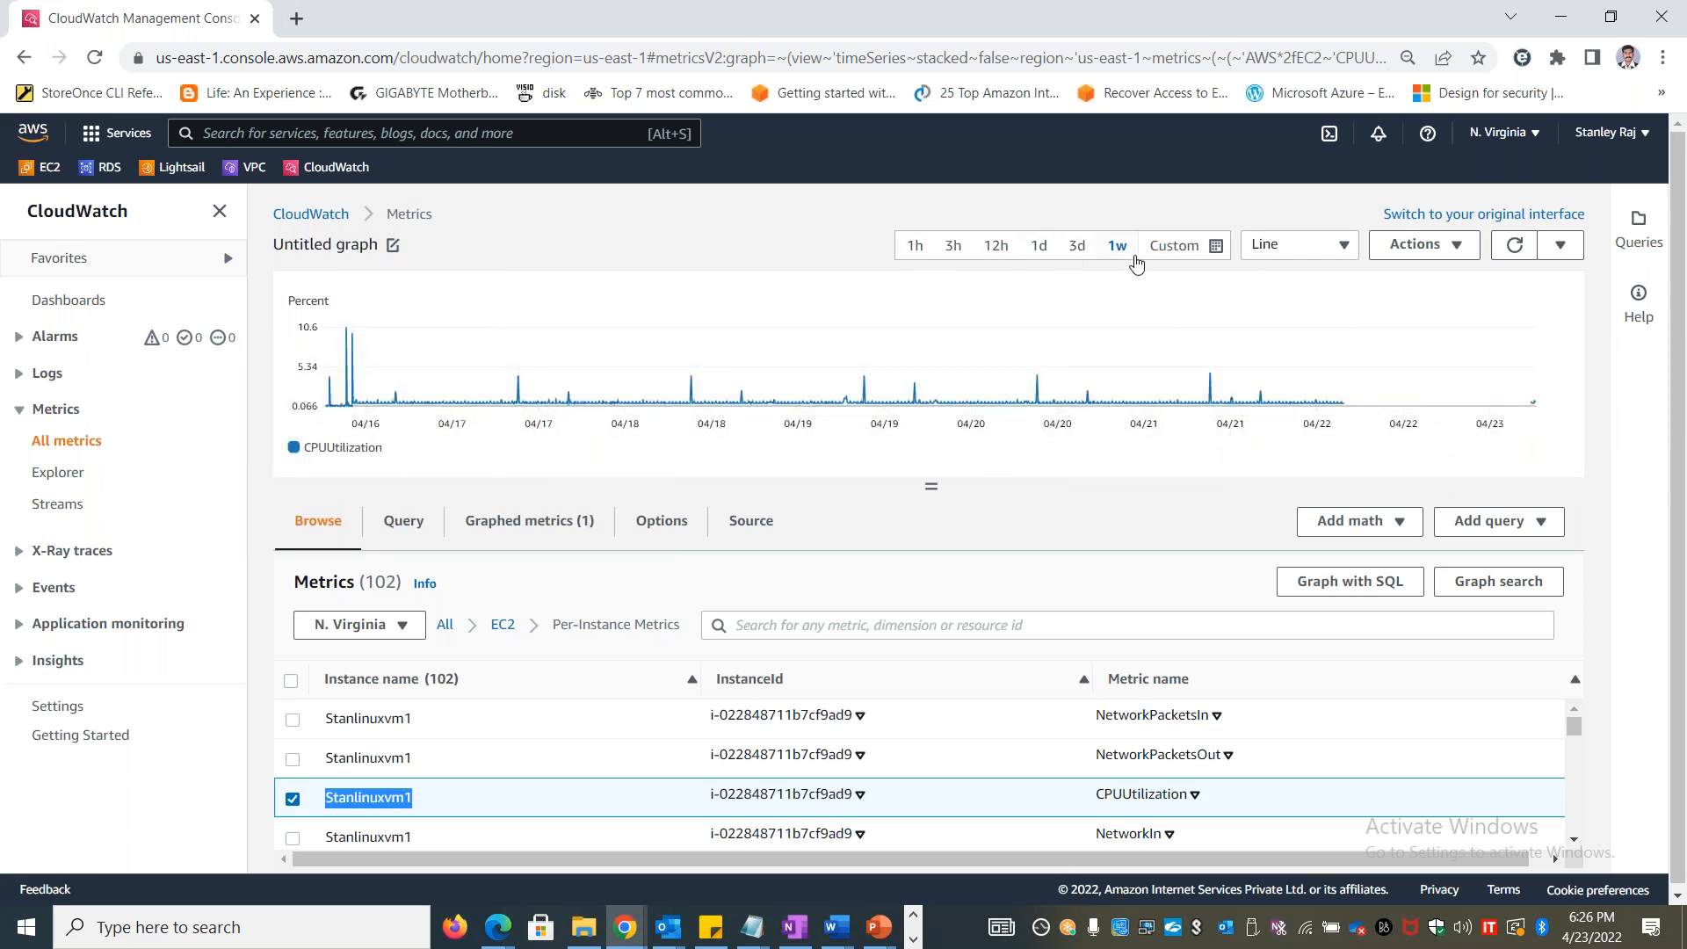
{"action": "left_click", "coordinate": [1224, 253]}
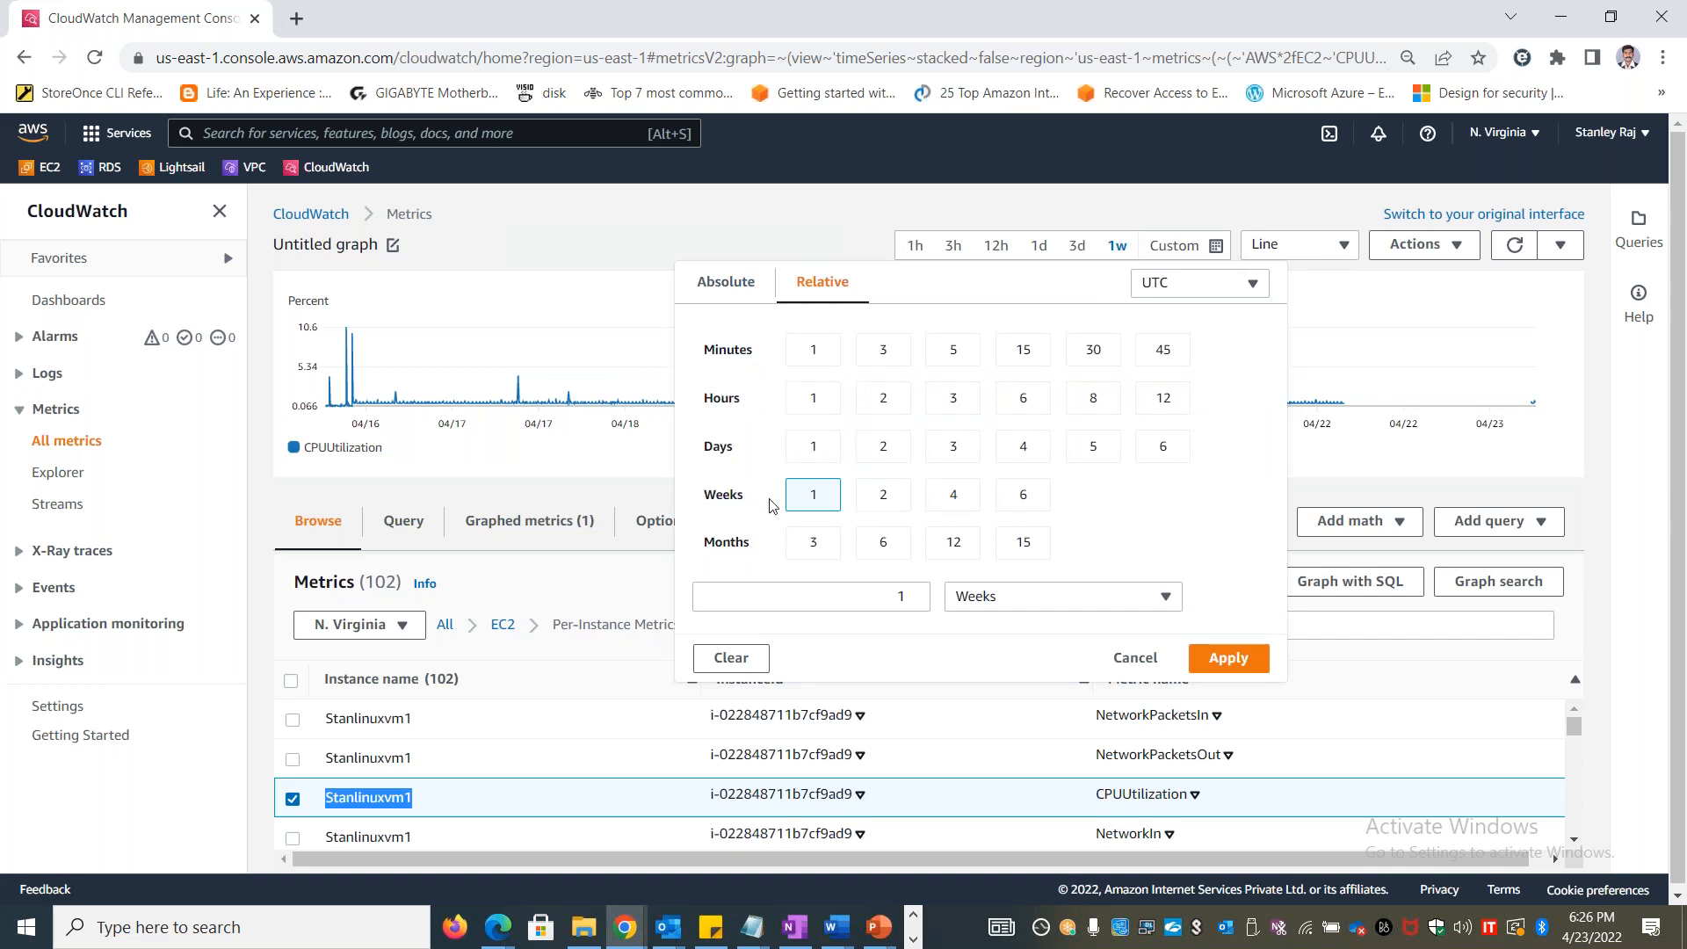
{"action": "left_click", "coordinate": [719, 286]}
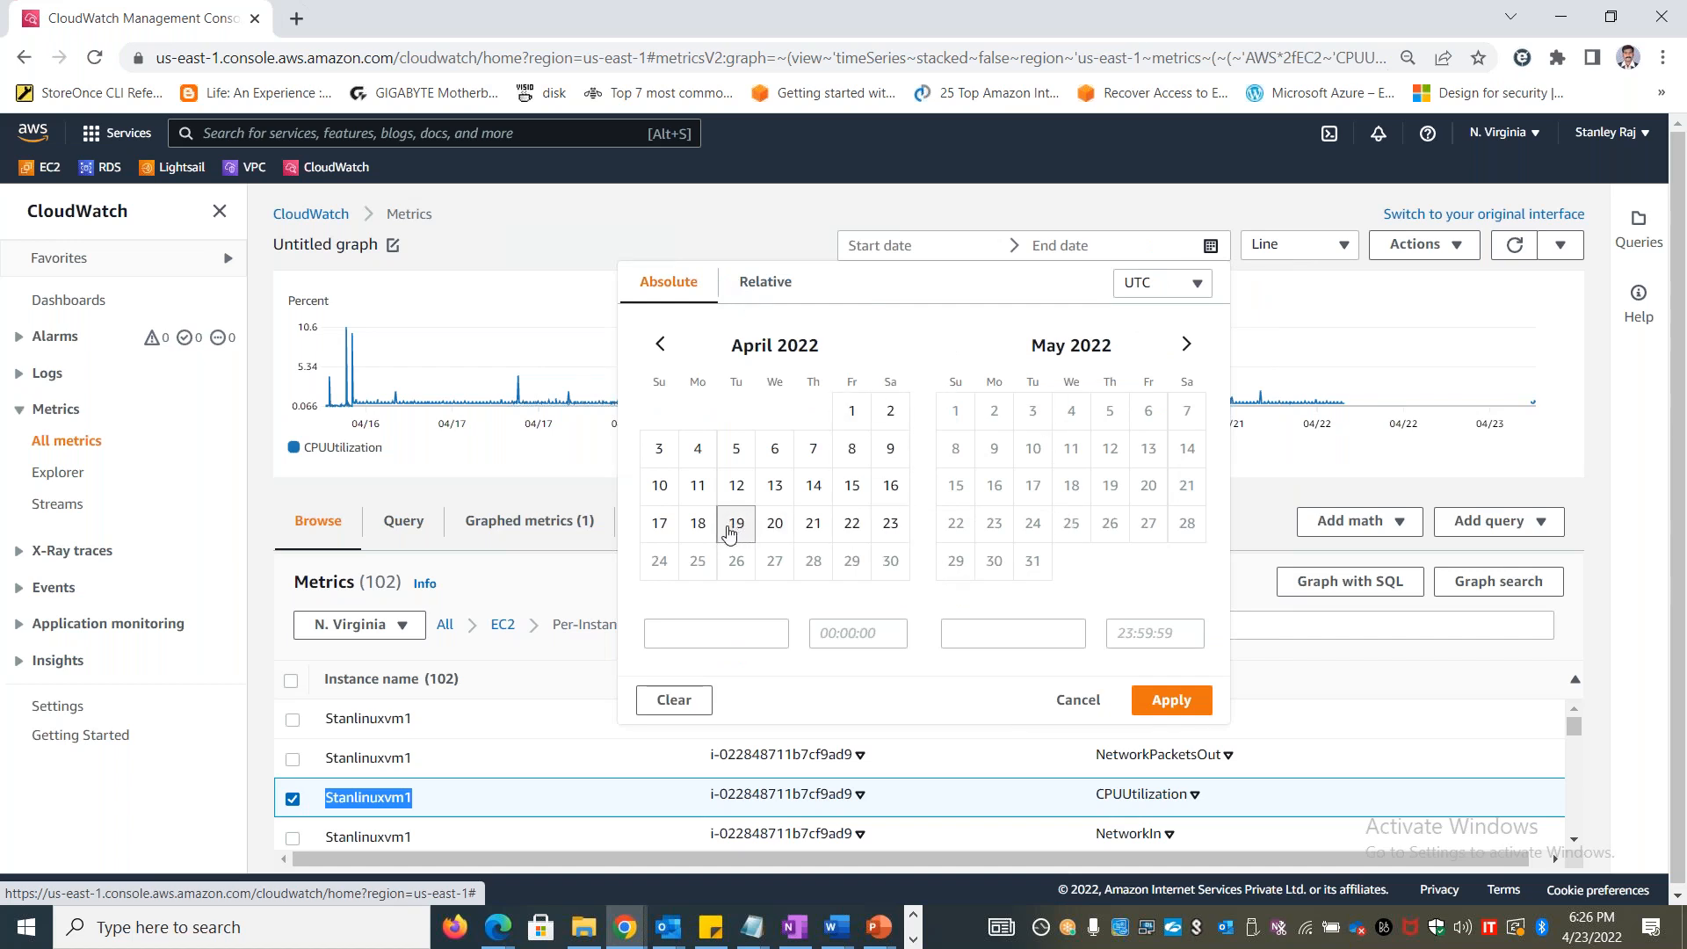
{"action": "left_click", "coordinate": [775, 526]}
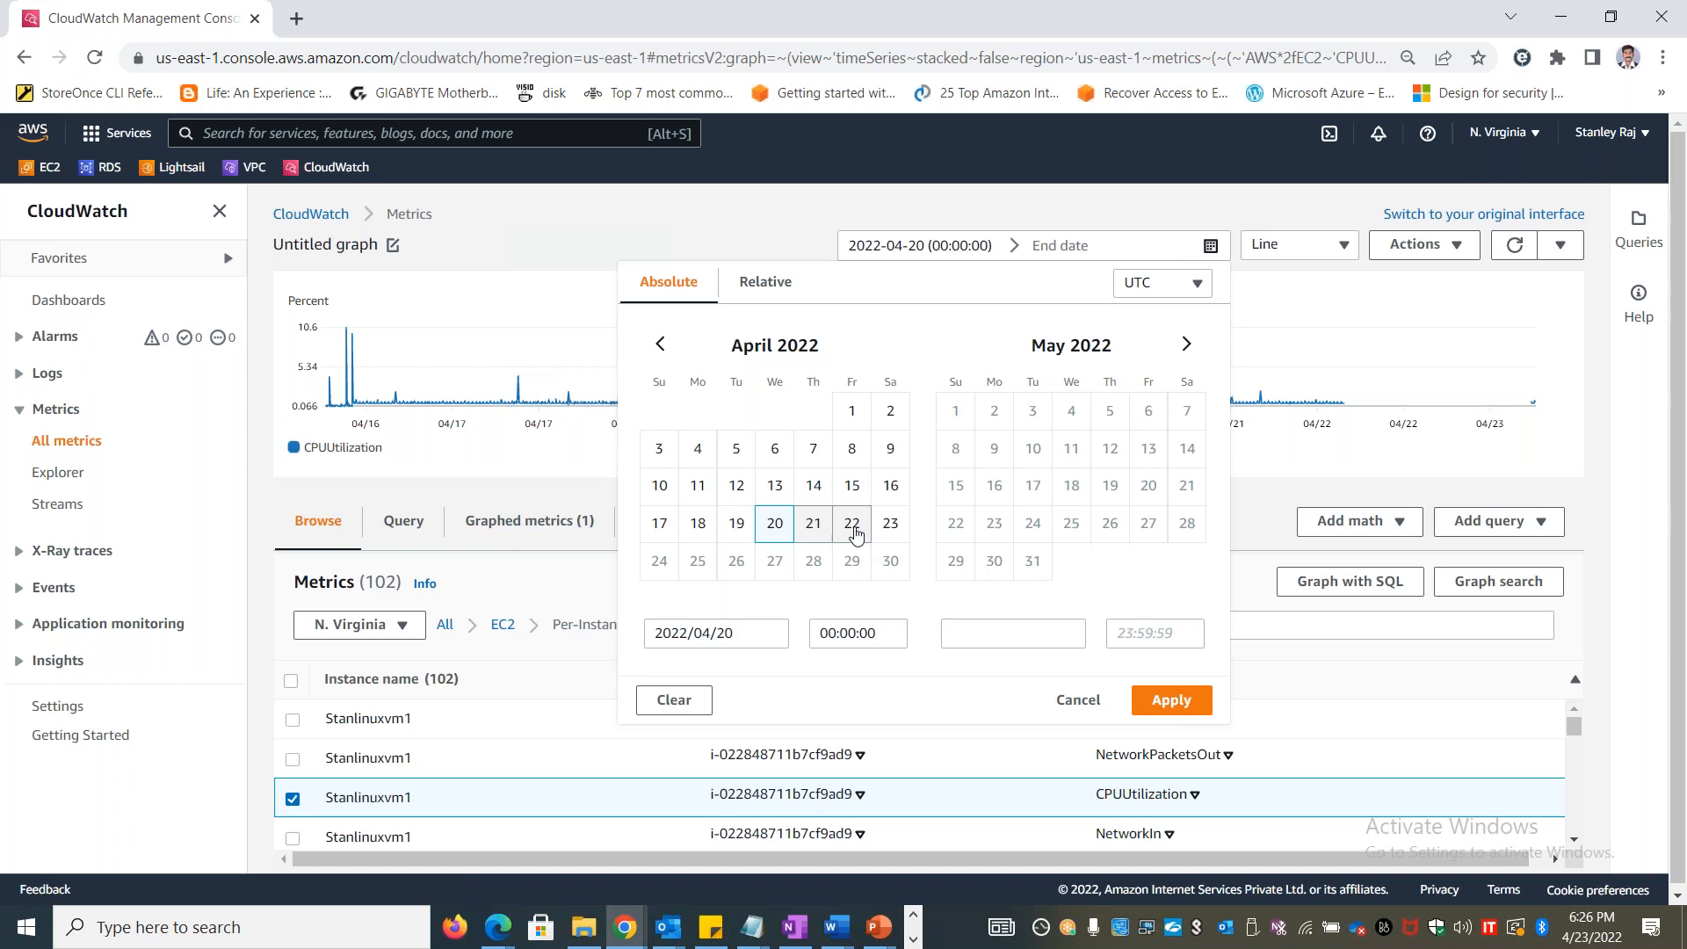
{"action": "left_click", "coordinate": [852, 524]}
{"action": "left_click", "coordinate": [1171, 699]}
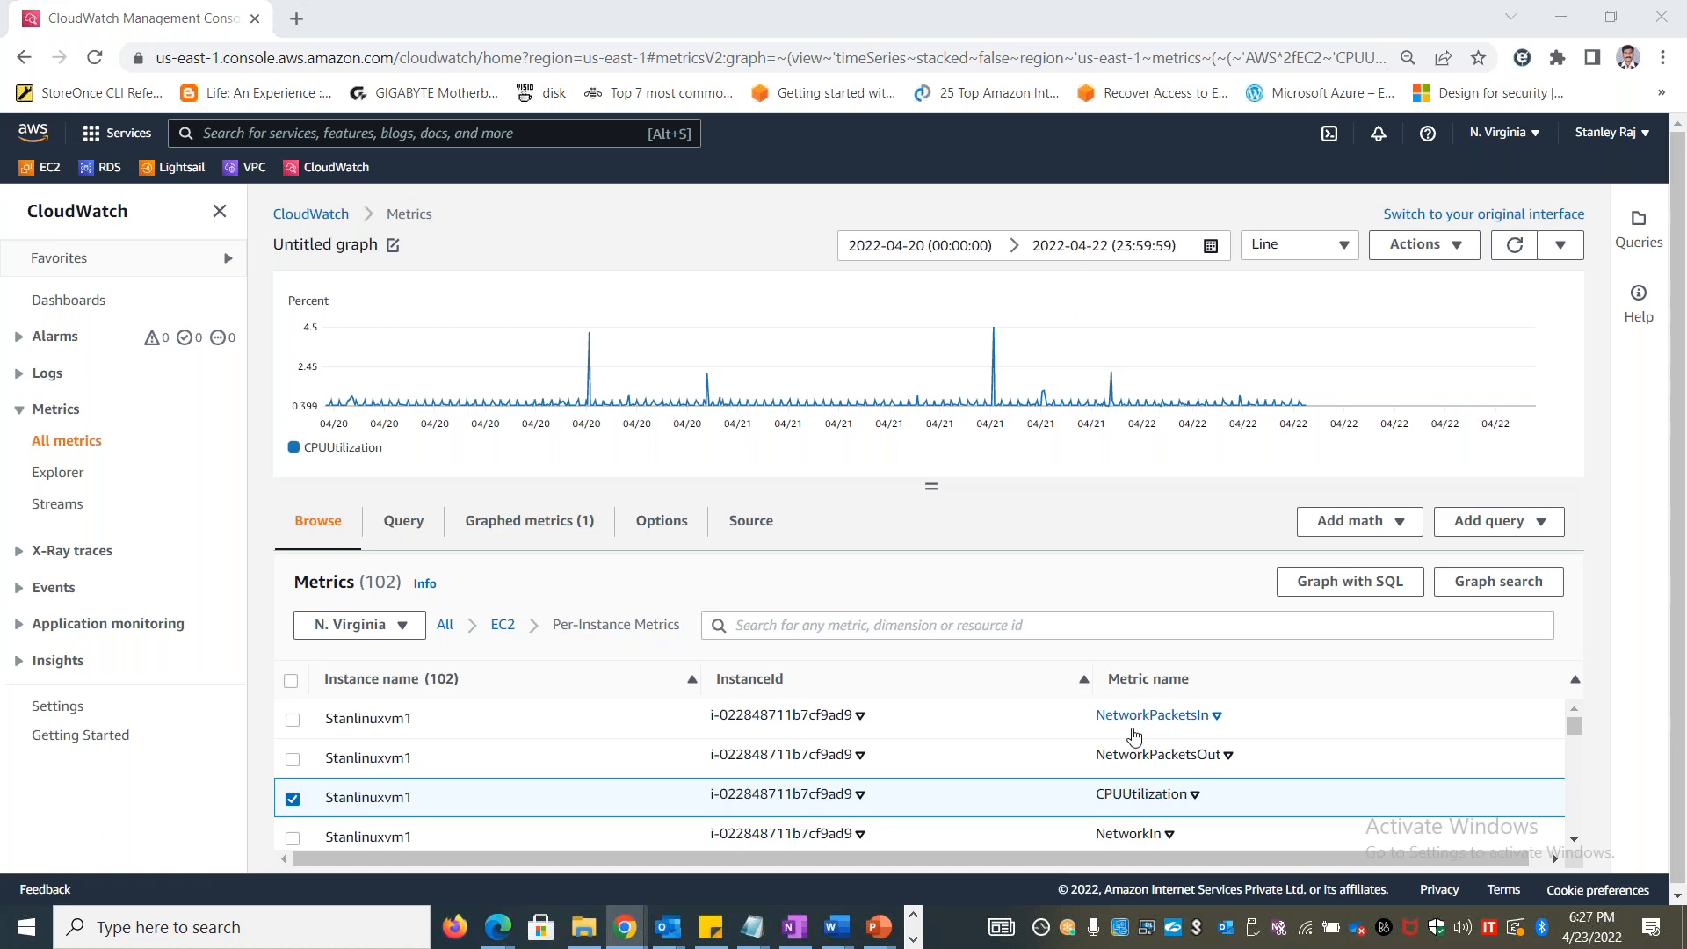
Switch to the Excel notes and enter "Metric is a variable to monitor" in cell C2 of the Metrics sheet
{"action": "key", "text": "alt+Tab"}
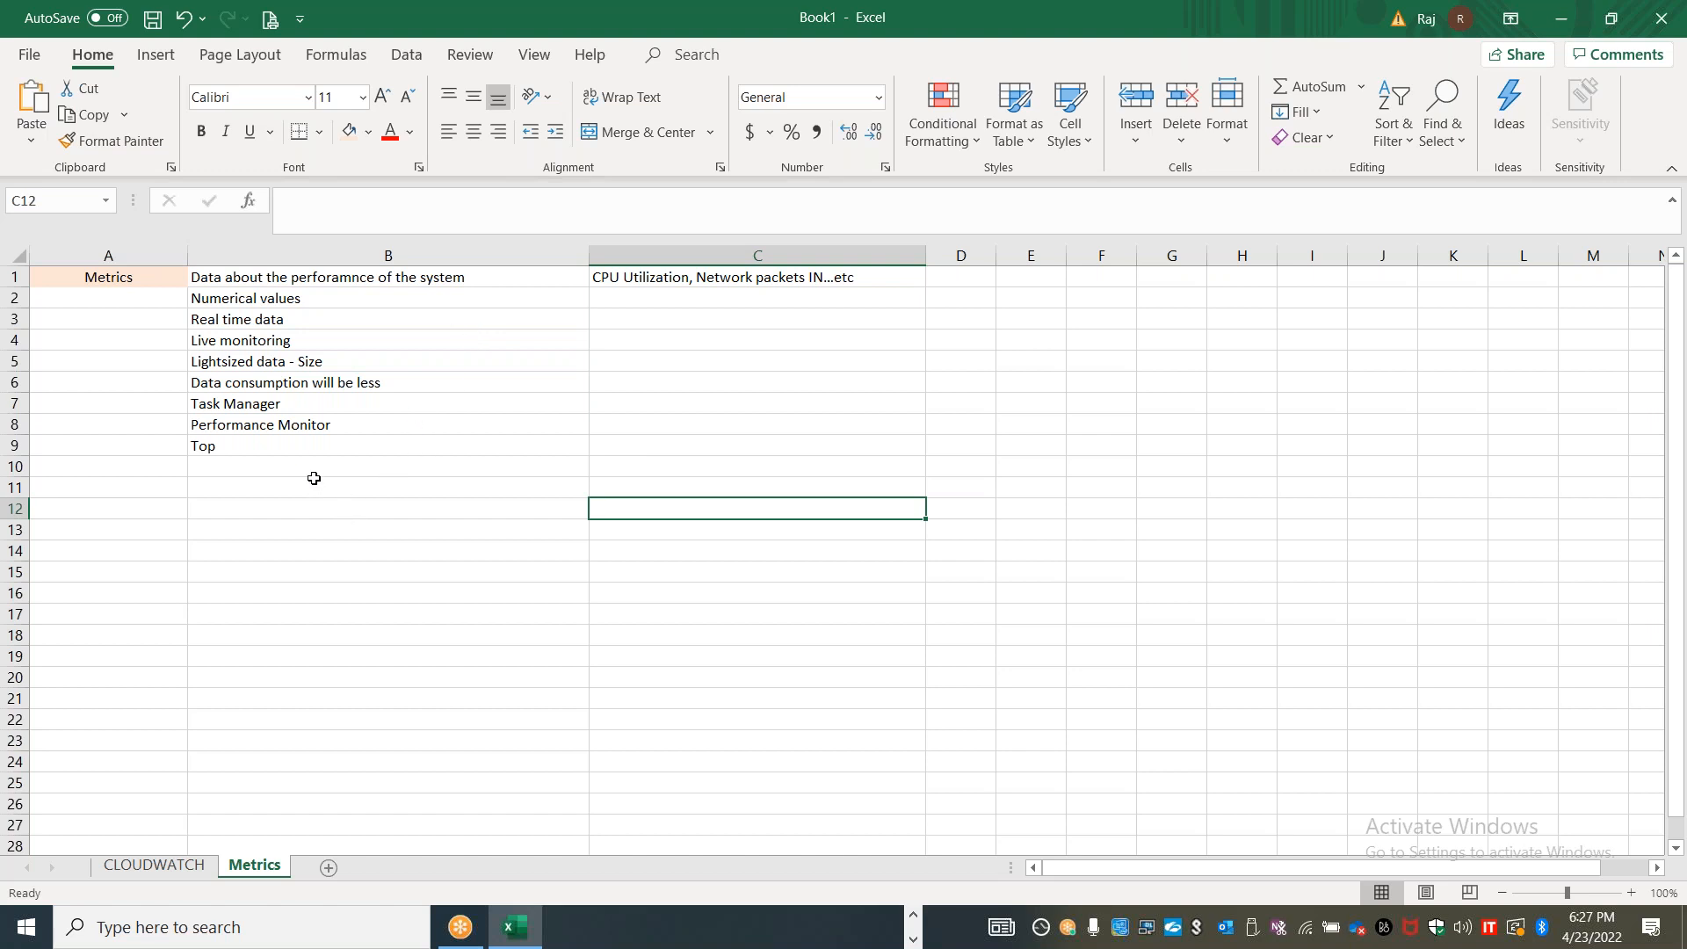
{"action": "left_click", "coordinate": [725, 294]}
{"action": "type", "text": "Variabl"}
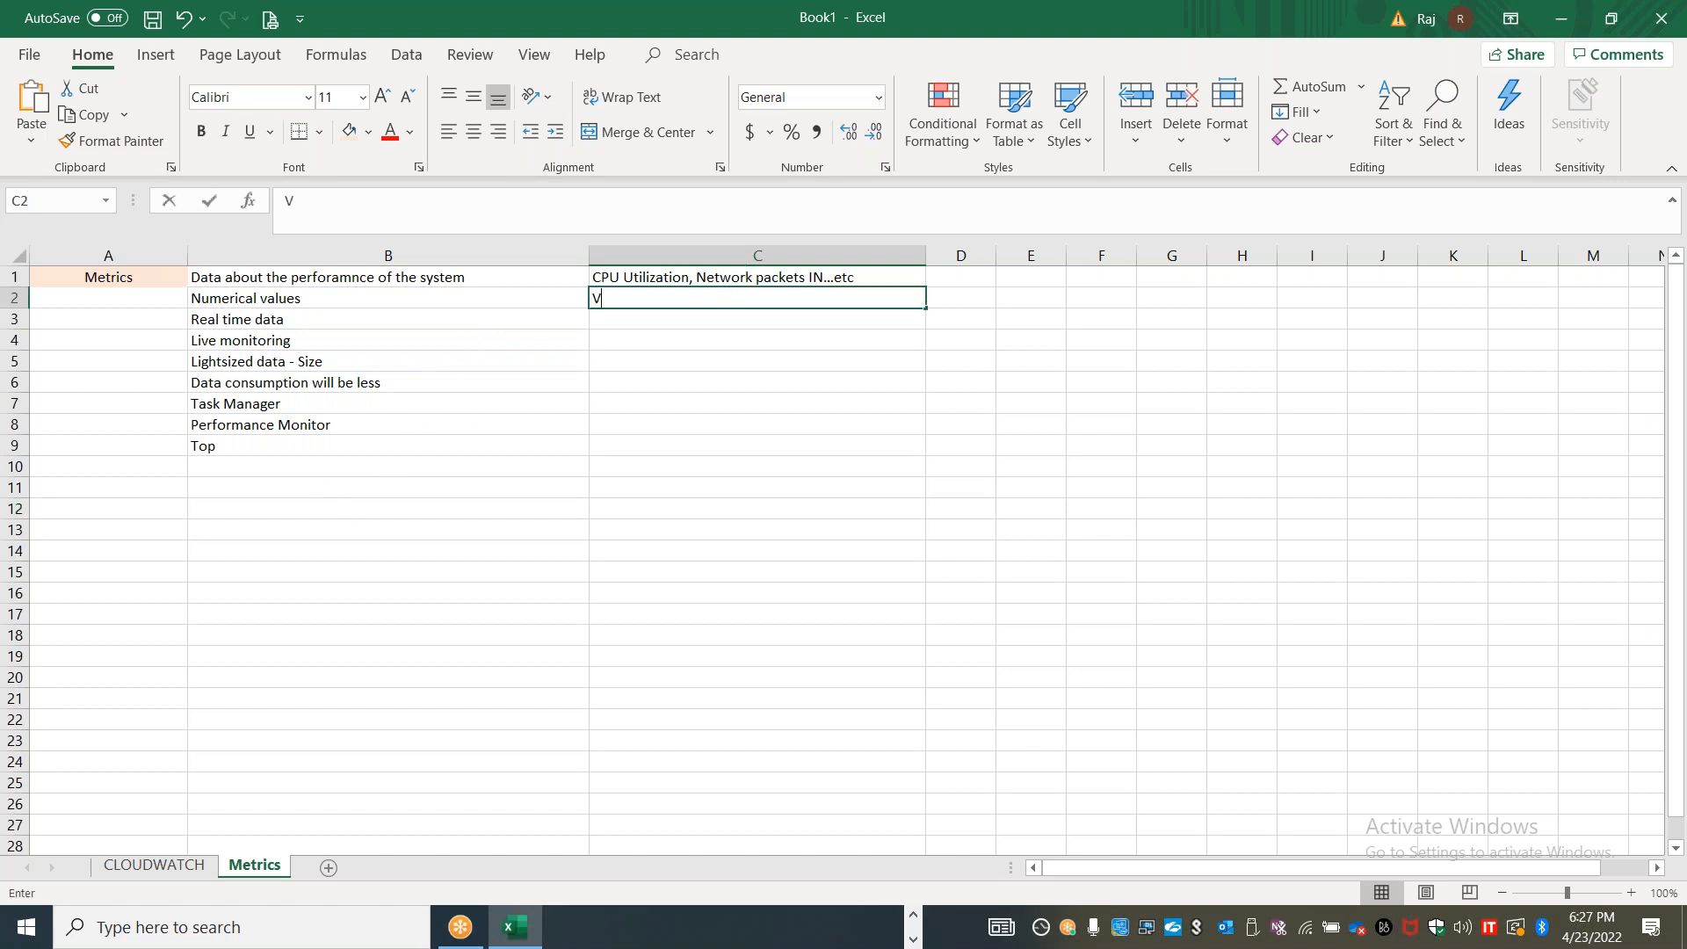
{"action": "key", "text": "BackSpace"}
{"action": "key", "text": "BackSpace"}
{"action": "key", "text": "BackSpace"}
{"action": "key", "text": "BackSpace"}
{"action": "key", "text": "BackSpace"}
{"action": "type", "text": "Metric is a"}
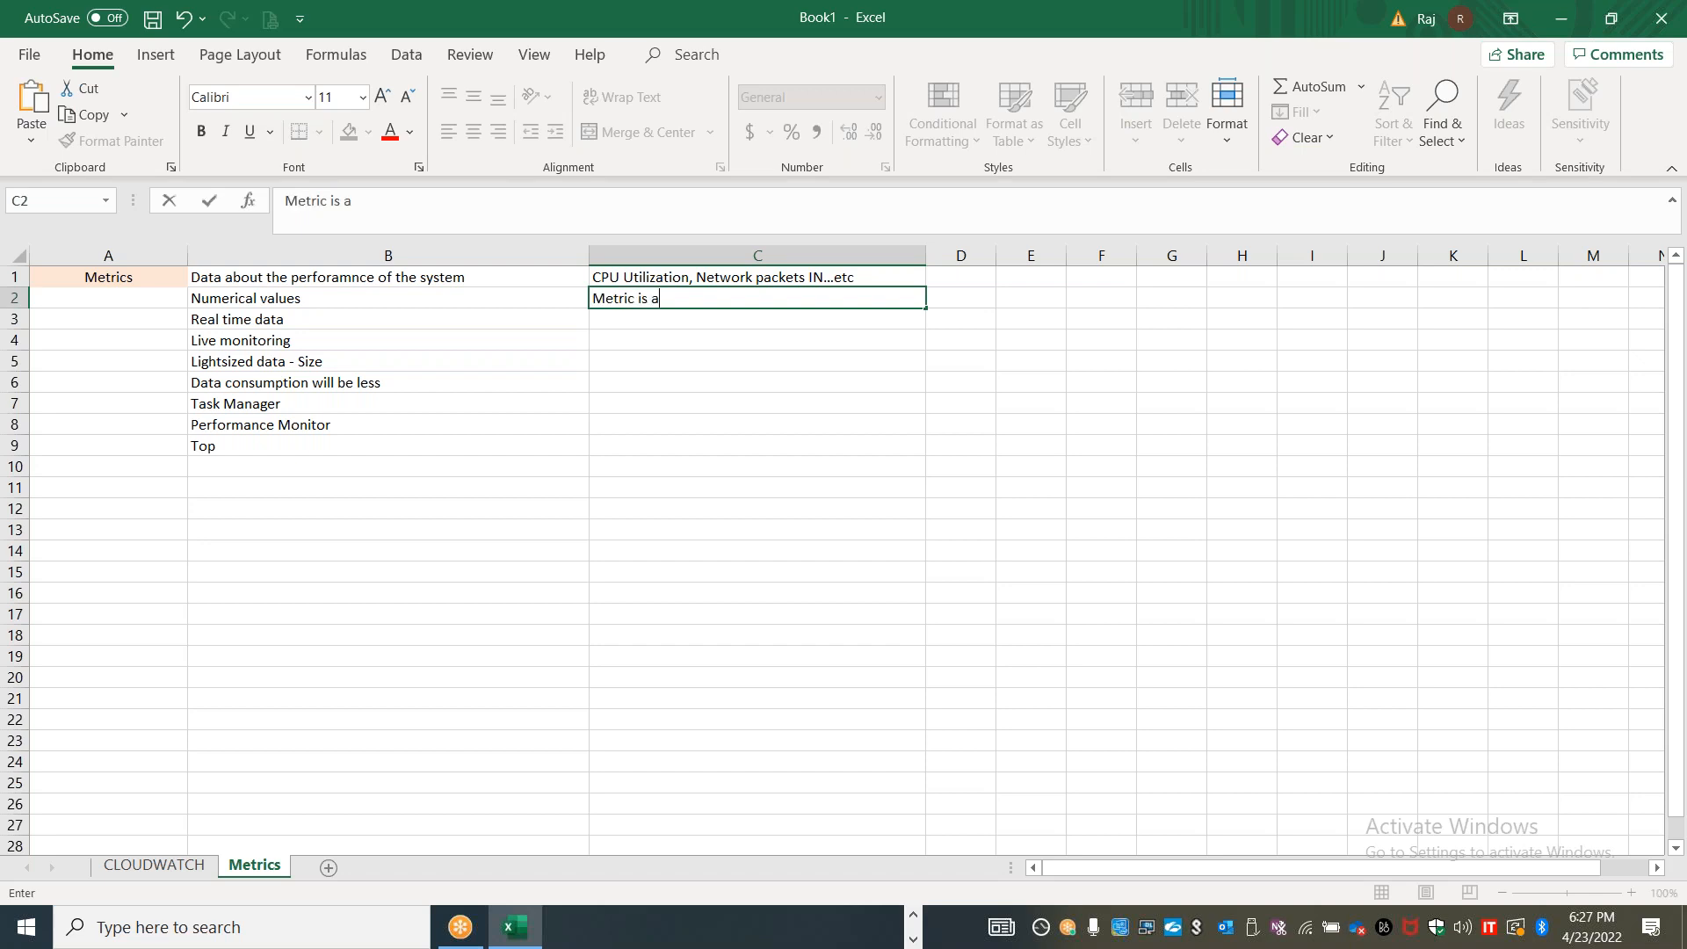
{"action": "type", "text": " variable to monitor"}
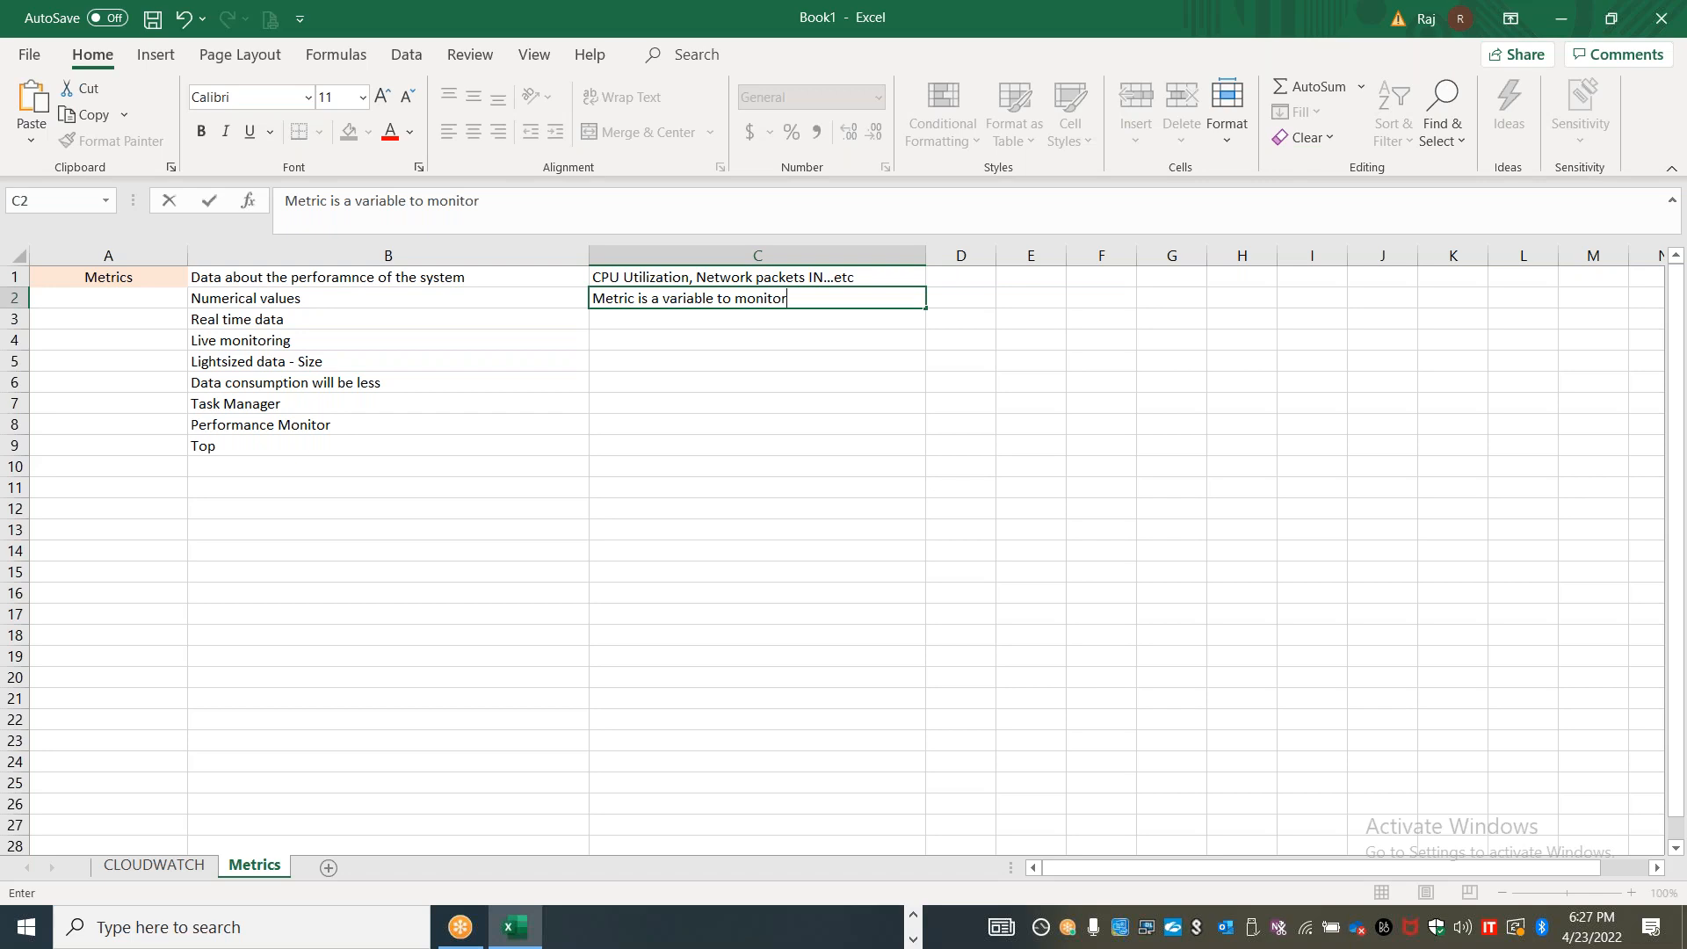
{"action": "key", "text": "Return"}
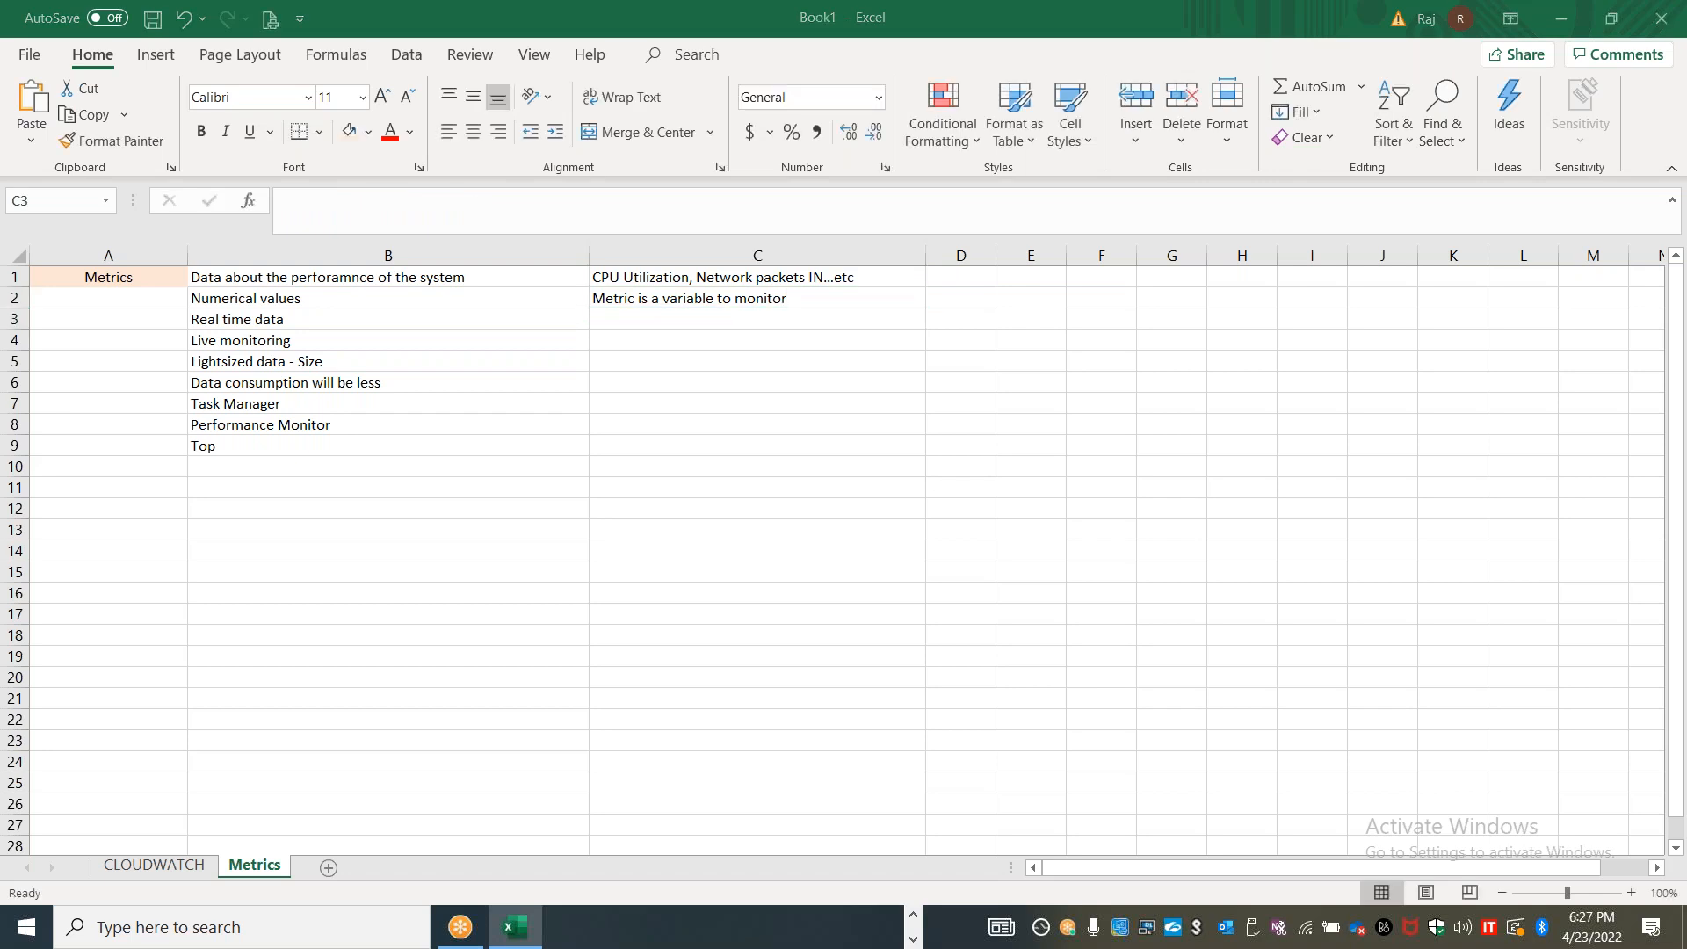
Switch to the CloudWatch console and go back to all metrics to examine the service namespaces
{"action": "key", "text": "alt+Tab"}
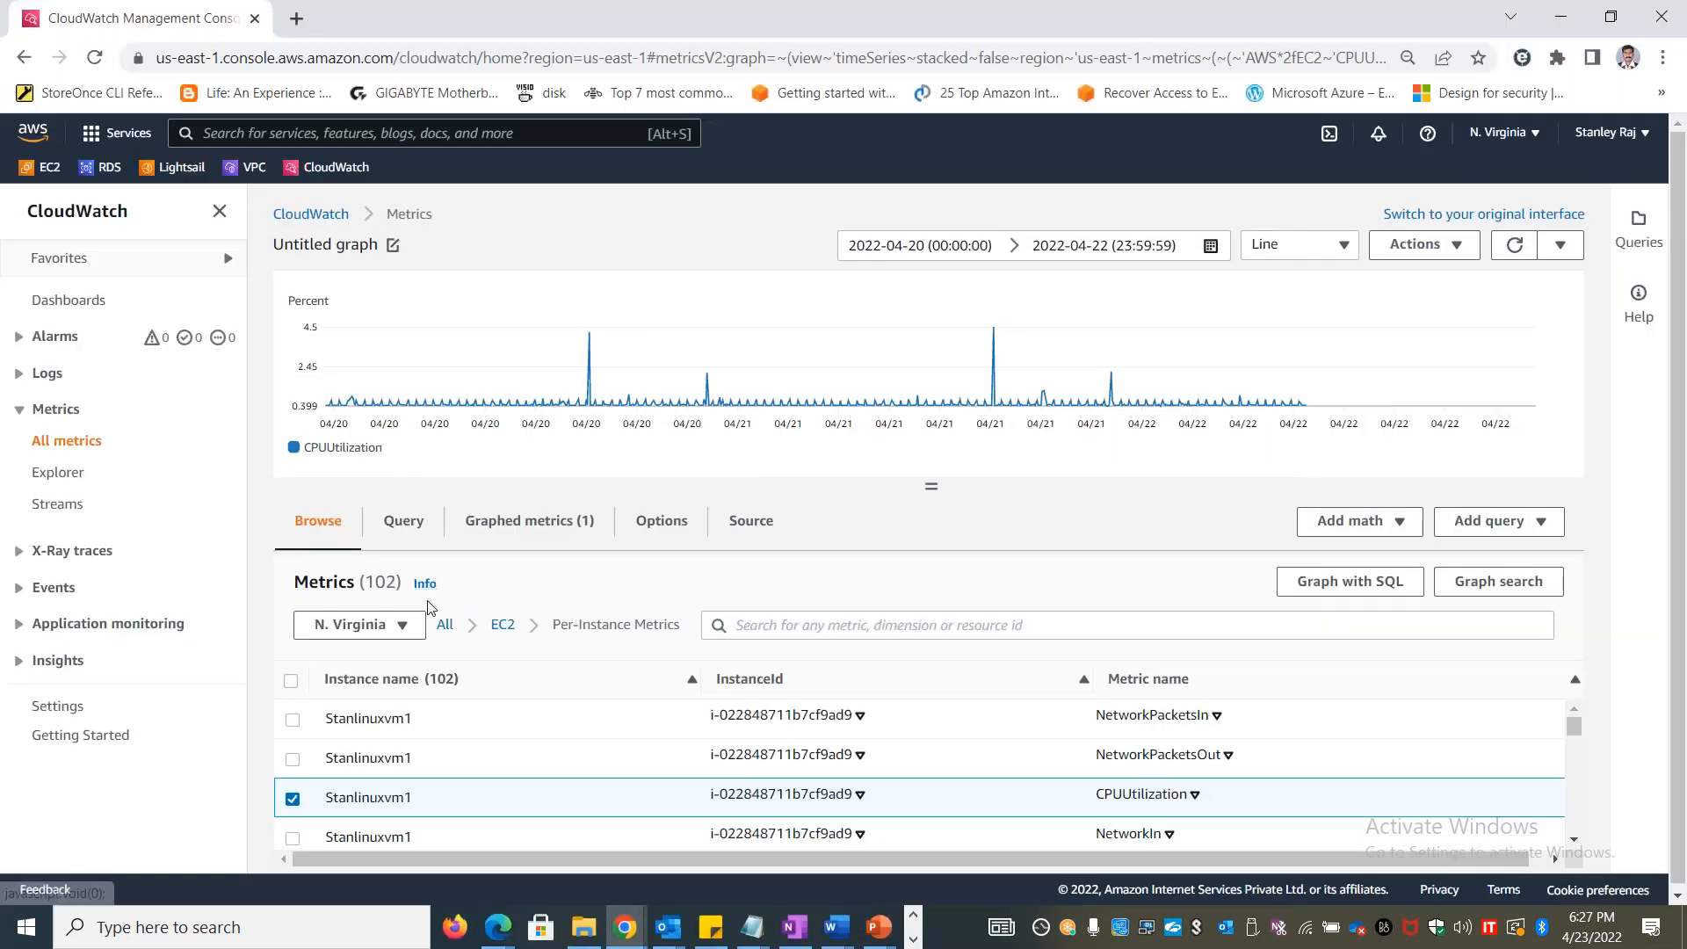
{"action": "left_click", "coordinate": [446, 625]}
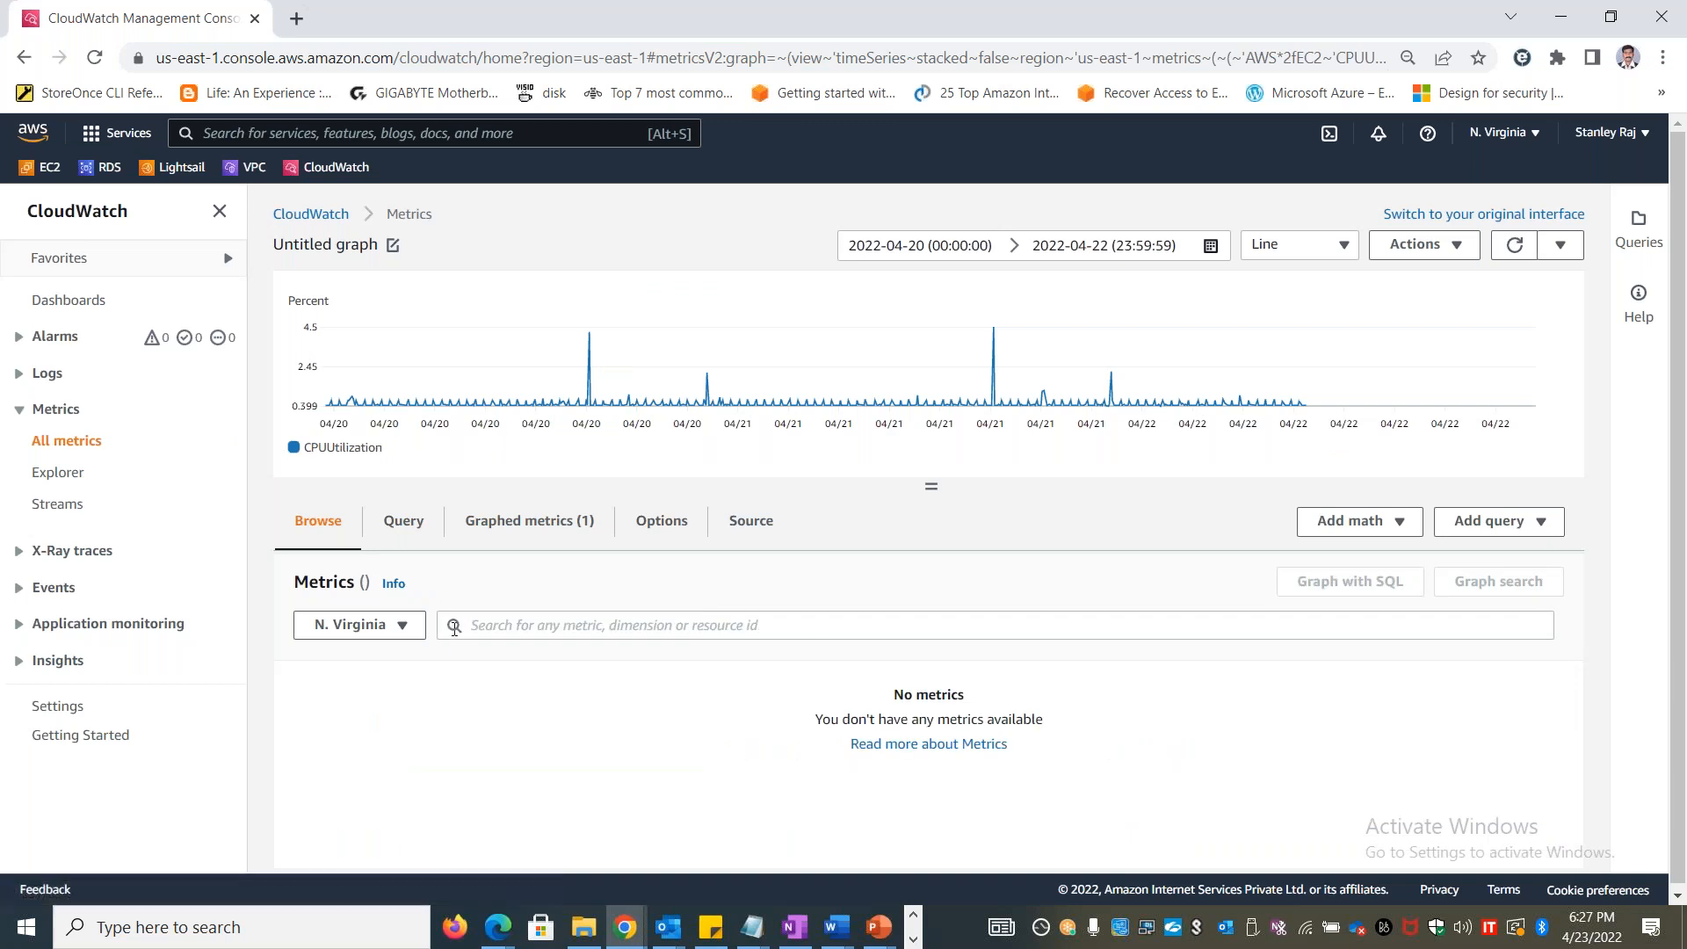
{"action": "mouse_move", "coordinate": [984, 724]}
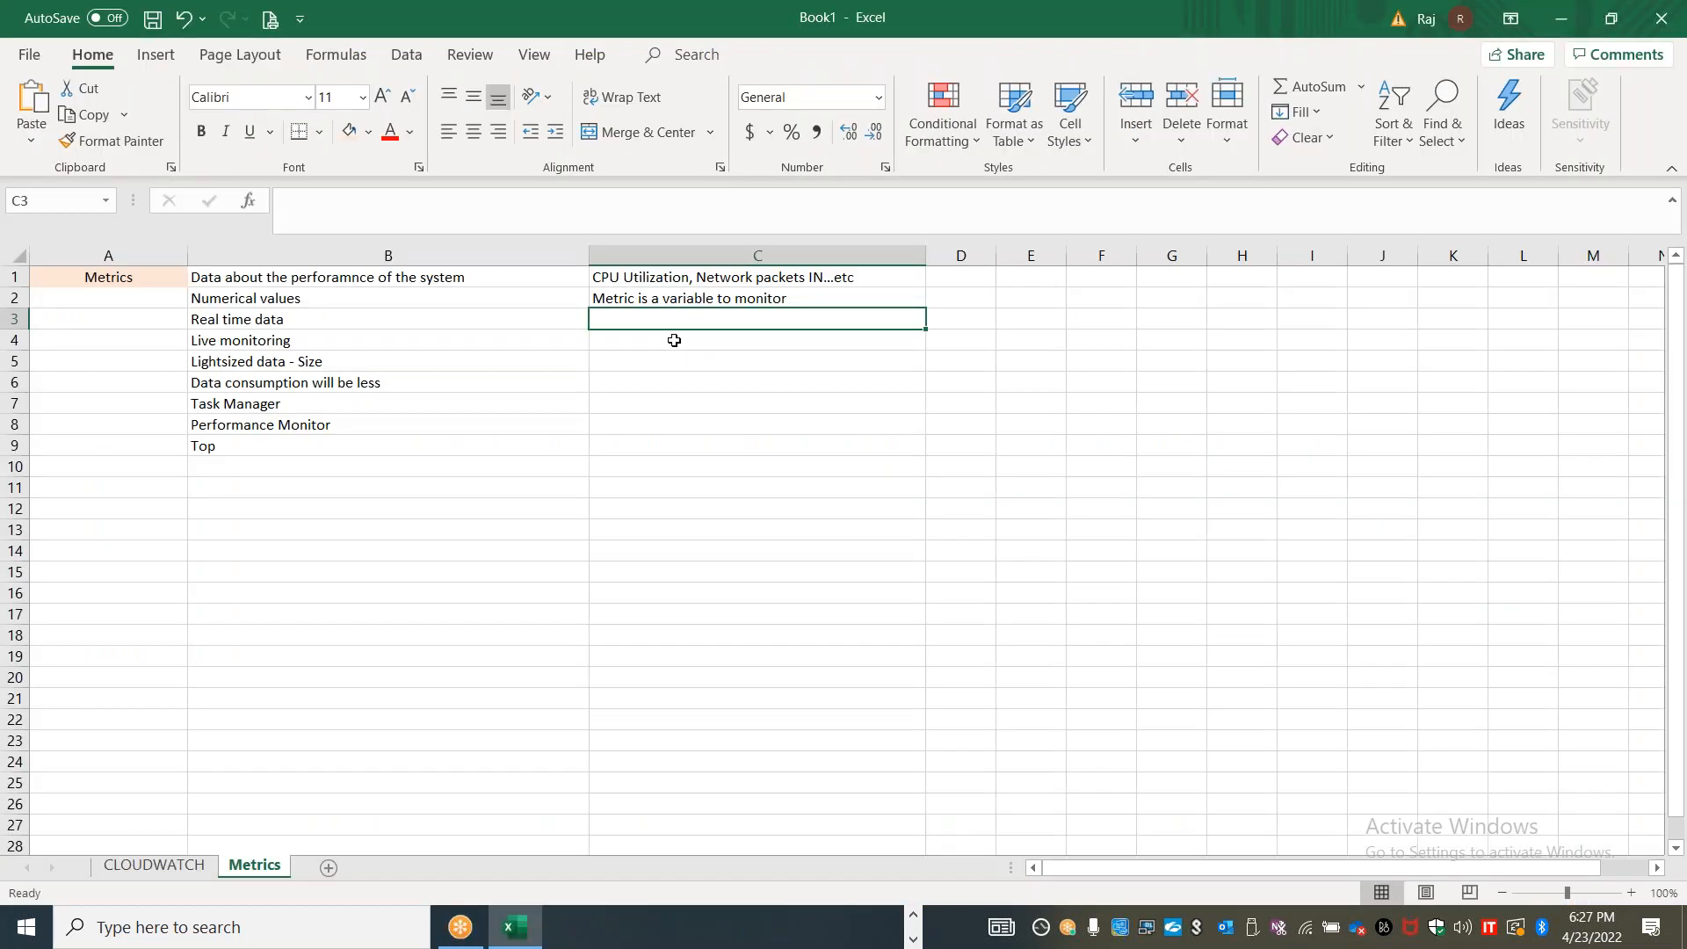
Switch to the Excel notes and enter "Namespace - EC2, EBS" in cell C3 of the Metrics sheet
{"action": "type", "text": "Namespace - EB"}
{"action": "type", "text": "2, EBS"}
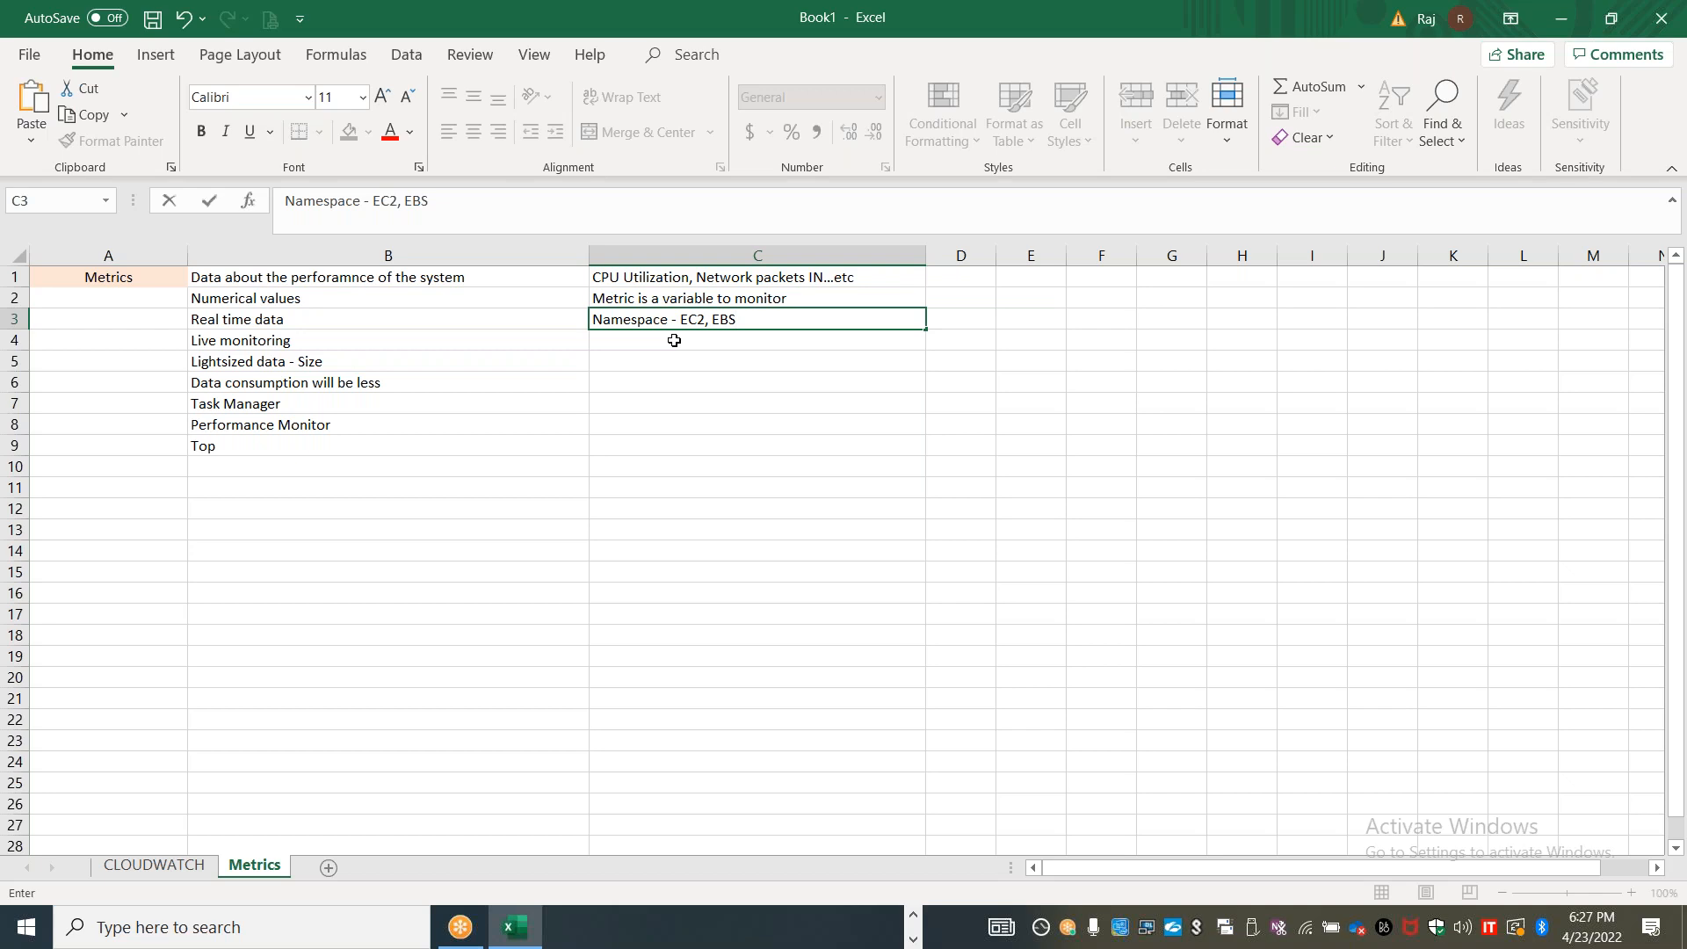
Switch to the CloudWatch console, open the EC2 per-instance metrics and examine the instance name, instance ID and metric name columns
{"action": "key", "text": "alt+Tab"}
{"action": "key", "text": "alt+Tab"}
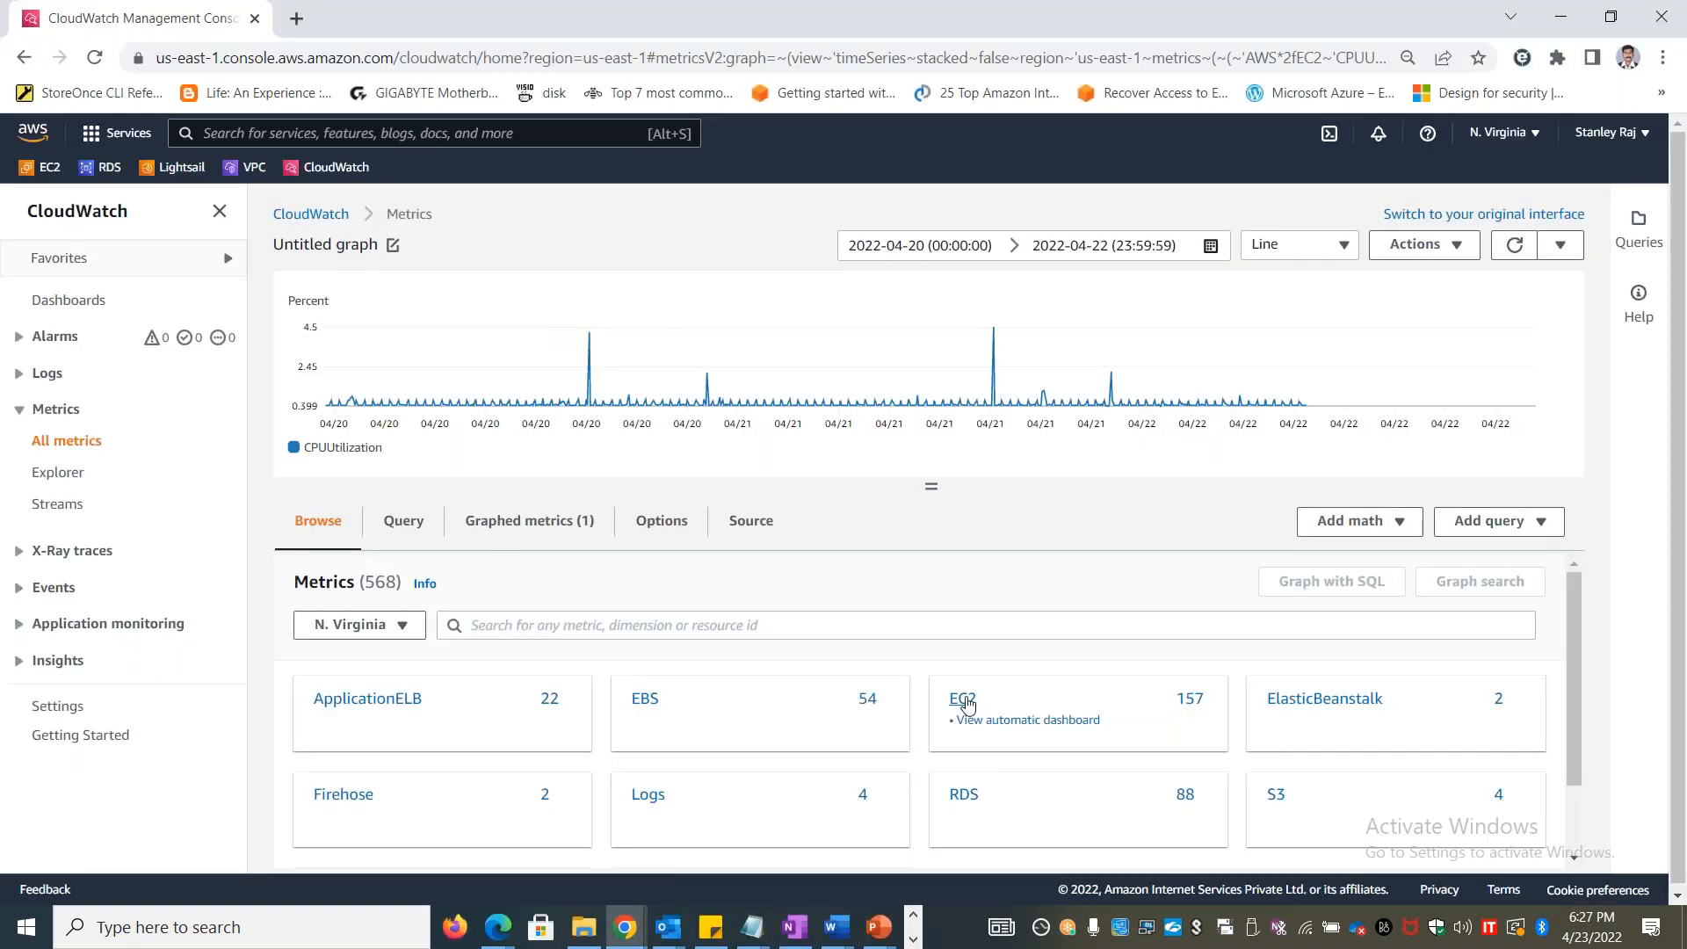
{"action": "left_click", "coordinate": [965, 703]}
{"action": "left_click", "coordinate": [1051, 700]}
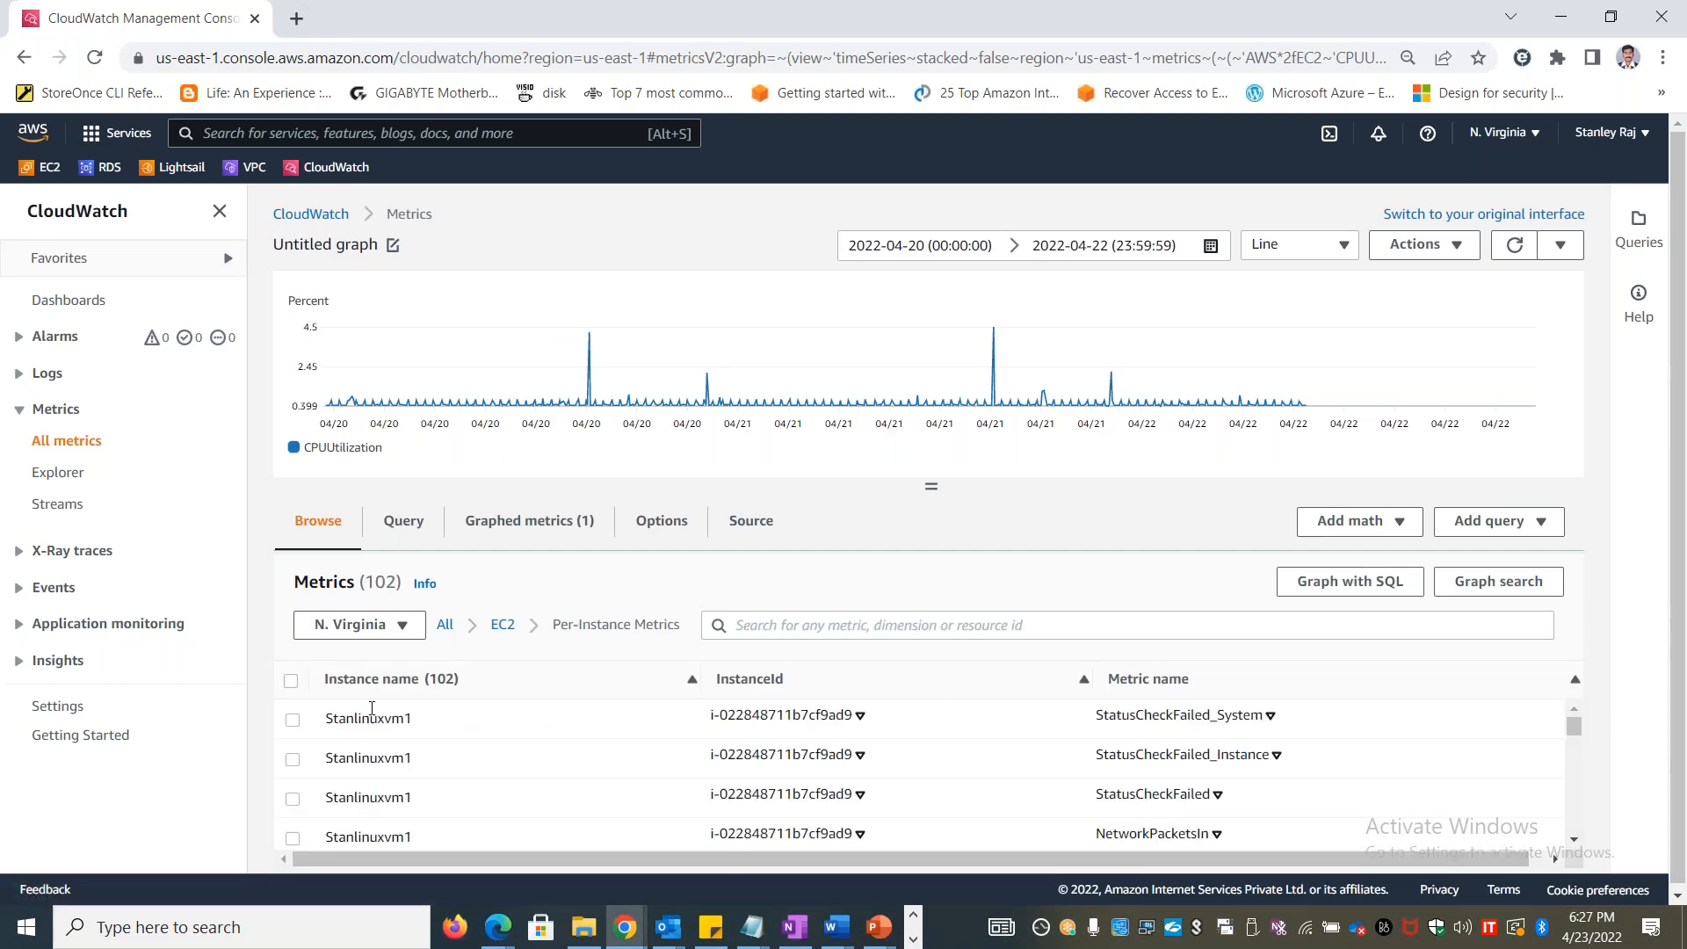
{"action": "left_click_drag", "start_coordinate": [344, 675], "coordinate": [445, 676]}
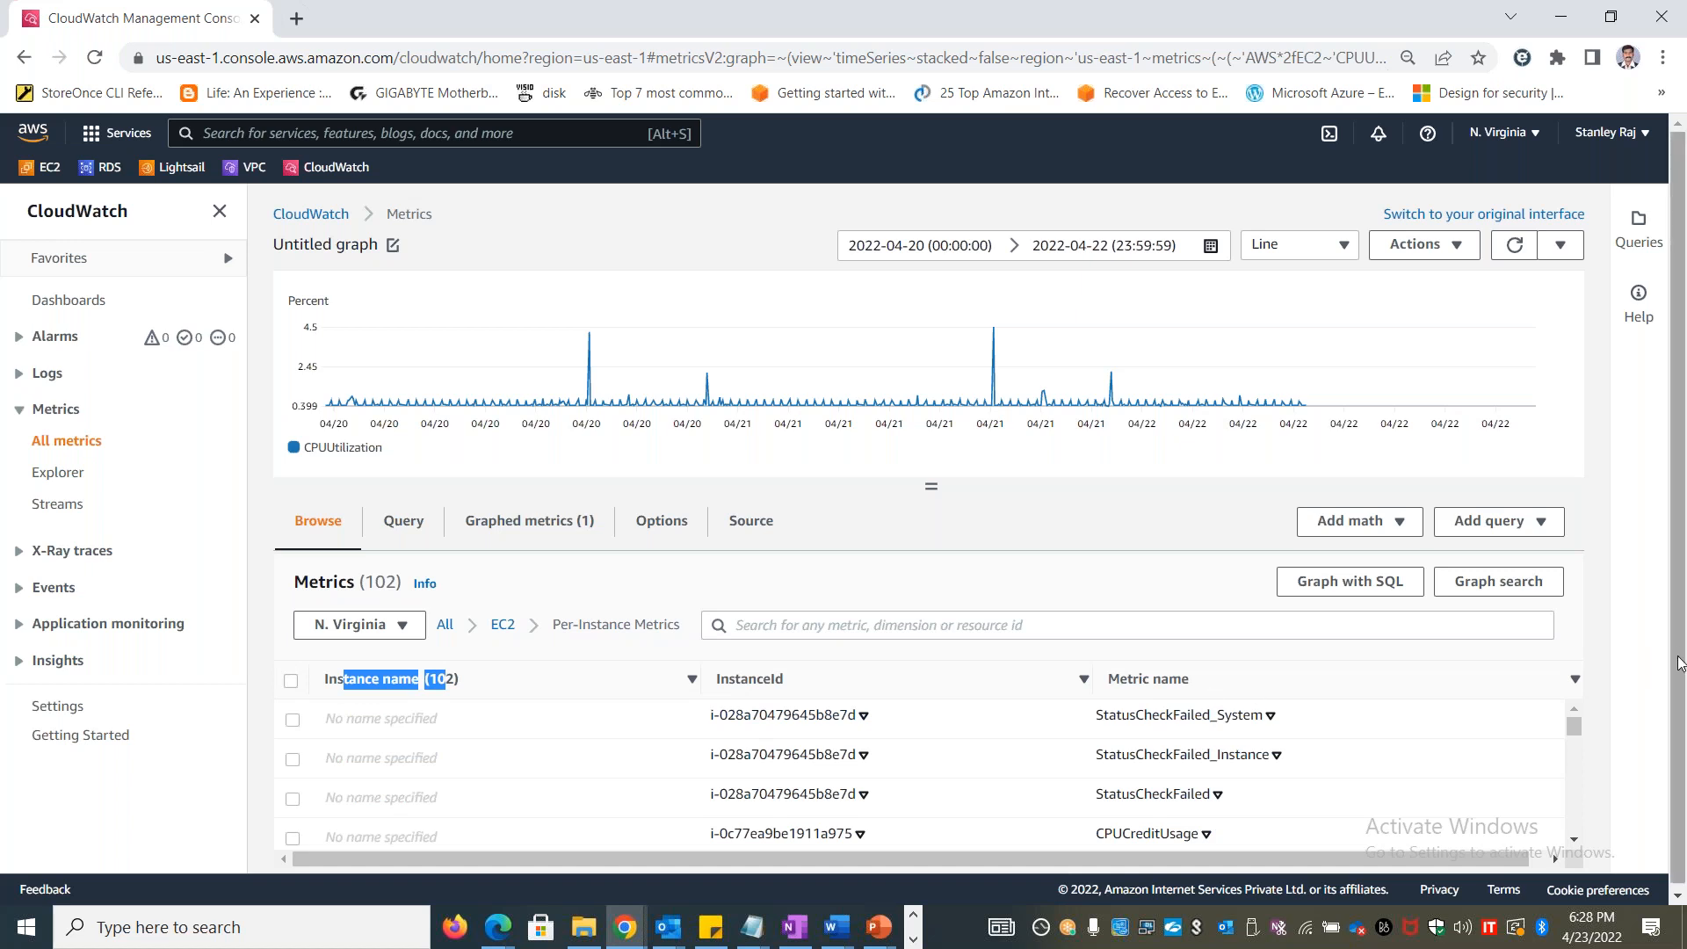
{"action": "left_click_drag", "start_coordinate": [1400, 859], "coordinate": [900, 851]}
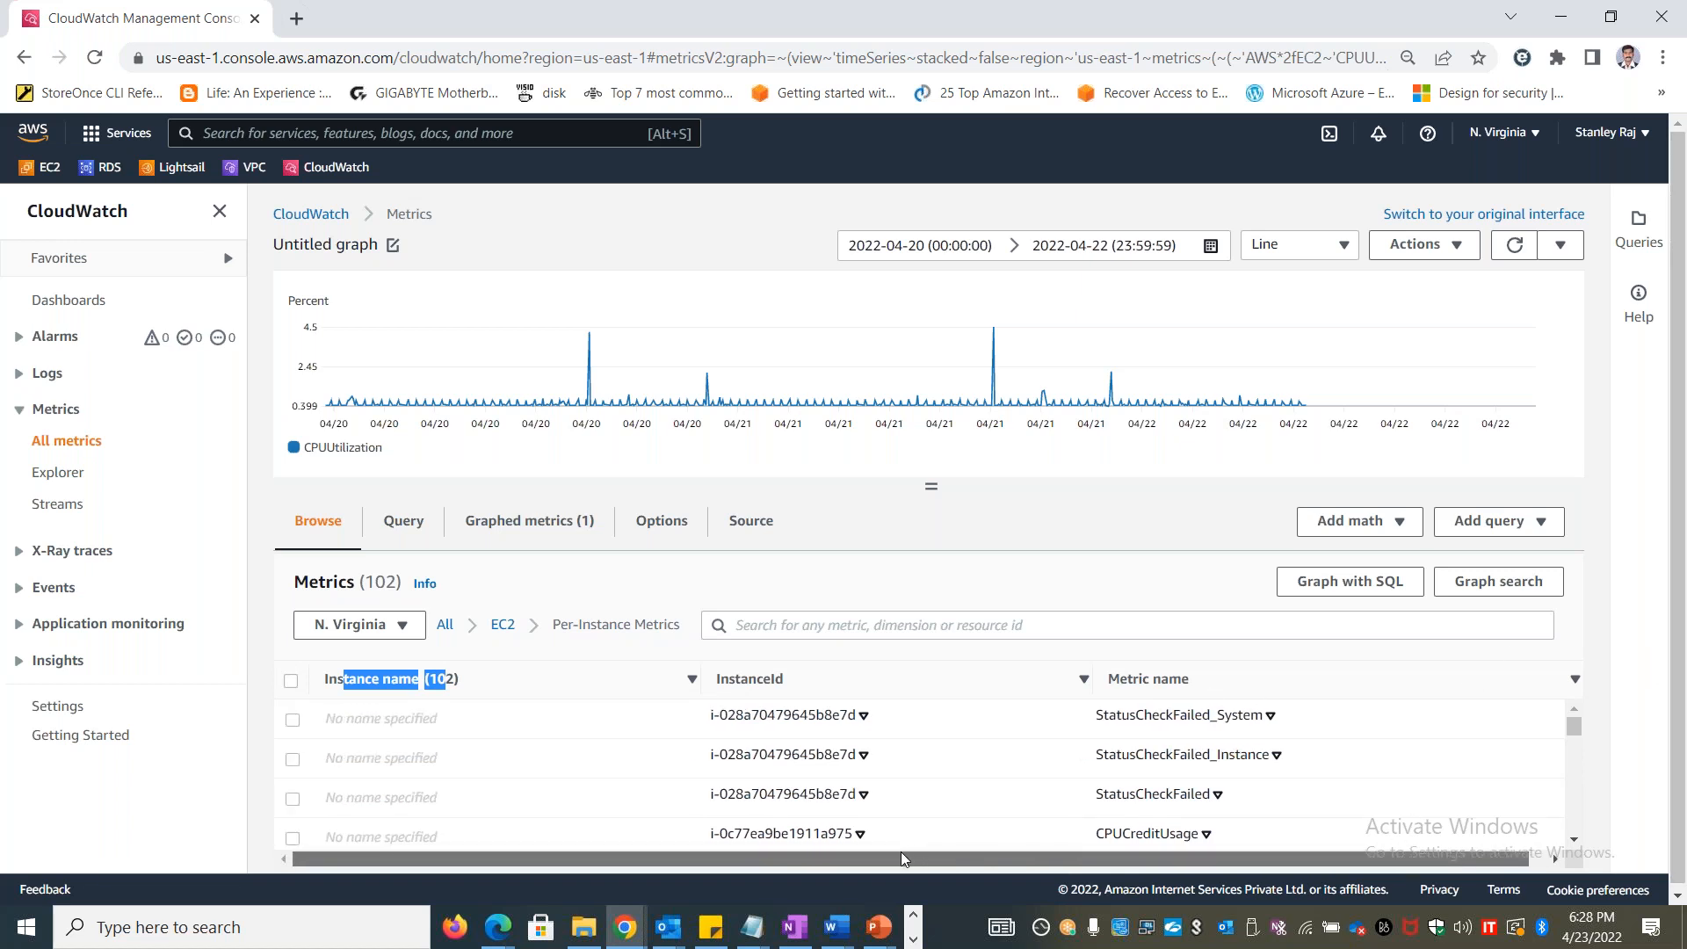
Switch to the Excel notes and enter "Dimensions - Instance ID, Name, Metric...etc" in cell C4
{"action": "key", "text": "alt+Tab"}
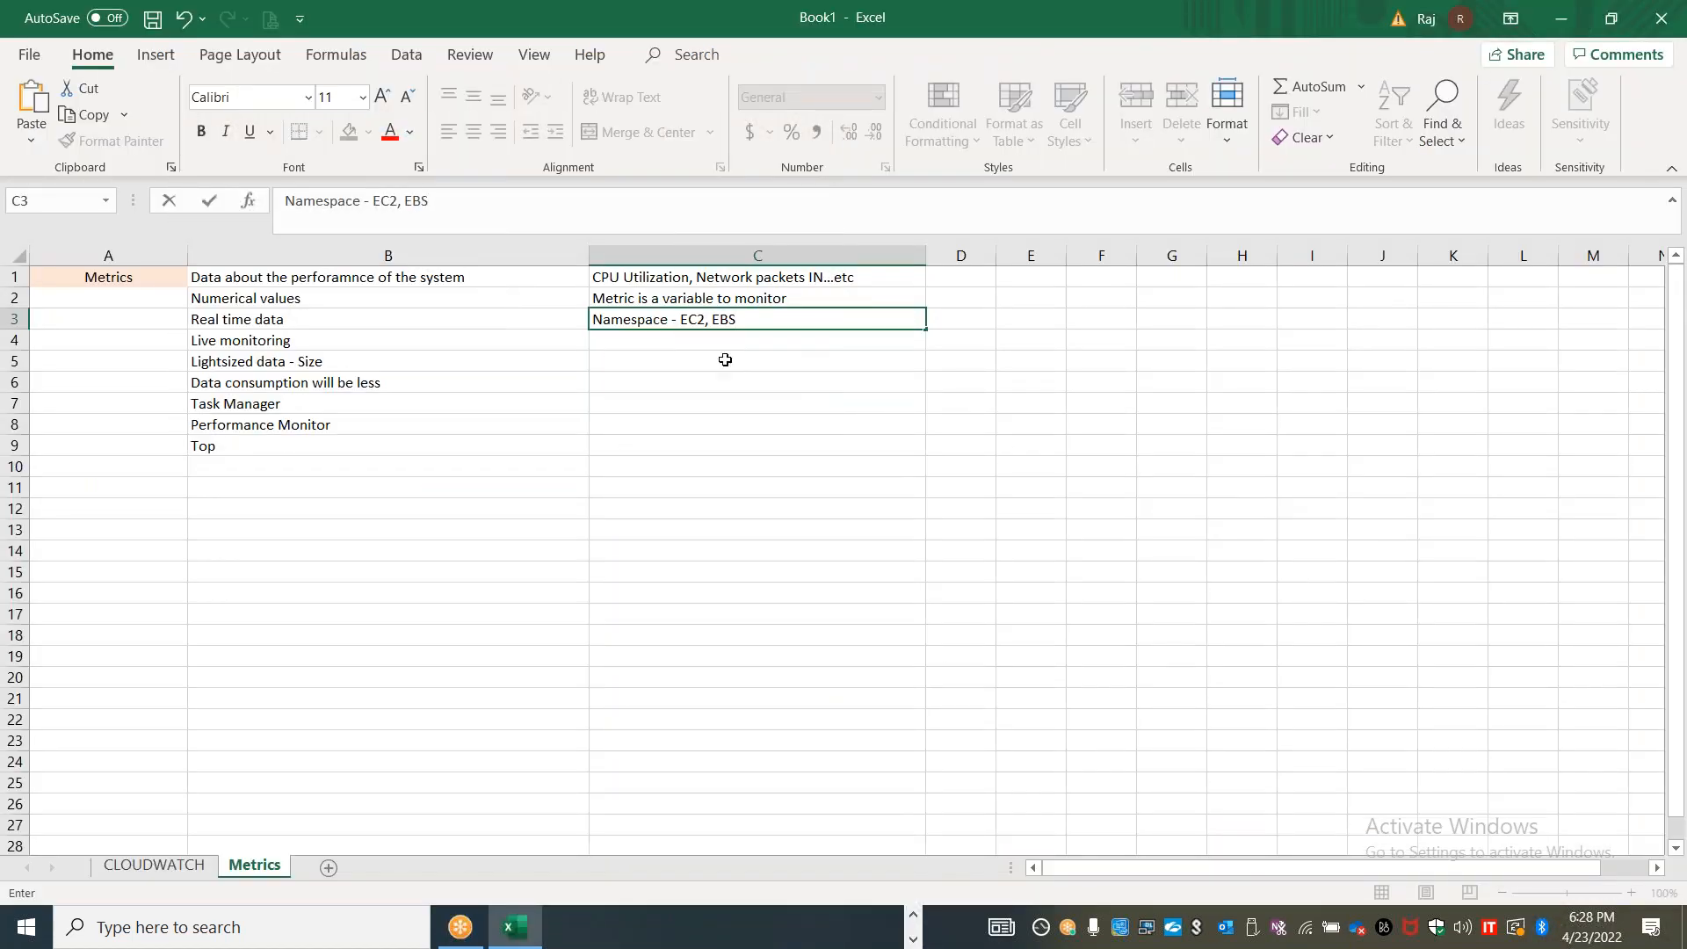
{"action": "left_click", "coordinate": [697, 343]}
{"action": "type", "text": "Dinem"}
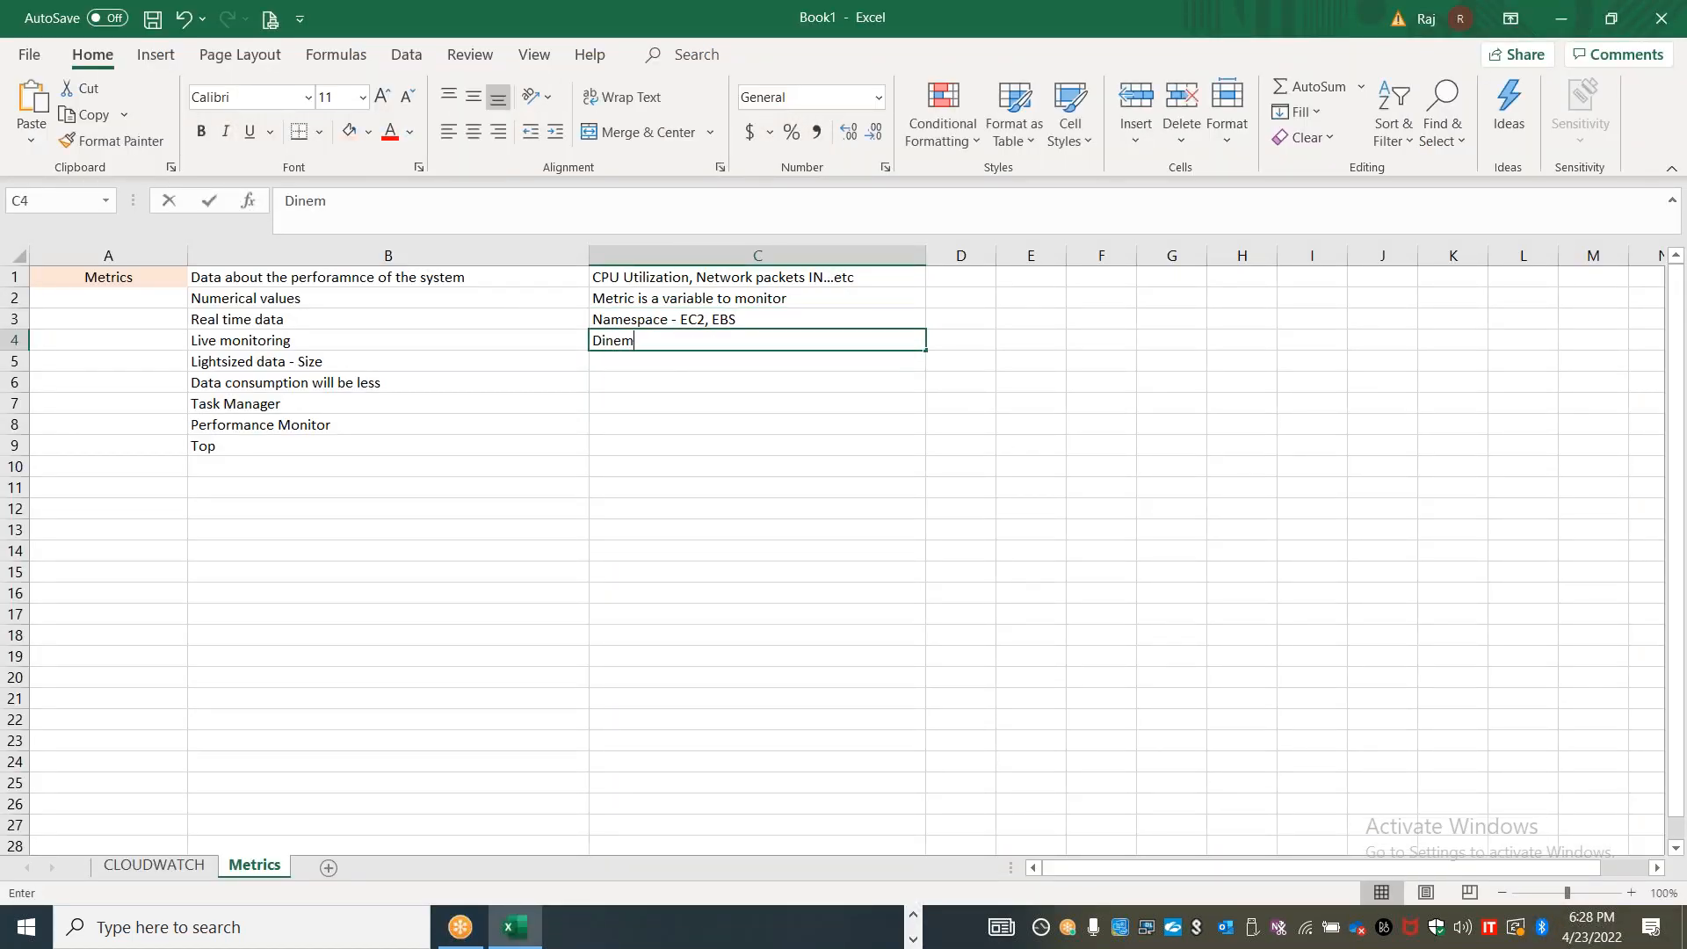
{"action": "key", "text": "BackSpace"}
{"action": "key", "text": "BackSpace"}
{"action": "key", "text": "BackSpace"}
{"action": "type", "text": "mensions "}
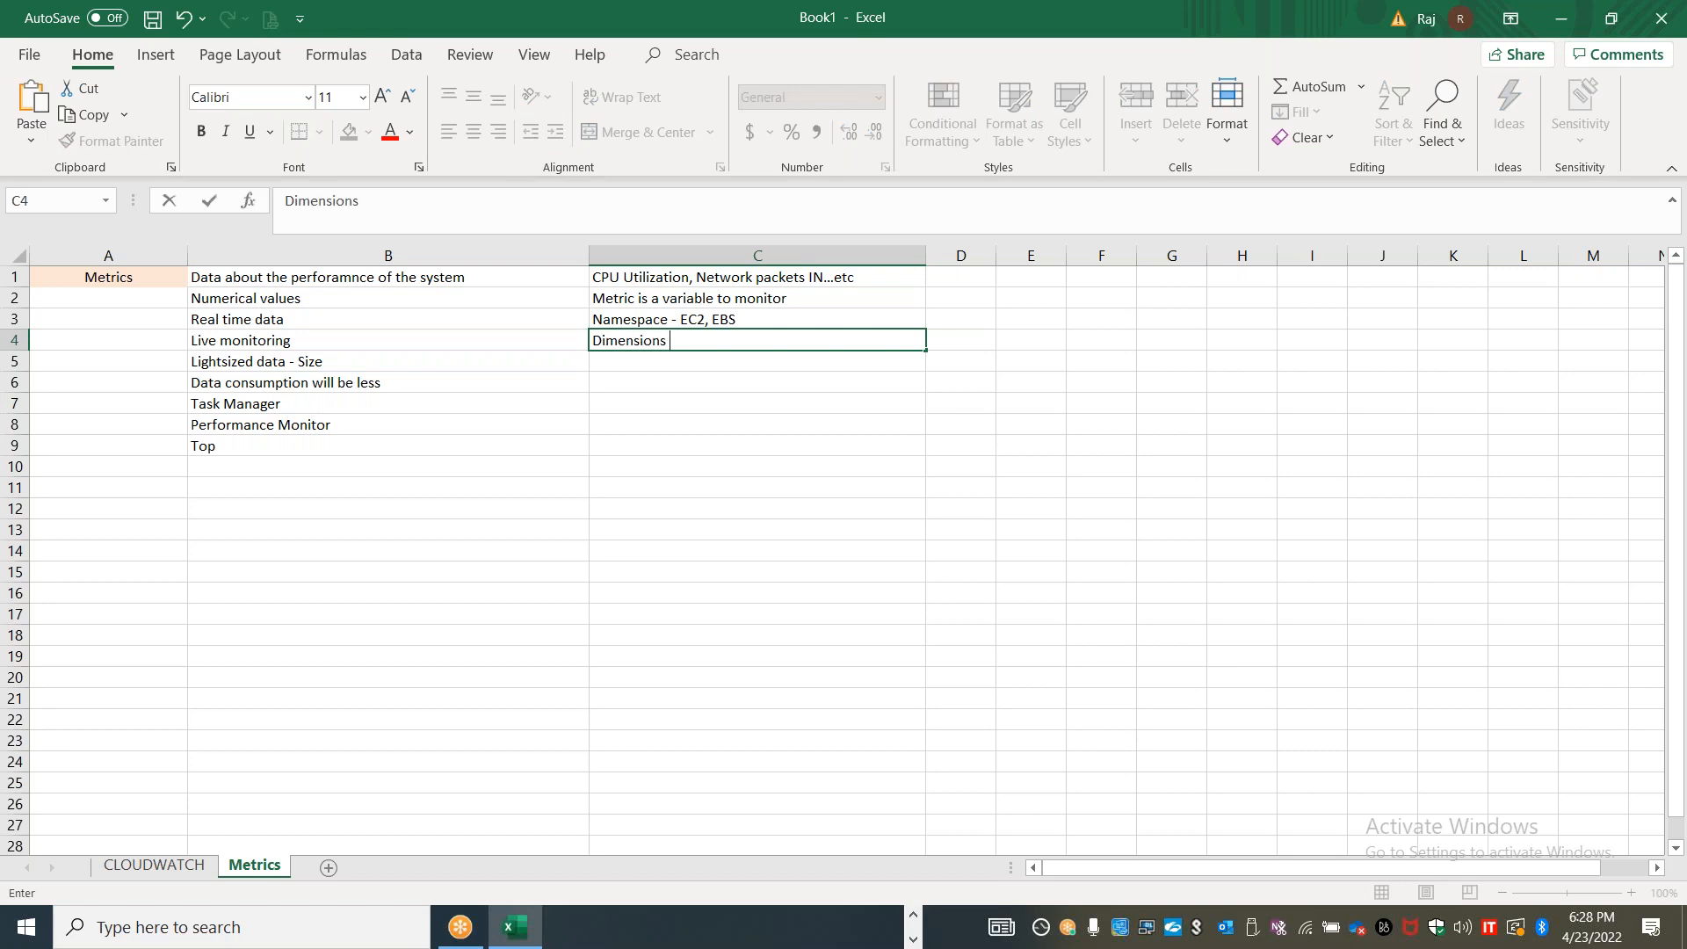
{"action": "type", "text": "- Instance ID, Name, Metric...etc"}
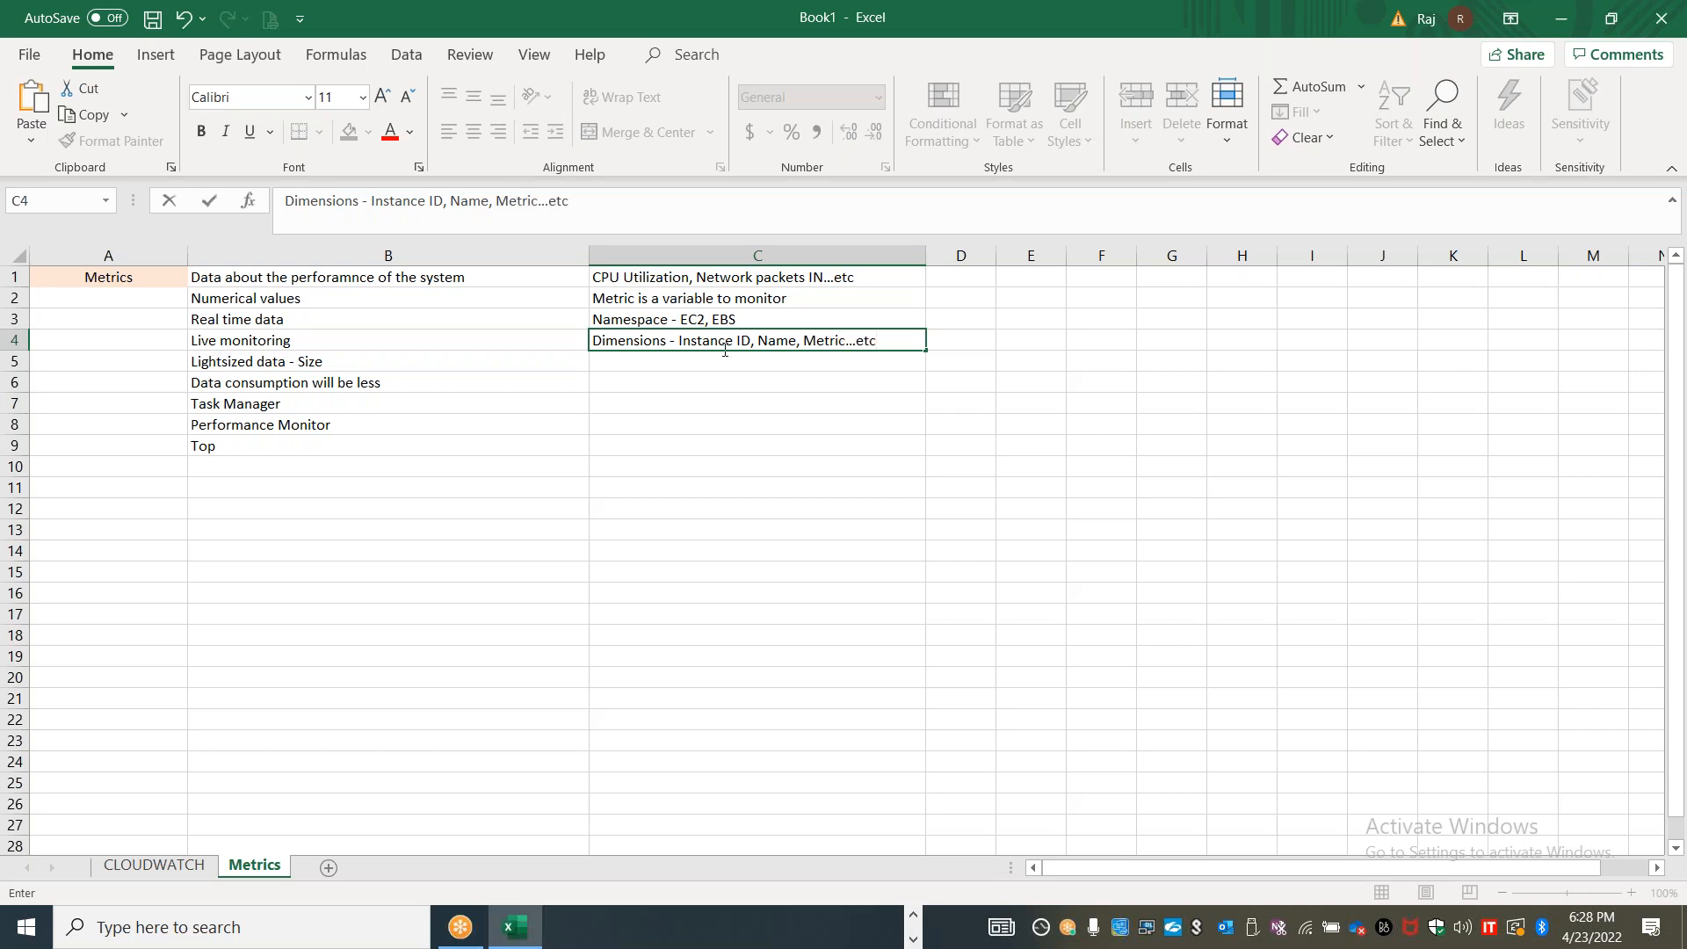
Extend the namespace note in cell C3 to read "Namespace - EC2, EBS, S3...etc"
{"action": "double_click", "coordinate": [801, 318]}
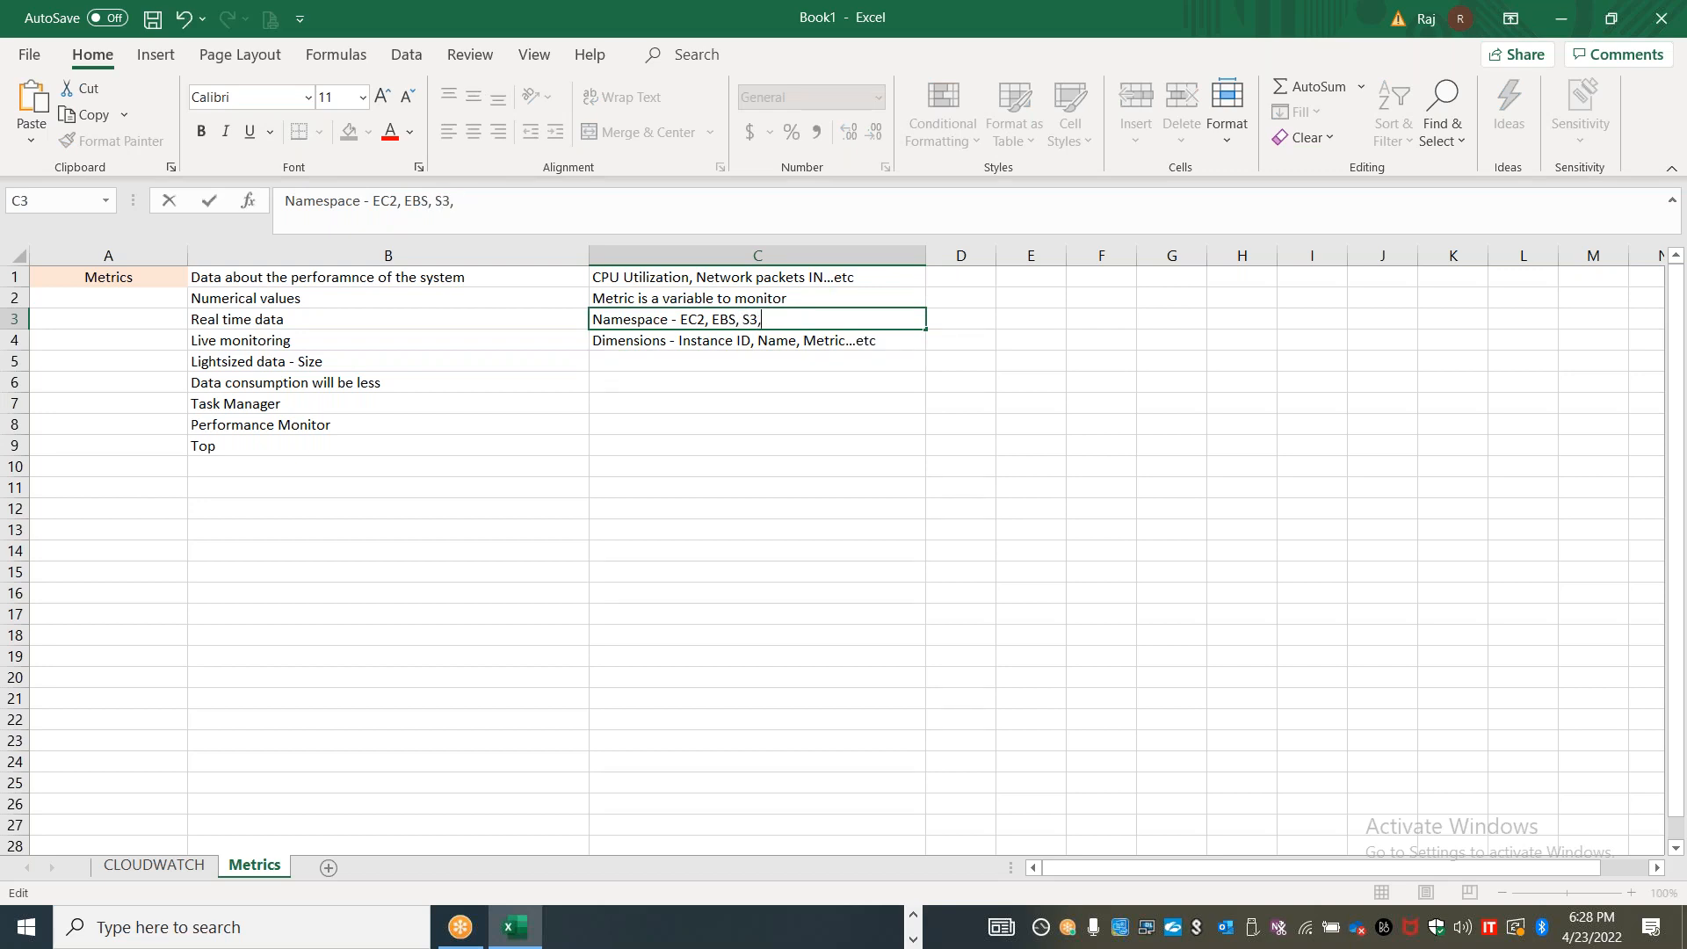
{"action": "type", "text": "...etc"}
{"action": "left_click", "coordinate": [611, 291]}
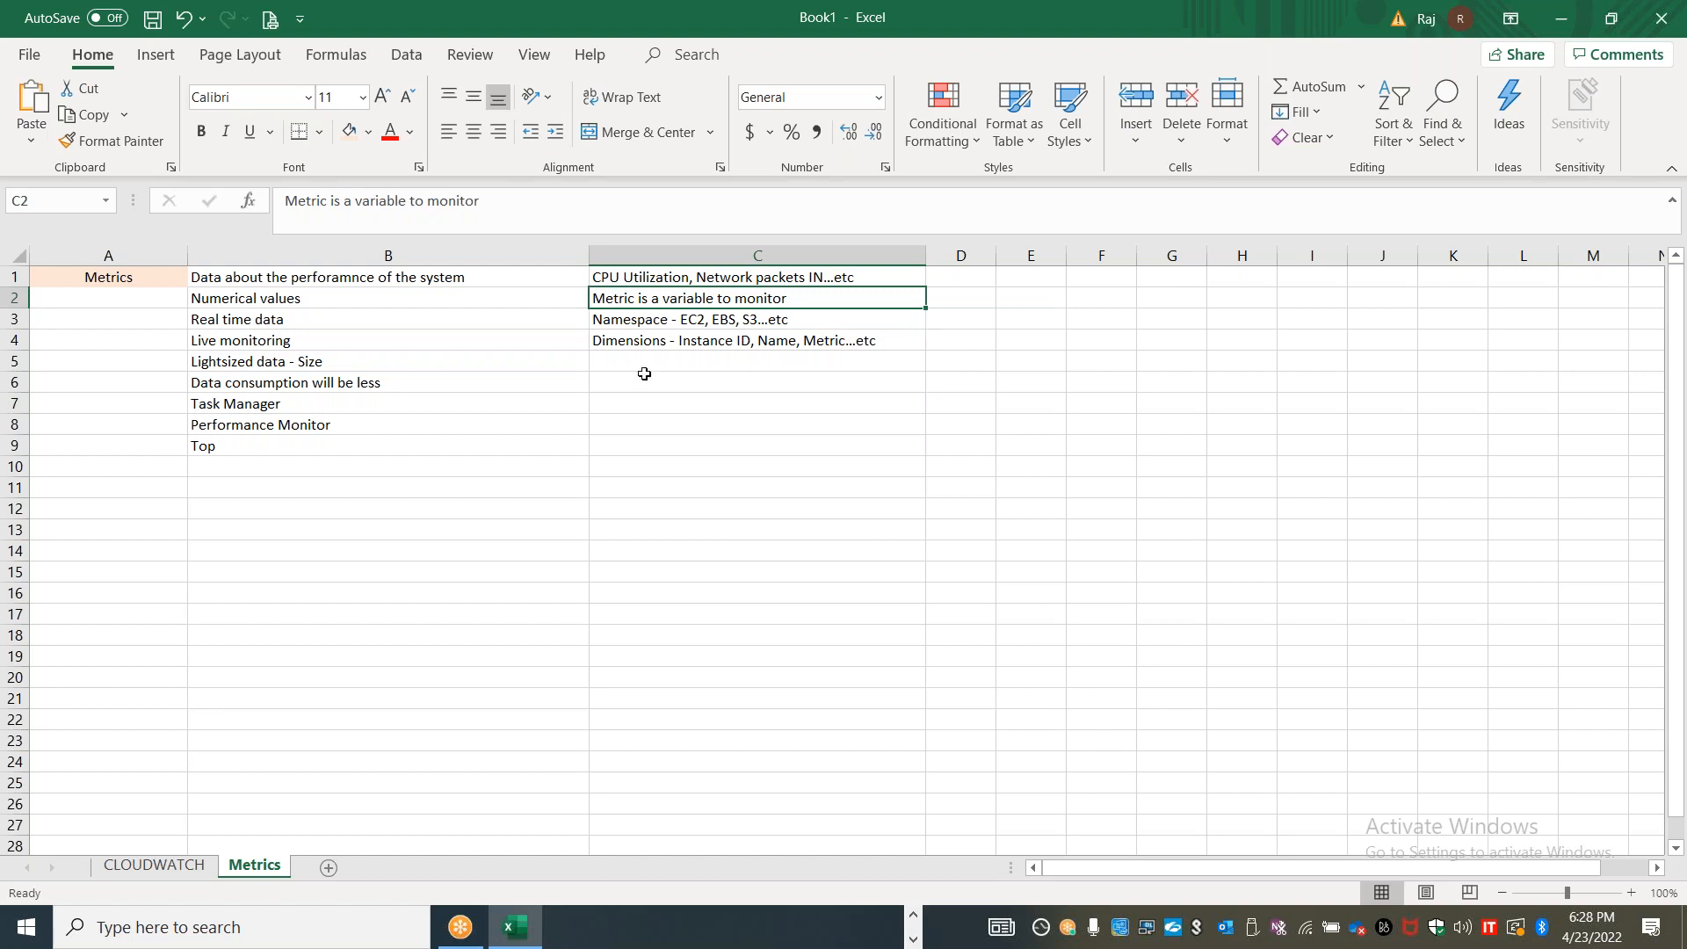
Enter "Metrics have timestamps" in cell B10 of the Metrics sheet
{"action": "key", "text": "alt+Tab"}
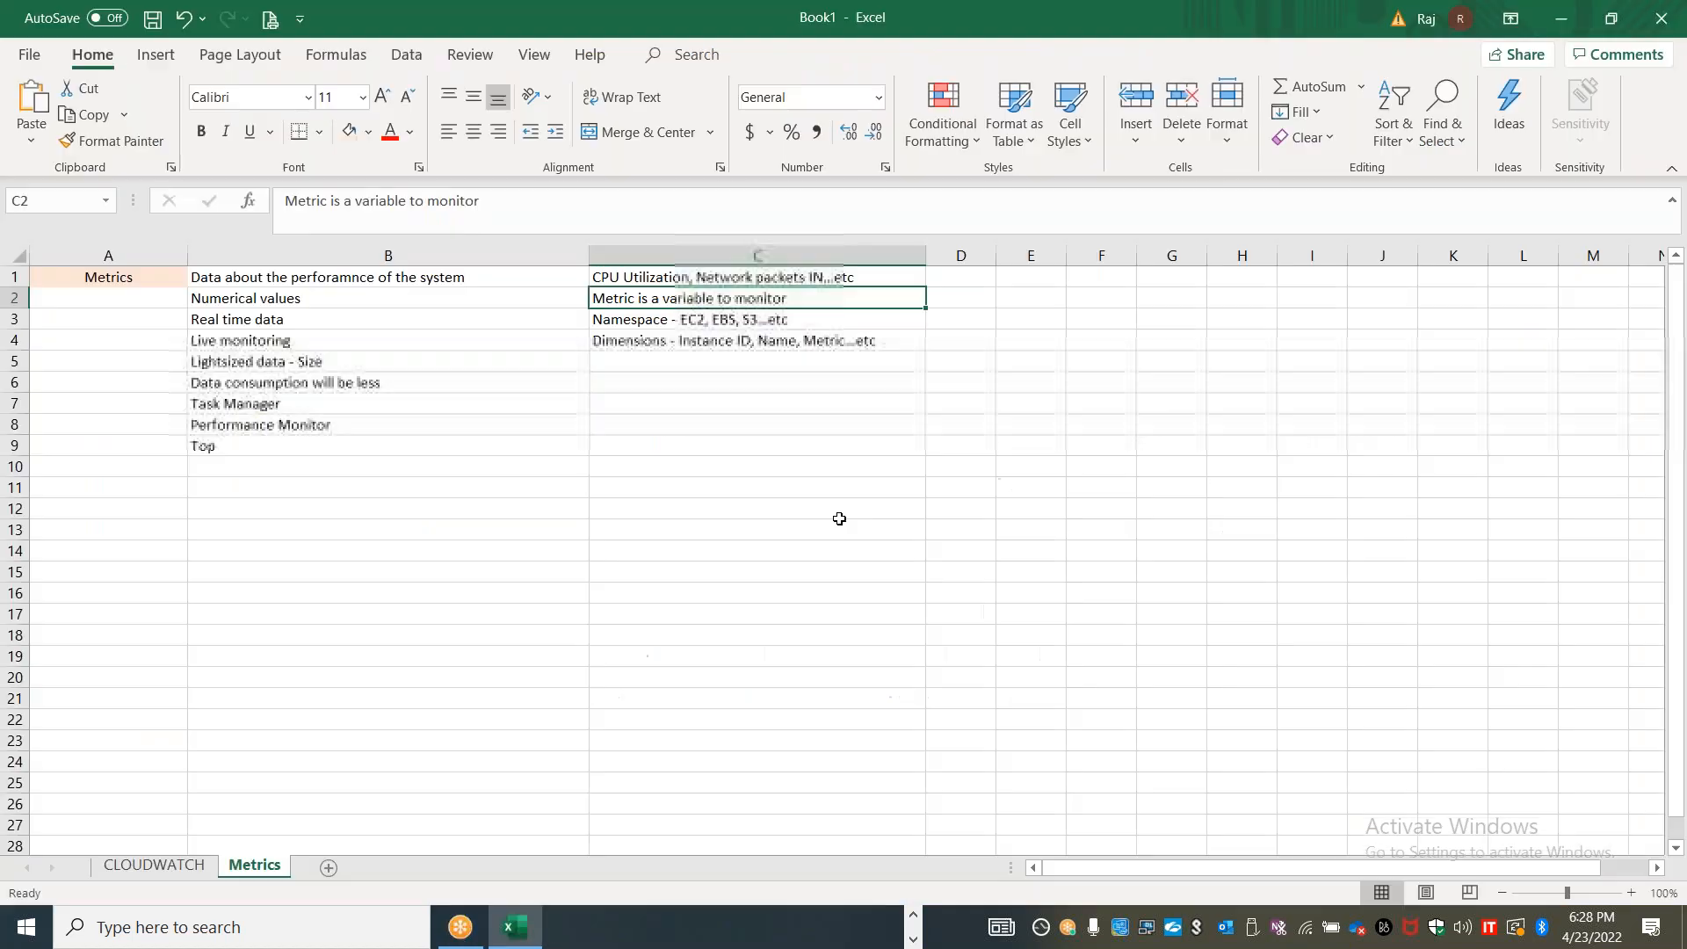
{"action": "left_click", "coordinate": [475, 466]}
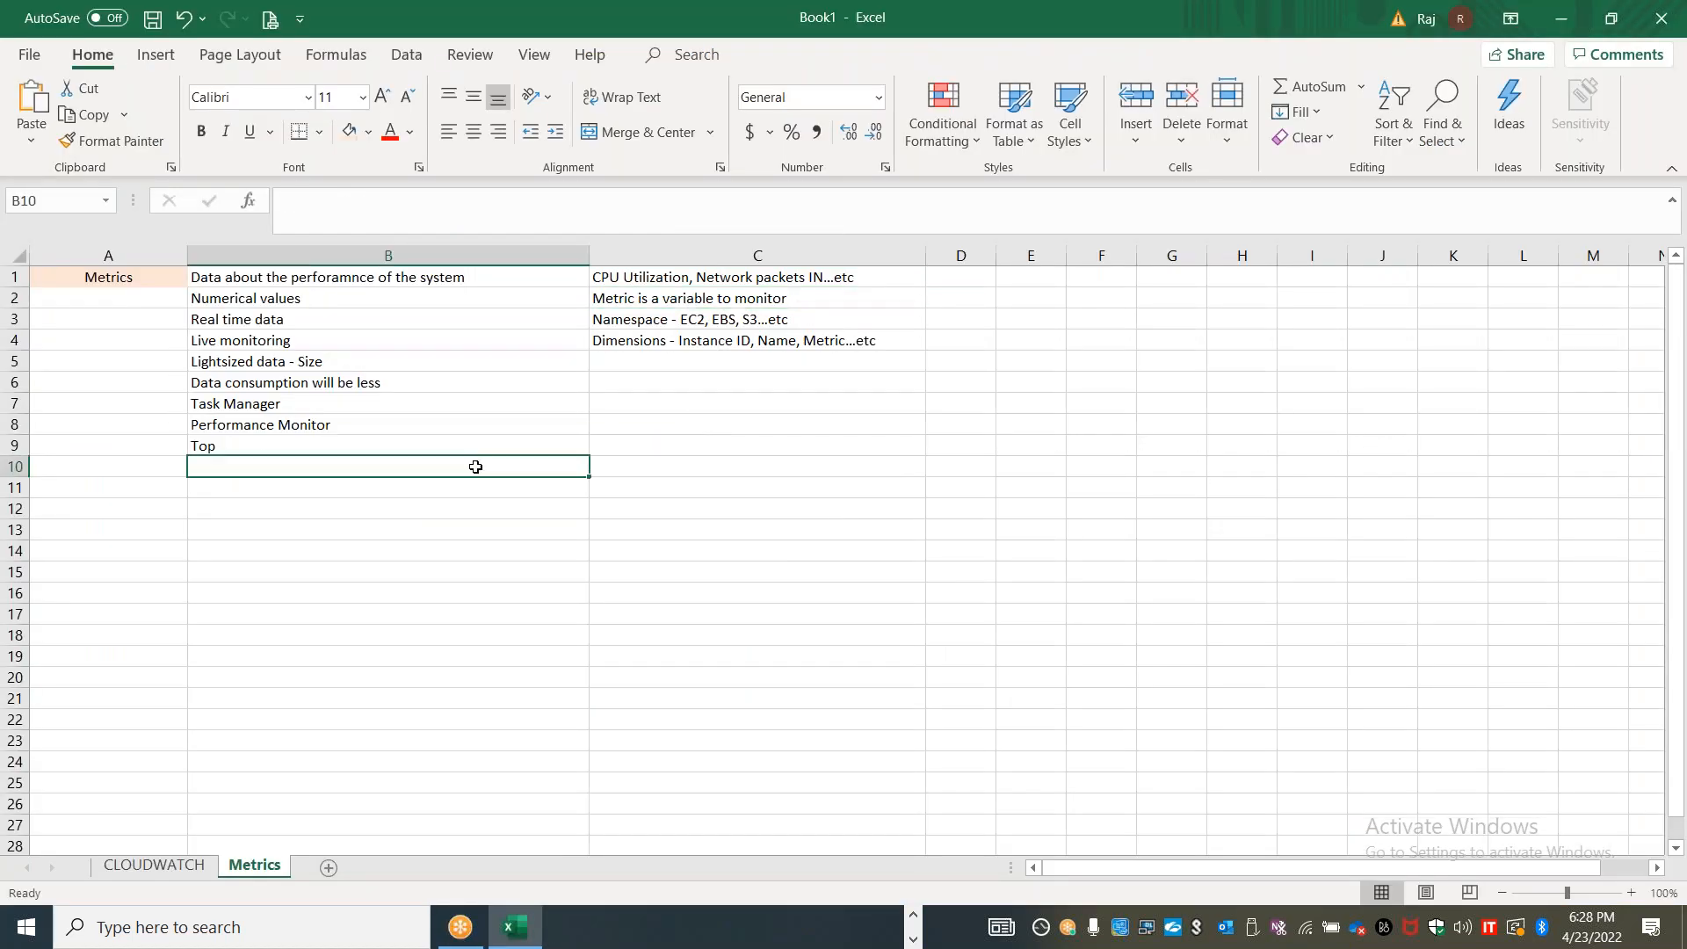
{"action": "type", "text": "Metrics have timestamps"}
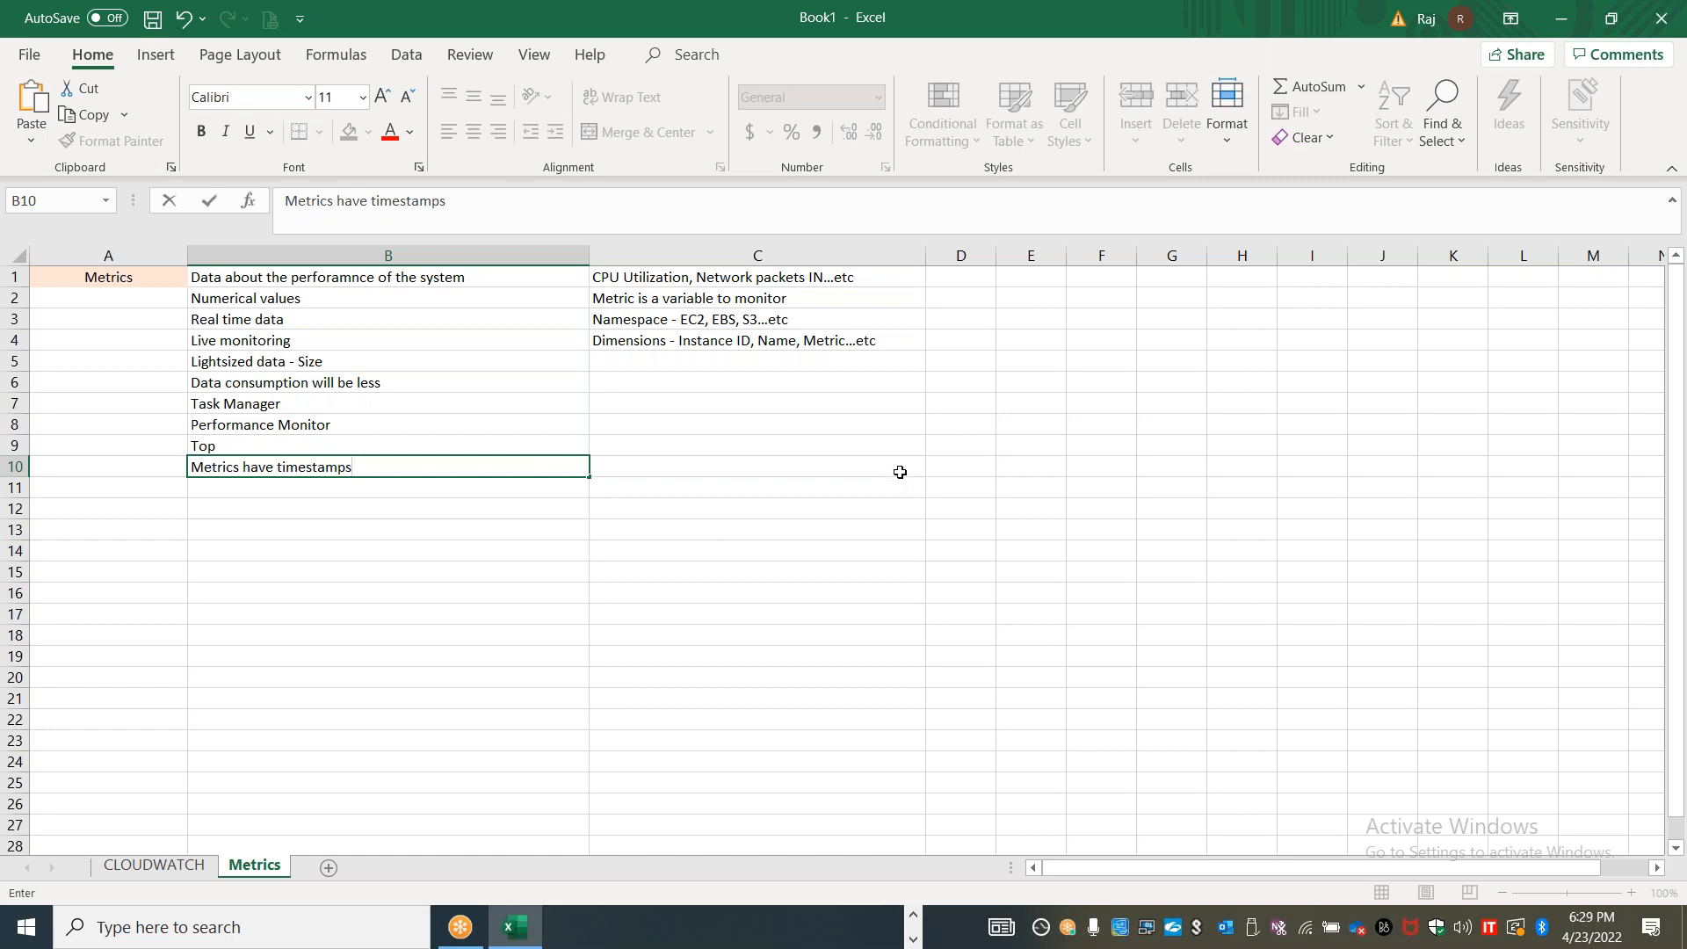
Enter "Can create custom dashboards using metrics" in cell B12
{"action": "left_click", "coordinate": [474, 504]}
{"action": "type", "text": "Can create custom "}
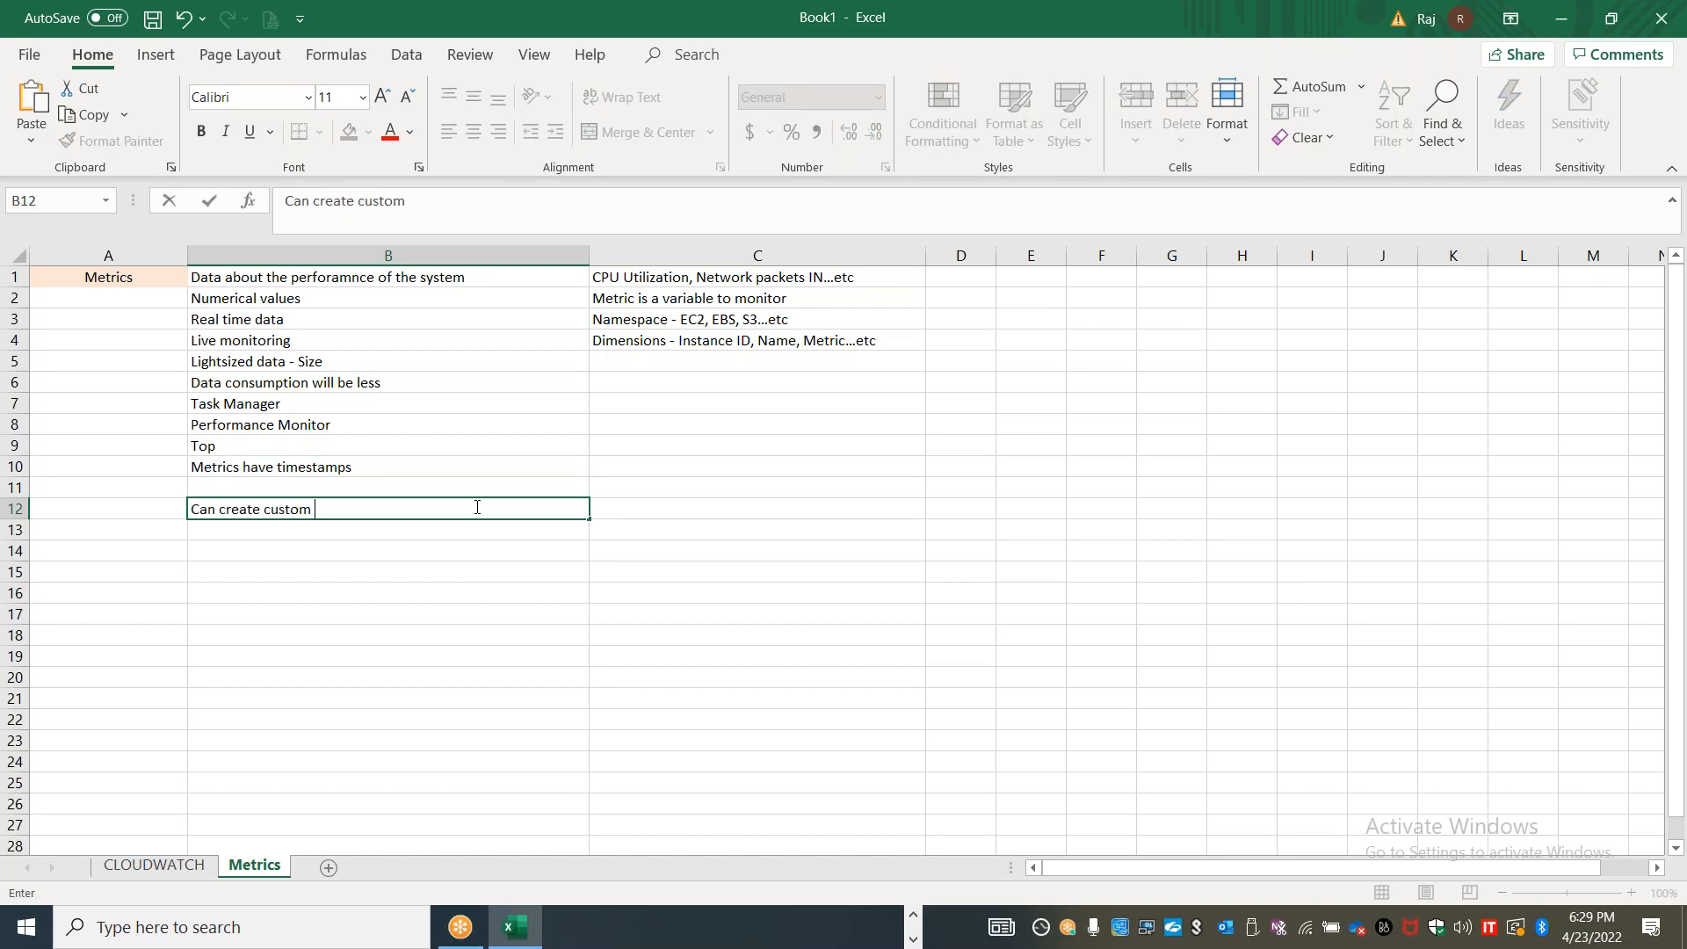
{"action": "type", "text": "dashab"}
{"action": "key", "text": "BackSpace"}
{"action": "type", "text": "shaboar"}
{"action": "key", "text": "BackSpace"}
{"action": "key", "text": "BackSpace"}
{"action": "key", "text": "BackSpace"}
{"action": "type", "text": "ds o"}
{"action": "key", "text": "BackSpace"}
{"action": "type", "text": "using metrics"}
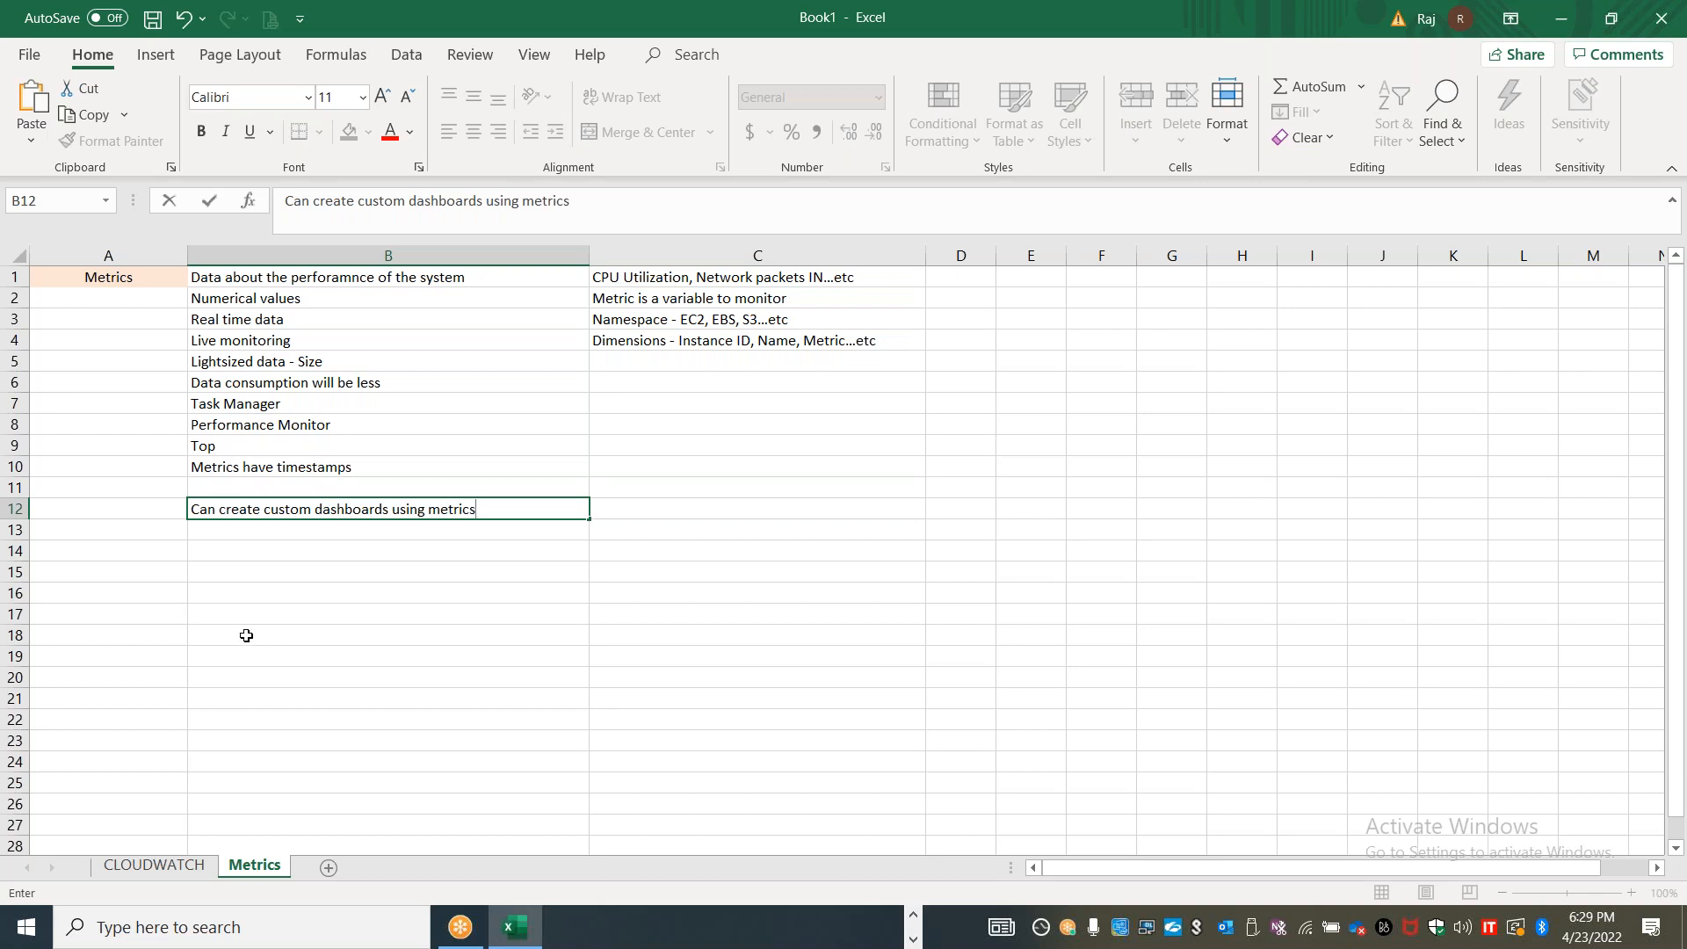
Enter the heading "Types of Monitoring" in cell A14
{"action": "left_click", "coordinate": [133, 550]}
{"action": "type", "text": "T"}
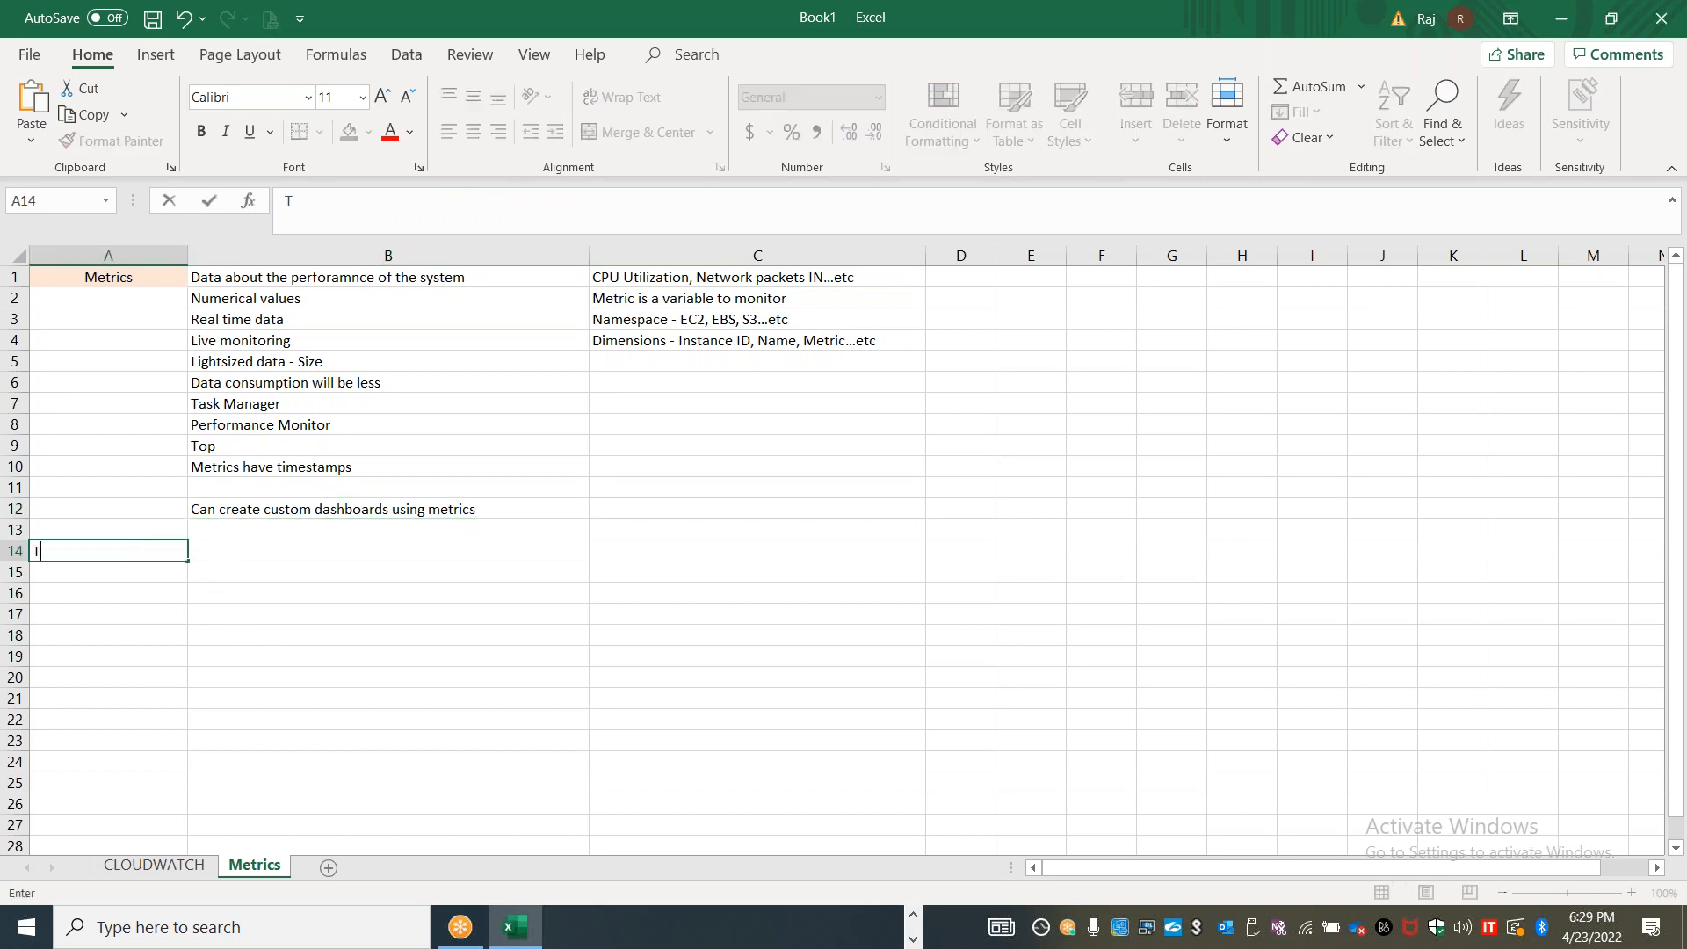
{"action": "type", "text": "ypes of Montior"}
{"action": "key", "text": "BackSpace"}
{"action": "key", "text": "BackSpace"}
{"action": "type", "text": "orin"}
{"action": "key", "text": "BackSpace"}
{"action": "key", "text": "BackSpace"}
{"action": "key", "text": "BackSpace"}
{"action": "key", "text": "BackSpace"}
{"action": "key", "text": "BackSpace"}
{"action": "key", "text": "BackSpace"}
{"action": "type", "text": "itoring"}
Enter "Basic Monitoring" in cell B14 and "Every 5 minutes" beside it in C14
{"action": "key", "text": "Tab"}
{"action": "type", "text": "B"}
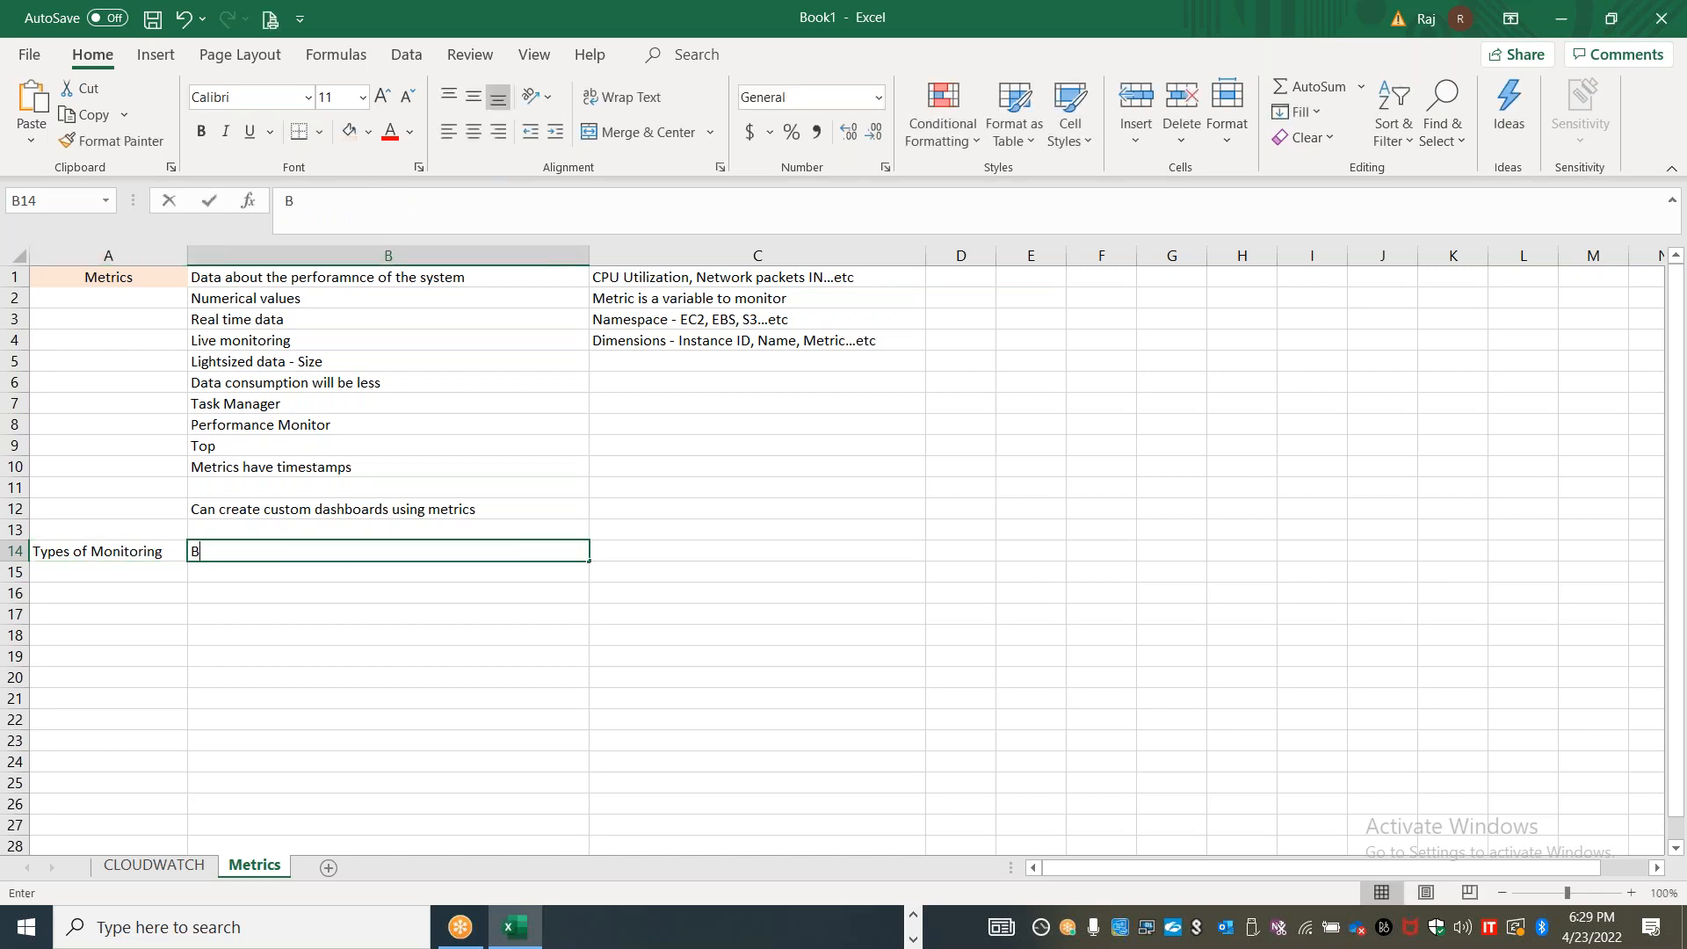
{"action": "type", "text": "asic Montir"}
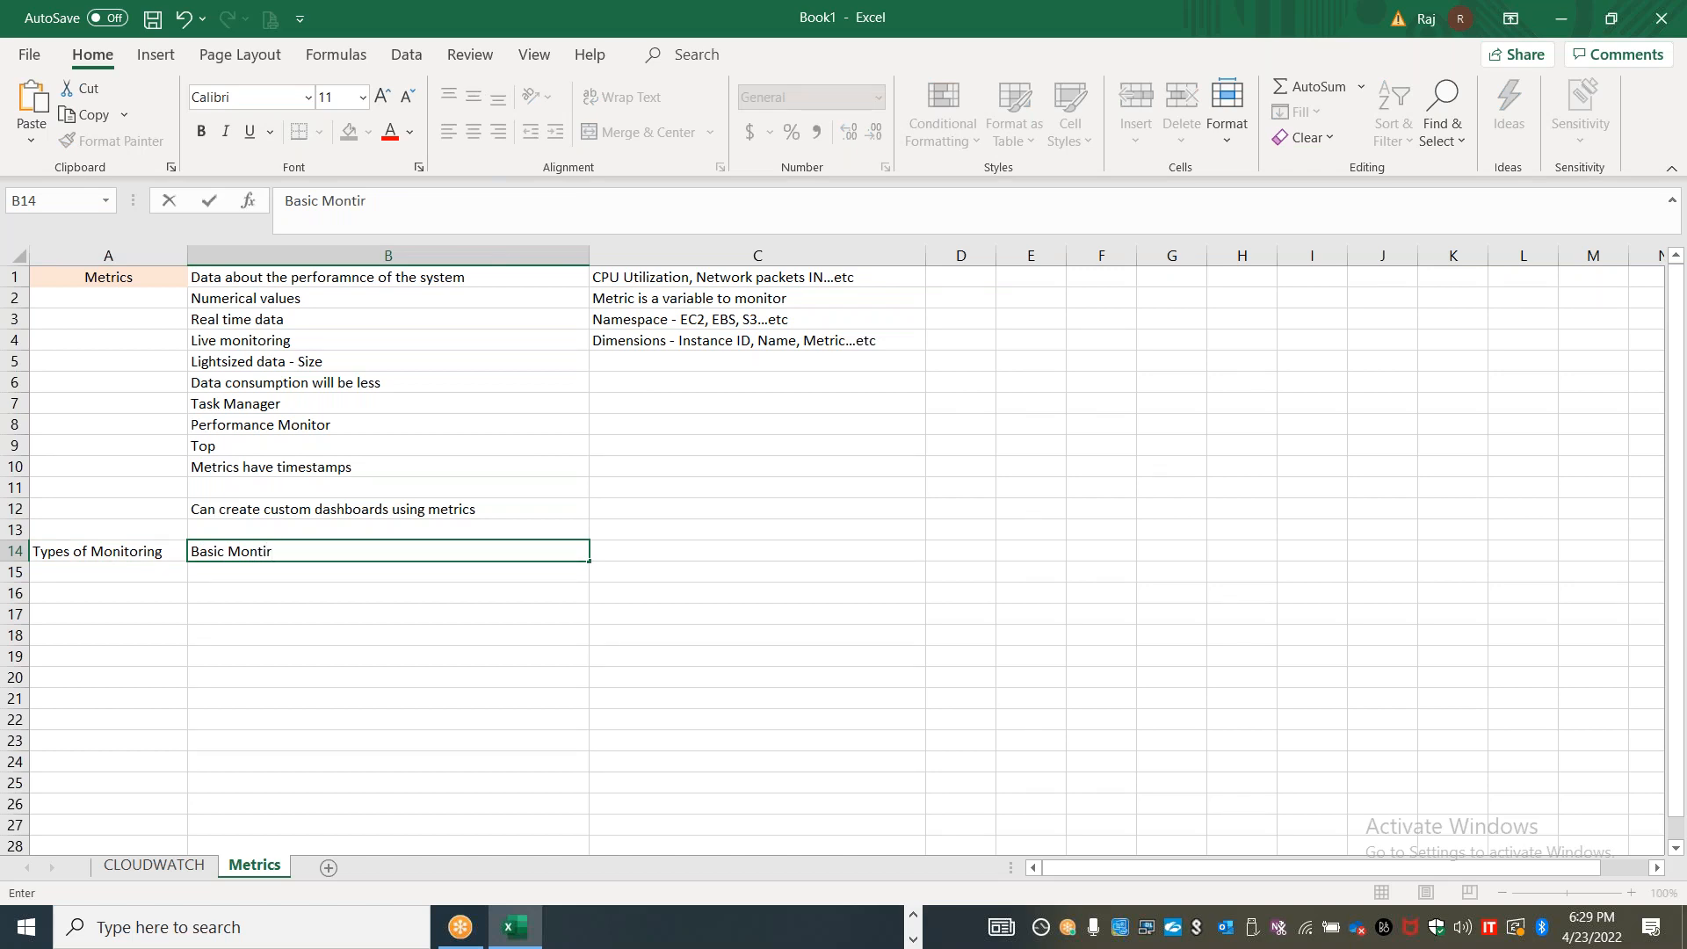
{"action": "key", "text": "BackSpace"}
{"action": "key", "text": "BackSpace"}
{"action": "key", "text": "BackSpace"}
{"action": "type", "text": "itoring"}
{"action": "left_click", "coordinate": [619, 544]}
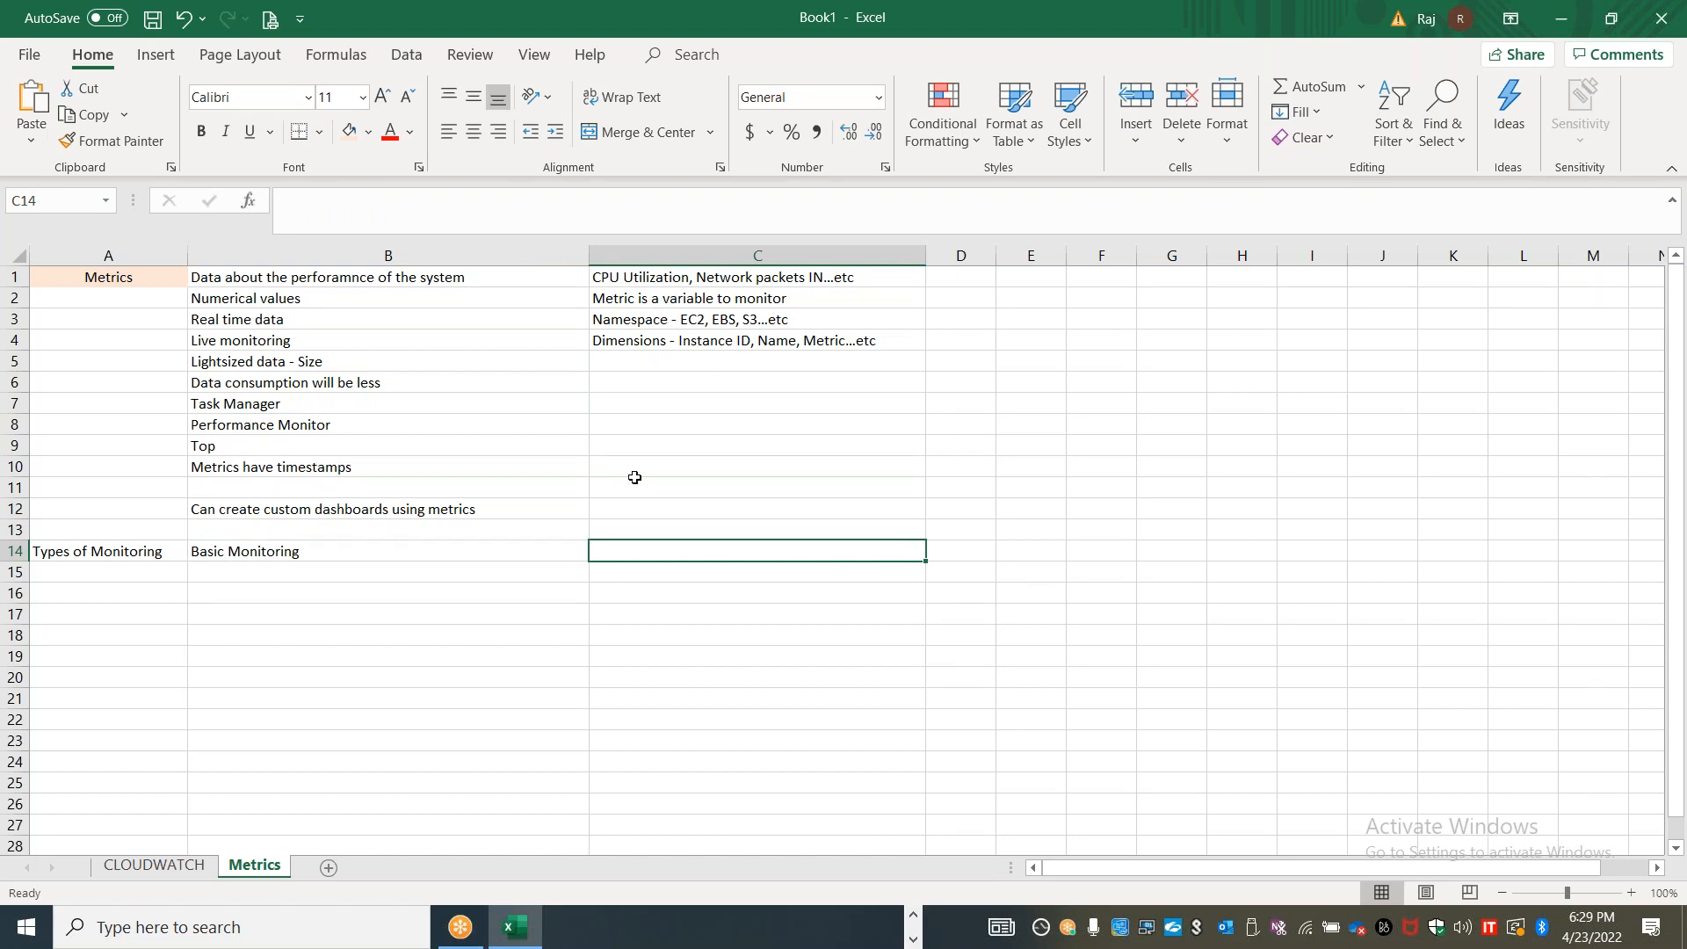
{"action": "type", "text": "Eve"}
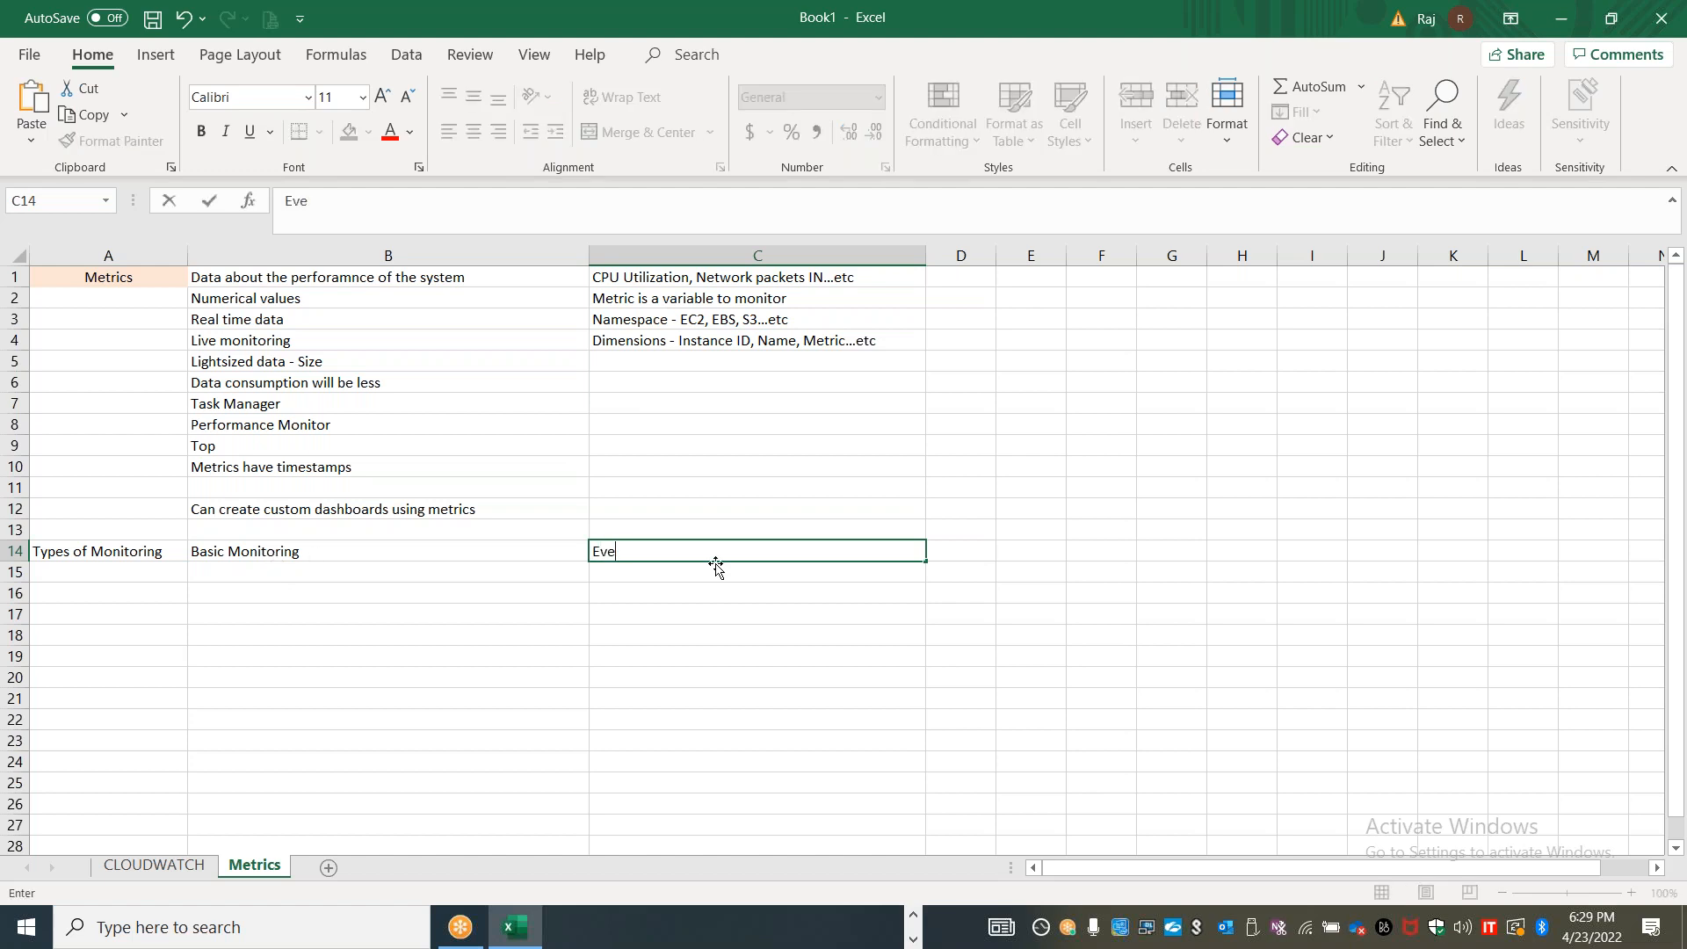
{"action": "type", "text": "ry 5 minutes"}
{"action": "key", "text": "Return"}
Enter "Detailed Monitoring" in cell B15 and "Every 1 minute" beside it in C15
{"action": "key", "text": "Left"}
{"action": "type", "text": "Deta"}
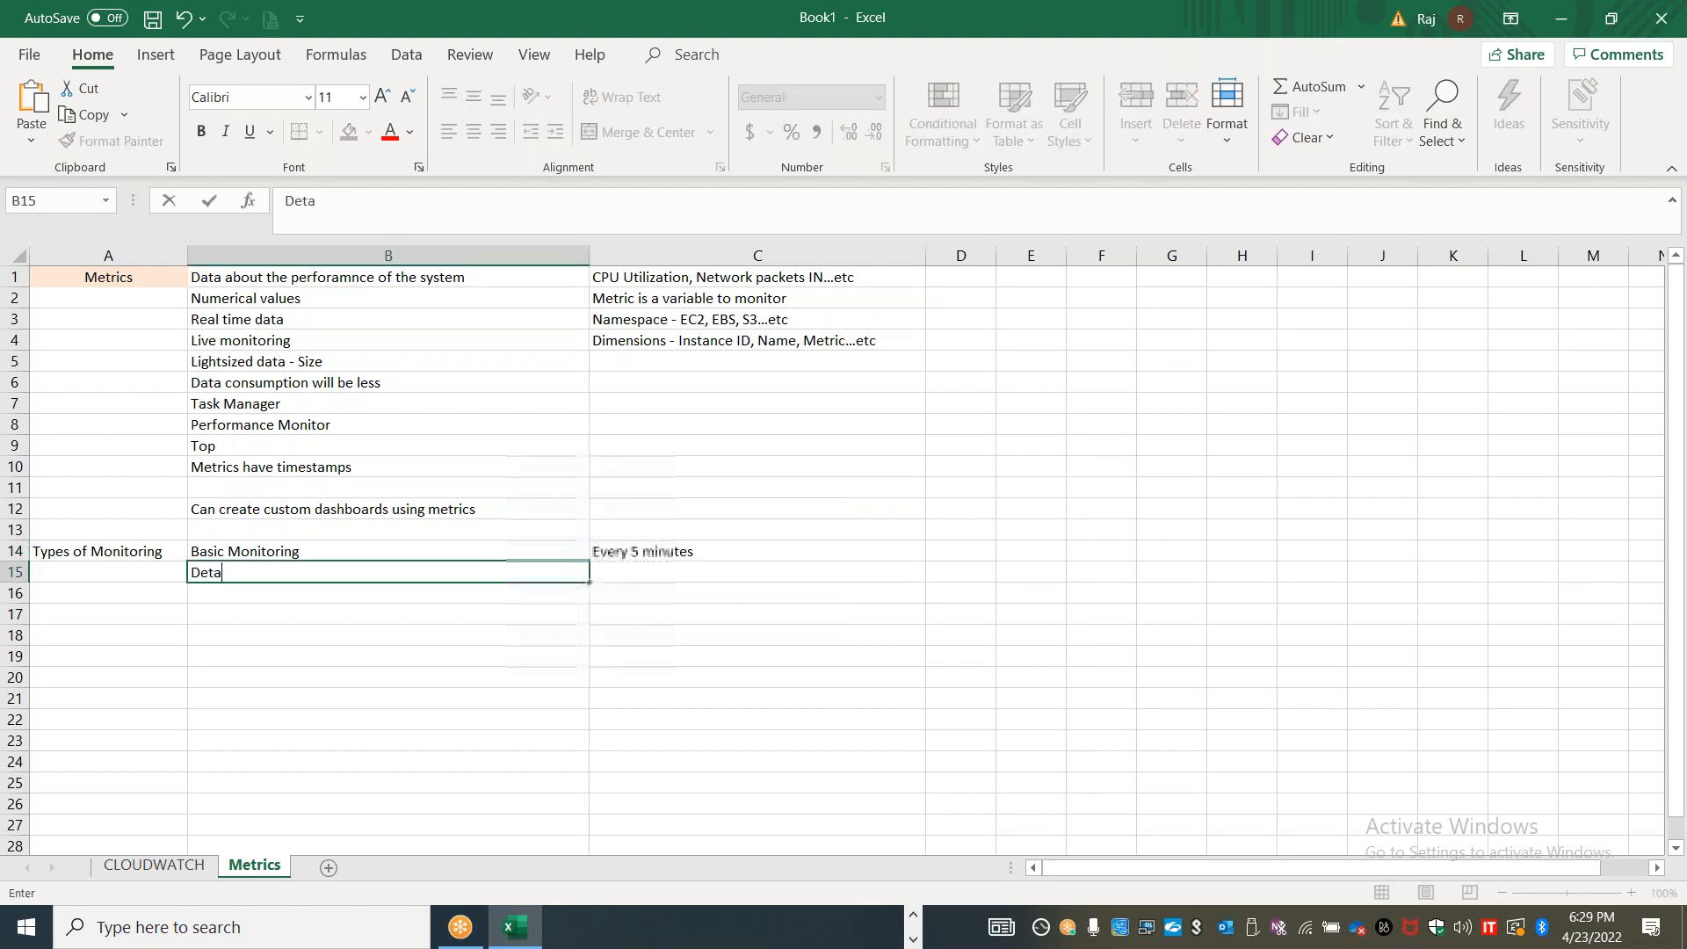
{"action": "type", "text": "iled Monitoring"}
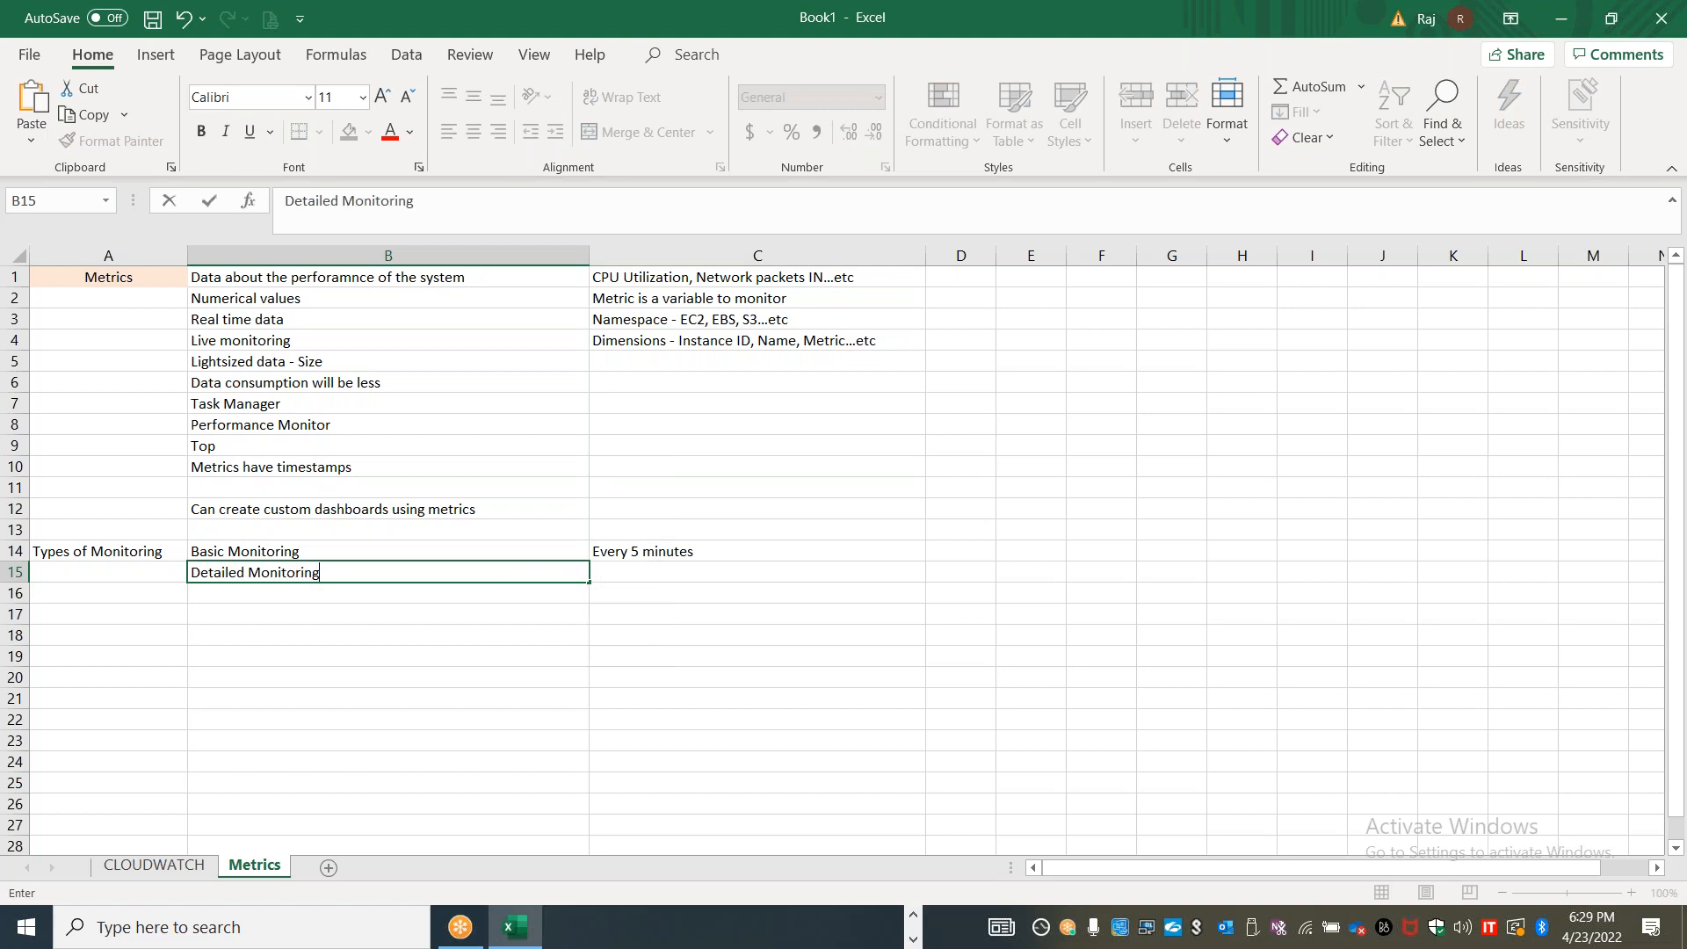
{"action": "key", "text": "Tab"}
{"action": "type", "text": "Every 1 moni"}
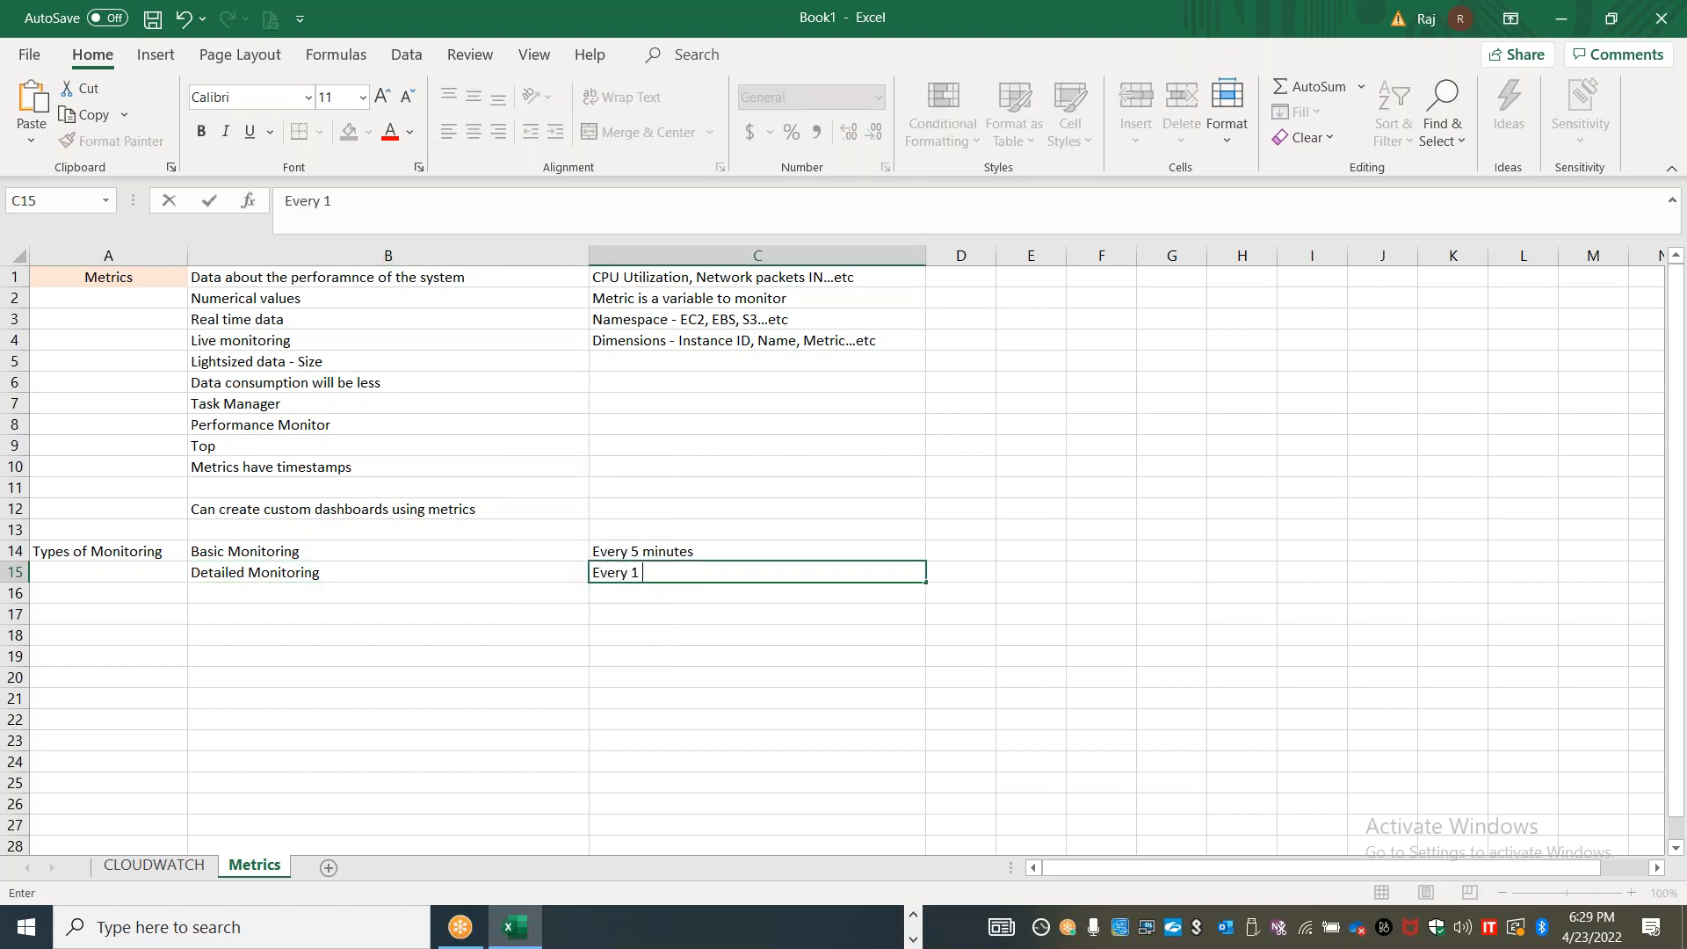
{"action": "key", "text": "BackSpace"}
{"action": "key", "text": "BackSpace"}
{"action": "key", "text": "BackSpace"}
{"action": "type", "text": "inute"}
{"action": "left_click", "coordinate": [268, 557]}
Enter "Incurs additional cost" in cell D15 for detailed monitoring
{"action": "left_click", "coordinate": [941, 574]}
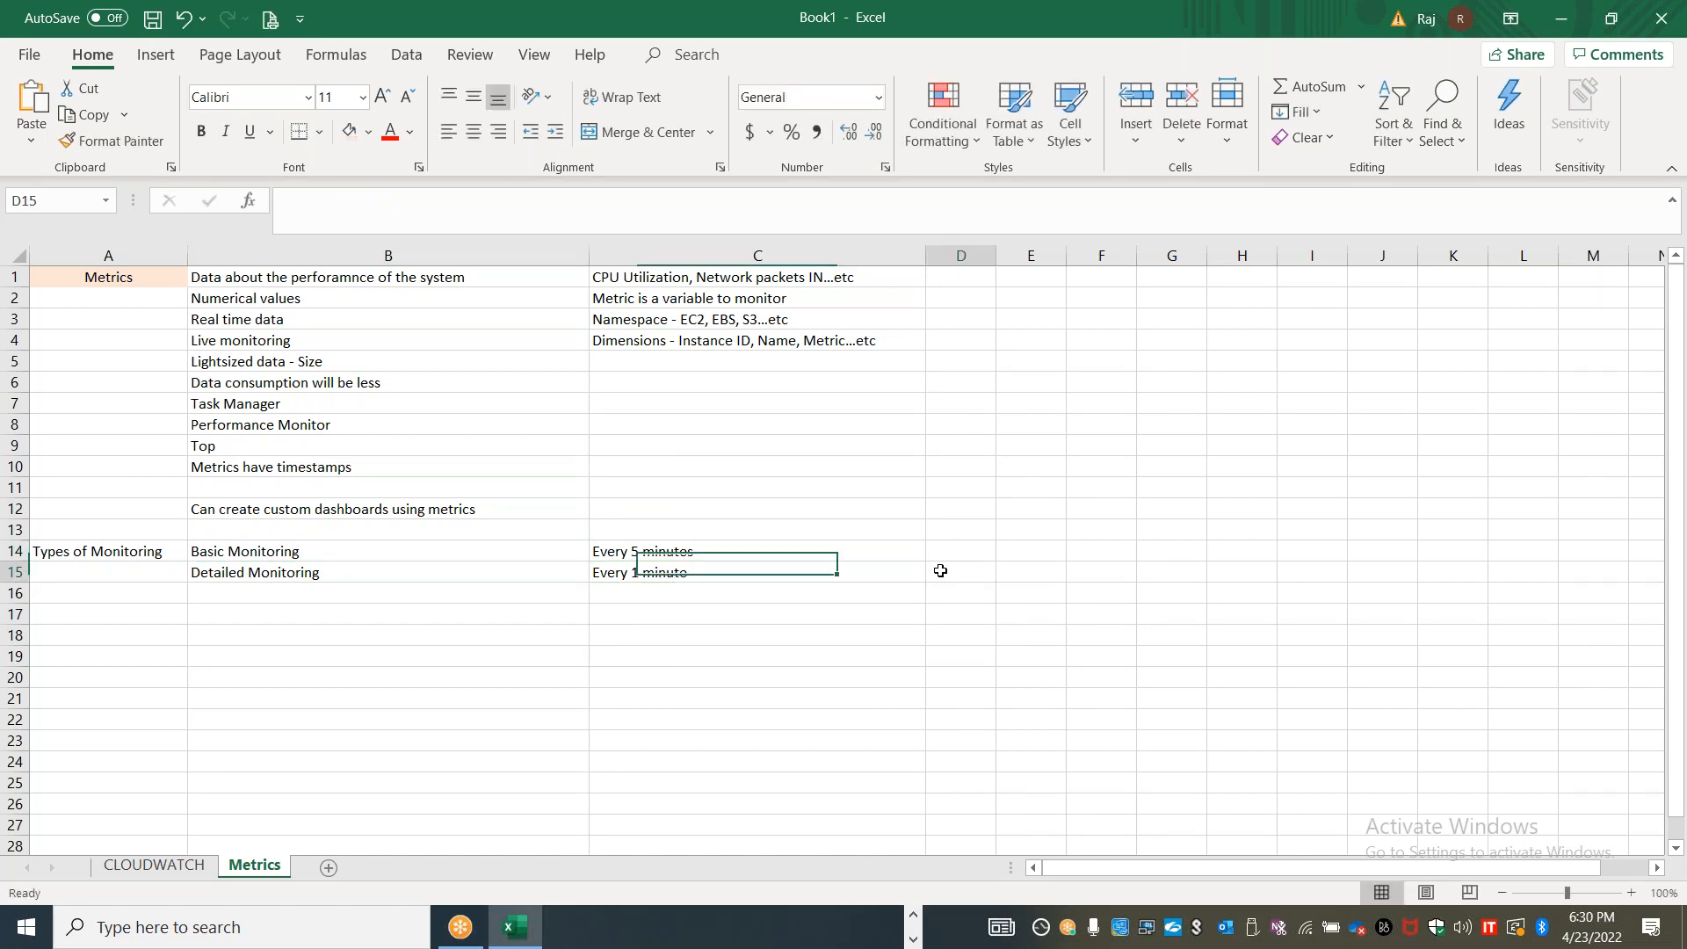
{"action": "type", "text": "Incurs ad"}
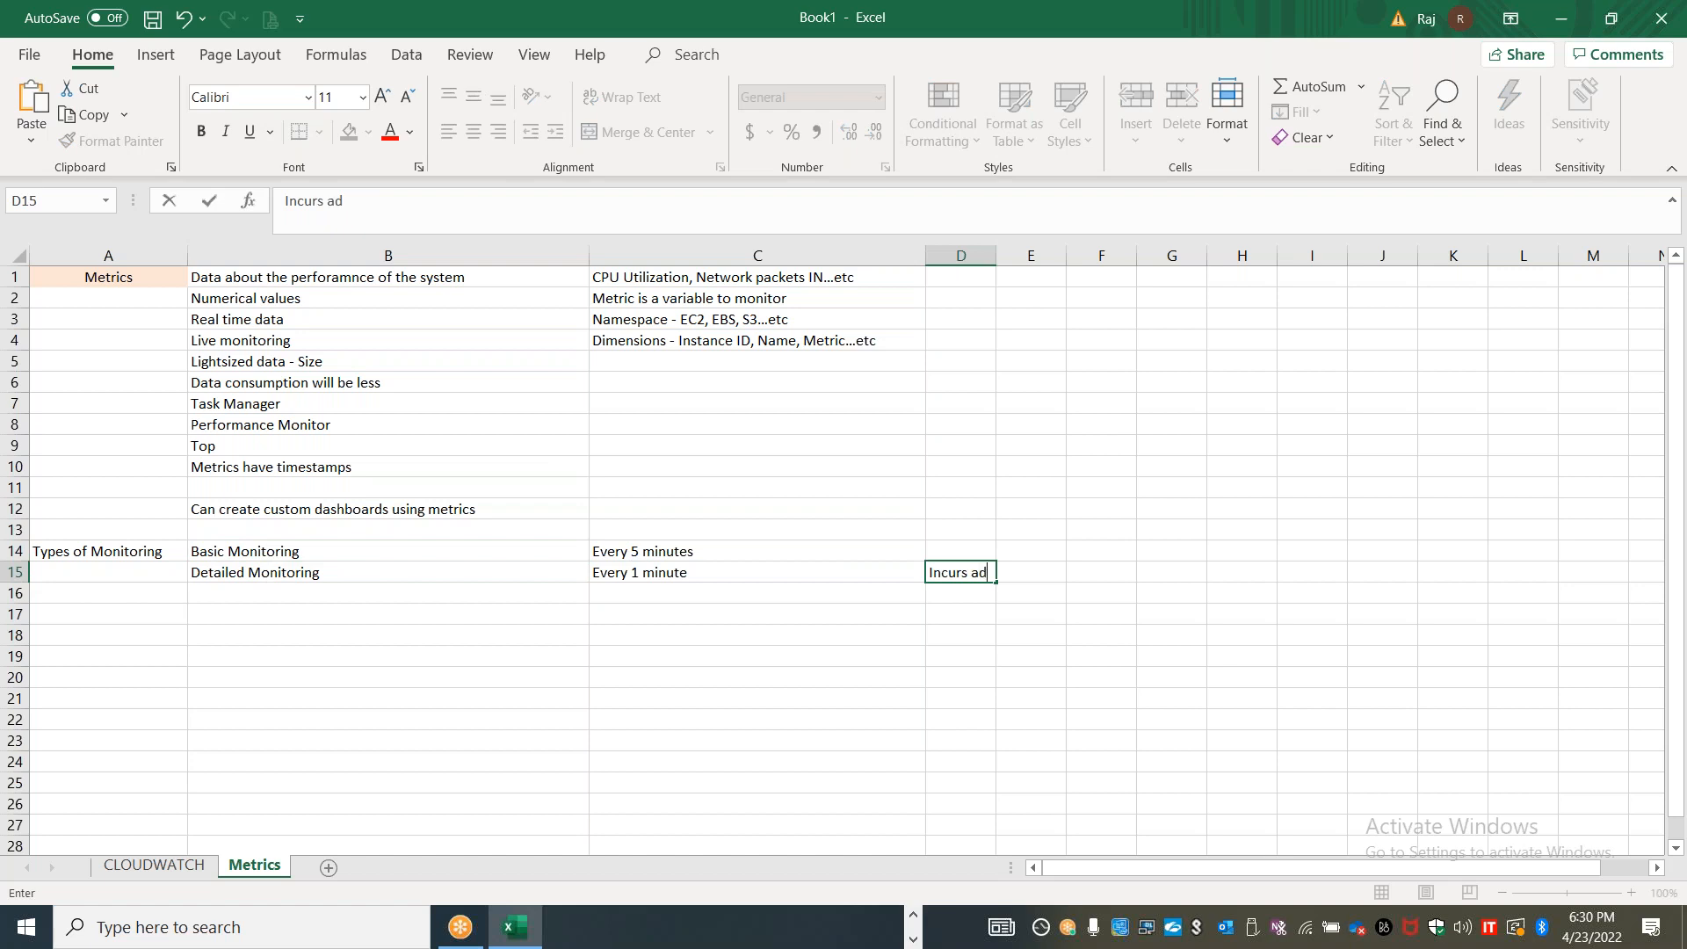
{"action": "type", "text": "ditional cost"}
{"action": "left_click", "coordinate": [886, 719]}
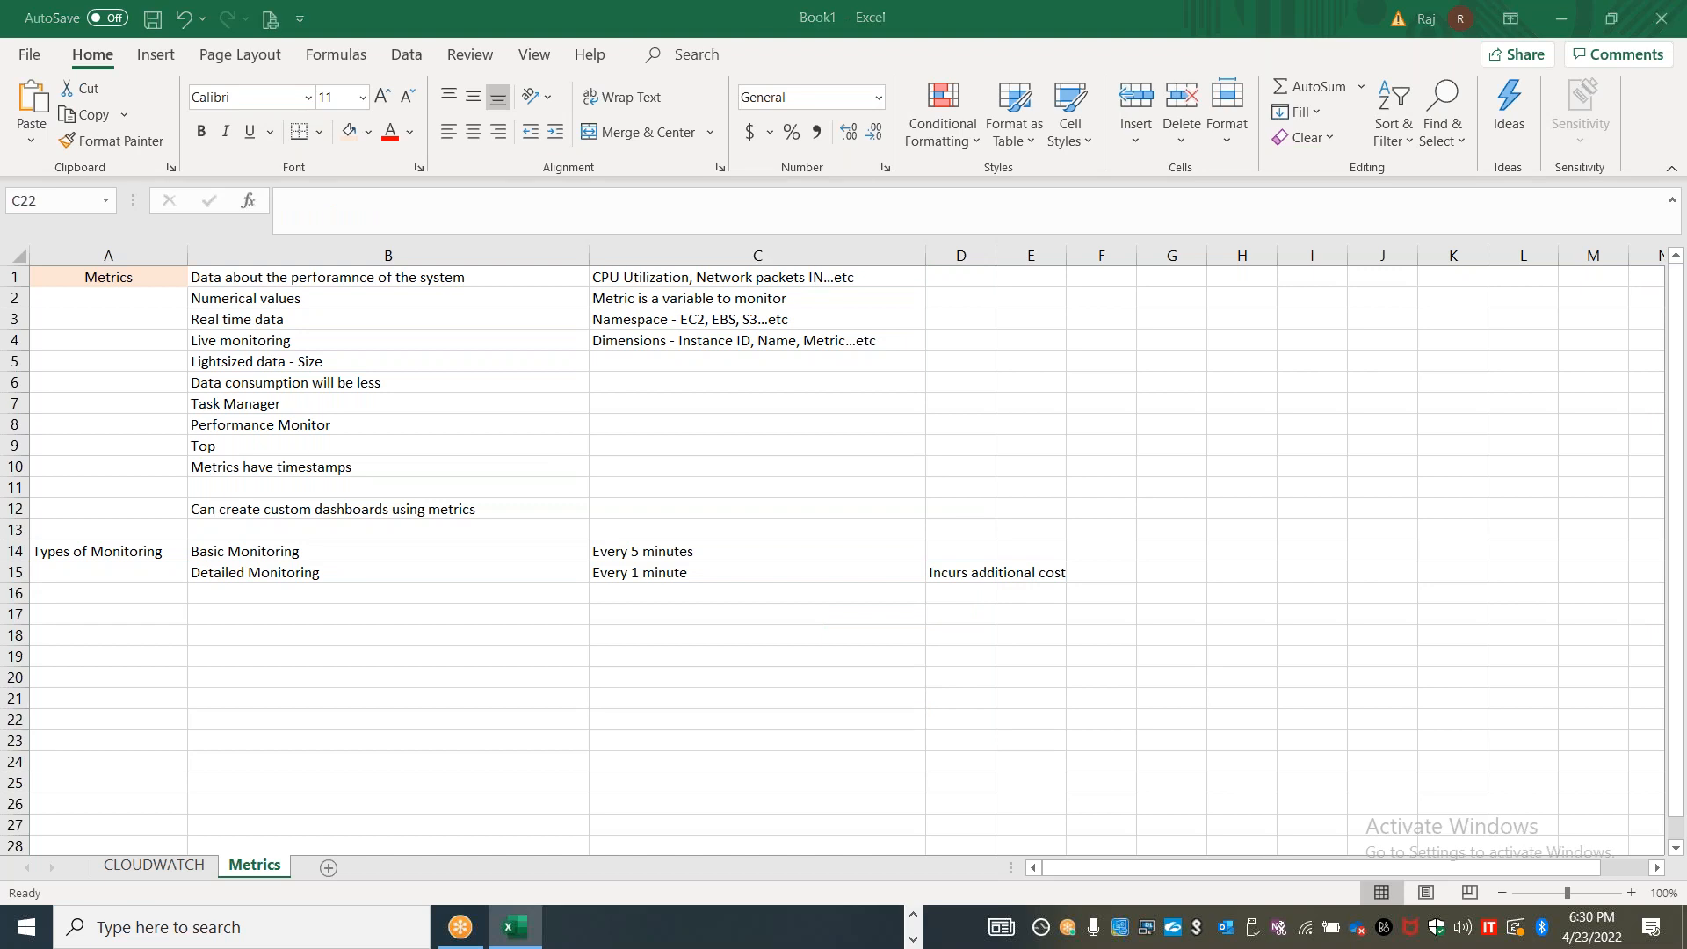
{"action": "key", "text": "alt+Tab"}
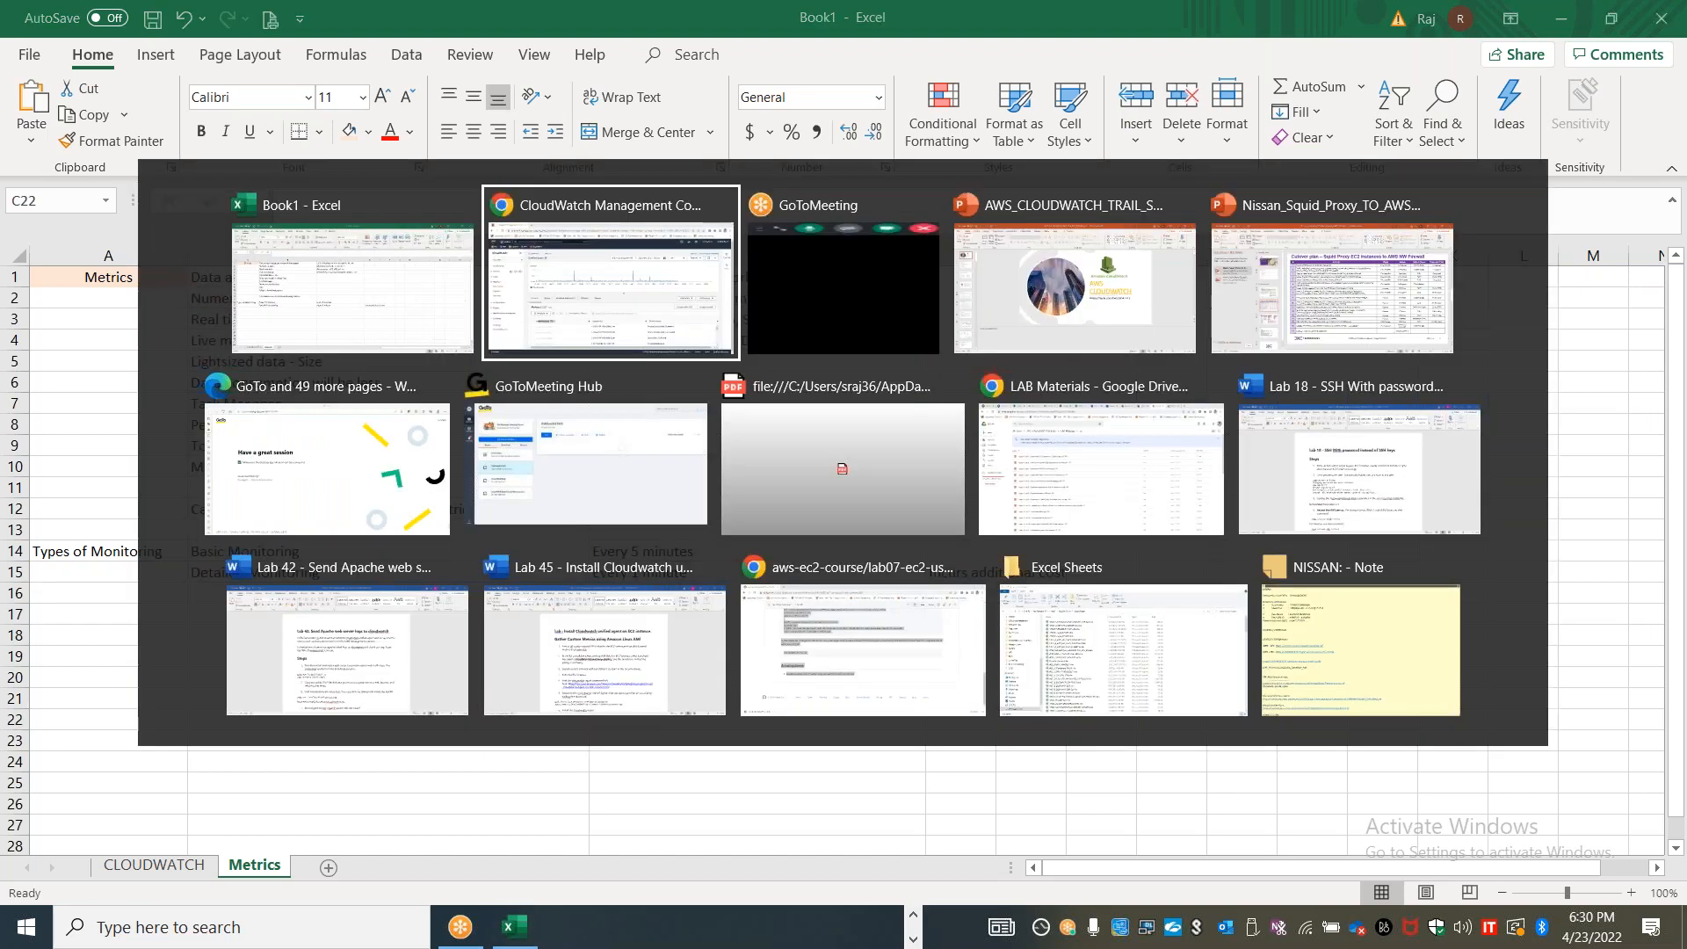
{"action": "key", "text": "Escape"}
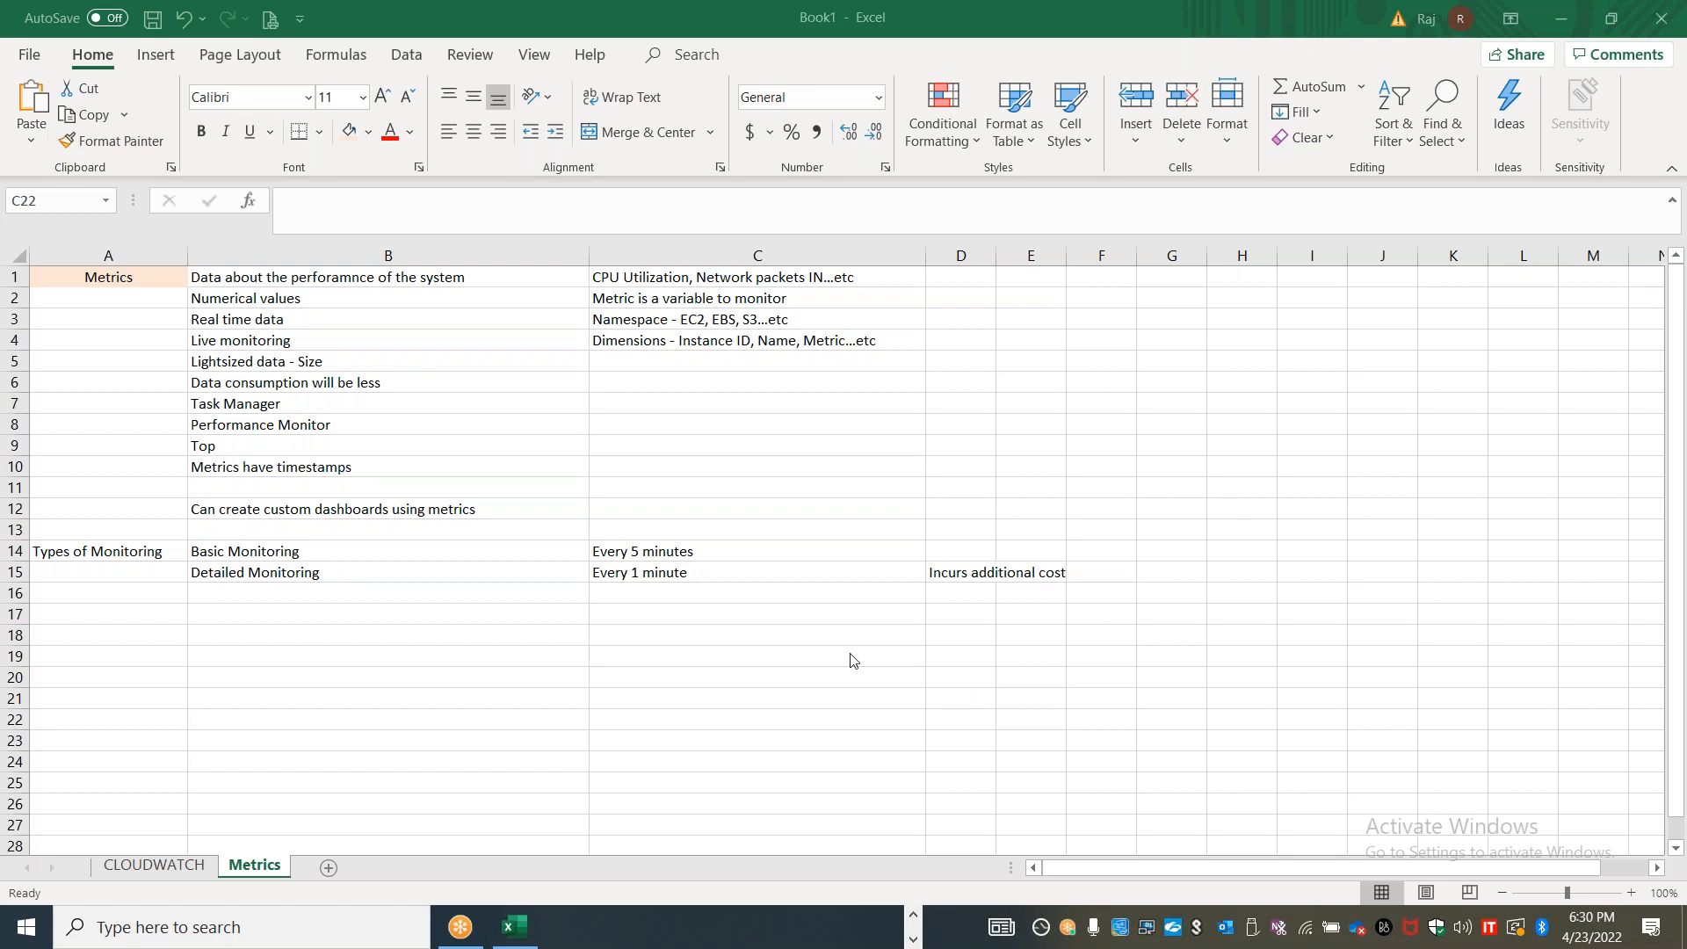
Switch to the AWS console in Chrome and open the EC2 Instances list in a new tab
{"action": "key", "text": "alt+Tab"}
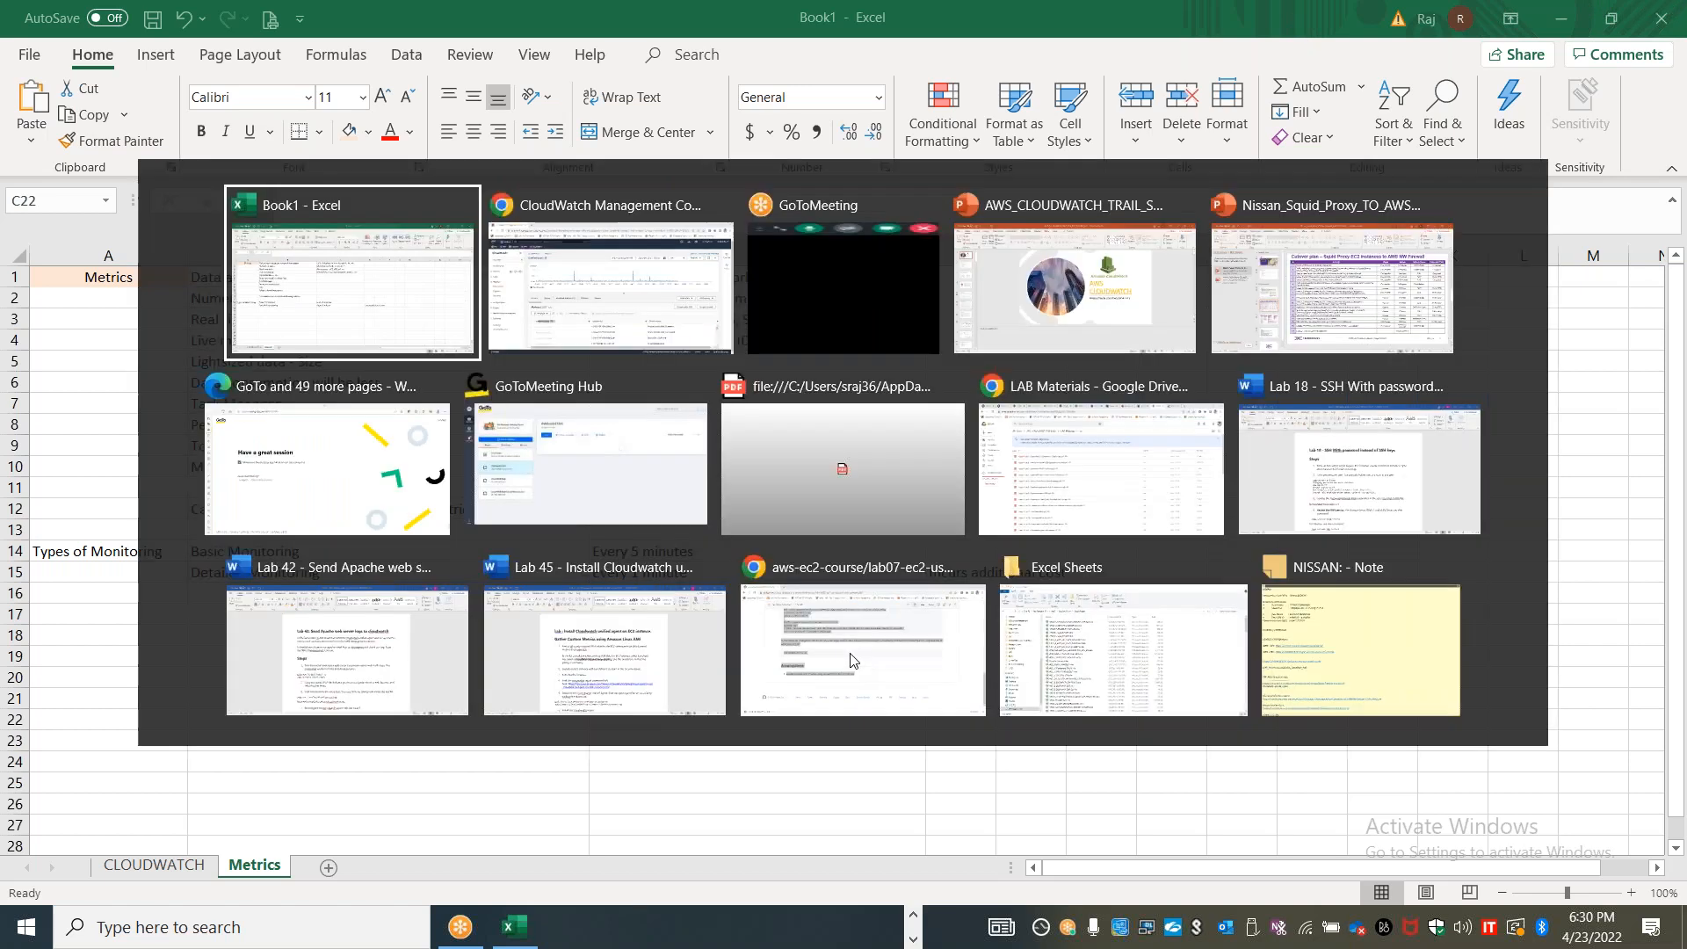
{"action": "key", "text": "alt+Tab"}
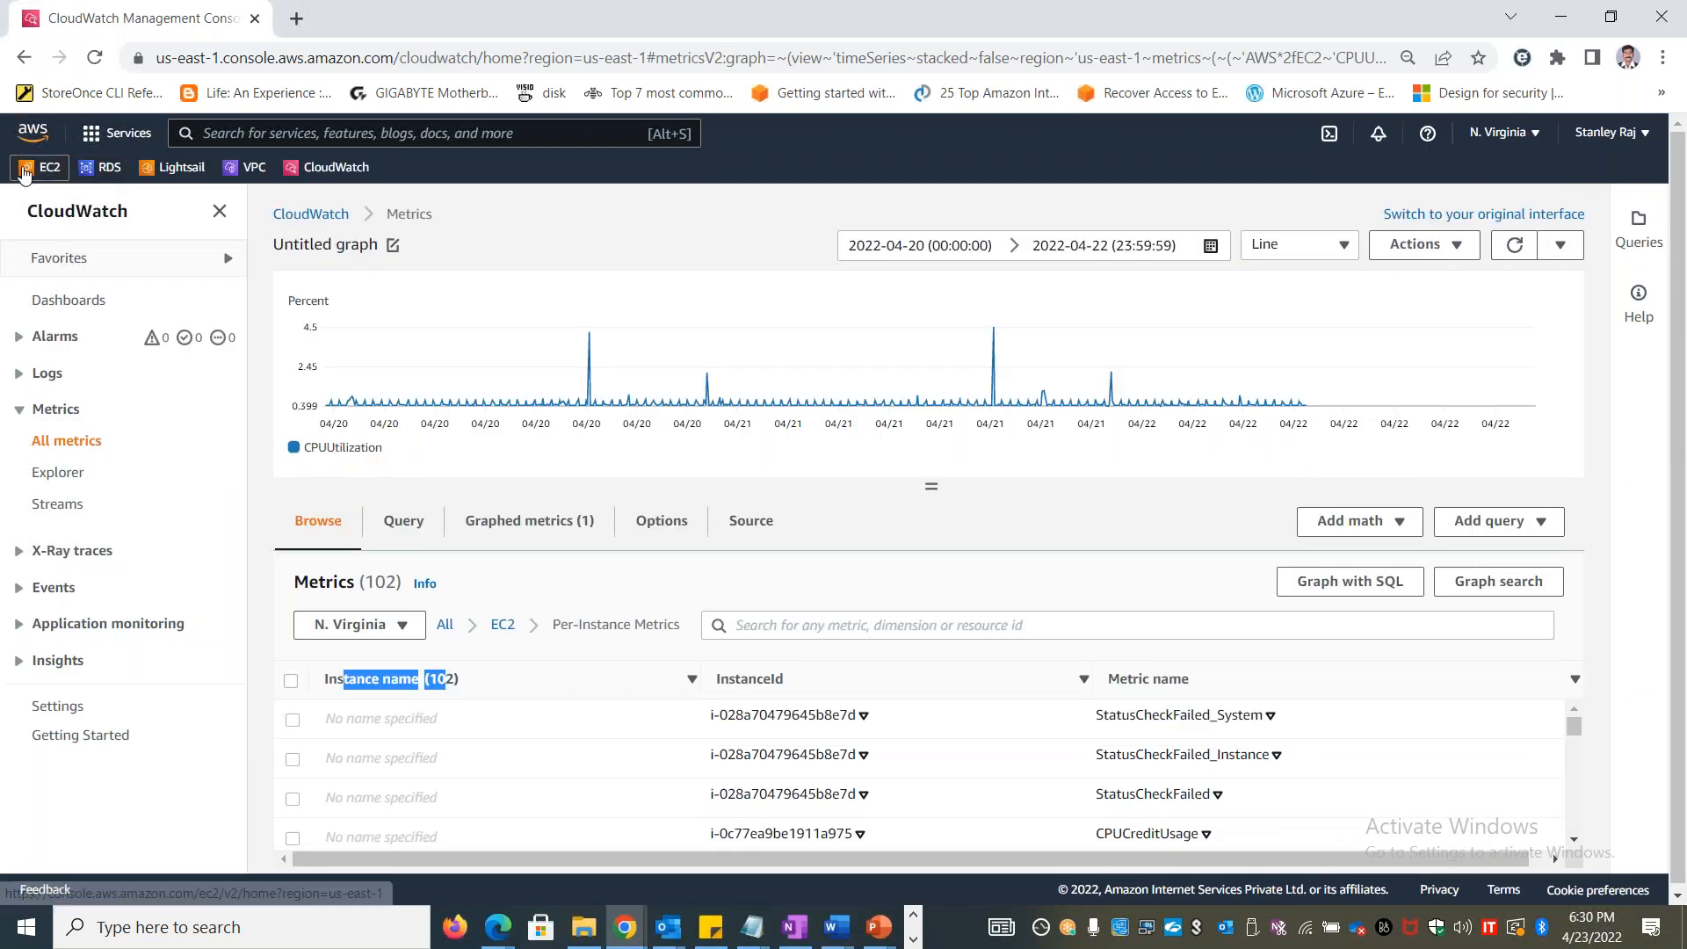
{"action": "right_click", "coordinate": [30, 168]}
{"action": "left_click", "coordinate": [61, 180]}
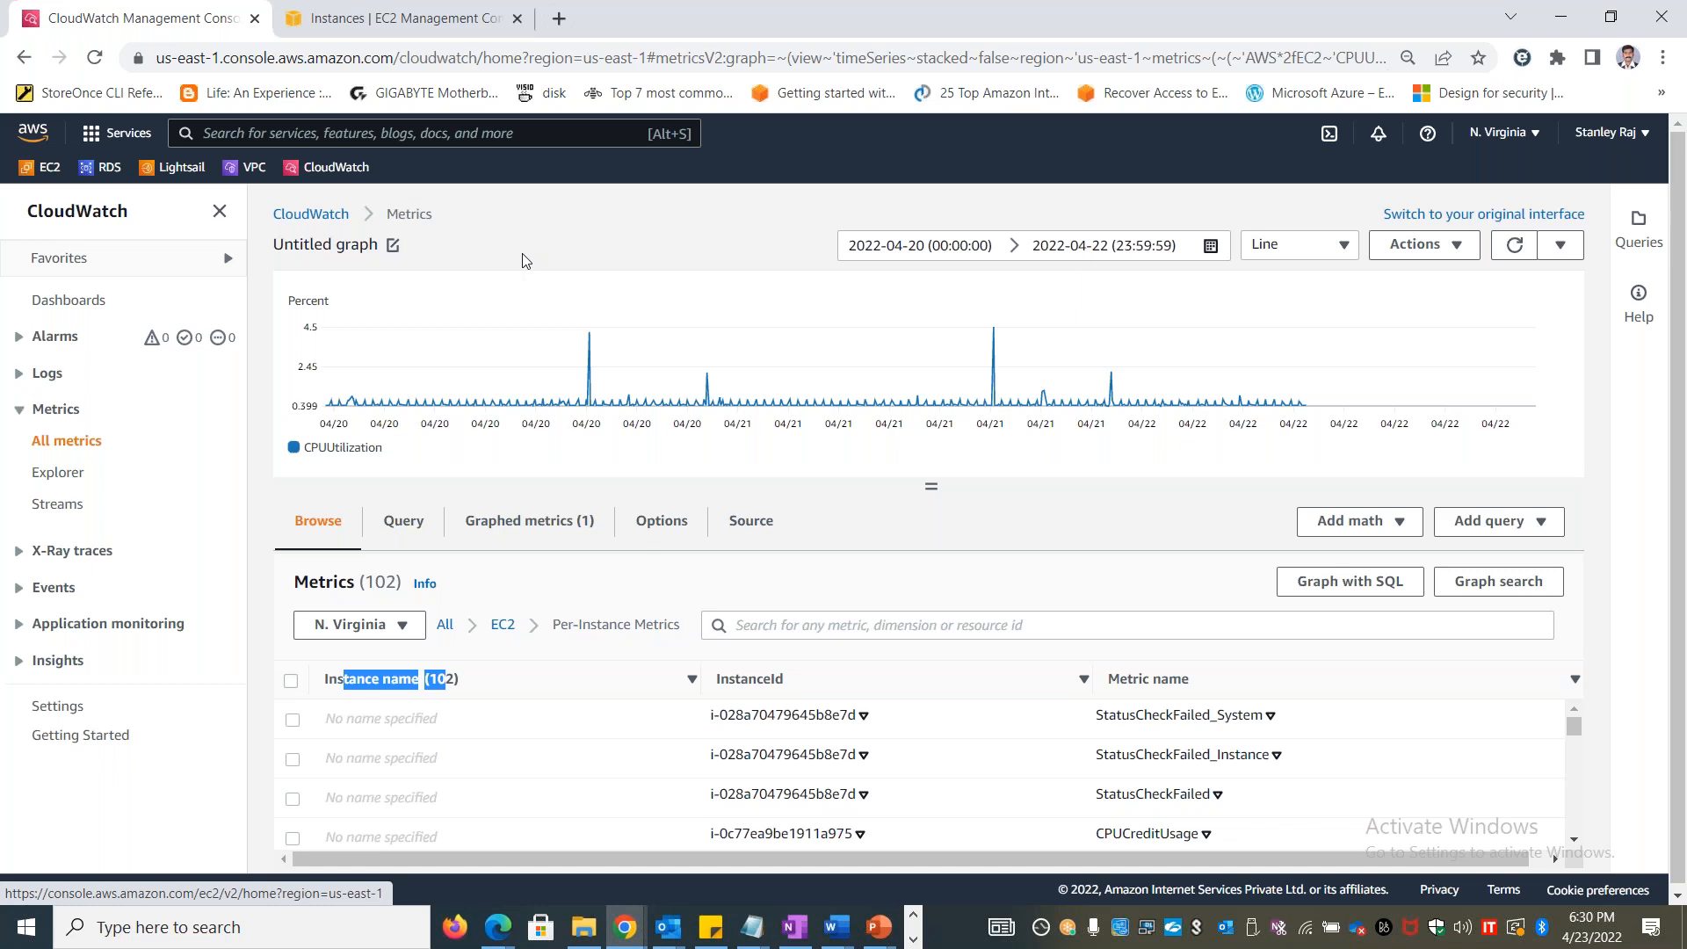
{"action": "left_click", "coordinate": [427, 33]}
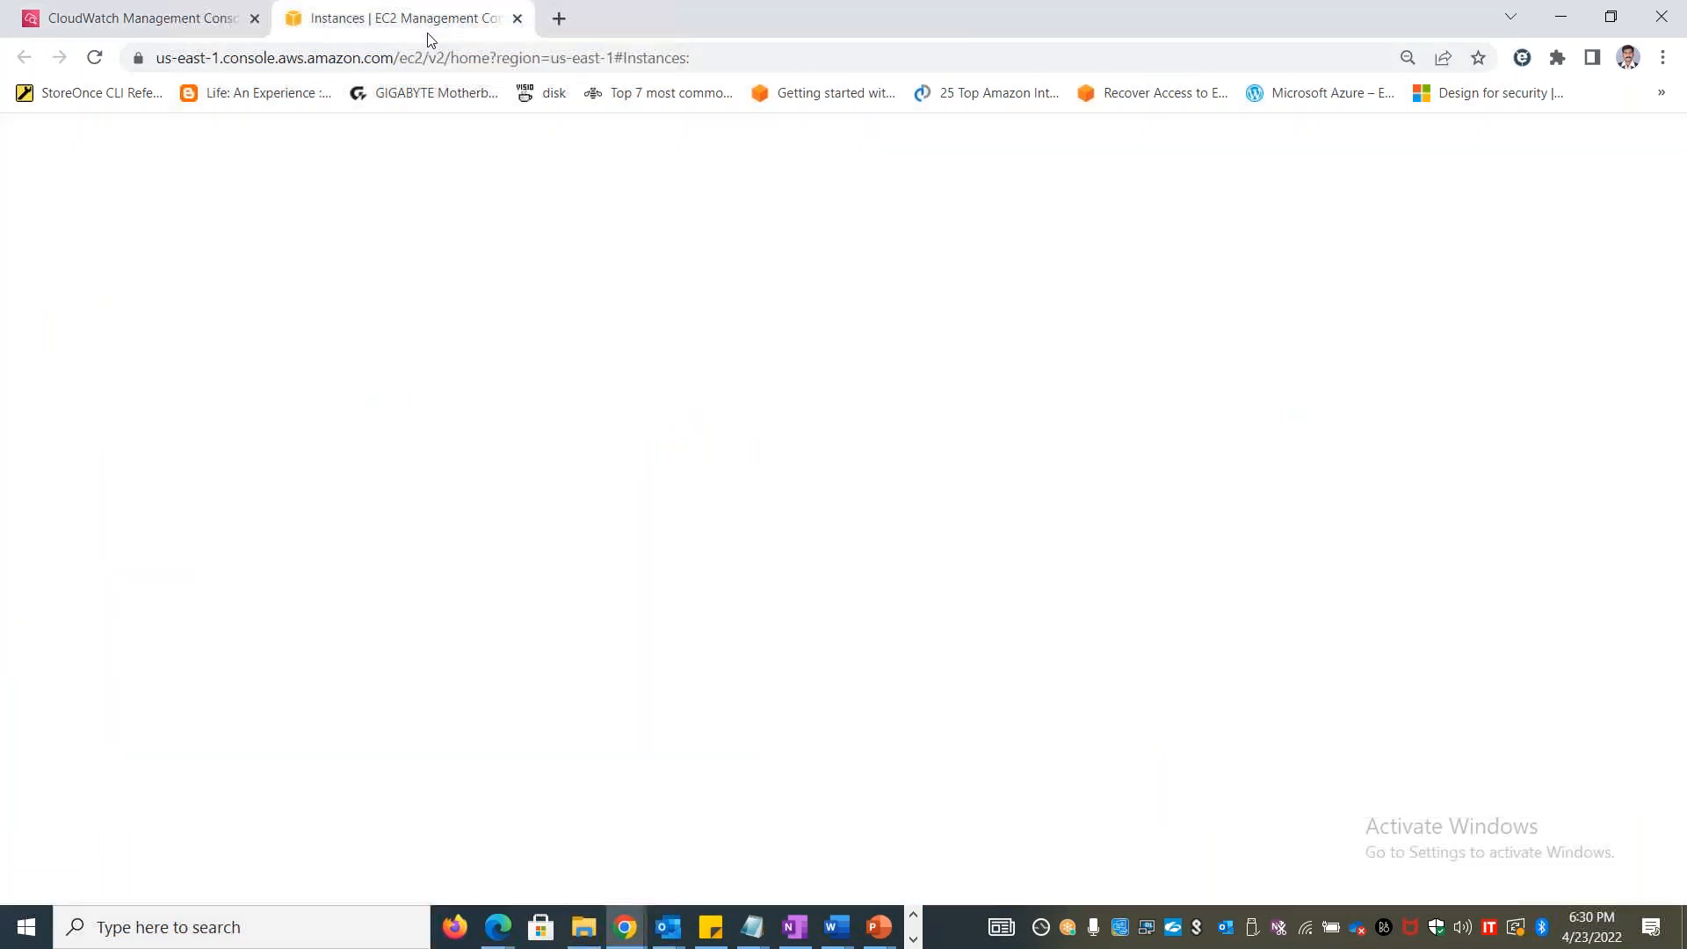
{"action": "left_click", "coordinate": [459, 242]}
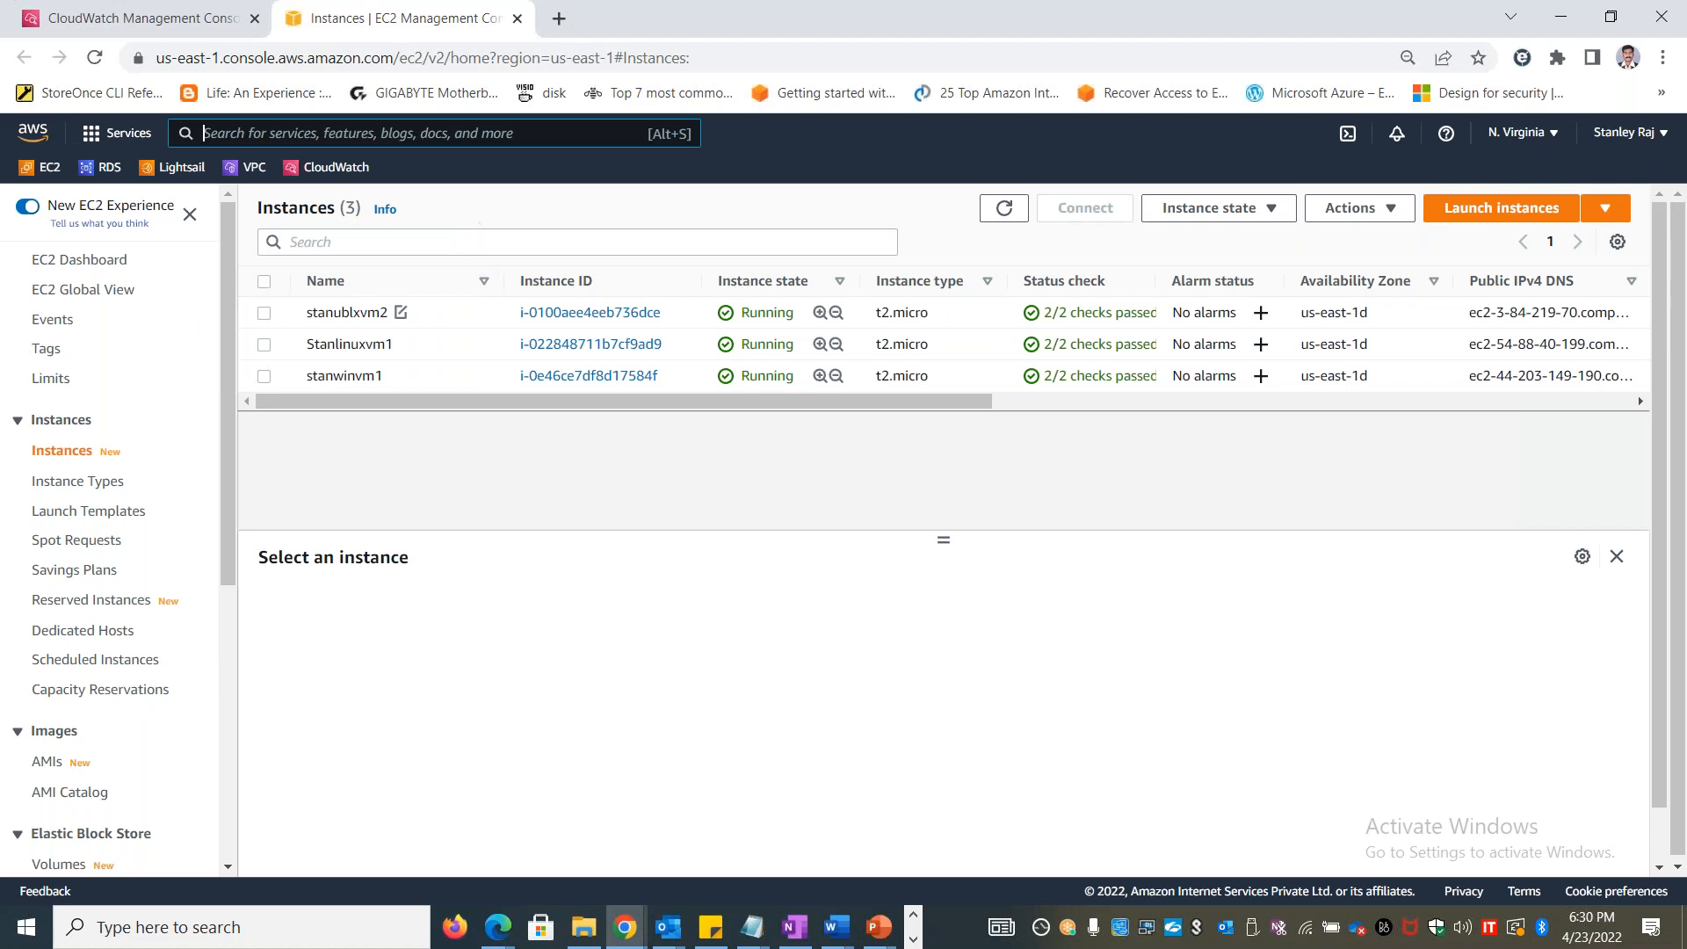
Select the stanublxvm2 instance, enlarge its details pane and view its monitoring graphs
{"action": "left_click", "coordinate": [264, 313]}
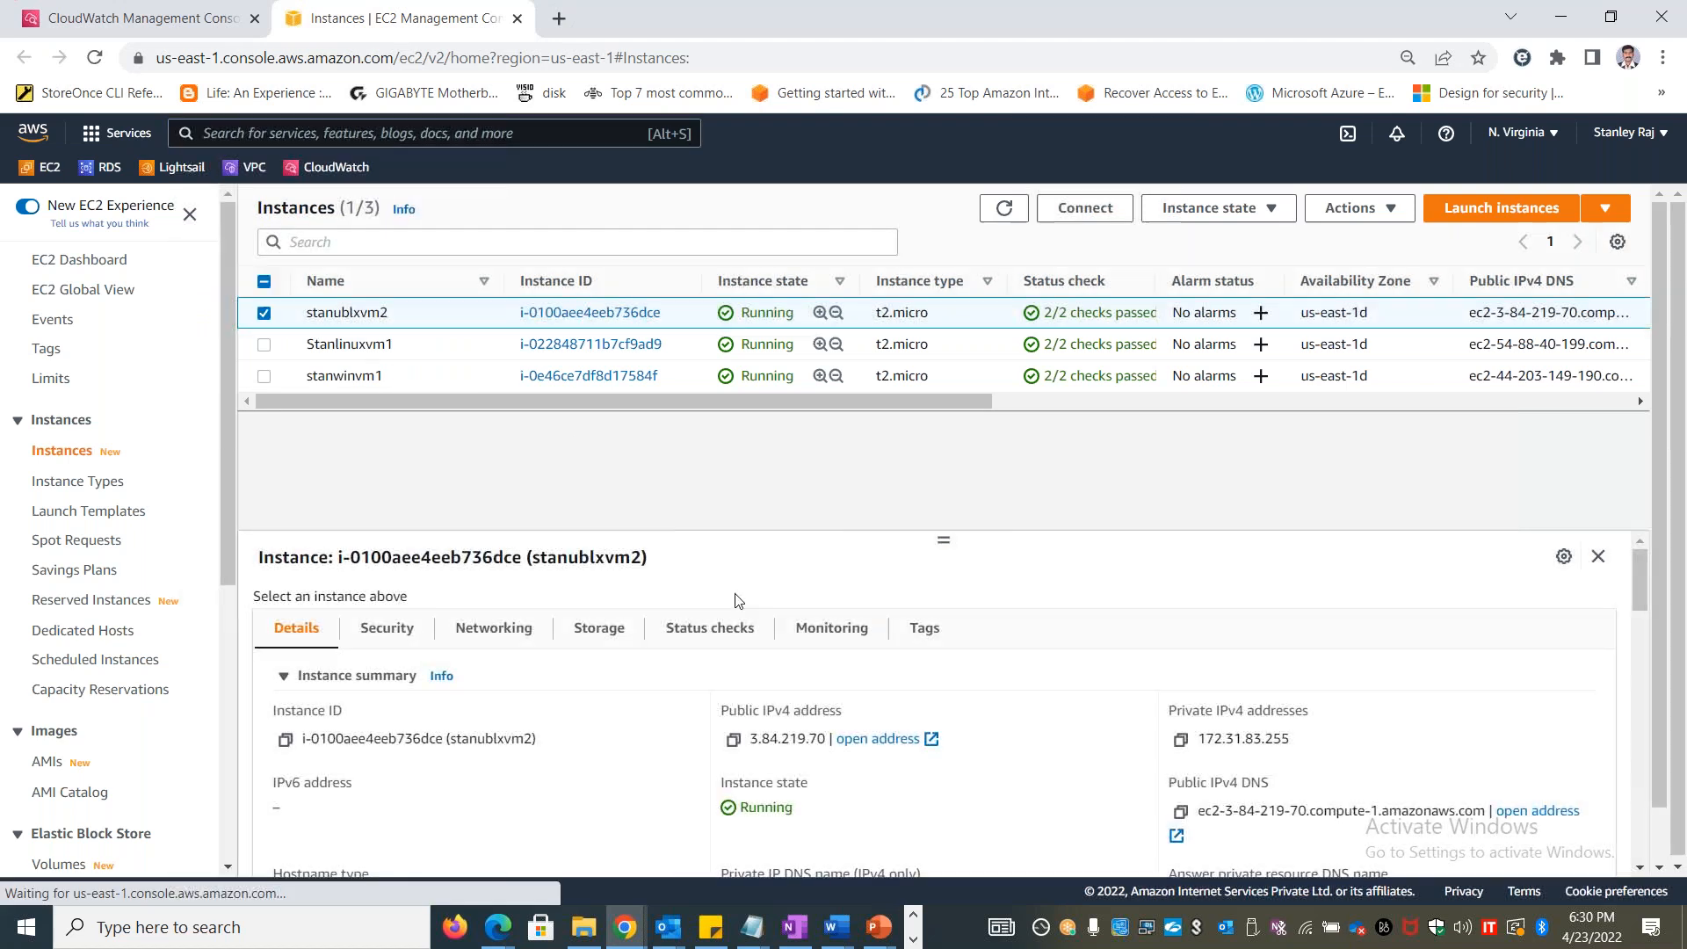
{"action": "left_click_drag", "start_coordinate": [941, 540], "coordinate": [934, 457]}
{"action": "left_click", "coordinate": [807, 553]}
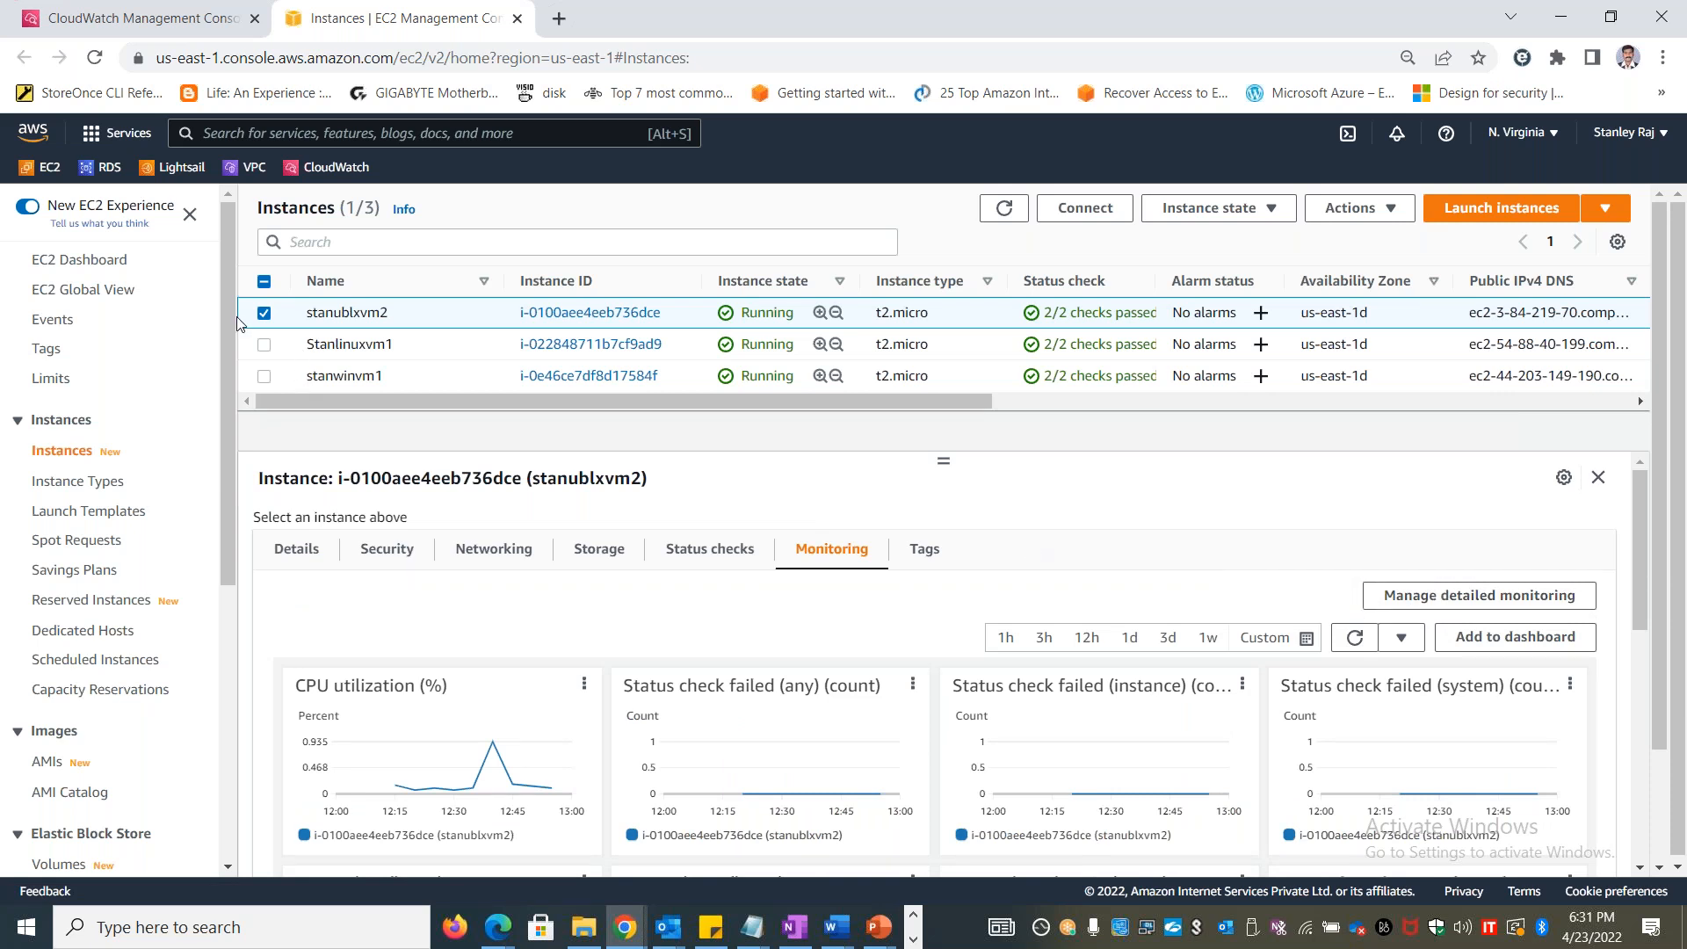
Select only the stanwinvm1 instance instead and look through its monitoring graphs
{"action": "left_click", "coordinate": [265, 314]}
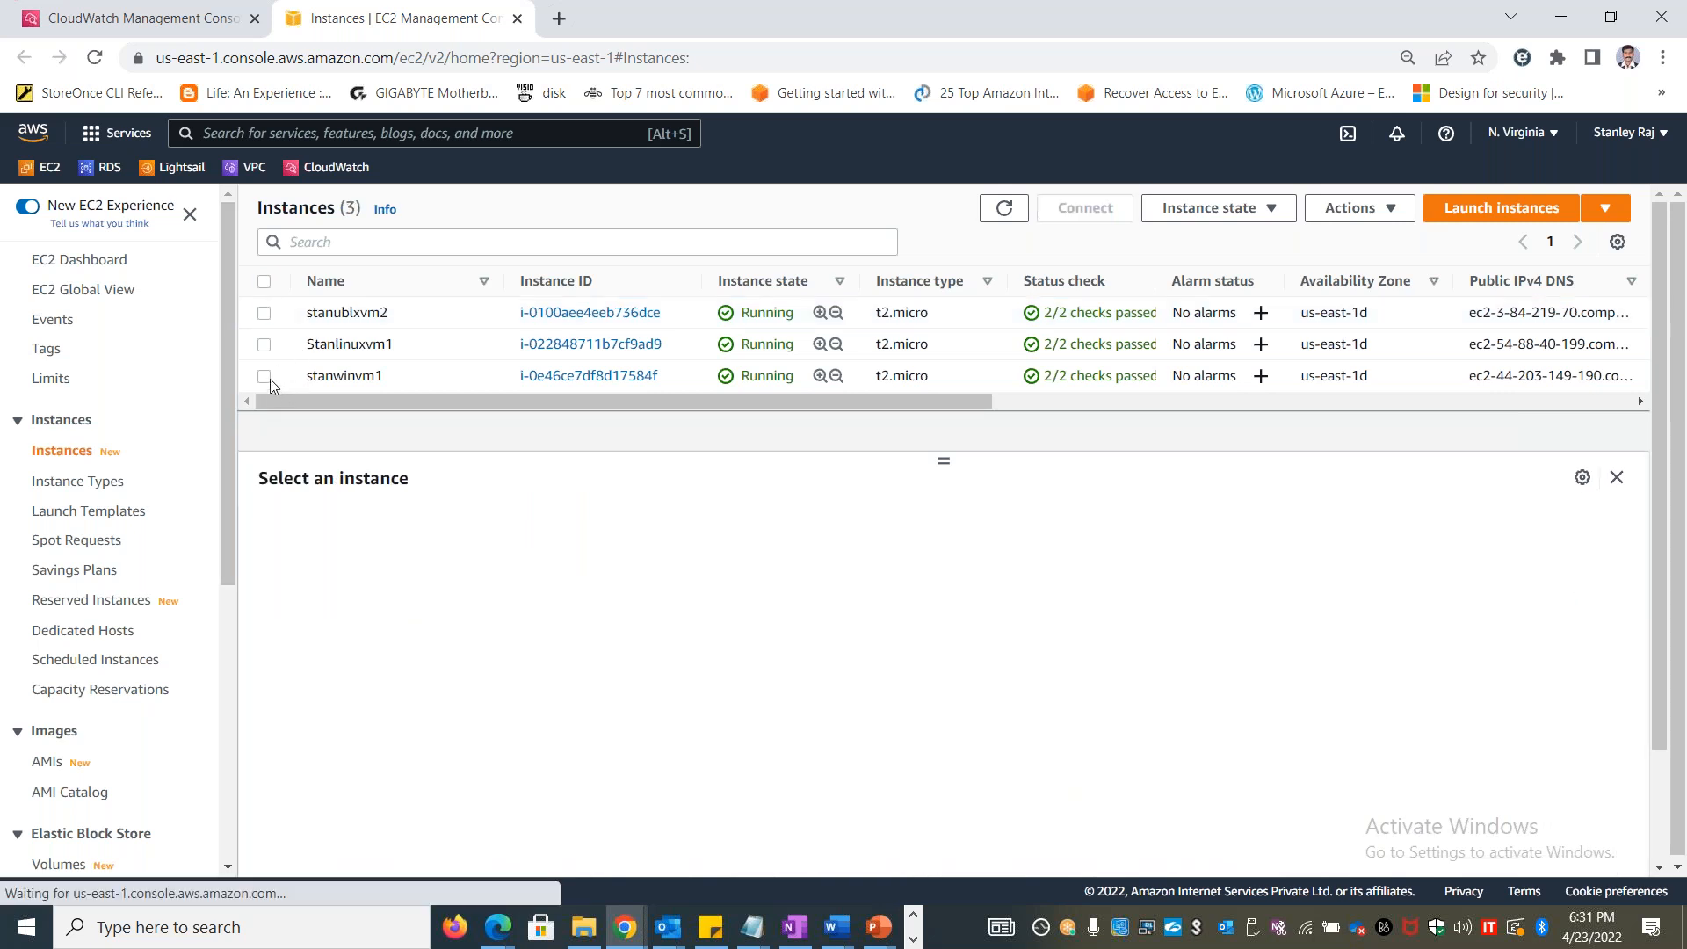
{"action": "left_click", "coordinate": [266, 376]}
{"action": "left_click", "coordinate": [824, 568]}
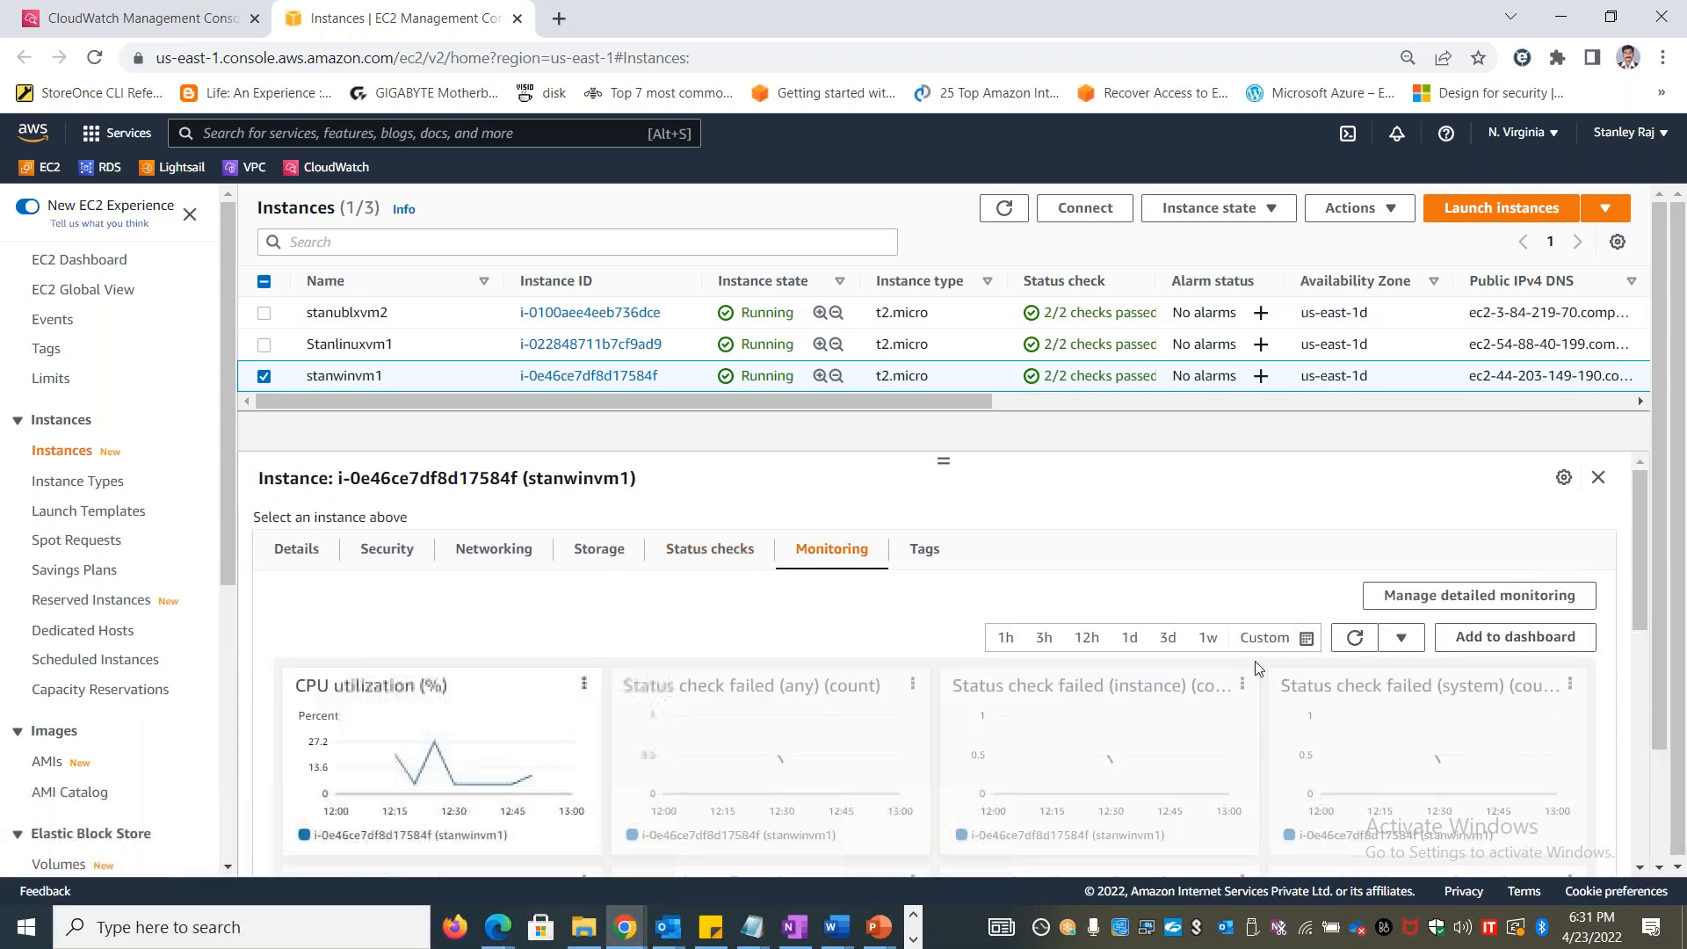
{"action": "scroll", "coordinate": [1074, 795], "scroll_direction": "down", "scroll_amount": 2}
{"action": "scroll", "coordinate": [1073, 795], "scroll_direction": "up", "scroll_amount": 2}
Copy the heading and description from stanwinvm1's detailed monitoring settings and paste them into cell B17 of the Excel Metrics sheet
{"action": "left_click", "coordinate": [1464, 596]}
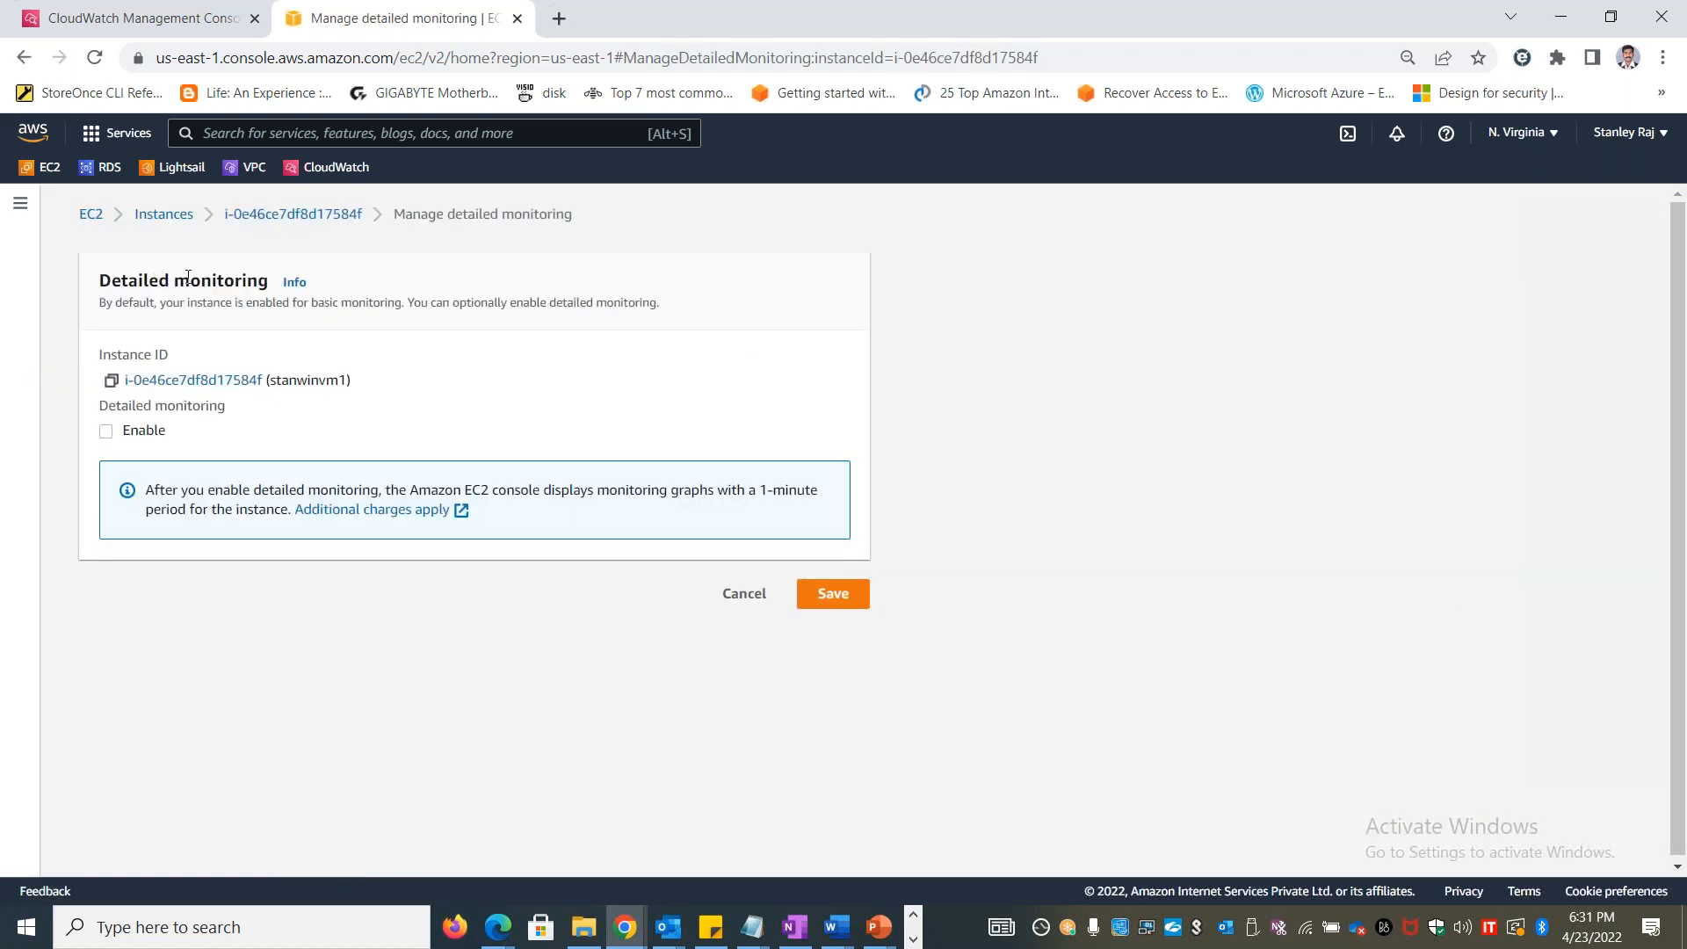
{"action": "left_click_drag", "start_coordinate": [694, 322], "coordinate": [85, 285]}
{"action": "key", "text": "ctrl+c"}
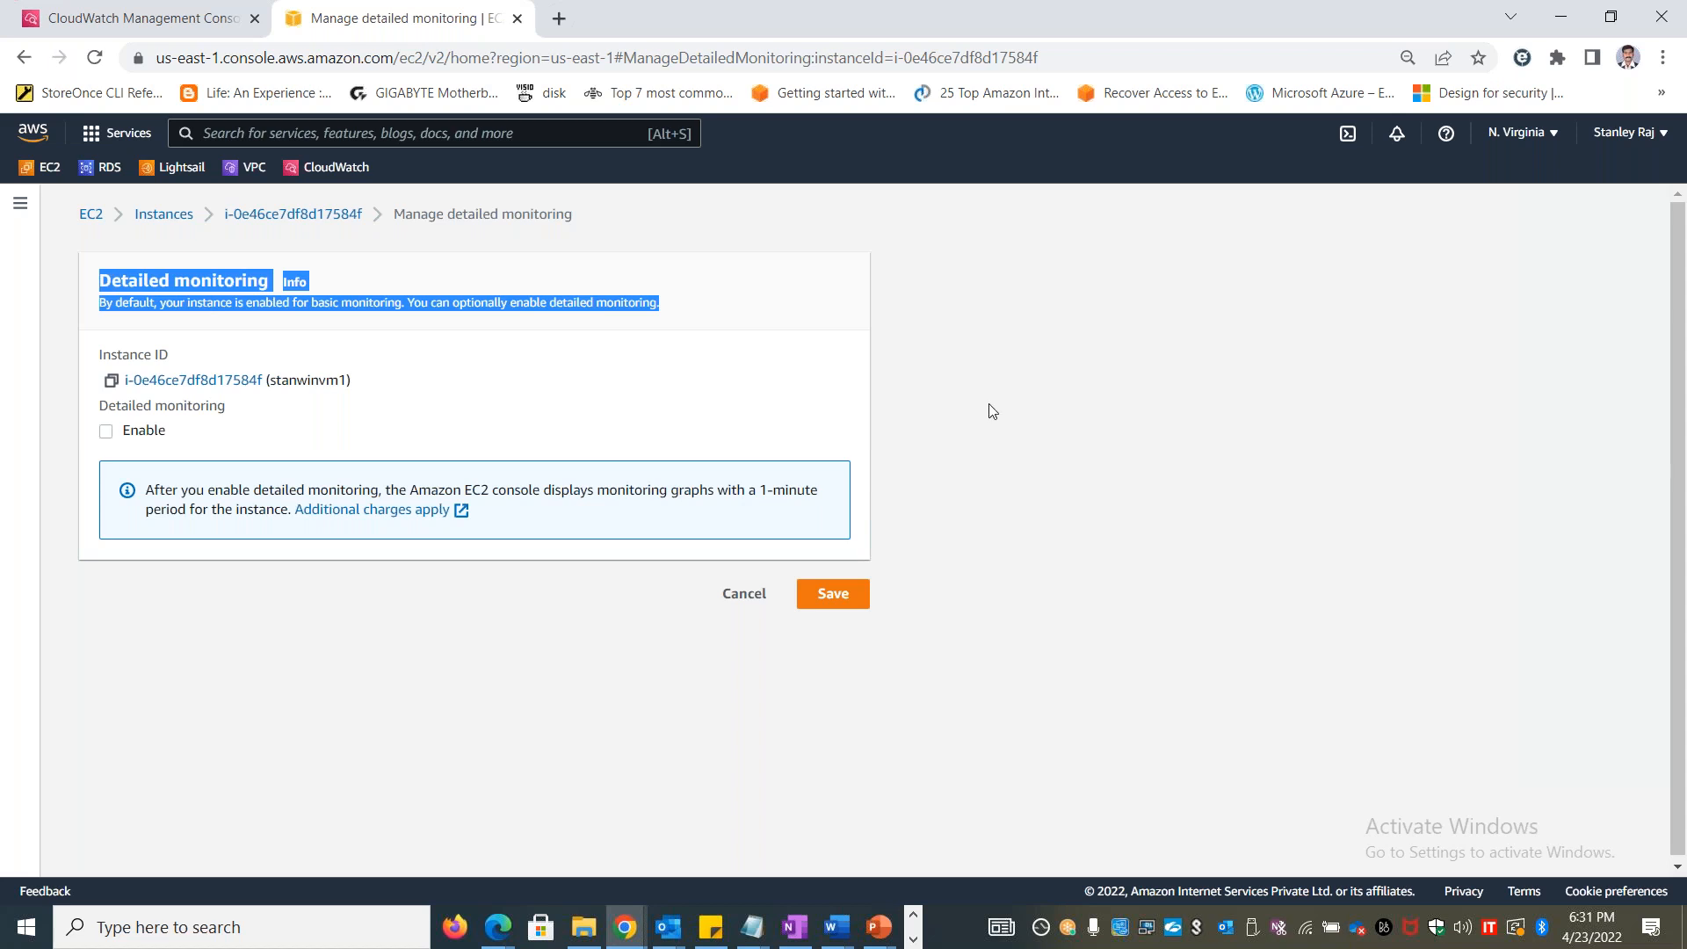
{"action": "key", "text": "alt+Tab"}
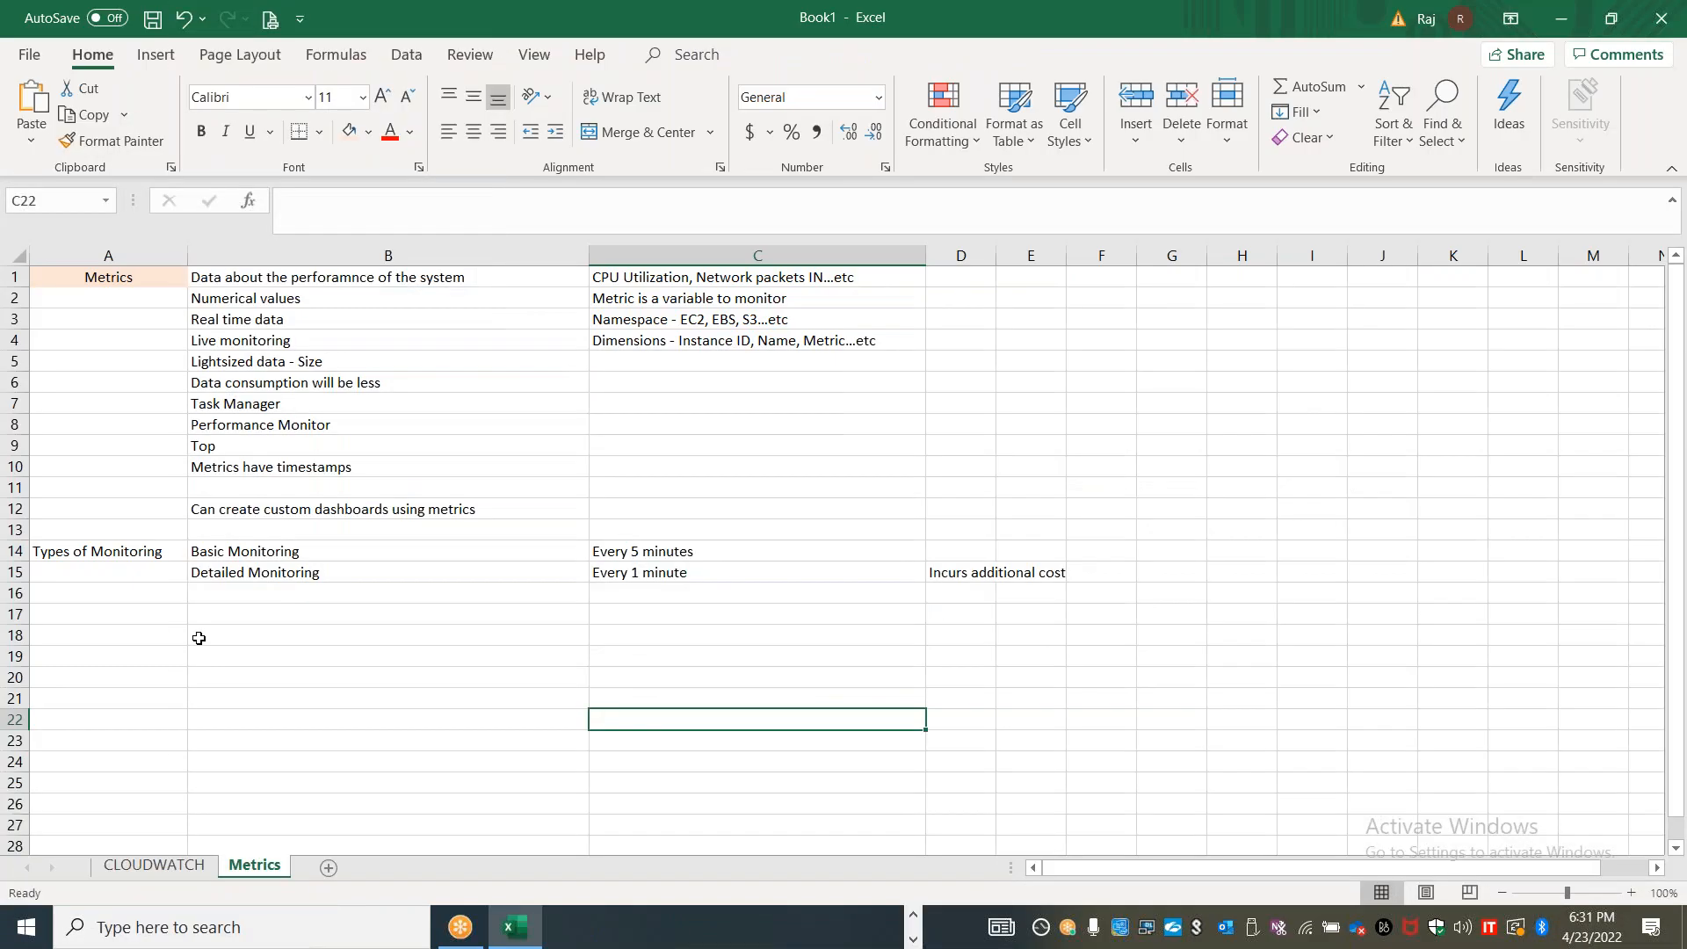
{"action": "double_click", "coordinate": [226, 610]}
{"action": "key", "text": "ctrl+v"}
Move the "Detailed monitoring Info" heading out of cell B17 into cell A17
{"action": "left_click_drag", "start_coordinate": [350, 614], "coordinate": [118, 609]}
{"action": "key", "text": "F2"}
{"action": "key", "text": "ctrl+x"}
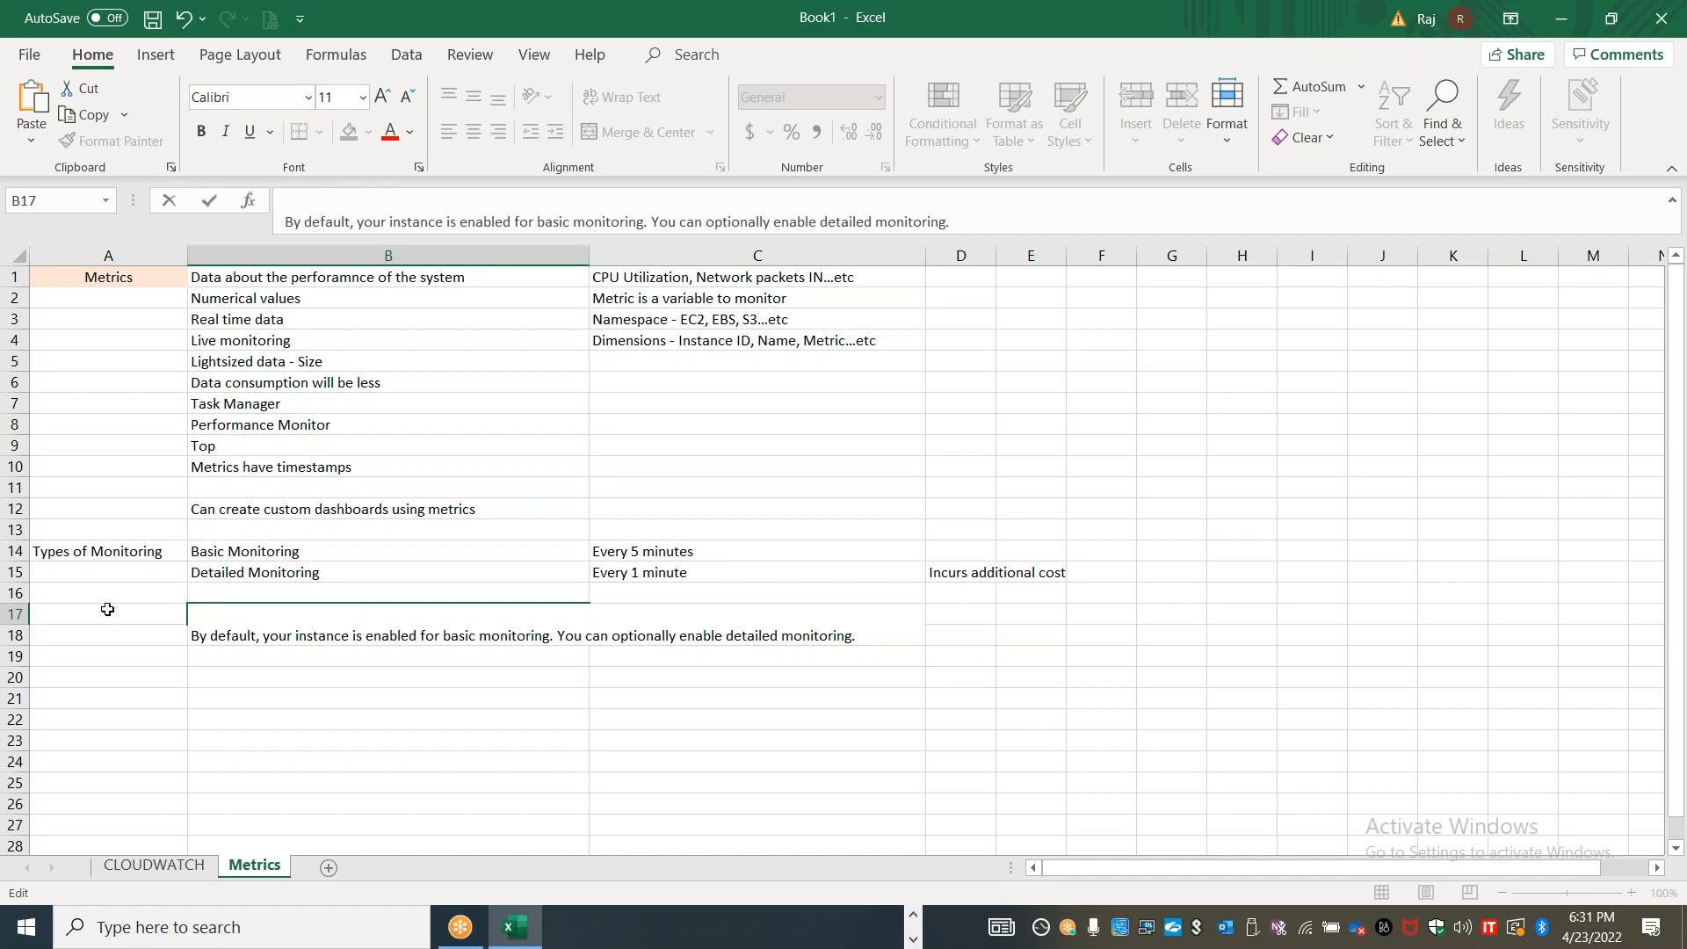
{"action": "left_click", "coordinate": [105, 614]}
{"action": "key", "text": "ctrl+v"}
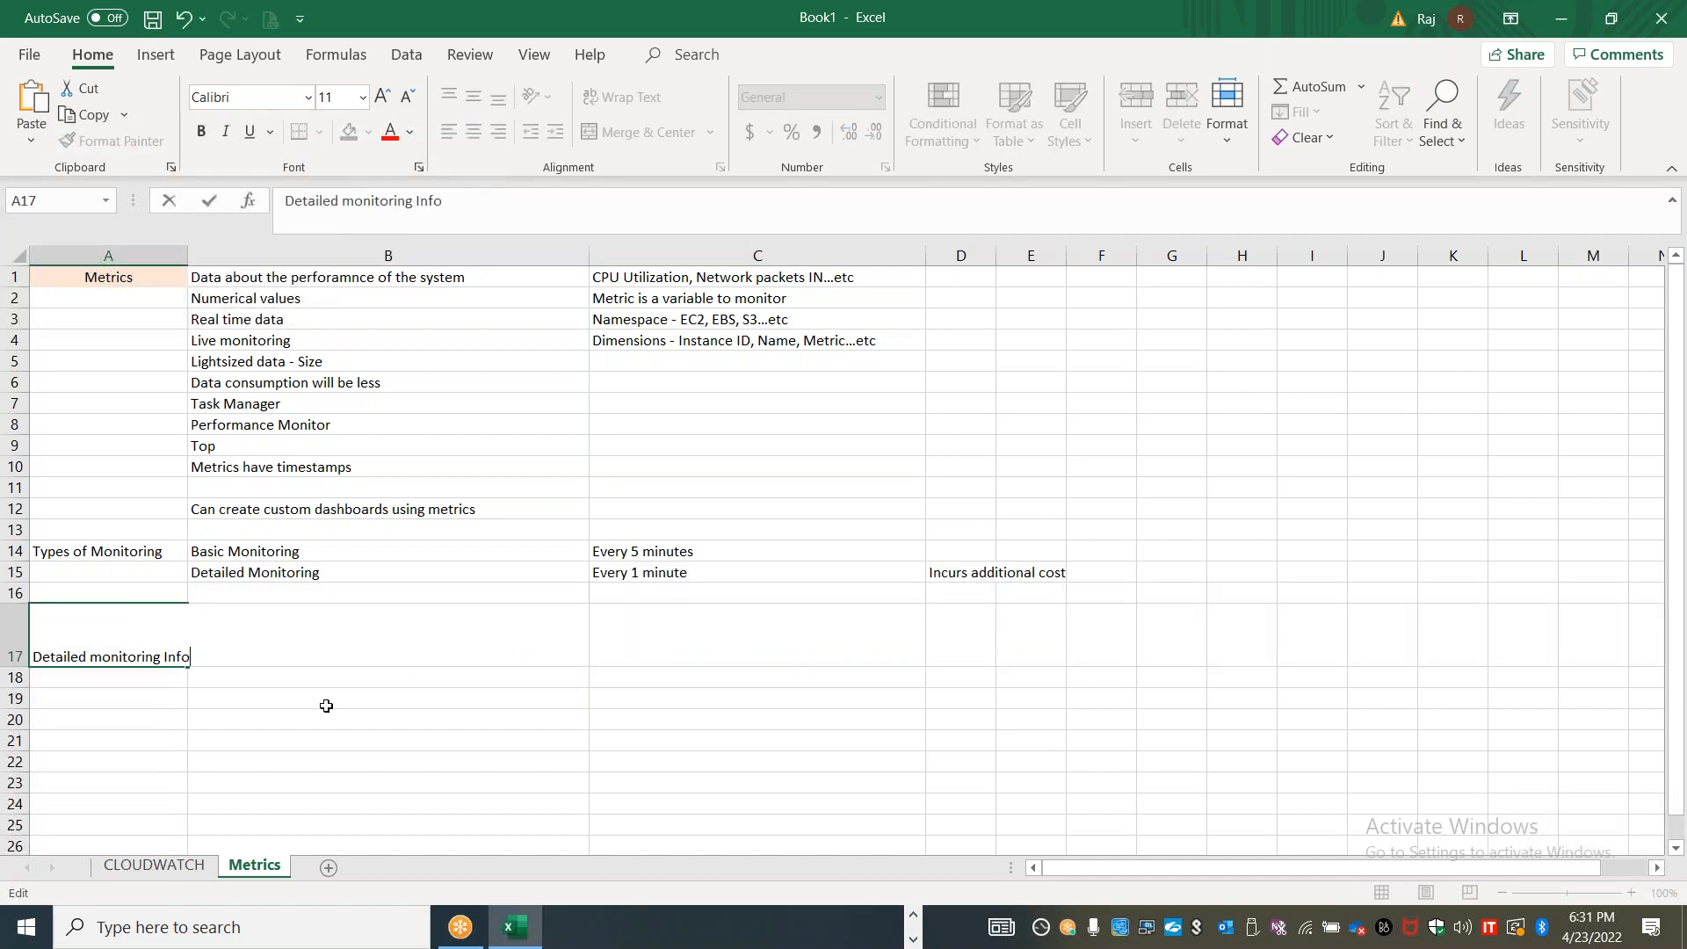
Remove the leading blank line from the description in cell B17 and turn off its text wrapping
{"action": "left_click", "coordinate": [328, 705]}
{"action": "double_click", "coordinate": [214, 618]}
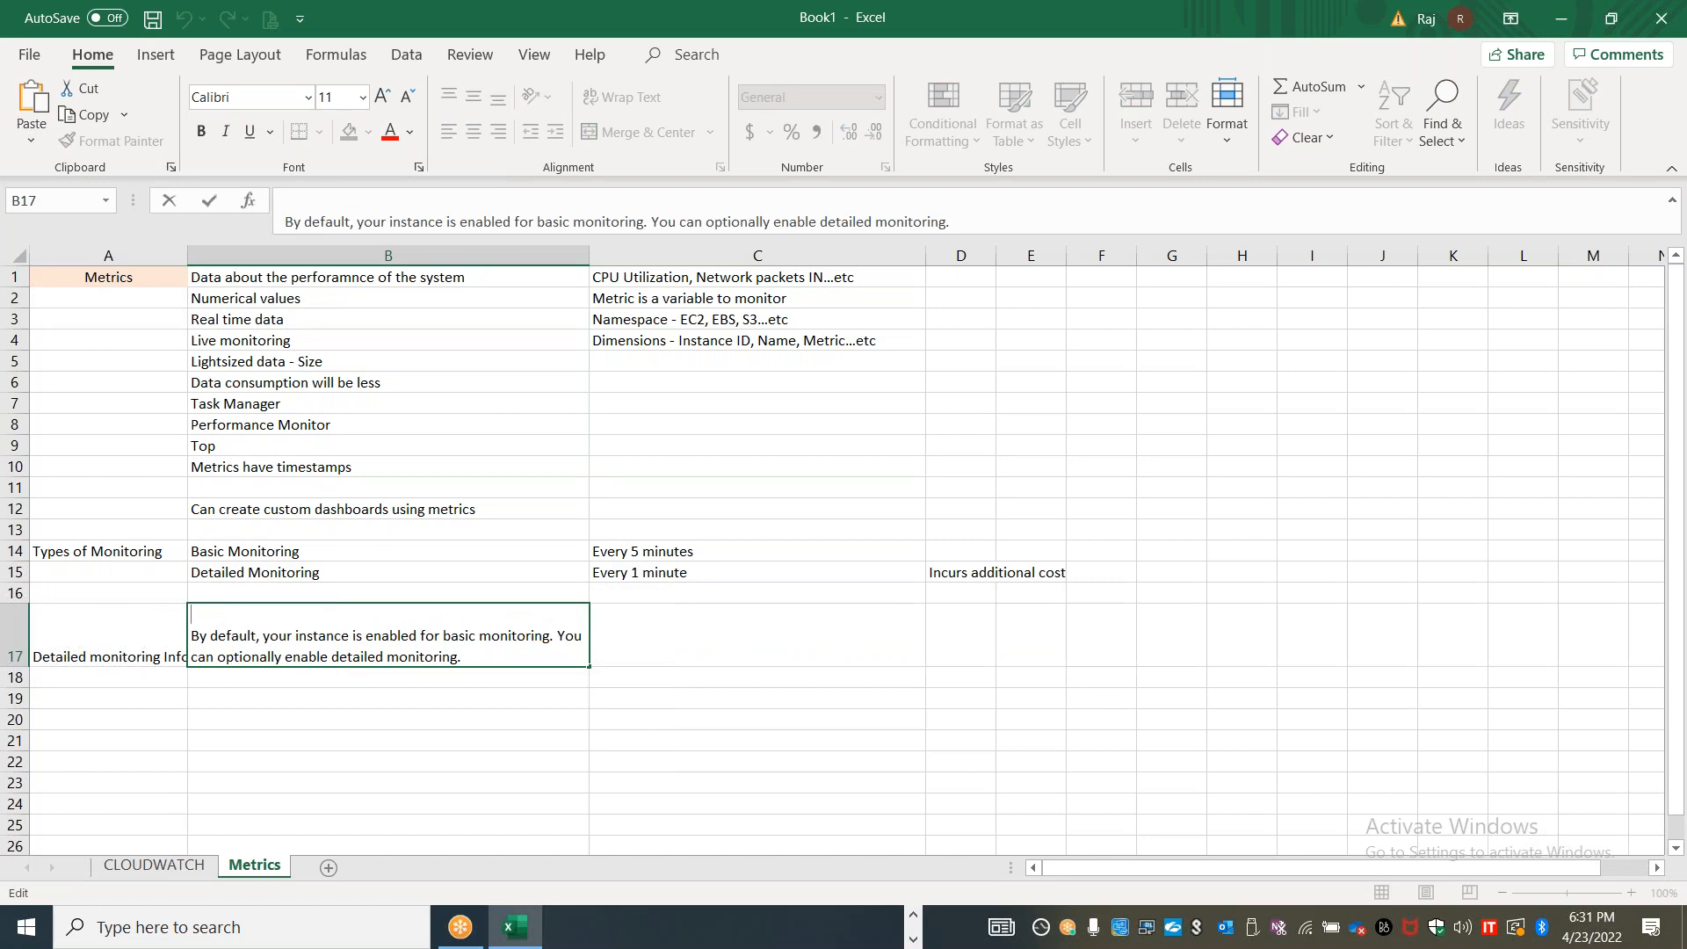
{"action": "key", "text": "Delete"}
{"action": "key", "text": "Return"}
{"action": "left_click", "coordinate": [214, 624]}
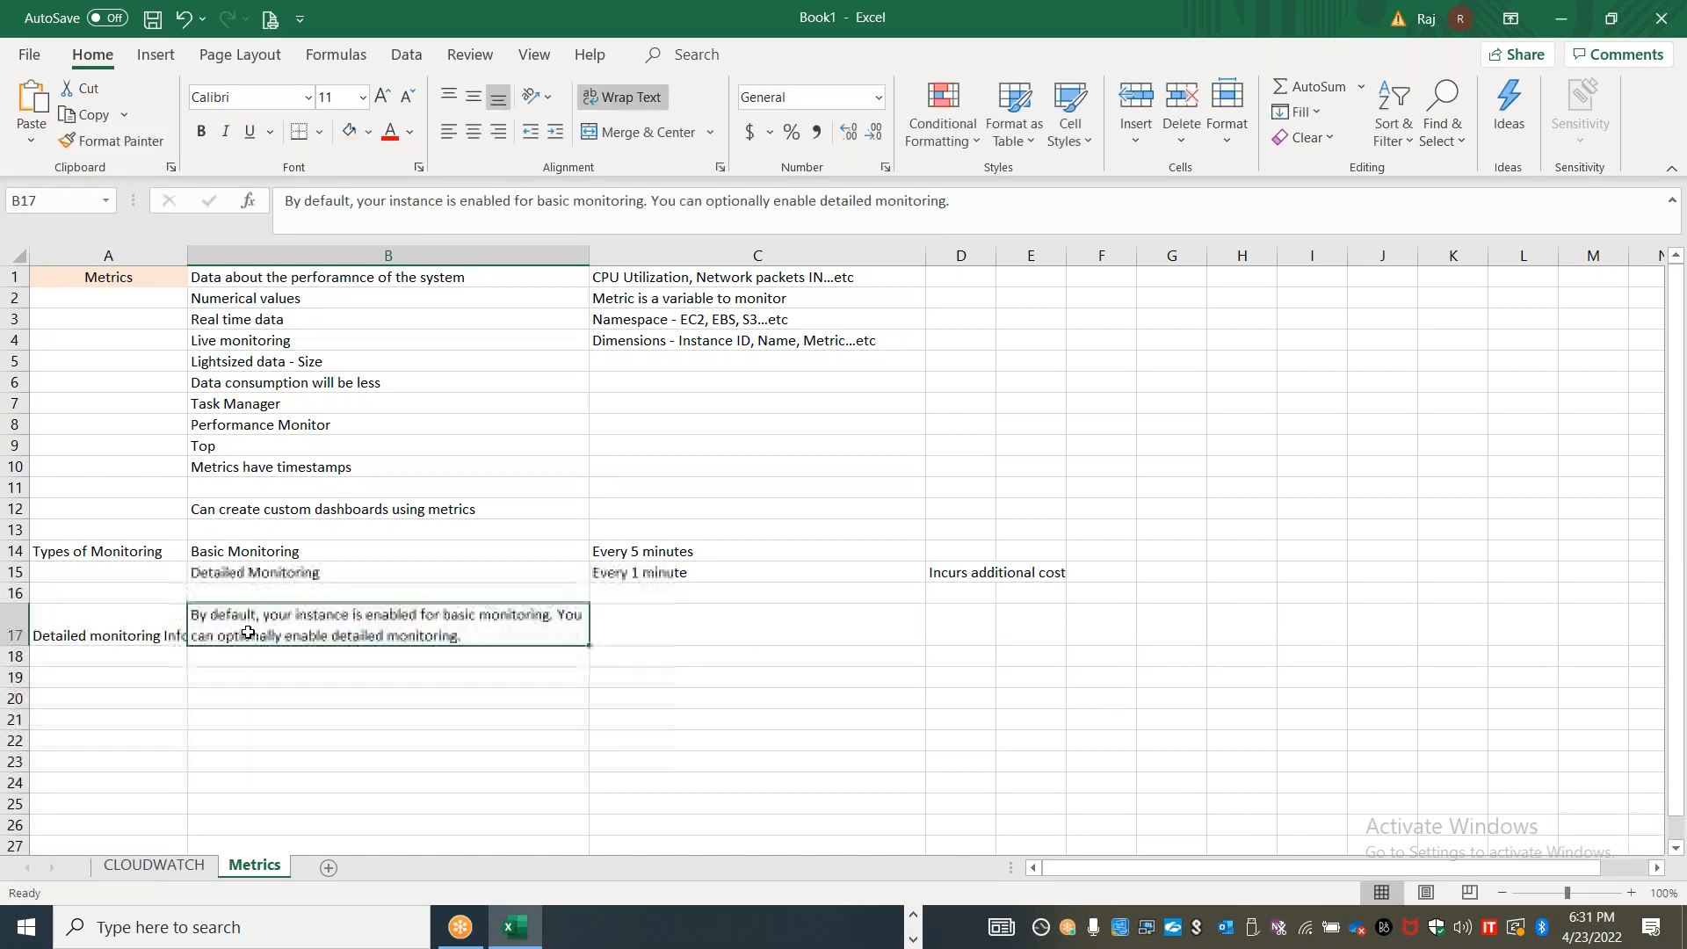
{"action": "left_click", "coordinate": [622, 97]}
Enter "Autoscaling" in cell B19
{"action": "left_click", "coordinate": [247, 654]}
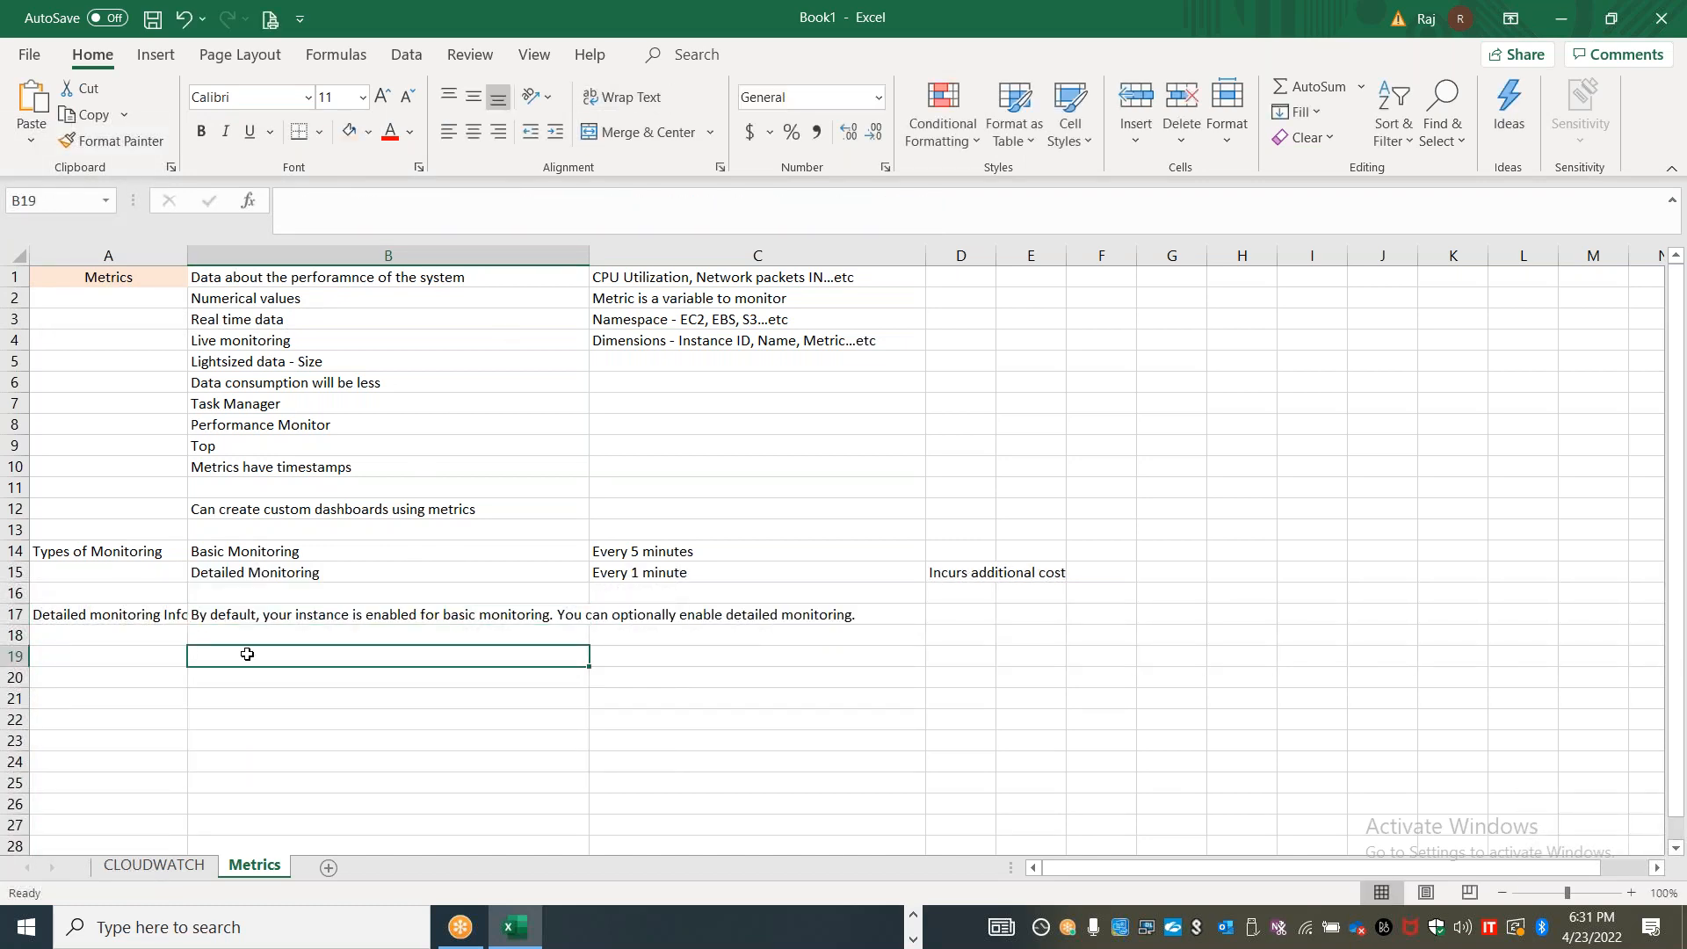
{"action": "type", "text": "AUtoscaling"}
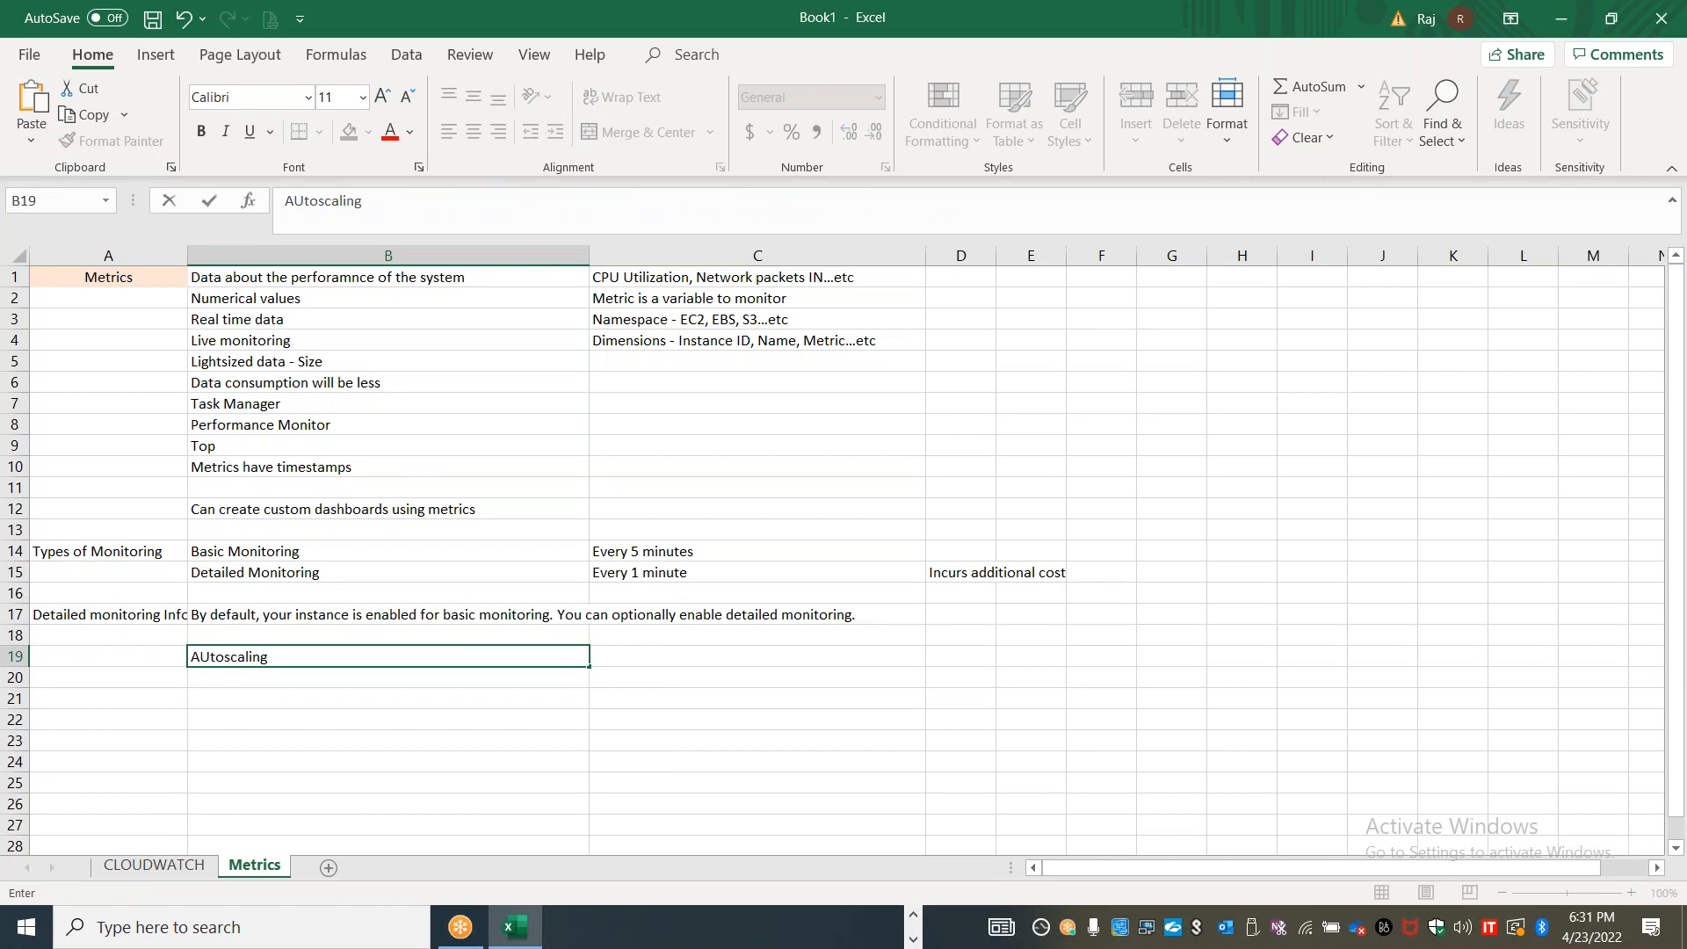
{"action": "left_click", "coordinate": [332, 763]}
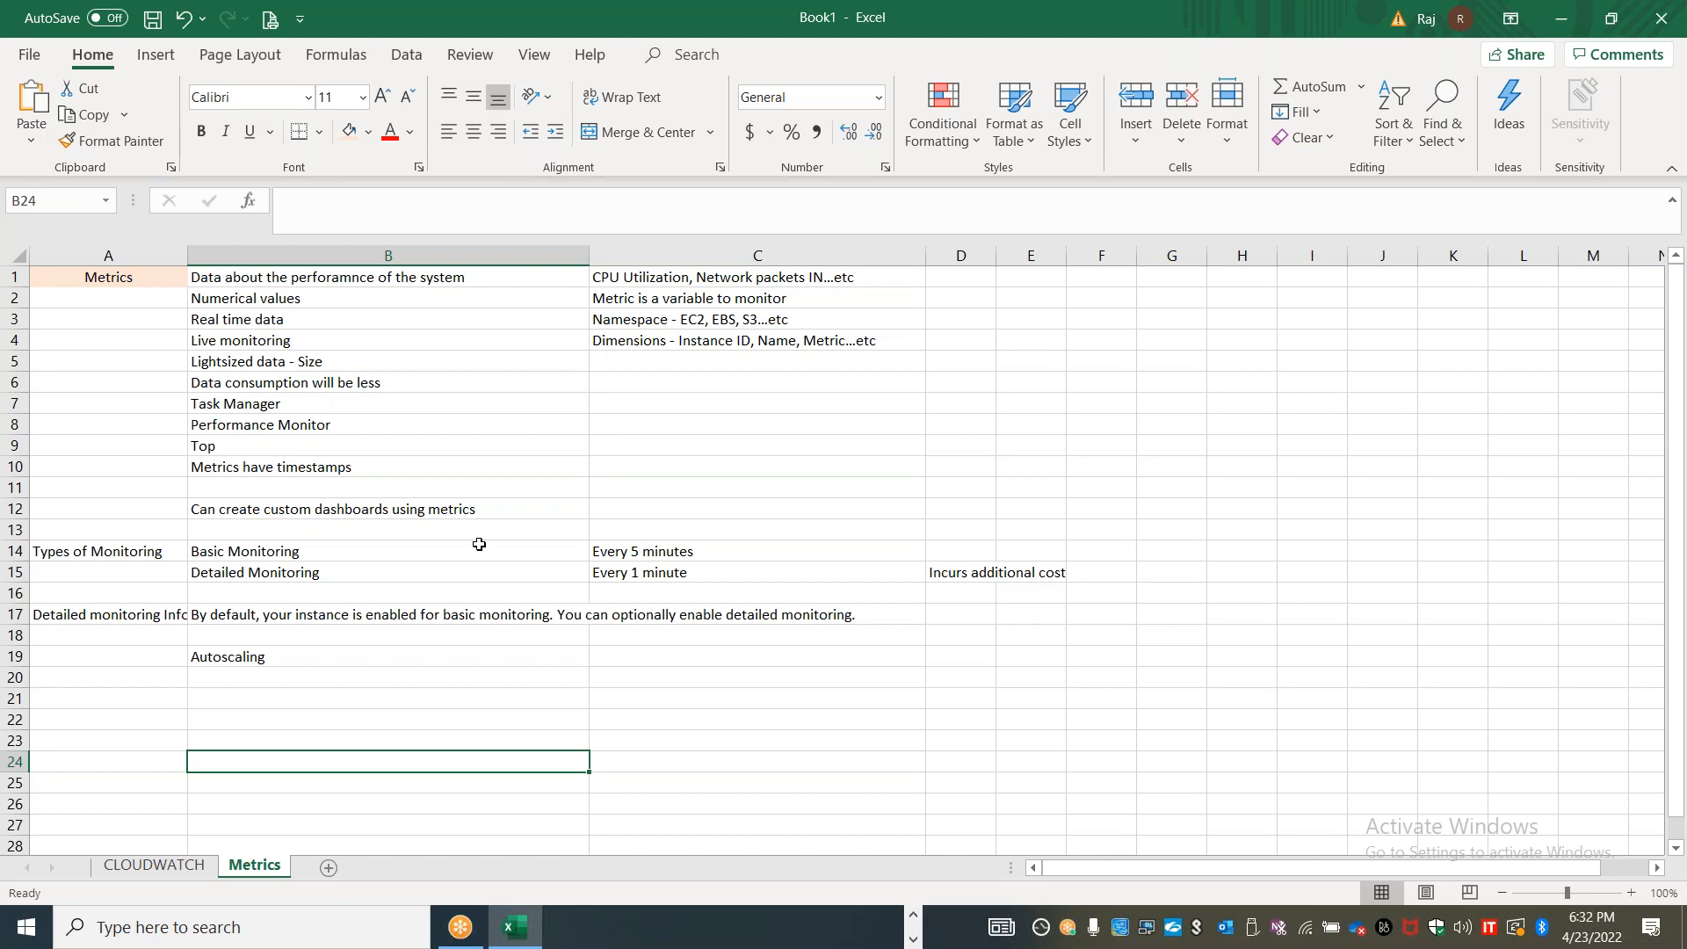
Enter the heading "Custom Metrics" in cell A21
{"action": "left_click", "coordinate": [339, 545]}
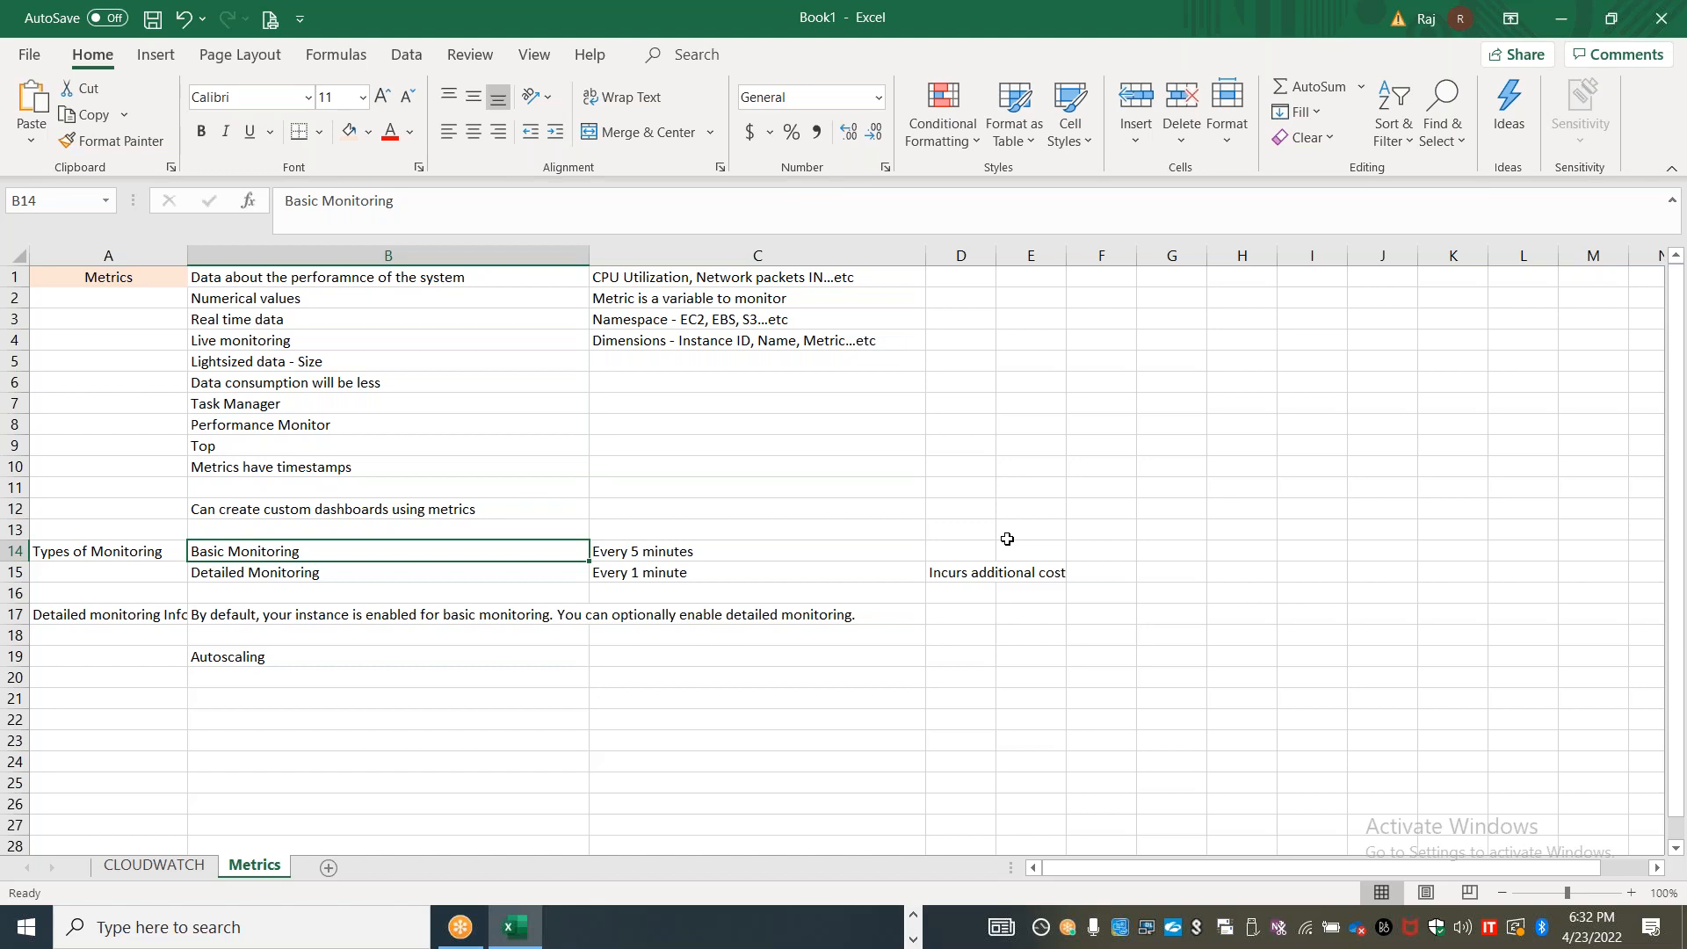
{"action": "left_click", "coordinate": [152, 703]}
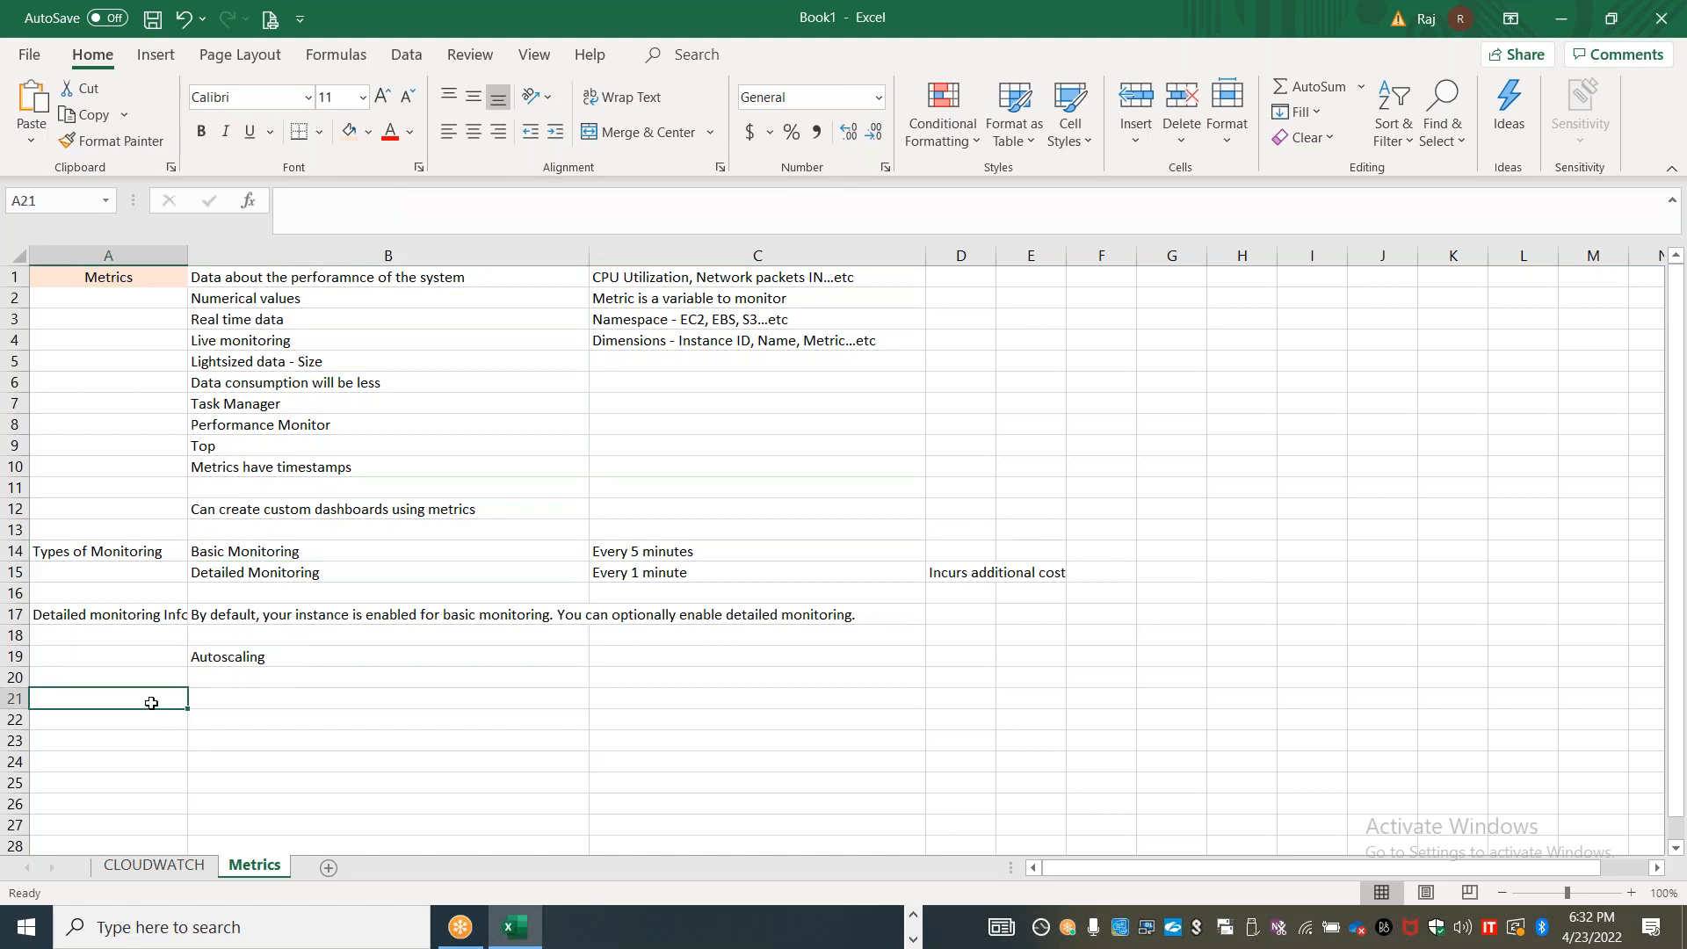
{"action": "type", "text": "Custom Metrics"}
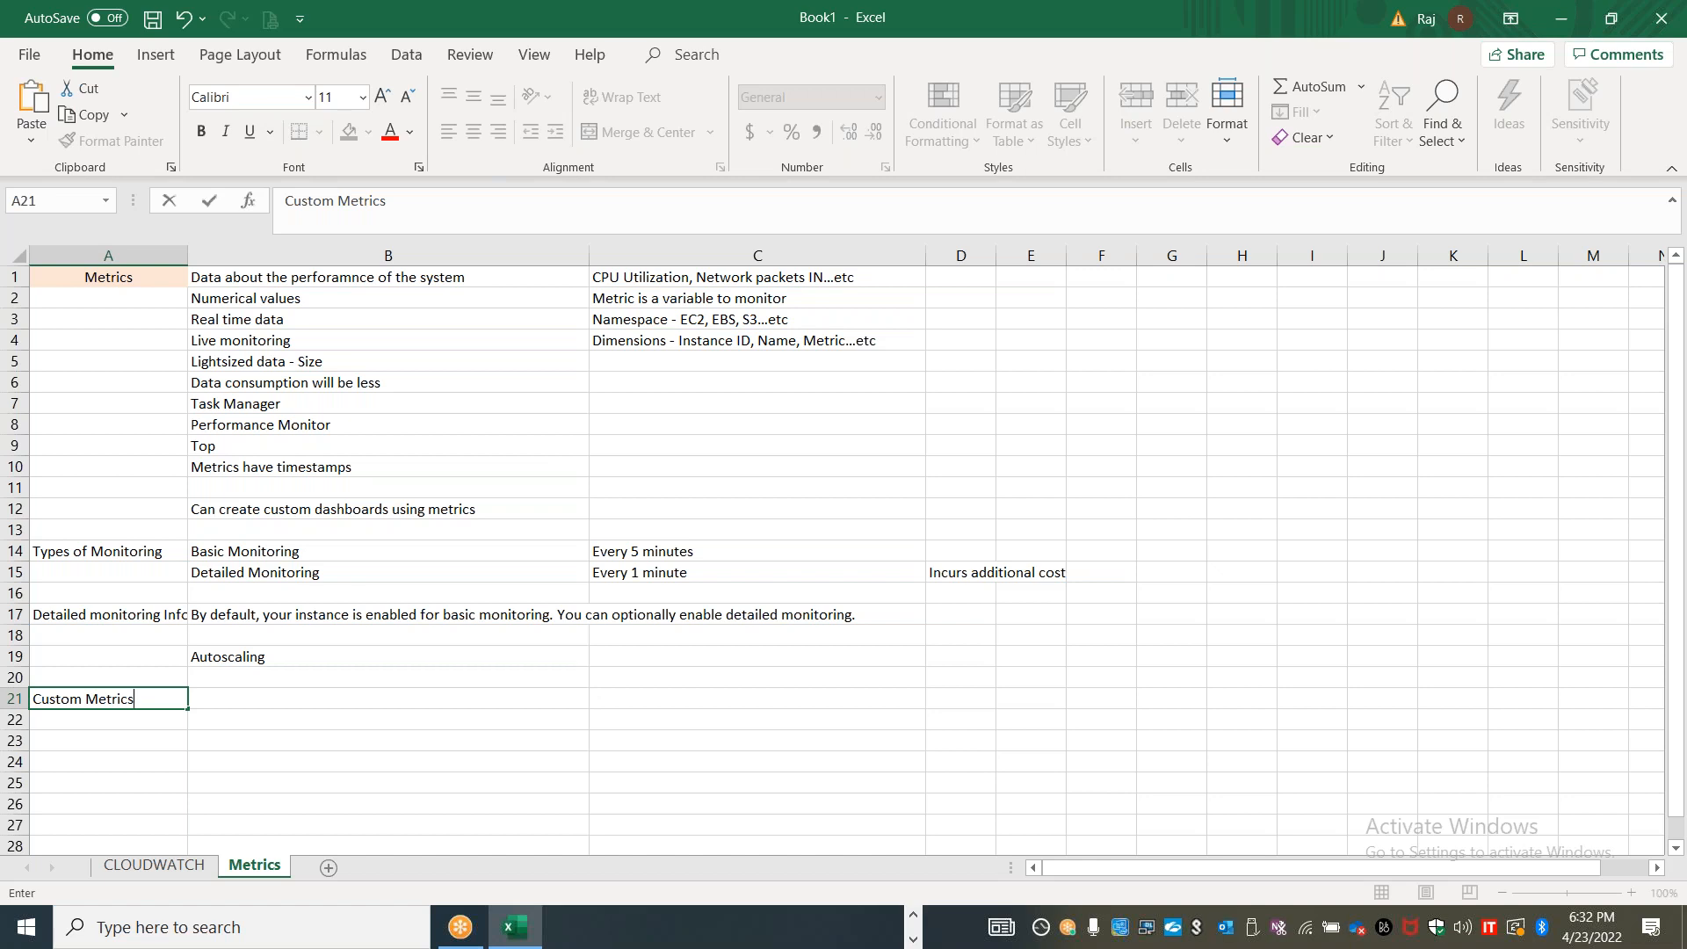
Switch to the CloudWatch console in Chrome and open the metrics Explorer
{"action": "key", "text": "alt+Tab"}
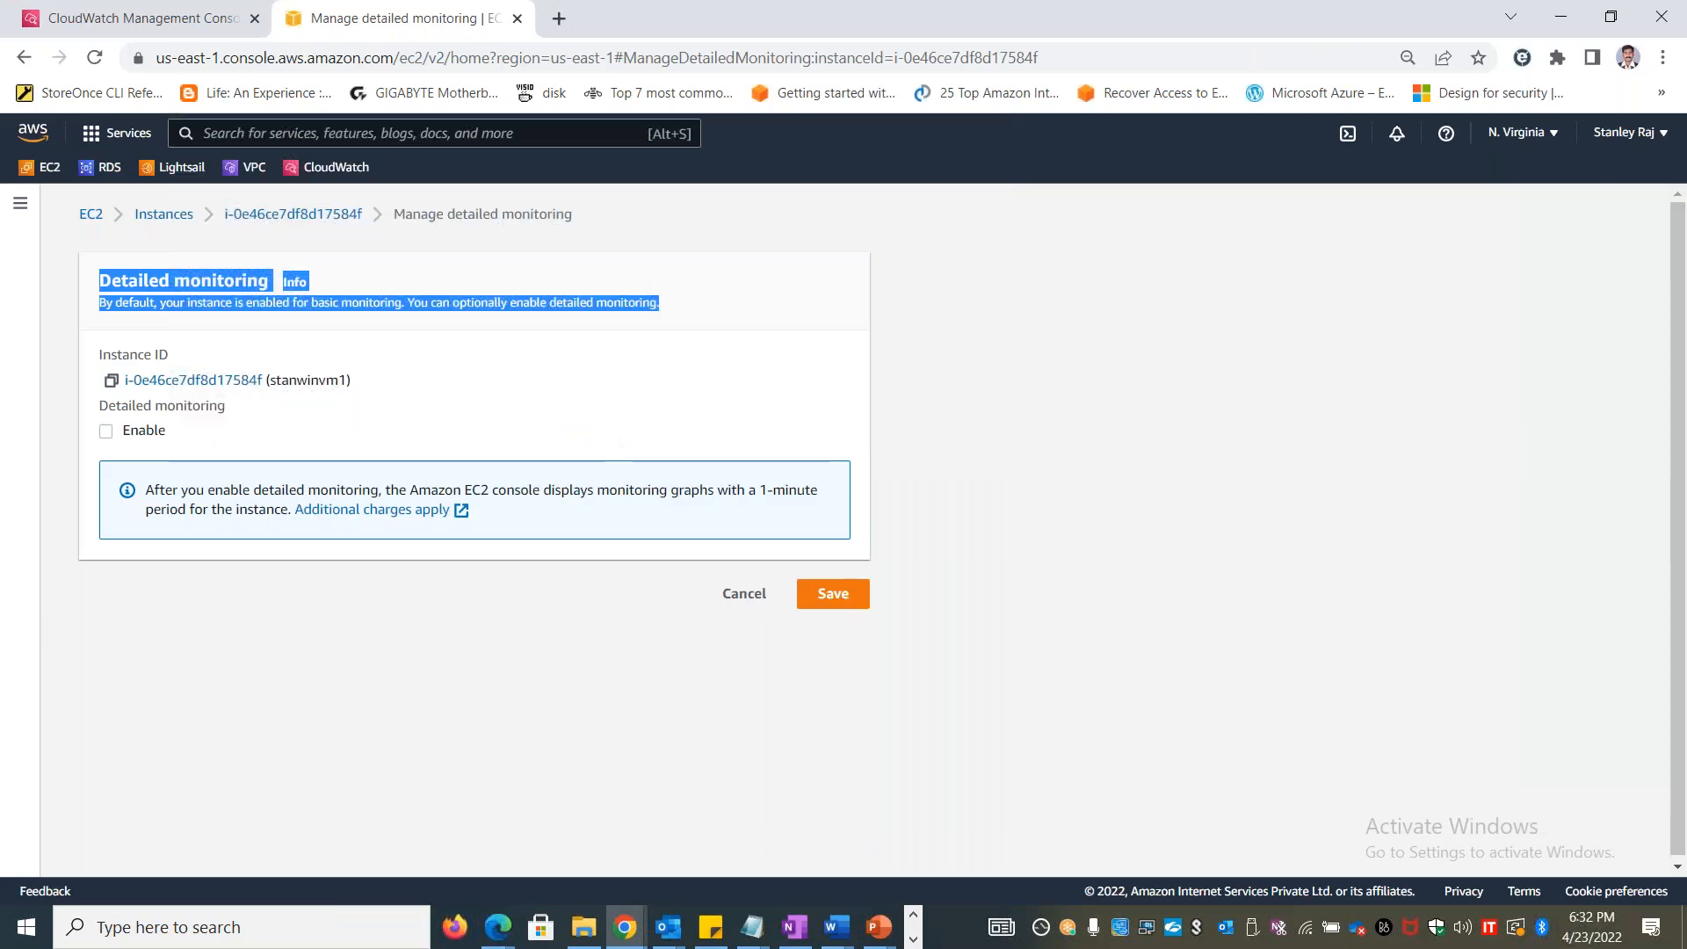
{"action": "left_click", "coordinate": [134, 29]}
{"action": "left_click", "coordinate": [56, 409]}
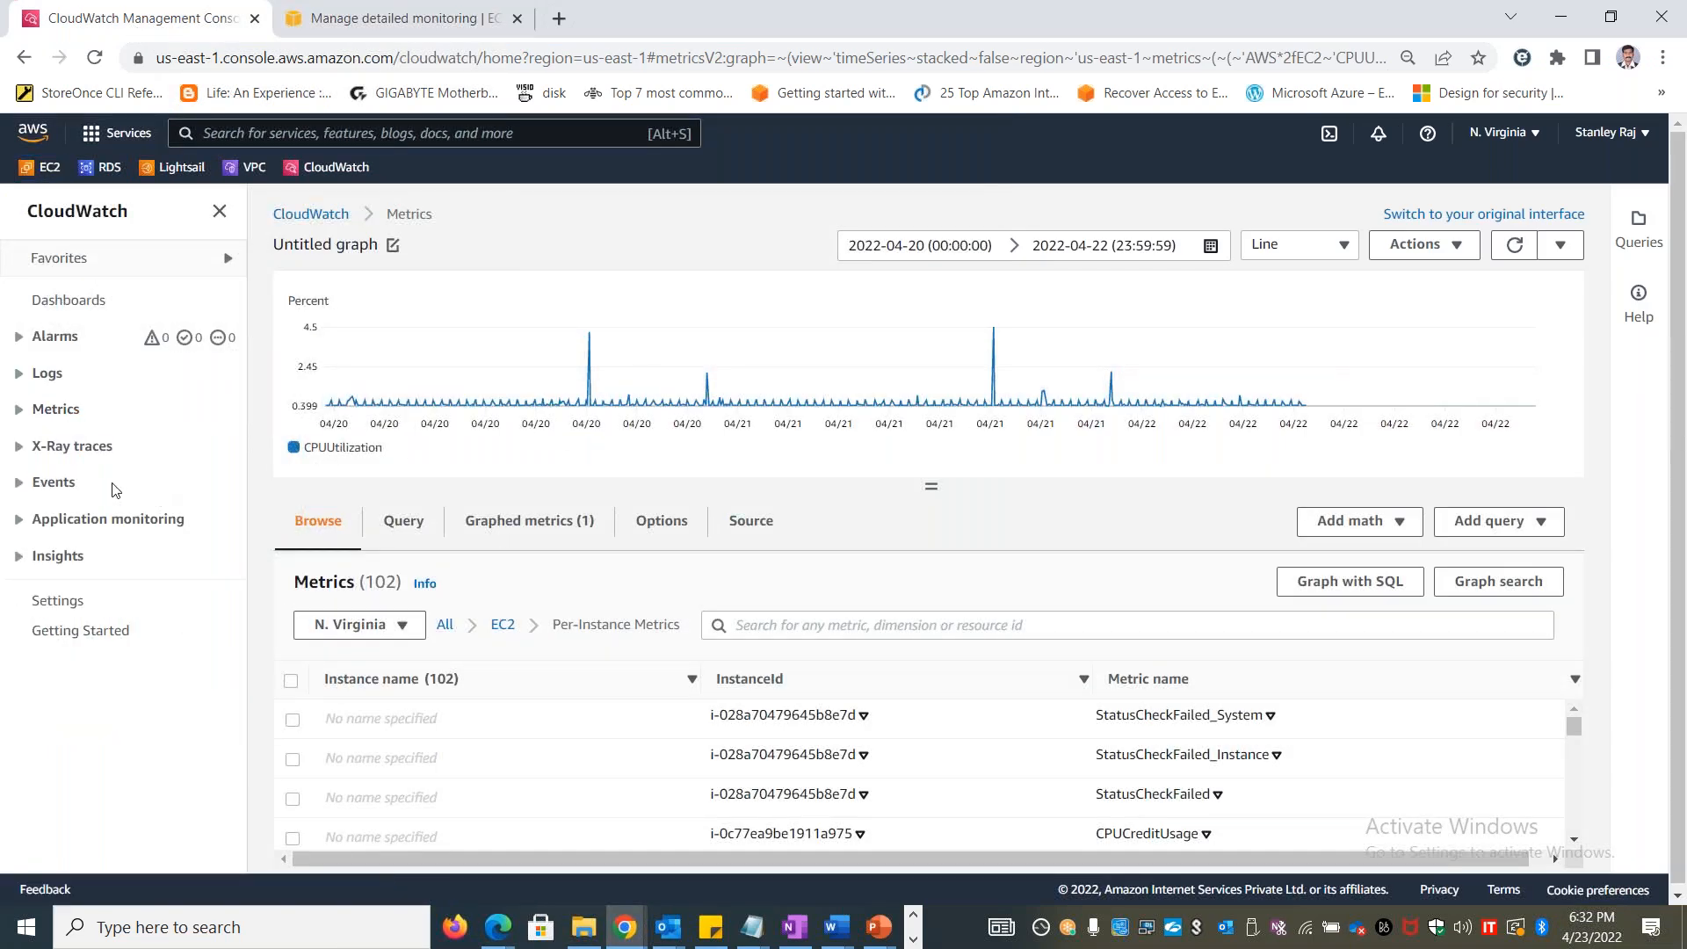
{"action": "left_click", "coordinate": [52, 409]}
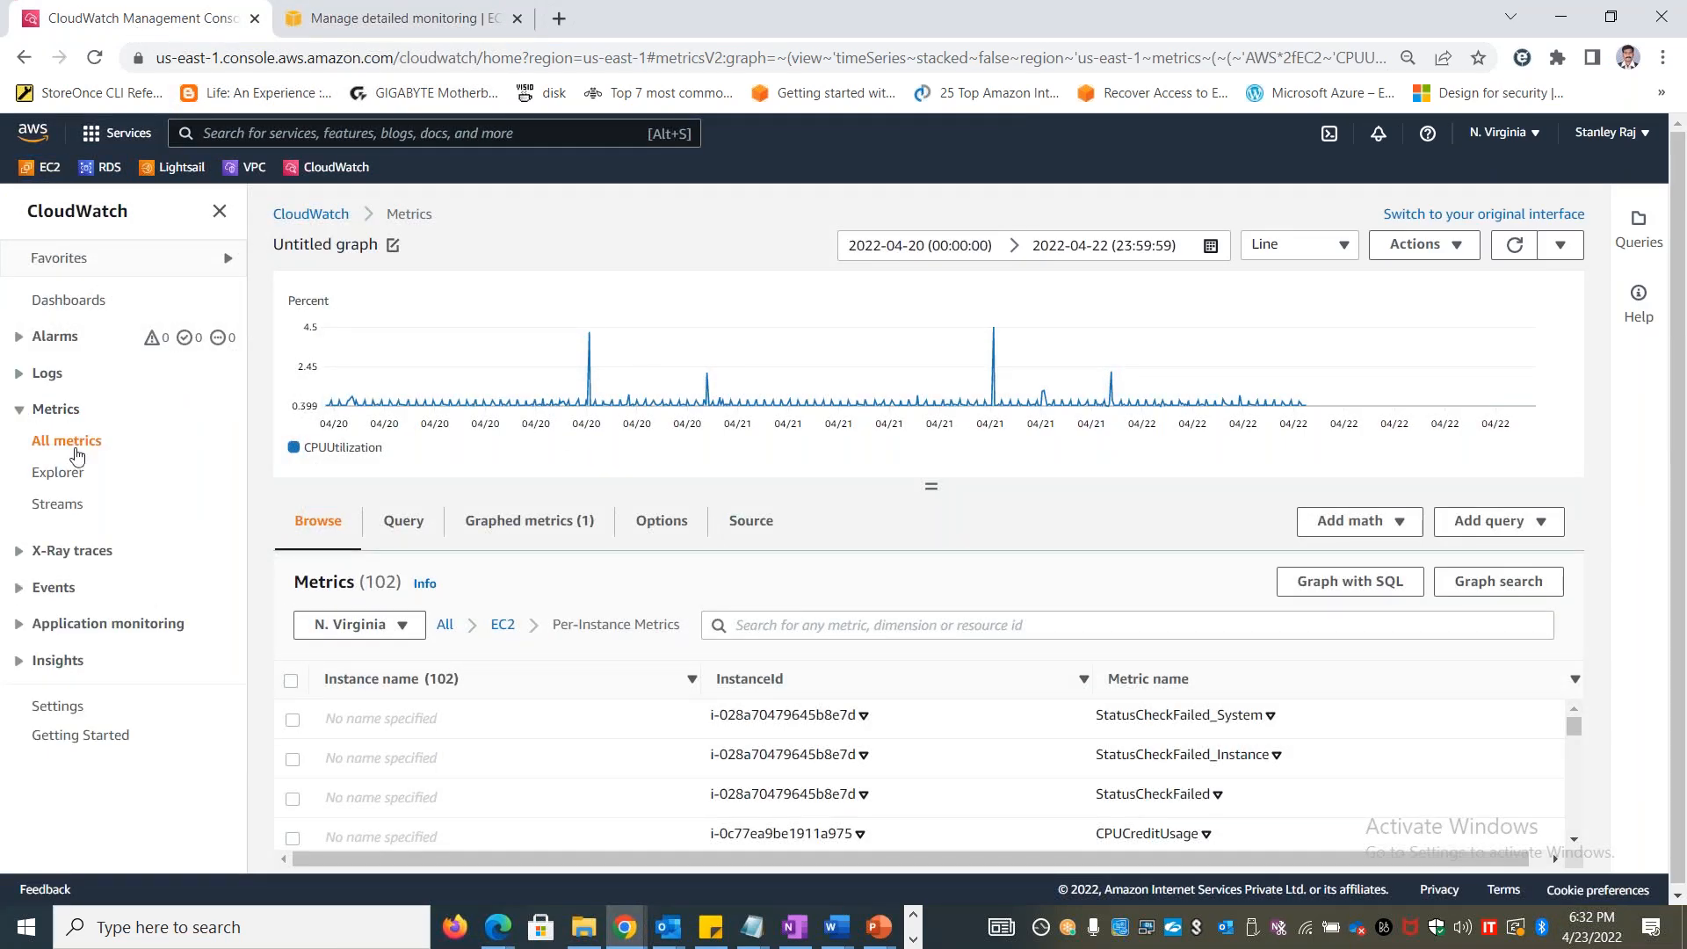
{"action": "left_click", "coordinate": [66, 479]}
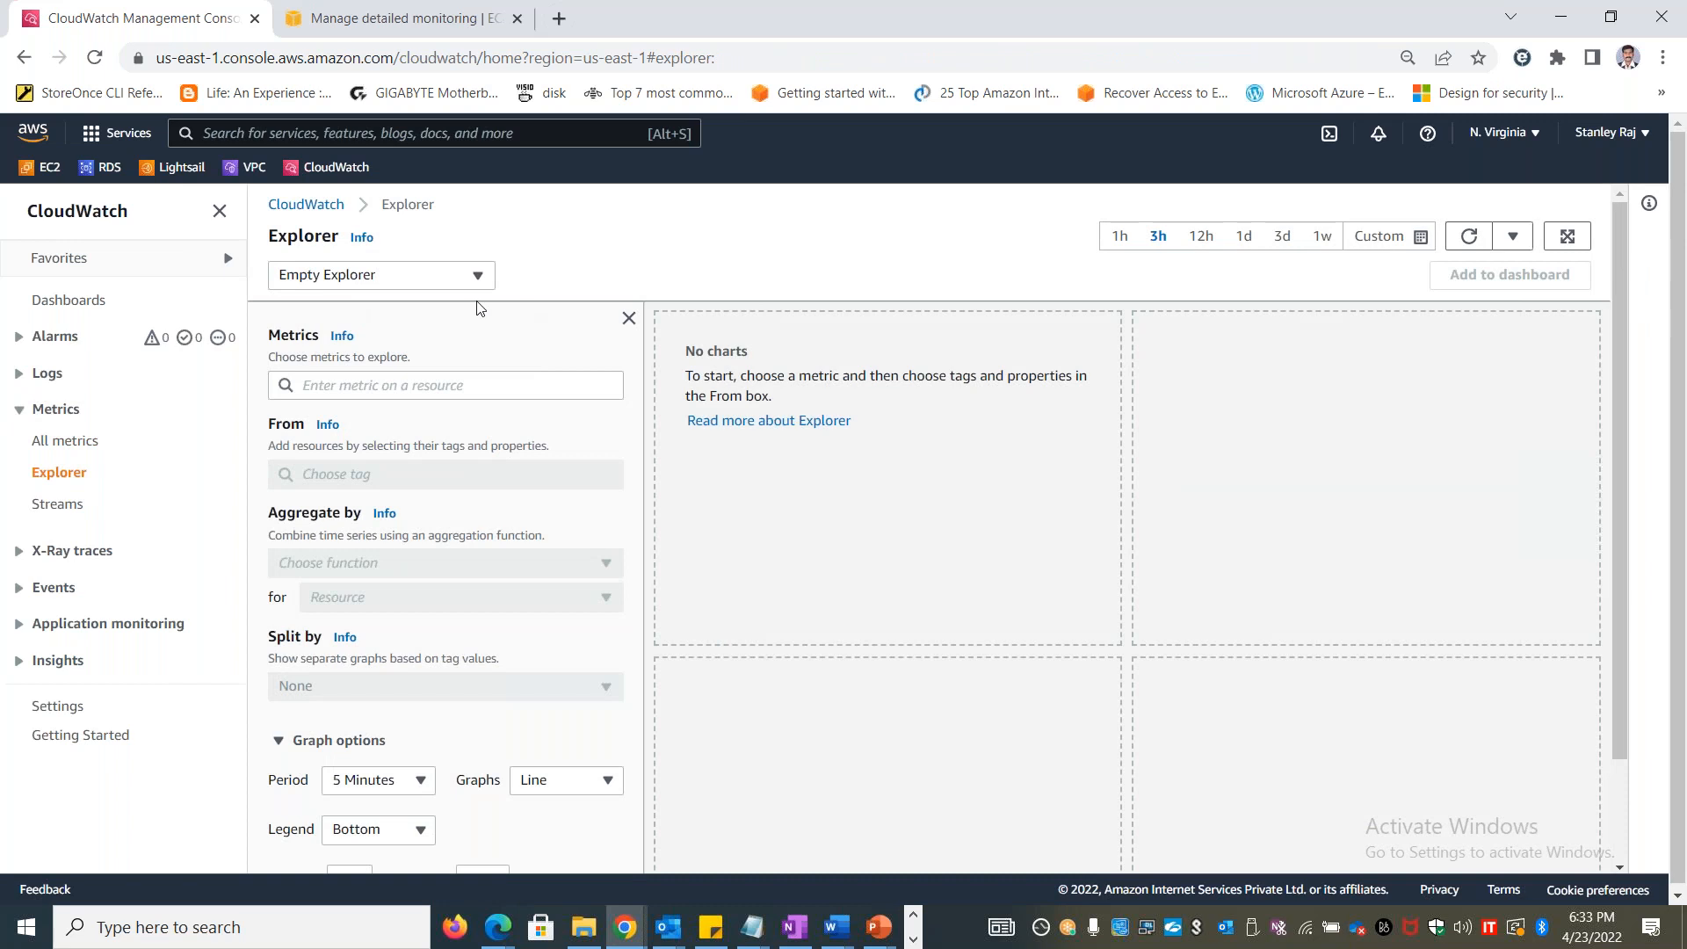
Load the "EC2 Instances by type" template in Explorer and look through its charts, including t2.micro CPUUtilization
{"action": "left_click", "coordinate": [457, 277]}
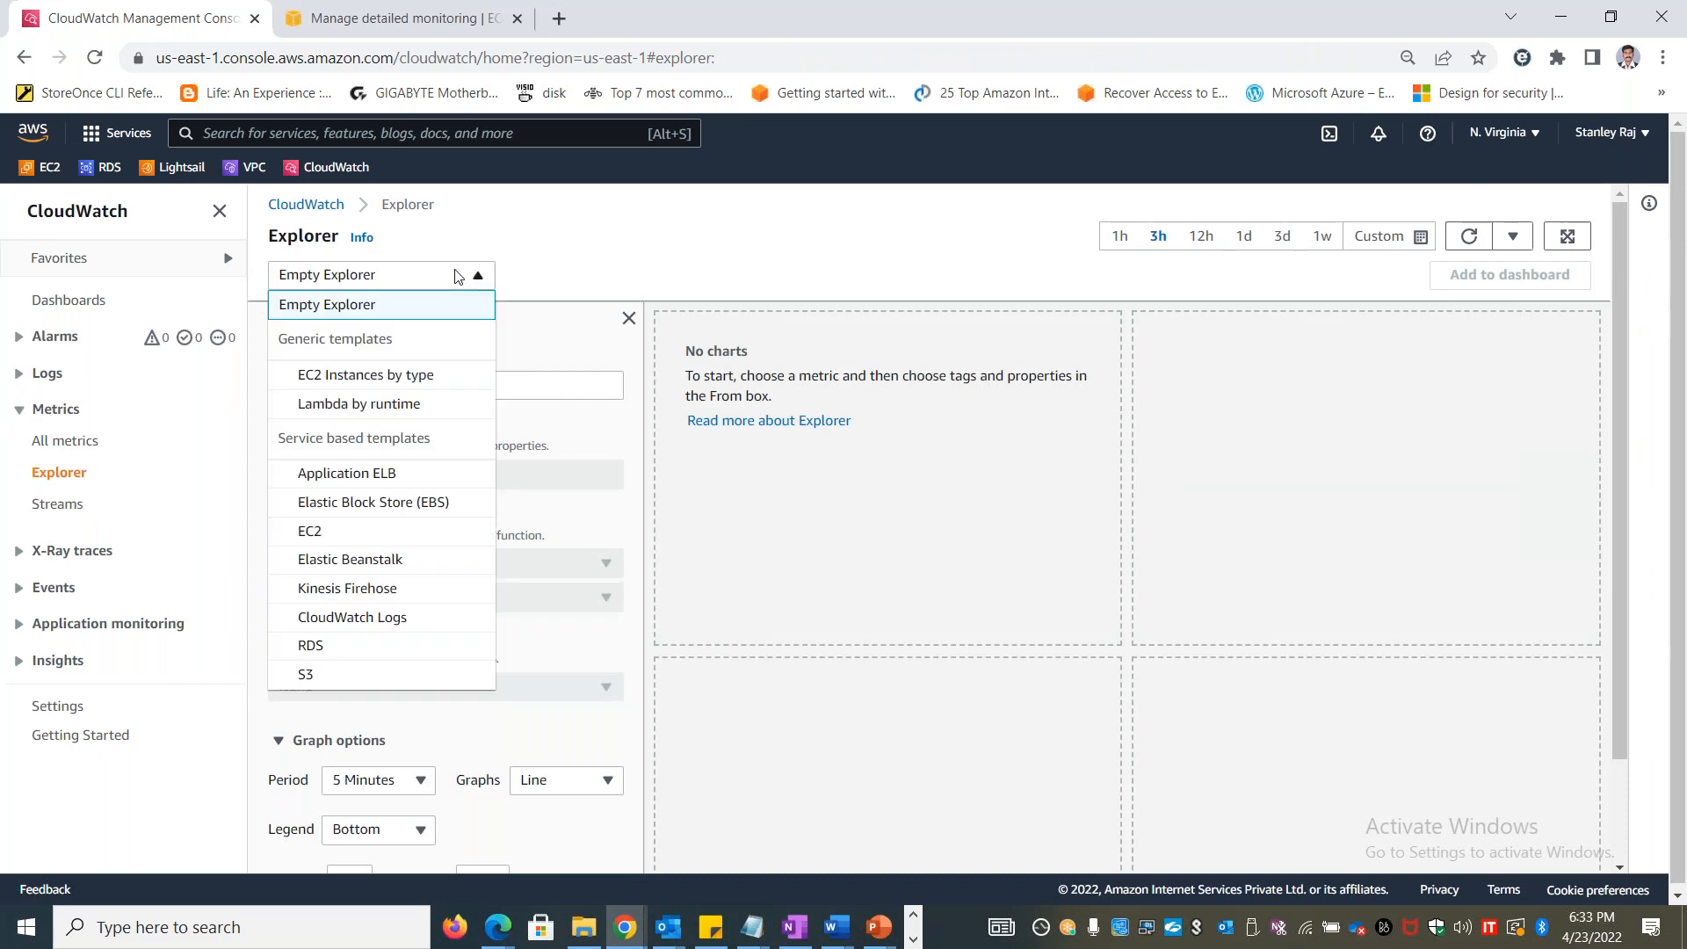
{"action": "left_click", "coordinate": [381, 378]}
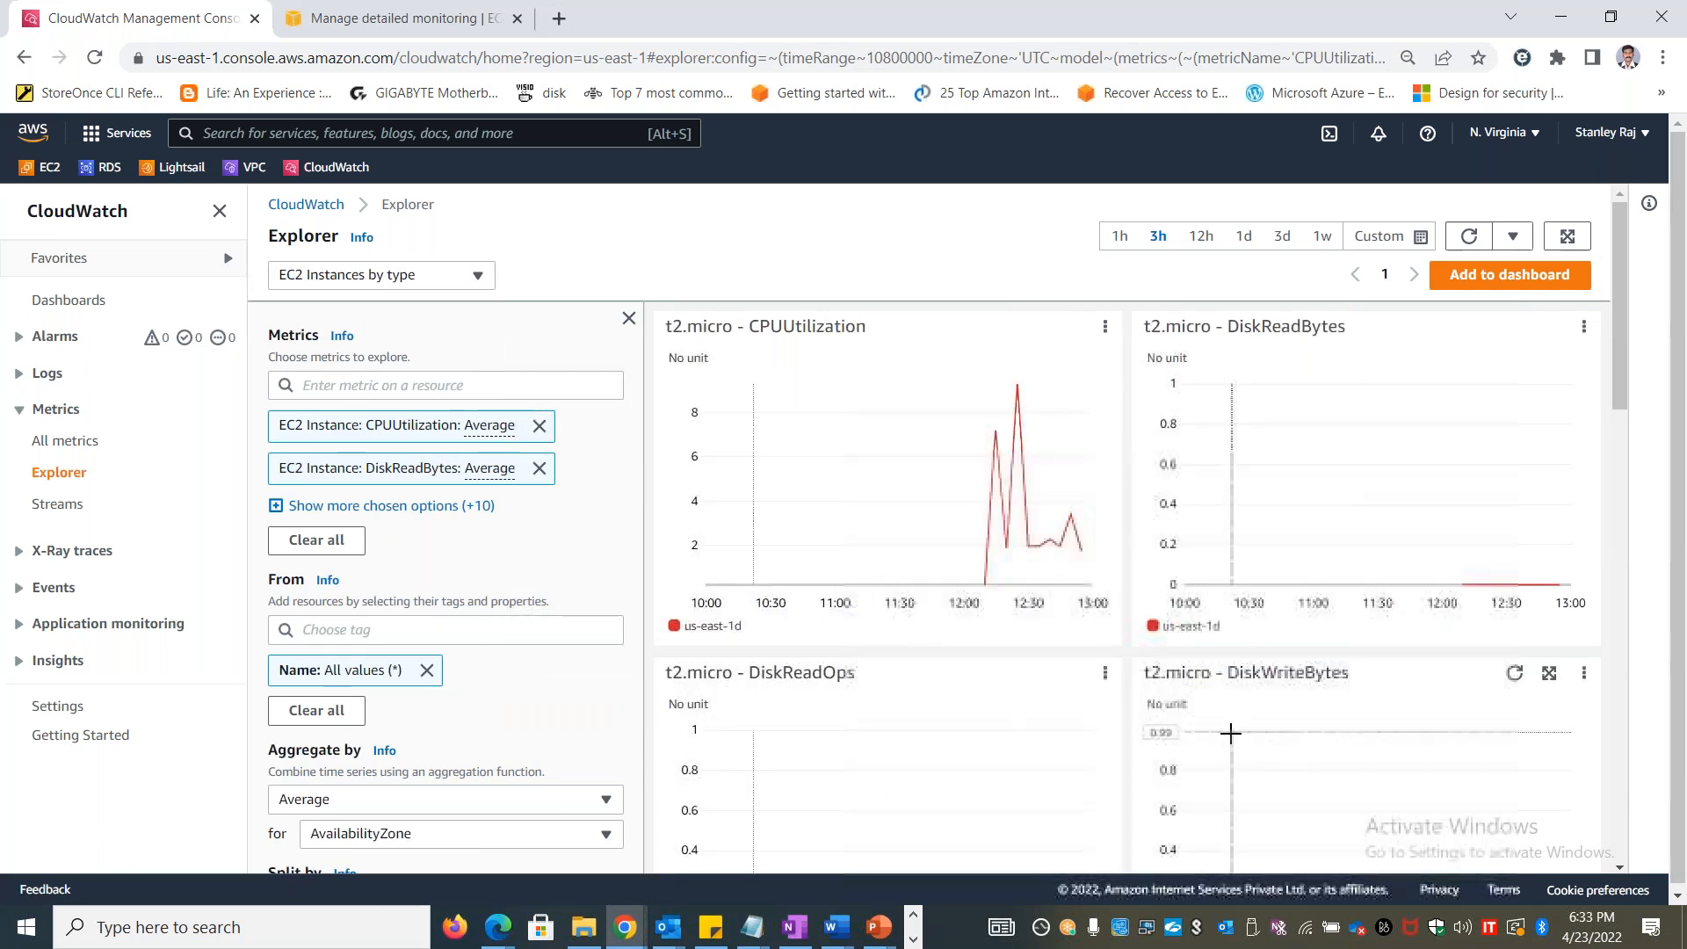
{"action": "scroll", "coordinate": [1225, 734], "scroll_direction": "down", "scroll_amount": 2}
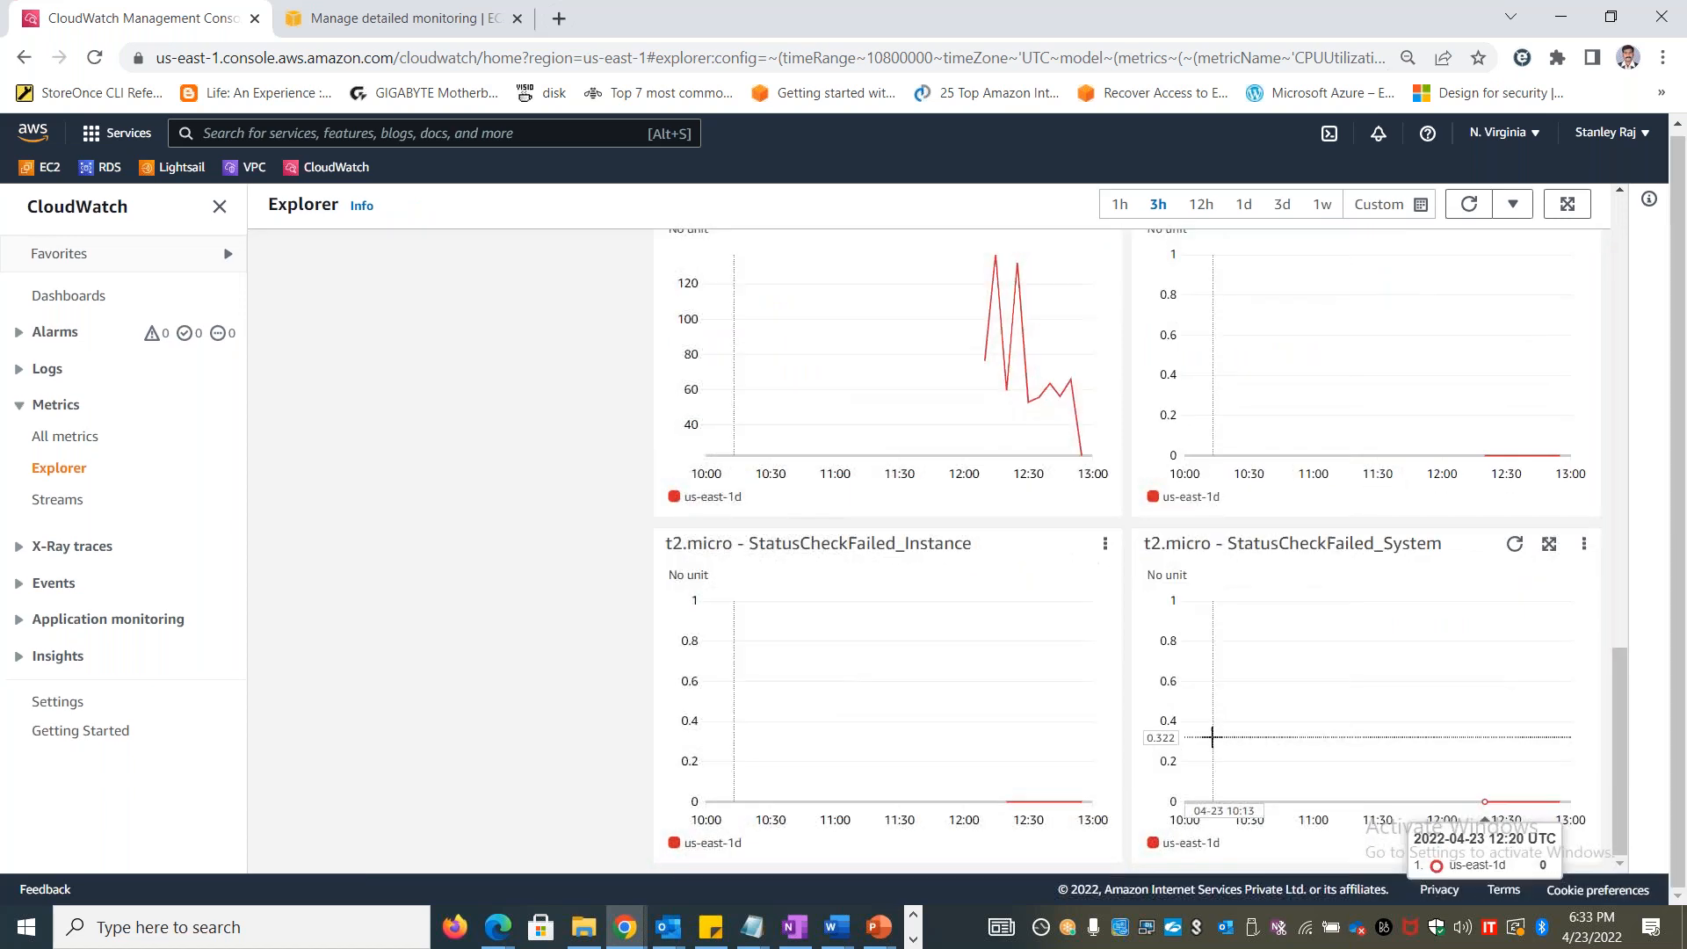
{"action": "scroll", "coordinate": [1216, 734], "scroll_direction": "up", "scroll_amount": 15}
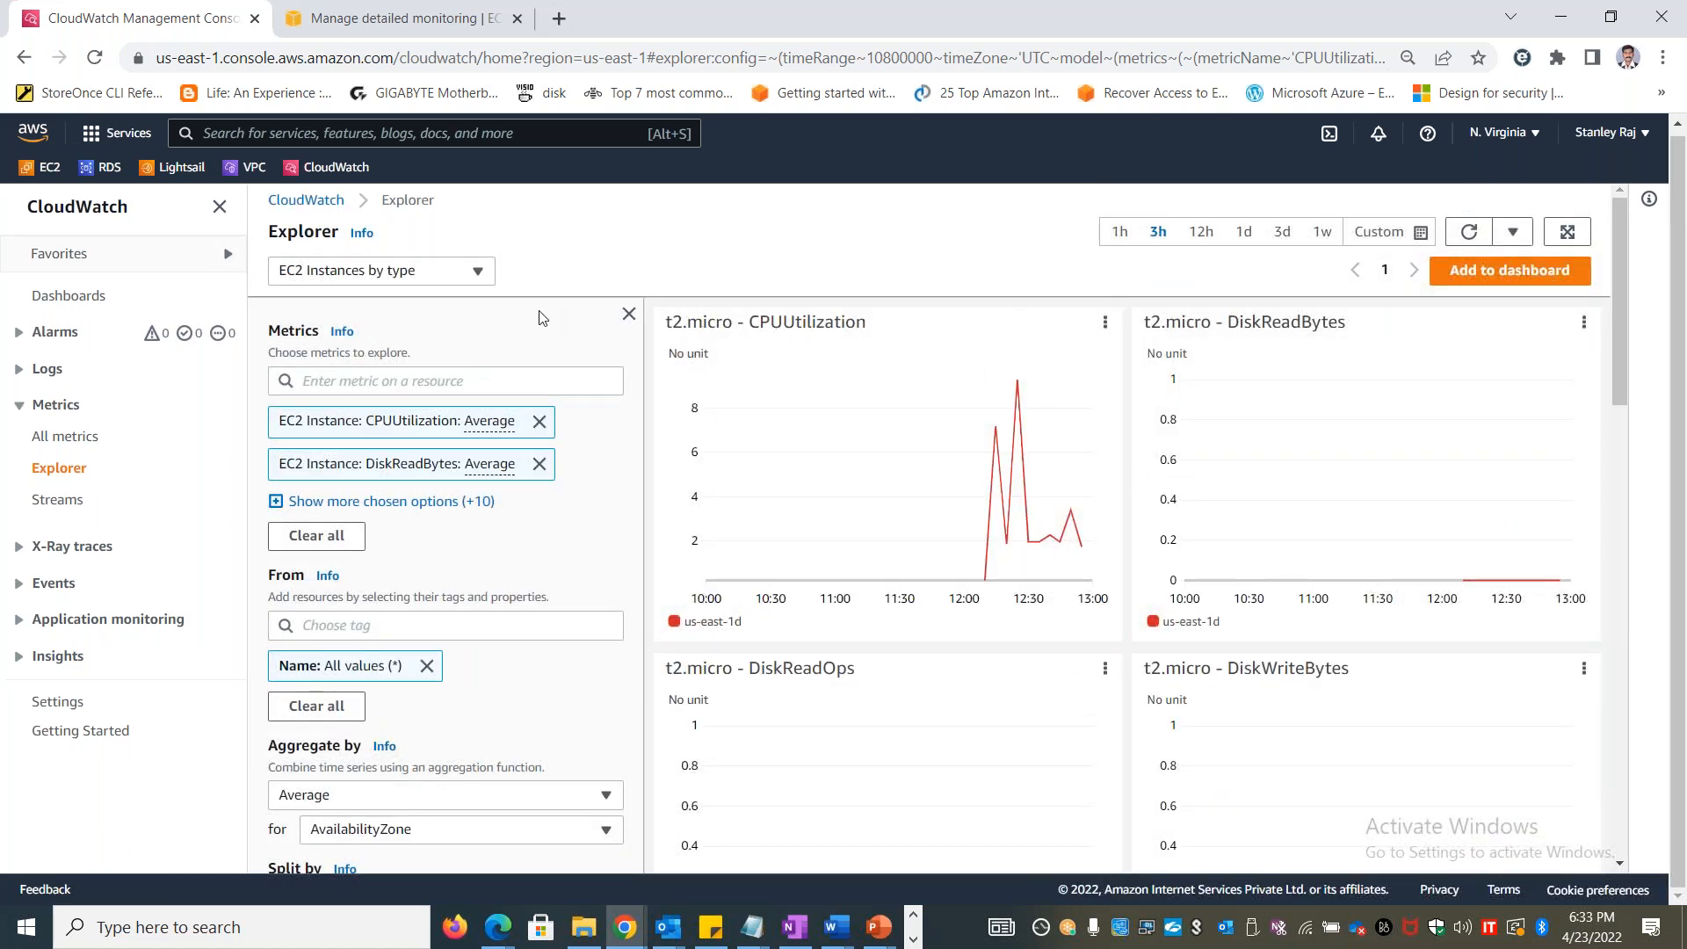
{"action": "left_click_drag", "start_coordinate": [670, 324], "coordinate": [824, 323]}
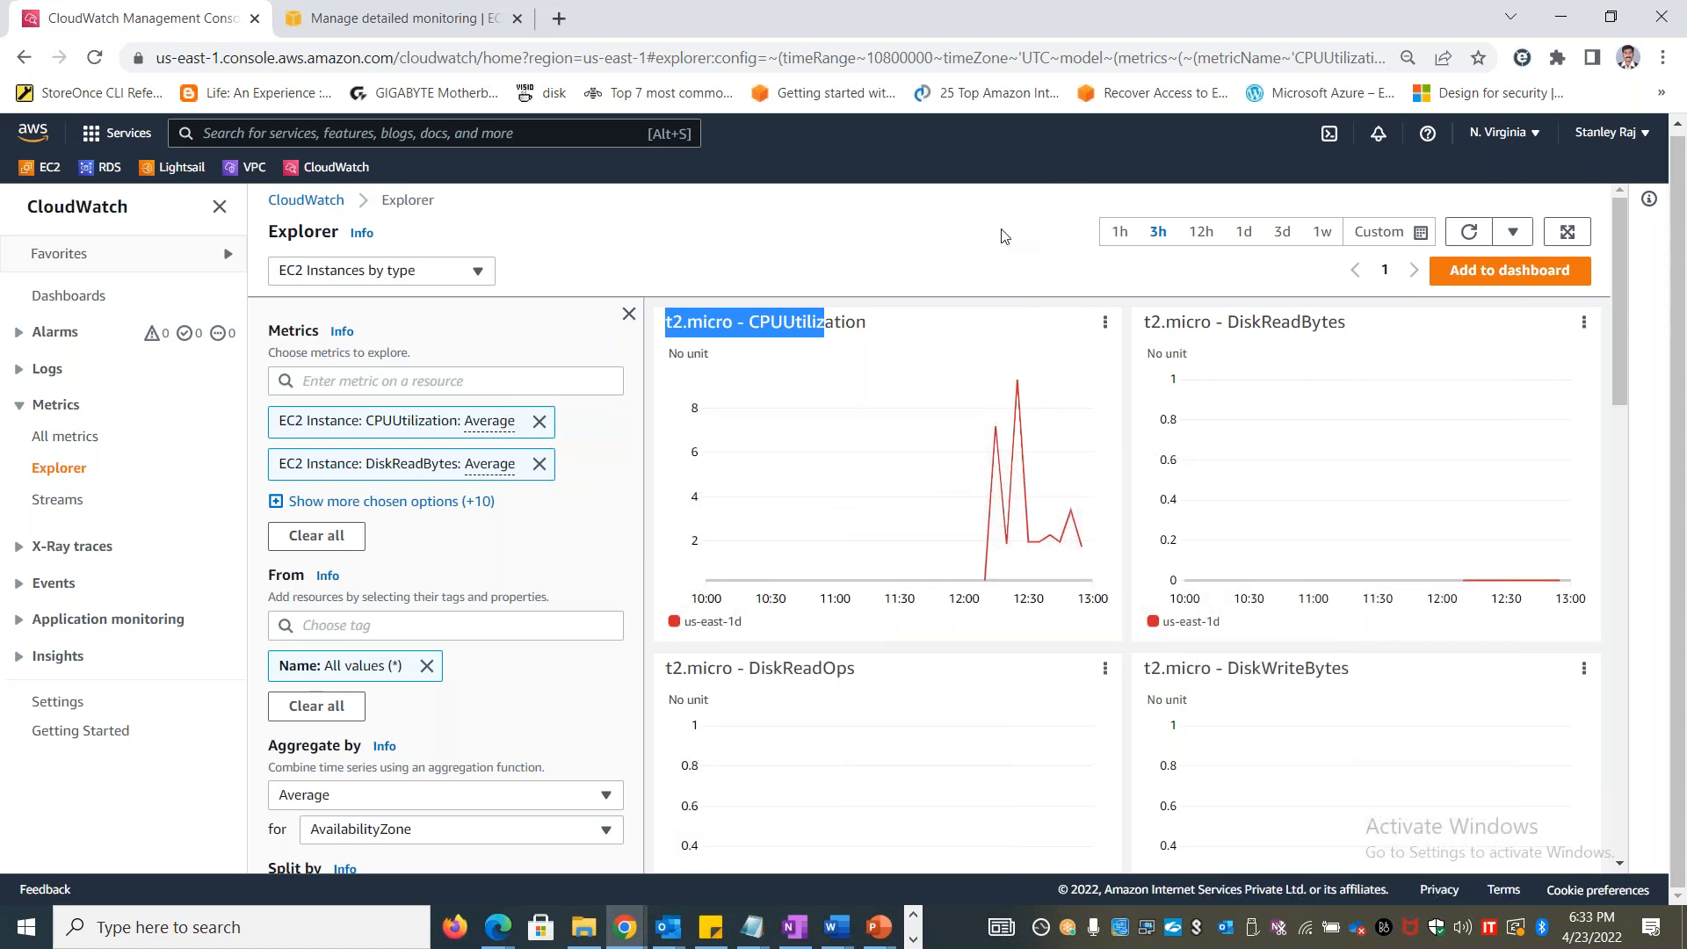
Switch back to Excel and enter the heading "Metrics Explorer" in cell E1
{"action": "key", "text": "alt+Tab"}
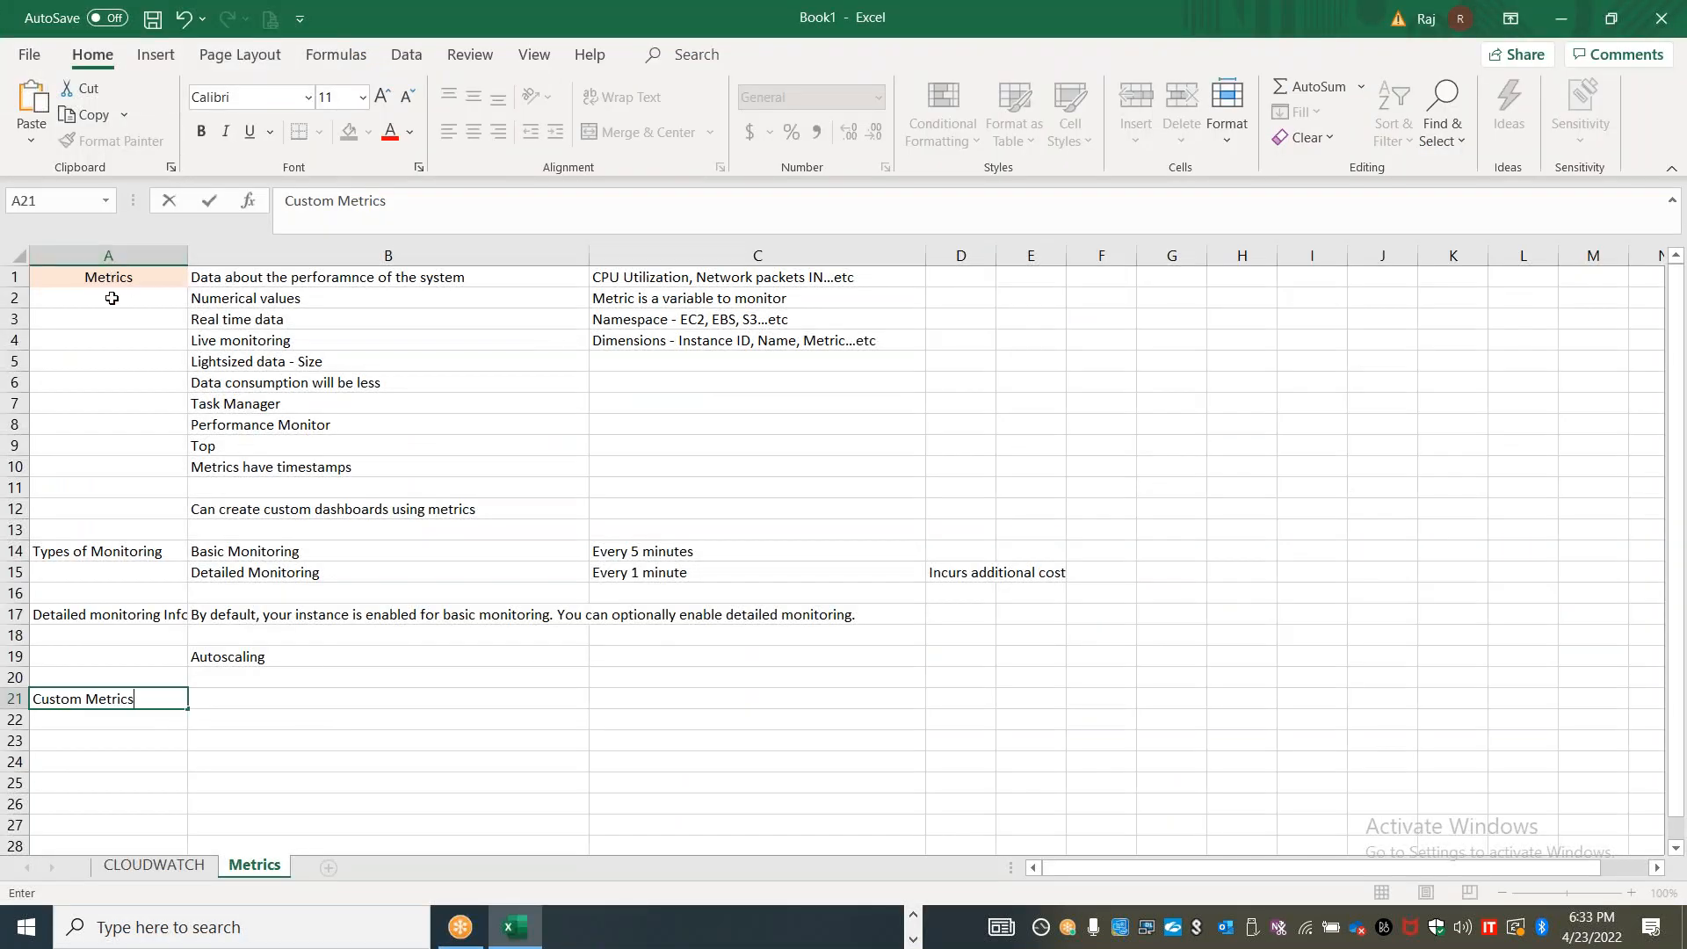
{"action": "left_click", "coordinate": [1034, 274]}
{"action": "type", "text": "Me"}
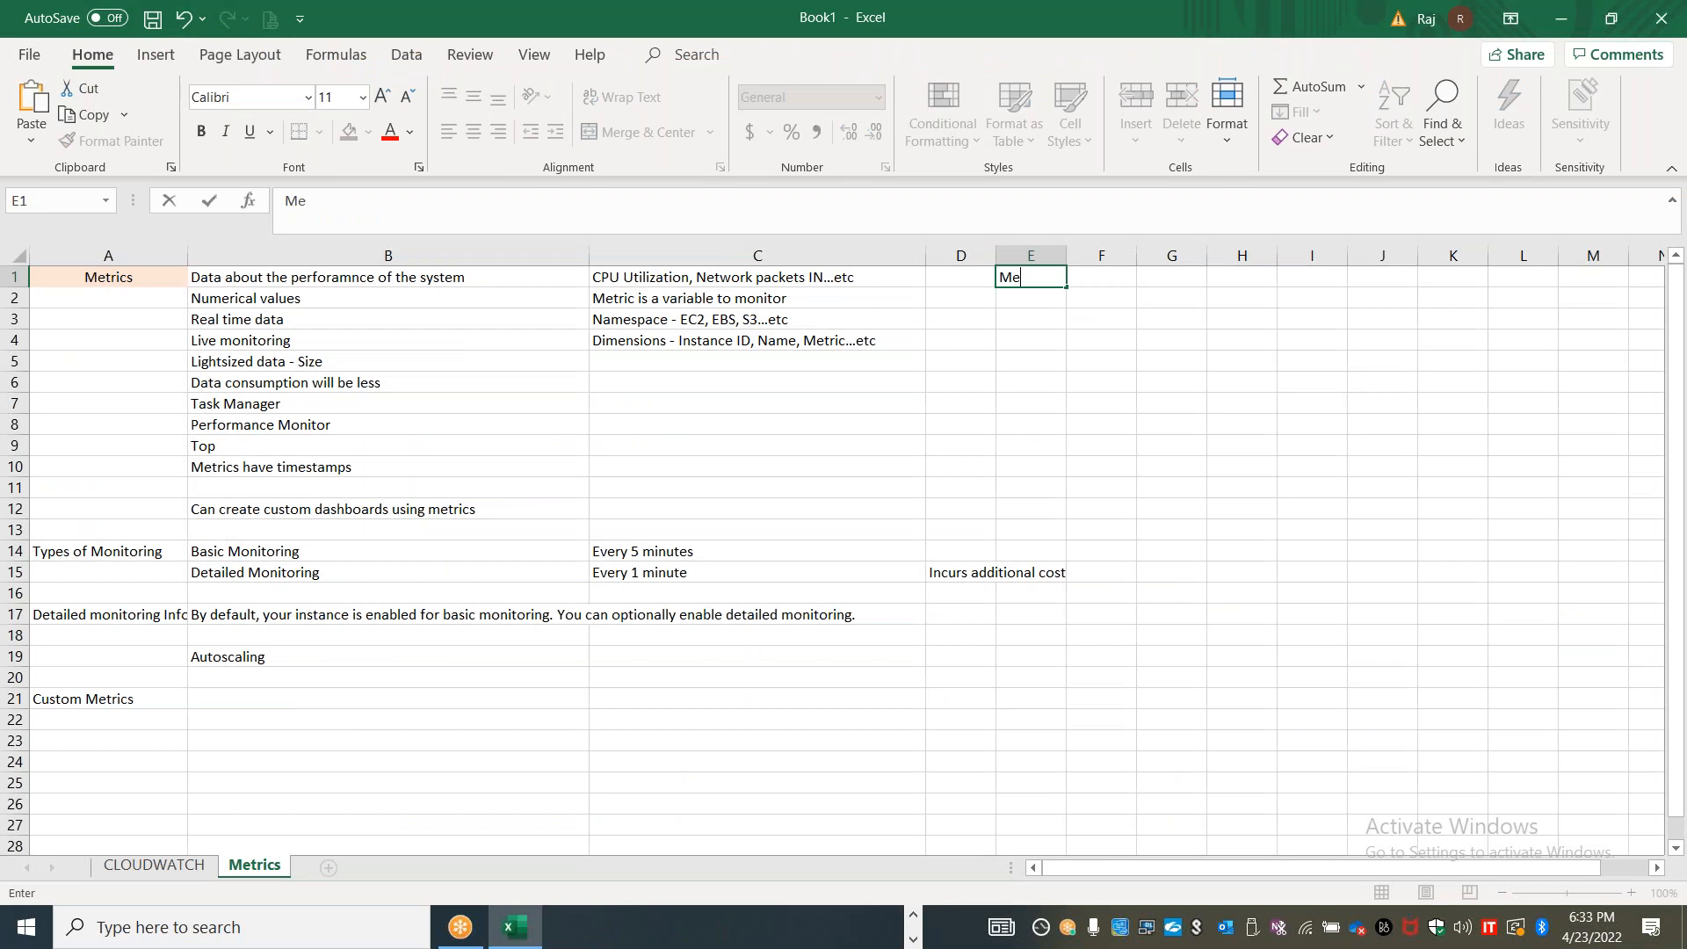
{"action": "type", "text": "trics Explorer"}
{"action": "left_click", "coordinate": [1034, 380]}
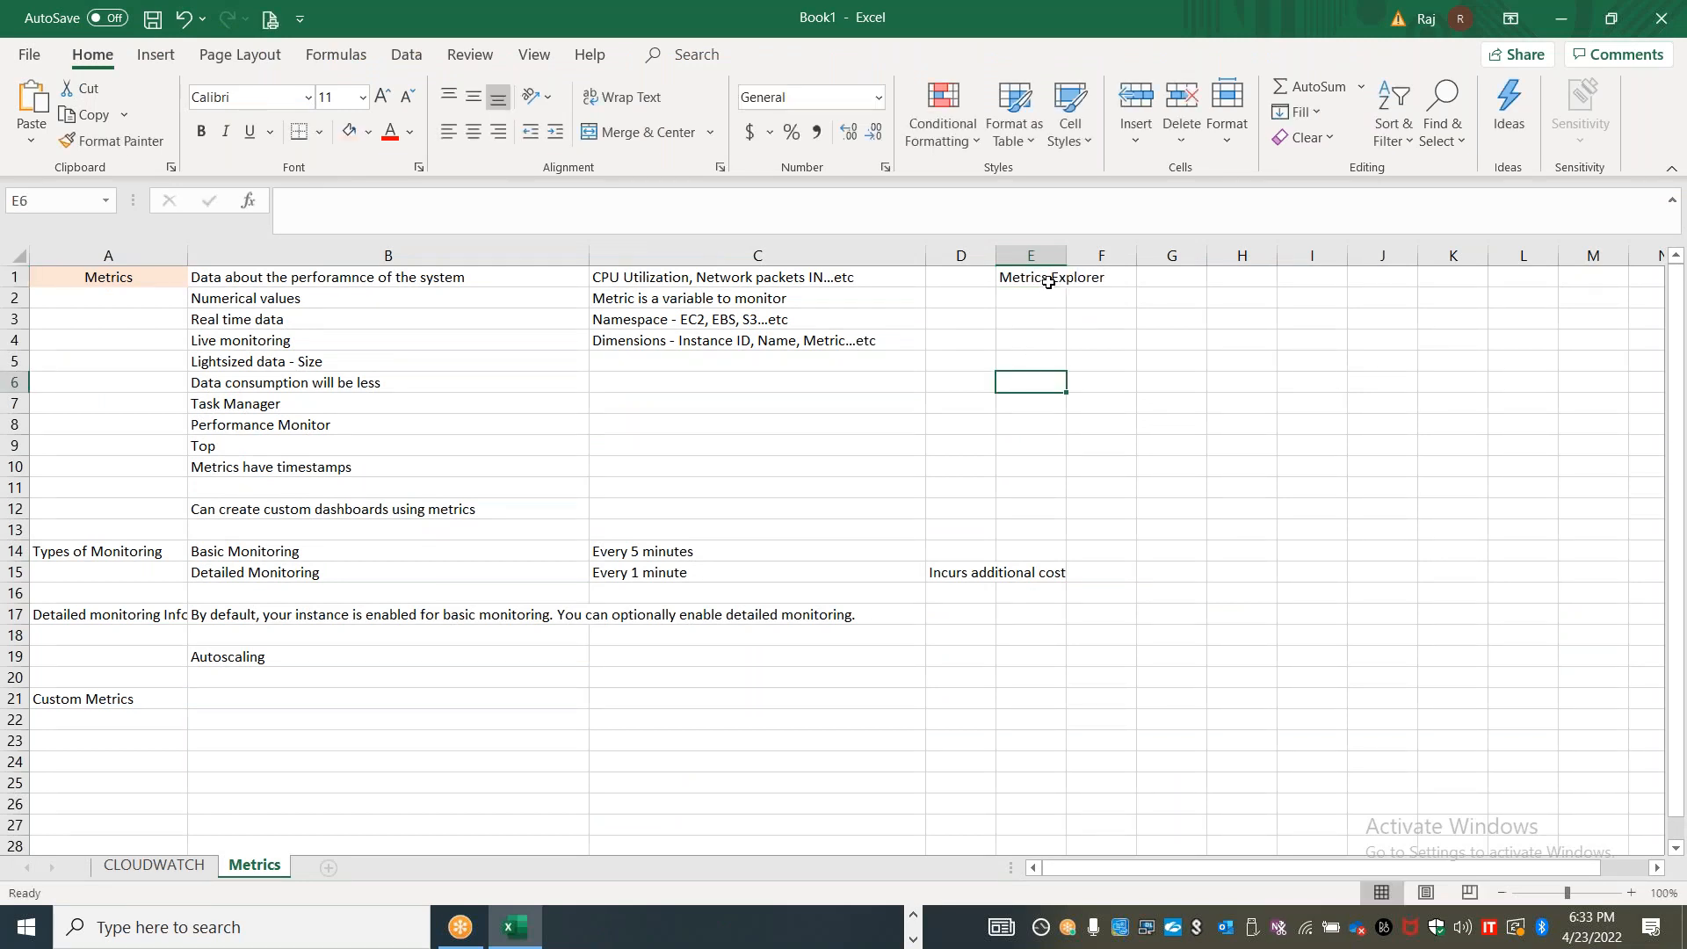
Widen column E and fill the "Metrics Explorer" heading in cell E1 with light green
{"action": "left_click_drag", "start_coordinate": [1067, 254], "coordinate": [1226, 245]}
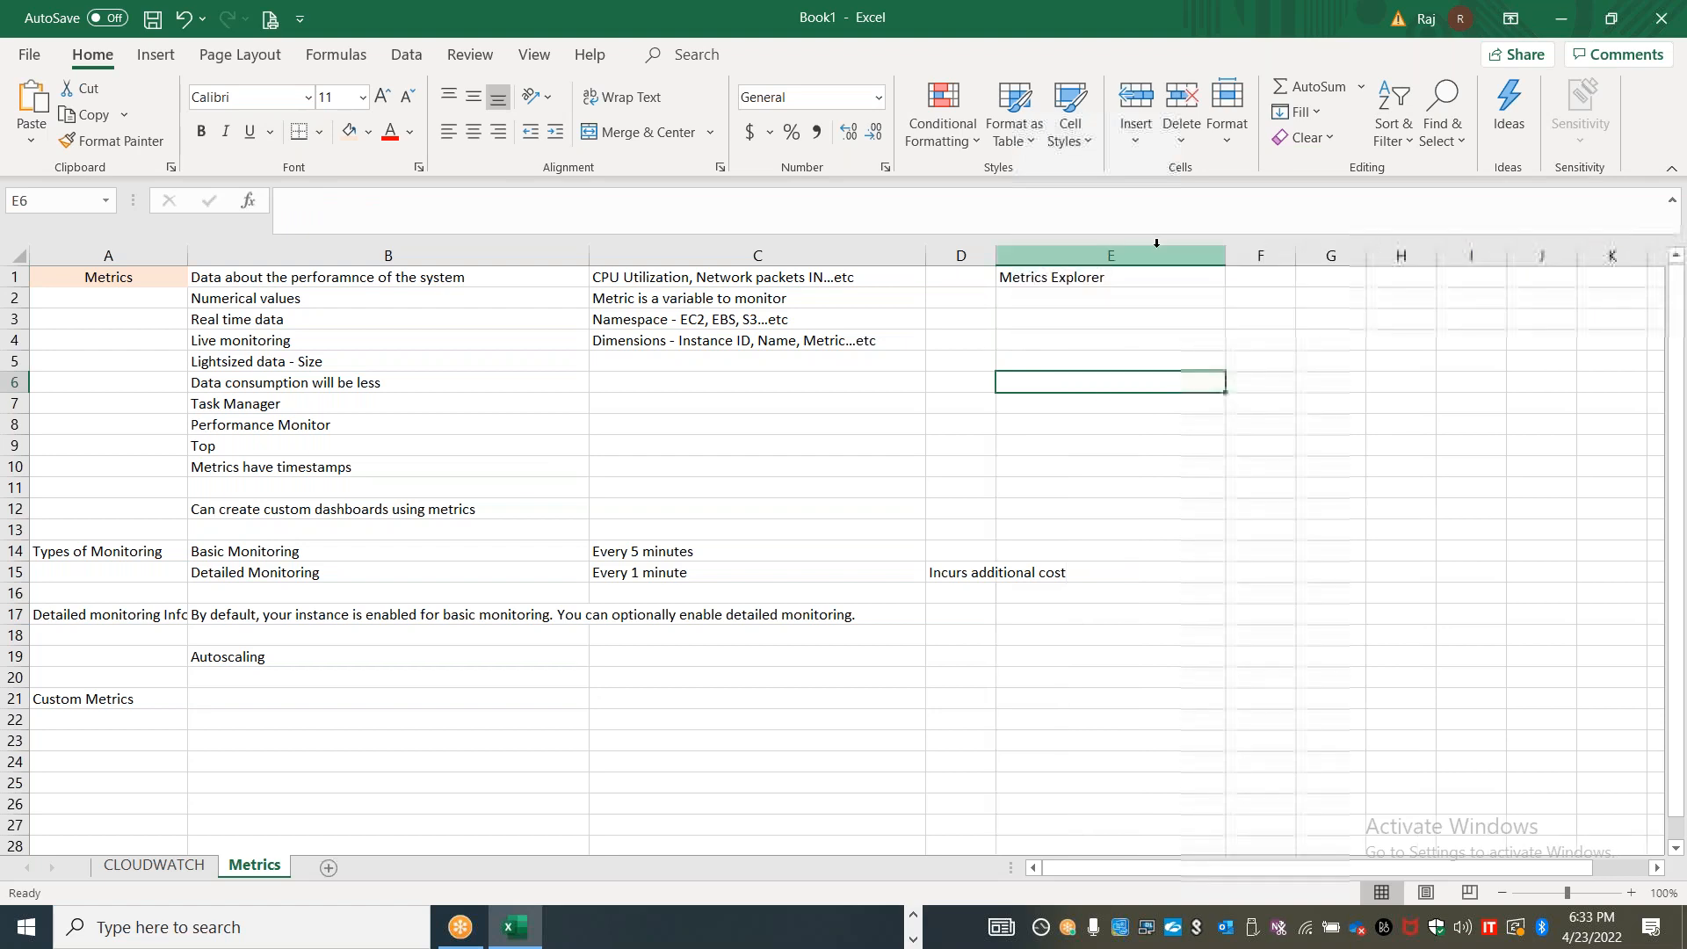
{"action": "left_click", "coordinate": [1118, 282]}
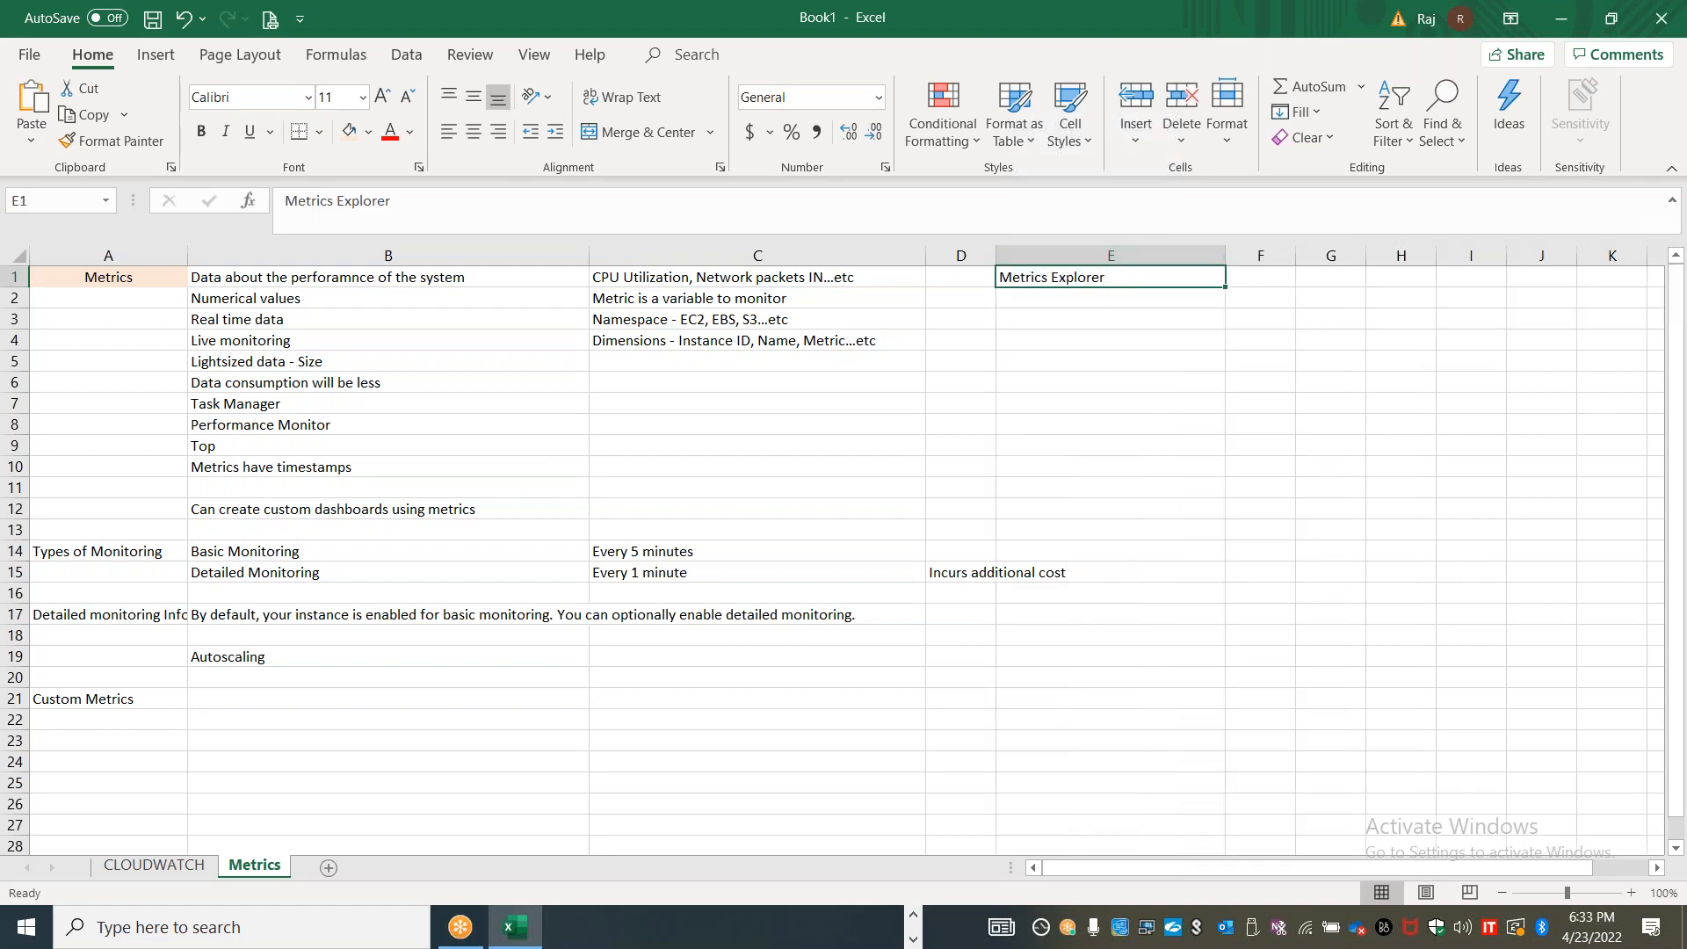
{"action": "left_click", "coordinate": [369, 134]}
{"action": "left_click", "coordinate": [508, 217]}
{"action": "left_click", "coordinate": [1141, 453]}
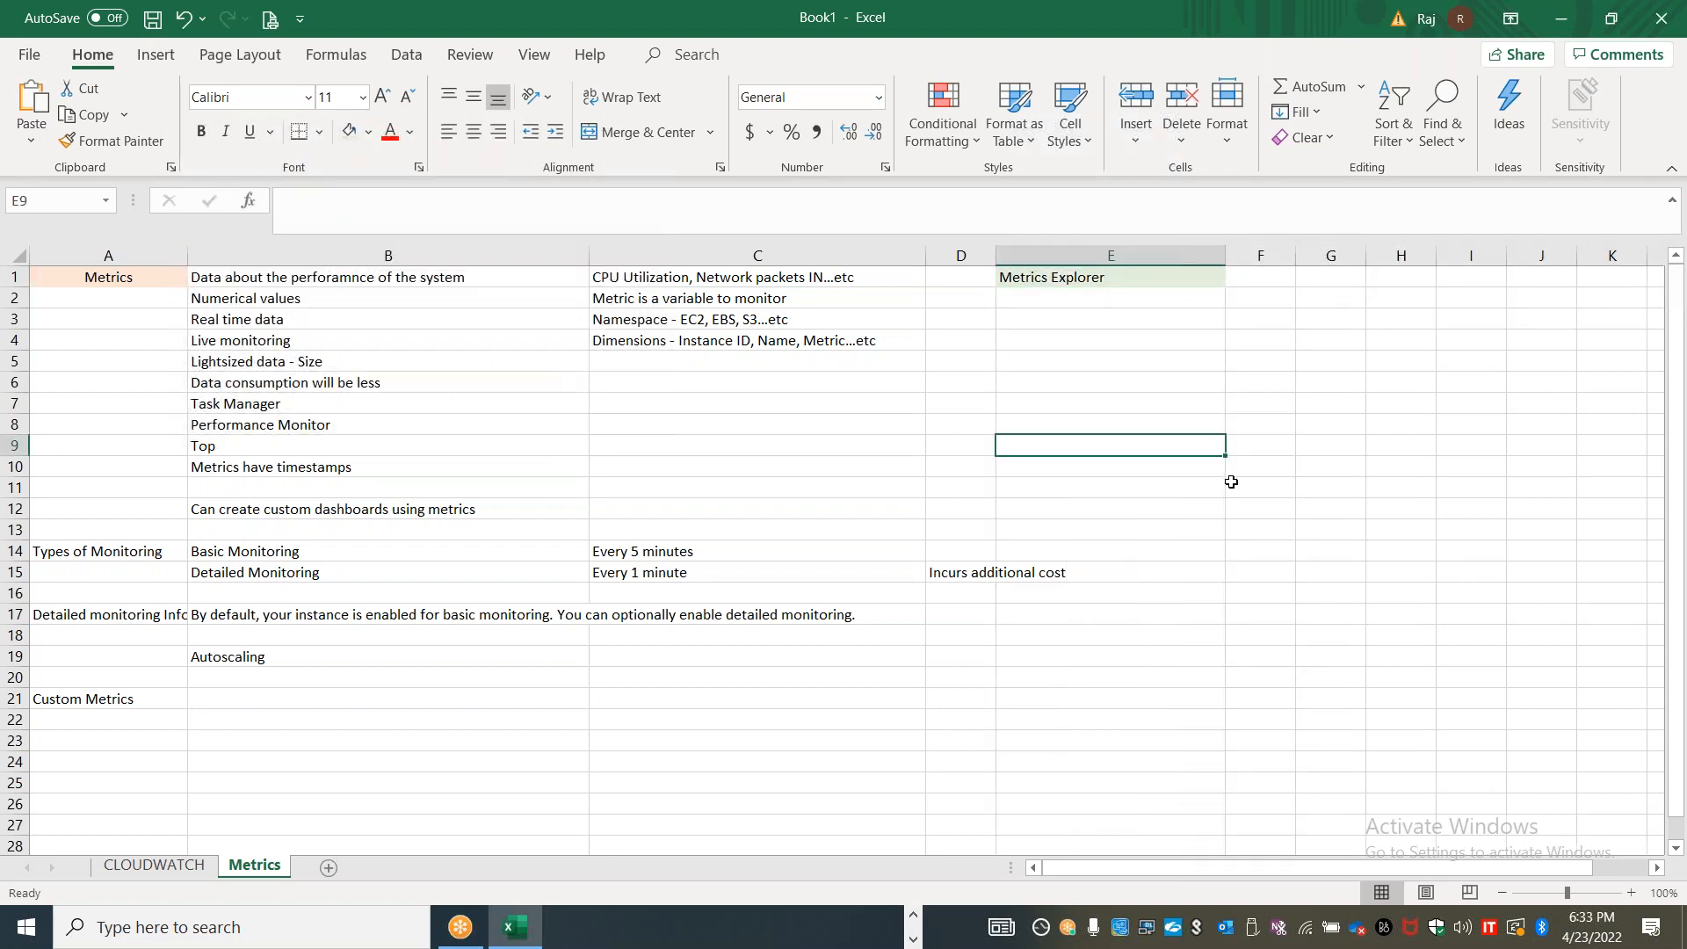
Check the Manage detailed monitoring page of the stanwinvm1 instance in Chrome and return to Excel
{"action": "key", "text": "alt+Tab"}
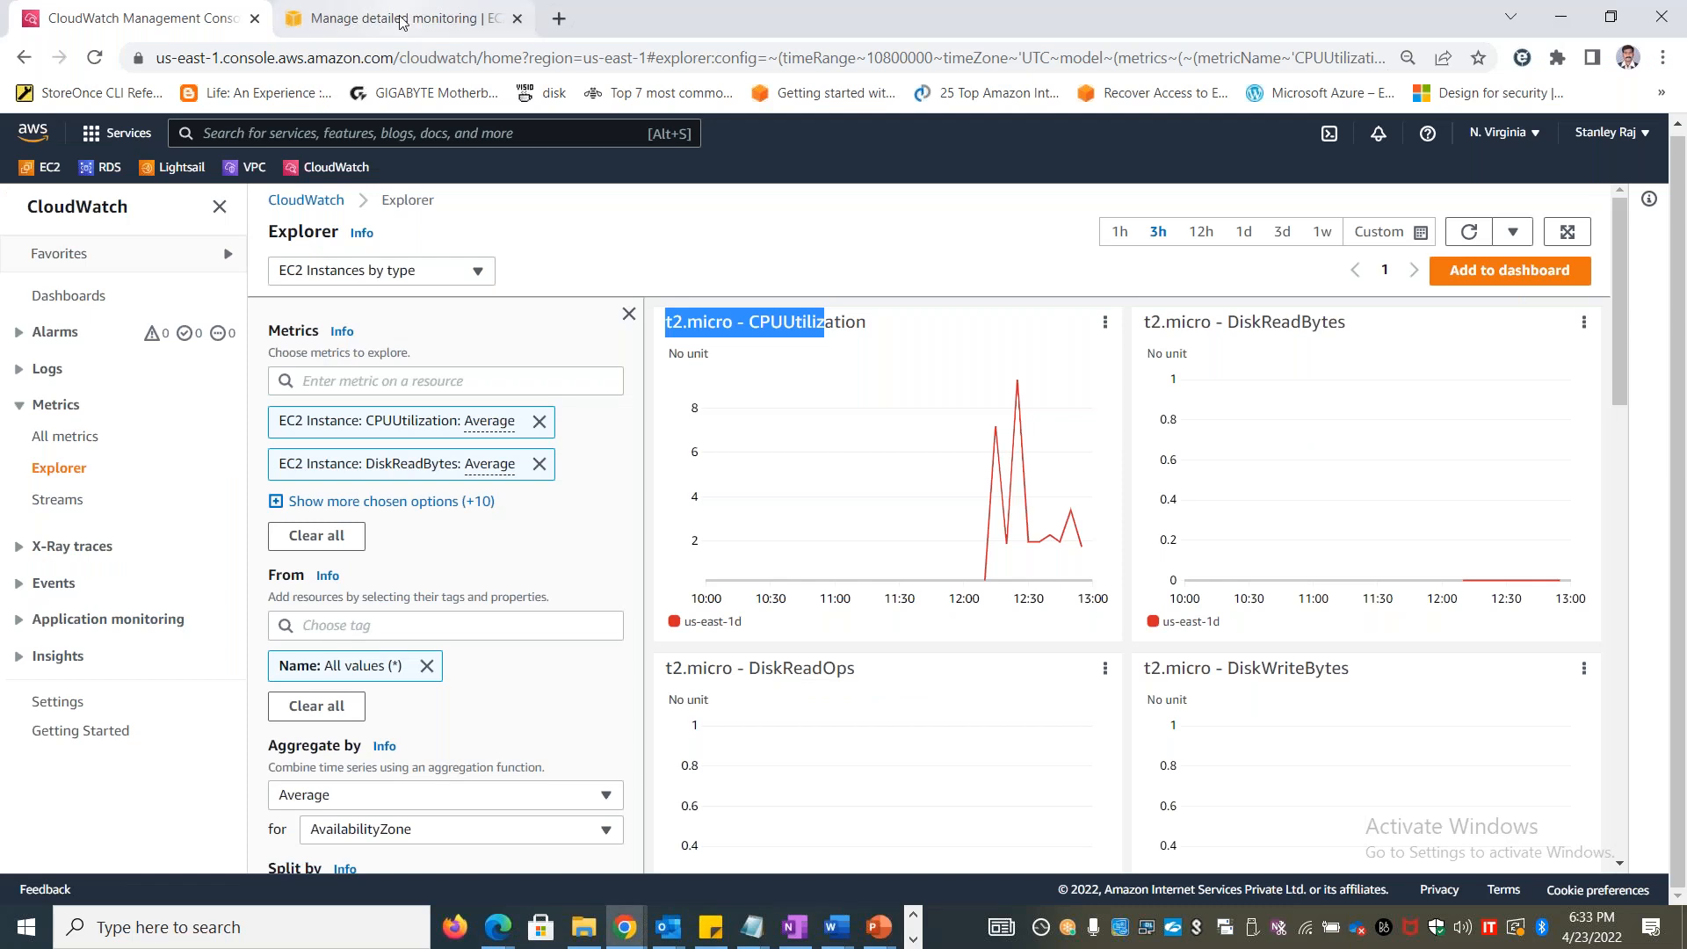
{"action": "left_click", "coordinate": [400, 20]}
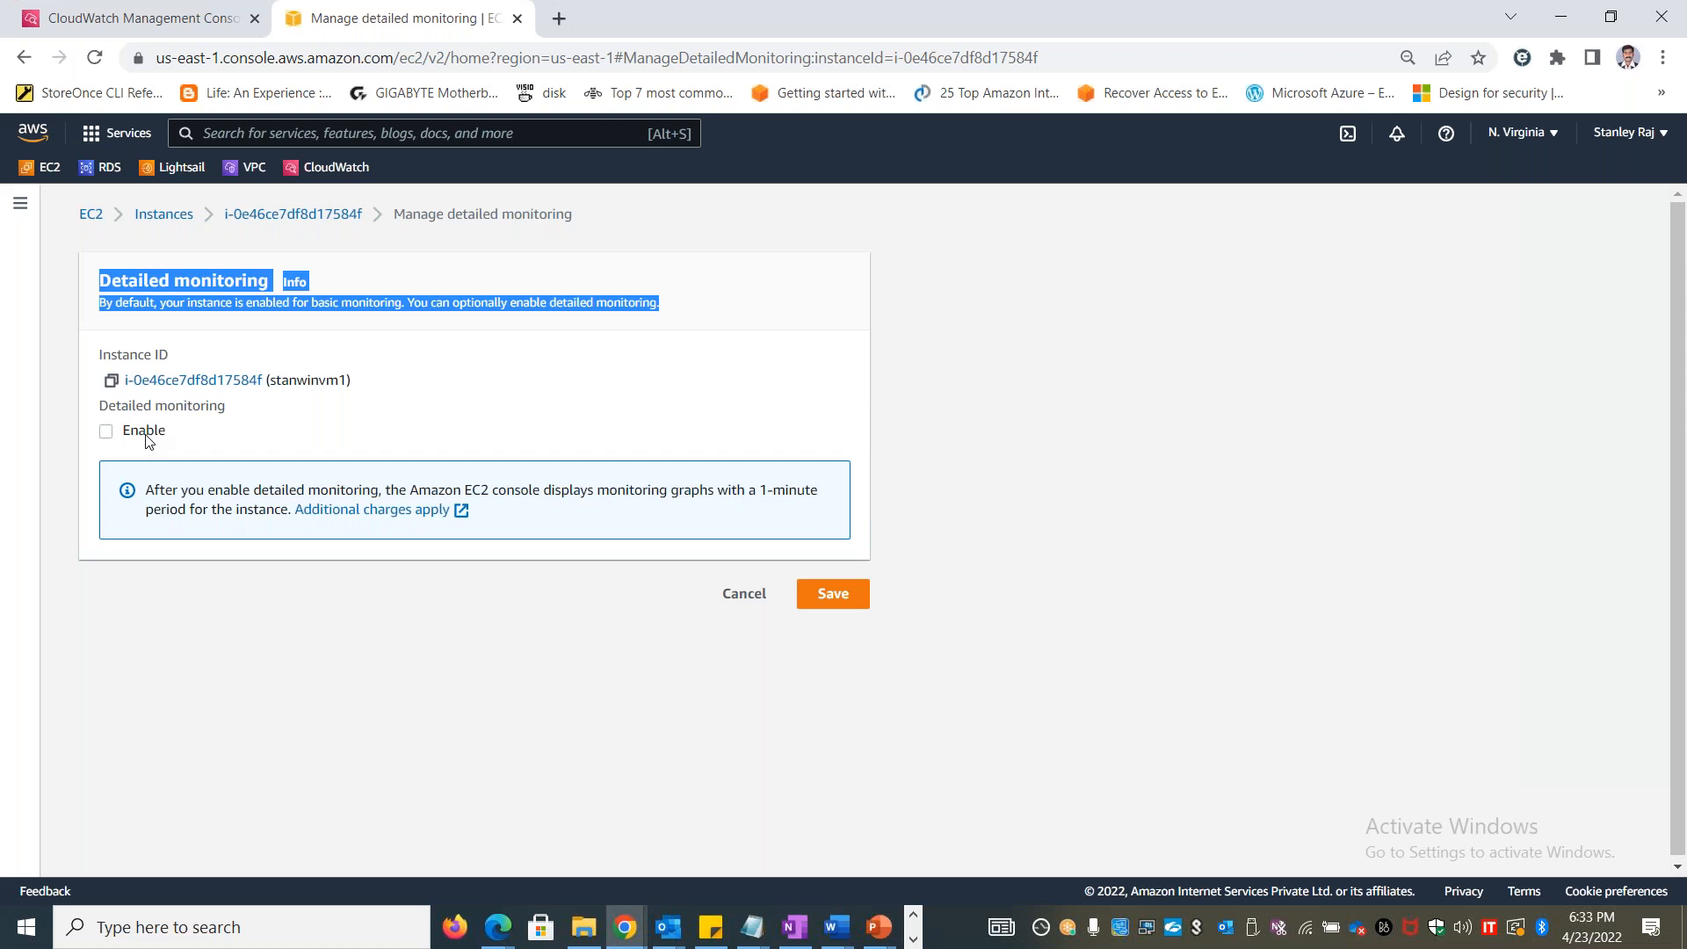
{"action": "key", "text": "alt+Tab"}
Widen column D and enter "Integration with ASG will scale faster" in cell E15 beside the detailed monitoring notes
{"action": "left_click", "coordinate": [1007, 596]}
{"action": "left_click_drag", "start_coordinate": [996, 256], "coordinate": [1144, 254]}
{"action": "left_click", "coordinate": [1205, 572]}
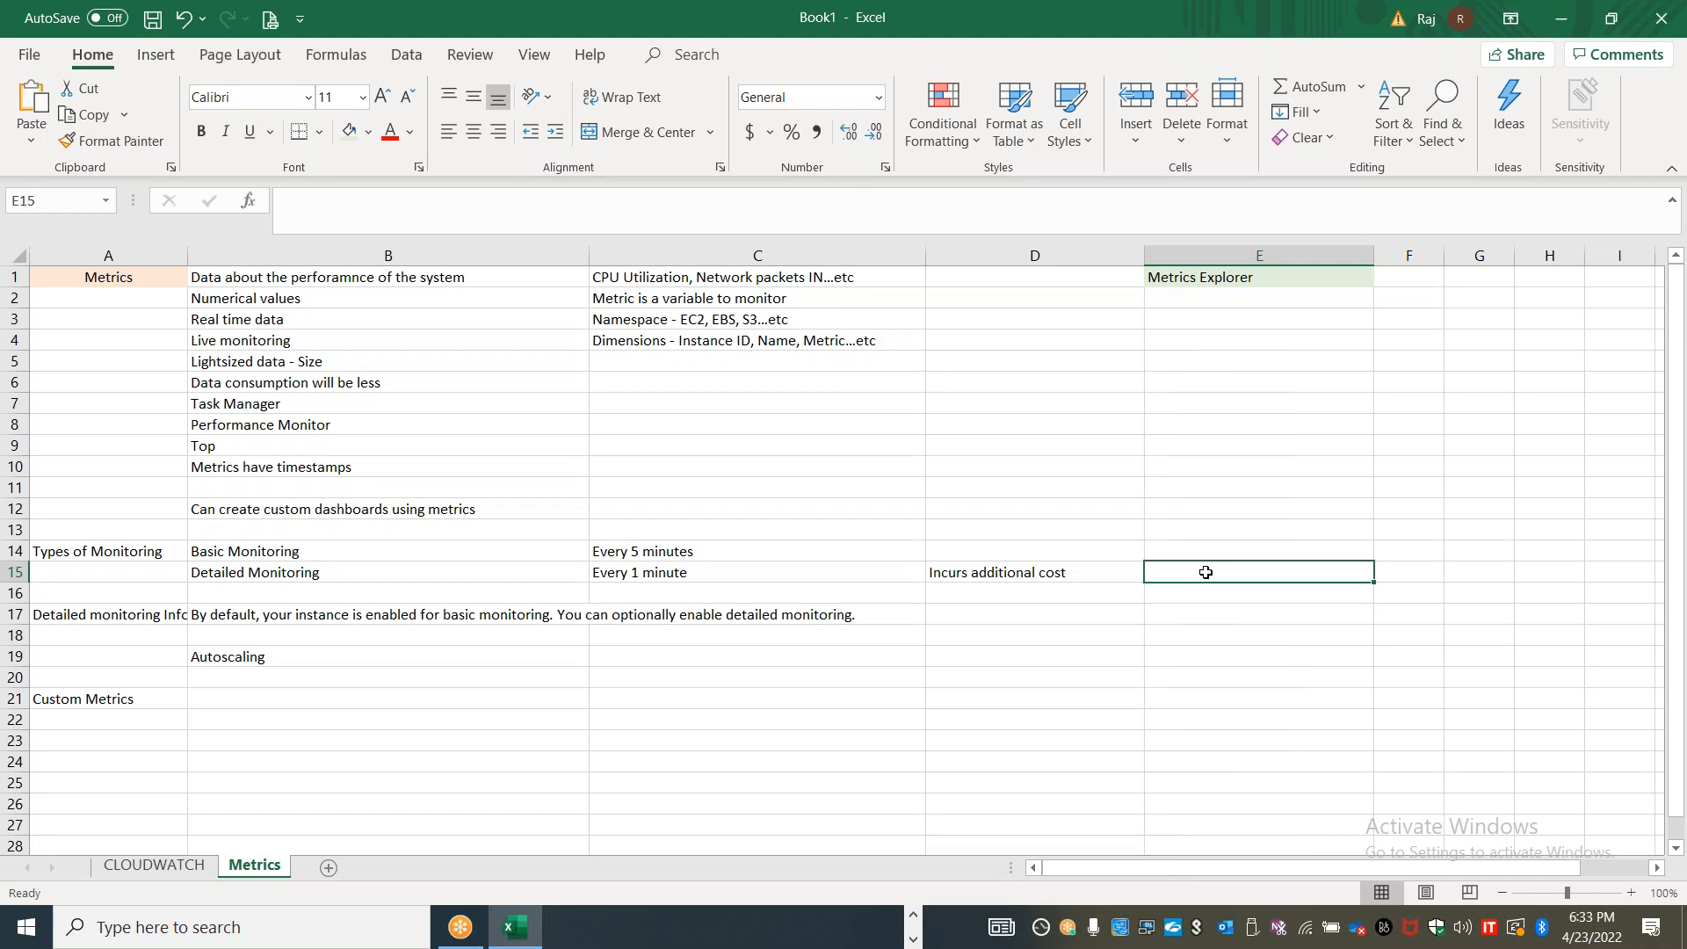
{"action": "type", "text": "Integ"}
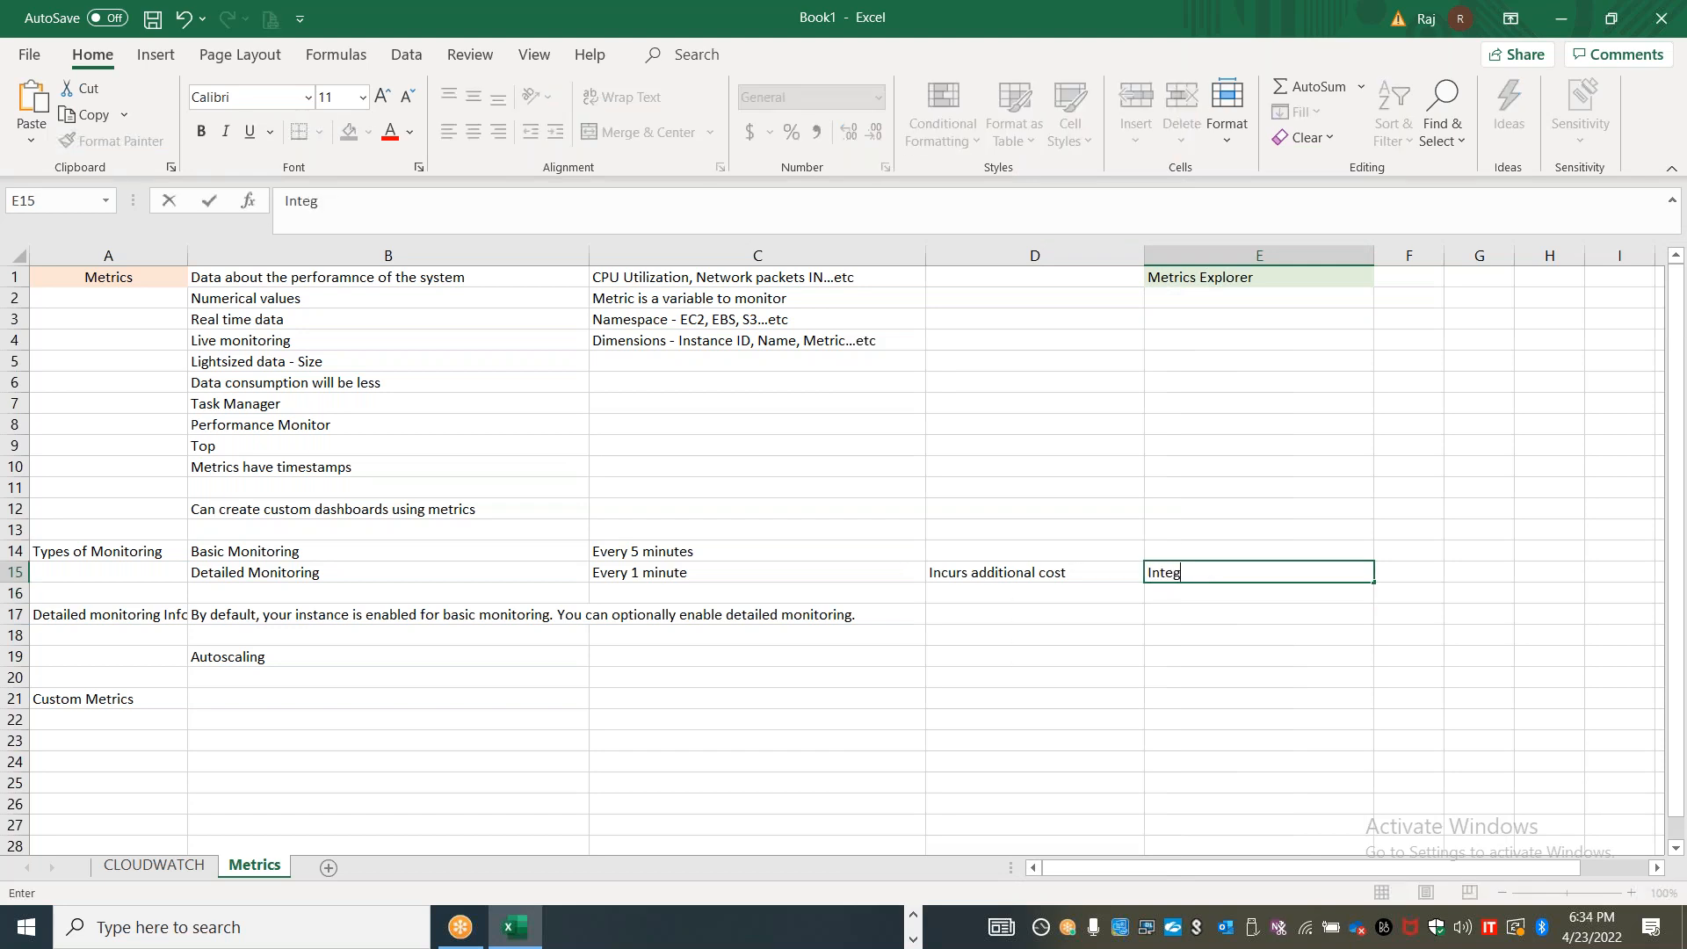
{"action": "type", "text": "ration with ASG will"}
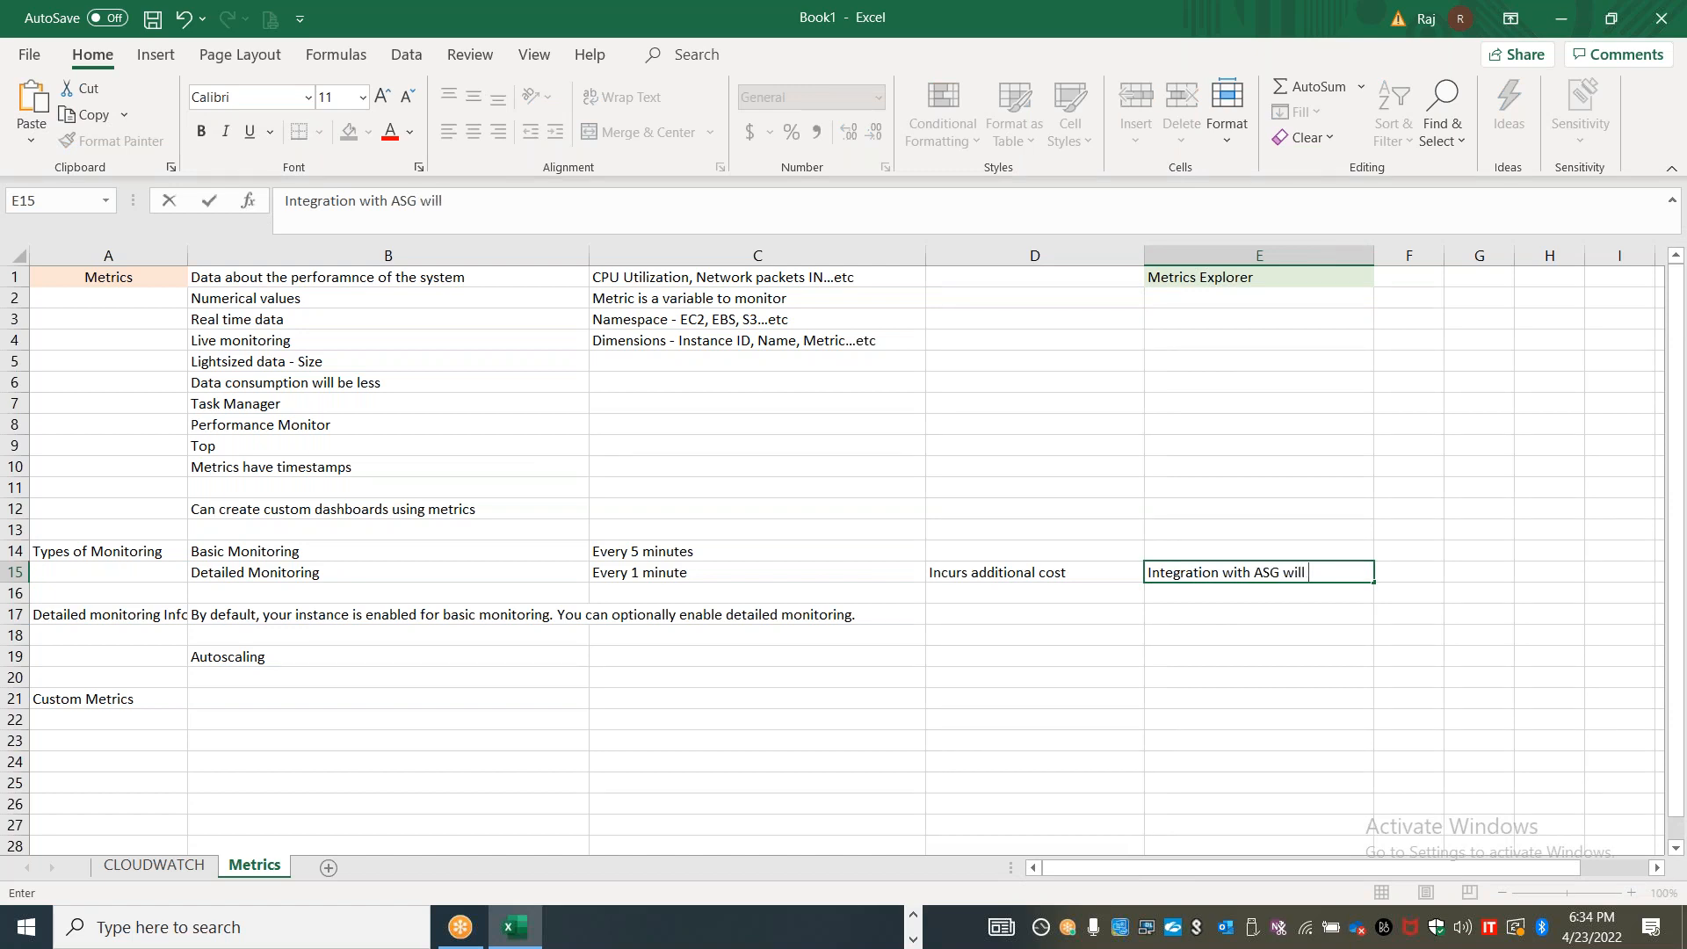
{"action": "type", "text": " scale faster"}
{"action": "left_click", "coordinate": [1013, 694]}
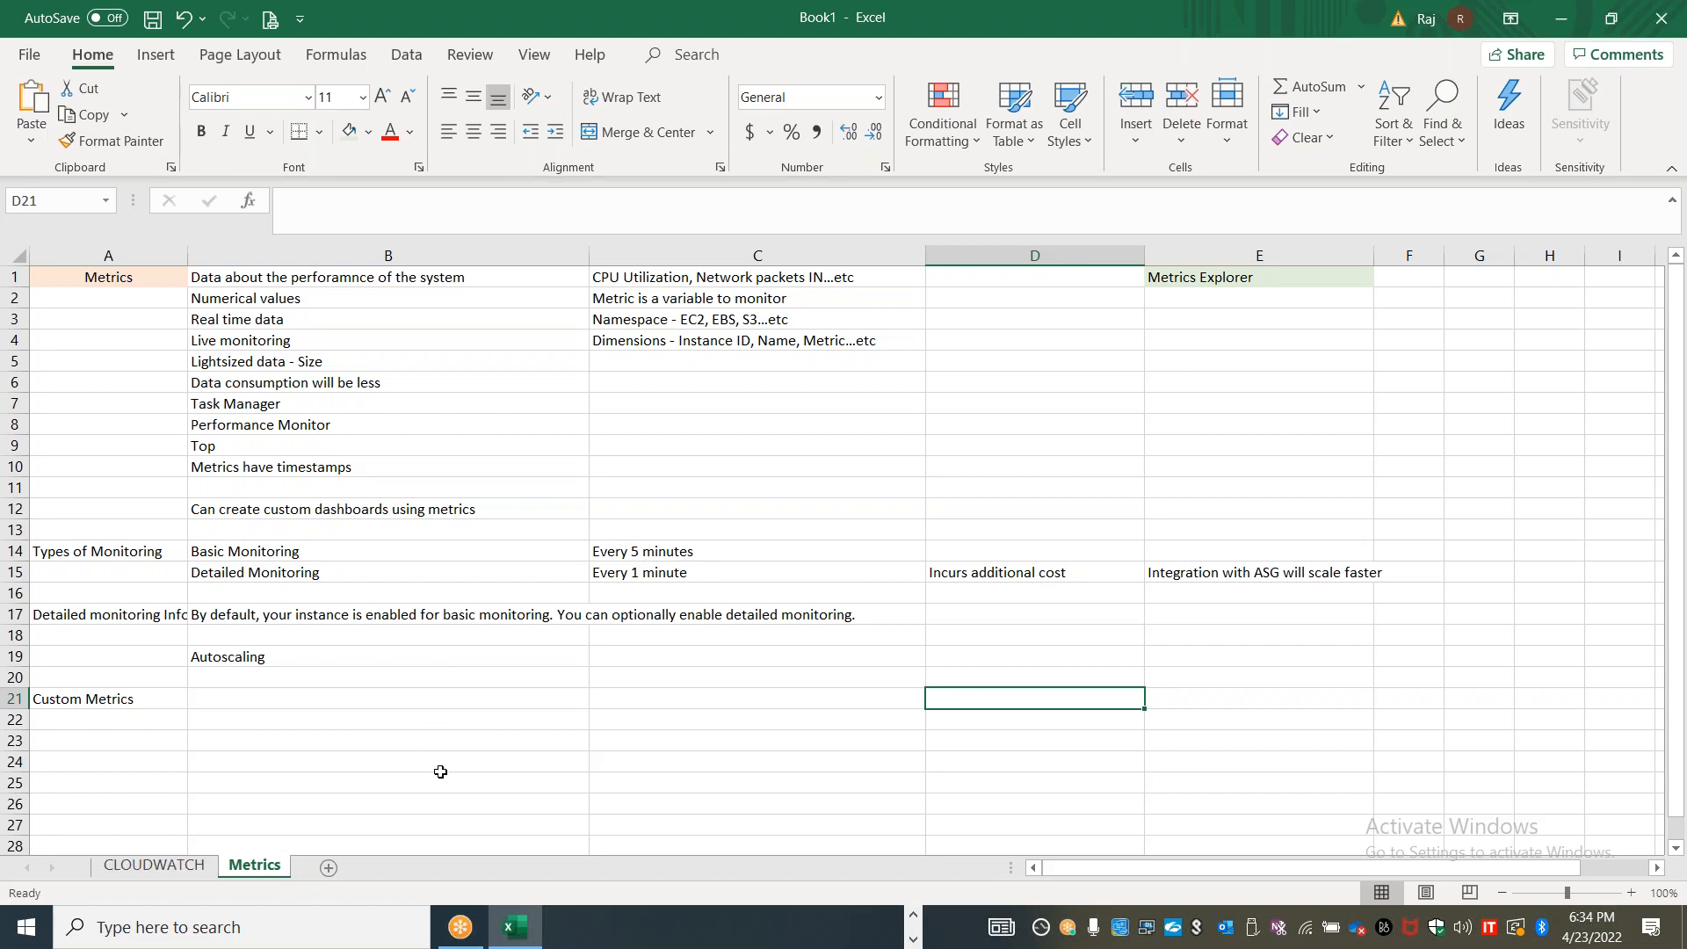
Switch to the CloudWatch console in Chrome and load the service-based EC2 template in Metrics Explorer
{"action": "key", "text": "alt+Tab"}
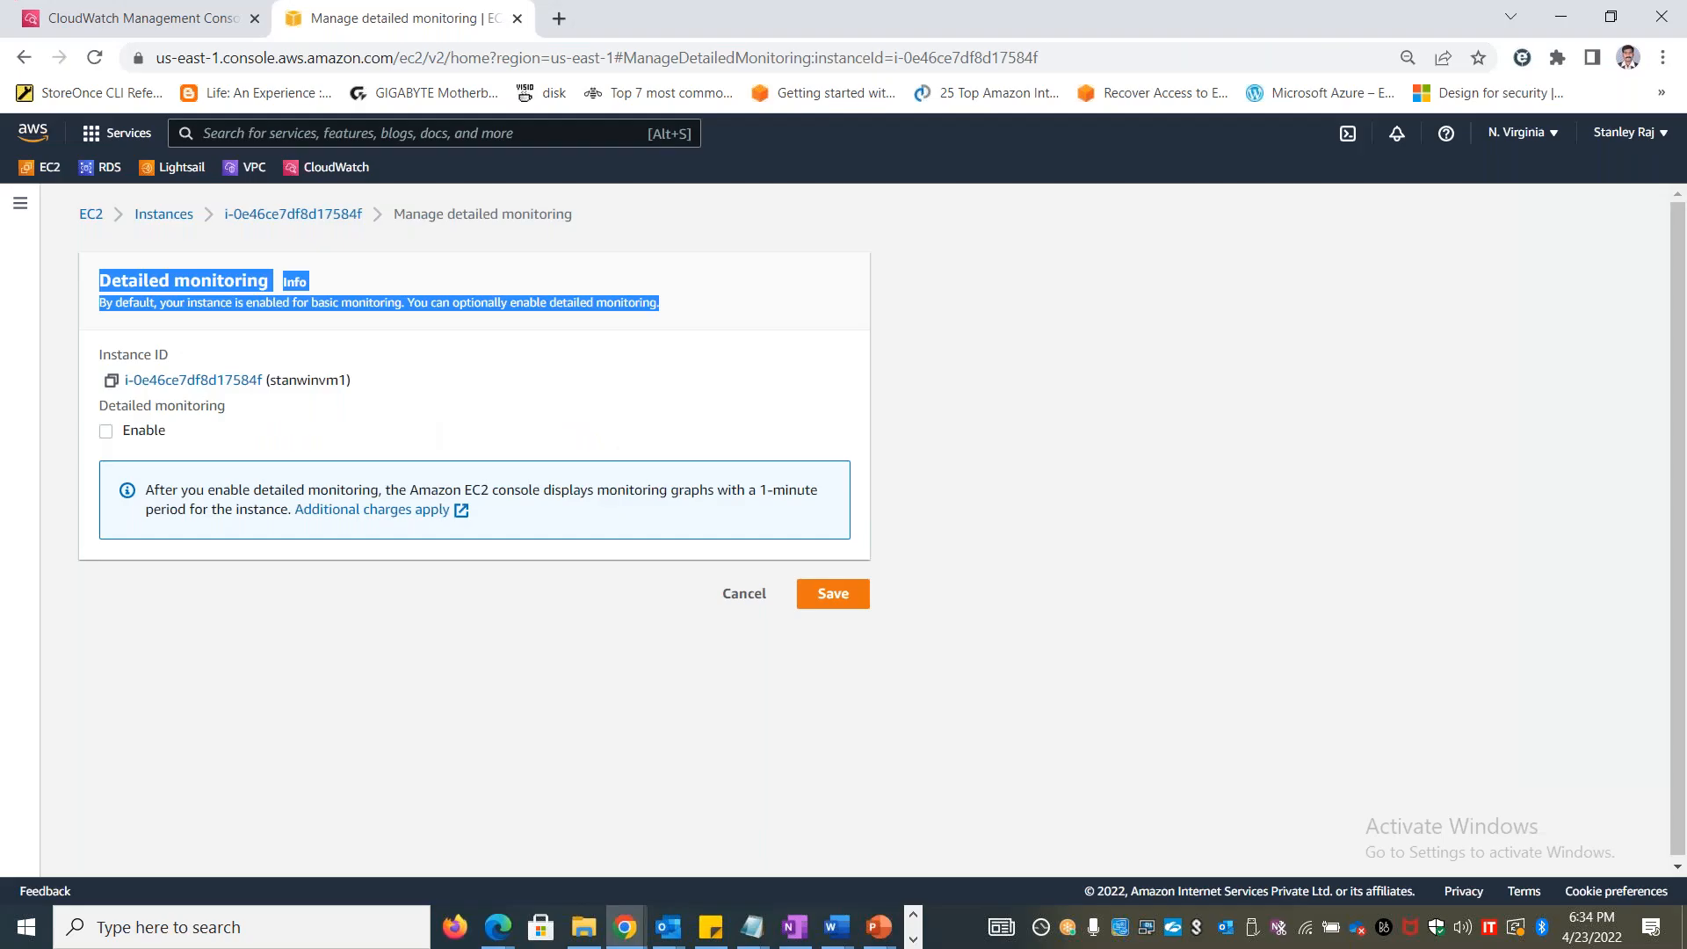
{"action": "left_click", "coordinate": [231, 28]}
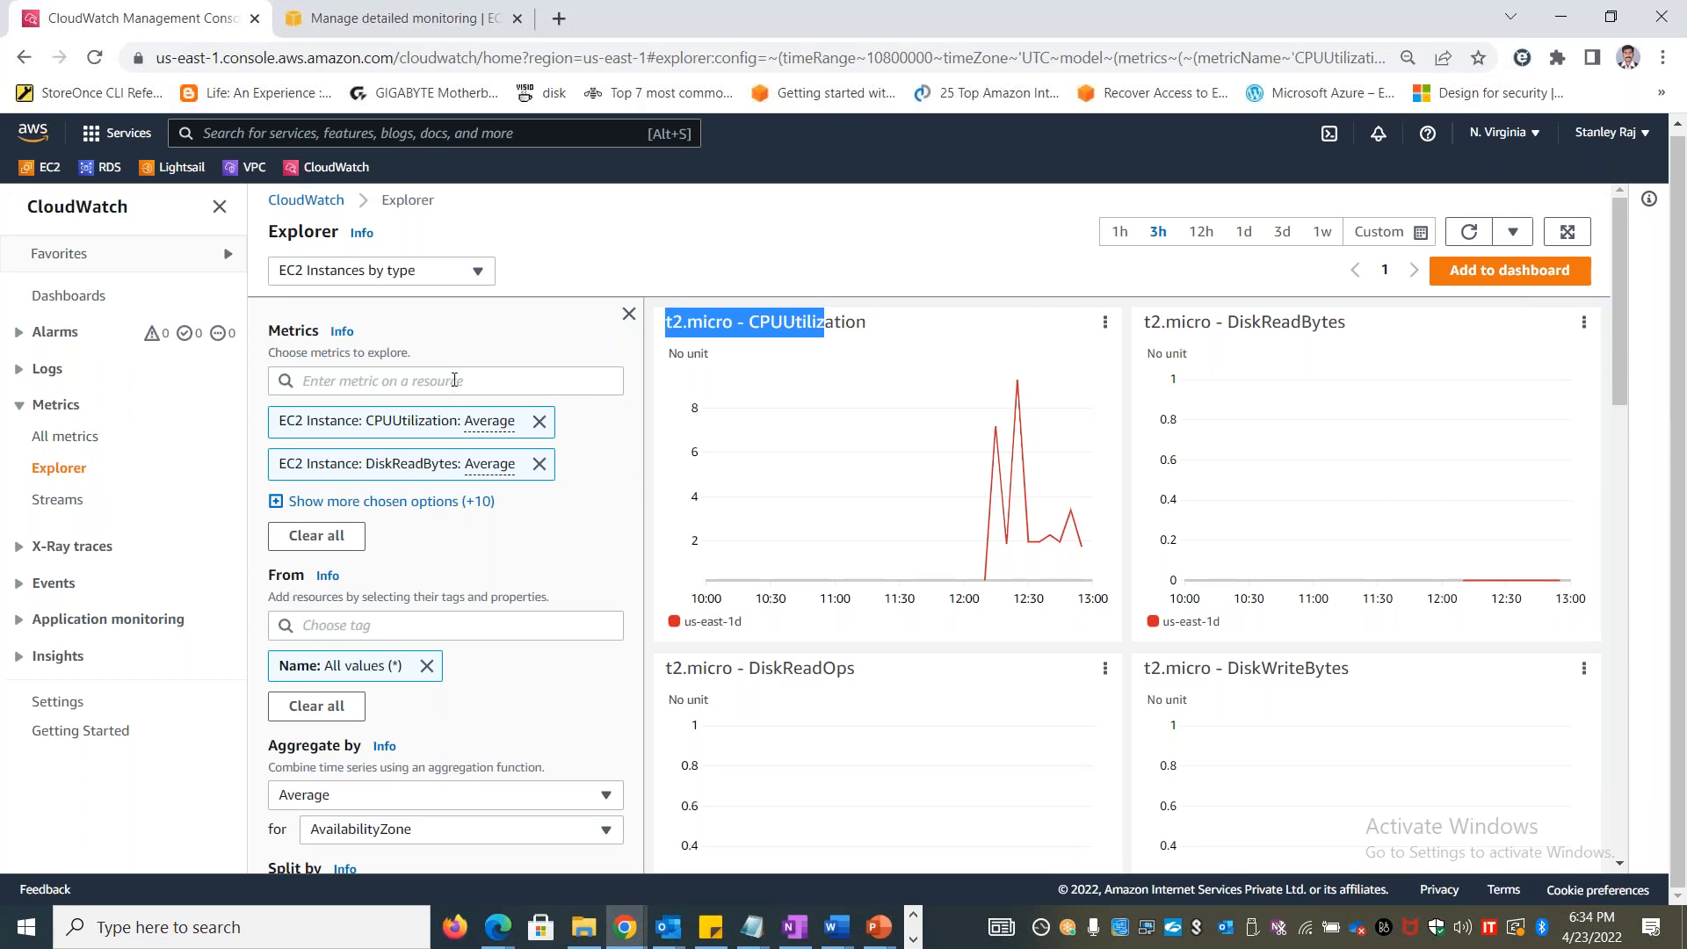
{"action": "left_click", "coordinate": [439, 279]}
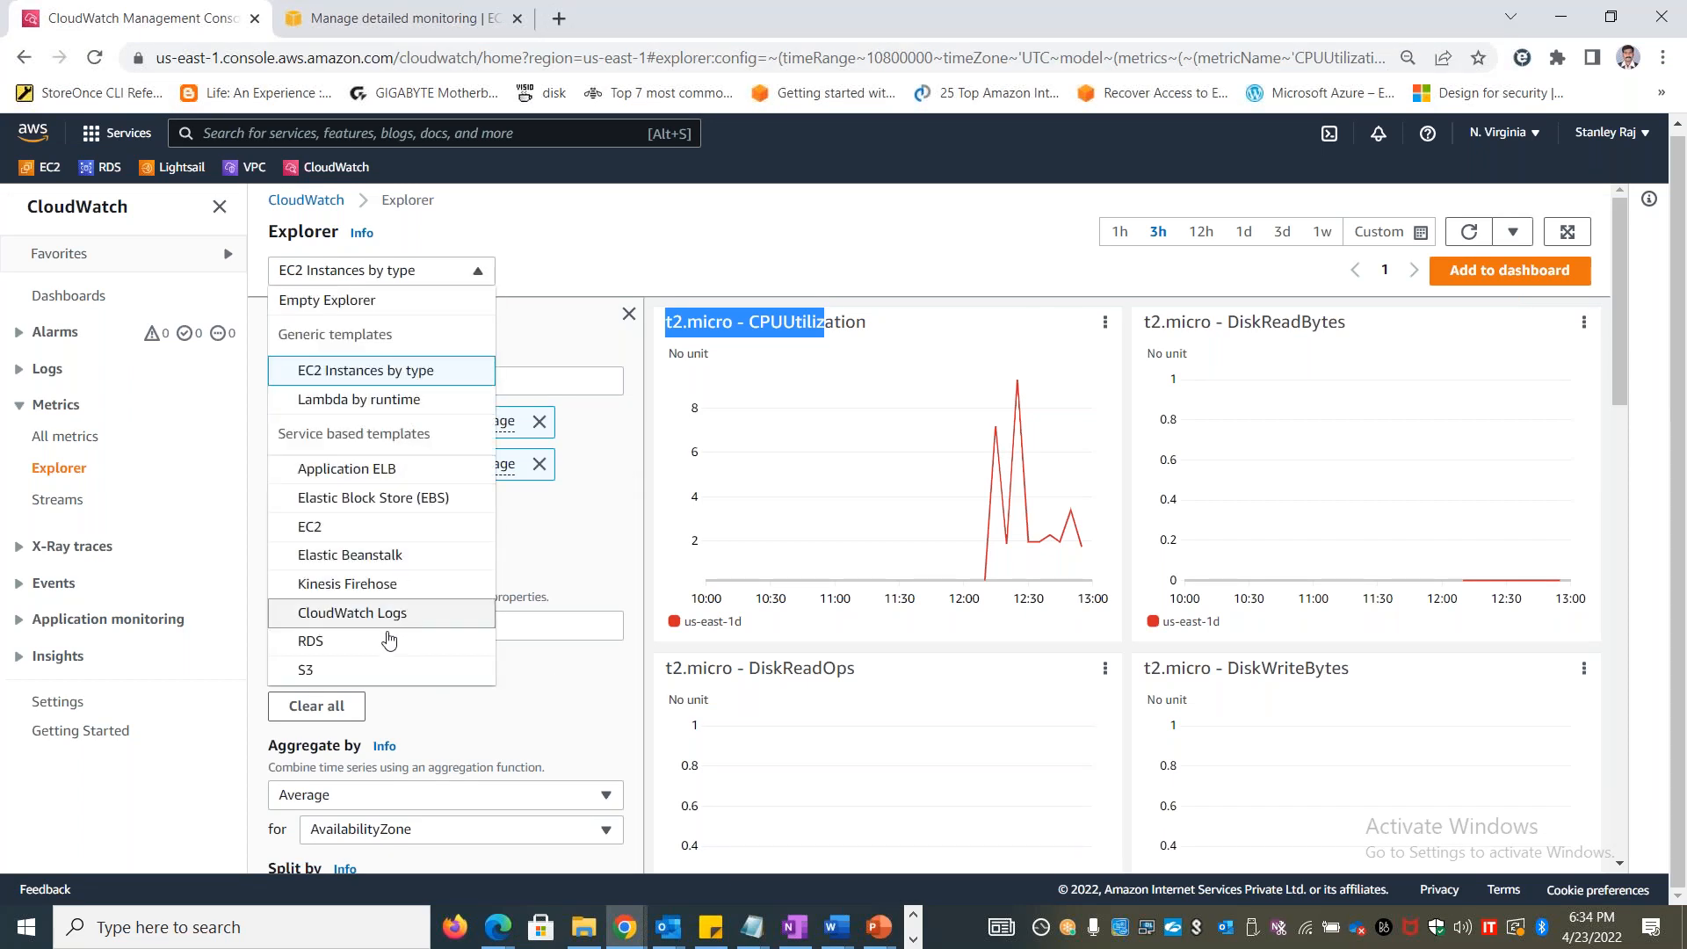
{"action": "left_click", "coordinate": [379, 527]}
{"action": "left_click", "coordinate": [1061, 559]}
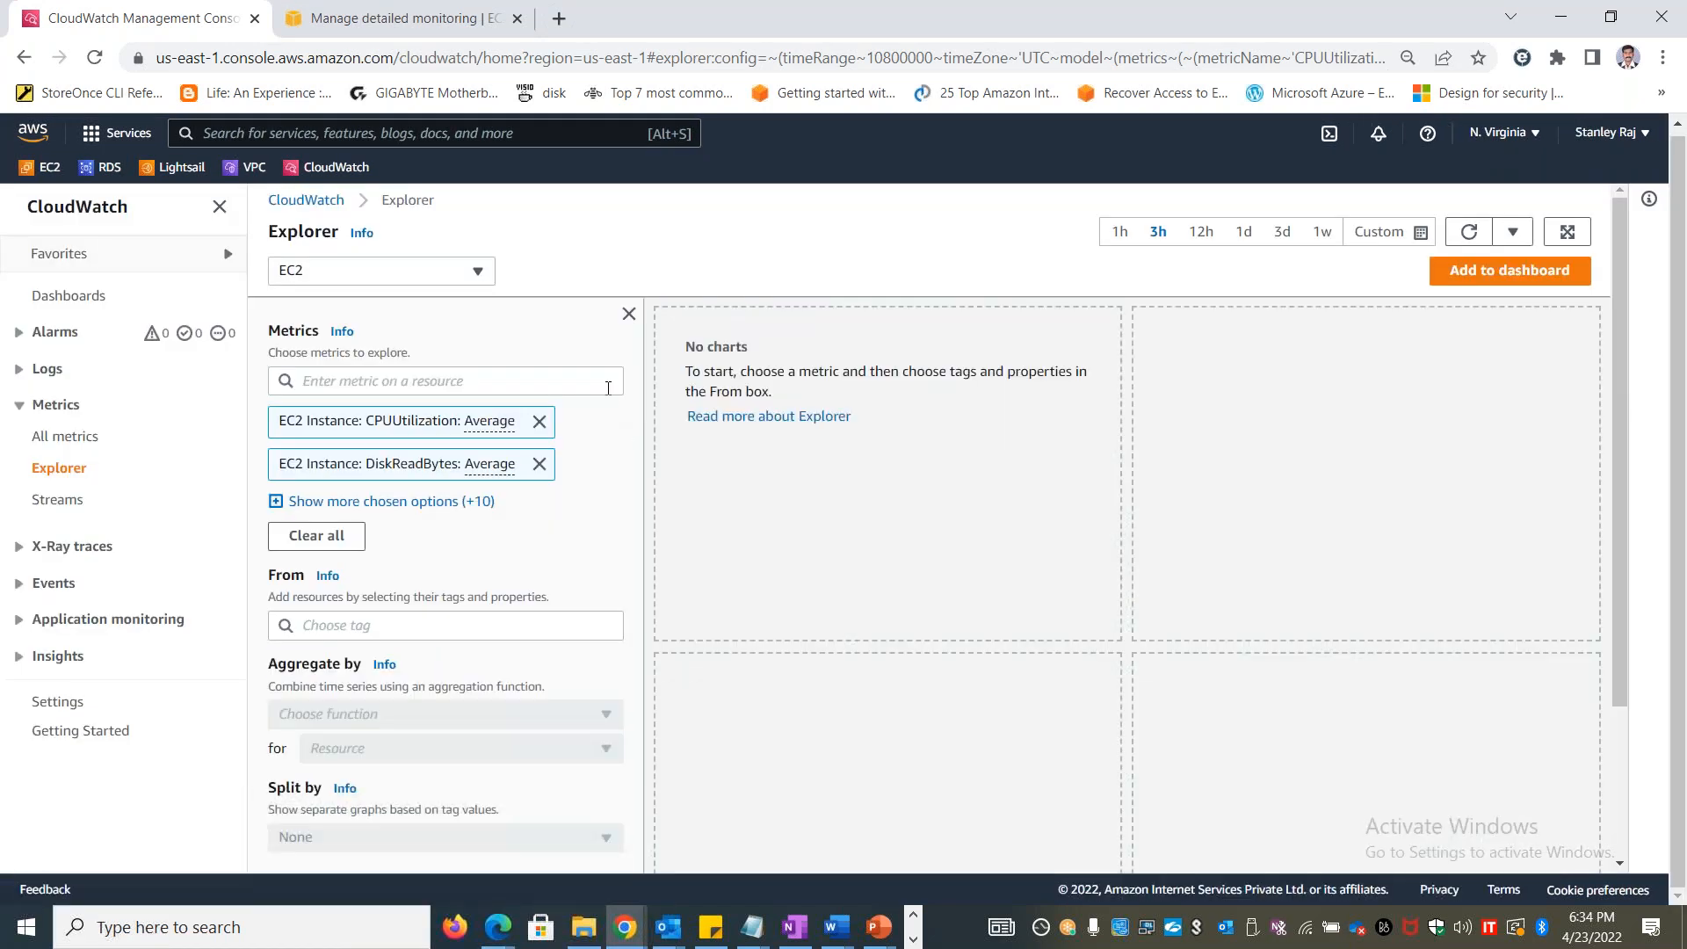
Look through the period choices in Explorer's graph options without changing the selection
{"action": "left_click_drag", "start_coordinate": [1621, 378], "coordinate": [1616, 567]}
{"action": "left_click", "coordinate": [388, 727]}
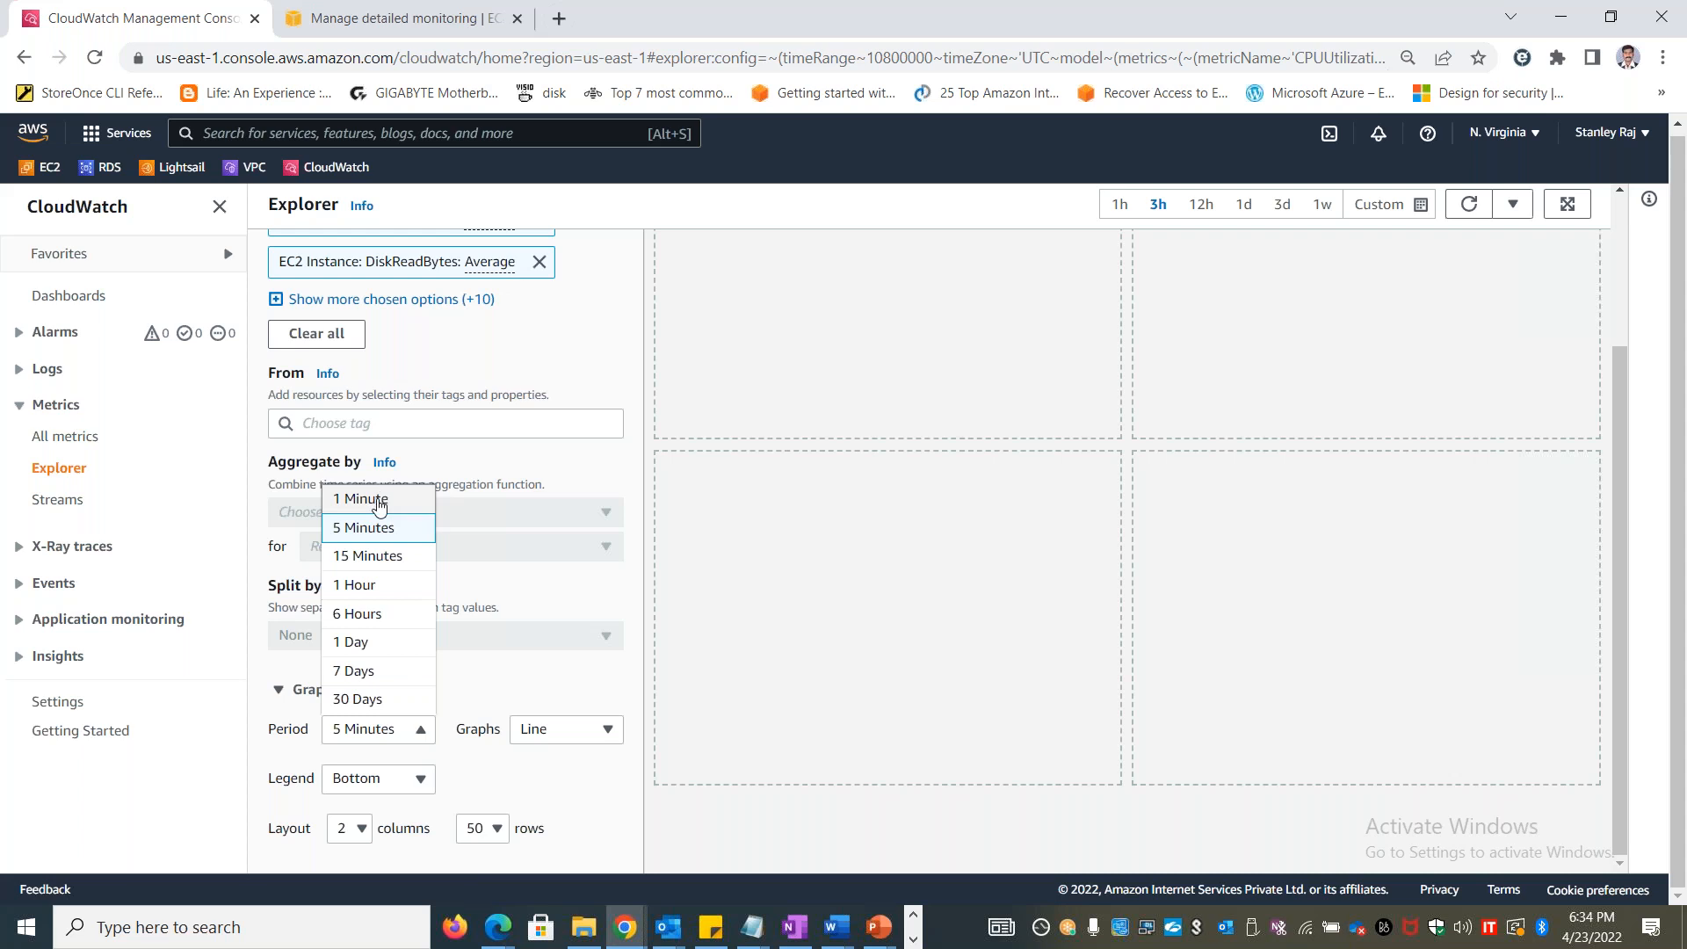
{"action": "left_click", "coordinate": [582, 362]}
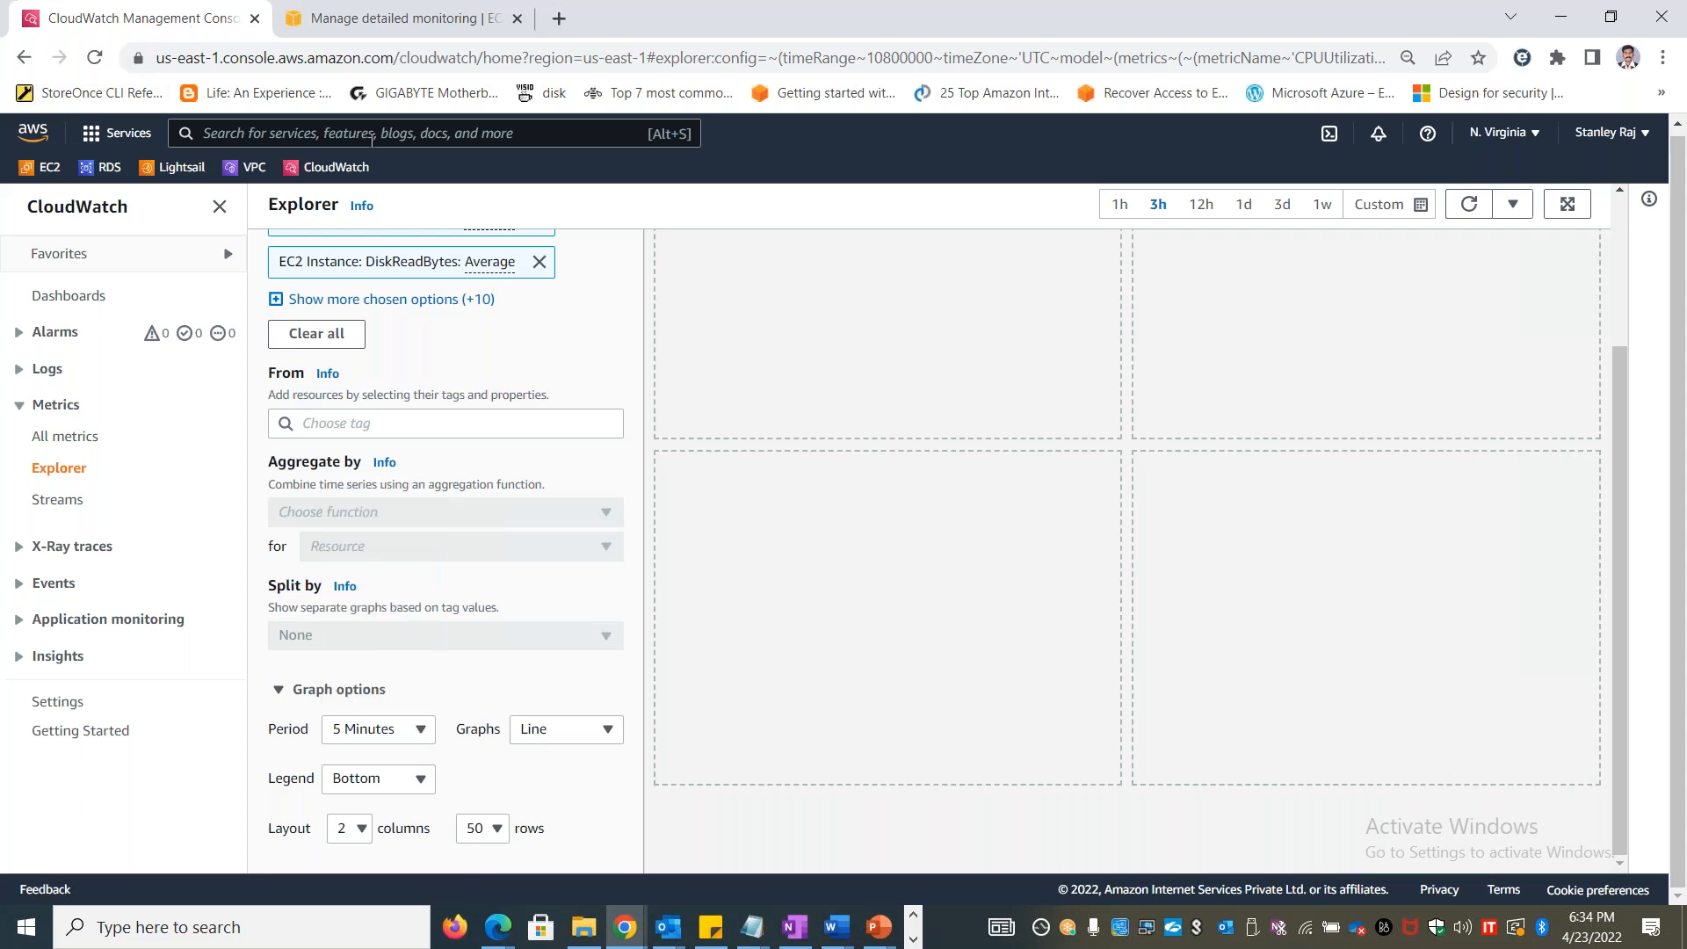
{"action": "scroll", "coordinate": [1618, 419], "scroll_direction": "up", "scroll_amount": 3}
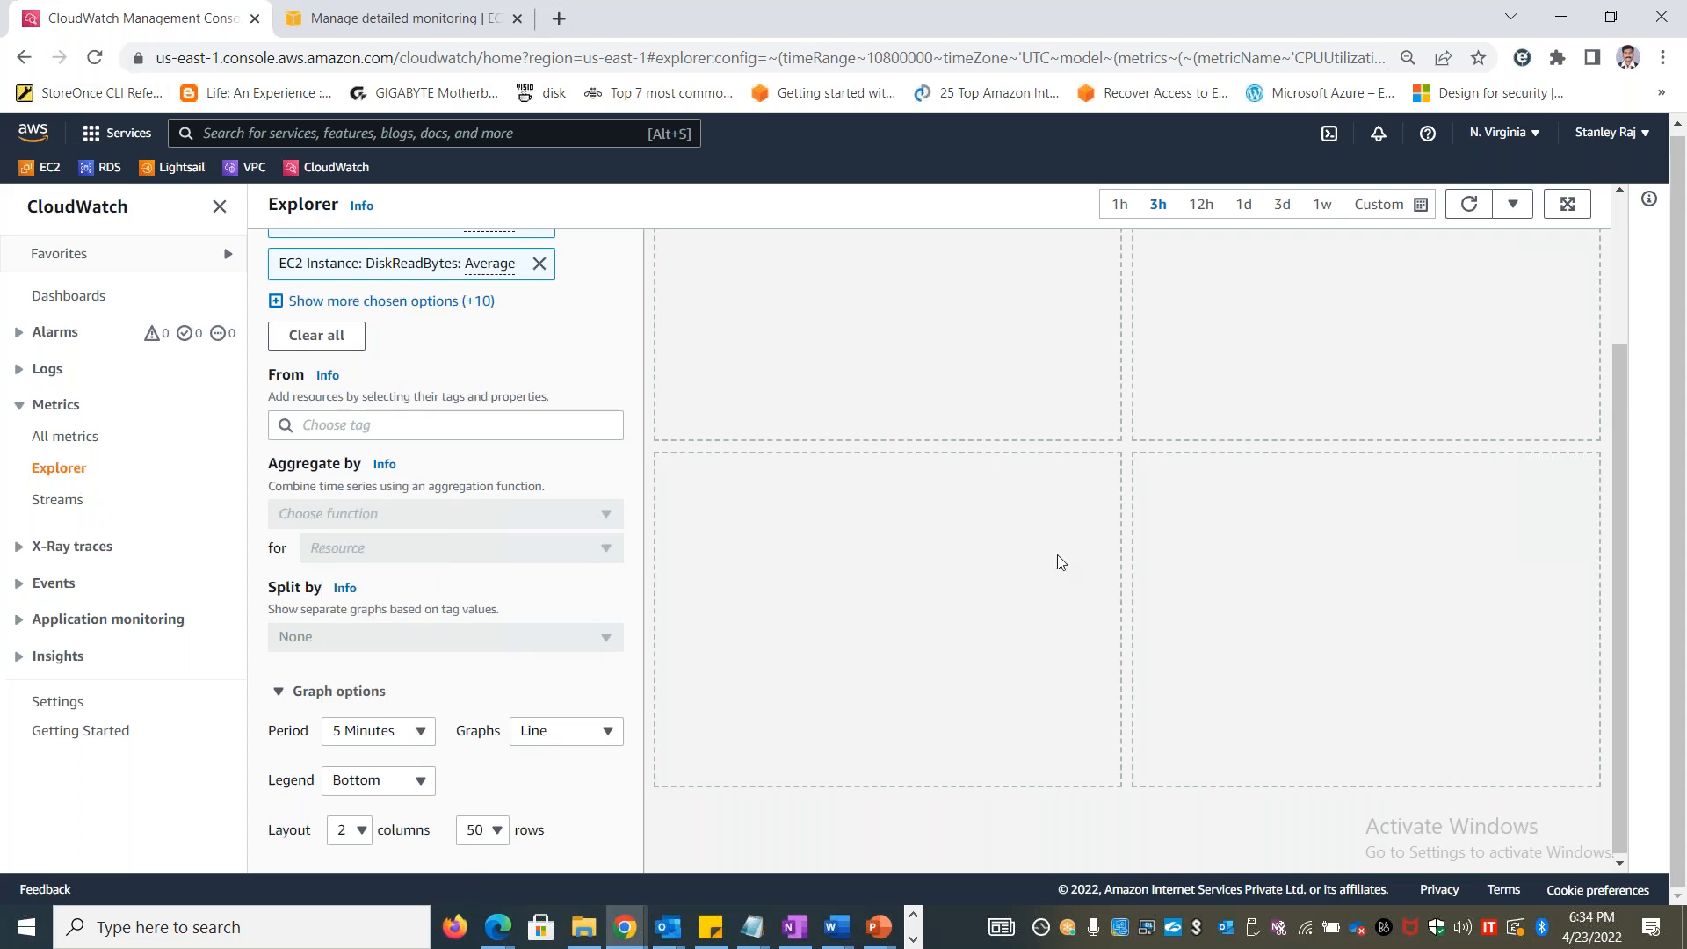
Open All metrics and set the graphed CPUUtilization metric to a 1 second period with the Sum statistic
{"action": "left_click", "coordinate": [70, 437]}
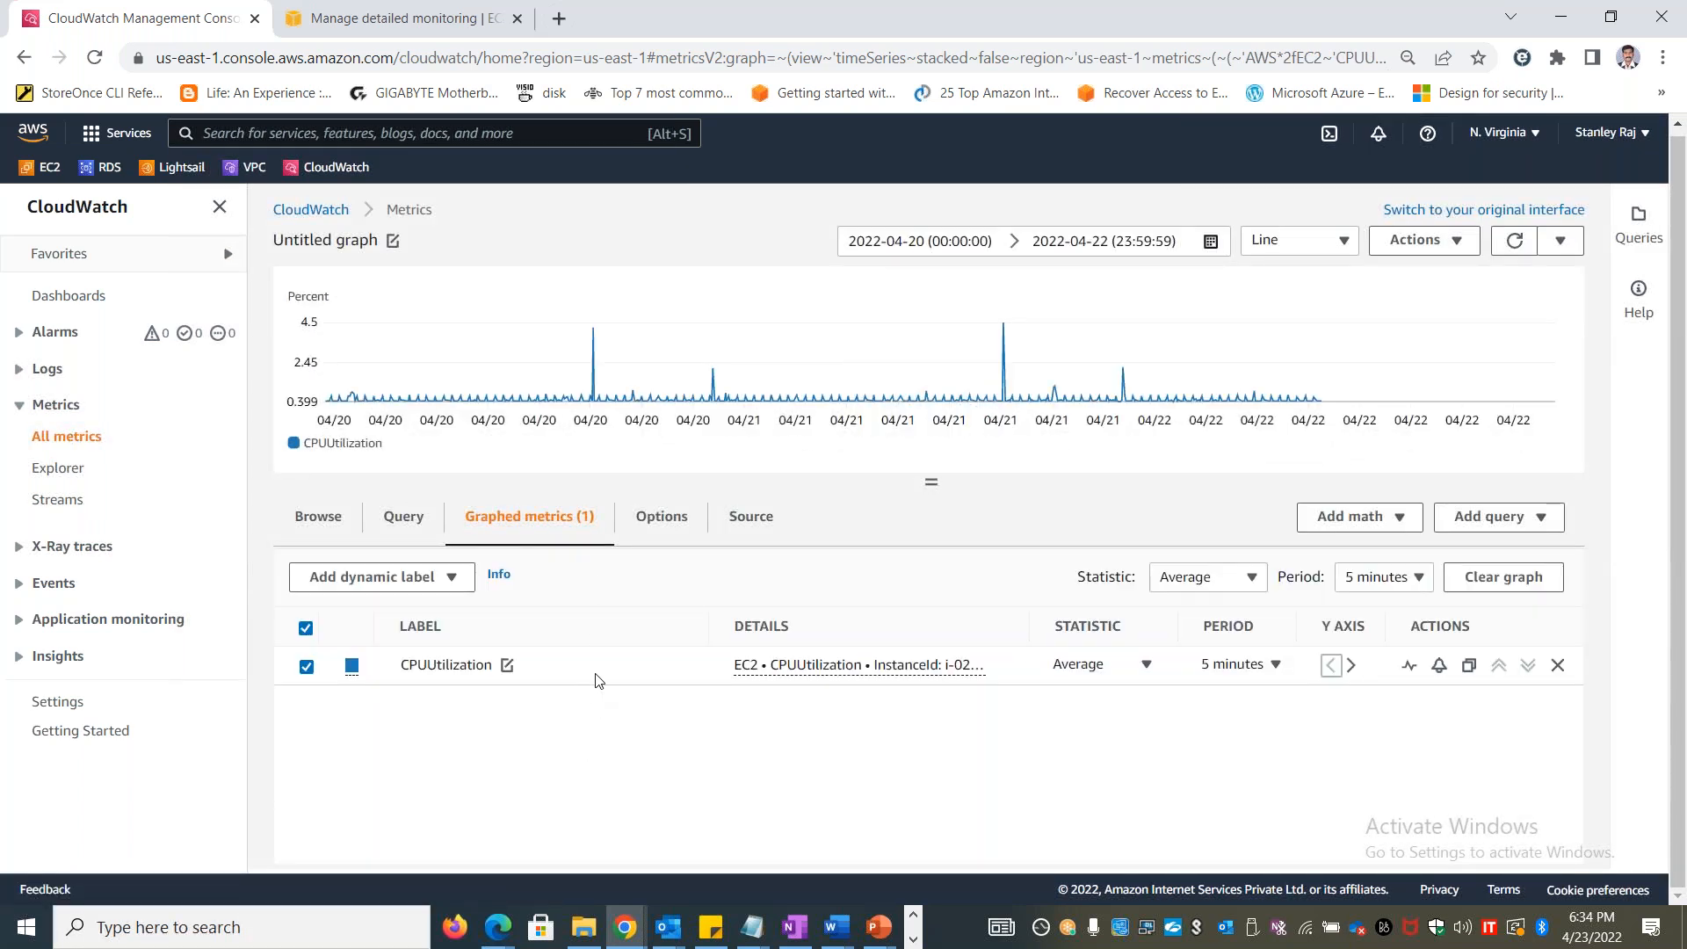
{"action": "left_click", "coordinate": [1255, 666]}
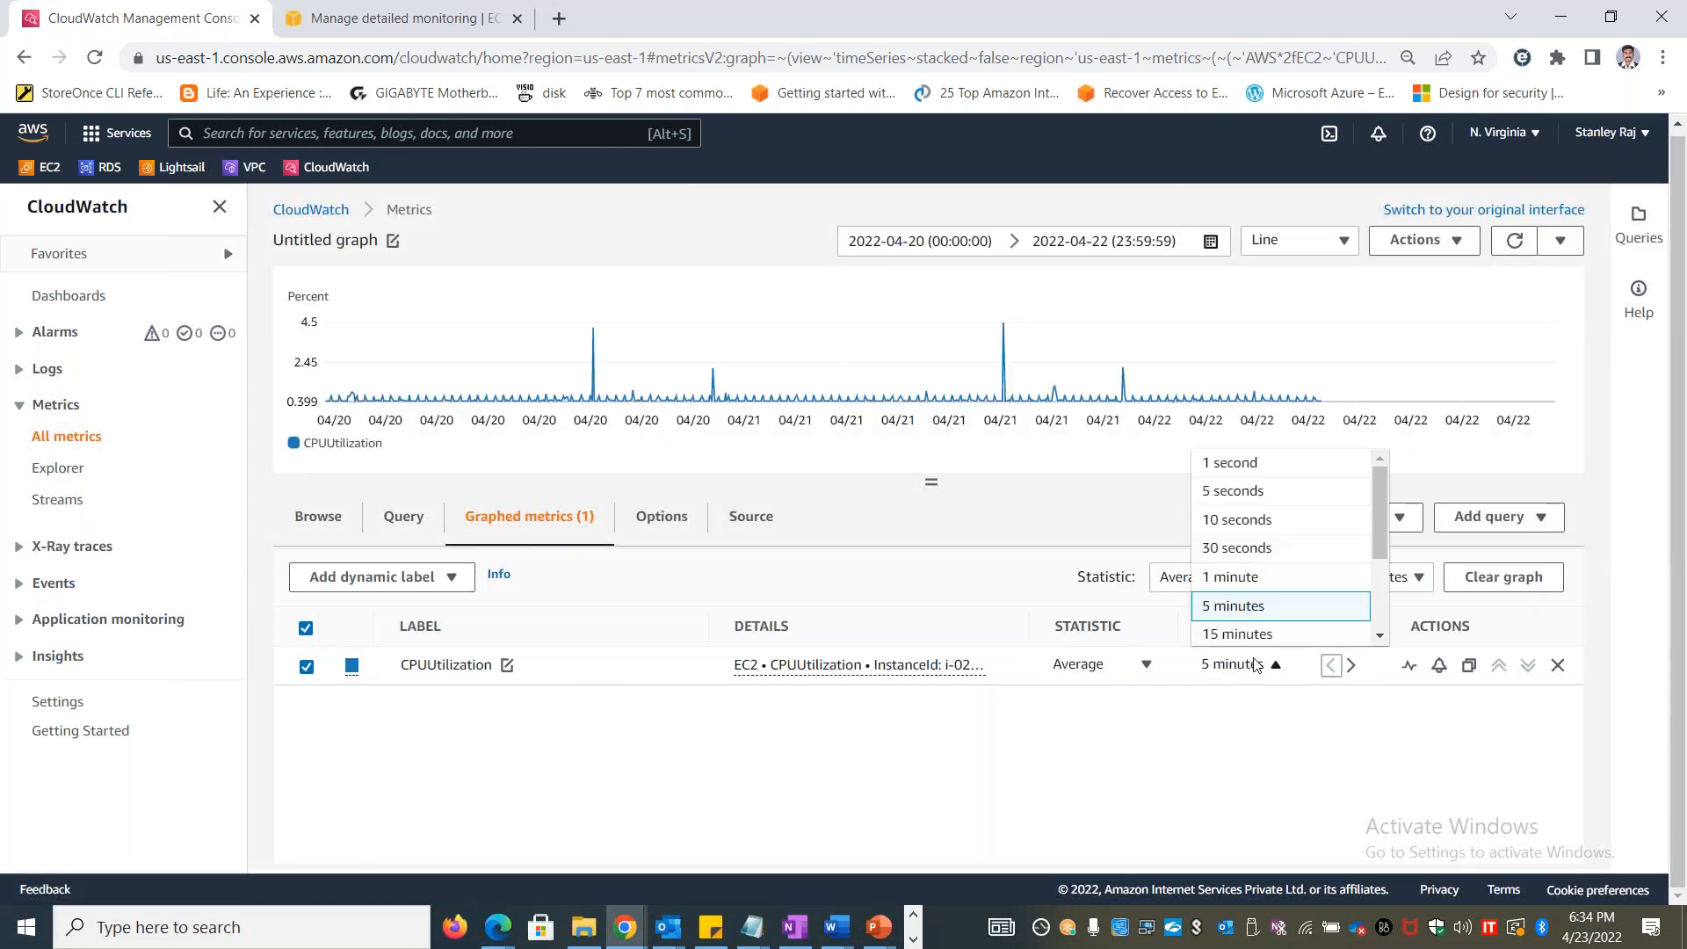
{"action": "left_click", "coordinate": [1265, 470]}
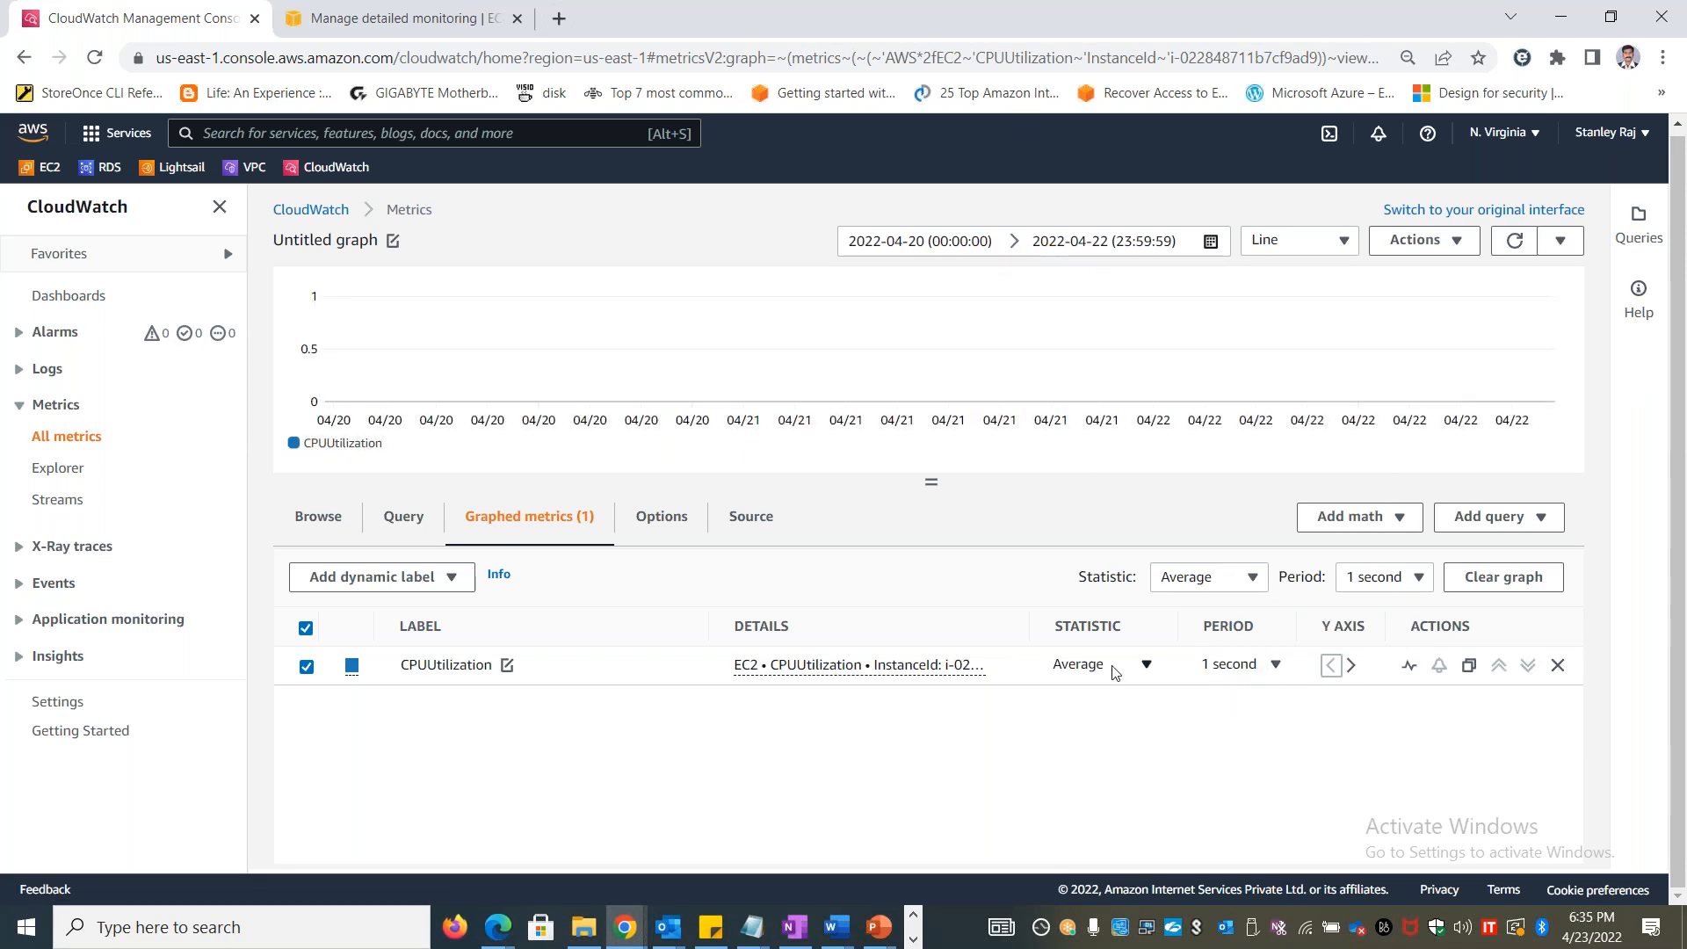
{"action": "left_click", "coordinate": [1144, 665]}
{"action": "left_click", "coordinate": [1093, 588]}
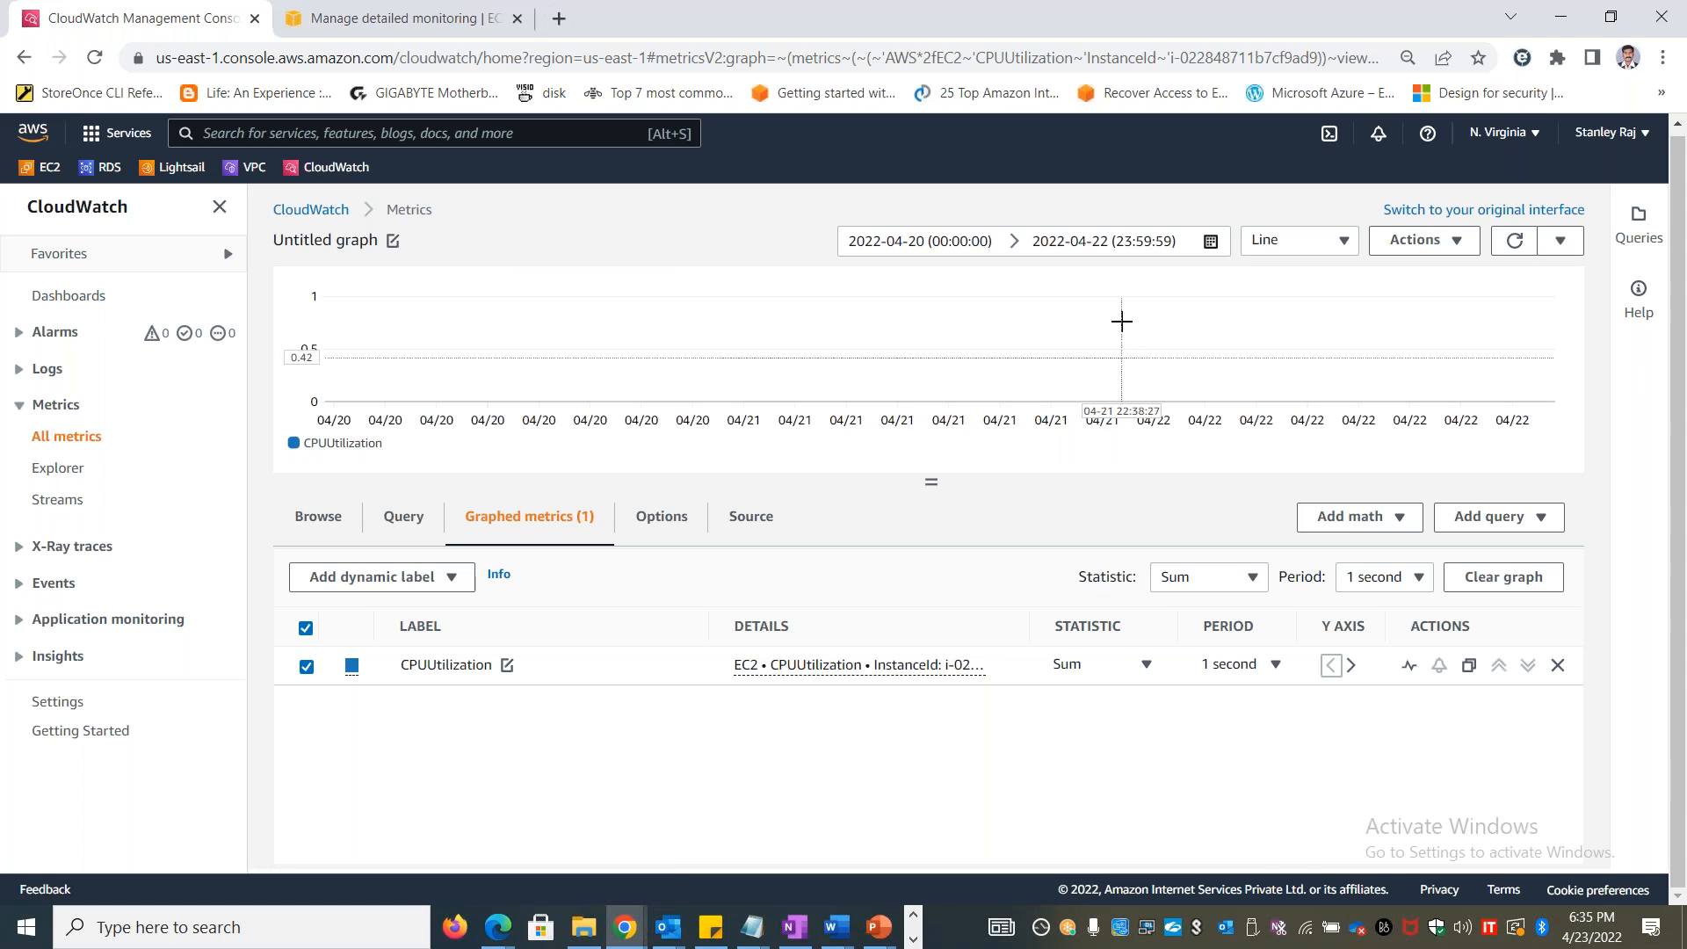
Set the CPUUtilization period to 5 minutes and view the graph's absolute date range picker without changing the dates
{"action": "left_click", "coordinate": [1214, 242]}
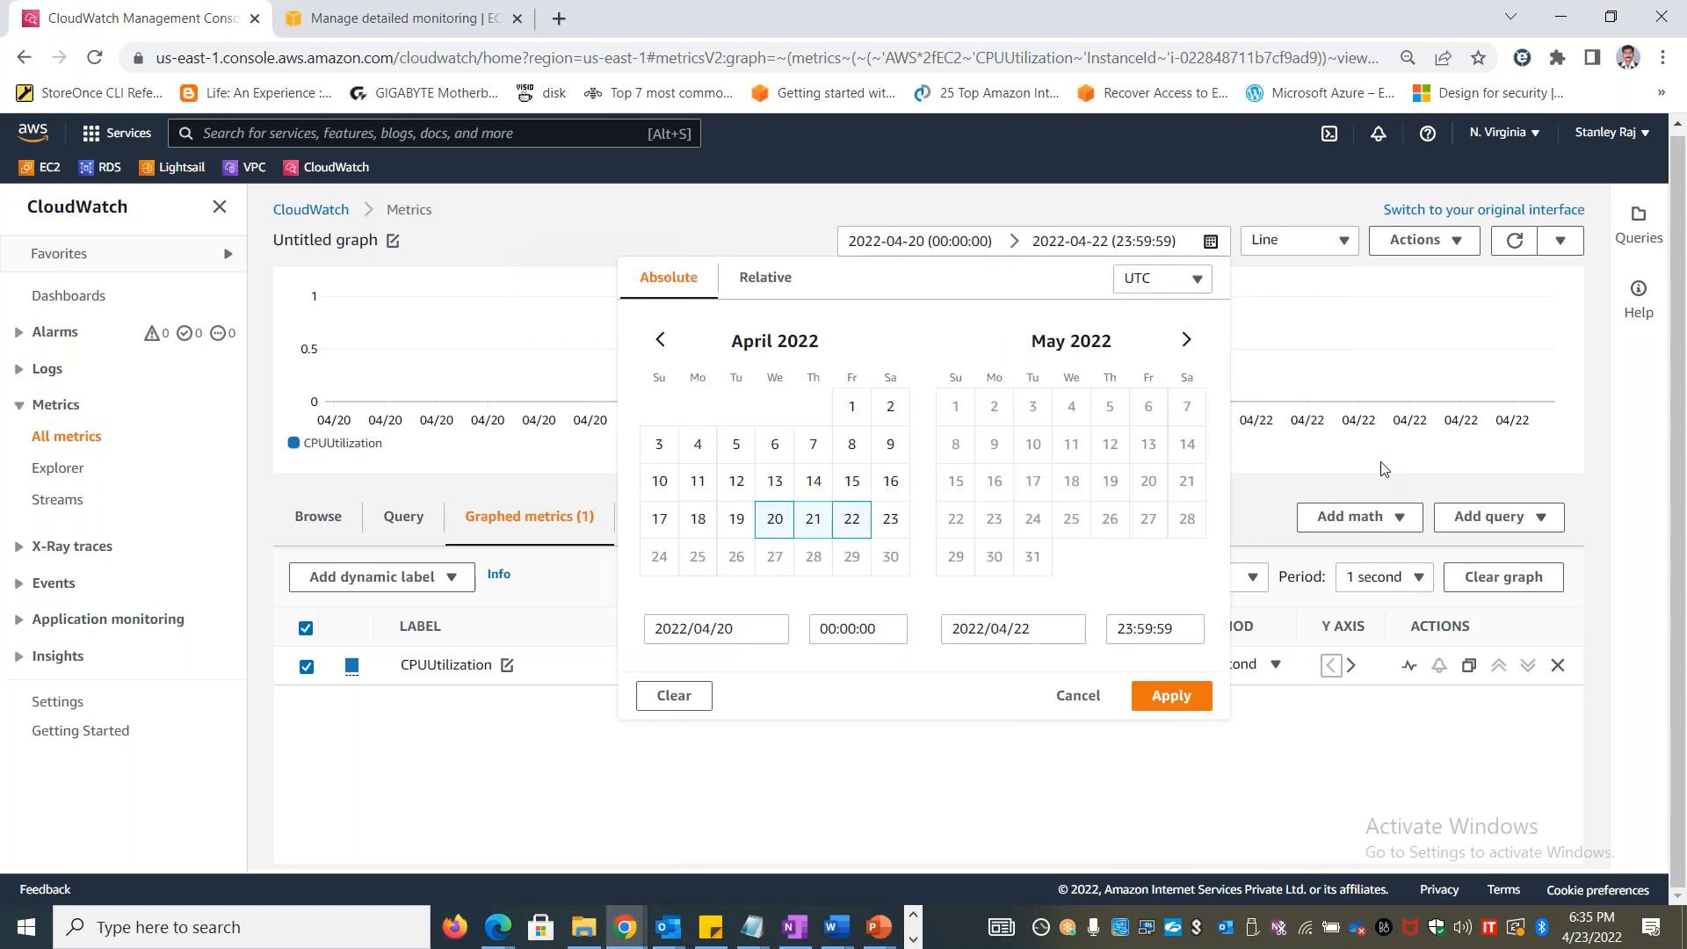
{"action": "left_click", "coordinate": [1279, 666]}
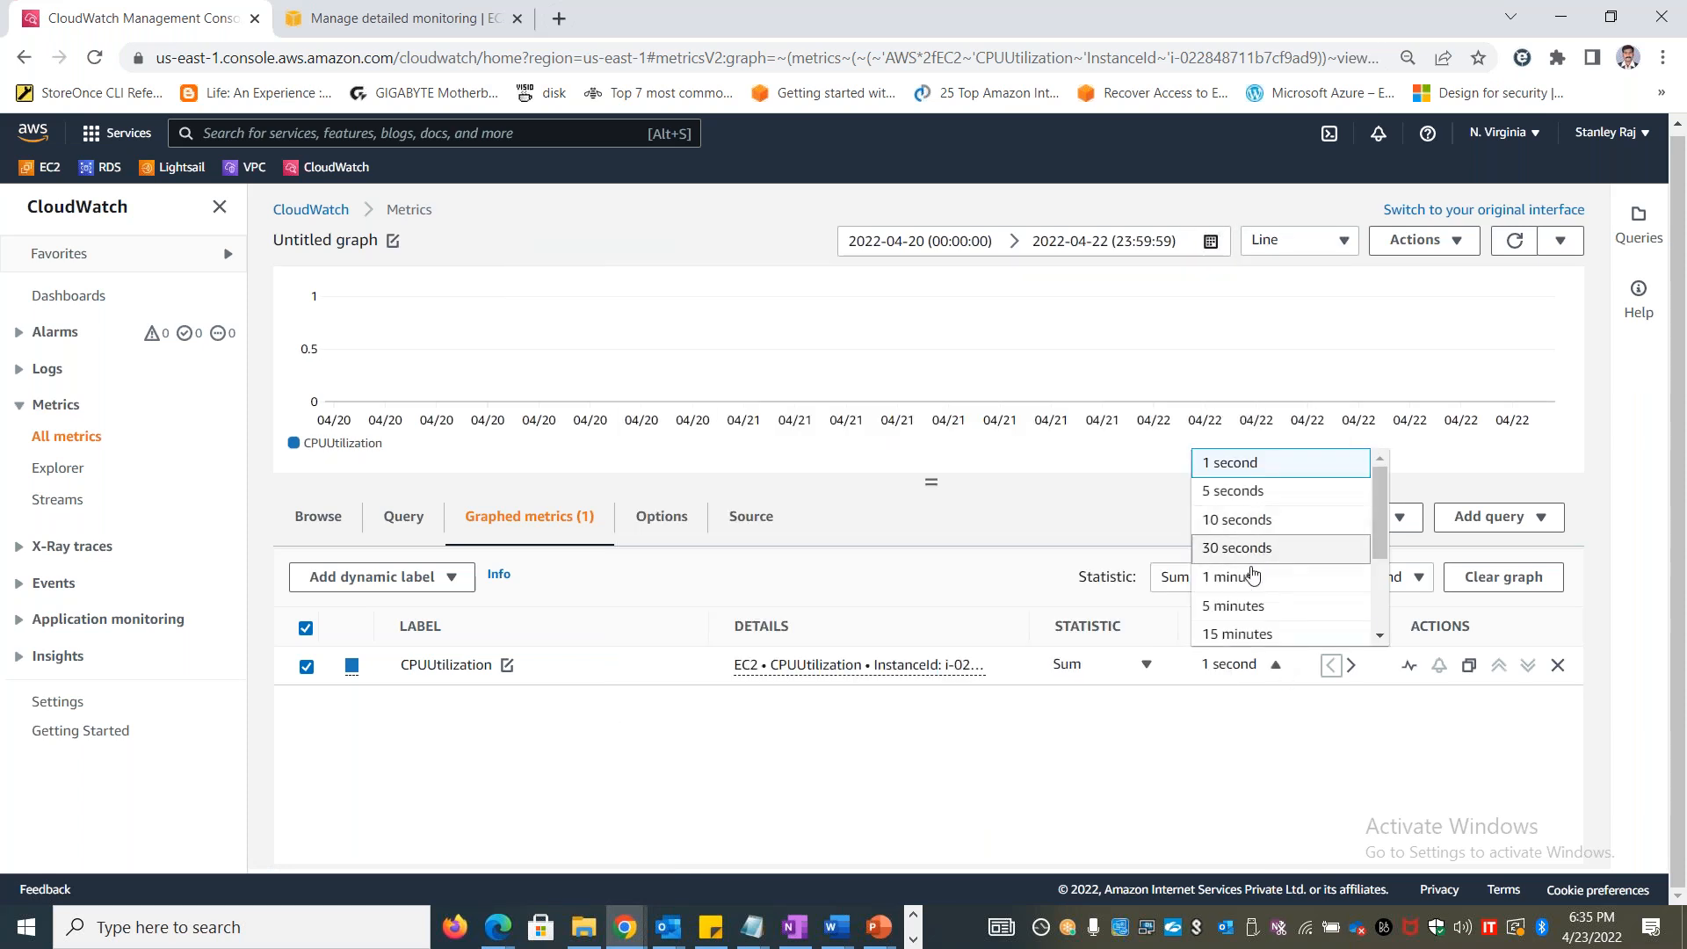
{"action": "left_click", "coordinate": [1252, 605]}
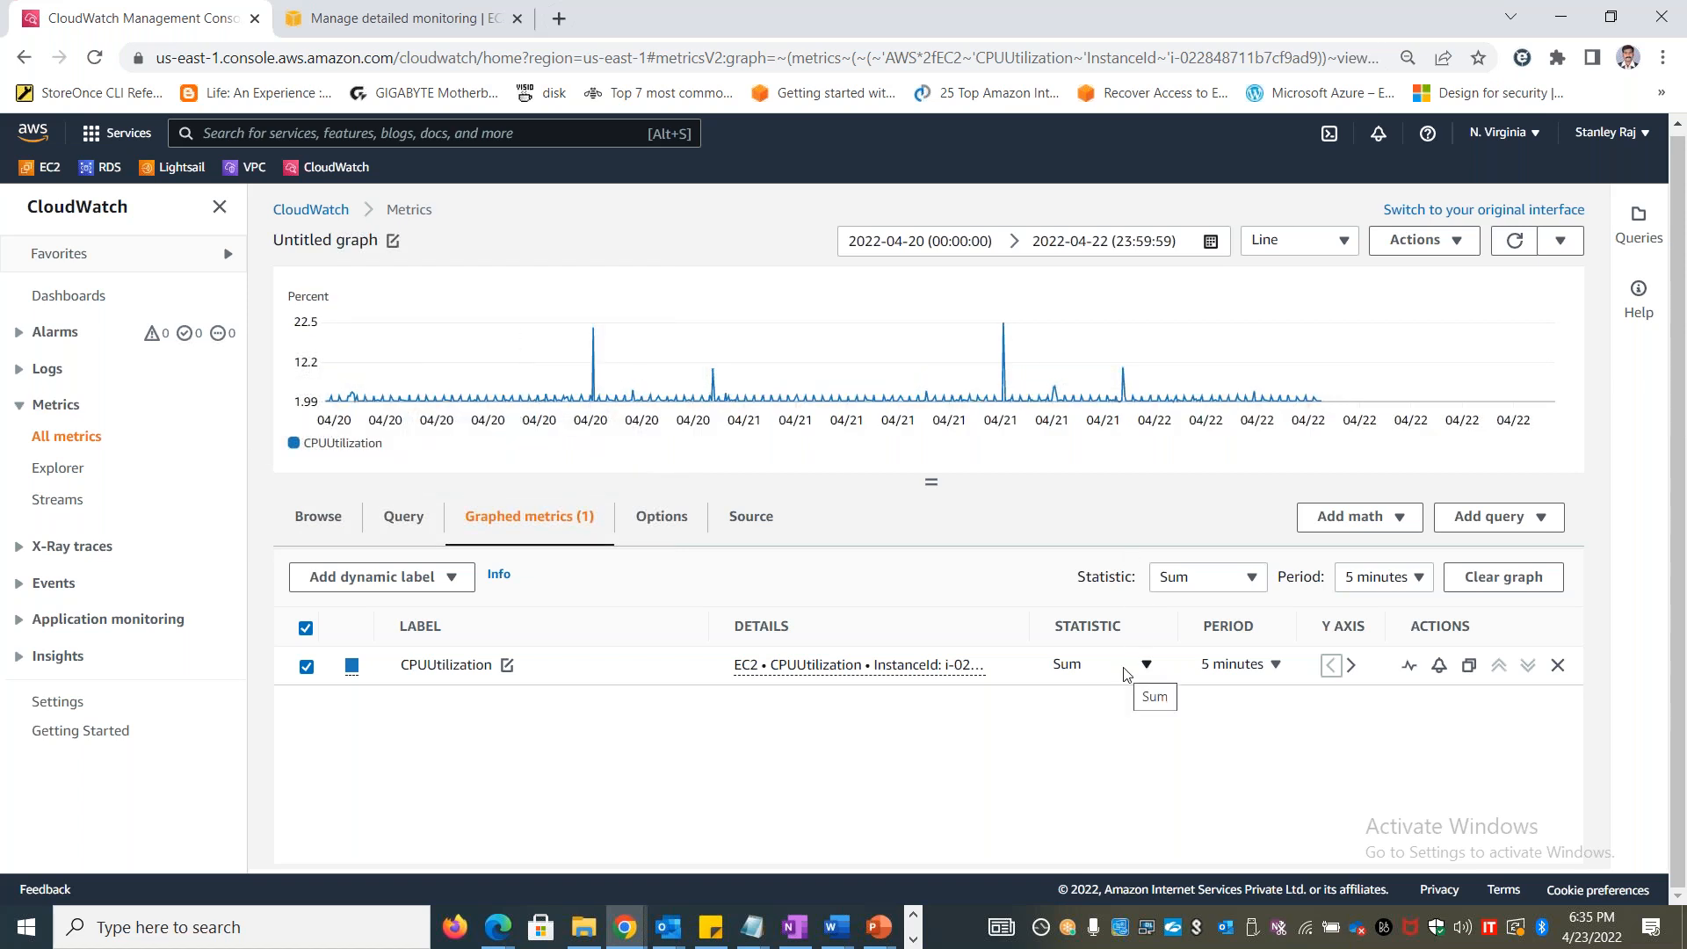
{"action": "left_click", "coordinate": [1212, 244]}
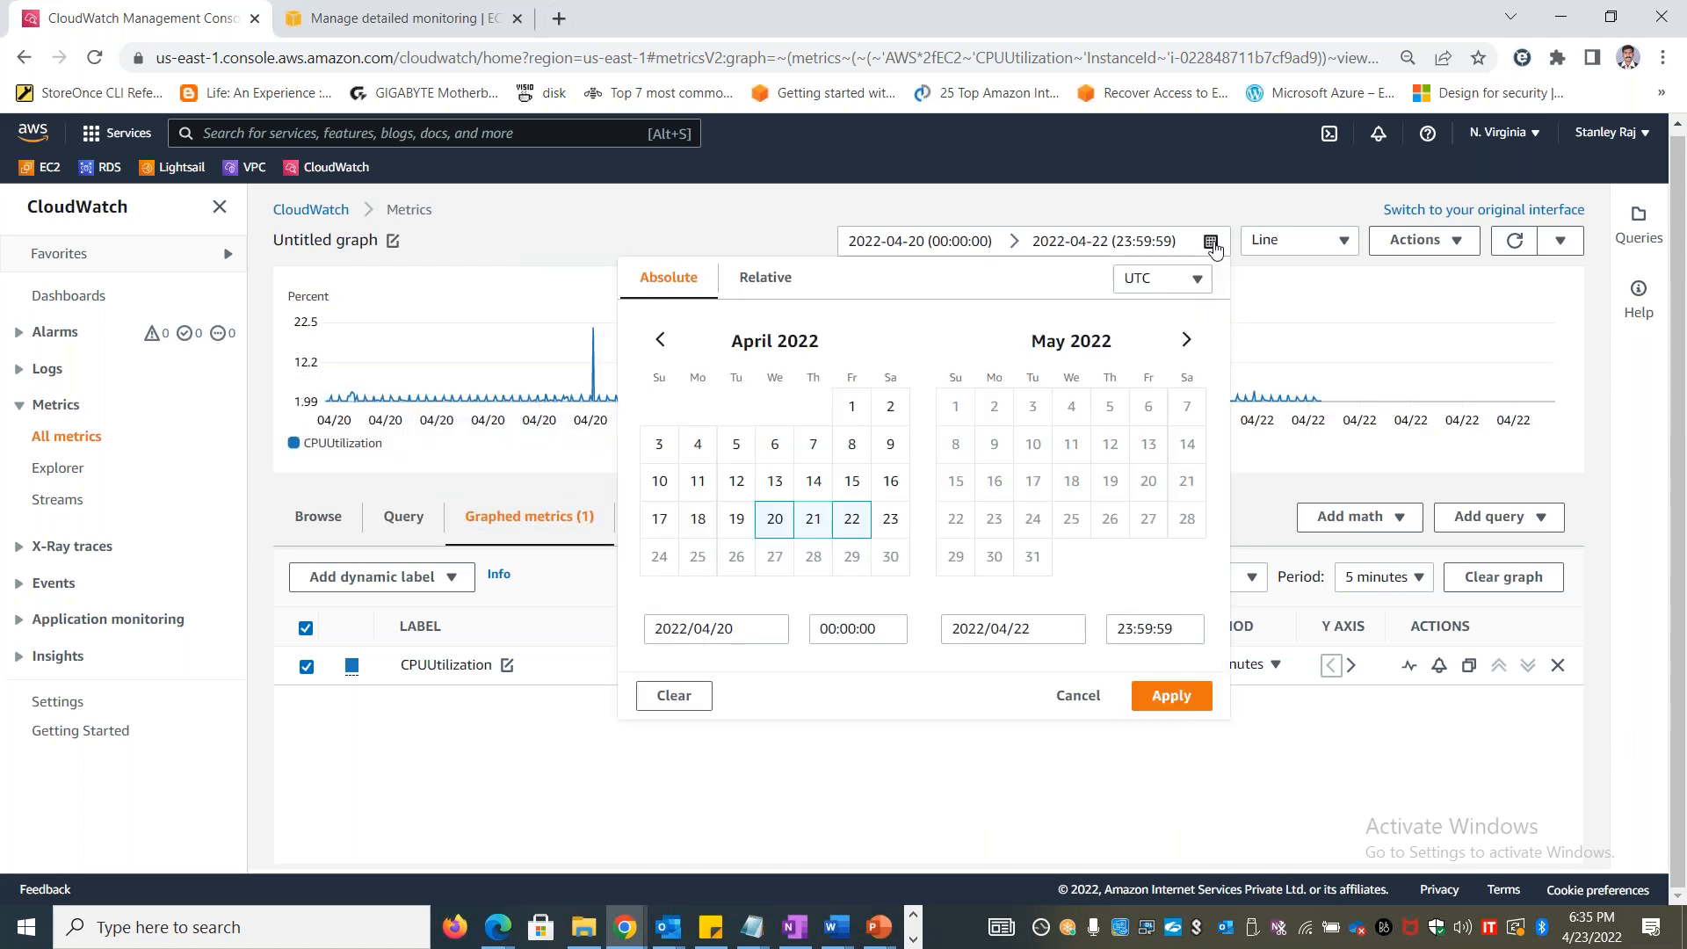
{"action": "left_click", "coordinate": [1614, 449]}
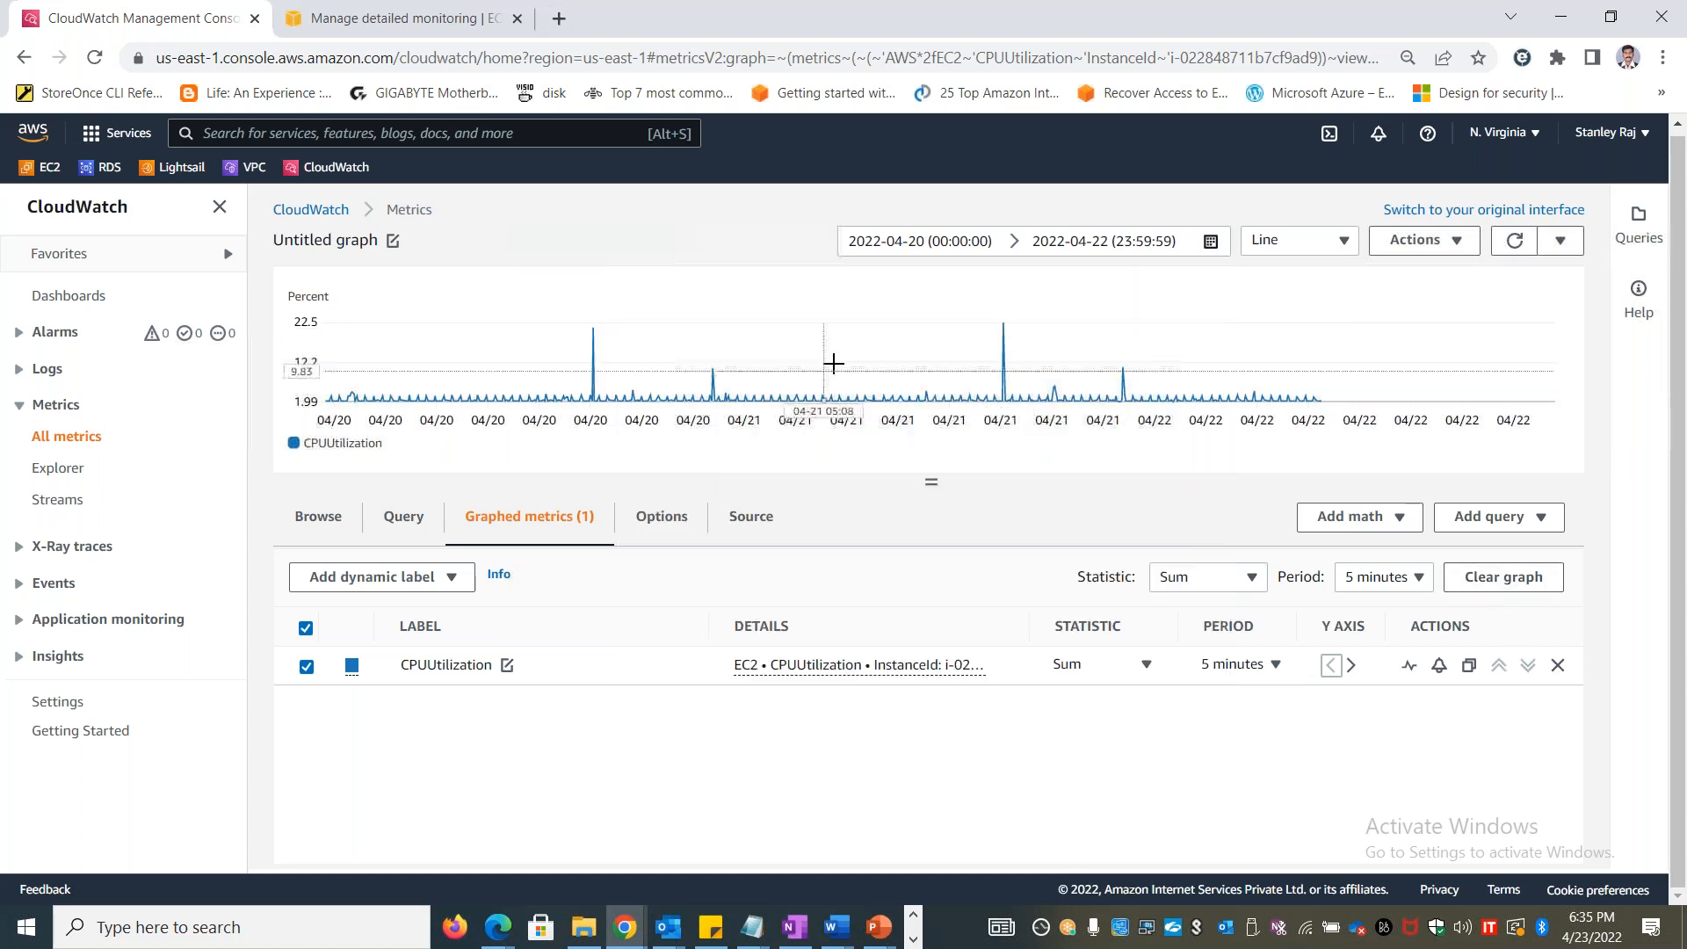
Change the CPUUtilization graph type to Stacked area and show the list of per-instance EC2 metrics
{"action": "left_click", "coordinate": [1349, 244]}
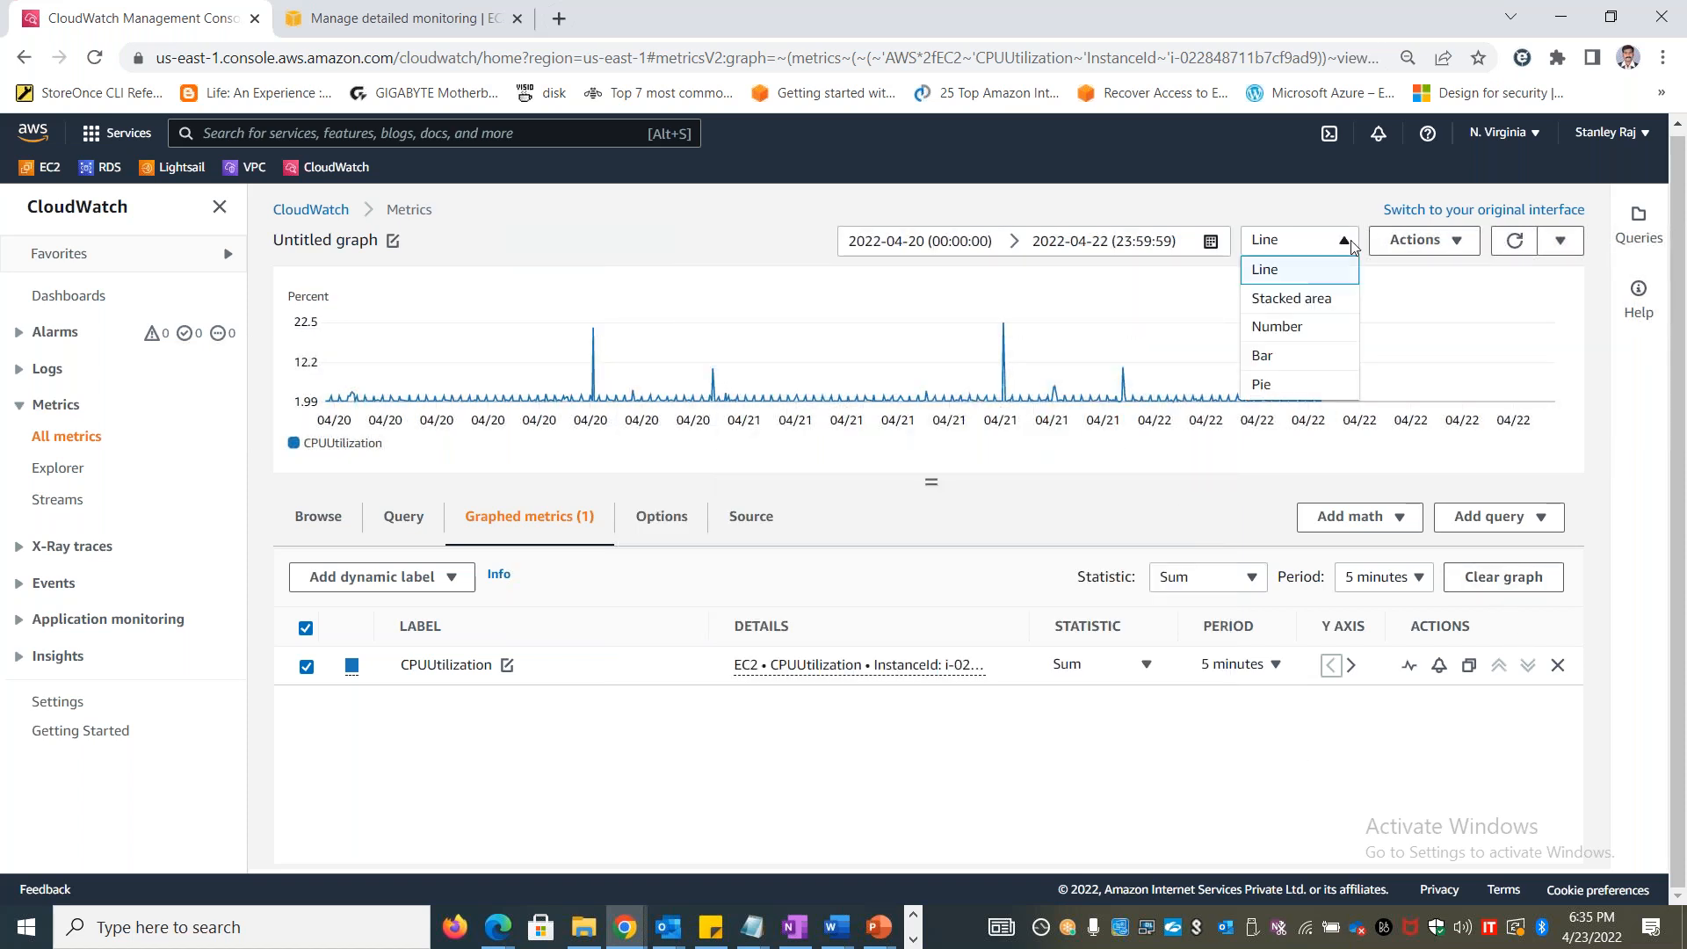
{"action": "left_click", "coordinate": [1302, 301]}
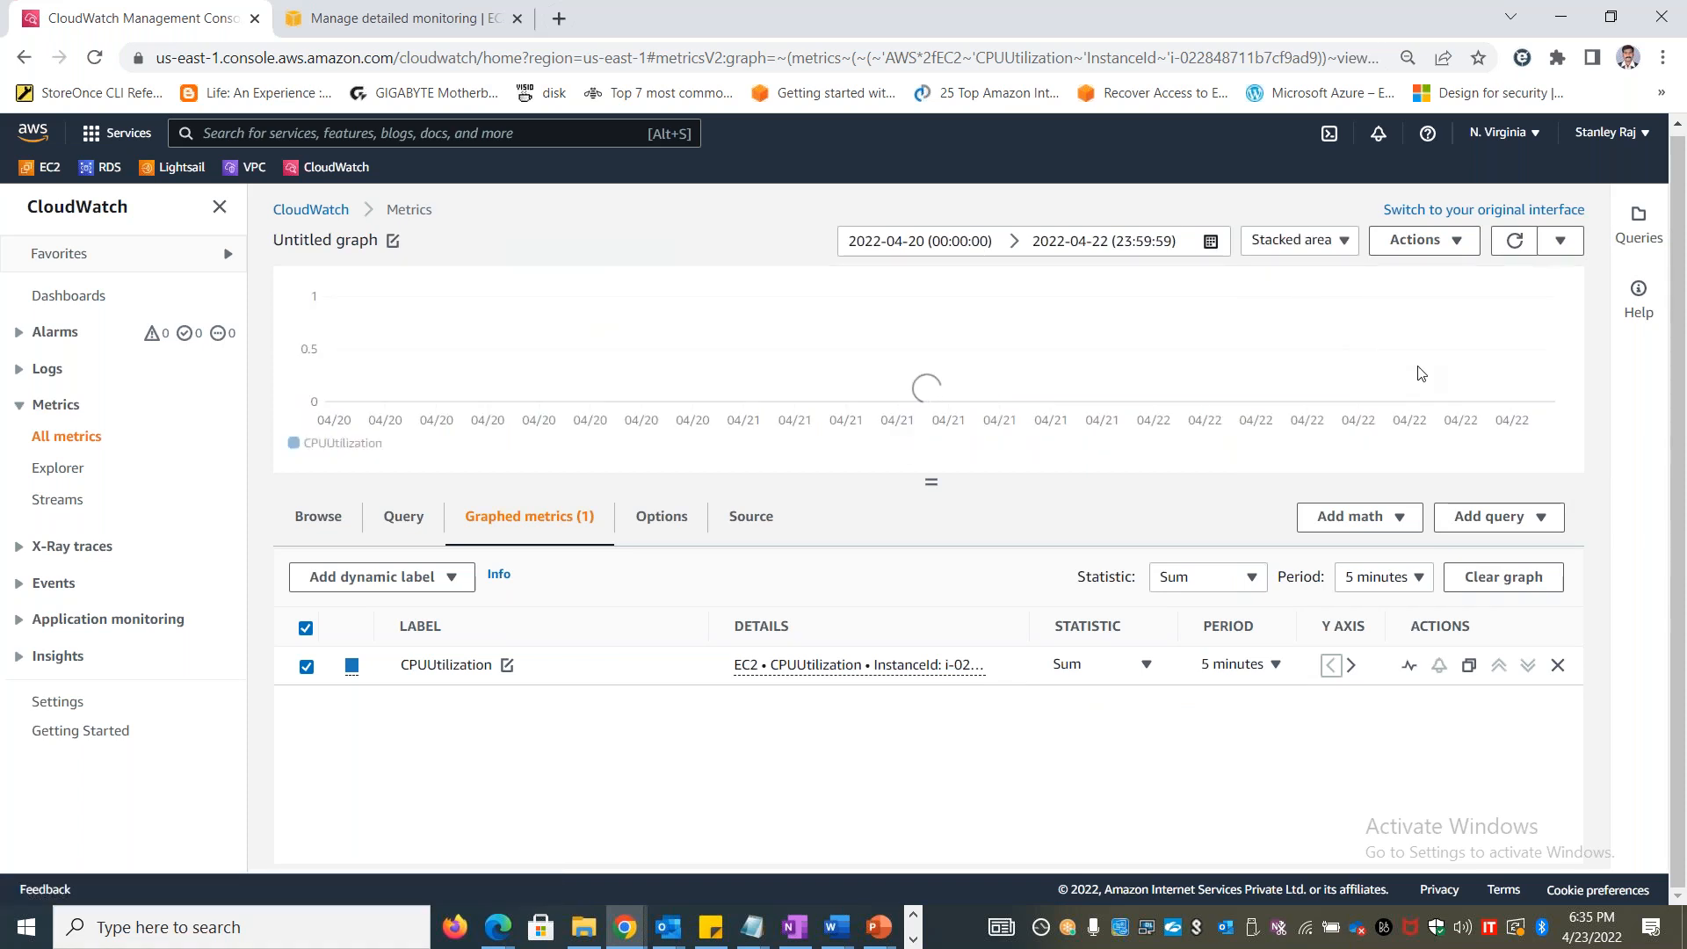
{"action": "left_click", "coordinate": [1341, 251]}
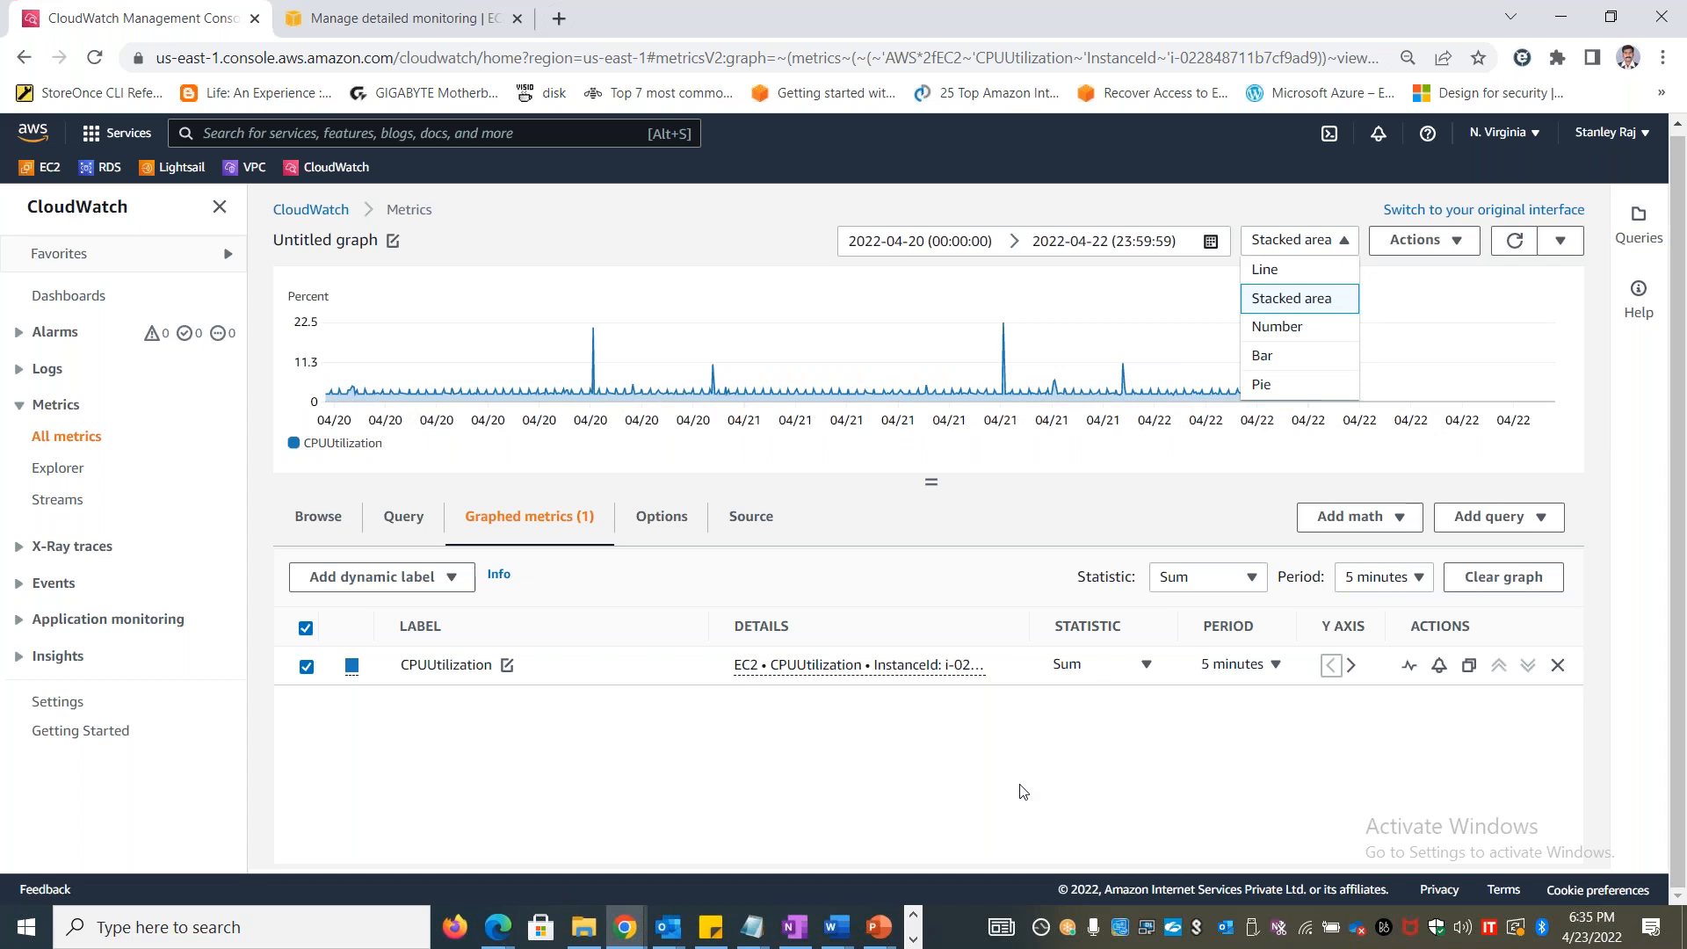
{"action": "left_click", "coordinate": [562, 731]}
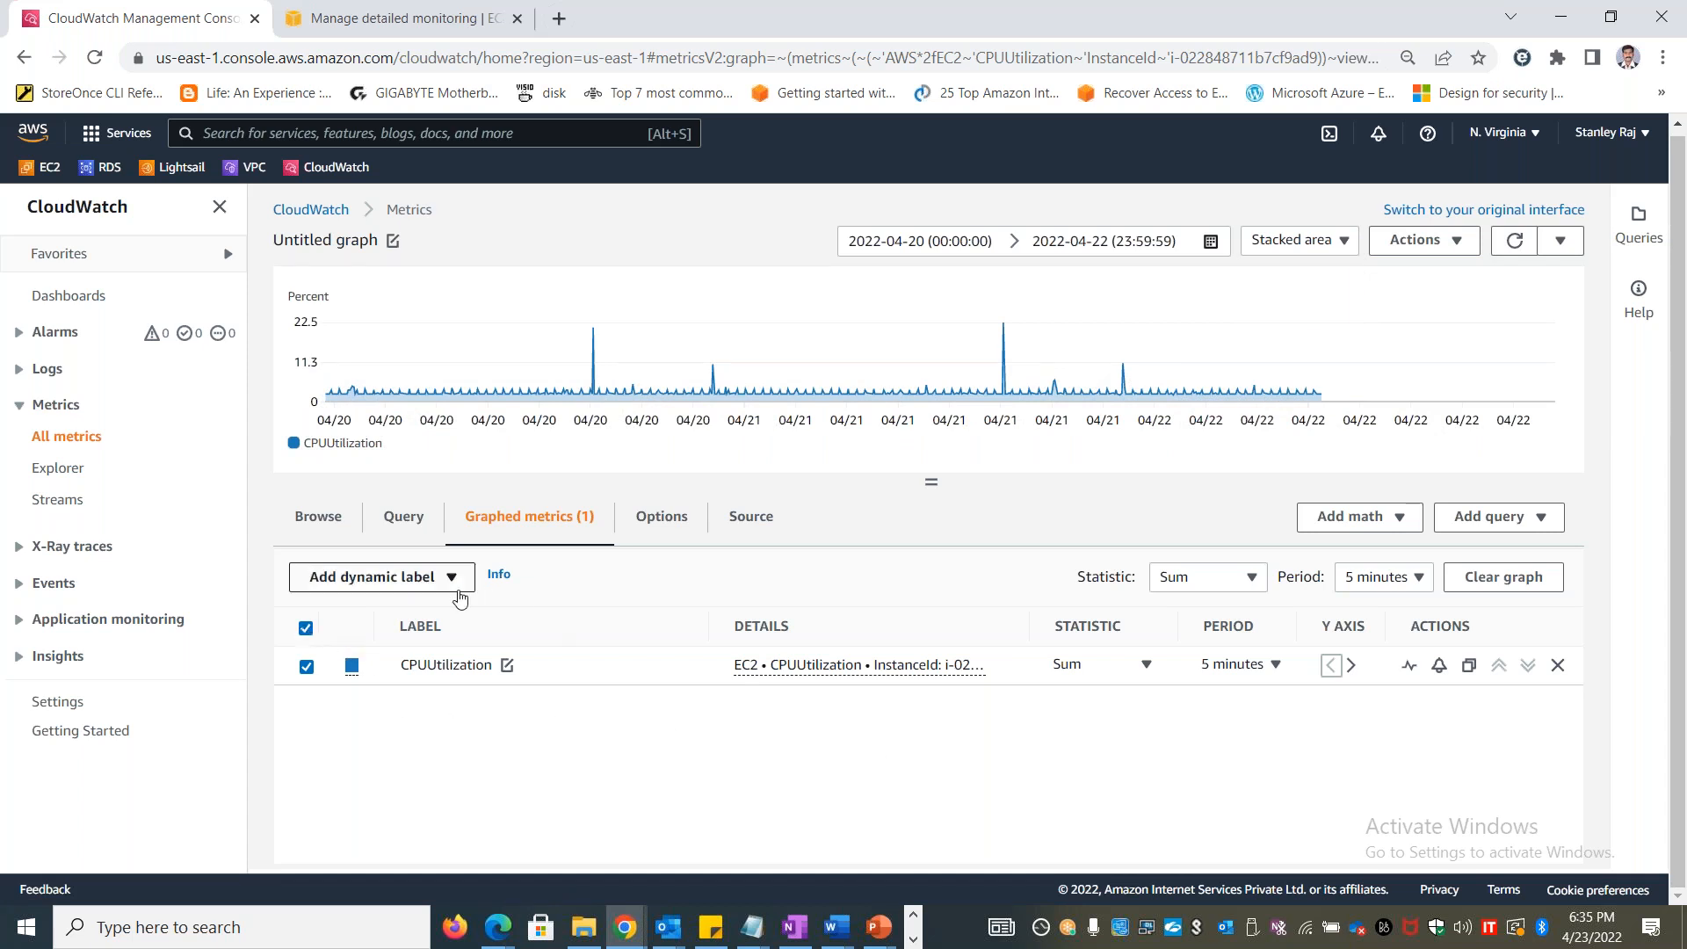
{"action": "left_click", "coordinate": [318, 518]}
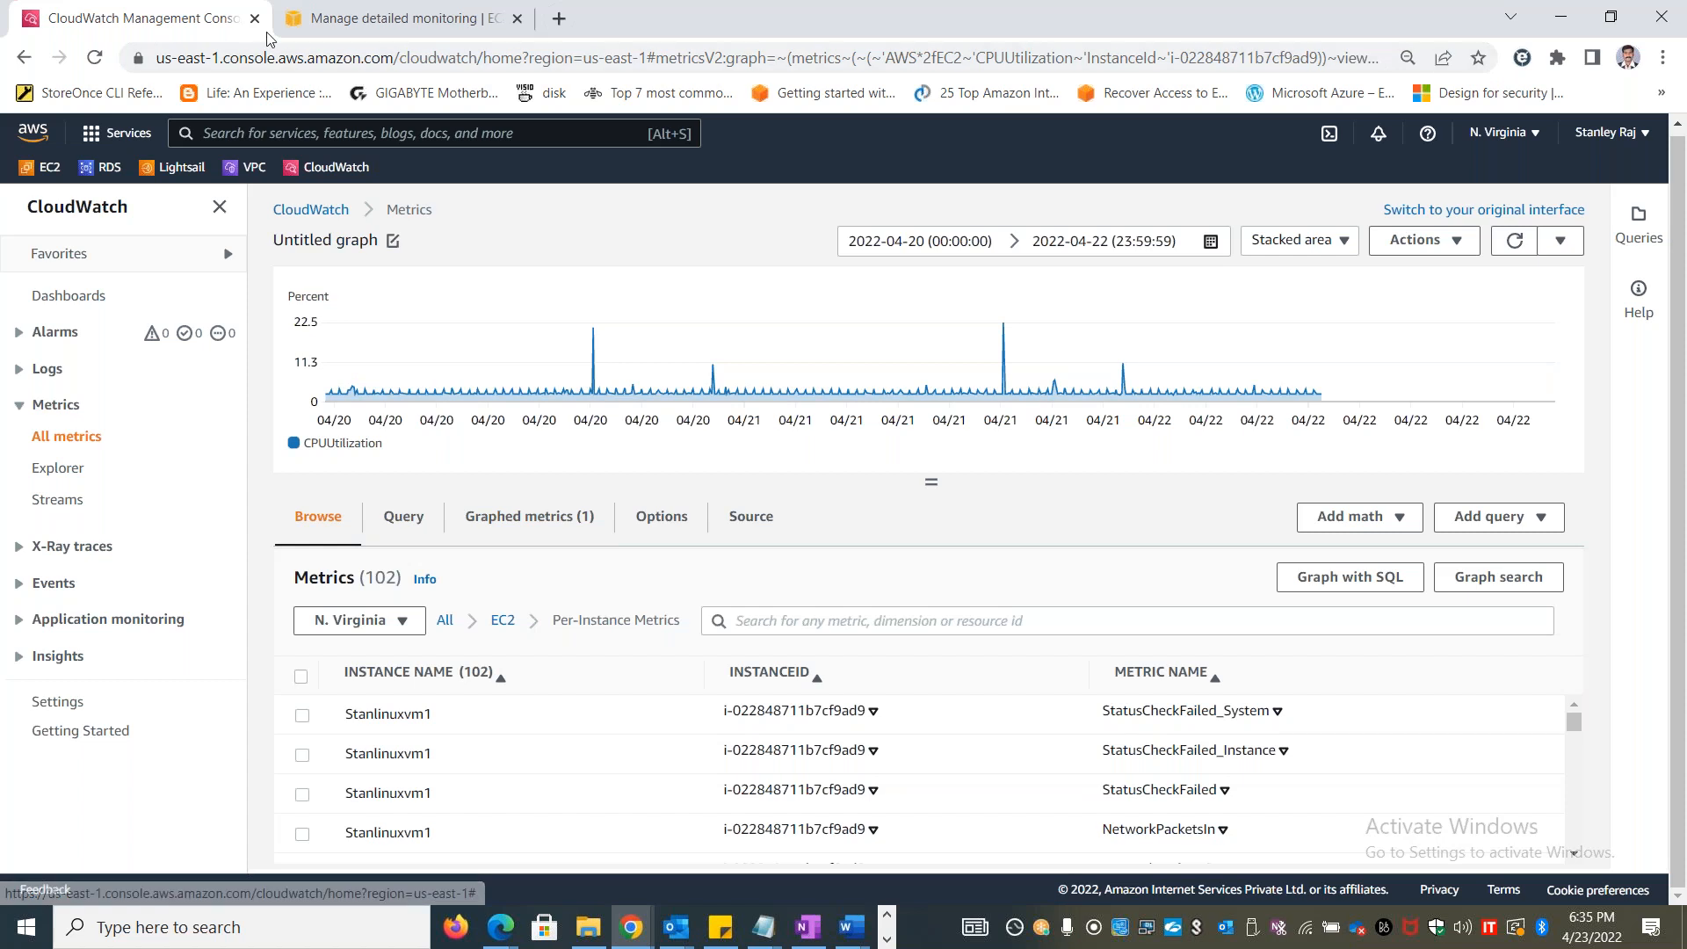
Go to the EC2 console tab and open the Instances list from the detailed monitoring page
{"action": "left_click", "coordinate": [377, 19]}
{"action": "left_click", "coordinate": [230, 221]}
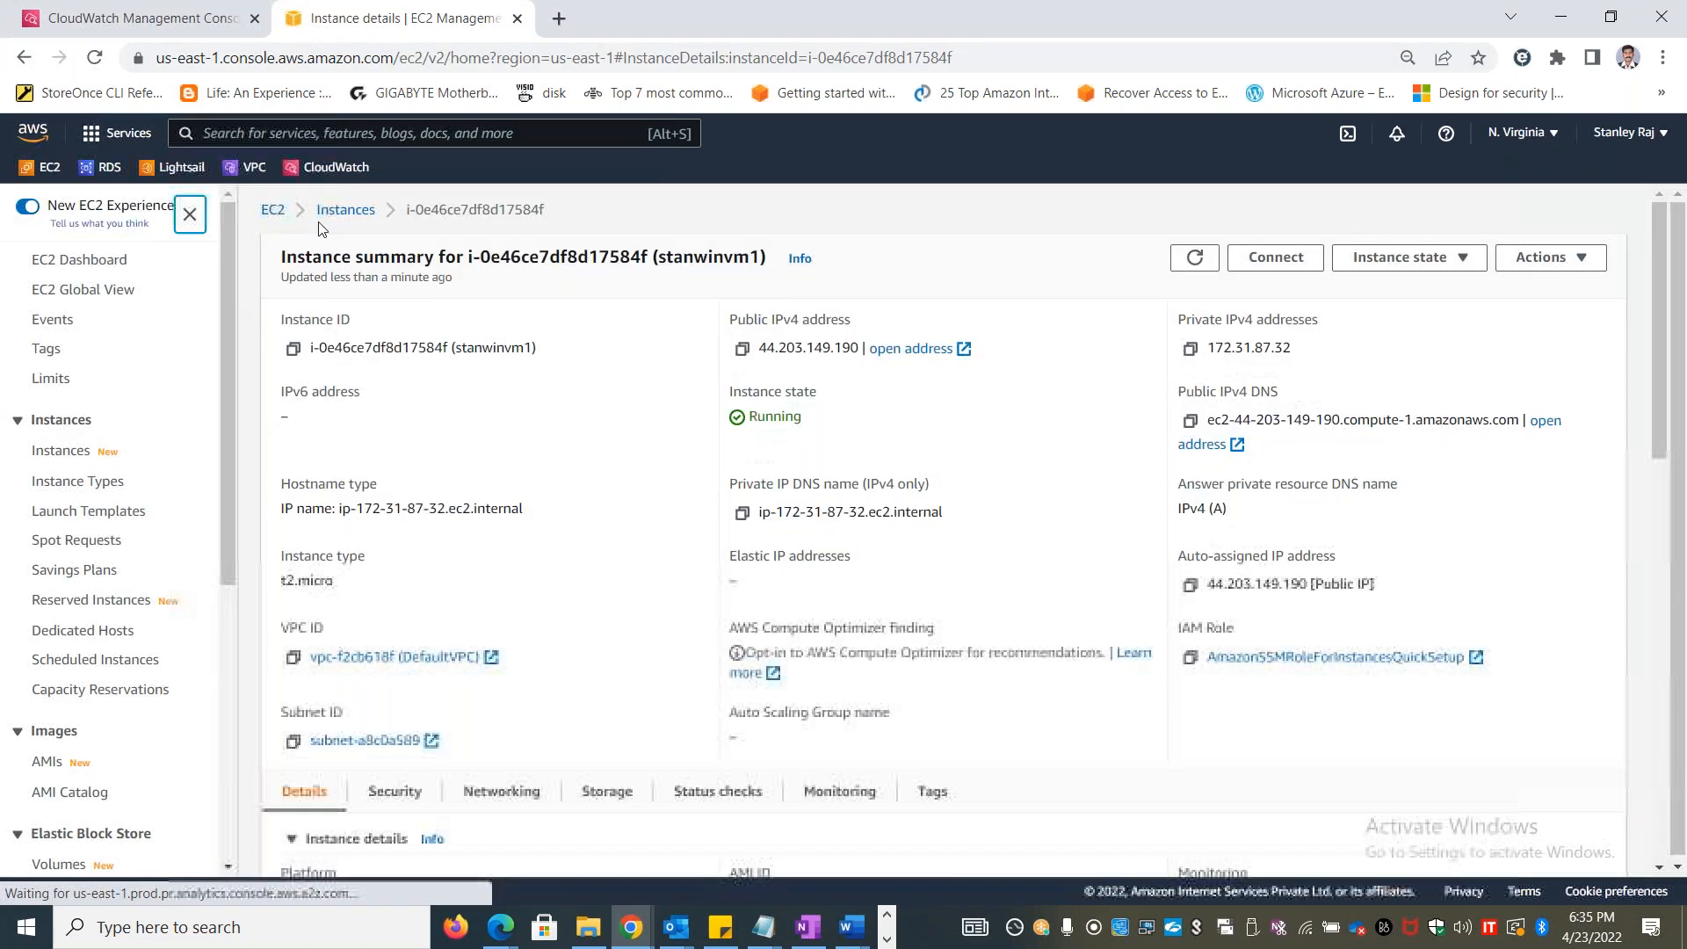
{"action": "left_click", "coordinate": [332, 211]}
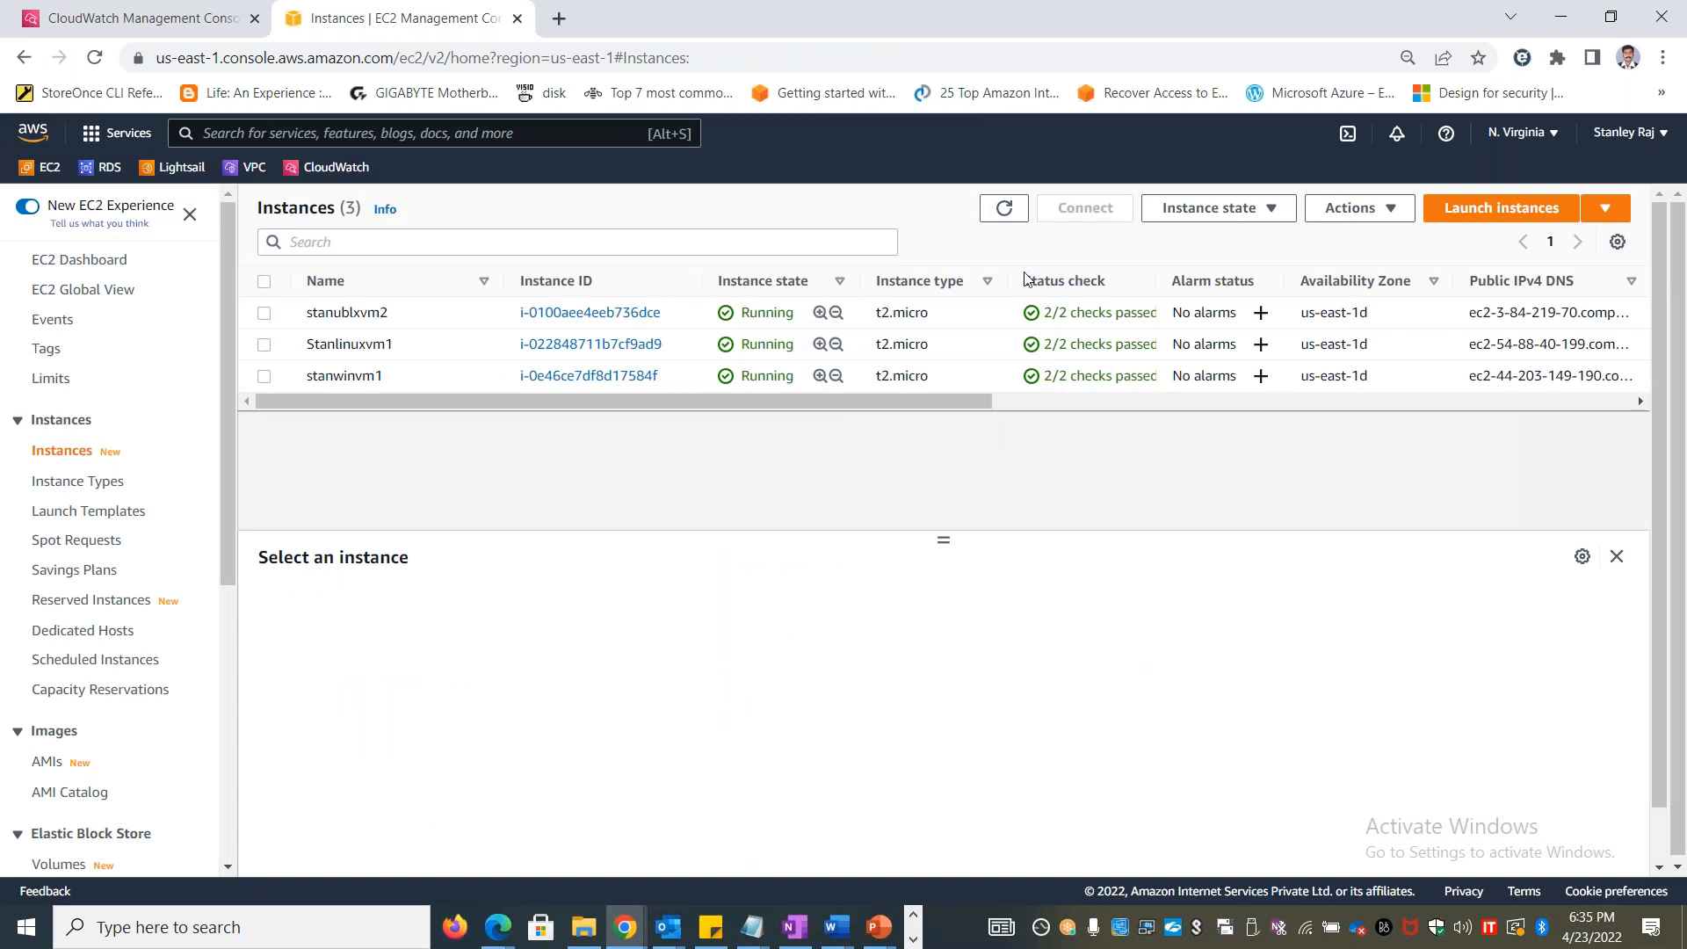
Open the detailed monitoring settings of the stanublxvm2 instance, tick Enable, and cancel without saving
{"action": "left_click", "coordinate": [264, 313]}
{"action": "left_click", "coordinate": [1378, 206]}
{"action": "mouse_move", "coordinate": [1426, 464]}
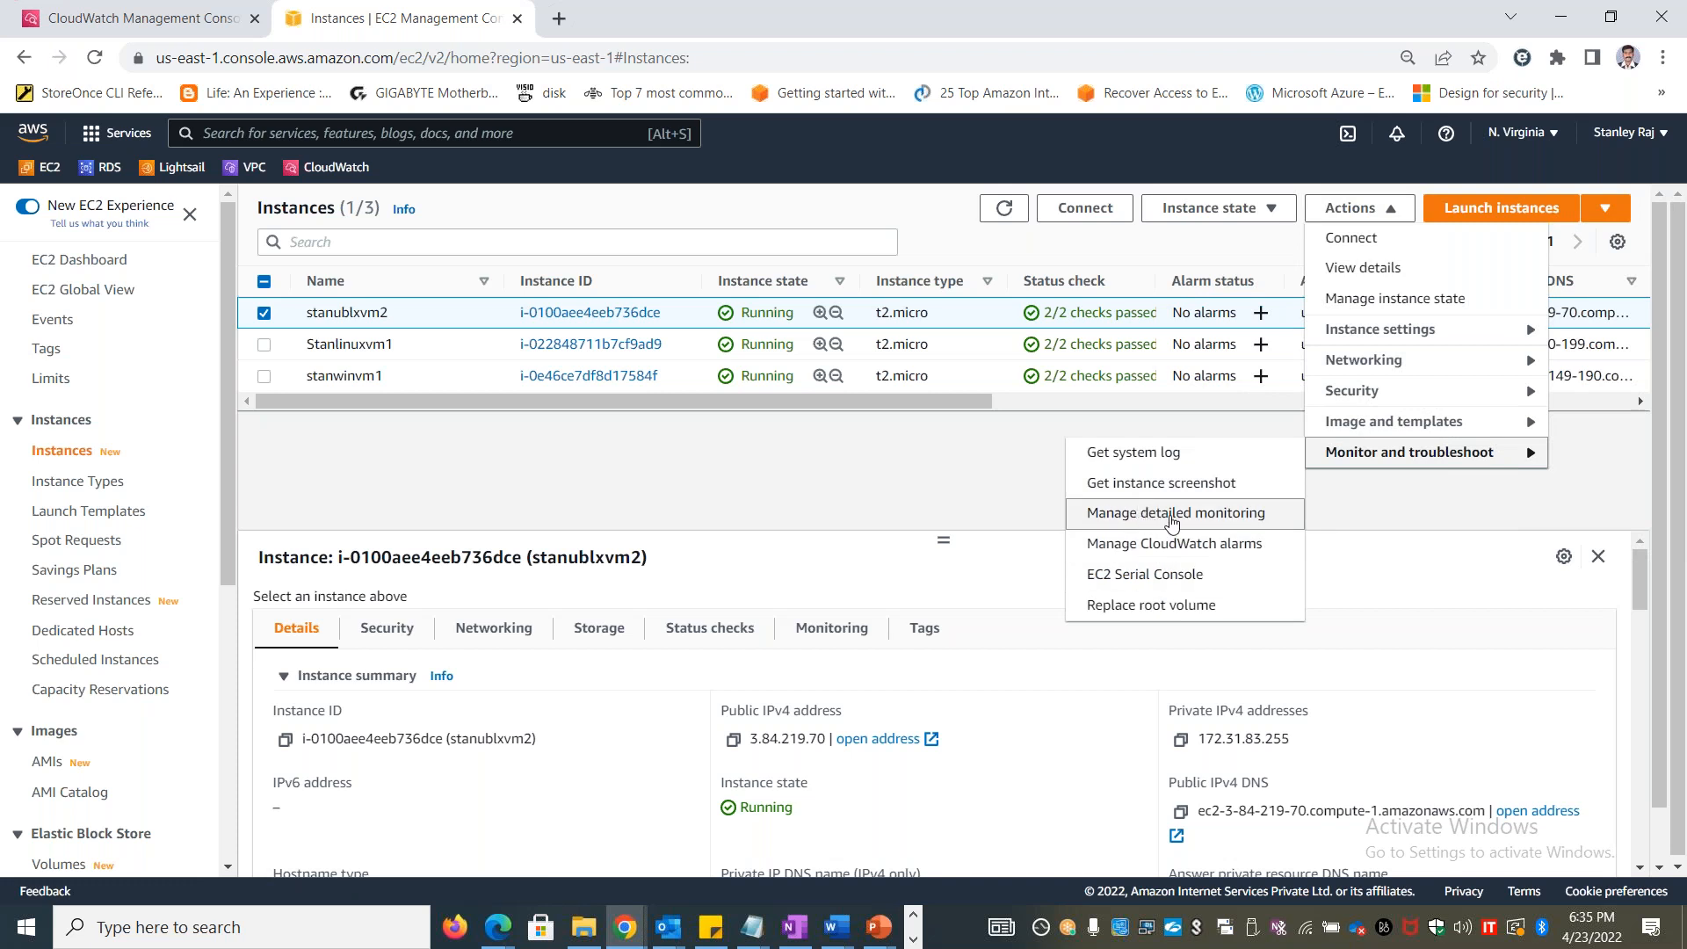
{"action": "left_click", "coordinate": [1172, 515]}
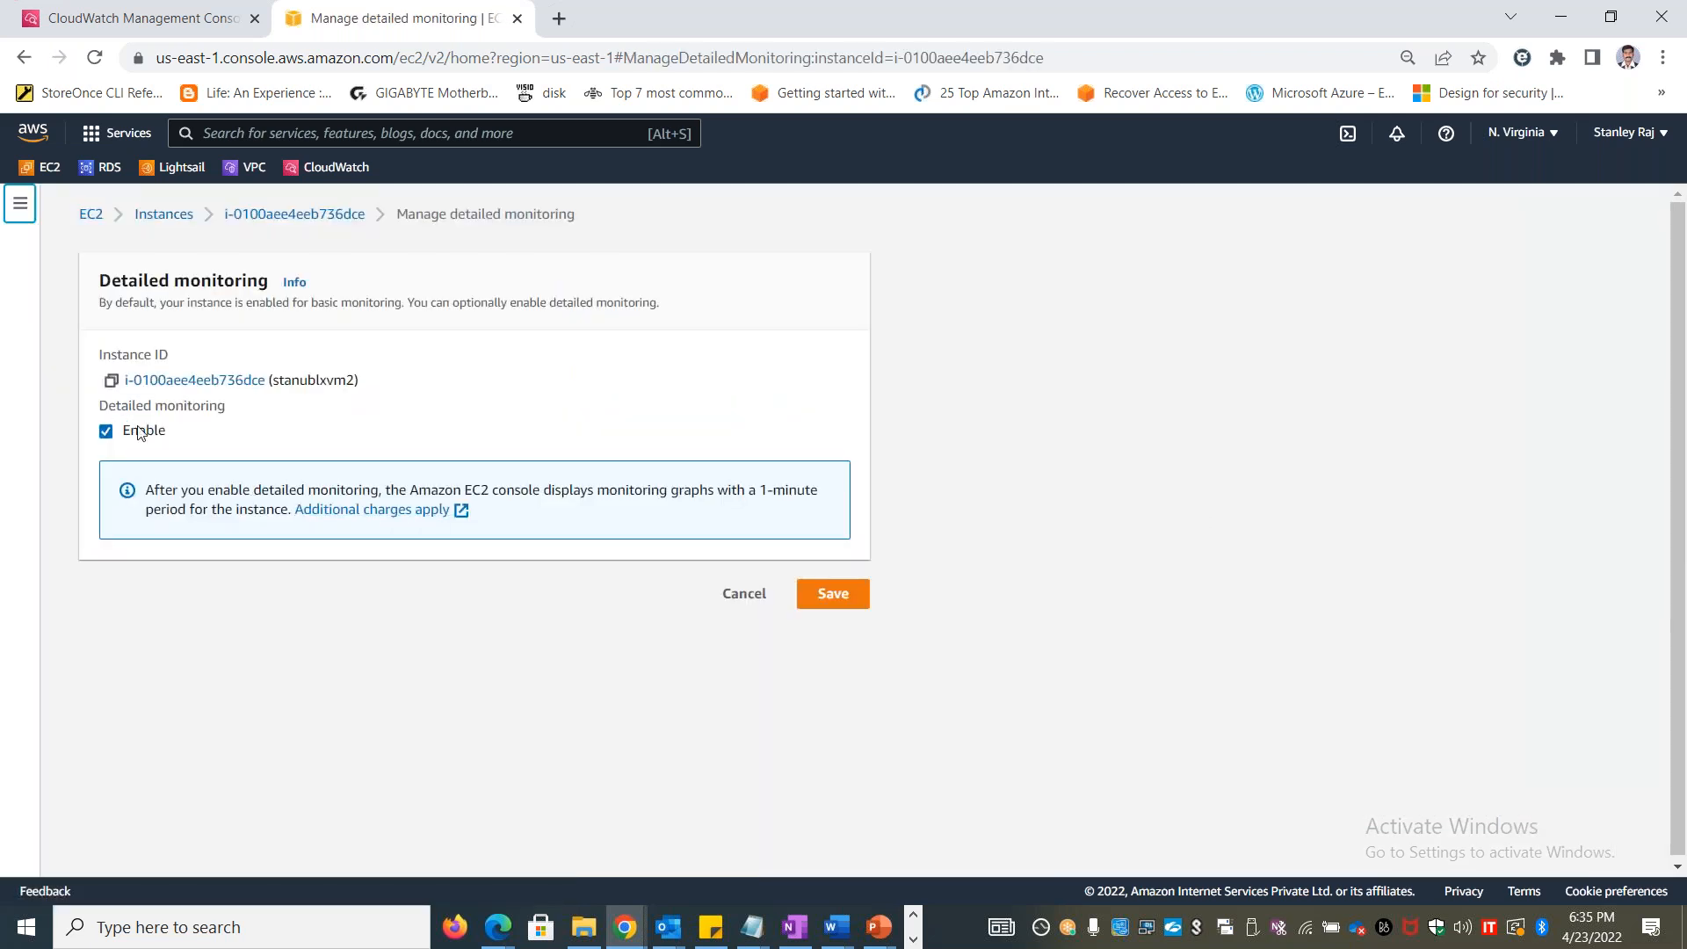
{"action": "left_click", "coordinate": [748, 599]}
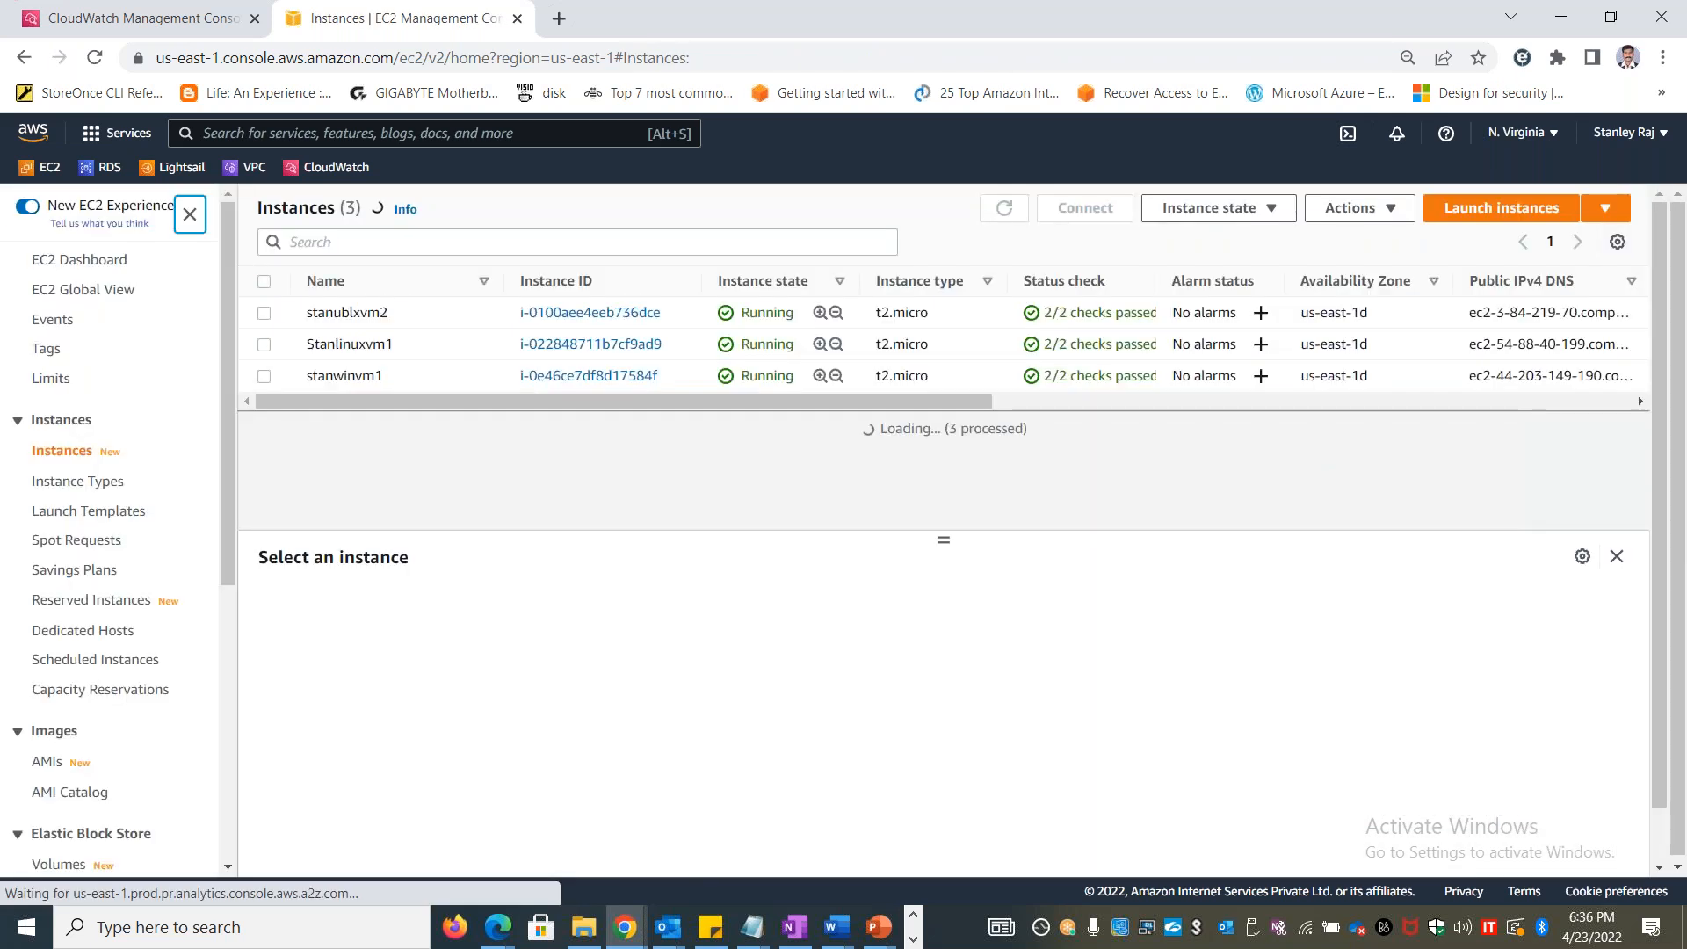
View the monitoring graphs of the stanwinvm1 instance, then open its detailed monitoring settings and cancel without changing them
{"action": "left_click", "coordinate": [268, 379]}
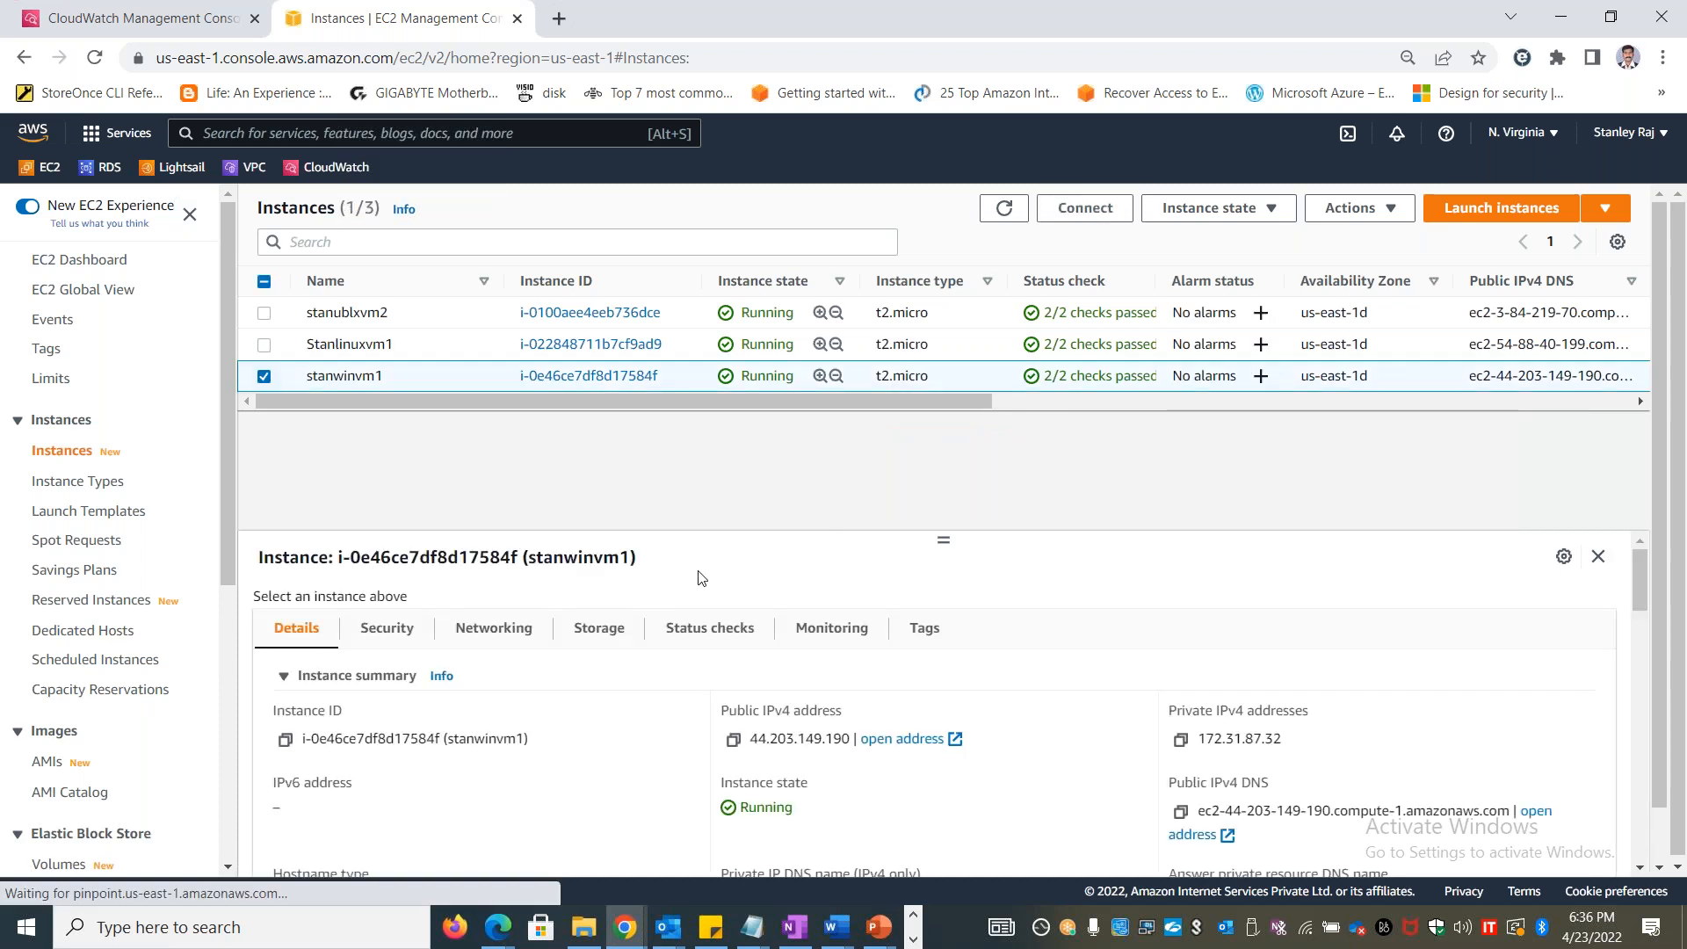
{"action": "left_click", "coordinate": [822, 630]}
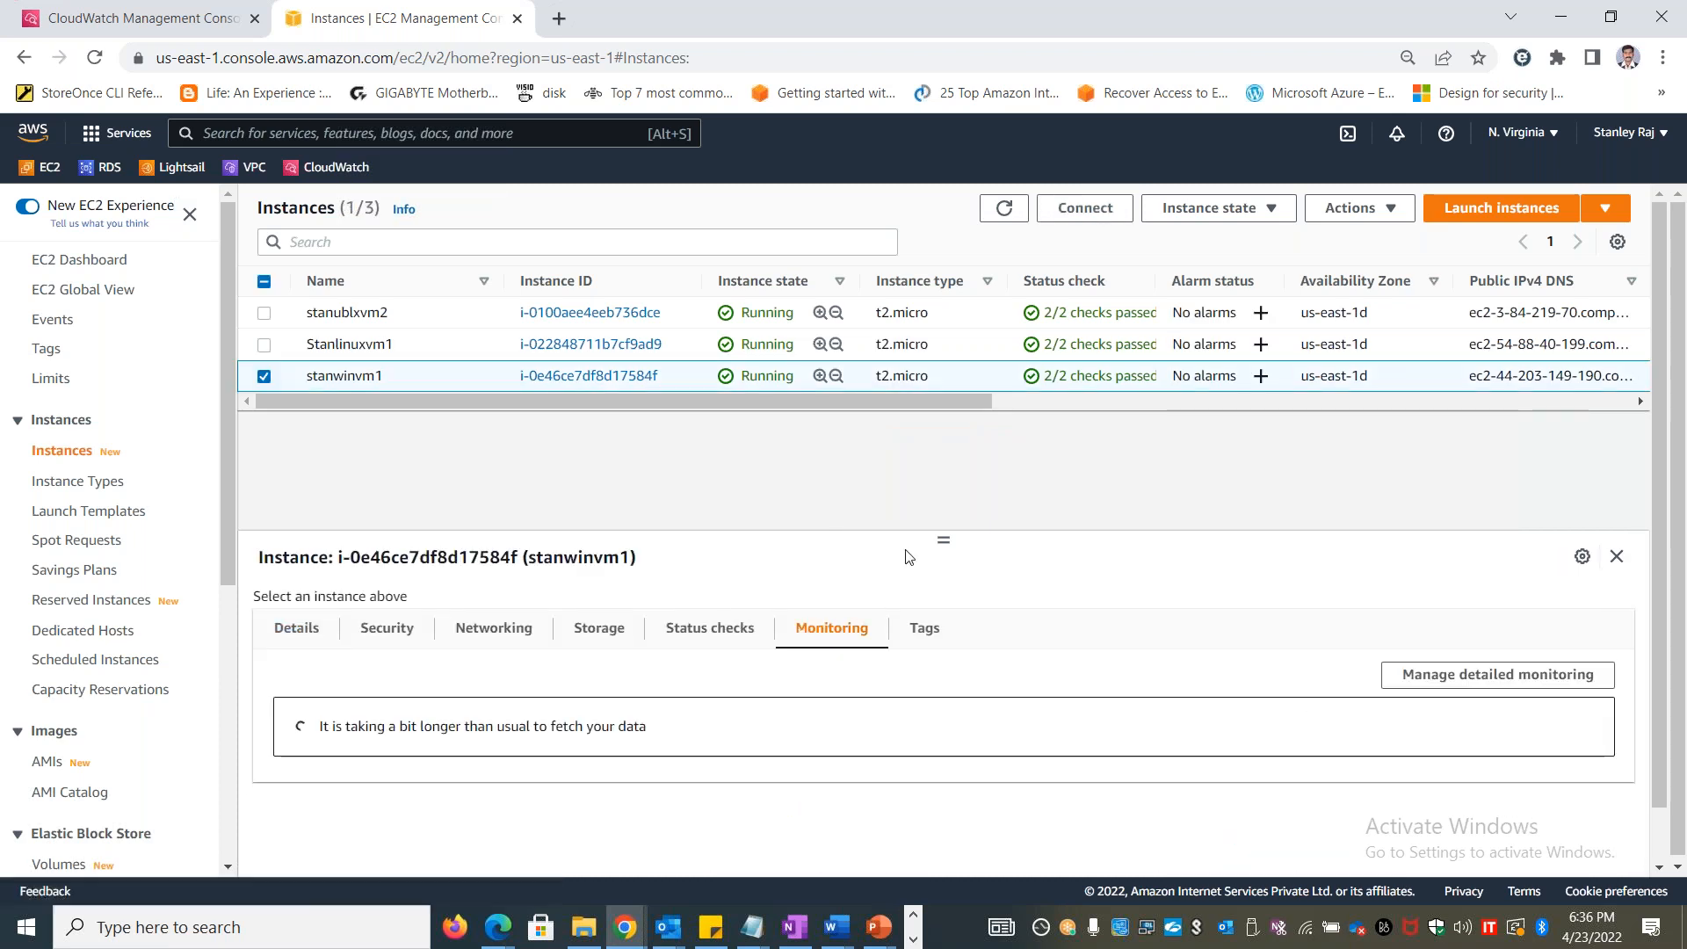
{"action": "left_click_drag", "start_coordinate": [938, 541], "coordinate": [938, 455]}
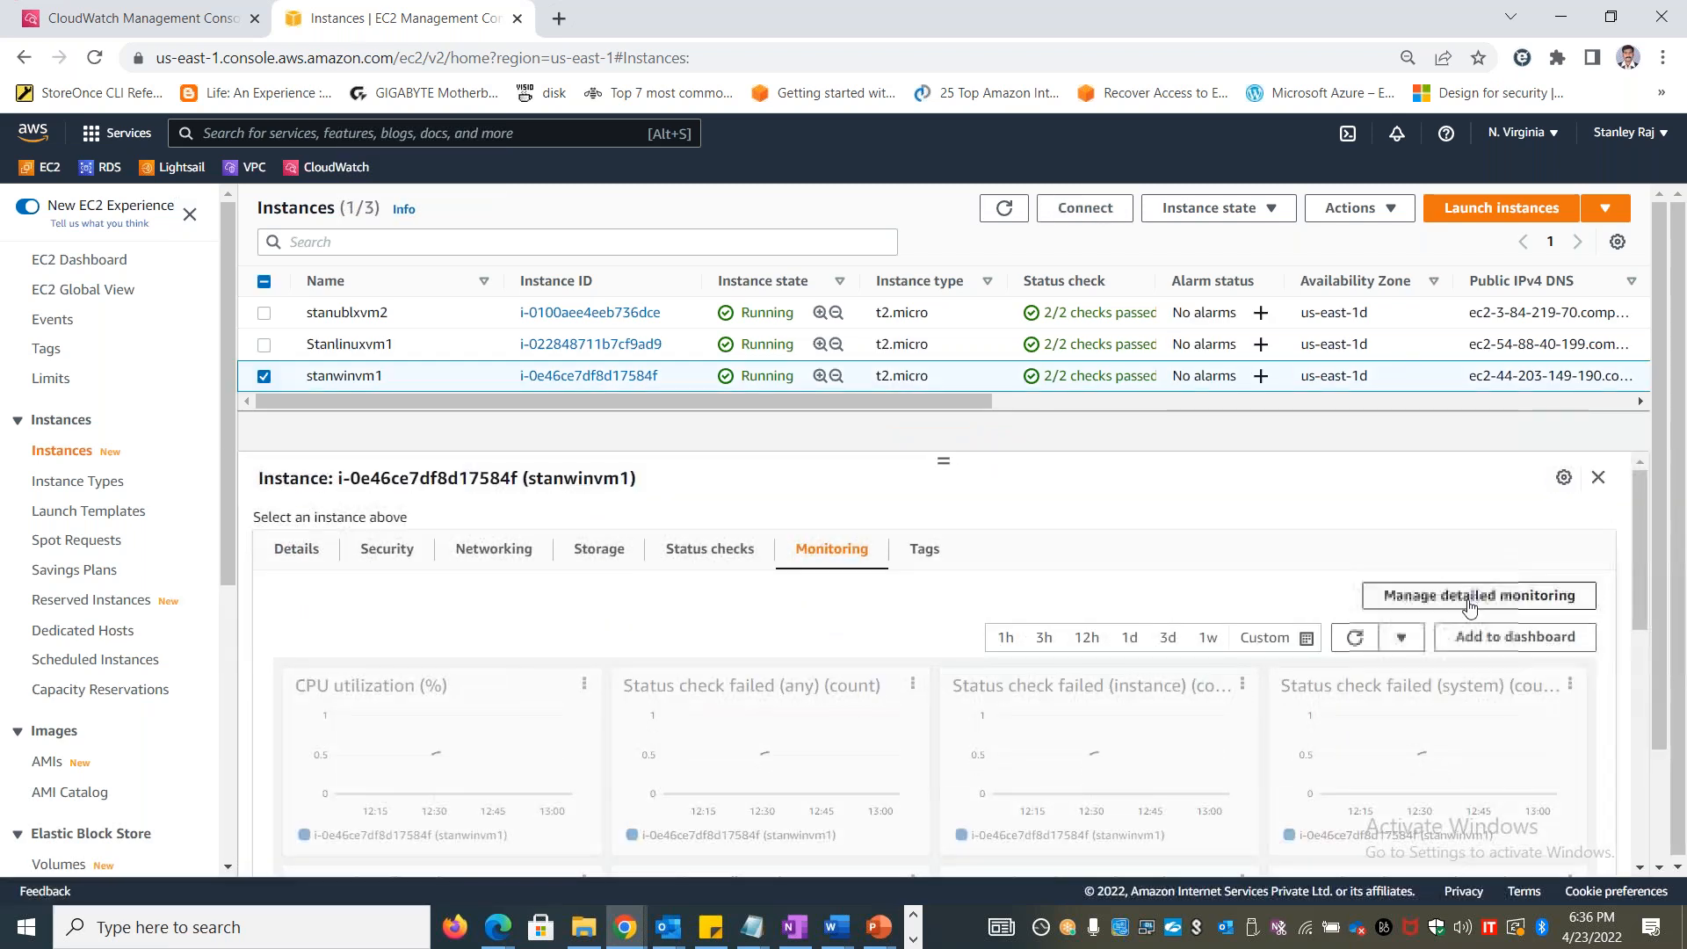
{"action": "left_click", "coordinate": [1454, 595]}
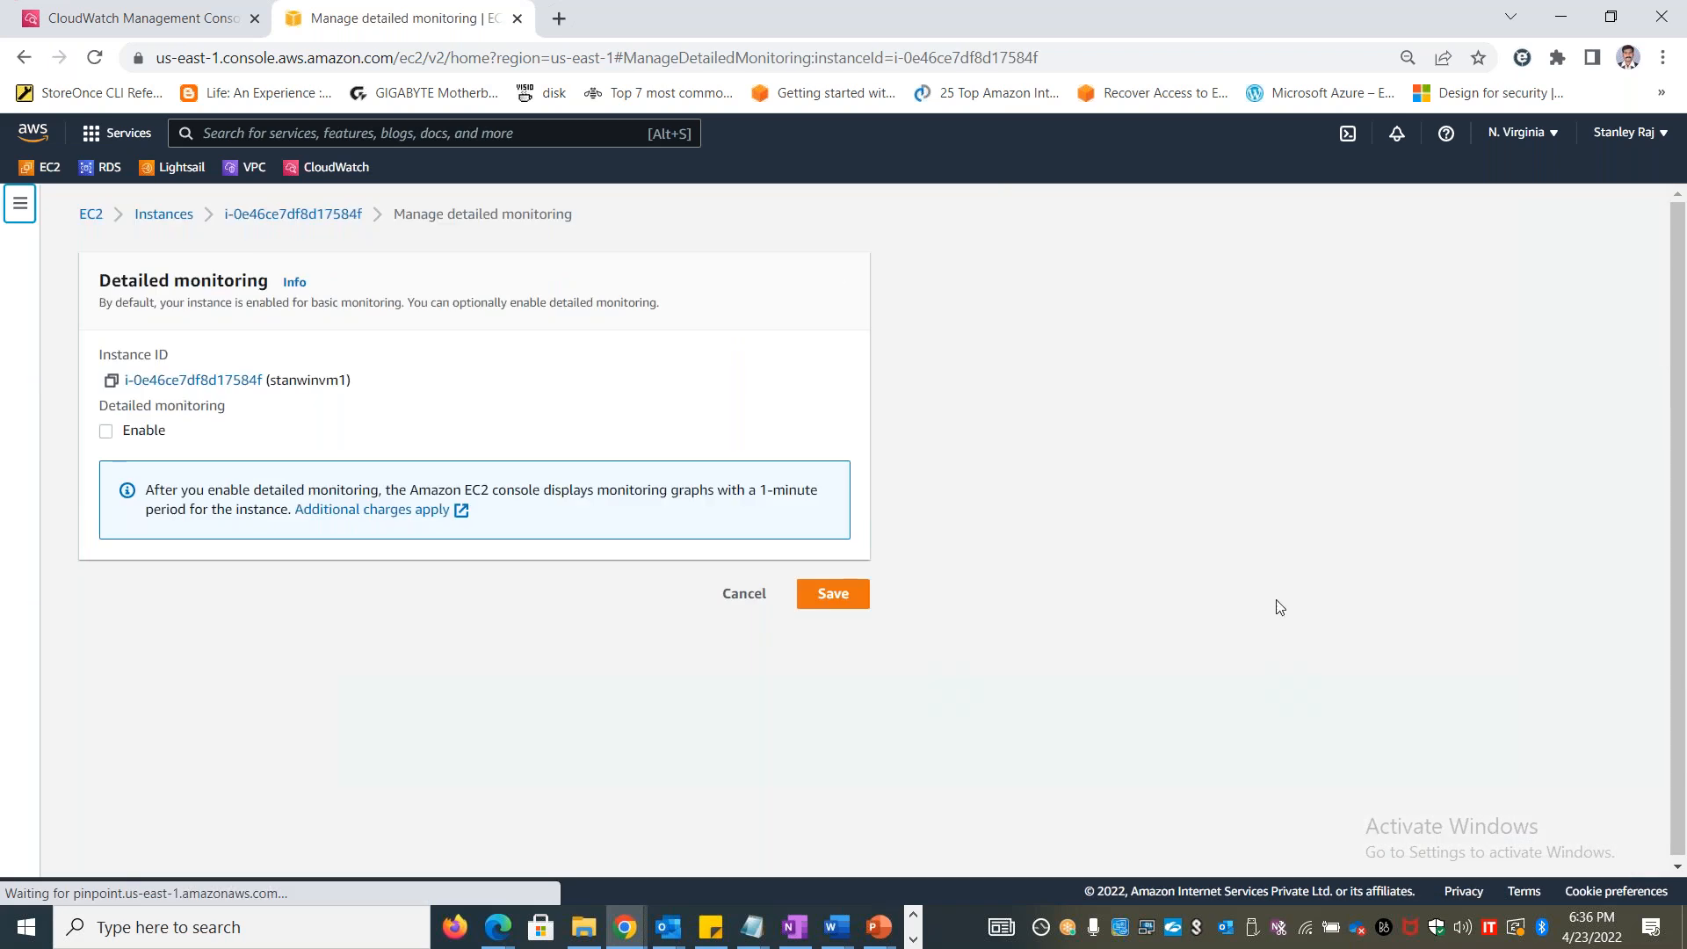
{"action": "left_click", "coordinate": [743, 595]}
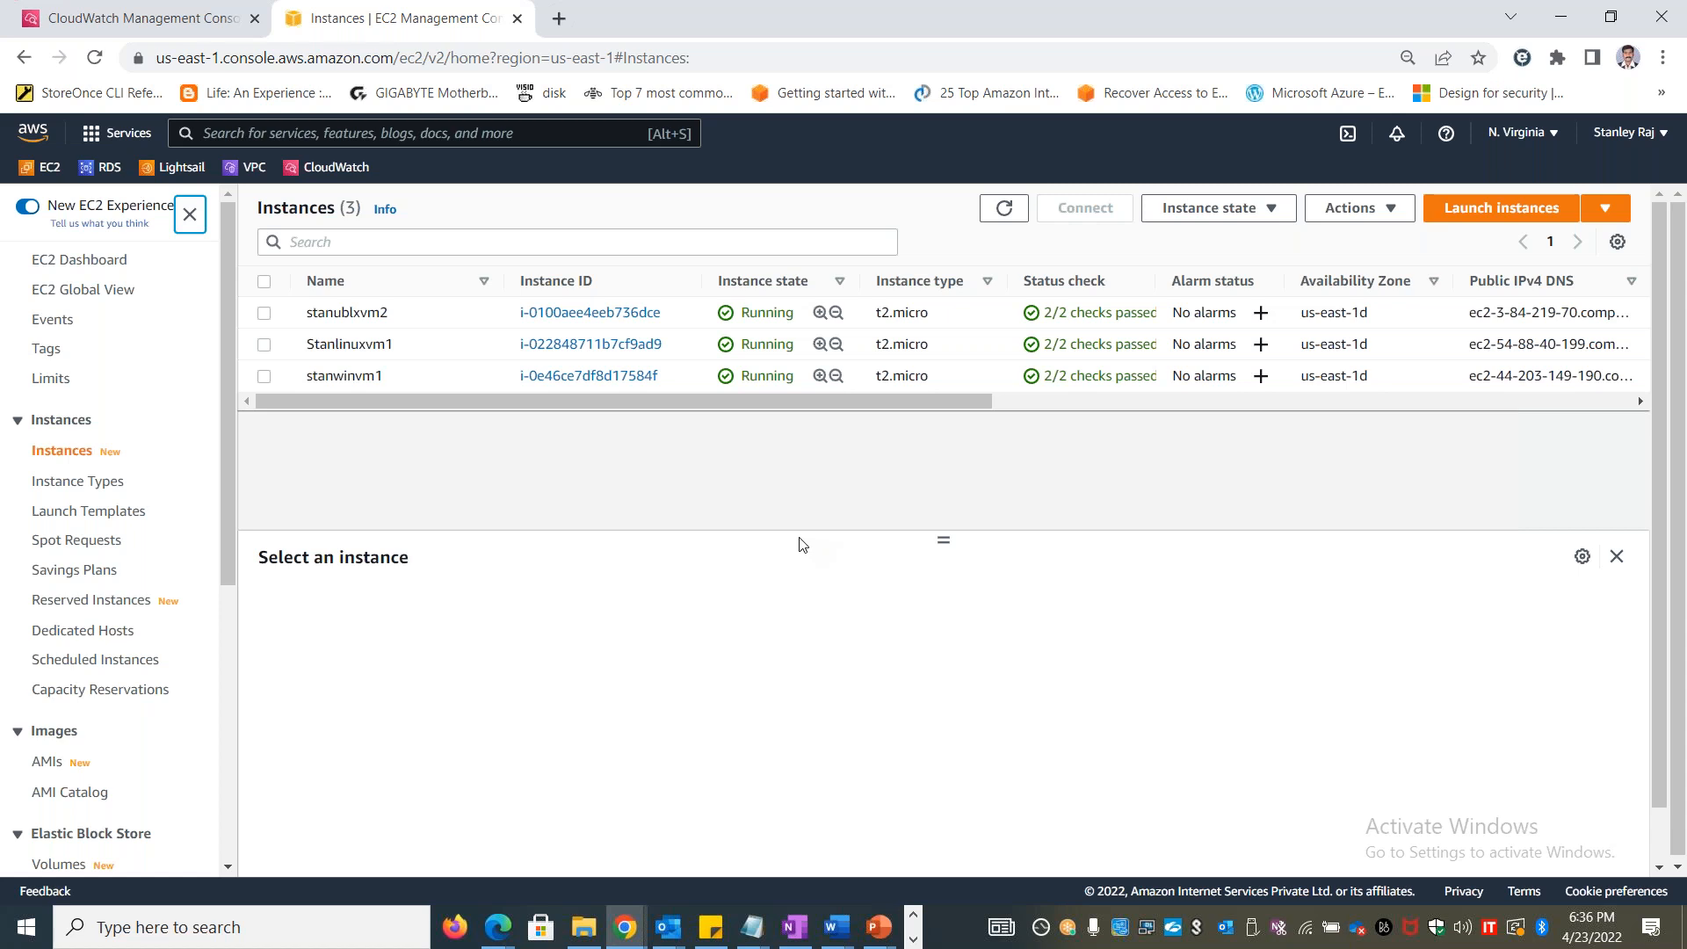
Switch to the Excel workbook and enter "Memory utilization" in cell B21 beside Custom Metrics
{"action": "key", "text": "alt+Tab"}
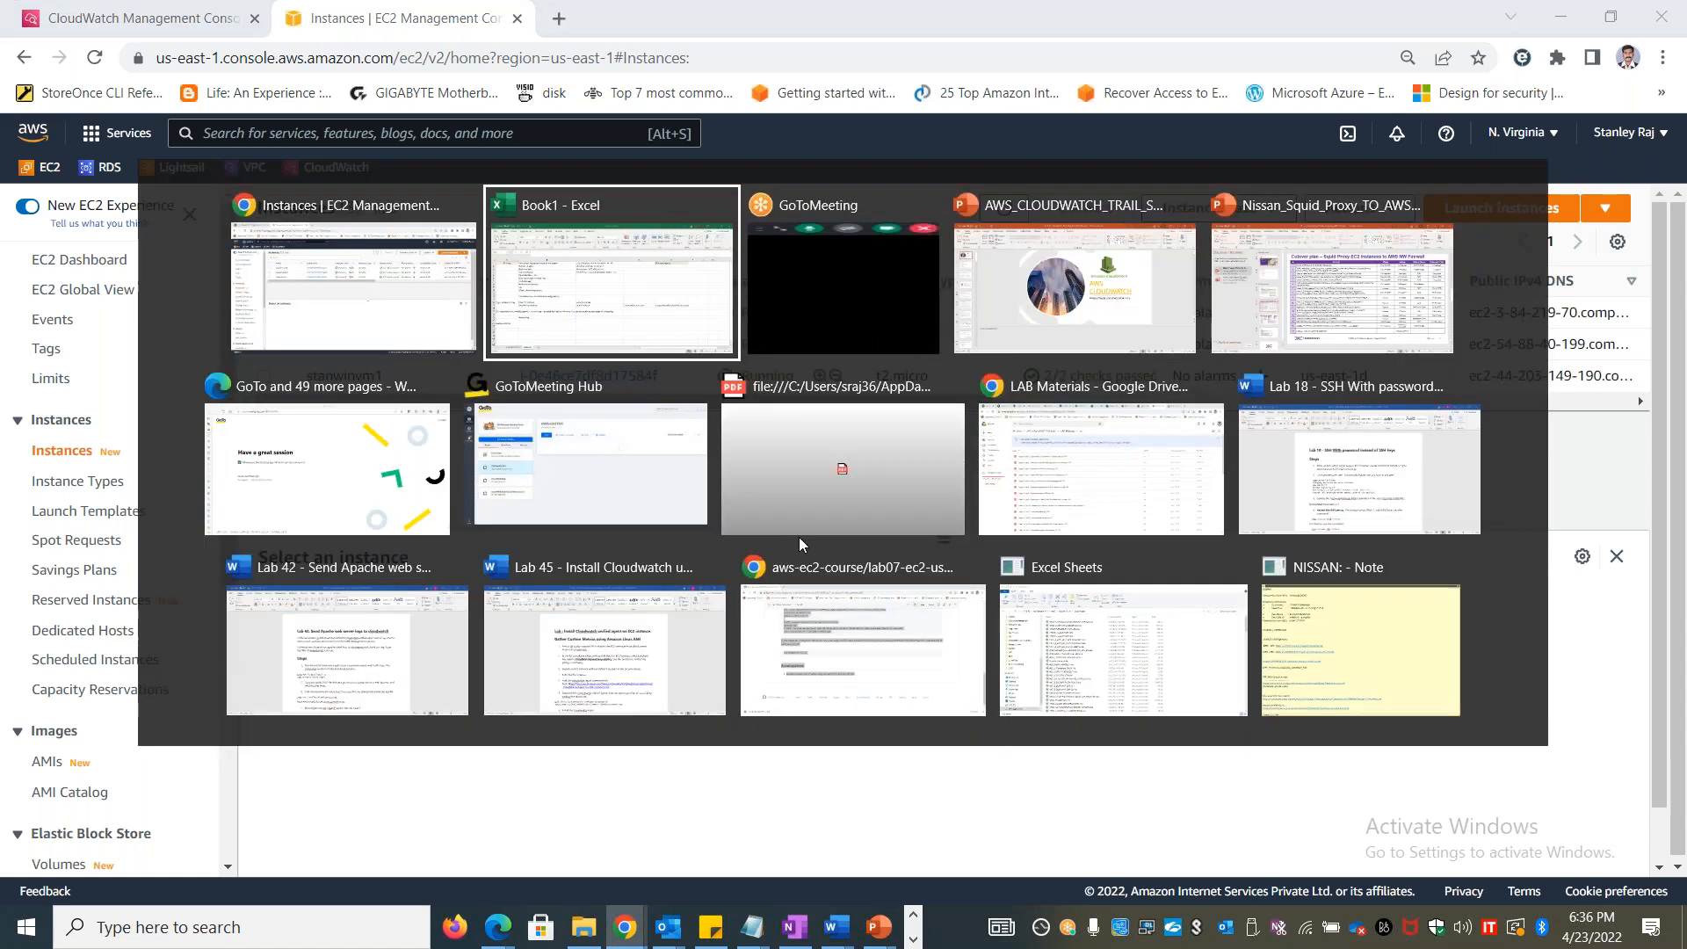
{"action": "left_click", "coordinate": [348, 699]}
{"action": "type", "text": "Memory"}
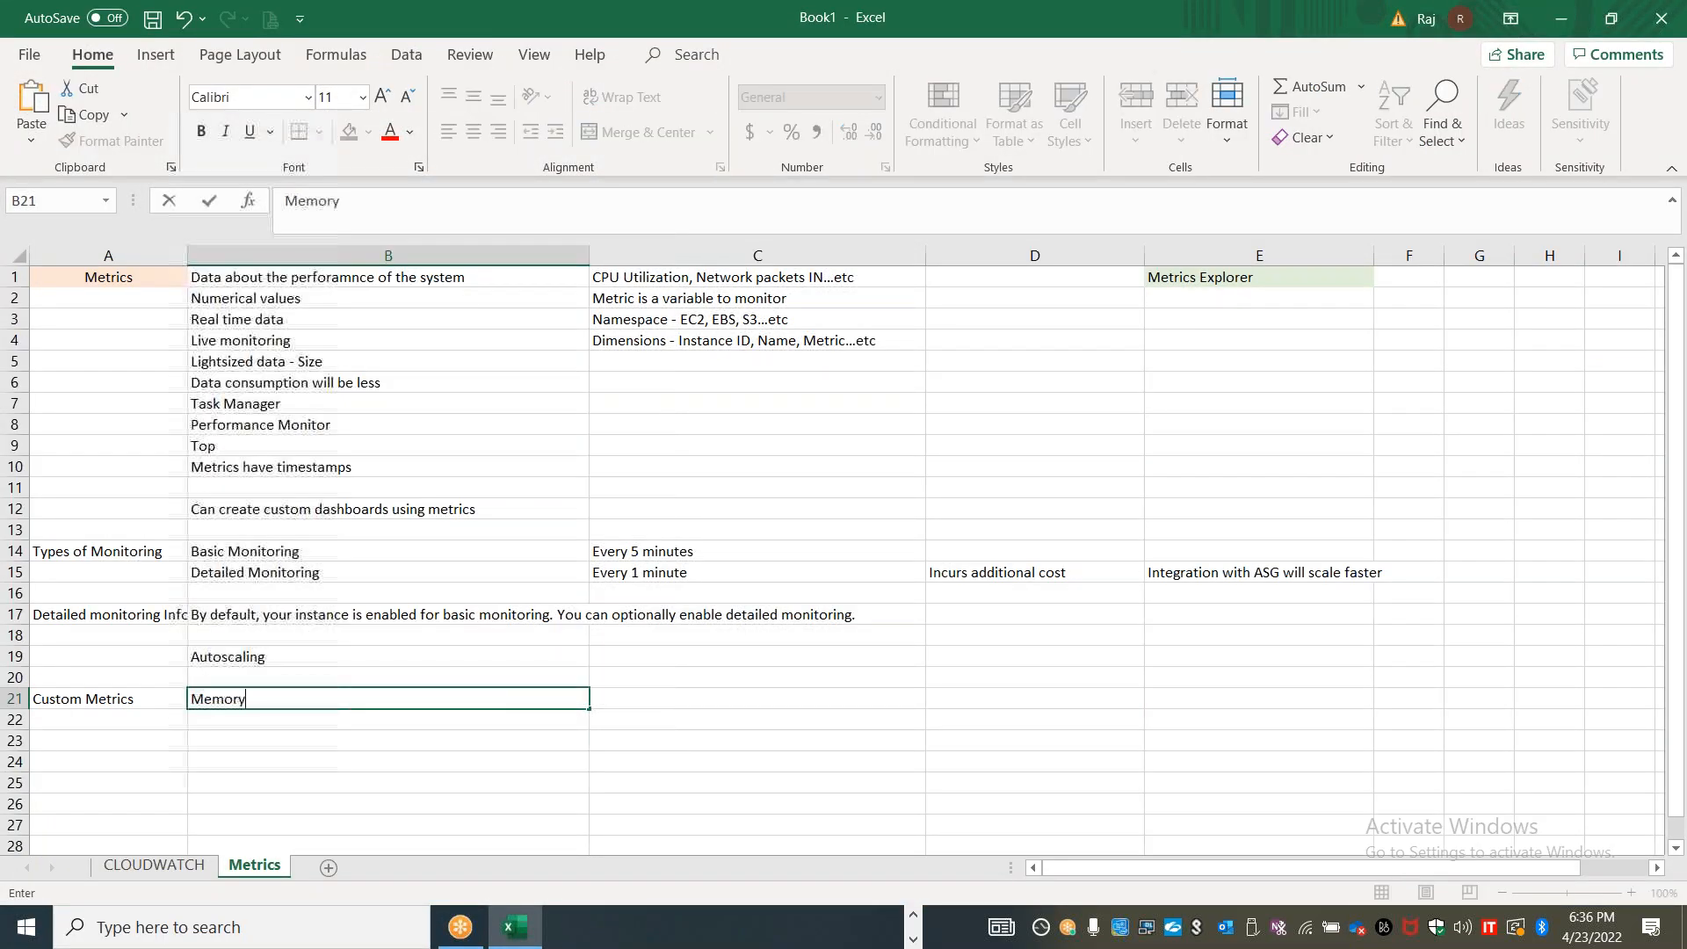
{"action": "type", "text": " utiizati"}
{"action": "key", "text": "BackSpace"}
{"action": "key", "text": "BackSpace"}
{"action": "key", "text": "BackSpace"}
{"action": "type", "text": "ation"}
{"action": "left_click", "coordinate": [422, 761]}
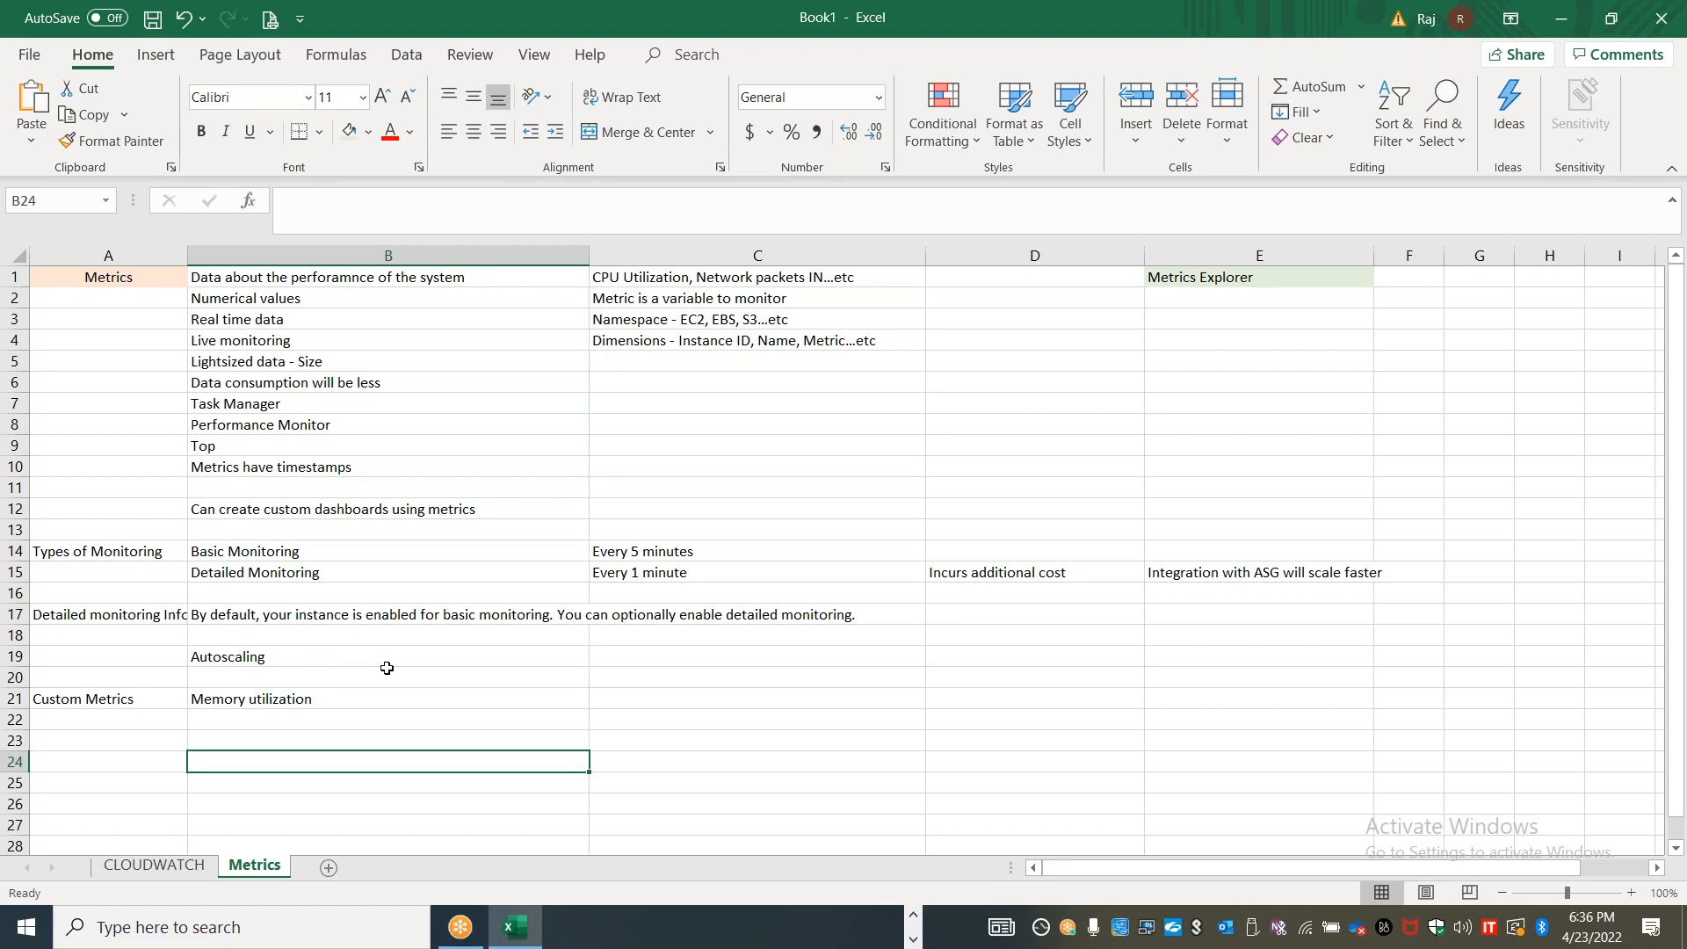
Return to the EC2 Instances list and examine the Stanlinuxvm1 instance's CPU, status check, network and disk monitoring graphs
{"action": "key", "text": "alt+Tab"}
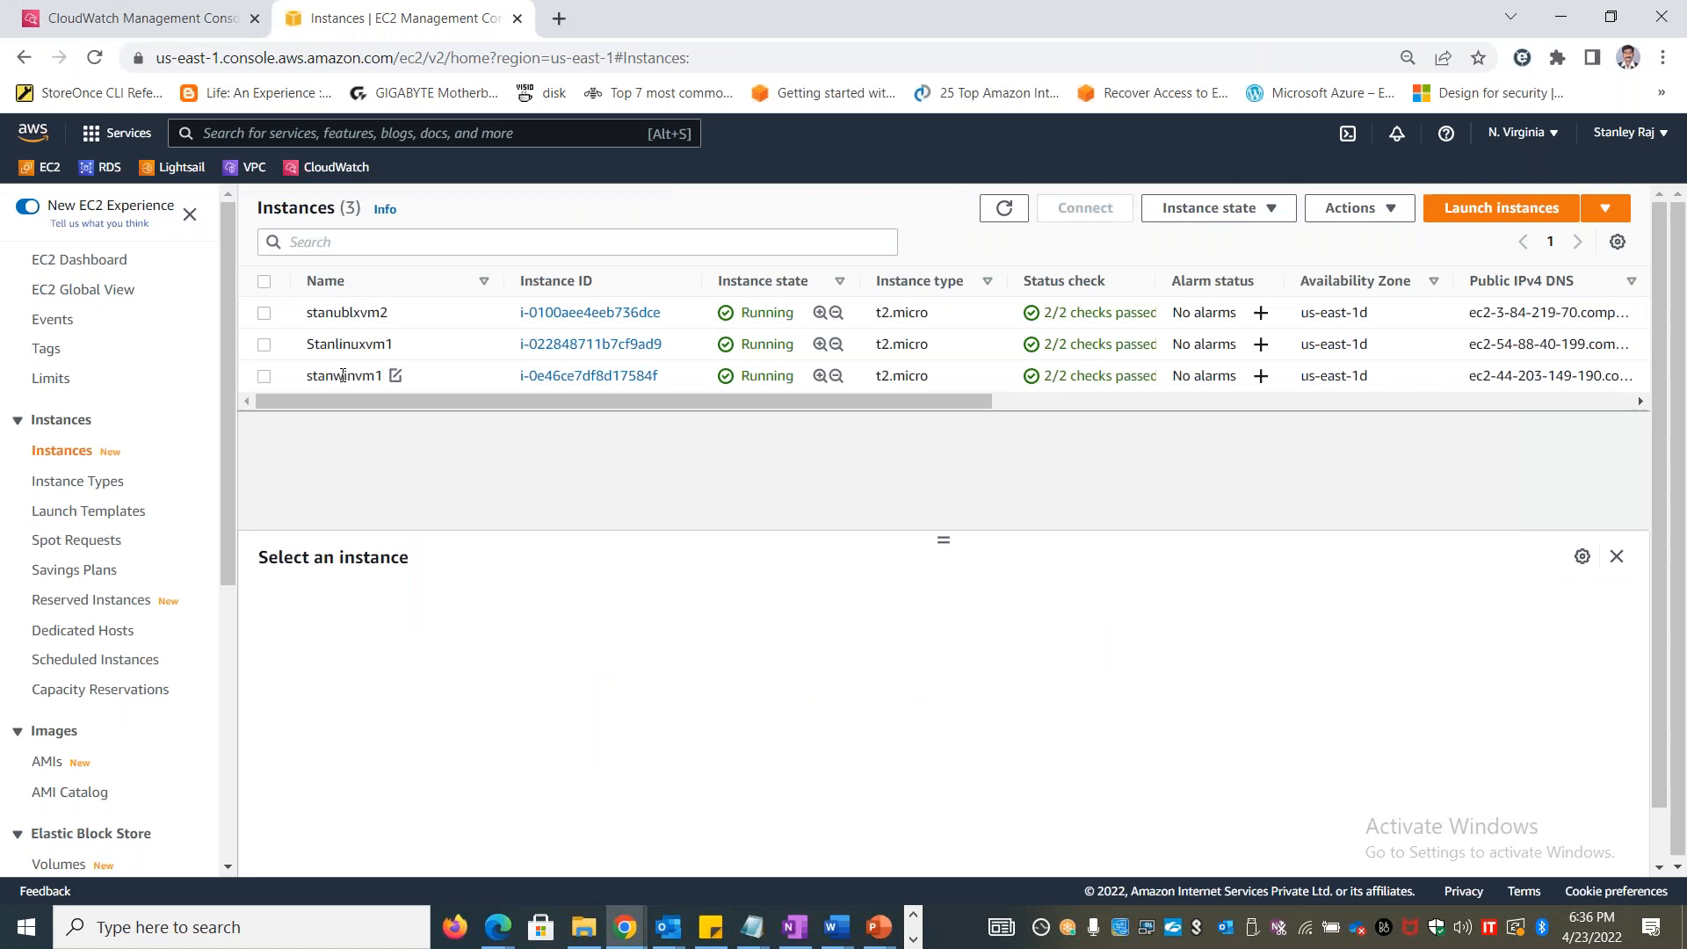
{"action": "left_click", "coordinate": [346, 375]}
{"action": "double_click", "coordinate": [349, 343]}
{"action": "double_click", "coordinate": [347, 313]}
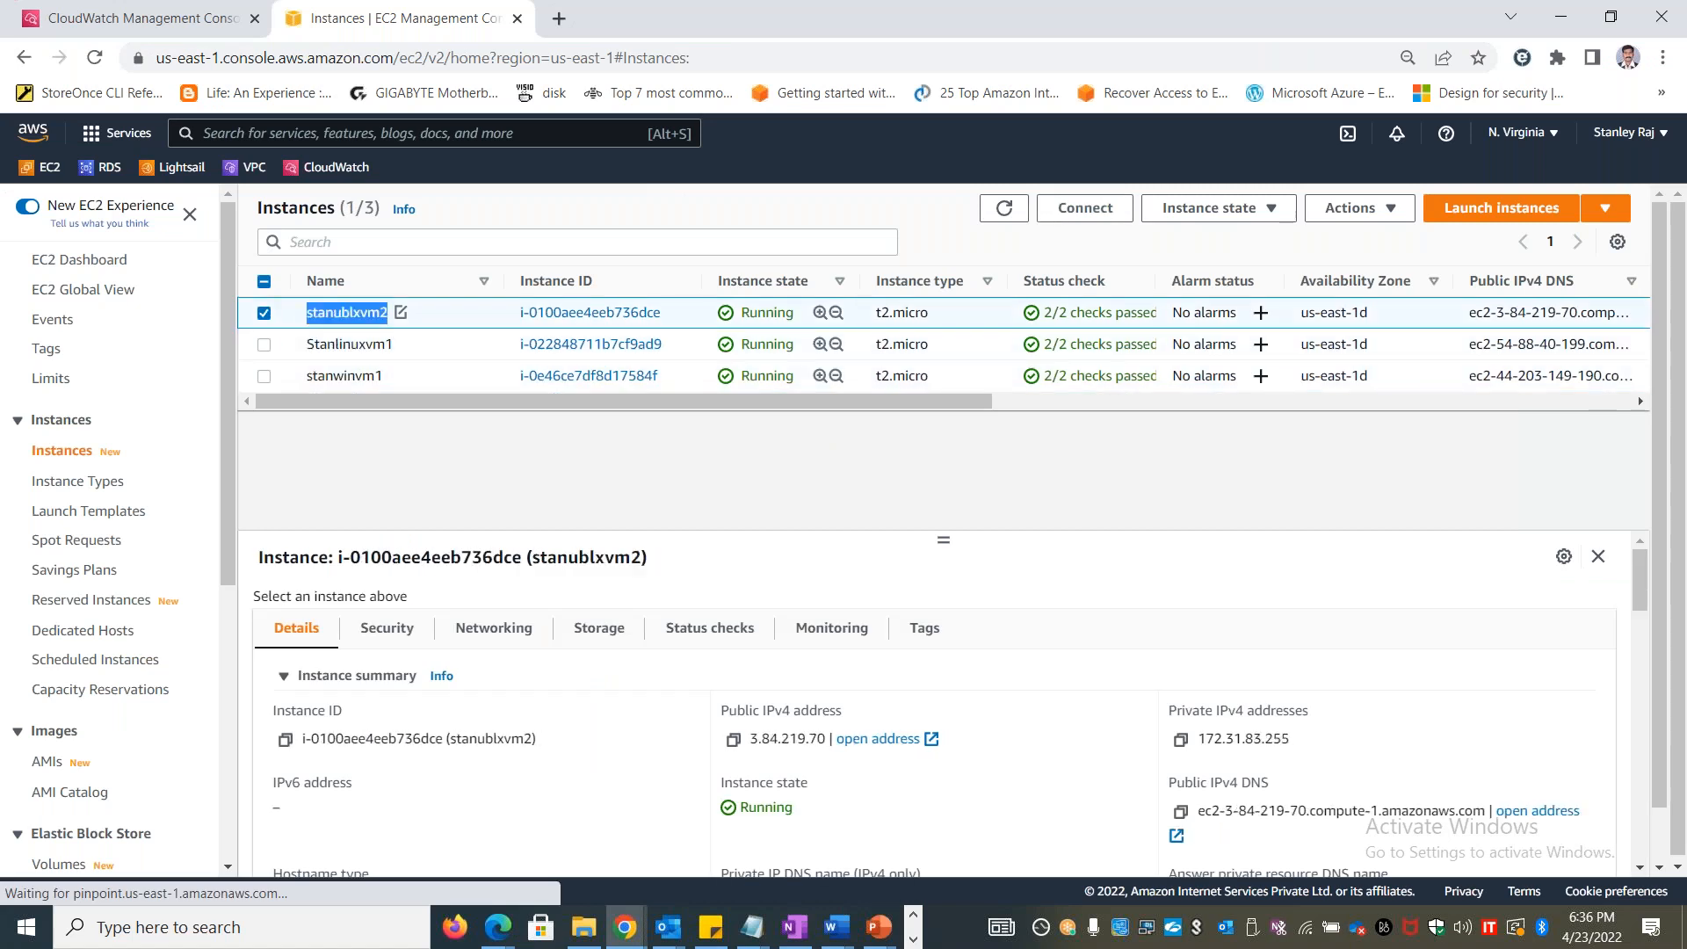
{"action": "left_click", "coordinate": [264, 313]}
{"action": "left_click", "coordinate": [263, 343]}
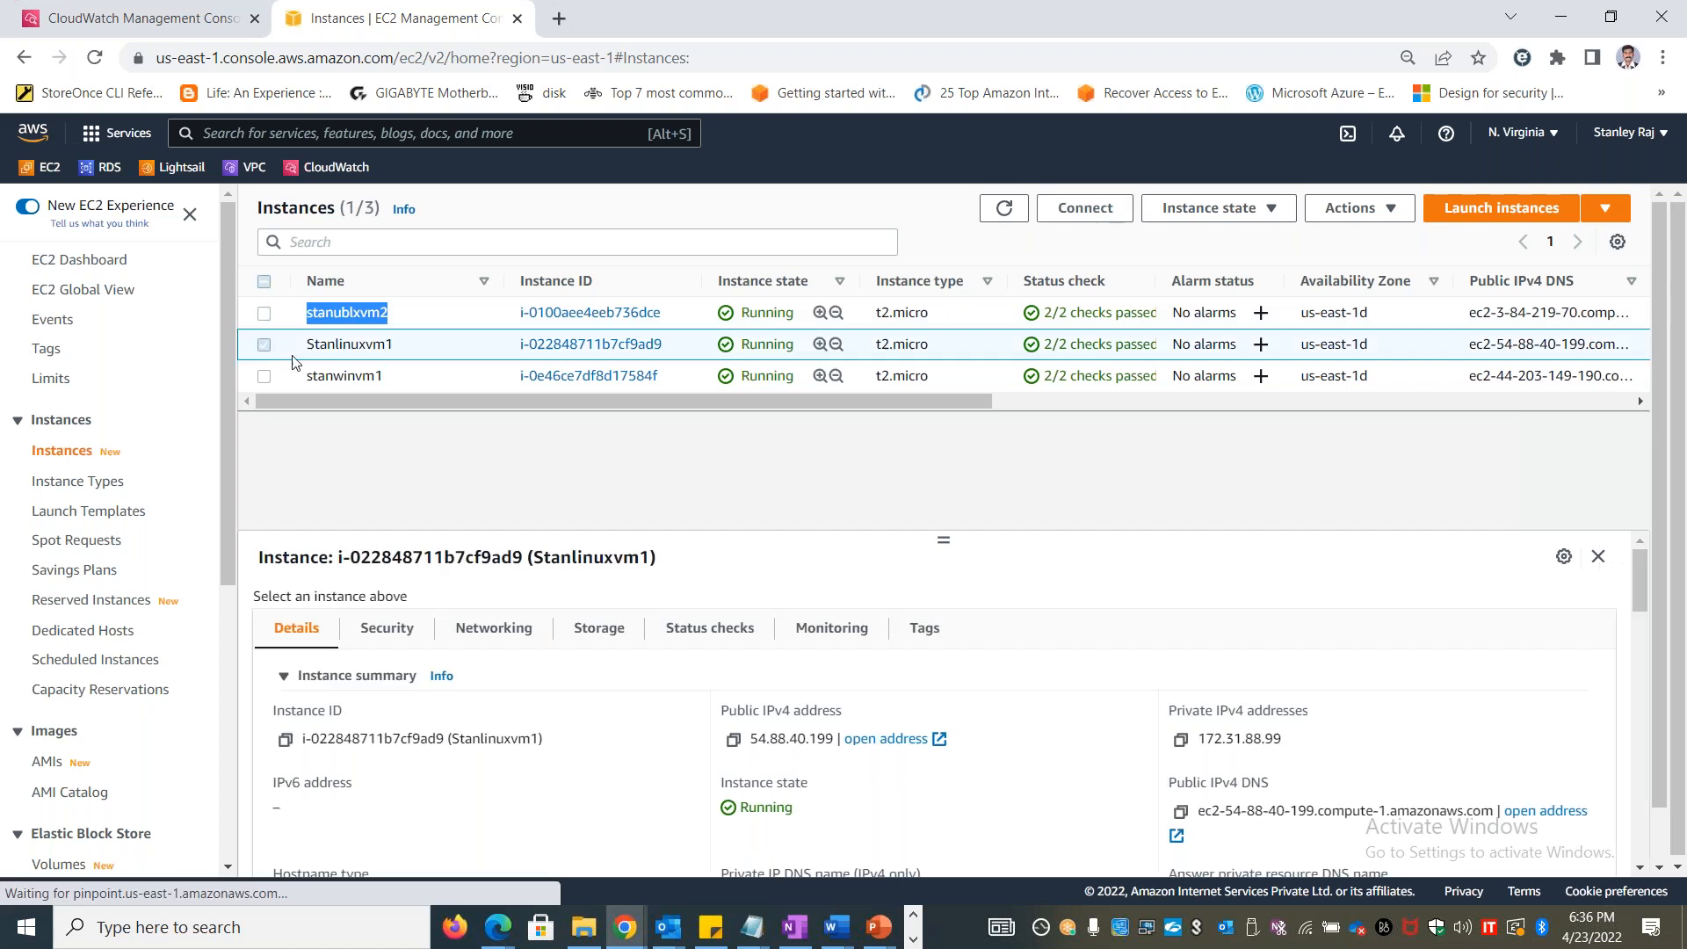
{"action": "left_click", "coordinate": [812, 629]}
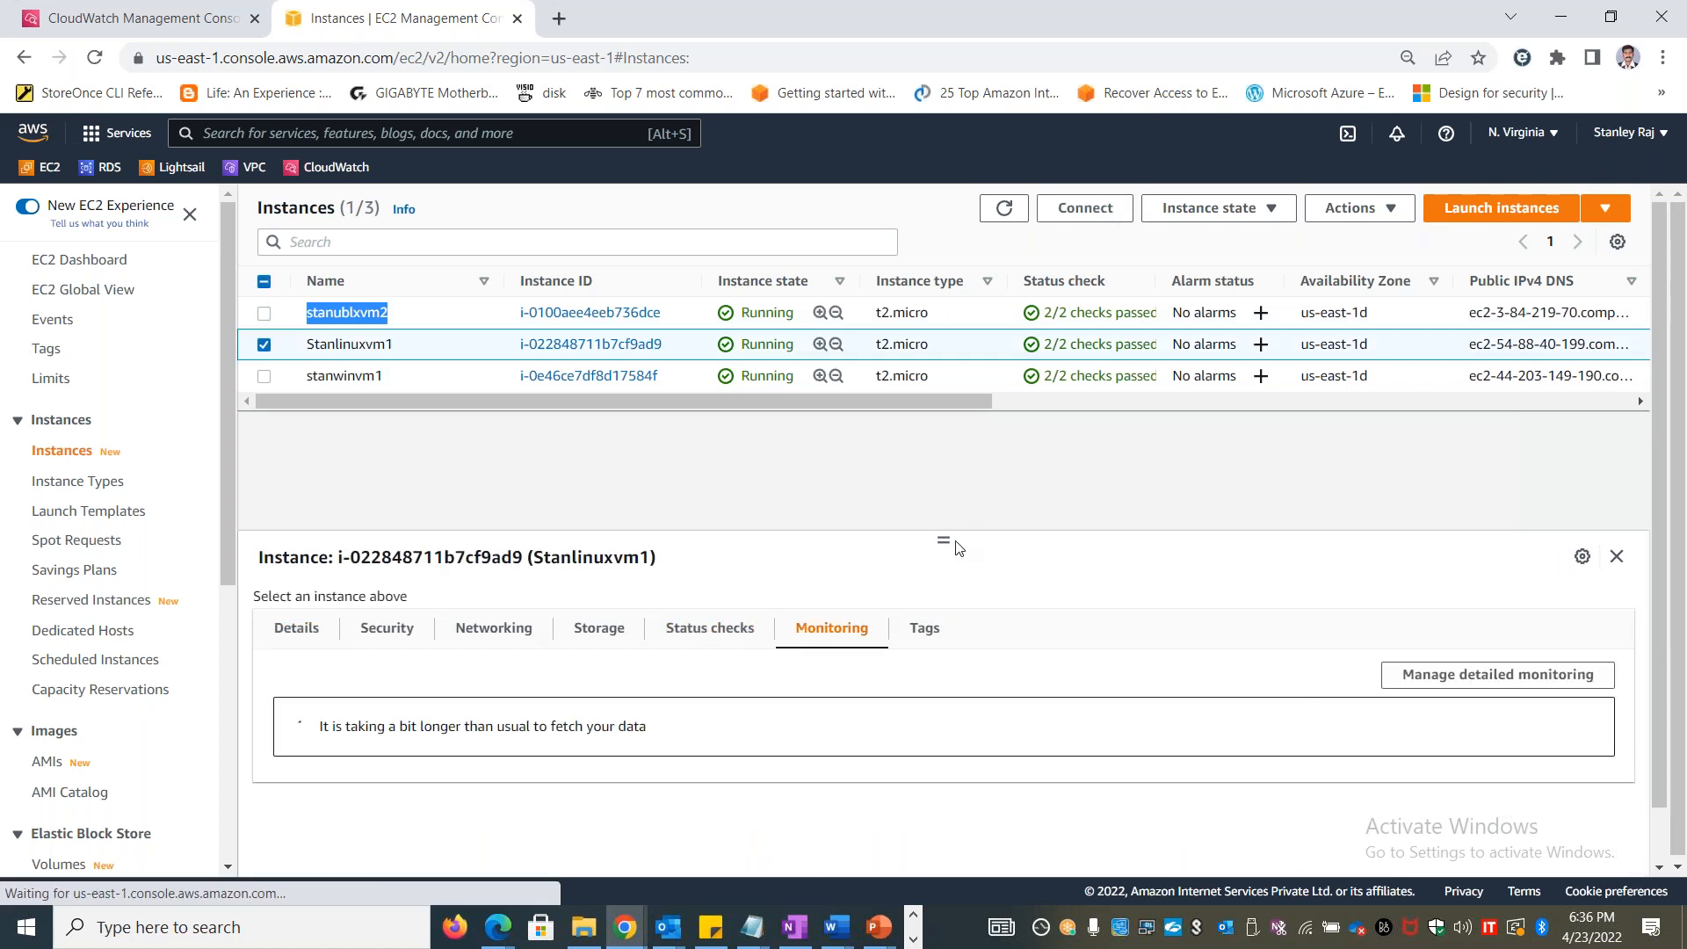
{"action": "left_click_drag", "start_coordinate": [942, 541], "coordinate": [943, 441]}
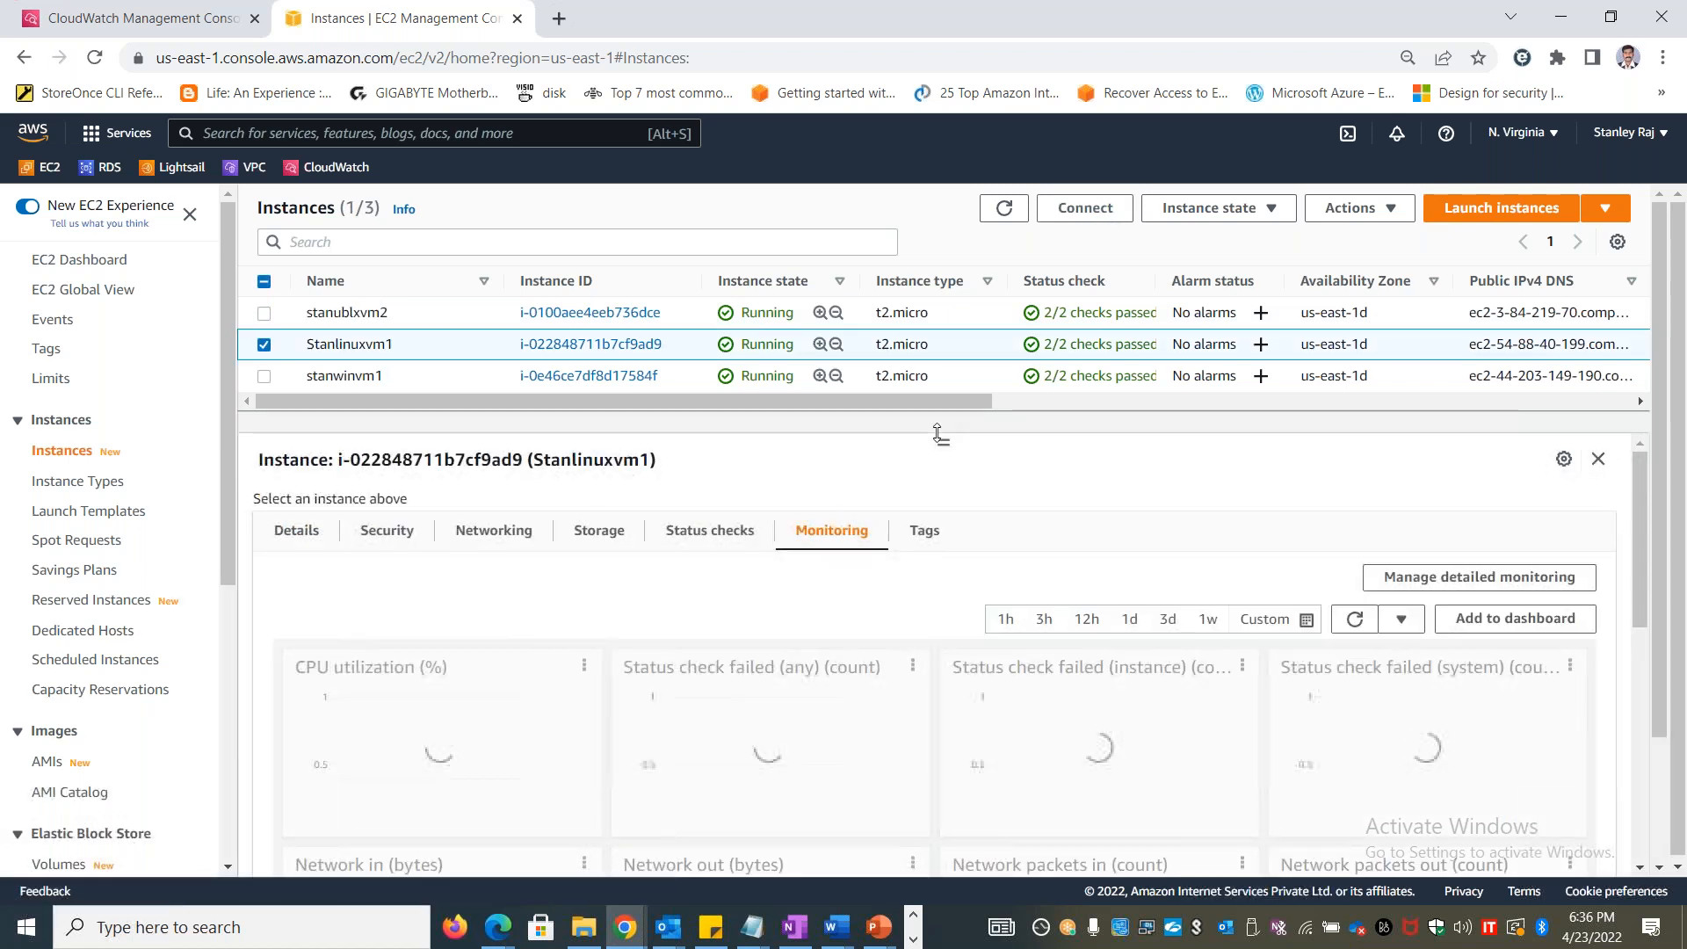
{"action": "left_click_drag", "start_coordinate": [1645, 566], "coordinate": [1659, 706]}
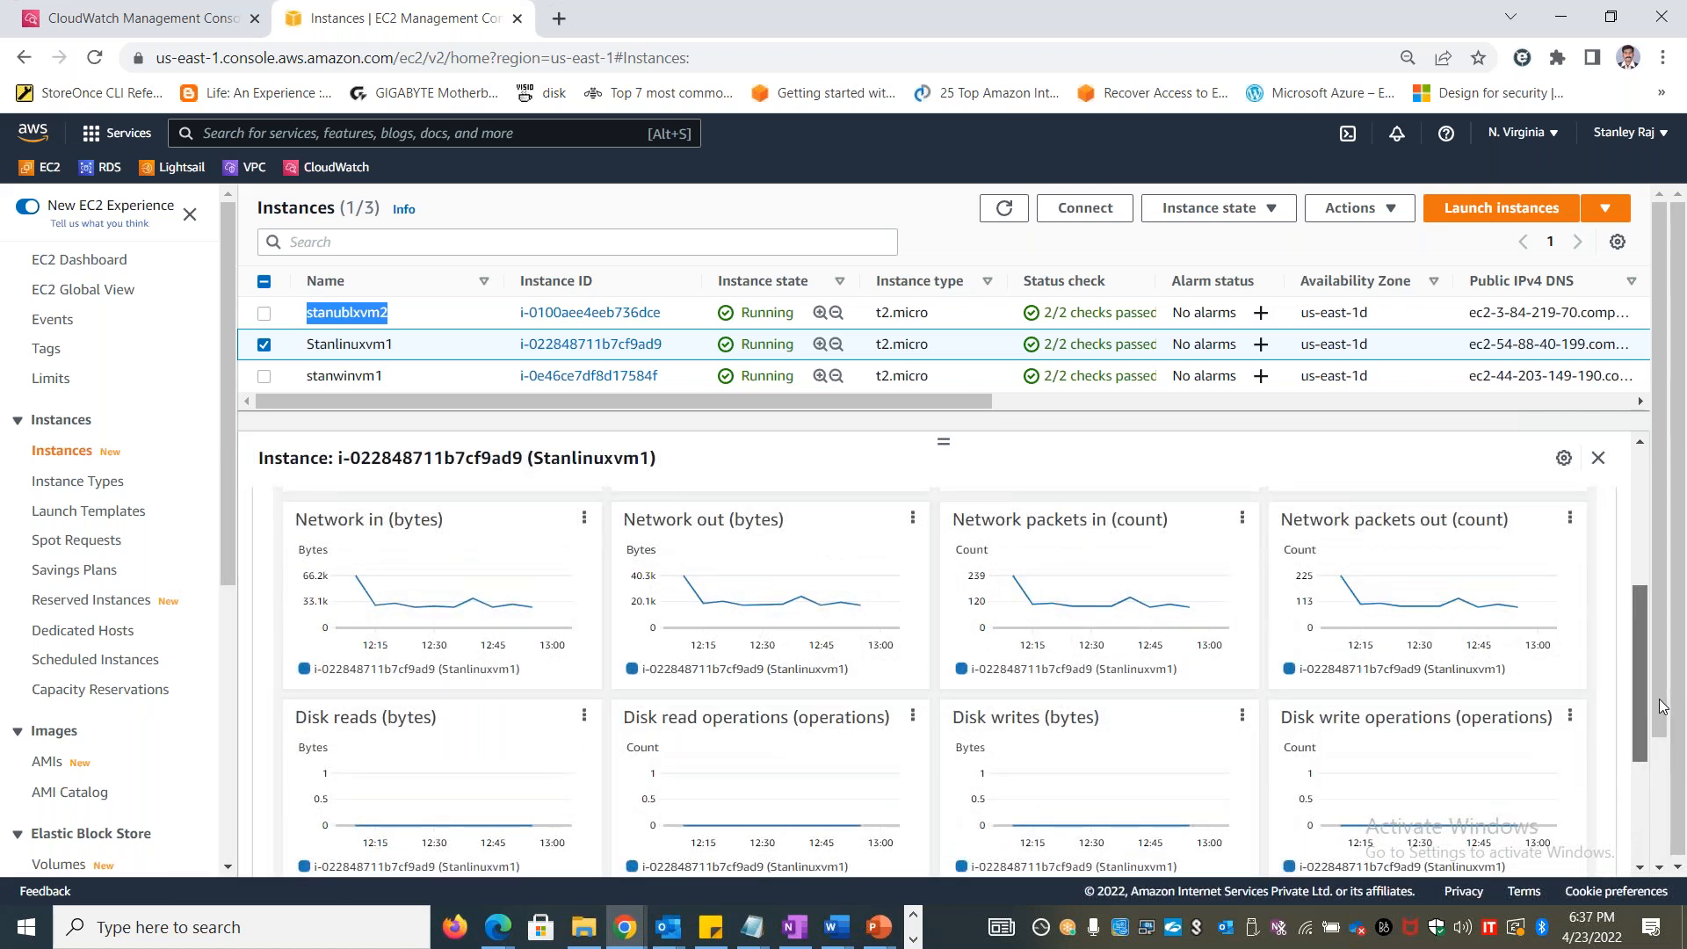
{"action": "scroll", "coordinate": [1661, 703], "scroll_direction": "up", "scroll_amount": 4}
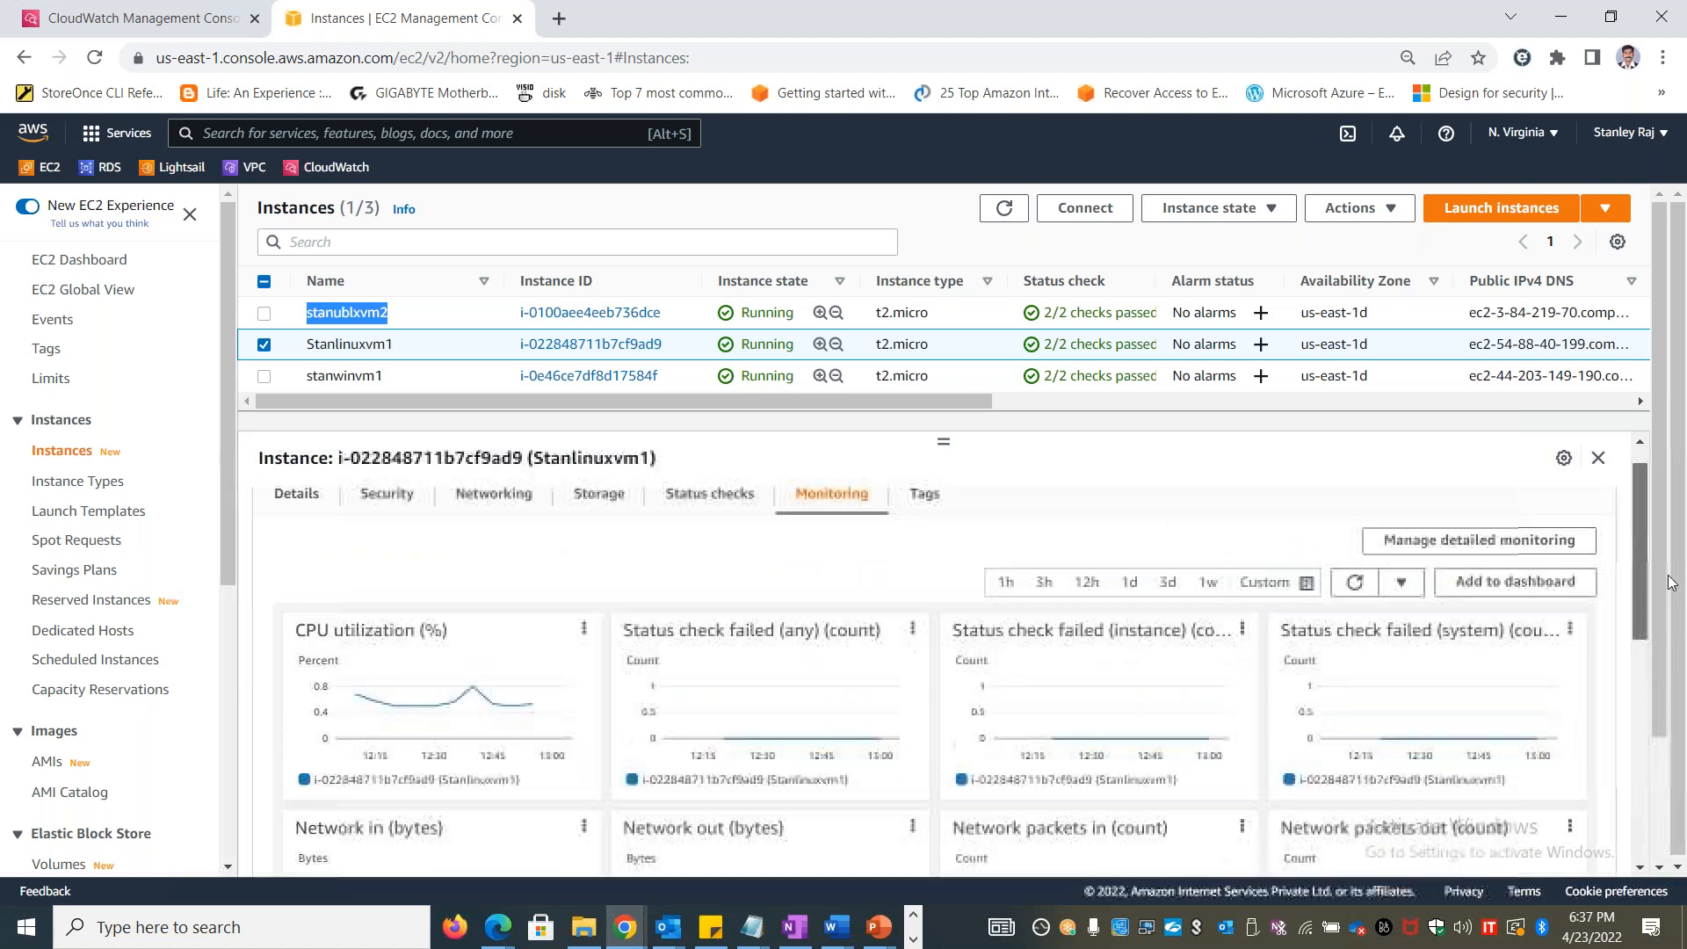
Enable detailed monitoring for the Stanlinuxvm1 instance and save the setting
{"action": "left_click", "coordinate": [1479, 555]}
{"action": "left_click", "coordinate": [150, 430]}
{"action": "left_click", "coordinate": [835, 595]}
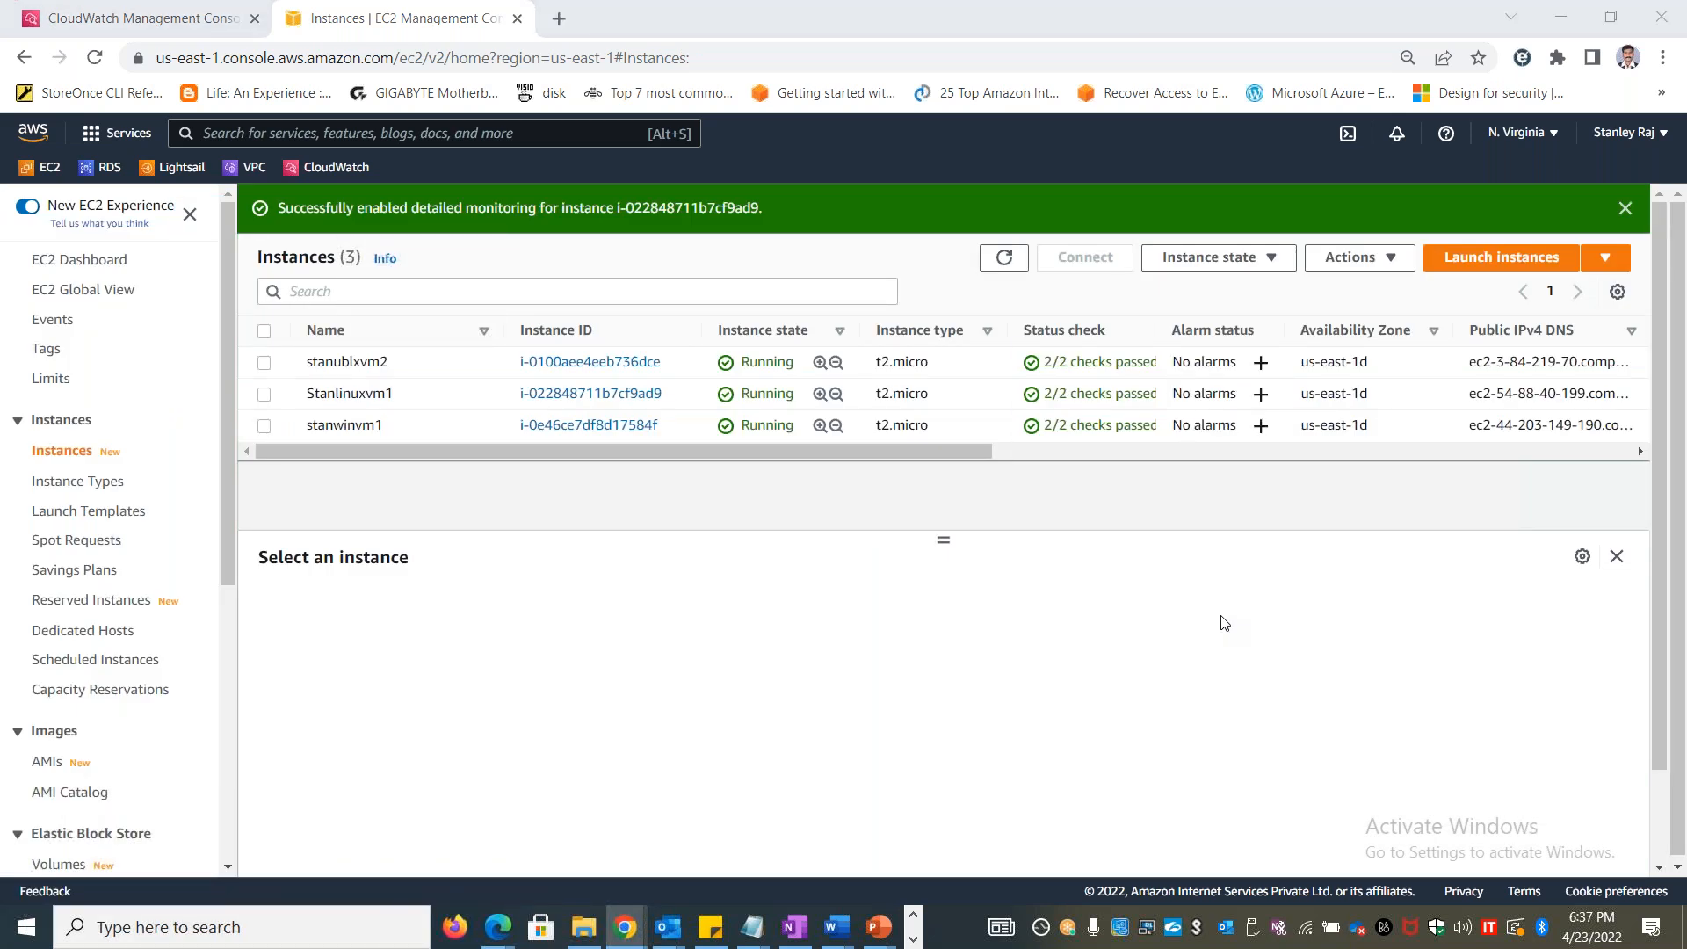
Switch back to the Excel workbook, add a new worksheet after Metrics and name it Agents
{"action": "key", "text": "alt+Tab"}
{"action": "left_click", "coordinate": [328, 869]}
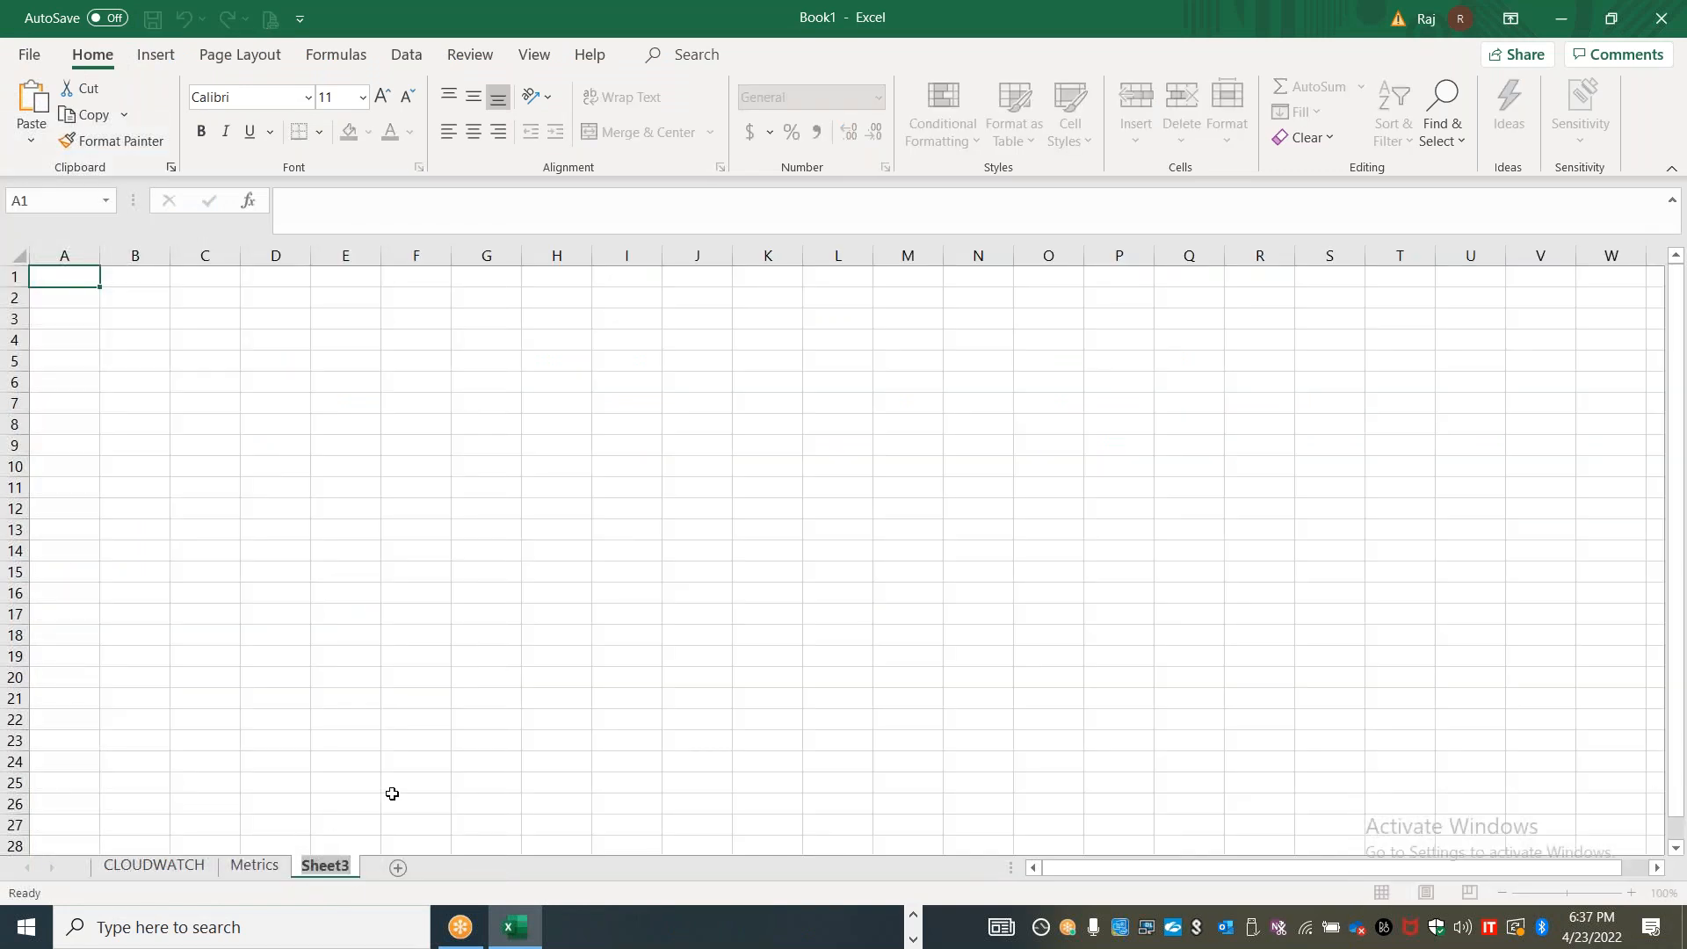
{"action": "type", "text": "Agents"}
Enter "Cloudwatch Legacy agent - Old" in cell B2 of the Agents sheet
{"action": "left_click", "coordinate": [141, 303]}
{"action": "type", "text": "Cloudwatch L"}
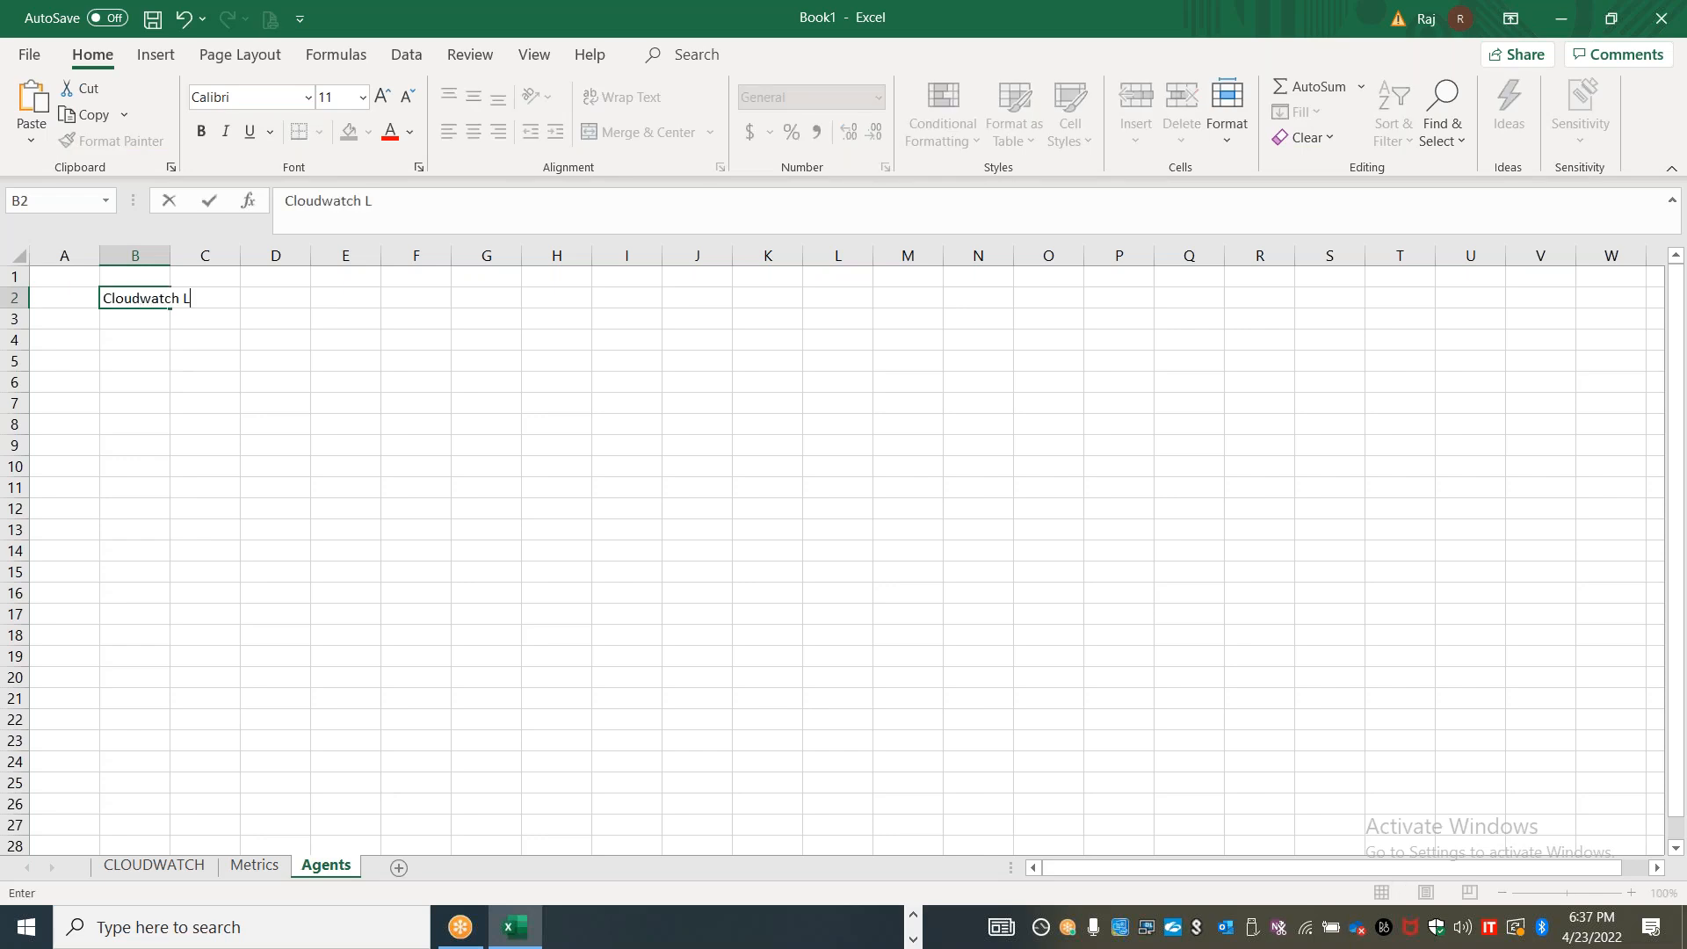
{"action": "type", "text": "egacy agent - Old"}
{"action": "key", "text": "Return"}
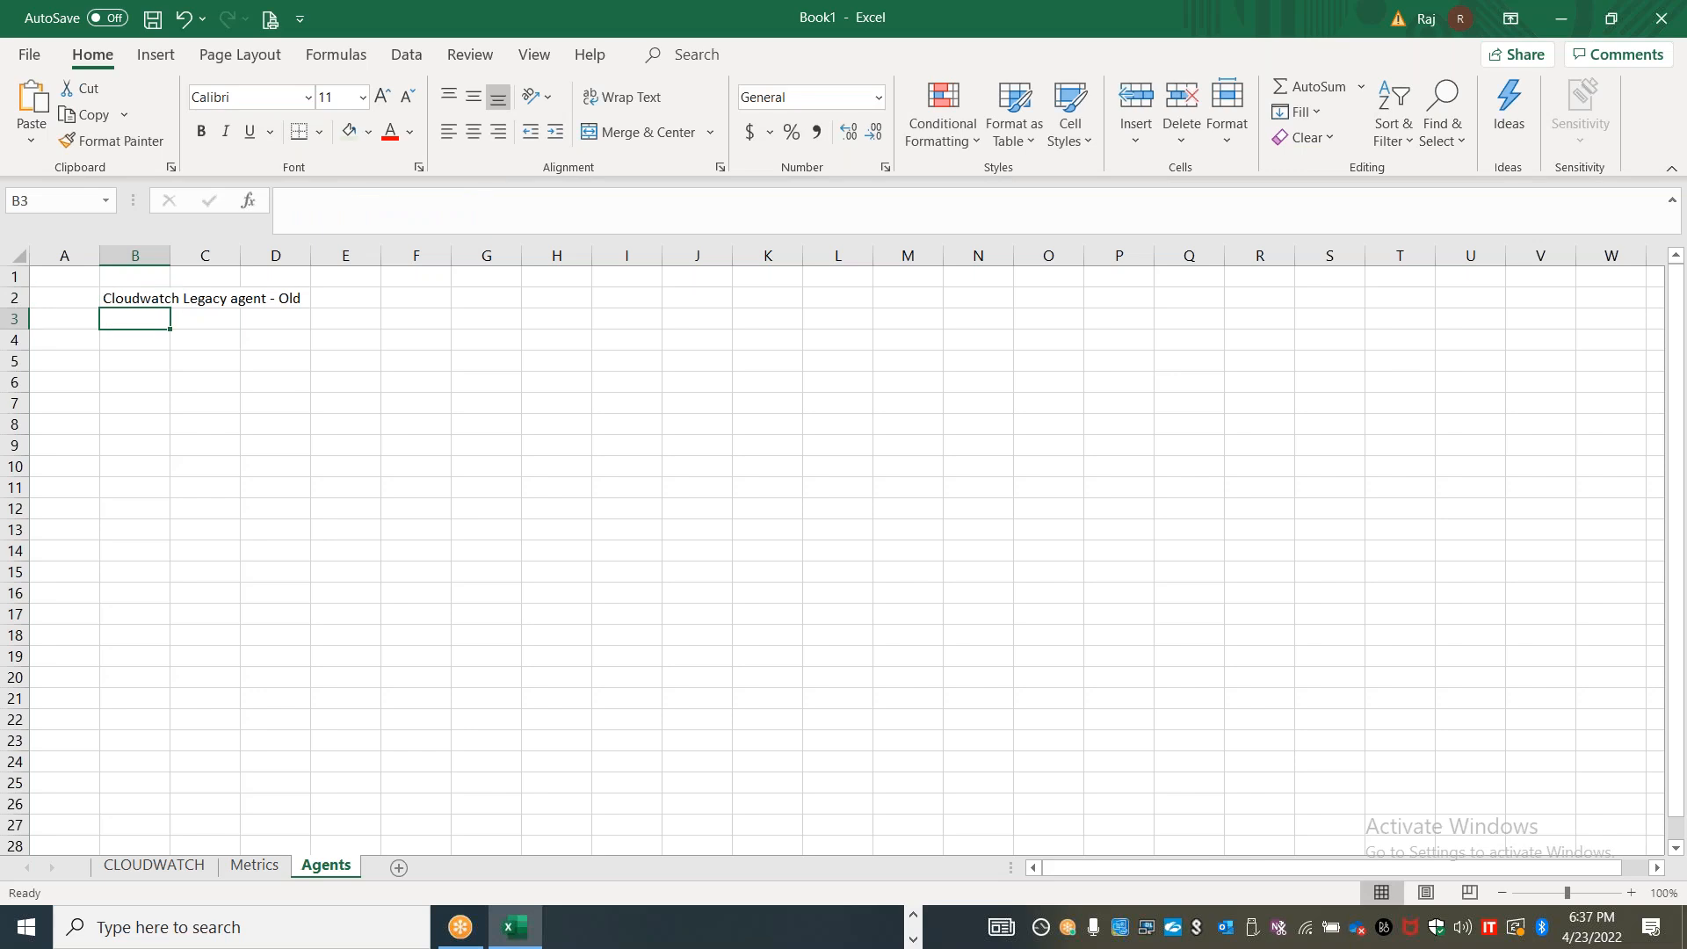
Enter "Unified agent" in cell B3 and auto-fit the width of column B to its text
{"action": "type", "text": "Unitif"}
{"action": "key", "text": "BackSpace"}
{"action": "type", "text": "gife"}
{"action": "key", "text": "BackSpace"}
{"action": "key", "text": "BackSpace"}
{"action": "key", "text": "BackSpace"}
{"action": "type", "text": "fied agen"}
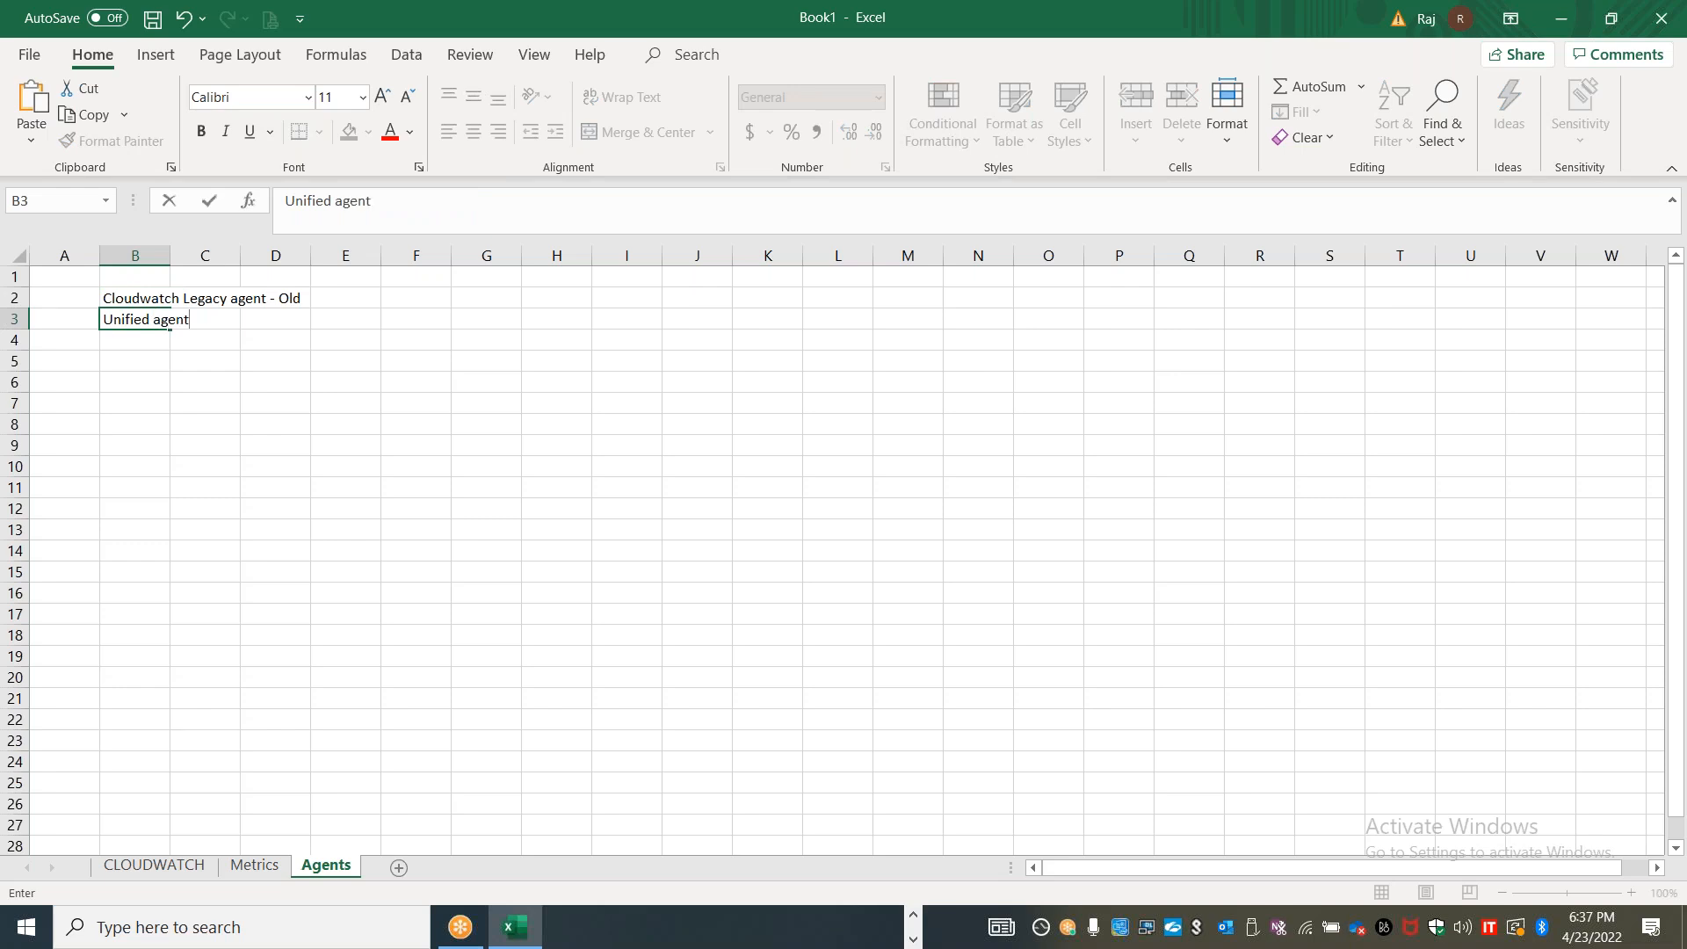
{"action": "left_click", "coordinate": [77, 400]}
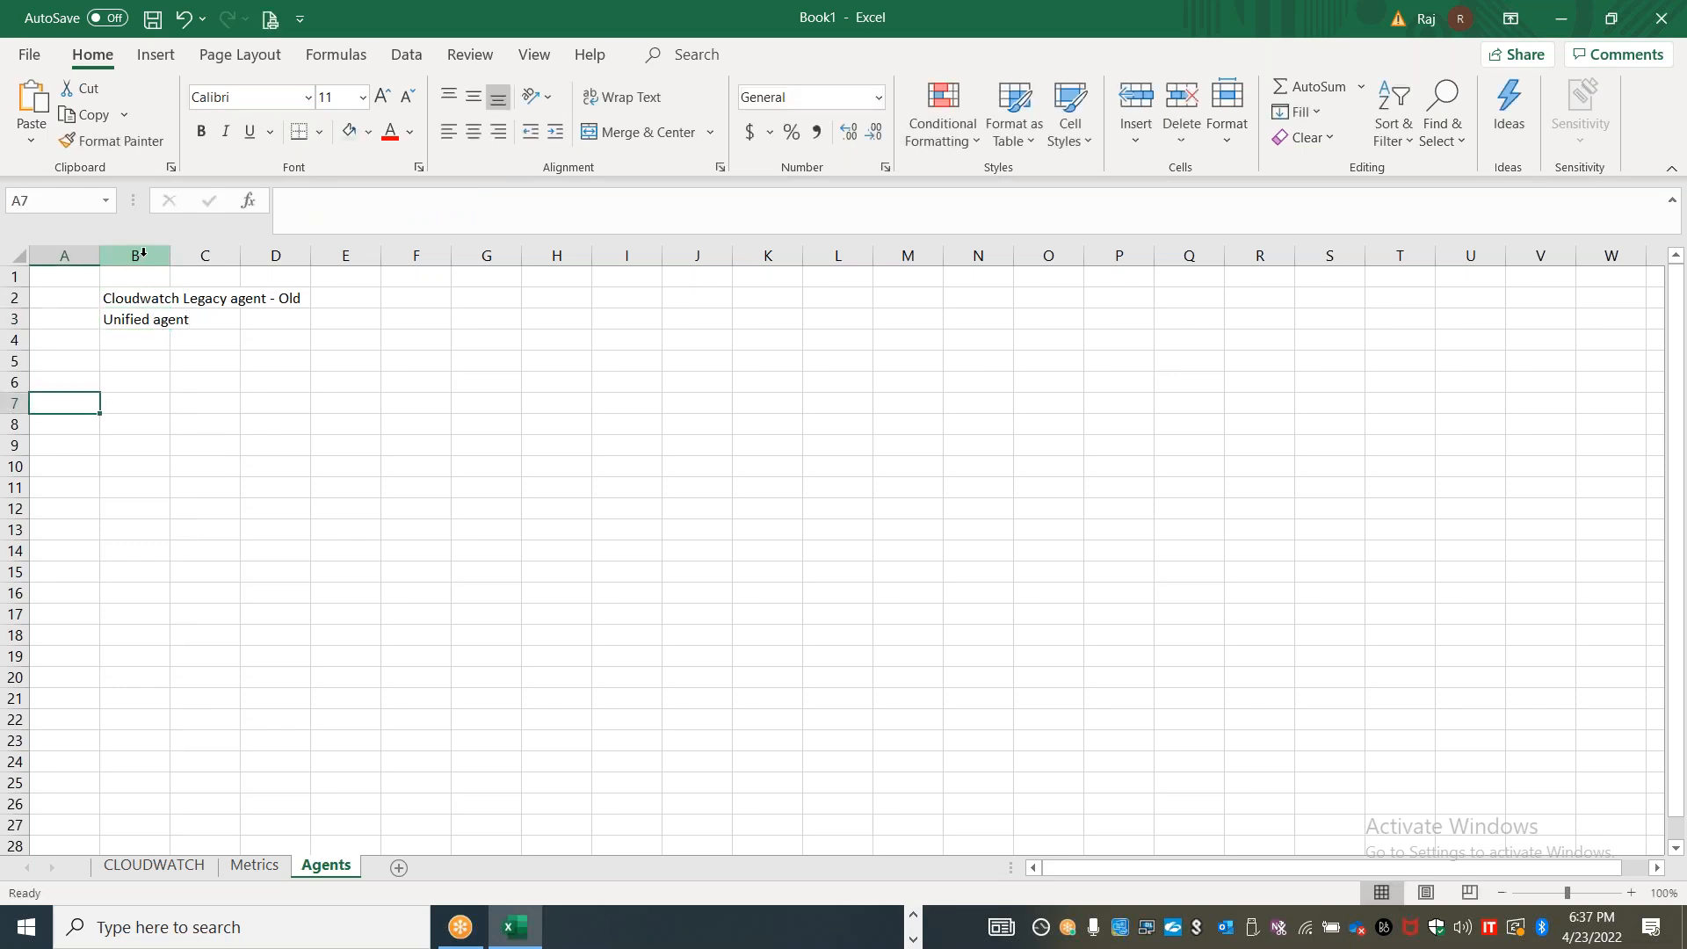
{"action": "double_click", "coordinate": [171, 256]}
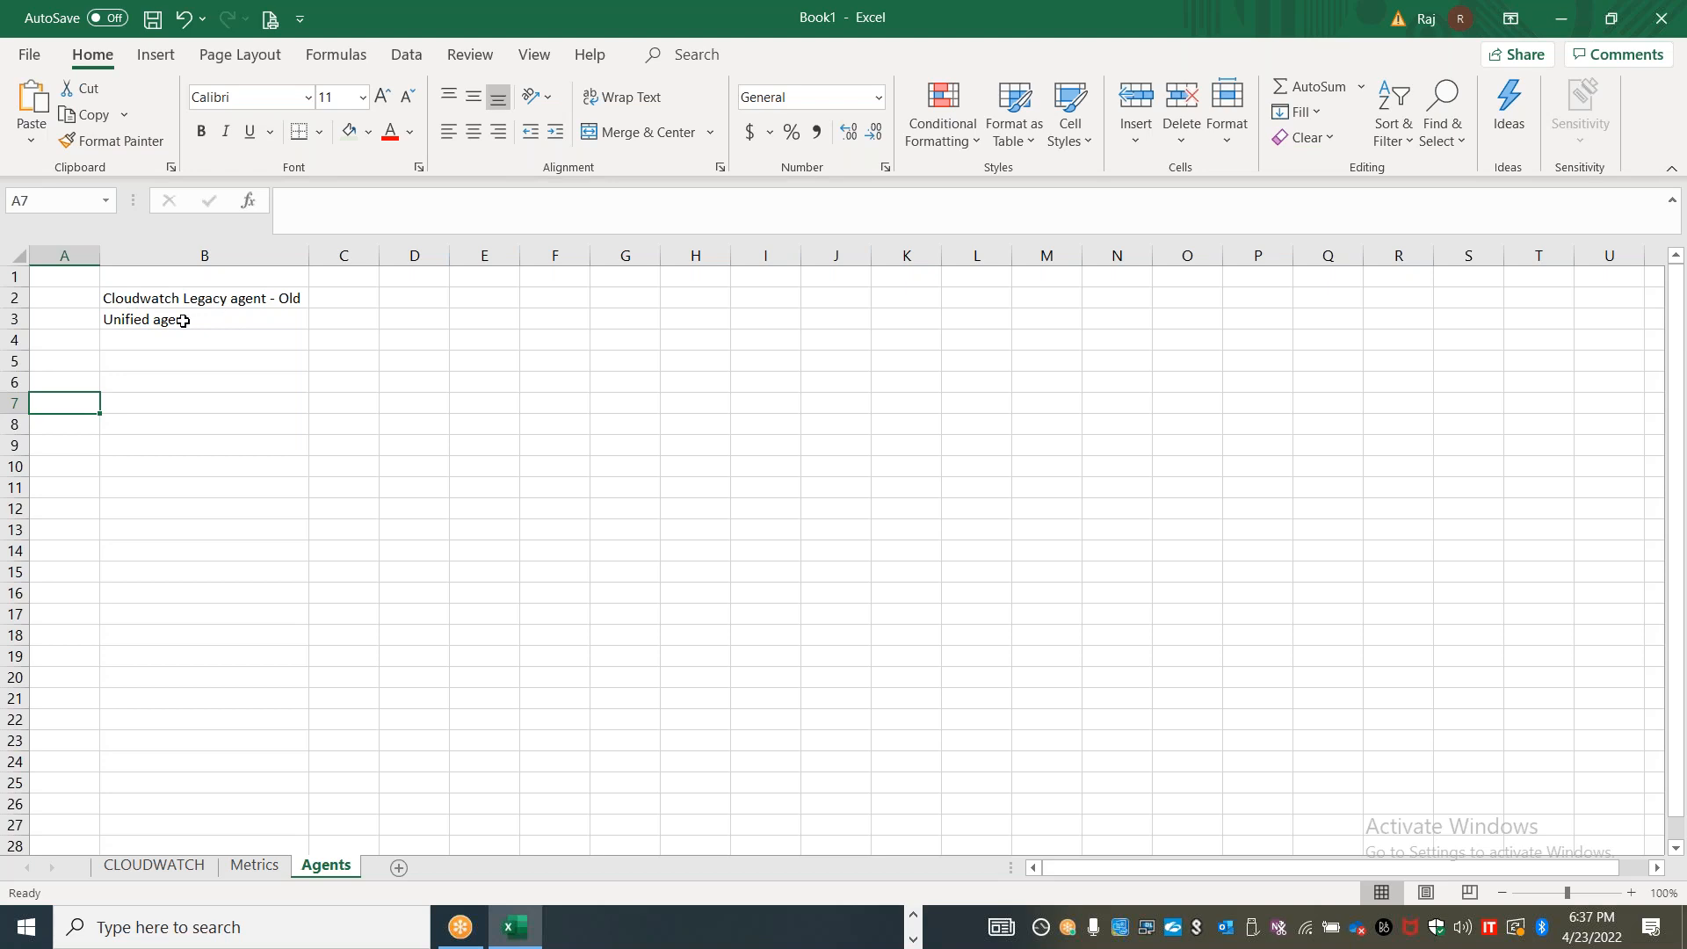
{"action": "left_click", "coordinate": [253, 865]}
{"action": "left_click", "coordinate": [326, 866]}
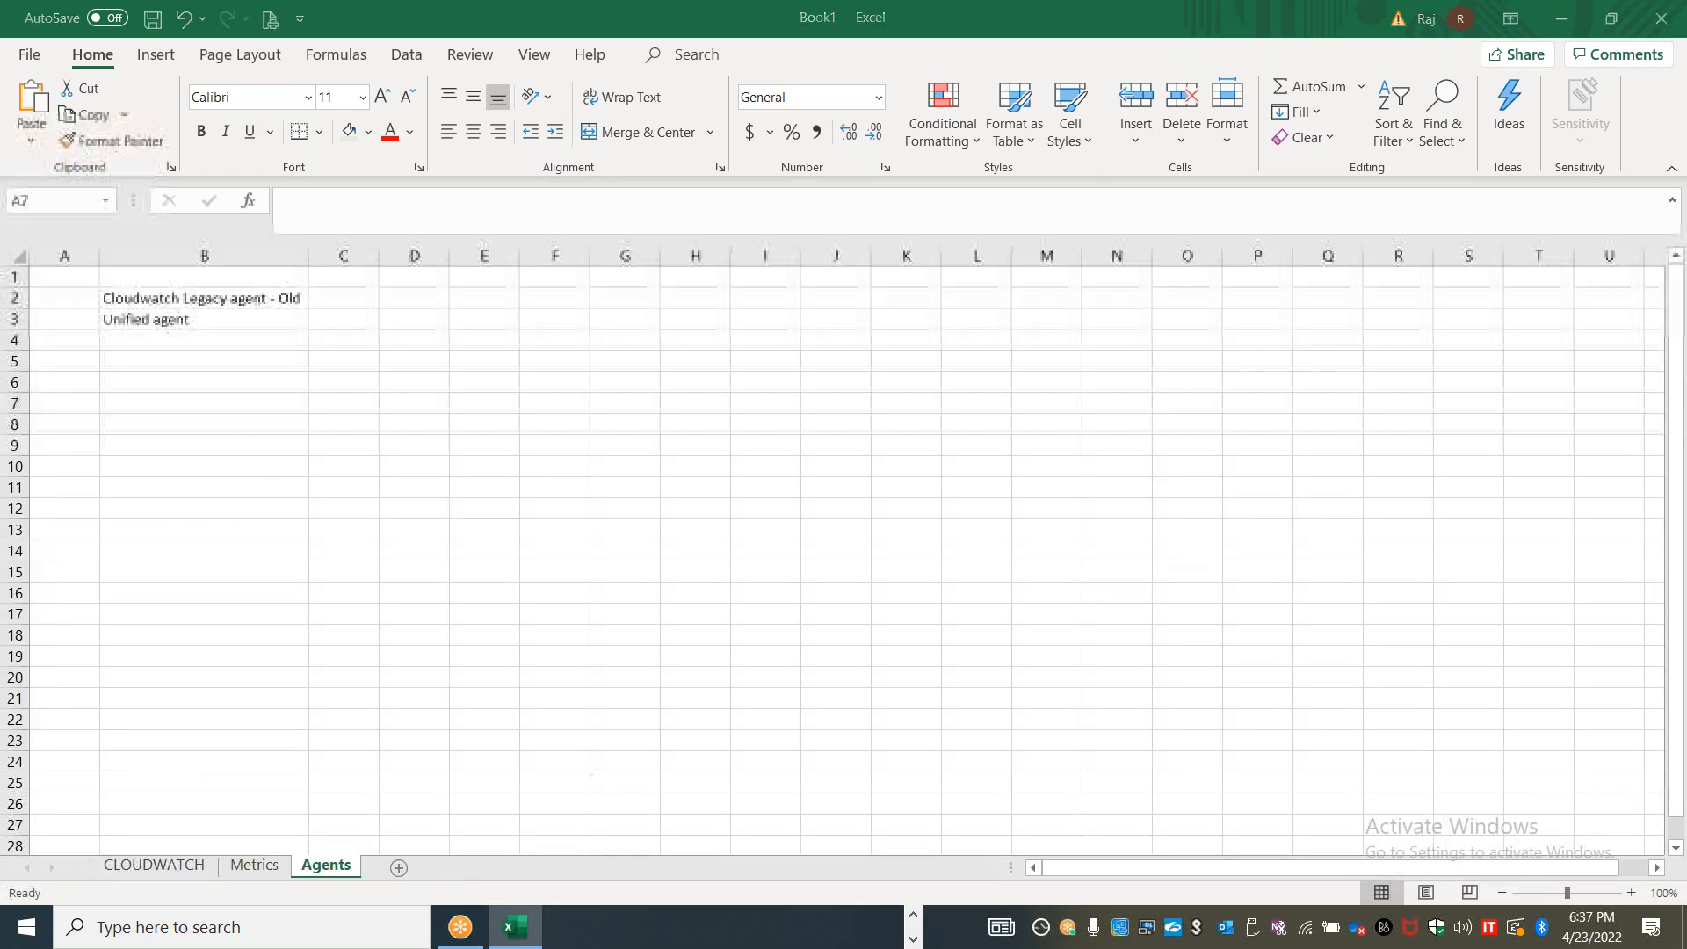
Switch to the EC2 console, connect to Stanlinuxvm1 through EC2 Instance Connect as ec2-user, and become root with sudo su
{"action": "key", "text": "alt+Tab"}
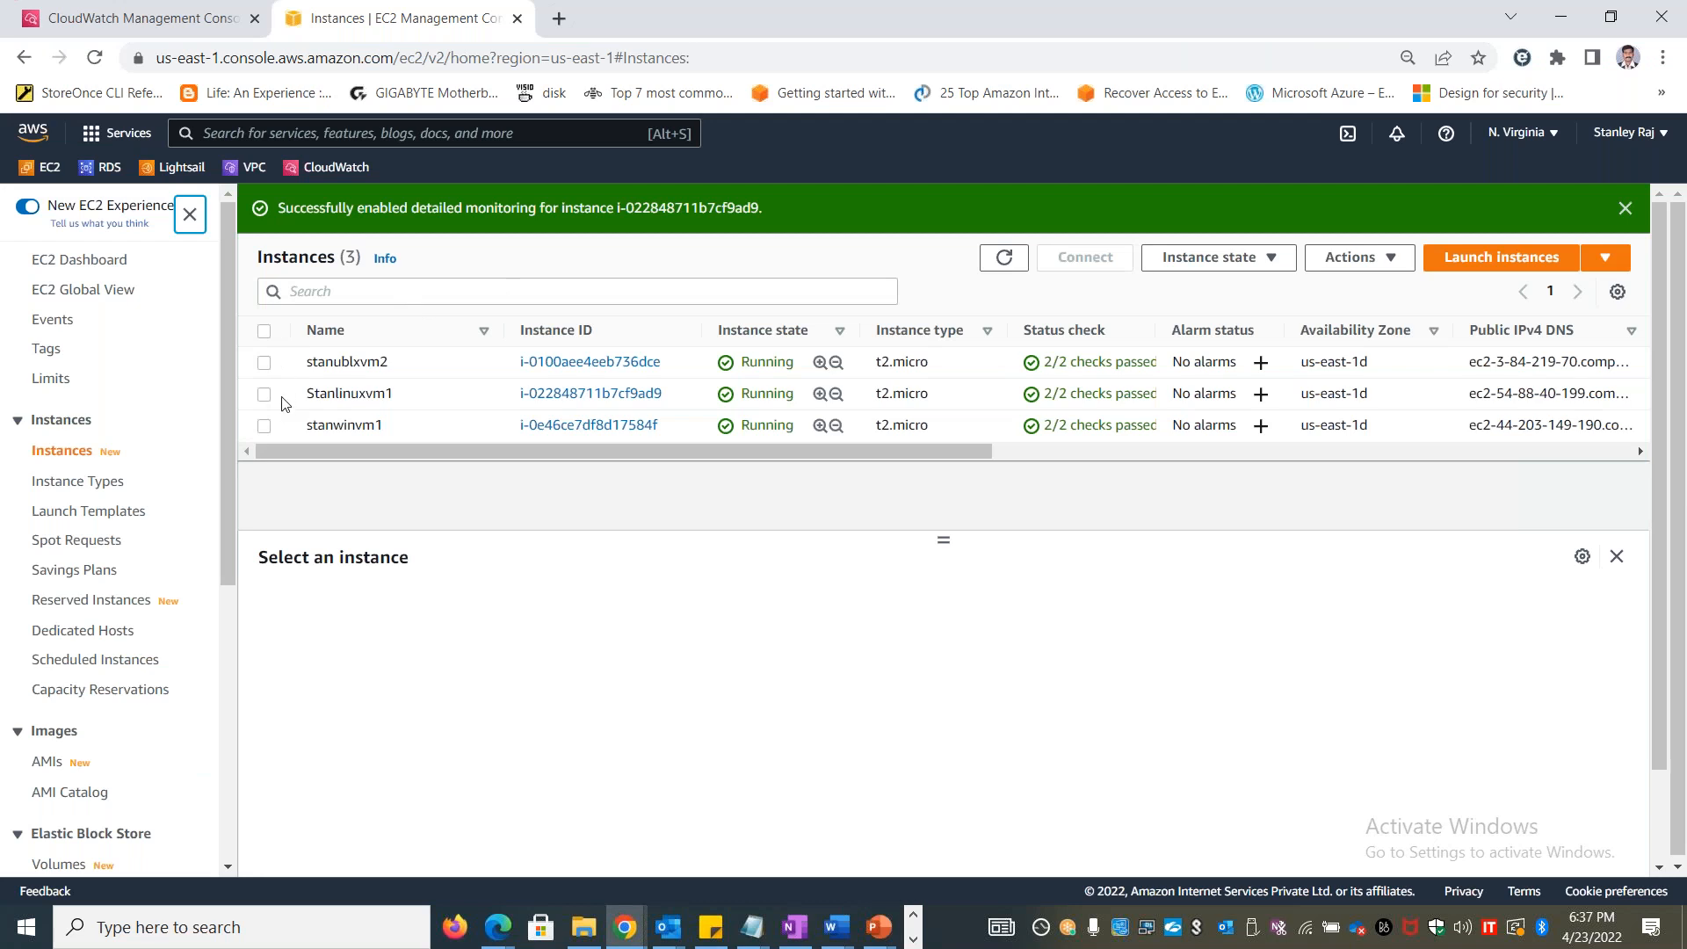
{"action": "left_click", "coordinate": [264, 394]}
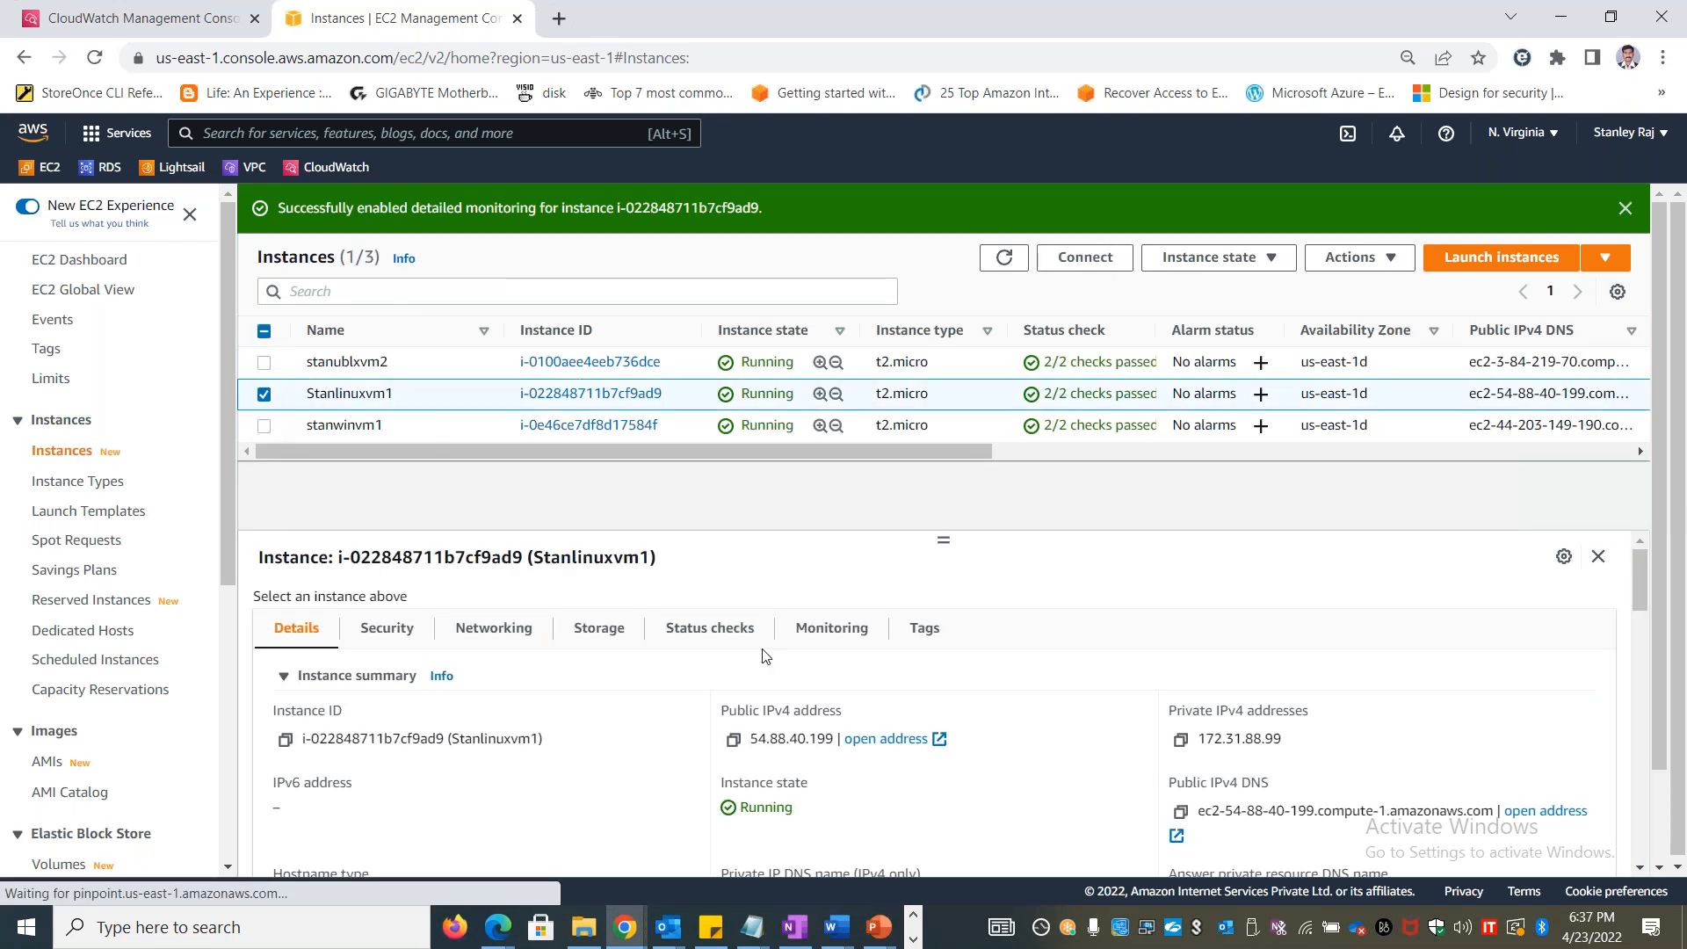
{"action": "left_click", "coordinate": [1085, 257]}
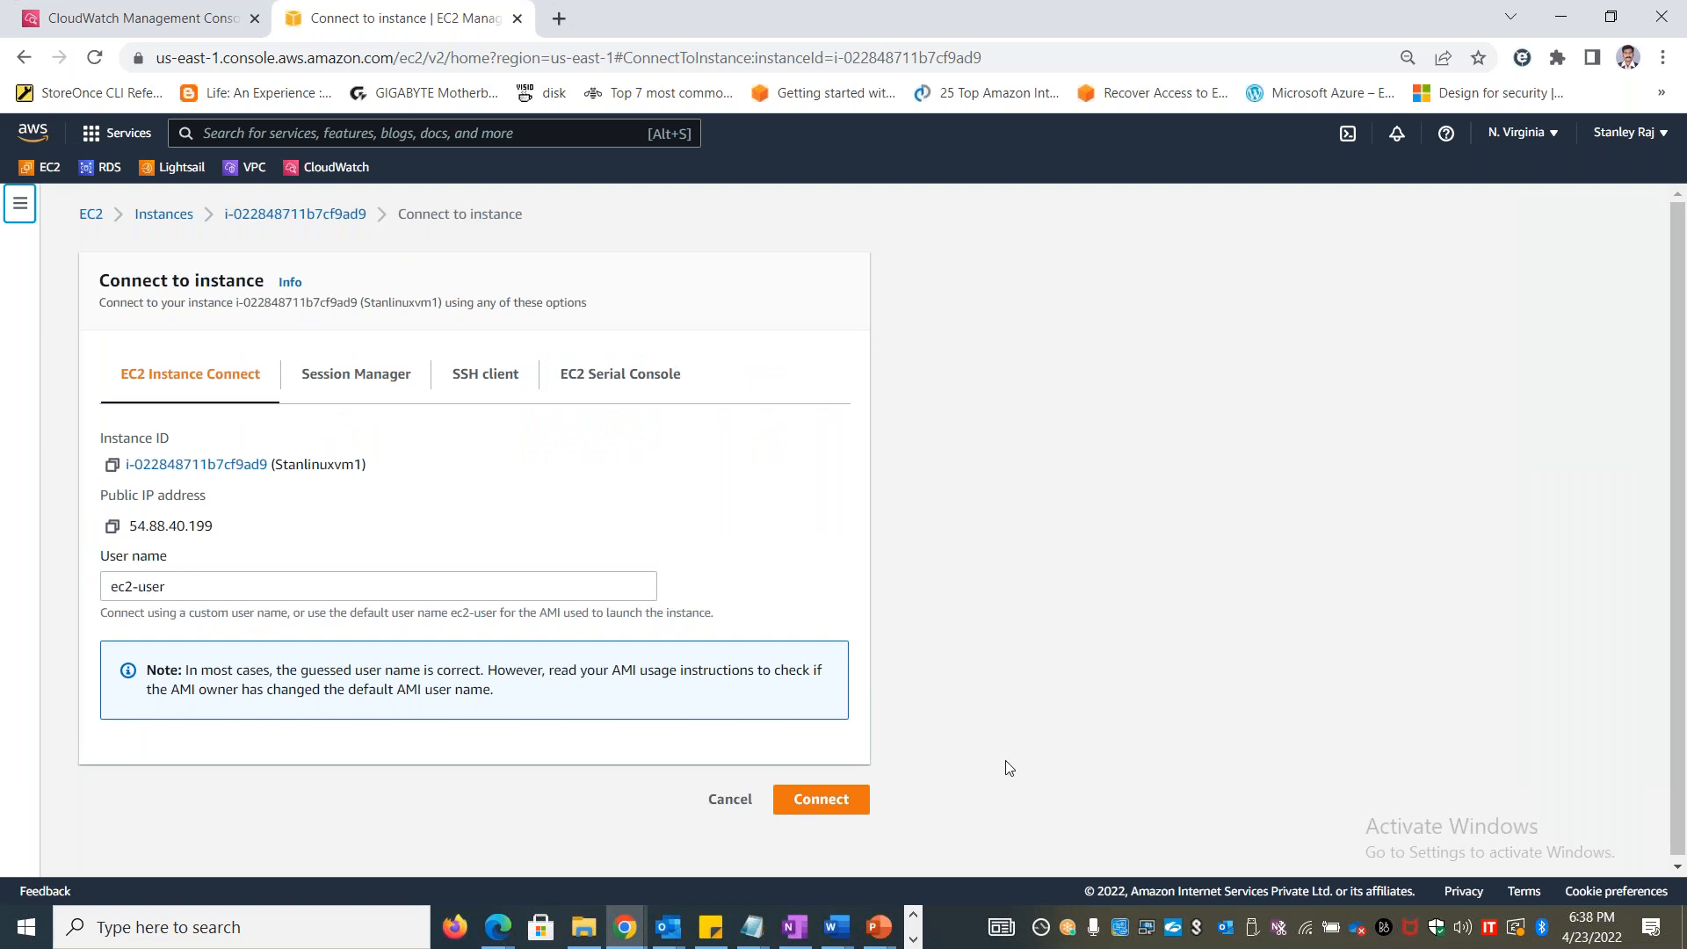
{"action": "left_click", "coordinate": [866, 803]}
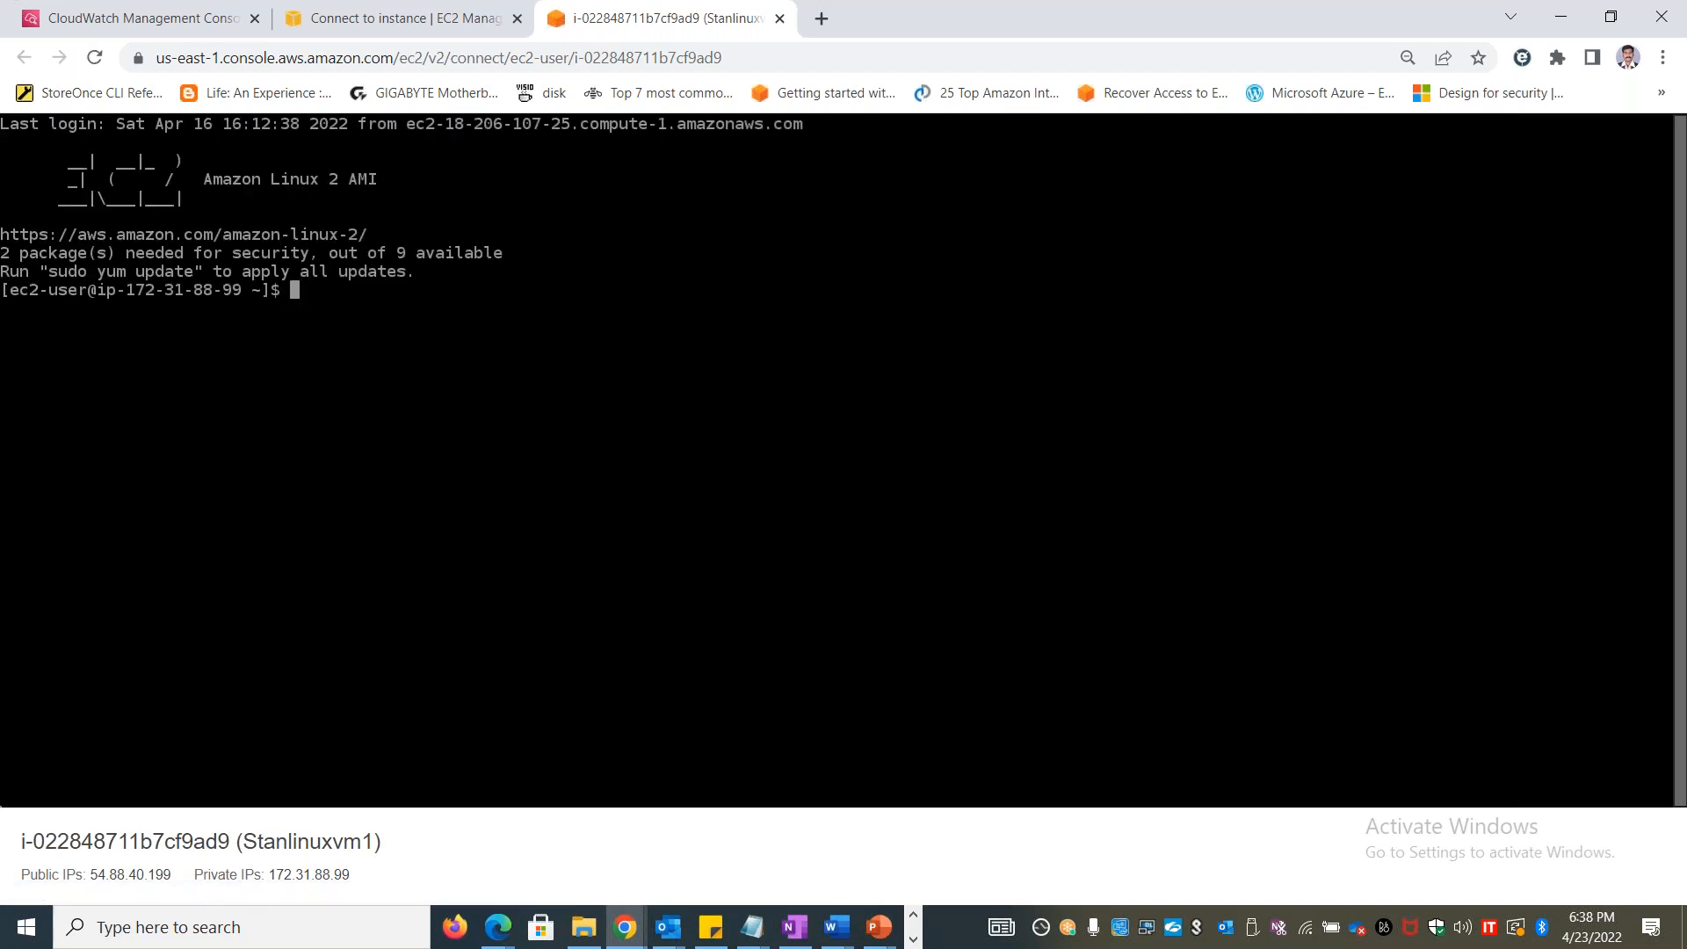
{"action": "type", "text": "sudo su"}
{"action": "key", "text": "Return"}
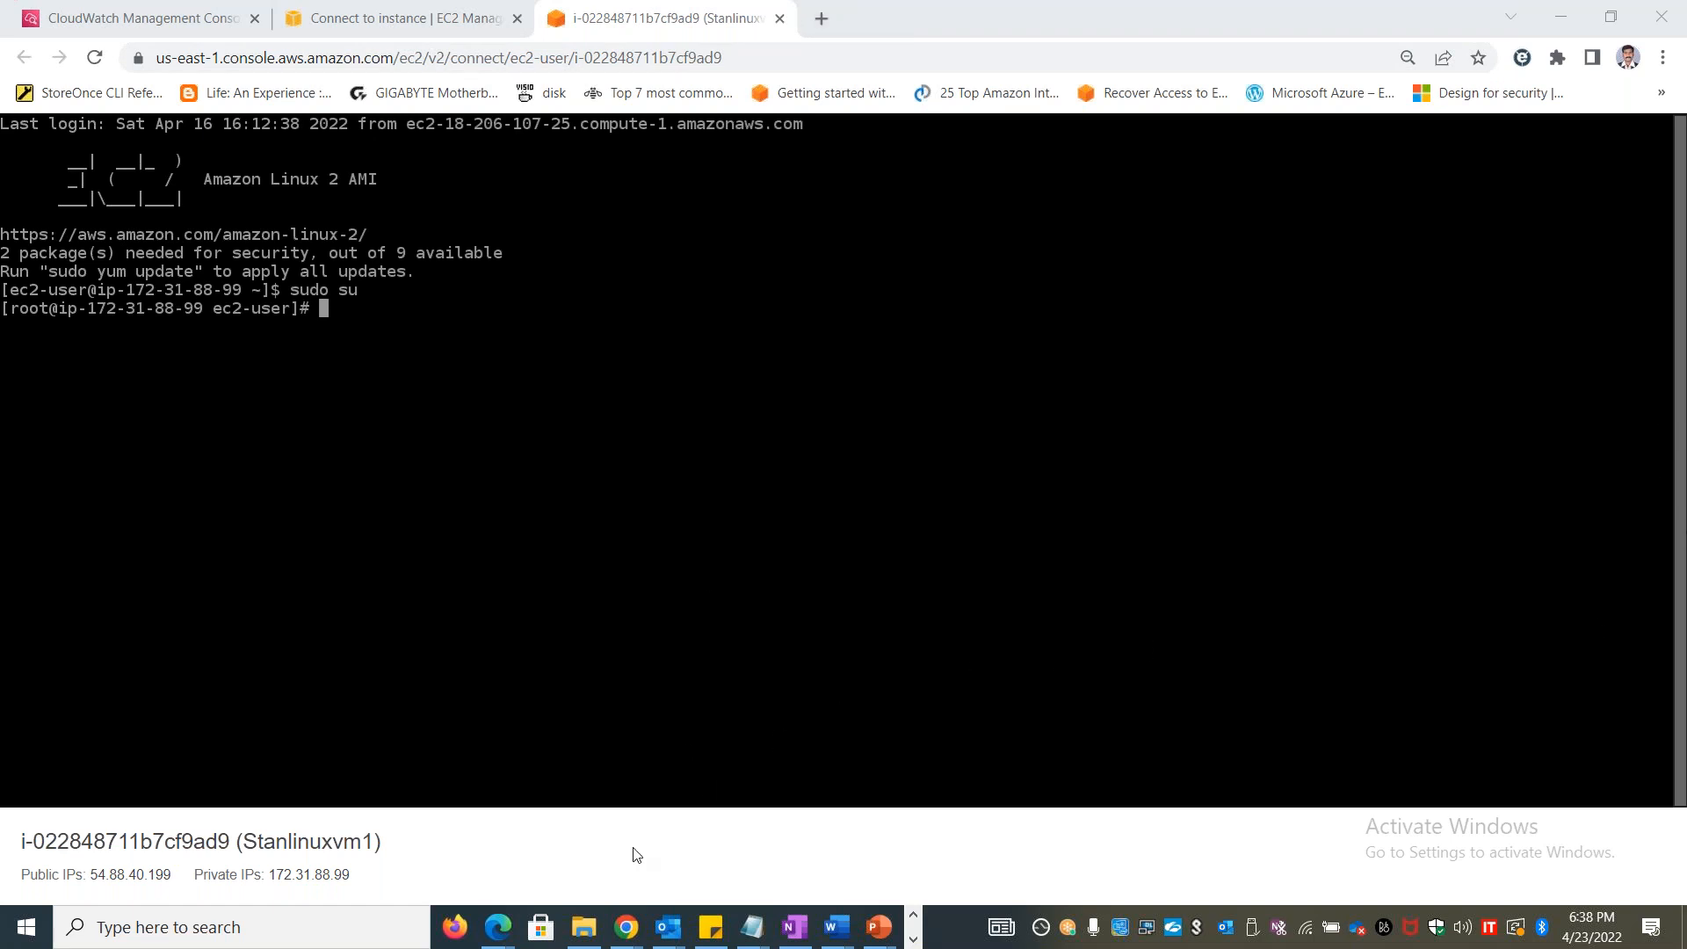
Switch to the browser window with the LAB Materials Google Drive folder and detach that tab into its own maximized window
{"action": "mouse_move", "coordinate": [624, 939]}
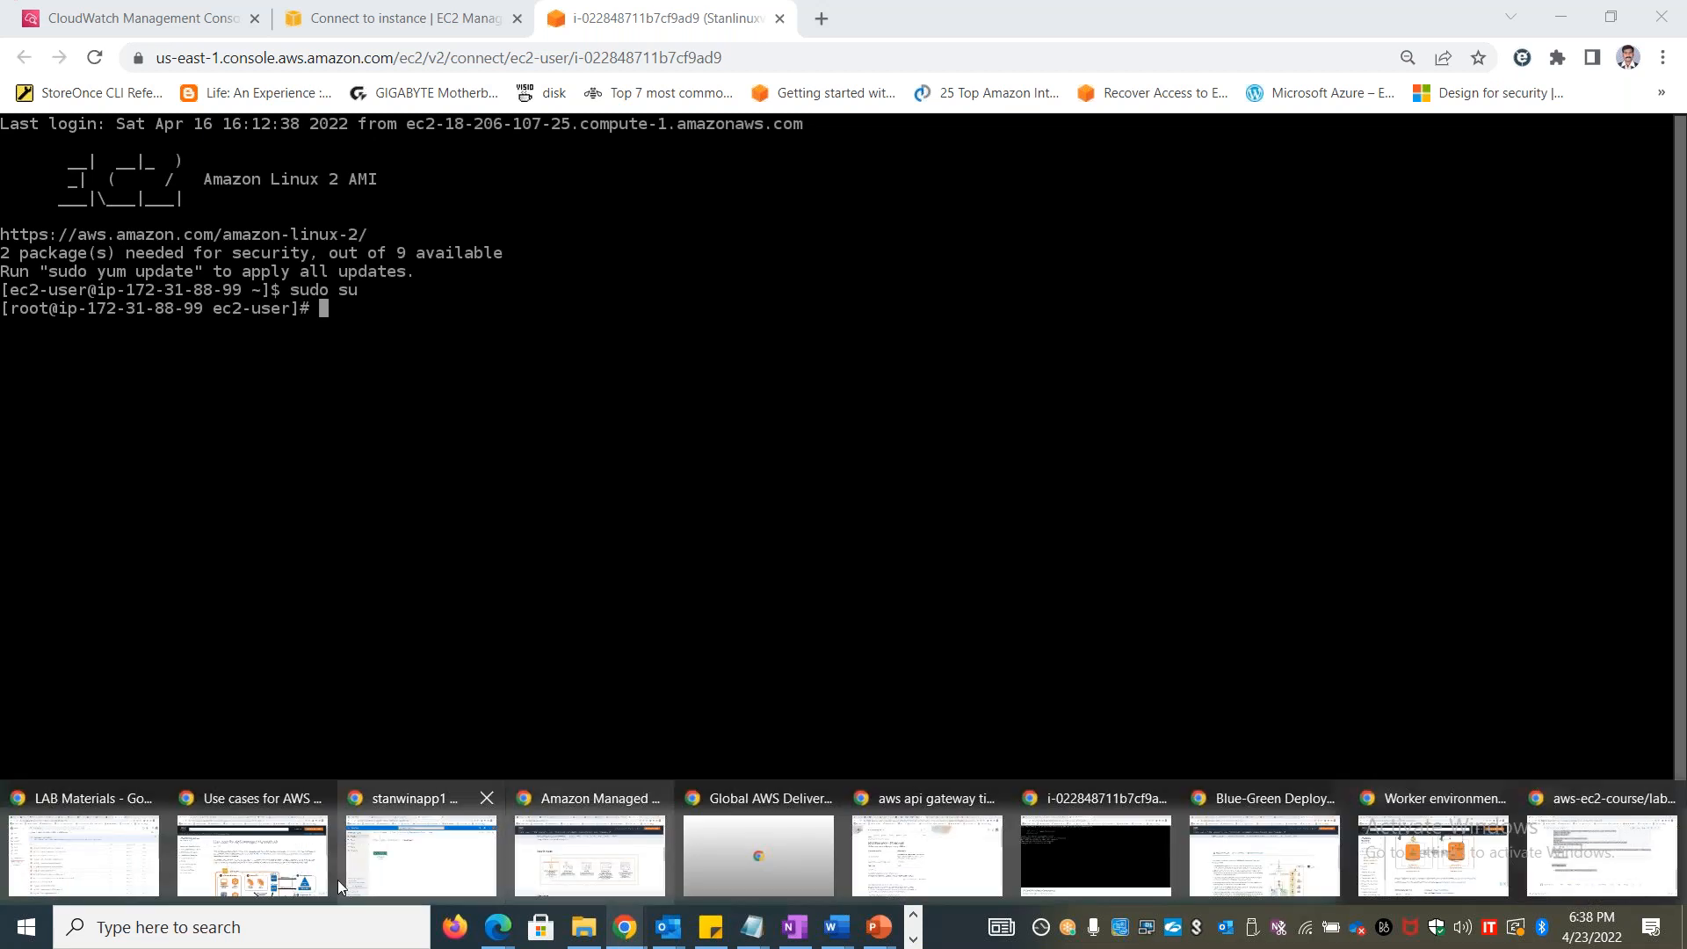
{"action": "left_click", "coordinate": [92, 854]}
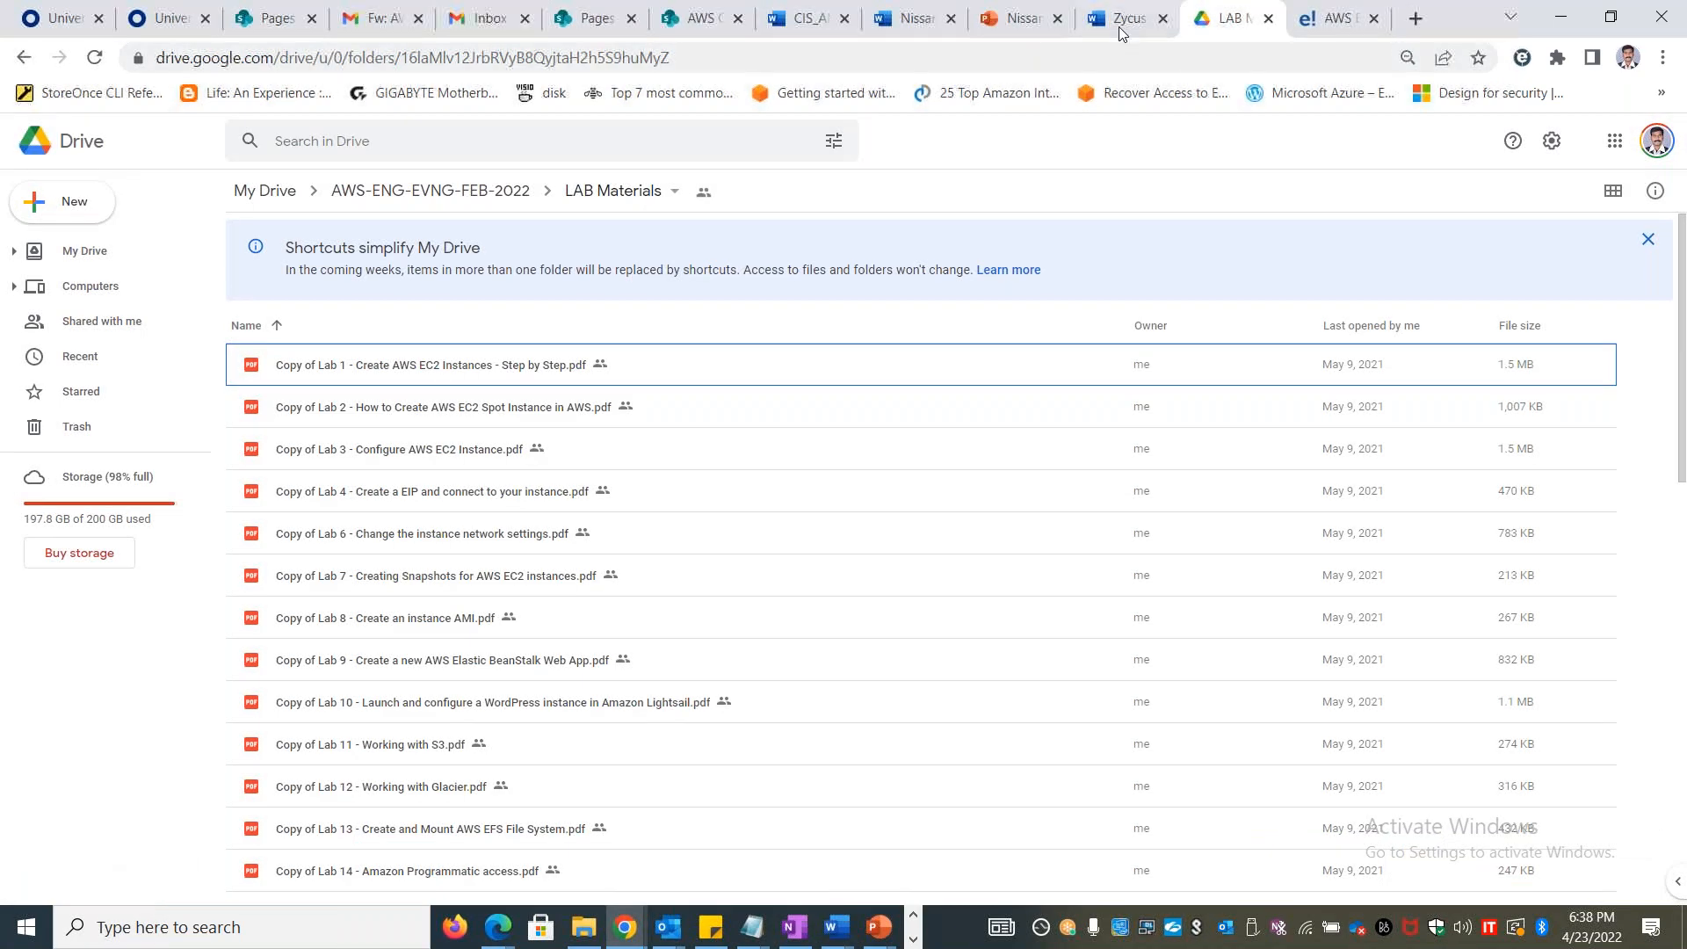
{"action": "left_click_drag", "start_coordinate": [1234, 12], "coordinate": [1080, 276]}
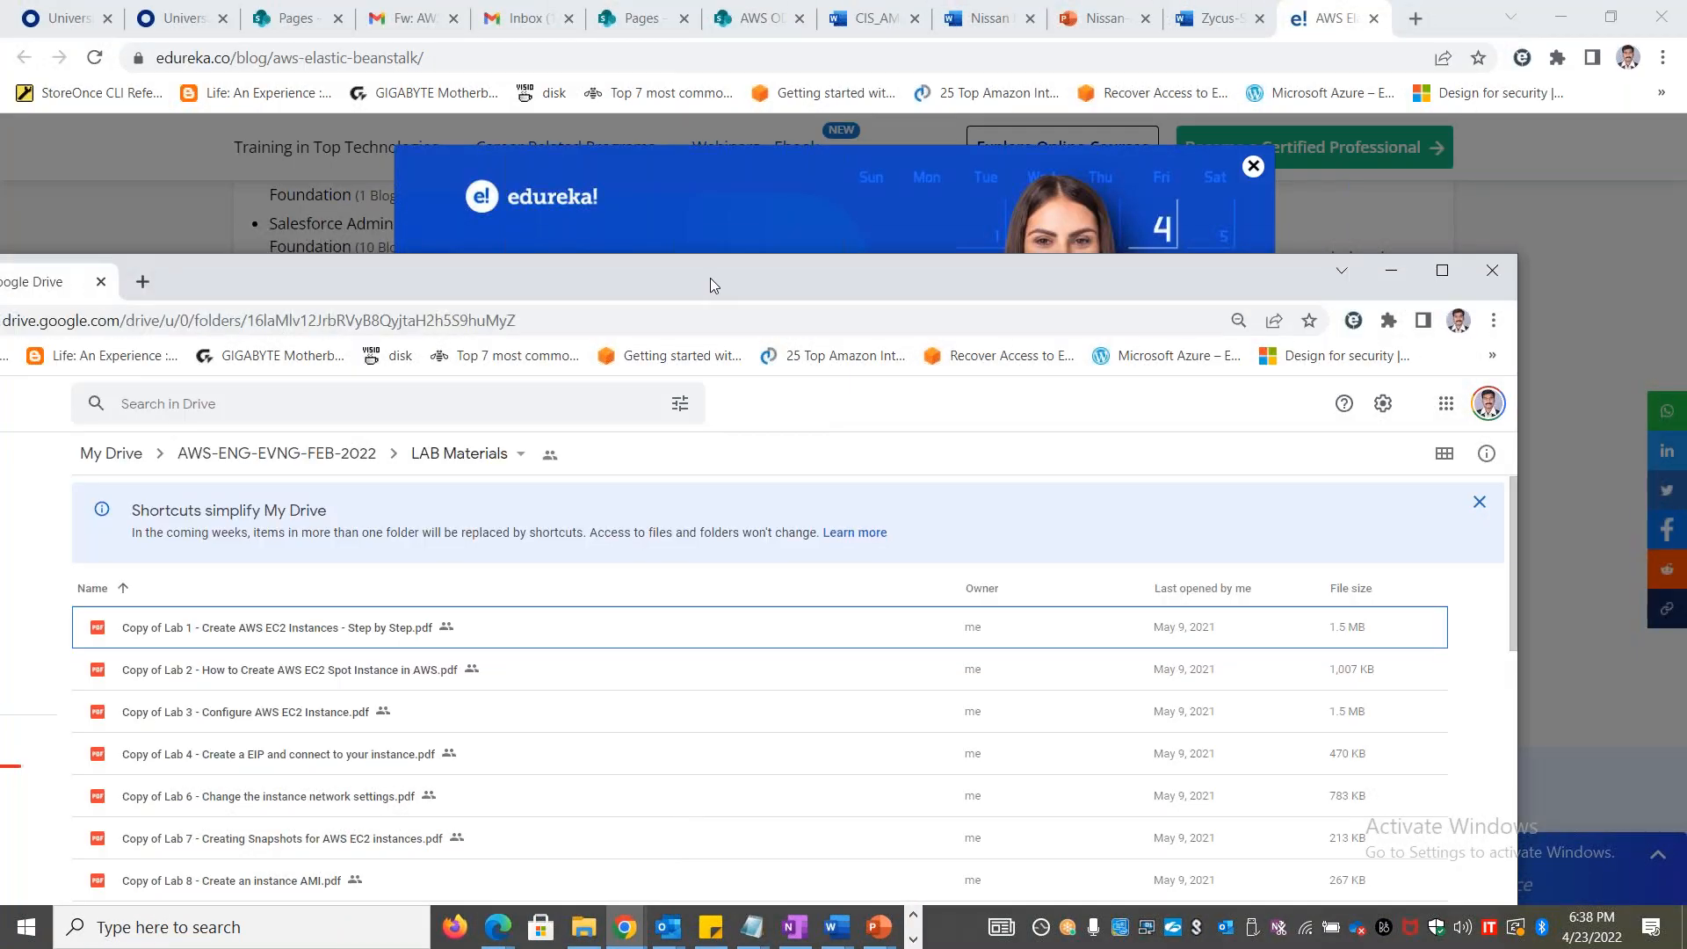
{"action": "double_click", "coordinate": [710, 279]}
Look through the LAB Materials file list for the CloudWatch lab PDFs, then minimize the Drive window
{"action": "scroll", "coordinate": [576, 497], "scroll_direction": "down", "scroll_amount": 12}
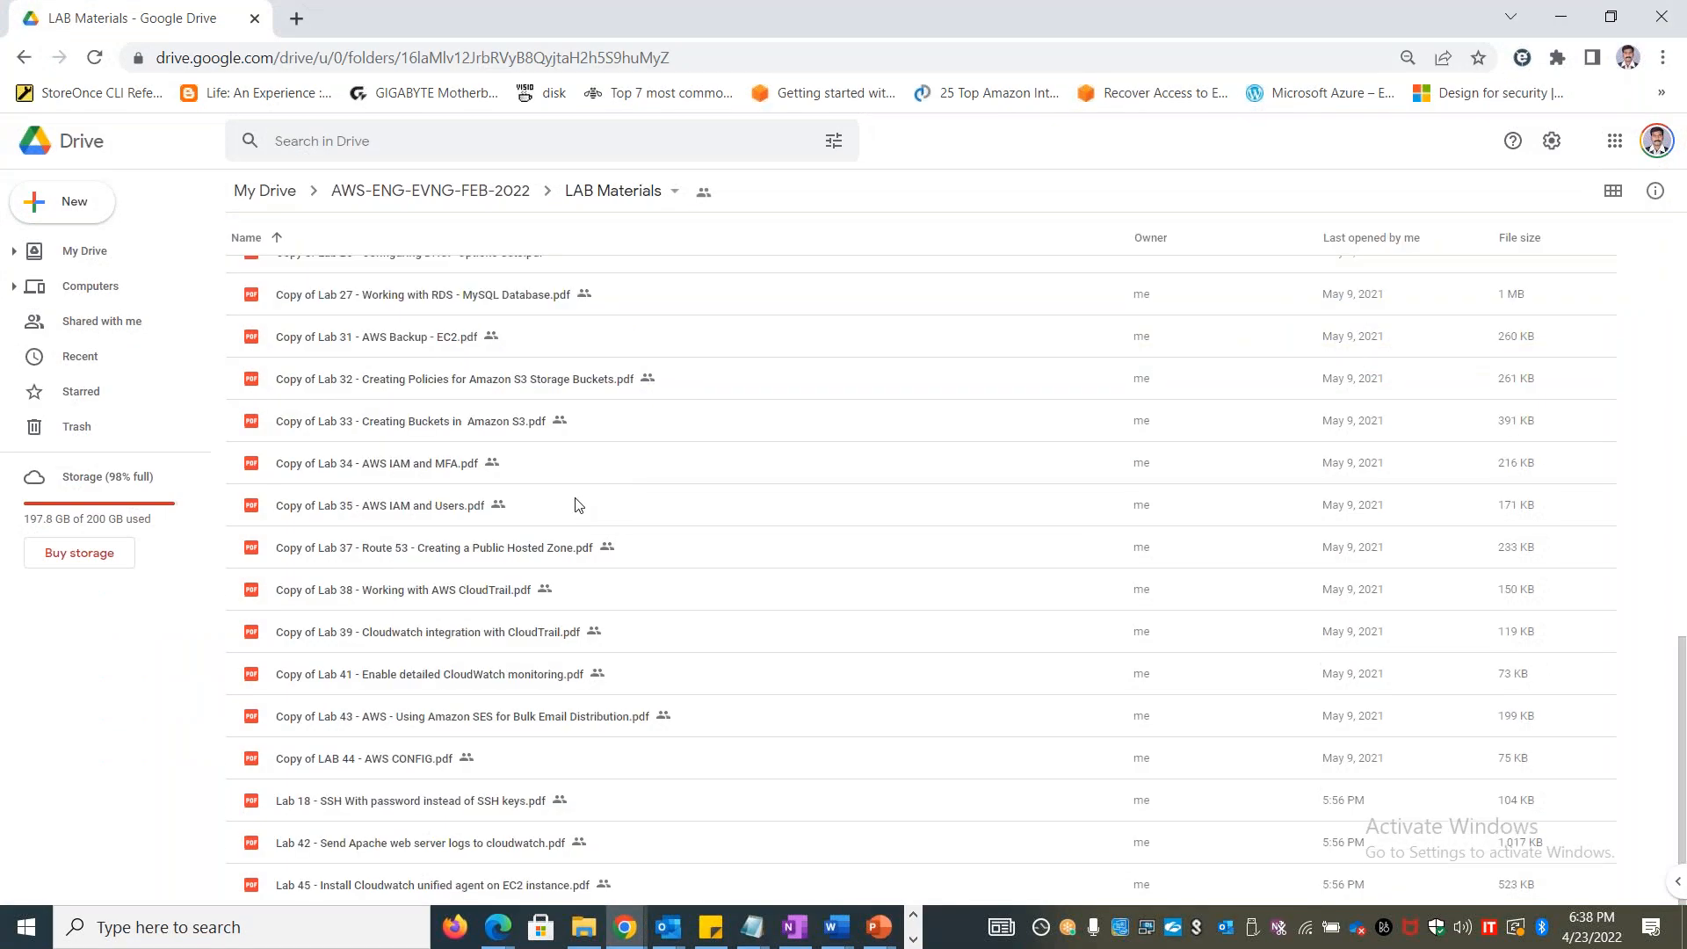
{"action": "scroll", "coordinate": [577, 504], "scroll_direction": "up", "scroll_amount": 12}
{"action": "scroll", "coordinate": [562, 492], "scroll_direction": "down", "scroll_amount": 12}
{"action": "scroll", "coordinate": [602, 404], "scroll_direction": "up", "scroll_amount": 12}
{"action": "scroll", "coordinate": [554, 430], "scroll_direction": "down", "scroll_amount": 12}
{"action": "scroll", "coordinate": [383, 519], "scroll_direction": "up", "scroll_amount": 10}
{"action": "scroll", "coordinate": [512, 397], "scroll_direction": "down", "scroll_amount": 10}
{"action": "left_click", "coordinate": [1563, 18]}
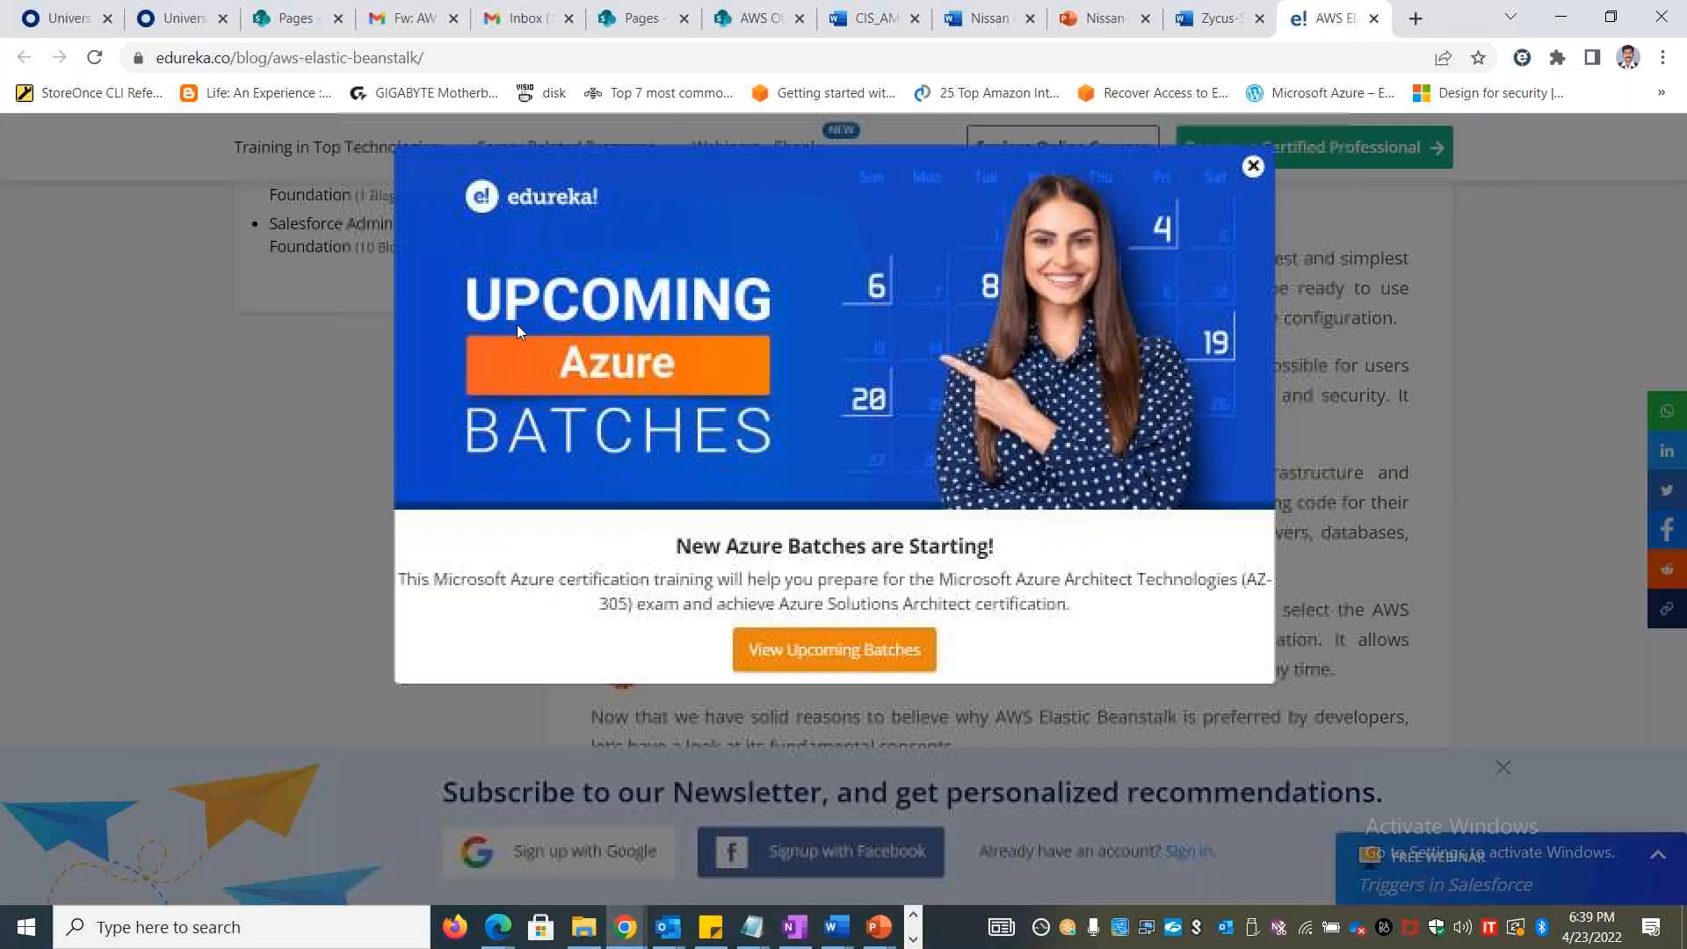
Switch to the Lab 45 Word document on installing the CloudWatch unified agent and look through its instructions from start to end
{"action": "key", "text": "alt+Tab"}
{"action": "left_click", "coordinate": [796, 283]}
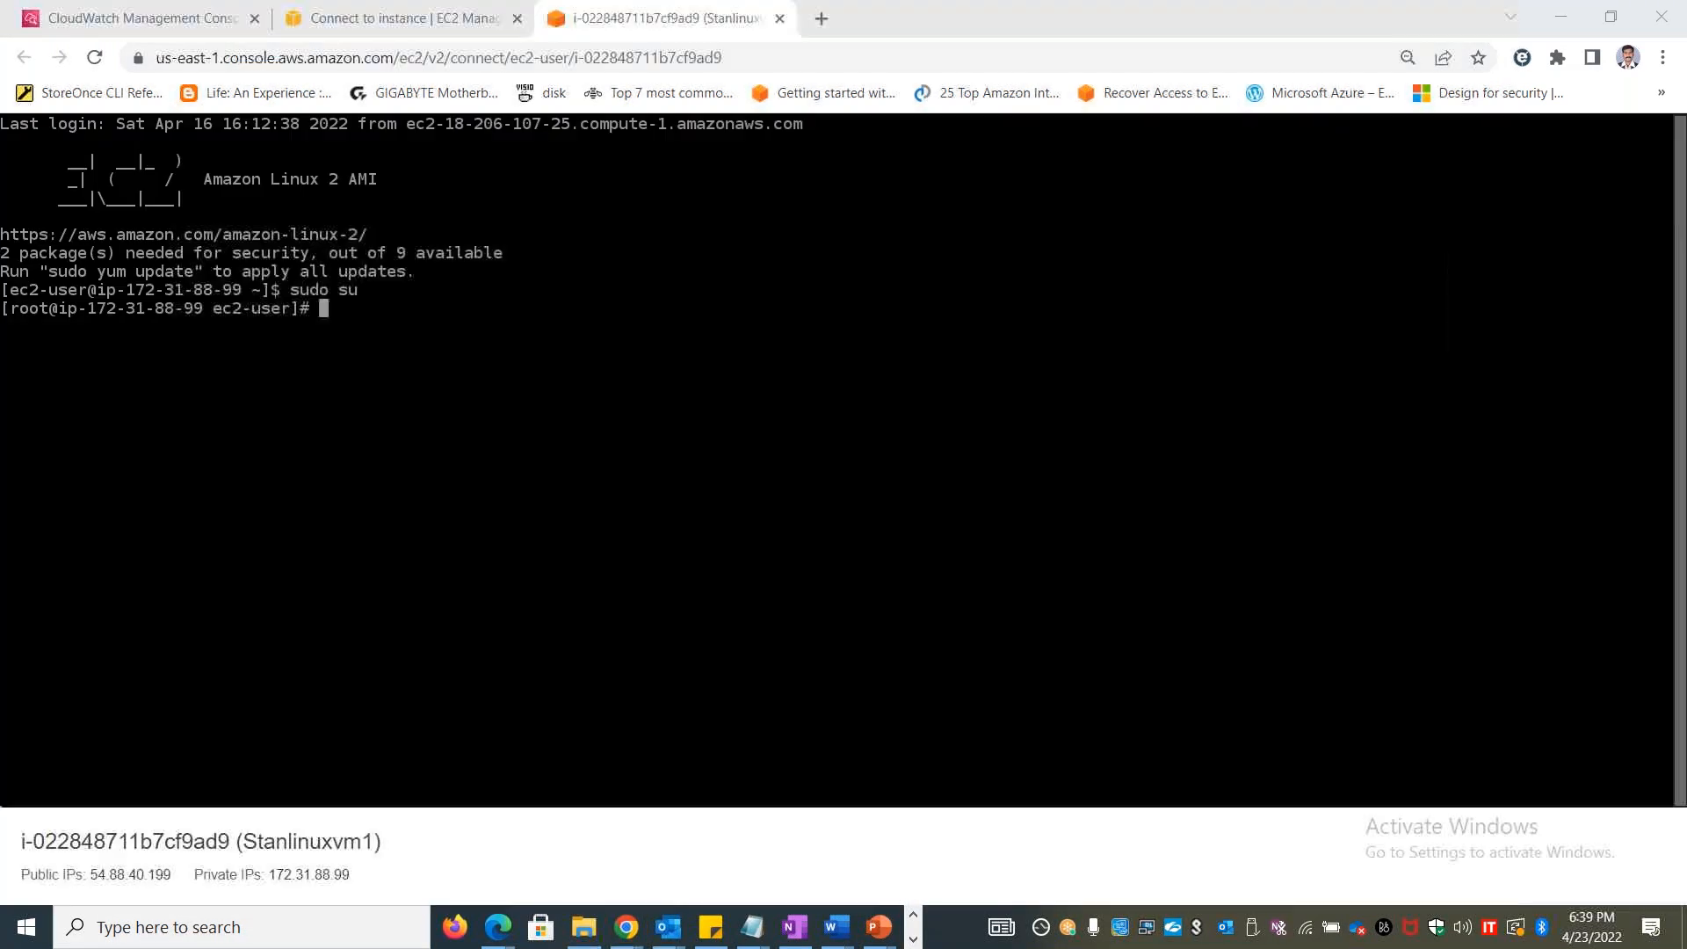
{"action": "mouse_move", "coordinate": [837, 937]}
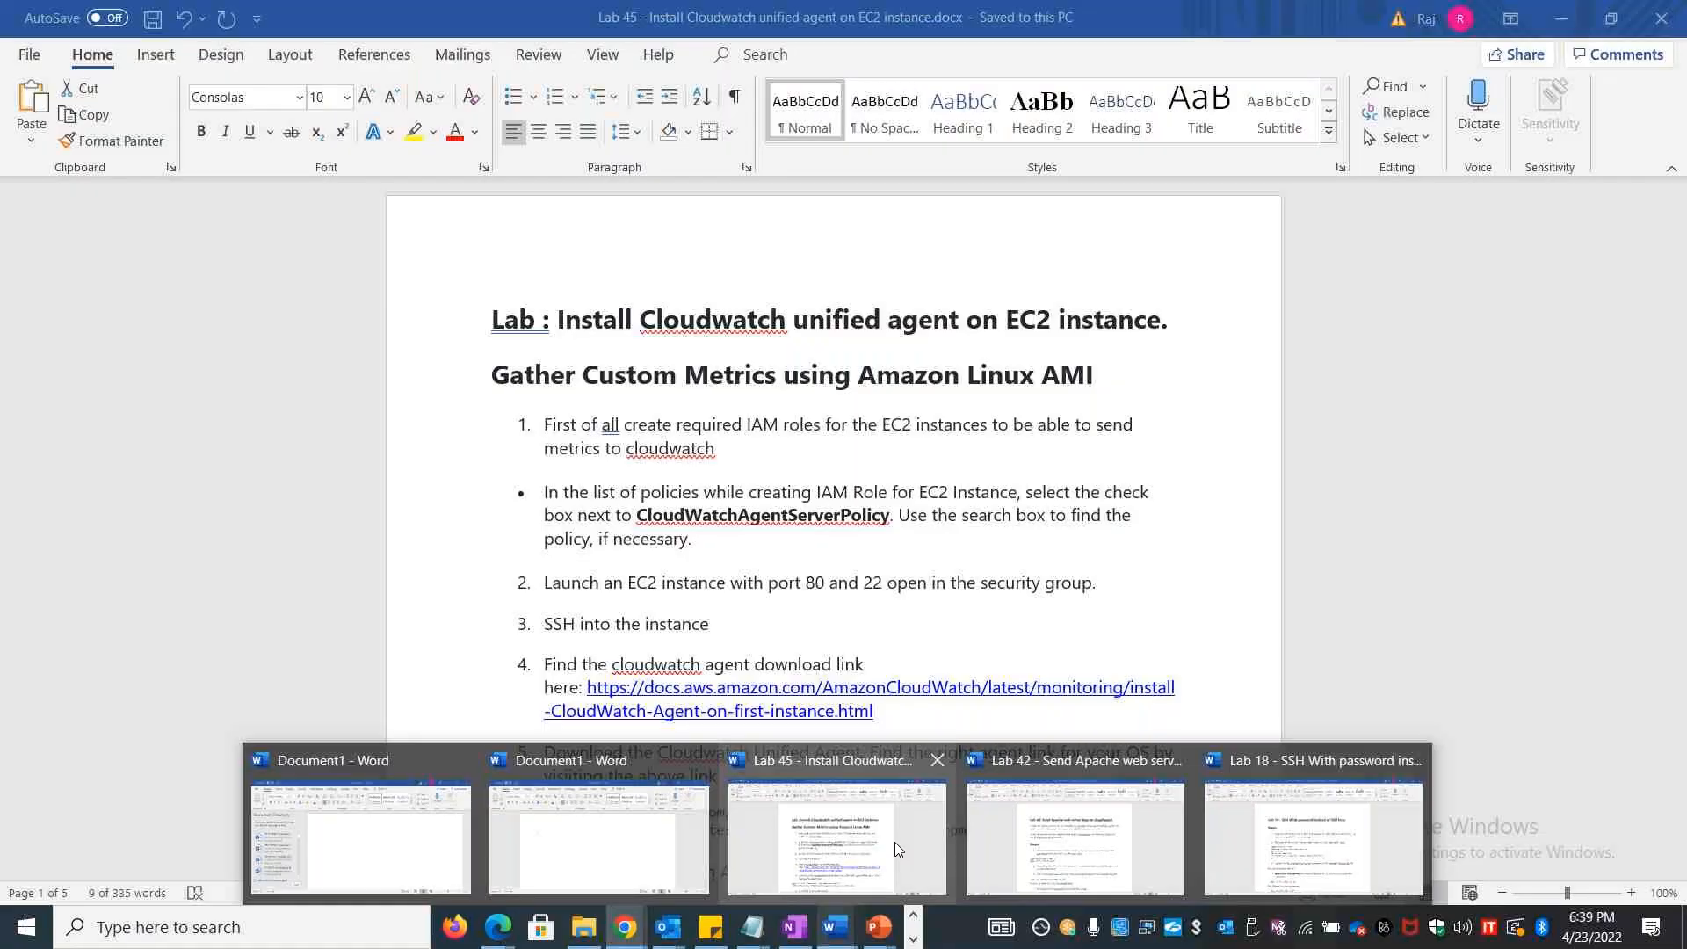
{"action": "left_click", "coordinate": [895, 841]}
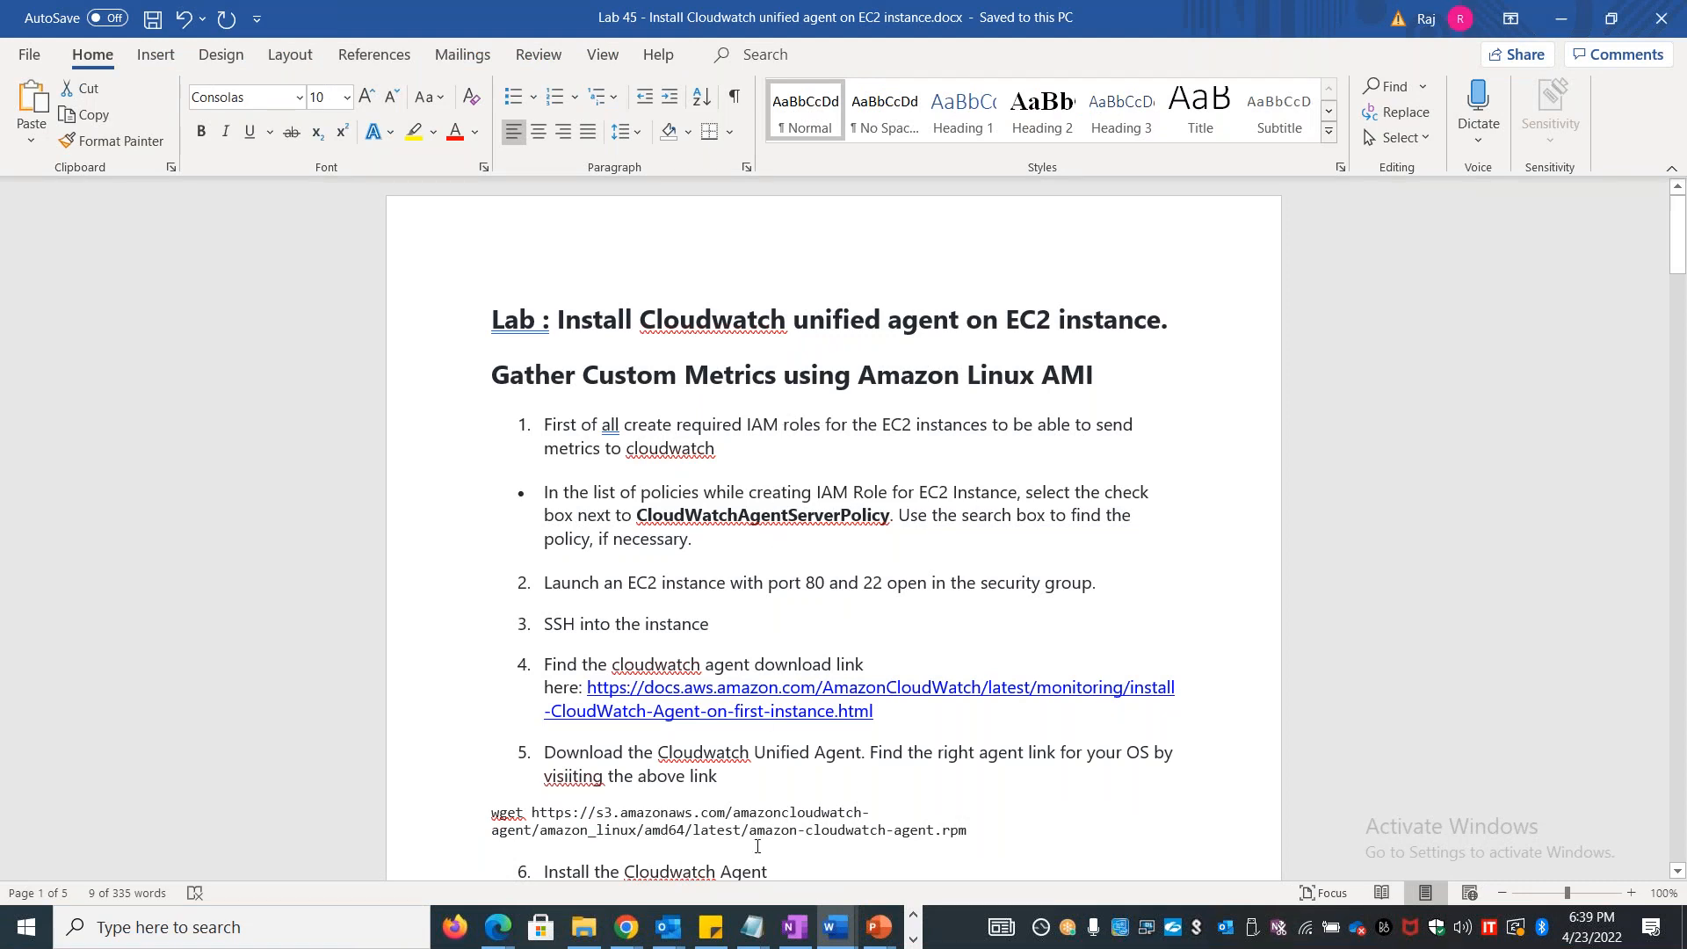
{"action": "scroll", "coordinate": [686, 663], "scroll_direction": "down", "scroll_amount": 20}
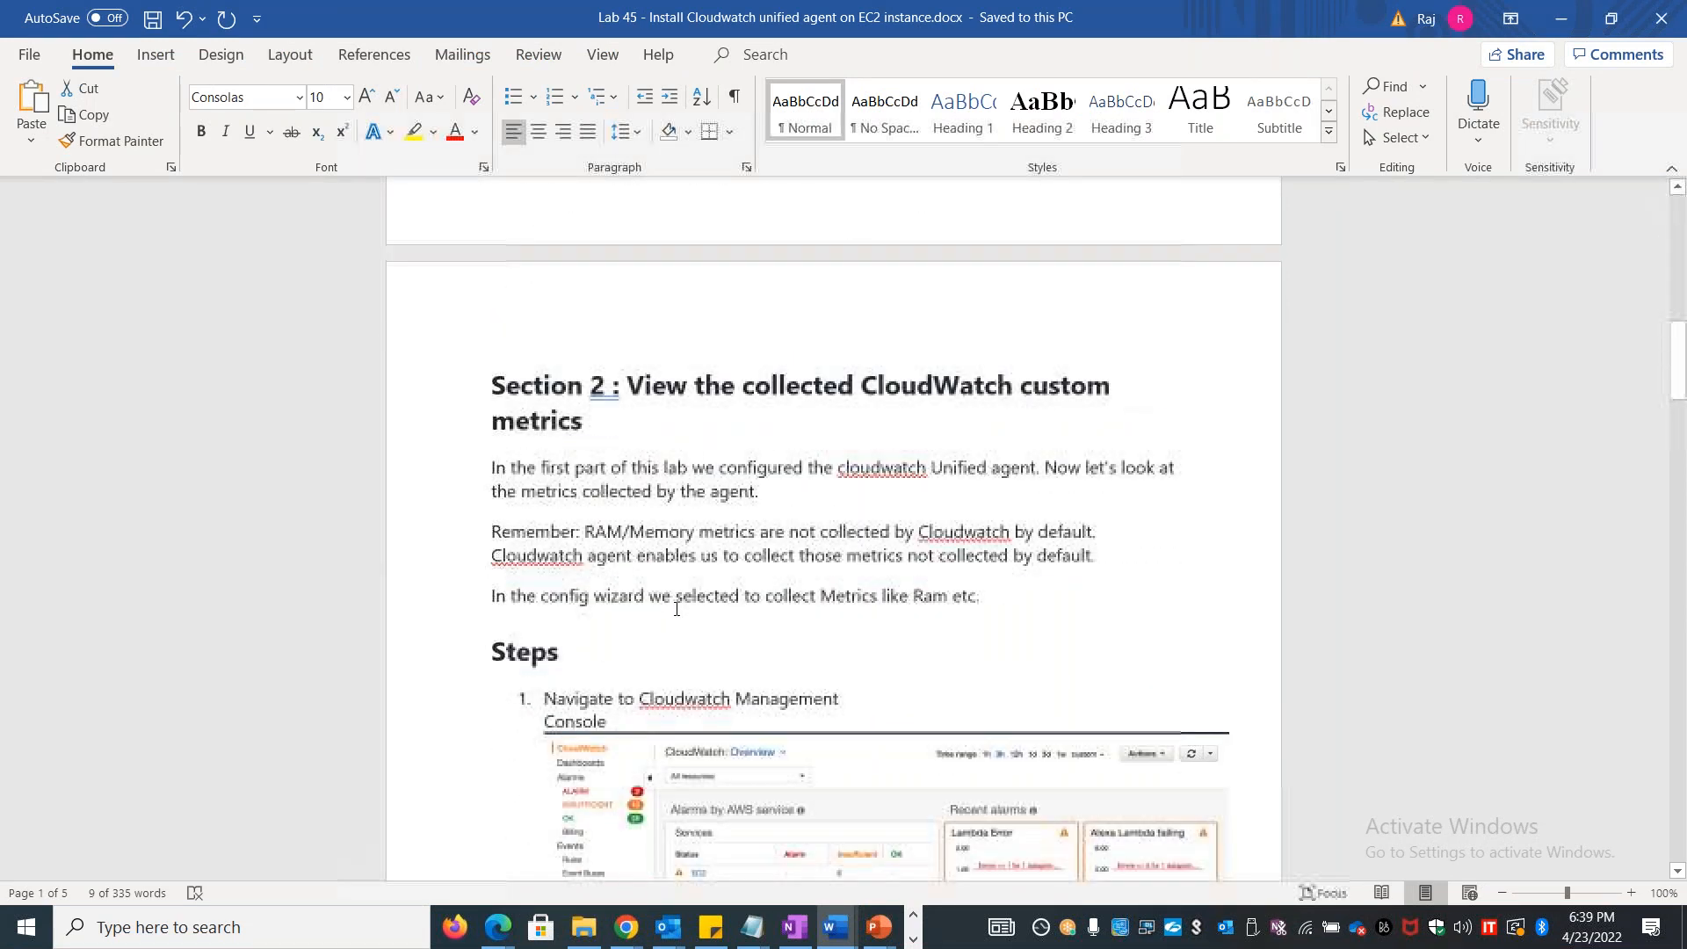
{"action": "scroll", "coordinate": [734, 568], "scroll_direction": "down", "scroll_amount": 20}
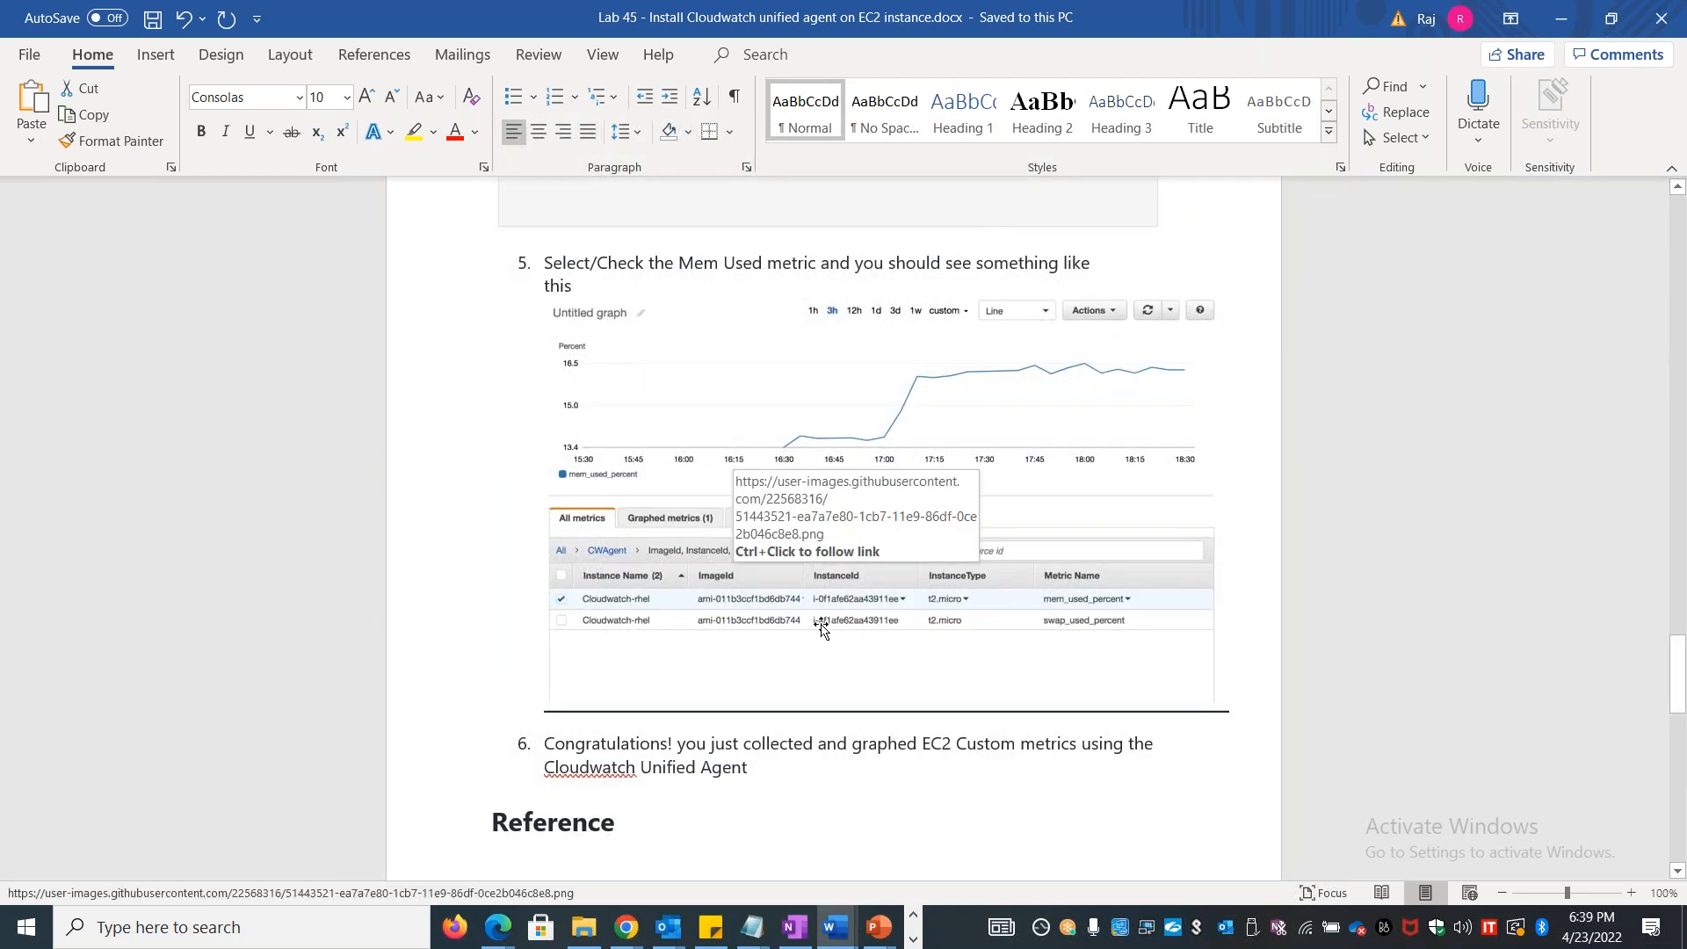
{"action": "scroll", "coordinate": [796, 622], "scroll_direction": "up", "scroll_amount": 10}
{"action": "scroll", "coordinate": [796, 622], "scroll_direction": "up", "scroll_amount": 20}
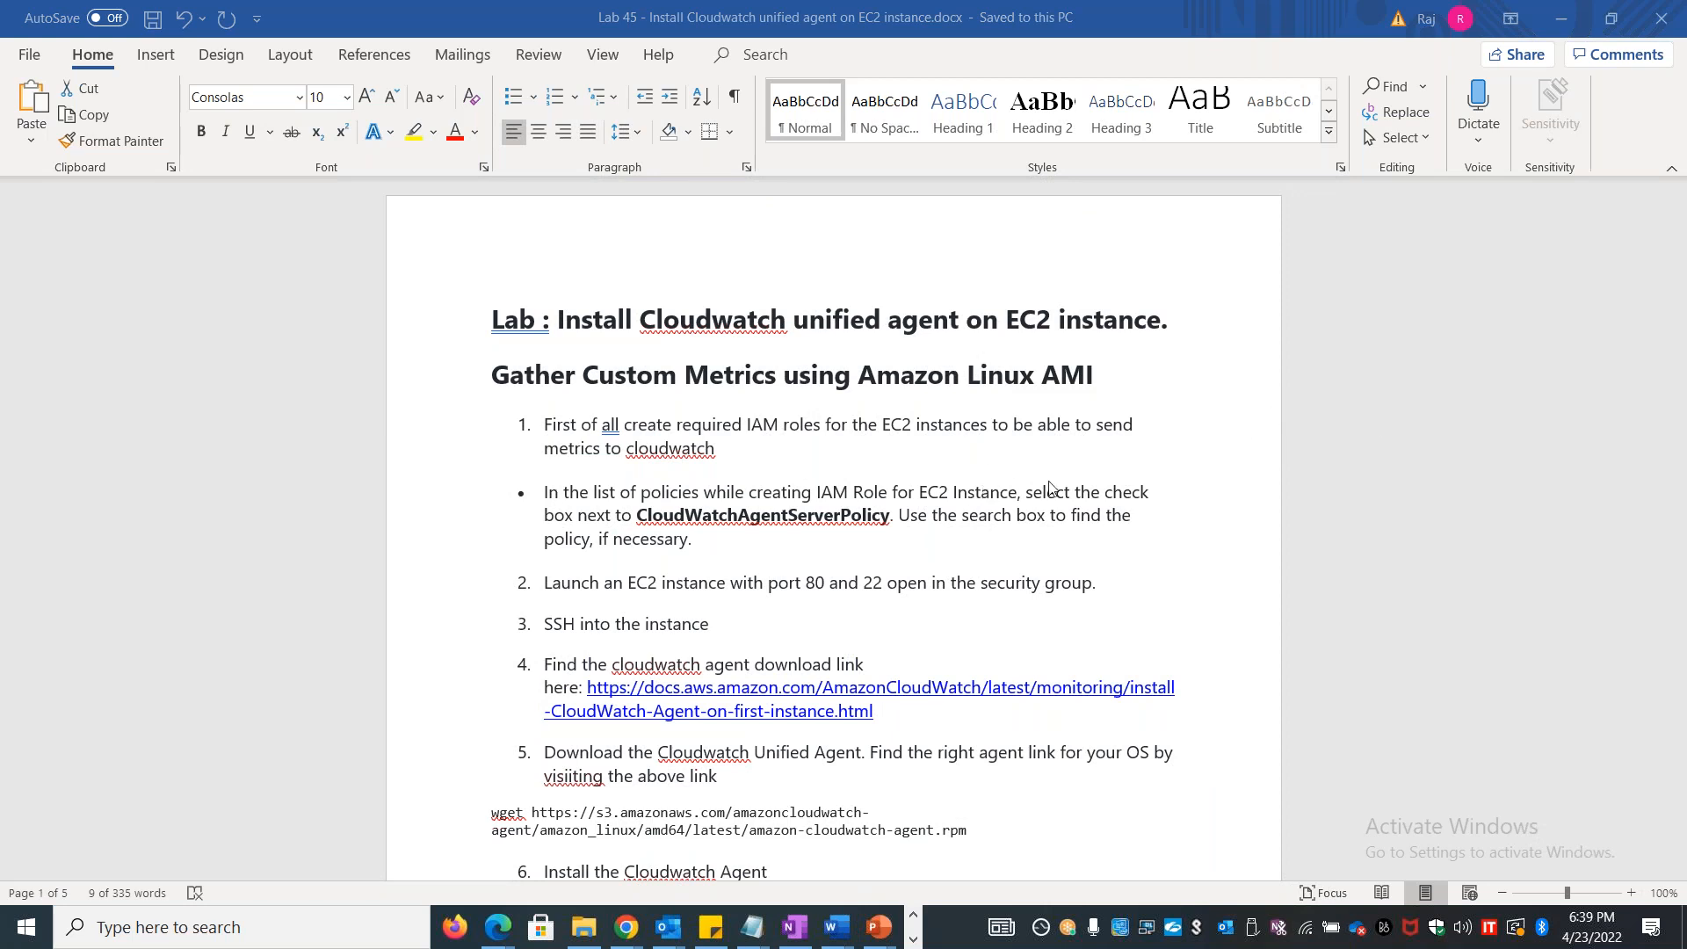
Switch to the EC2 console and check Stanlinuxvm1's IAM role on the Modify IAM role page, leaving without saving
{"action": "key", "text": "alt+Tab"}
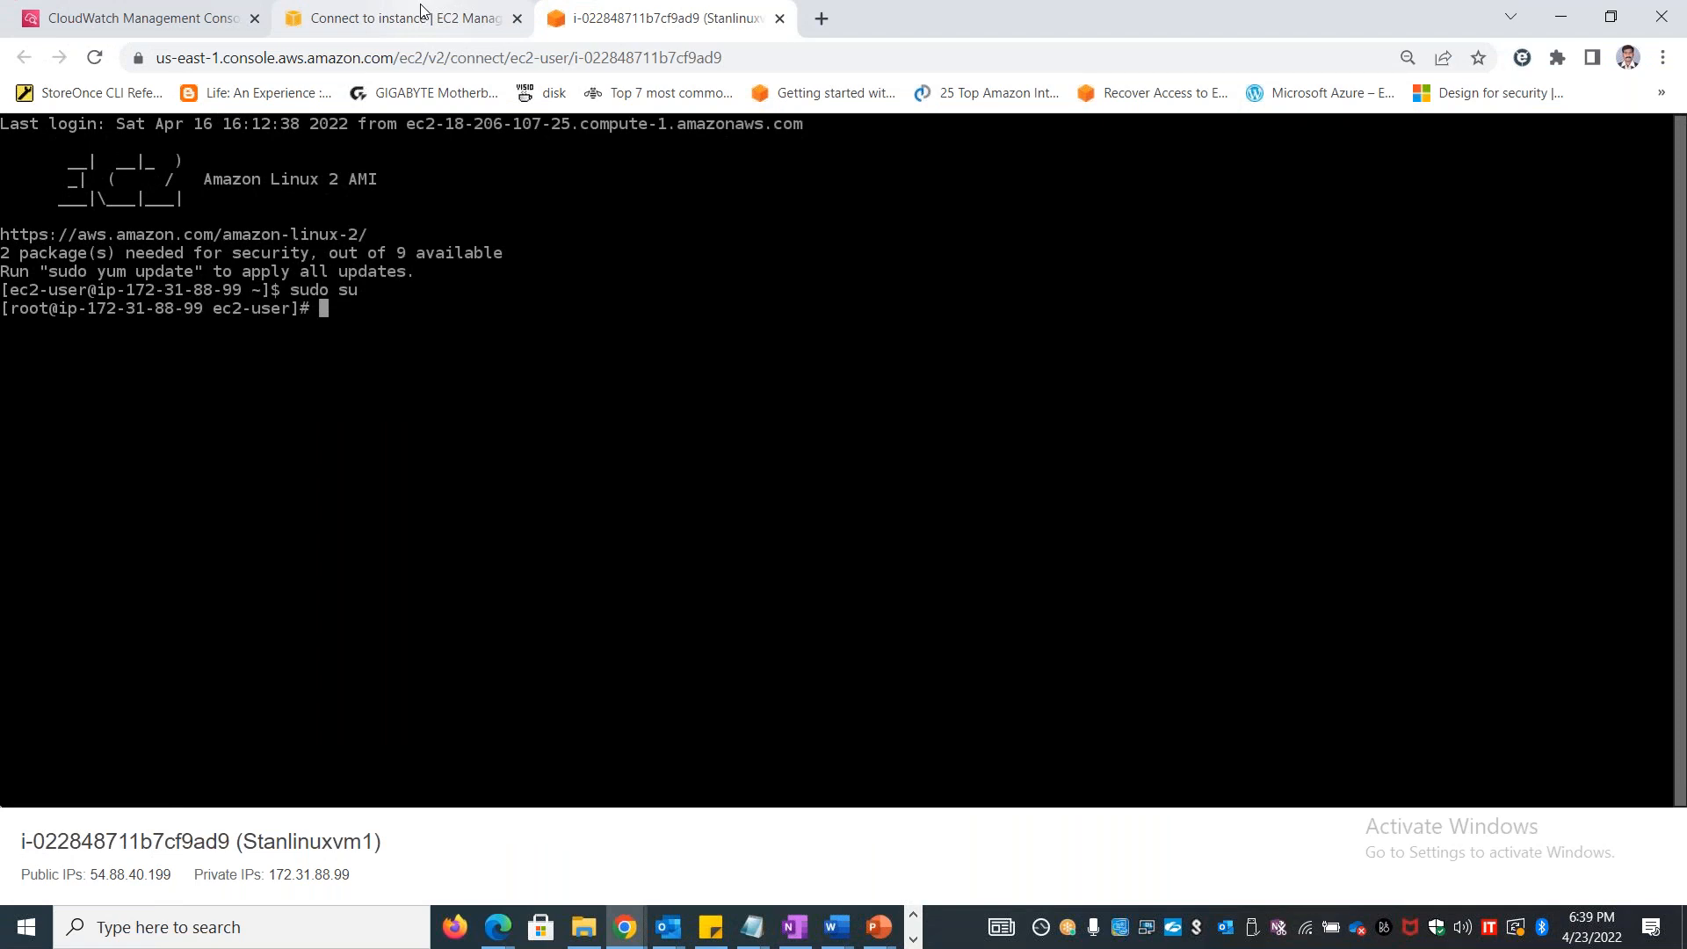
{"action": "left_click", "coordinate": [418, 17]}
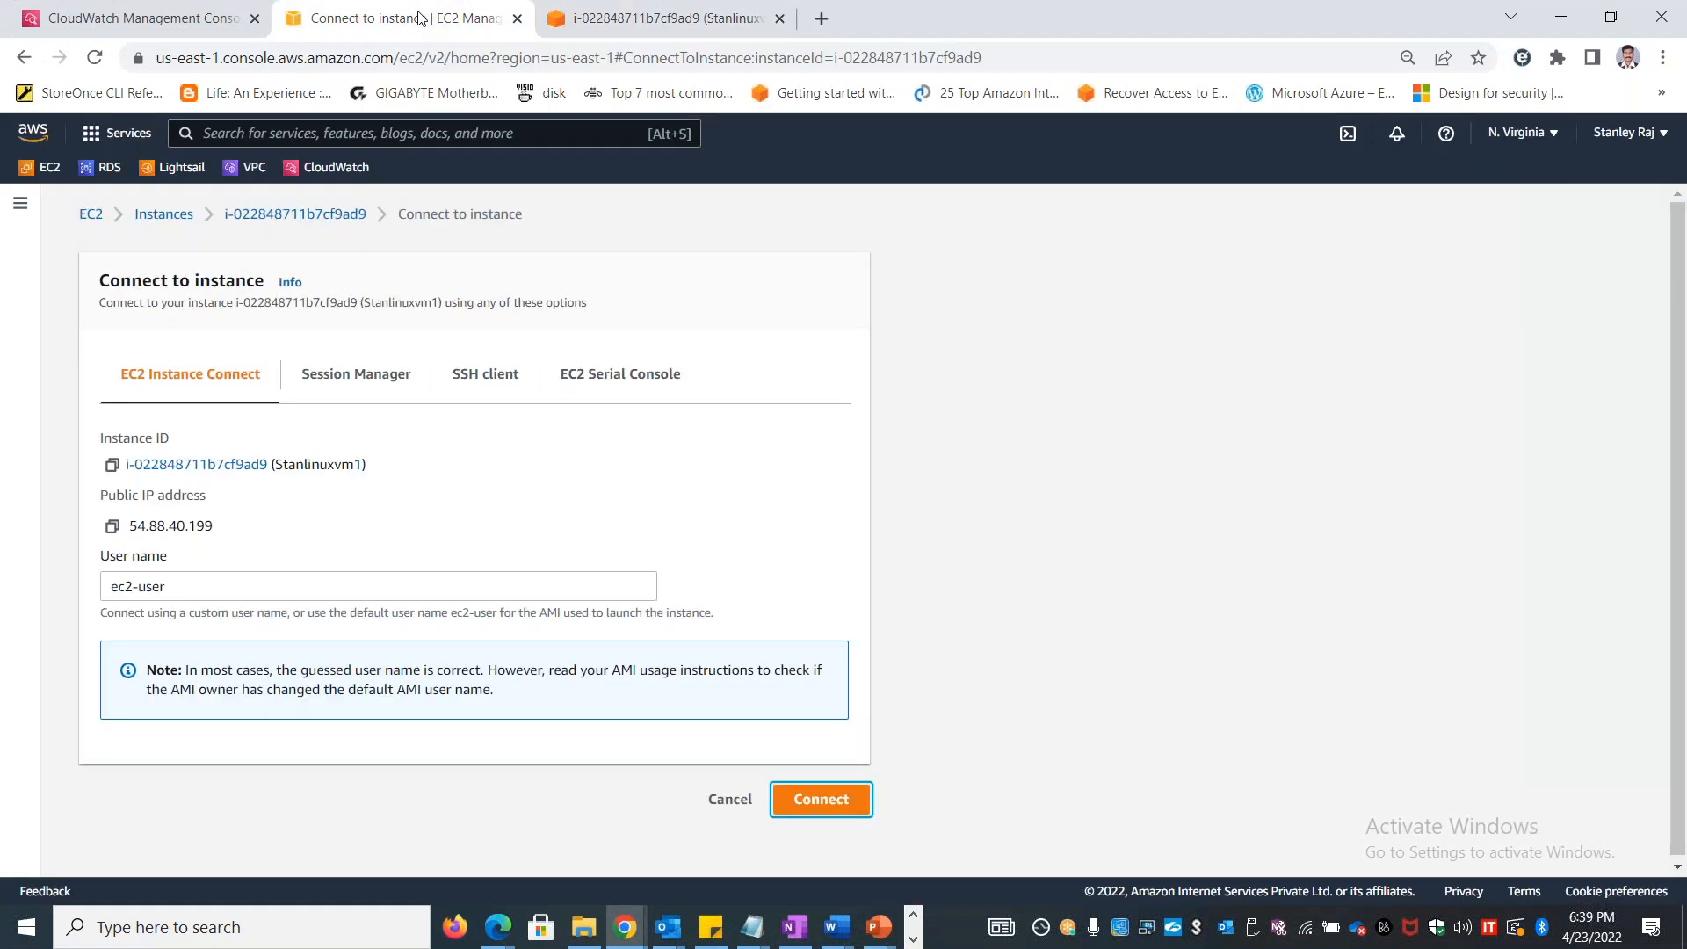
{"action": "left_click", "coordinate": [290, 216]}
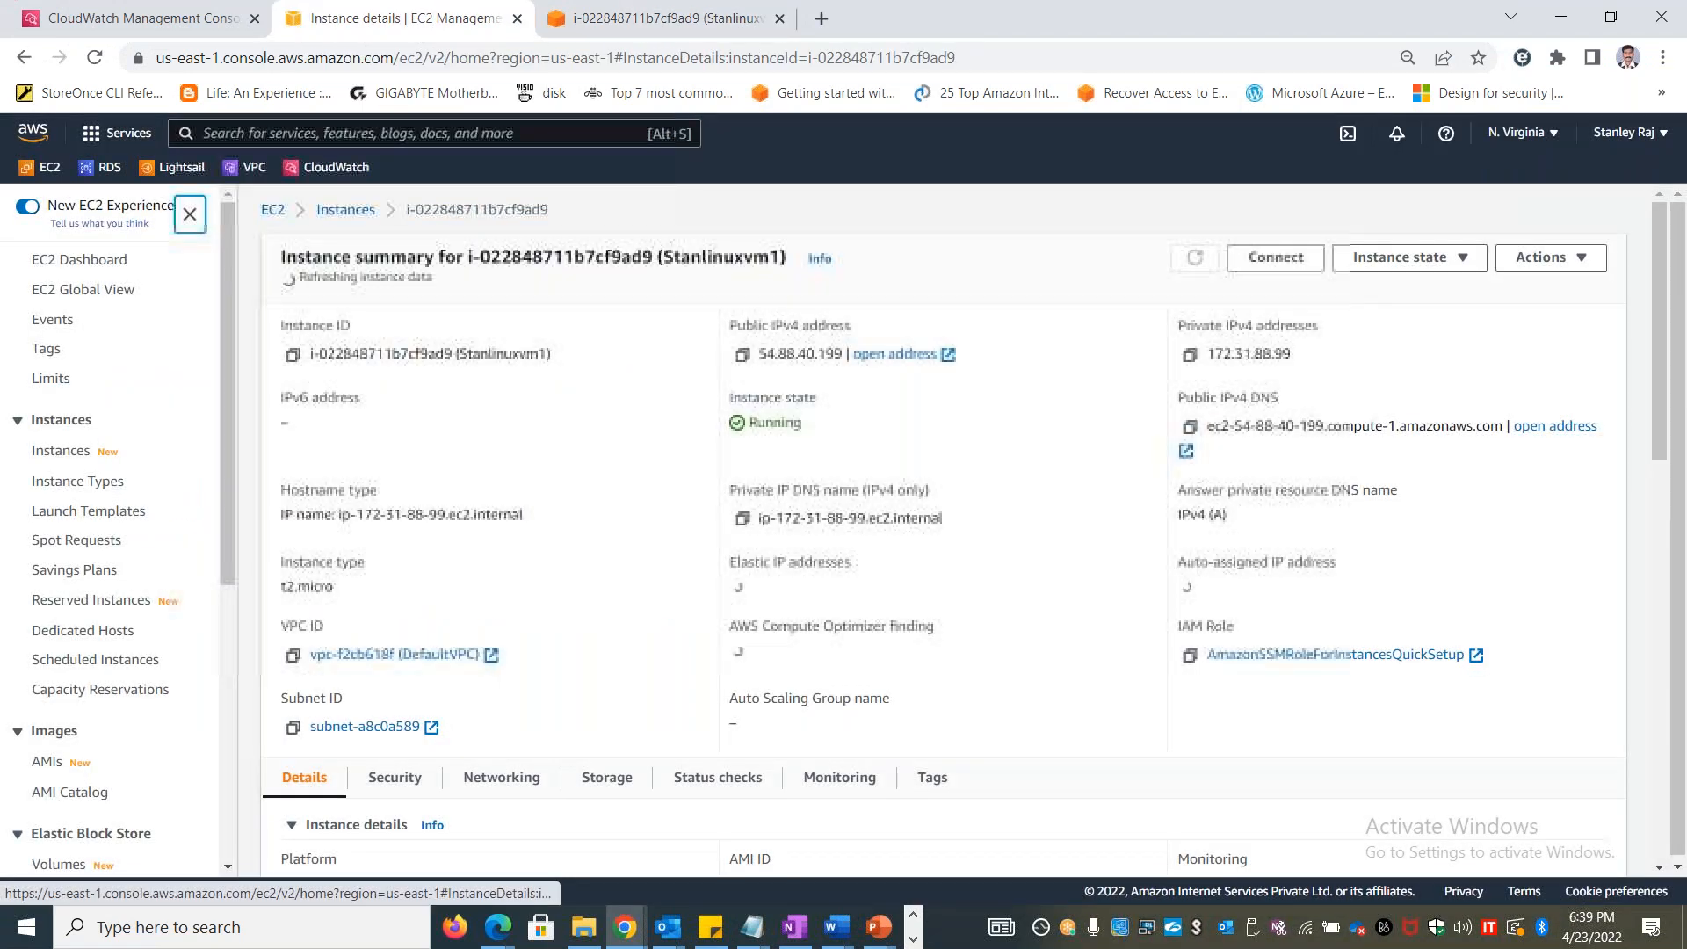
{"action": "left_click", "coordinate": [1442, 264]}
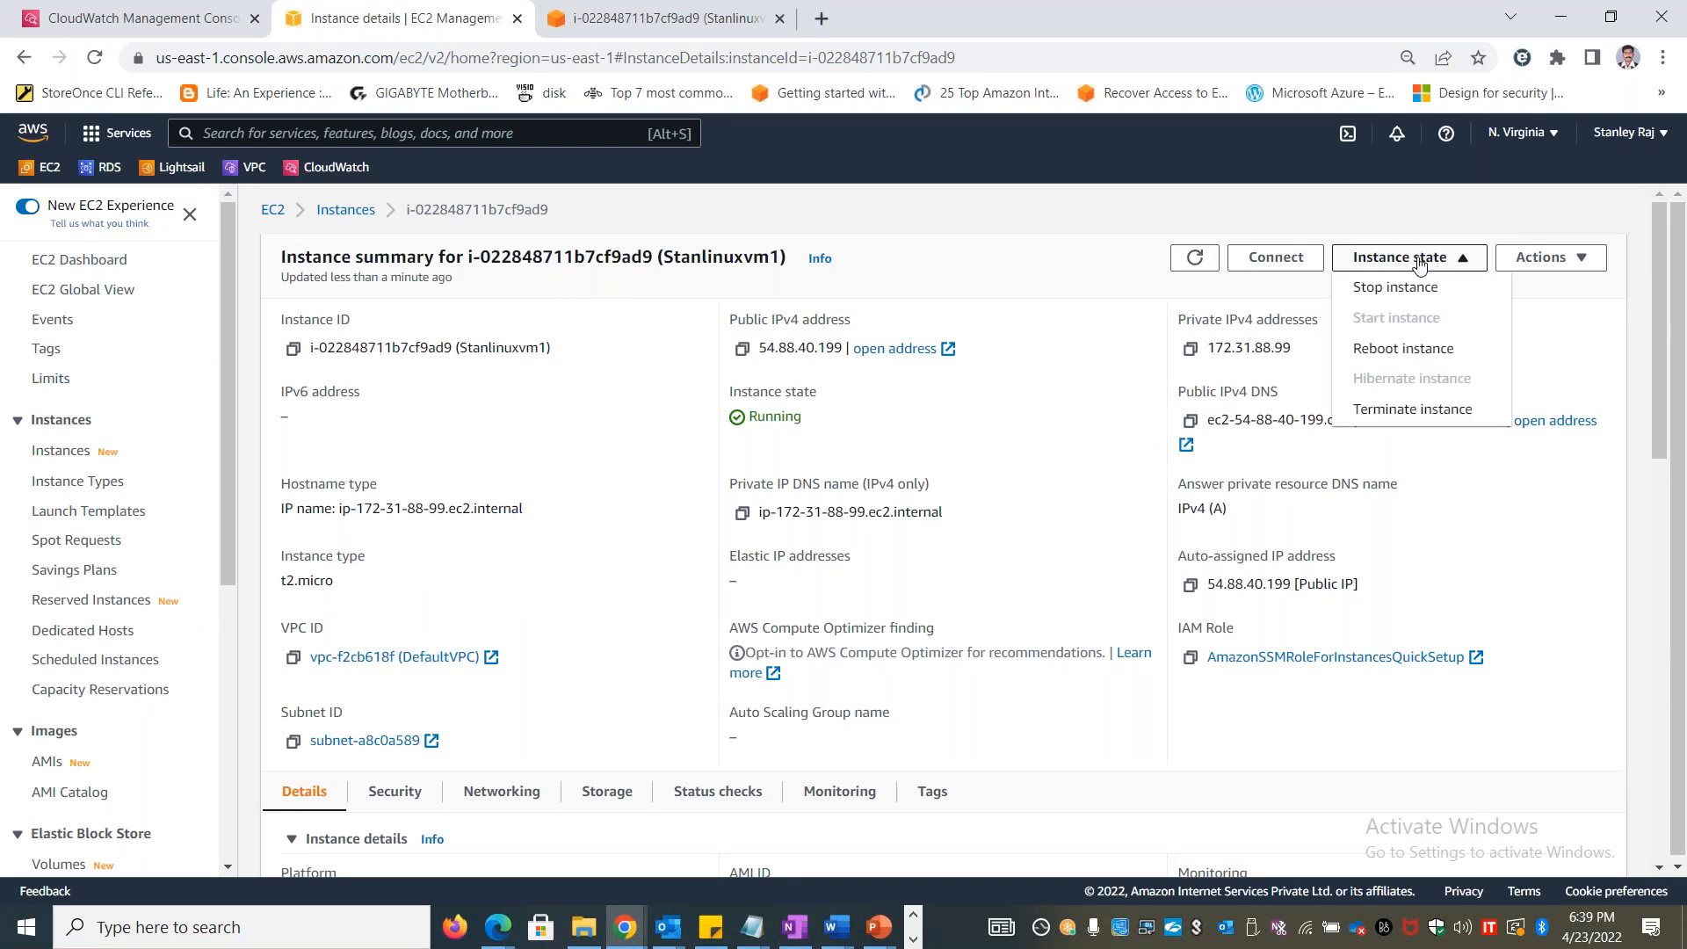
{"action": "left_click", "coordinate": [345, 211]}
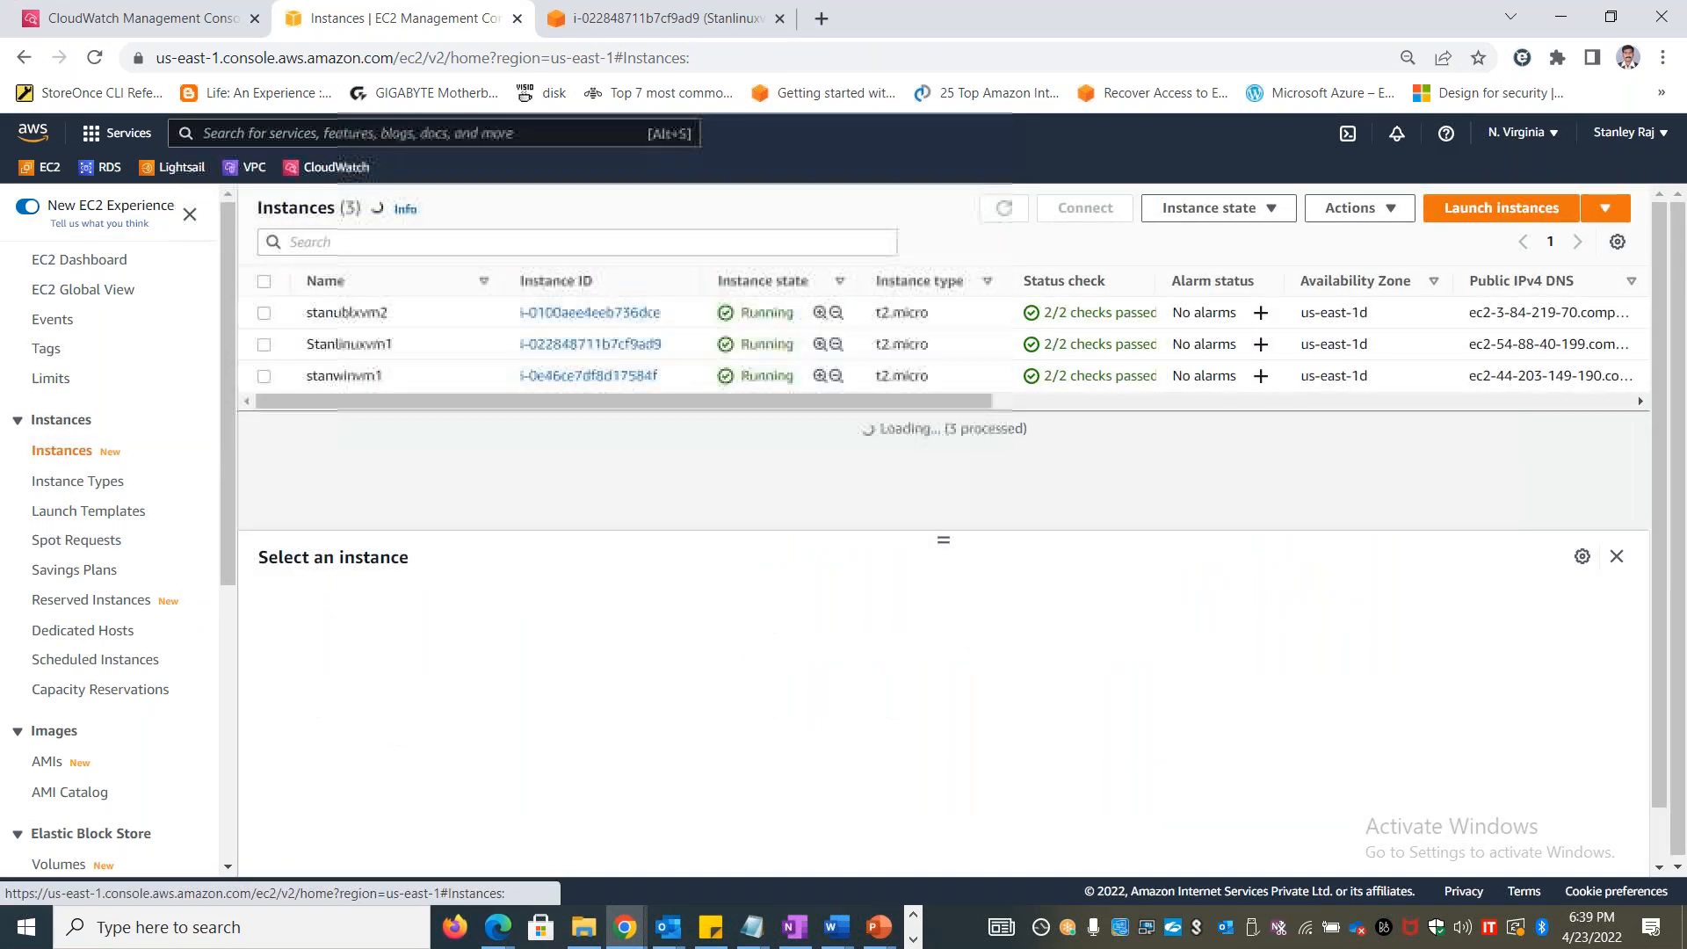
{"action": "left_click", "coordinate": [263, 344]}
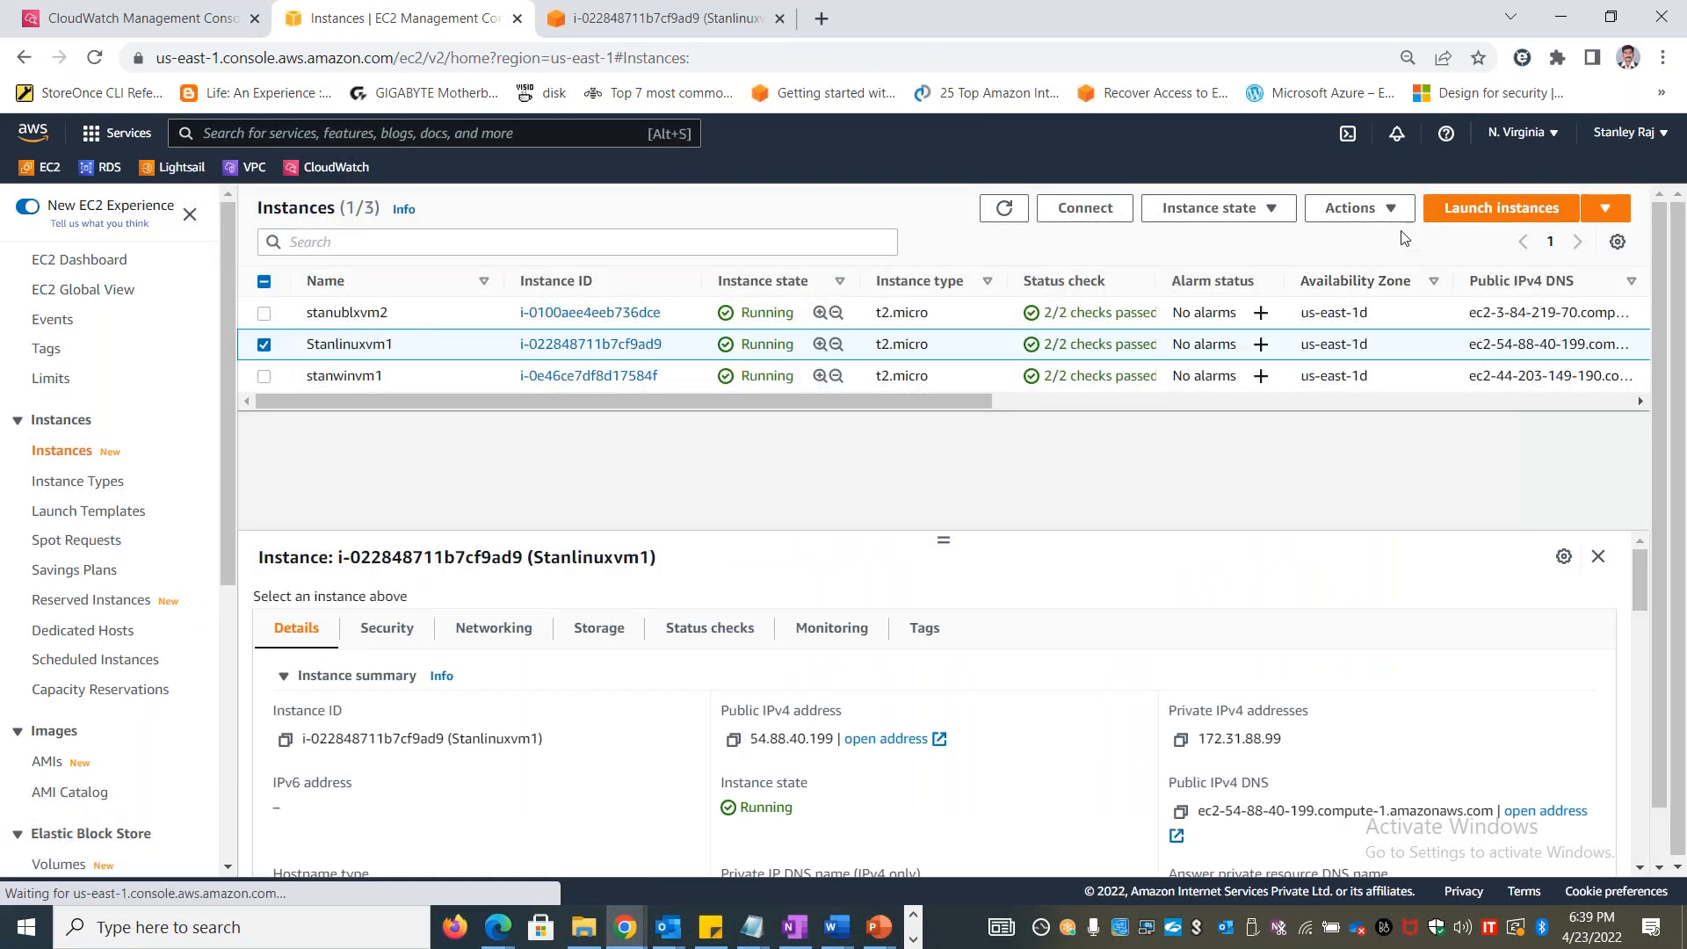
{"action": "left_click", "coordinate": [1400, 217]}
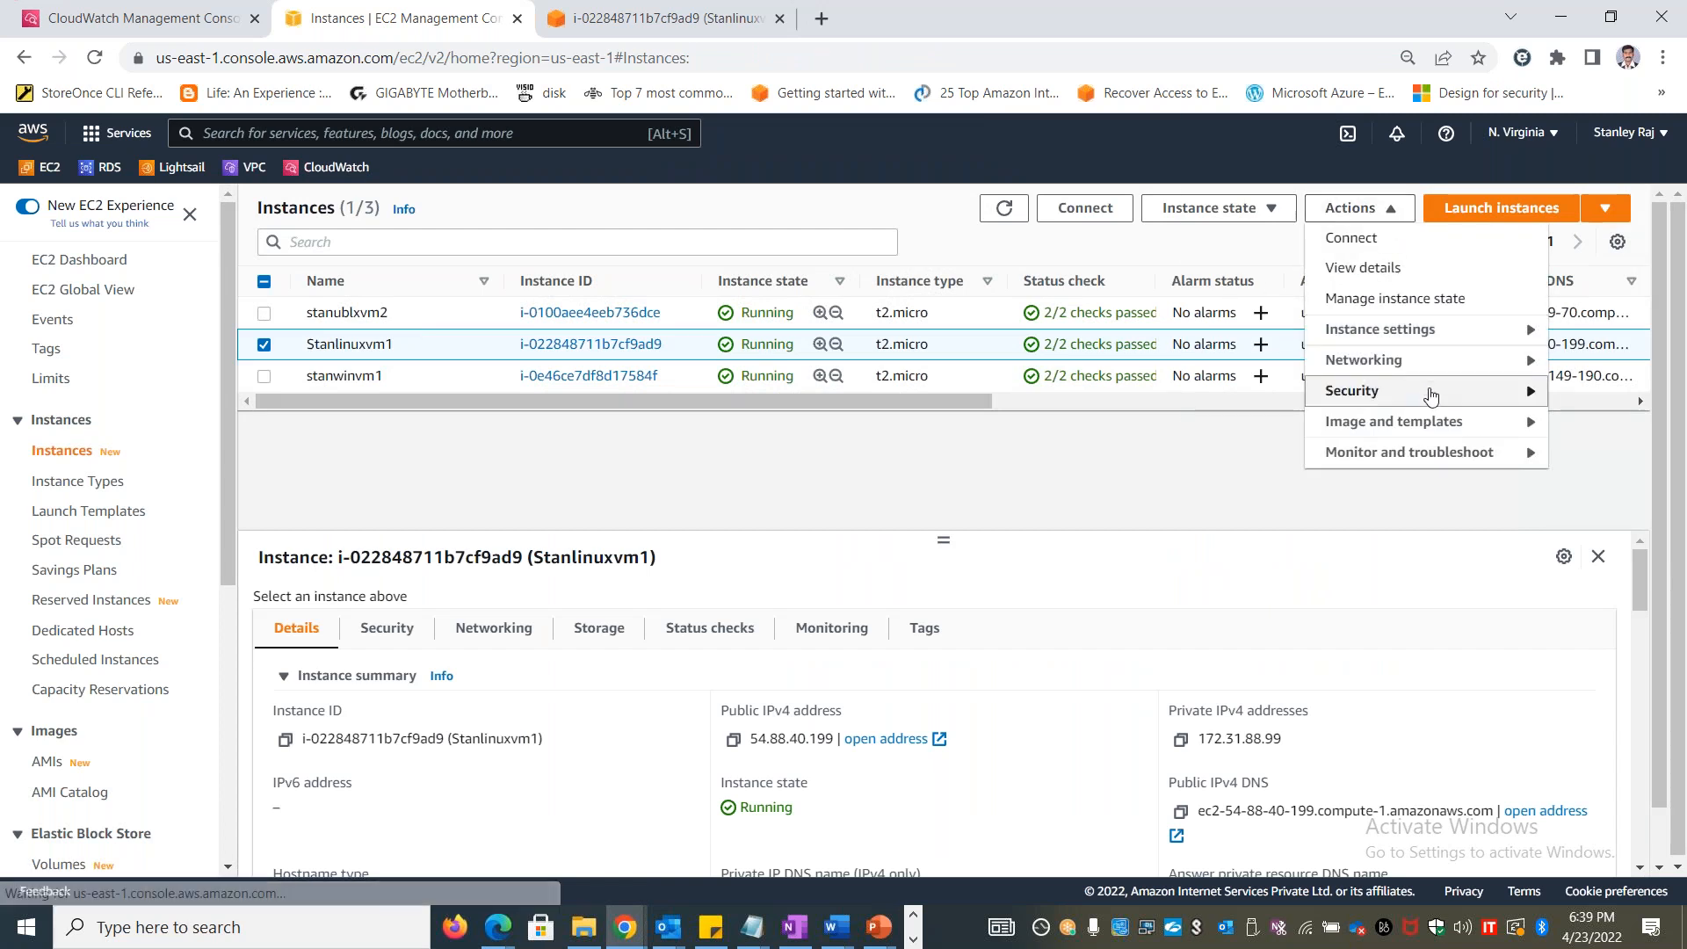
{"action": "mouse_move", "coordinate": [1431, 390]}
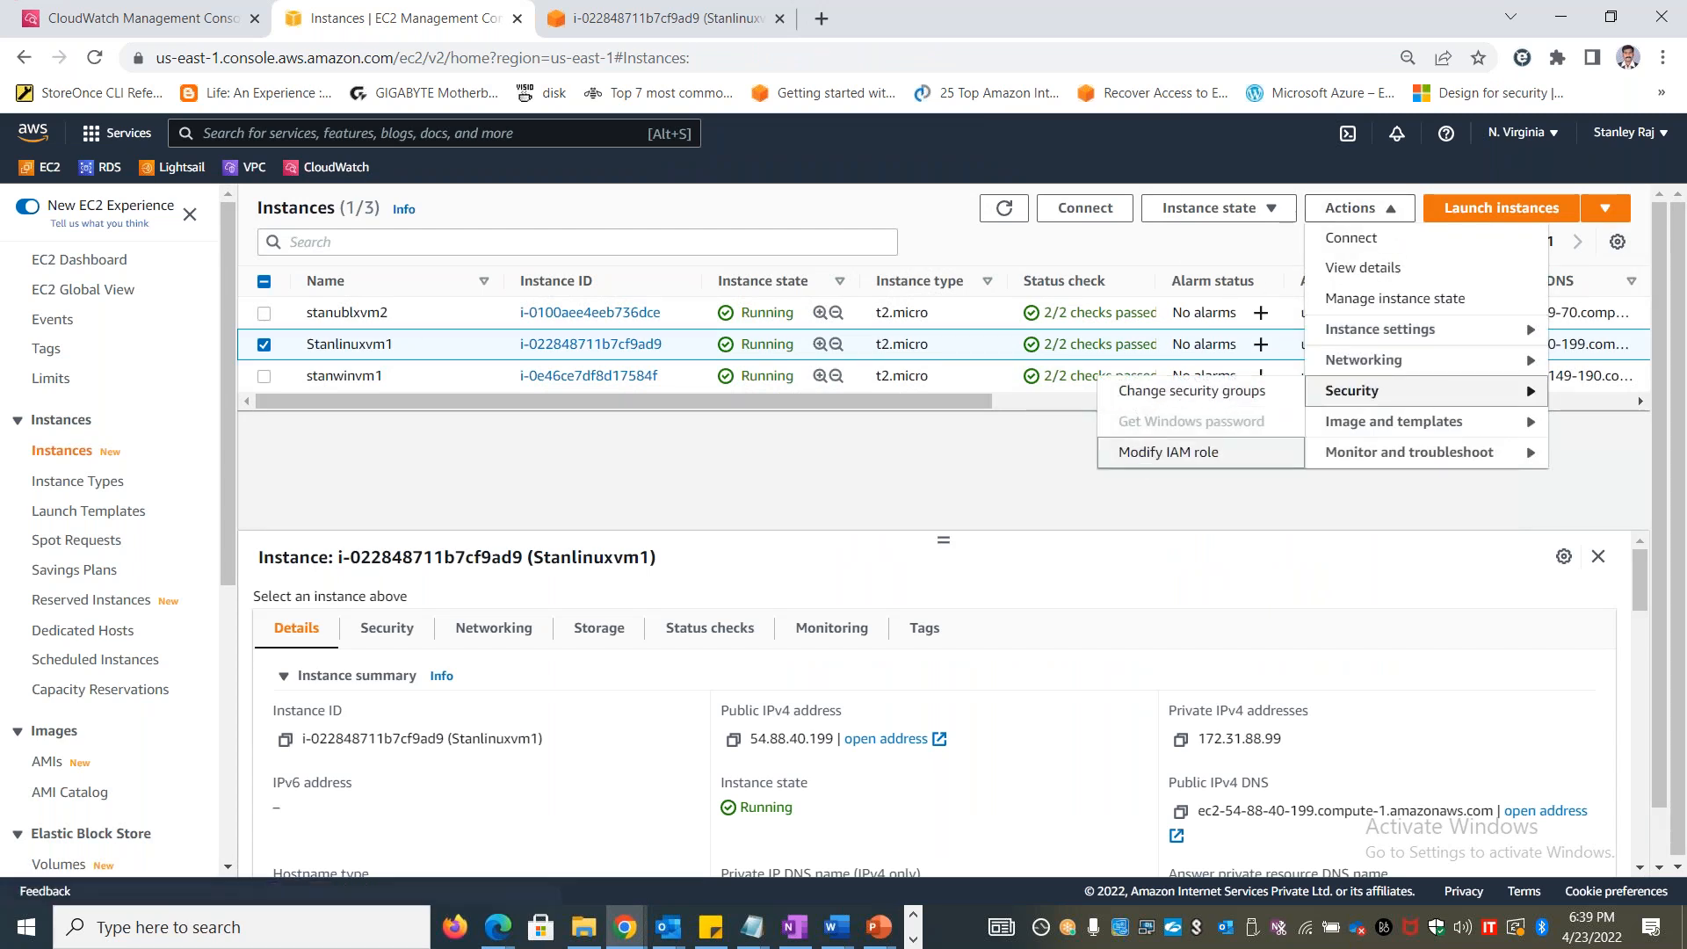
{"action": "left_click", "coordinate": [1136, 452]}
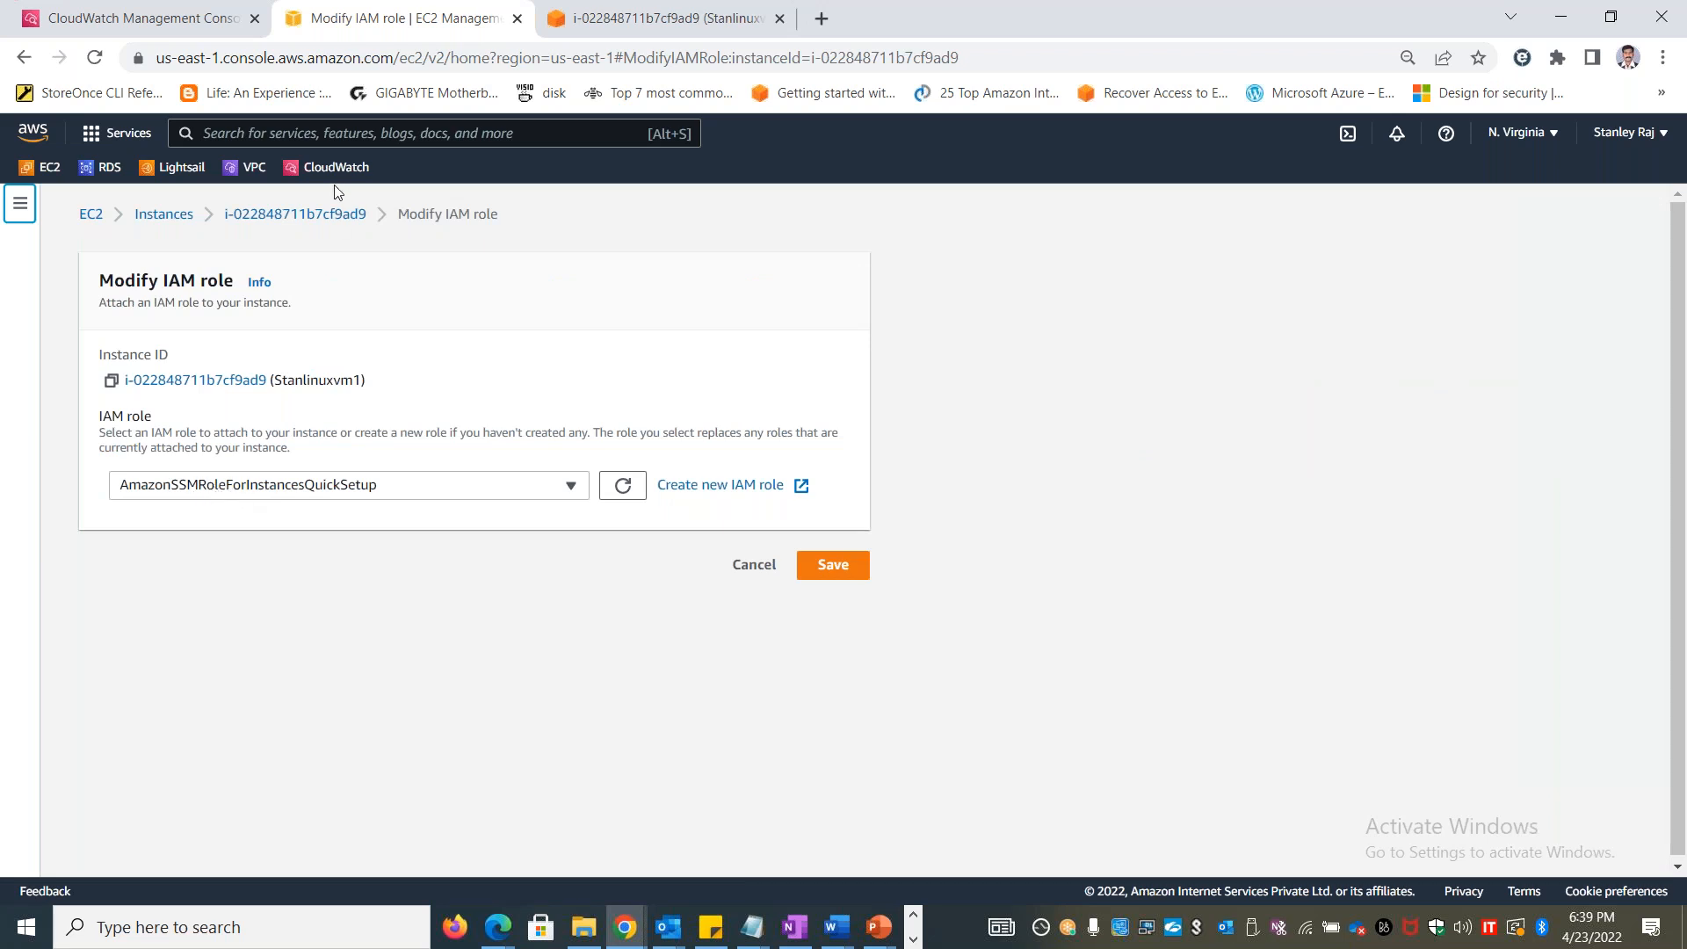
{"action": "left_click", "coordinate": [752, 569]}
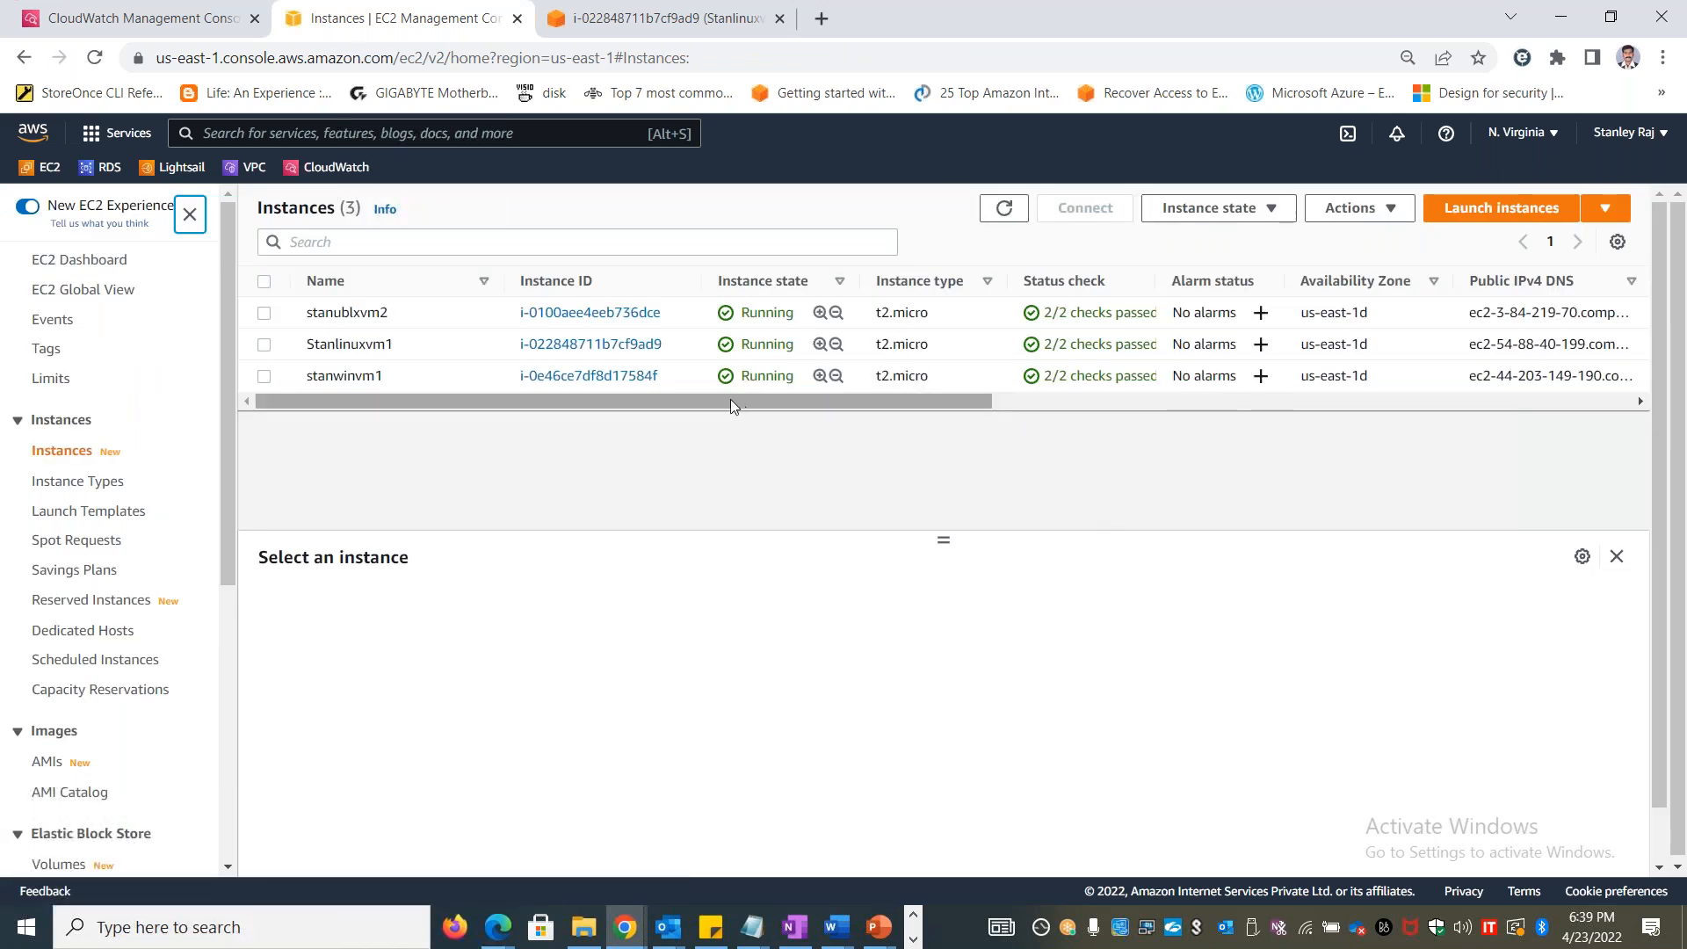
Copy the policy name CloudWatchAgentServerPolicy from the Lab 45 Word document and return to the AWS console
{"action": "key", "text": "alt+Tab"}
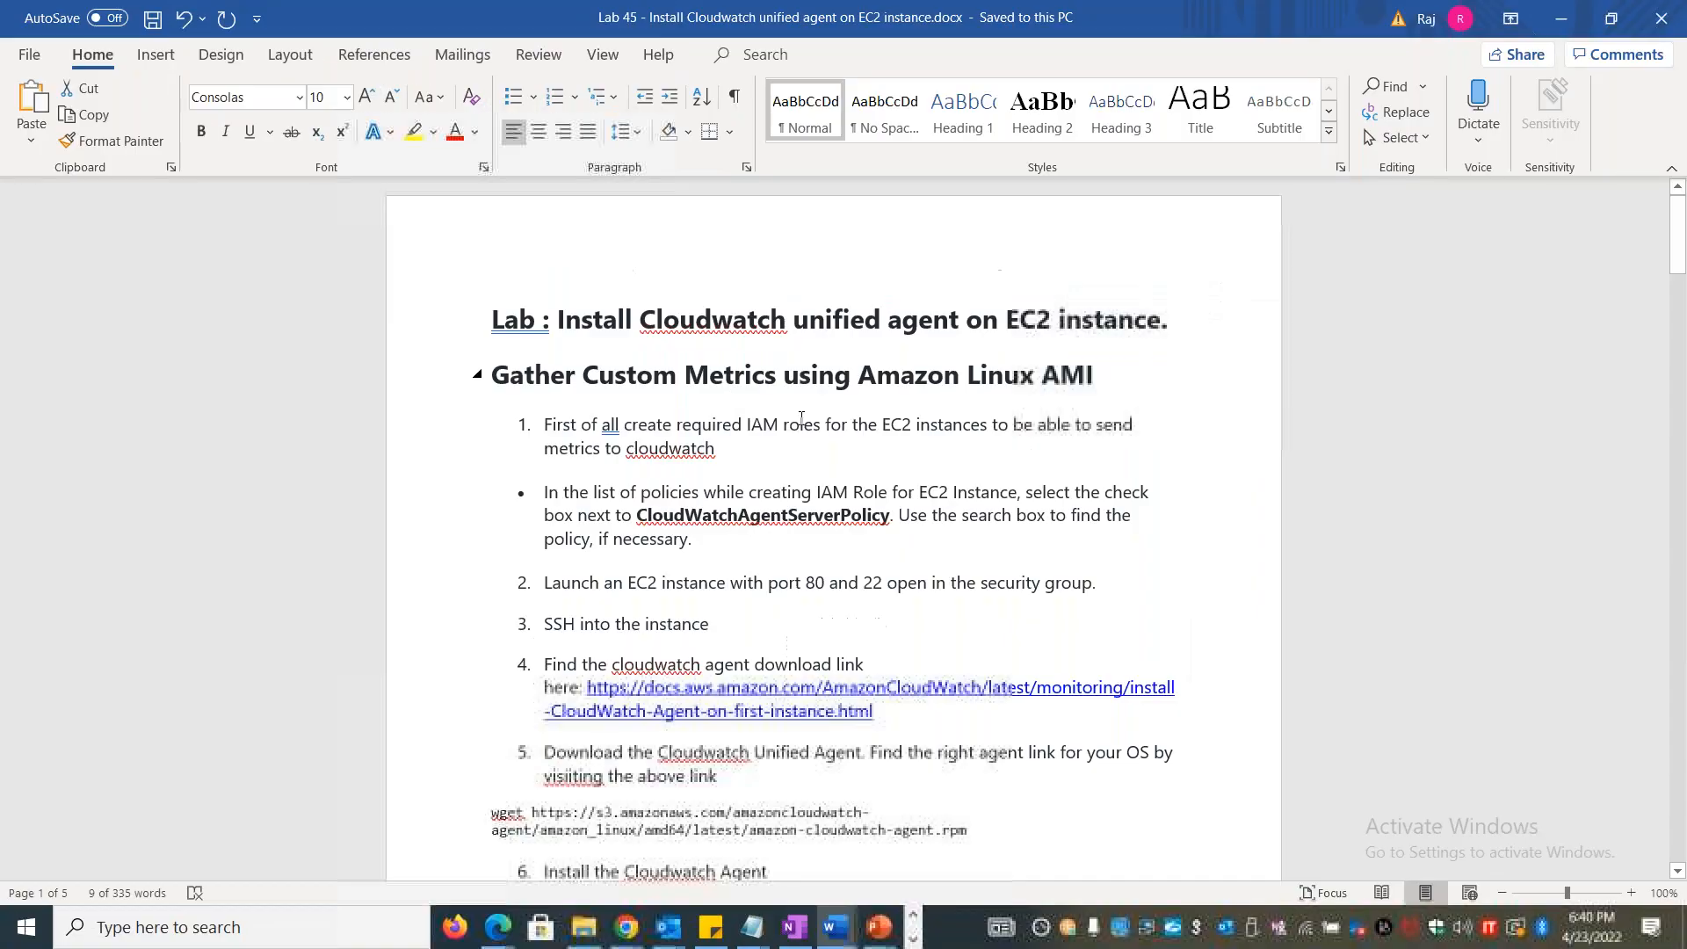
{"action": "double_click", "coordinate": [753, 514]}
{"action": "key", "text": "ctrl+c"}
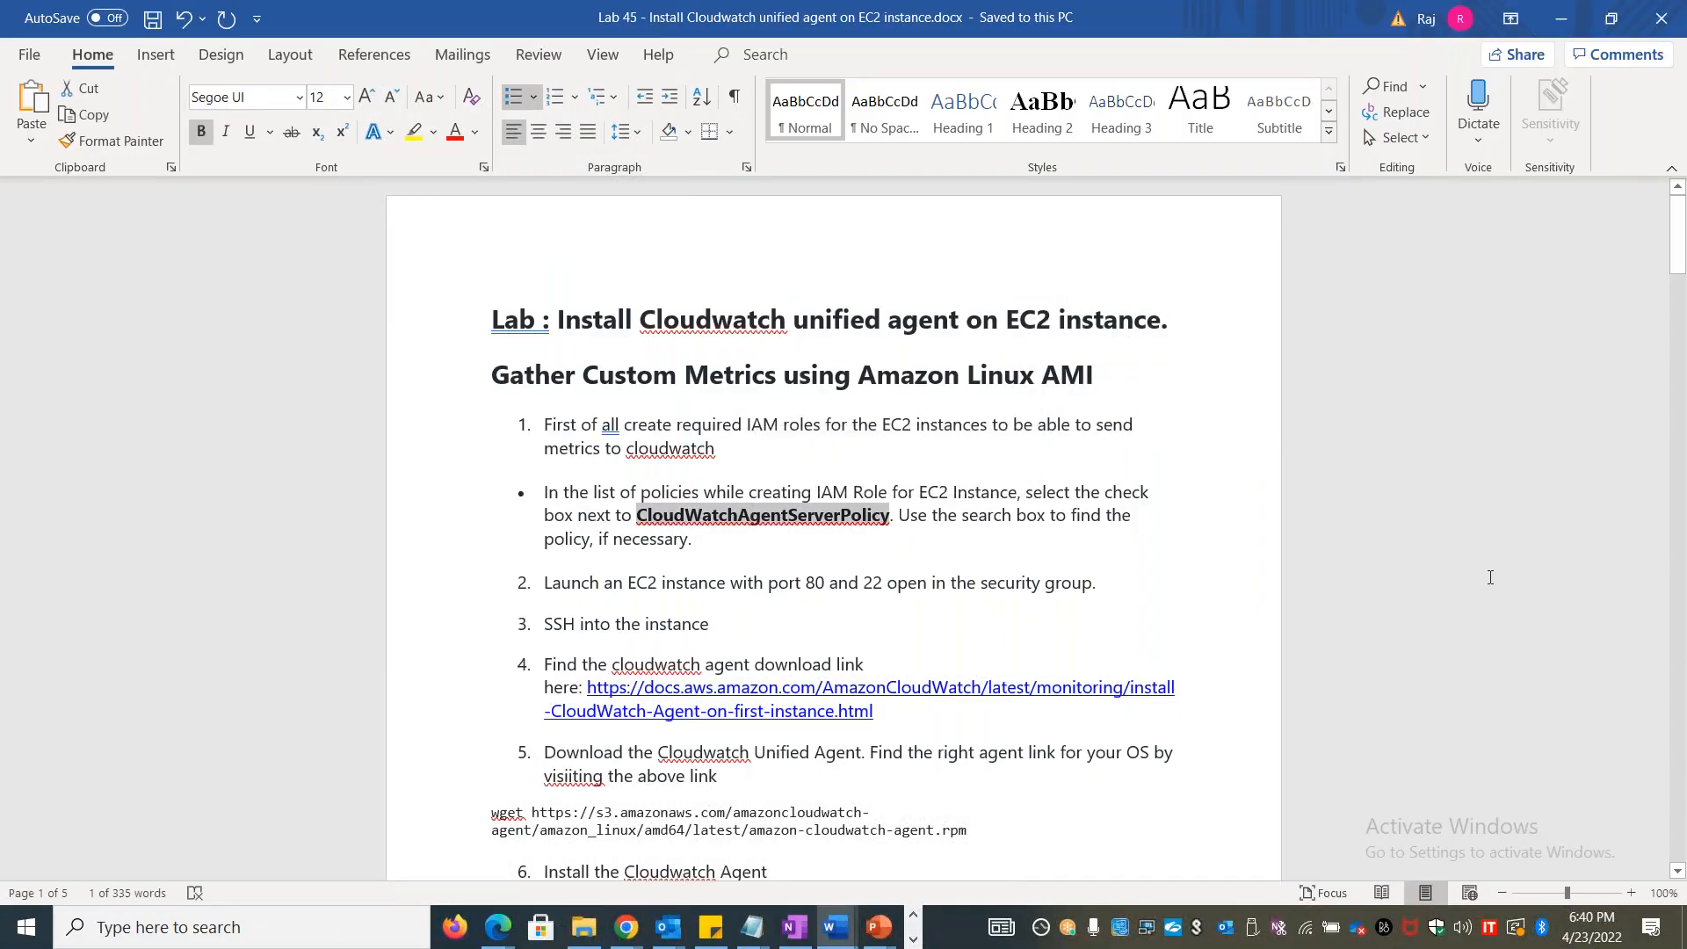
{"action": "key", "text": "alt+Tab"}
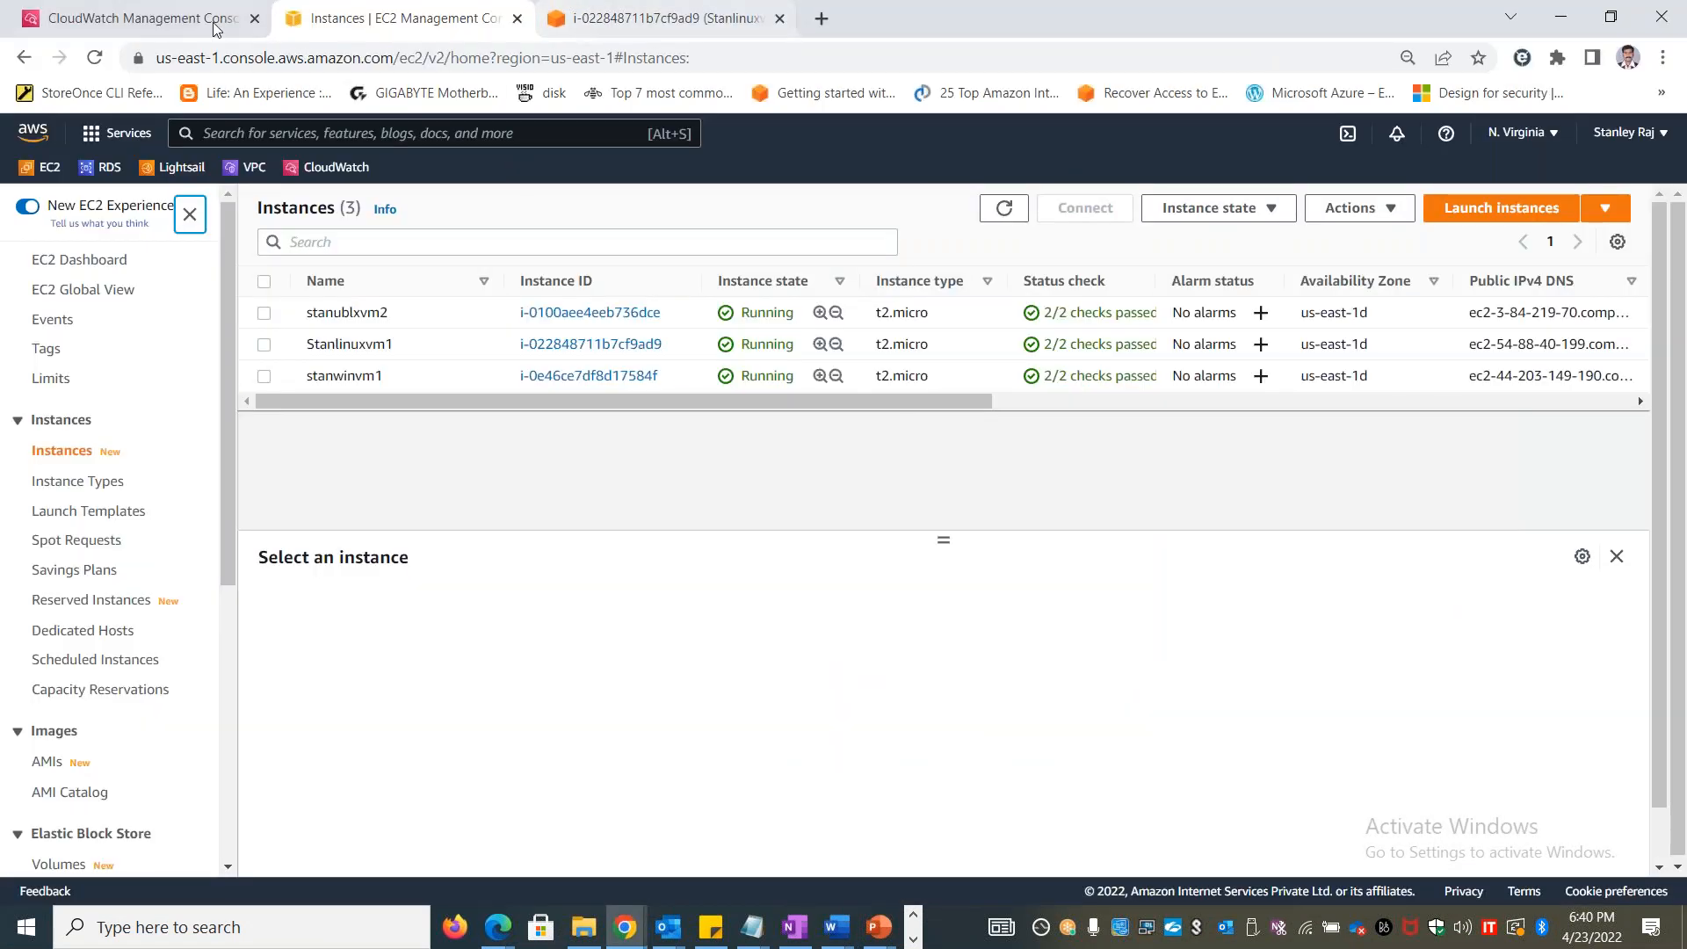
Search the AWS services for IAM, mark it as a favorite, and open the IAM dashboard
{"action": "left_click", "coordinate": [253, 137]}
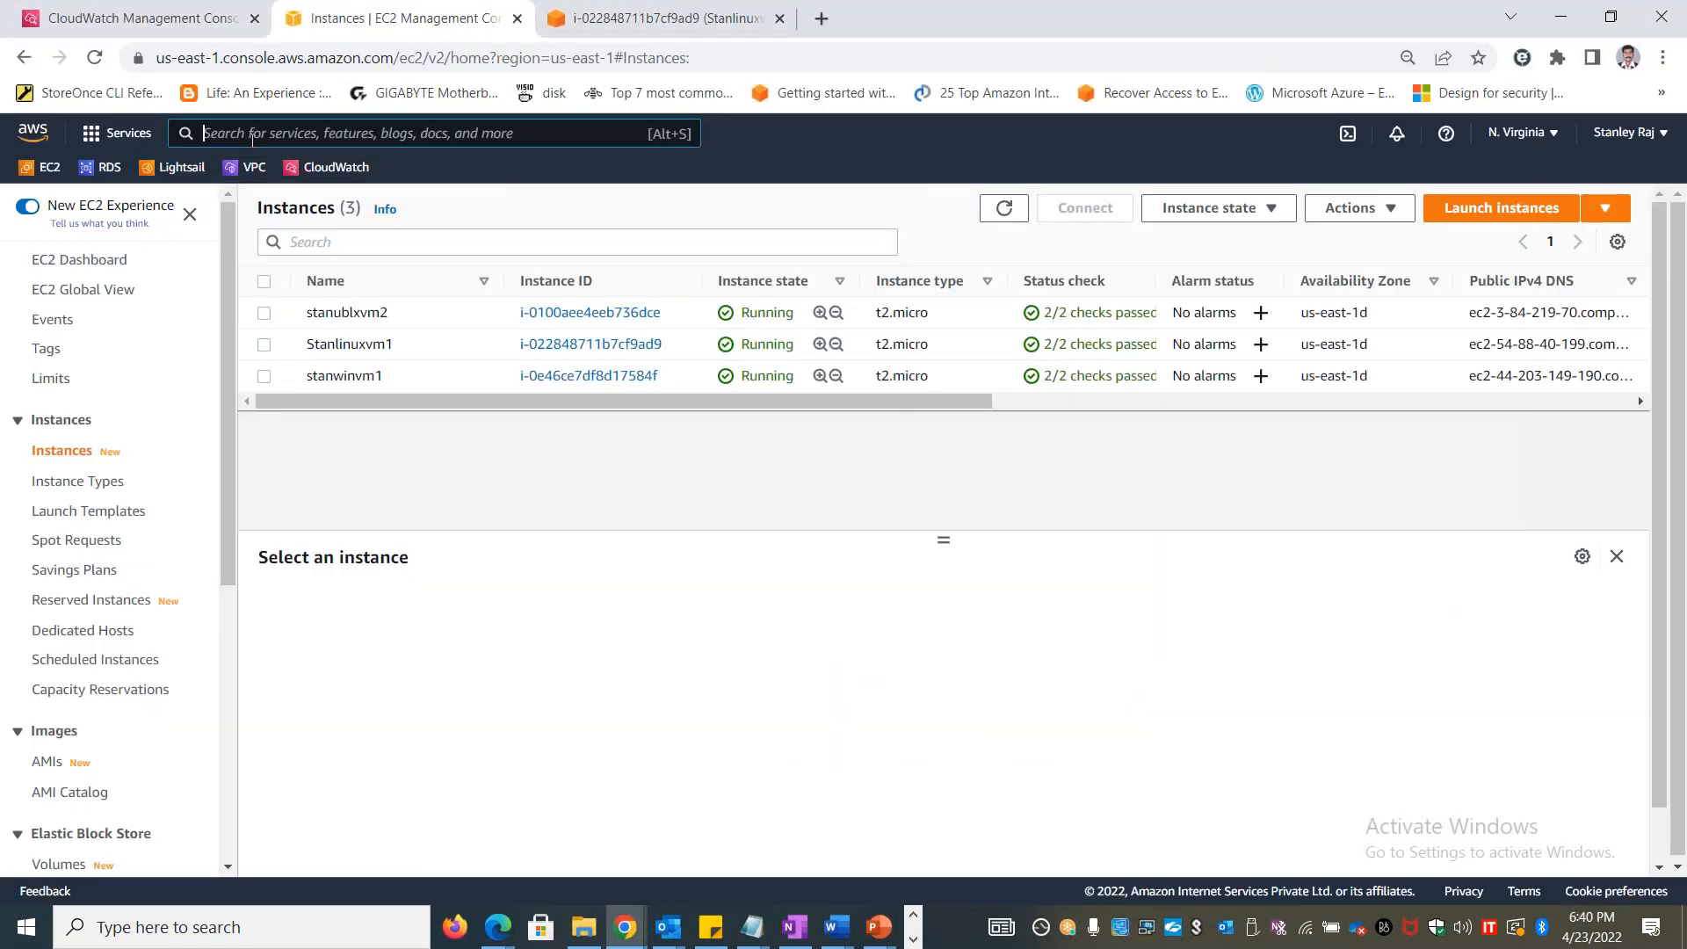
{"action": "type", "text": "IAM"}
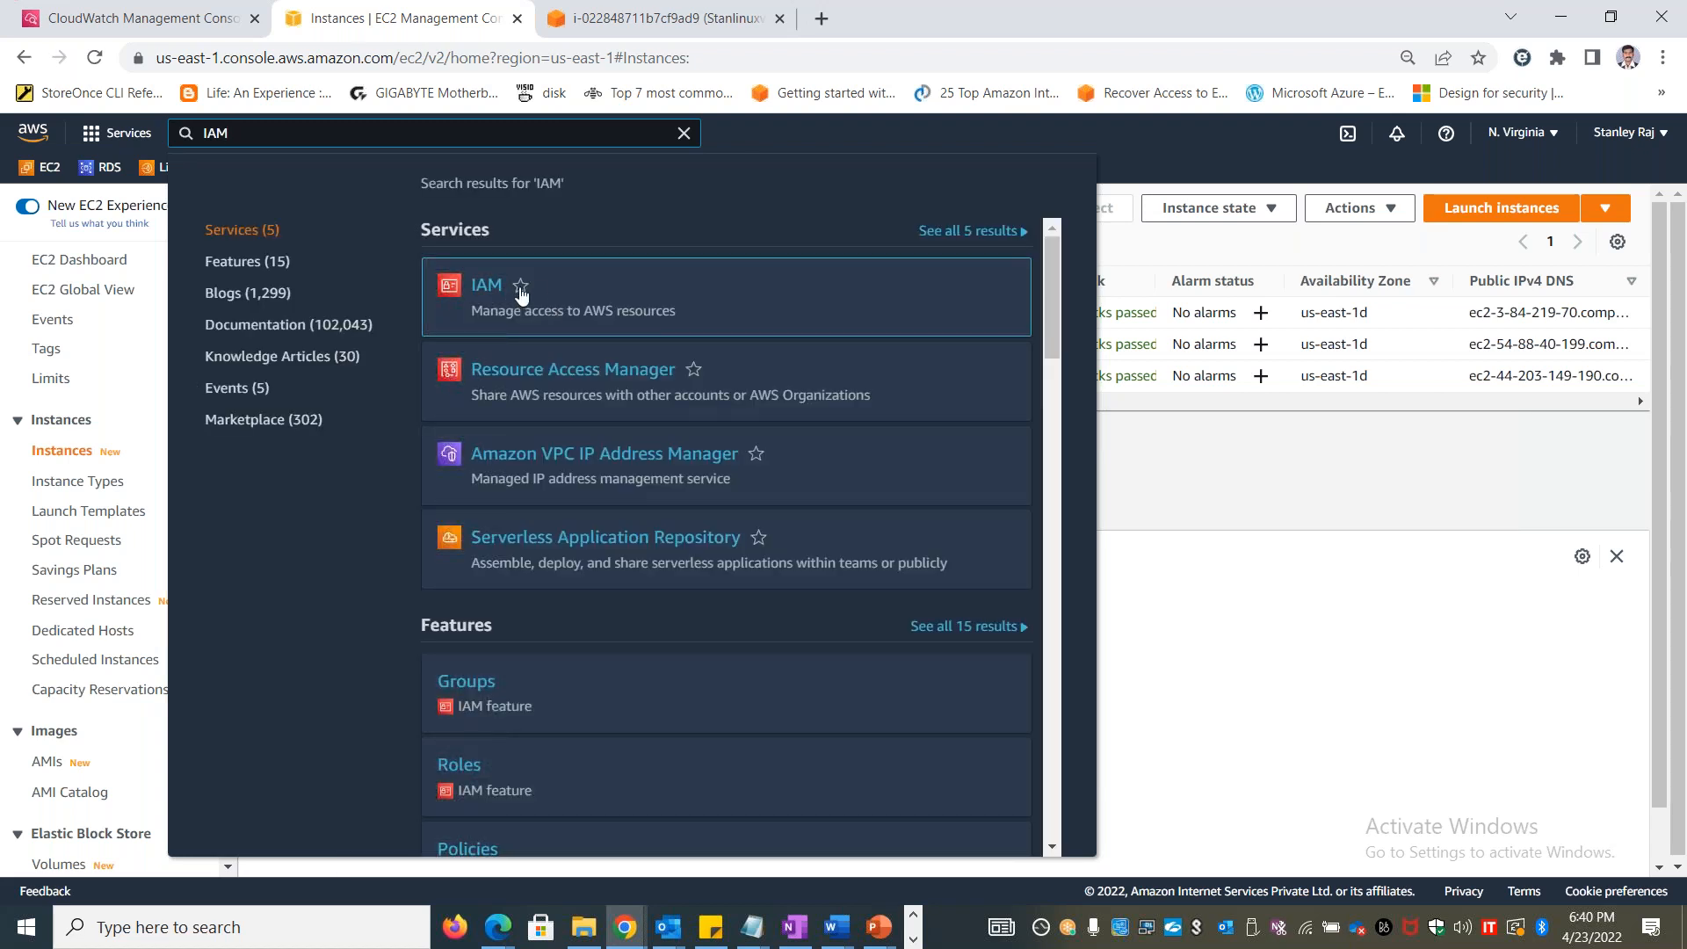
{"action": "left_click", "coordinate": [520, 286]}
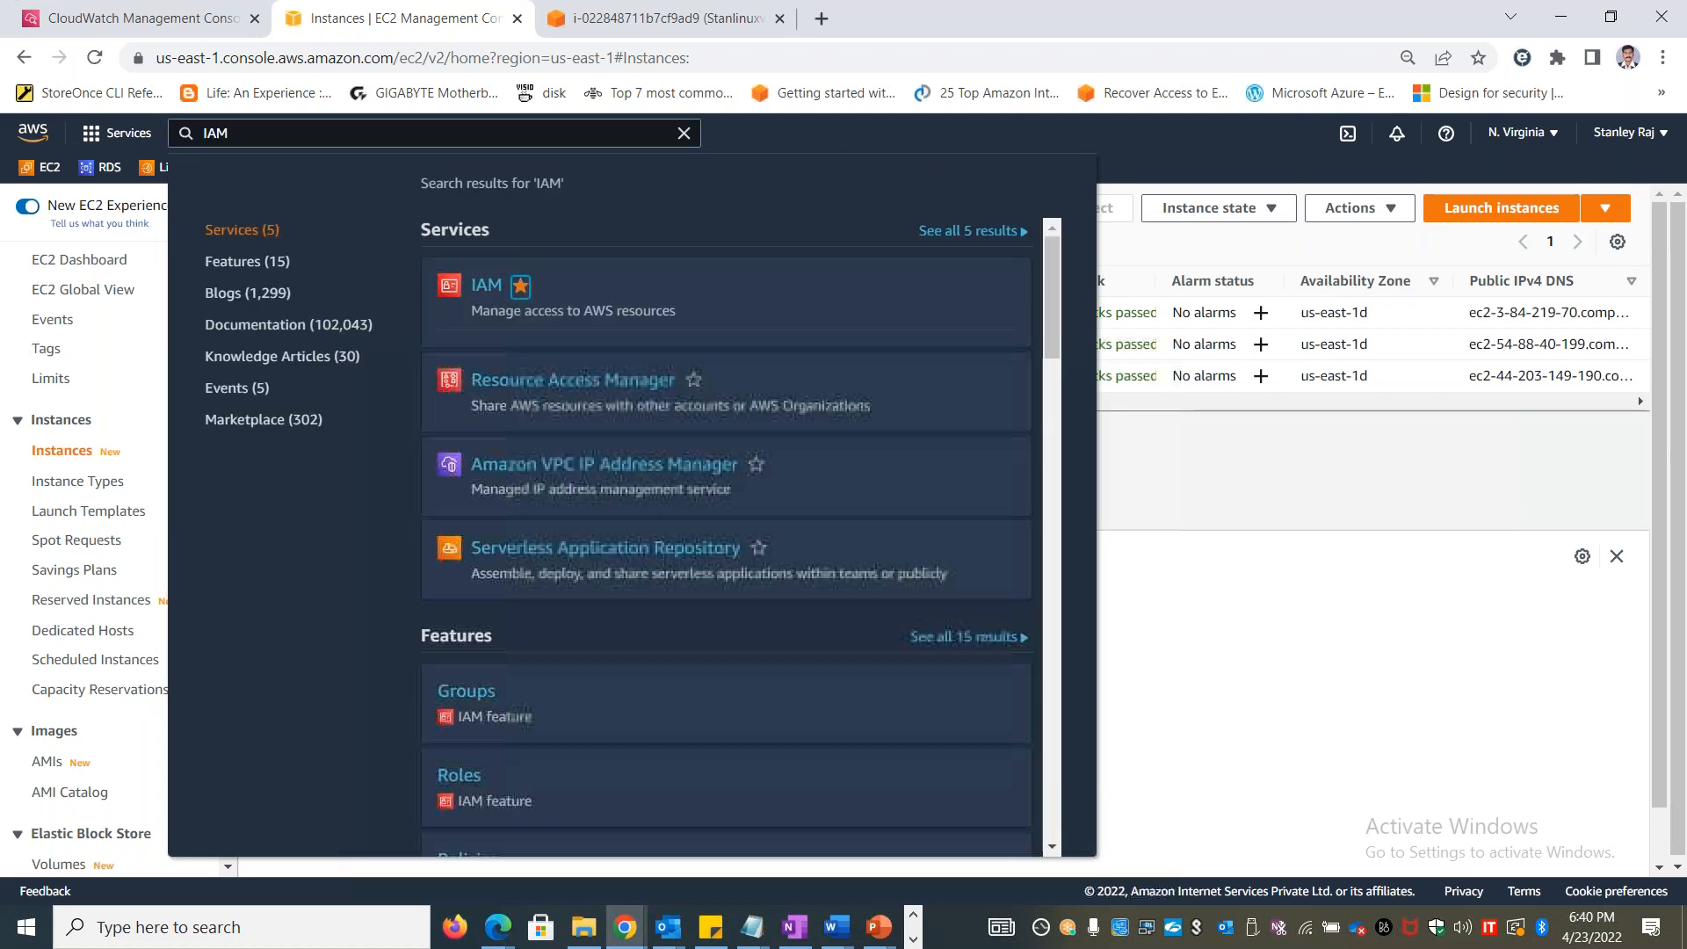
{"action": "left_click", "coordinate": [486, 284]}
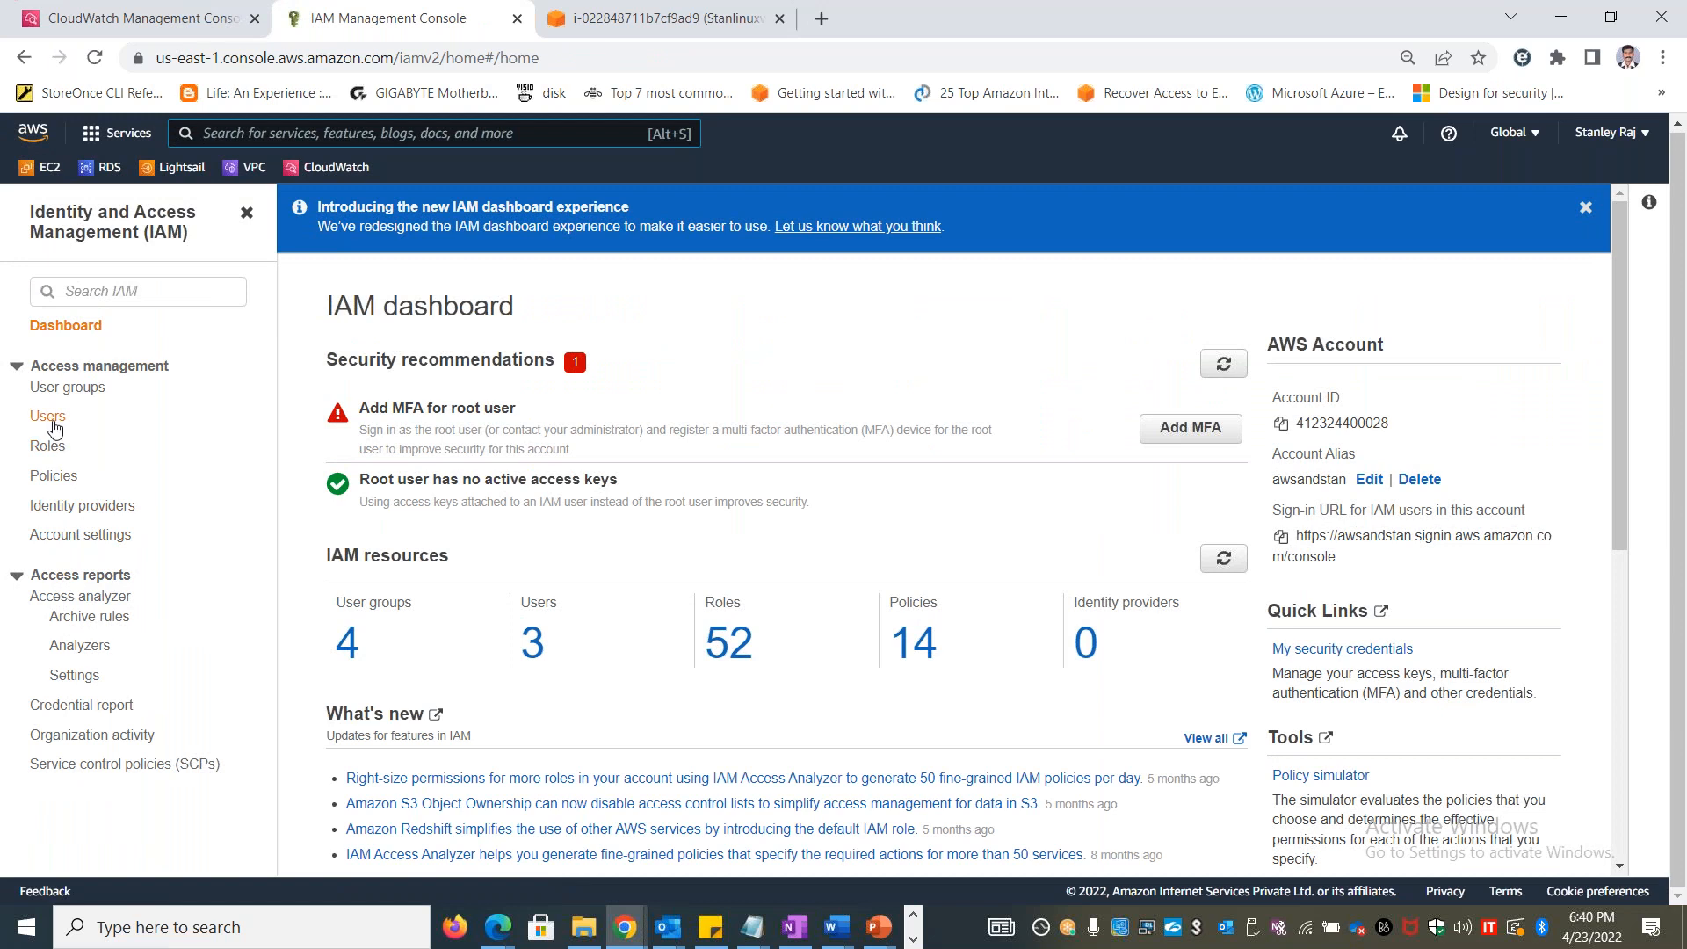
Start creating an IAM role with AWS service as the trusted entity type and EC2 as the use case
{"action": "left_click", "coordinate": [51, 447]}
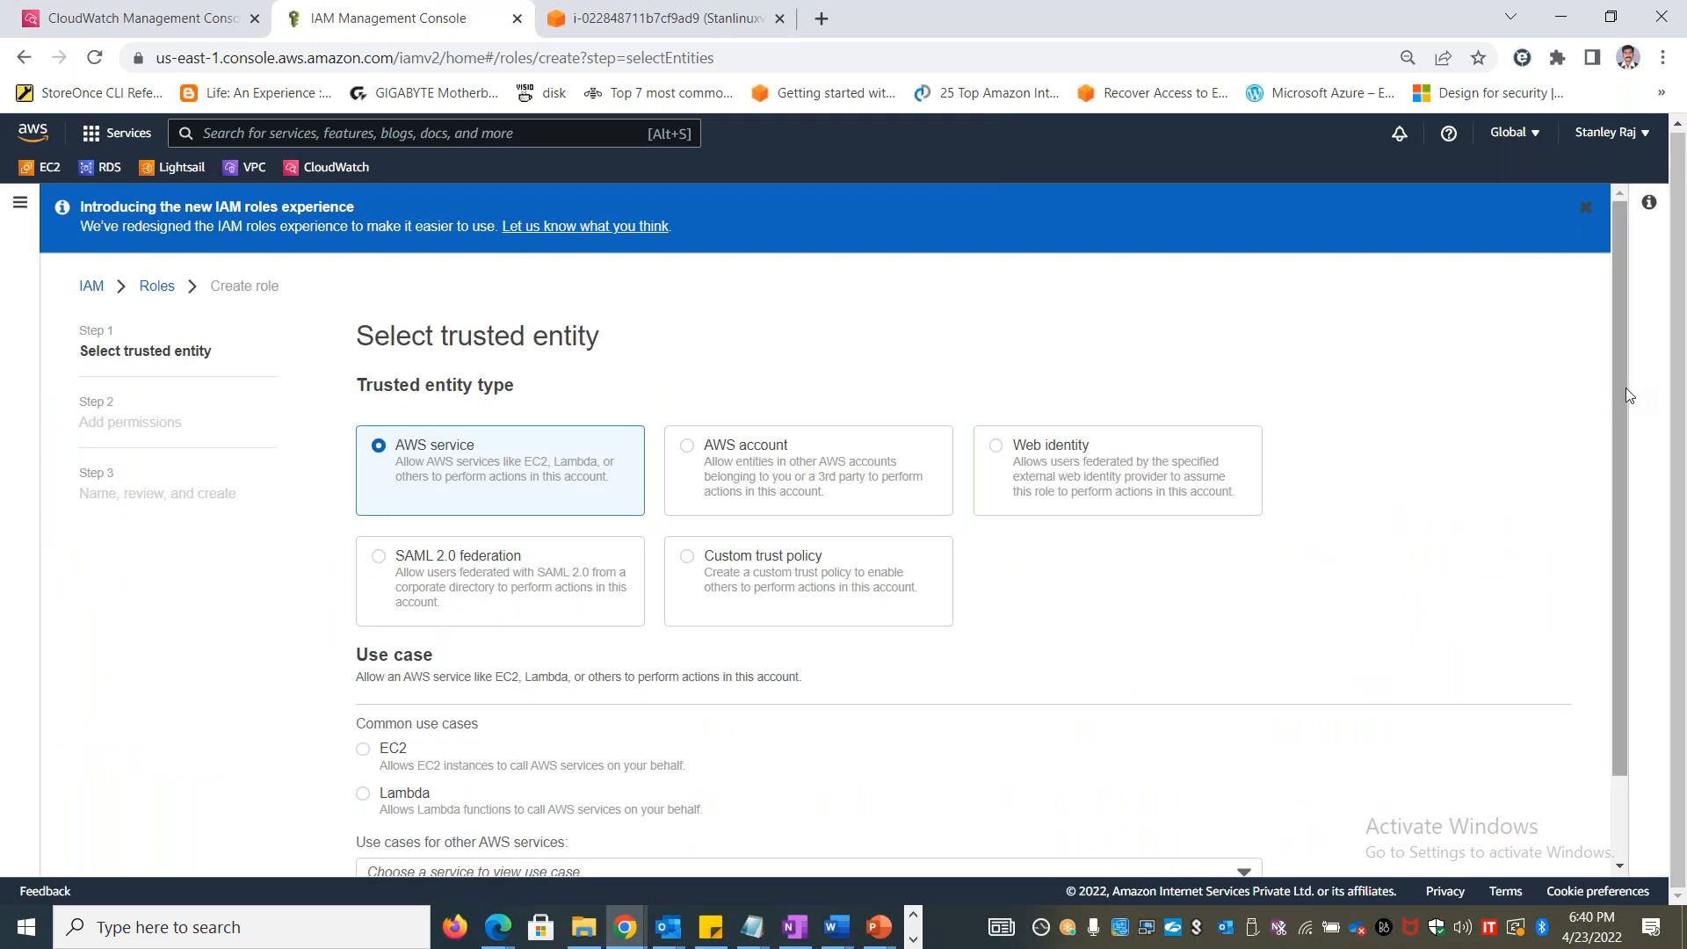
{"action": "scroll", "coordinate": [1625, 388], "scroll_direction": "down", "scroll_amount": 1}
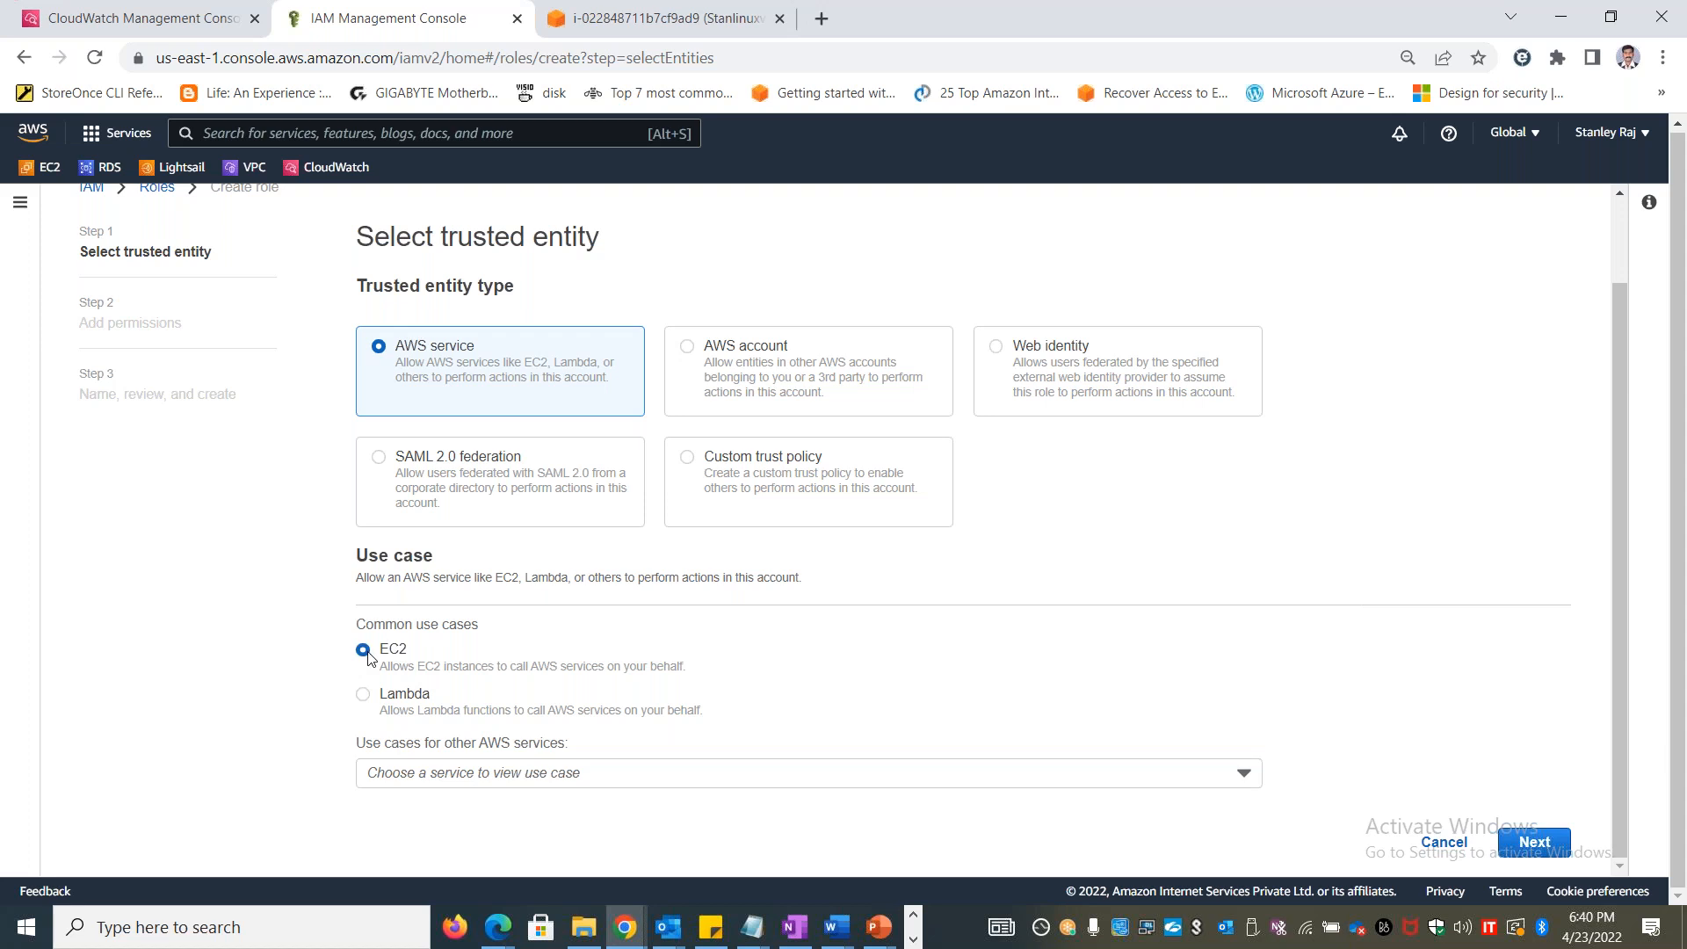
{"action": "left_click", "coordinate": [618, 774]}
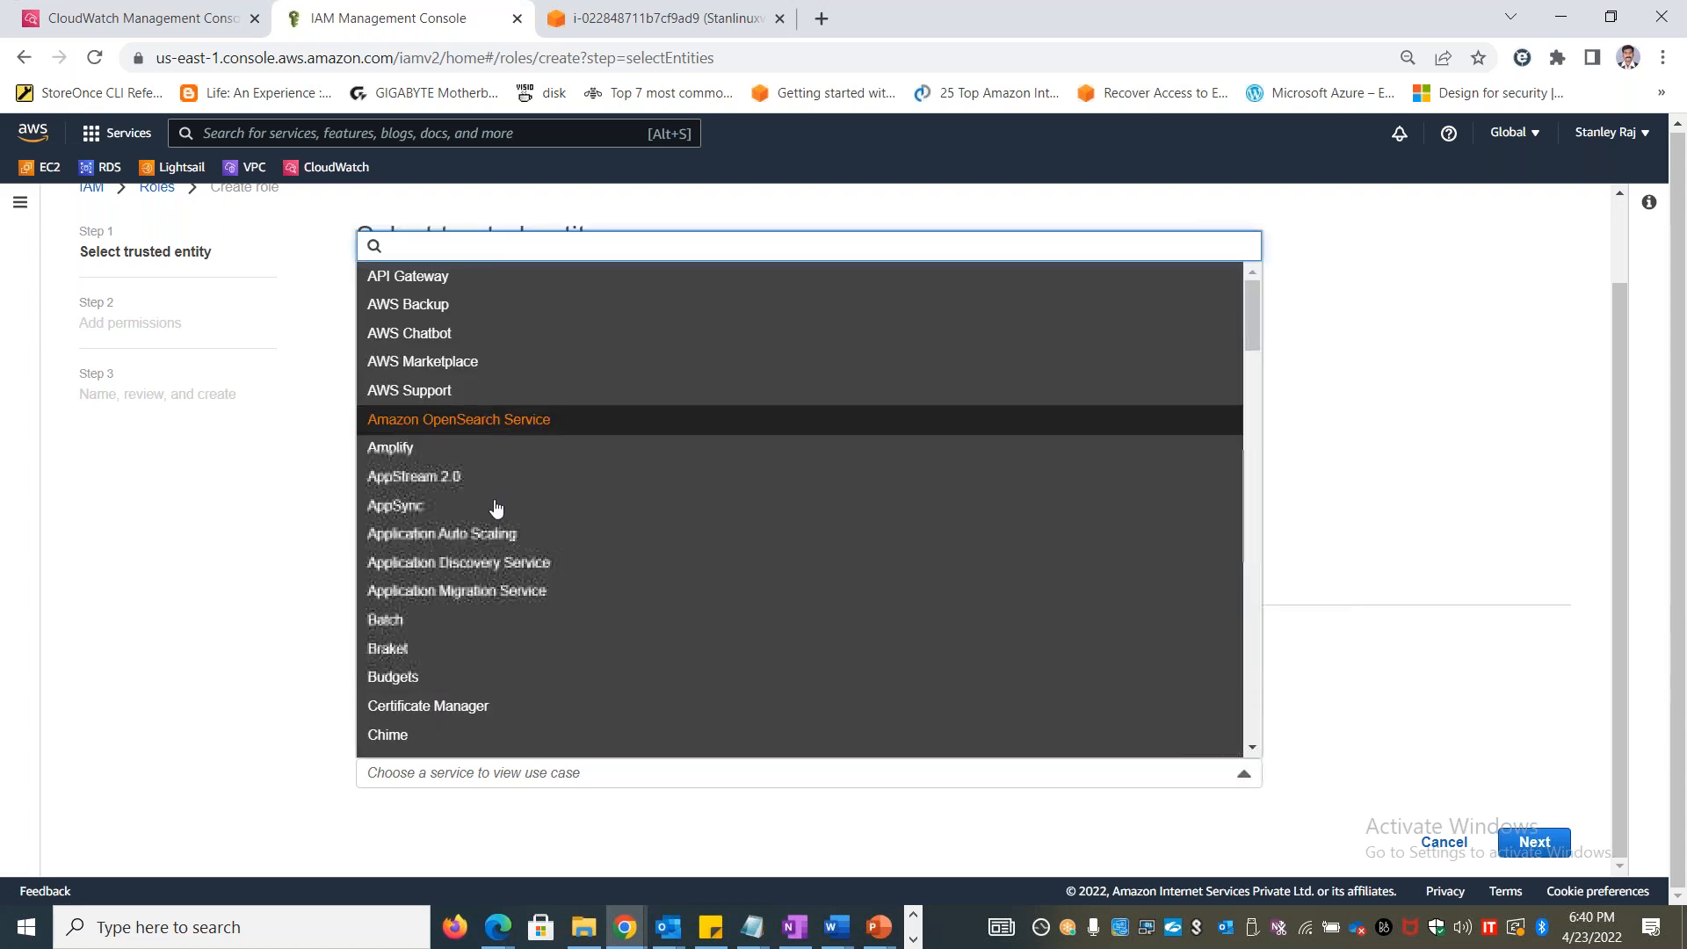
{"action": "scroll", "coordinate": [490, 419], "scroll_direction": "down", "scroll_amount": 1}
{"action": "scroll", "coordinate": [469, 413], "scroll_direction": "down", "scroll_amount": 20}
{"action": "scroll", "coordinate": [479, 501], "scroll_direction": "up", "scroll_amount": 20}
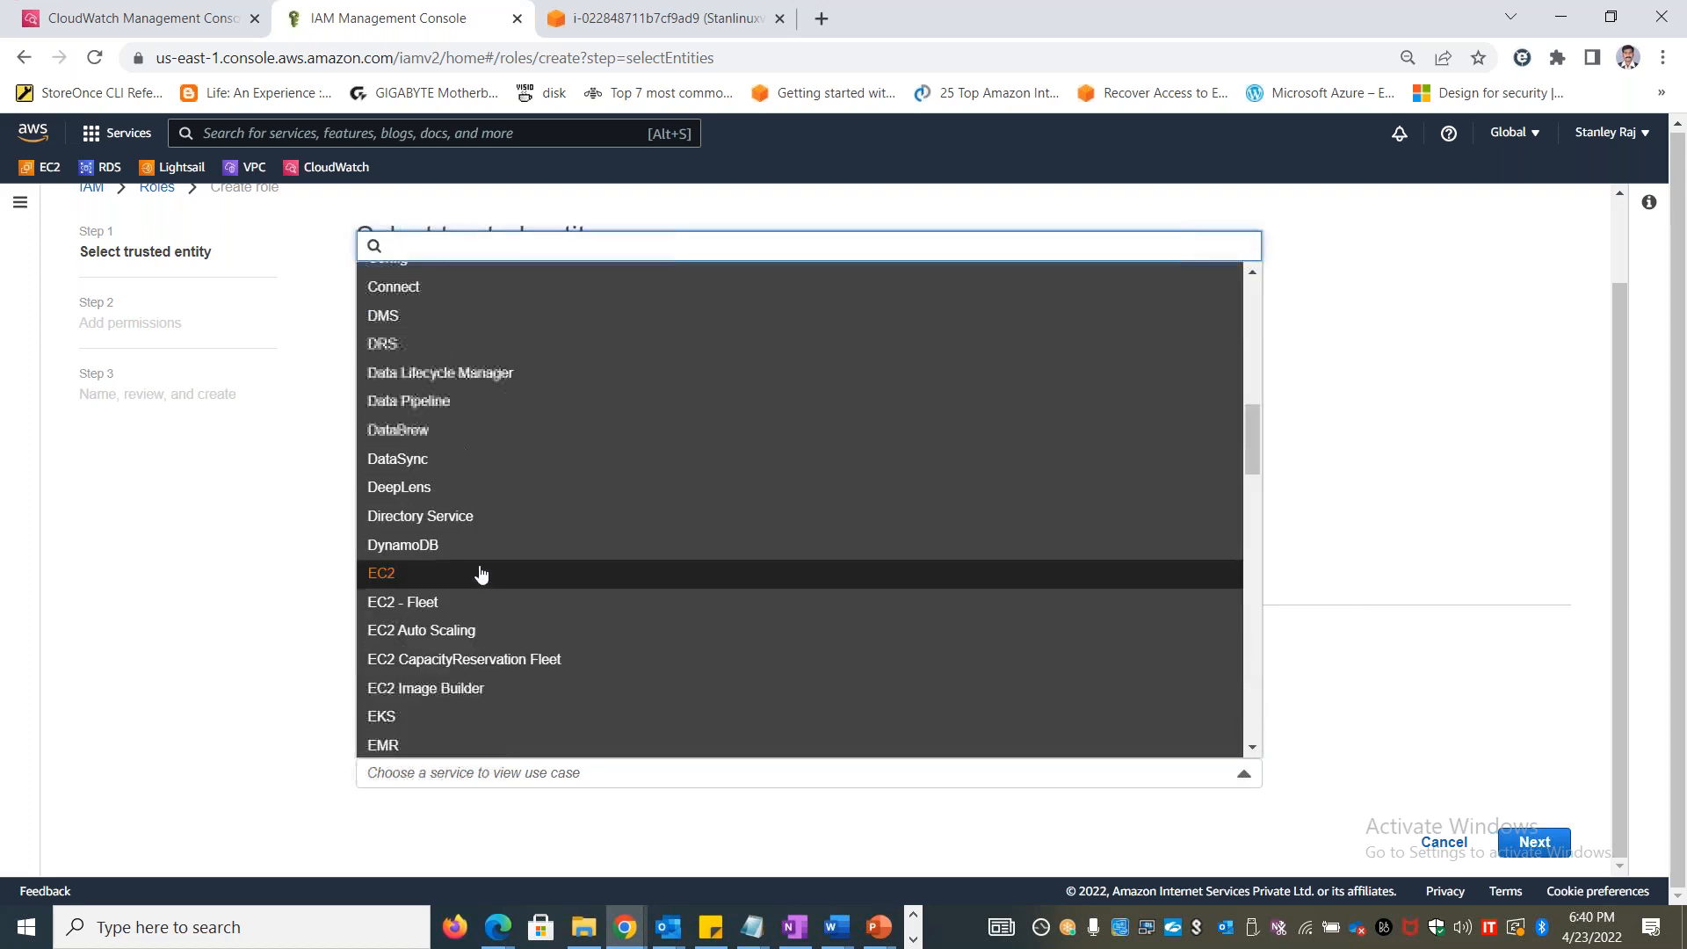
{"action": "left_click", "coordinate": [211, 639]}
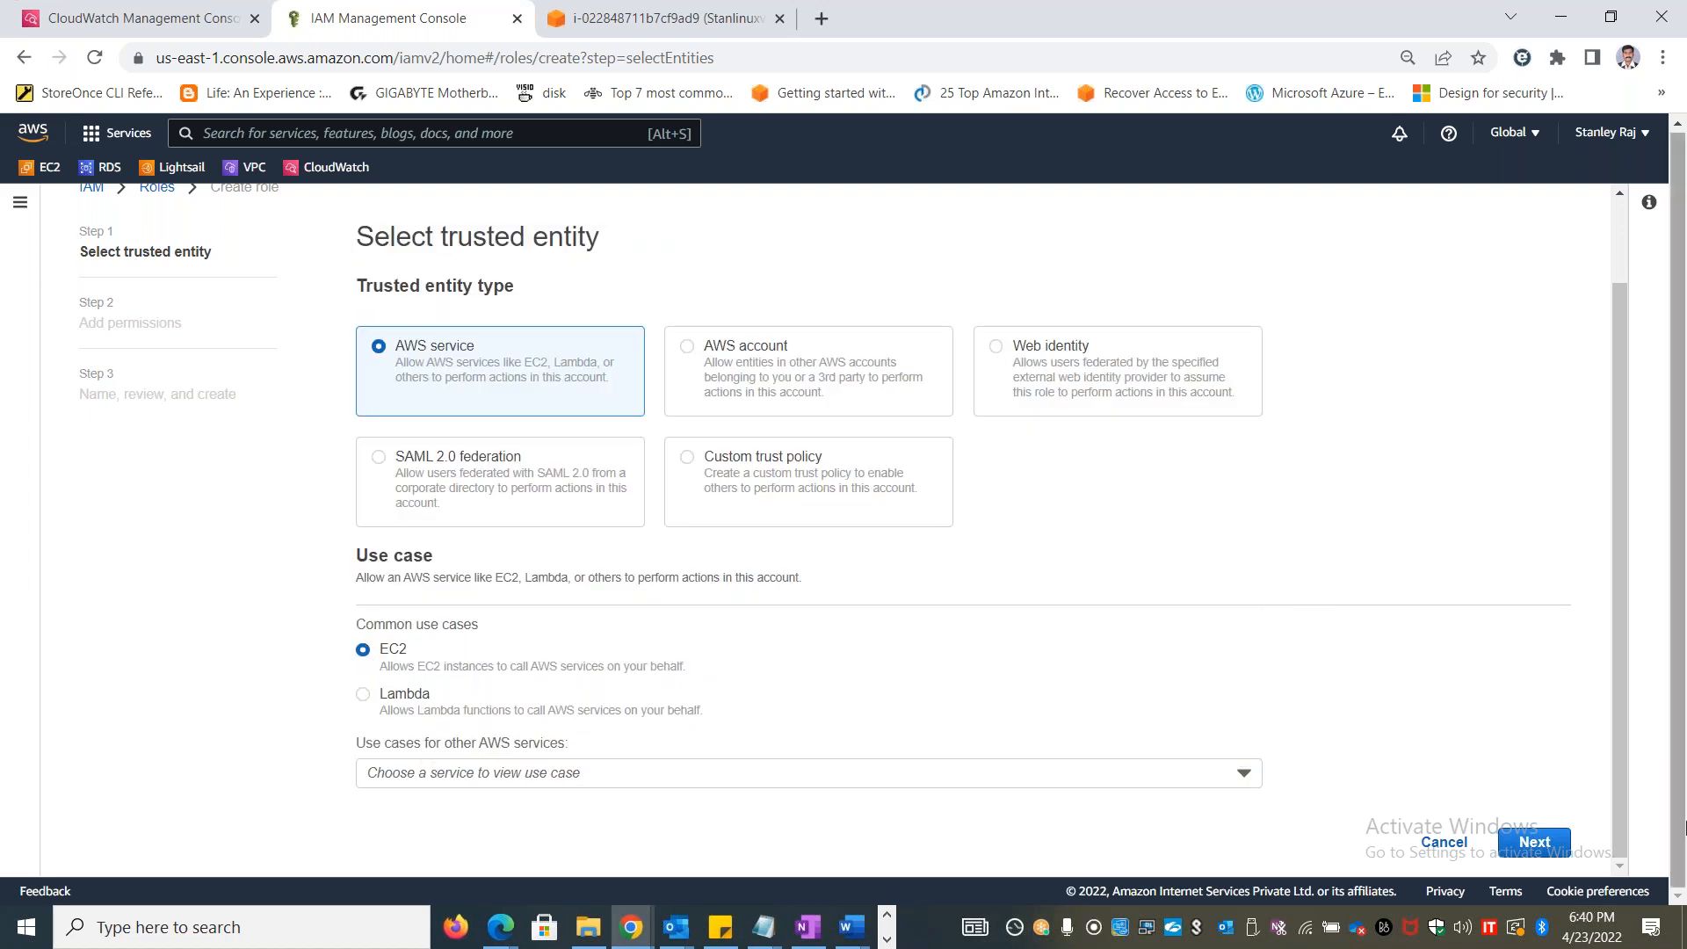
Continue to the role's permissions and filter the policies by the copied name CloudWatchAgentServerPolicy
{"action": "left_click", "coordinate": [1535, 843]}
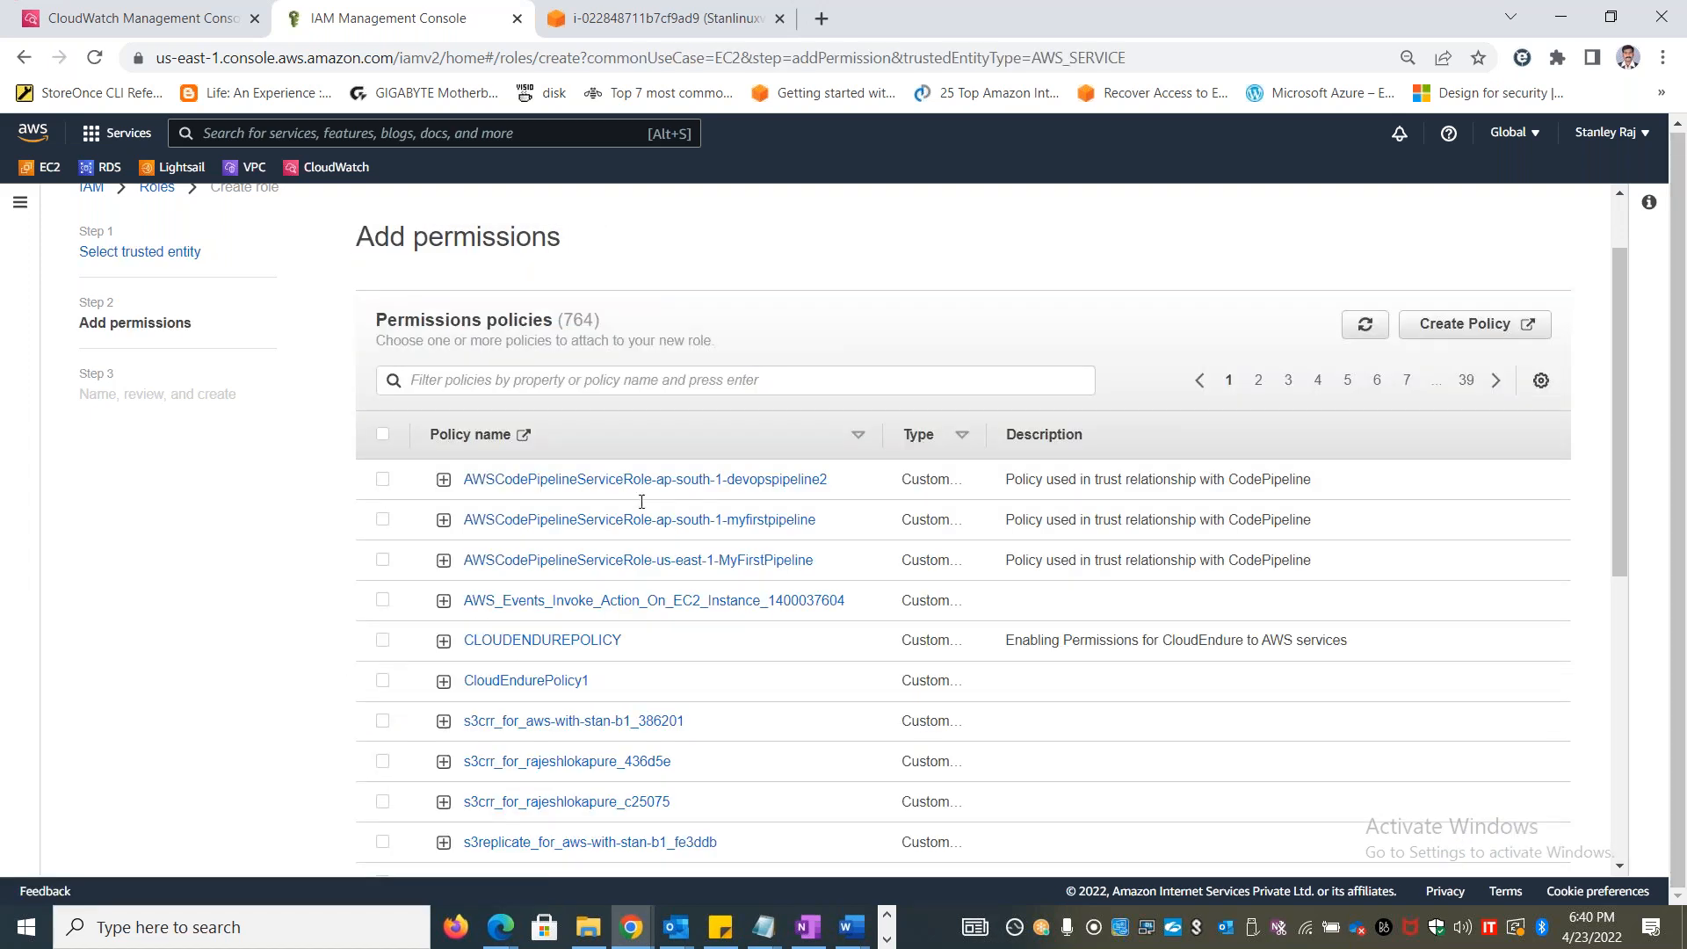
{"action": "double_click", "coordinate": [493, 323]}
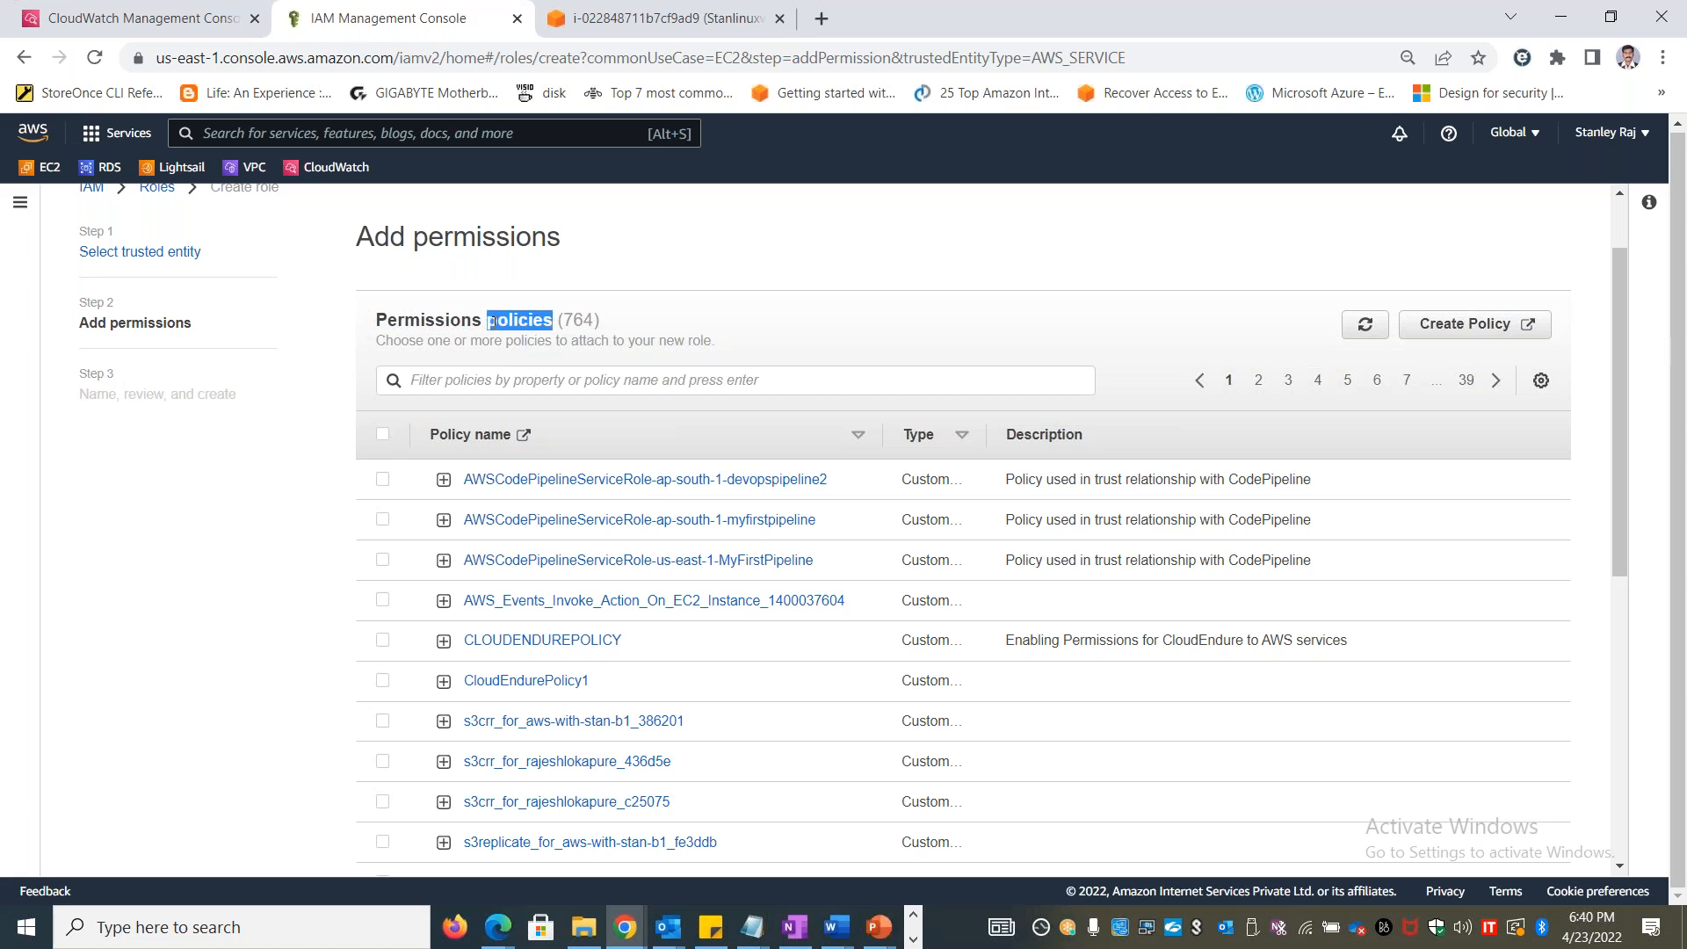
{"action": "left_click", "coordinate": [492, 380]}
{"action": "key", "text": "ctrl+v"}
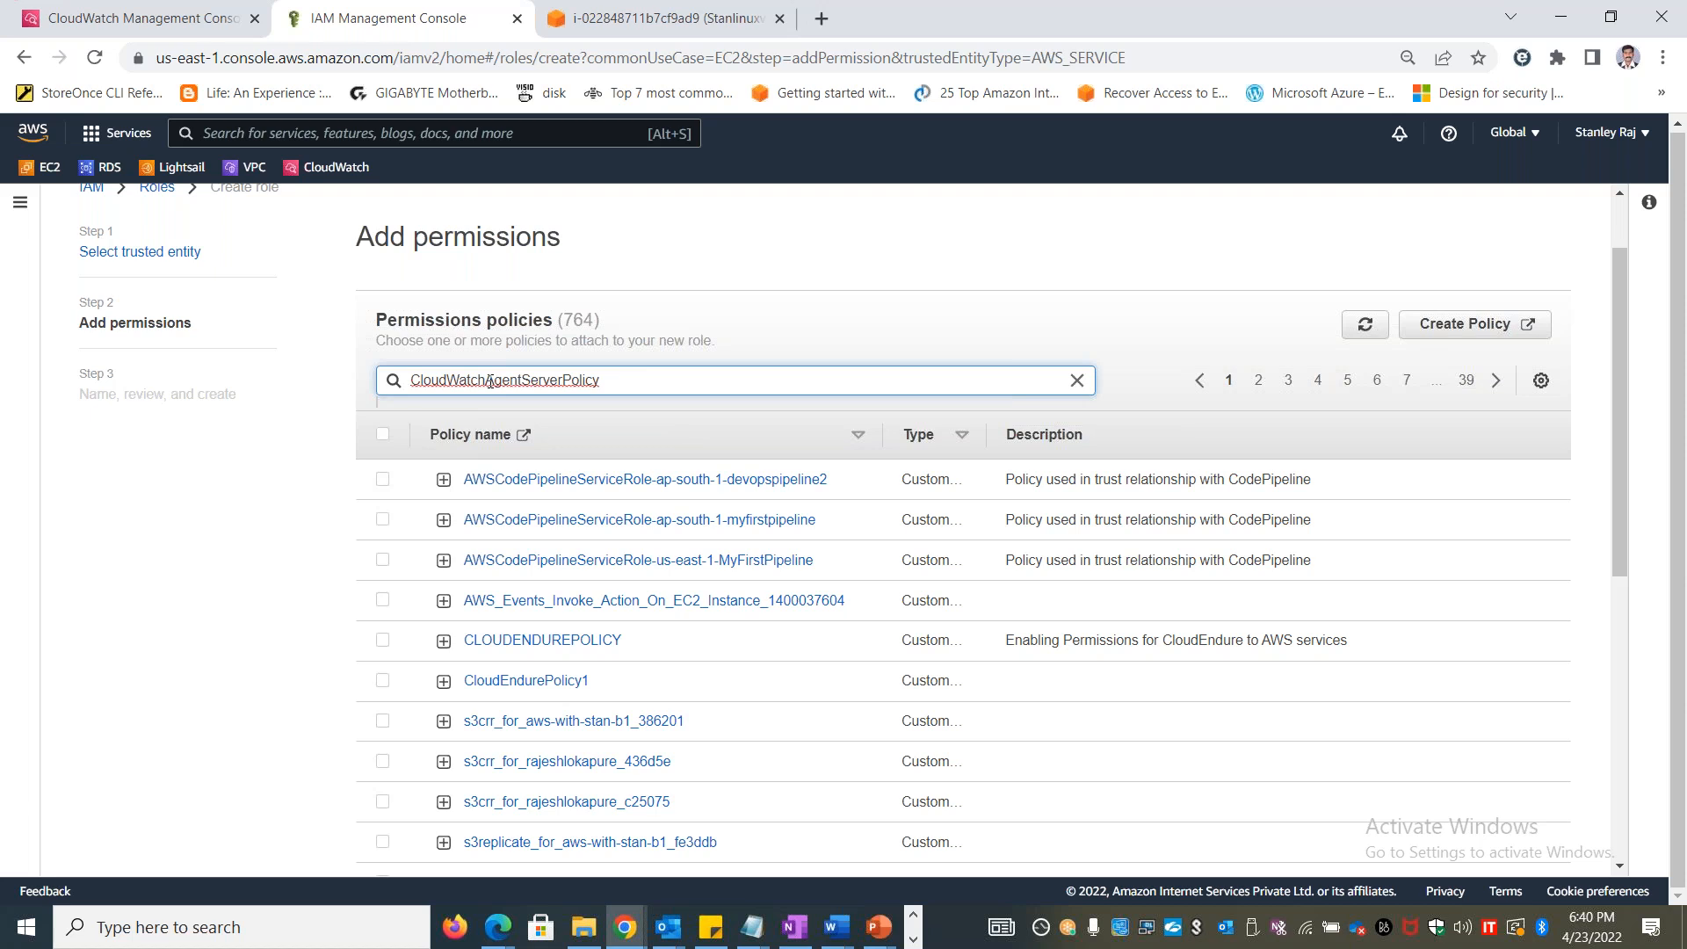
{"action": "key", "text": "Return"}
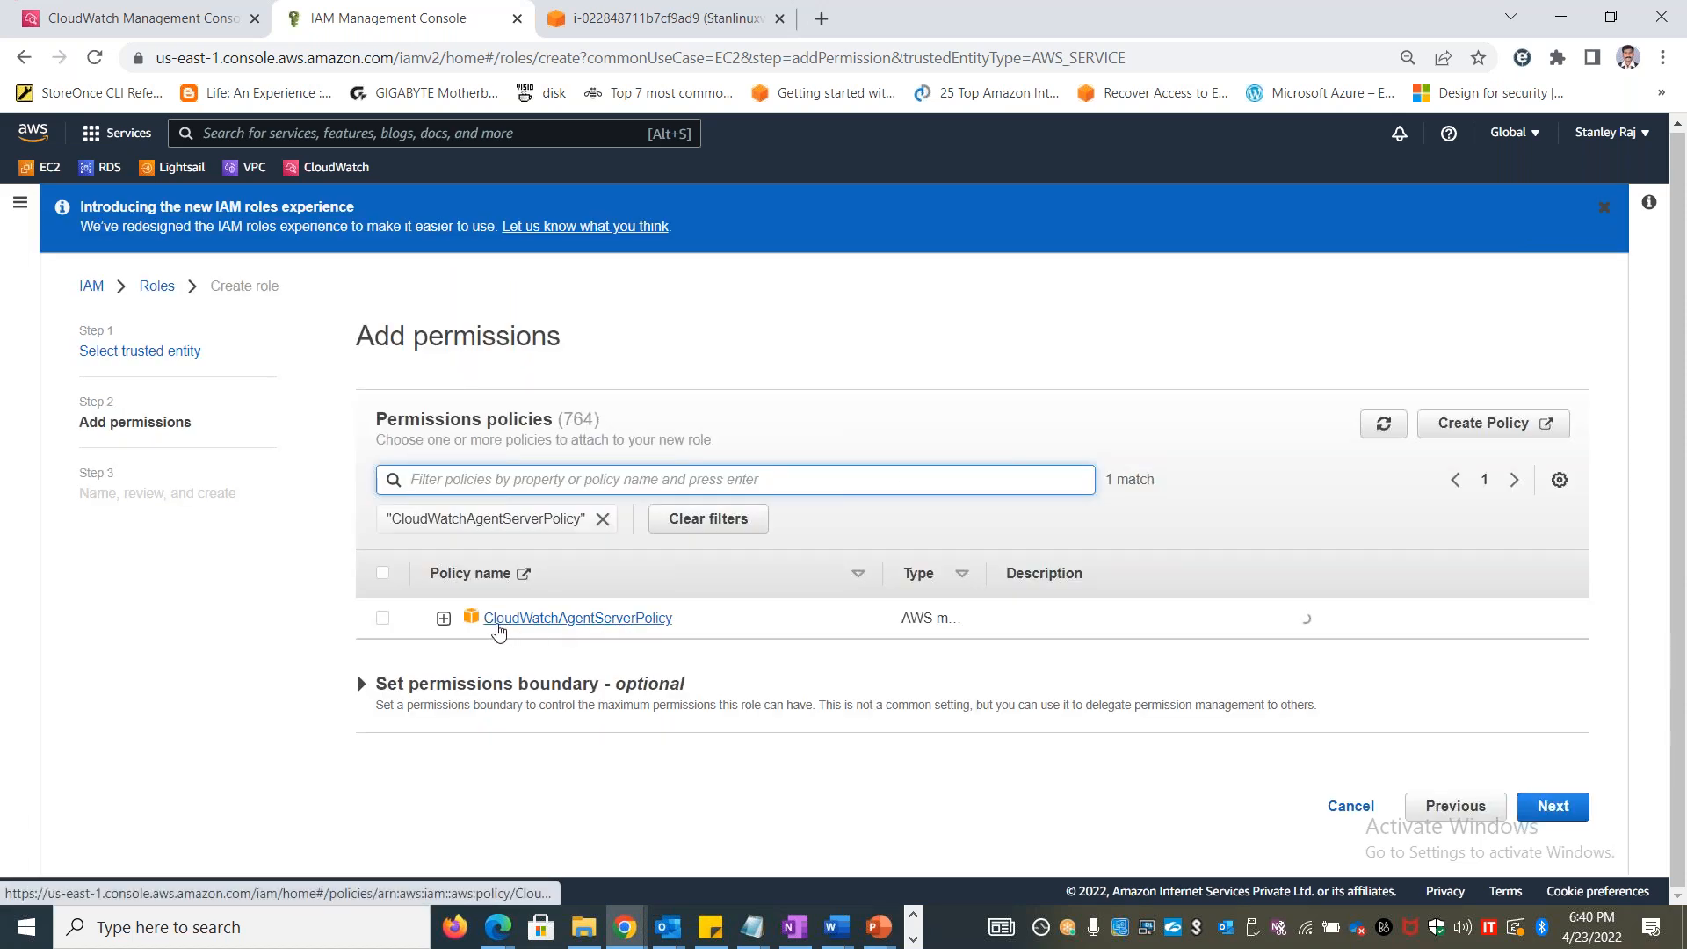
Expand CloudWatchAgentServerPolicy to examine the actions allowed in its JSON, and collapse it again
{"action": "left_click", "coordinate": [443, 621]}
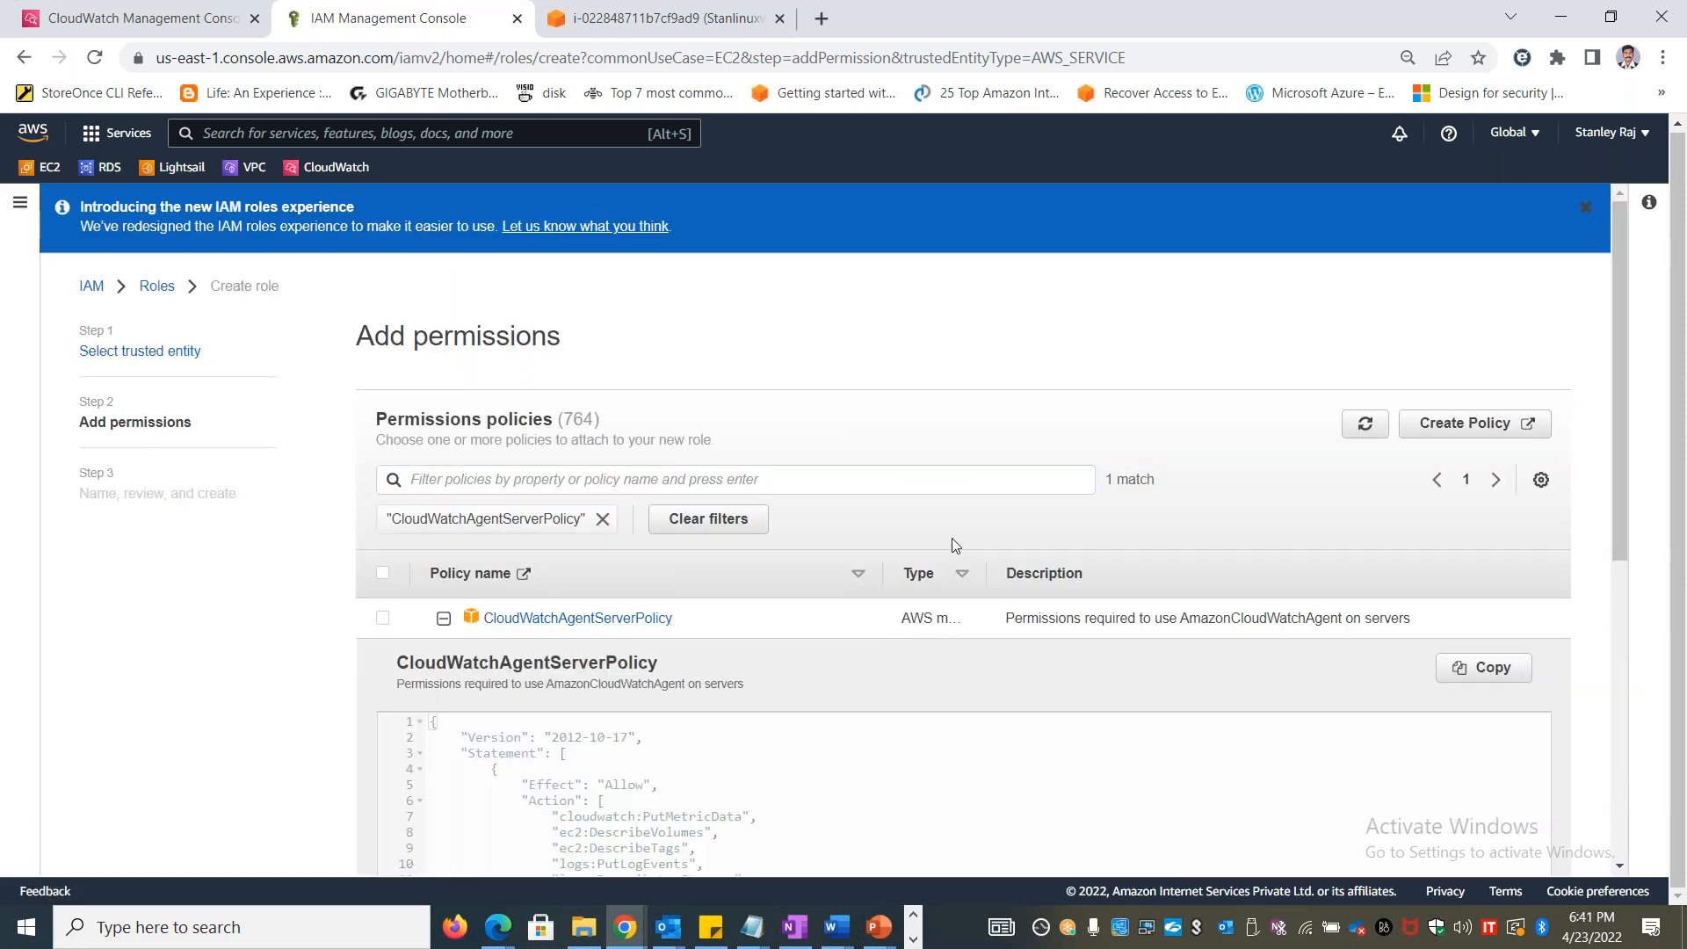
{"action": "scroll", "coordinate": [951, 537], "scroll_direction": "down", "scroll_amount": 5}
{"action": "left_click_drag", "start_coordinate": [1622, 559], "coordinate": [1609, 400]}
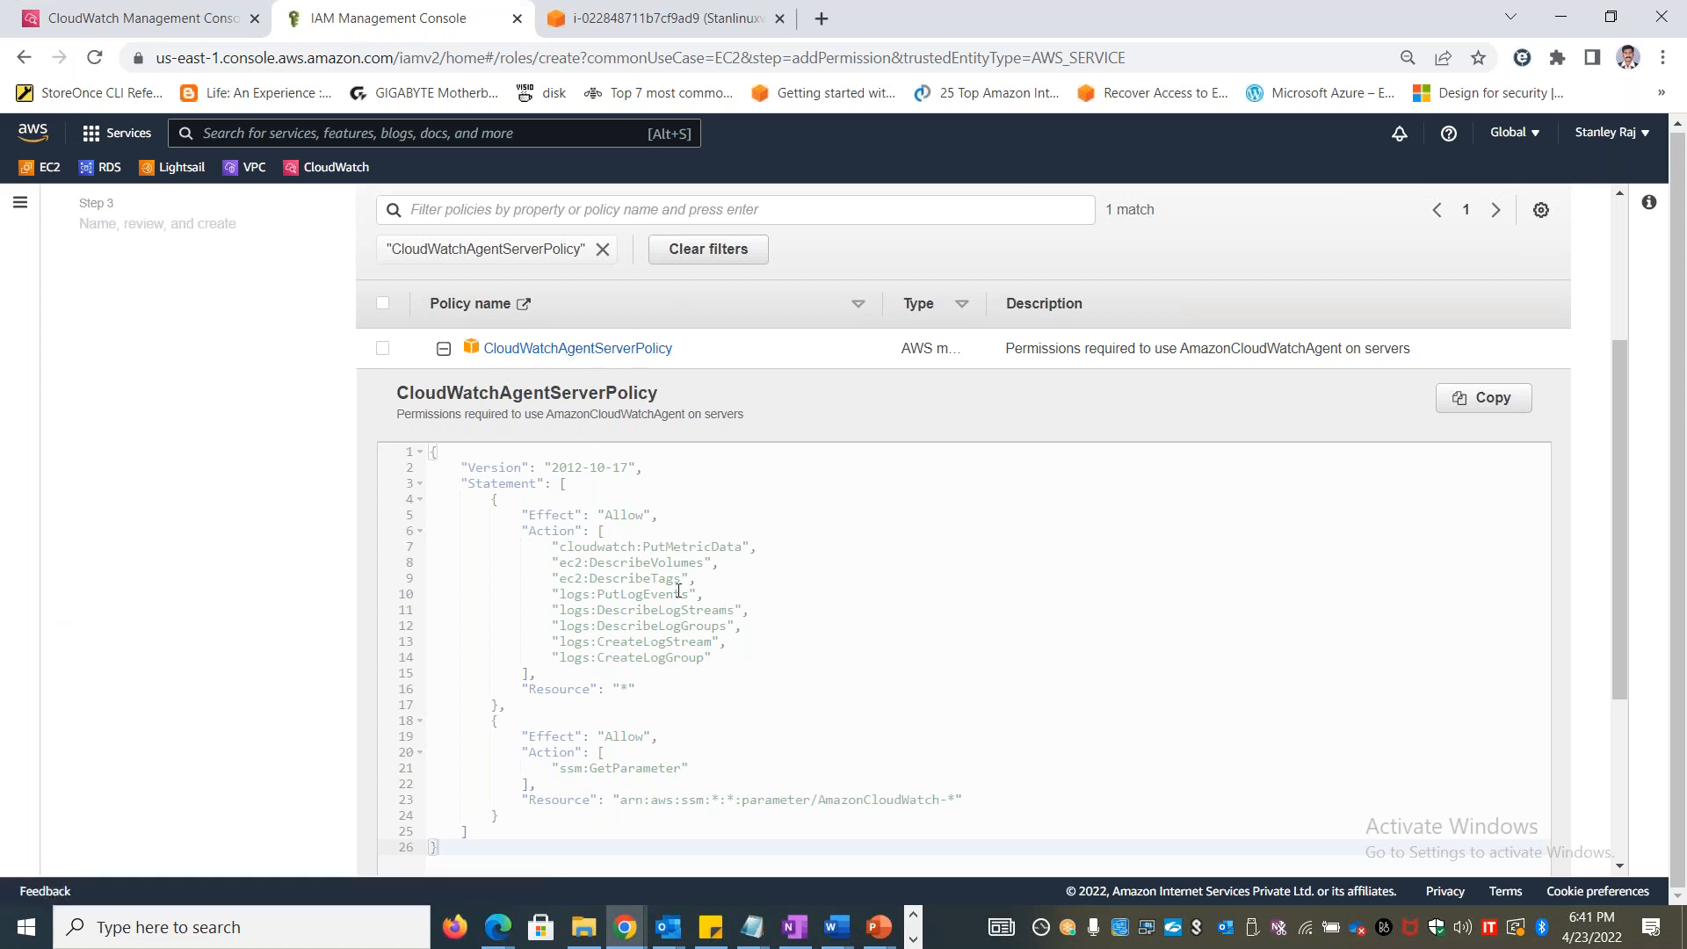
{"action": "left_click", "coordinate": [443, 350]}
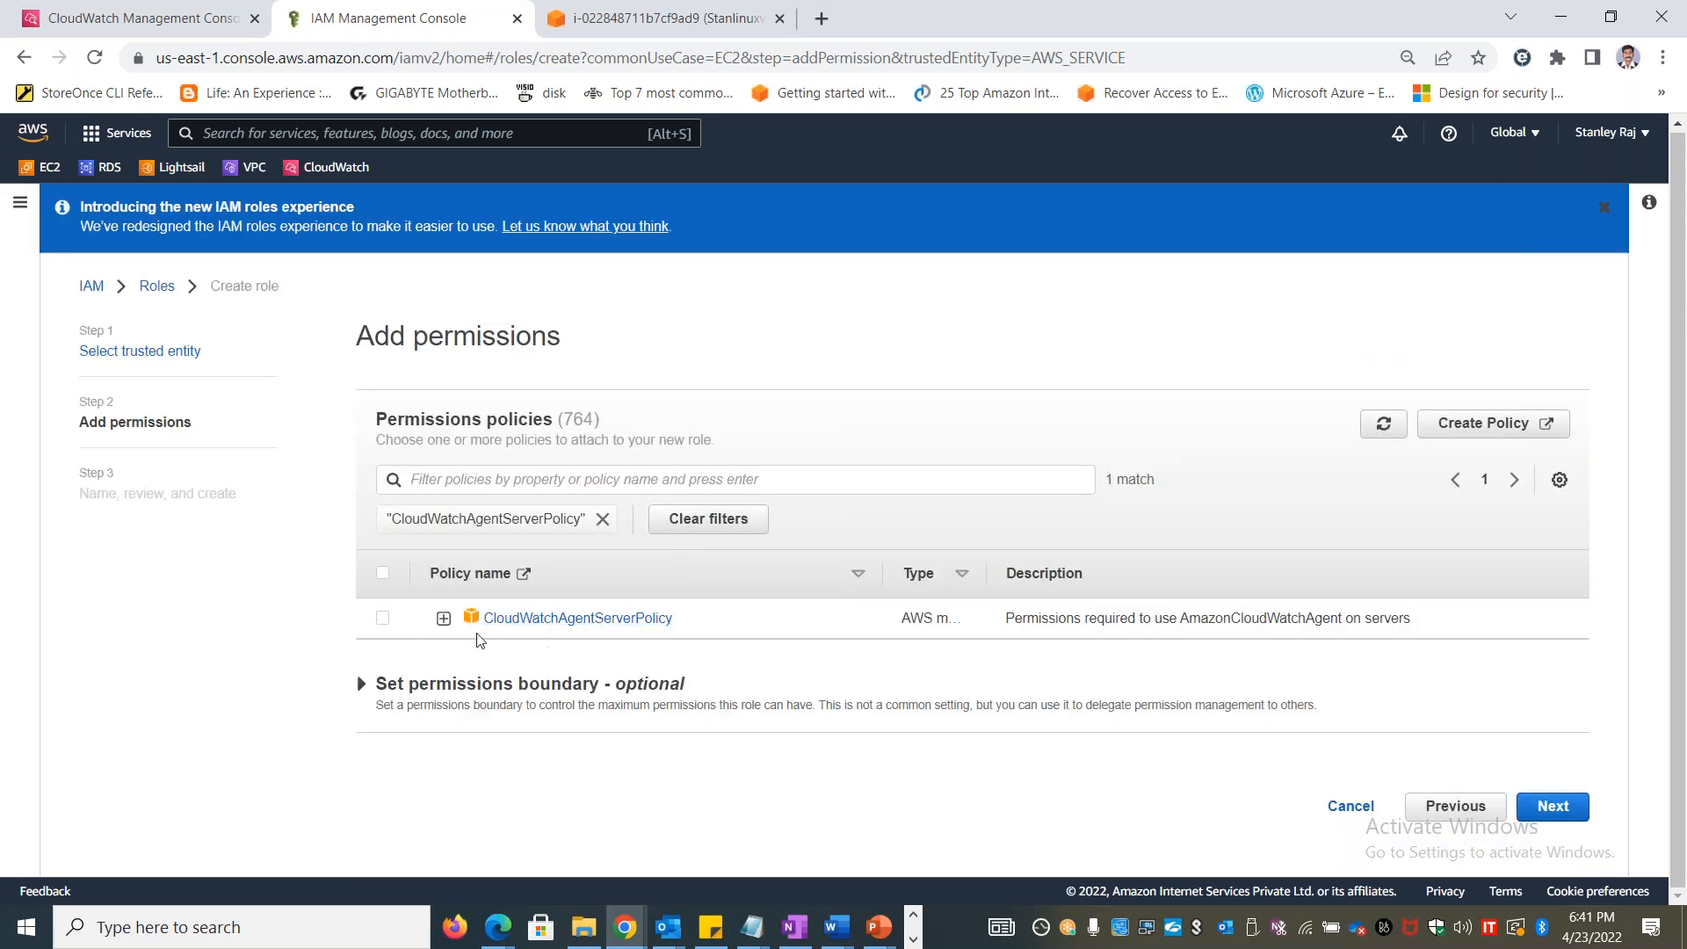
Attach CloudWatchAgentServerPolicy to the new role and name the role Ec2CloudwatchPolicy
{"action": "left_click", "coordinate": [382, 617]}
{"action": "left_click", "coordinate": [1542, 805]}
{"action": "left_click", "coordinate": [679, 494]}
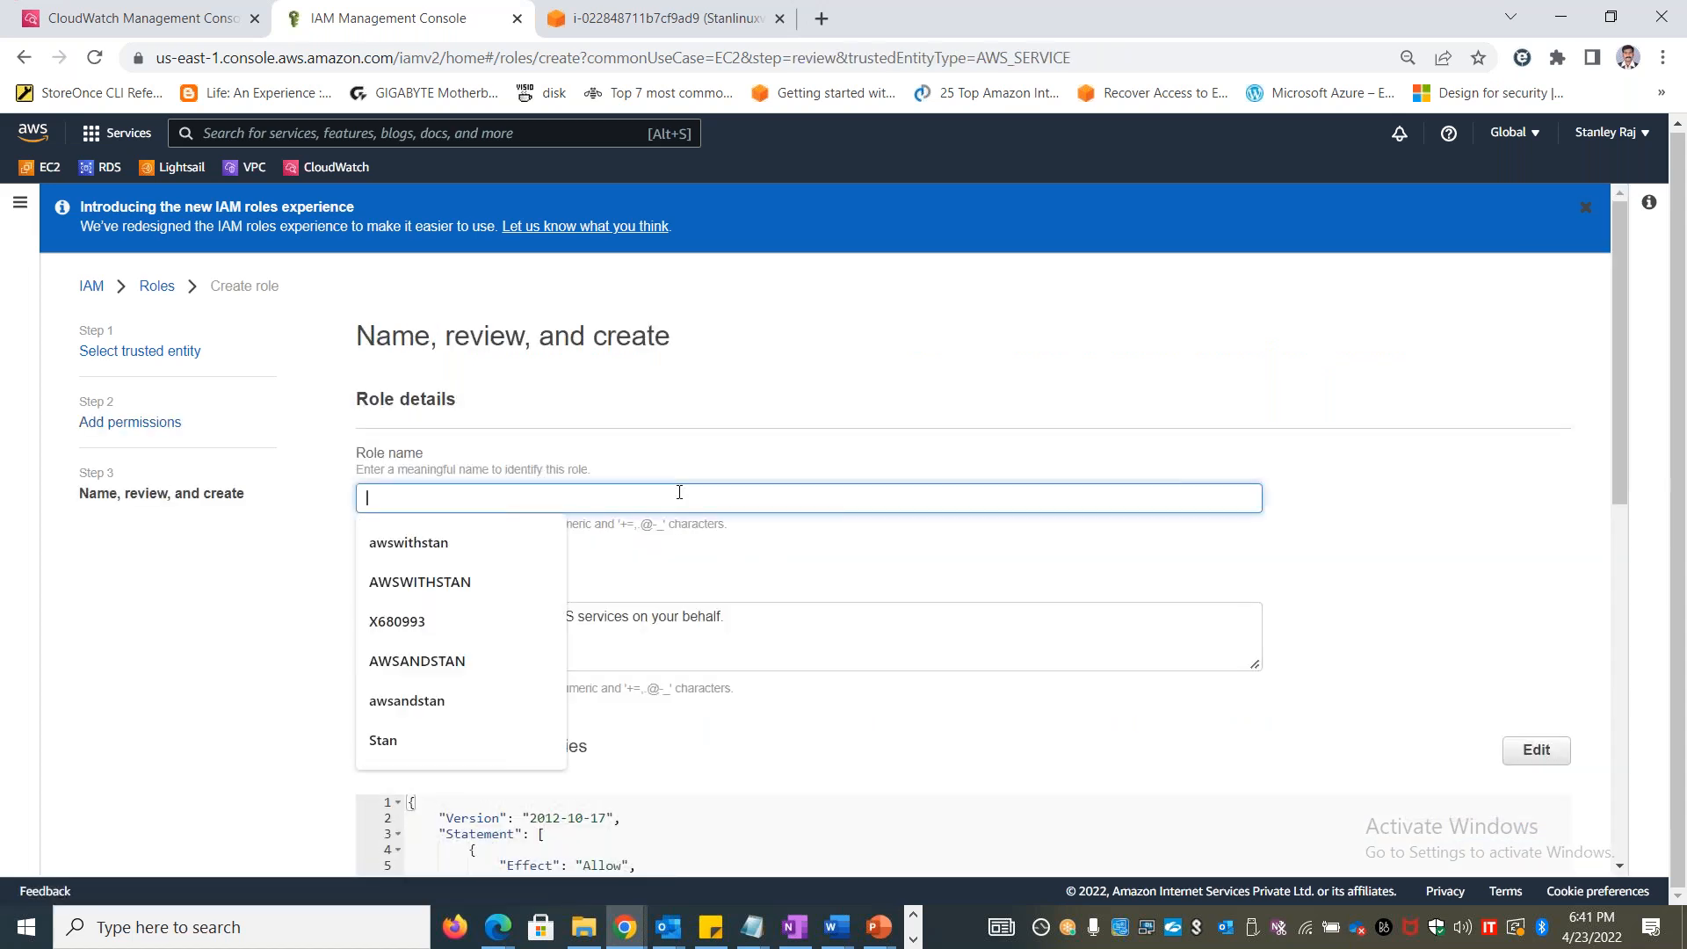
{"action": "type", "text": "Ec2CloudwatchPolicy"}
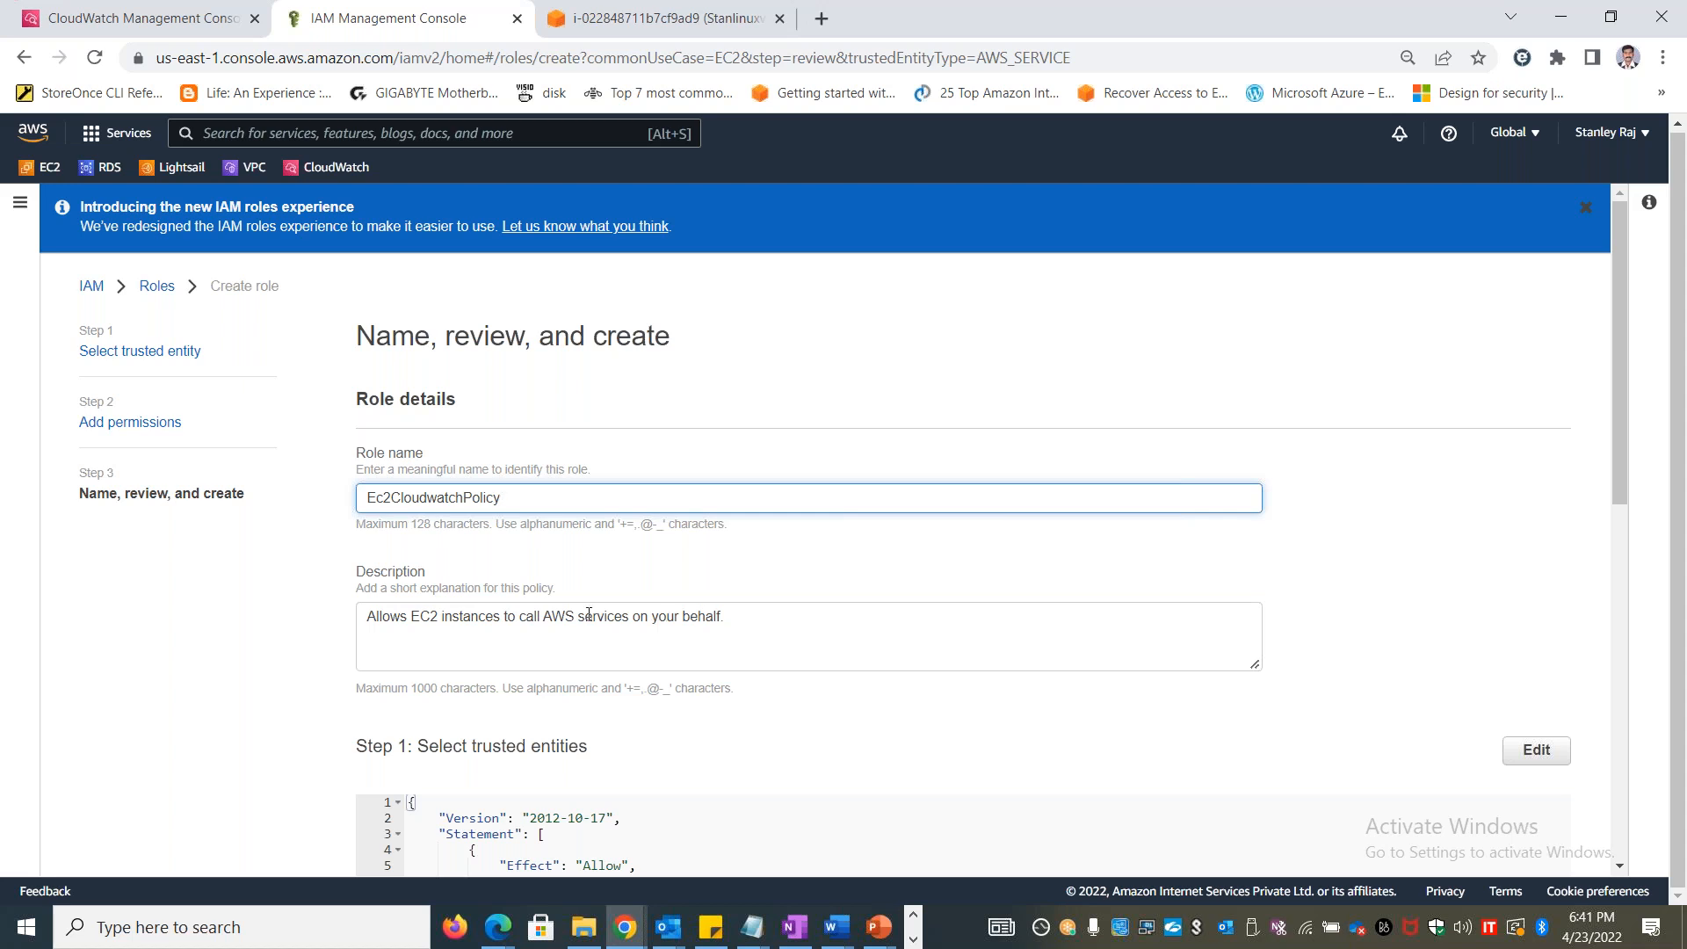
Change the role description to "Allows EC2 instances to call Cloudwatch and store metrics on your behalf." and create the role
{"action": "left_click_drag", "start_coordinate": [632, 616], "coordinate": [551, 613]}
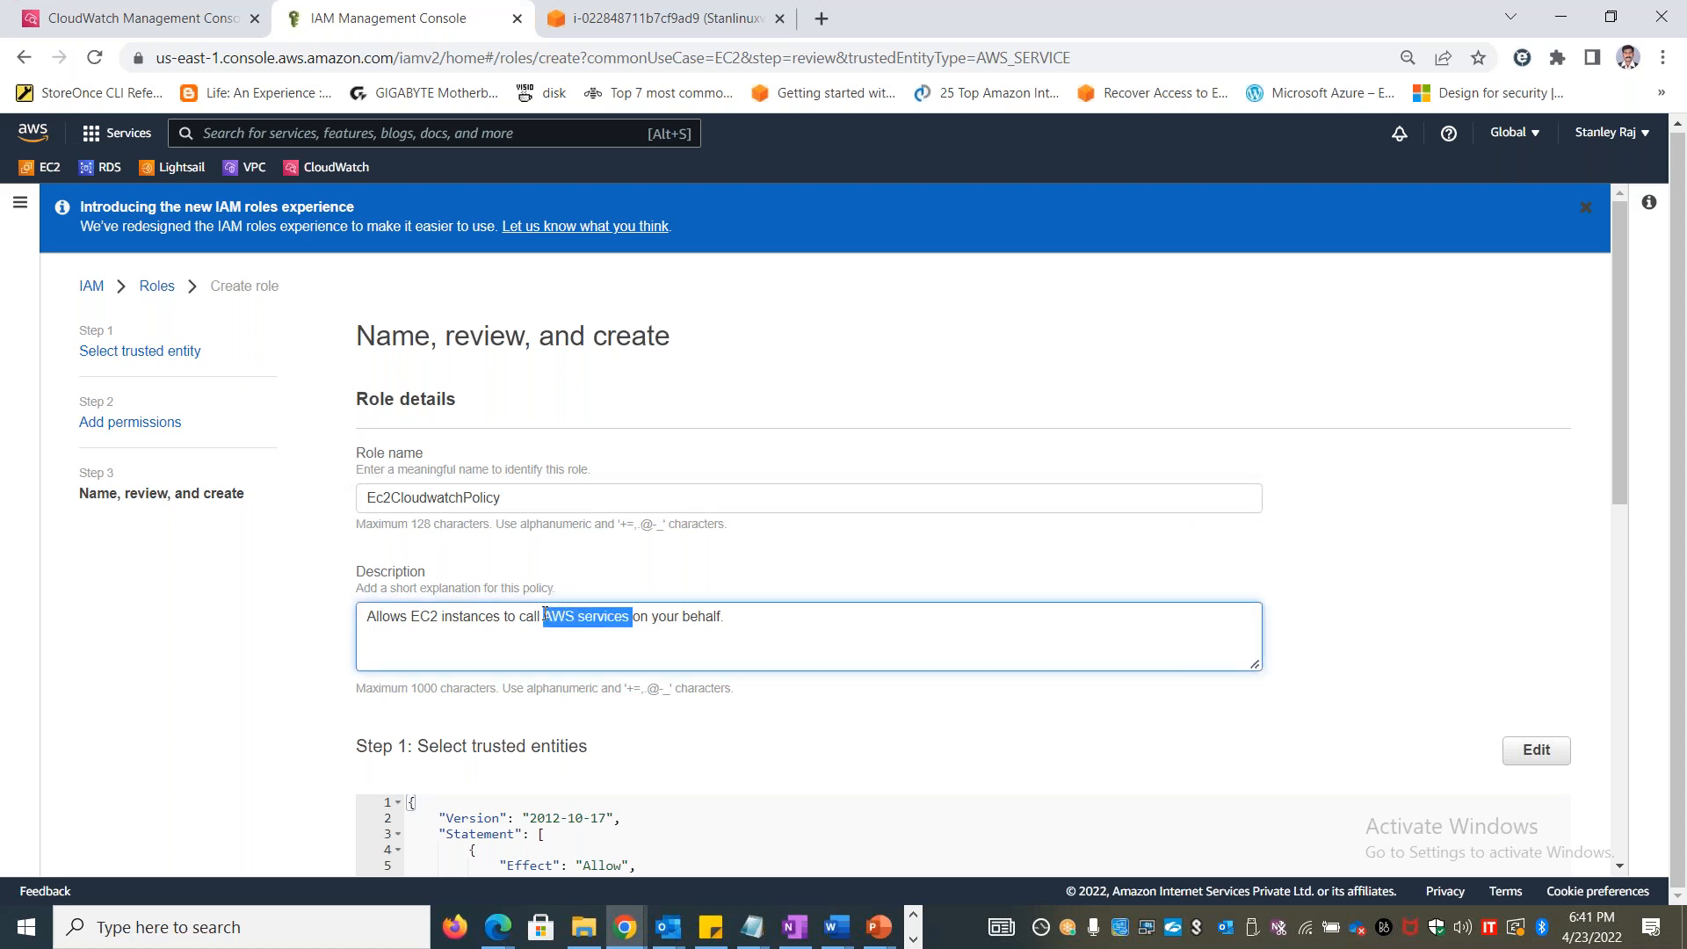
{"action": "type", "text": "Cloudwatch"}
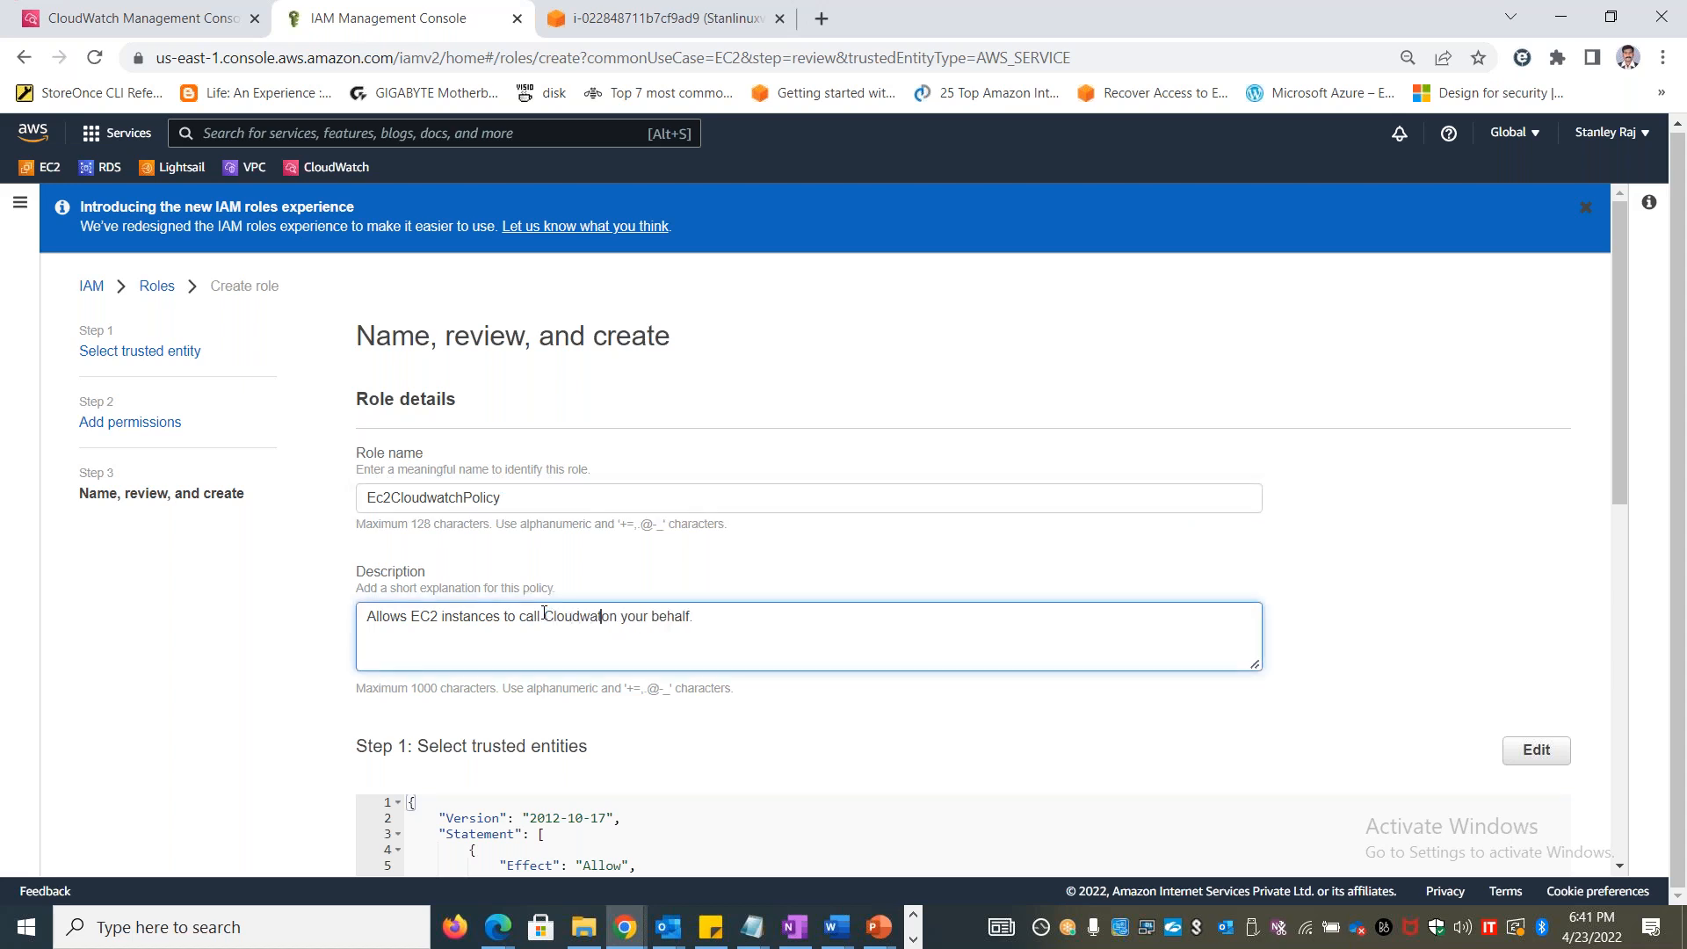
{"action": "type", "text": " and store"}
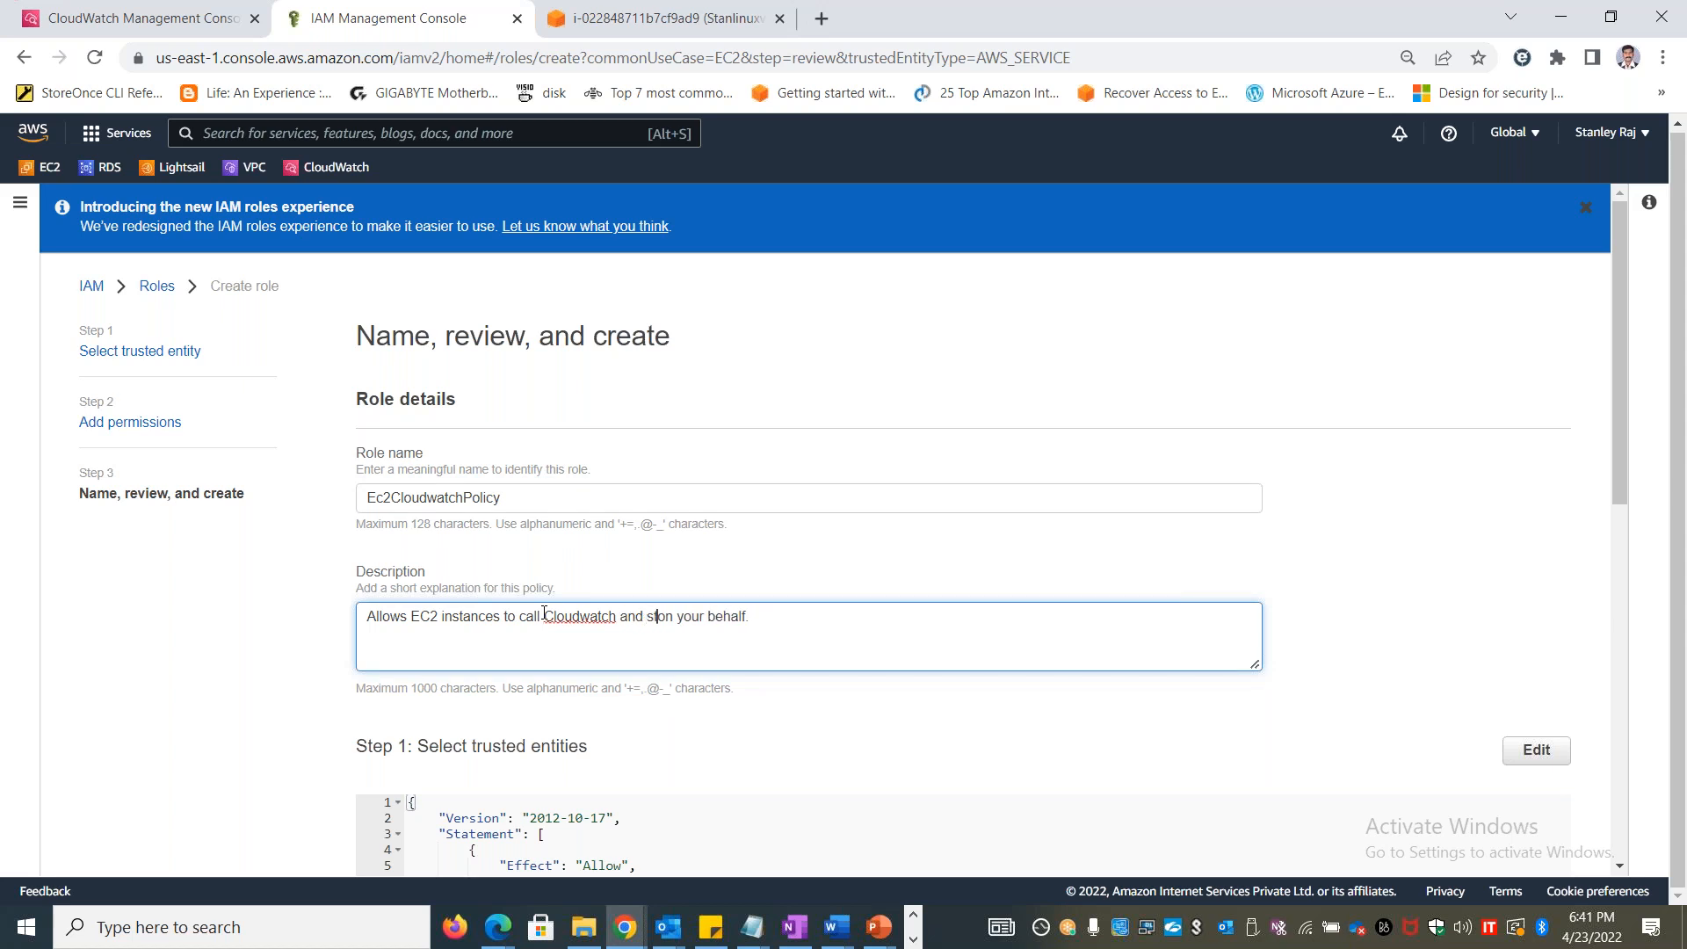
{"action": "type", "text": " metrics"}
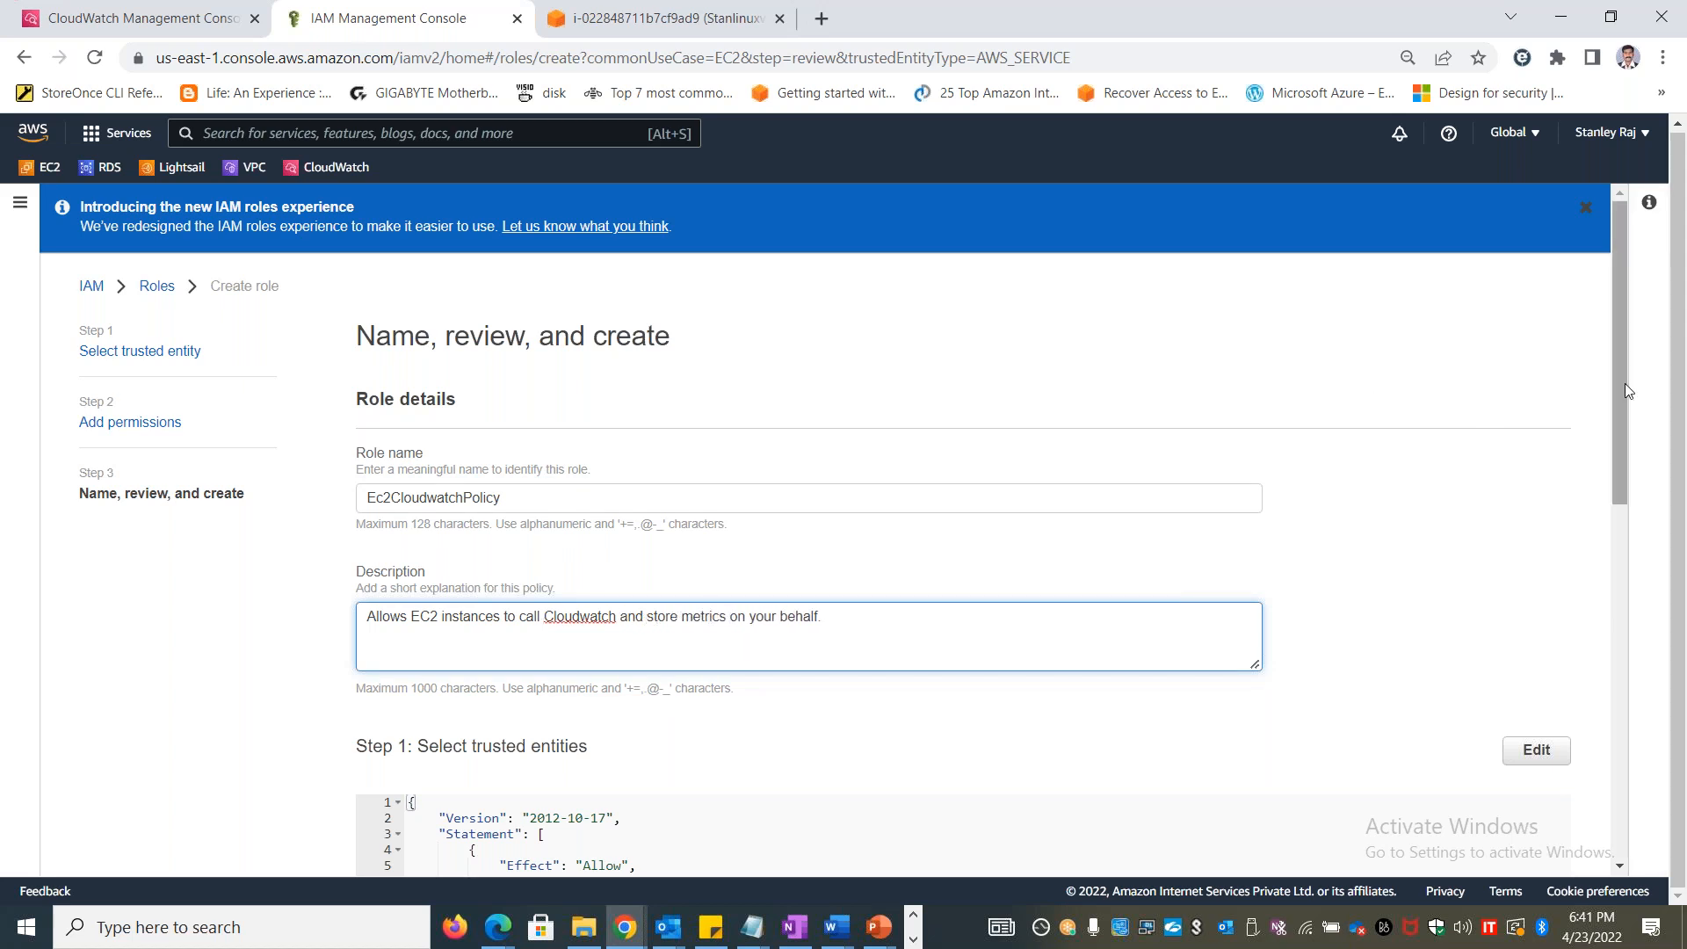
{"action": "left_click_drag", "start_coordinate": [1622, 429], "coordinate": [1533, 850]}
{"action": "left_click", "coordinate": [1513, 842]}
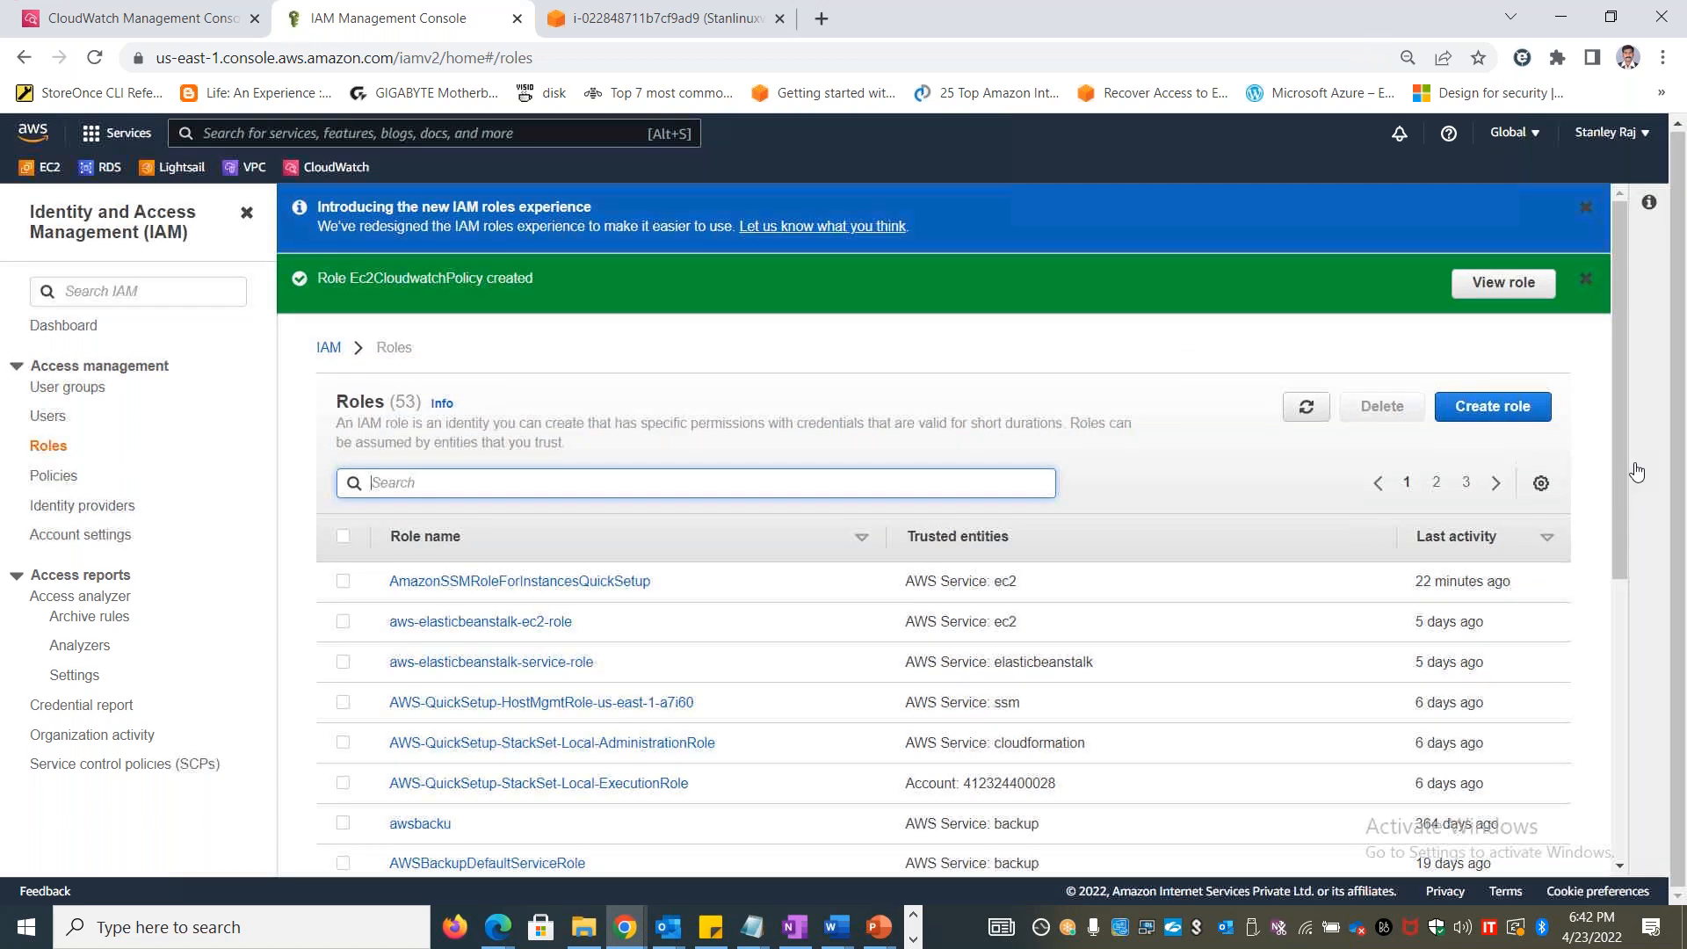
{"action": "left_click", "coordinate": [655, 16]}
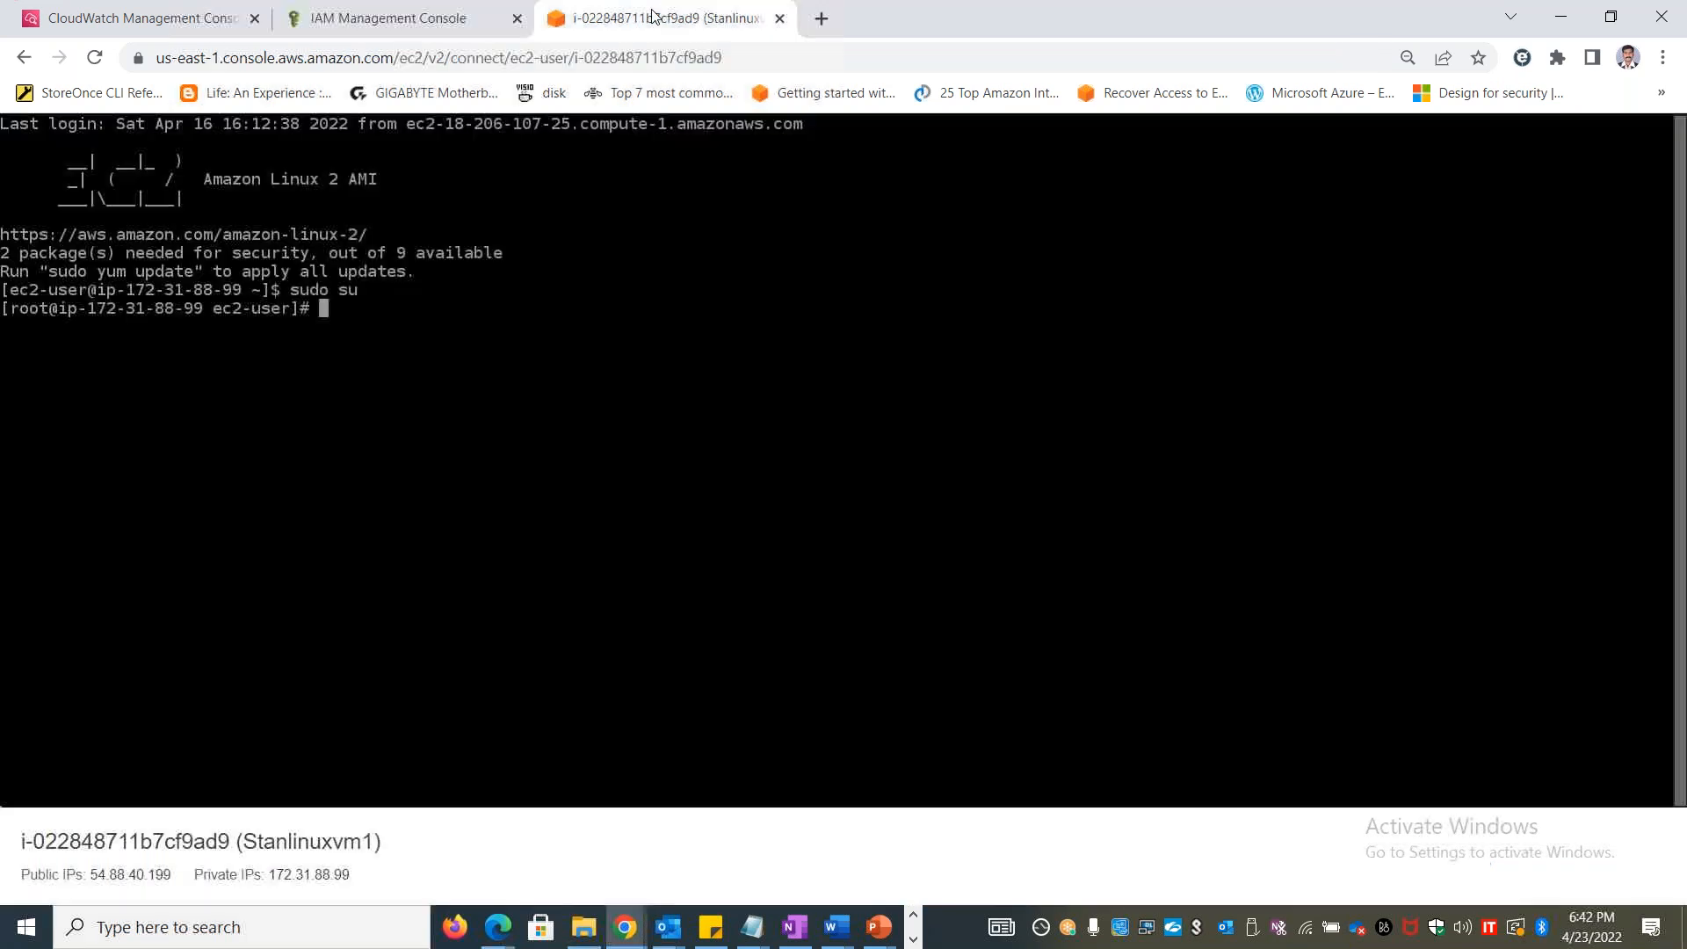
{"action": "left_click", "coordinate": [378, 17]}
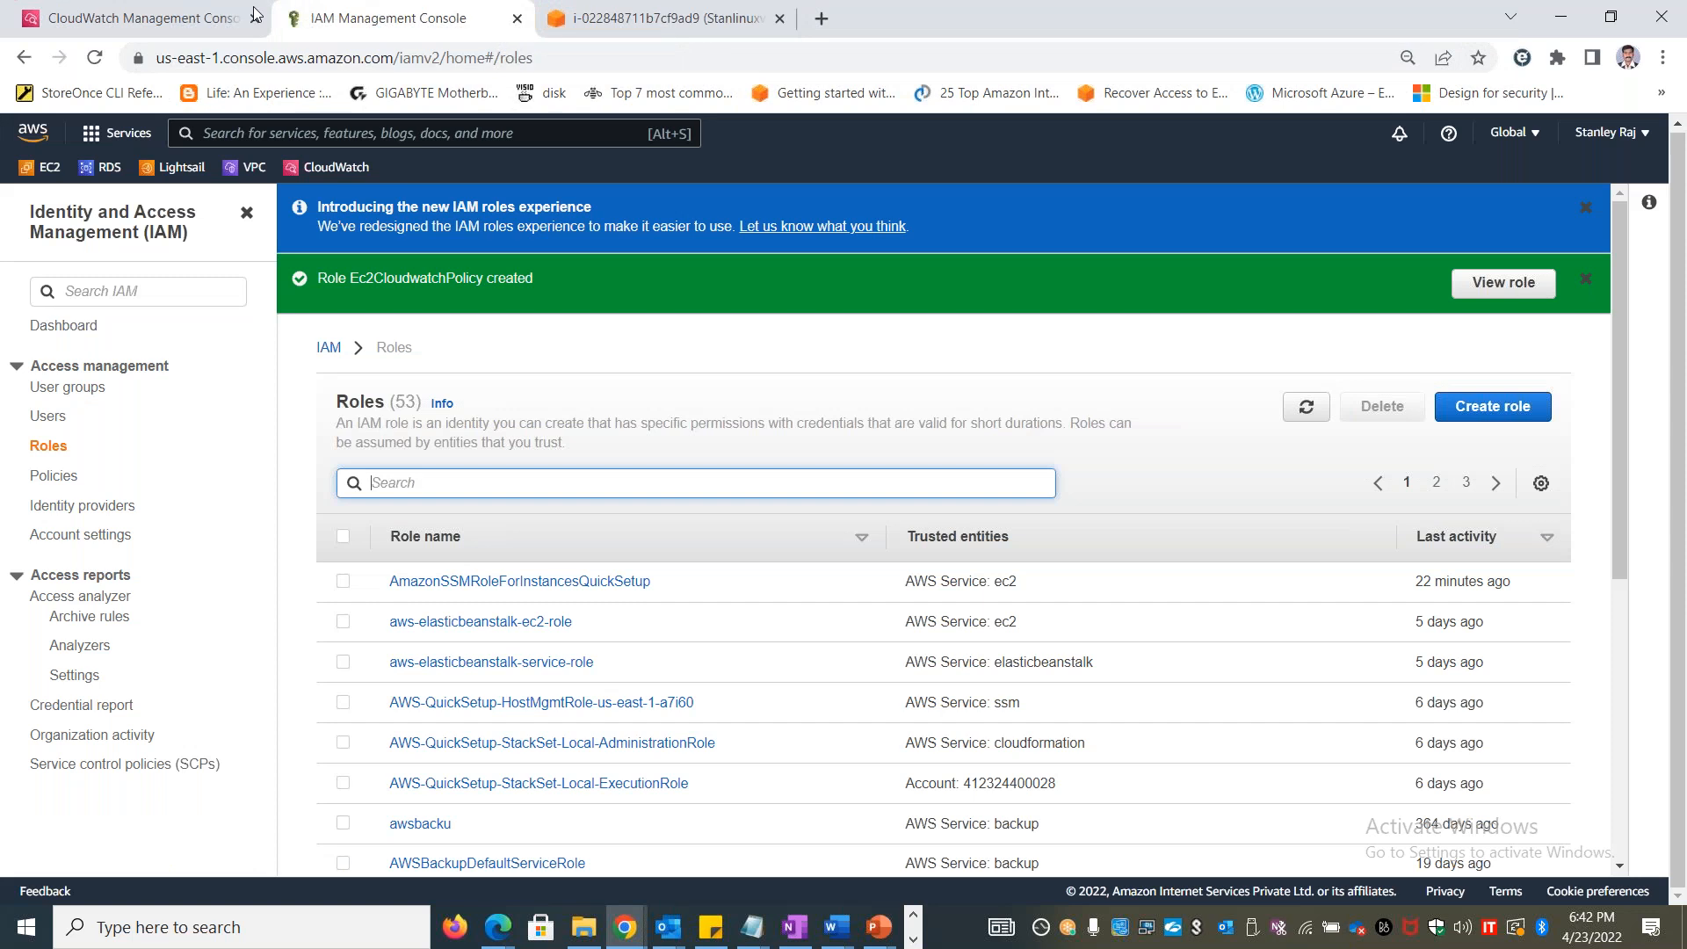
{"action": "left_click", "coordinate": [703, 27]}
{"action": "right_click", "coordinate": [693, 25]}
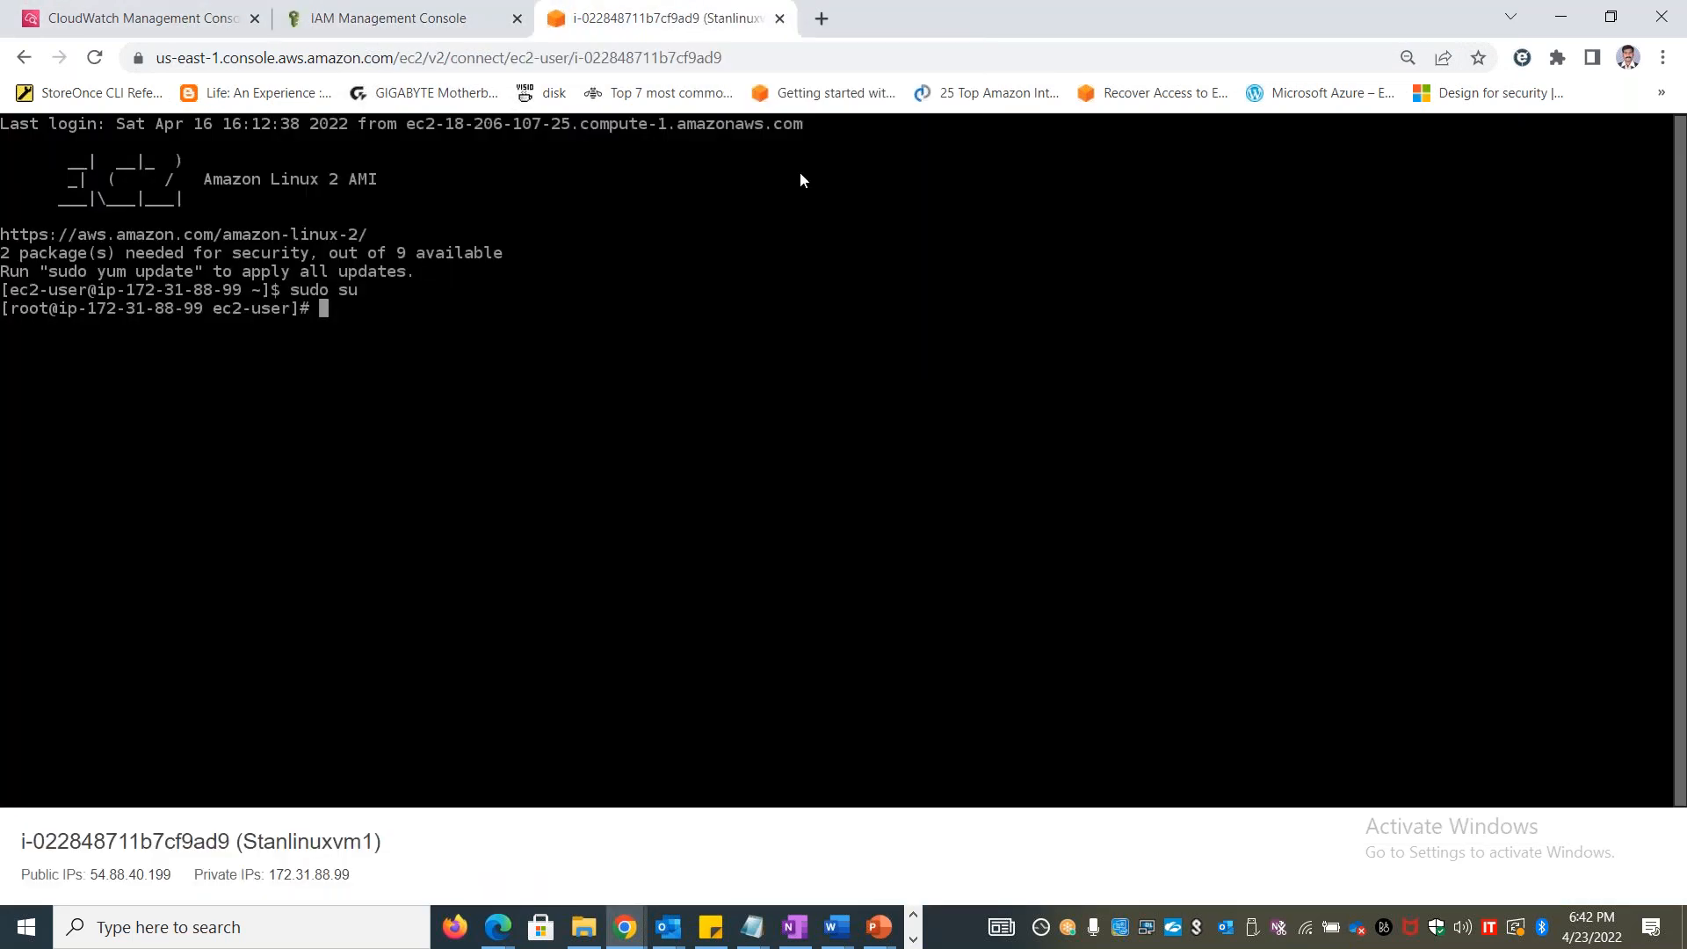
{"action": "left_click", "coordinate": [802, 181]}
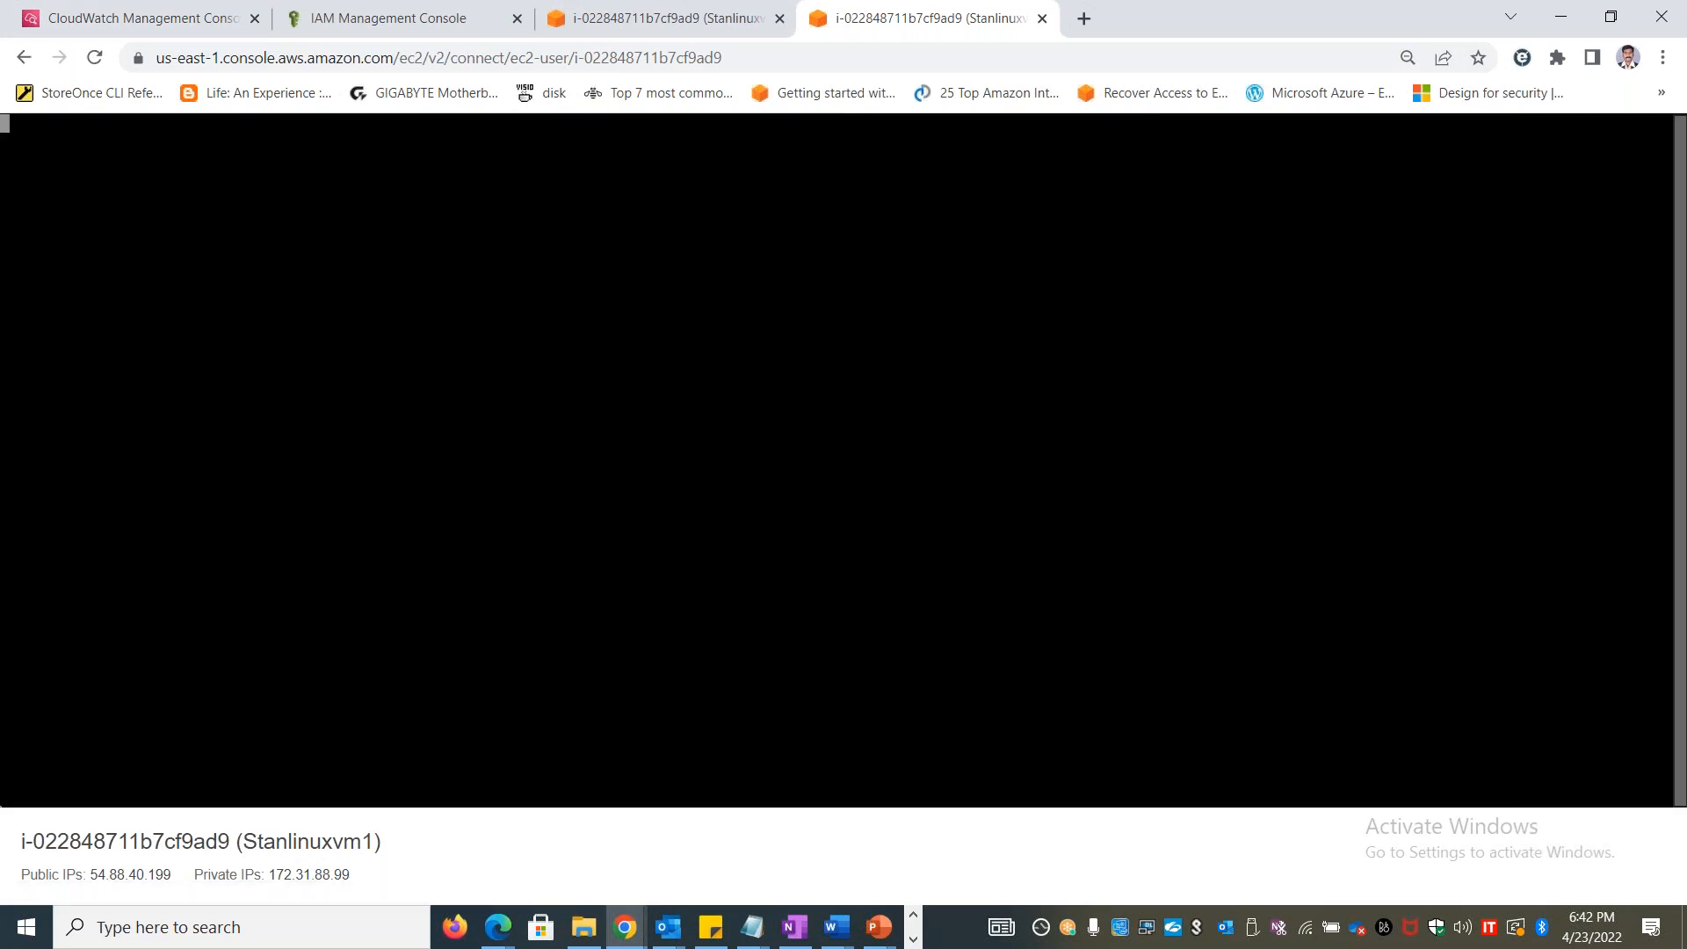
Replace the IAM roles page with the EC2 instances list, close the duplicate terminal, and open the IAM role settings of Stanlinuxvm1
{"action": "left_click", "coordinate": [395, 21]}
{"action": "left_click", "coordinate": [57, 168]}
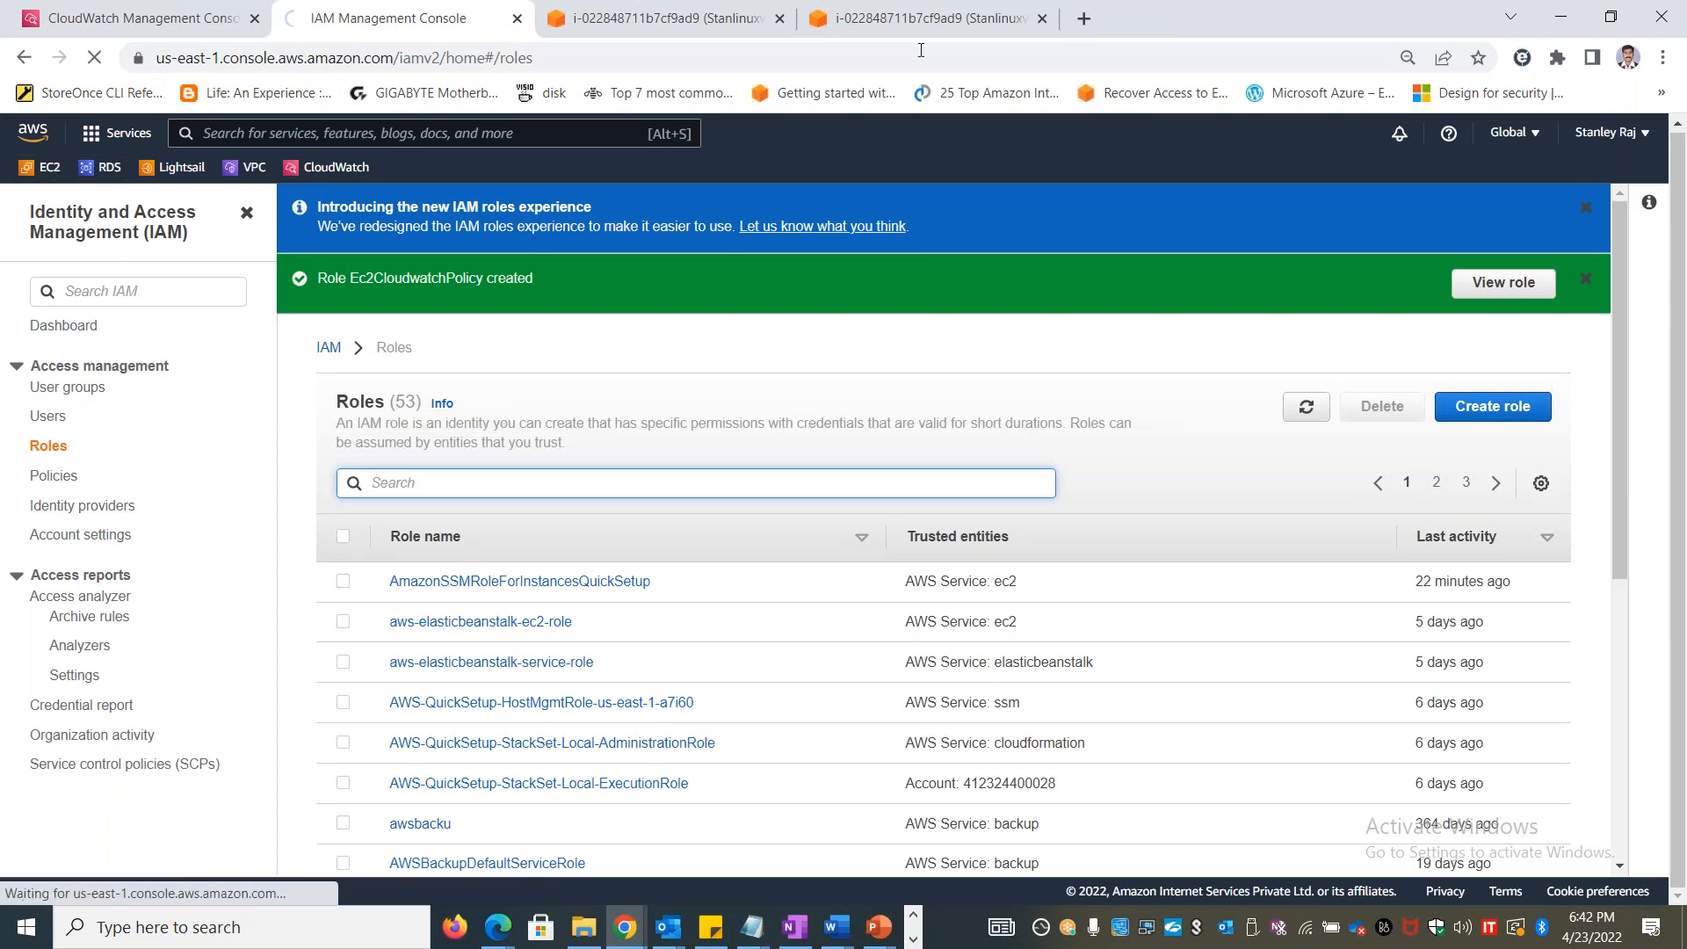
{"action": "left_click", "coordinate": [1042, 19]}
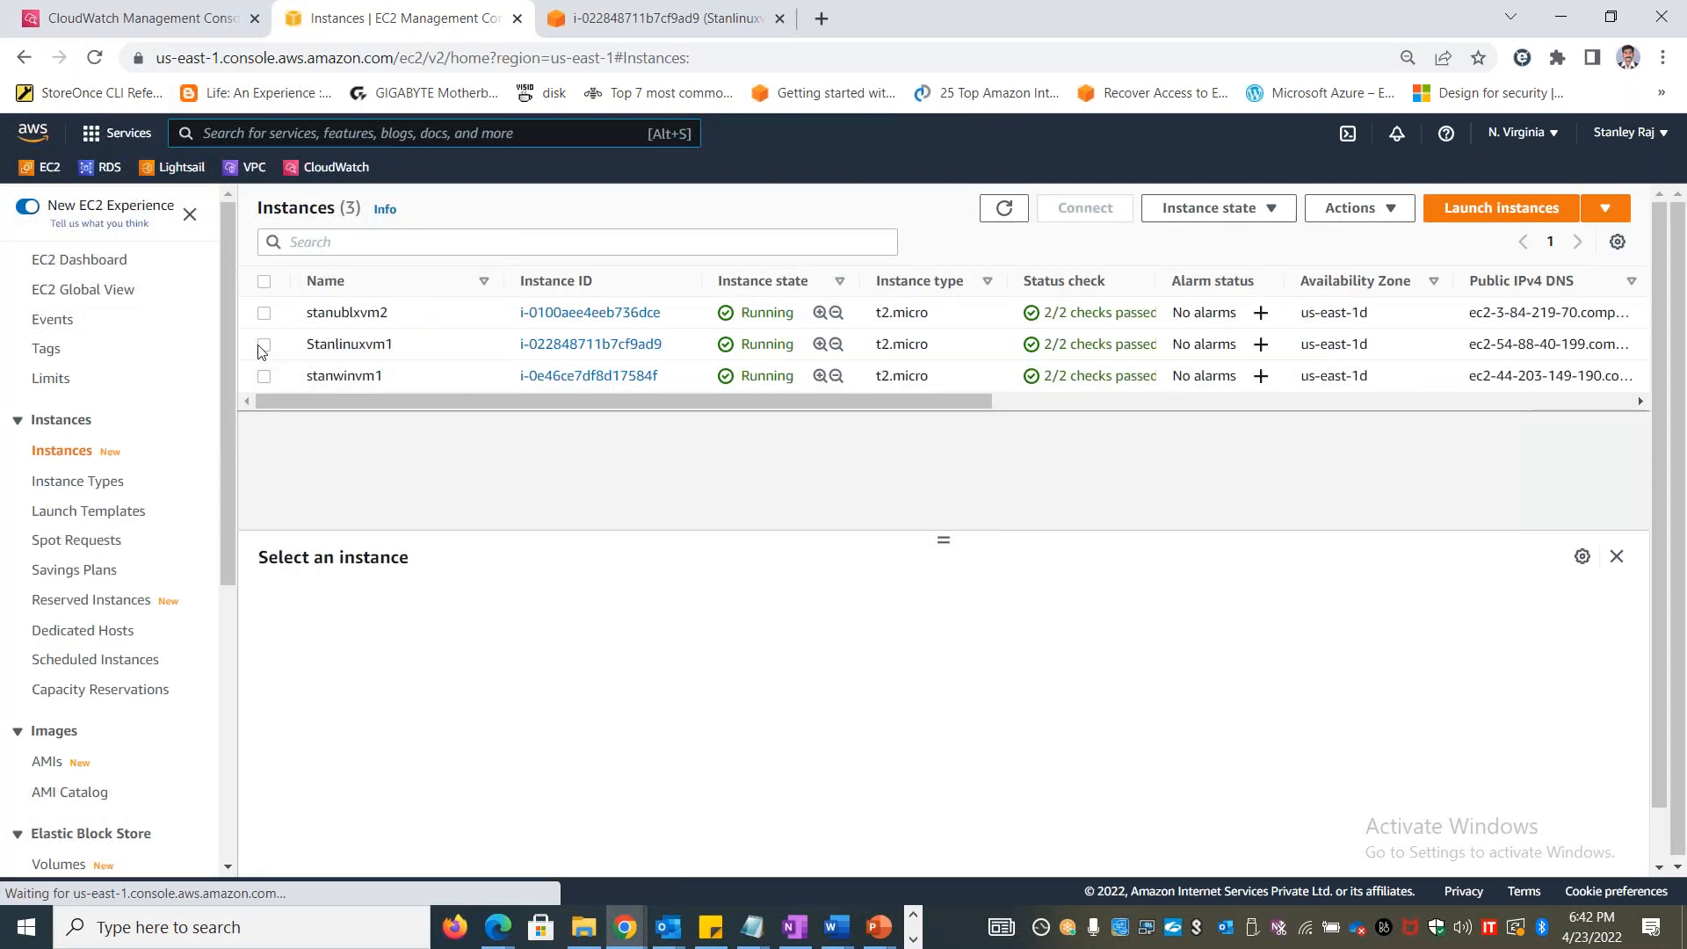
{"action": "left_click", "coordinate": [262, 345]}
{"action": "left_click", "coordinate": [1383, 216]}
{"action": "mouse_move", "coordinate": [1406, 390]}
{"action": "left_click", "coordinate": [1207, 453]}
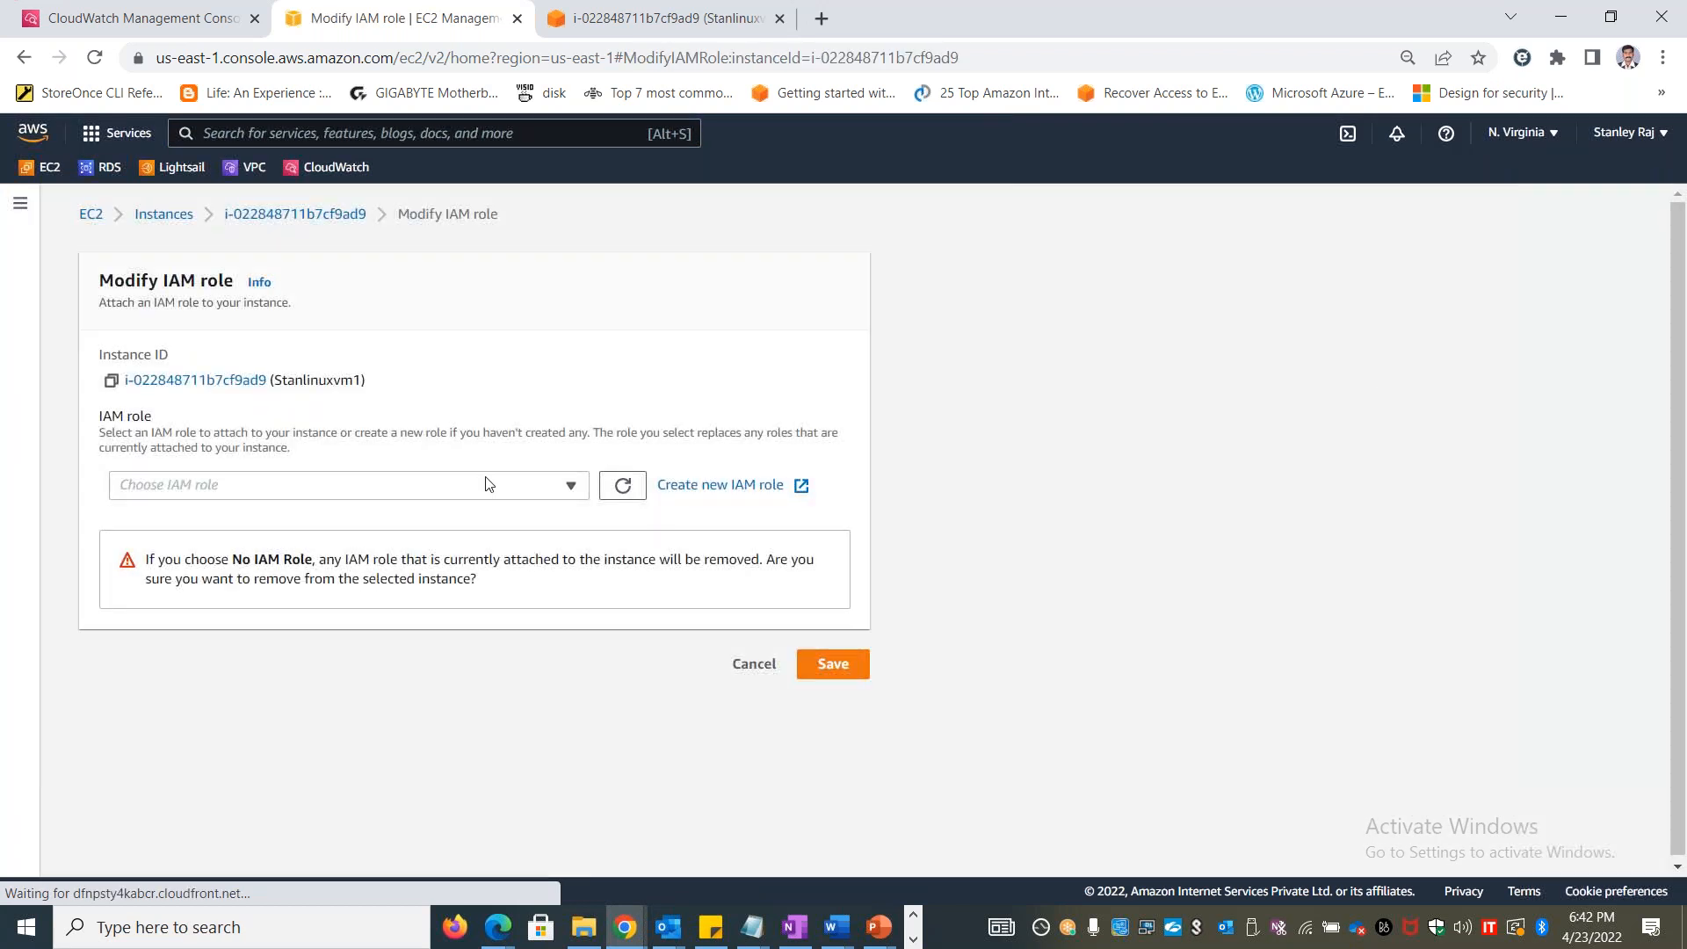
Filter the available IAM roles by EC2 and choose Ec2CloudwatchPolicy for the instance
{"action": "left_click", "coordinate": [451, 487]}
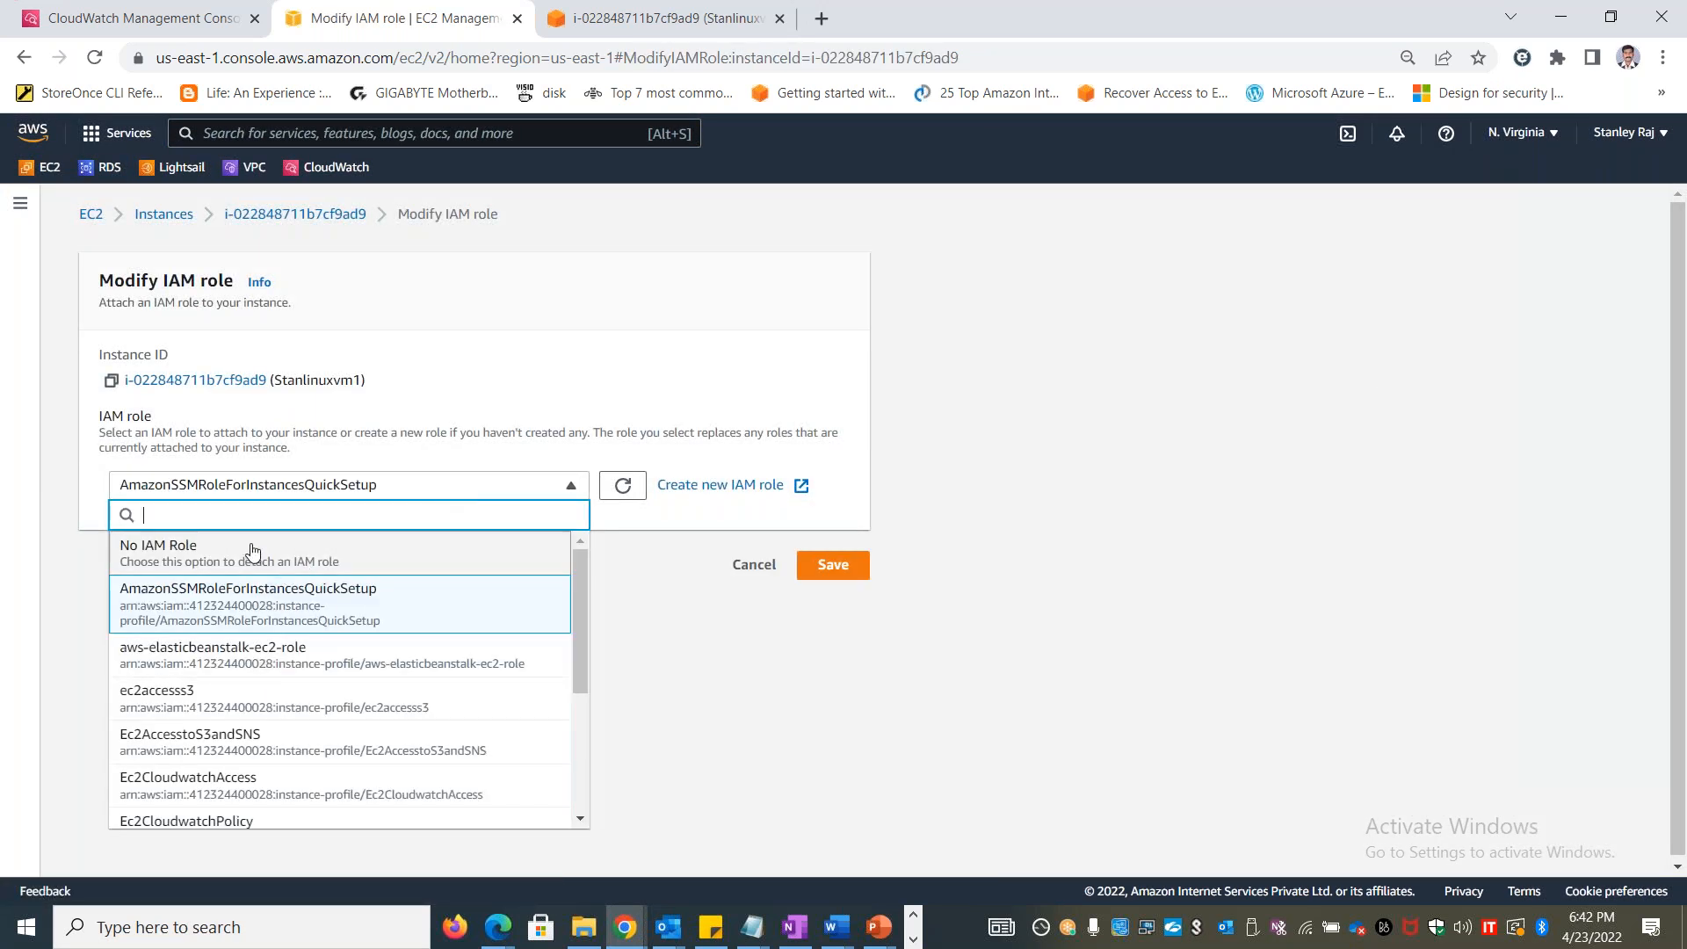
{"action": "type", "text": "EC2"}
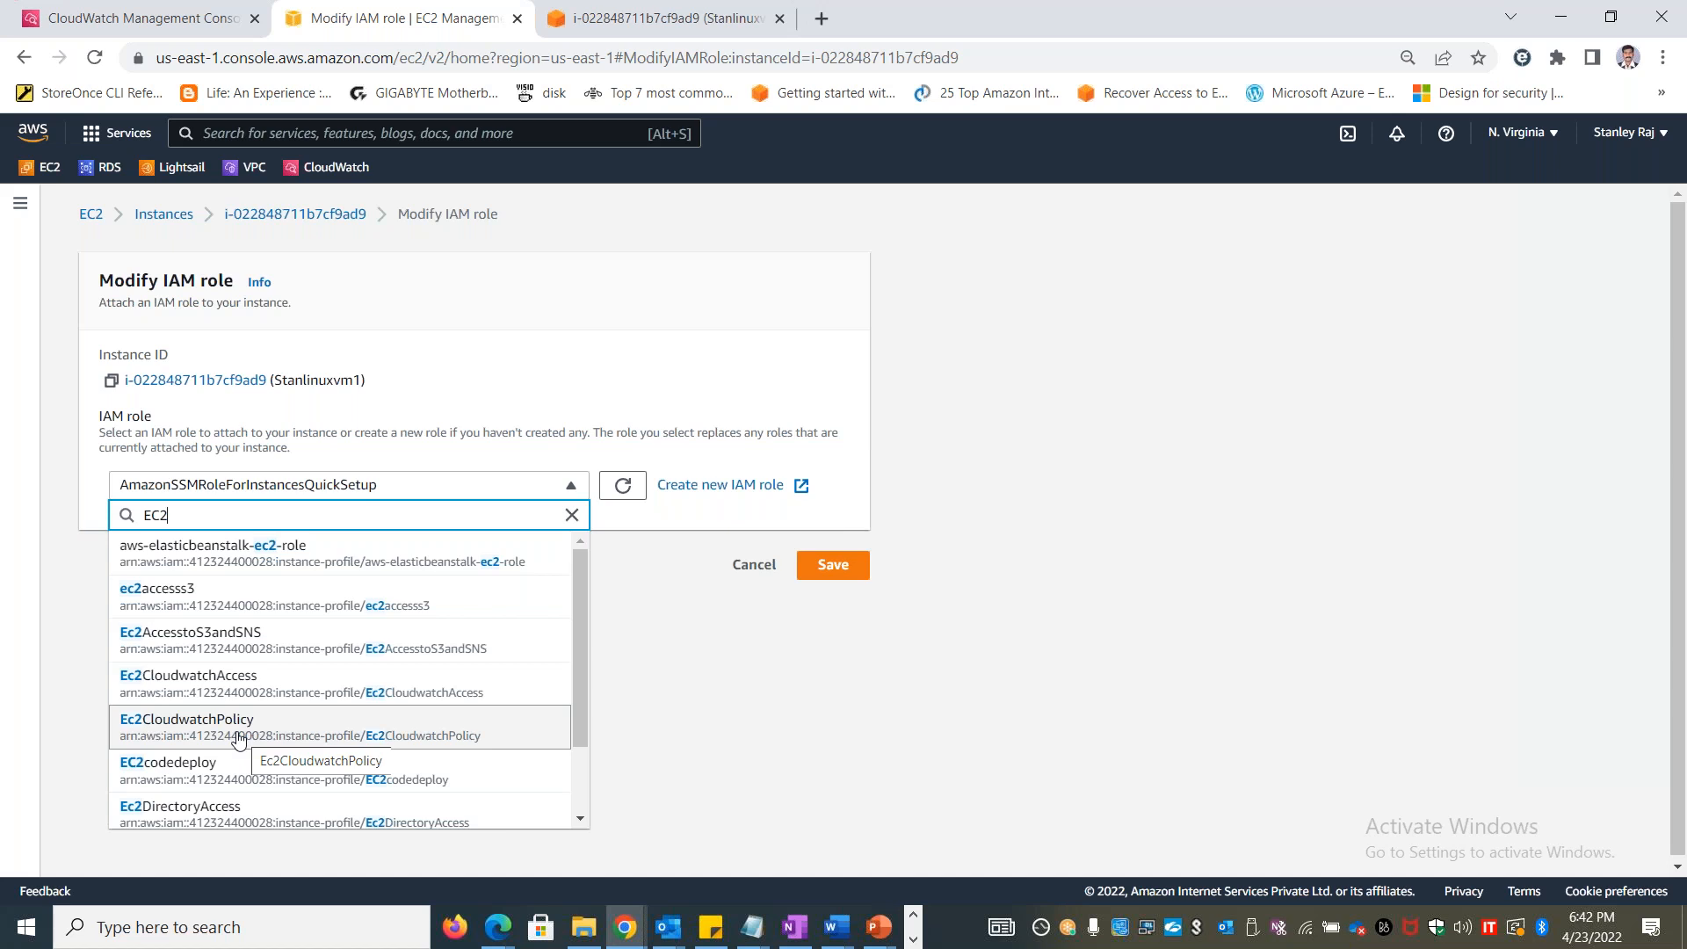
{"action": "left_click", "coordinate": [238, 737]}
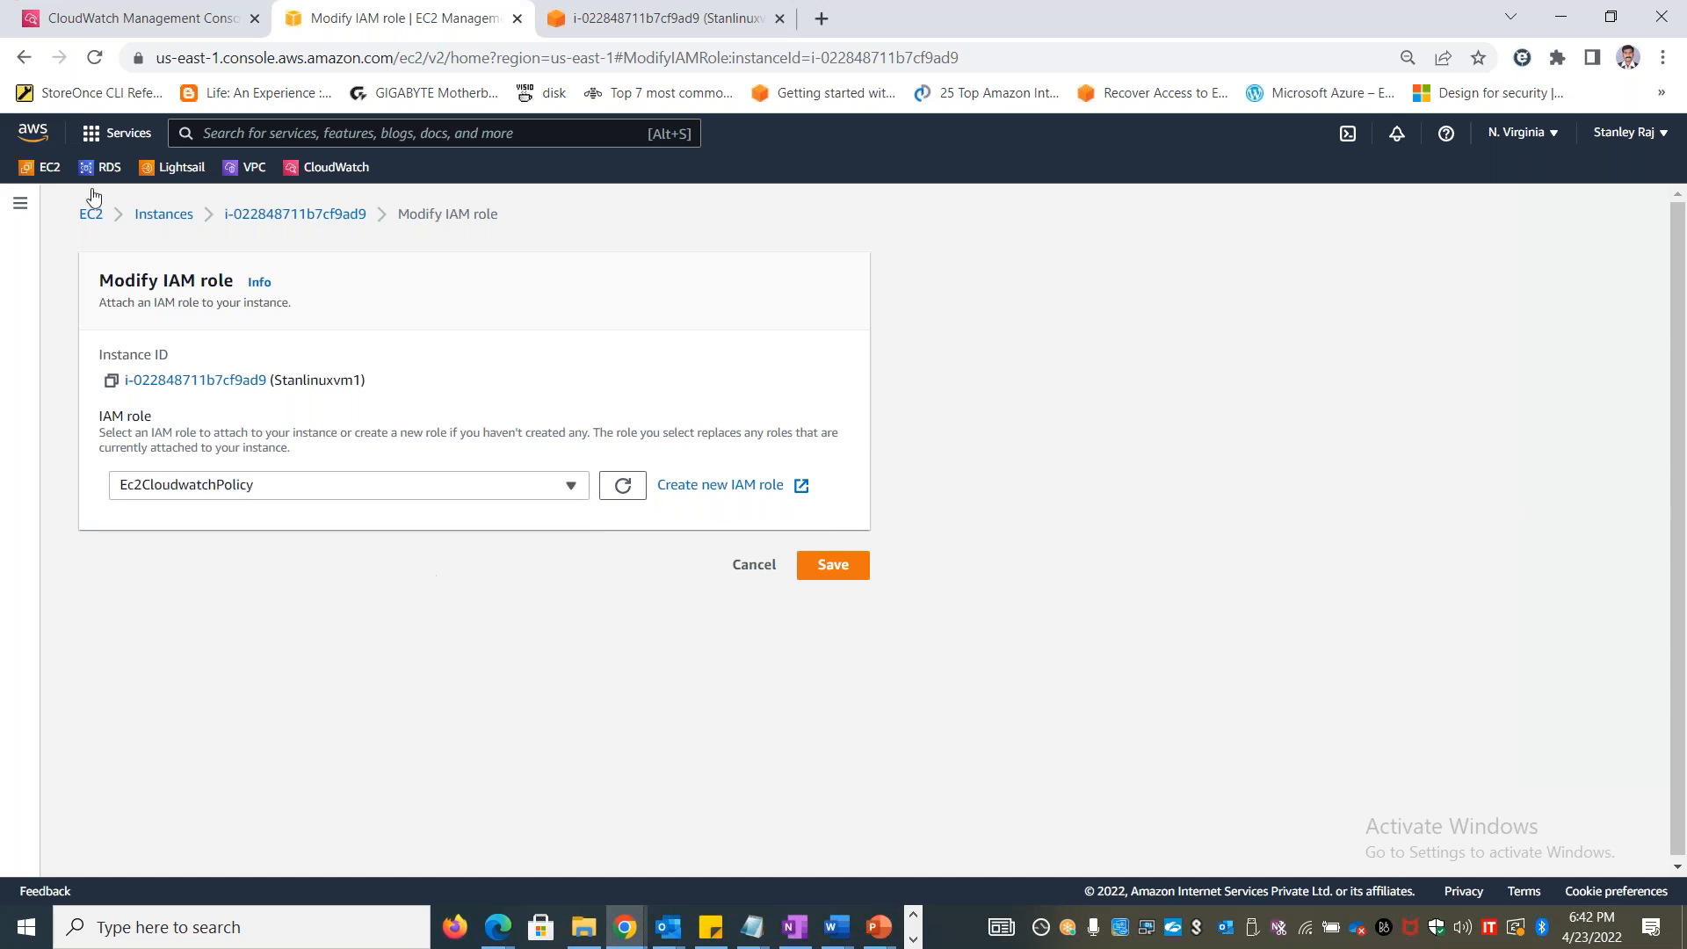
Duplicate the Modify IAM role page in a new browser tab and open the IAM dashboard in the copy
{"action": "right_click", "coordinate": [394, 28]}
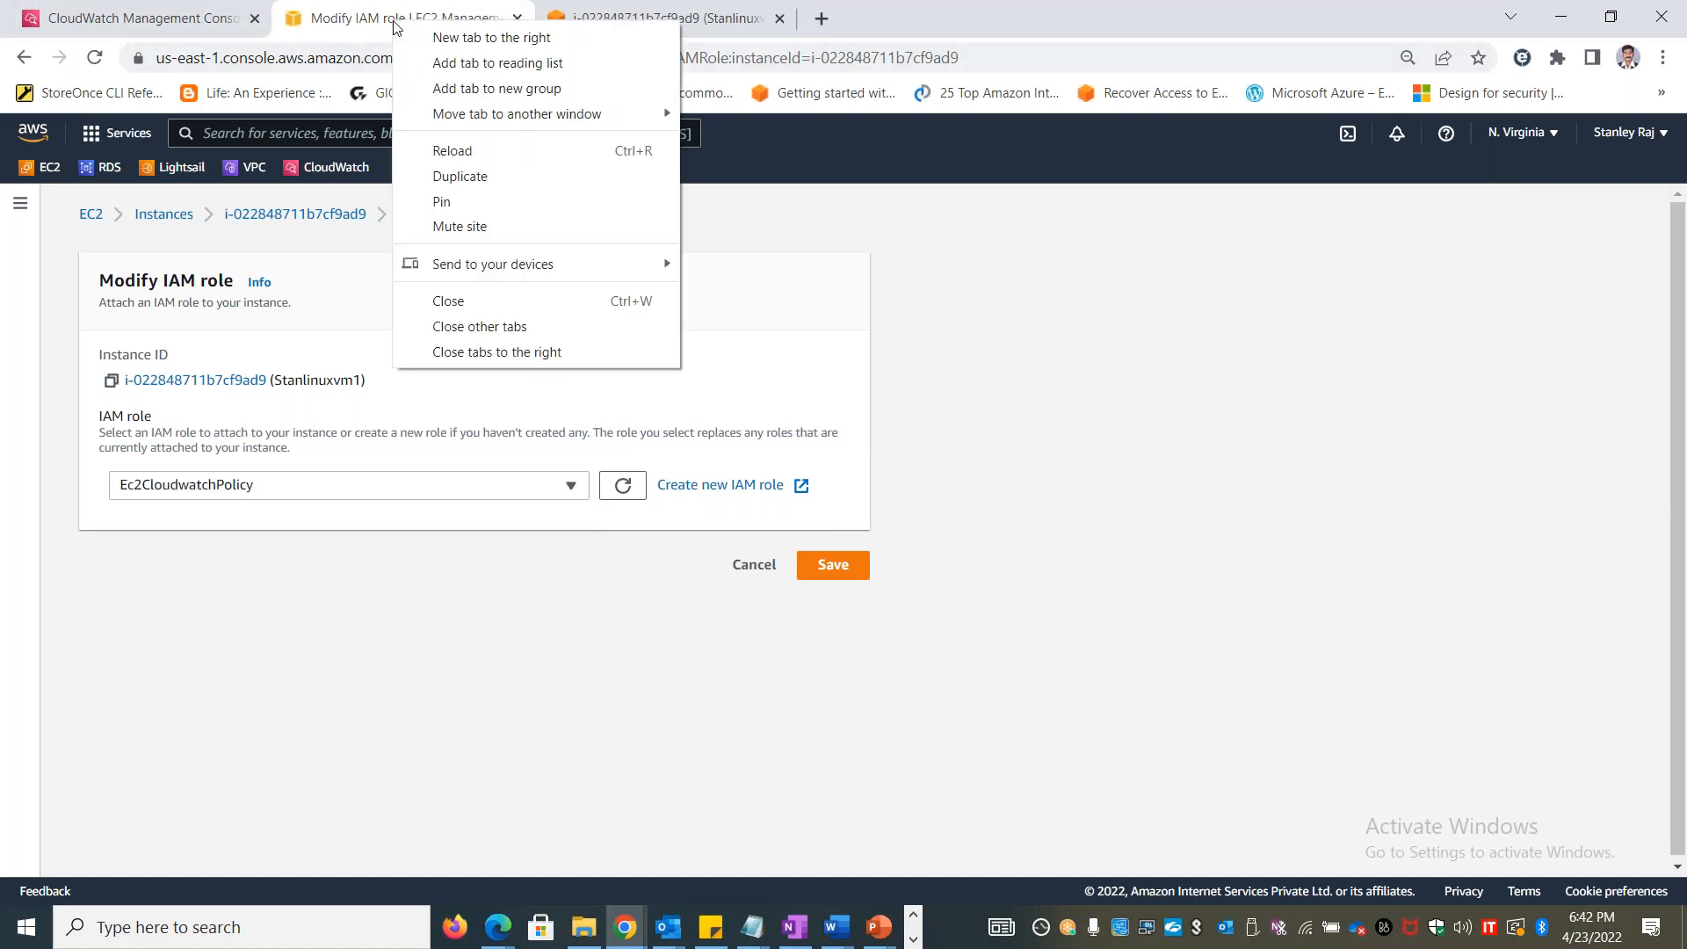
{"action": "left_click", "coordinate": [496, 171]}
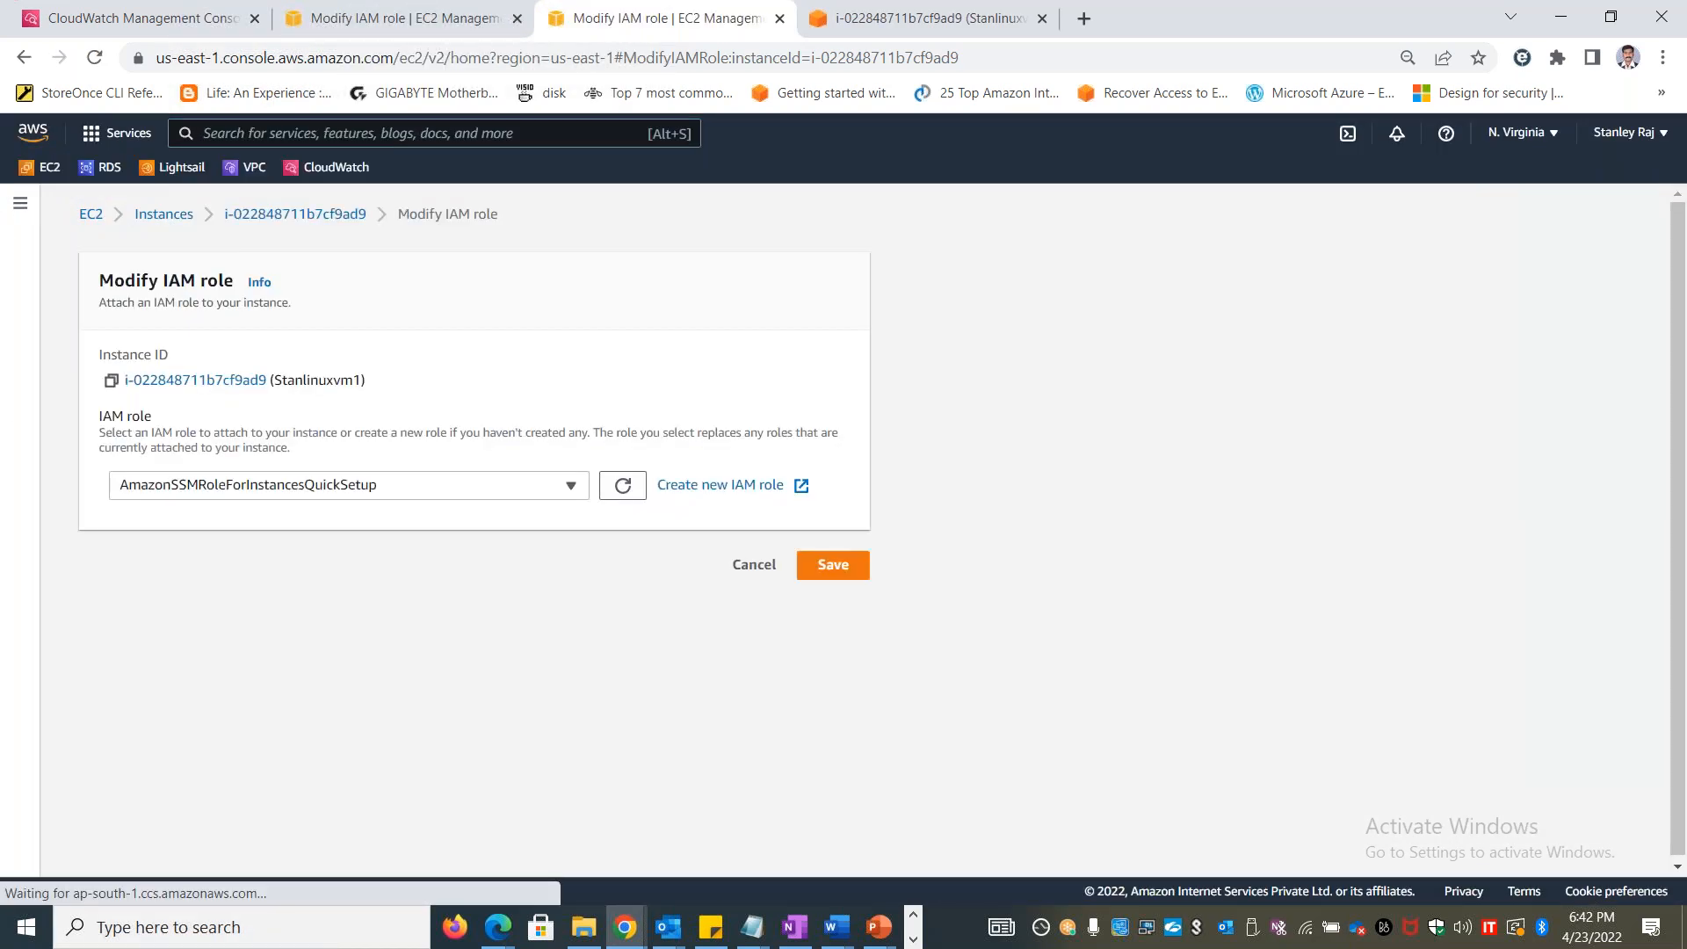
{"action": "type", "text": "IAM"}
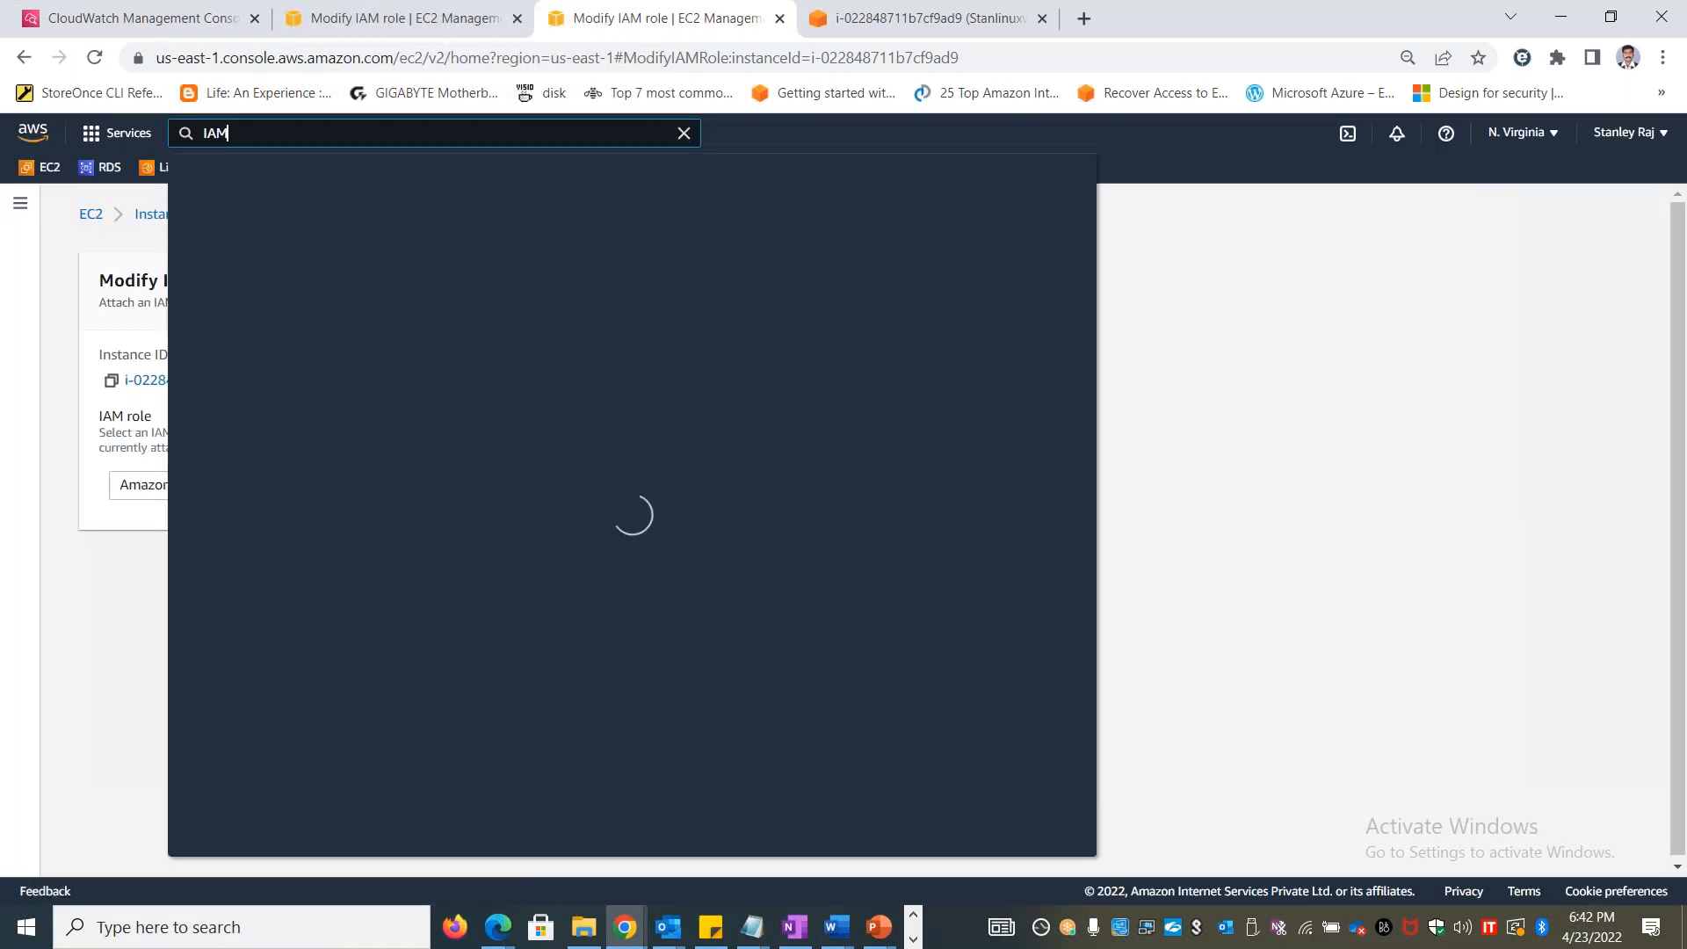
{"action": "left_click", "coordinate": [499, 274]}
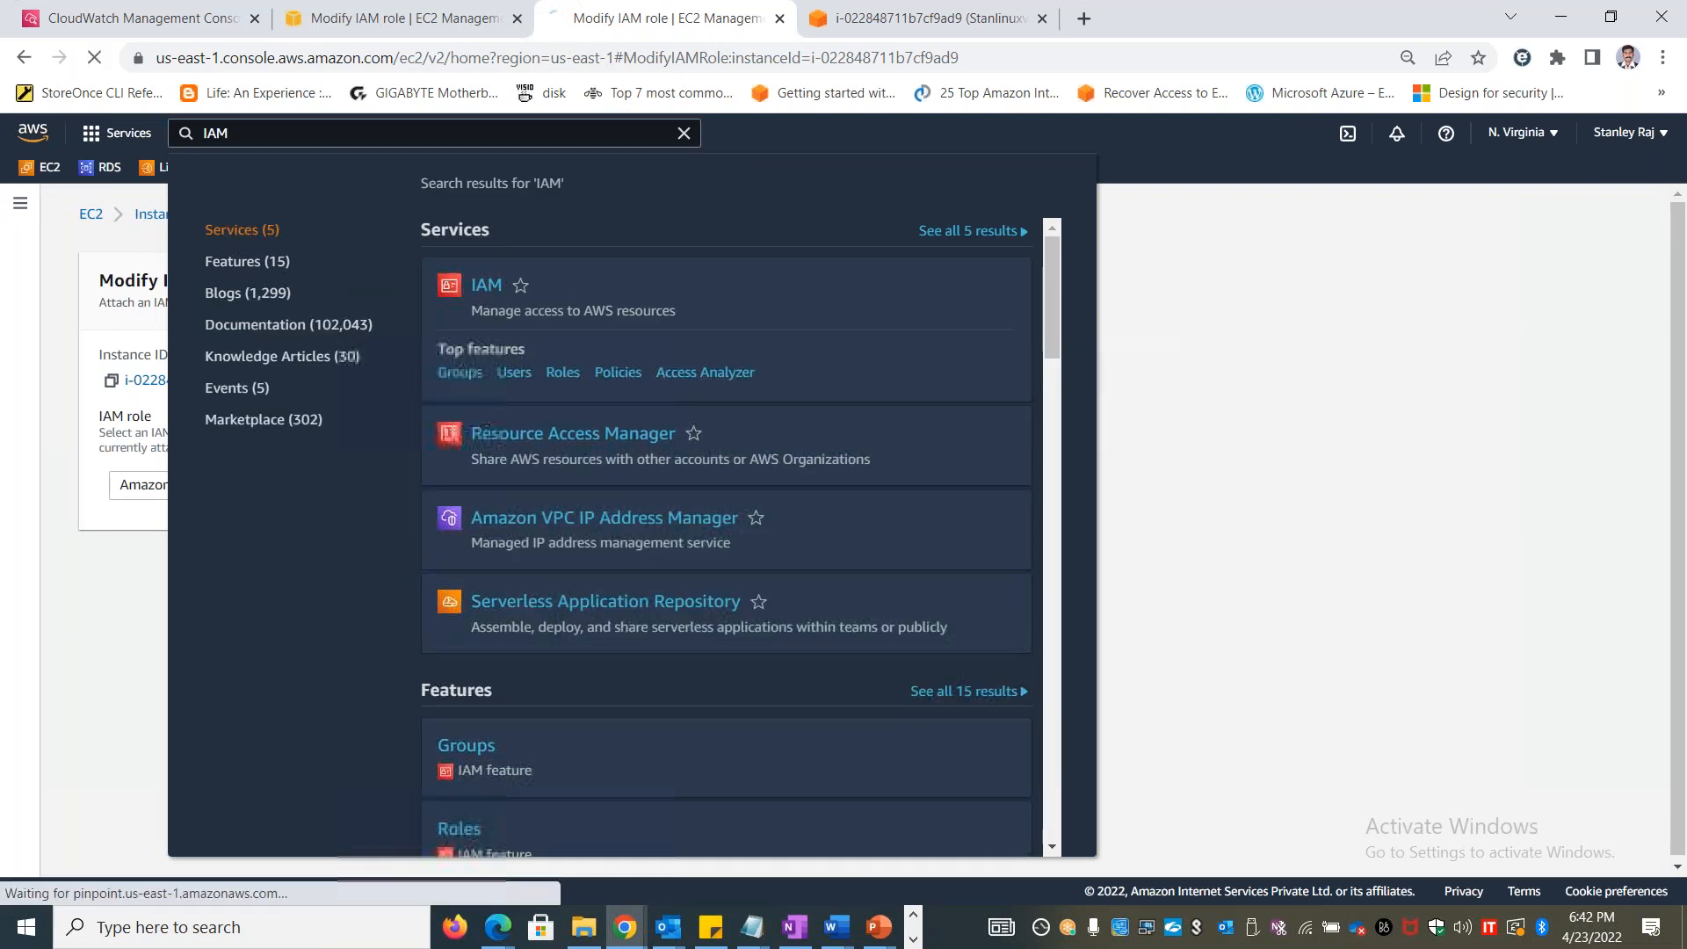
{"action": "left_click", "coordinate": [426, 29]}
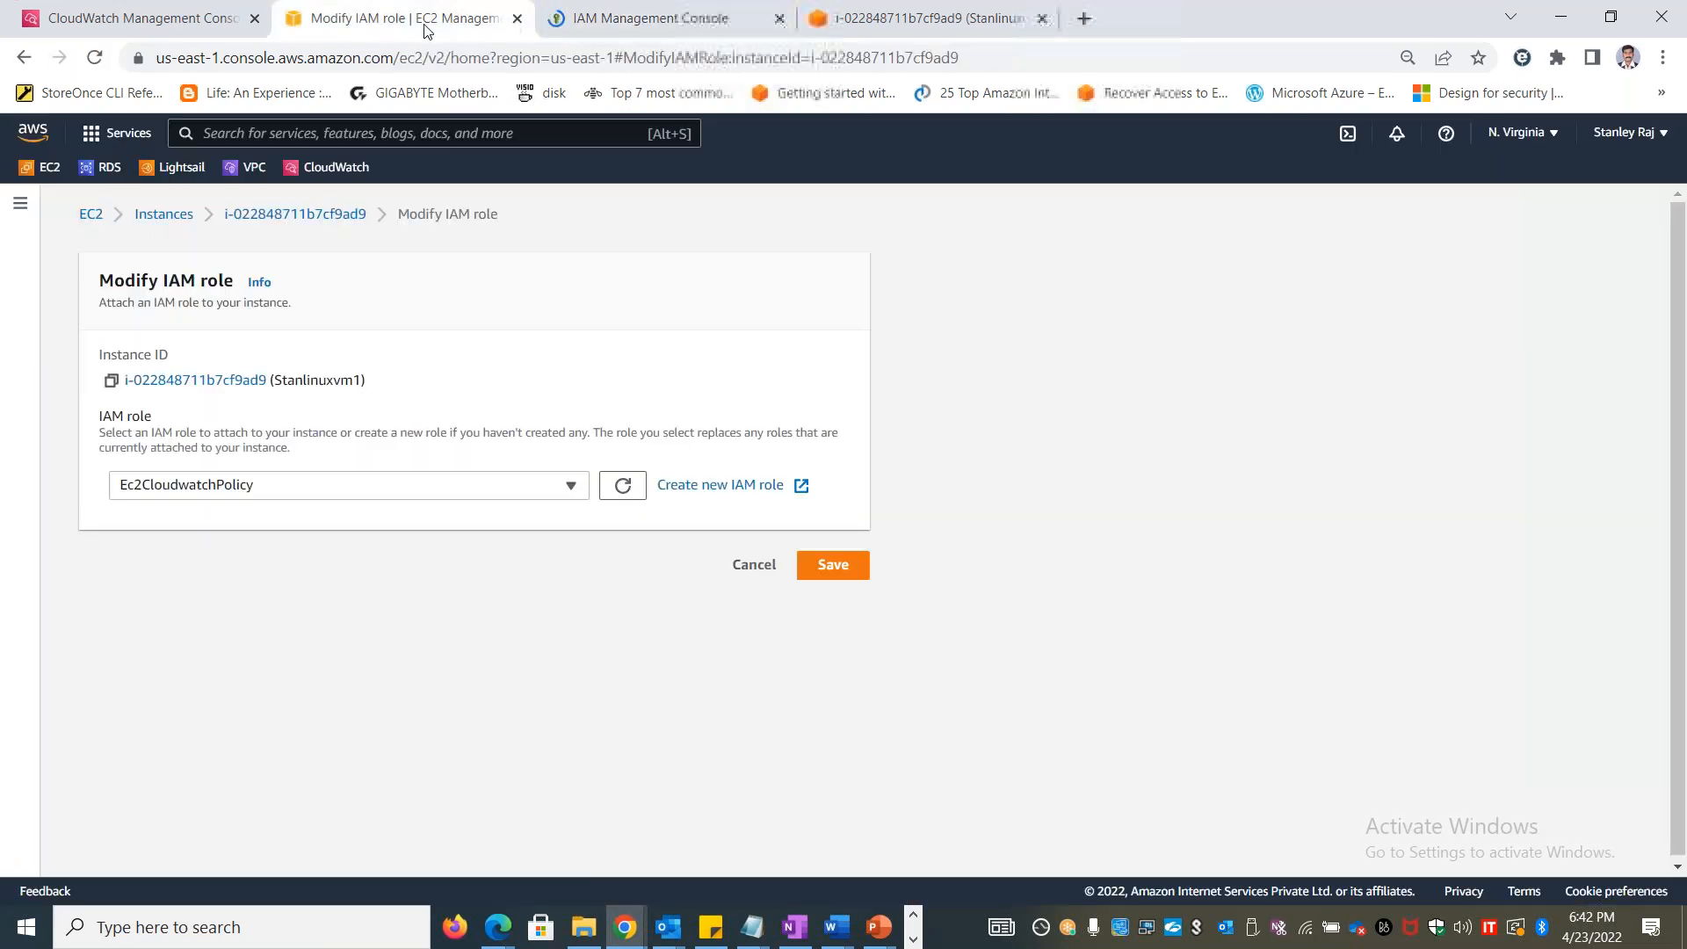
{"action": "left_click", "coordinate": [680, 34]}
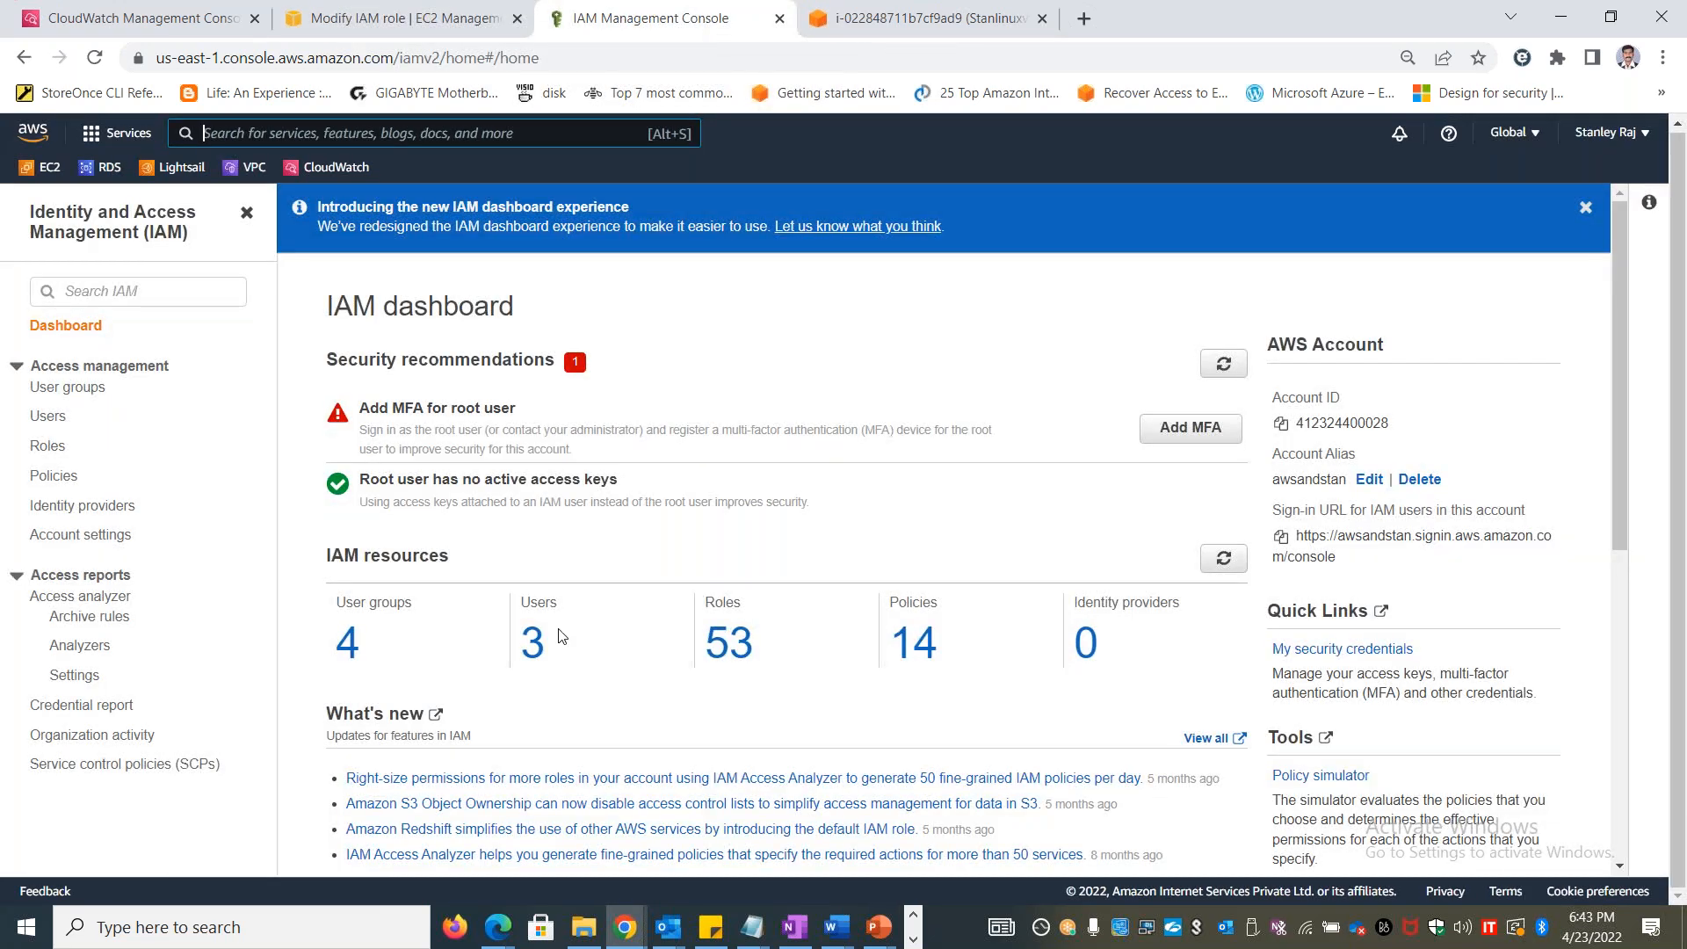
Filter the IAM roles by ec2 and compare Ec2CloudwatchPolicy with the last activity of Ec2CloudwatchAccess
{"action": "left_click", "coordinate": [760, 642]}
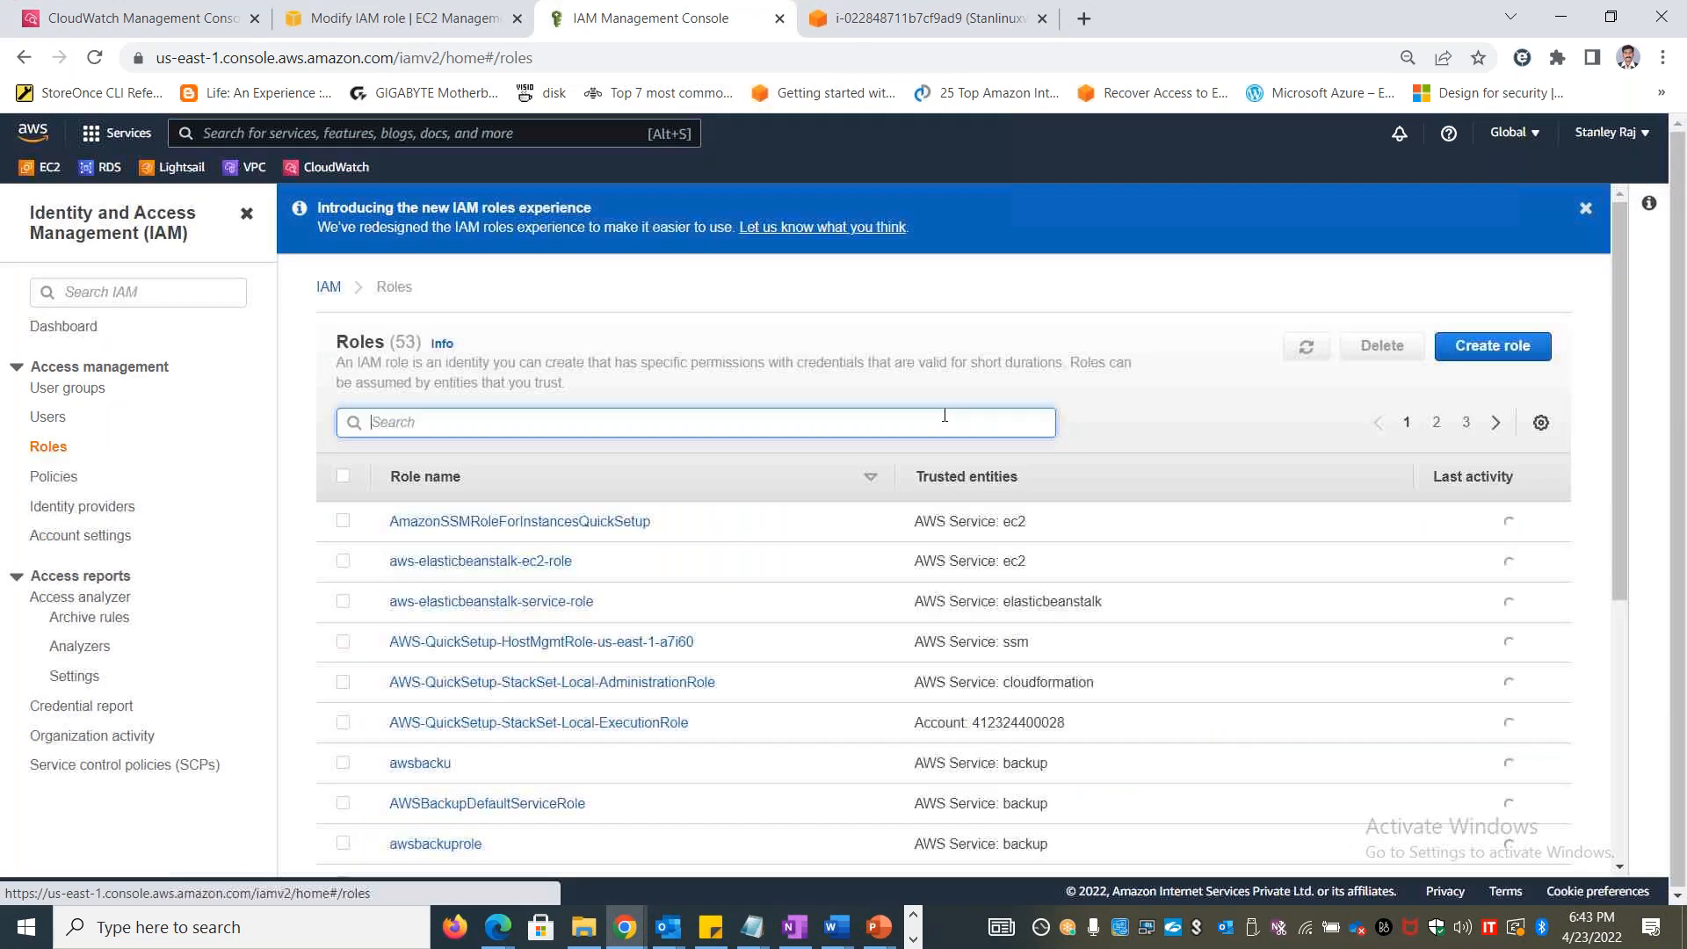
{"action": "scroll", "coordinate": [683, 658], "scroll_direction": "down", "scroll_amount": 4}
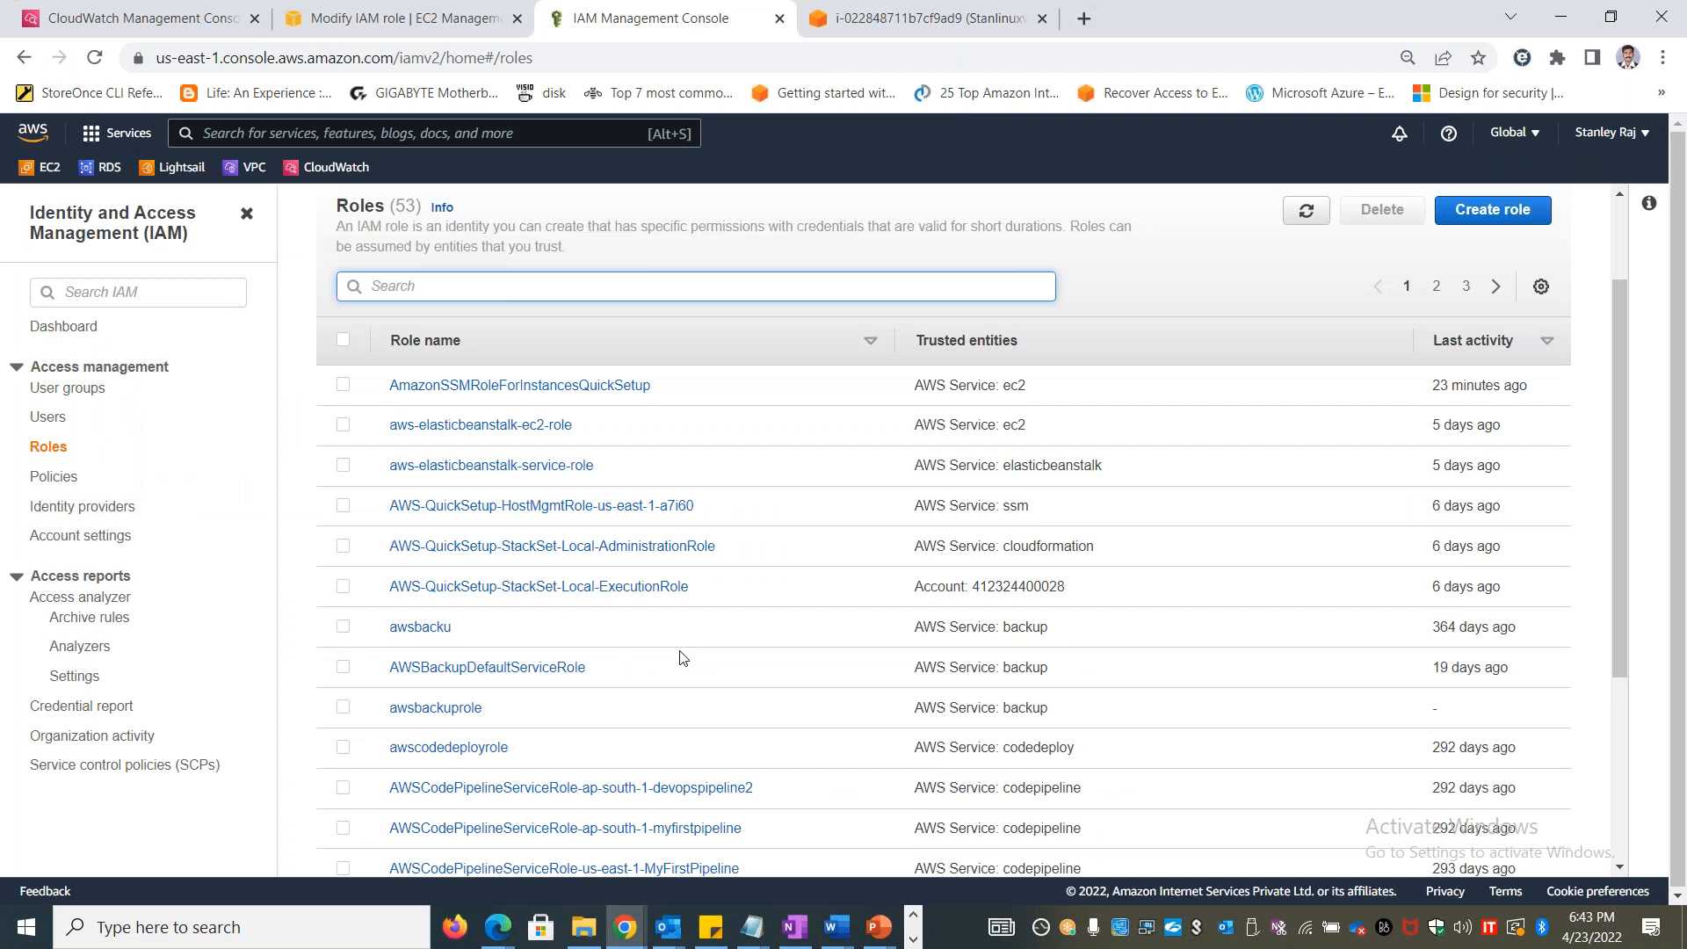
{"action": "scroll", "coordinate": [681, 657], "scroll_direction": "up", "scroll_amount": 4}
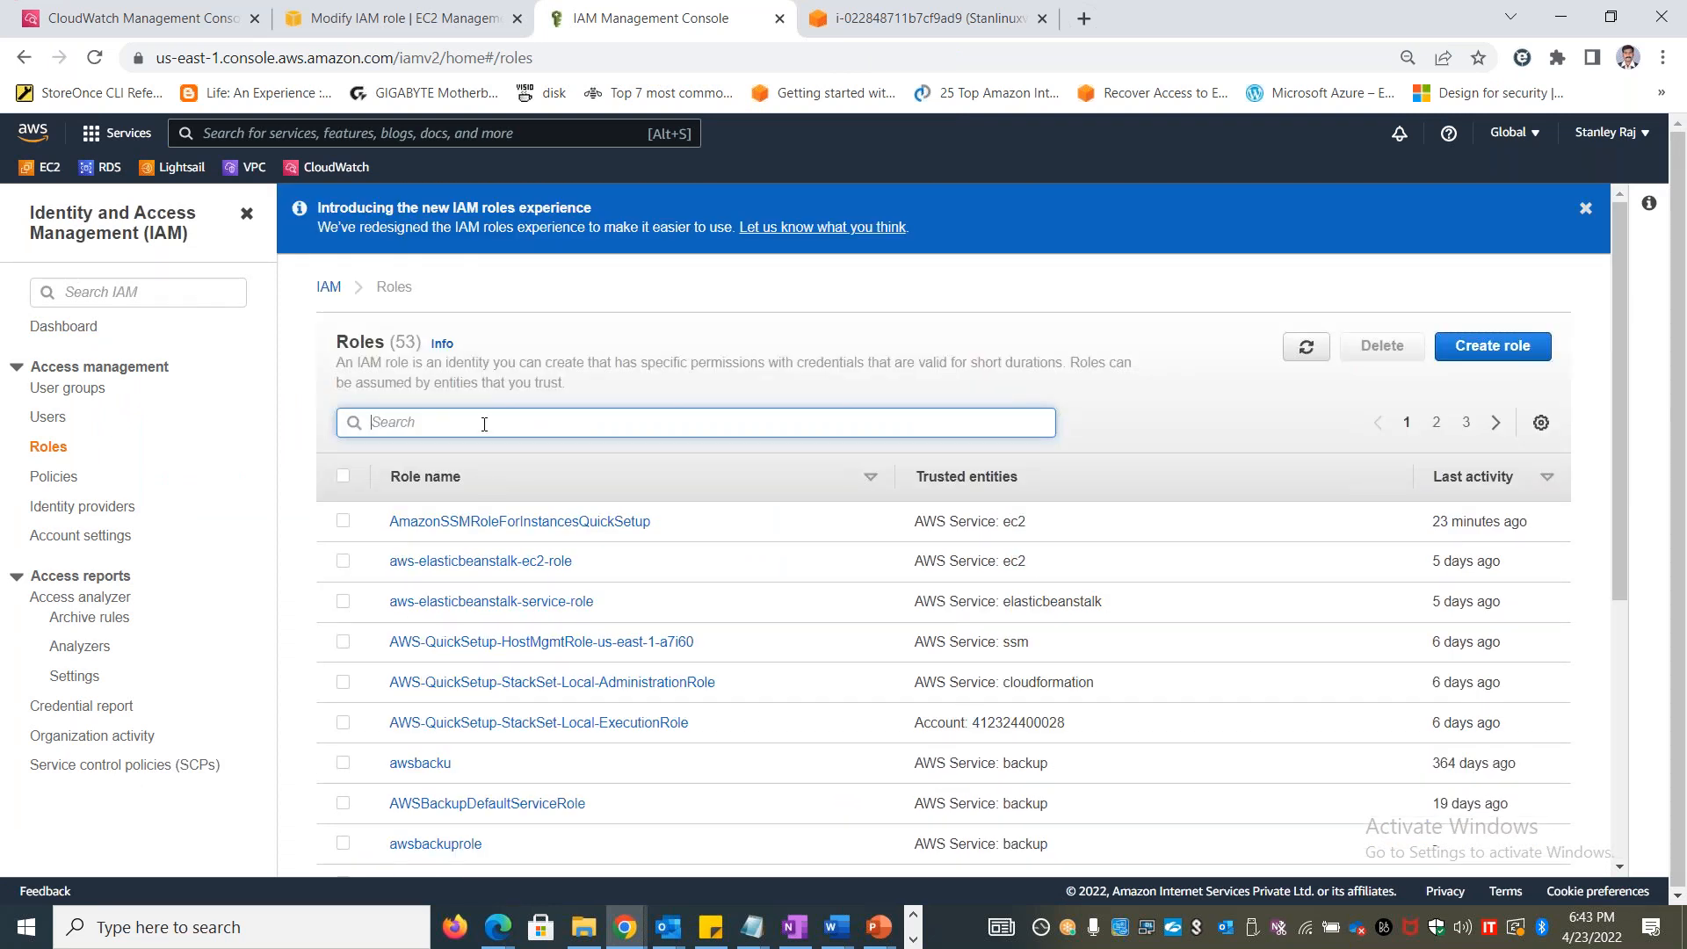
{"action": "type", "text": "ec2"}
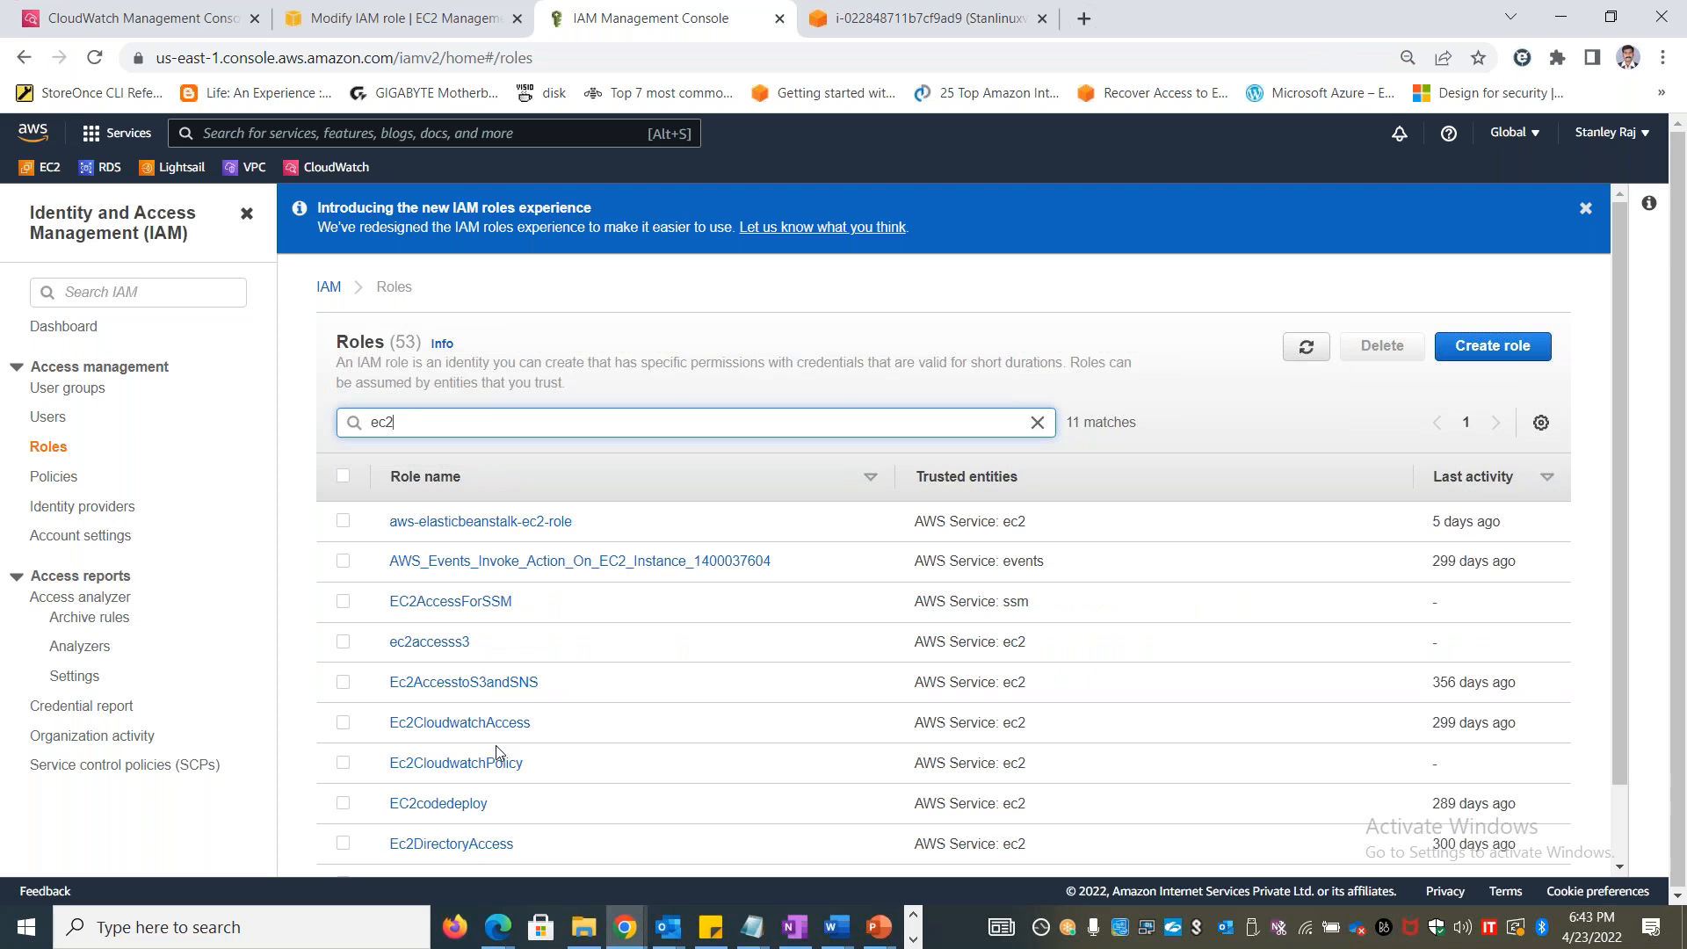
{"action": "left_click_drag", "start_coordinate": [542, 768], "coordinate": [386, 763]}
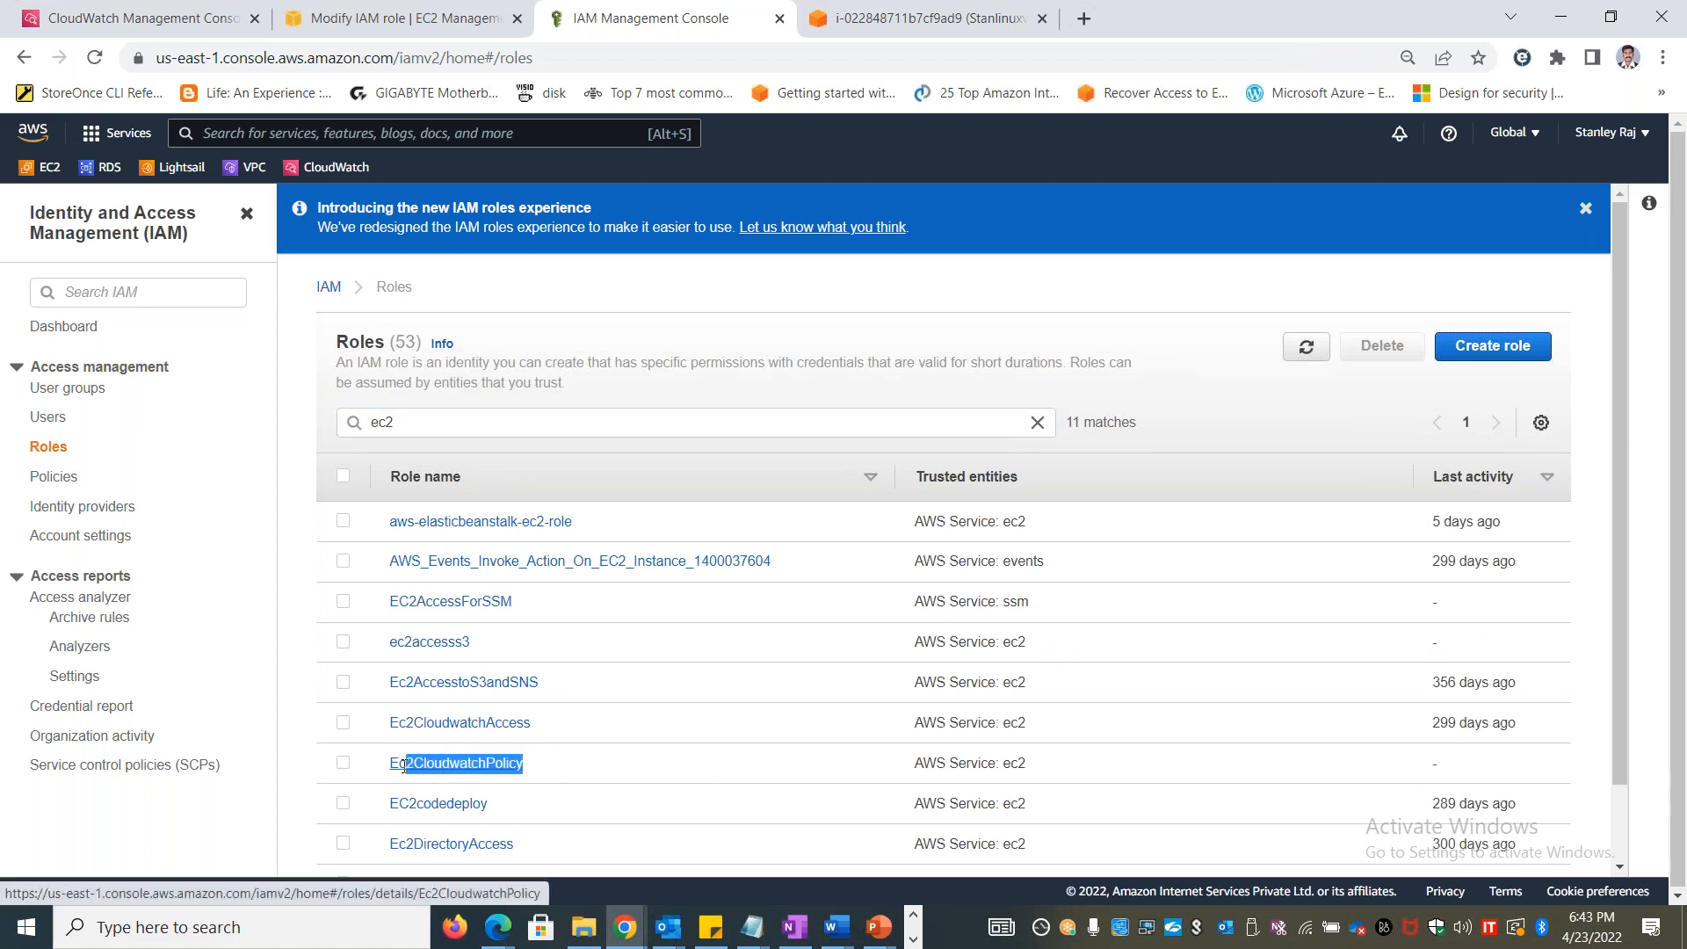
{"action": "left_click_drag", "start_coordinate": [1544, 724], "coordinate": [1438, 724]}
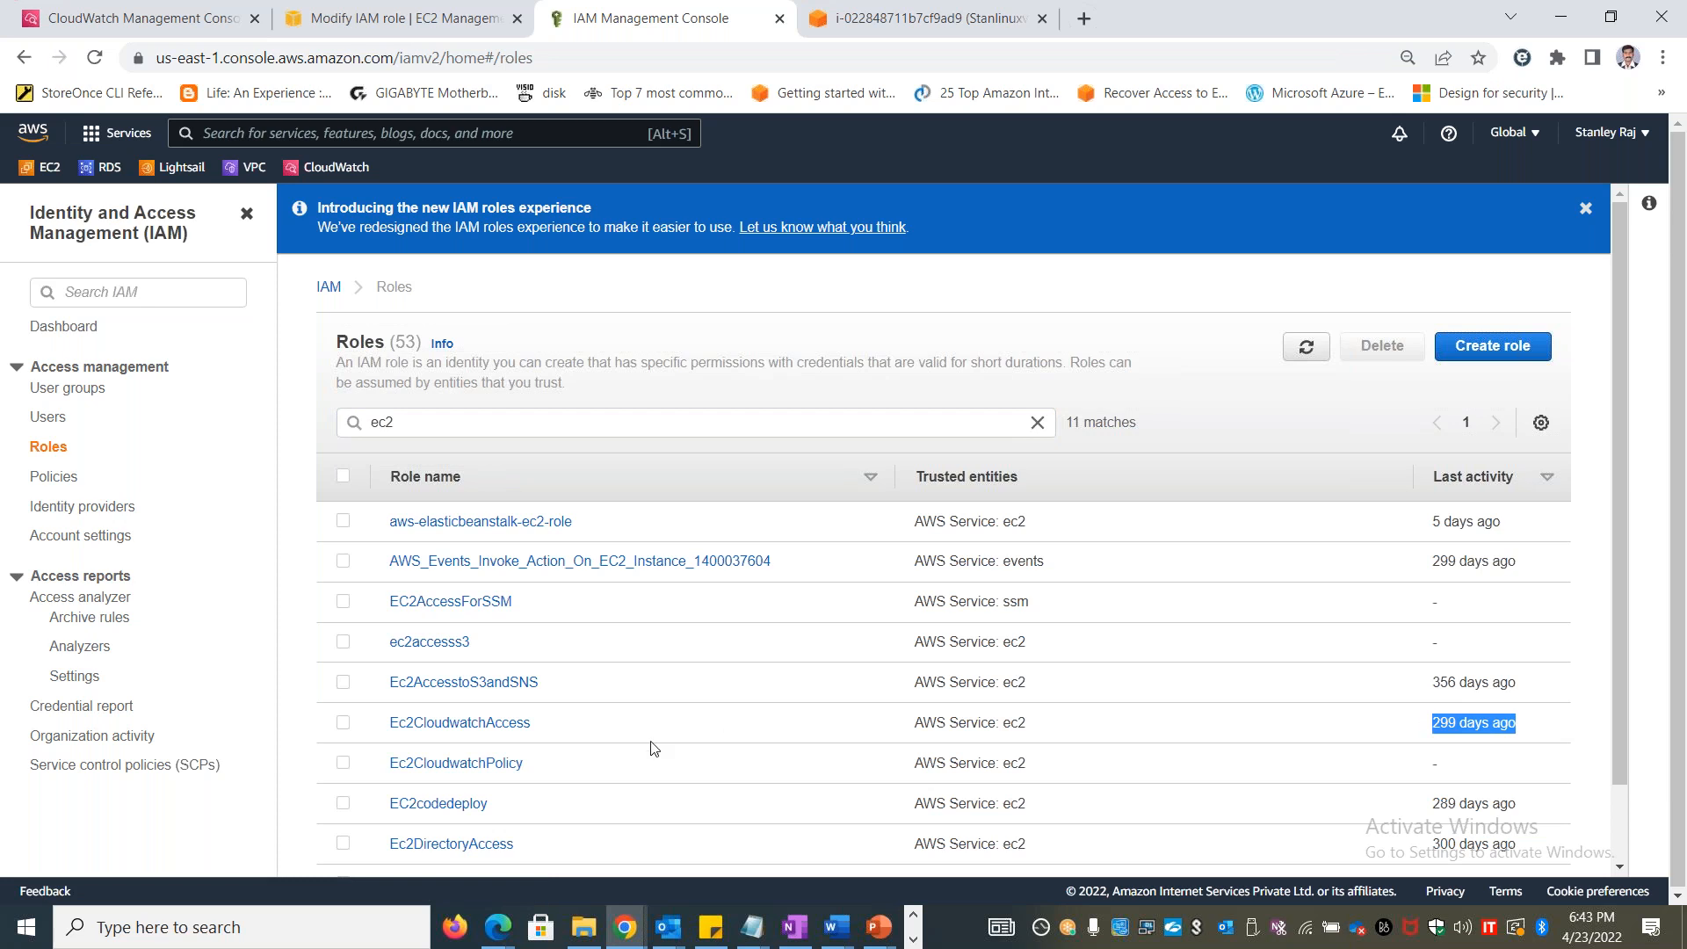
Save Ec2CloudwatchPolicy as the IAM role of Stanlinuxvm1 and return to the instance's terminal session
{"action": "left_click", "coordinate": [384, 19]}
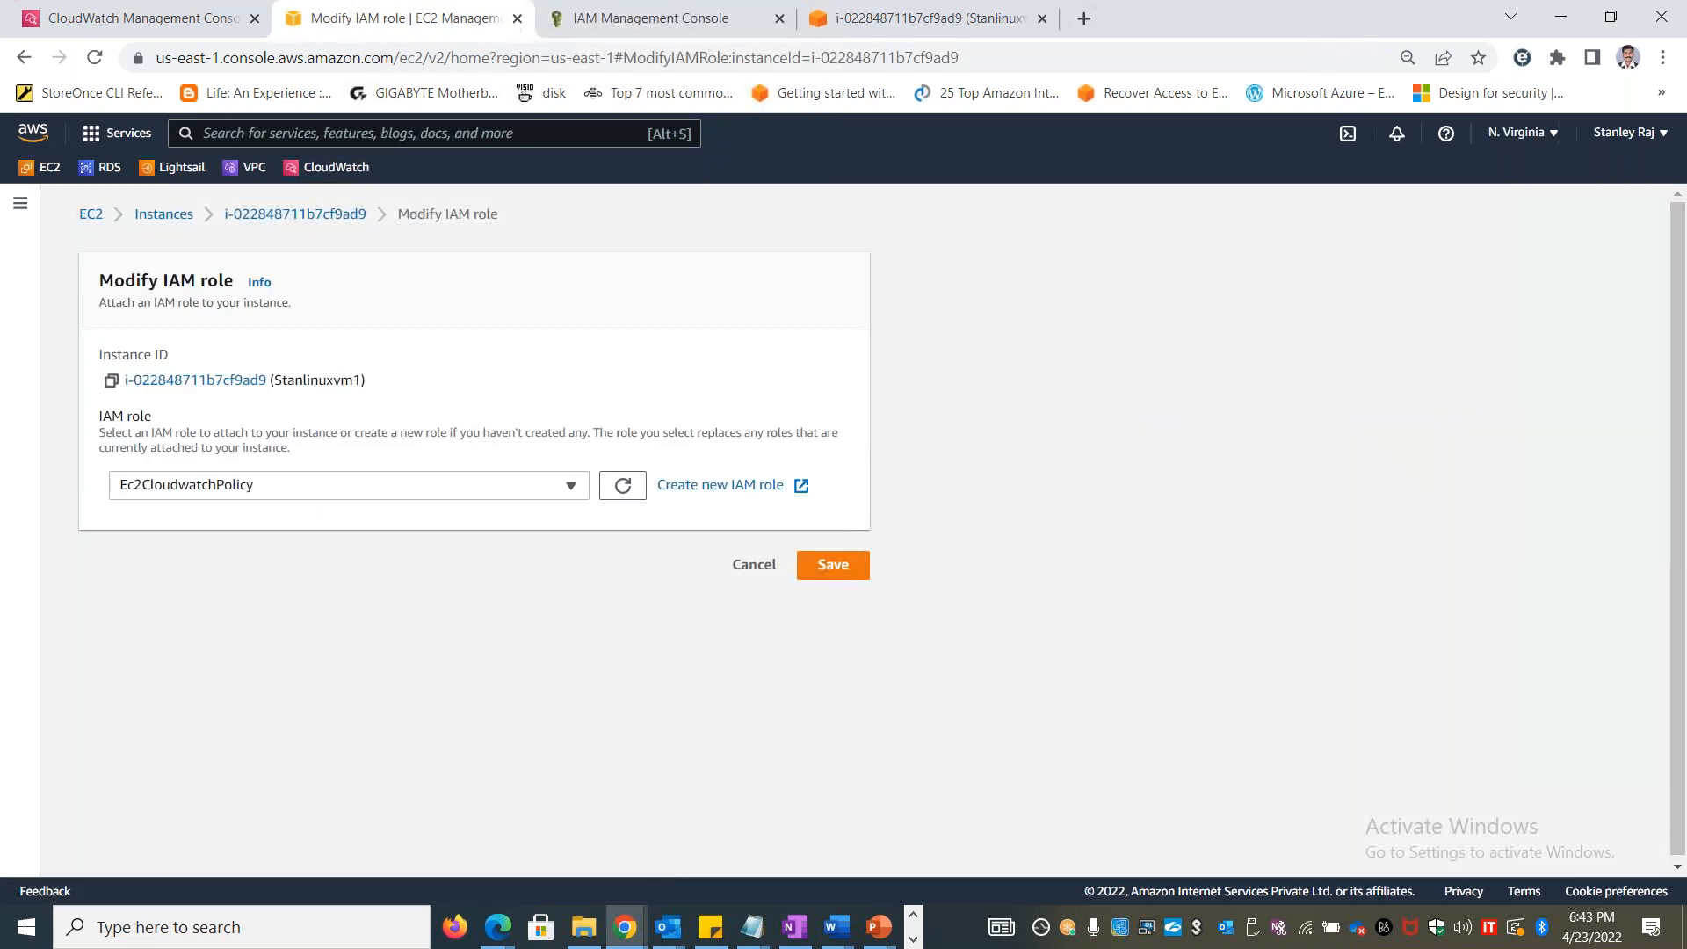
{"action": "left_click", "coordinate": [835, 567]}
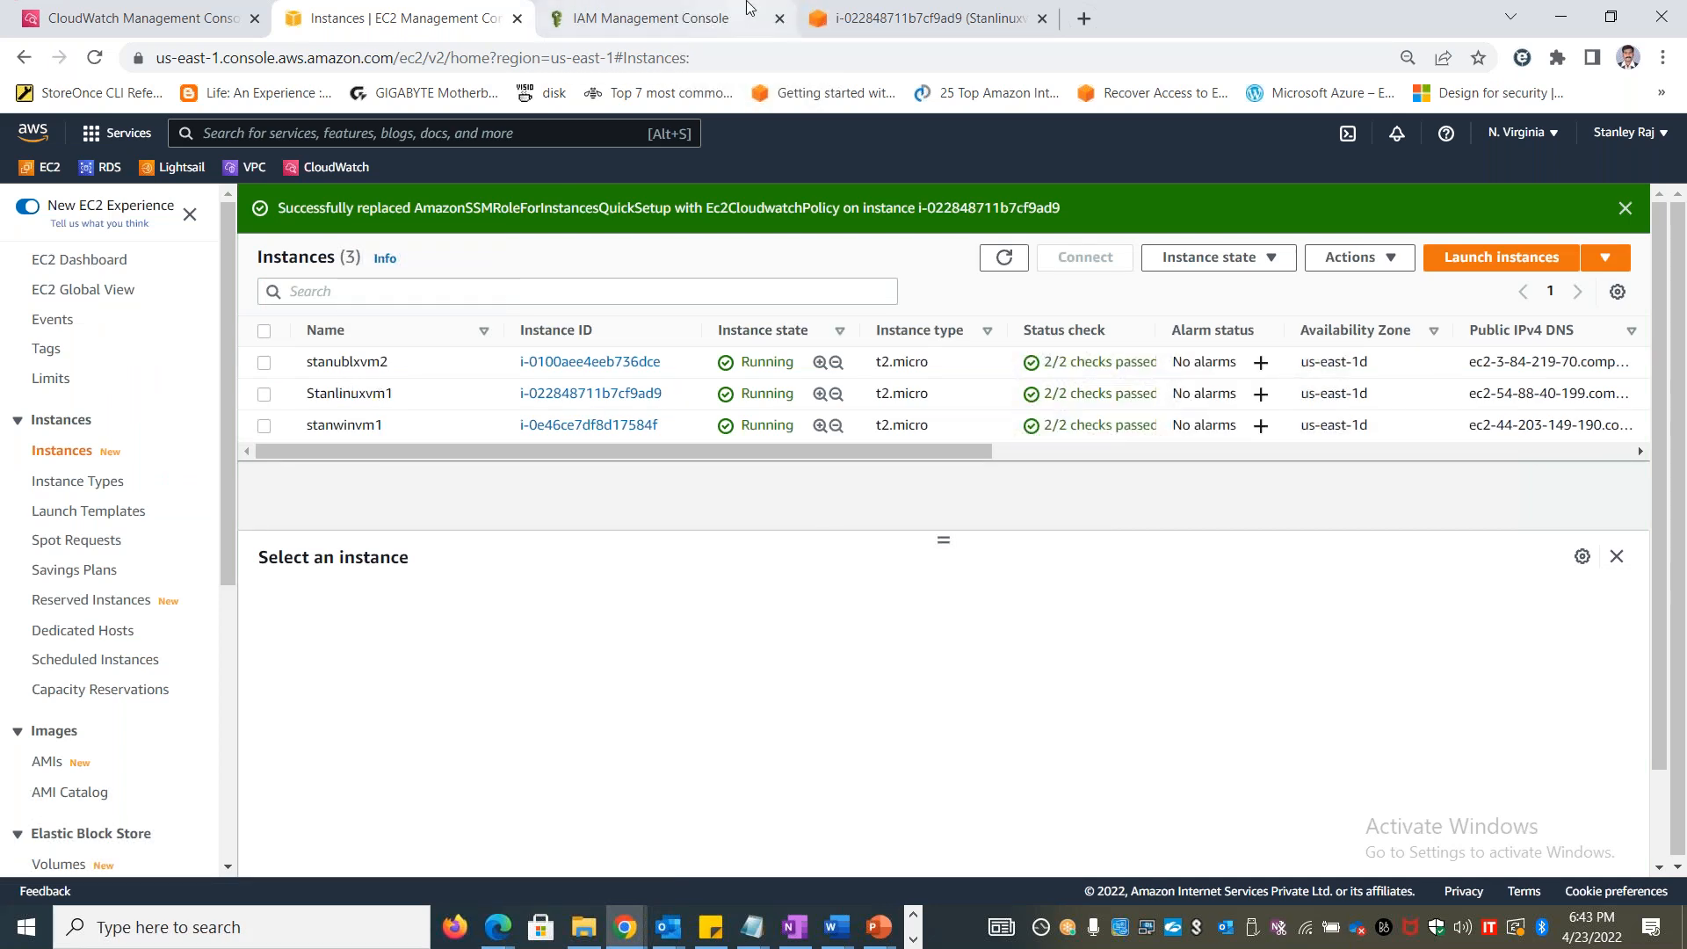
{"action": "left_click", "coordinate": [867, 17]}
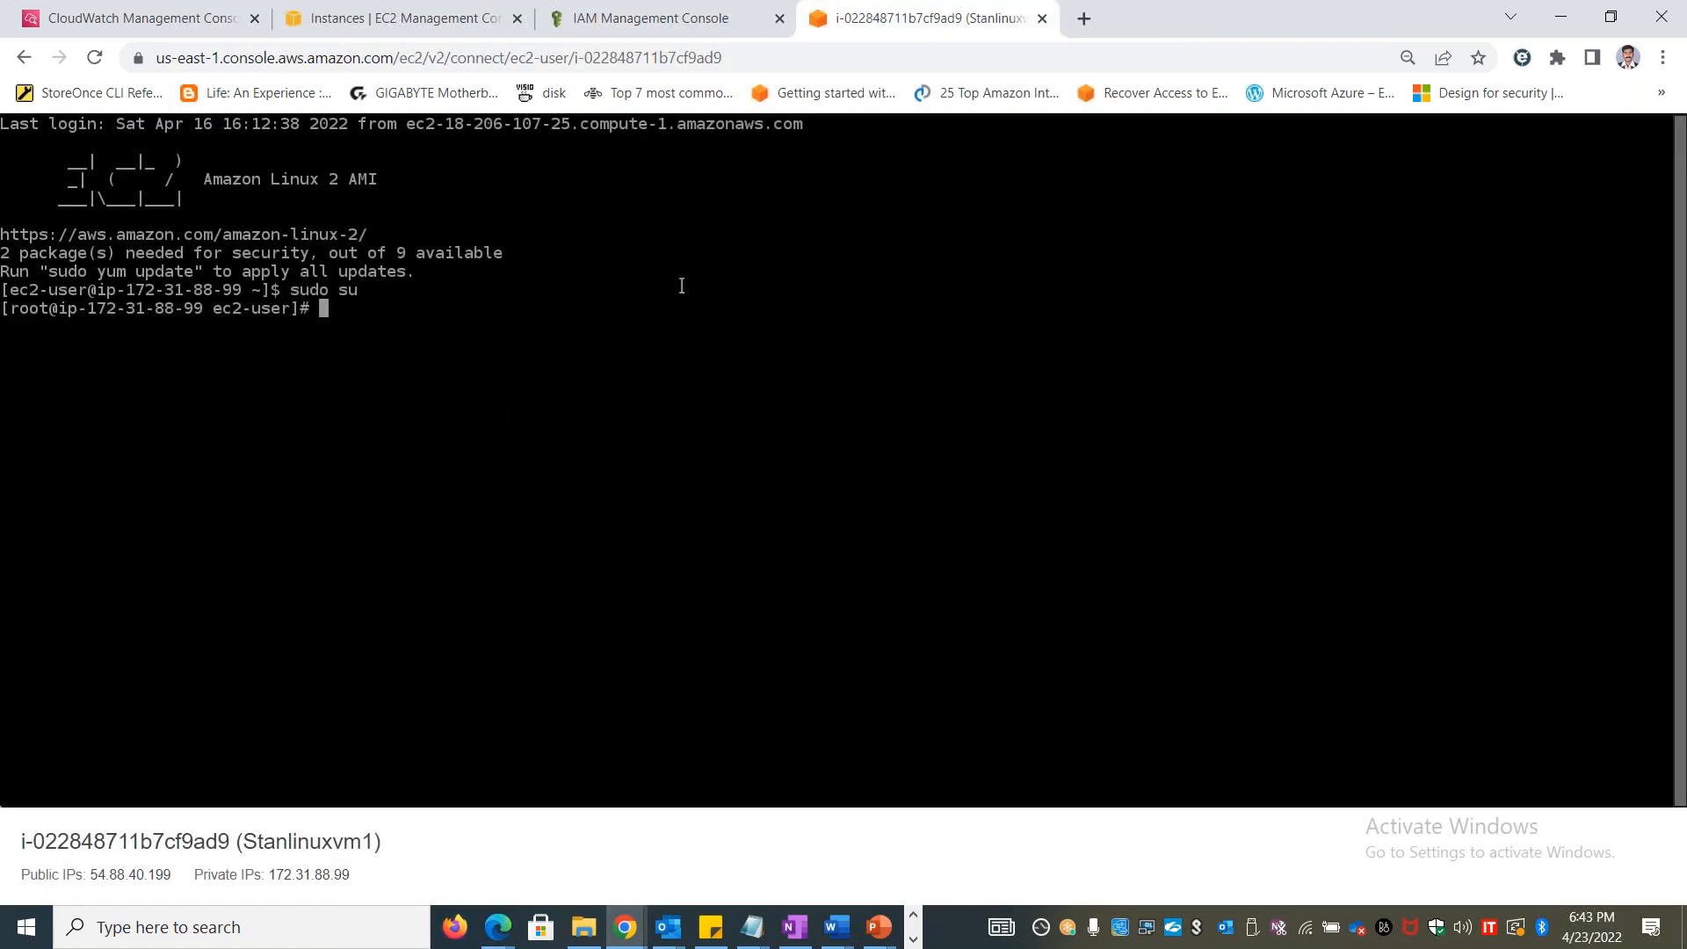
Copy the CloudWatch agent download link from step 4 of the Lab 45 Word document and open it in a new Chrome tab
{"action": "key", "text": "alt+Tab"}
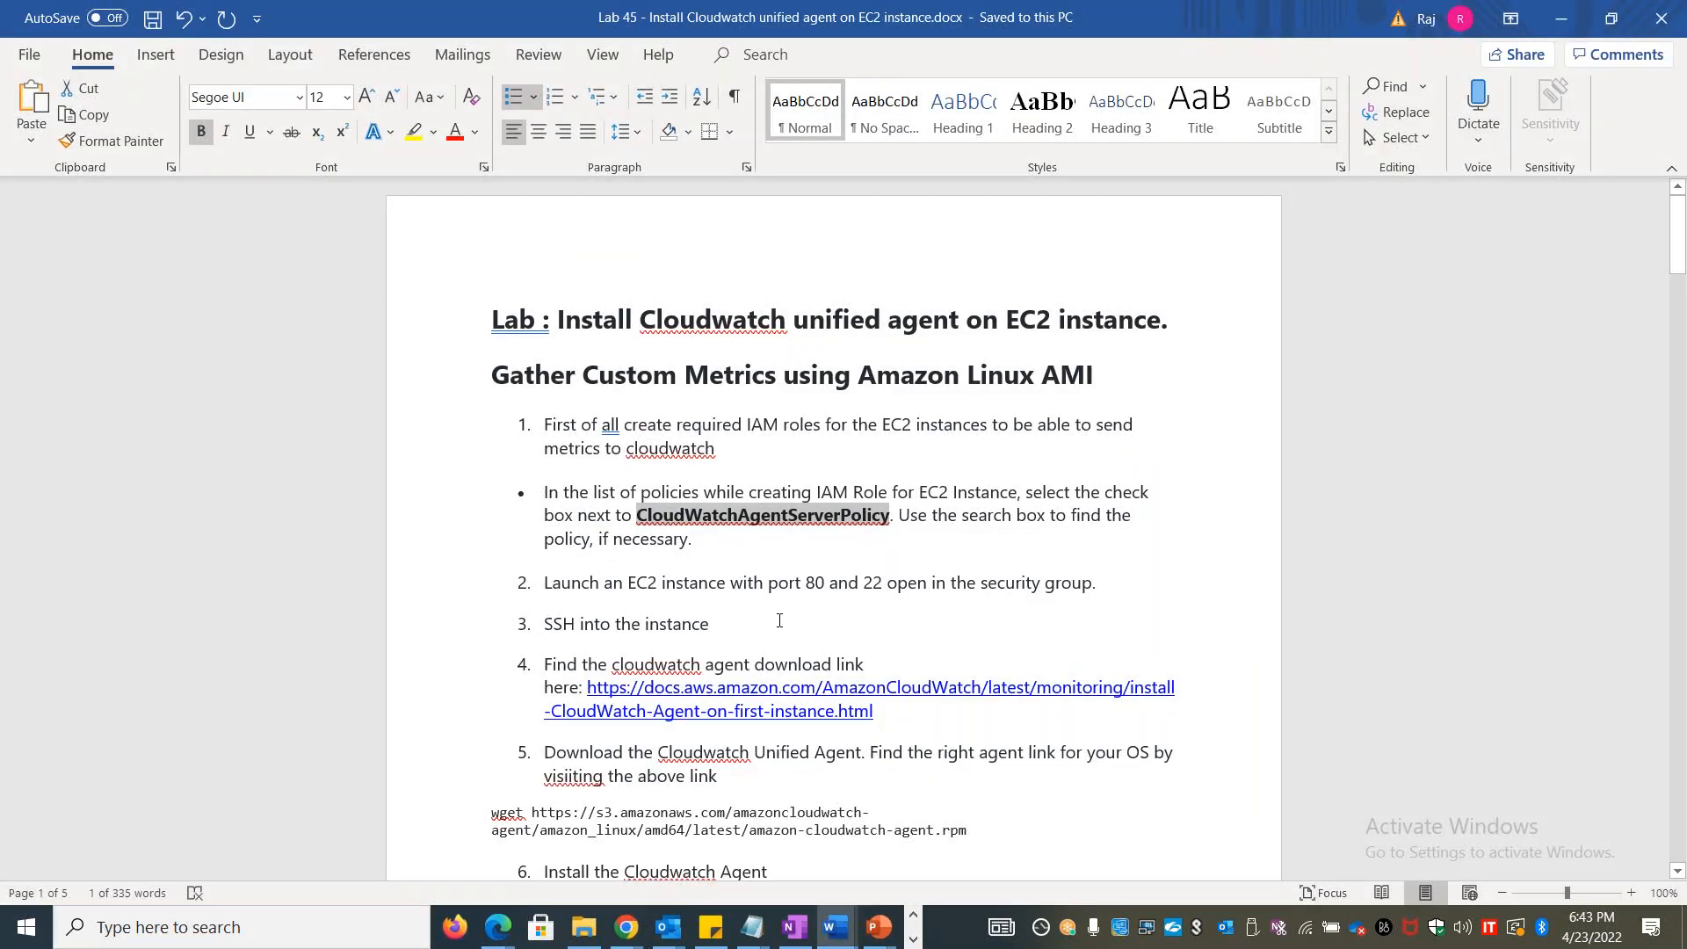
{"action": "left_click_drag", "start_coordinate": [885, 712], "coordinate": [587, 687]}
{"action": "key", "text": "ctrl+c"}
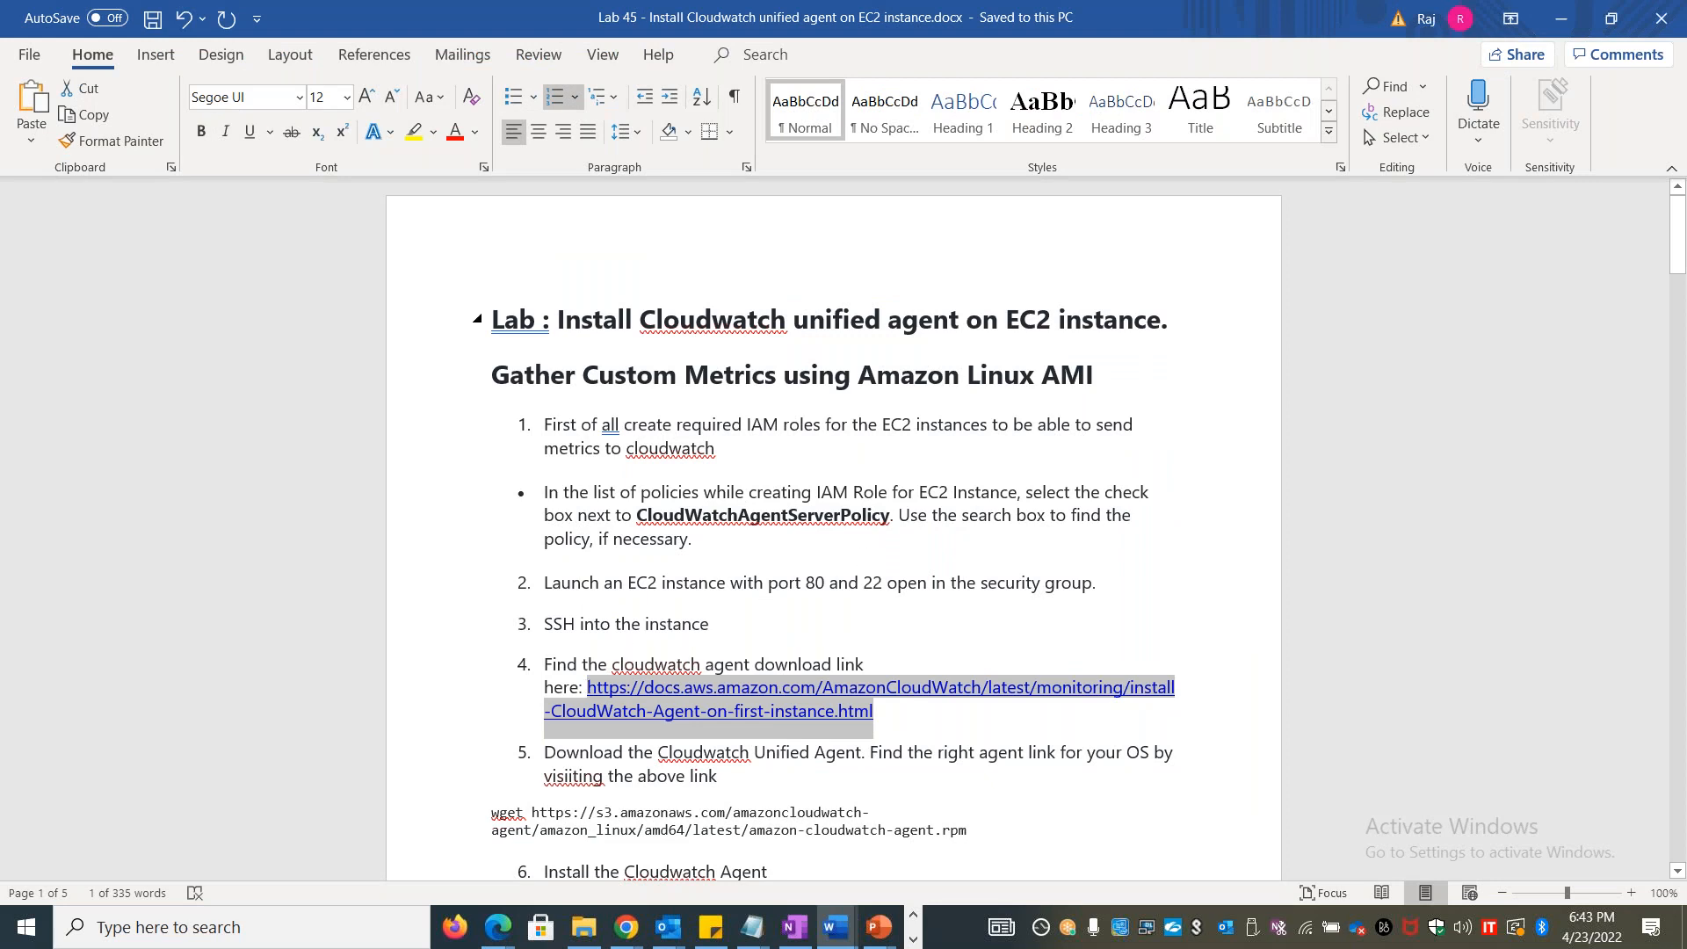
{"action": "key", "text": "alt+Tab"}
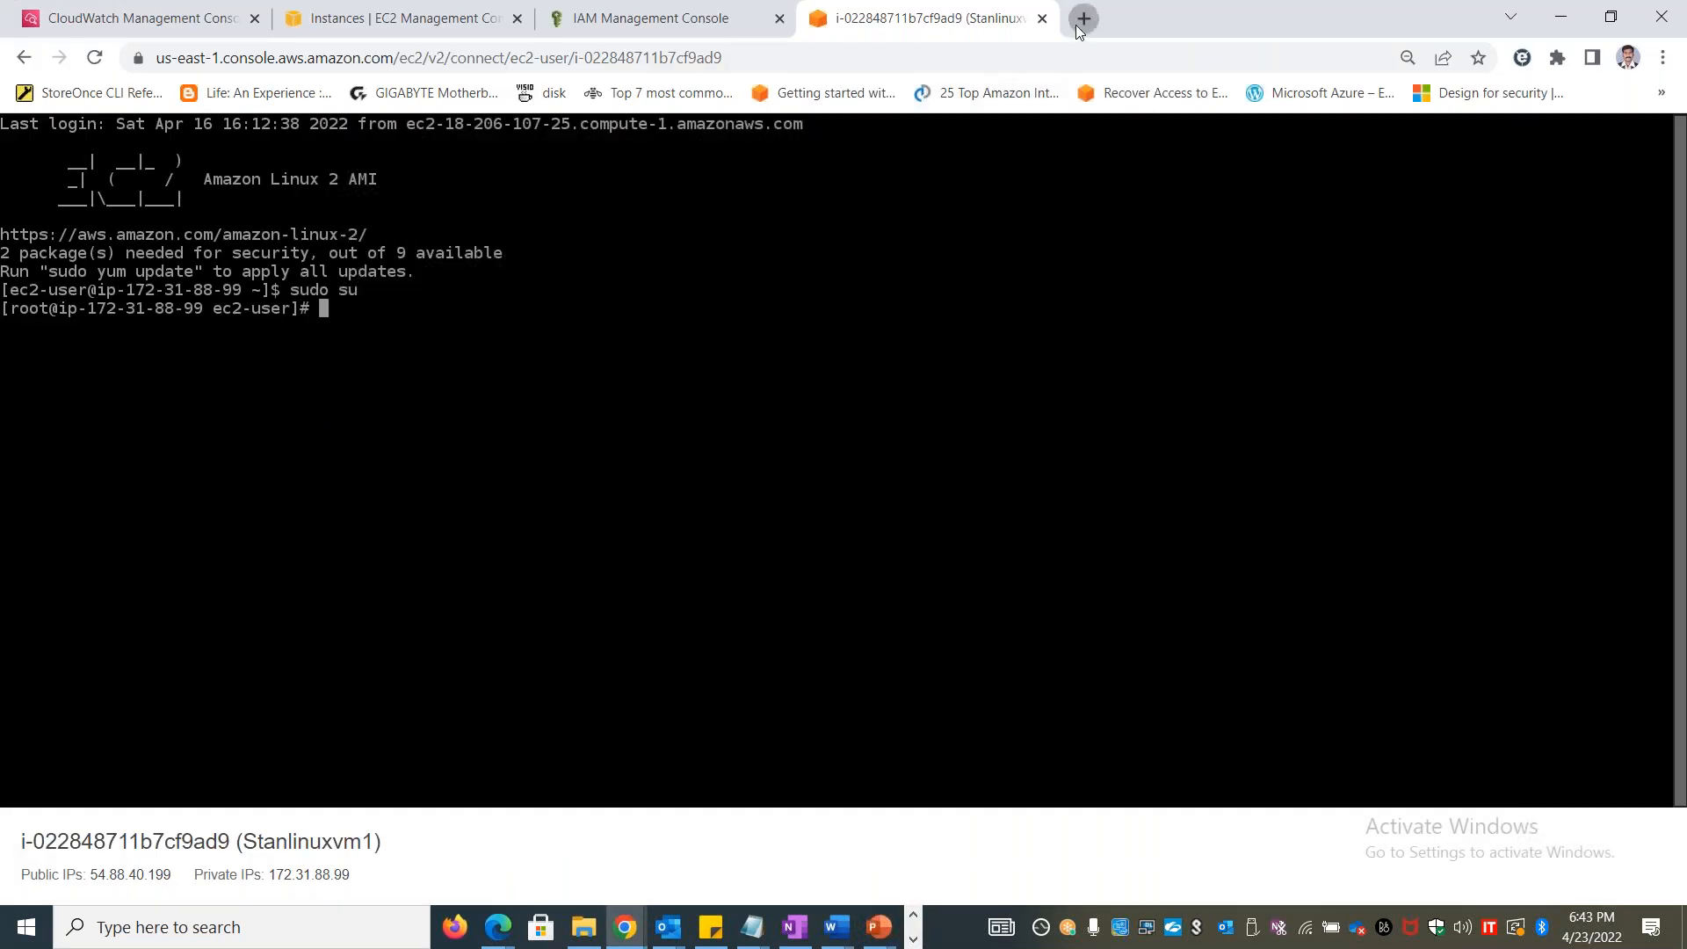
{"action": "left_click", "coordinate": [1075, 21]}
{"action": "key", "text": "ctrl+v"}
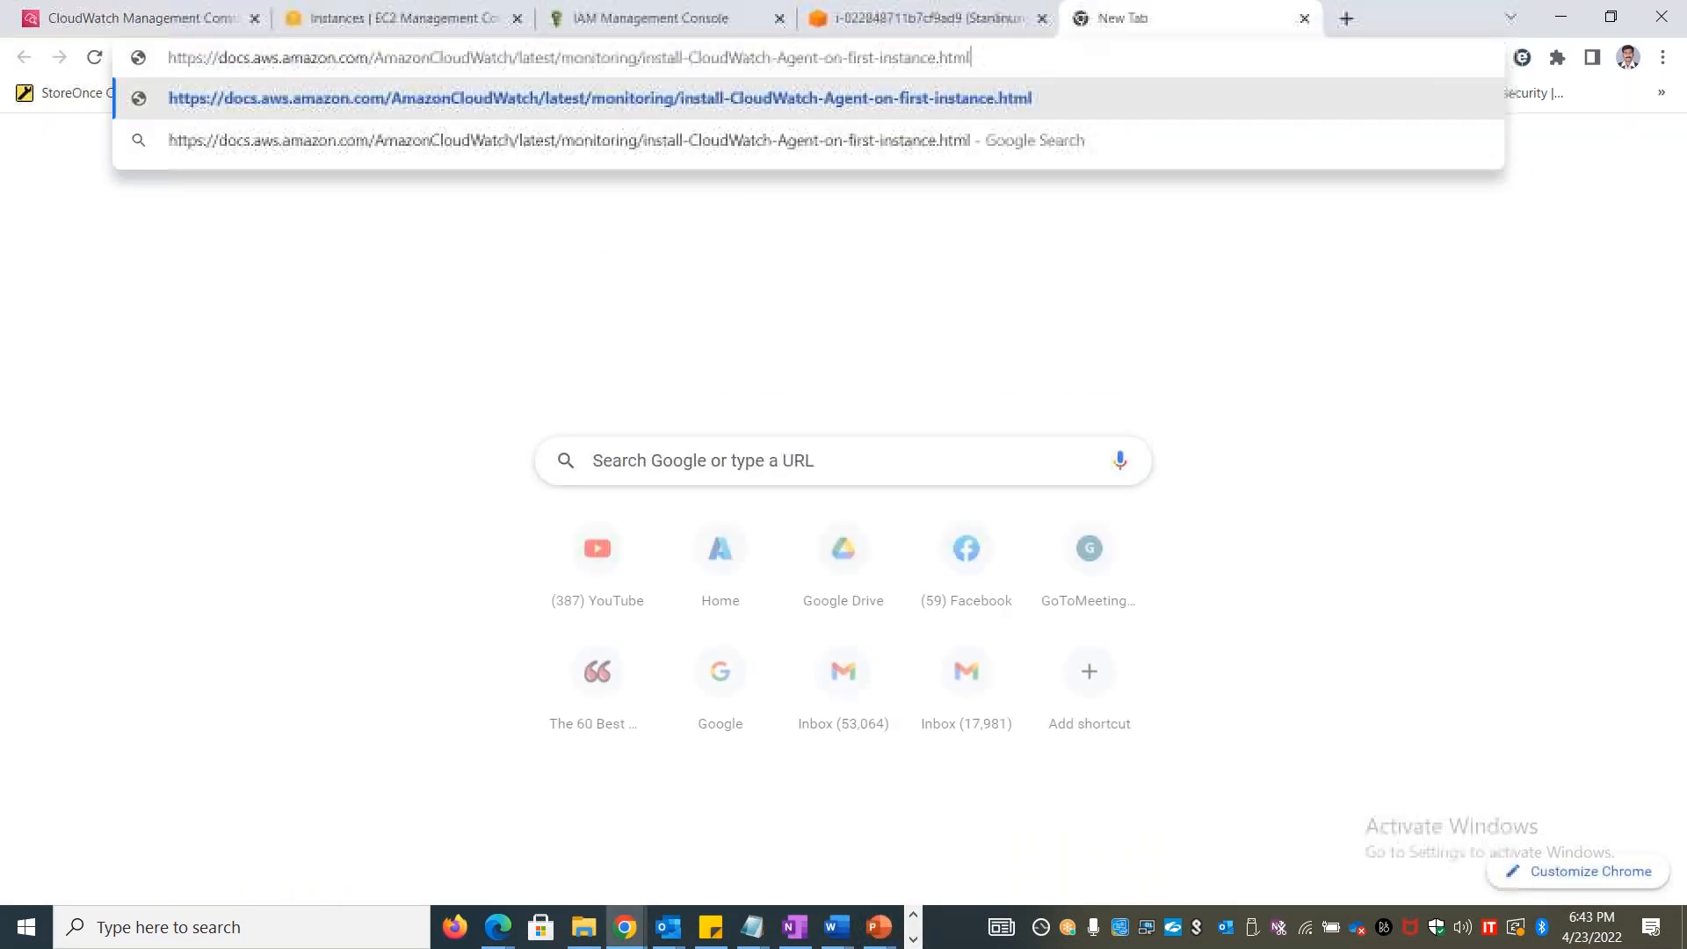
{"action": "key", "text": "Return"}
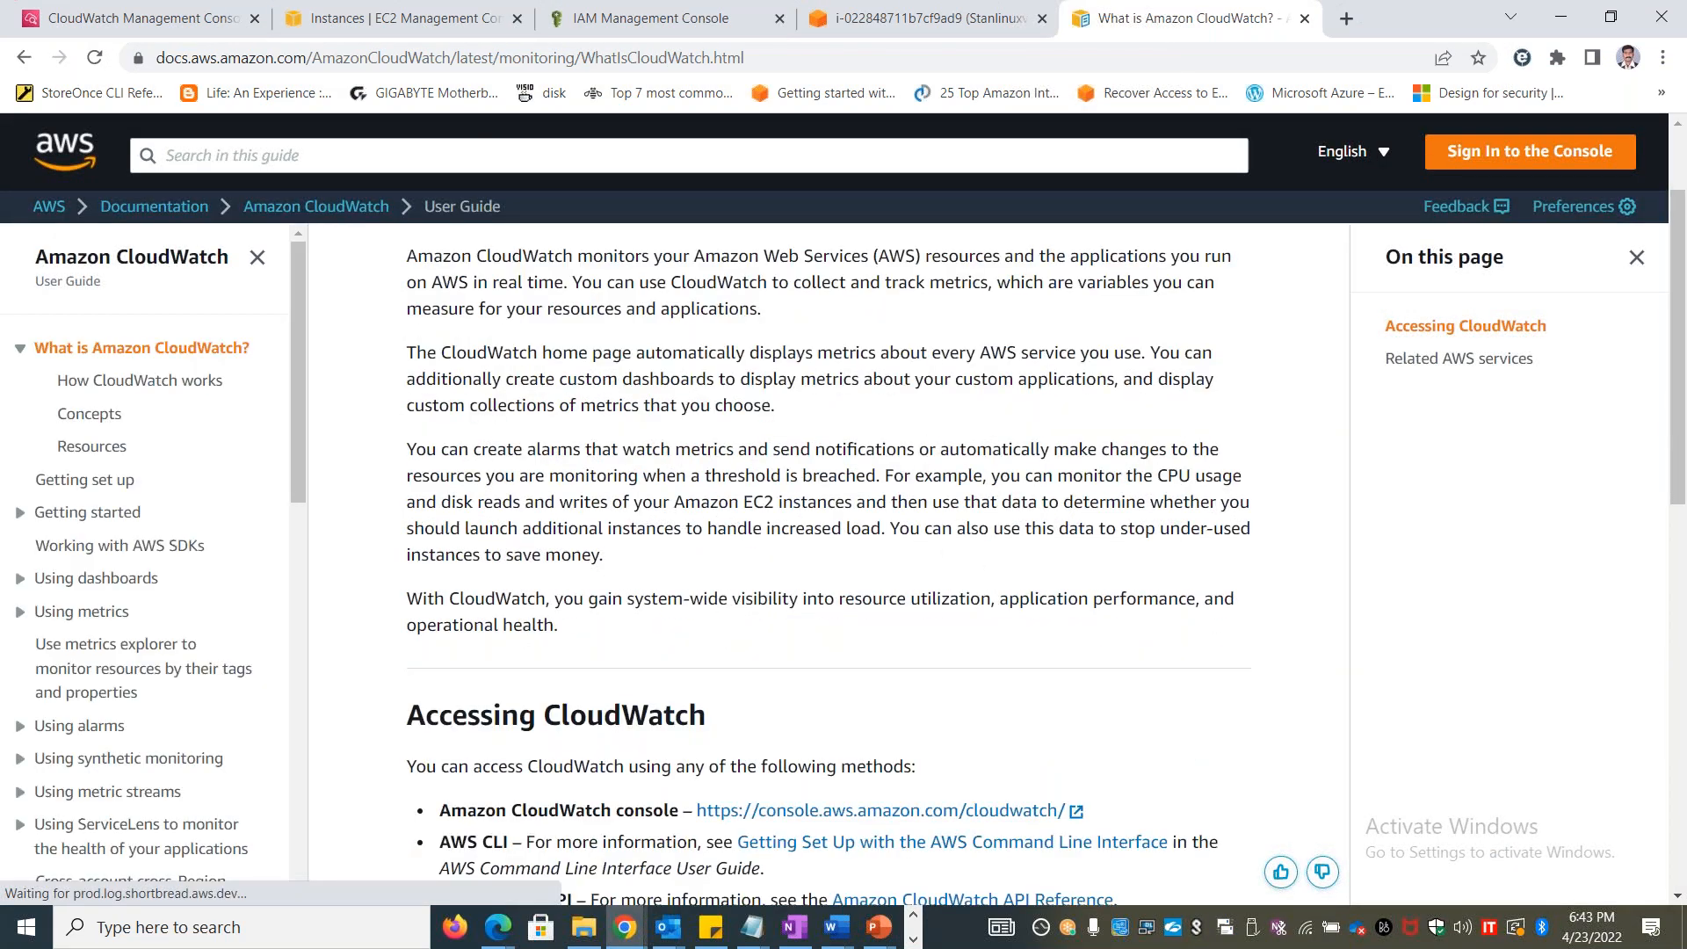
Look through the What is Amazon CloudWatch page and the user guide's table of contents for agent installation topics
{"action": "scroll", "coordinate": [1419, 512], "scroll_direction": "down", "scroll_amount": 8}
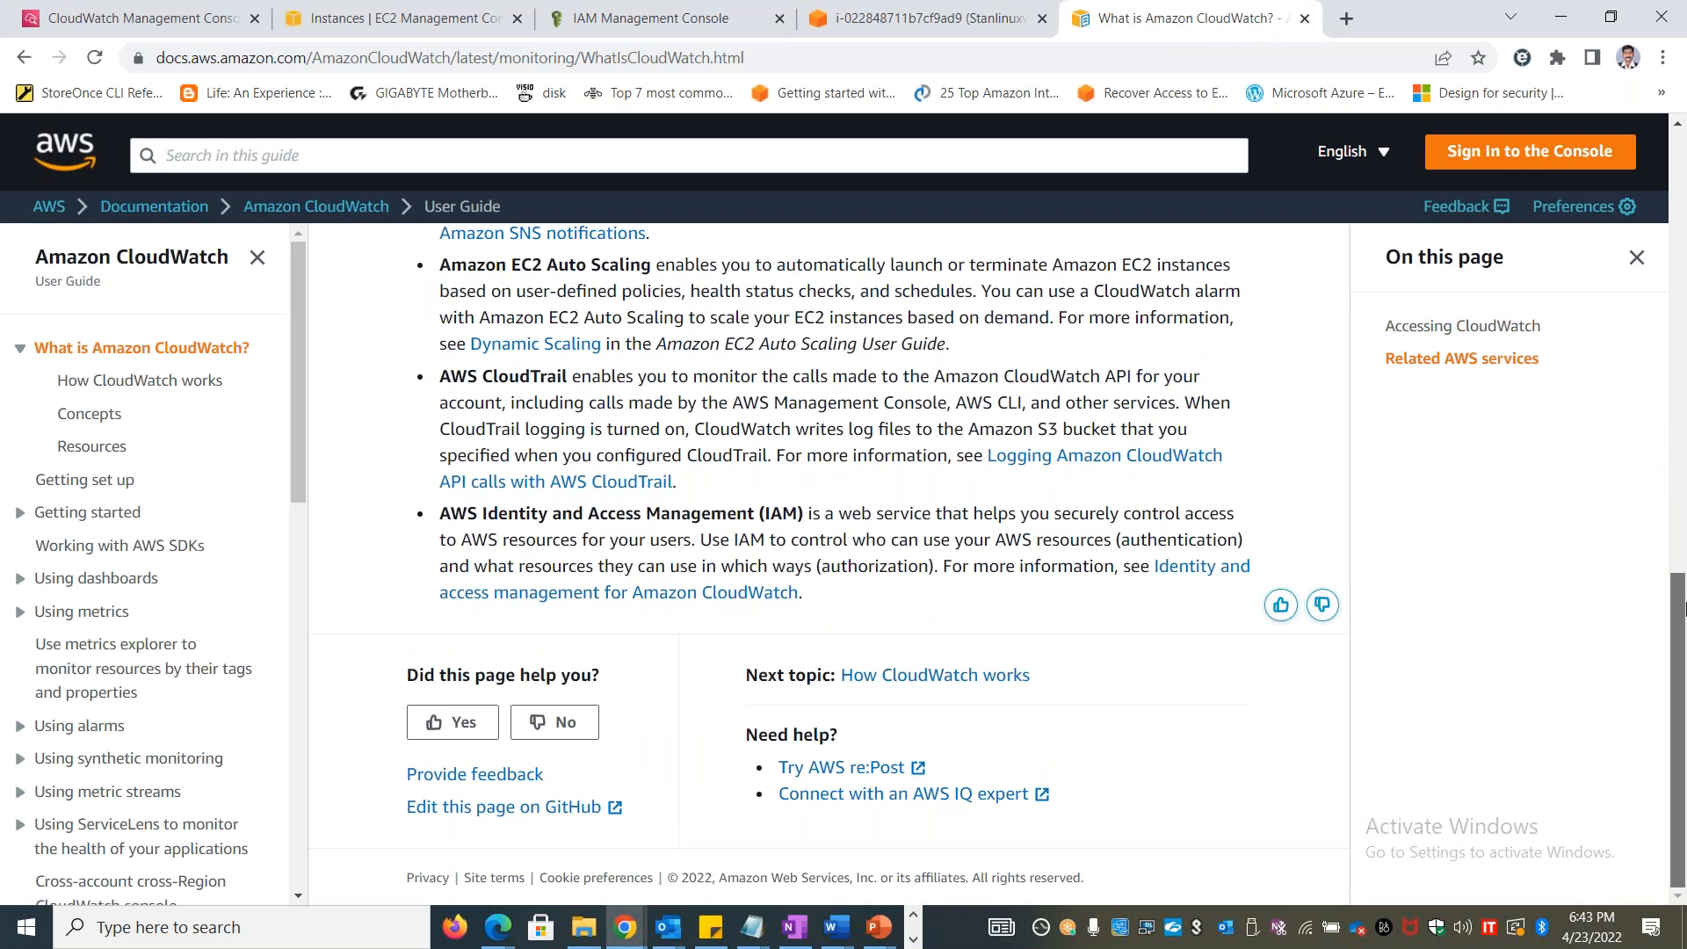
{"action": "scroll", "coordinate": [1684, 435], "scroll_direction": "up", "scroll_amount": 5}
{"action": "left_click_drag", "start_coordinate": [1685, 449], "coordinate": [1675, 619]}
{"action": "left_click_drag", "start_coordinate": [302, 398], "coordinate": [294, 587]}
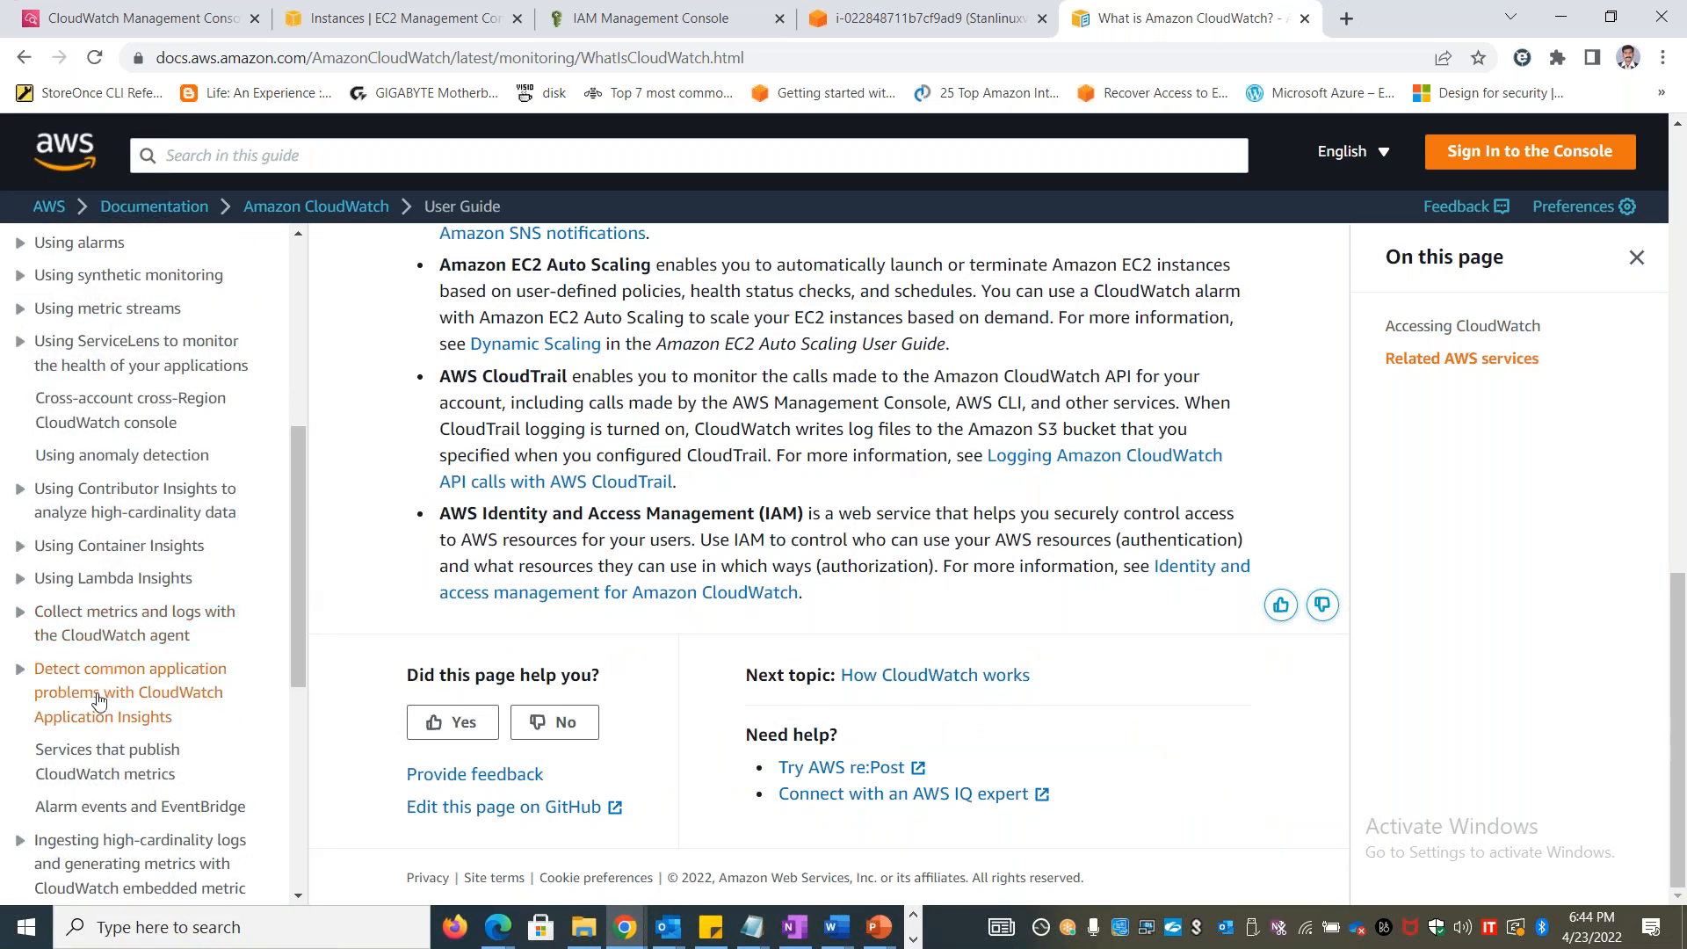
{"action": "scroll", "coordinate": [233, 492], "scroll_direction": "up", "scroll_amount": 6}
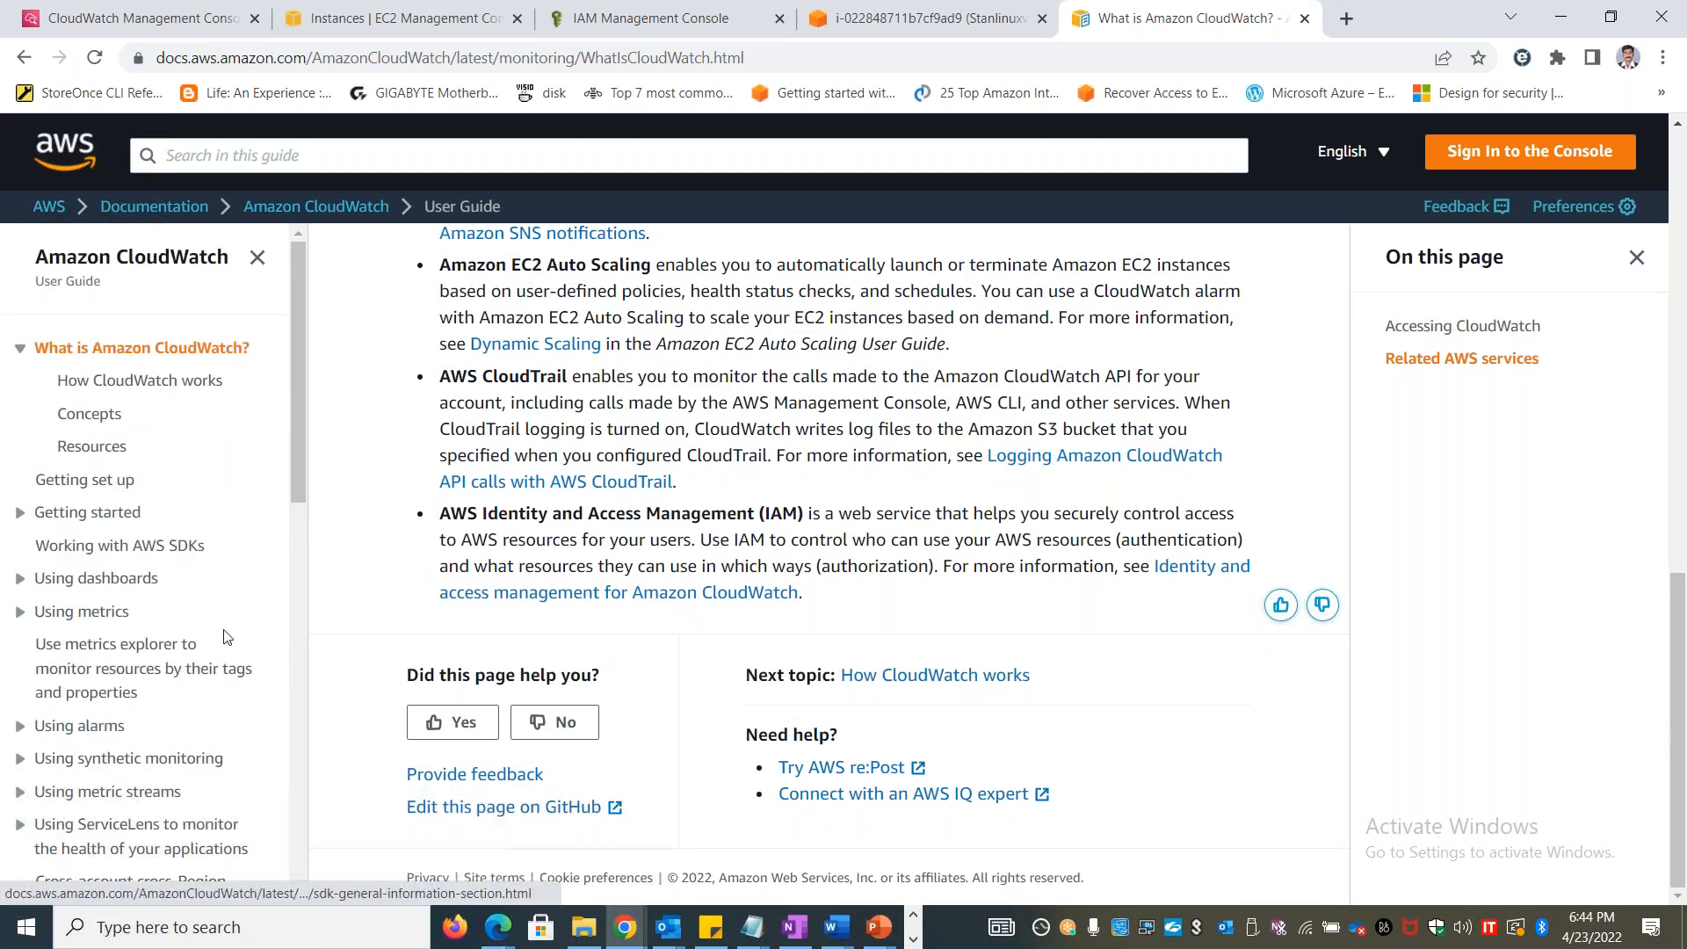
{"action": "left_click_drag", "start_coordinate": [298, 440], "coordinate": [380, 348]}
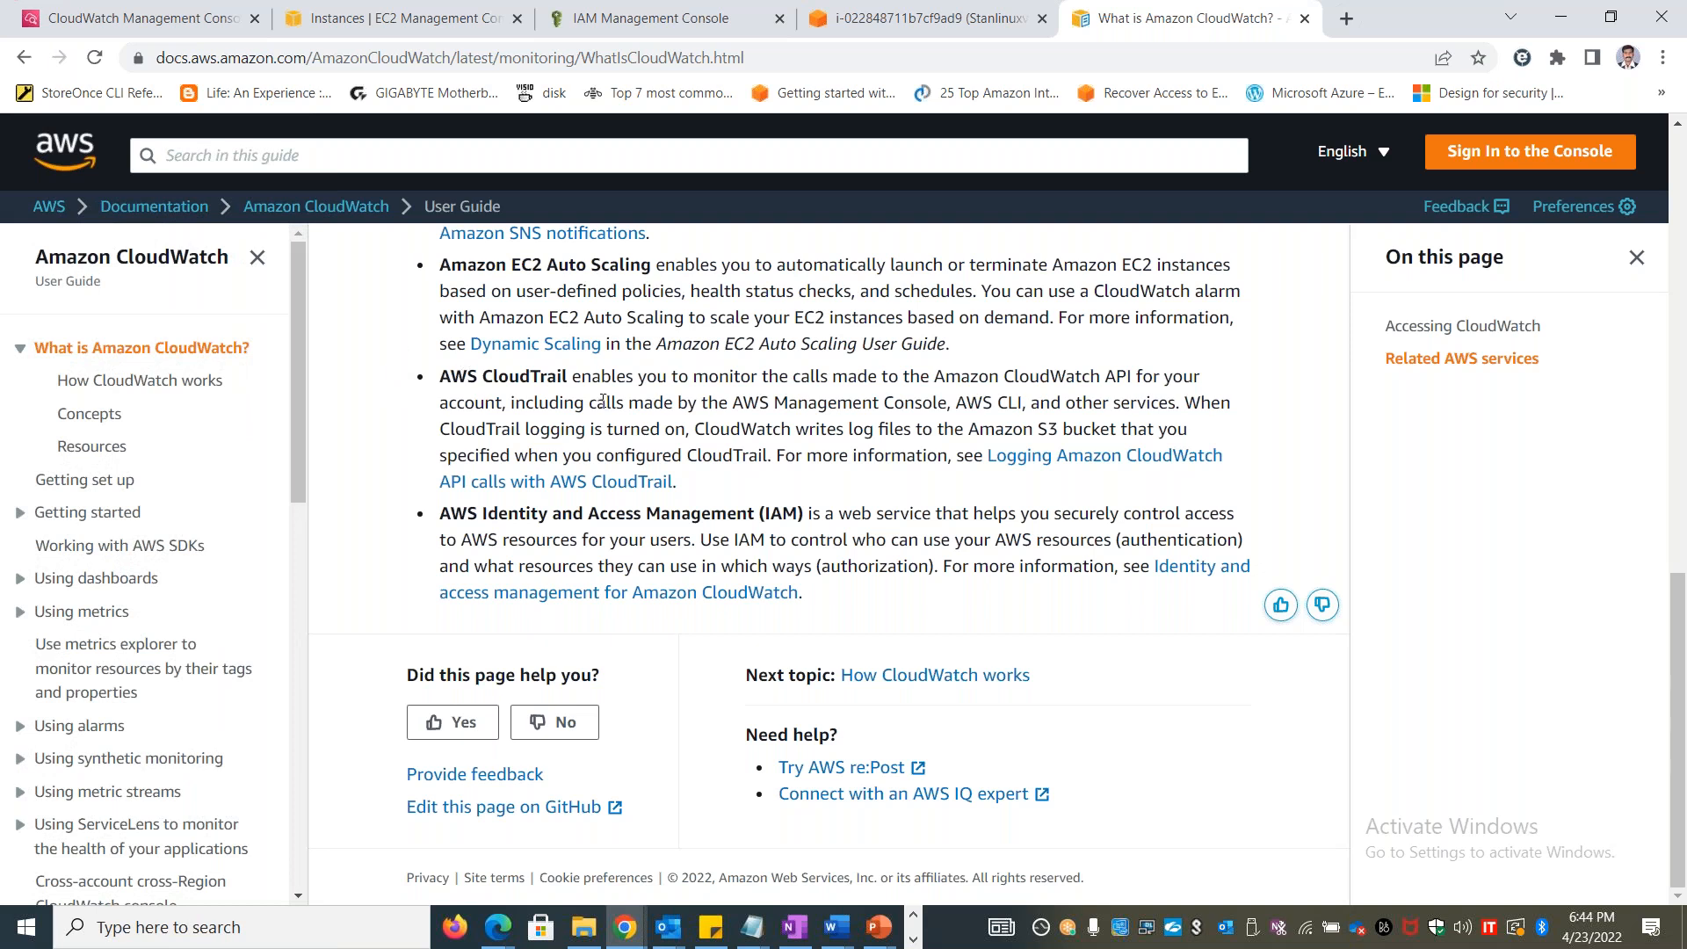
Switch to the Lab 45 document in Word, select the wget command for the agent package, and return to Chrome
{"action": "key", "text": "alt+Tab"}
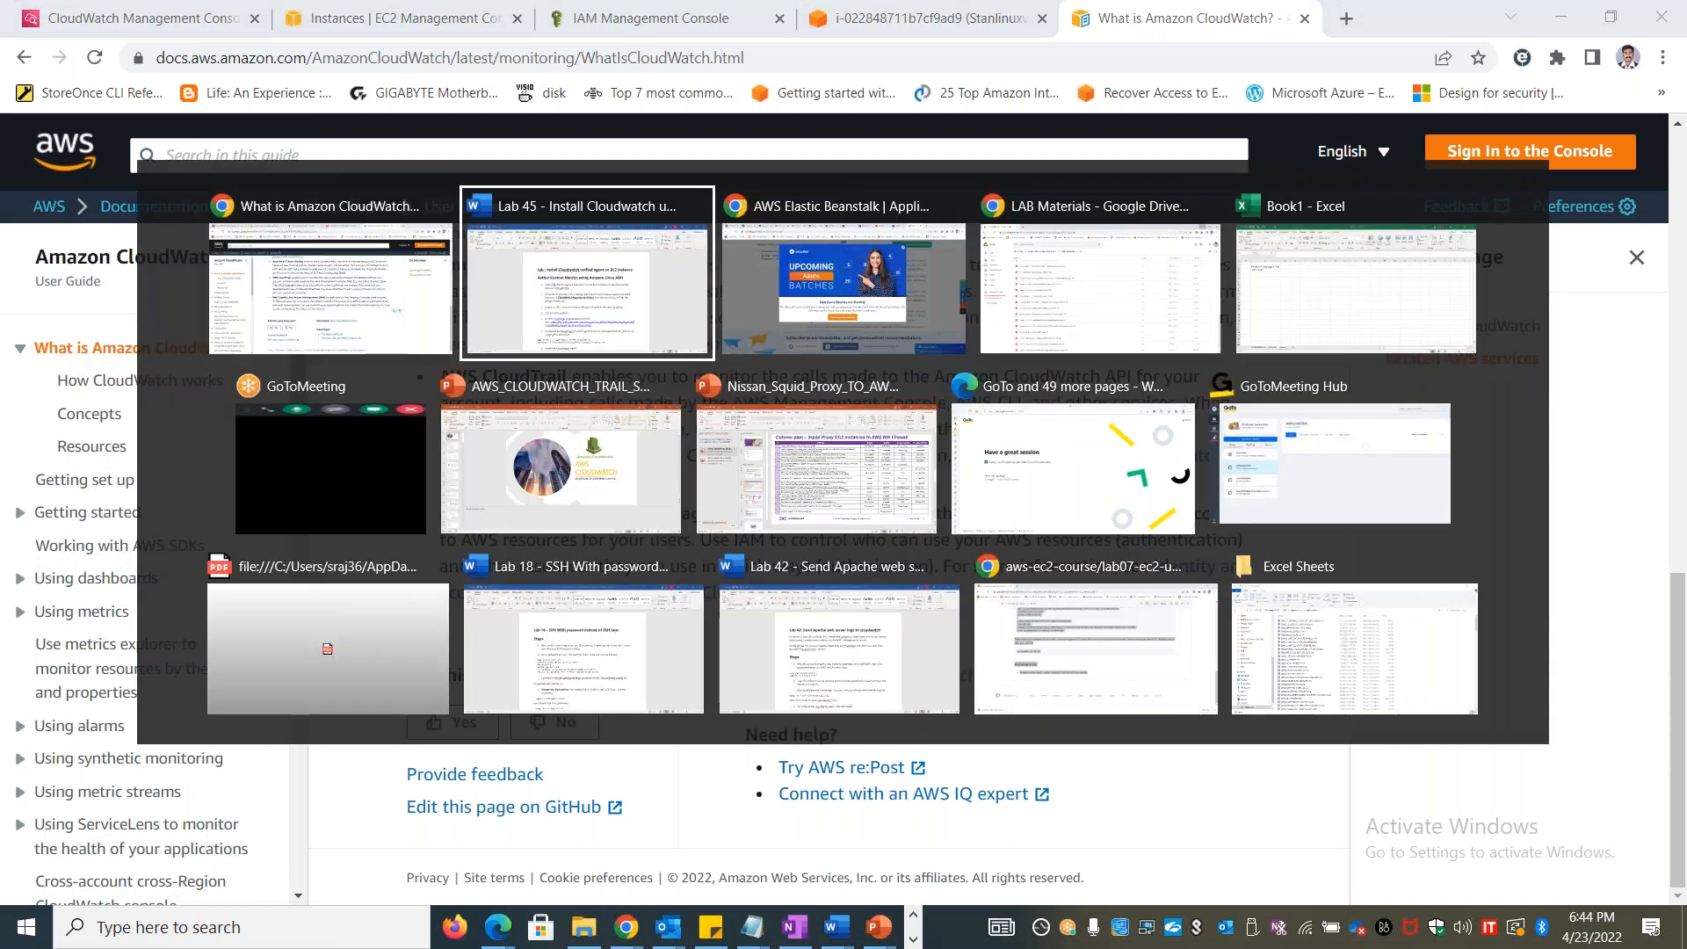
{"action": "left_click_drag", "start_coordinate": [968, 831], "coordinate": [490, 813]}
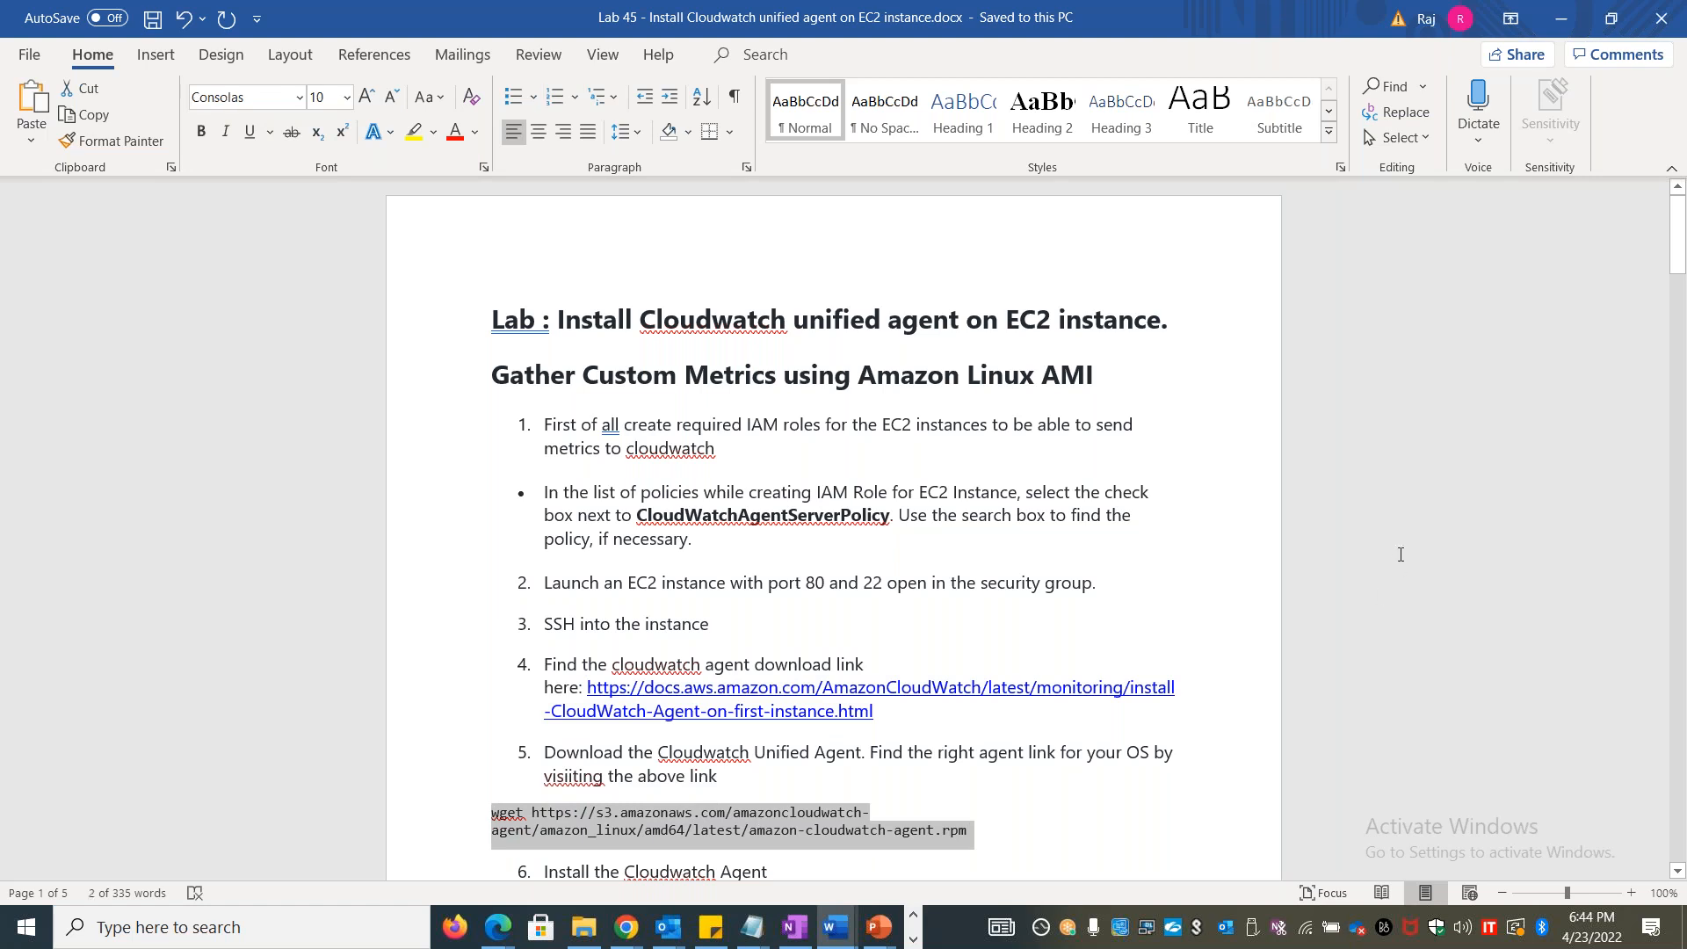
{"action": "key", "text": "alt+Tab"}
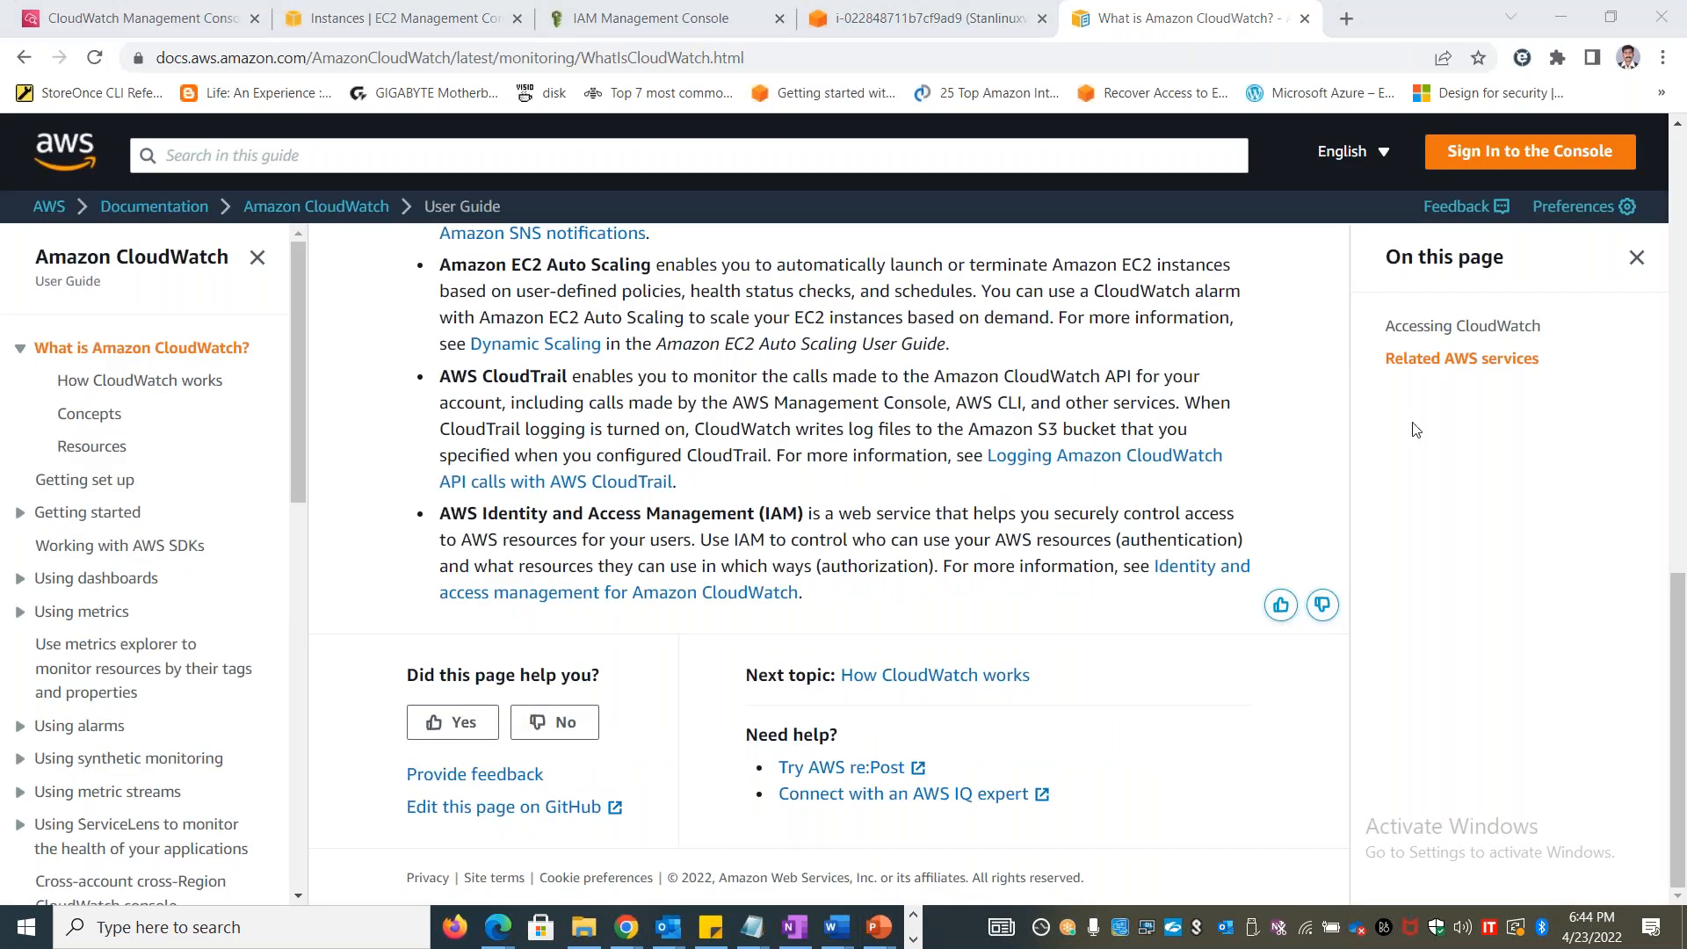
Search Google in a new tab for "AWS cloudwatch unified agent repository"
{"action": "left_click", "coordinate": [1347, 19]}
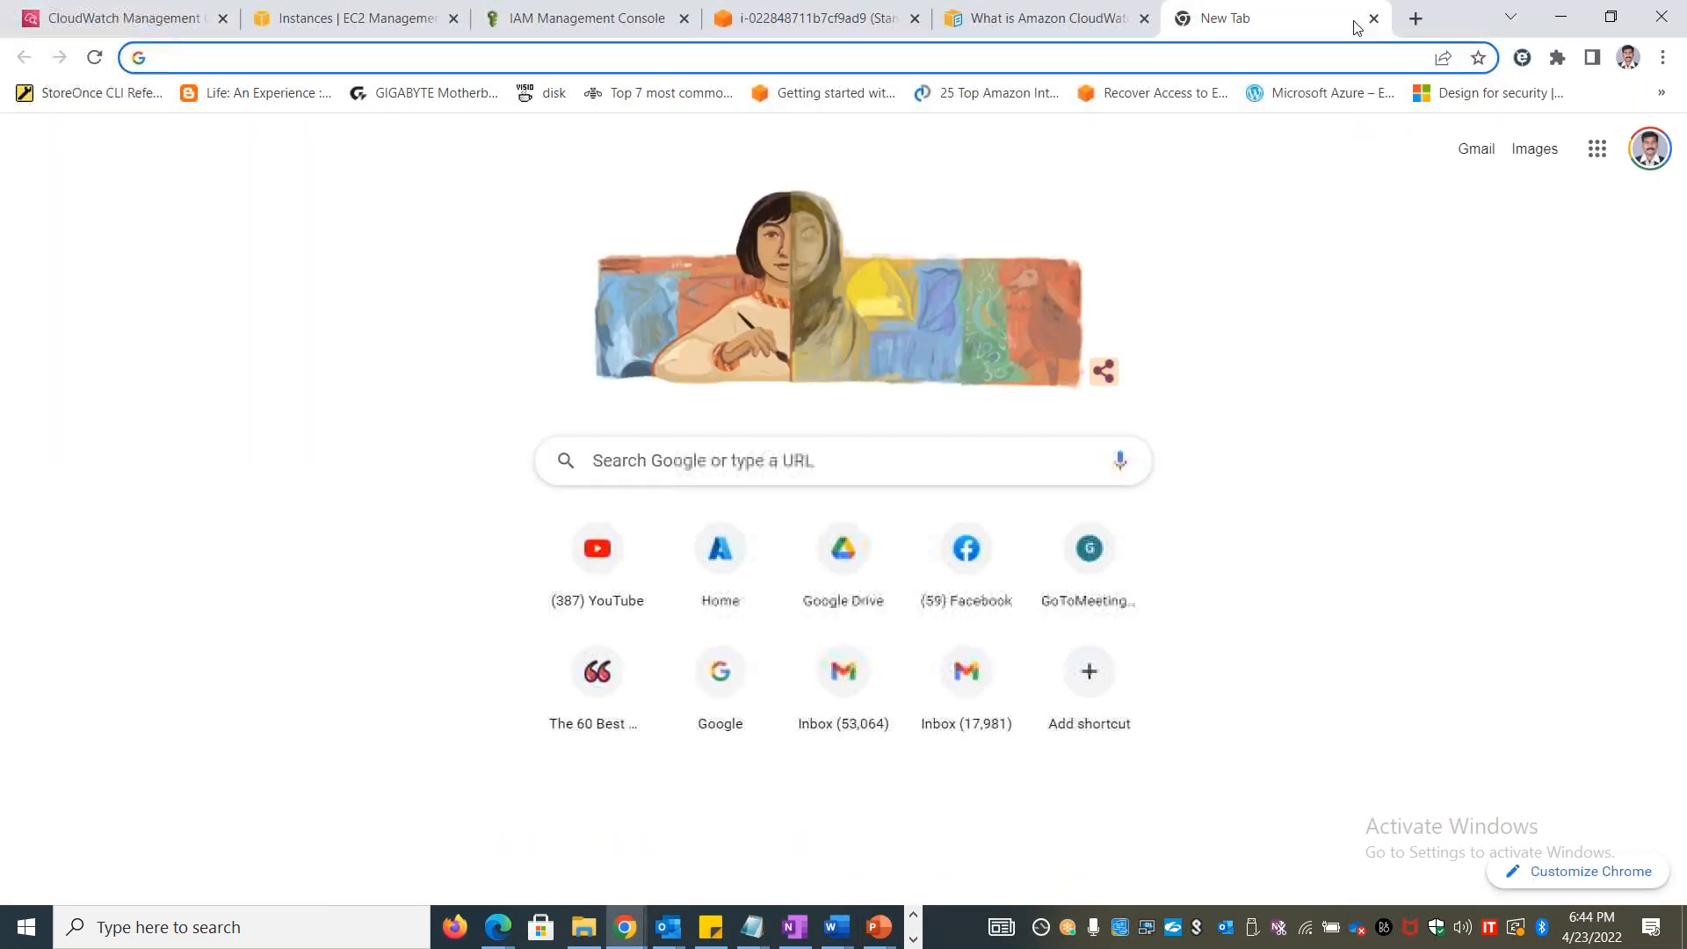
{"action": "type", "text": "AWS clou"}
{"action": "key", "text": "BackSpace"}
{"action": "key", "text": "BackSpace"}
{"action": "type", "text": "u"}
{"action": "key", "text": "BackSpace"}
{"action": "type", "text": "oudwatch"}
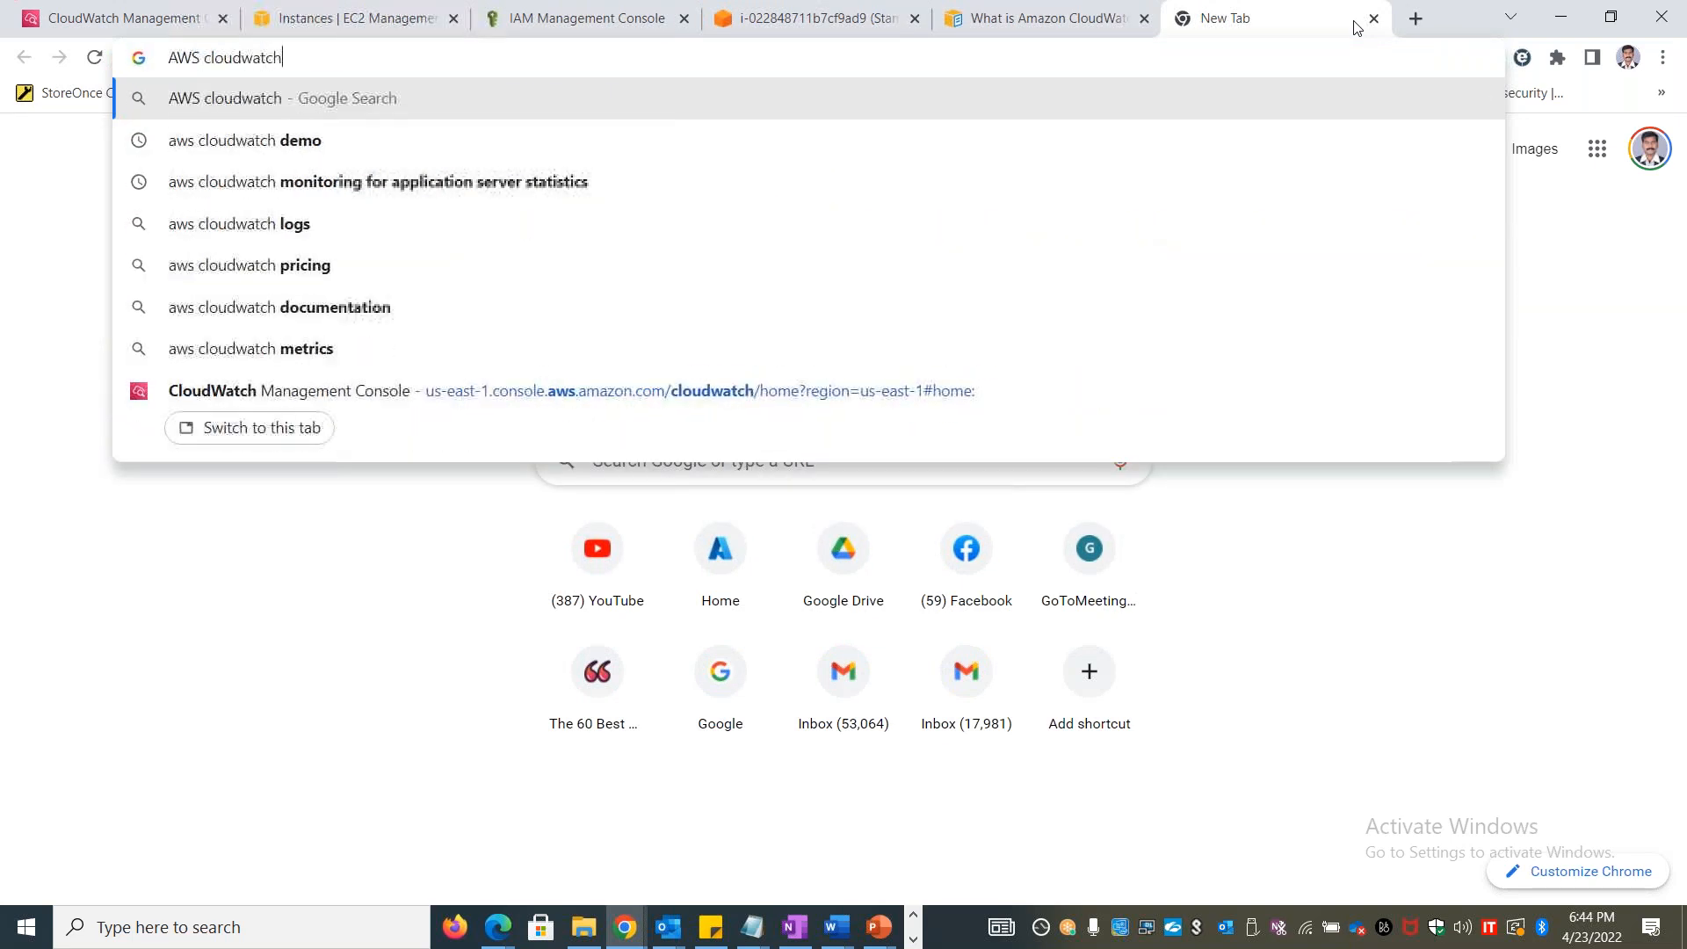
{"action": "type", "text": " unified agen"}
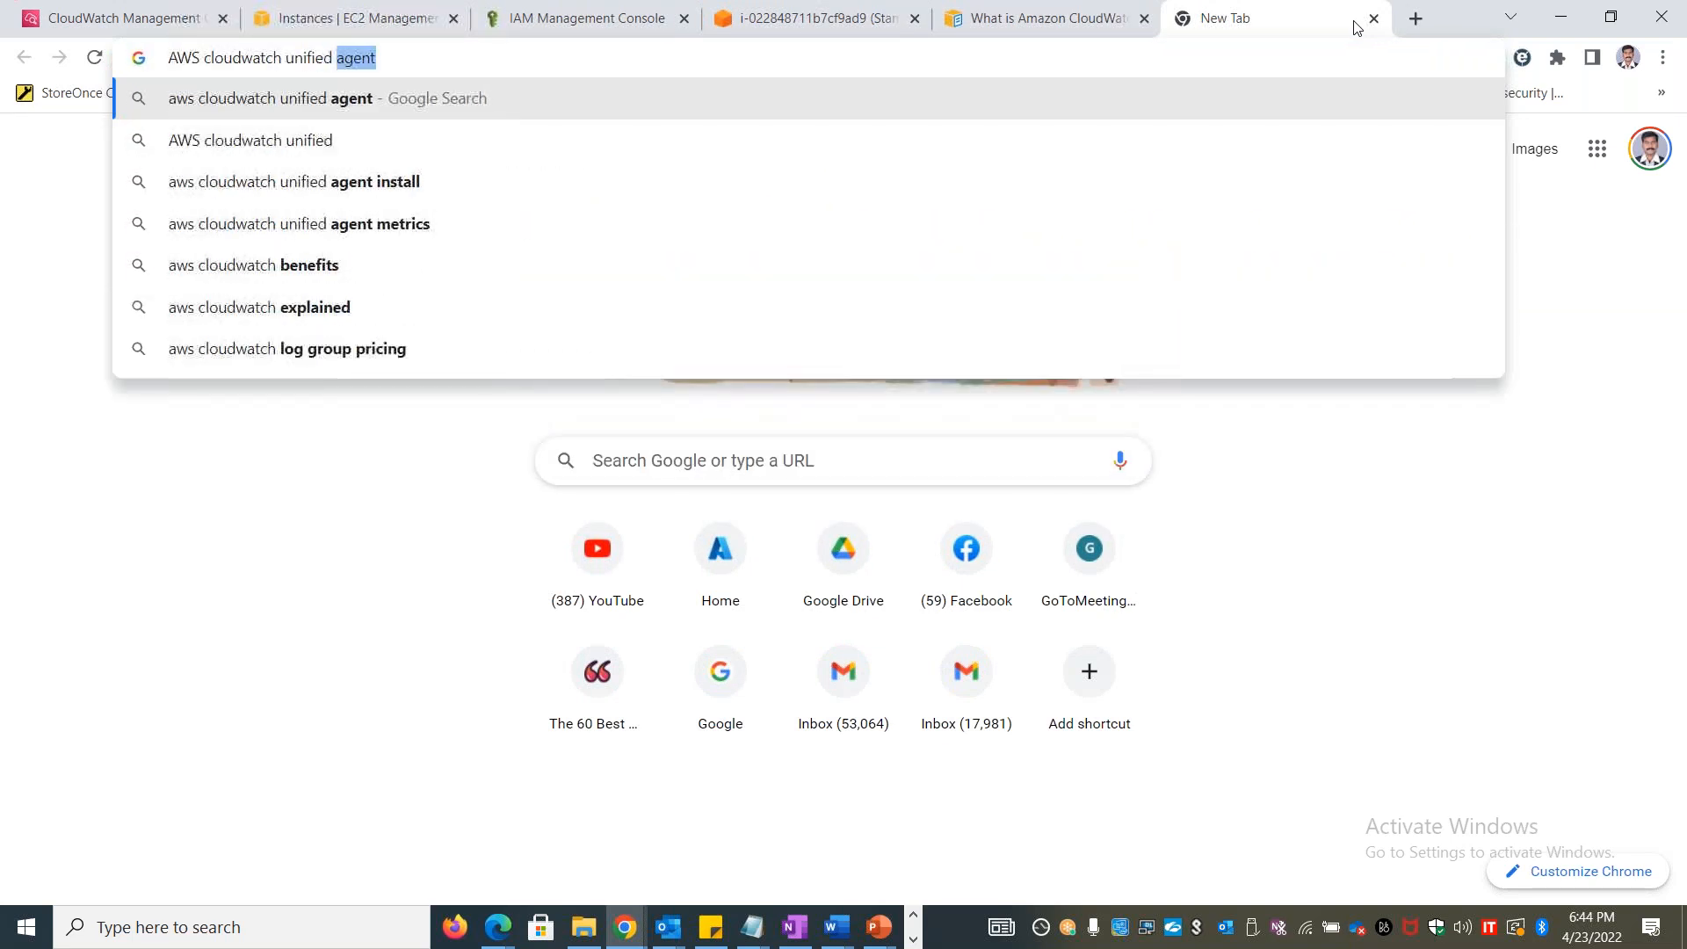
{"action": "type", "text": "t repository"}
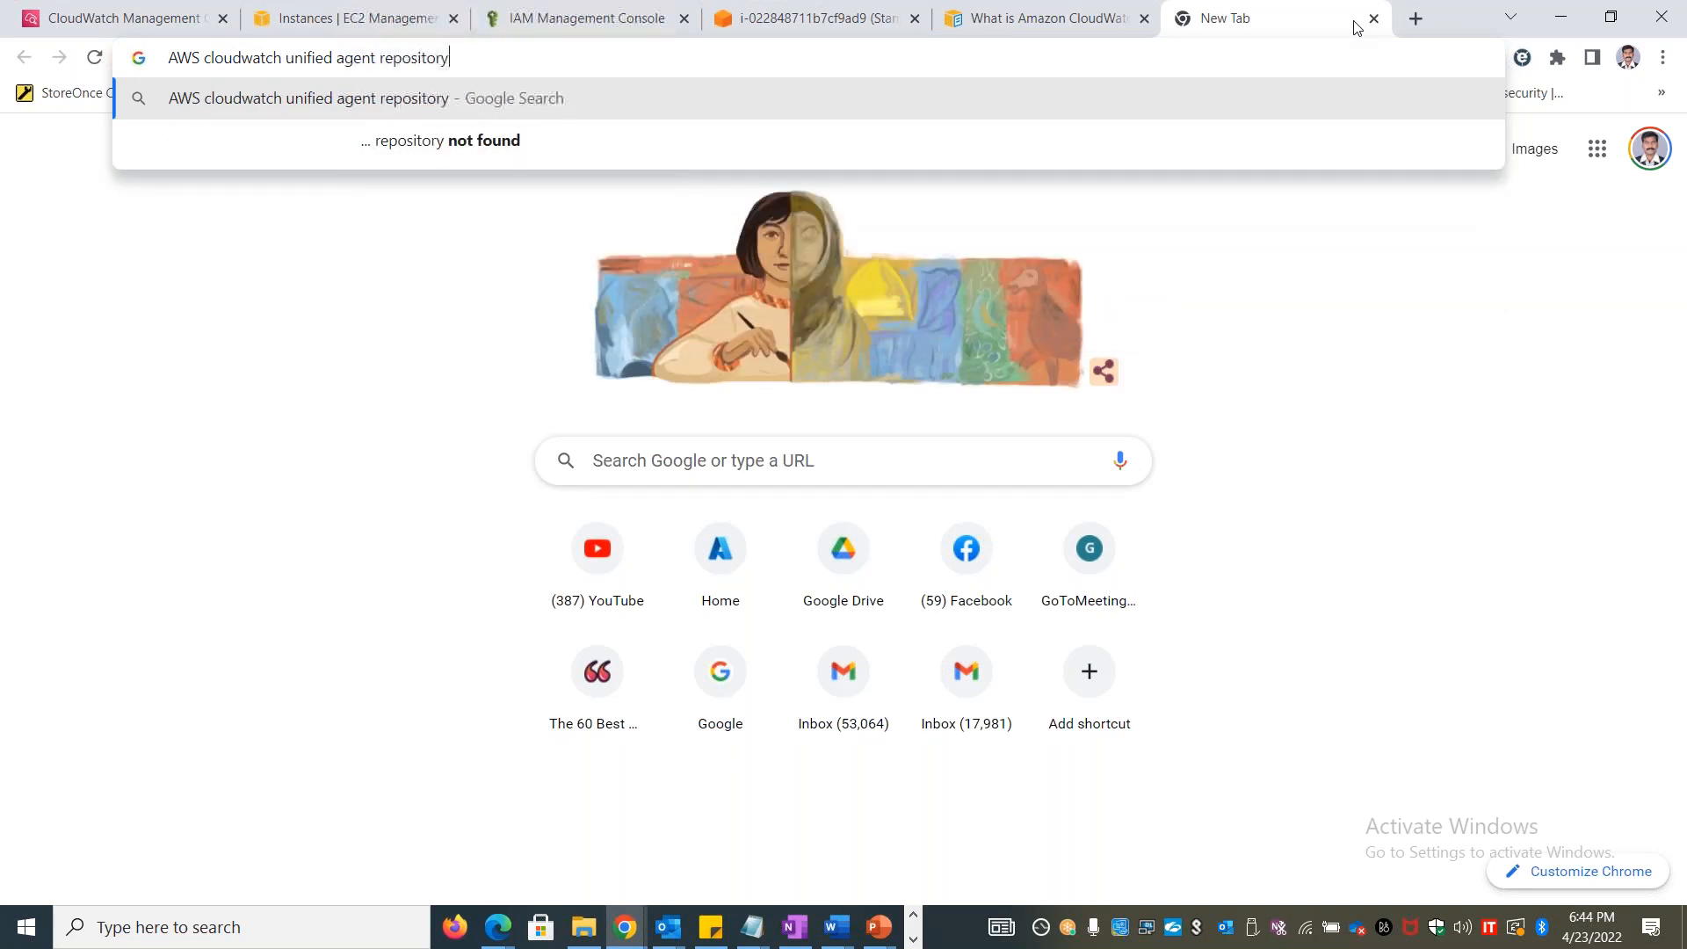
{"action": "key", "text": "Return"}
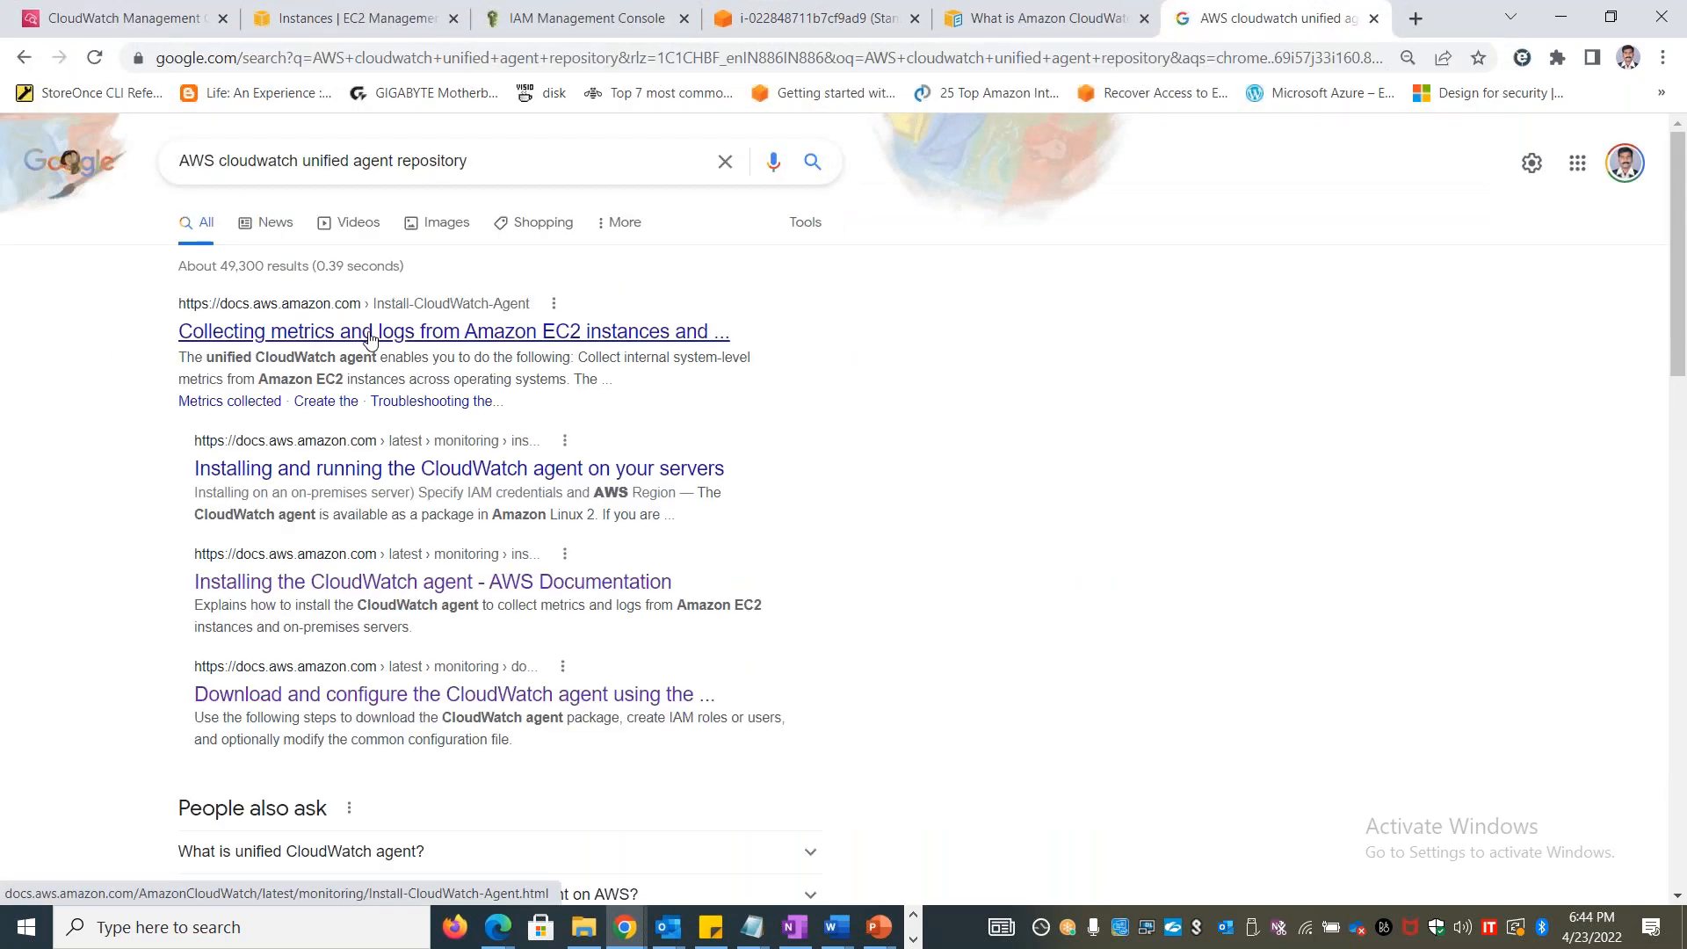
Open the AWS results on collecting metrics and logs, installing the CloudWatch agent, and downloading and configuring it in separate tabs
{"action": "right_click", "coordinate": [369, 331]}
{"action": "left_click", "coordinate": [457, 349]}
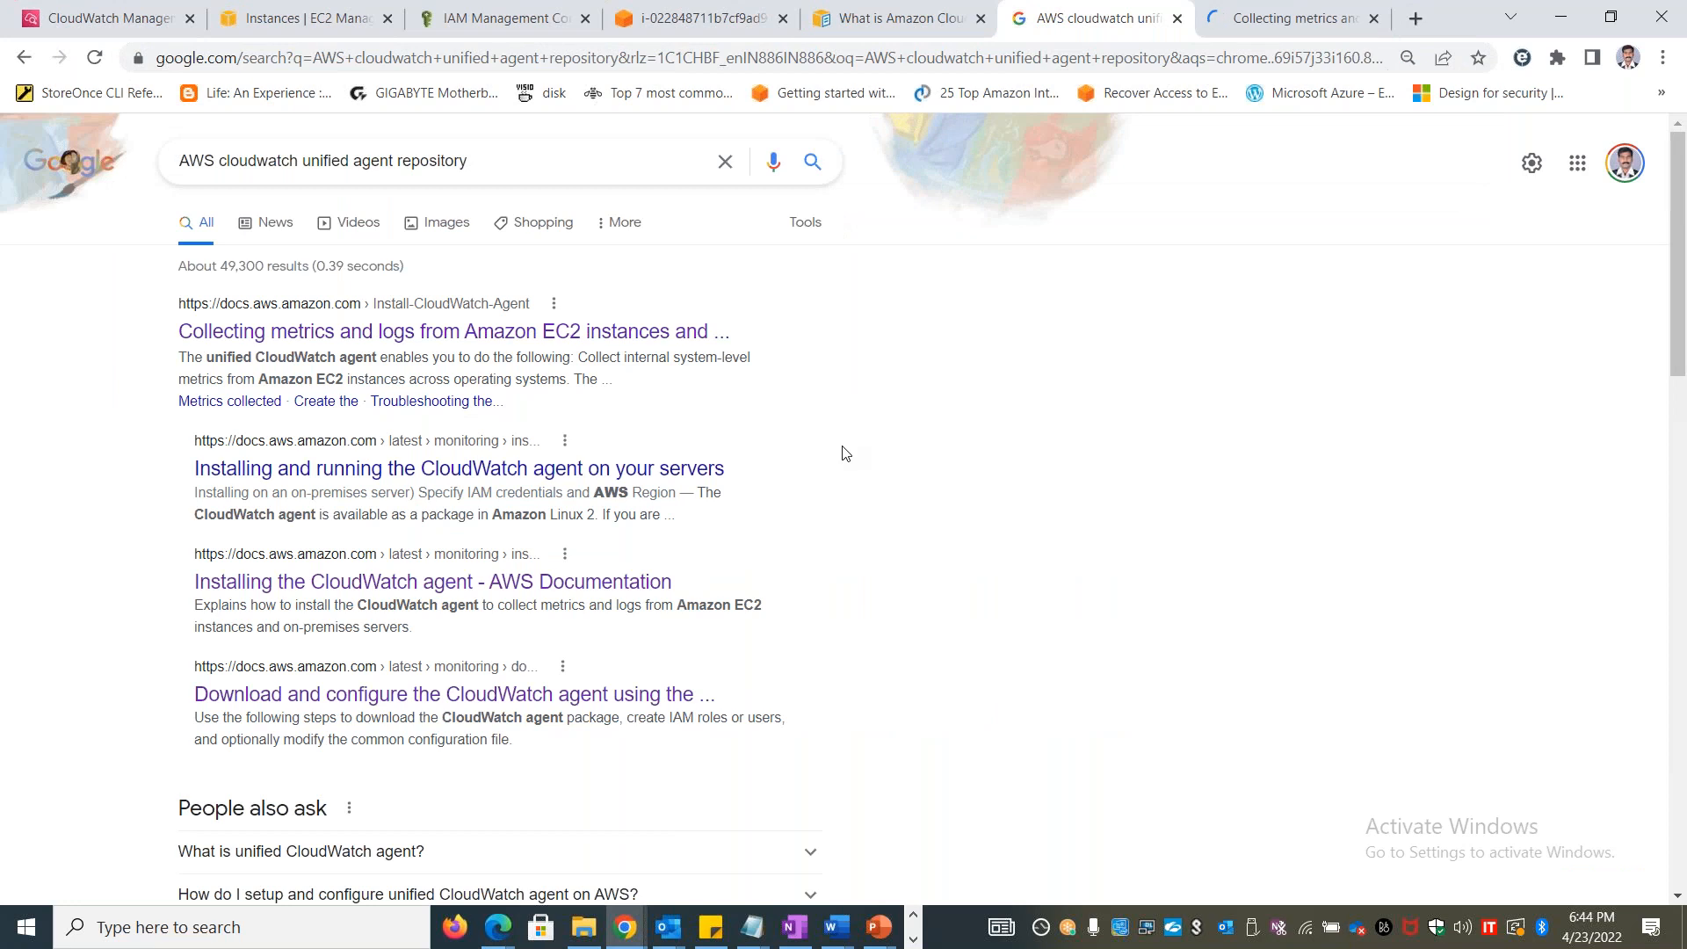
{"action": "right_click", "coordinate": [439, 582]}
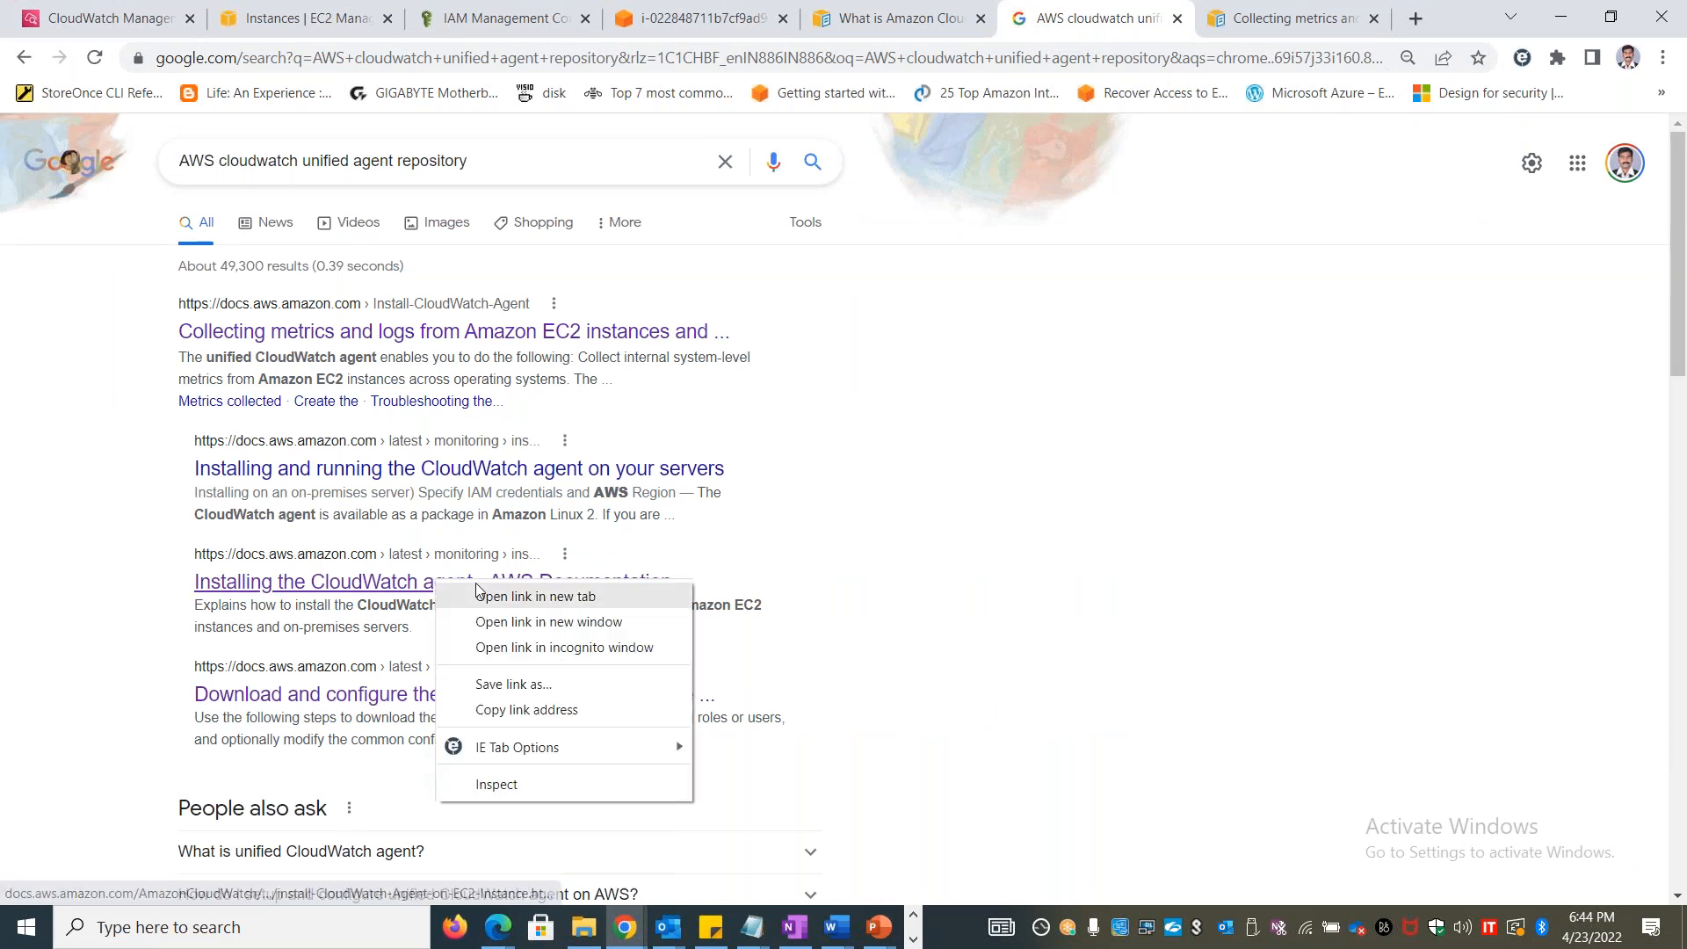
{"action": "left_click", "coordinate": [527, 592]}
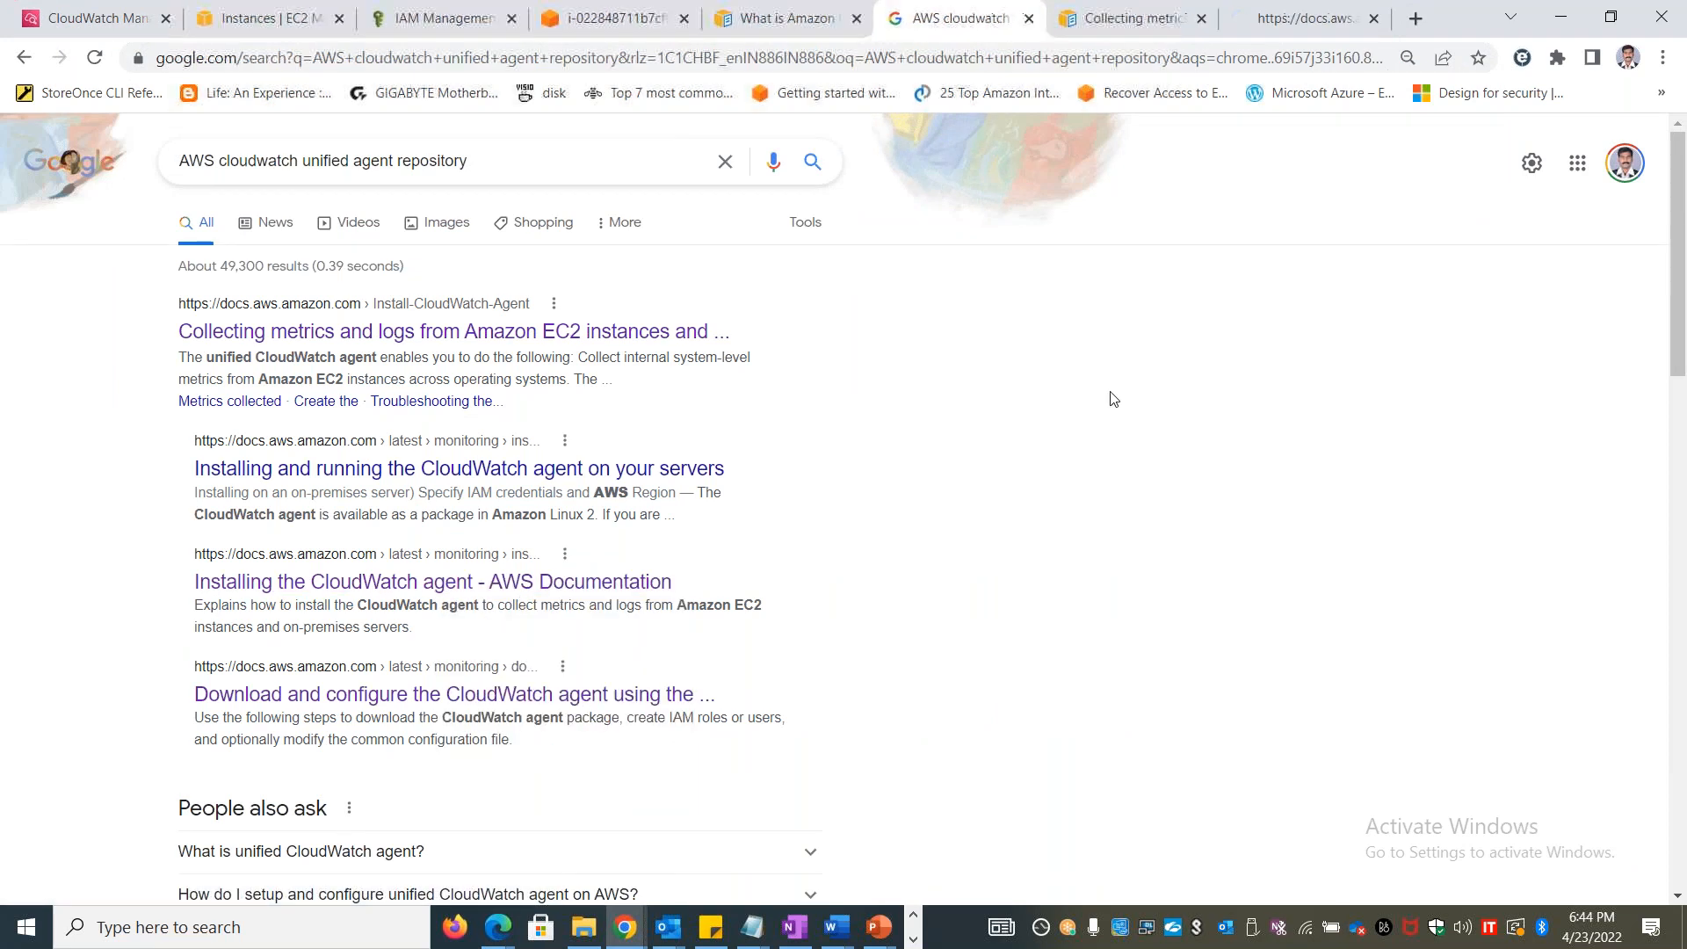
{"action": "right_click", "coordinate": [541, 710]}
{"action": "left_click", "coordinate": [672, 500]}
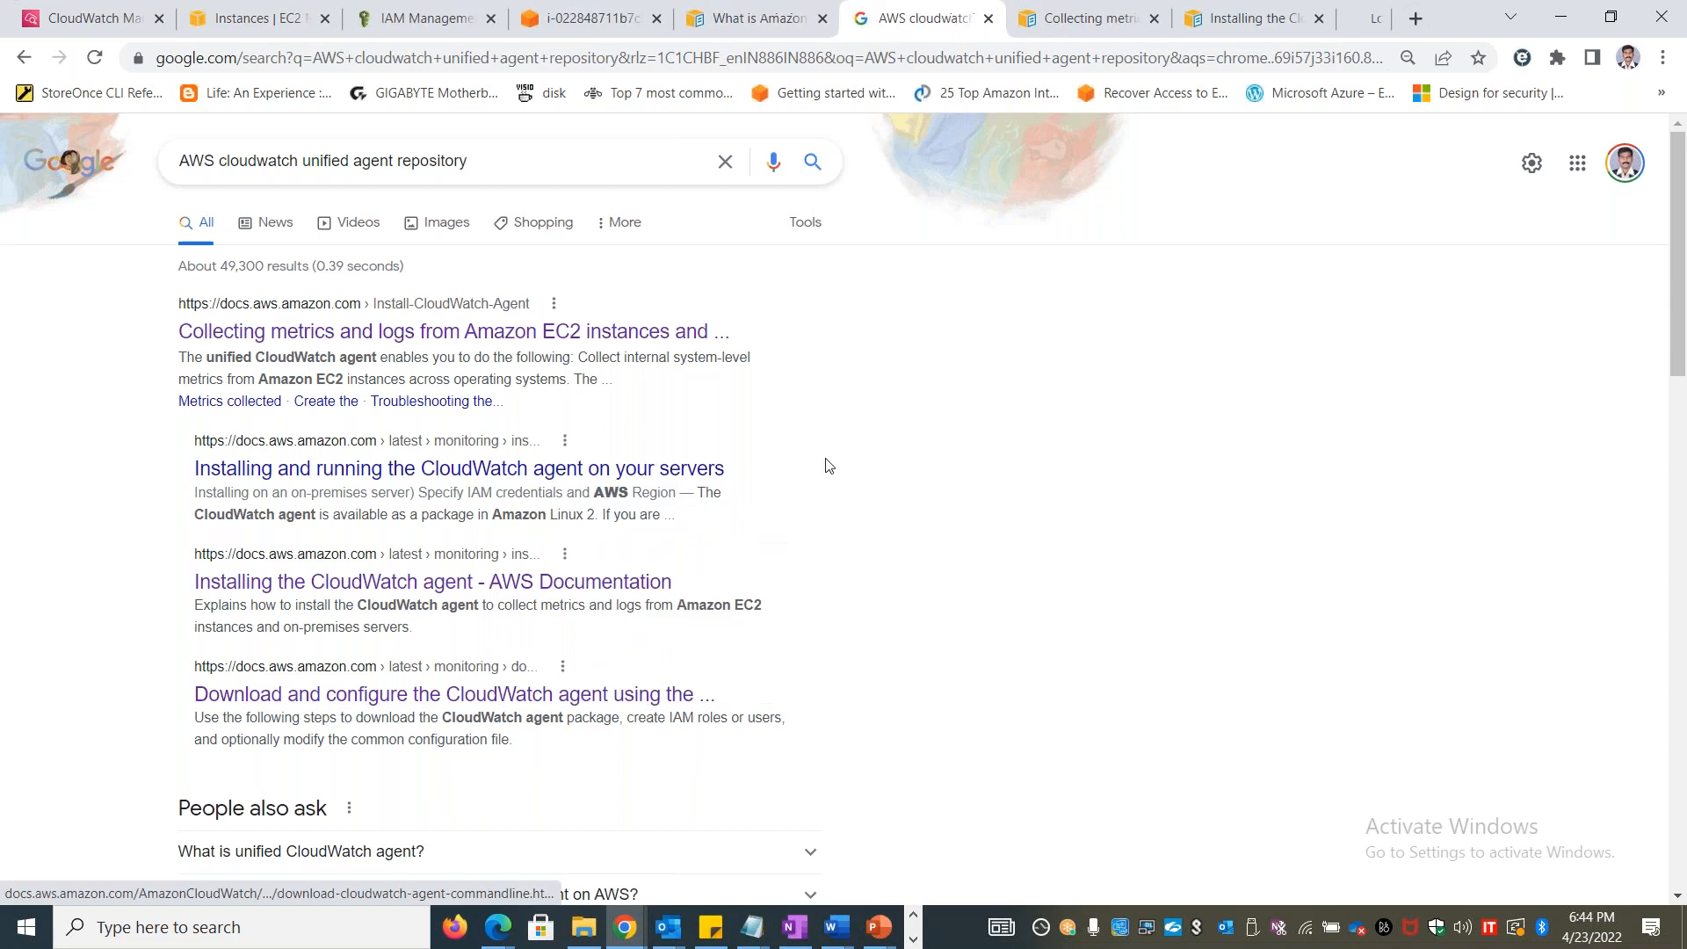
From the Installing the CloudWatch agent page, go through the command line topic to Download and configure the CloudWatch agent
{"action": "left_click", "coordinate": [1147, 10]}
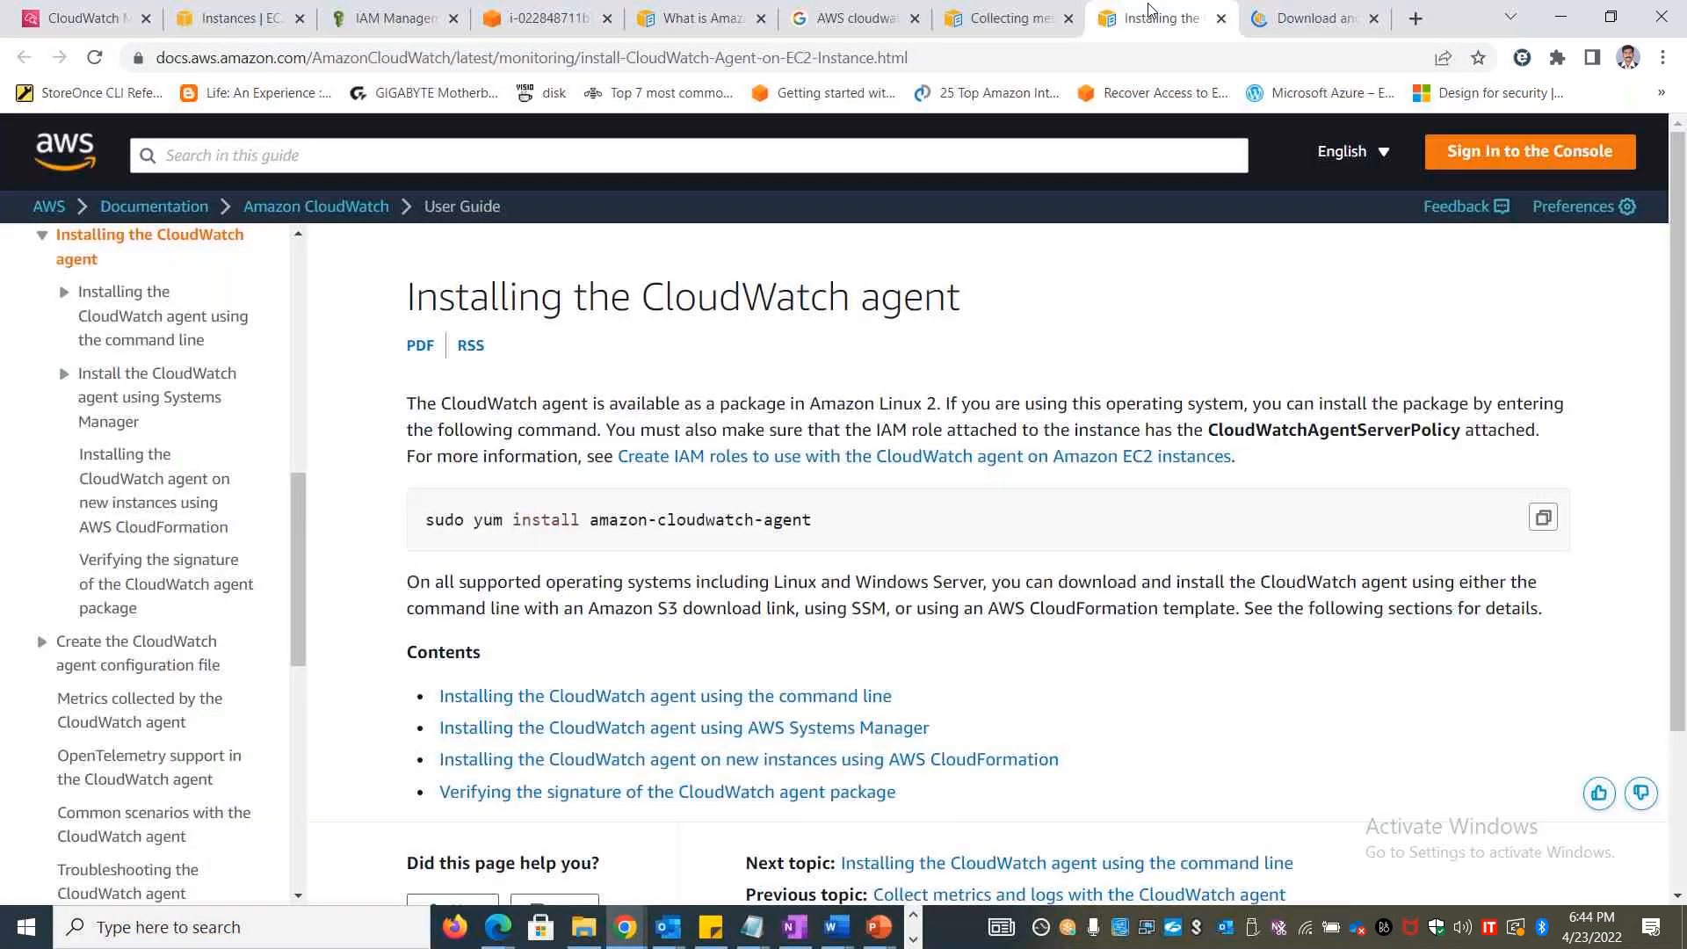
{"action": "scroll", "coordinate": [844, 624], "scroll_direction": "down", "scroll_amount": 2}
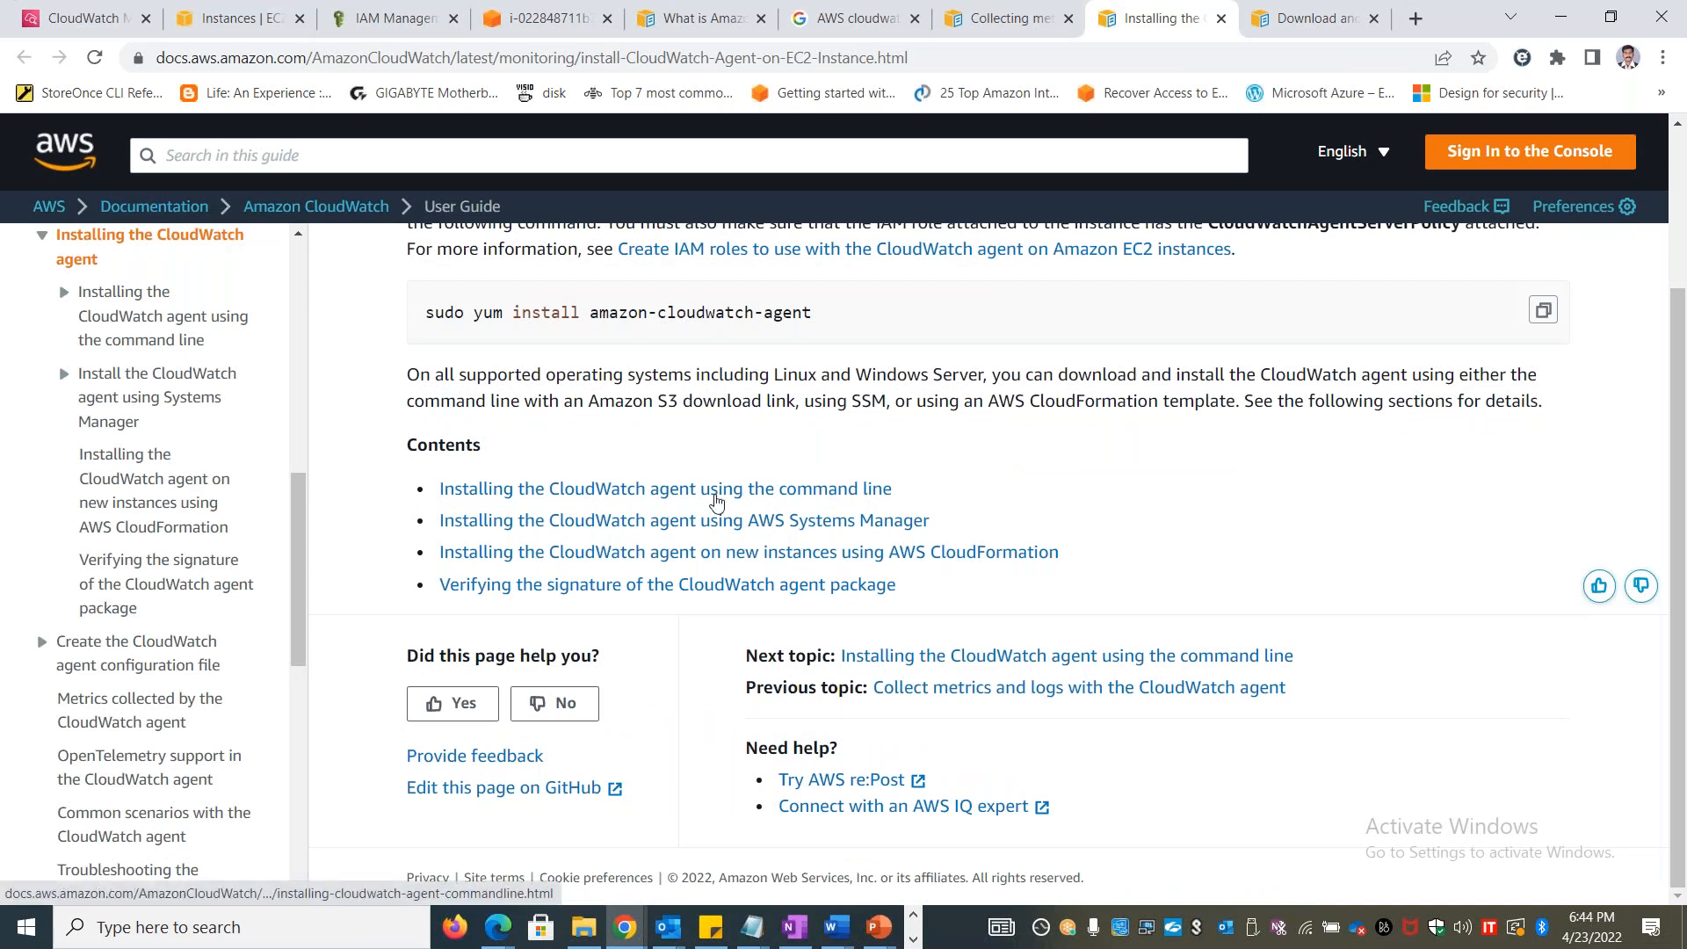
{"action": "left_click", "coordinate": [714, 489]}
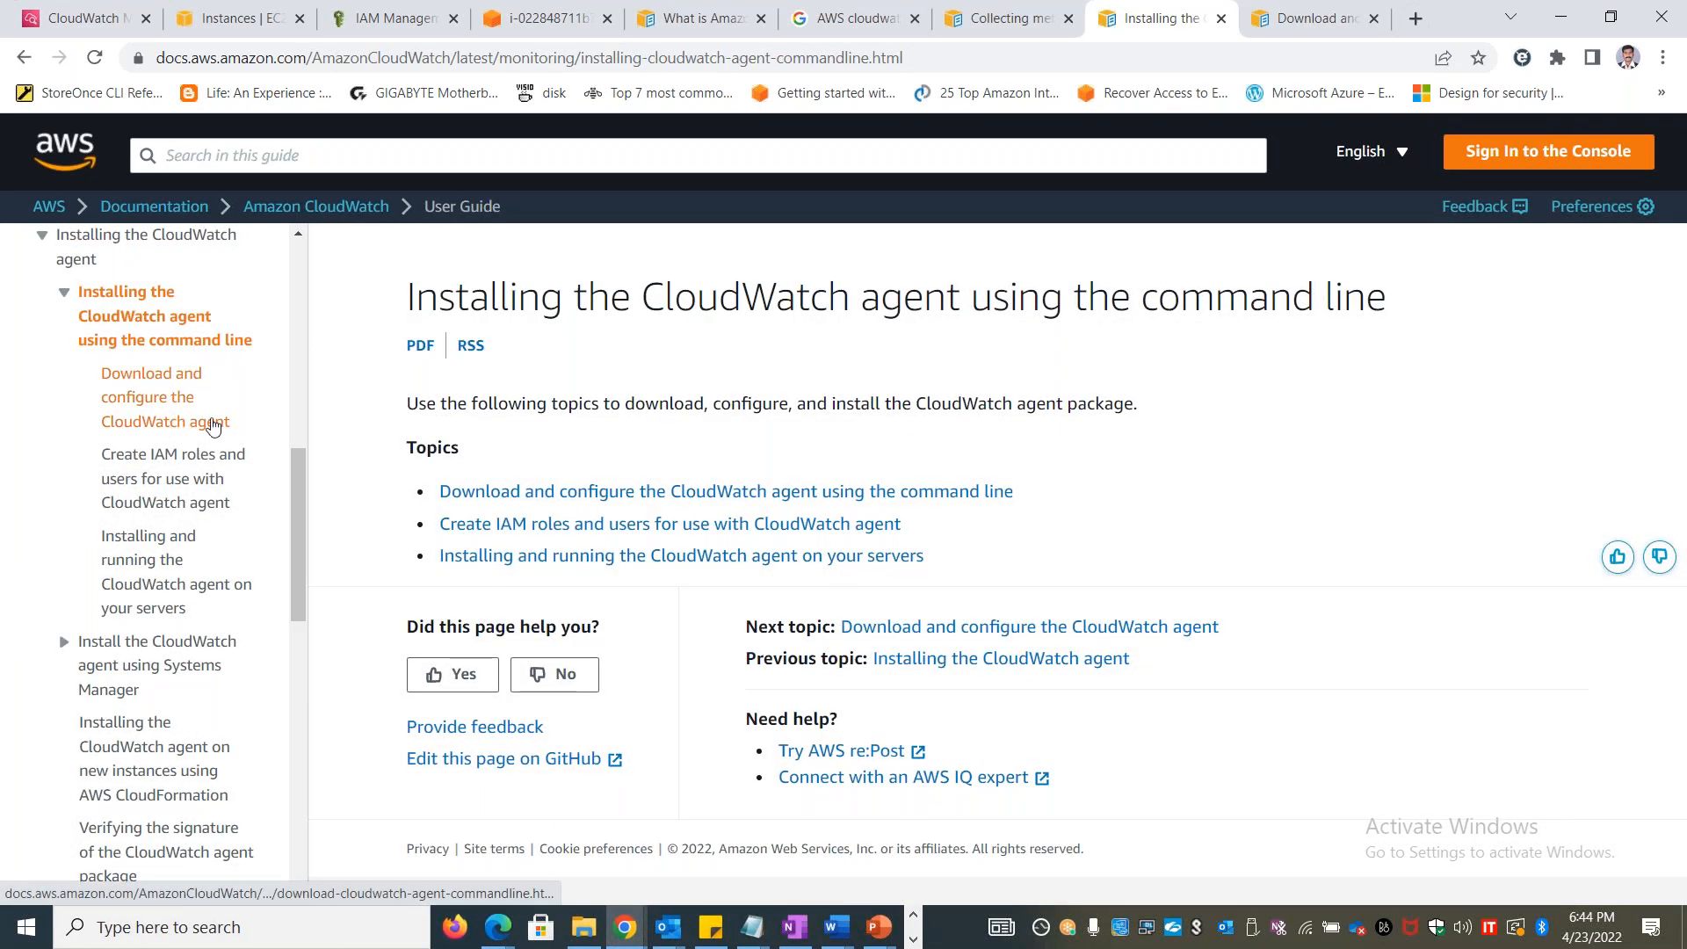
{"action": "left_click", "coordinate": [186, 427]}
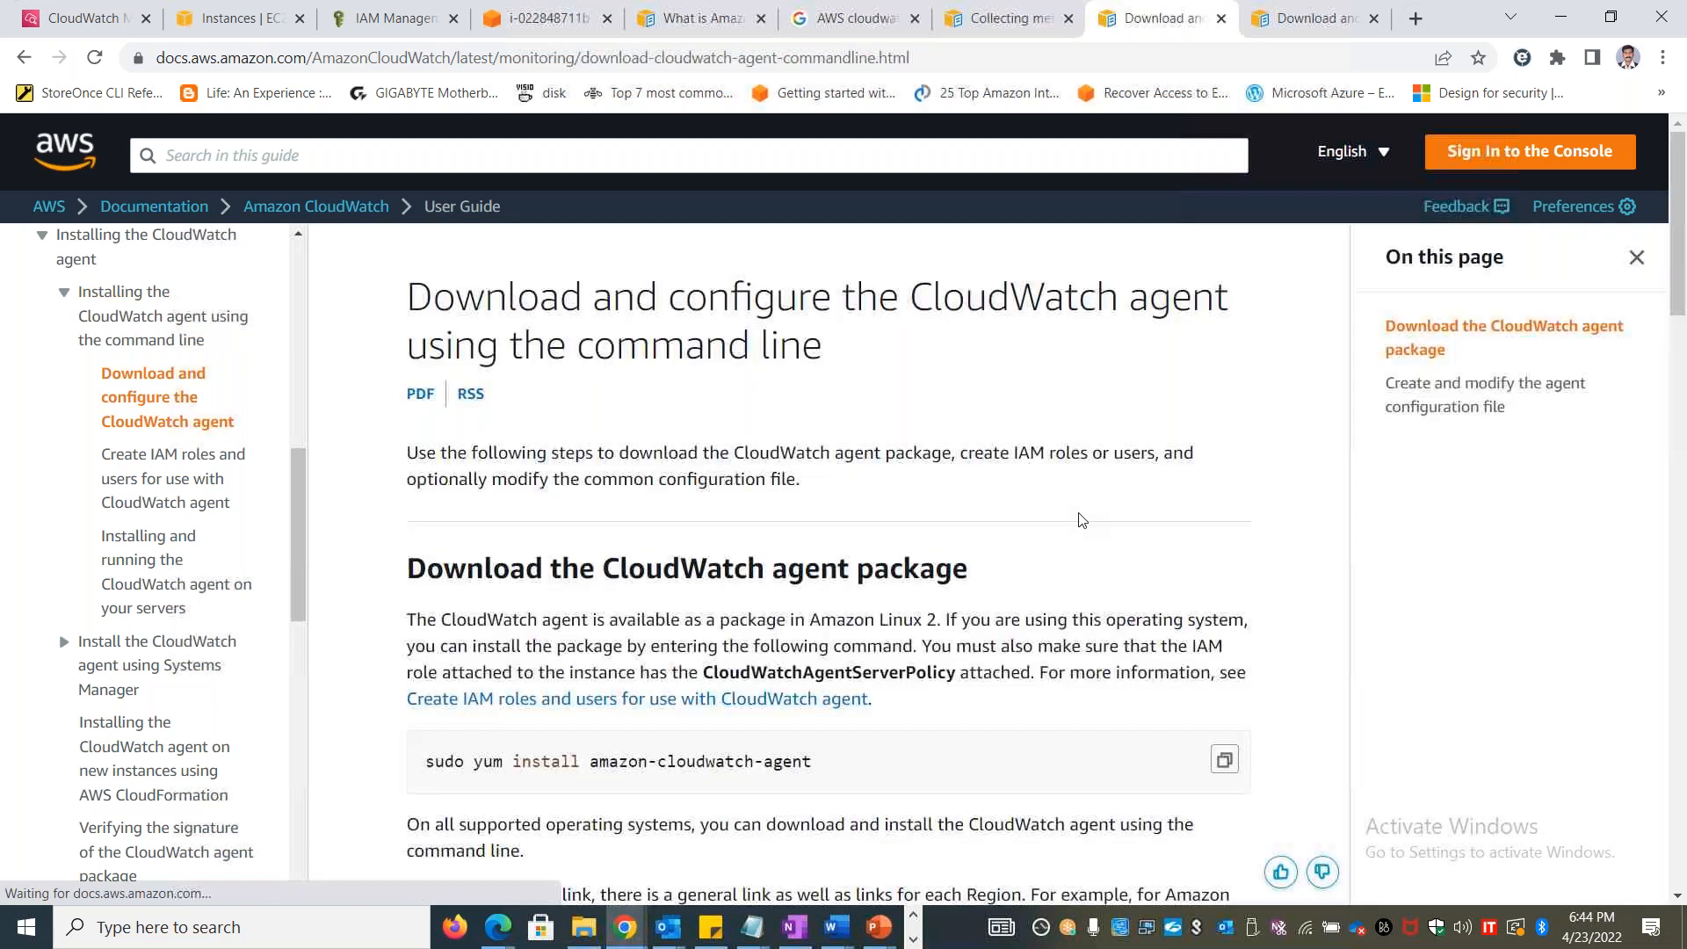
Examine the agent package download links for Amazon Linux and the platform table, including the Redhat row and its signature links
{"action": "scroll", "coordinate": [1090, 530], "scroll_direction": "down", "scroll_amount": 7}
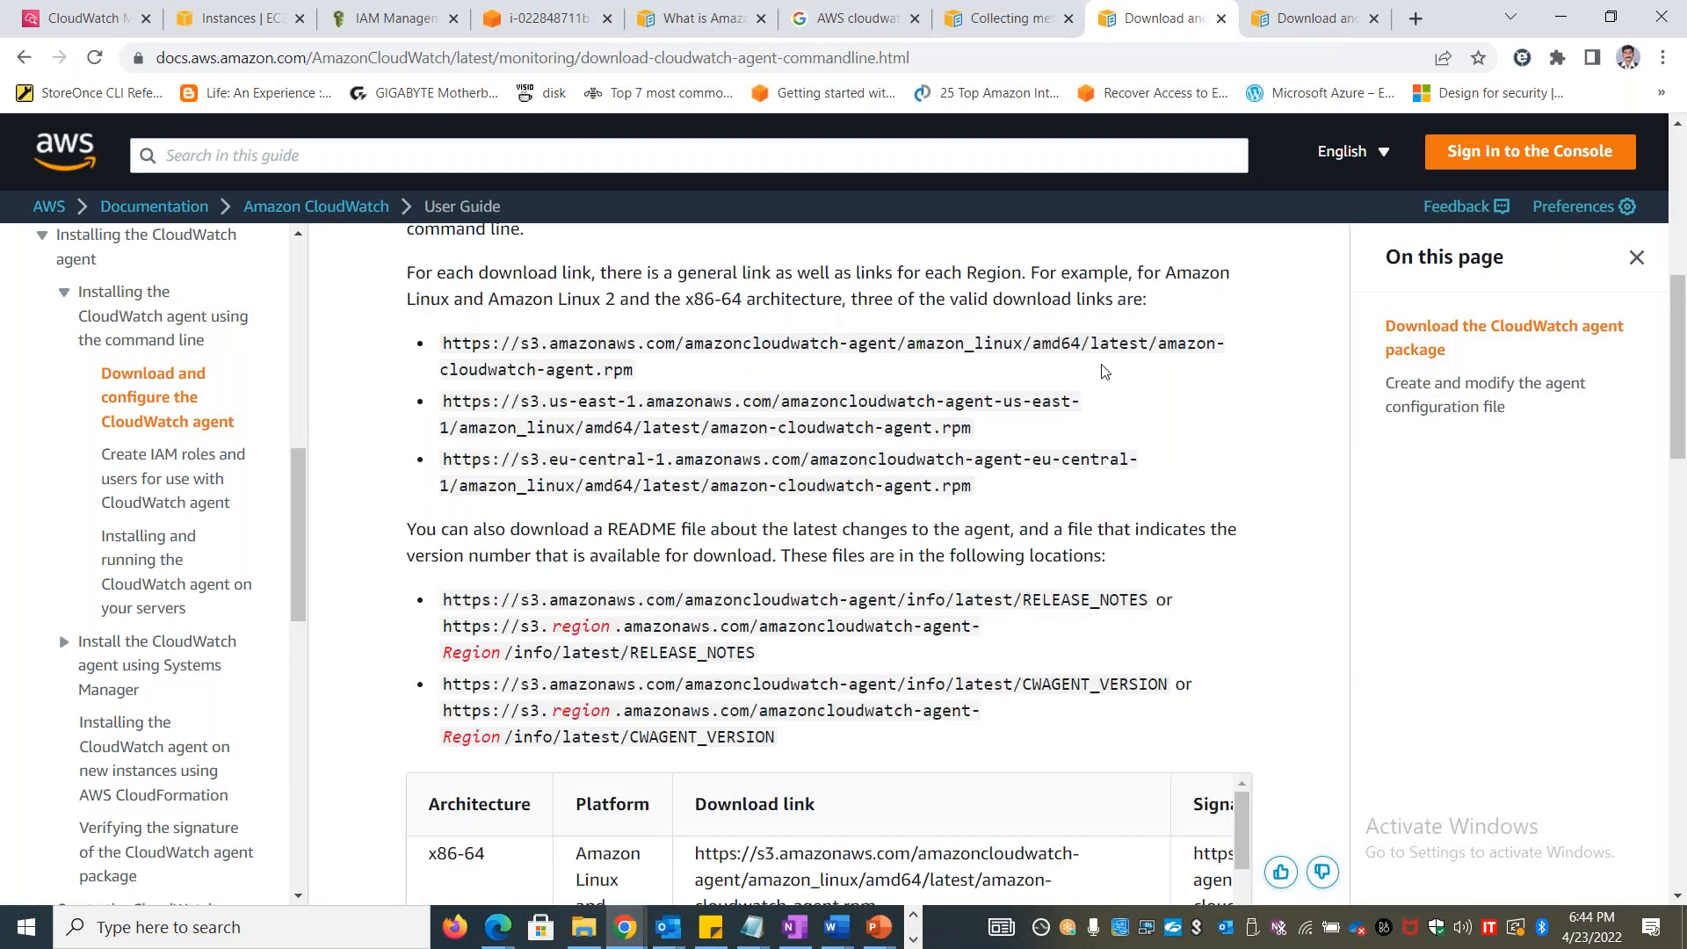
{"action": "left_click_drag", "start_coordinate": [642, 373], "coordinate": [446, 344]}
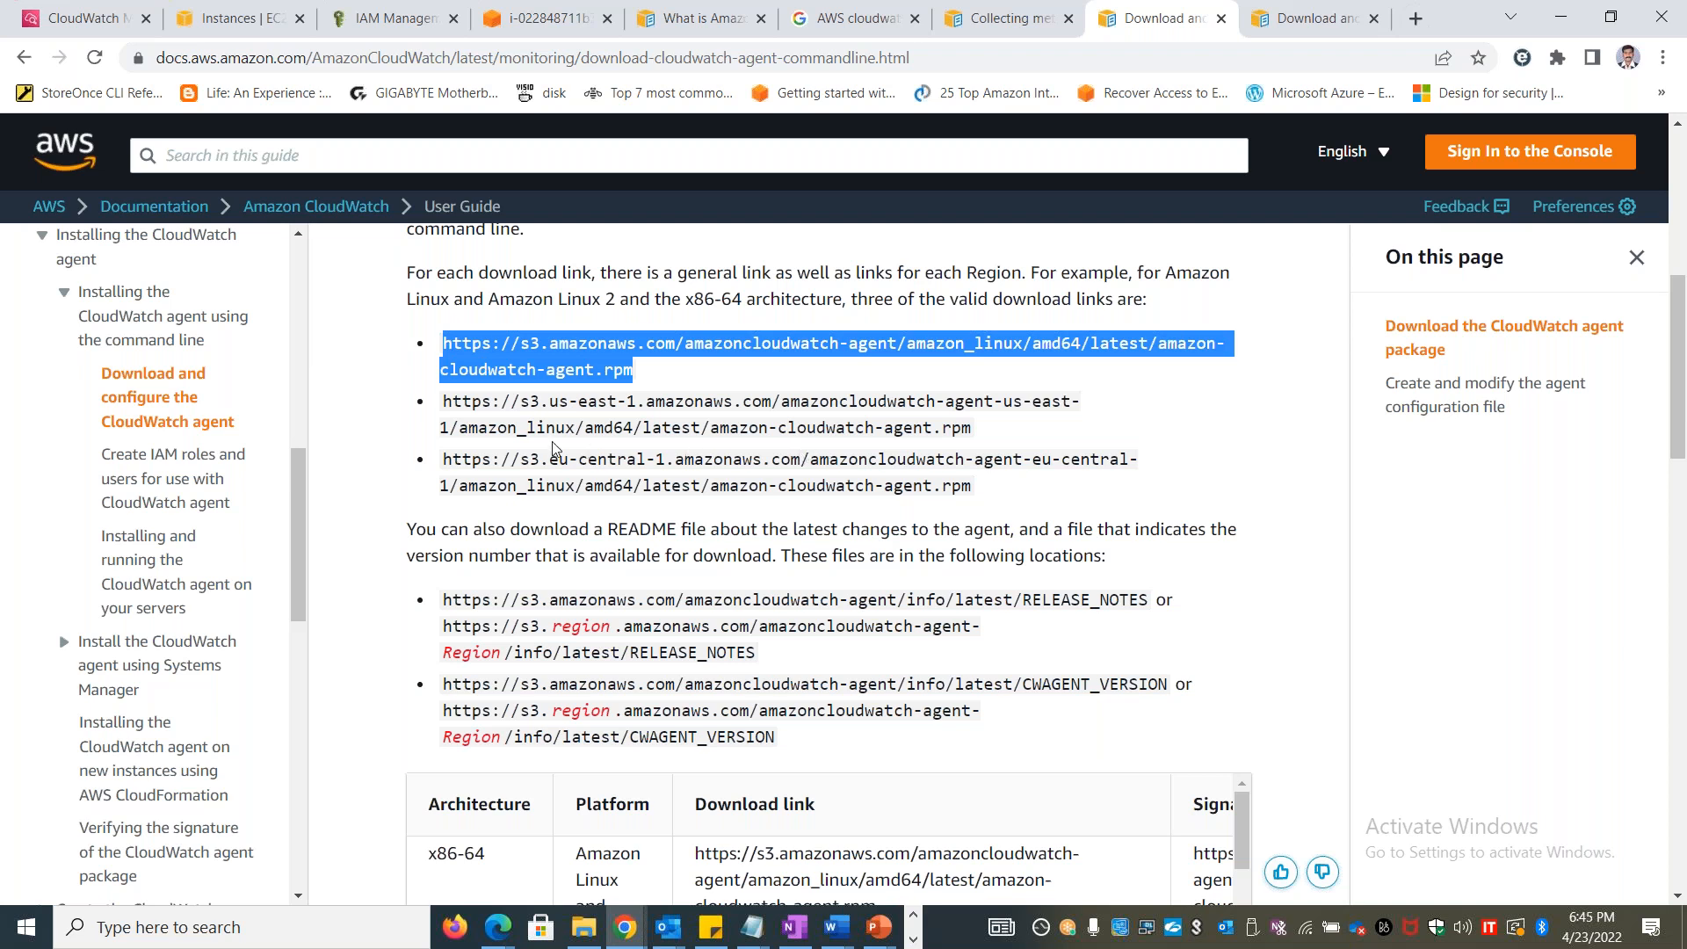
{"action": "scroll", "coordinate": [638, 559], "scroll_direction": "down", "scroll_amount": 18}
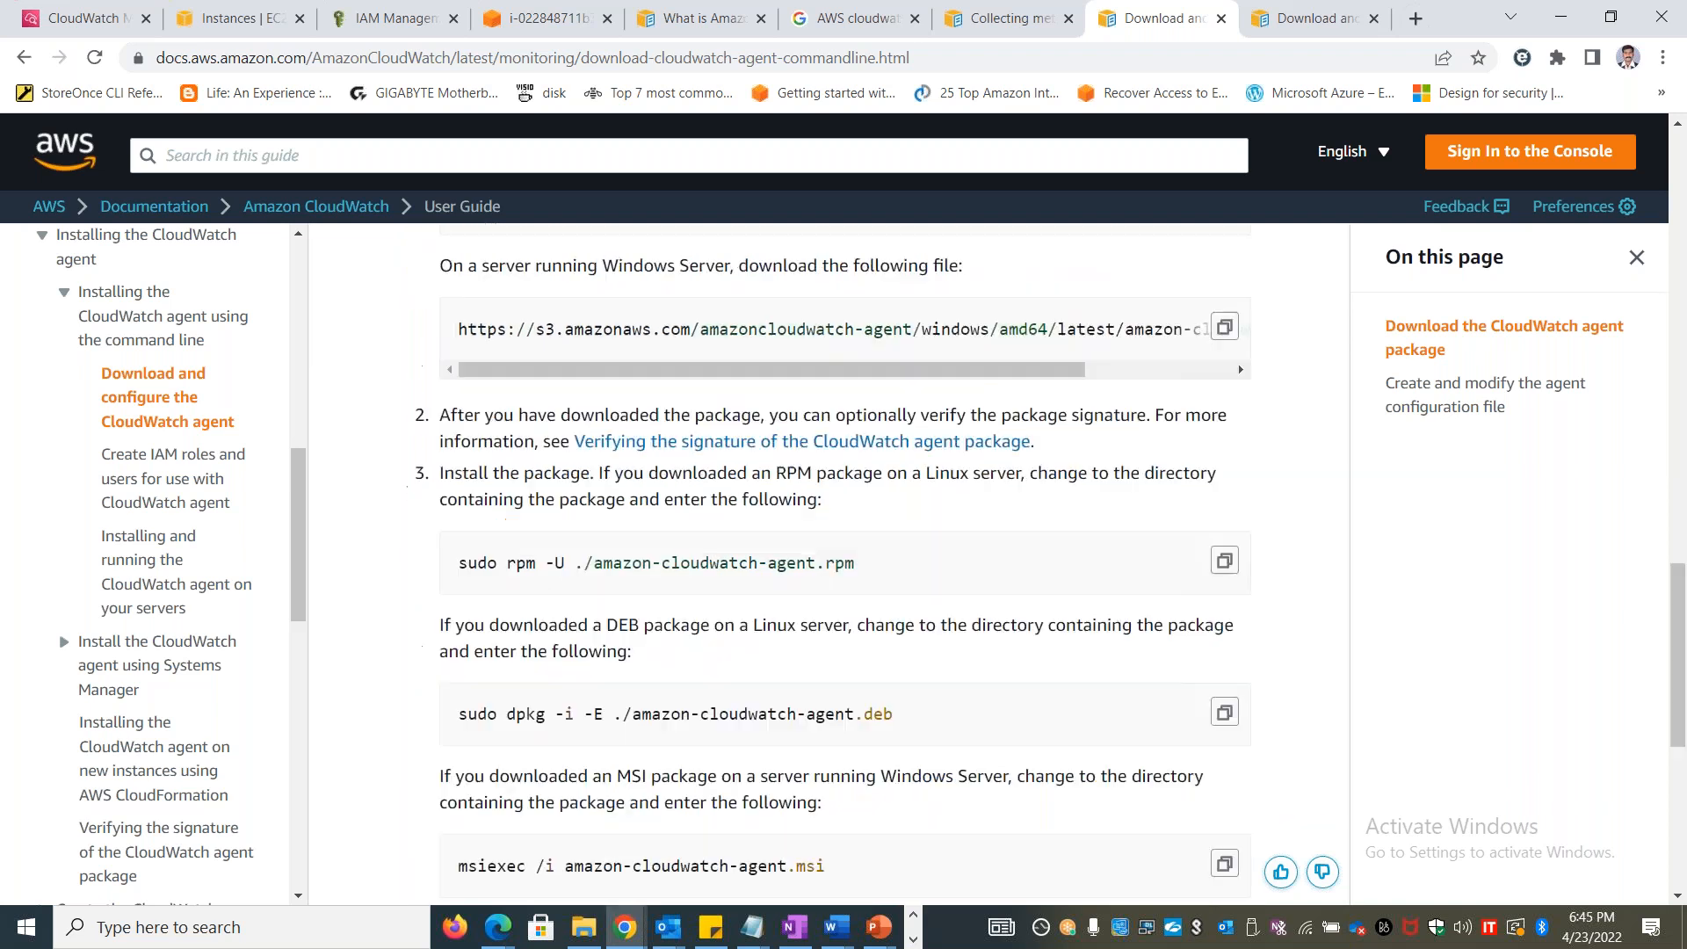
{"action": "scroll", "coordinate": [638, 560], "scroll_direction": "up", "scroll_amount": 8}
{"action": "double_click", "coordinate": [603, 599]}
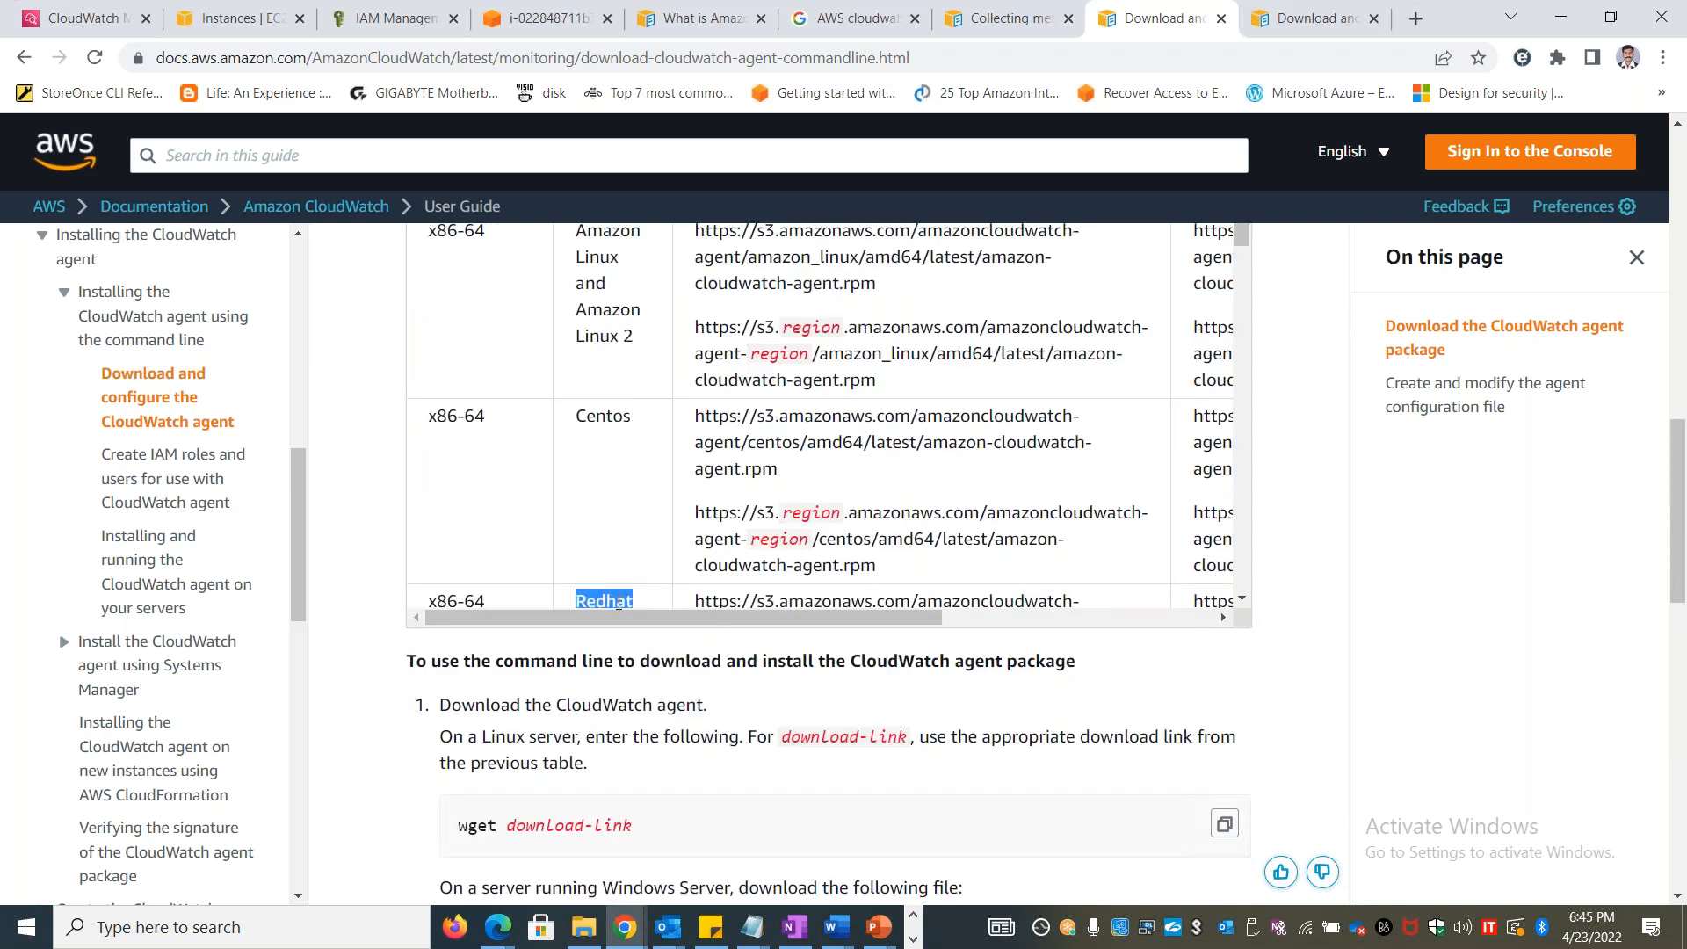
{"action": "left_click_drag", "start_coordinate": [615, 618], "coordinate": [888, 617]}
{"action": "scroll", "coordinate": [808, 437], "scroll_direction": "down", "scroll_amount": 15}
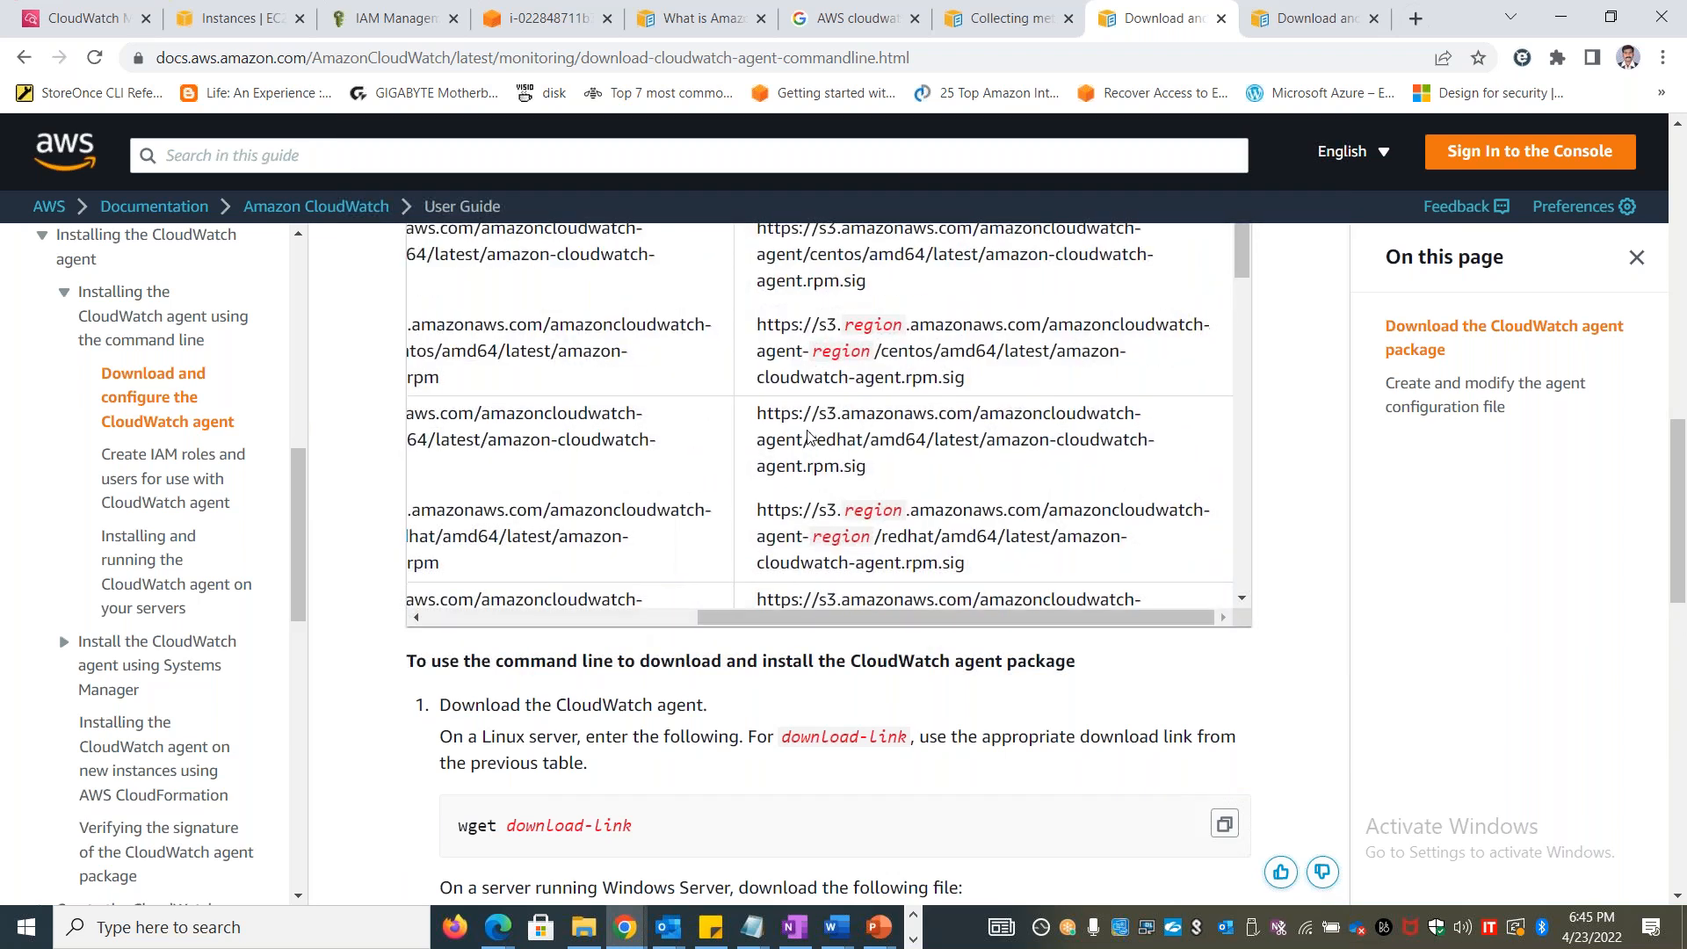
{"action": "left_click_drag", "start_coordinate": [883, 615], "coordinate": [614, 608]}
{"action": "scroll", "coordinate": [684, 507], "scroll_direction": "down", "scroll_amount": 2}
{"action": "scroll", "coordinate": [683, 507], "scroll_direction": "up", "scroll_amount": 15}
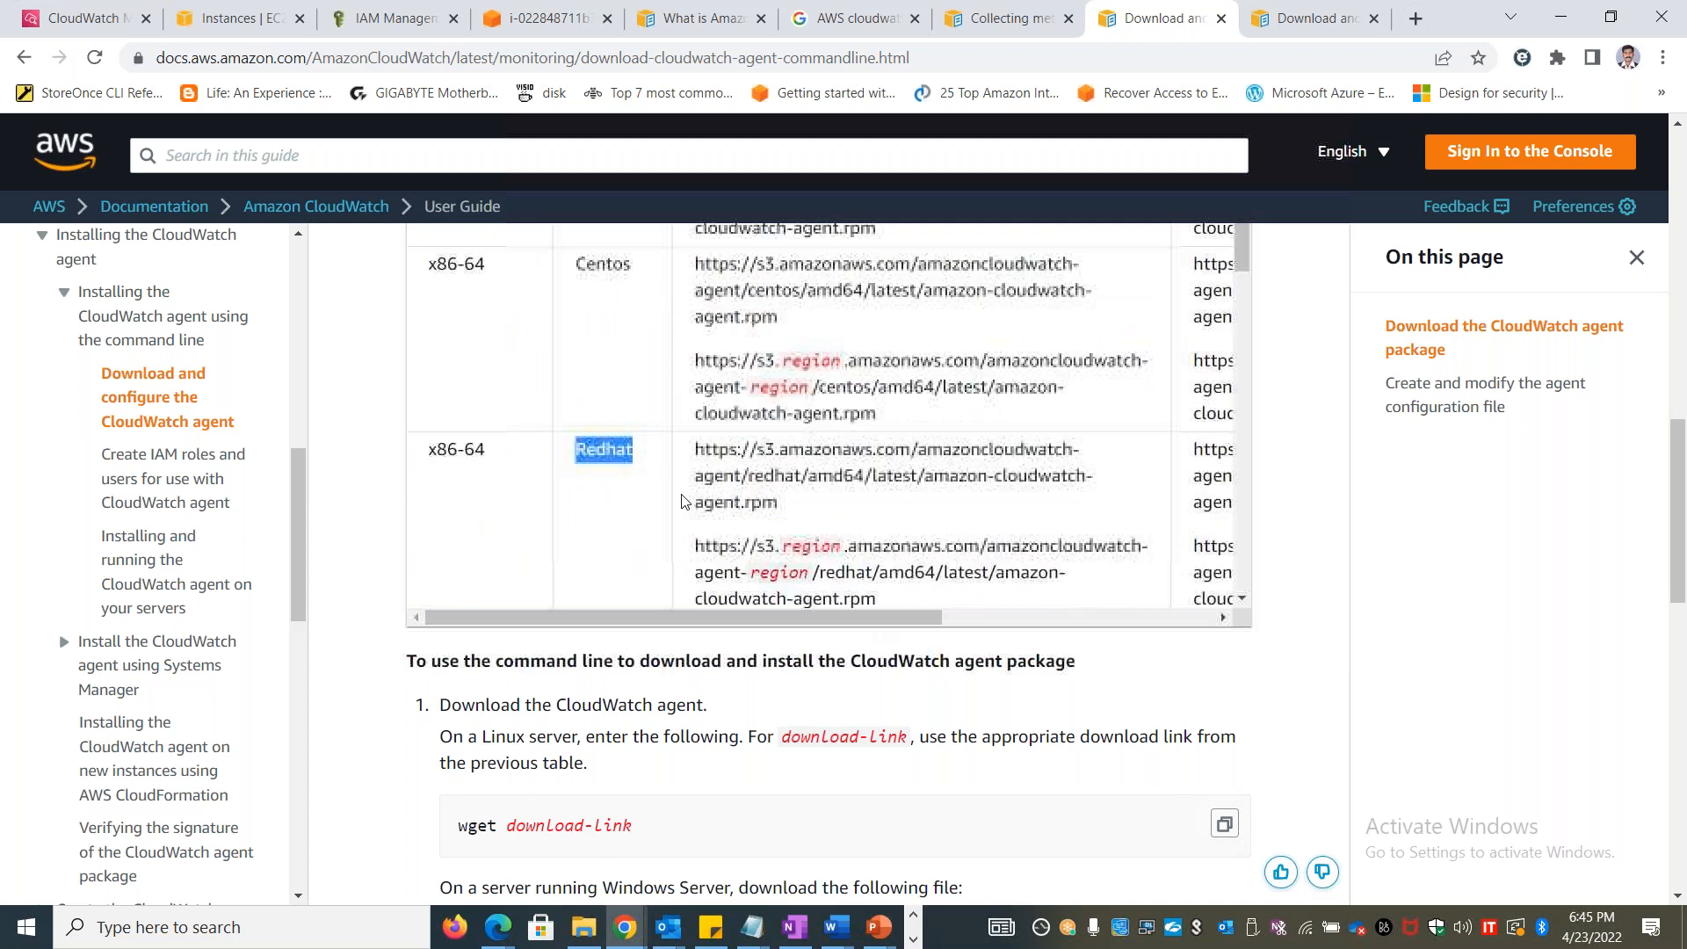
Review the documented rpm install command for Linux and the download instructions for Windows Server
{"action": "scroll", "coordinate": [1331, 475], "scroll_direction": "down", "scroll_amount": 10}
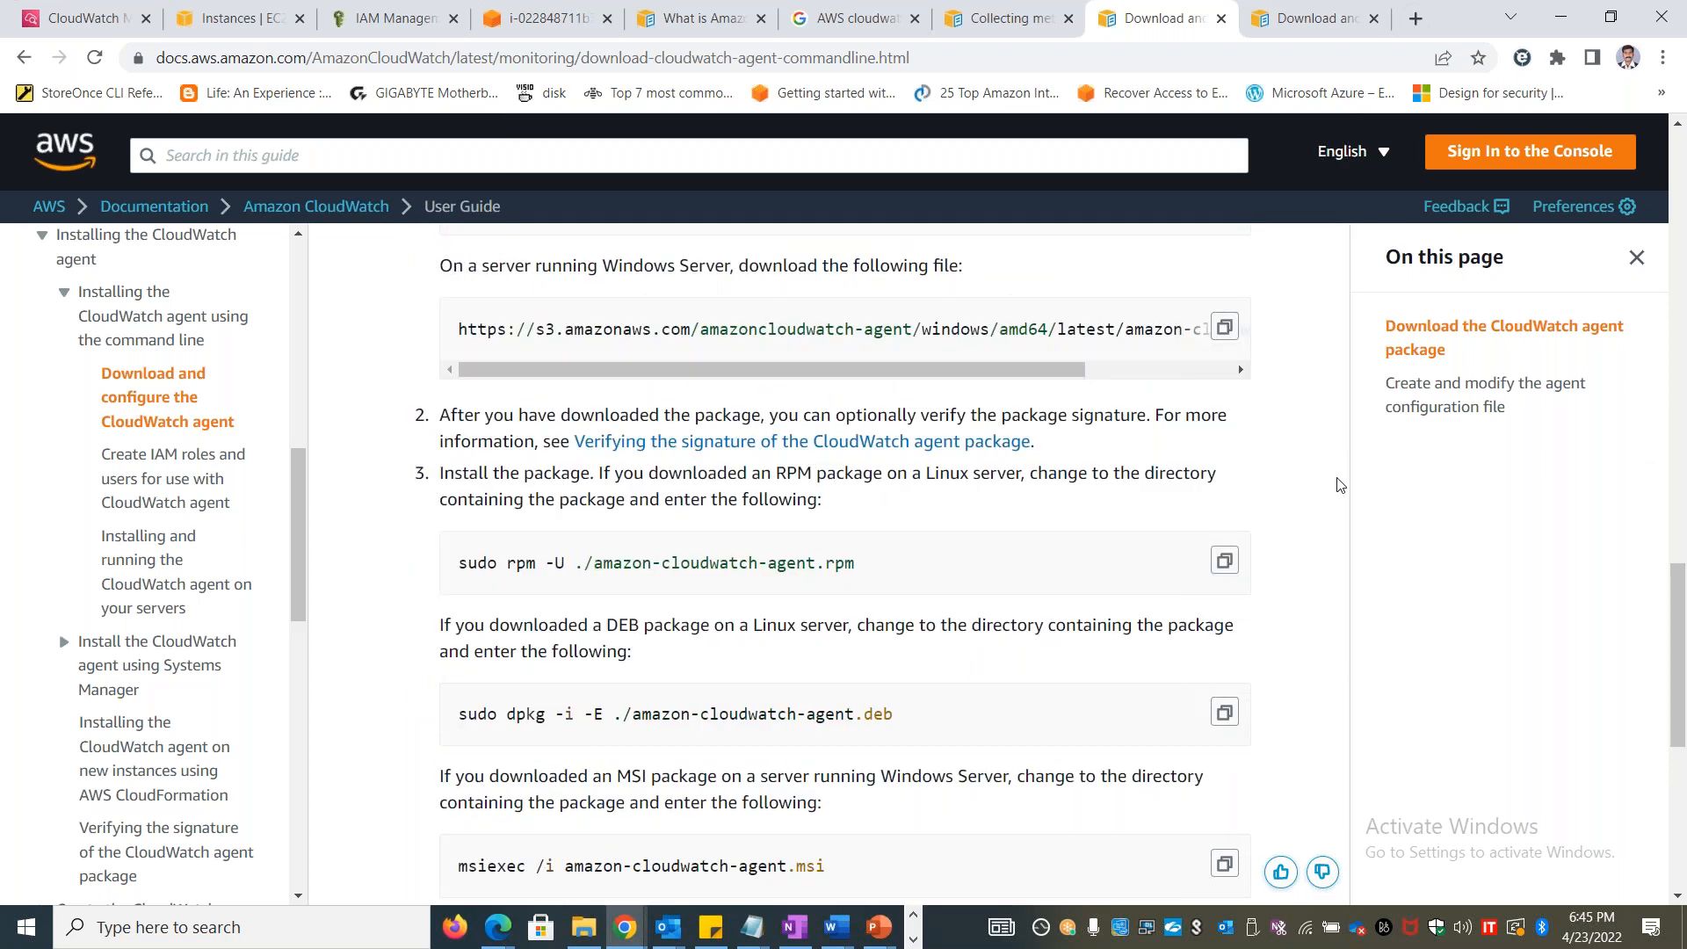
{"action": "scroll", "coordinate": [1341, 489], "scroll_direction": "up", "scroll_amount": 5}
{"action": "left_click_drag", "start_coordinate": [481, 571], "coordinate": [864, 595]}
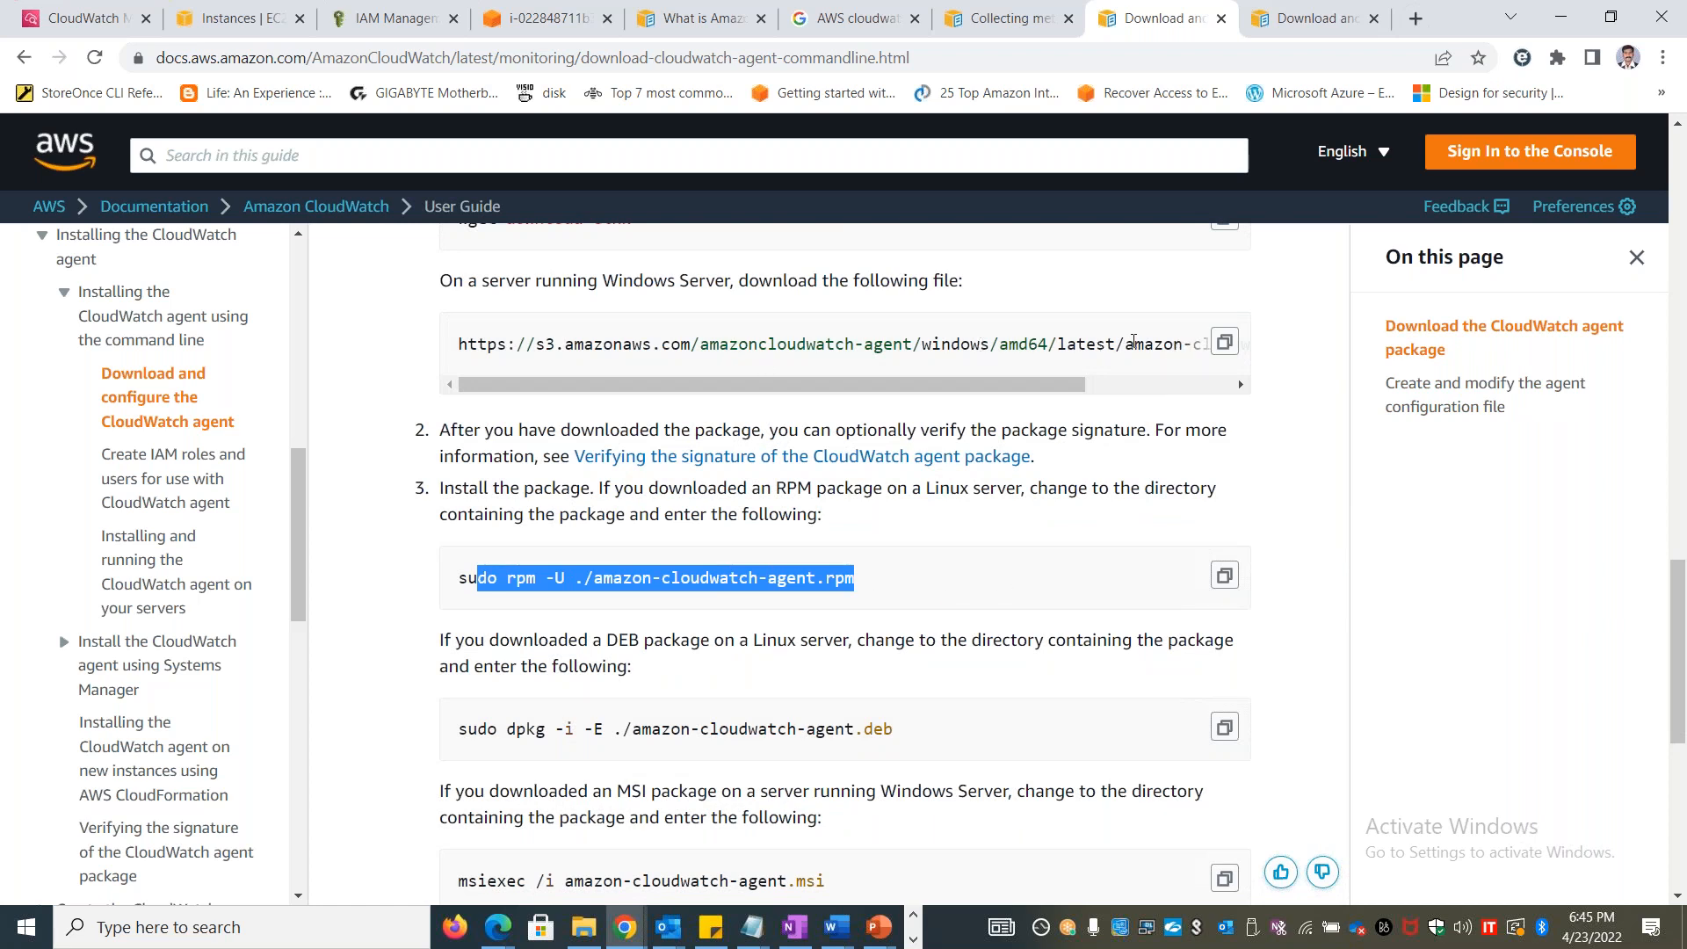
{"action": "left_click_drag", "start_coordinate": [498, 280], "coordinate": [807, 281]}
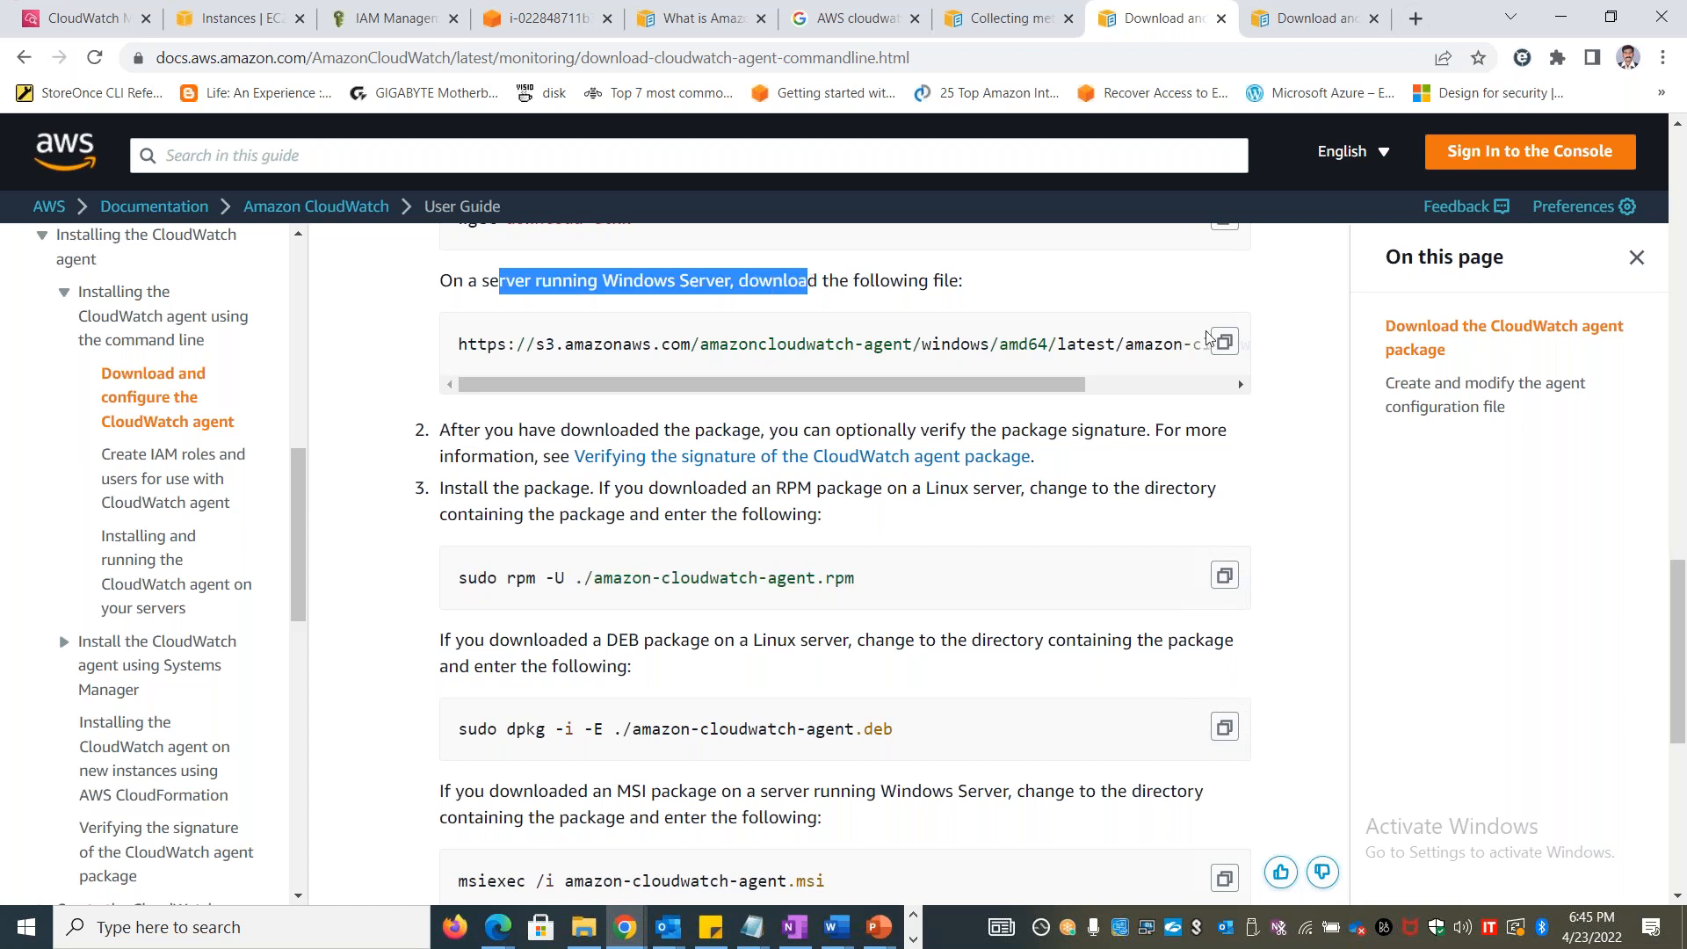
{"action": "left_click", "coordinate": [1678, 128]}
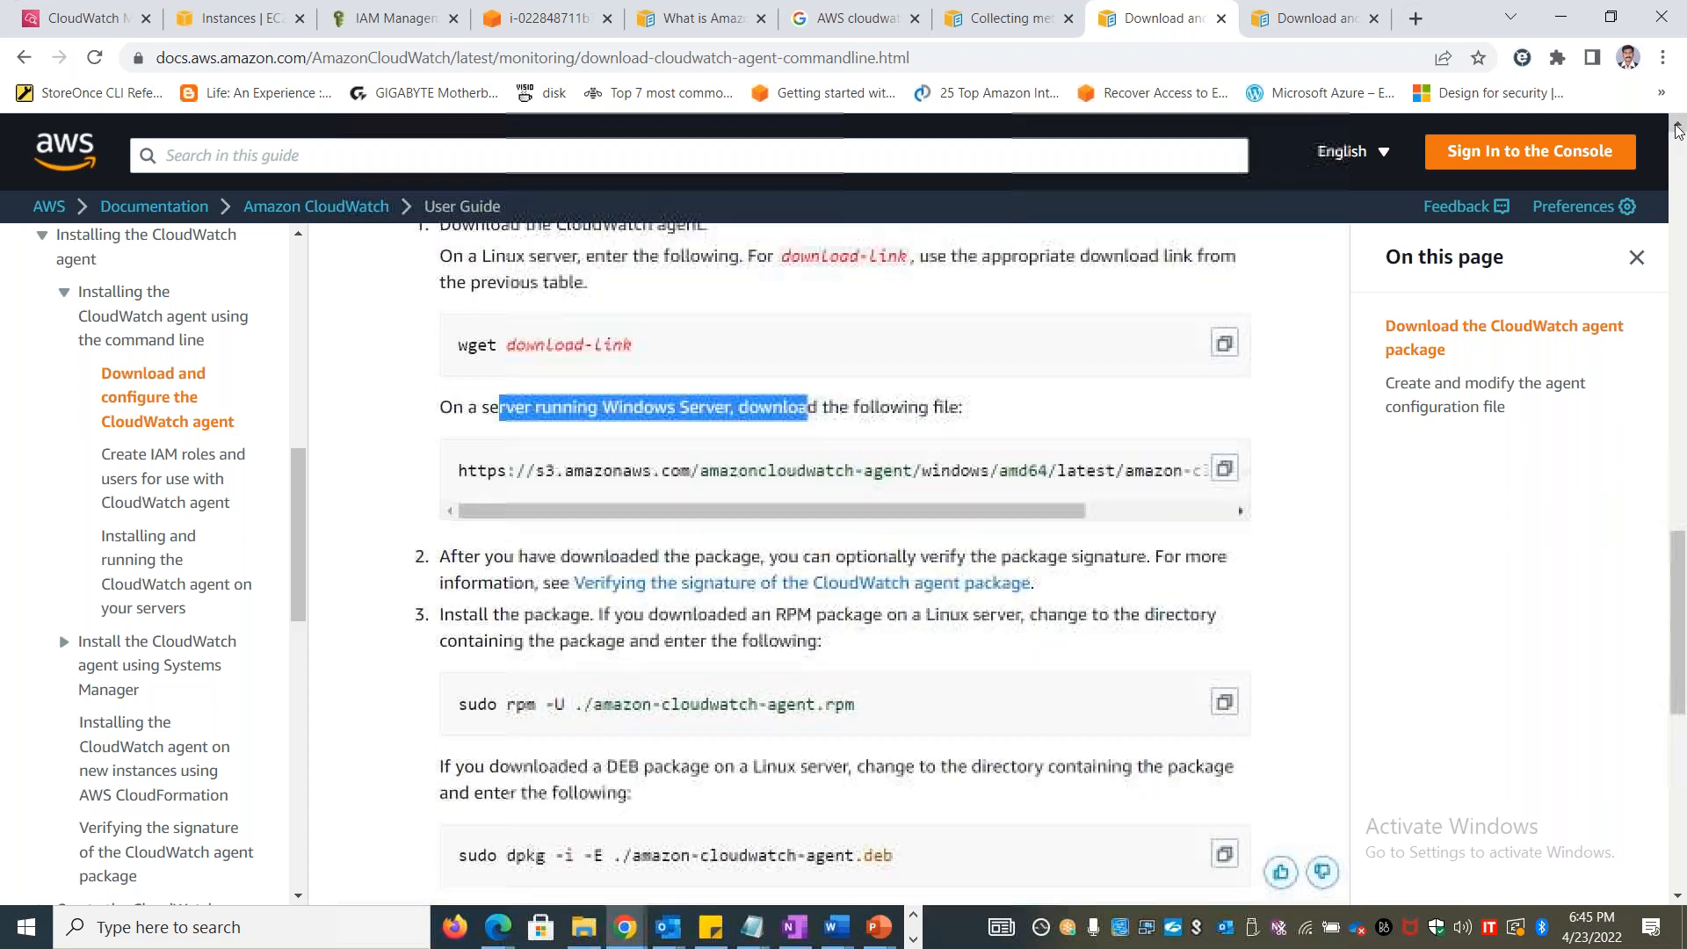
Compare the Amazon Linux download links in the AWS documentation with the wget command in the Lab 45 document and return to the terminal
{"action": "scroll", "coordinate": [1203, 410], "scroll_direction": "up", "scroll_amount": 6}
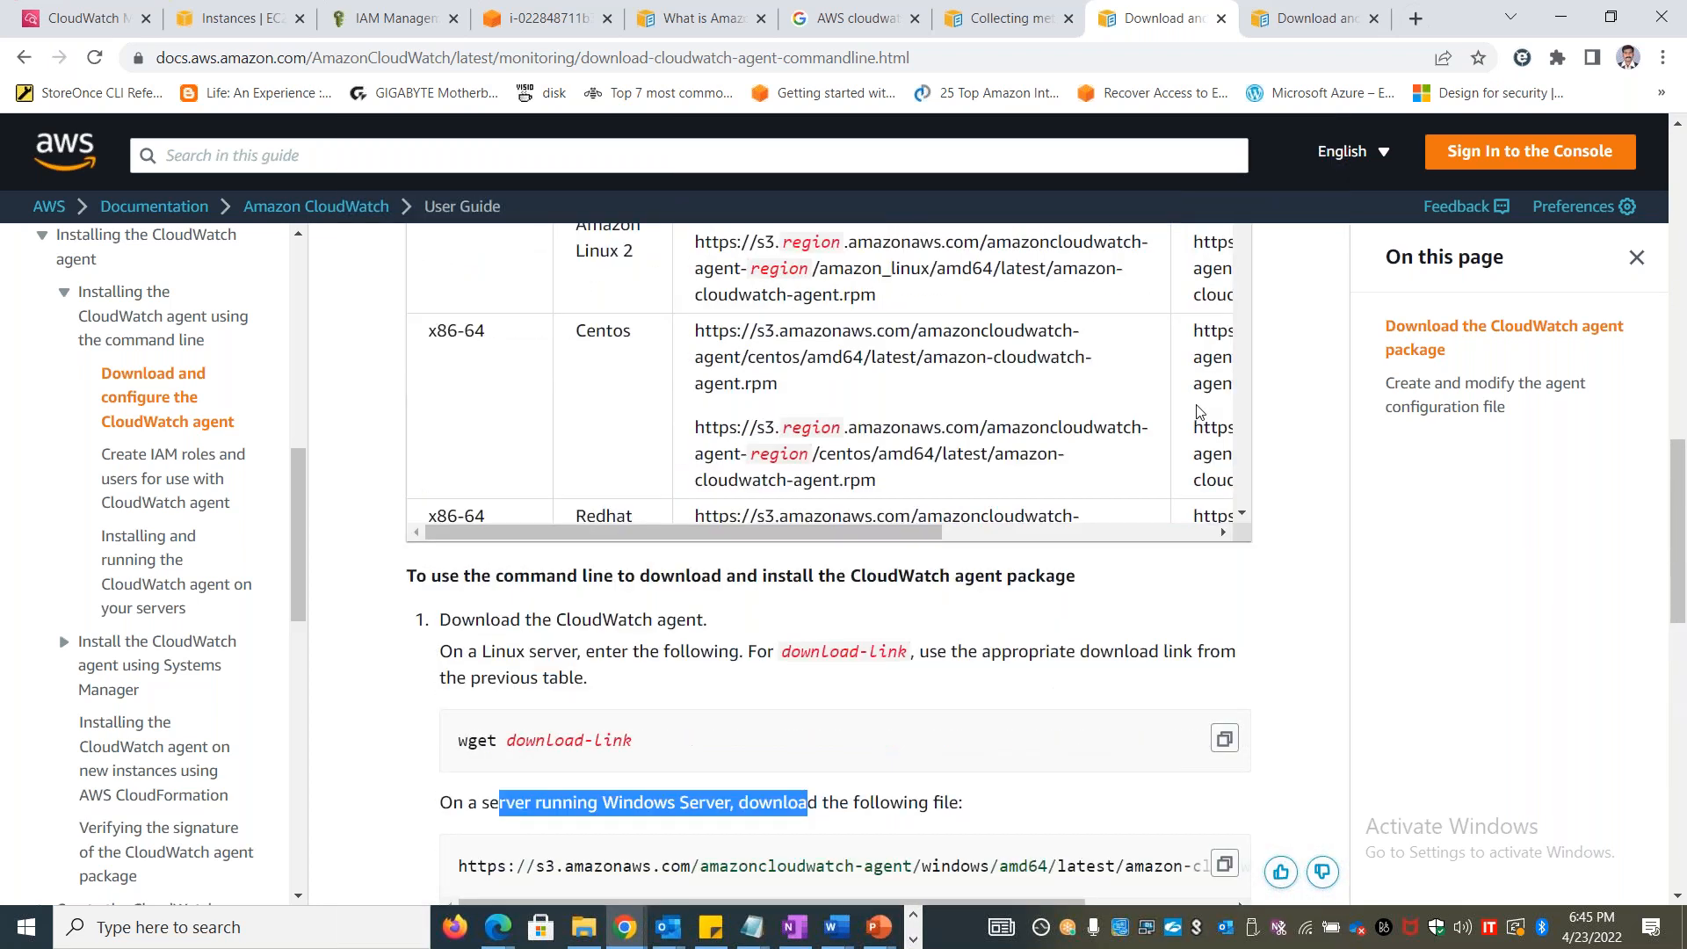
{"action": "key", "text": "alt+Tab"}
{"action": "key", "text": "alt+Tab"}
{"action": "key", "text": "alt+Tab"}
{"action": "key", "text": "alt+shift+Tab"}
{"action": "key", "text": "alt+shift+Tab"}
{"action": "key", "text": "alt+shift+Tab"}
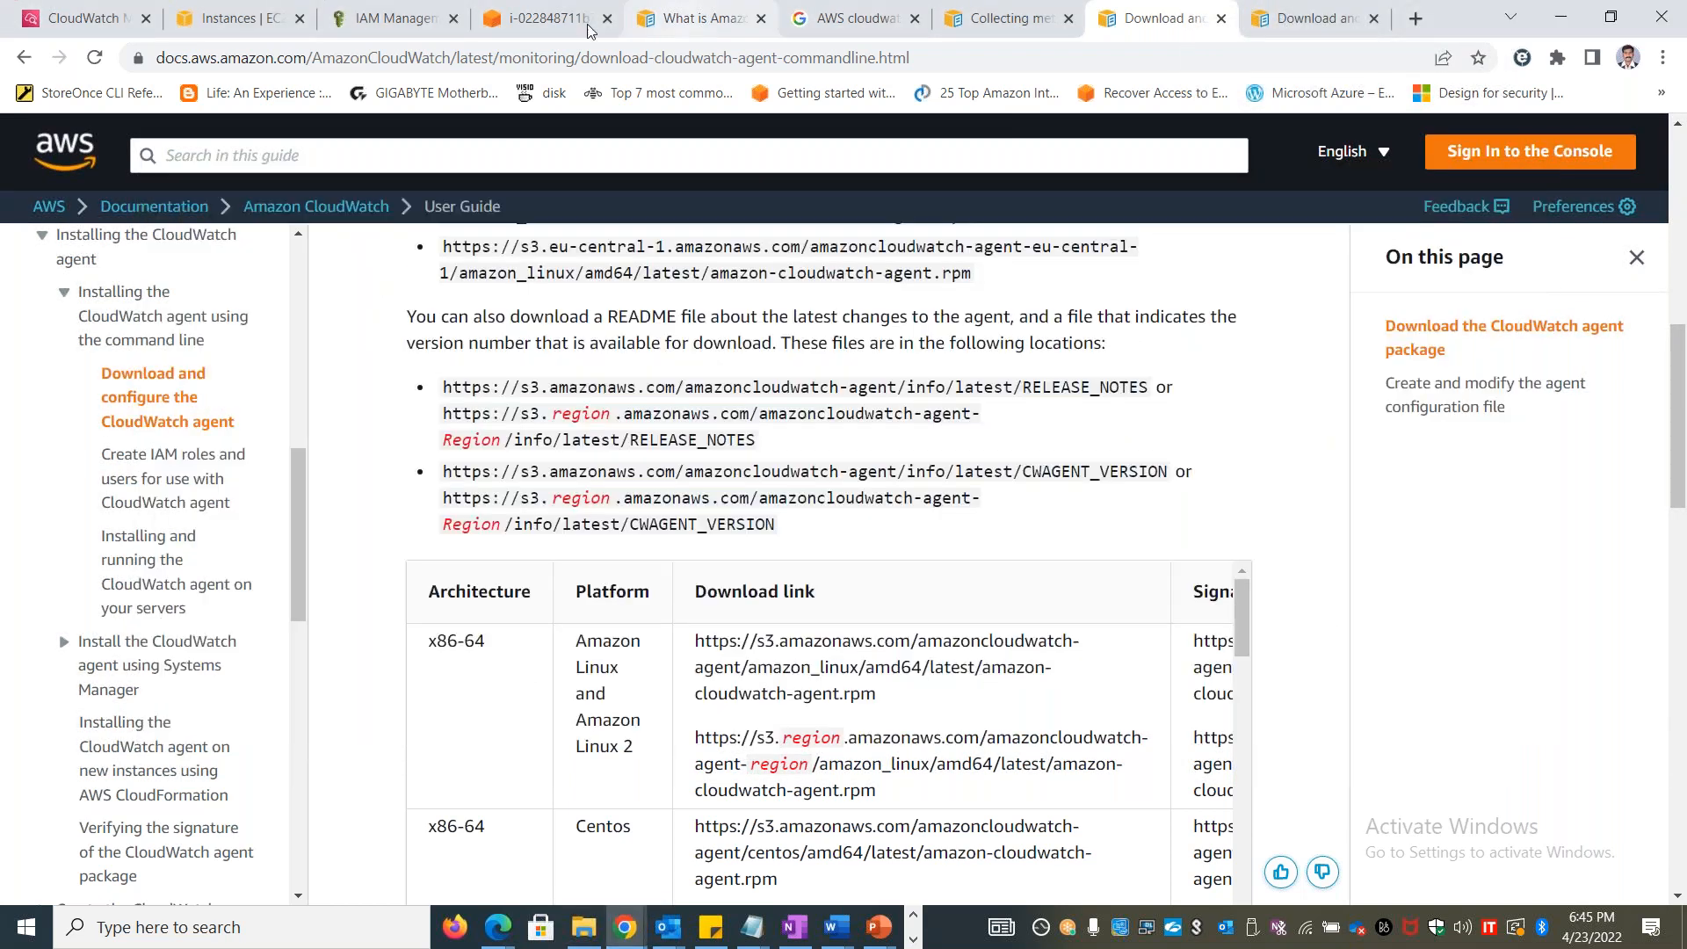
{"action": "left_click", "coordinate": [559, 16]}
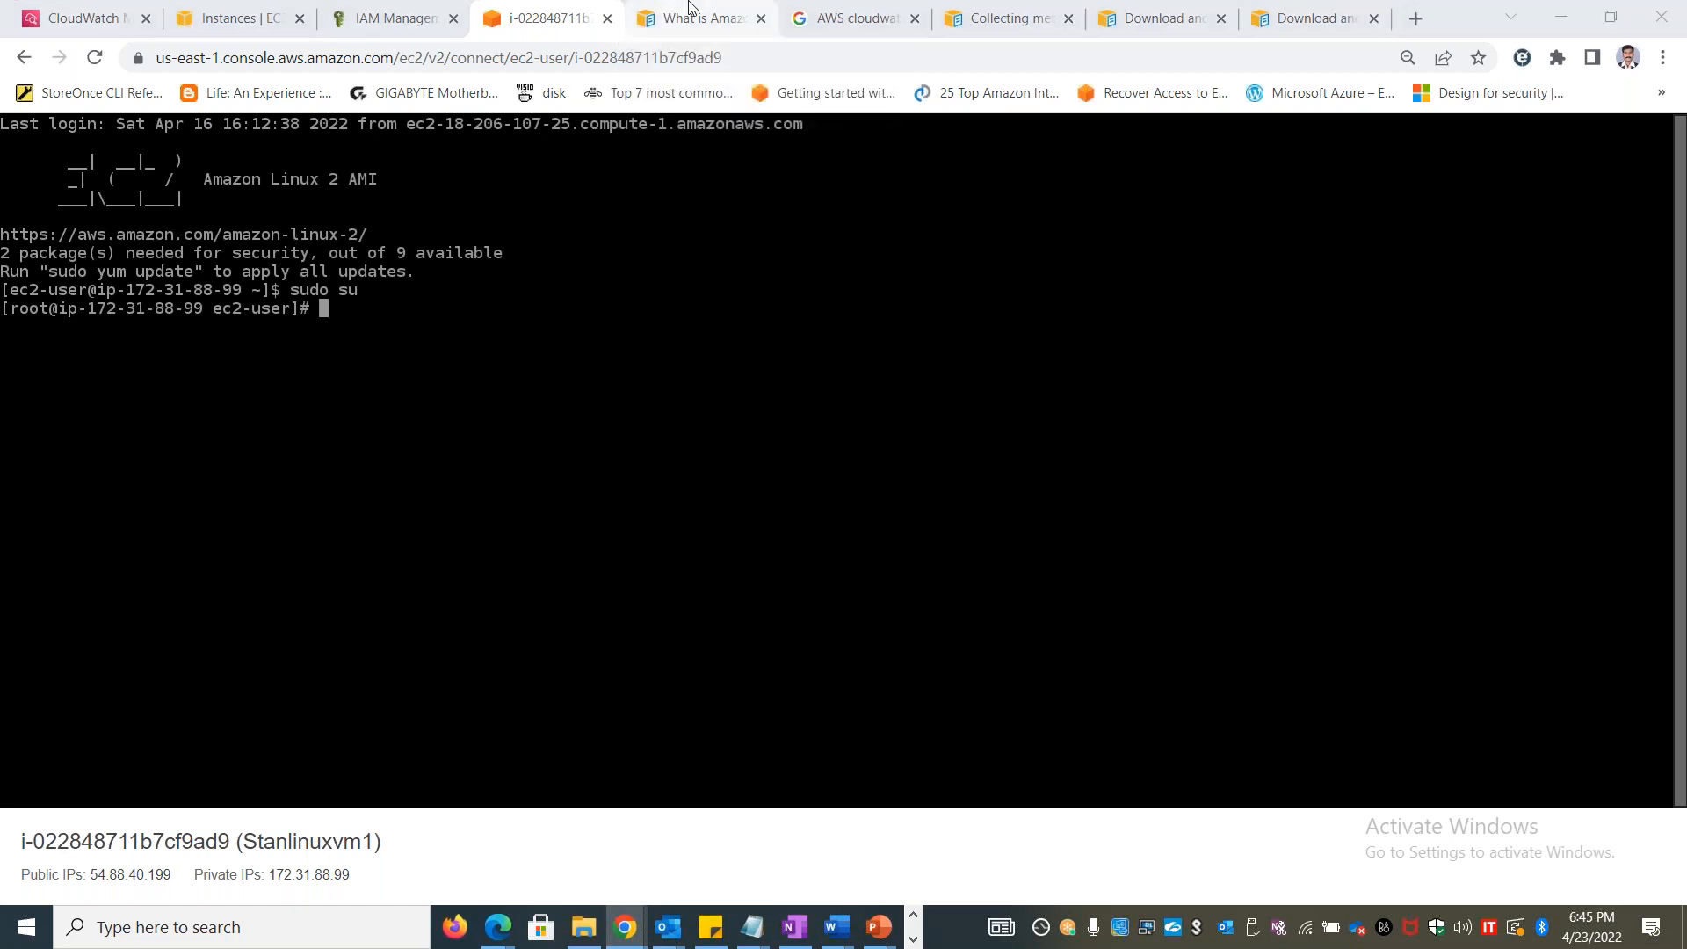
{"action": "key", "text": "alt+Tab"}
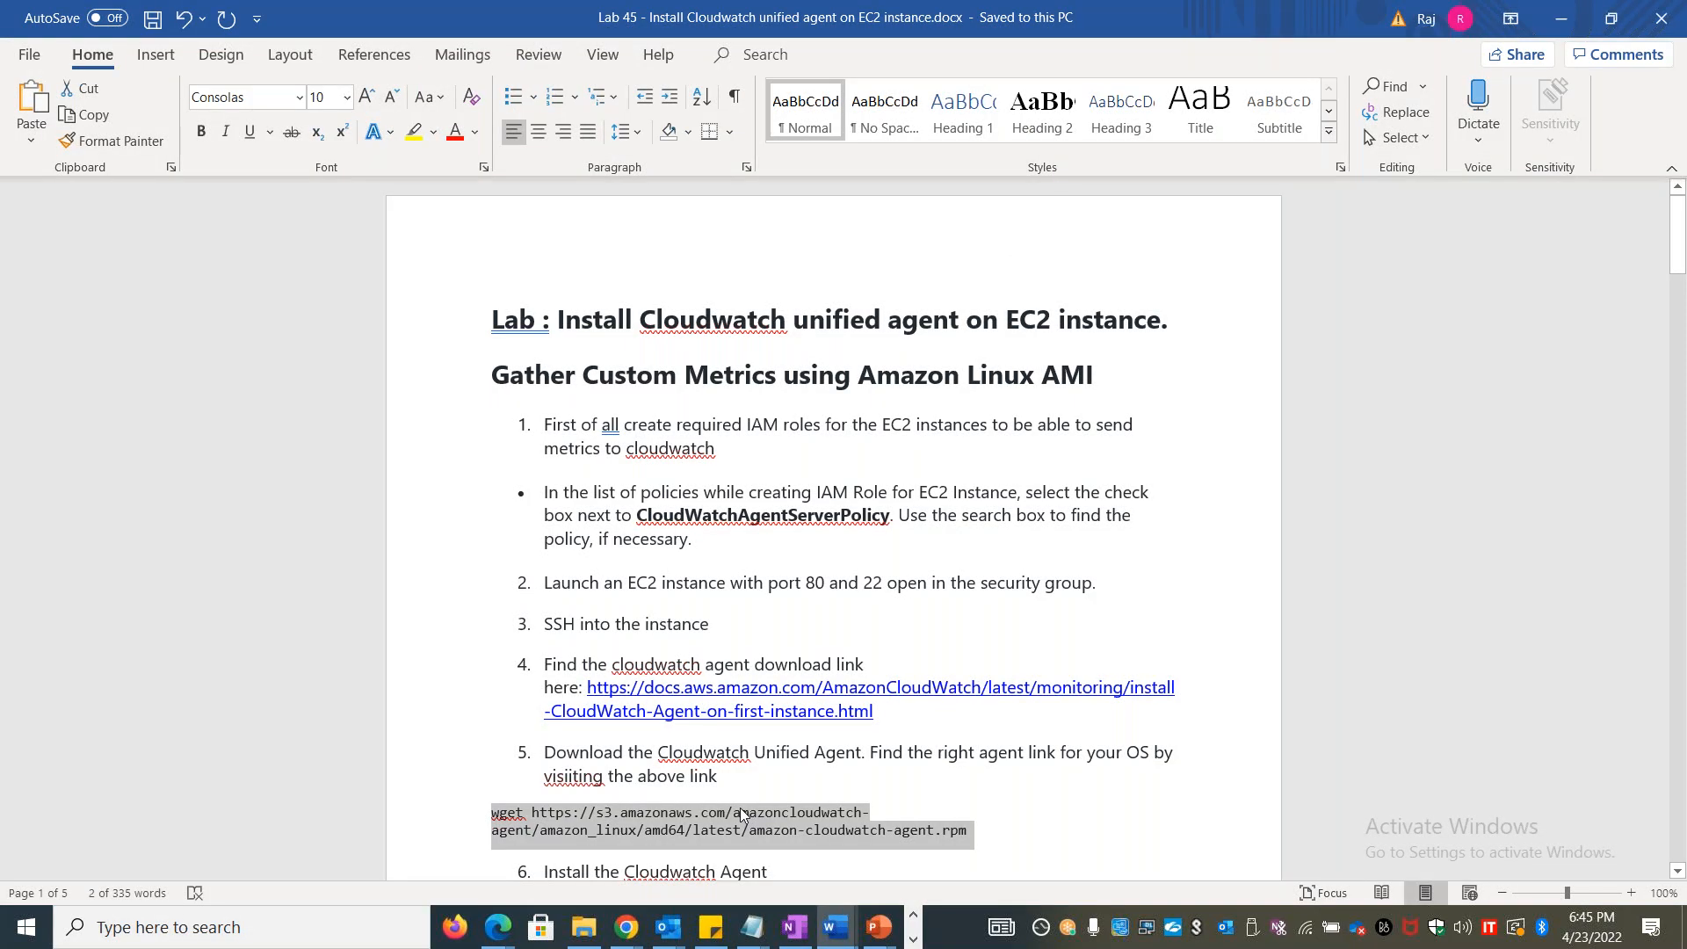
{"action": "key", "text": "alt+Tab"}
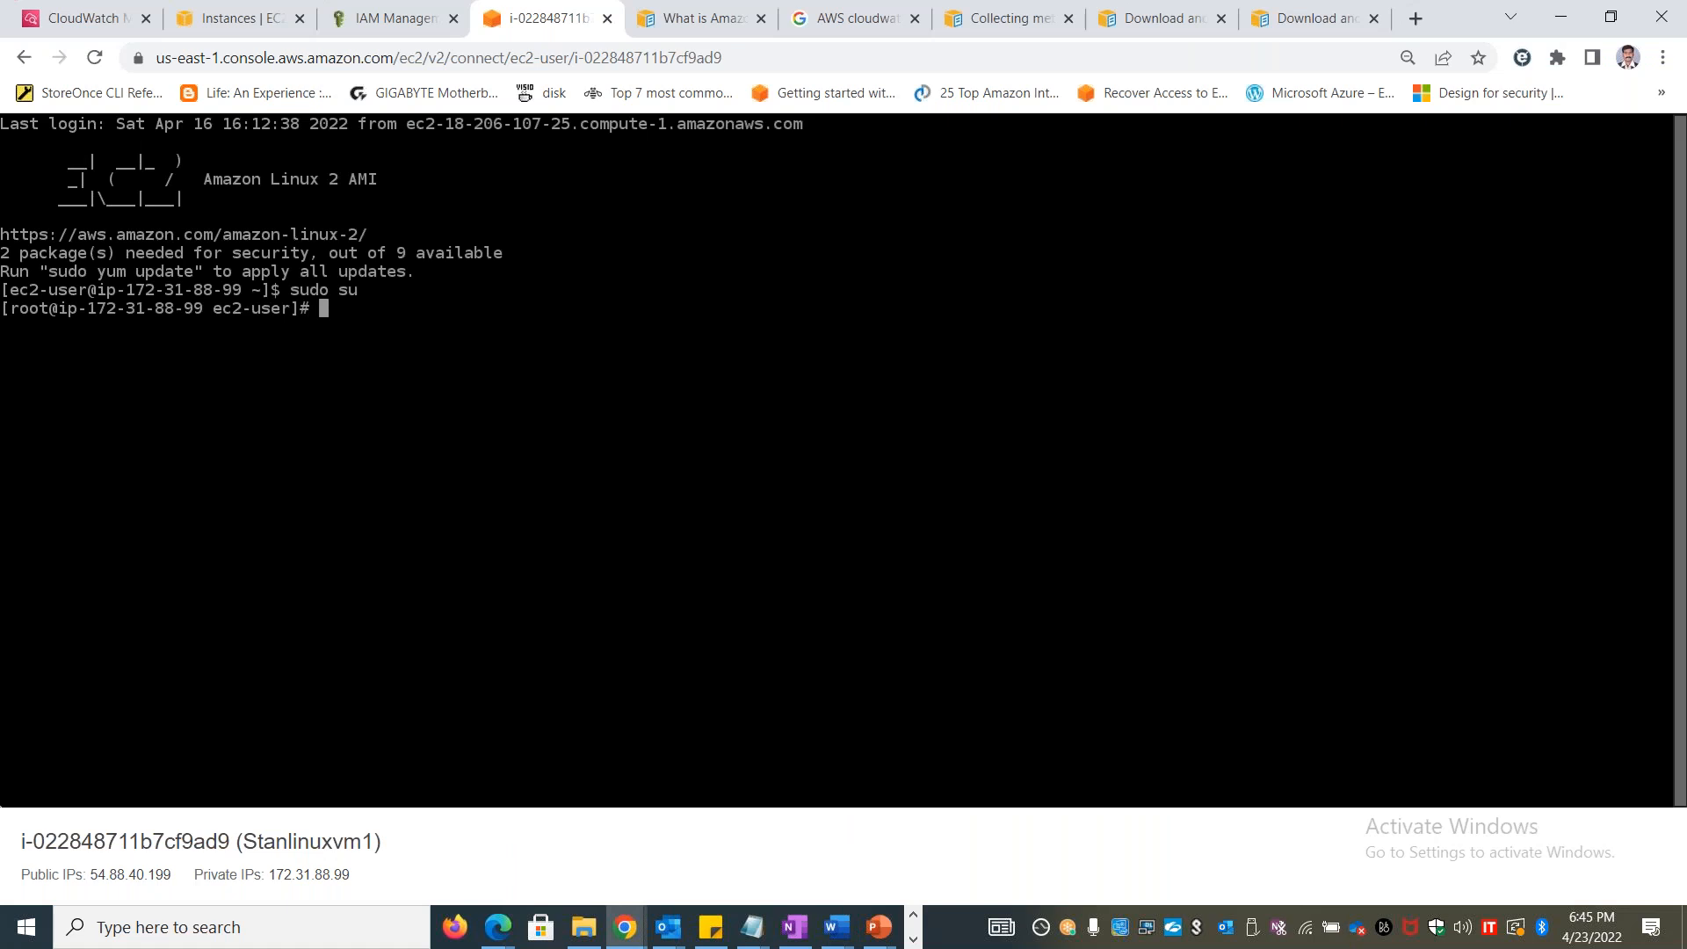
Close the old Stanlinuxvm1 terminal session and open the connection options for that instance from the EC2 instances list
{"action": "left_click", "coordinate": [608, 20]}
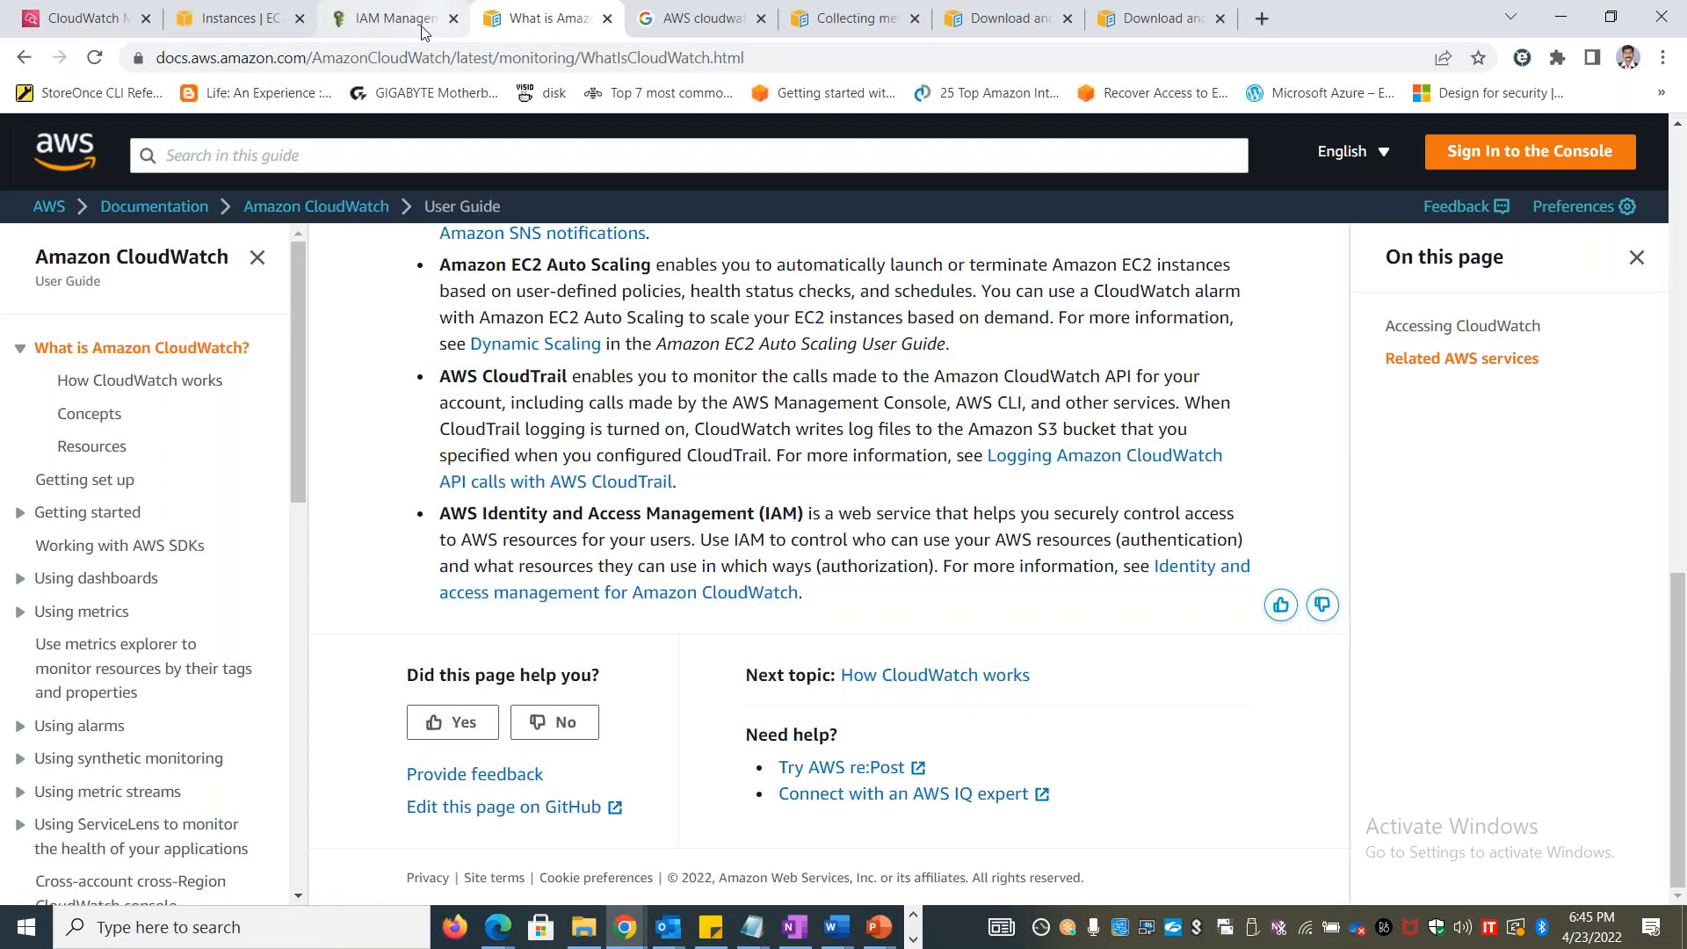
{"action": "left_click", "coordinate": [242, 19]}
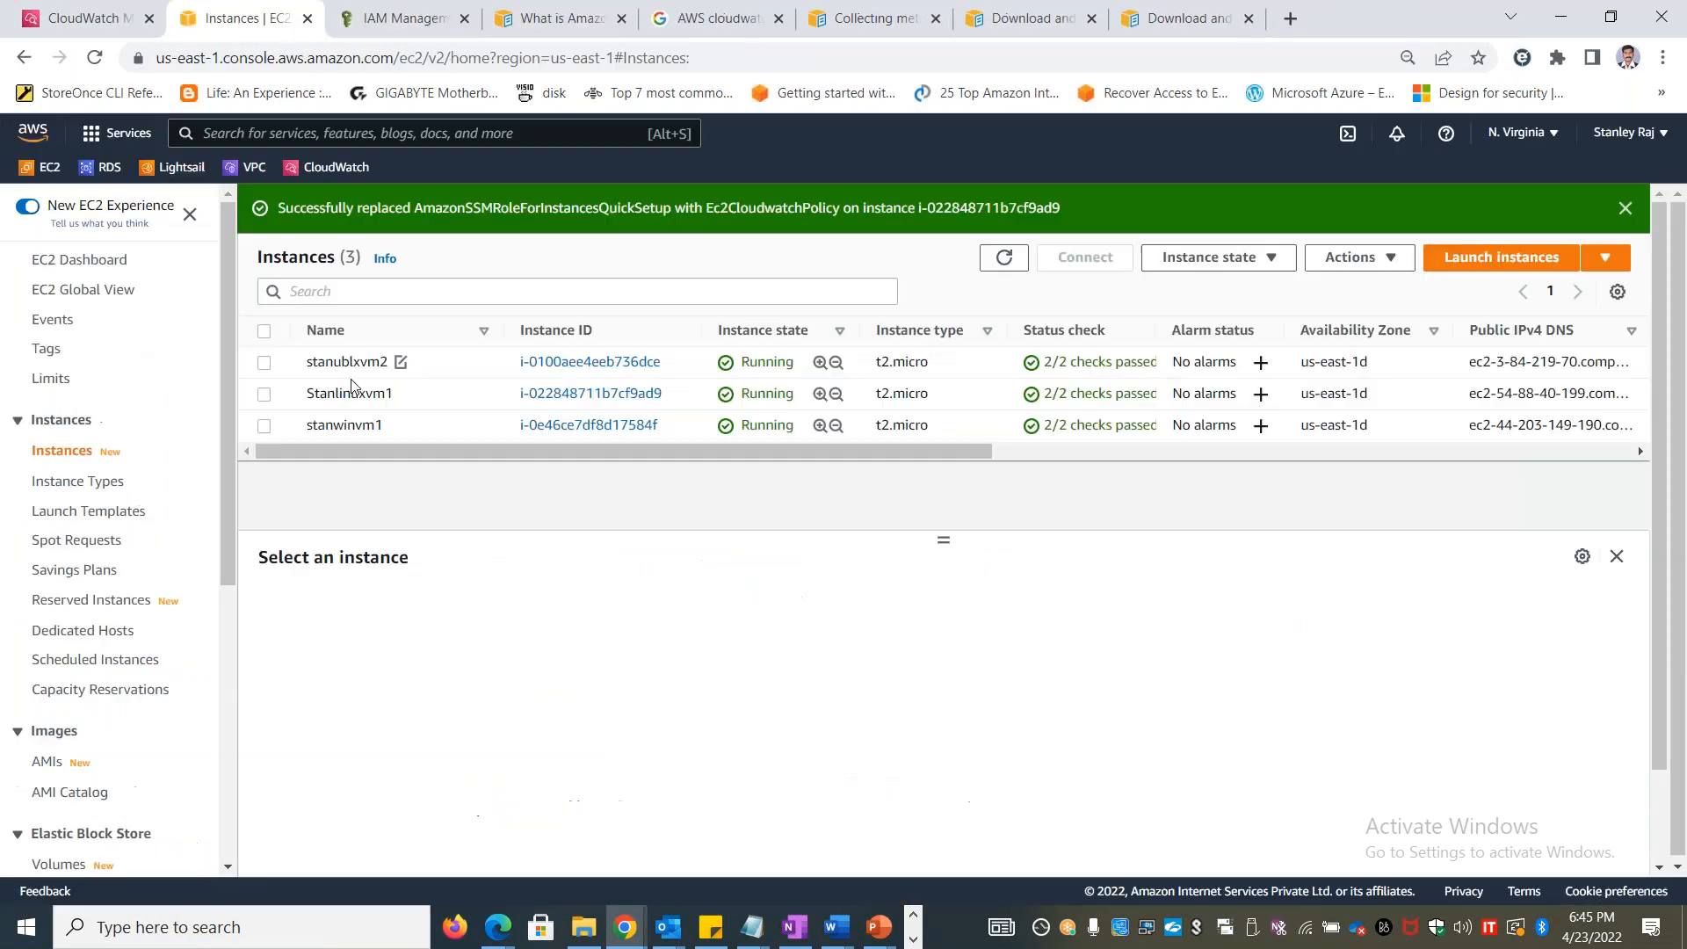
{"action": "left_click", "coordinate": [263, 394]}
{"action": "left_click", "coordinate": [1095, 258]}
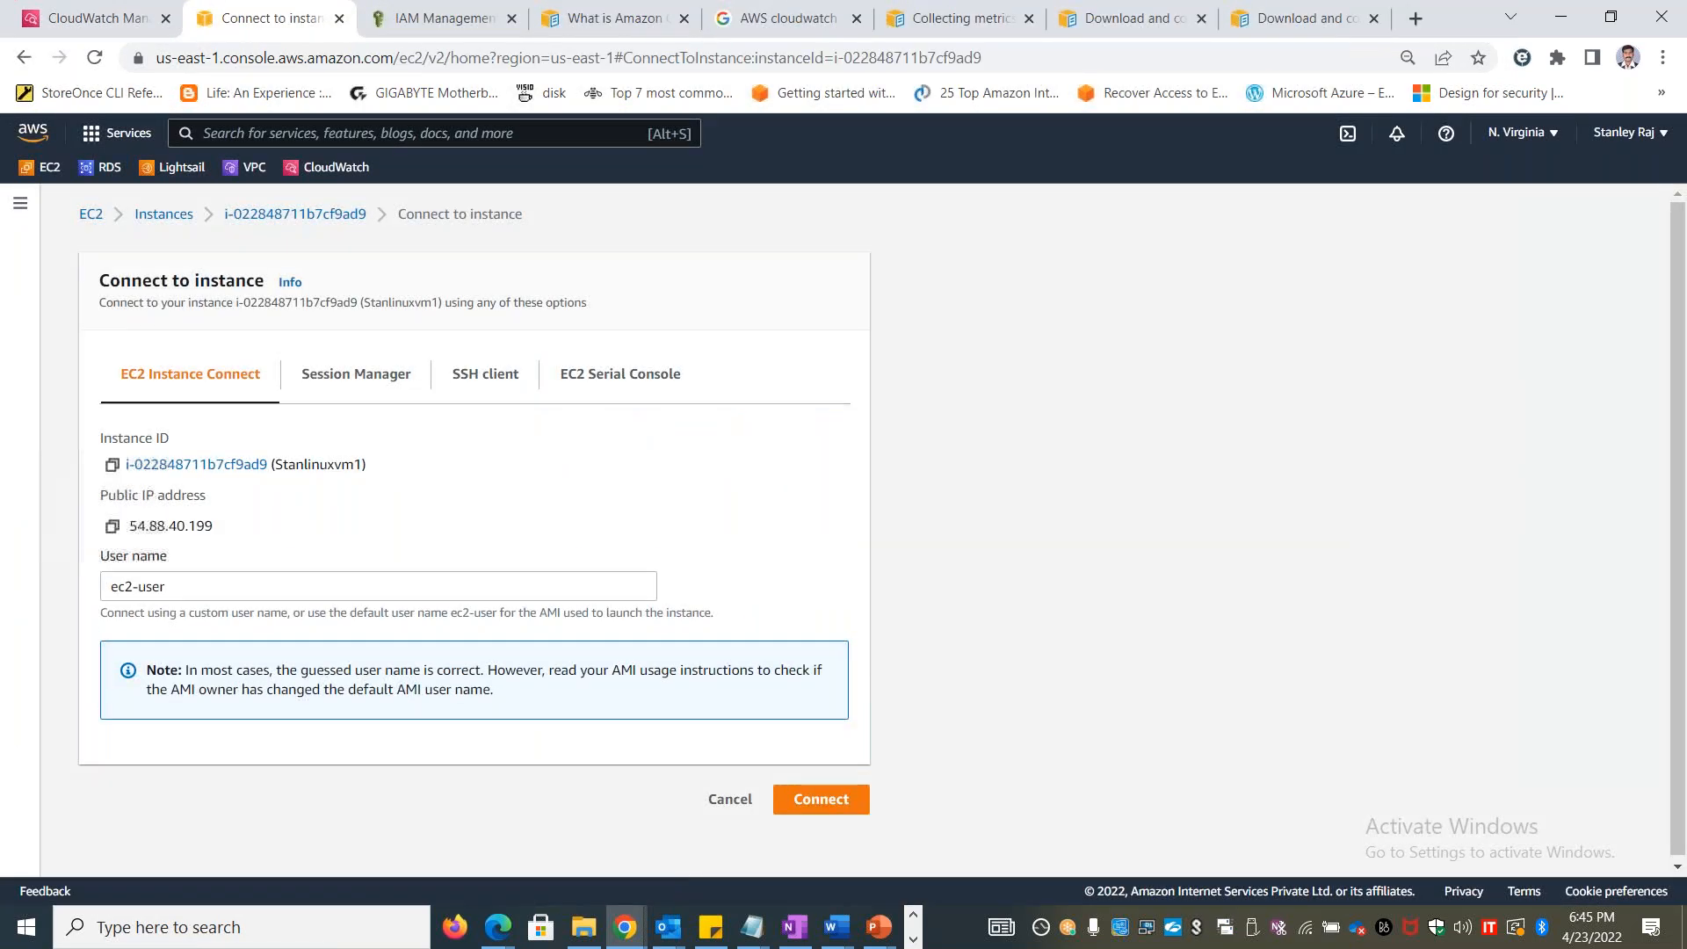
Try to connect to Stanlinuxvm1 through Session Manager and close the session page
{"action": "left_click", "coordinate": [312, 379]}
{"action": "left_click", "coordinate": [805, 647]}
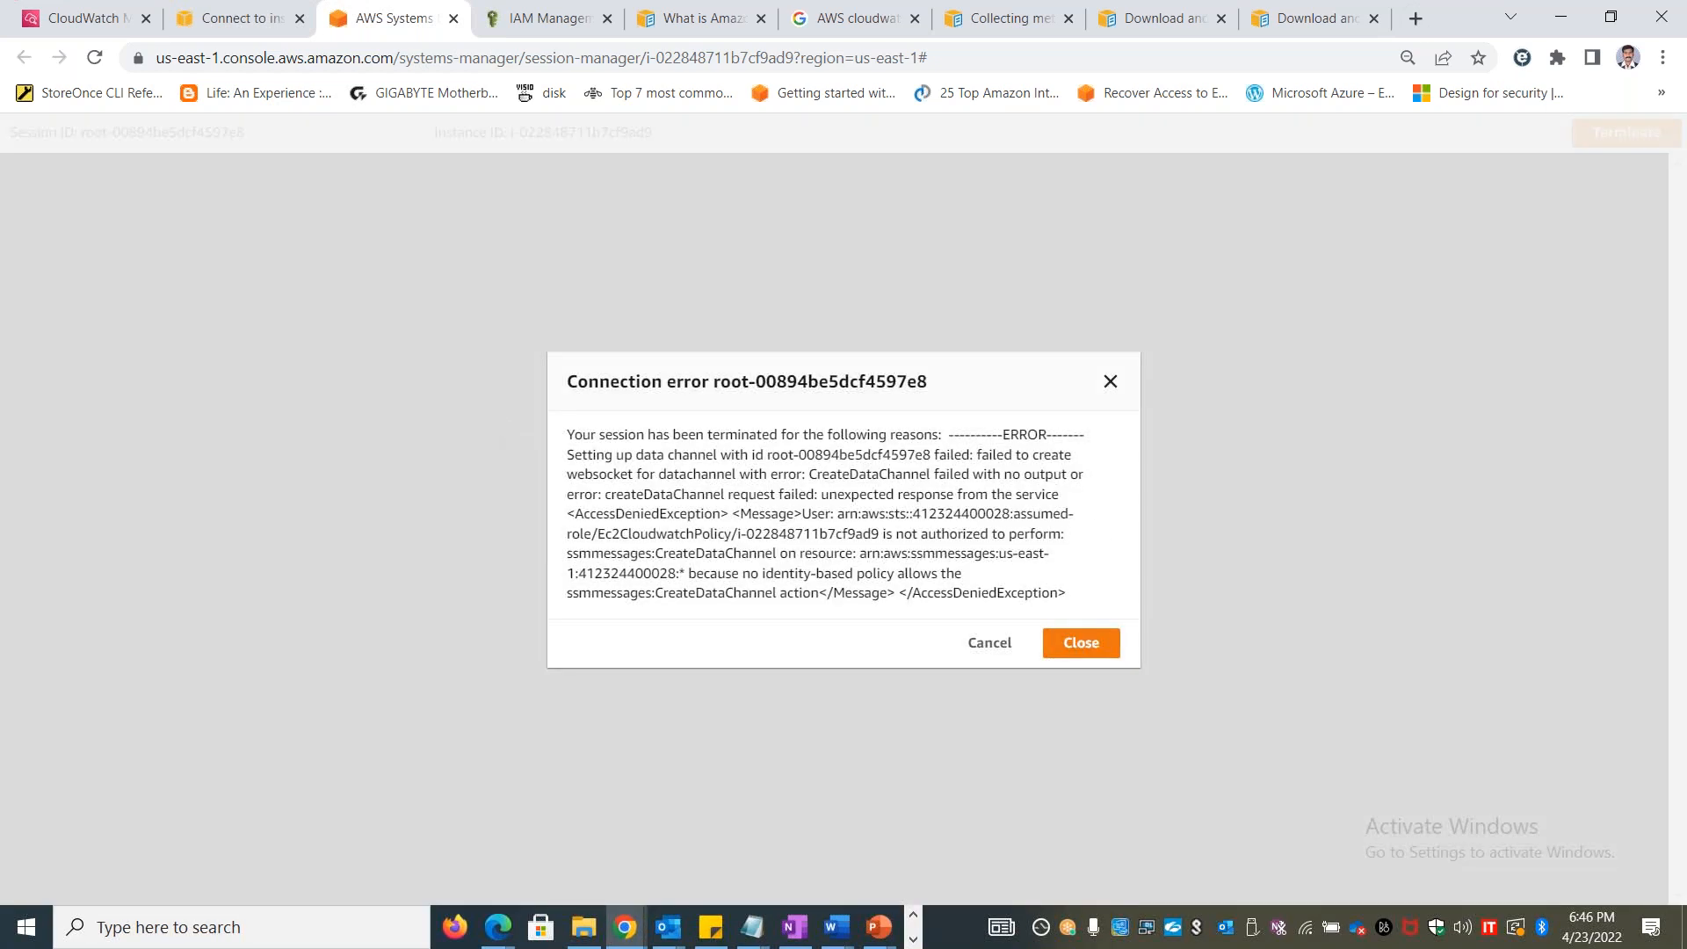
{"action": "left_click", "coordinate": [1114, 384]}
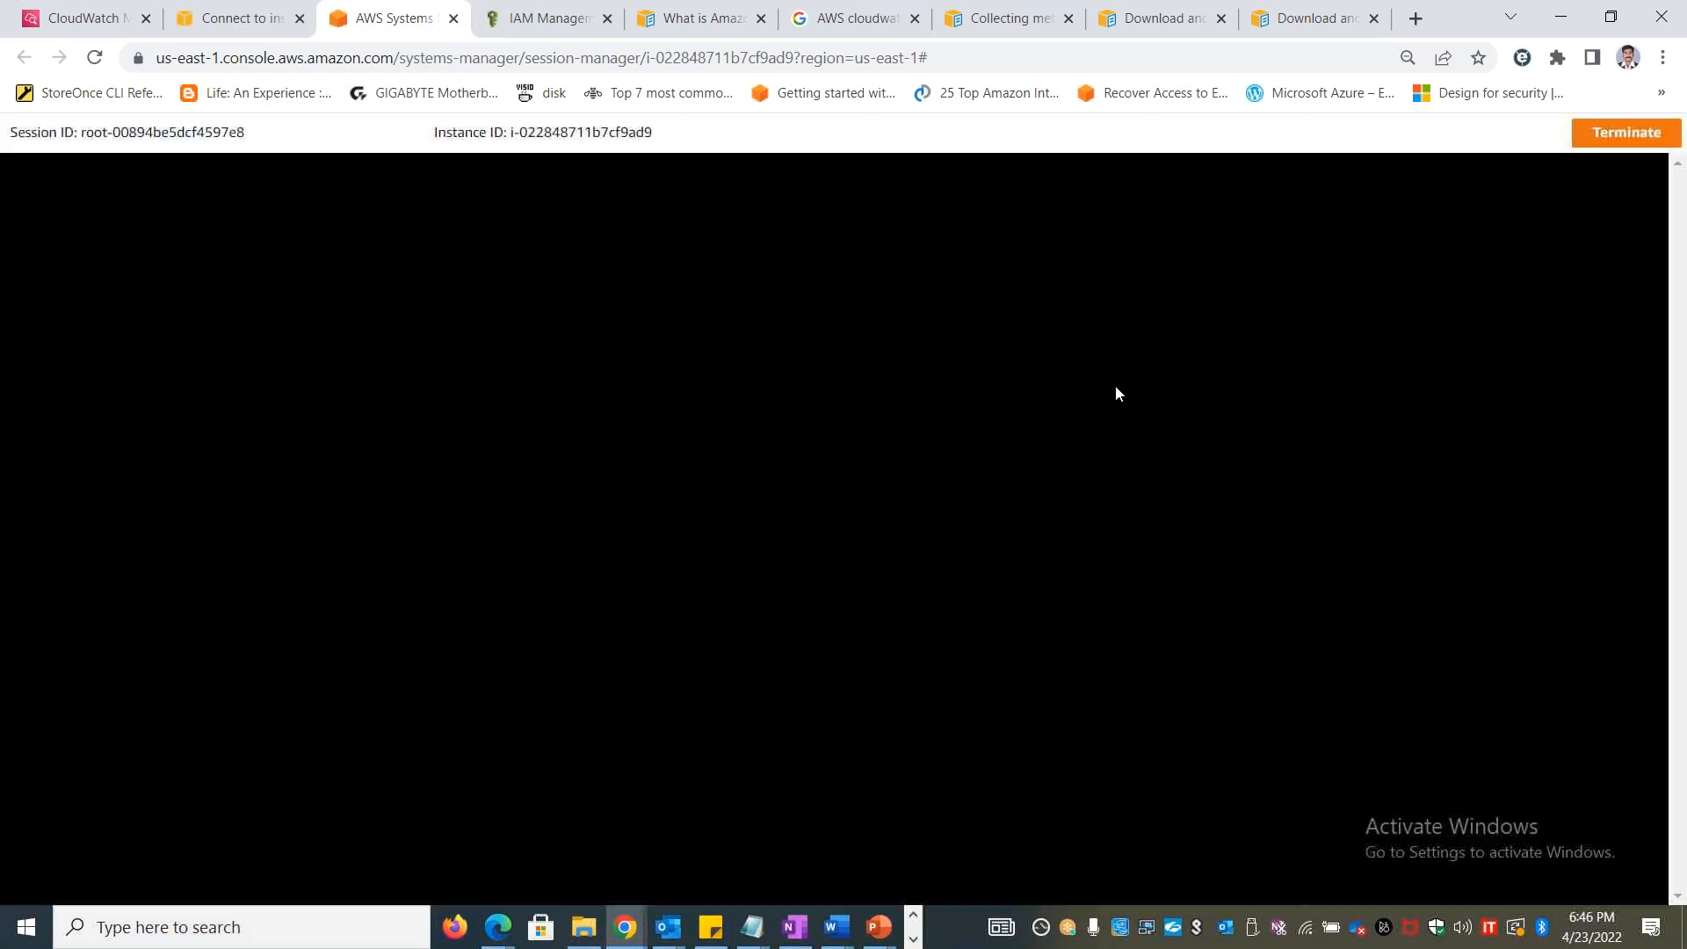
{"action": "left_click", "coordinate": [453, 19]}
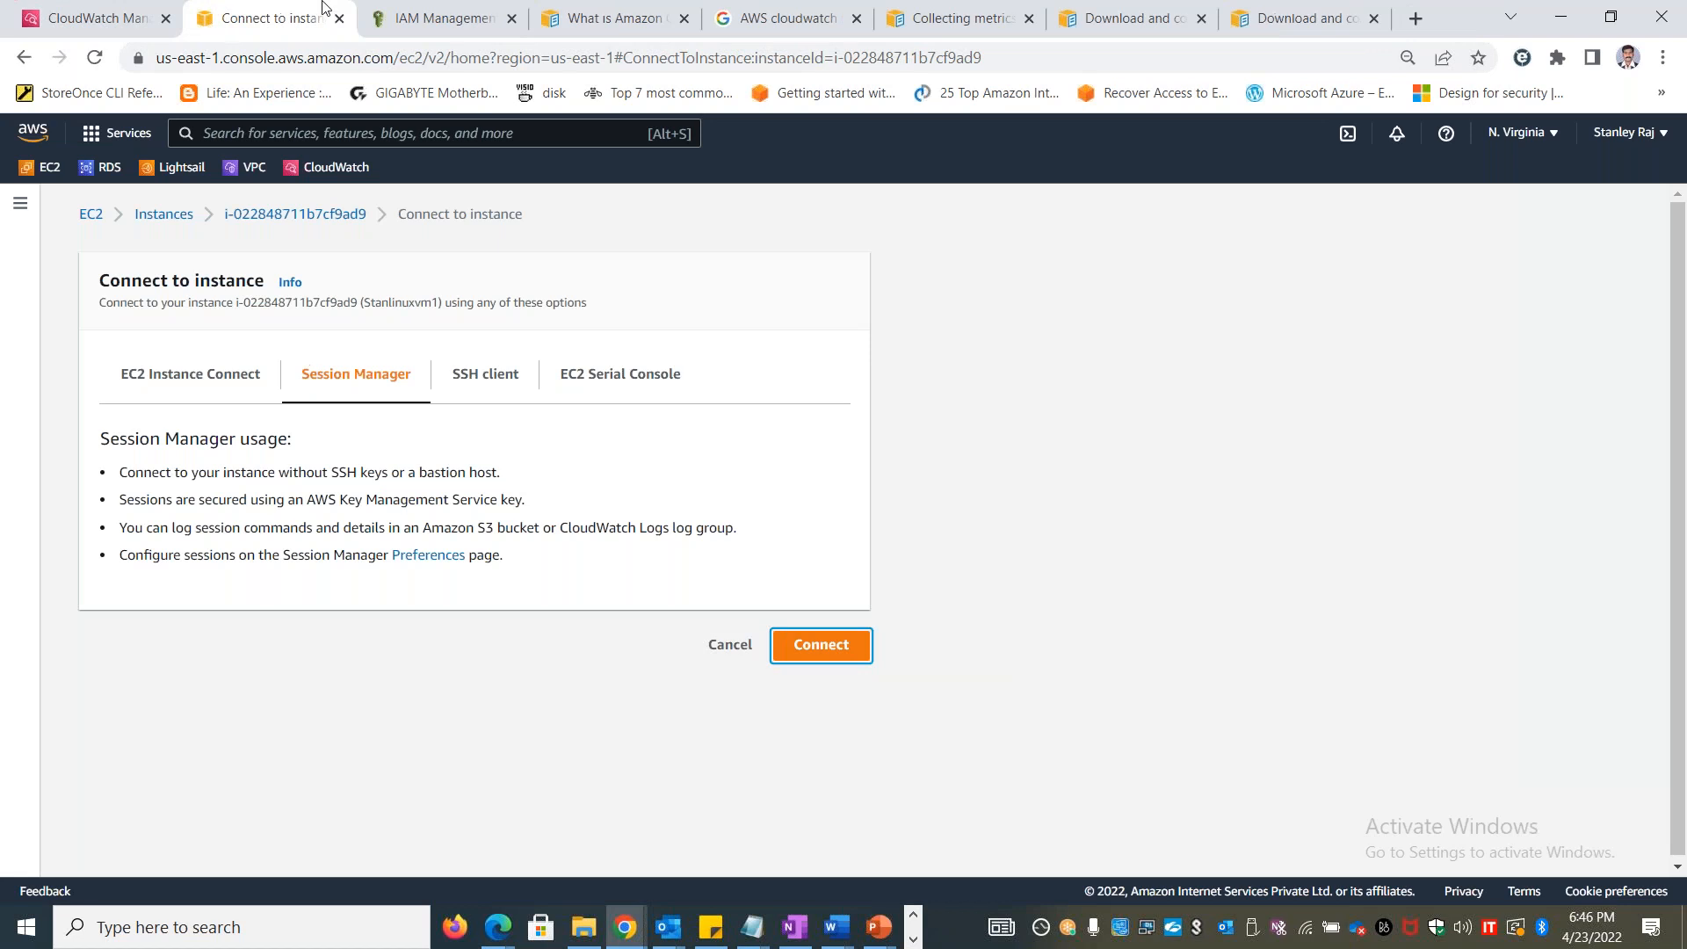
Launch Windows PowerShell on the local machine and reposition its window
{"action": "right_click", "coordinate": [20, 928]}
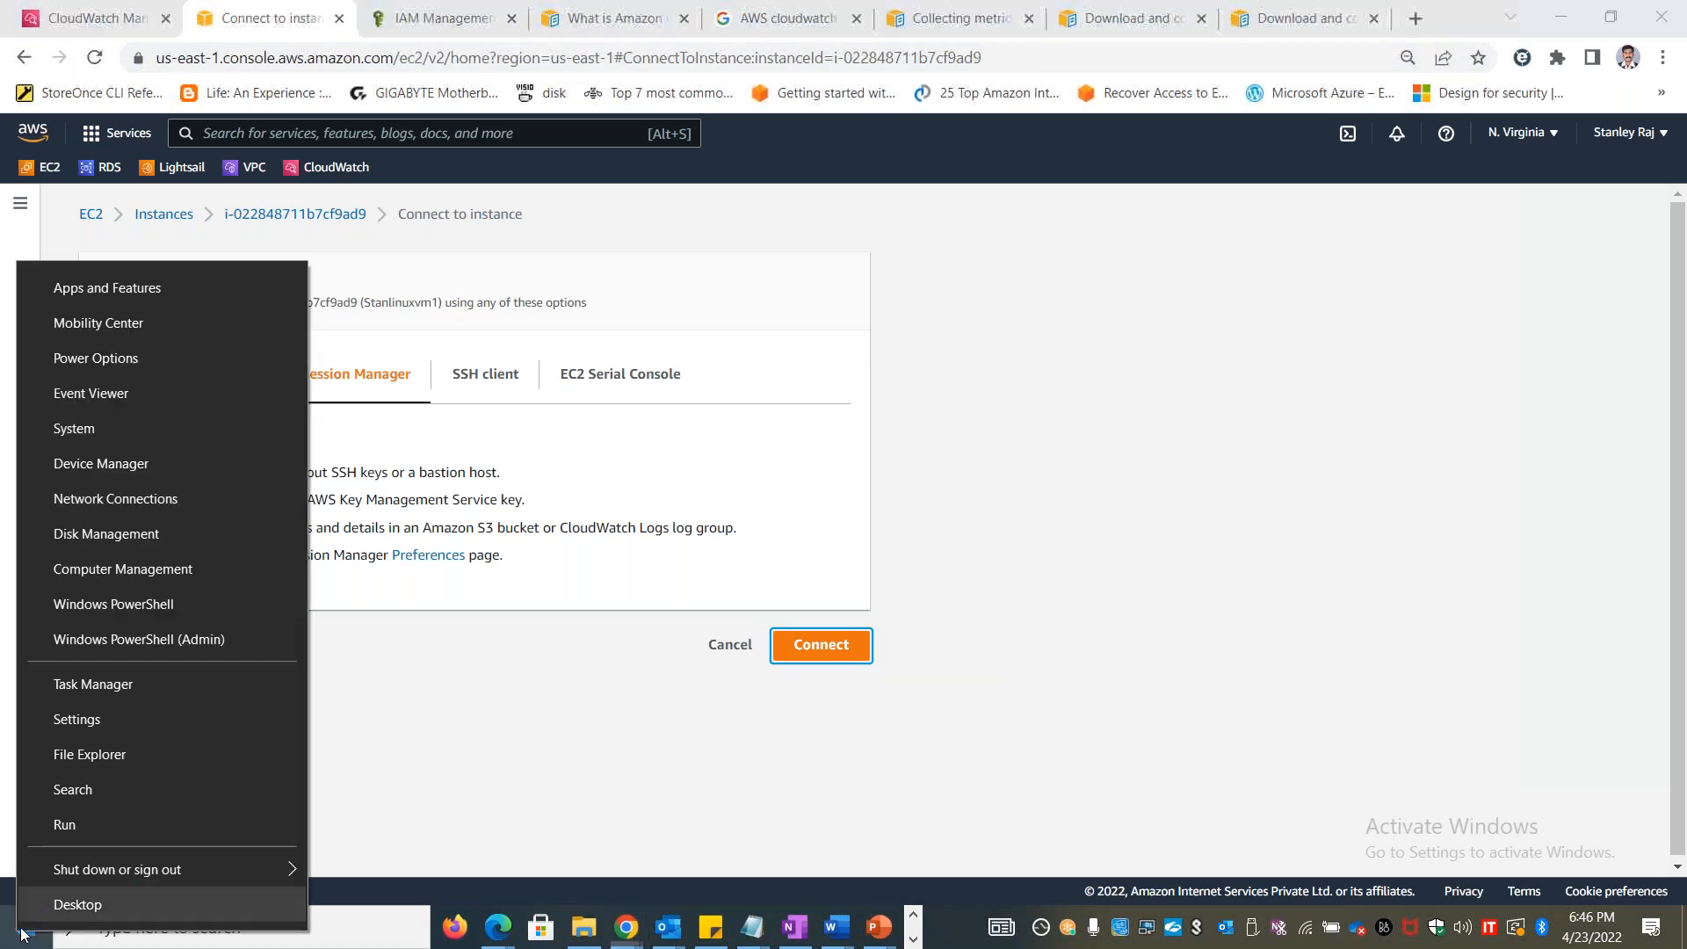
{"action": "left_click", "coordinate": [132, 826]}
{"action": "type", "text": "powershell"}
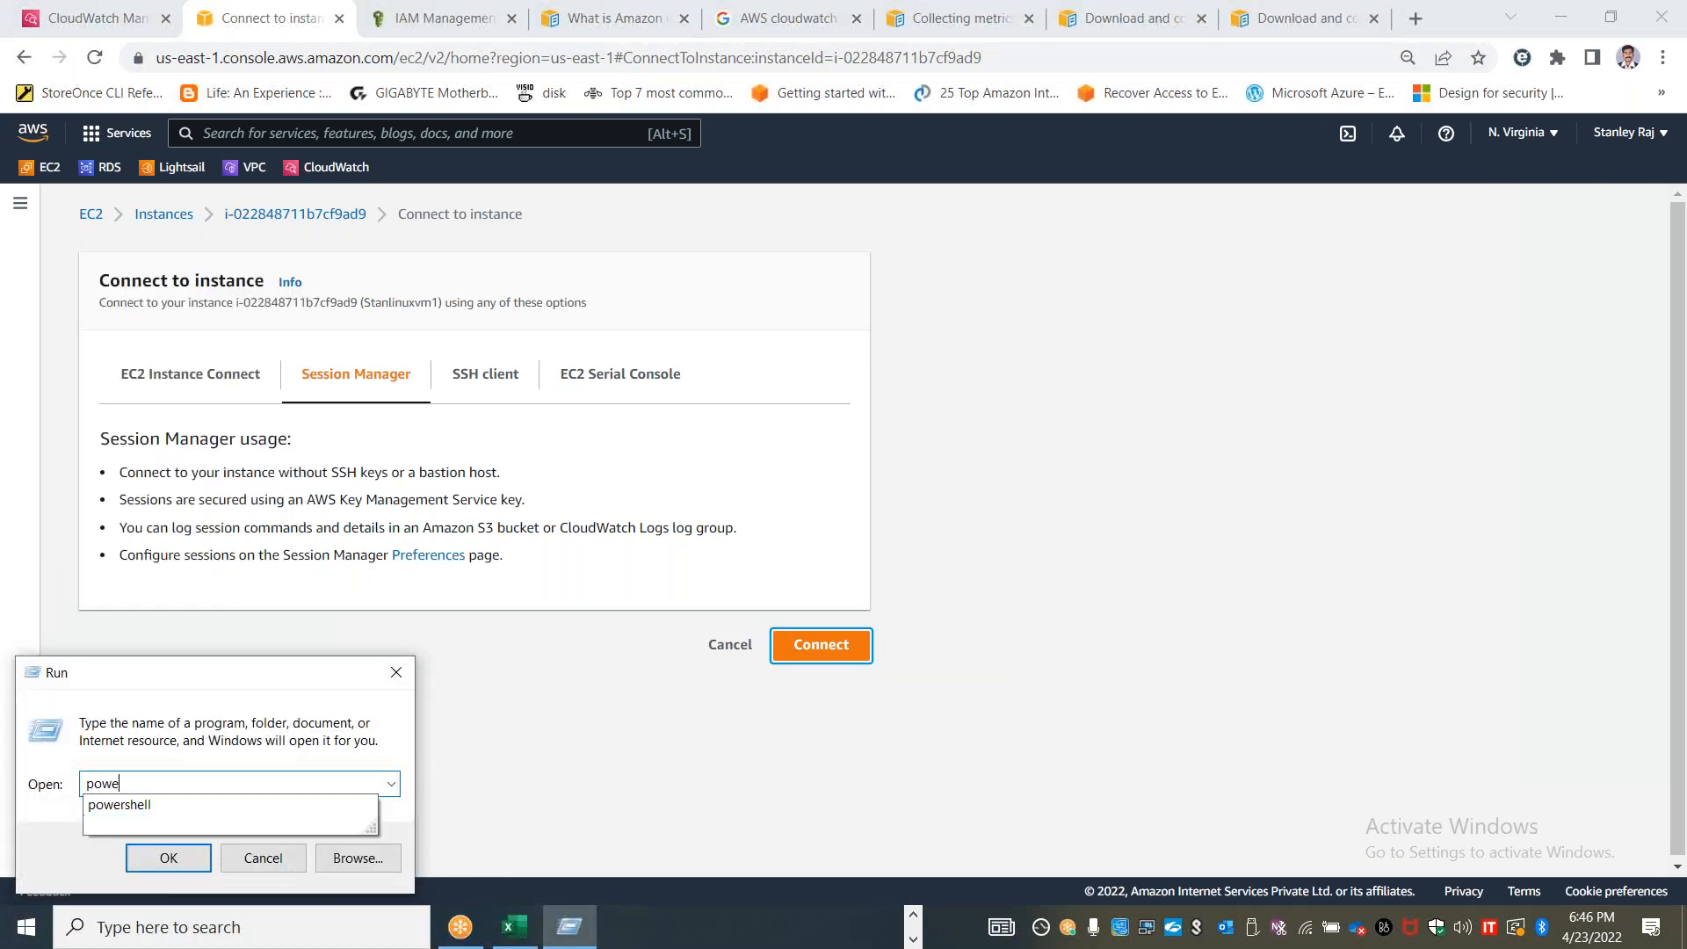
{"action": "key", "text": "Return"}
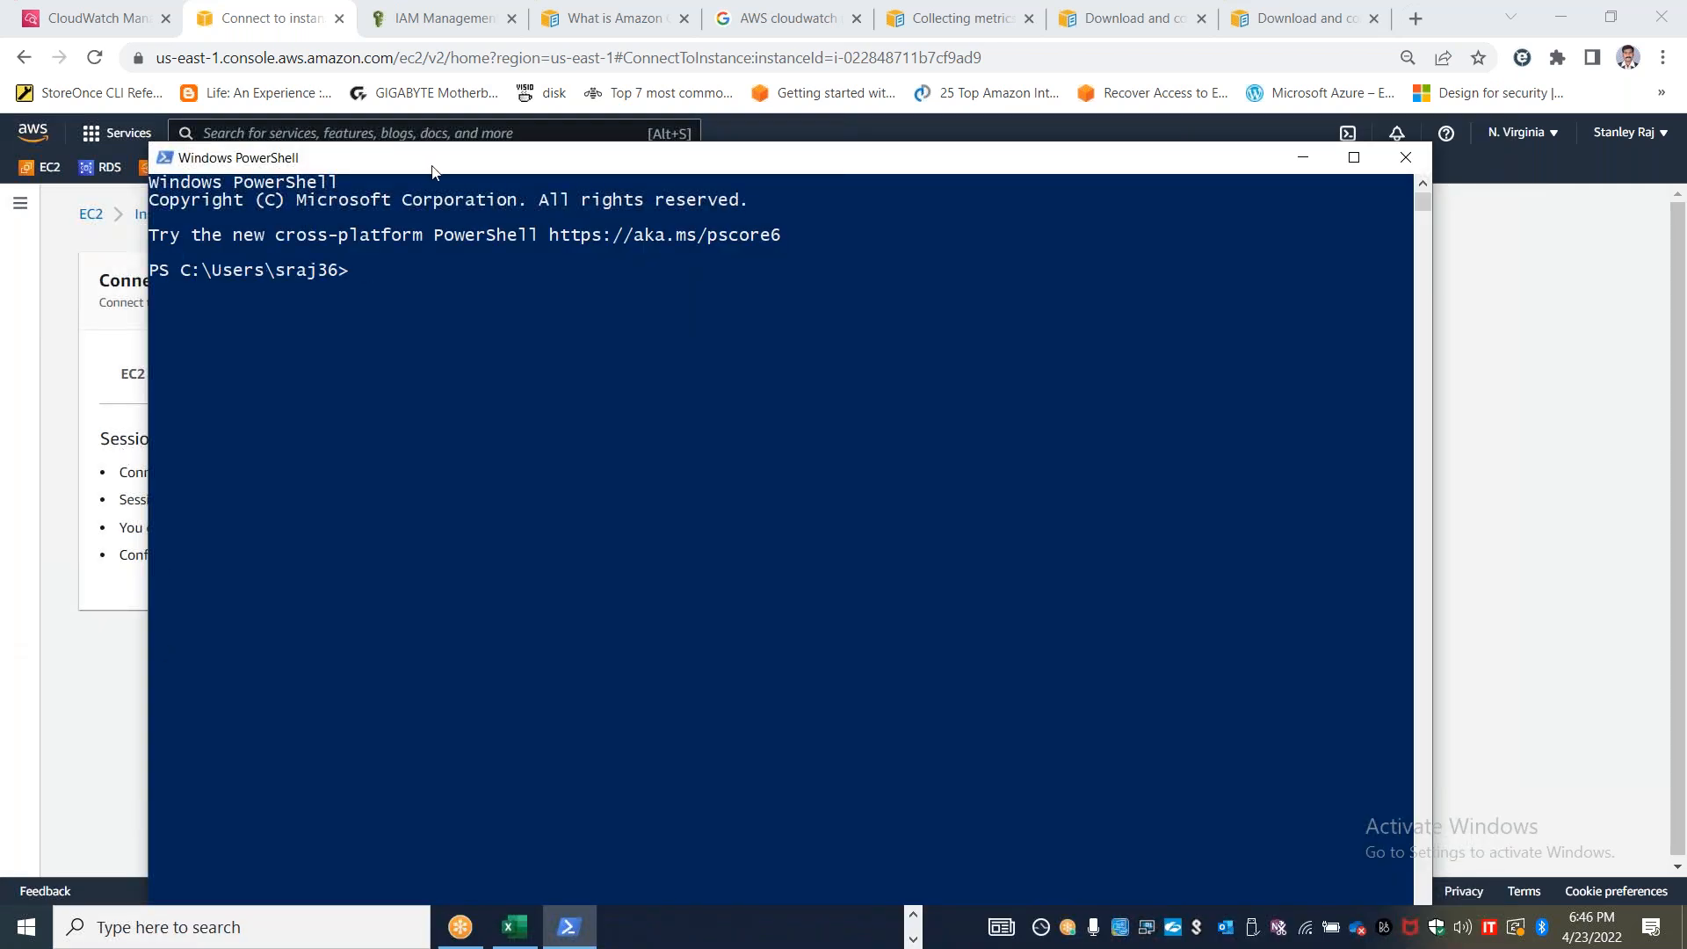
{"action": "left_click_drag", "start_coordinate": [415, 170], "coordinate": [505, 167]}
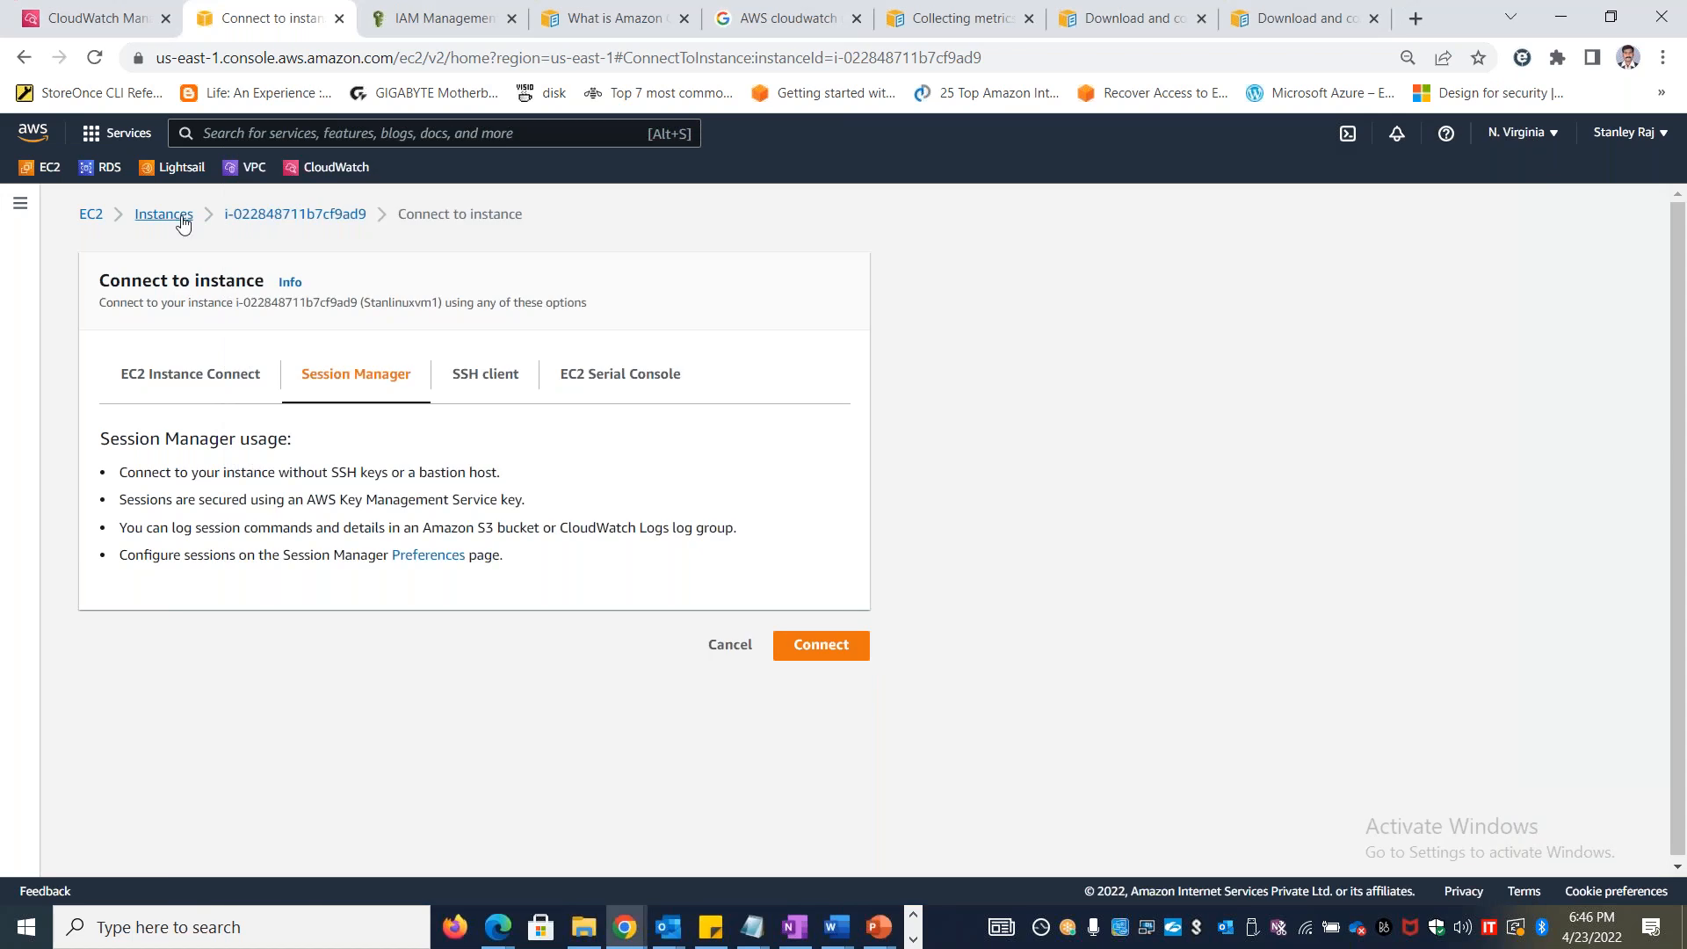
Return to the EC2 instances list, select Stanlinuxvm1 and copy its public IPv4 address
{"action": "left_click", "coordinate": [182, 220]}
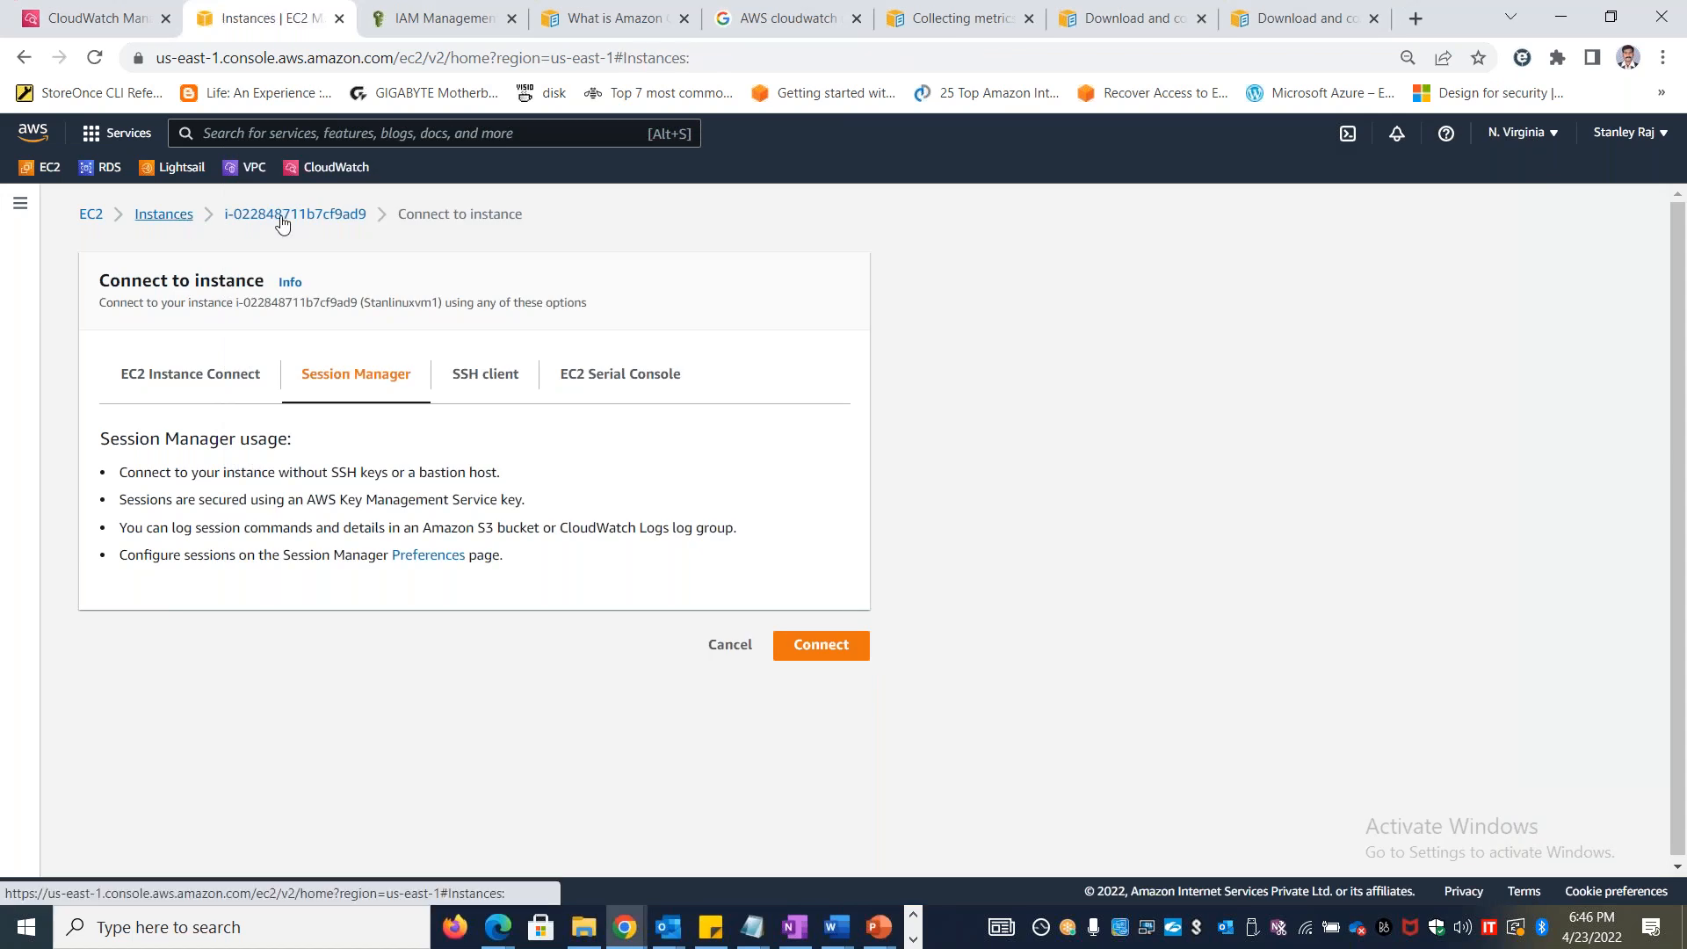
{"action": "left_click", "coordinate": [265, 345]}
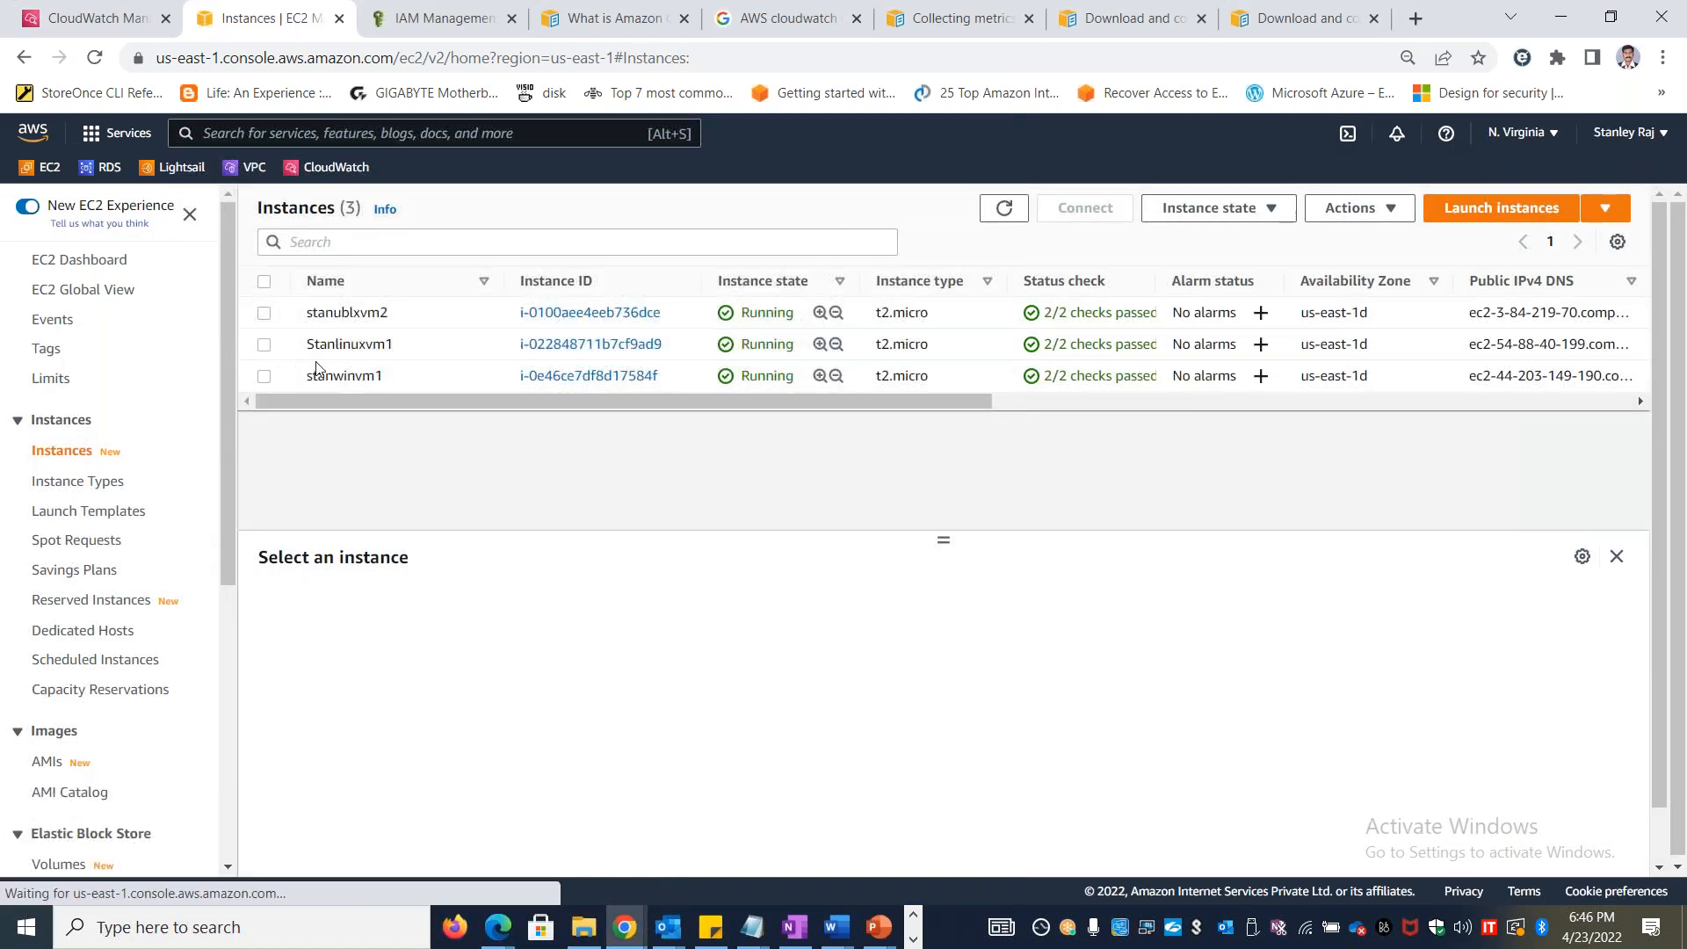
{"action": "left_click_drag", "start_coordinate": [942, 539], "coordinate": [943, 439]}
{"action": "left_click", "coordinate": [733, 639]}
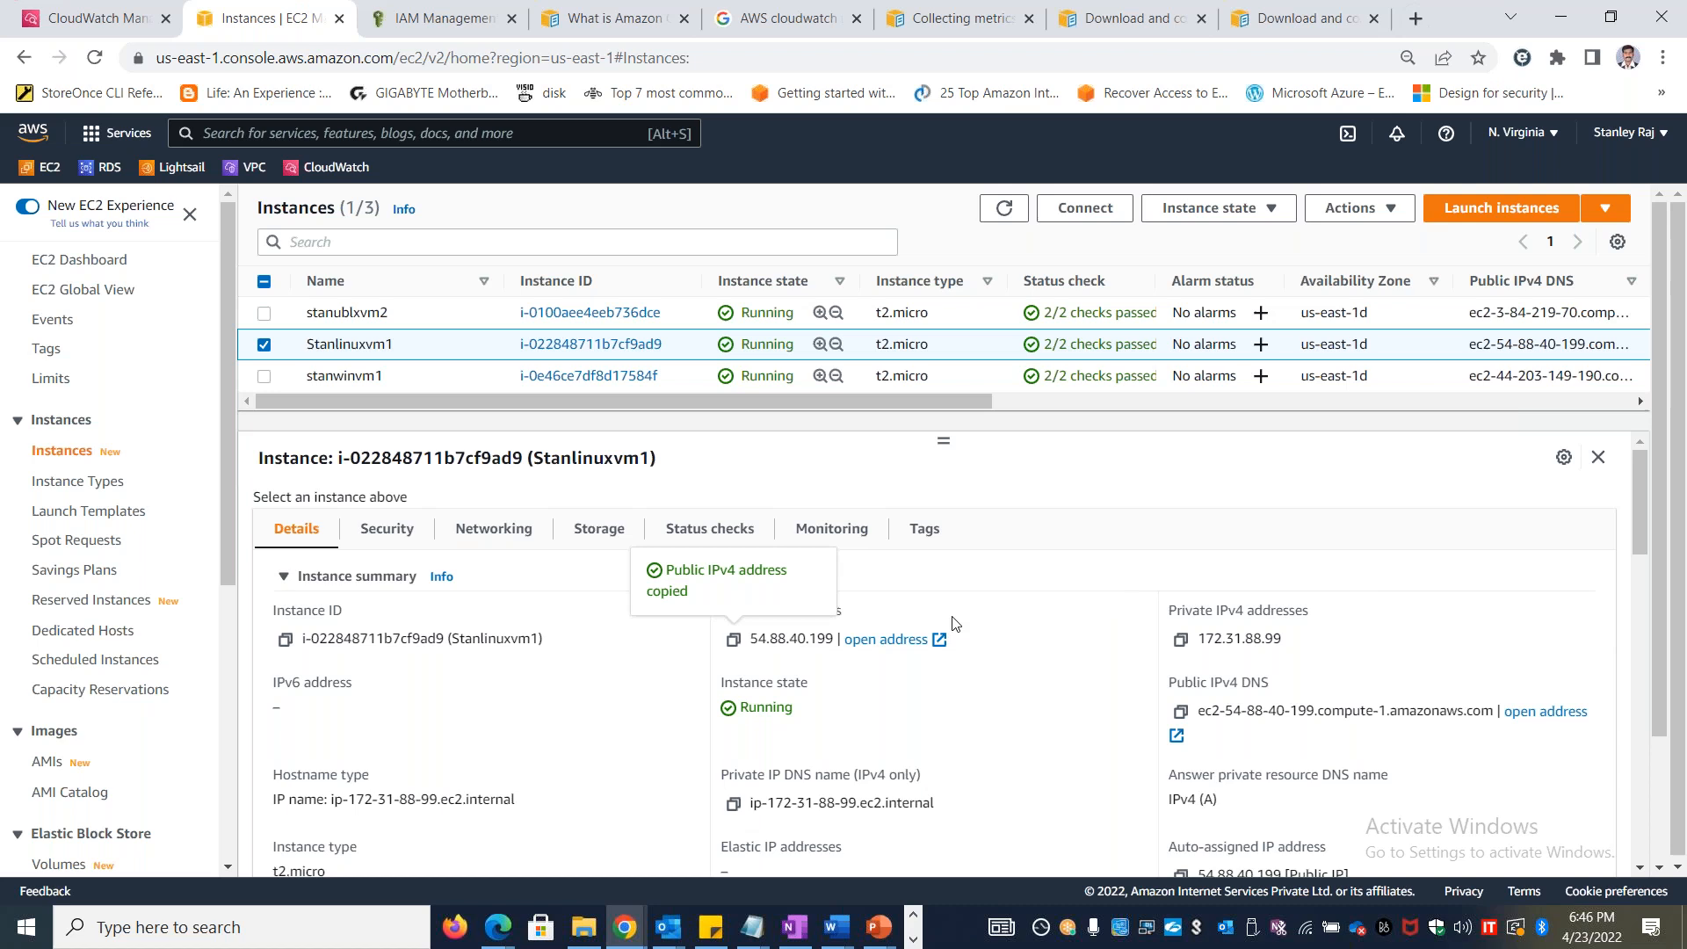
Connect to Stanlinuxvm1 with EC2 Instance Connect as ec2-user and switch to root with sudo su
{"action": "left_click", "coordinate": [1115, 215]}
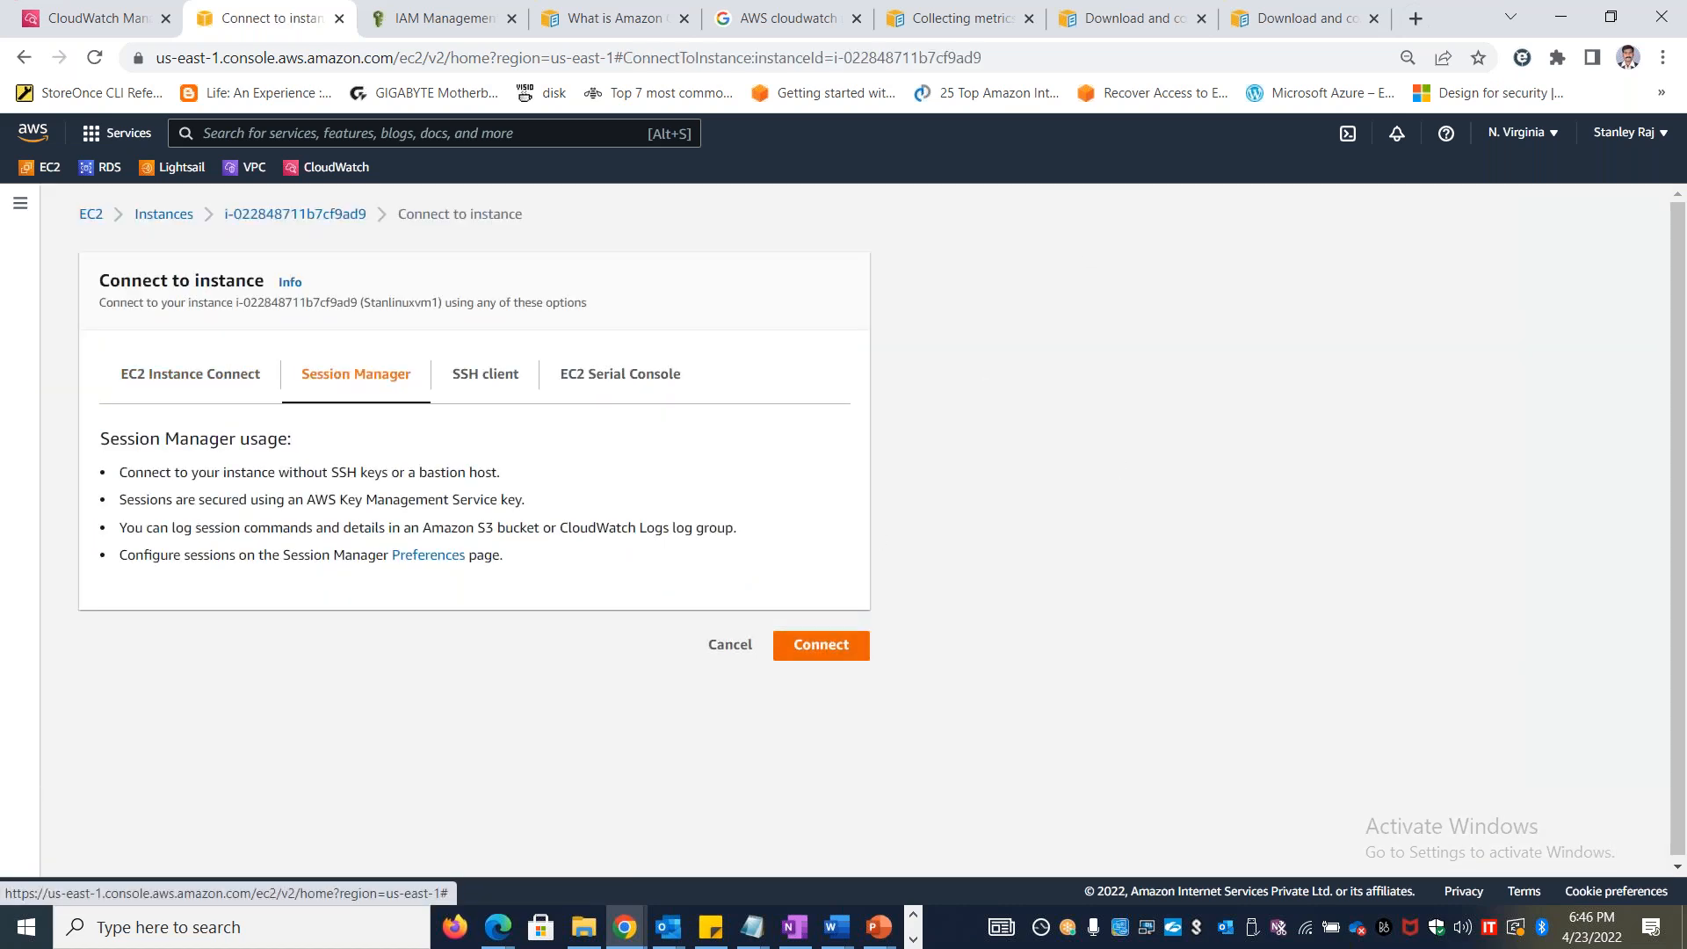
{"action": "left_click", "coordinate": [211, 391]}
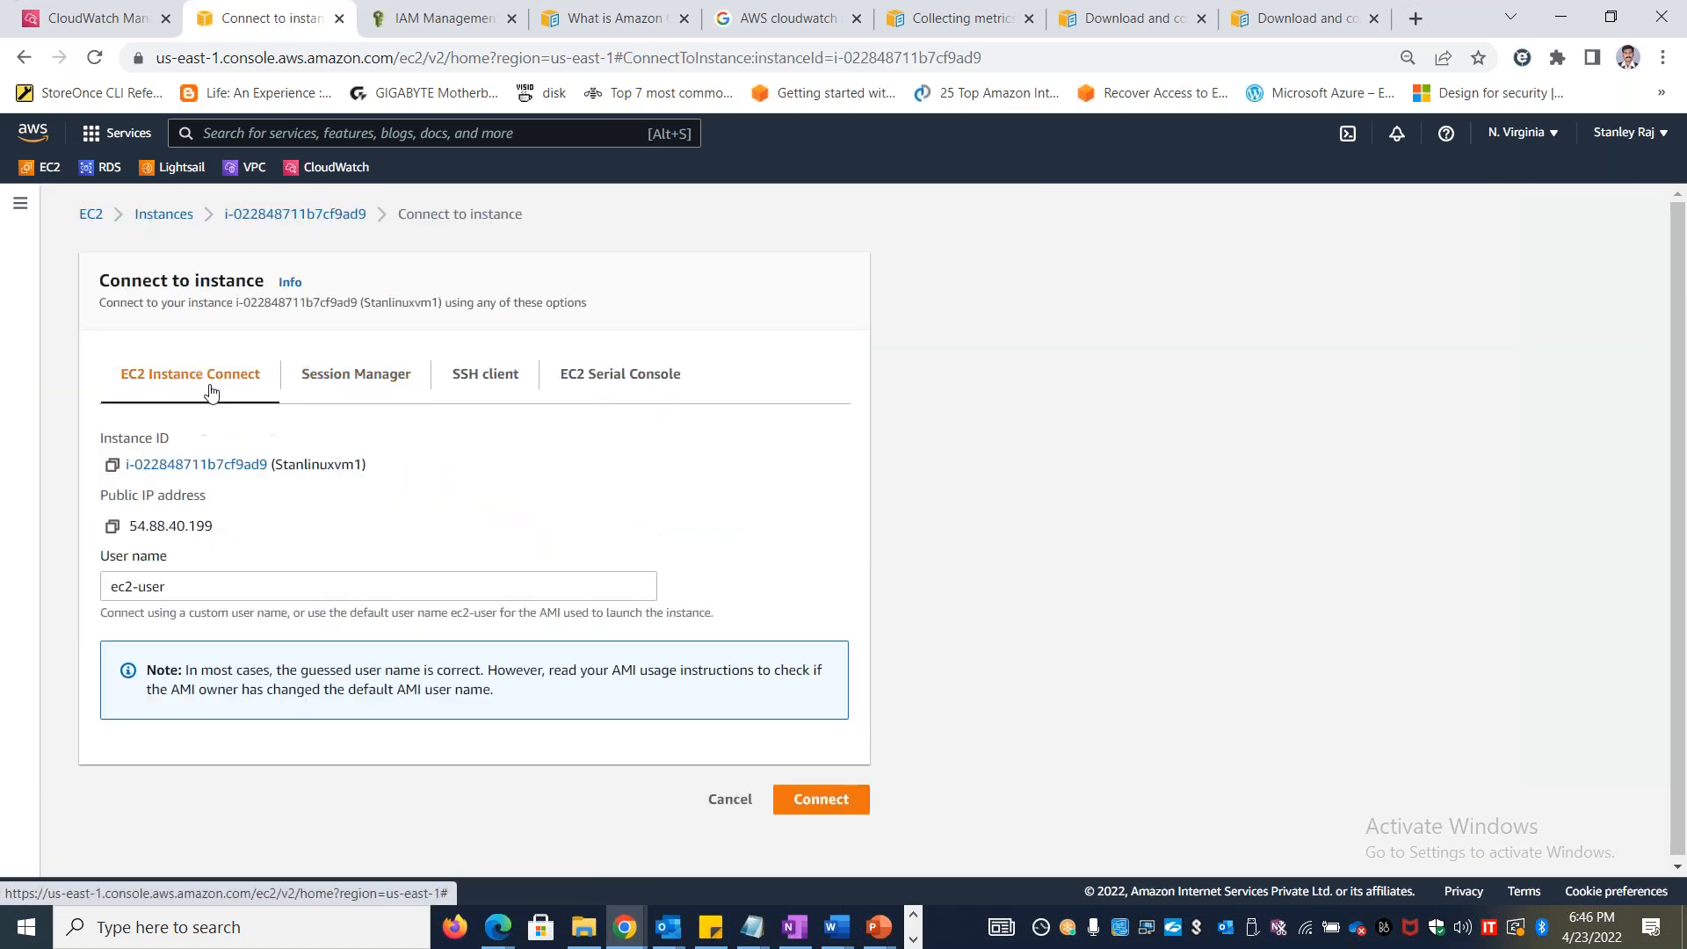
{"action": "left_click", "coordinate": [849, 809]}
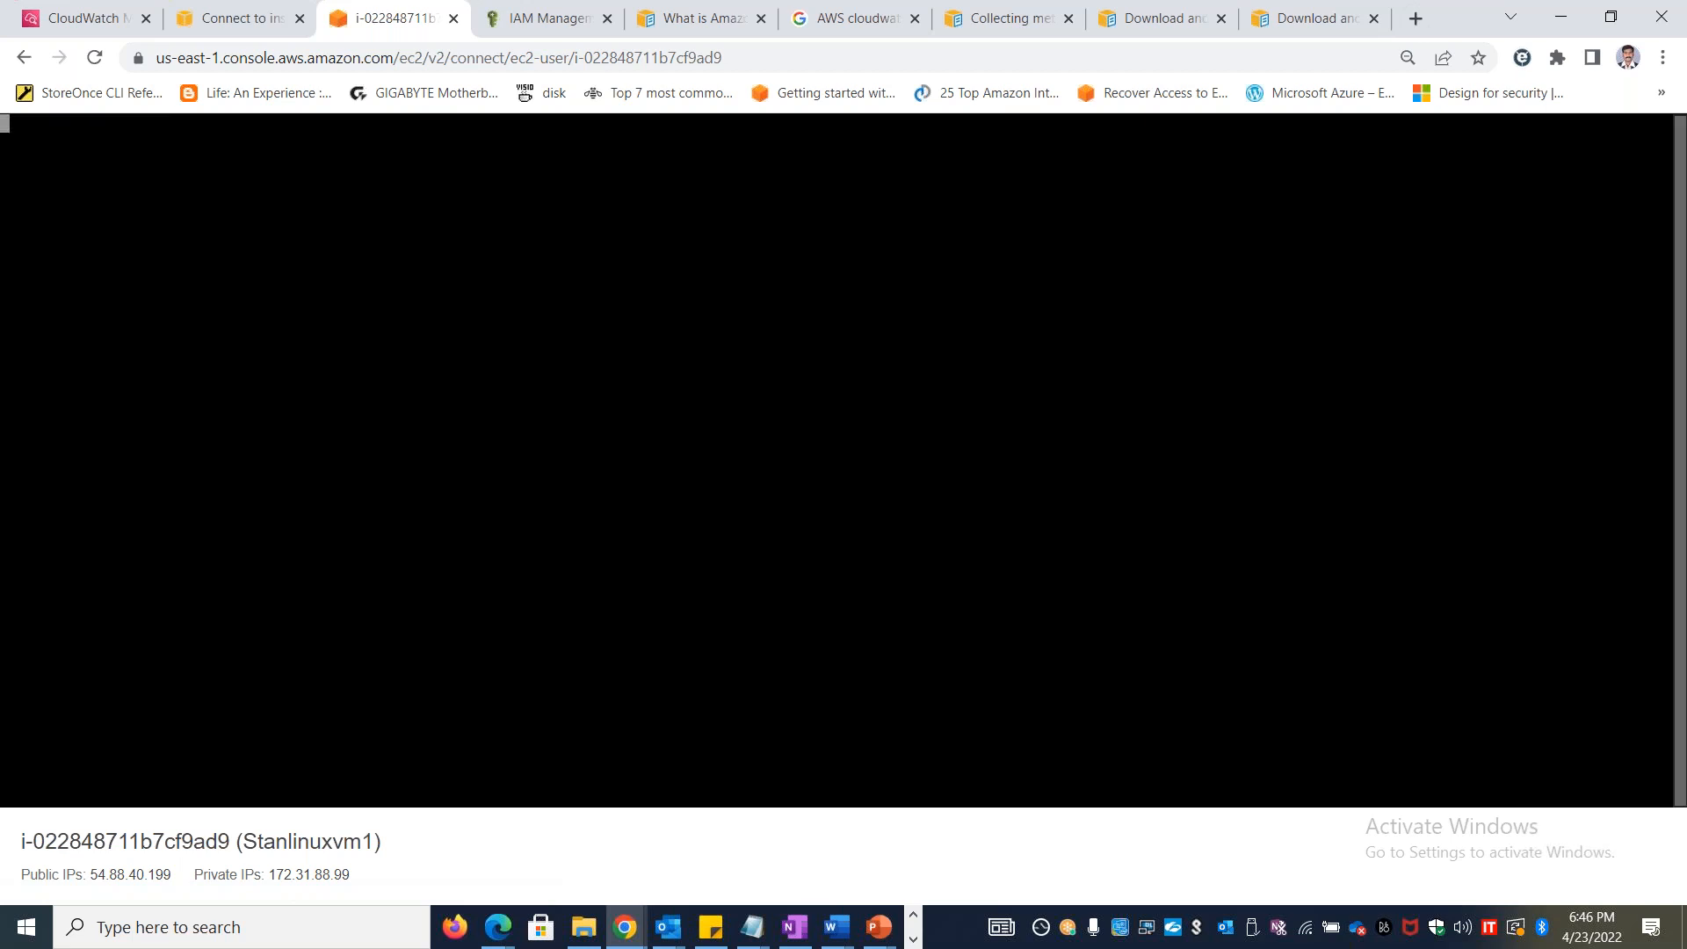
{"action": "type", "text": "sudo s"}
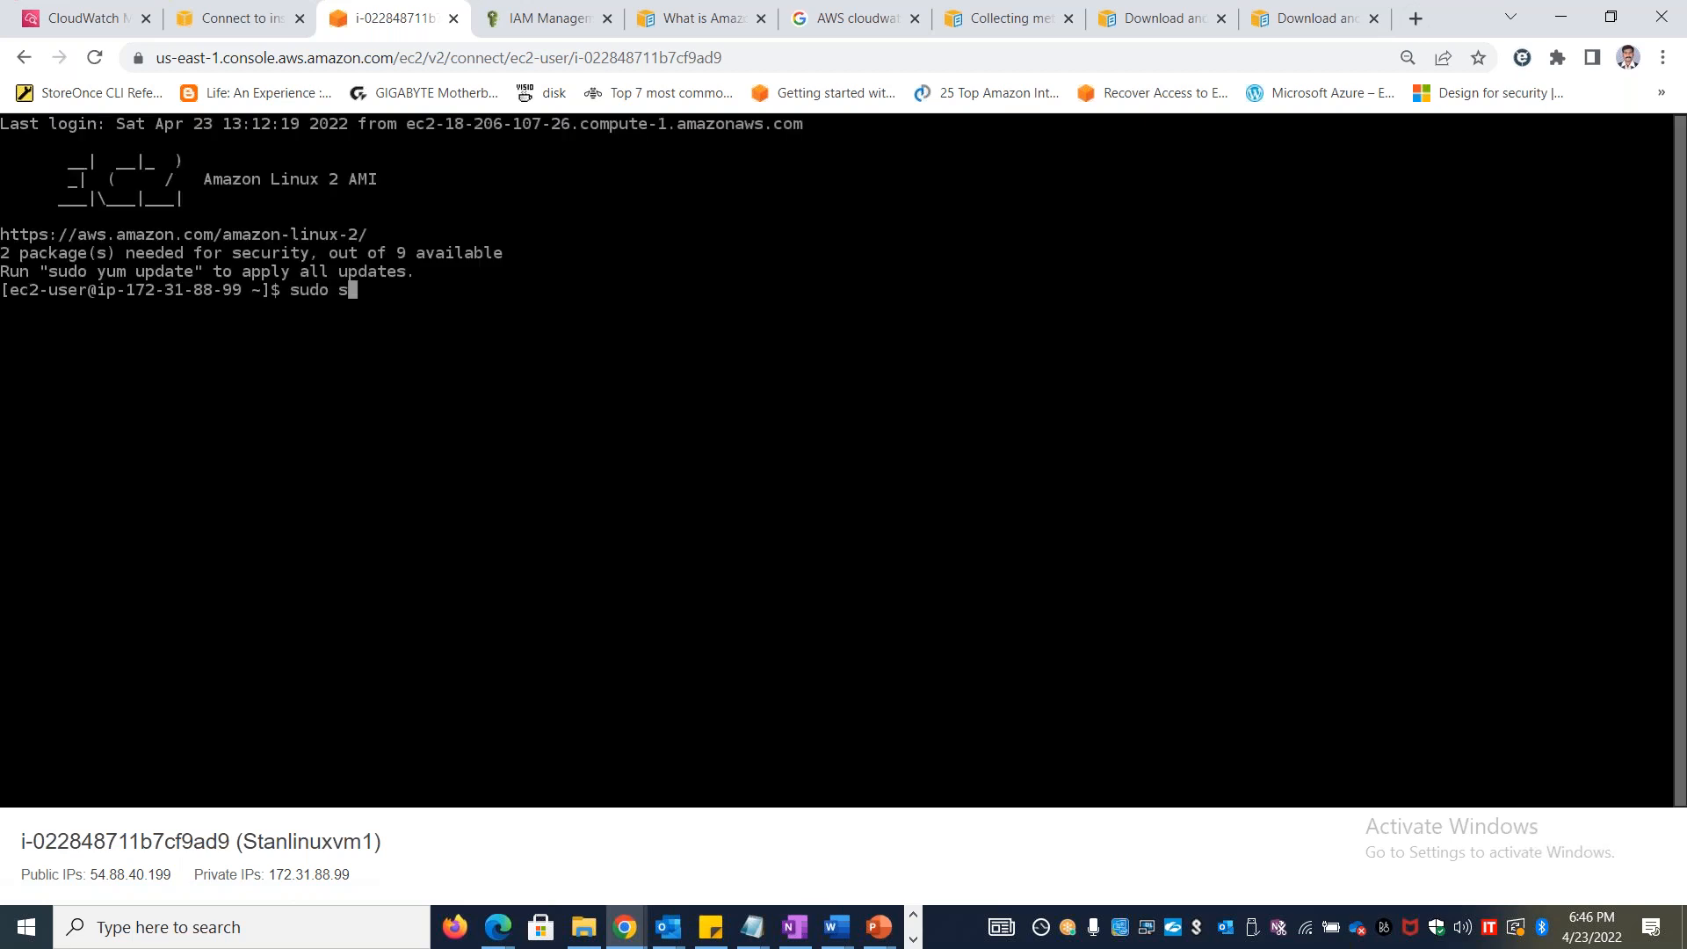
{"action": "type", "text": "u"}
{"action": "key", "text": "Return"}
Try to run the Lab 45 document's wget command for the CloudWatch agent in the instance terminal
{"action": "key", "text": "alt+Tab"}
{"action": "key", "text": "alt+Tab"}
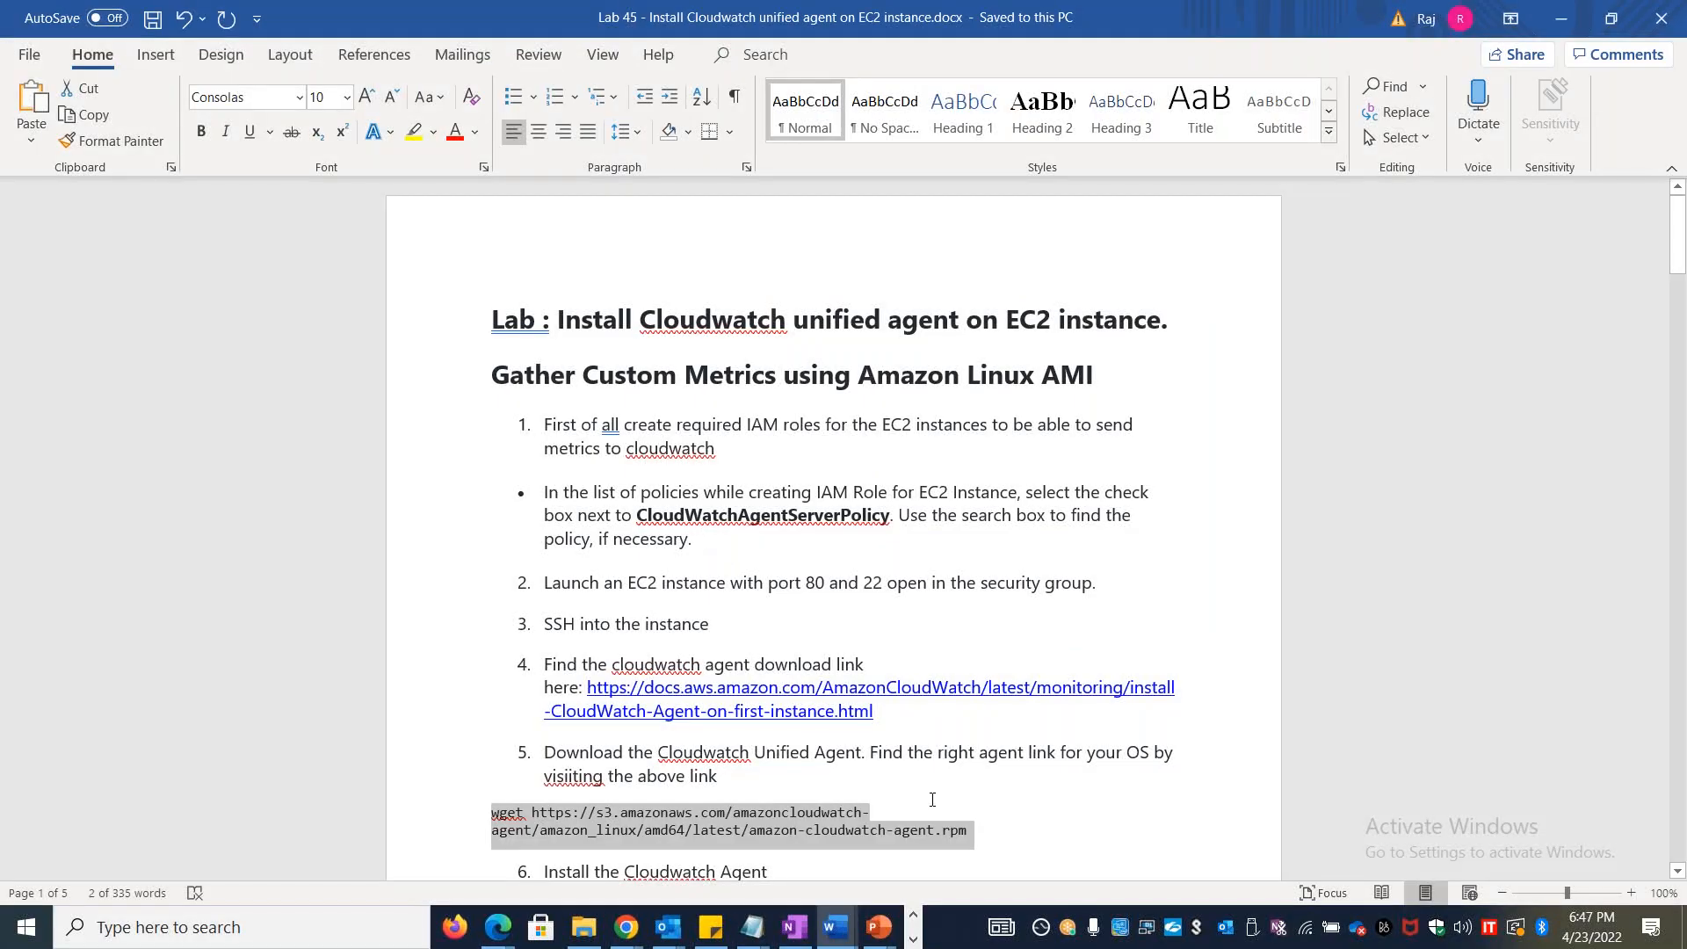
{"action": "key", "text": "alt+Tab"}
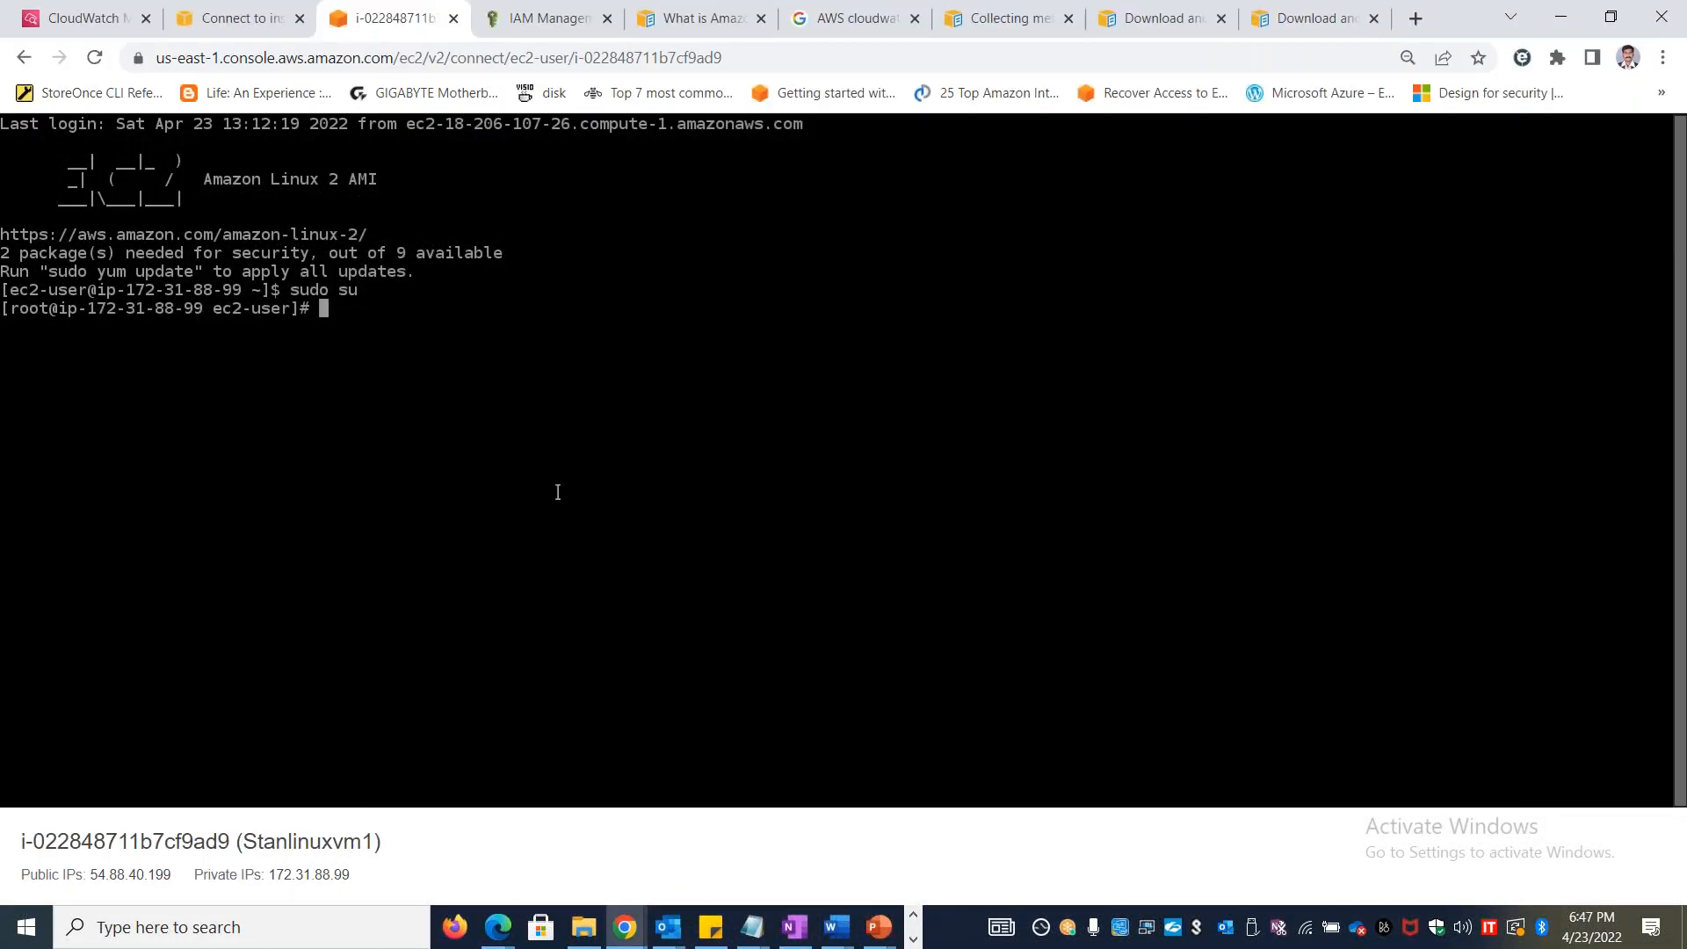
{"action": "key", "text": "ctrl+v"}
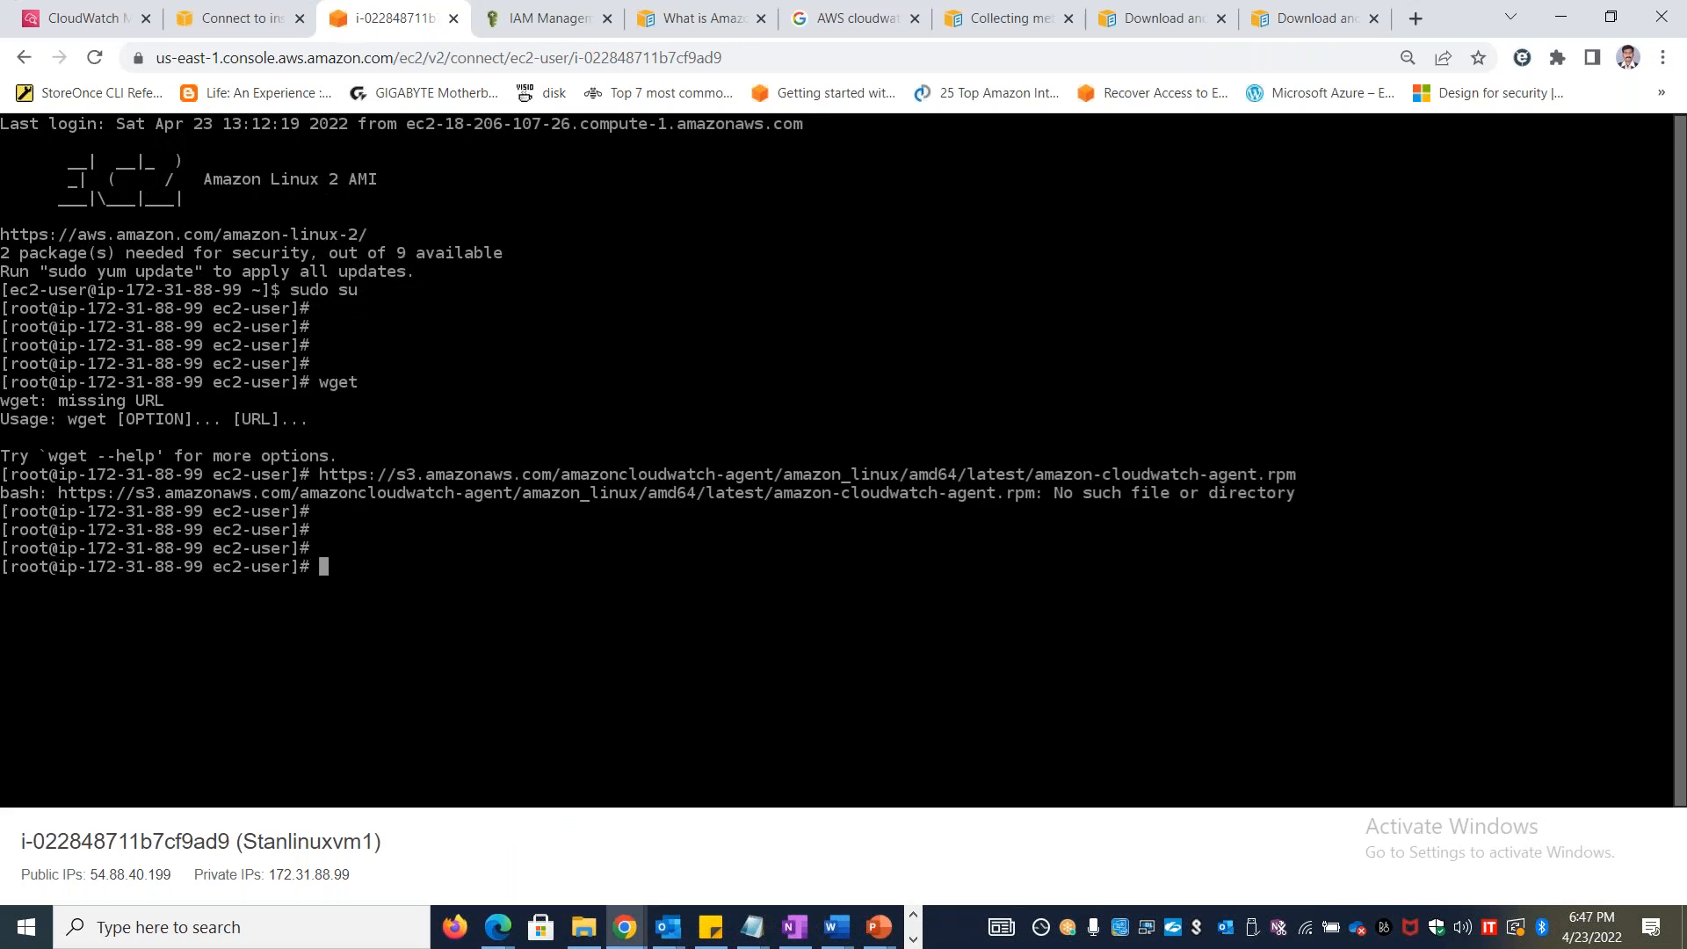
Put the lab document's wget command for amazon-cloudwatch-agent.rpm on a single line in a new Notepad file and select it
{"action": "key", "text": "alt+Tab"}
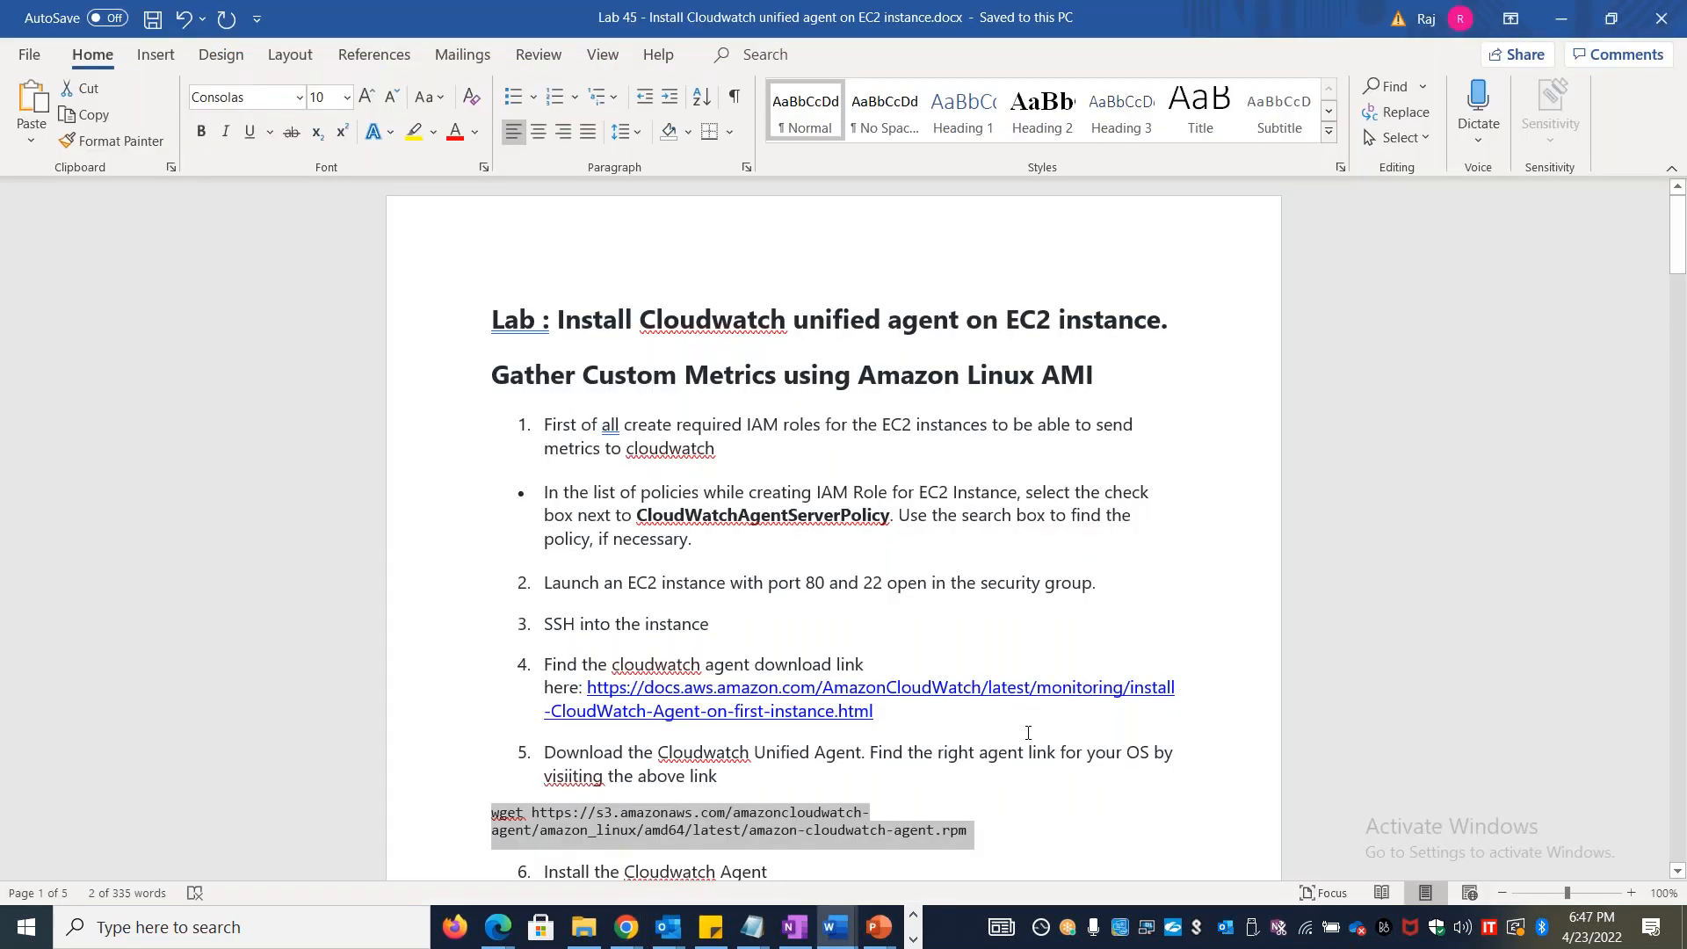
{"action": "key", "text": "super+r"}
{"action": "type", "text": "notepad"}
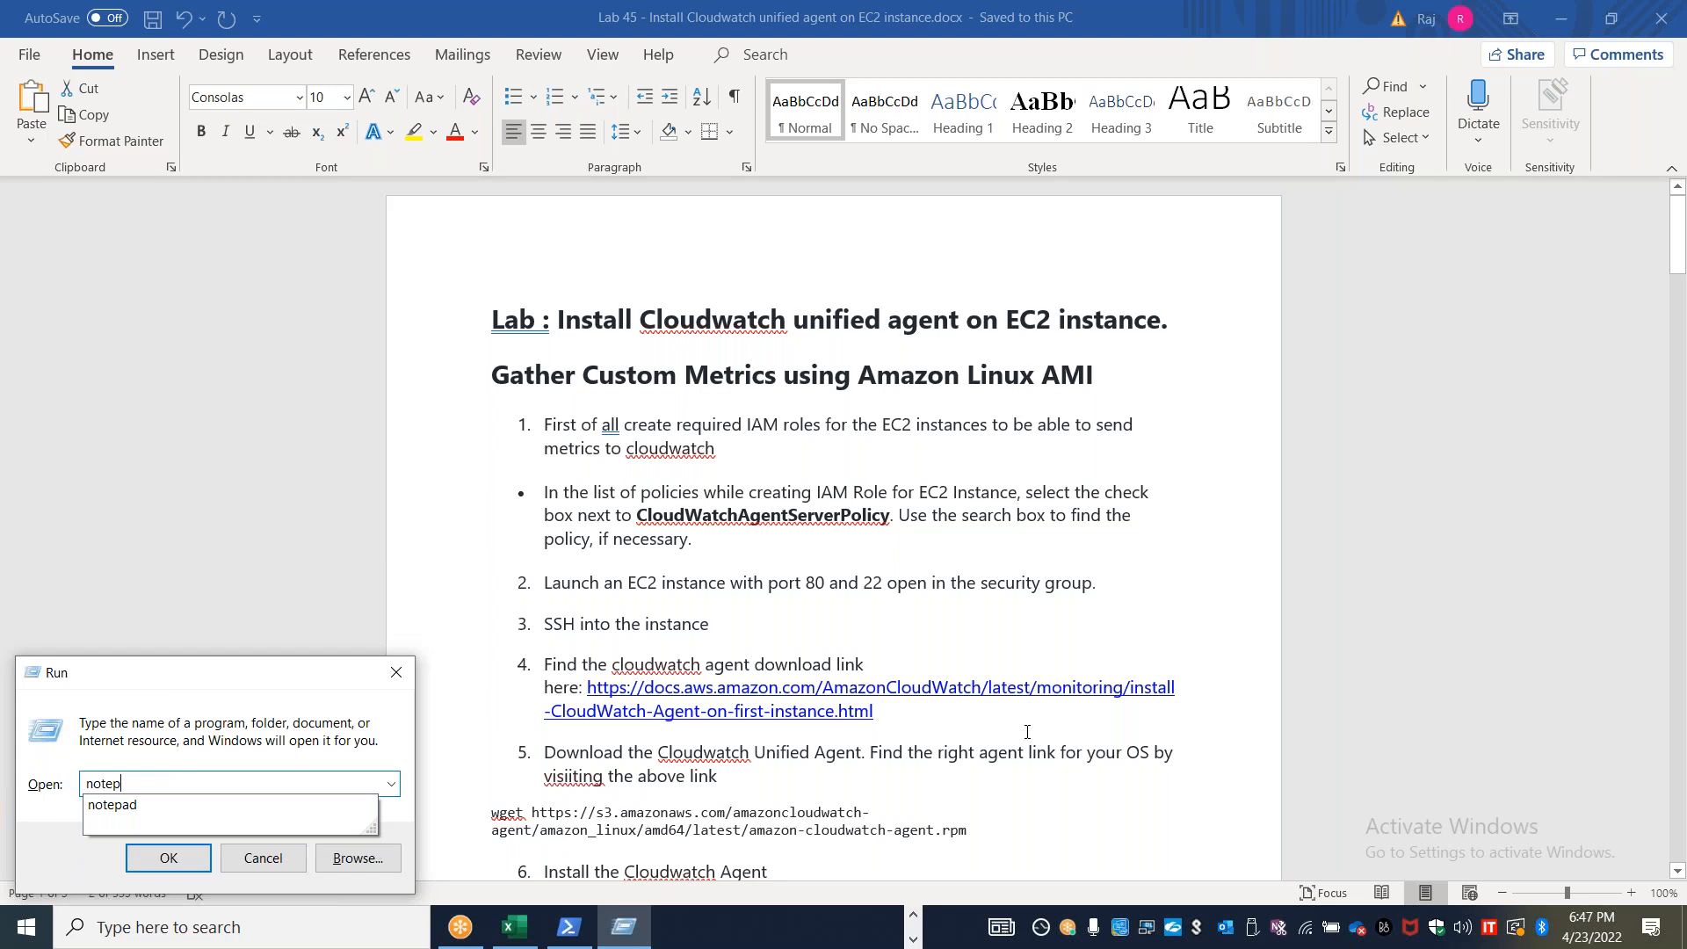
{"action": "key", "text": "Return"}
{"action": "key", "text": "ctrl+v"}
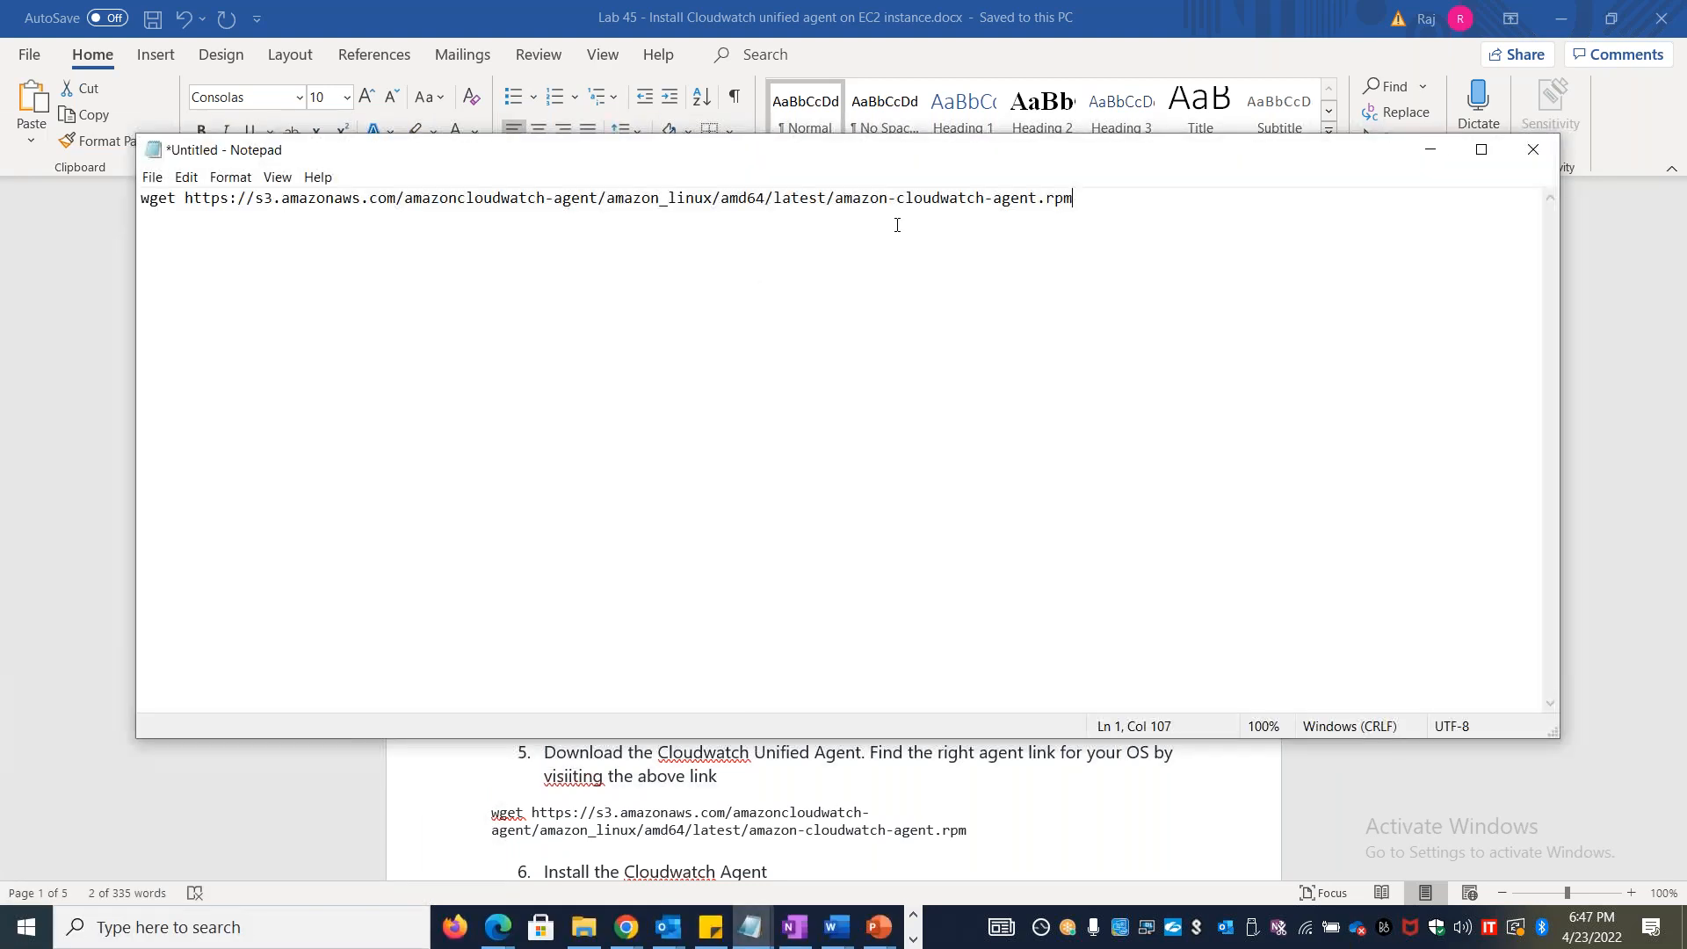
{"action": "left_click_drag", "start_coordinate": [1109, 197], "coordinate": [103, 223]}
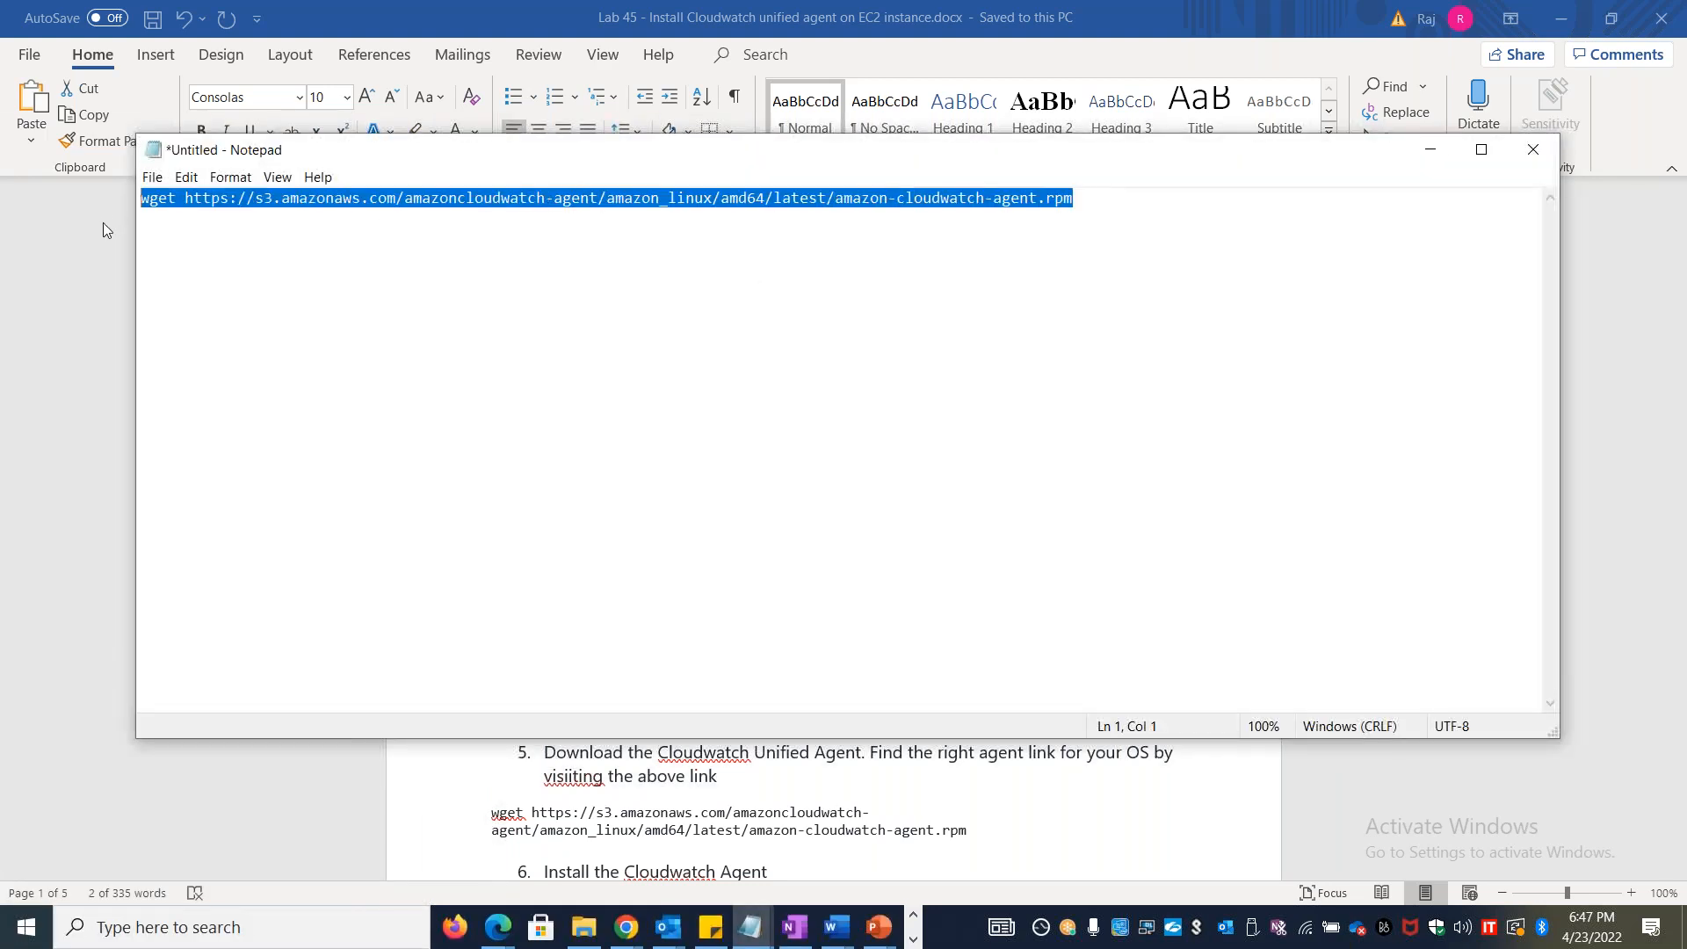
Download amazon-cloudwatch-agent.rpm on Stanlinuxvm1 by running the single-line wget command with the amazon_linux/amd64/latest link in the terminal
{"action": "key", "text": "alt+Tab"}
{"action": "key", "text": "alt+Tab"}
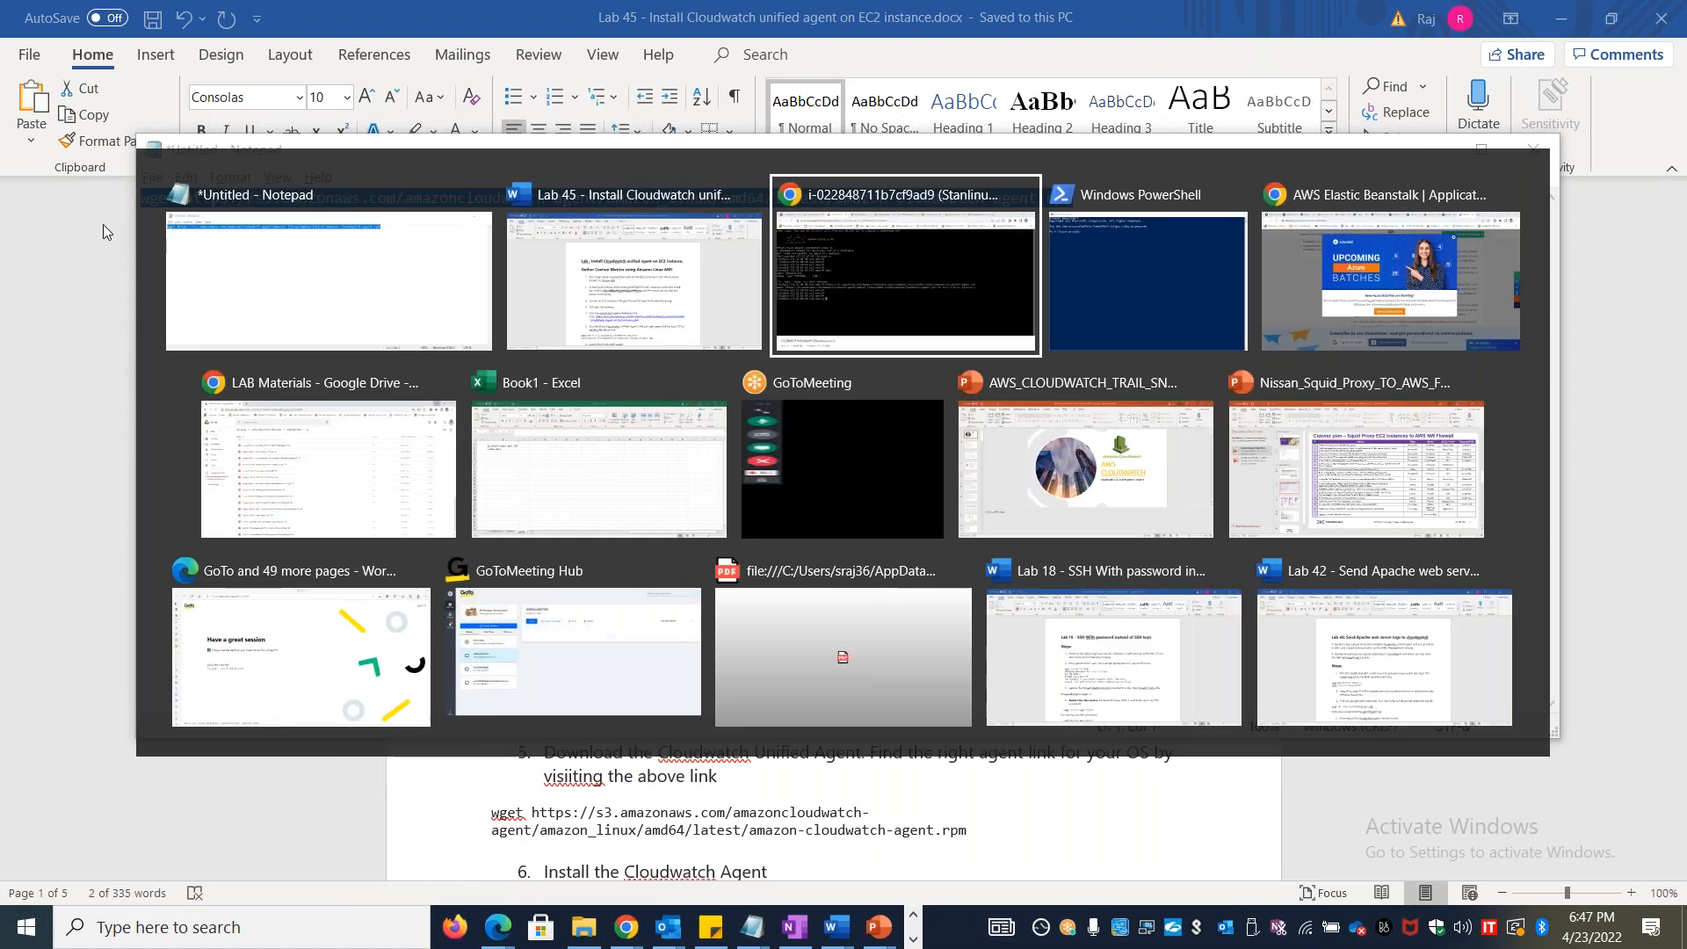
{"action": "key", "text": "ctrl+v"}
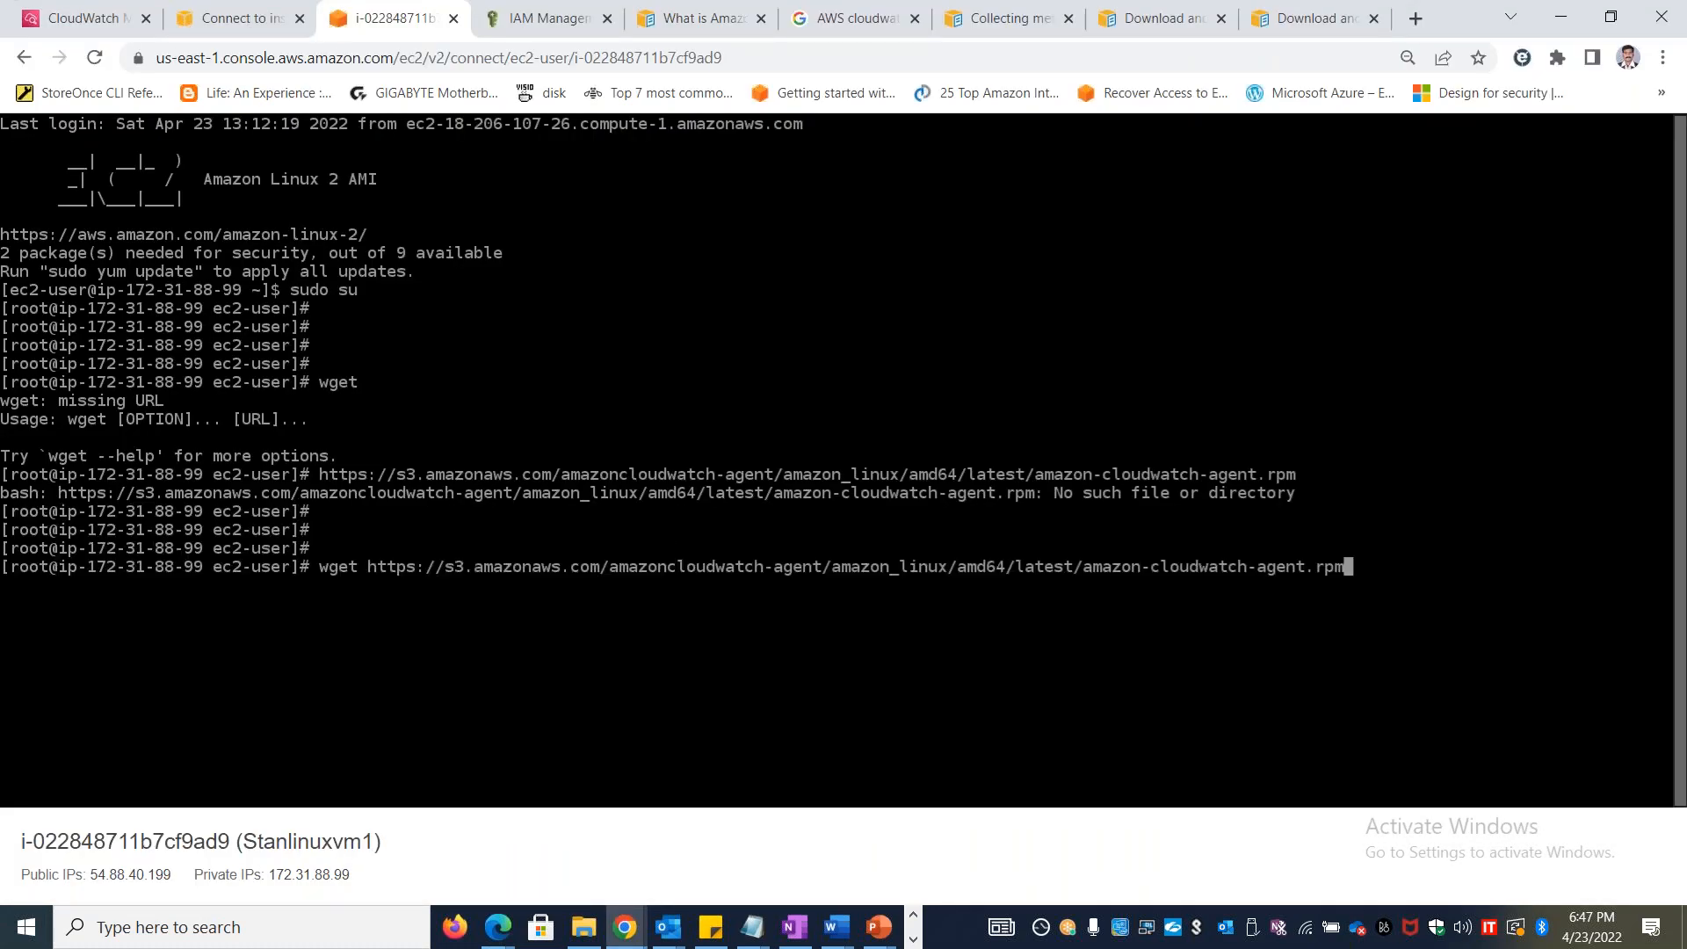
{"action": "key", "text": "Return"}
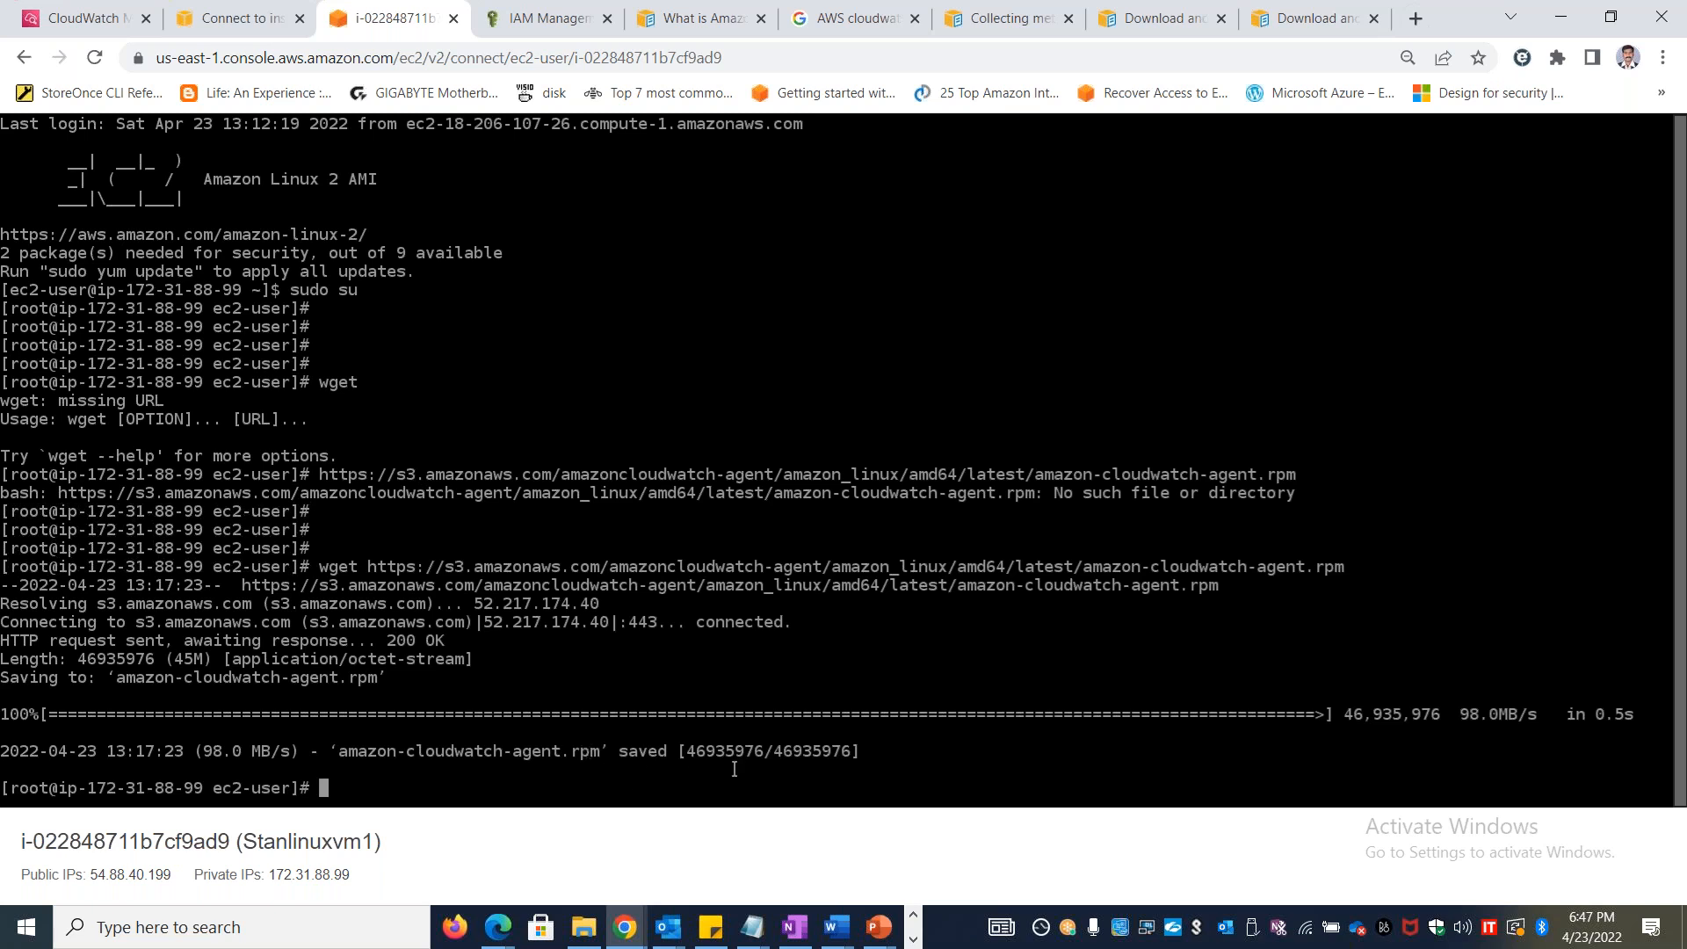
Review the Lab 45 commands for installing, configuring and starting the CloudWatch agent, and return to the instance terminal
{"action": "key", "text": "alt+Tab"}
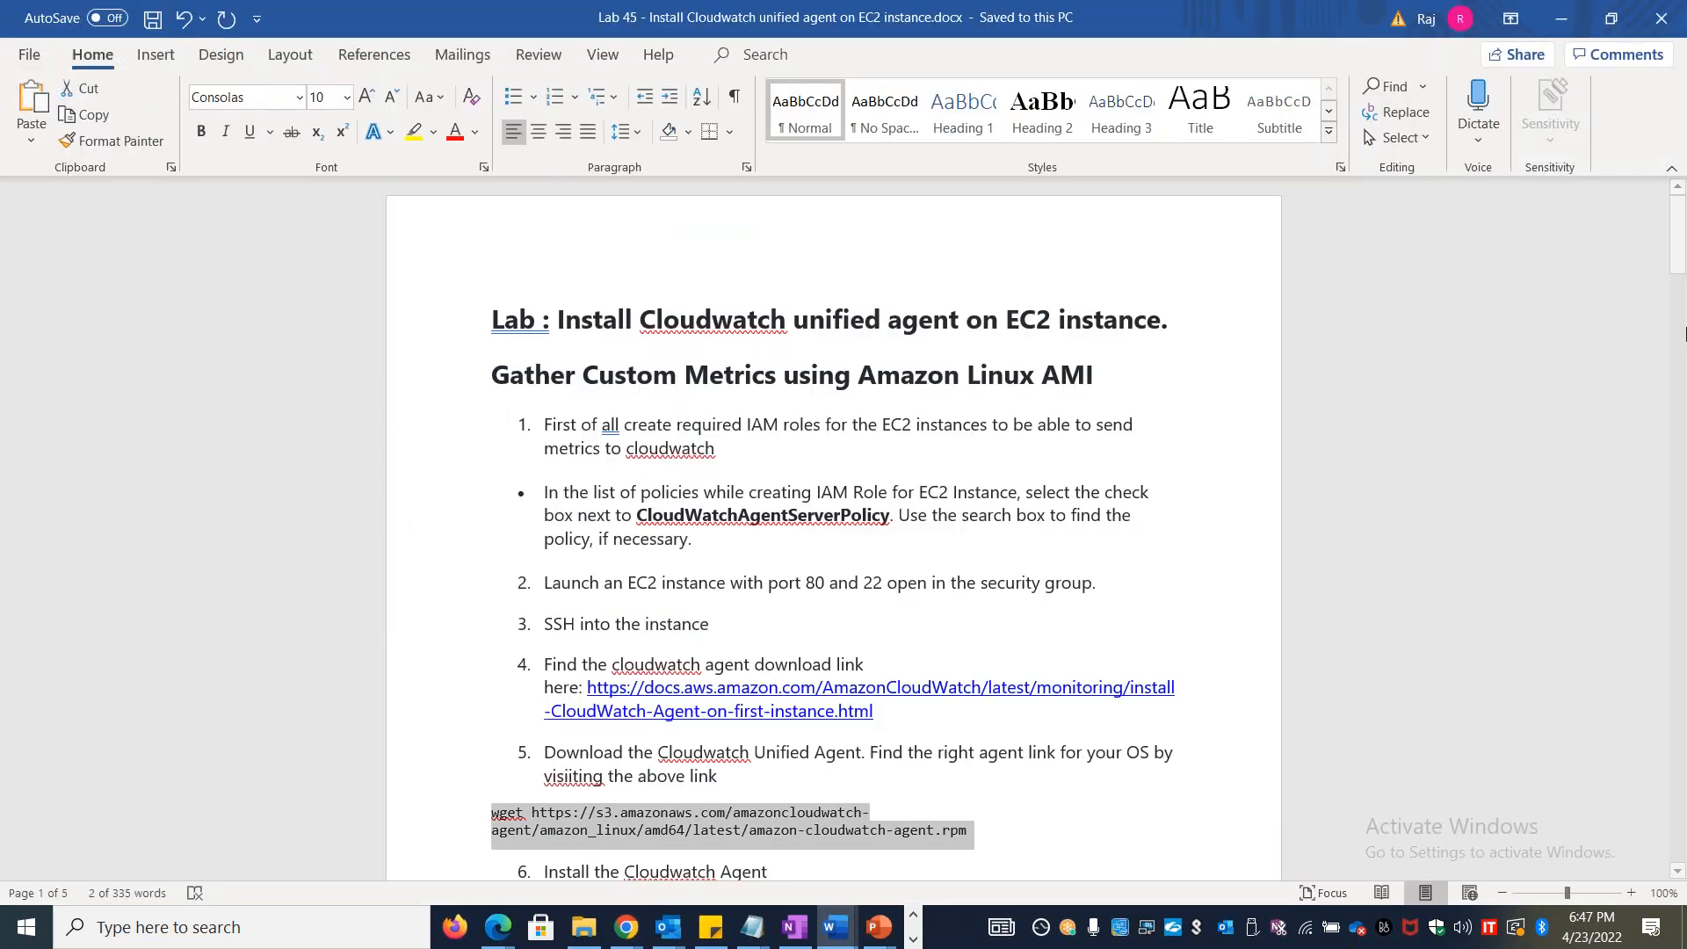
{"action": "left_click_drag", "start_coordinate": [1678, 261], "coordinate": [1674, 319]}
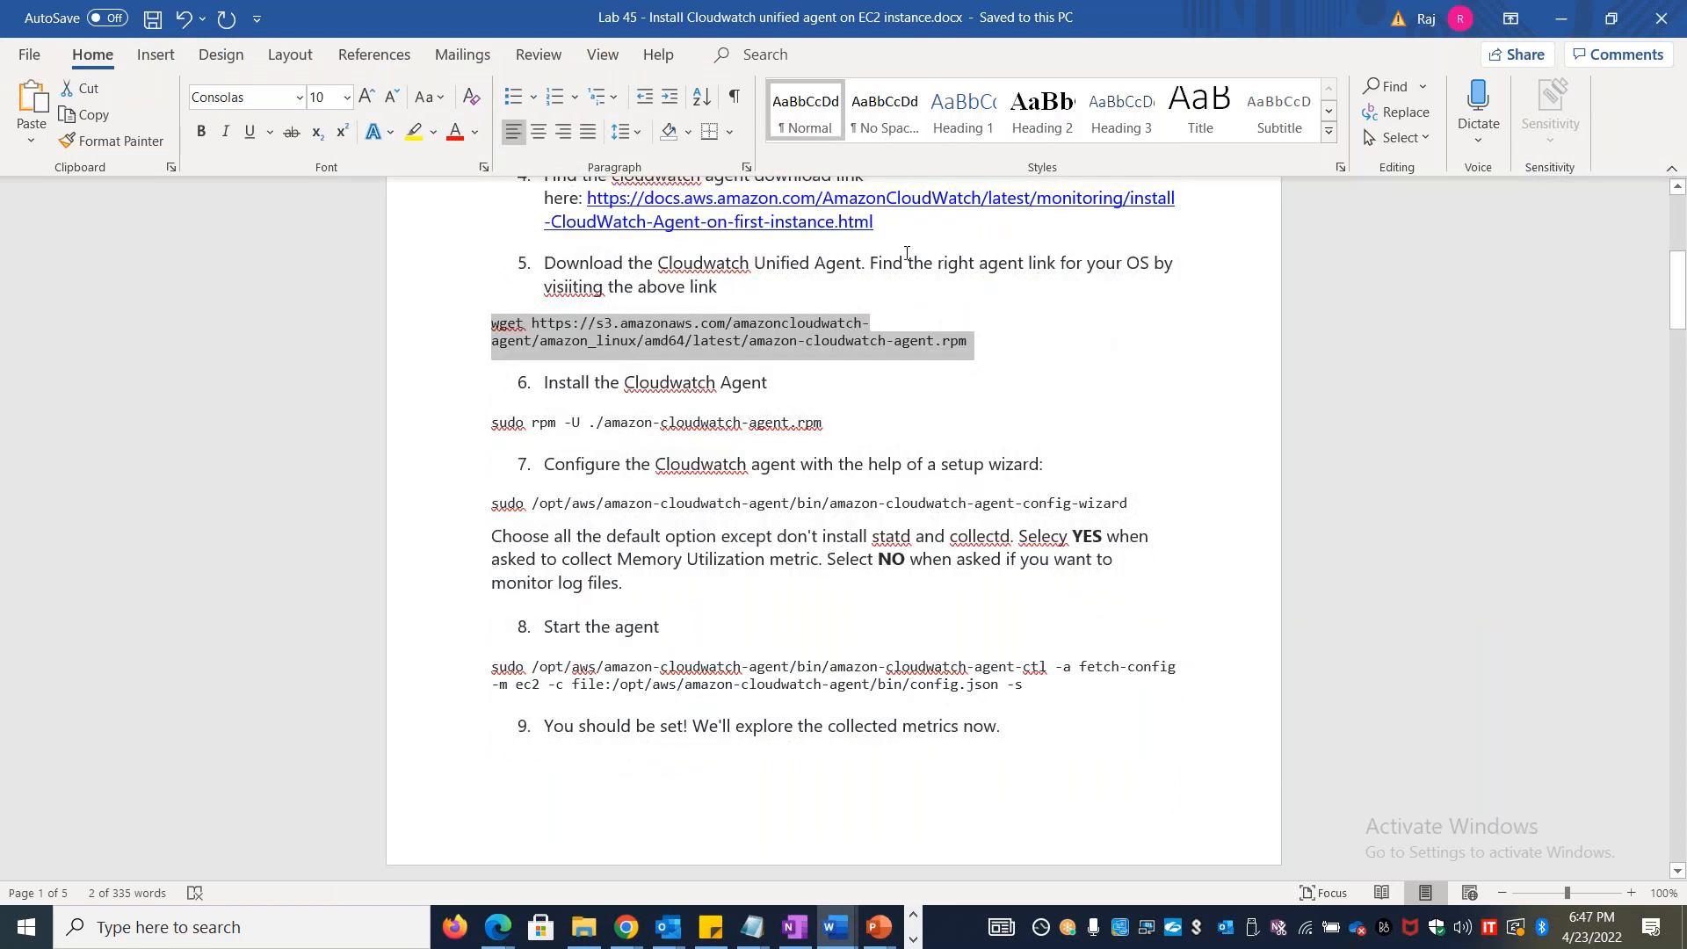
{"action": "key", "text": "alt+Tab"}
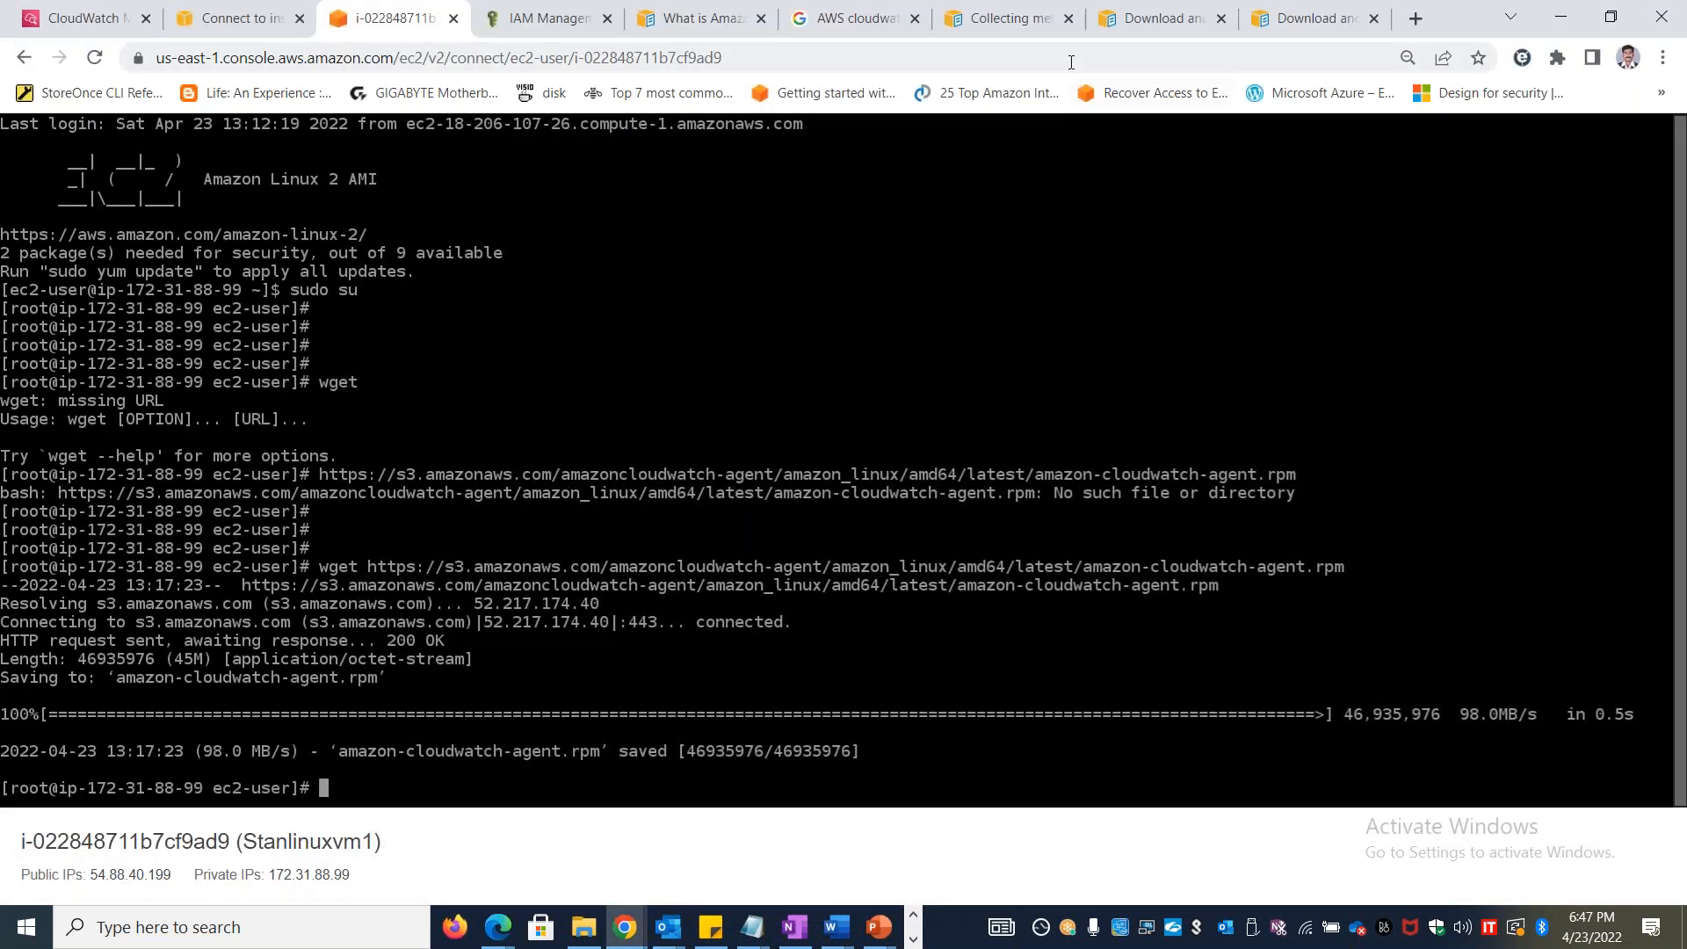
Copy the address of the AWS agent download page and paste it on a new line under step 5 of the Lab 45 document
{"action": "left_click", "coordinate": [1131, 25]}
{"action": "scroll", "coordinate": [829, 562], "scroll_direction": "up", "scroll_amount": 2}
{"action": "left_click", "coordinate": [965, 52]}
{"action": "key", "text": "alt+Tab"}
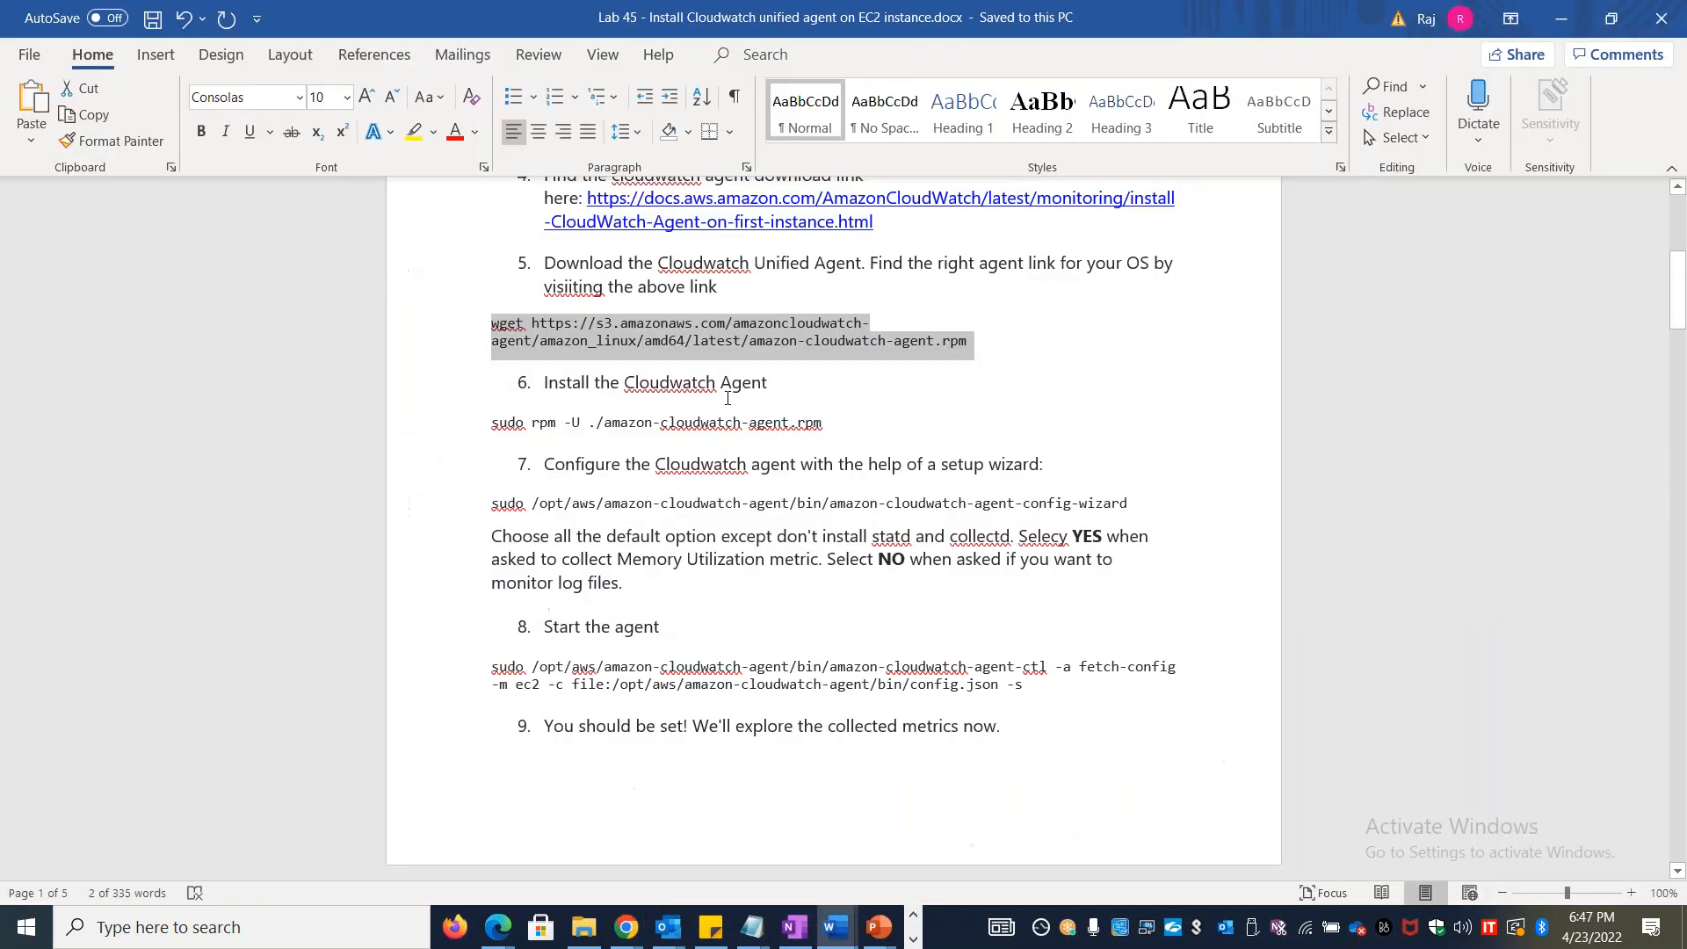
{"action": "left_click", "coordinate": [780, 286]}
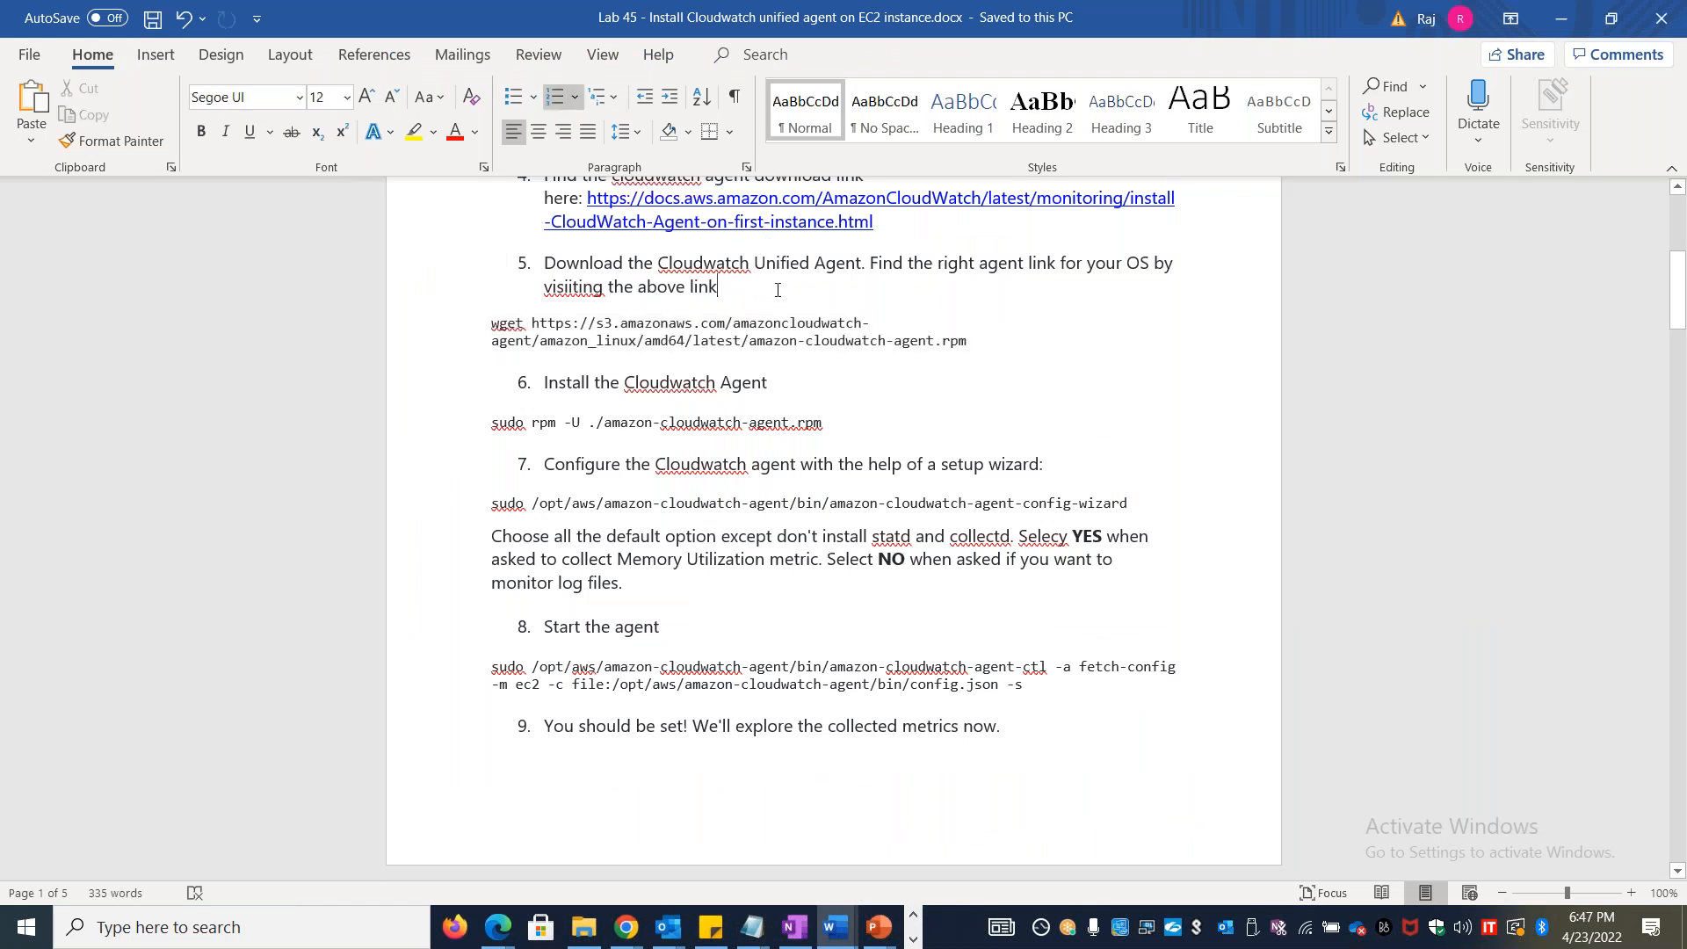
{"action": "key", "text": "Return"}
{"action": "key", "text": "ctrl+v"}
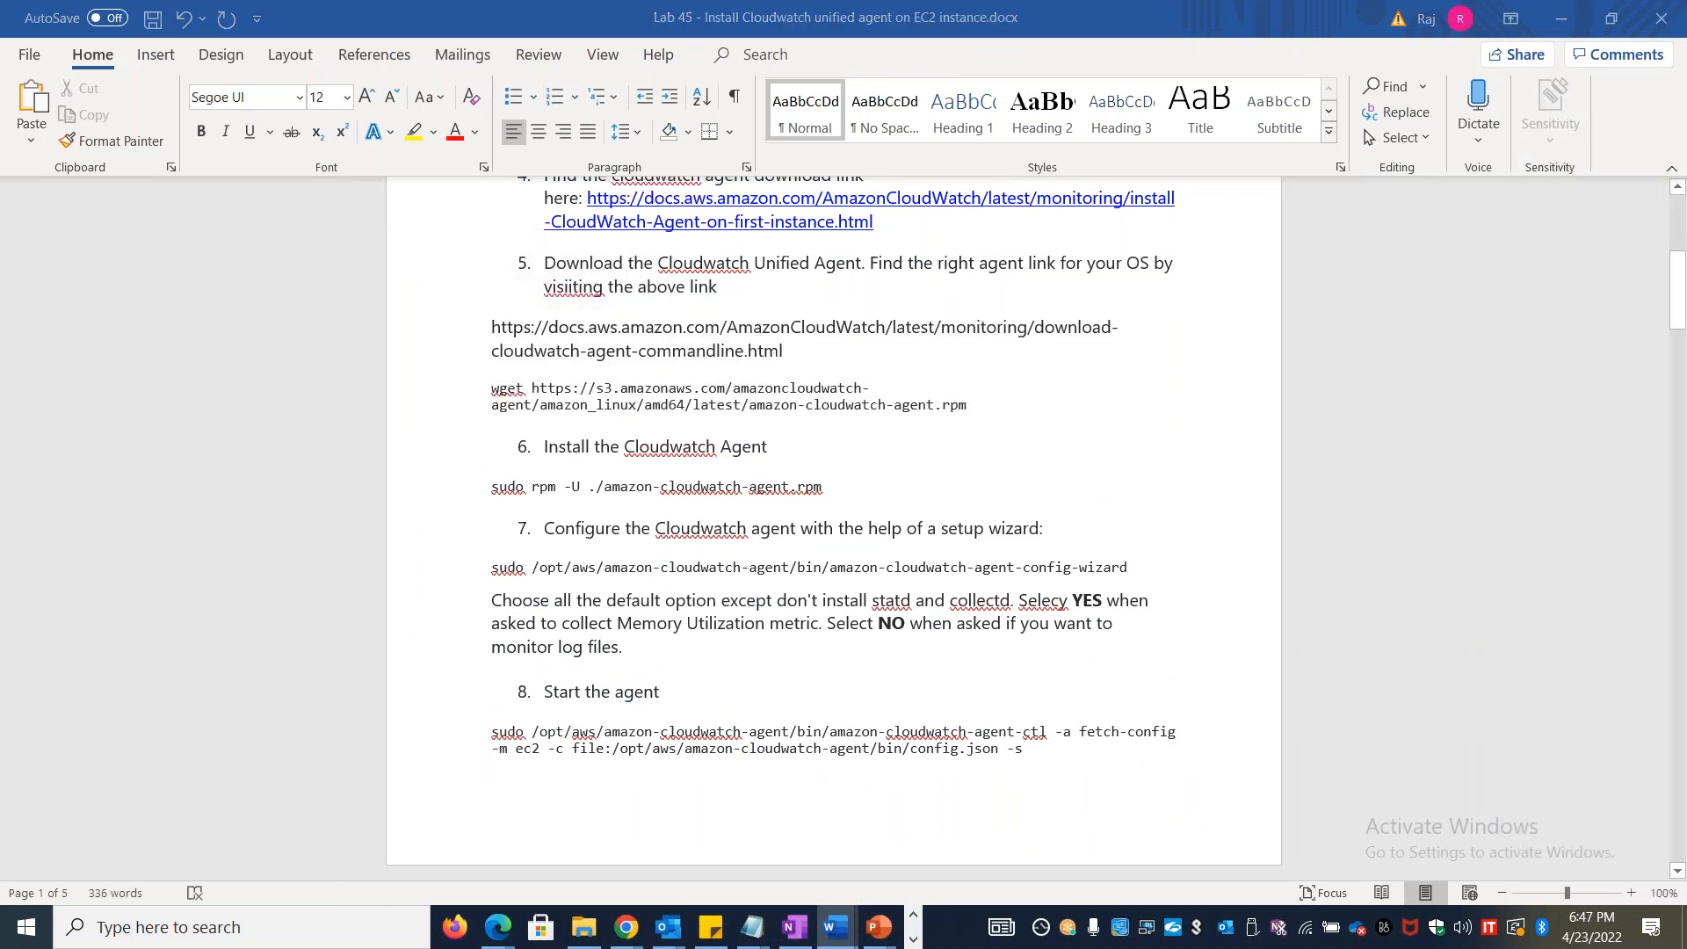
{"action": "key", "text": "alt+Tab"}
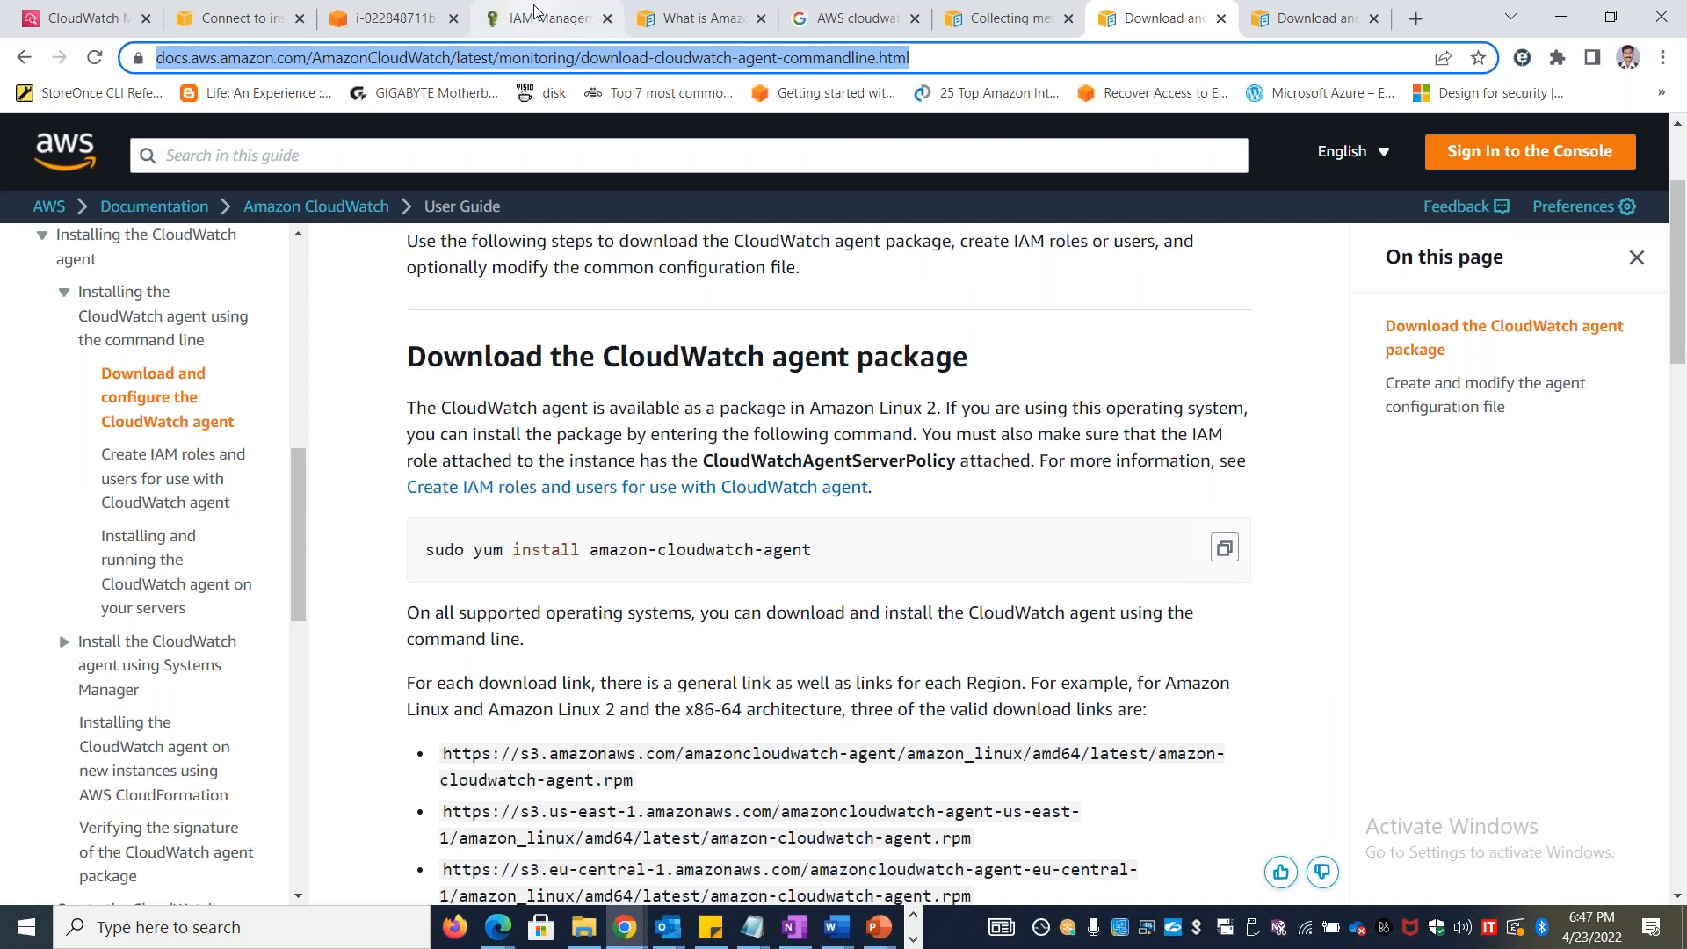
Copy step 6's command sudo rpm -U ./amazon-cloudwatch-agent.rpm from the lab document and run it in the Stanlinuxvm1 terminal
{"action": "key", "text": "alt+Tab"}
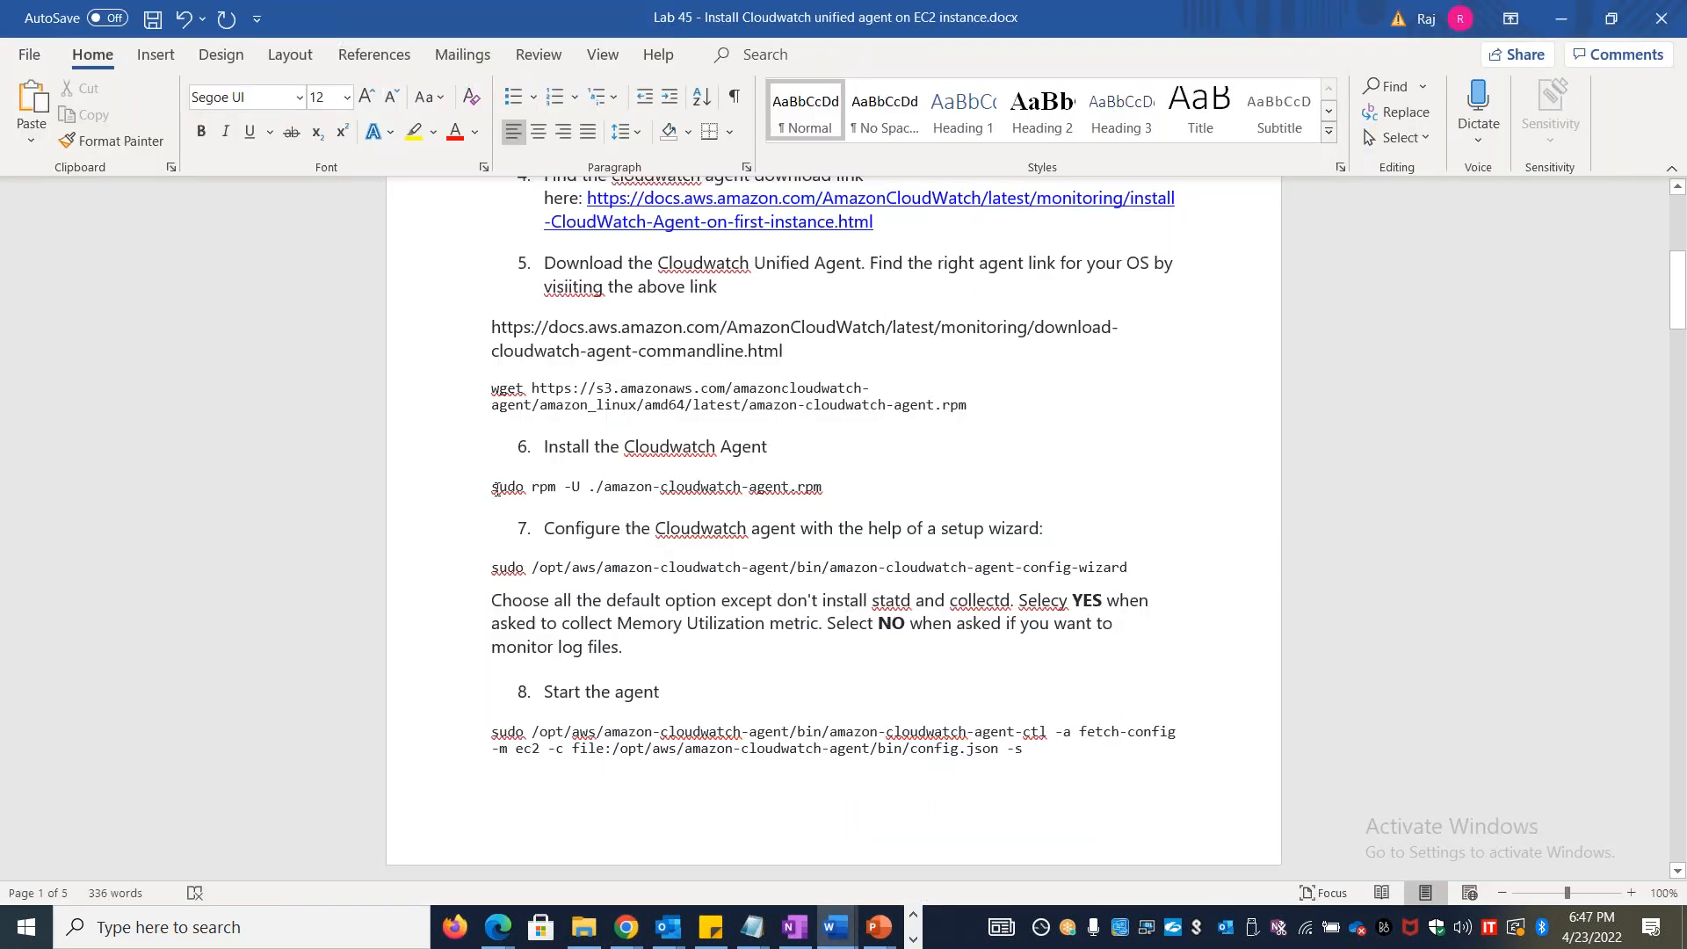
{"action": "left_click_drag", "start_coordinate": [491, 485], "coordinate": [827, 478]}
{"action": "key", "text": "alt+Tab"}
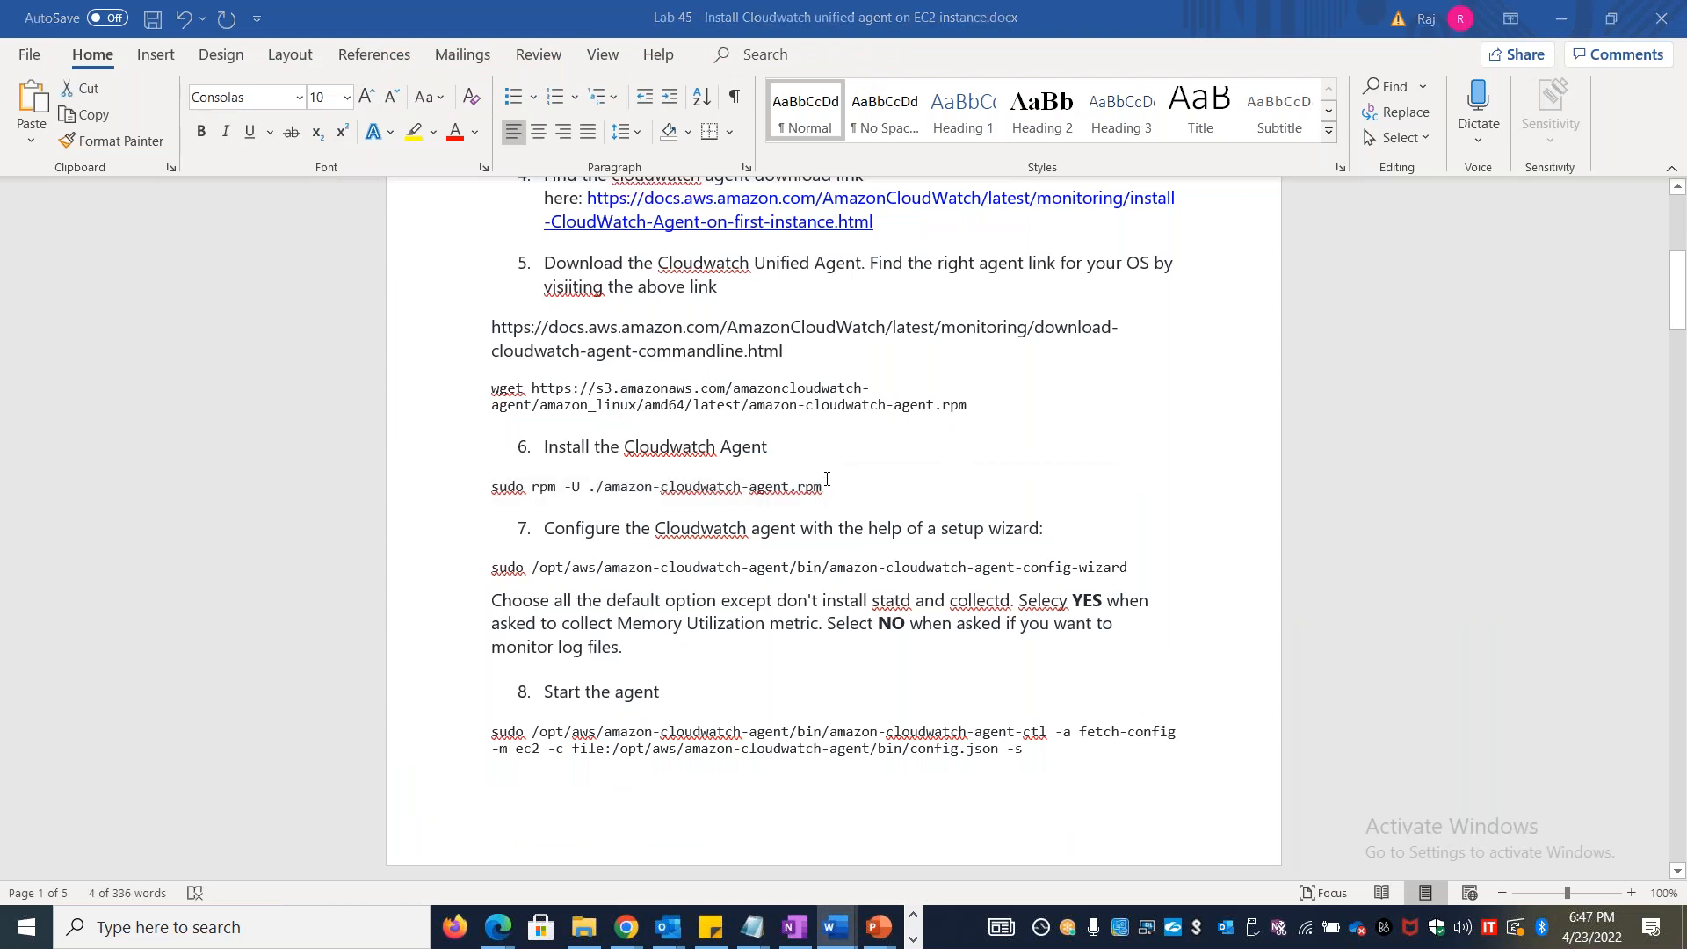
{"action": "left_click", "coordinate": [420, 9]}
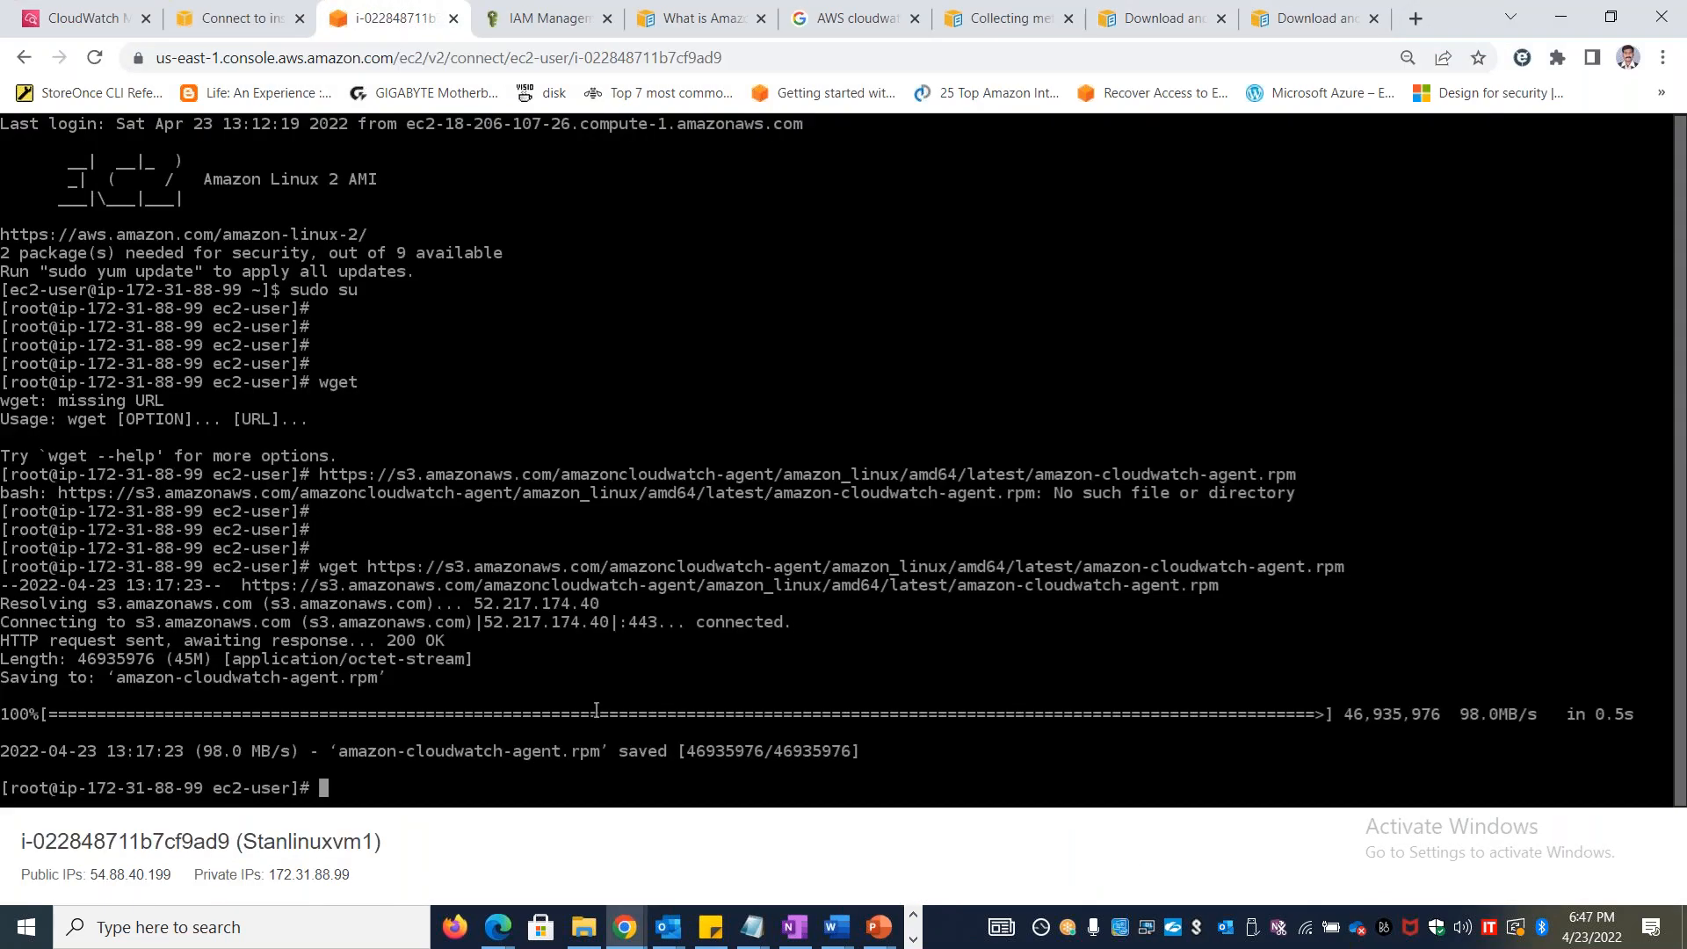
{"action": "key", "text": "ctrl+v"}
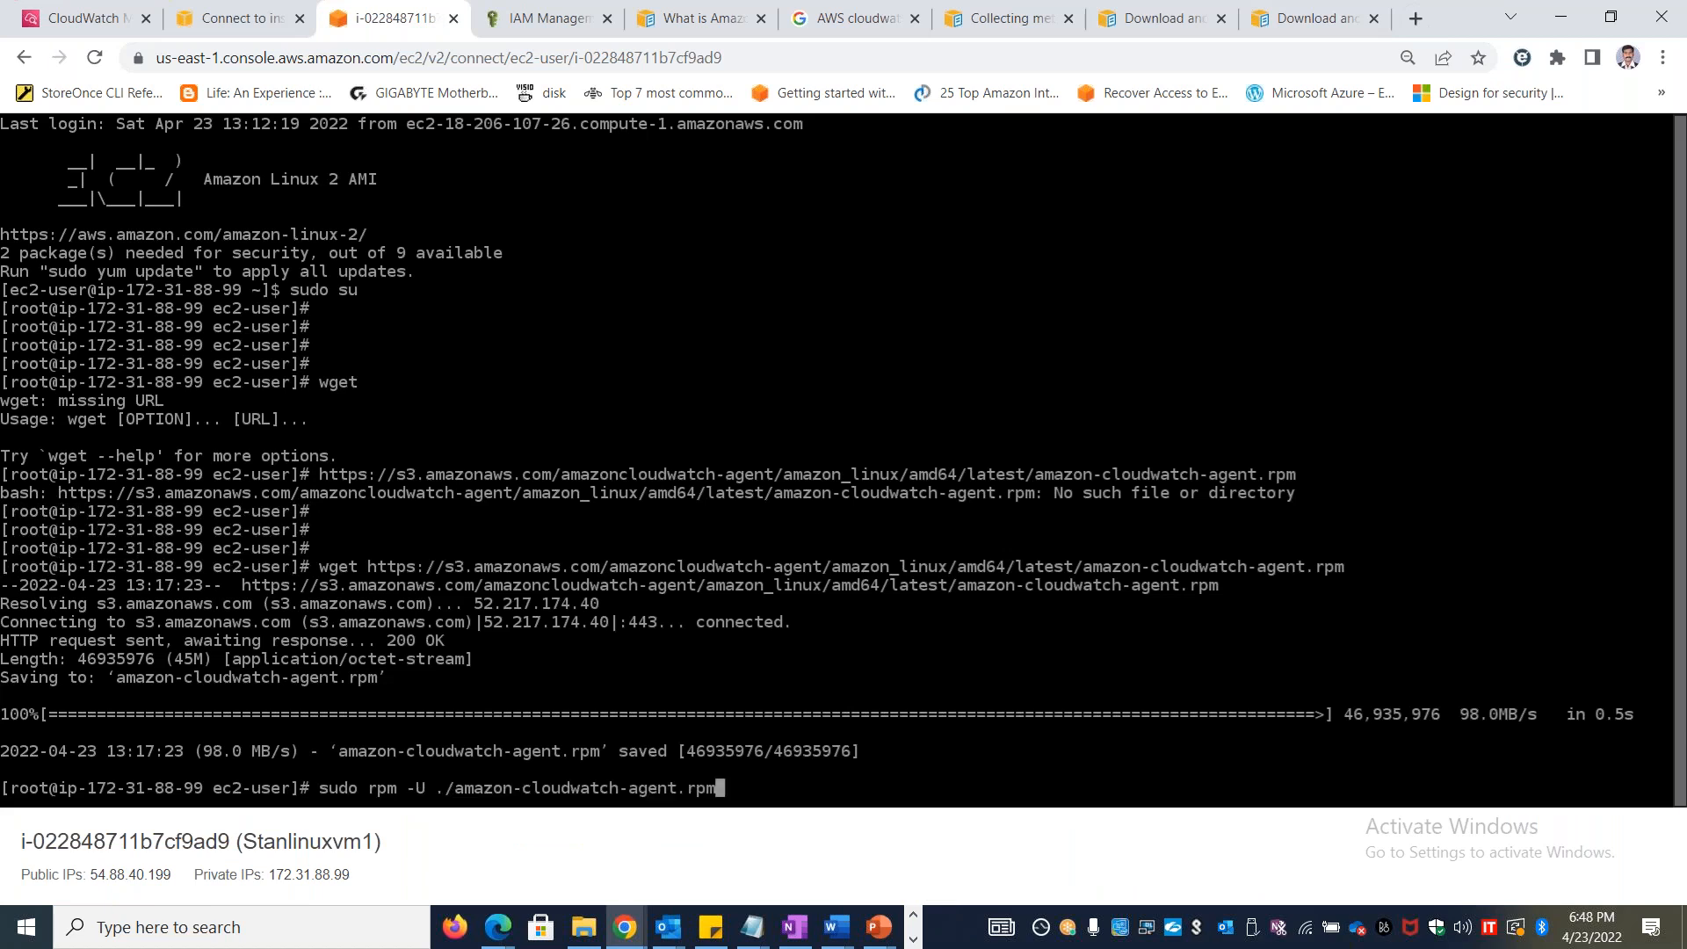
{"action": "key", "text": "Return"}
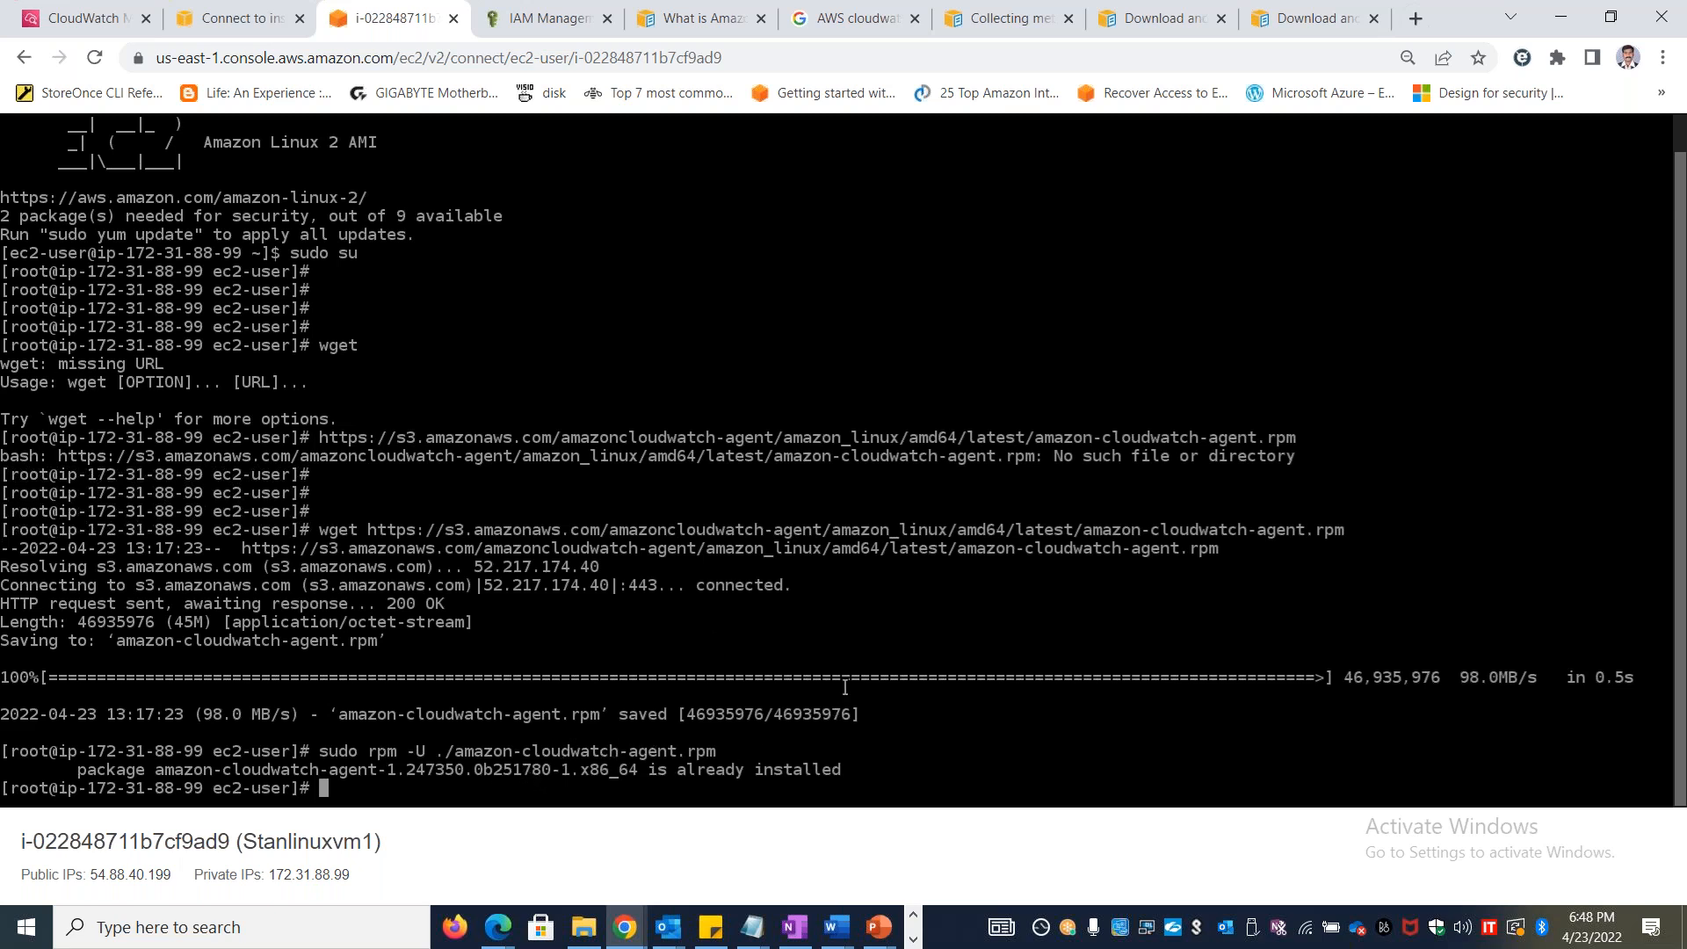
Try to install the downloaded package with yum install amazon-cloudwatch-agent.rpm in the instance terminal
{"action": "type", "text": "yum install ama"}
{"action": "key", "text": "Tab"}
{"action": "key", "text": "Tab"}
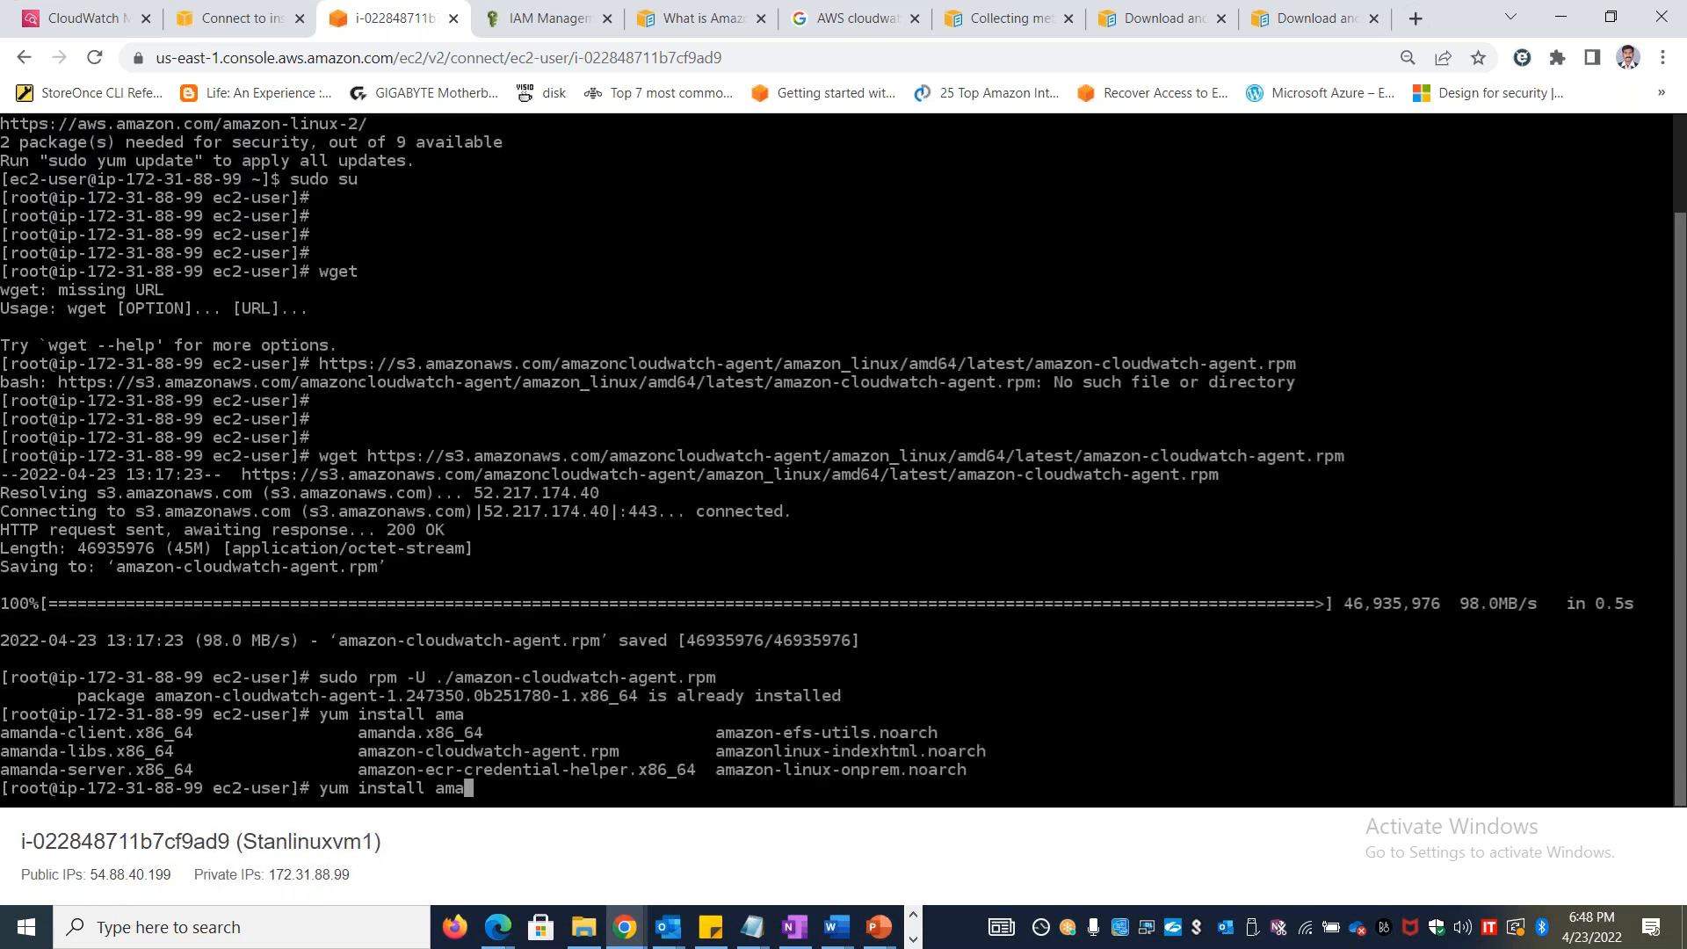
{"action": "key", "text": "Tab"}
{"action": "key", "text": "Tab"}
{"action": "type", "text": "zon-c"}
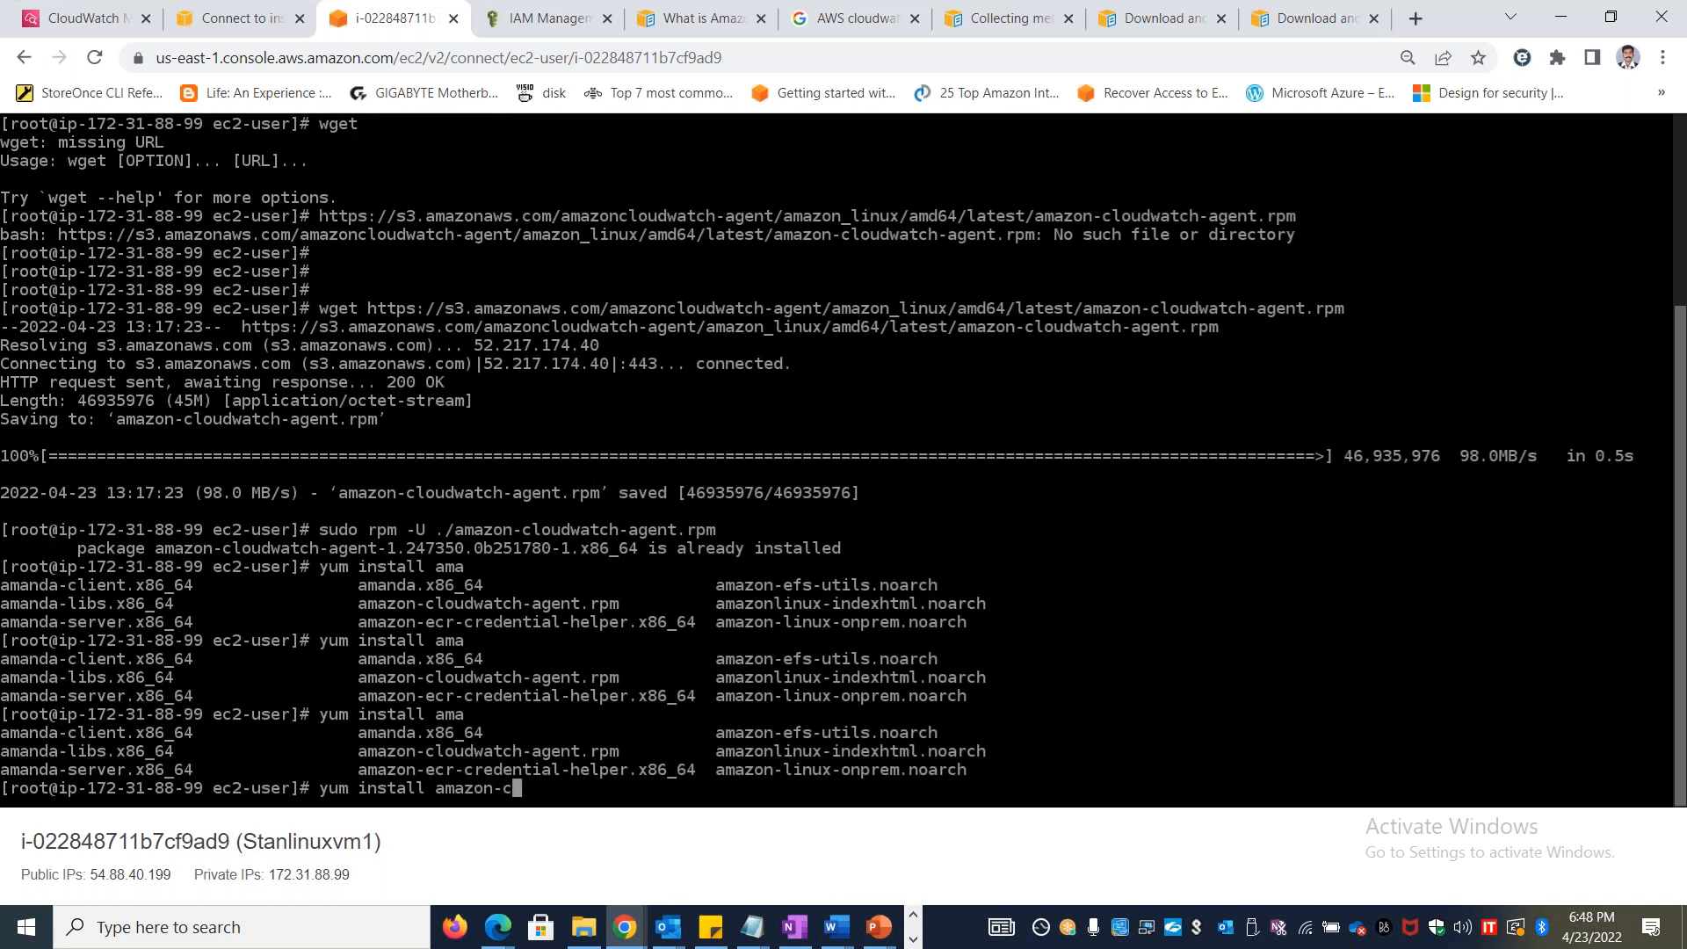
{"action": "key", "text": "Tab"}
{"action": "type", "text": "l"}
{"action": "key", "text": "BackSpace"}
{"action": "key", "text": "BackSpace"}
{"action": "key", "text": "Return"}
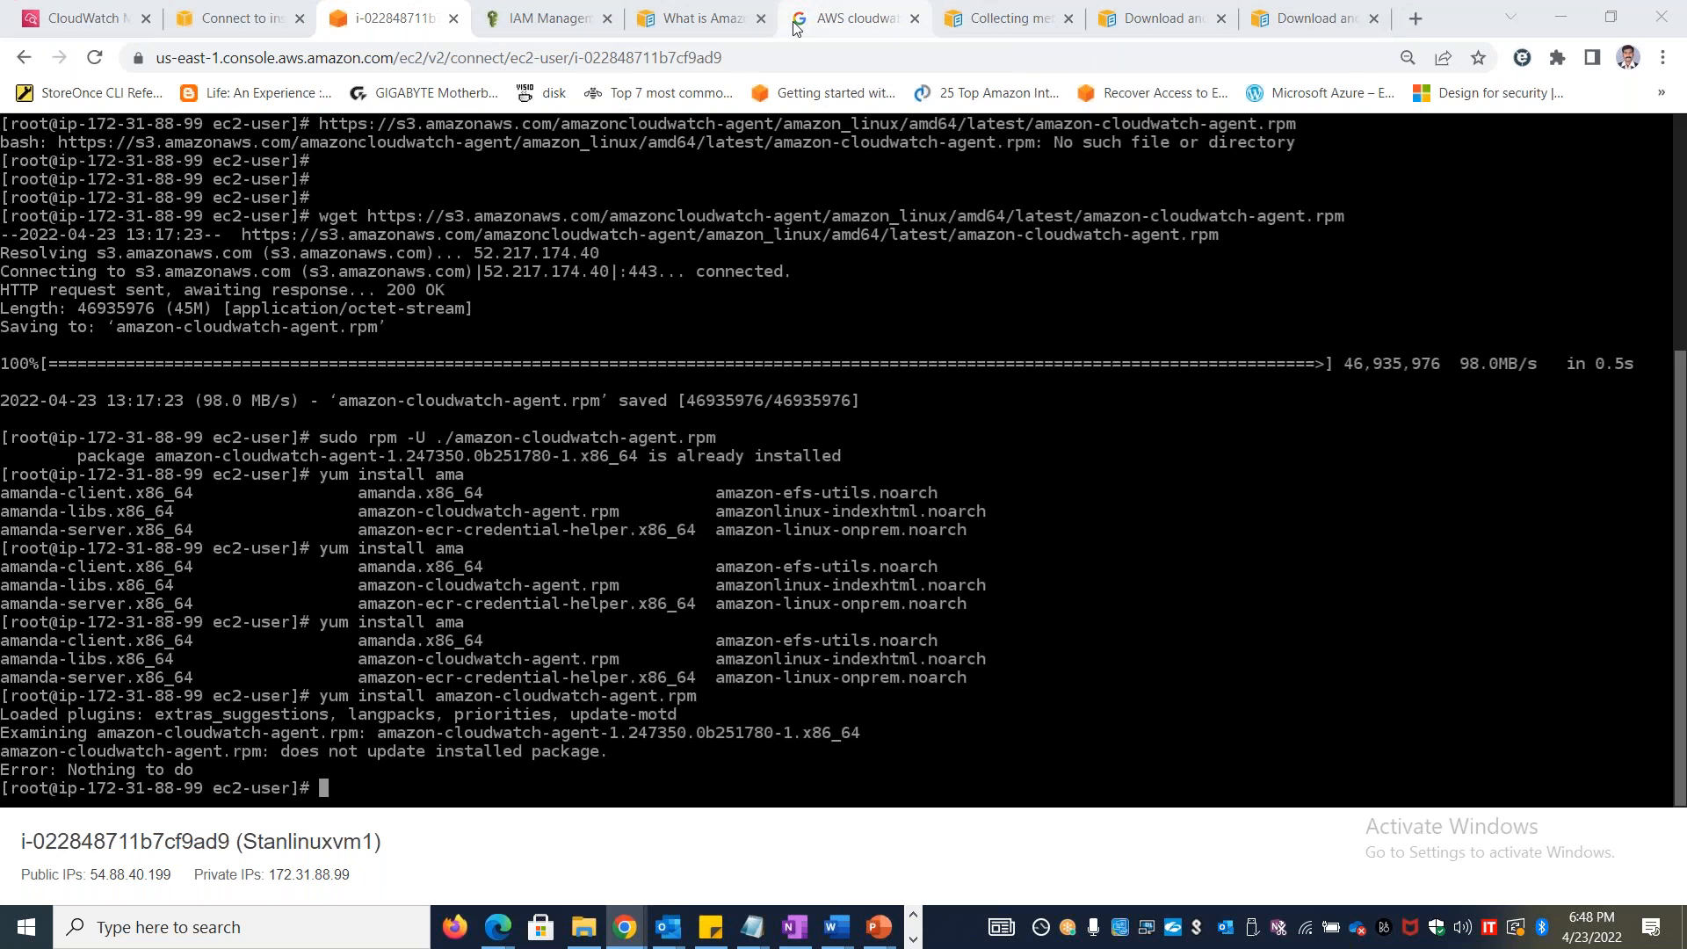
Copy the amazon-cloudwatch-agent-config-wizard command from step 7 of the lab document and clear the instance terminal
{"action": "key", "text": "alt+Tab"}
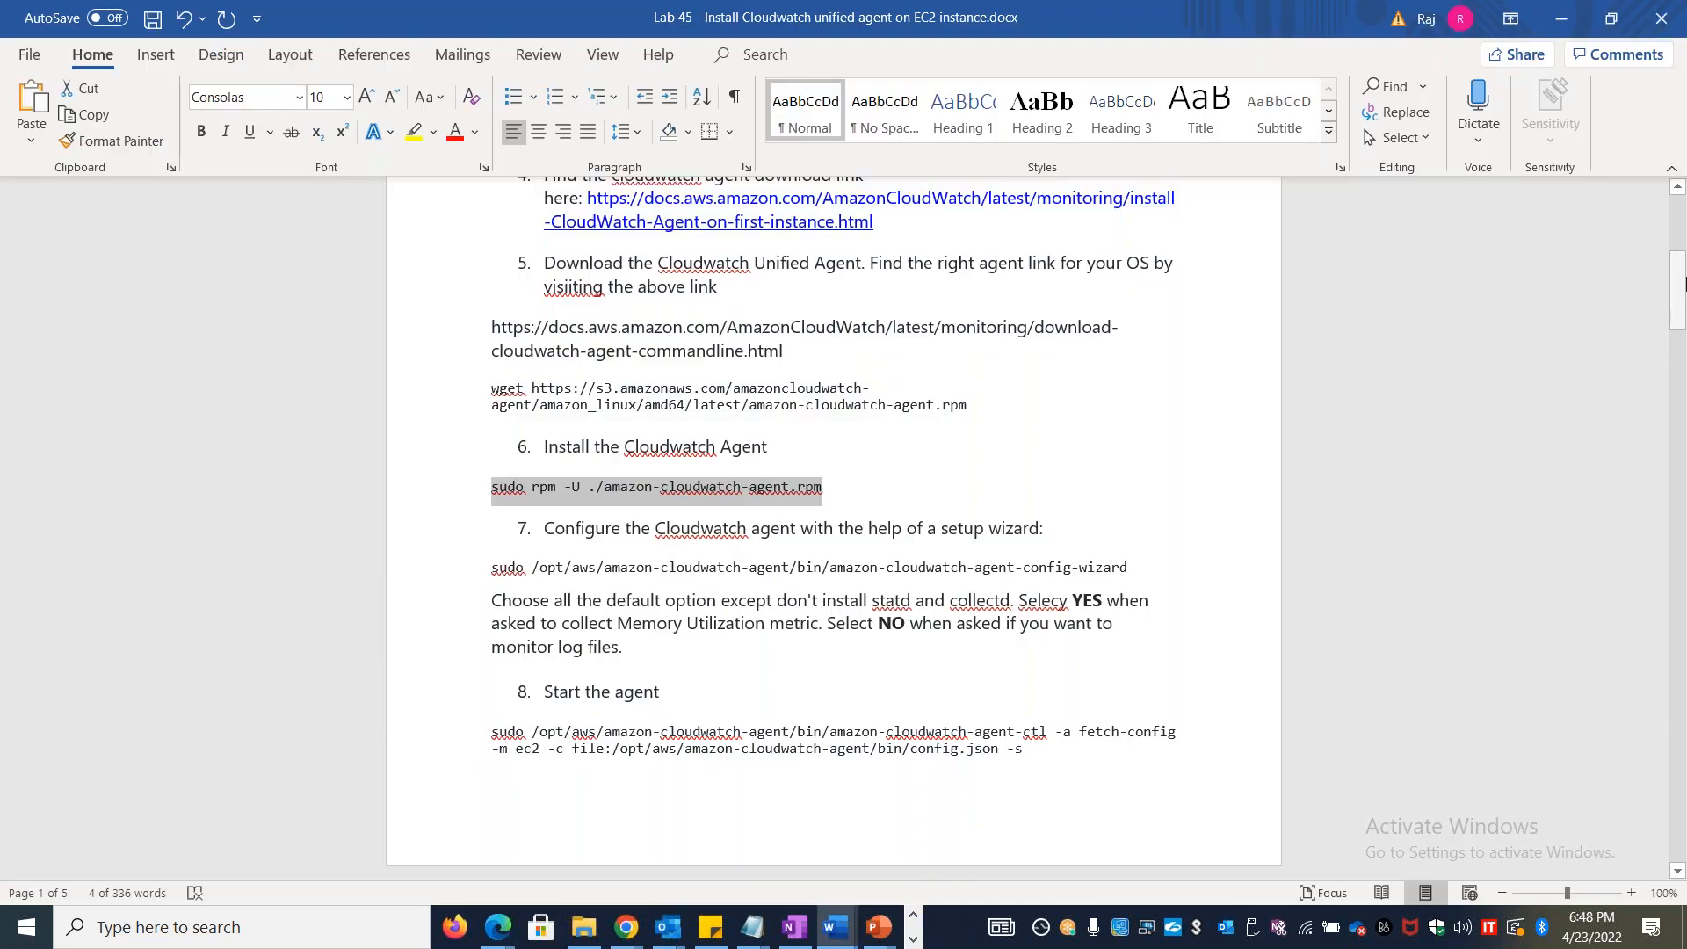
{"action": "left_click_drag", "start_coordinate": [1680, 277], "coordinate": [1680, 297]}
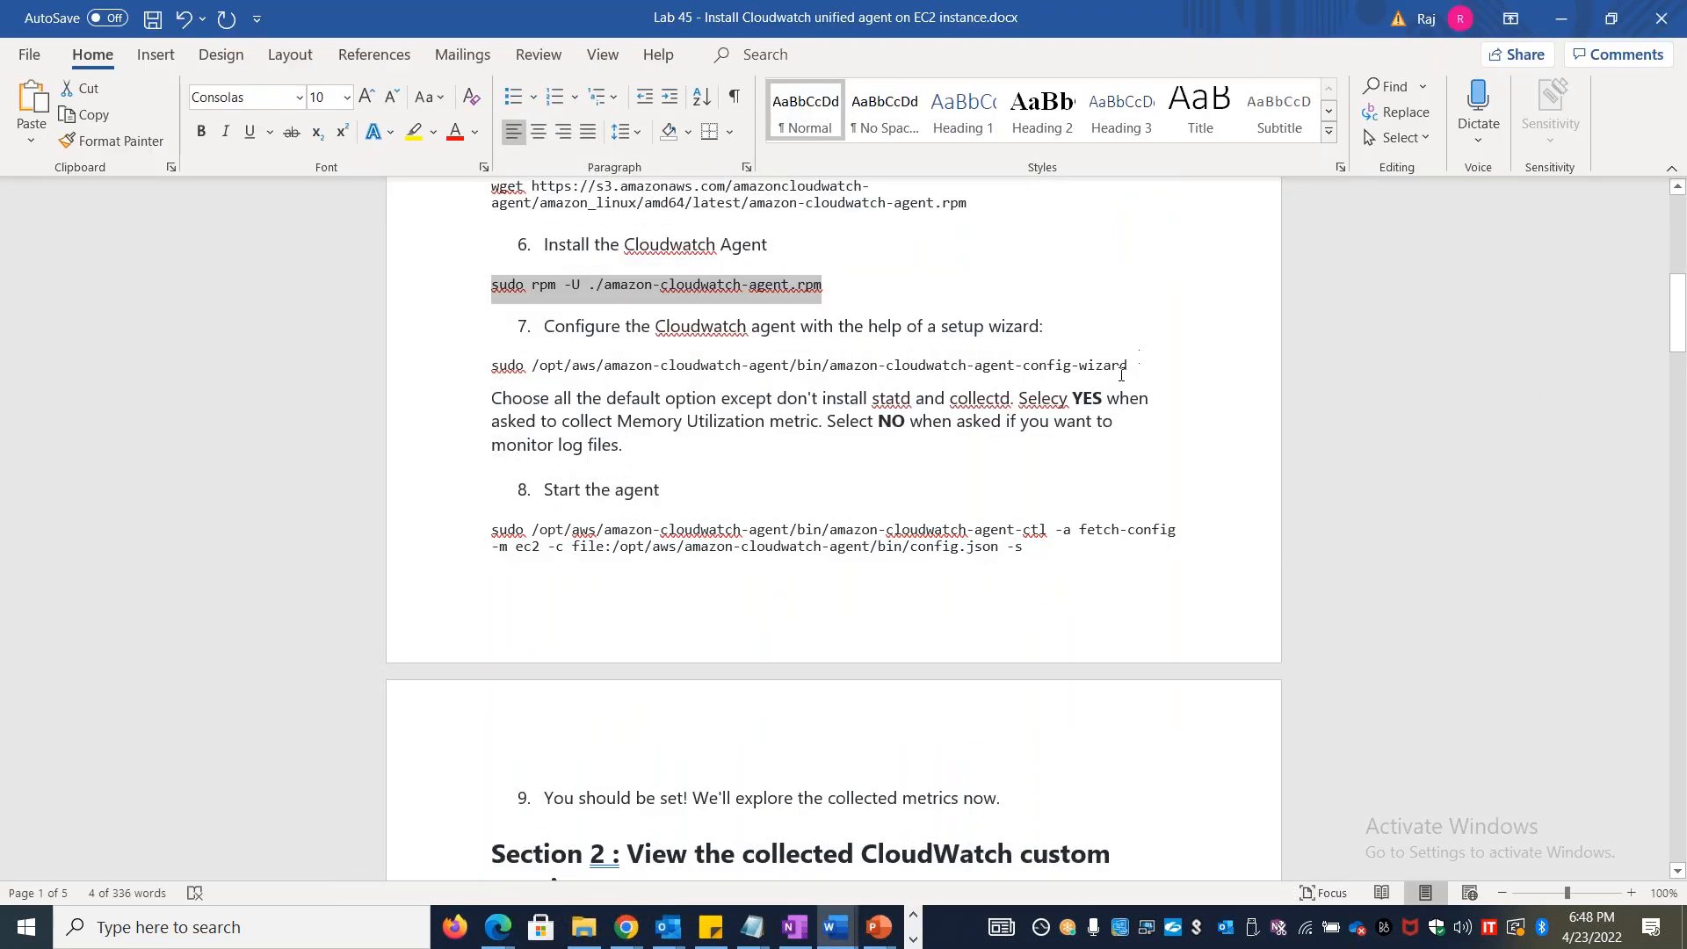
{"action": "left_click_drag", "start_coordinate": [1132, 362], "coordinate": [518, 373]}
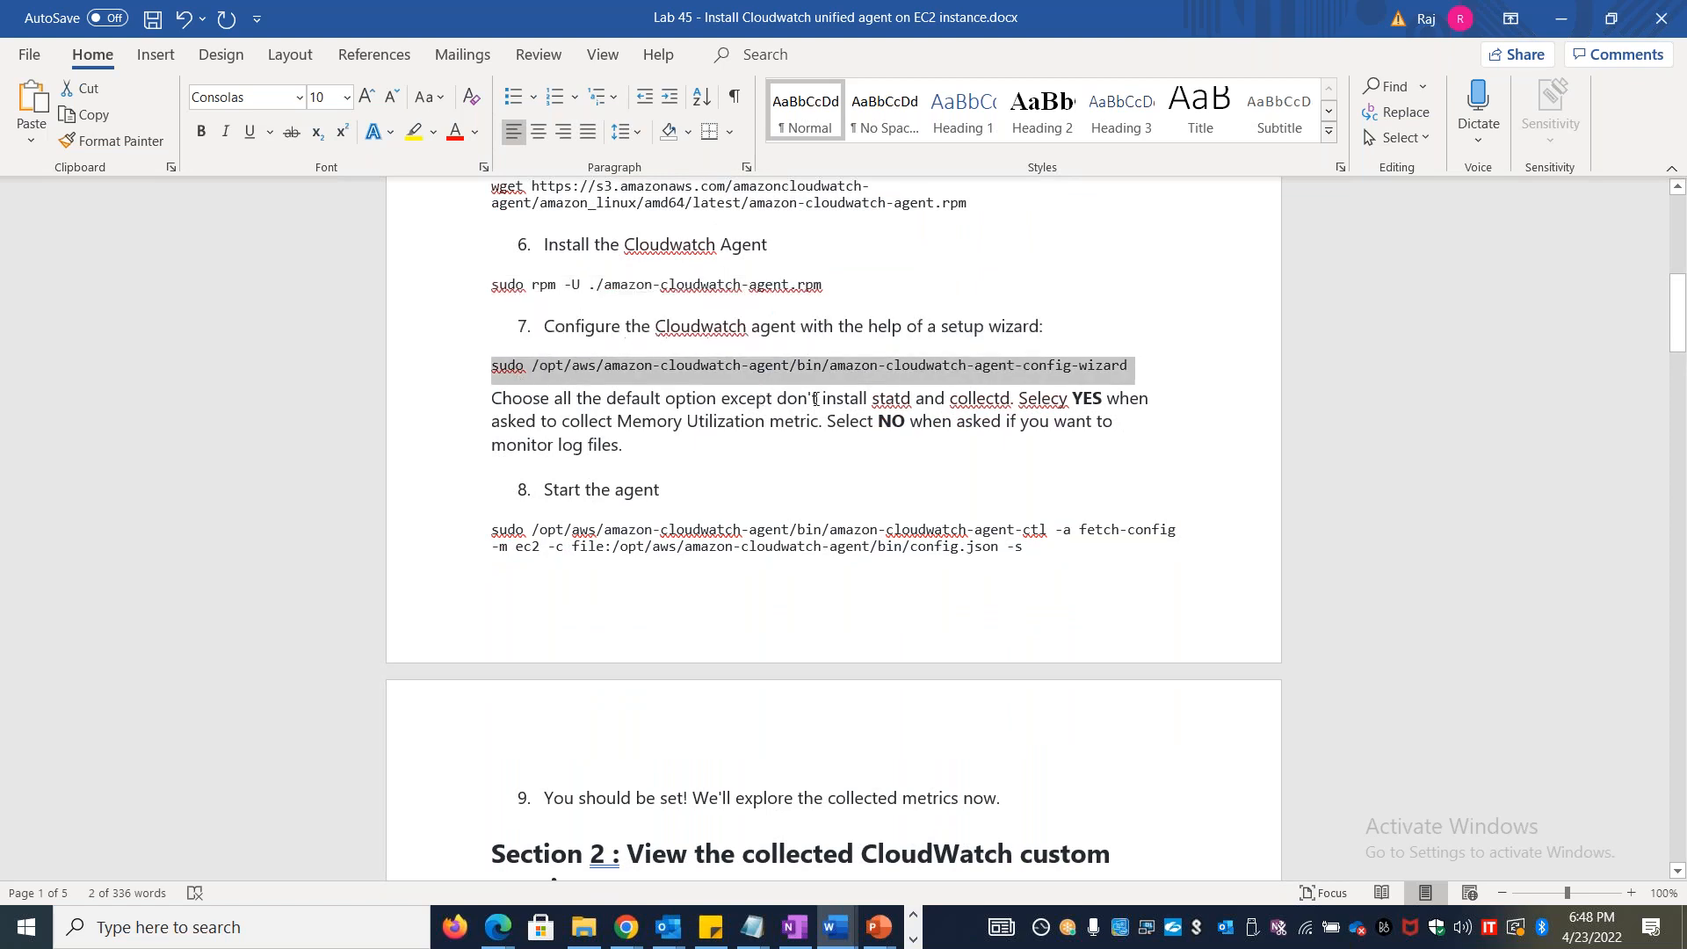
{"action": "key", "text": "alt+Tab"}
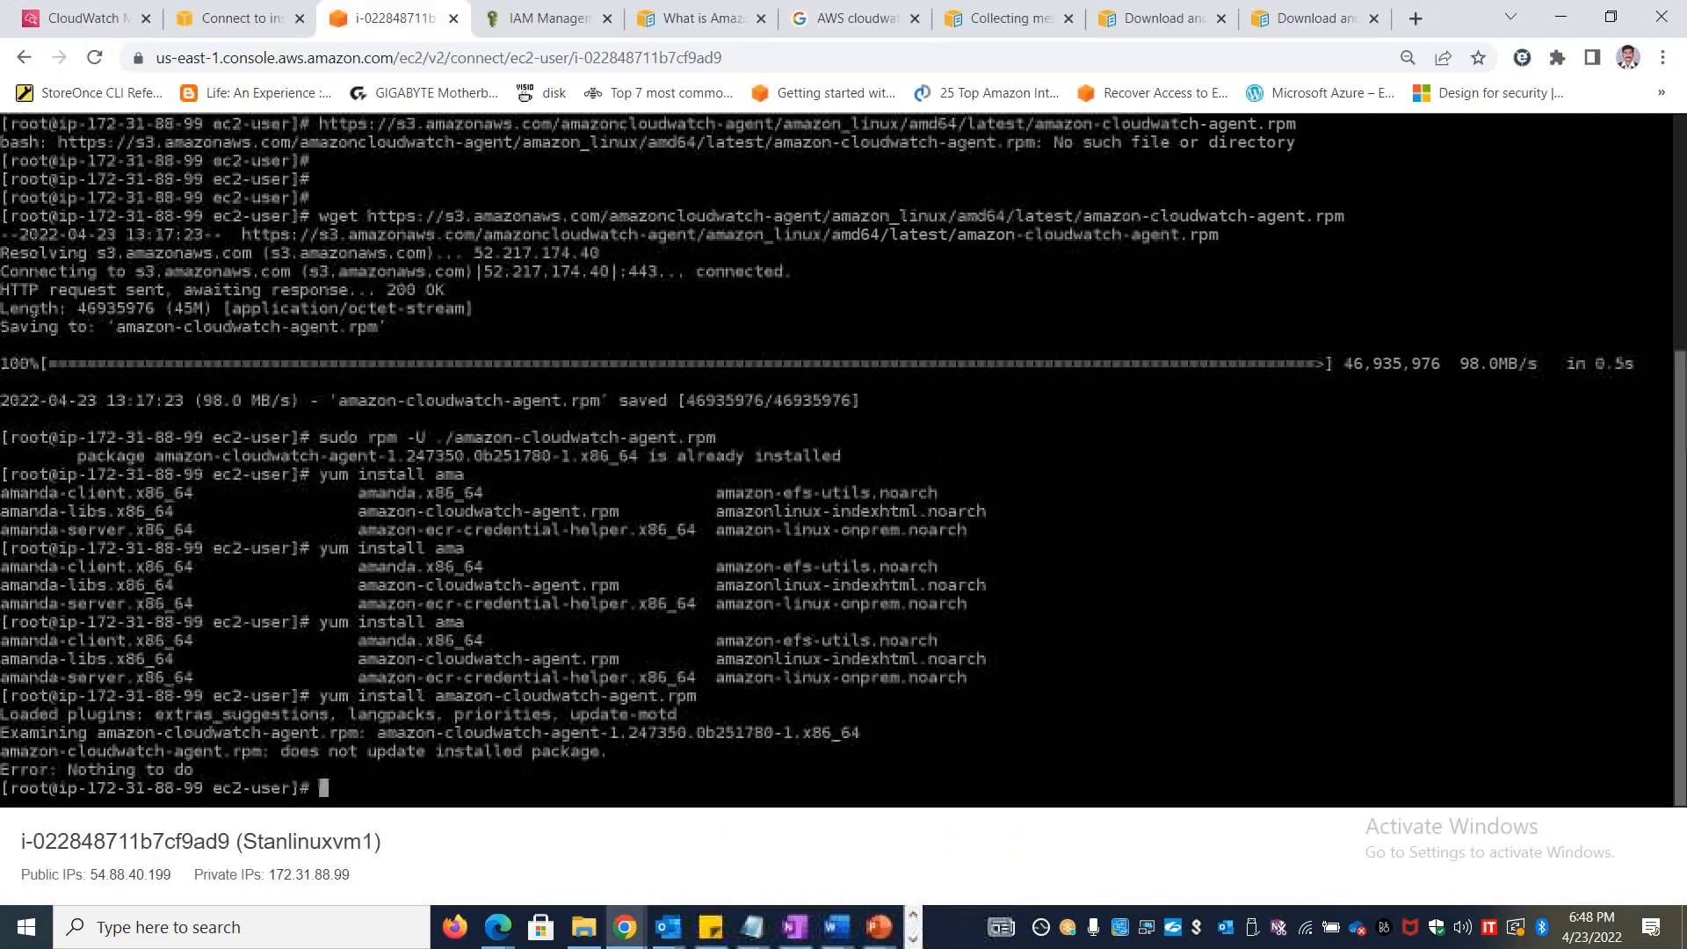
{"action": "type", "text": "clear"}
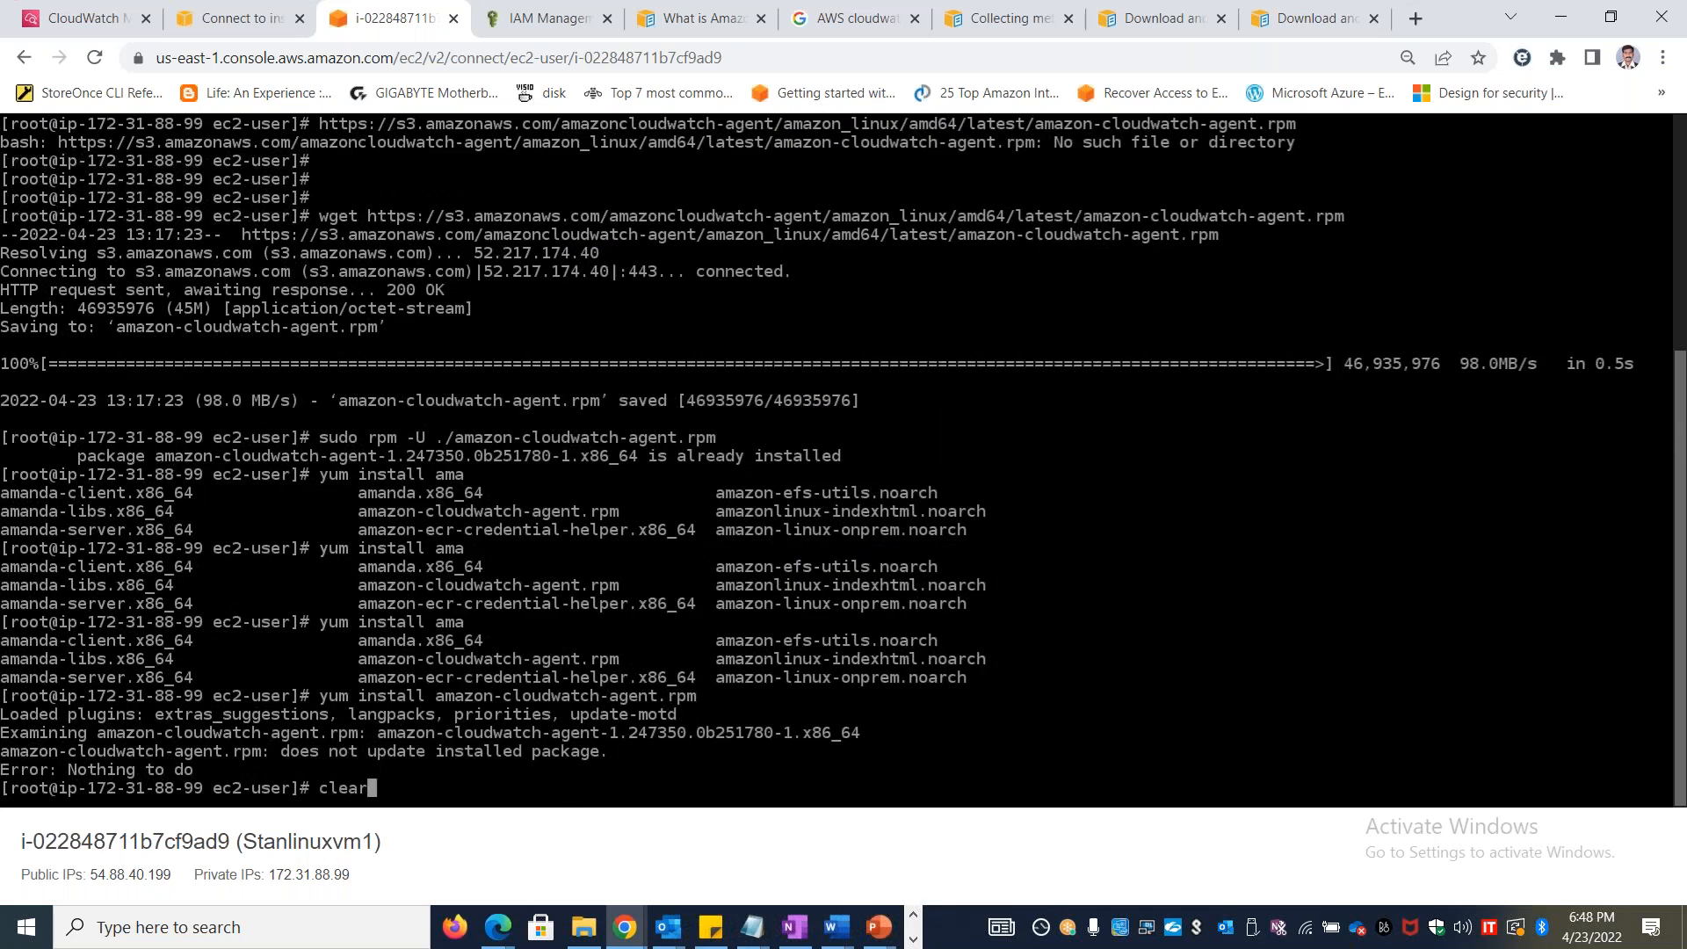
{"action": "key", "text": "Return"}
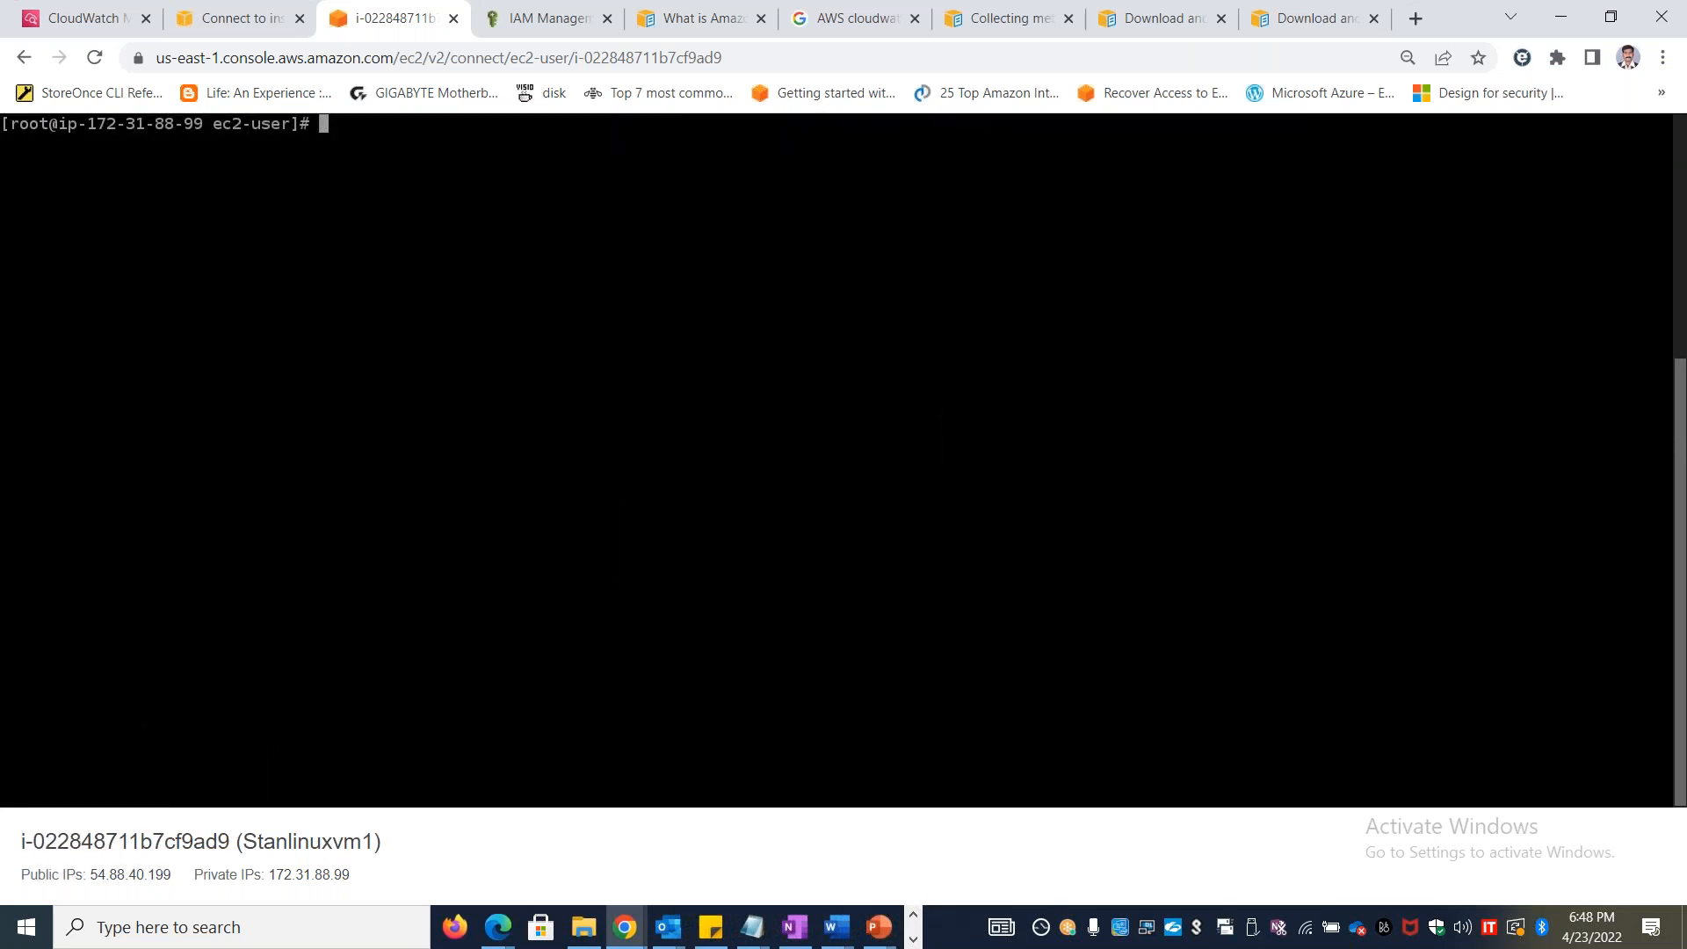
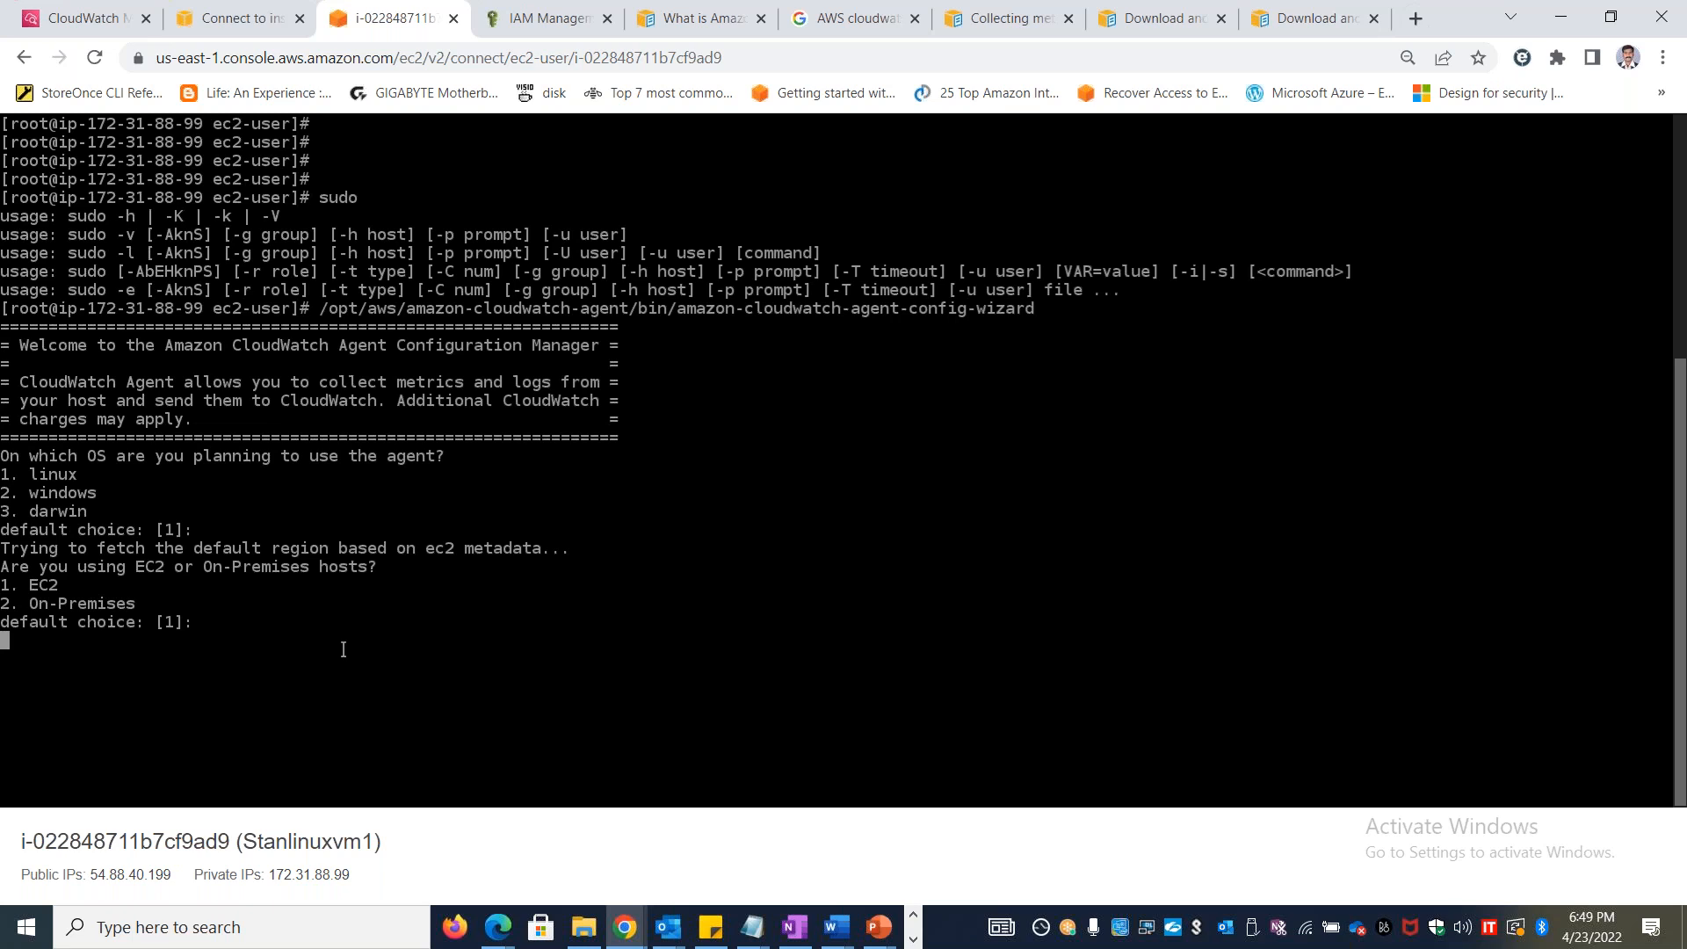
Answer the agent setup wizard with EC2 as the host type, root as the agent user, and no for both StatsD and CollectD
{"action": "key", "text": "Return"}
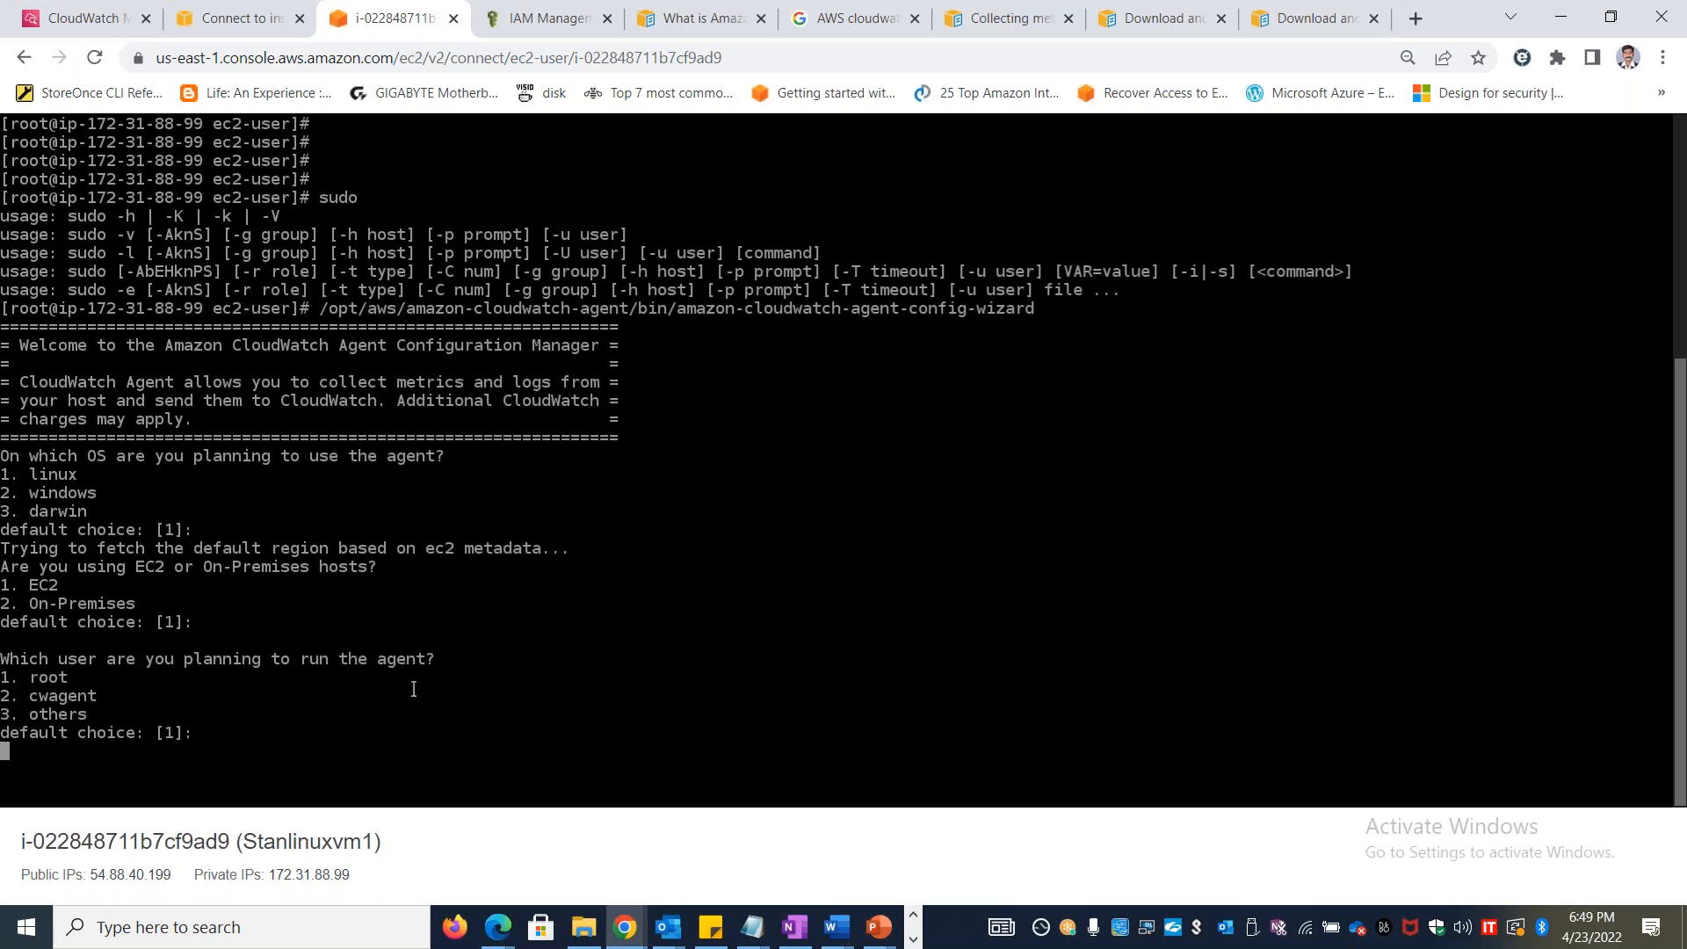
{"action": "key", "text": "Return"}
{"action": "key", "text": "Return"}
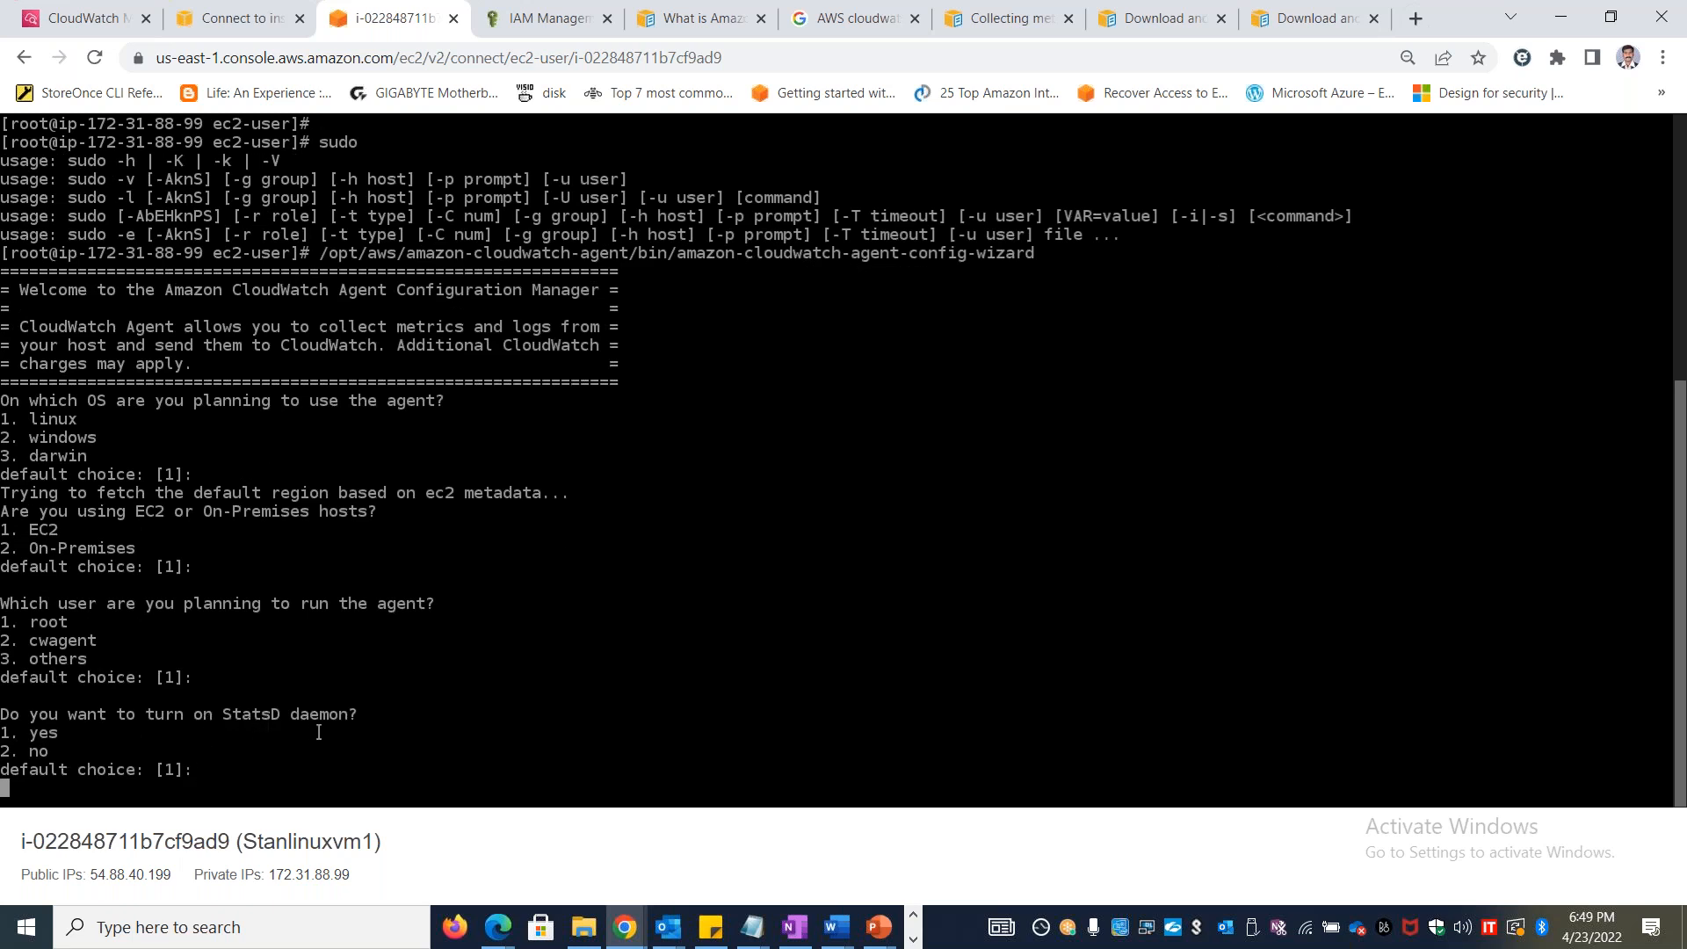
{"action": "type", "text": "2"}
{"action": "key", "text": "Return"}
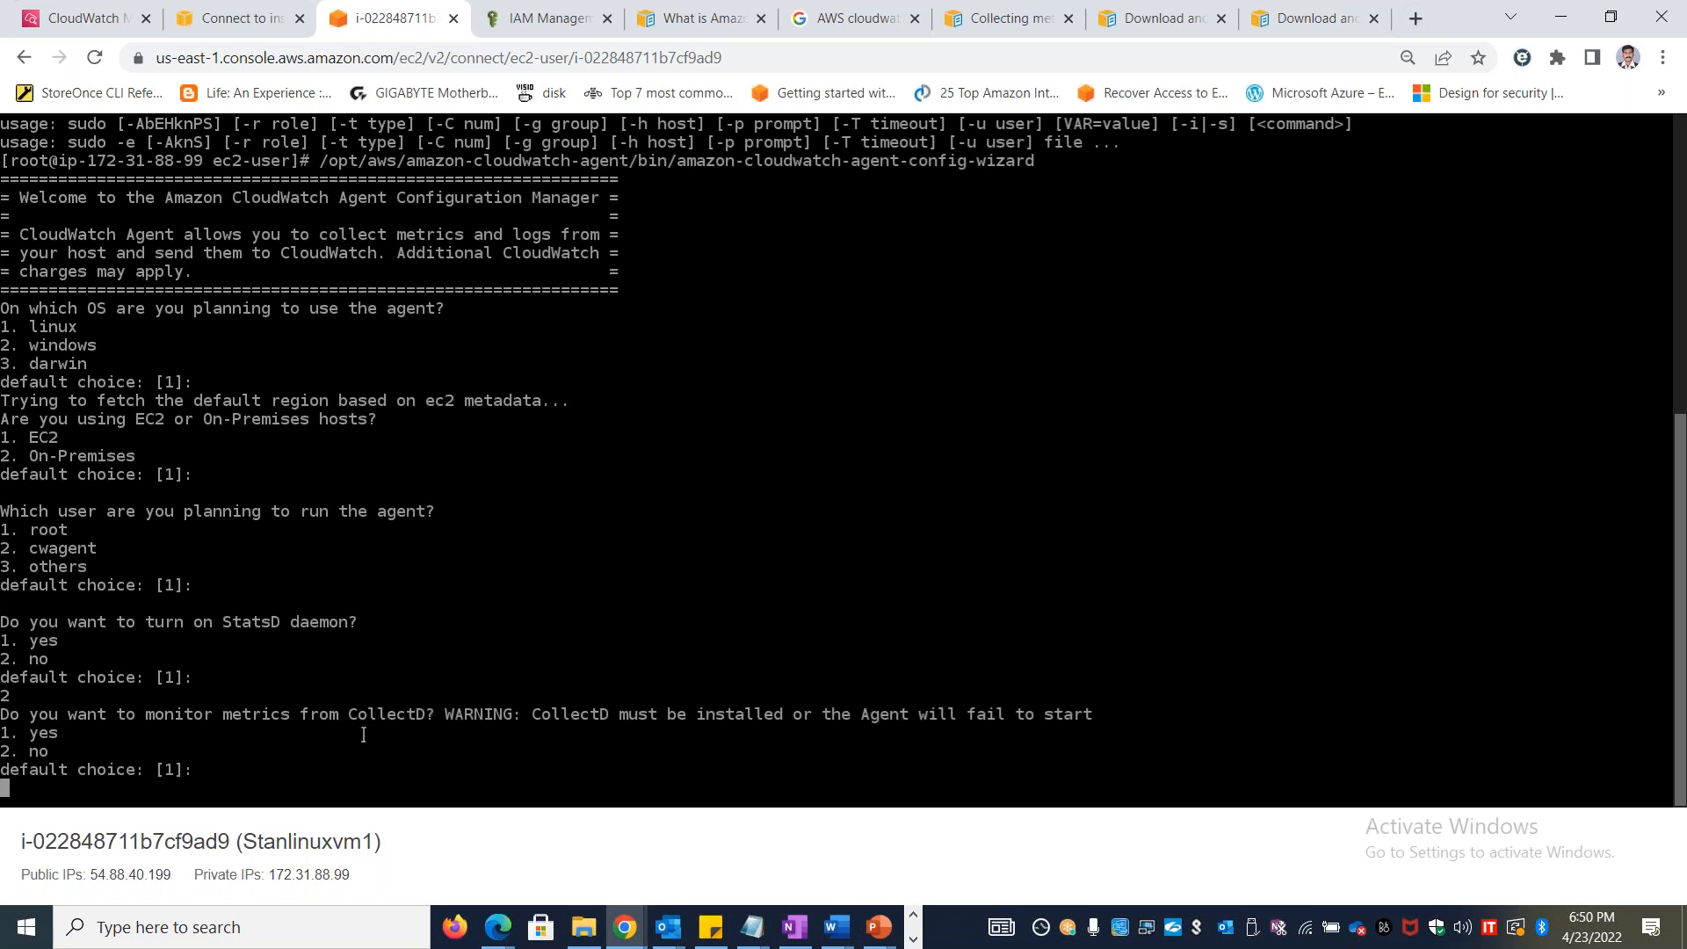
{"action": "type", "text": "2"}
{"action": "key", "text": "Return"}
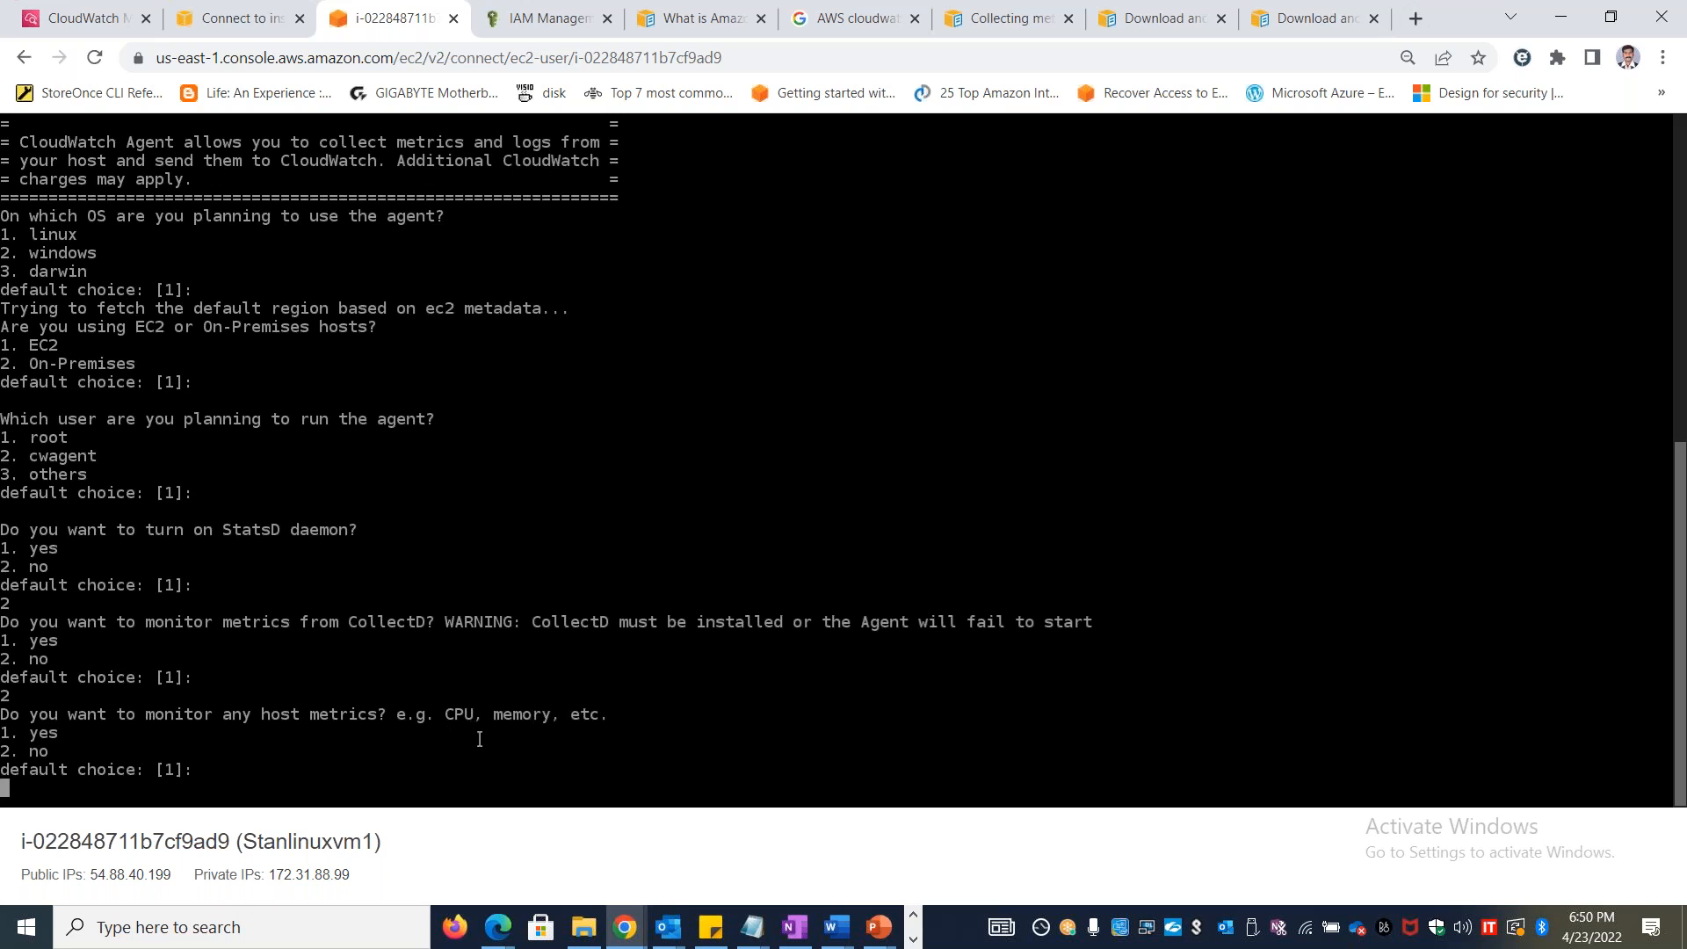
Enable host metrics, per-core CPU metrics, and adding and aggregating EC2 dimensions in the wizard, with a 60s interval and the Basic metrics config
{"action": "key", "text": "Return"}
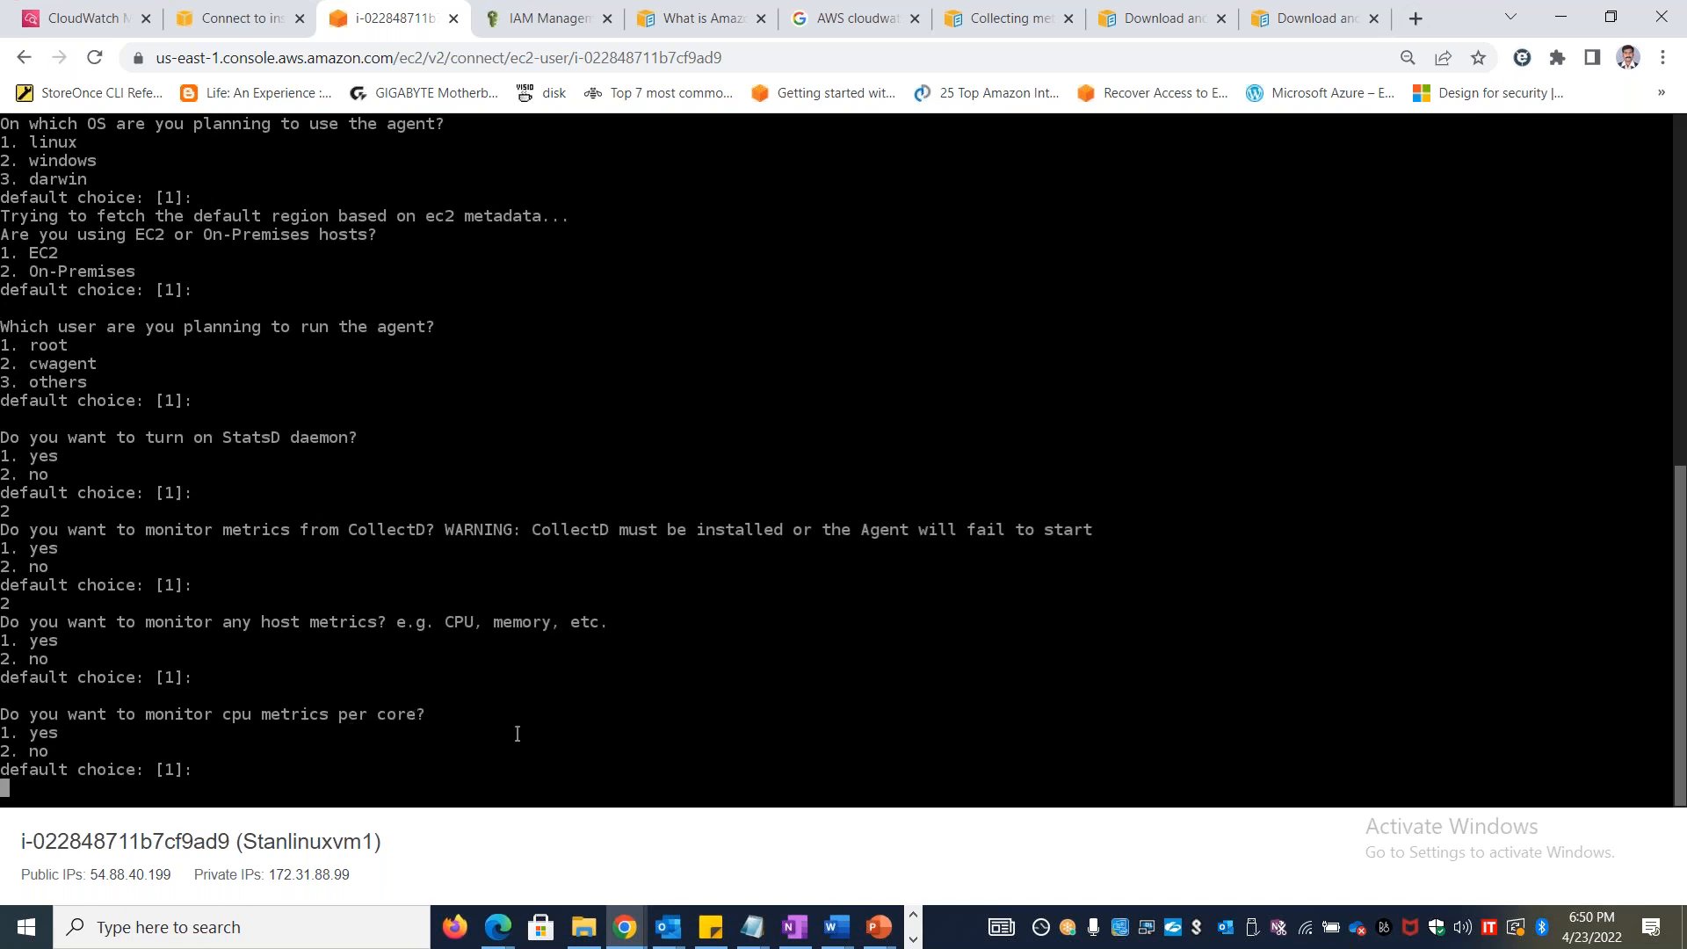
{"action": "type", "text": "1"}
{"action": "key", "text": "Return"}
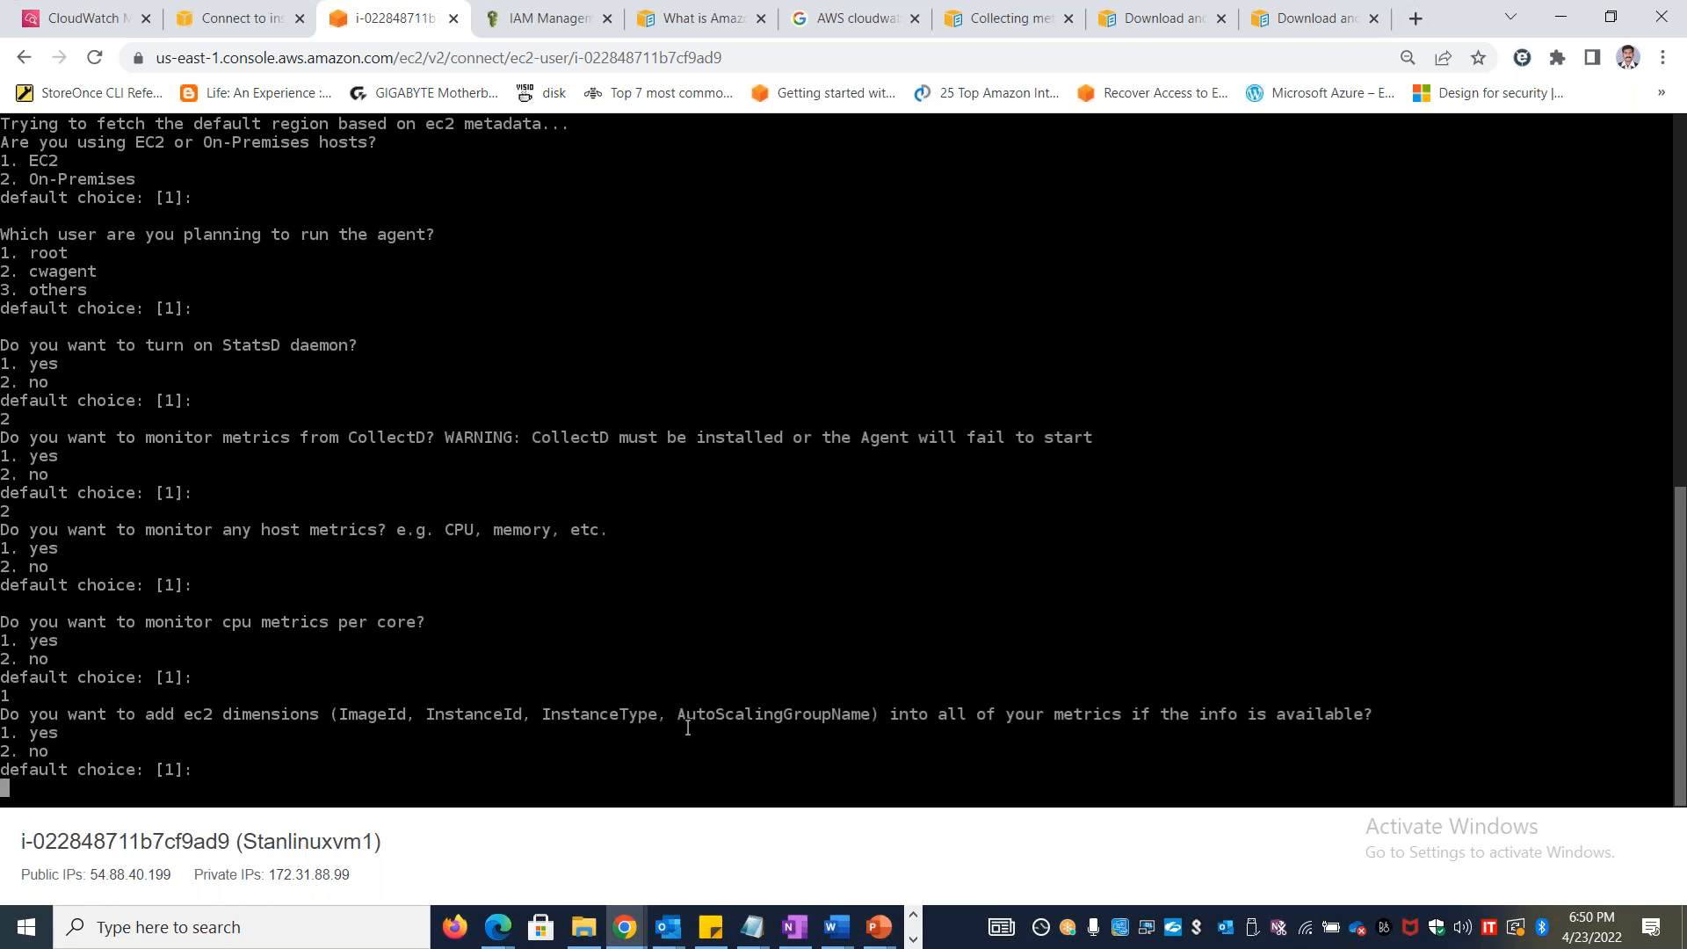
{"action": "key", "text": "Return"}
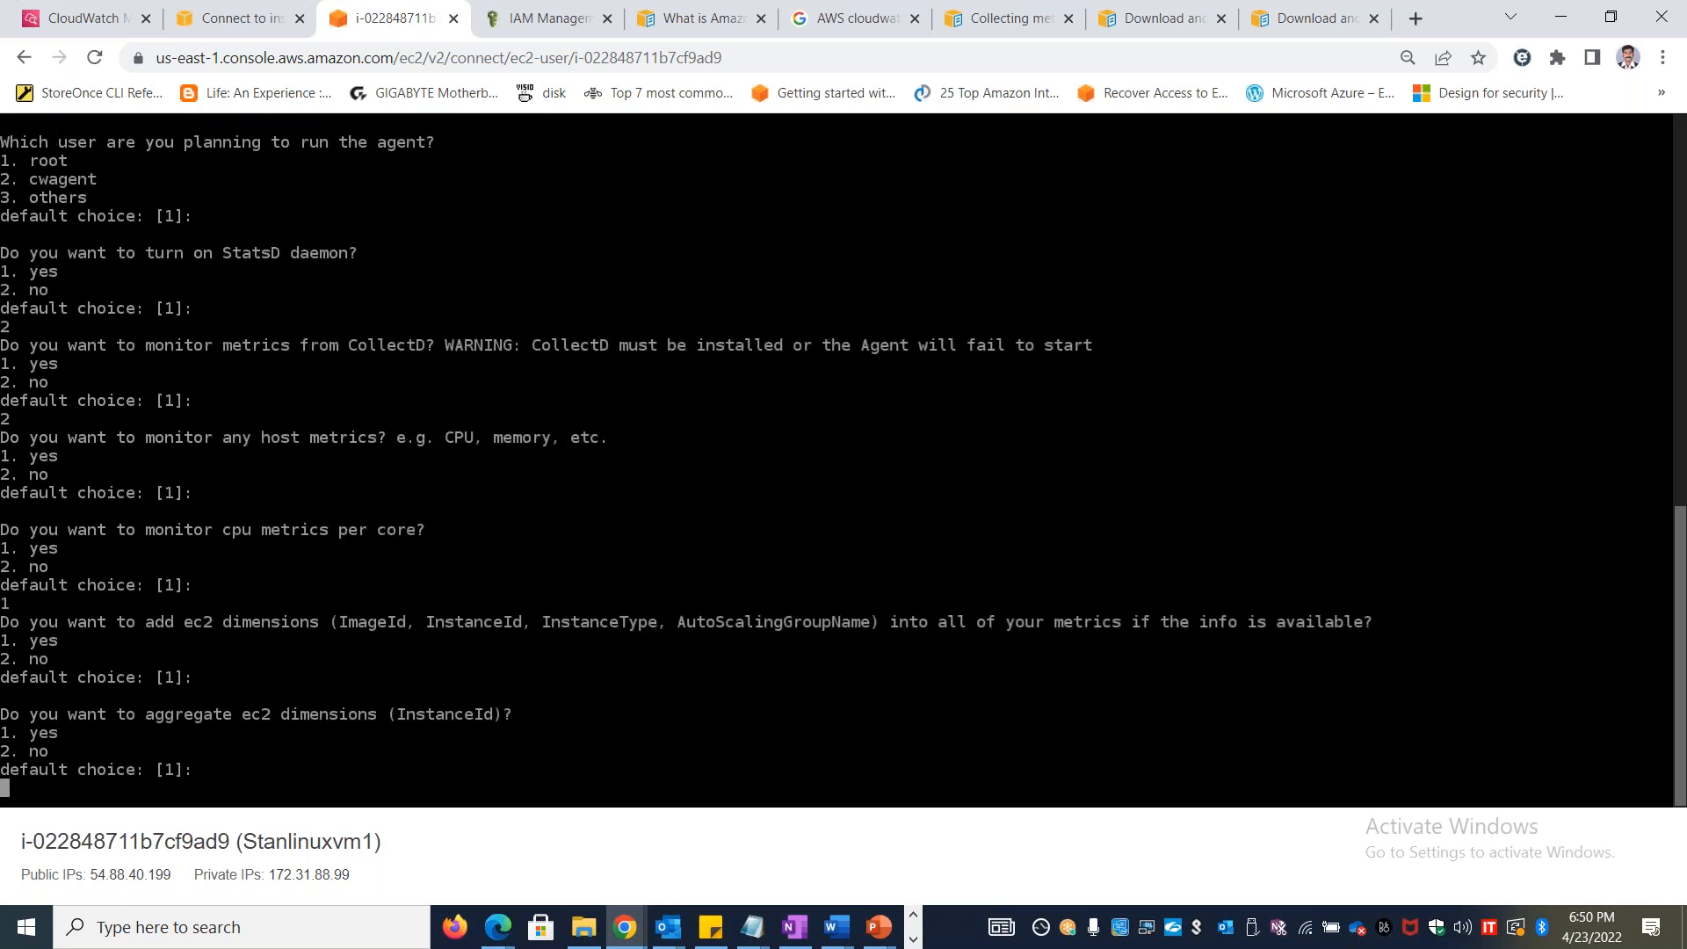
{"action": "key", "text": "Return"}
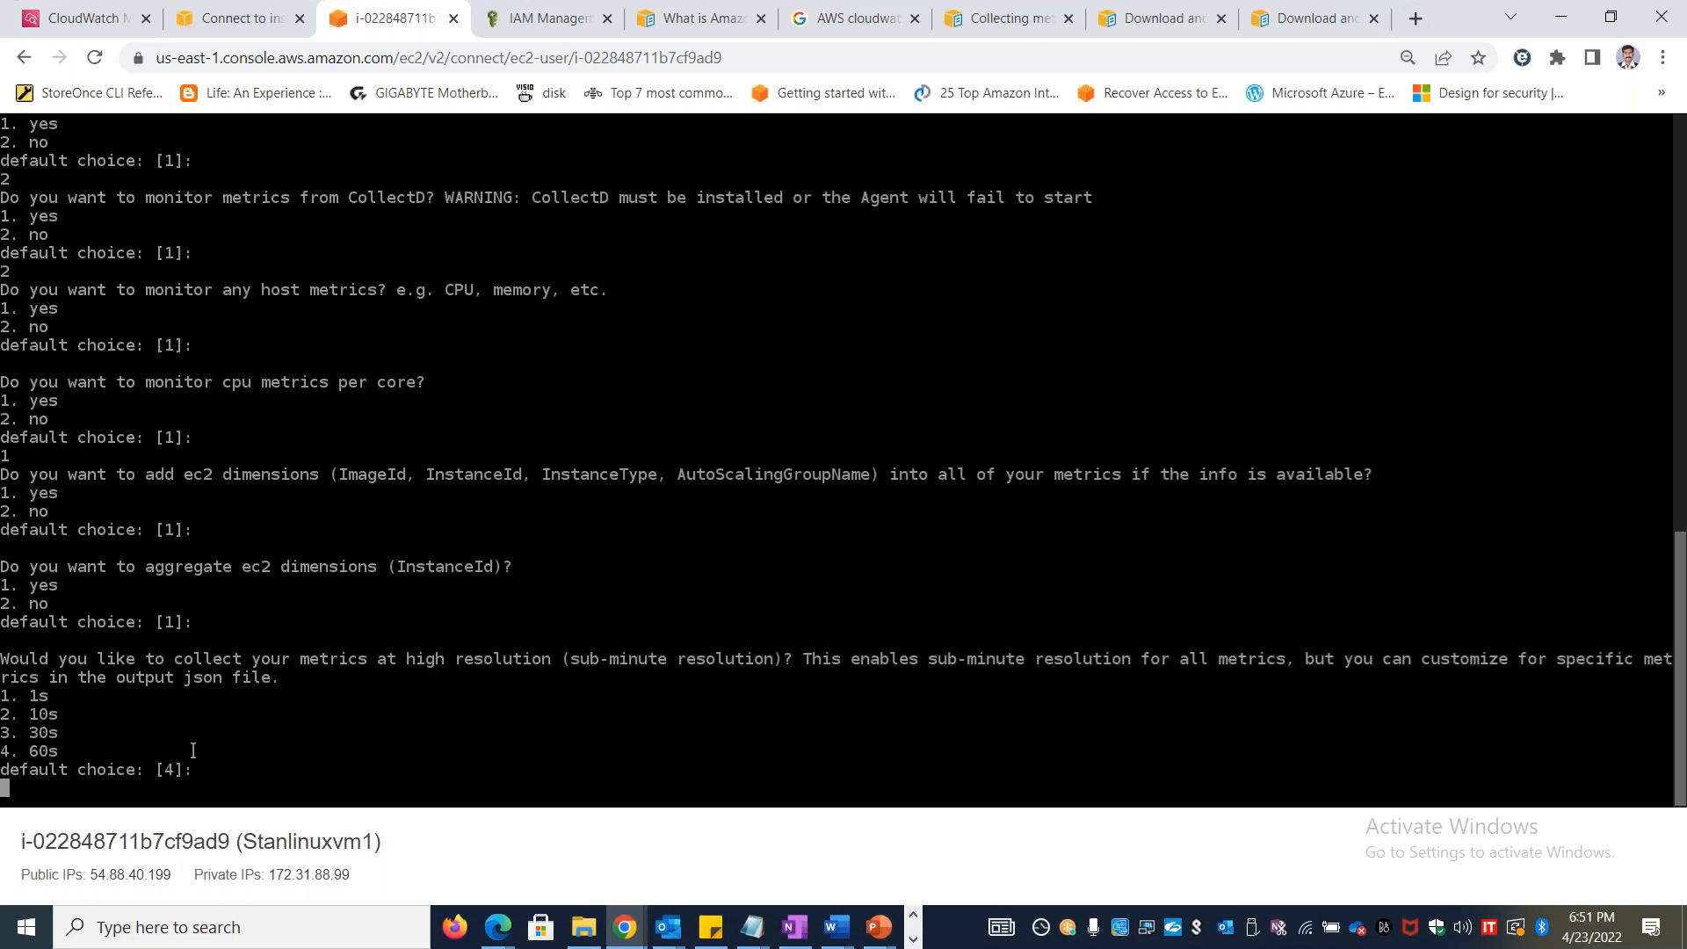
{"action": "key", "text": "Return"}
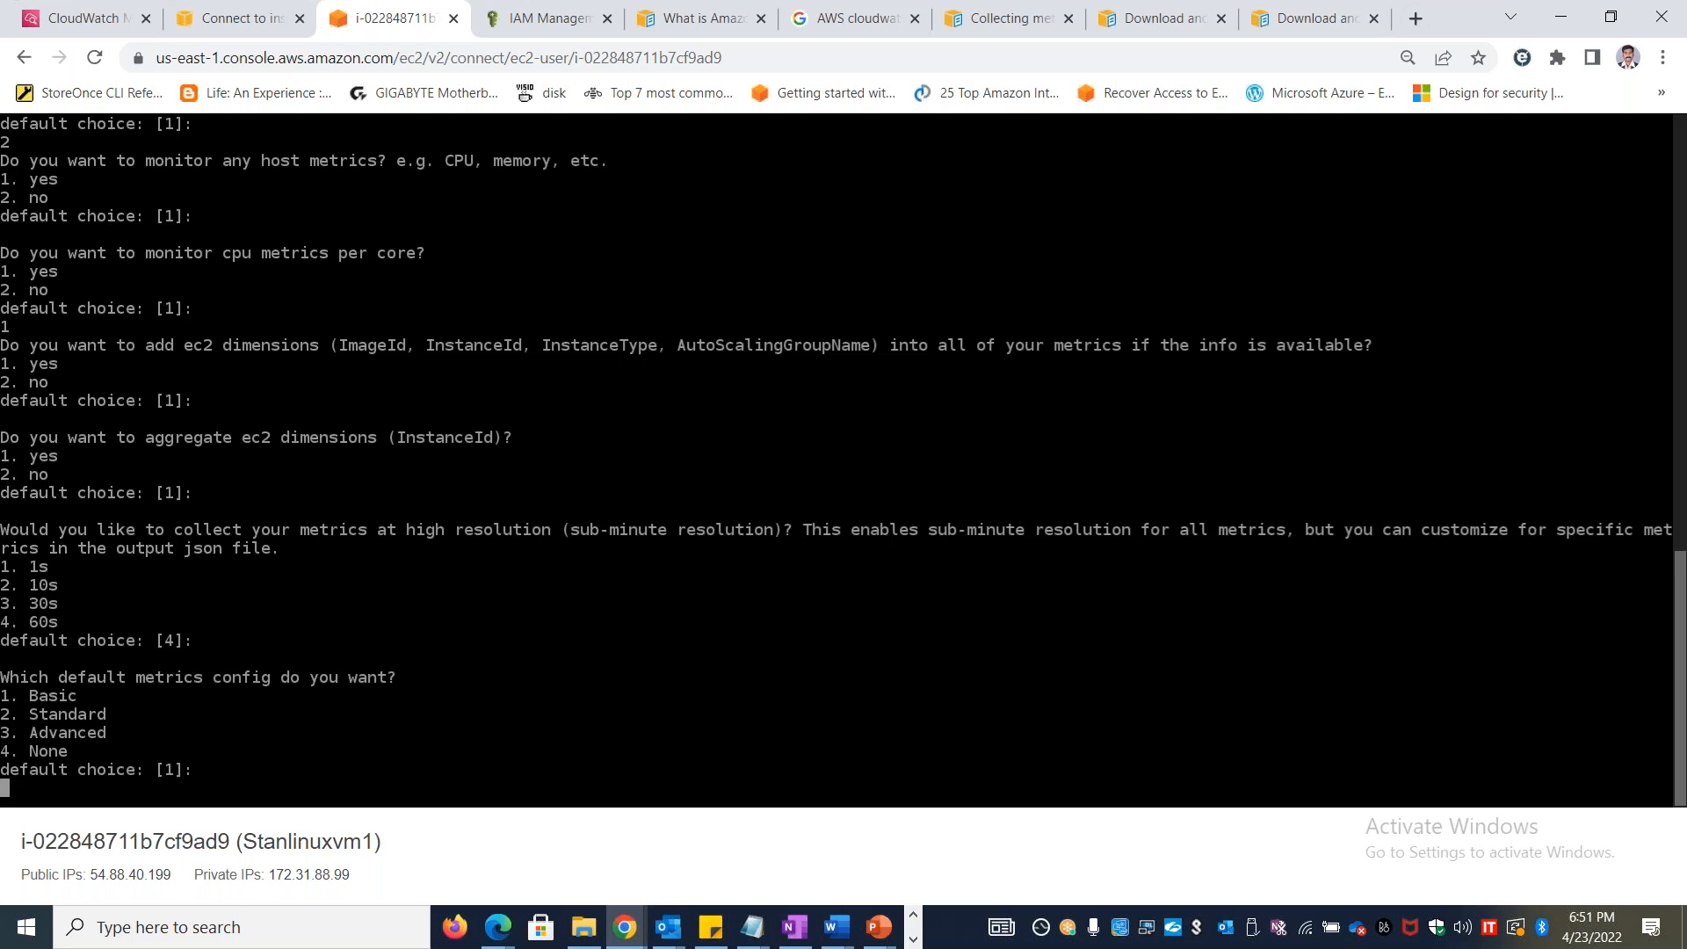
{"action": "key", "text": "Return"}
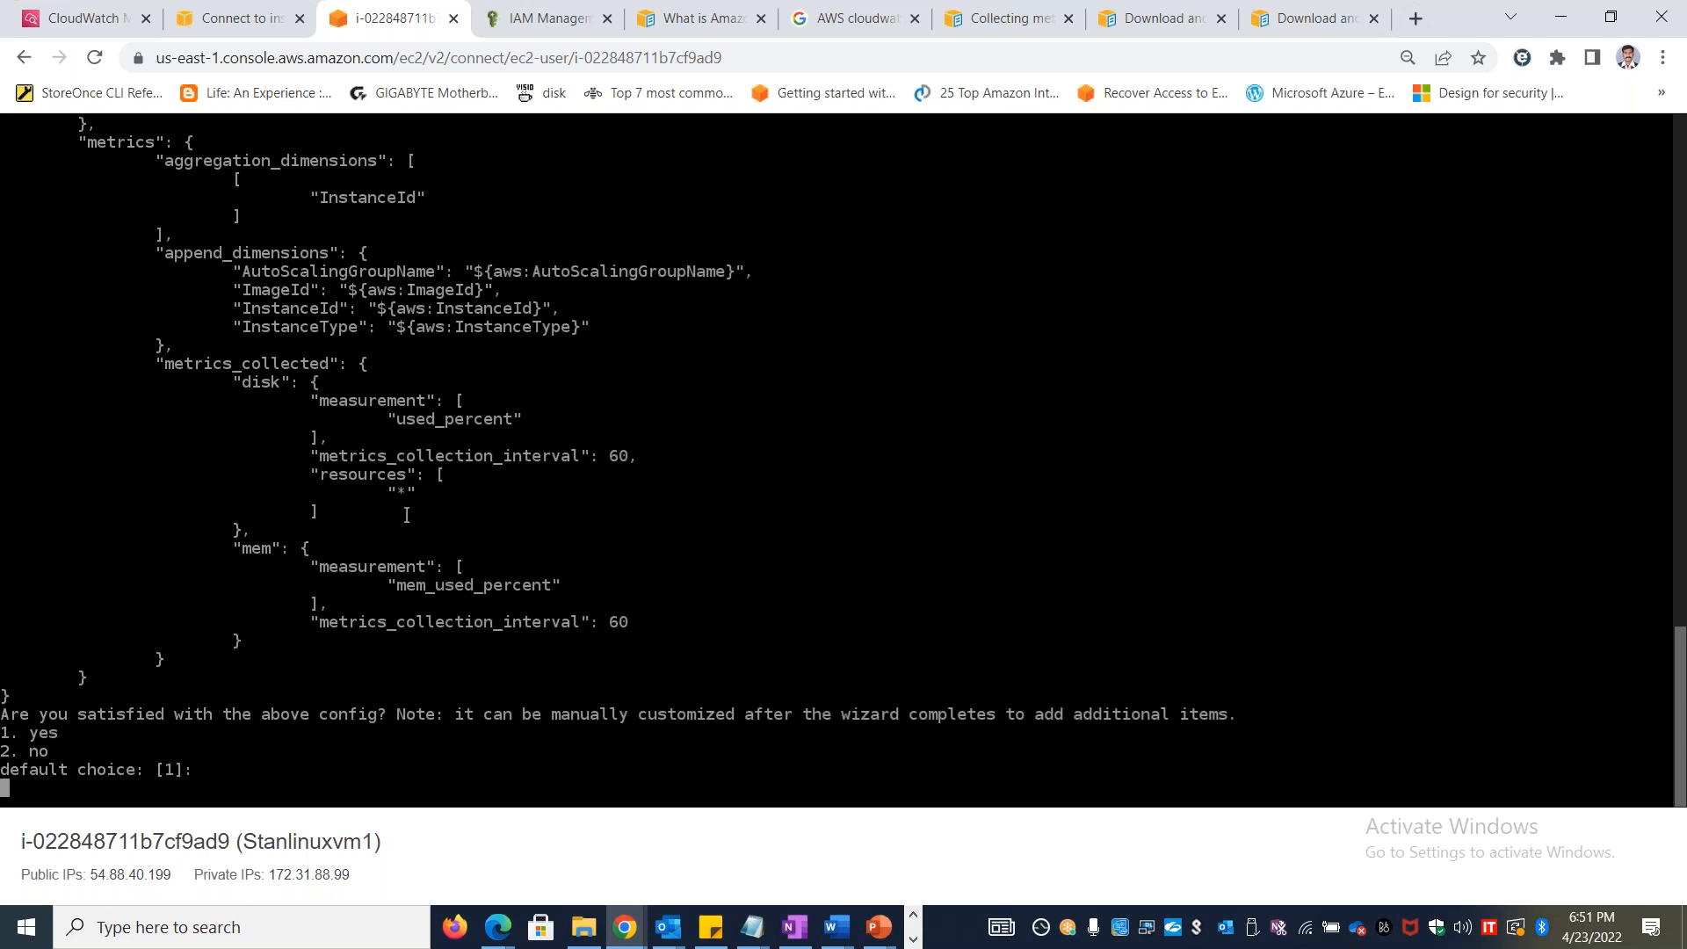
Review the generated JSON configuration with its disk and mem metrics in the terminal and accept it in the wizard
{"action": "scroll", "coordinate": [387, 351], "scroll_direction": "up", "scroll_amount": 10}
{"action": "scroll", "coordinate": [387, 528], "scroll_direction": "down", "scroll_amount": 10}
{"action": "scroll", "coordinate": [435, 351], "scroll_direction": "up", "scroll_amount": 10}
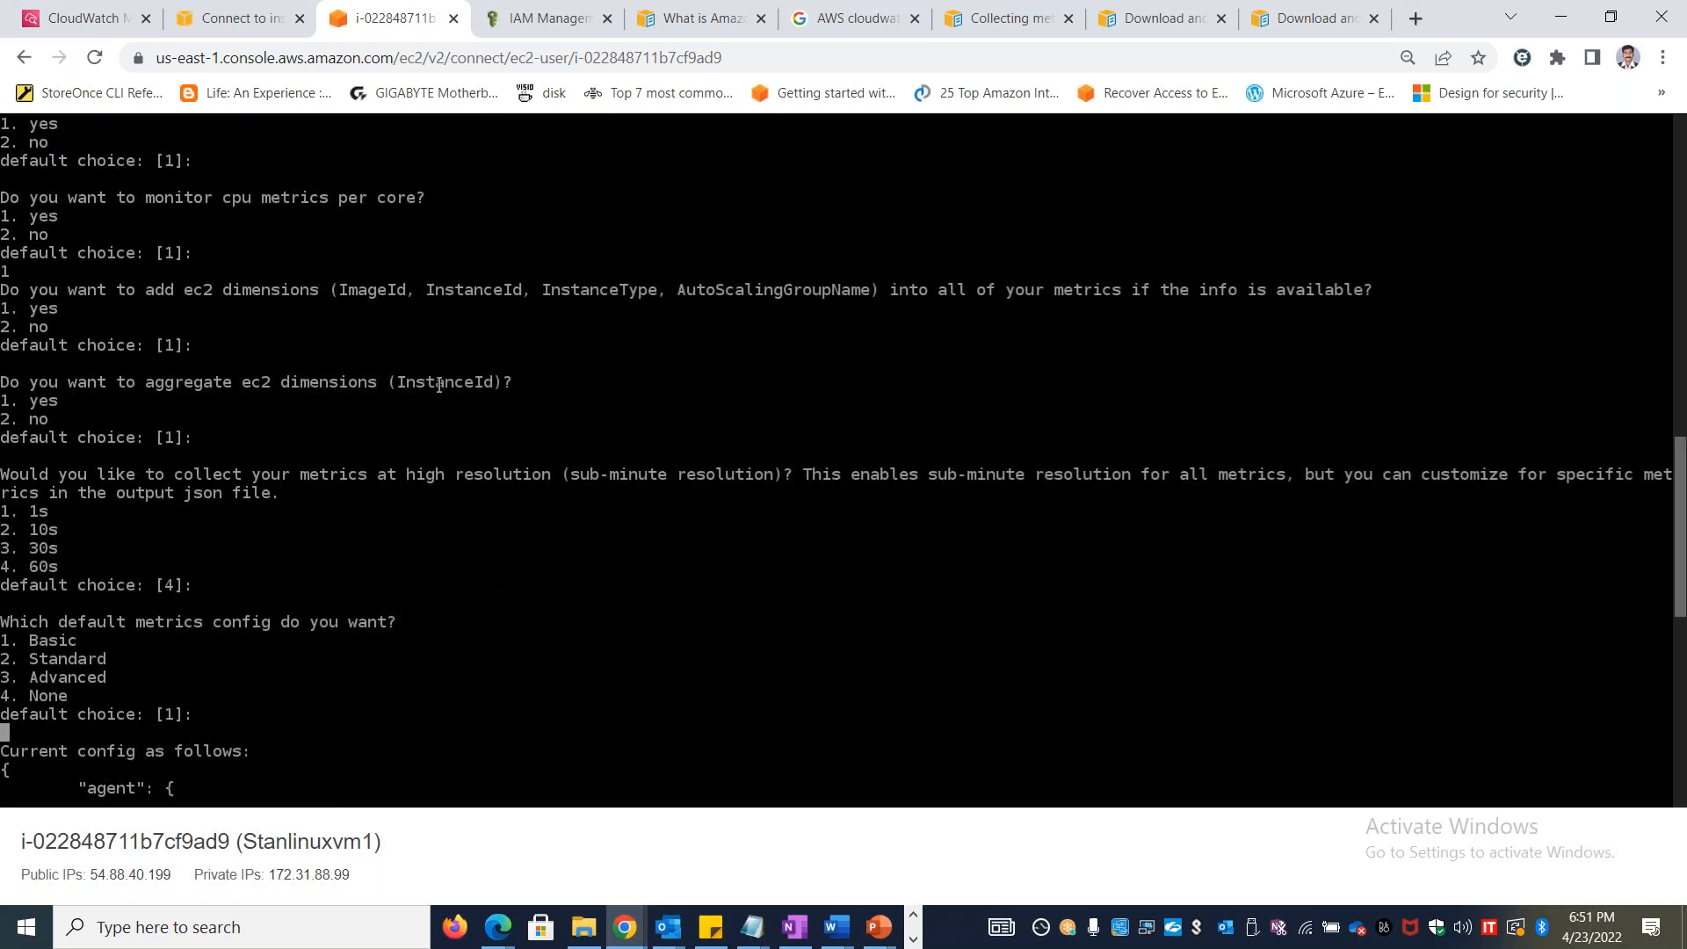
{"action": "scroll", "coordinate": [439, 375], "scroll_direction": "down", "scroll_amount": 10}
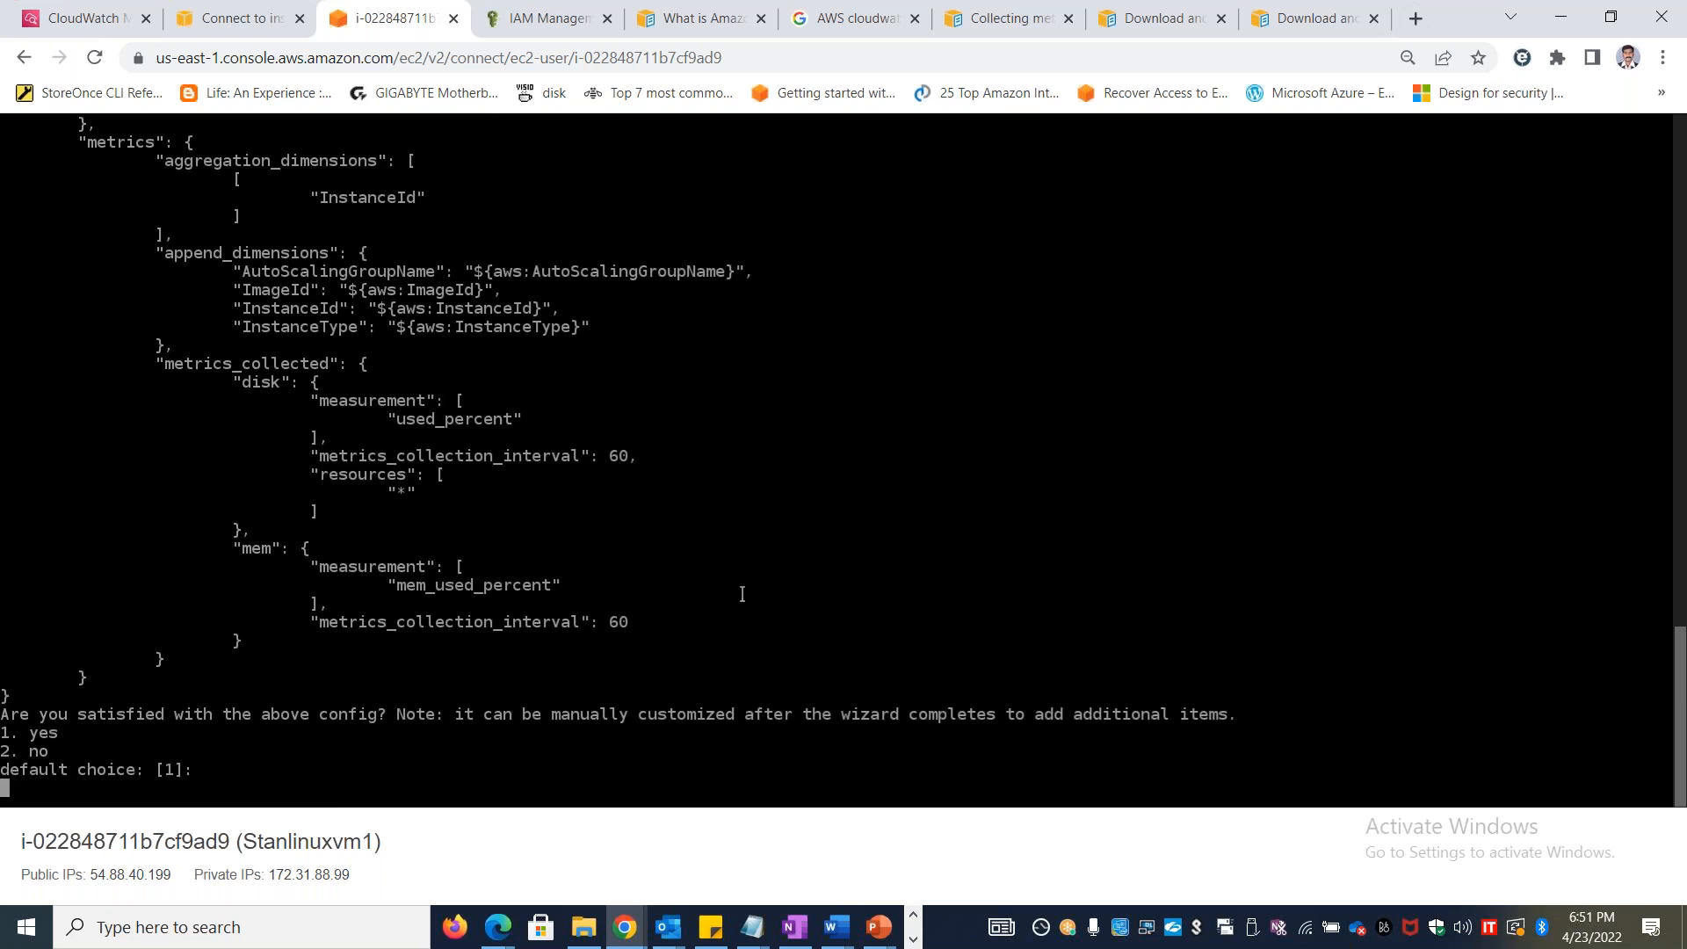
{"action": "key", "text": "Return"}
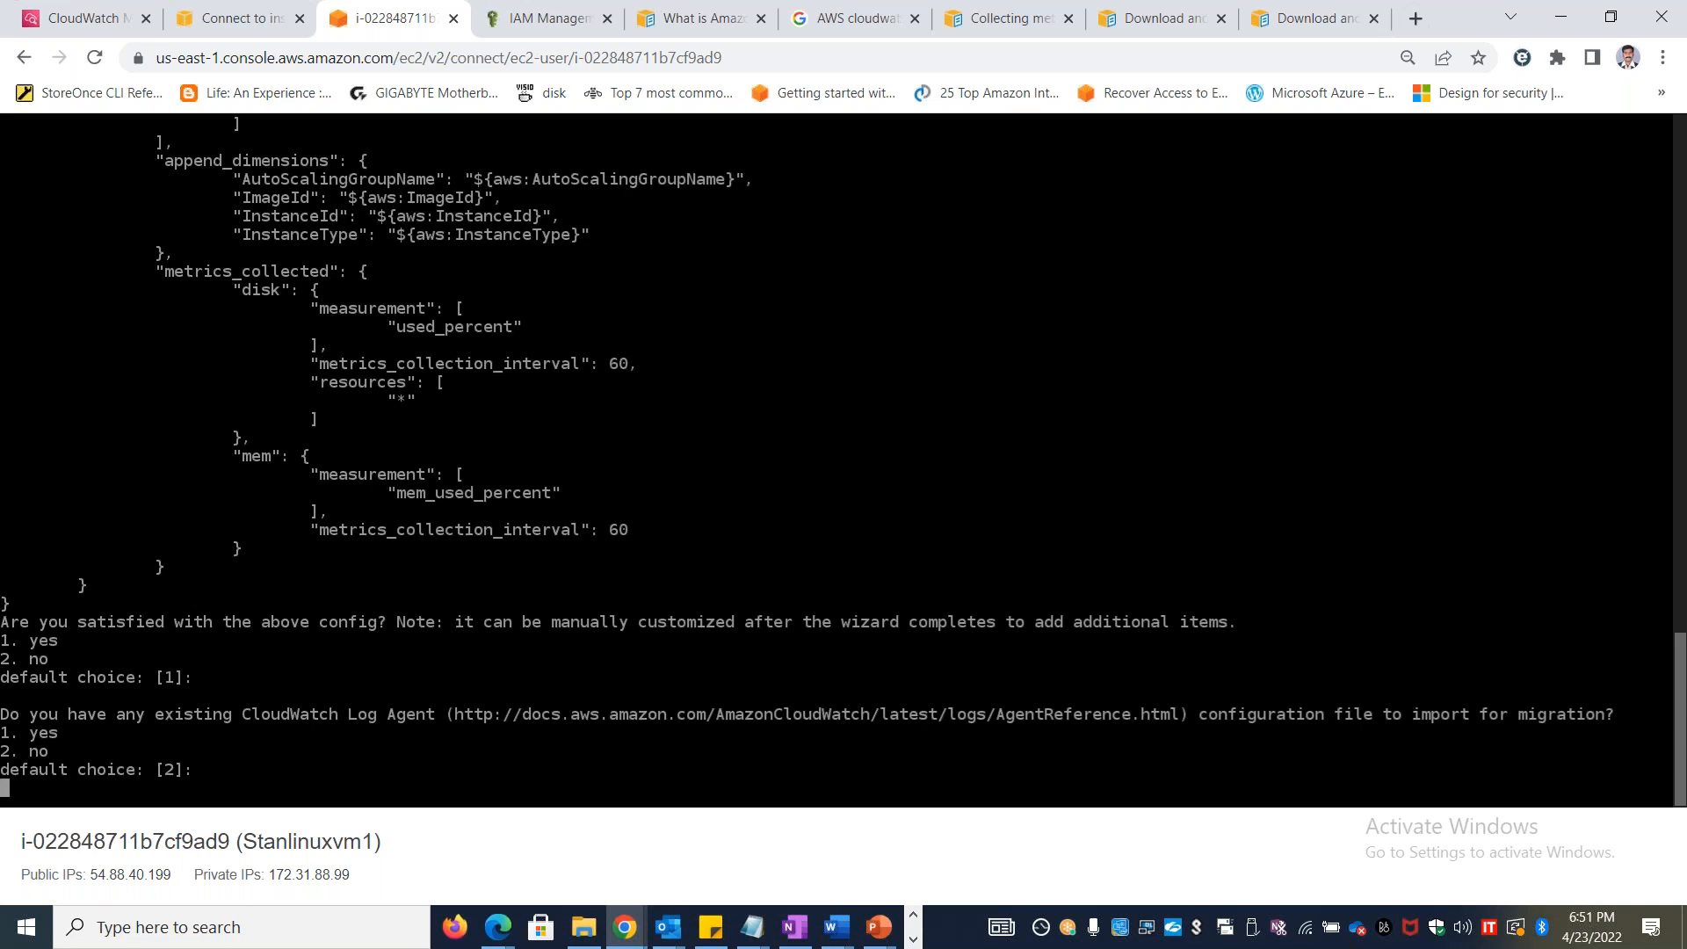
Following step 7 of the lab document, decline importing a log agent configuration, monitoring log files and storing the config in the SSM parameter store
{"action": "key", "text": "alt+Tab"}
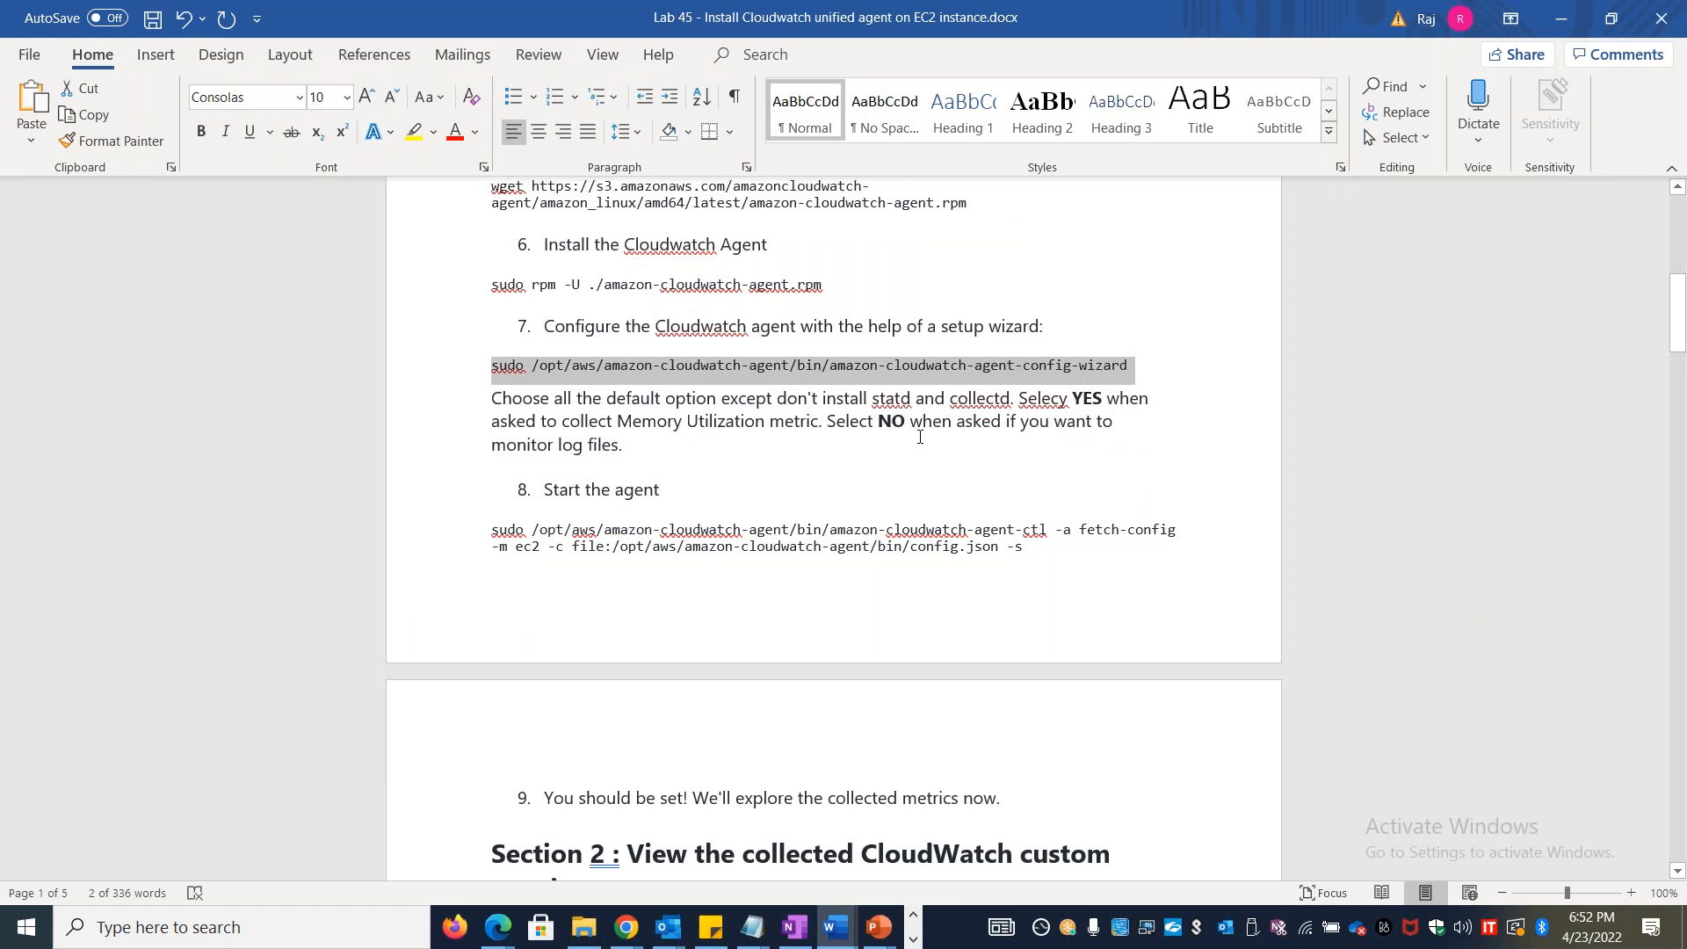
{"action": "left_click_drag", "start_coordinate": [637, 447], "coordinate": [868, 422]}
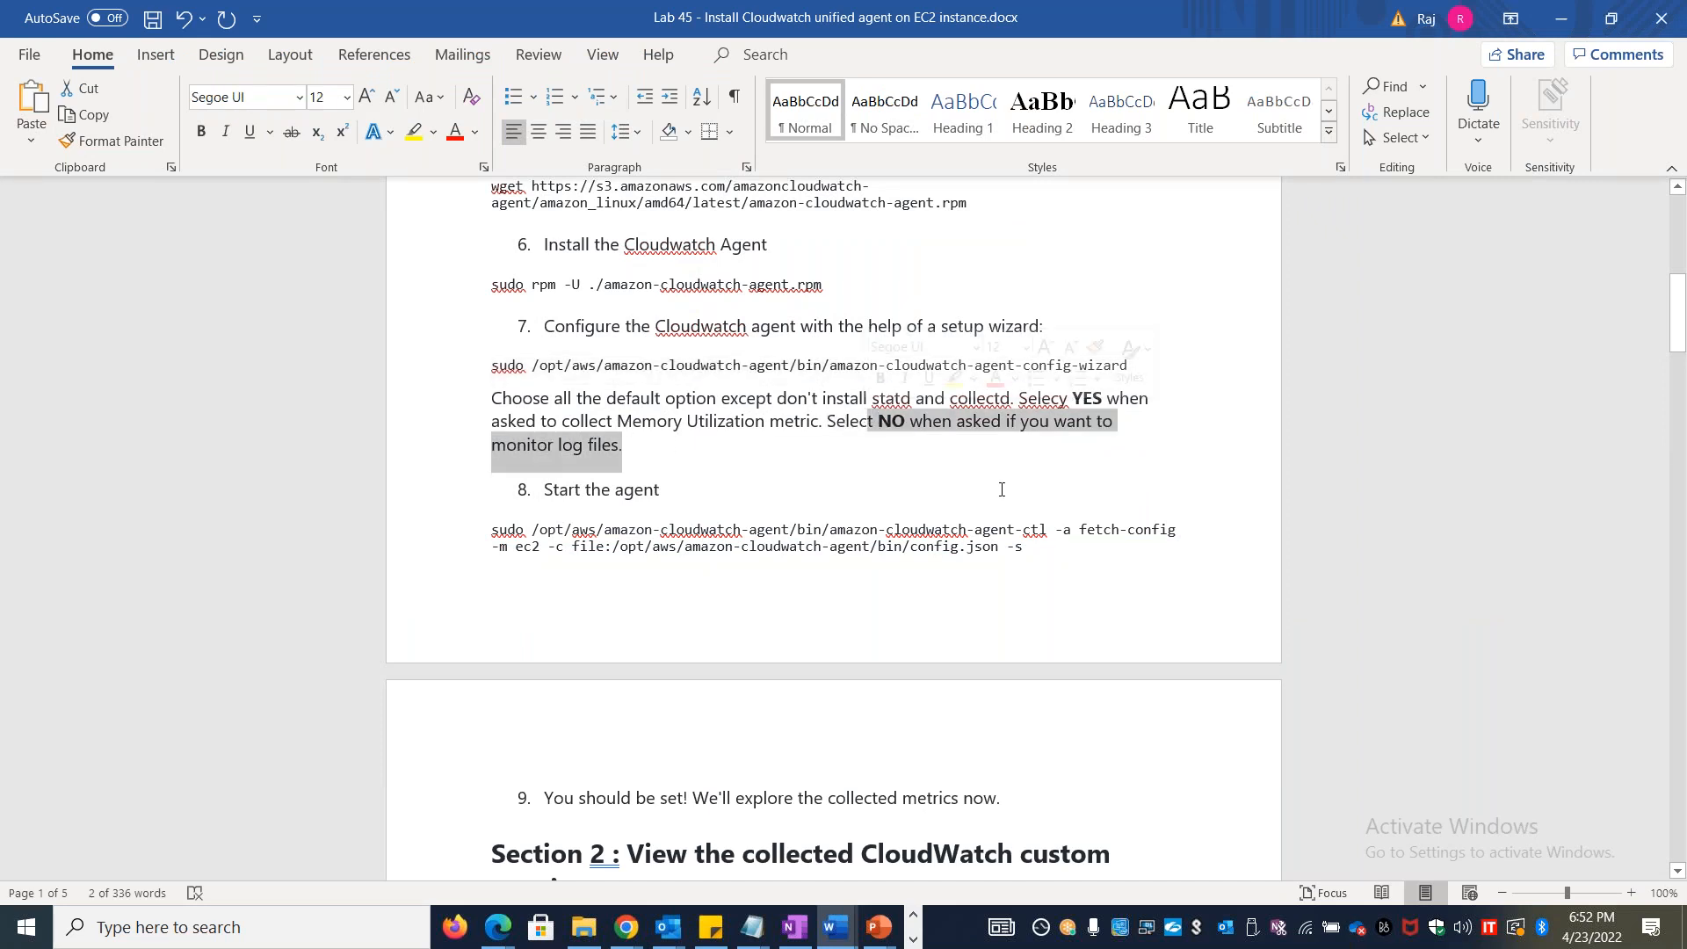
{"action": "key", "text": "alt+Tab"}
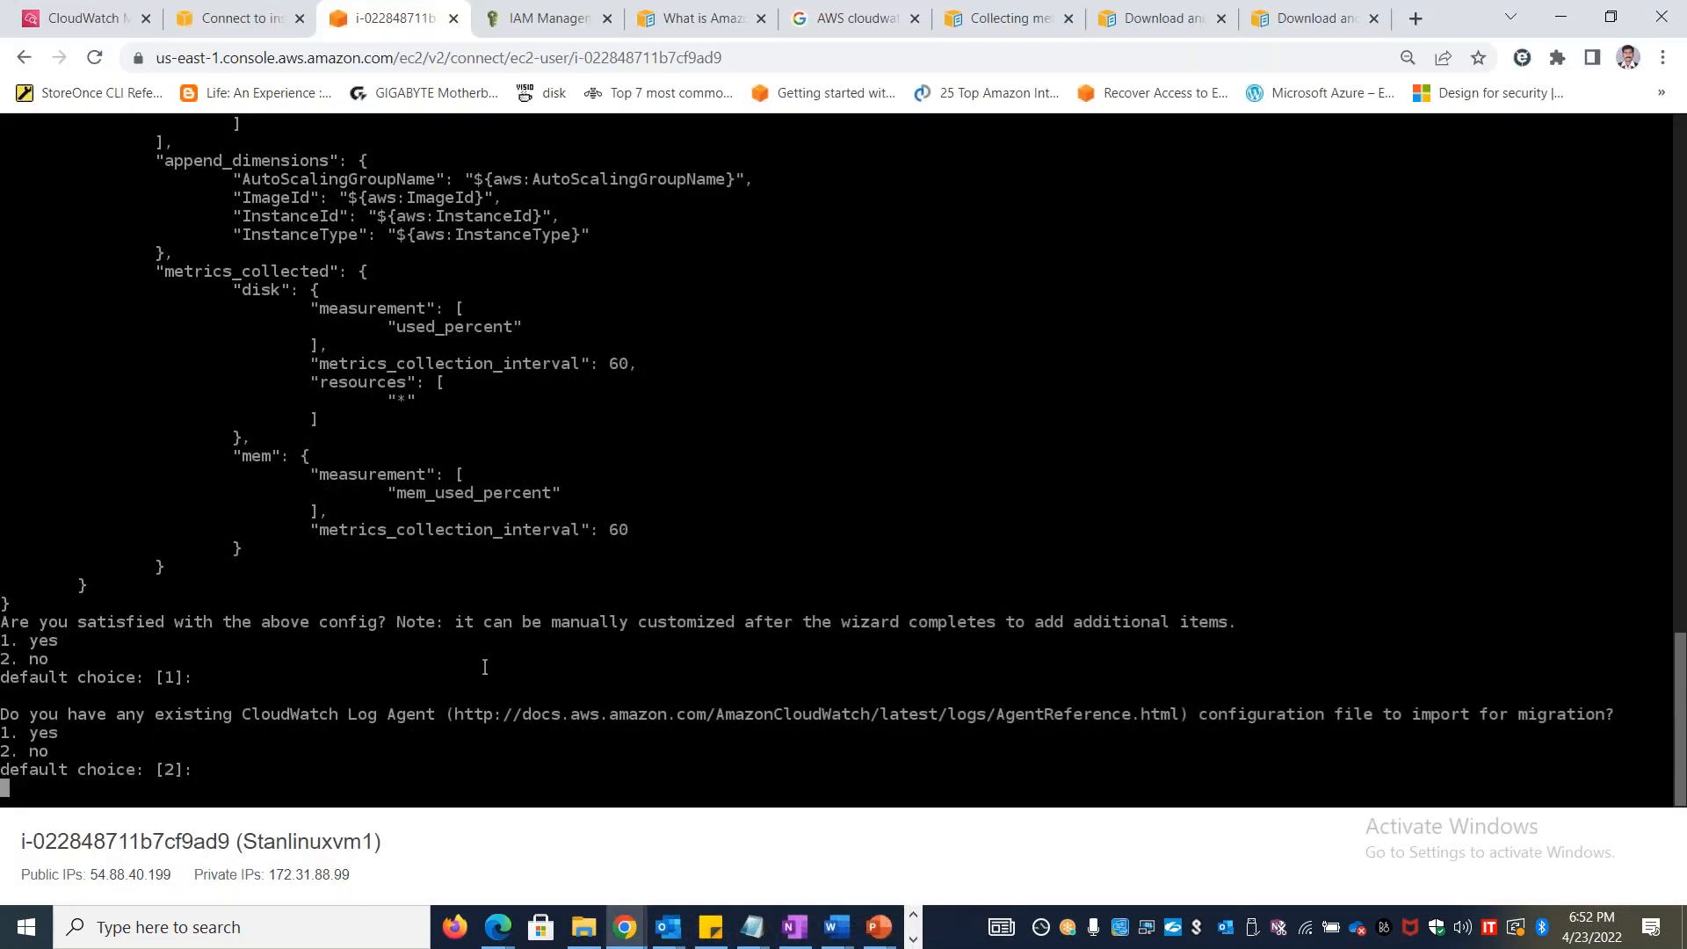
{"action": "key", "text": "Return"}
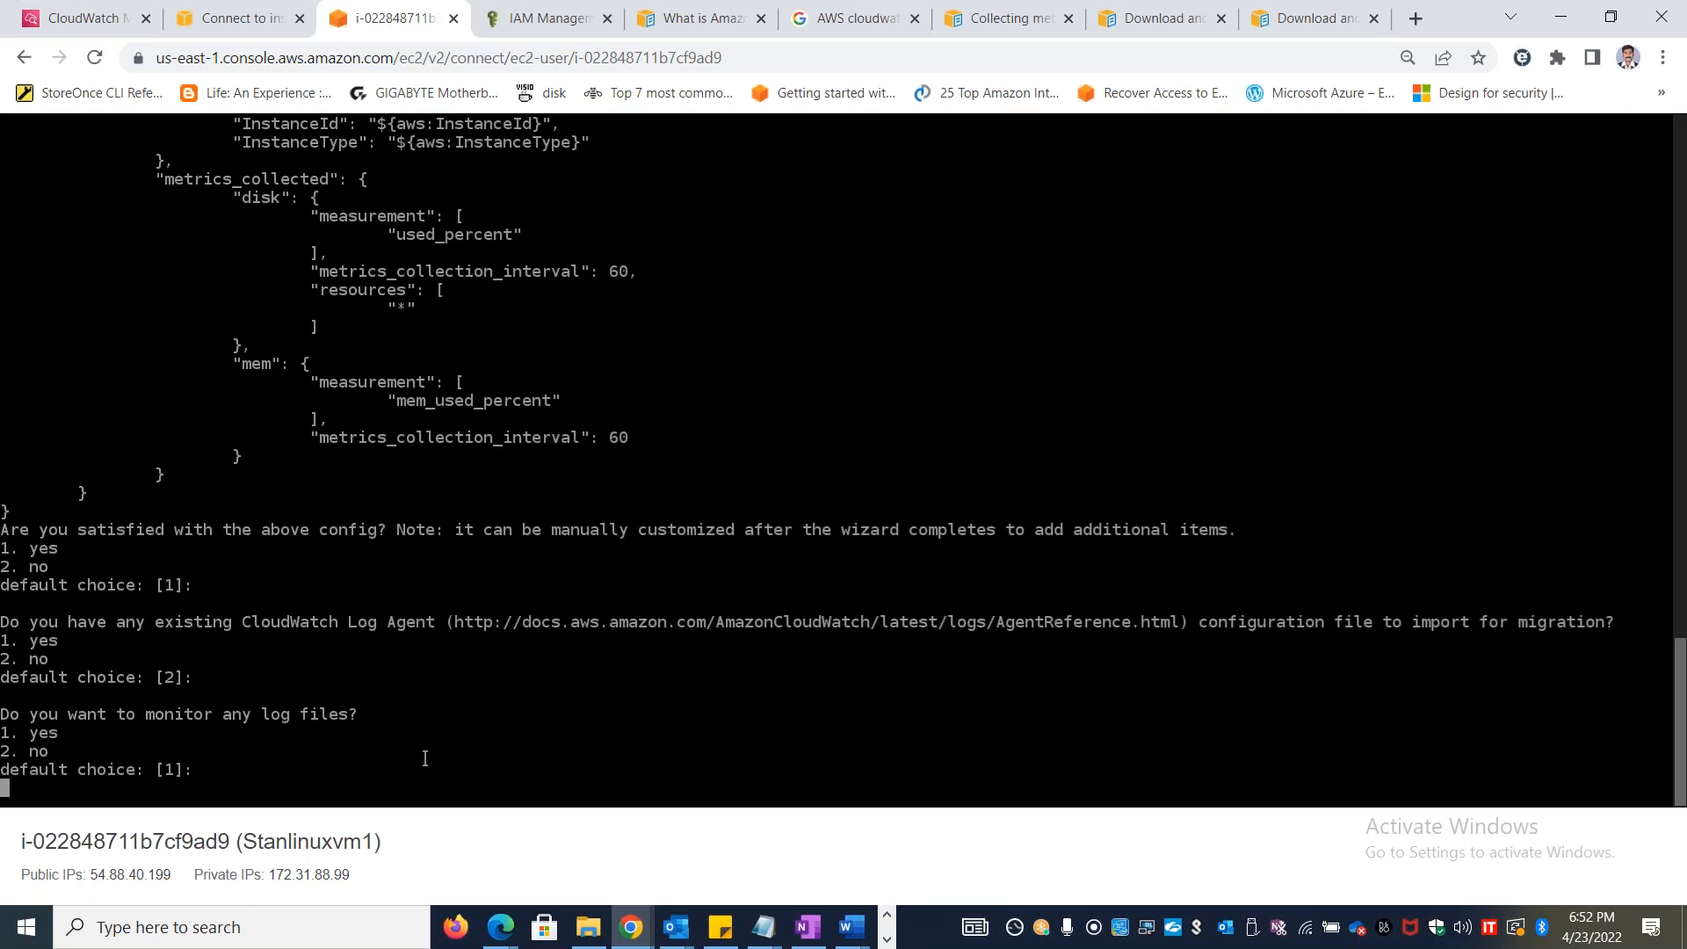
{"action": "type", "text": "2"}
{"action": "key", "text": "Return"}
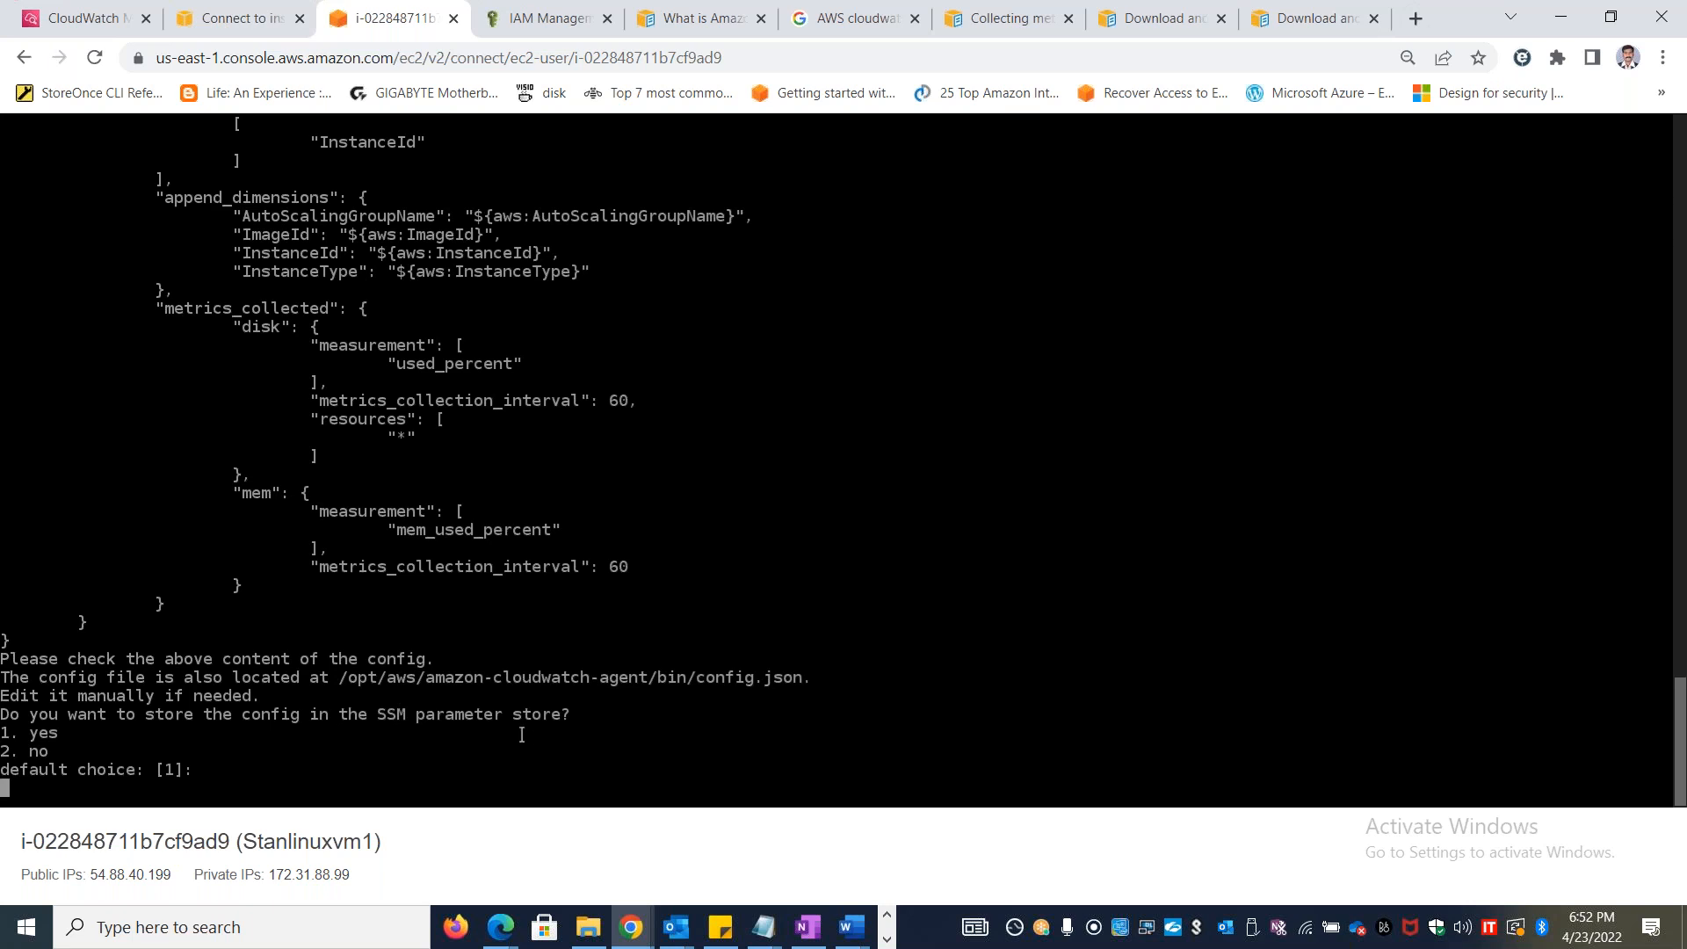
{"action": "type", "text": "2"}
{"action": "key", "text": "Return"}
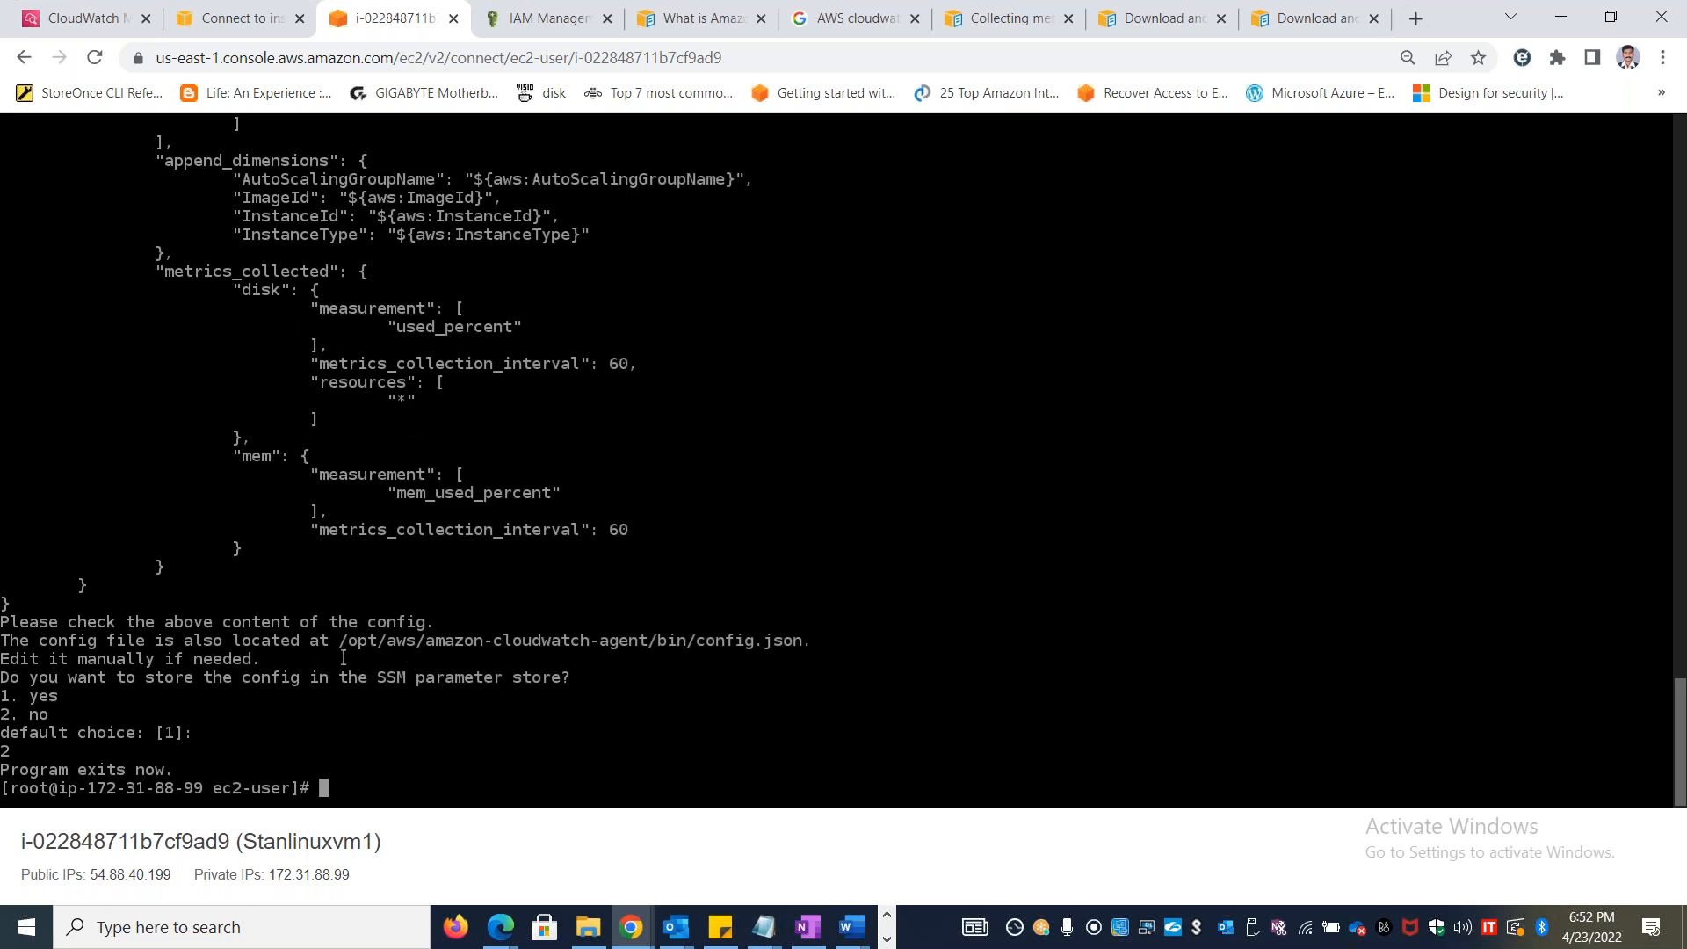
Copy step 8's amazon-cloudwatch-agent-ctl fetch-config command from the lab document, try to run it in the instance terminal, and interrupt the running wizard
{"action": "key", "text": "alt+Tab"}
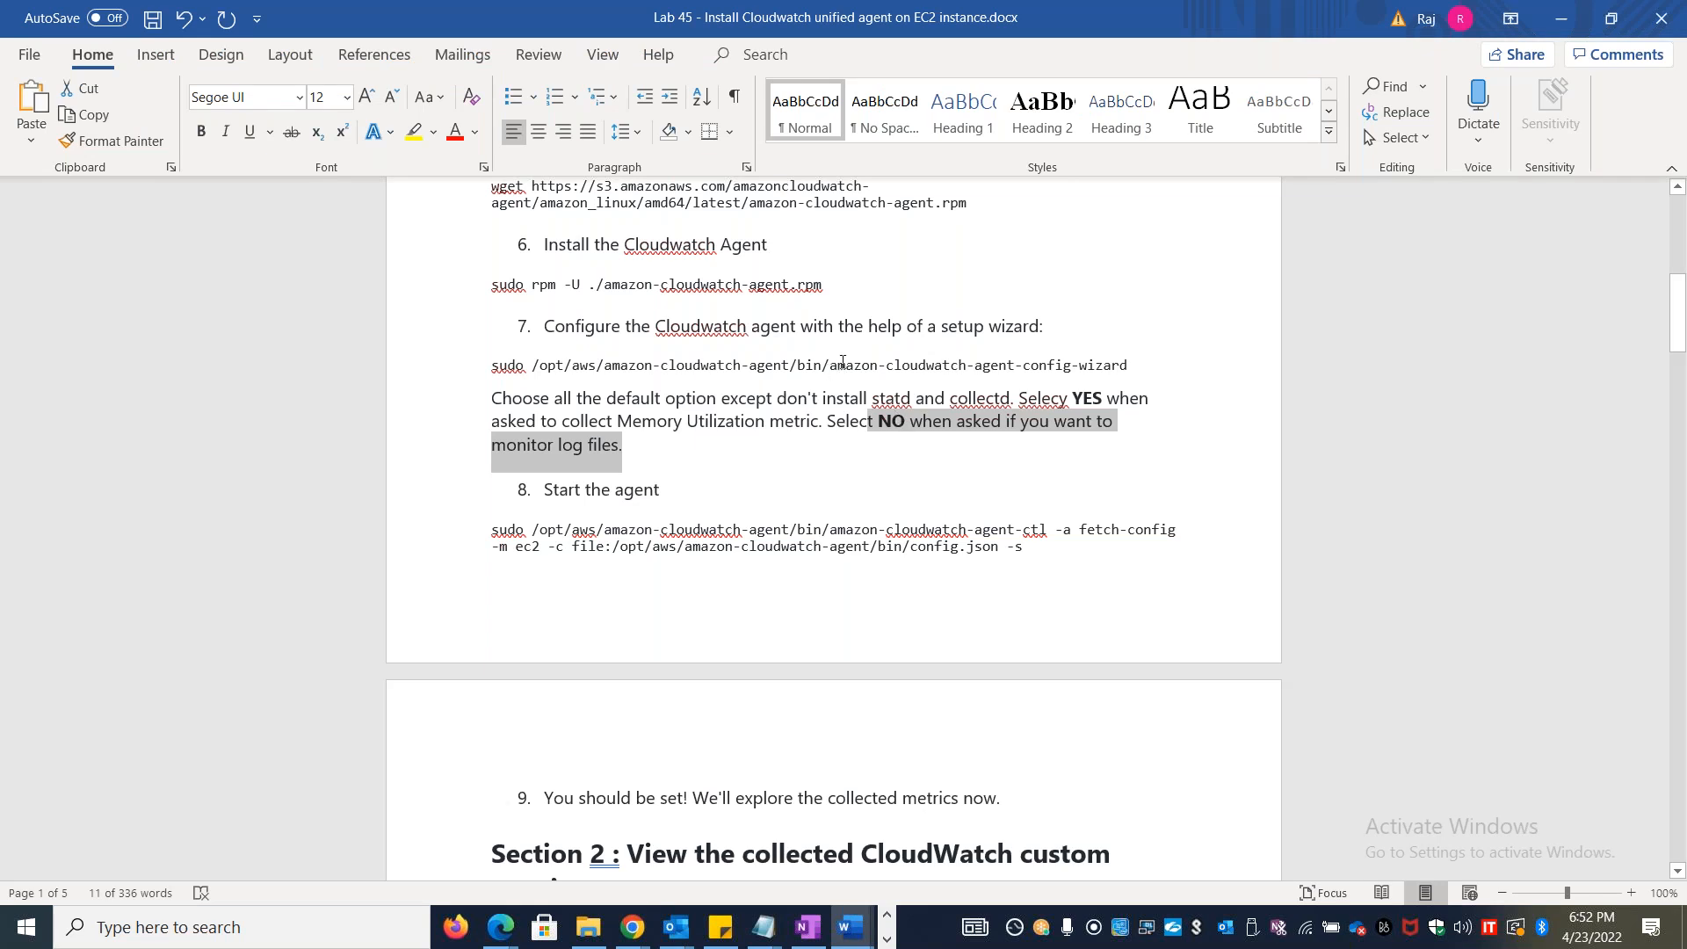
{"action": "left_click_drag", "start_coordinate": [1679, 337], "coordinate": [1679, 347]}
{"action": "left_click_drag", "start_coordinate": [1006, 463], "coordinate": [620, 483]}
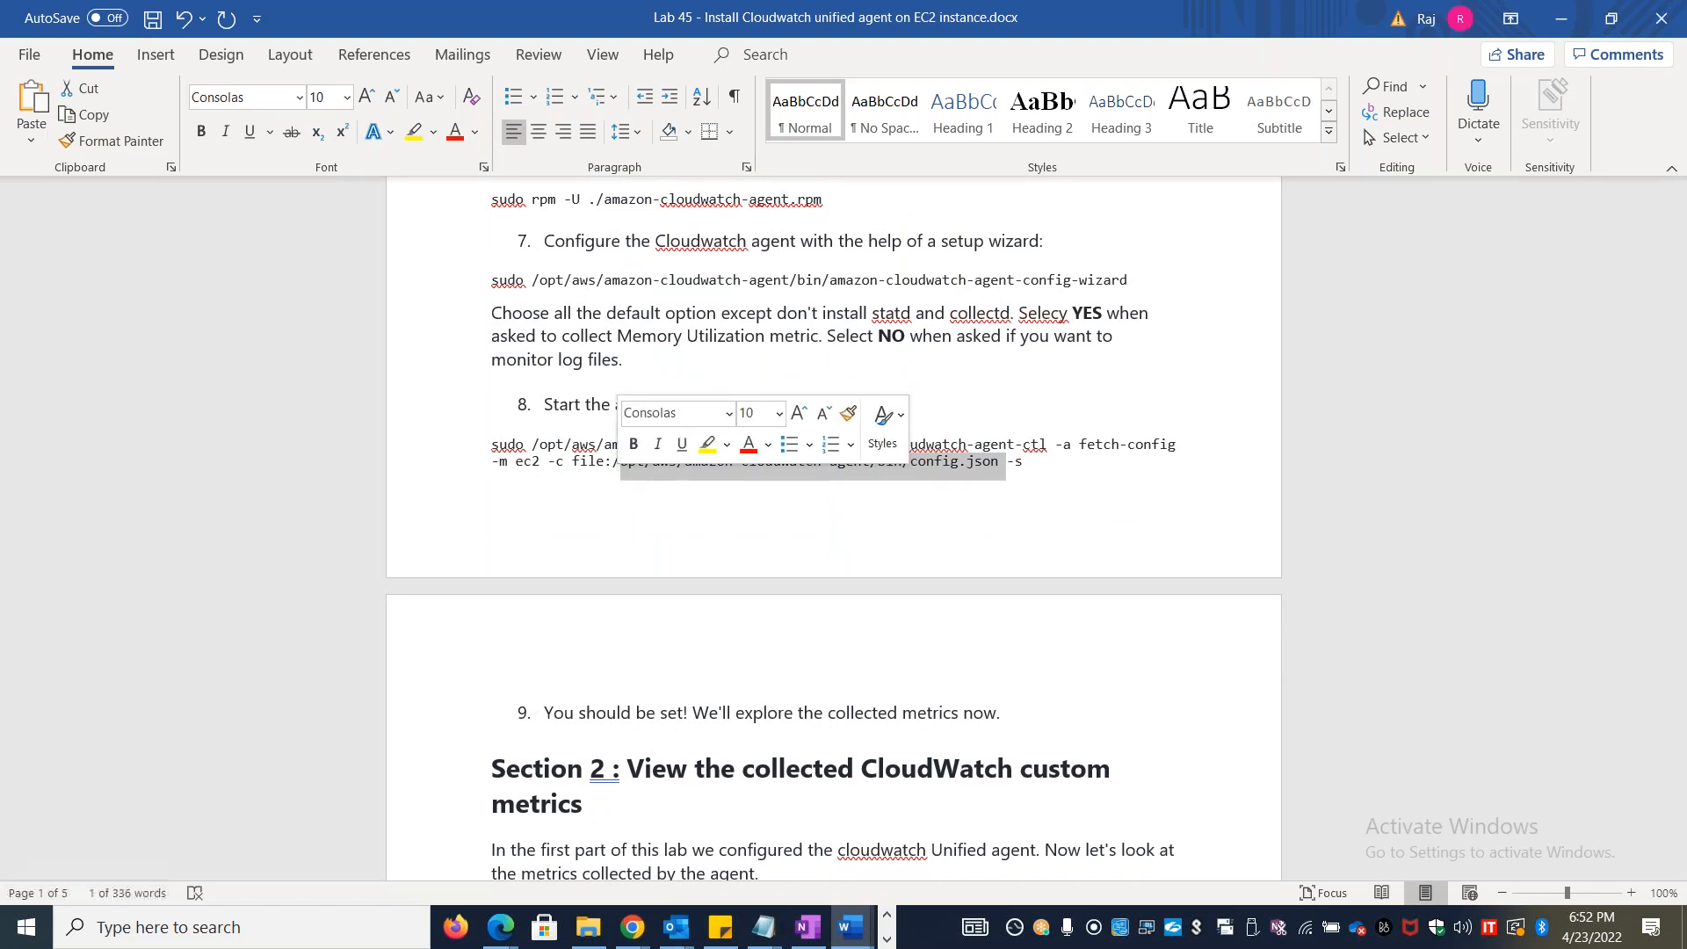
{"action": "left_click", "coordinate": [708, 535]}
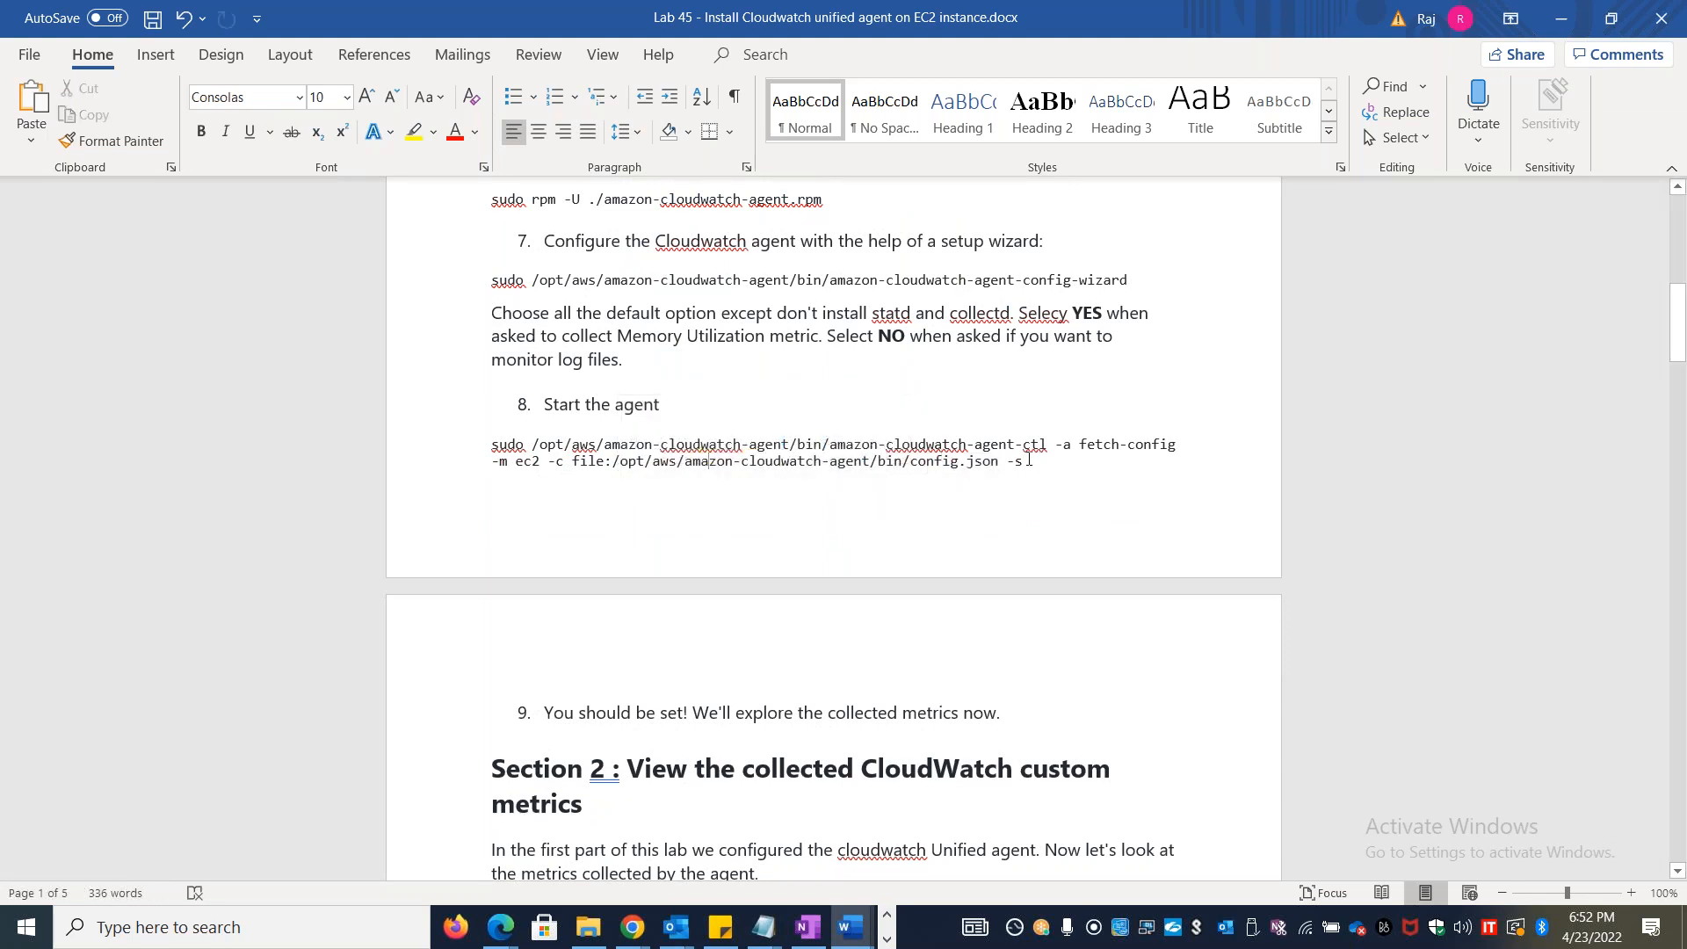
{"action": "left_click_drag", "start_coordinate": [1033, 462], "coordinate": [491, 444]}
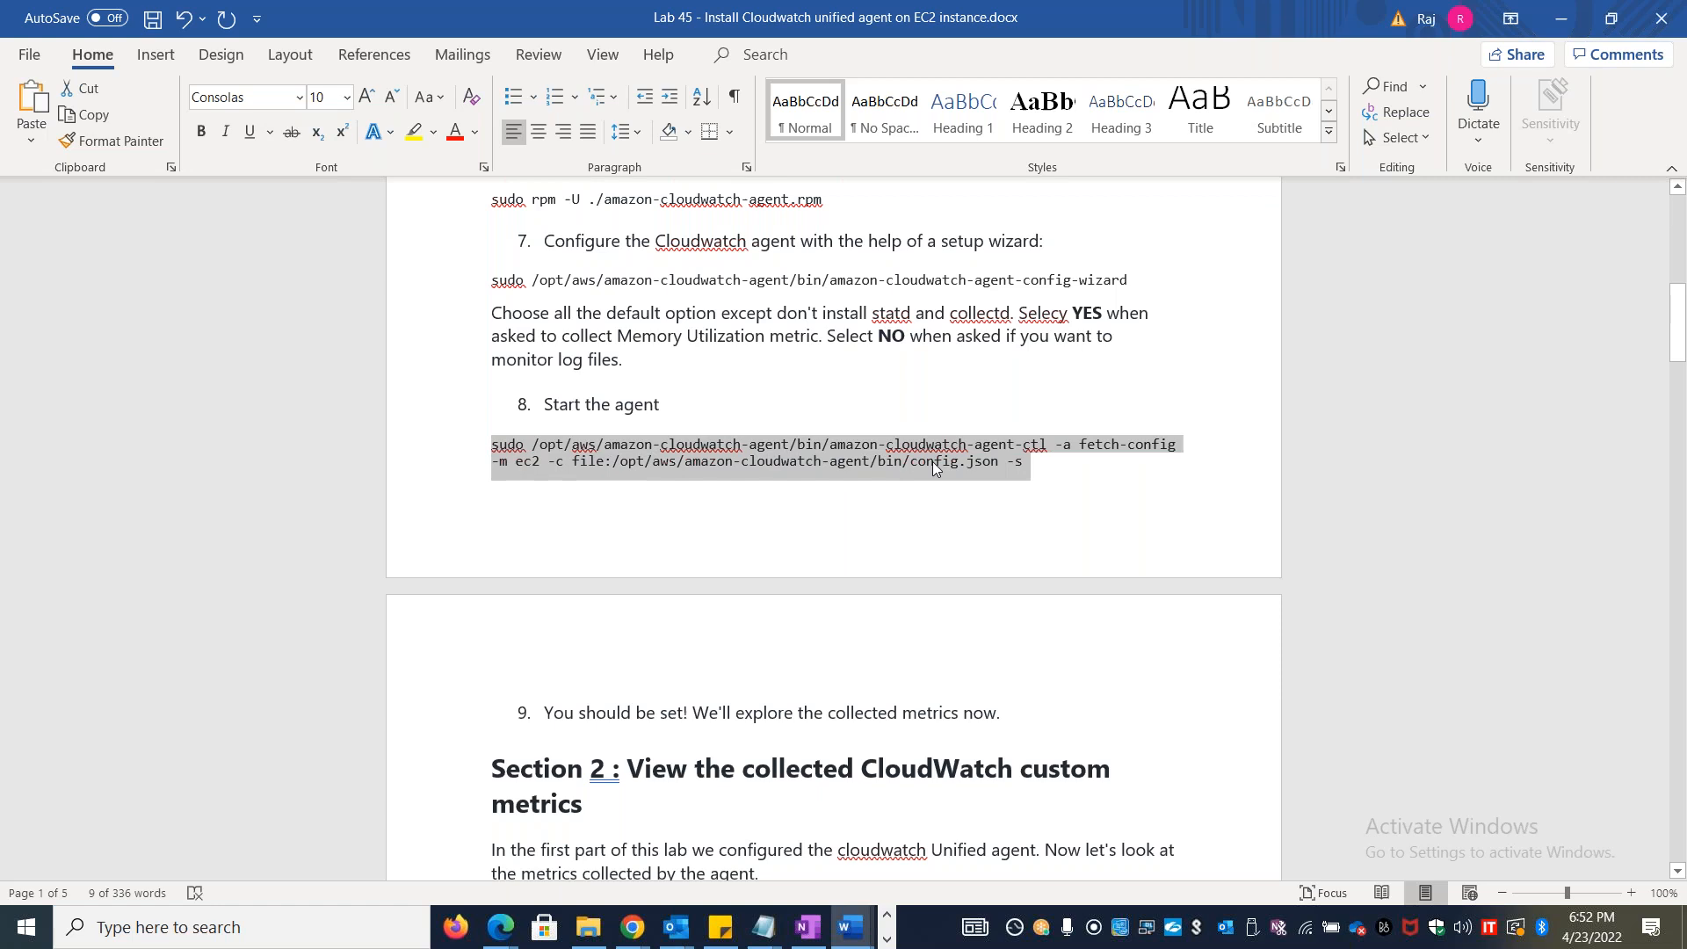
{"action": "key", "text": "alt+Tab"}
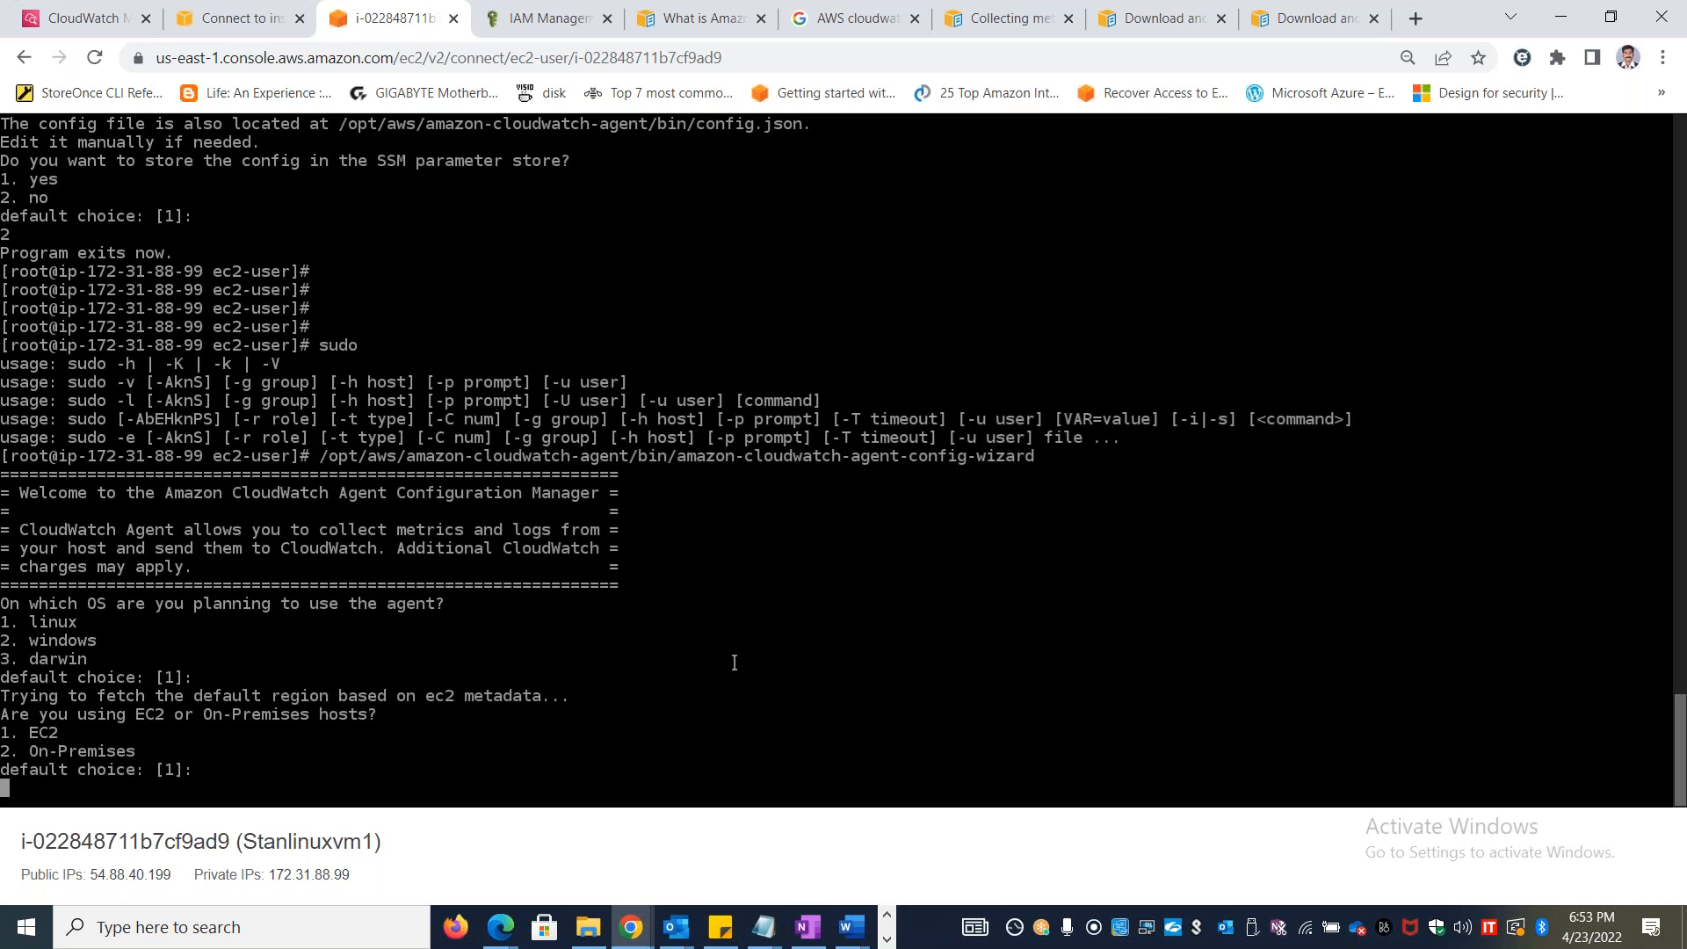
{"action": "key", "text": "ctrl+c"}
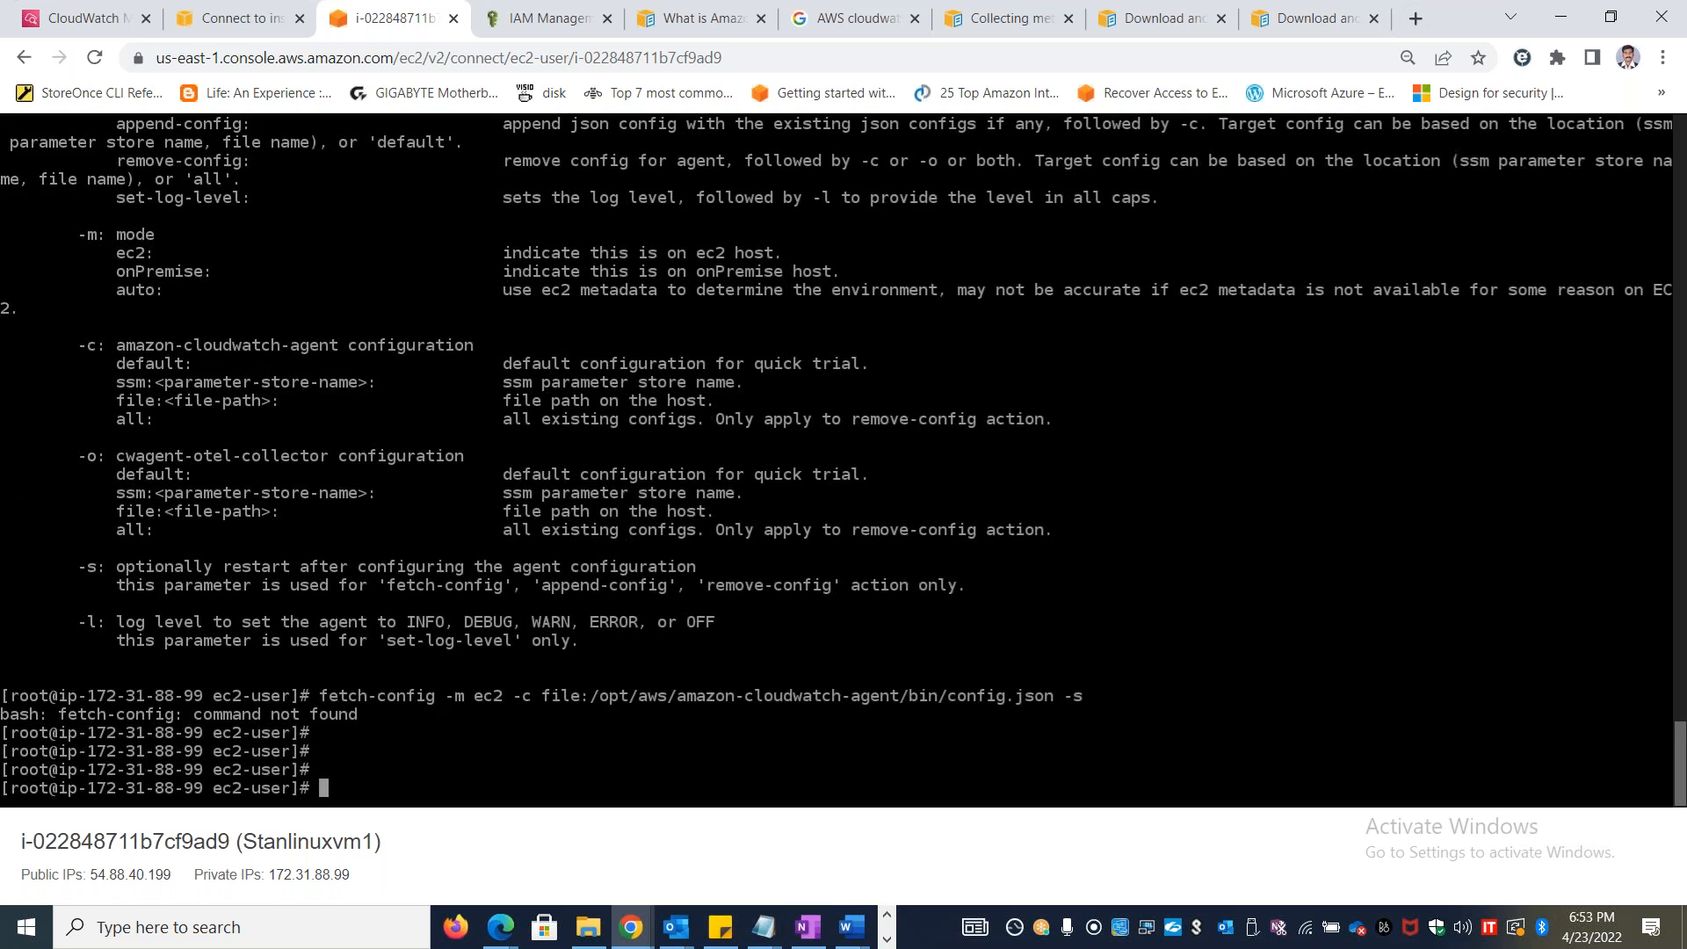
Paste step 8's start command into Notepad, copy it from there as a single line and run it in the Stanlinuxvm1 terminal
{"action": "key", "text": "alt+Tab"}
{"action": "key", "text": "alt+Tab"}
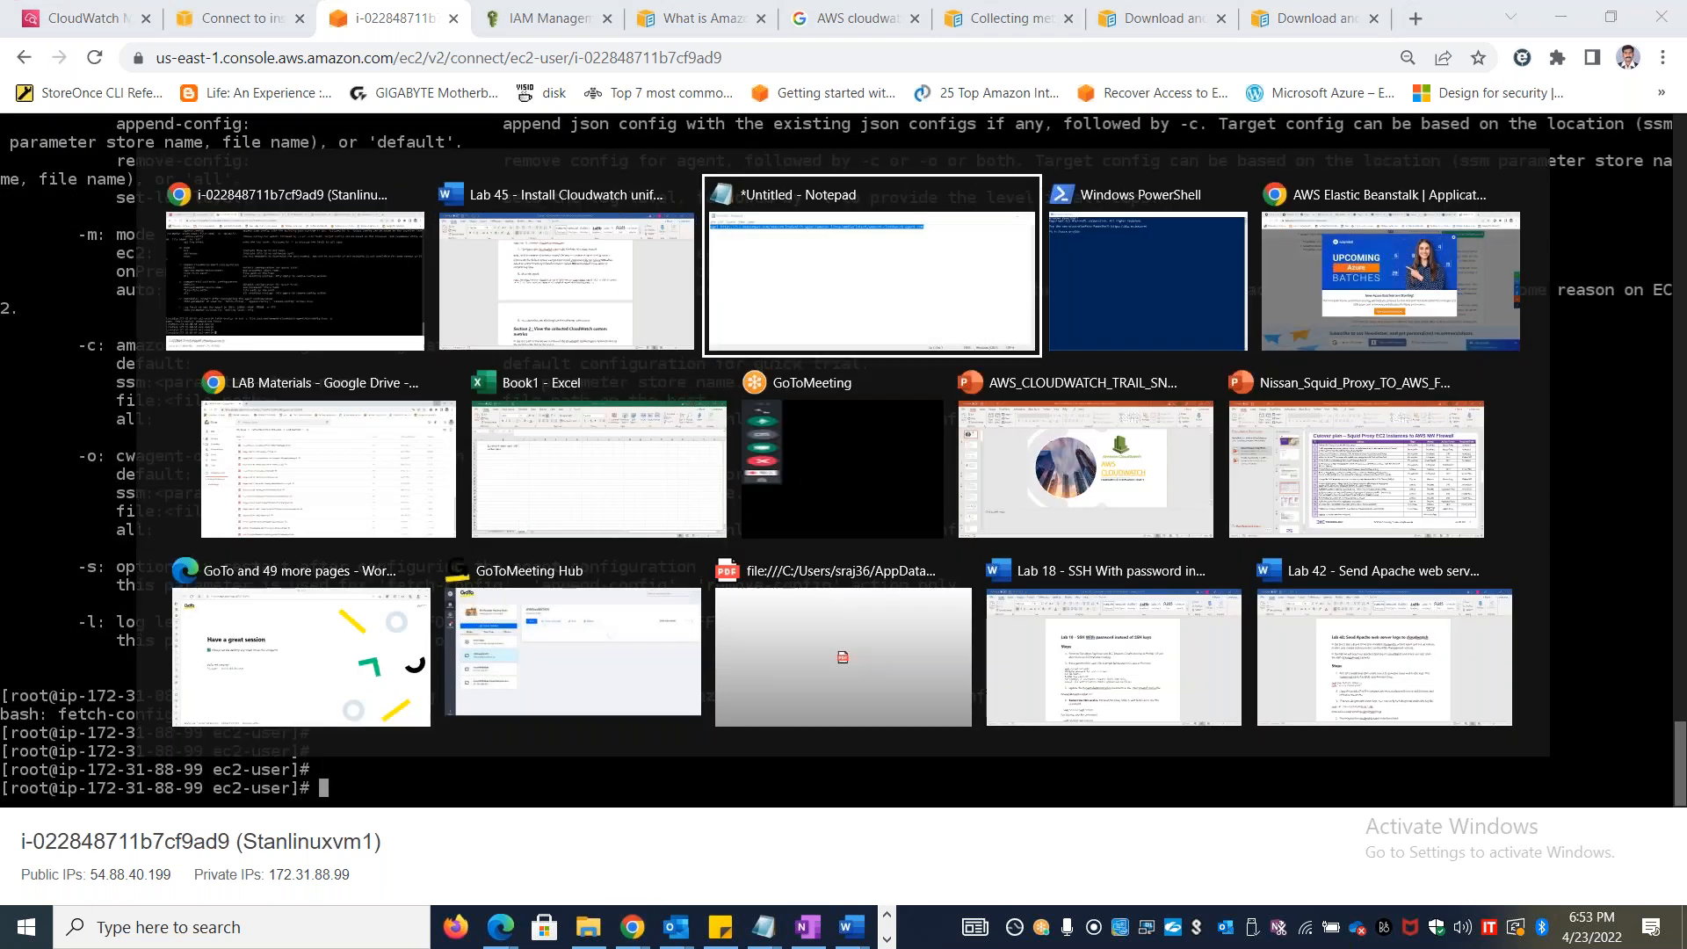
{"action": "key", "text": "ctrl+End"}
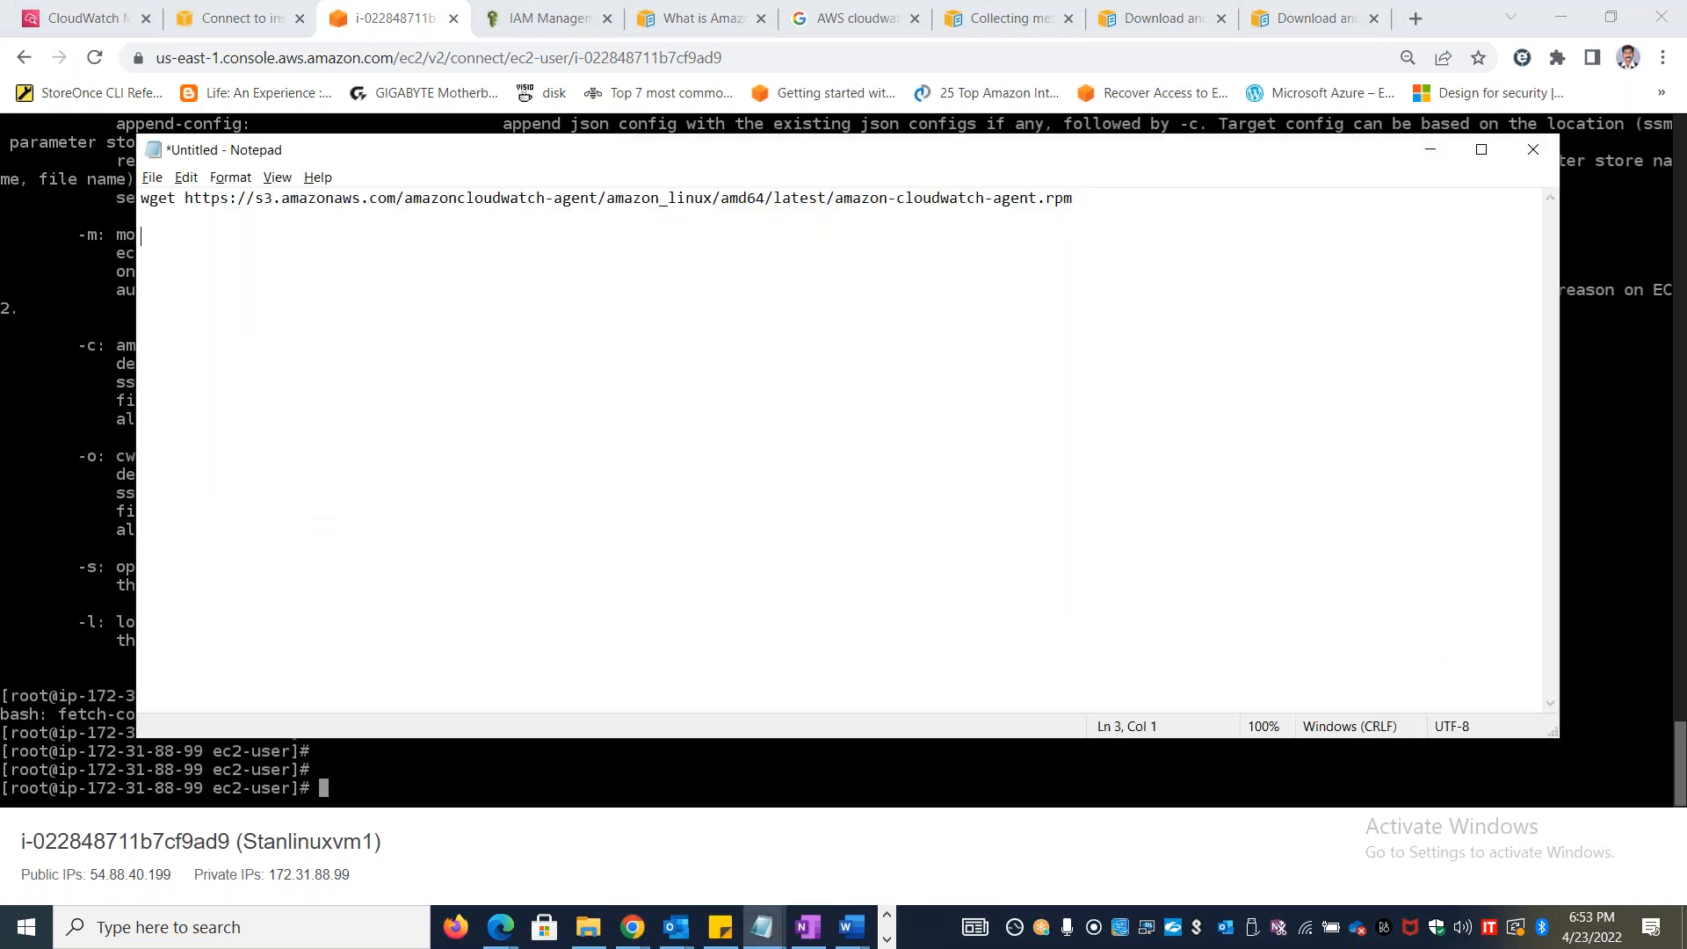
{"action": "key", "text": "ctrl+v"}
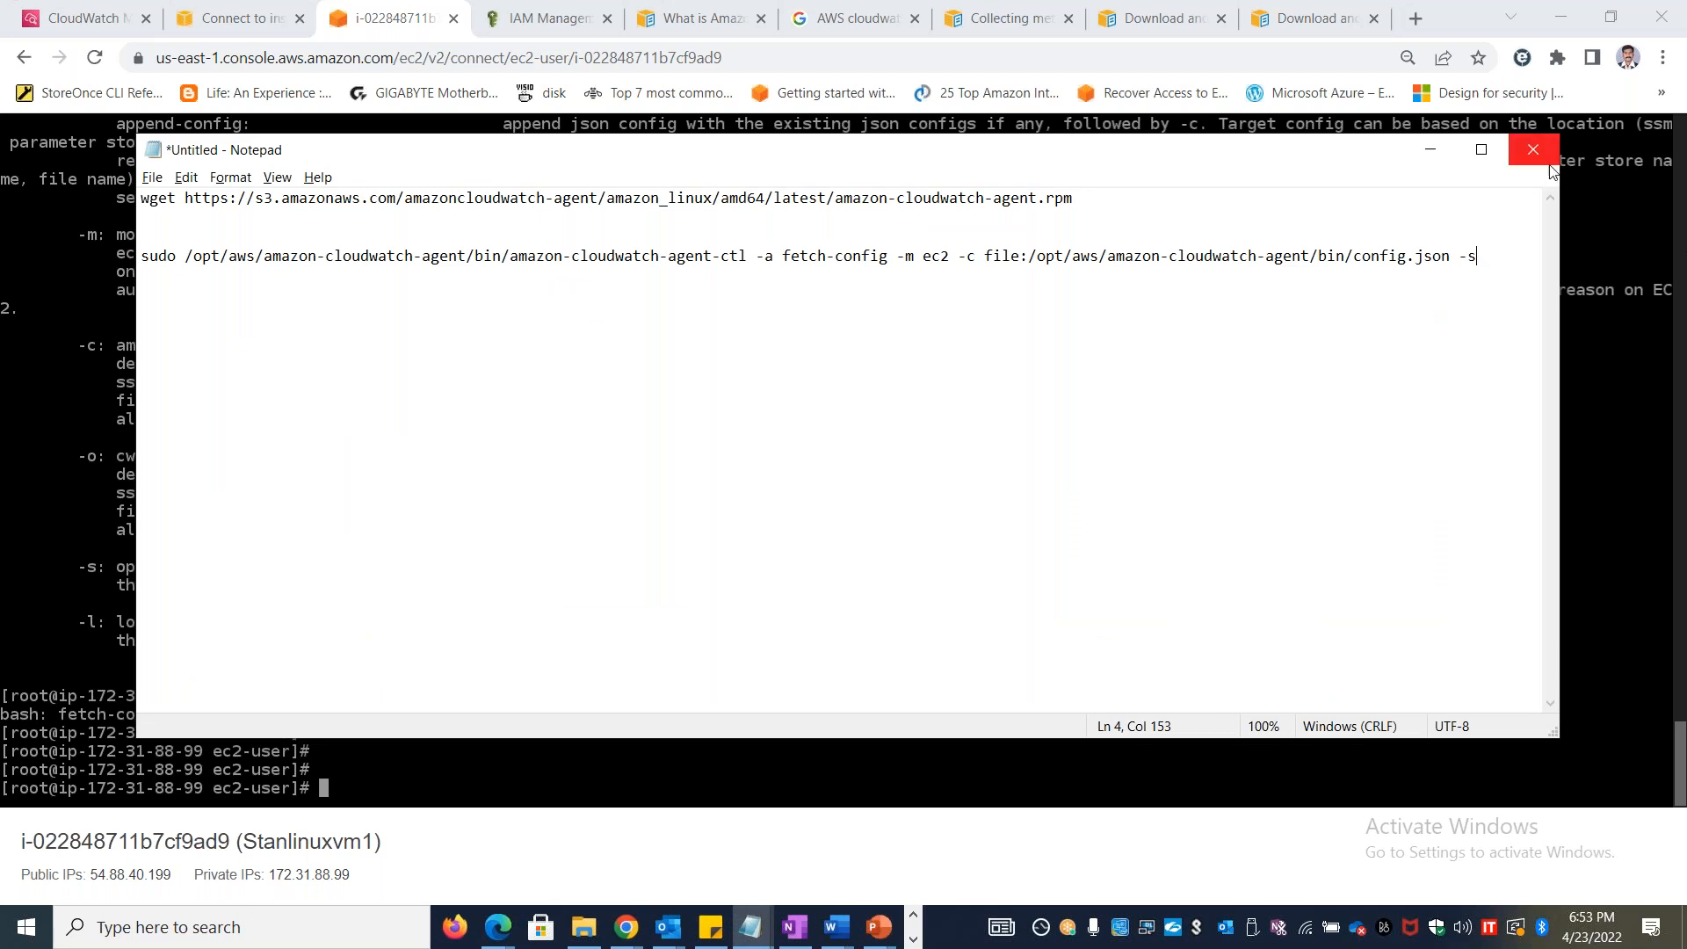
{"action": "left_click_drag", "start_coordinate": [1504, 255], "coordinate": [126, 262]}
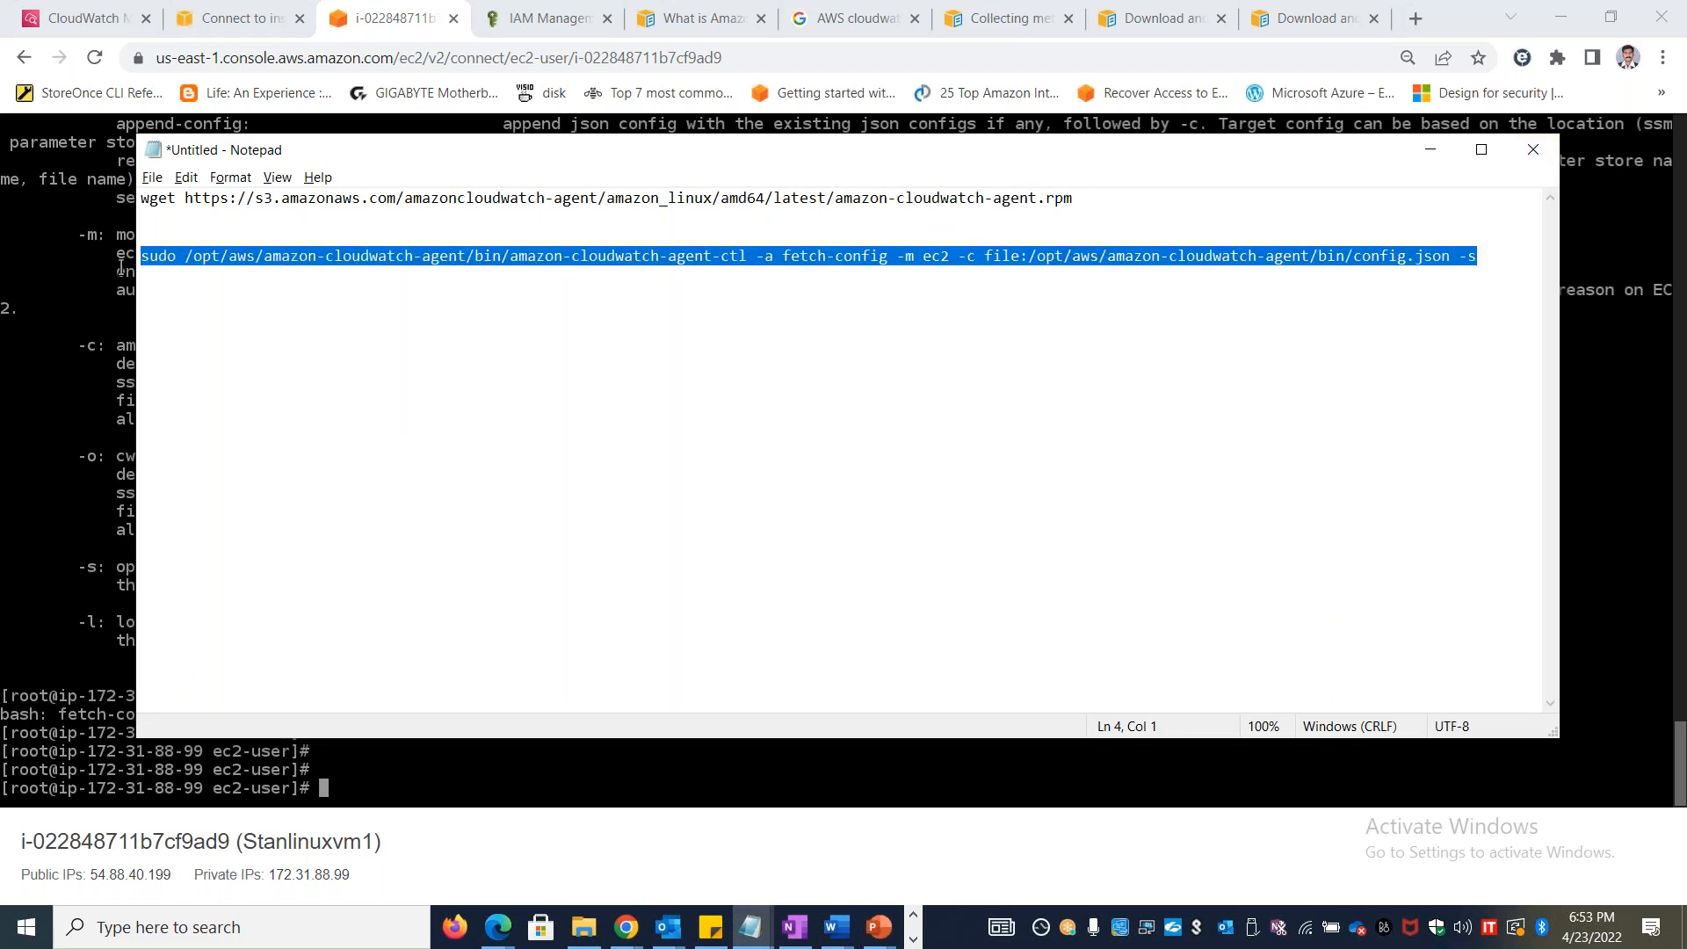
{"action": "left_click", "coordinate": [382, 794]}
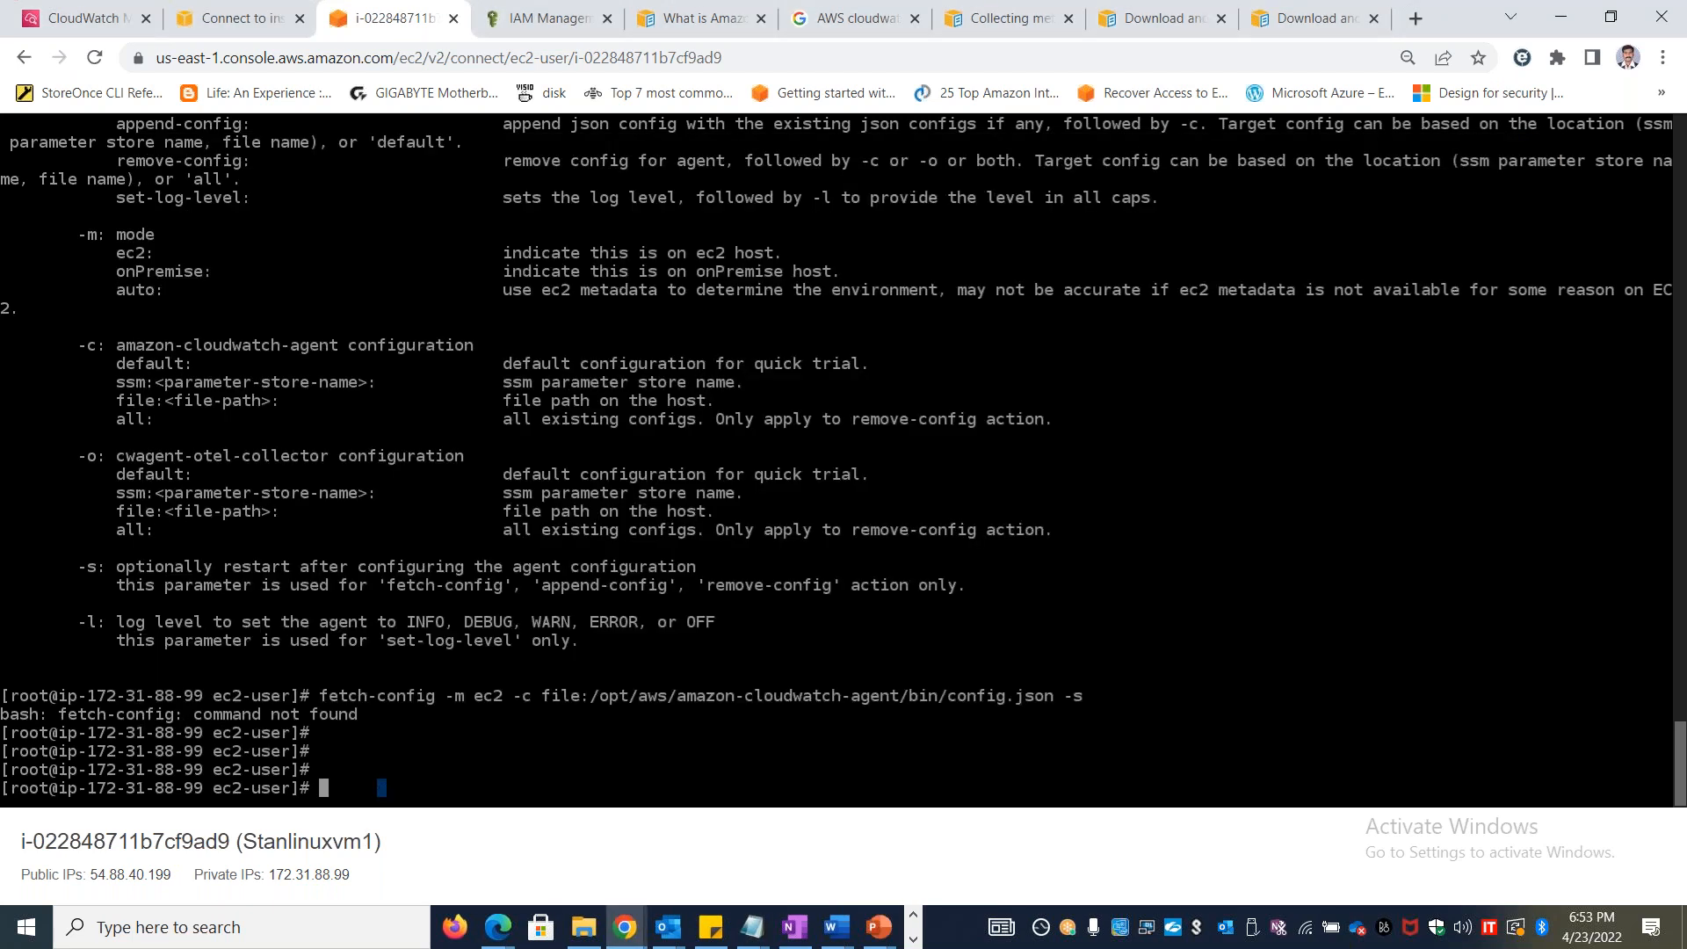
{"action": "key", "text": "ctrl+v"}
{"action": "key", "text": "Return"}
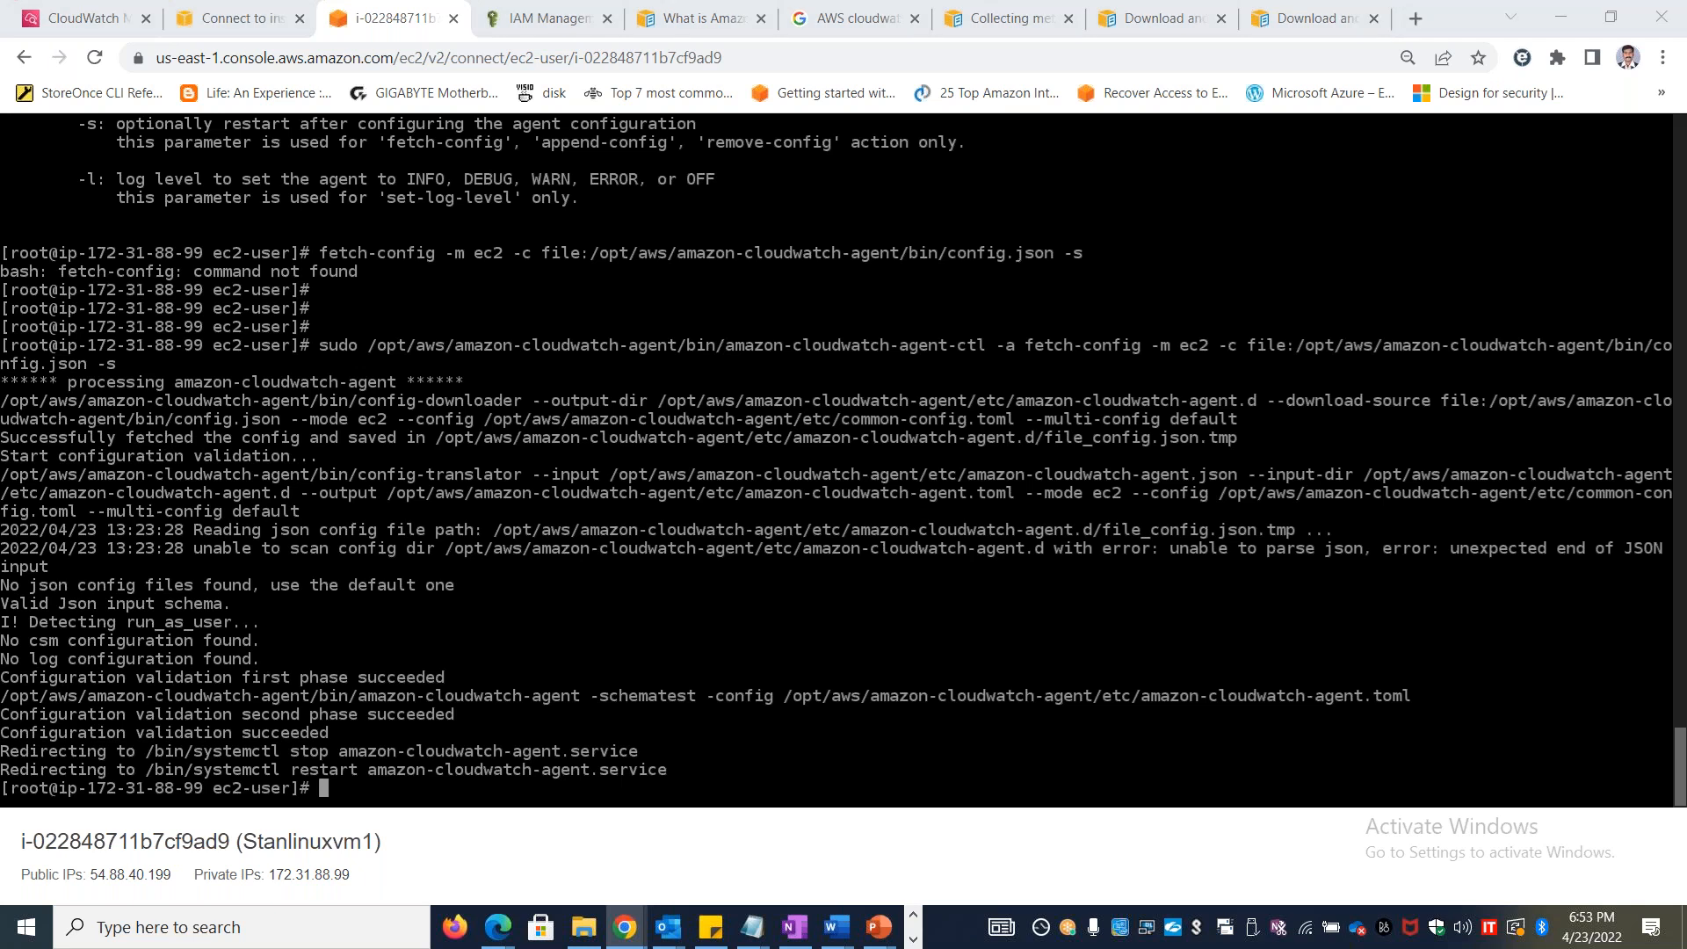
Following Section 2 of the lab document, open CloudWatch's All metrics page in the Connect to instance tab and look through the metric namespaces
{"action": "key", "text": "alt+Tab"}
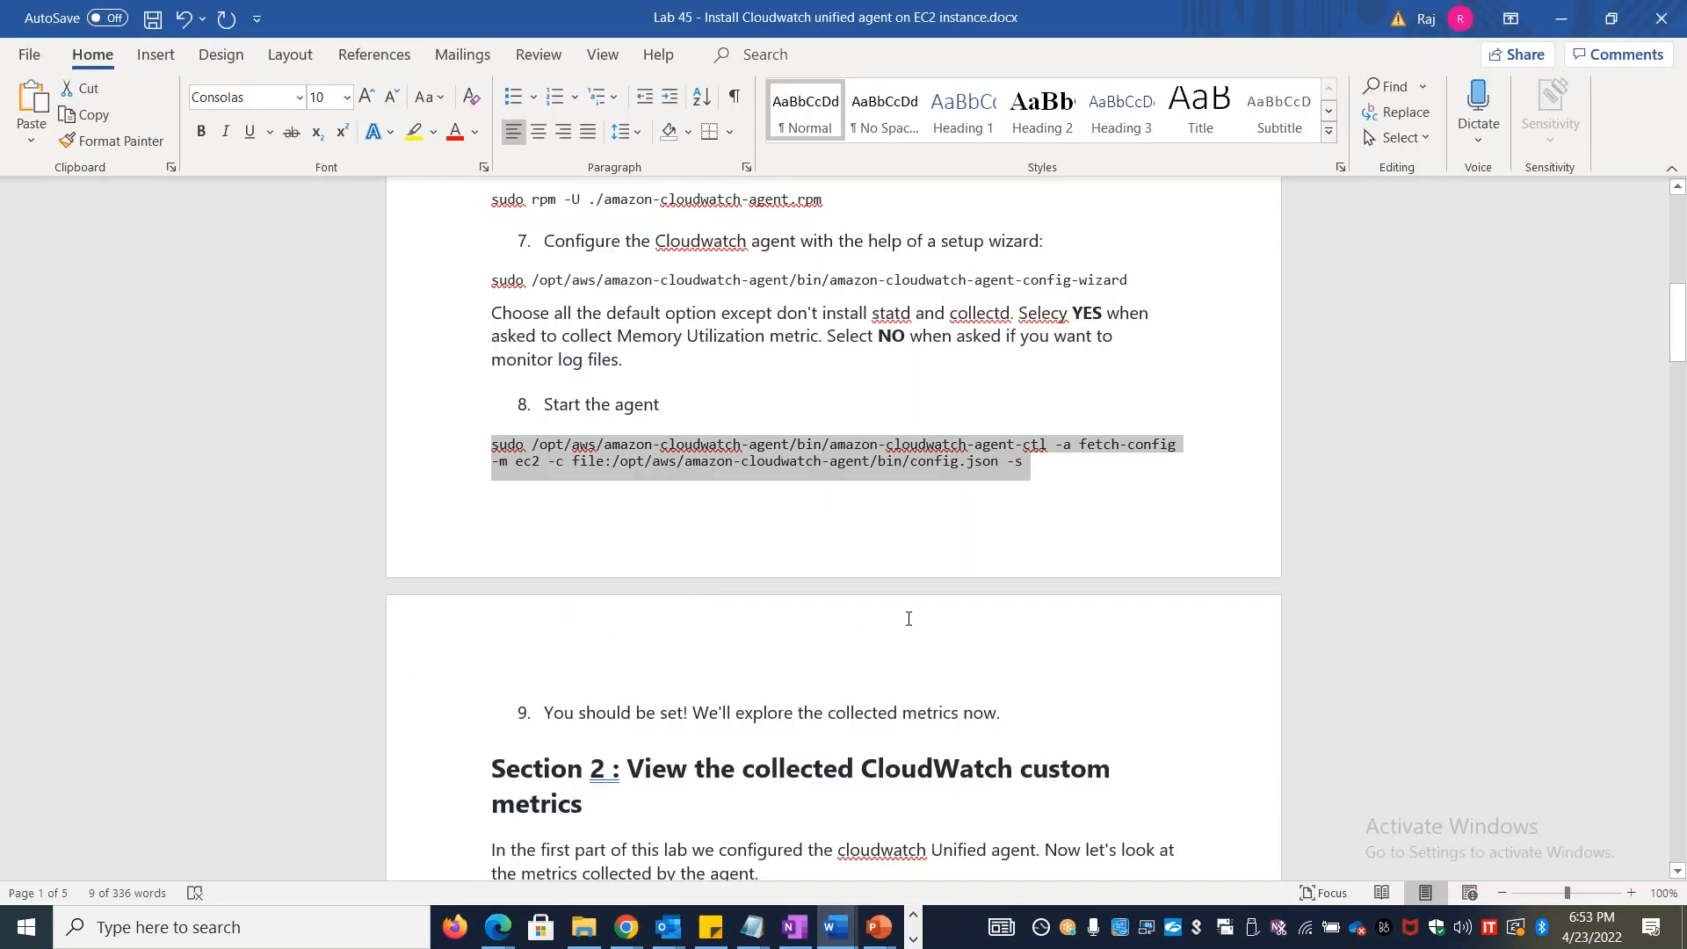
{"action": "left_click_drag", "start_coordinate": [1680, 349], "coordinate": [1684, 410]}
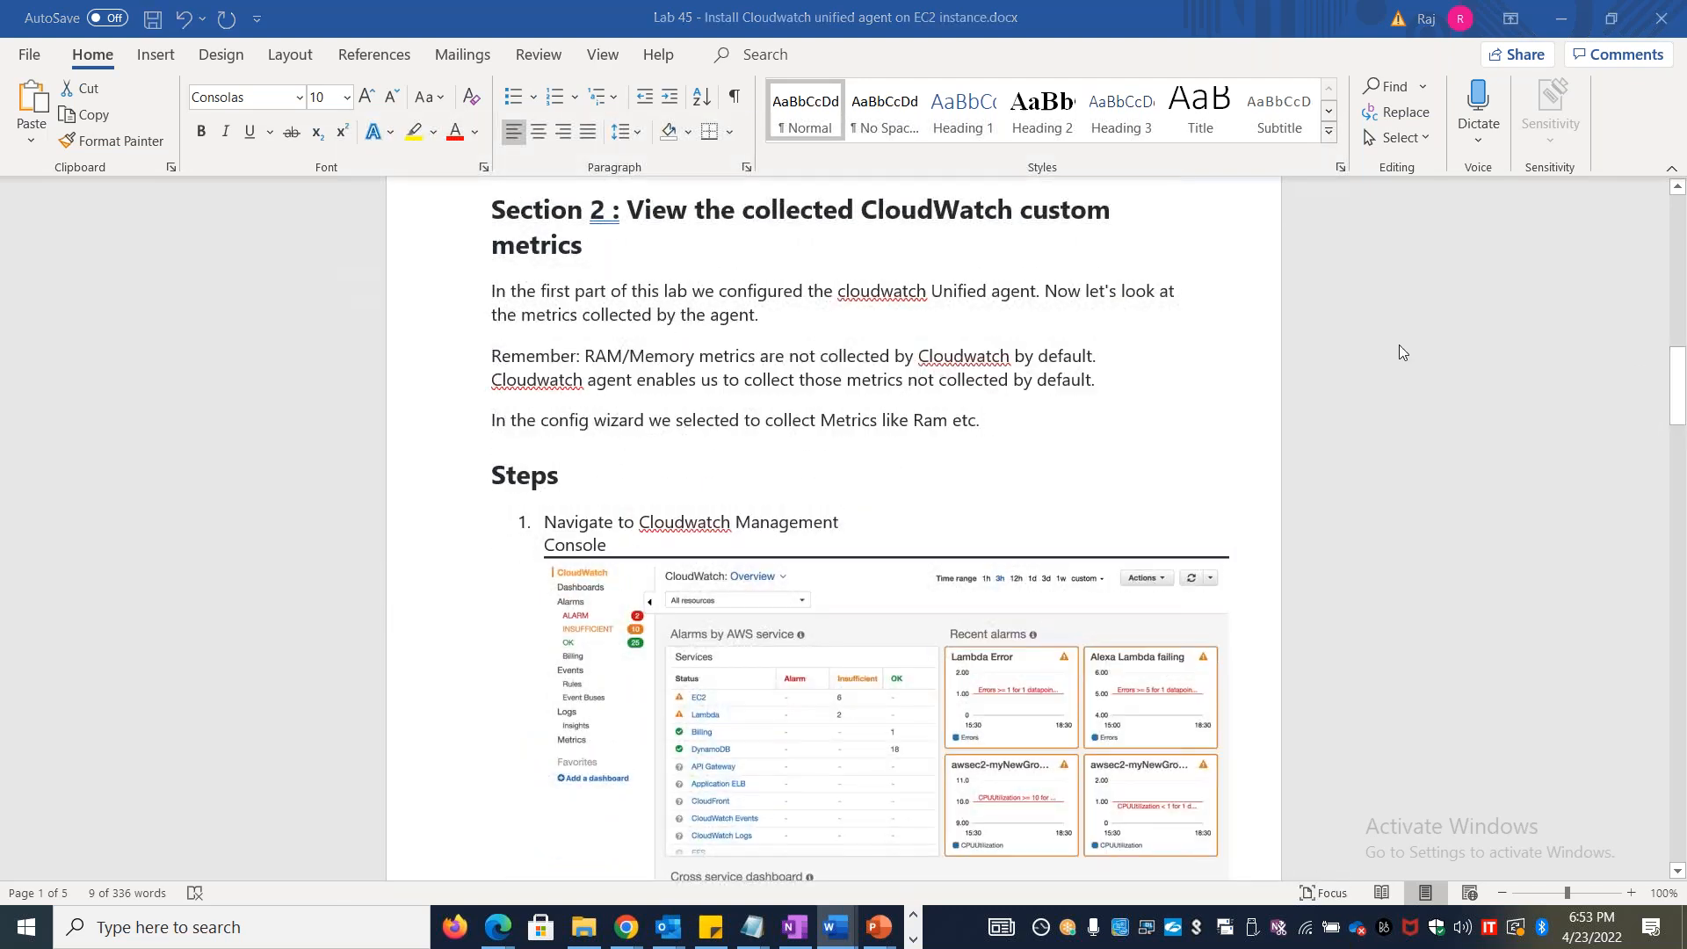
{"action": "key", "text": "alt+Tab"}
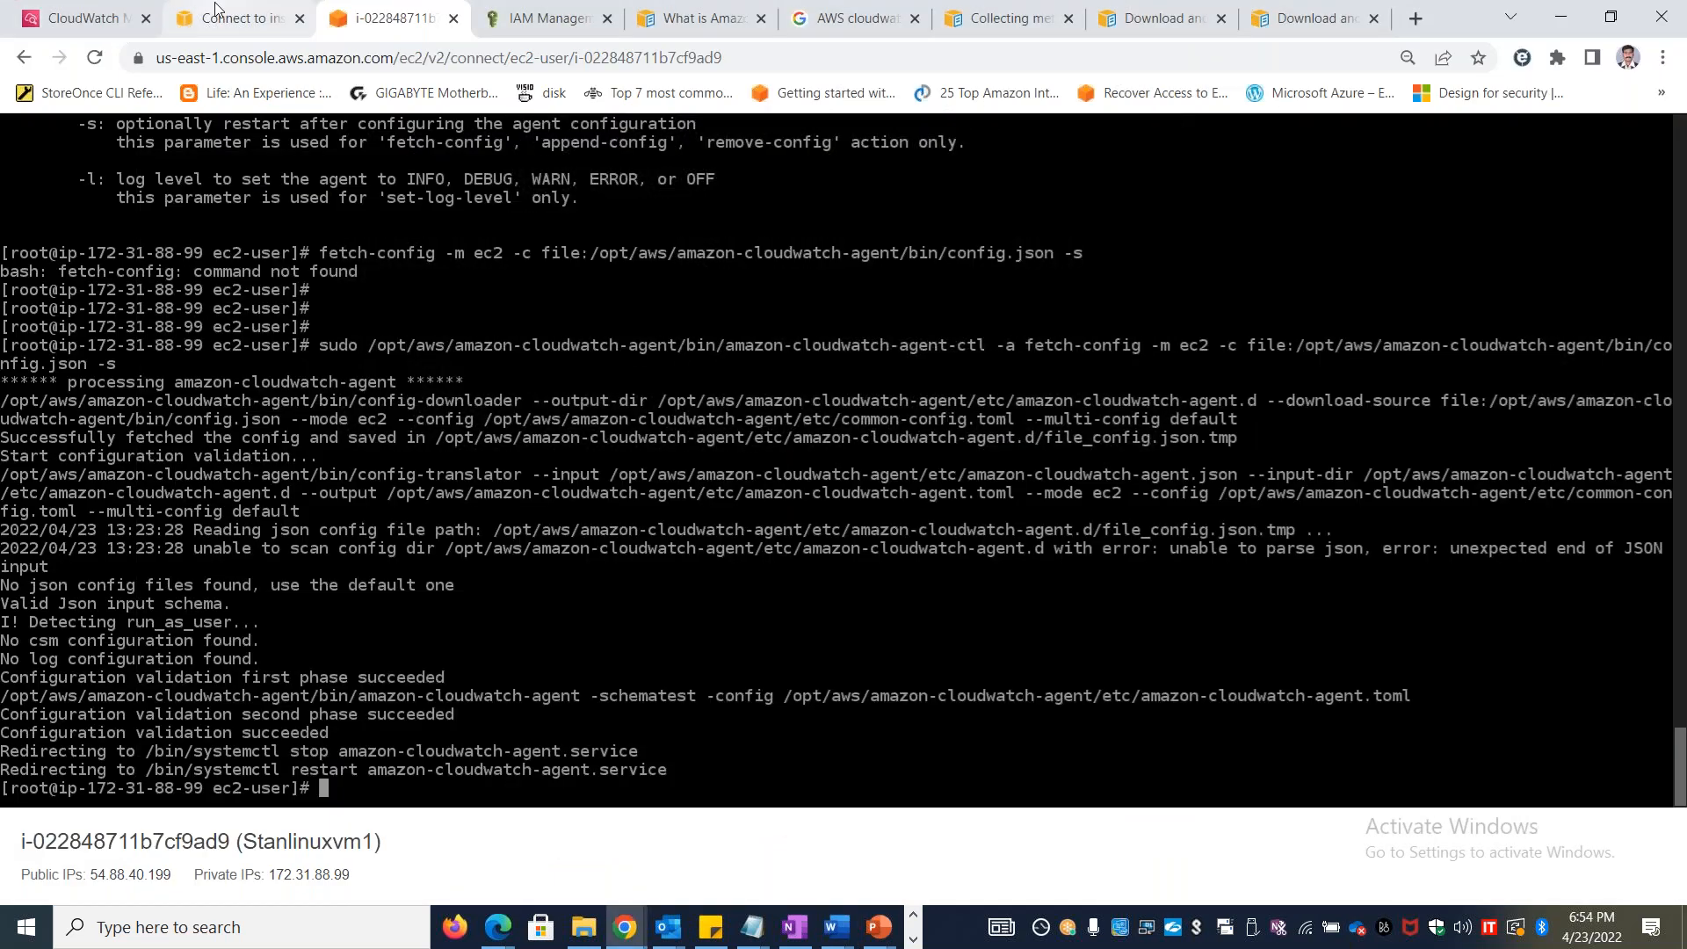
{"action": "left_click", "coordinate": [216, 5]}
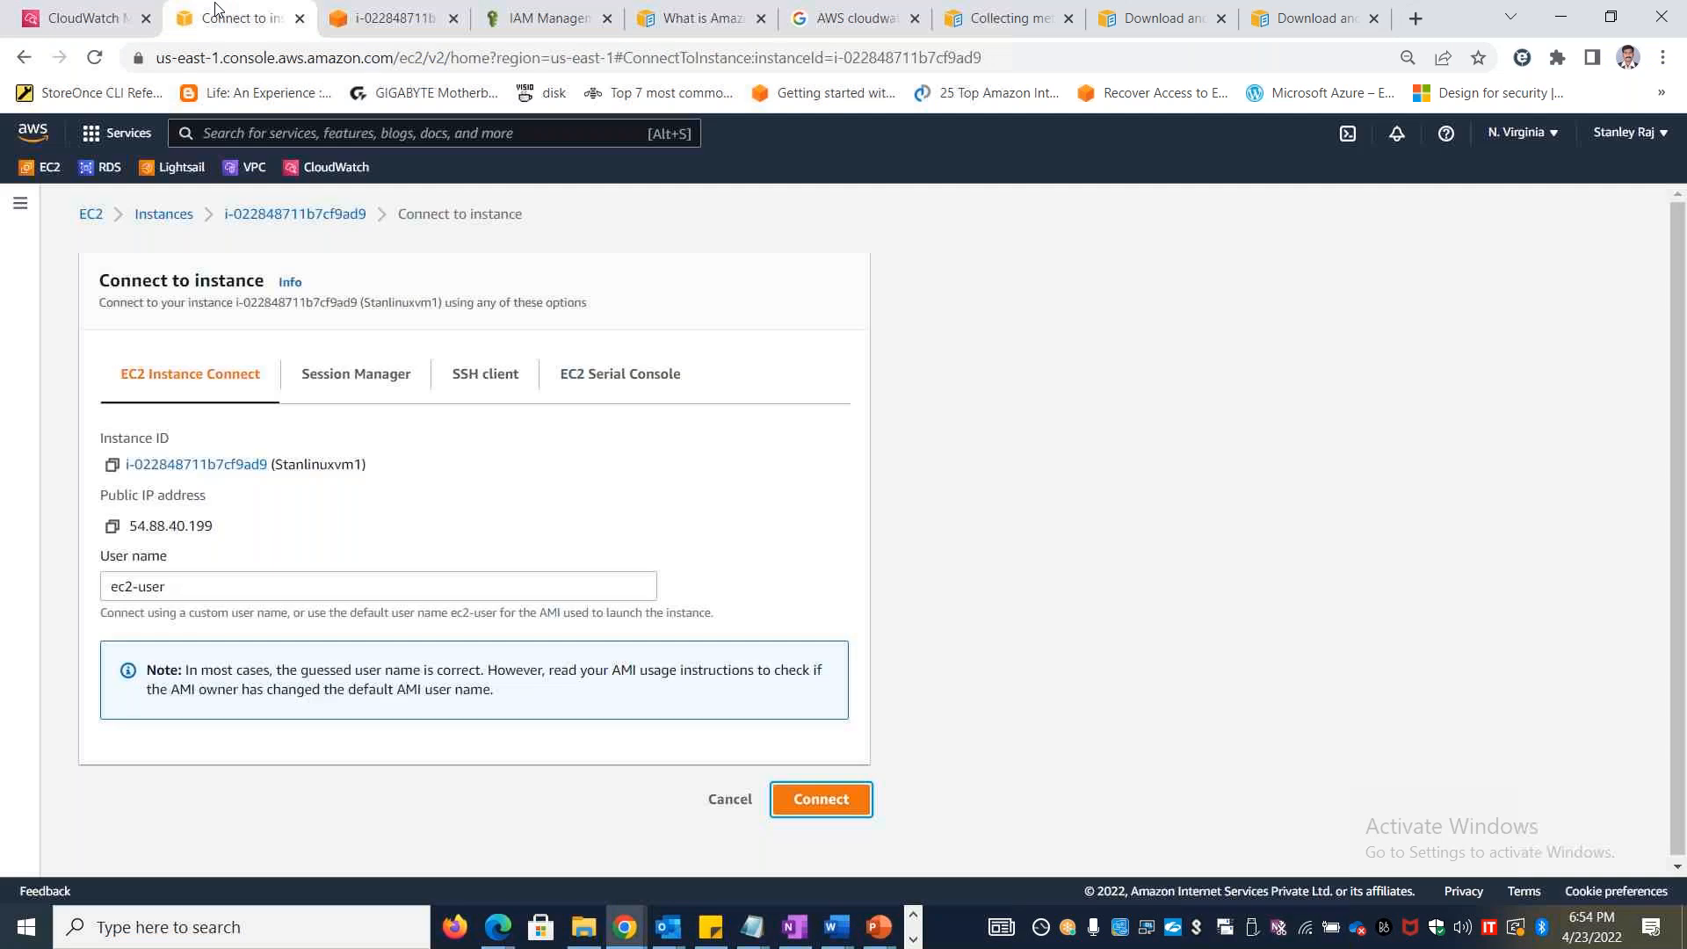
{"action": "left_click", "coordinate": [332, 167]}
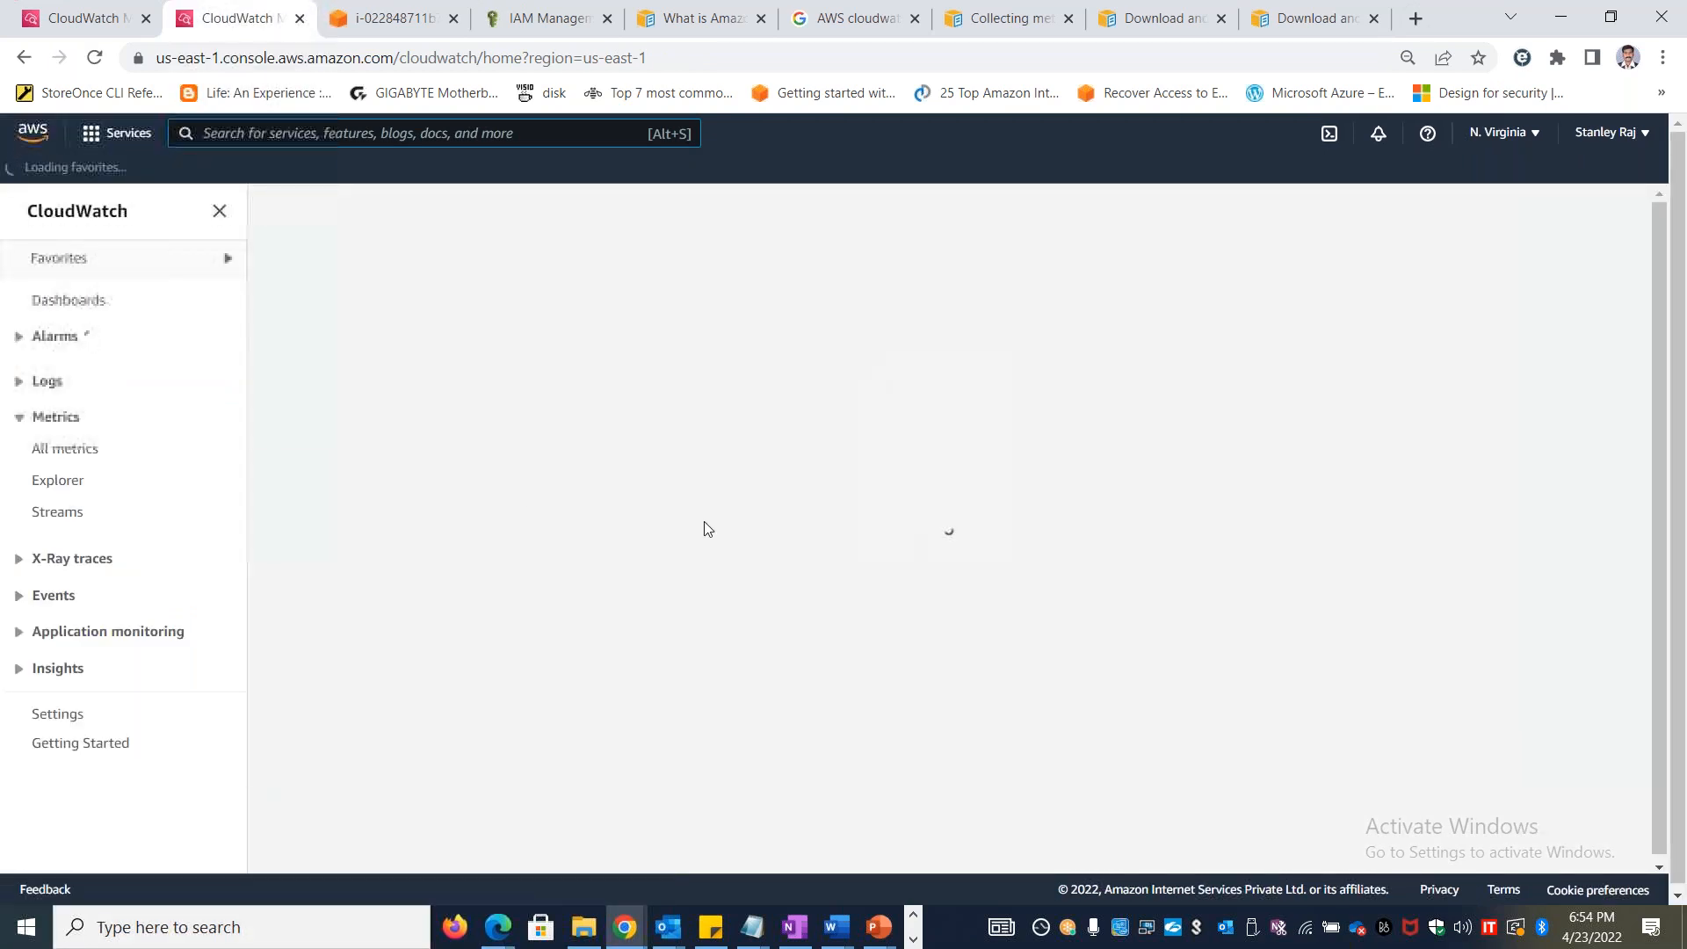
{"action": "left_click", "coordinate": [63, 445]}
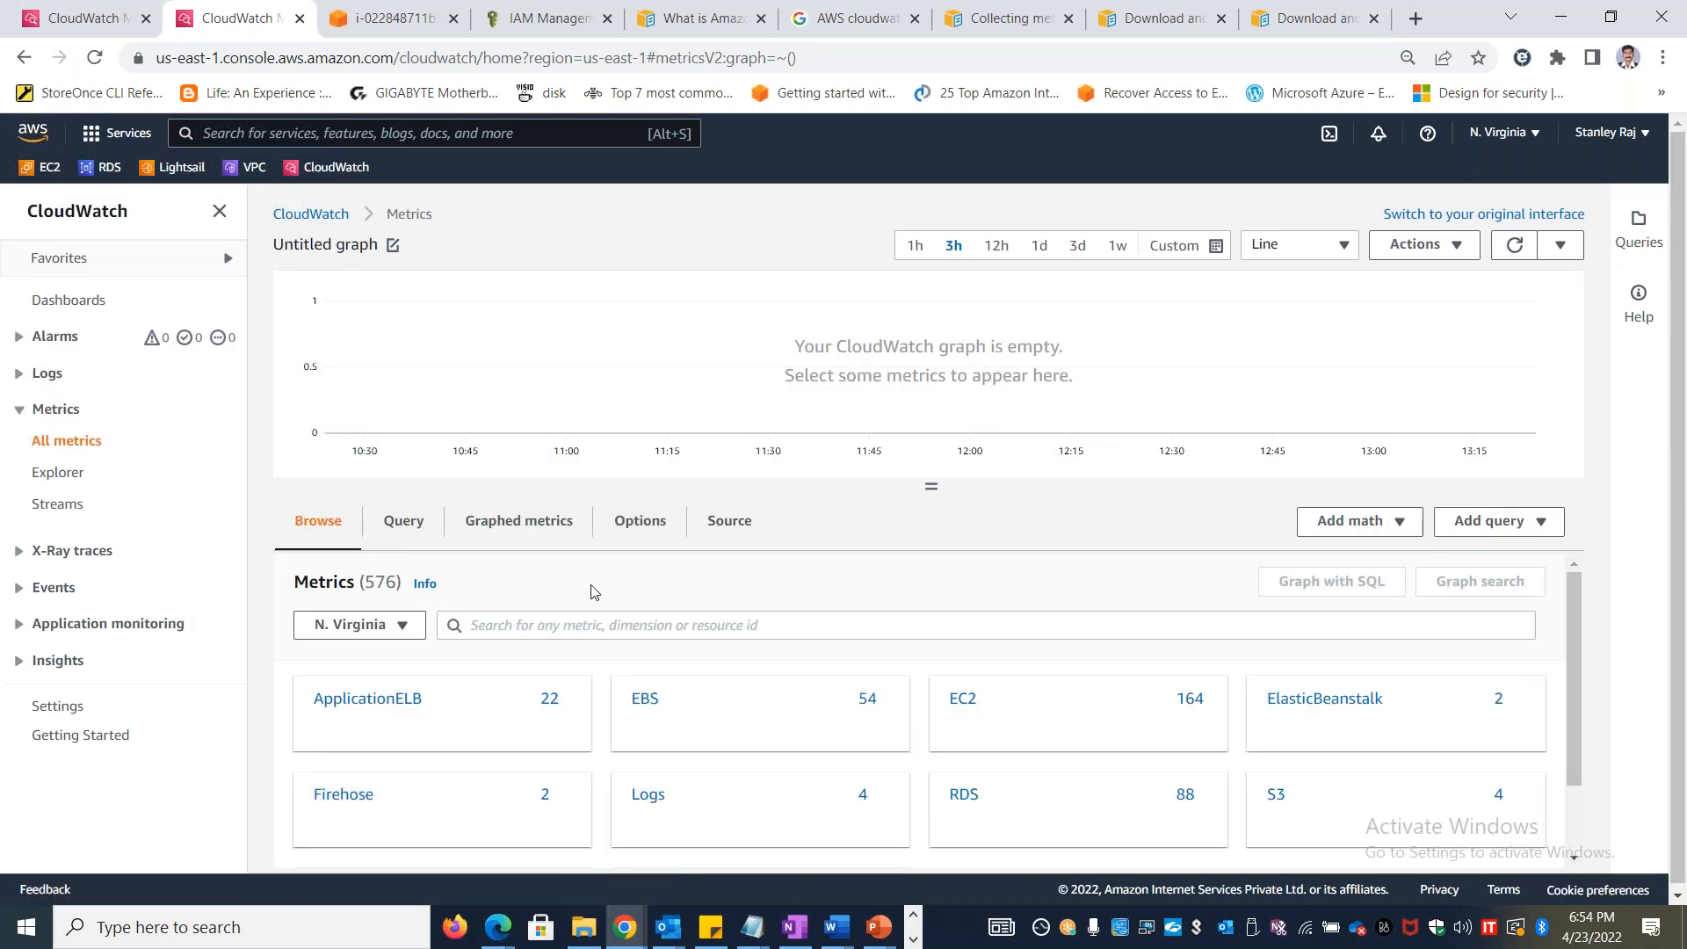
{"action": "scroll", "coordinate": [751, 708], "scroll_direction": "down", "scroll_amount": 1}
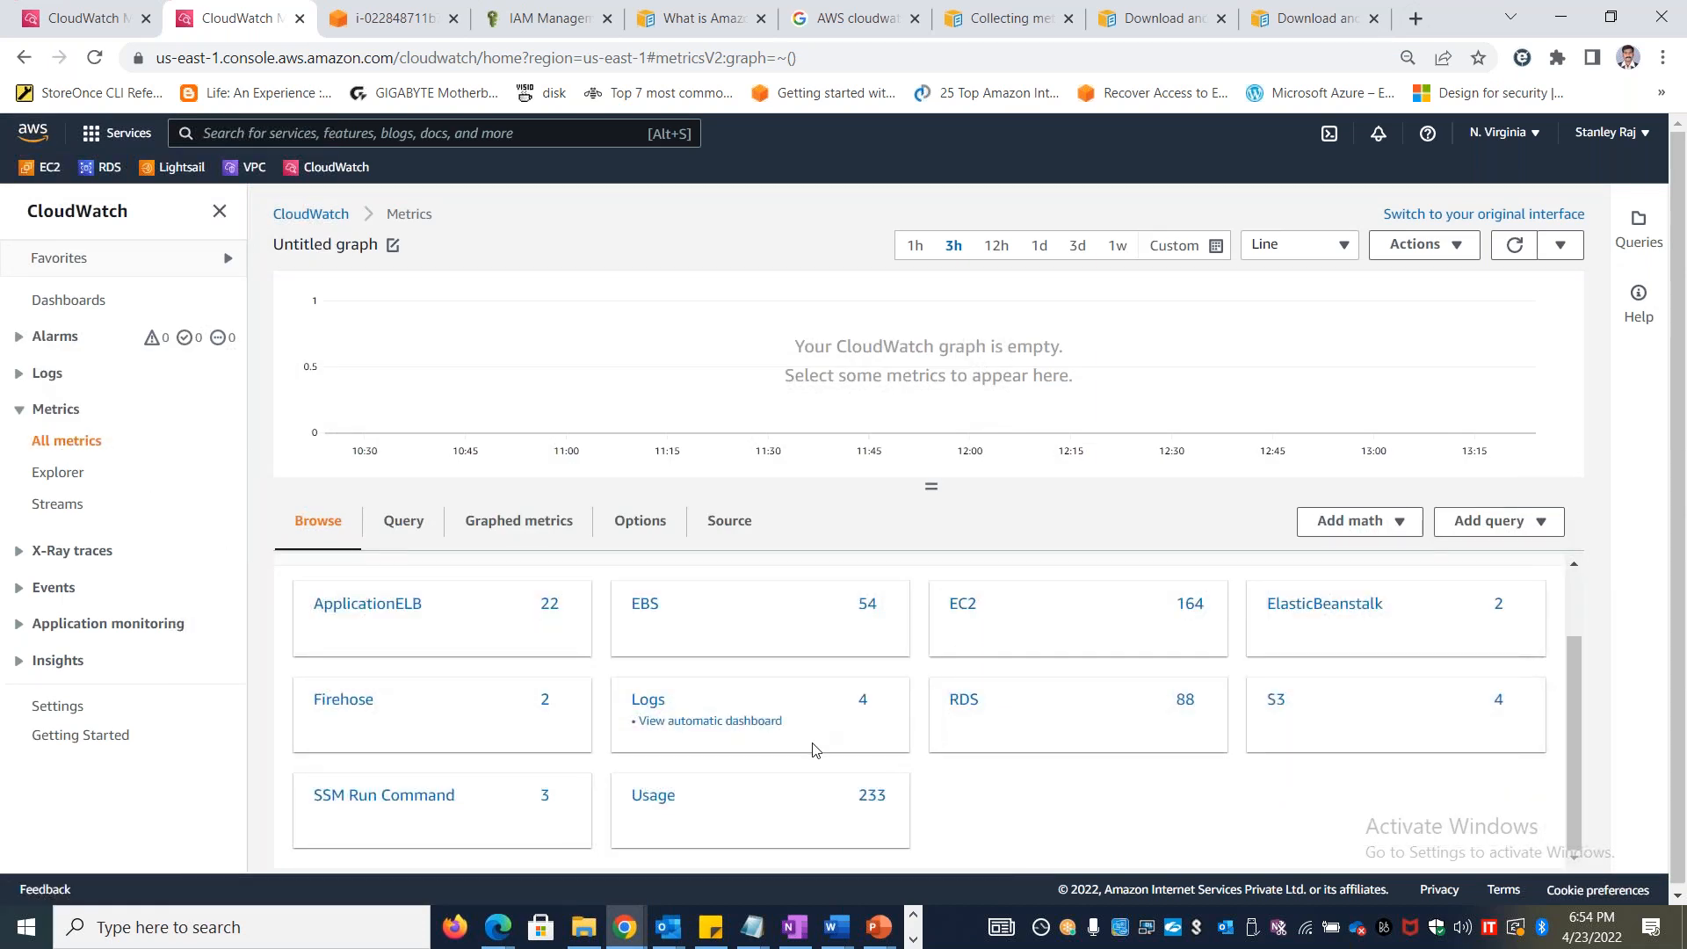
{"action": "scroll", "coordinate": [810, 750], "scroll_direction": "up", "scroll_amount": 1}
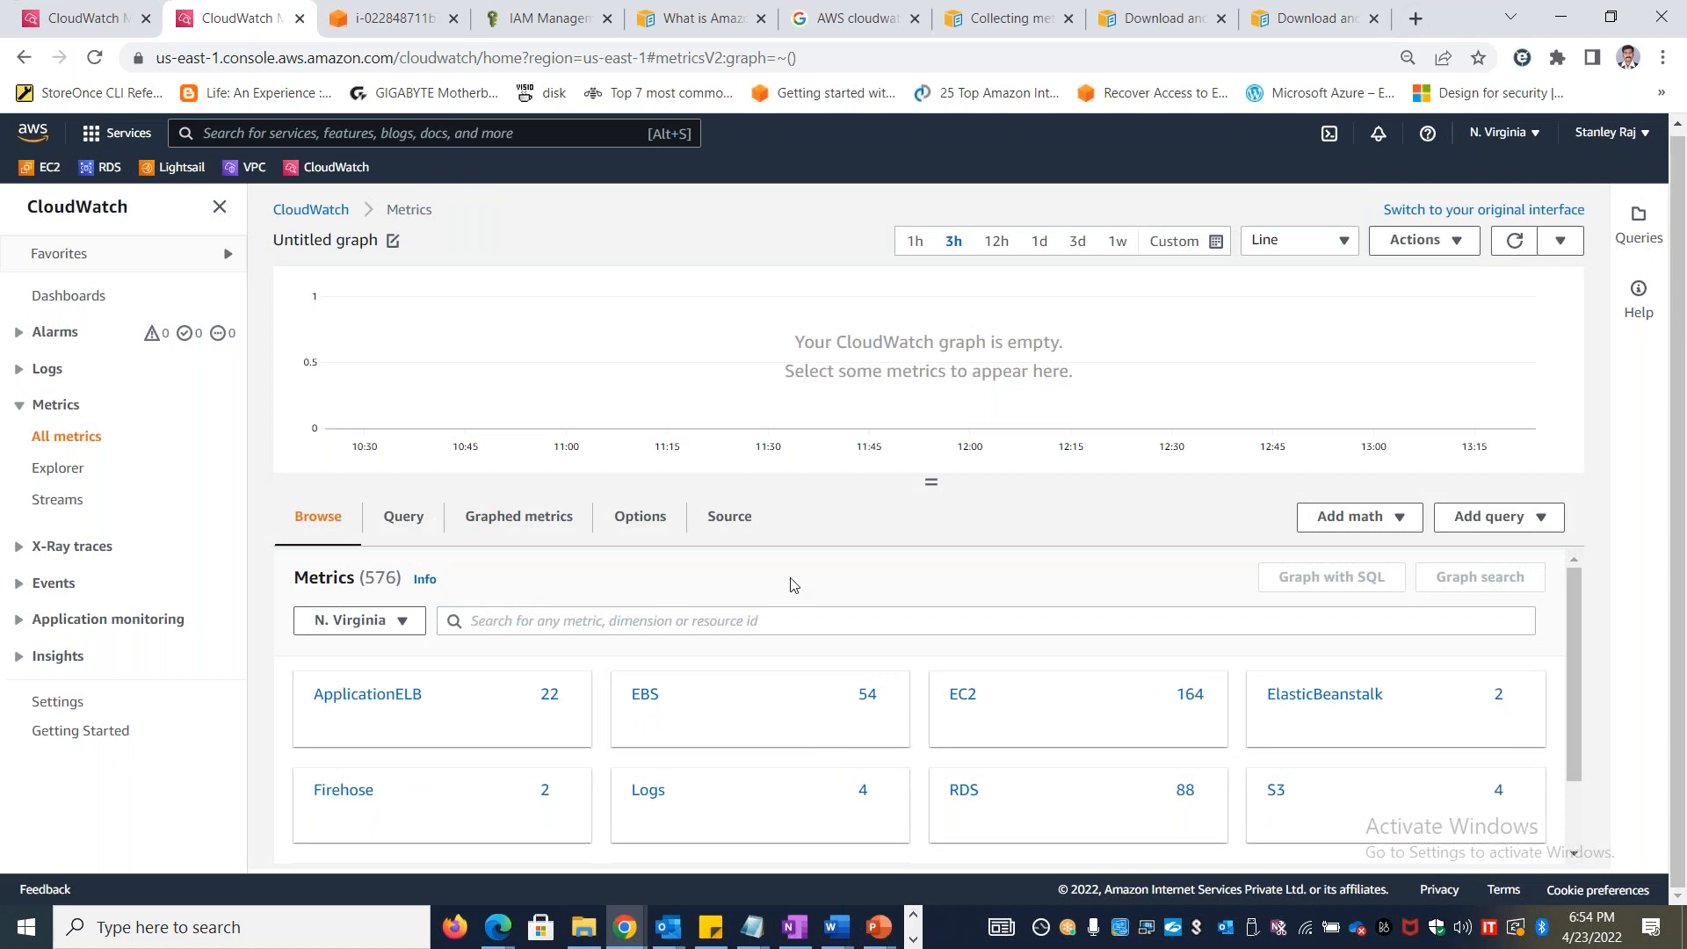
Recheck the config wizard command in step 7 and the agent's bin path in step 8 of the lab document
{"action": "key", "text": "alt+Tab"}
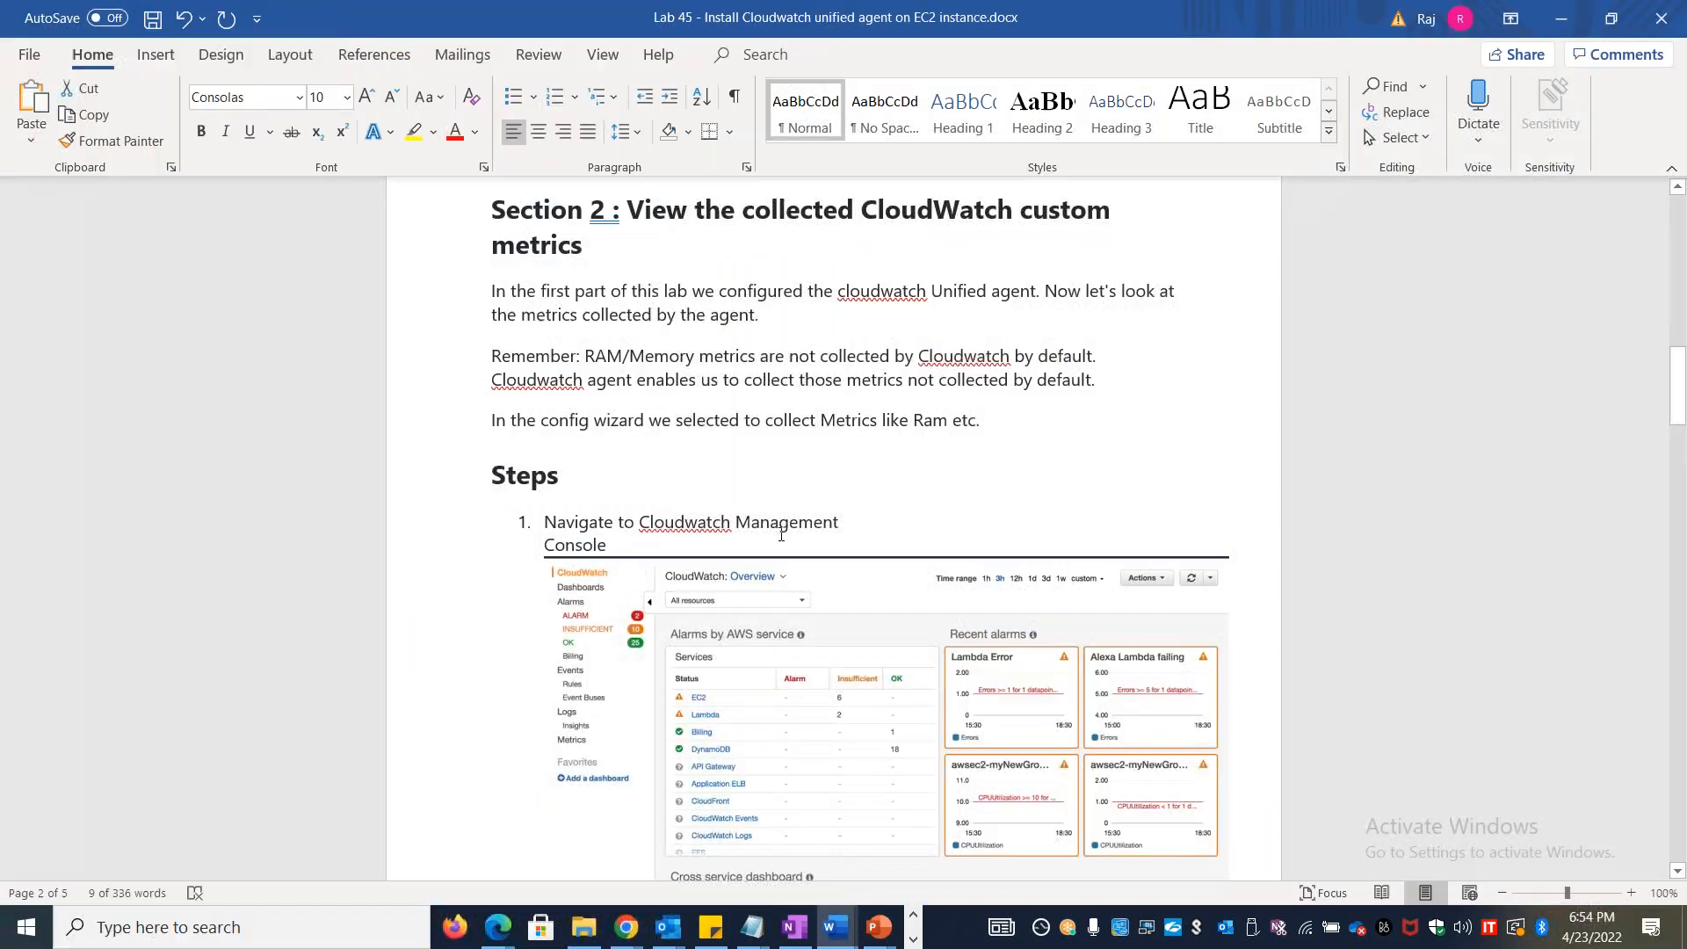
{"action": "scroll", "coordinate": [804, 503], "scroll_direction": "up", "scroll_amount": 10}
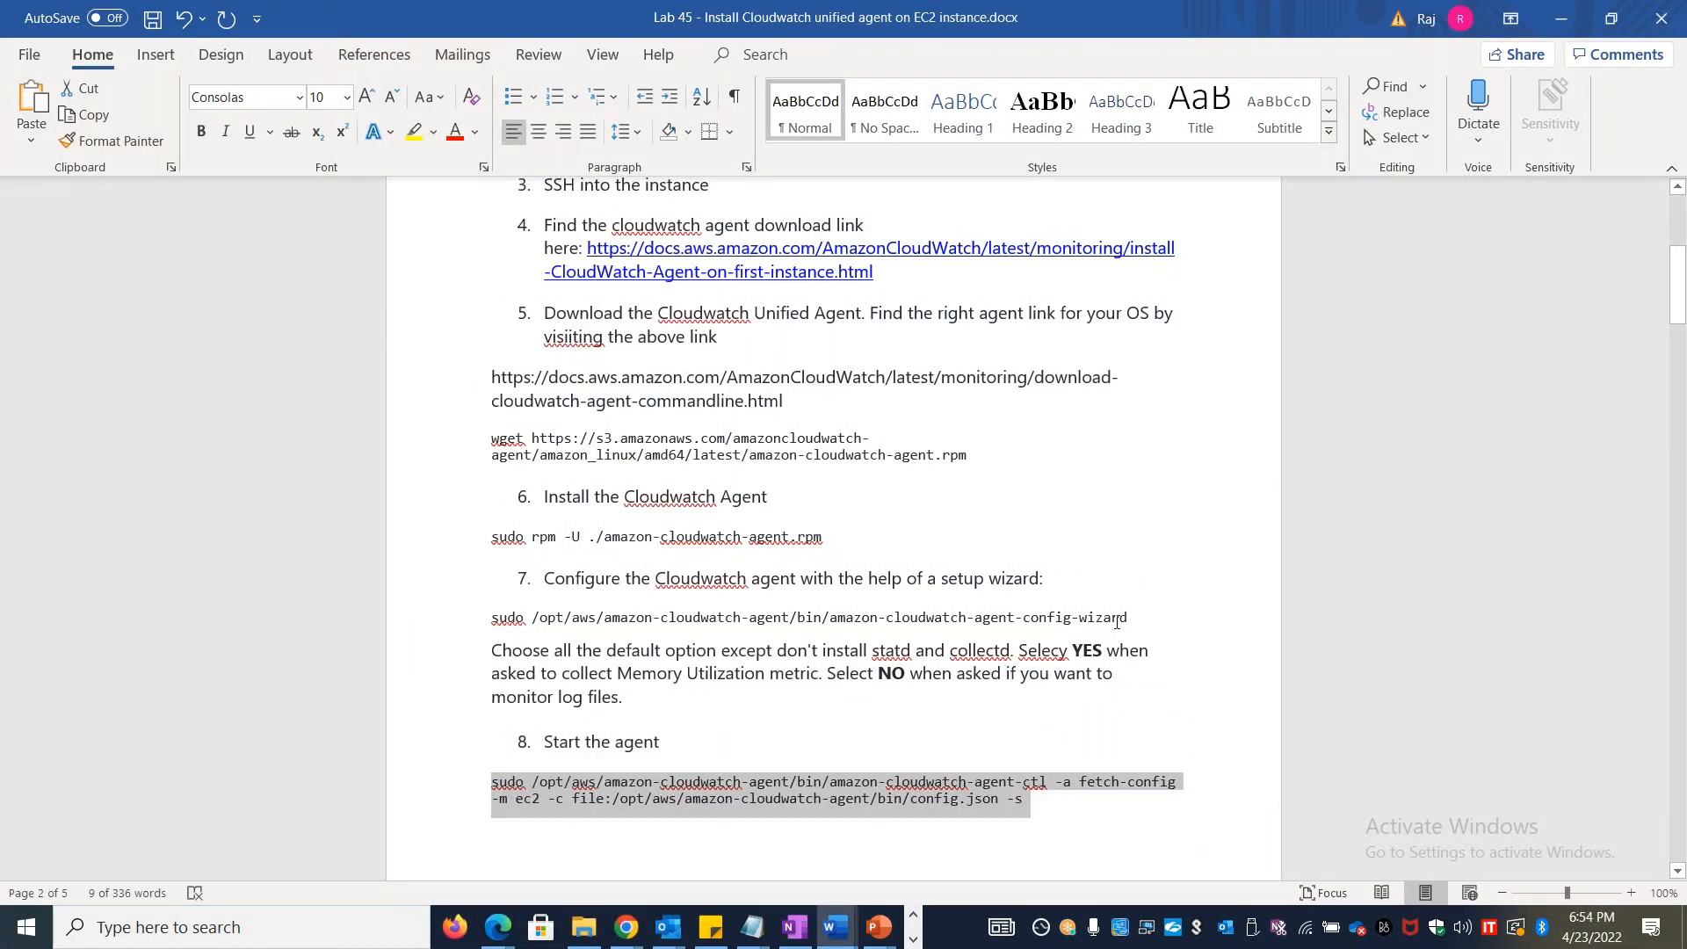
{"action": "left_click_drag", "start_coordinate": [1141, 615], "coordinate": [842, 633]}
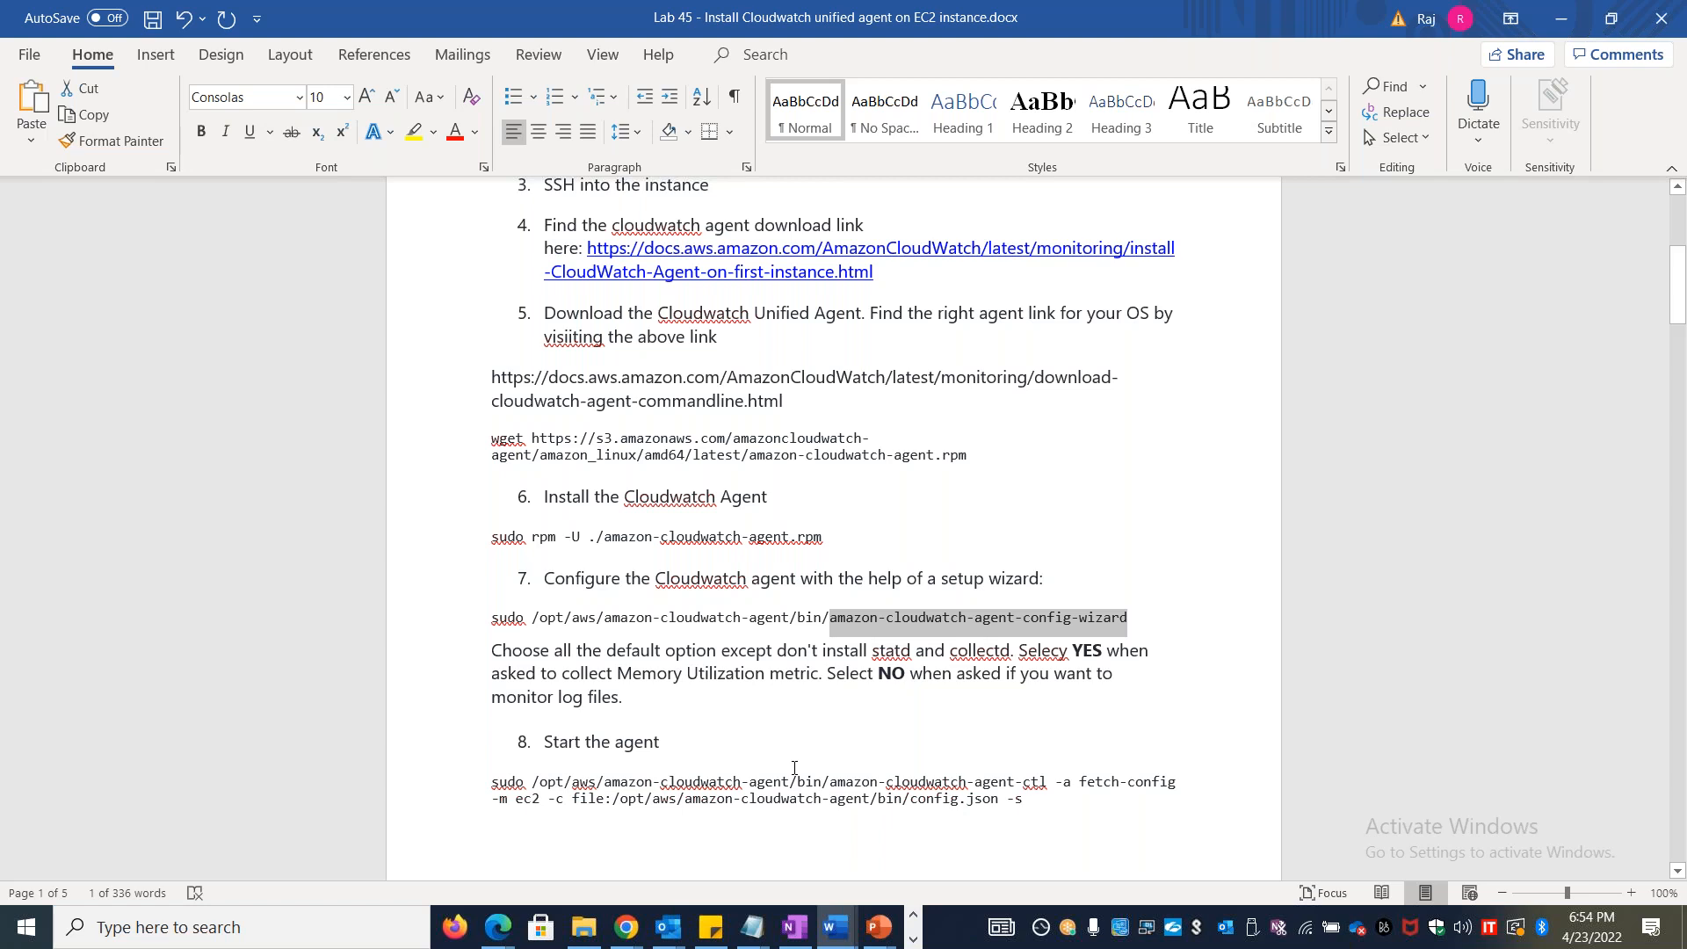
{"action": "scroll", "coordinate": [794, 770], "scroll_direction": "down", "scroll_amount": 8}
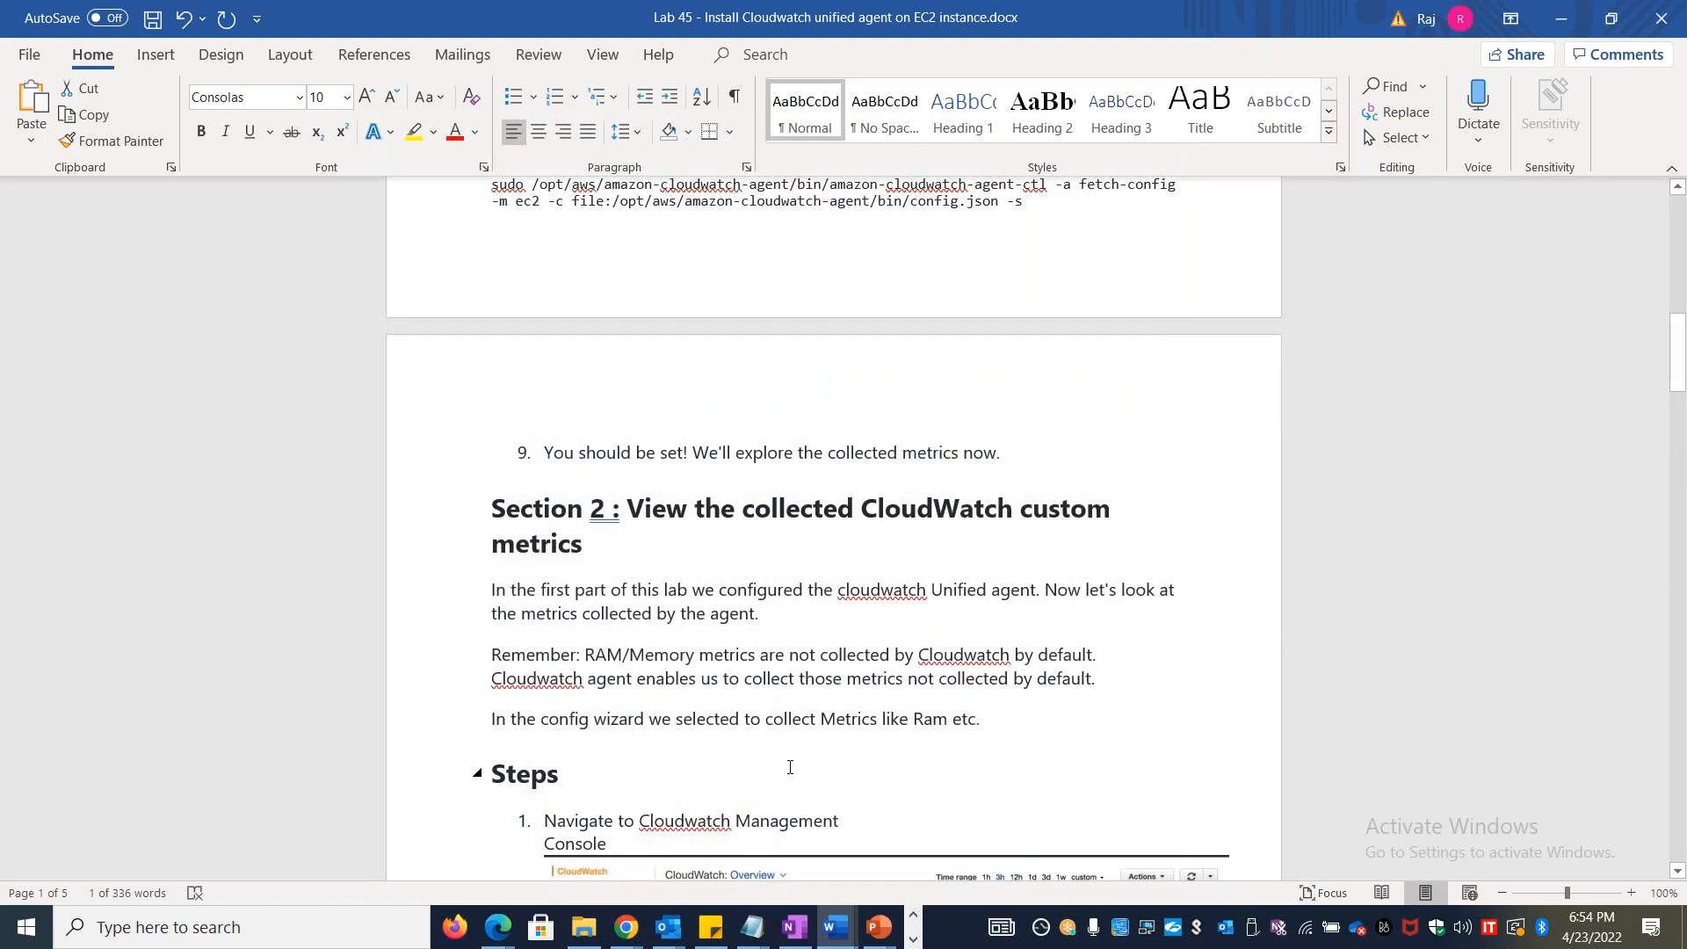
{"action": "scroll", "coordinate": [790, 767], "scroll_direction": "down", "scroll_amount": 4}
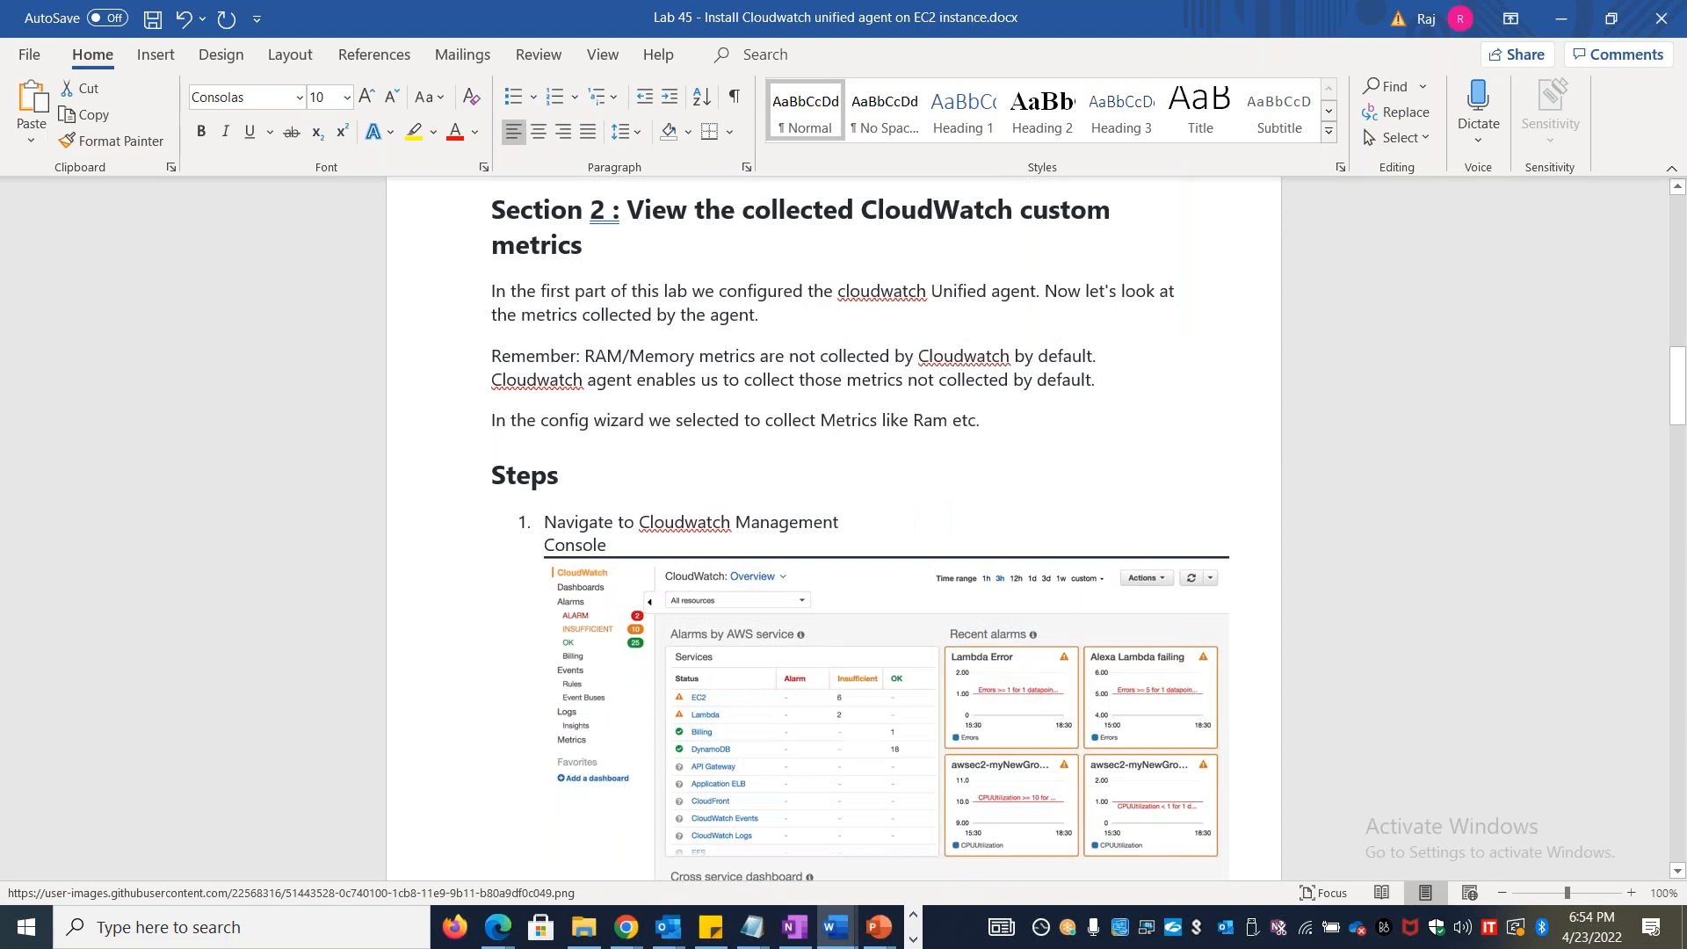
{"action": "scroll", "coordinate": [624, 486], "scroll_direction": "up", "scroll_amount": 8}
{"action": "mouse_move", "coordinate": [614, 503]}
{"action": "left_mouse_down"}
{"action": "mouse_move", "coordinate": [868, 501]}
{"action": "mouse_move", "coordinate": [614, 501]}
{"action": "left_mouse_up"}
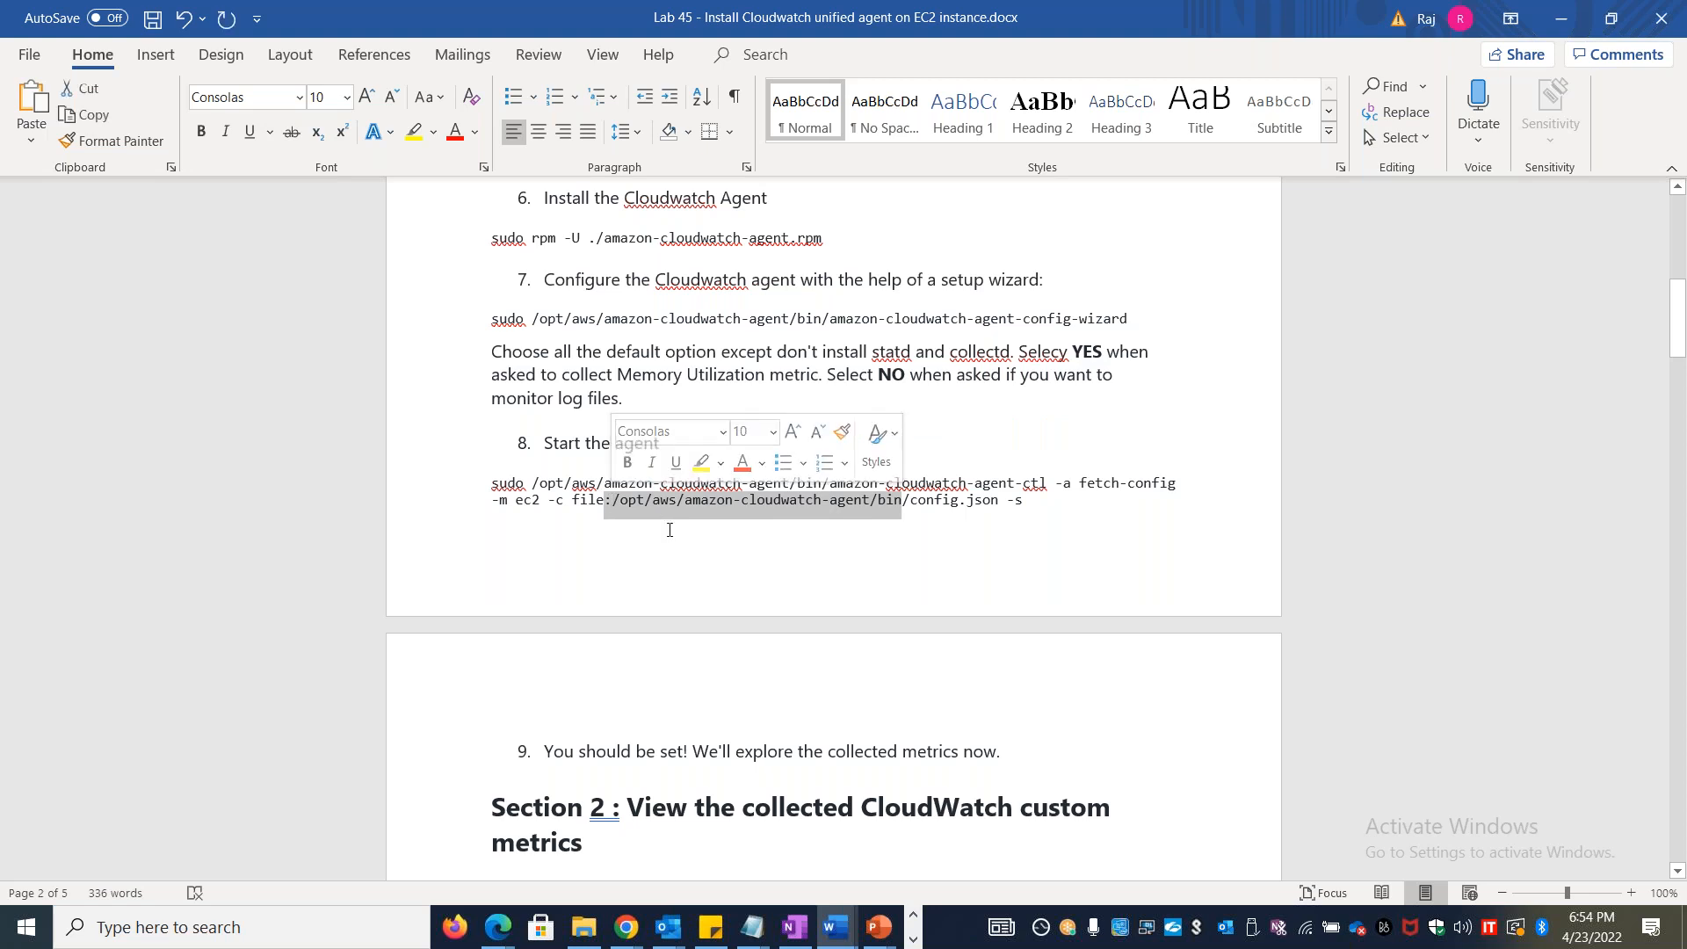
Copy the path /opt/aws/amazon-cloudwatch-agent/bin/ from the start command in Notepad and switch to the Stanlinuxvm1 terminal
{"action": "key", "text": "alt+Tab"}
{"action": "key", "text": "alt+Tab"}
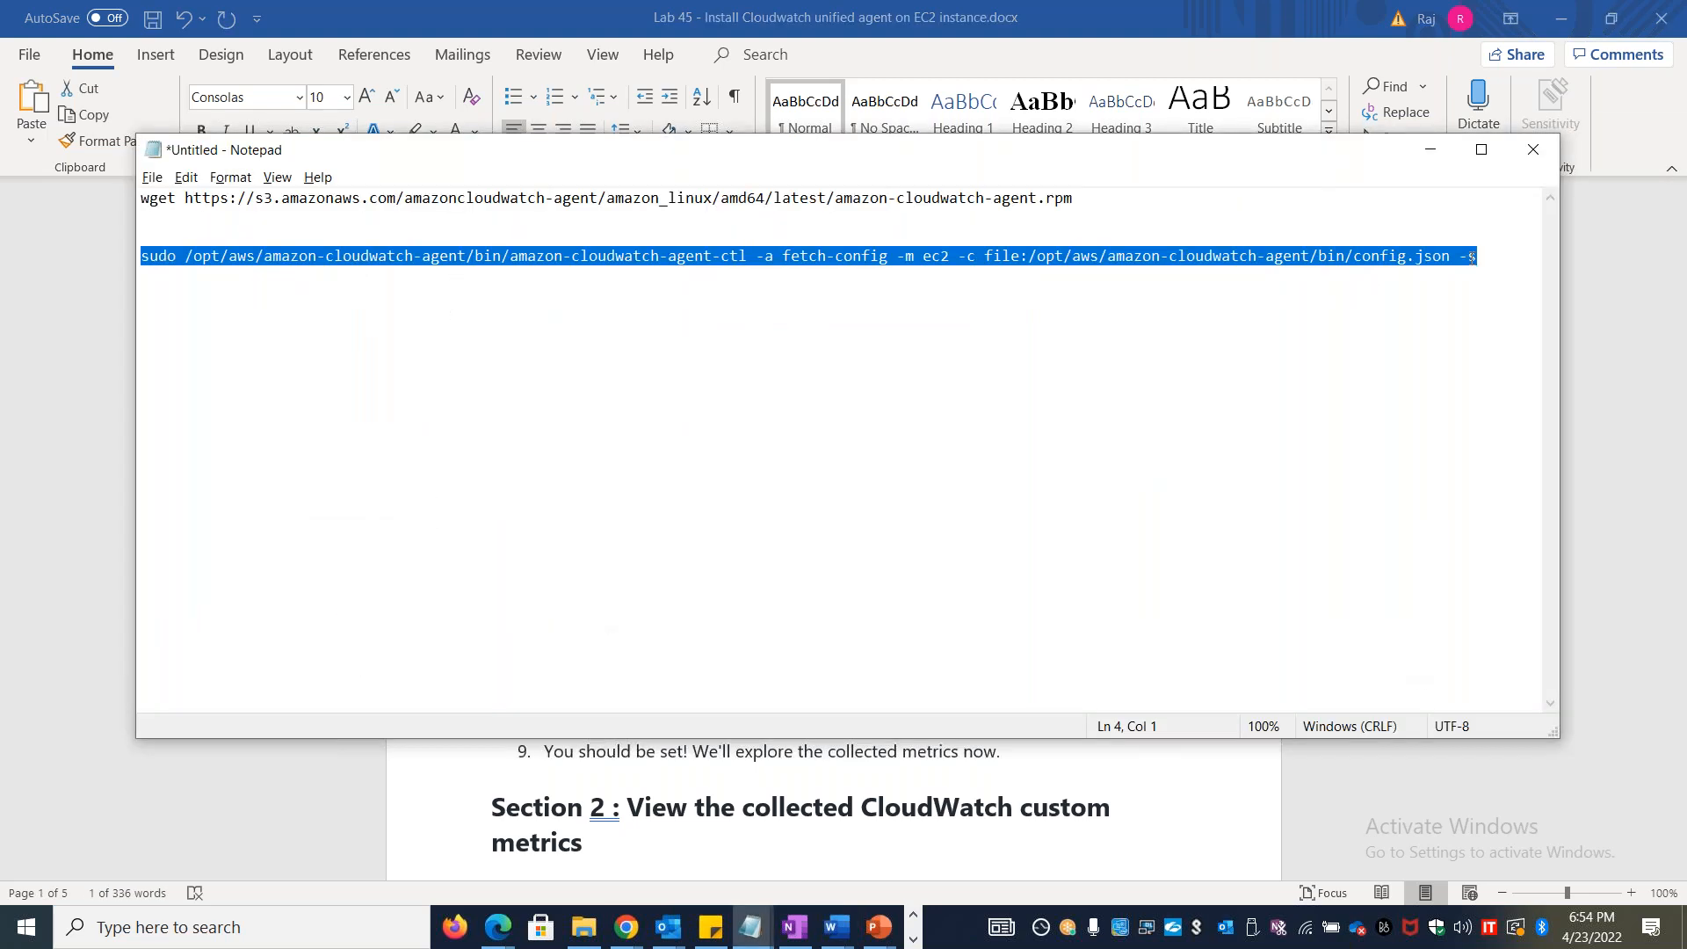
{"action": "left_click", "coordinate": [1476, 255]}
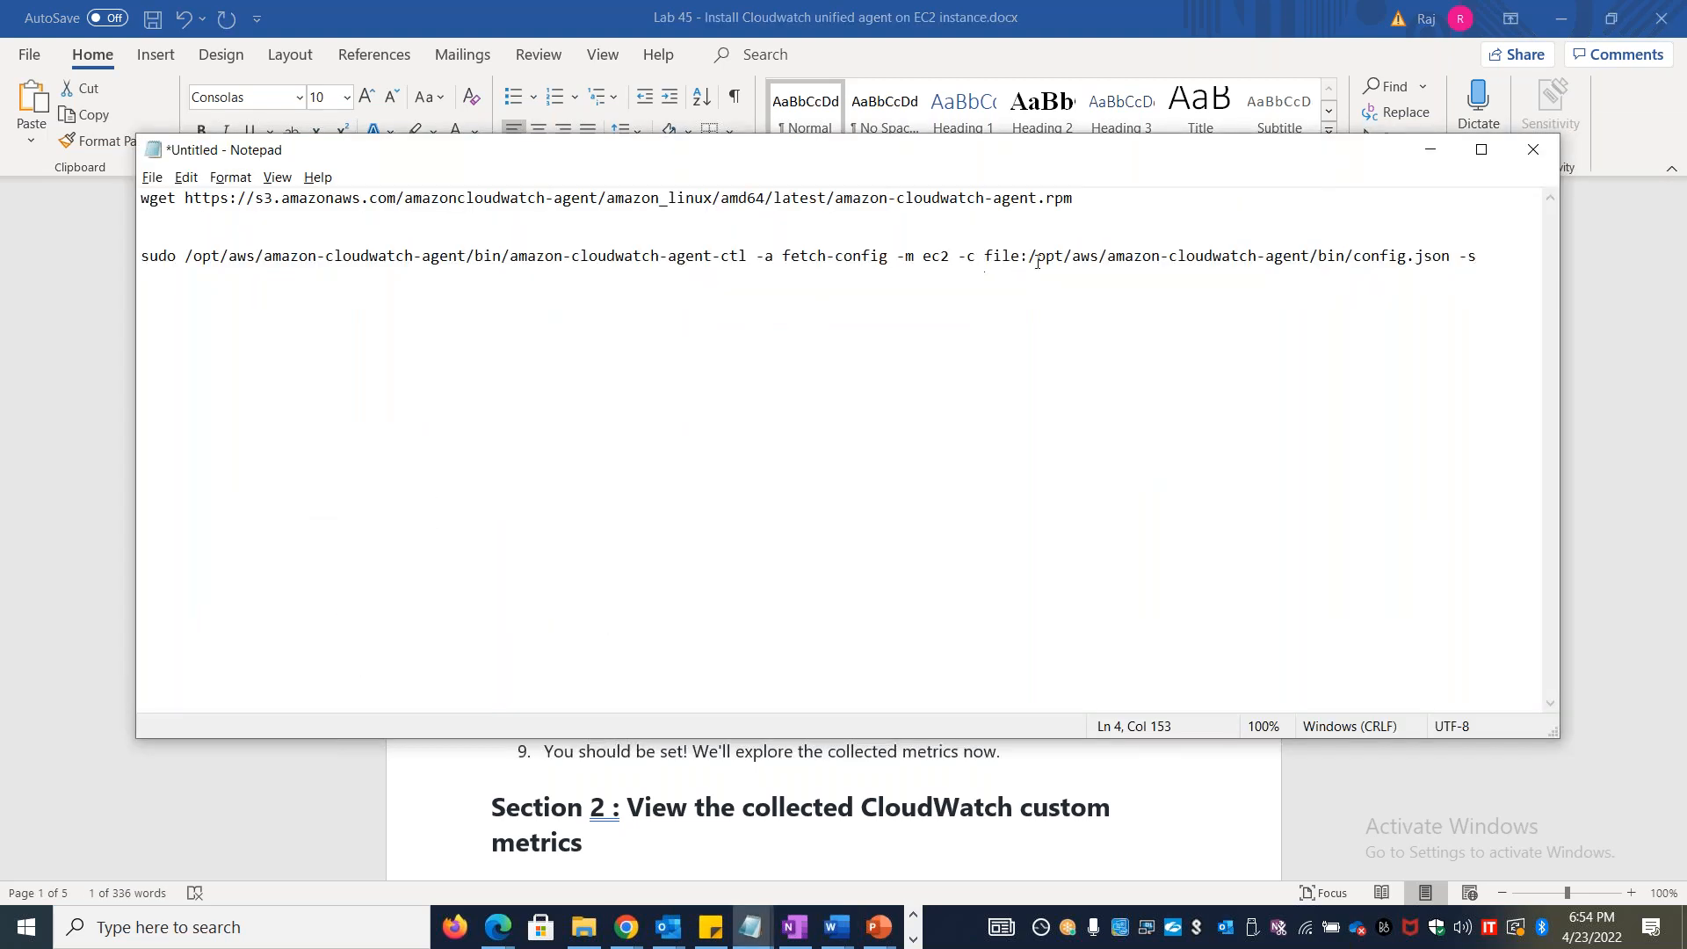
{"action": "left_click_drag", "start_coordinate": [1031, 255], "coordinate": [1352, 251]}
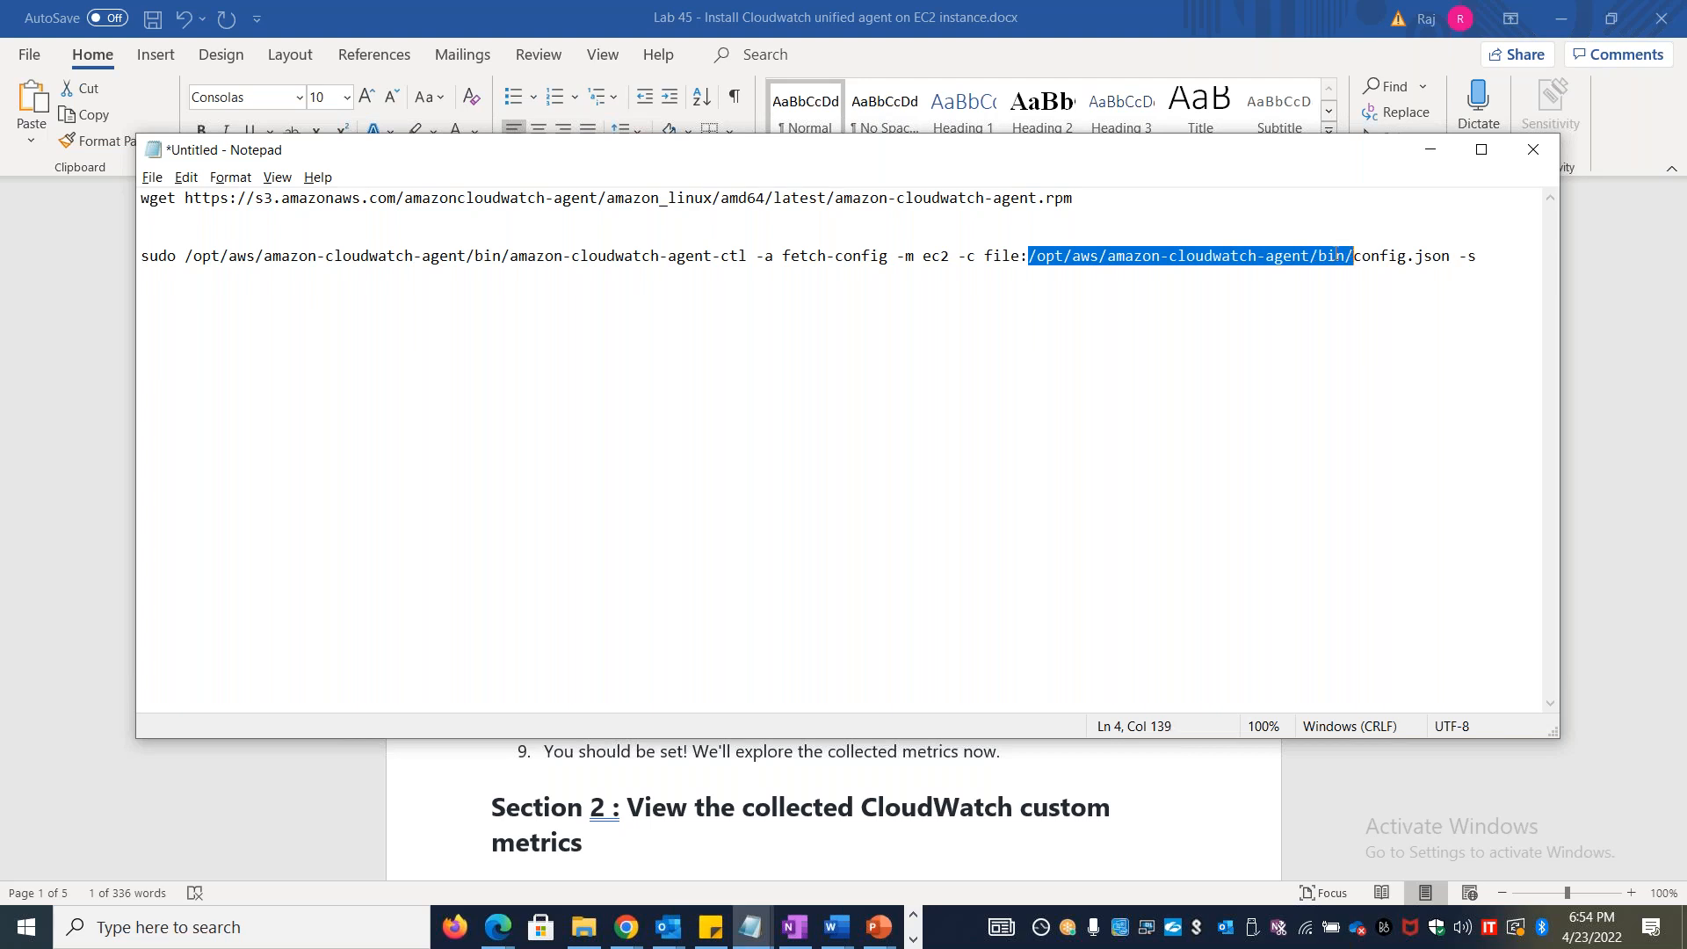
{"action": "key", "text": "alt+Tab"}
{"action": "key", "text": "alt+Tab"}
{"action": "key", "text": "alt+Tab"}
{"action": "key", "text": "alt+Tab"}
{"action": "key", "text": "alt+Tab"}
{"action": "key", "text": "alt+Tab"}
{"action": "left_click", "coordinate": [363, 16]}
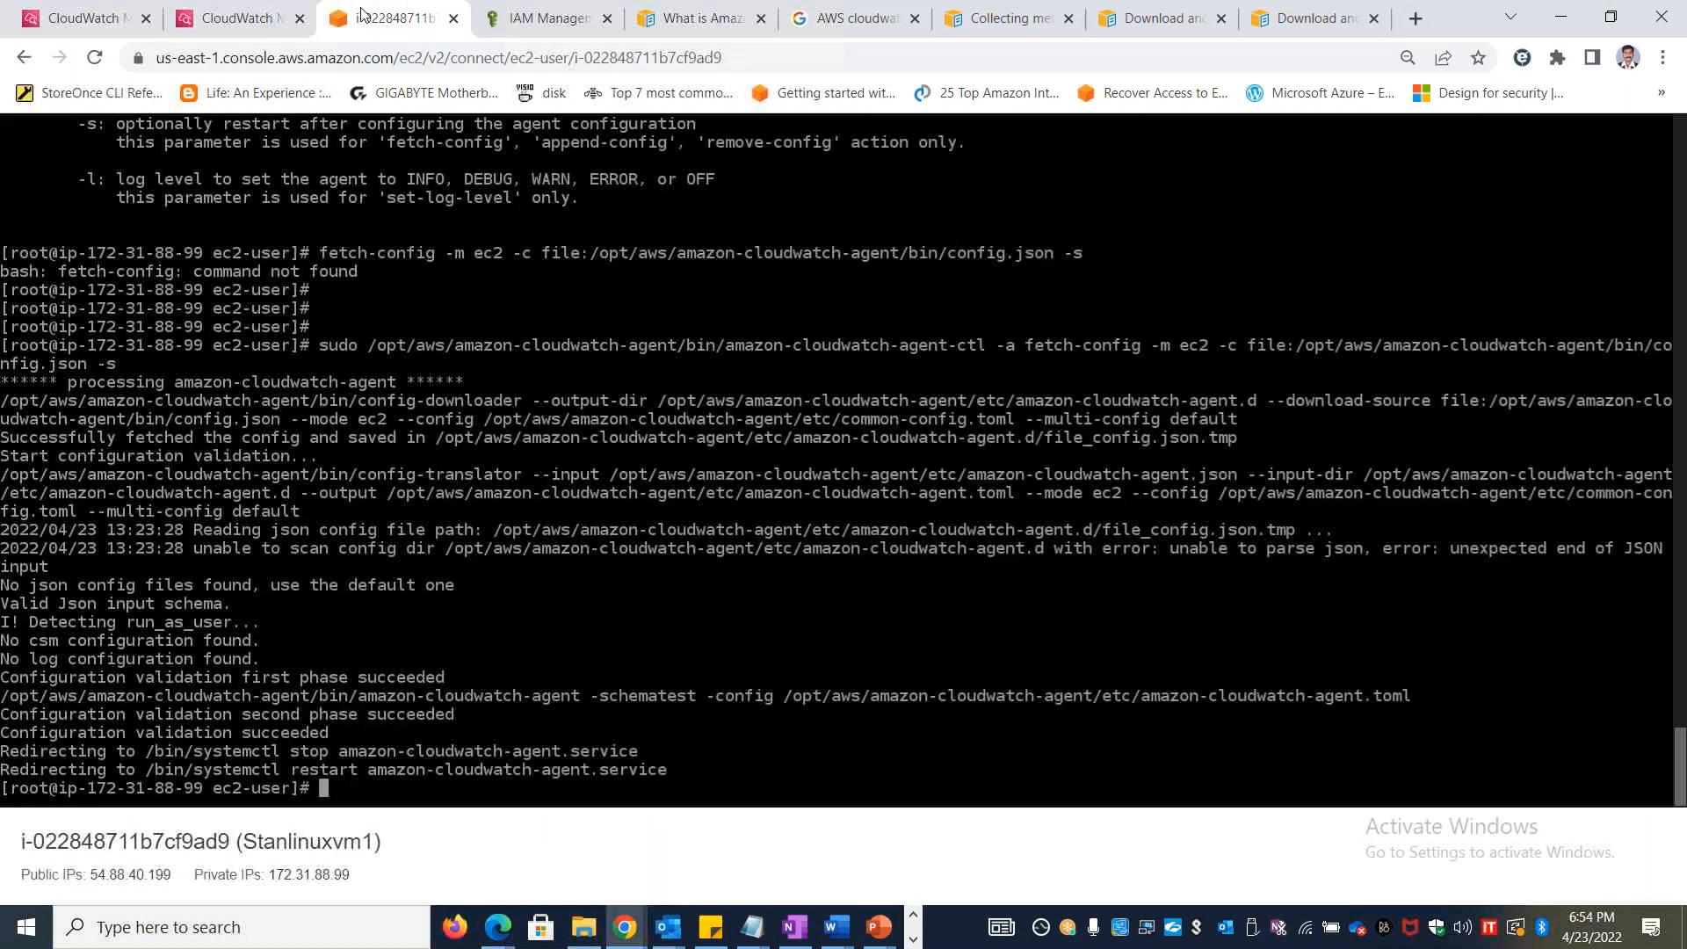
Clear the terminal, change to the /opt/aws/amazon-cloudwatch-agent/bin/ directory and list its files
{"action": "type", "text": "cls"}
{"action": "key", "text": "Return"}
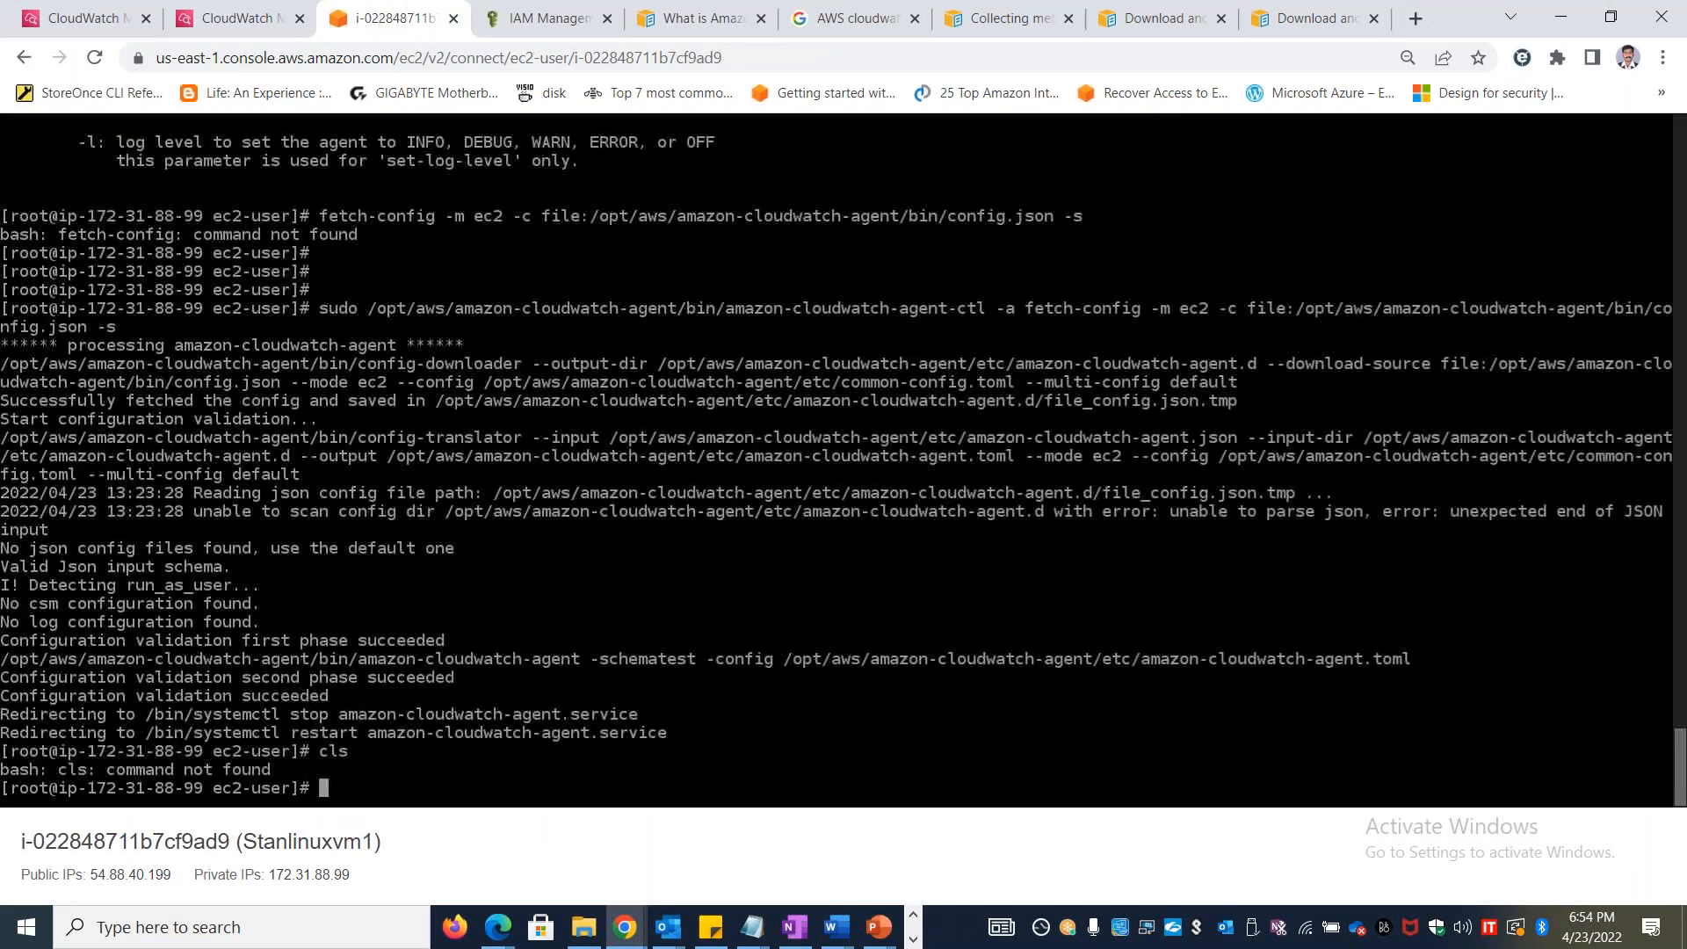
{"action": "key", "text": "ctrl+l"}
{"action": "type", "text": "cd"}
{"action": "type", "text": "/opt/aws/amazon-cloudwatch-agent/bin/"}
{"action": "key", "text": "Return"}
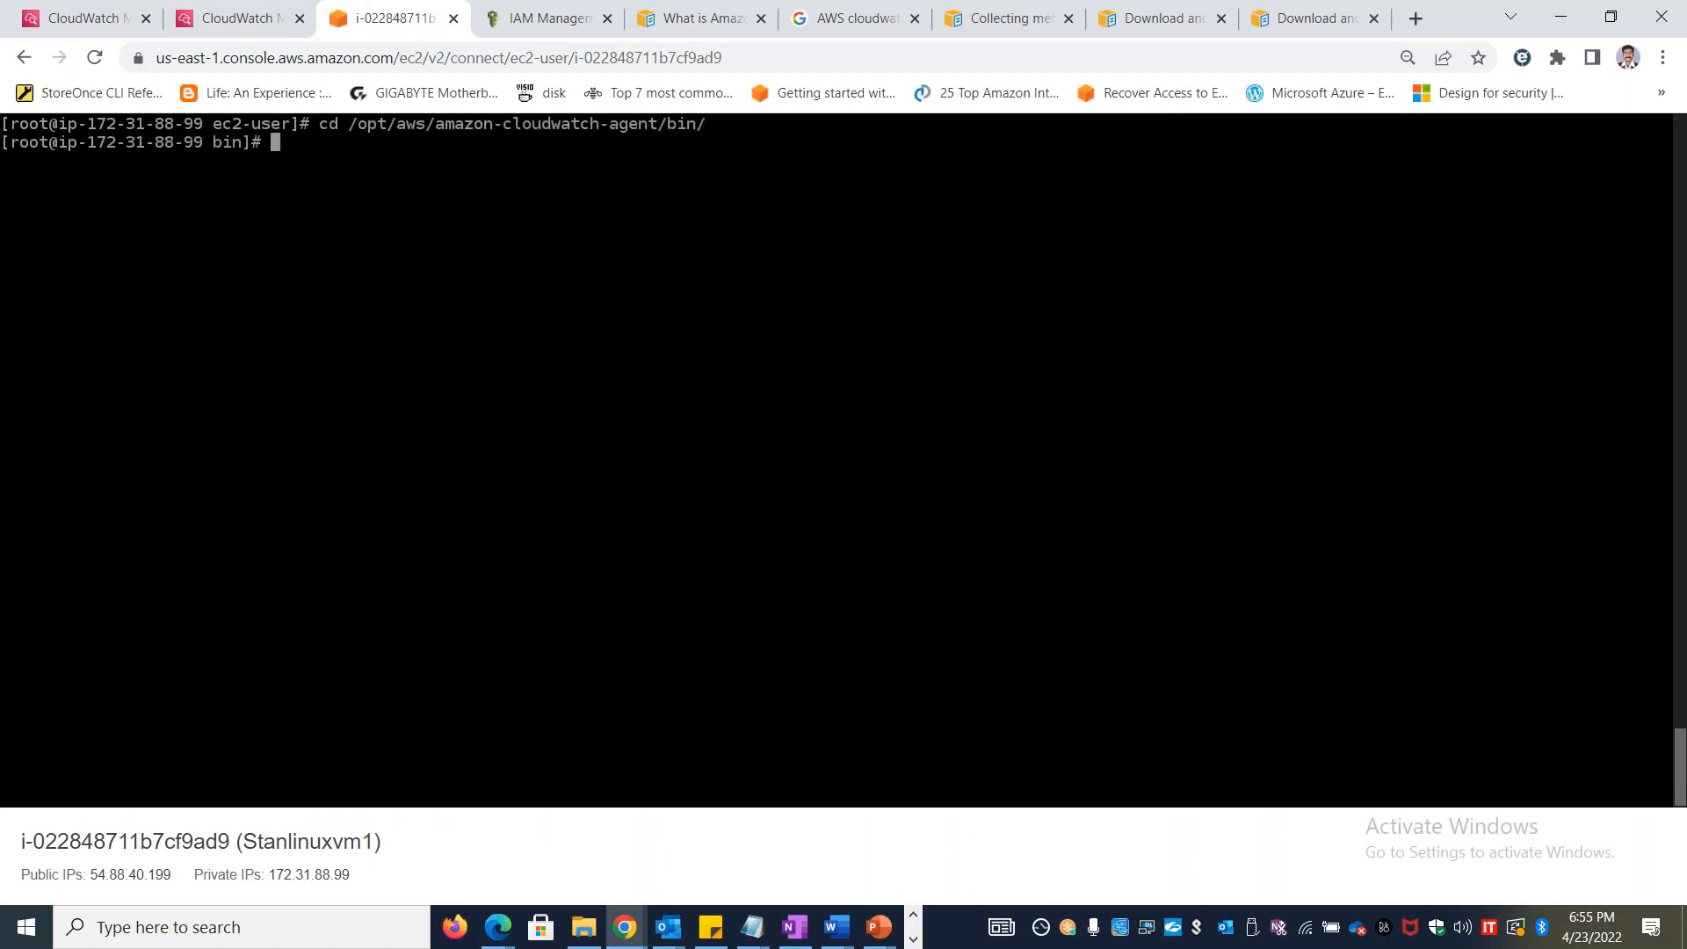
{"action": "type", "text": "ls"}
{"action": "key", "text": "Return"}
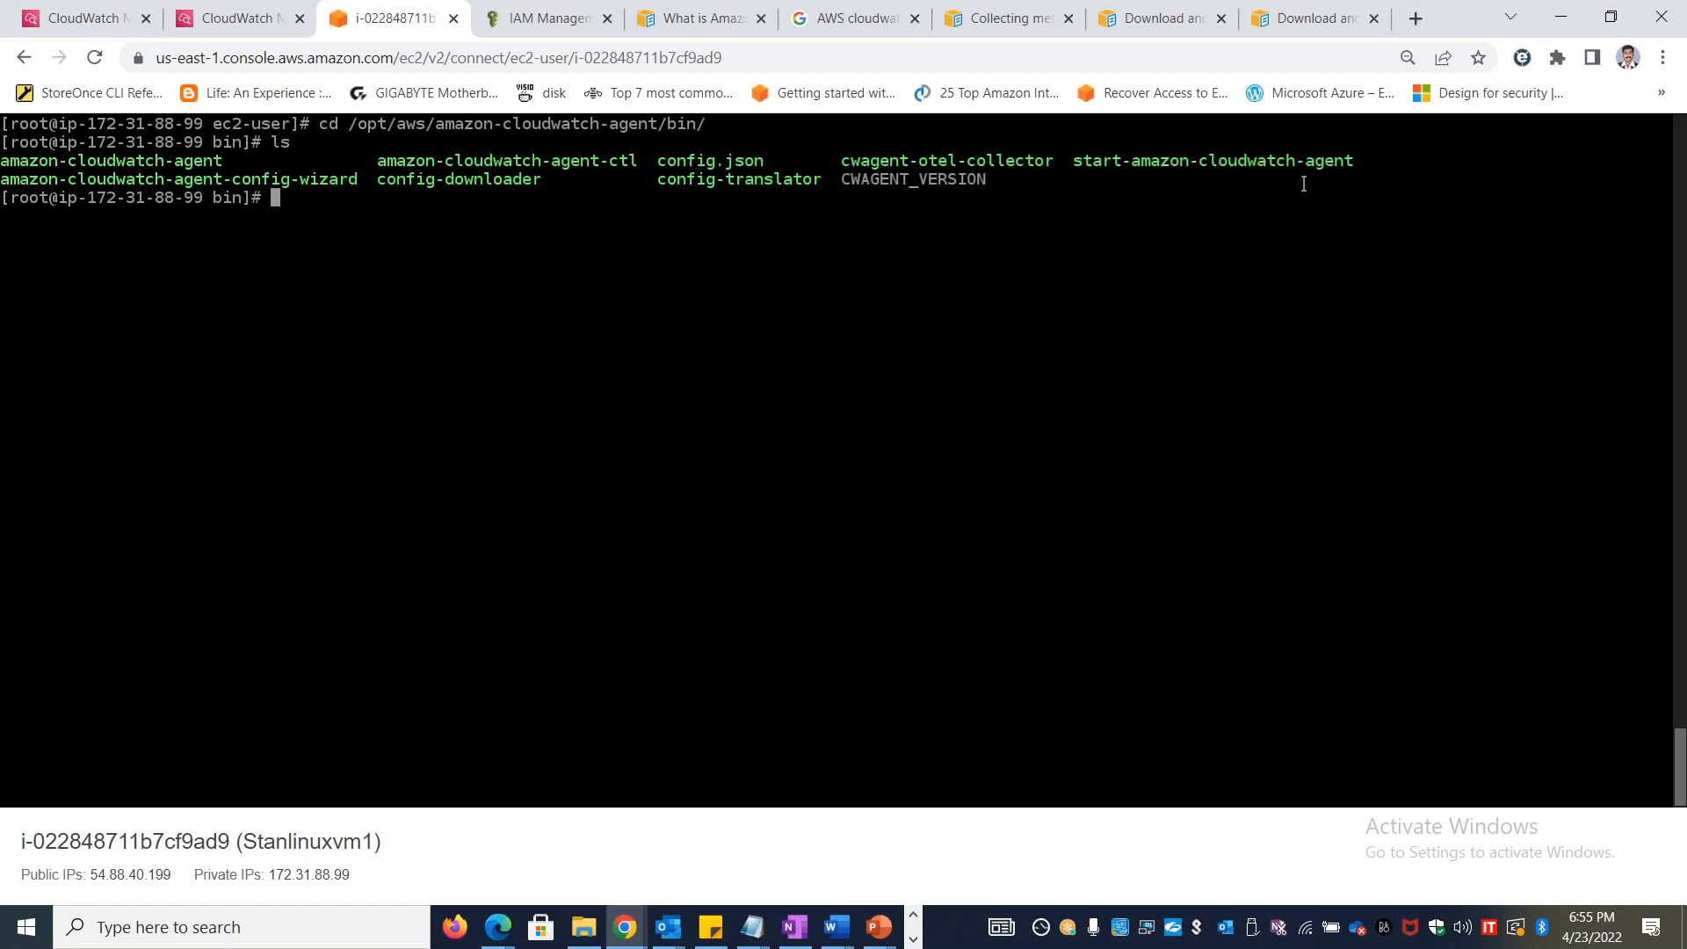
Compare the amazon-cloudwatch-agent-ctl path of the start command in Notepad with the terminal's directory listing
{"action": "key", "text": "alt+Tab"}
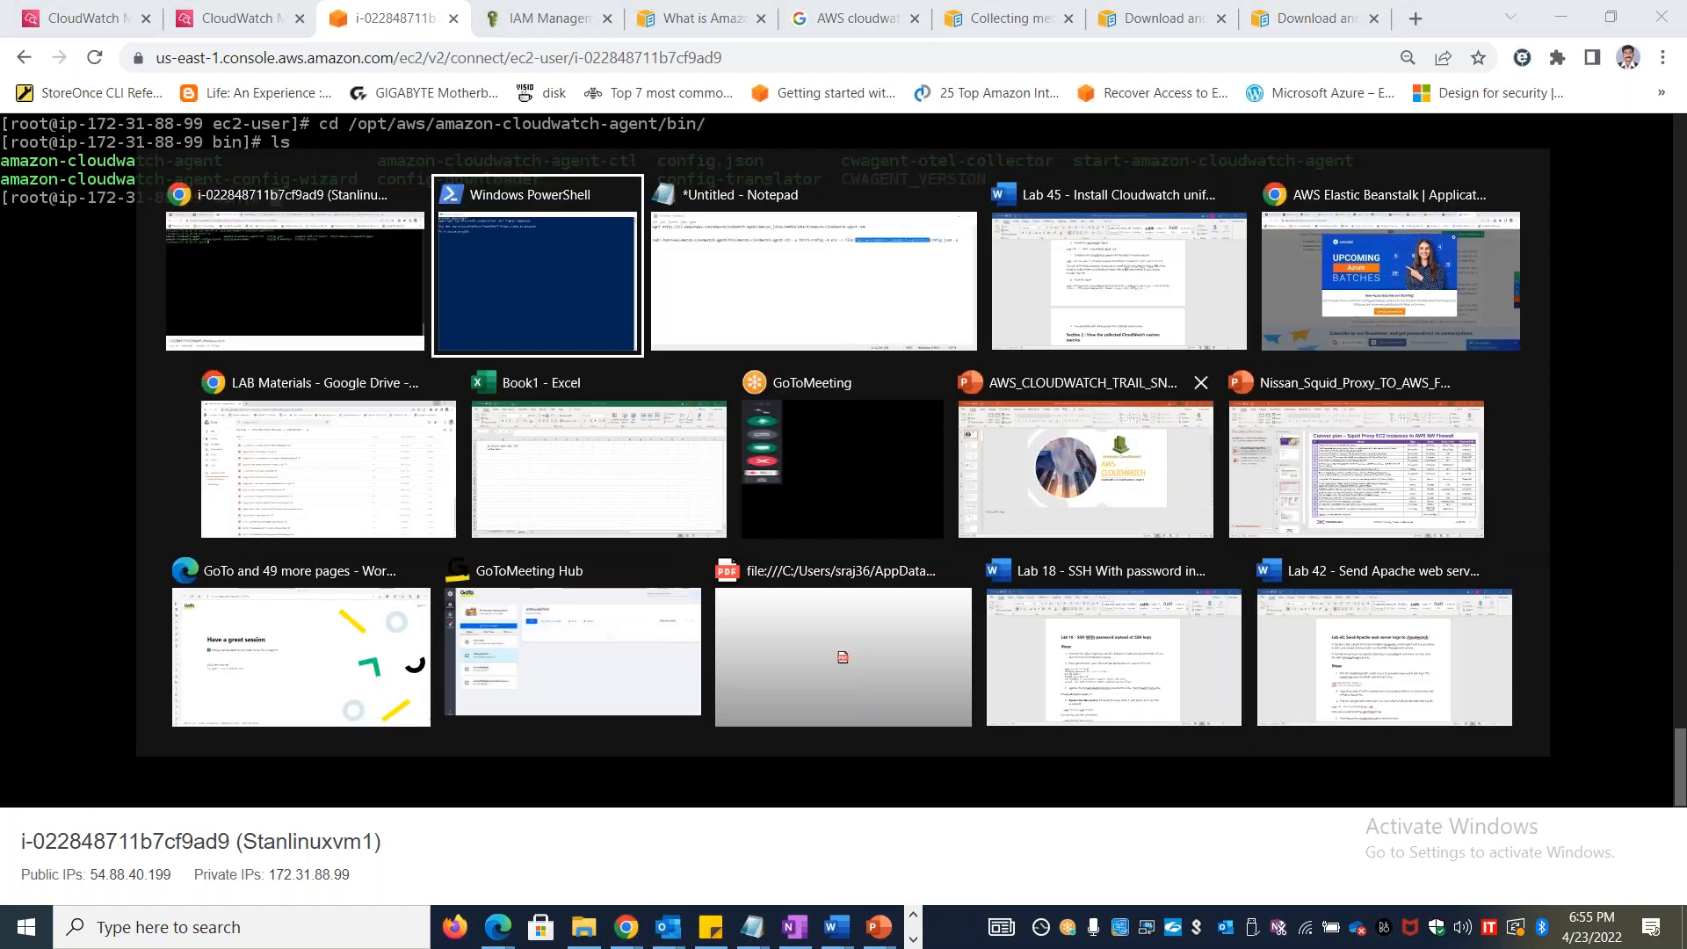
{"action": "left_click", "coordinate": [682, 314]}
{"action": "left_click", "coordinate": [653, 331]}
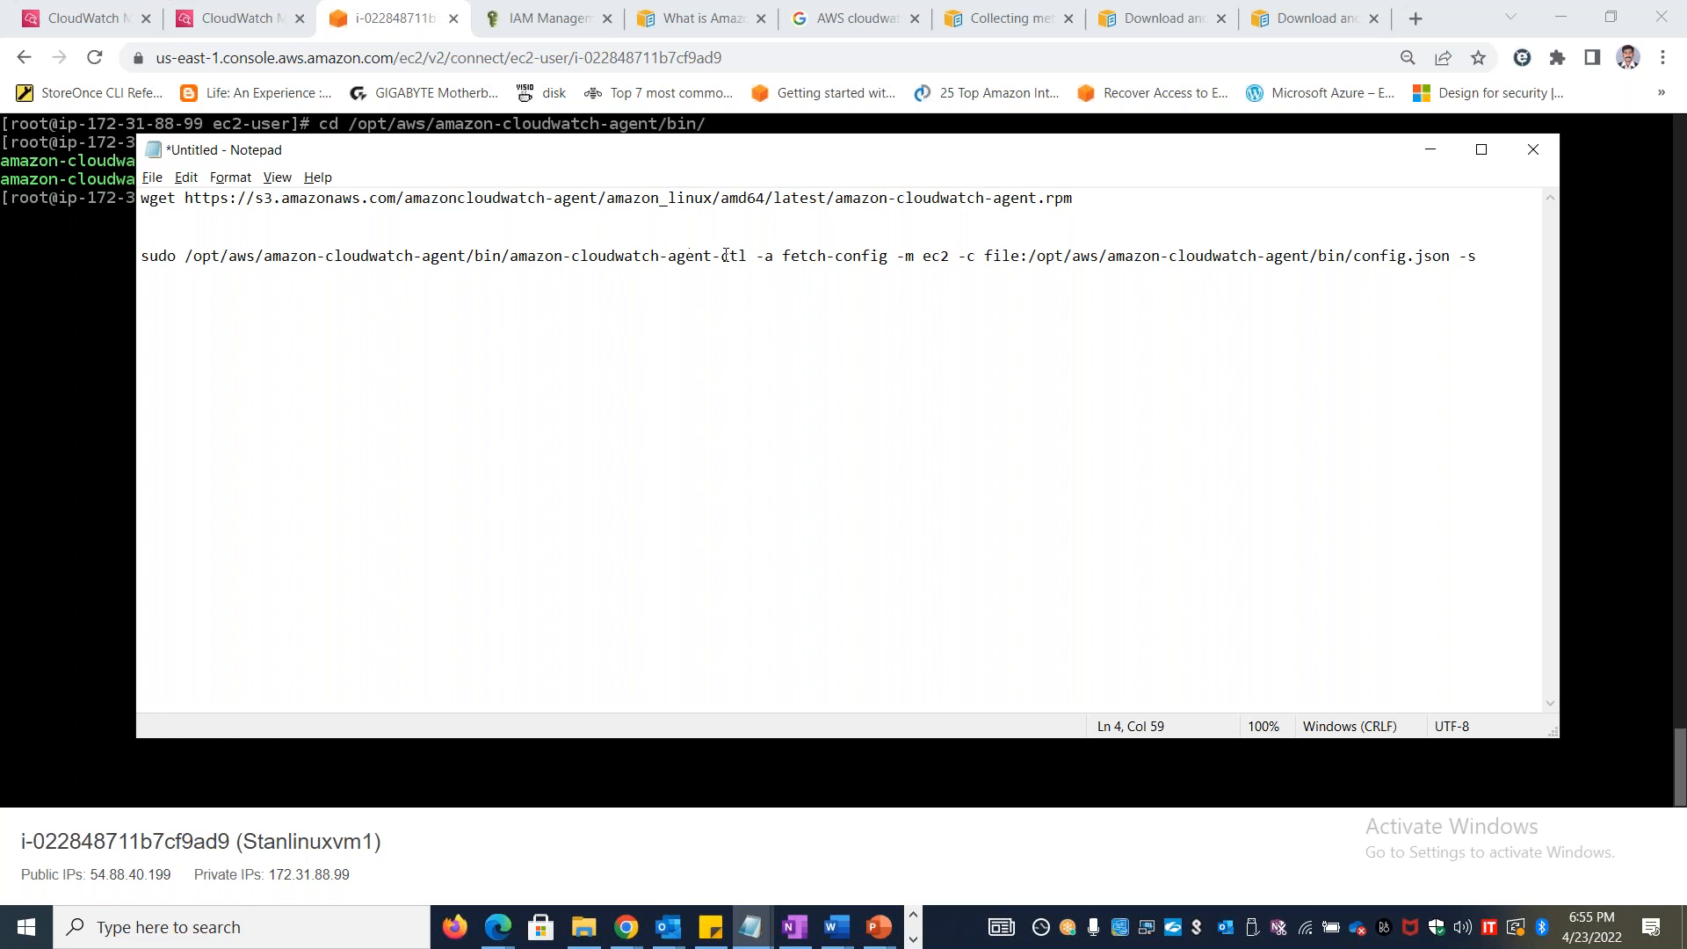
{"action": "left_click_drag", "start_coordinate": [747, 255], "coordinate": [484, 247]}
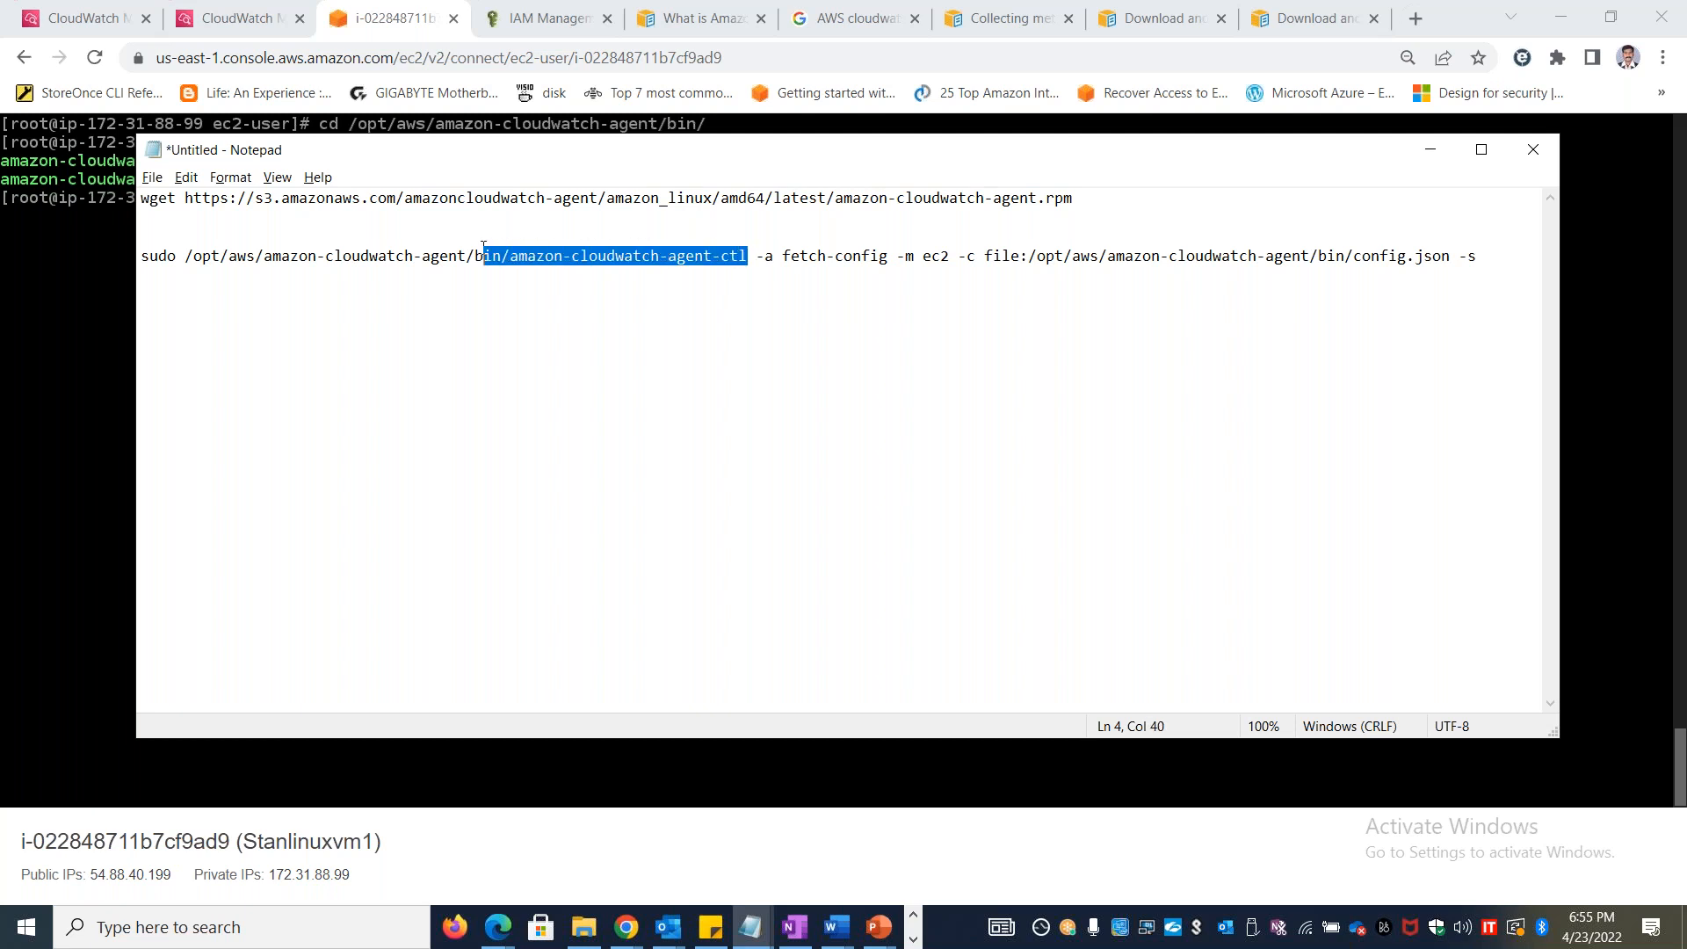
{"action": "key", "text": "alt+Tab"}
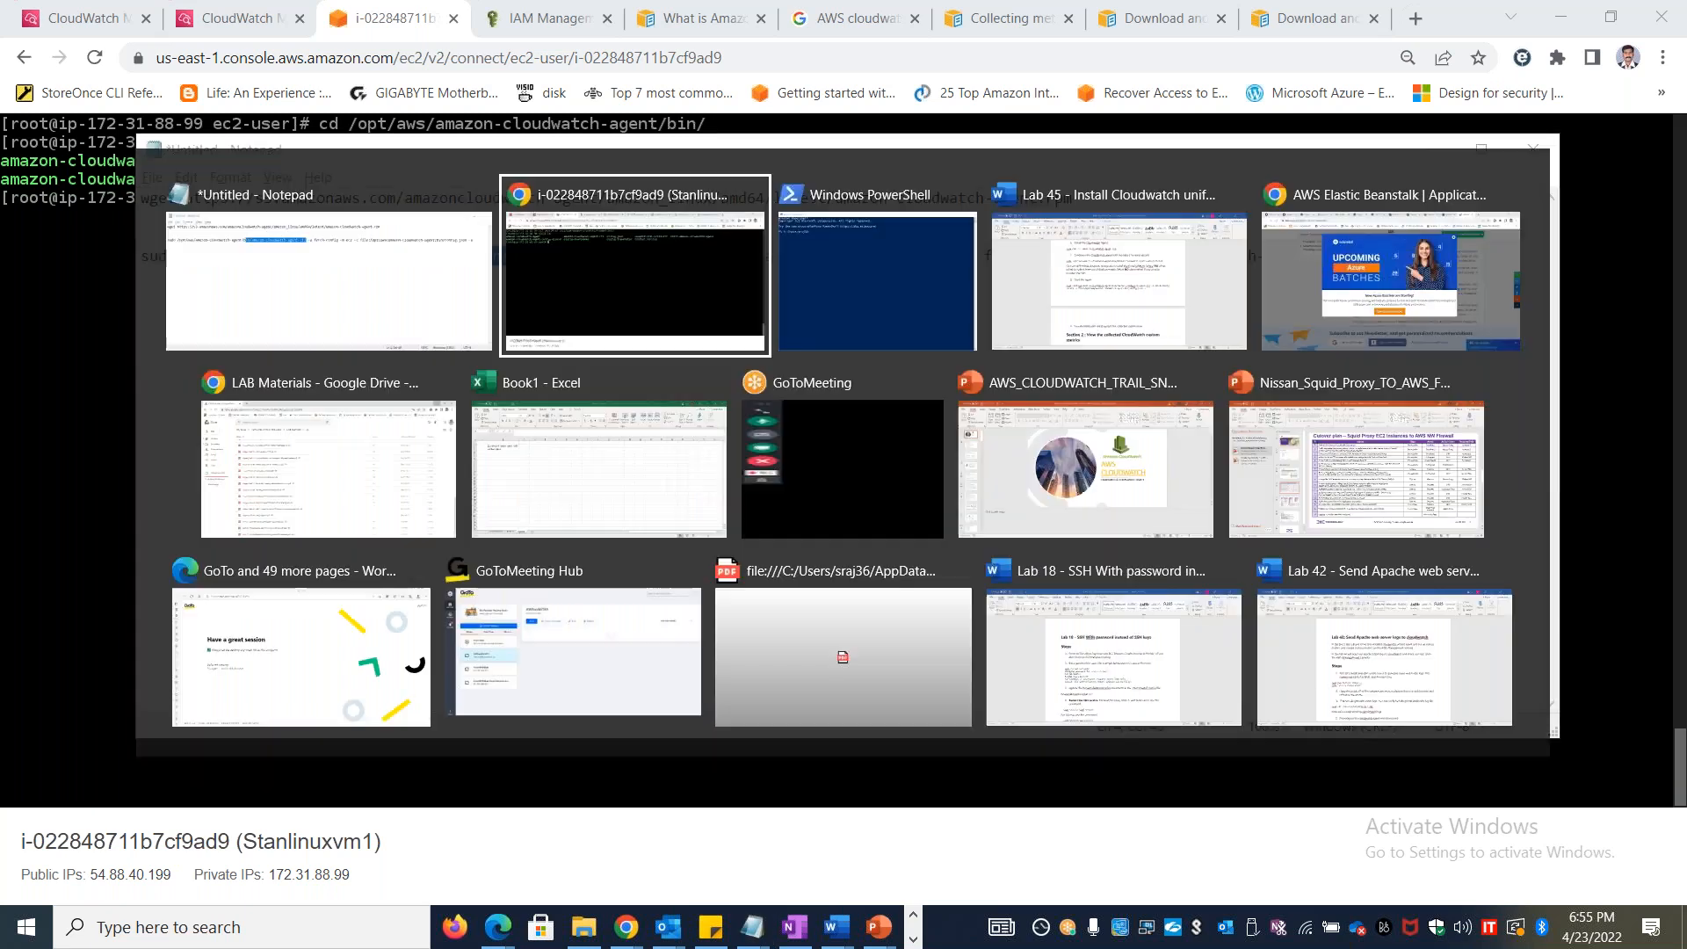
{"action": "key", "text": "alt+Tab"}
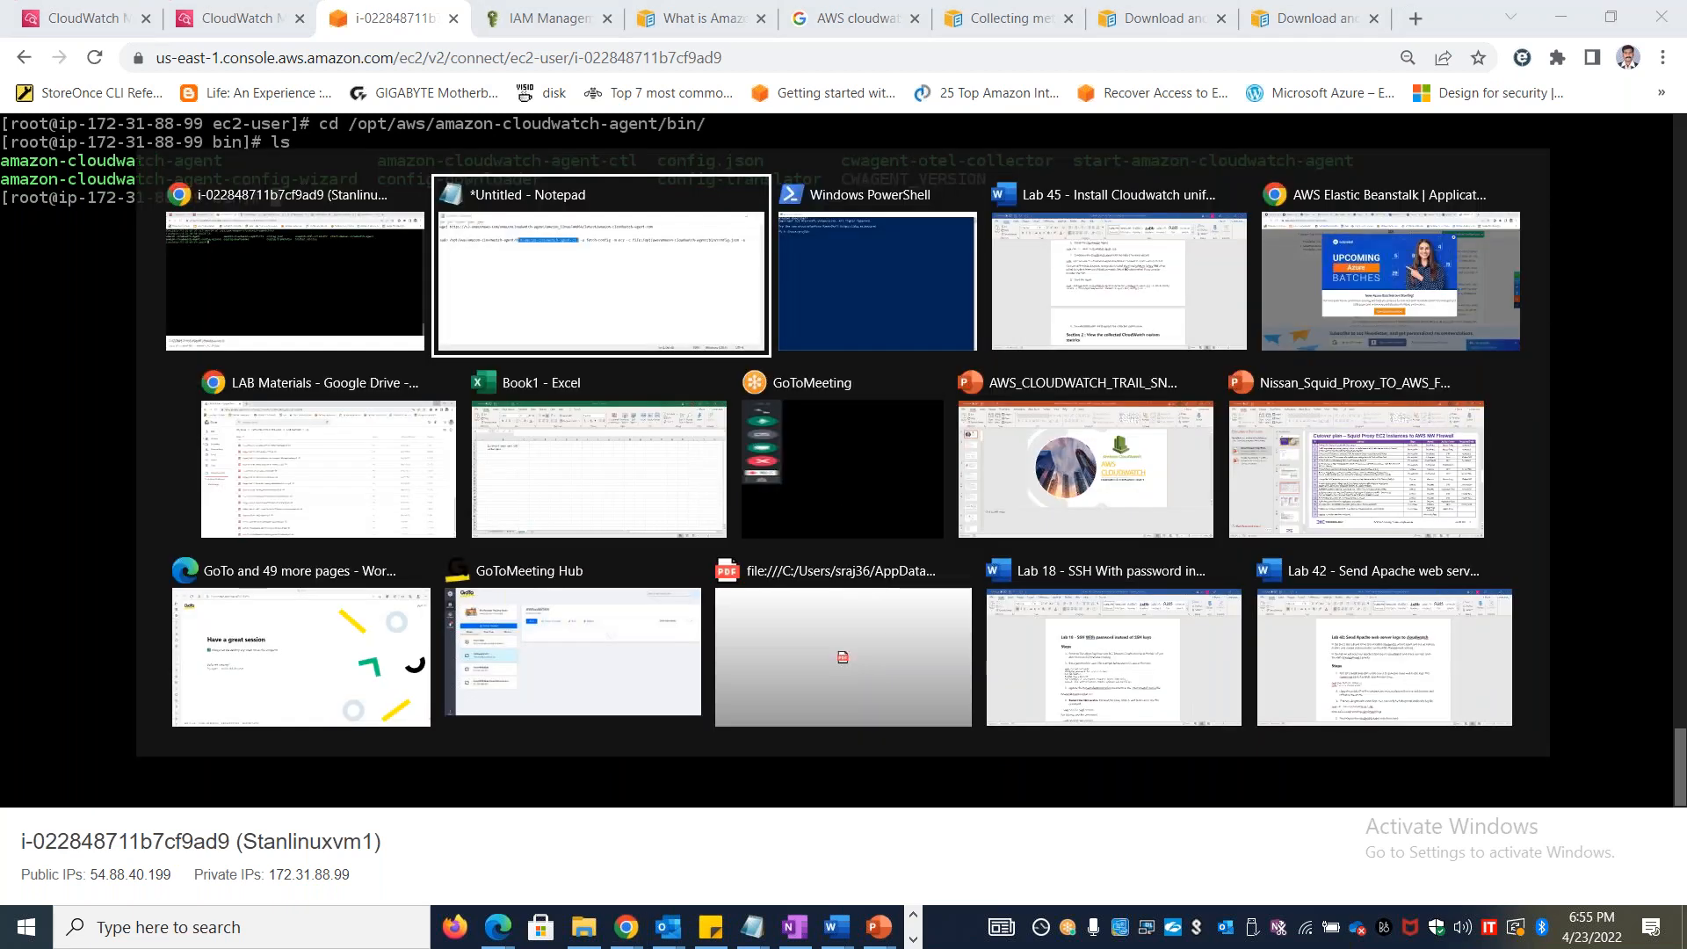
{"action": "key", "text": "Escape"}
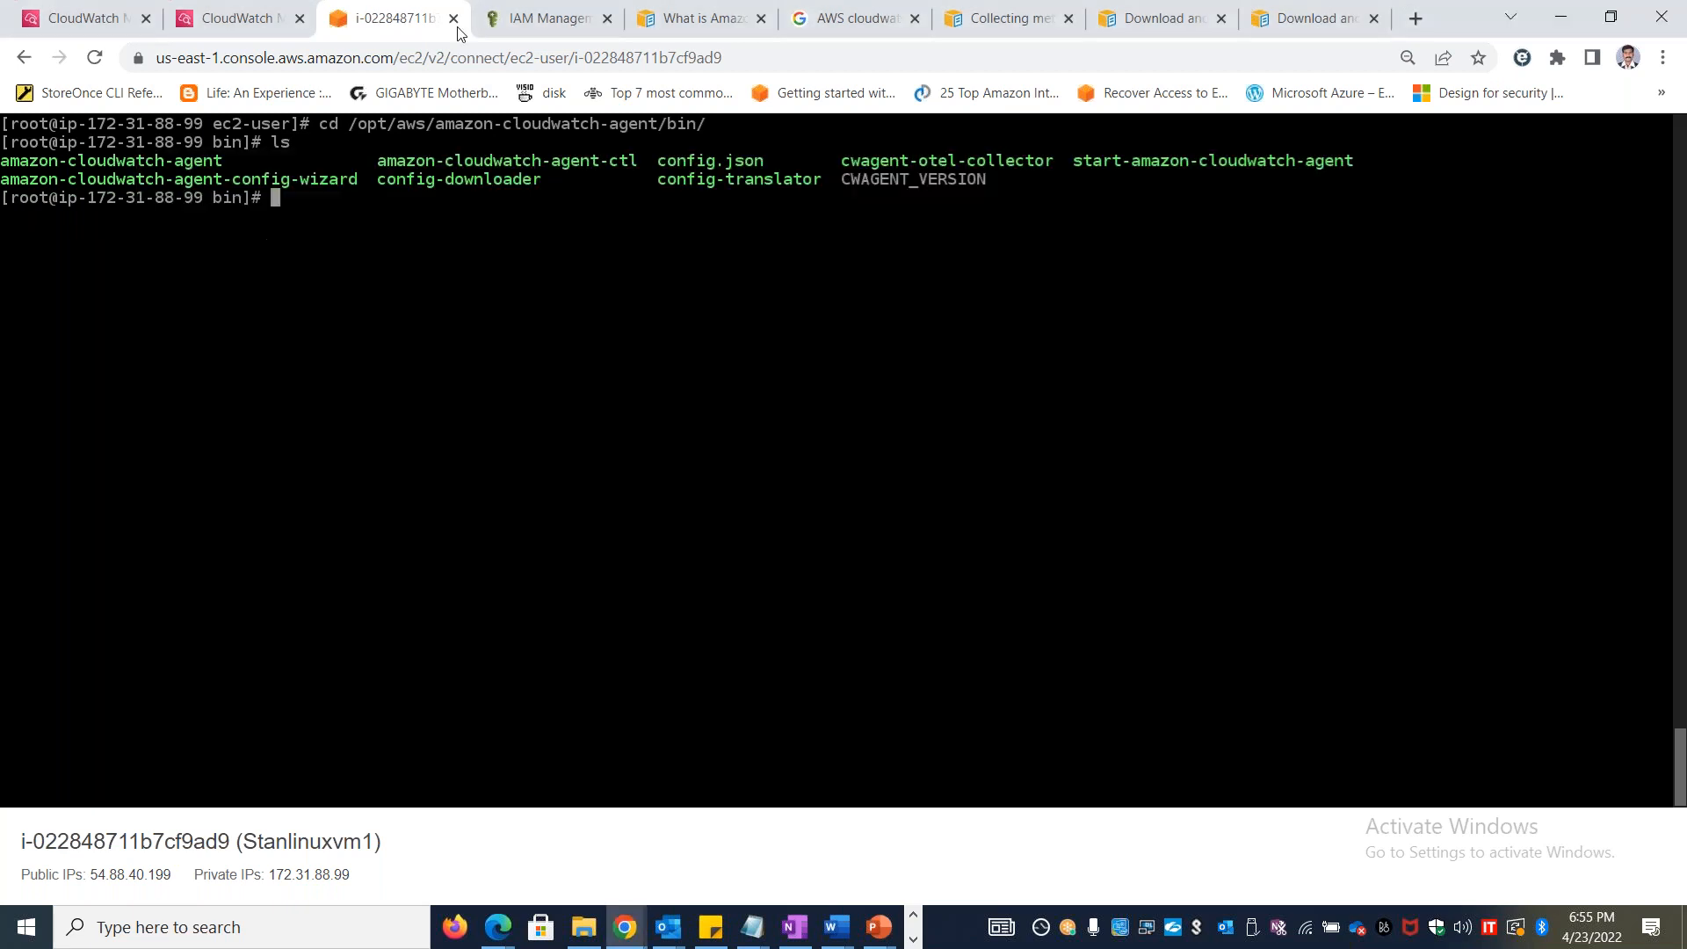
Refresh CloudWatch's metrics, reload the All metrics page and check its Browse and Query views for the agent's custom metrics
{"action": "left_click", "coordinate": [263, 18]}
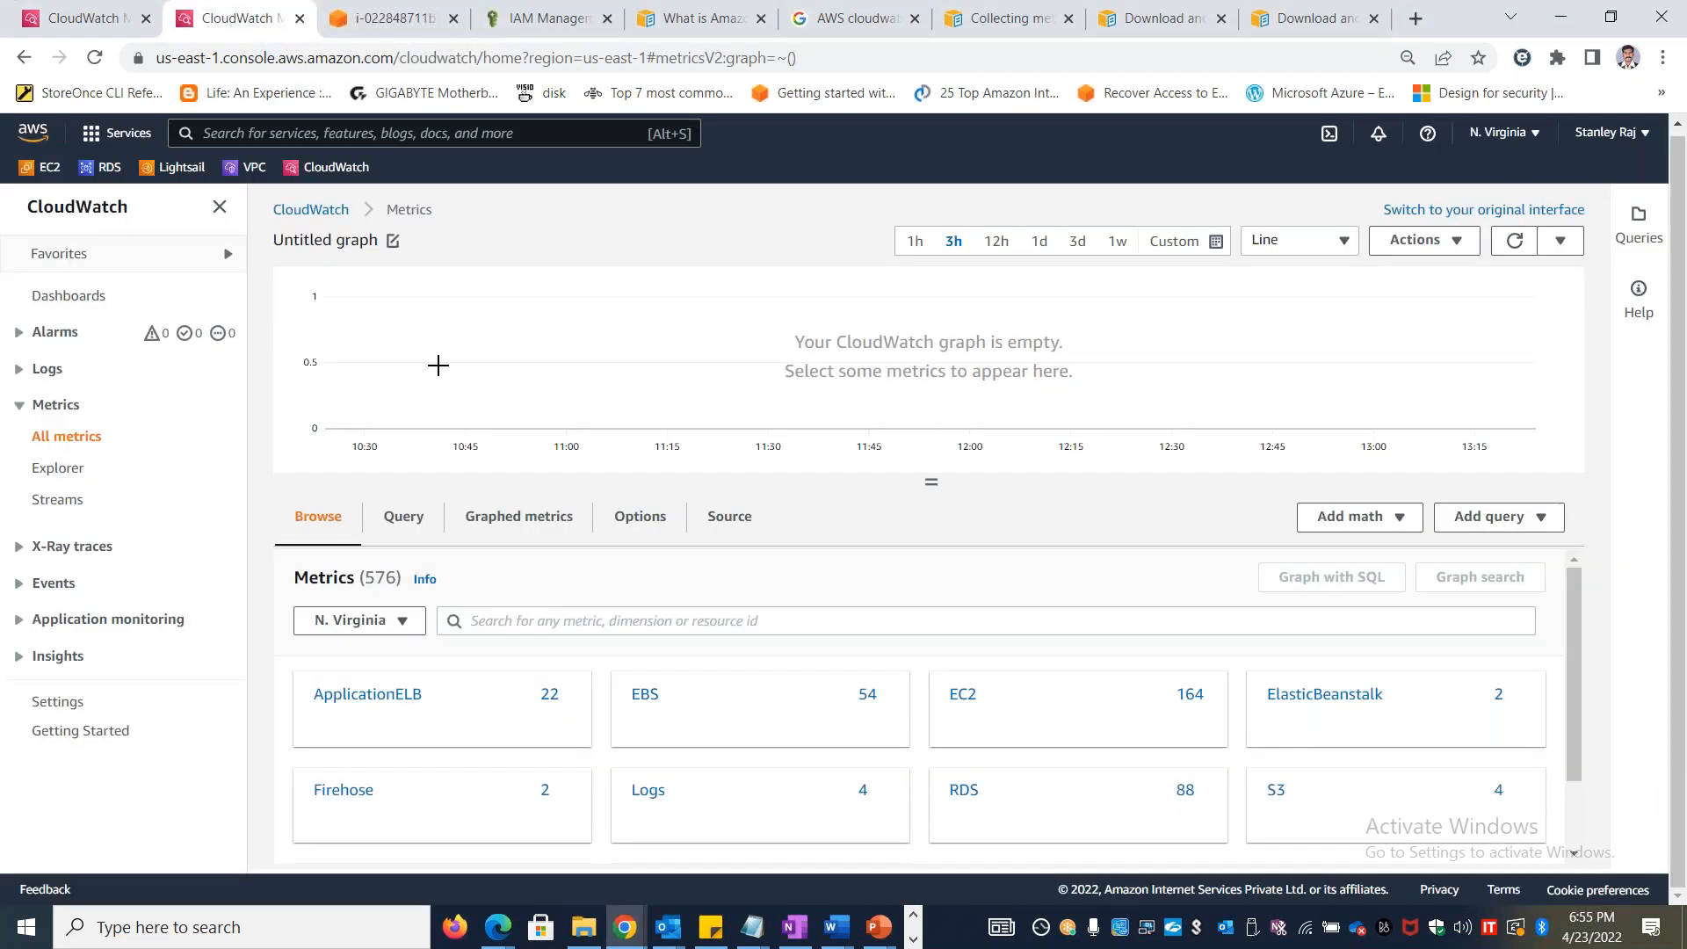
{"action": "left_click", "coordinate": [1520, 250]}
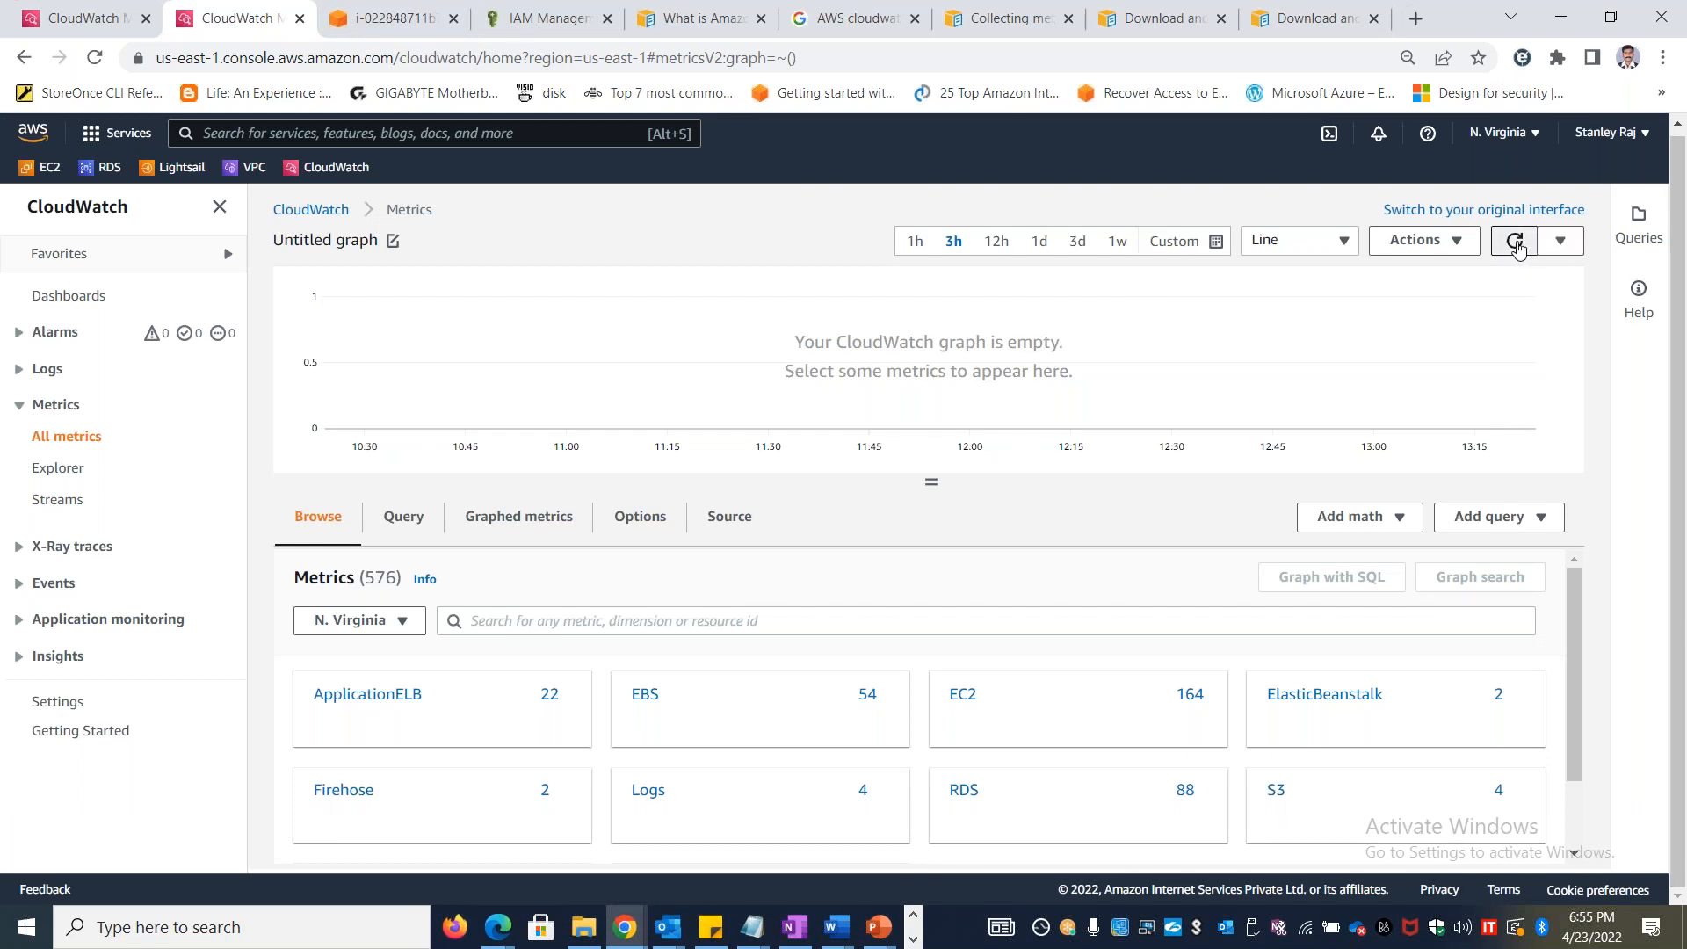
{"action": "left_click", "coordinate": [70, 472]}
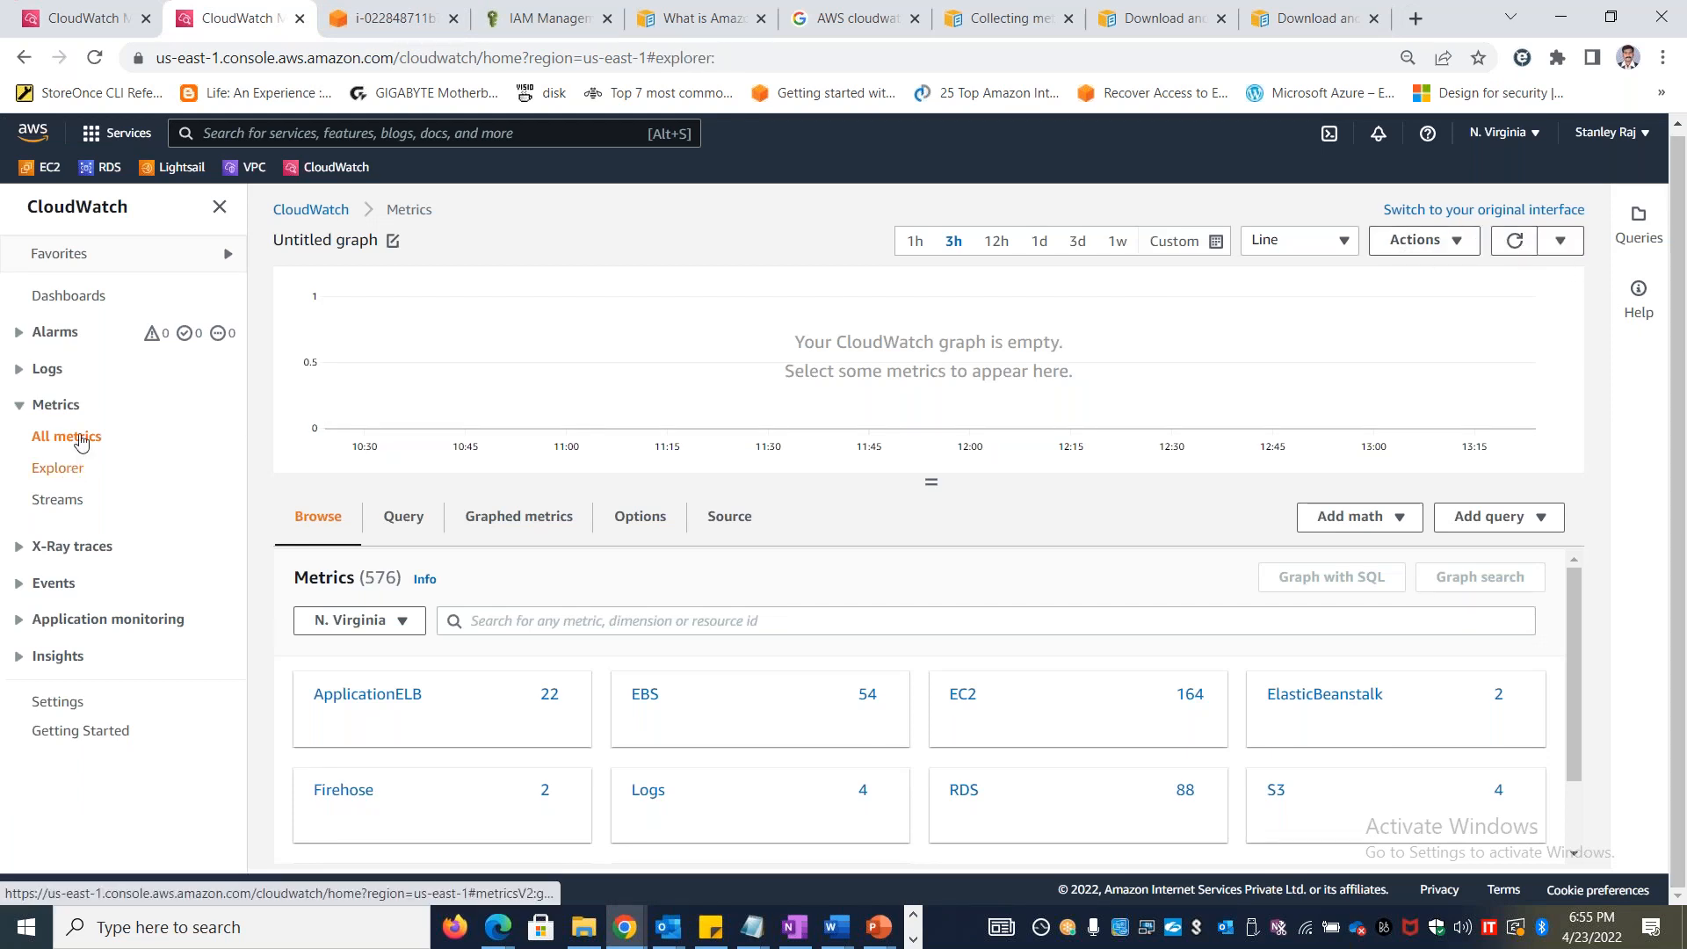
{"action": "left_click", "coordinate": [77, 438]}
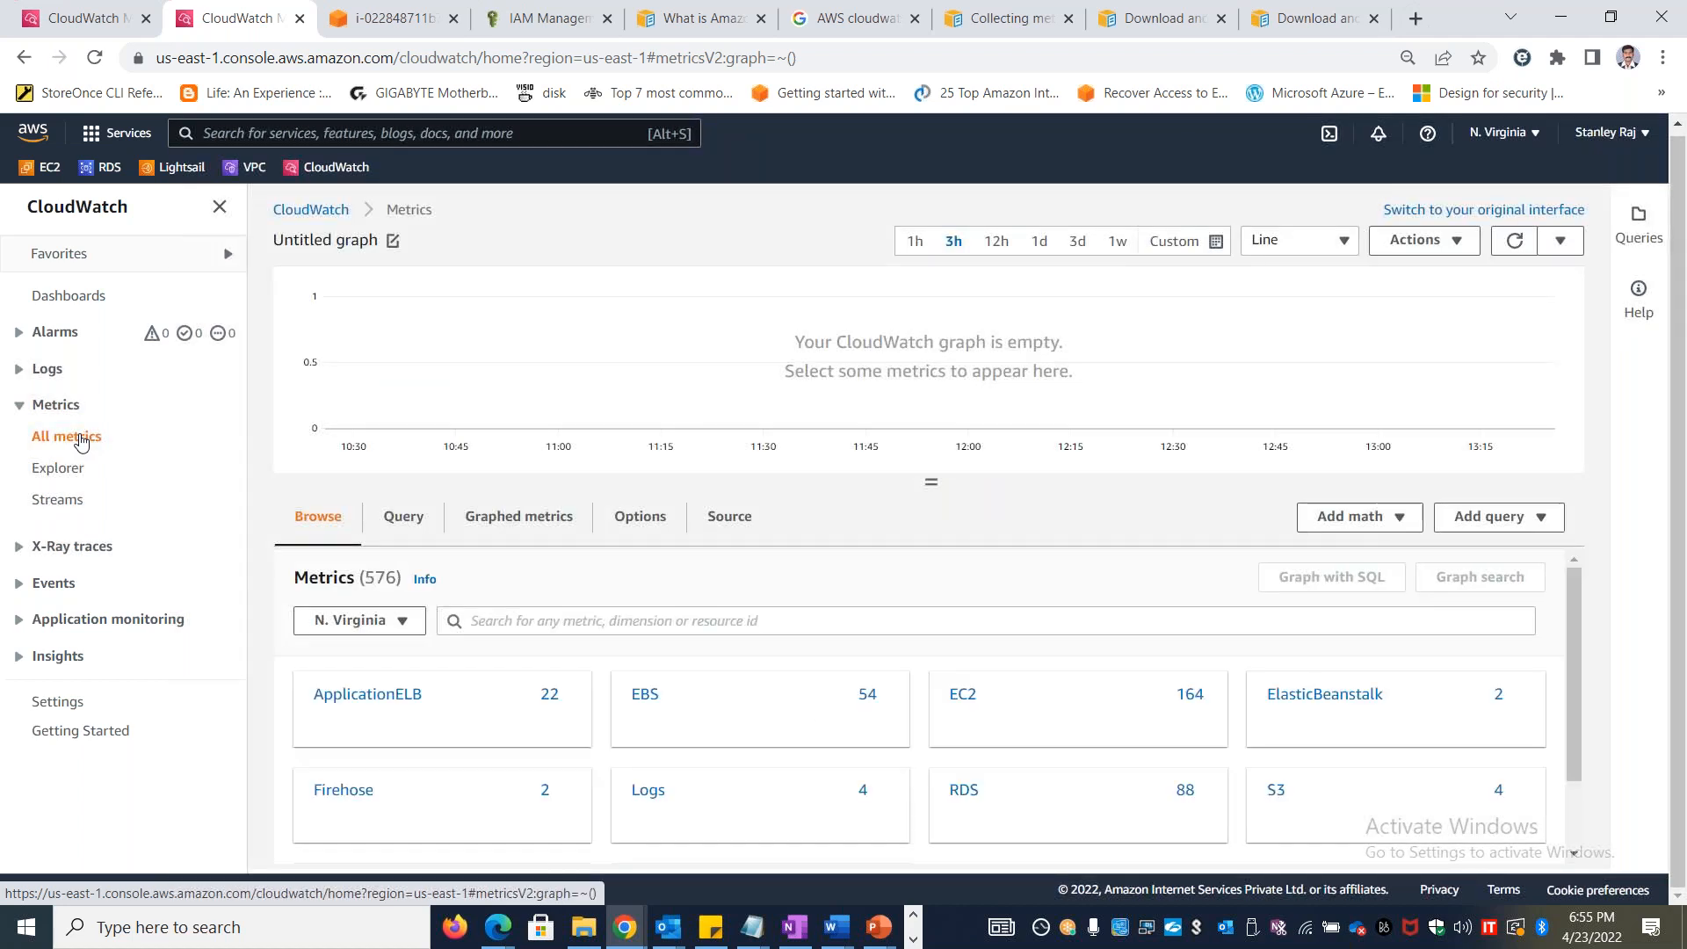
{"action": "left_click", "coordinate": [404, 625]}
{"action": "left_click", "coordinate": [331, 520]}
{"action": "left_click", "coordinate": [390, 527]}
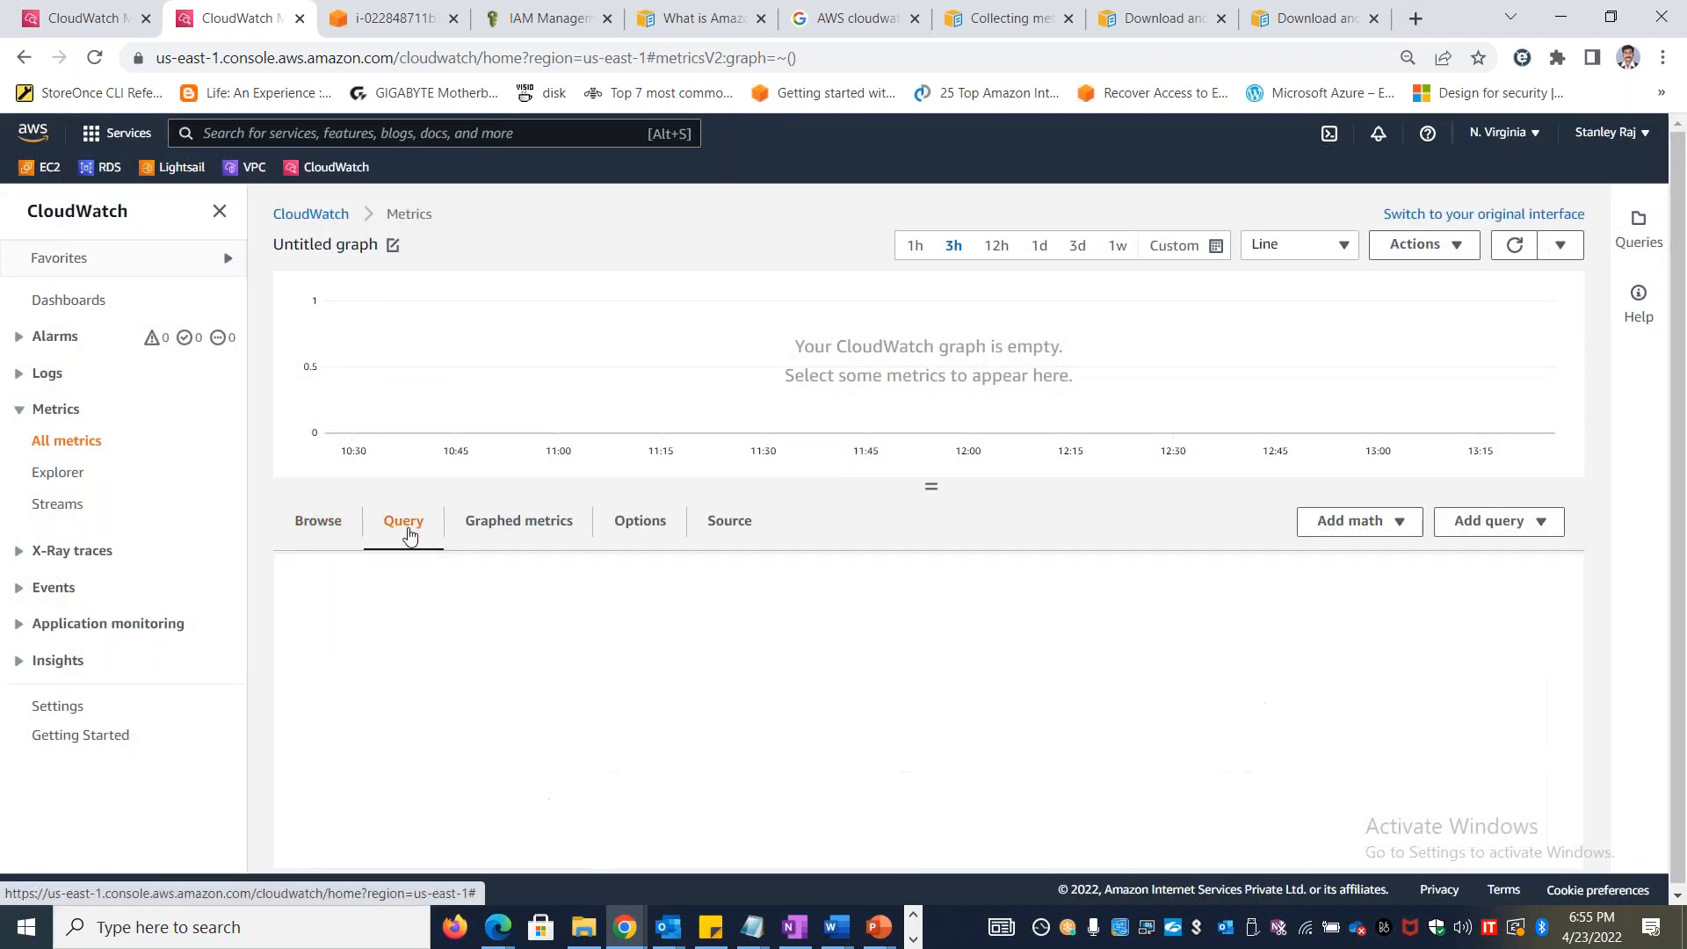
{"action": "left_click", "coordinate": [328, 536]}
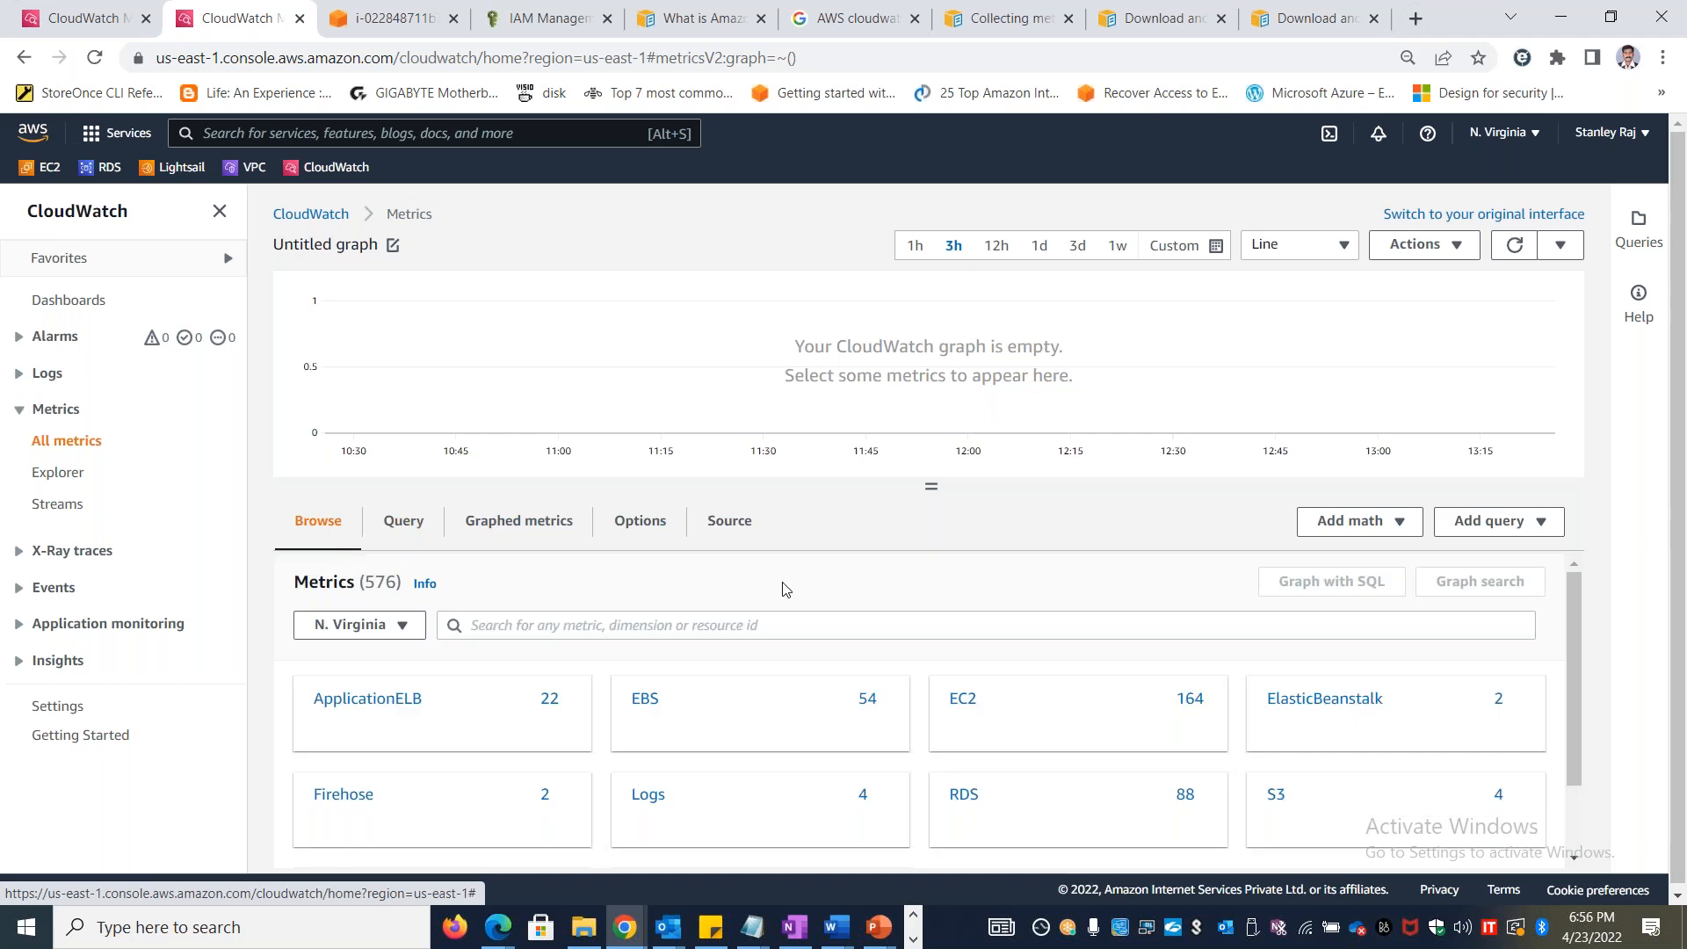
Read steps 2 and 3 of Section 2 in the lab document about the CWAgent namespace, and return to CloudWatch's metrics page
{"action": "key", "text": "alt+Tab"}
{"action": "key", "text": "alt+Tab"}
{"action": "key", "text": "alt+Tab"}
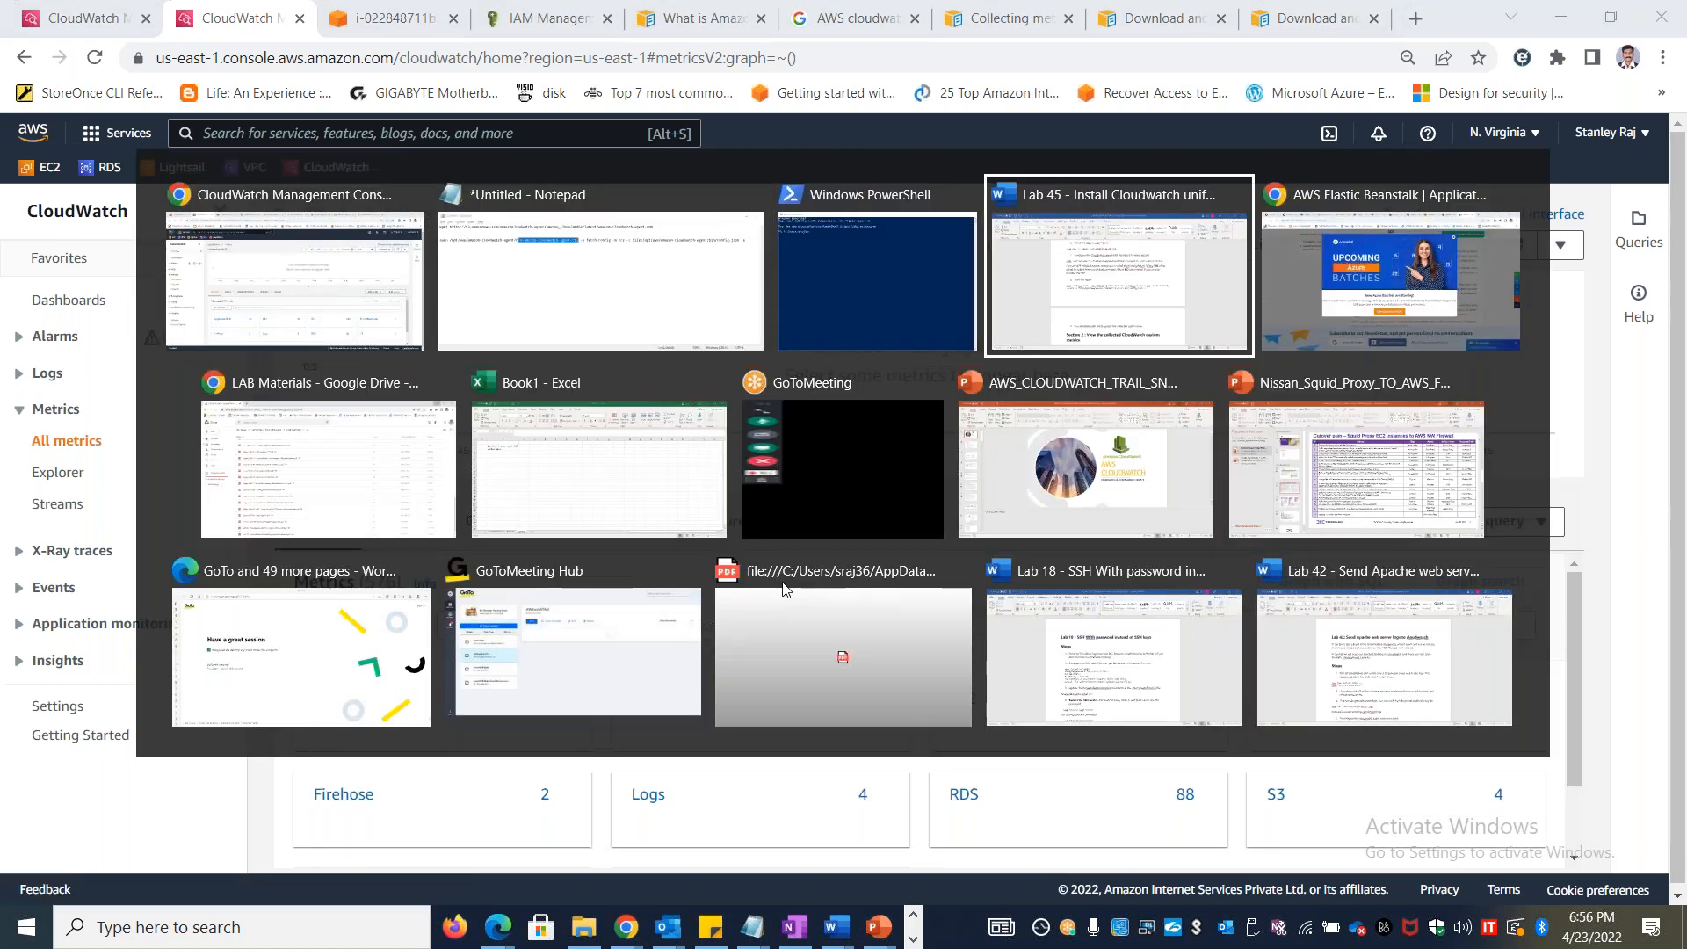
{"action": "left_click_drag", "start_coordinate": [1680, 309], "coordinate": [1683, 516]}
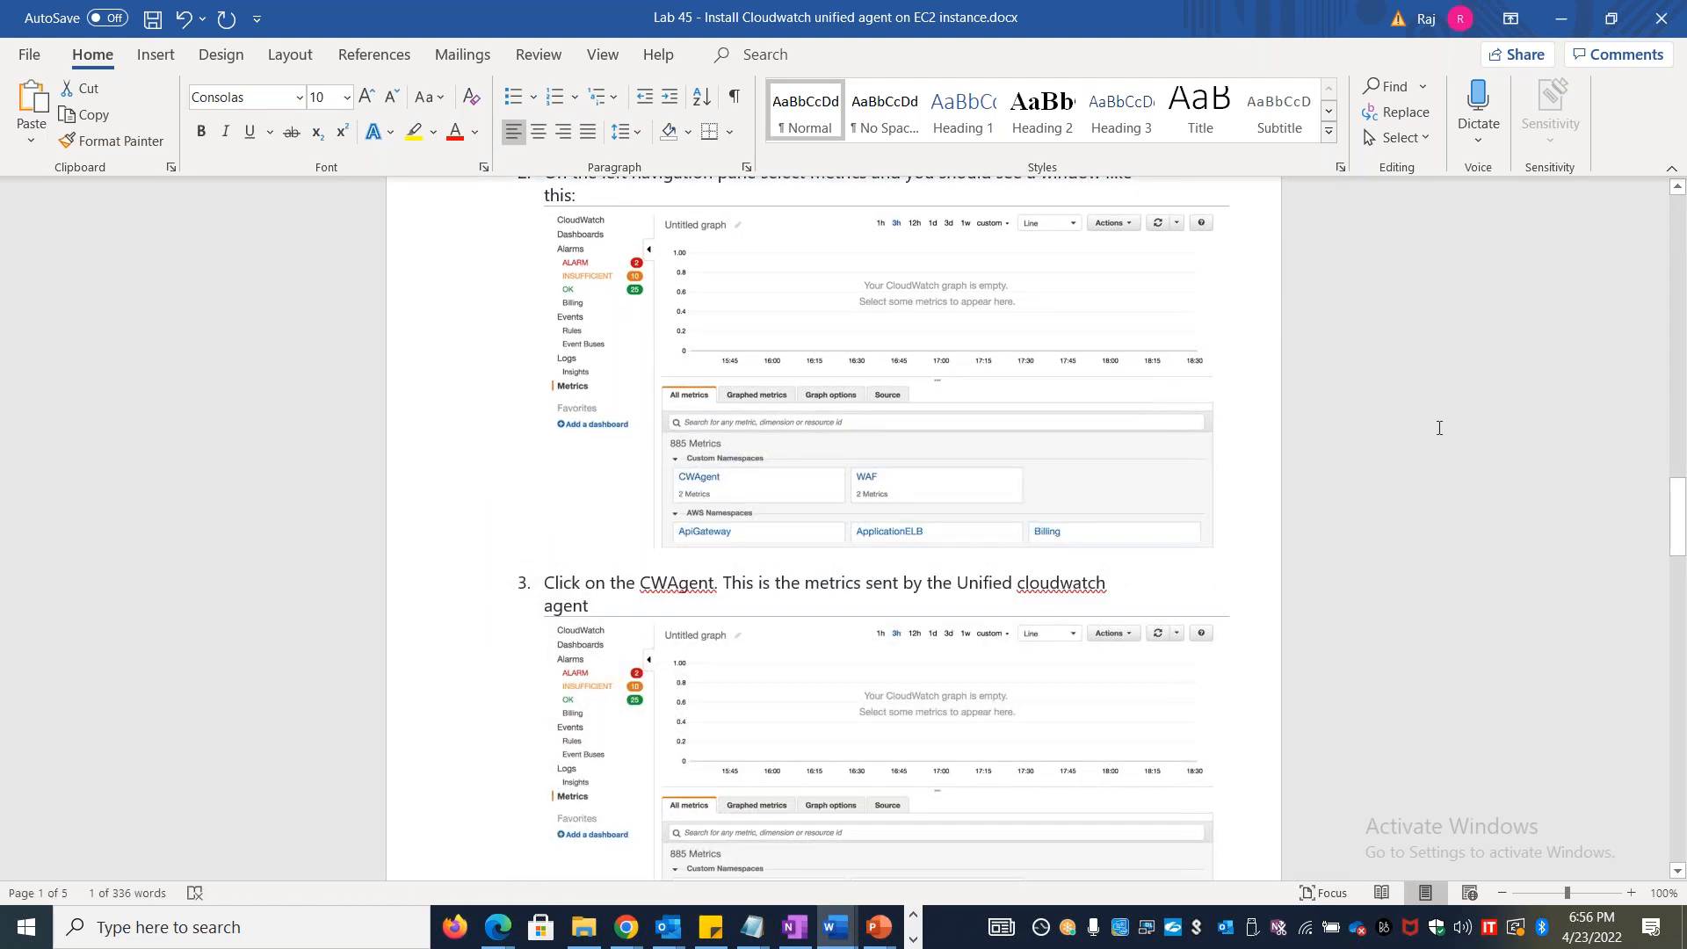
{"action": "key", "text": "alt+Tab"}
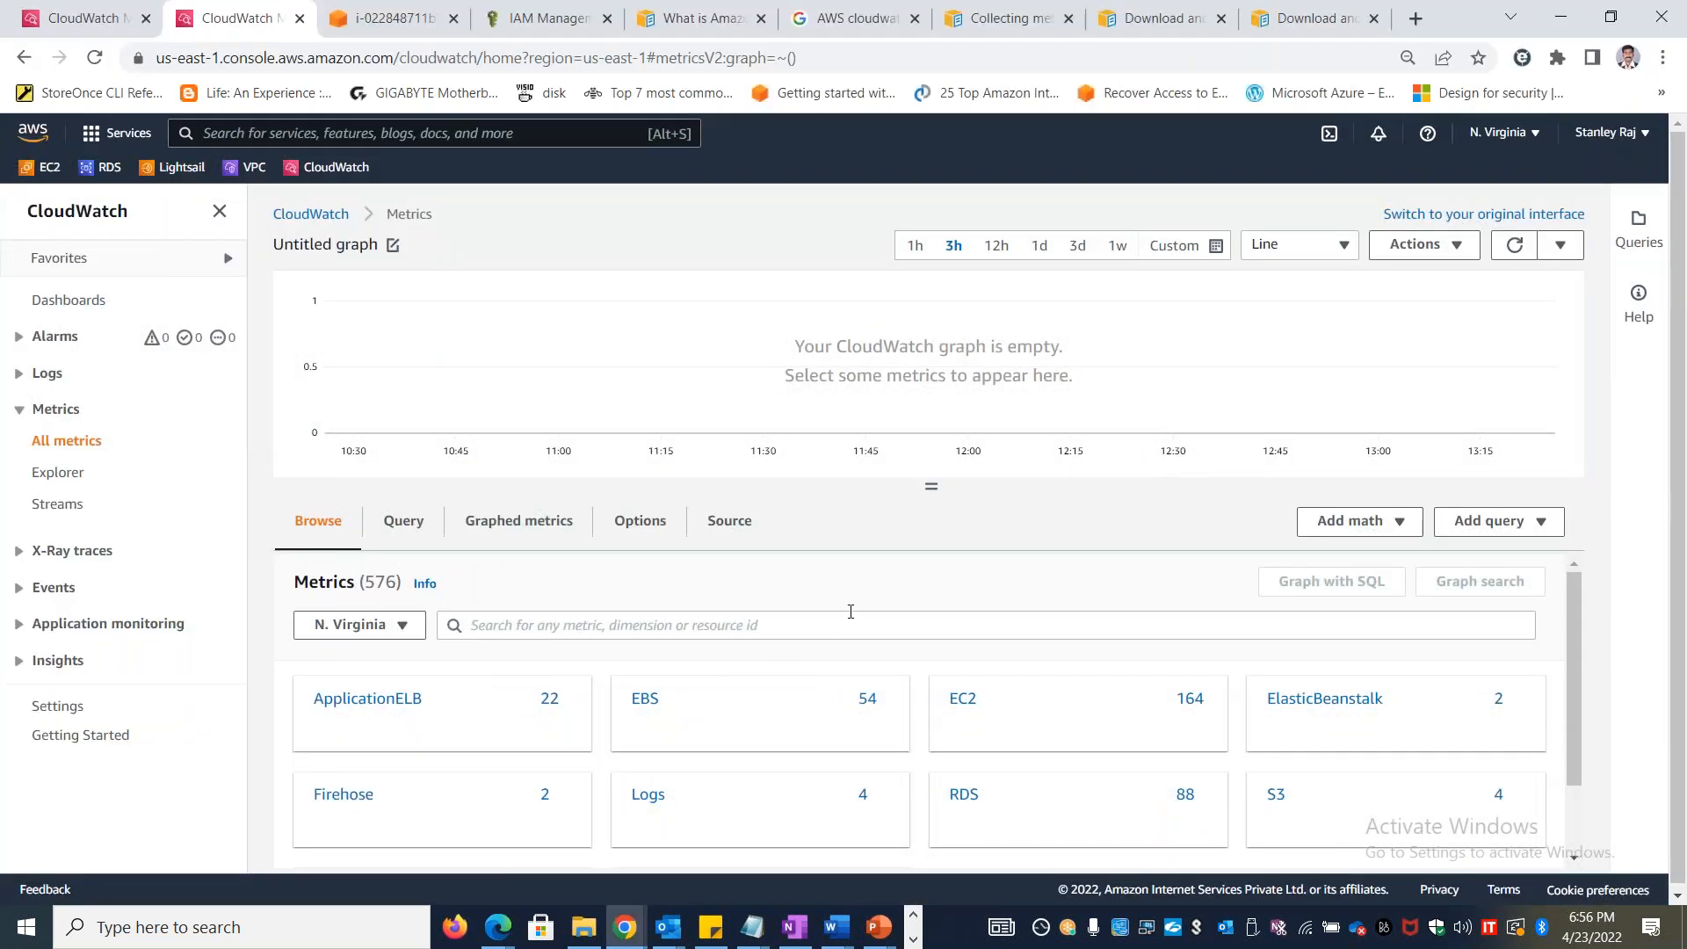
Close the browser tabs with the AWS cloudwatch Google search and the What is Amazon CloudWatch page
{"action": "left_click", "coordinate": [915, 19]}
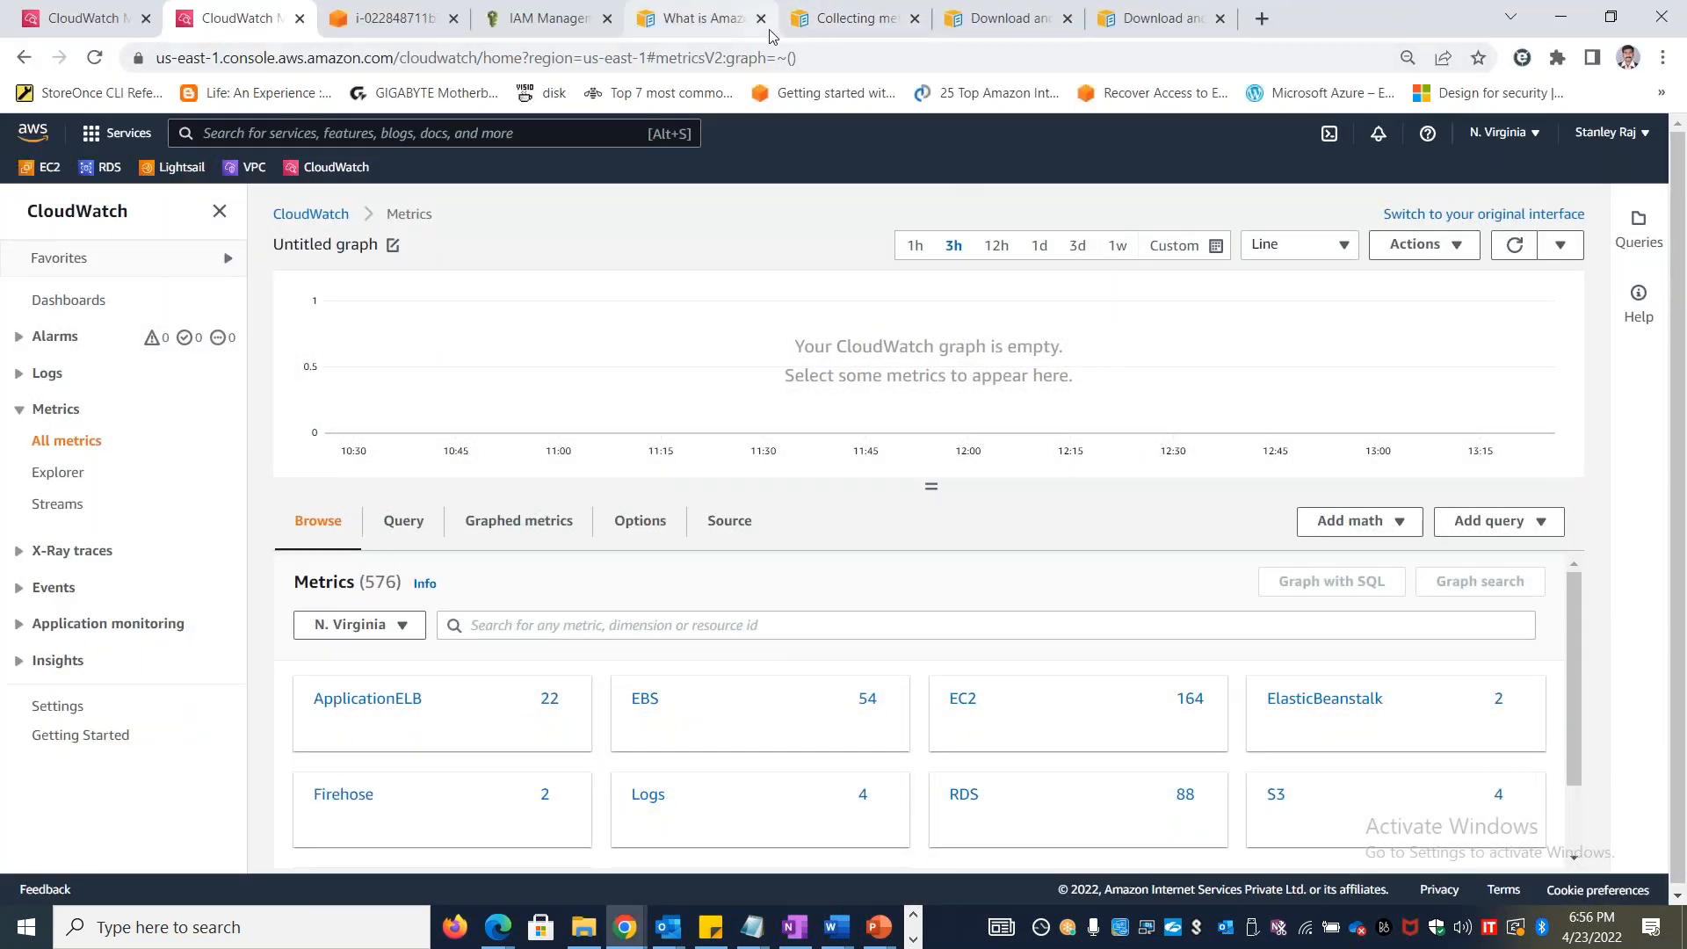
{"action": "left_click", "coordinate": [770, 35]}
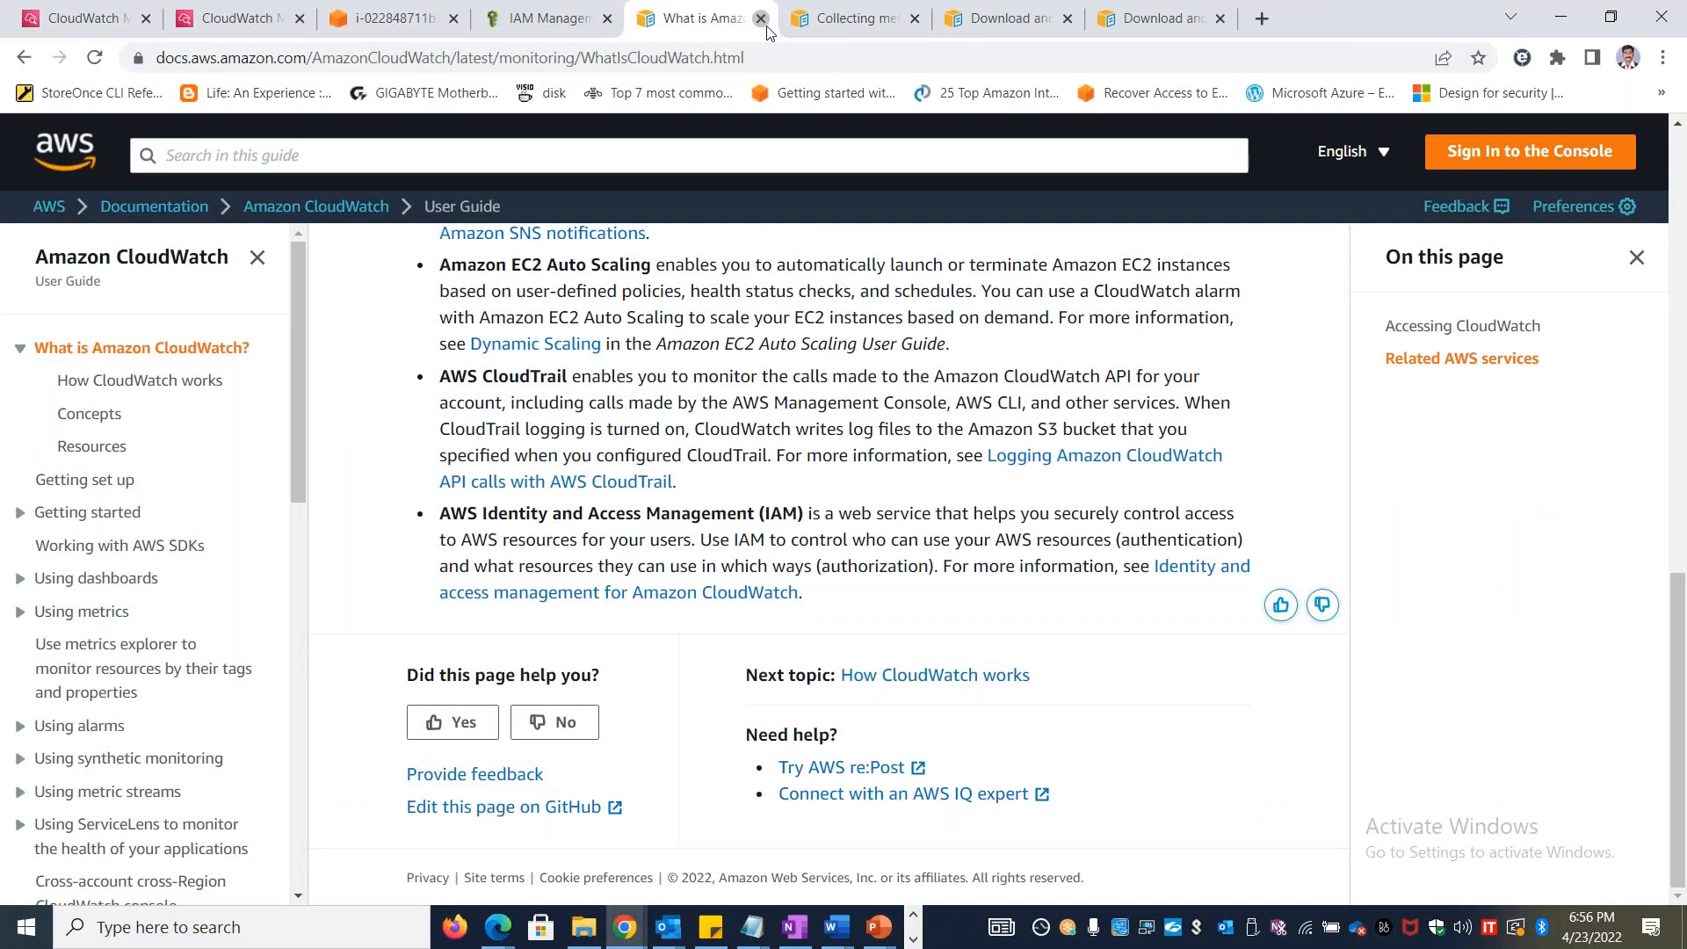
{"action": "left_click", "coordinate": [763, 21]}
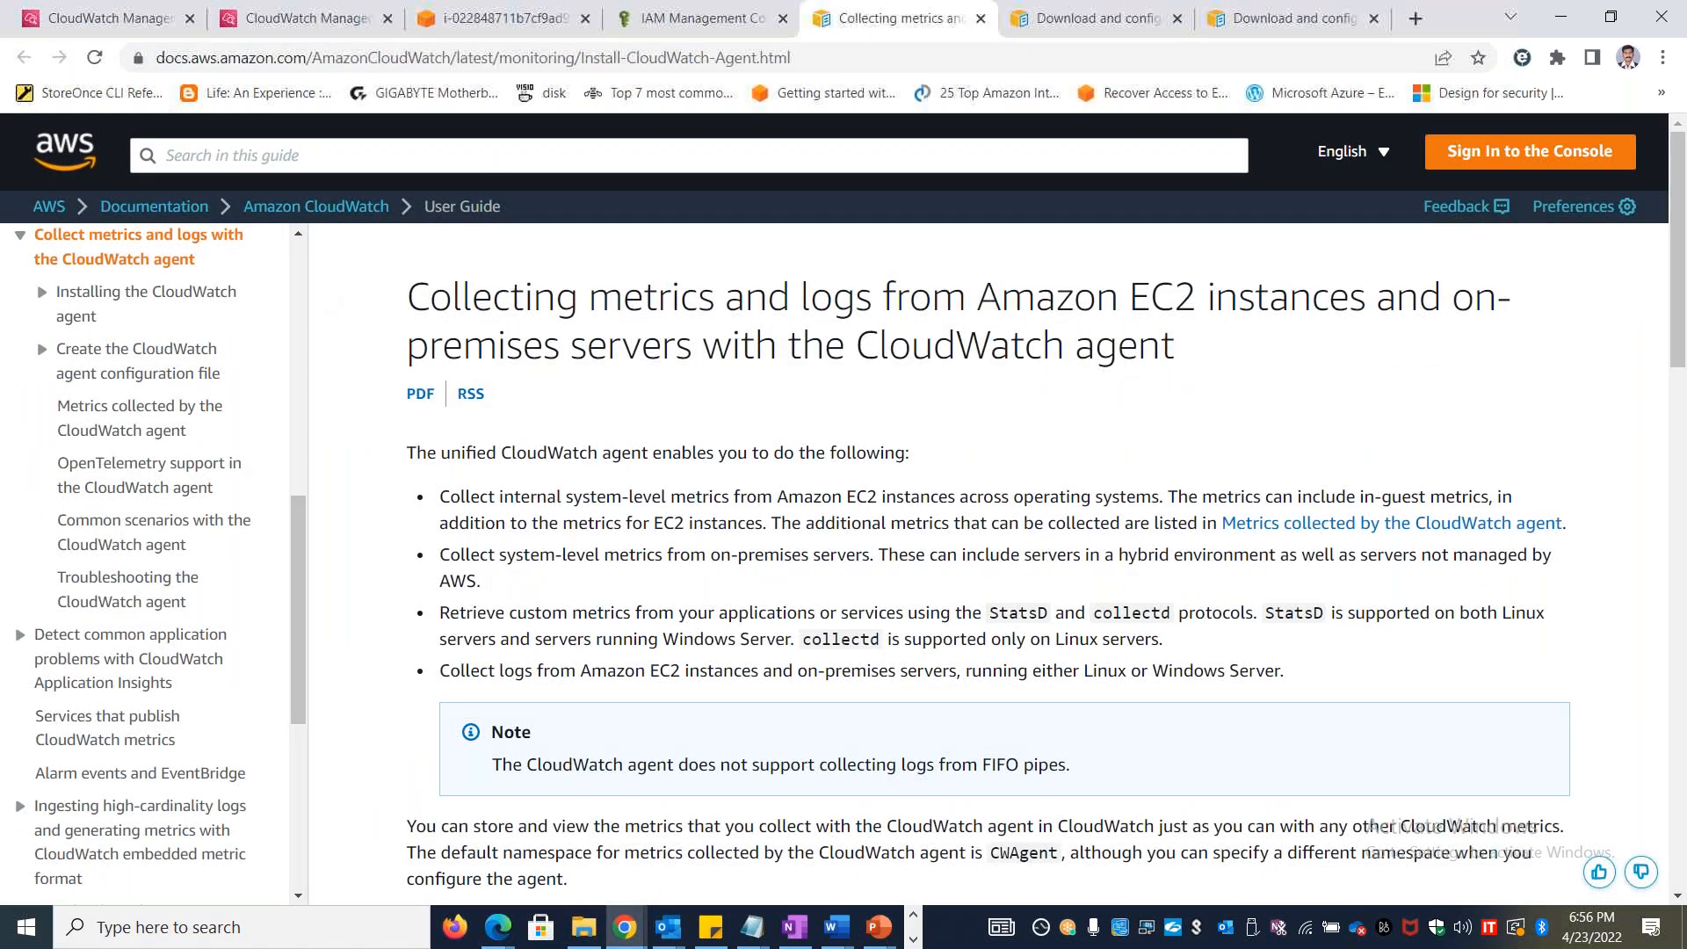
Review the Download and configure the CloudWatch agent page alongside the download, install and configure steps in the Lab 45 document
{"action": "left_click", "coordinate": [1057, 30]}
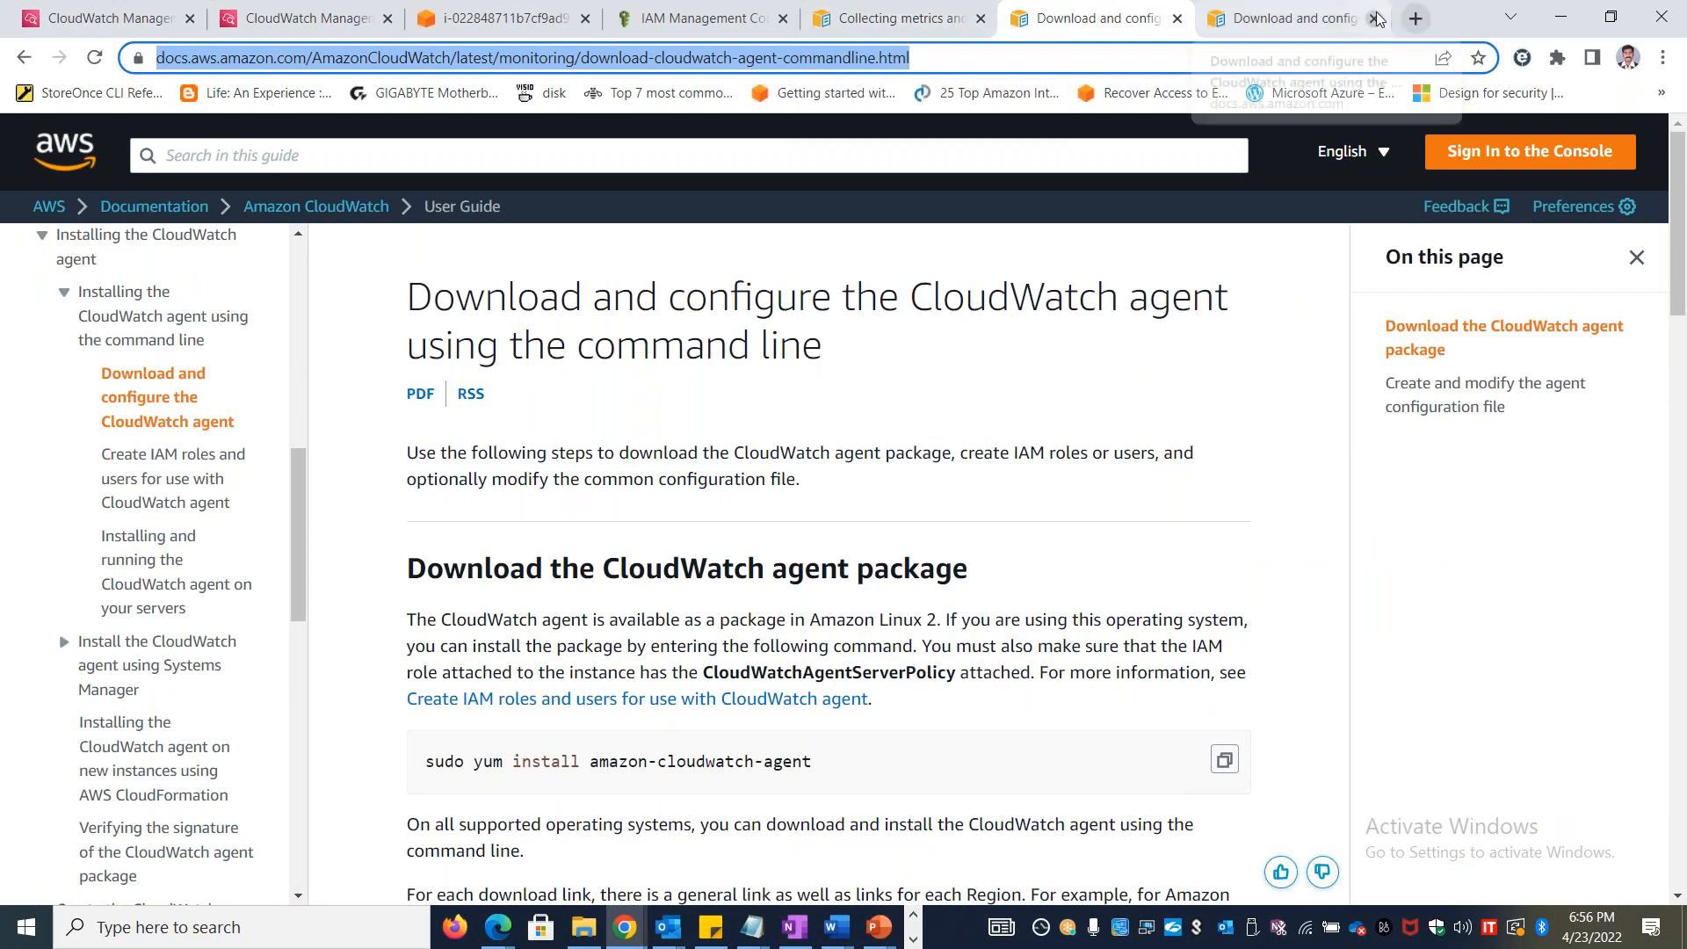
{"action": "left_click", "coordinate": [1344, 18]}
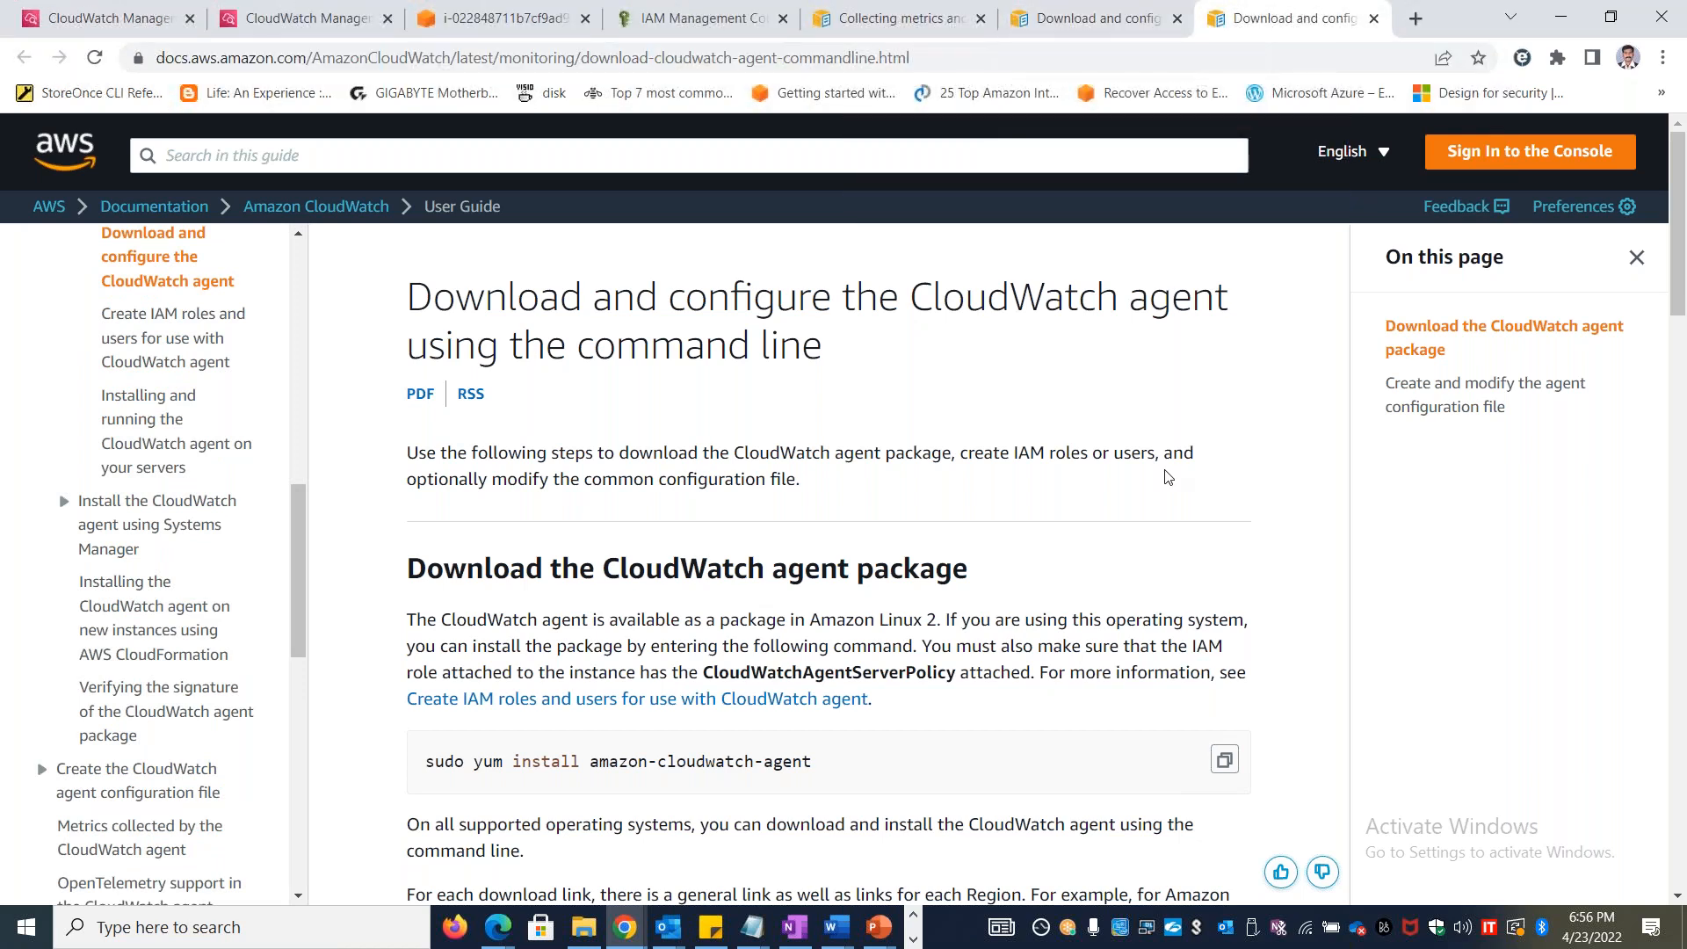
{"action": "left_click", "coordinate": [1686, 487]}
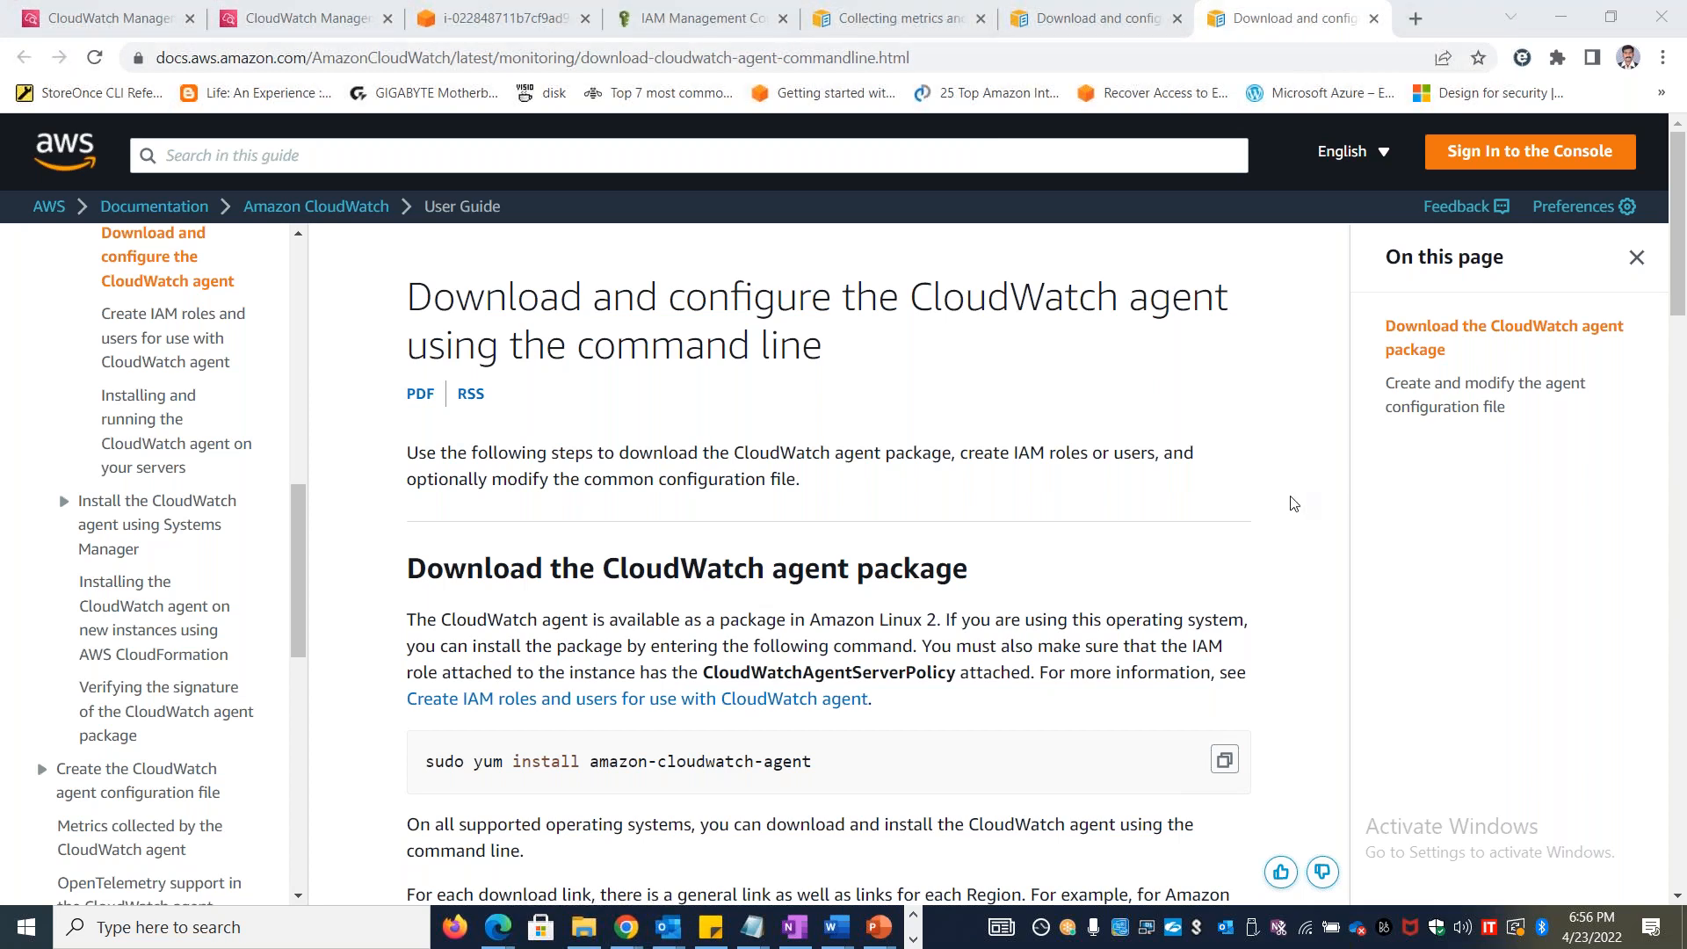
{"action": "key", "text": "alt+Tab"}
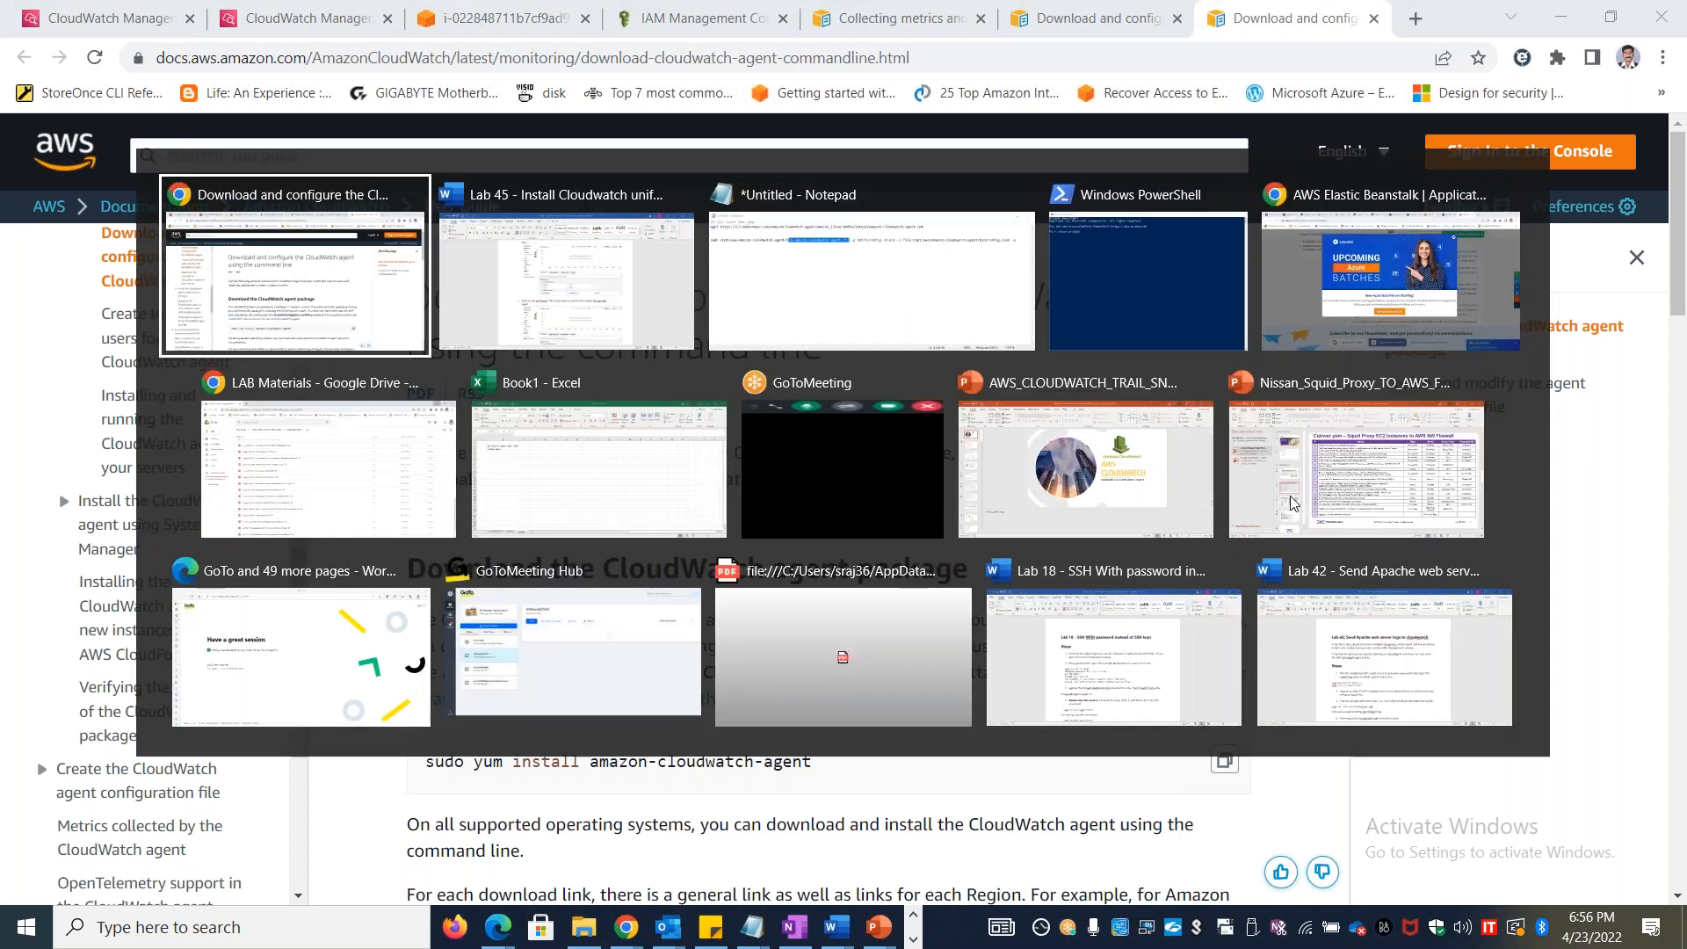
{"action": "key", "text": "alt+Tab"}
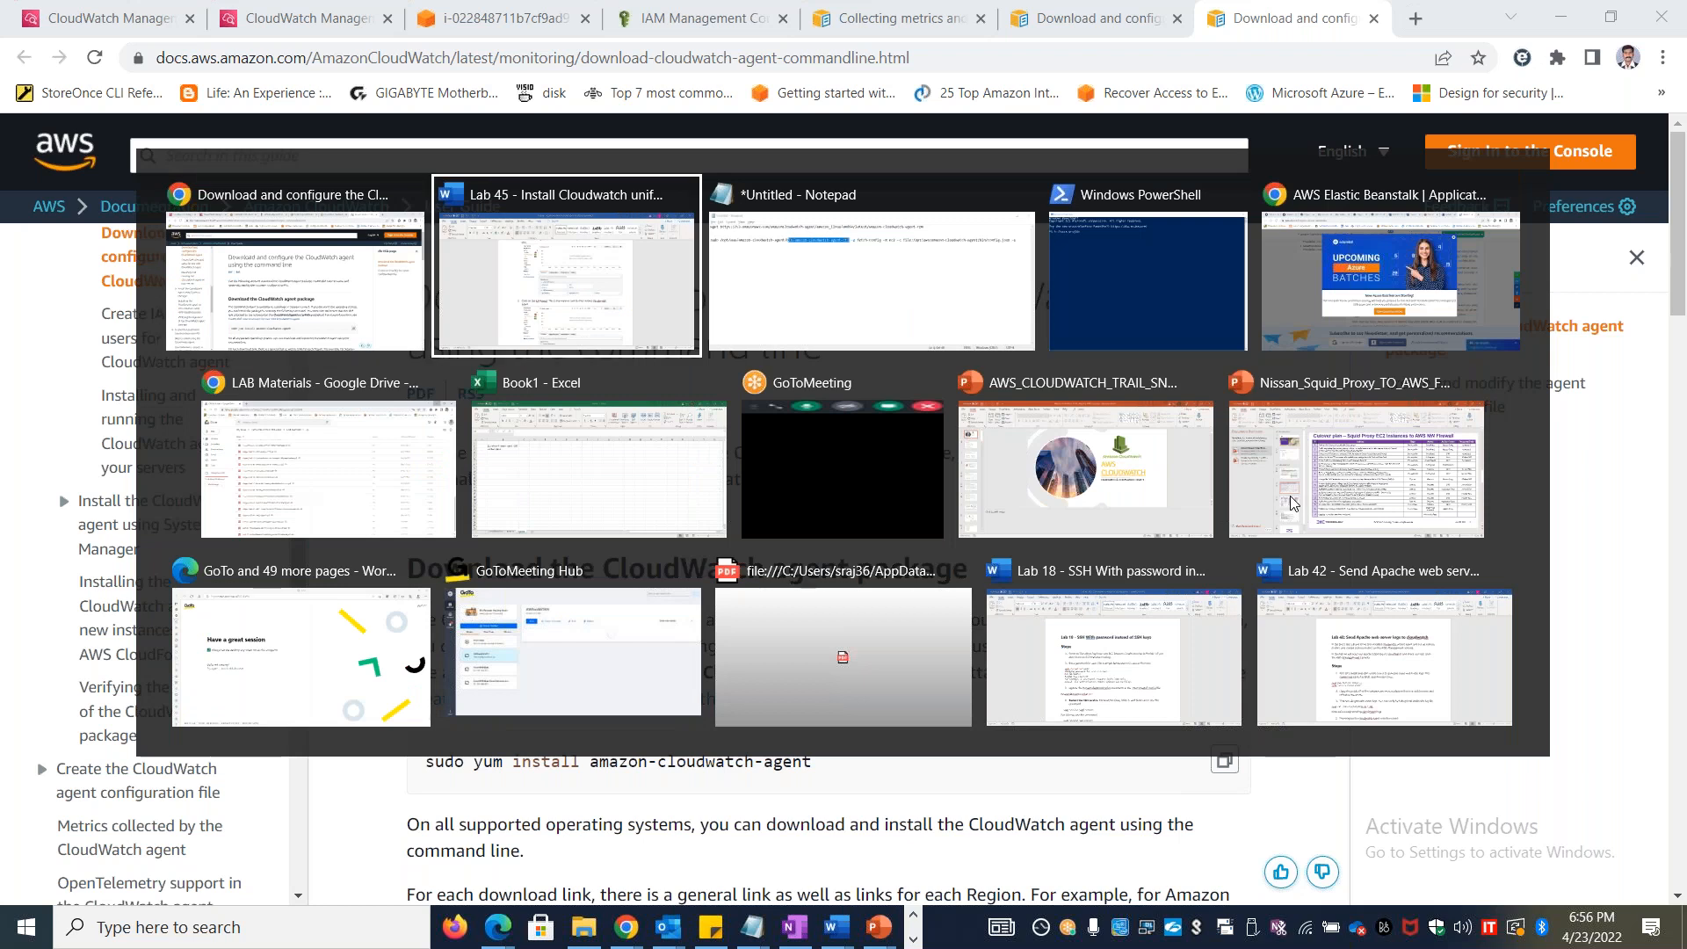
{"action": "scroll", "coordinate": [1025, 471], "scroll_direction": "up", "scroll_amount": 15}
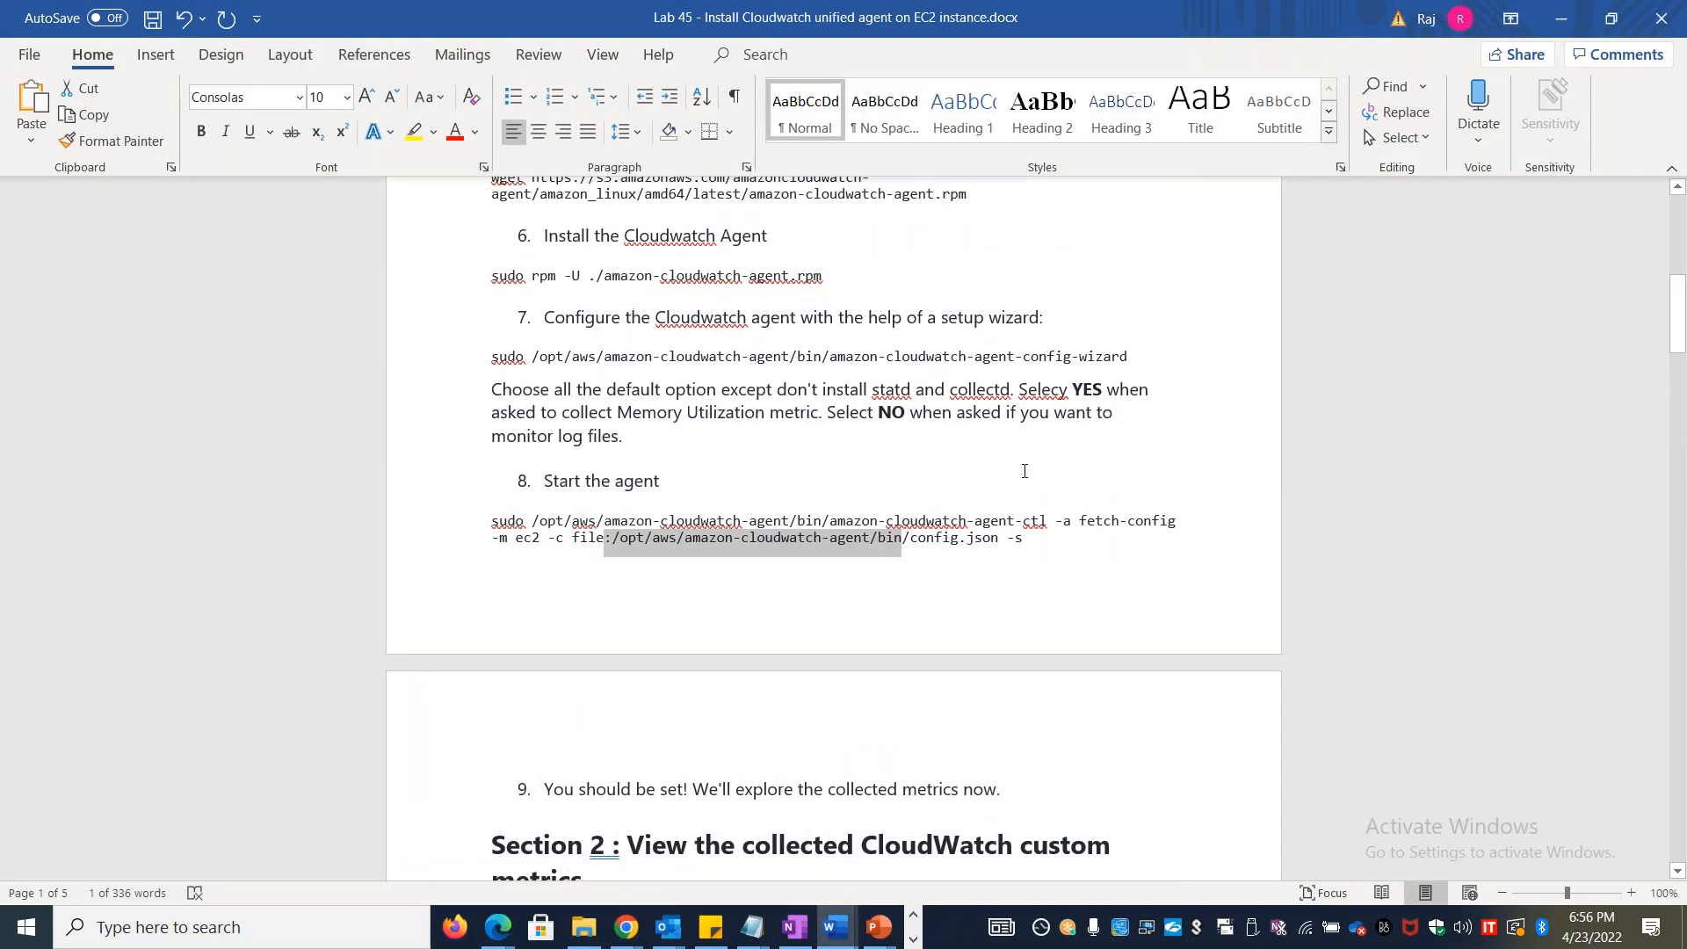
{"action": "scroll", "coordinate": [1024, 471], "scroll_direction": "up", "scroll_amount": 3}
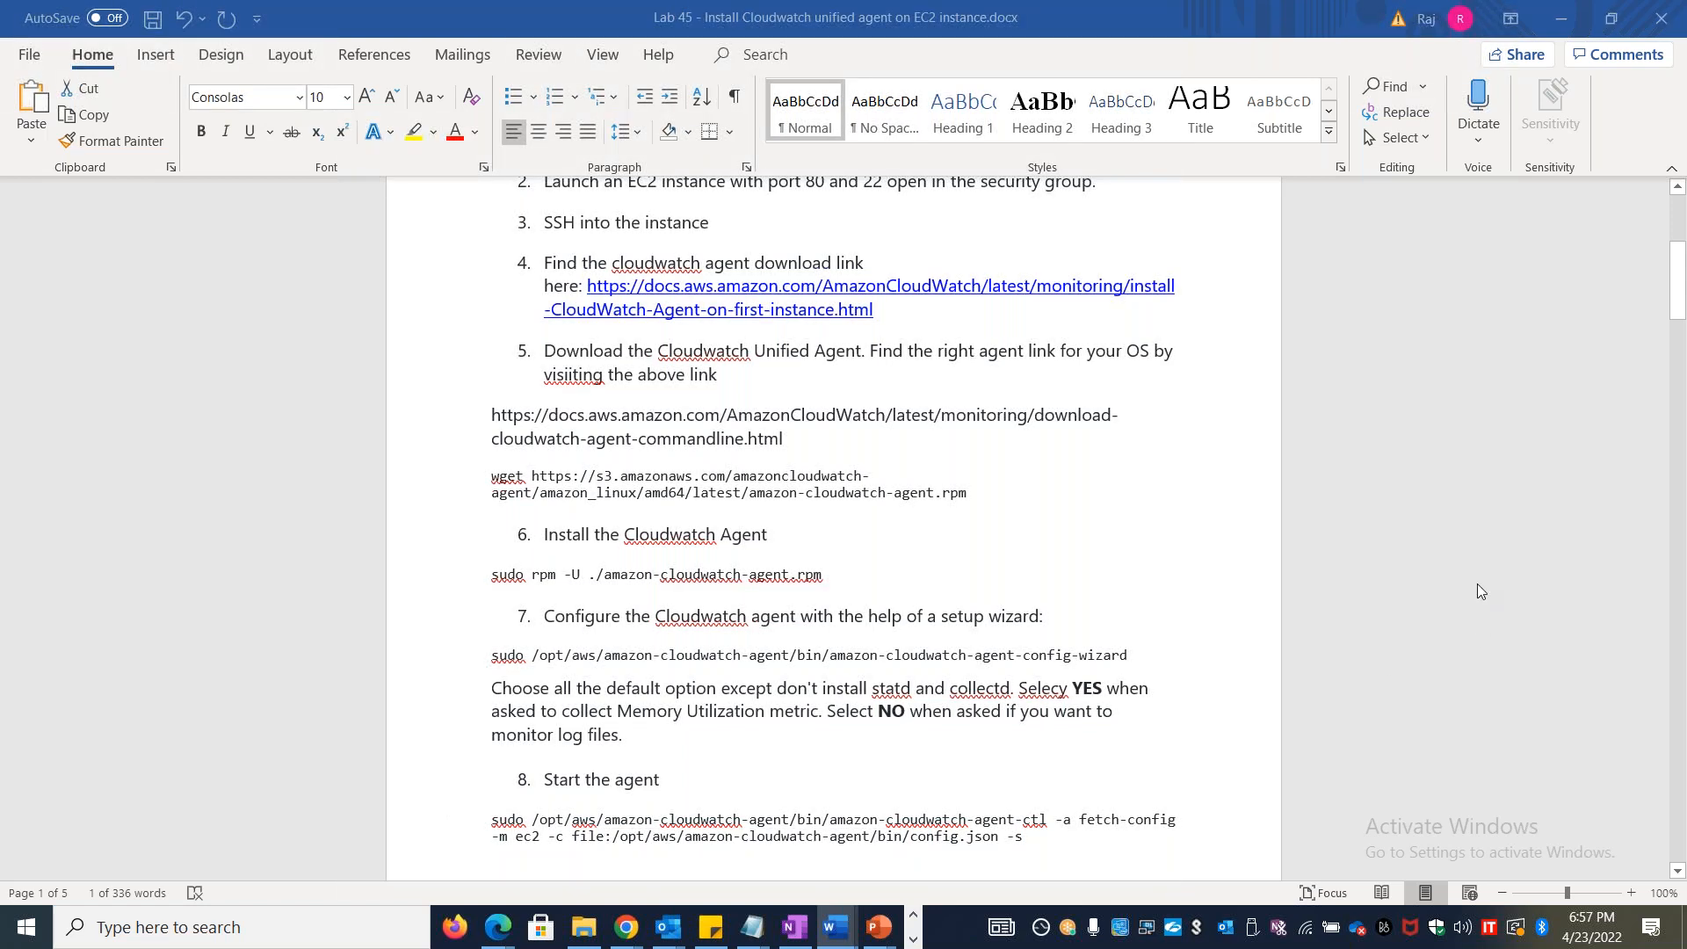
{"action": "key", "text": "alt+Tab"}
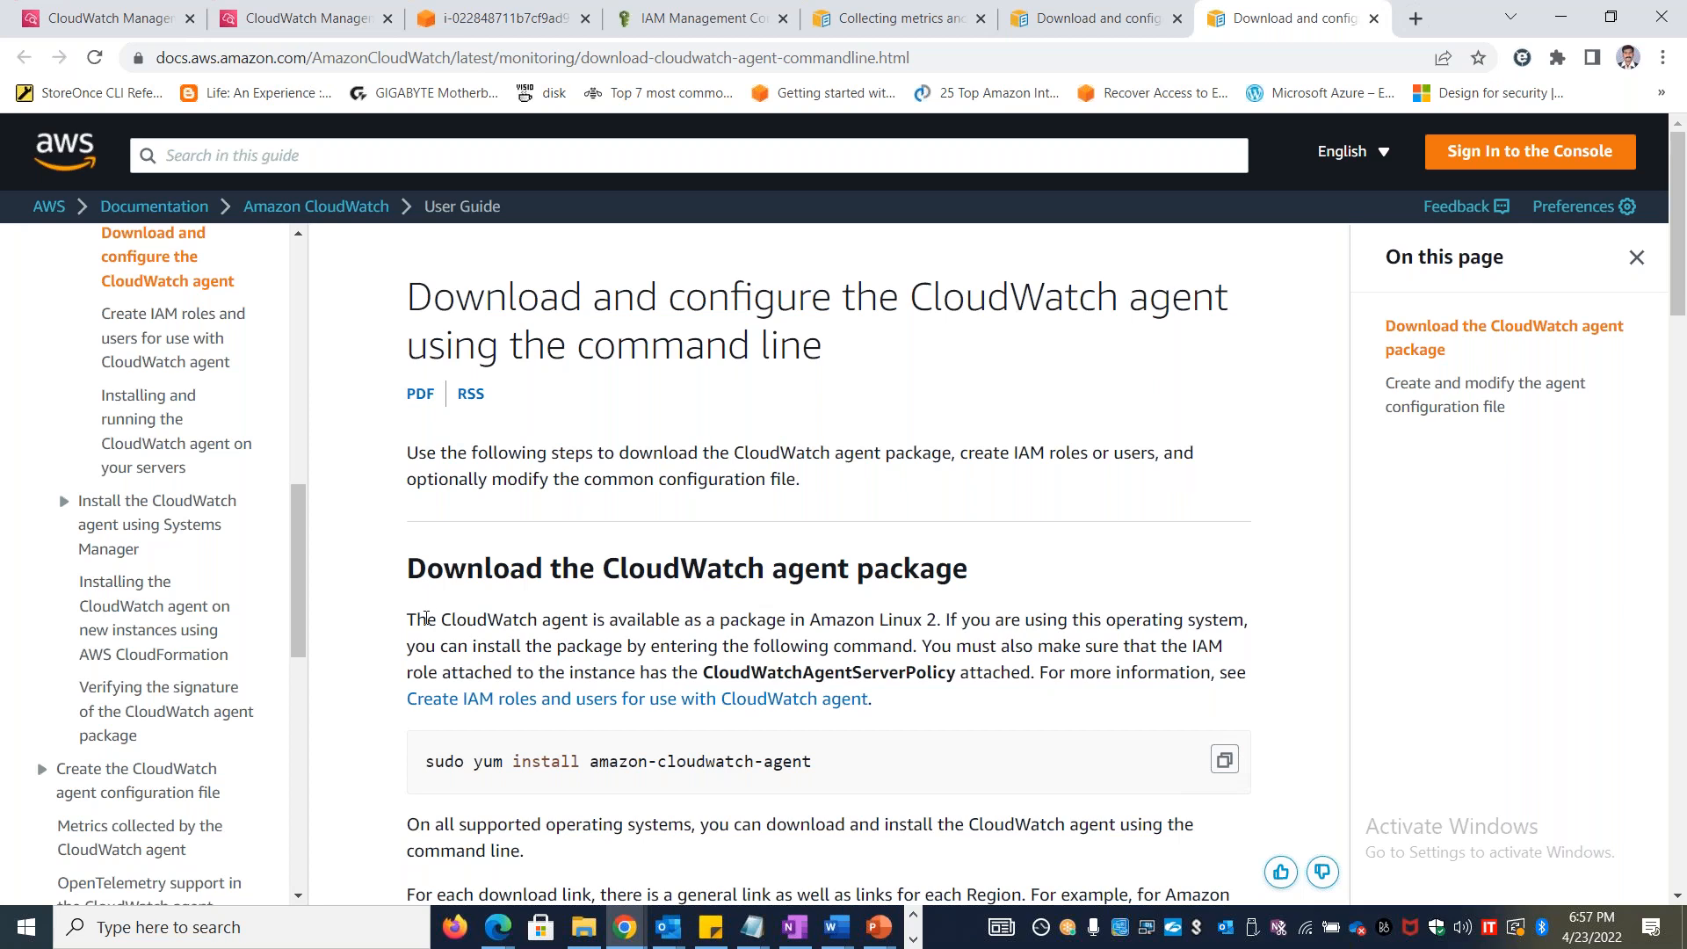
{"action": "left_click_drag", "start_coordinate": [410, 618], "coordinate": [943, 617]}
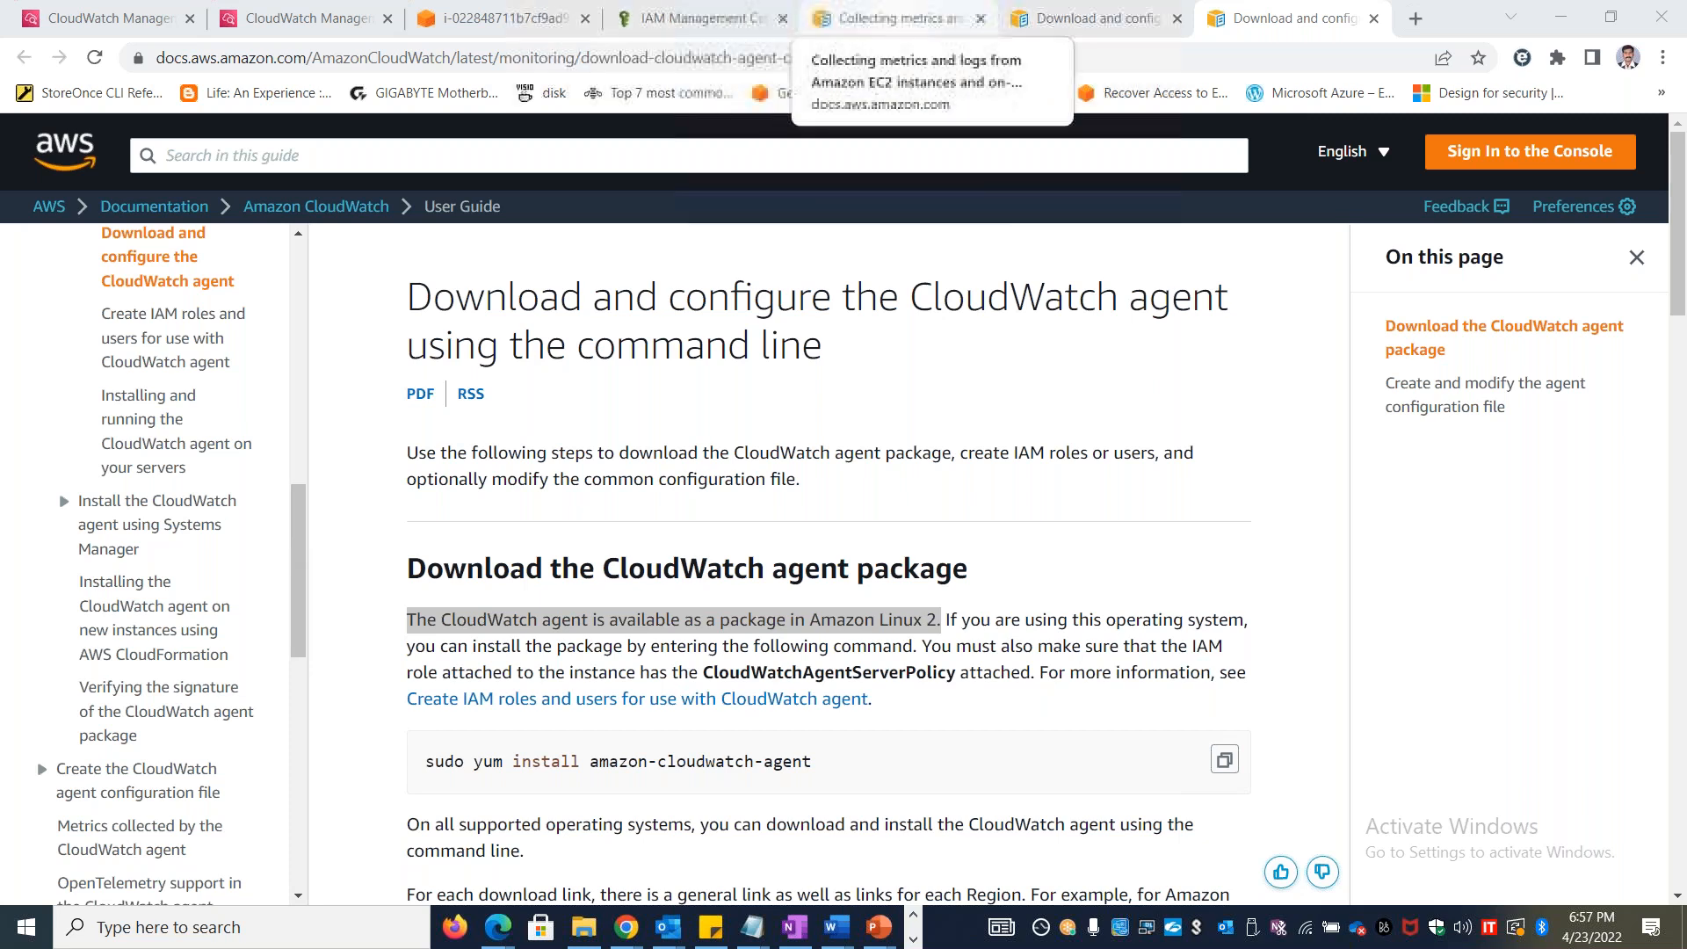
Go up through the guide's Installing the CloudWatch agent topics to the Collect metrics and logs with the CloudWatch agent page
{"action": "scroll", "coordinate": [184, 492], "scroll_direction": "up", "scroll_amount": 10}
{"action": "scroll", "coordinate": [189, 562], "scroll_direction": "down", "scroll_amount": 7}
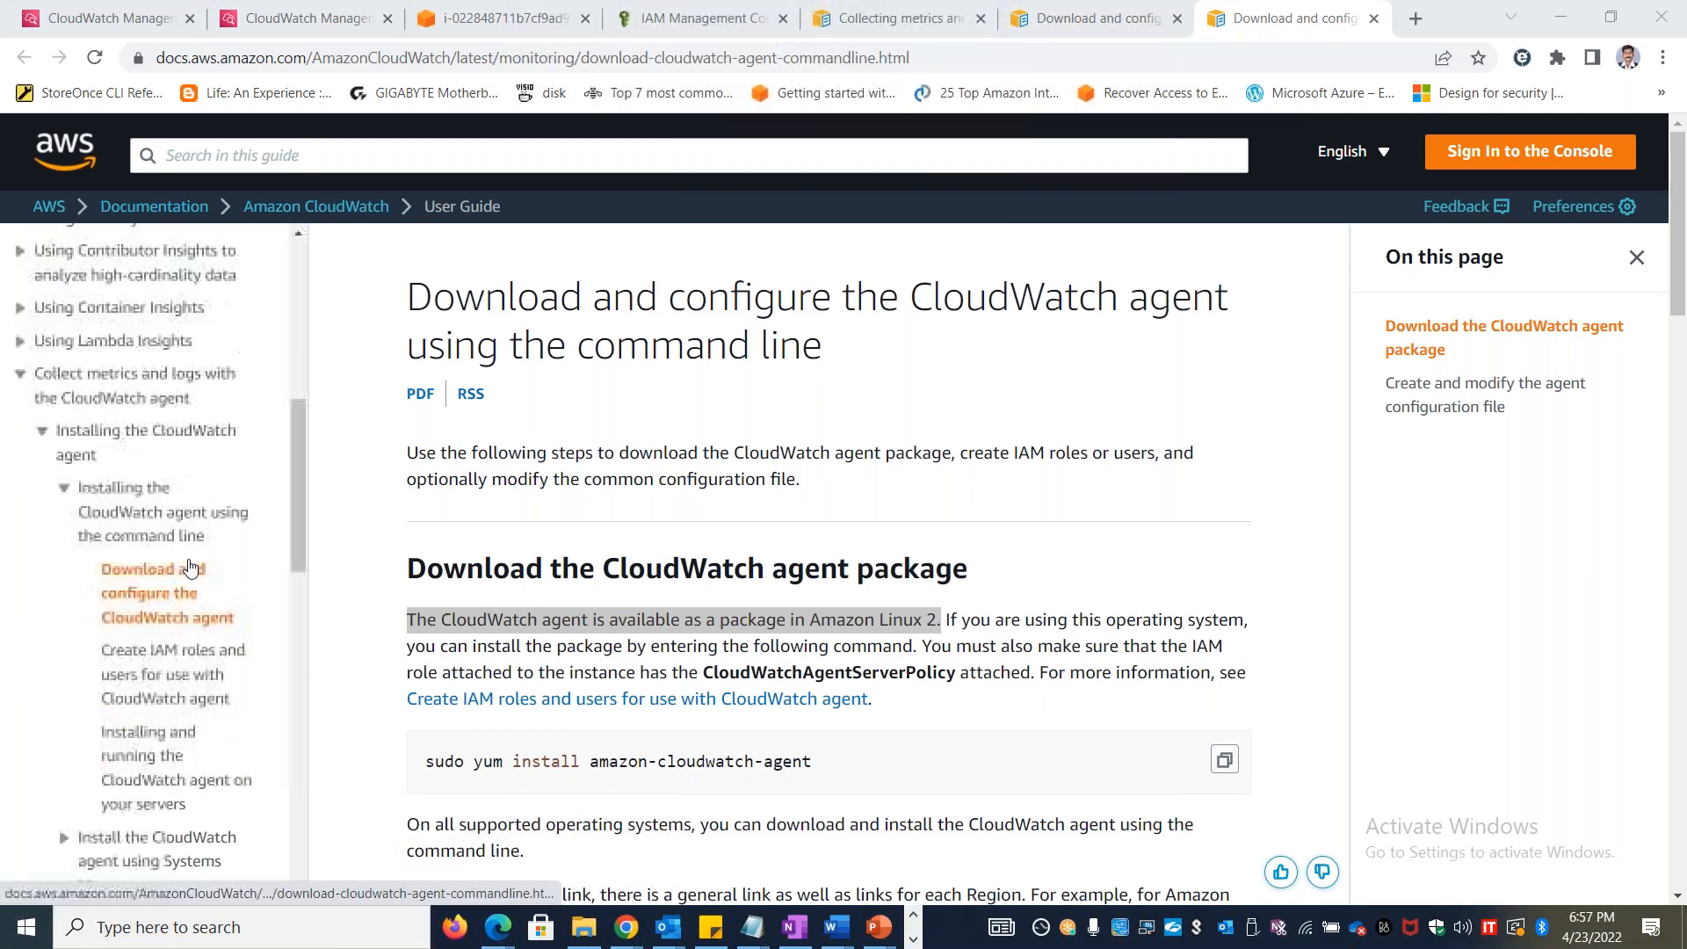
{"action": "left_click", "coordinate": [140, 519]}
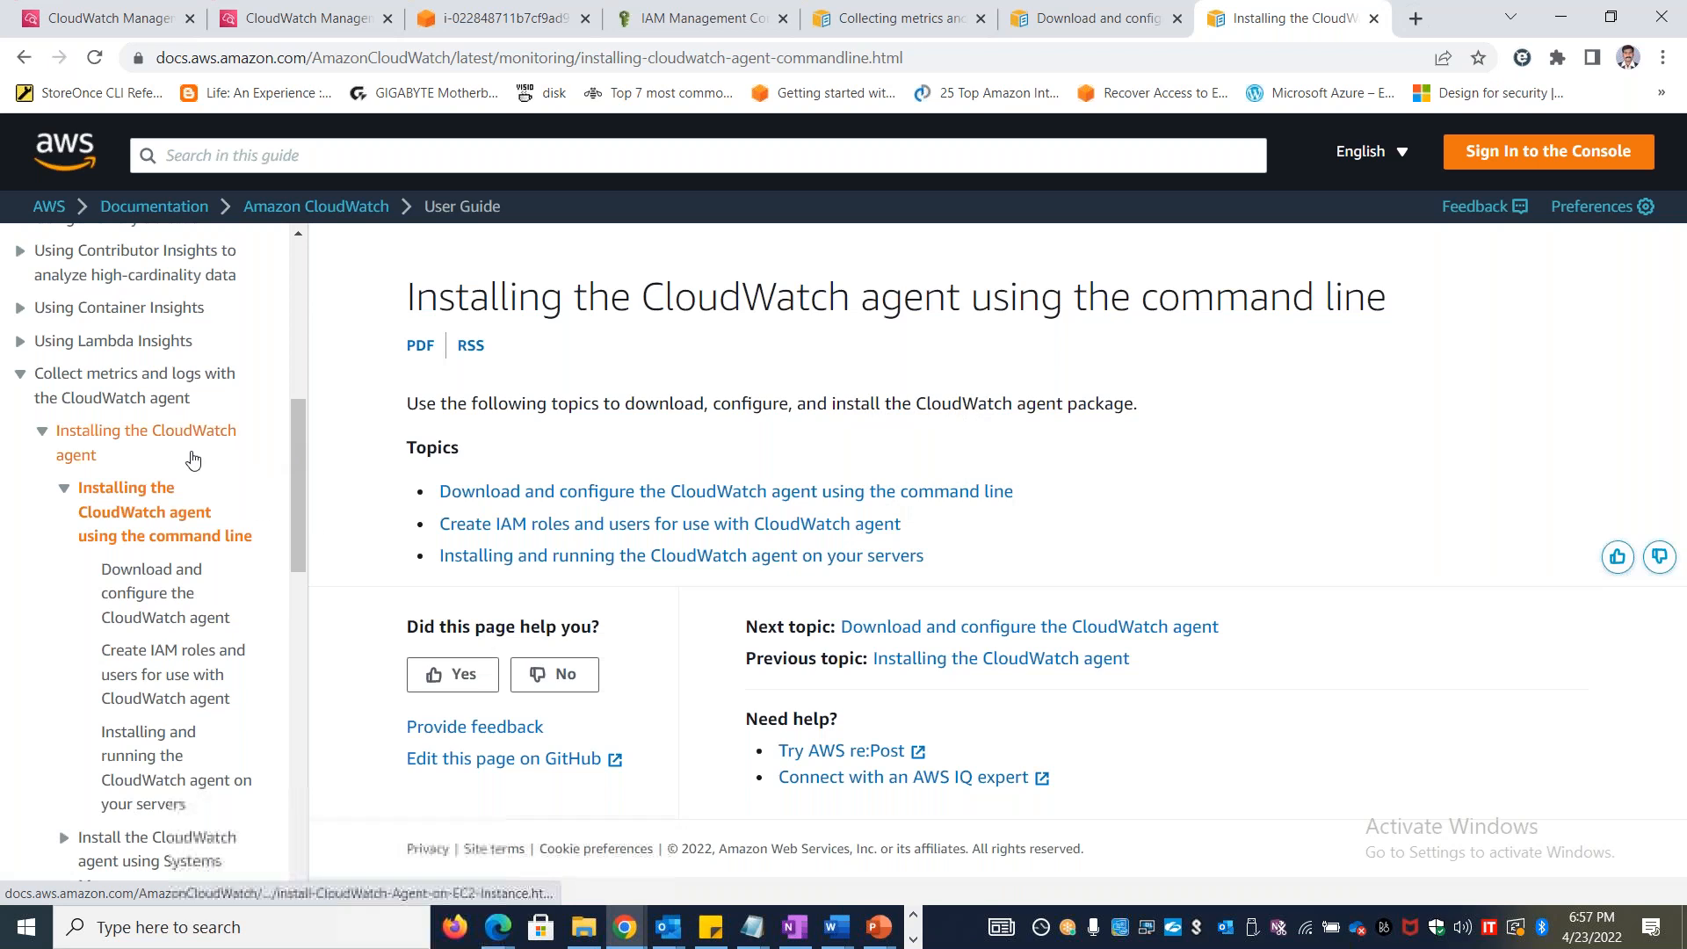
{"action": "left_click", "coordinate": [185, 430]}
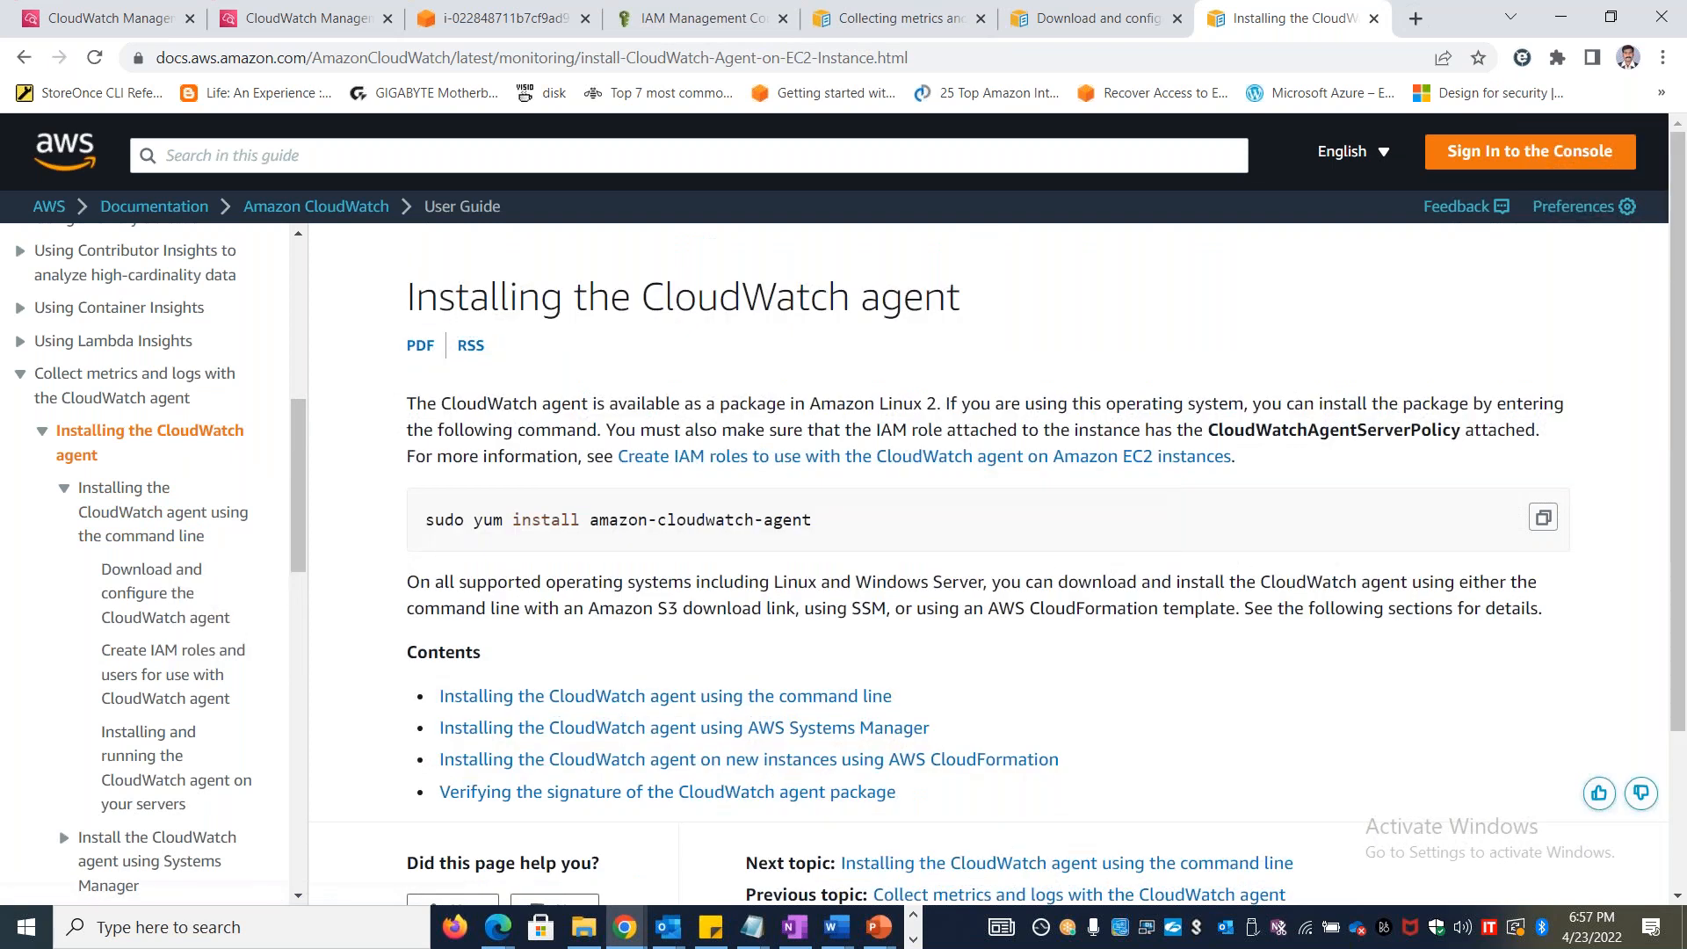
{"action": "scroll", "coordinate": [187, 546], "scroll_direction": "up", "scroll_amount": 7}
{"action": "scroll", "coordinate": [182, 527], "scroll_direction": "down", "scroll_amount": 7}
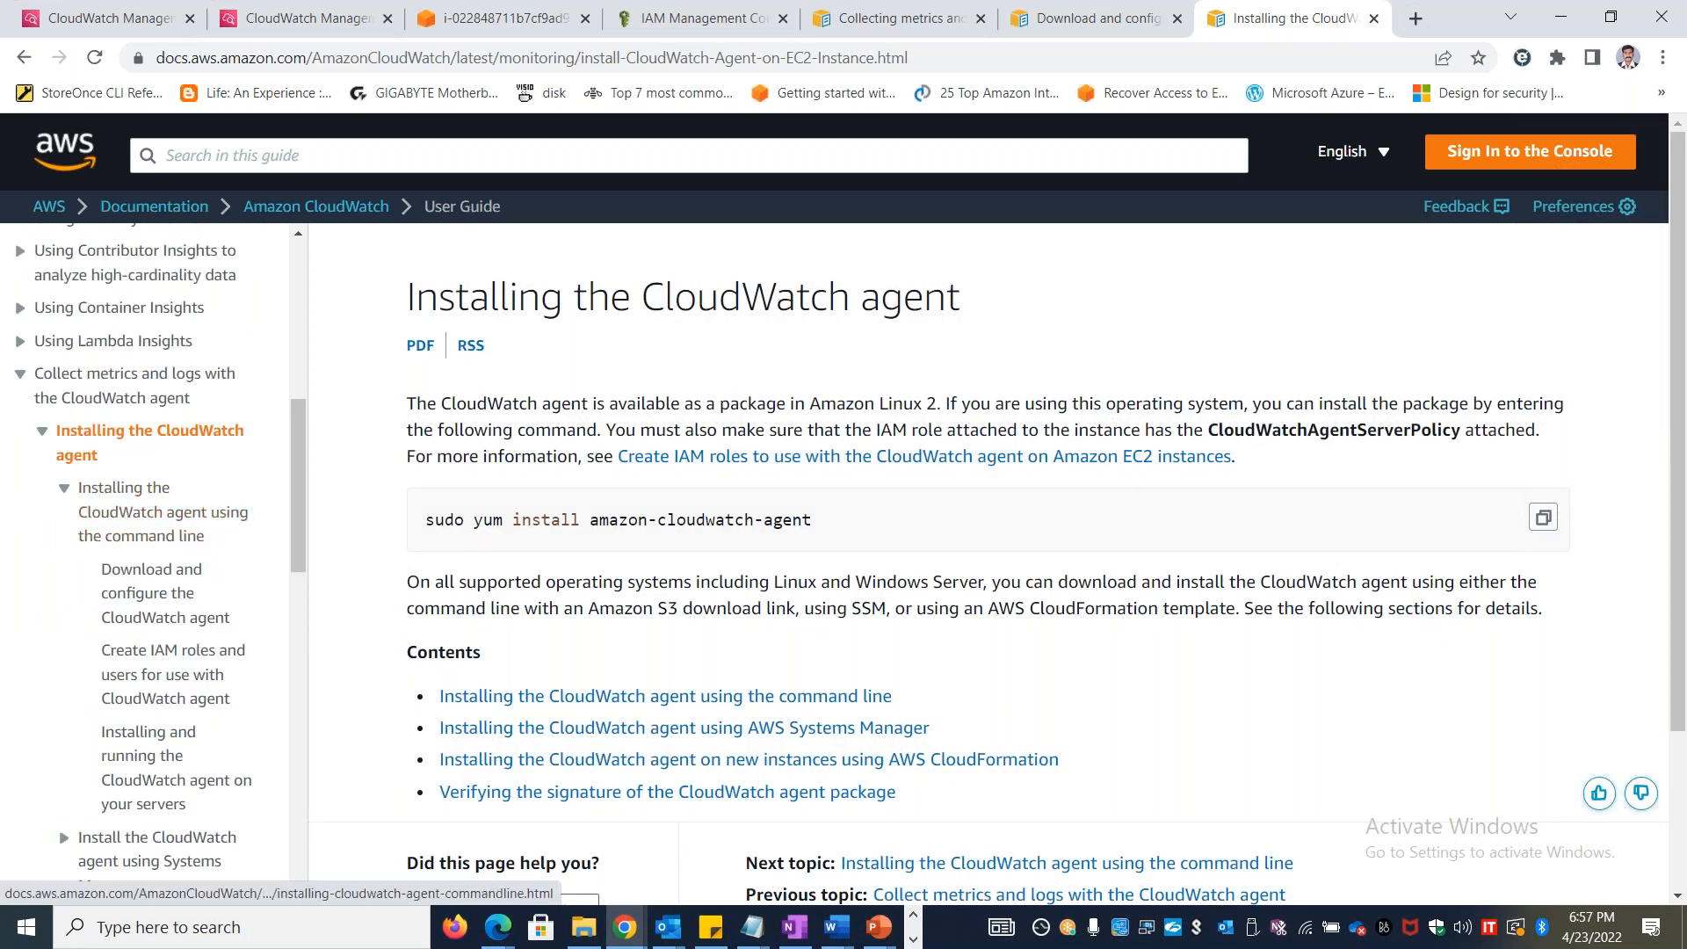
{"action": "left_click", "coordinate": [133, 400]}
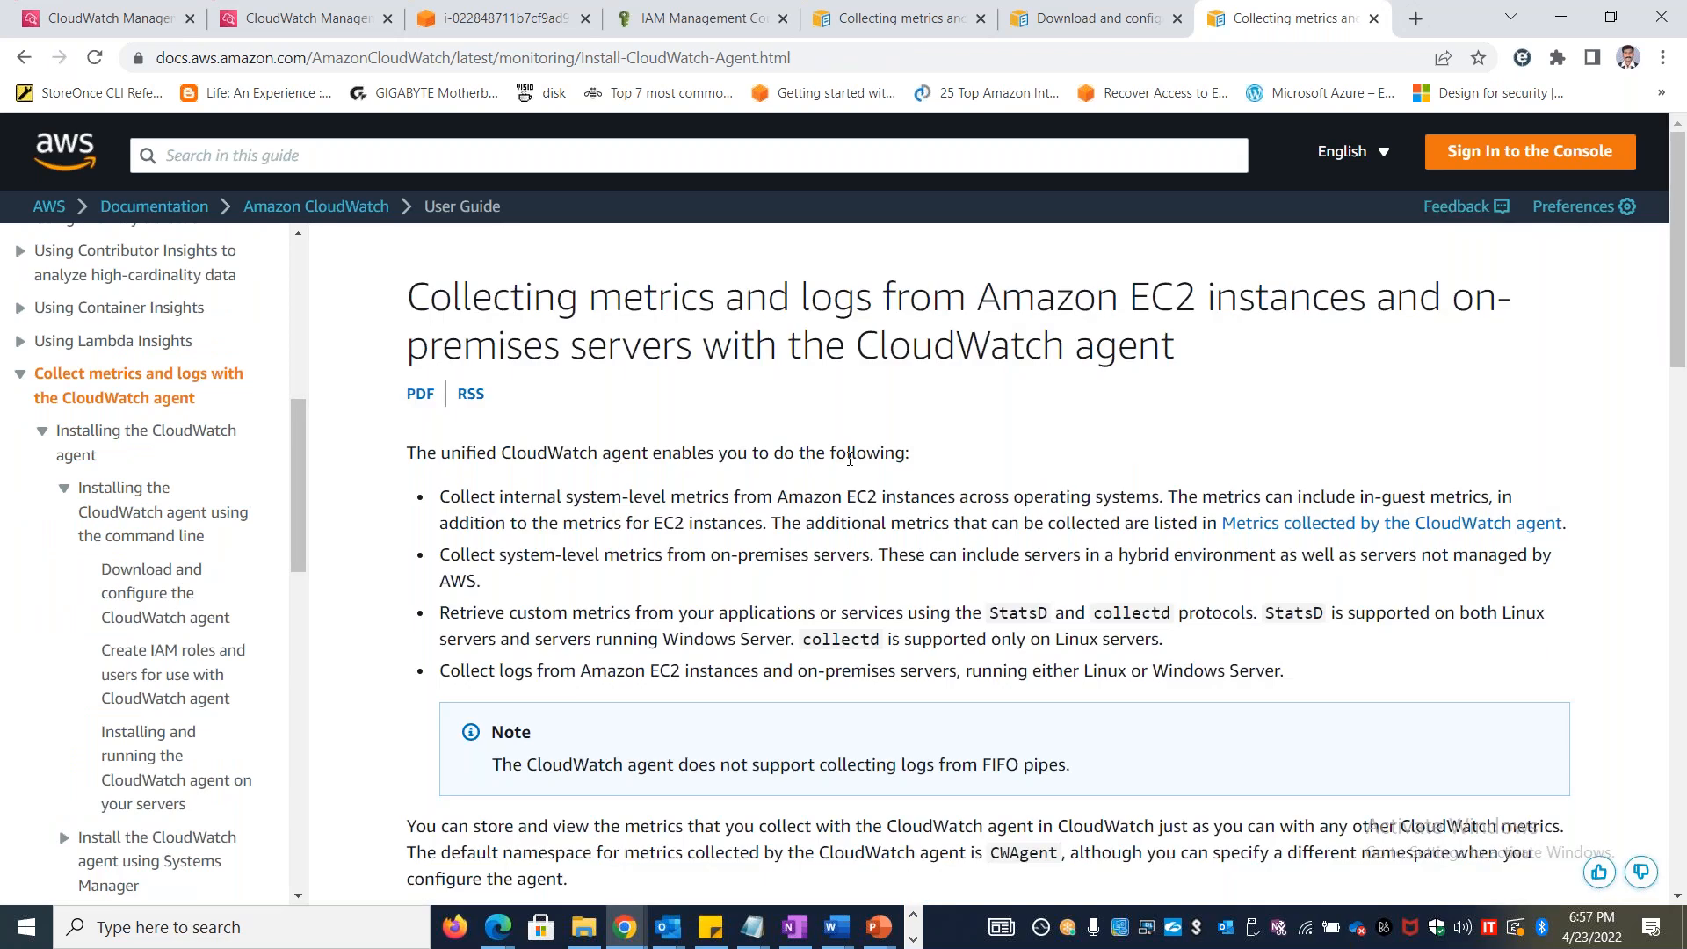
Copy "Collect internal system-level metrics from Amazon EC2 instances across operating systems" from the guide into cell B1 of Excel's Agents sheet
{"action": "left_click_drag", "start_coordinate": [441, 490], "coordinate": [1160, 500]}
{"action": "key", "text": "ctrl+c"}
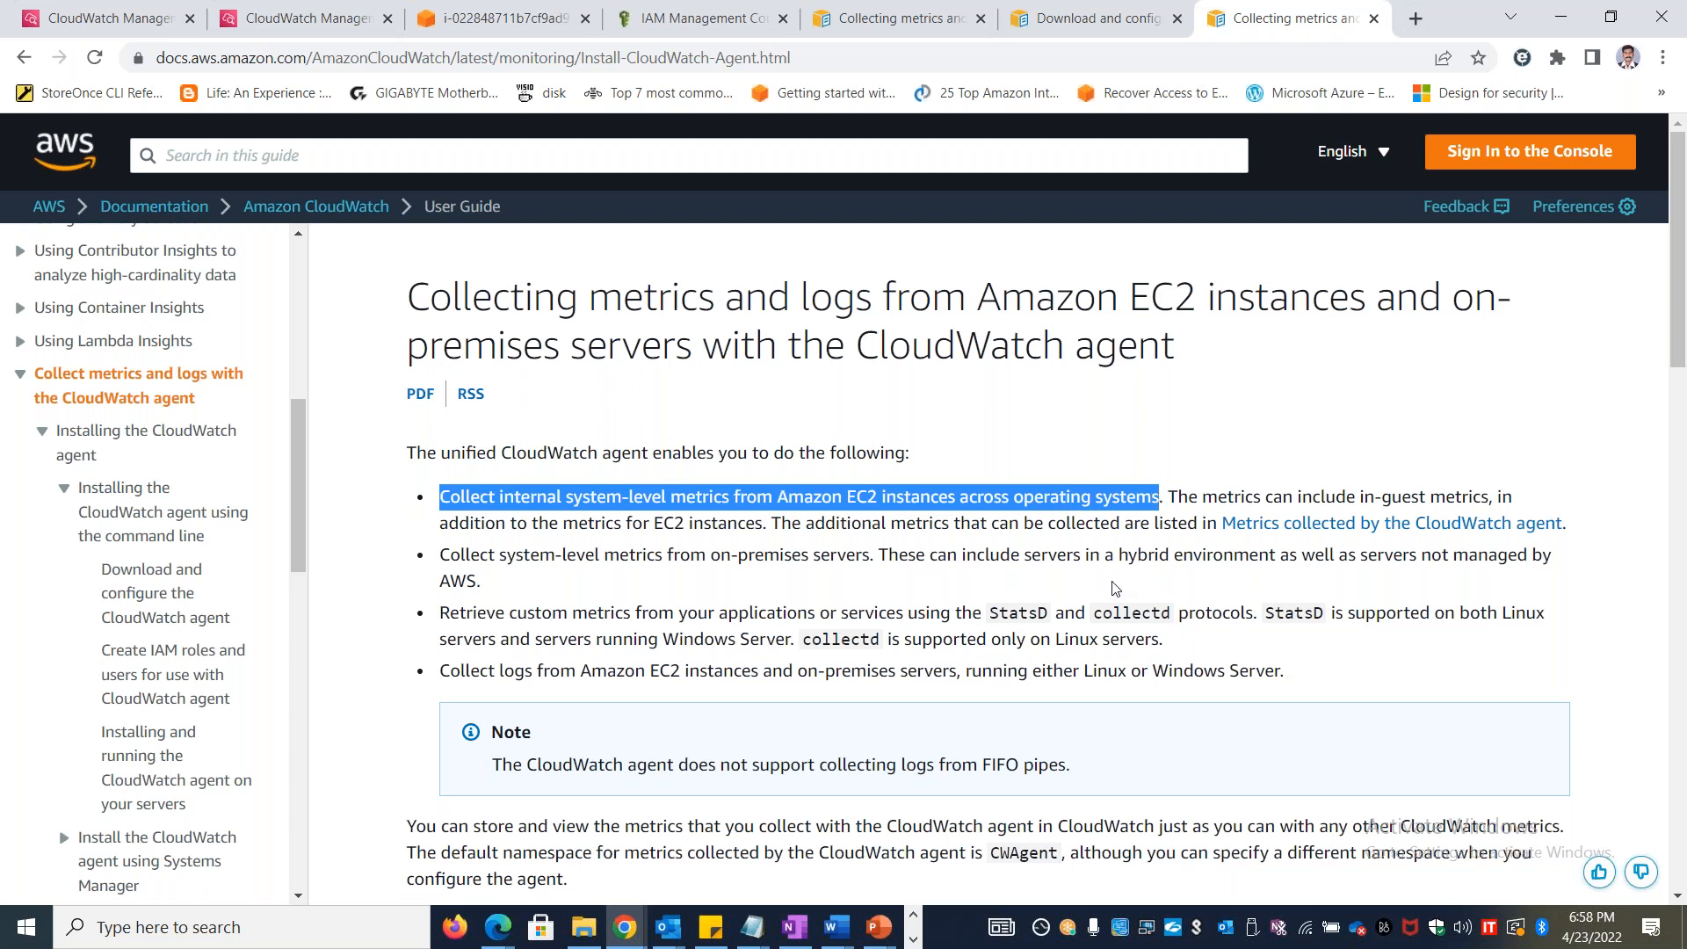
{"action": "key", "text": "alt+Tab"}
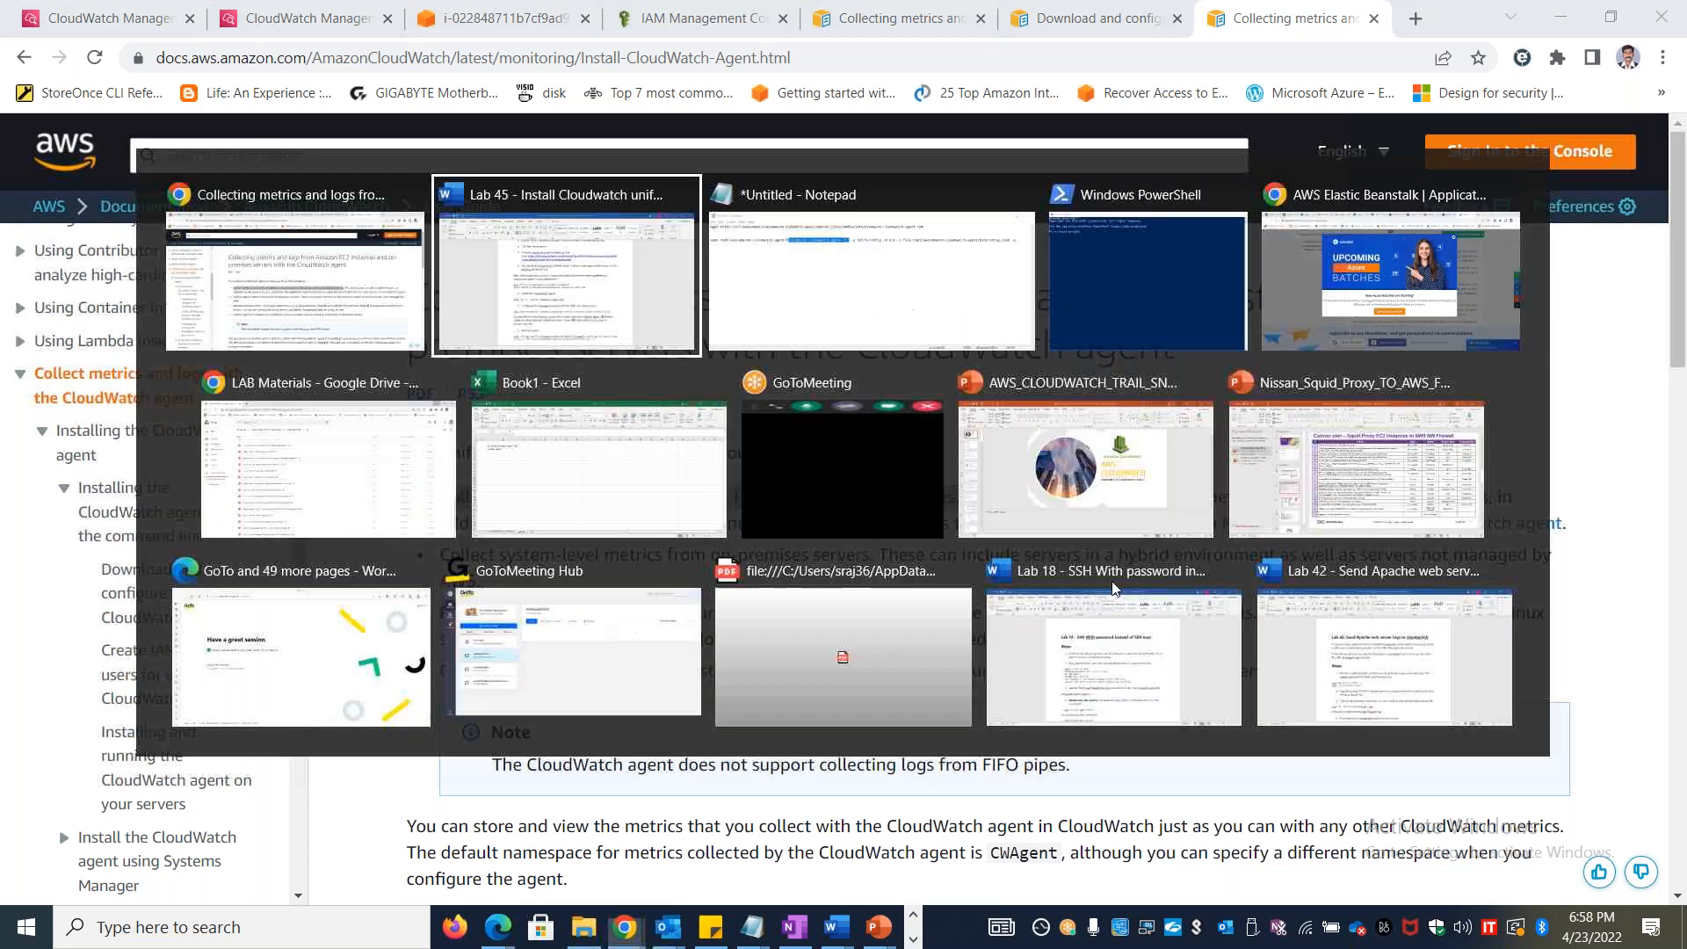
{"action": "key", "text": "Tab"}
{"action": "key", "text": "Tab"}
{"action": "key", "text": "Tab"}
{"action": "key", "text": "Tab"}
{"action": "key", "text": "Tab"}
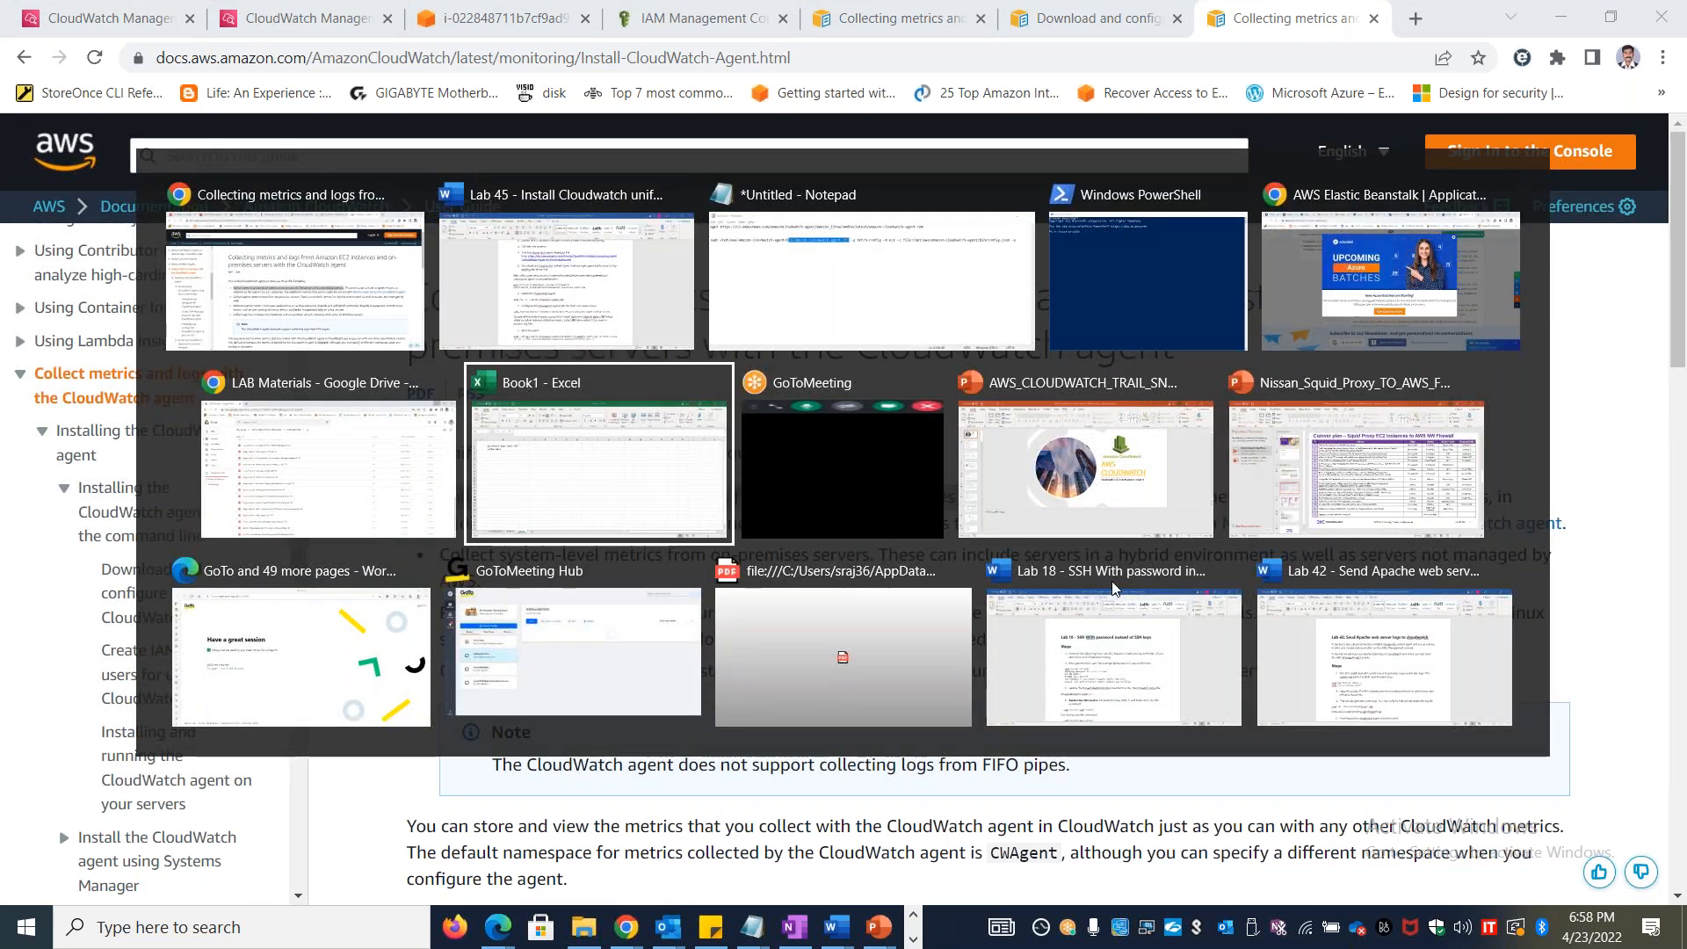
{"action": "left_click", "coordinate": [264, 278]}
{"action": "key", "text": "ctrl+v"}
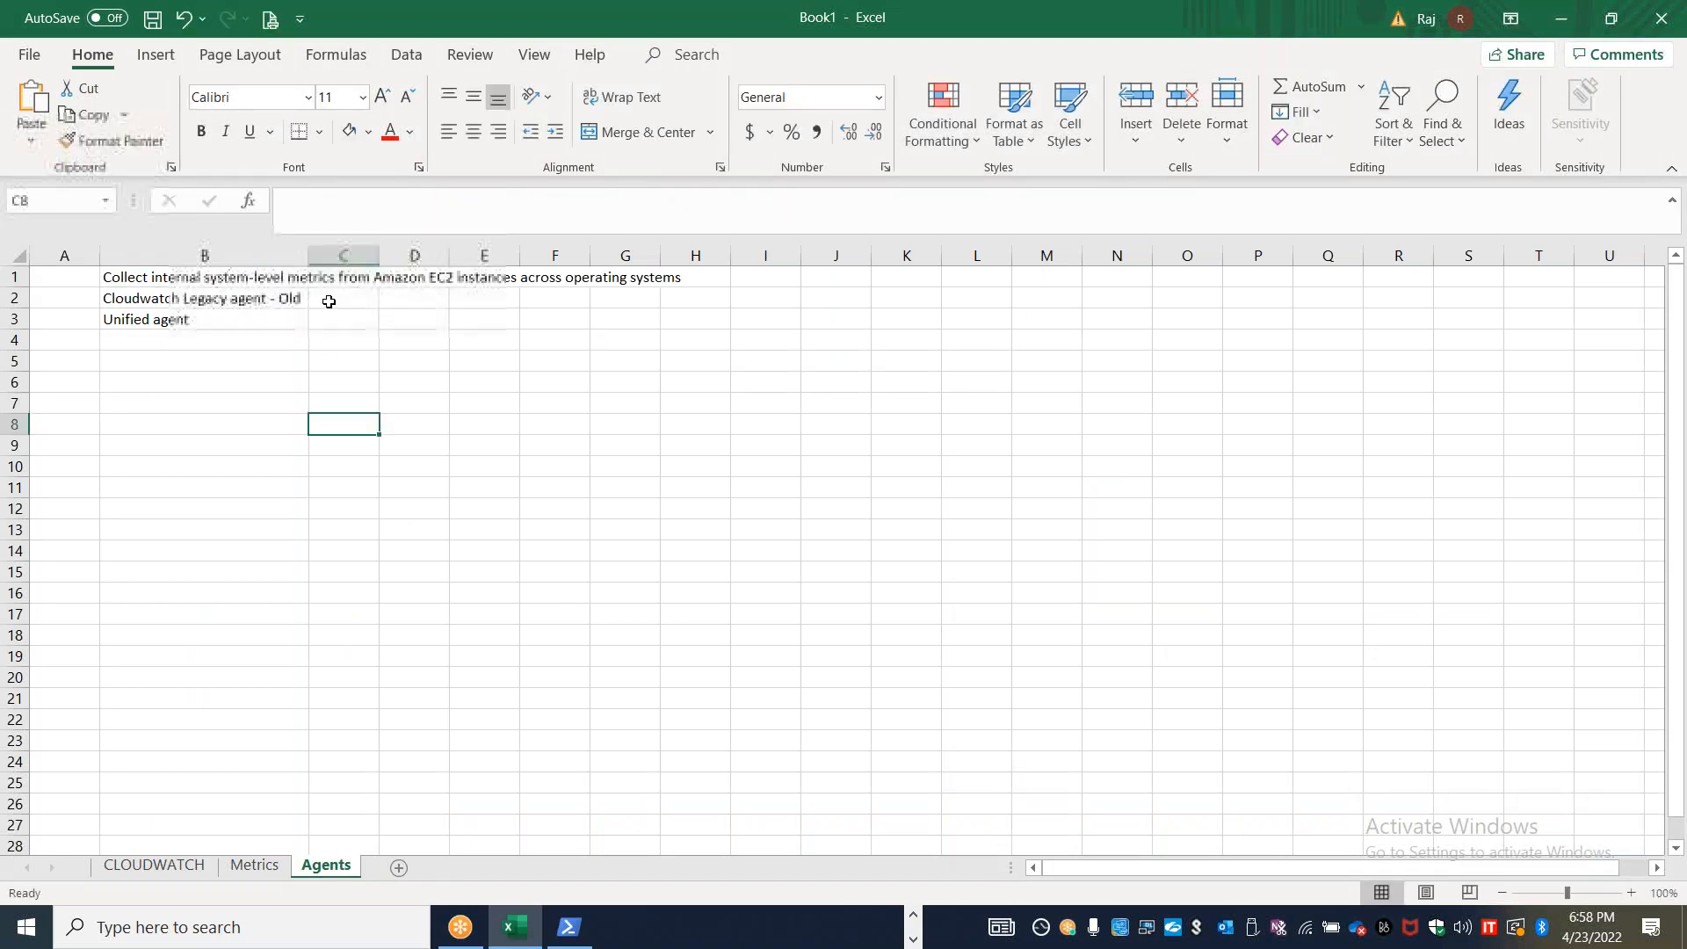
Widen columns B and A of the Agents sheet and enter "IMDS v1" in cell D2 beside the legacy agent
{"action": "left_click_drag", "start_coordinate": [308, 255], "coordinate": [705, 255]}
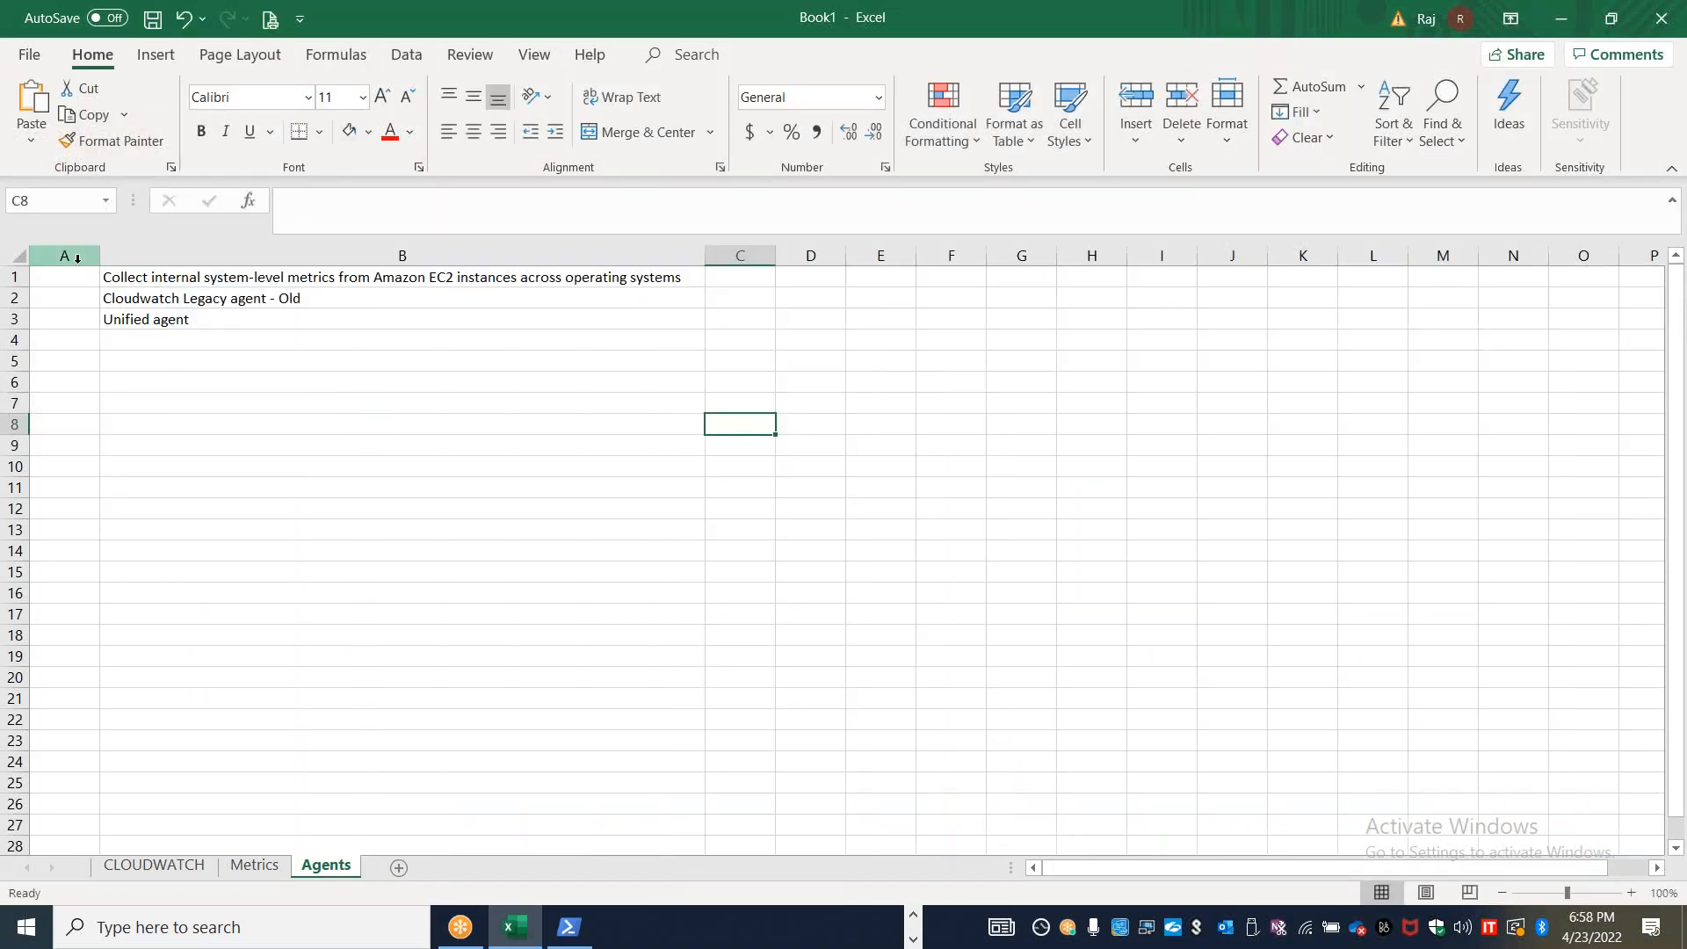
{"action": "left_click_drag", "start_coordinate": [85, 258], "coordinate": [238, 258]}
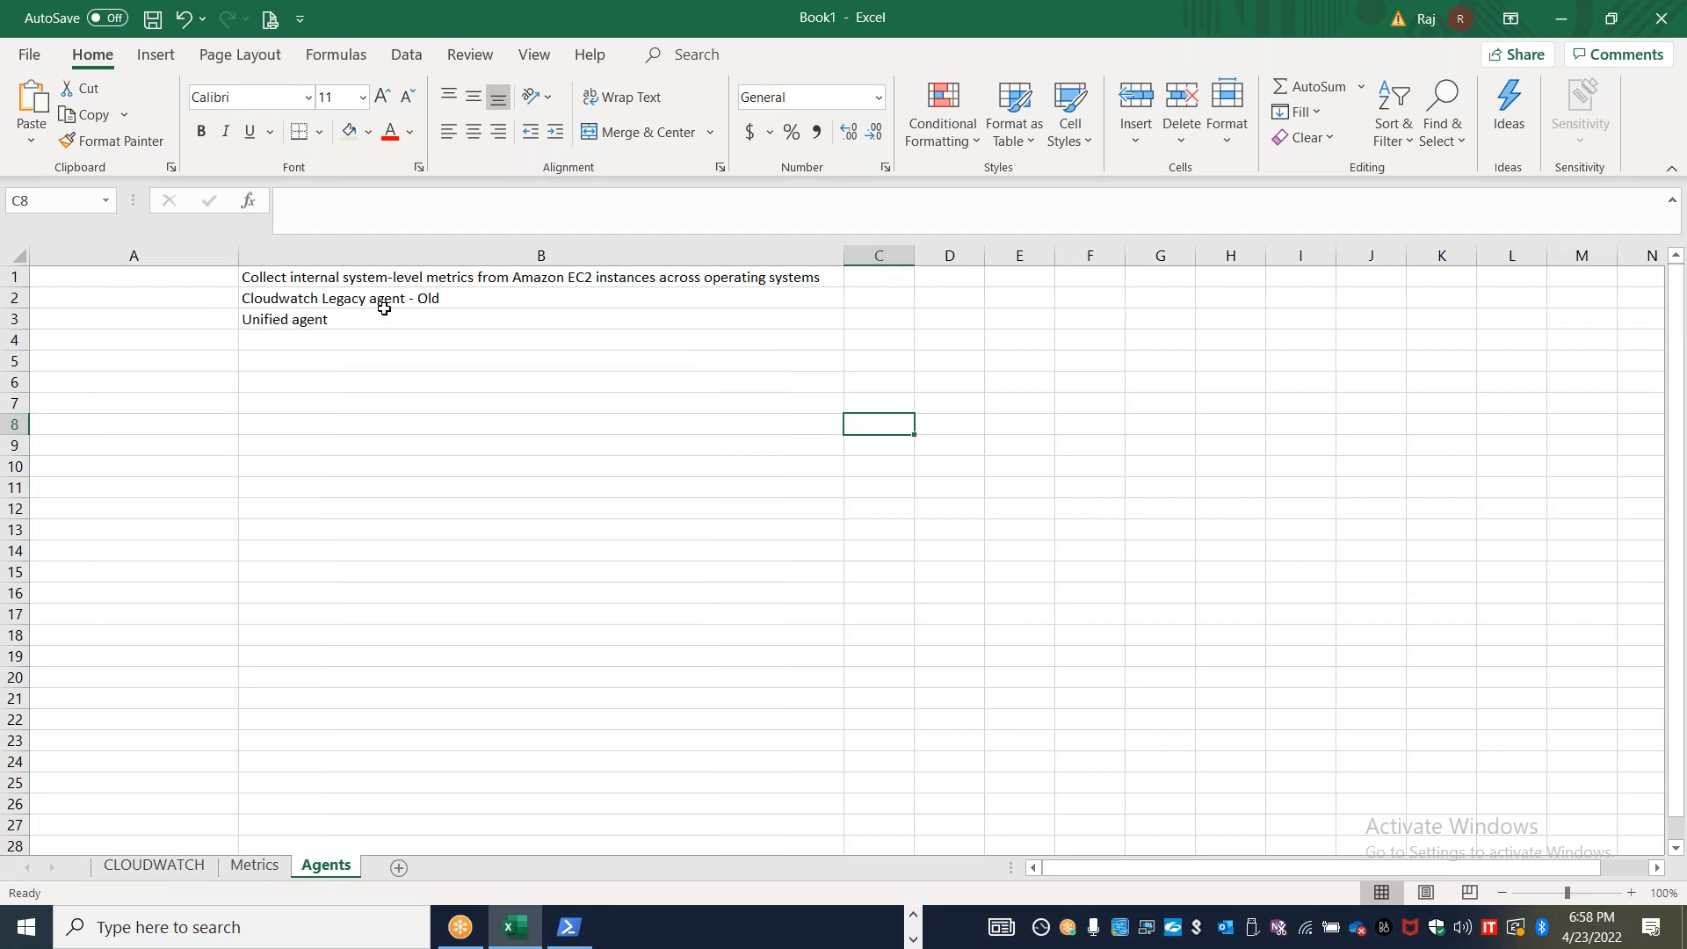
{"action": "left_click", "coordinate": [384, 306]}
{"action": "left_click", "coordinate": [941, 308]}
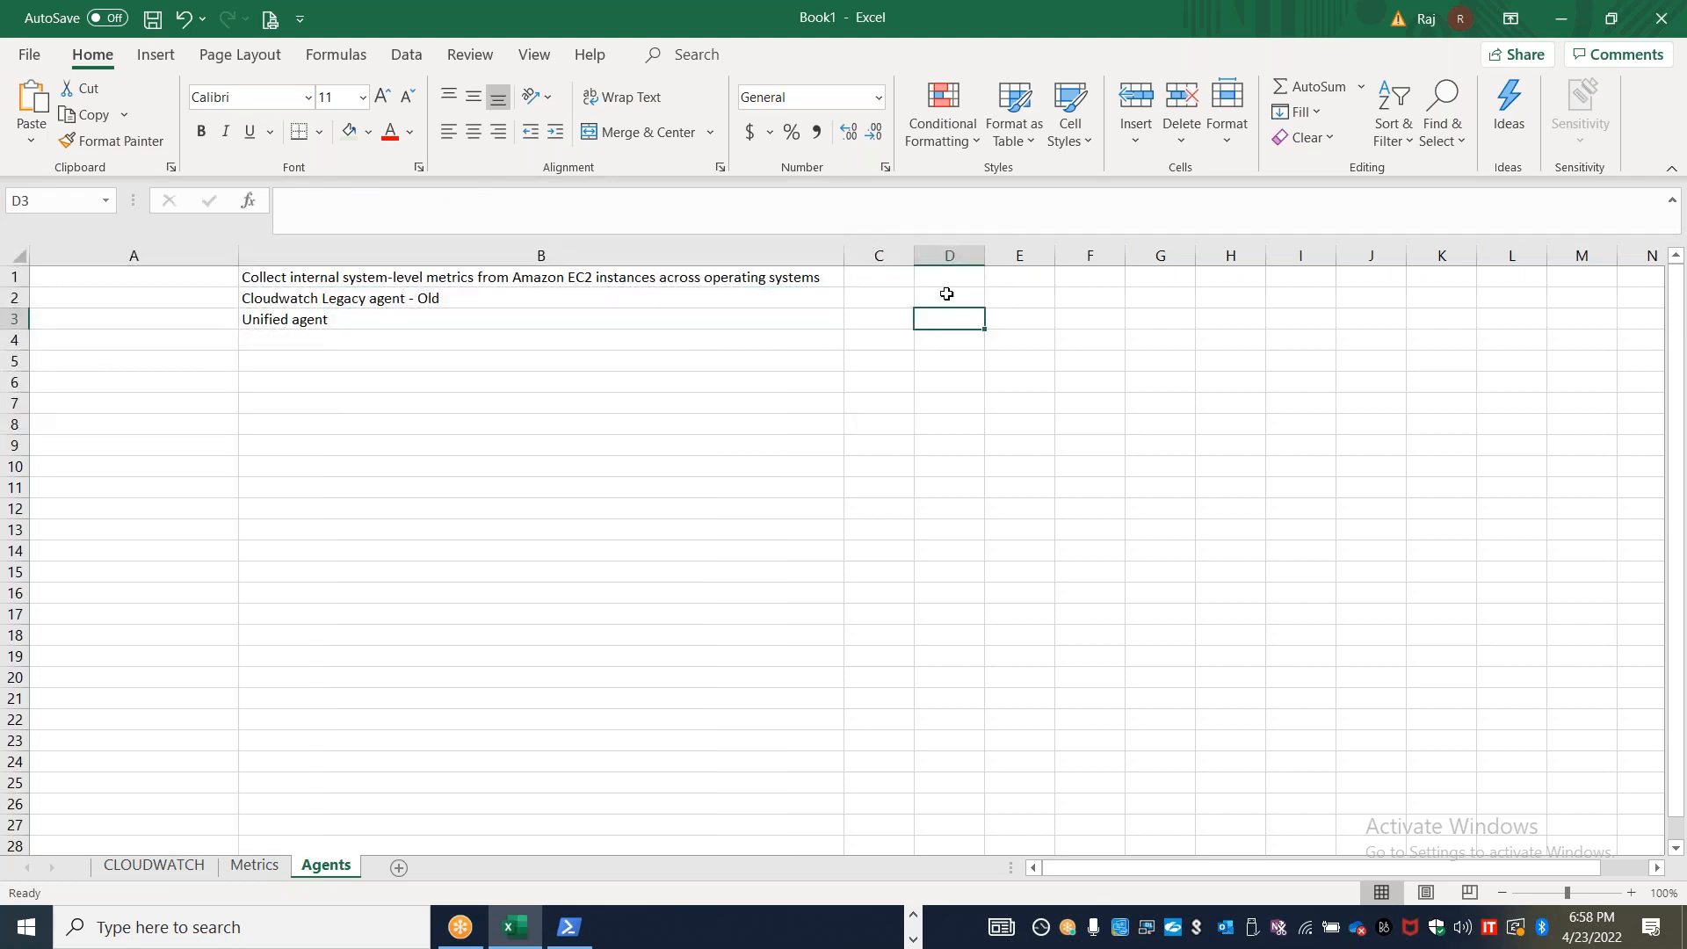
{"action": "type", "text": "IMDS v1"}
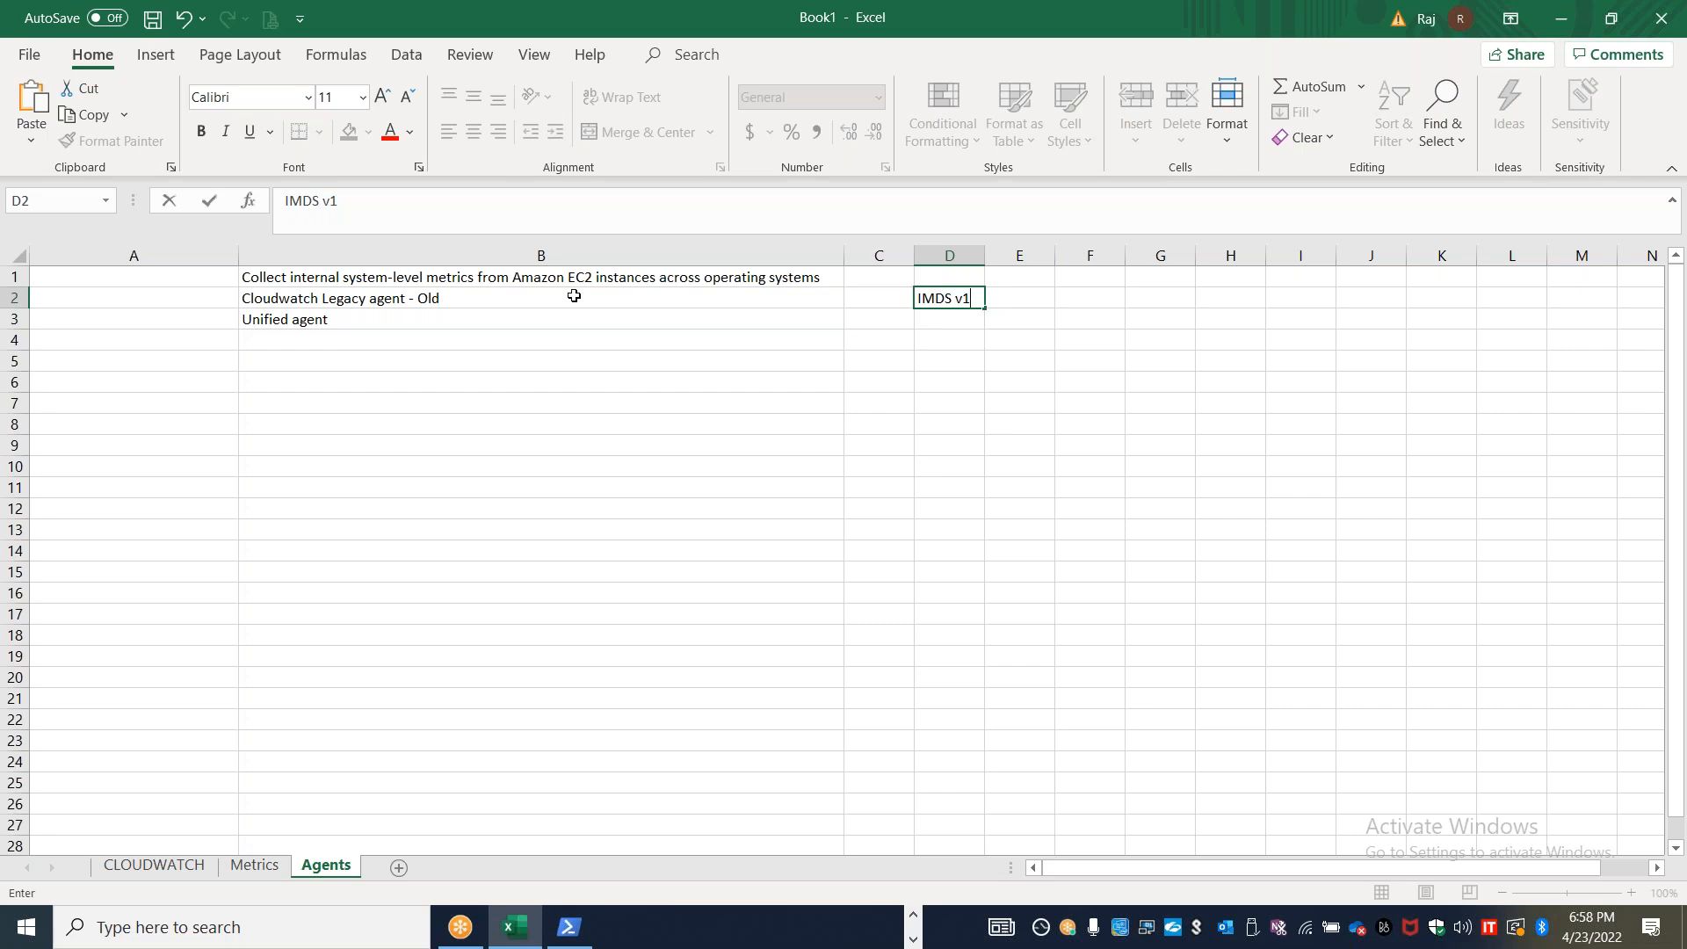
{"action": "left_click", "coordinate": [337, 319]}
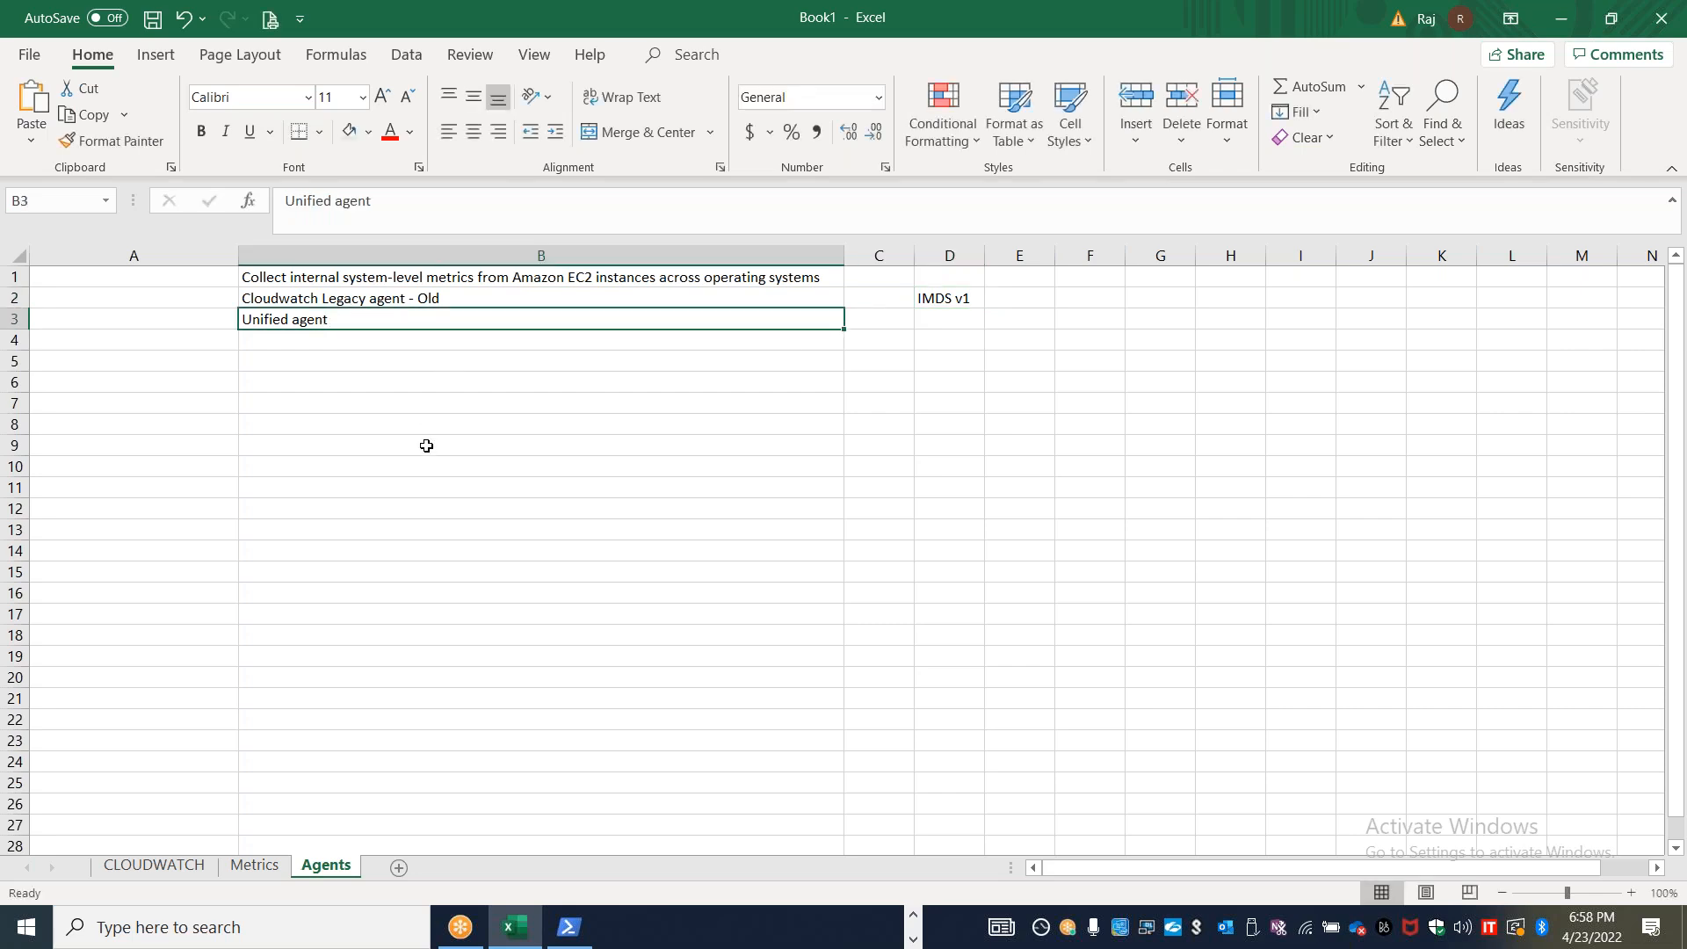
Copy "The metrics can include in-guest metrics, in addition to the metrics for EC2 instances." from the guide into Excel cell B5
{"action": "key", "text": "alt+Tab"}
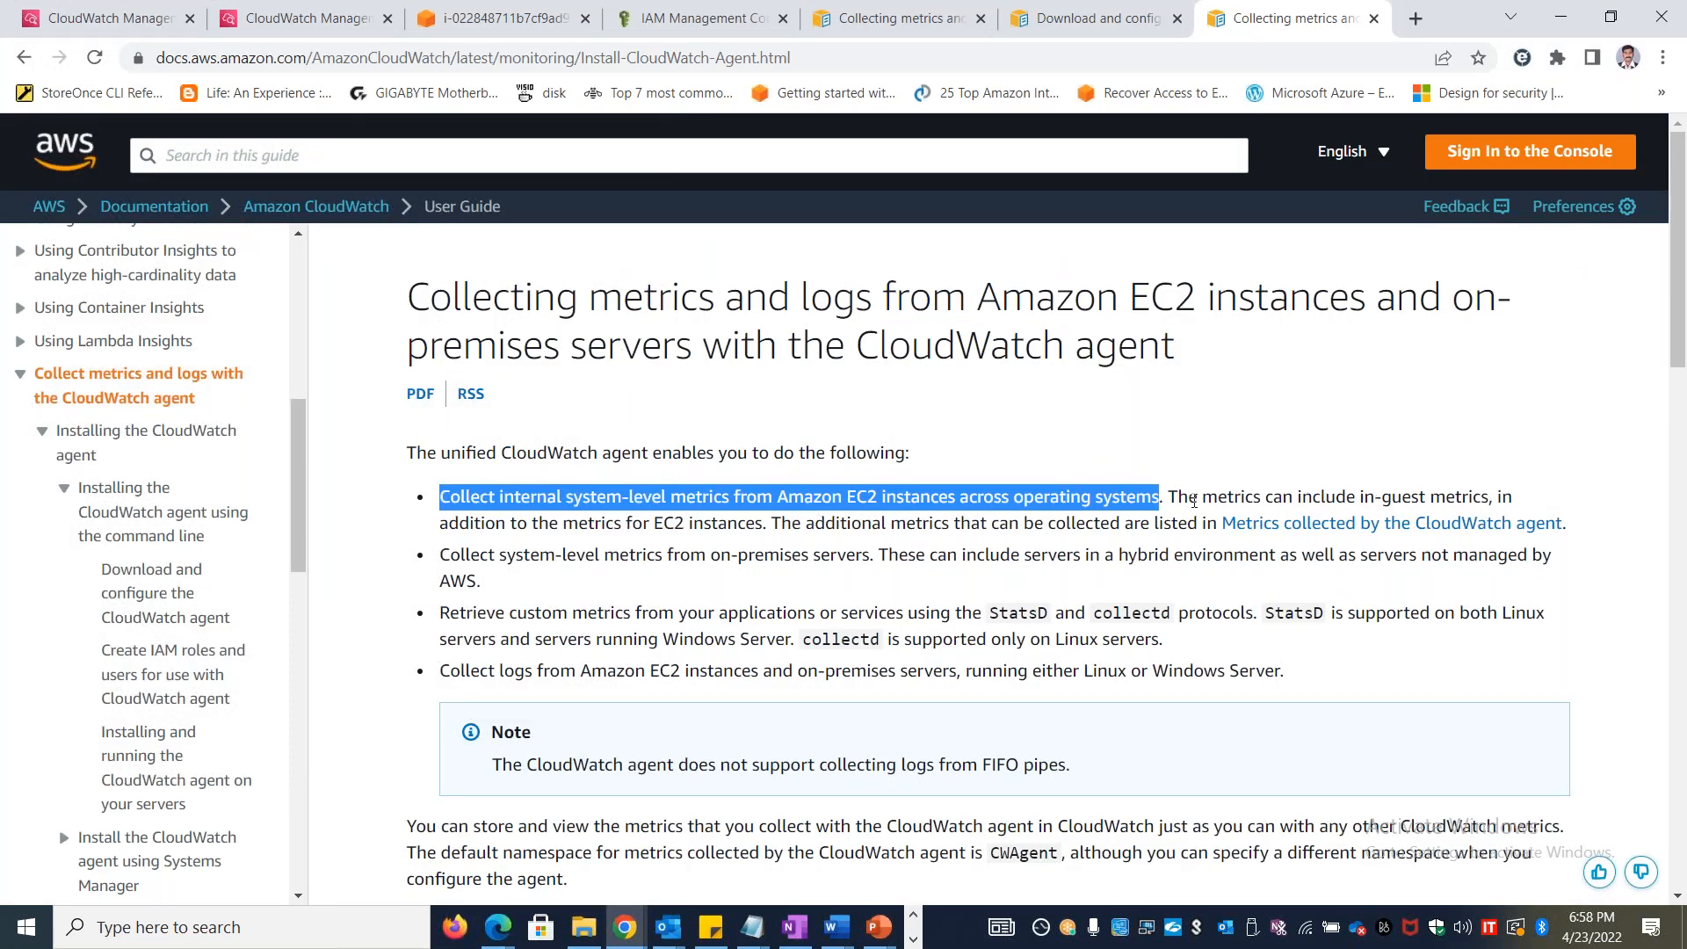
{"action": "left_click_drag", "start_coordinate": [1171, 499], "coordinate": [769, 518]}
{"action": "key", "text": "ctrl+c"}
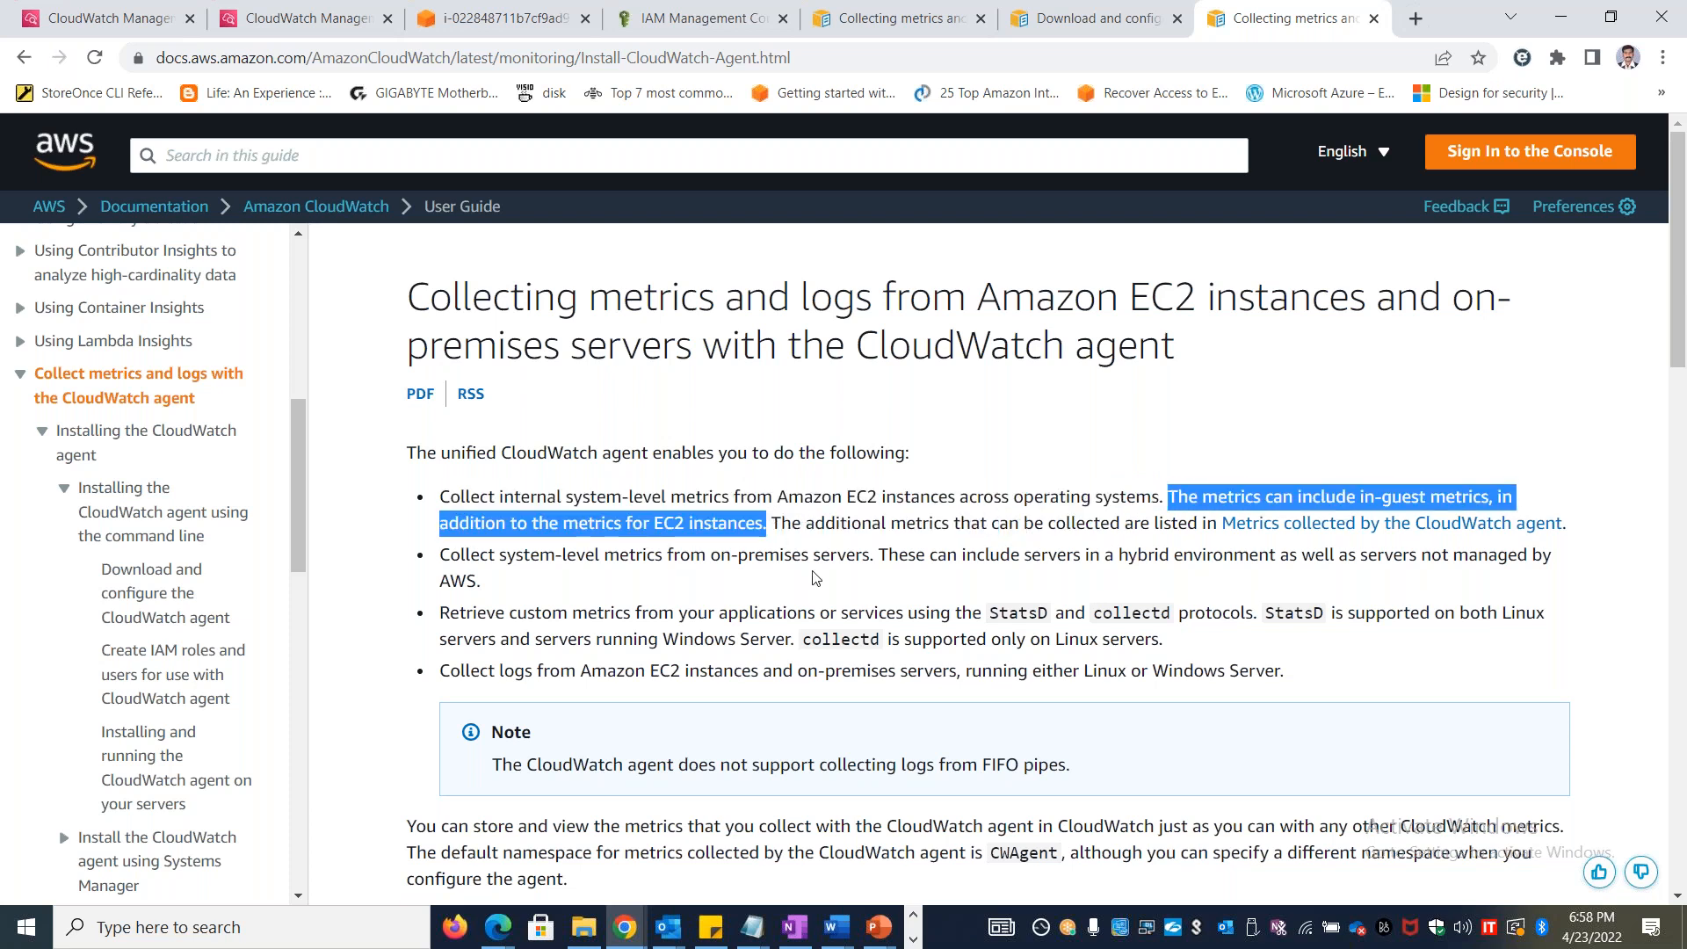
{"action": "key", "text": "alt+Tab"}
{"action": "left_click", "coordinate": [596, 358]}
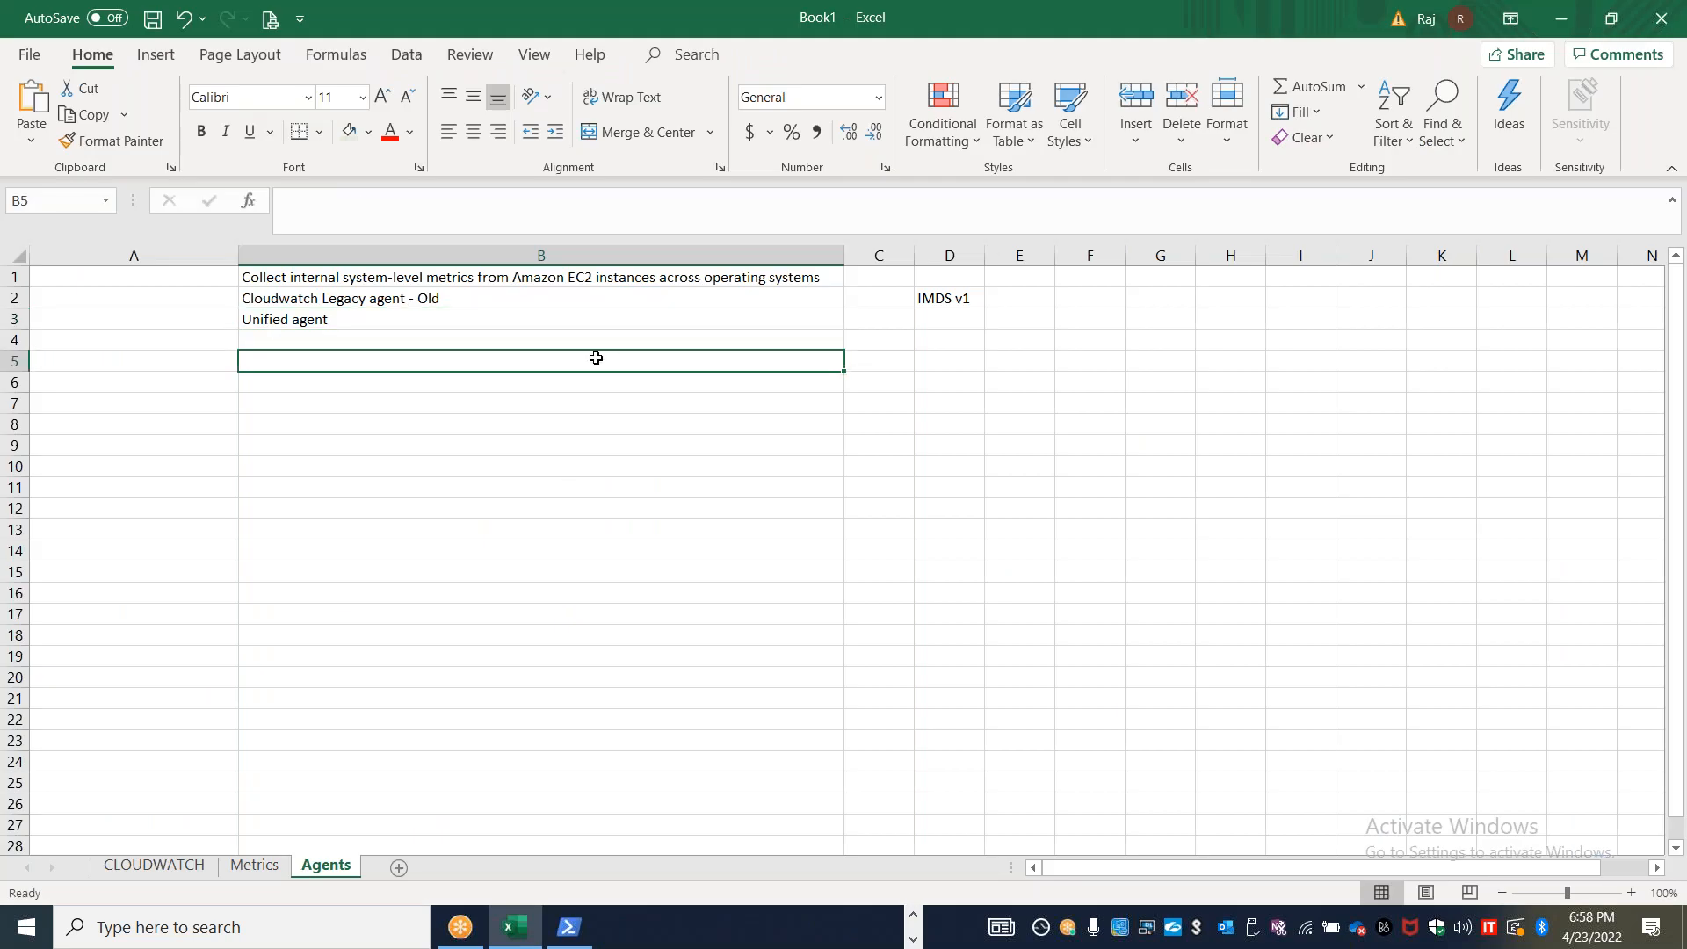
{"action": "key", "text": "ctrl+v"}
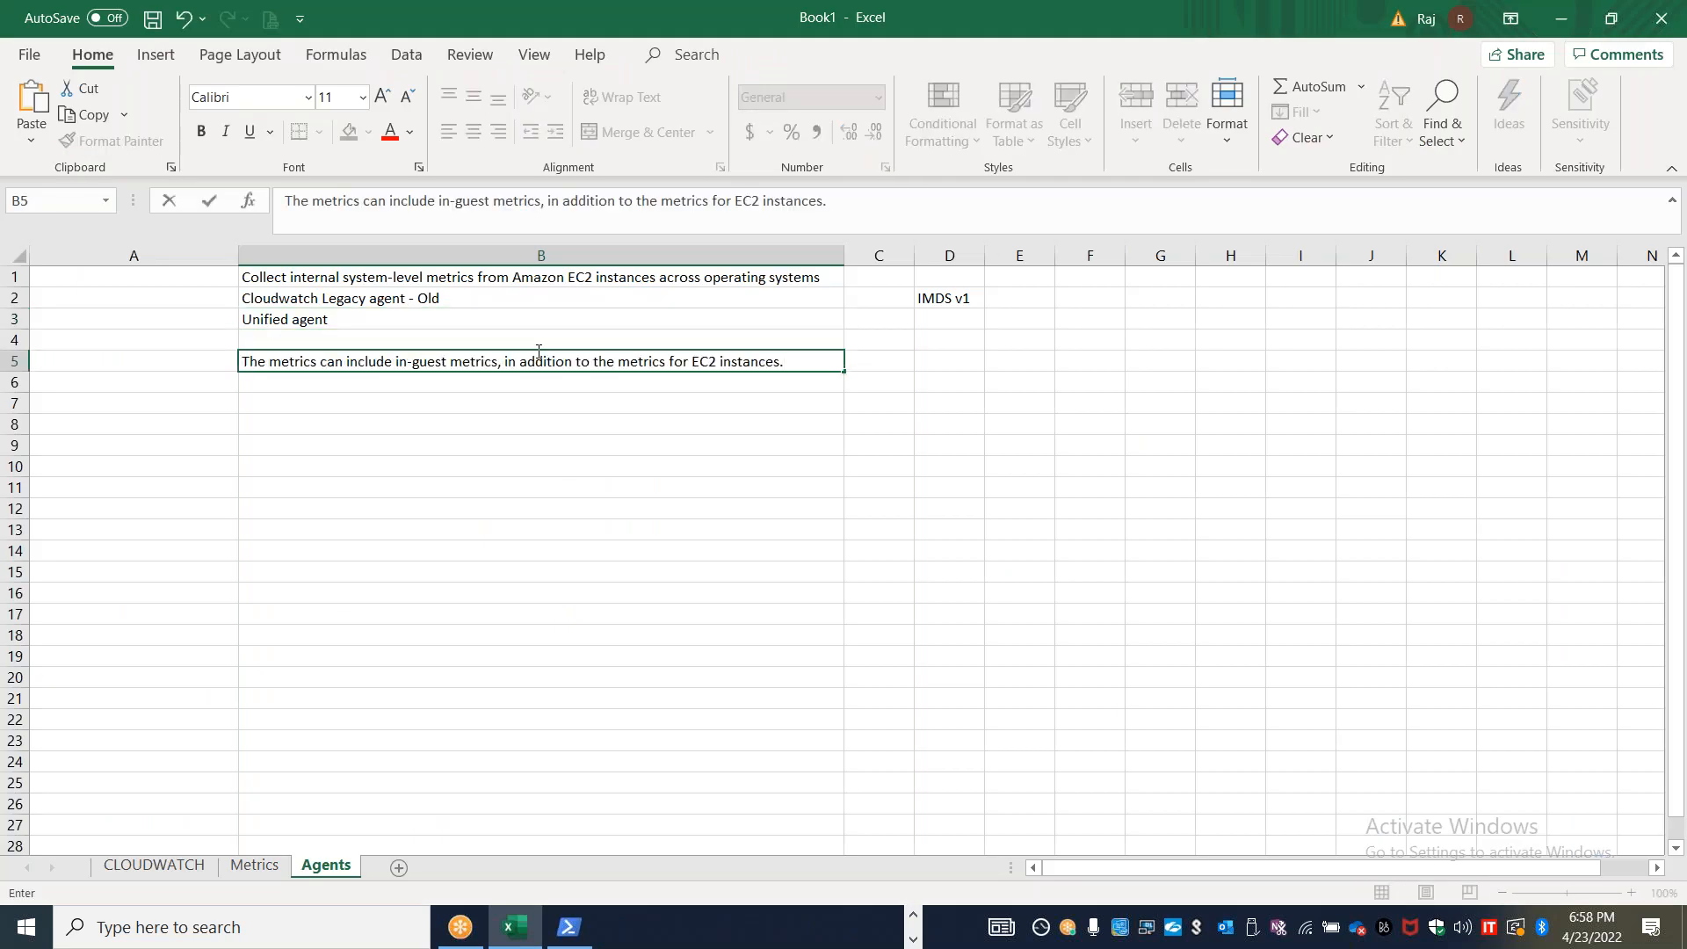
Enter "collect the metrics from EC2 and ON-Premises / Other cloud" in cell B7
{"action": "left_click", "coordinate": [430, 402]}
{"action": "type", "text": "collect the metrics from EC2 and "}
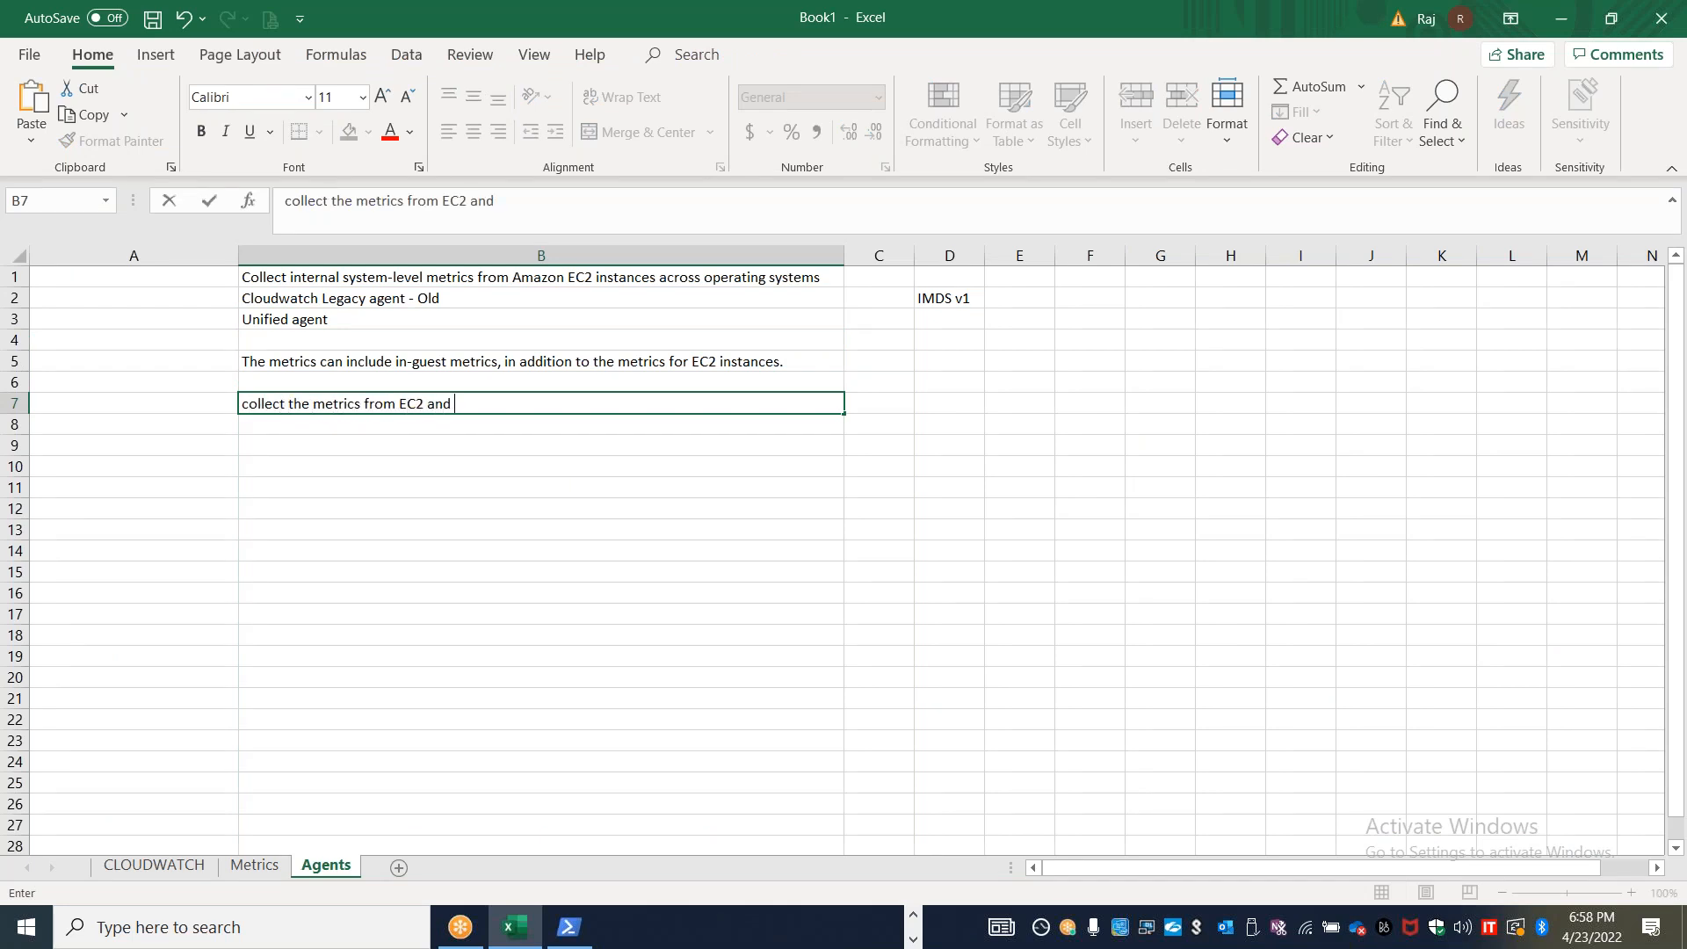
{"action": "type", "text": "ON-Premises / Other cloud"}
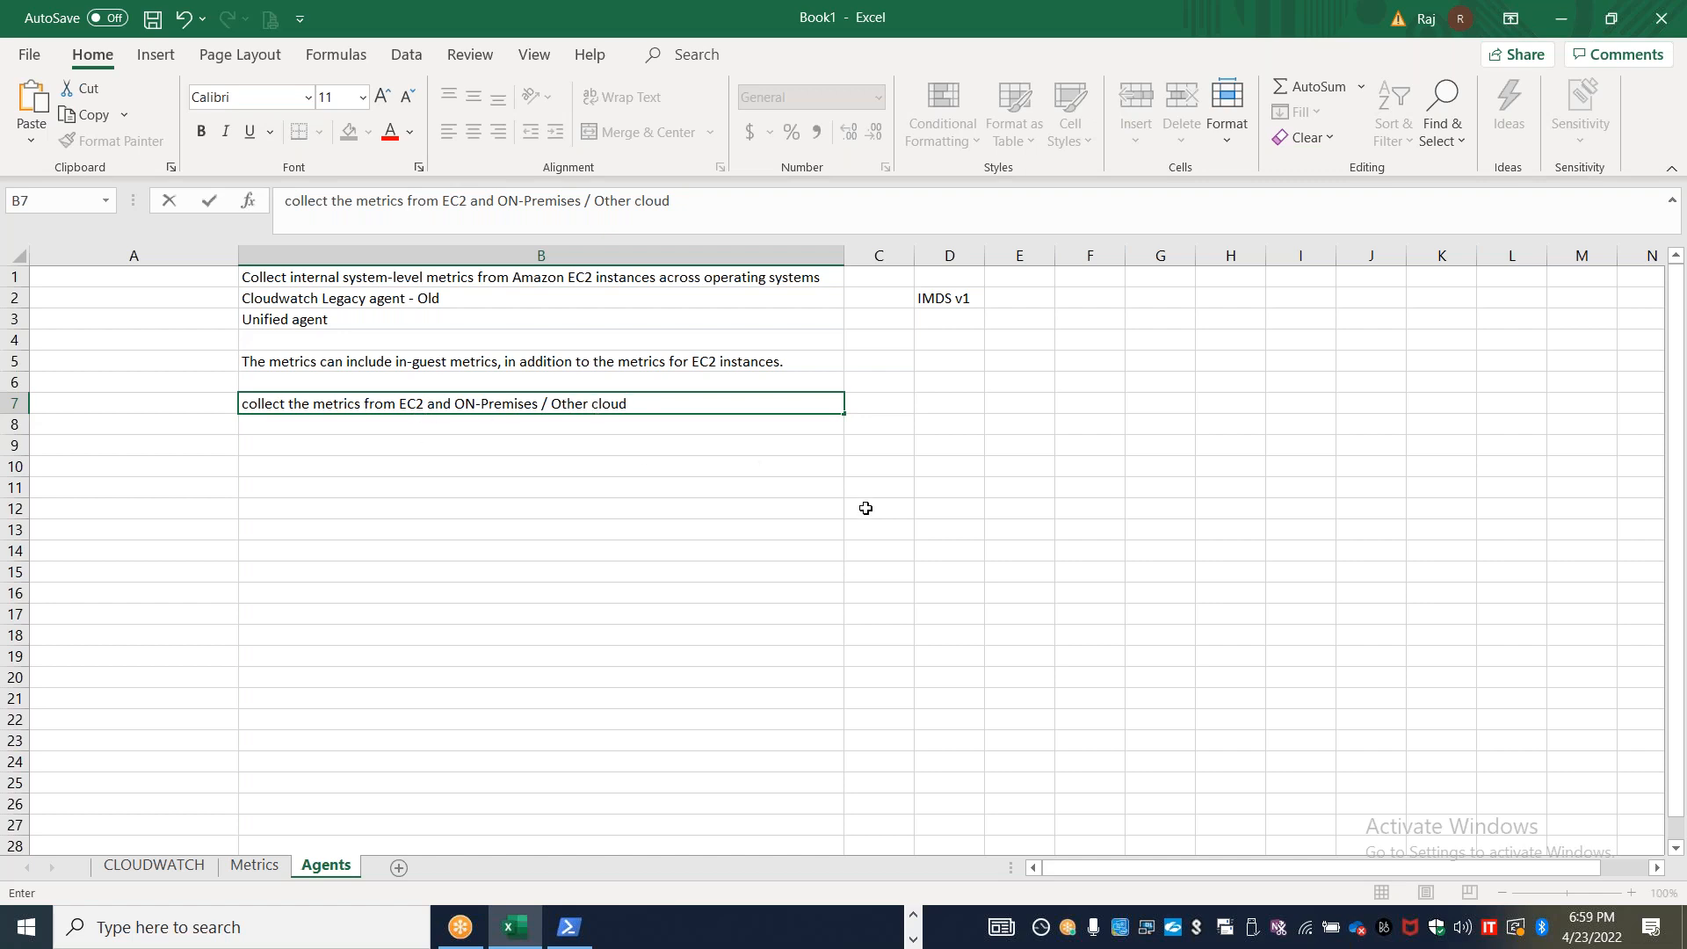
Return to the guide in the browser and highlight the sentence about servers in a hybrid environment
{"action": "key", "text": "alt+Tab"}
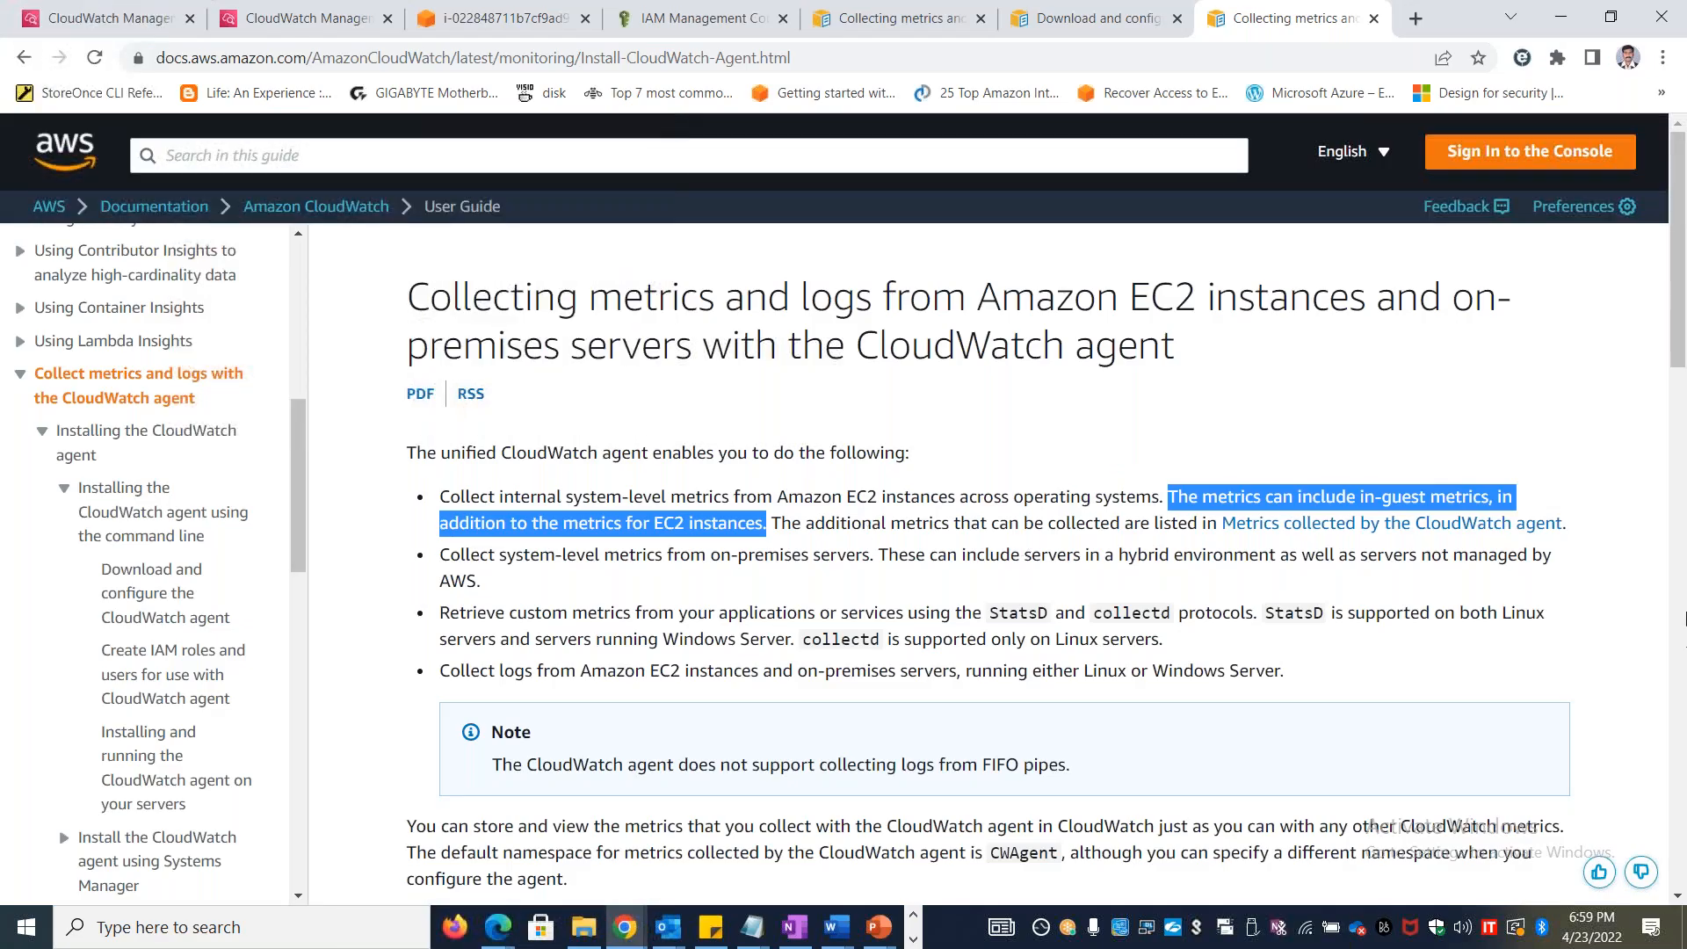
{"action": "scroll", "coordinate": [1025, 423], "scroll_direction": "down", "scroll_amount": 2}
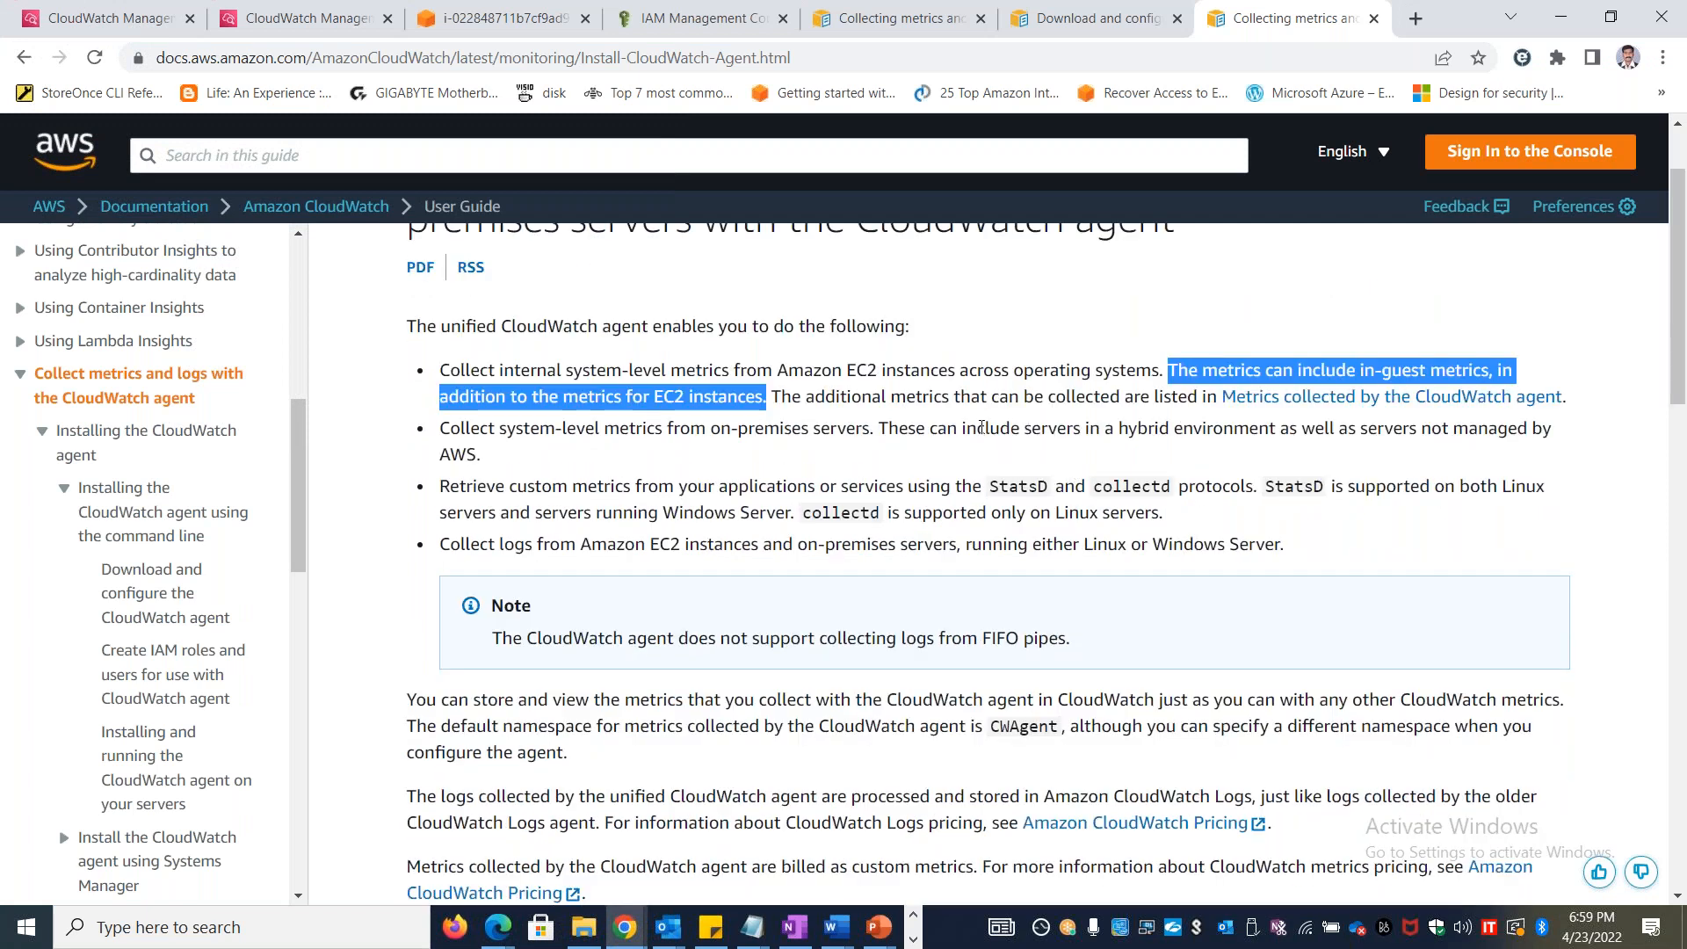
{"action": "left_click_drag", "start_coordinate": [883, 428], "coordinate": [1341, 429]}
{"action": "key", "text": "ctrl+c"}
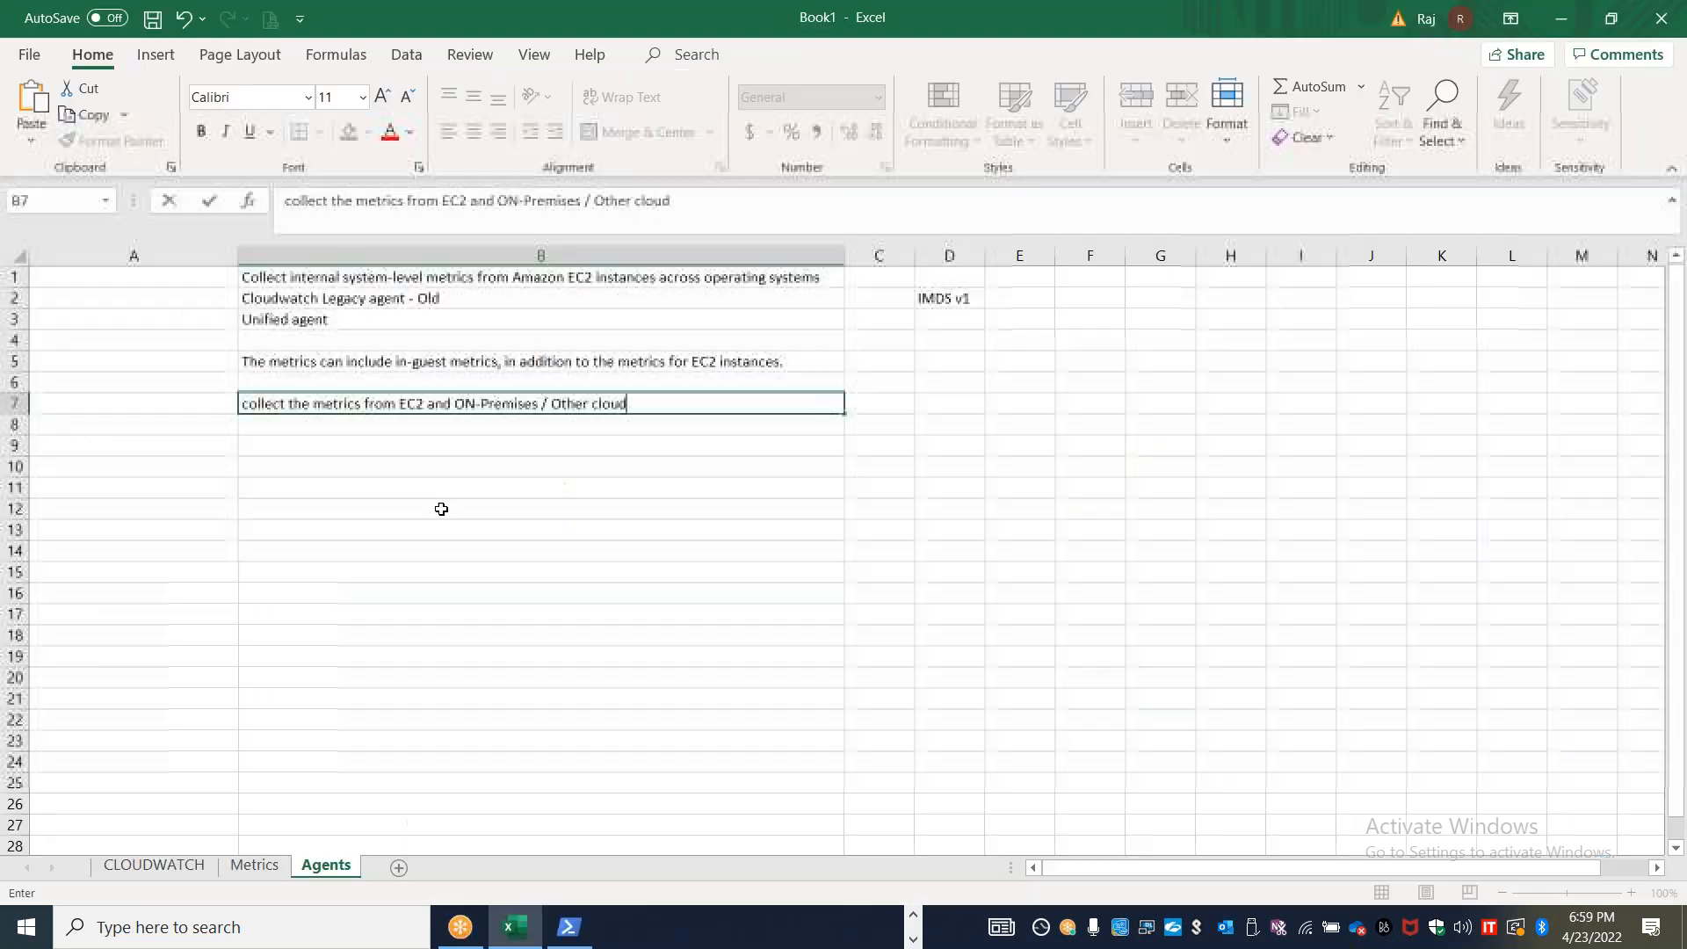
Paste "These can include servers in a hybrid environment as well" from the guide into cell B8 of the Agents sheet in Excel
{"action": "key", "text": "Return"}
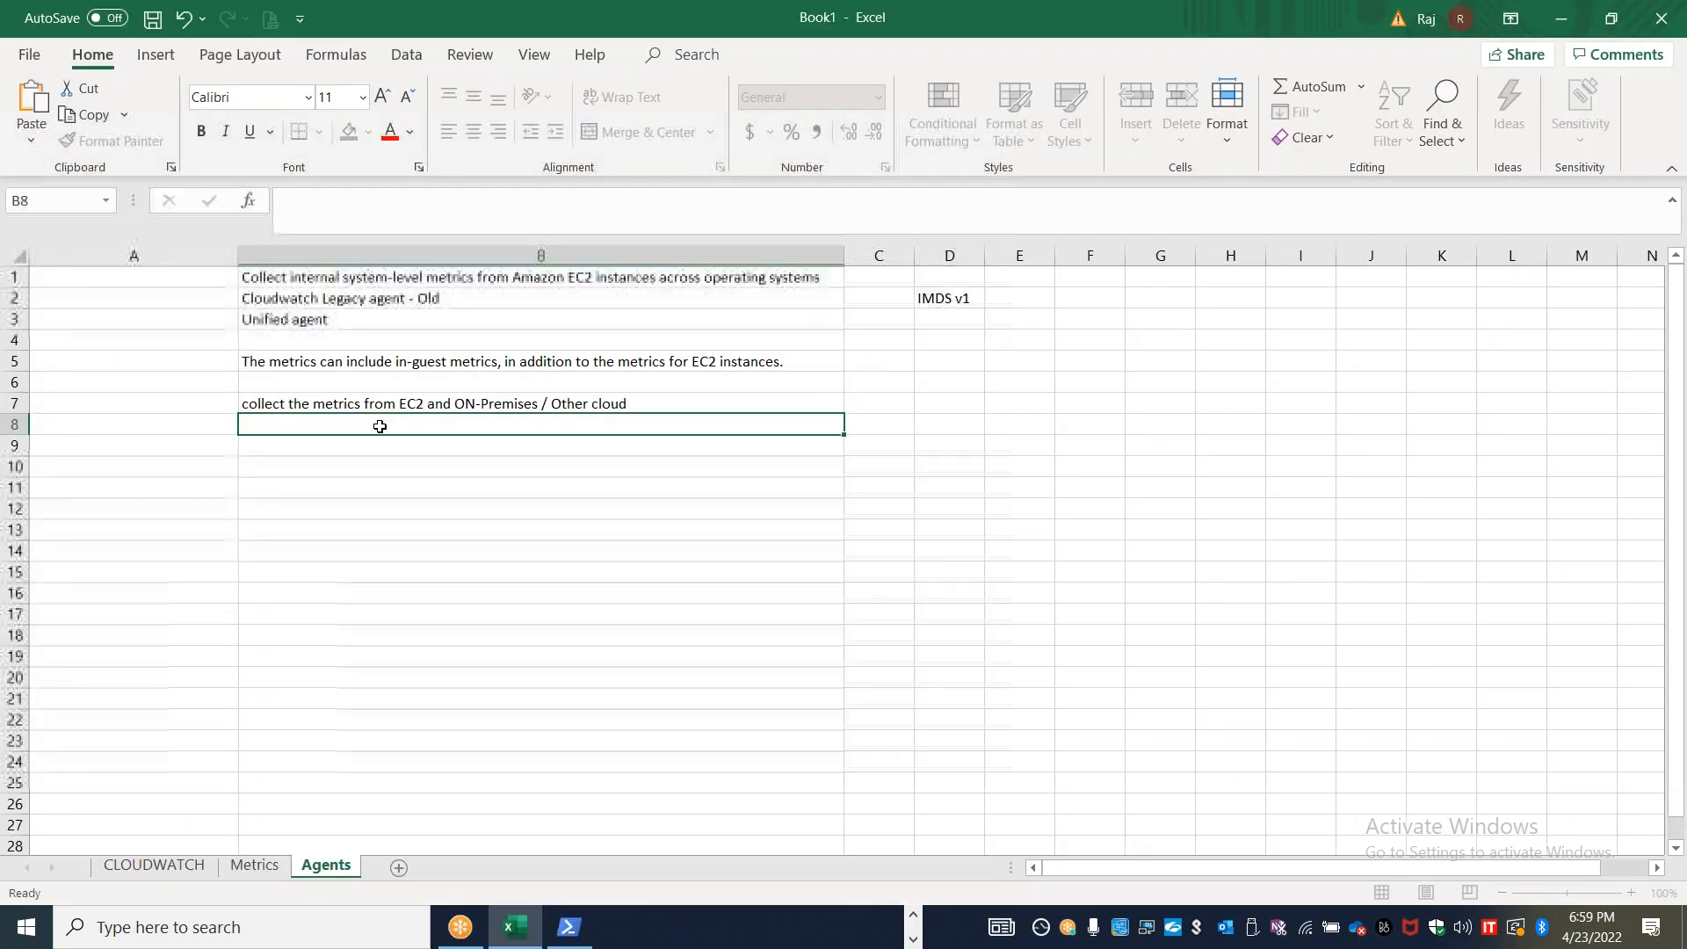
{"action": "key", "text": "ctrl+v"}
{"action": "key", "text": "Return"}
{"action": "key", "text": "Return"}
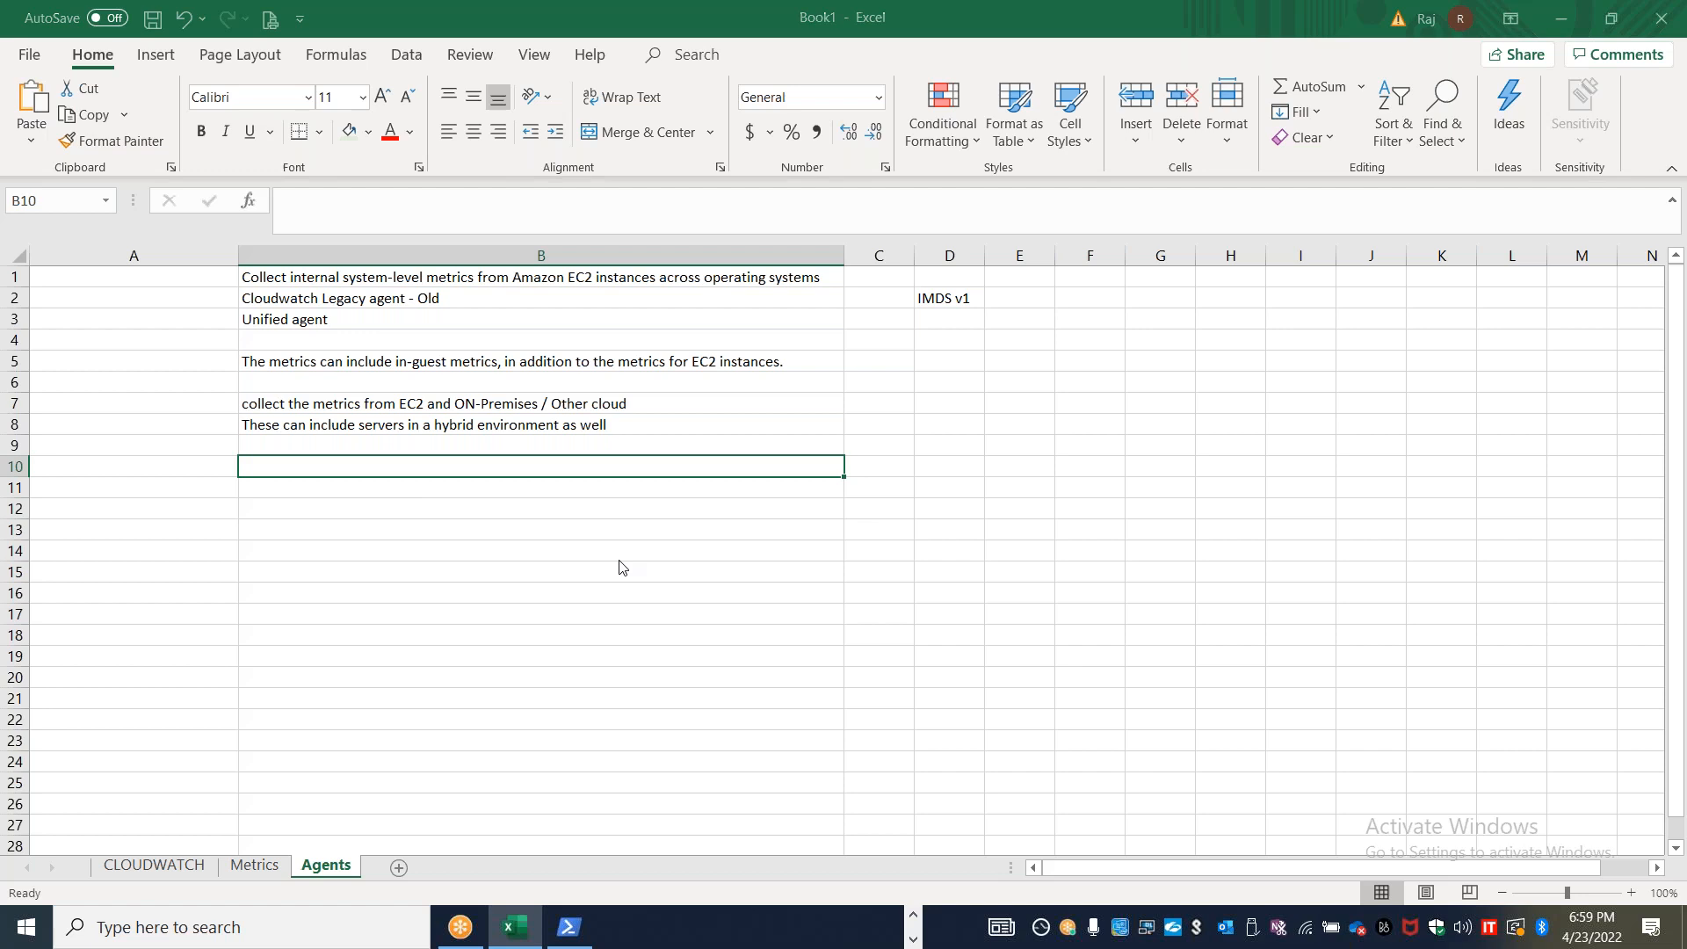
Copy "Retrieve custom metrics from your applications or services using the StatsD and collectd protocols" from the guide into Excel cell B10
{"action": "key", "text": "alt+Tab"}
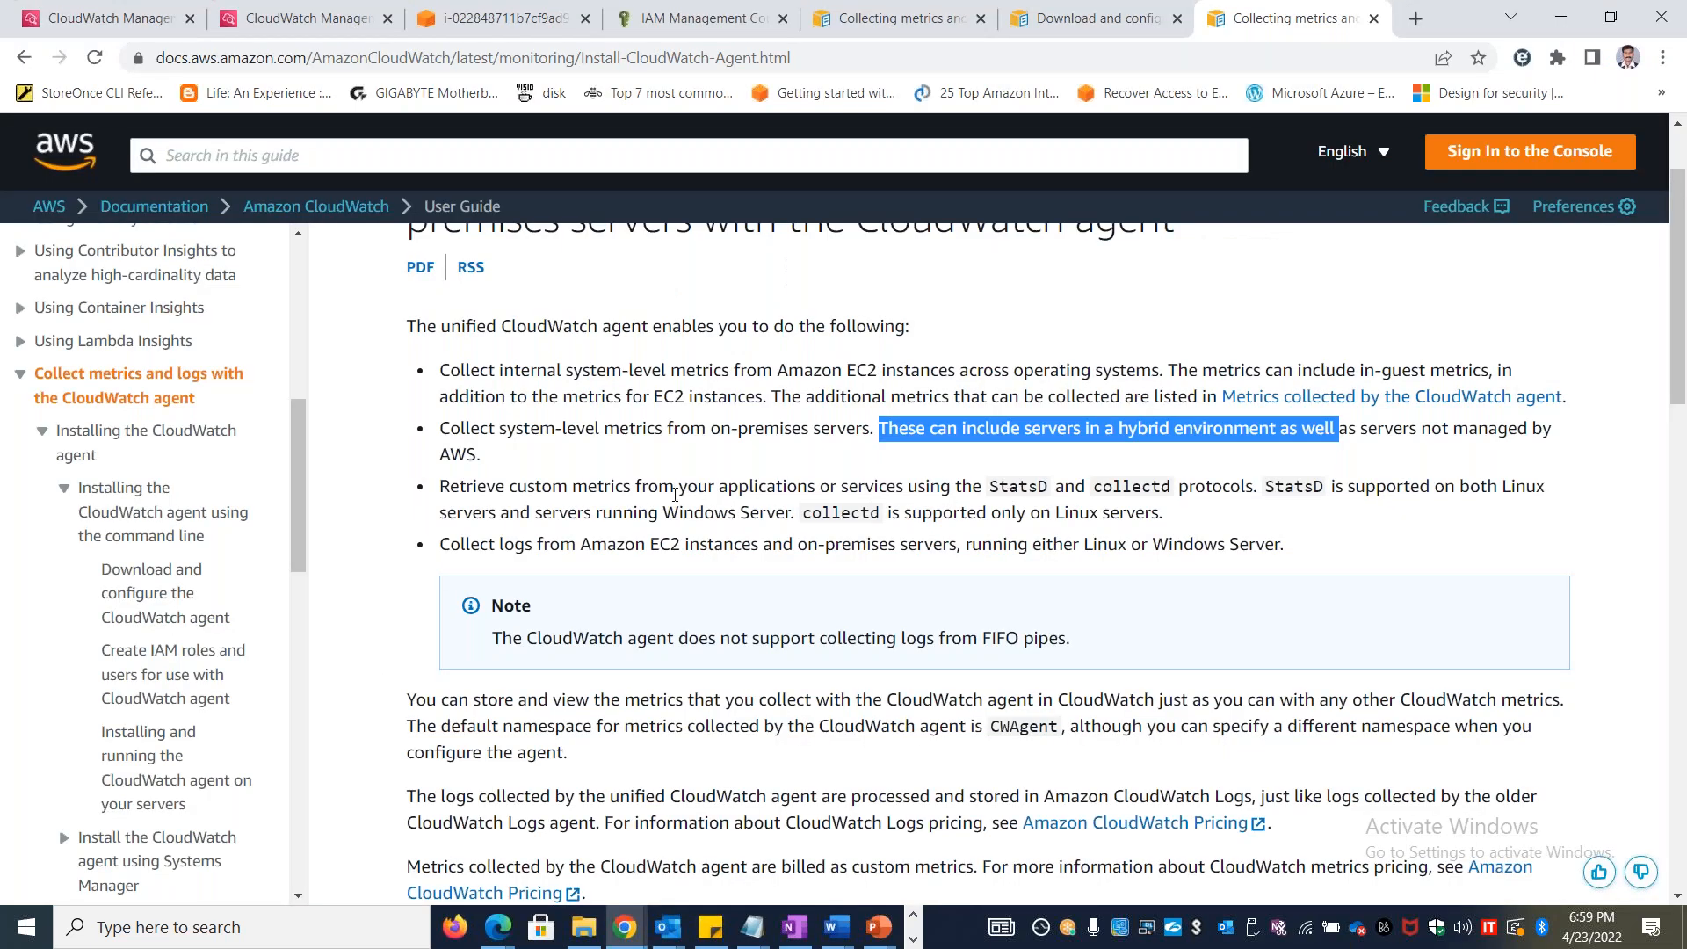
{"action": "left_click_drag", "start_coordinate": [441, 486], "coordinate": [1254, 478]}
{"action": "key", "text": "ctrl+c"}
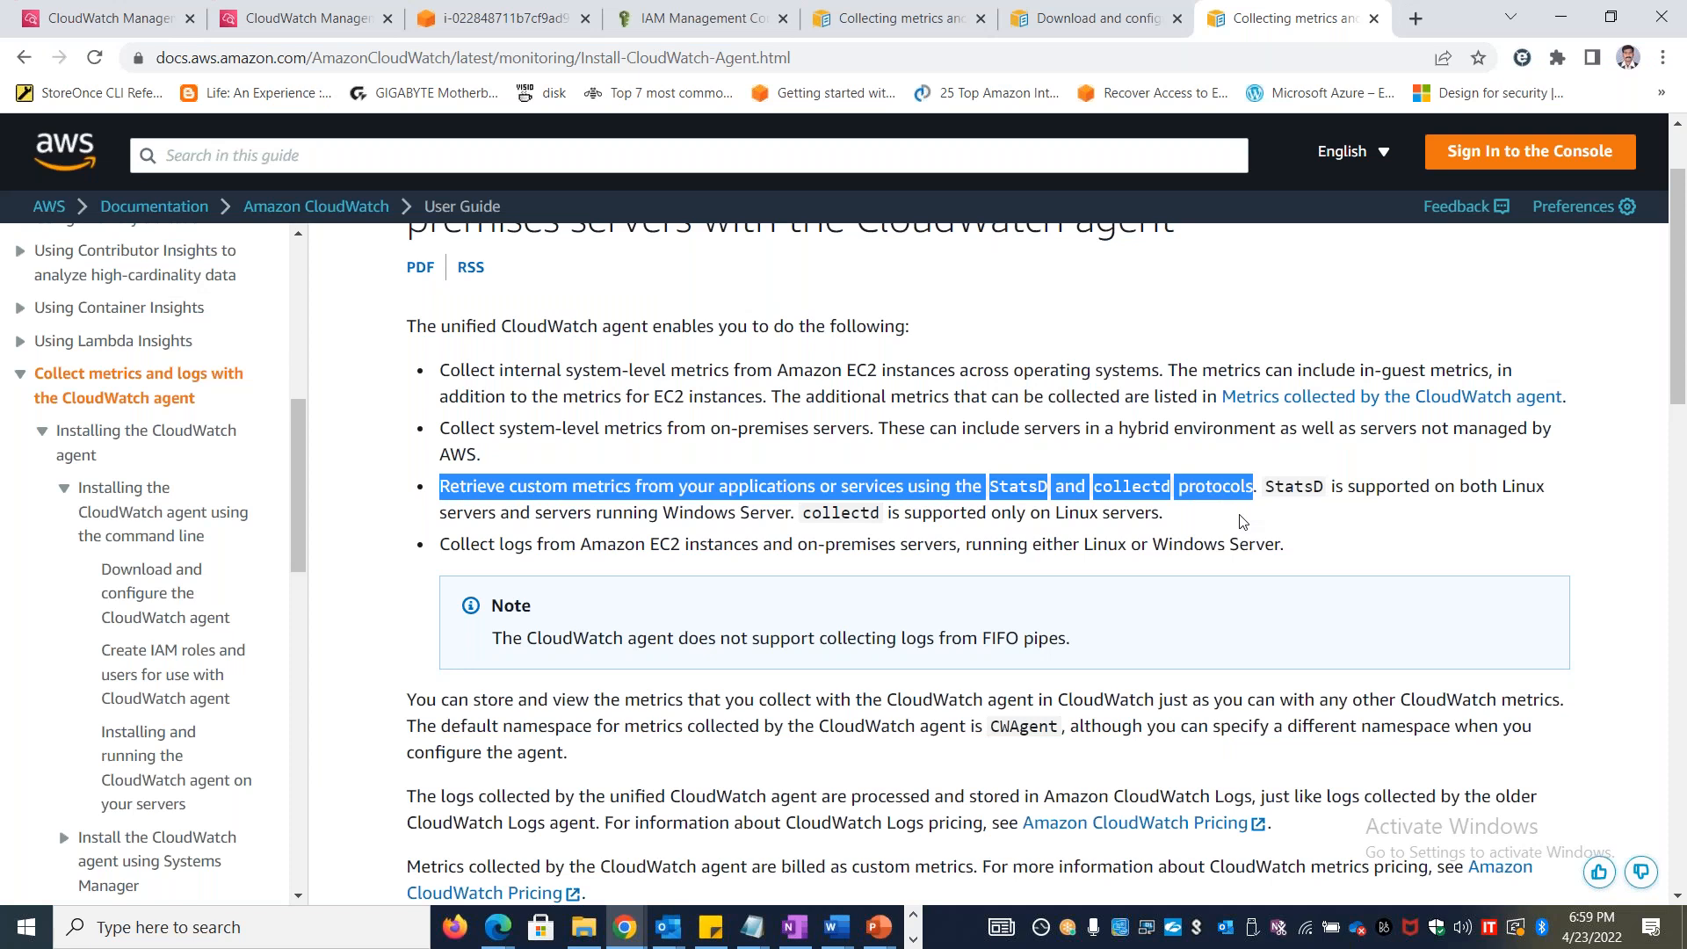
{"action": "key", "text": "alt+Tab"}
{"action": "double_click", "coordinate": [317, 471]}
{"action": "key", "text": "ctrl+v"}
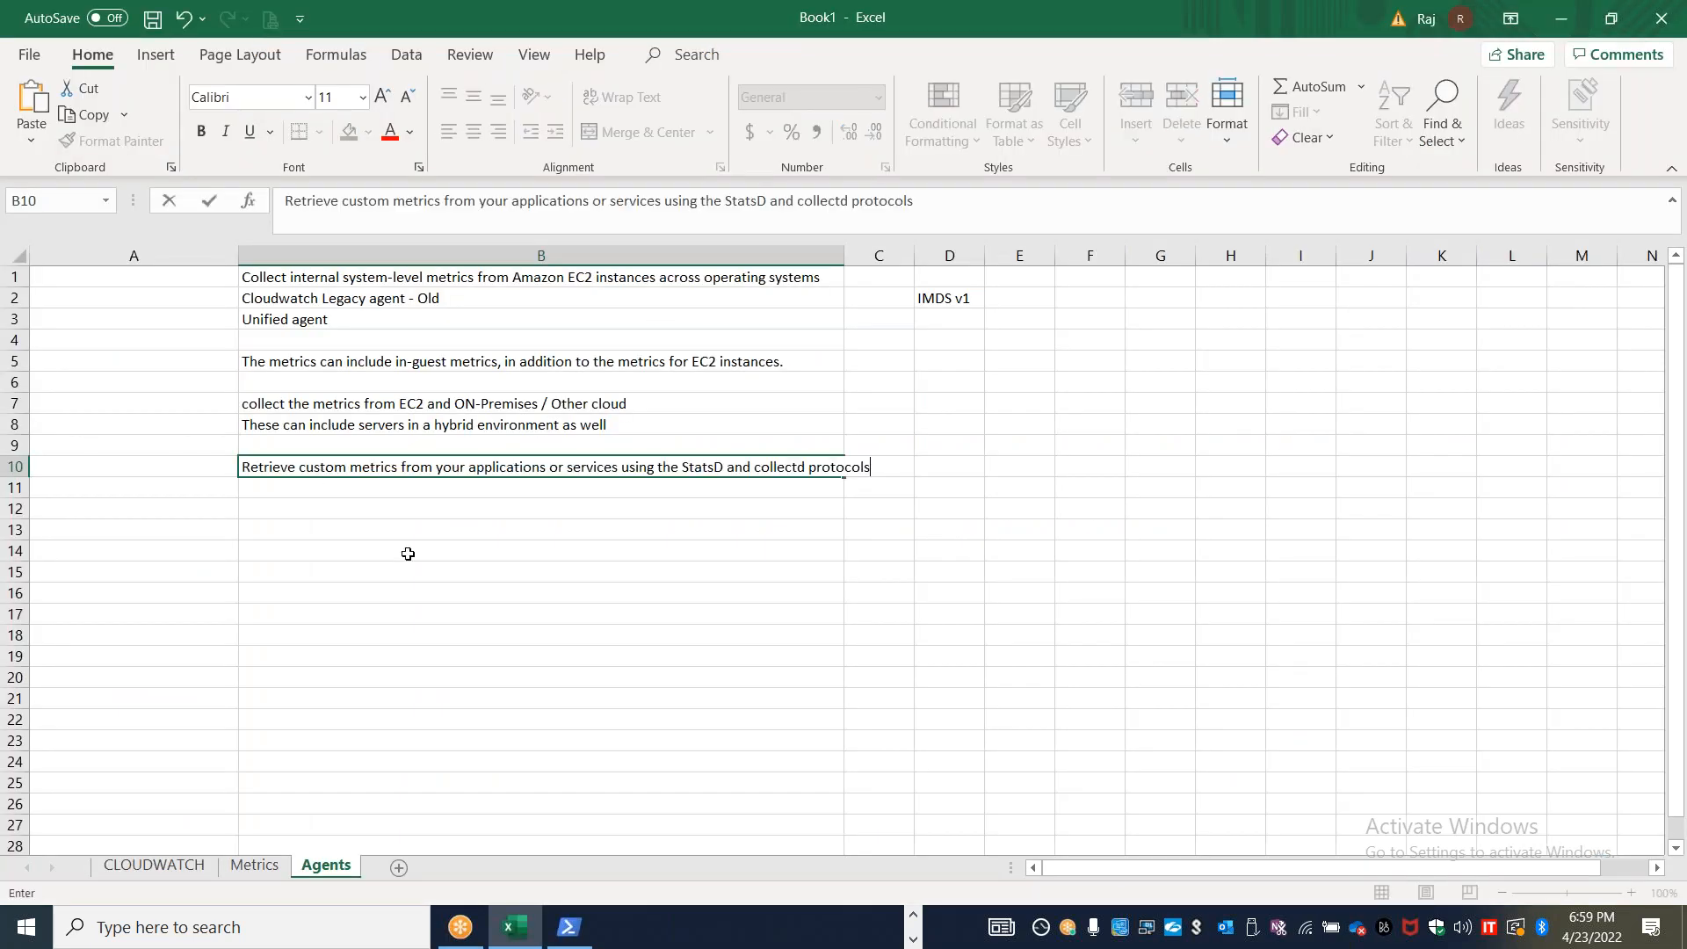
Widen column B to fit the pasted sentence and narrow column A on the Agents sheet
{"action": "left_click", "coordinate": [865, 255]}
{"action": "left_click", "coordinate": [728, 545]}
{"action": "left_click_drag", "start_coordinate": [837, 253], "coordinate": [929, 252]}
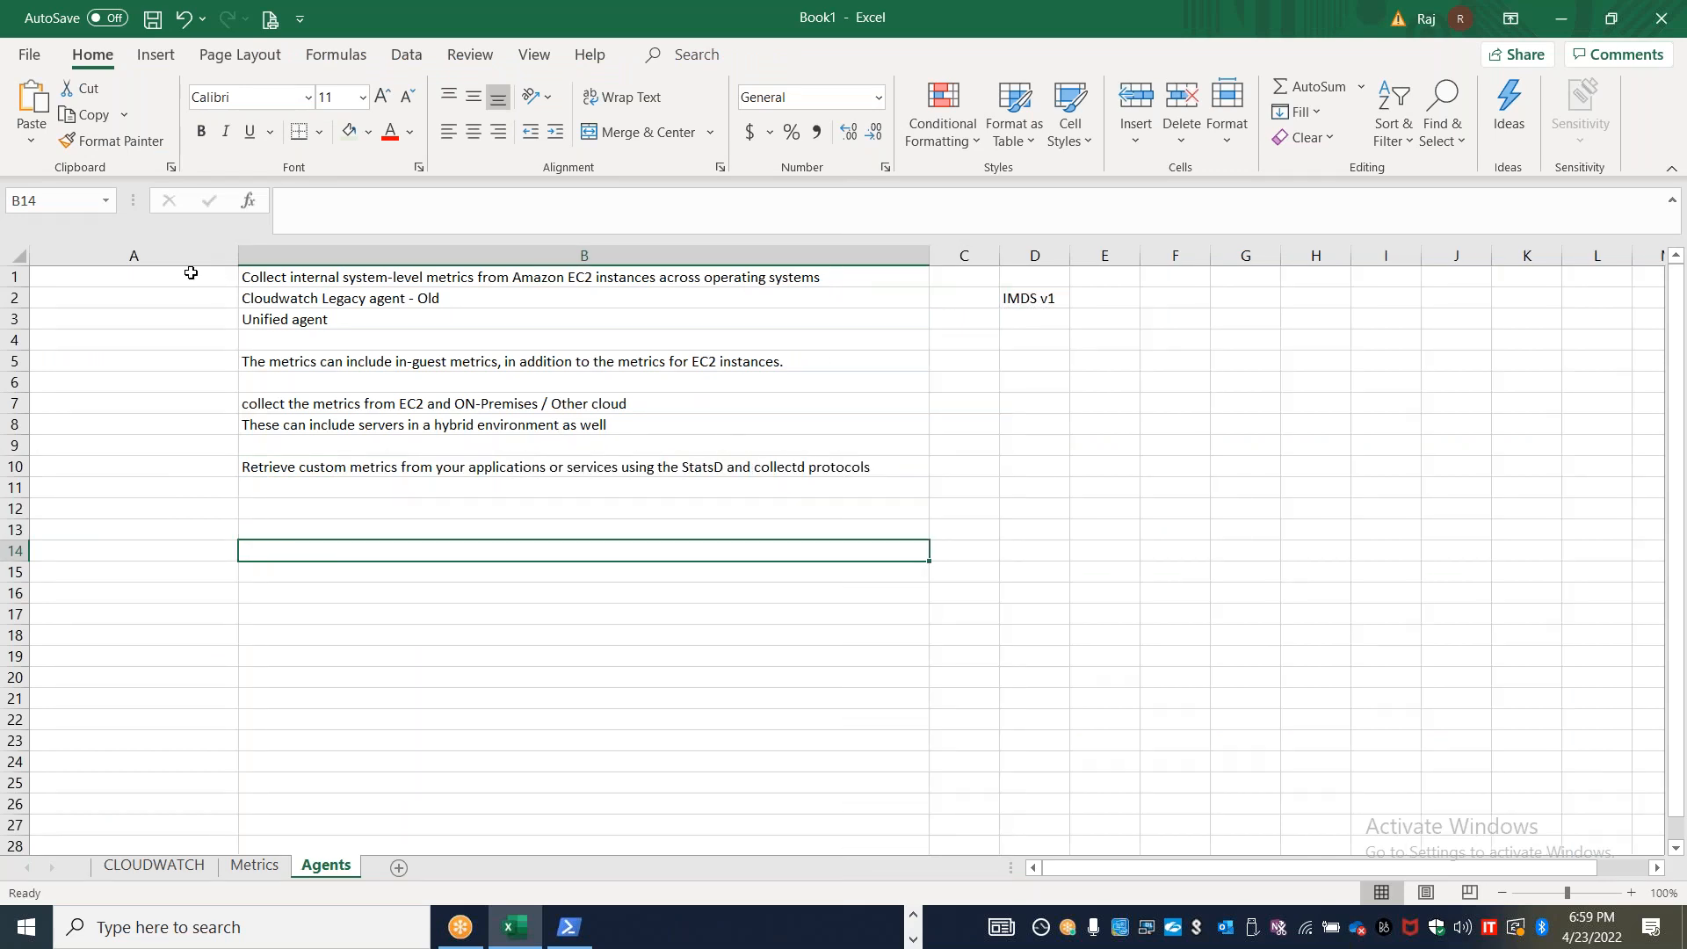
{"action": "left_click_drag", "start_coordinate": [238, 255], "coordinate": [176, 255]}
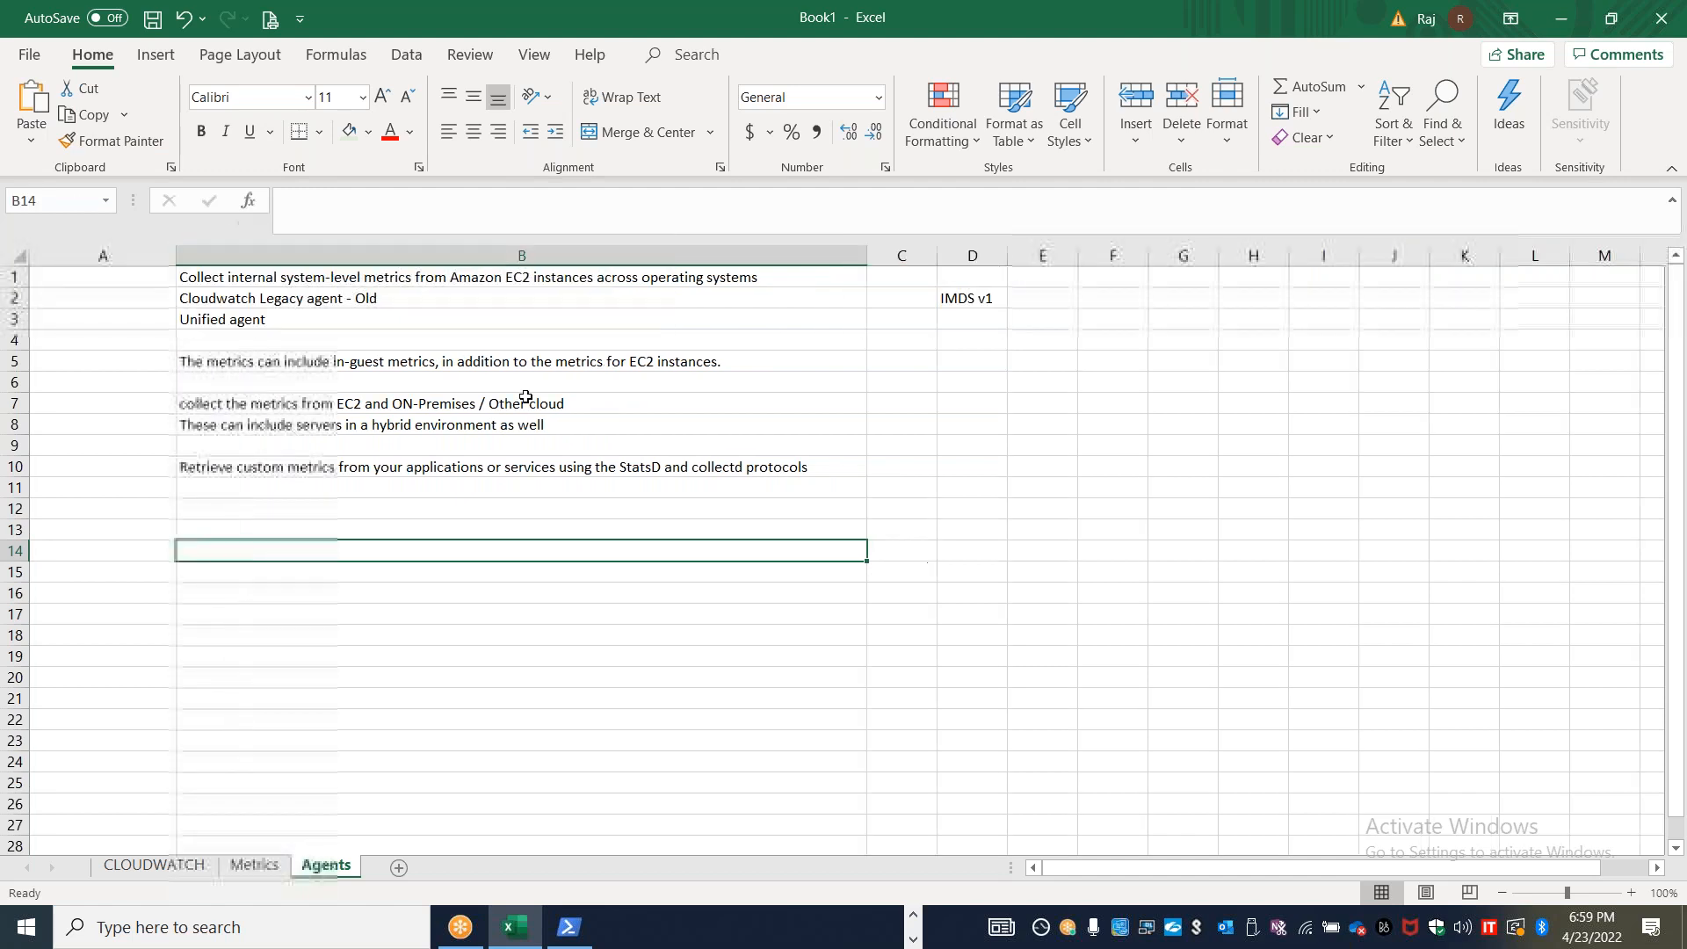
{"action": "left_click", "coordinate": [640, 466]}
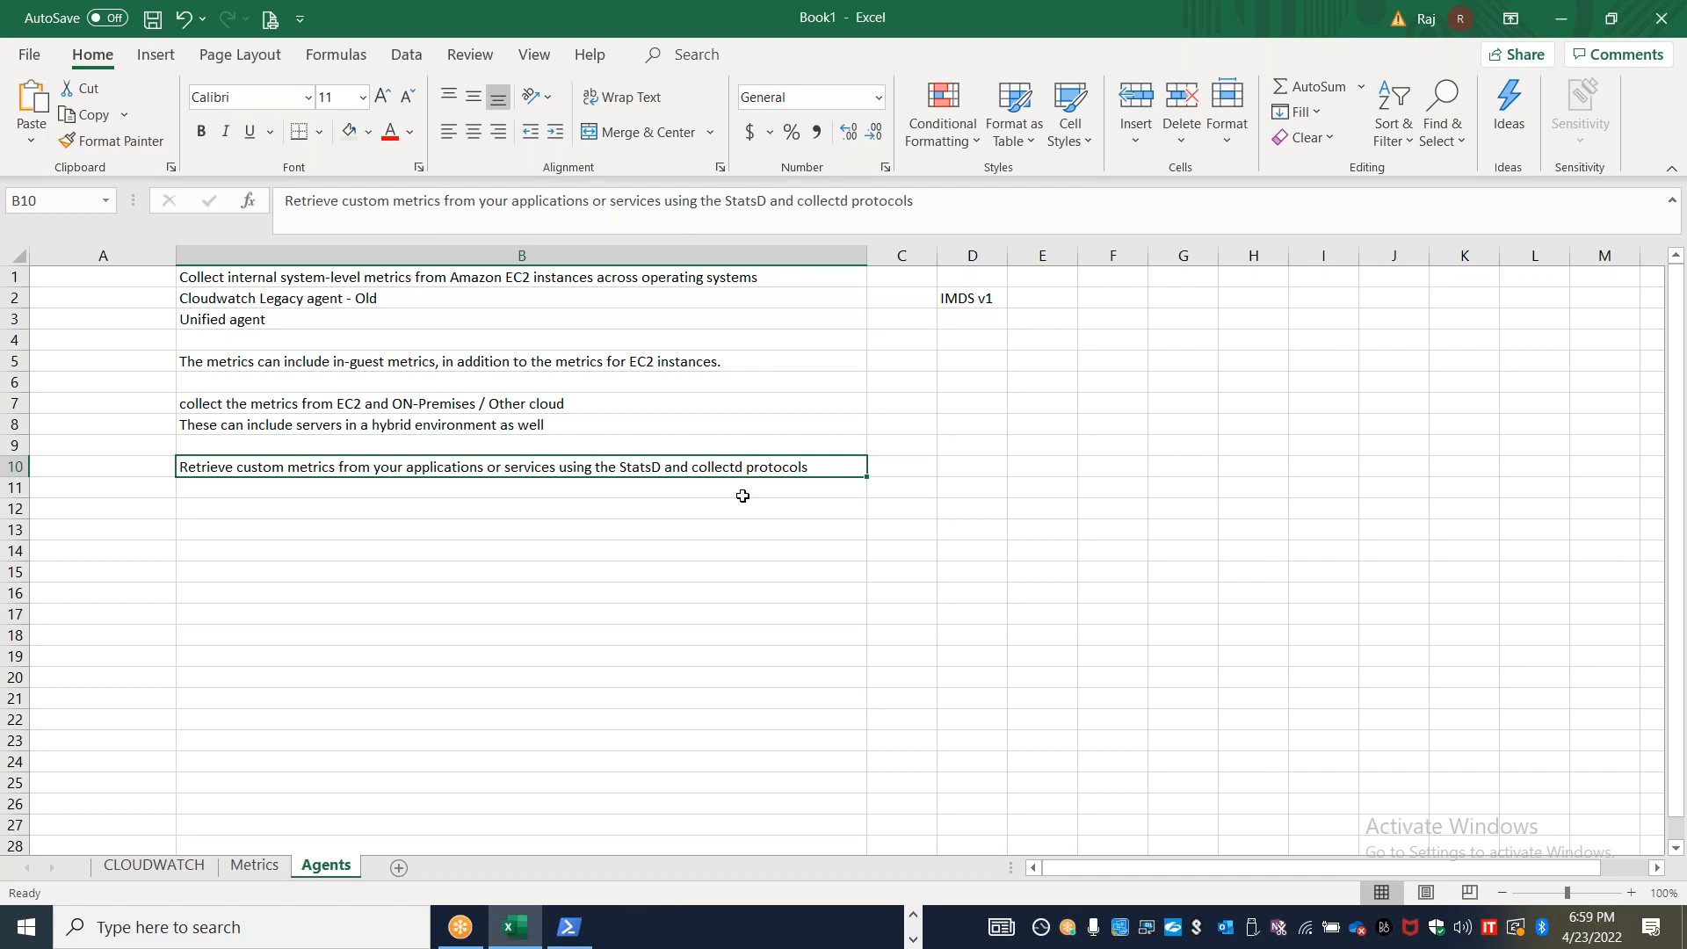
Copy "collectd is supported only on Linux servers." from the browser guide into Excel cell B12
{"action": "key", "text": "alt+Tab"}
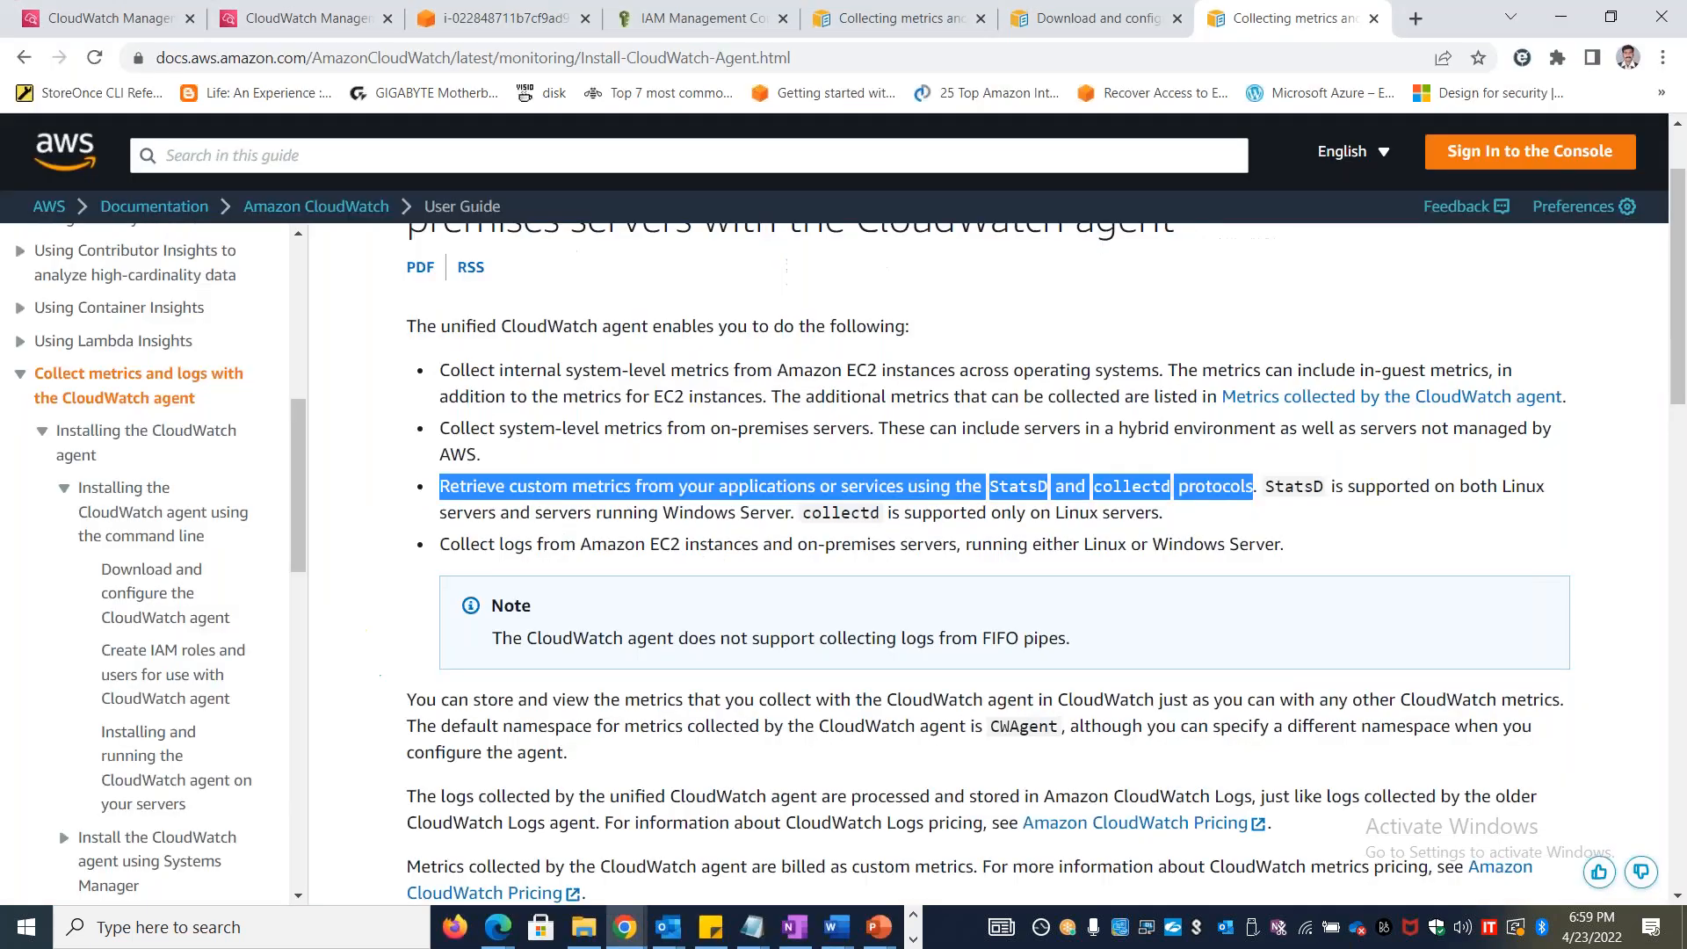
{"action": "left_click", "coordinate": [1582, 509]}
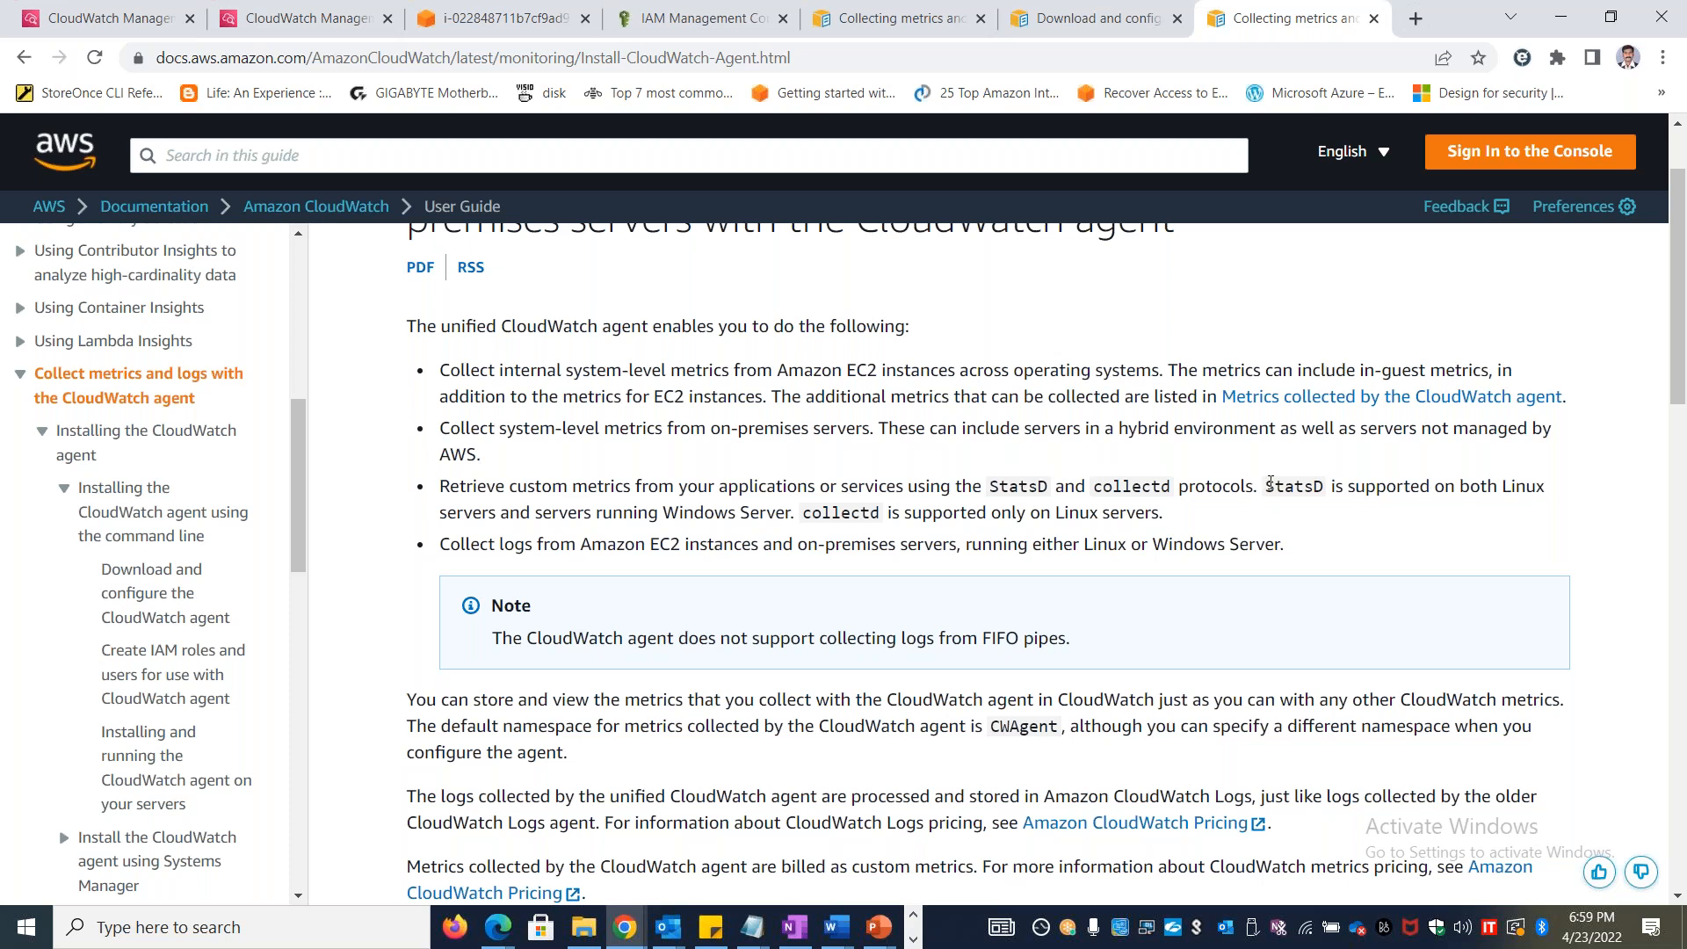
{"action": "left_click_drag", "start_coordinate": [1171, 516], "coordinate": [801, 520]}
{"action": "key", "text": "ctrl+c"}
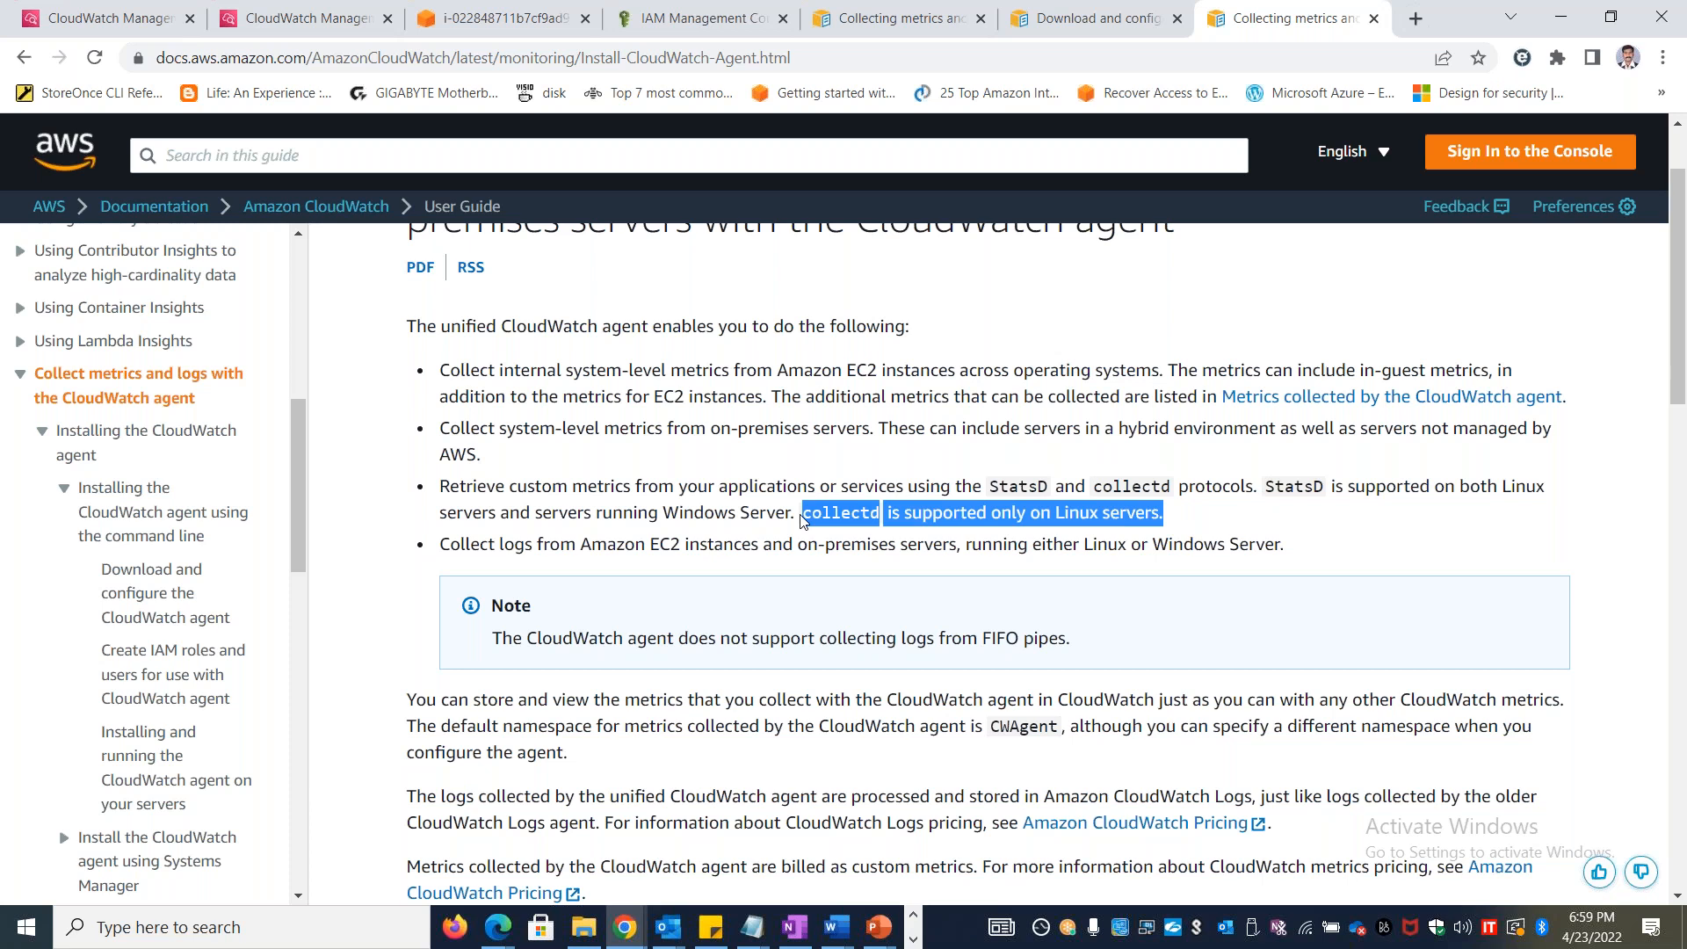
{"action": "key", "text": "alt+Tab"}
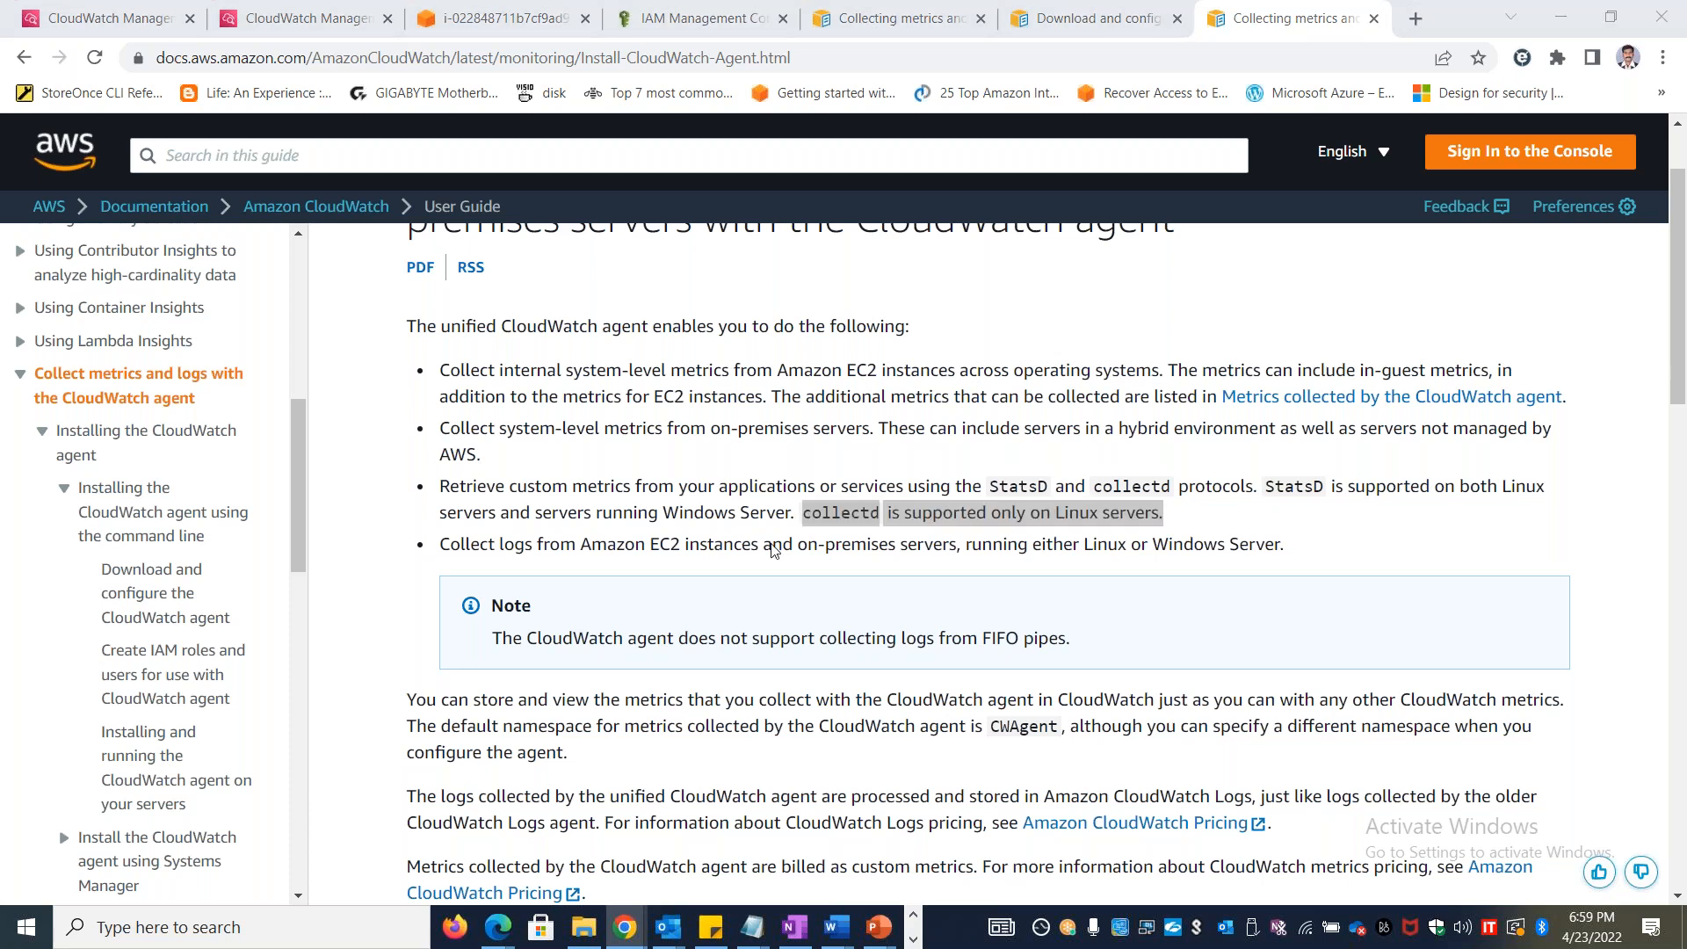
{"action": "left_click", "coordinate": [537, 510]}
{"action": "key", "text": "ctrl+v"}
Enter the labels "COLLECTD" in cell A12 and "STATSD" in cell A11
{"action": "left_click", "coordinate": [143, 511]}
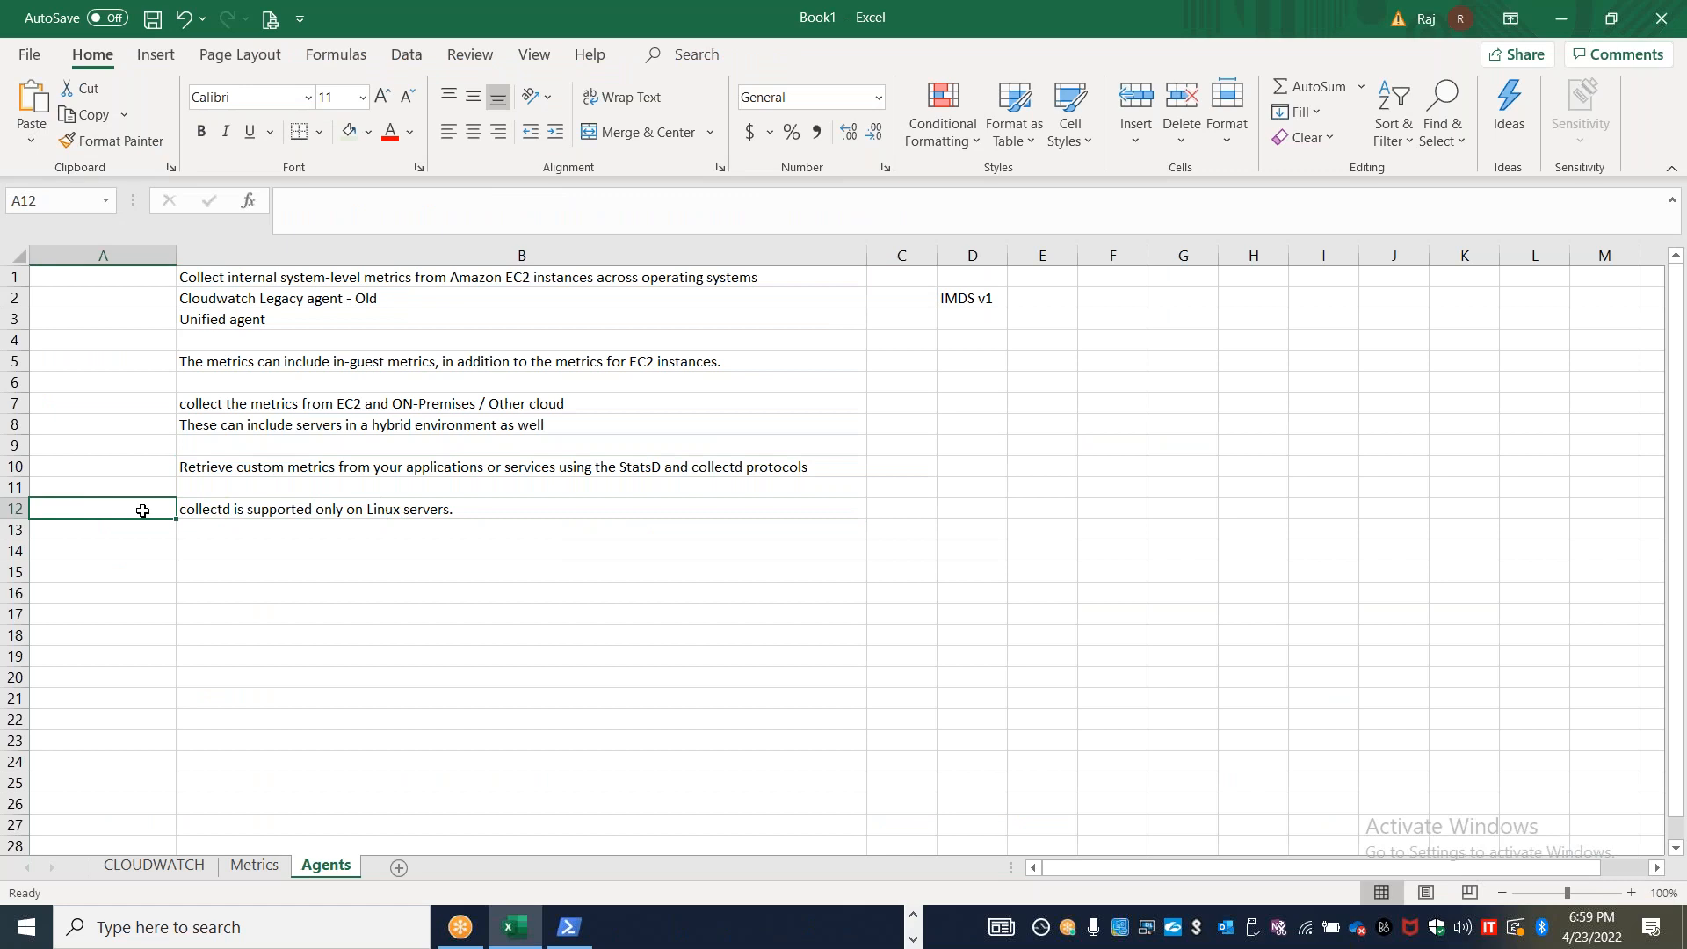
{"action": "type", "text": "COLLECTD"}
{"action": "key", "text": "Up"}
{"action": "type", "text": "STAT"}
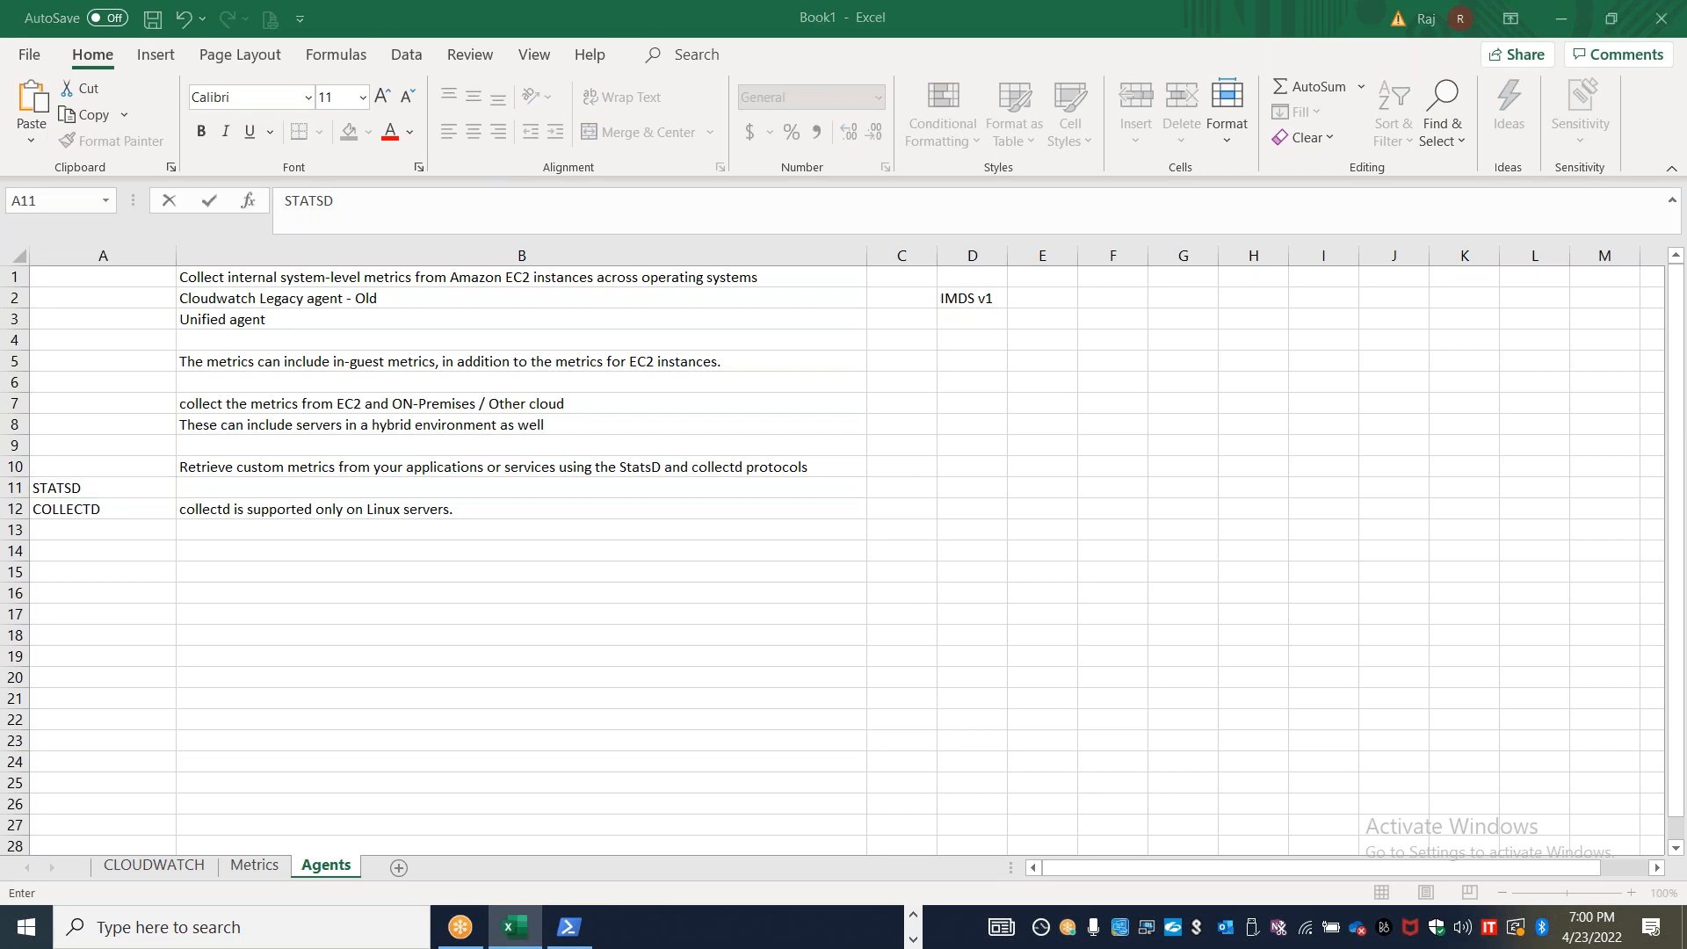
Copy "The default namespace for metrics collected by the CloudWatch agent is CWAgent" from the guide into Excel cell B14
{"action": "key", "text": "alt+Tab"}
{"action": "left_click_drag", "start_coordinate": [1684, 336], "coordinate": [1684, 377]}
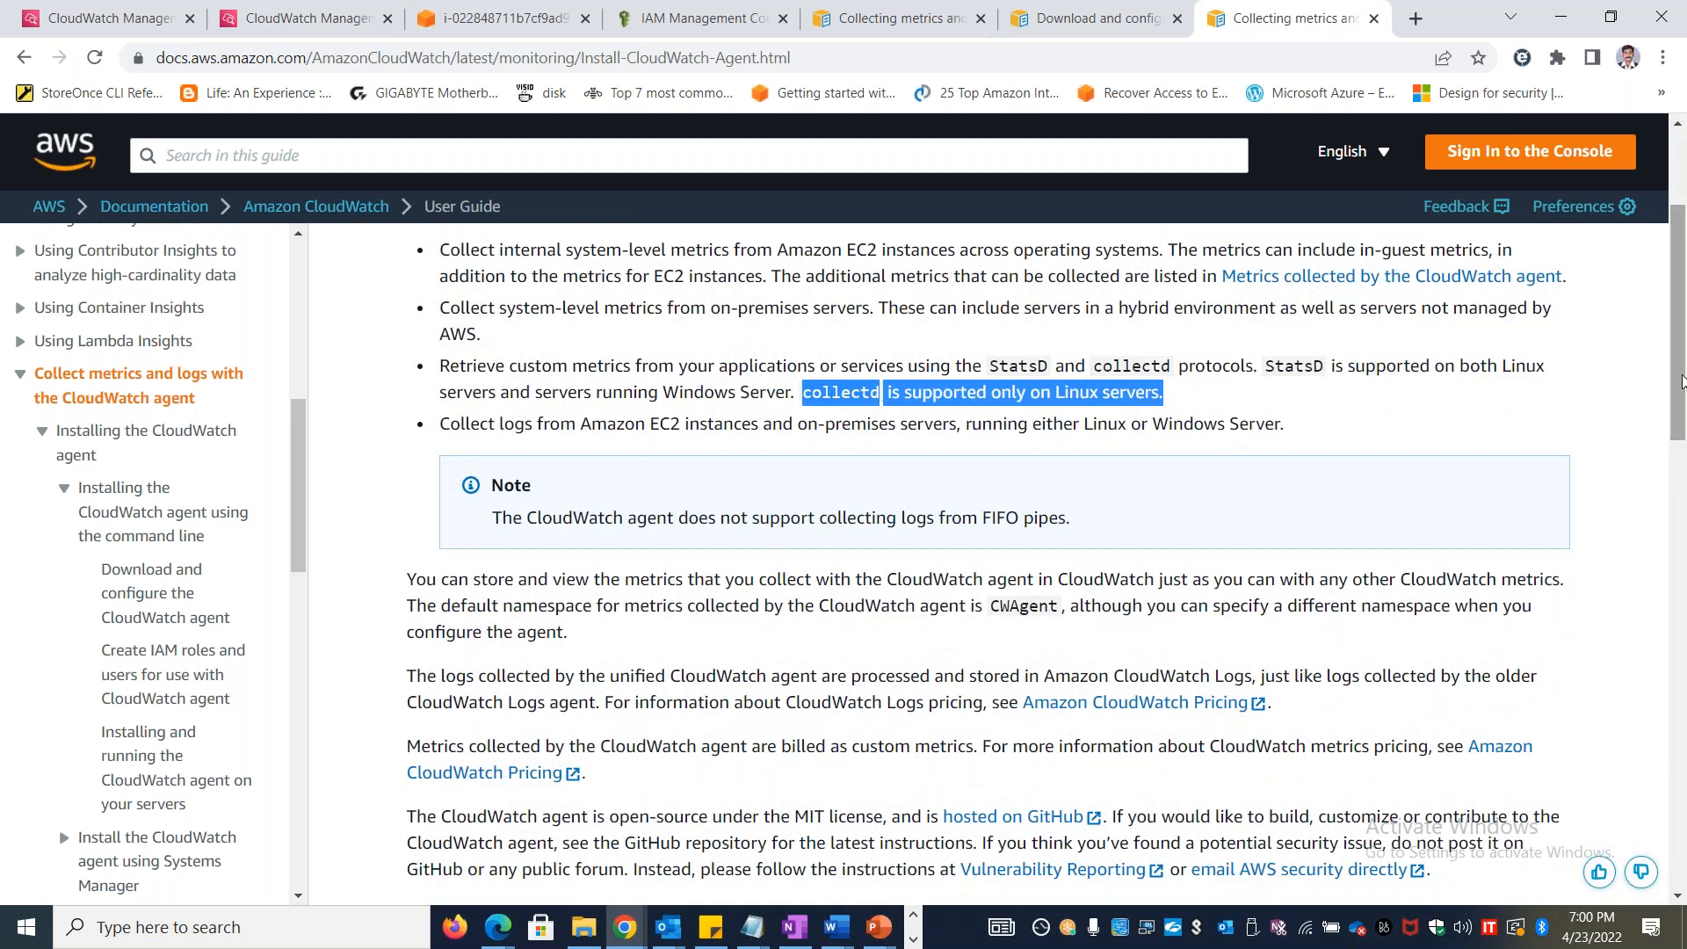
{"action": "left_click_drag", "start_coordinate": [1059, 600], "coordinate": [398, 610]}
{"action": "key", "text": "ctrl+c"}
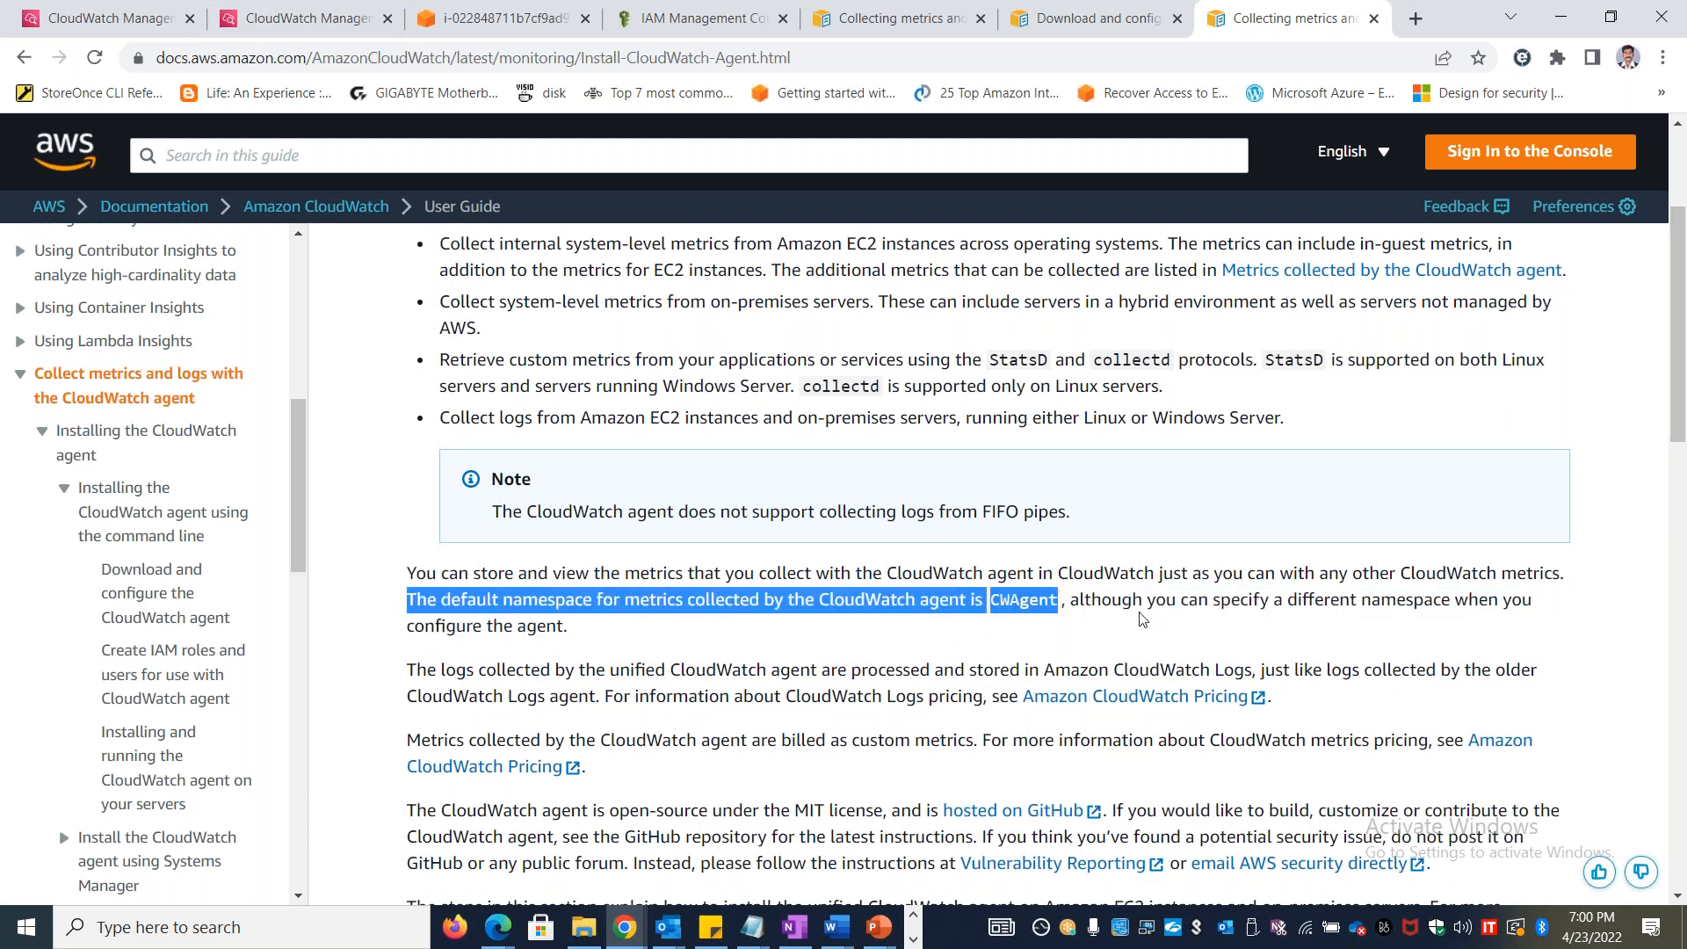
{"action": "key", "text": "alt+Tab"}
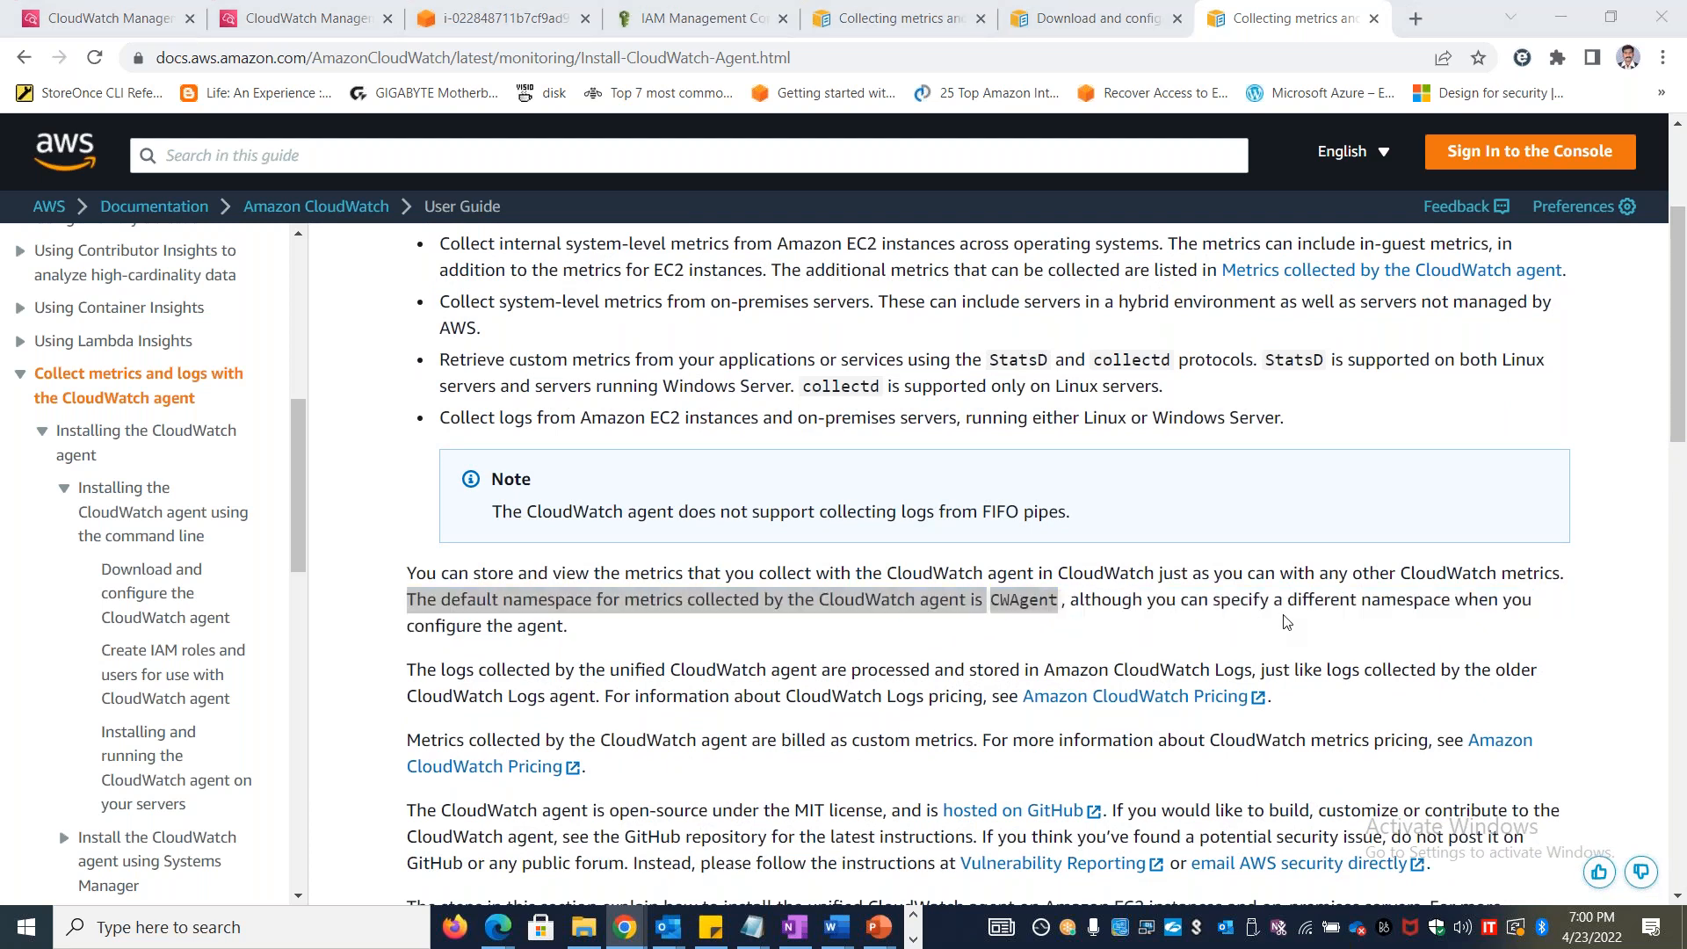
{"action": "double_click", "coordinate": [524, 552]}
{"action": "key", "text": "ctrl+v"}
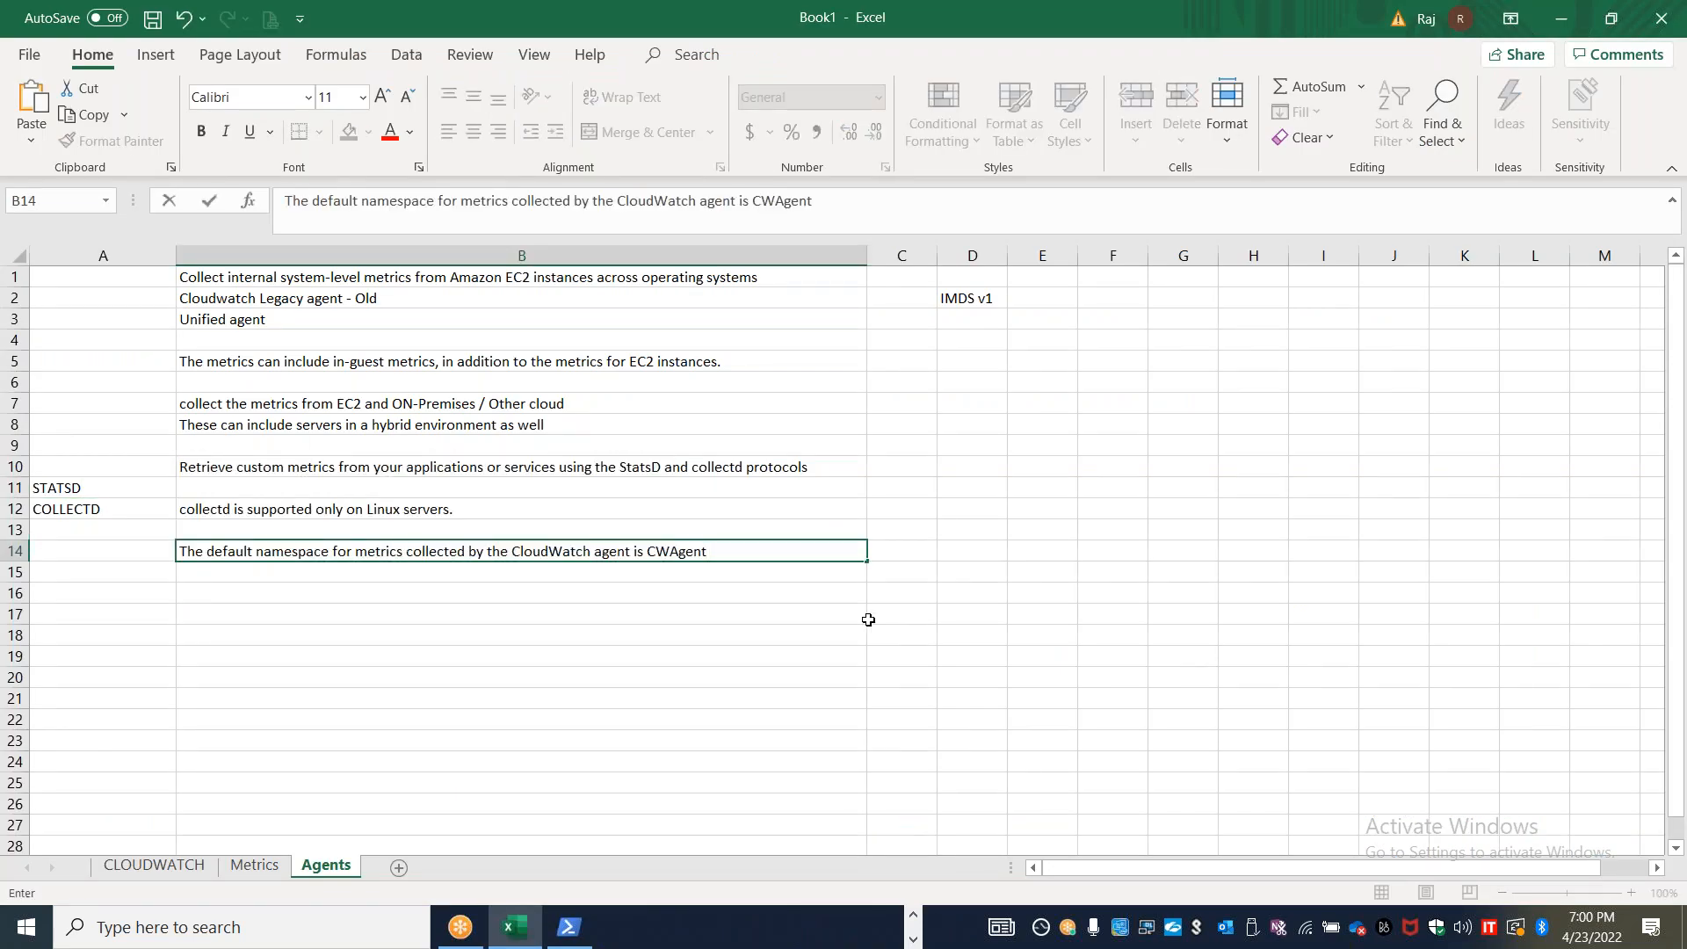
{"action": "key", "text": "ctrl+Return"}
Make the word "CWAgent" bold within the text of cell B14
{"action": "key", "text": "alt+Tab"}
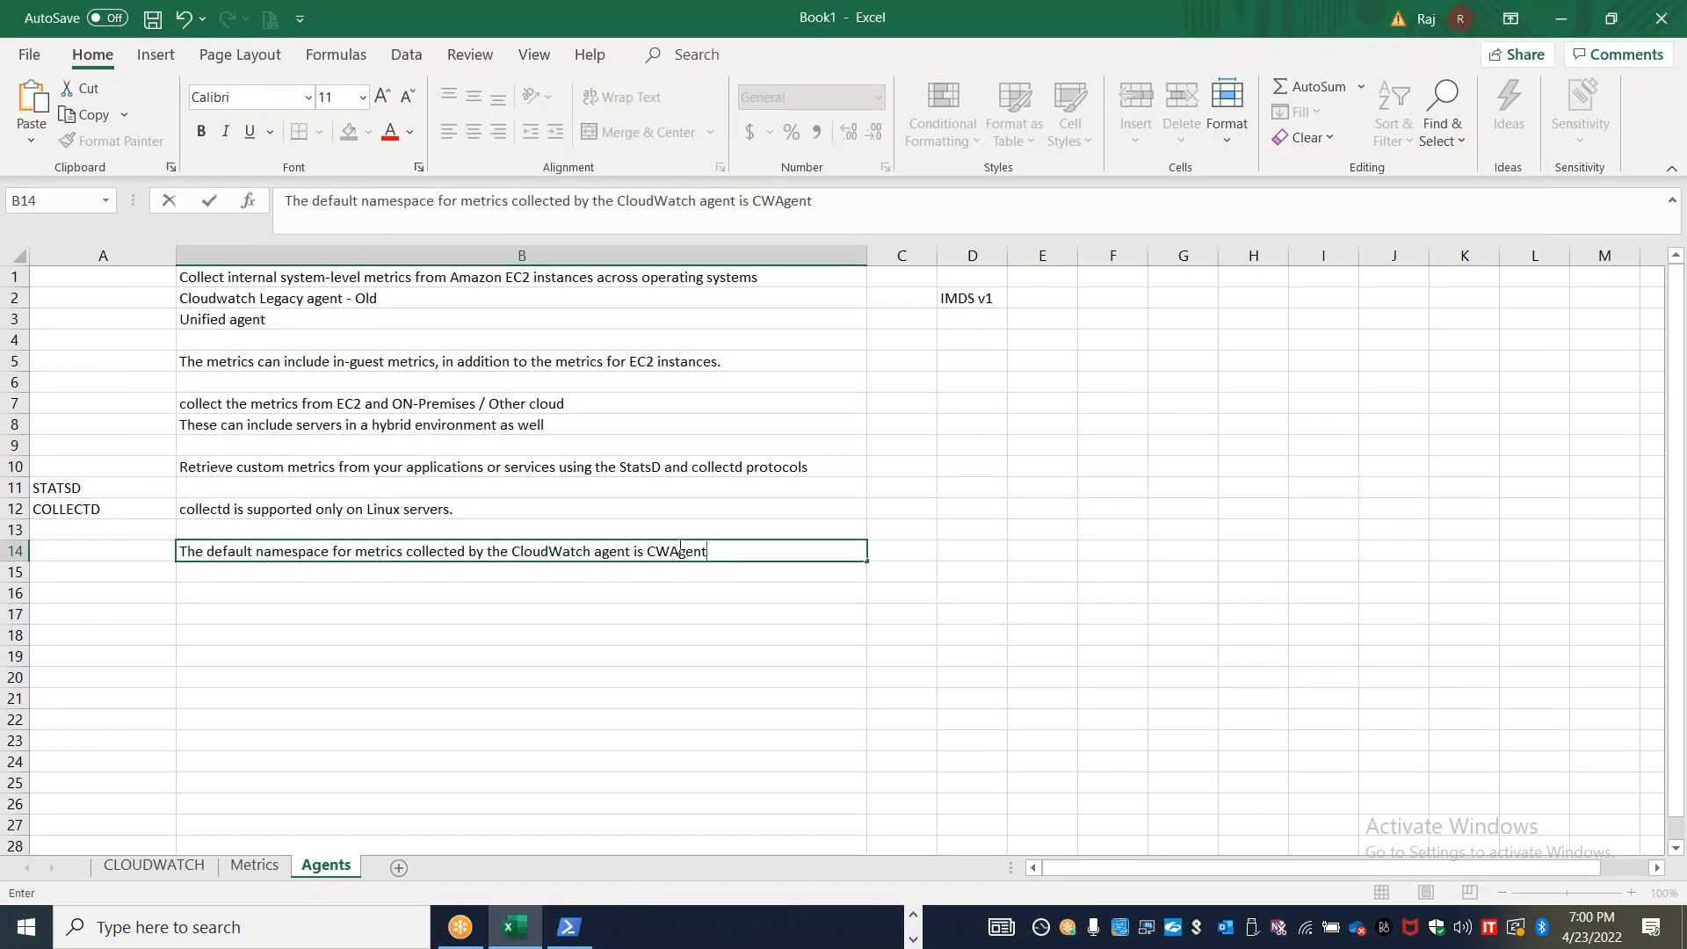
{"action": "double_click", "coordinate": [680, 551]}
{"action": "key", "text": "ctrl+b"}
{"action": "left_click", "coordinate": [746, 632]}
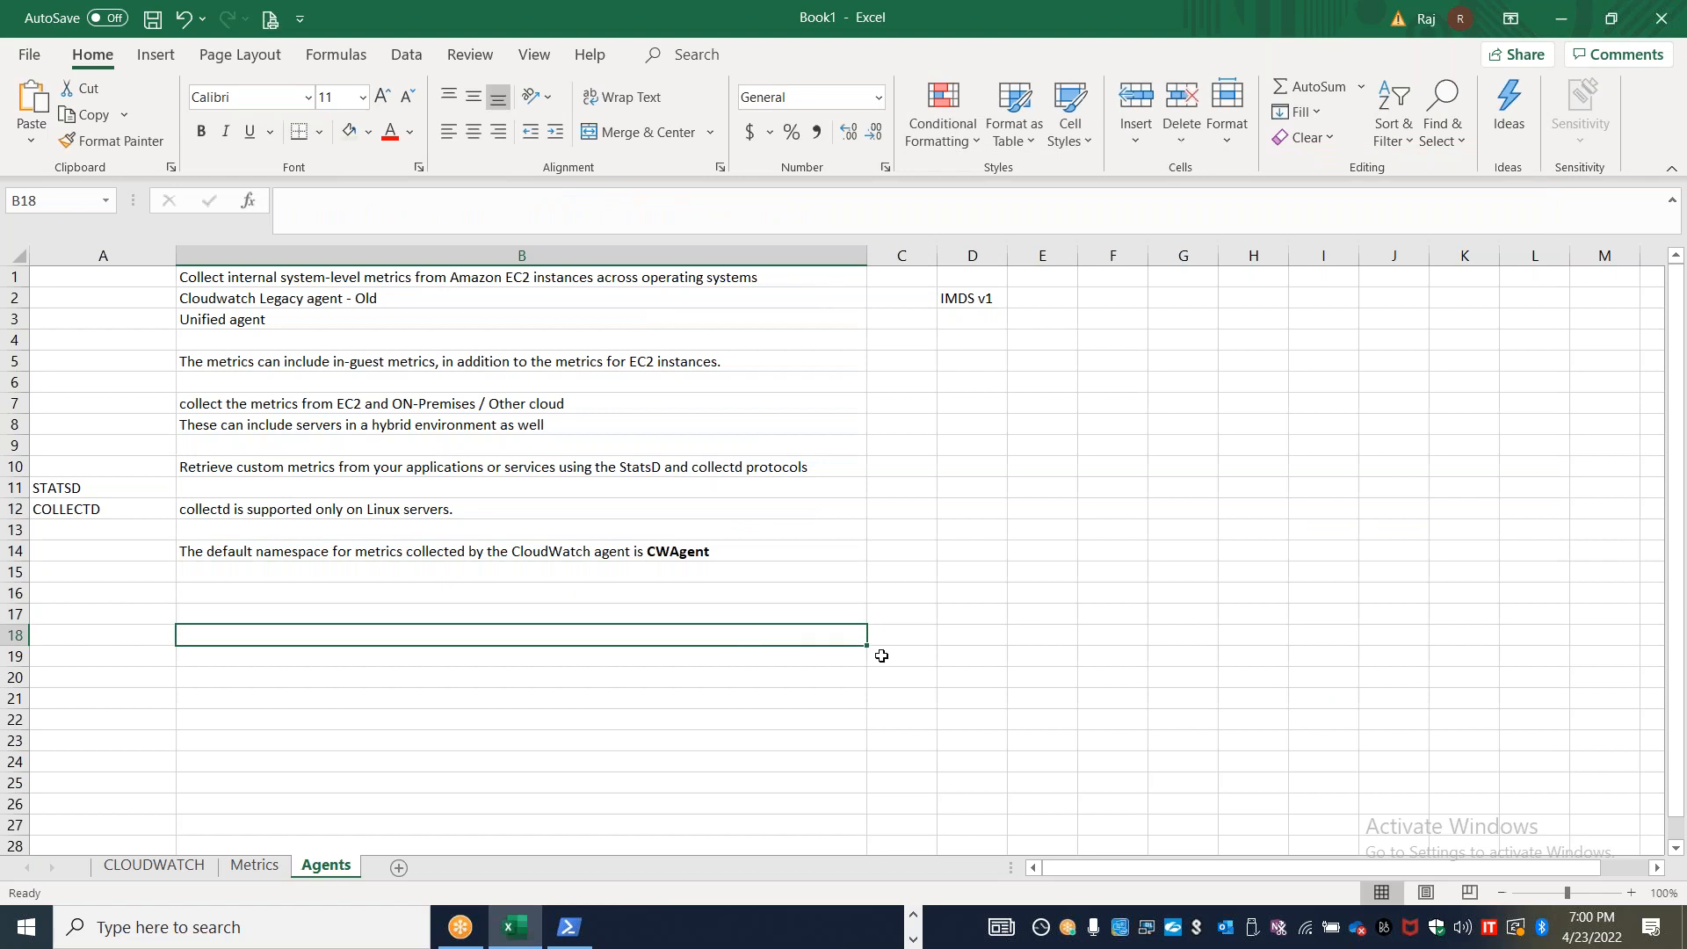
Switch to the CloudWatch console in the browser, open All metrics, reload the page and look through the metric namespaces
{"action": "key", "text": "alt+Tab"}
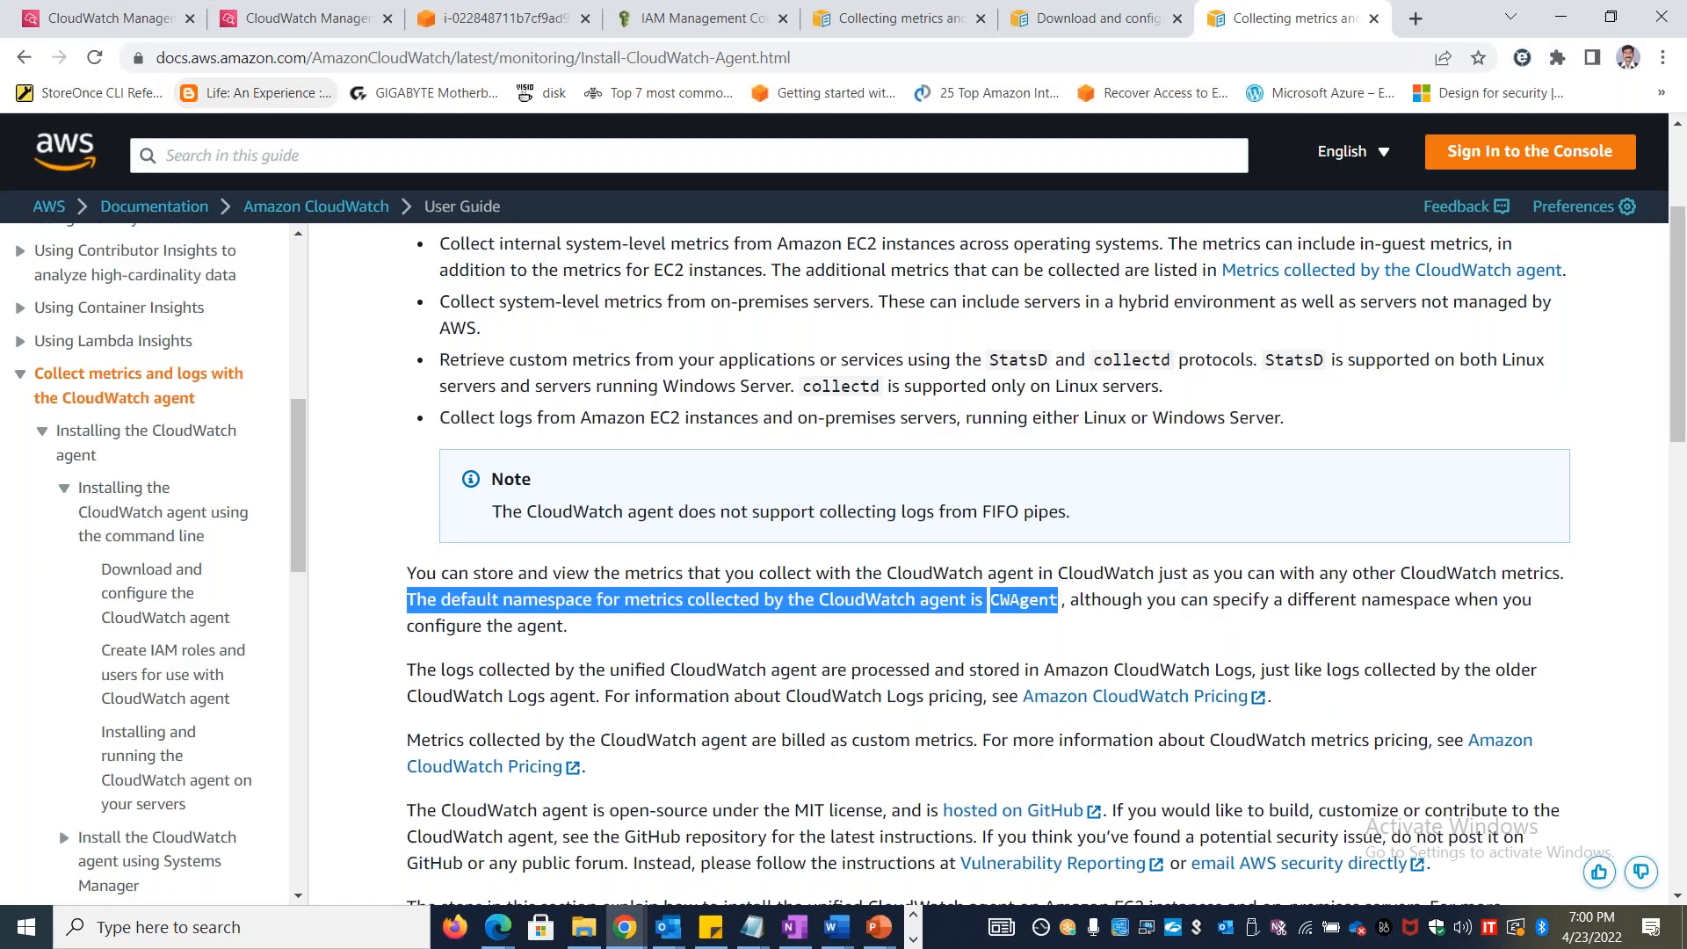
{"action": "left_click", "coordinate": [303, 17]}
{"action": "left_click", "coordinate": [80, 304]}
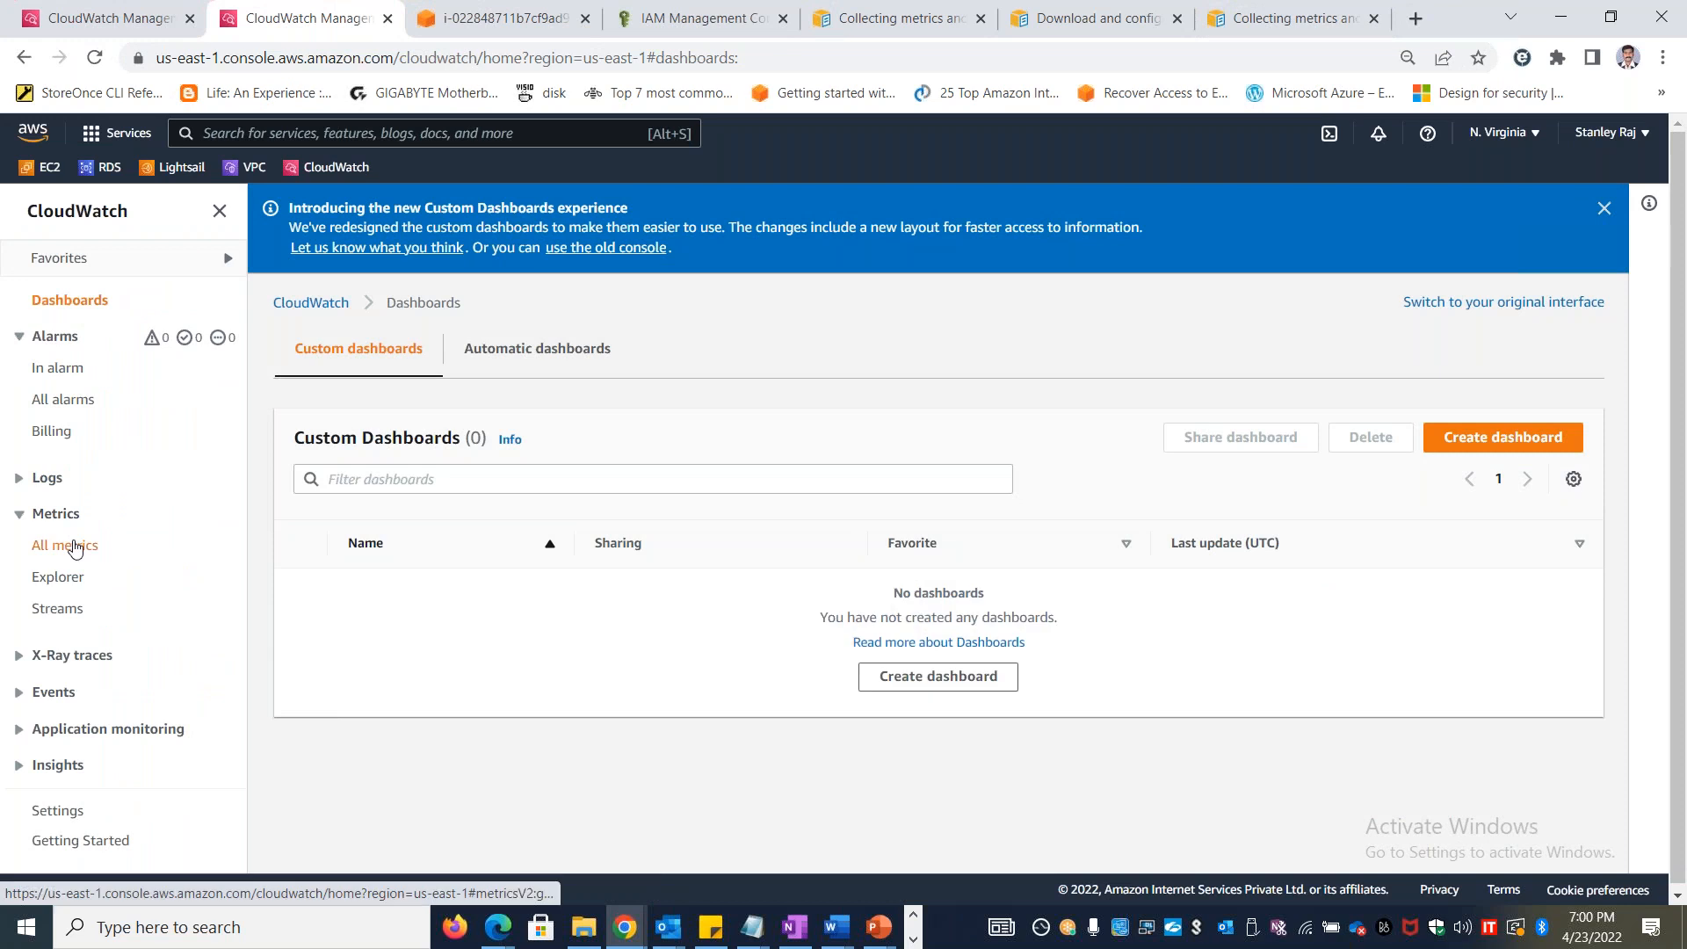
{"action": "left_click", "coordinate": [70, 545]}
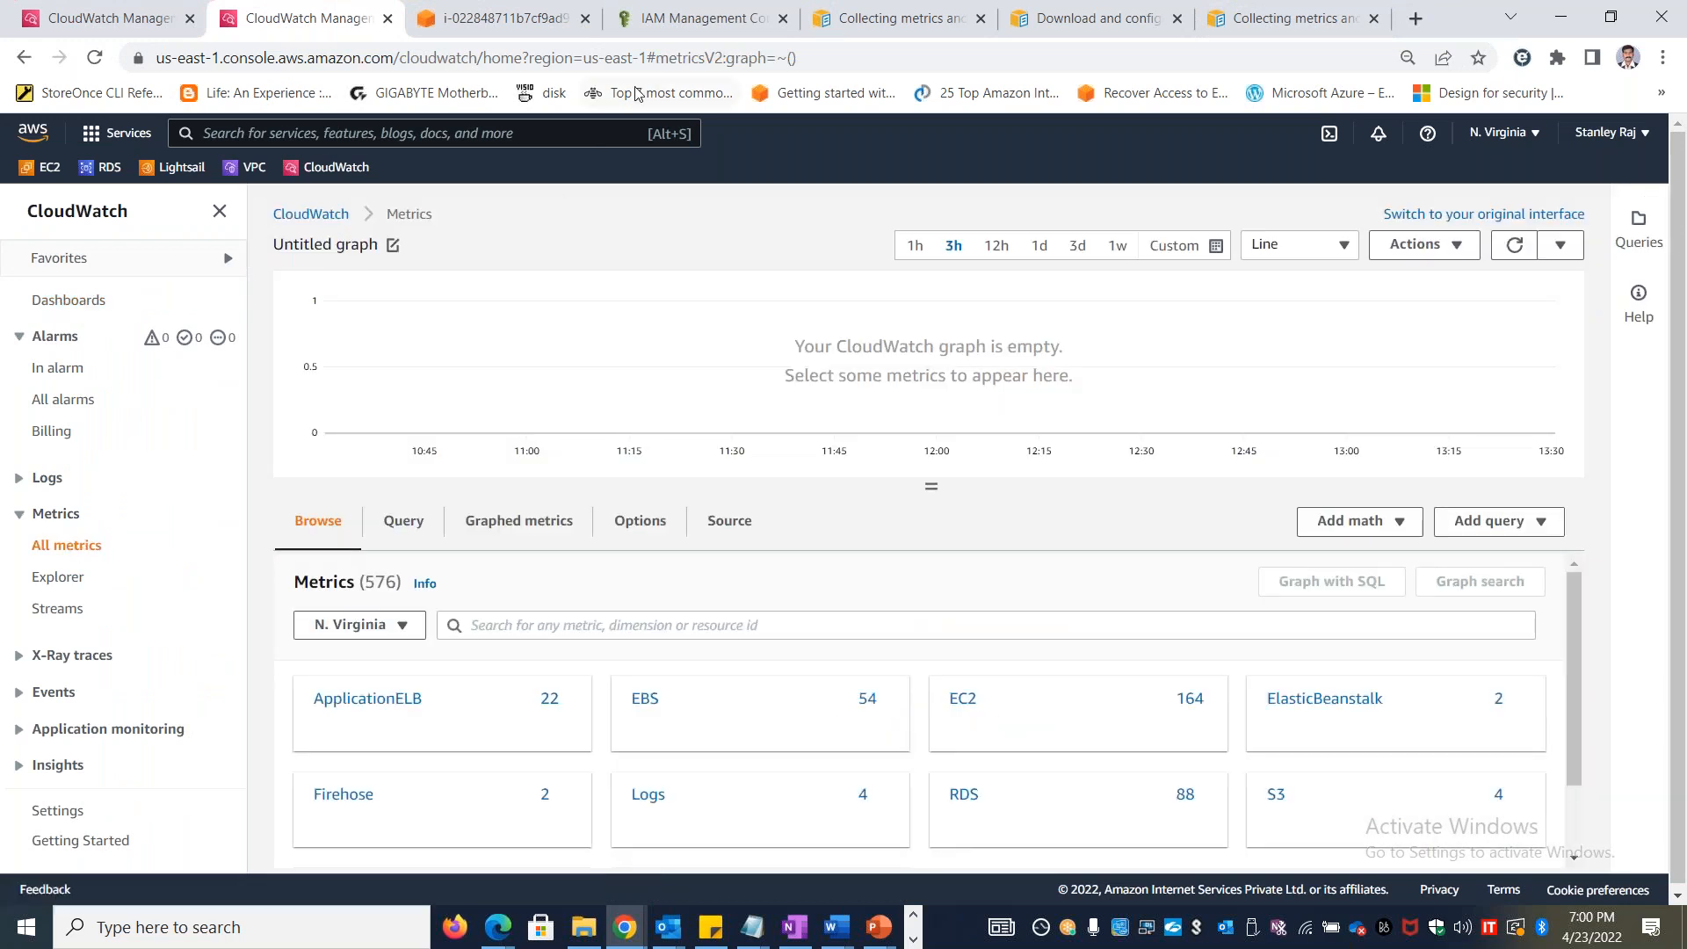
{"action": "left_click", "coordinate": [823, 58]}
{"action": "key", "text": "Return"}
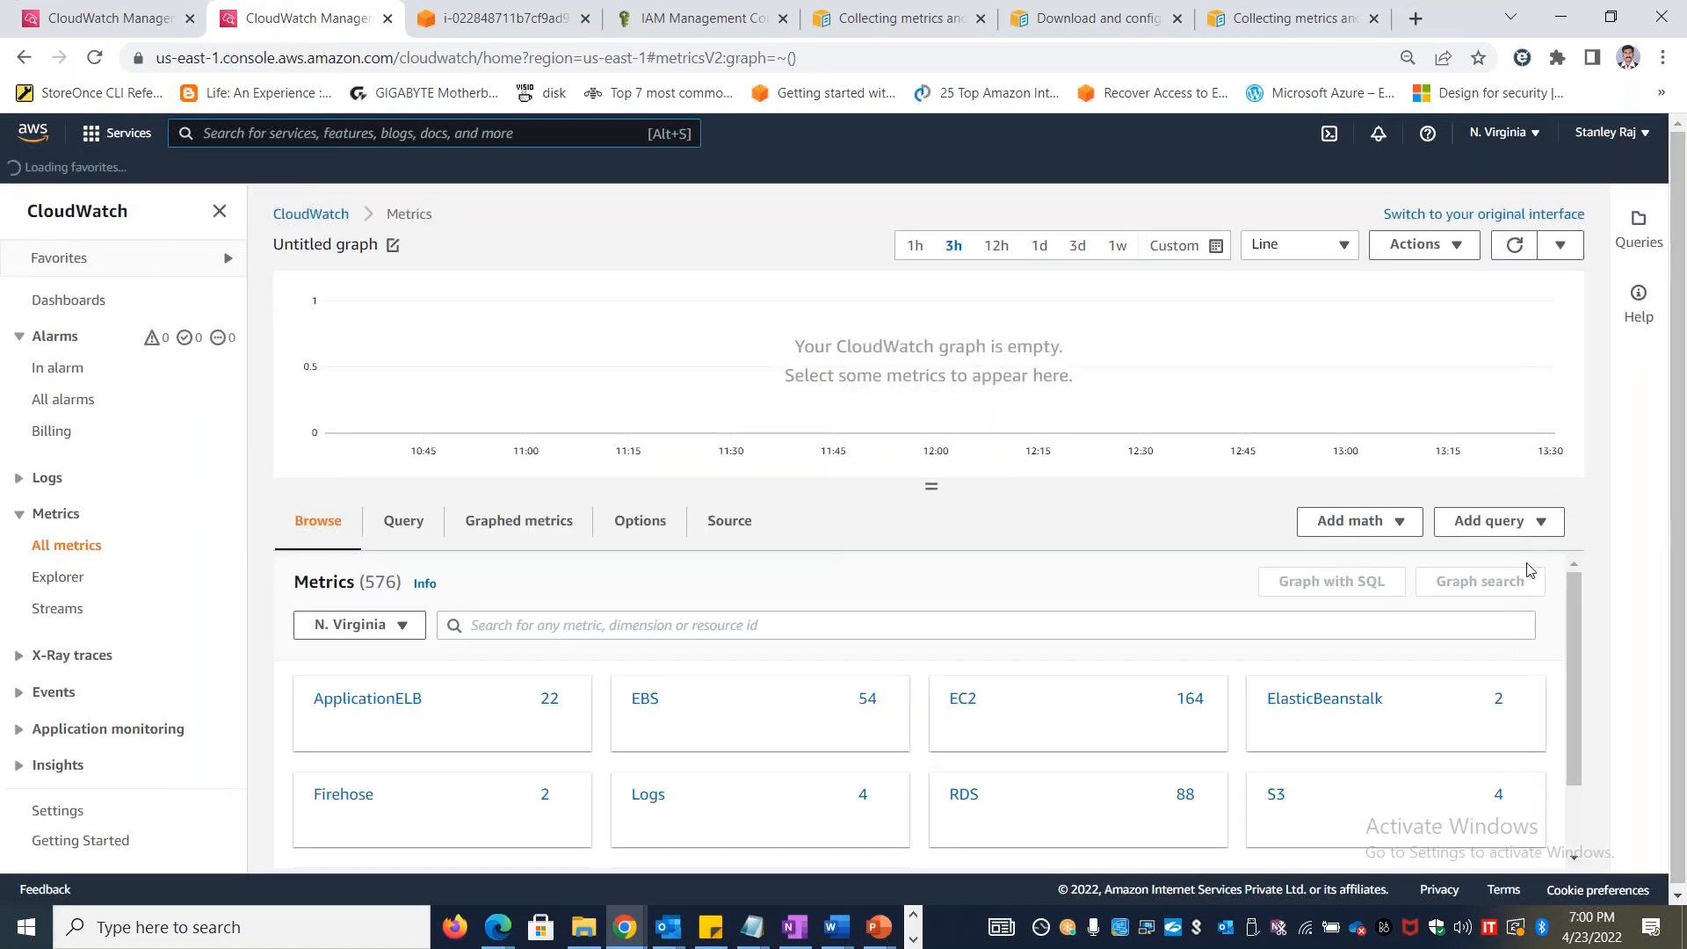
{"action": "scroll", "coordinate": [1534, 707], "scroll_direction": "down", "scroll_amount": 2}
{"action": "scroll", "coordinate": [1536, 716], "scroll_direction": "up", "scroll_amount": 2}
Return to the CloudWatch agent guide and view its list of supported operating systems
{"action": "key", "text": "alt+Tab"}
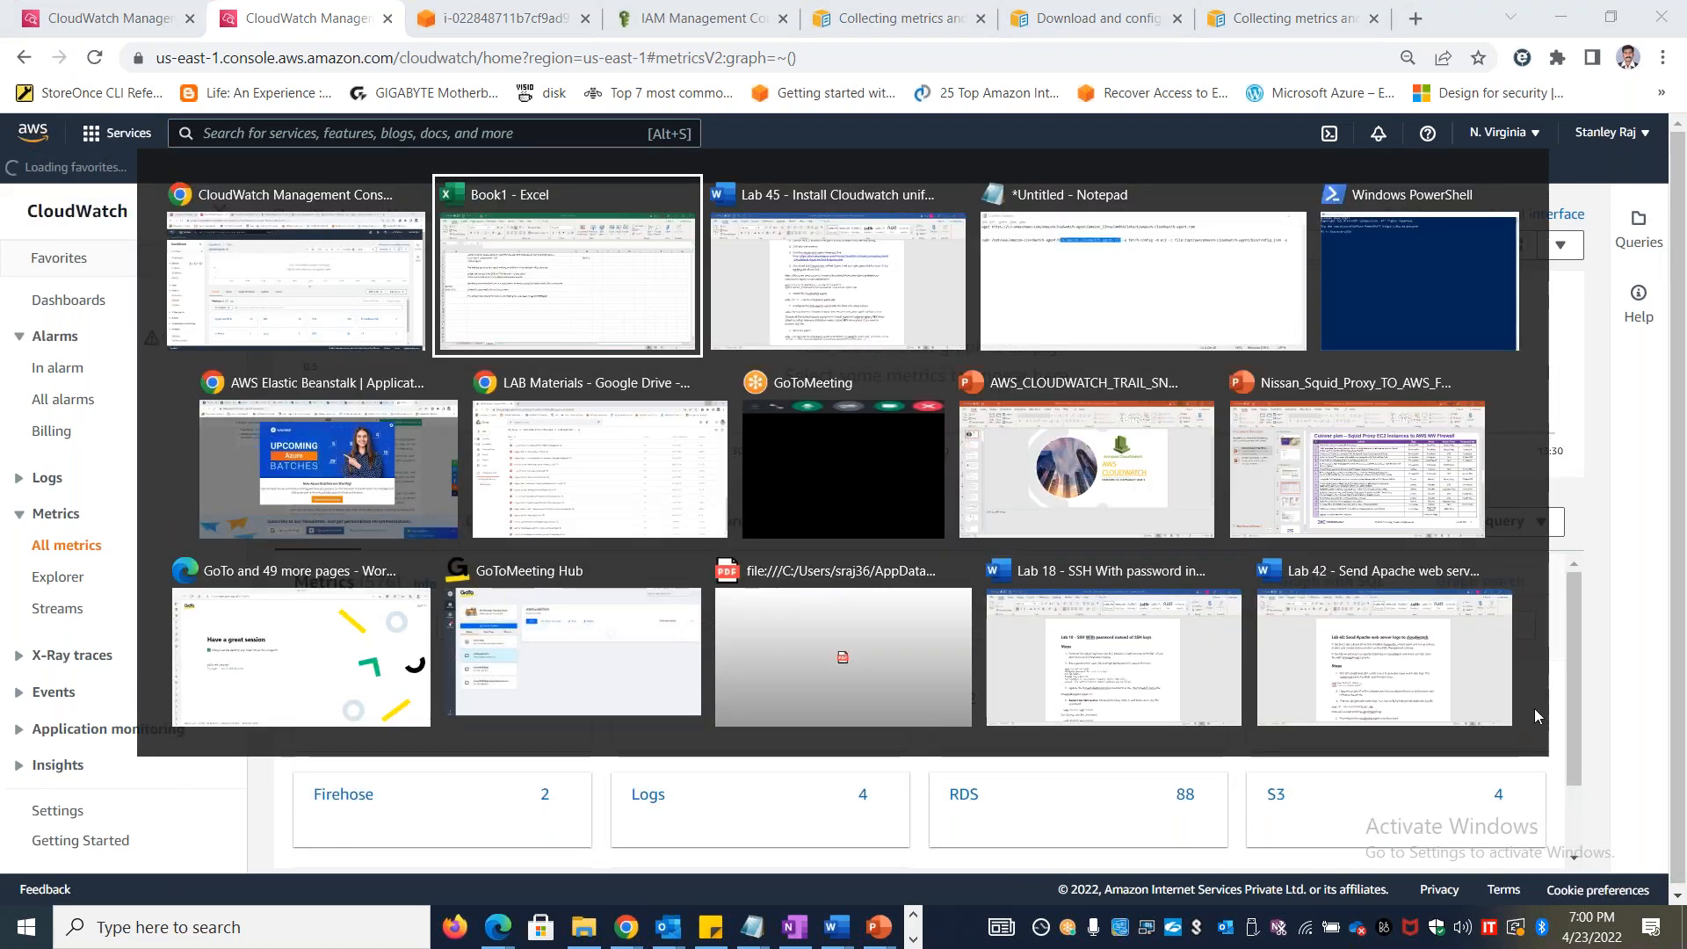
{"action": "key", "text": "Escape"}
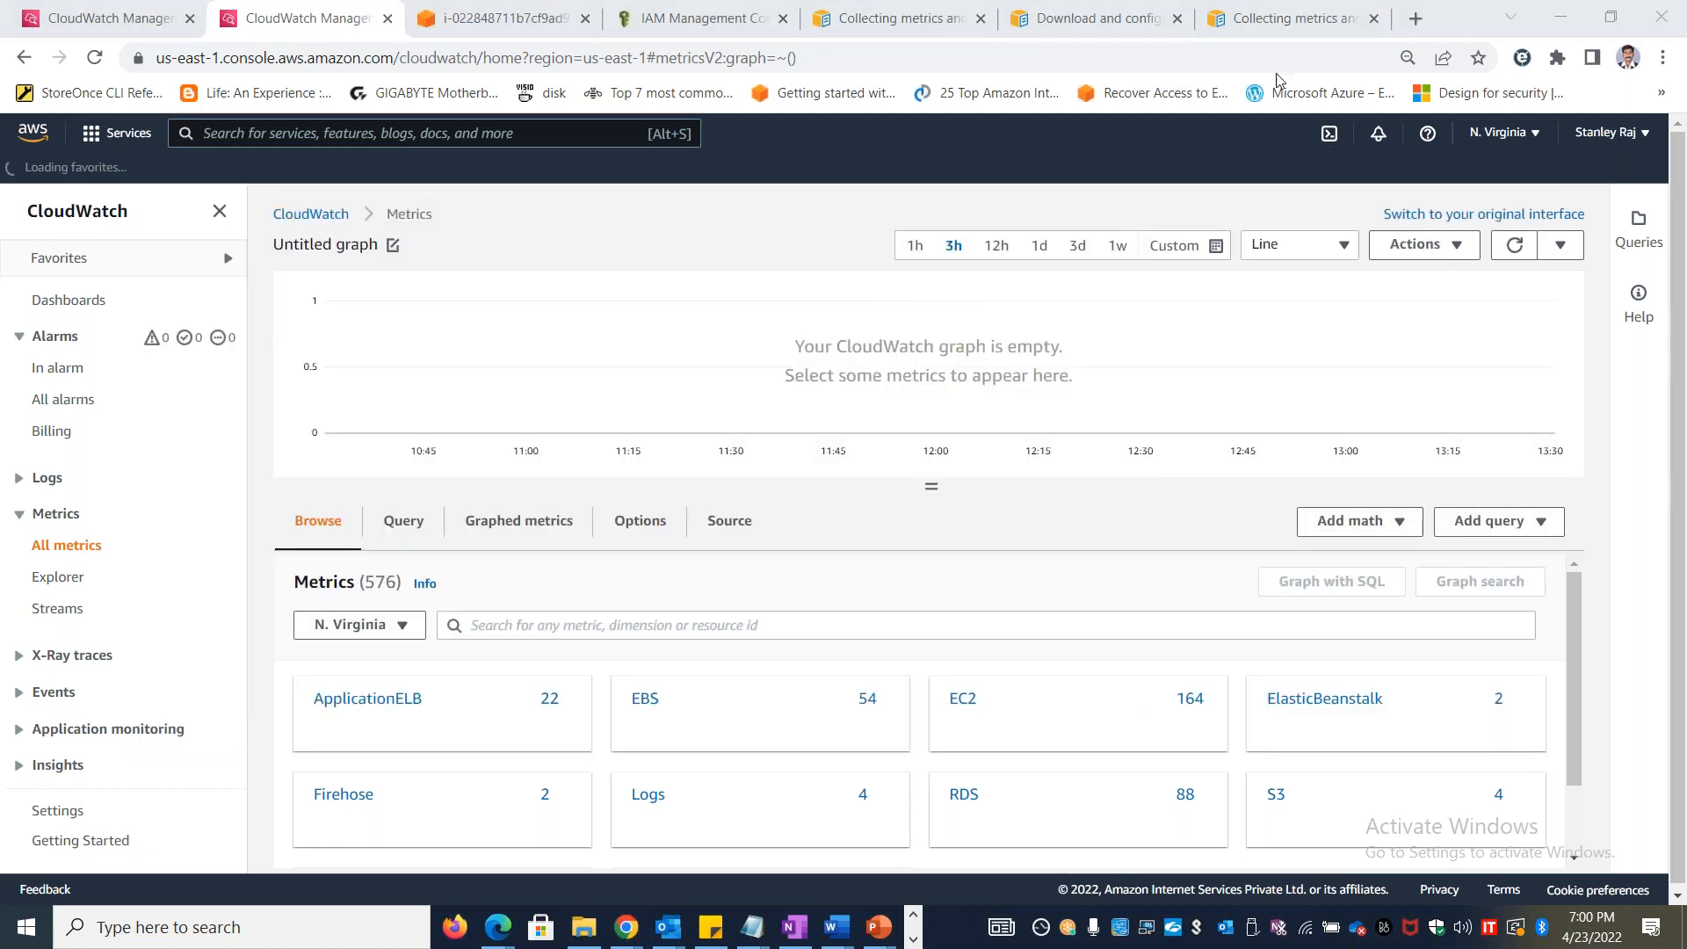
{"action": "left_click", "coordinate": [1252, 16]}
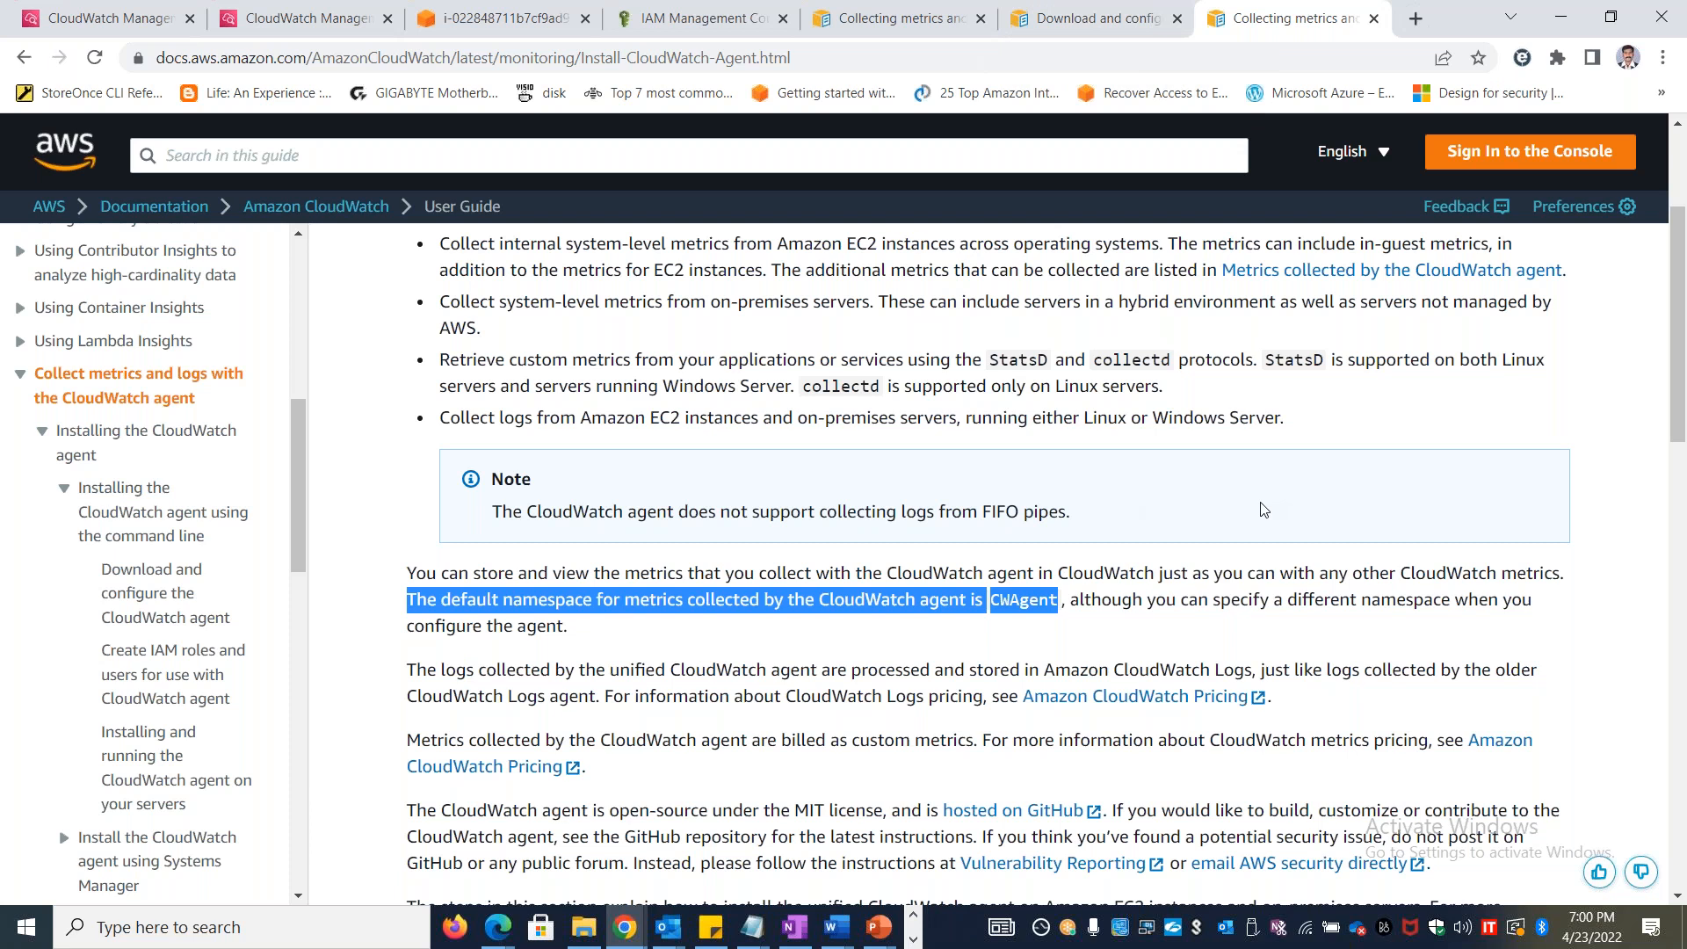
{"action": "scroll", "coordinate": [1263, 510], "scroll_direction": "down", "scroll_amount": 7}
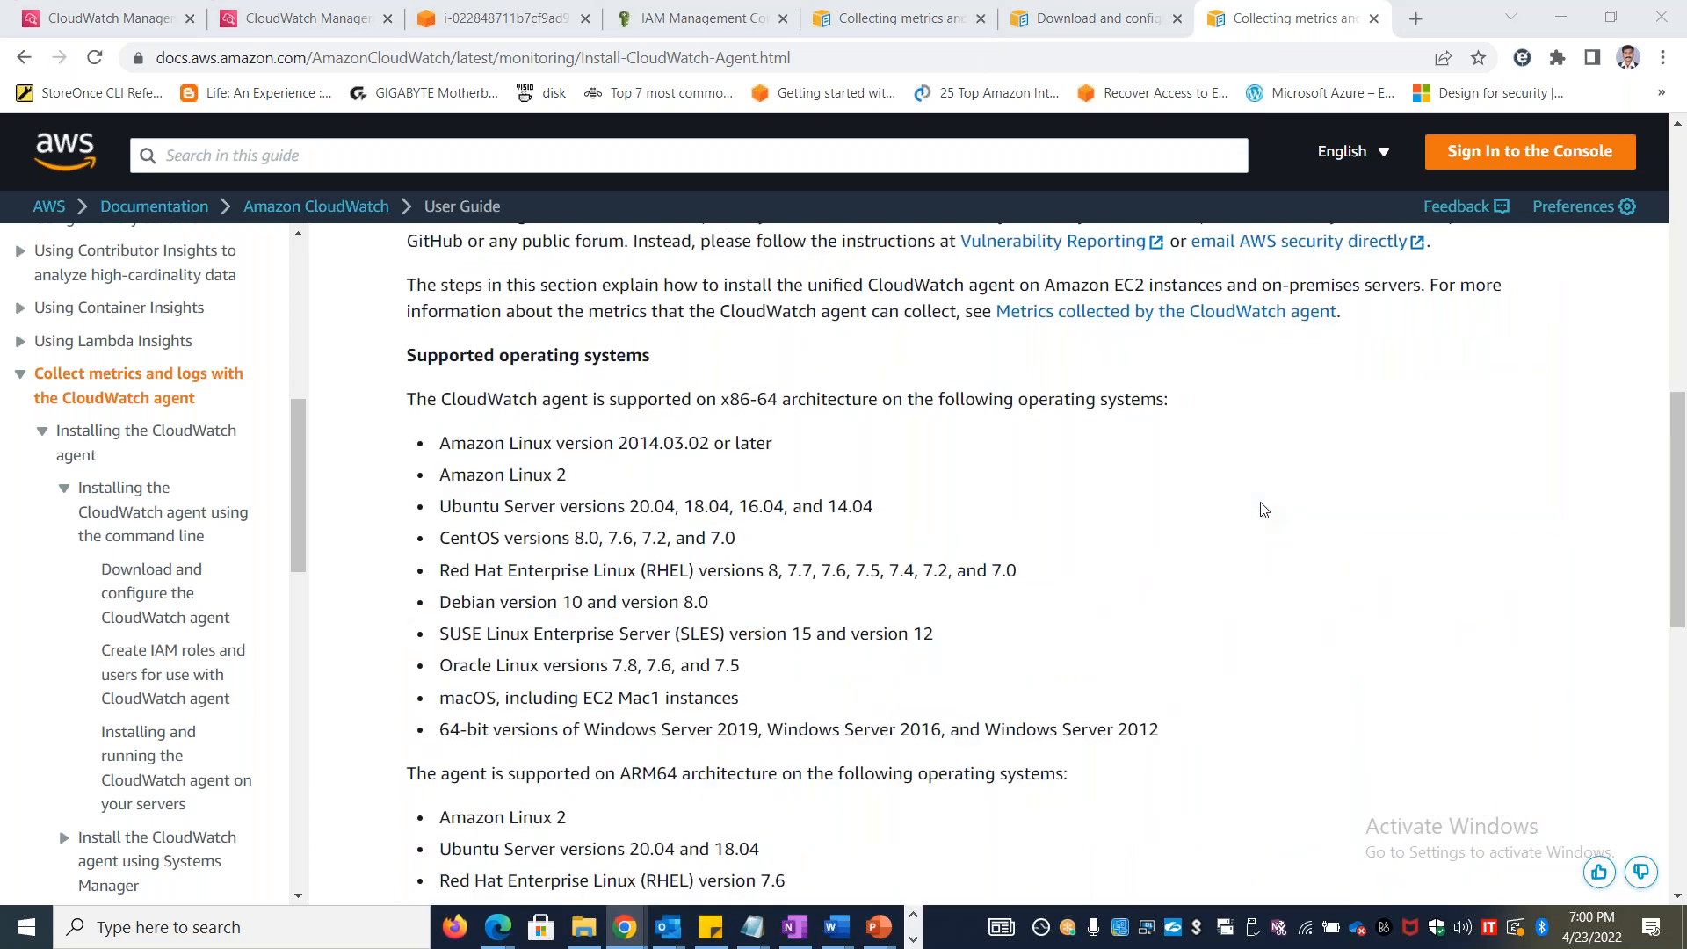
Switch to the AWS_CLOUDWATCH_TRAIL_SNS_SES_APR2022.pptx presentation in PowerPoint and review slide 4 on what Amazon CloudWatch does
{"action": "key", "text": "alt+Tab"}
{"action": "key", "text": "alt+Tab"}
{"action": "key", "text": "alt+Tab"}
{"action": "key", "text": "alt+Tab"}
{"action": "key", "text": "alt+Tab"}
{"action": "key", "text": "alt+Tab"}
{"action": "key", "text": "alt+Tab"}
{"action": "key", "text": "alt+Tab"}
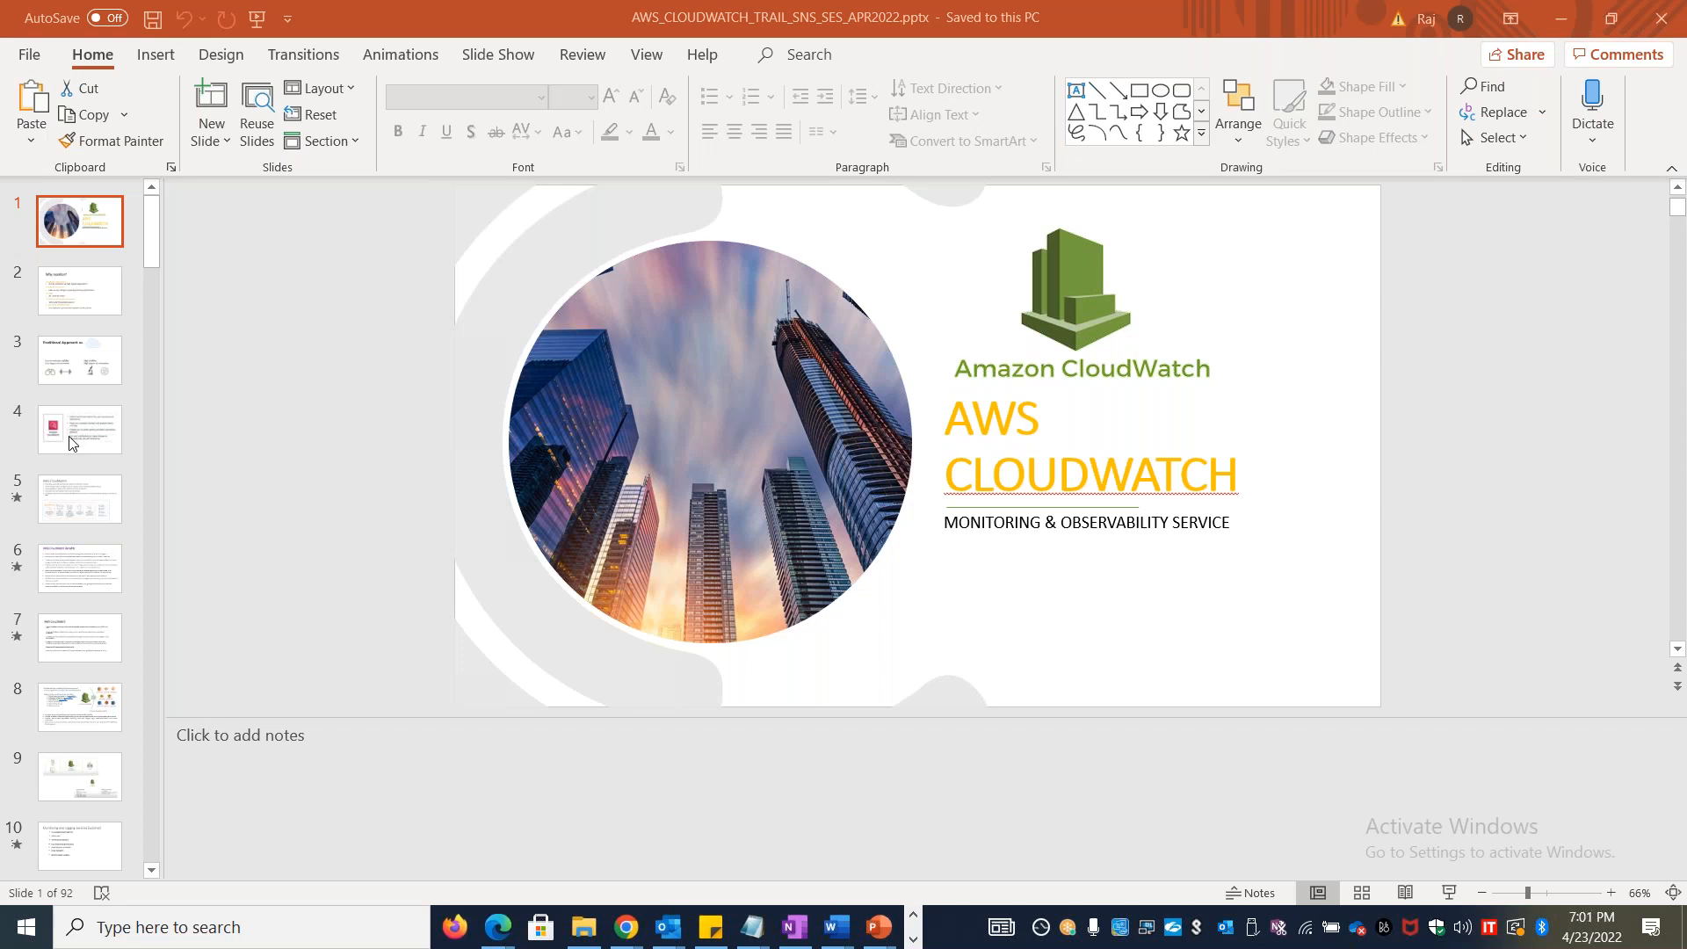
{"action": "key", "text": "Down"}
{"action": "key", "text": "Down"}
{"action": "key", "text": "Down"}
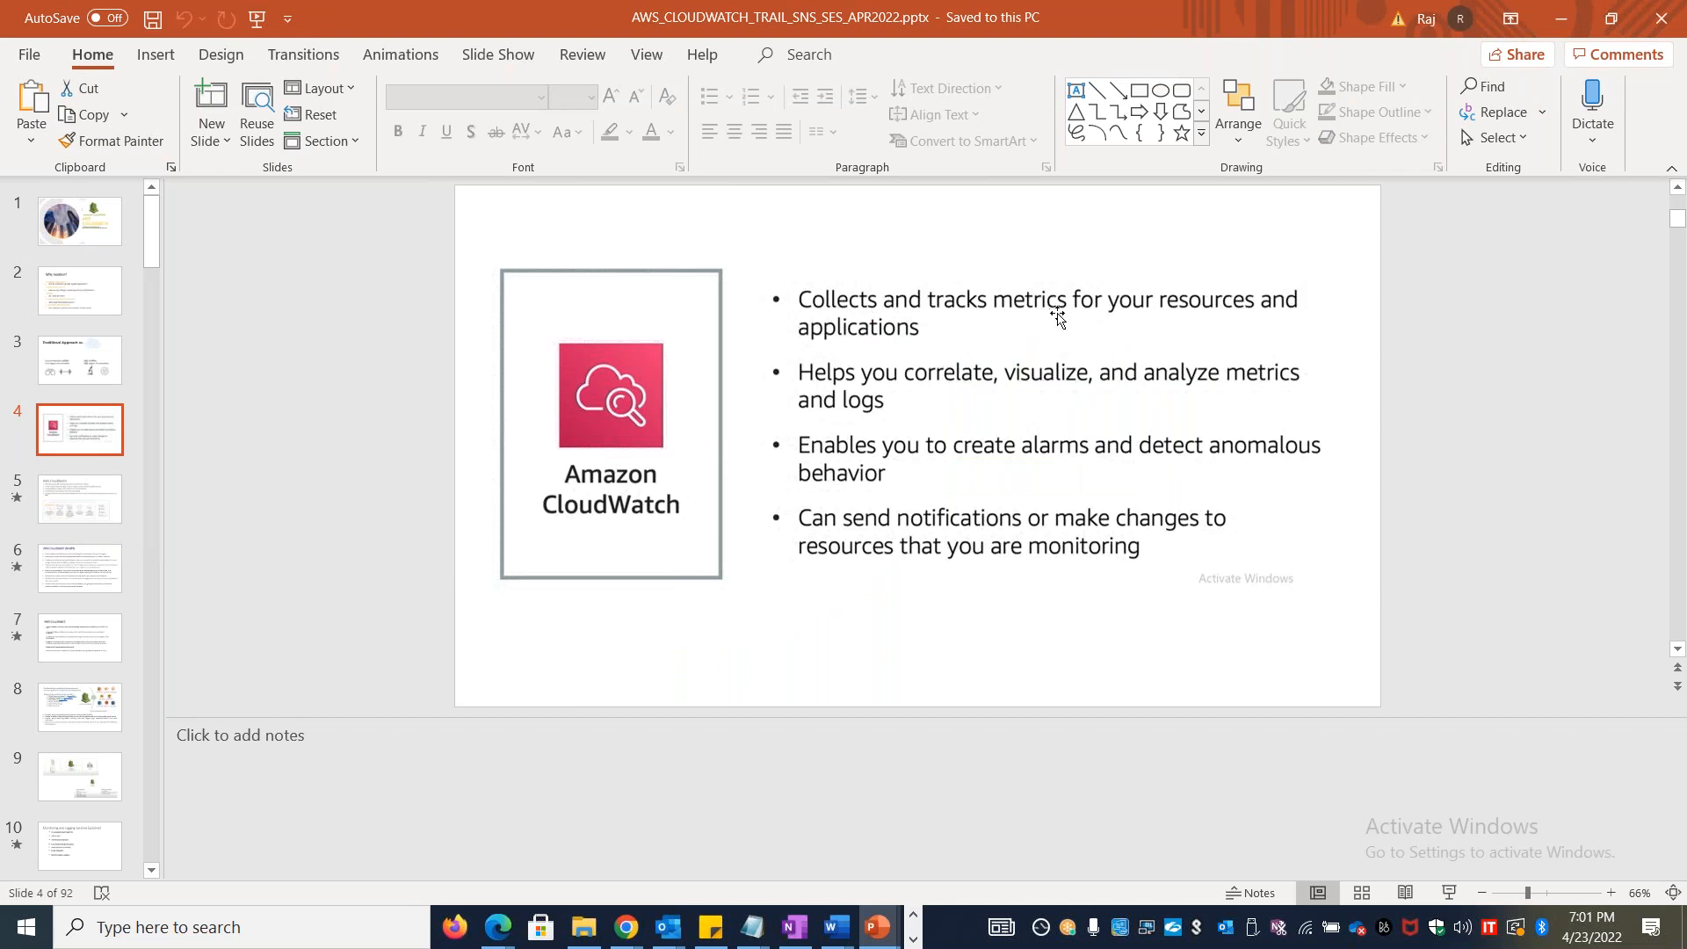
{"action": "left_click", "coordinate": [1153, 548]}
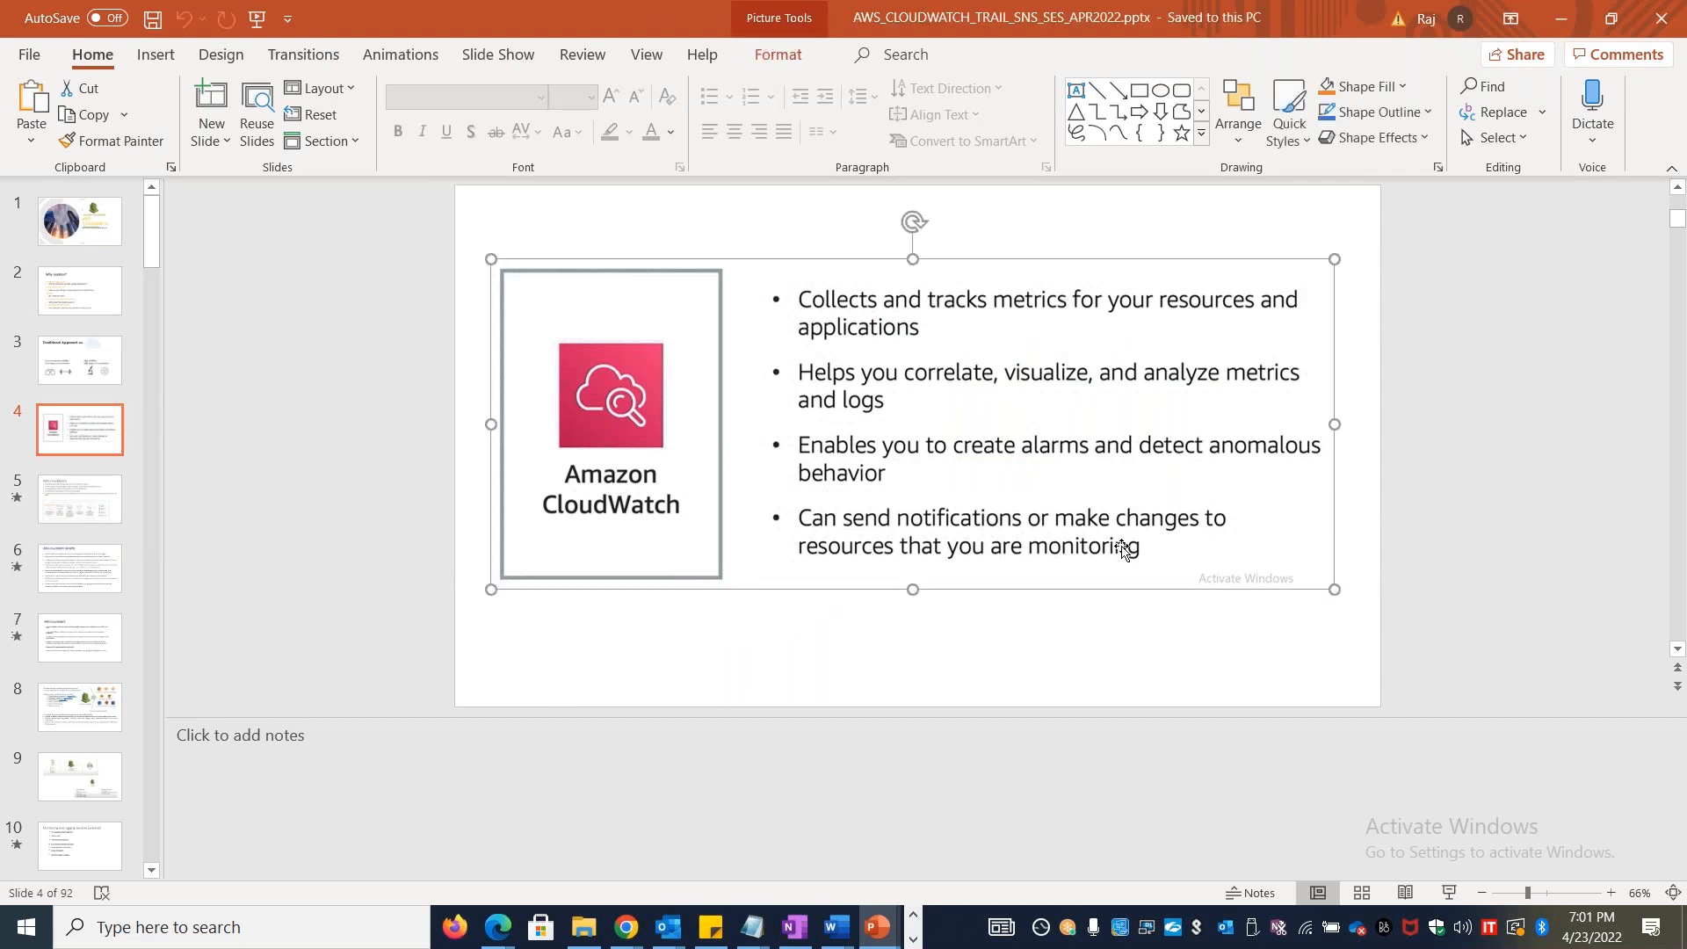
{"action": "left_click", "coordinate": [1030, 674]}
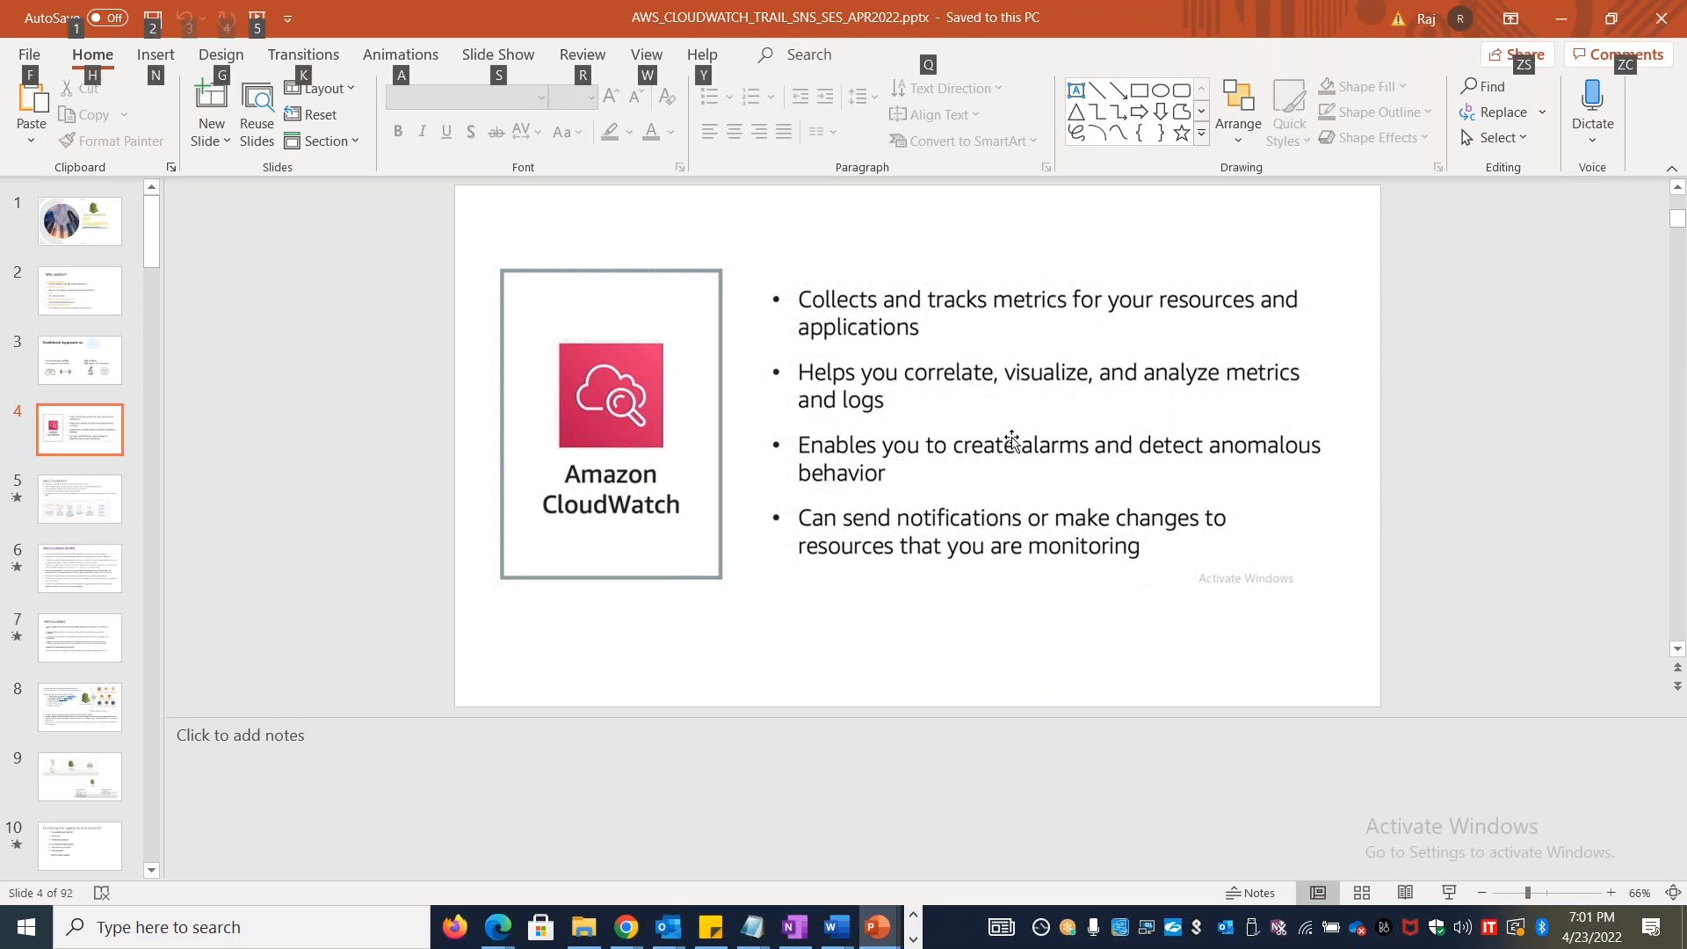
Check the All metrics page of the CloudWatch console in the browser again, and return to slide 4 in PowerPoint
{"action": "key", "text": "alt+Tab"}
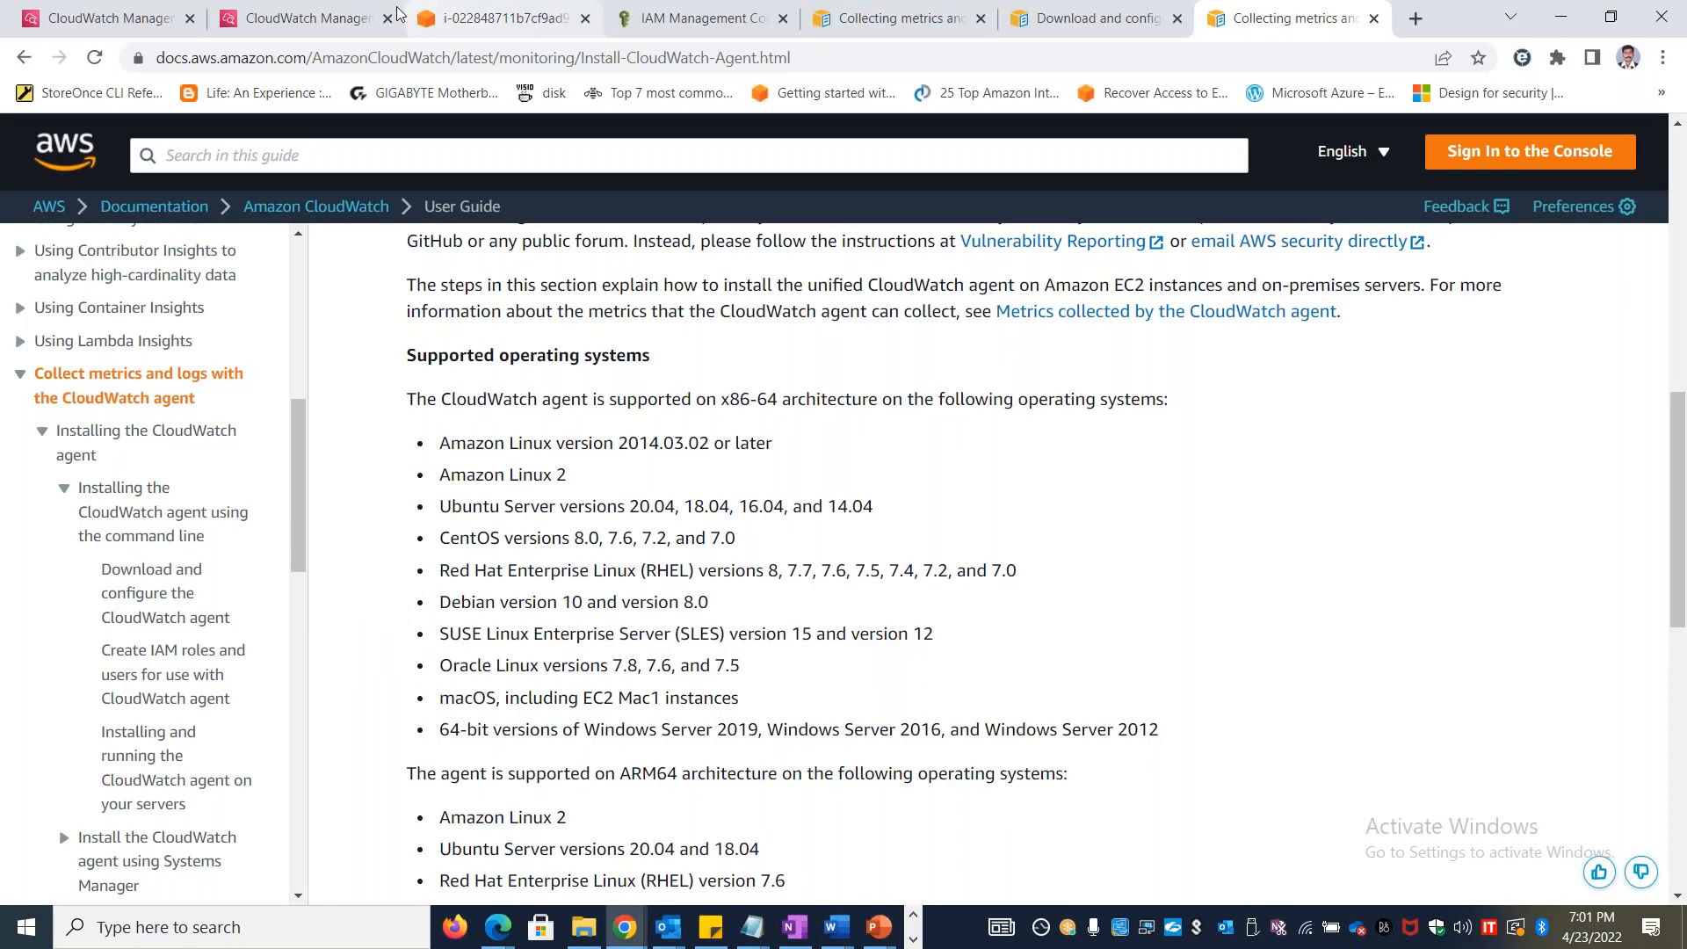
{"action": "left_click", "coordinate": [334, 26]}
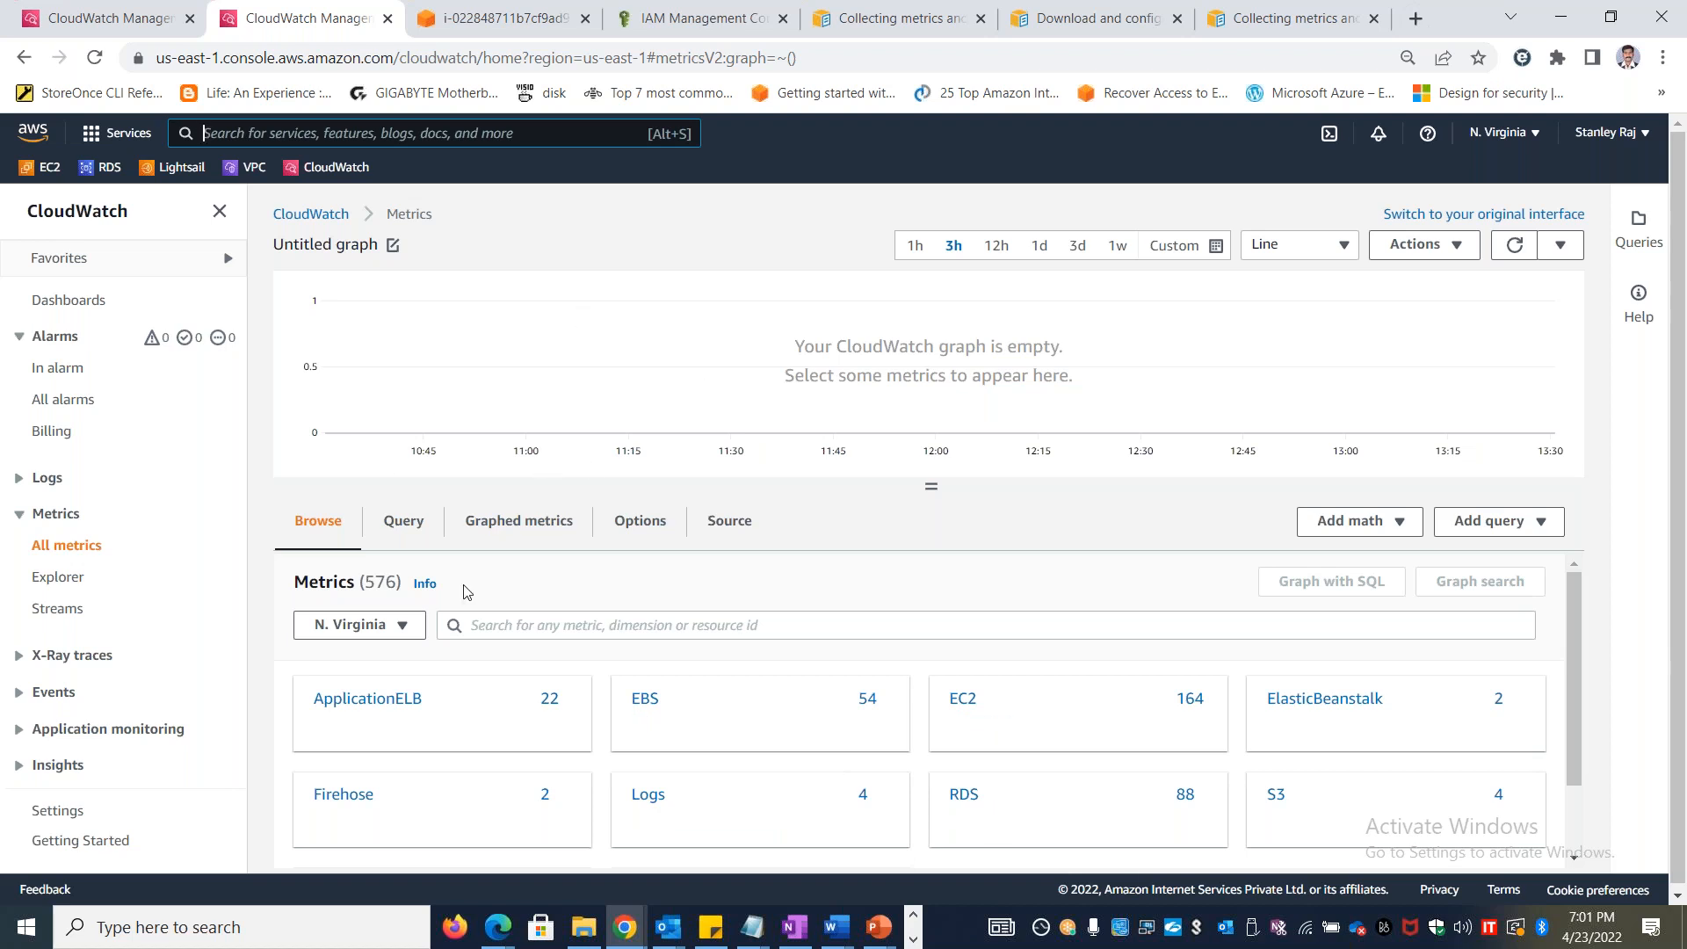
{"action": "mouse_move", "coordinate": [490, 685]}
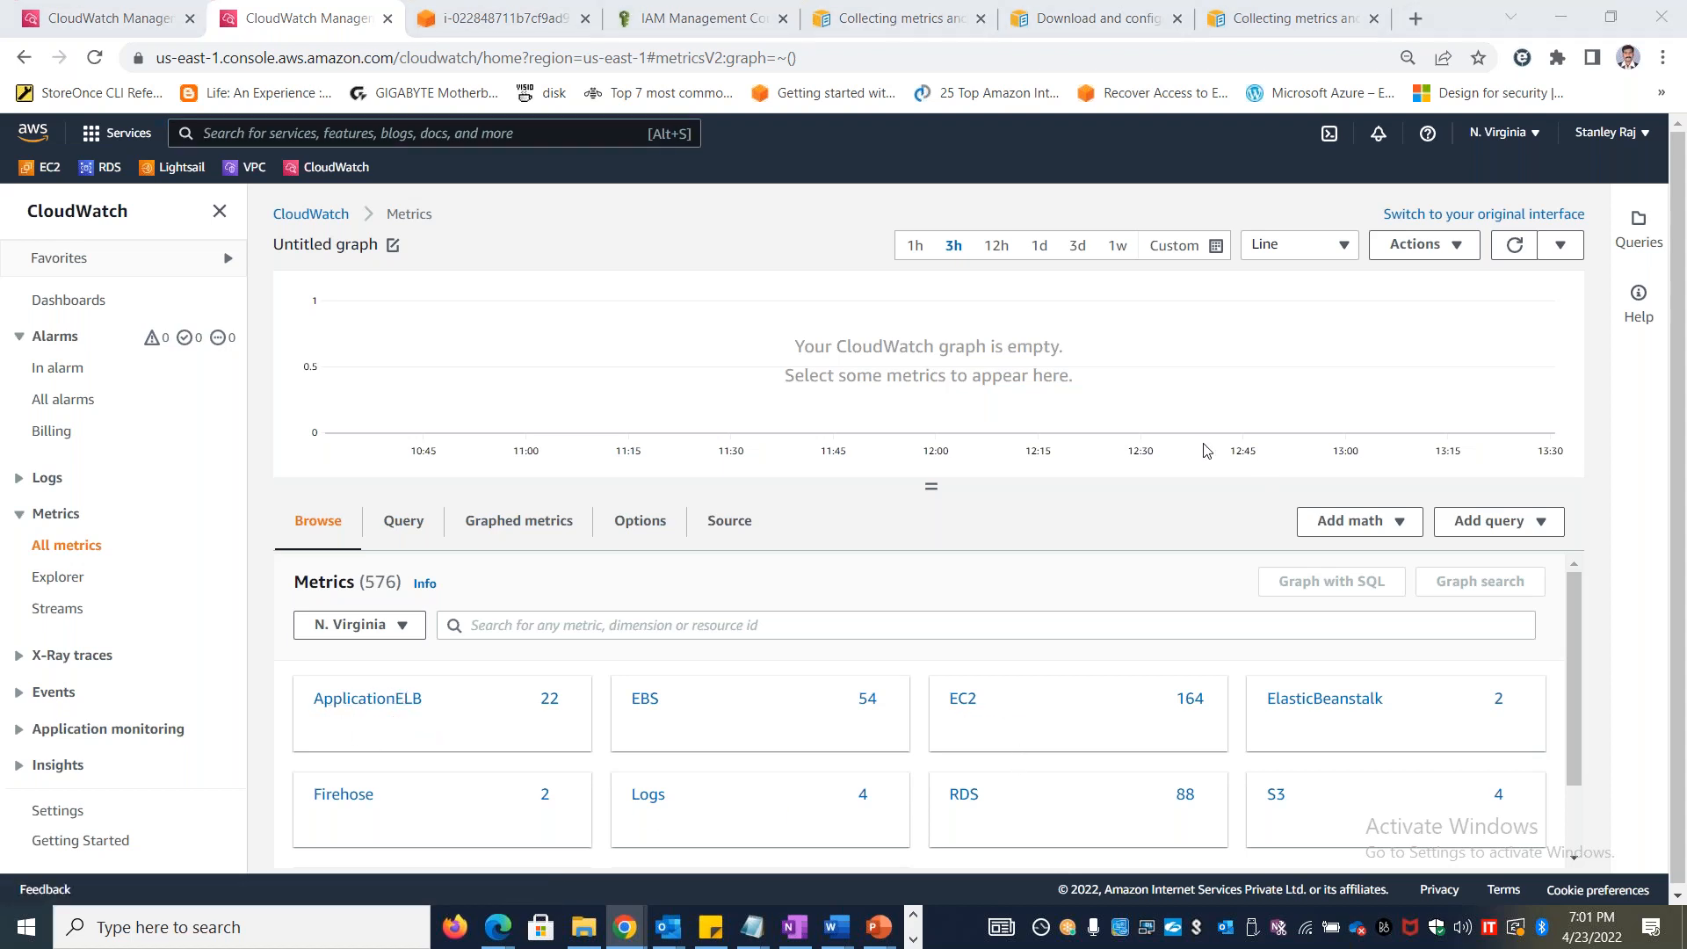
{"action": "key", "text": "alt+Tab"}
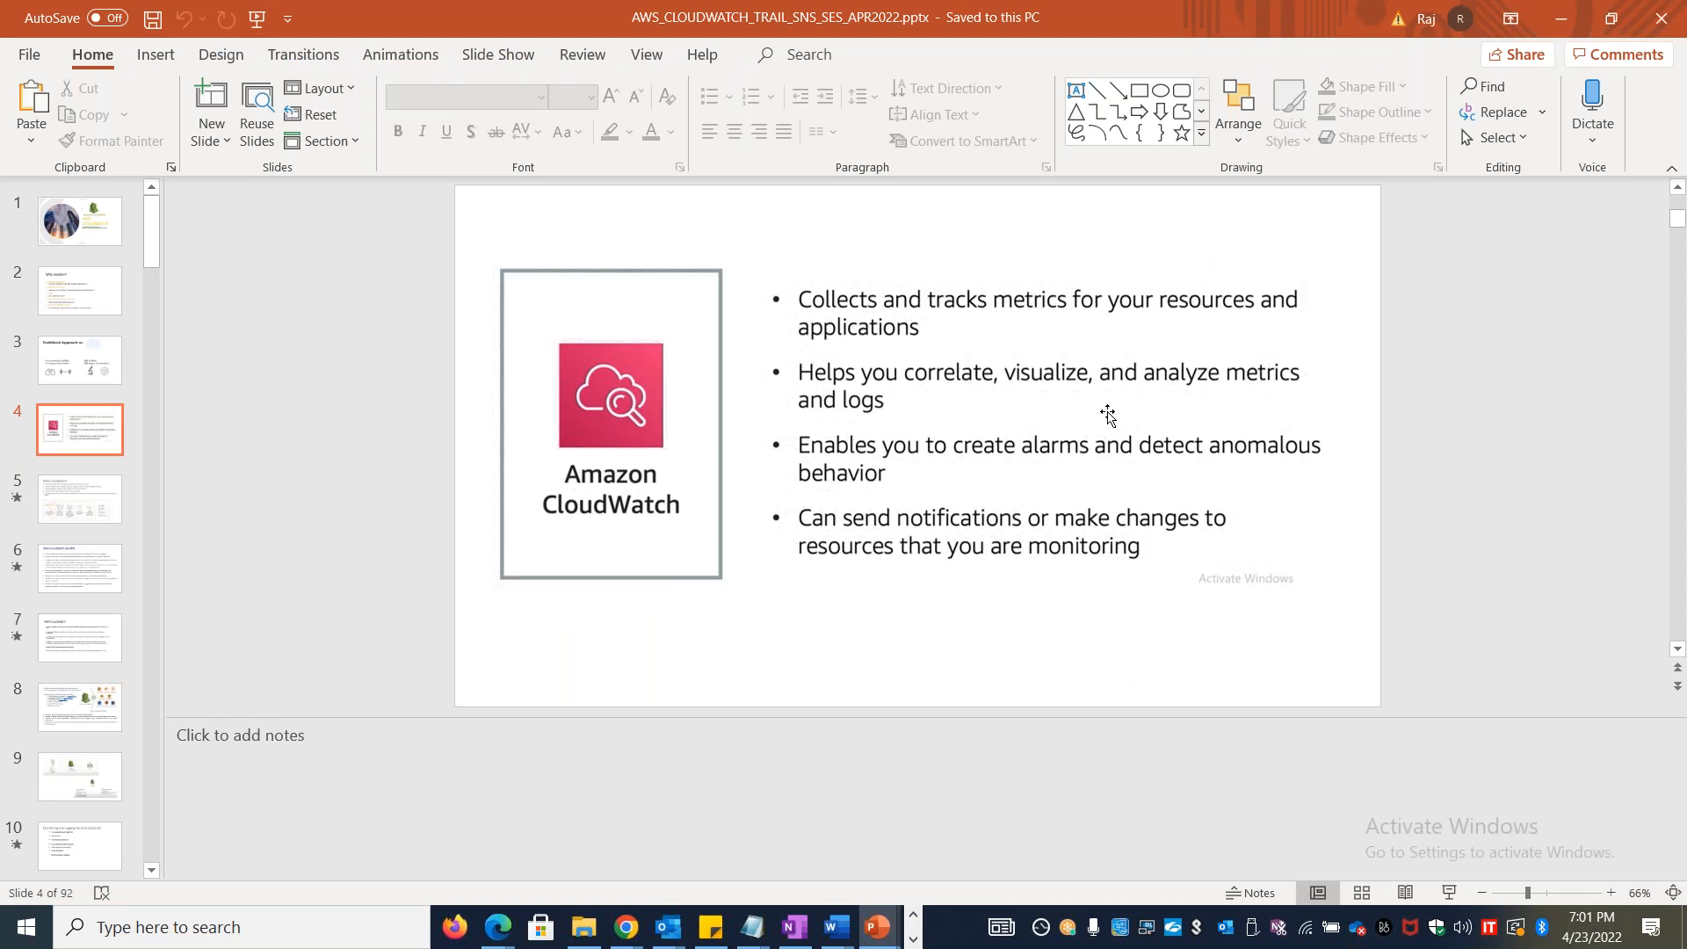
Switch to the Book1 workbook in Excel and enter "Corellation" in cell B3 of the CLOUDWATCH sheet
{"action": "key", "text": "alt+Tab"}
{"action": "key", "text": "alt+Tab"}
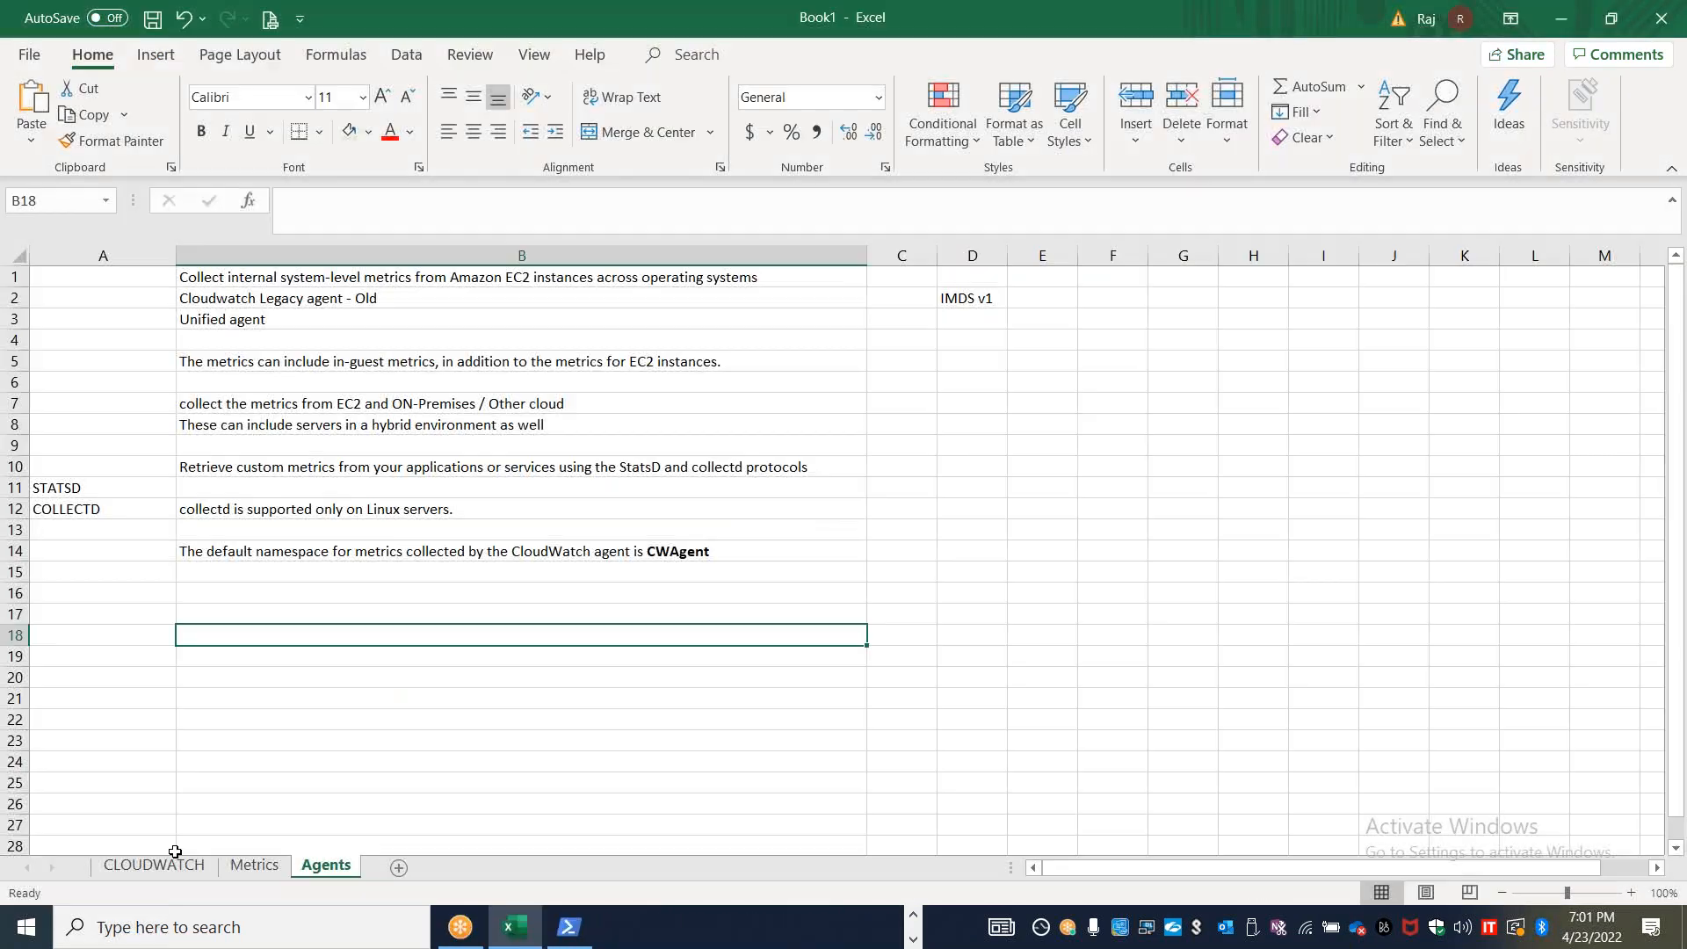
{"action": "left_click", "coordinate": [167, 865]}
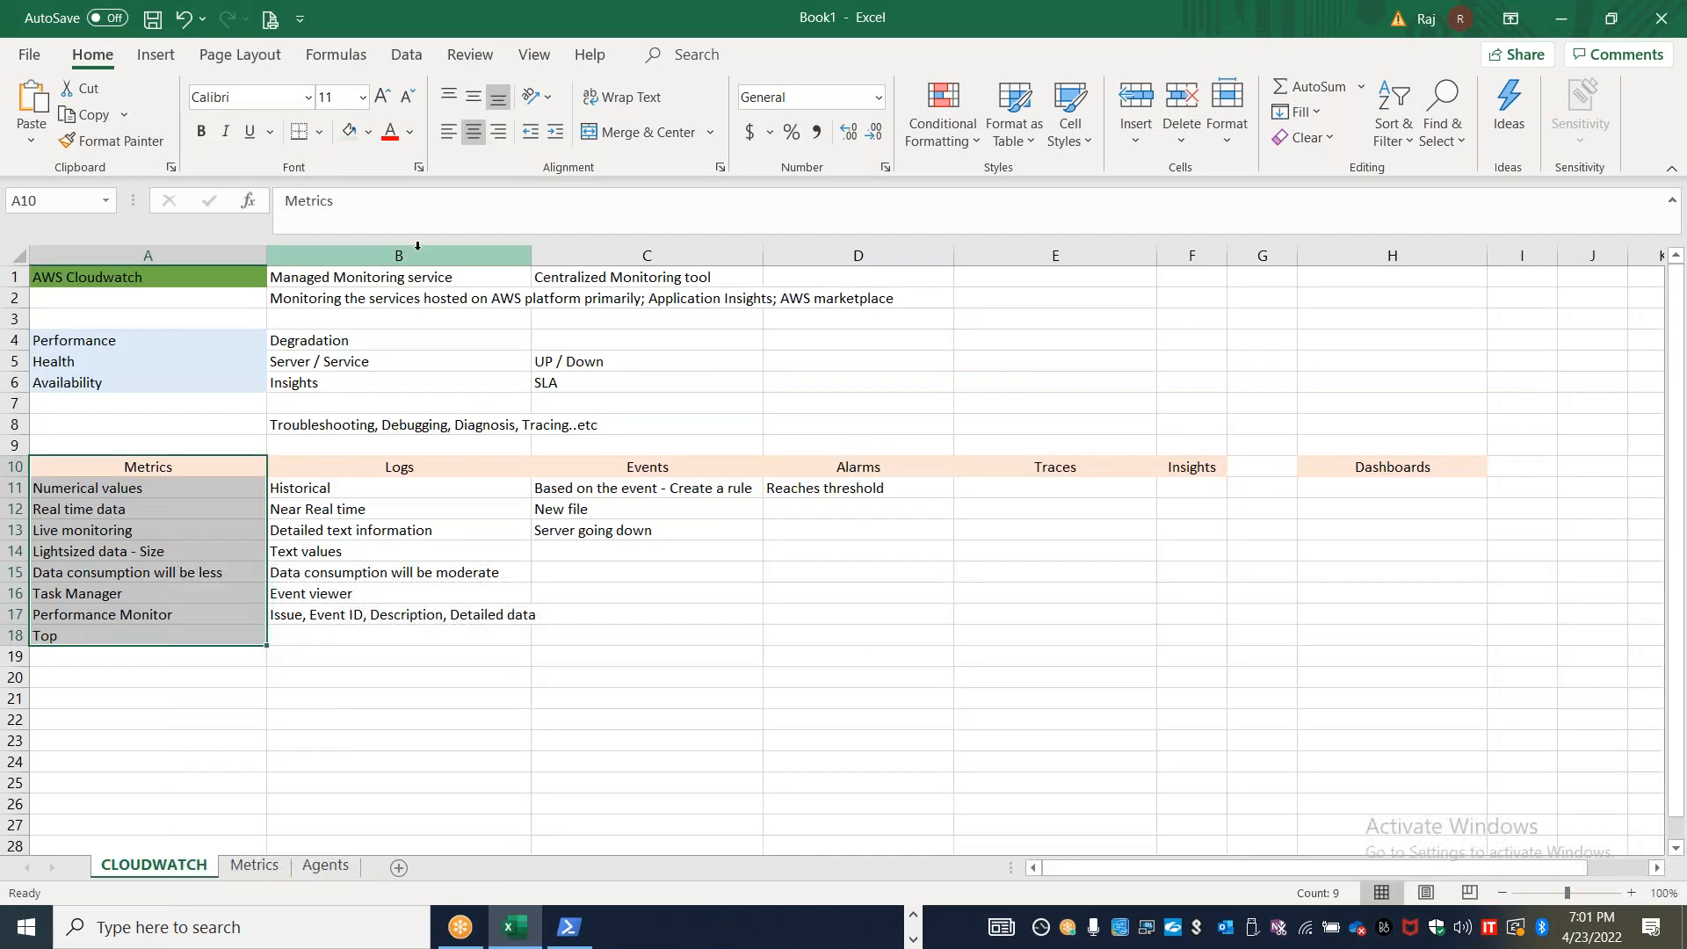
{"action": "left_click", "coordinate": [425, 319]}
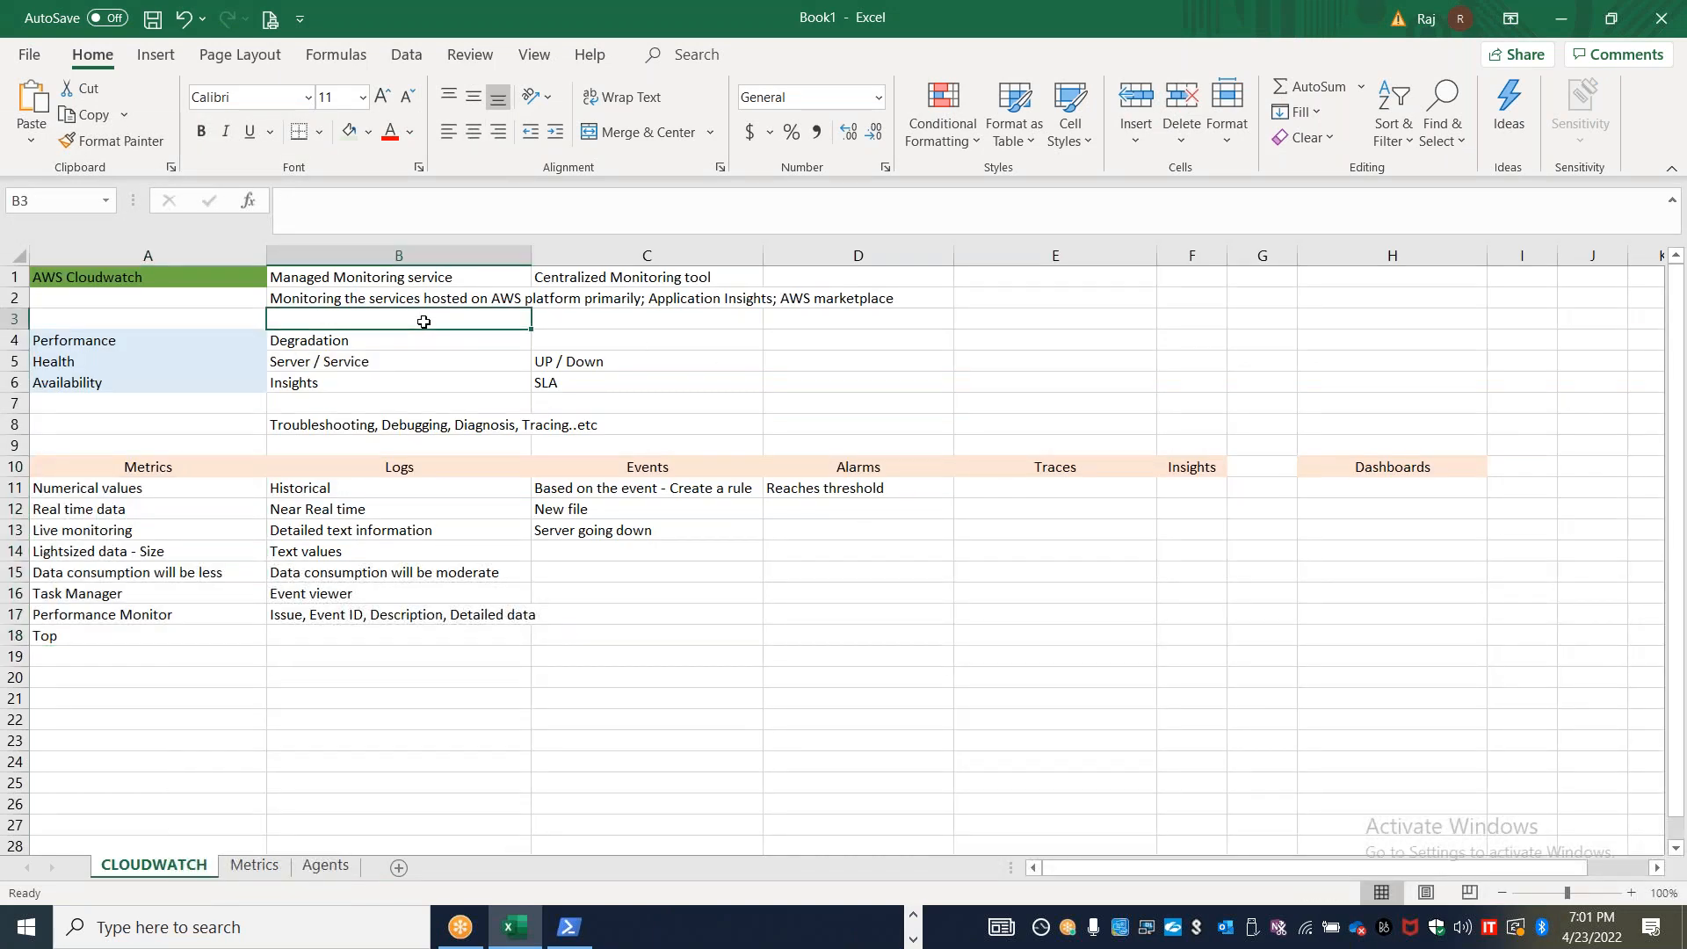
{"action": "type", "text": "Corellation"}
{"action": "key", "text": "Tab"}
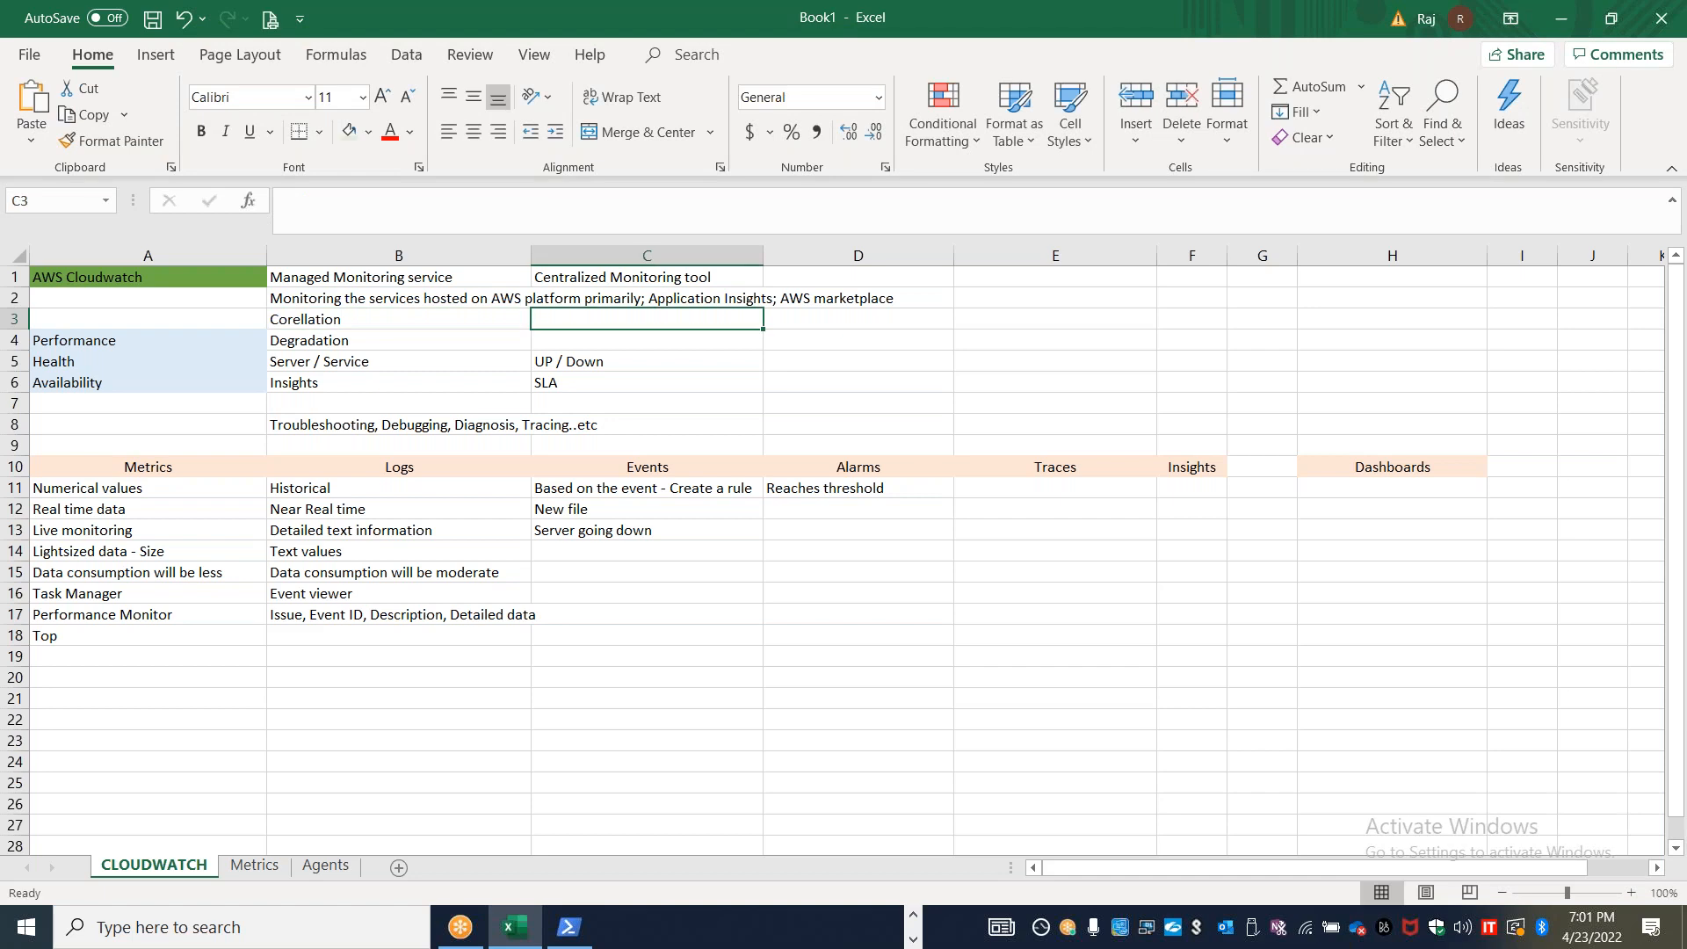
Enter "consilidated visualization" in cell C3 of the CLOUDWATCH sheet
{"action": "type", "text": "V"}
{"action": "key", "text": "BackSpace"}
{"action": "type", "text": "consilidated visula"}
{"action": "key", "text": "BackSpace"}
{"action": "key", "text": "BackSpace"}
{"action": "type", "text": "alization"}
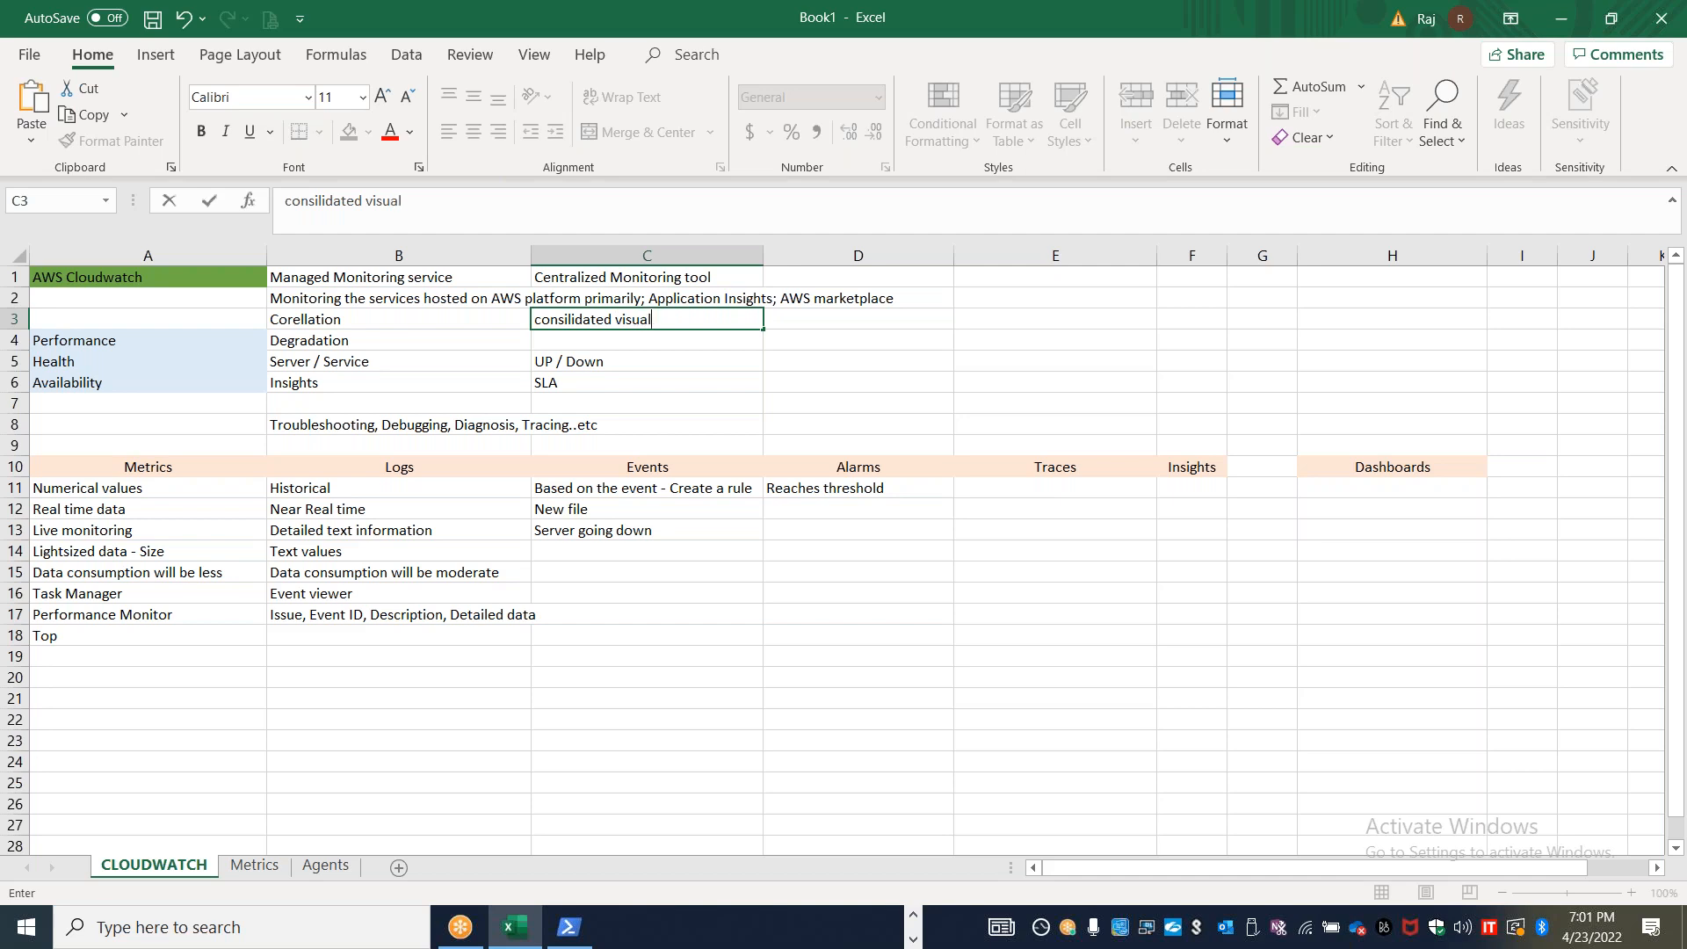
{"action": "key", "text": "Return"}
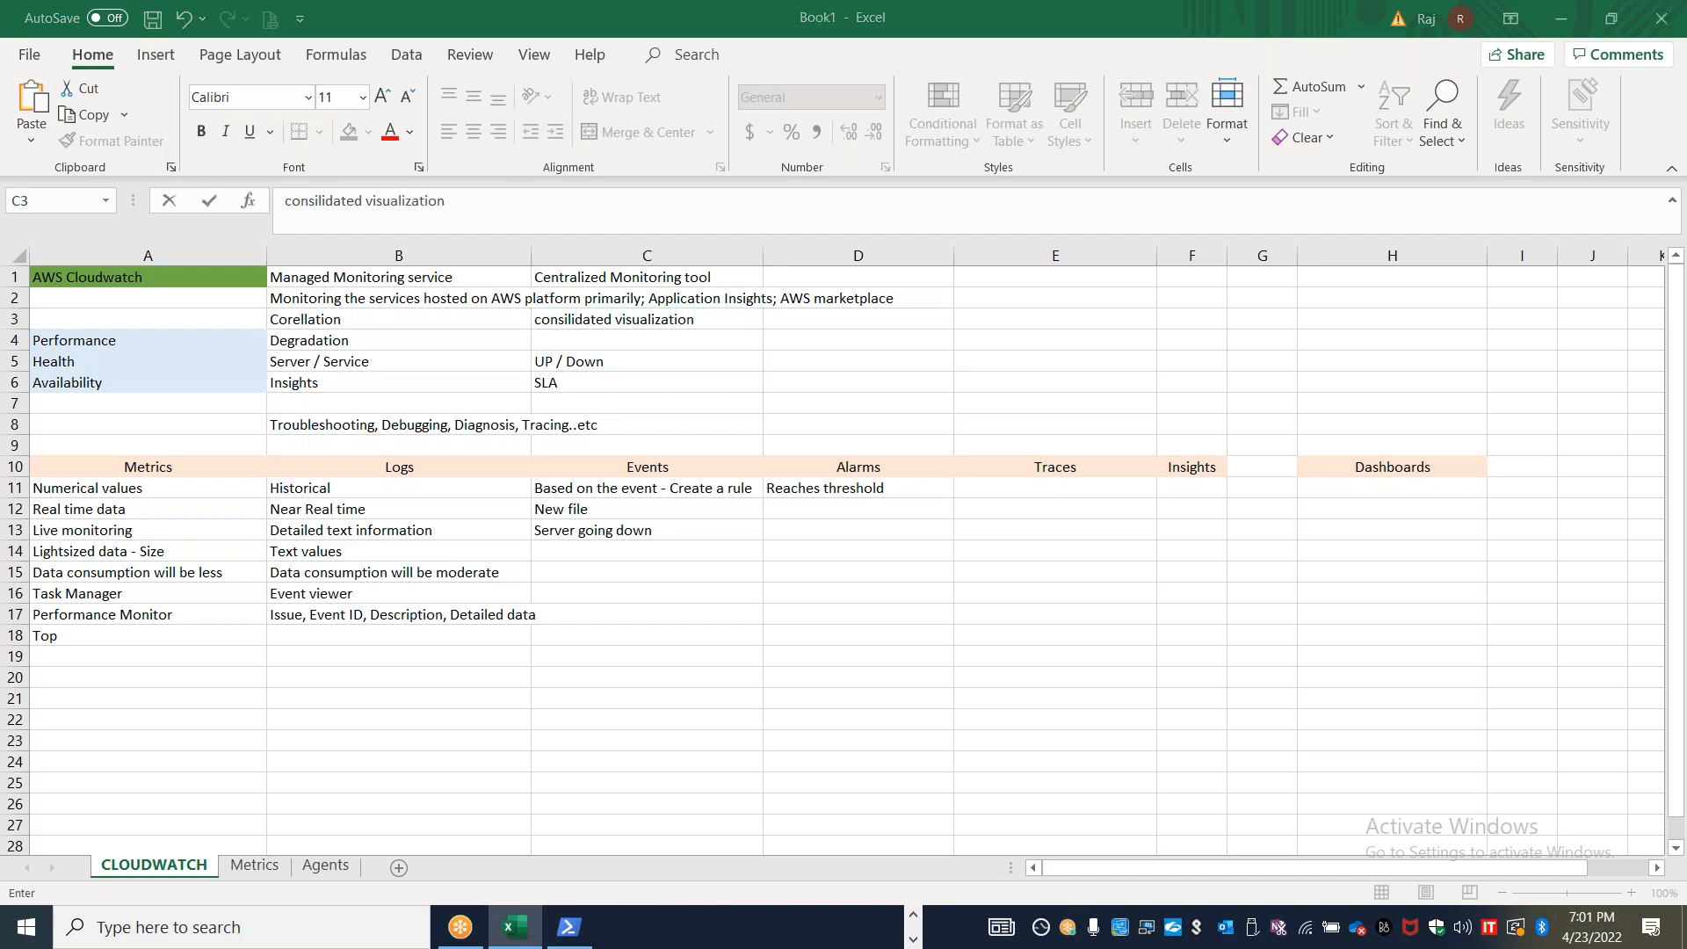
Review slide 5 on AWS CloudWatch in PowerPoint, and check the query builder and metric namespaces in the browser's CloudWatch console
{"action": "key", "text": "alt+Tab"}
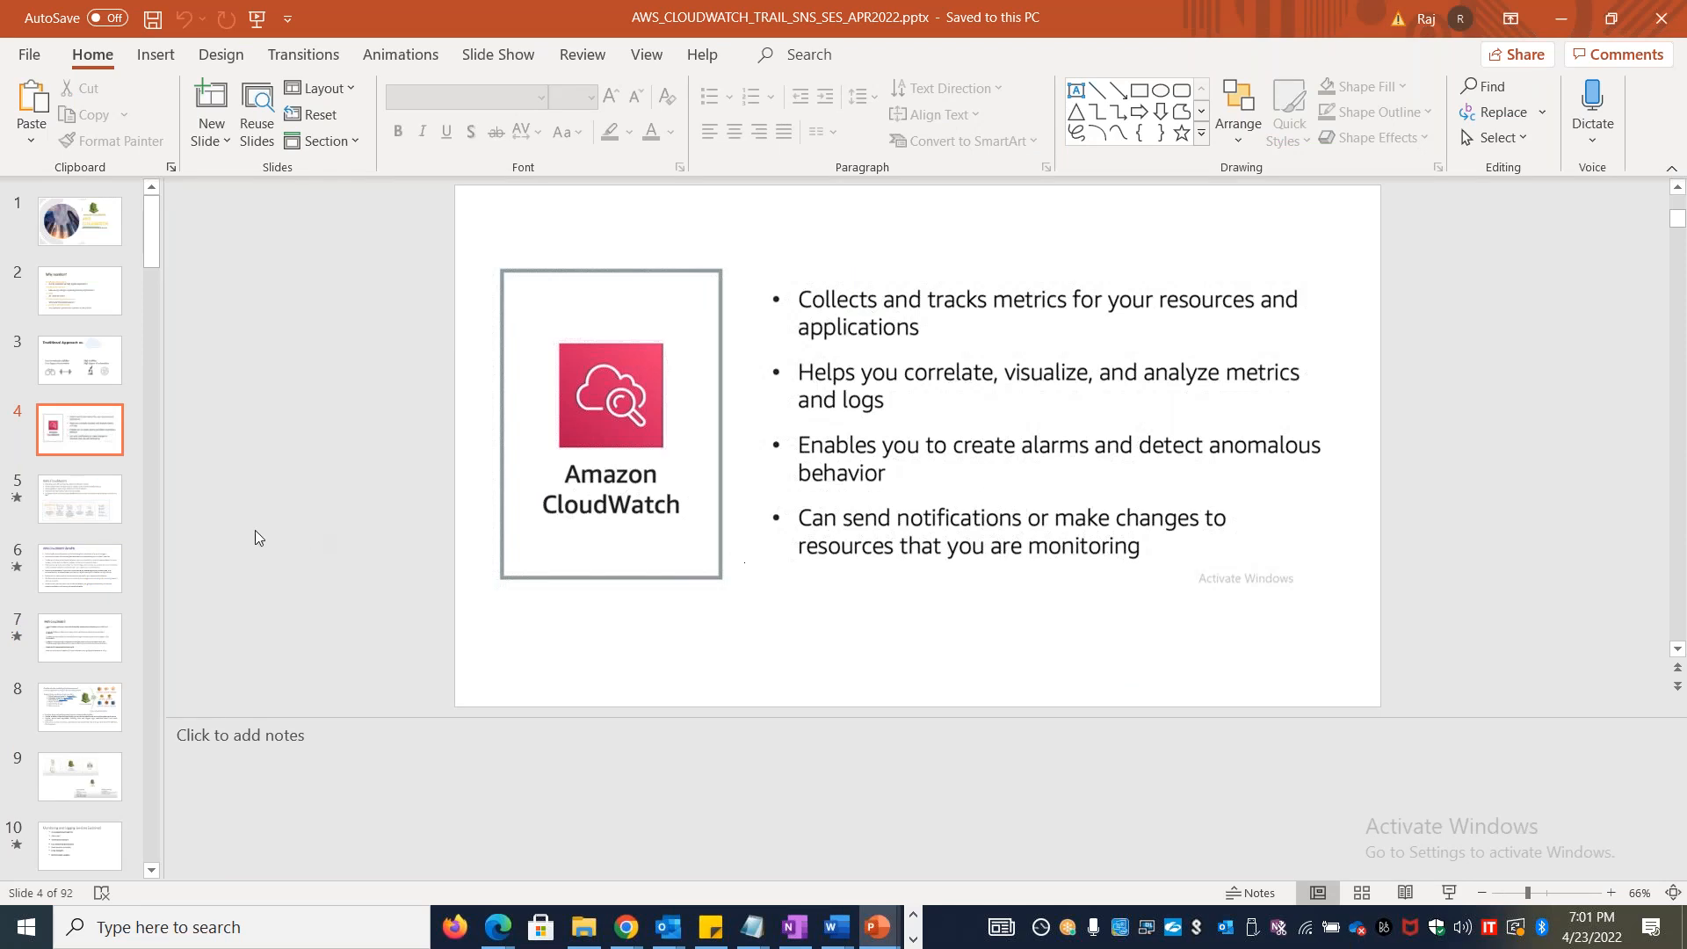
{"action": "left_click", "coordinate": [107, 513]}
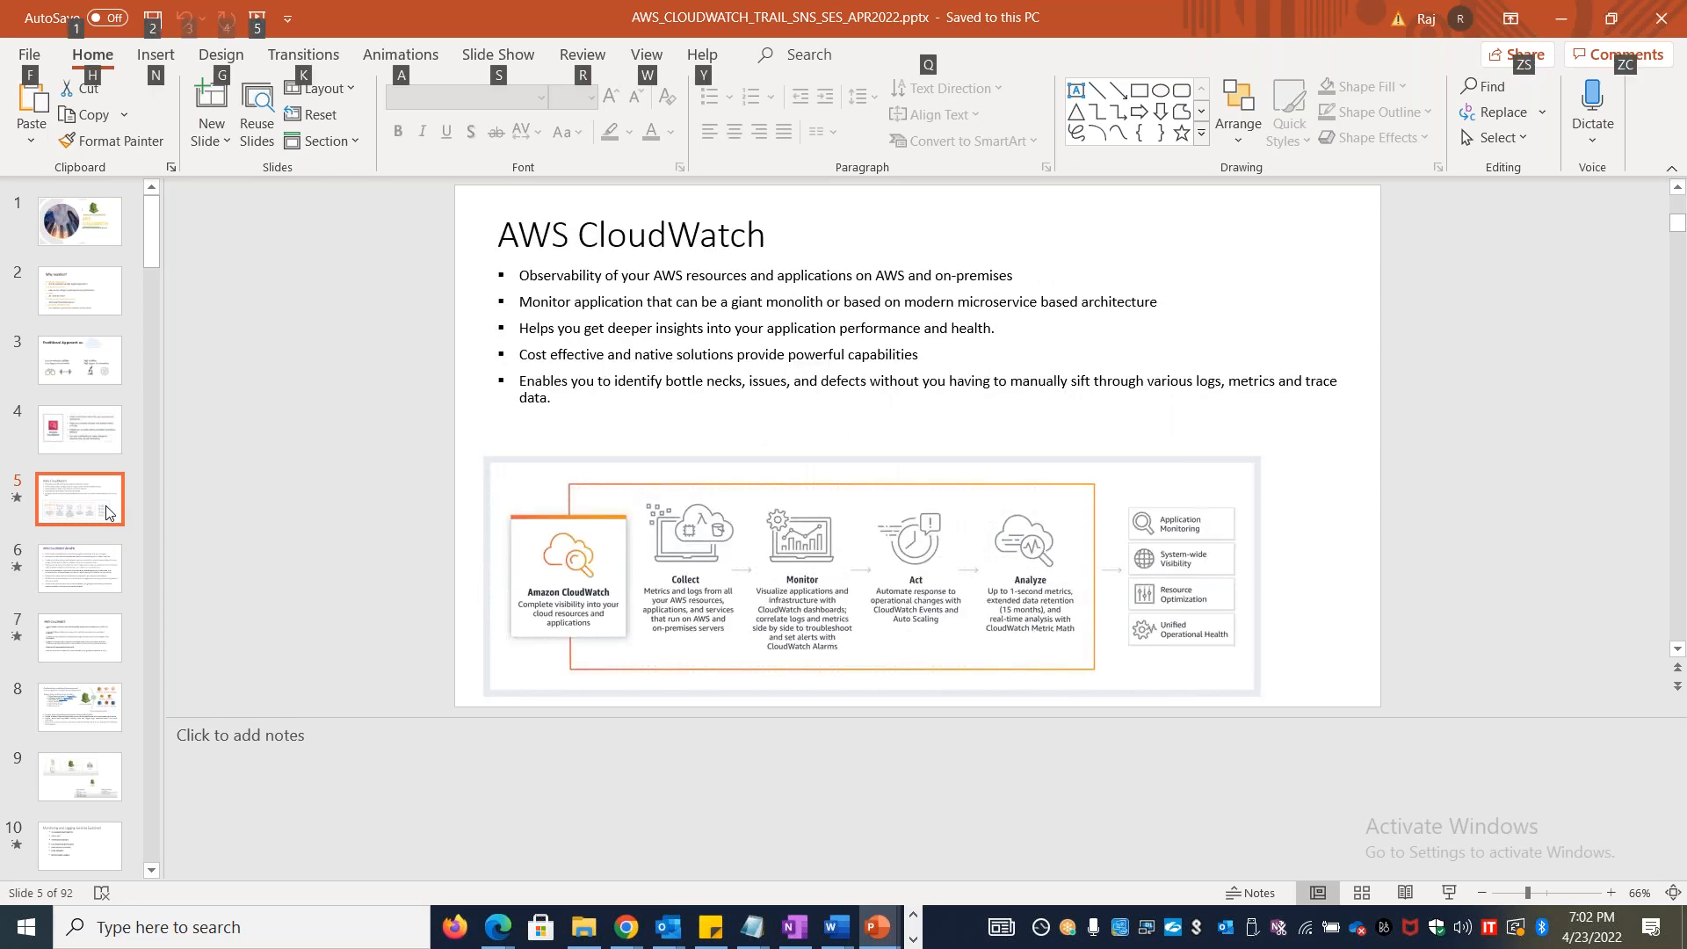
{"action": "key", "text": "alt+Tab"}
{"action": "key", "text": "alt+Tab"}
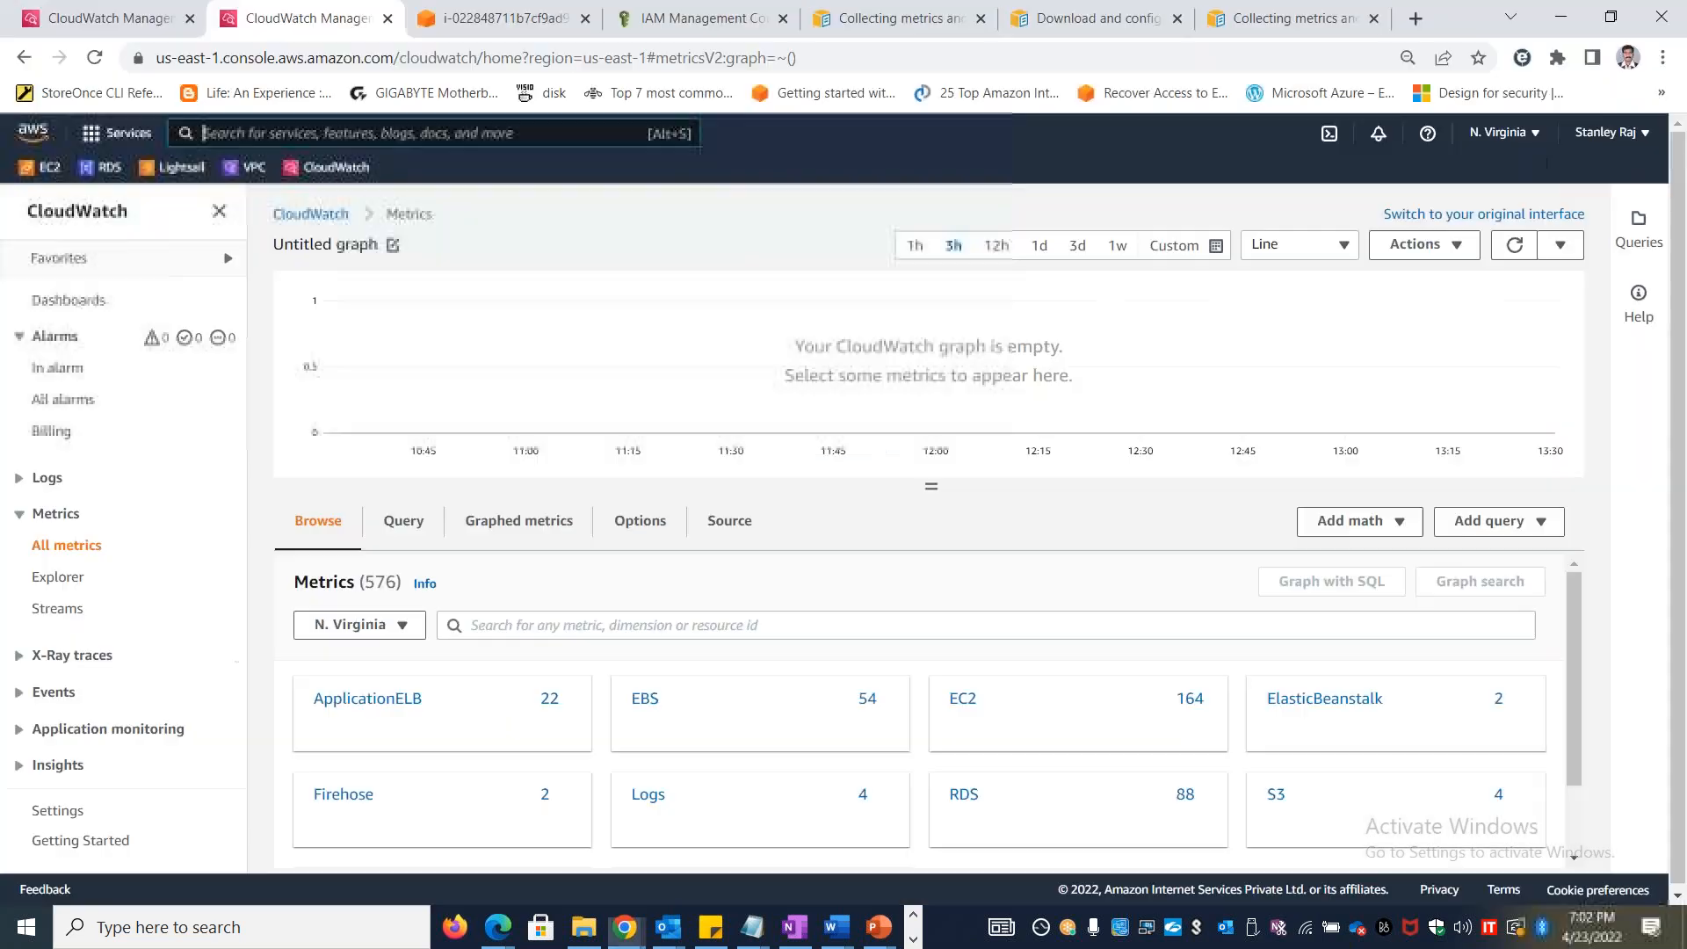
{"action": "left_click", "coordinate": [379, 542]}
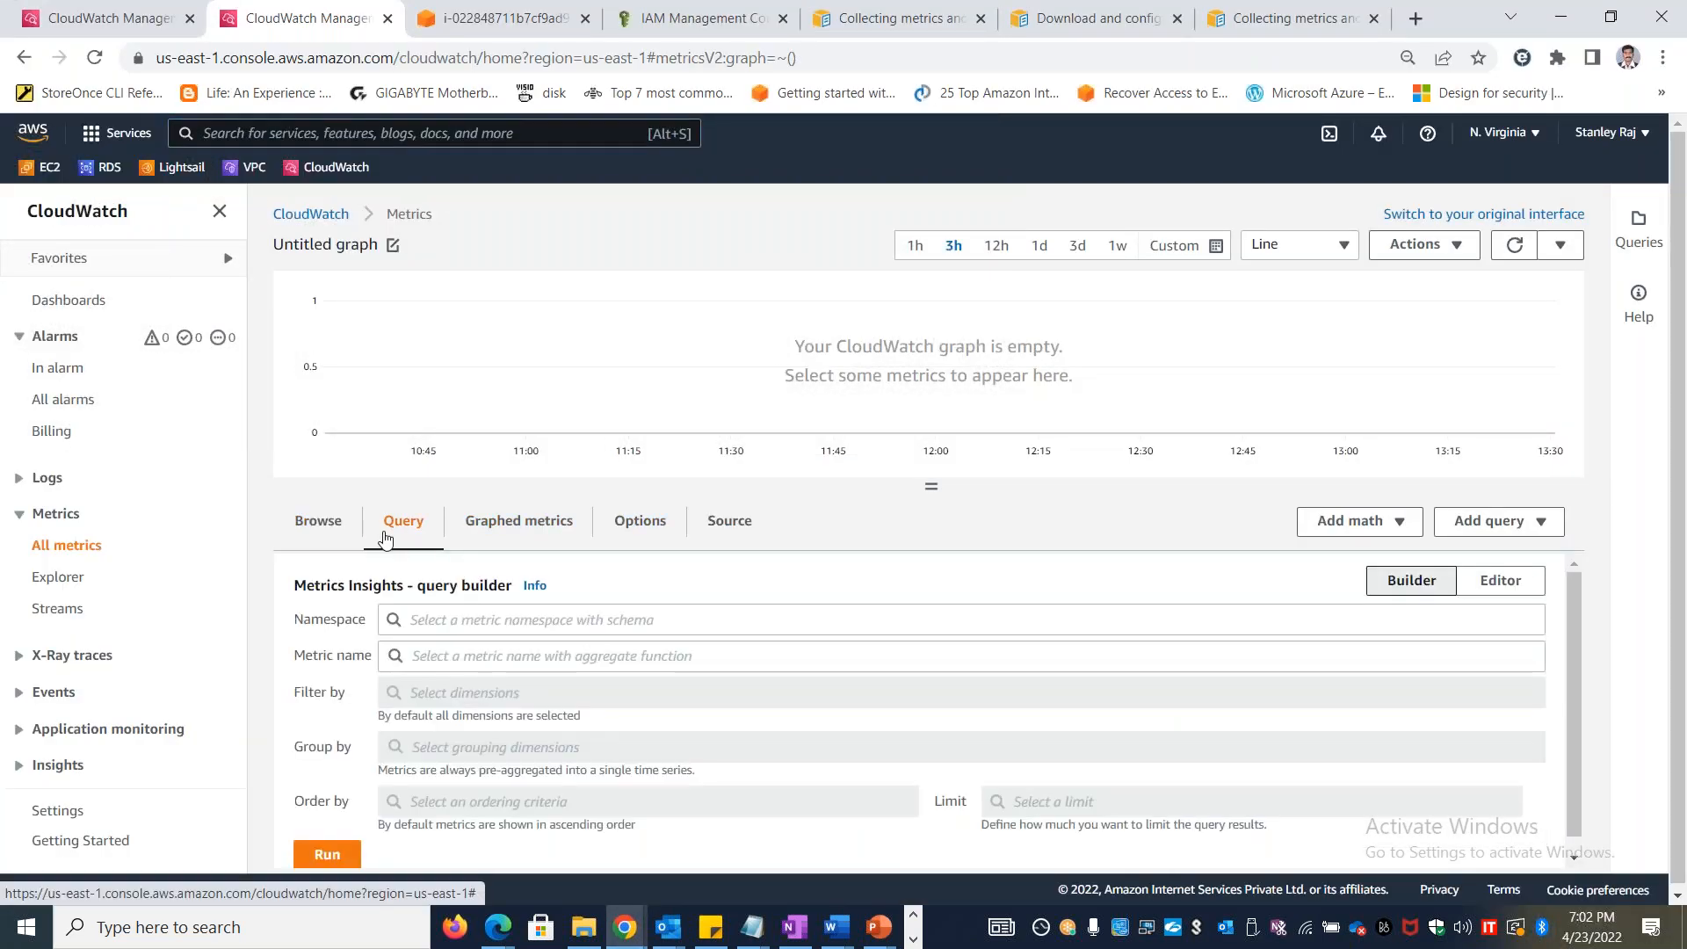
{"action": "left_click", "coordinate": [303, 530]}
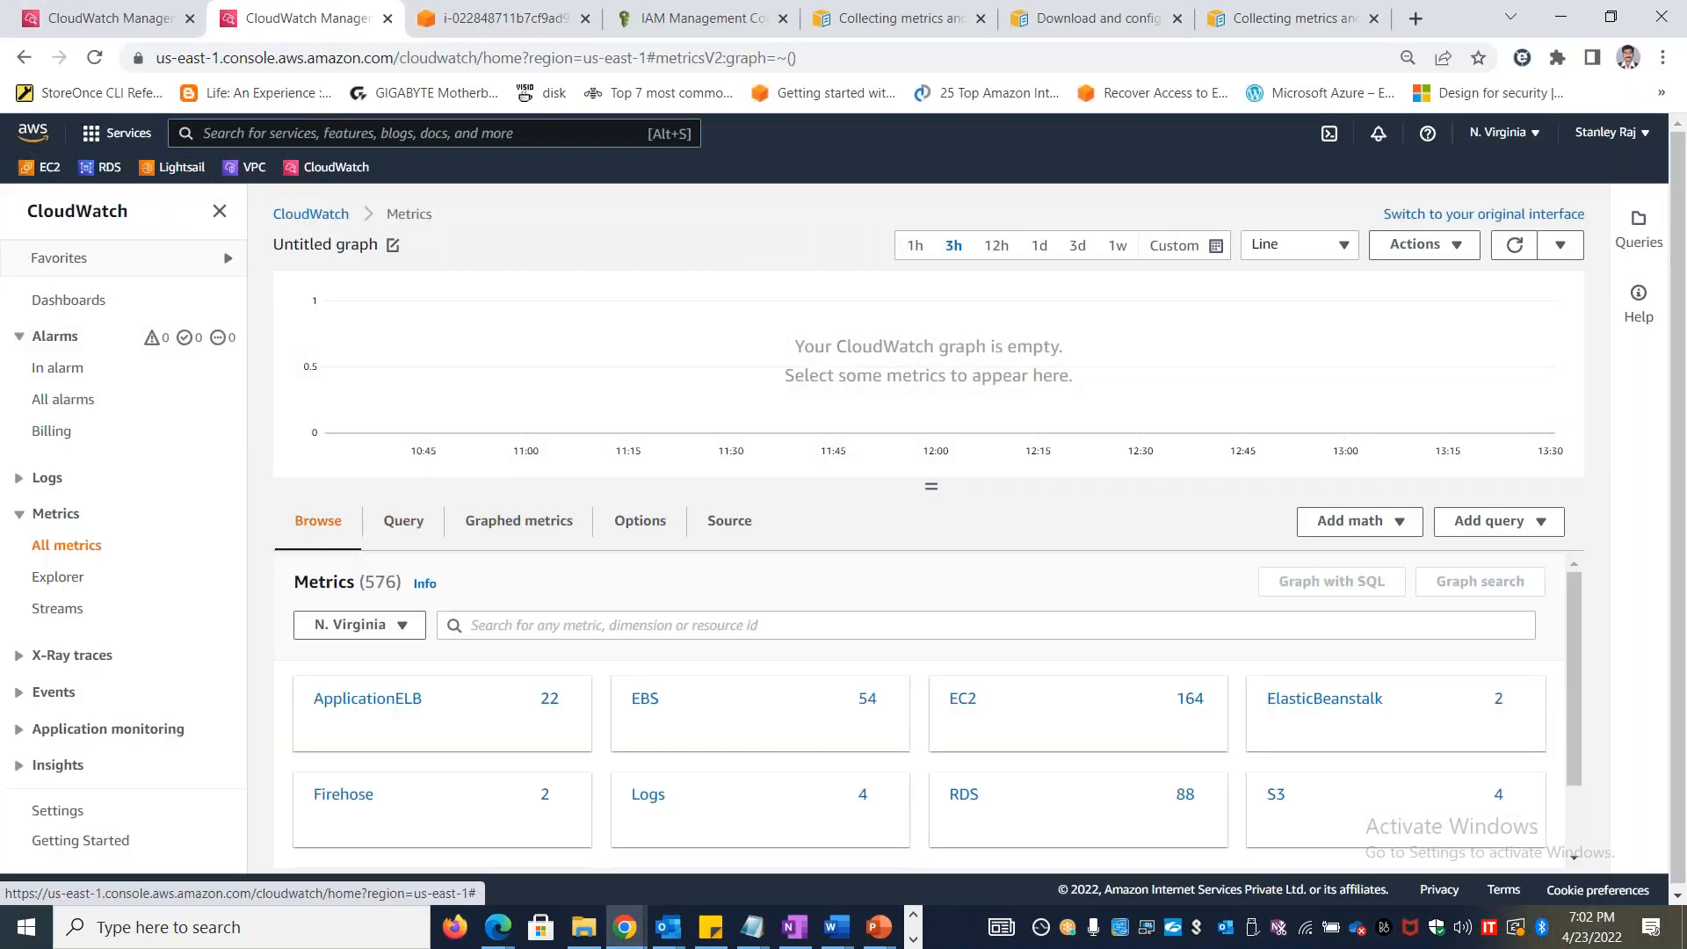
Look over the CloudWatch agent documentation pages, including the agent package download links listed per platform
{"action": "left_click", "coordinate": [911, 14]}
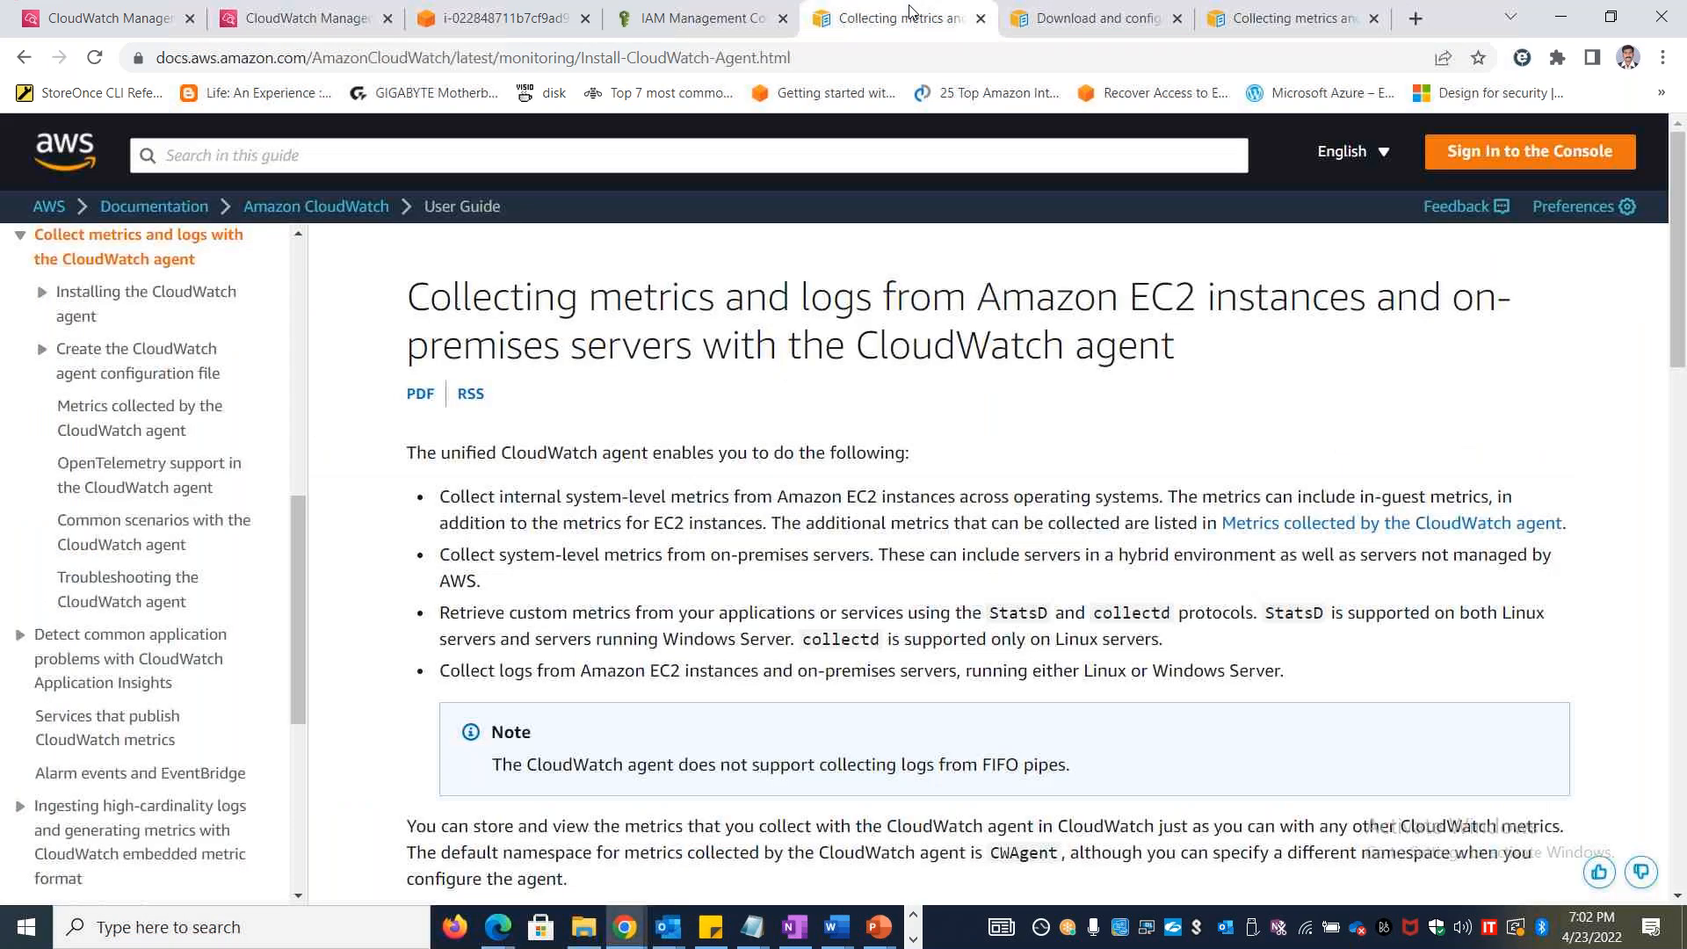
{"action": "left_click", "coordinate": [1065, 19]}
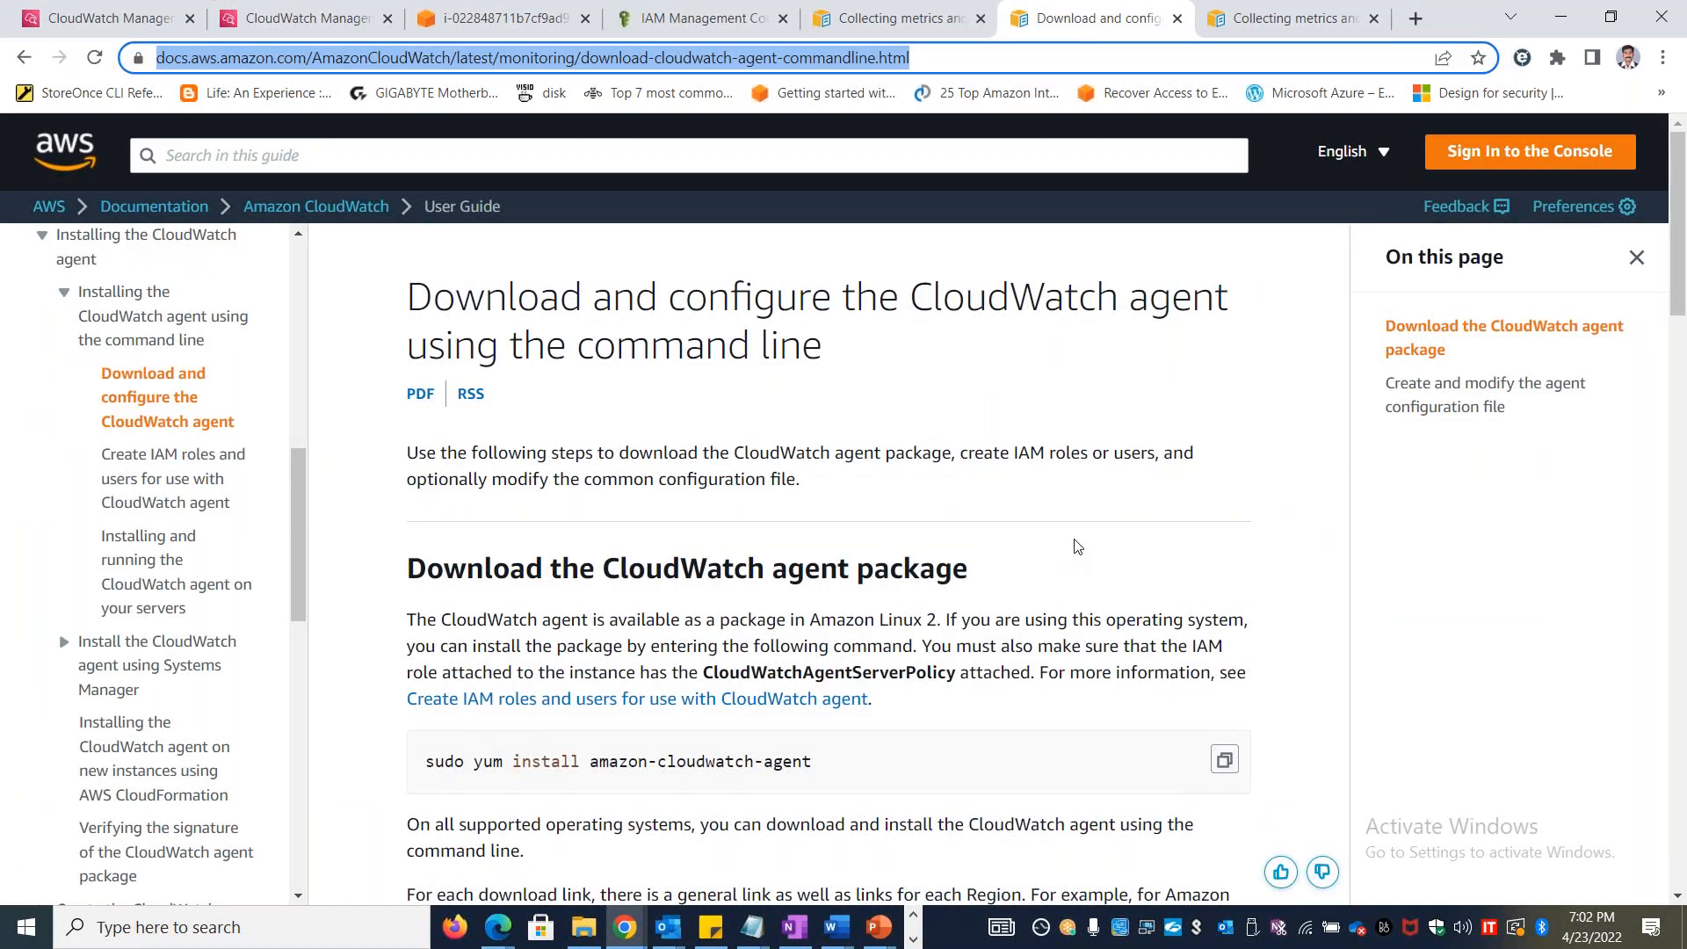
{"action": "scroll", "coordinate": [1078, 546], "scroll_direction": "down", "scroll_amount": 10}
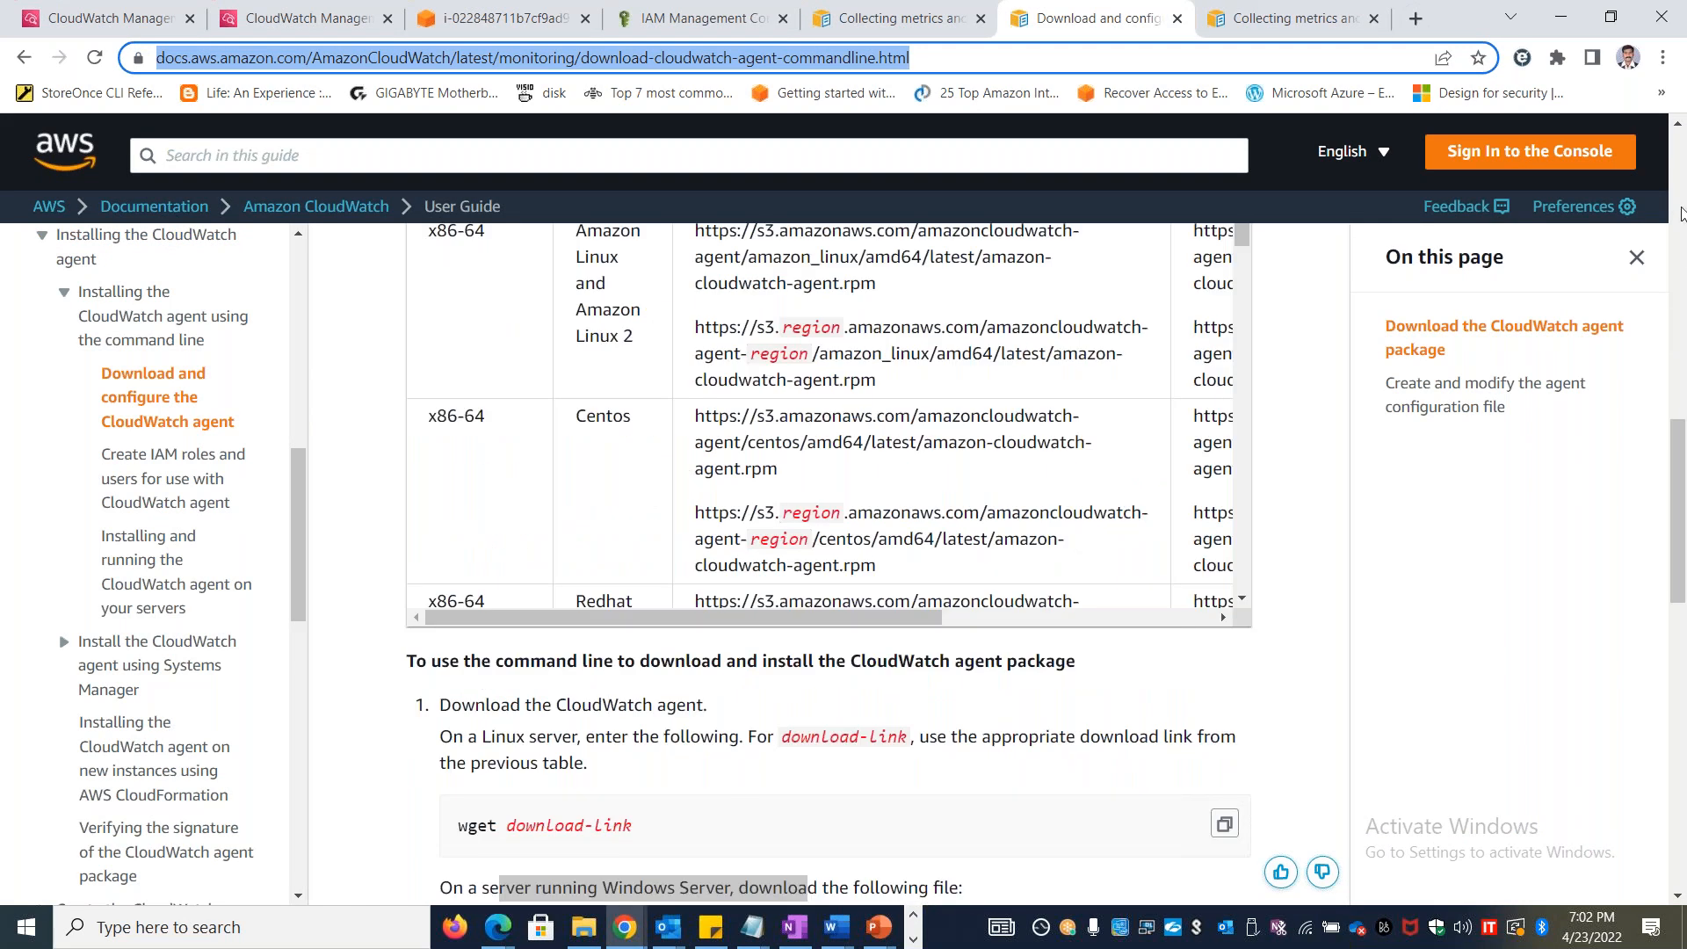
{"action": "left_click", "coordinate": [1678, 126]}
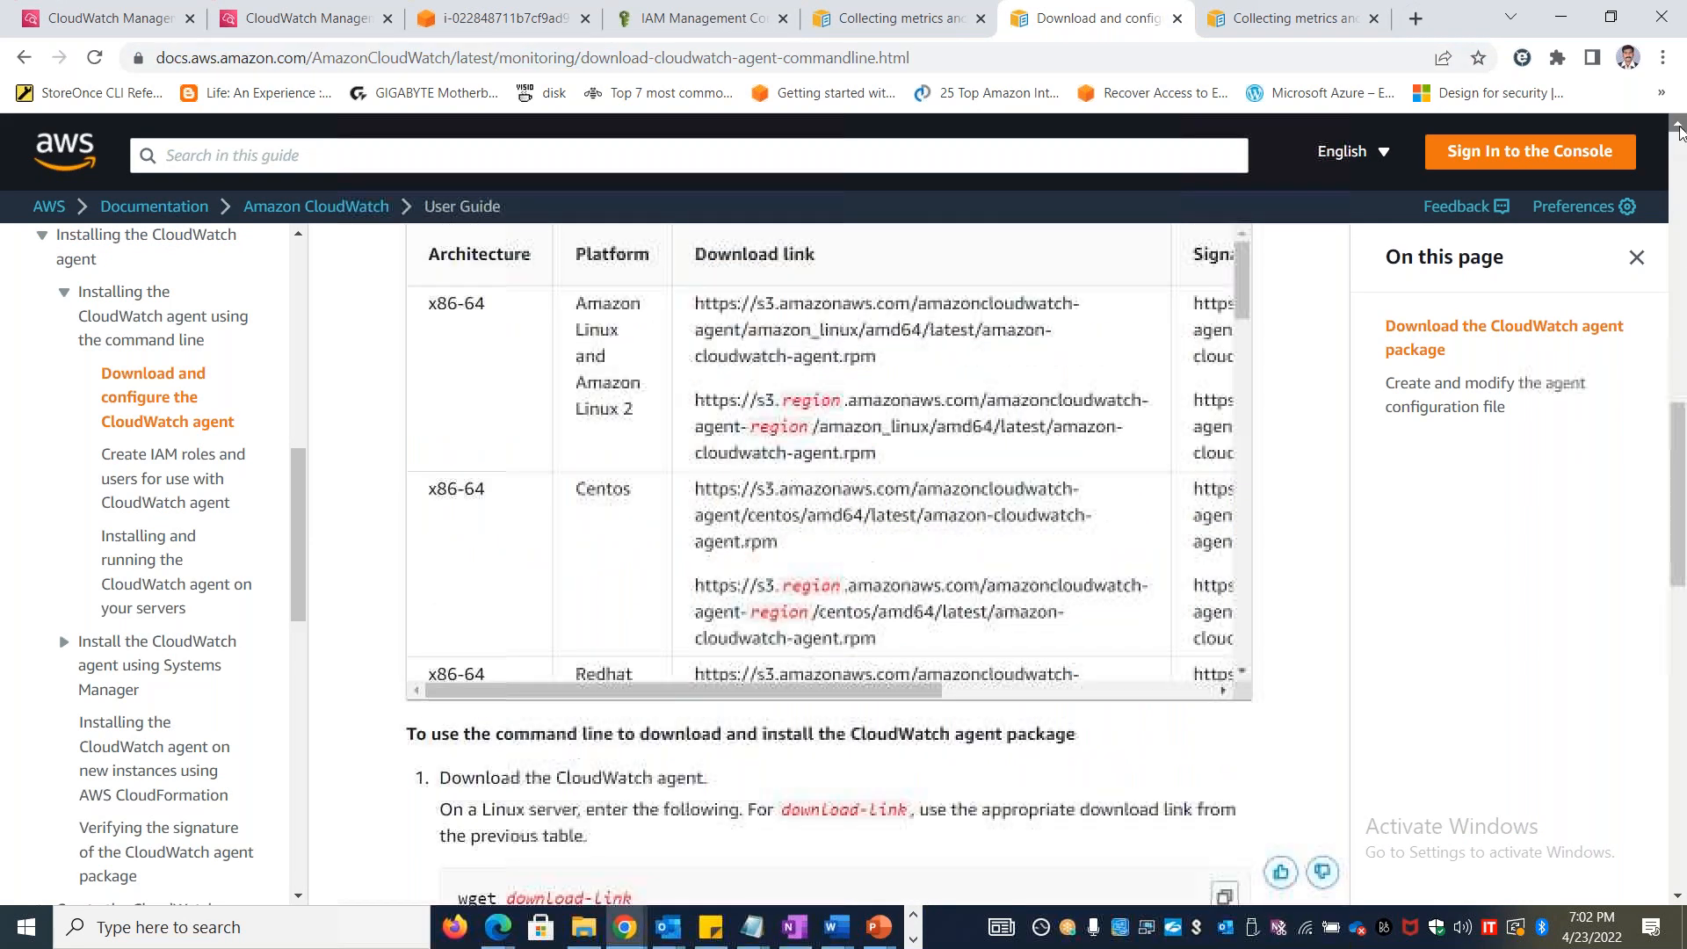
{"action": "left_click", "coordinate": [1678, 125]}
{"action": "mouse_move", "coordinate": [1241, 383]}
{"action": "left_mouse_down"}
{"action": "mouse_move", "coordinate": [1256, 807]}
{"action": "mouse_move", "coordinate": [1260, 369]}
{"action": "left_mouse_up"}
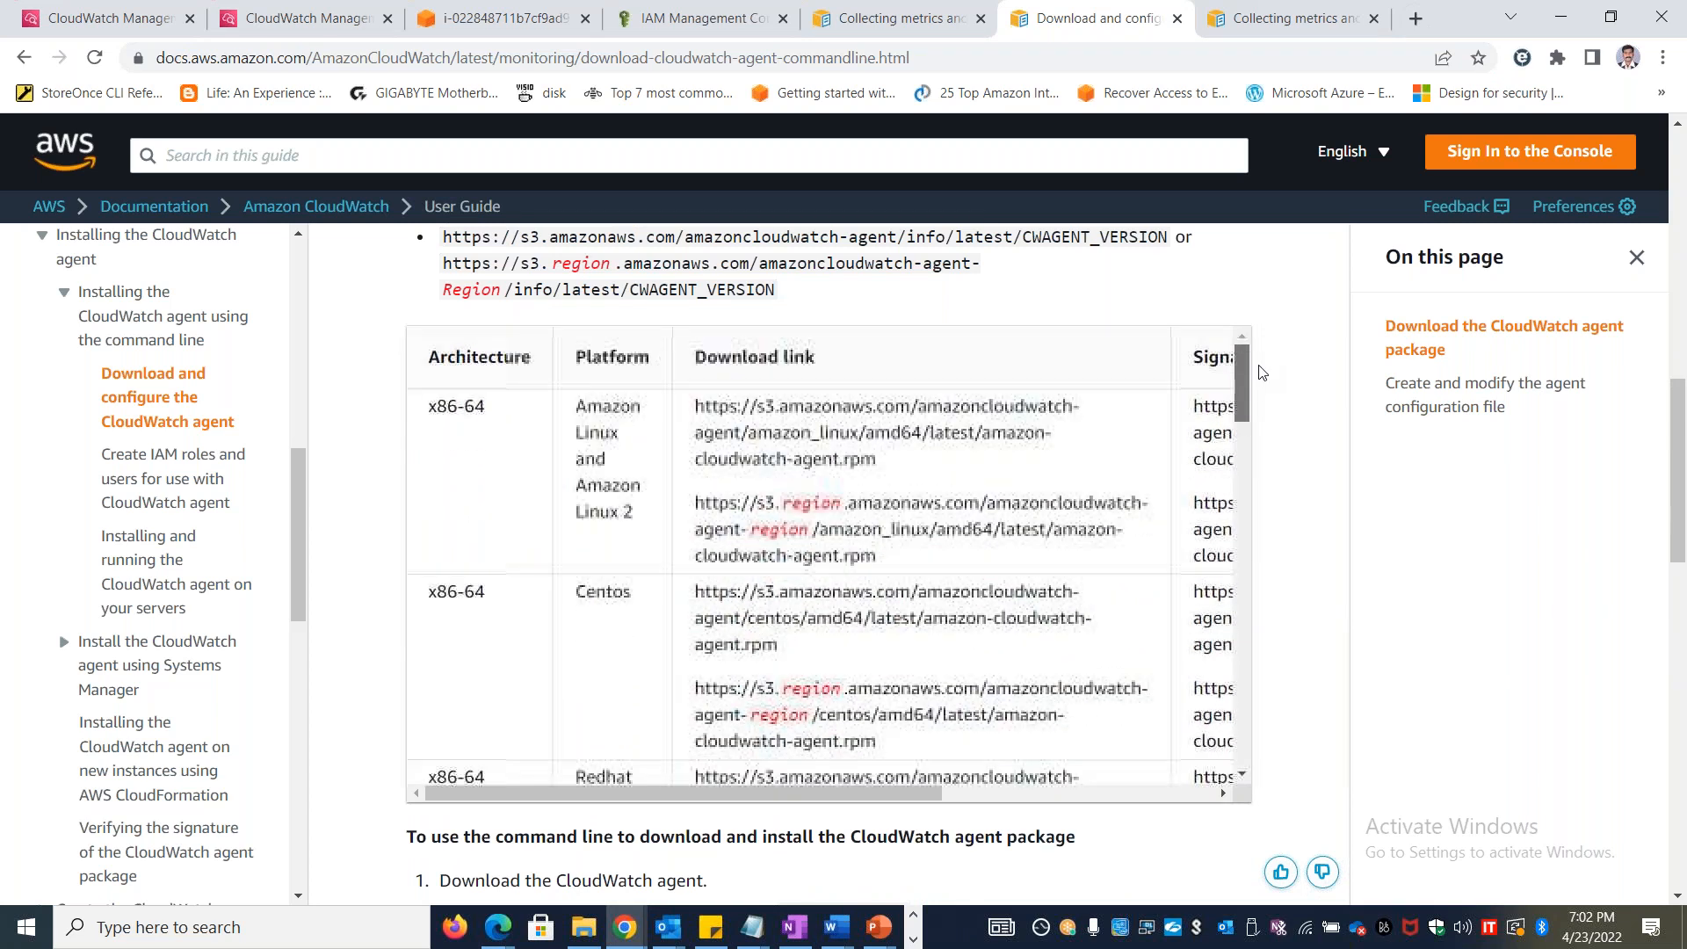
Look through the open CloudWatch metrics pages and the Stanlinuxvm1 terminal session in the browser
{"action": "left_click", "coordinate": [332, 12]}
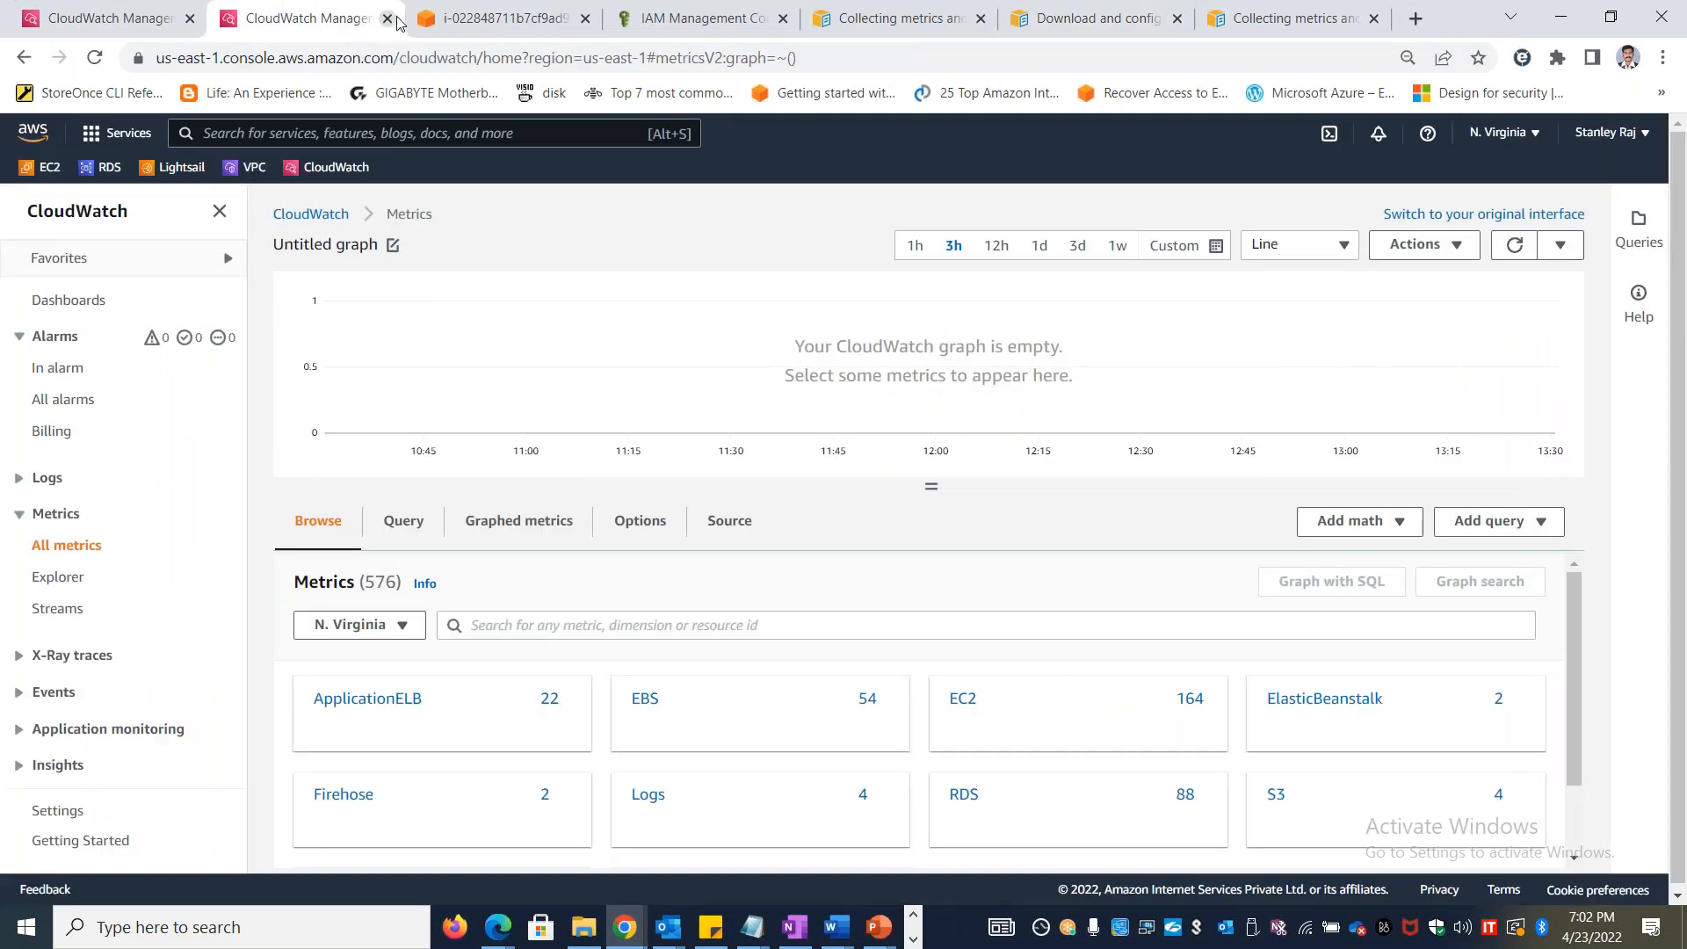
{"action": "left_click", "coordinate": [467, 21]}
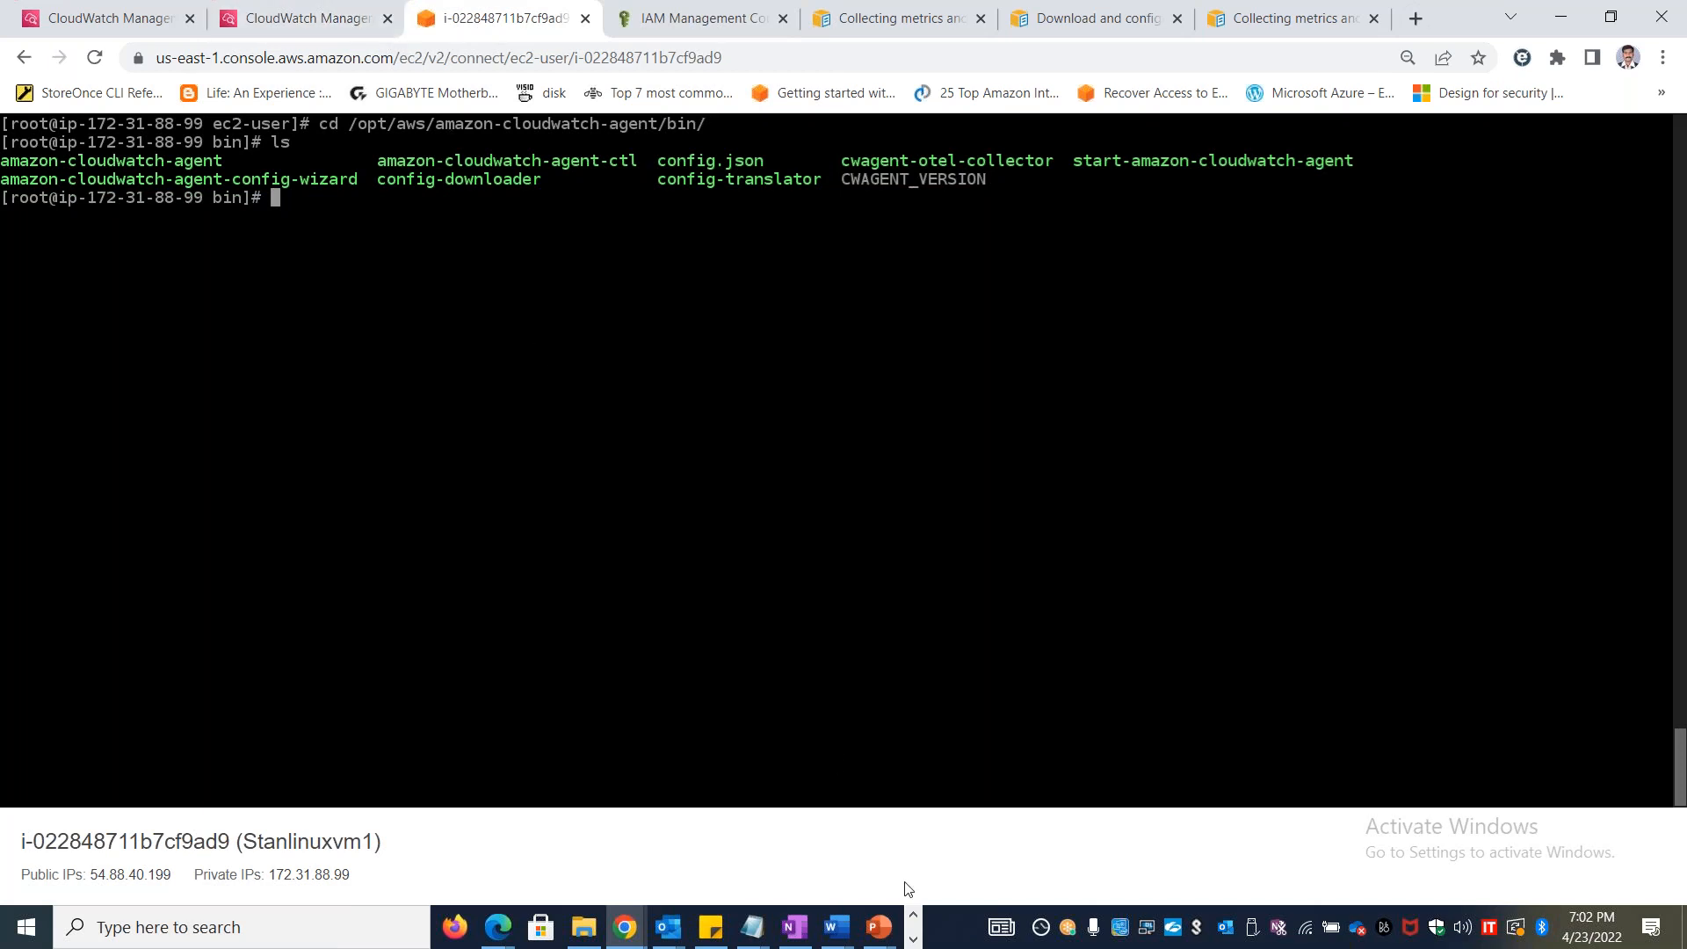
{"action": "left_click", "coordinate": [914, 939]}
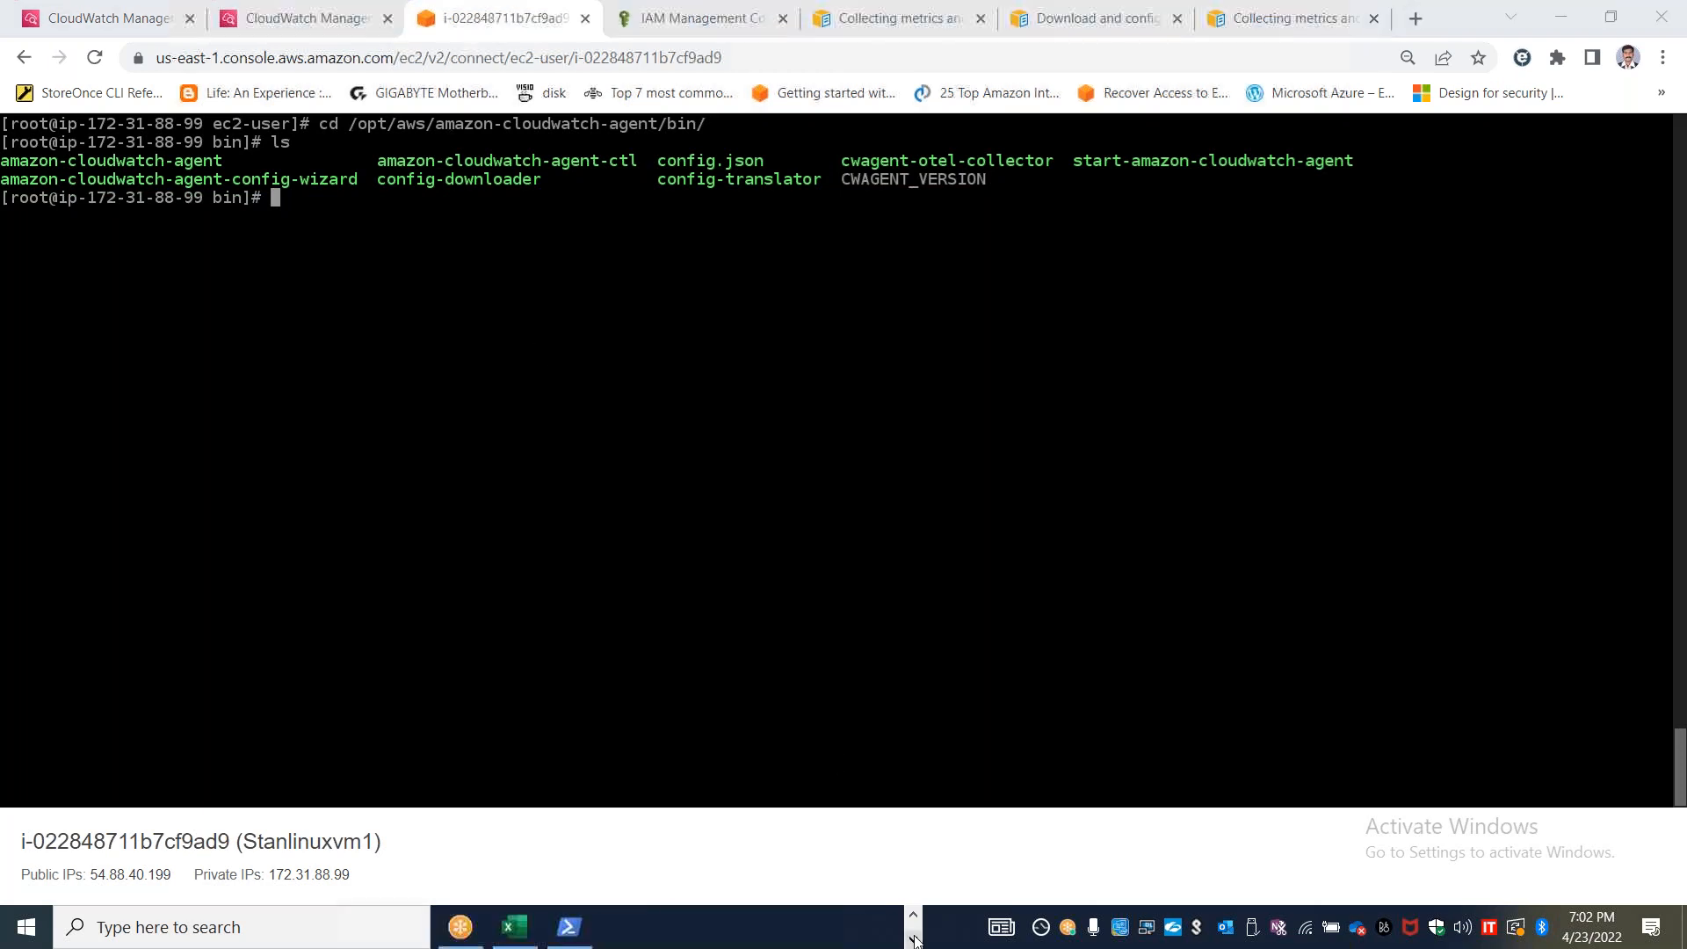
{"action": "left_click", "coordinate": [284, 22]}
{"action": "left_click", "coordinate": [117, 21]}
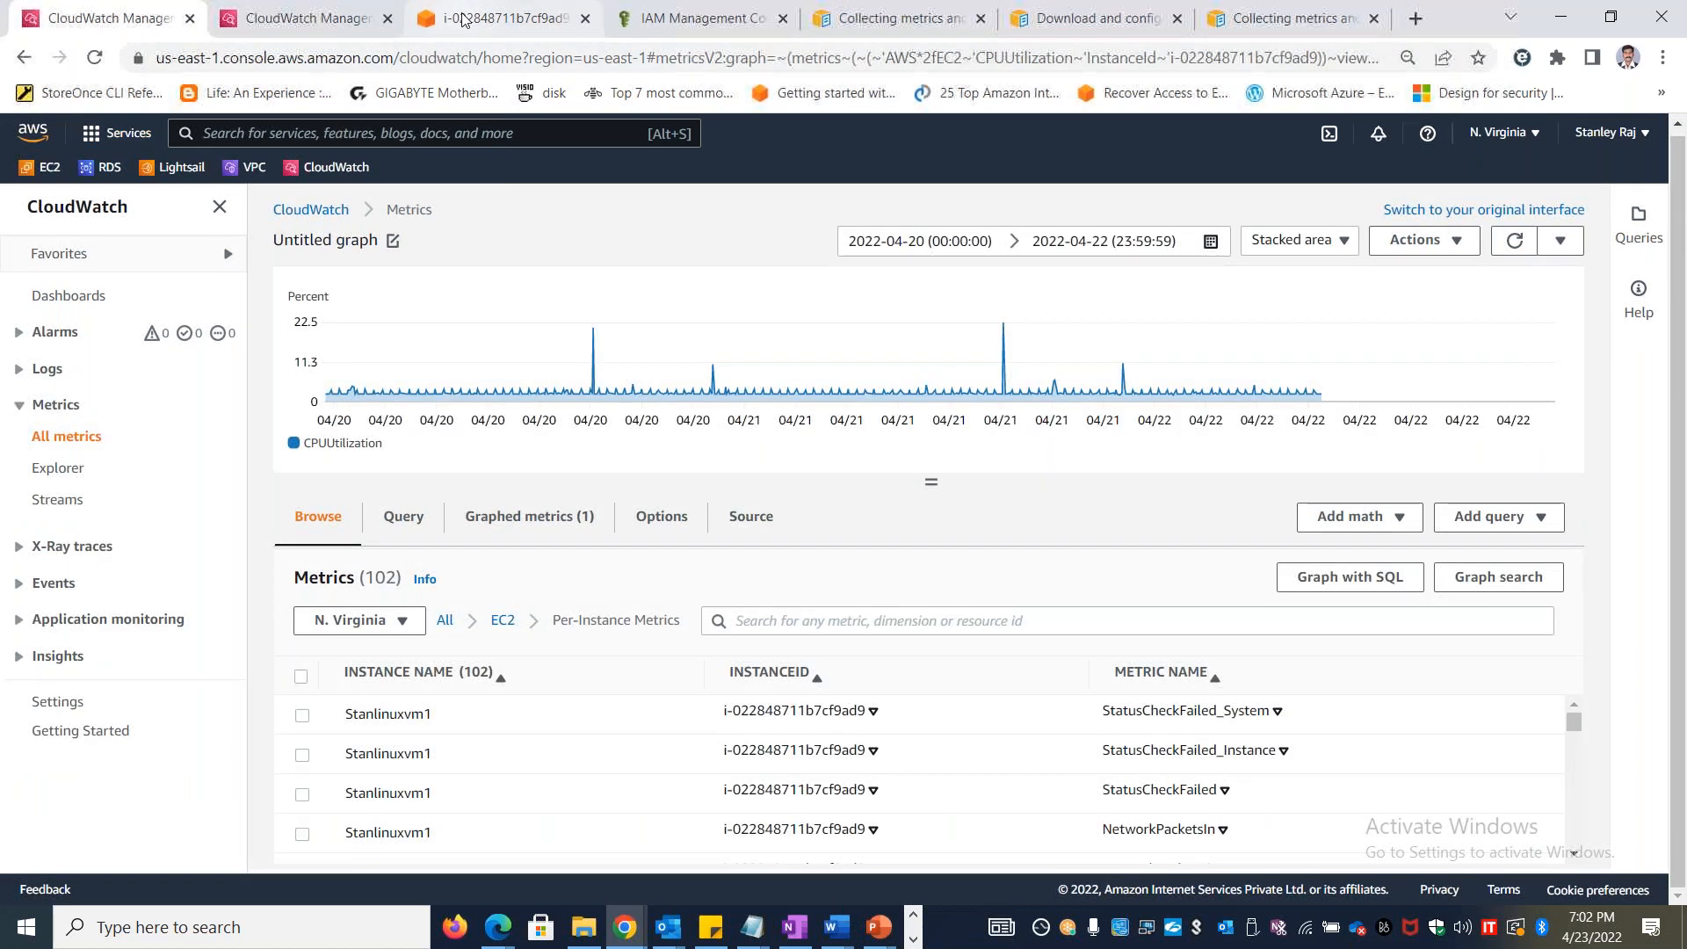
{"action": "left_click", "coordinate": [463, 19]}
{"action": "left_click", "coordinate": [317, 19]}
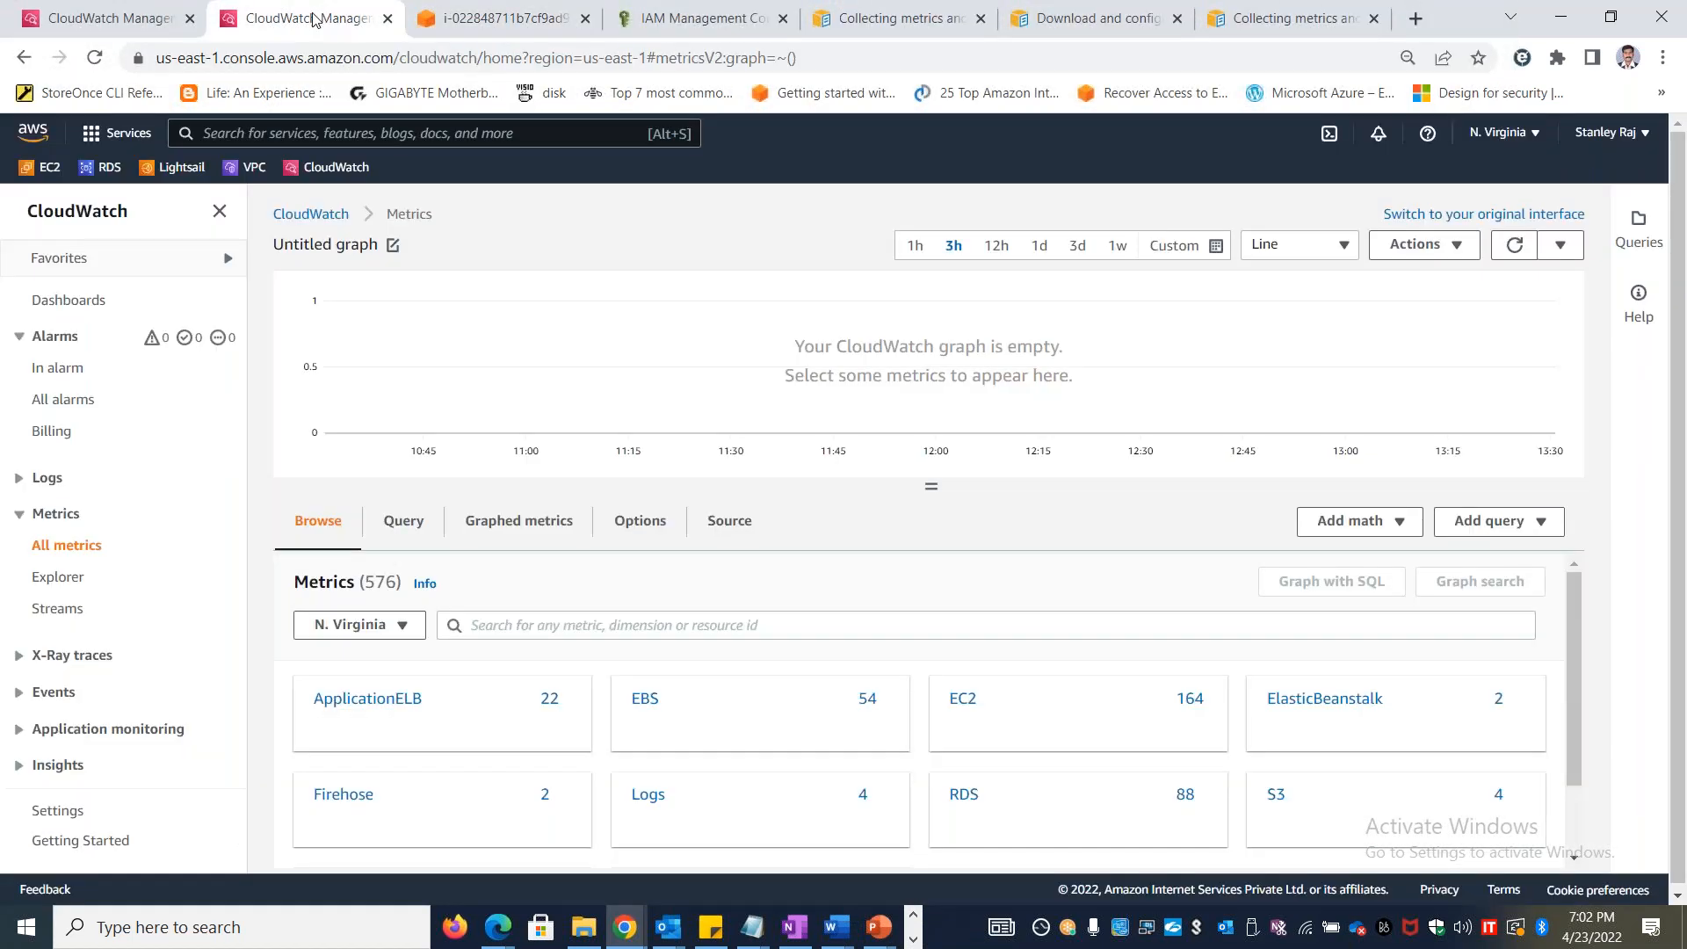
Open the EC2 Instances list and copy the example SSH client command for connecting to Stanlinuxvm1
{"action": "left_click", "coordinate": [132, 21]}
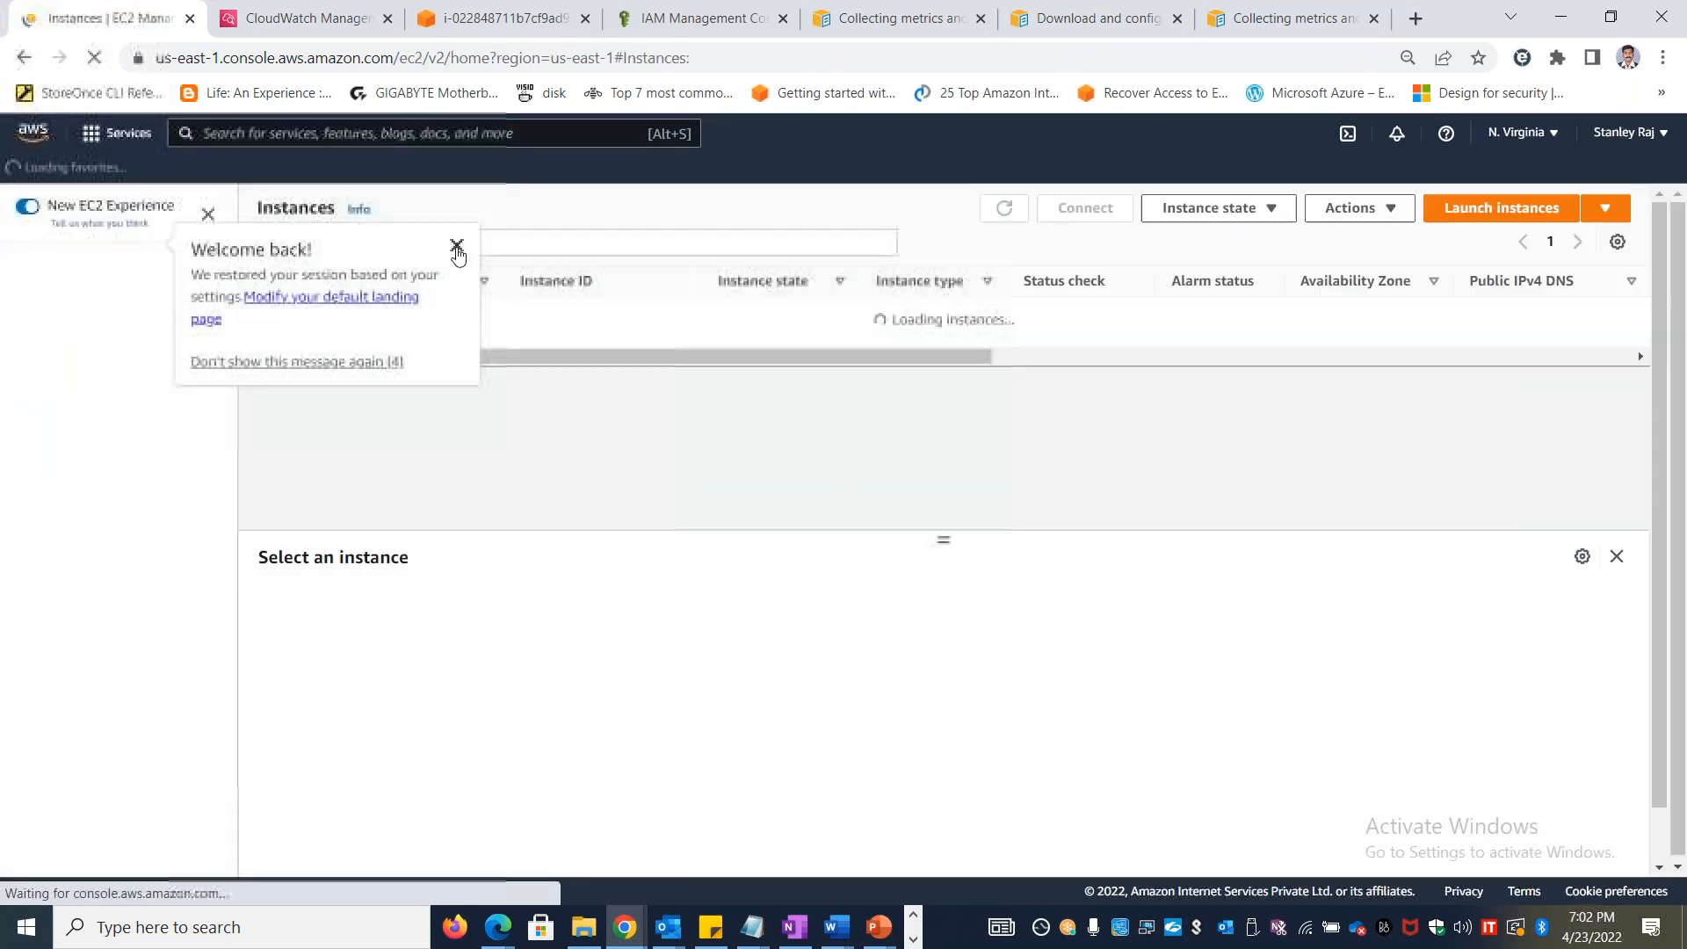
{"action": "left_click", "coordinate": [458, 243]}
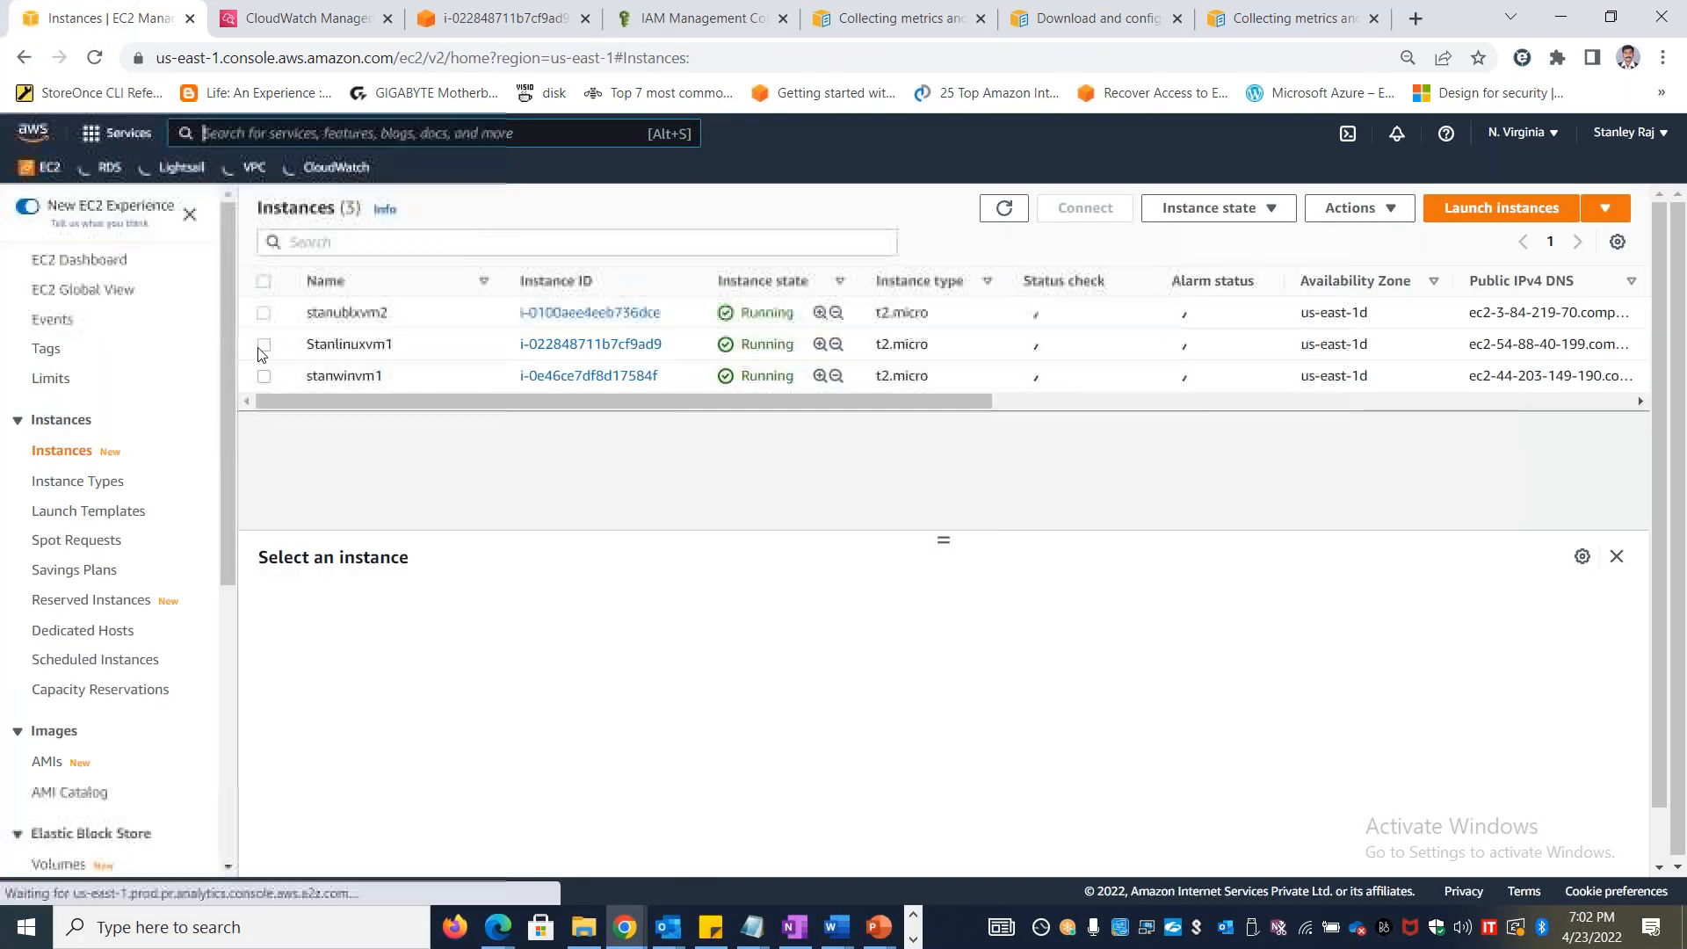
{"action": "left_click", "coordinate": [264, 344]}
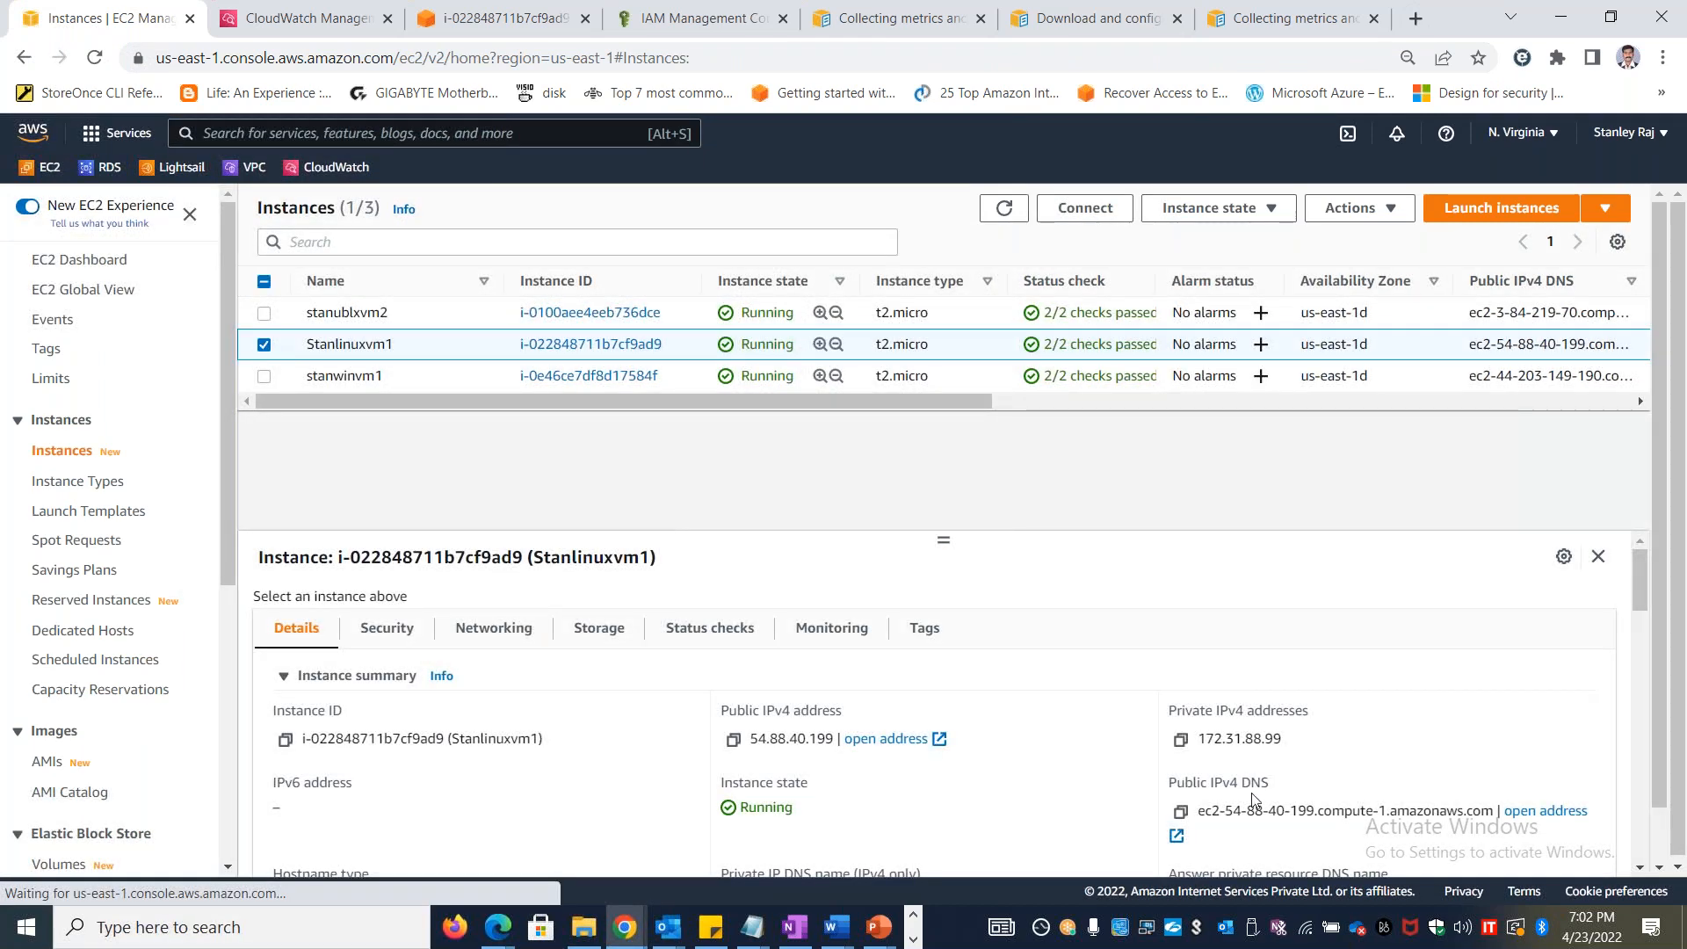
{"action": "left_click", "coordinate": [1086, 211]}
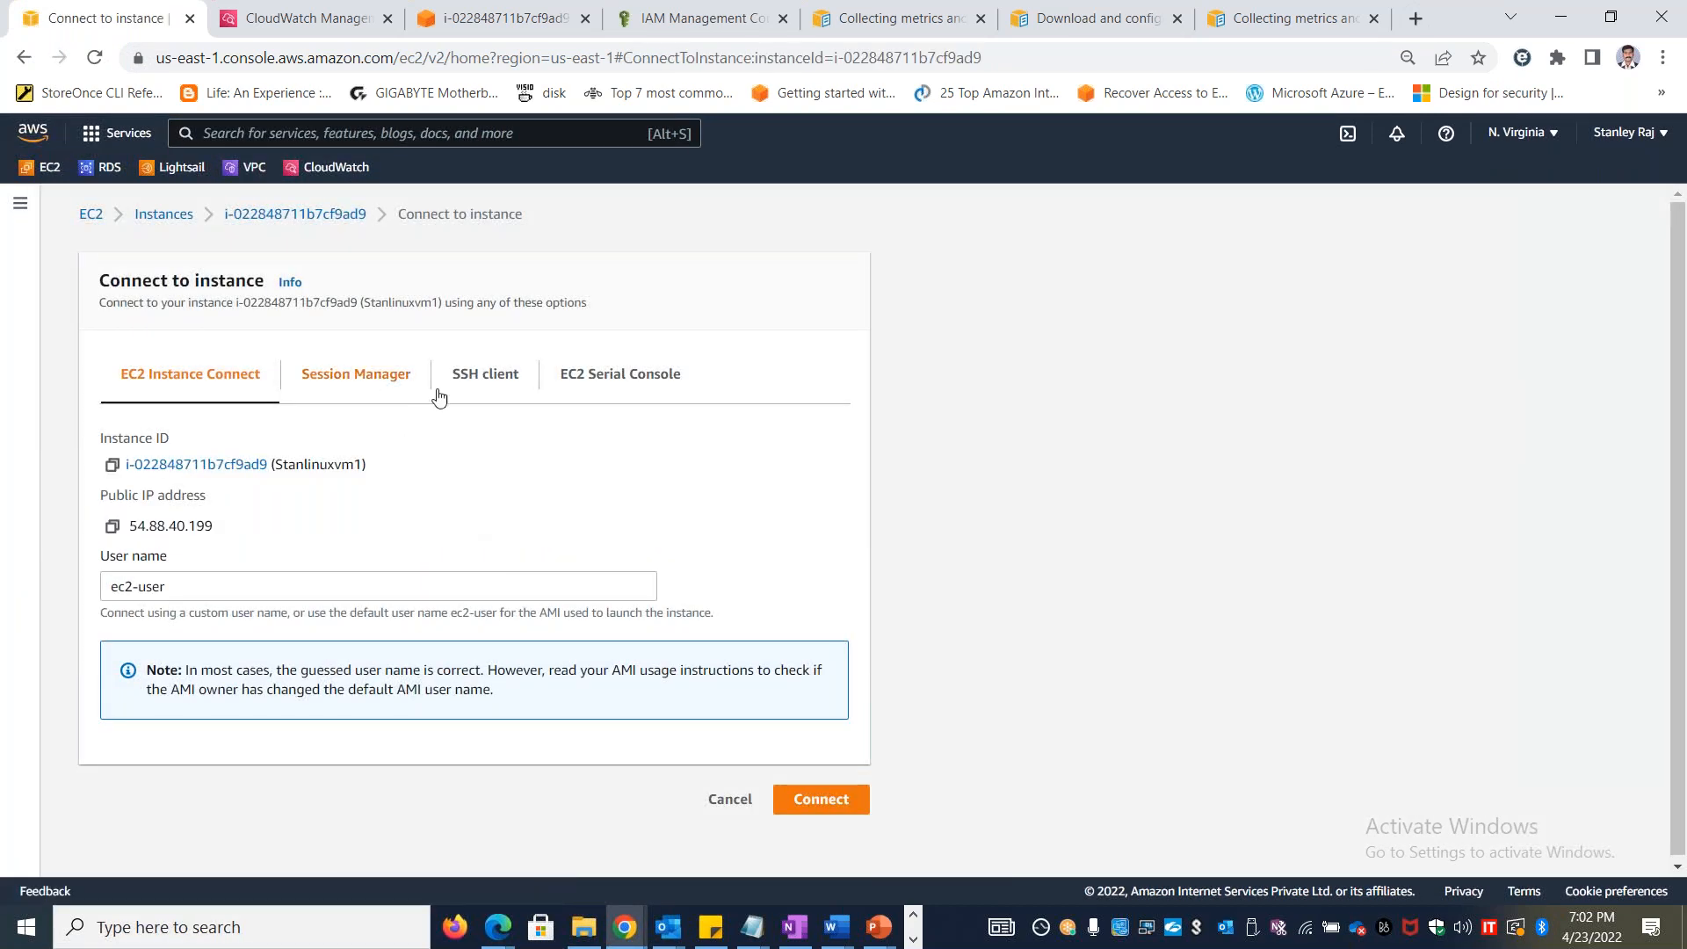
{"action": "left_click", "coordinate": [485, 381]}
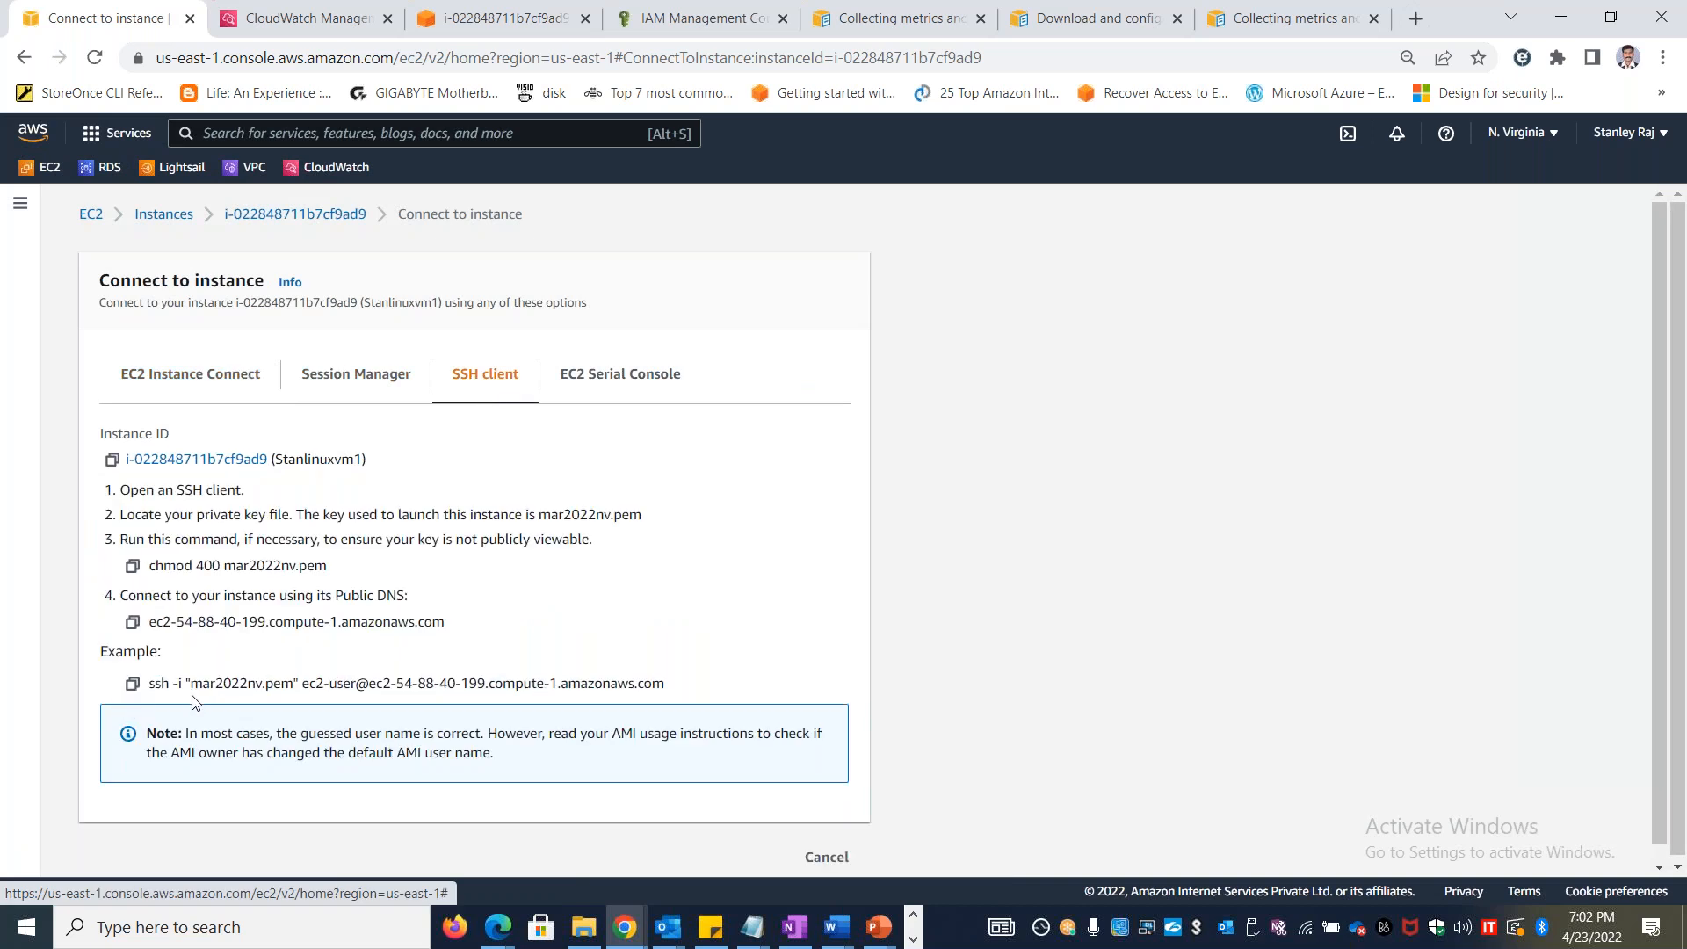
{"action": "left_click_drag", "start_coordinate": [190, 683], "coordinate": [293, 683]}
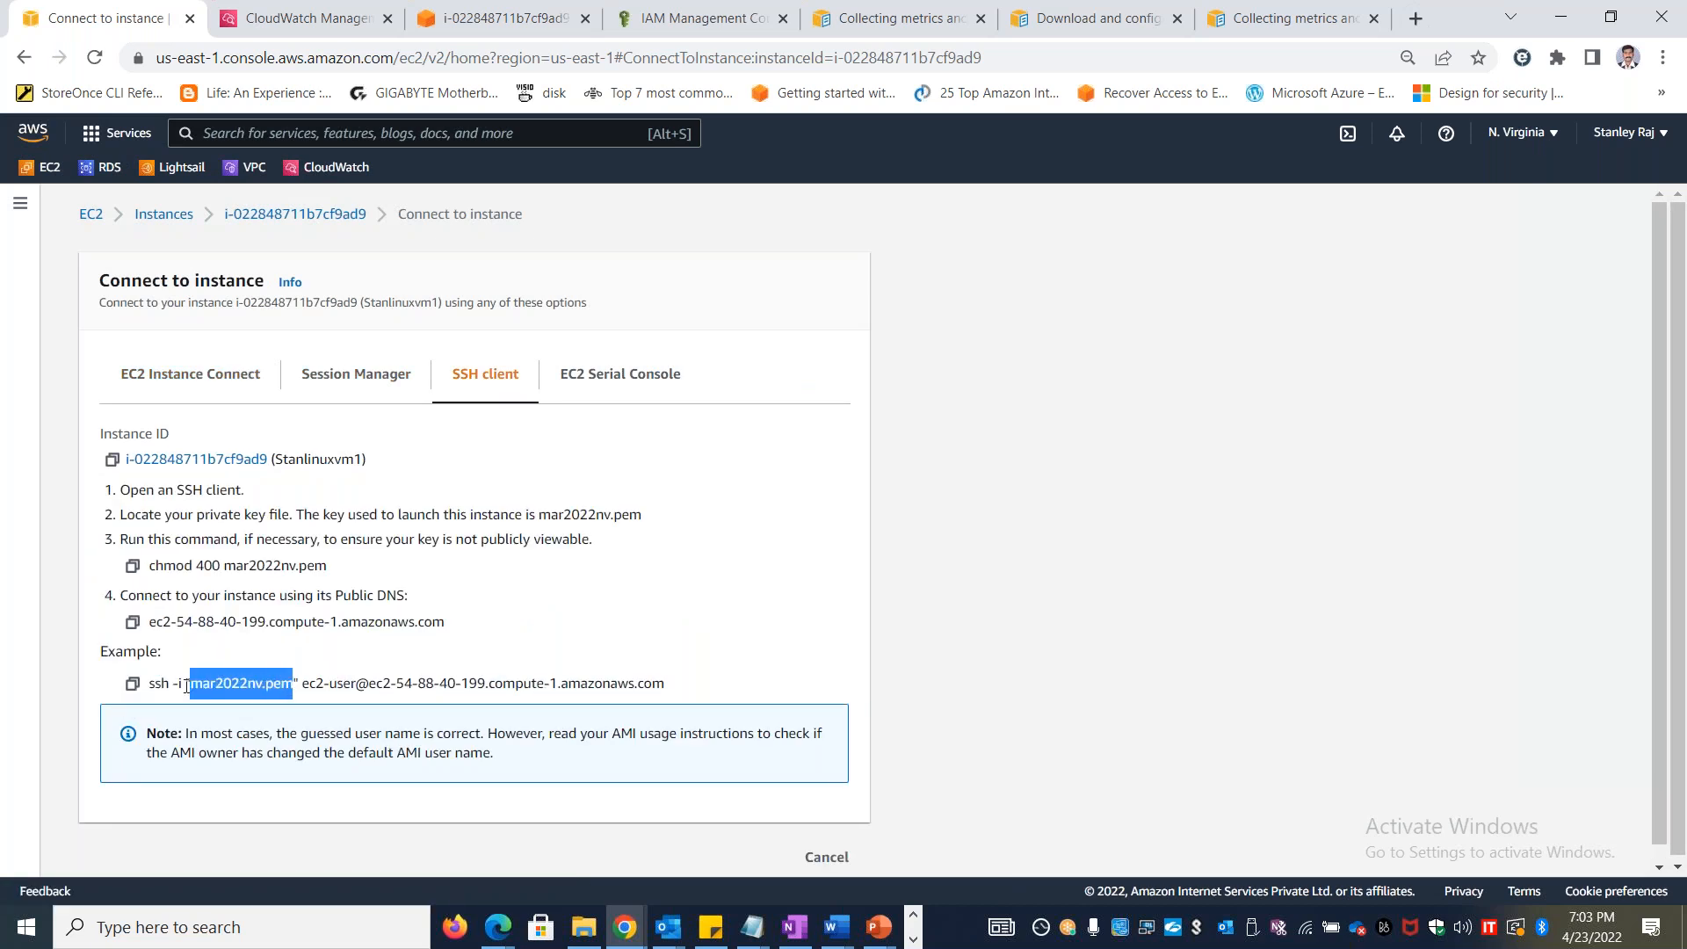
{"action": "left_click", "coordinate": [132, 686]}
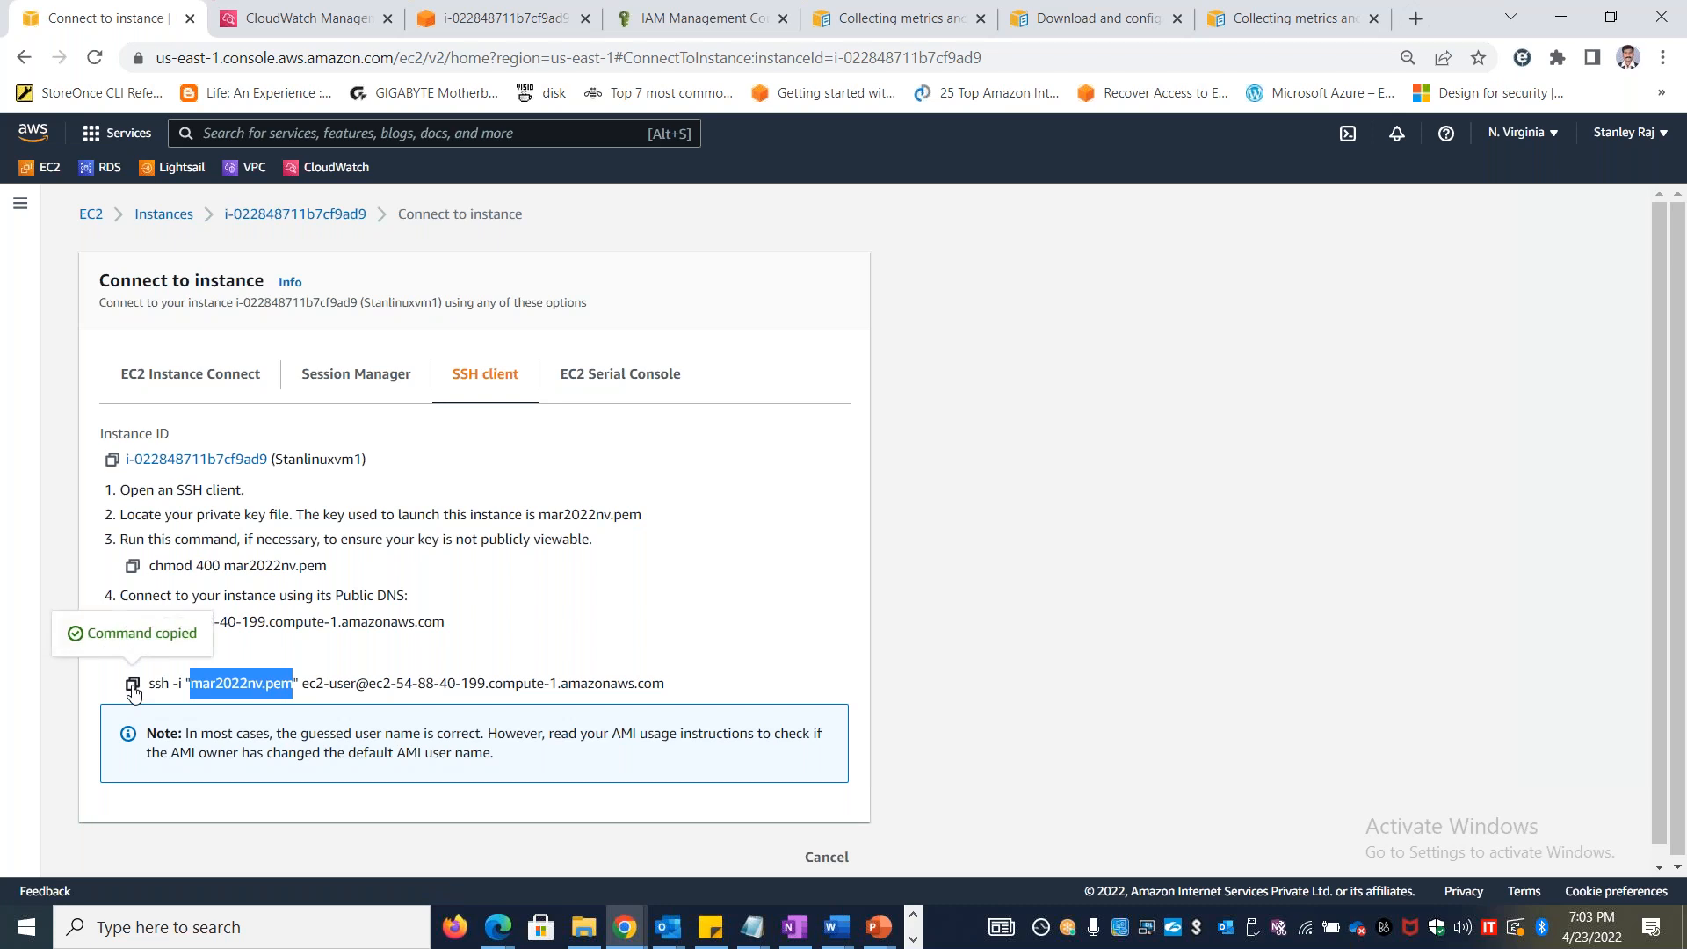
{"action": "key", "text": "alt+Tab"}
{"action": "key", "text": "alt+Tab"}
{"action": "key", "text": "alt+Tab"}
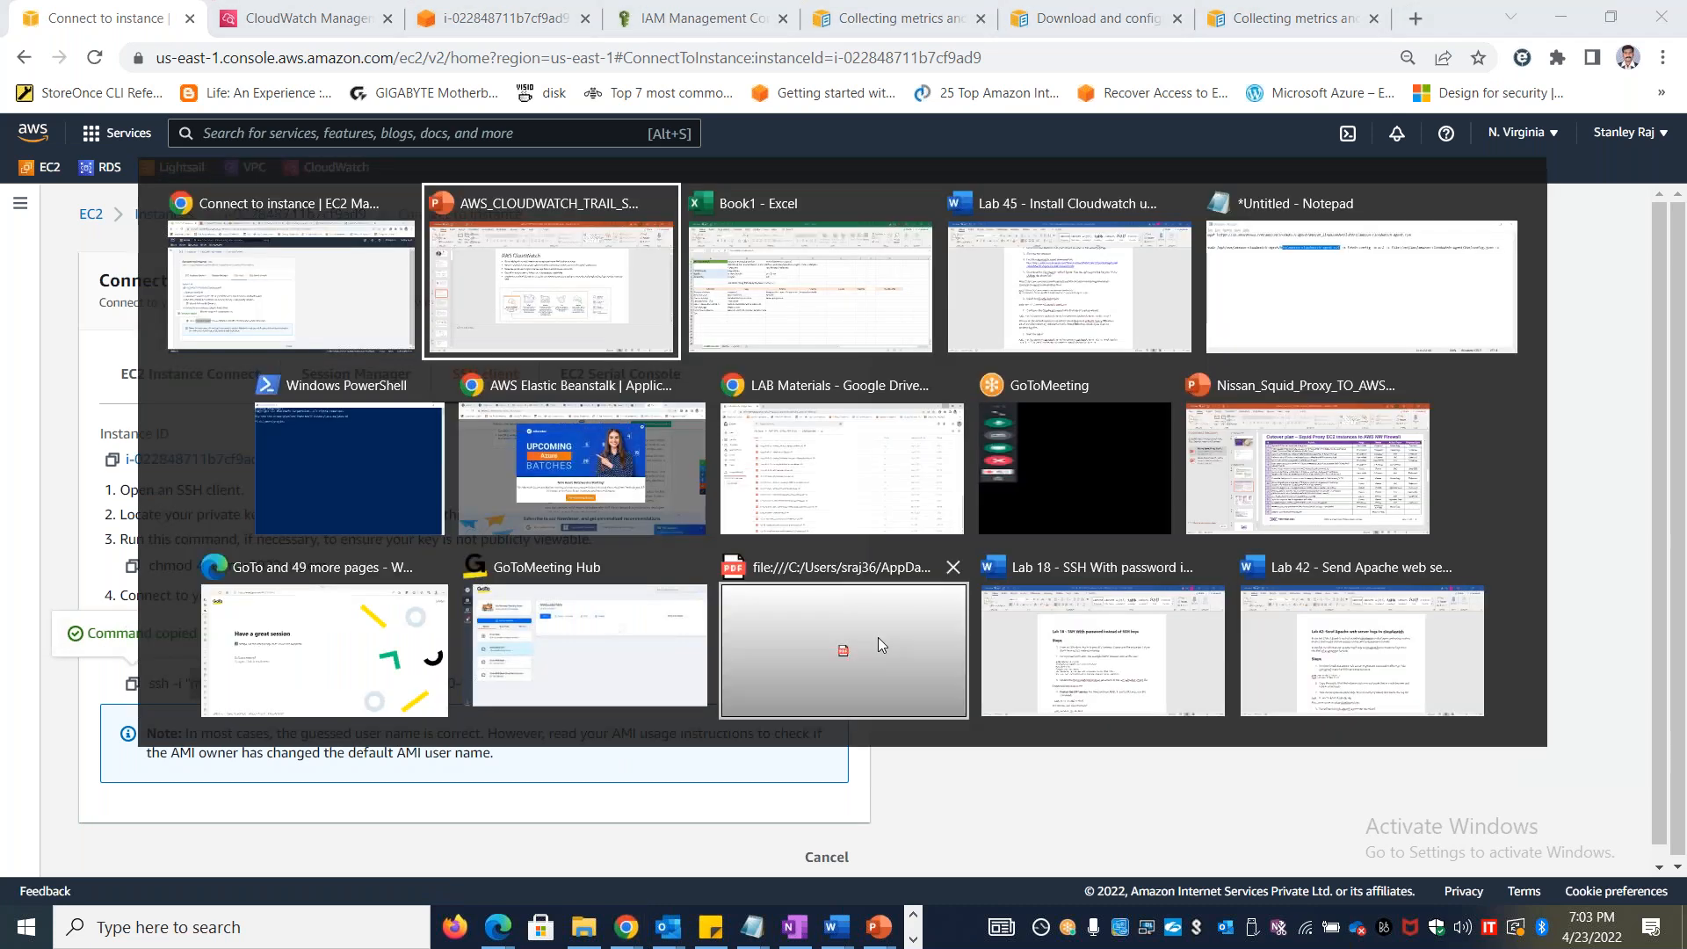
{"action": "key", "text": "alt+Tab"}
{"action": "key", "text": "alt+Tab"}
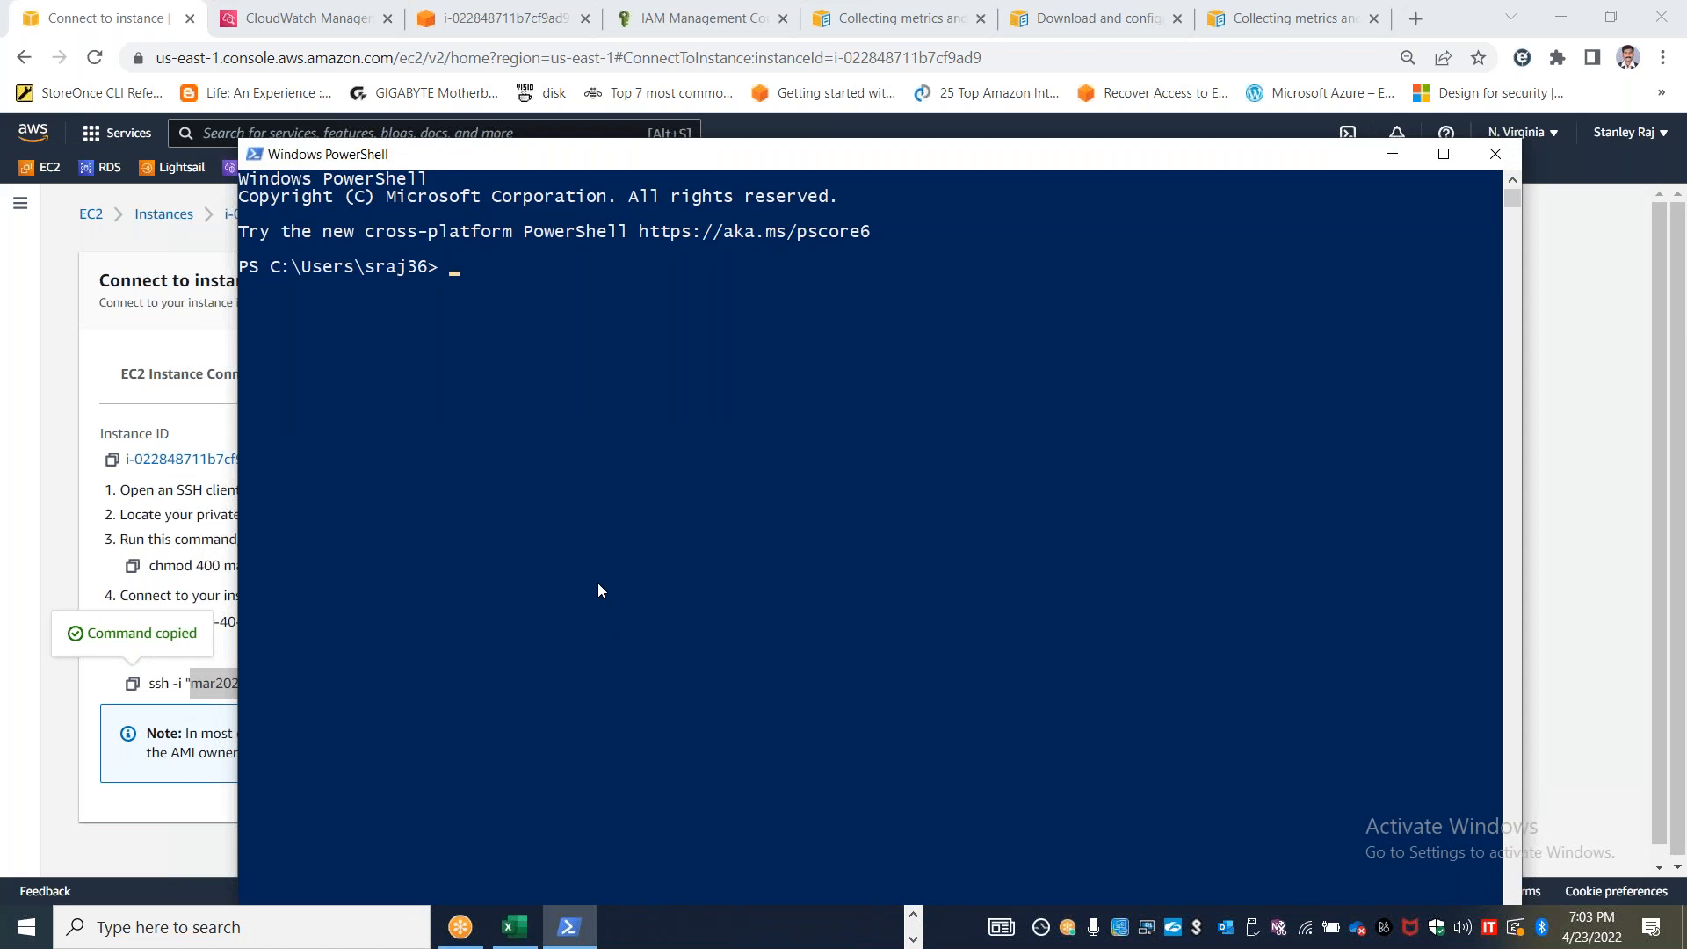
Open the Downloads folder in File Explorer, launch Windows PowerShell from that location and maximize its window
{"action": "key", "text": "super+e"}
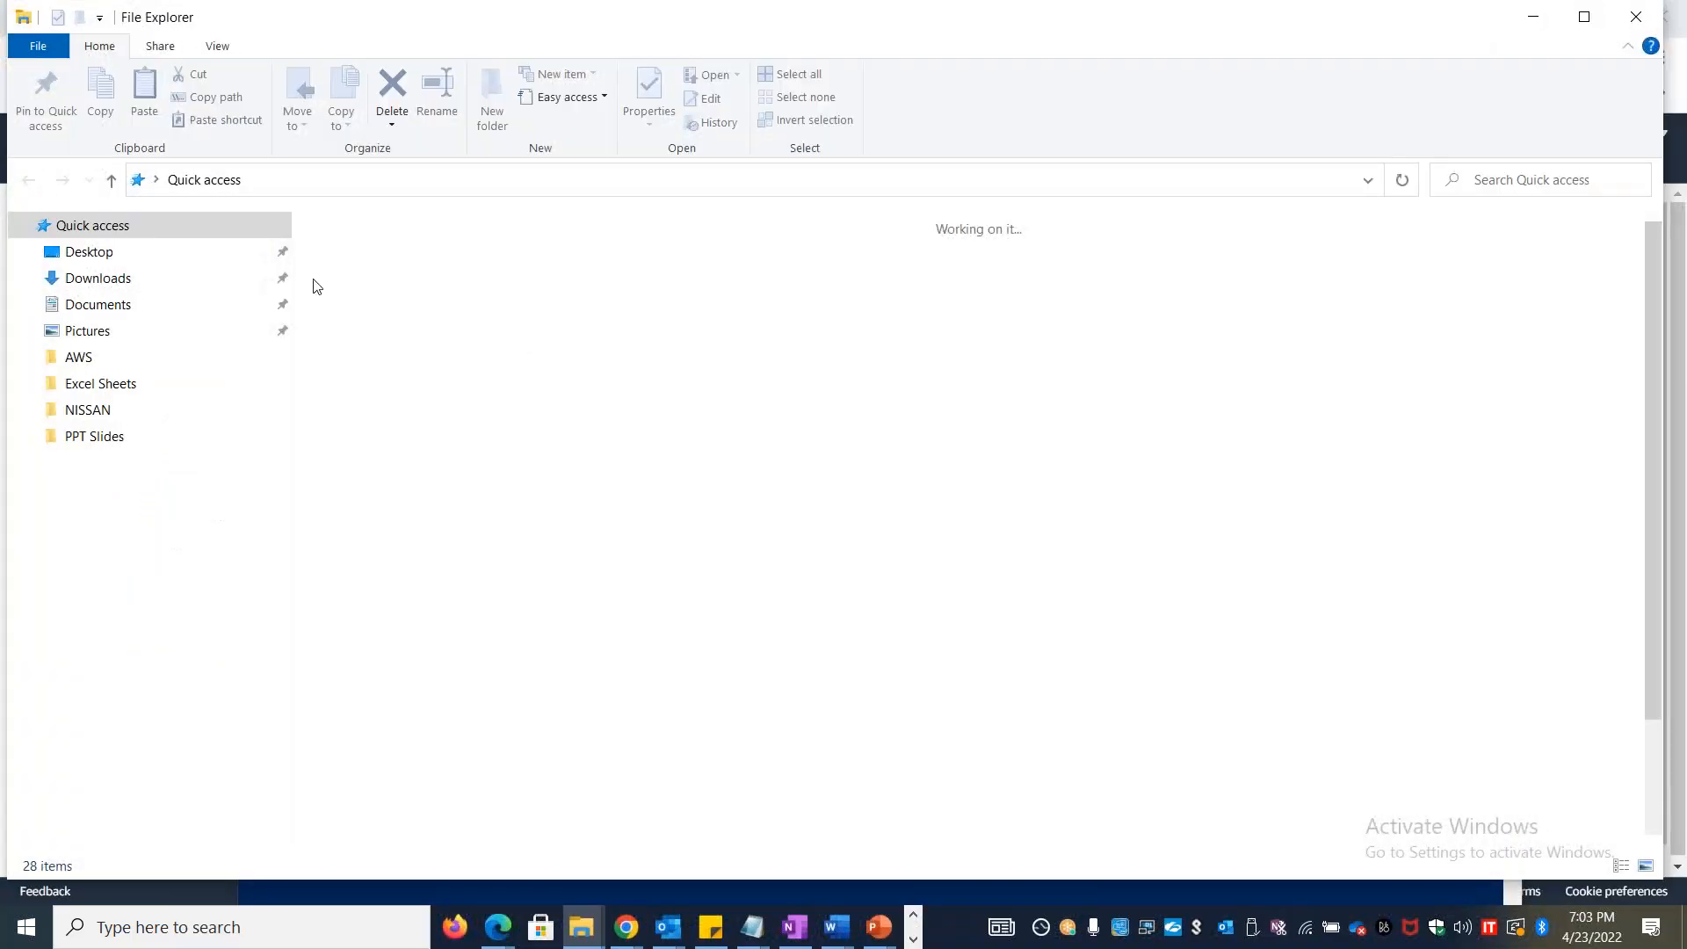
{"action": "left_click", "coordinate": [98, 278]}
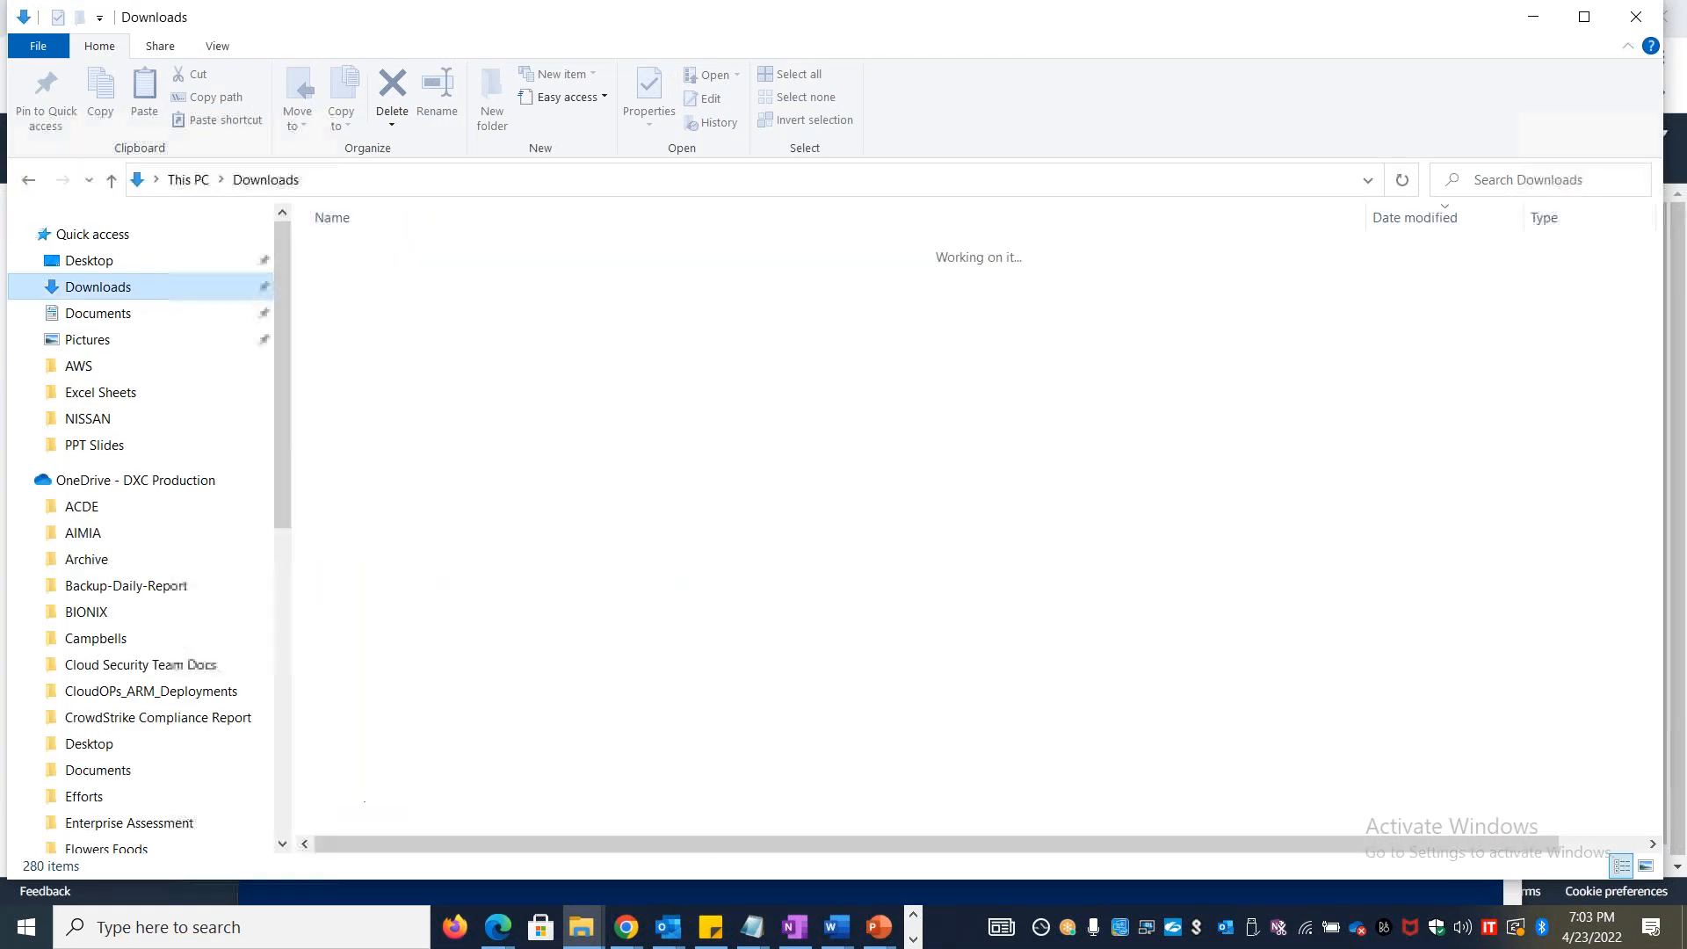
{"action": "left_click", "coordinate": [360, 182]}
{"action": "type", "text": "powershell"}
{"action": "key", "text": "ctrl+a"}
{"action": "key", "text": "Return"}
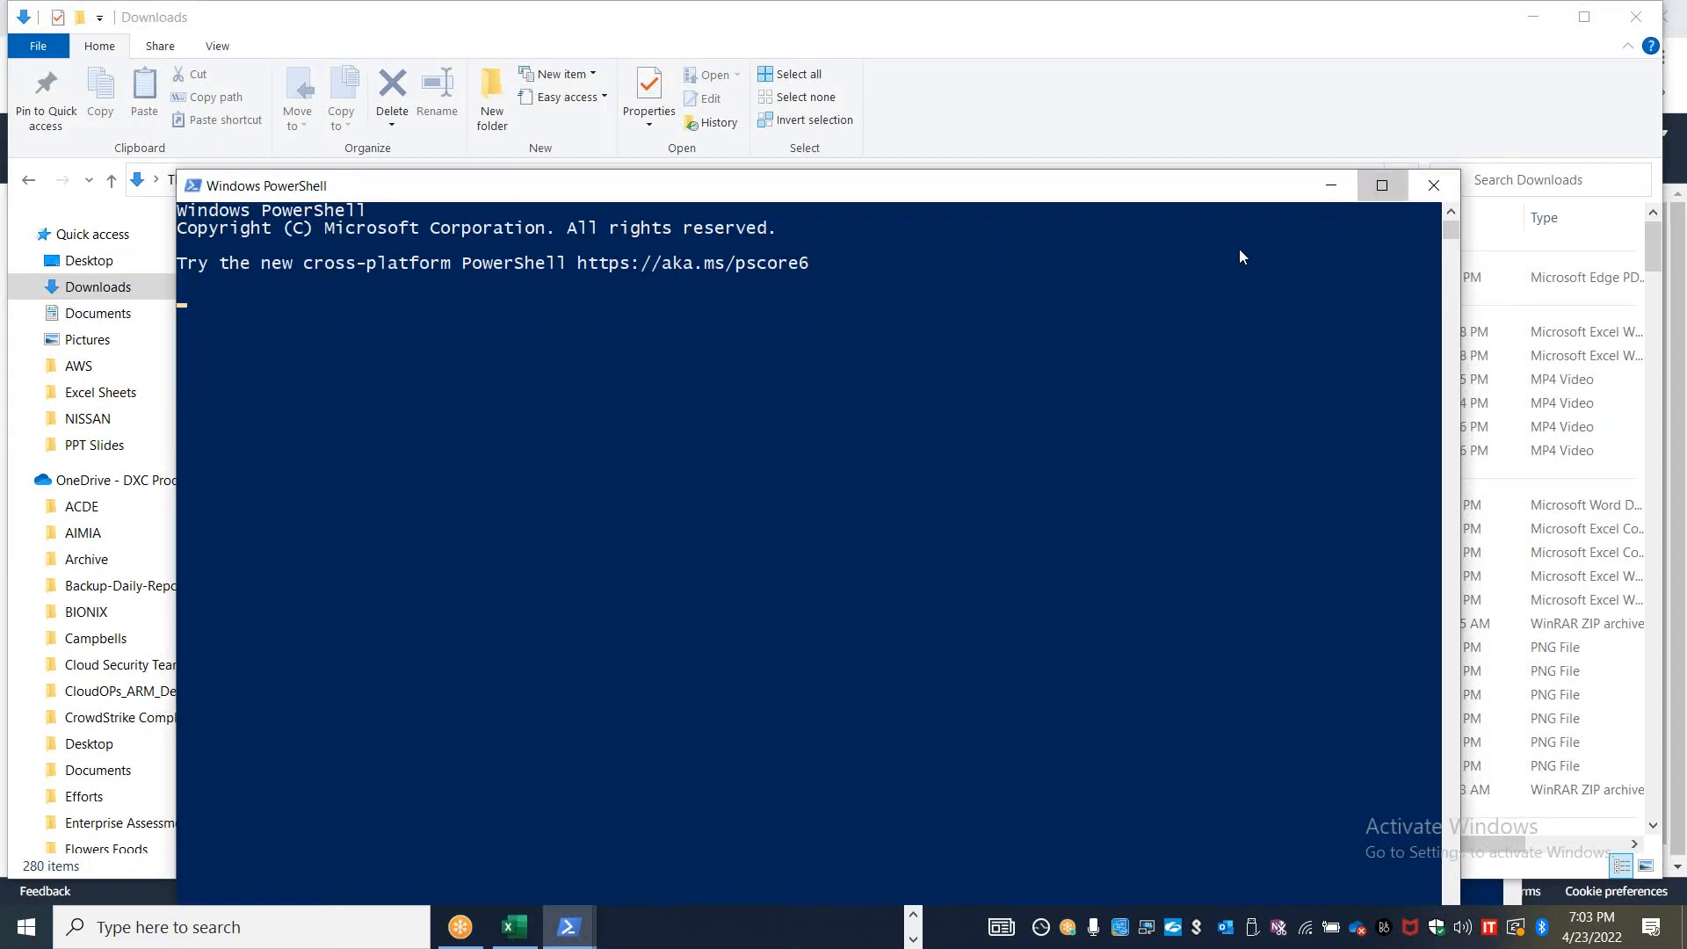
{"action": "left_click", "coordinate": [1391, 187]}
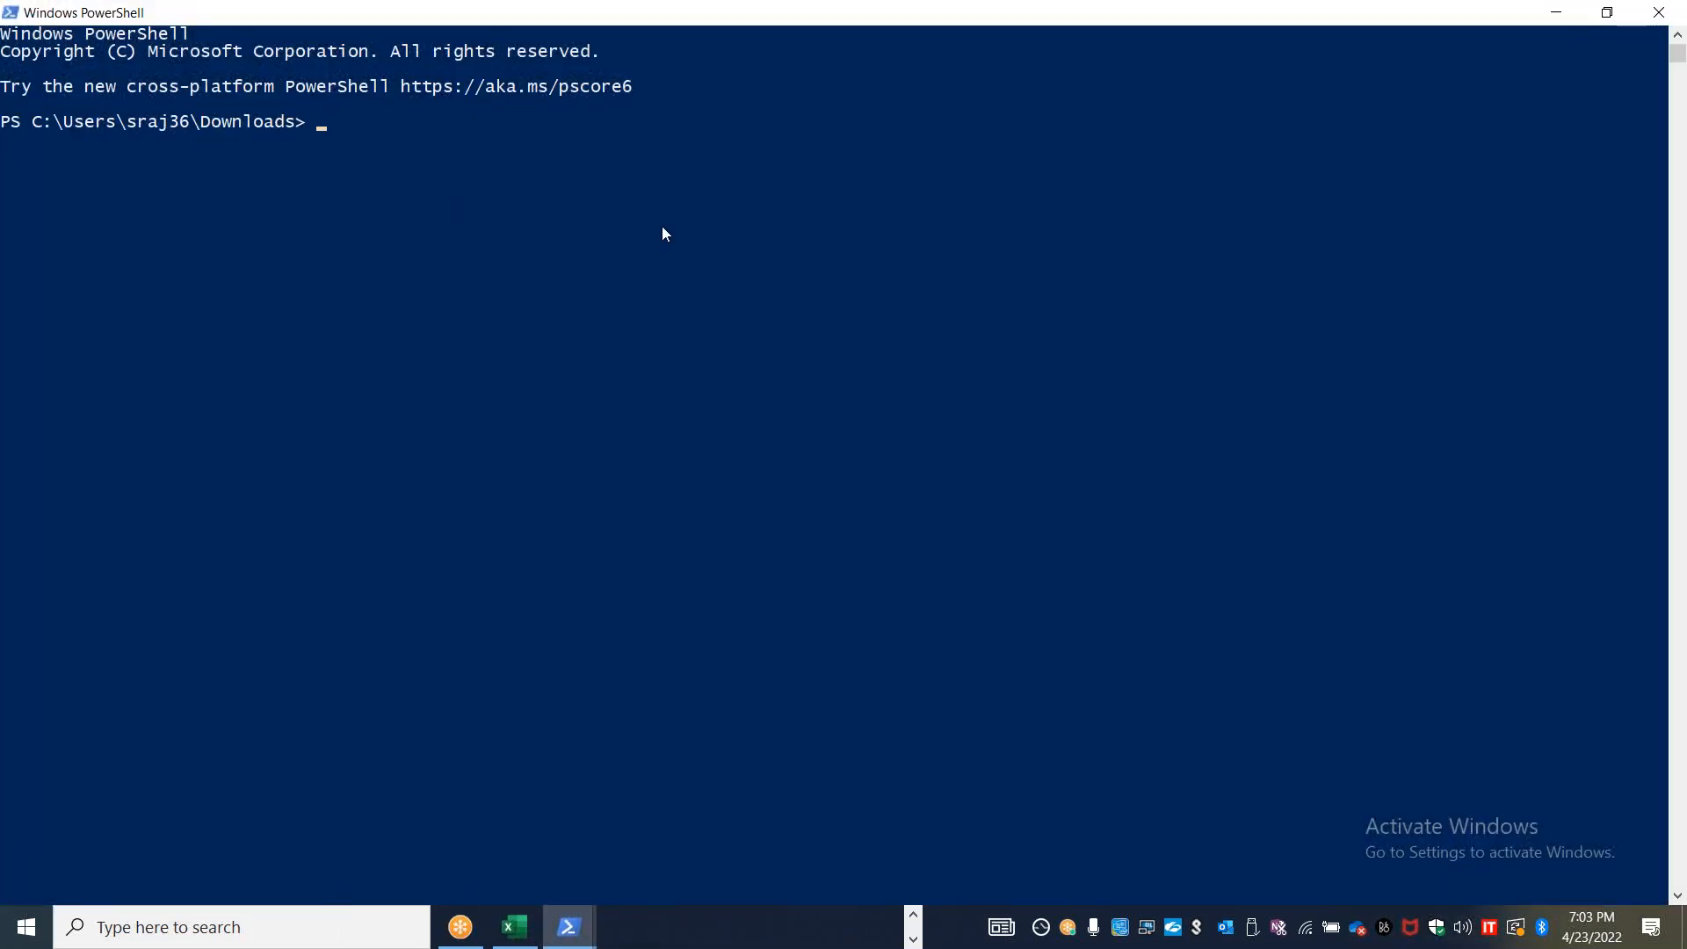
Connect to the EC2 instance by running the copied SSH command with mar2022nv.pem, and accept the host key with yes
{"action": "right_click", "coordinate": [541, 248]}
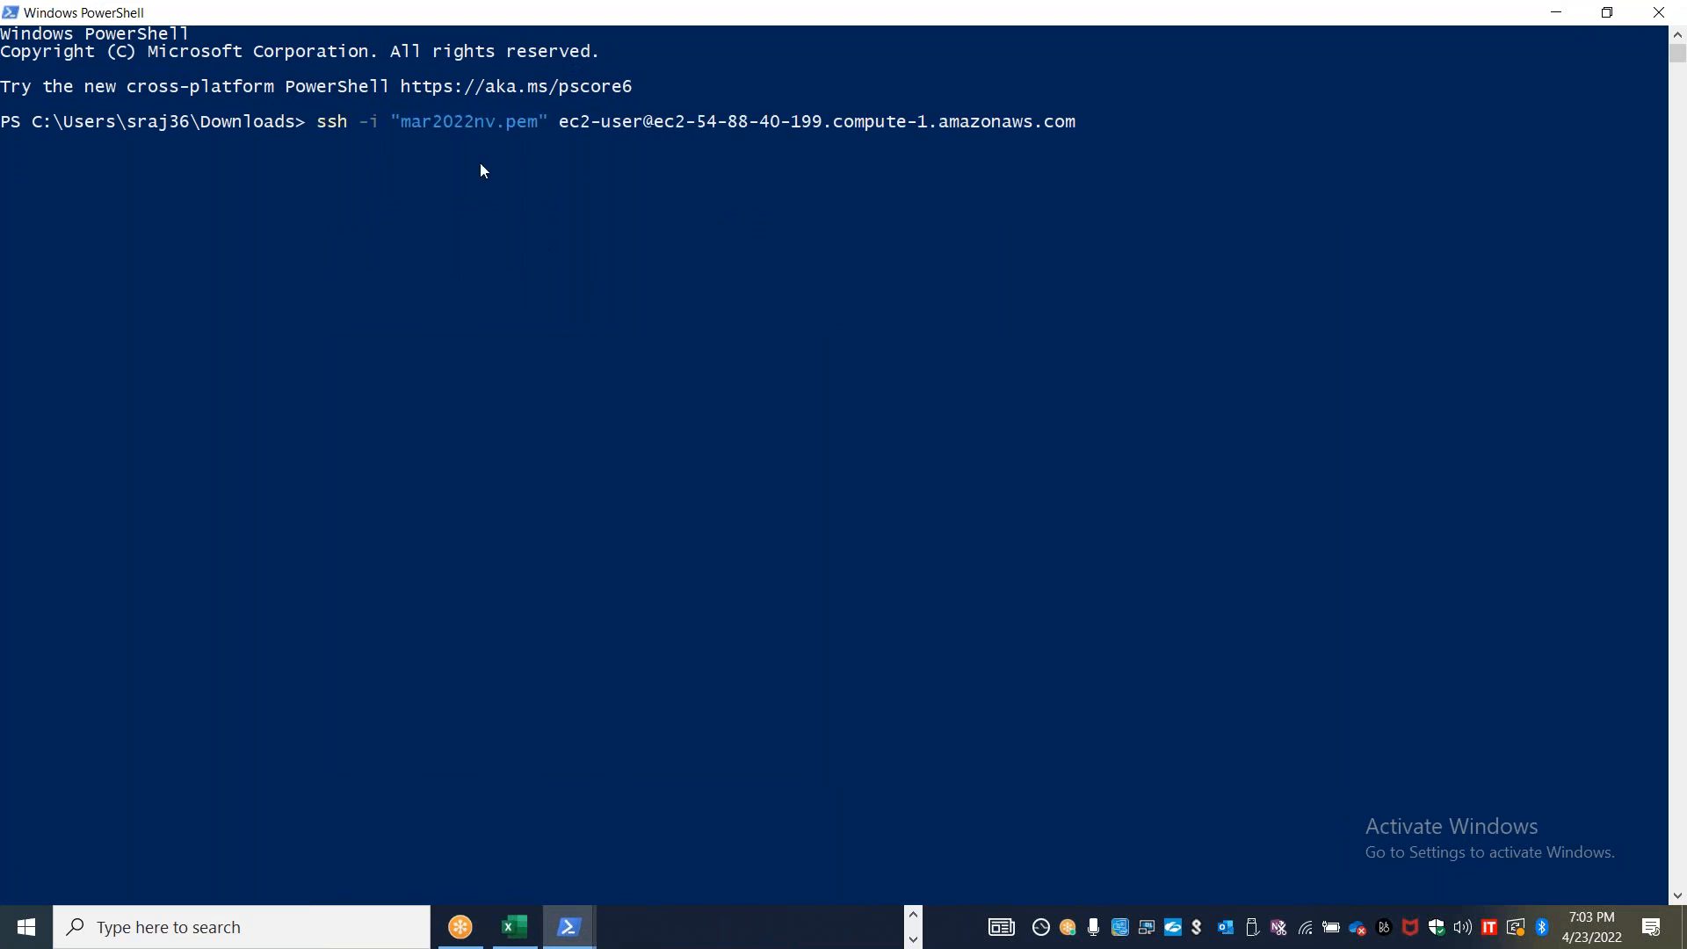
{"action": "key", "text": "Return"}
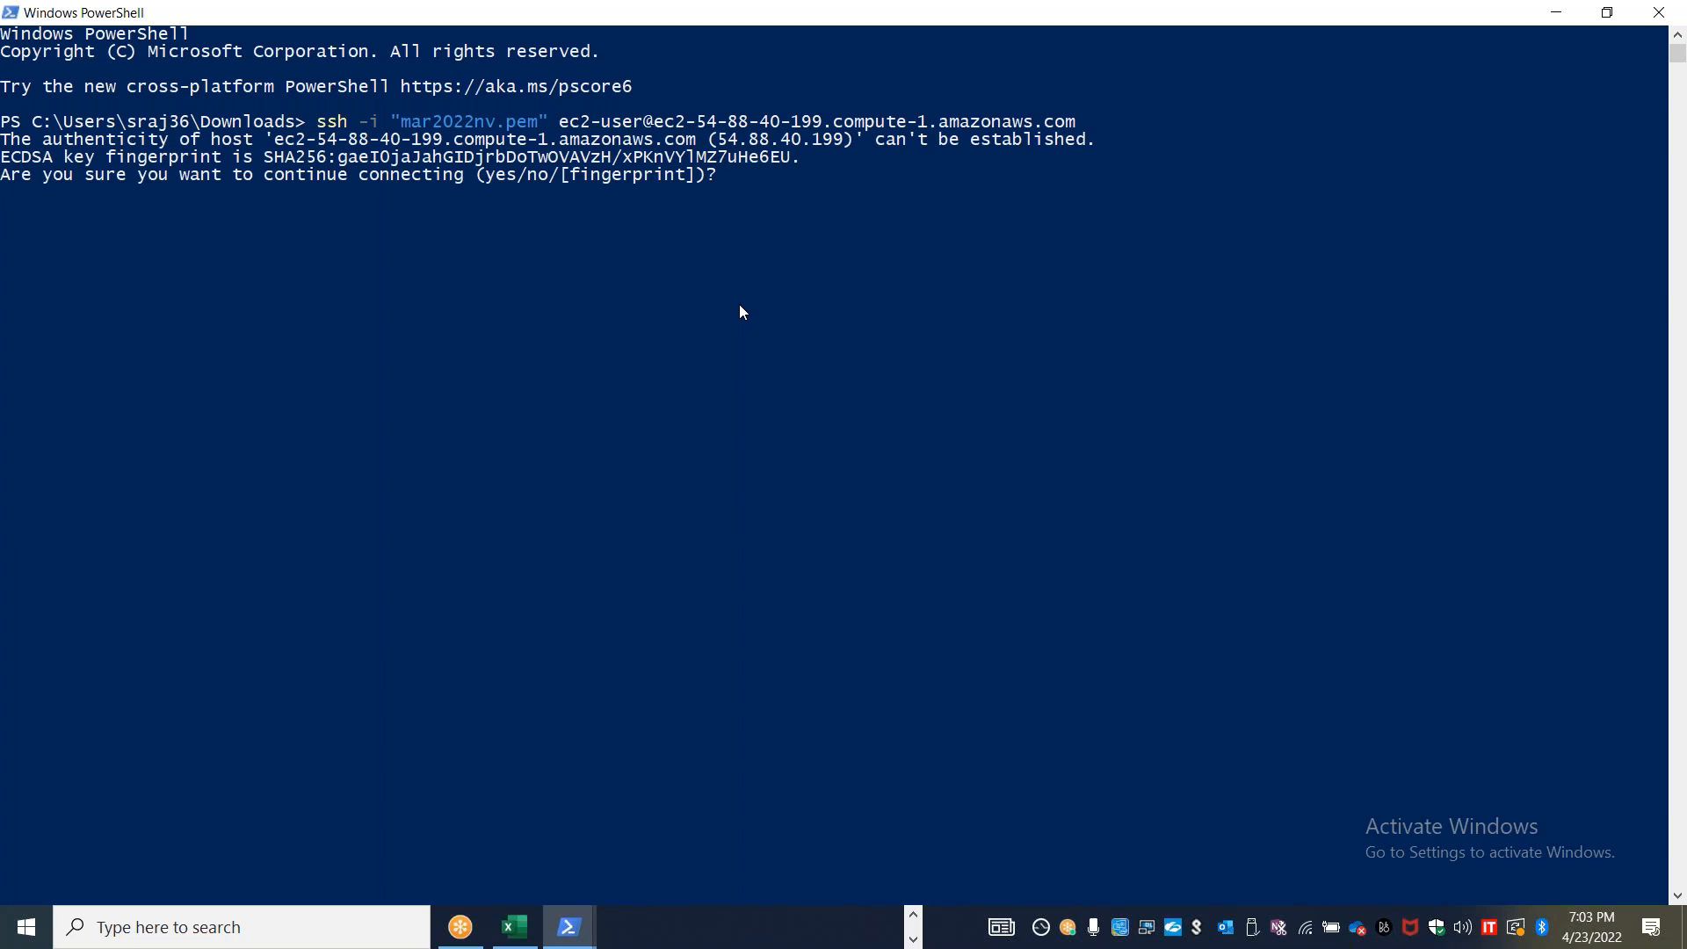
{"action": "type", "text": "yes"}
{"action": "key", "text": "Return"}
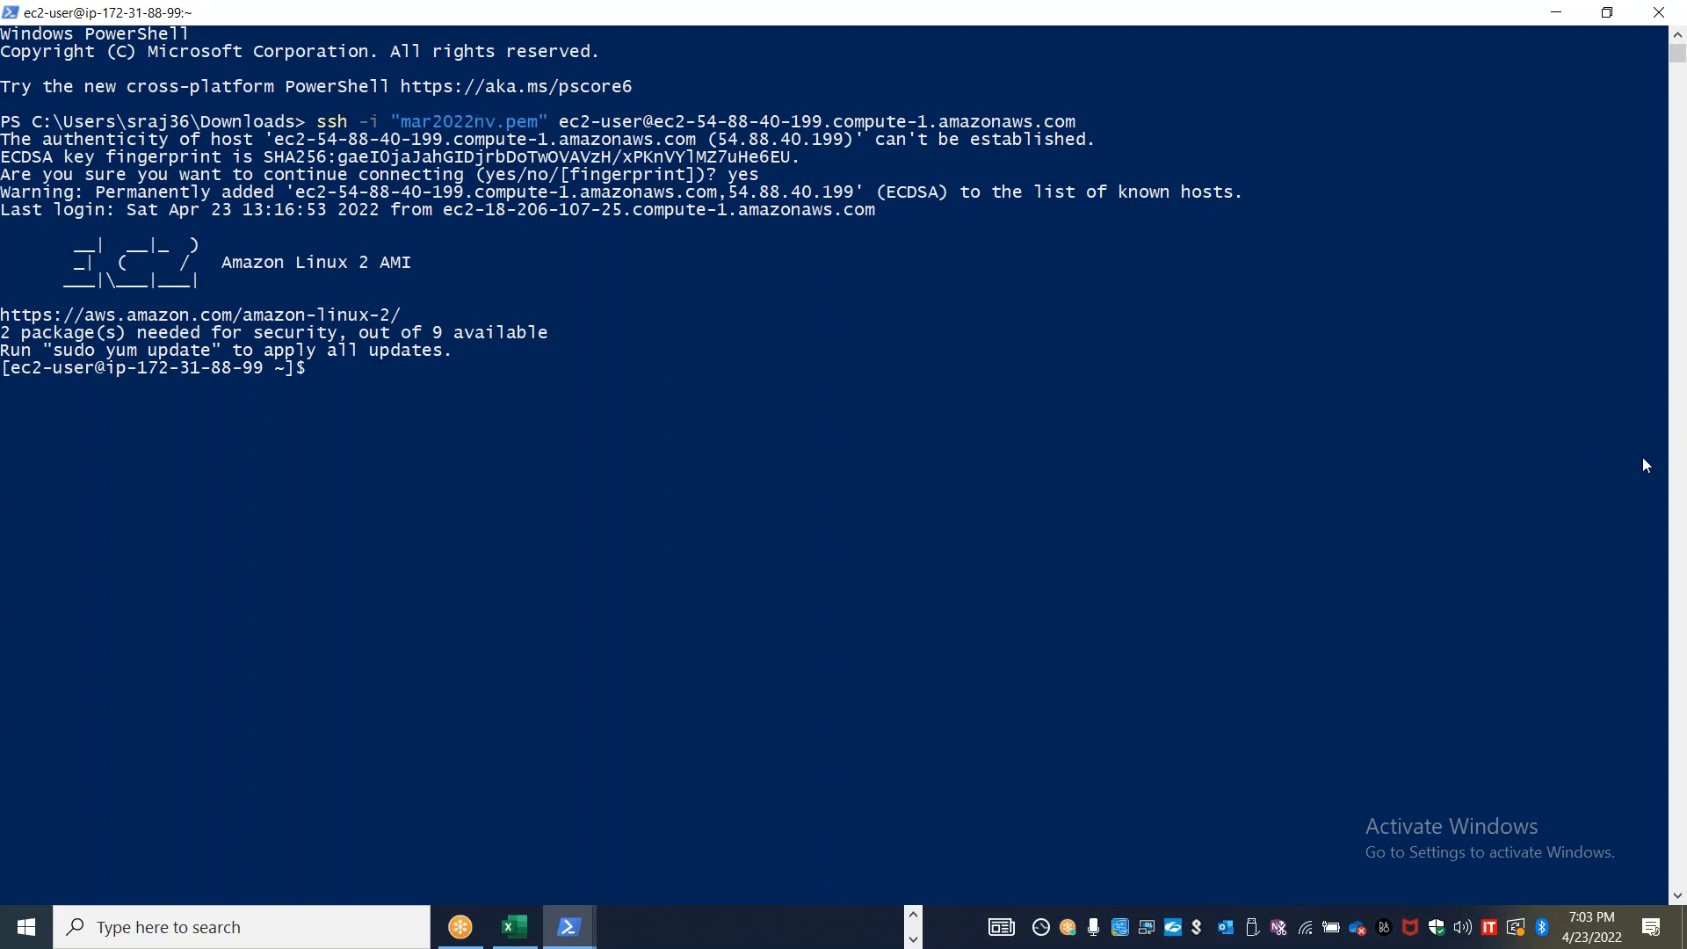
Switch to the Lab 18 Word document on SSH with a password and highlight the sudo passwd ec2-user command in step 2
{"action": "left_click", "coordinate": [914, 936]}
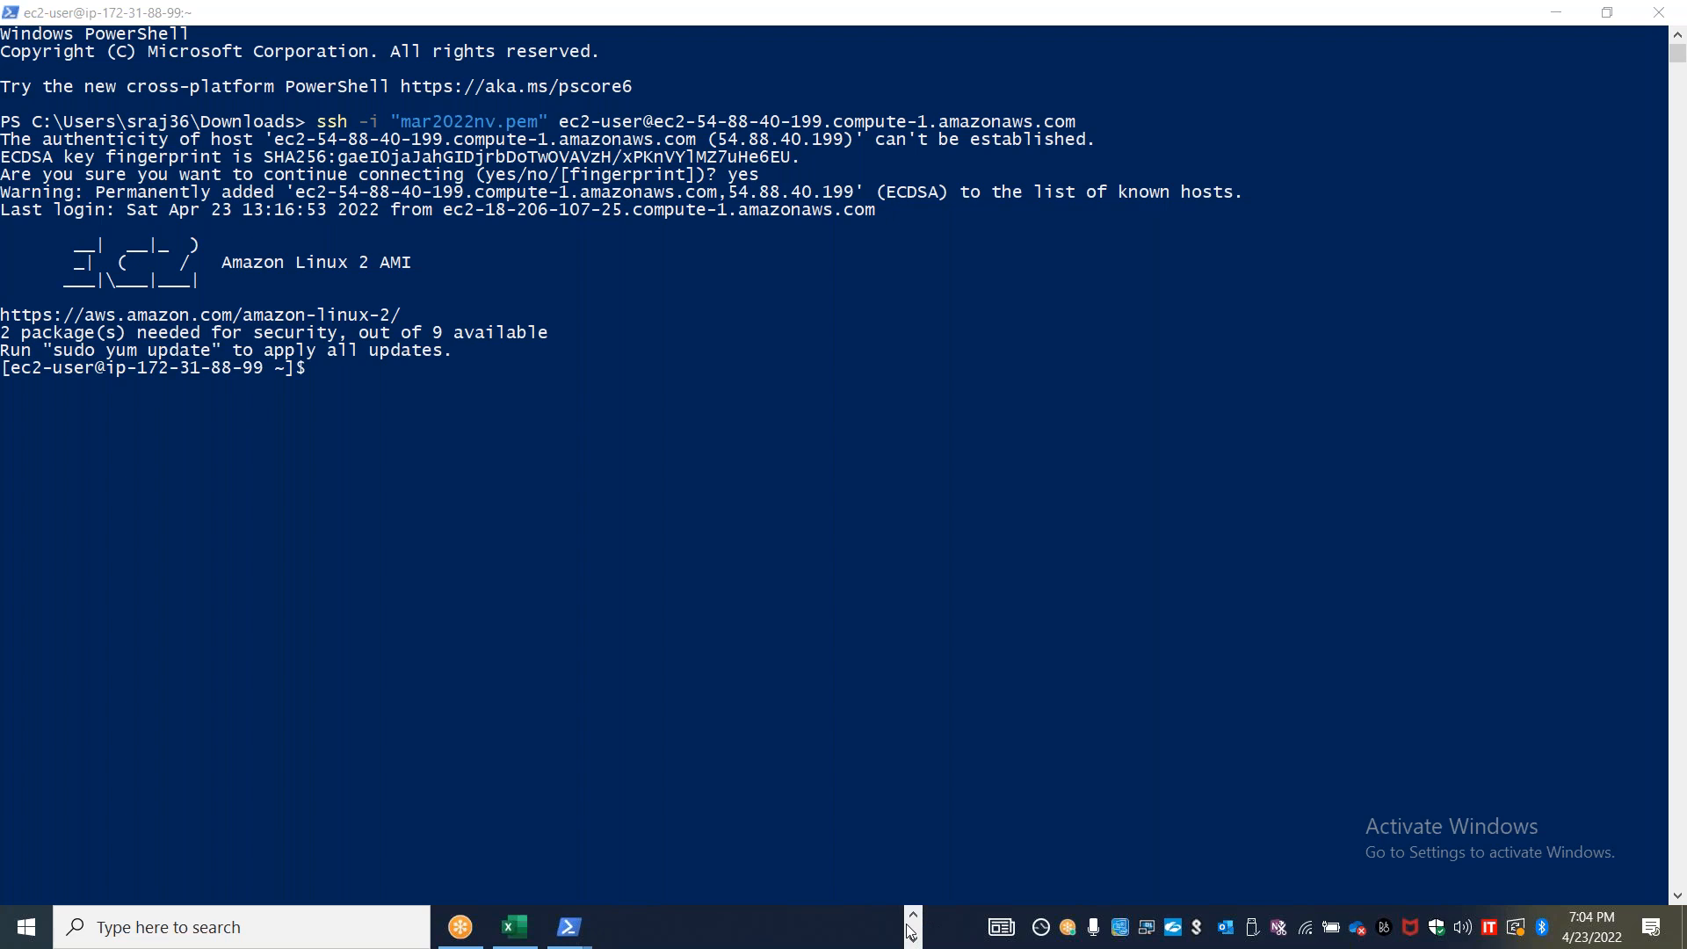
{"action": "left_click", "coordinate": [913, 916]}
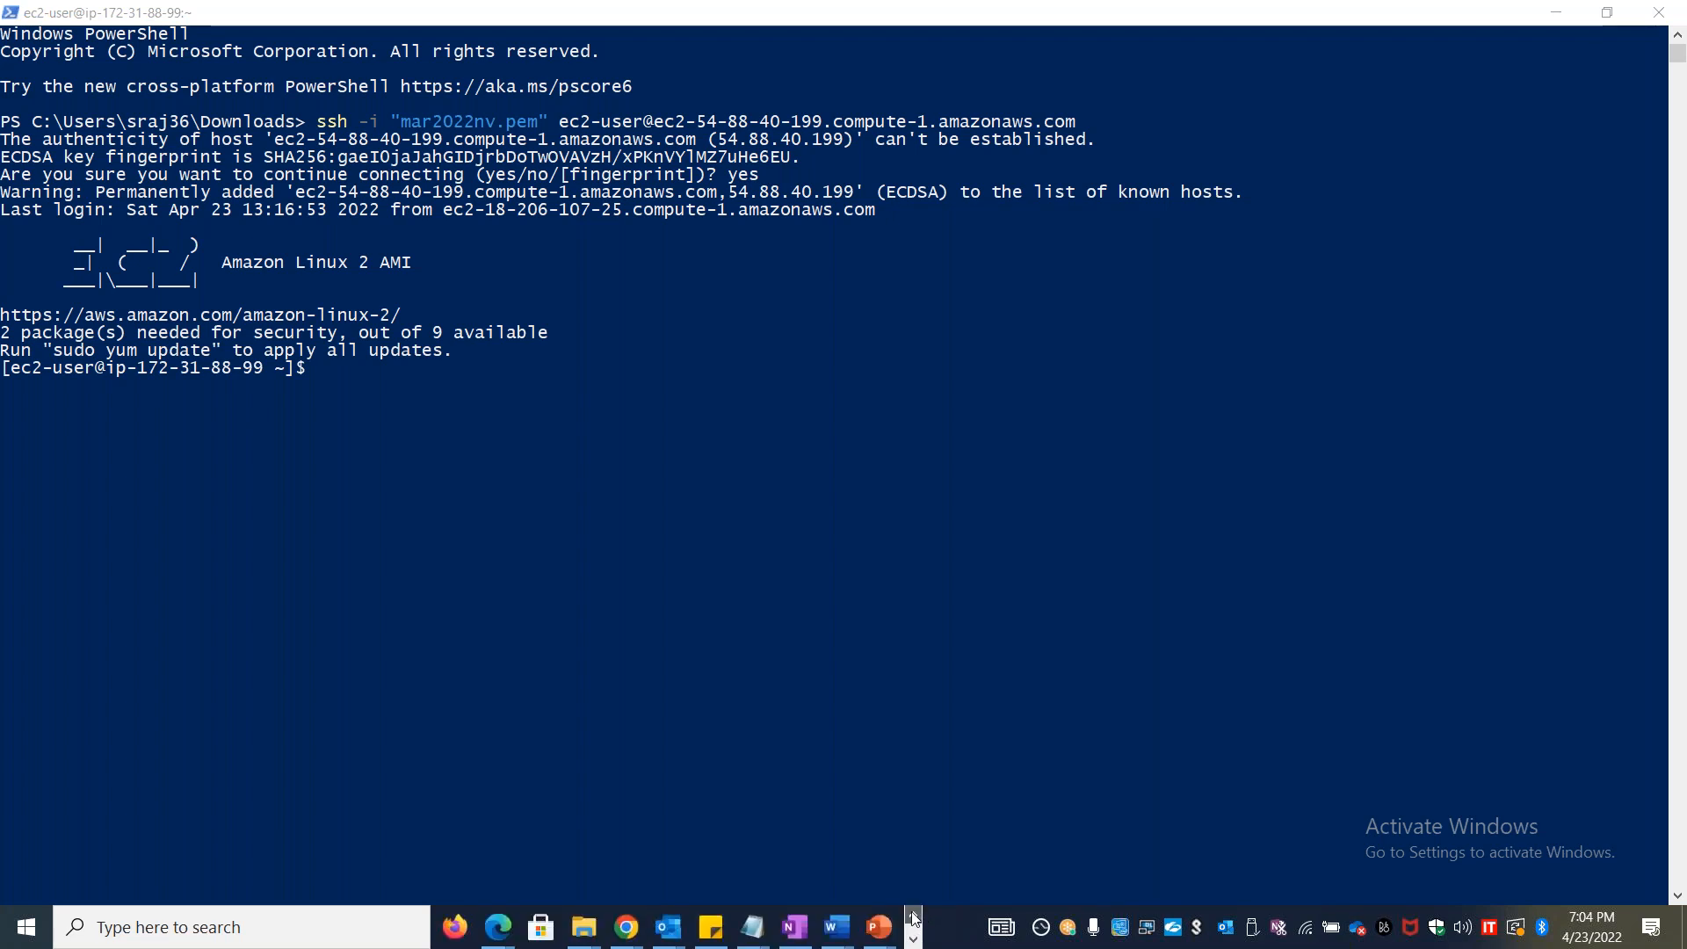
{"action": "mouse_move", "coordinate": [837, 927]}
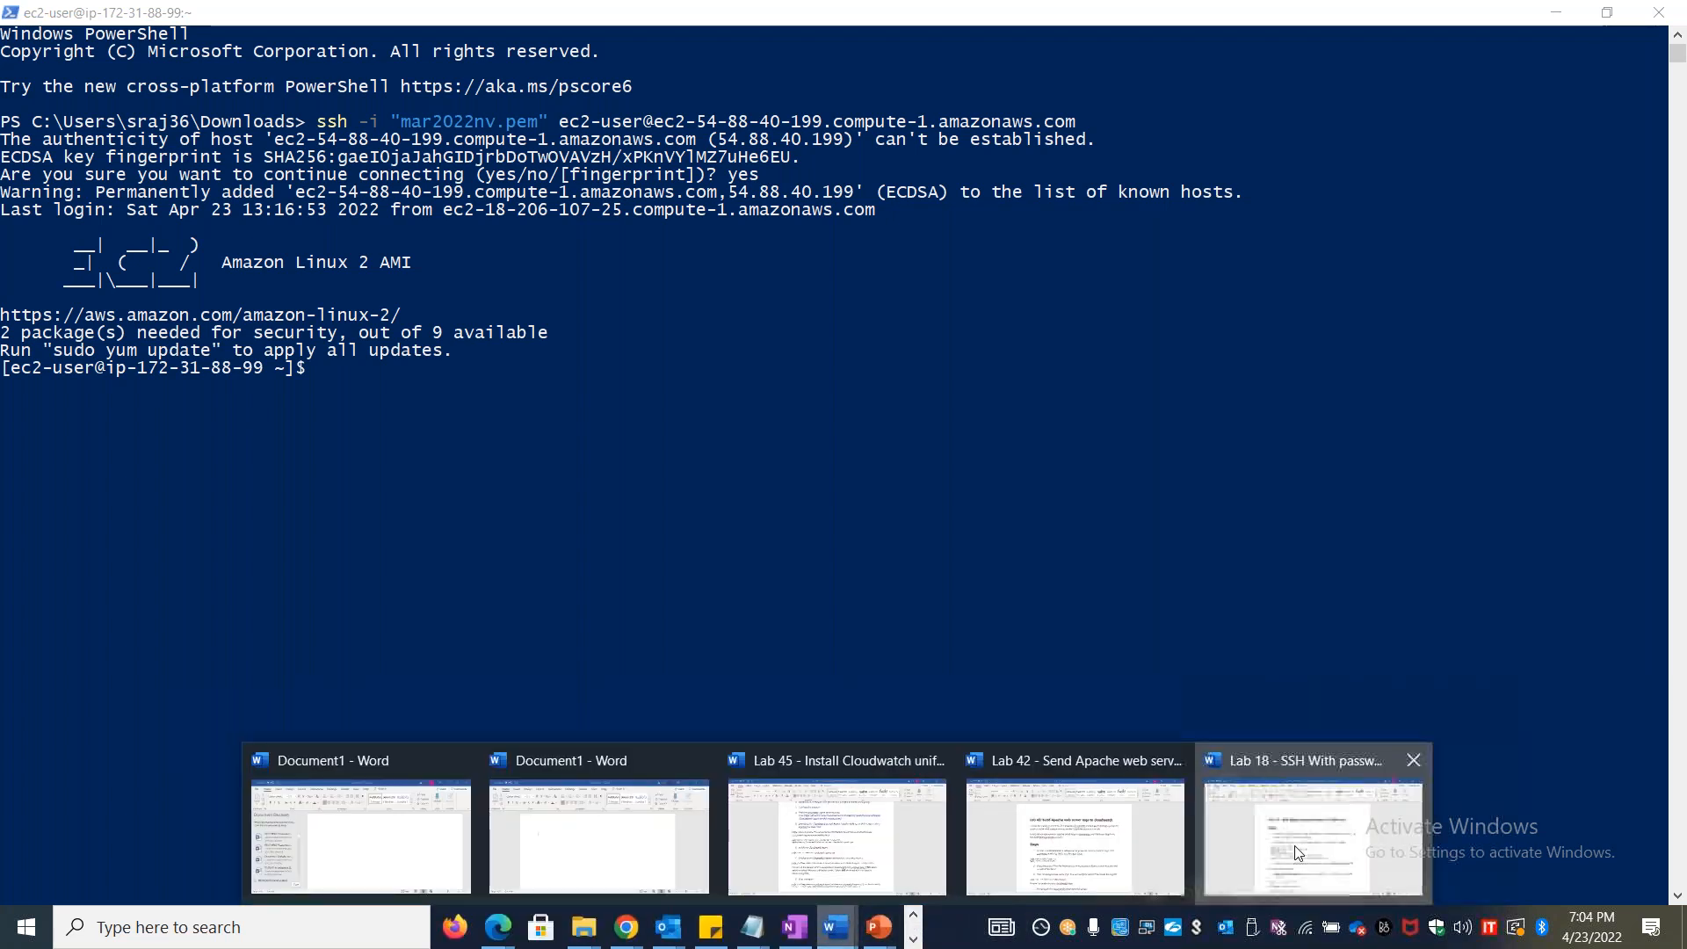
{"action": "left_click", "coordinate": [1297, 852]}
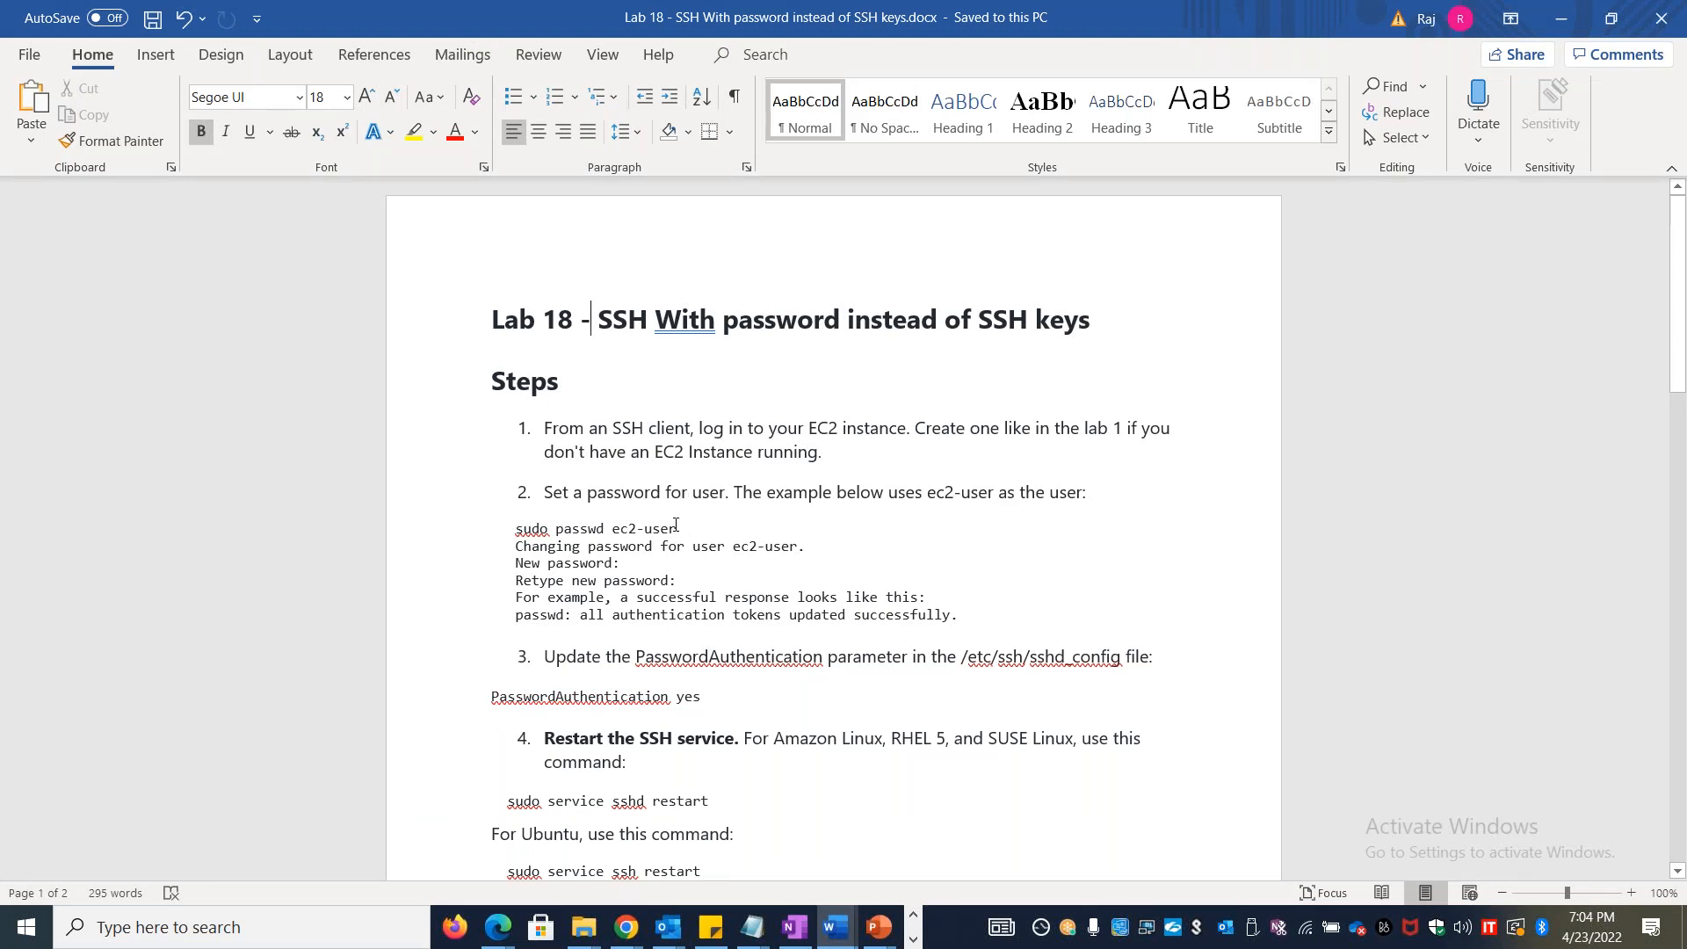
{"action": "left_click_drag", "start_coordinate": [676, 527], "coordinate": [519, 535]}
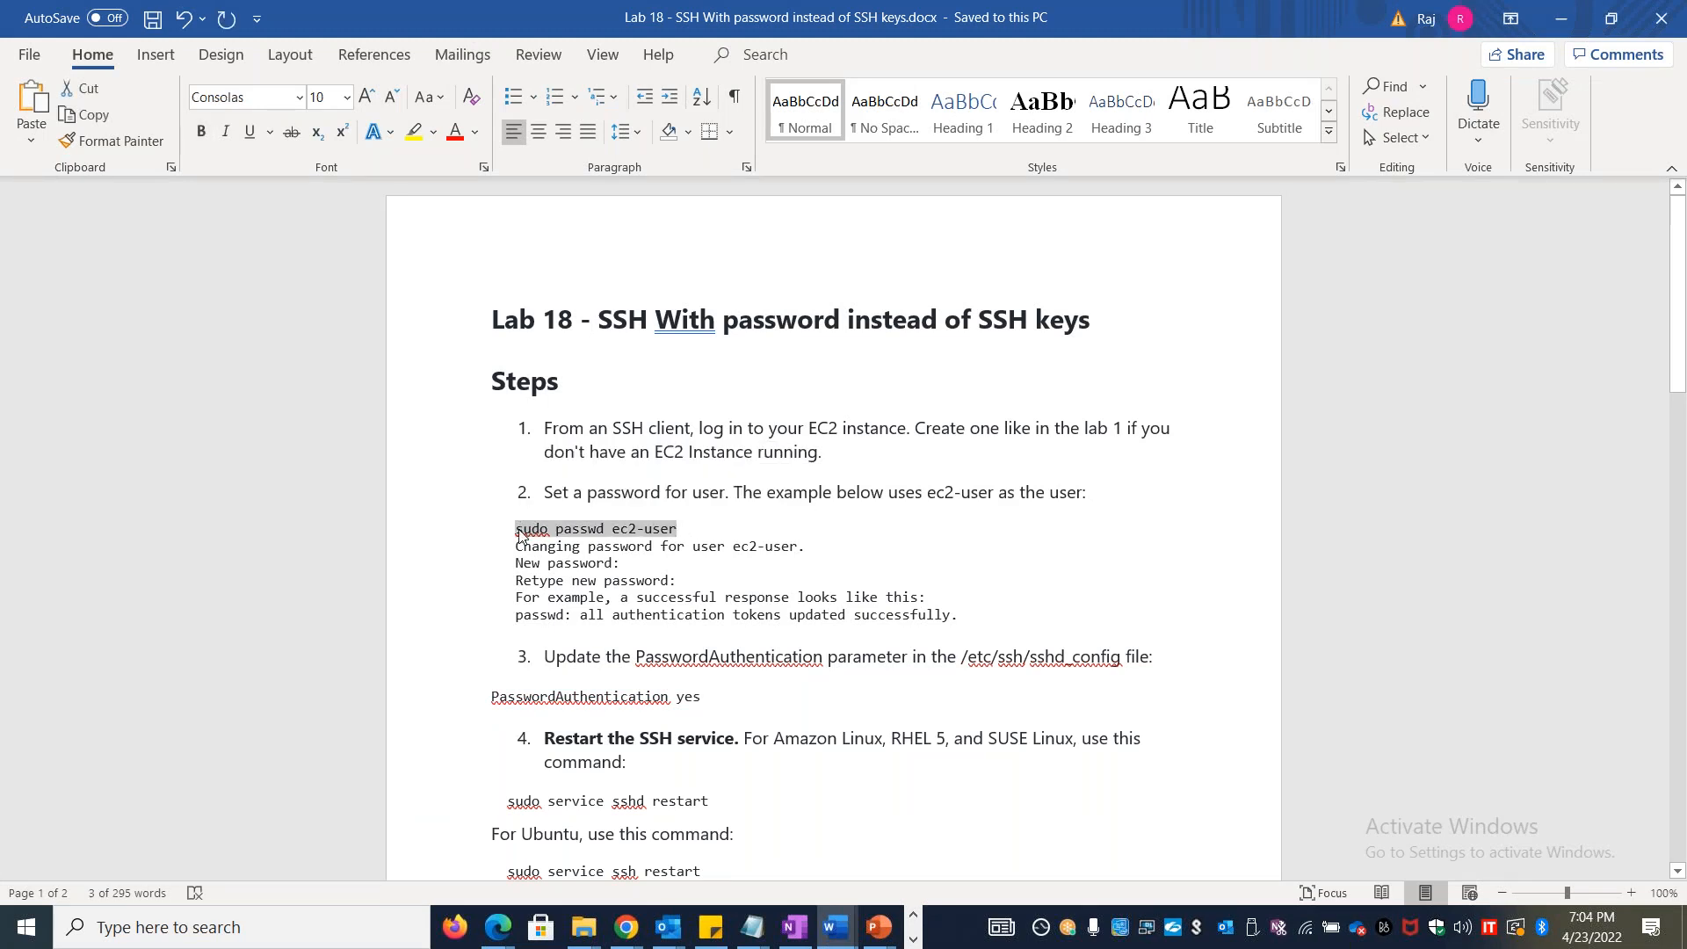
Return to the SSH session, run sudo passwd ec2-user and enter the new account password twice
{"action": "key", "text": "alt+Tab"}
{"action": "left_click", "coordinate": [387, 416]}
{"action": "type", "text": "sudo passwd ec2"}
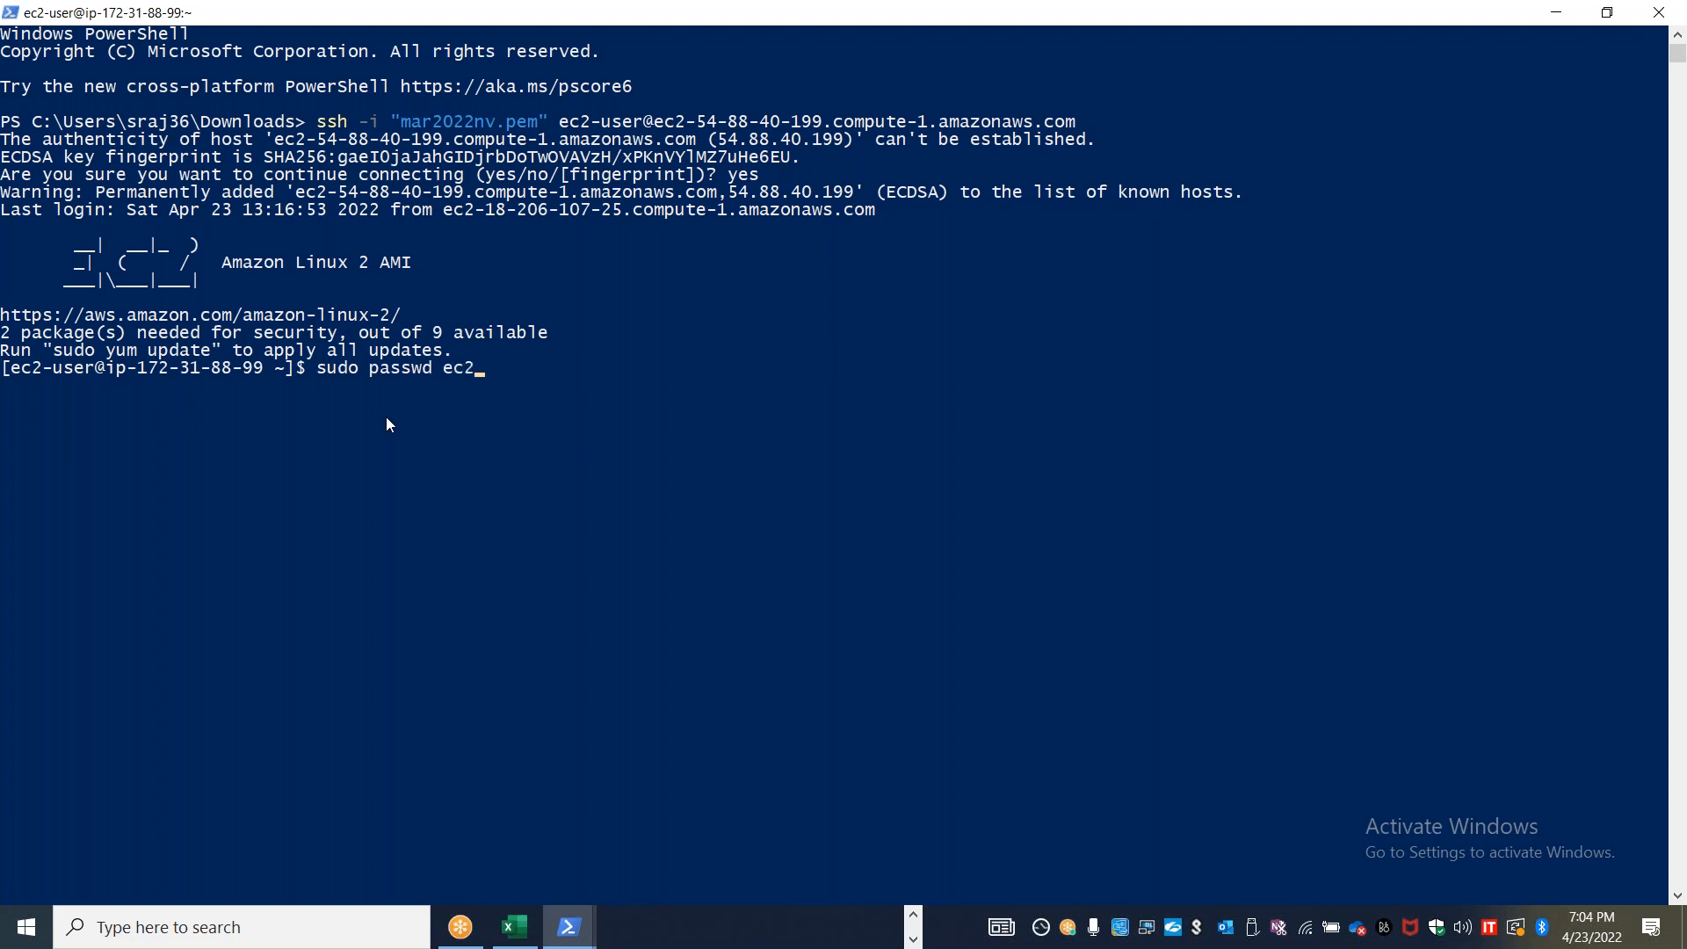
{"action": "type", "text": "-user"}
{"action": "key", "text": "Return"}
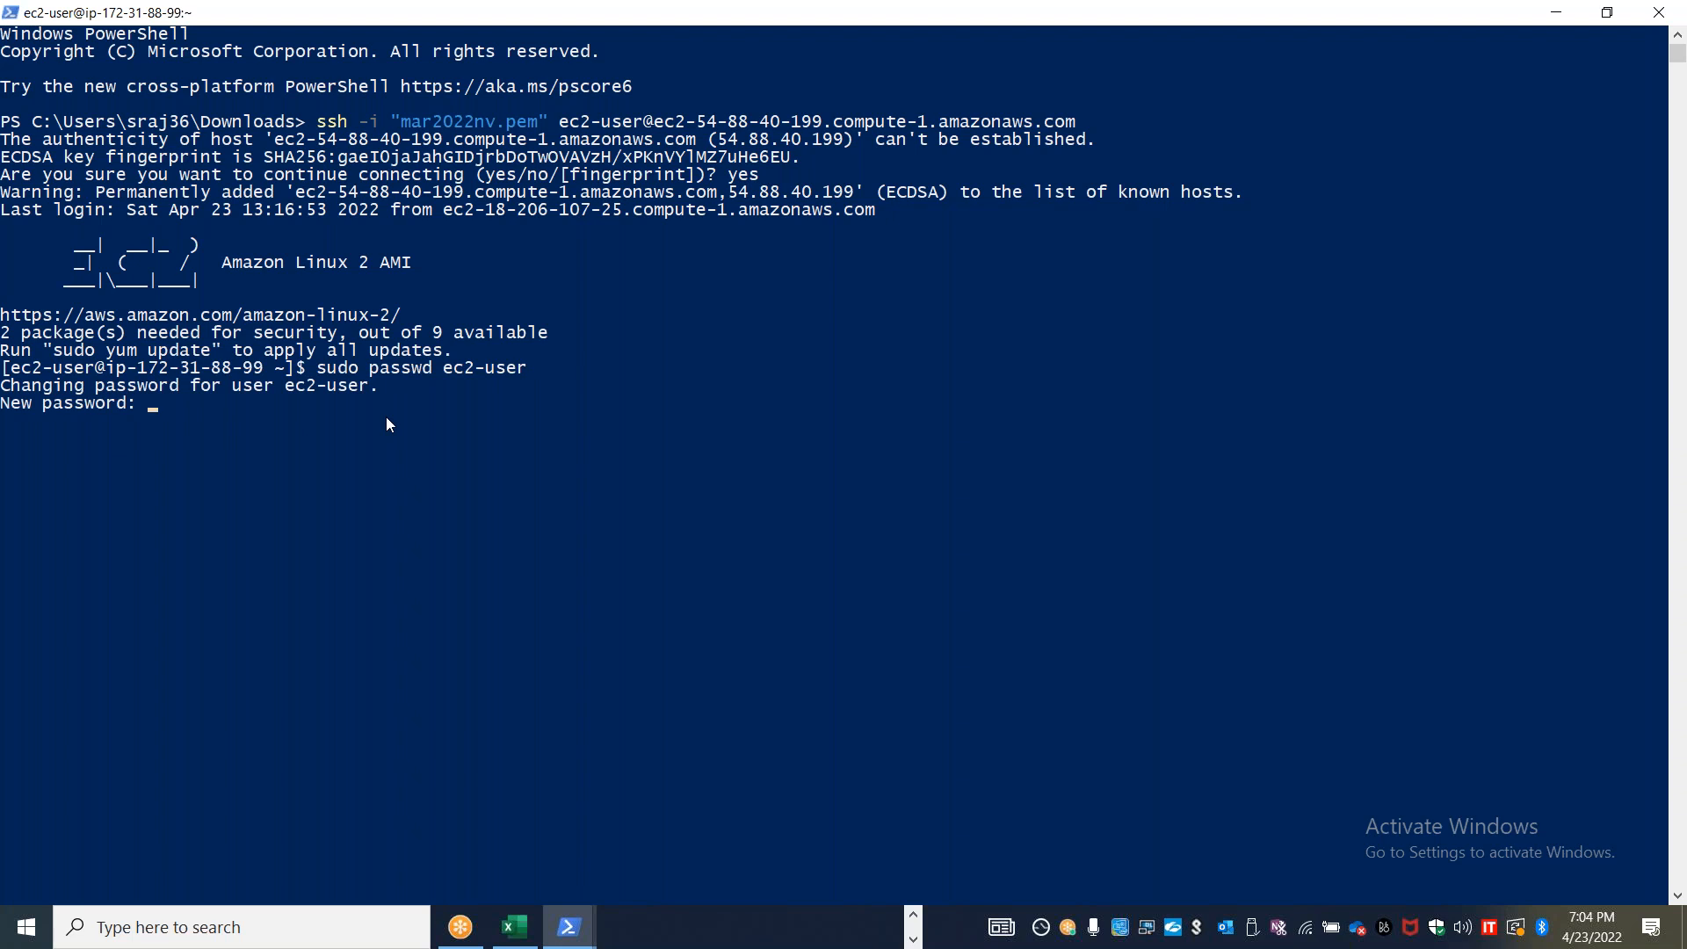
{"action": "key", "text": "Return"}
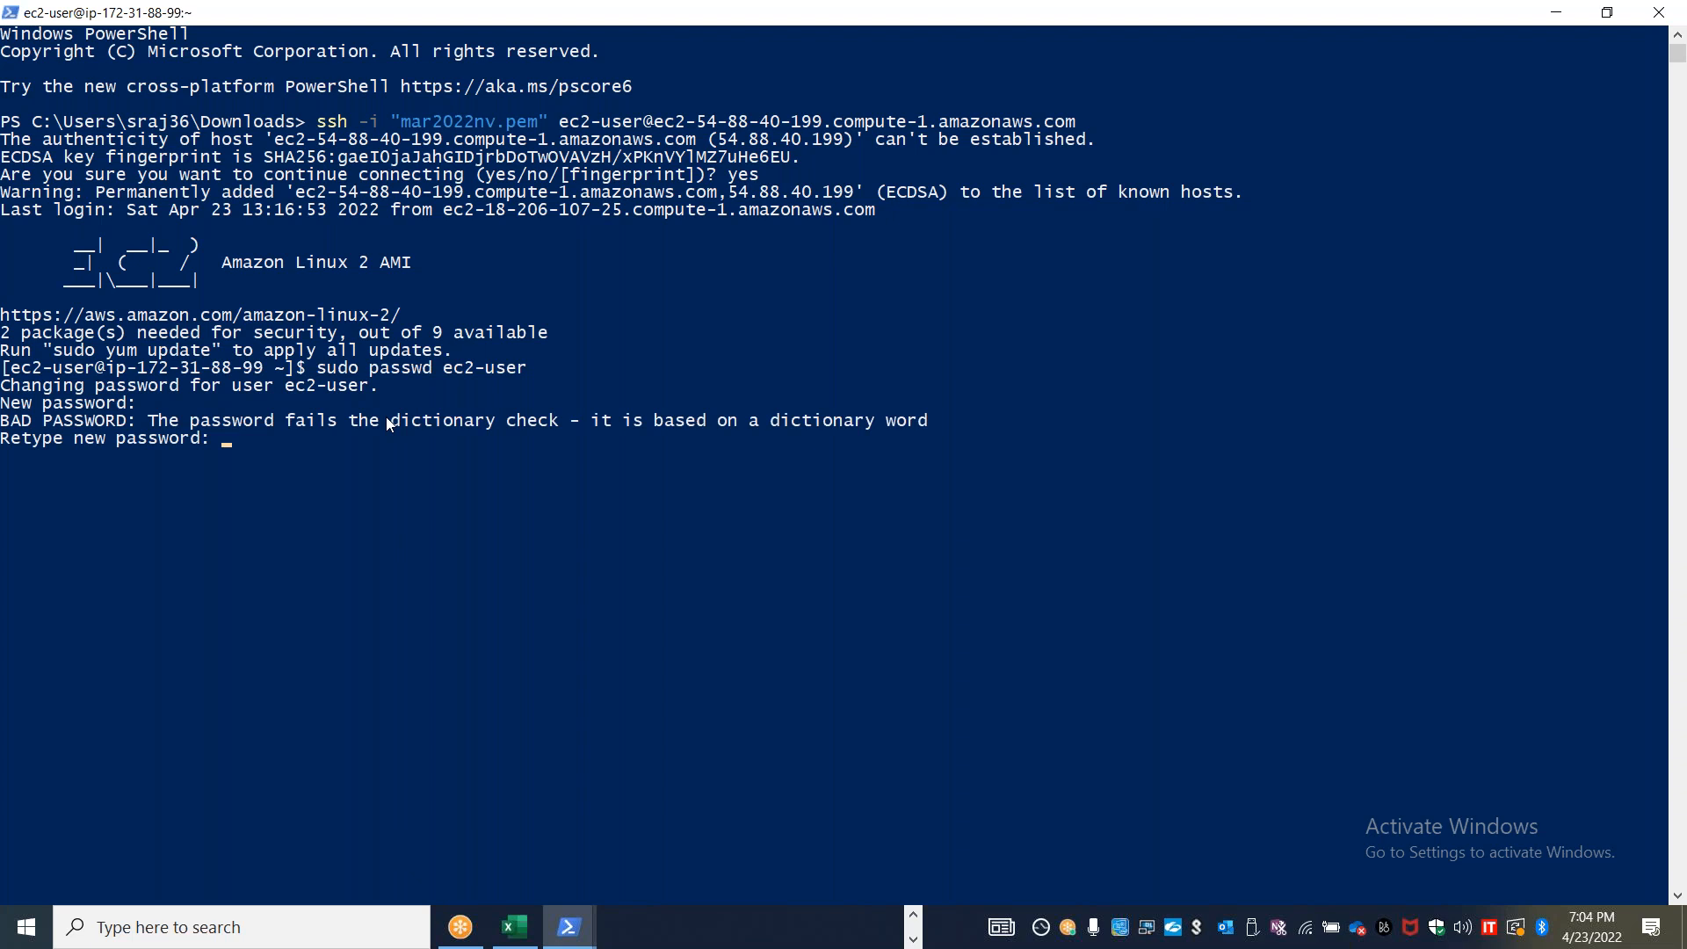
{"action": "key", "text": "Return"}
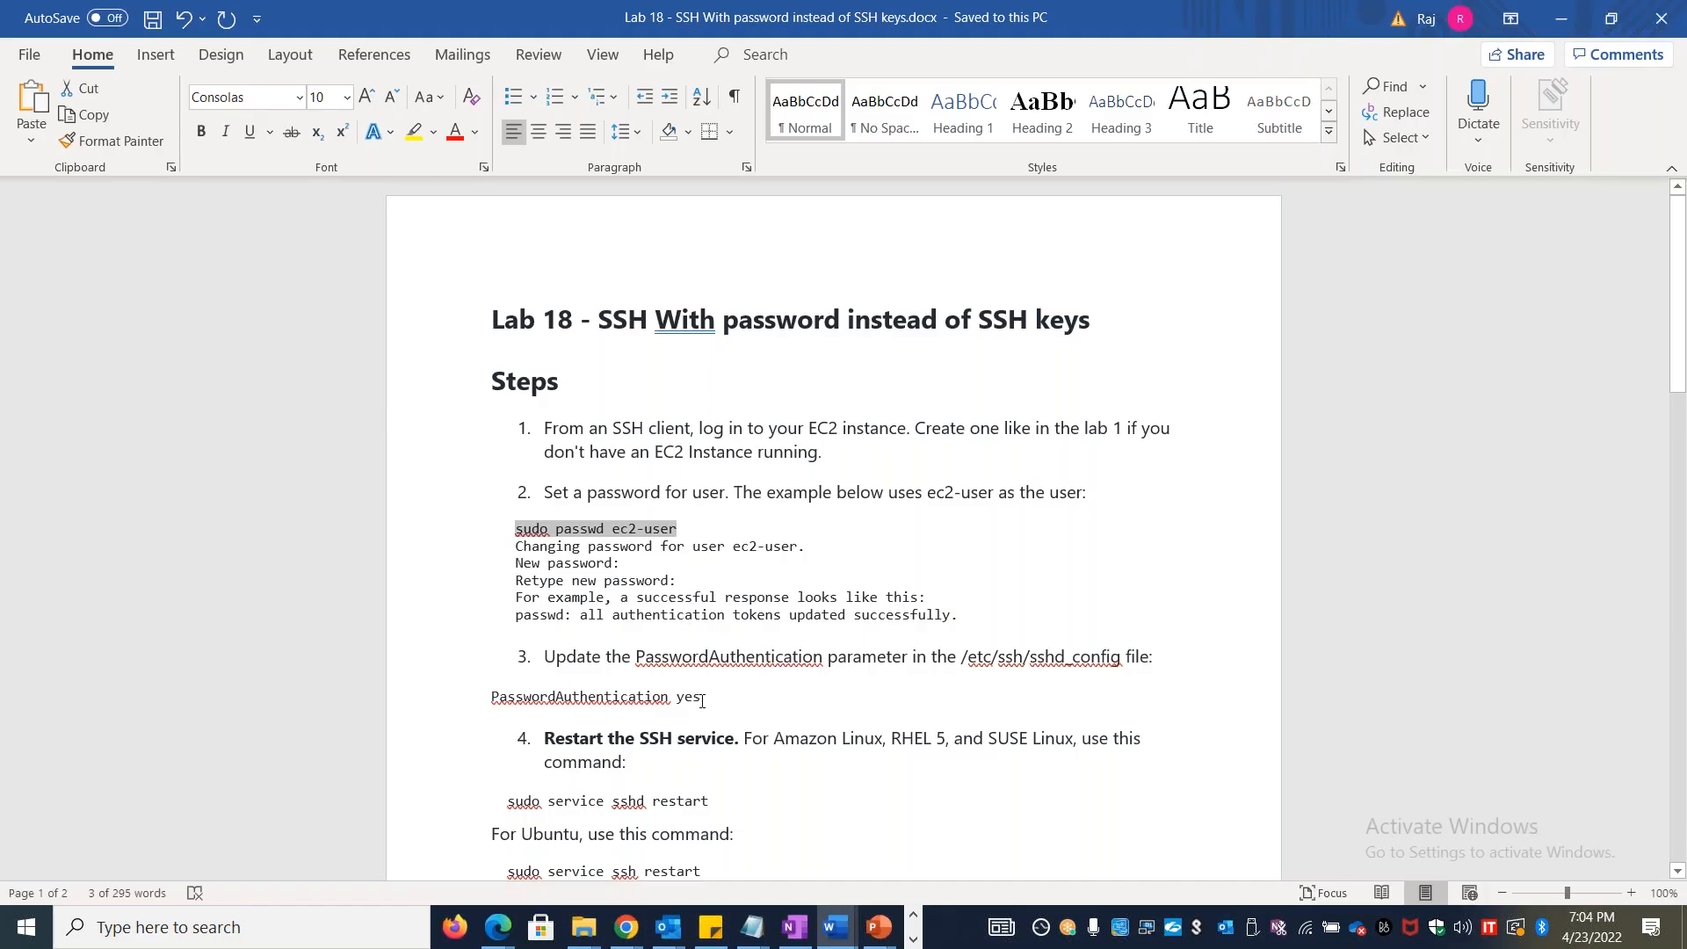
Locate the sshd_config path in step 3 of Lab 18, become root with sudo su and open /etc/ssh/sshd_config in vi
{"action": "left_click_drag", "start_coordinate": [1125, 655], "coordinate": [958, 661]}
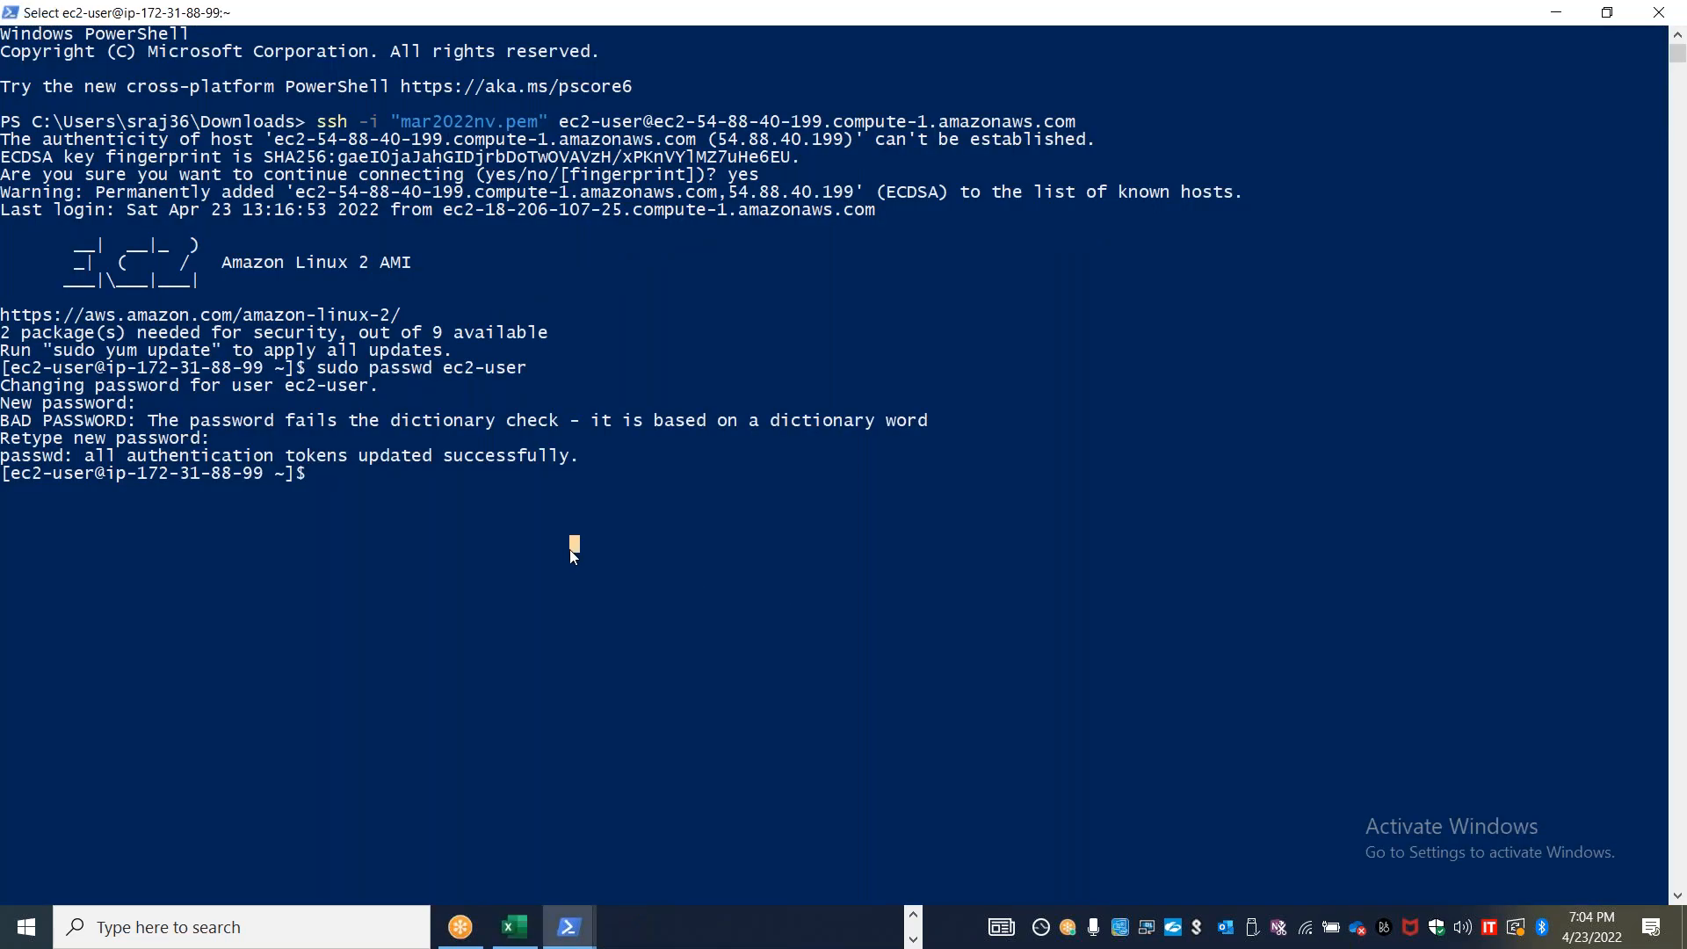
{"action": "type", "text": "sudo su"}
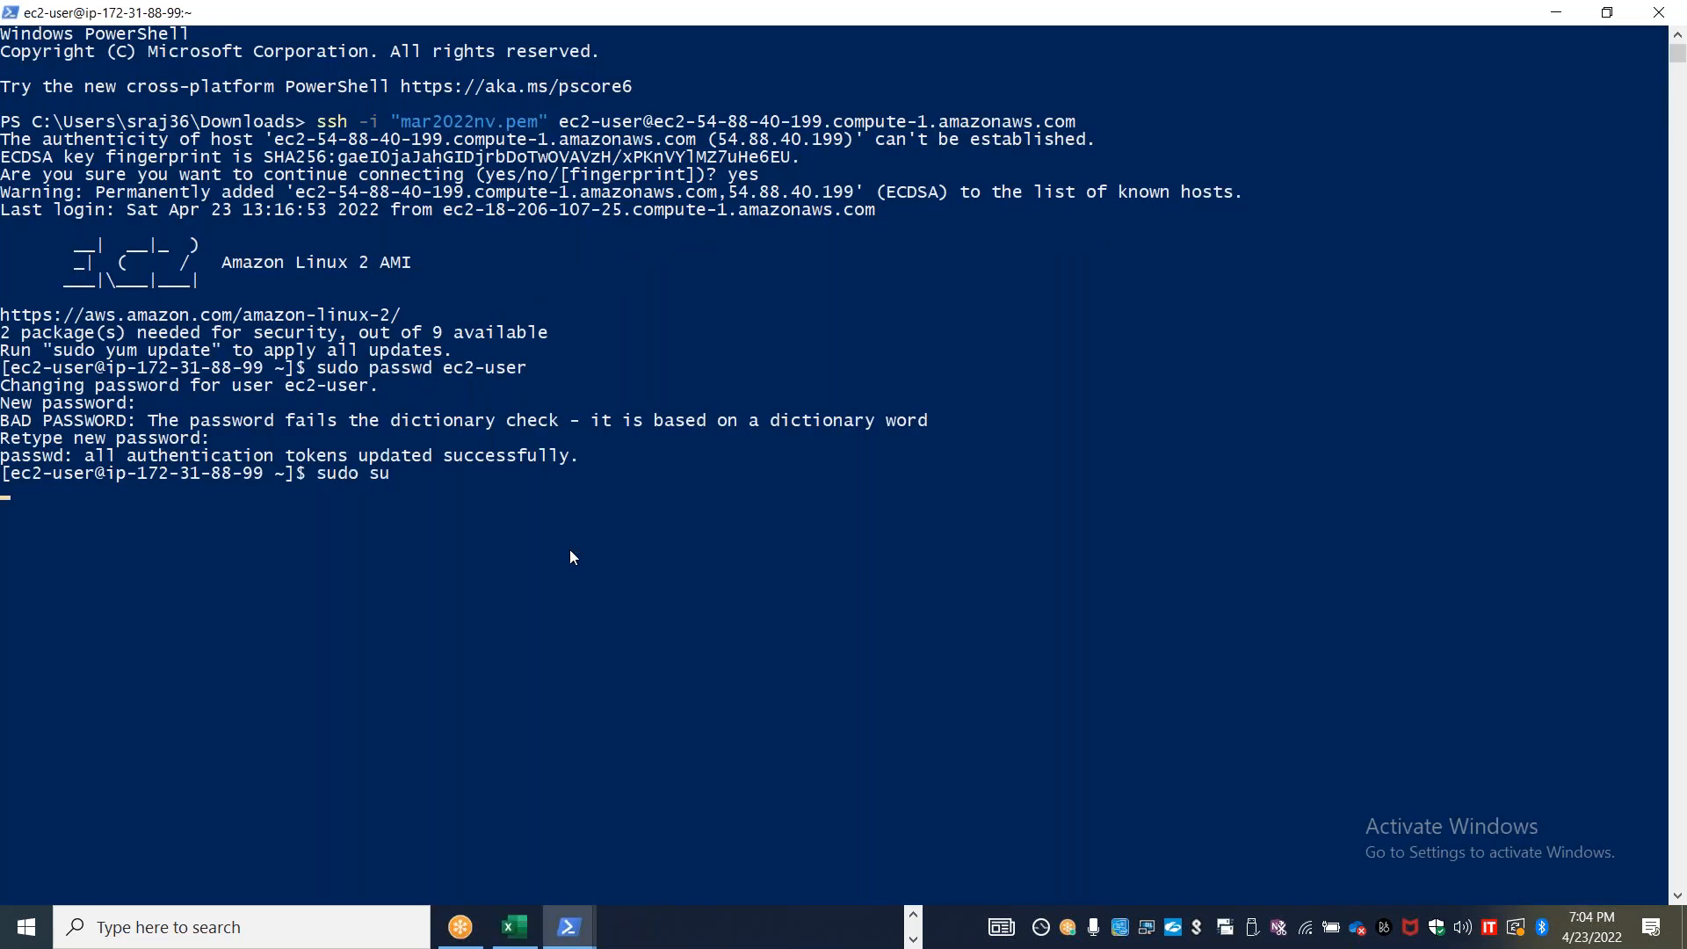
{"action": "key", "text": "Return"}
{"action": "type", "text": "vi /"}
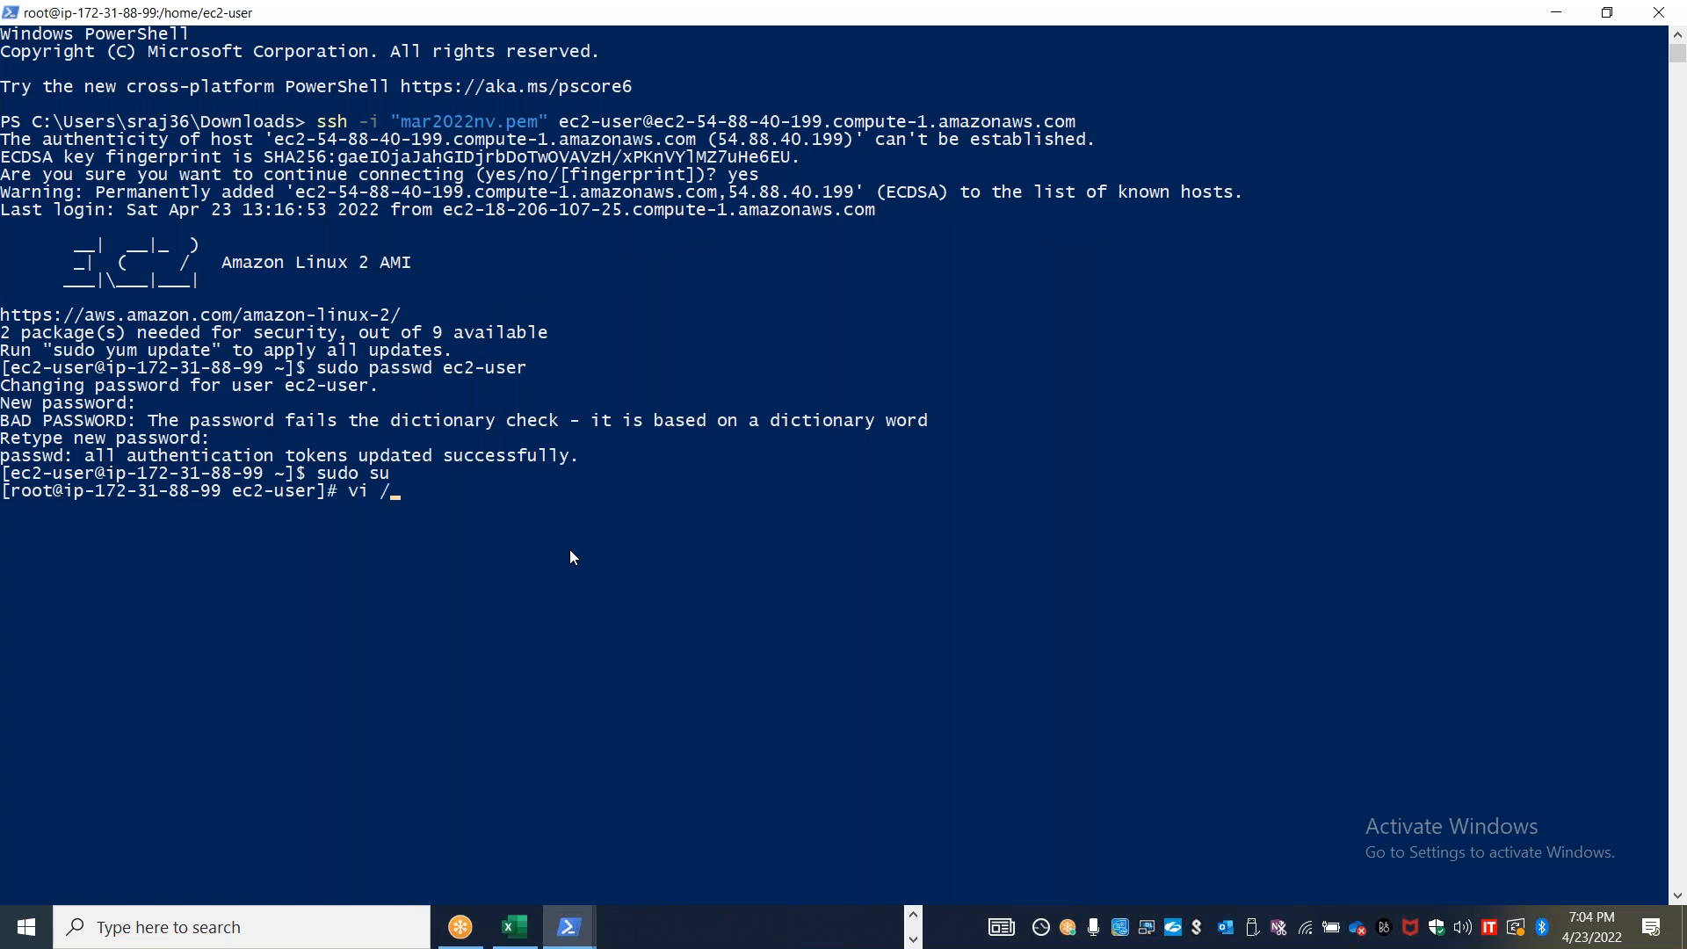
{"action": "type", "text": "etc/ssh/sshd"}
{"action": "key", "text": "Tab"}
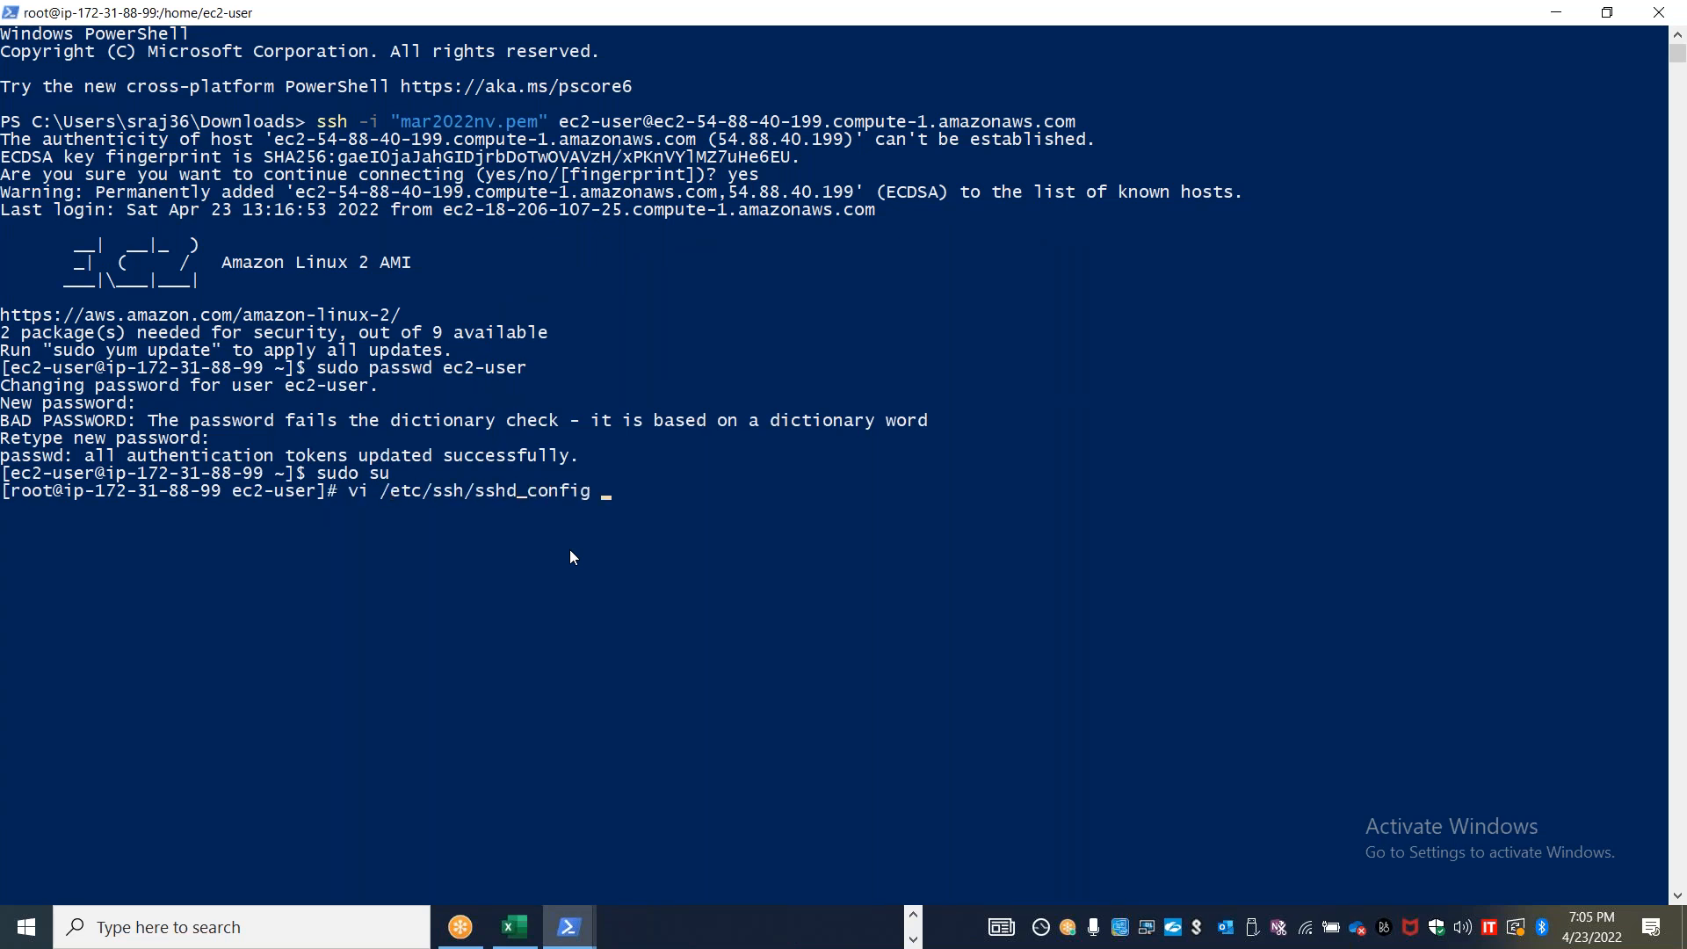
{"action": "key", "text": "Return"}
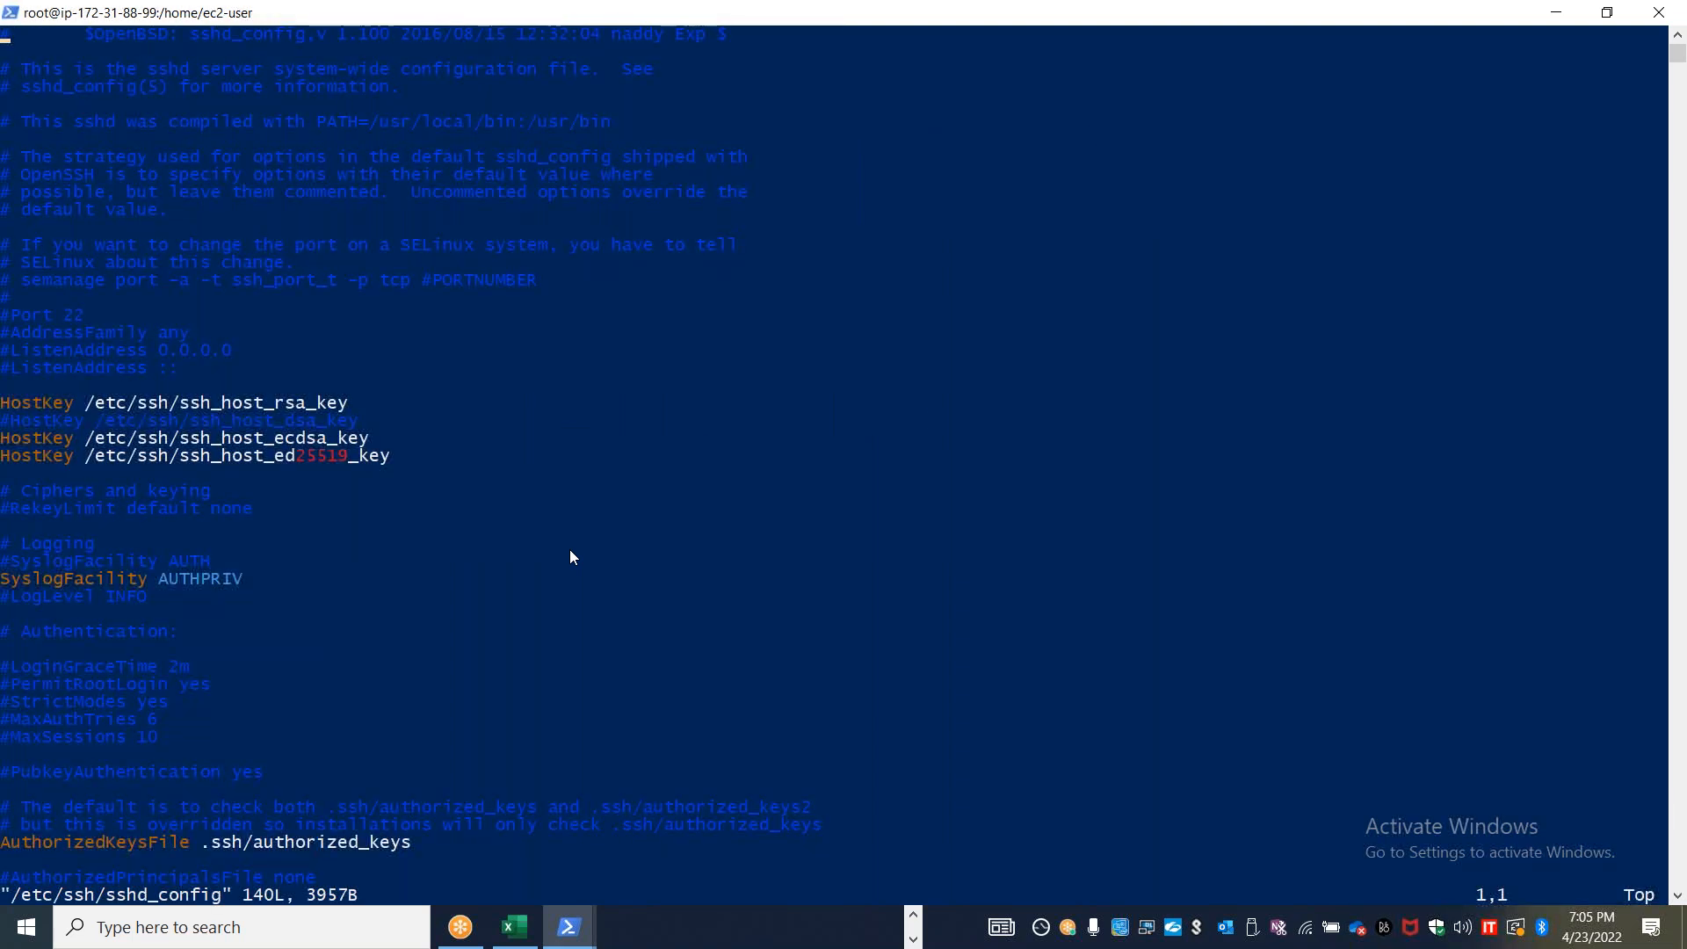
Set the uncommented PasswordAuthentication line to yes in sshd_config, and save and quit vi
{"action": "key", "text": "i"}
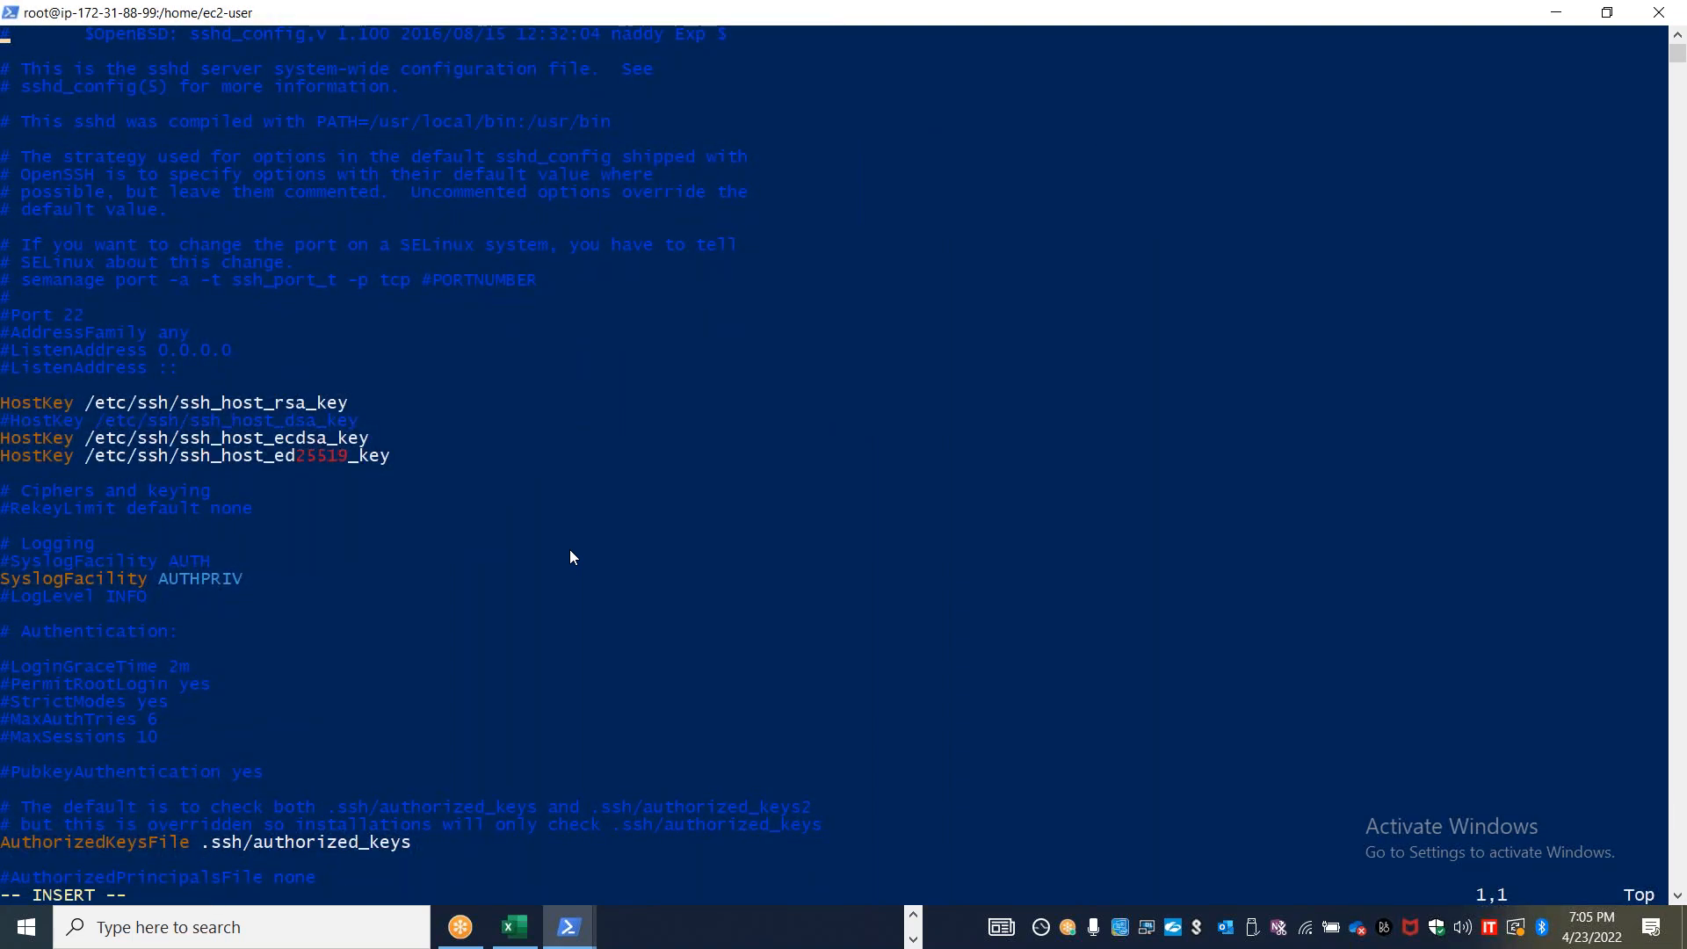
{"action": "key", "text": "Down"}
{"action": "key", "text": "Down"}
{"action": "key", "text": "Down"}
{"action": "key", "text": "Down"}
{"action": "key", "text": "Down"}
{"action": "key", "text": "Down"}
{"action": "key", "text": "Down"}
{"action": "key", "text": "Down"}
{"action": "key", "text": "Down"}
{"action": "key", "text": "Down"}
{"action": "key", "text": "Down"}
{"action": "key", "text": "Down"}
{"action": "key", "text": "Down"}
{"action": "key", "text": "Down"}
{"action": "key", "text": "Down"}
{"action": "key", "text": "Down"}
{"action": "key", "text": "Down"}
{"action": "key", "text": "Down"}
{"action": "key", "text": "Down"}
{"action": "key", "text": "Down"}
{"action": "key", "text": "Down"}
{"action": "key", "text": "Down"}
{"action": "key", "text": "Down"}
{"action": "key", "text": "Down"}
{"action": "key", "text": "Down"}
{"action": "key", "text": "Down"}
{"action": "key", "text": "Down"}
{"action": "key", "text": "Down"}
{"action": "key", "text": "Down"}
{"action": "key", "text": "Down"}
{"action": "key", "text": "Down"}
{"action": "key", "text": "Down"}
{"action": "key", "text": "Down"}
{"action": "key", "text": "Down"}
{"action": "key", "text": "Down"}
{"action": "key", "text": "Down"}
{"action": "key", "text": "Down"}
{"action": "key", "text": "Down"}
{"action": "key", "text": "Down"}
{"action": "key", "text": "Down"}
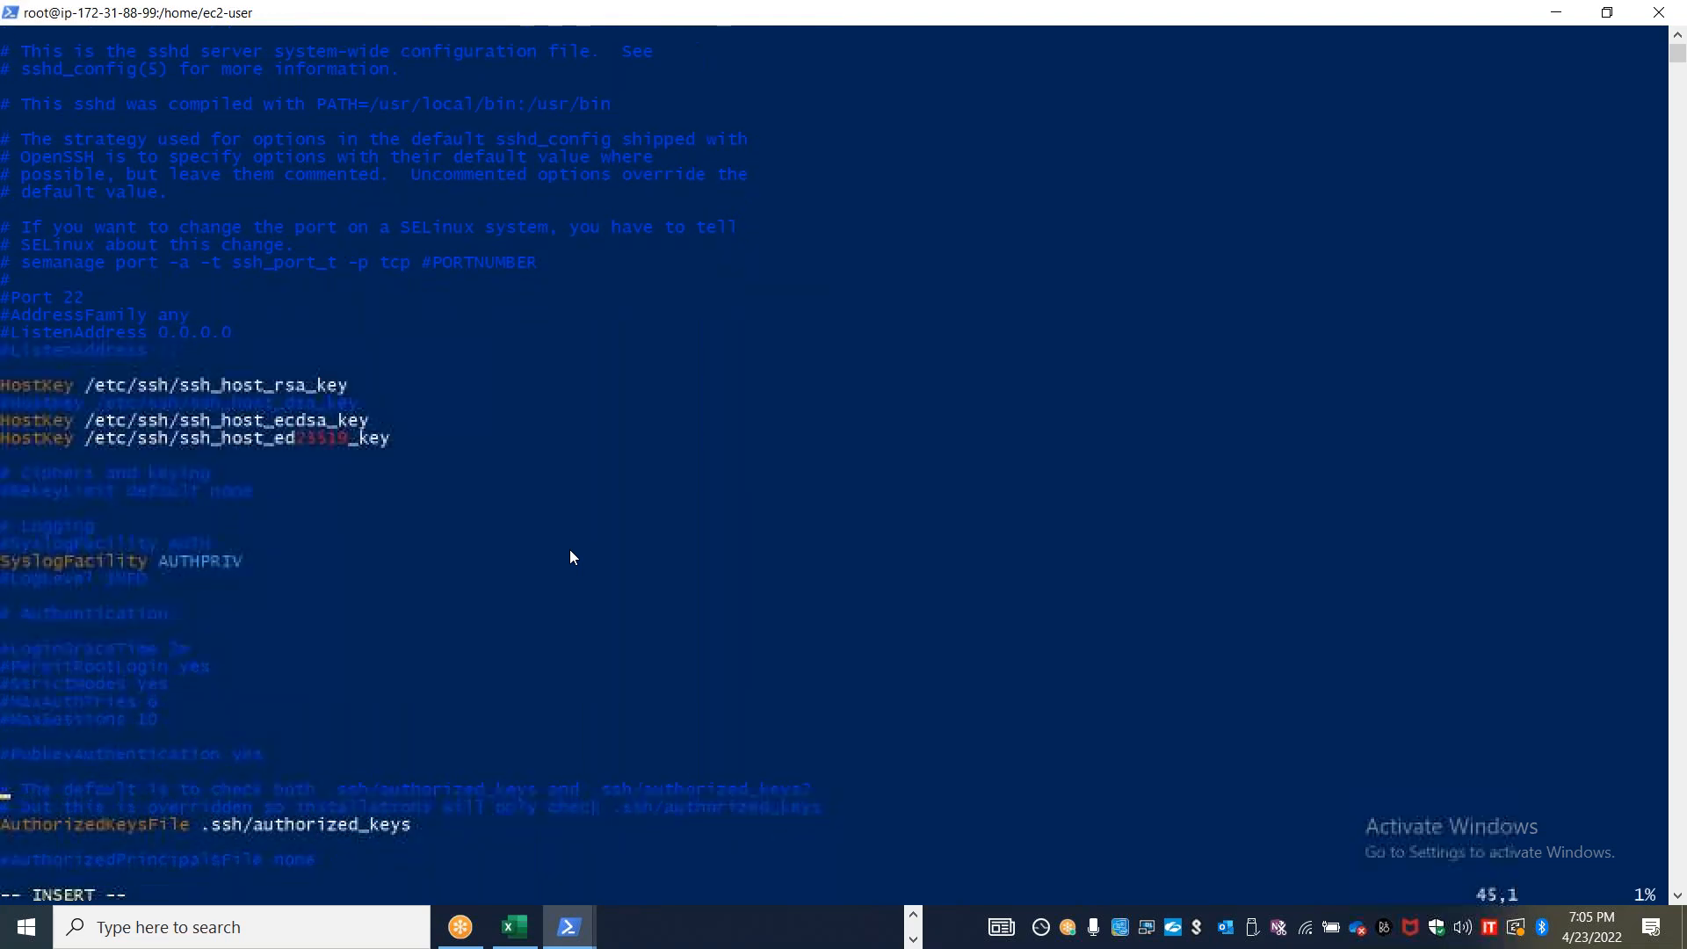
{"action": "key", "text": "Up"}
{"action": "key", "text": "Up"}
{"action": "key", "text": "Up"}
{"action": "key", "text": "Up"}
{"action": "key", "text": "Up"}
{"action": "key", "text": "Up"}
{"action": "key", "text": "Up"}
{"action": "key", "text": "Up"}
{"action": "key", "text": "Up"}
{"action": "key", "text": "Up"}
{"action": "key", "text": "Up"}
{"action": "key", "text": "Up"}
{"action": "key", "text": "Up"}
{"action": "key", "text": "Up"}
{"action": "key", "text": "Up"}
{"action": "key", "text": "Up"}
{"action": "key", "text": "Up"}
{"action": "key", "text": "Up"}
{"action": "key", "text": "Up"}
{"action": "key", "text": "Up"}
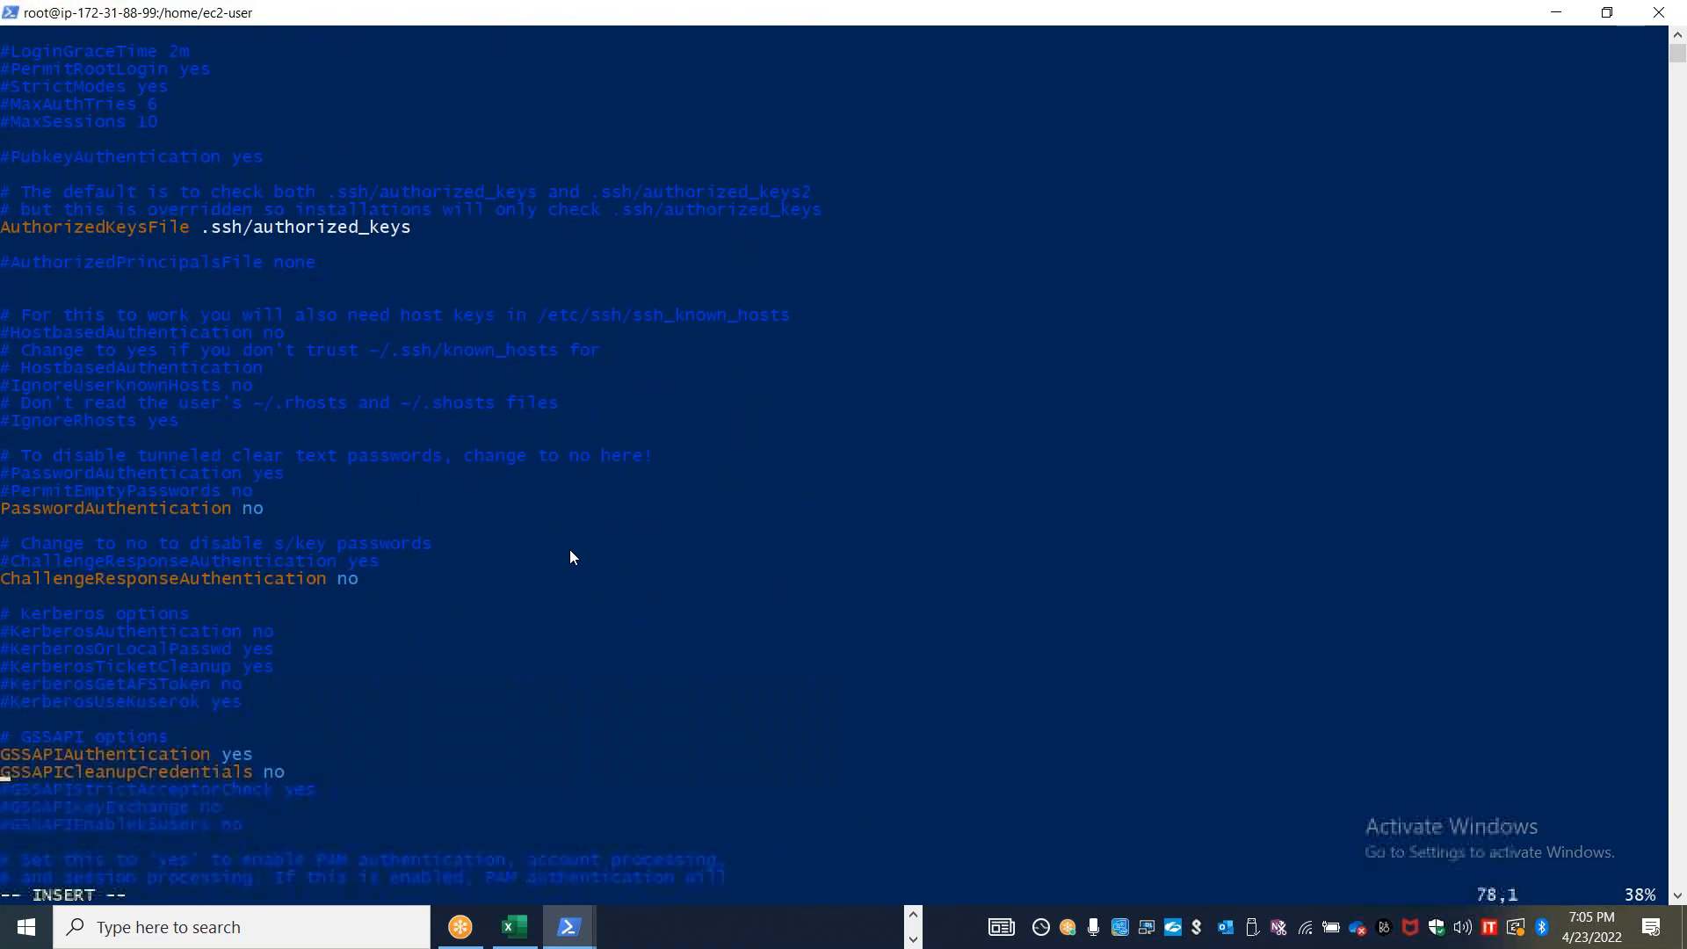
{"action": "key", "text": "Down"}
{"action": "key", "text": "Down"}
{"action": "key", "text": "Down"}
{"action": "key", "text": "Down"}
{"action": "key", "text": "Down"}
{"action": "key", "text": "Down"}
{"action": "key", "text": "Down"}
{"action": "key", "text": "Down"}
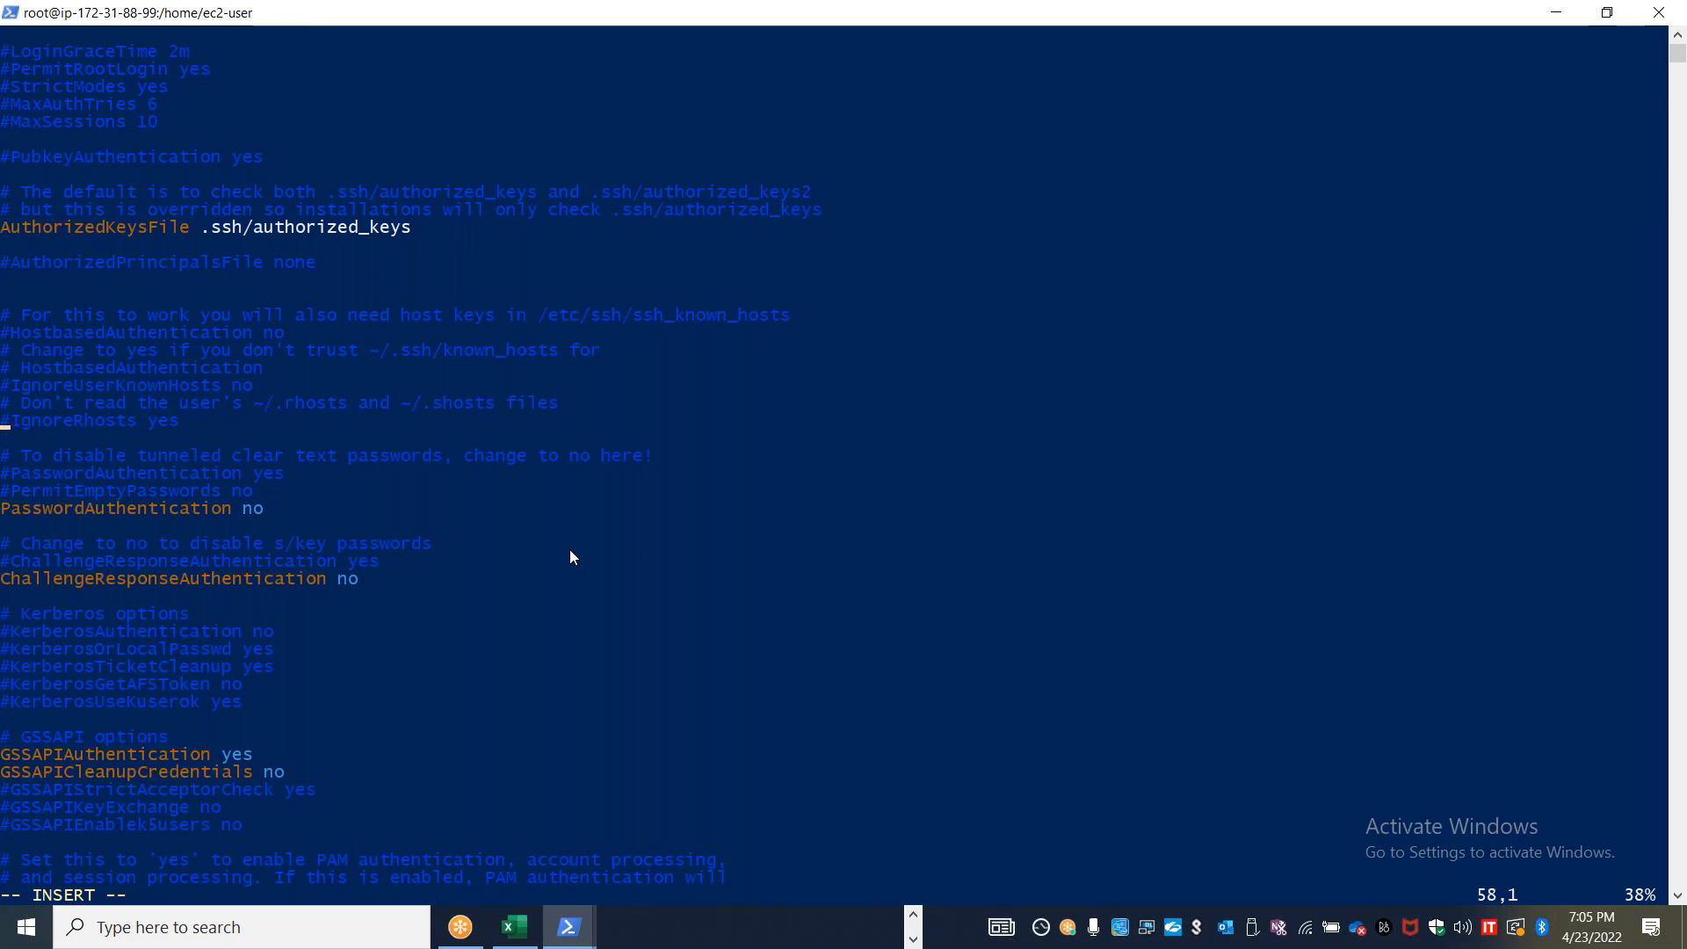
{"action": "key", "text": "Up"}
{"action": "key", "text": "Right"}
{"action": "key", "text": "Right"}
{"action": "key", "text": "Right"}
{"action": "key", "text": "Right"}
{"action": "key", "text": "Right"}
{"action": "key", "text": "Right"}
{"action": "key", "text": "Right"}
{"action": "key", "text": "Right"}
{"action": "key", "text": "Right"}
{"action": "key", "text": "Right"}
{"action": "key", "text": "Right"}
{"action": "key", "text": "Right"}
{"action": "key", "text": "Right"}
{"action": "key", "text": "Right"}
{"action": "key", "text": "Right"}
{"action": "key", "text": "Right"}
{"action": "key", "text": "Right"}
{"action": "key", "text": "Right"}
{"action": "key", "text": "Right"}
{"action": "key", "text": "Right"}
{"action": "key", "text": "Right"}
{"action": "key", "text": "Right"}
{"action": "key", "text": "Right"}
{"action": "key", "text": "Right"}
{"action": "key", "text": "Right"}
{"action": "key", "text": "BackSpace"}
{"action": "key", "text": "BackSpace"}
{"action": "type", "text": "yes"}
{"action": "key", "text": "Escape"}
{"action": "type", "text": ":wq"}
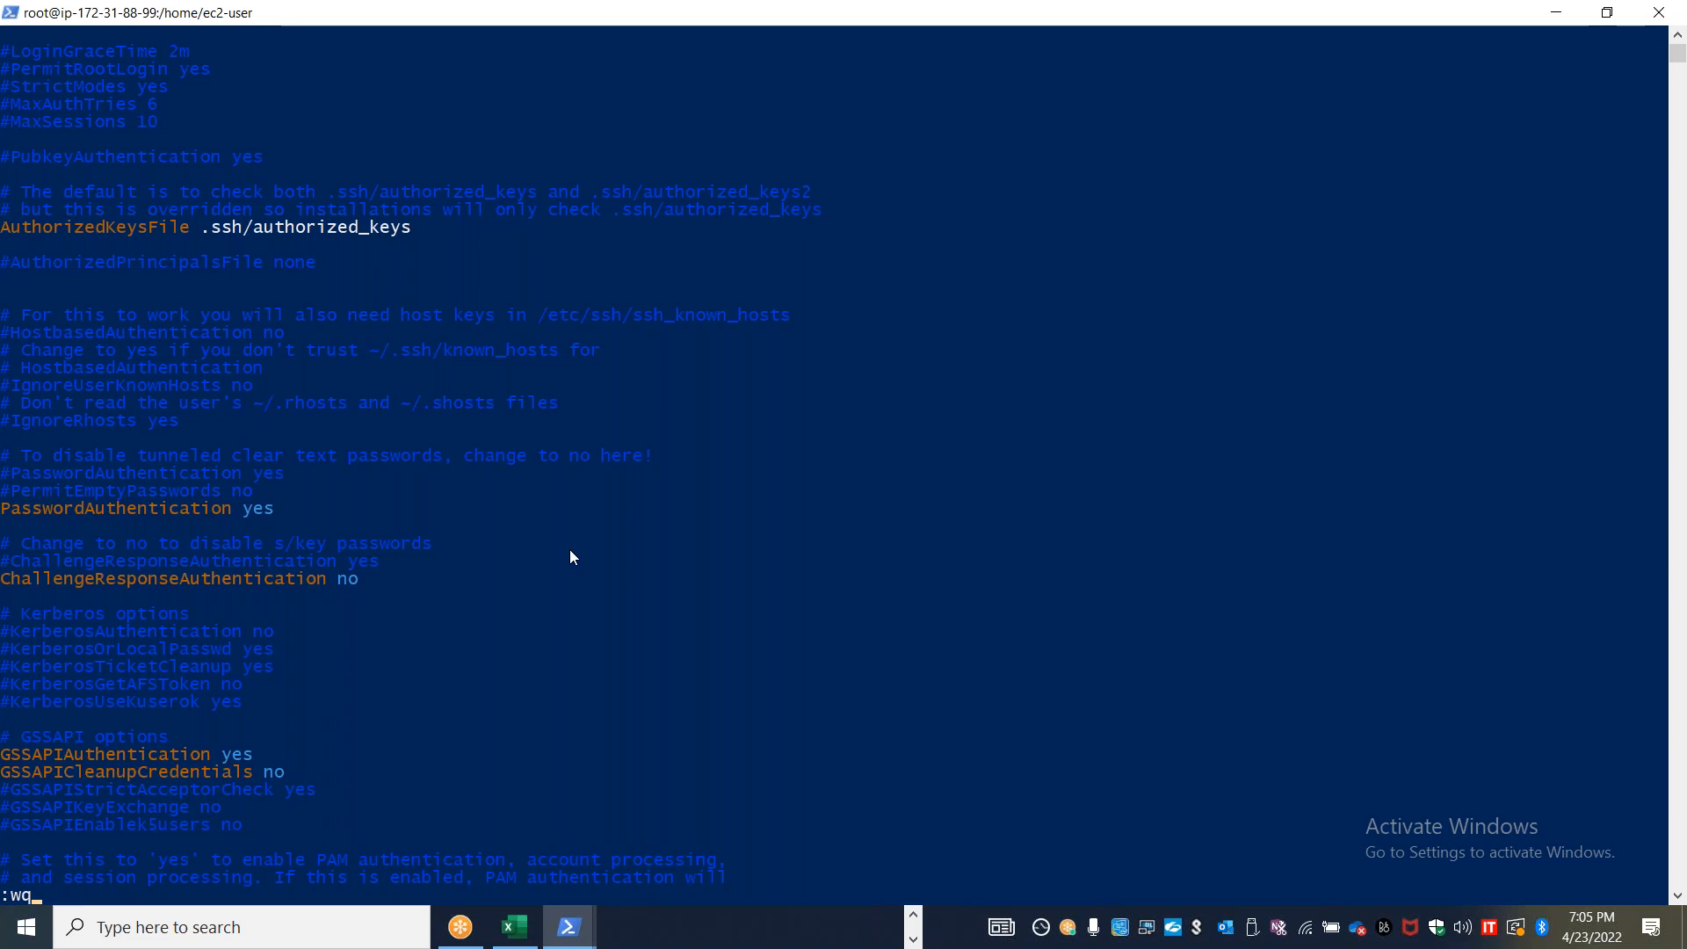
{"action": "key", "text": "Return"}
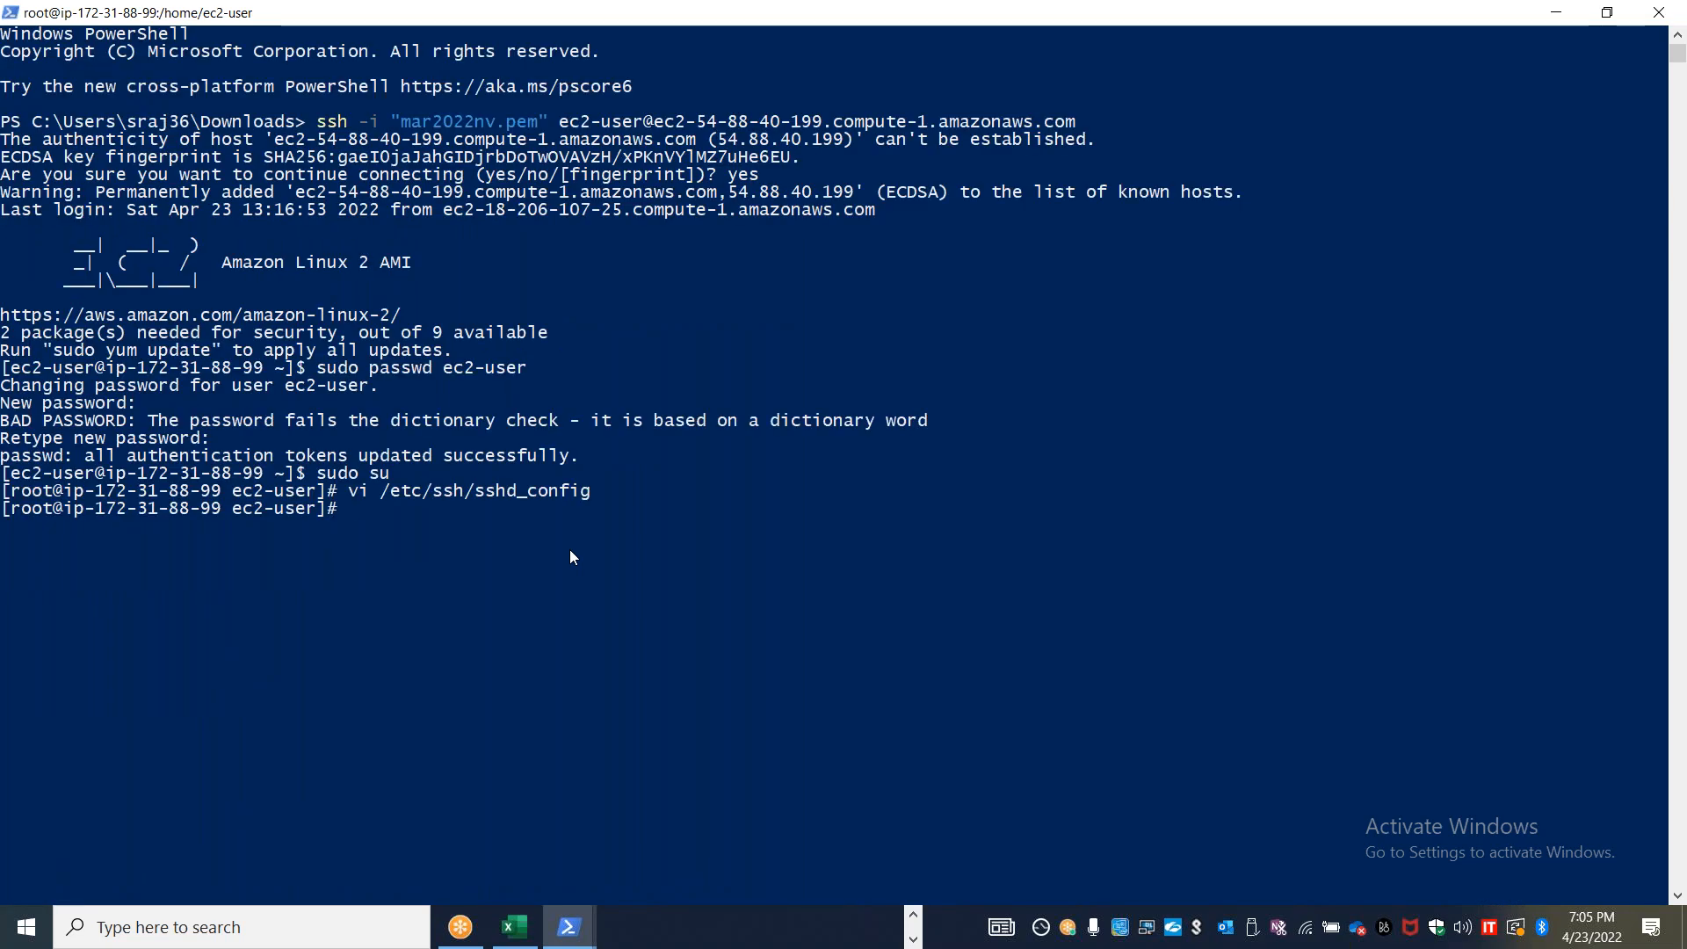
Restart the SSH service with sudo service sshd restart as in step 4 of Lab 18, and check step 5 in the document
{"action": "key", "text": "alt+Tab"}
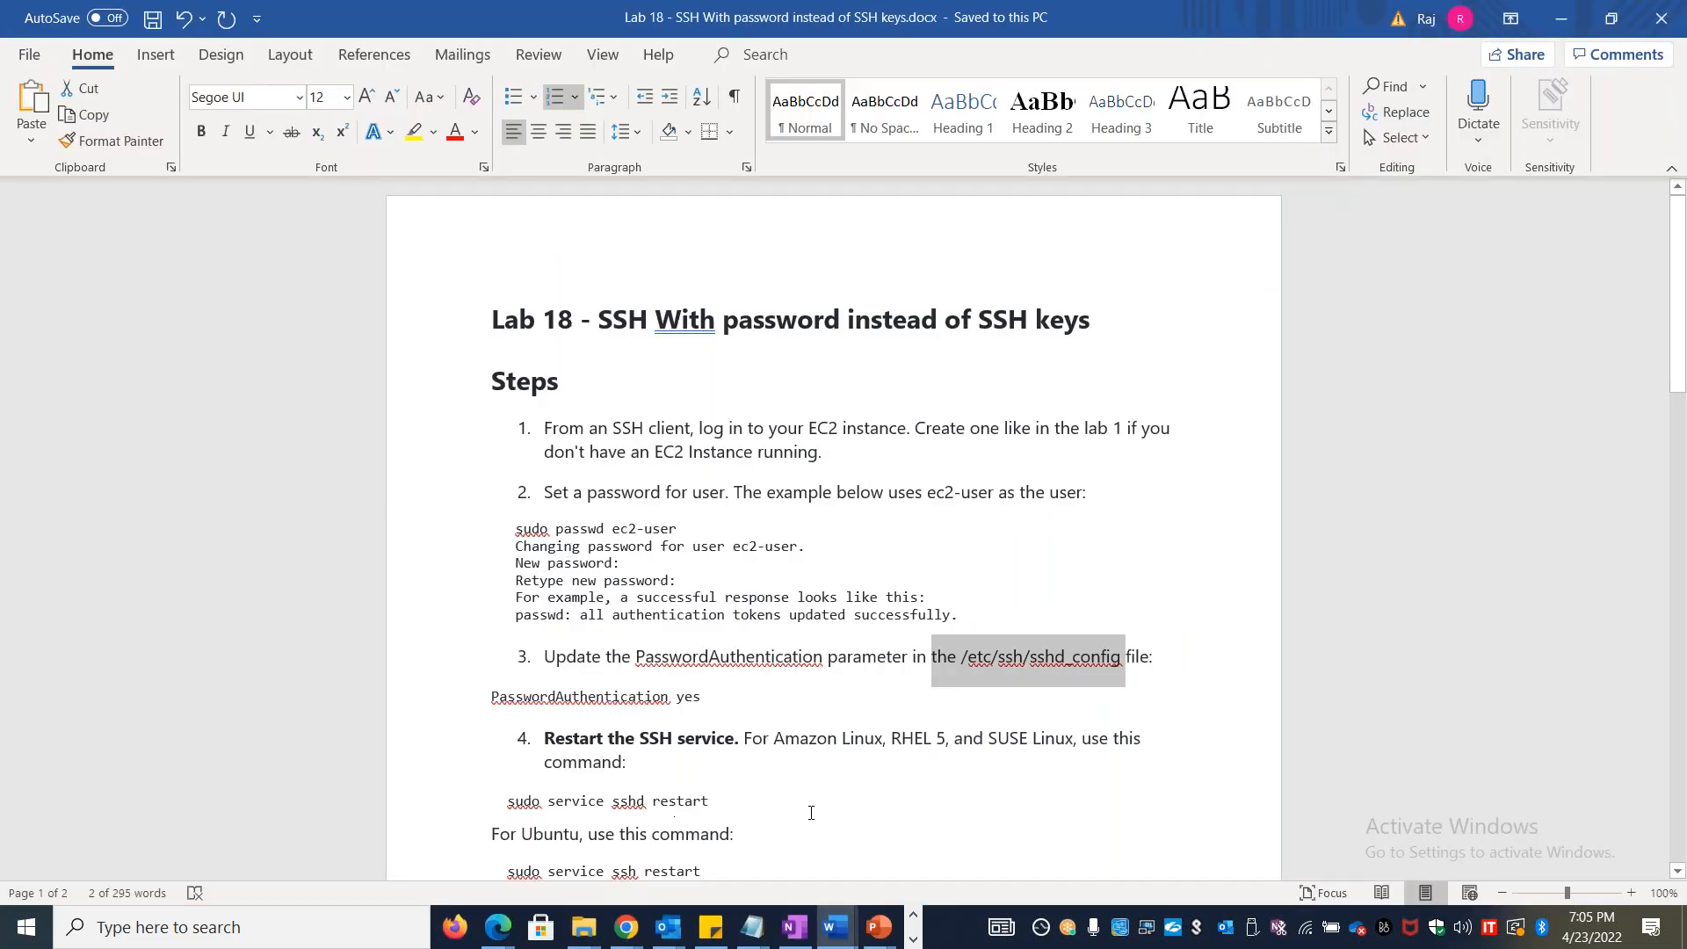
{"action": "key", "text": "alt+Tab"}
{"action": "type", "text": "sudo service sshd restart"}
{"action": "key", "text": "Return"}
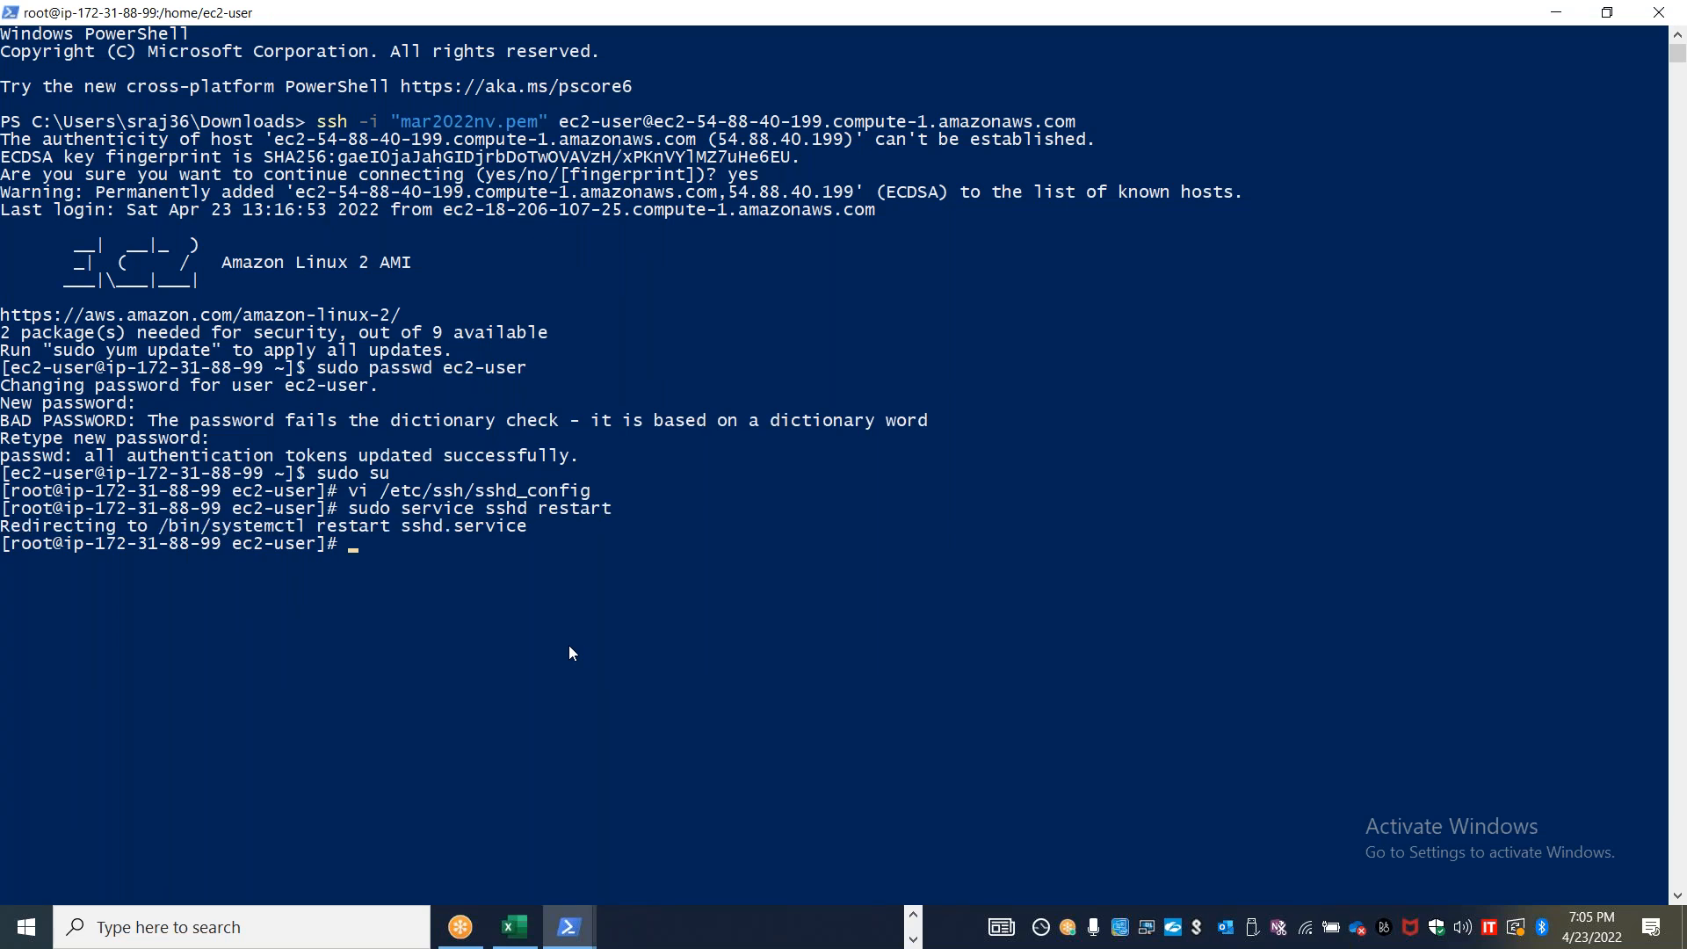
{"action": "key", "text": "alt+Tab"}
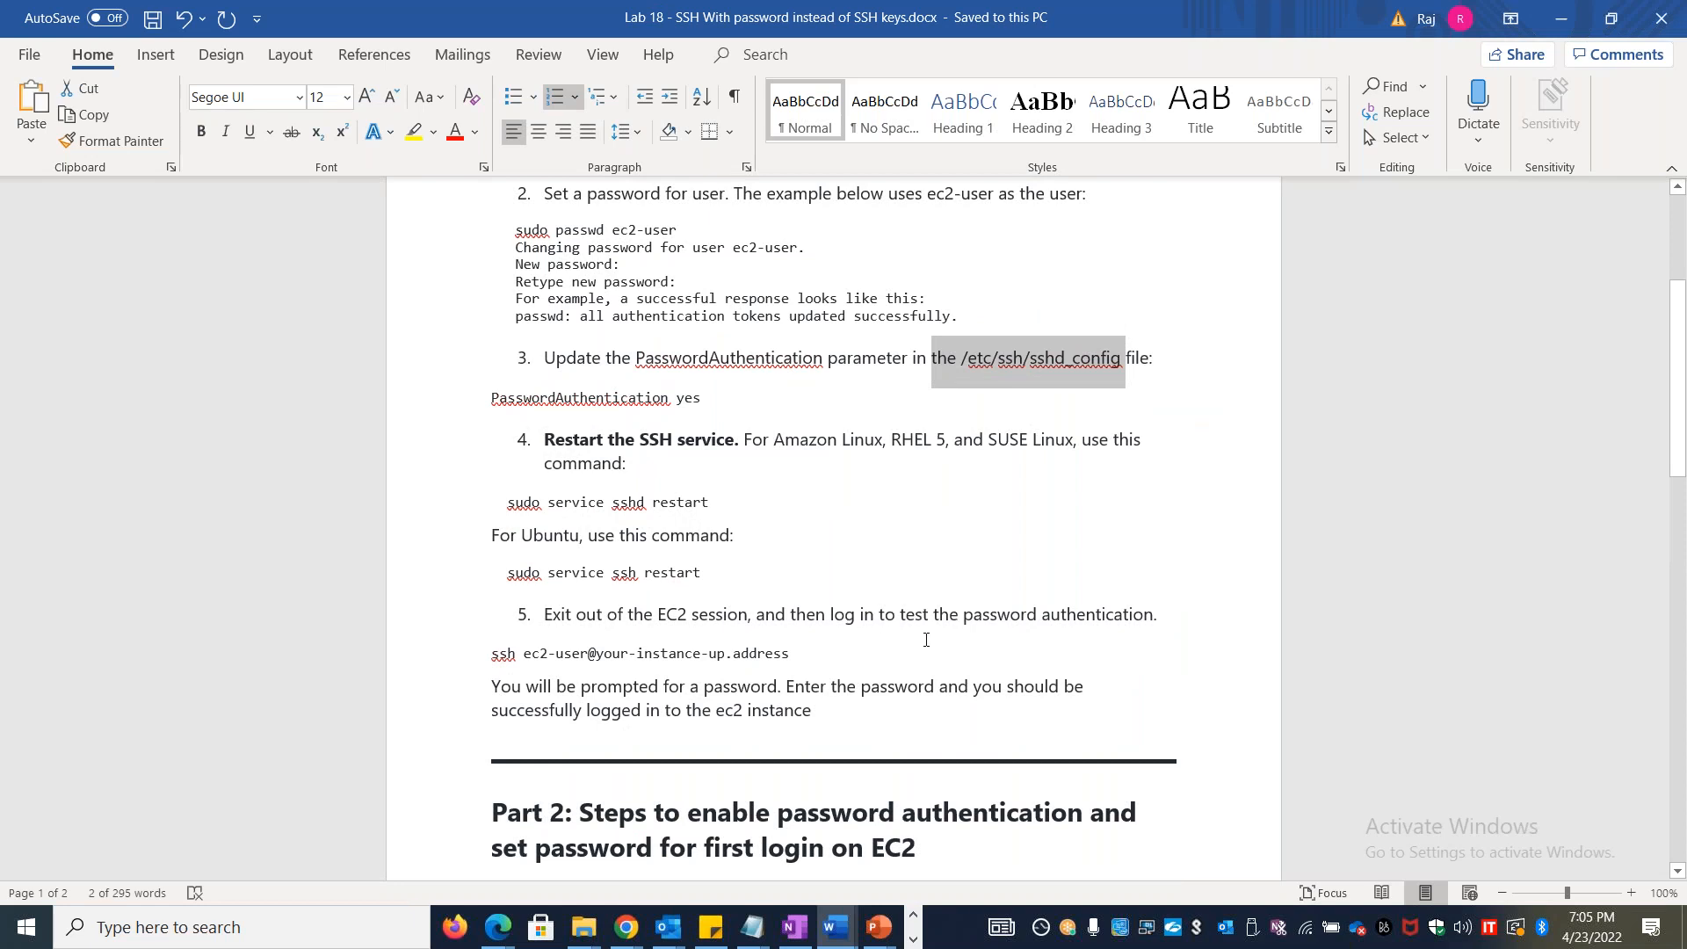
{"action": "key", "text": "alt+Tab"}
{"action": "right_click", "coordinate": [48, 16]}
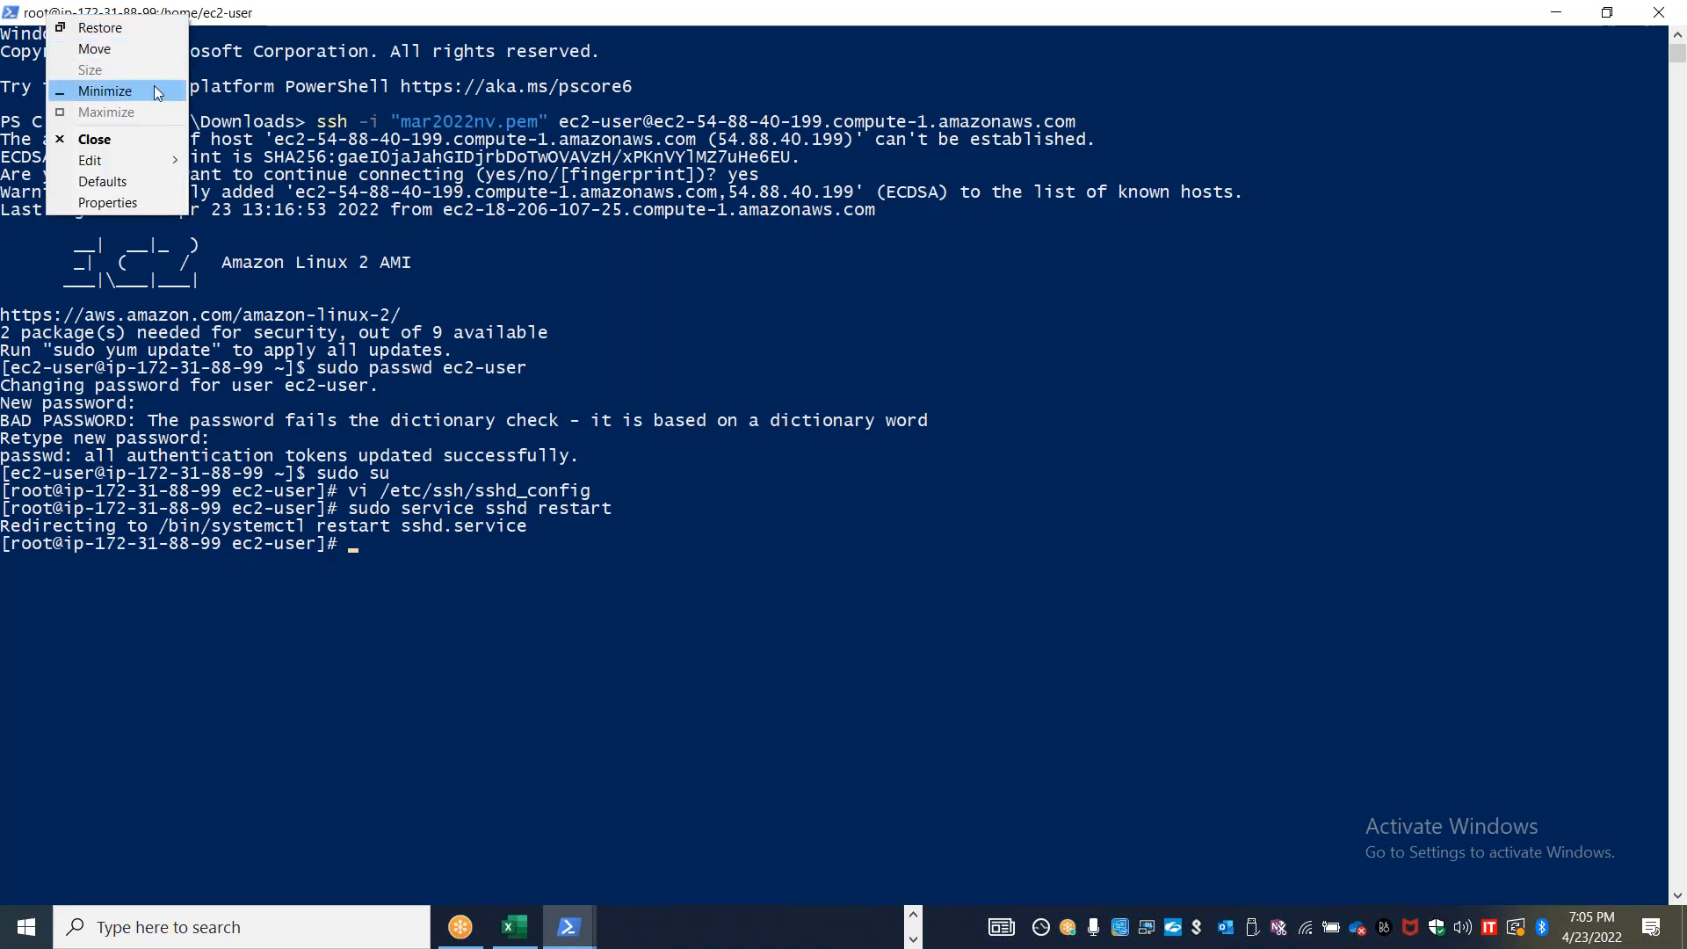
{"action": "left_click", "coordinate": [204, 619]}
{"action": "key", "text": "super+r"}
{"action": "type", "text": "powershell"}
{"action": "key", "text": "Return"}
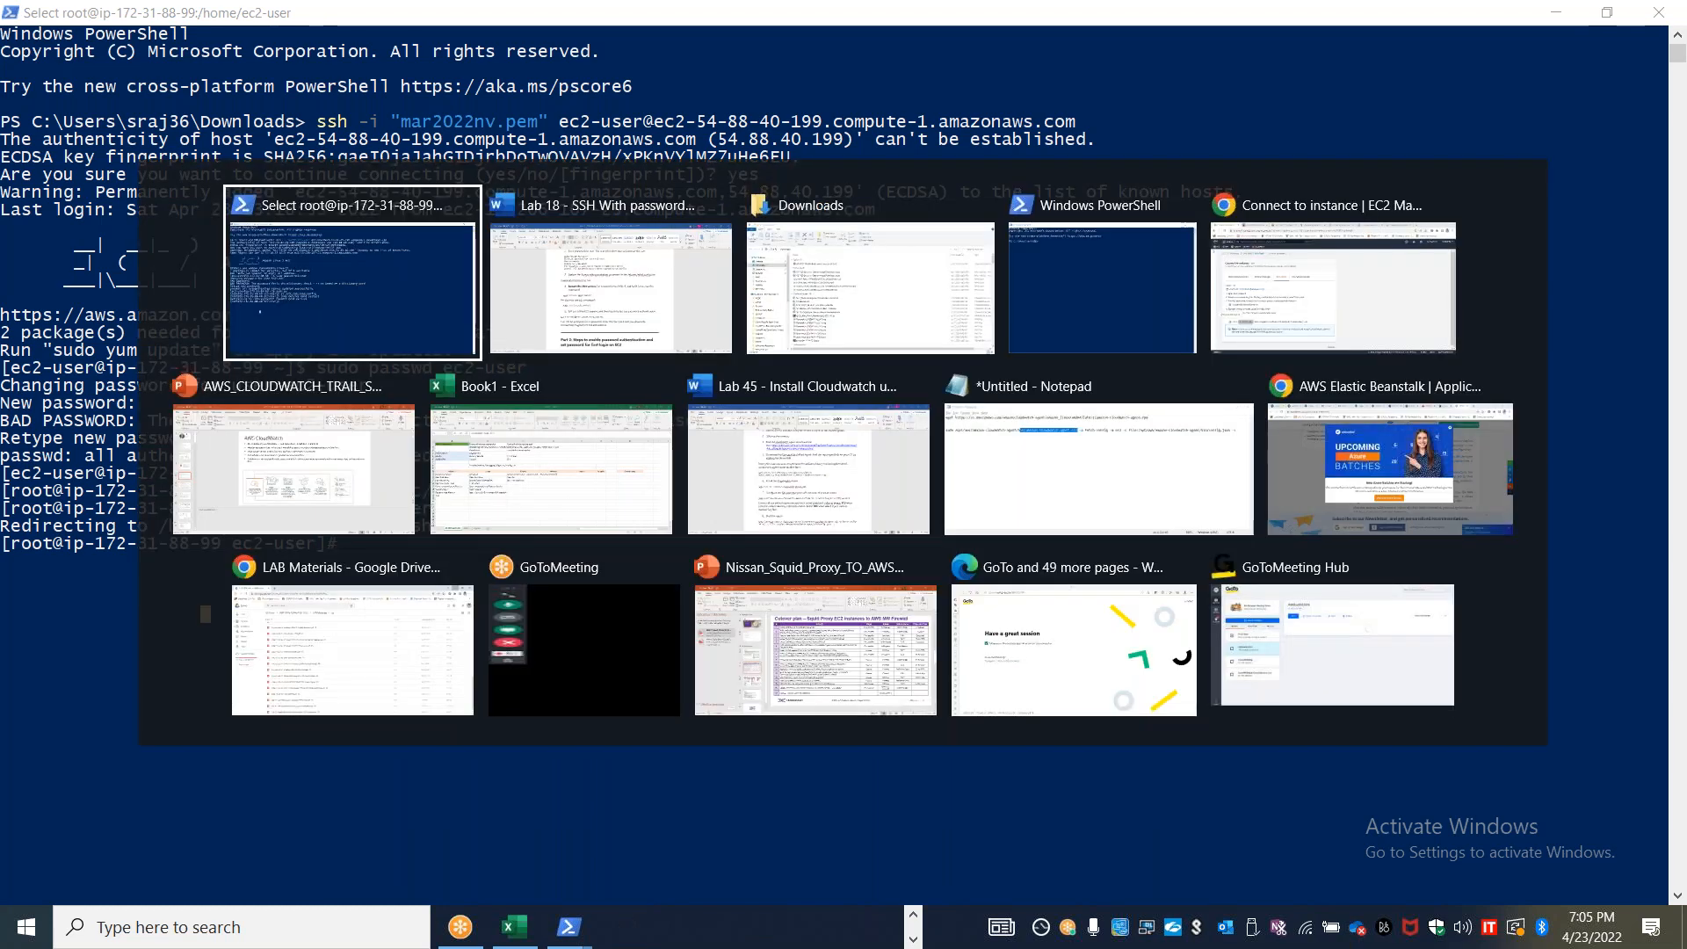
{"action": "key", "text": "alt+Tab"}
{"action": "key", "text": "alt+Tab"}
{"action": "key", "text": "alt+Tab"}
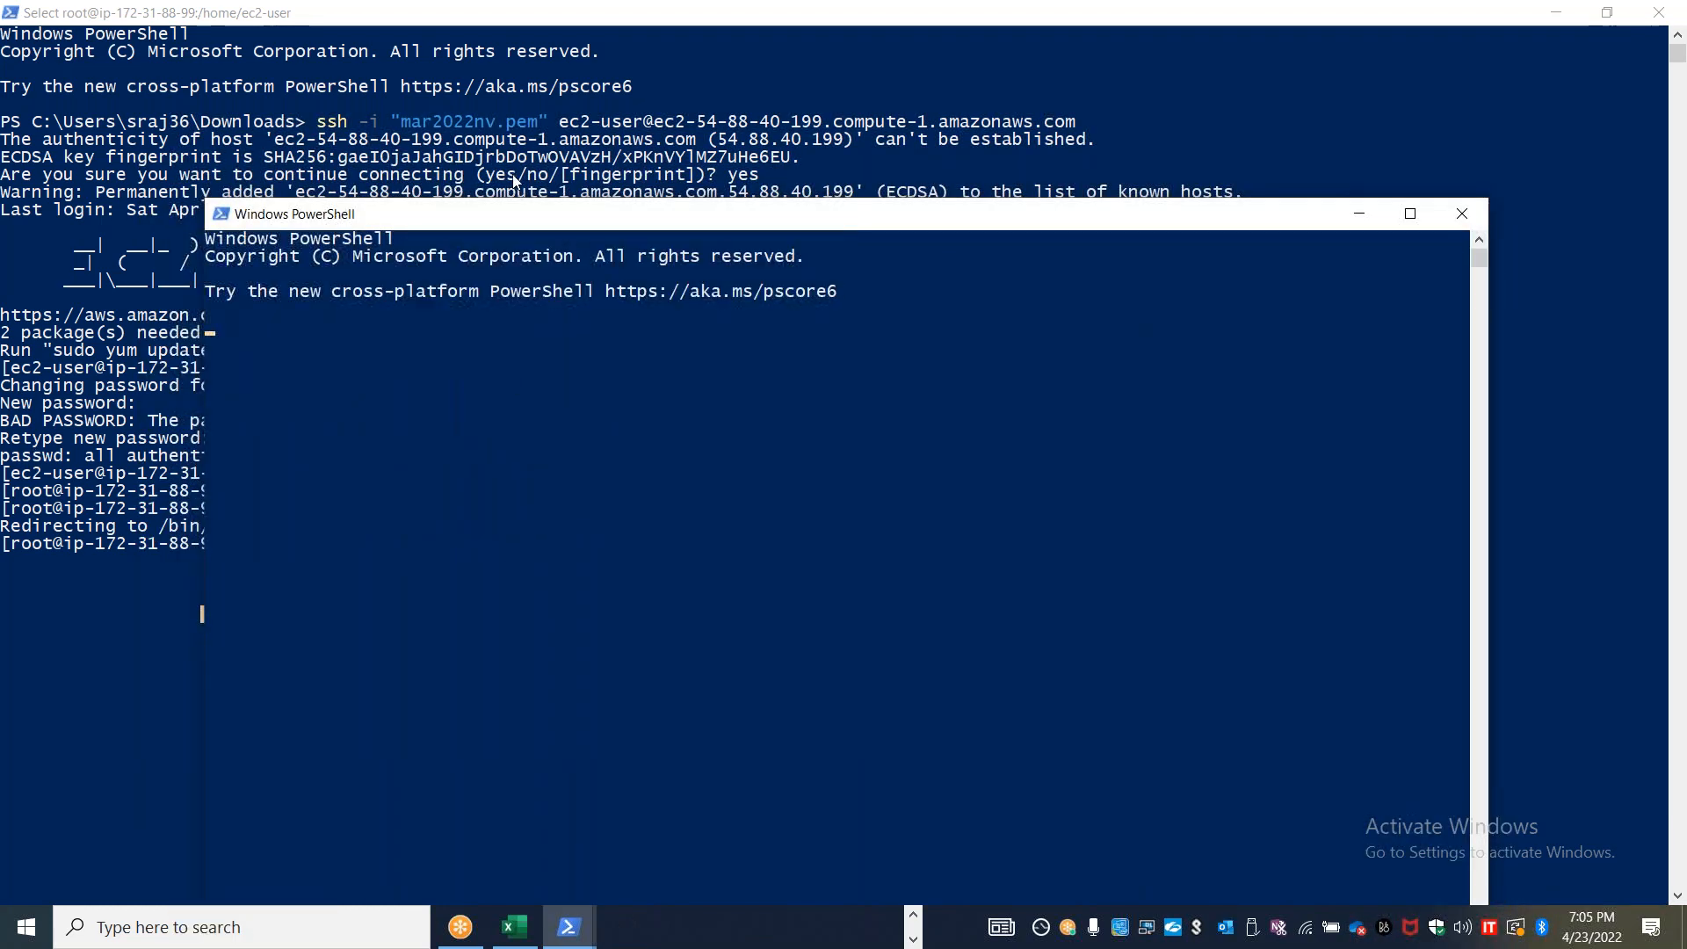
{"action": "key", "text": "alt+Tab"}
{"action": "key", "text": "alt+Tab"}
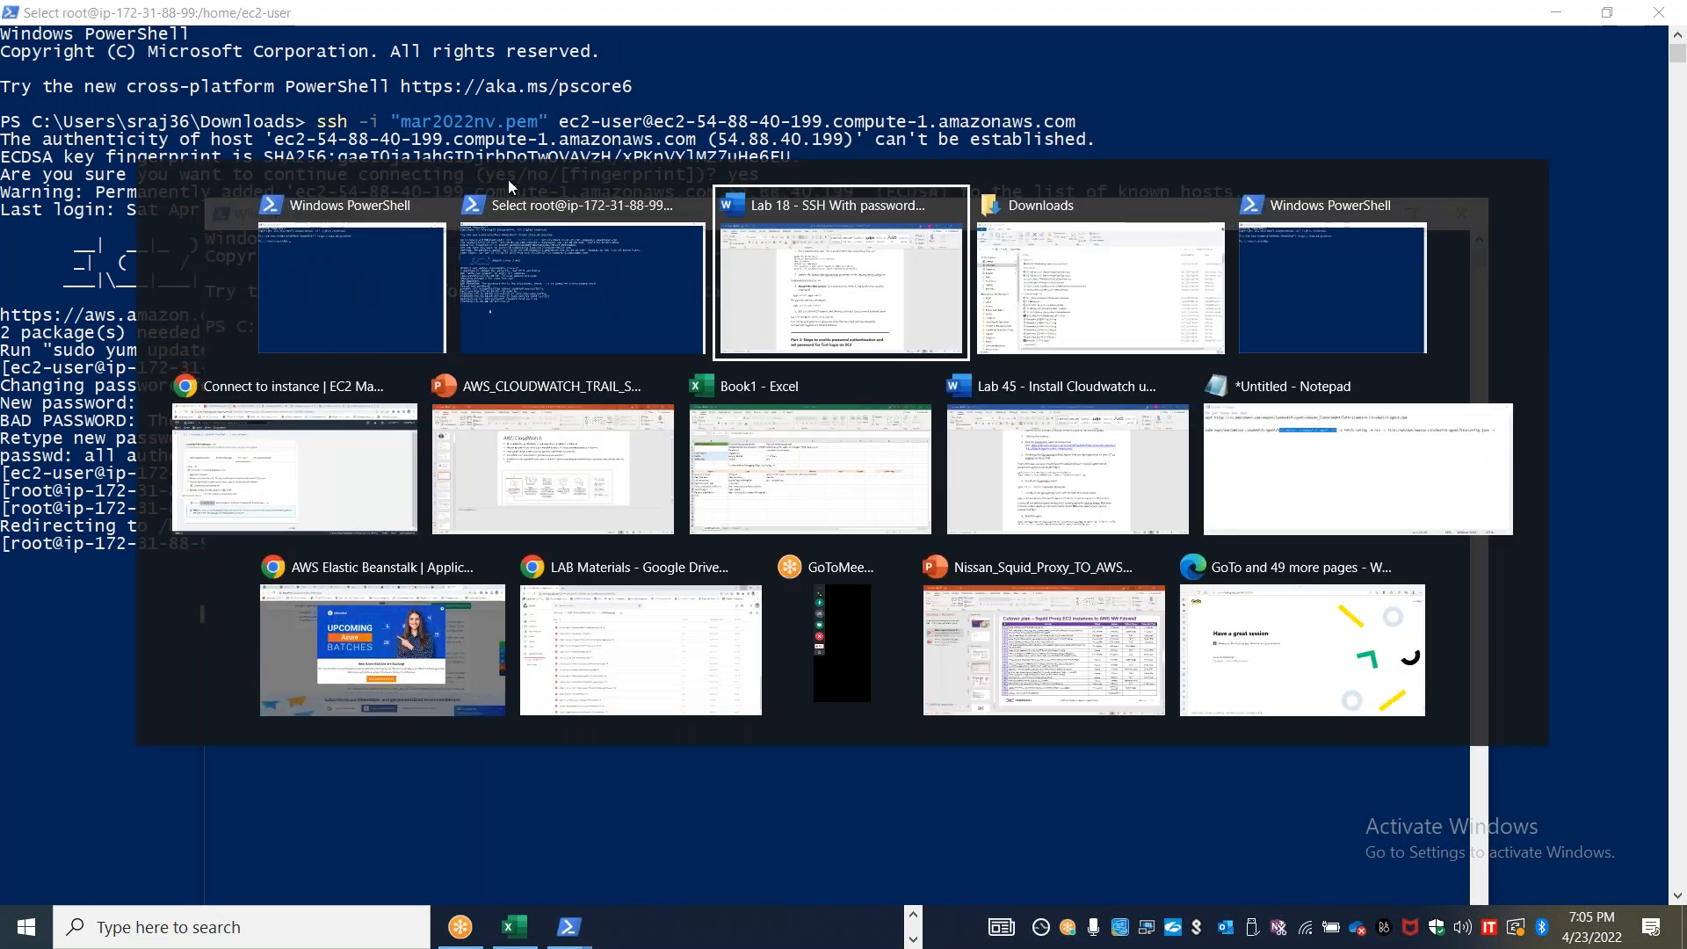
{"action": "key", "text": "alt+shift+Tab"}
{"action": "key", "text": "alt+shift+Tab"}
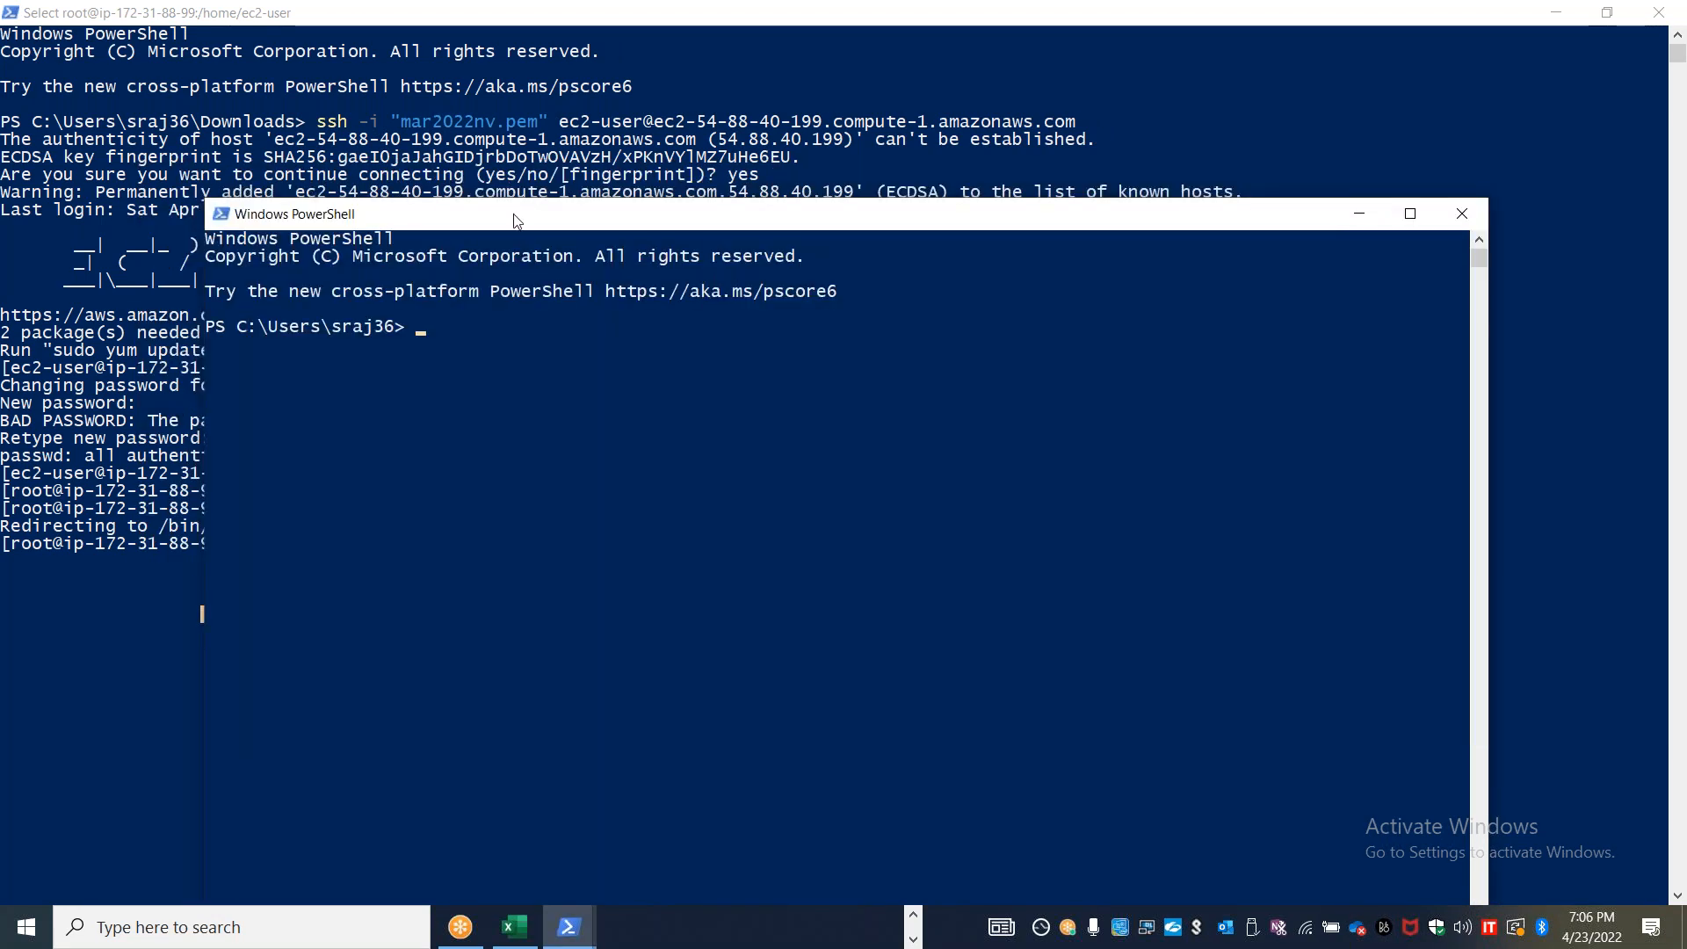
{"action": "left_click", "coordinate": [1462, 215]}
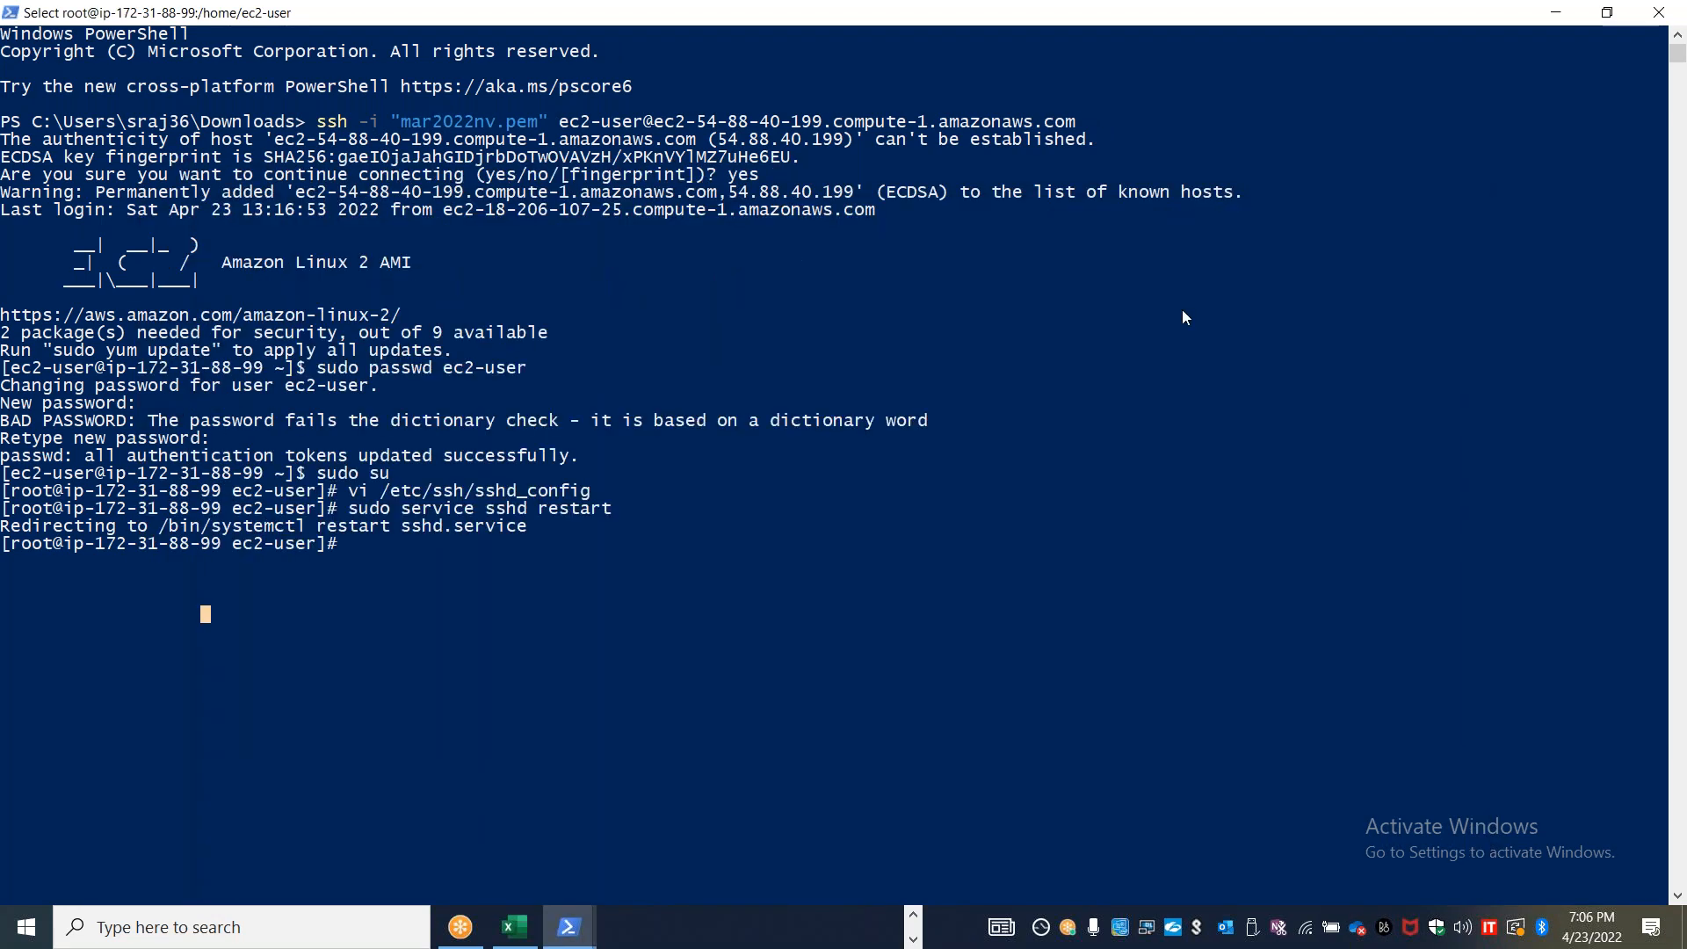
Open a second PowerShell window, and copy the public IPv4 address from the Stanlinuxvm1 instance summary in the EC2 console
{"action": "left_click", "coordinate": [572, 927]}
{"action": "left_click", "coordinate": [494, 849]}
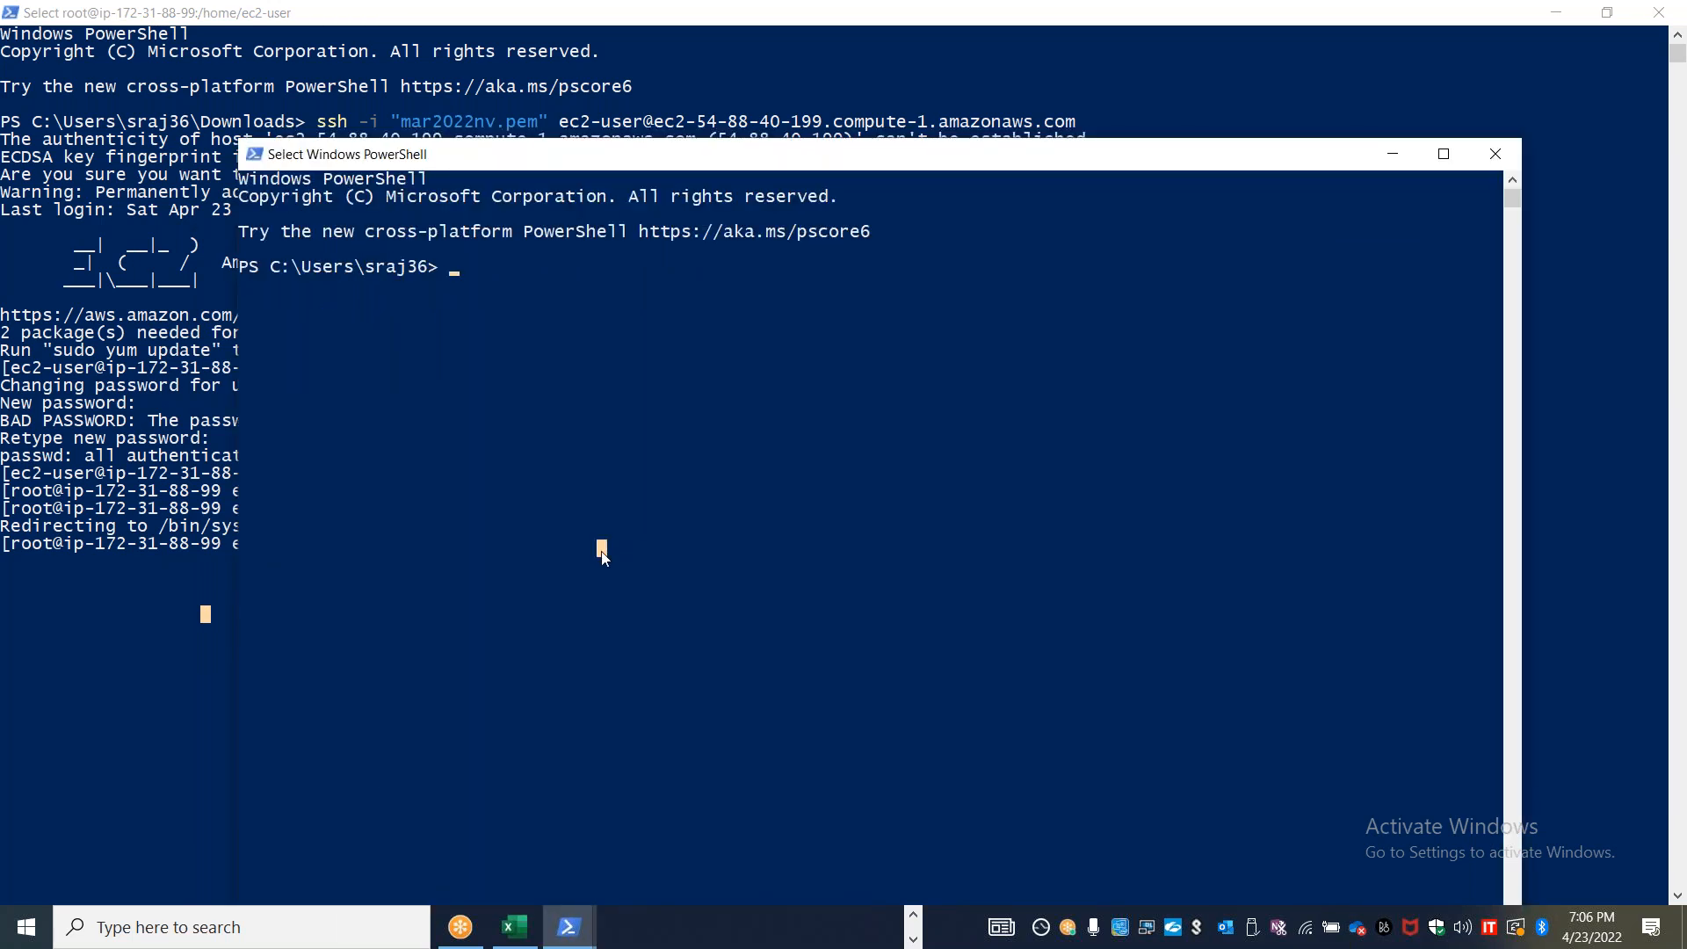
{"action": "key", "text": "alt+Tab"}
{"action": "key", "text": "alt+Tab"}
{"action": "key", "text": "alt+Tab"}
{"action": "key", "text": "alt+Tab"}
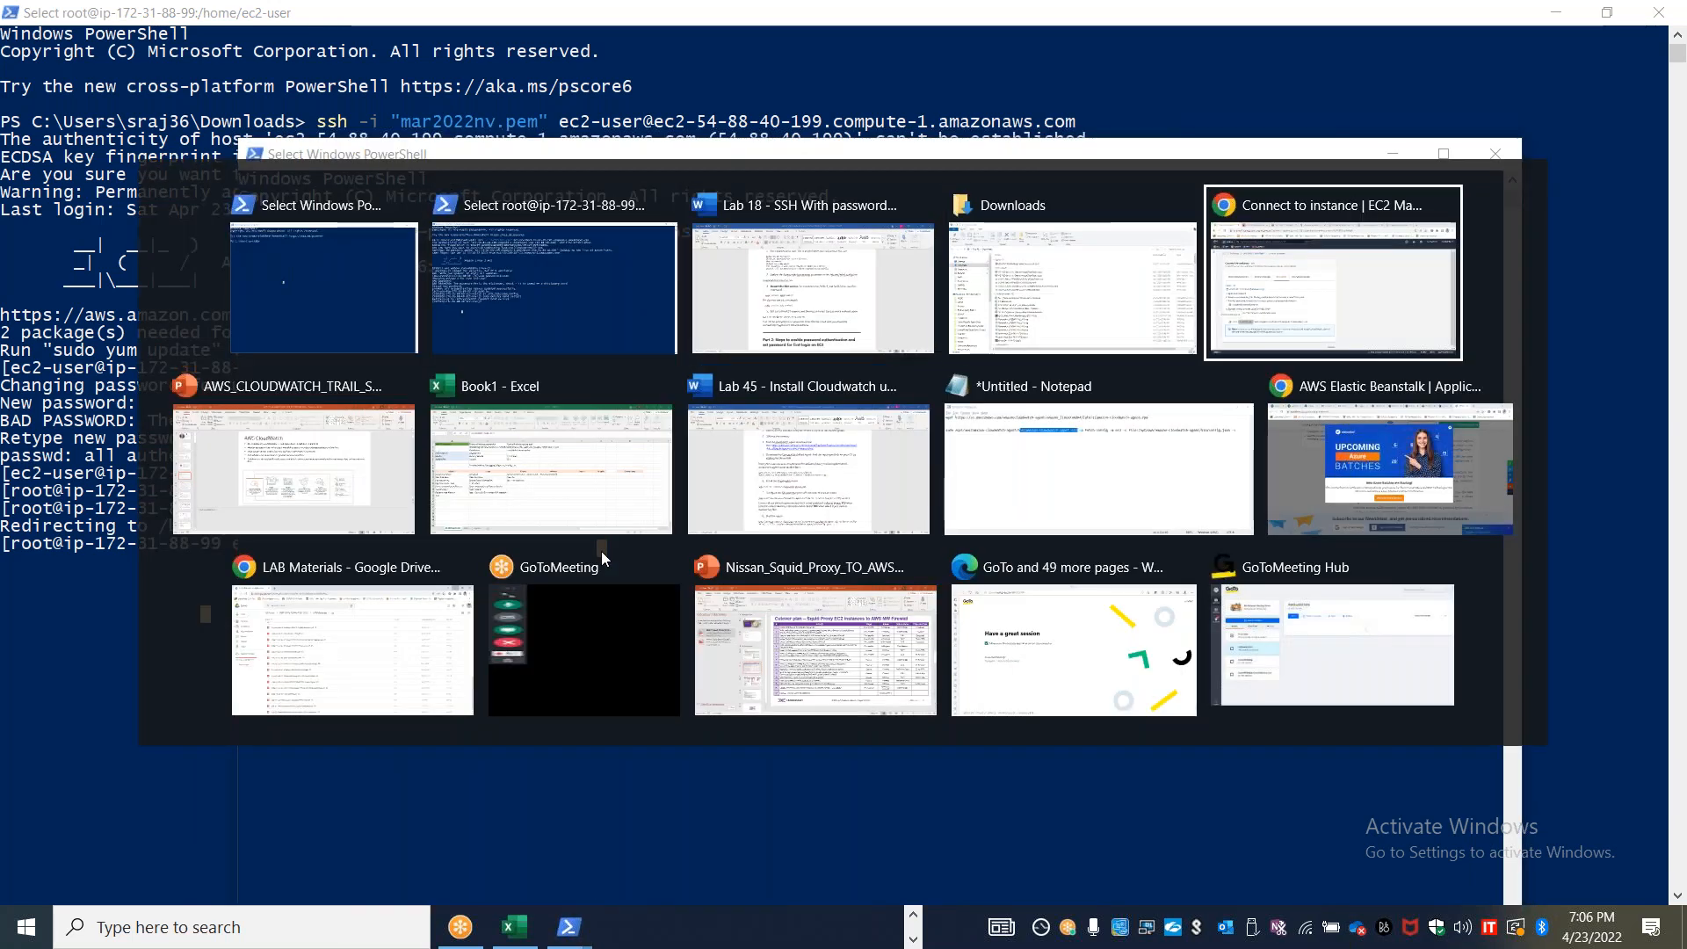
{"action": "left_click", "coordinate": [281, 648]}
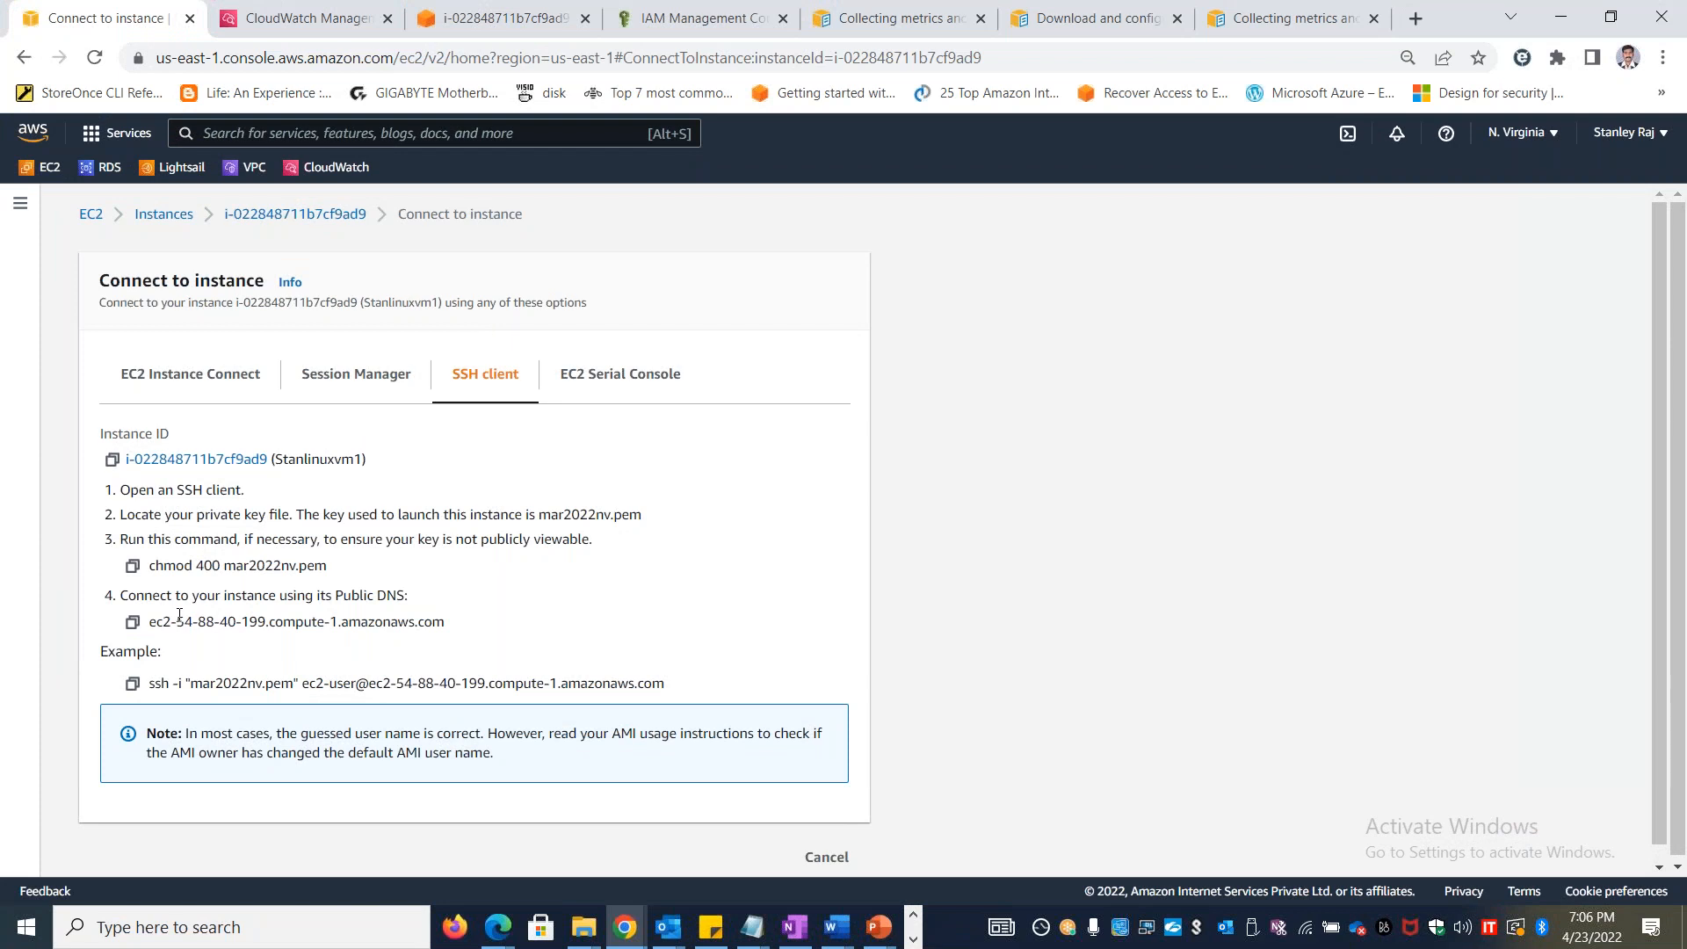
{"action": "left_click", "coordinate": [313, 214]}
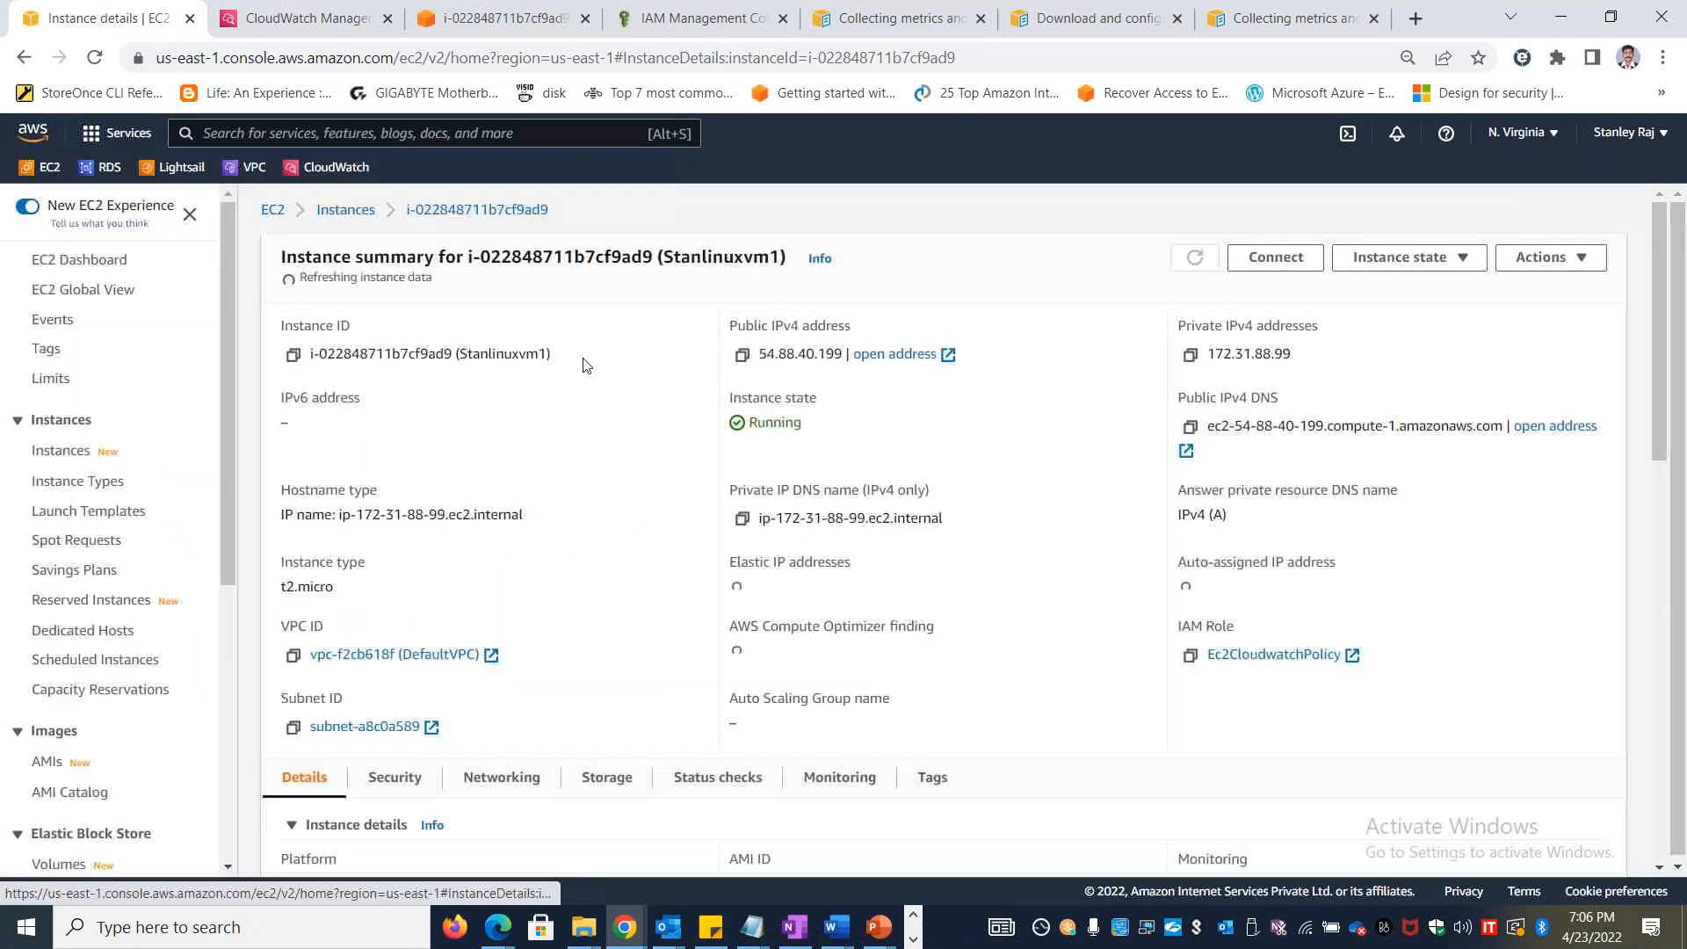
{"action": "left_click", "coordinate": [742, 348]}
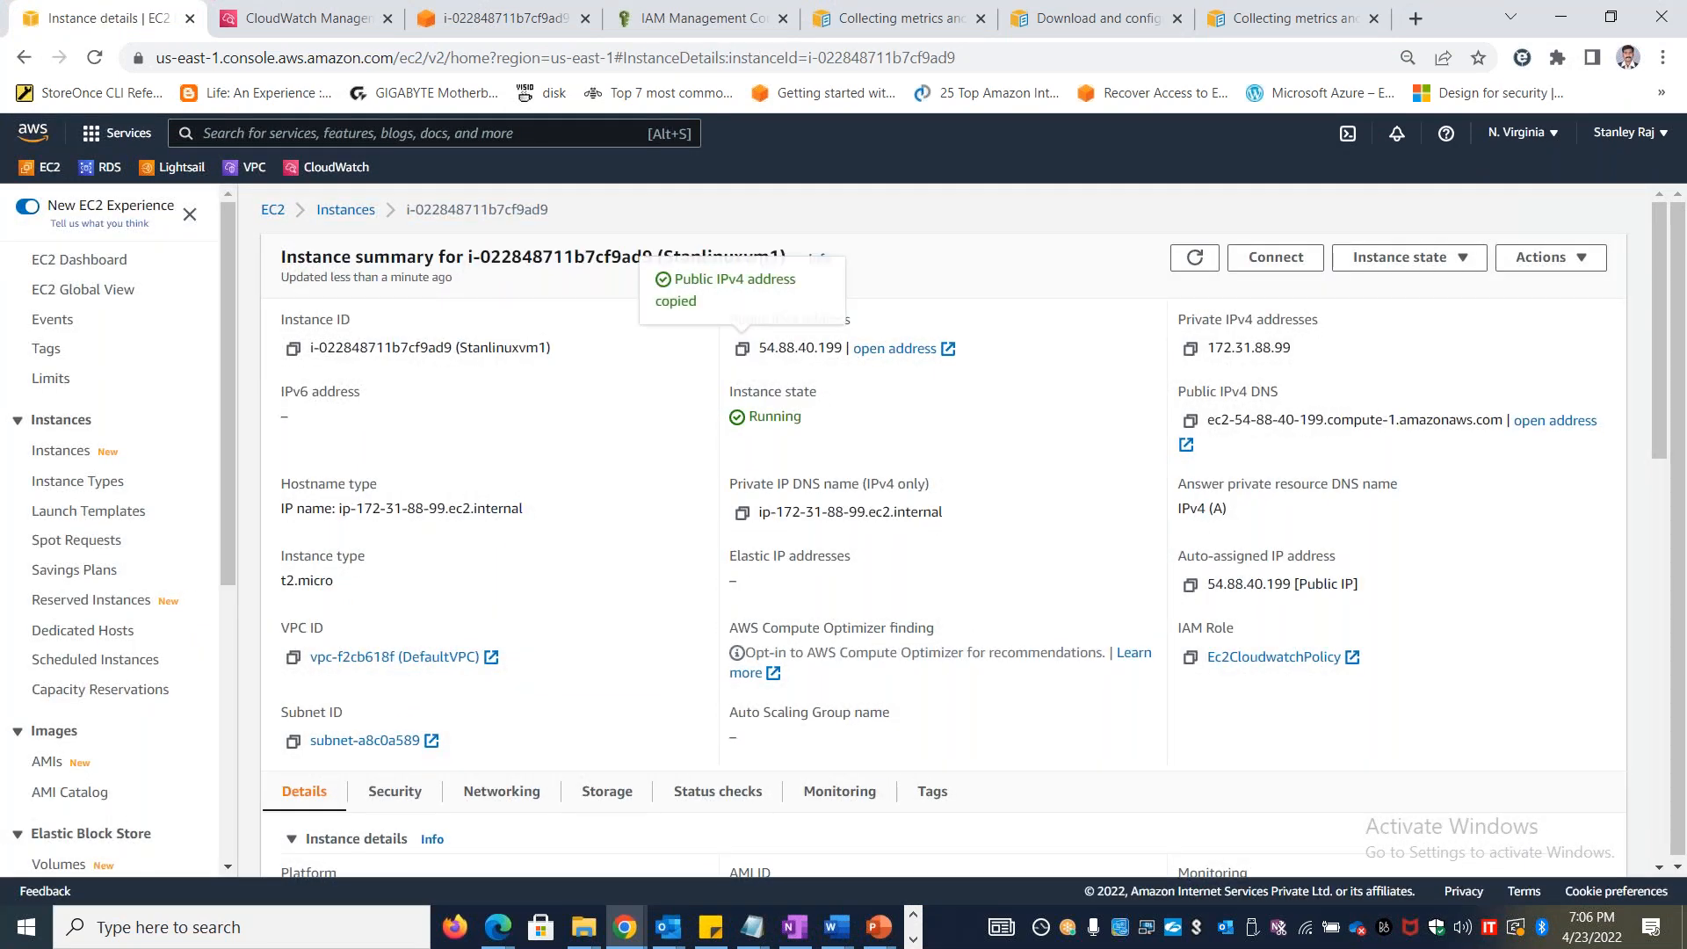
{"action": "key", "text": "alt+Tab"}
{"action": "left_click", "coordinate": [572, 498]}
{"action": "type", "text": "ssh "}
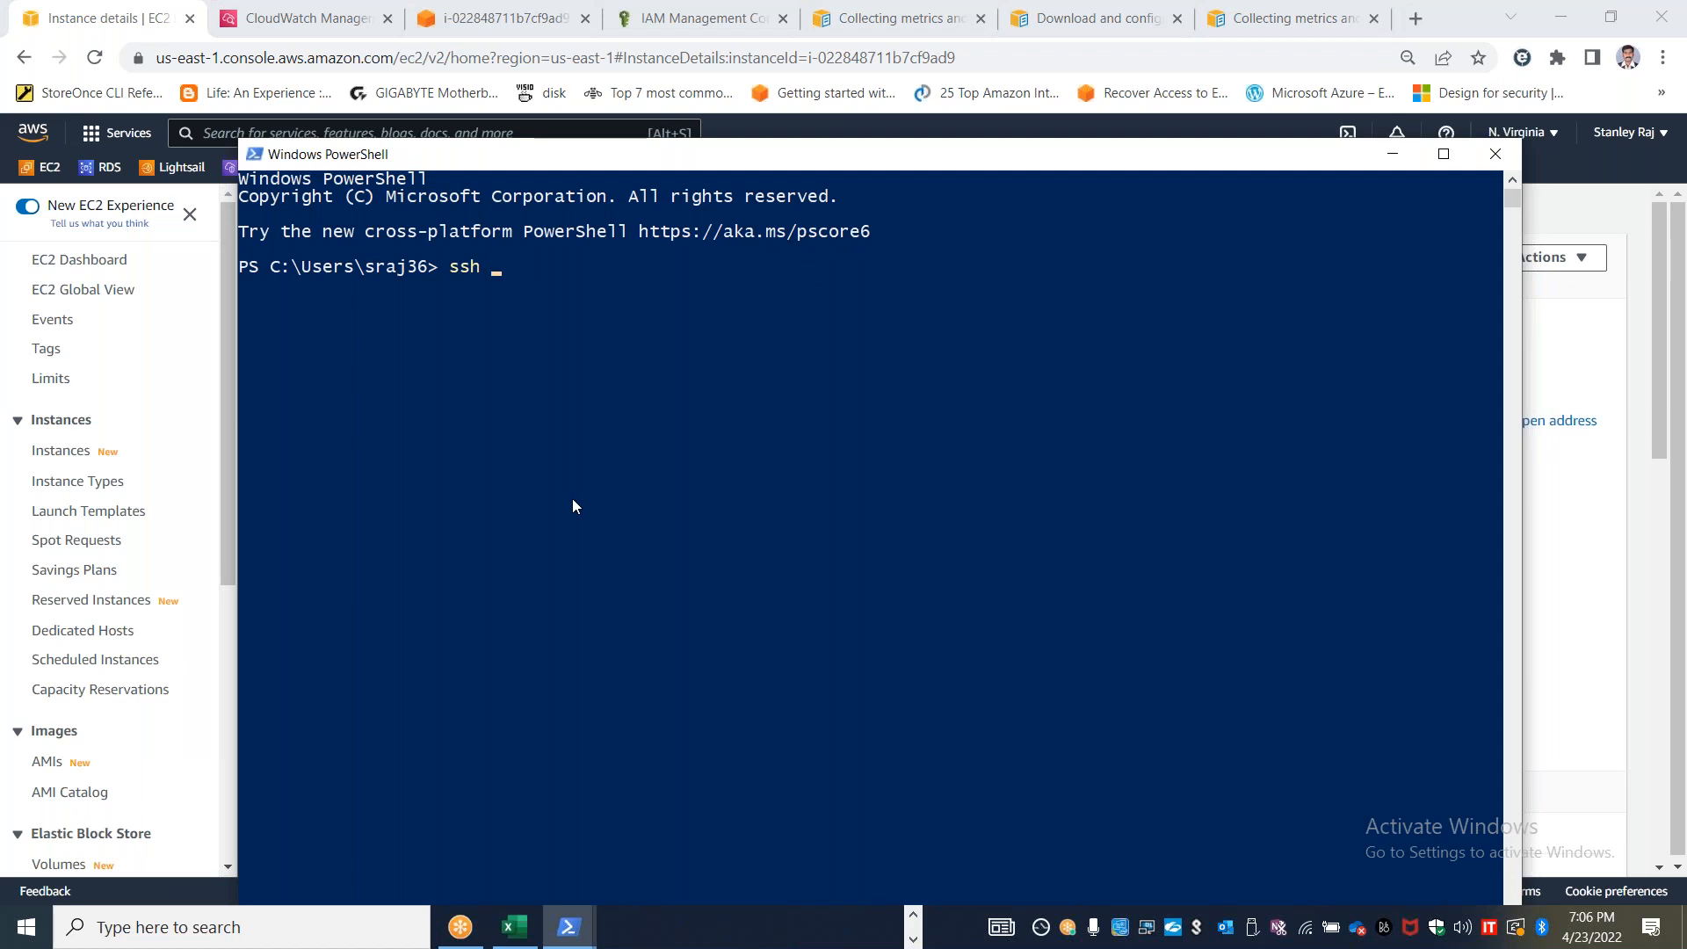
{"action": "type", "text": "ec2-user@"}
{"action": "key", "text": "ctrl+v"}
{"action": "key", "text": "Return"}
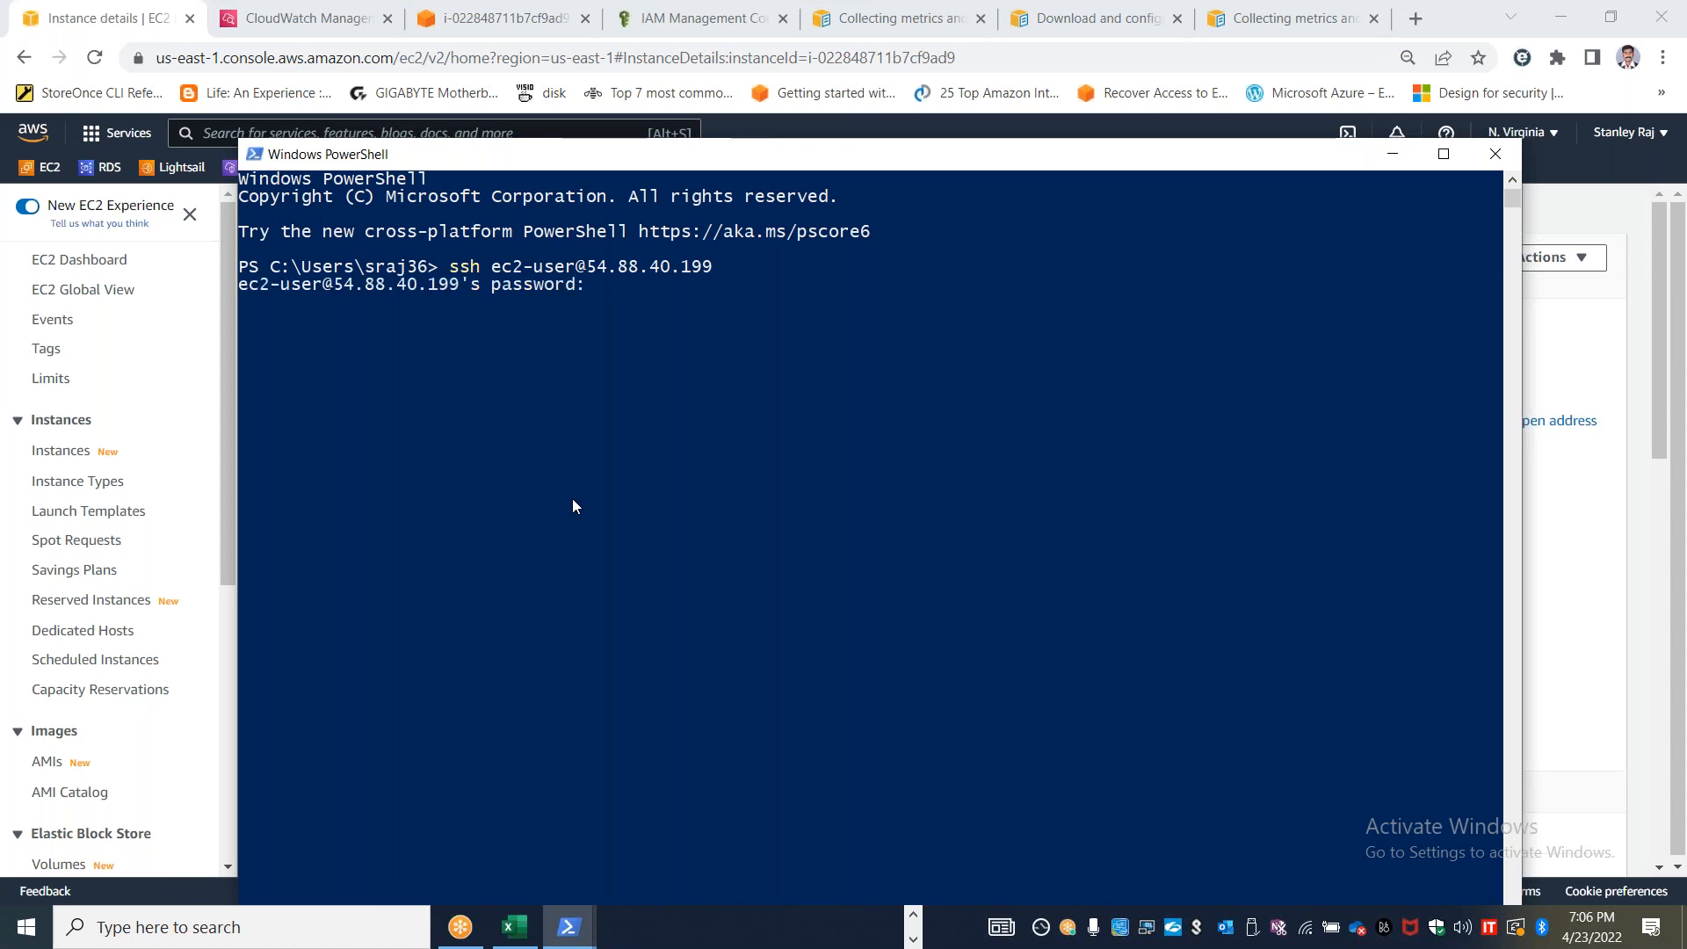
{"action": "key", "text": "Return"}
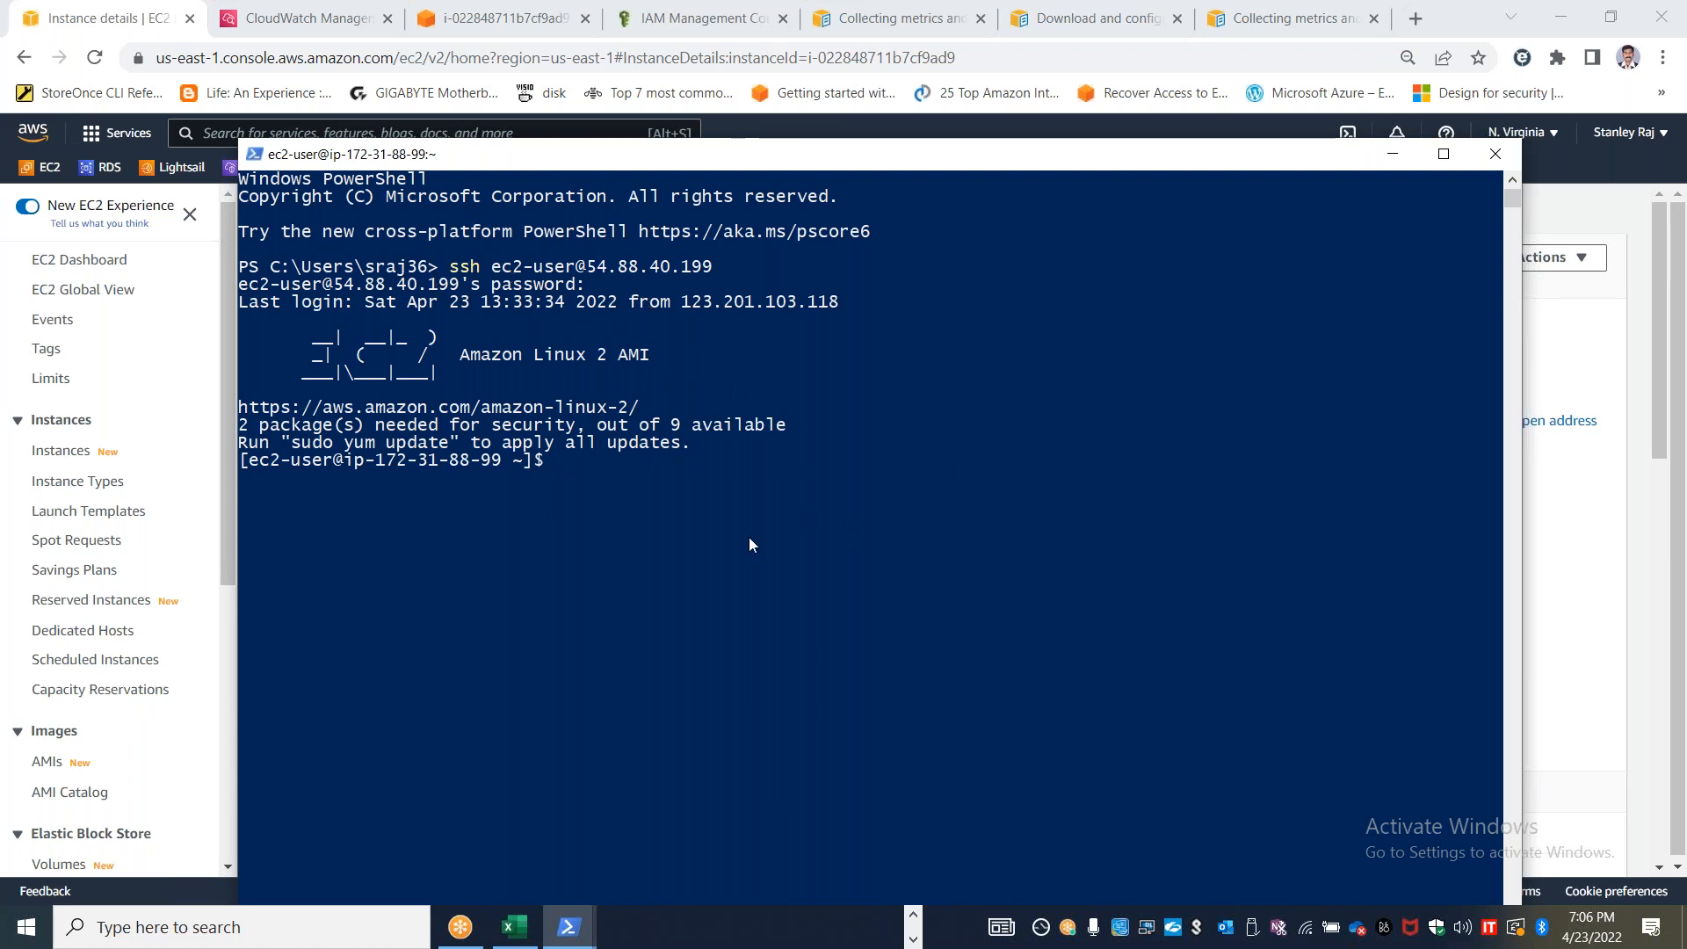
Become root with sudo su and create a test user with useradd stan
{"action": "type", "text": "sudo su"}
{"action": "key", "text": "Return"}
{"action": "type", "text": "pas"}
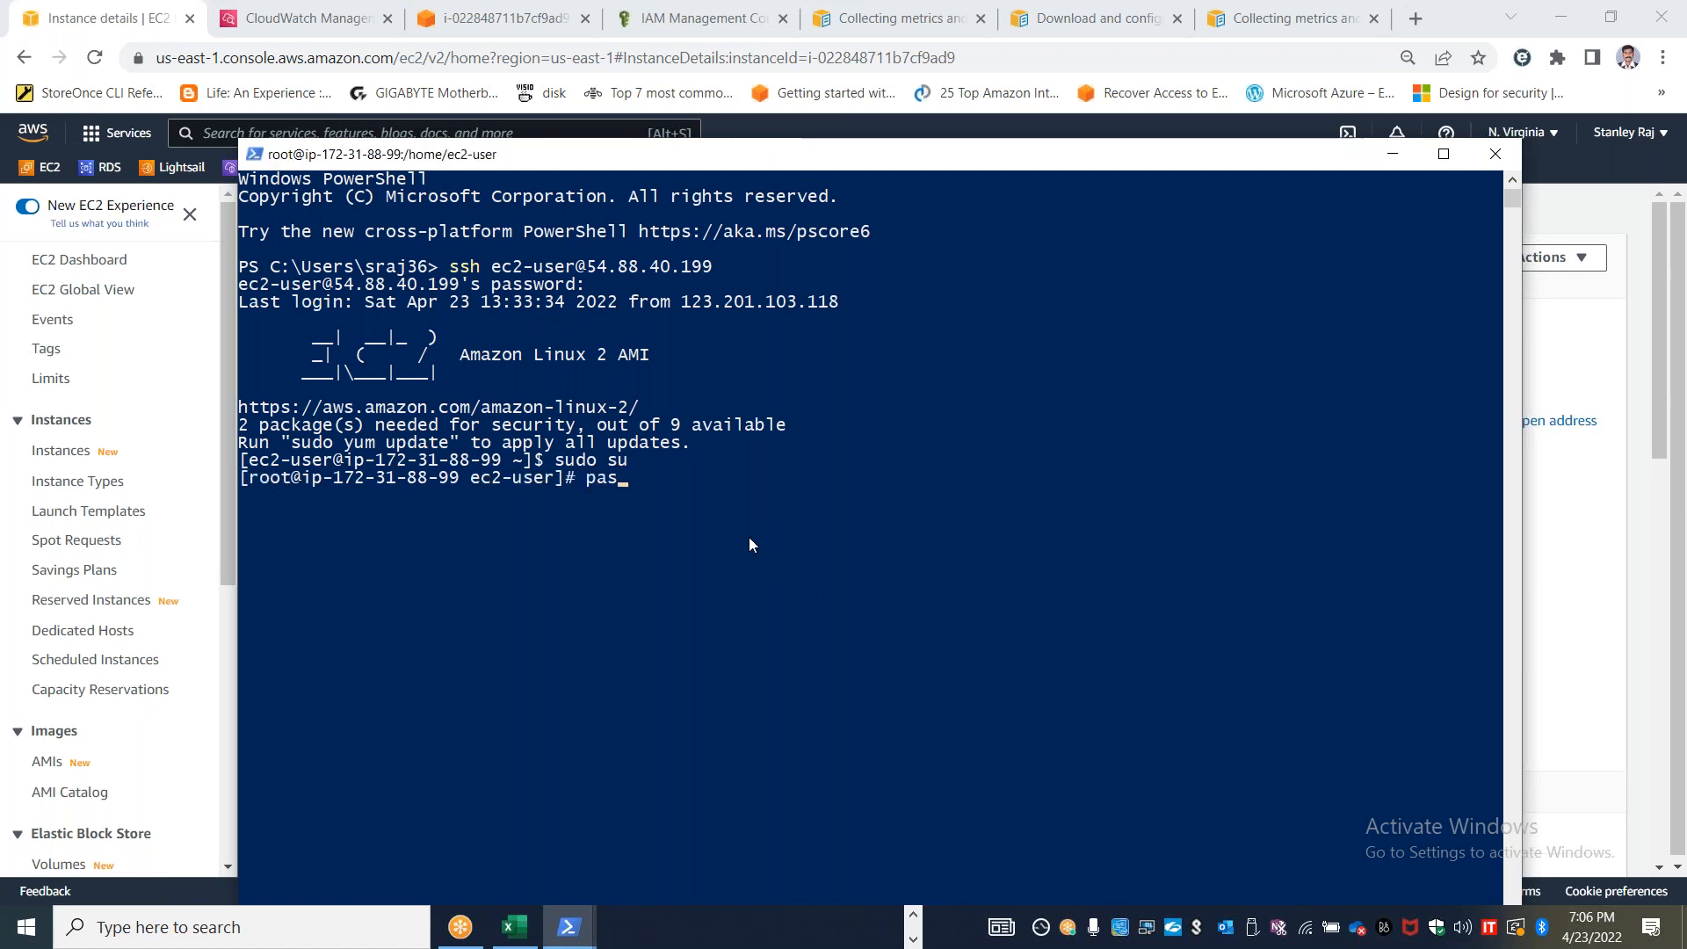
{"action": "type", "text": "swd stan"}
{"action": "key", "text": "BackSpace"}
{"action": "key", "text": "BackSpace"}
{"action": "key", "text": "BackSpace"}
{"action": "key", "text": "BackSpace"}
{"action": "key", "text": "BackSpace"}
{"action": "key", "text": "BackSpace"}
{"action": "key", "text": "BackSpace"}
{"action": "key", "text": "BackSpace"}
{"action": "key", "text": "BackSpace"}
{"action": "key", "text": "BackSpace"}
{"action": "key", "text": "BackSpace"}
{"action": "type", "text": "useradd stan"}
{"action": "key", "text": "Return"}
{"action": "type", "text": "passwd stan"}
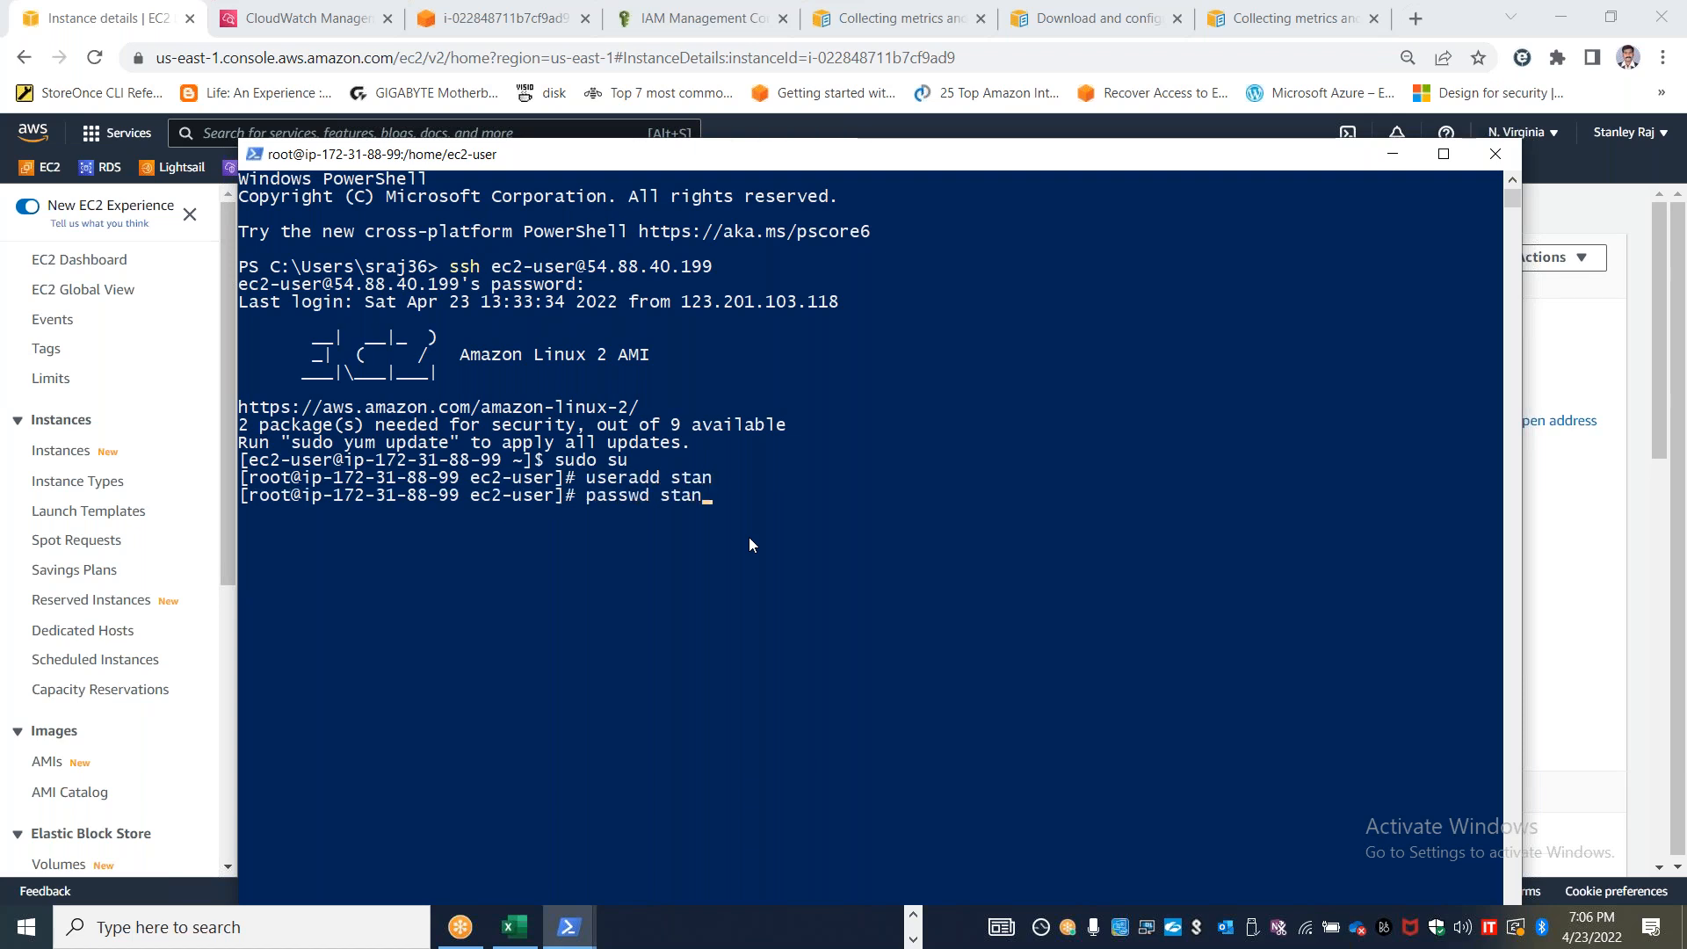
Run passwd stan, enter the new account password twice, and highlight the user creation commands
{"action": "key", "text": "Return"}
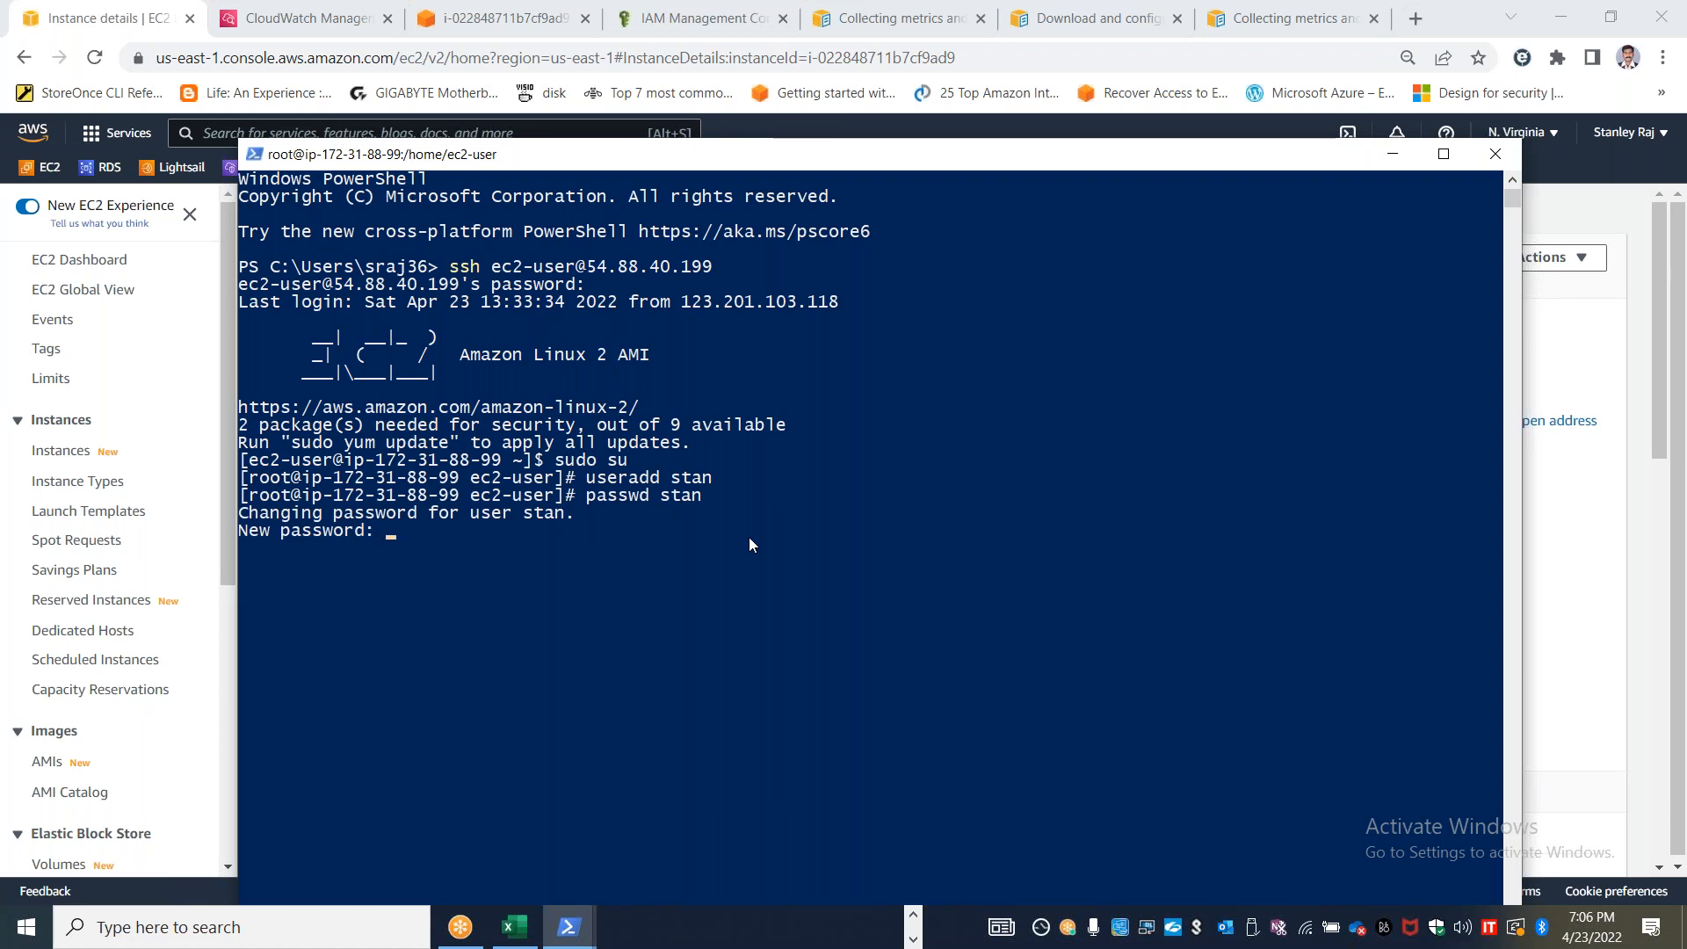
{"action": "key", "text": "Return"}
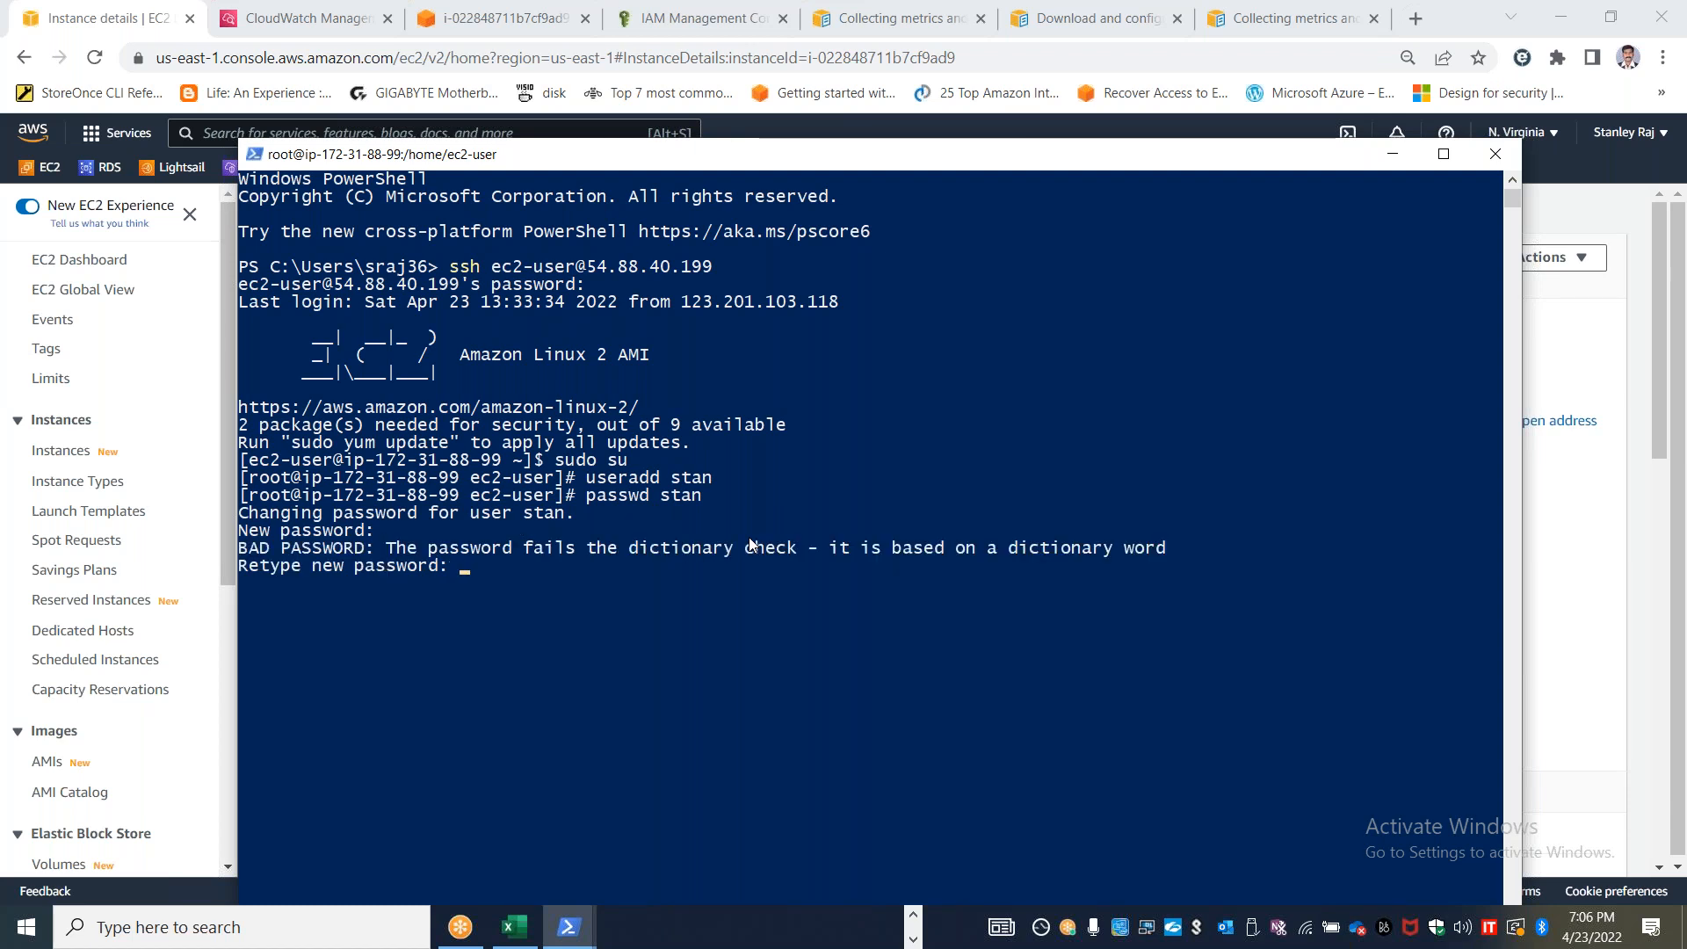
{"action": "key", "text": "Return"}
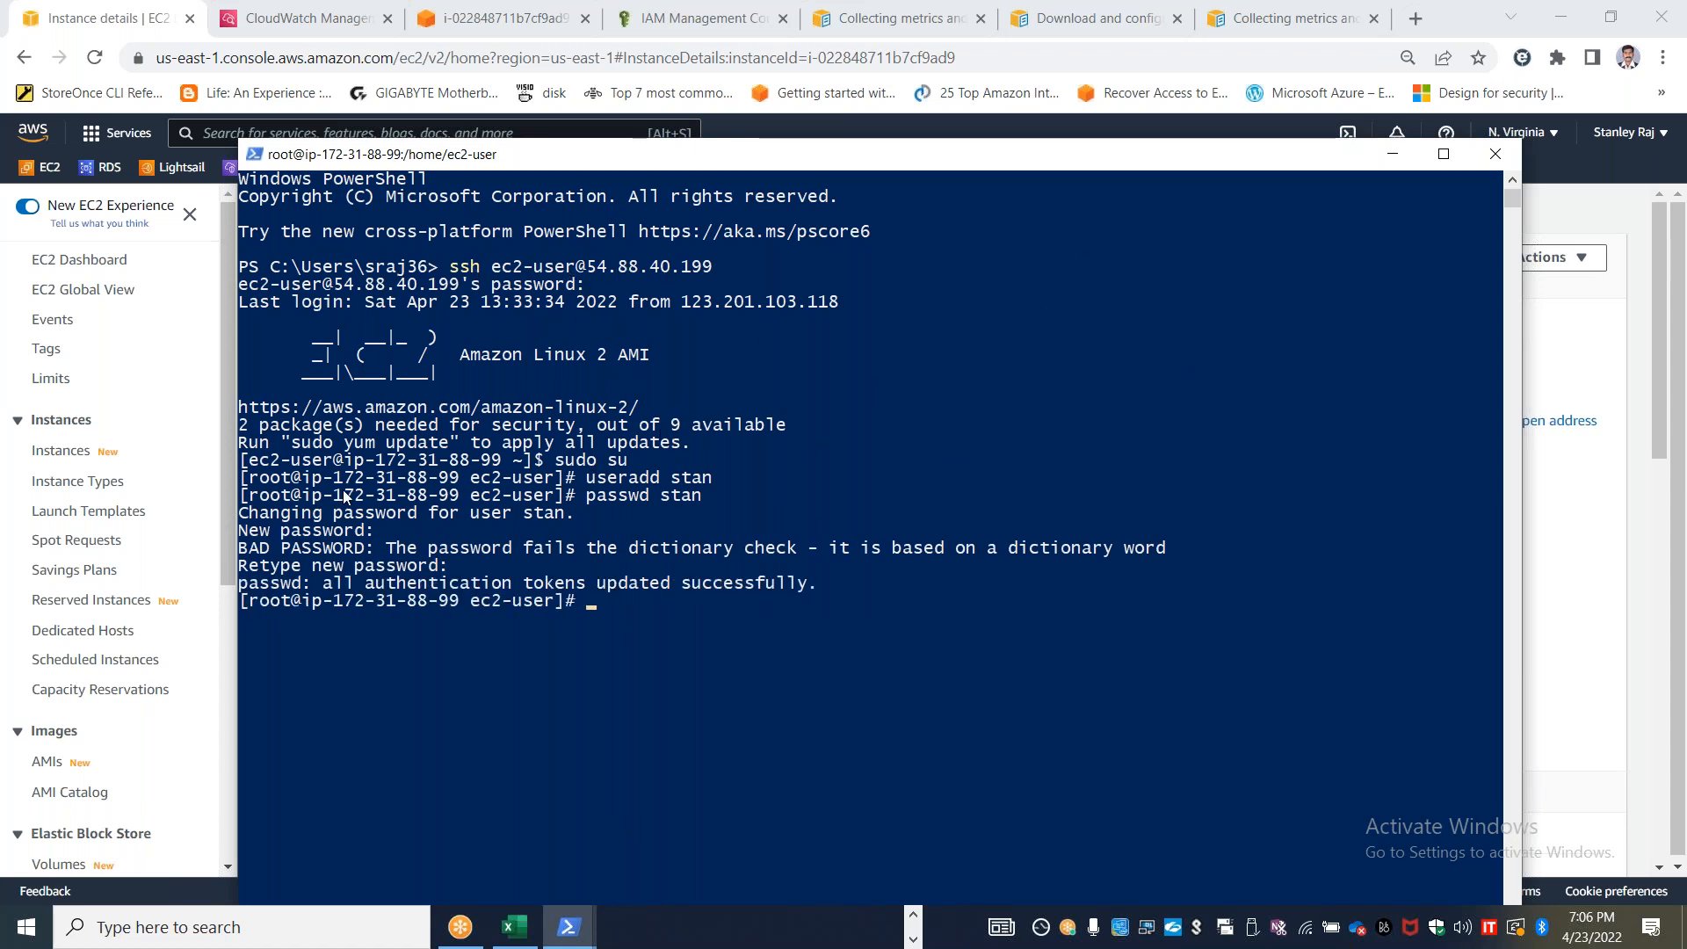
{"action": "left_click_drag", "start_coordinate": [242, 479], "coordinate": [509, 496]}
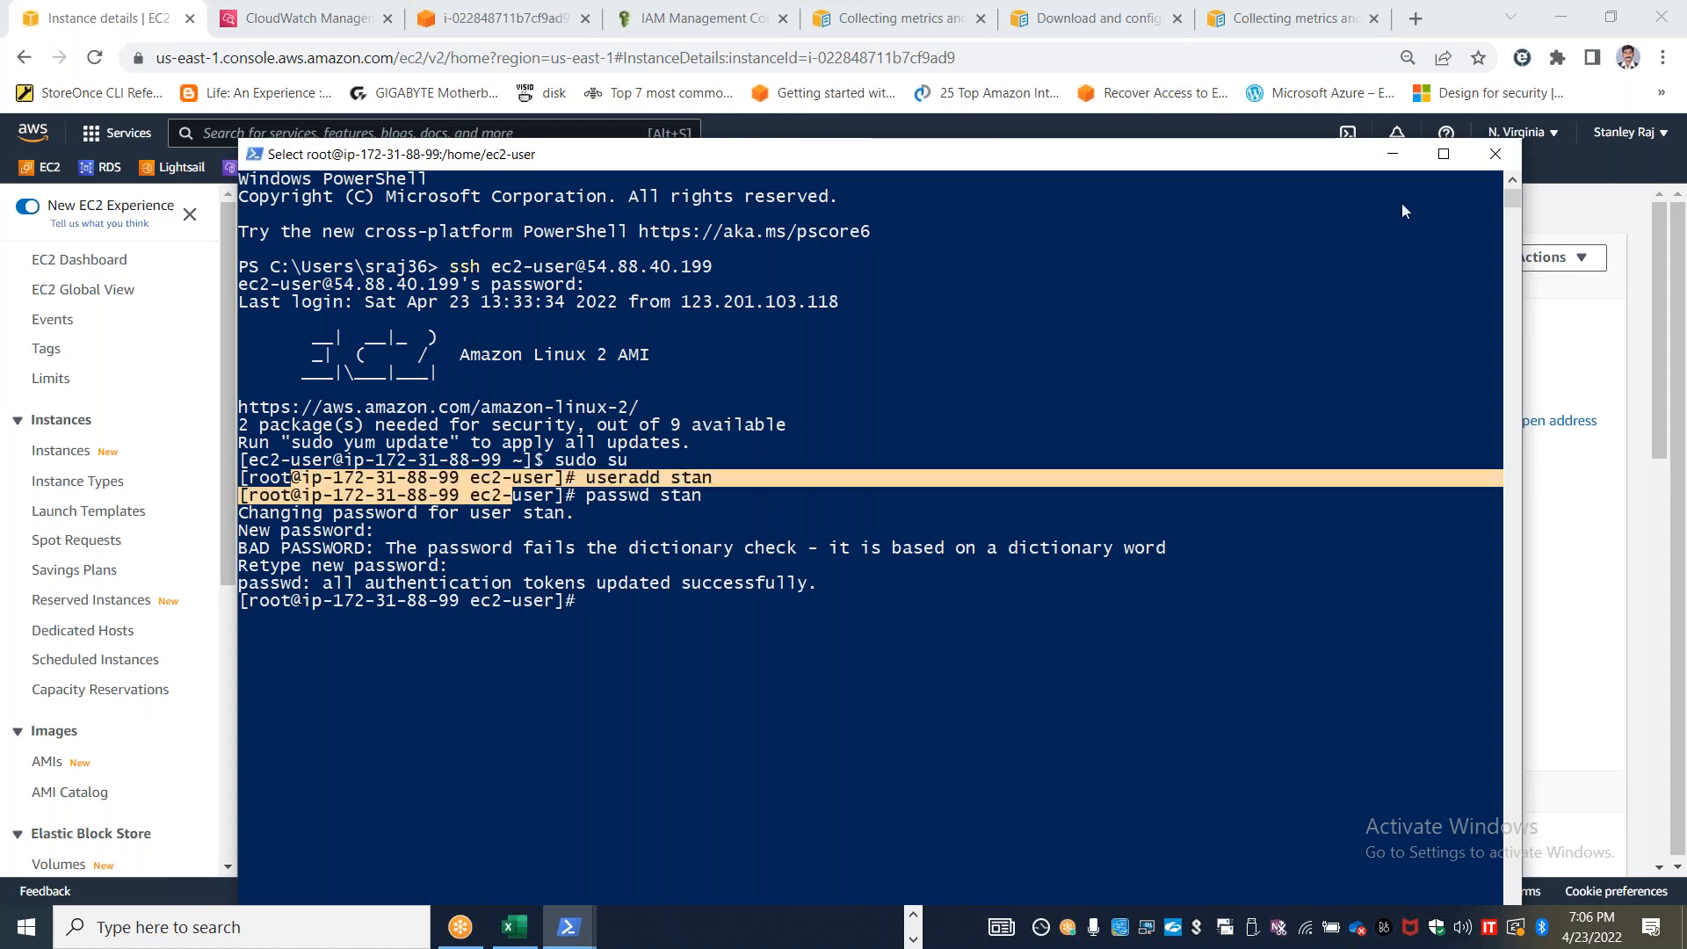
Review the CloudWatch All metrics page in the browser, examining its namespaces and the Query, Graphed metrics and Options views
{"action": "left_click", "coordinate": [1392, 155]}
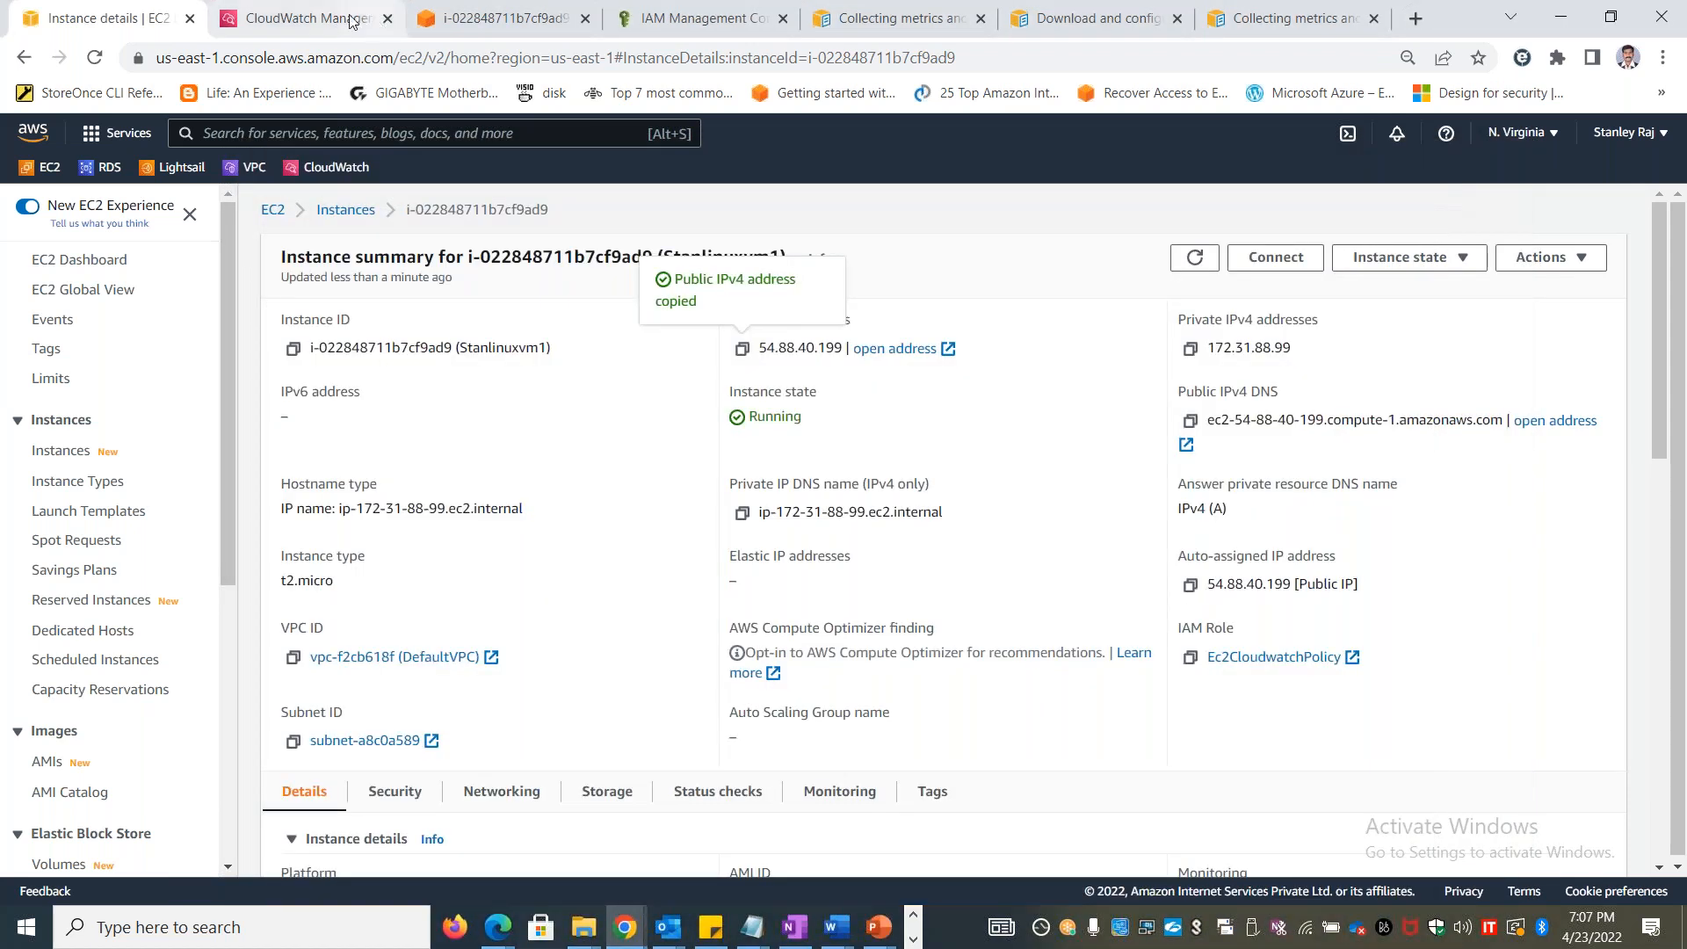
{"action": "left_click", "coordinate": [303, 15]}
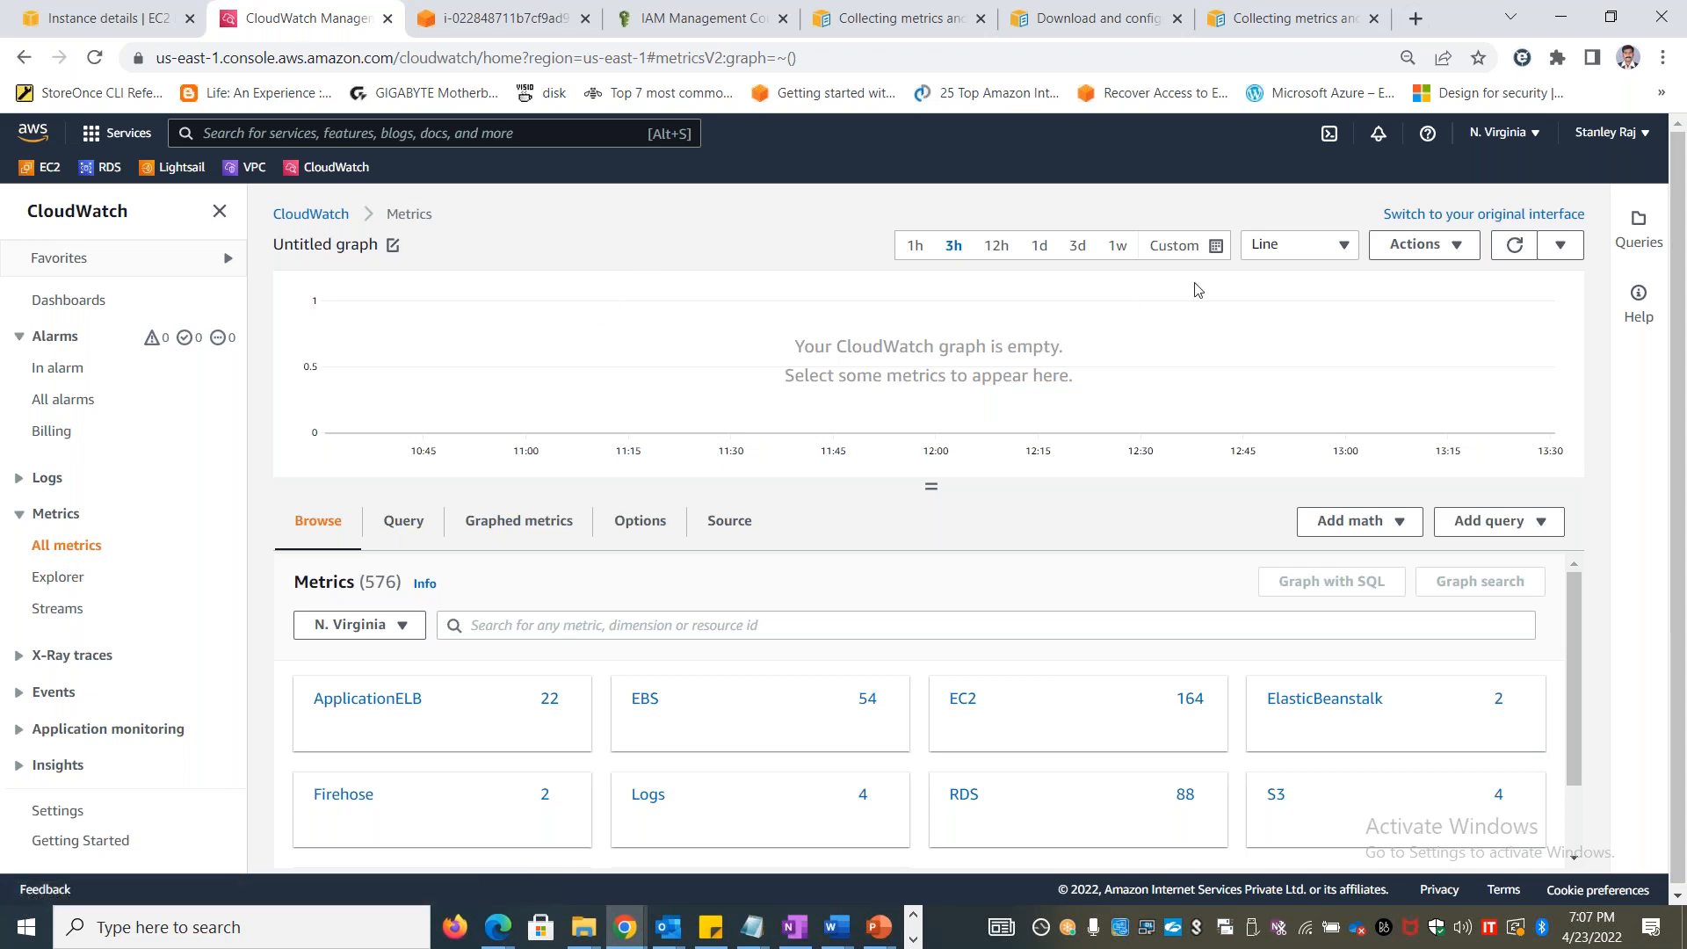
{"action": "left_click", "coordinate": [346, 224]}
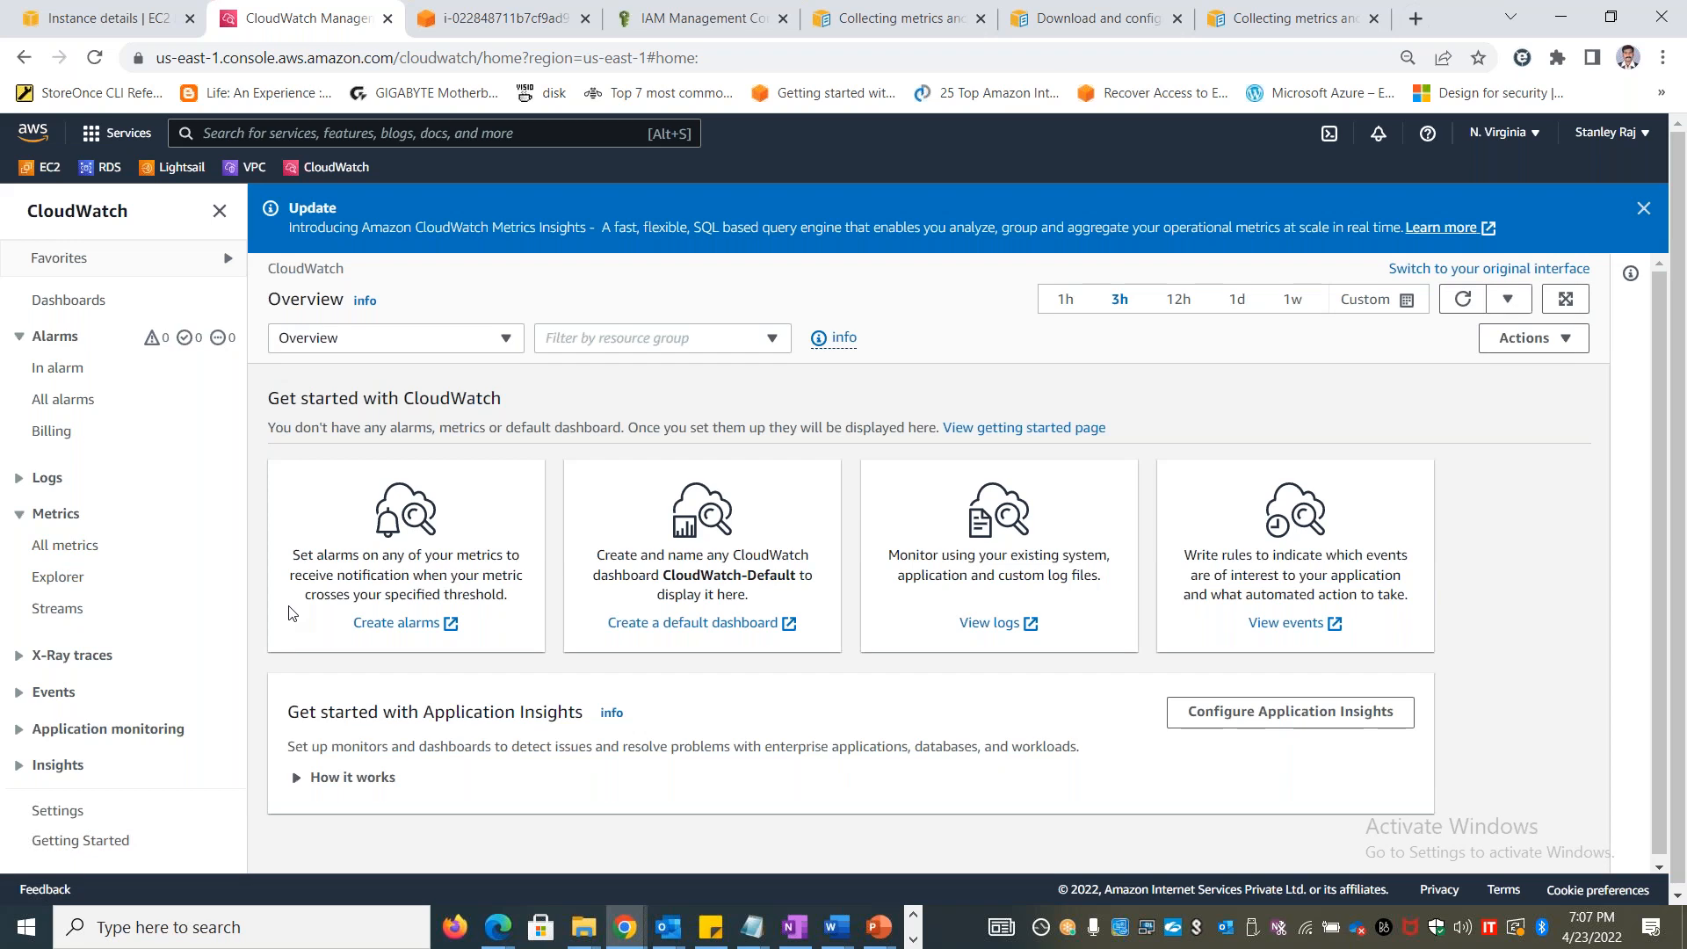
{"action": "left_click", "coordinate": [65, 546]}
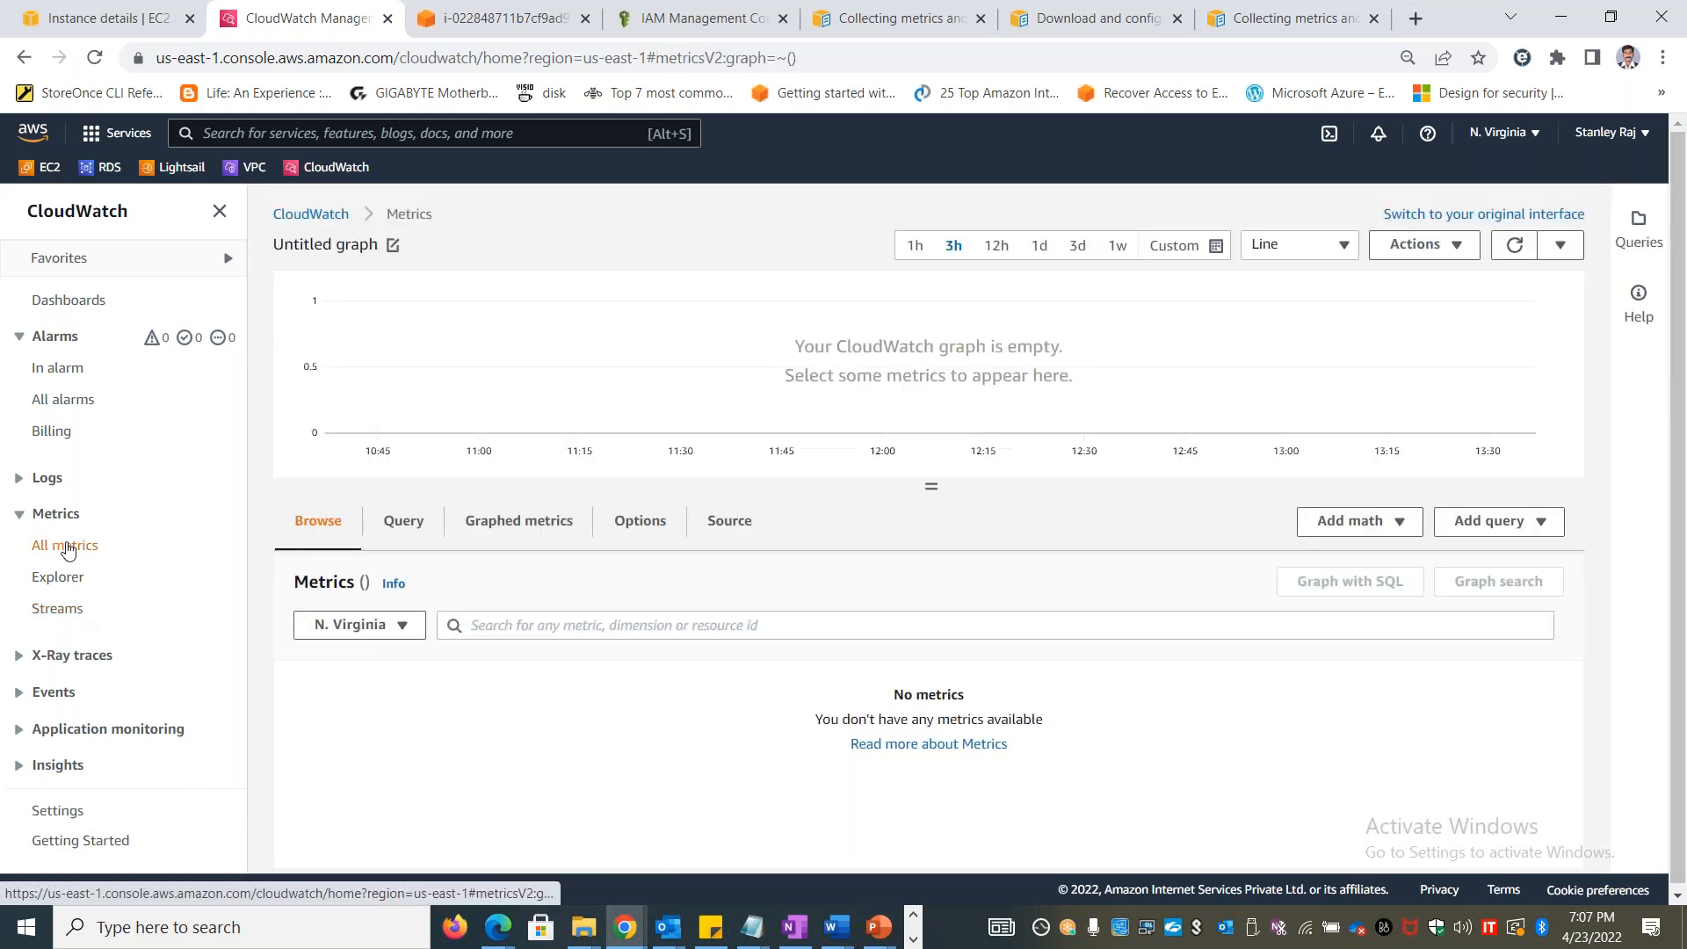
{"action": "scroll", "coordinate": [808, 727], "scroll_direction": "down", "scroll_amount": 1}
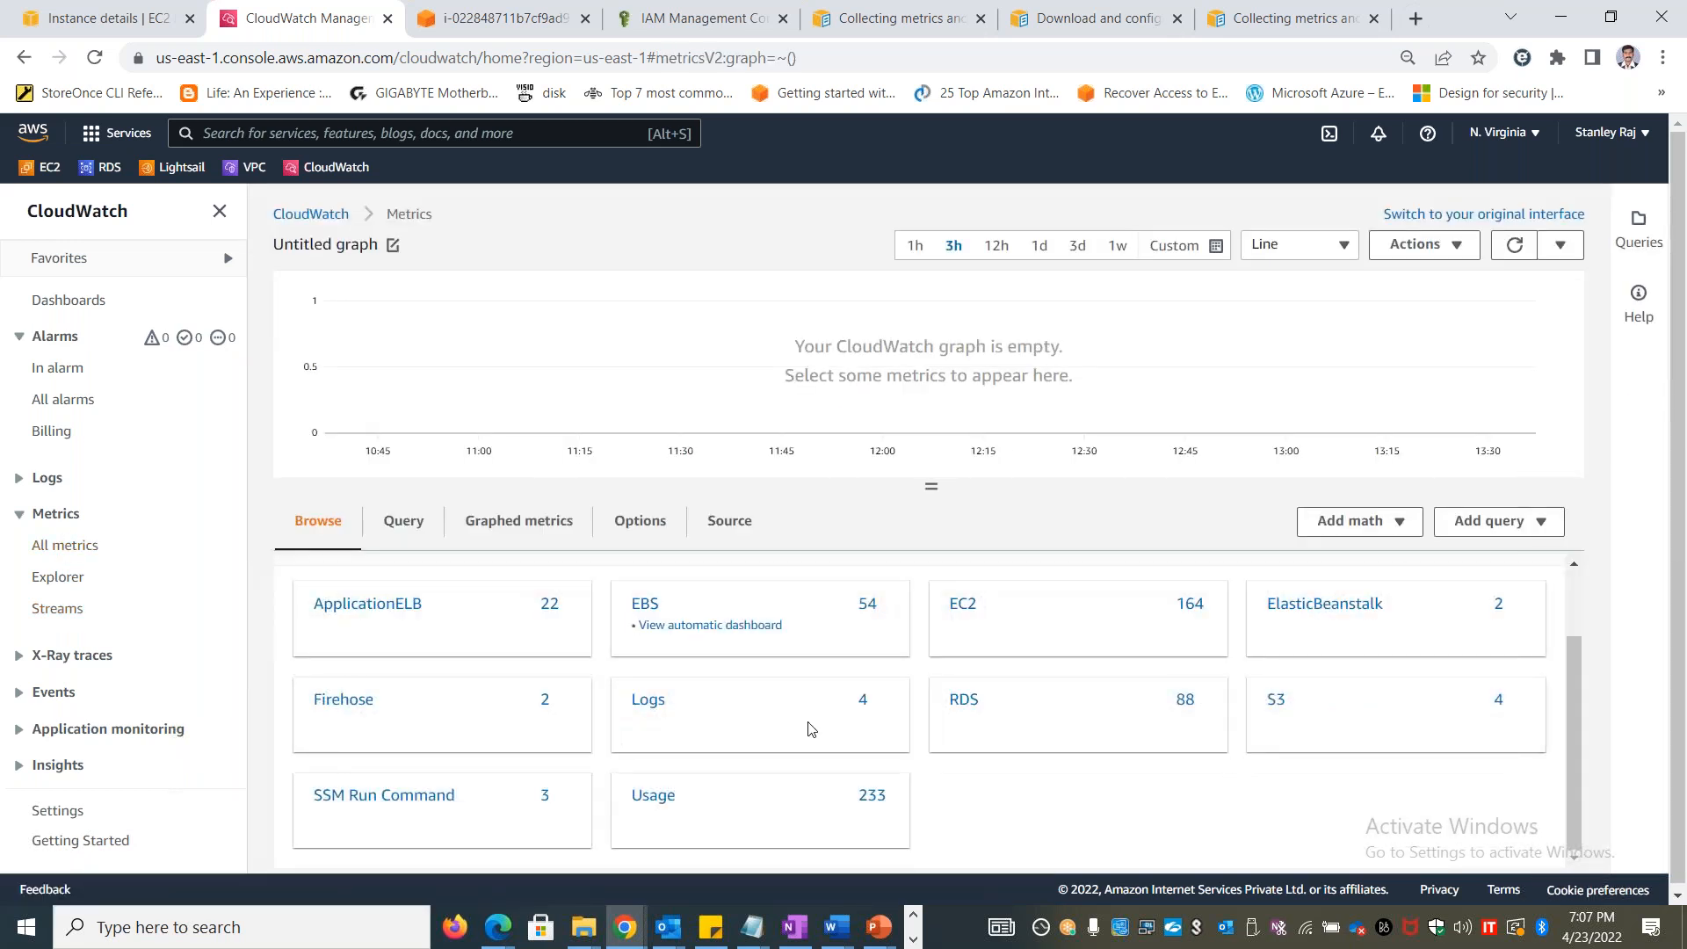
{"action": "scroll", "coordinate": [806, 730], "scroll_direction": "up", "scroll_amount": 1}
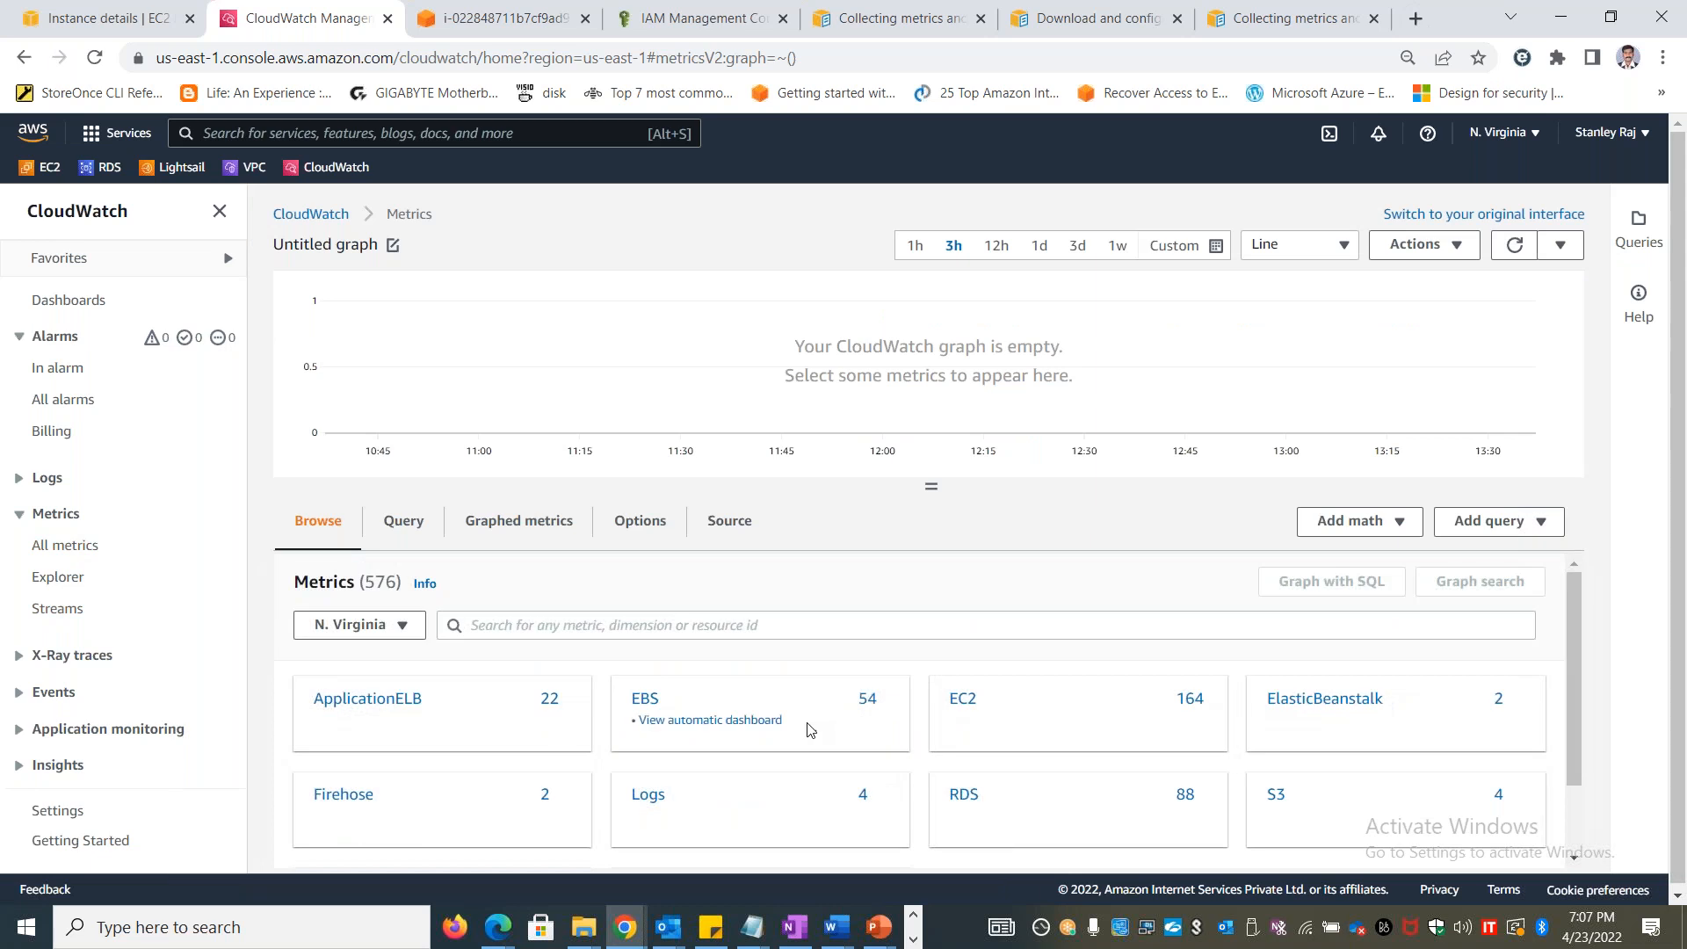
{"action": "left_click", "coordinate": [716, 525]}
{"action": "left_click", "coordinate": [412, 525]}
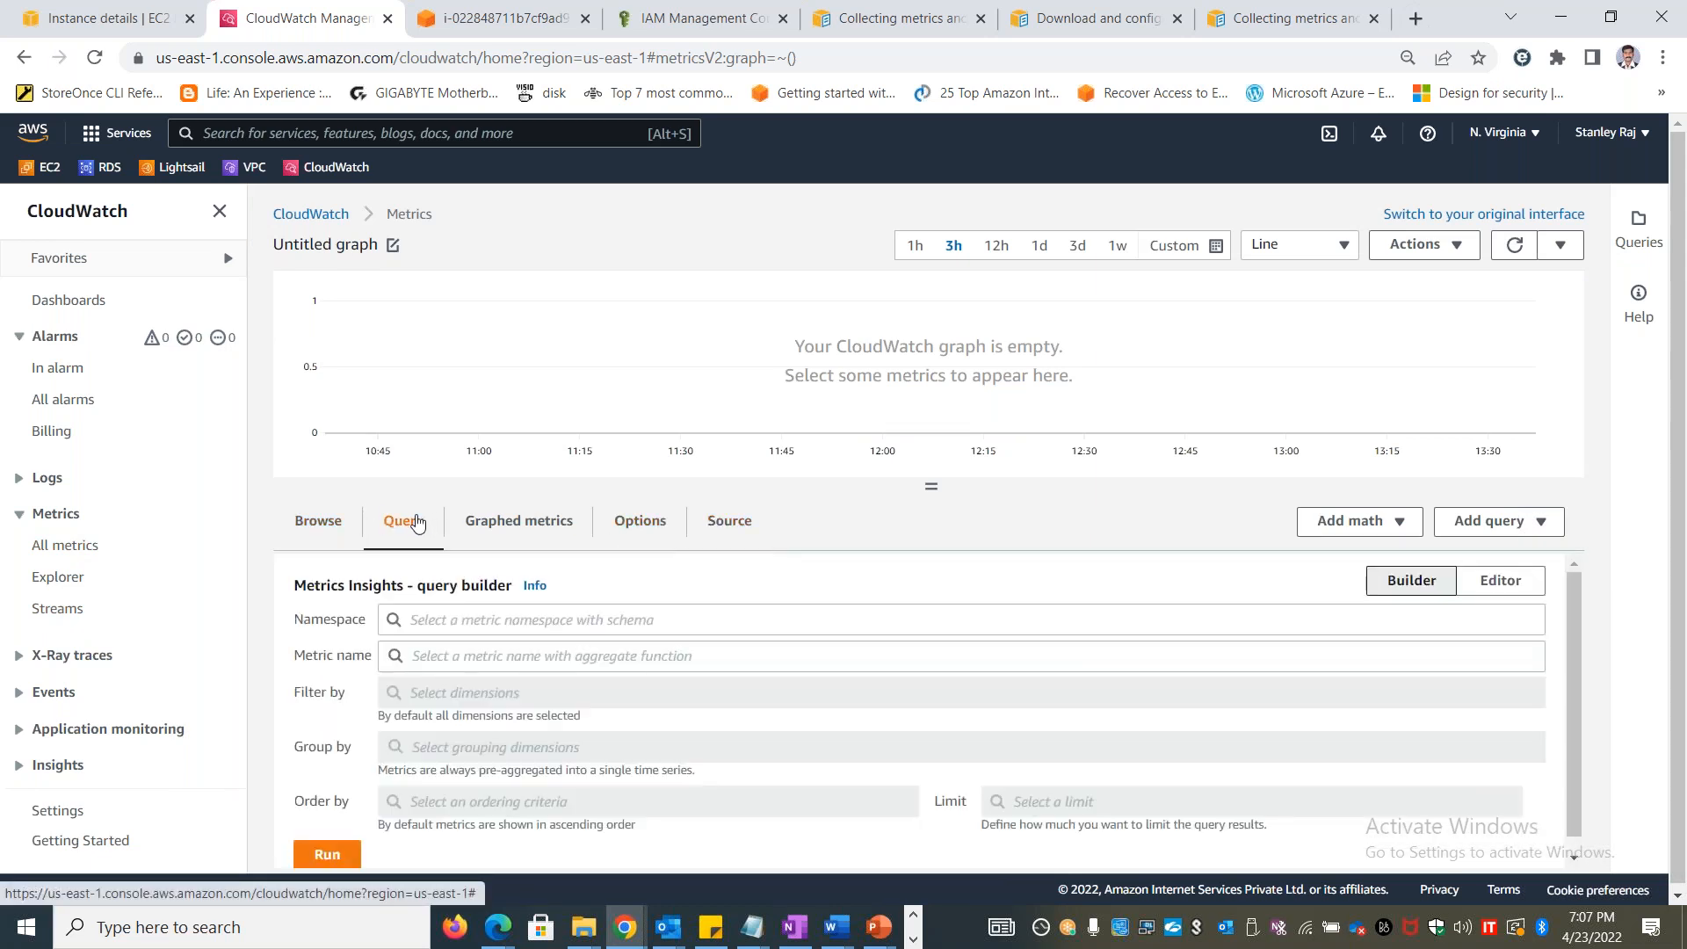
{"action": "left_click", "coordinate": [503, 527]}
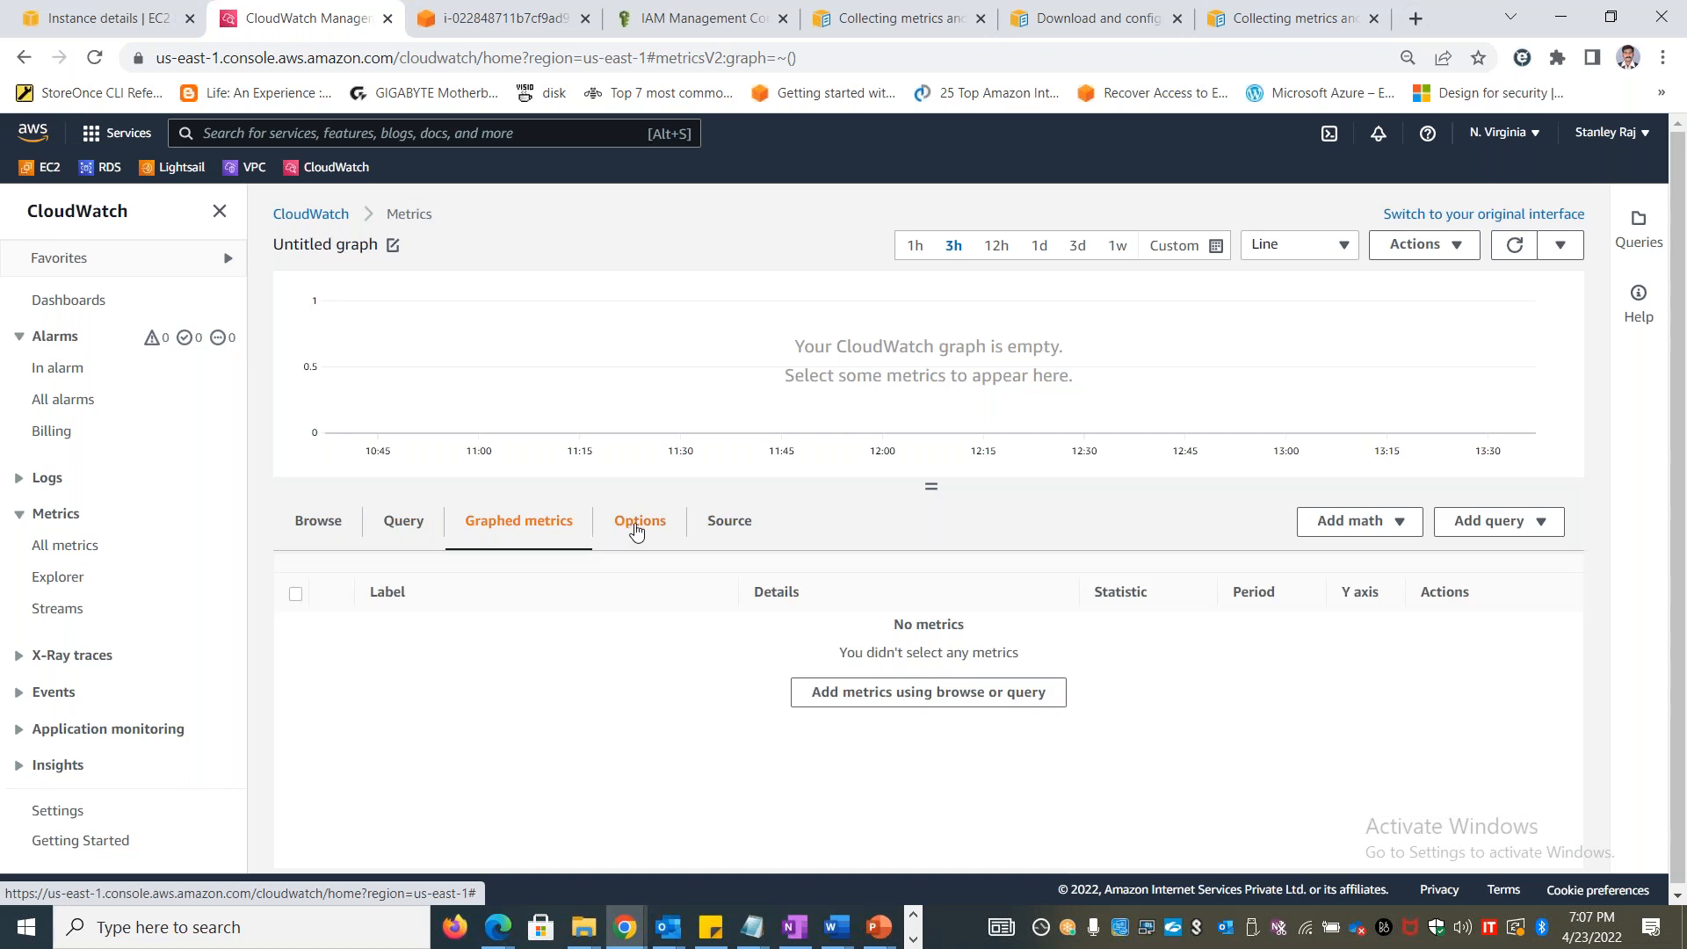
{"action": "left_click", "coordinate": [638, 529]}
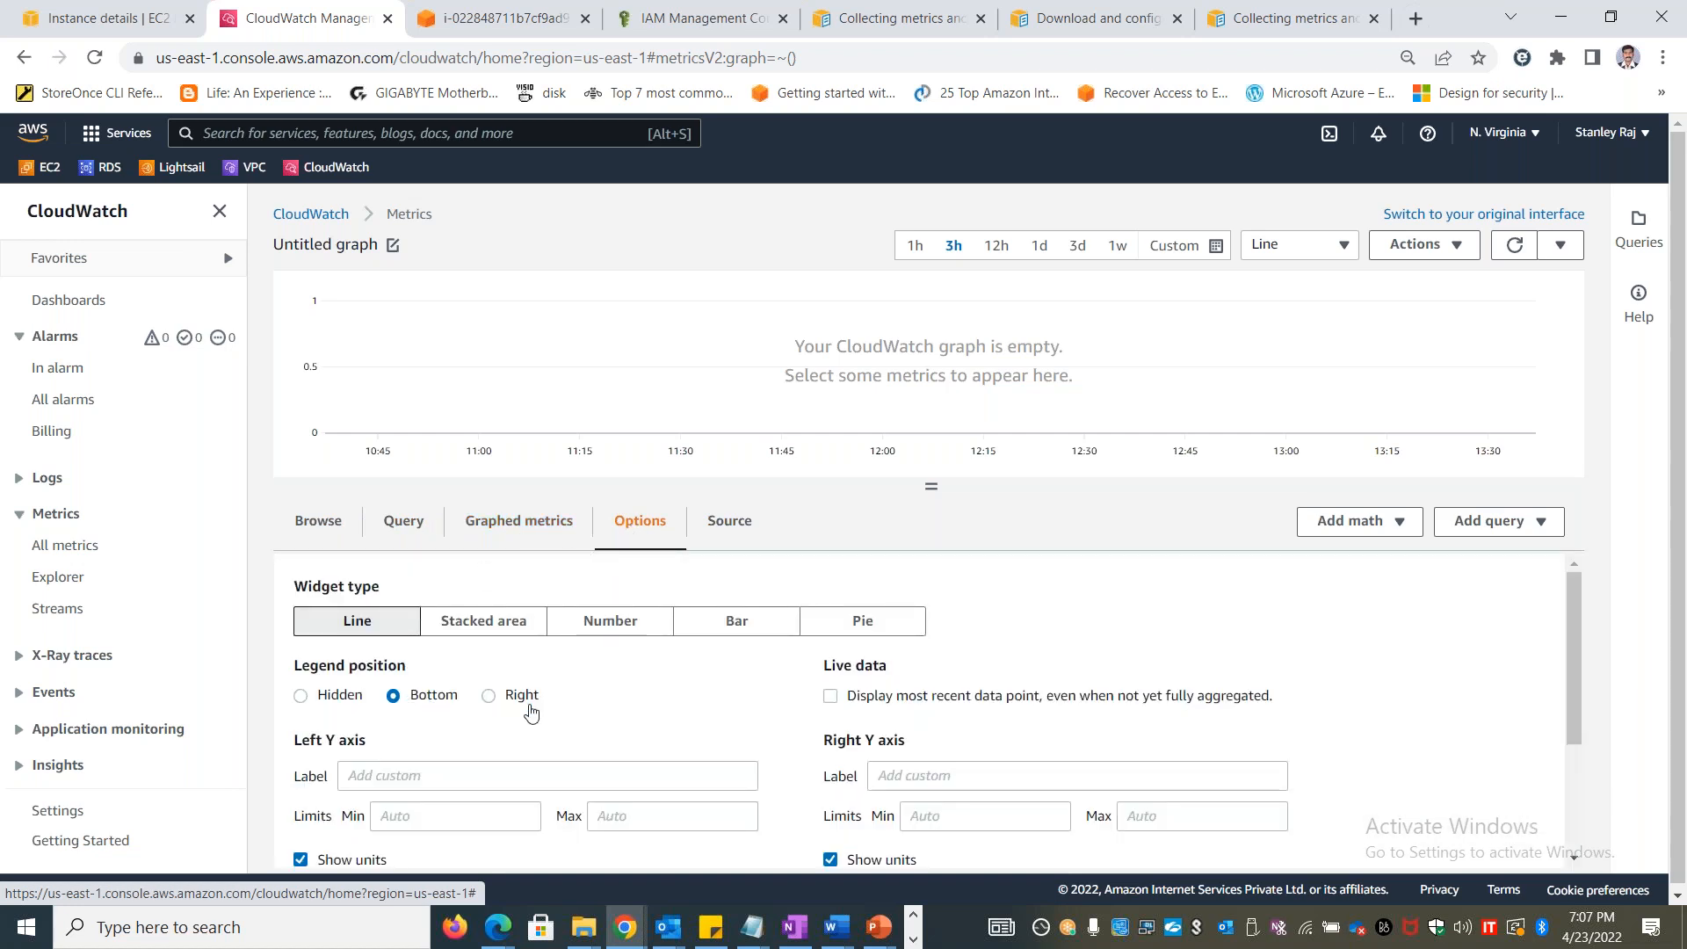
{"action": "left_click", "coordinate": [336, 527]}
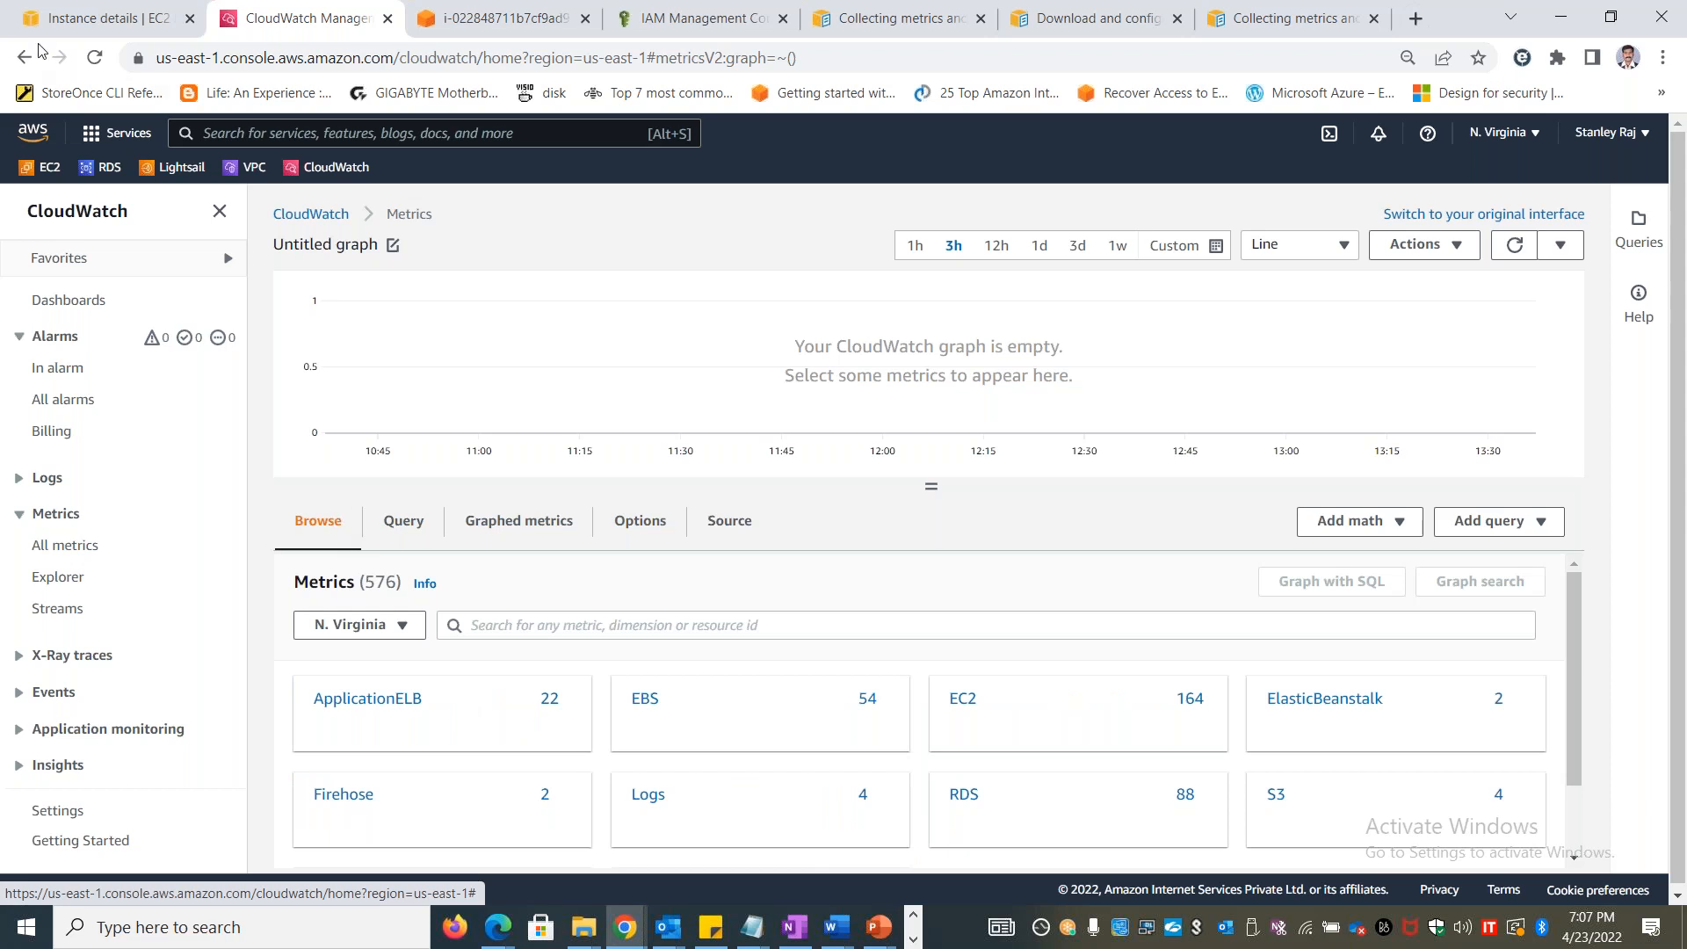
Check the Instance Connect session, reposition the PowerShell window, and copy the amazon-cloudwatch-agent-config-wizard command from step 7 of the Lab 45 document
{"action": "left_click", "coordinate": [461, 7]}
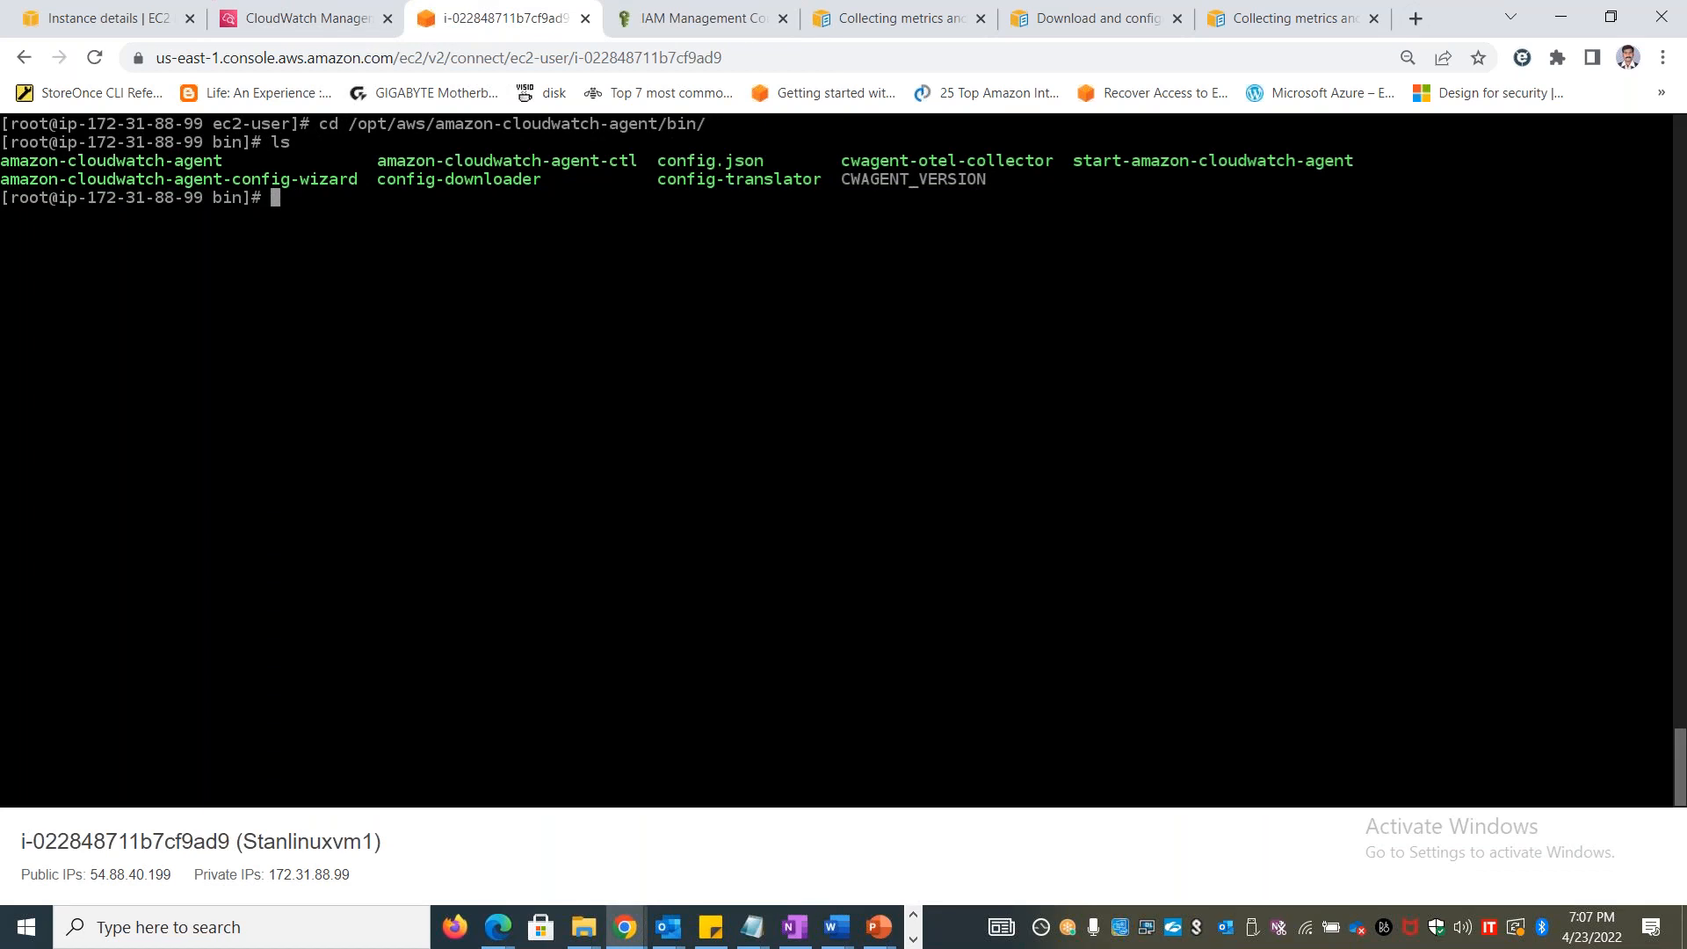
{"action": "key", "text": "alt+Tab"}
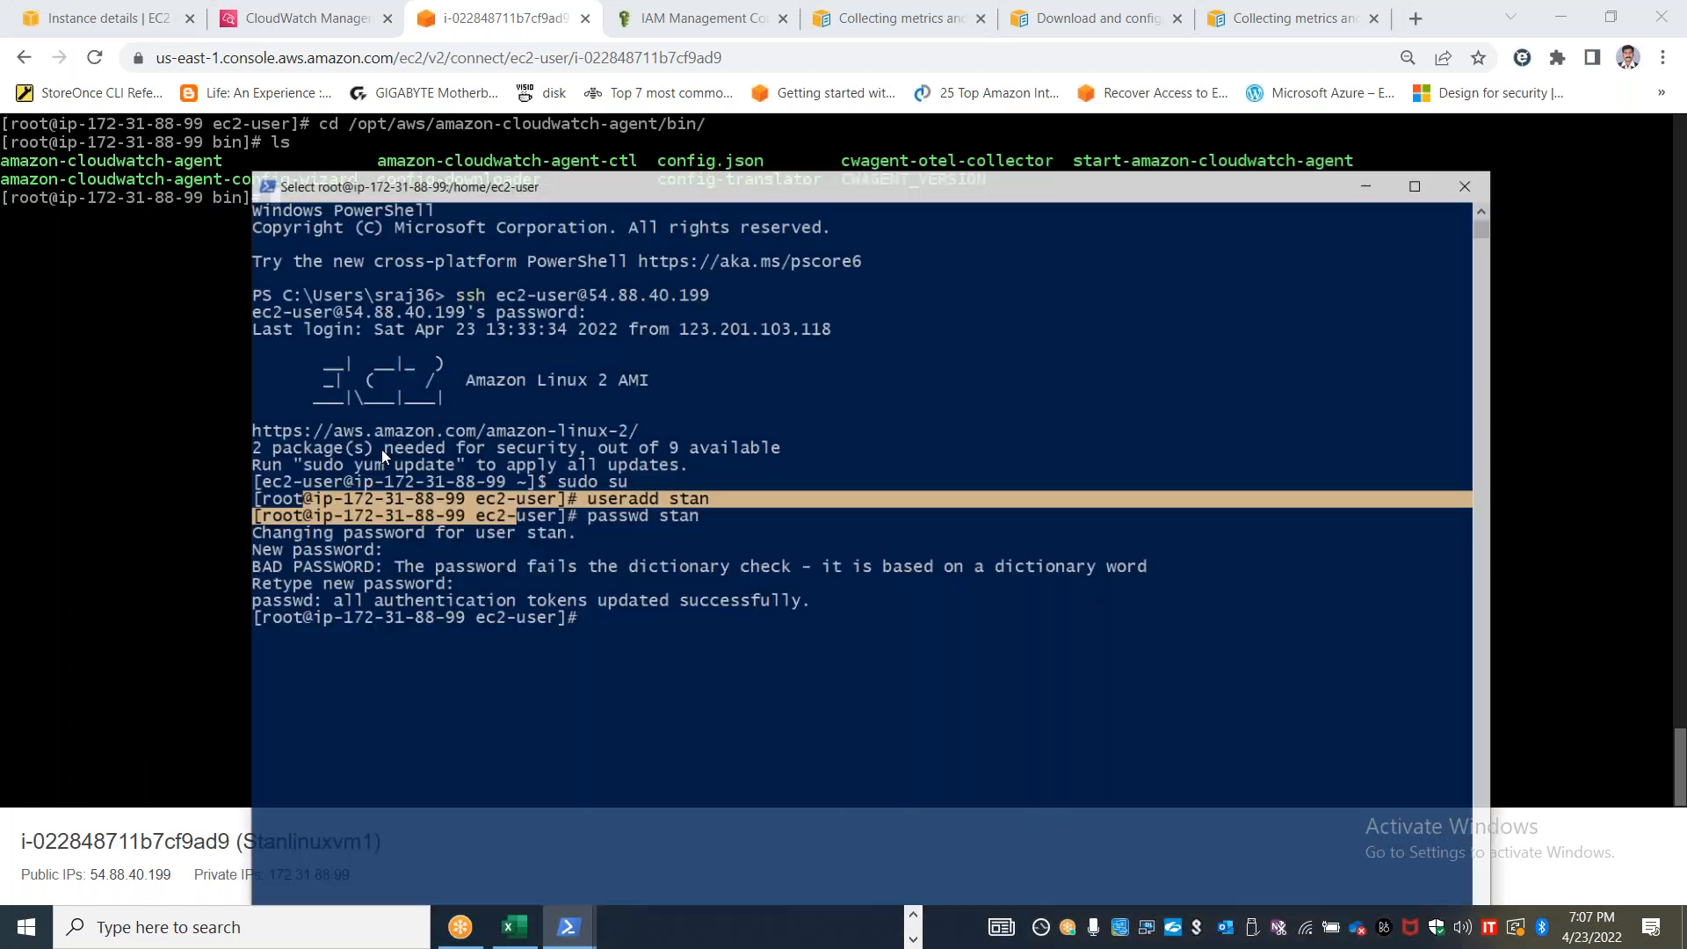
{"action": "left_click", "coordinate": [623, 652]}
{"action": "left_click_drag", "start_coordinate": [816, 162], "coordinate": [733, 33]}
{"action": "key", "text": "alt+Tab"}
{"action": "key", "text": "alt+Tab"}
{"action": "key", "text": "alt+Tab"}
{"action": "key", "text": "alt+Tab"}
{"action": "key", "text": "alt+Tab"}
{"action": "key", "text": "alt+Tab"}
{"action": "key", "text": "alt+Tab"}
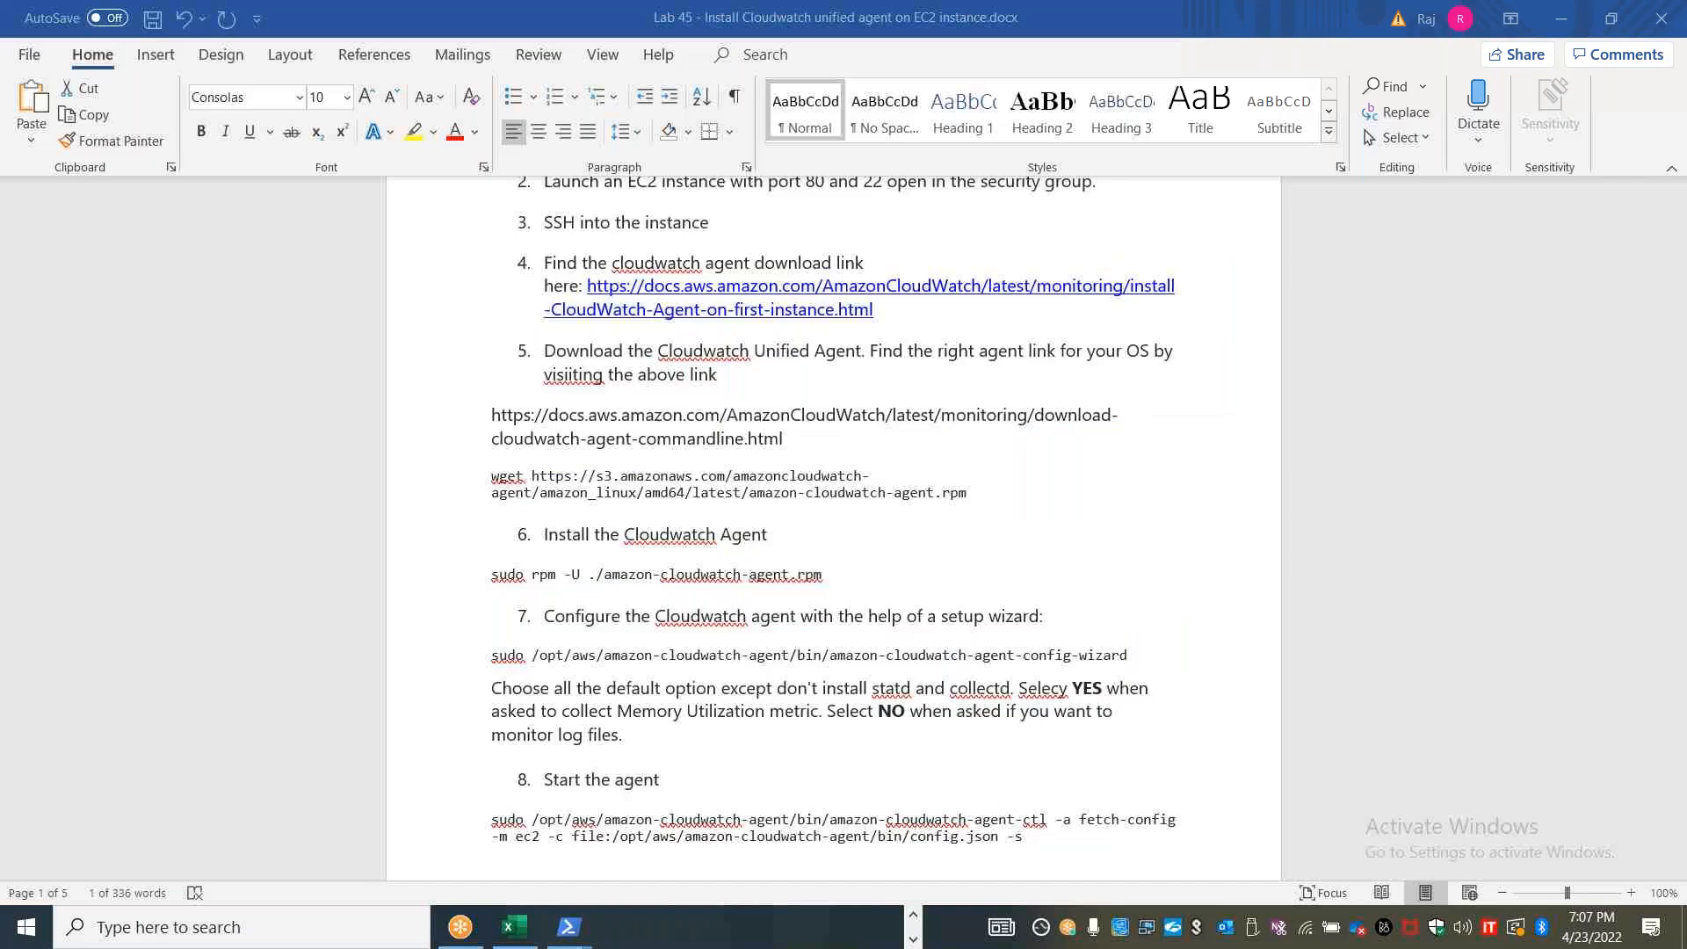
{"action": "left_click_drag", "start_coordinate": [492, 657], "coordinate": [1129, 647]}
{"action": "triple_click", "coordinate": [1131, 648]}
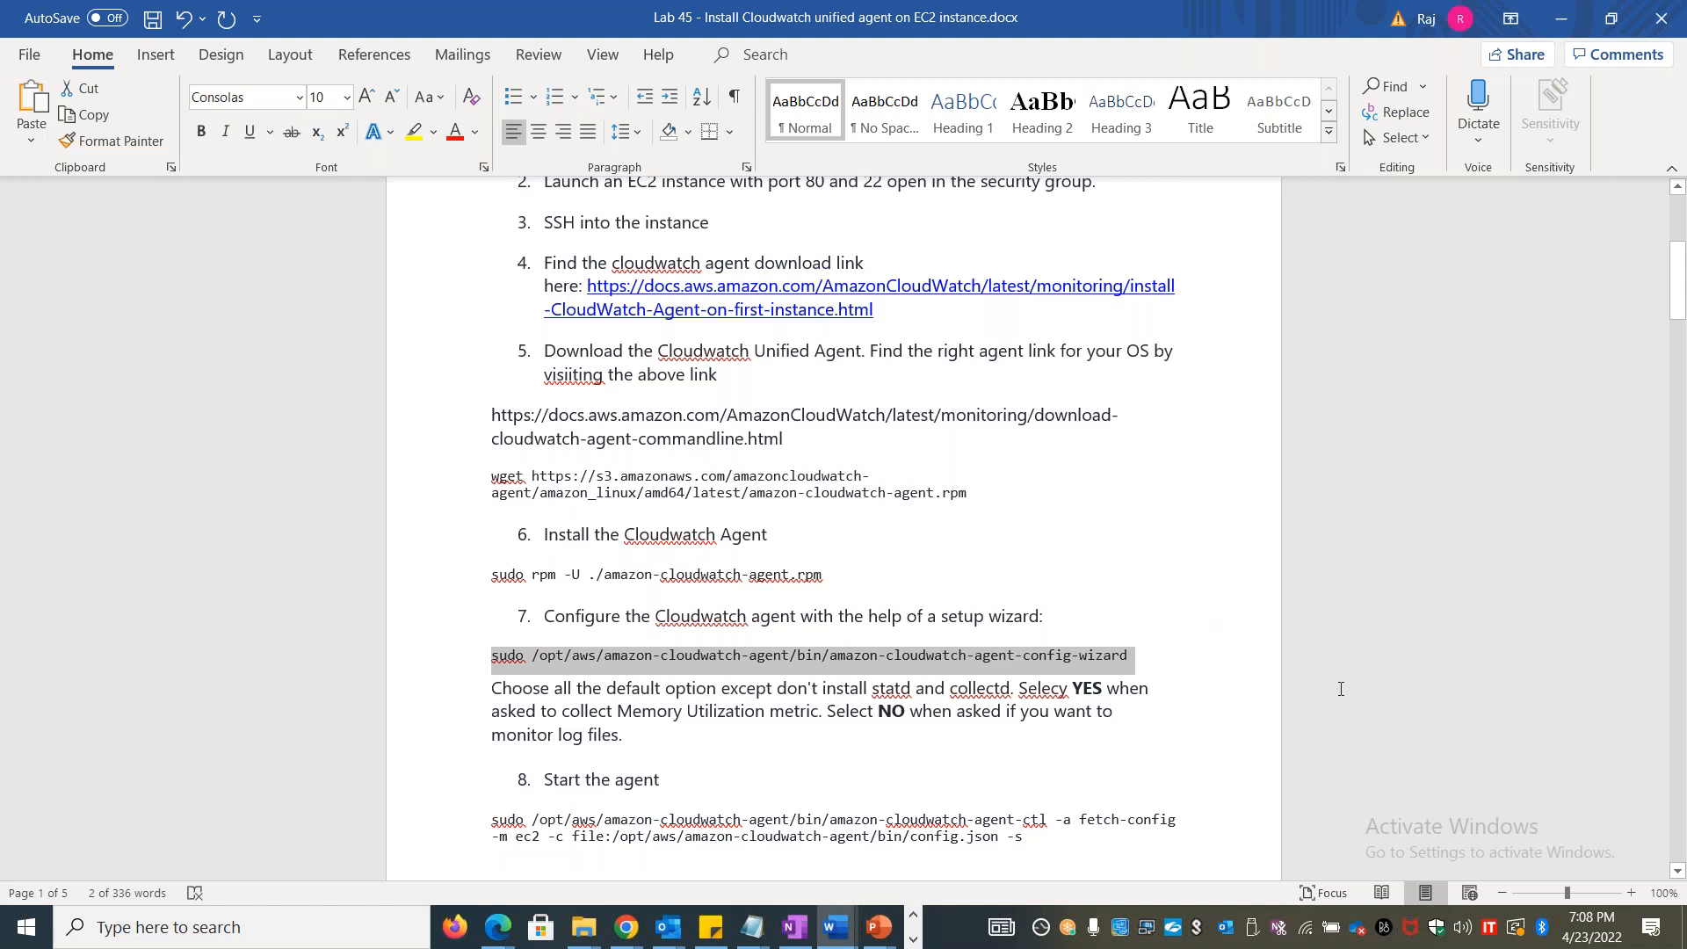
{"action": "key", "text": "shift+Left"}
Run sudo /opt/aws/amazon-cloudwatch-agent/bin/amazon-cloudwatch-agent-config-wizard in the SSH session, accept the default linux and EC2 choices, and maximize the window
{"action": "key", "text": "alt+Tab"}
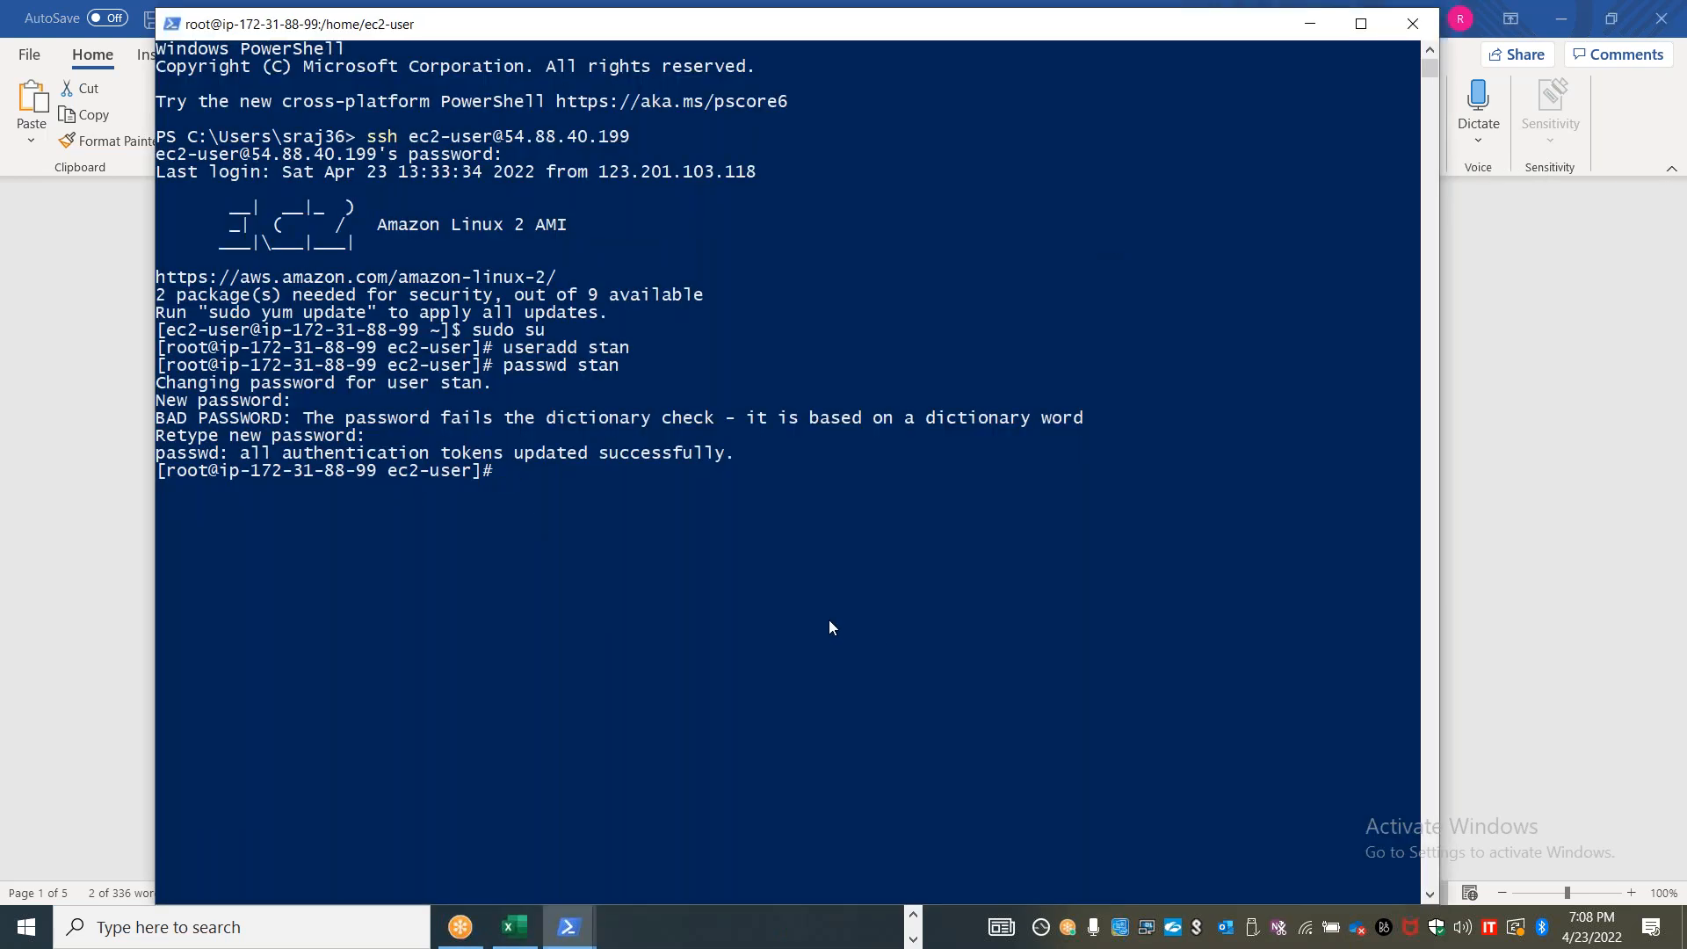
{"action": "key", "text": "ctrl+v"}
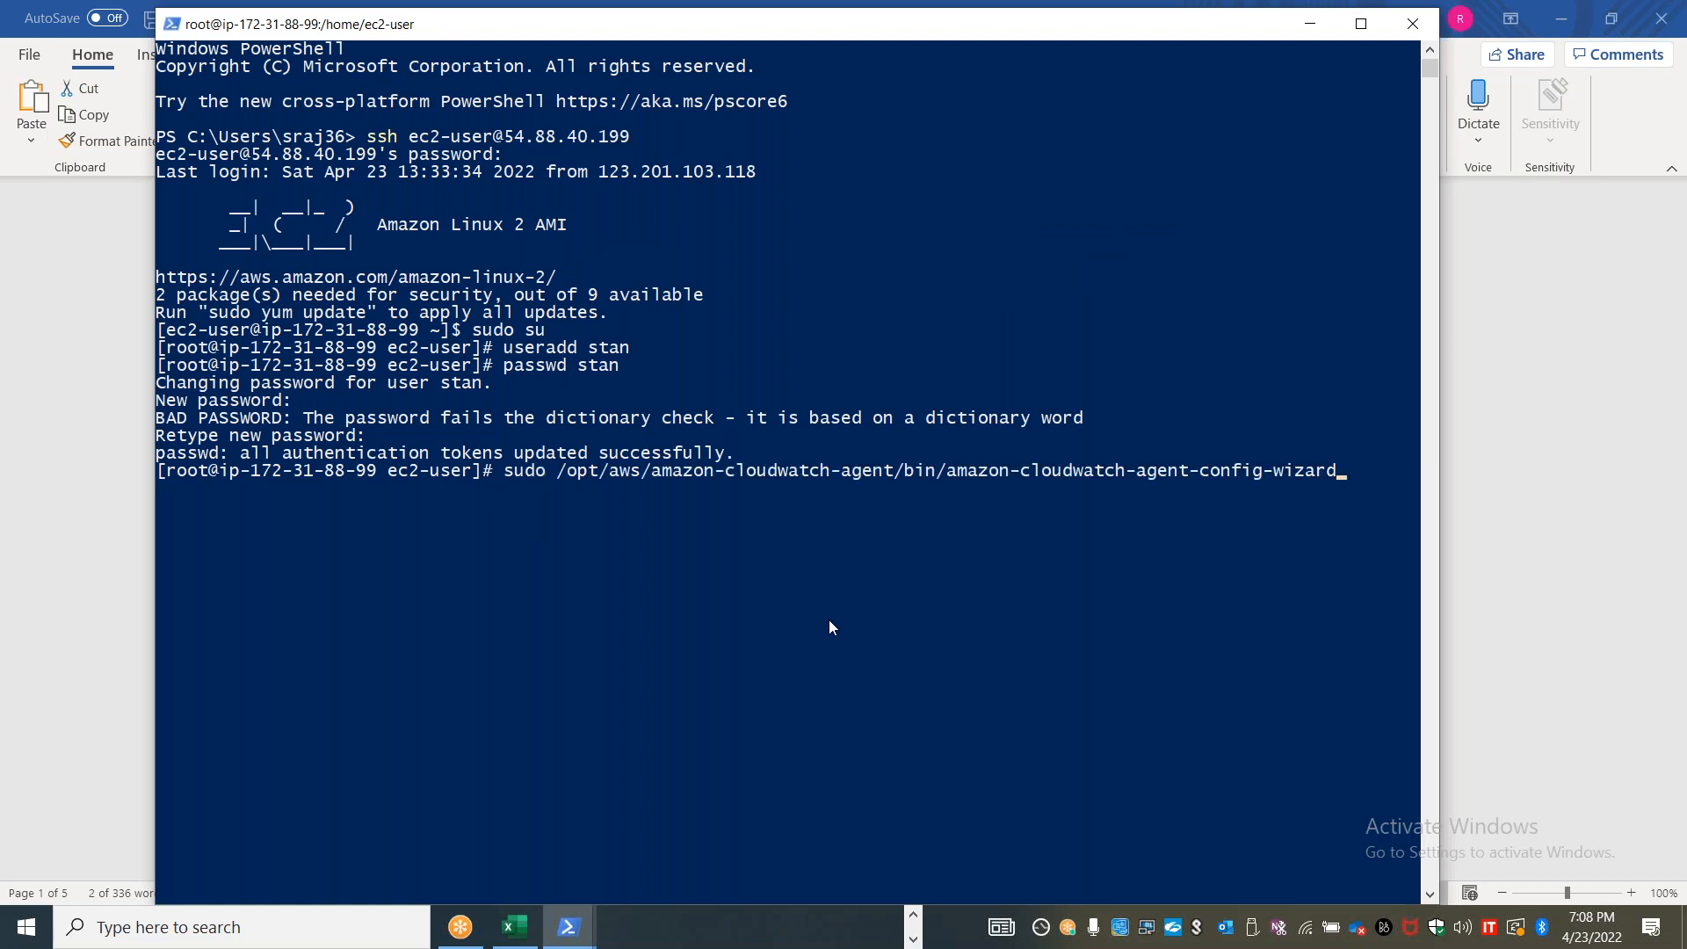
{"action": "key", "text": "Return"}
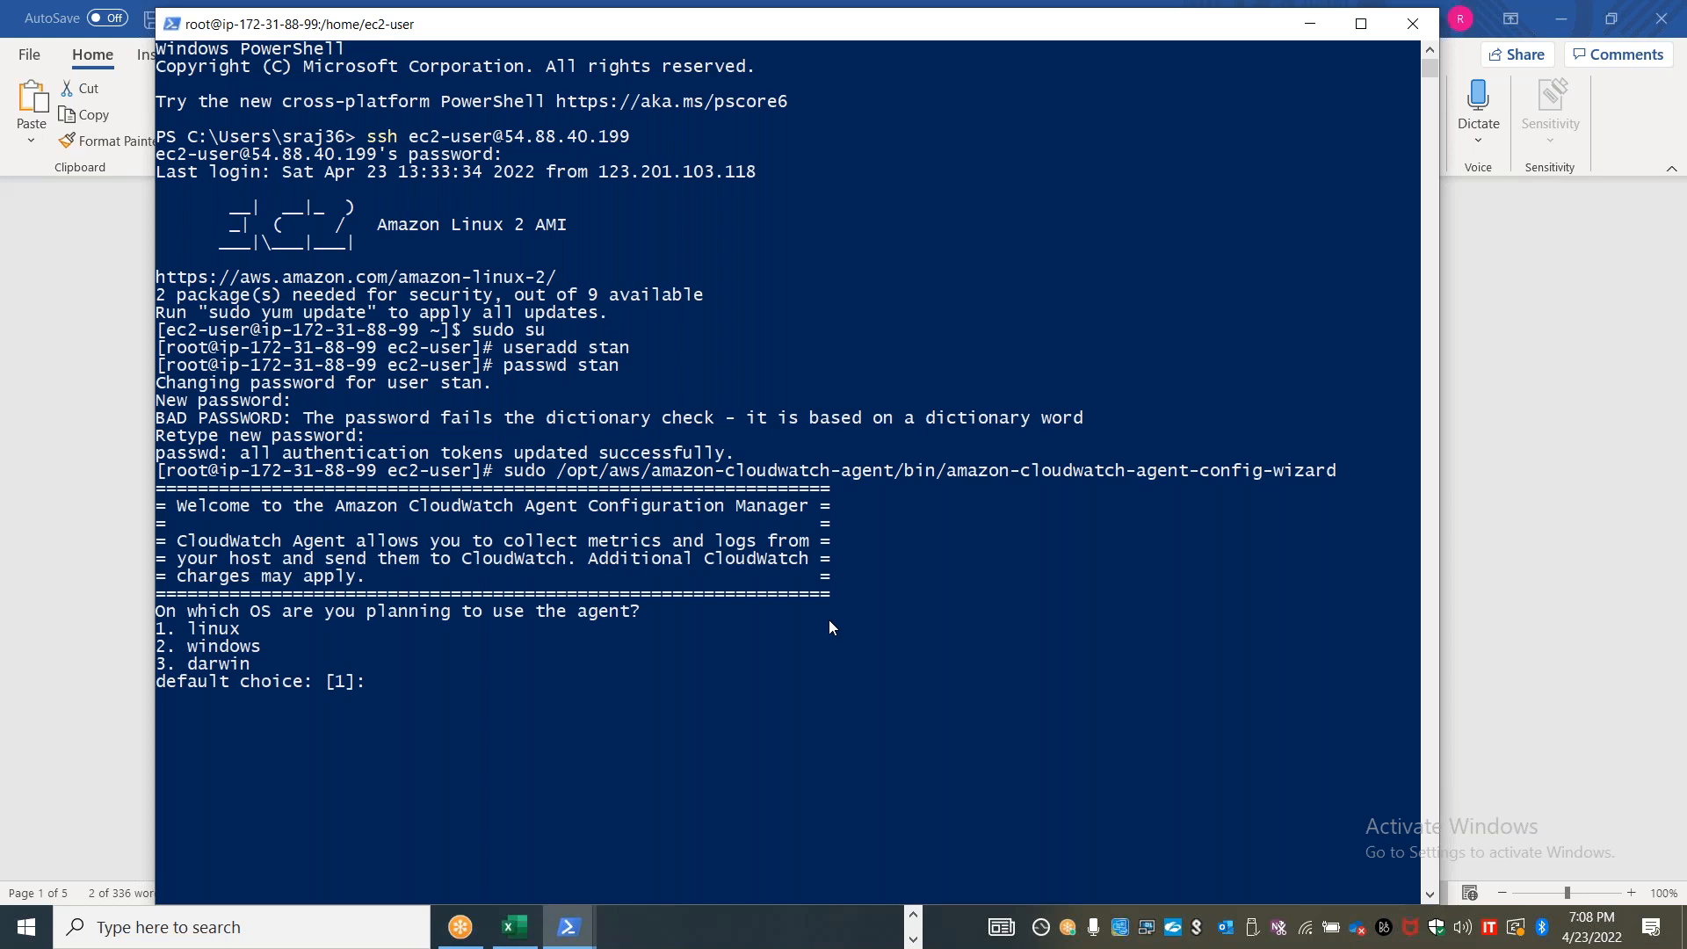
{"action": "key", "text": "Return"}
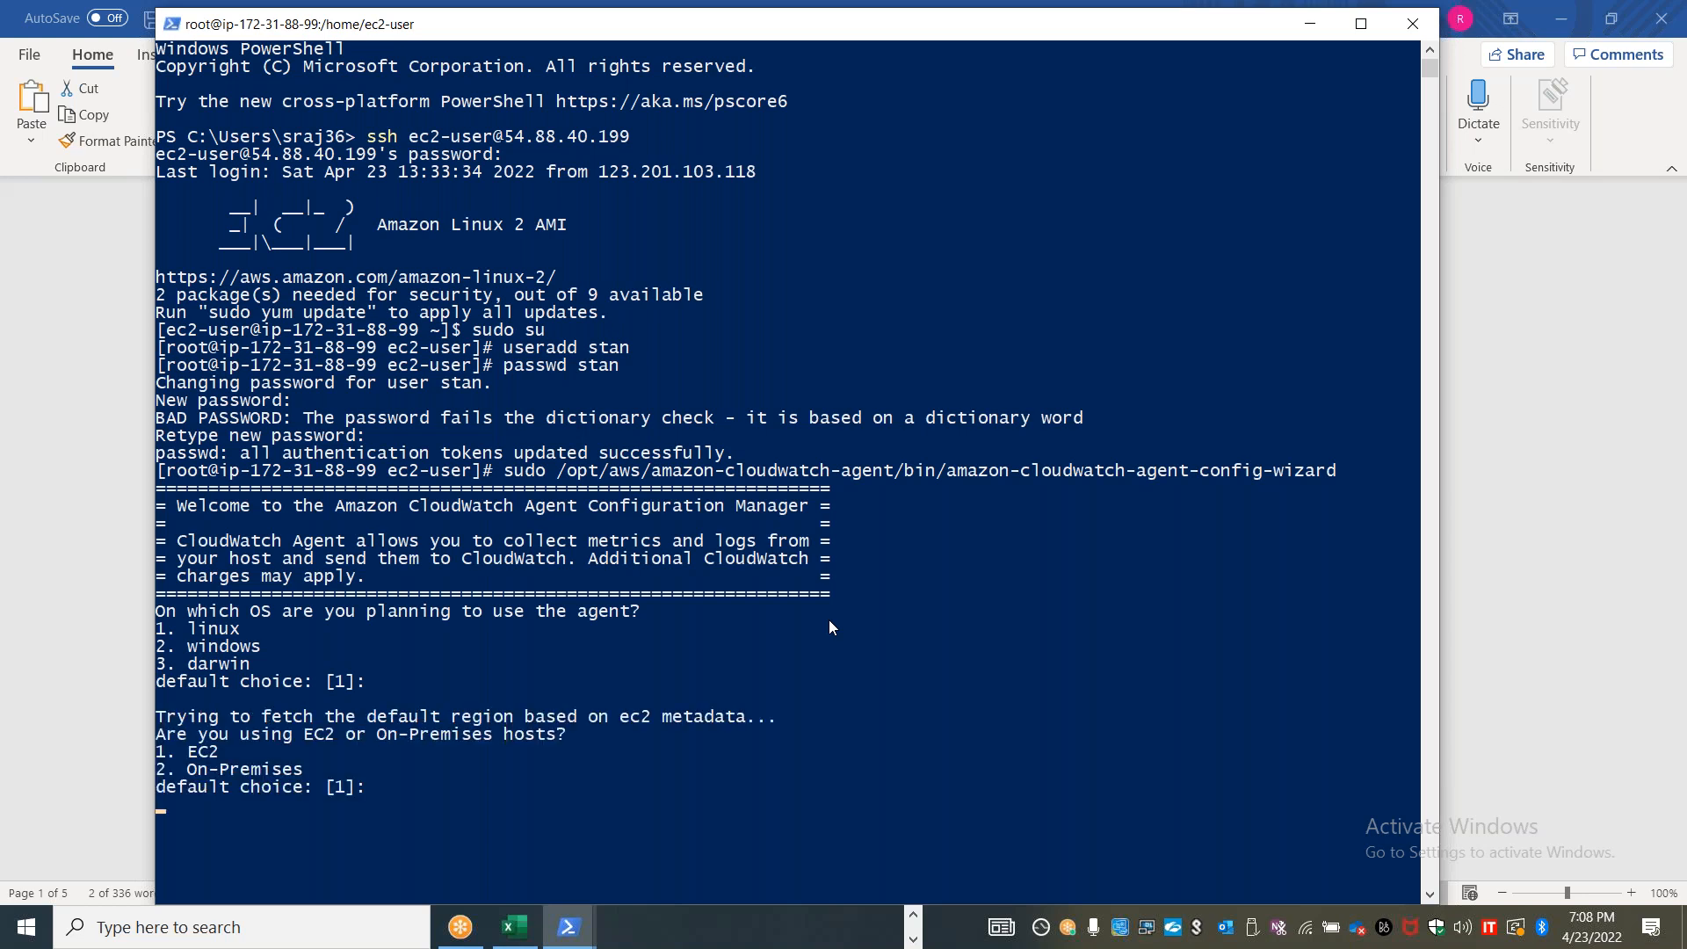
{"action": "key", "text": "Return"}
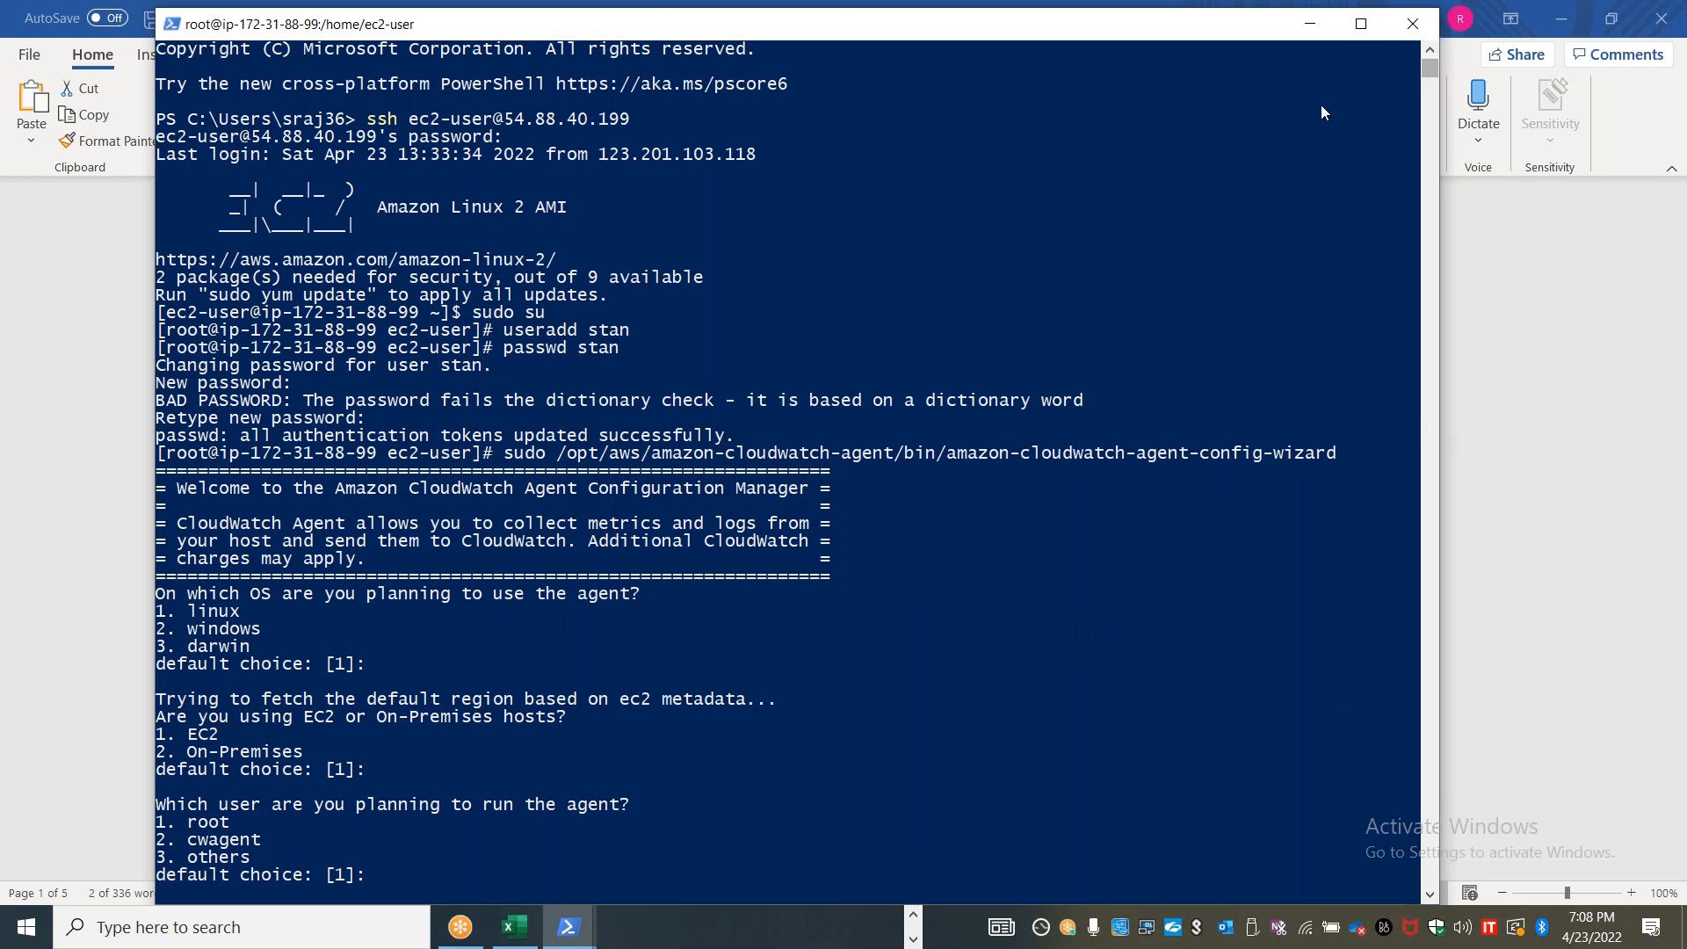
{"action": "left_click", "coordinate": [1365, 25]}
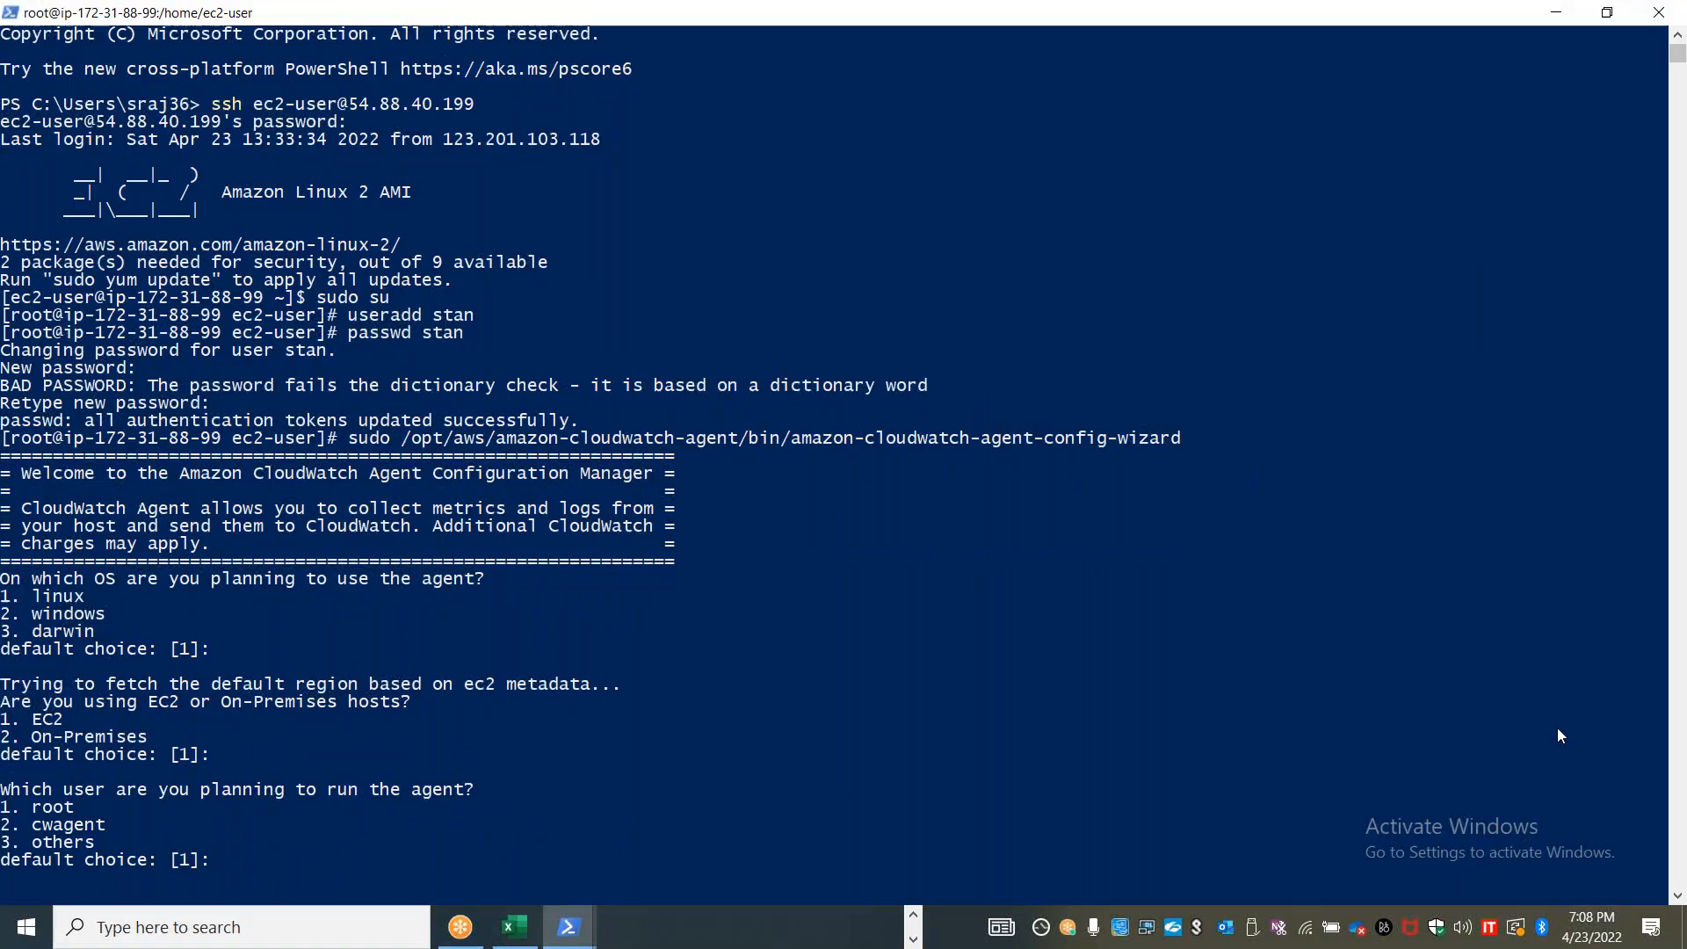
{"action": "left_click_drag", "start_coordinate": [1679, 53], "coordinate": [1679, 63]}
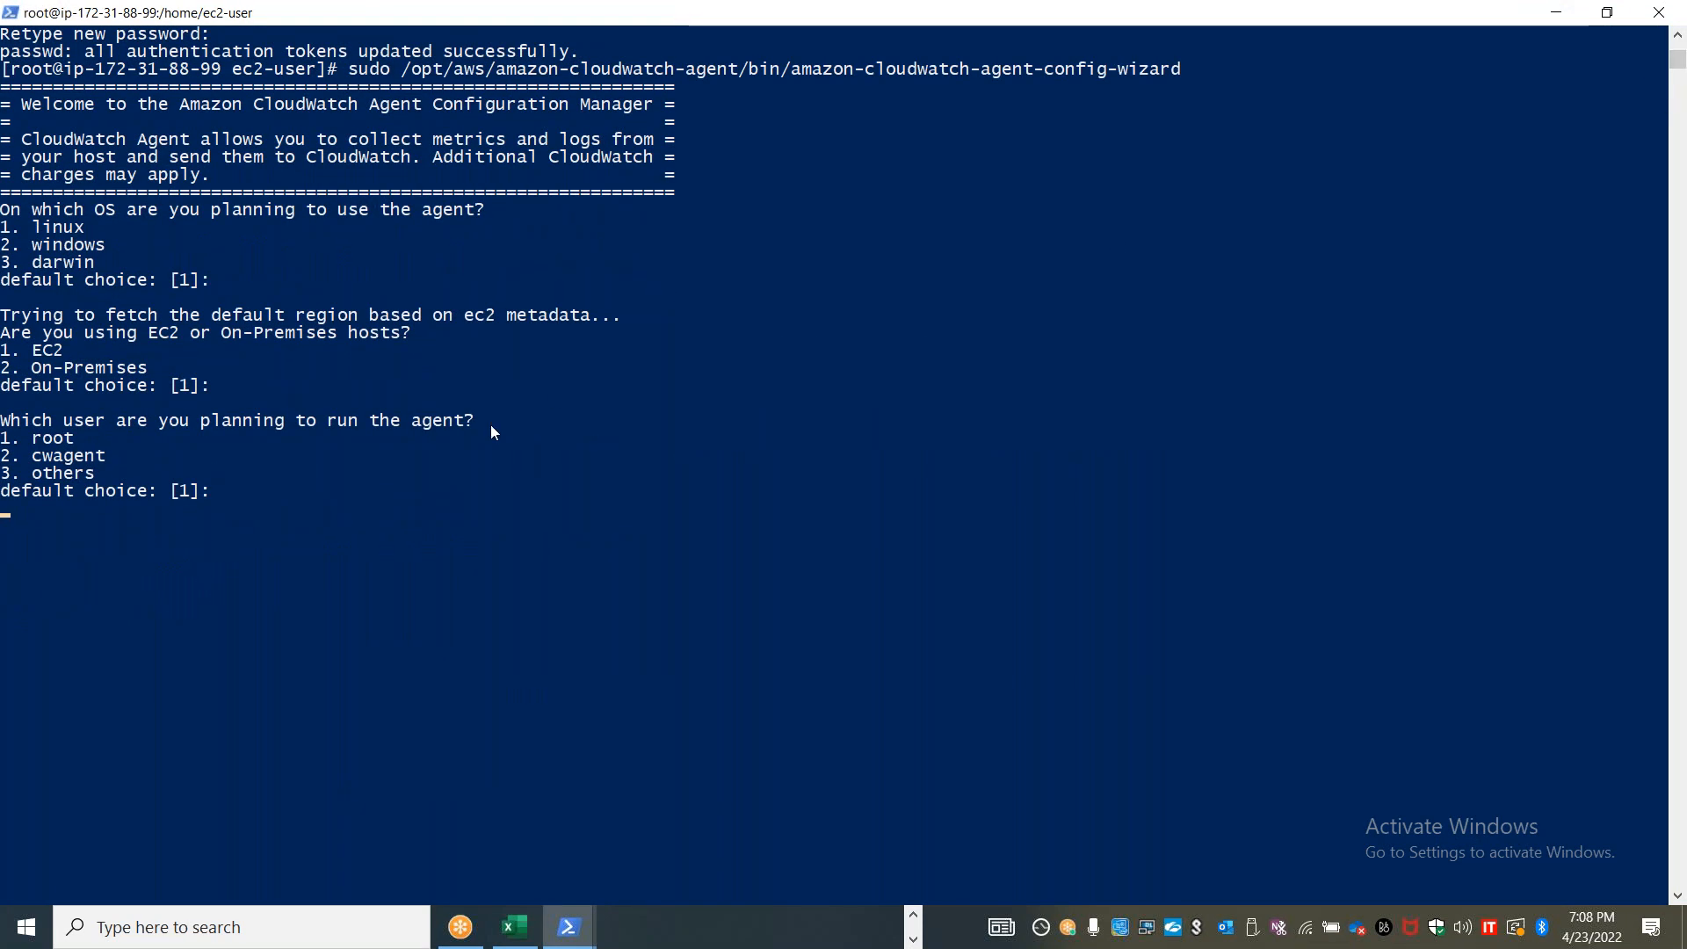
Choose others as the user that runs the agent and specify ec2-user as its name
{"action": "type", "text": "3"}
{"action": "key", "text": "Return"}
{"action": "type", "text": "ec"}
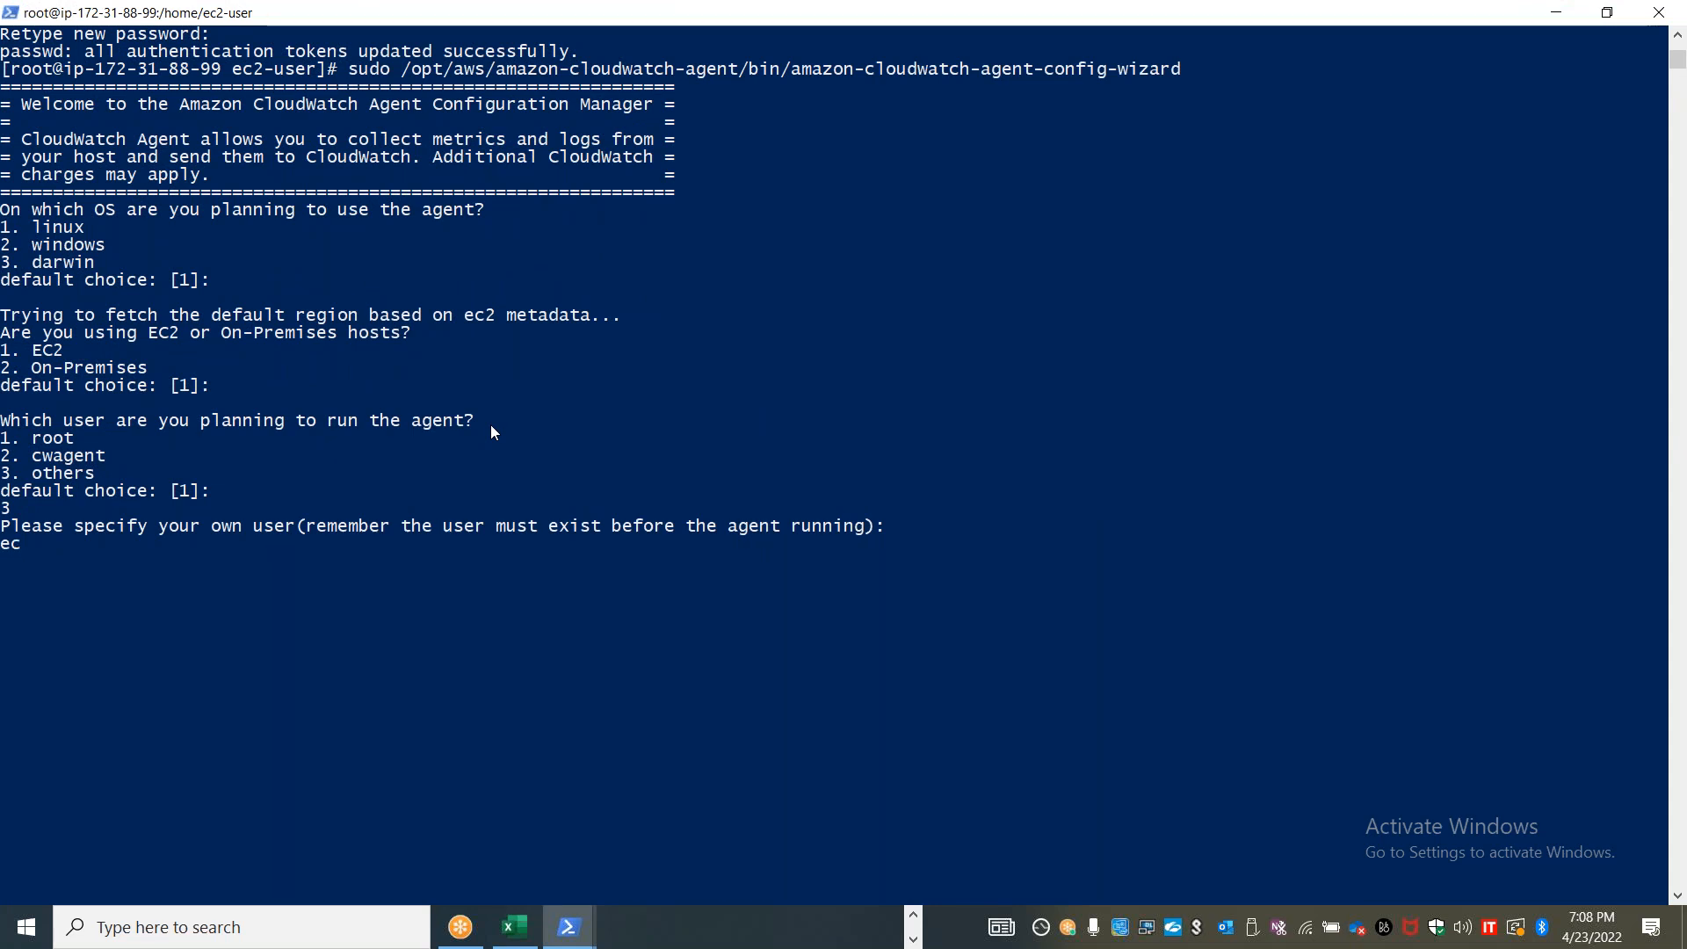
{"action": "type", "text": "2-user"}
{"action": "key", "text": "Return"}
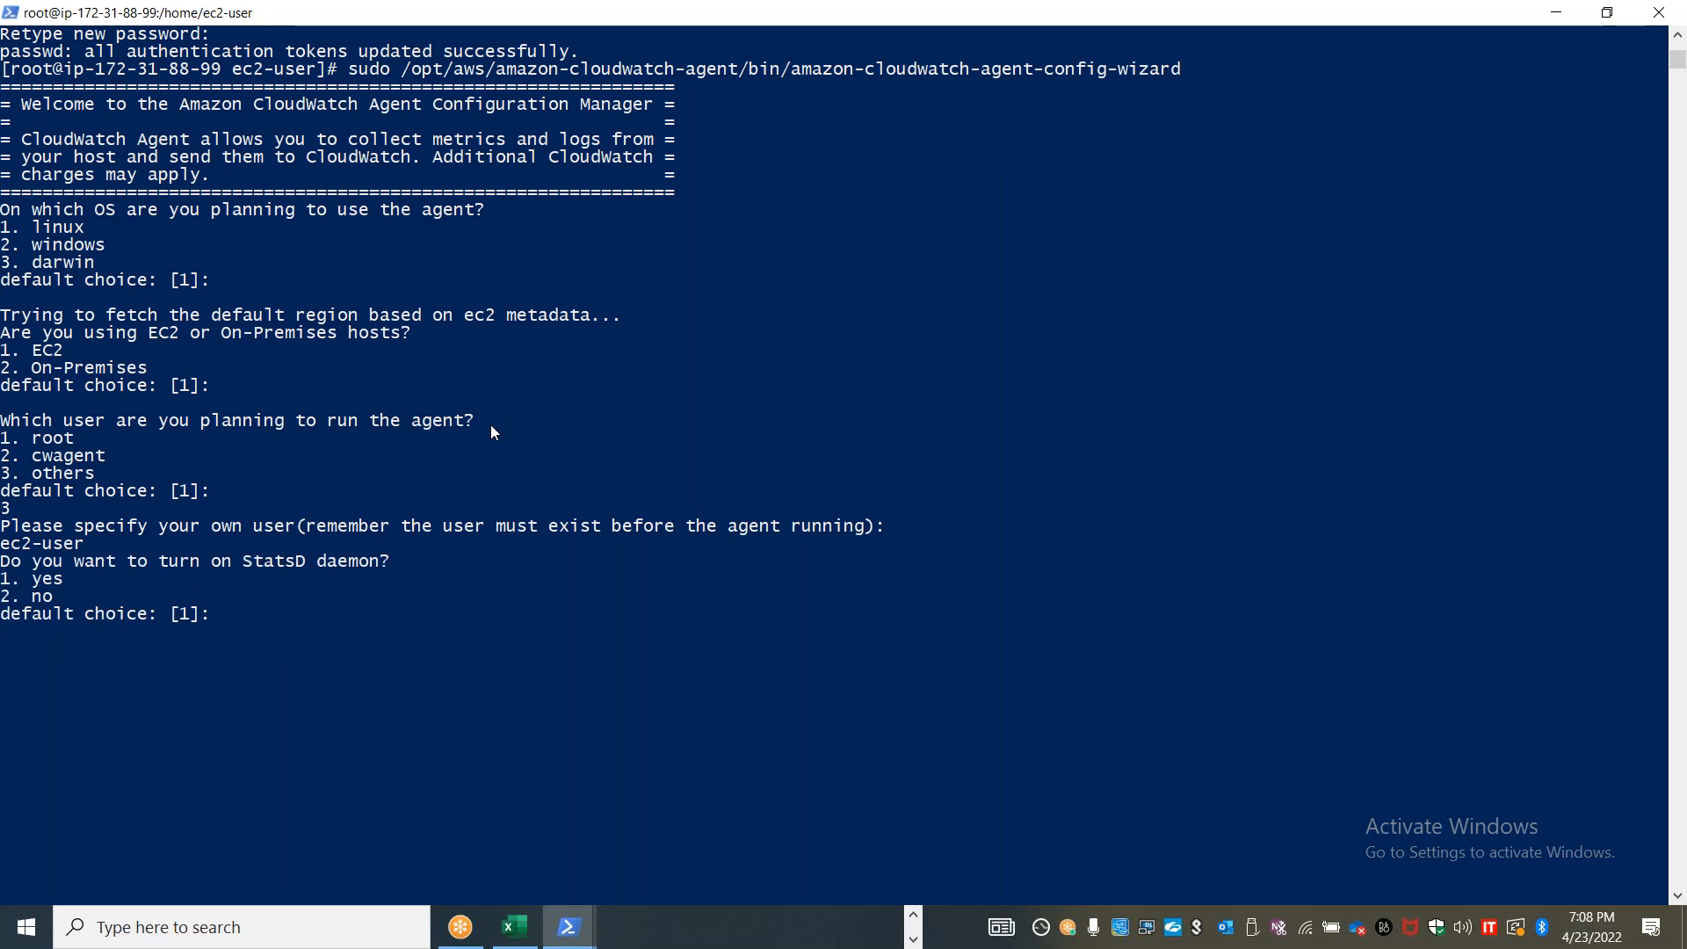
{"action": "type", "text": "2"}
Answer no to turning on the StatsD daemon and no to monitoring metrics from CollectD
{"action": "key", "text": "Return"}
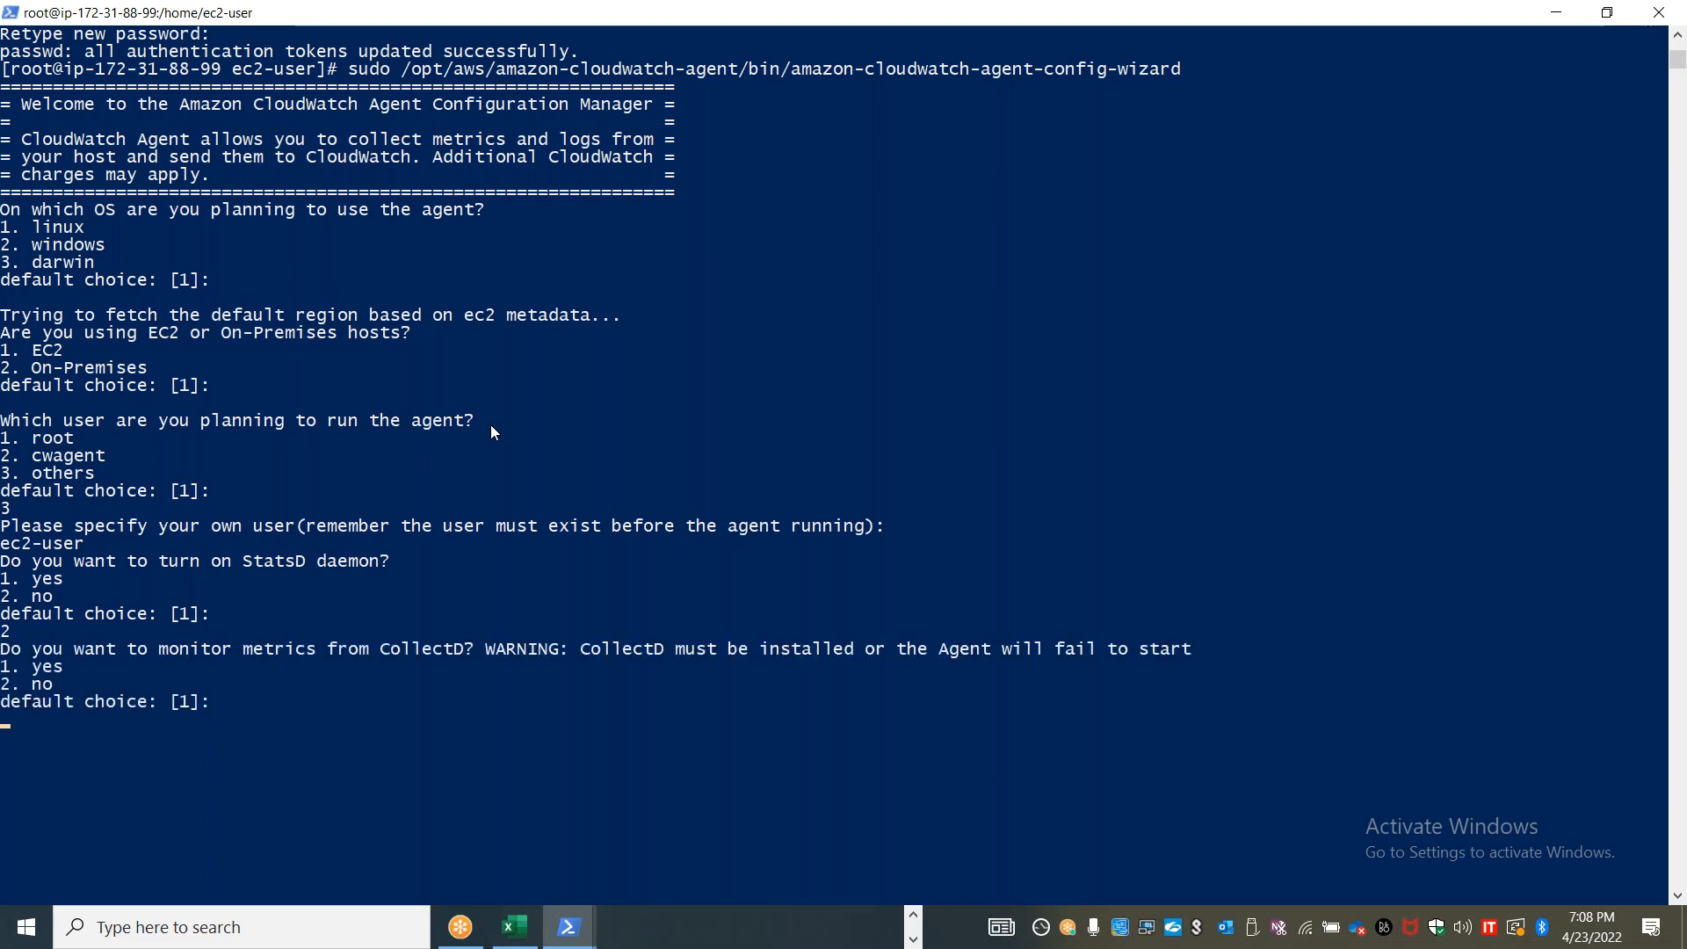
{"action": "type", "text": "2"}
{"action": "key", "text": "Return"}
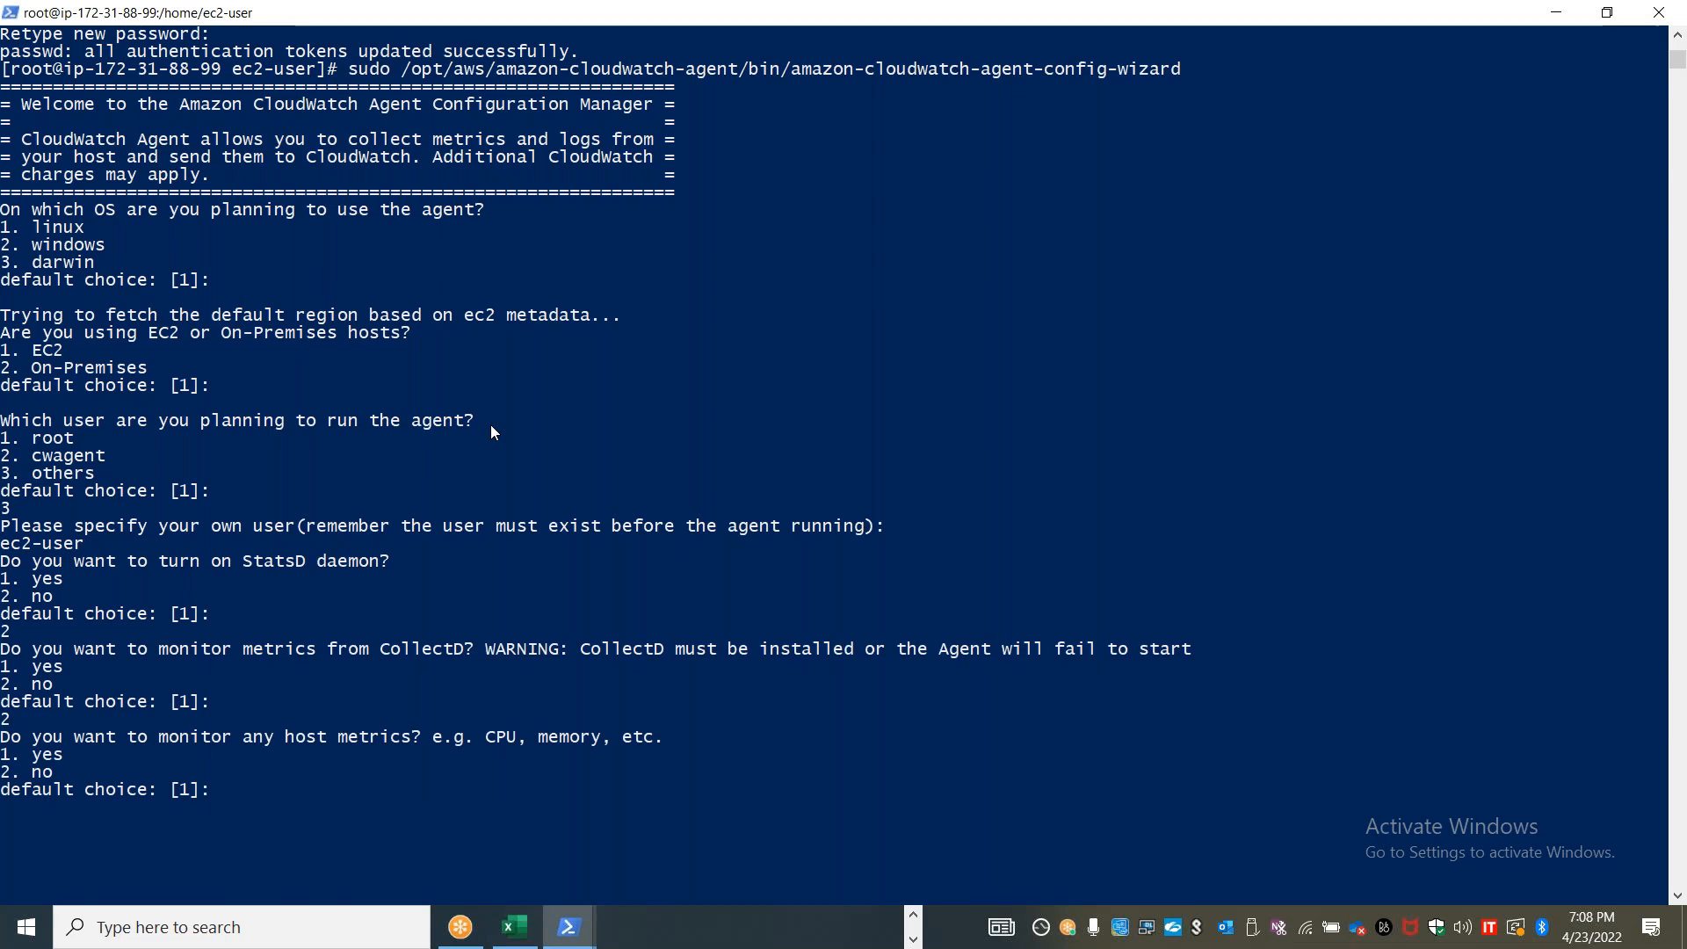
Answer yes to monitoring host metrics and yes to monitoring CPU metrics per core
{"action": "key", "text": "Return"}
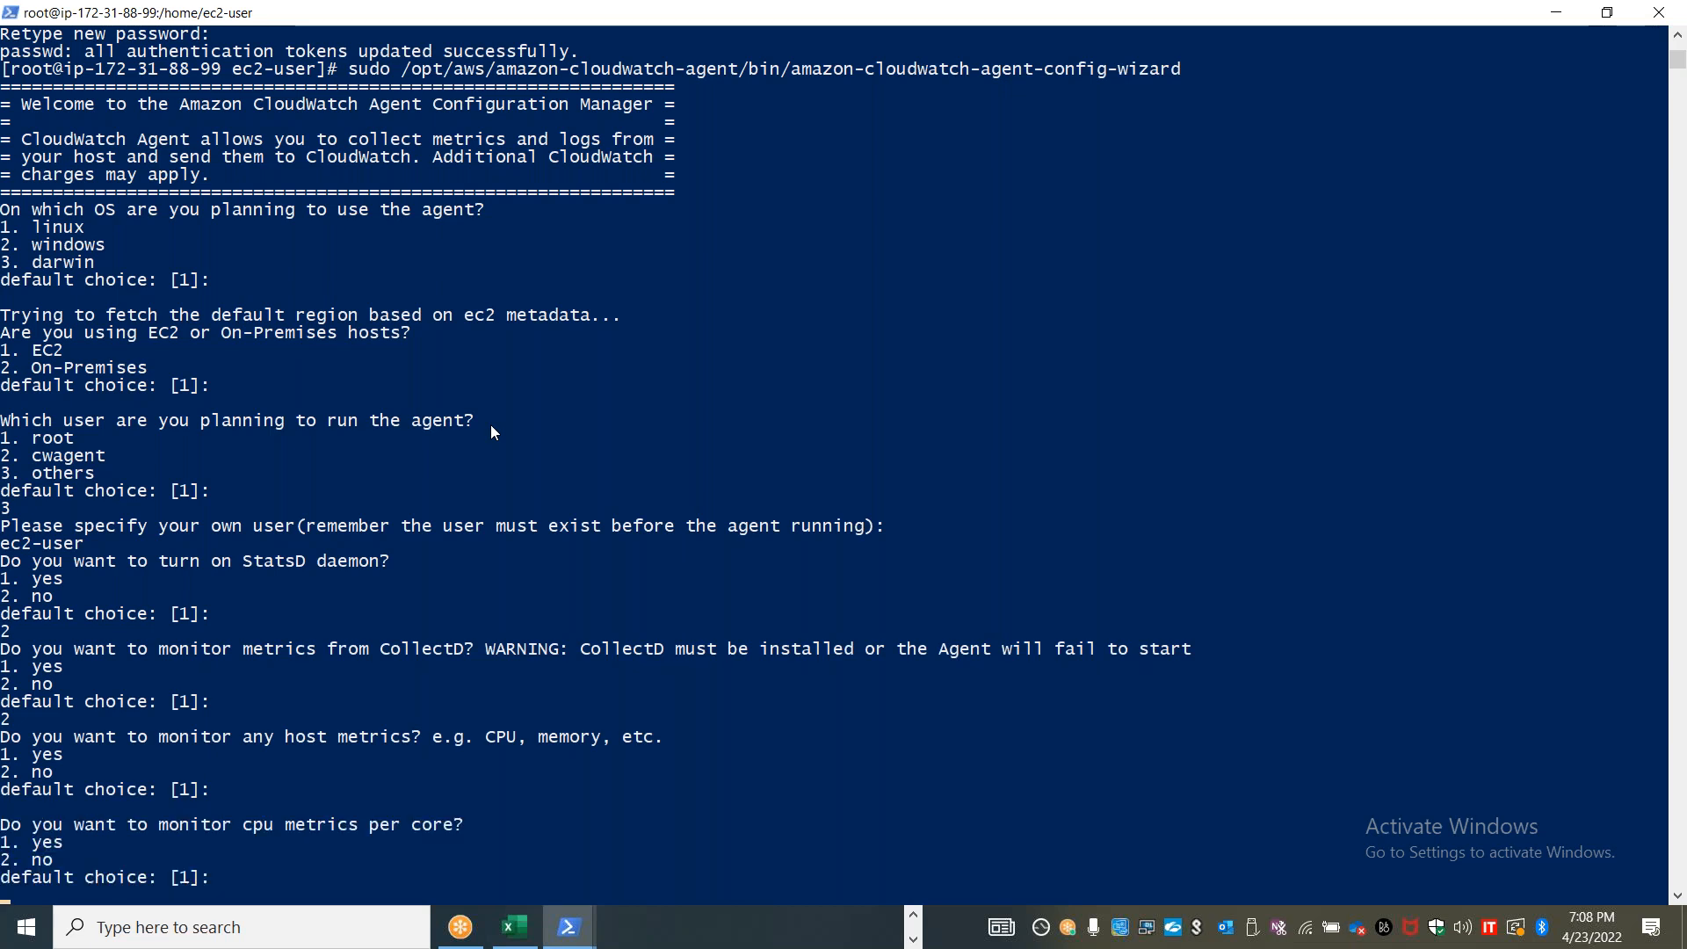
{"action": "type", "text": "1"}
{"action": "key", "text": "Return"}
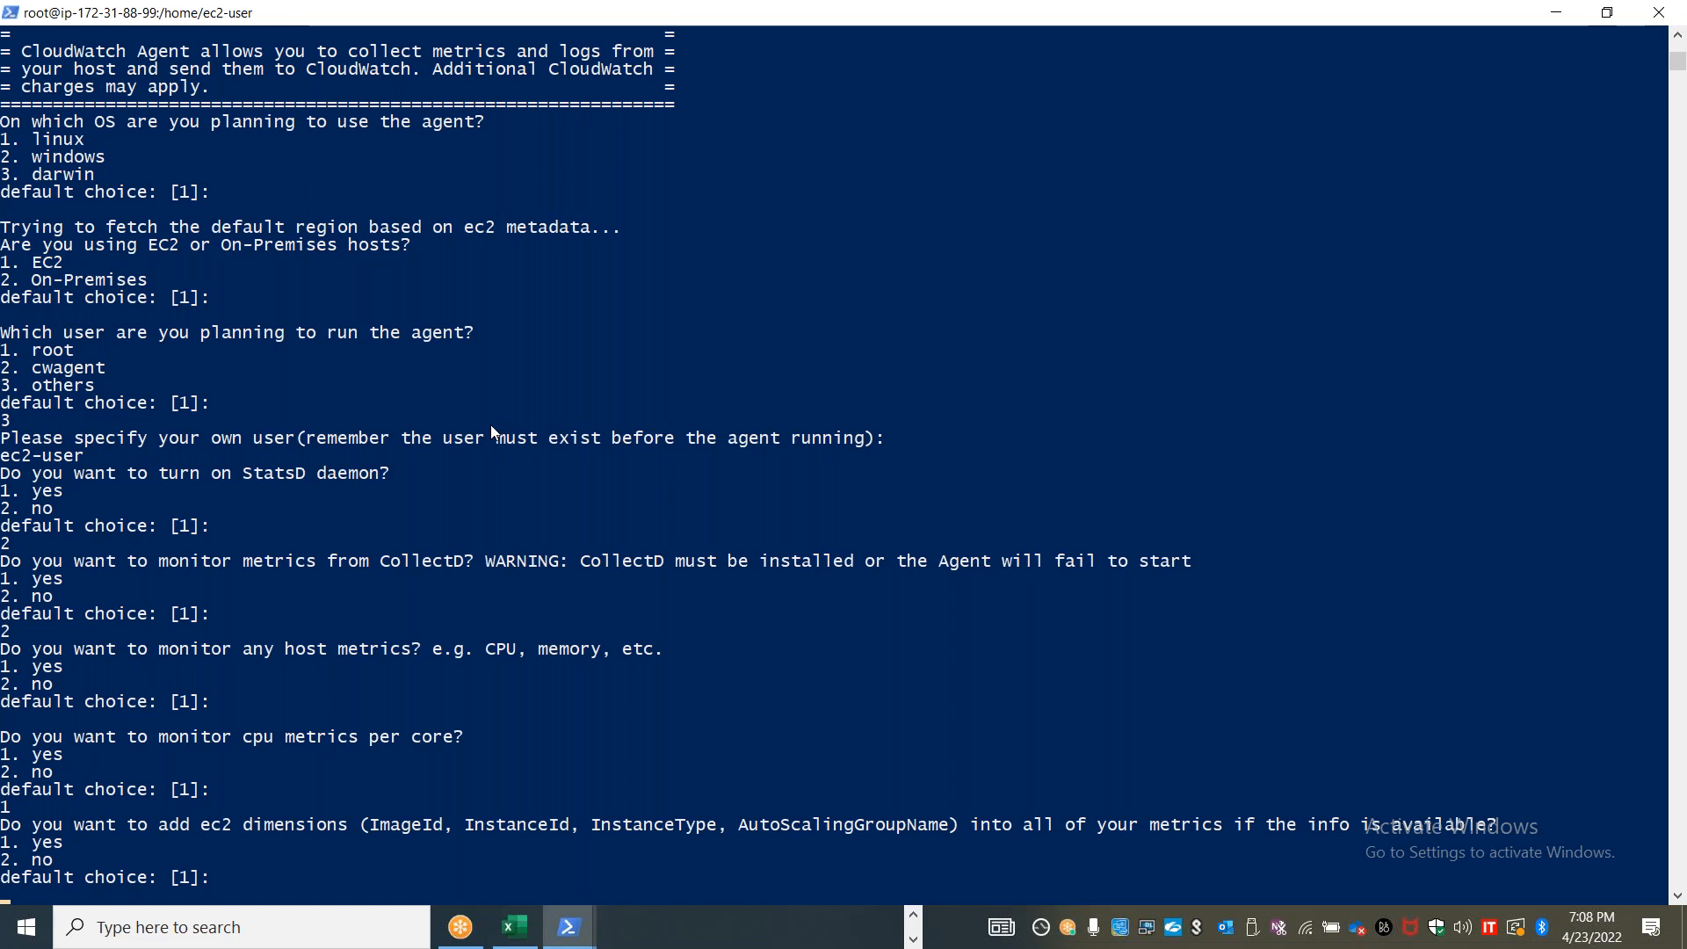
Accept the wizard defaults: add EC2 dimensions to all metrics, aggregate by InstanceId, 60s resolution, and the Basic metrics config
{"action": "key", "text": "Return"}
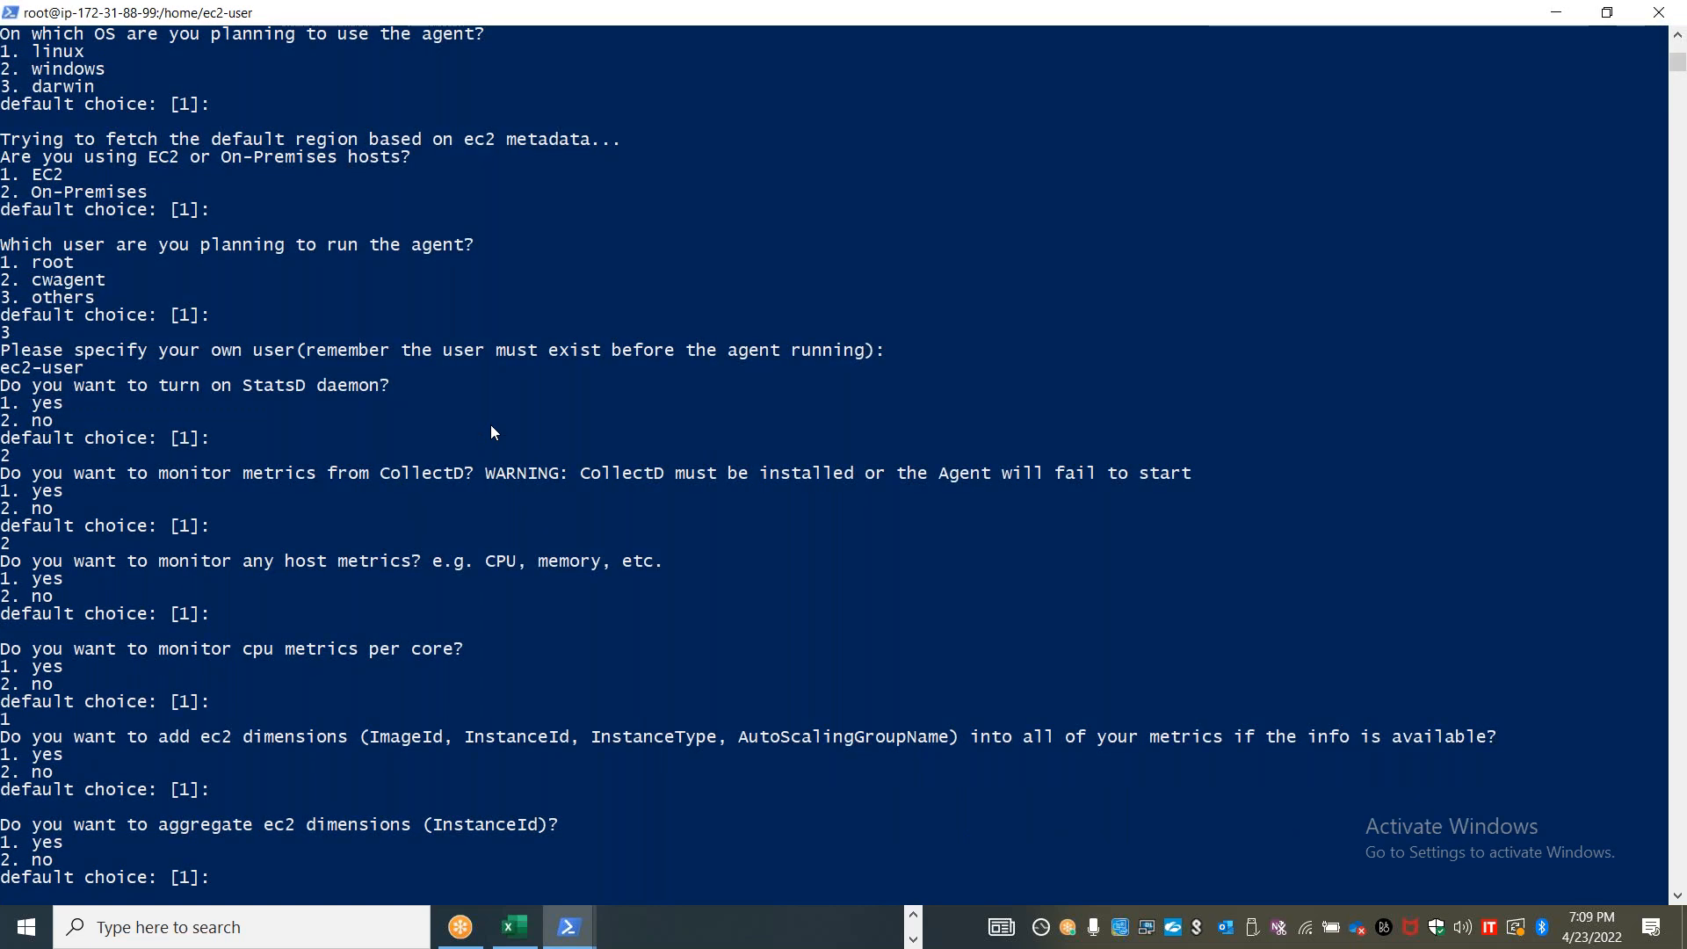
{"action": "key", "text": "Return"}
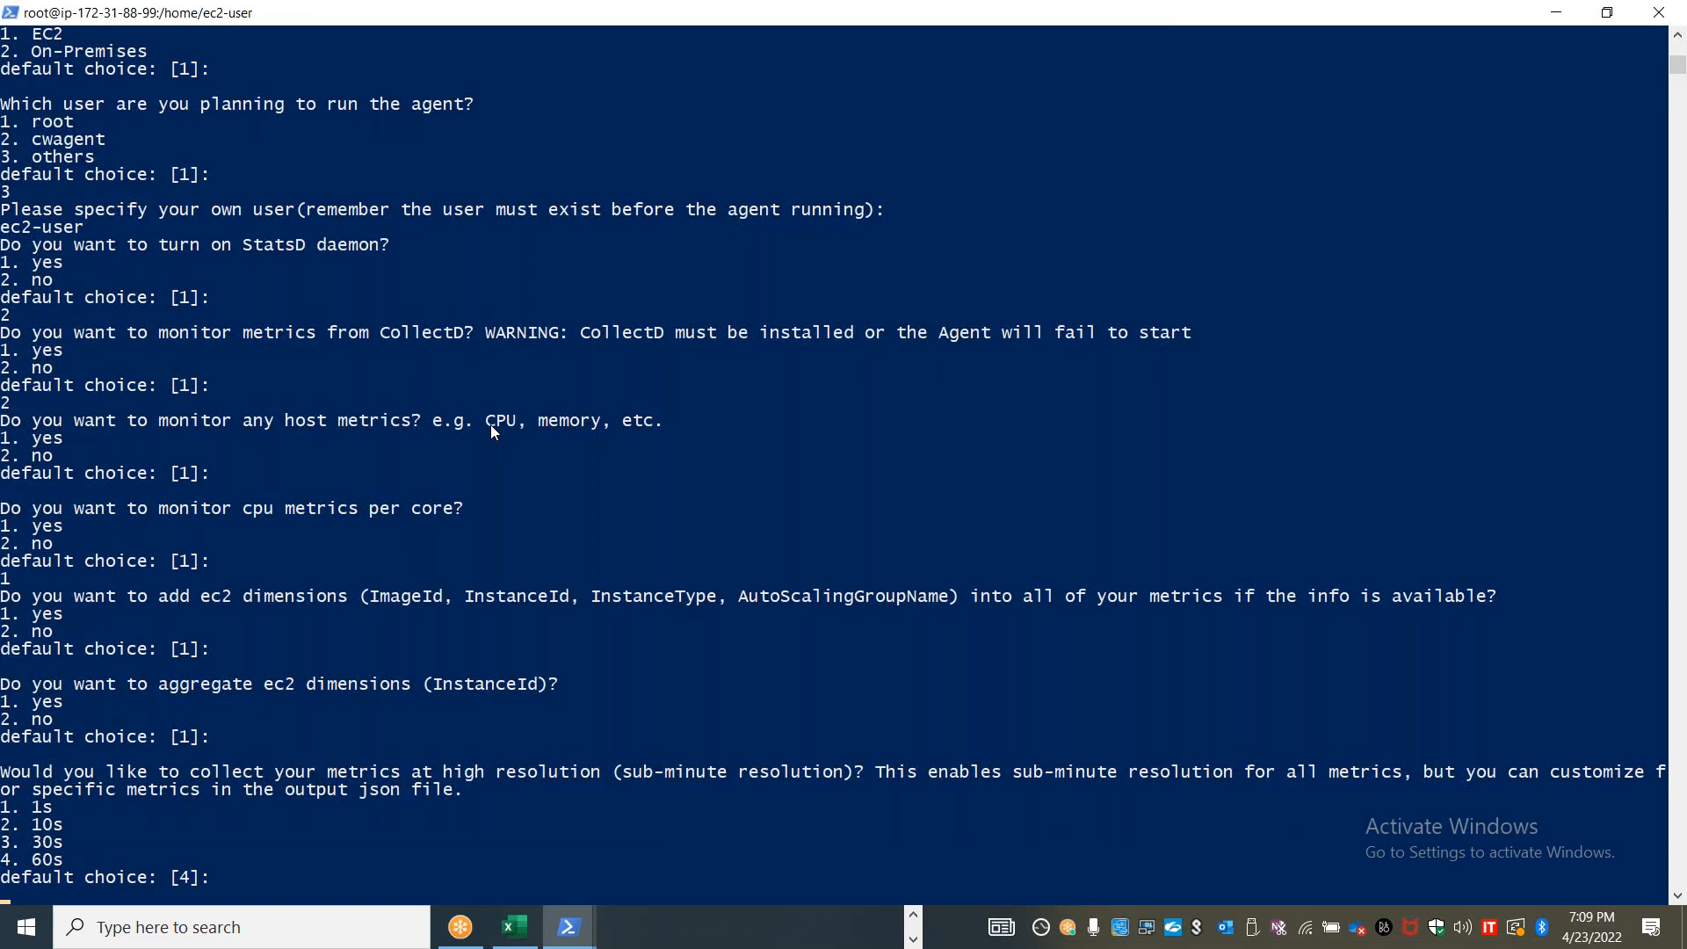
{"action": "key", "text": "Return"}
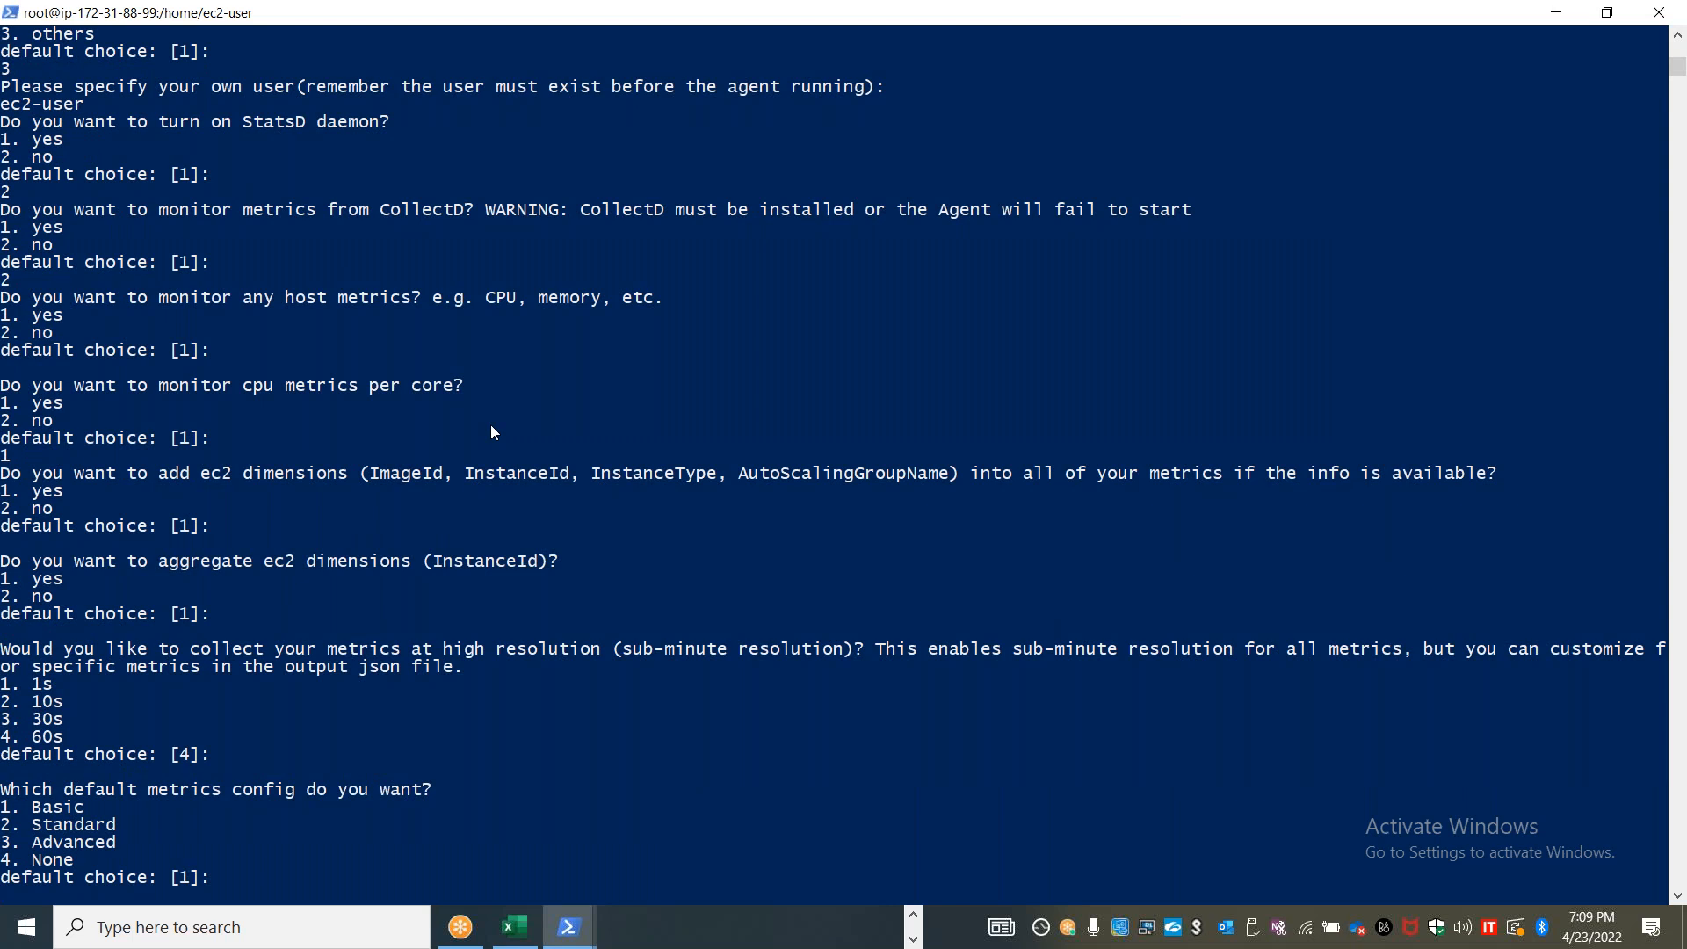
{"action": "key", "text": "Return"}
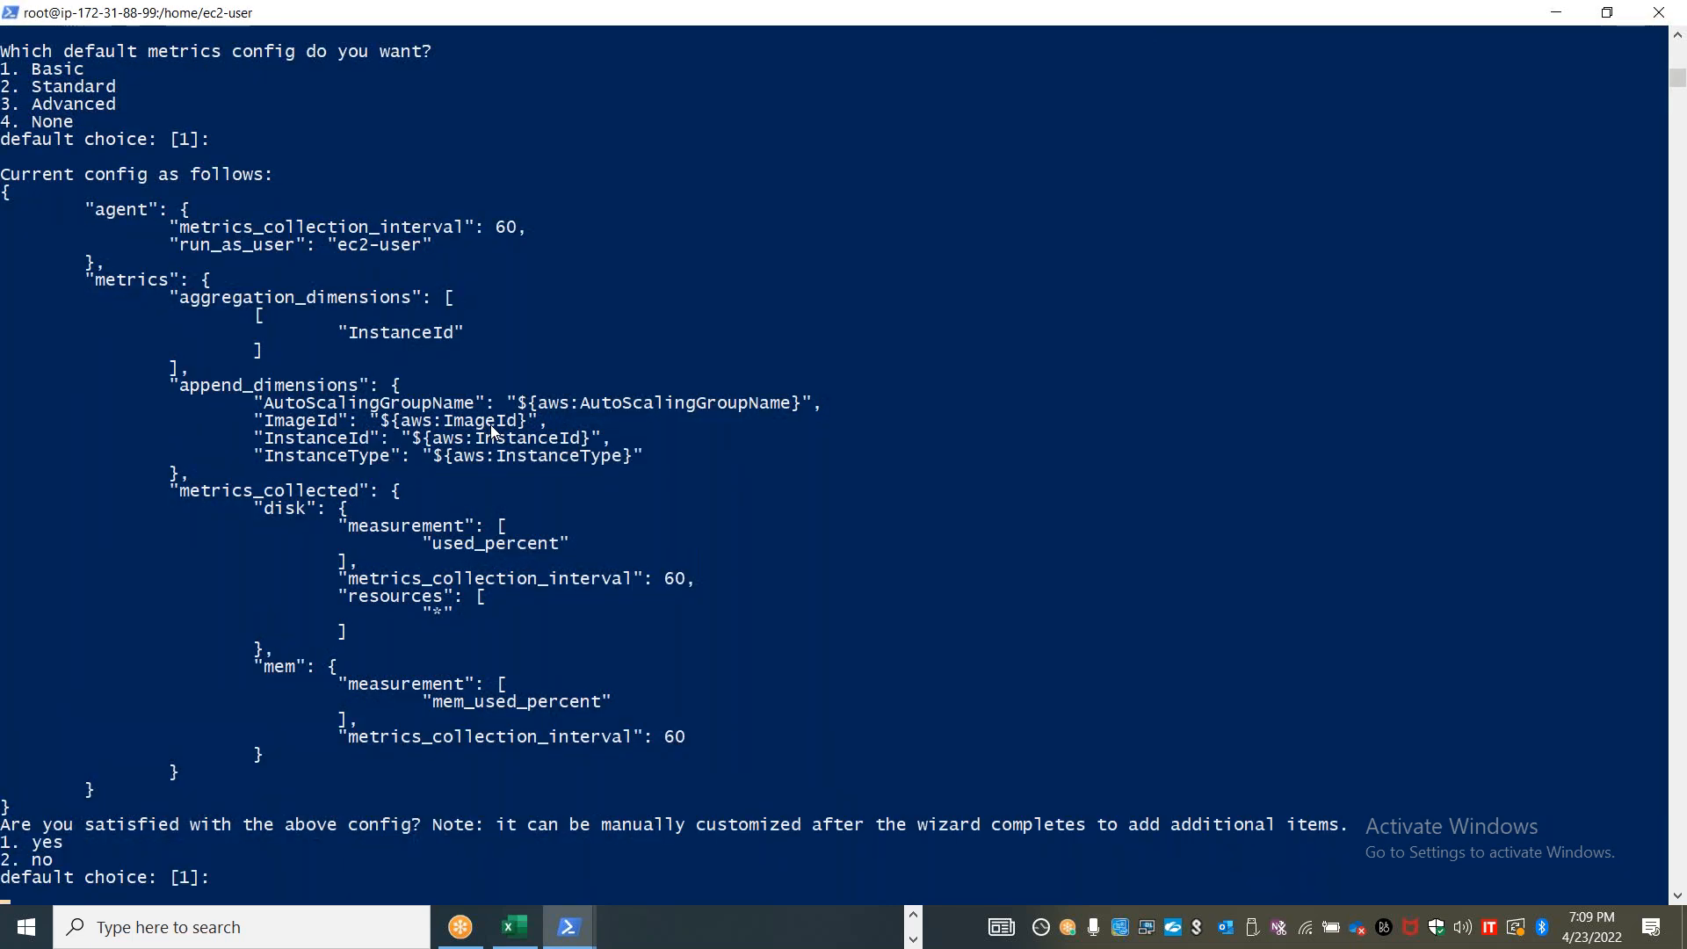
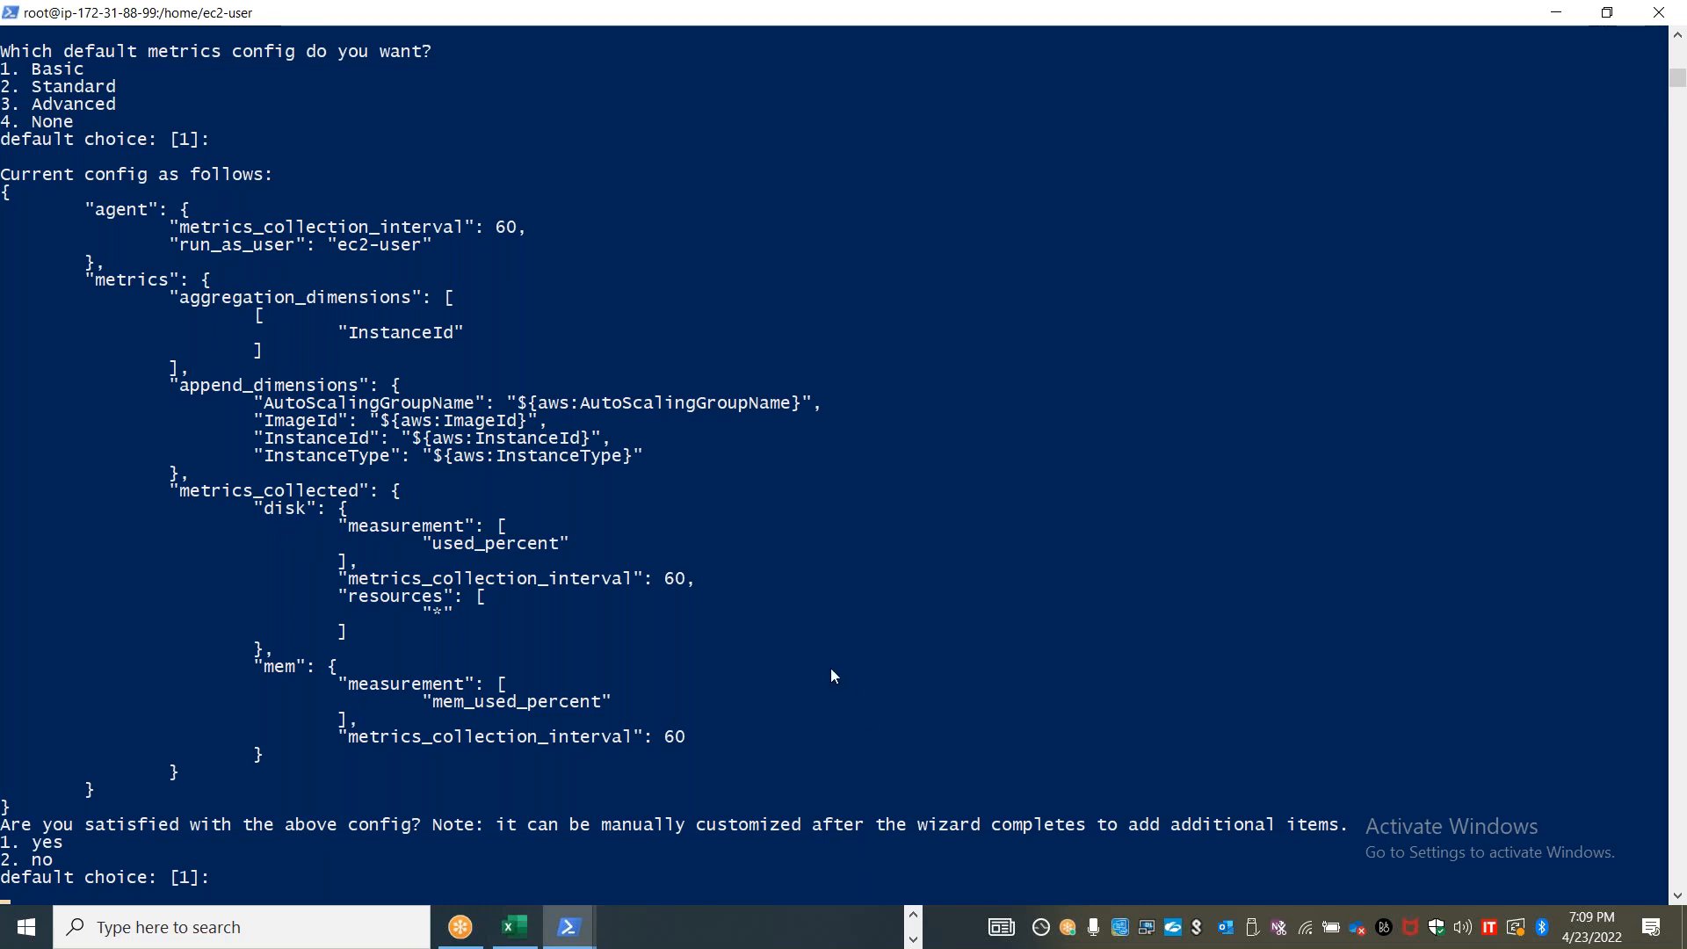
Accept the generated metrics config and decline importing an existing CloudWatch Log Agent configuration file
{"action": "type", "text": "1"}
{"action": "key", "text": "Return"}
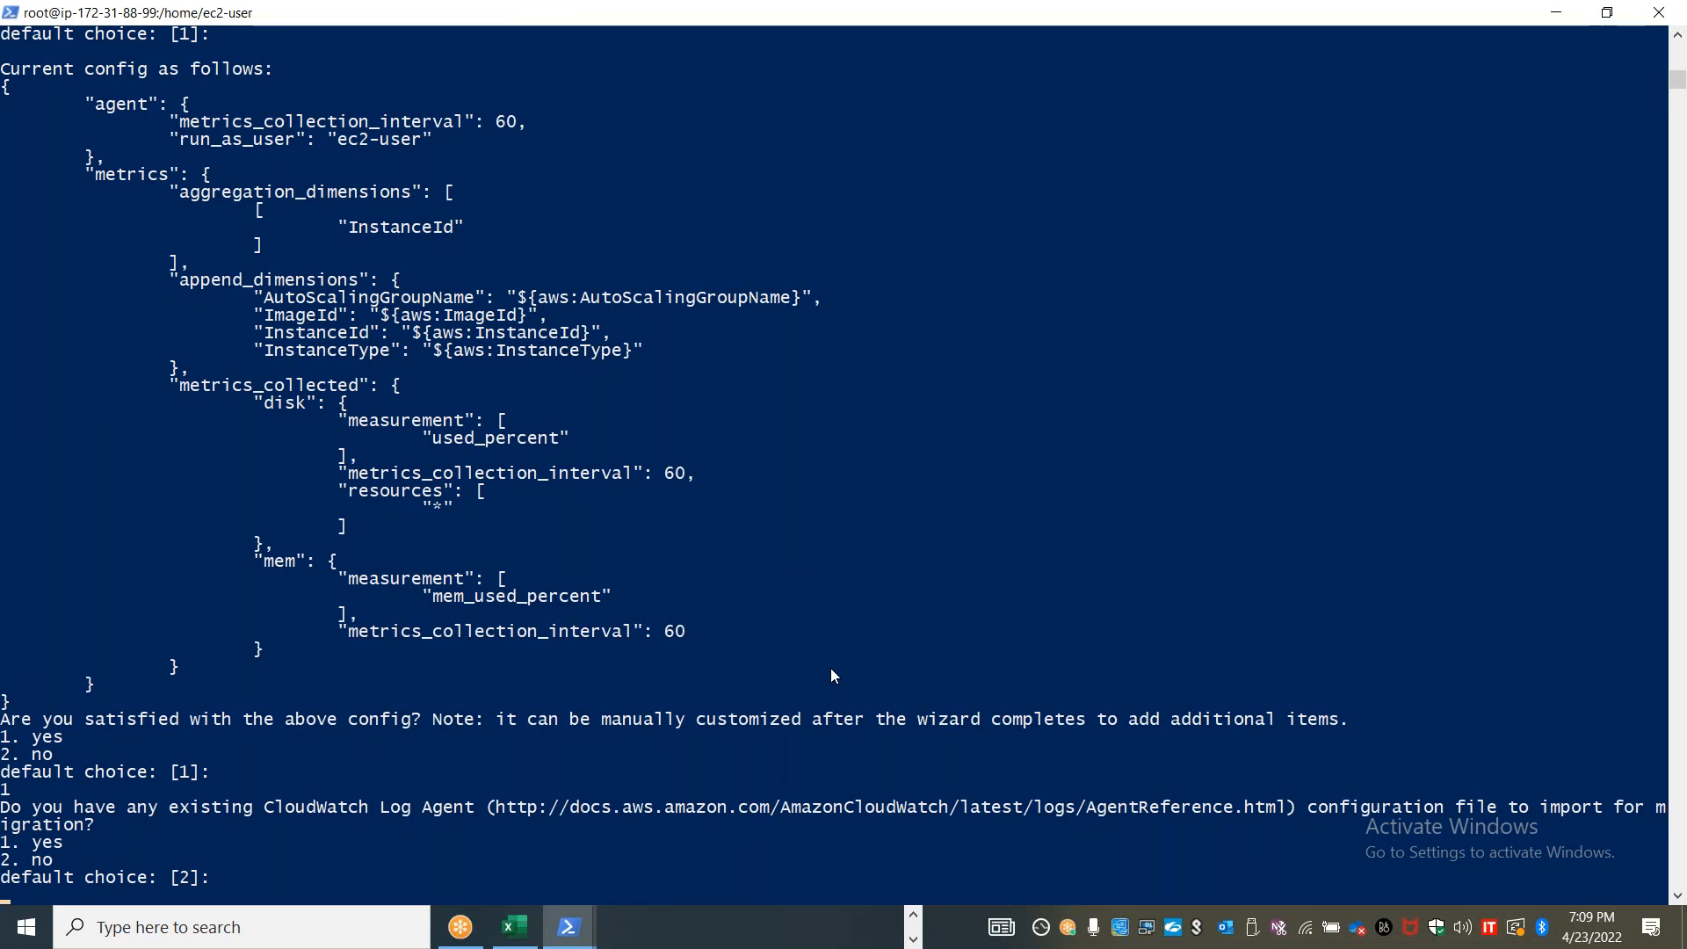
{"action": "key", "text": "Return"}
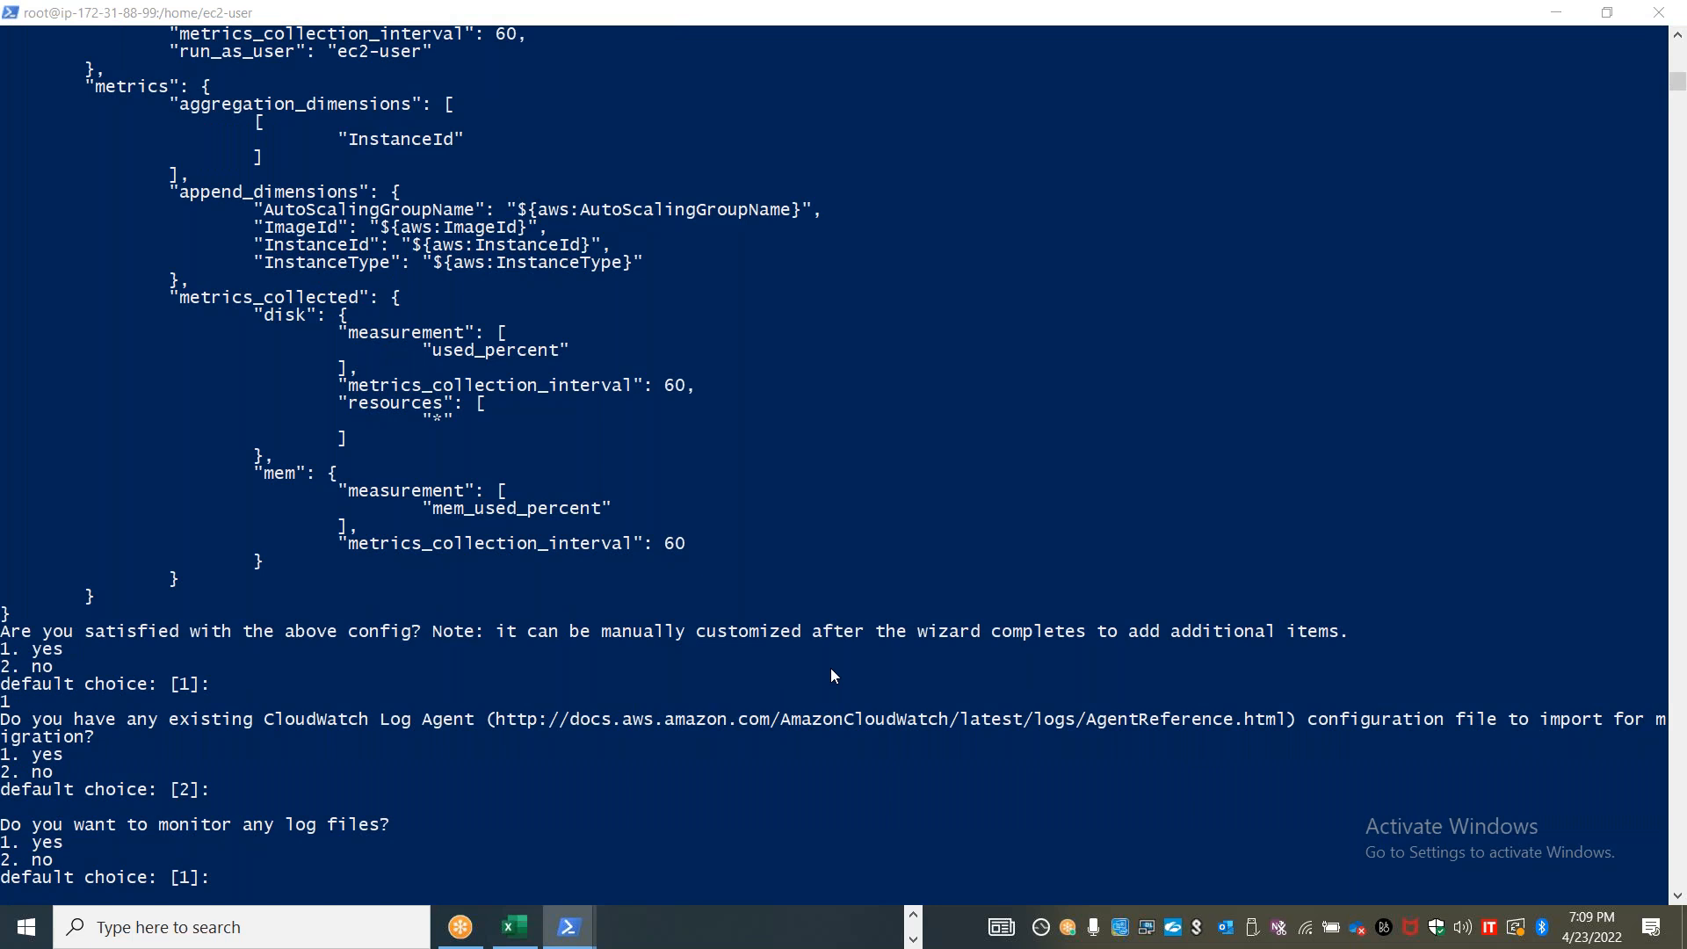
{"action": "key", "text": "alt+Tab"}
{"action": "key", "text": "alt+Tab"}
{"action": "key", "text": "alt+Tab"}
{"action": "key", "text": "alt+Tab"}
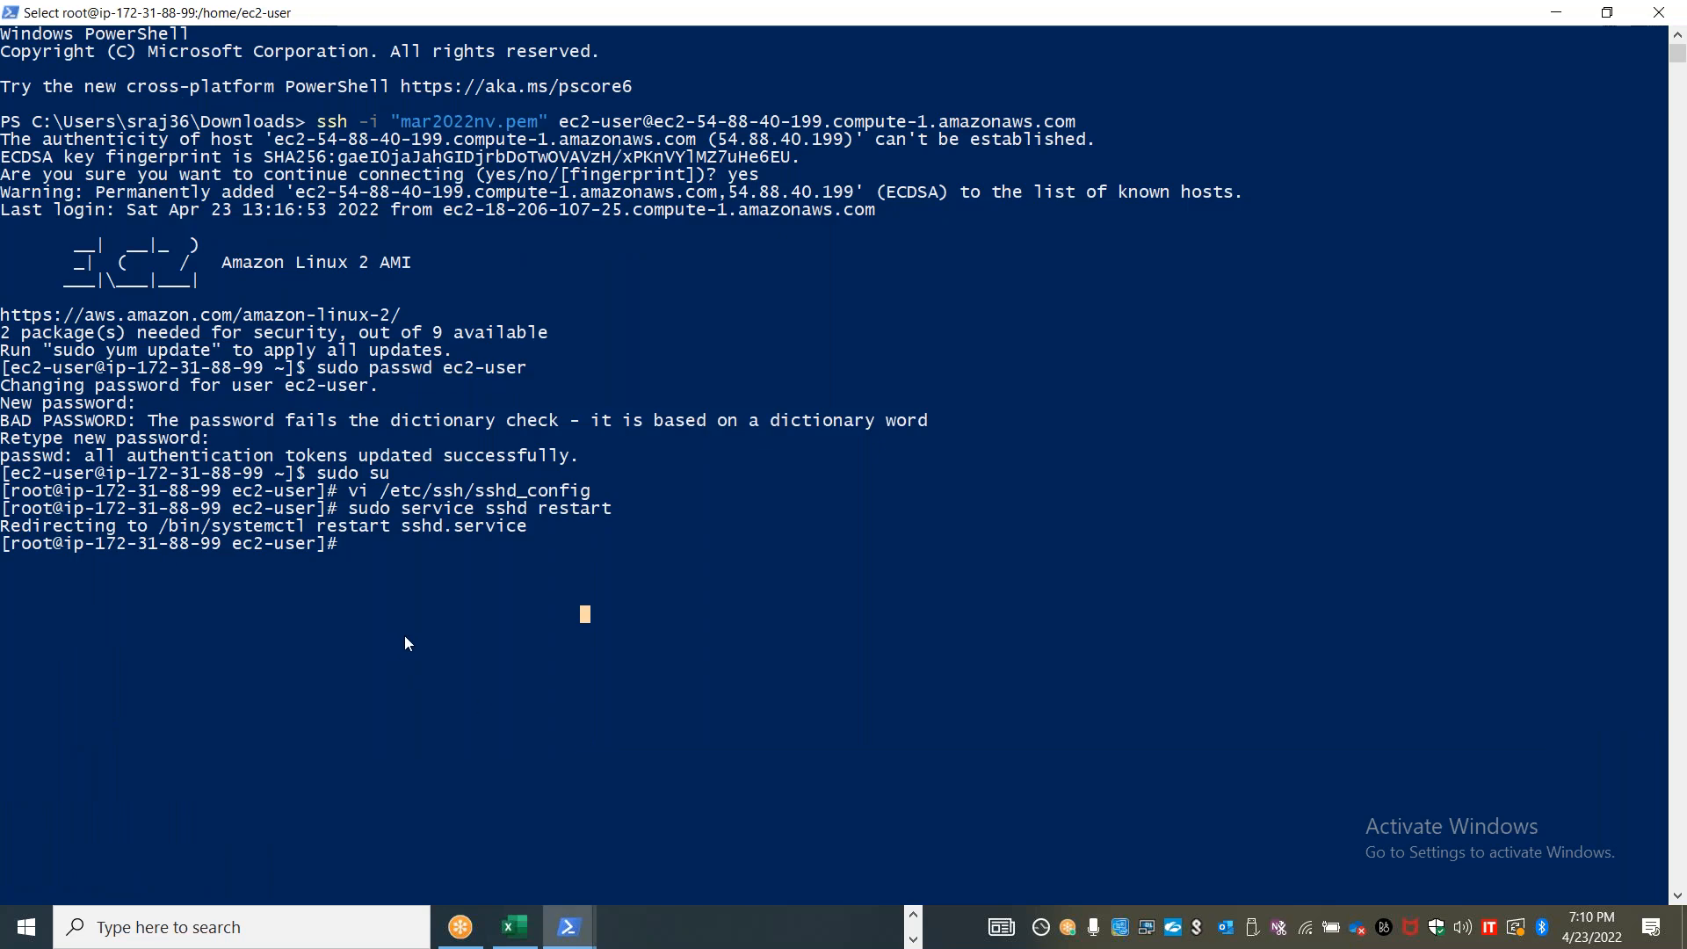
{"action": "key", "text": "Escape"}
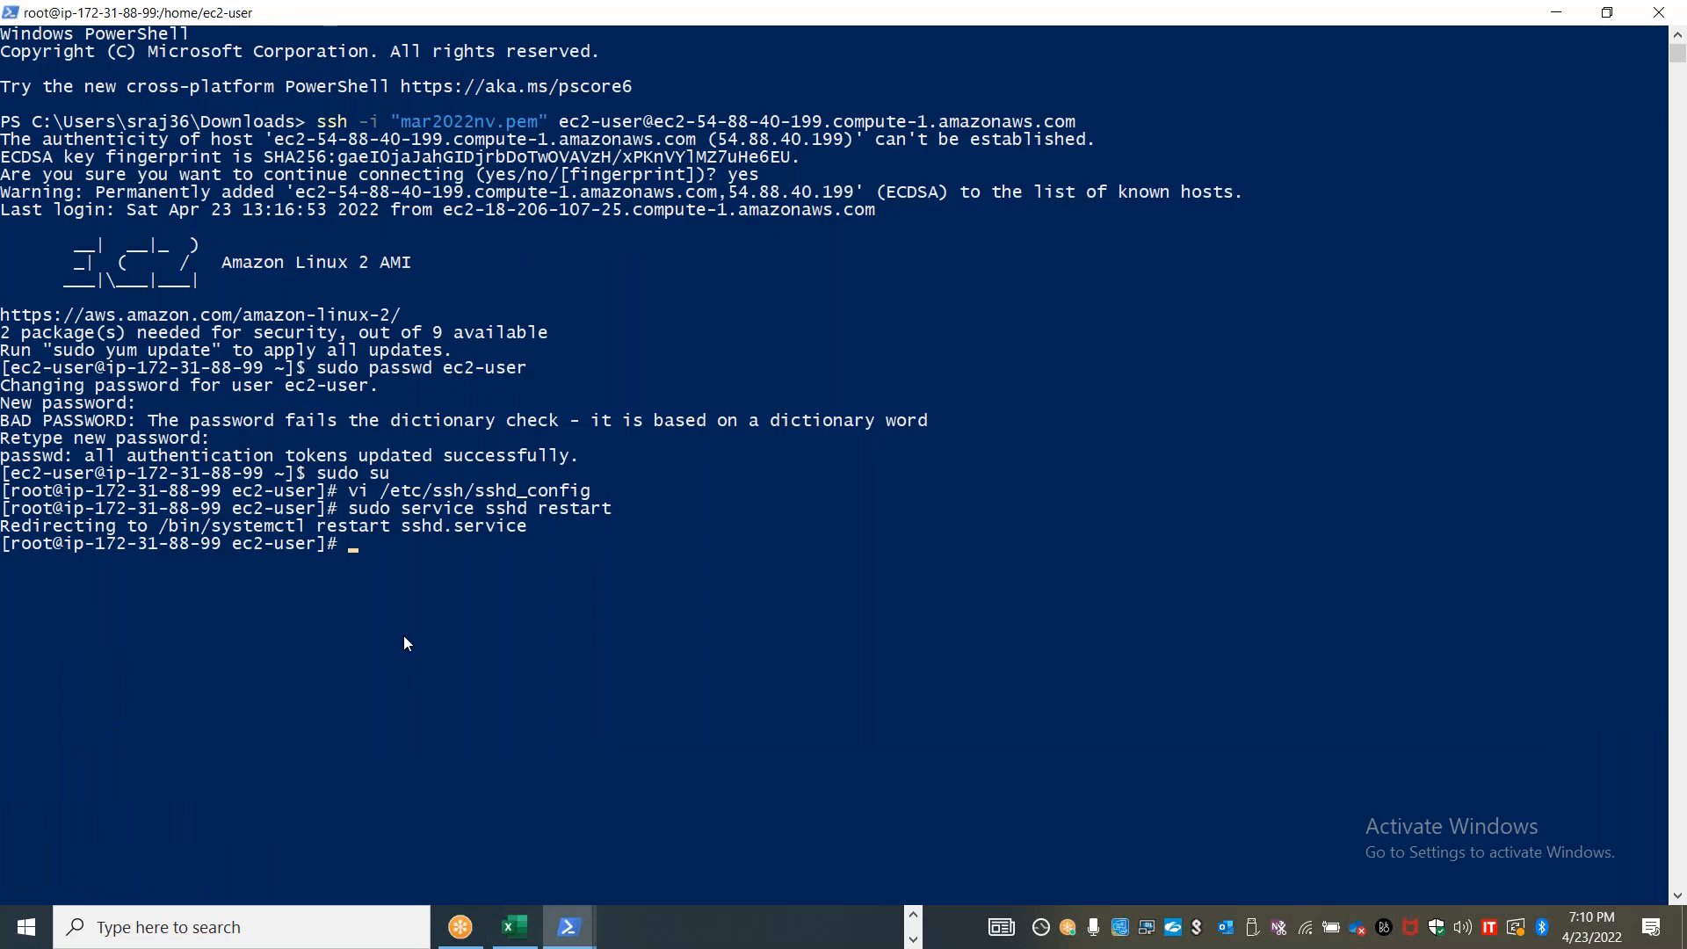
{"action": "left_click", "coordinate": [404, 638]}
{"action": "key", "text": "Escape"}
{"action": "left_click", "coordinate": [345, 644]}
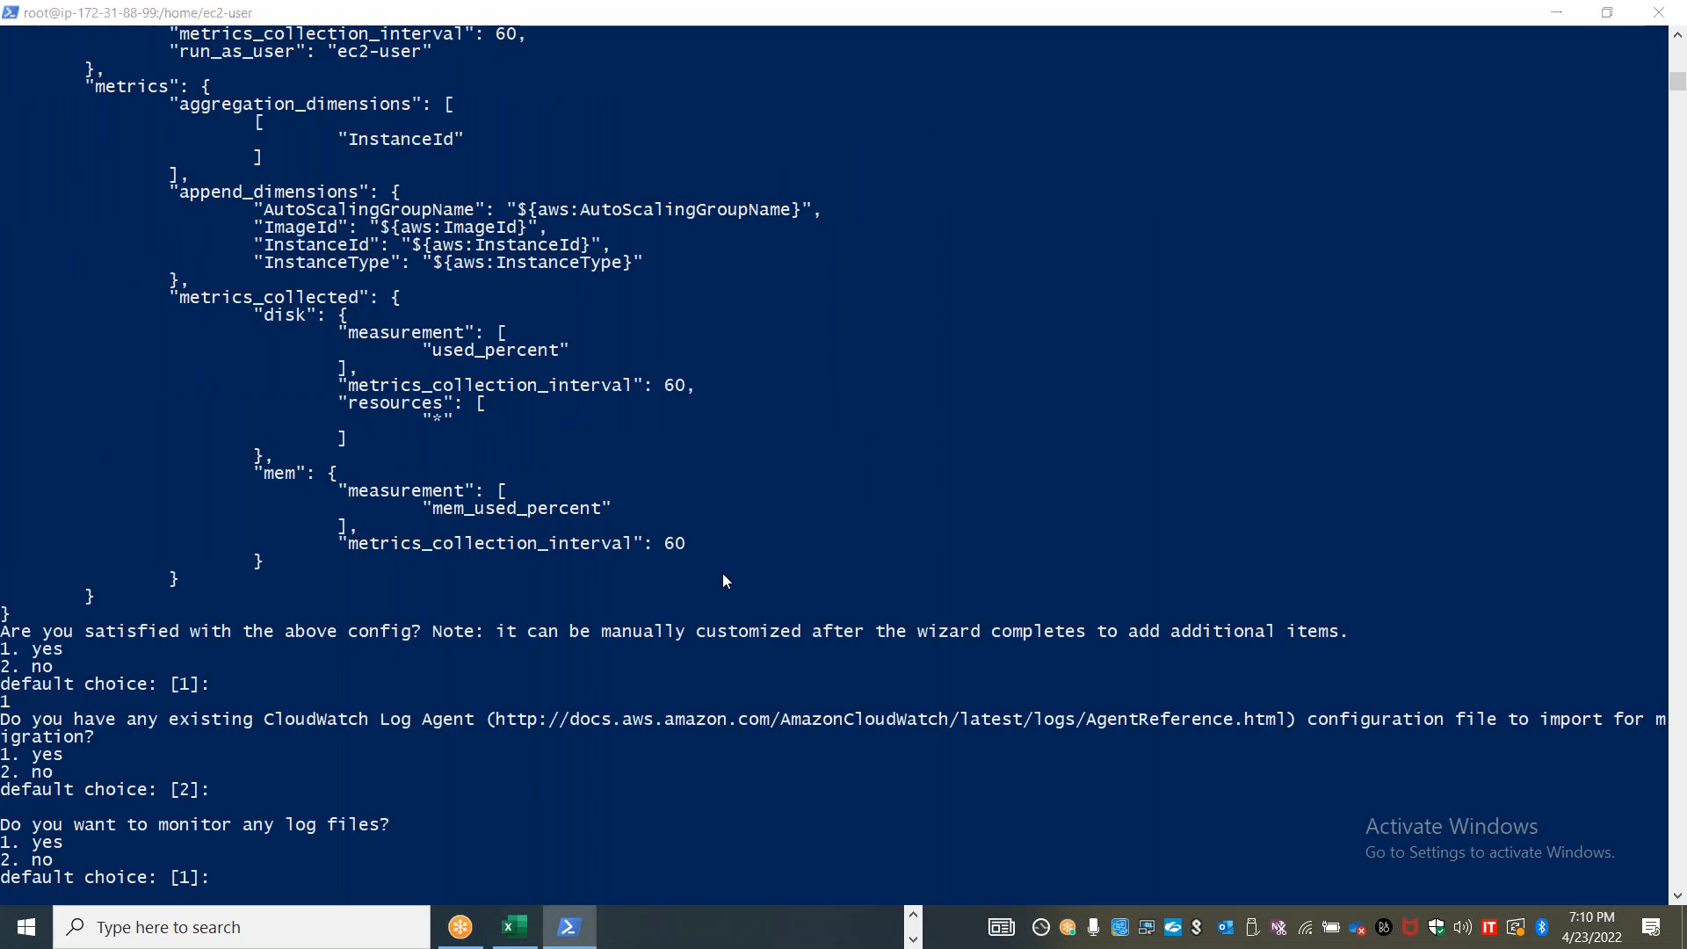
Switch to Chrome, close the old terminal session and open a new EC2 Instance Connect session to Stanlinuxvm1 as ec2-user
{"action": "key", "text": "alt+Tab"}
{"action": "key", "text": "Tab"}
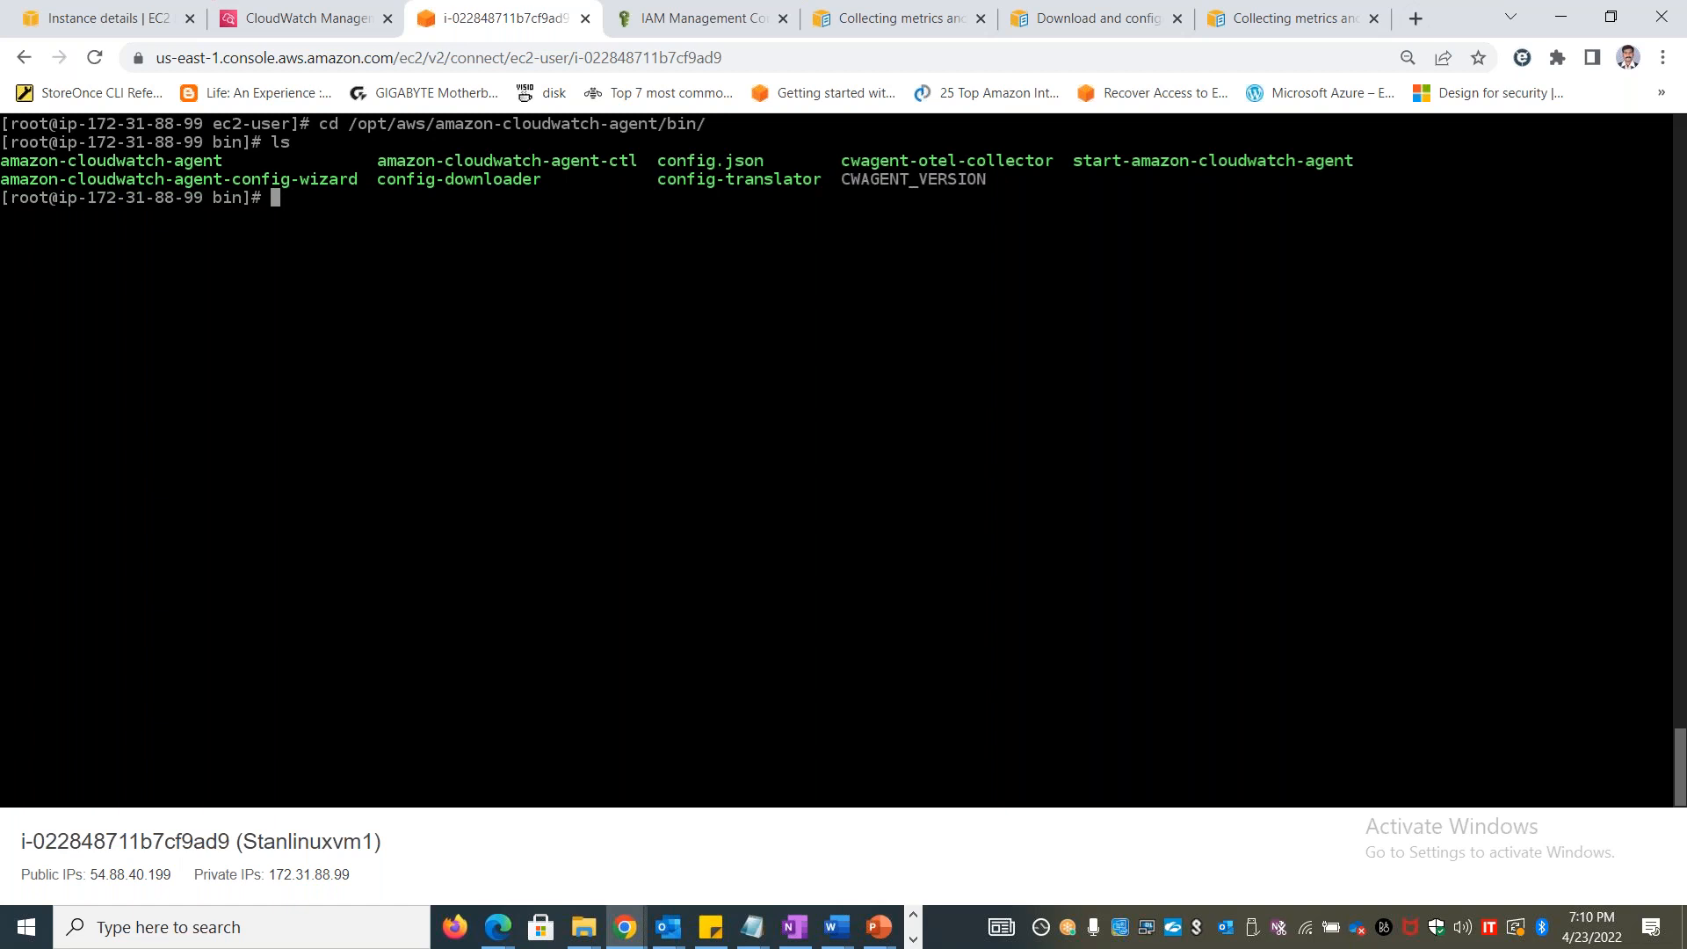
{"action": "left_click", "coordinate": [583, 18]}
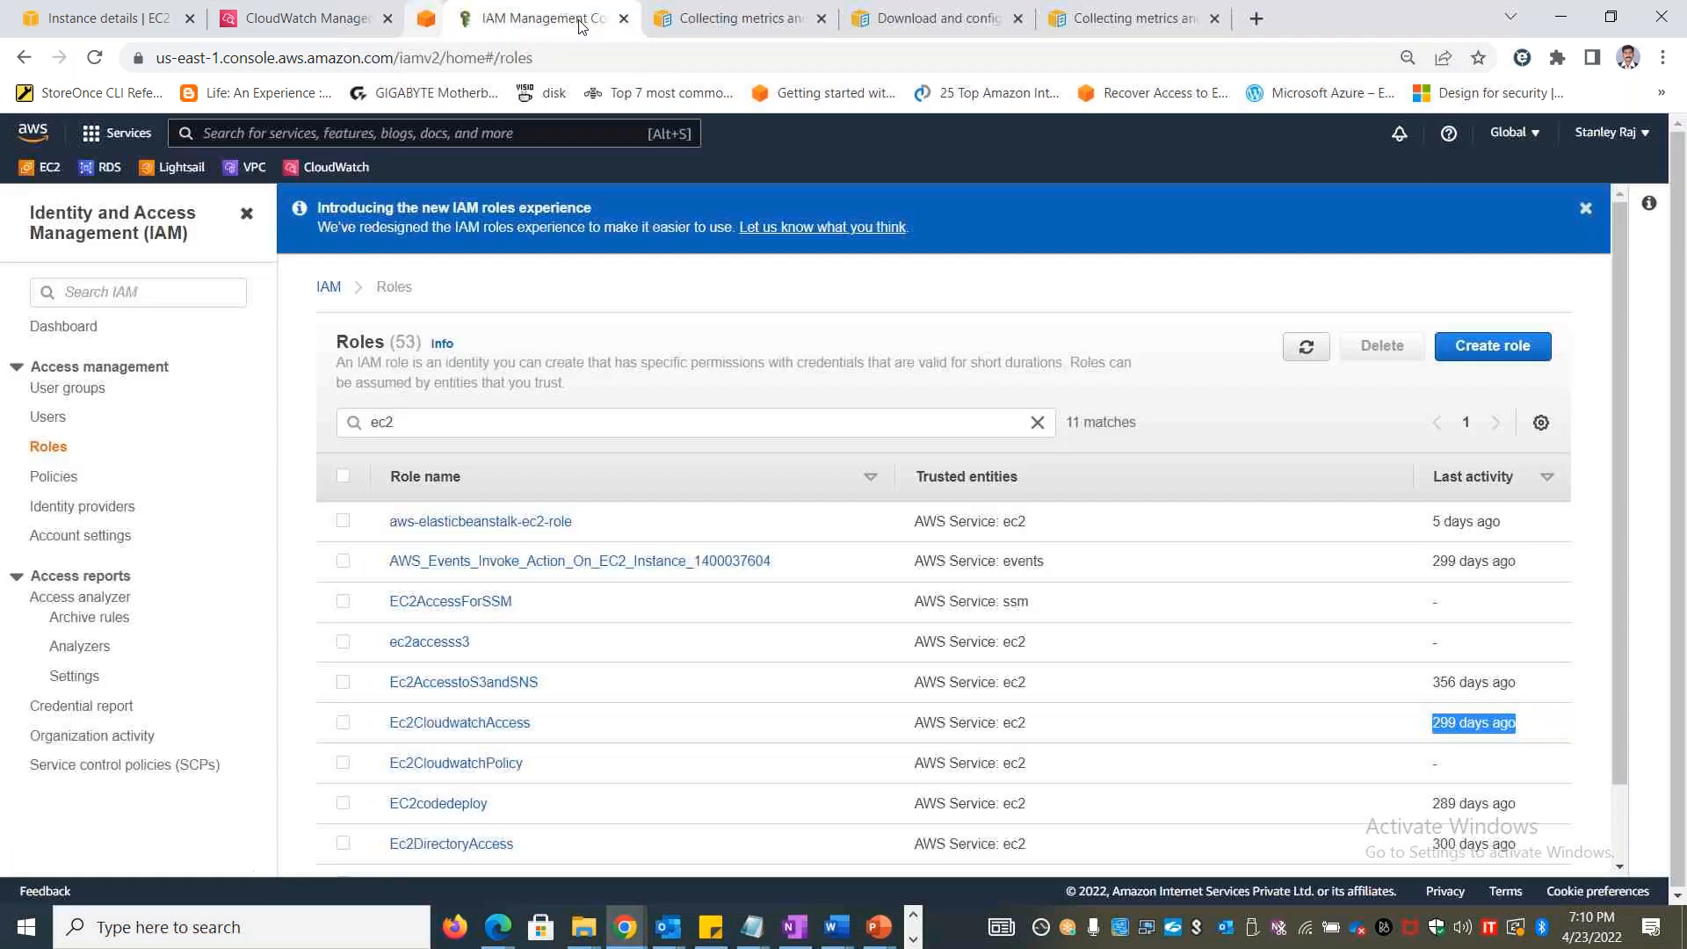
{"action": "left_click", "coordinate": [287, 24]}
{"action": "left_click", "coordinate": [138, 24]}
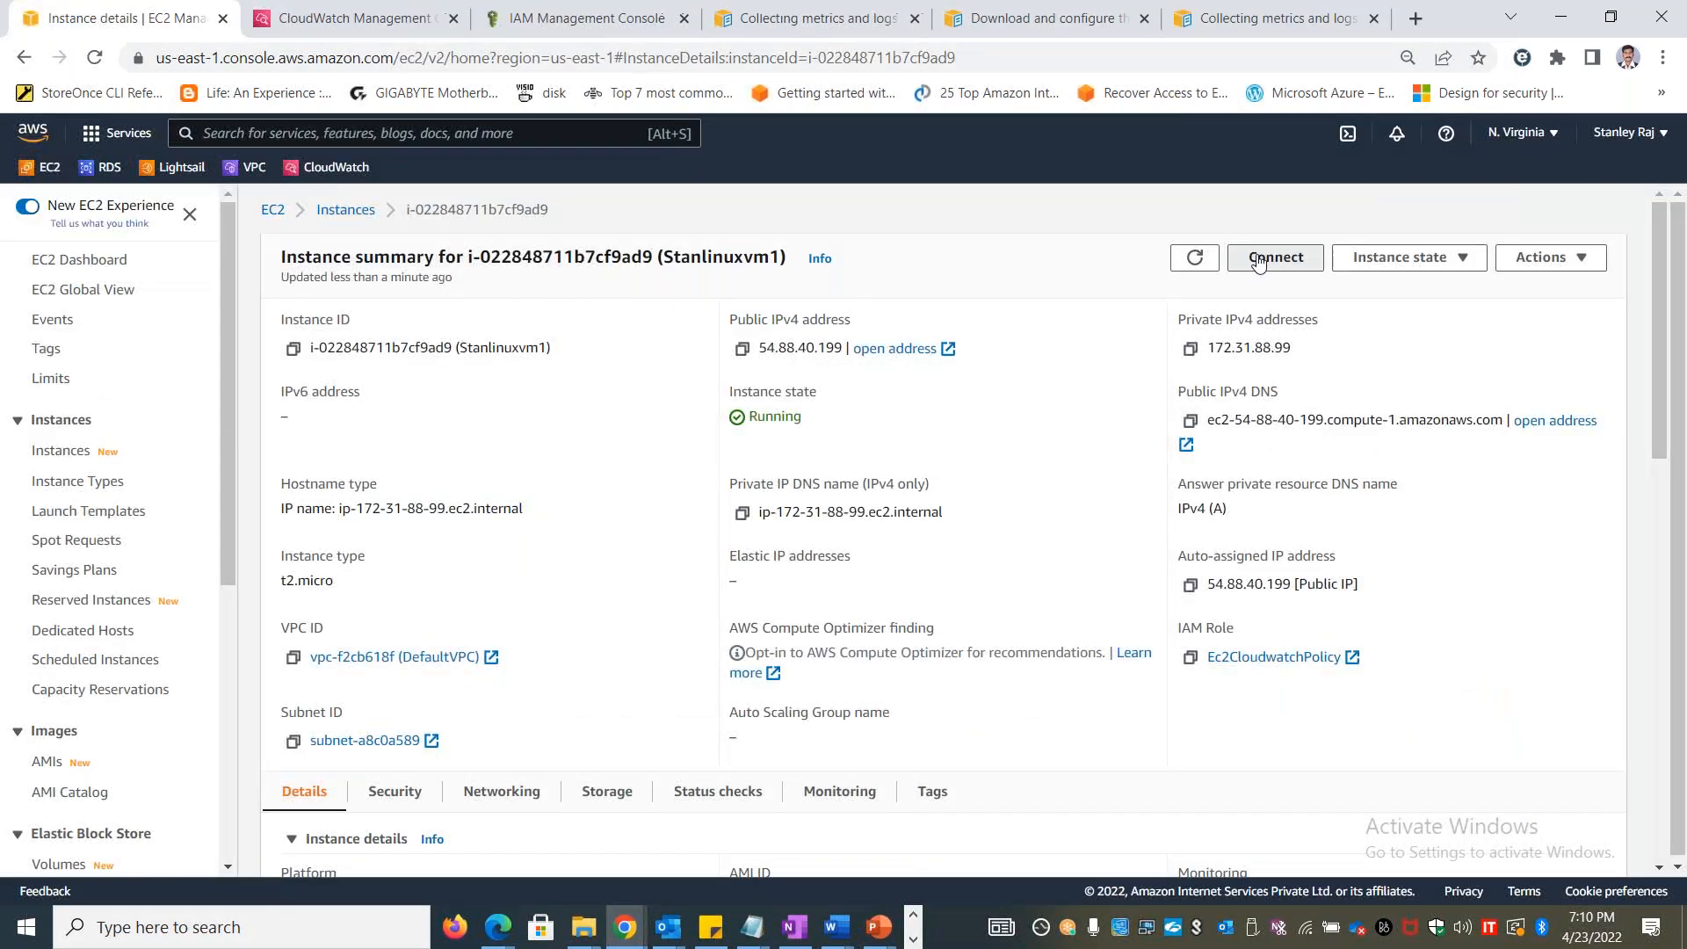
{"action": "left_click", "coordinate": [1258, 262]}
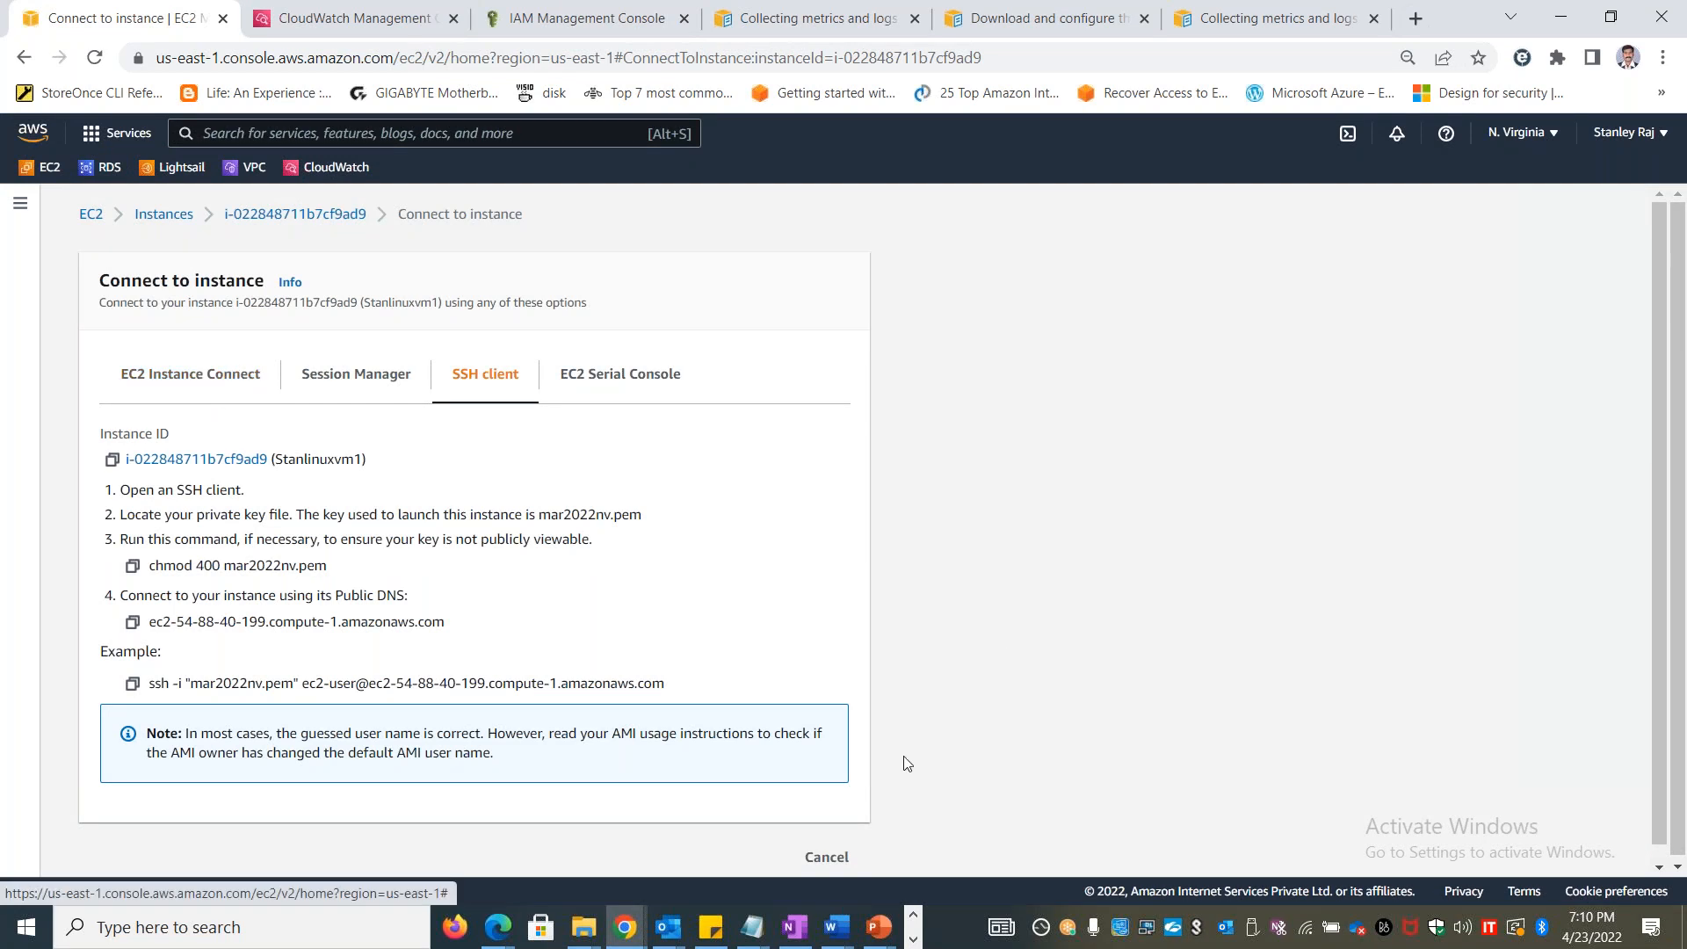
{"action": "left_click", "coordinate": [171, 381]}
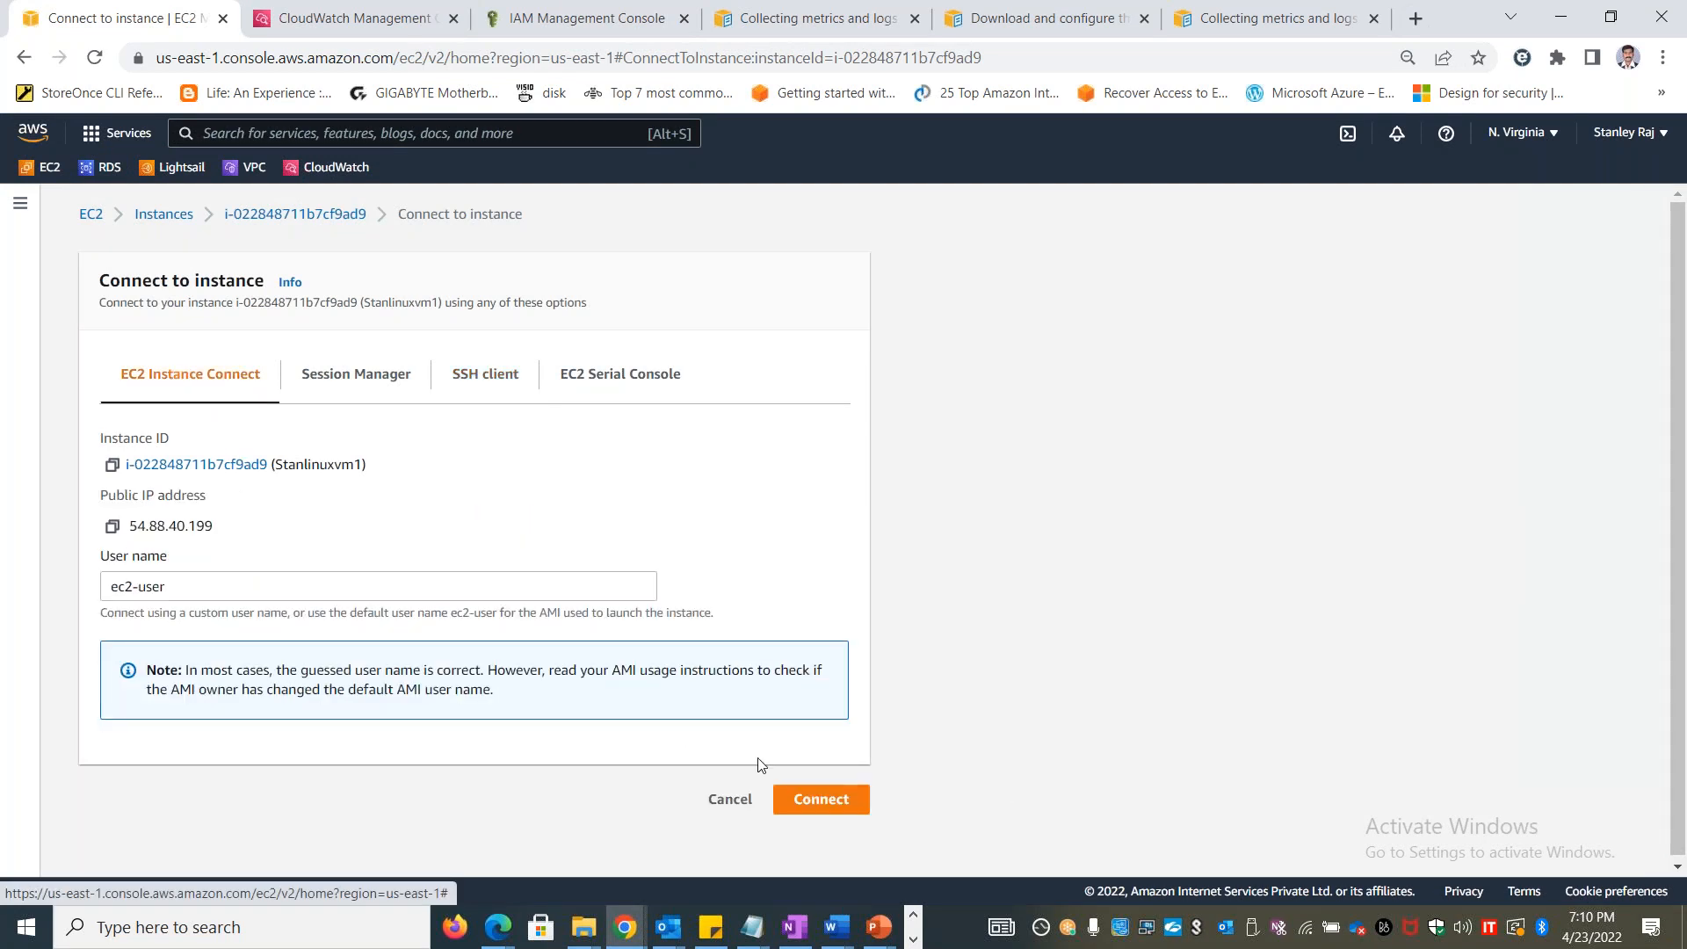
{"action": "left_click", "coordinate": [821, 799]}
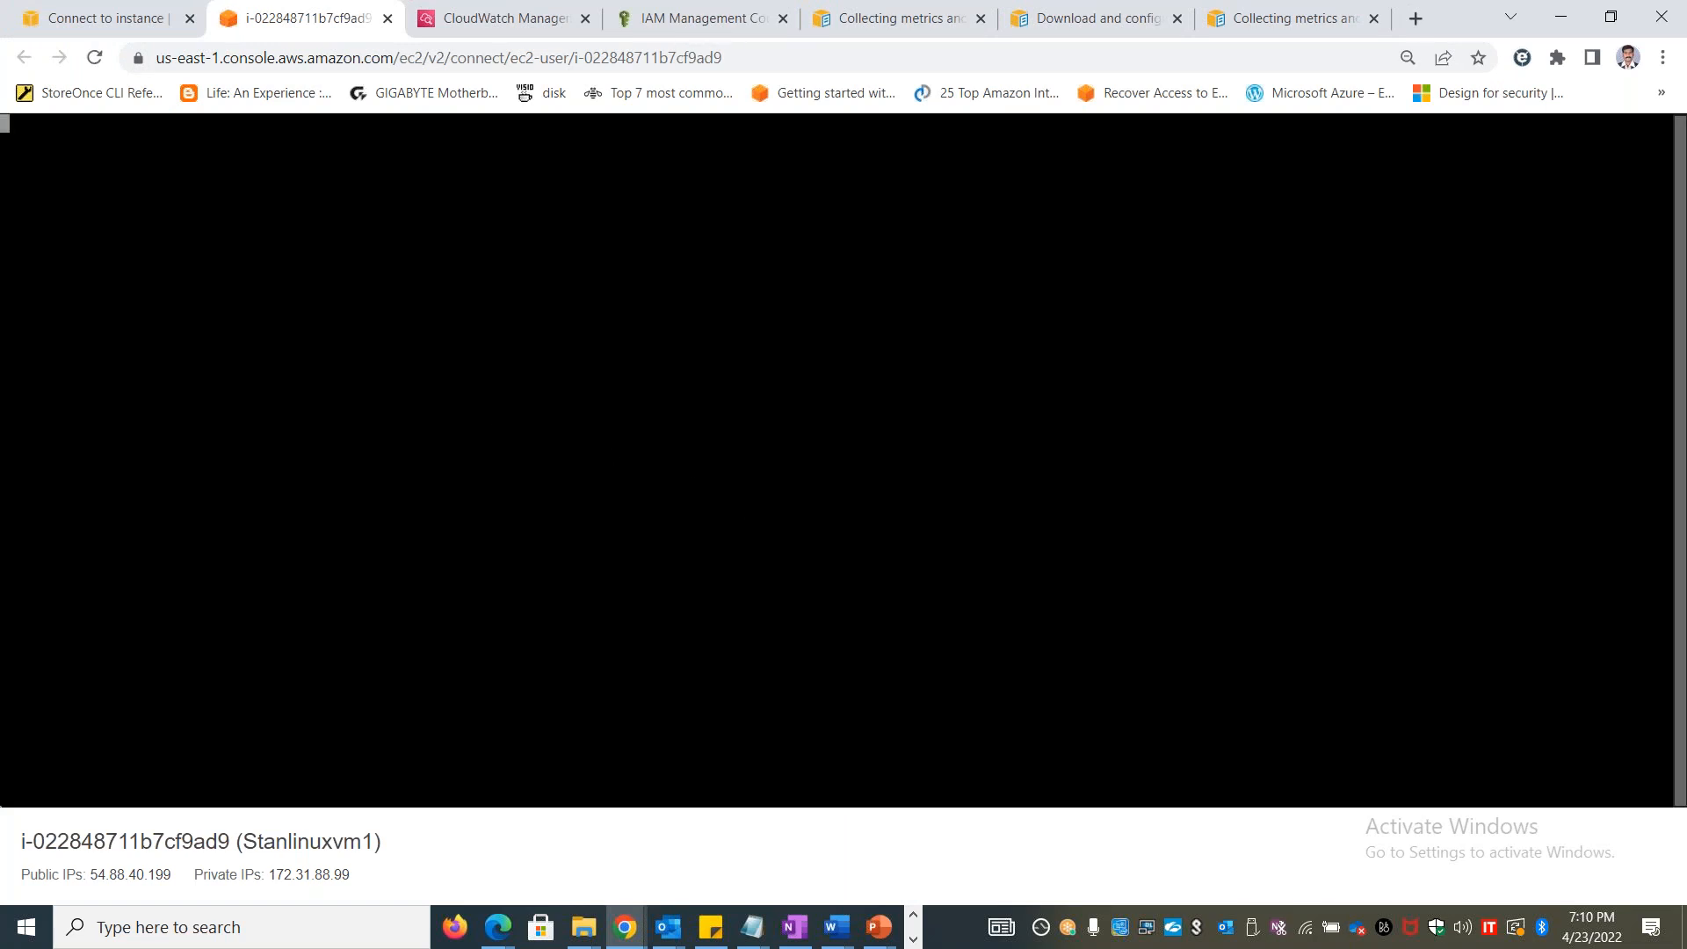
Become root with sudo su and install the Apache web server with yum install httpd, approving the transaction
{"action": "type", "text": "sudo su"}
{"action": "key", "text": "Return"}
{"action": "type", "text": "yum install httpd"}
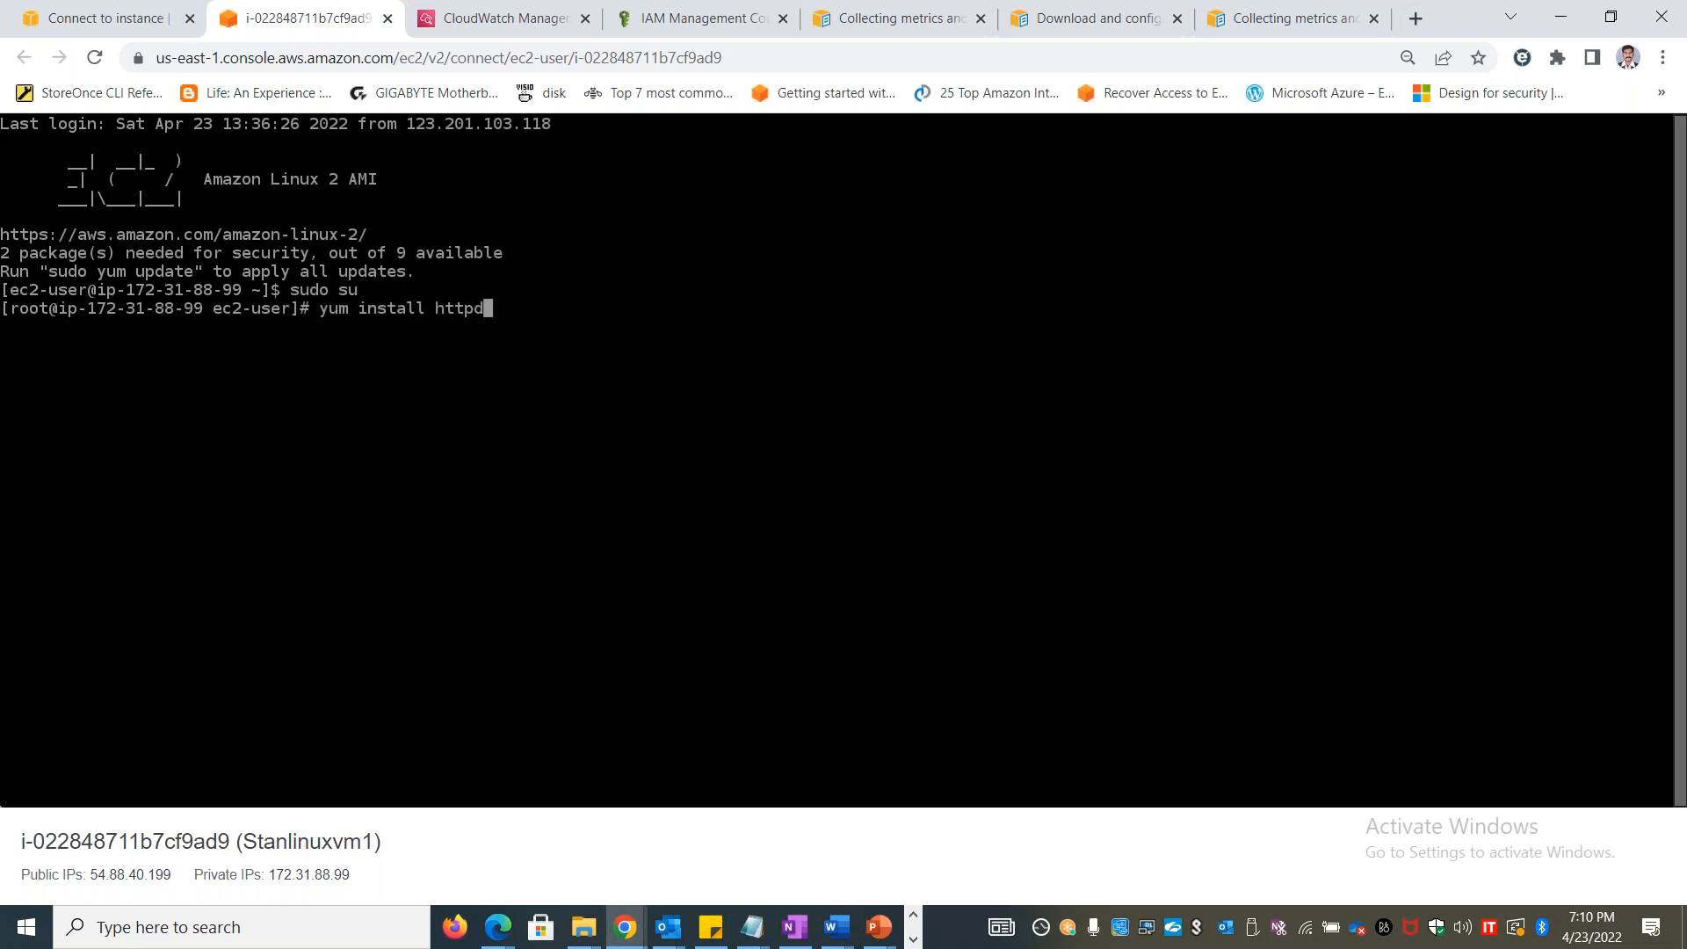
{"action": "key", "text": "Return"}
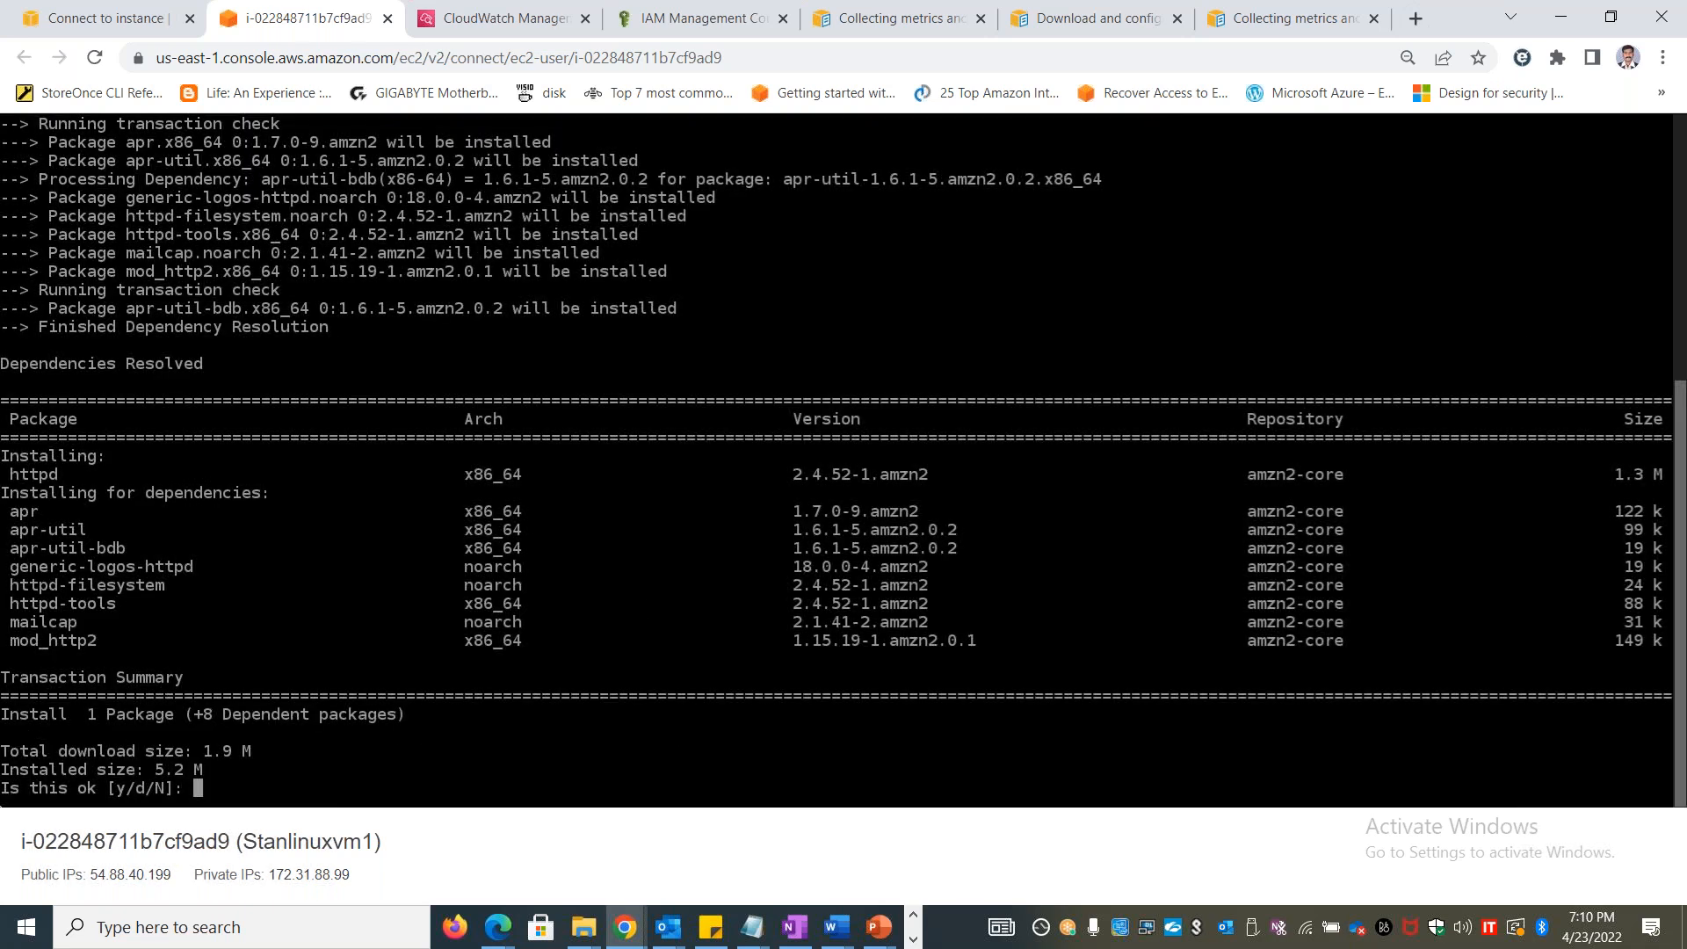
{"action": "type", "text": "y"}
{"action": "key", "text": "Return"}
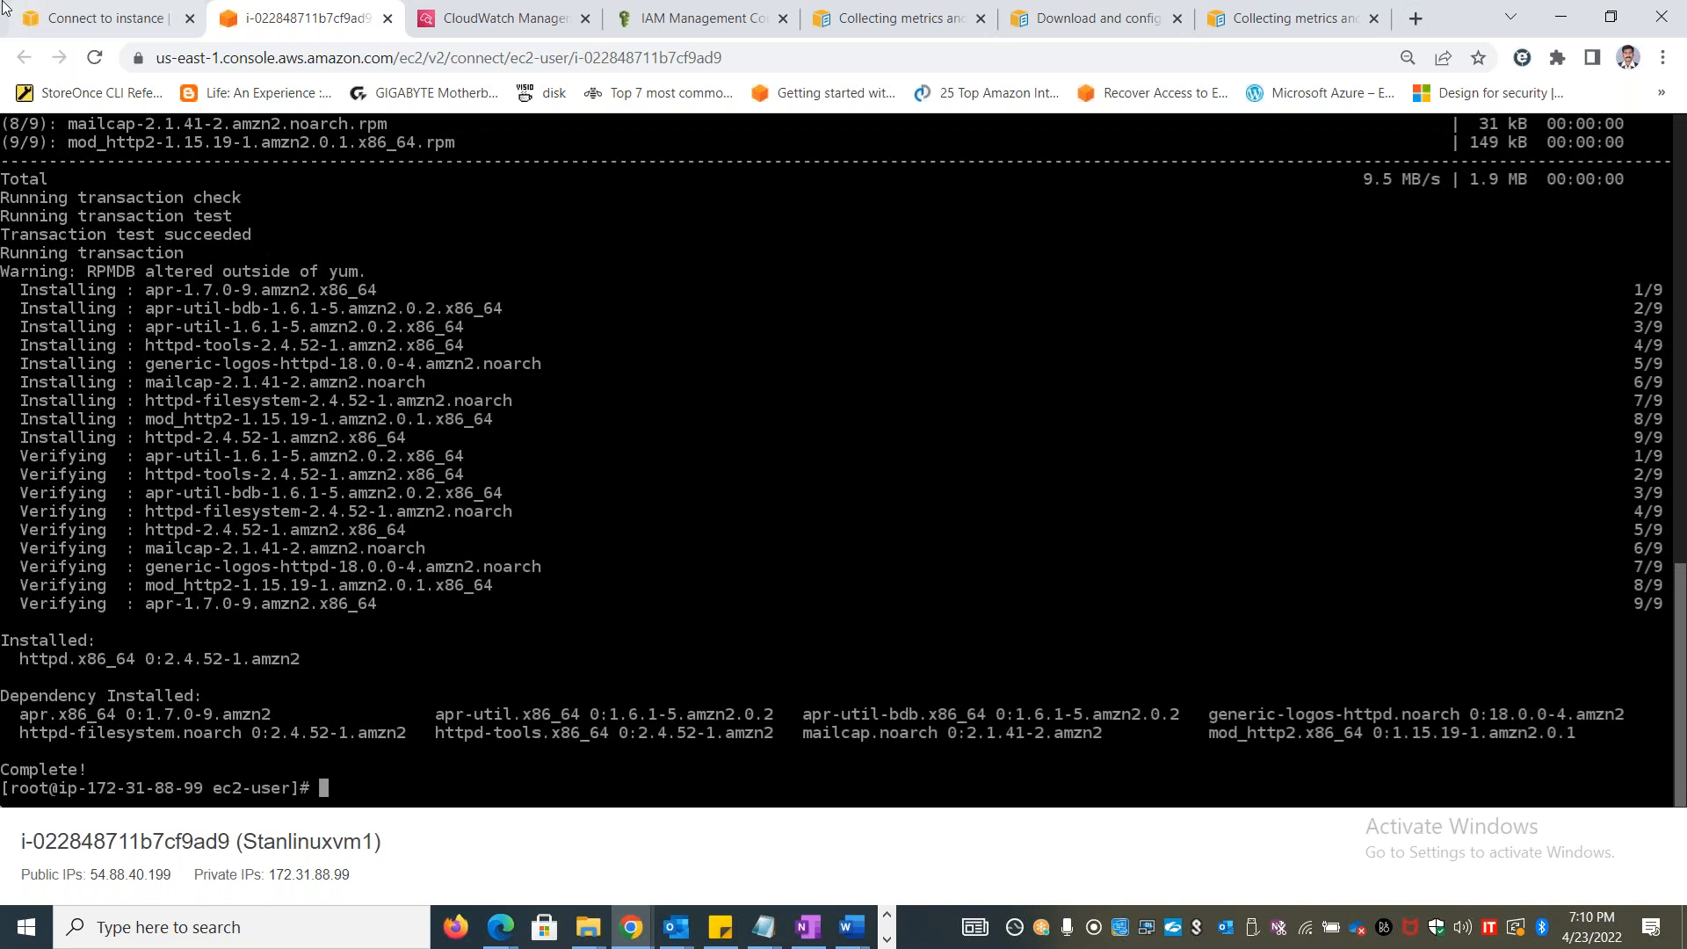
Review the inbound rules of Stanlinuxvm1's security group launch-wizard-5 and leave the rule editor without saving
{"action": "left_click", "coordinate": [141, 22]}
{"action": "left_click", "coordinate": [283, 214]}
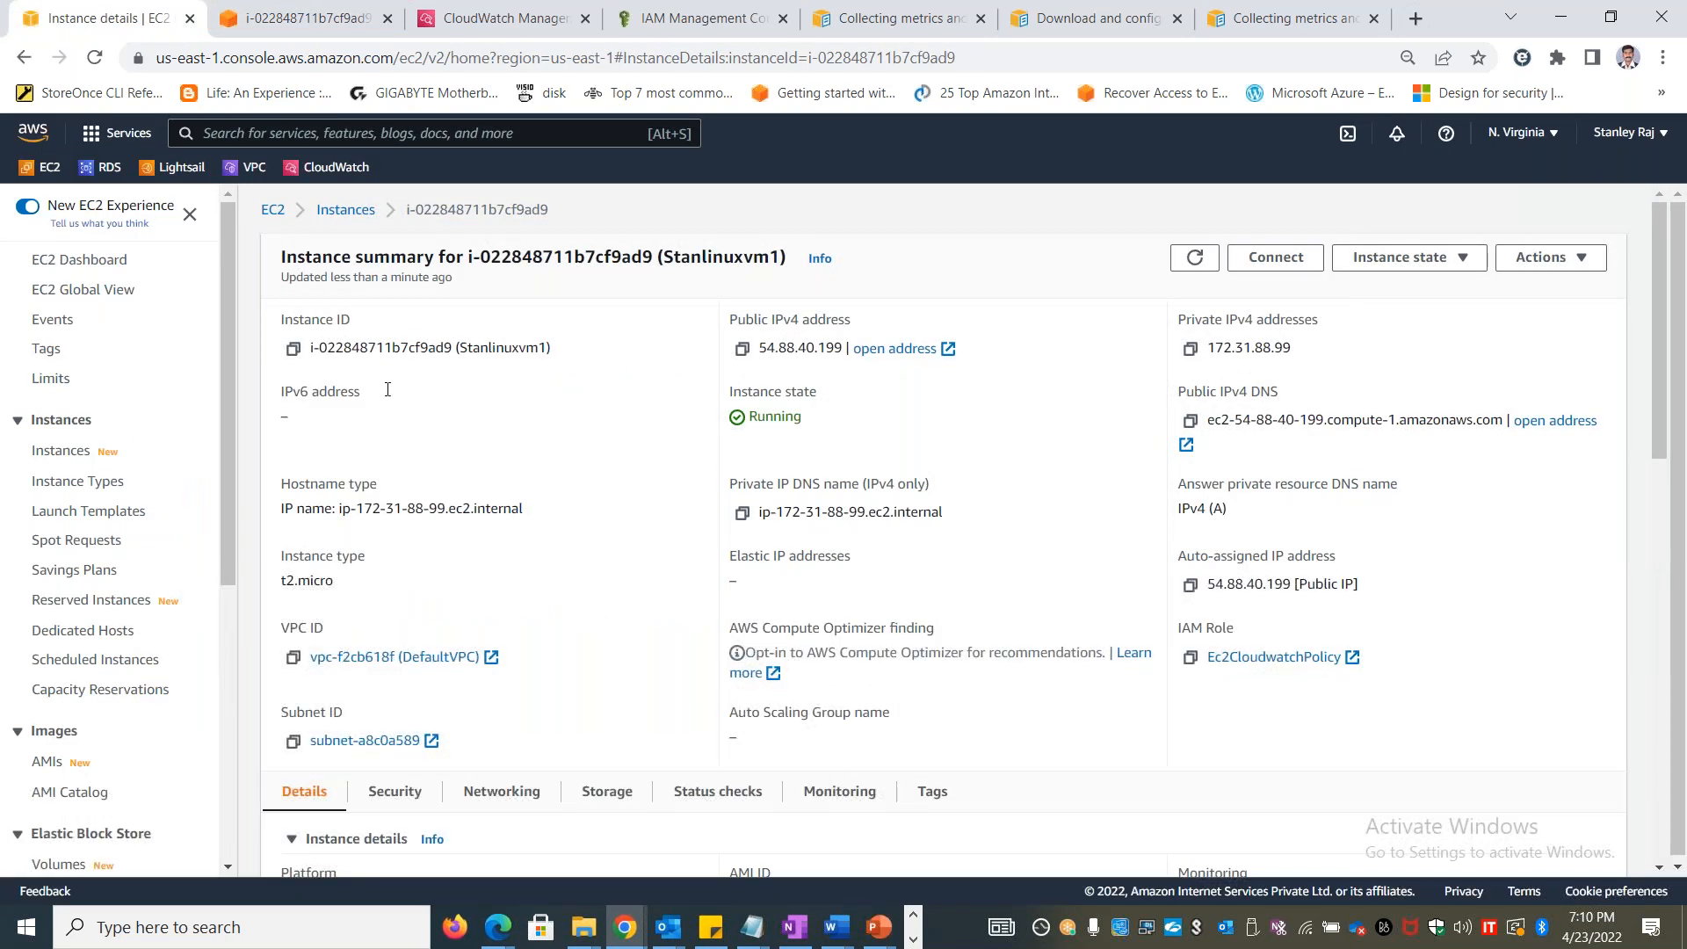
{"action": "left_click", "coordinate": [351, 212]}
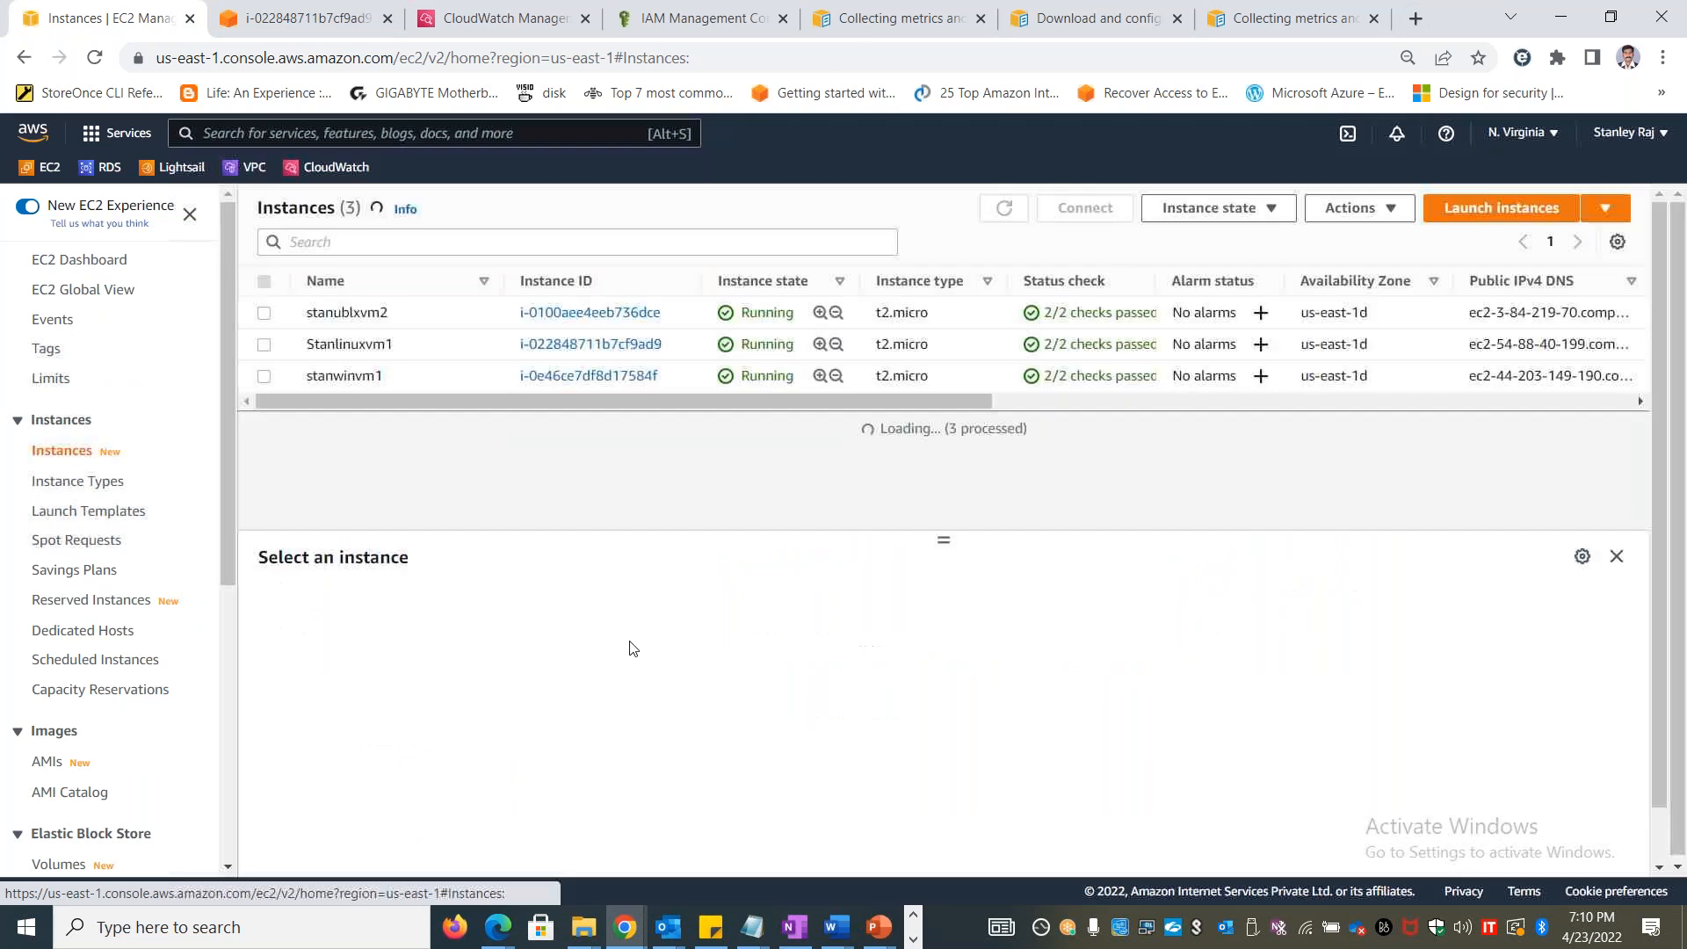
{"action": "left_click", "coordinate": [266, 345]}
{"action": "left_click", "coordinate": [383, 629]}
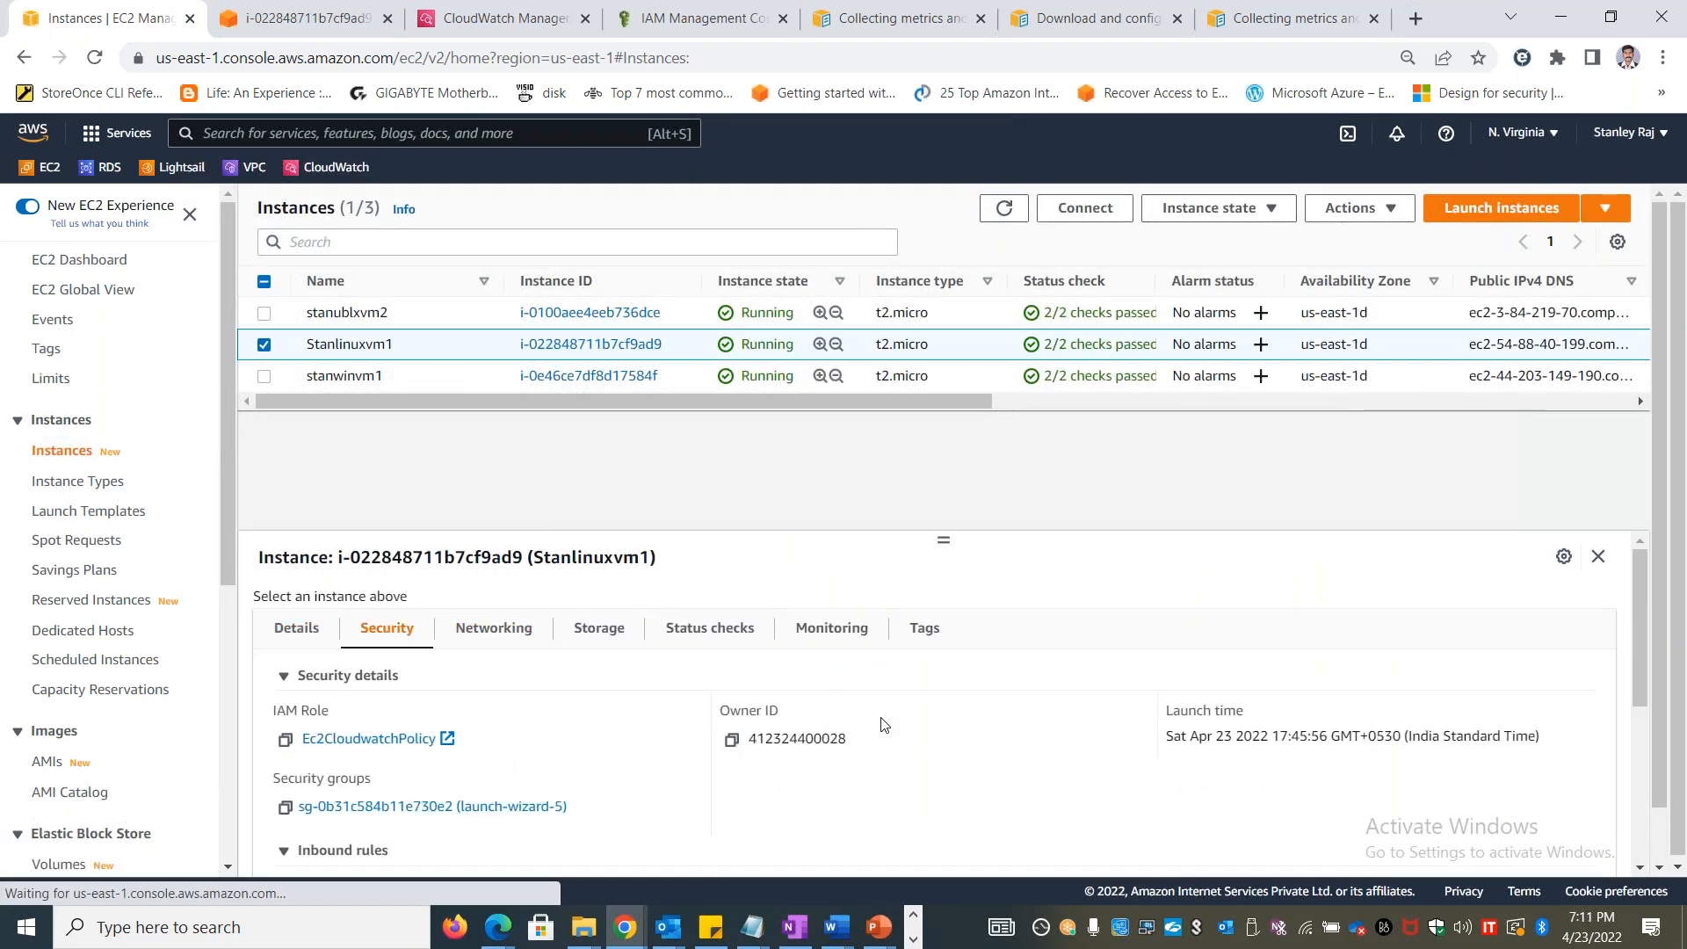
{"action": "left_click", "coordinate": [396, 806]}
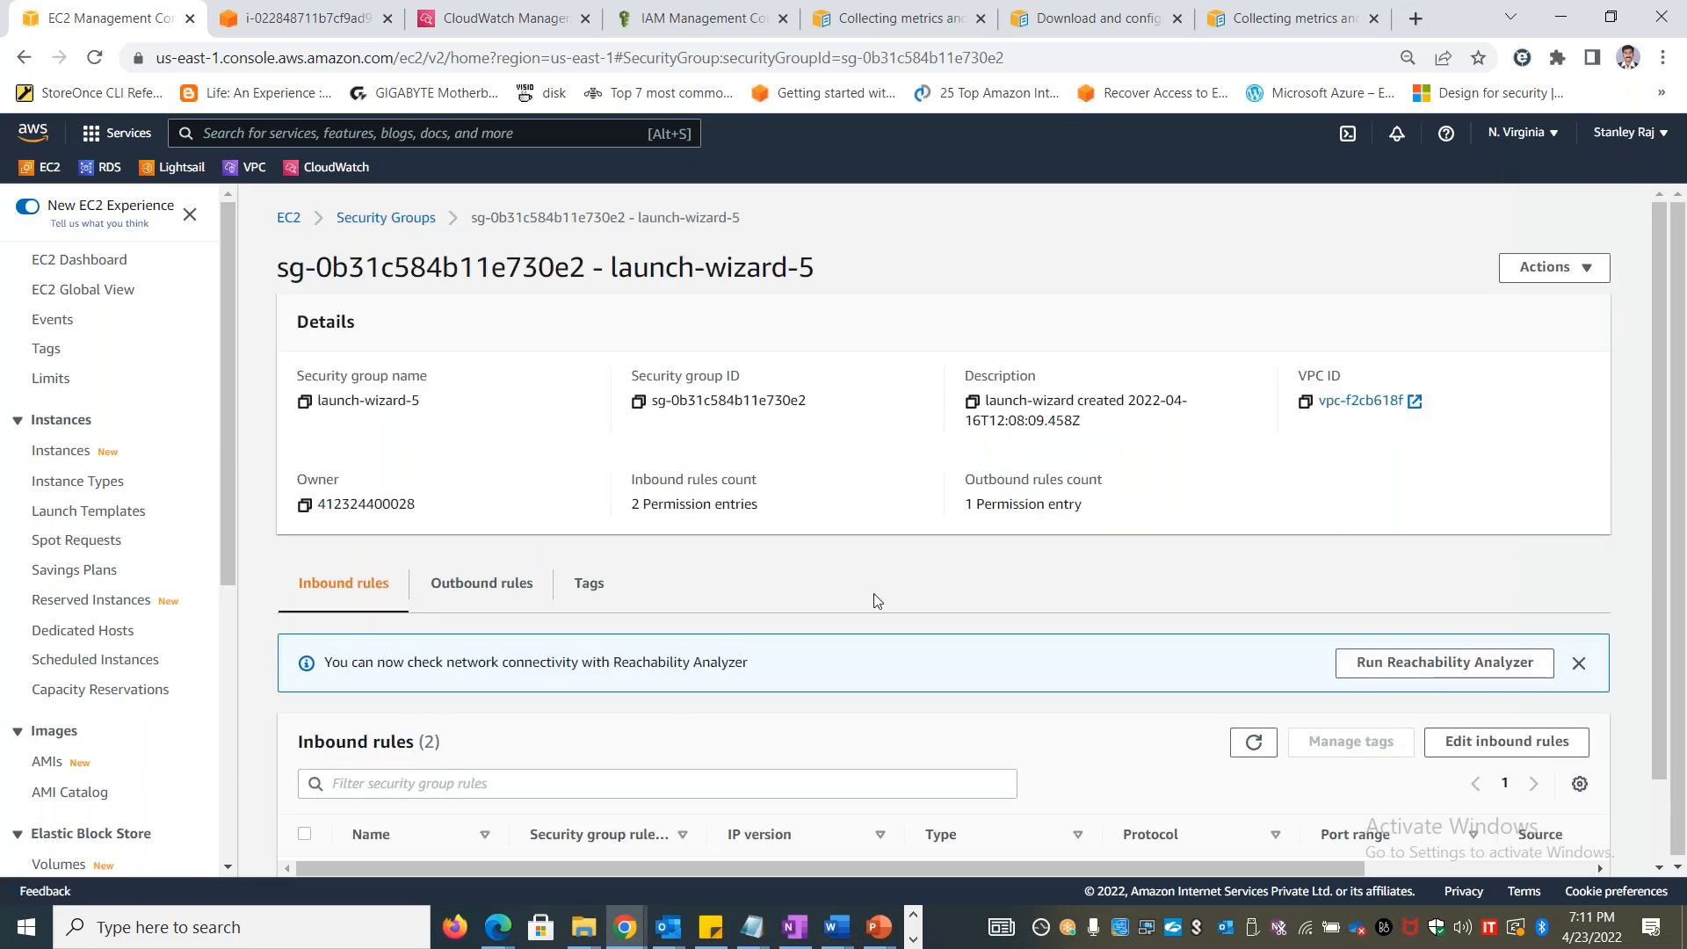
{"action": "left_click", "coordinate": [1506, 740]}
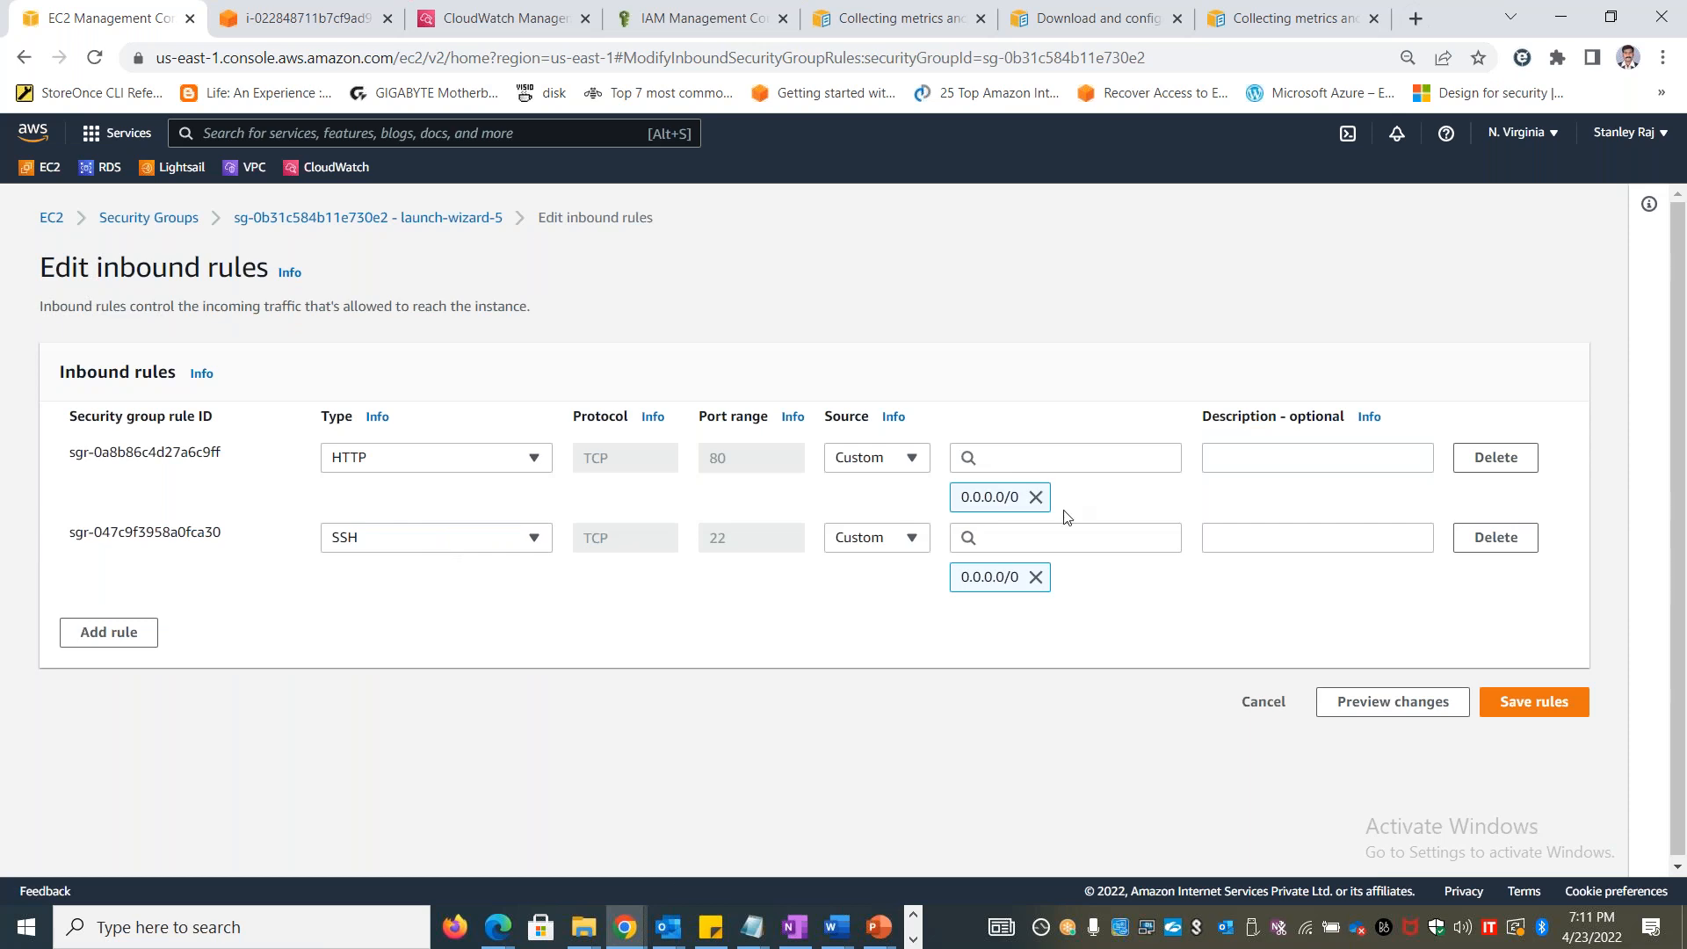
{"action": "left_click", "coordinate": [1270, 701]}
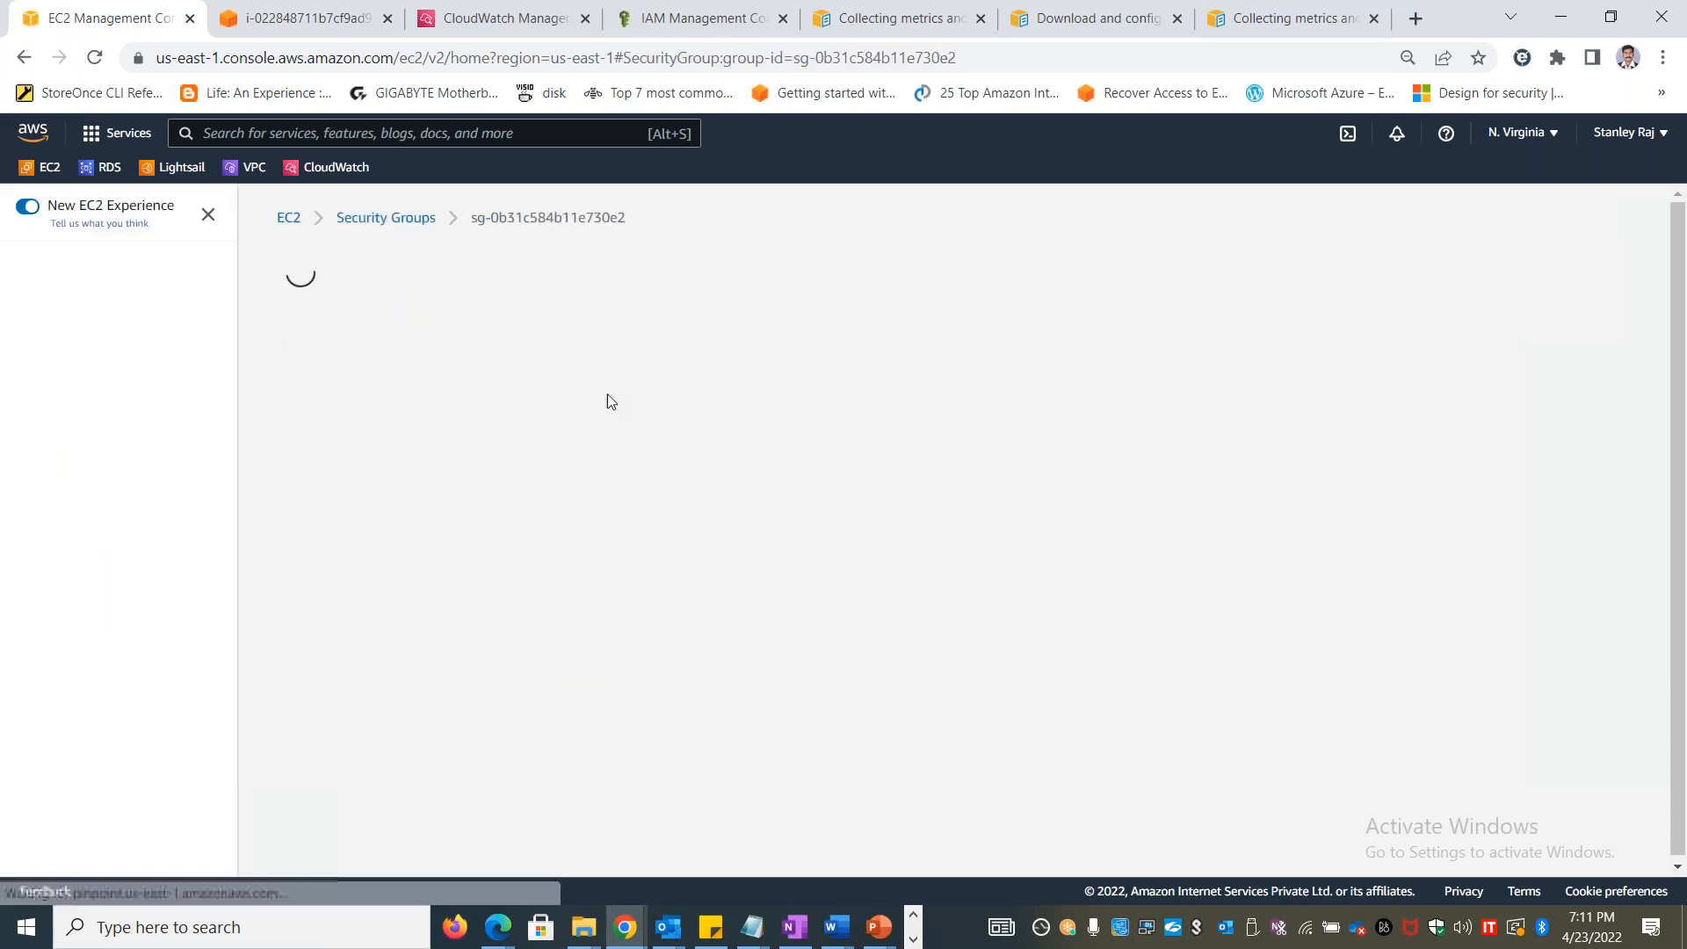
Copy Stanlinuxvm1's public IPv4 address from its instance details and load 54.88.40.199 in a new browser tab
{"action": "left_click", "coordinate": [387, 219]}
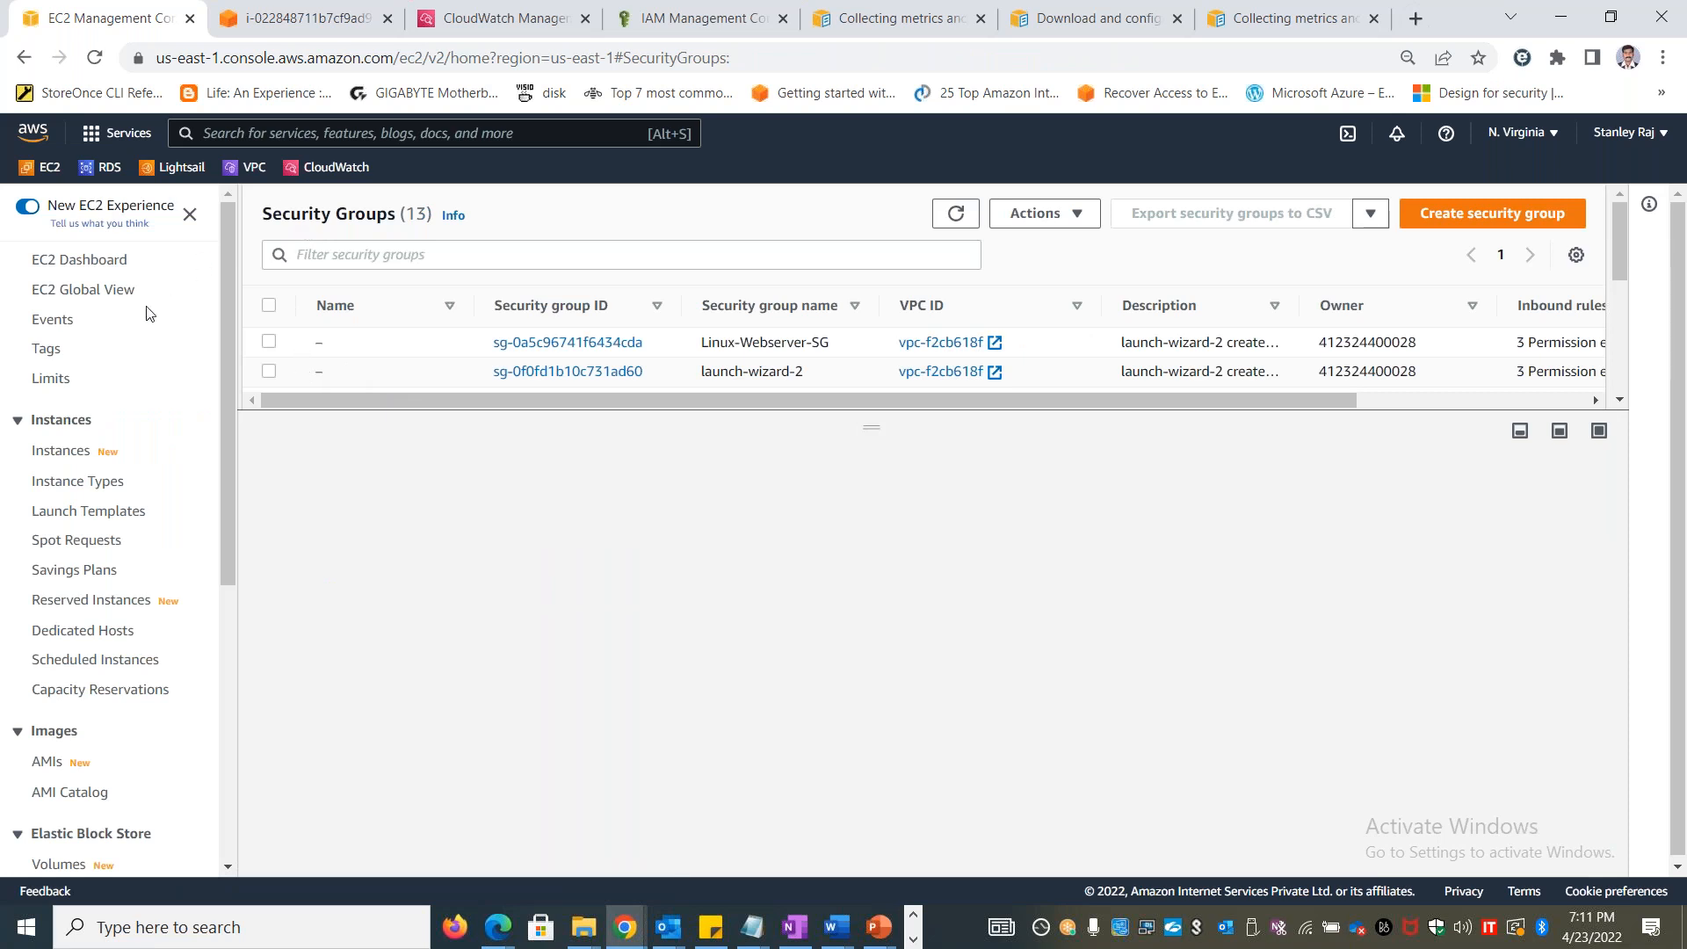
{"action": "left_click", "coordinate": [81, 455]}
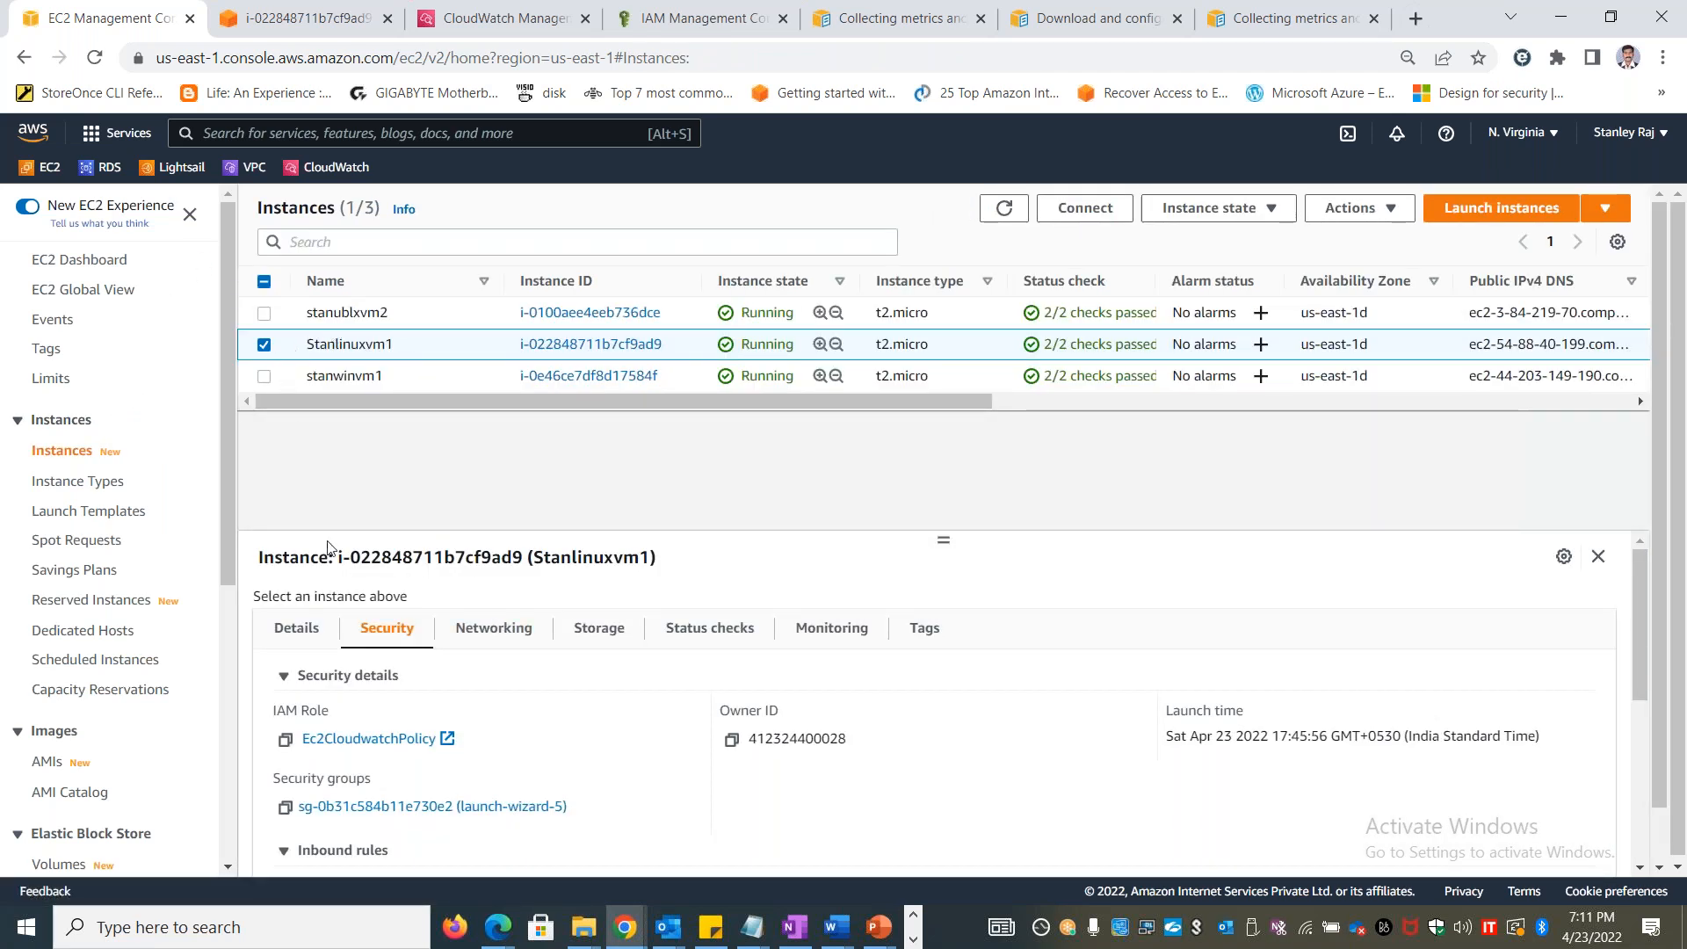
{"action": "left_click", "coordinate": [301, 630]}
{"action": "left_click", "coordinate": [732, 739]}
{"action": "left_click", "coordinate": [1415, 20]}
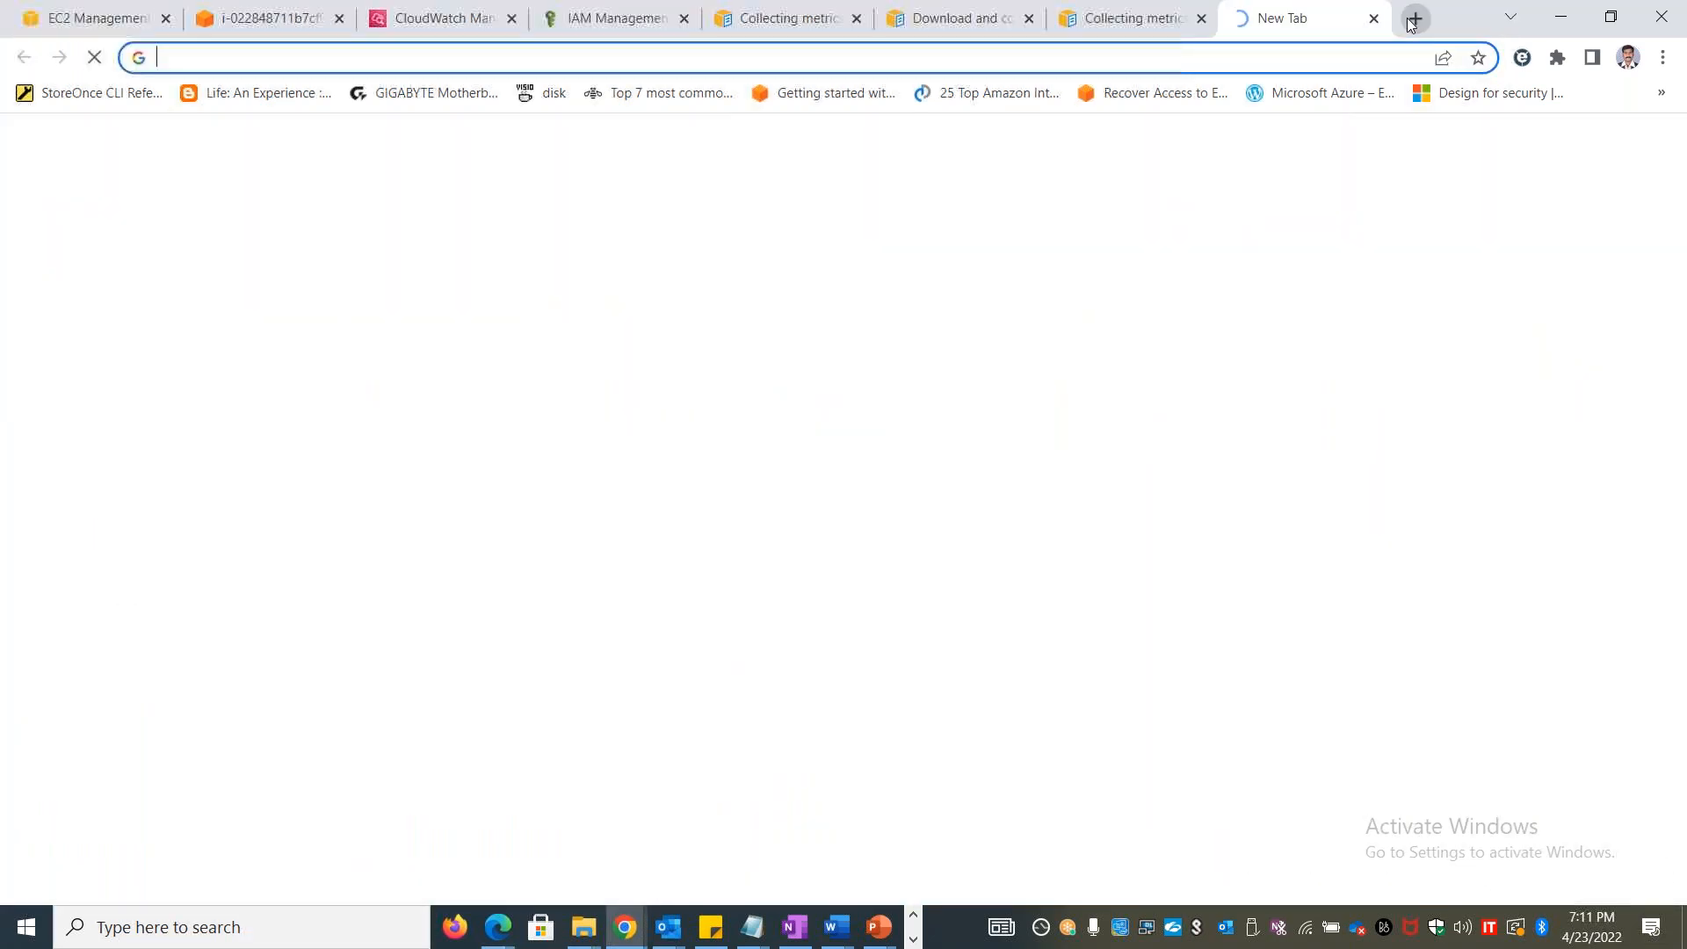
{"action": "key", "text": "ctrl+v"}
{"action": "key", "text": "Return"}
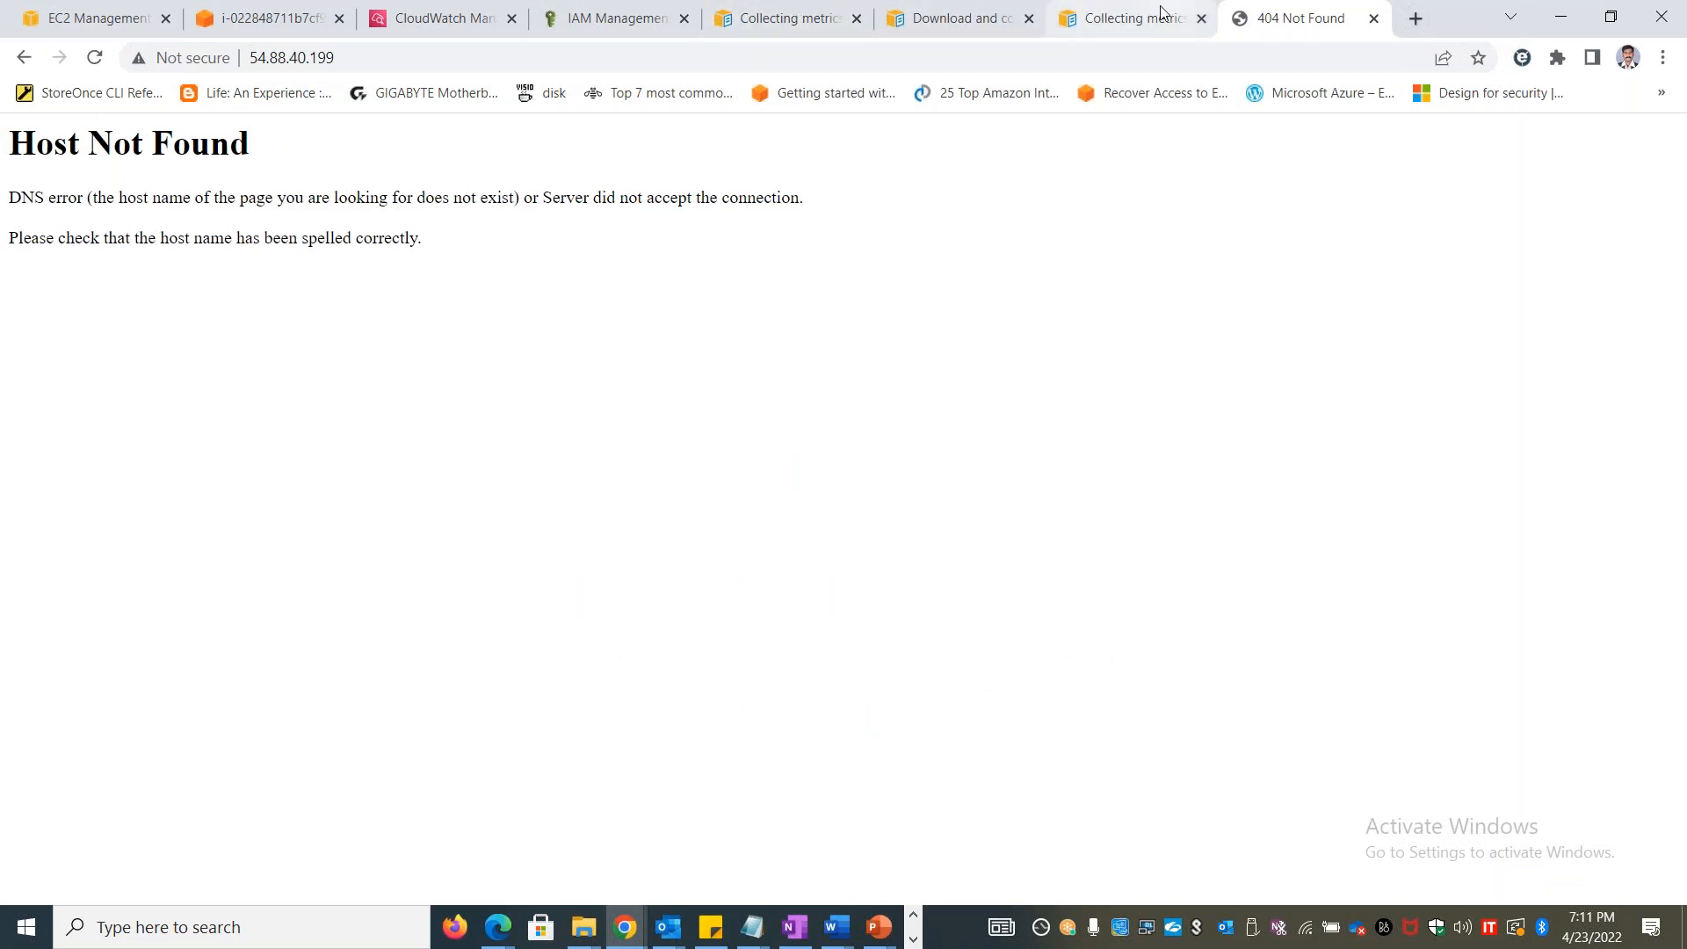
{"action": "left_click", "coordinate": [412, 62]}
{"action": "key", "text": "Return"}
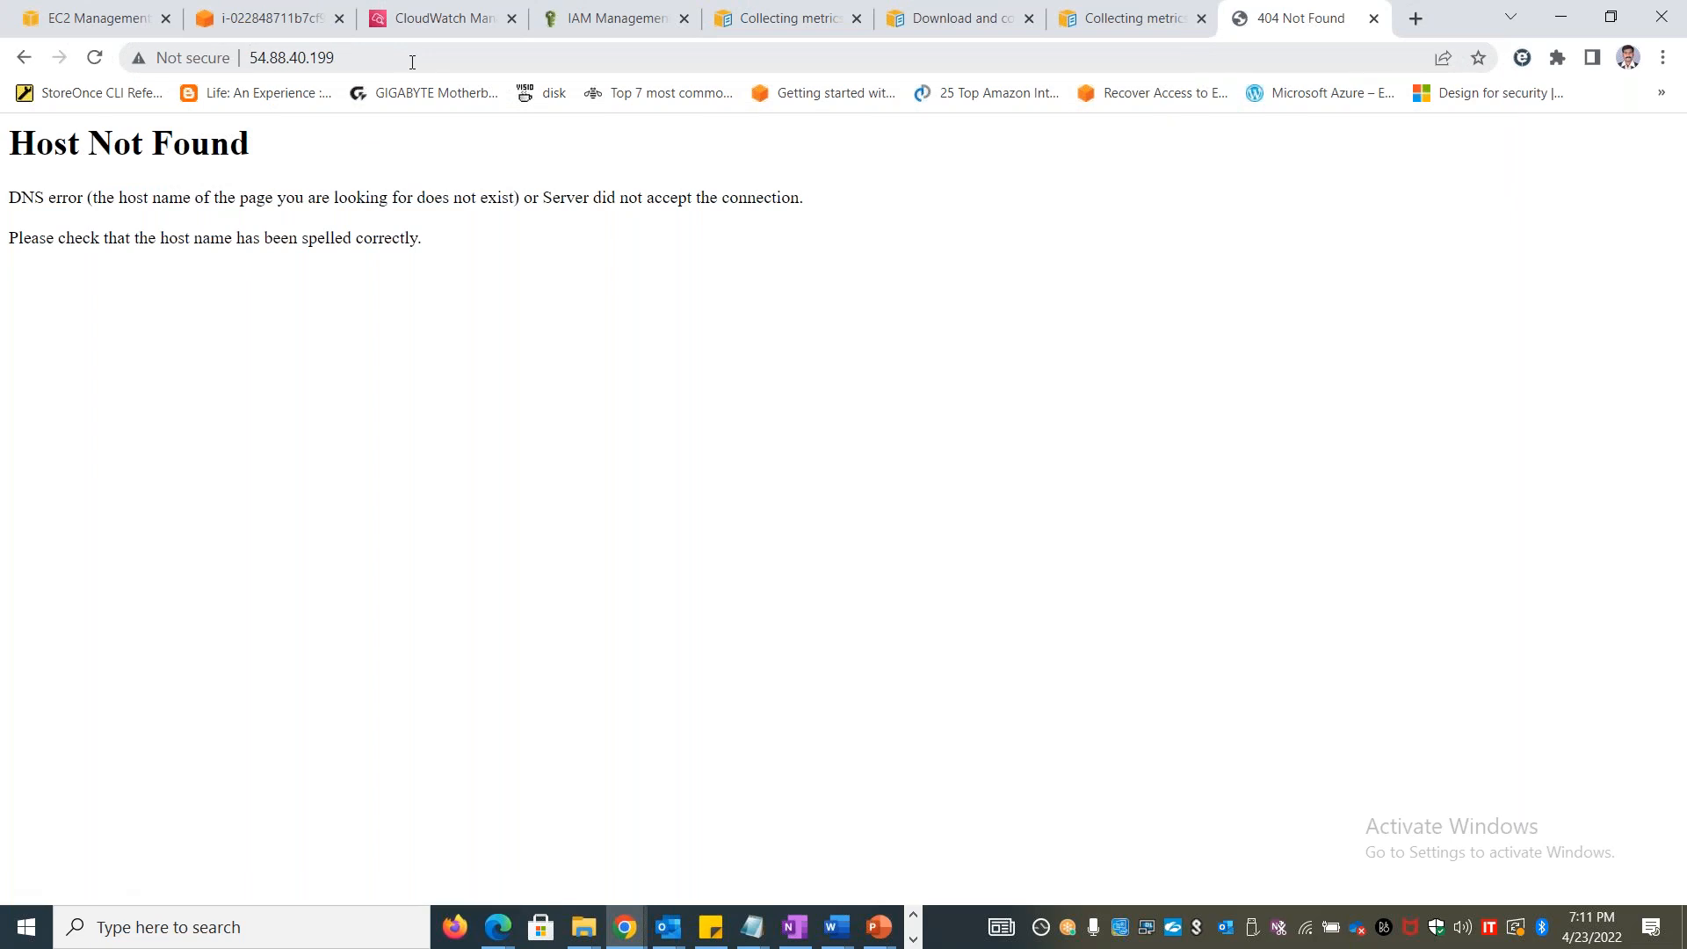
Return to the Stanlinuxvm1 Instance Connect session and run service httpd restart twice
{"action": "key", "text": "alt+Tab"}
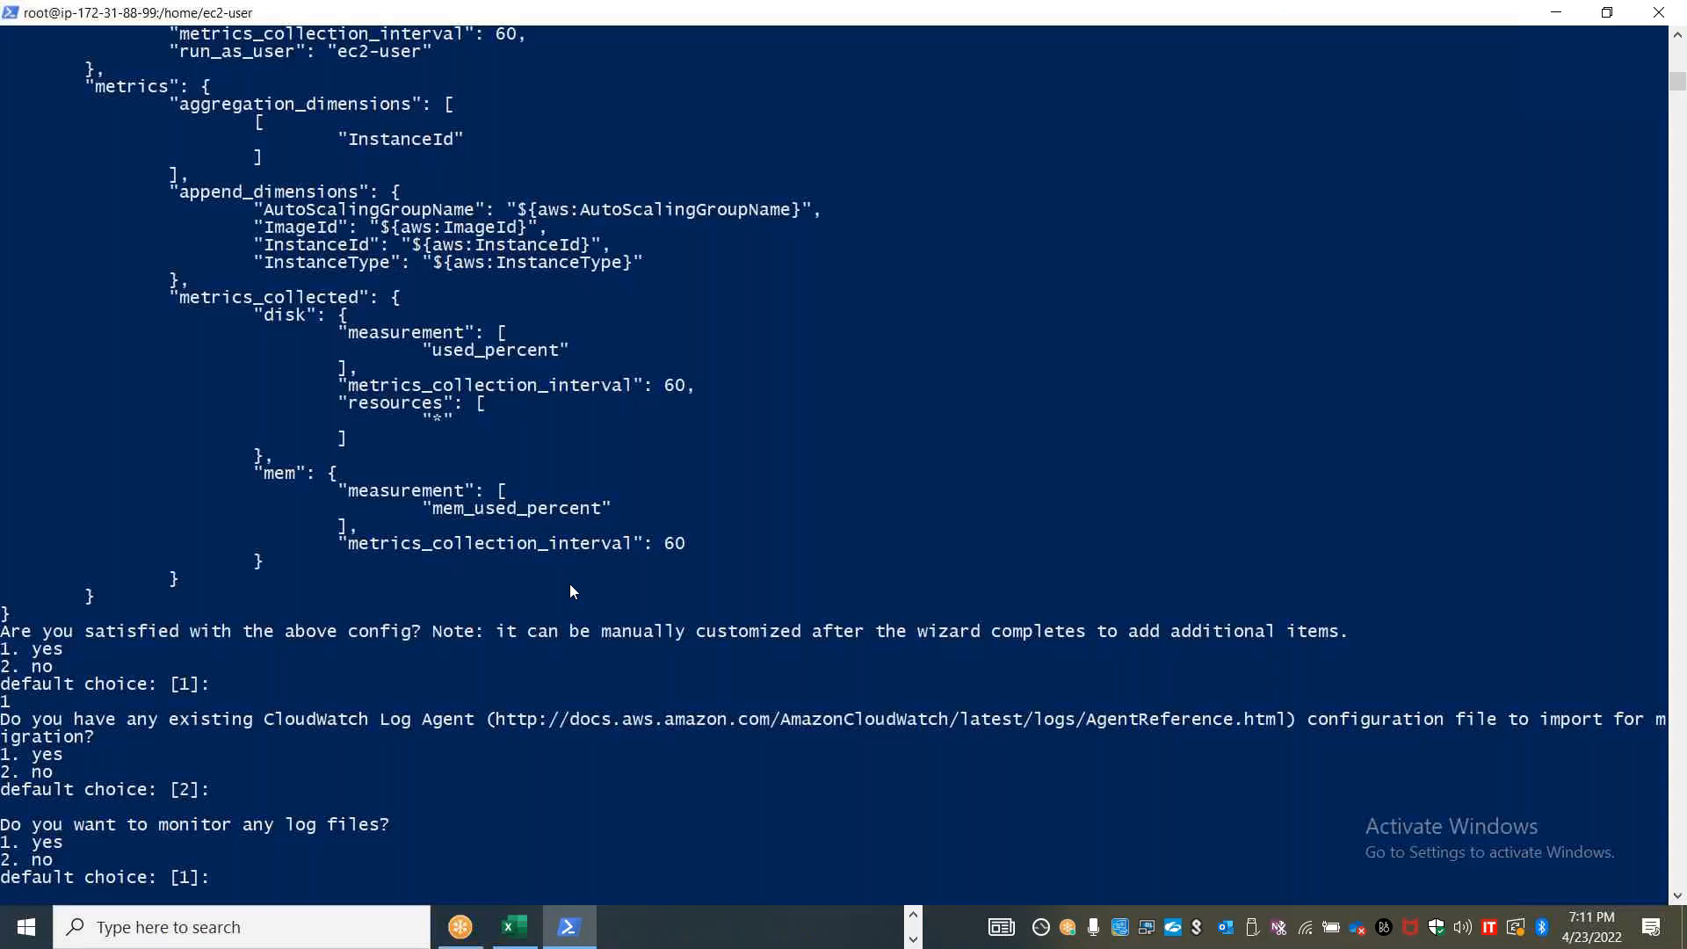
{"action": "key", "text": "alt+Tab"}
{"action": "key", "text": "alt+Tab"}
{"action": "key", "text": "alt+shift+Tab"}
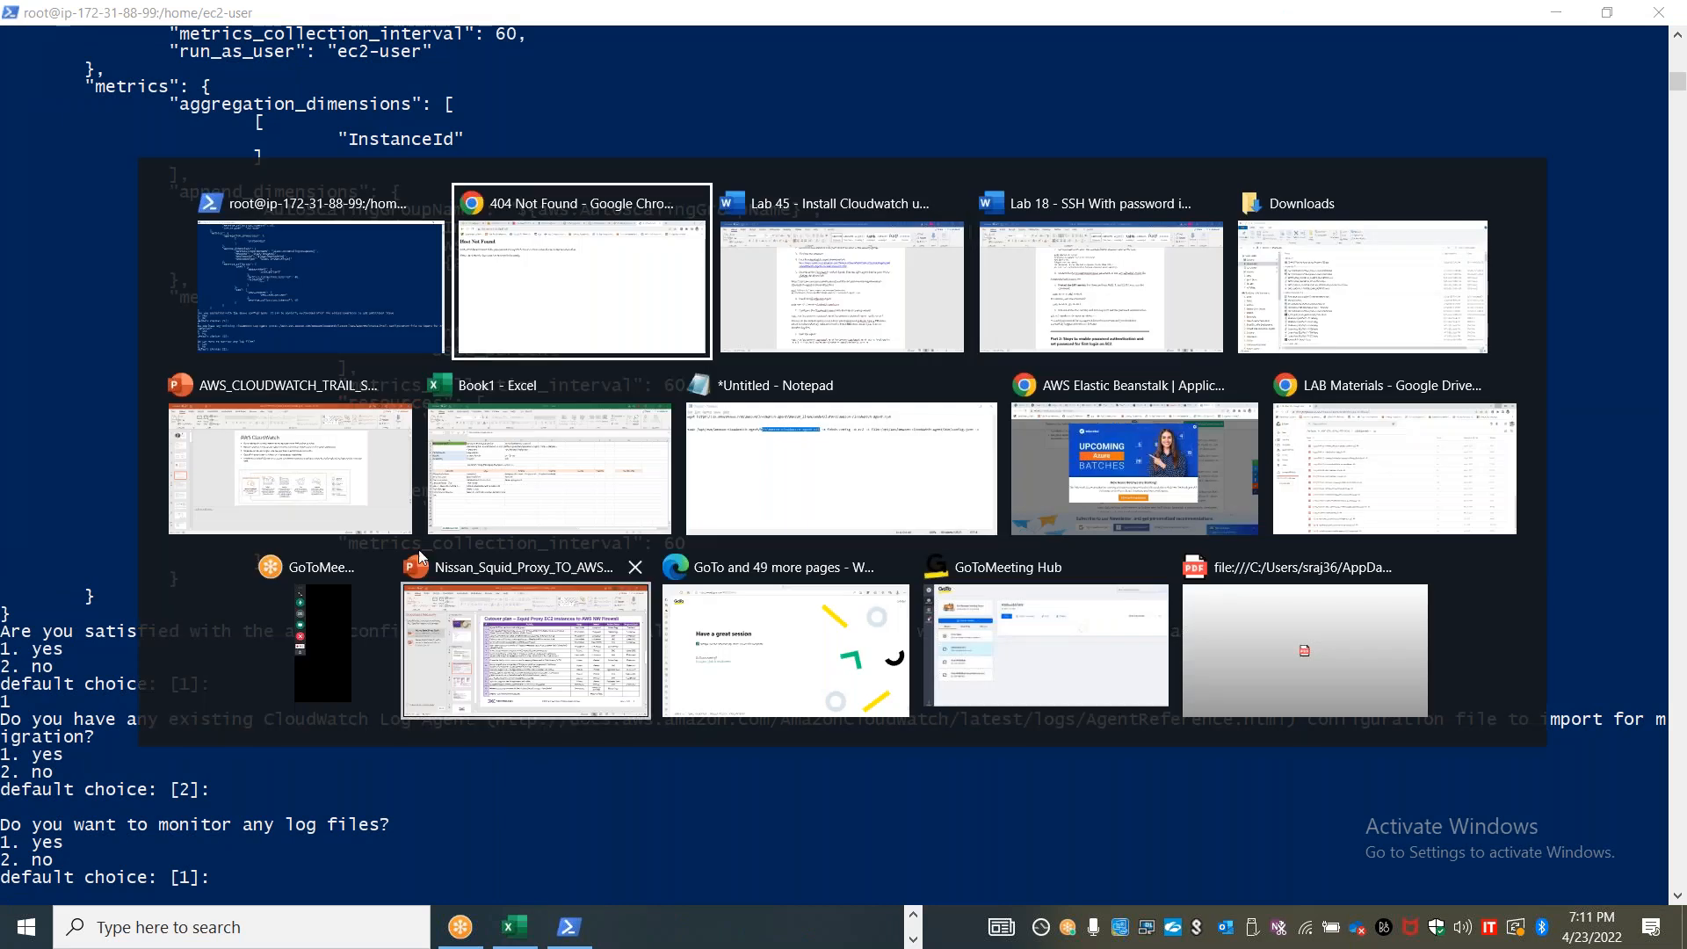
{"action": "left_click", "coordinate": [281, 13]}
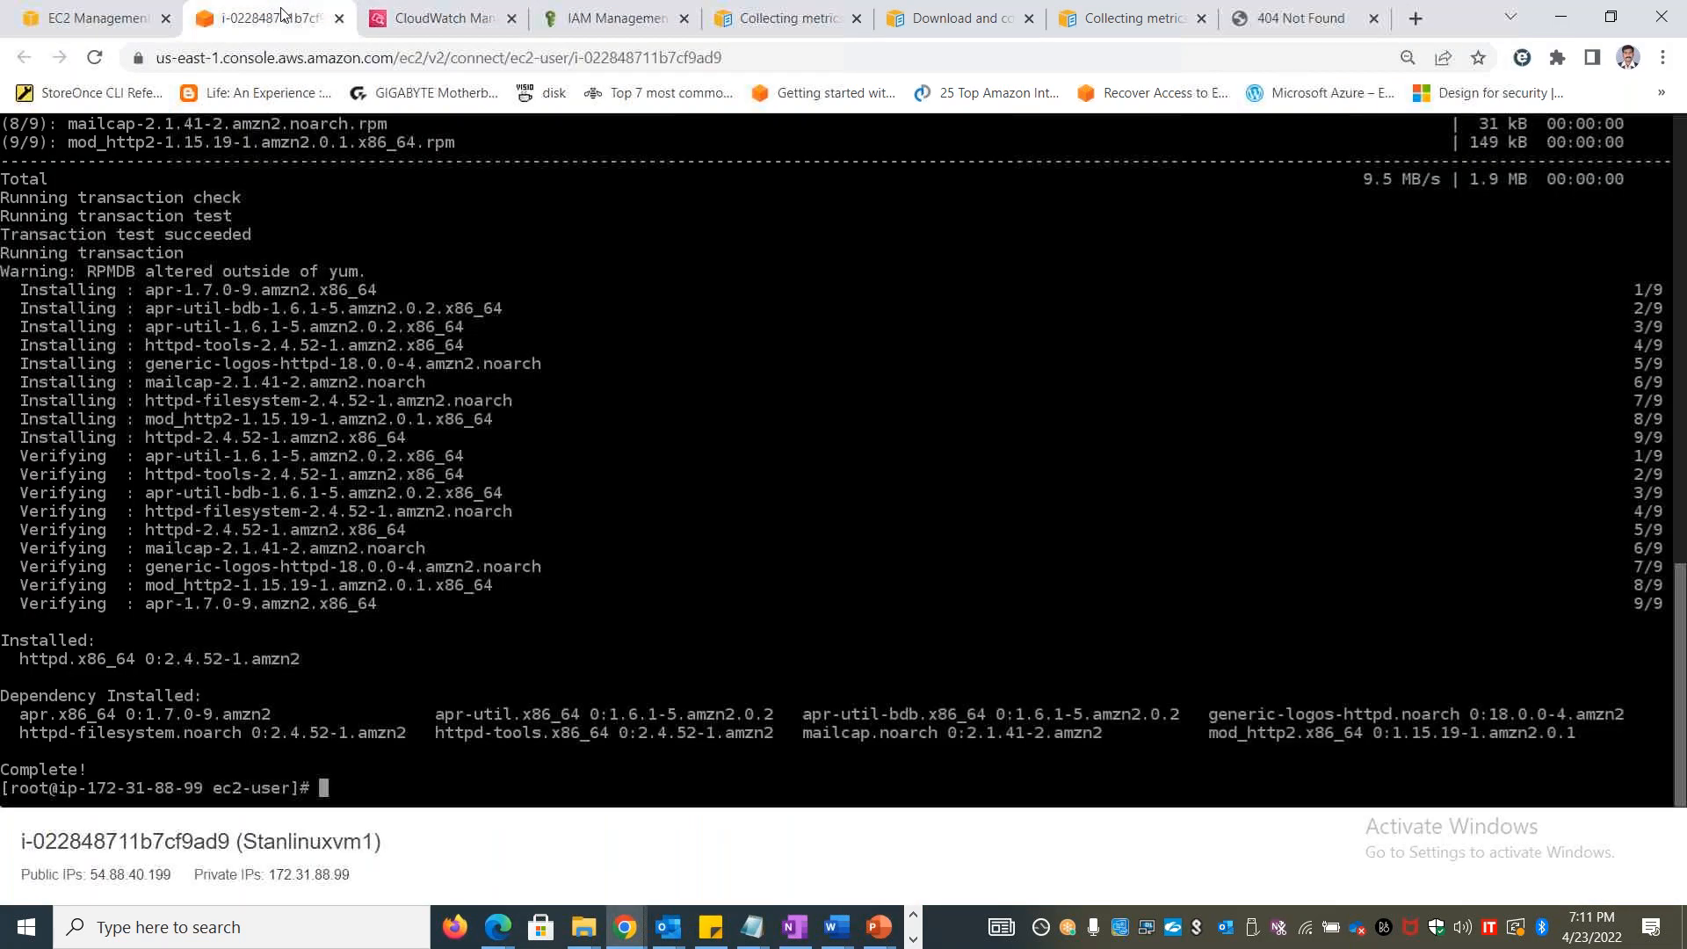
{"action": "type", "text": "service http"}
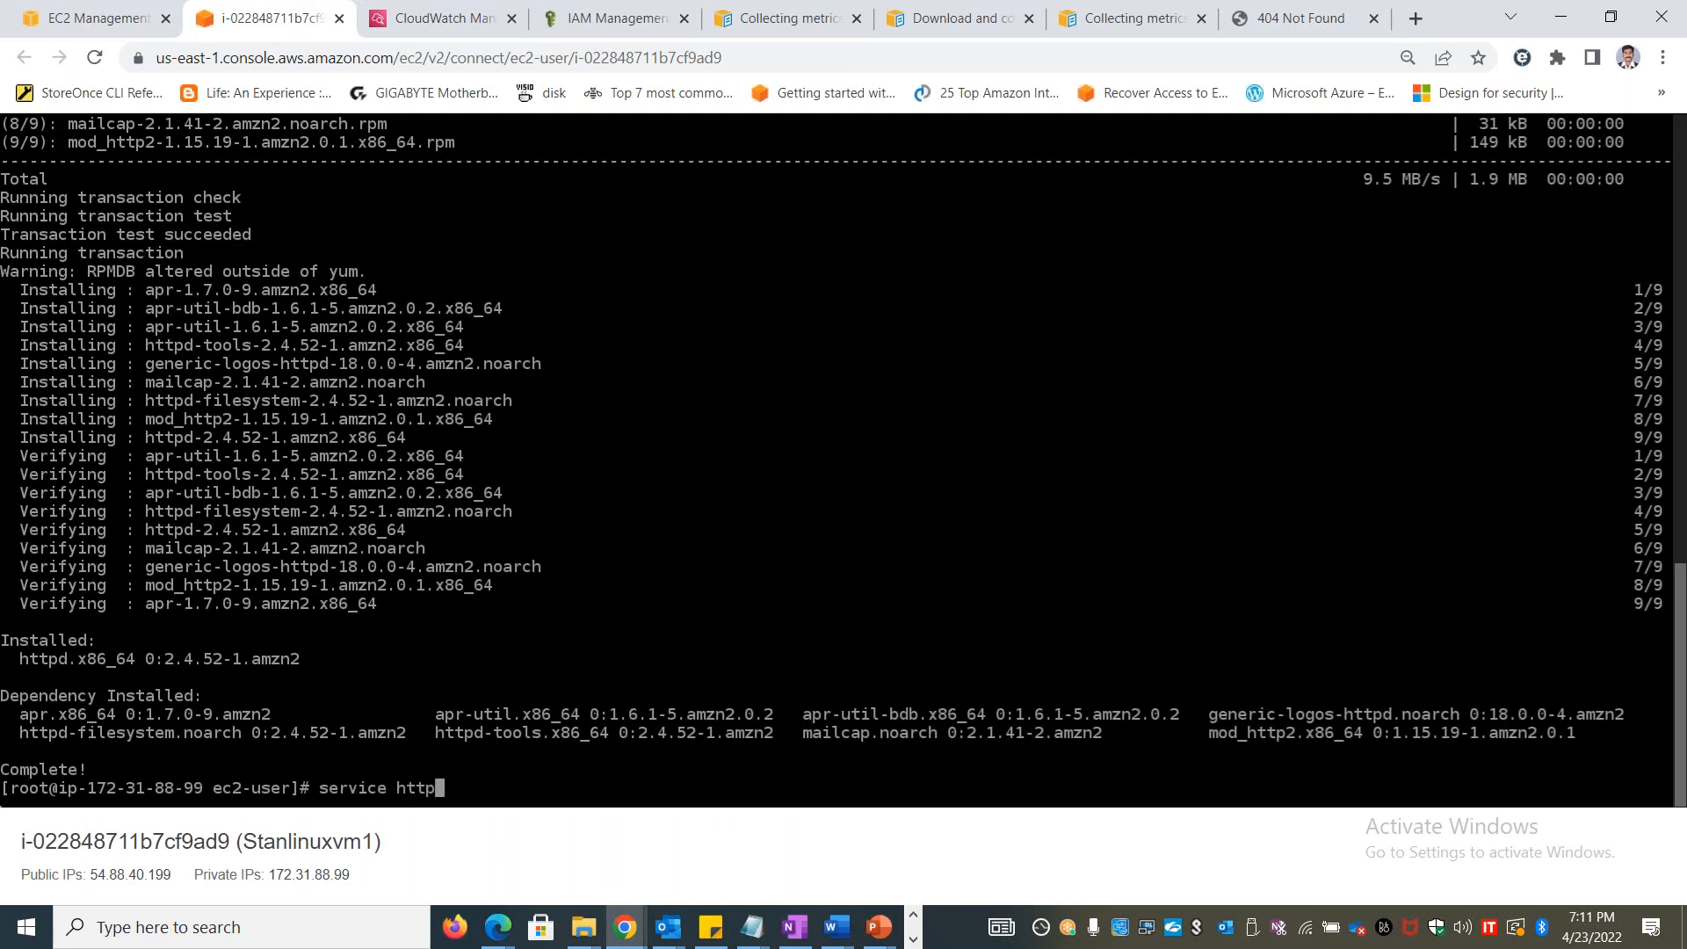
{"action": "type", "text": "d restart"}
{"action": "key", "text": "Return"}
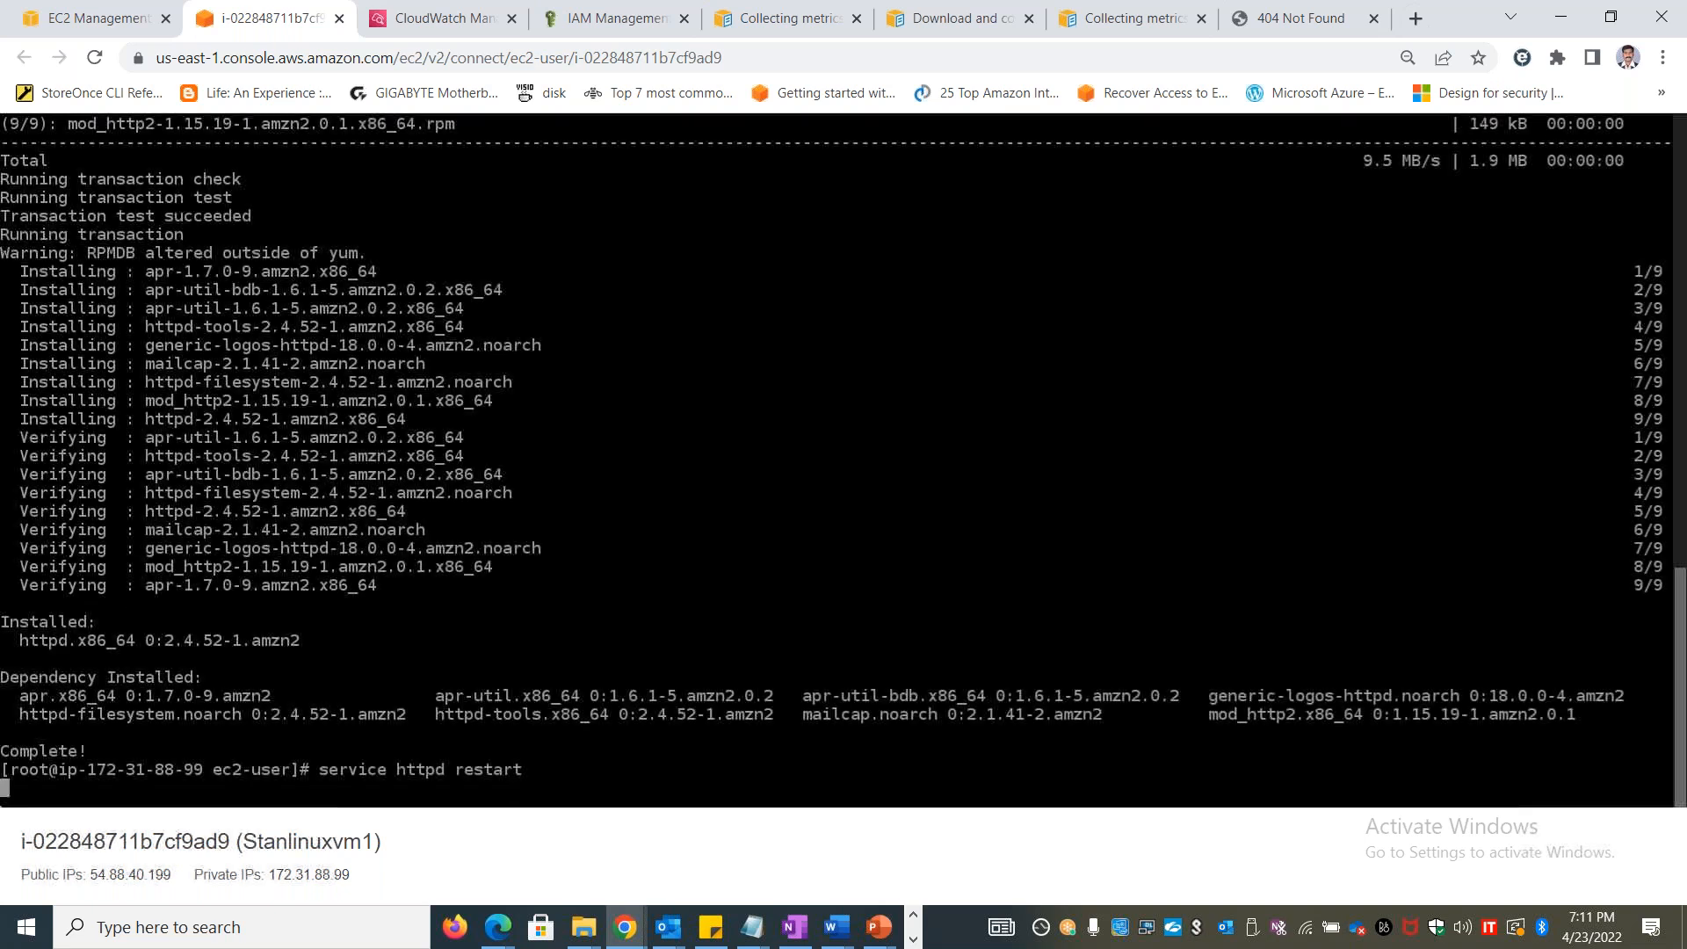
{"action": "key", "text": "Up"}
{"action": "key", "text": "Return"}
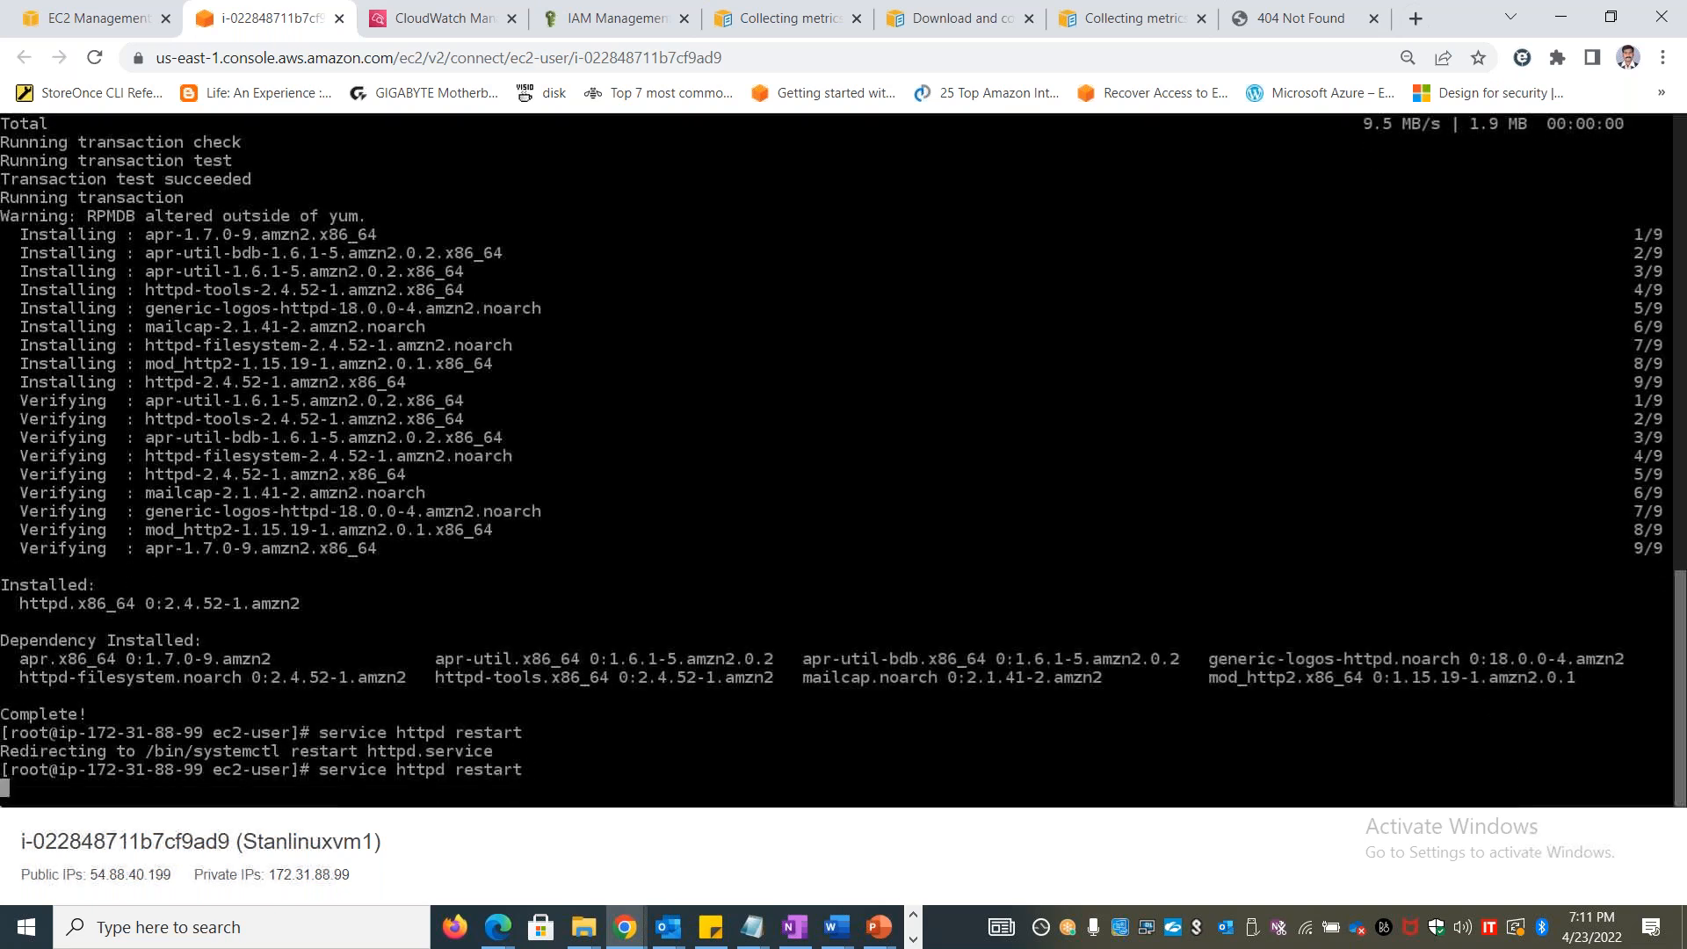
Reload 54.88.40.199 to test the Apache server, close that page and return to the Stanlinuxvm1 terminal session
{"action": "left_click", "coordinate": [1299, 17]}
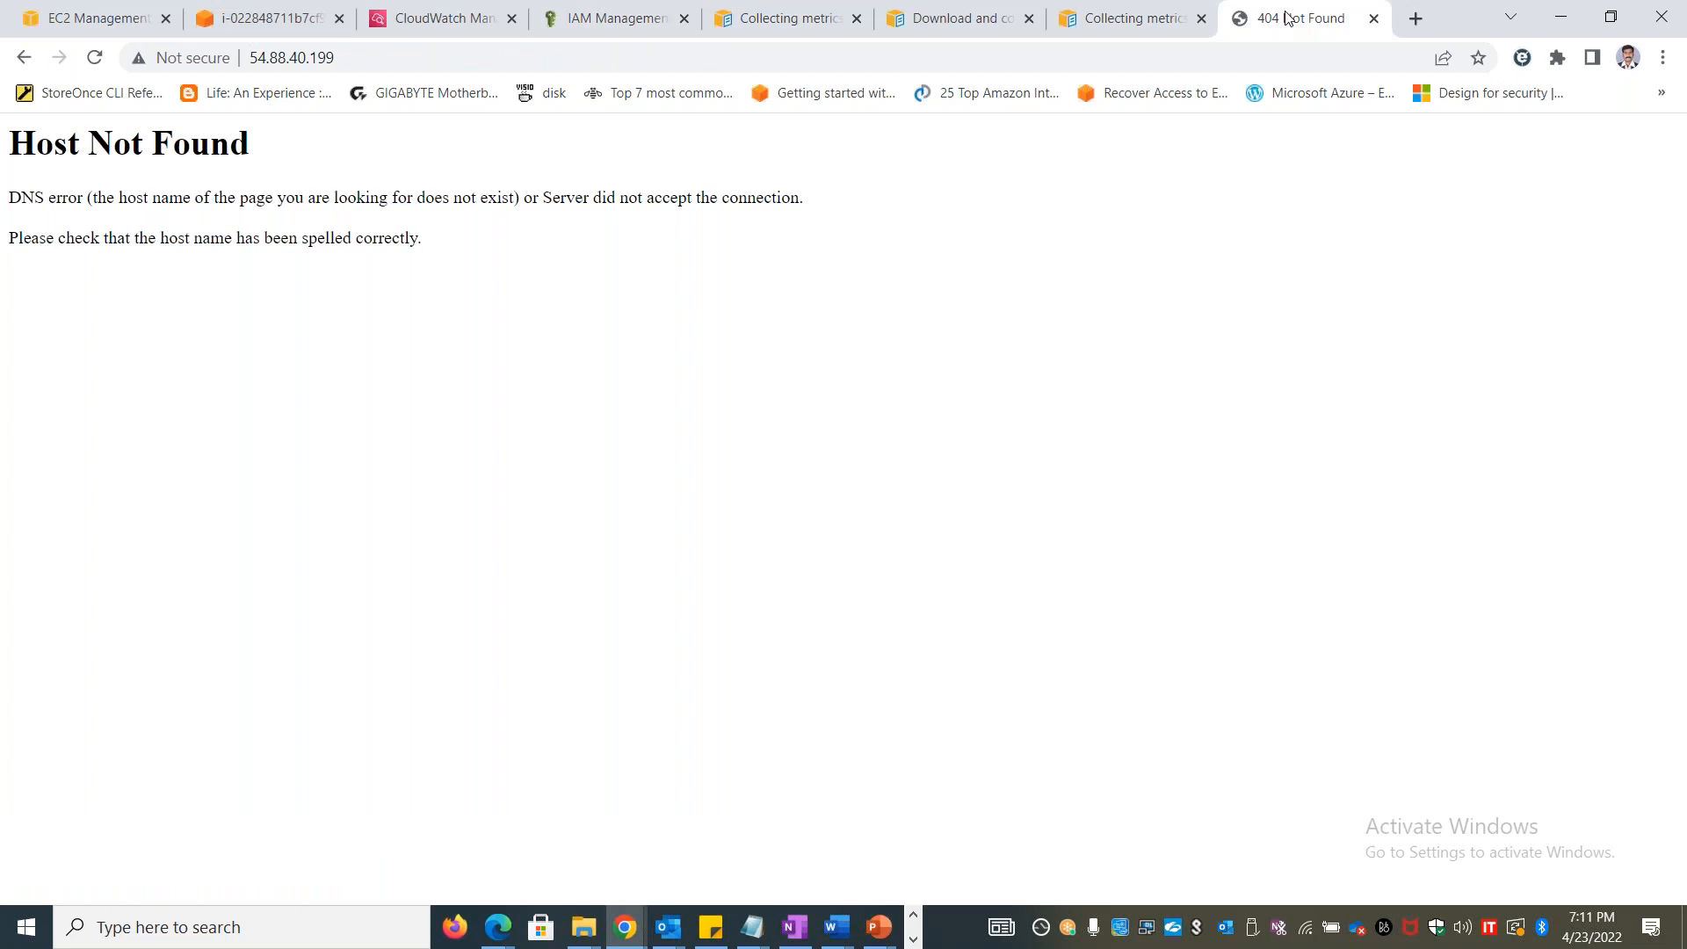
{"action": "left_click", "coordinate": [973, 56]}
{"action": "key", "text": "Return"}
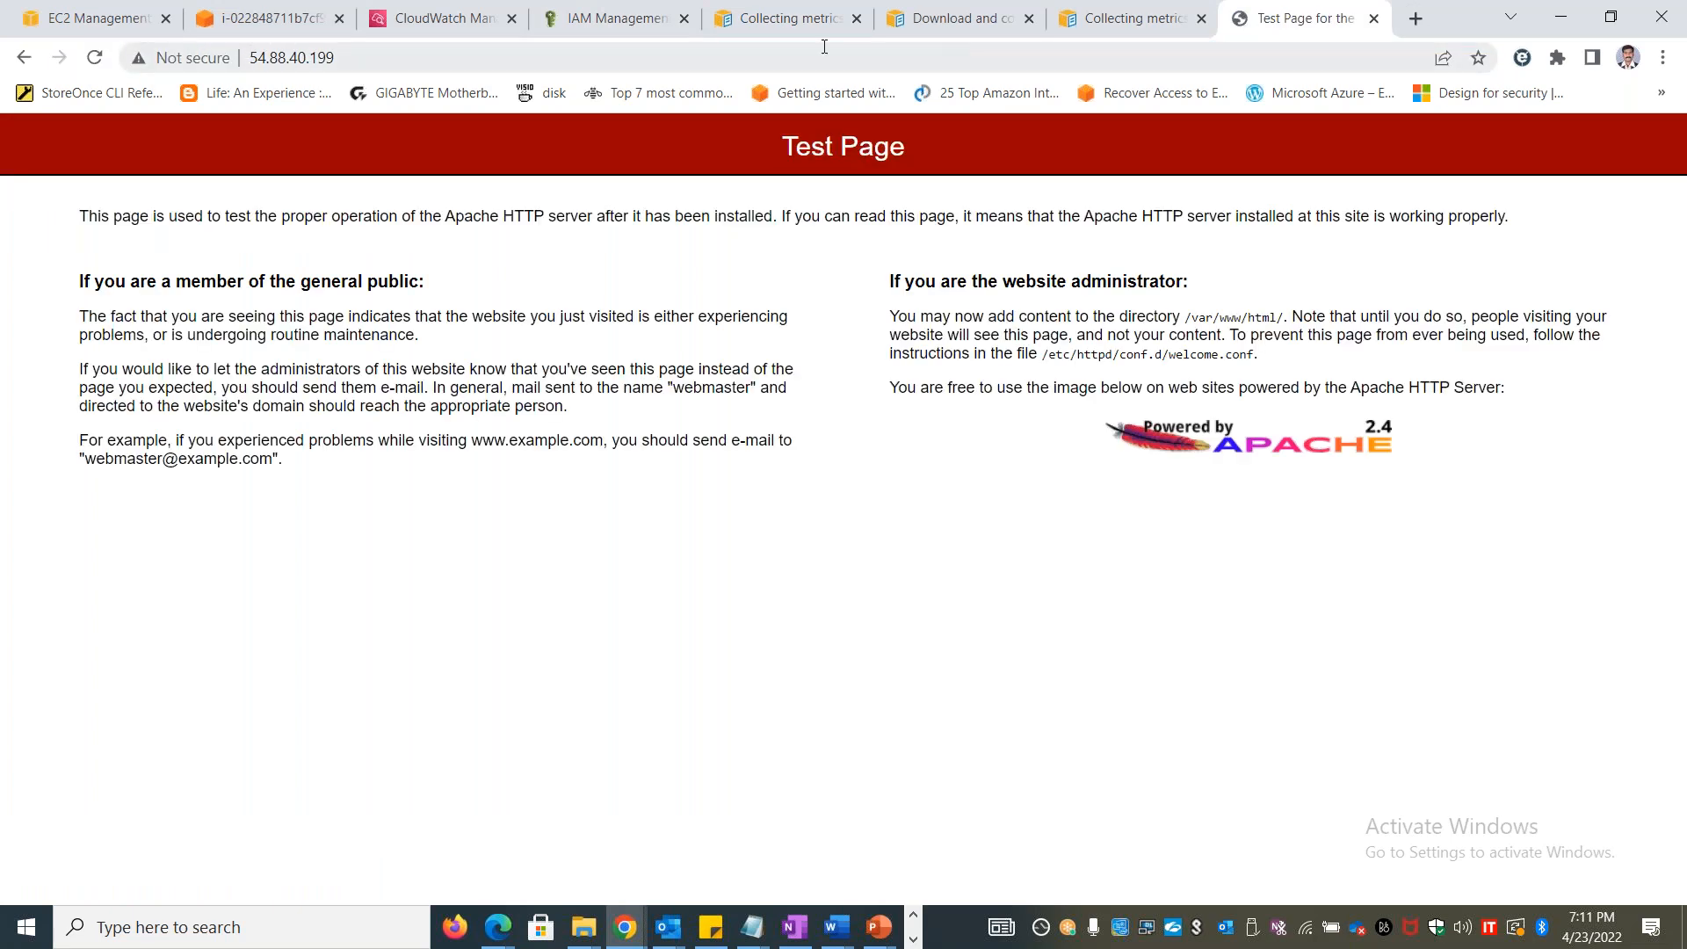
{"action": "left_click", "coordinate": [1373, 18]}
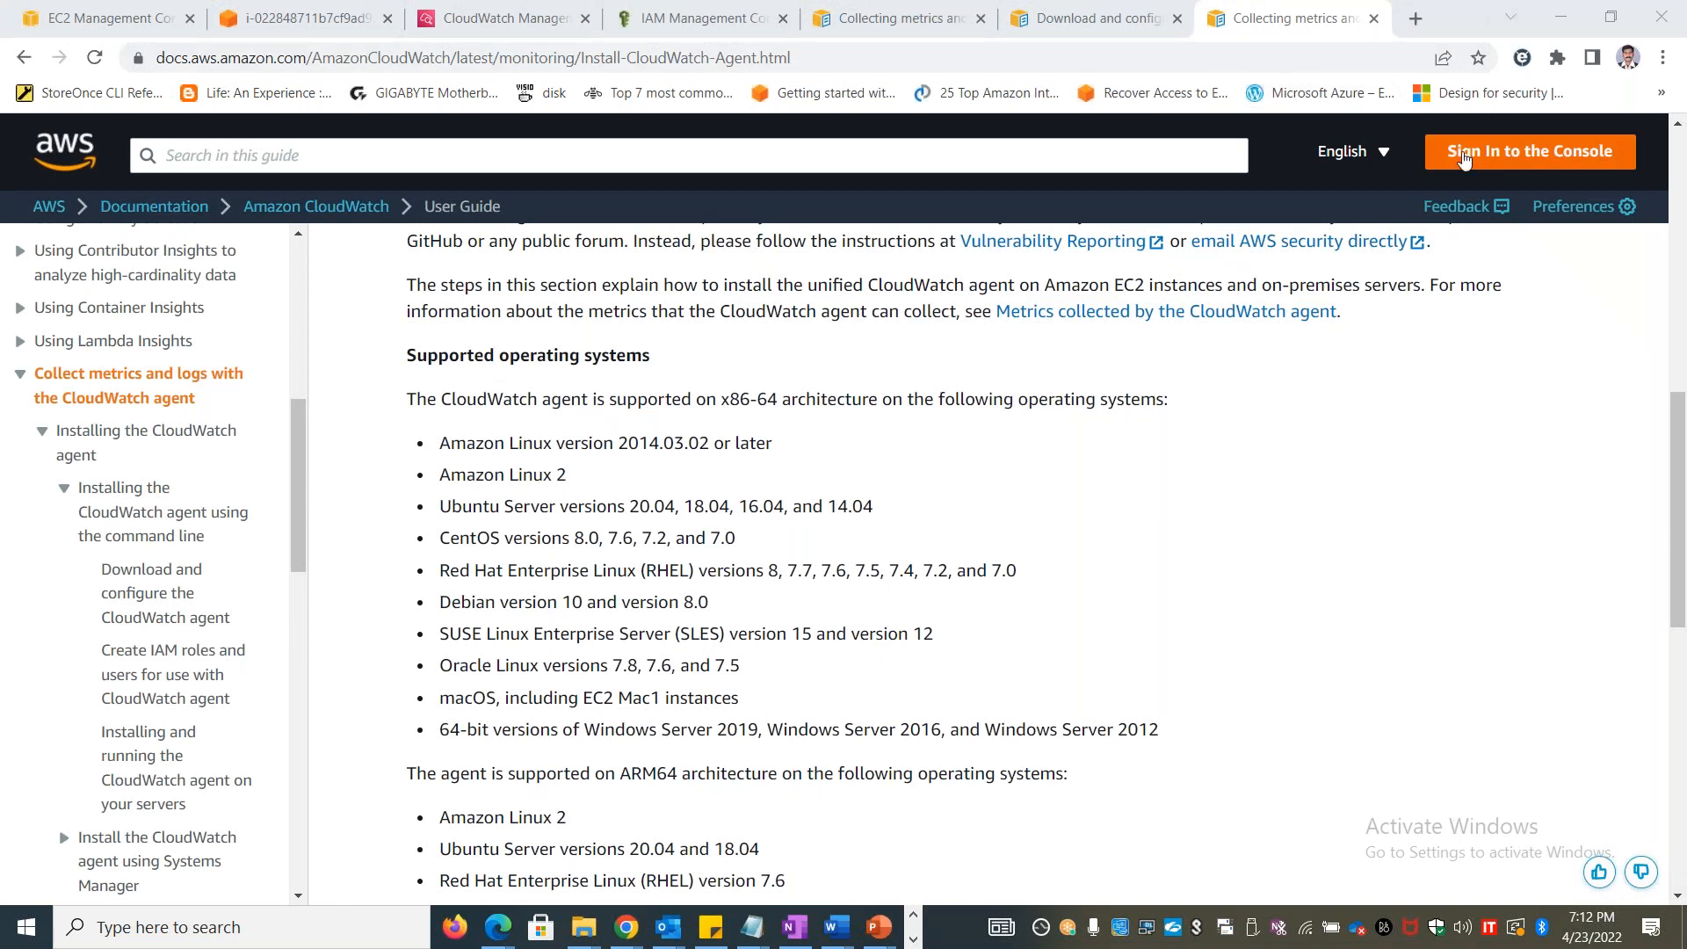
{"action": "left_click", "coordinate": [274, 22]}
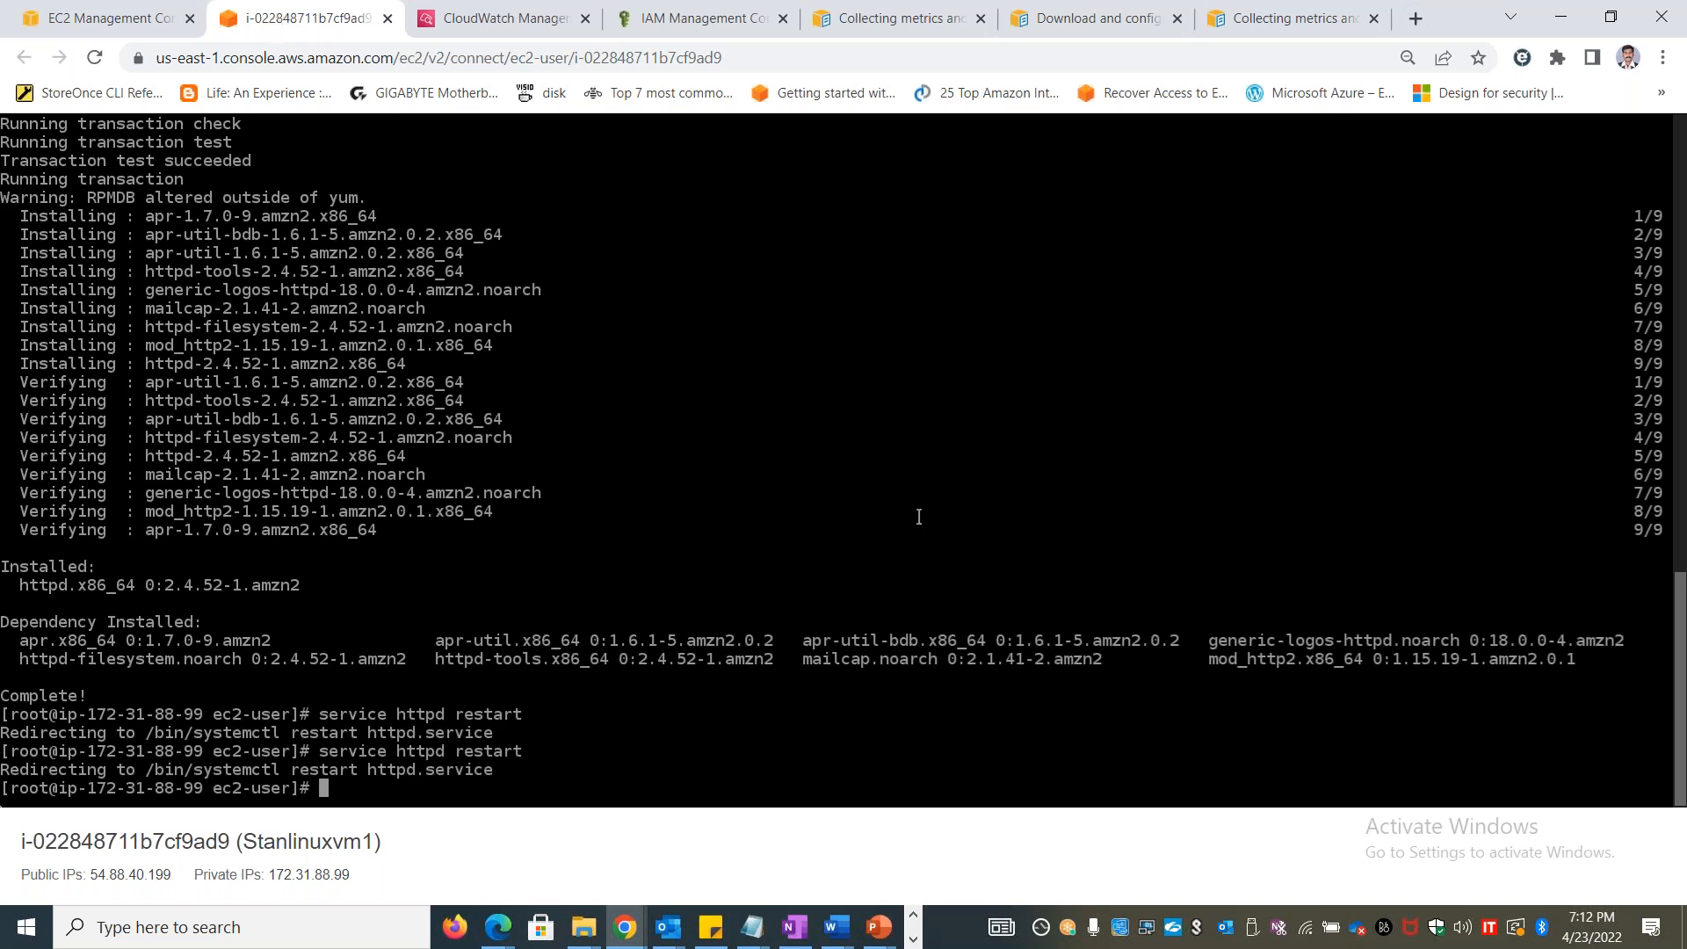
{"action": "left_click", "coordinate": [1249, 17]}
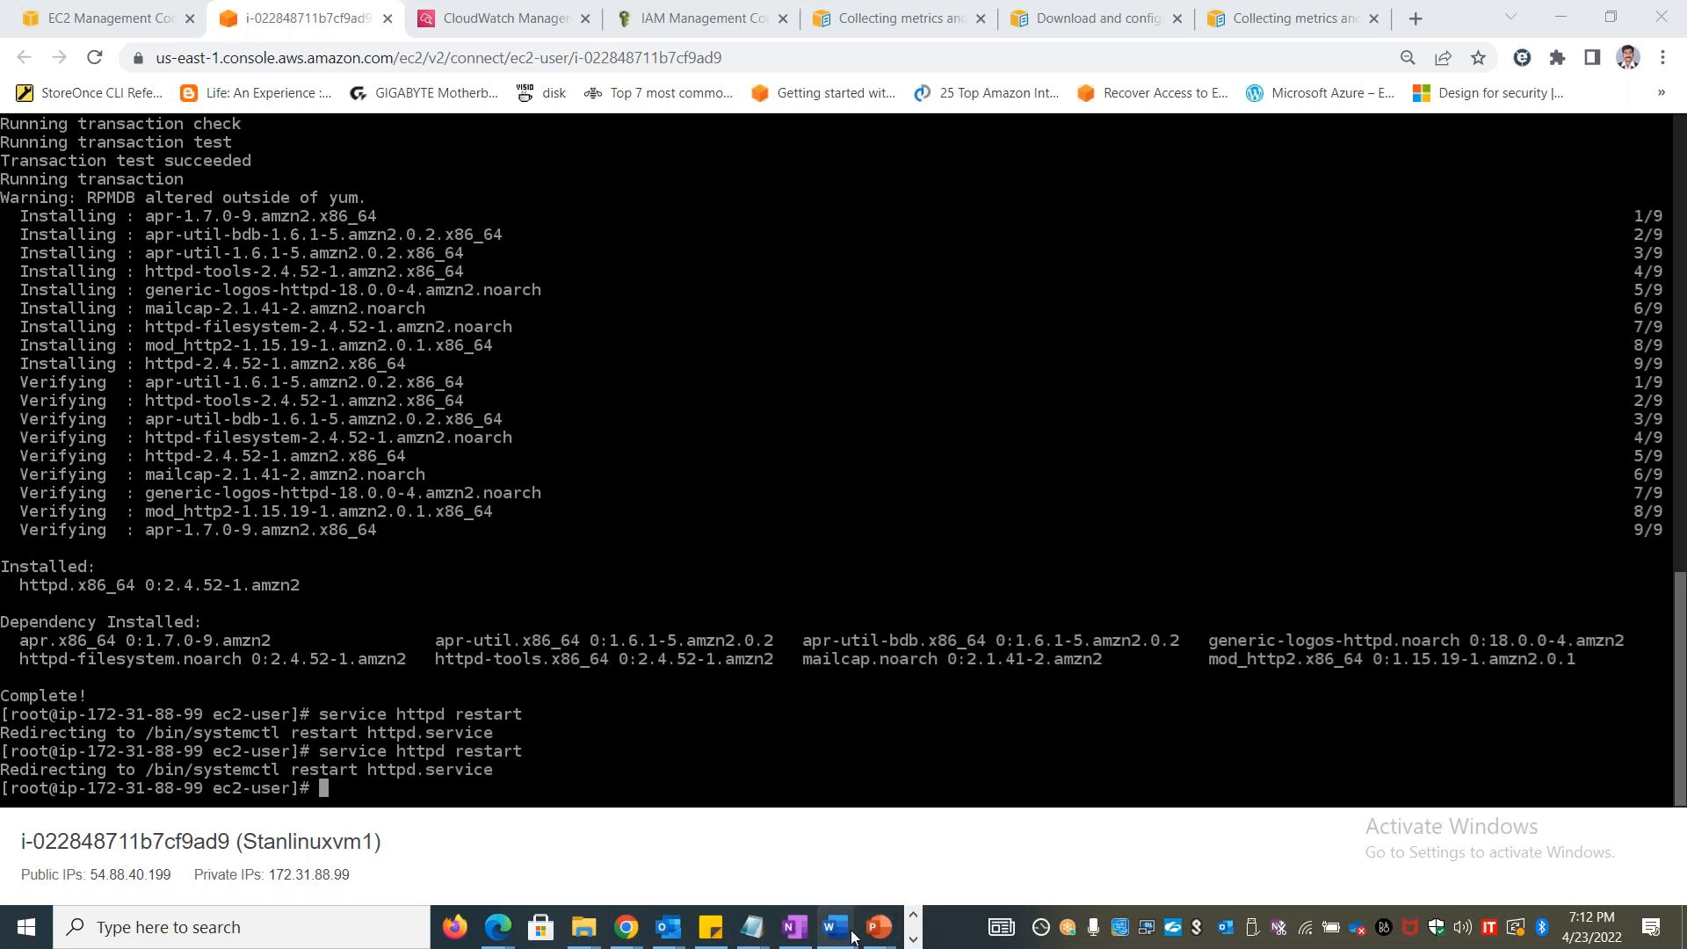
Copy the sudo cat /var/log/httpd/access_log command from the Lab 42 Word document and paste it below the commands in the Notepad notes
{"action": "mouse_move", "coordinate": [843, 940]}
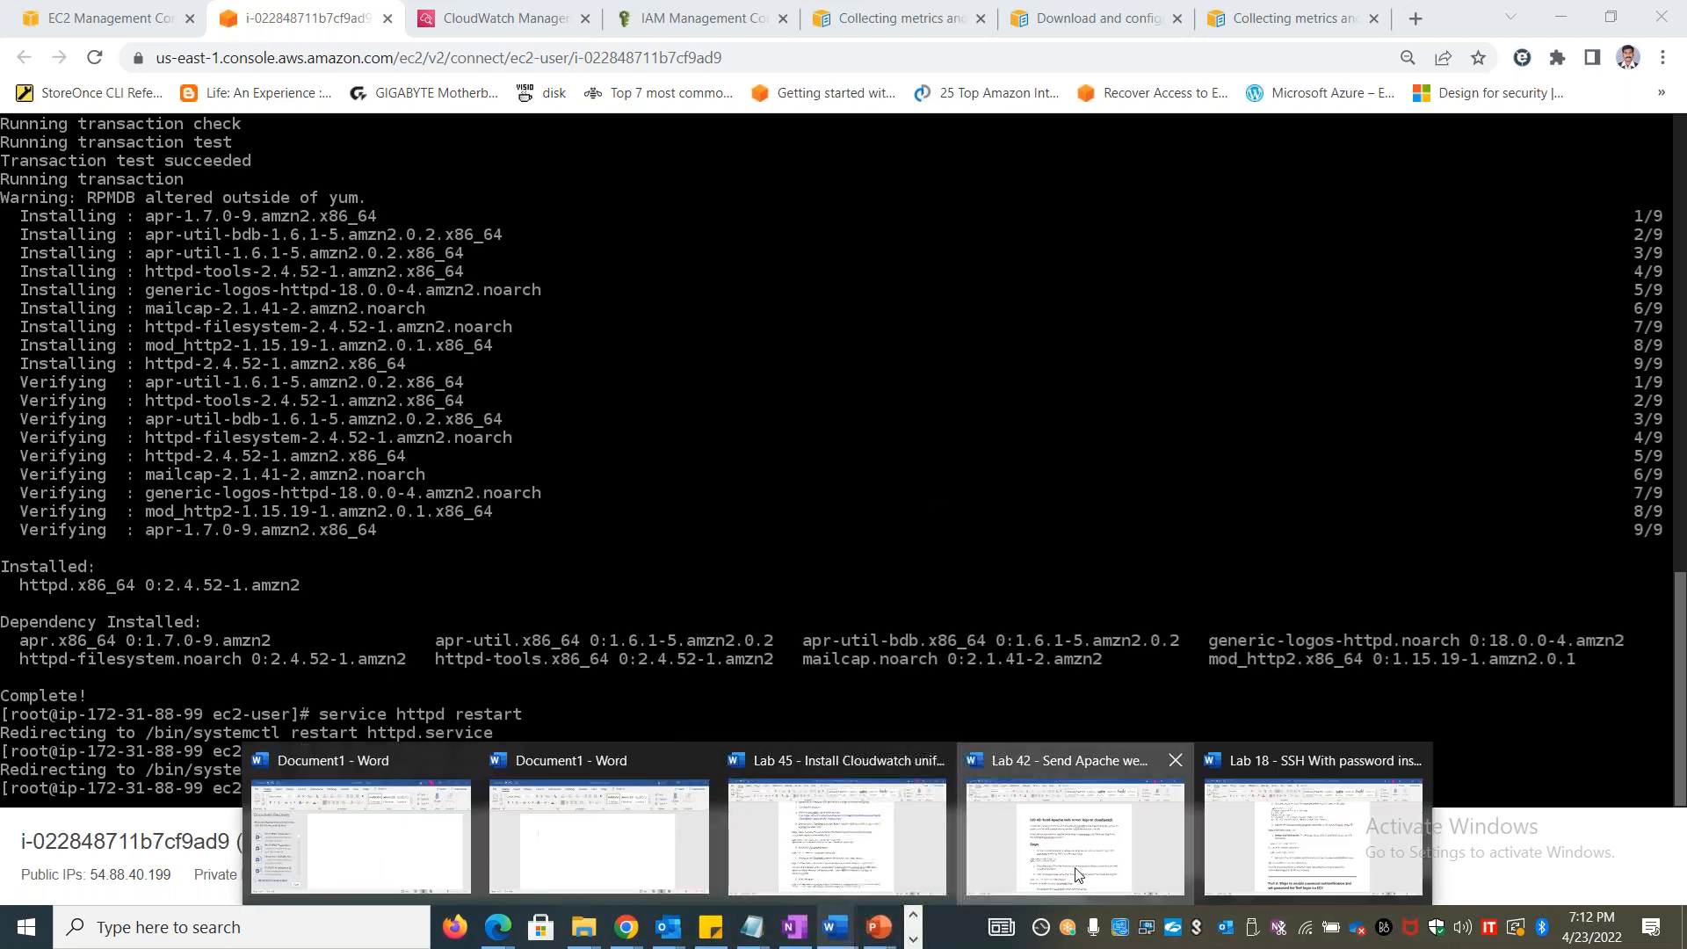
{"action": "left_click", "coordinate": [1076, 870]}
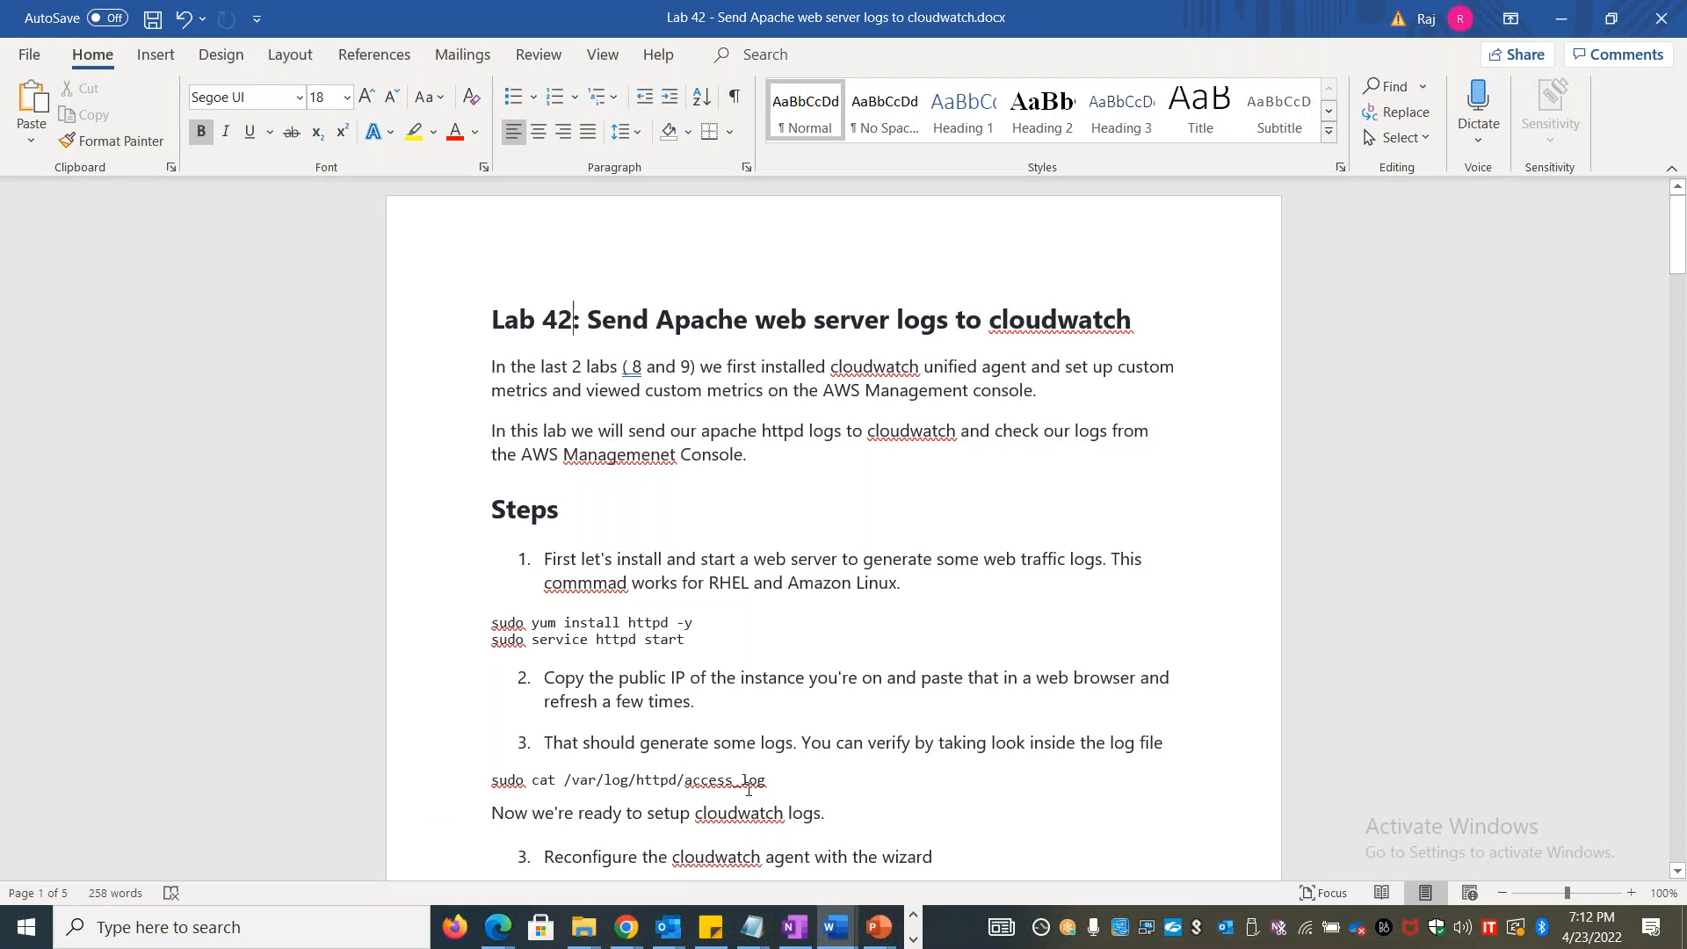
{"action": "left_click_drag", "start_coordinate": [767, 779], "coordinate": [490, 779]}
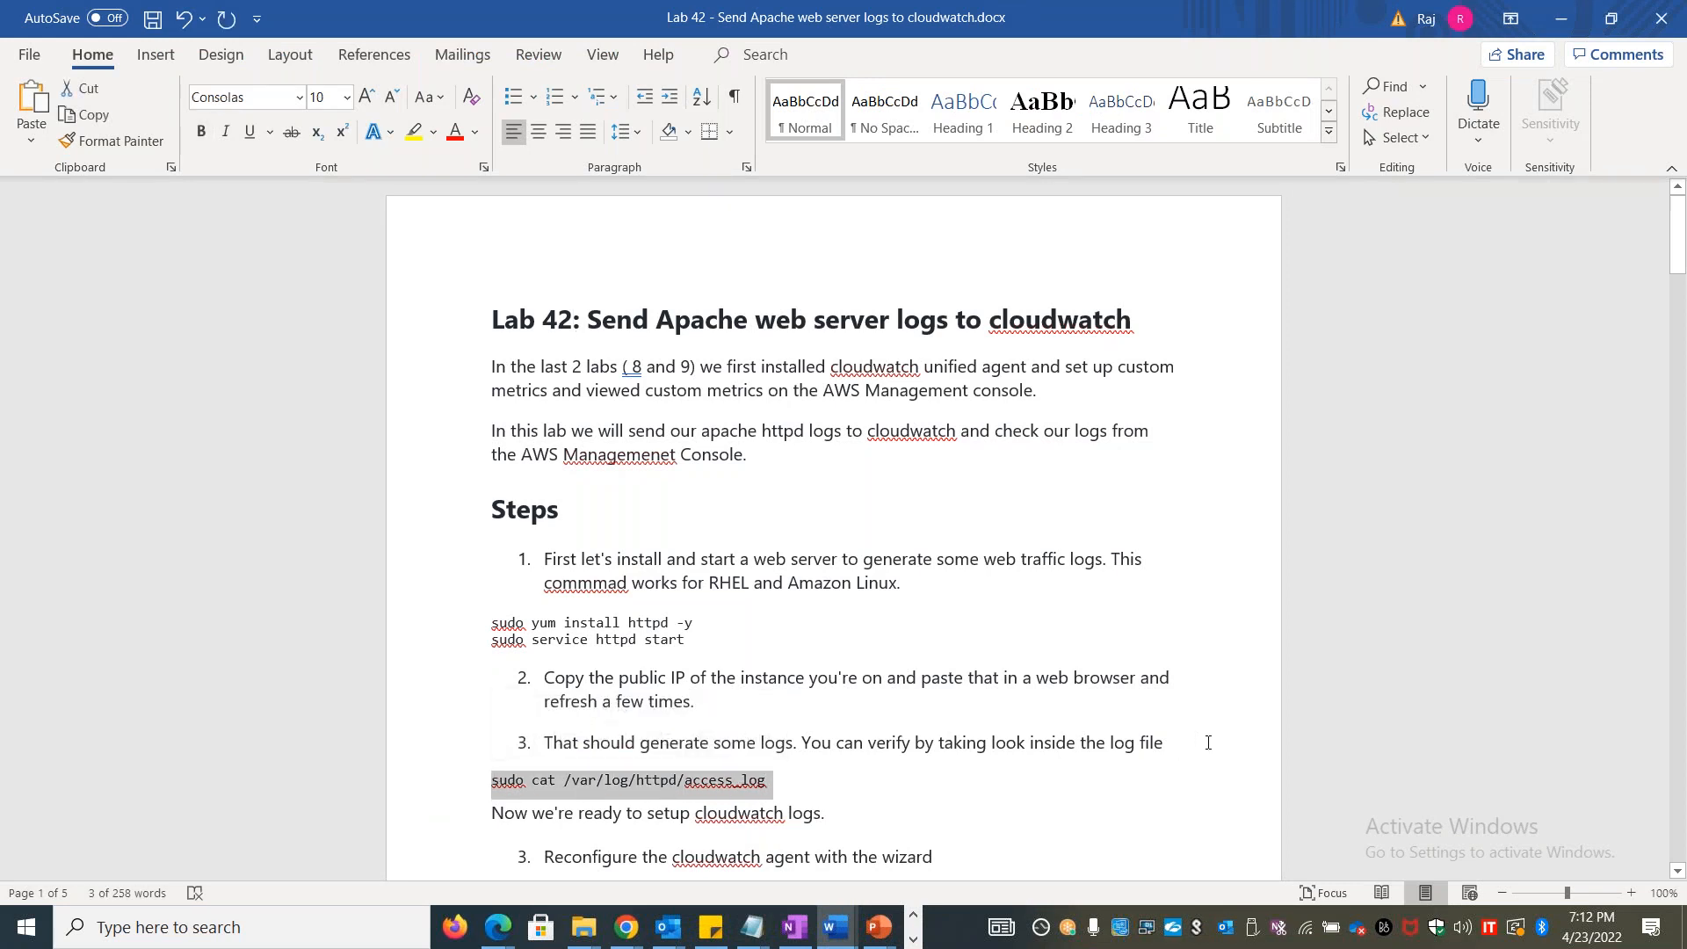
{"action": "key", "text": "alt+Tab"}
{"action": "key", "text": "alt+Tab"}
{"action": "key", "text": "alt+Tab"}
{"action": "key", "text": "alt+Tab"}
{"action": "key", "text": "alt+Tab"}
{"action": "key", "text": "alt+Tab"}
{"action": "key", "text": "alt+Tab"}
{"action": "key", "text": "alt+Tab"}
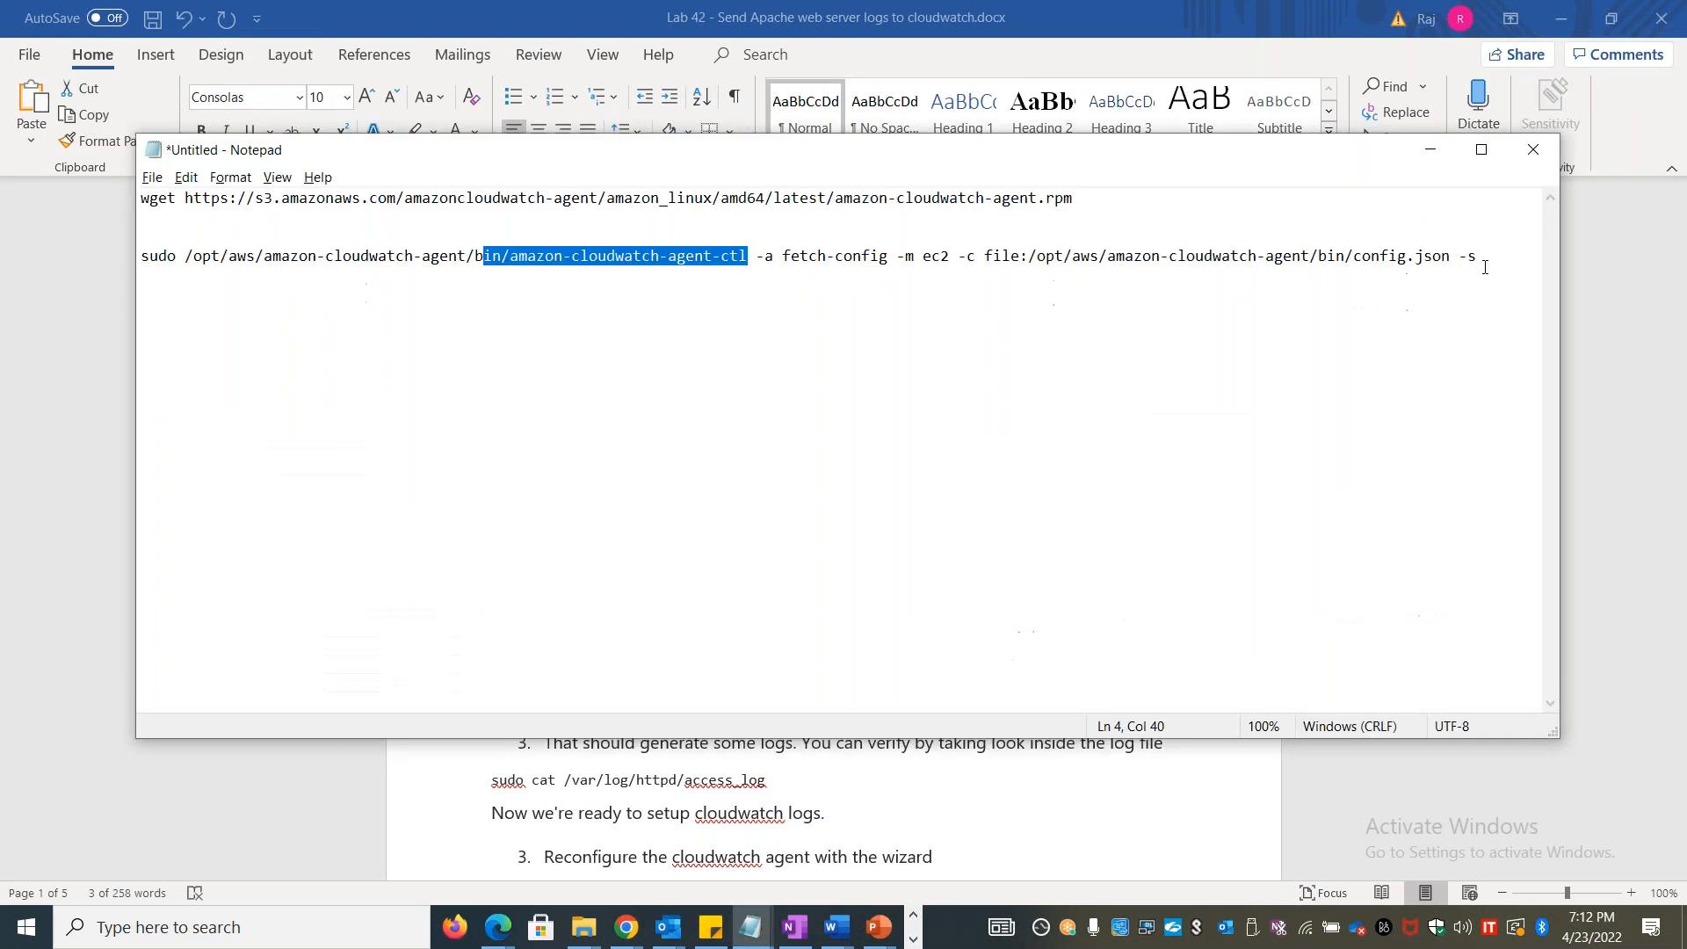
{"action": "left_click", "coordinate": [1486, 263]}
{"action": "key", "text": "Return"}
{"action": "key", "text": "Return"}
{"action": "key", "text": "ctrl+v"}
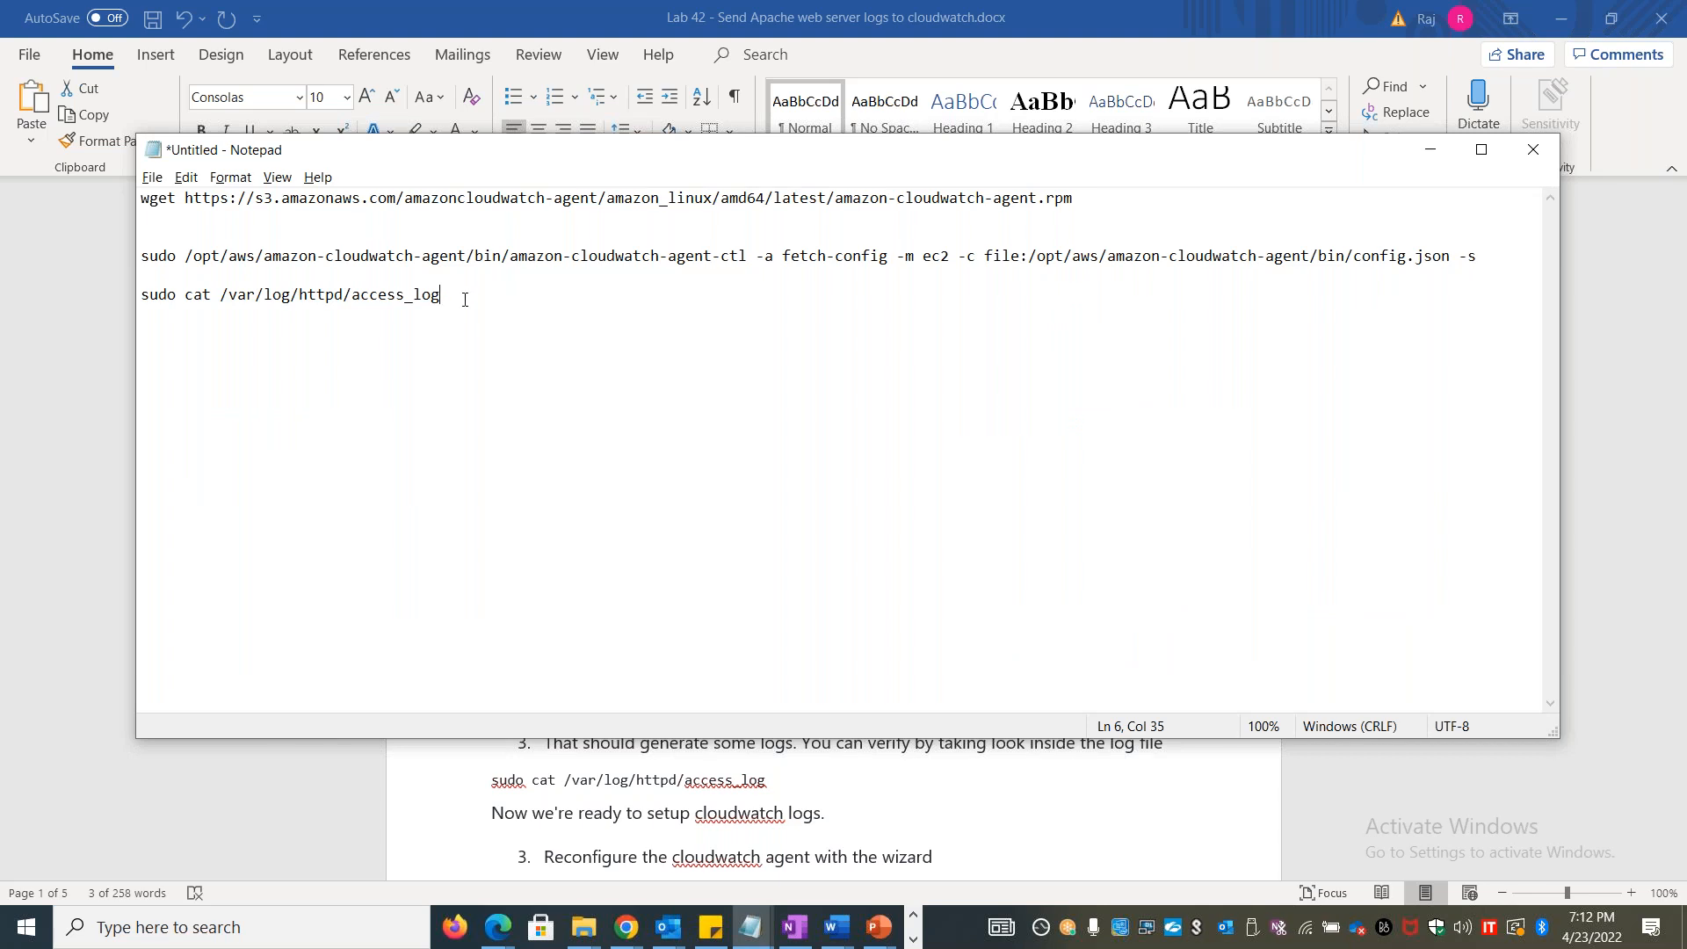
Copy the path /var/log/httpd/access_log from the notes, and in Stanlinuxvm1's browser terminal change to /var/log/httpd and list its files
{"action": "left_click_drag", "start_coordinate": [449, 300], "coordinate": [220, 296]}
{"action": "key", "text": "super+c"}
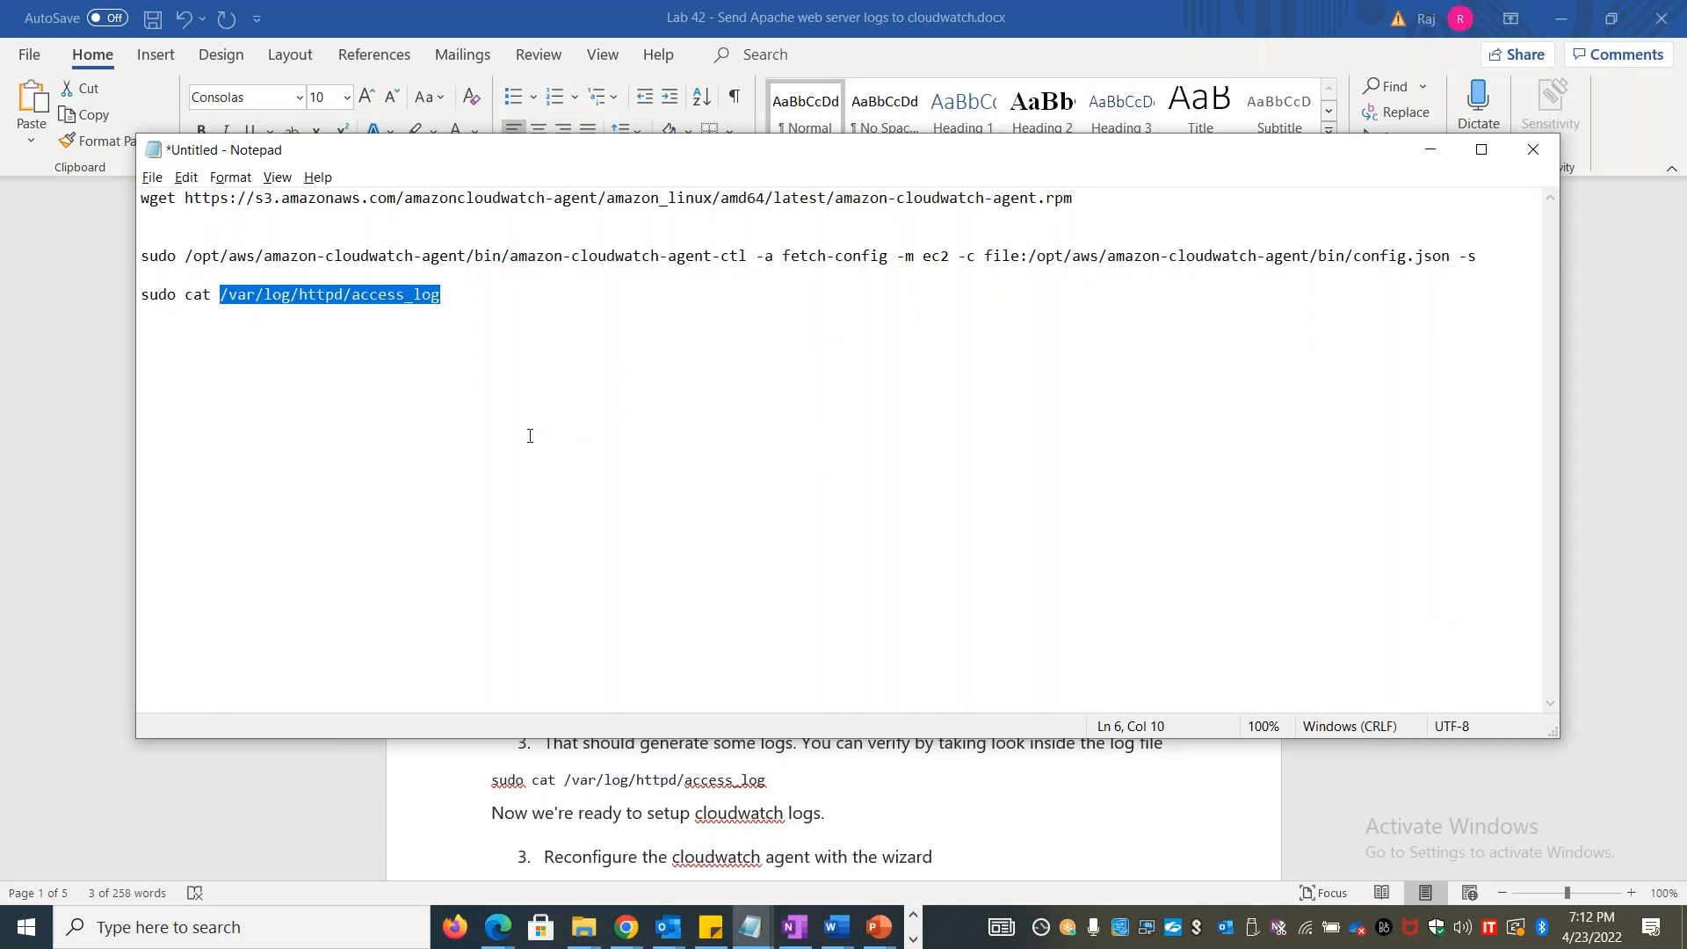
{"action": "key", "text": "alt+Tab"}
{"action": "key", "text": "alt+Tab"}
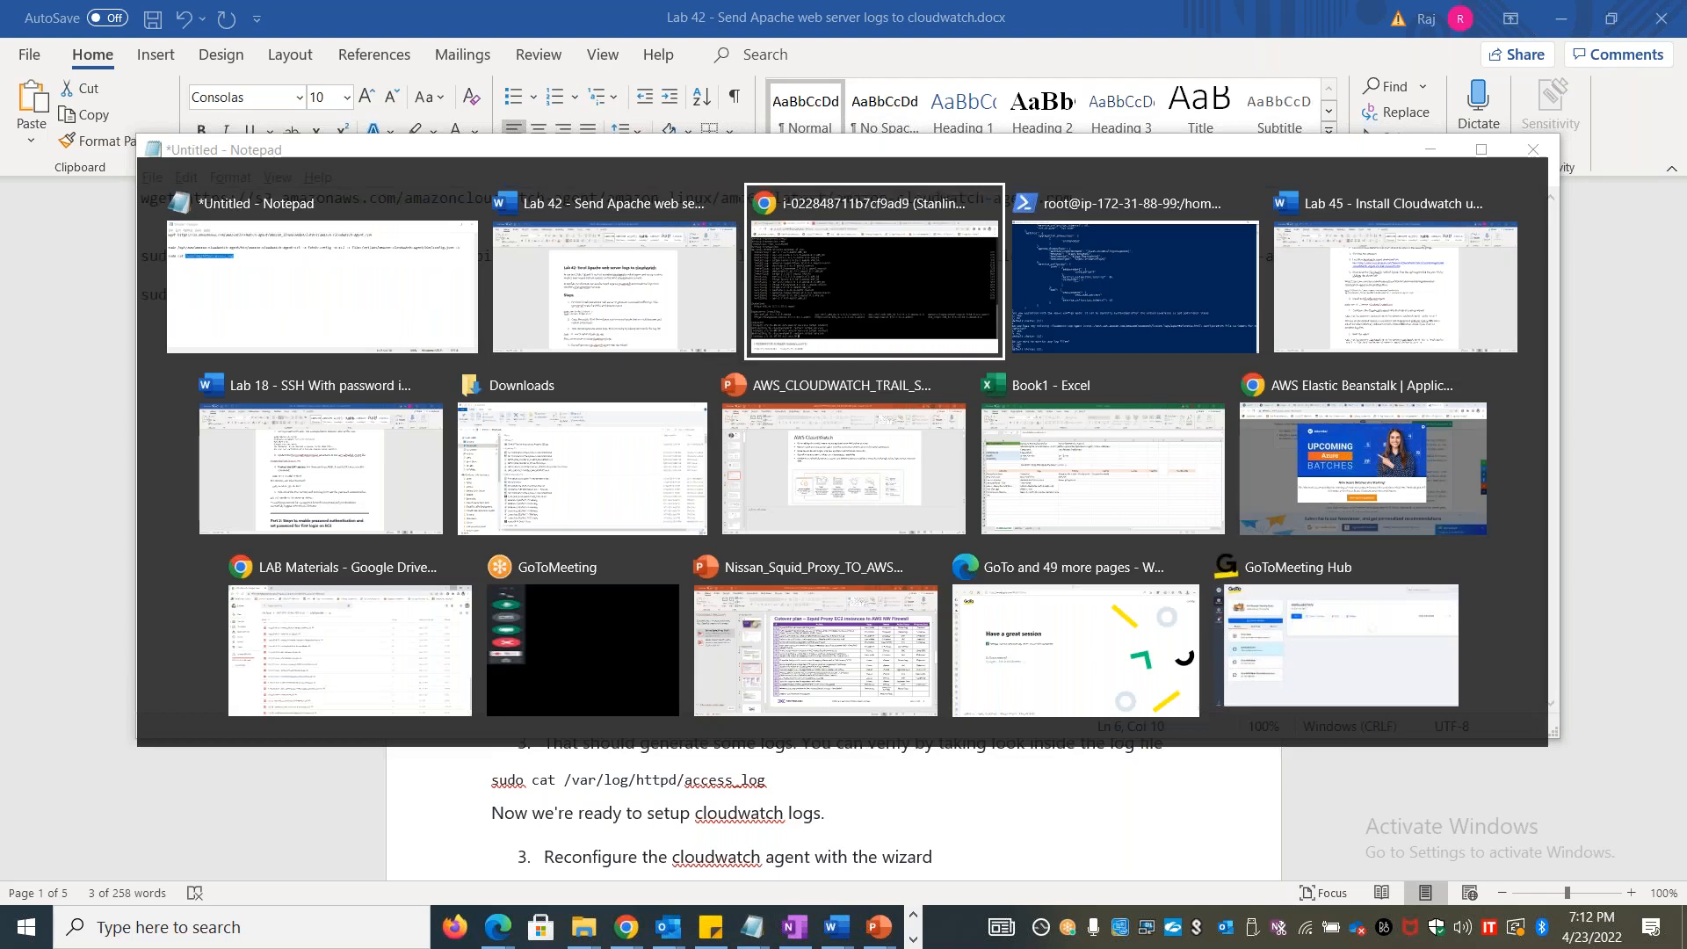
{"action": "type", "text": "cd"}
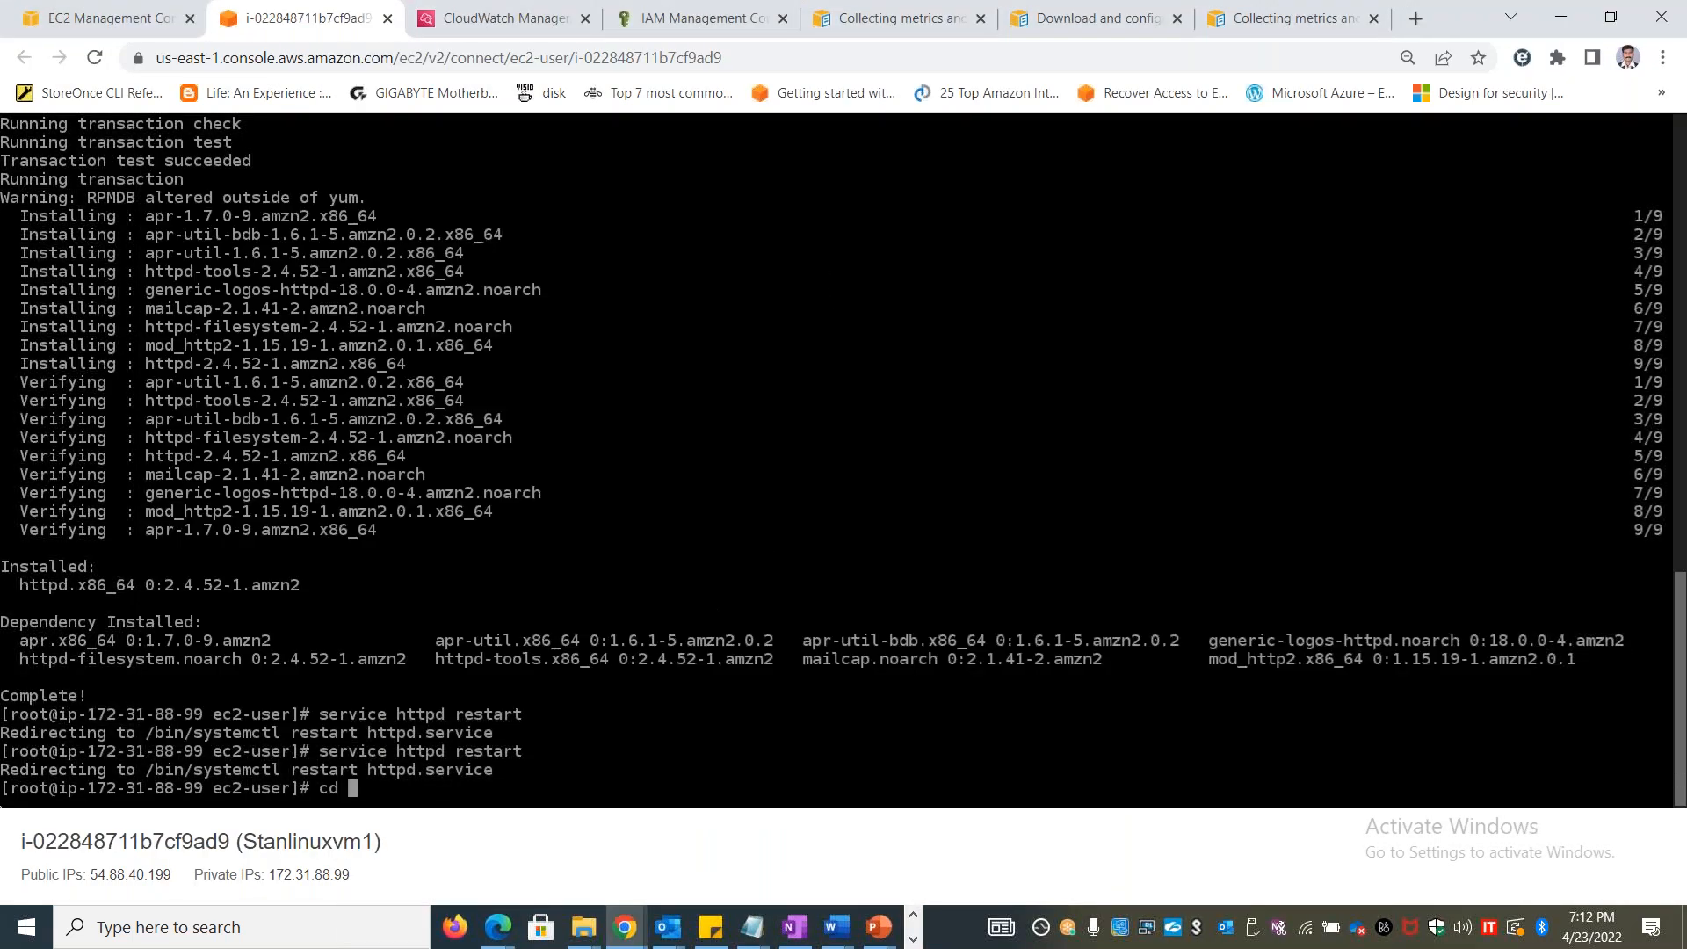
{"action": "key", "text": "ctrl+v"}
{"action": "key", "text": "BackSpace"}
{"action": "key", "text": "BackSpace"}
{"action": "key", "text": "BackSpace"}
{"action": "key", "text": "BackSpace"}
{"action": "key", "text": "BackSpace"}
{"action": "key", "text": "BackSpace"}
{"action": "key", "text": "BackSpace"}
{"action": "key", "text": "BackSpace"}
{"action": "key", "text": "BackSpace"}
{"action": "key", "text": "BackSpace"}
{"action": "key", "text": "BackSpace"}
{"action": "key", "text": "Return"}
{"action": "type", "text": "ls"}
{"action": "key", "text": "Return"}
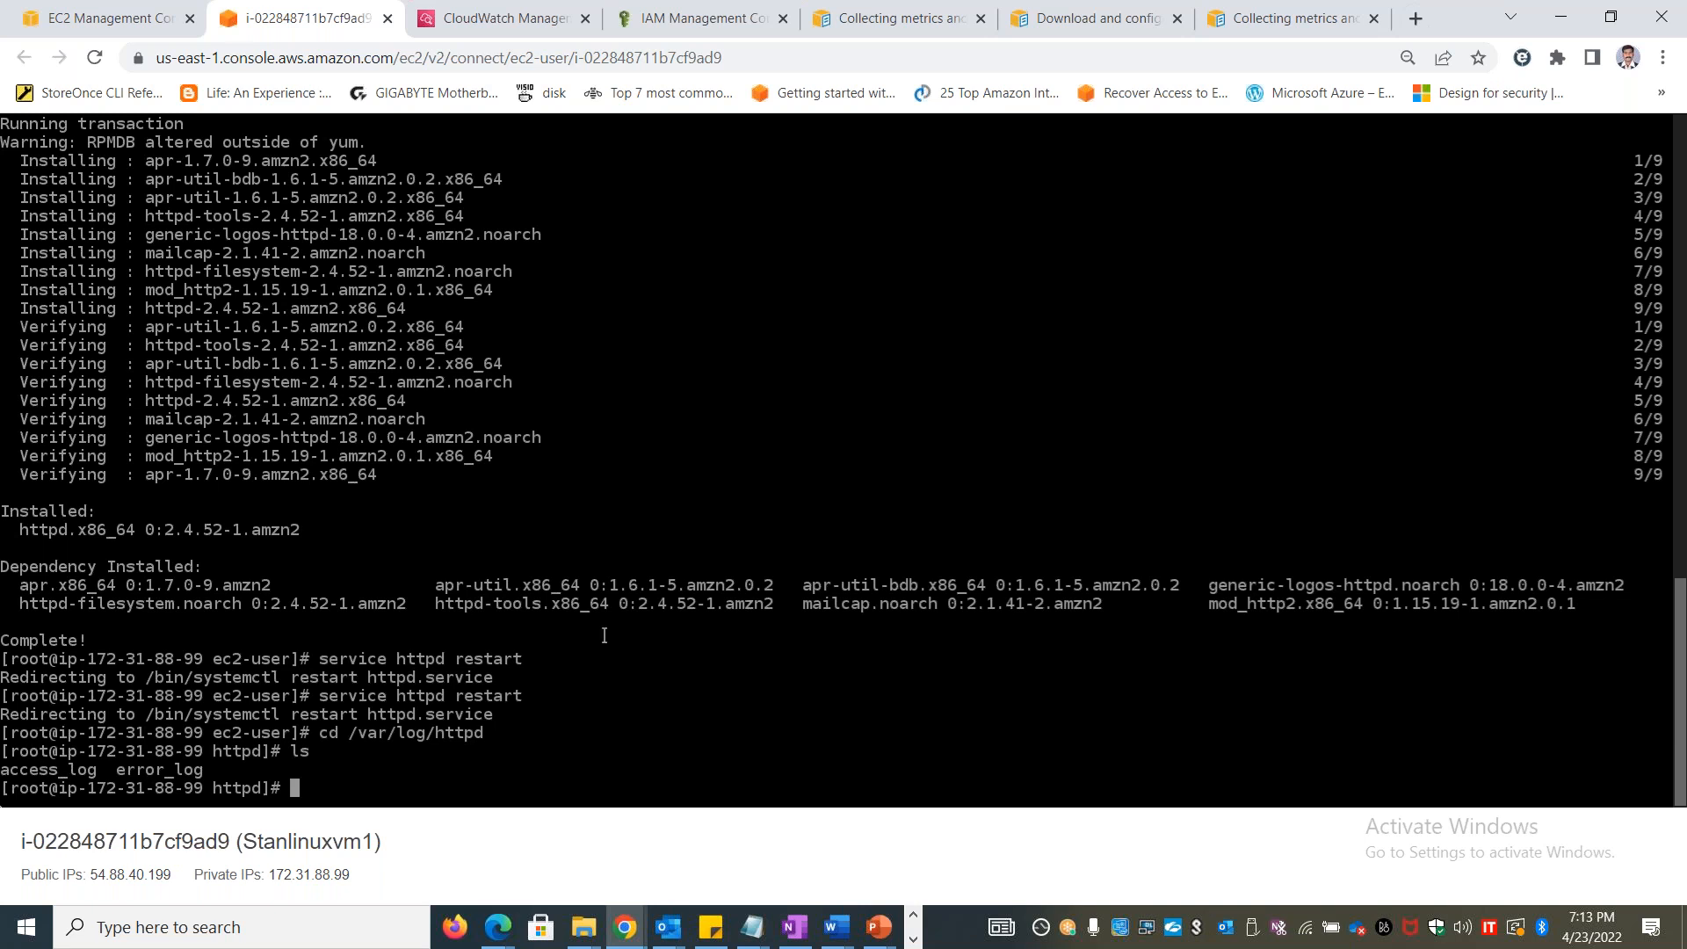
Switch to the PowerShell SSH session and answer yes (1) to monitoring log files in the agent configuration wizard
{"action": "key", "text": "alt+Tab"}
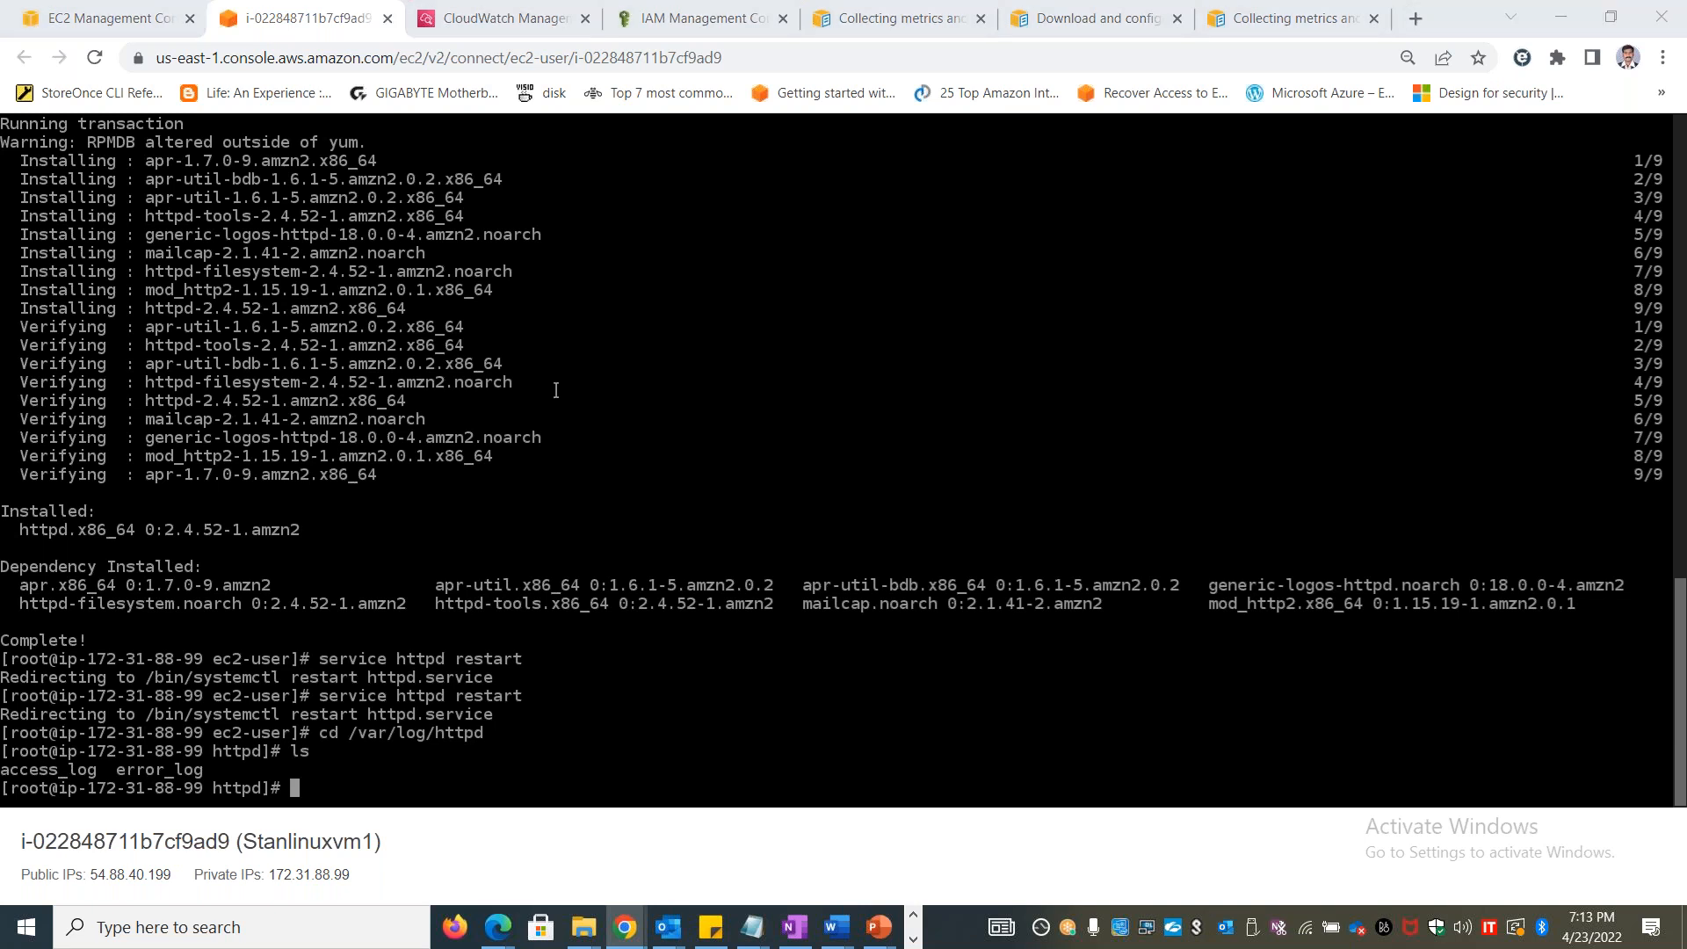
{"action": "key", "text": "alt+Tab"}
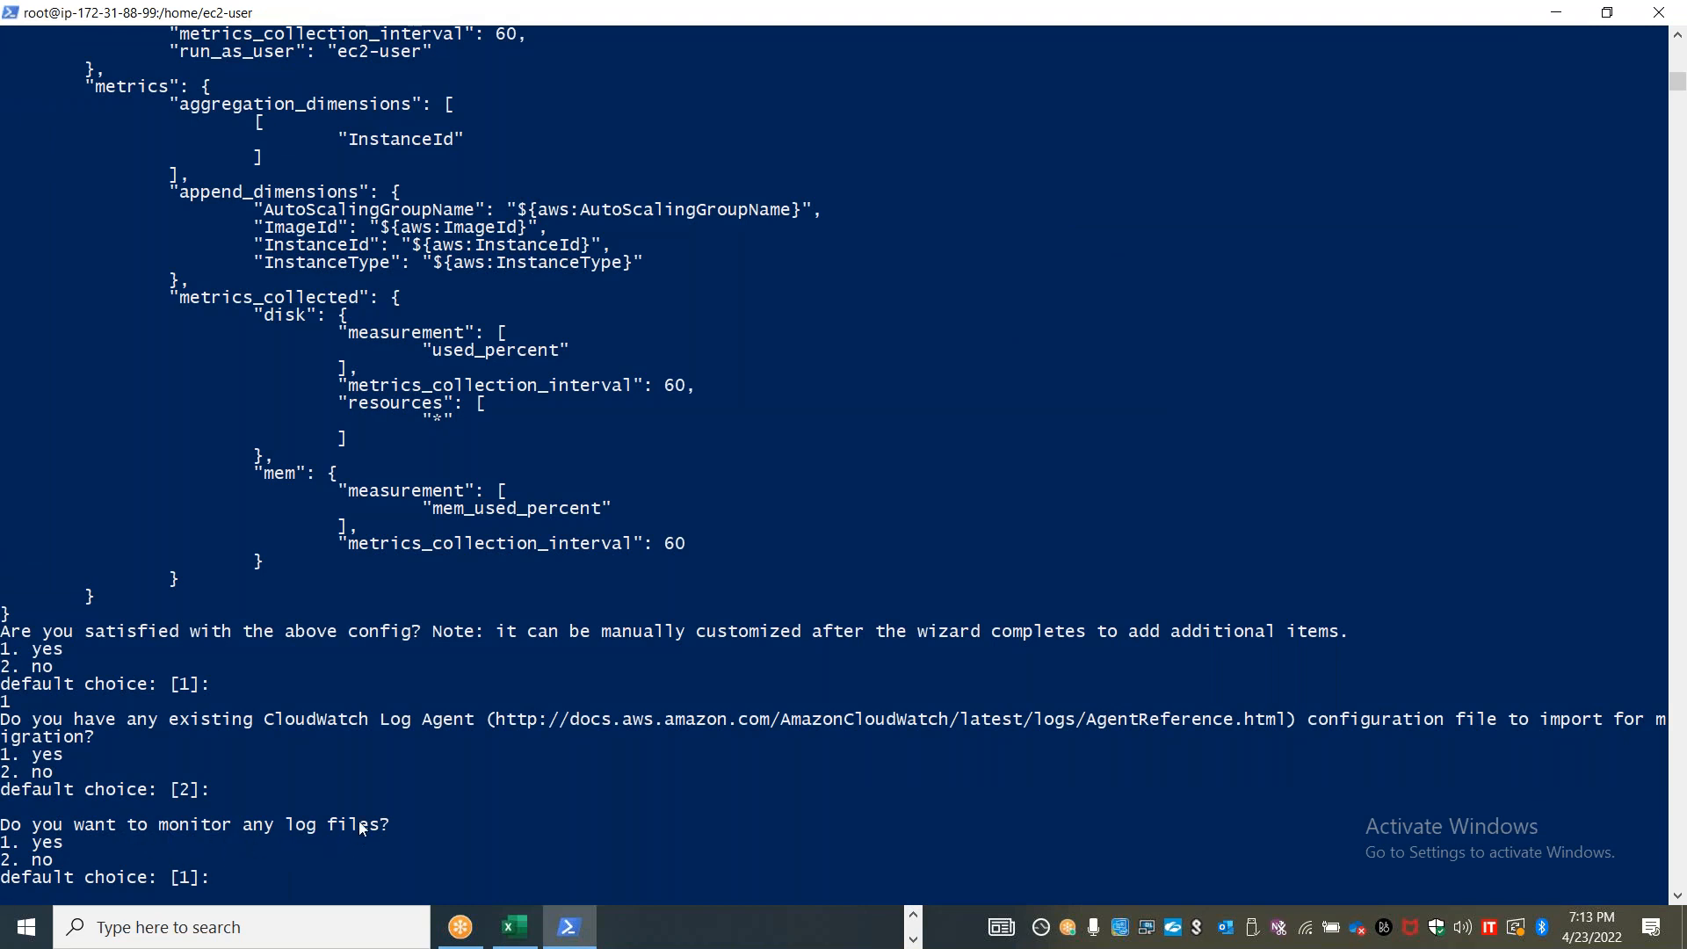
{"action": "left_click", "coordinate": [354, 865]}
{"action": "key", "text": "Escape"}
{"action": "type", "text": "1"}
{"action": "key", "text": "Return"}
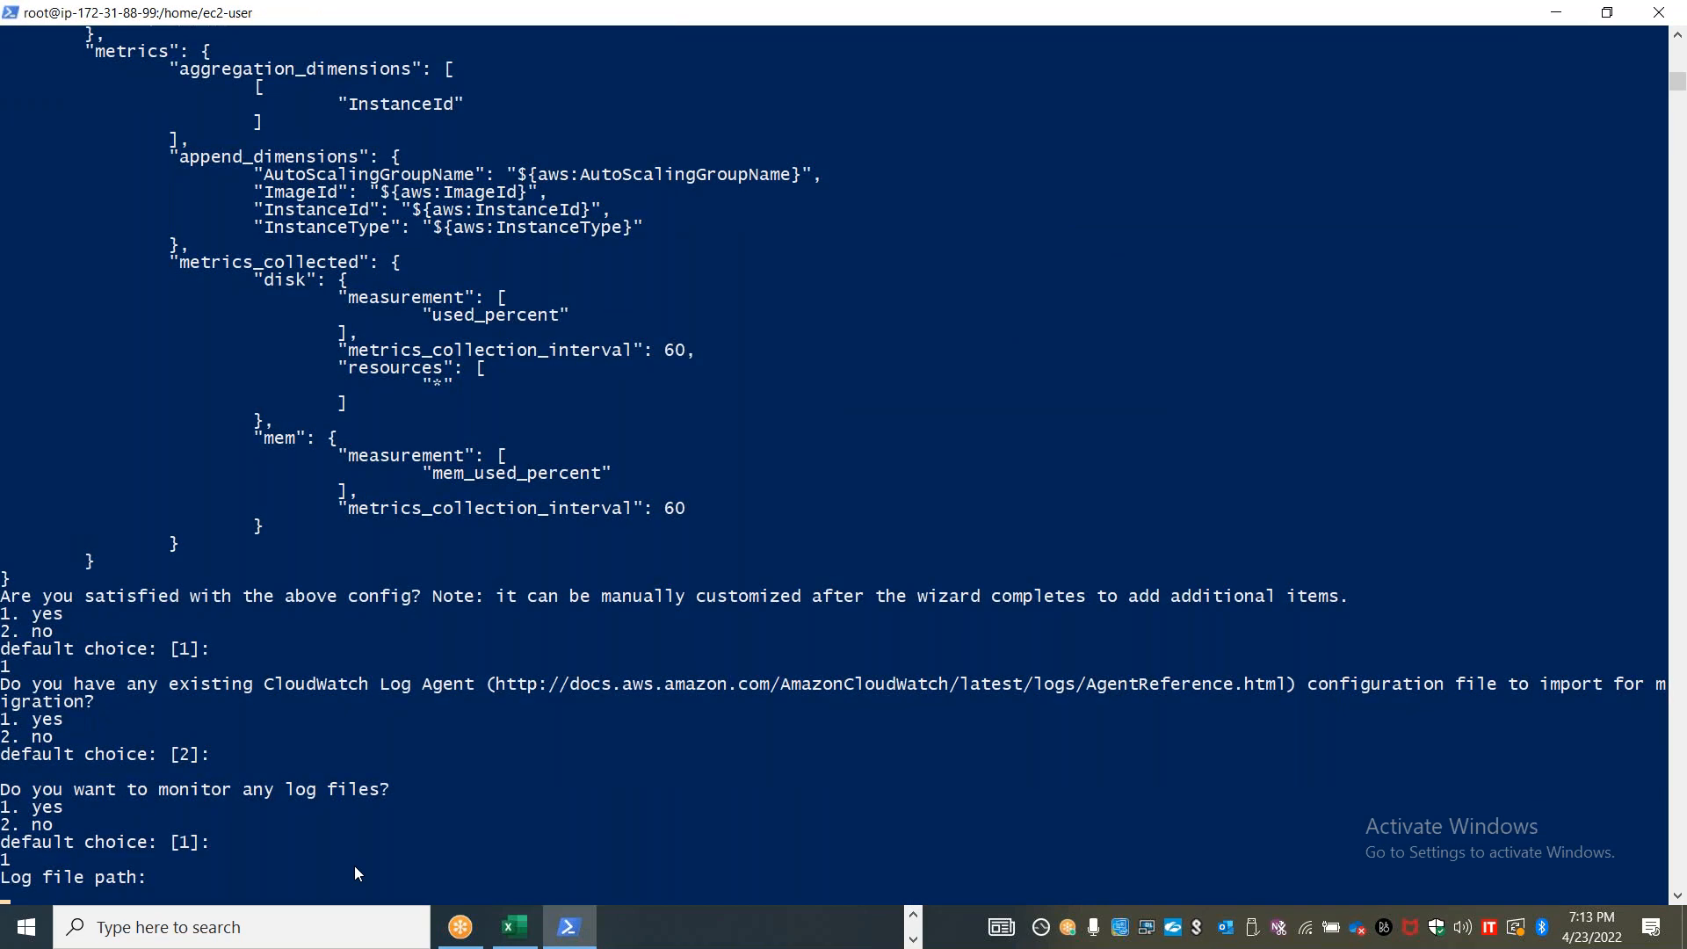
Clear the stray characters at the wizard's log file path prompt and enter /var/log/httpd/access_log
{"action": "scroll", "coordinate": [455, 696], "scroll_direction": "down", "scroll_amount": 6}
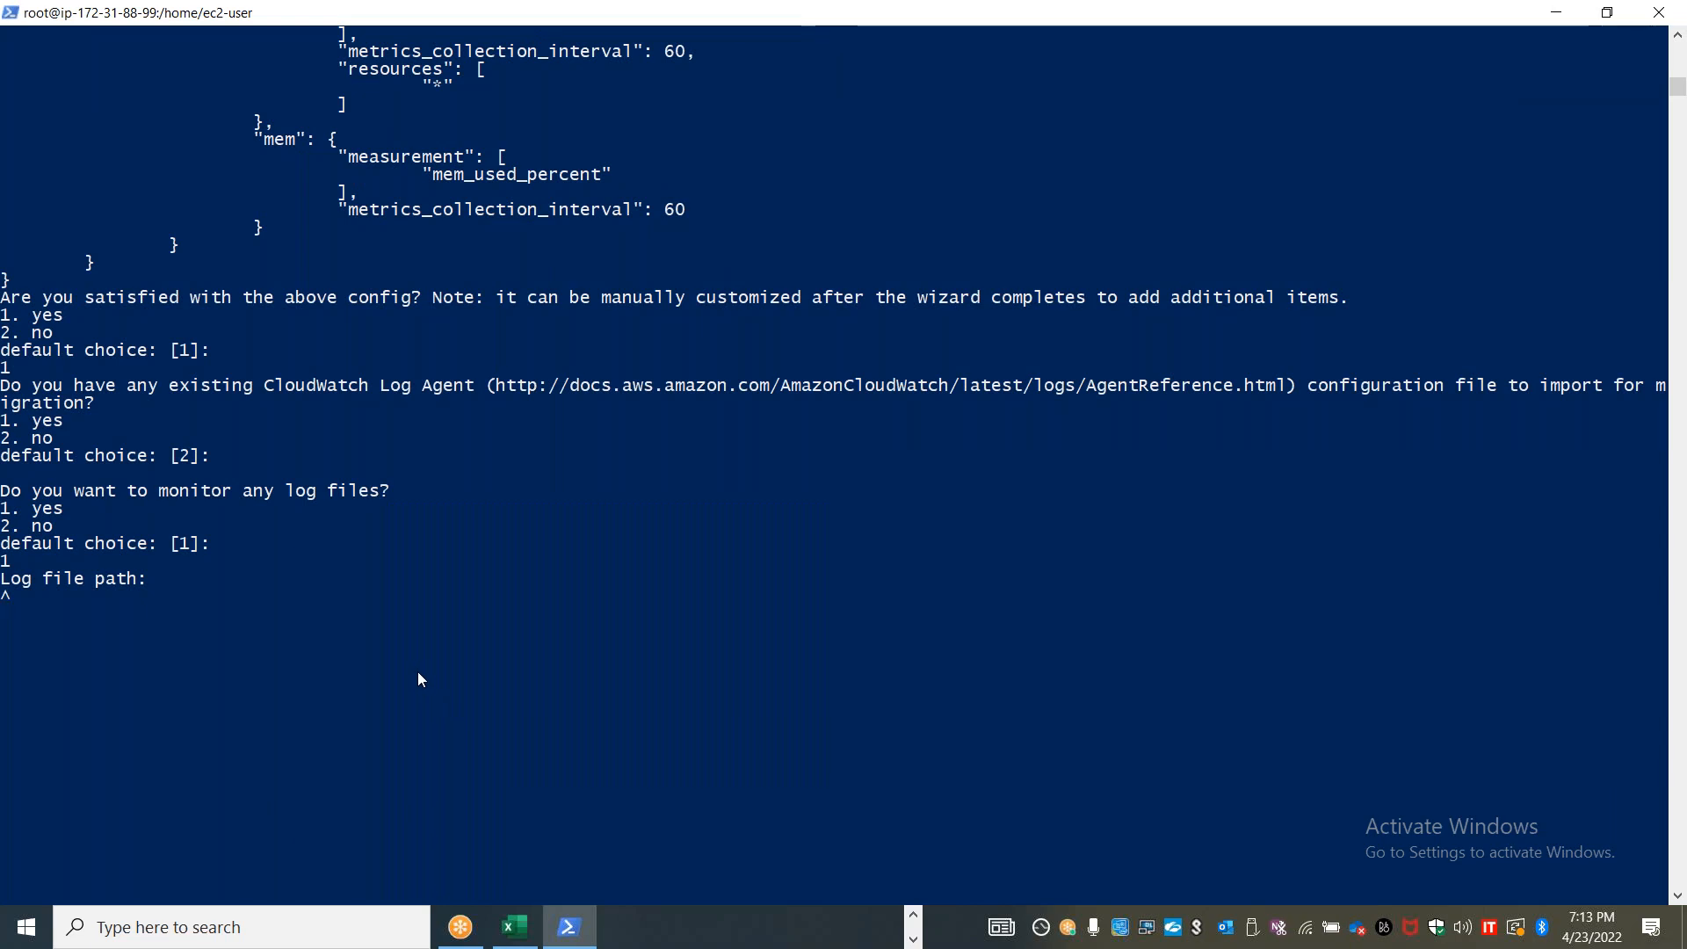
{"action": "key", "text": "Delete"}
{"action": "key", "text": "BackSpace"}
{"action": "key", "text": "BackSpace"}
{"action": "key", "text": "BackSpace"}
{"action": "key", "text": "BackSpace"}
{"action": "right_click", "coordinate": [302, 650]}
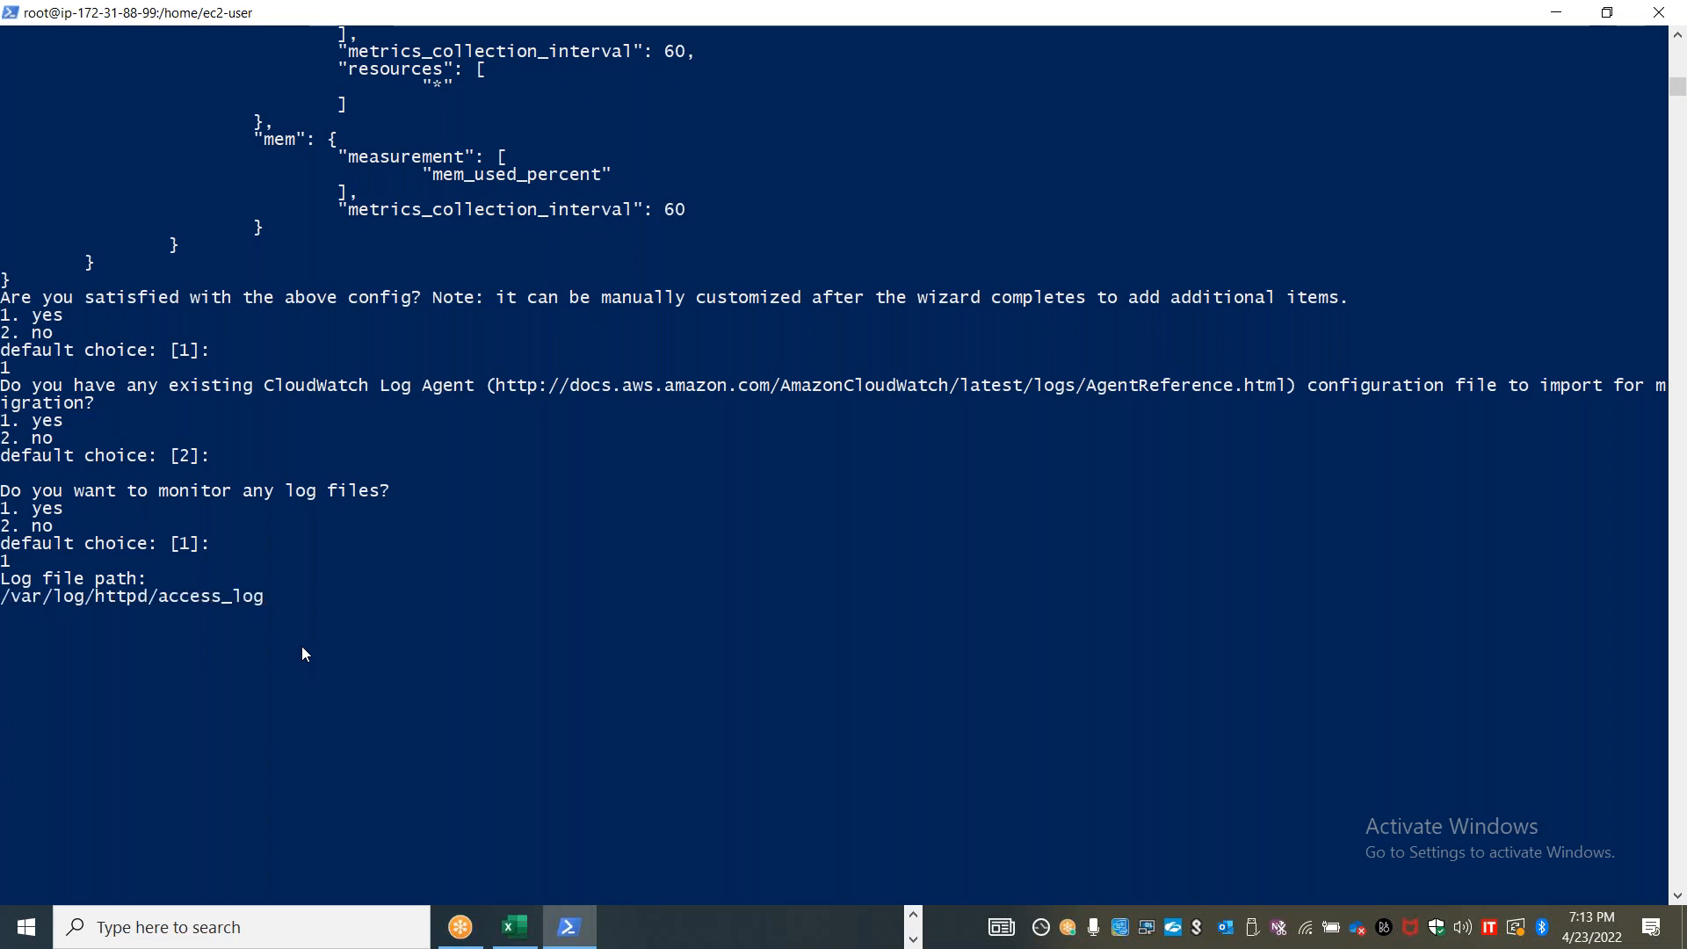
{"action": "key", "text": "Return"}
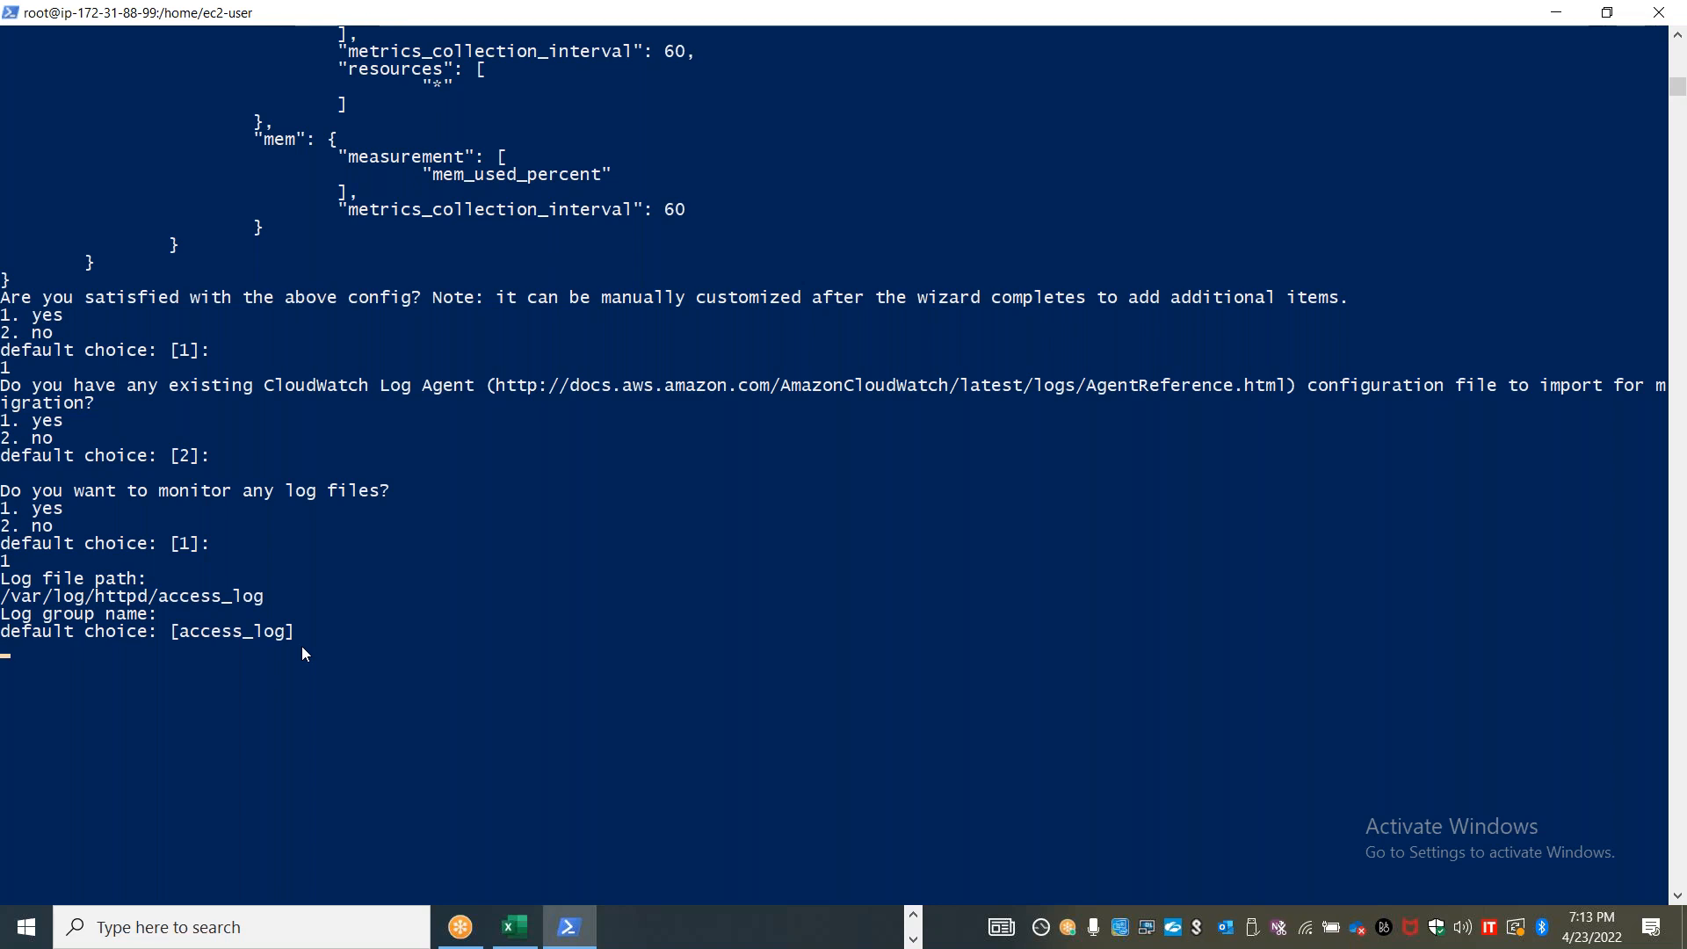
Name the log group httpd_access_log, keeping the default {instance_id} stream name and choosing option 3 for 3-day retention
{"action": "type", "text": "httpd_access_log"}
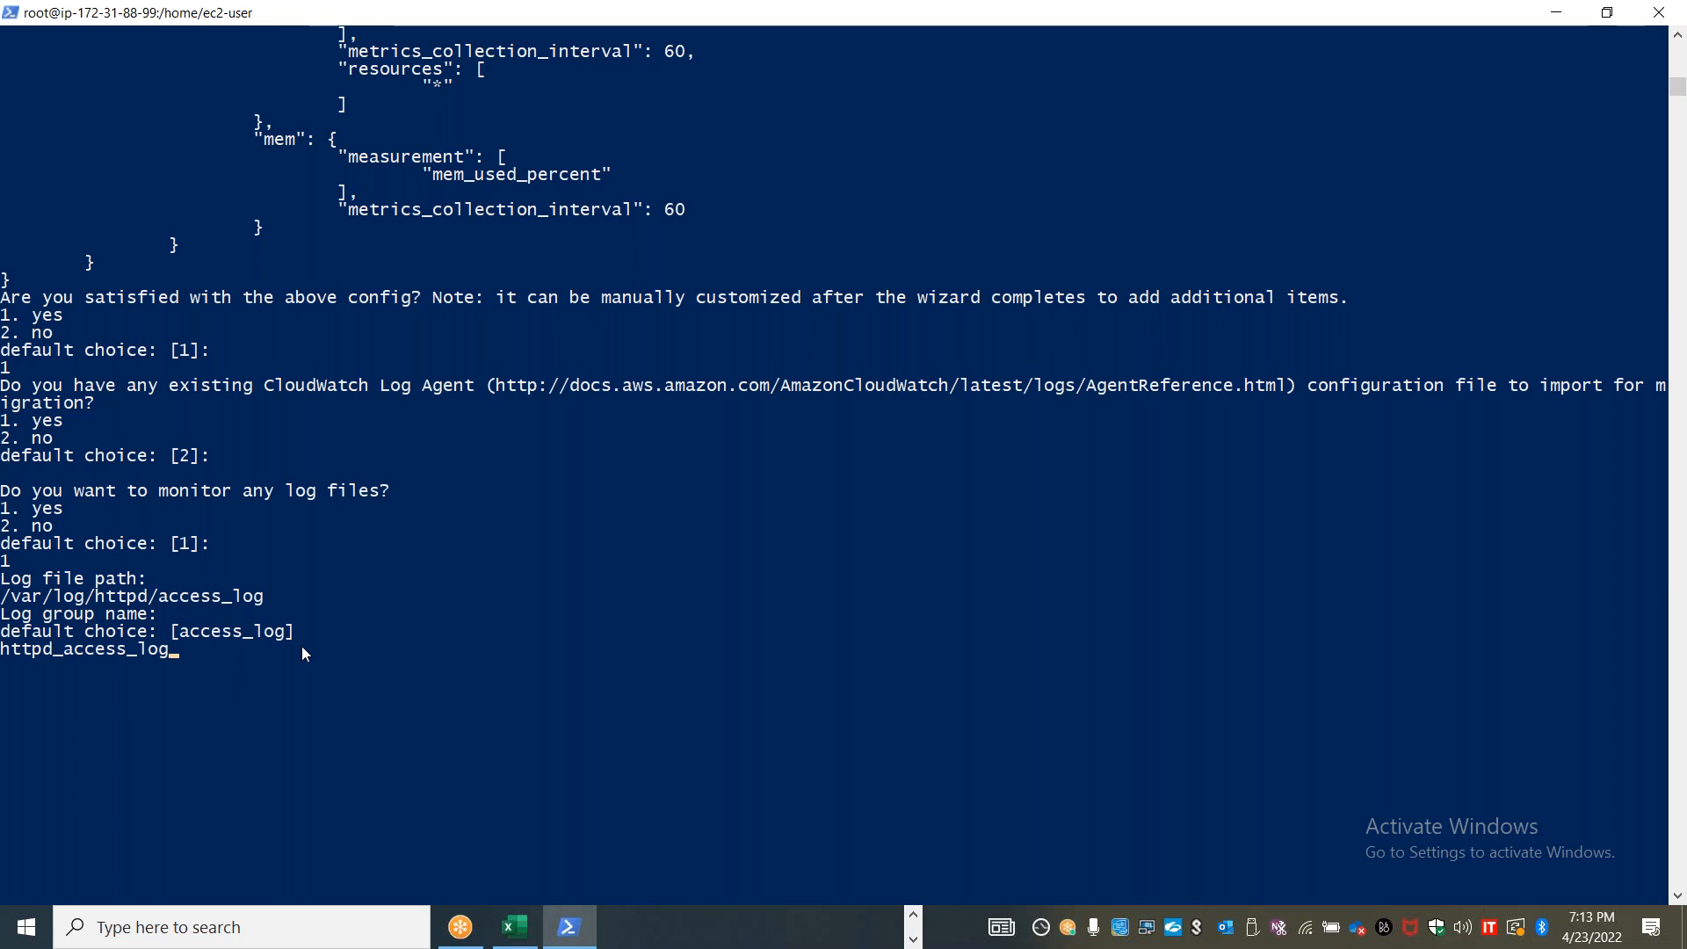
{"action": "key", "text": "Return"}
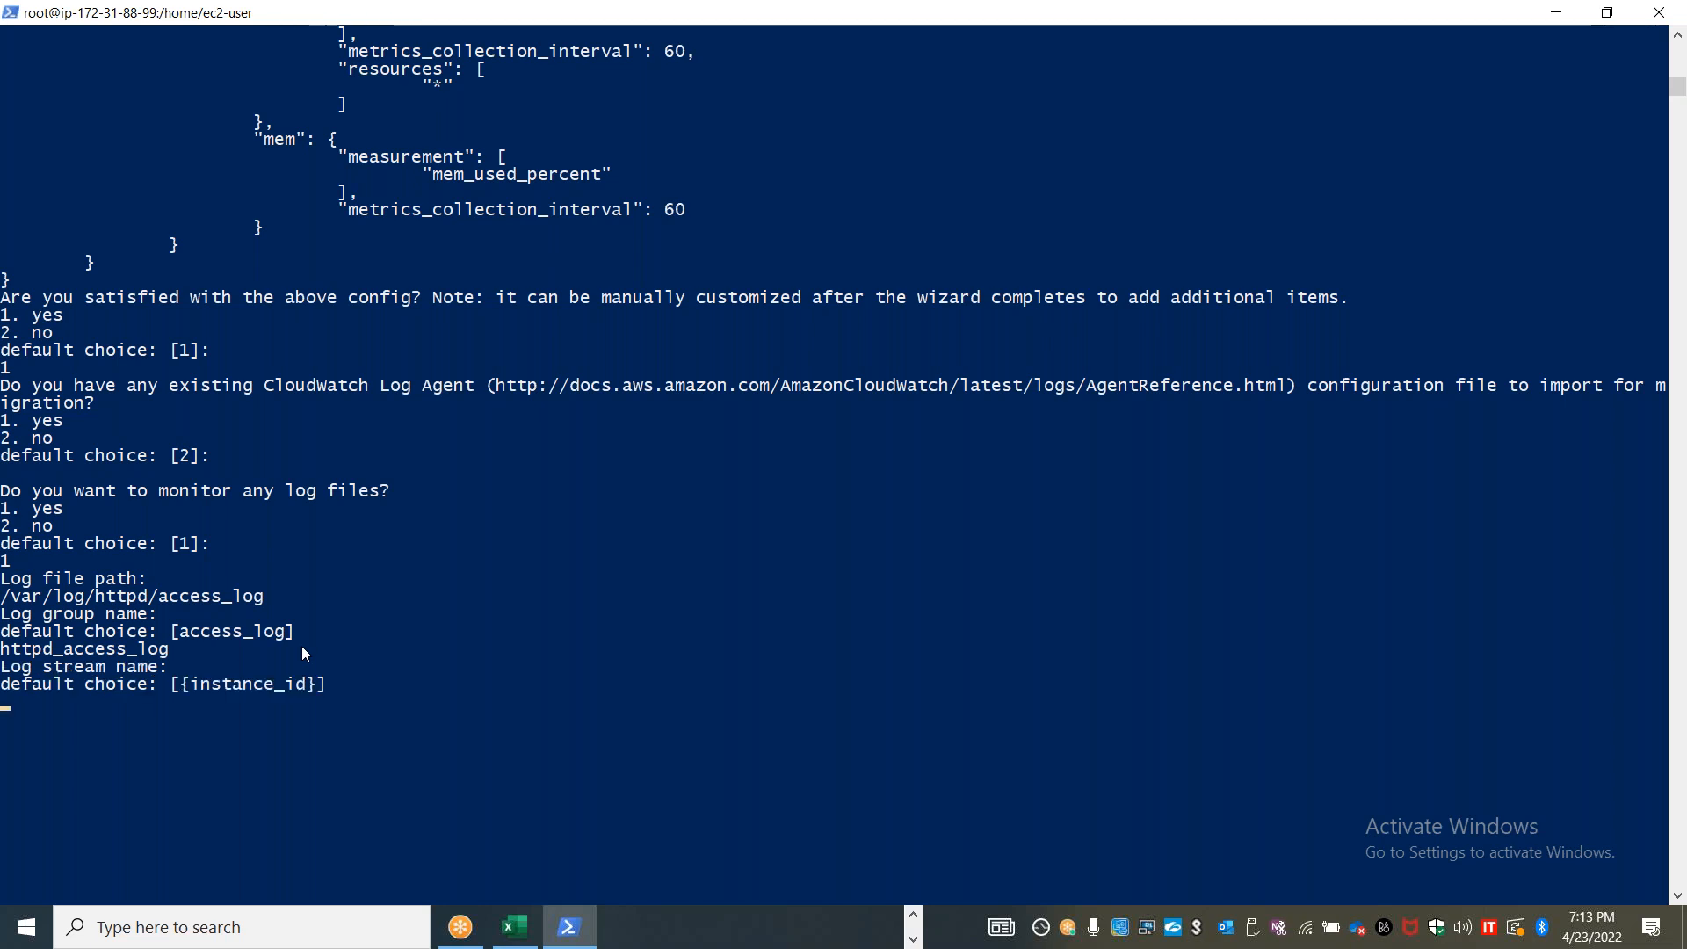
{"action": "key", "text": "Return"}
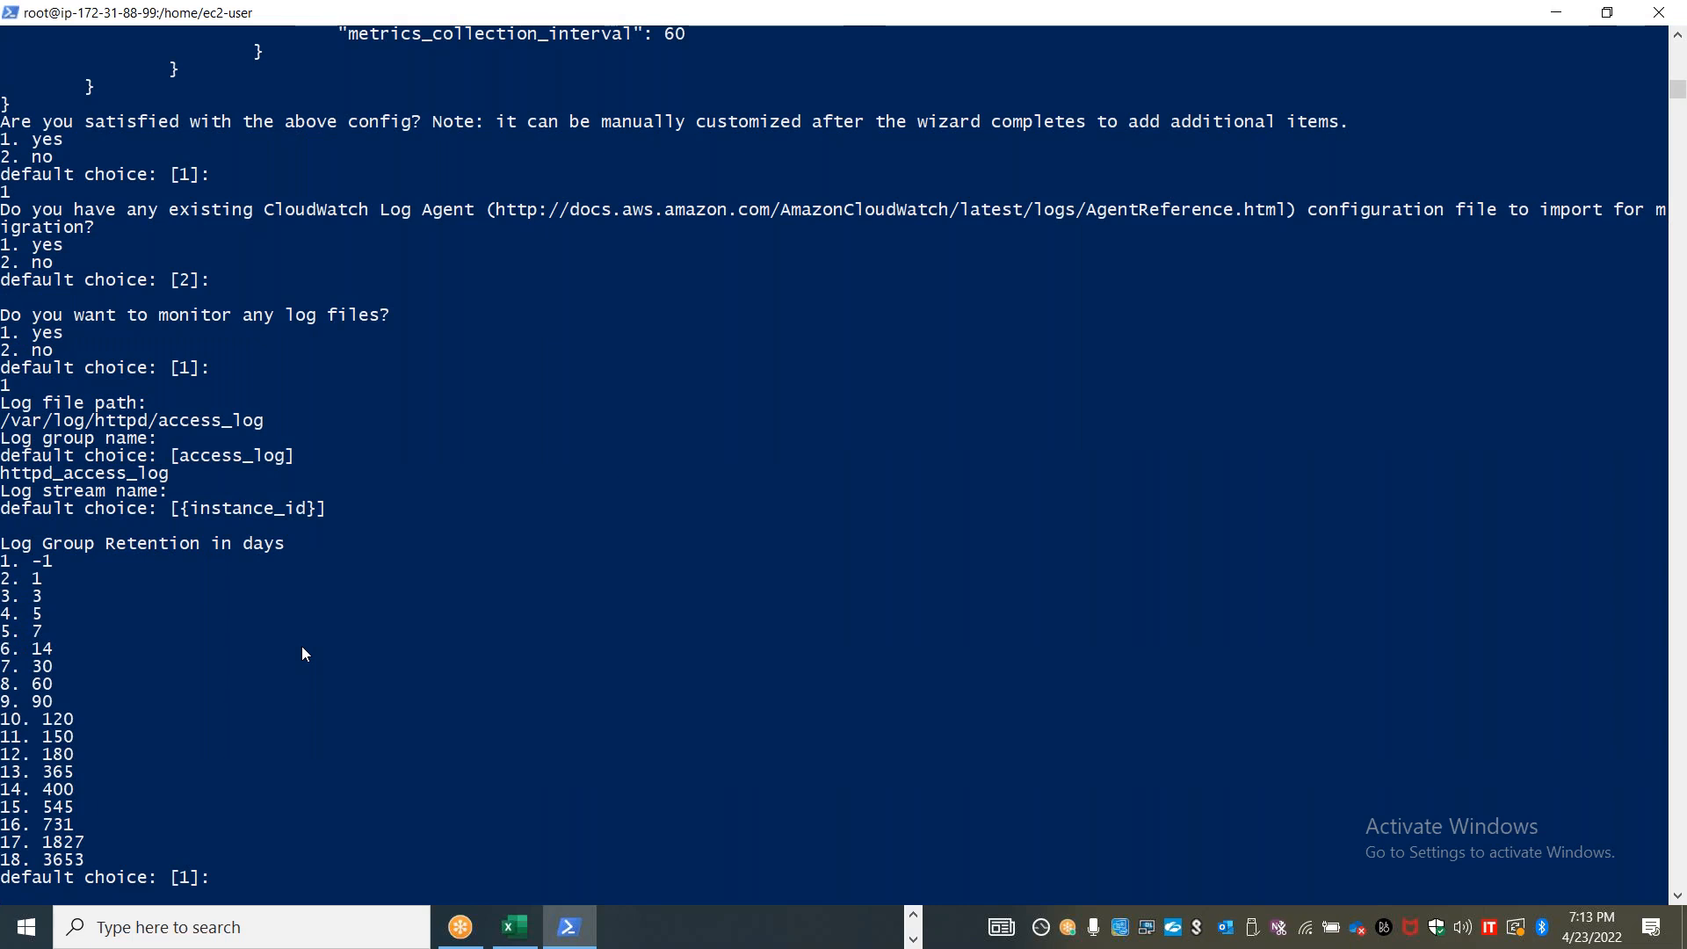
{"action": "type", "text": "3"}
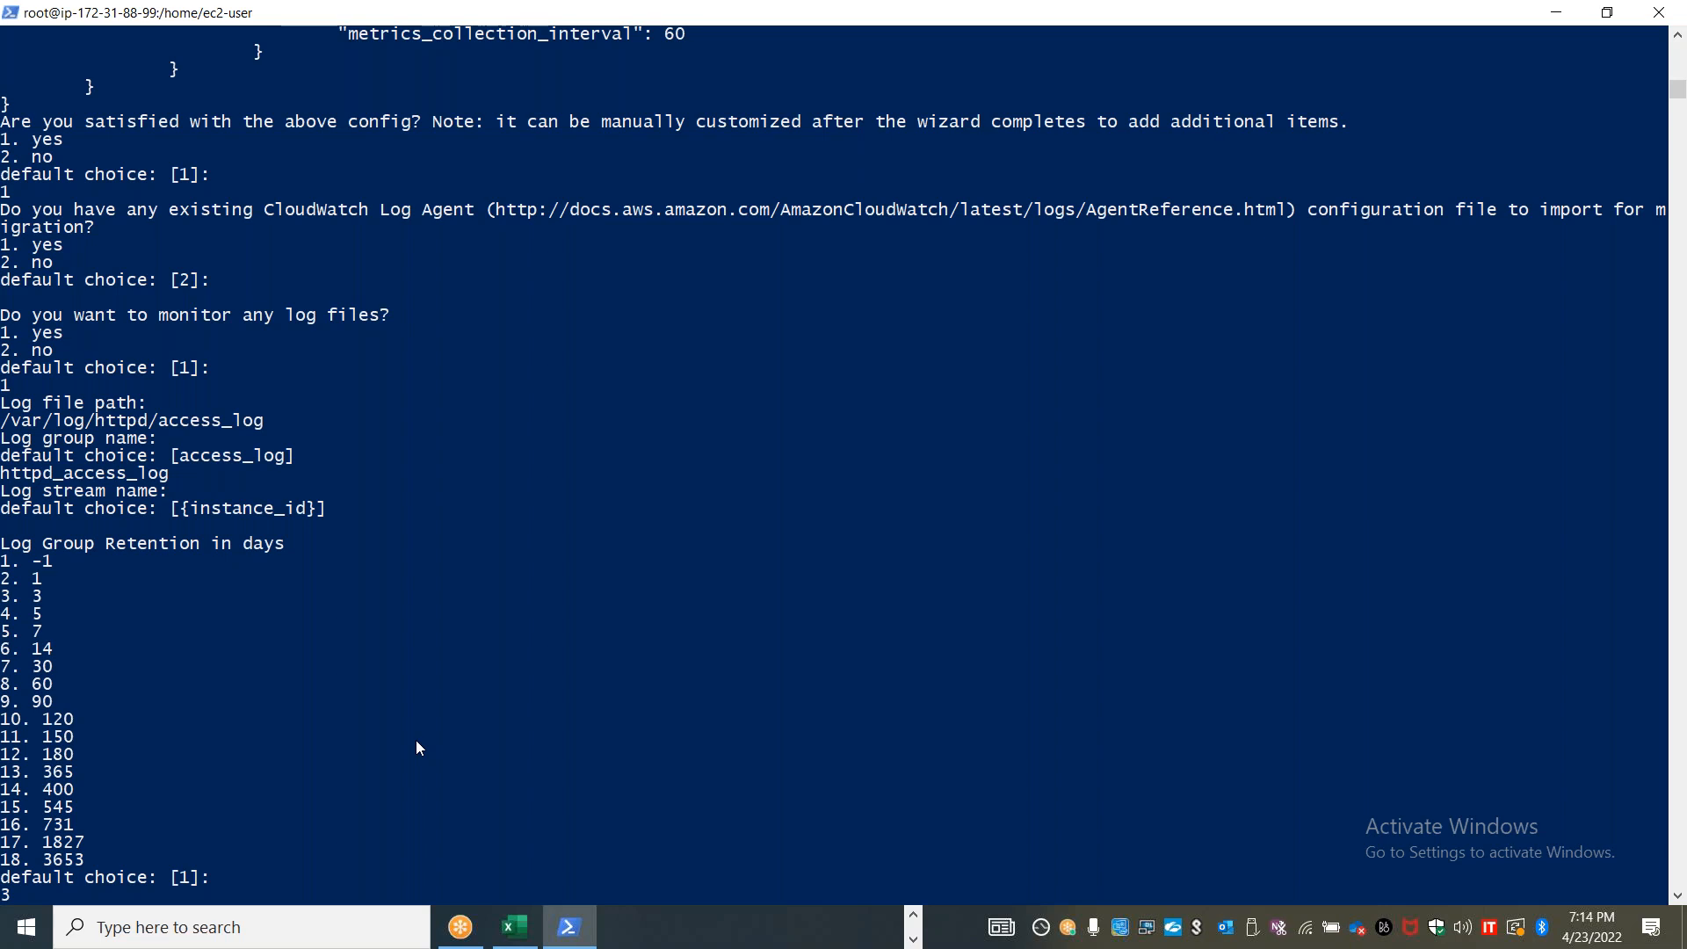
{"action": "key", "text": "Return"}
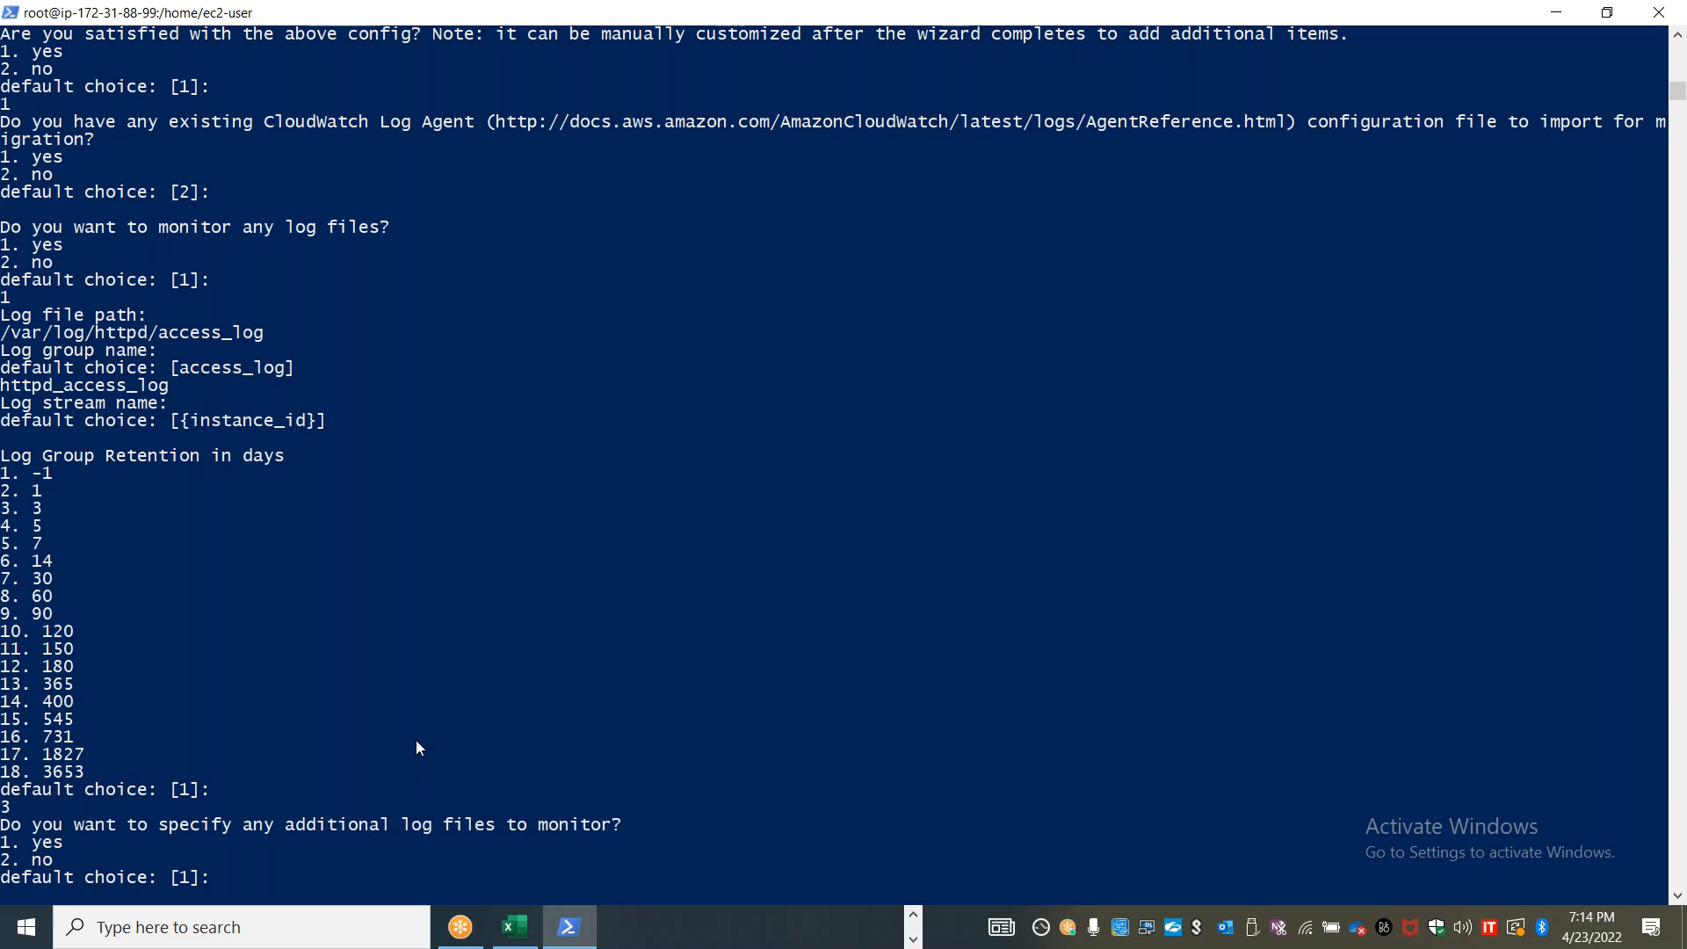
Finish the wizard by declining additional log files and declining to store the config in the SSM parameter store
{"action": "type", "text": "2"}
{"action": "key", "text": "Return"}
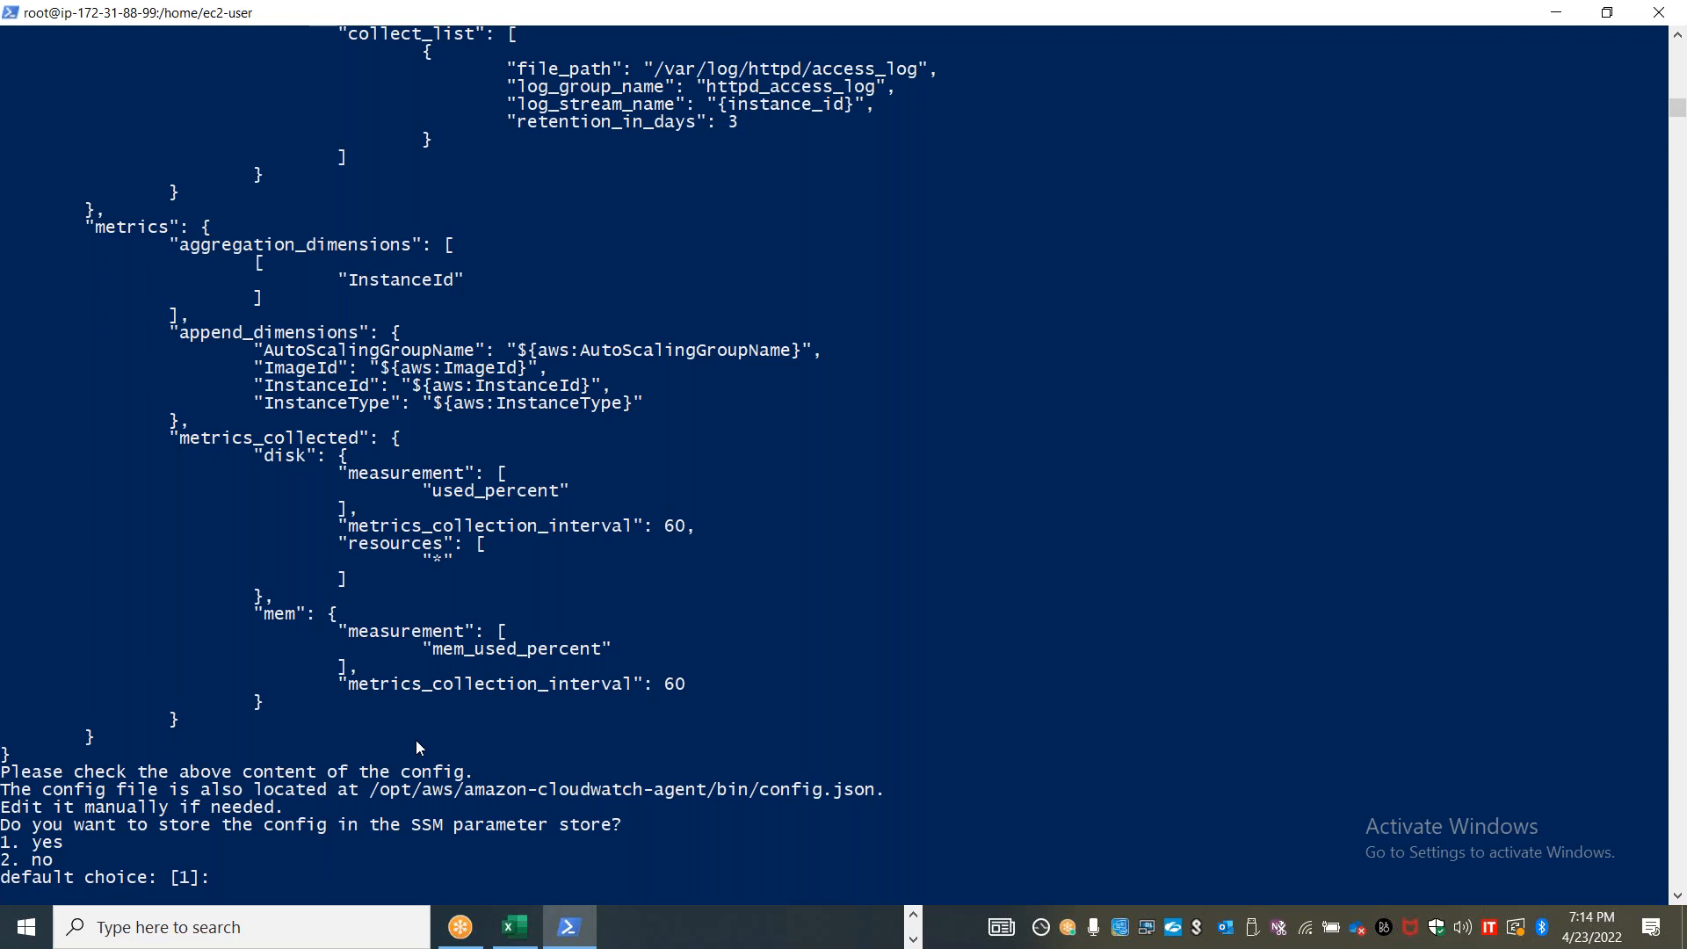
{"action": "type", "text": "2"}
{"action": "key", "text": "Return"}
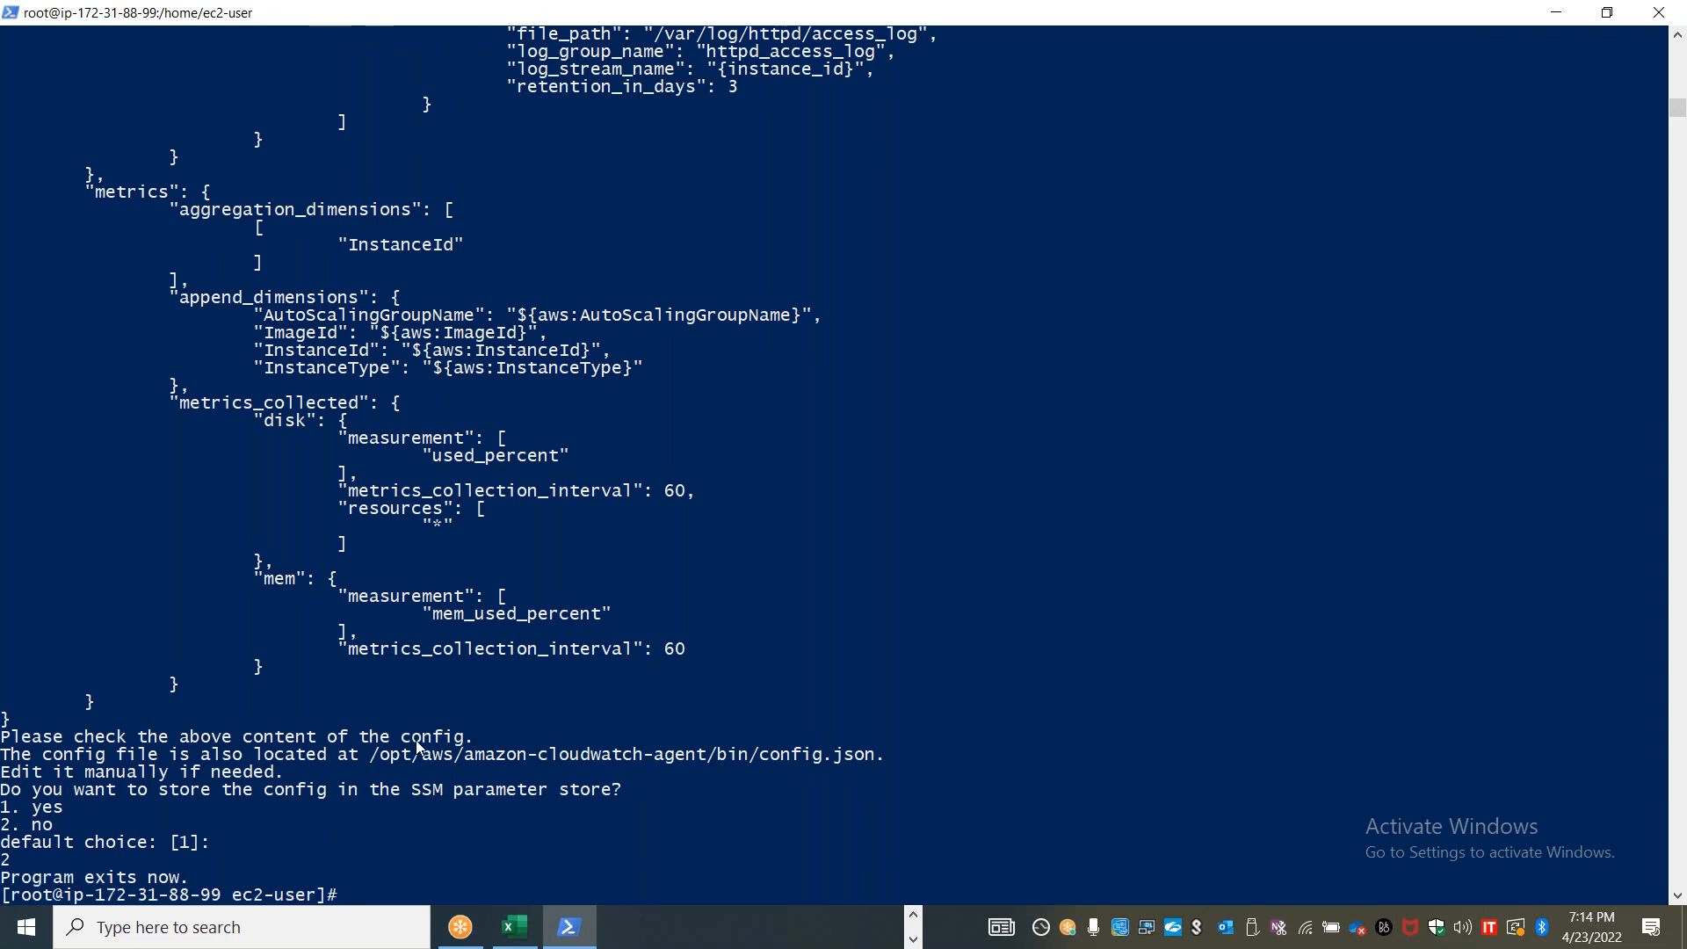
{"action": "scroll", "coordinate": [615, 687], "scroll_direction": "down", "scroll_amount": 6}
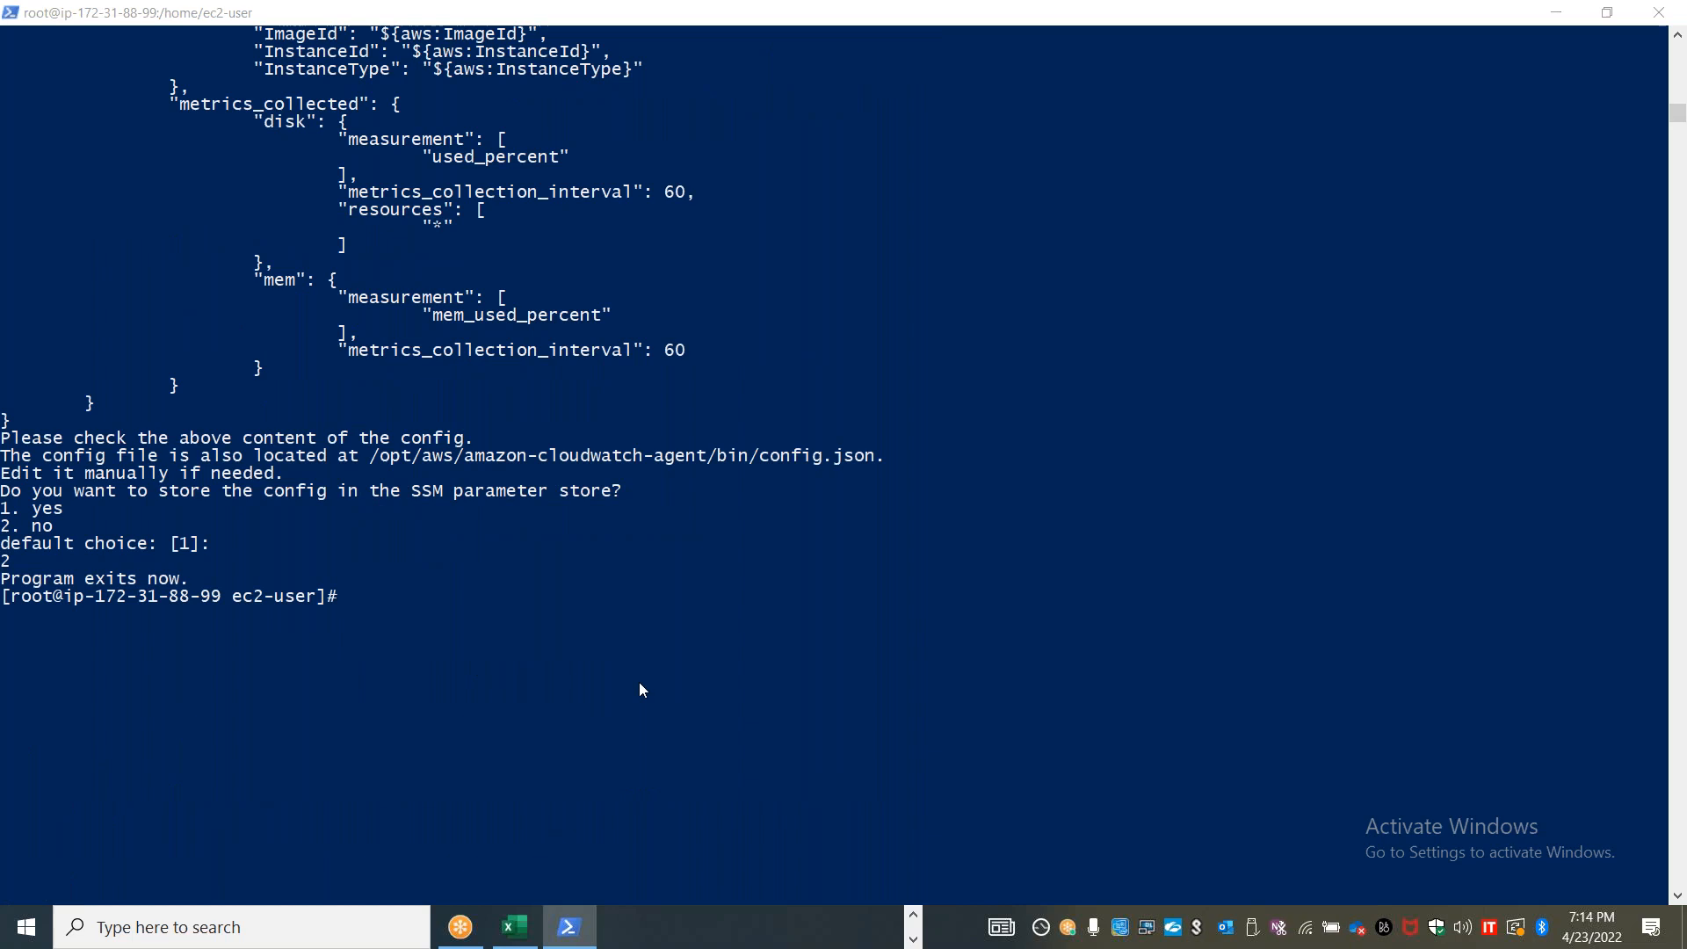
Copy the amazon-cloudwatch-agent-ctl fetch-config command for config.json from the Notepad notes and run it in the SSH session
{"action": "key", "text": "alt+Tab"}
{"action": "key", "text": "alt+Tab"}
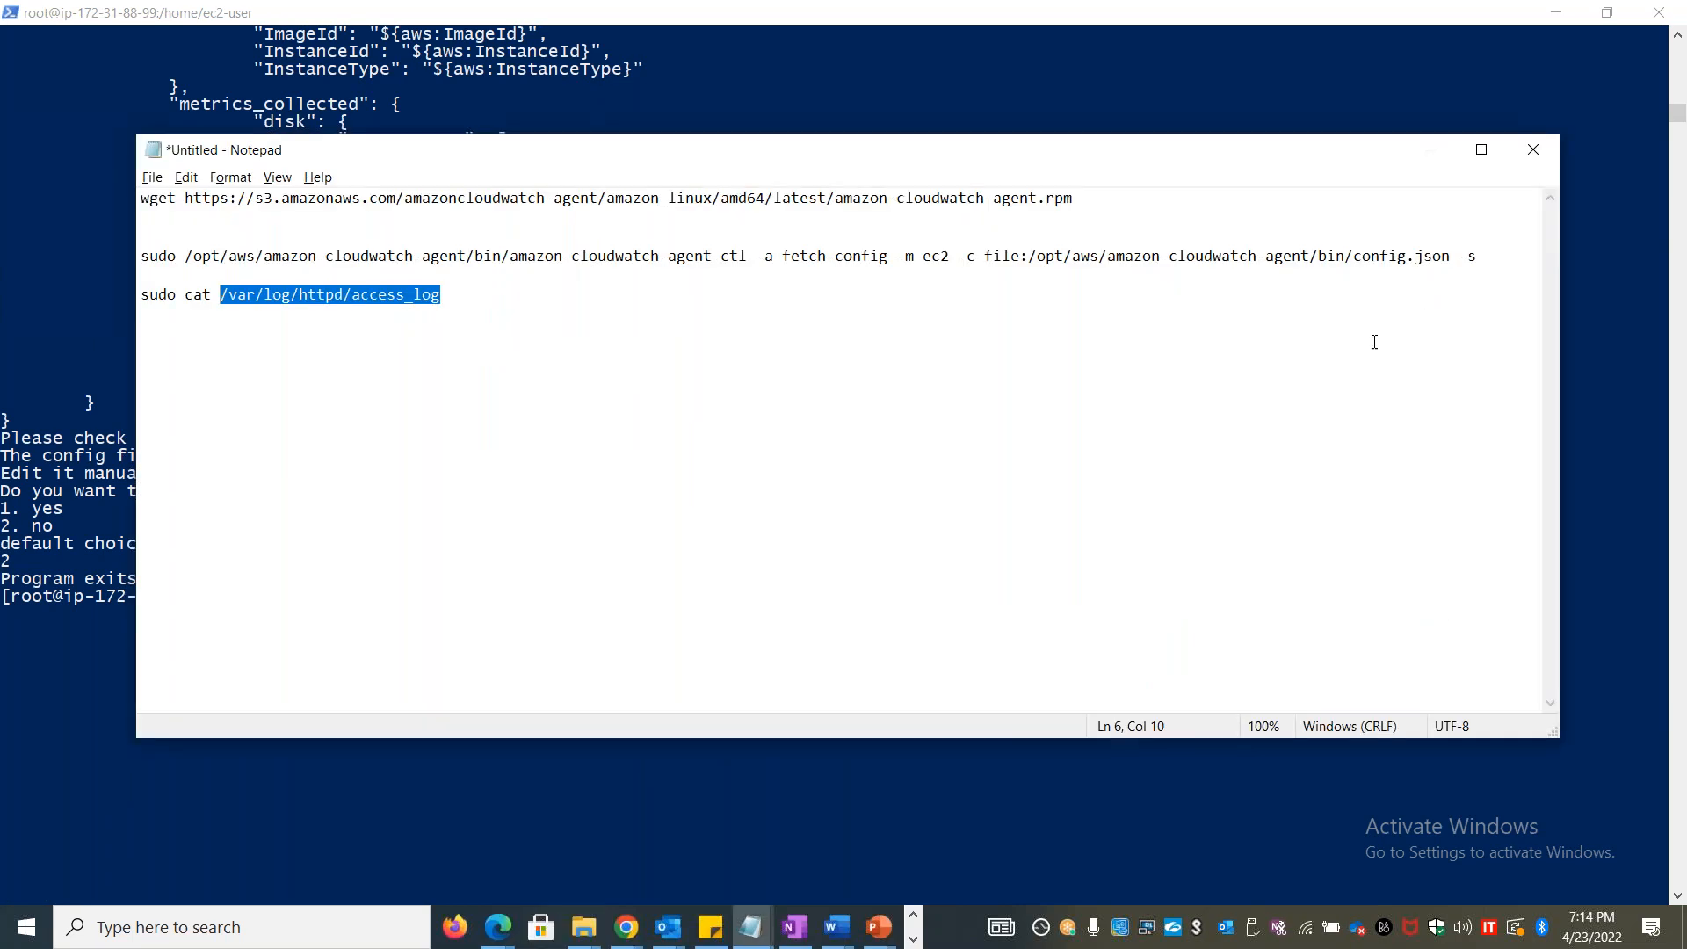
{"action": "left_click", "coordinate": [1144, 275]}
{"action": "left_click_drag", "start_coordinate": [243, 275], "coordinate": [138, 264]}
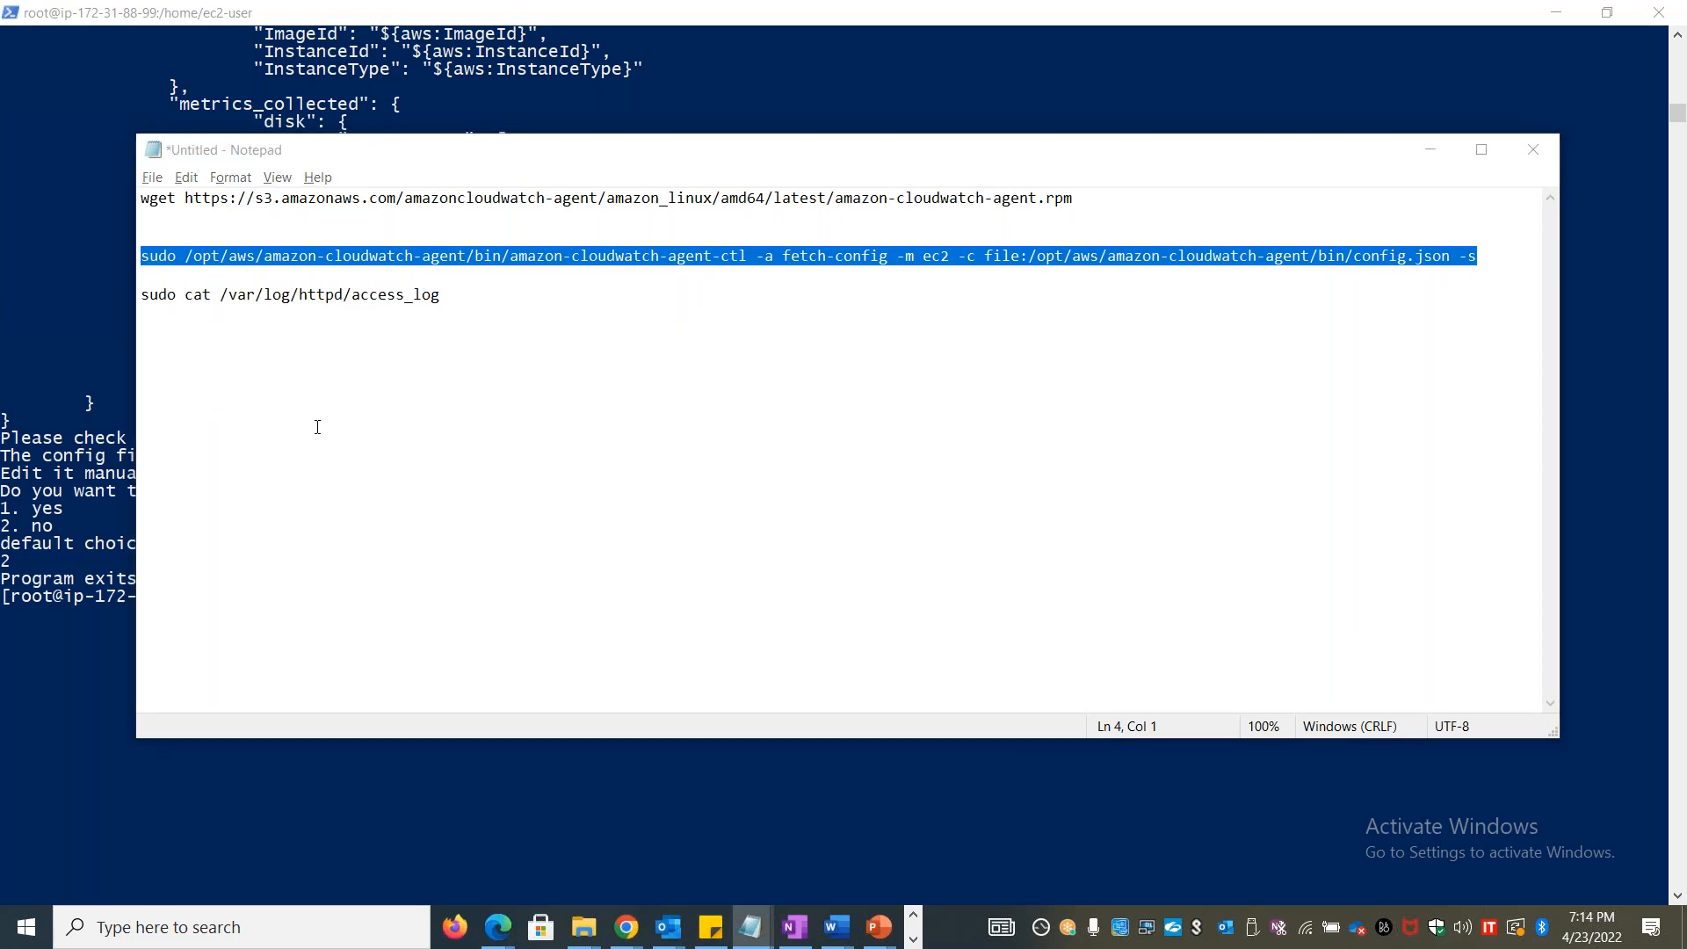
{"action": "key", "text": "alt+Tab"}
{"action": "left_click", "coordinate": [451, 651]}
{"action": "right_click", "coordinate": [450, 651]}
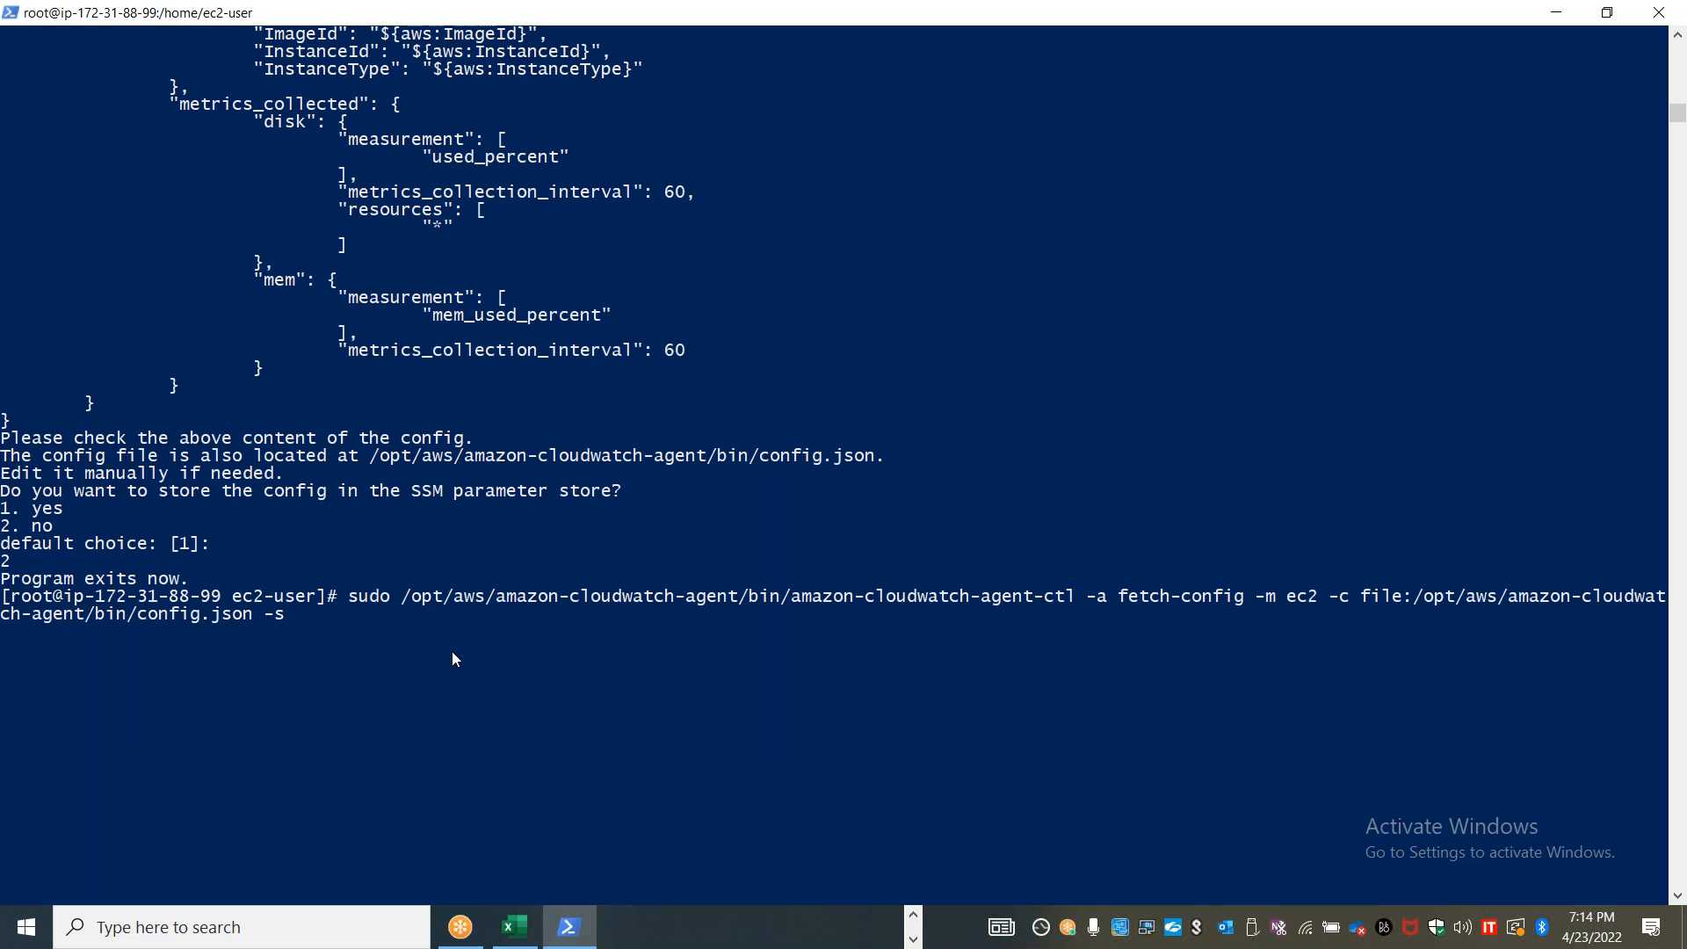
{"action": "key", "text": "Return"}
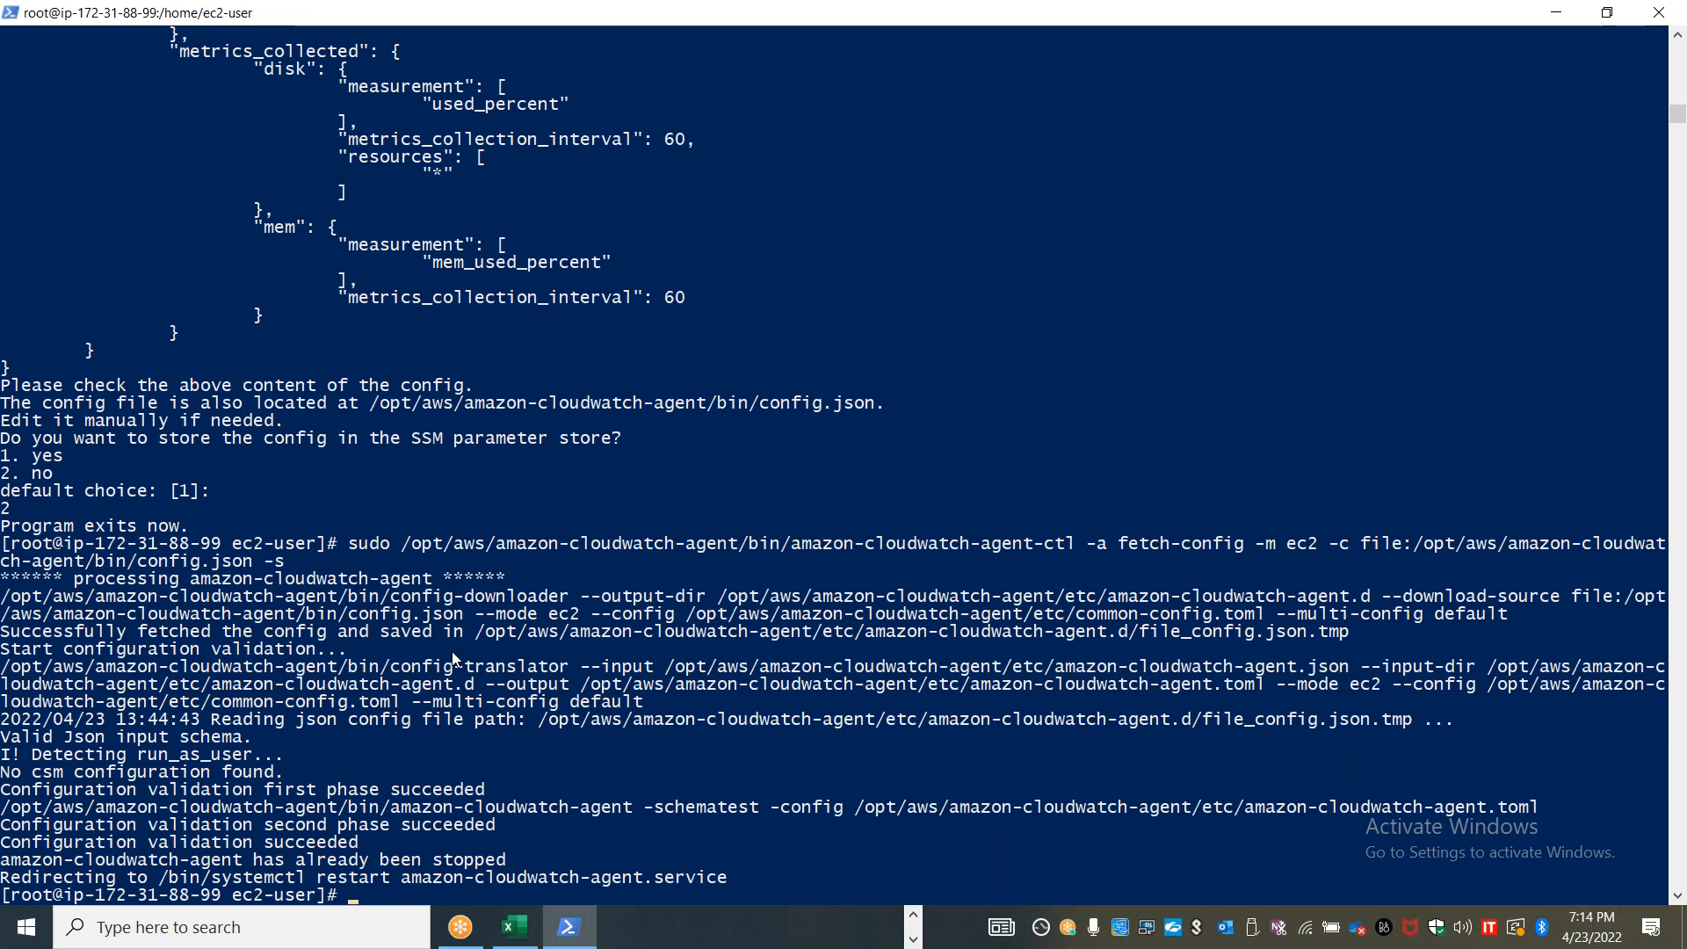
Switch to the CloudWatch console in Chrome, open the log groups page and refresh its list
{"action": "key", "text": "alt+Tab"}
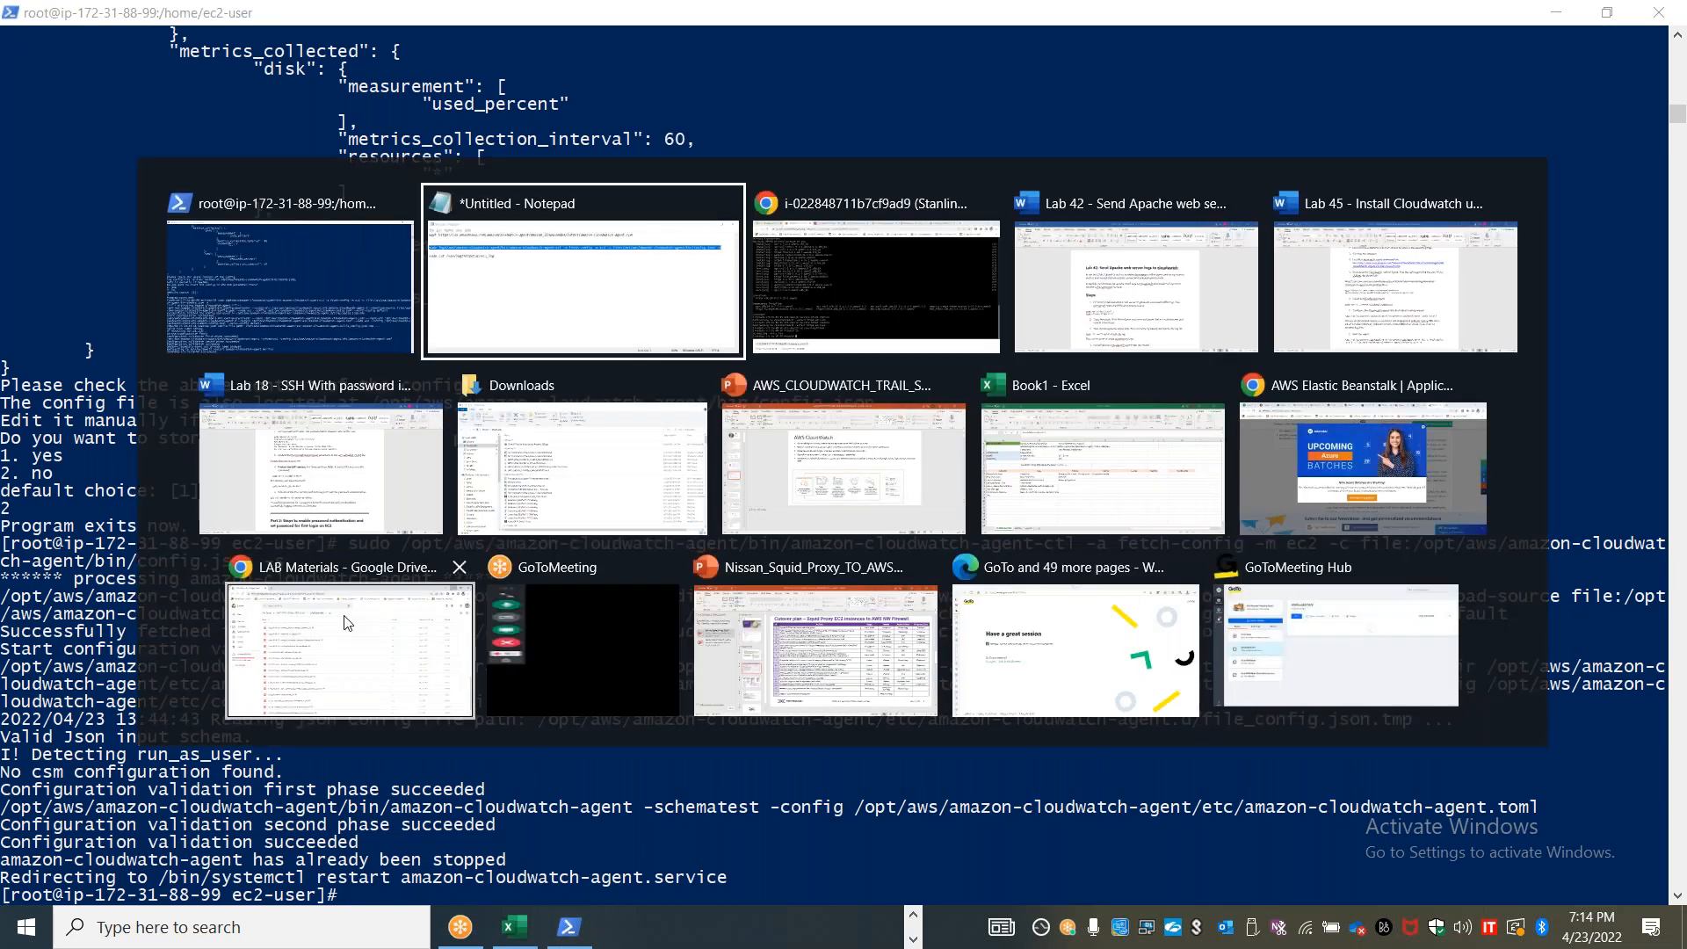
{"action": "key", "text": "alt+Tab"}
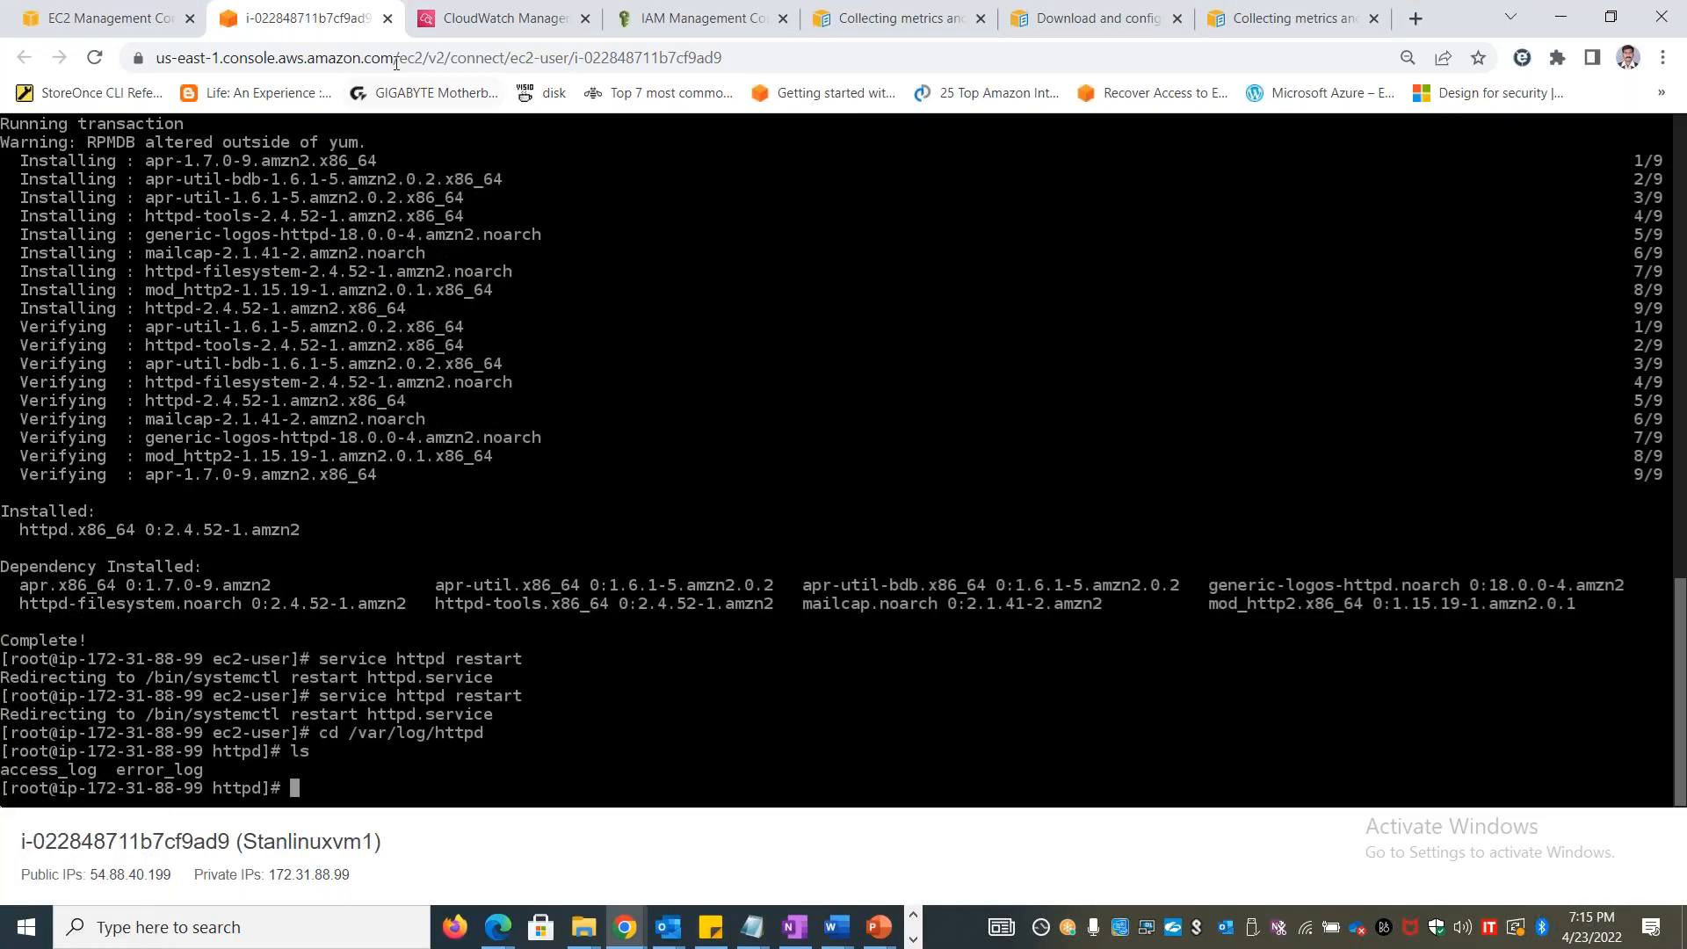
{"action": "left_click", "coordinate": [471, 12]}
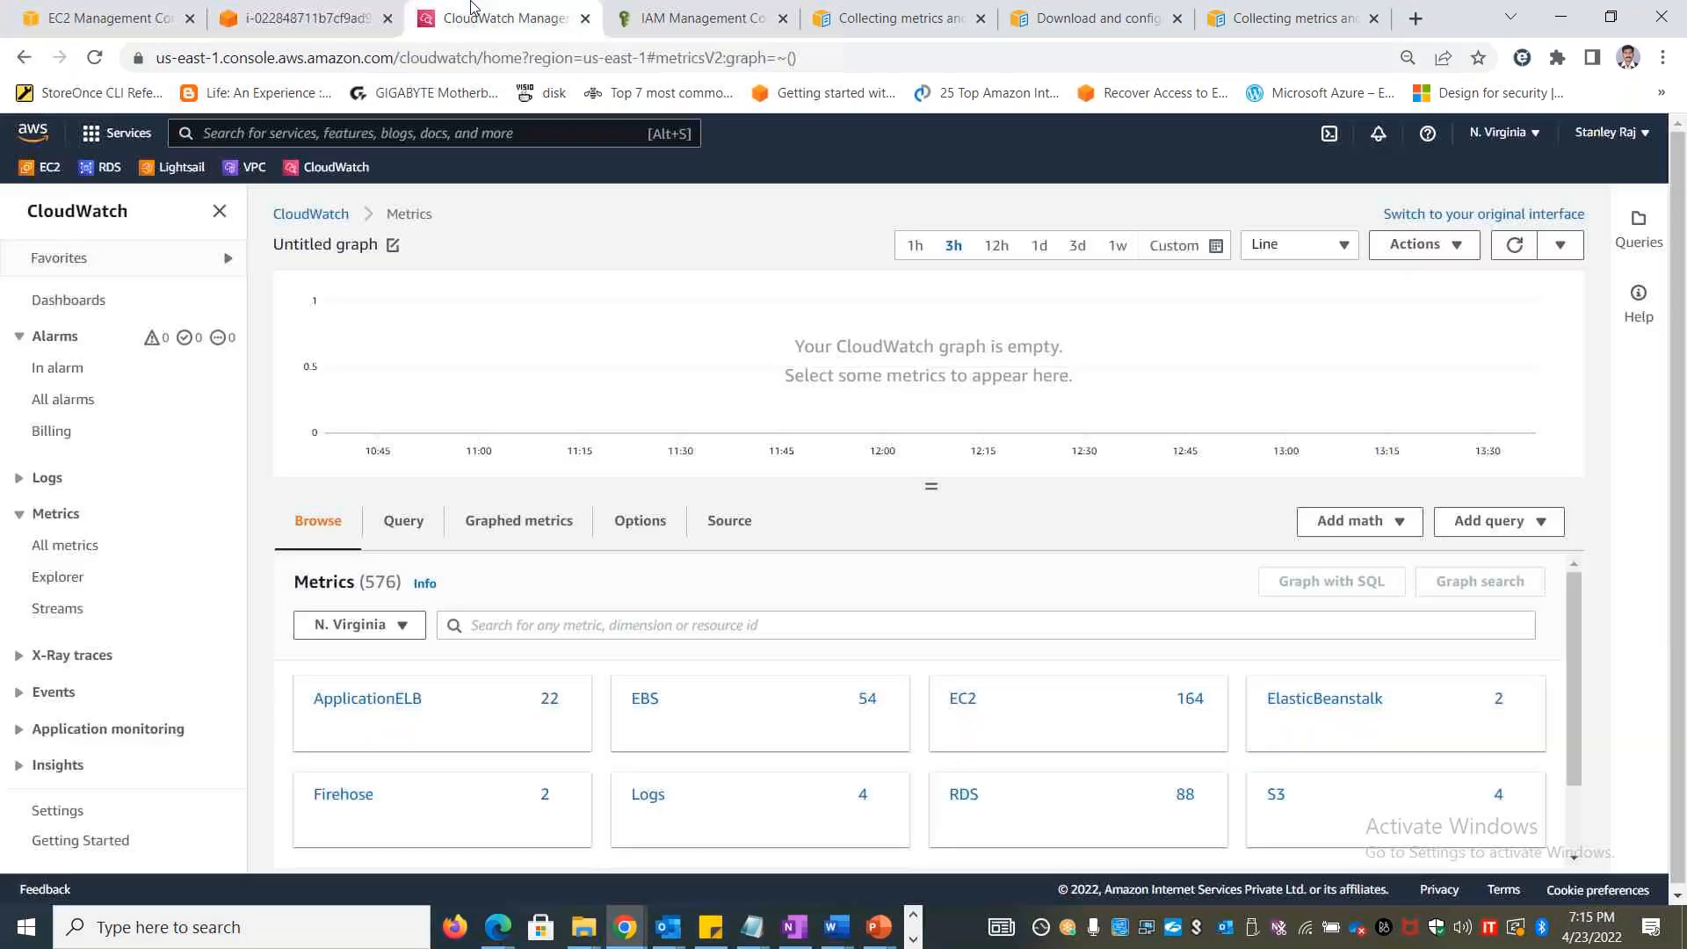
{"action": "left_click", "coordinate": [86, 514]}
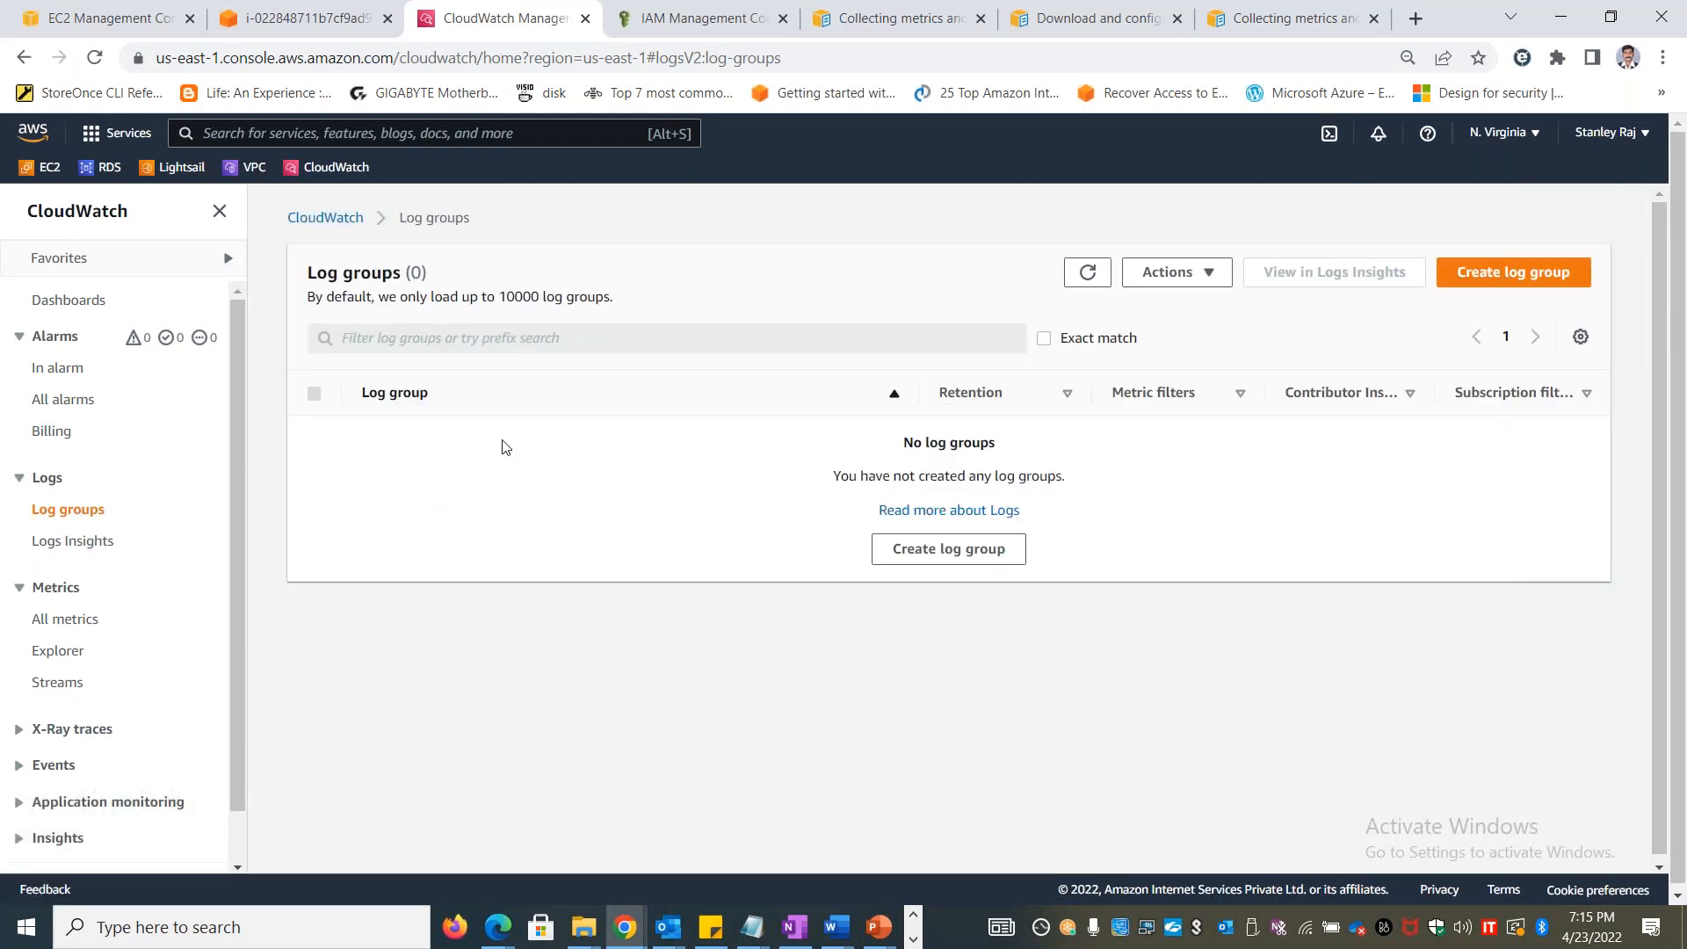
{"action": "left_click", "coordinate": [1088, 272]}
Load 54.88.40.199 in a new browser tab to generate a request to the Apache server
{"action": "left_click", "coordinate": [1414, 18]}
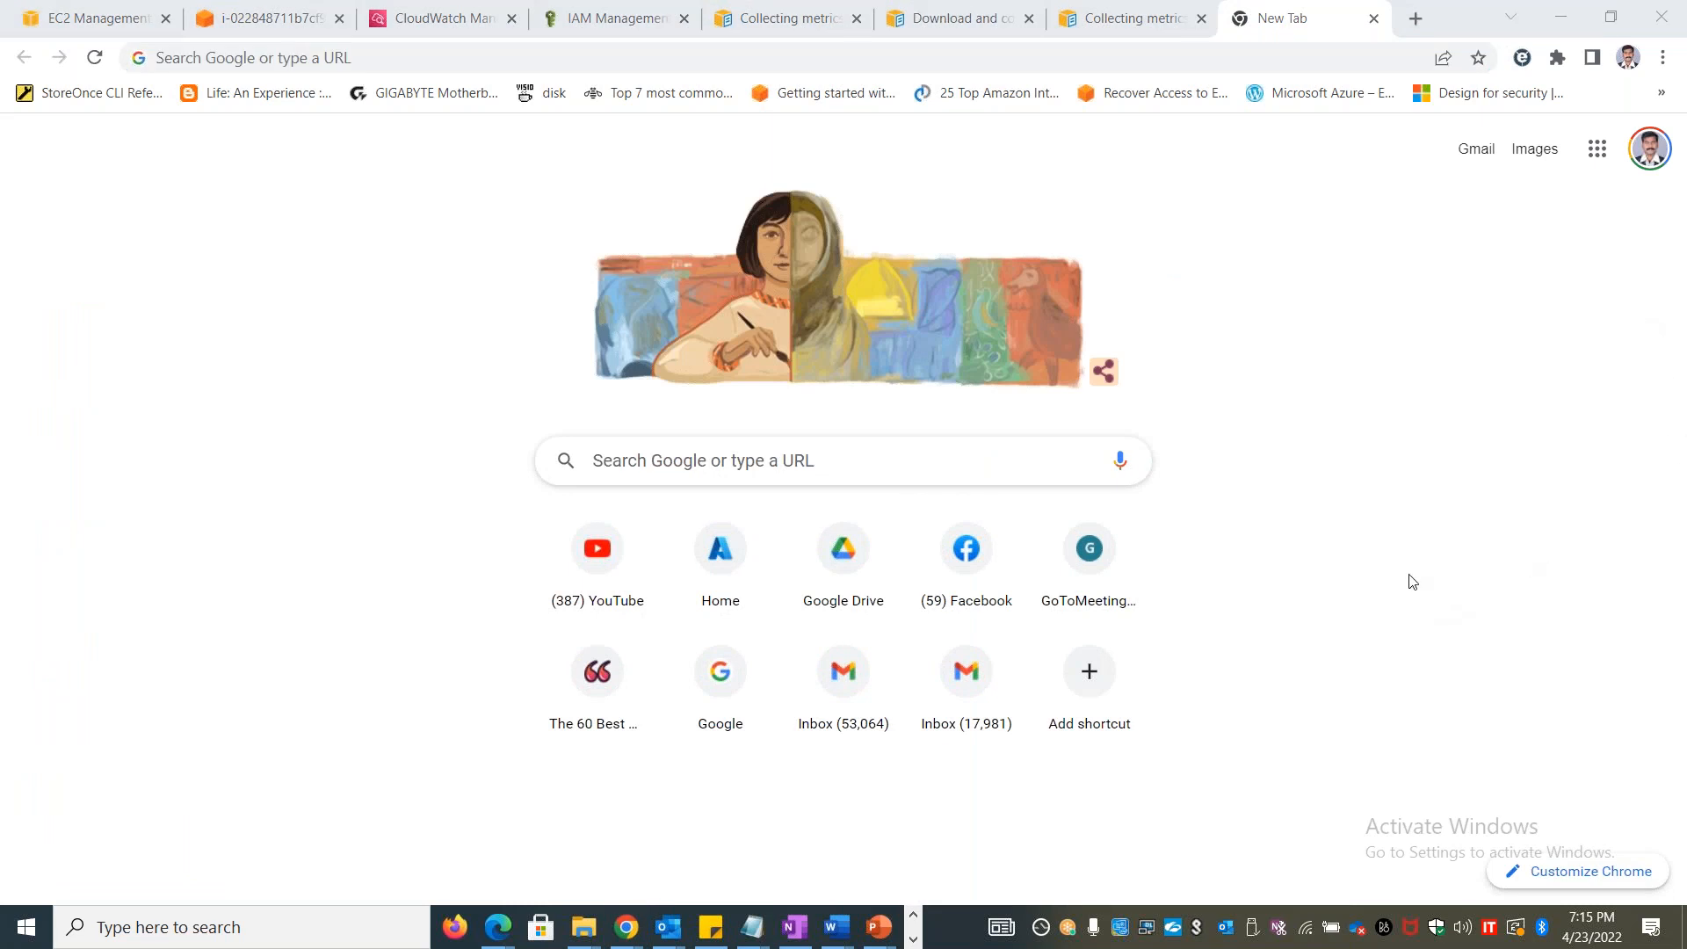
{"action": "left_click", "coordinate": [282, 58]}
{"action": "type", "text": "54.88.40.199"}
{"action": "key", "text": "Return"}
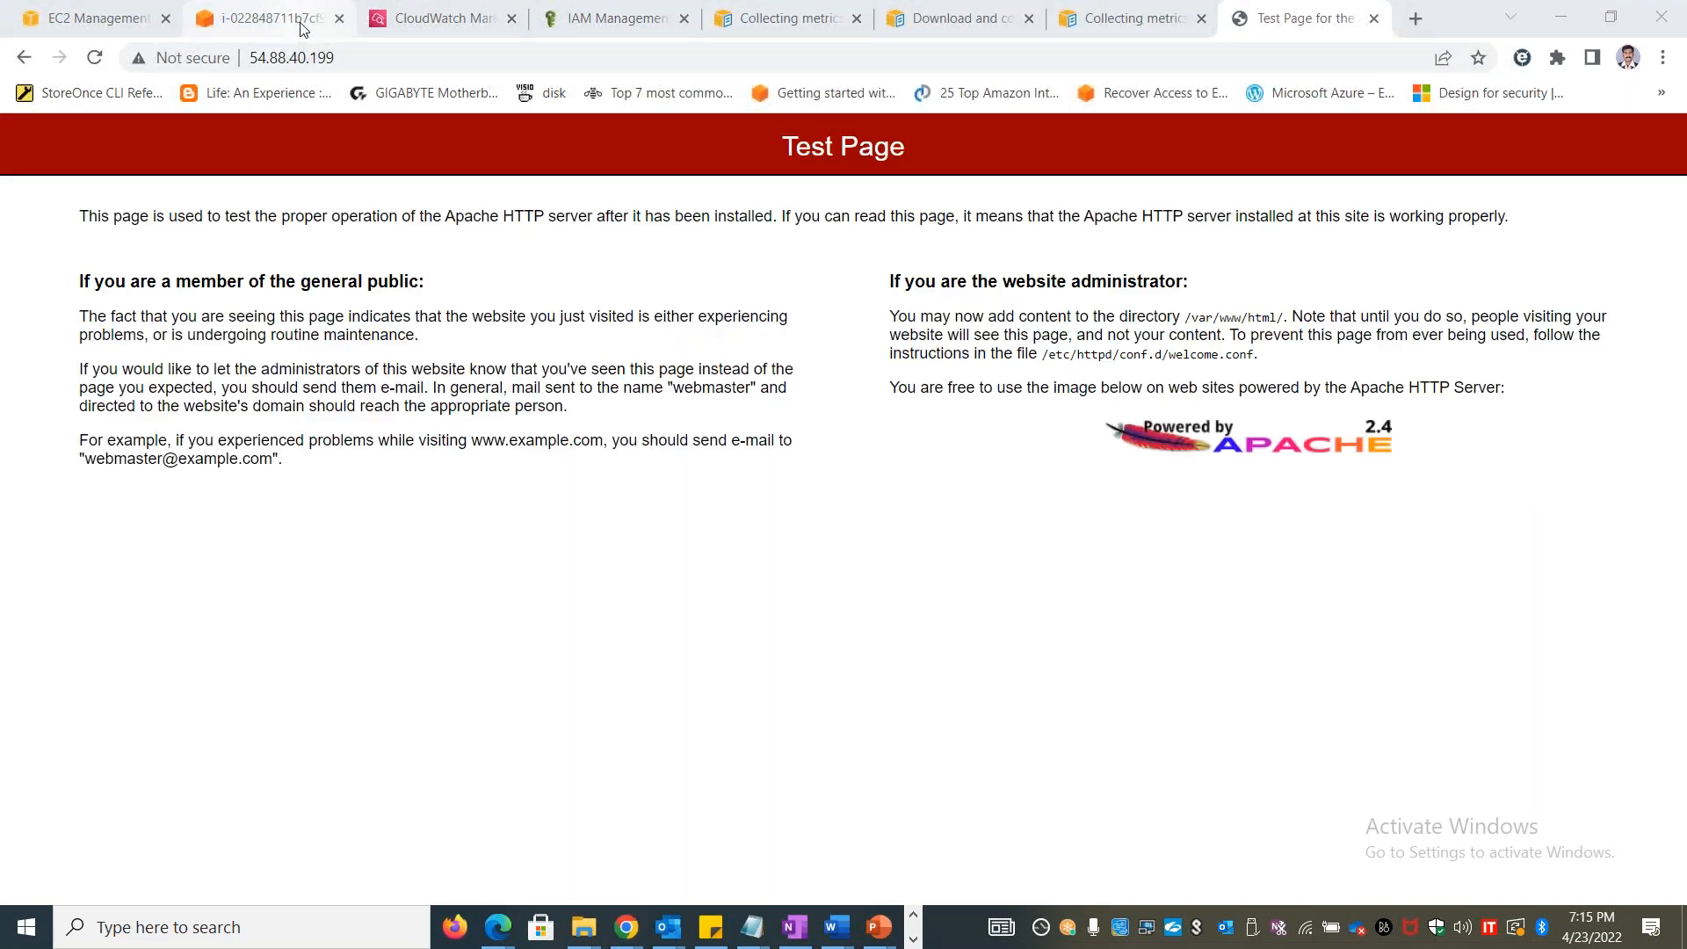
Return to the CloudWatch log groups, refresh the list and go back to the CloudWatch overview
{"action": "left_click", "coordinate": [435, 18]}
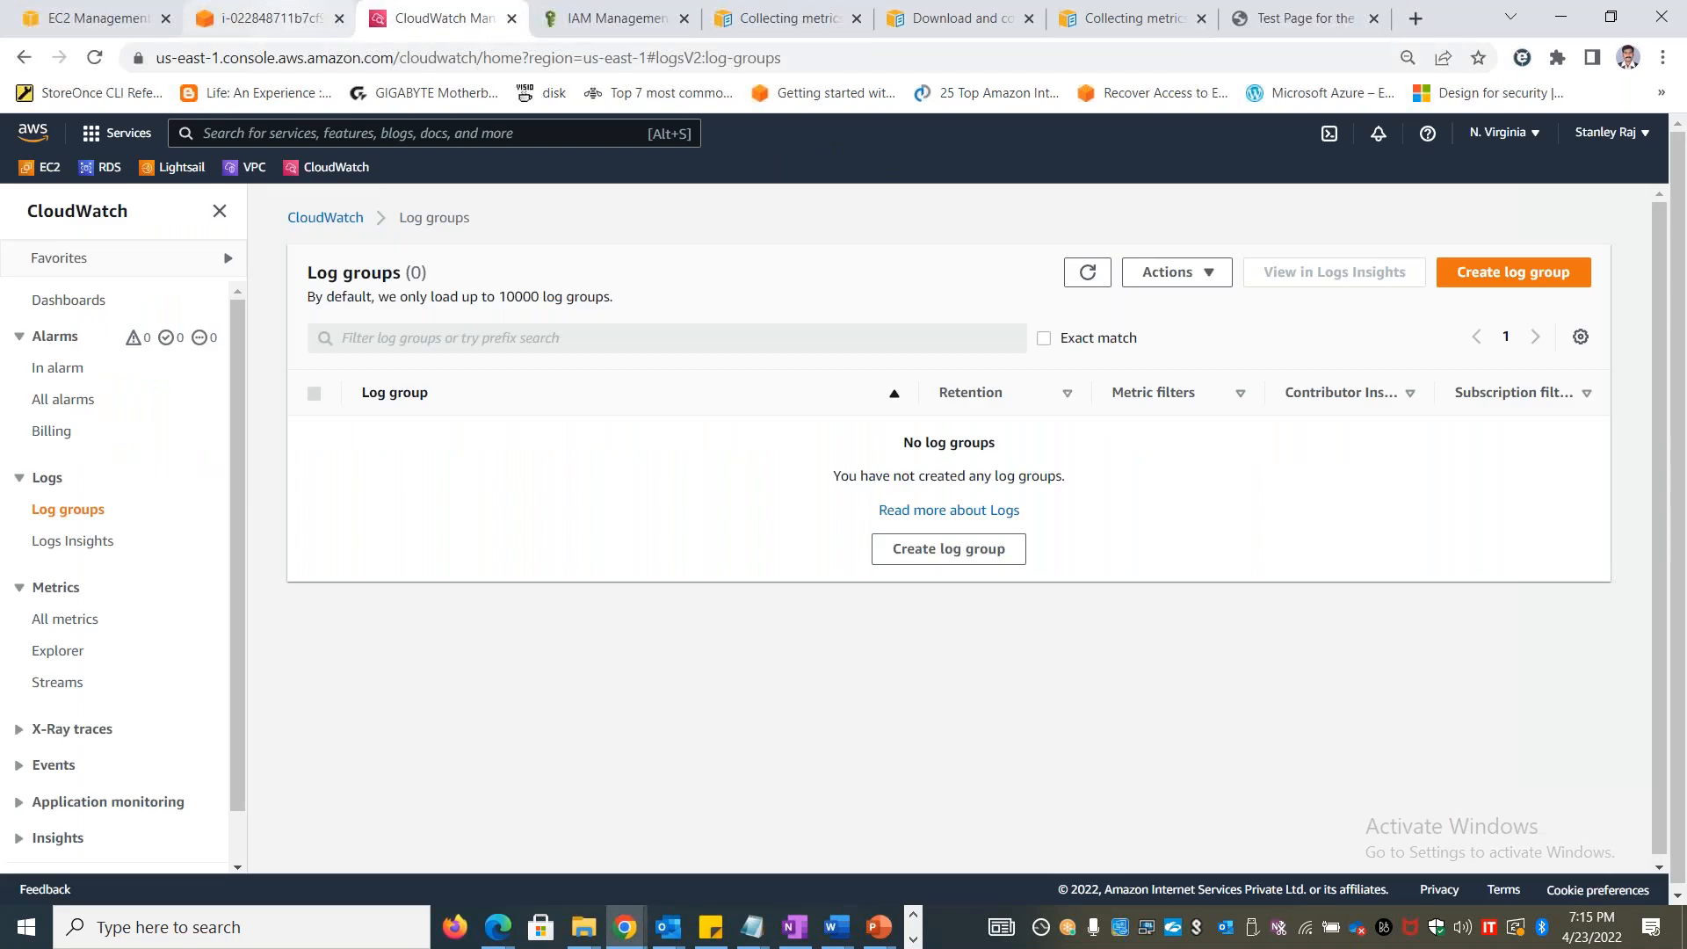
{"action": "left_click", "coordinate": [1088, 272]}
{"action": "left_click", "coordinate": [331, 220]}
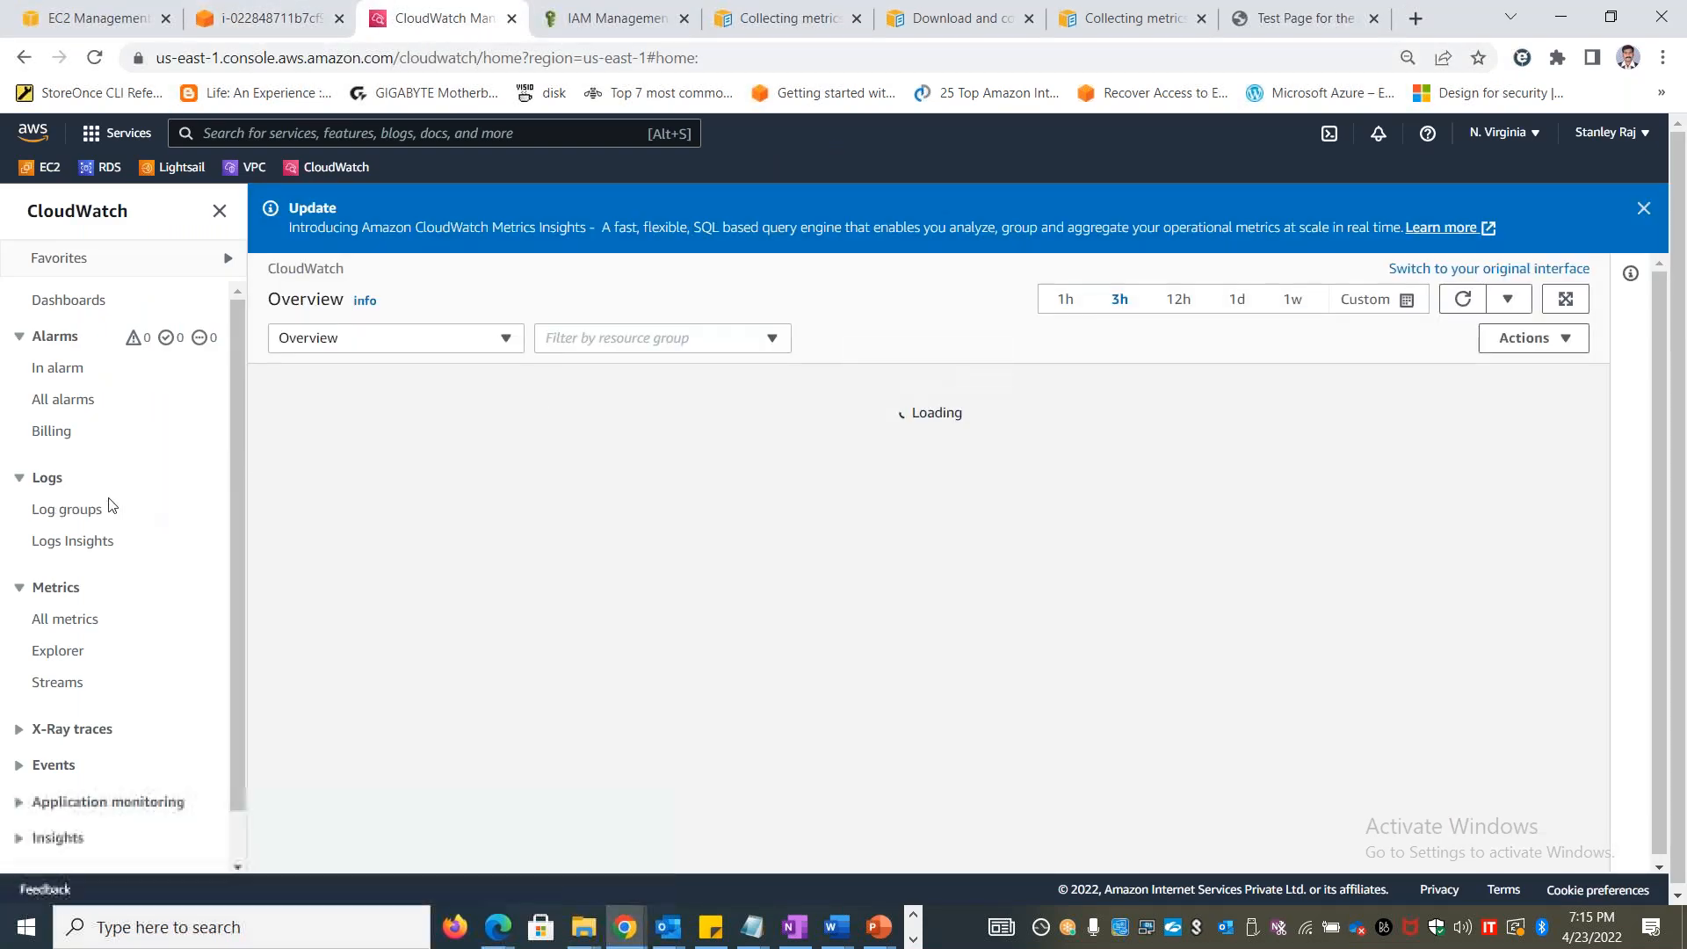
Open the CloudWatch list of all metrics and look through the available namespaces
{"action": "left_click", "coordinate": [77, 619]}
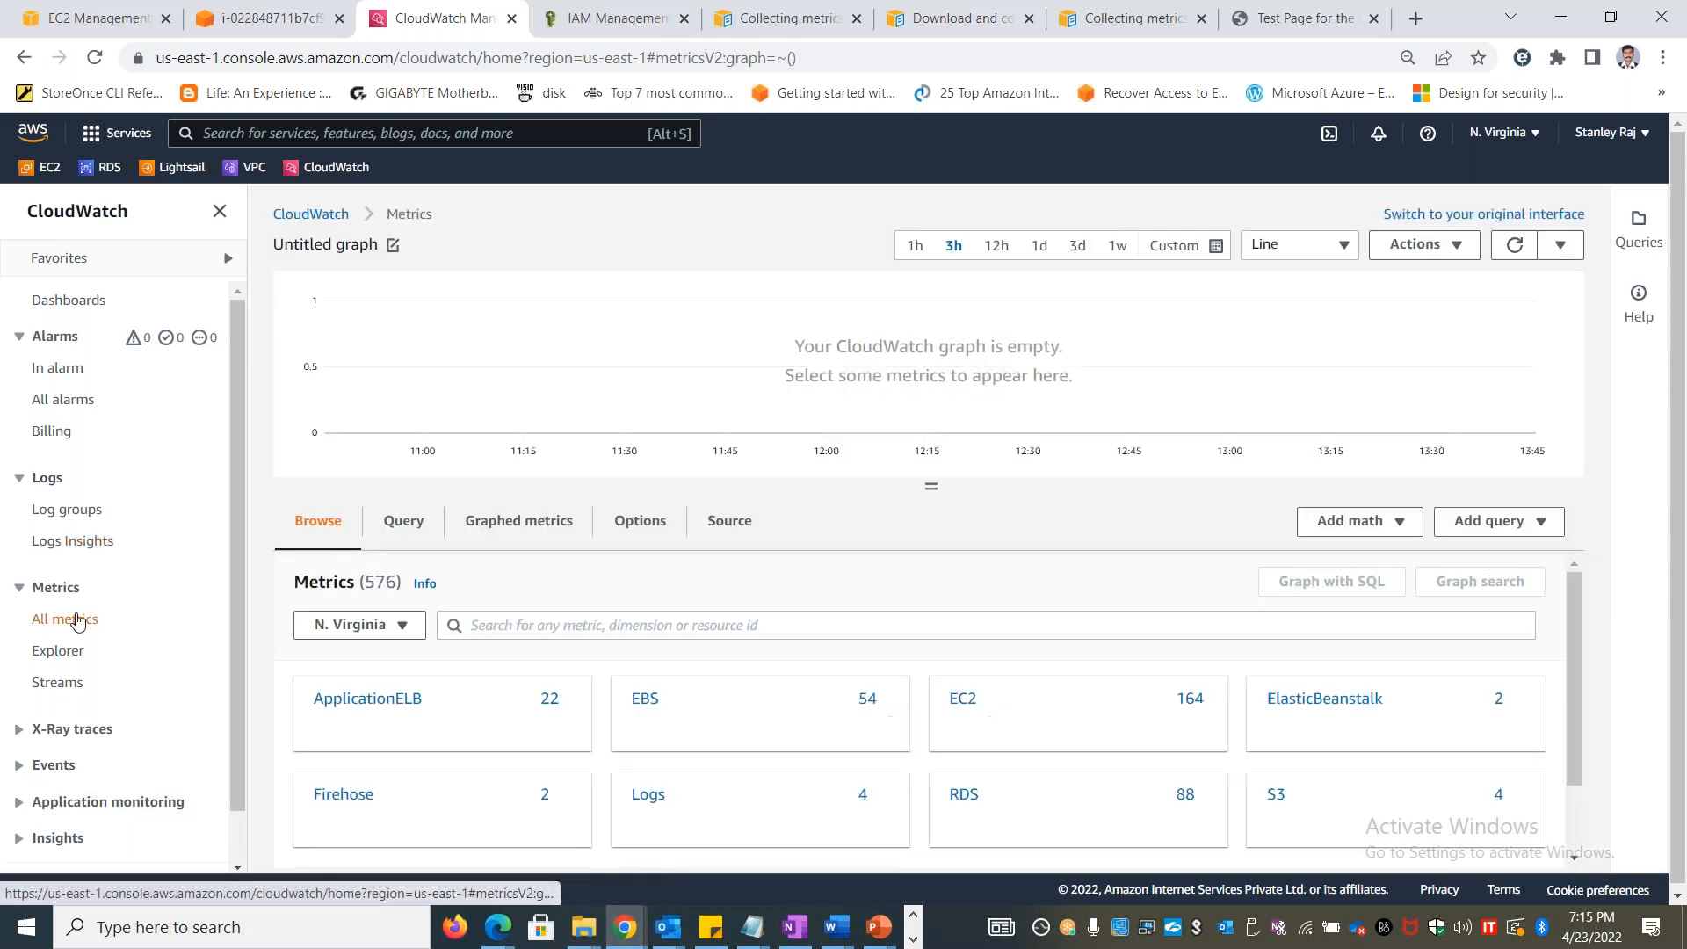
{"action": "scroll", "coordinate": [1180, 749], "scroll_direction": "down", "scroll_amount": 2}
{"action": "scroll", "coordinate": [1174, 746], "scroll_direction": "up", "scroll_amount": 2}
Switch to the Book1 workbook in Excel and enter "How to capture custom metrics" in cell B23 of the Metrics sheet
{"action": "key", "text": "alt+Tab"}
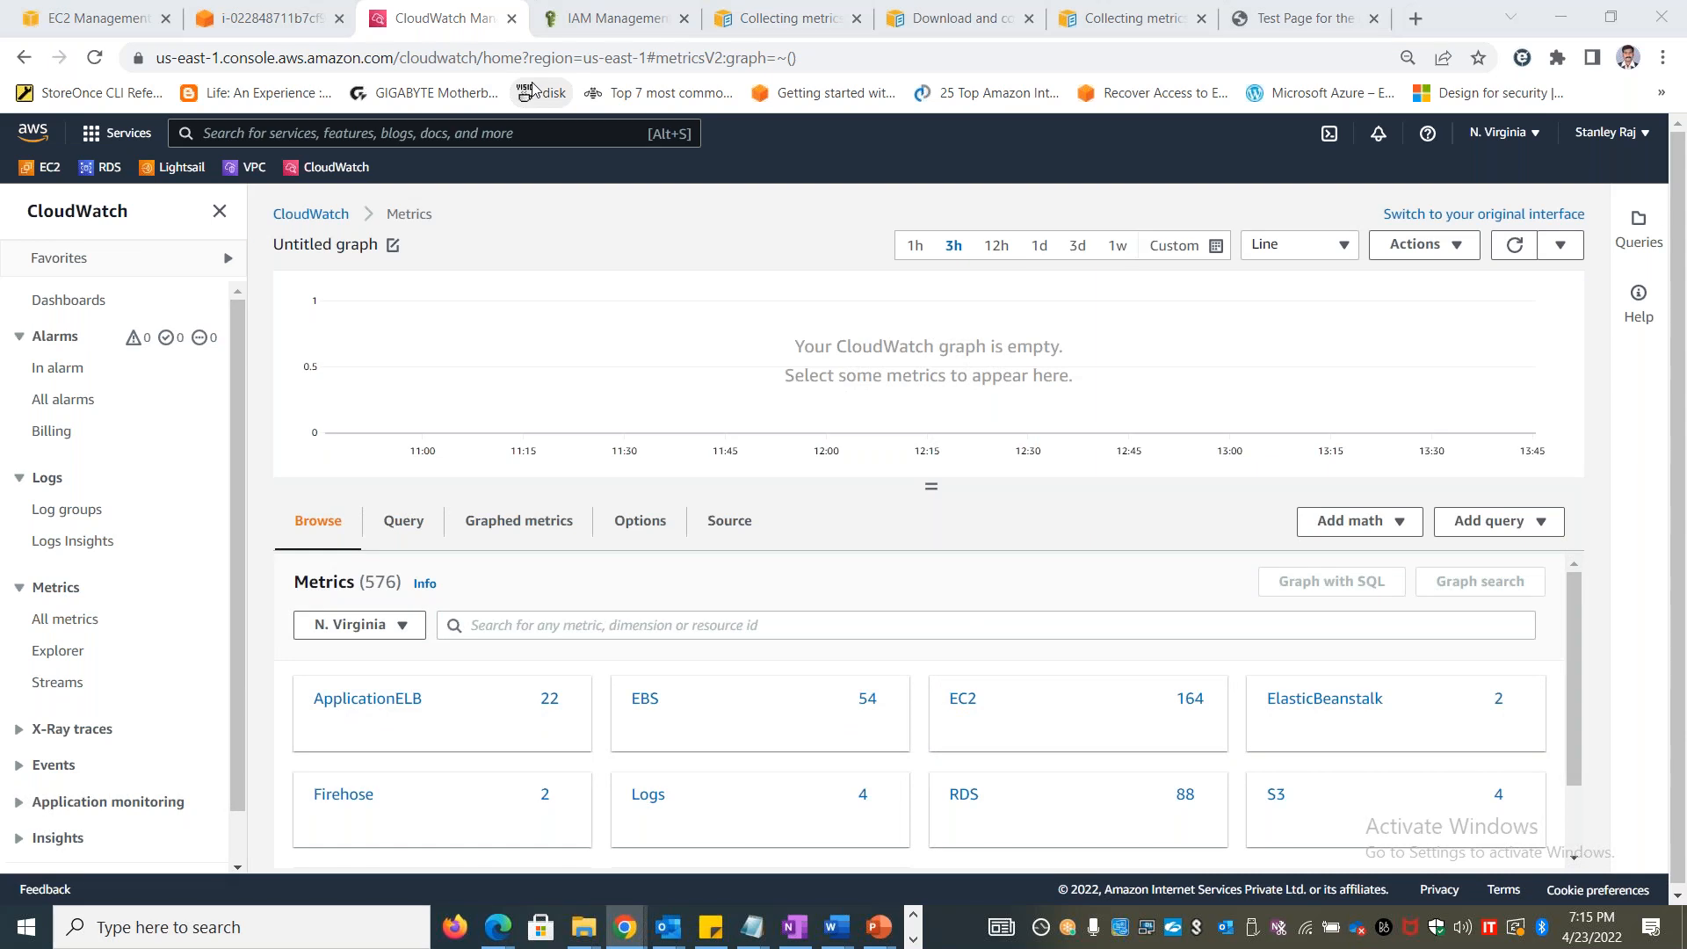
{"action": "key", "text": "alt+Tab"}
{"action": "key", "text": "alt+Tab"}
{"action": "key", "text": "alt+Tab"}
{"action": "key", "text": "alt+Tab"}
{"action": "key", "text": "alt+Tab"}
{"action": "key", "text": "alt+Tab"}
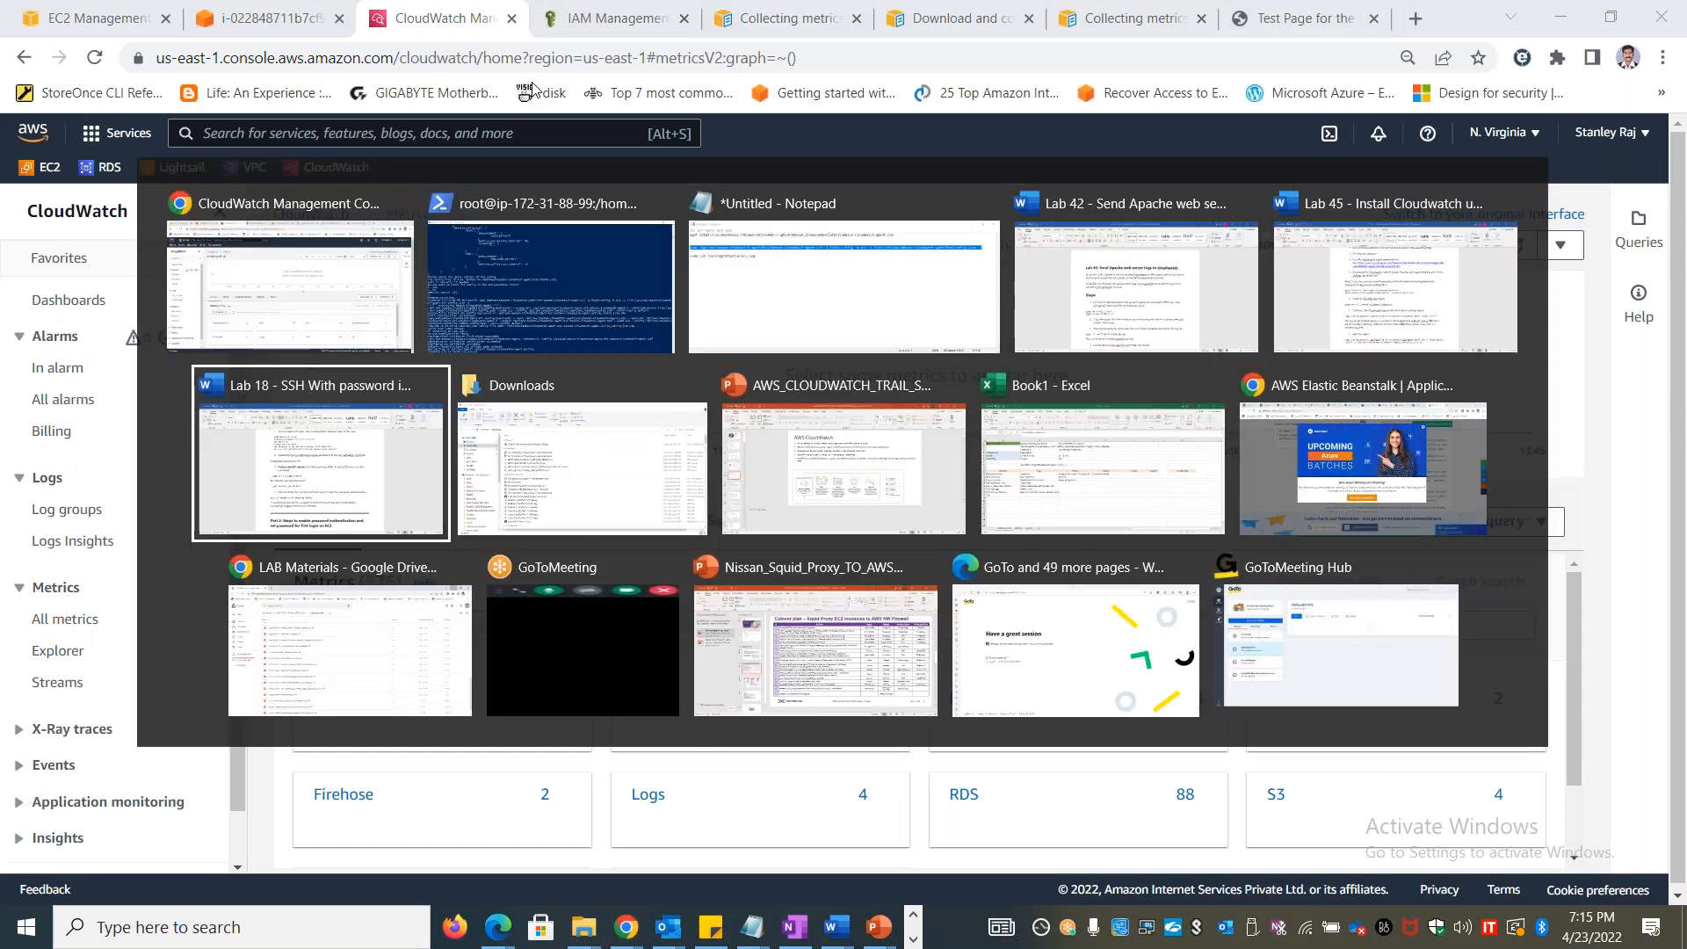
{"action": "key", "text": "alt+Tab"}
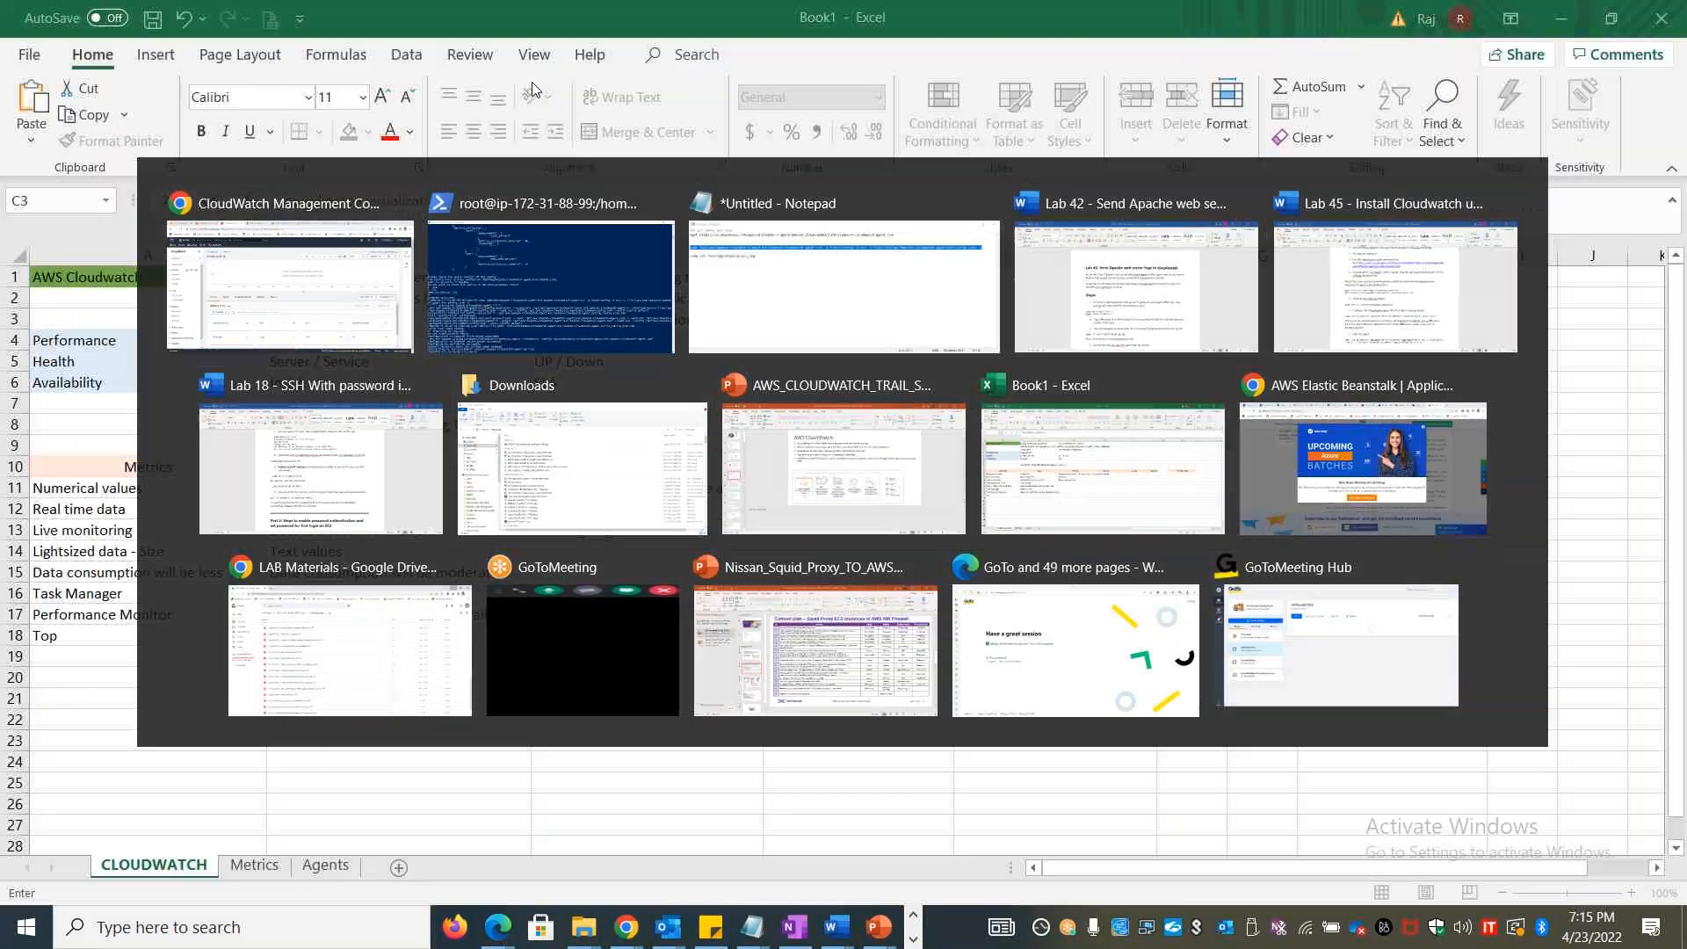
{"action": "left_click", "coordinate": [256, 868]}
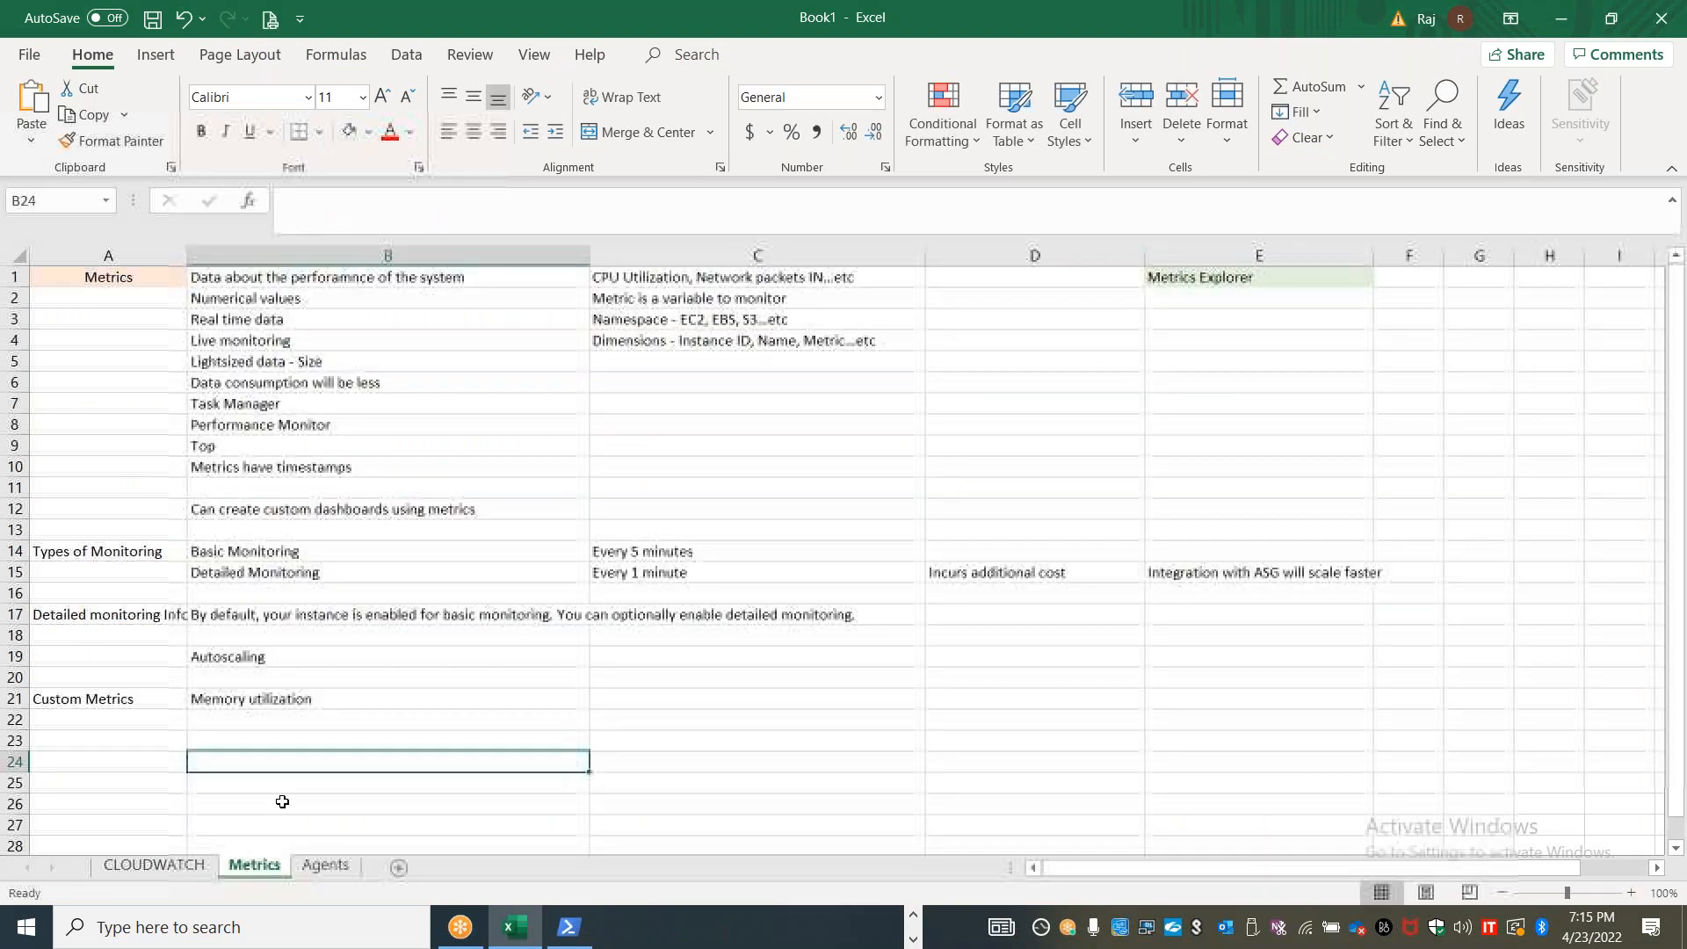
{"action": "type", "text": "How to "}
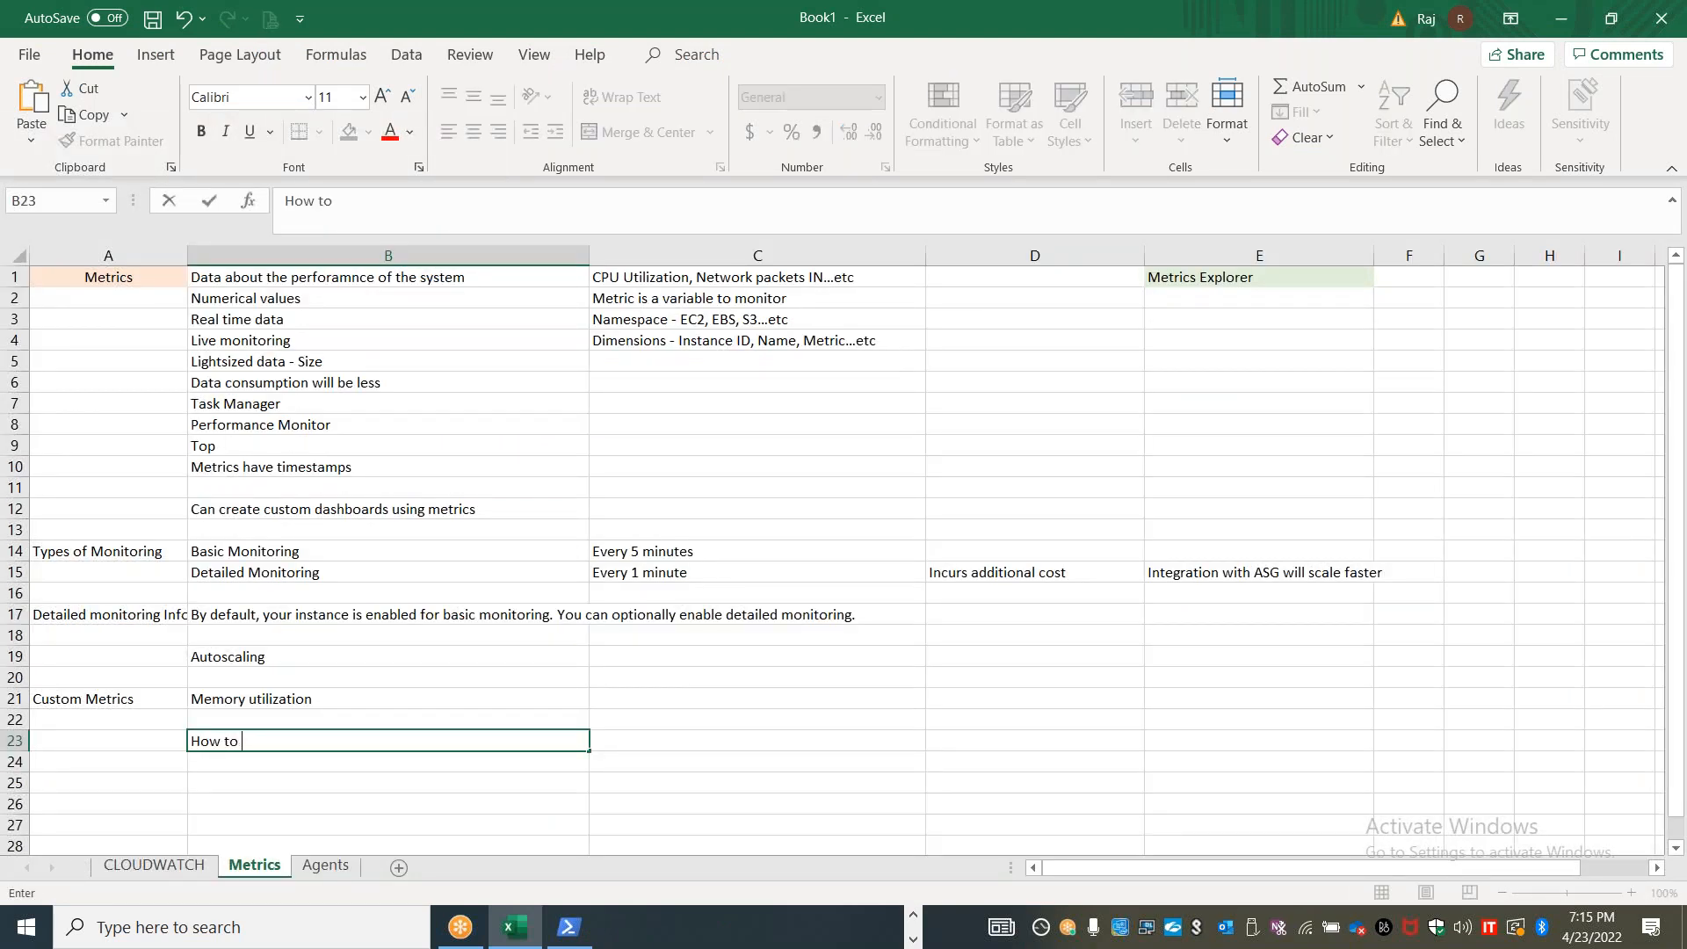
{"action": "type", "text": "capture custom metrics"}
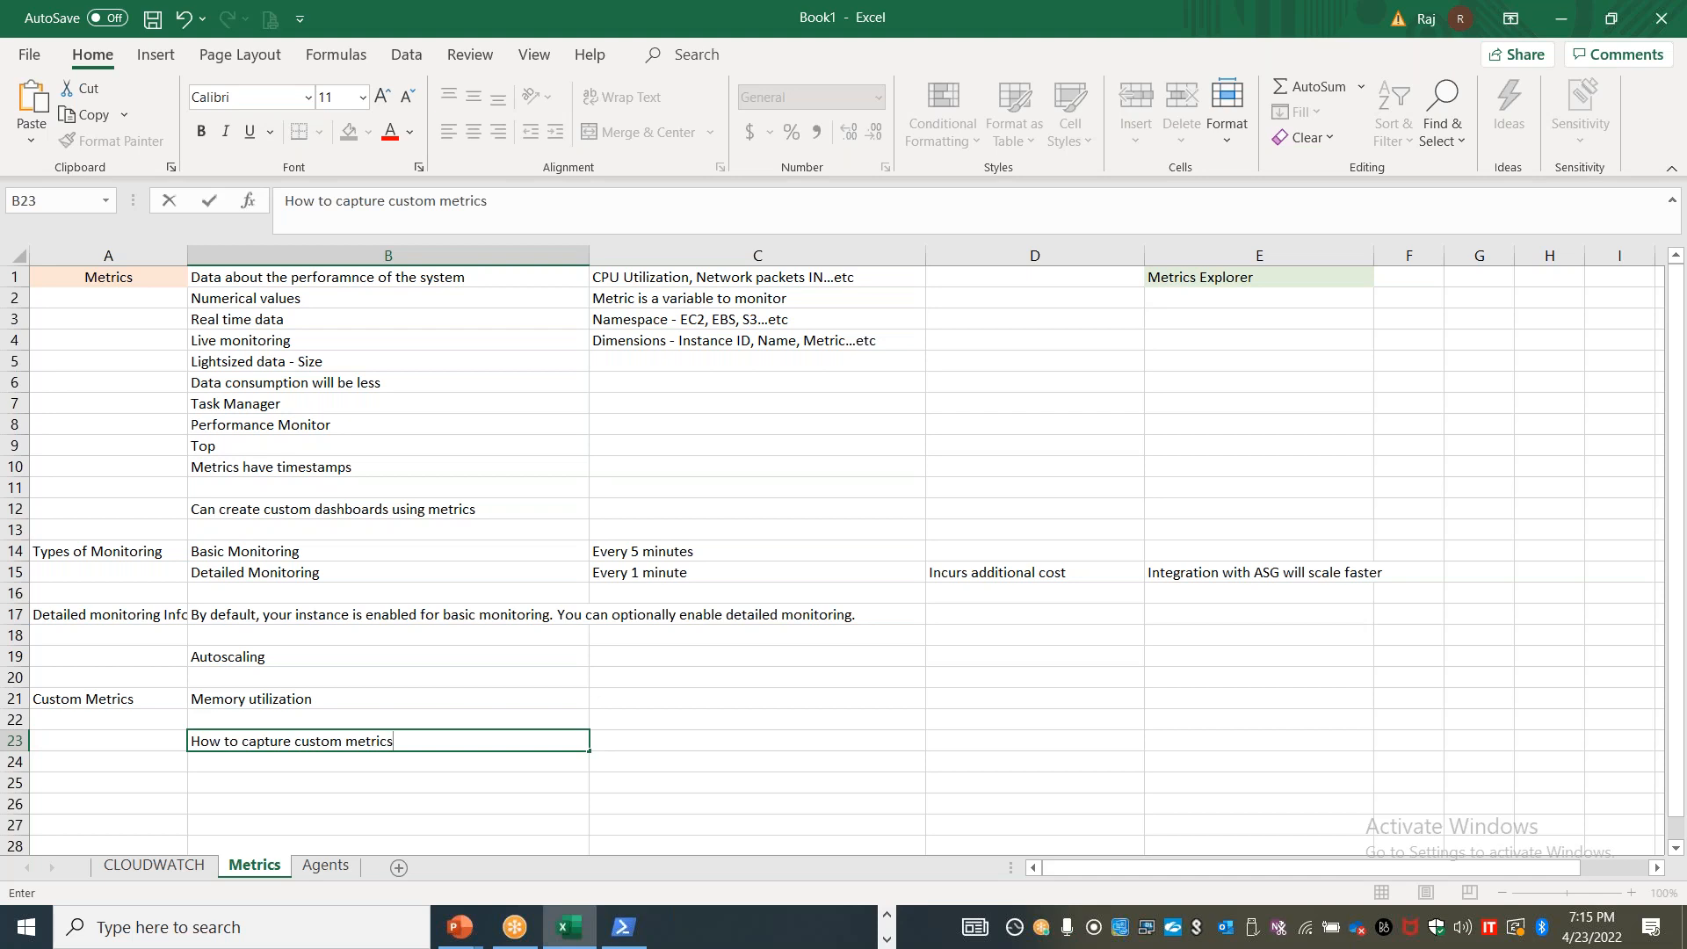
Switch to the Lab 45 document in Word and copy step 7 with its amazon-cloudwatch-agent-config-wizard command
{"action": "key", "text": "alt+Tab"}
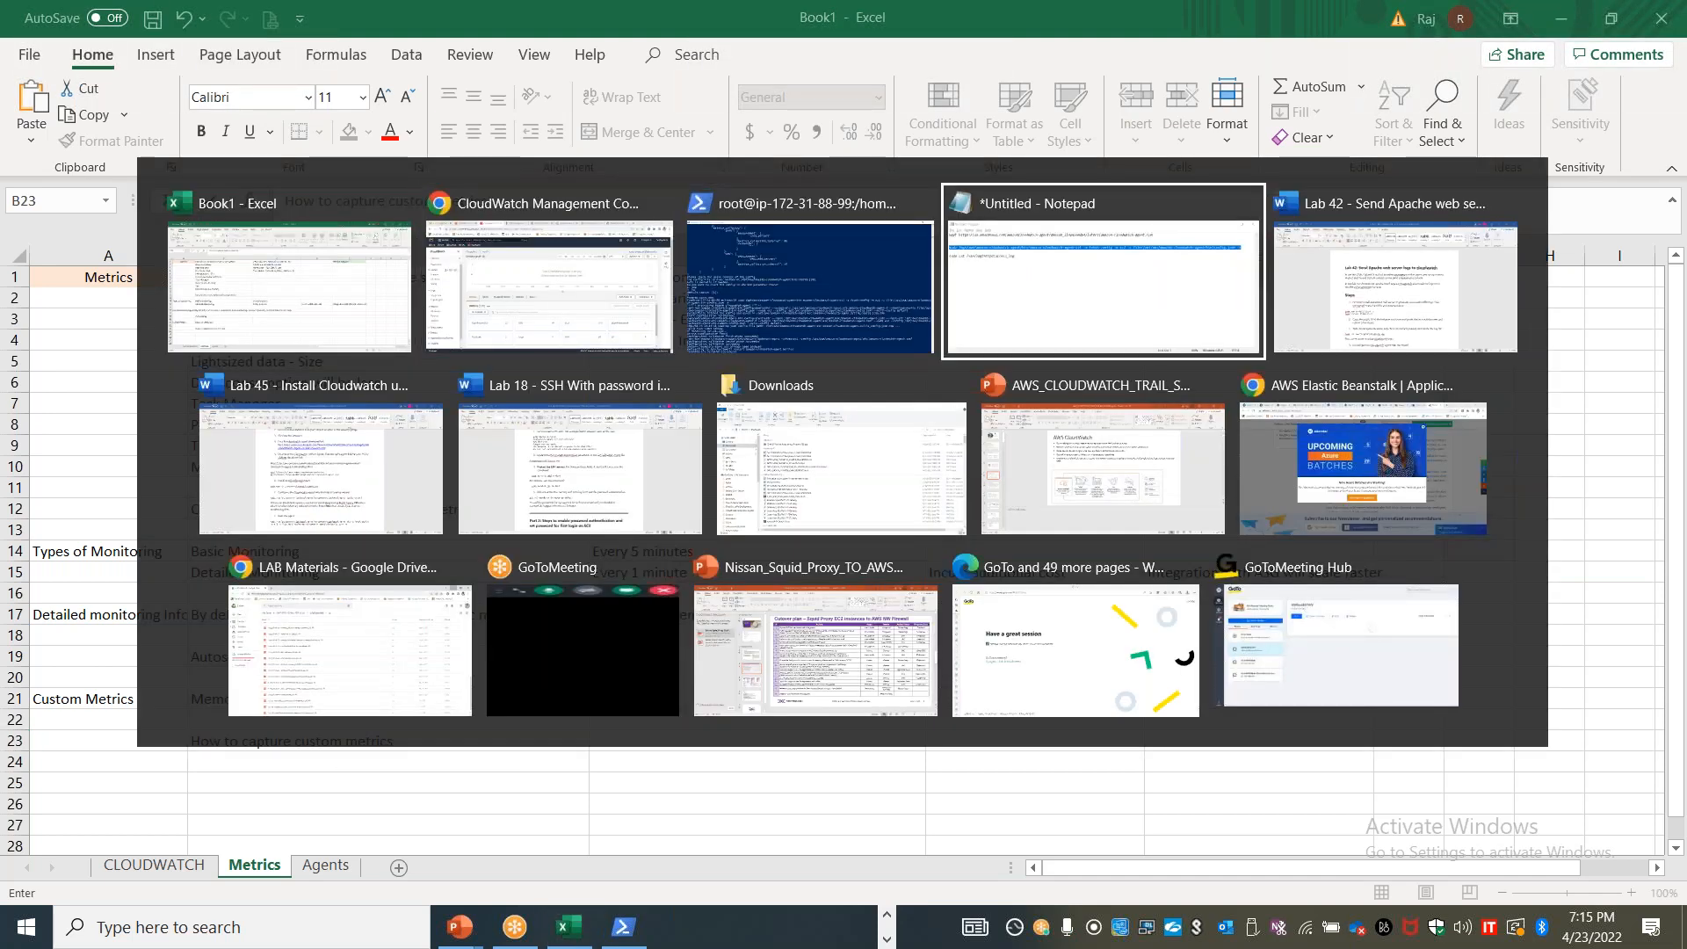
{"action": "left_click", "coordinate": [1106, 199]}
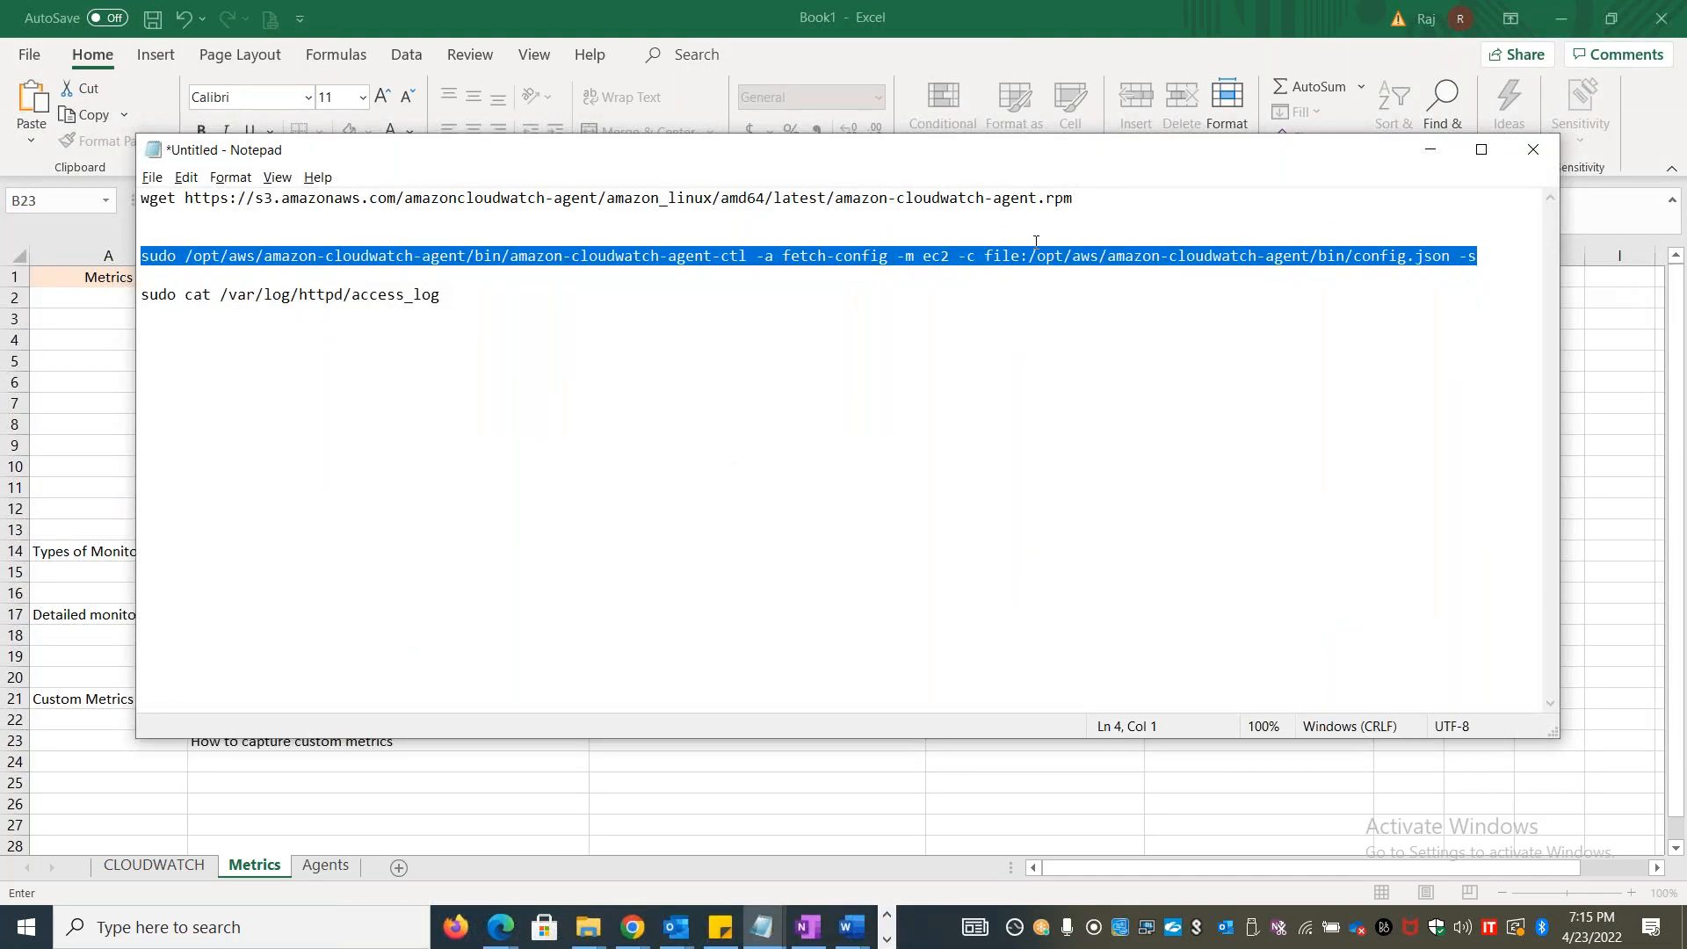
{"action": "key", "text": "alt+Tab"}
{"action": "key", "text": "alt+Tab"}
{"action": "key", "text": "alt+Tab"}
{"action": "key", "text": "alt+Tab"}
{"action": "key", "text": "alt+Tab"}
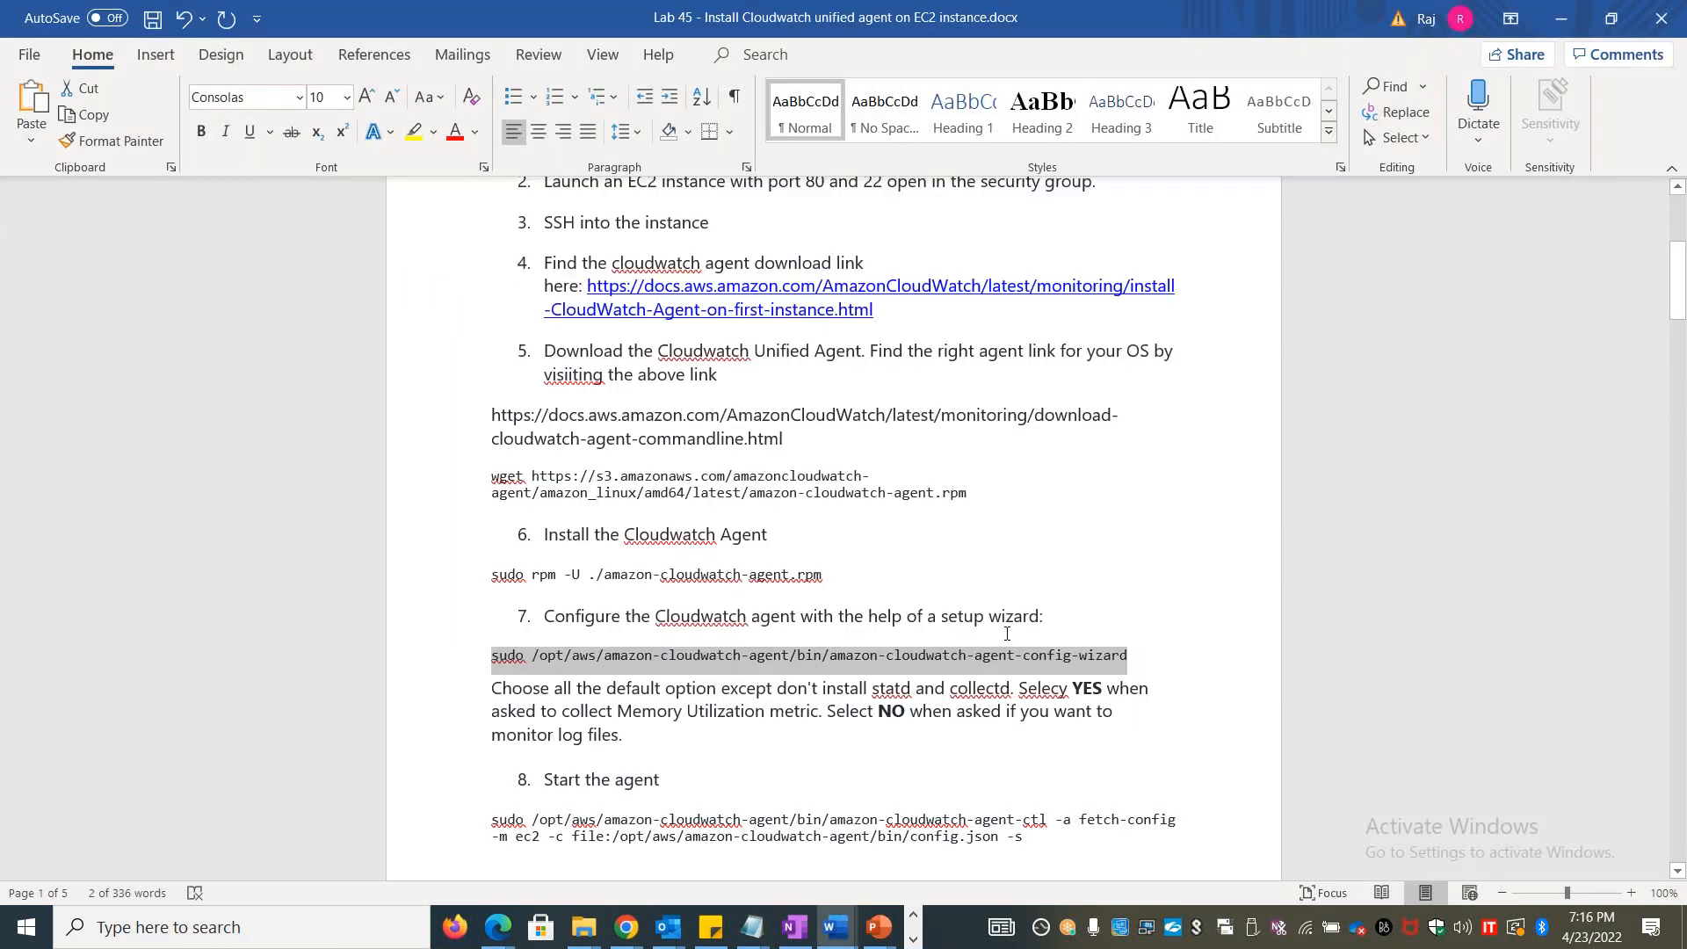
{"action": "left_click_drag", "start_coordinate": [1131, 657], "coordinate": [523, 620]}
{"action": "key", "text": "ctrl+c"}
Return to the Book1 workbook in Excel and paste the copied wizard step into cell B24 of the Metrics sheet
{"action": "key", "text": "alt+Tab"}
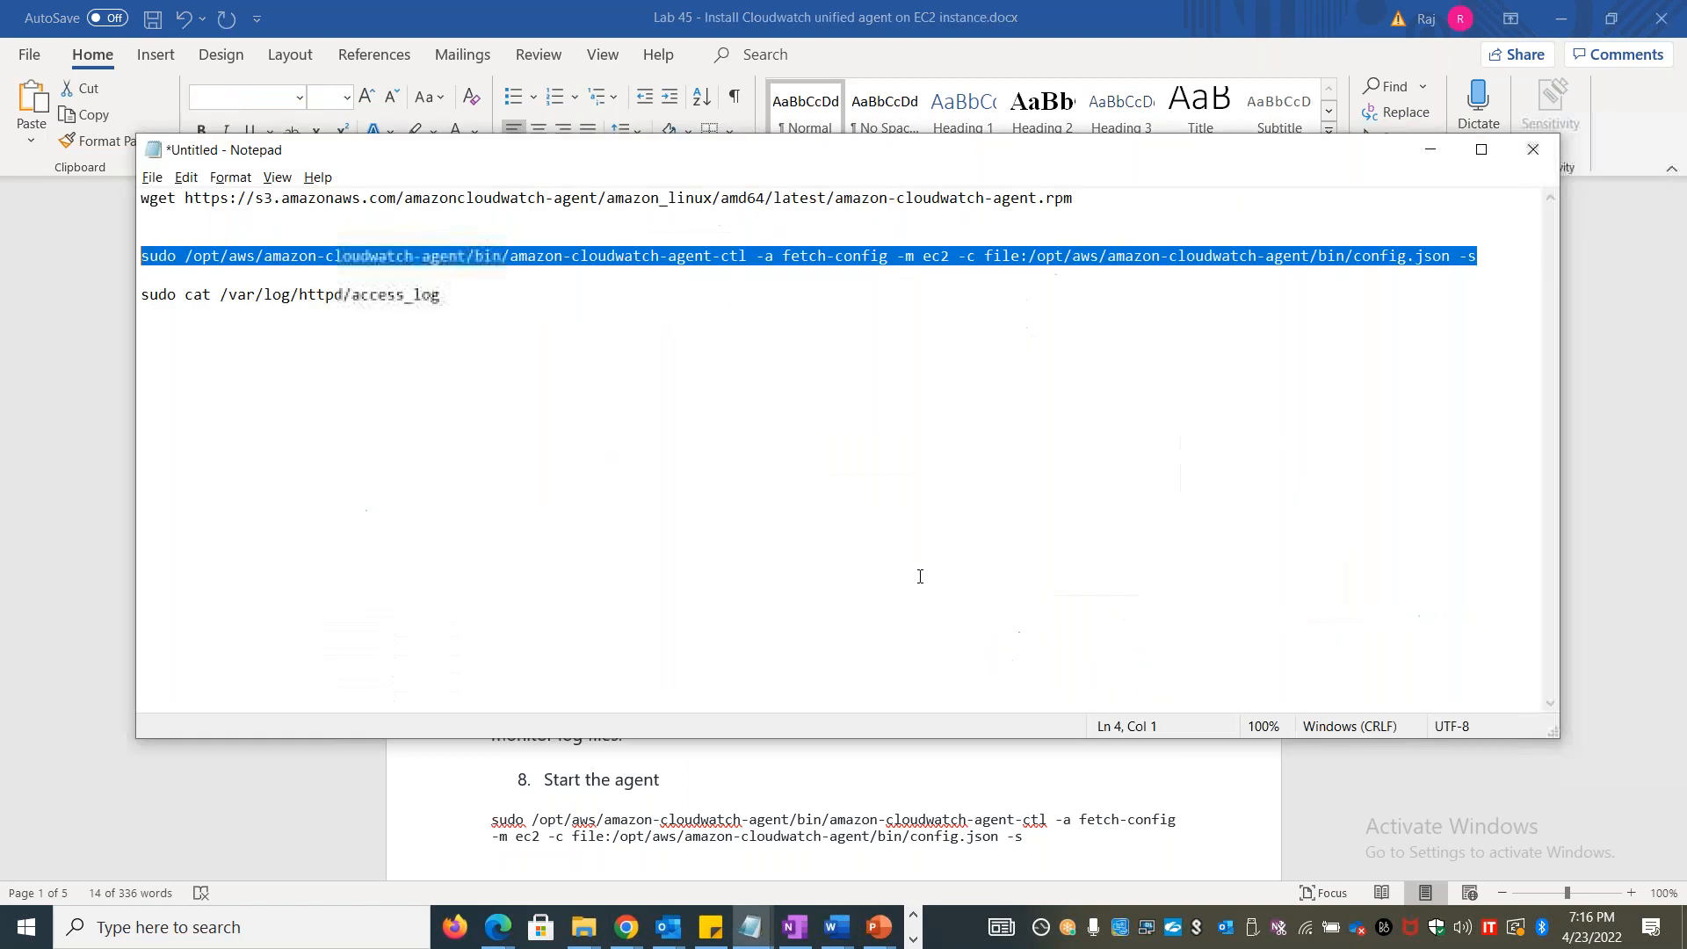
{"action": "key", "text": "alt+Tab"}
{"action": "key", "text": "alt+Tab"}
{"action": "left_click", "coordinate": [545, 763]}
{"action": "key", "text": "ctrl+v"}
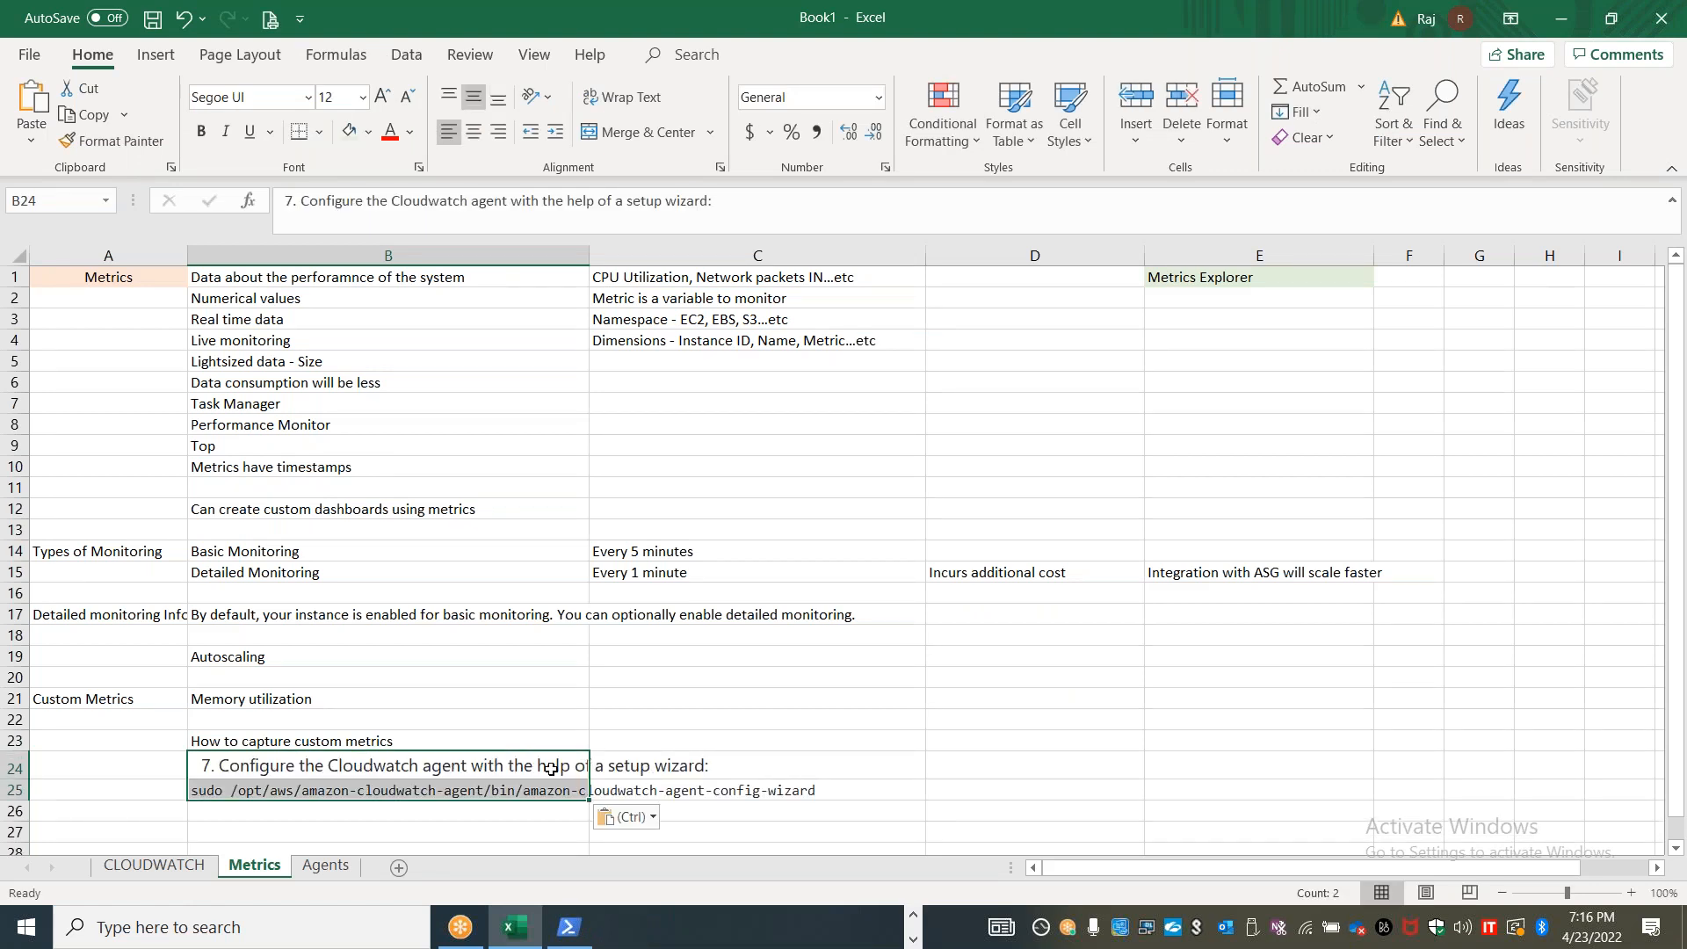
Paste the copied agent setup wizard step into cell B18 of the Agents sheet as well
{"action": "left_click", "coordinate": [333, 871]}
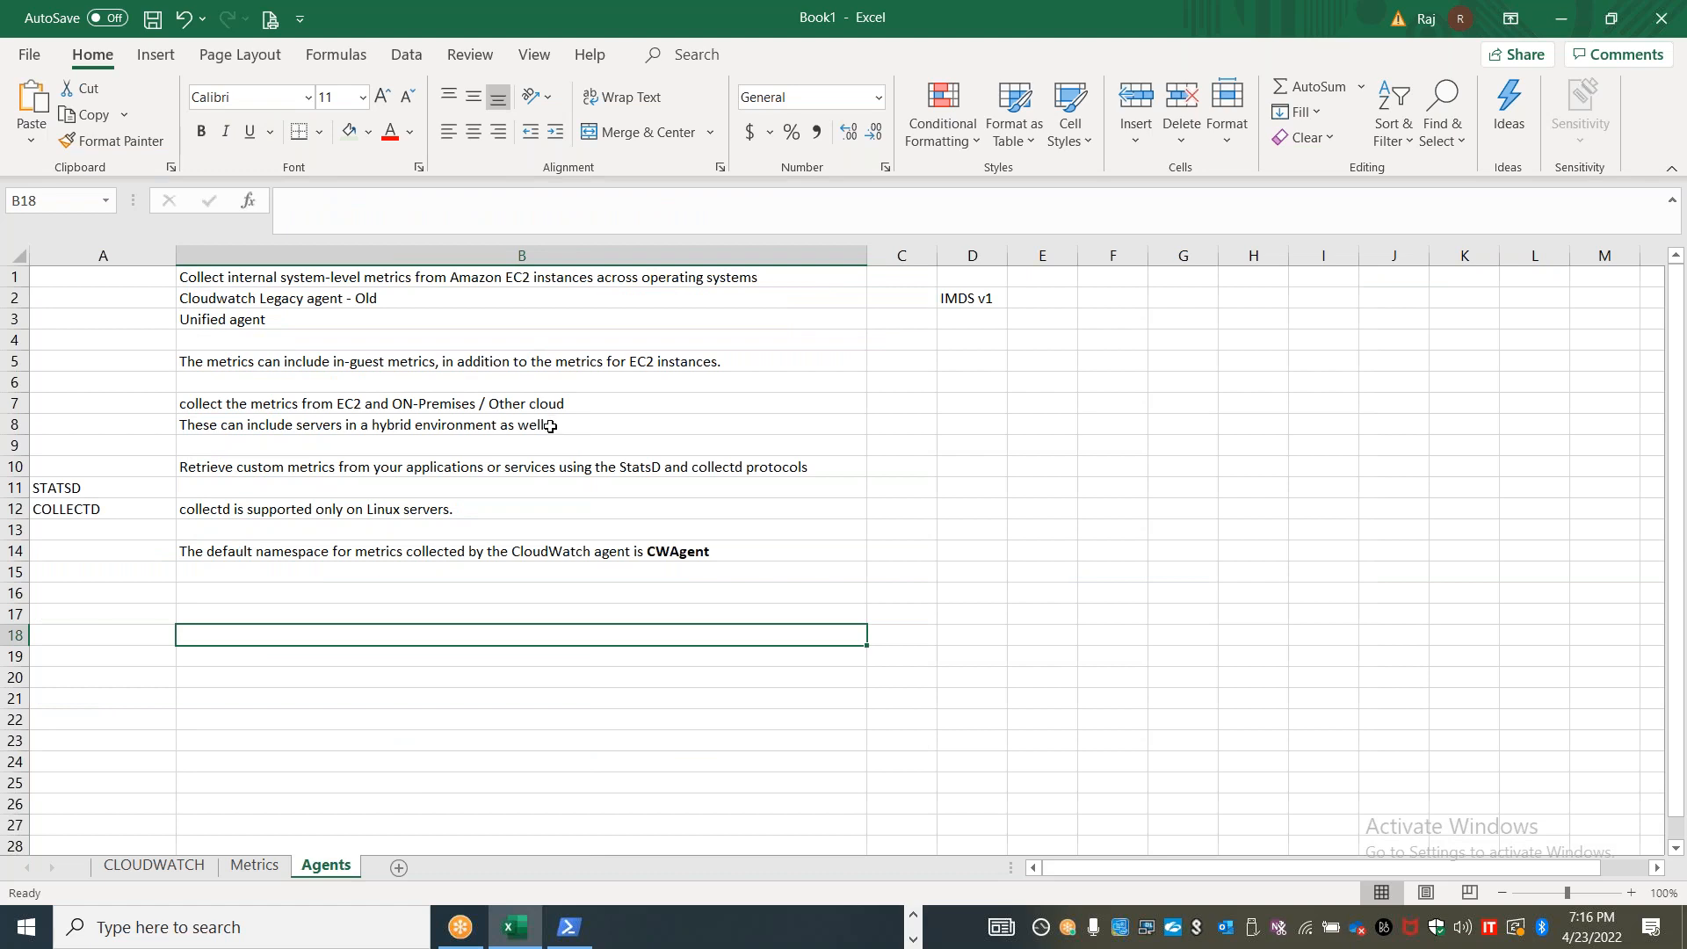
{"action": "key", "text": "alt+Tab"}
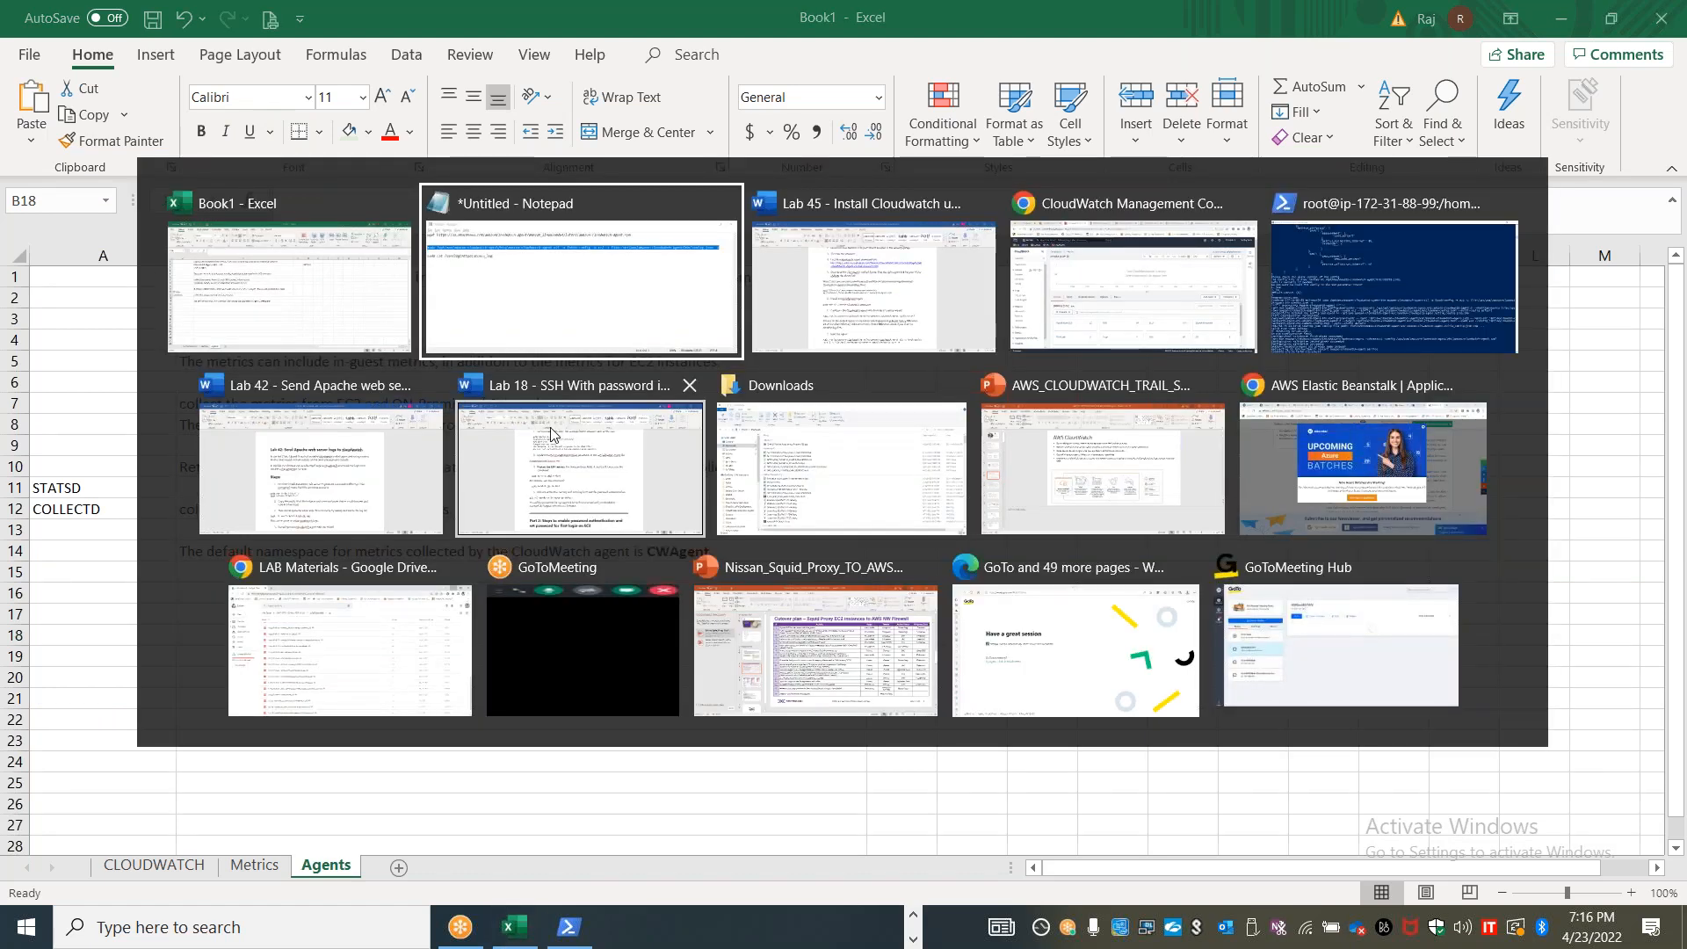
{"action": "key", "text": "alt+shift+Tab"}
{"action": "key", "text": "ctrl+v"}
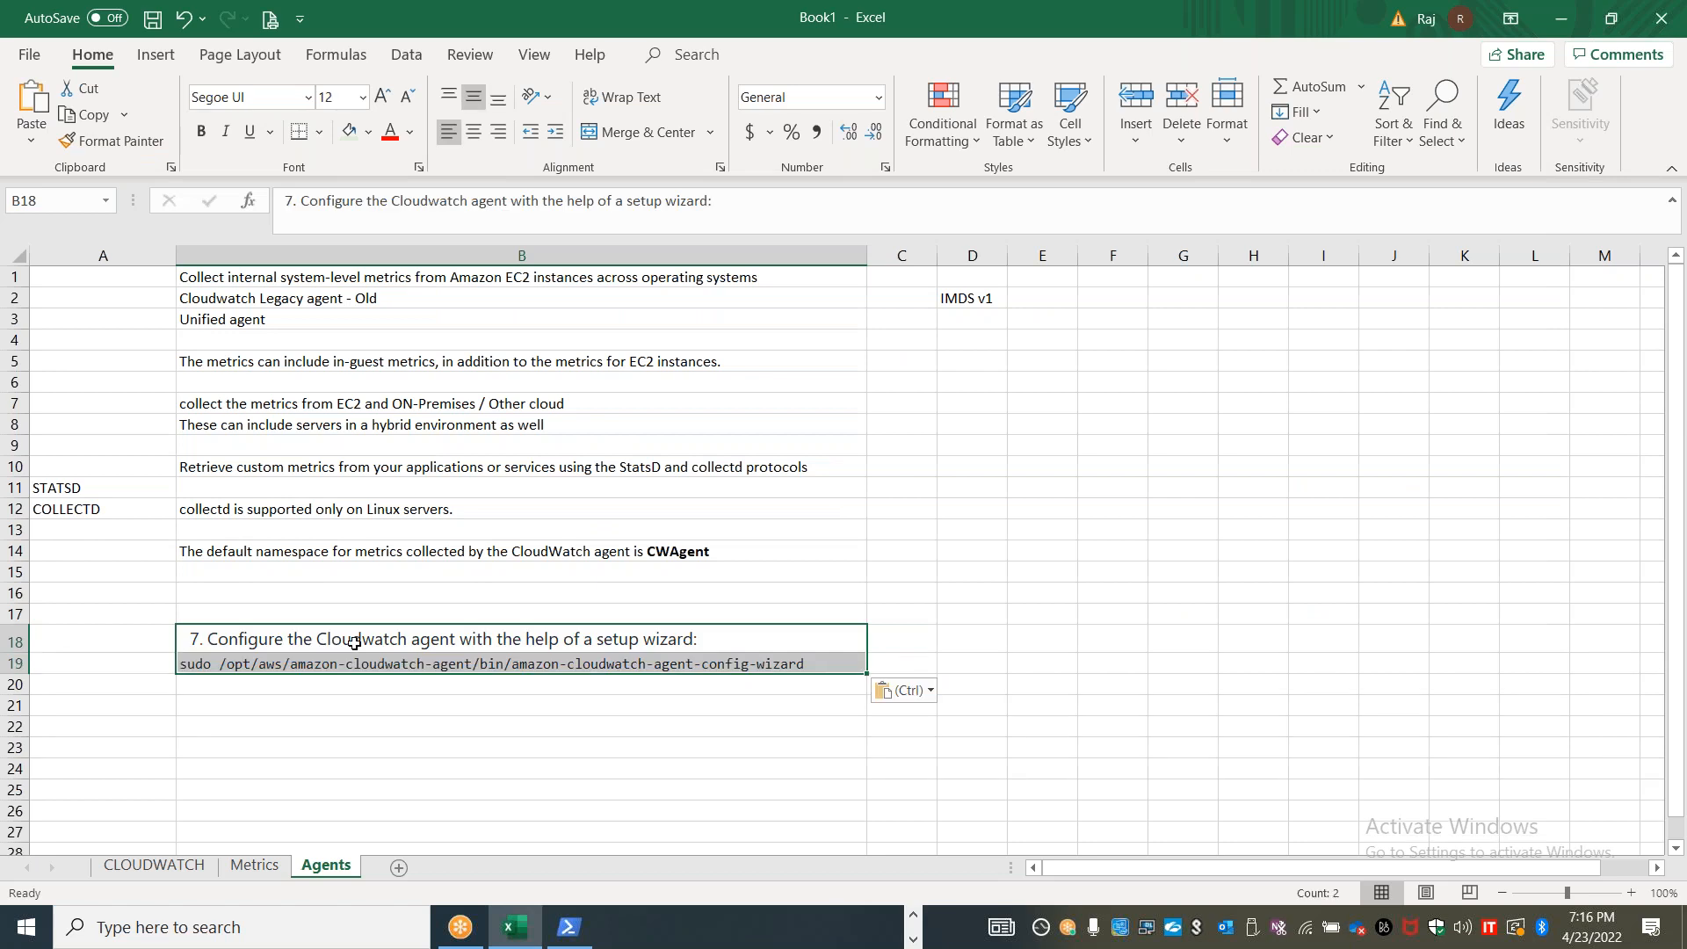
Enter "Custom logs" in cell D19 of the Agents sheet and widen column D
{"action": "left_click", "coordinate": [990, 664]}
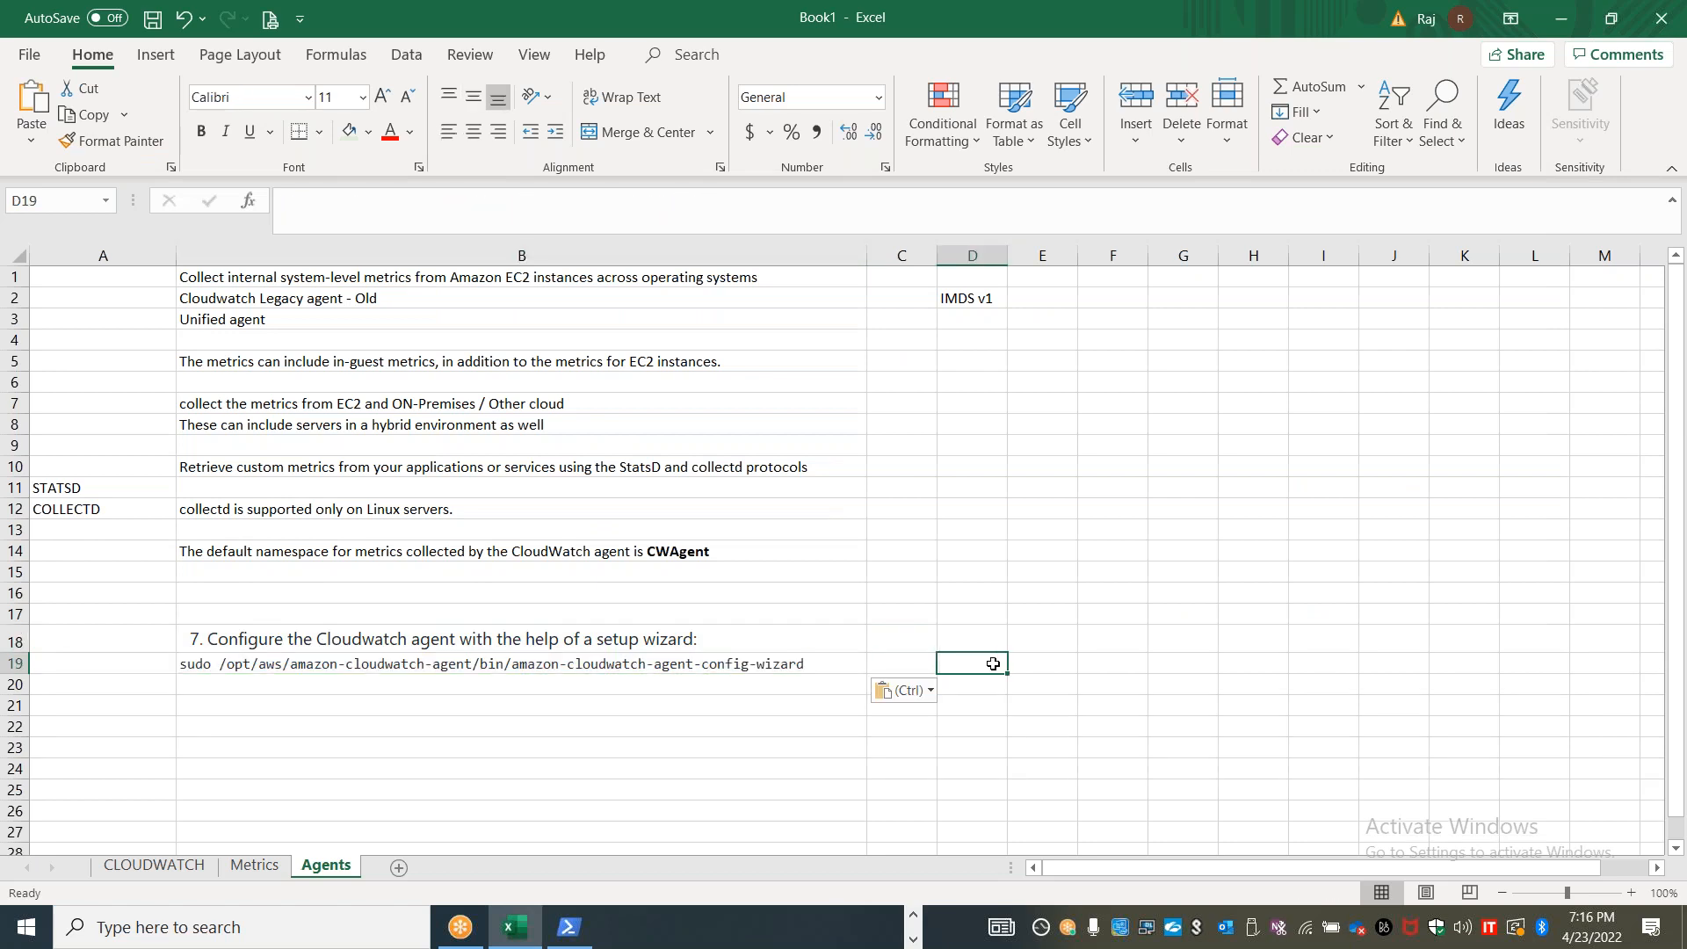
{"action": "type", "text": "Custom logs"}
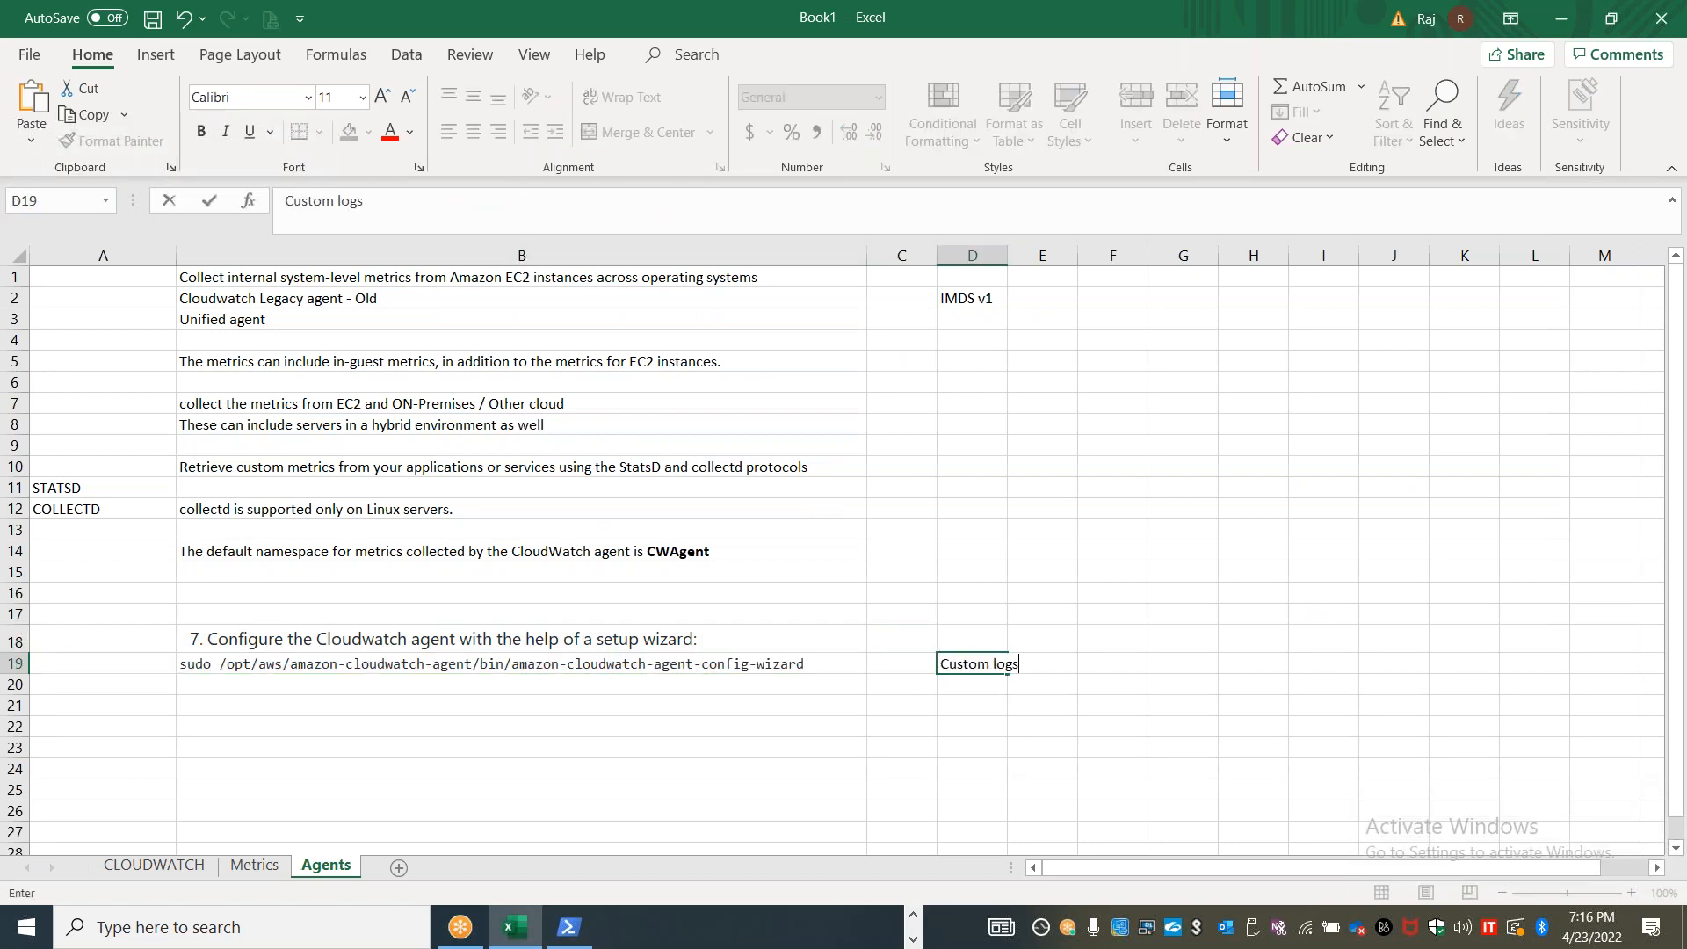
{"action": "left_click", "coordinate": [975, 747]}
{"action": "left_click_drag", "start_coordinate": [1008, 253], "coordinate": [1134, 253]}
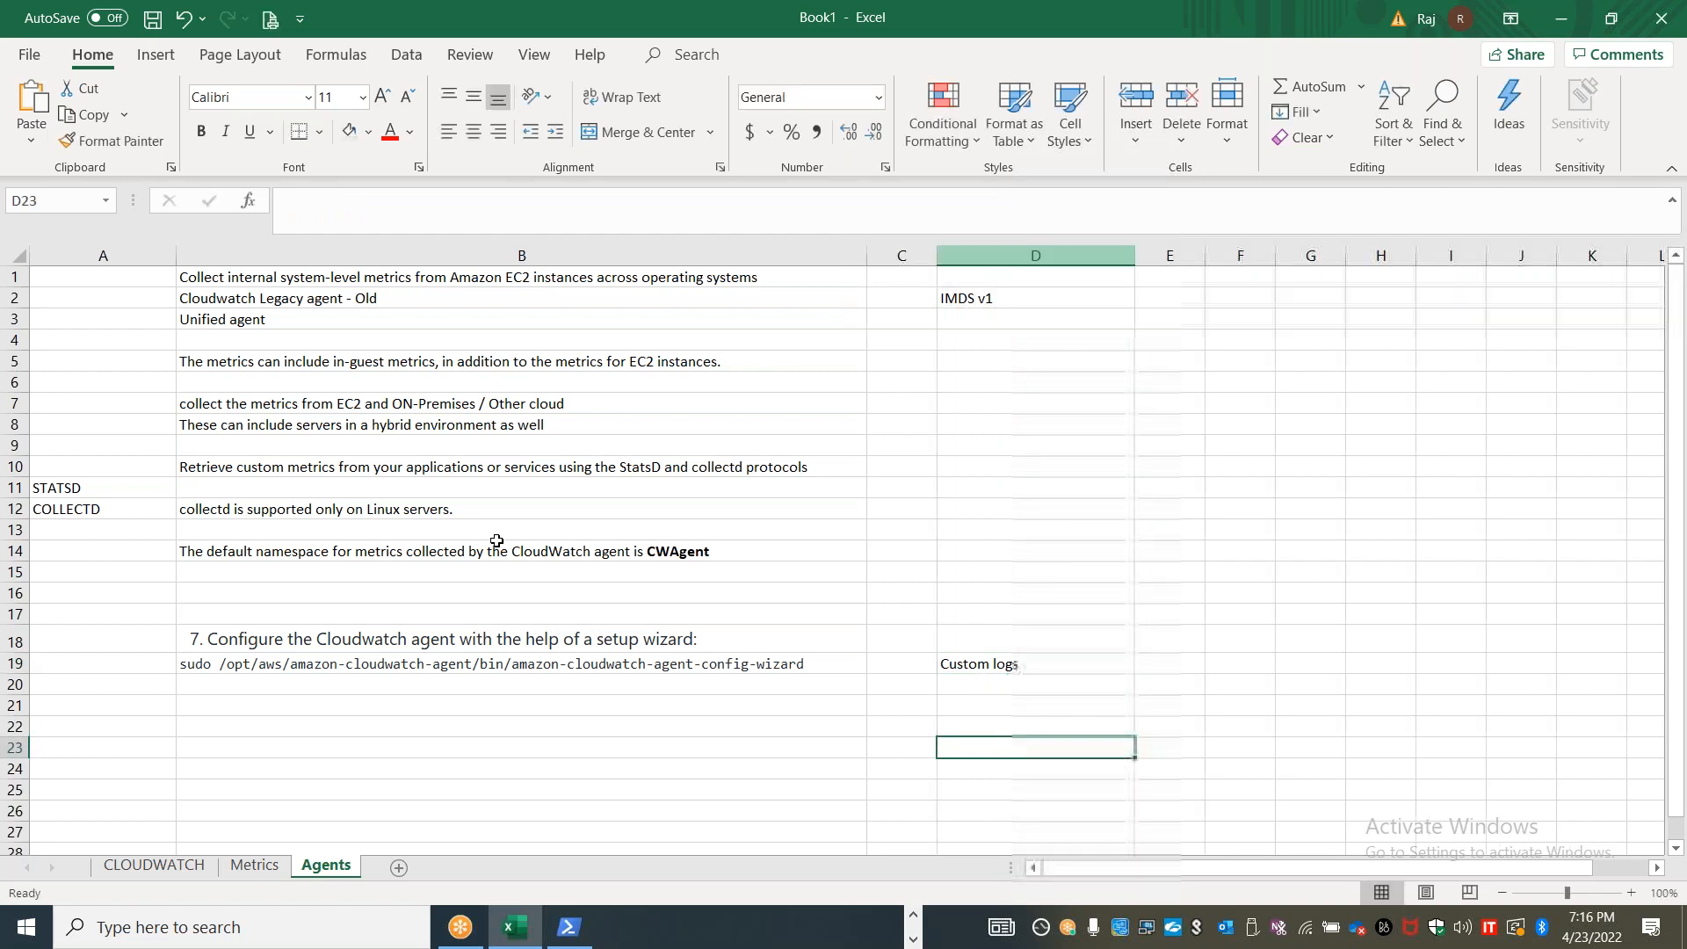
Add a new worksheet after Agents and name it "Logs"
{"action": "left_click", "coordinate": [400, 868]}
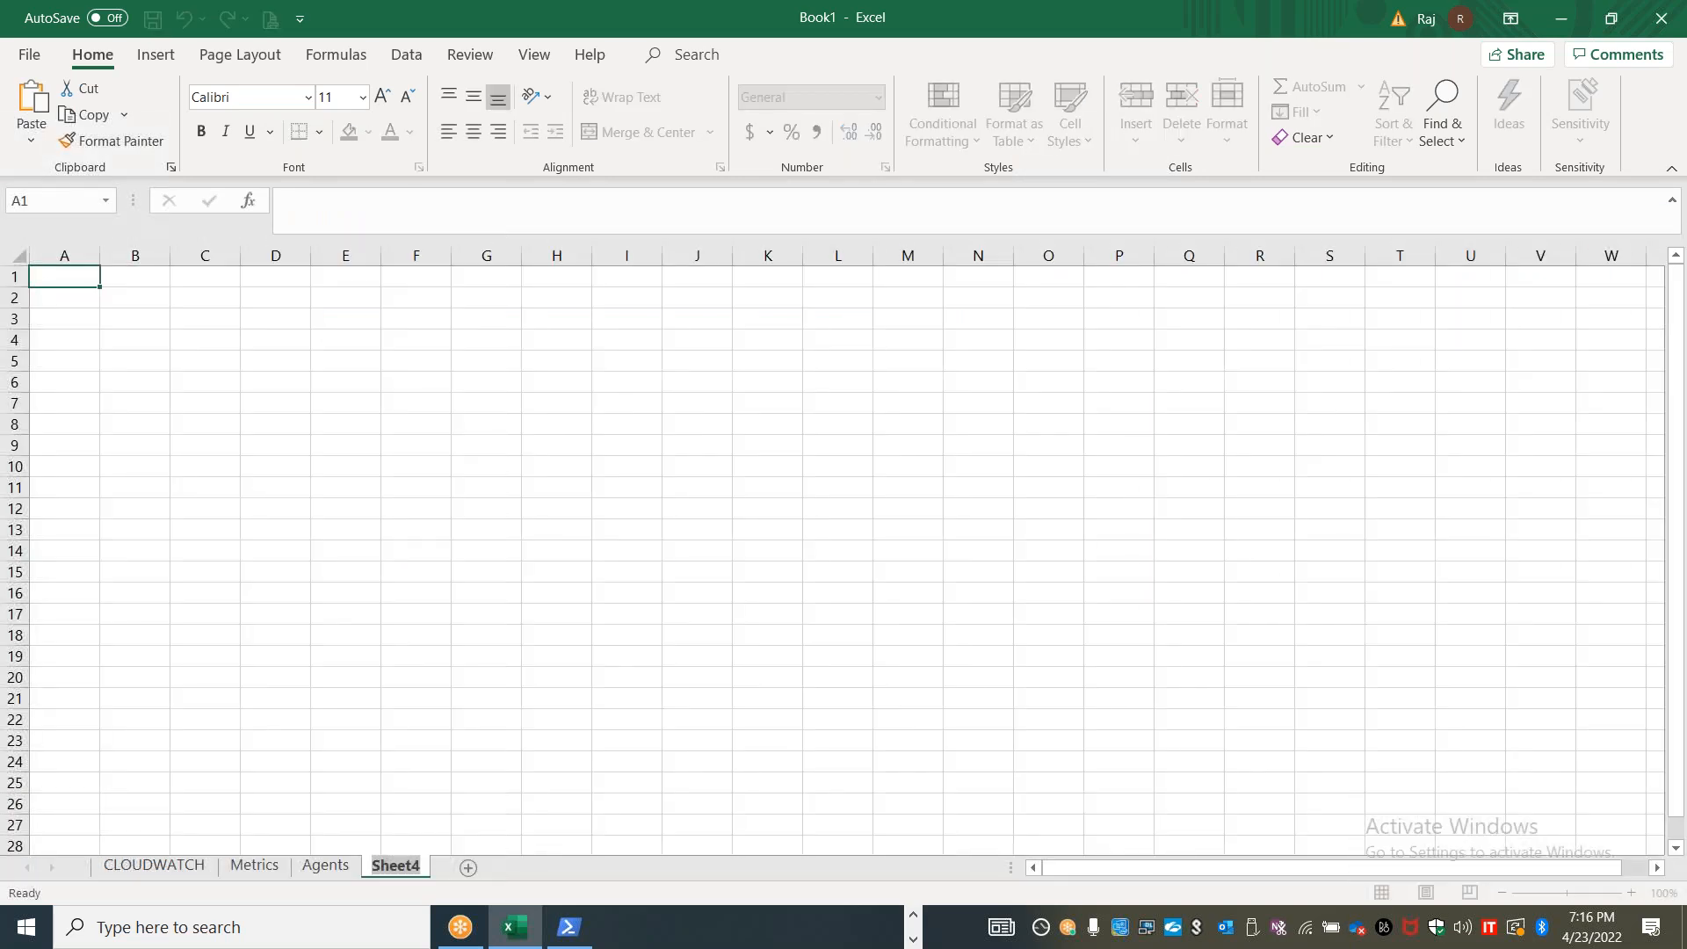
{"action": "type", "text": "Logs"}
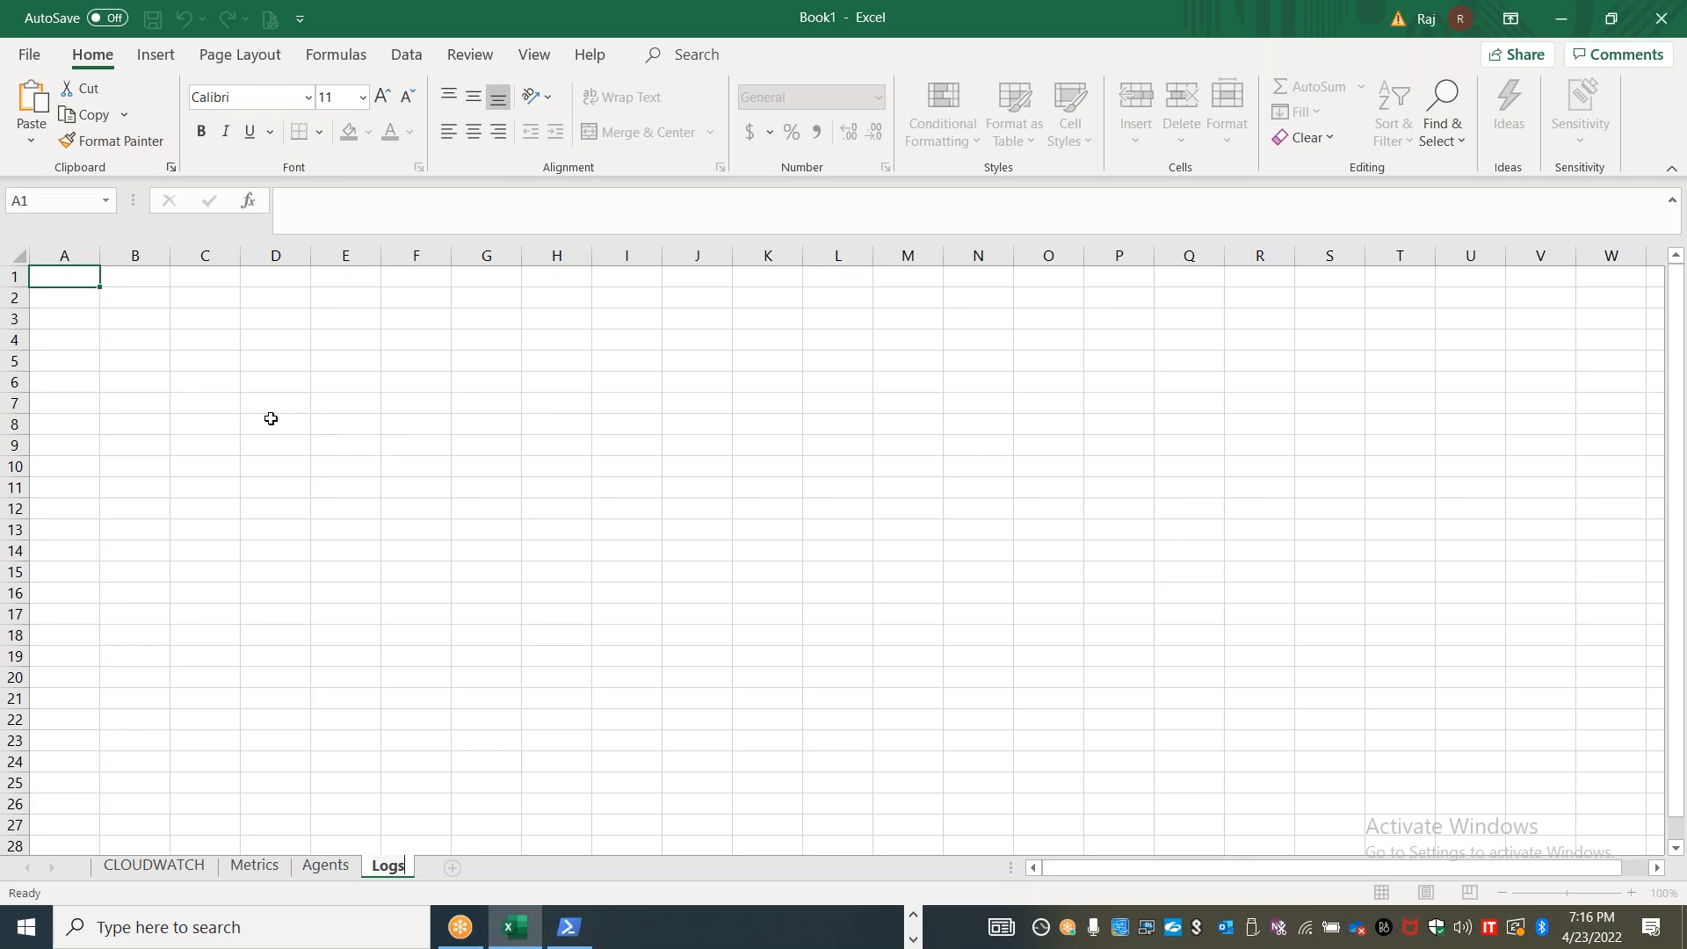
{"action": "type", "text": "Cloud"}
{"action": "key", "text": "BackSpace"}
{"action": "key", "text": "BackSpace"}
{"action": "key", "text": "BackSpace"}
{"action": "key", "text": "BackSpace"}
{"action": "key", "text": "BackSpace"}
Enter the heading "Cloudwatch Logs" in cell A1 of the Logs sheet and widen columns A and B
{"action": "left_click", "coordinate": [72, 279]}
{"action": "type", "text": "Cloudwatch Logs"}
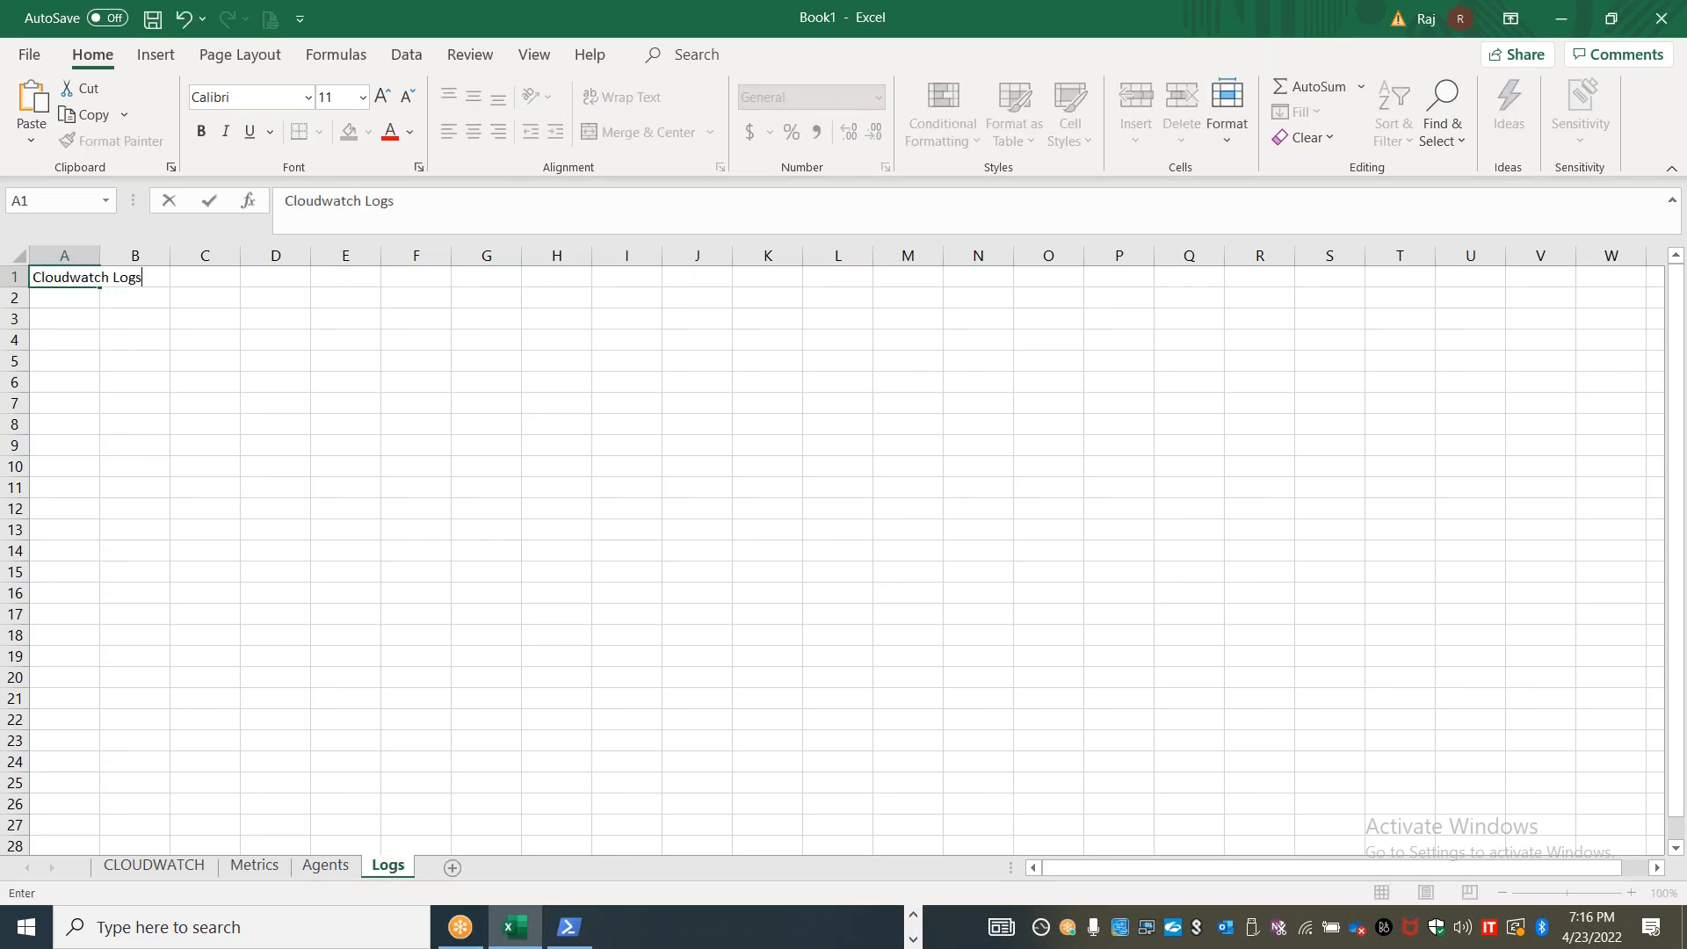
{"action": "left_click", "coordinate": [88, 340]}
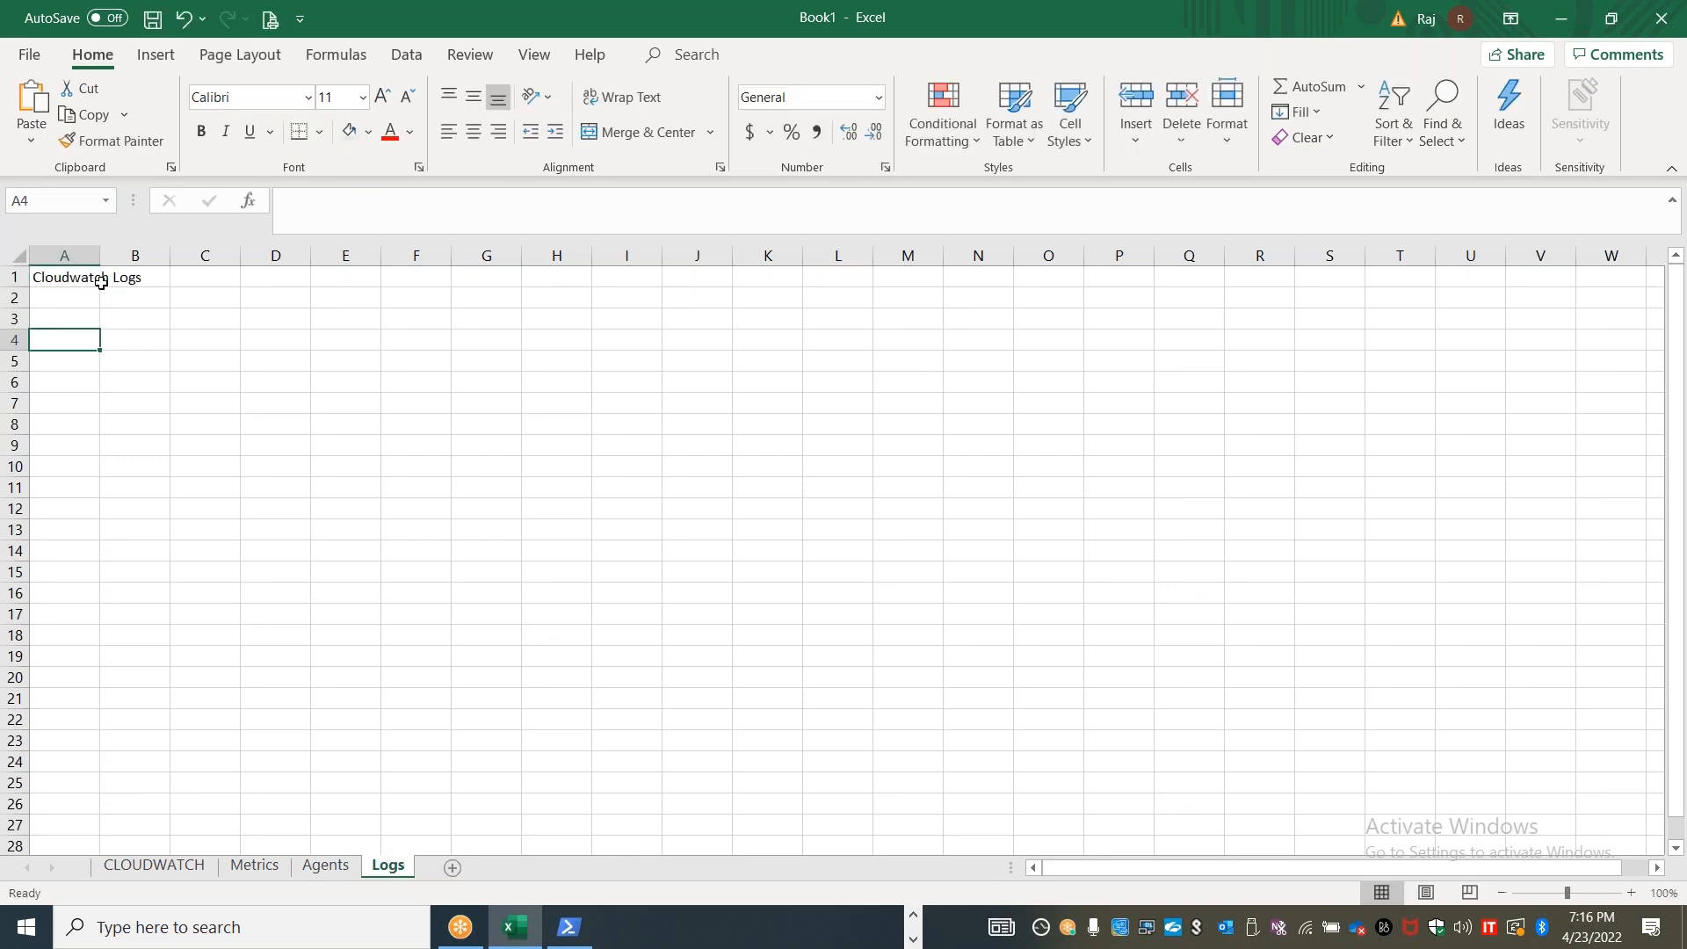
{"action": "left_click_drag", "start_coordinate": [99, 256], "coordinate": [540, 255]}
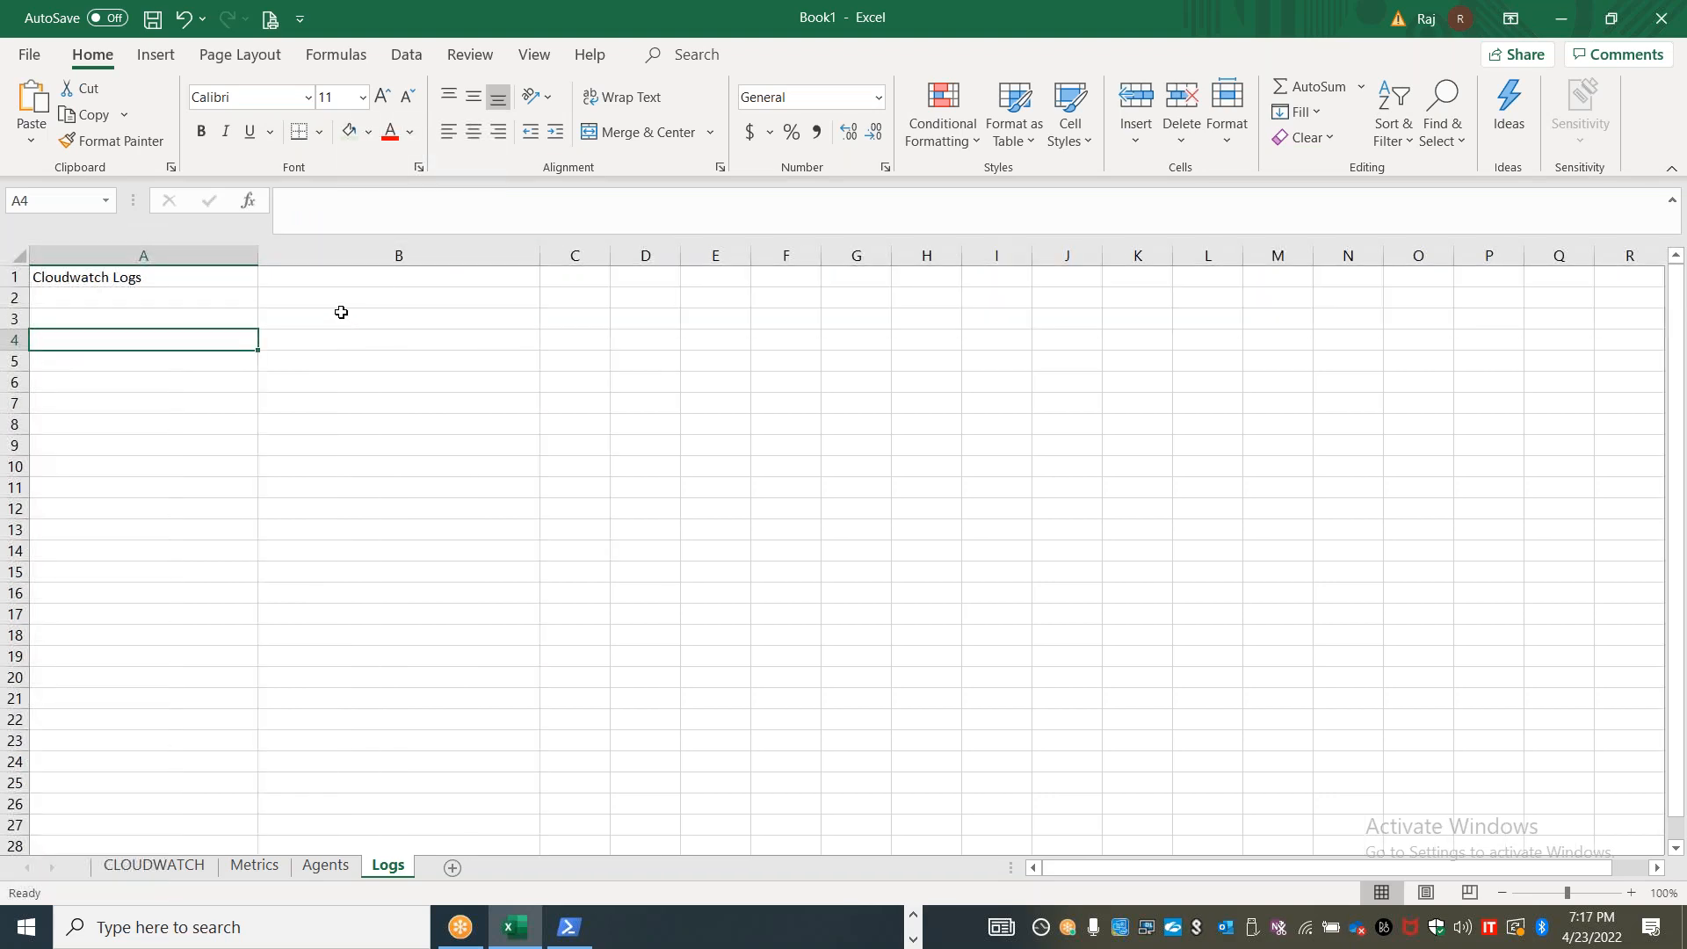
List "Cloudwatch Unified agent" in B1 and "Elastic Beanstalk" in B2 as CloudWatch log sources
{"action": "left_click", "coordinate": [335, 277]}
{"action": "type", "text": "Cloud"}
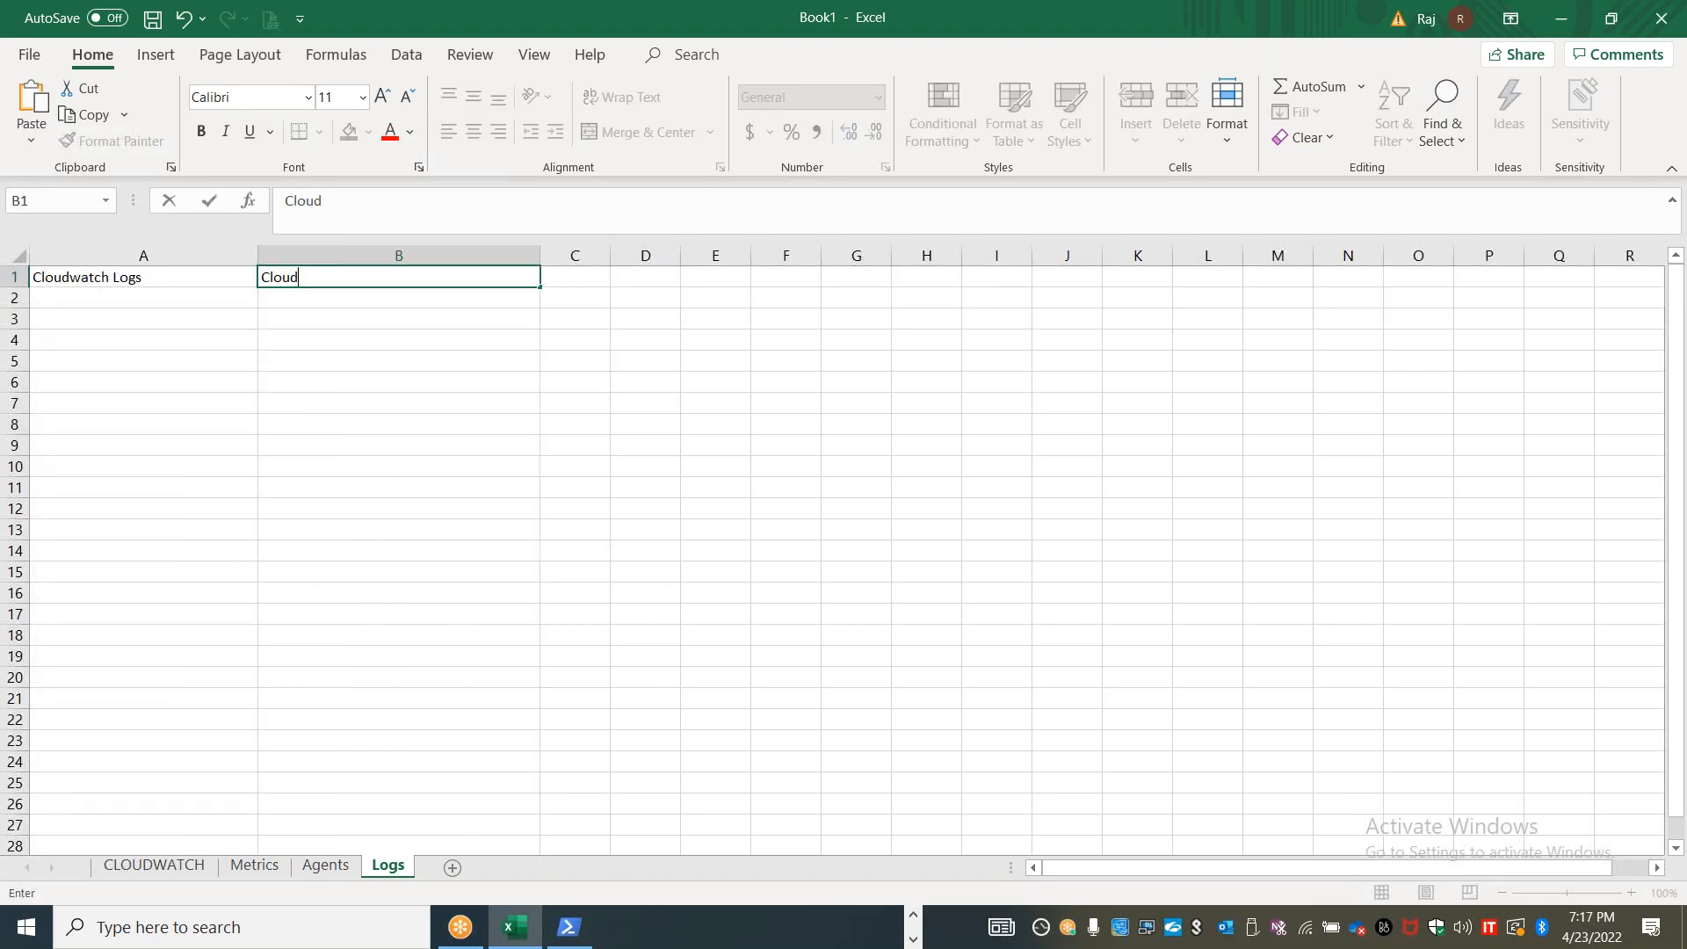
{"action": "type", "text": "watch Unified agent"}
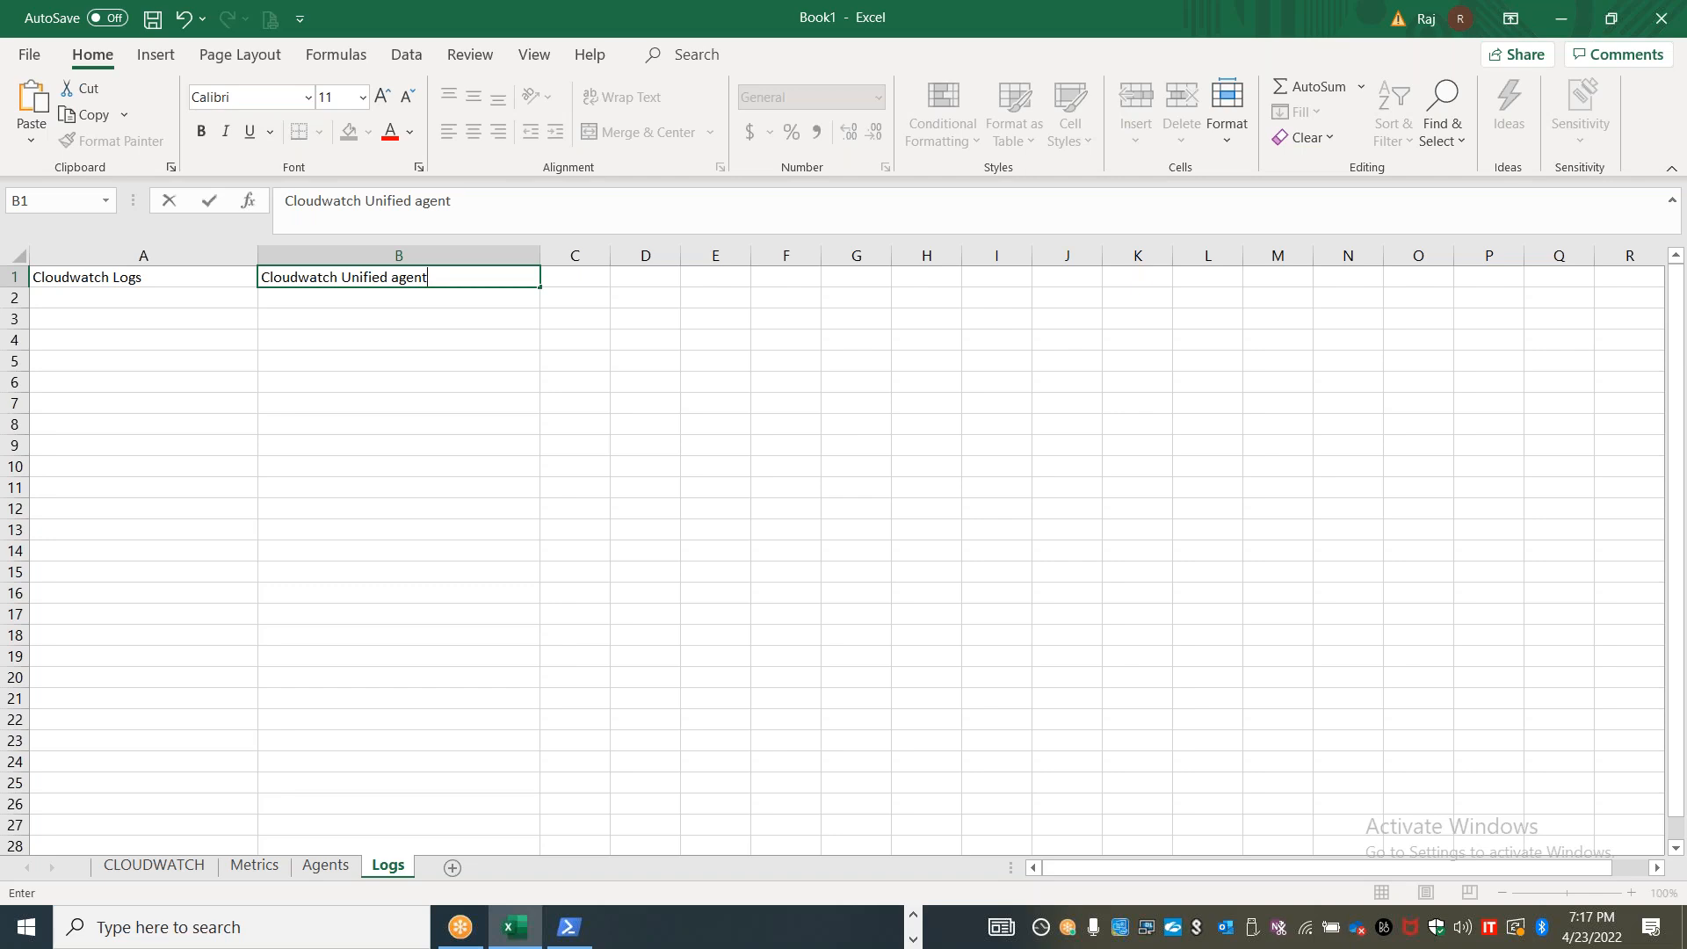
{"action": "key", "text": "Return"}
{"action": "type", "text": "Elastic "}
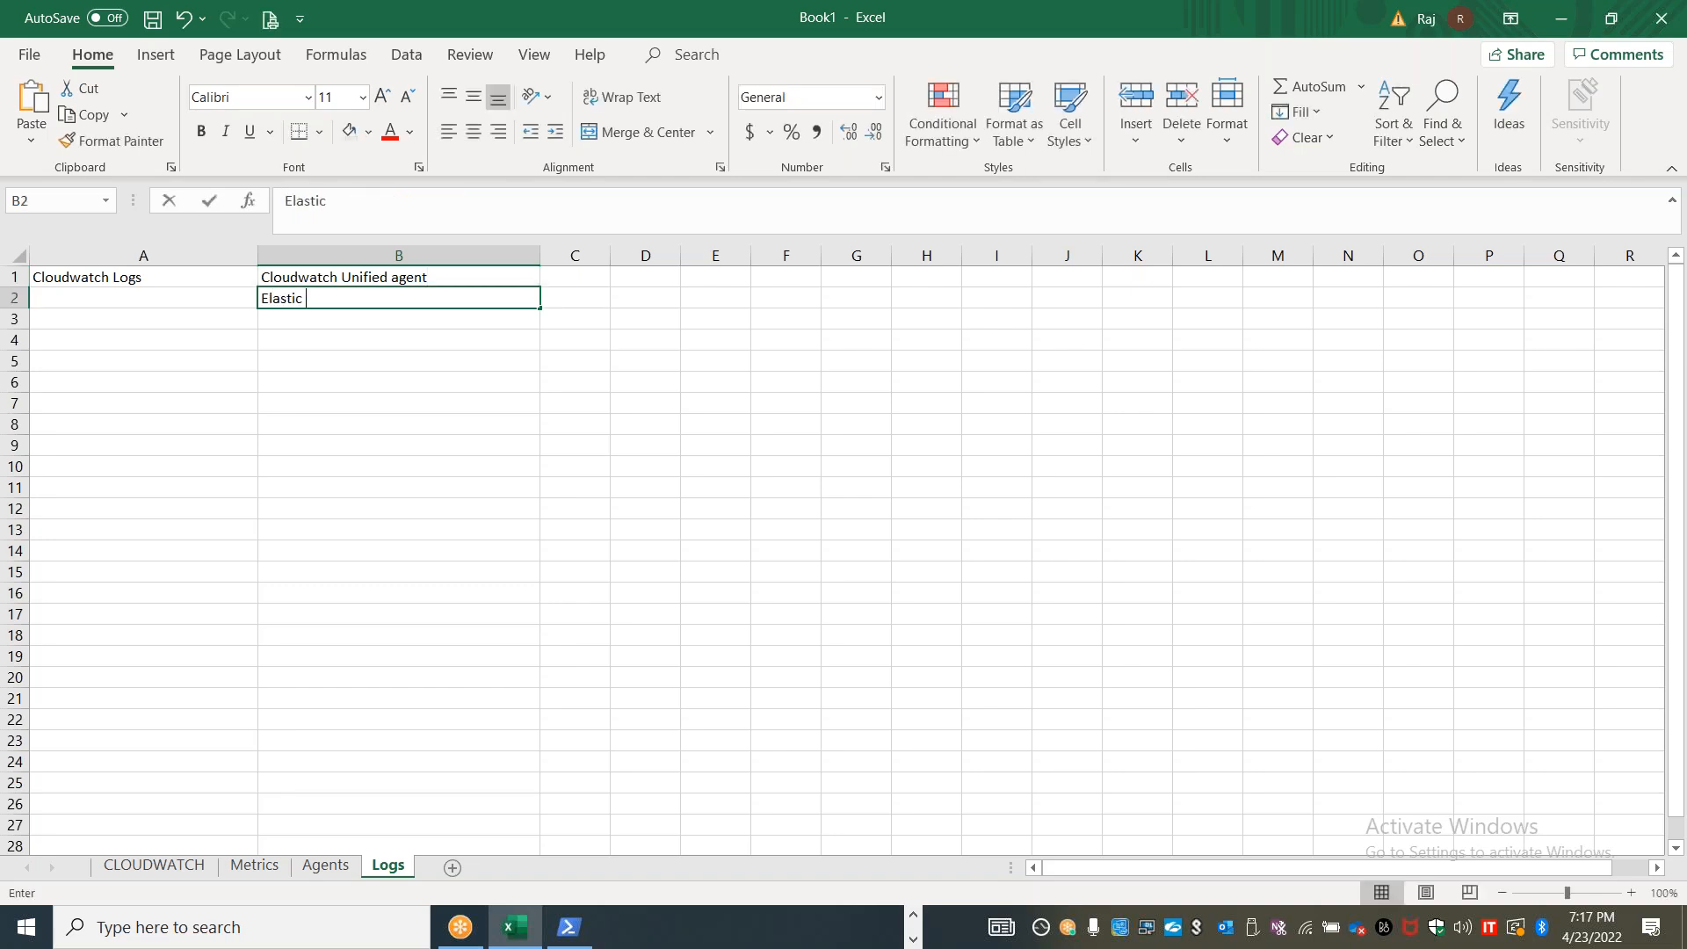
{"action": "type", "text": "Beanstalk"}
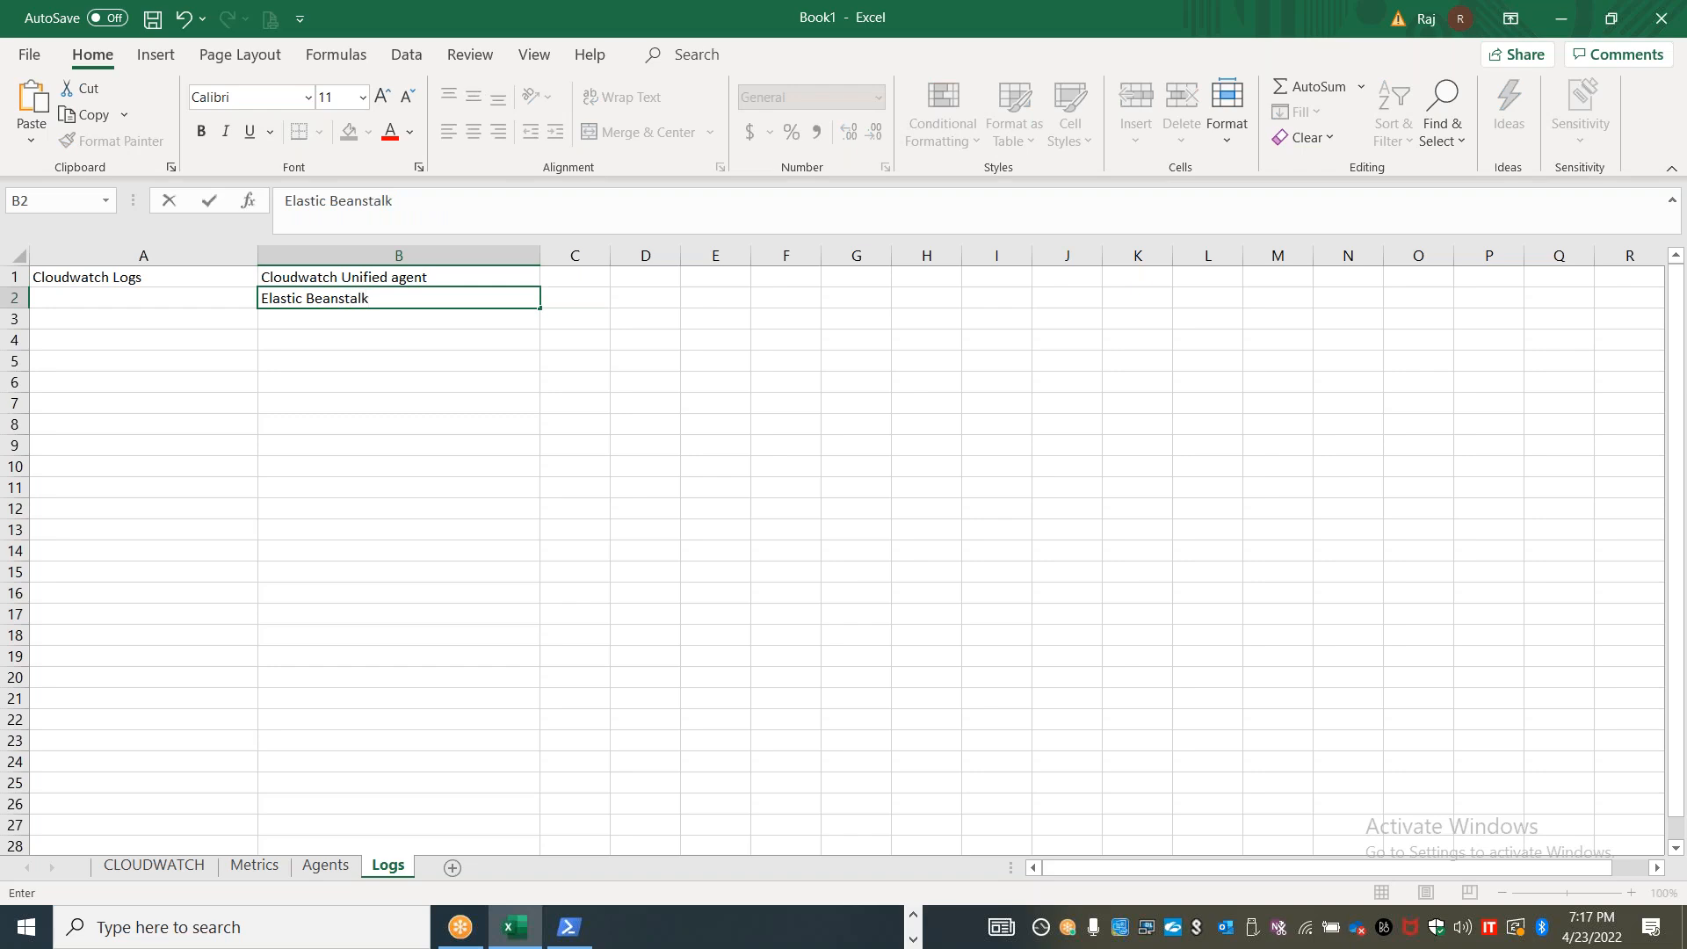
{"action": "key", "text": "Return"}
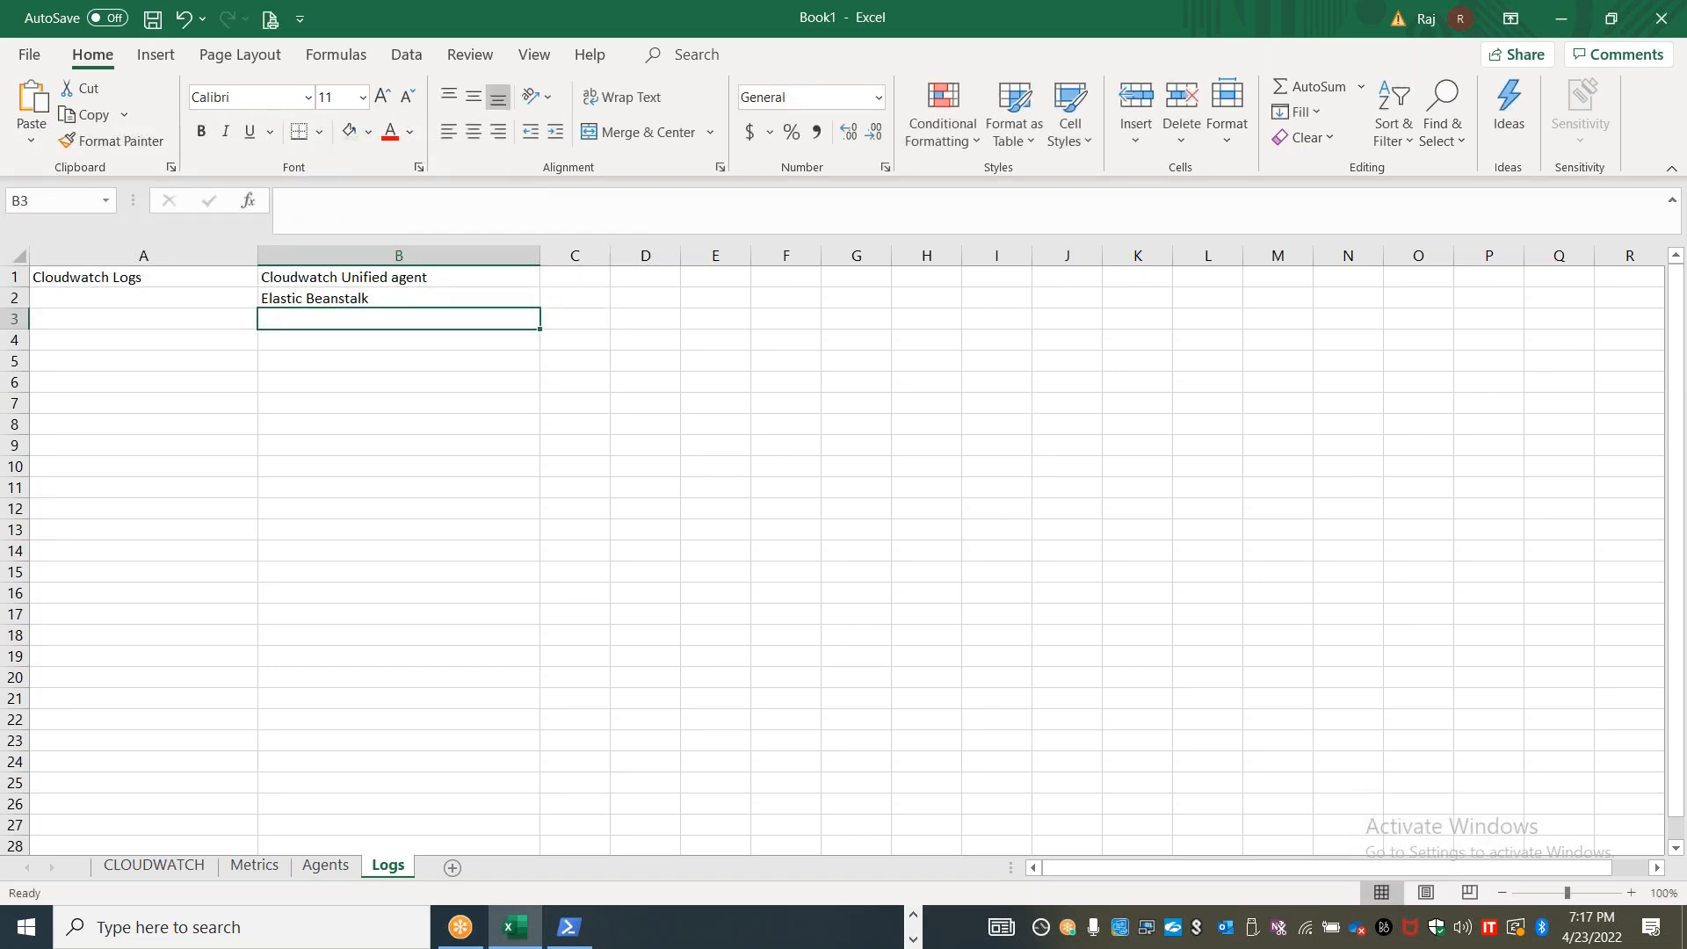
Add "ECS containers" in B3 and "VPC network flow logs" in B4 to the list of log sources
{"action": "type", "text": "ECS "}
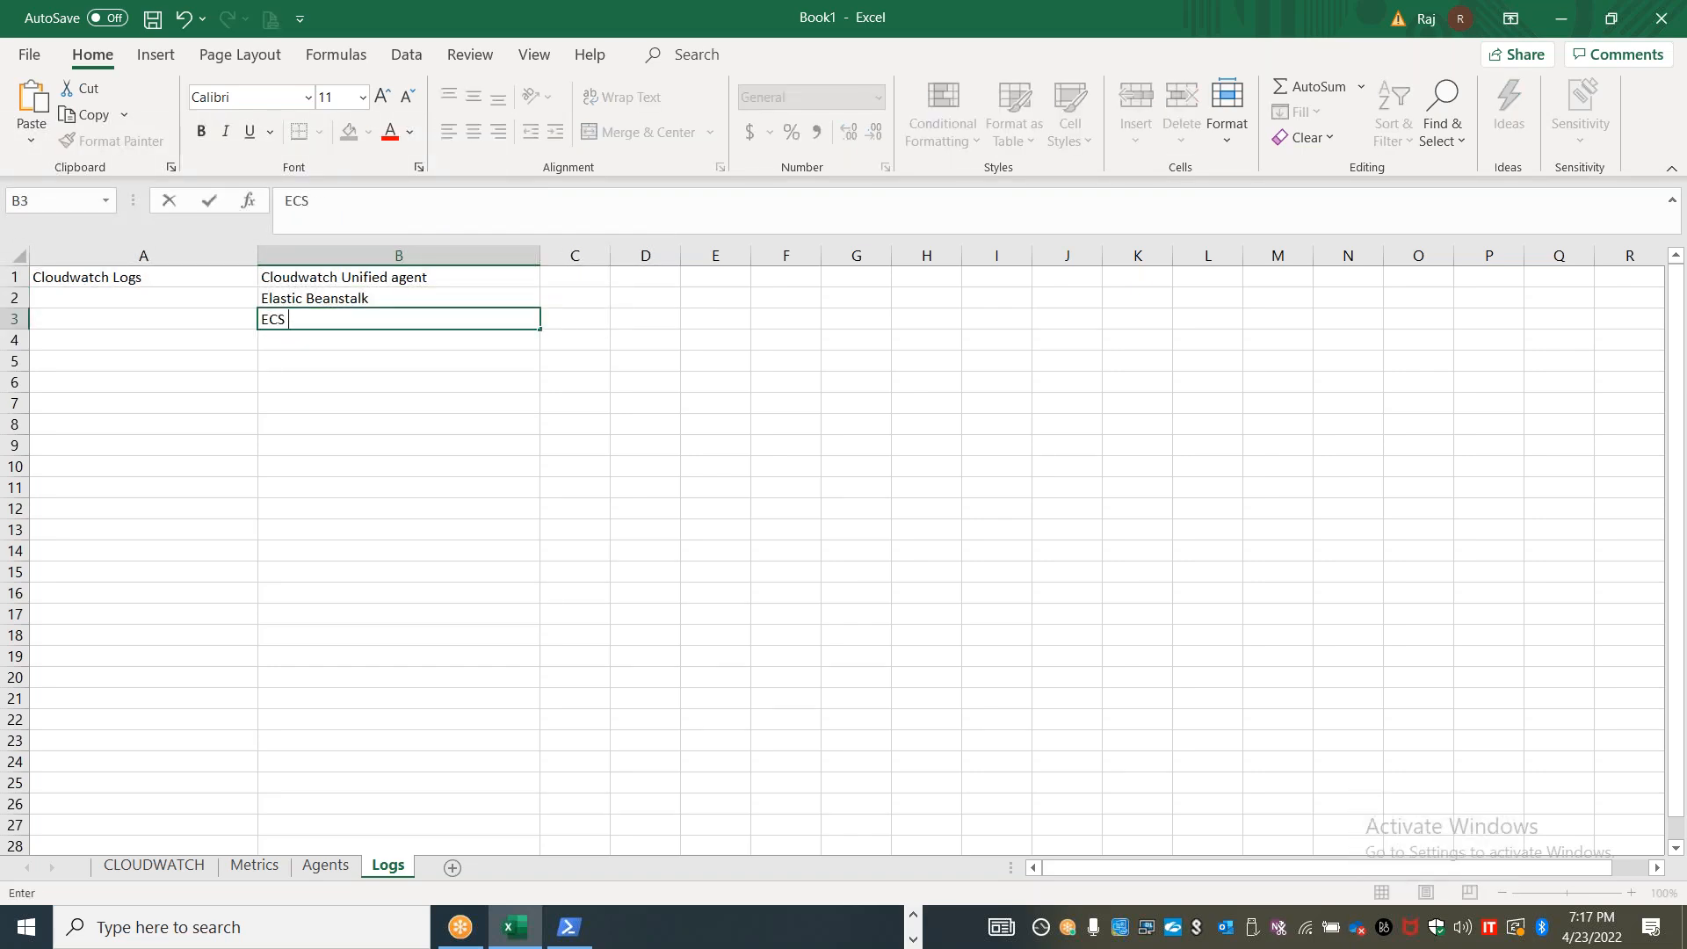
{"action": "type", "text": "containers"}
{"action": "key", "text": "Left"}
{"action": "key", "text": "Down"}
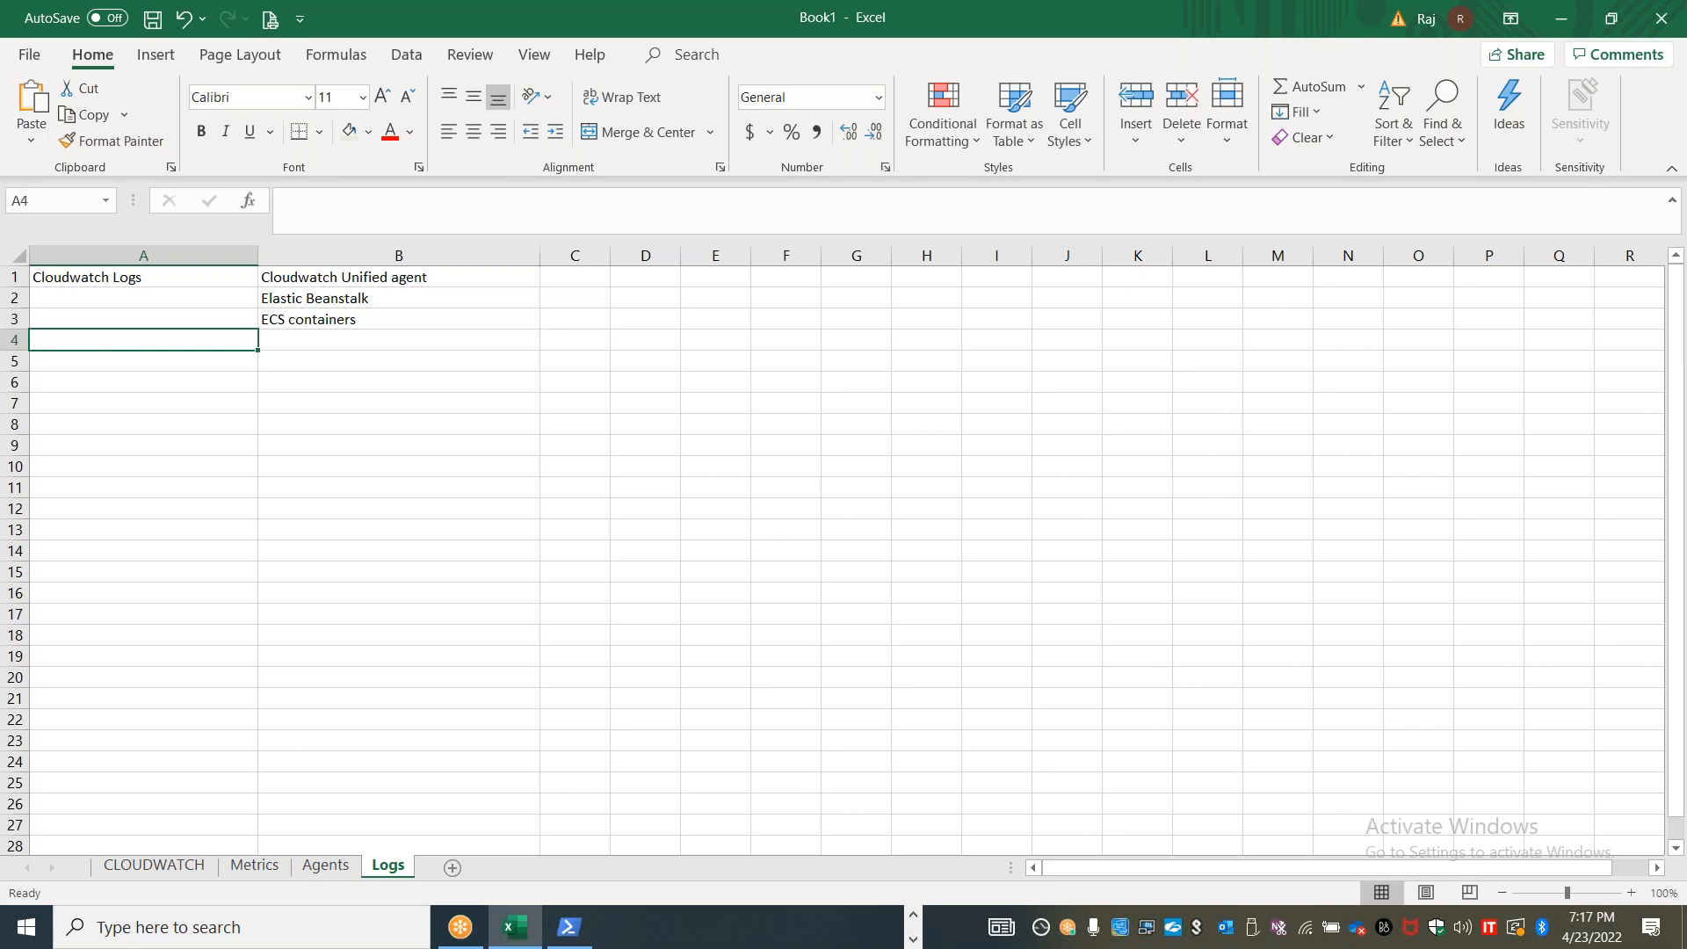
{"action": "key", "text": "Right"}
{"action": "type", "text": "VPC"}
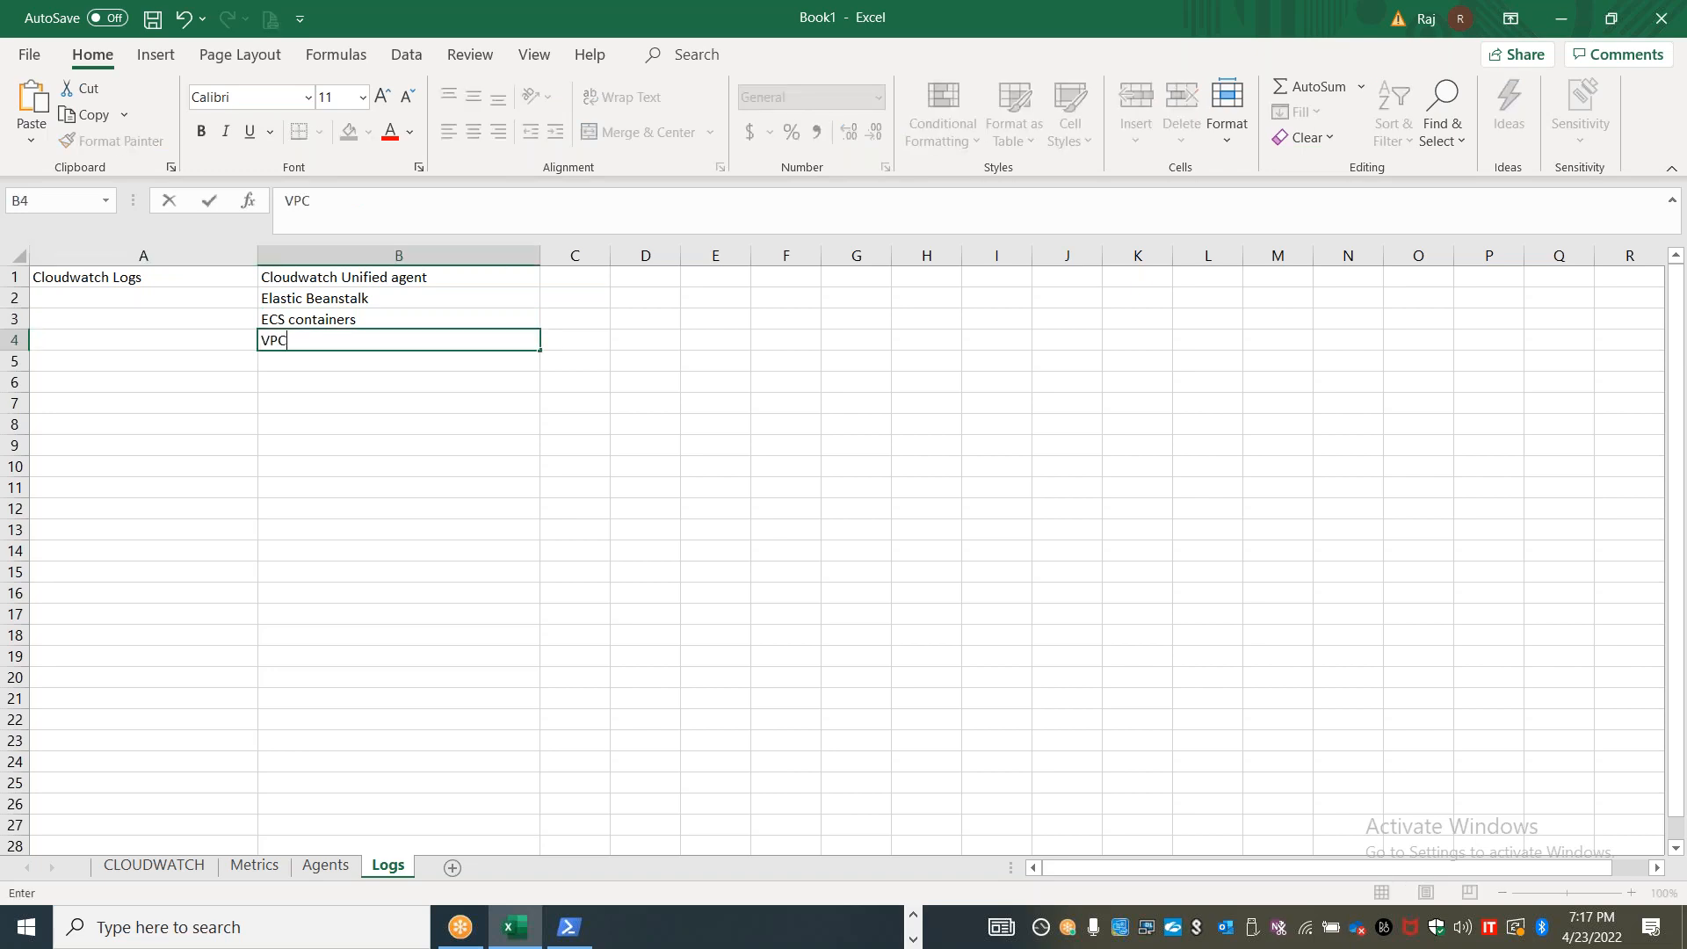
{"action": "type", "text": " network flow logs"}
{"action": "key", "text": "Return"}
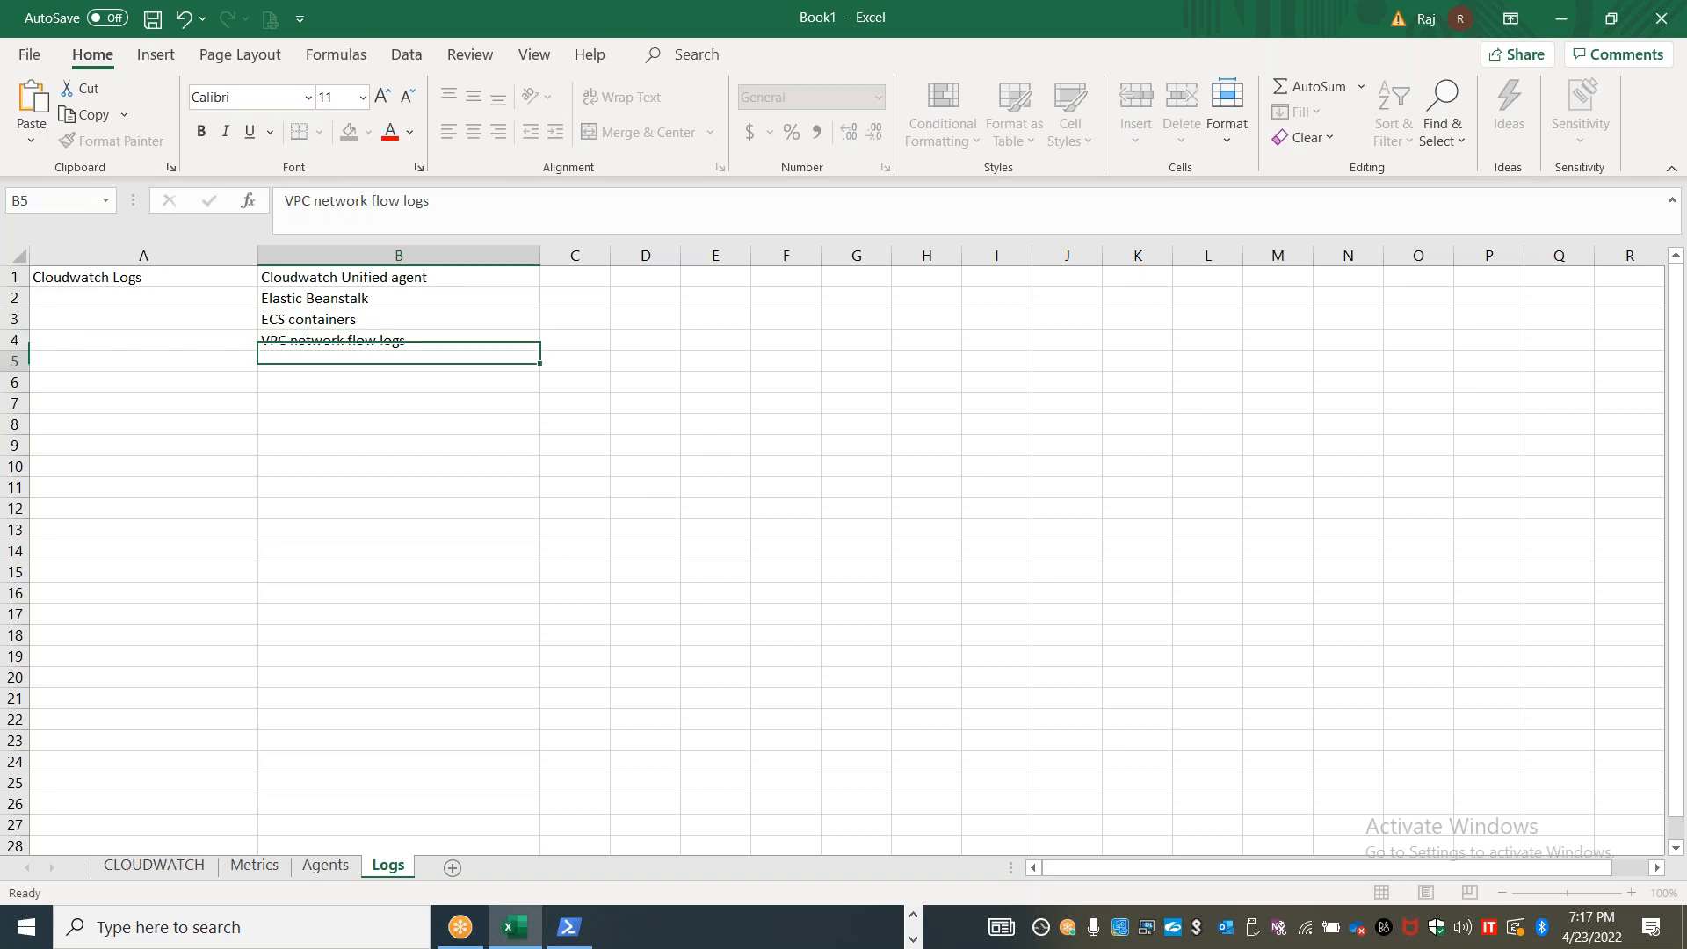
Continue the log source list in B5 to B7 with "Lambda exectuion", "API Gateway access" and "Cloudtrail"
{"action": "type", "text": "Lambda "}
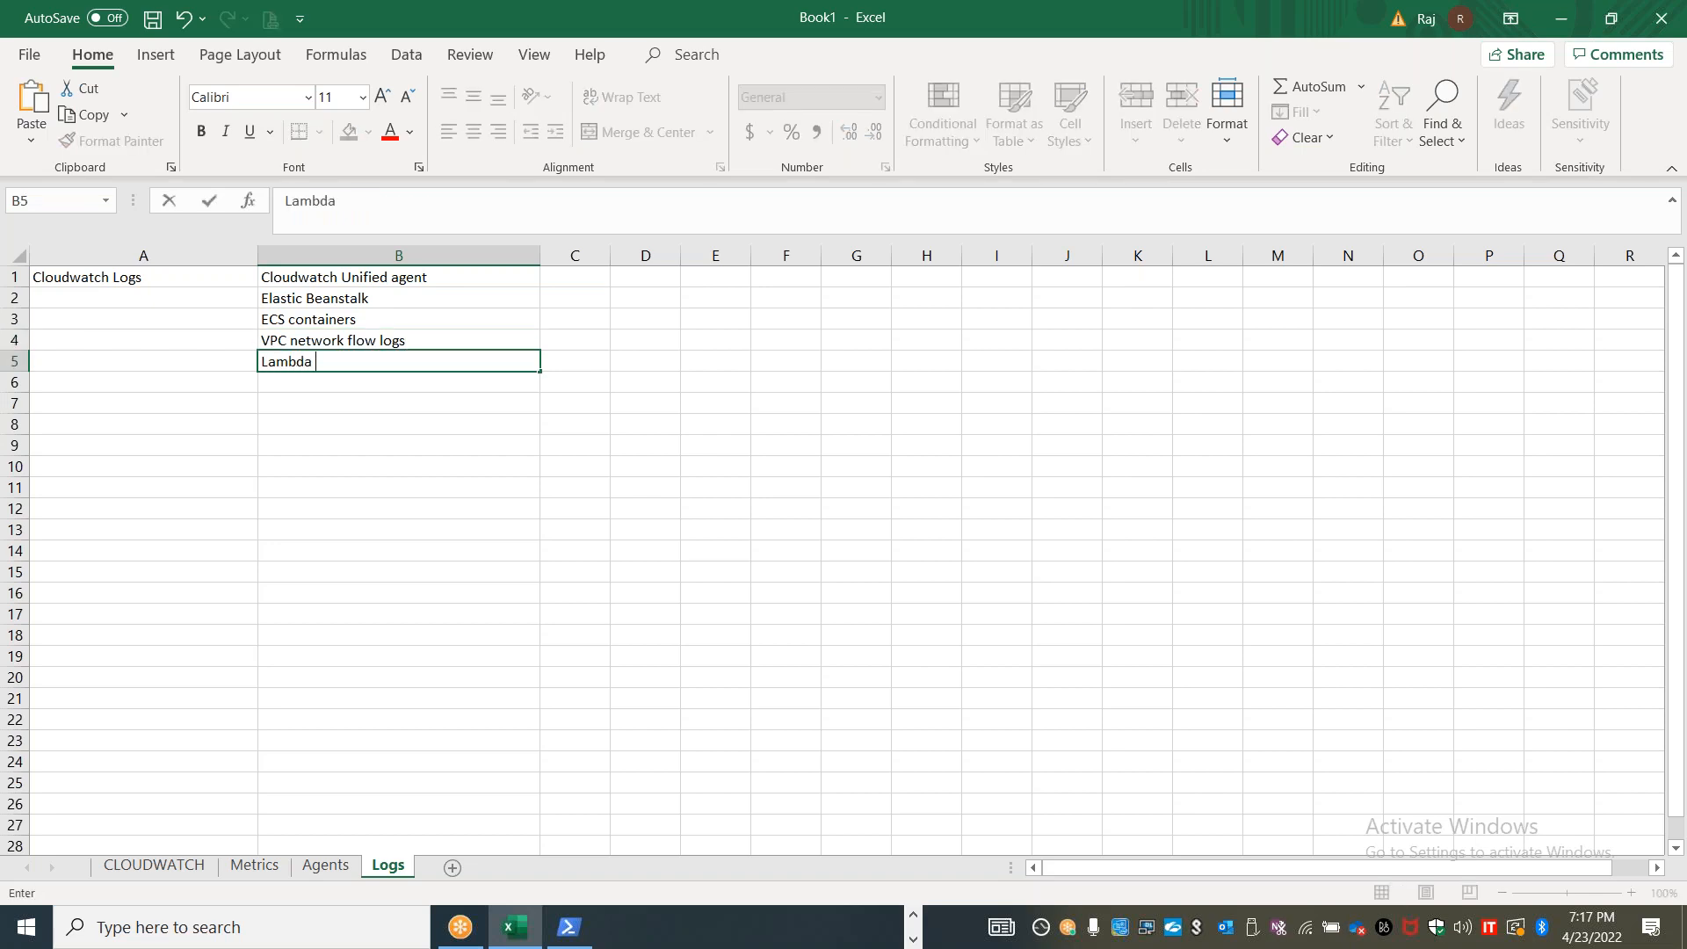
{"action": "type", "text": "exectuion"}
{"action": "key", "text": "Return"}
{"action": "type", "text": "API Gat"}
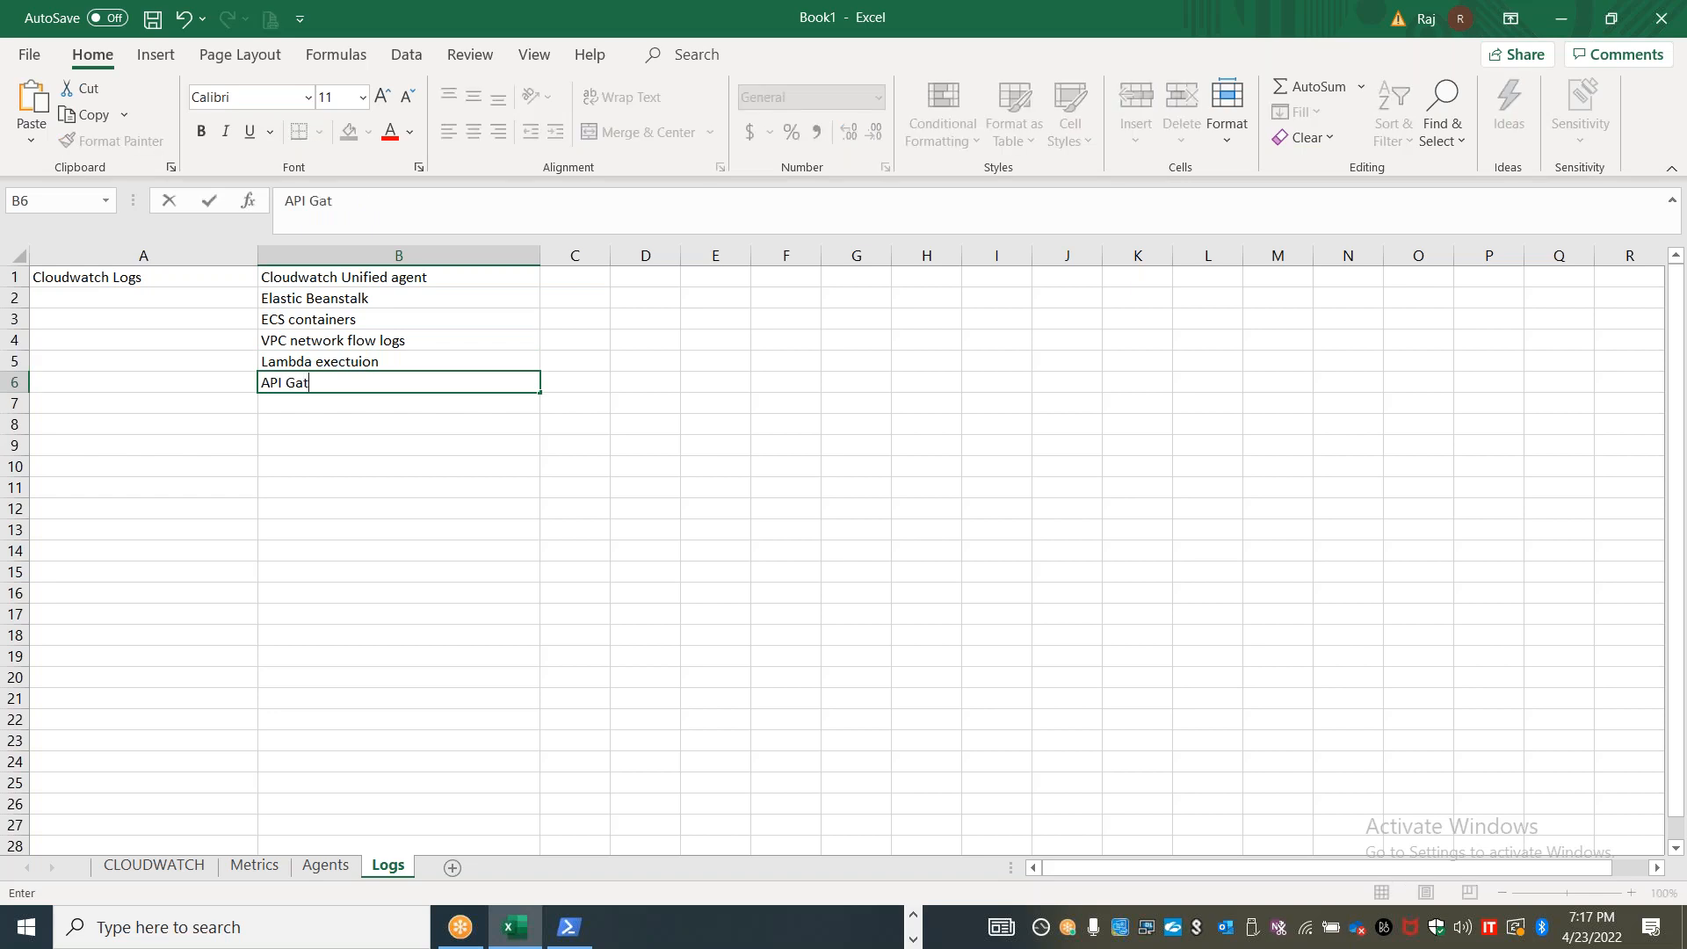
{"action": "type", "text": "eway access"}
{"action": "key", "text": "Return"}
{"action": "type", "text": "Cloudtrail"}
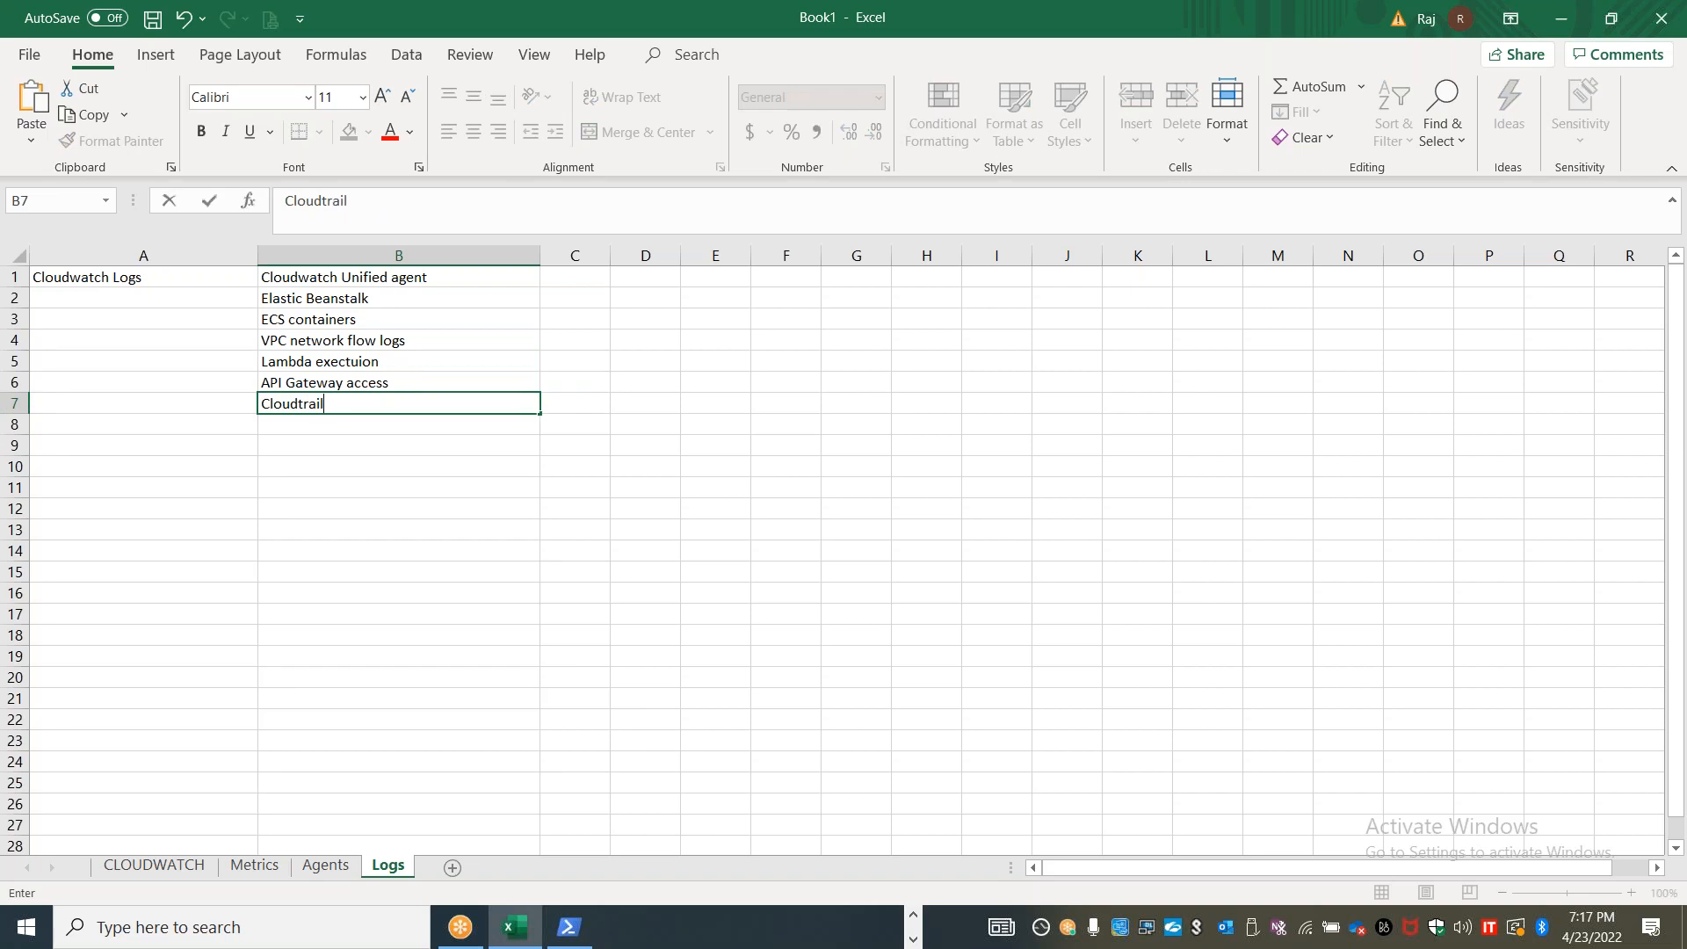
Add "Route53 - DNS queries" to the log source list in B8 and shade heading cell A1 light green
{"action": "key", "text": "Return"}
{"action": "type", "text": "Rou"}
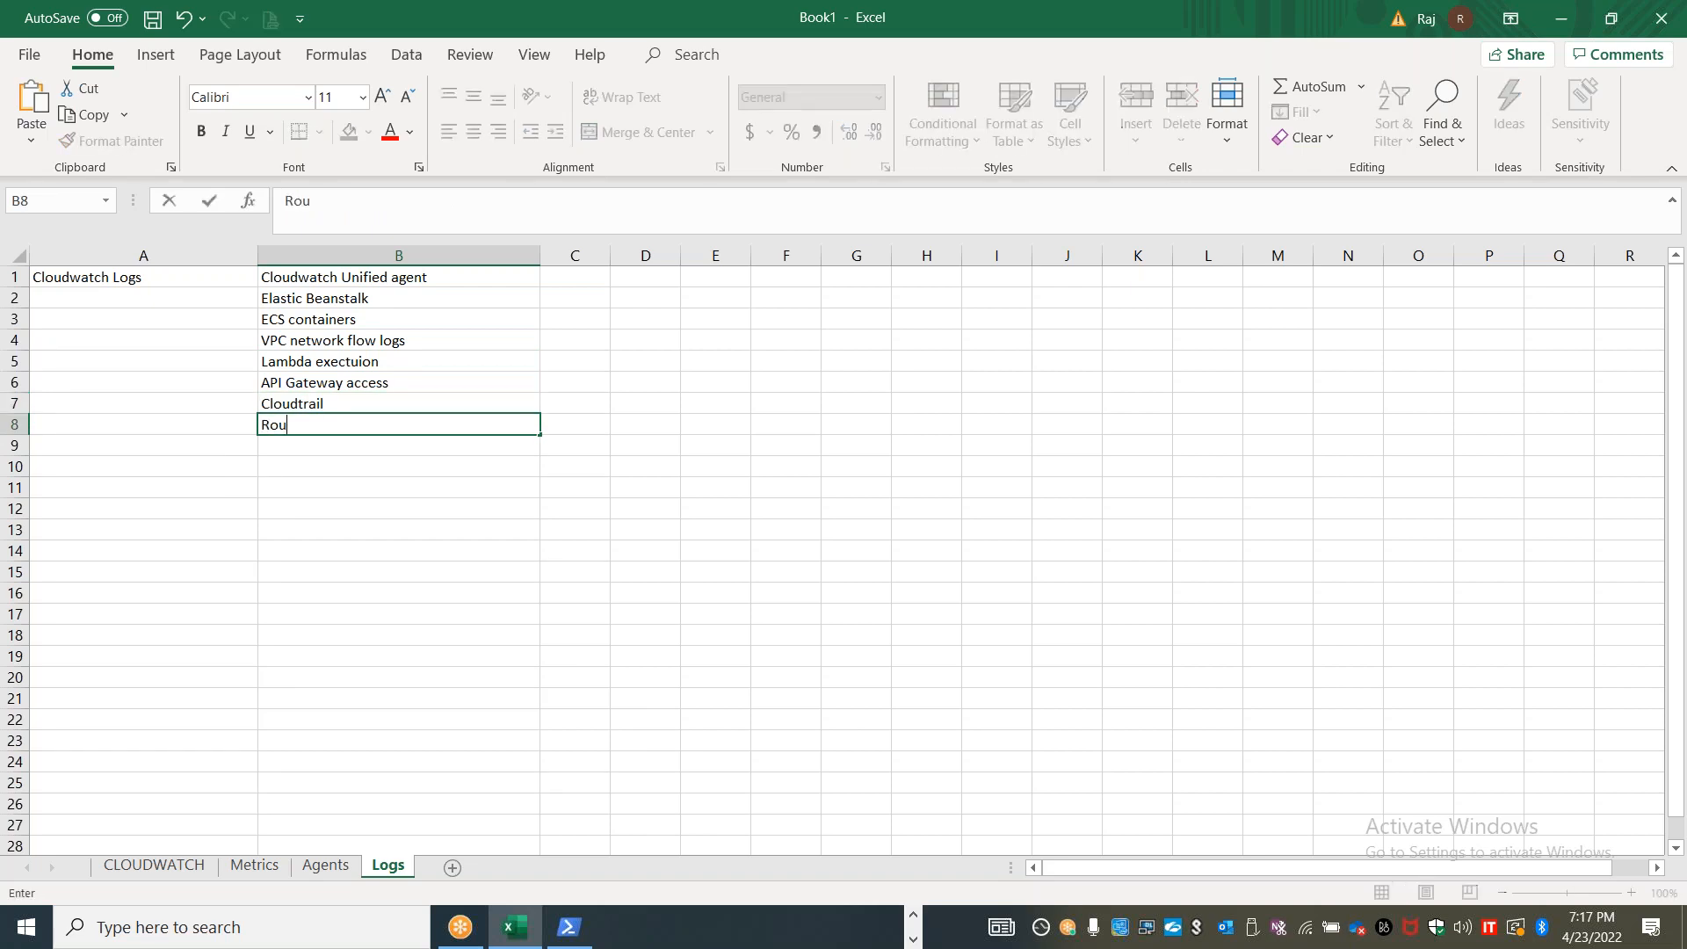
{"action": "type", "text": "te53 - DNS queries"}
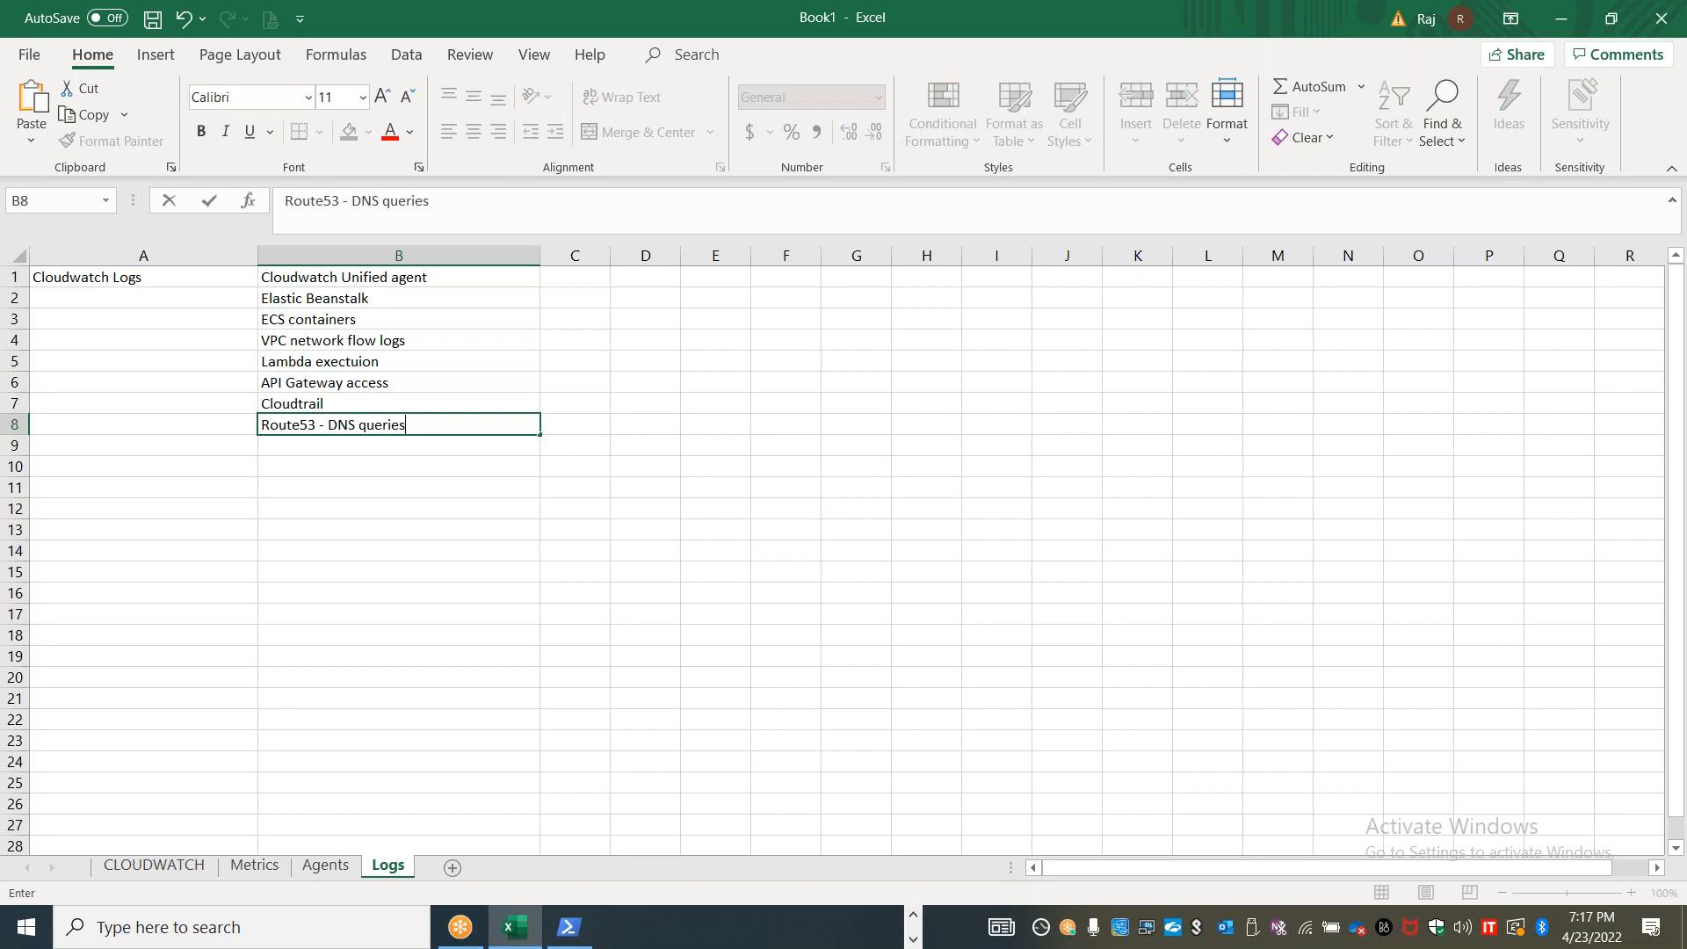
{"action": "left_click", "coordinate": [177, 281]}
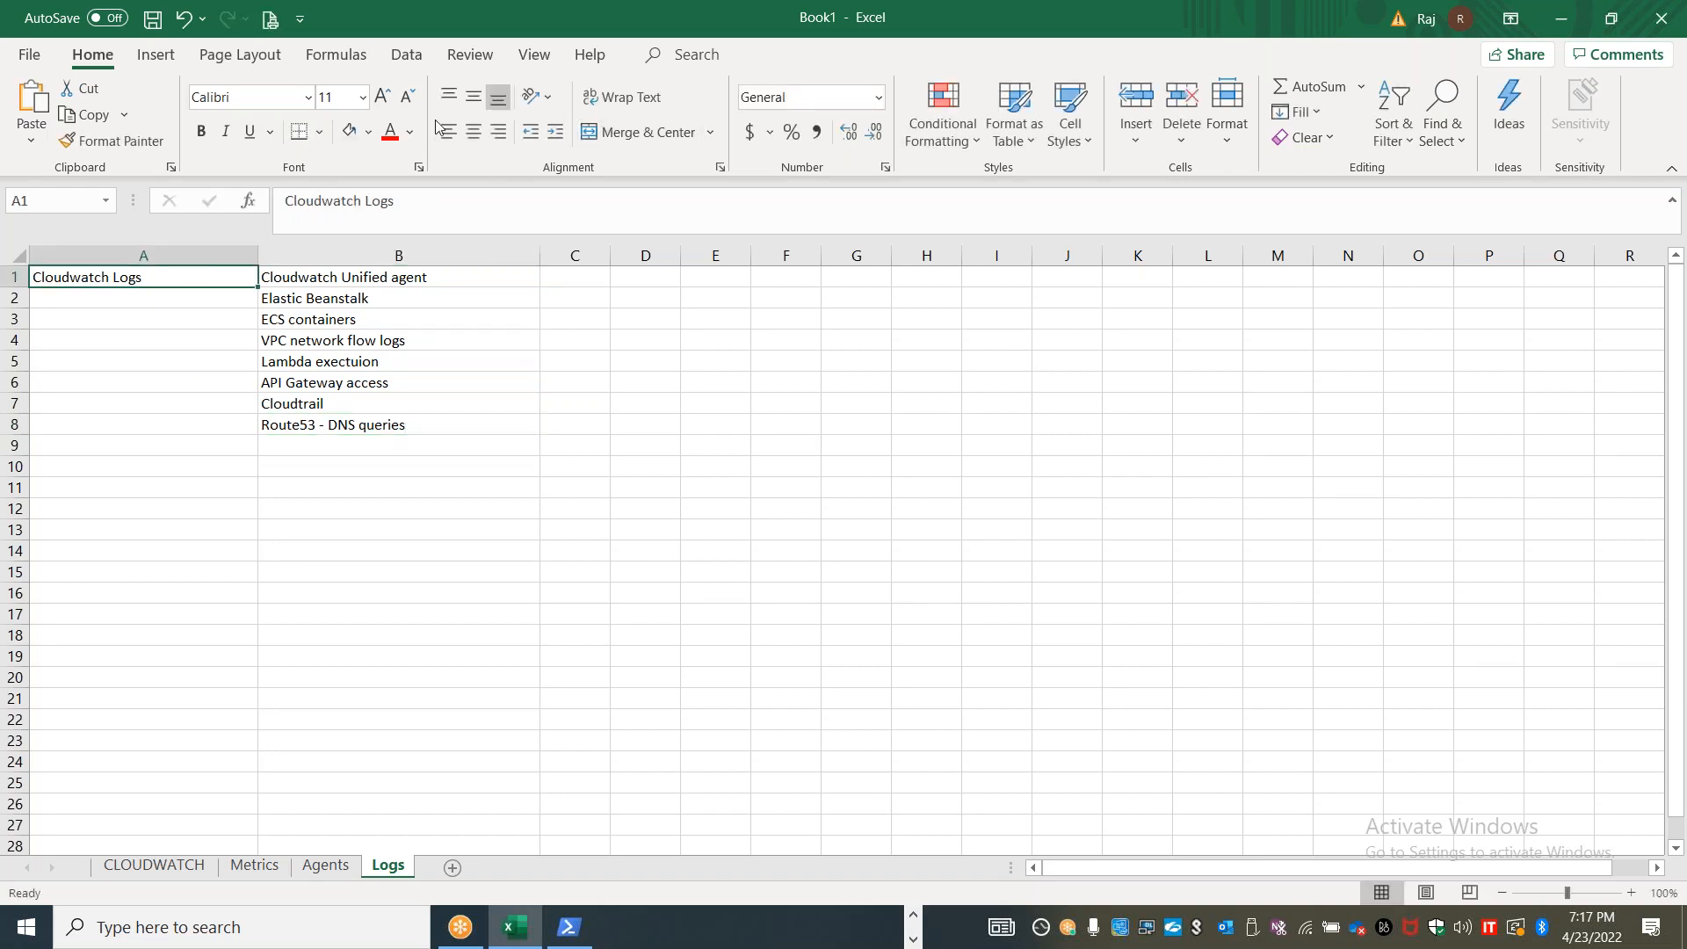
{"action": "left_click", "coordinate": [349, 131]}
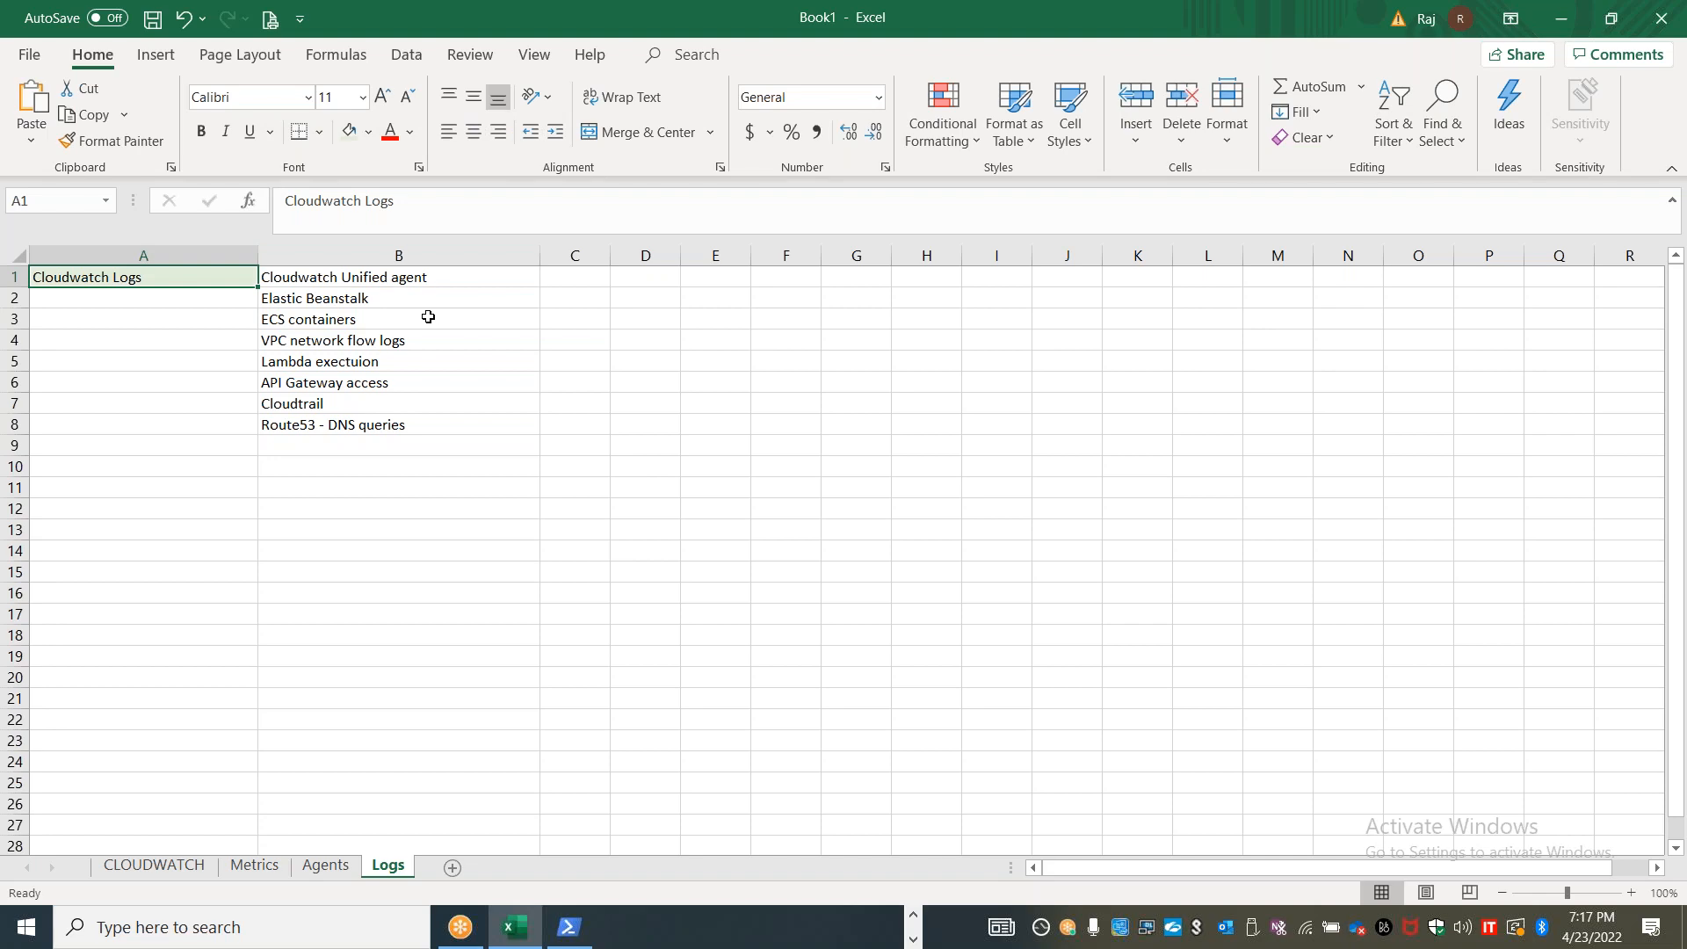
{"action": "left_click", "coordinate": [404, 278]}
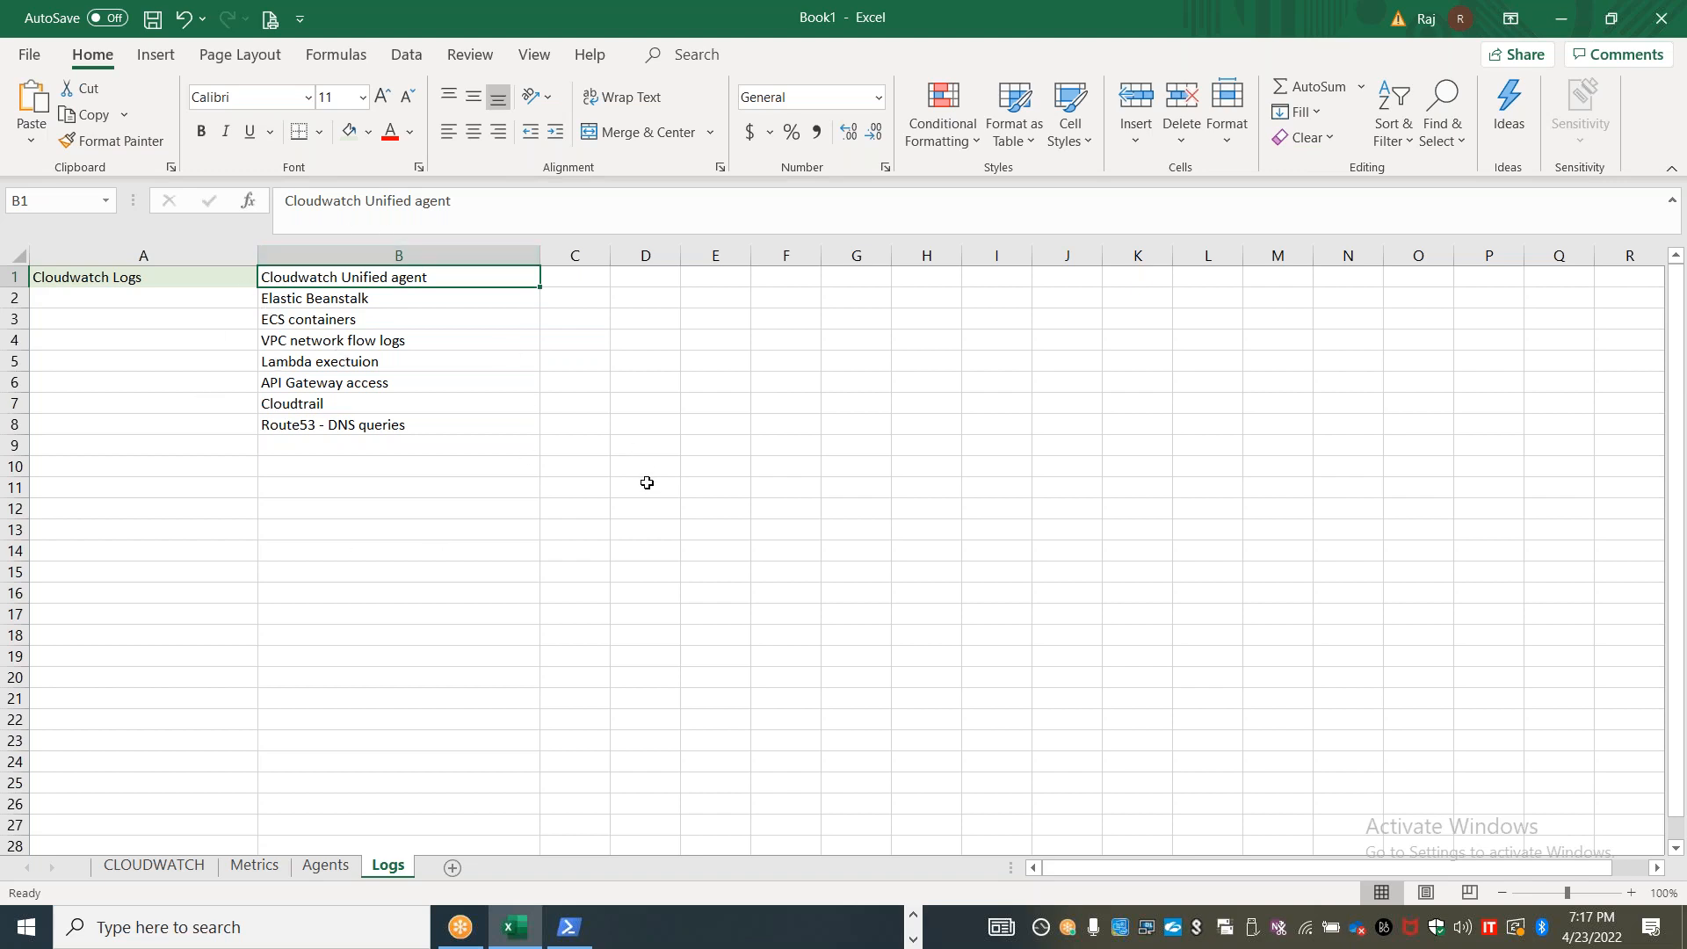
Enter "Log Groups" in cell B10, below the list of log sources
{"action": "key", "text": "Down"}
{"action": "key", "text": "Down"}
{"action": "left_click", "coordinate": [366, 468]}
{"action": "type", "text": "Log Groups"}
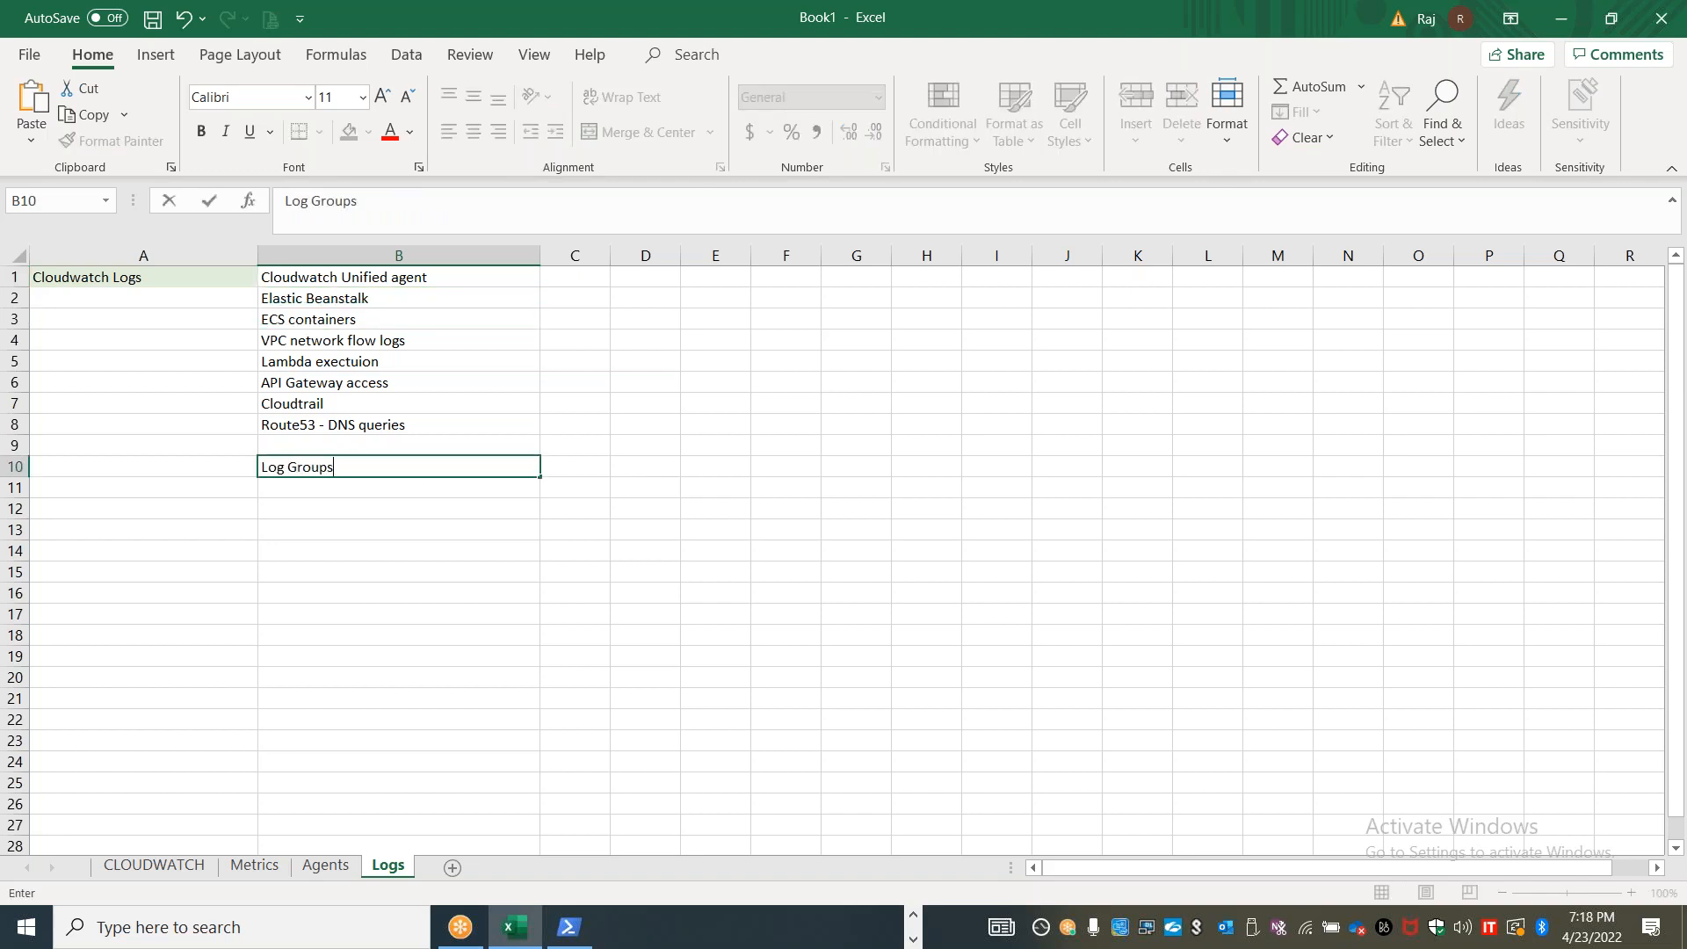
{"action": "key", "text": "Tab"}
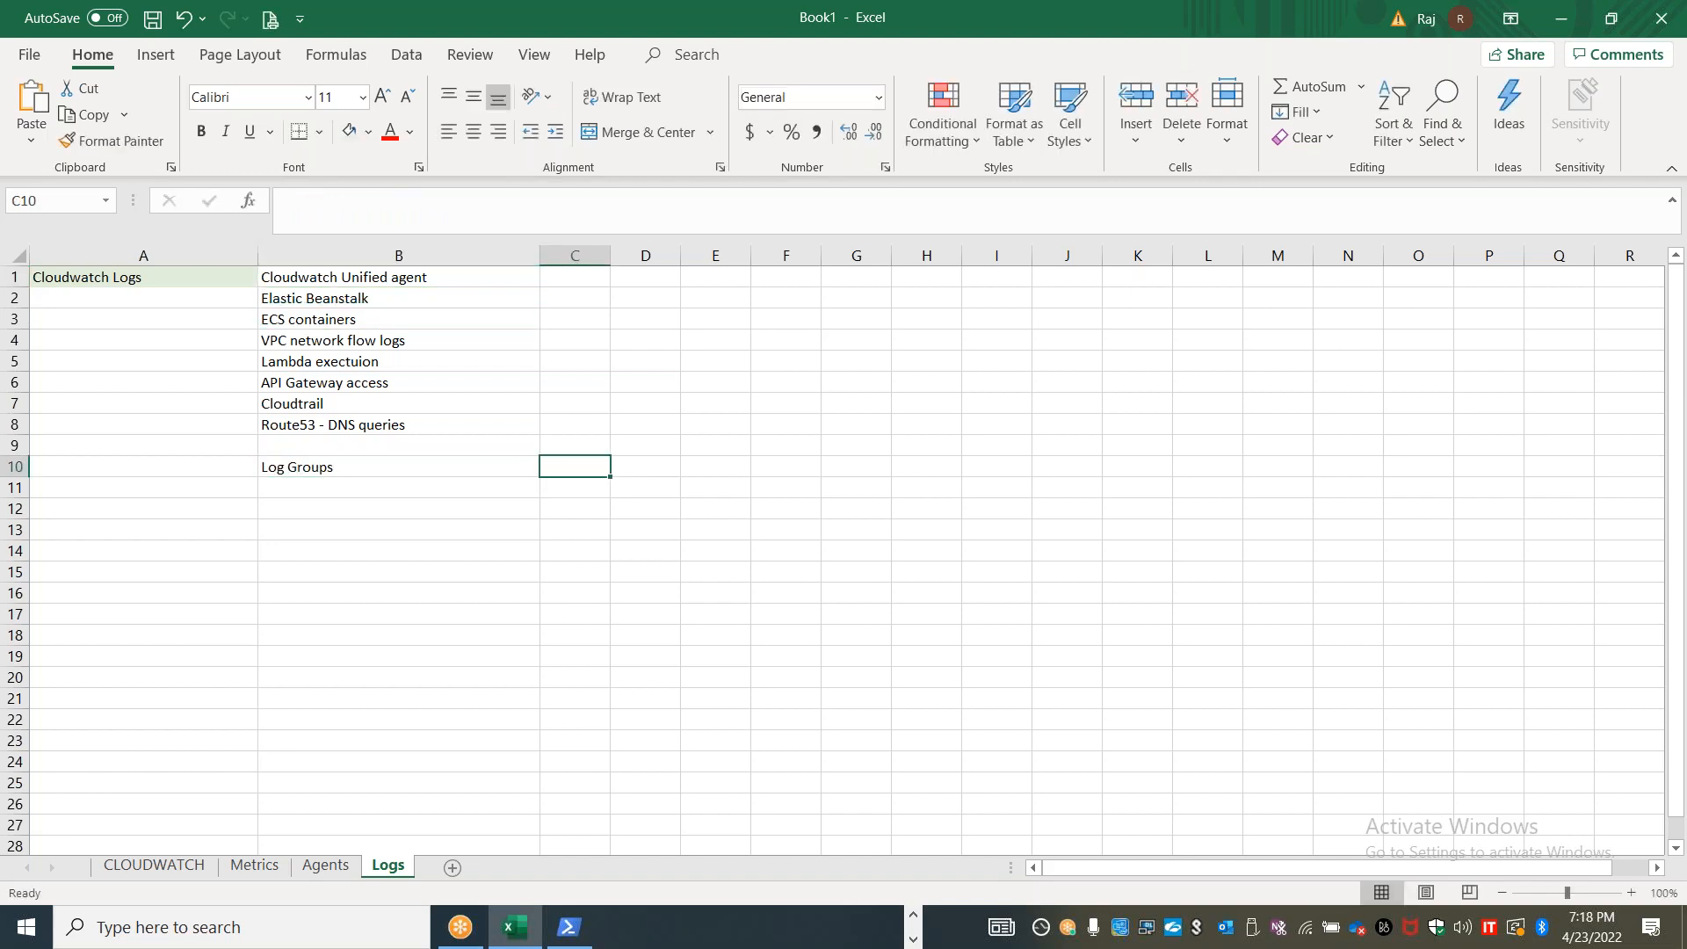
Describe the log groups entry as "Arbitrary name" in C10 and widen column C
{"action": "type", "text": "Arn"}
{"action": "key", "text": "BackSpace"}
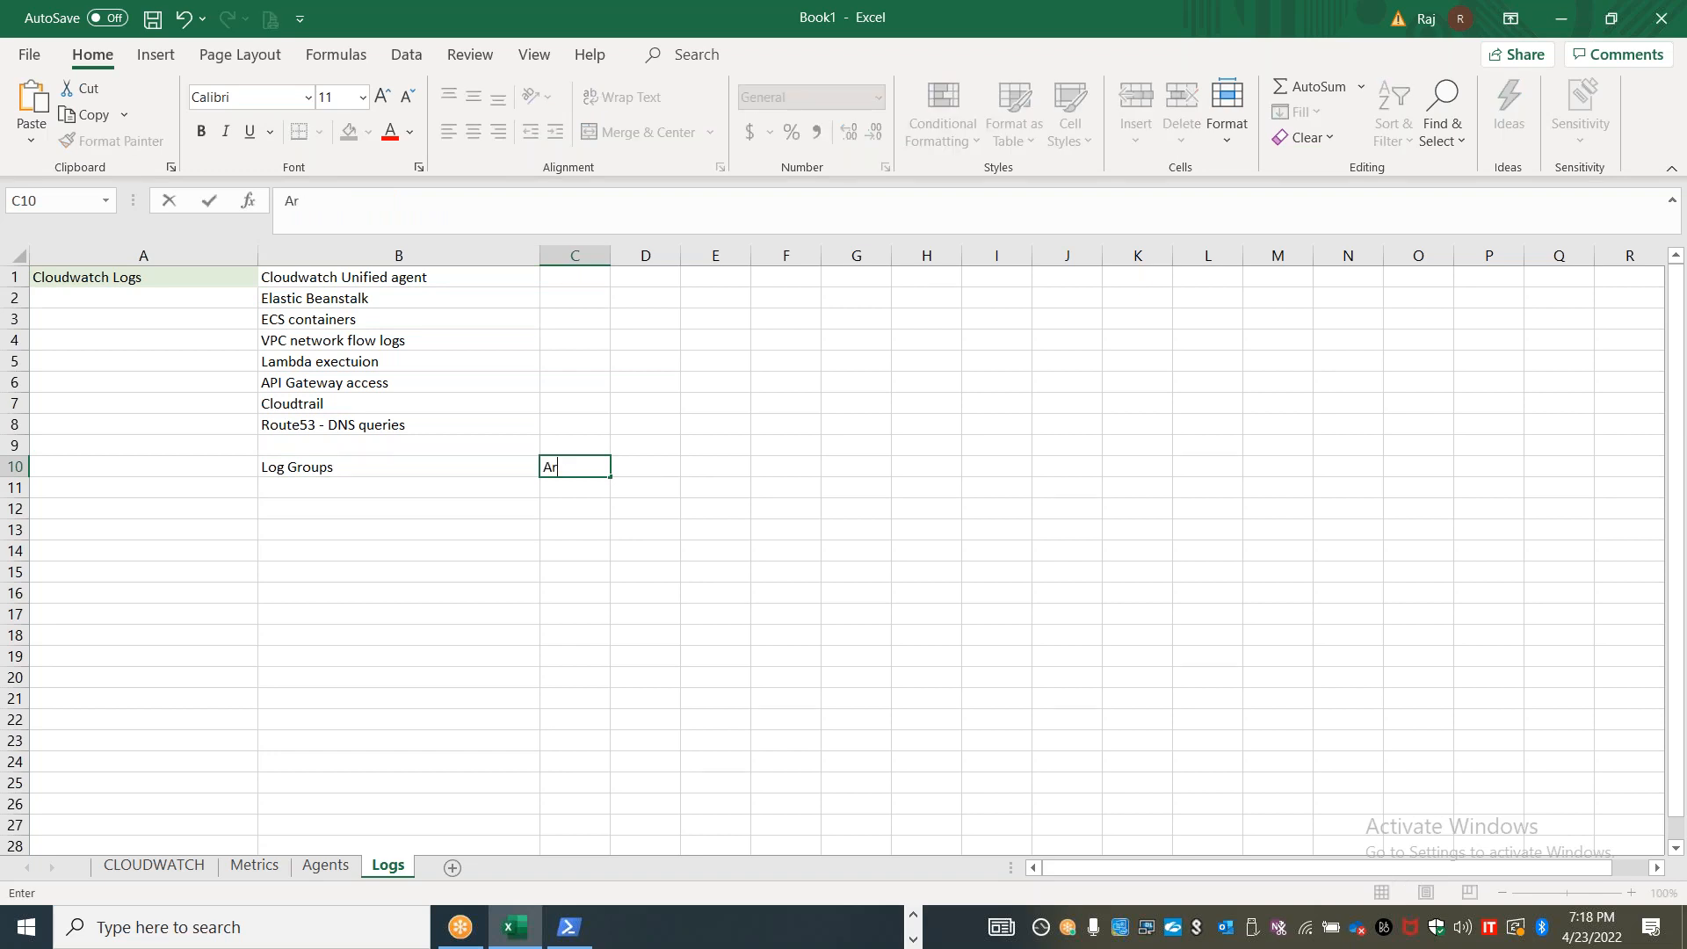
{"action": "type", "text": "bitrary name"}
{"action": "left_click", "coordinate": [573, 588]}
{"action": "left_click_drag", "start_coordinate": [611, 254], "coordinate": [734, 261]}
Enter "Application / Environment / BU Name" in D10 and make the word "Application" bold
{"action": "left_click", "coordinate": [769, 467]}
{"action": "type", "text": "Application / "}
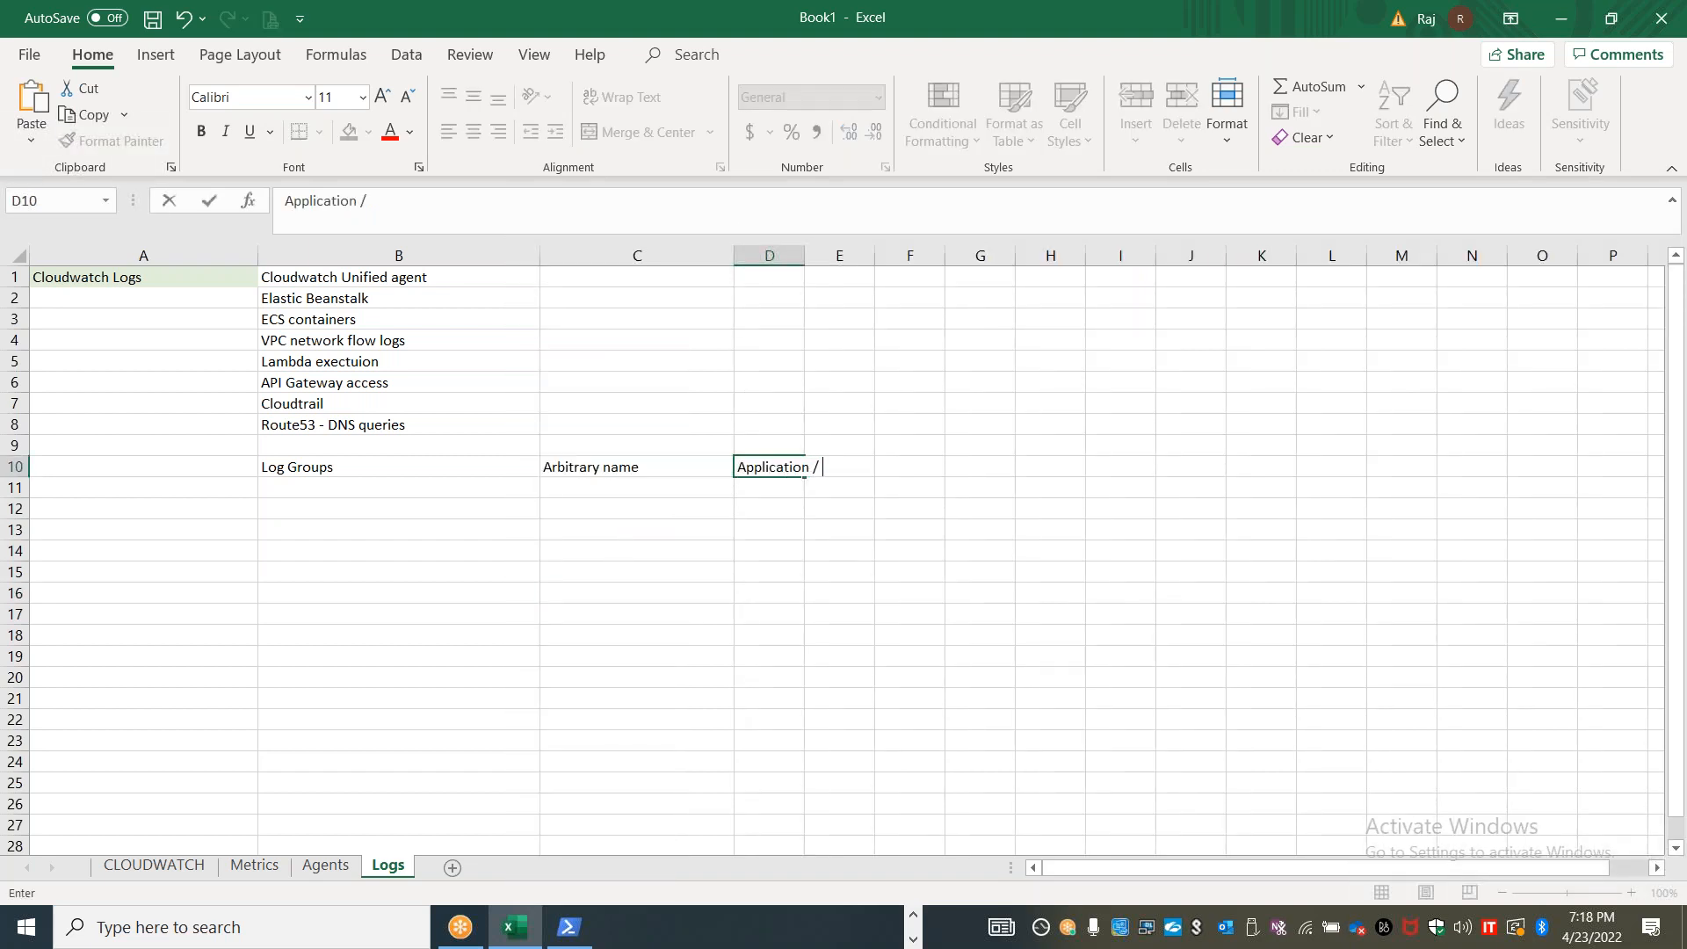
{"action": "type", "text": "Environment / BU Name"}
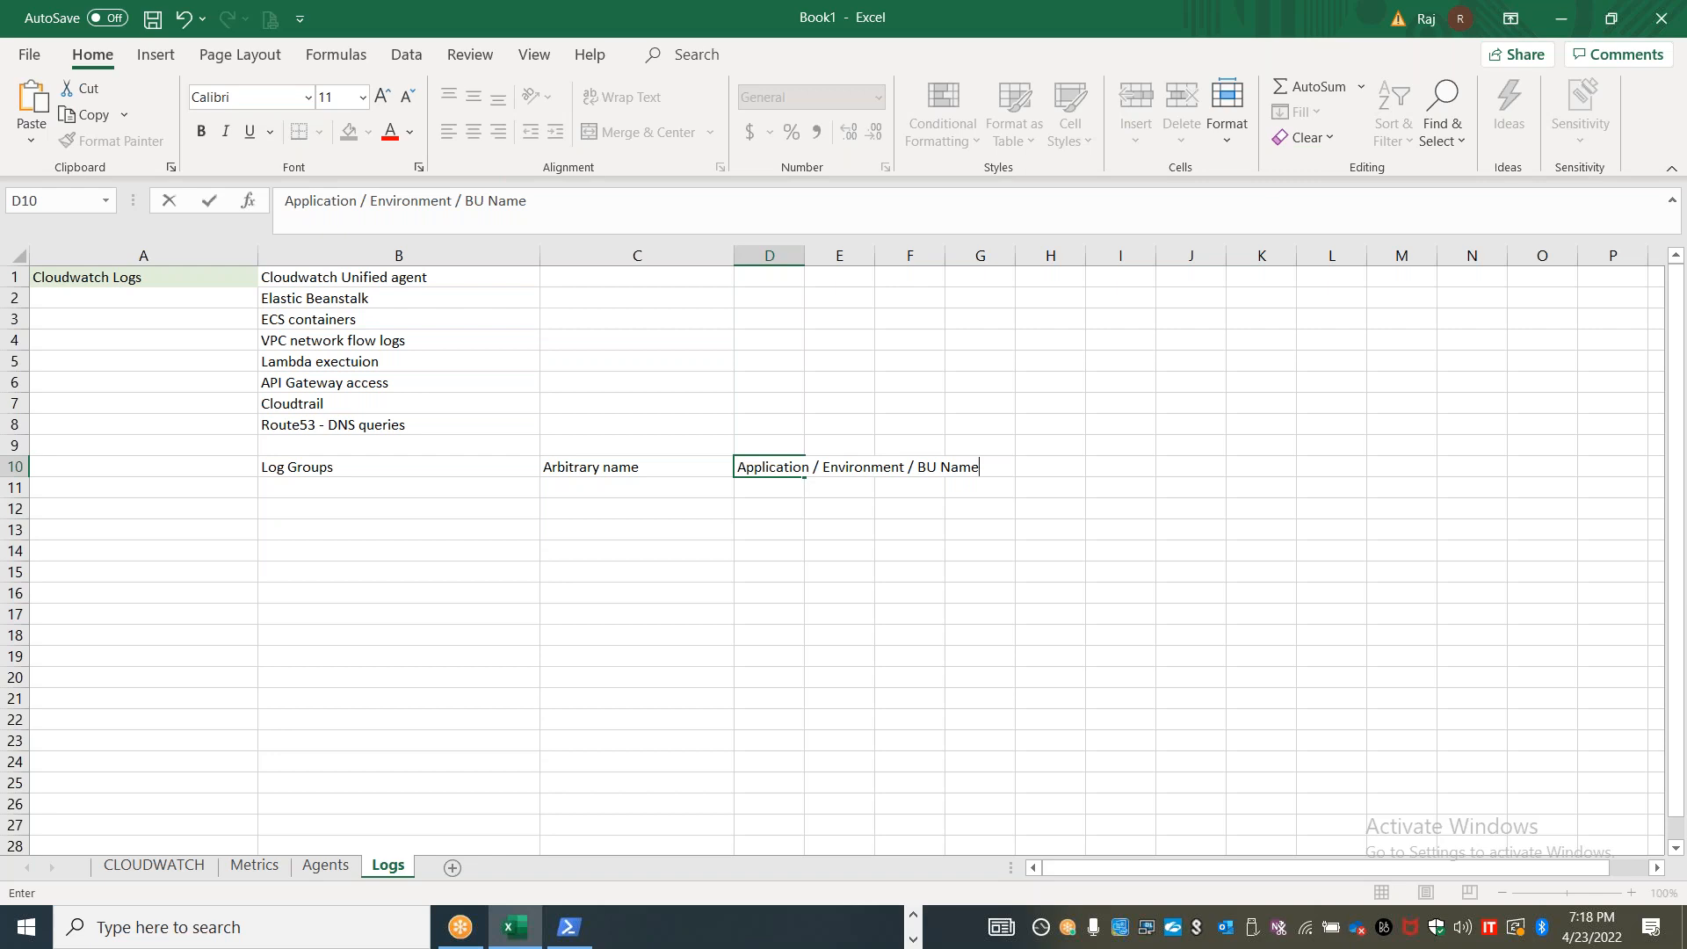
{"action": "double_click", "coordinate": [772, 466]}
{"action": "key", "text": "ctrl+b"}
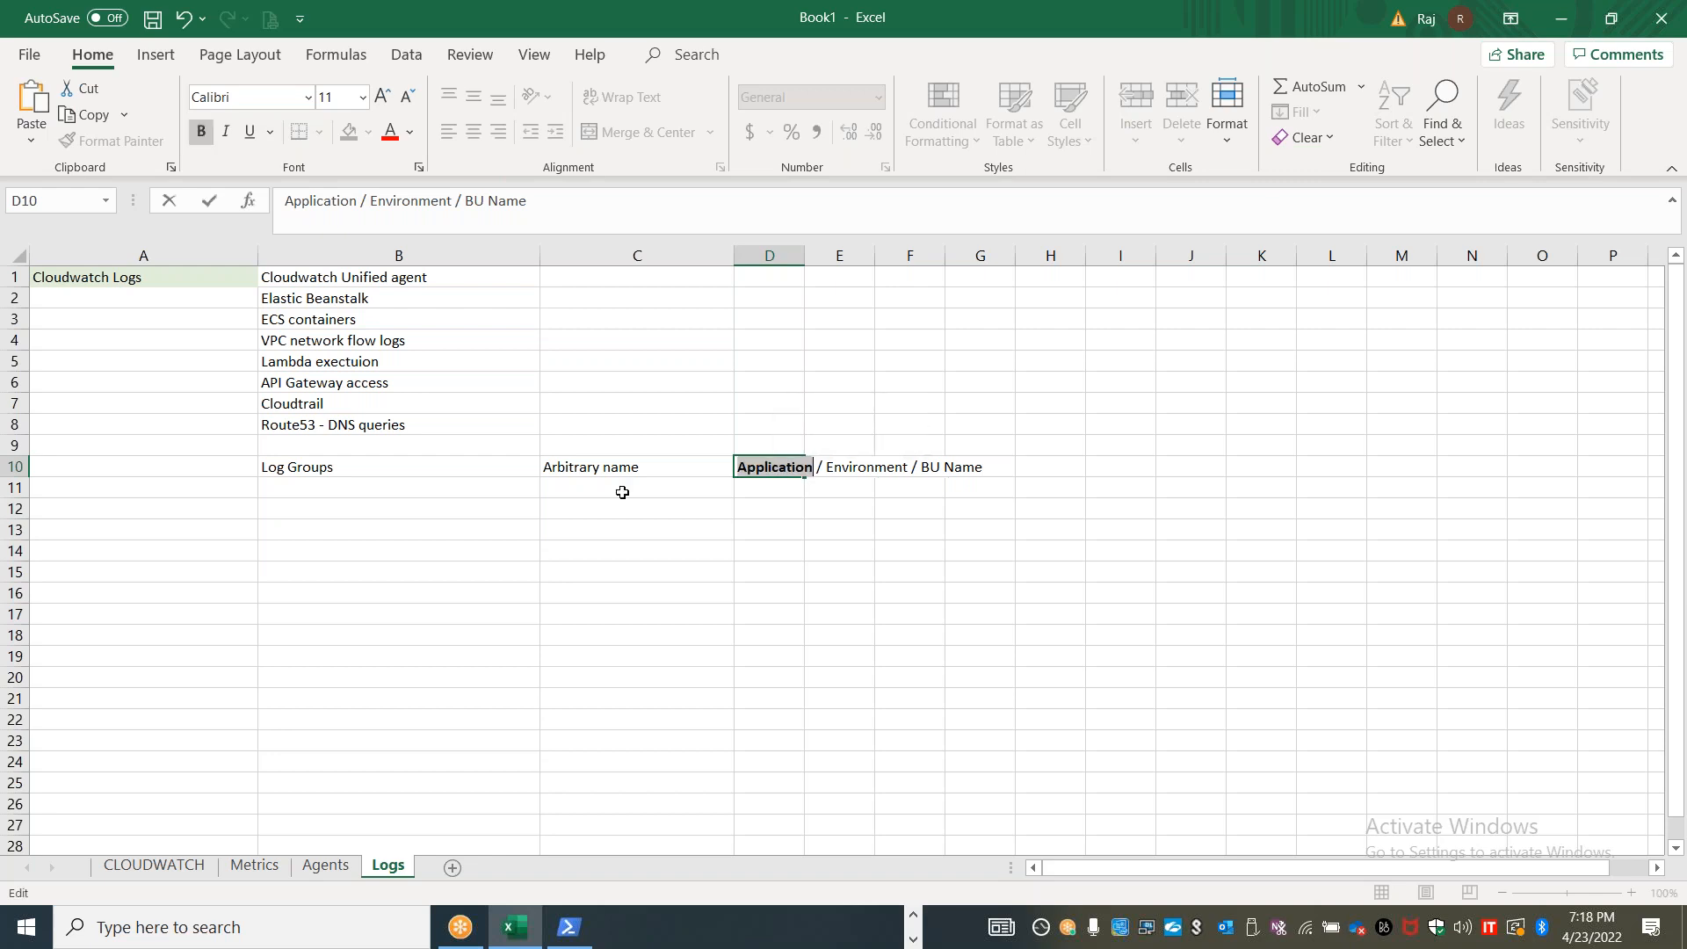
Enter "Log stream" in B11, directly below the log groups entry
{"action": "left_click", "coordinate": [426, 494]}
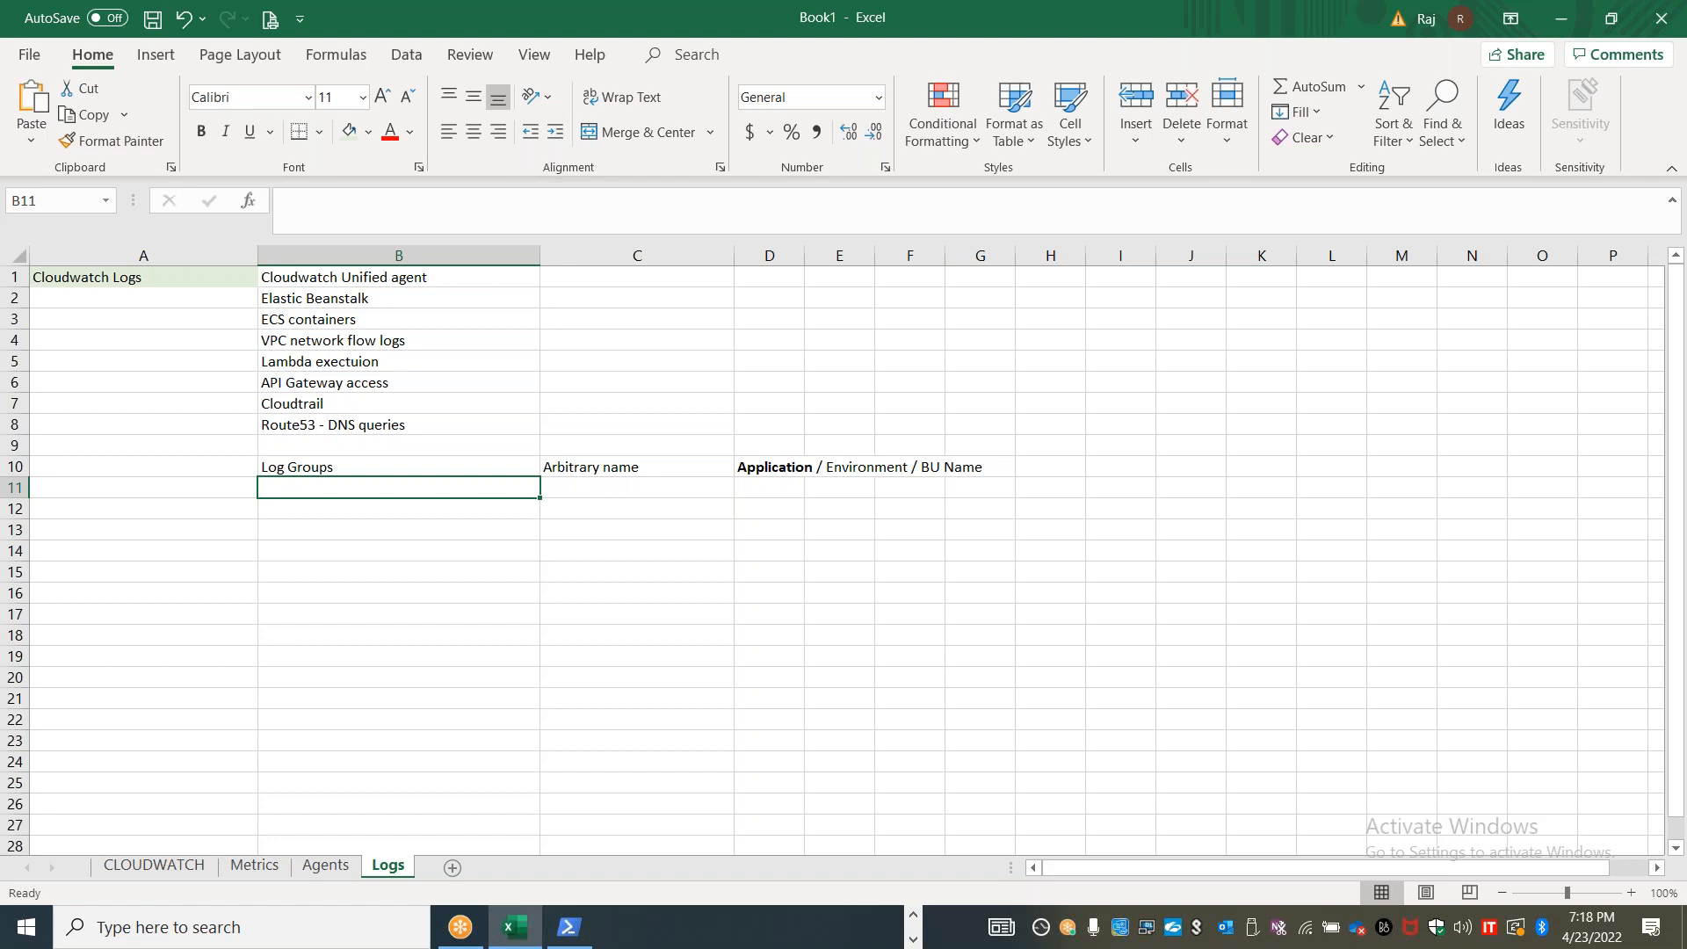
{"action": "type", "text": "Log stream"}
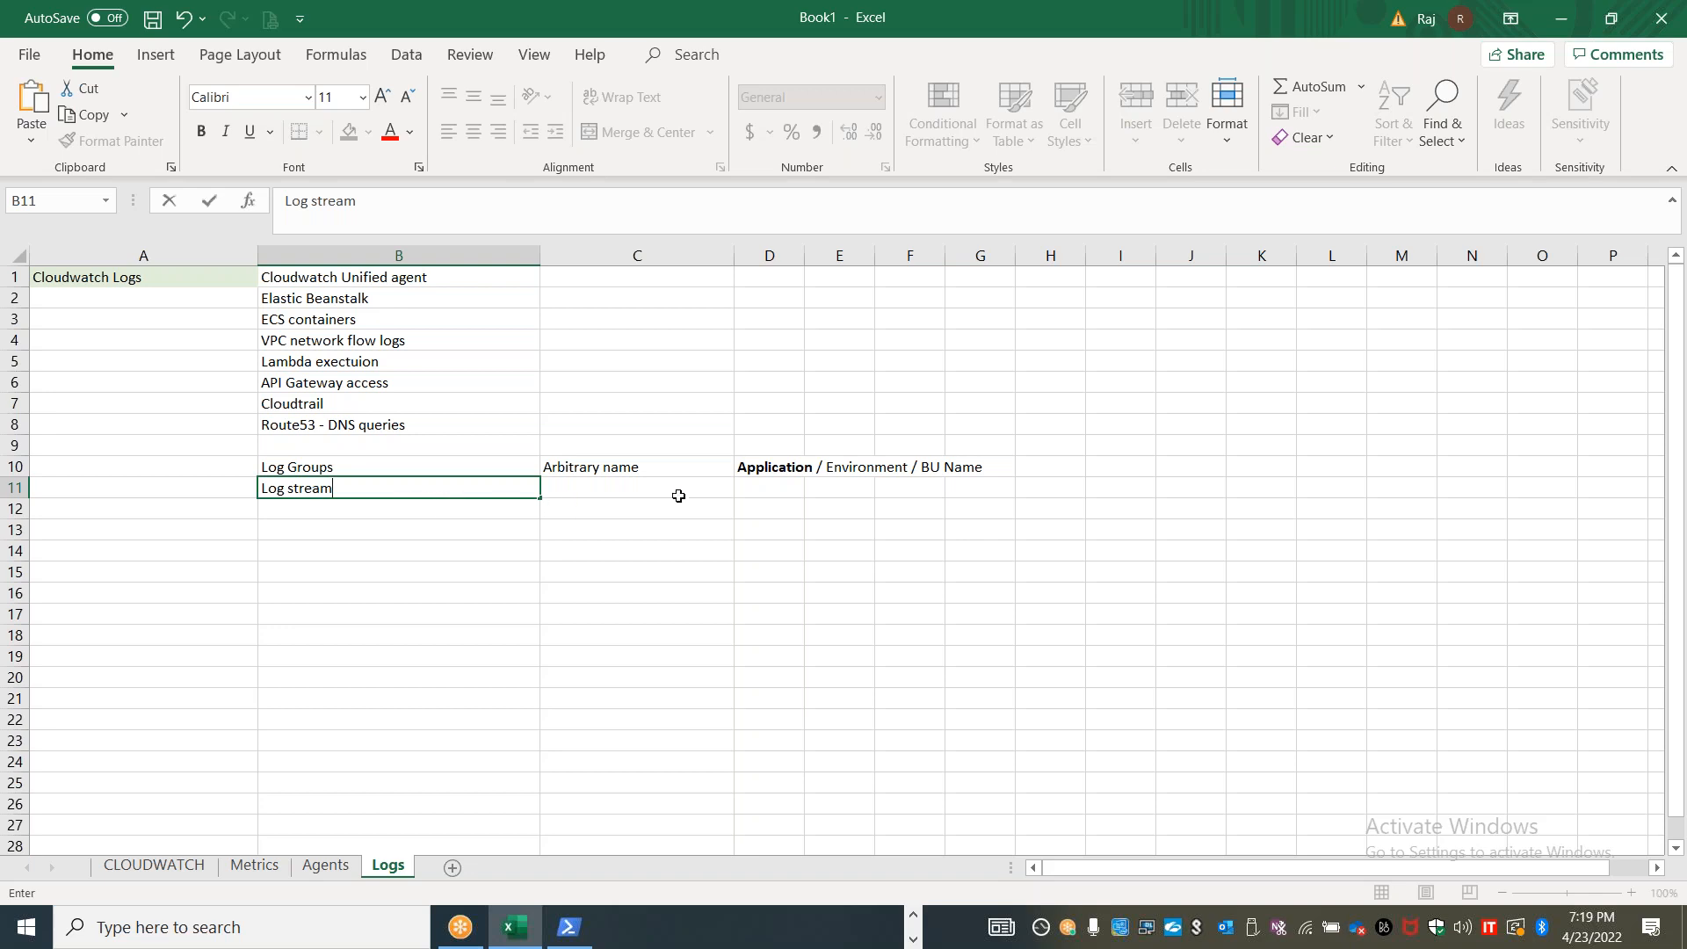
{"action": "left_click", "coordinate": [788, 488]}
List the example log types "Secuirty", "Application" and "System" in B14 to B16
{"action": "left_click", "coordinate": [279, 544]}
{"action": "type", "text": "cyr"}
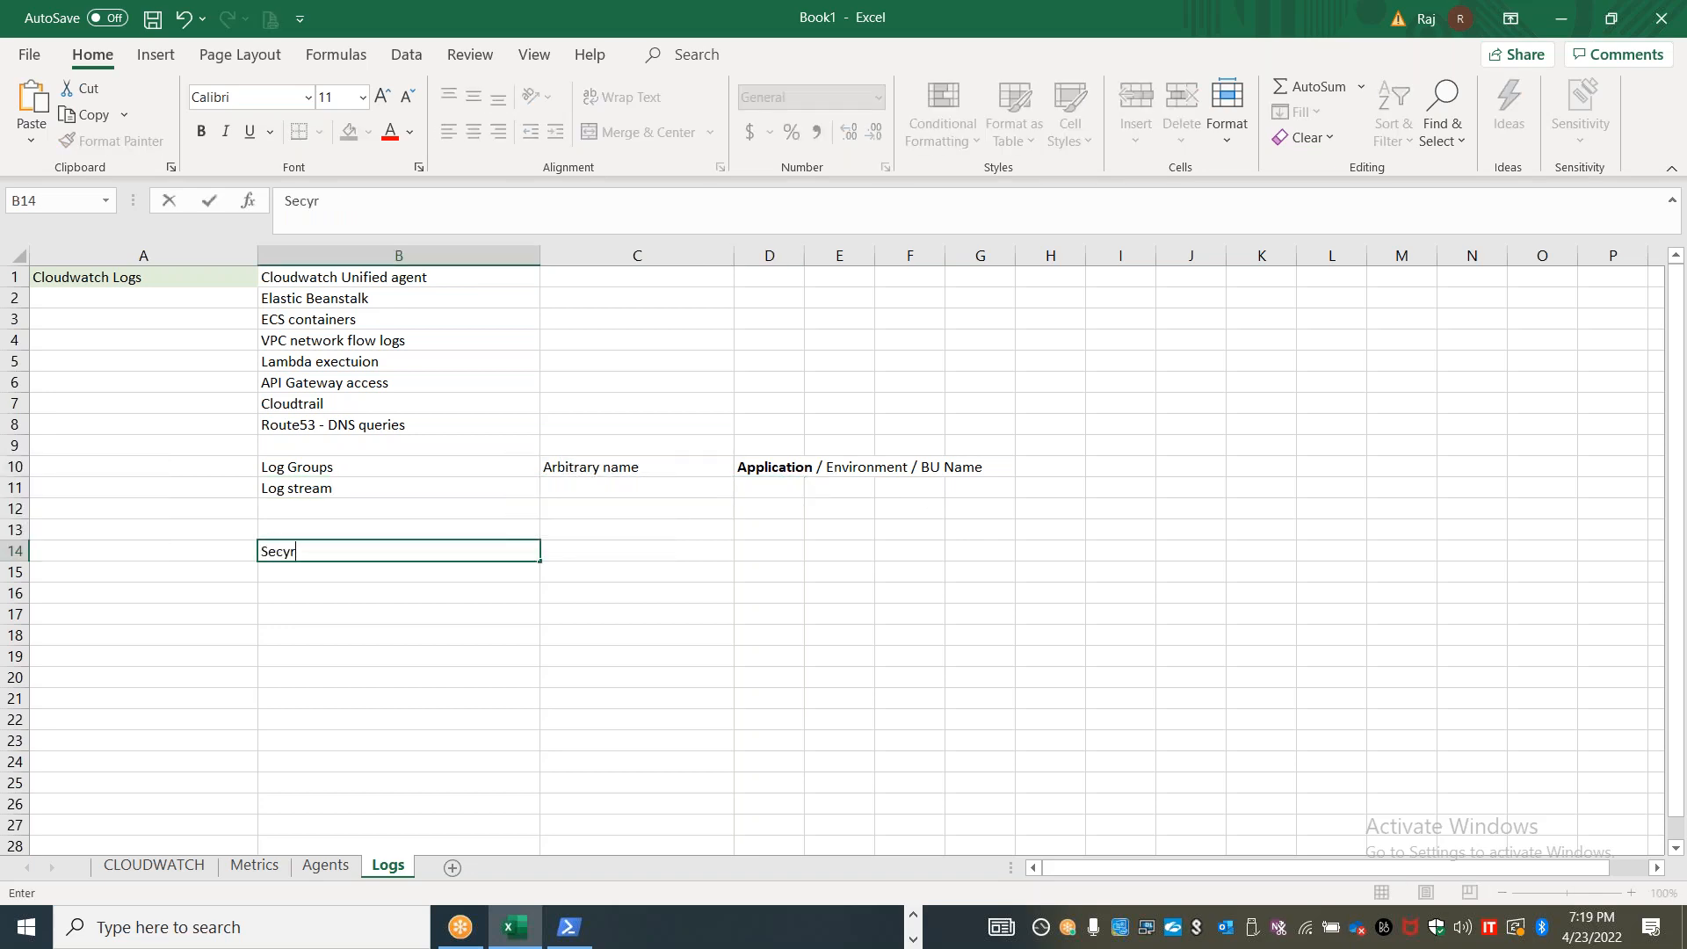
{"action": "key", "text": "BackSpace"}
{"action": "key", "text": "BackSpace"}
{"action": "type", "text": "uirty"}
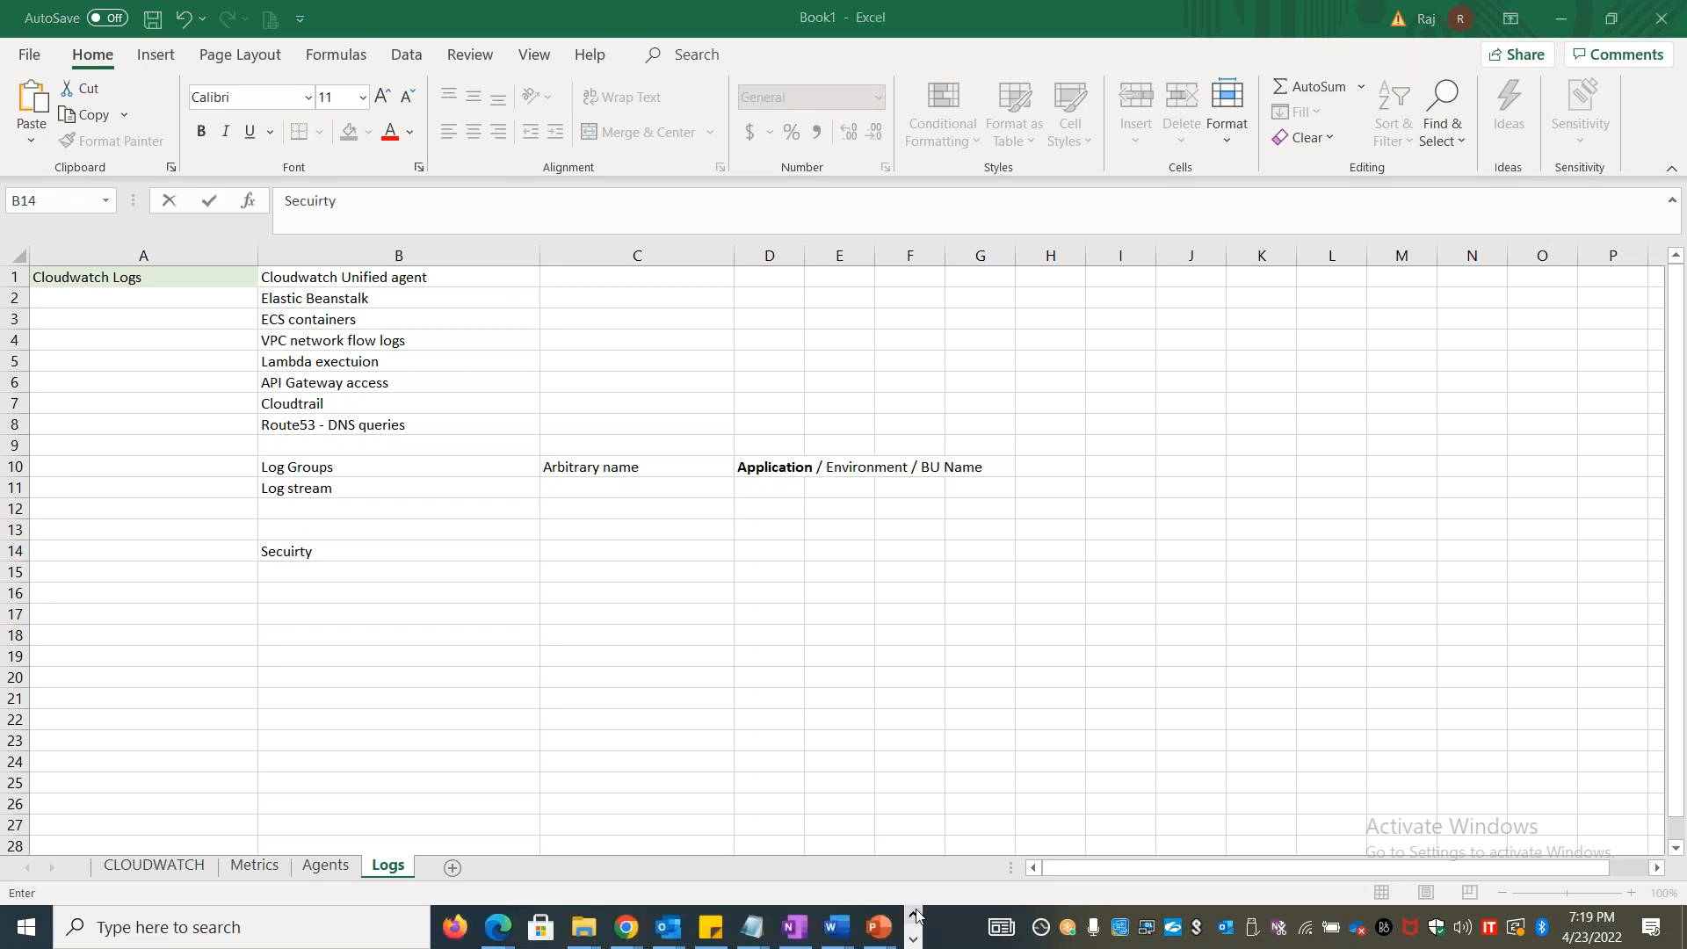
{"action": "left_click", "coordinate": [333, 571]}
{"action": "type", "text": "Application"}
{"action": "key", "text": "Return"}
{"action": "type", "text": "System"}
{"action": "key", "text": "Return"}
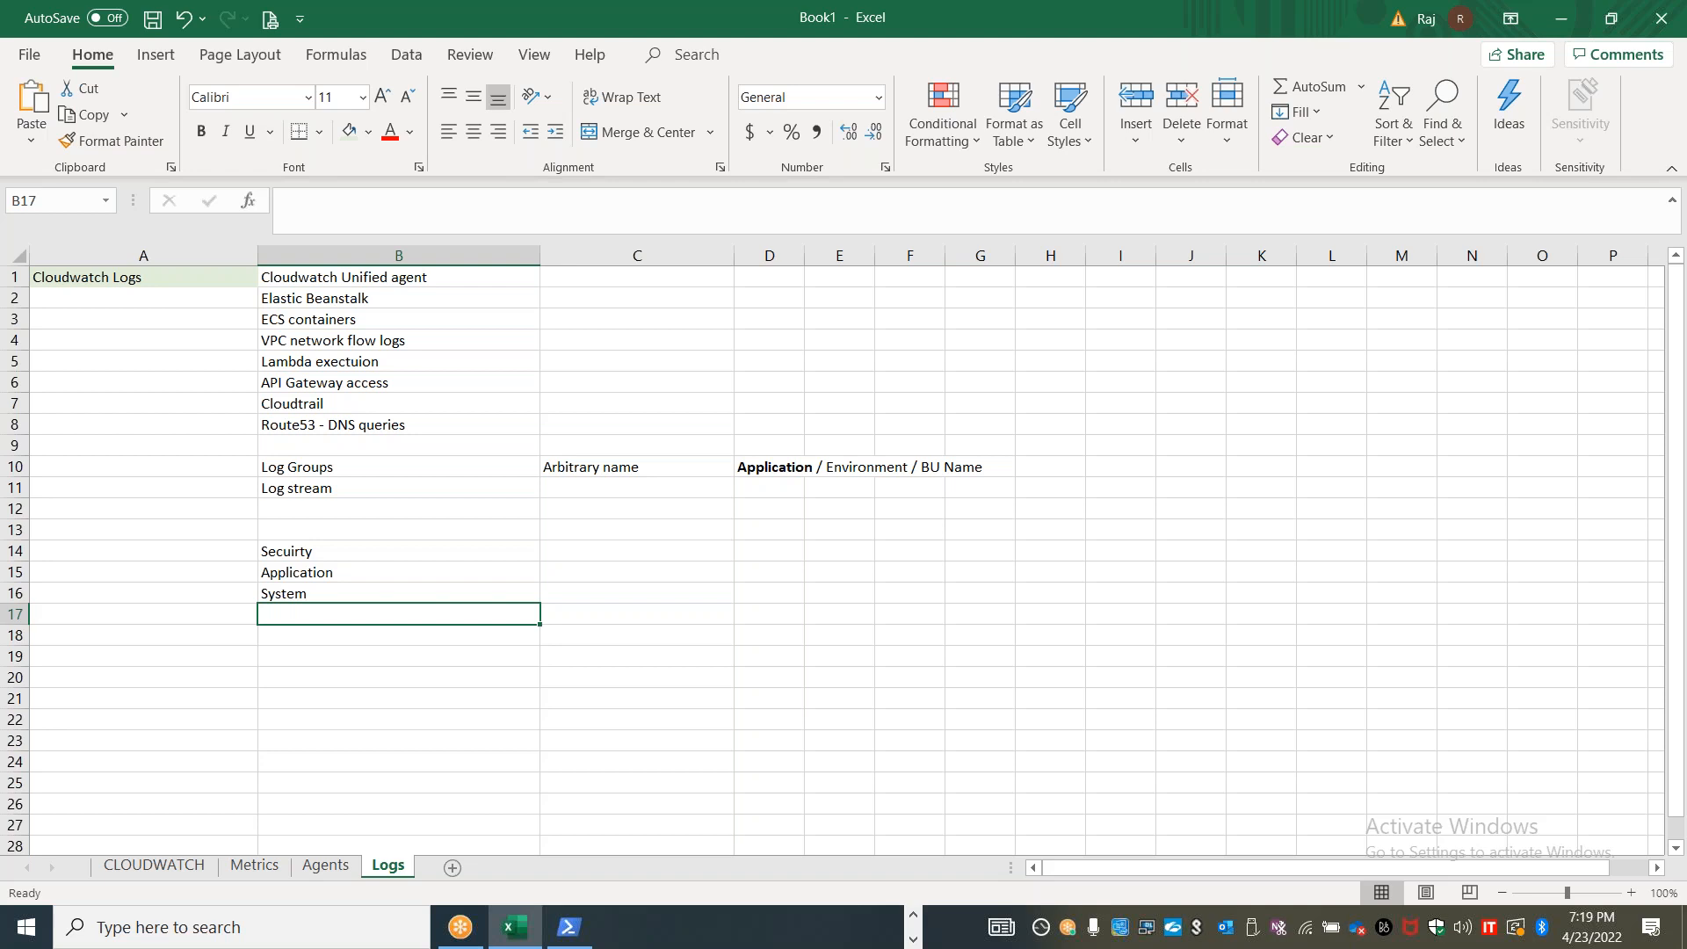
Switch to the CloudWatch console in Chrome and open the Log groups page
{"action": "key", "text": "alt+Tab"}
{"action": "key", "text": "alt+Tab"}
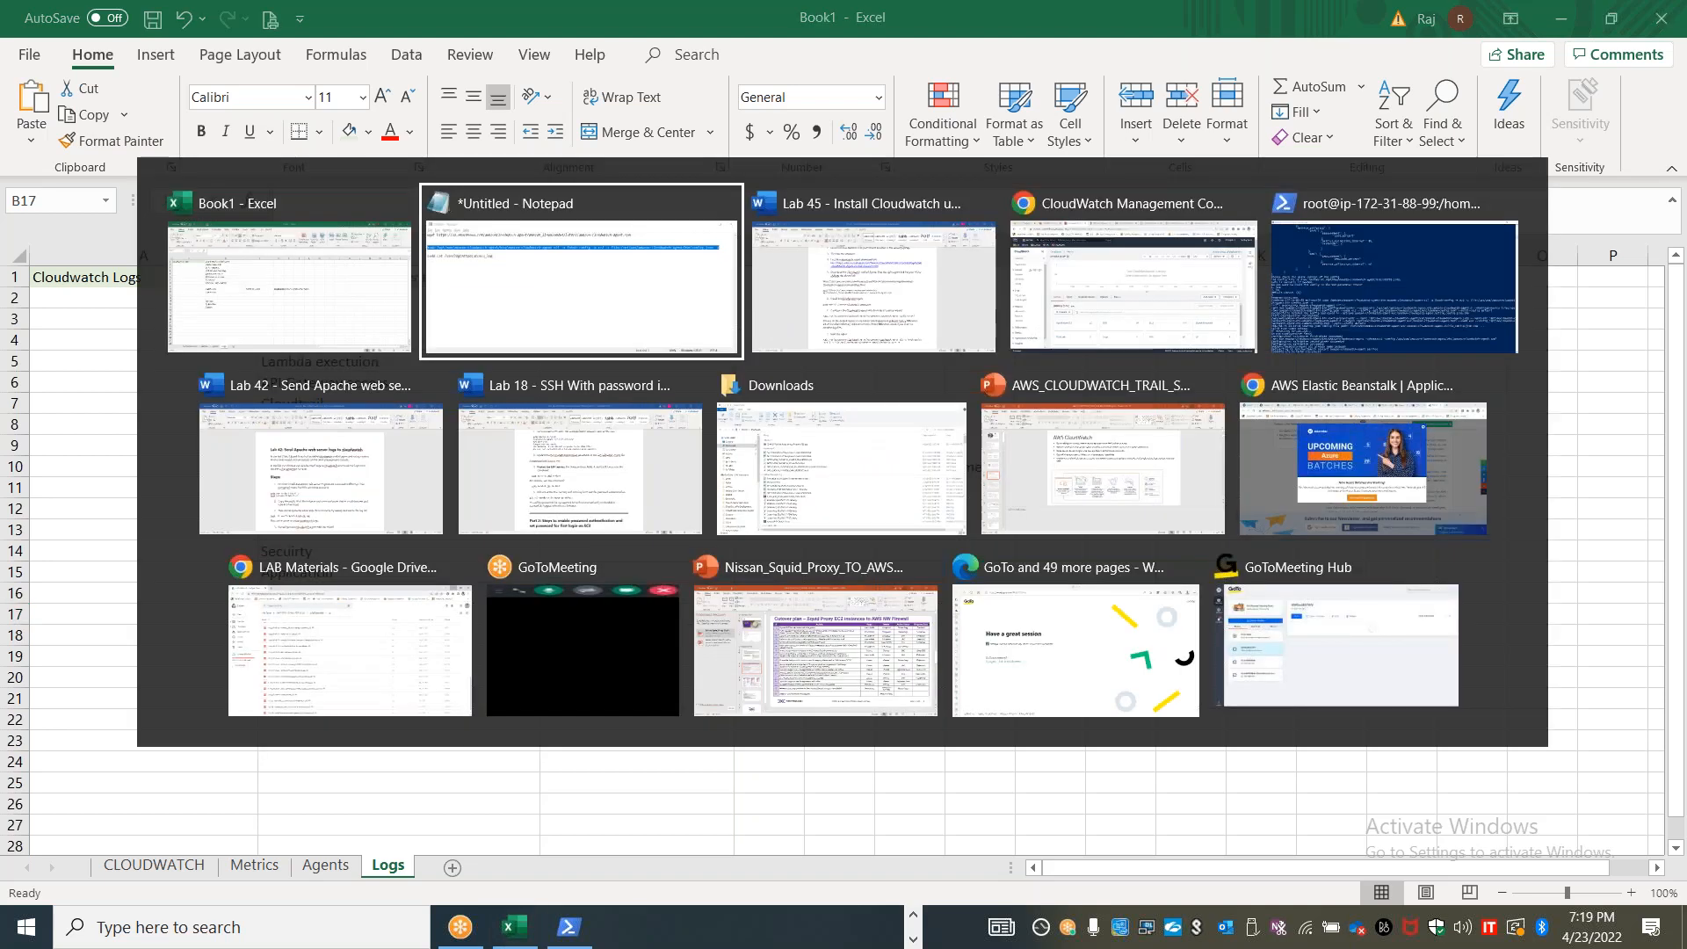
{"action": "key", "text": "alt+Tab"}
{"action": "key", "text": "alt+Tab"}
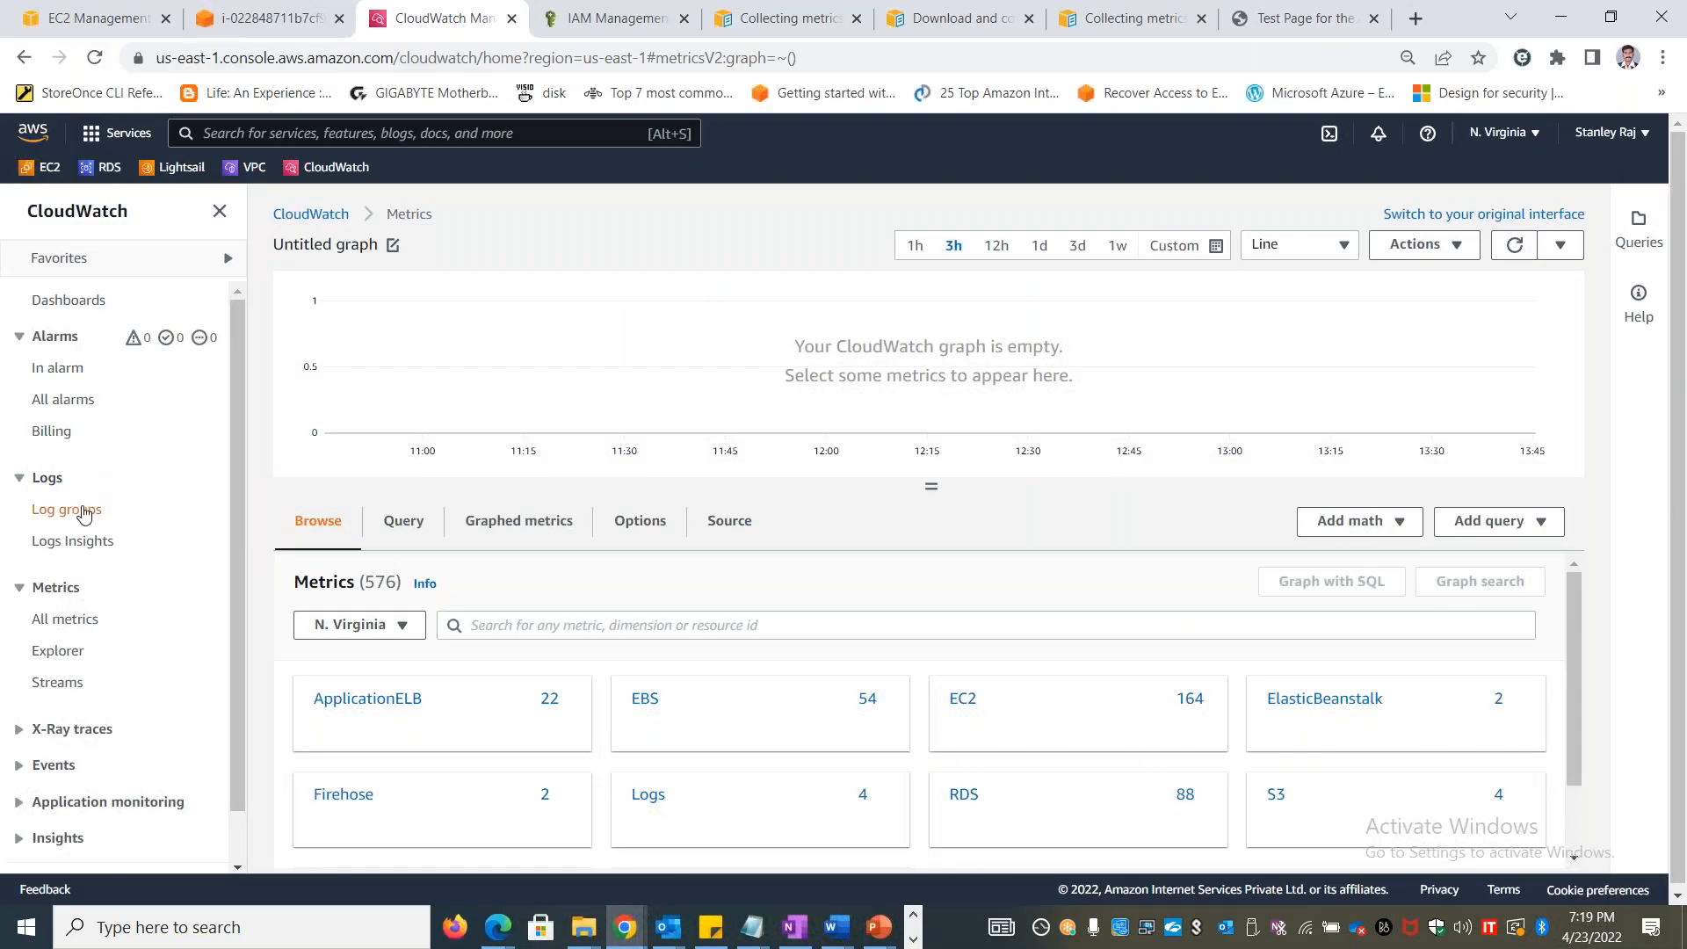
{"action": "left_click", "coordinate": [85, 511]}
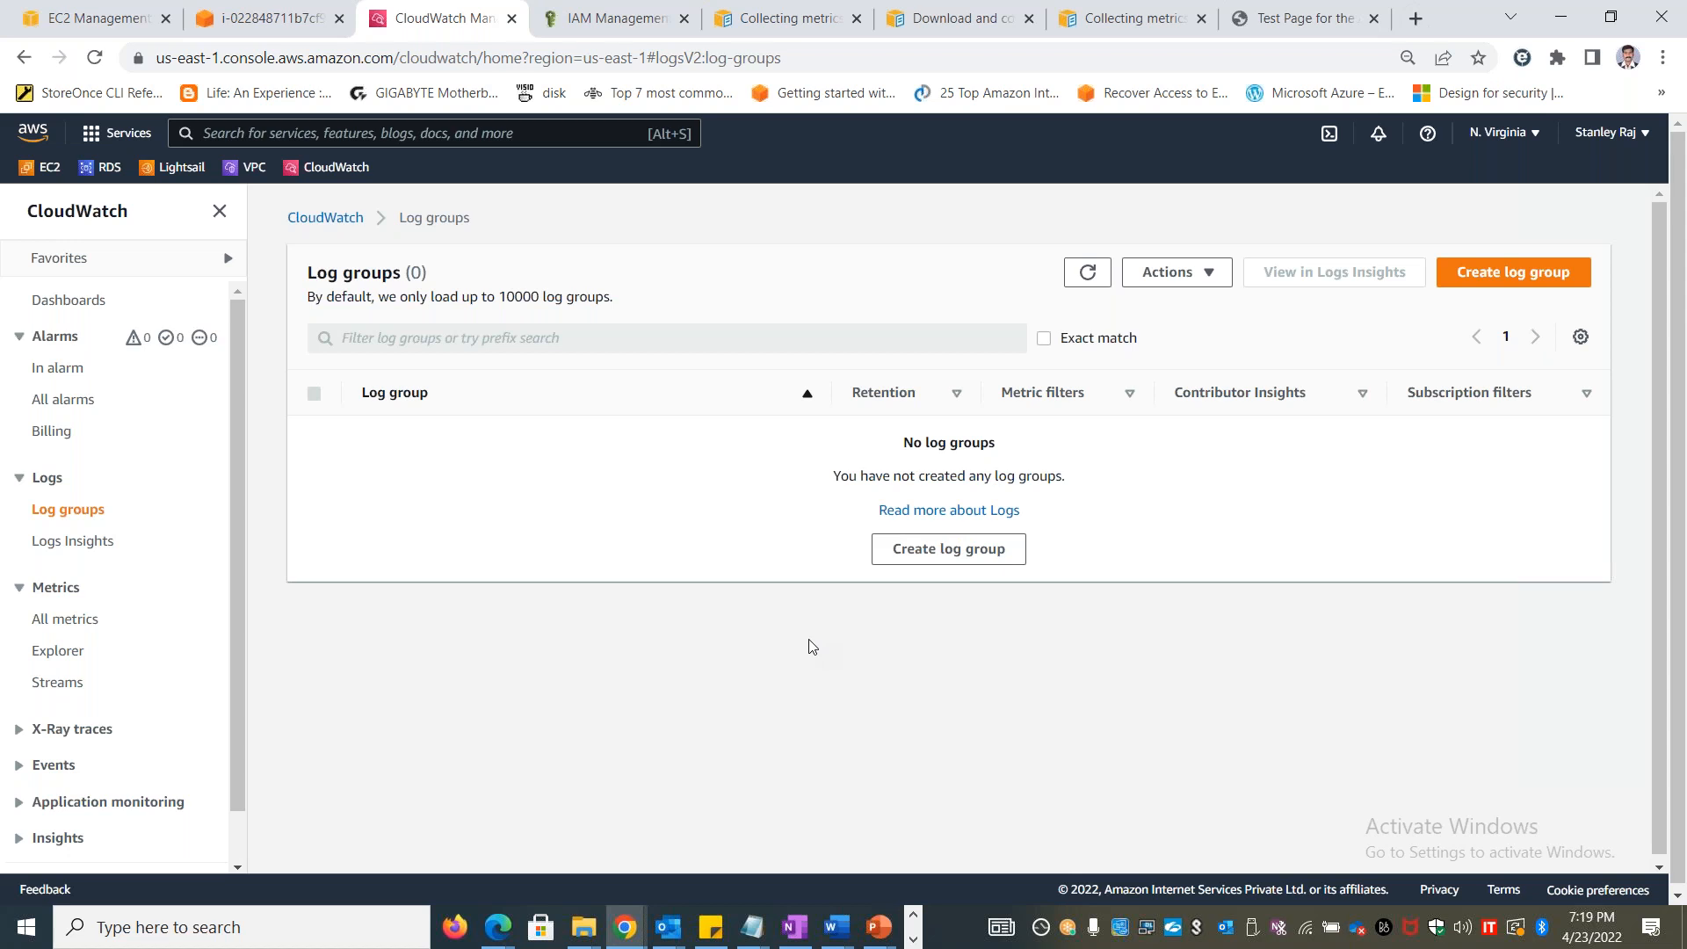
Switch back to Excel and enter a log expiration policy note in B19 of the Logs sheet
{"action": "key", "text": "alt+Tab"}
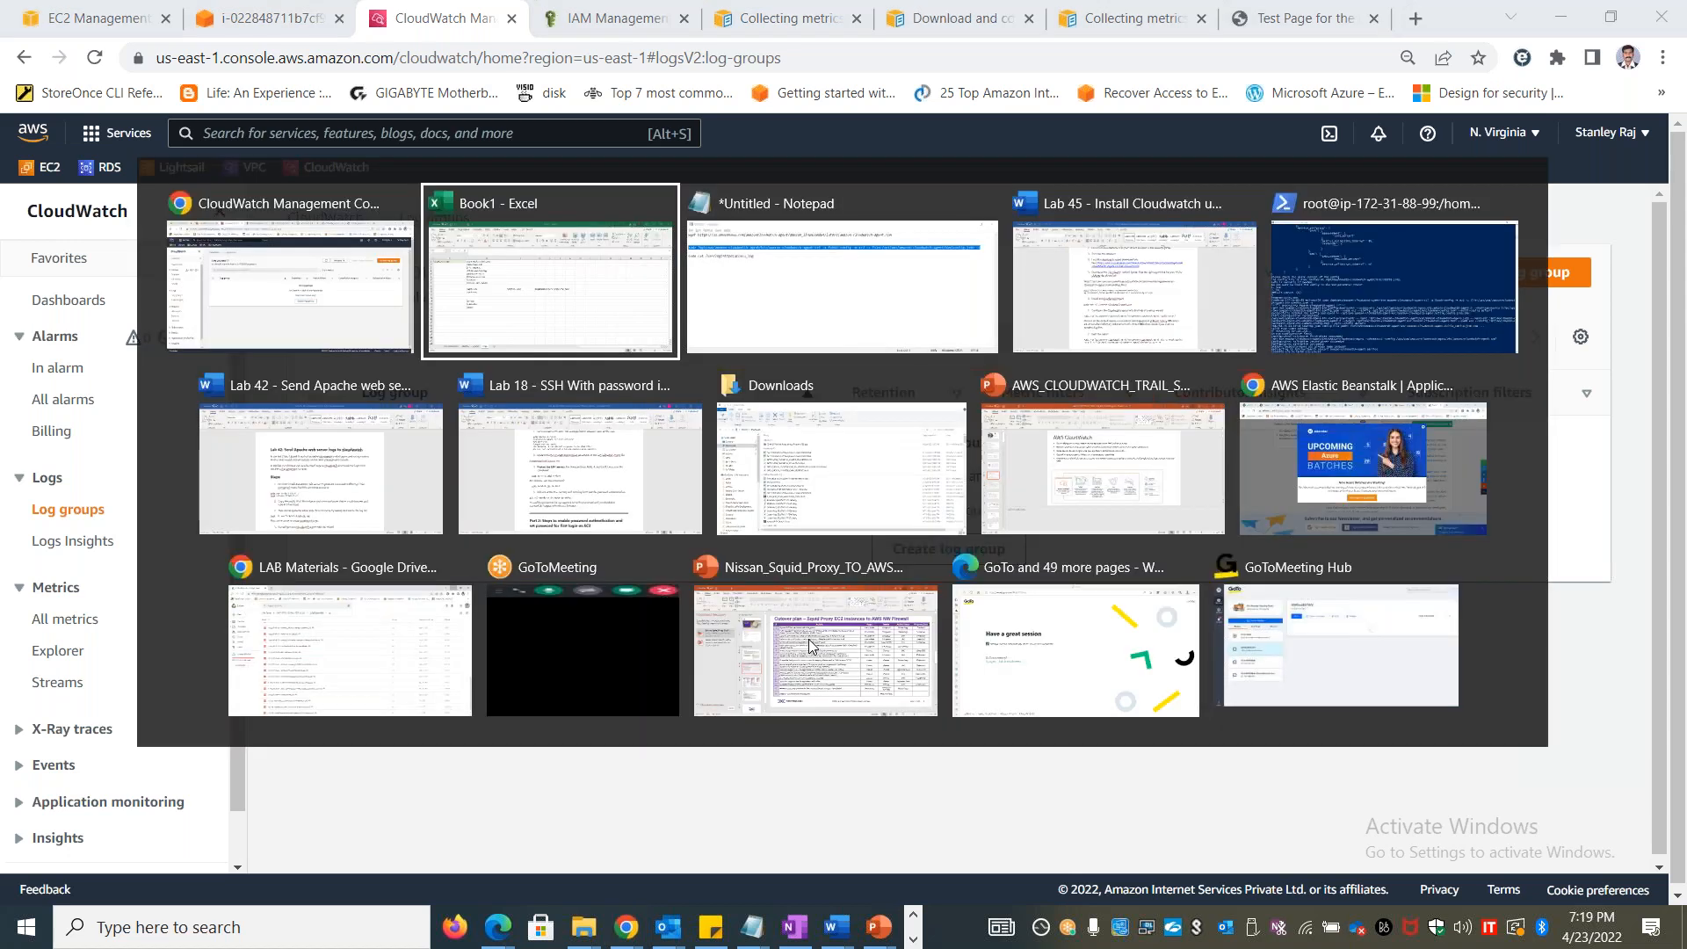
{"action": "key", "text": "Down"}
{"action": "key", "text": "Down"}
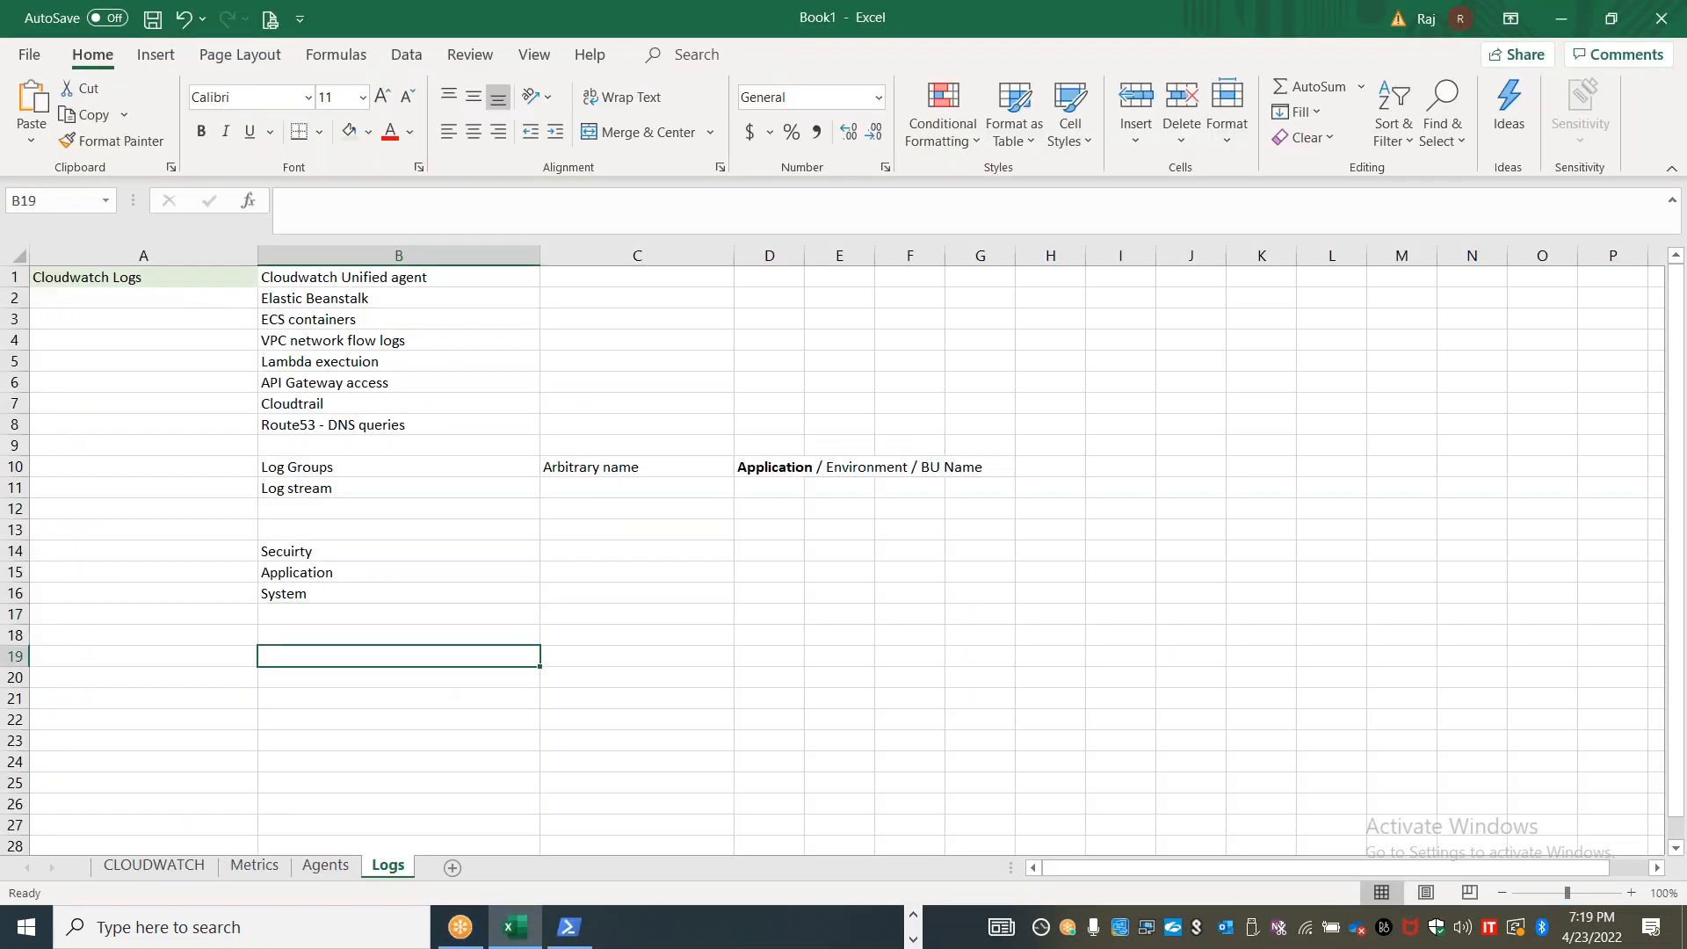
{"action": "type", "text": "Log expria"}
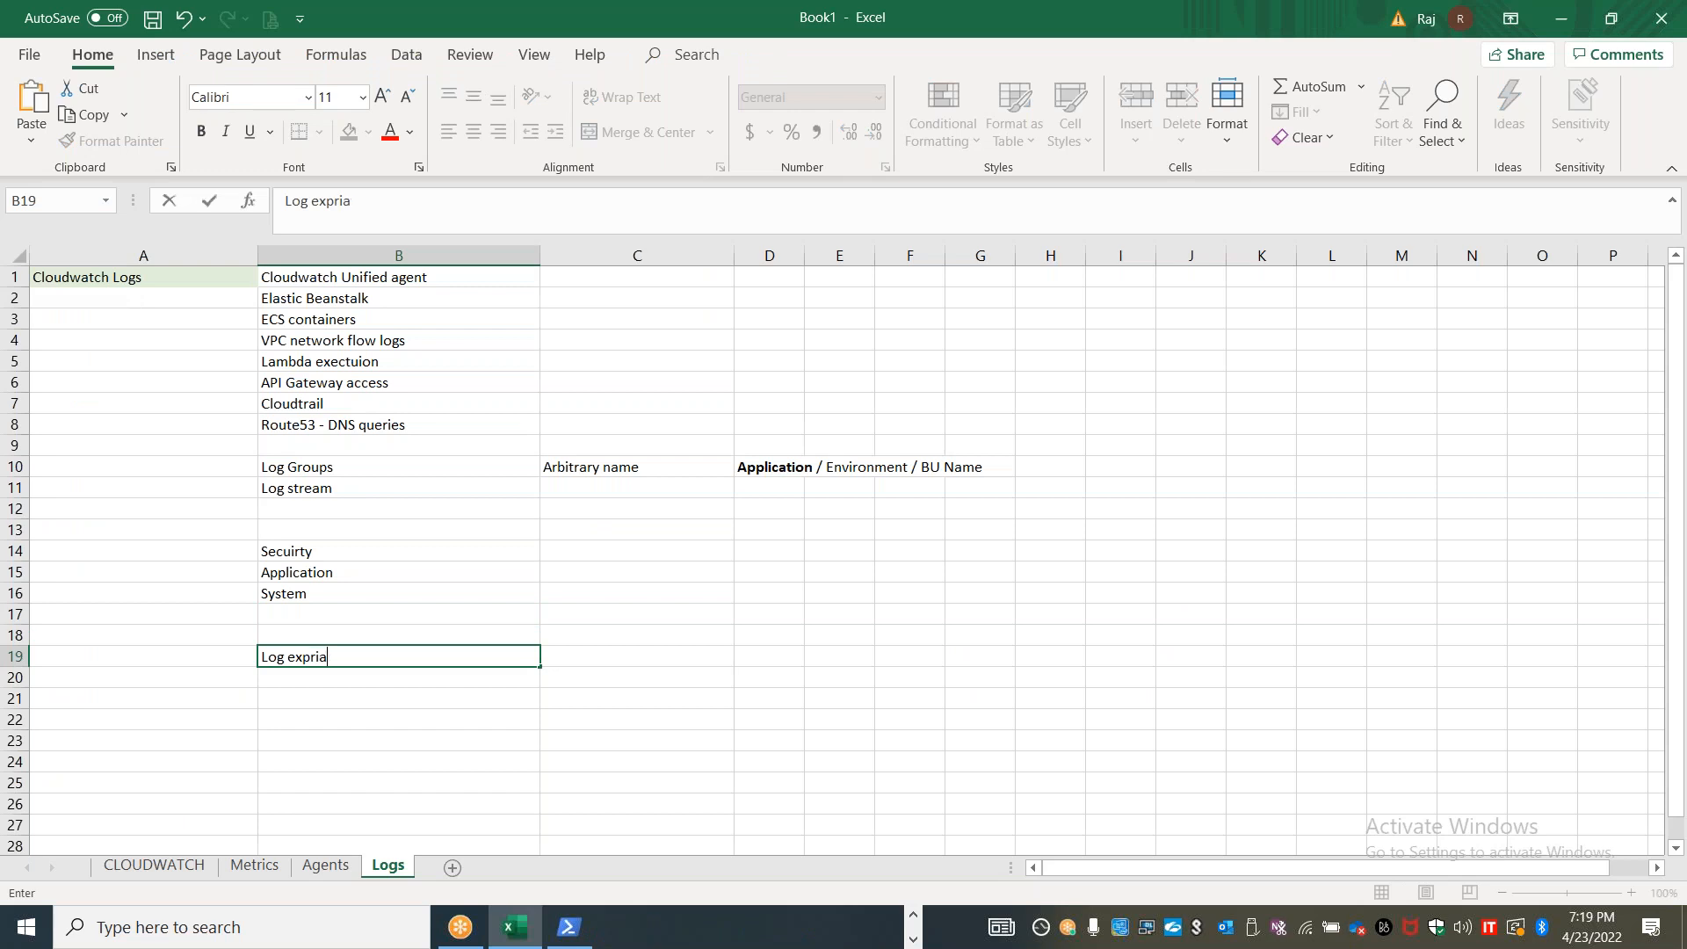
{"action": "type", "text": "tion polci"}
{"action": "key", "text": "BackSpace"}
{"action": "type", "text": "ici"}
Return to the CloudWatch console, refresh the log groups and review the retention options offered when creating a log group
{"action": "key", "text": "alt+Tab"}
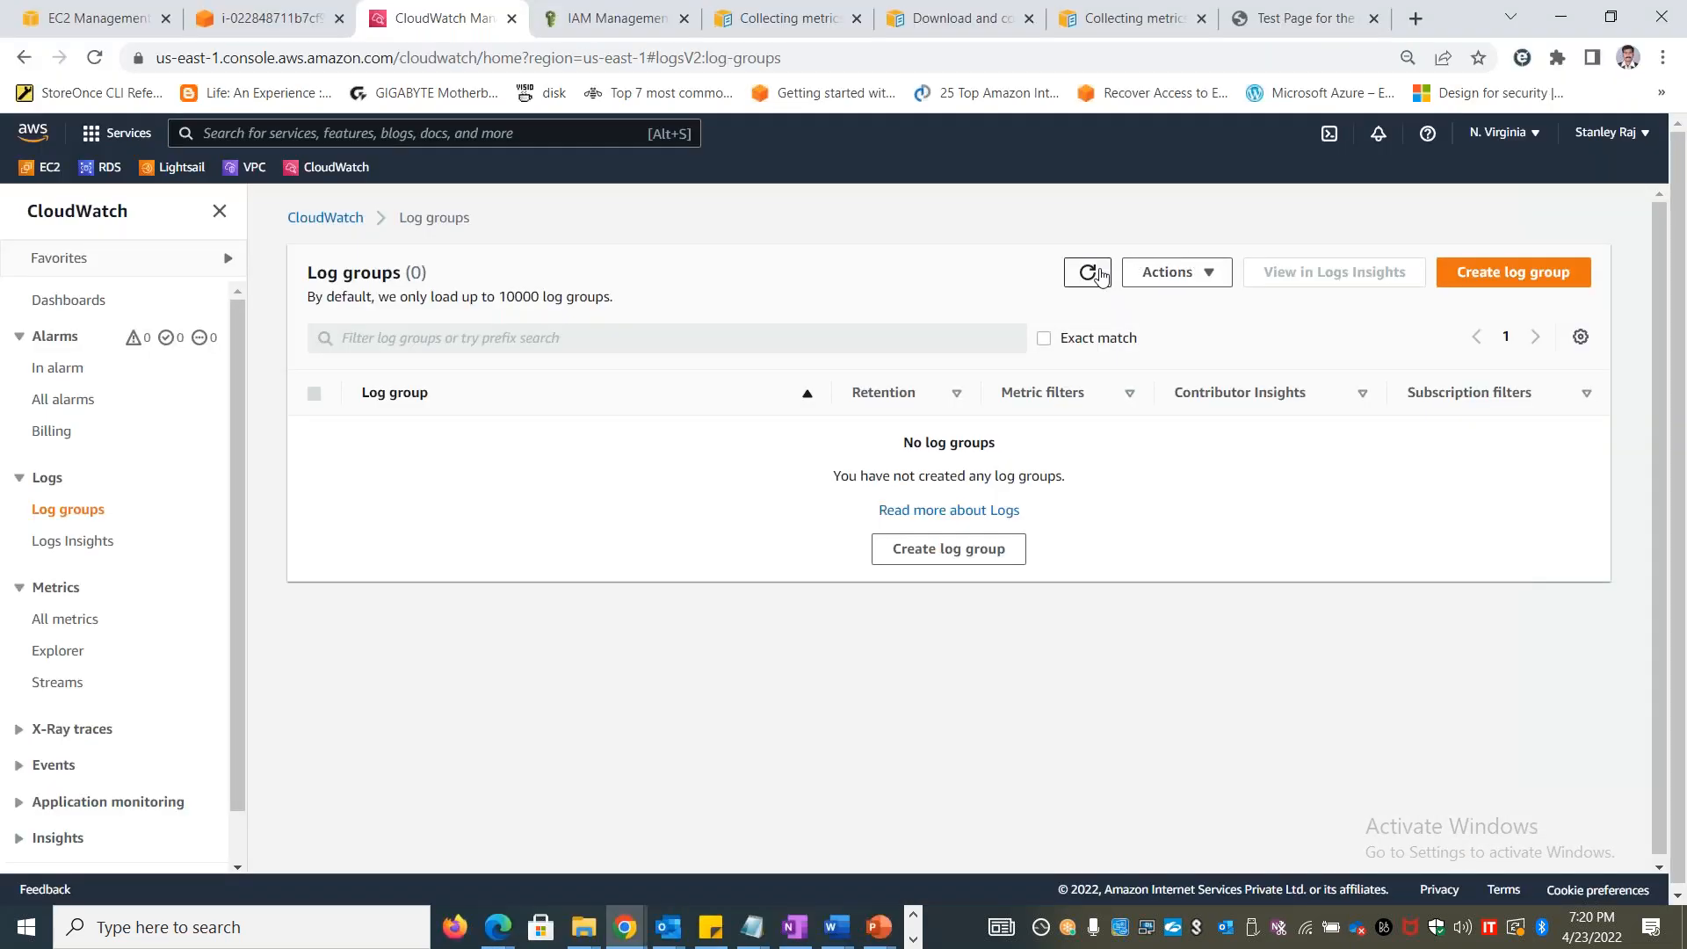
{"action": "left_click", "coordinate": [1088, 273]}
{"action": "left_click", "coordinate": [1090, 274]}
{"action": "left_click", "coordinate": [914, 560]}
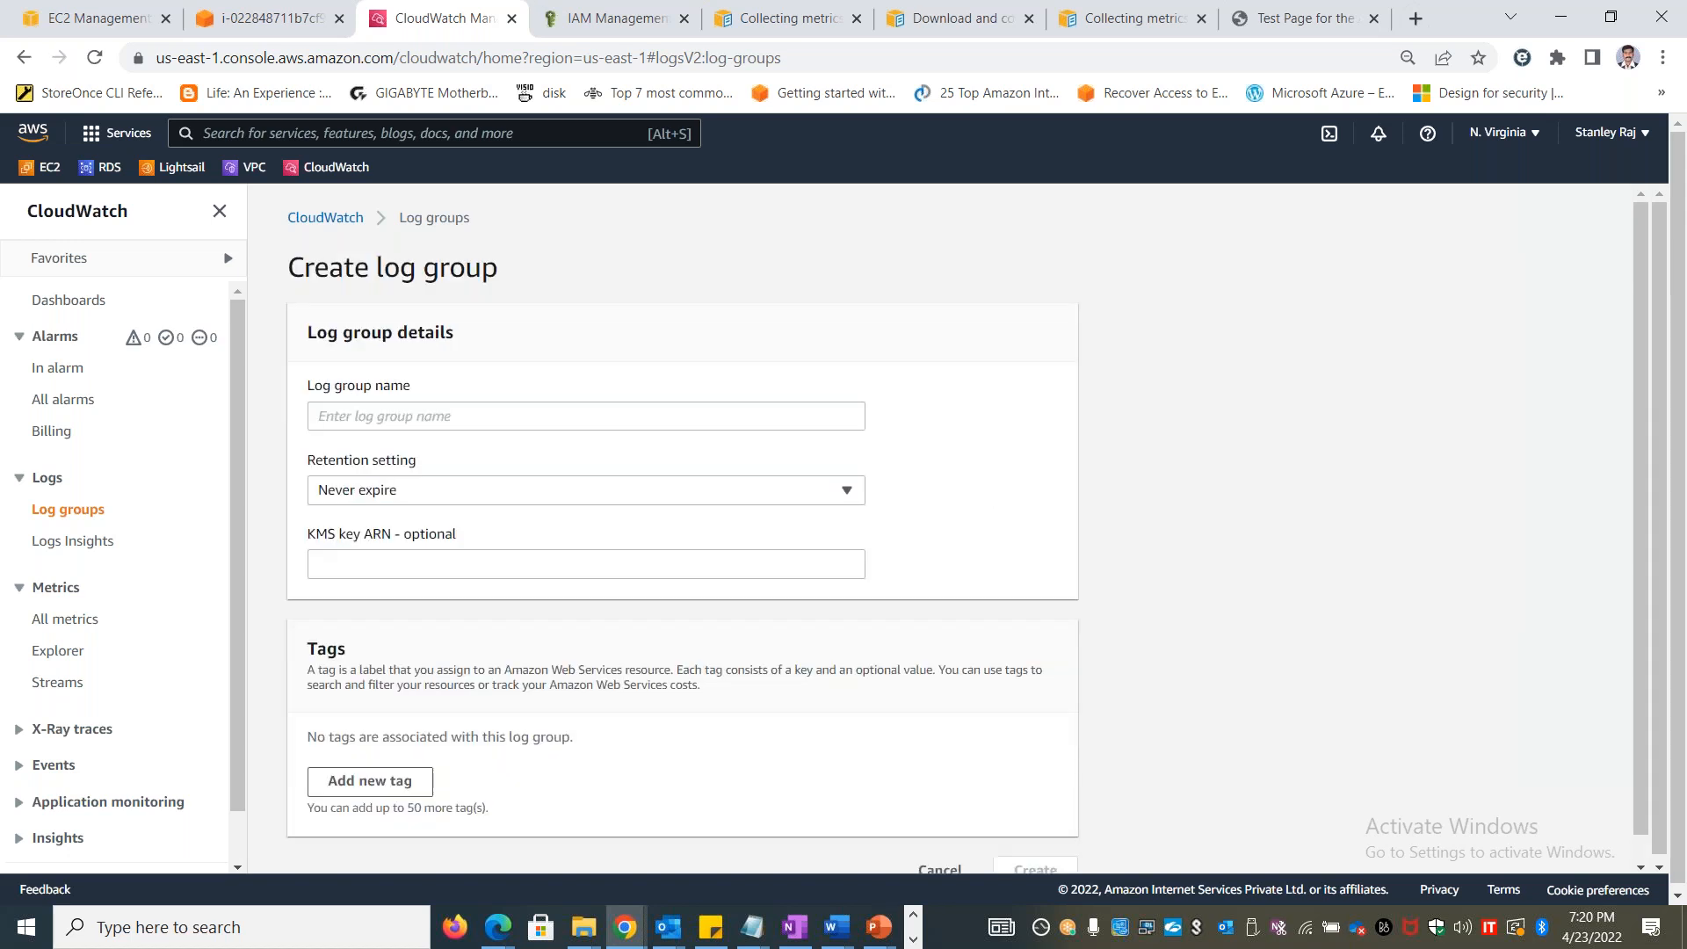
{"action": "left_click", "coordinate": [542, 497]}
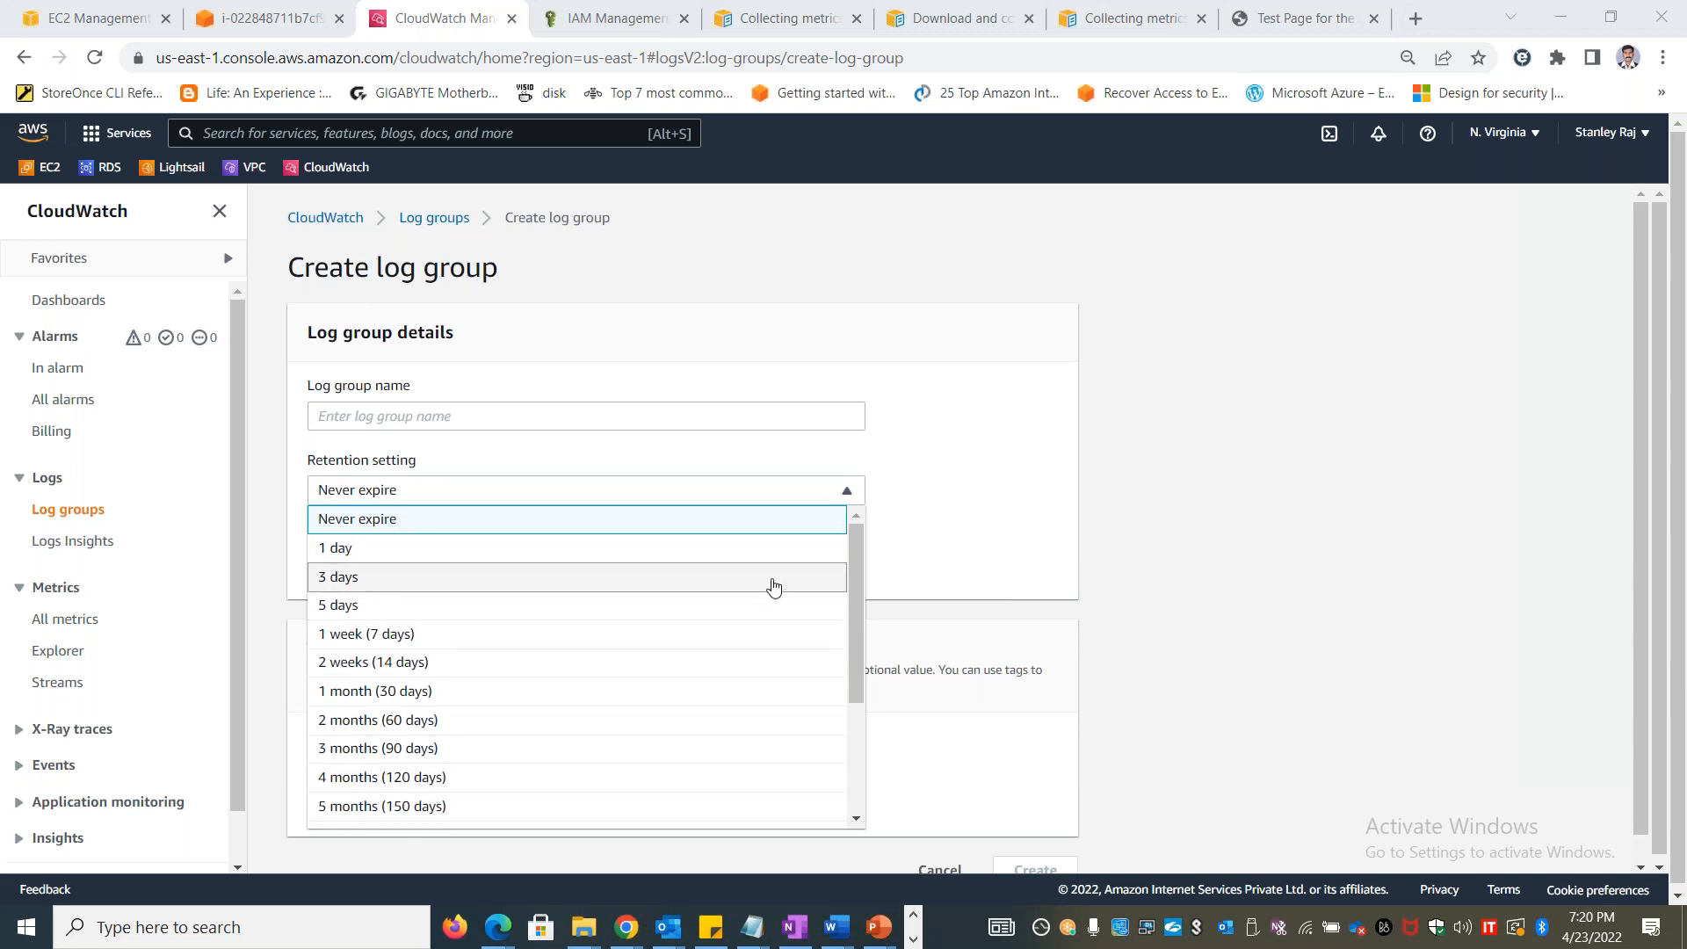
{"action": "left_click_drag", "start_coordinate": [857, 643], "coordinate": [858, 731]}
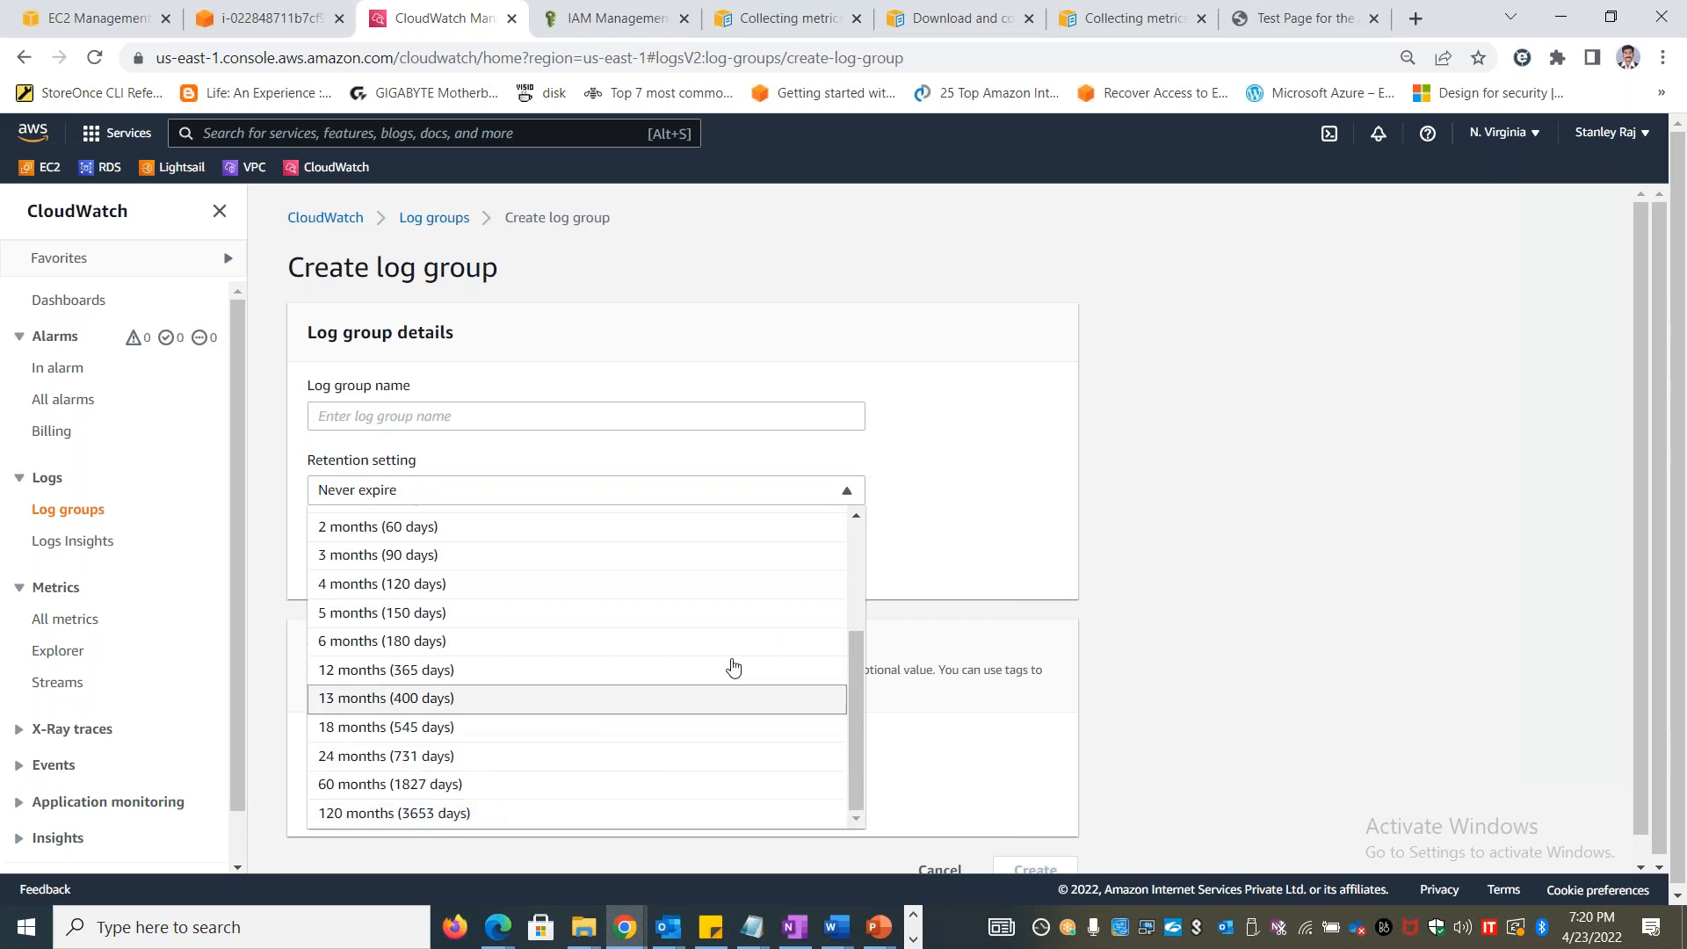
{"action": "left_click", "coordinate": [1167, 471]}
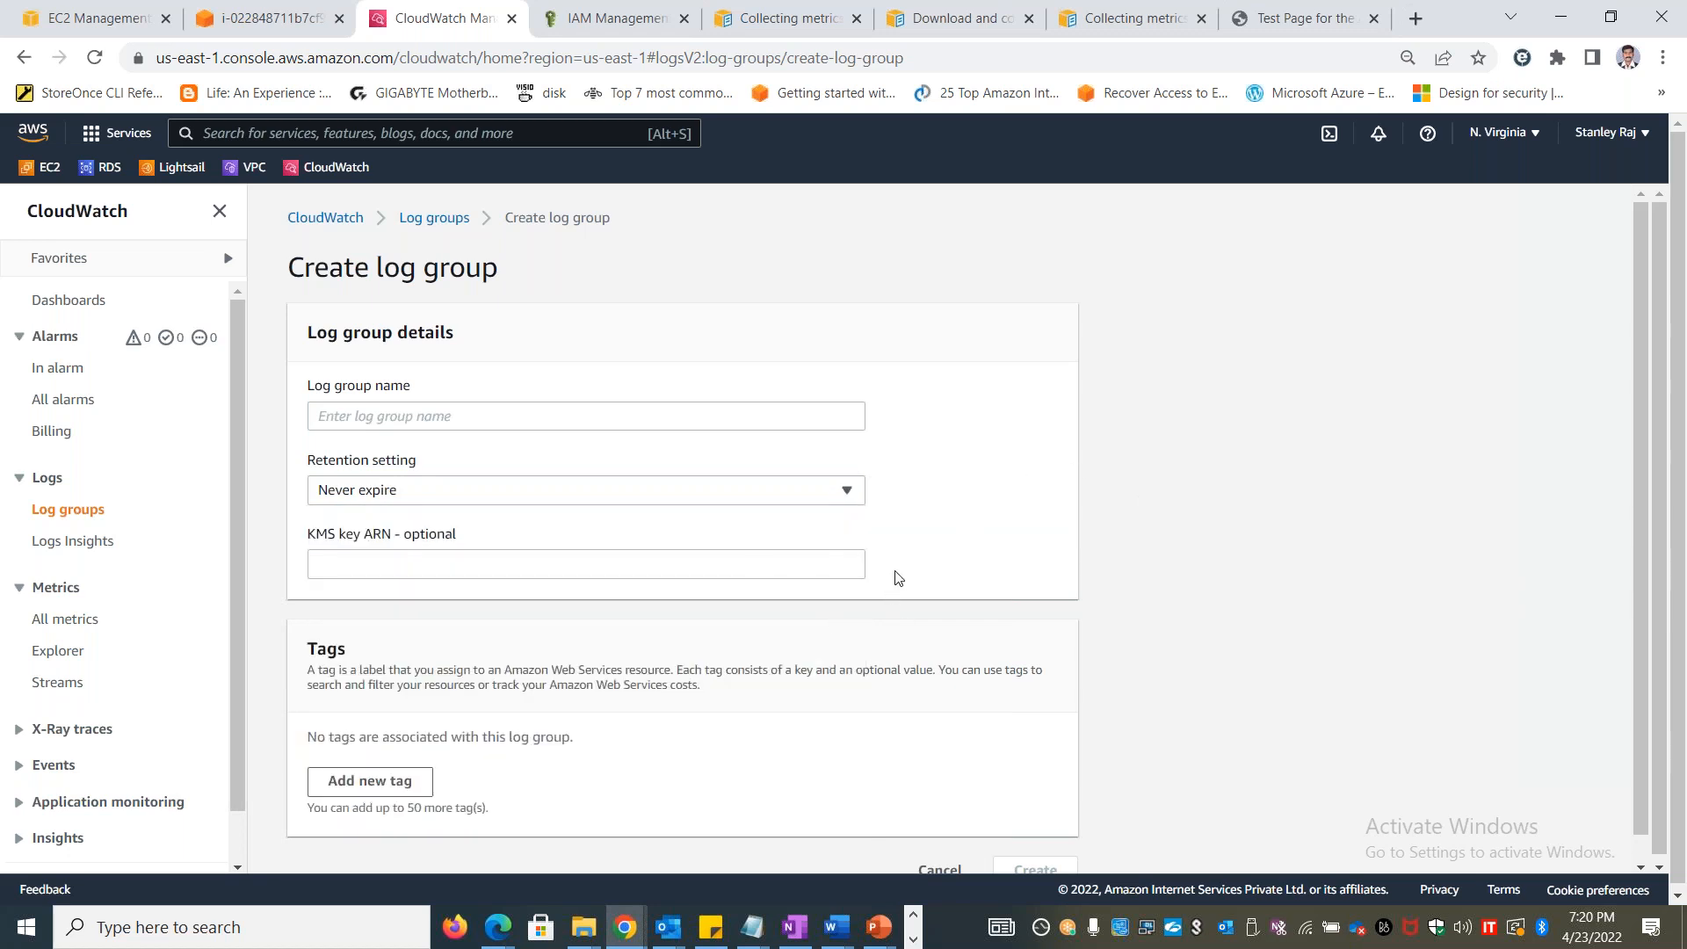
{"action": "left_click", "coordinate": [455, 215]}
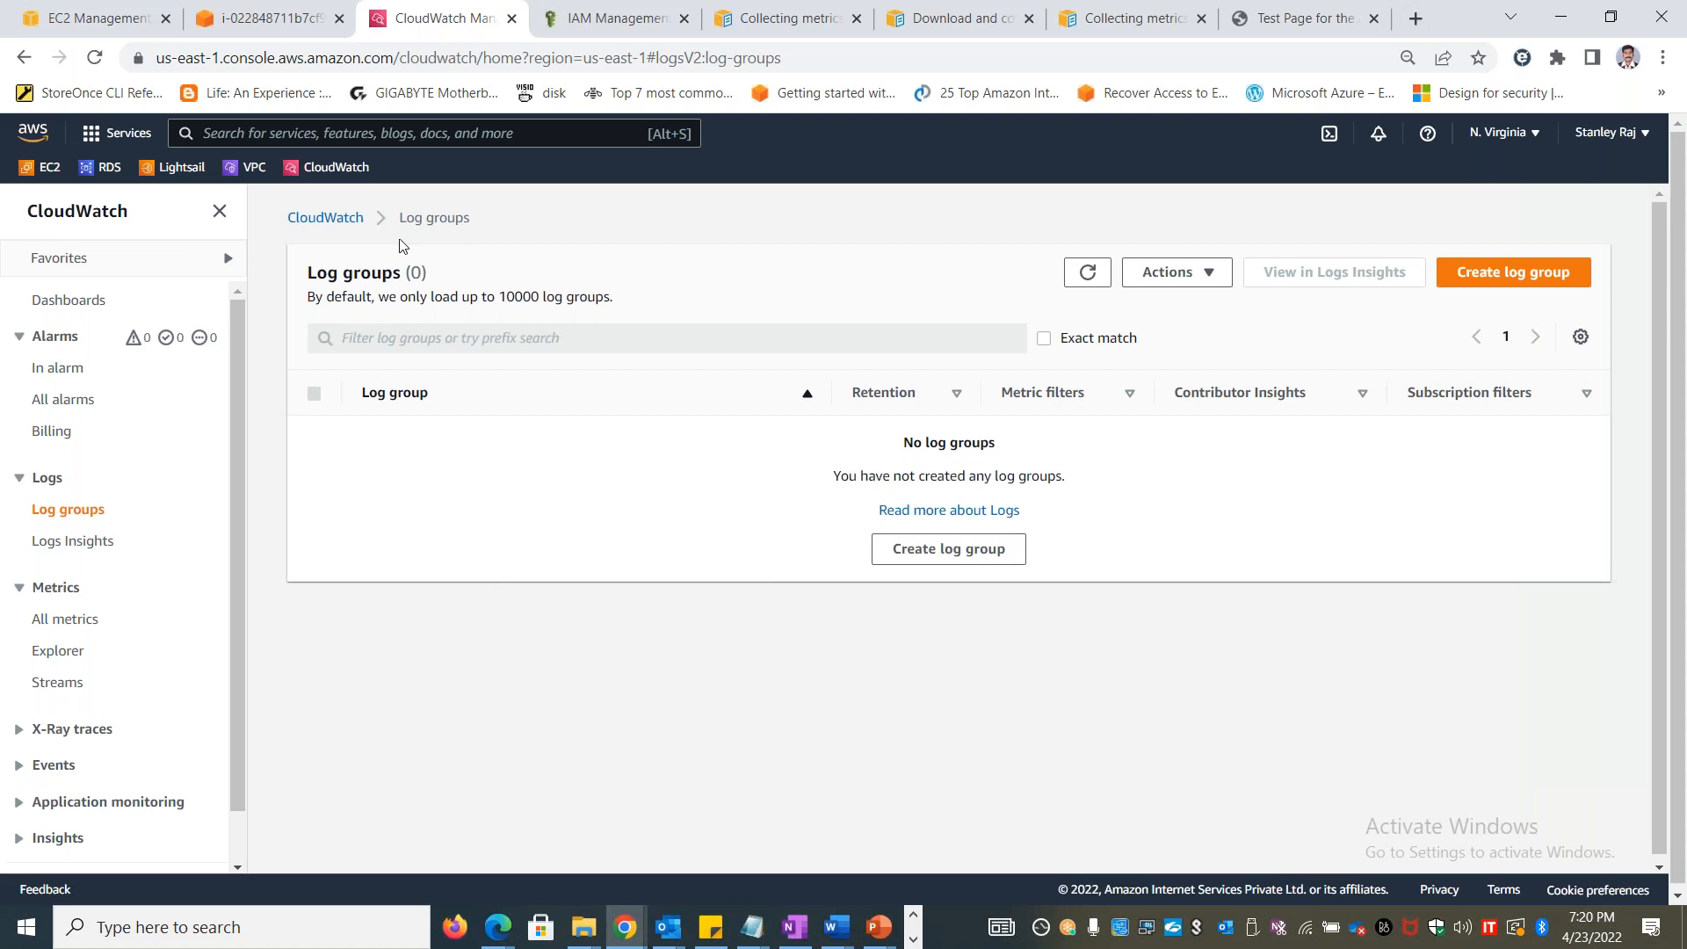
Open the CWAgent custom namespace among all metrics and graph the instance's mem_used_percent metric
{"action": "left_click", "coordinate": [64, 620]}
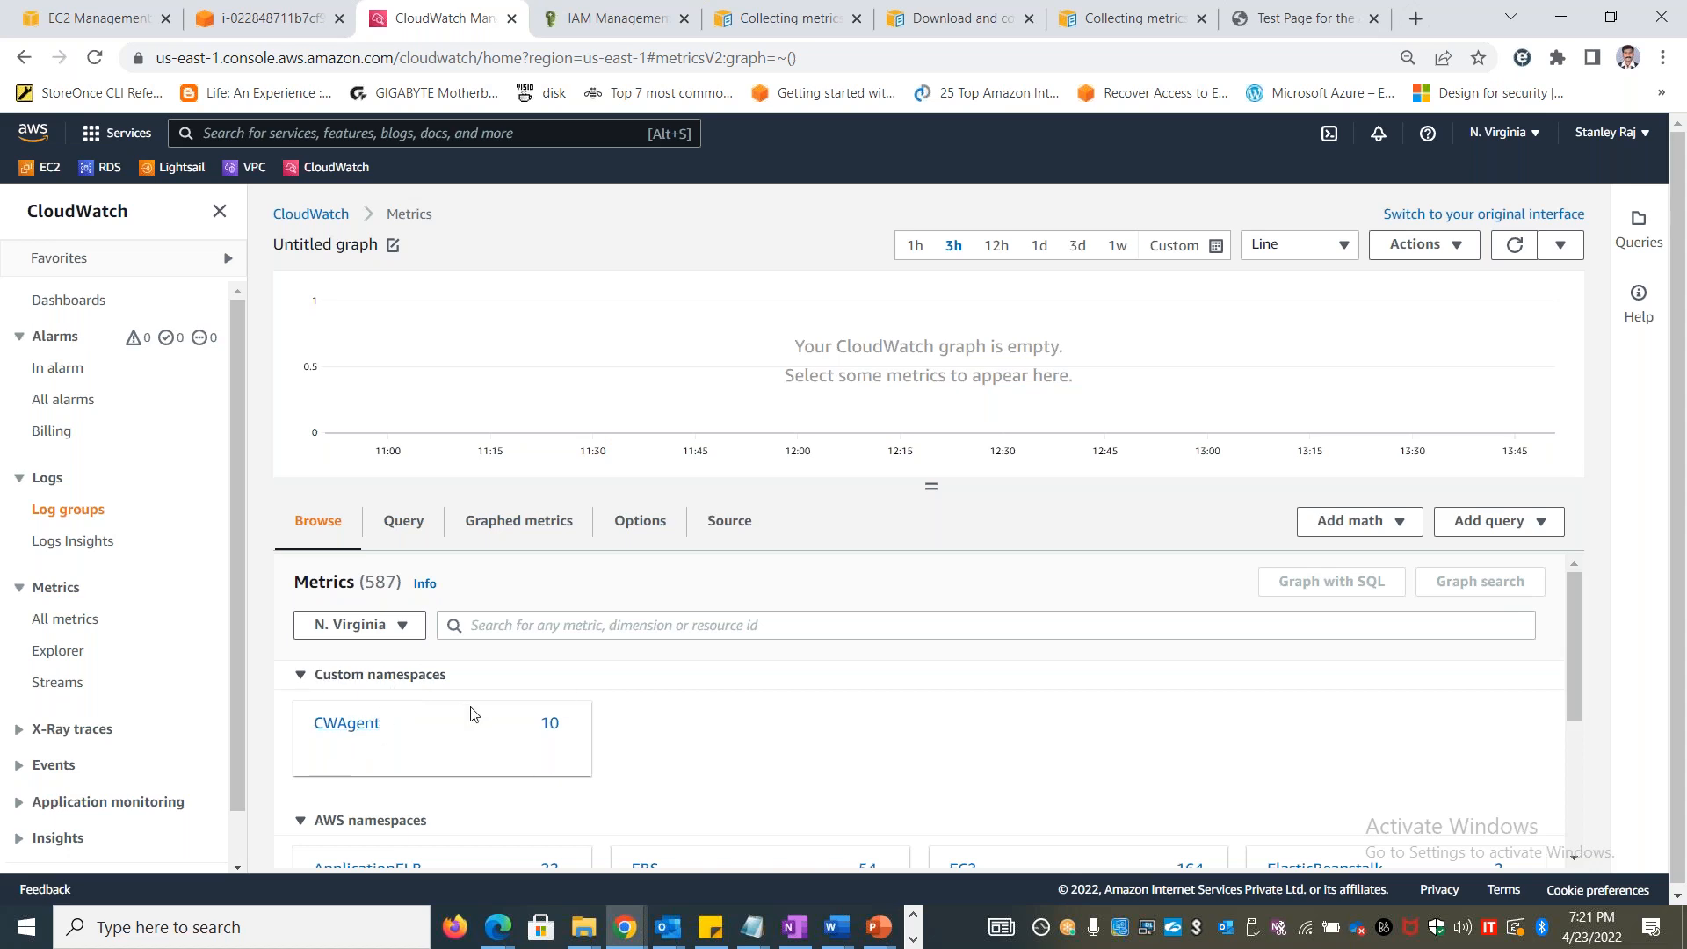
{"action": "left_click", "coordinate": [342, 731]}
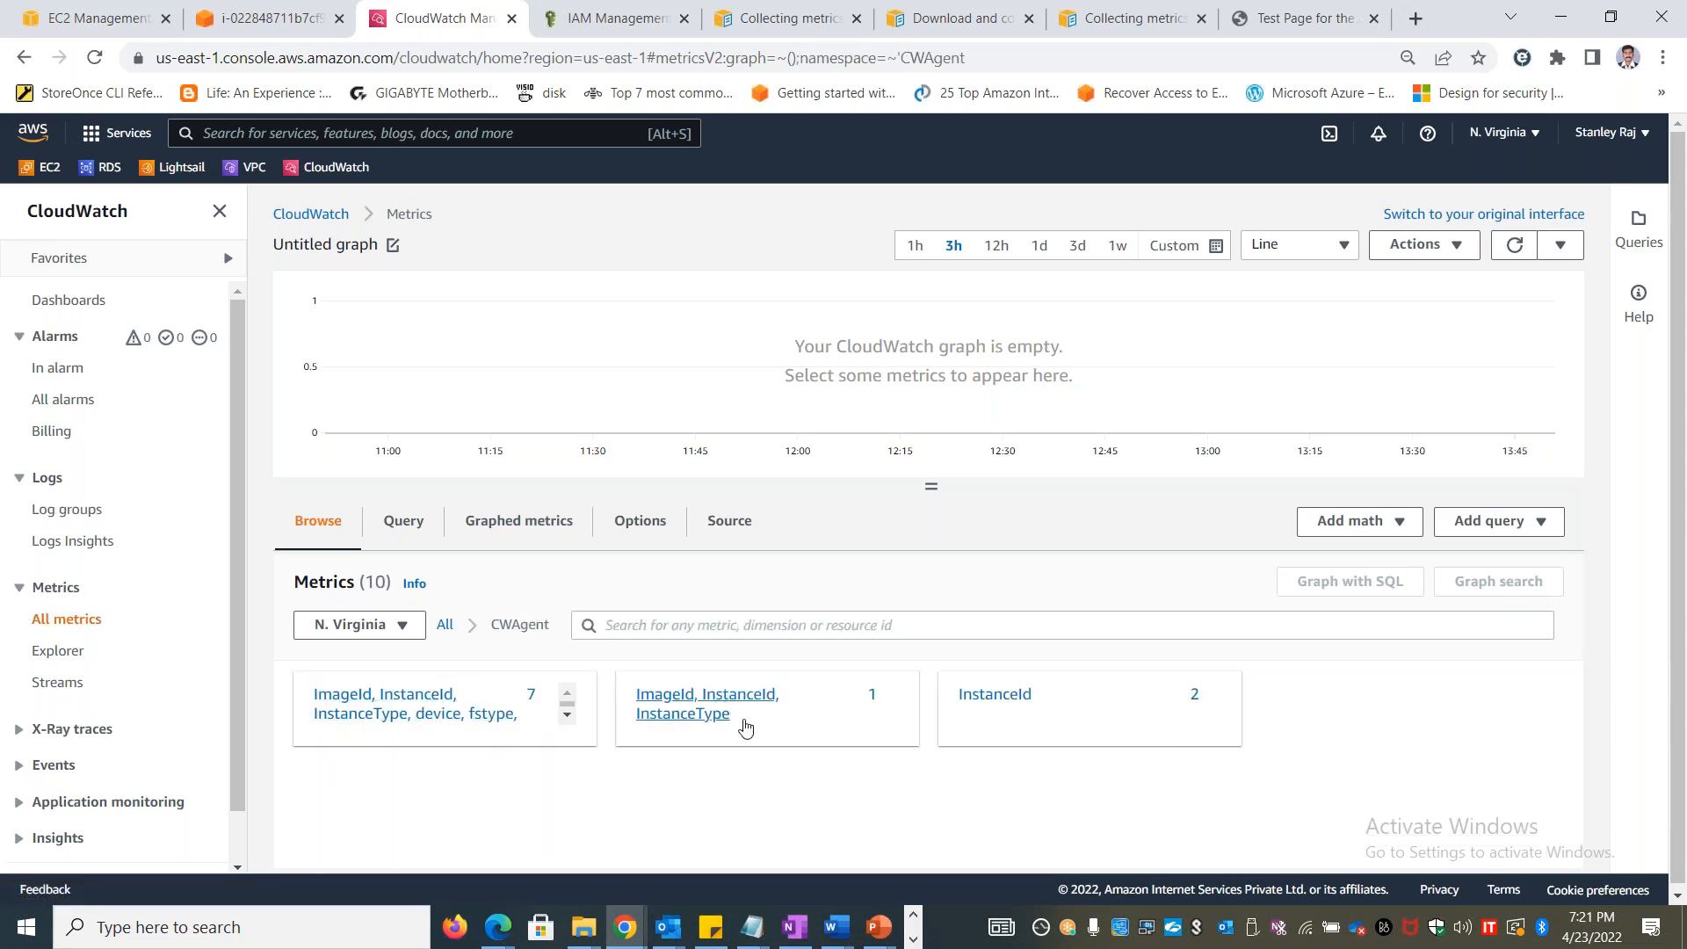
{"action": "left_click", "coordinate": [700, 710]}
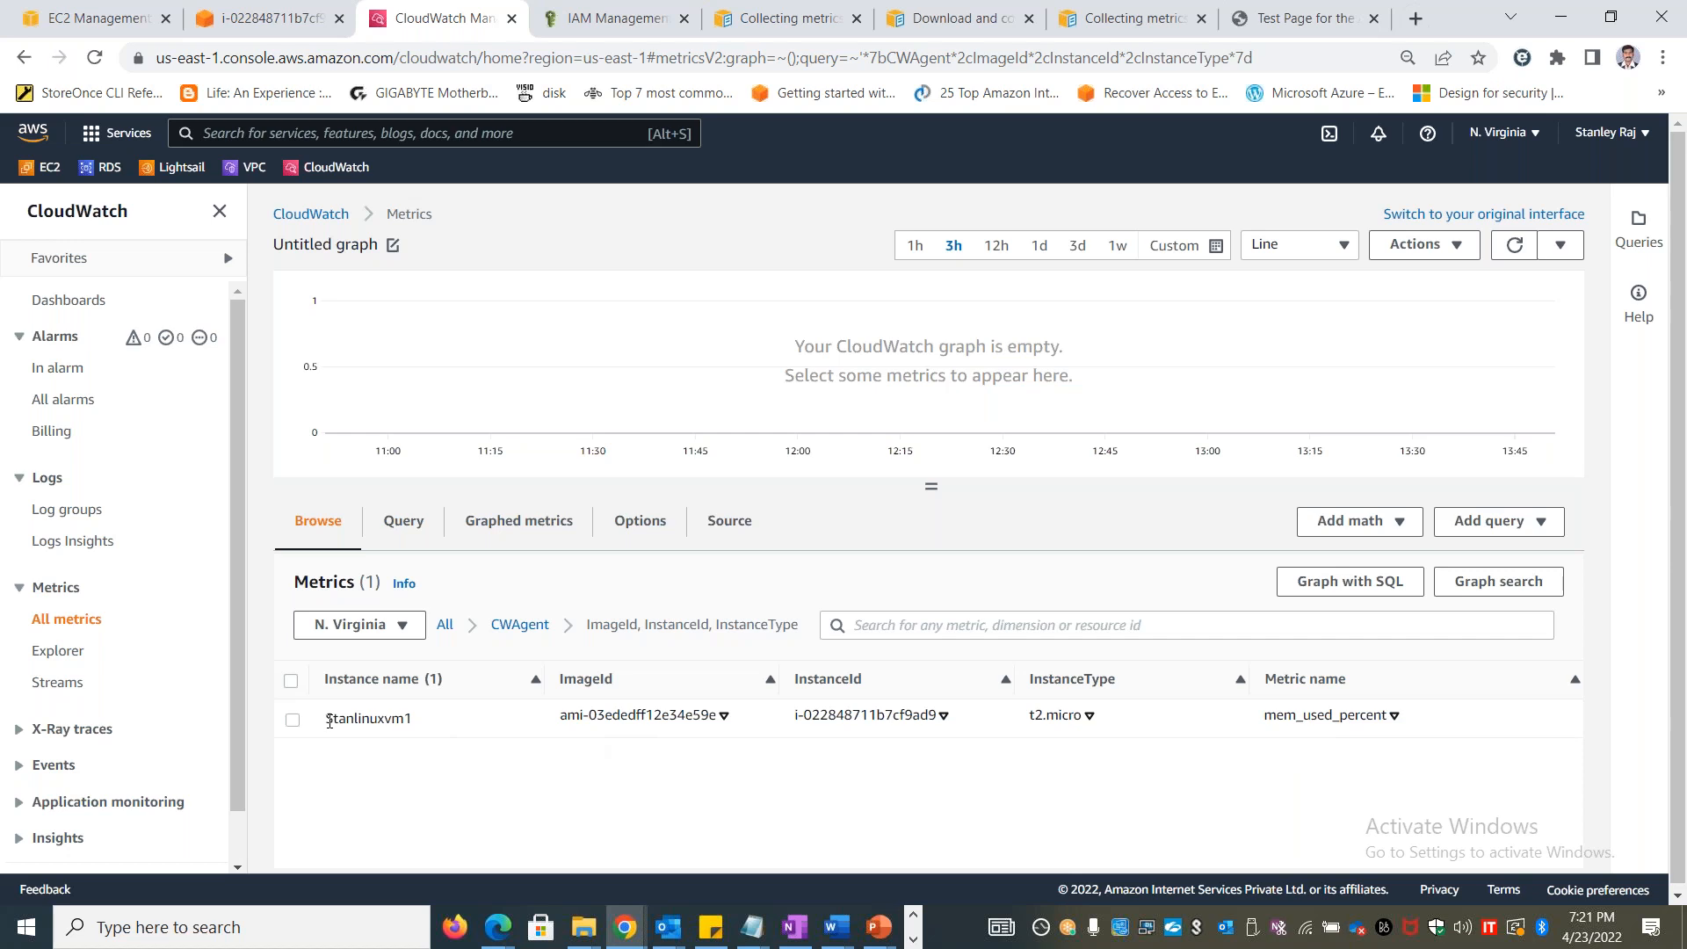
{"action": "left_click_drag", "start_coordinate": [329, 721], "coordinate": [441, 720]}
{"action": "left_click", "coordinate": [441, 720]}
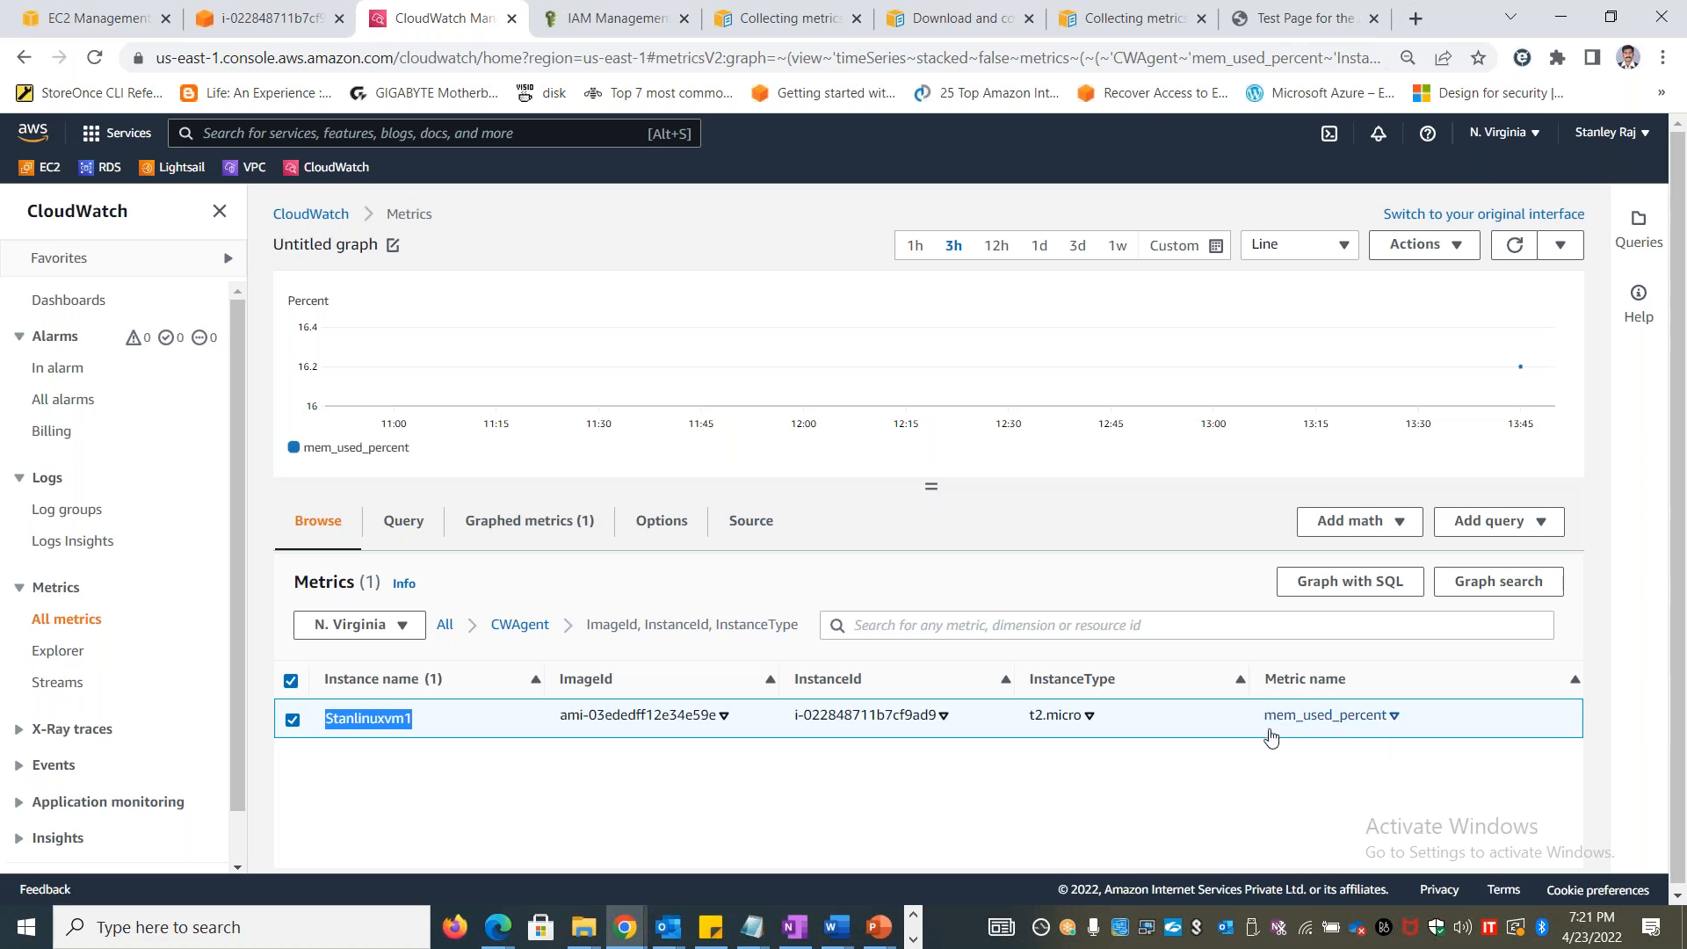
Go back to CWAgent and examine the disk_used_percent metrics grouped by image, instance, device, fstype and path
{"action": "left_click", "coordinate": [519, 624]}
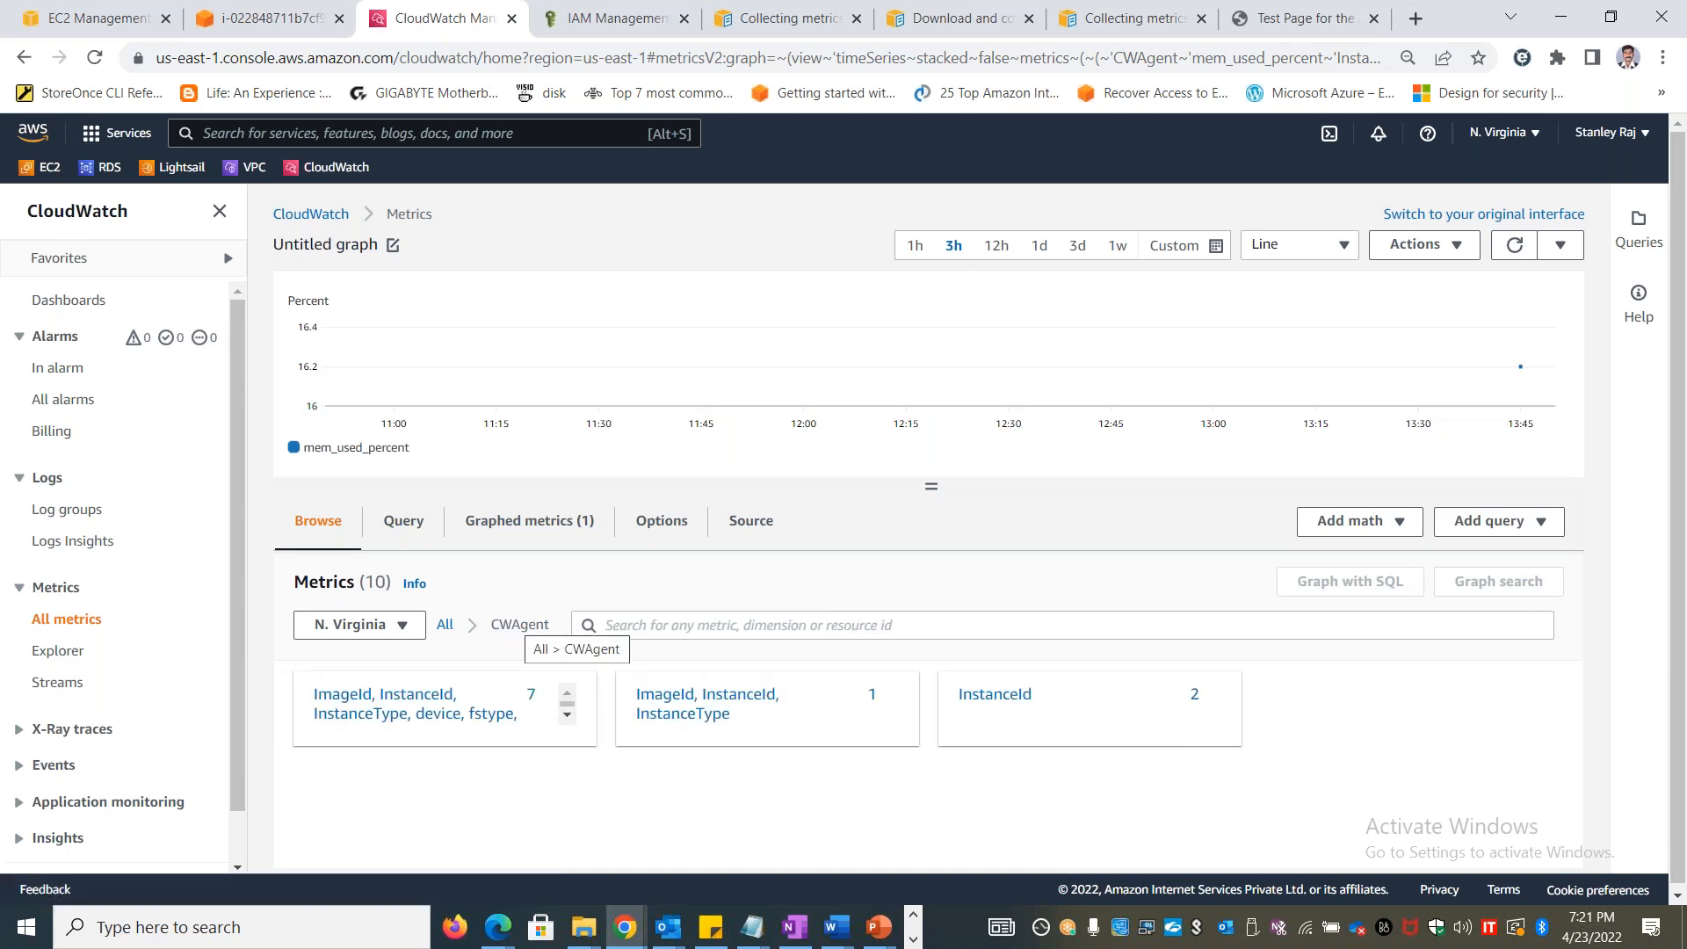
{"action": "left_click", "coordinate": [422, 697]}
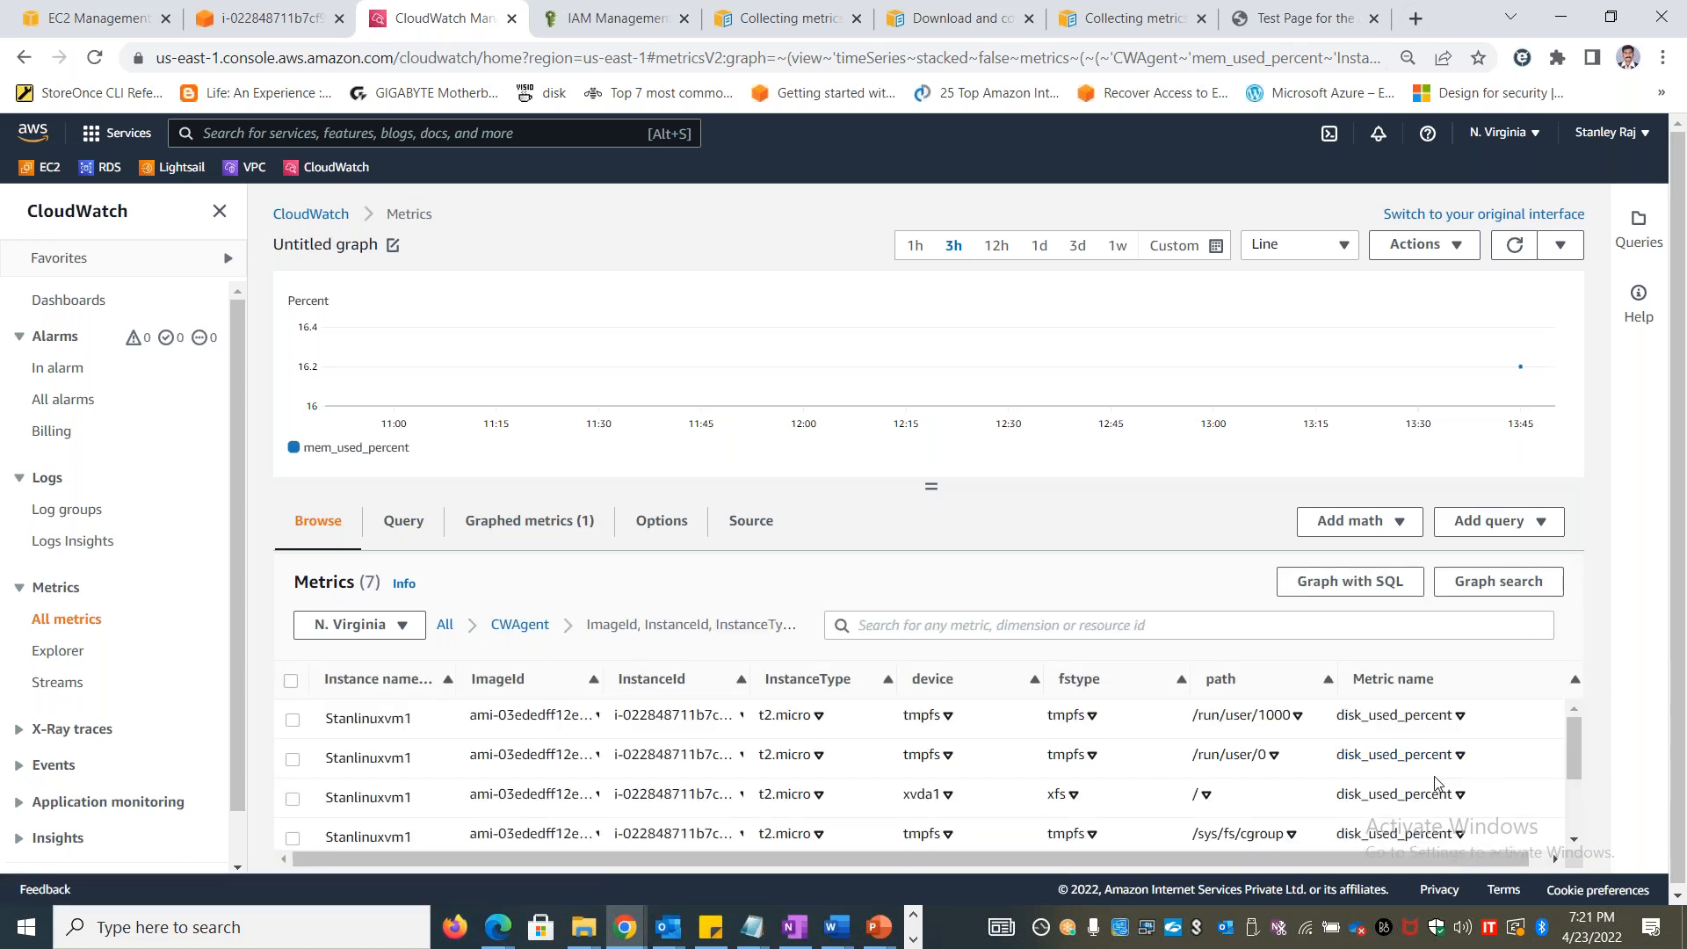
{"action": "scroll", "coordinate": [1454, 757], "scroll_direction": "down", "scroll_amount": 3}
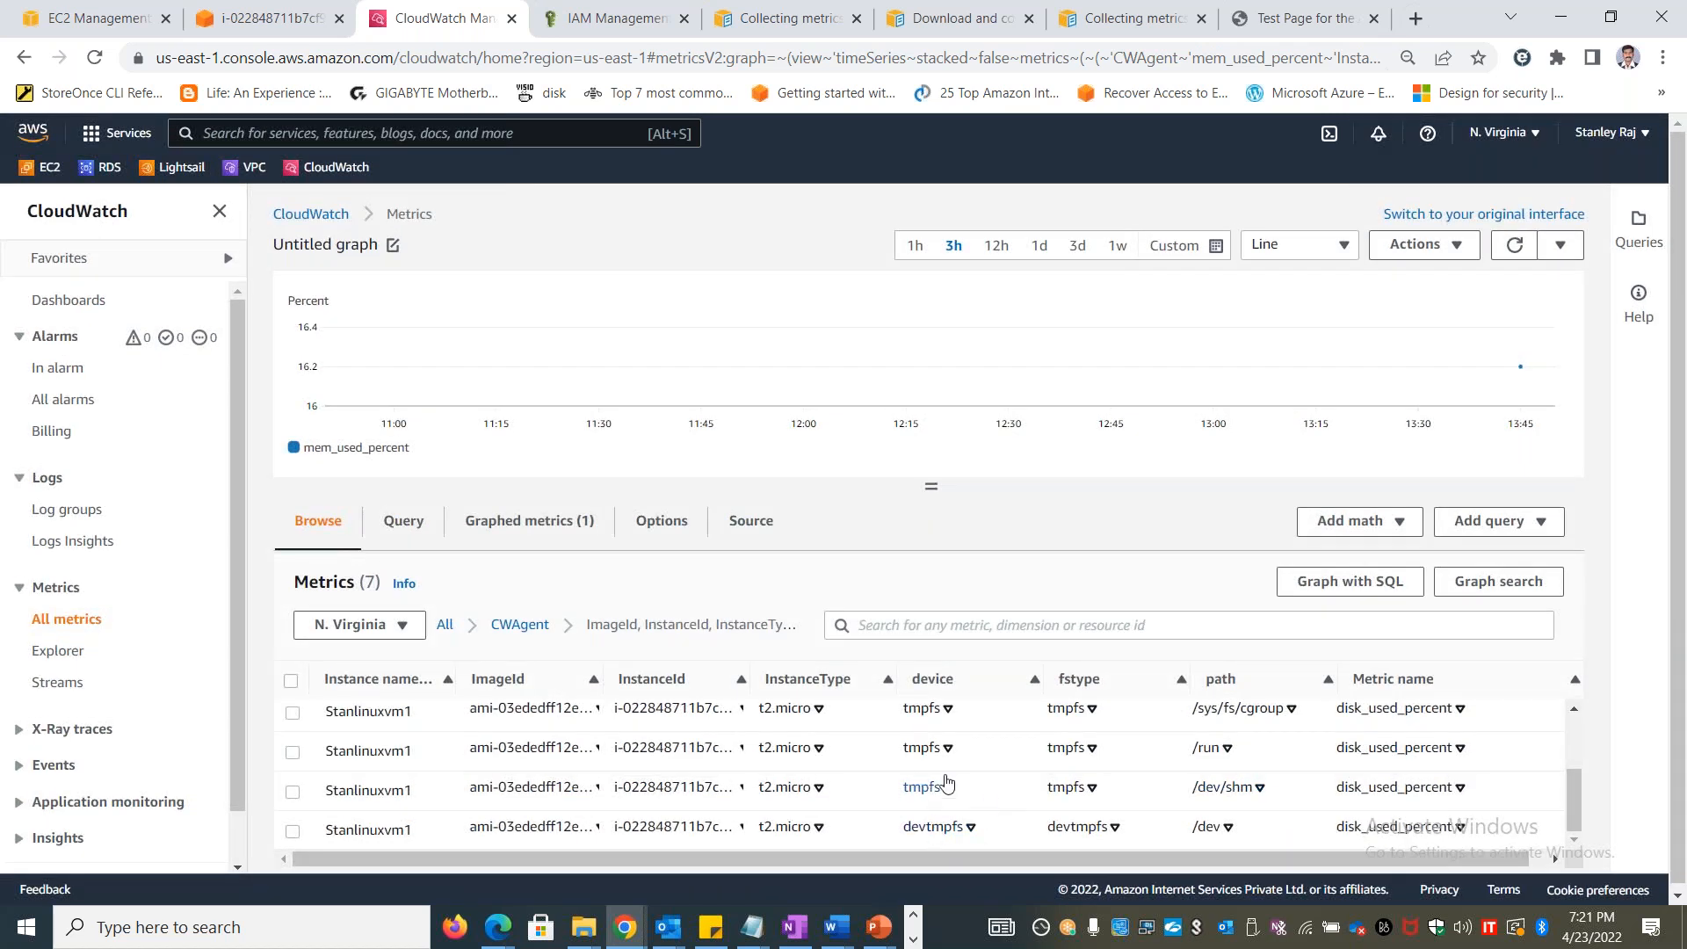
Return to the CWAgent namespace, open its InstanceId dimension and add the Stanlinuxvm1 disk_used_percent metric to the graph
{"action": "scroll", "coordinate": [995, 777], "scroll_direction": "up", "scroll_amount": 3}
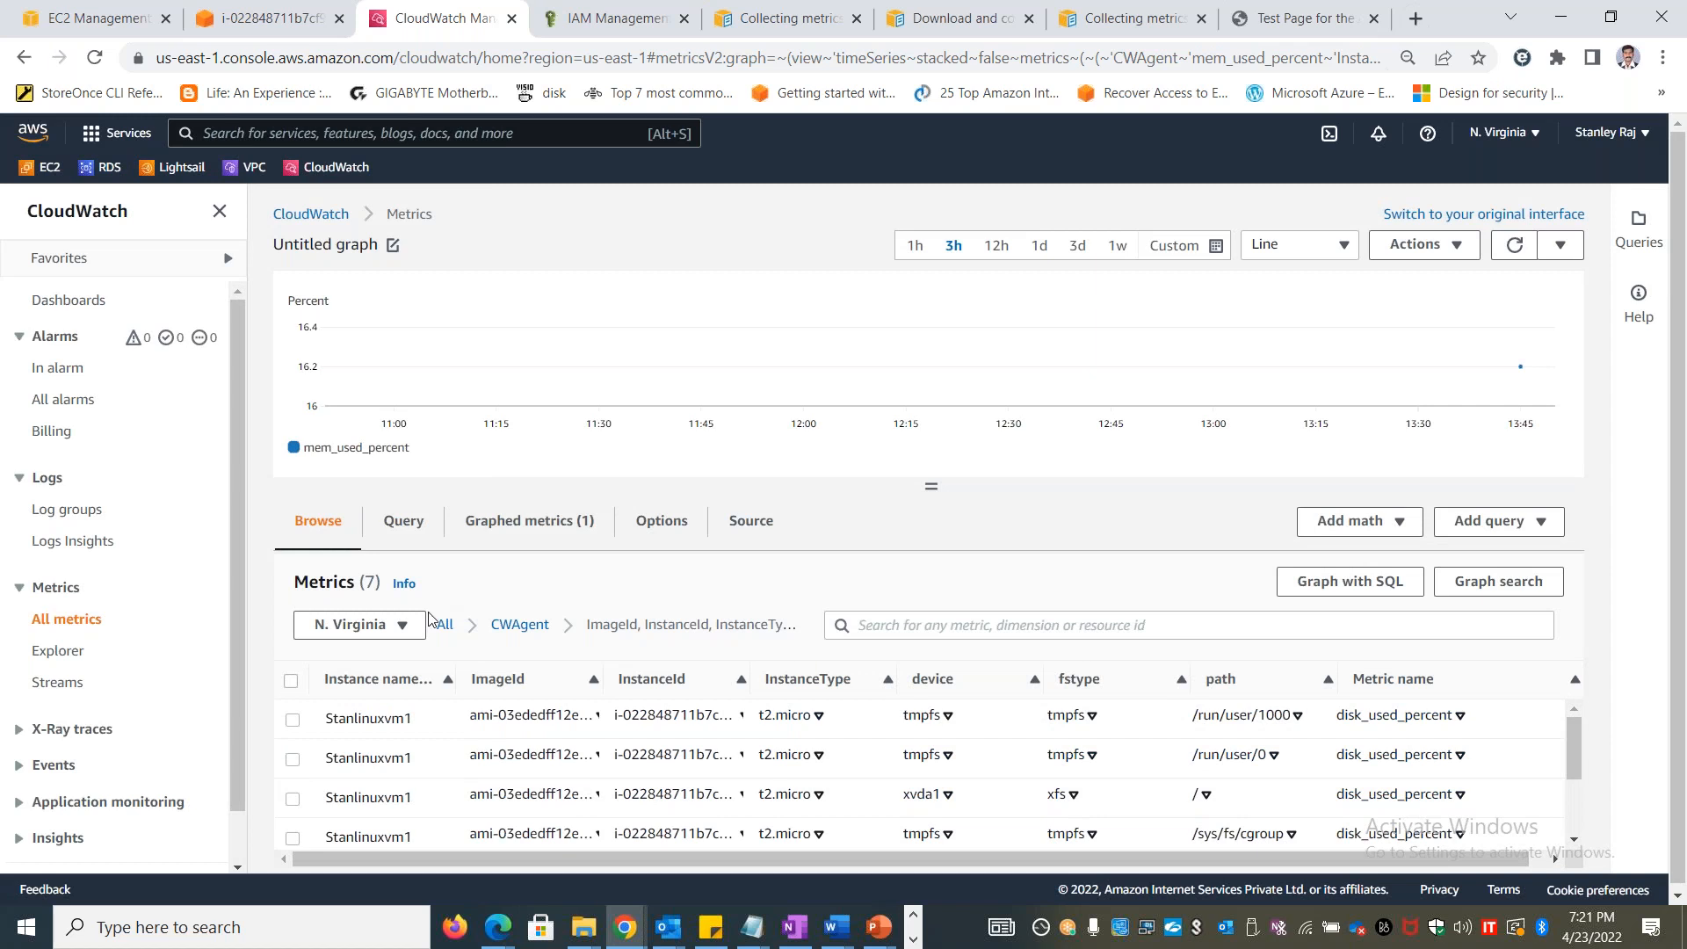
{"action": "left_click", "coordinate": [519, 624]}
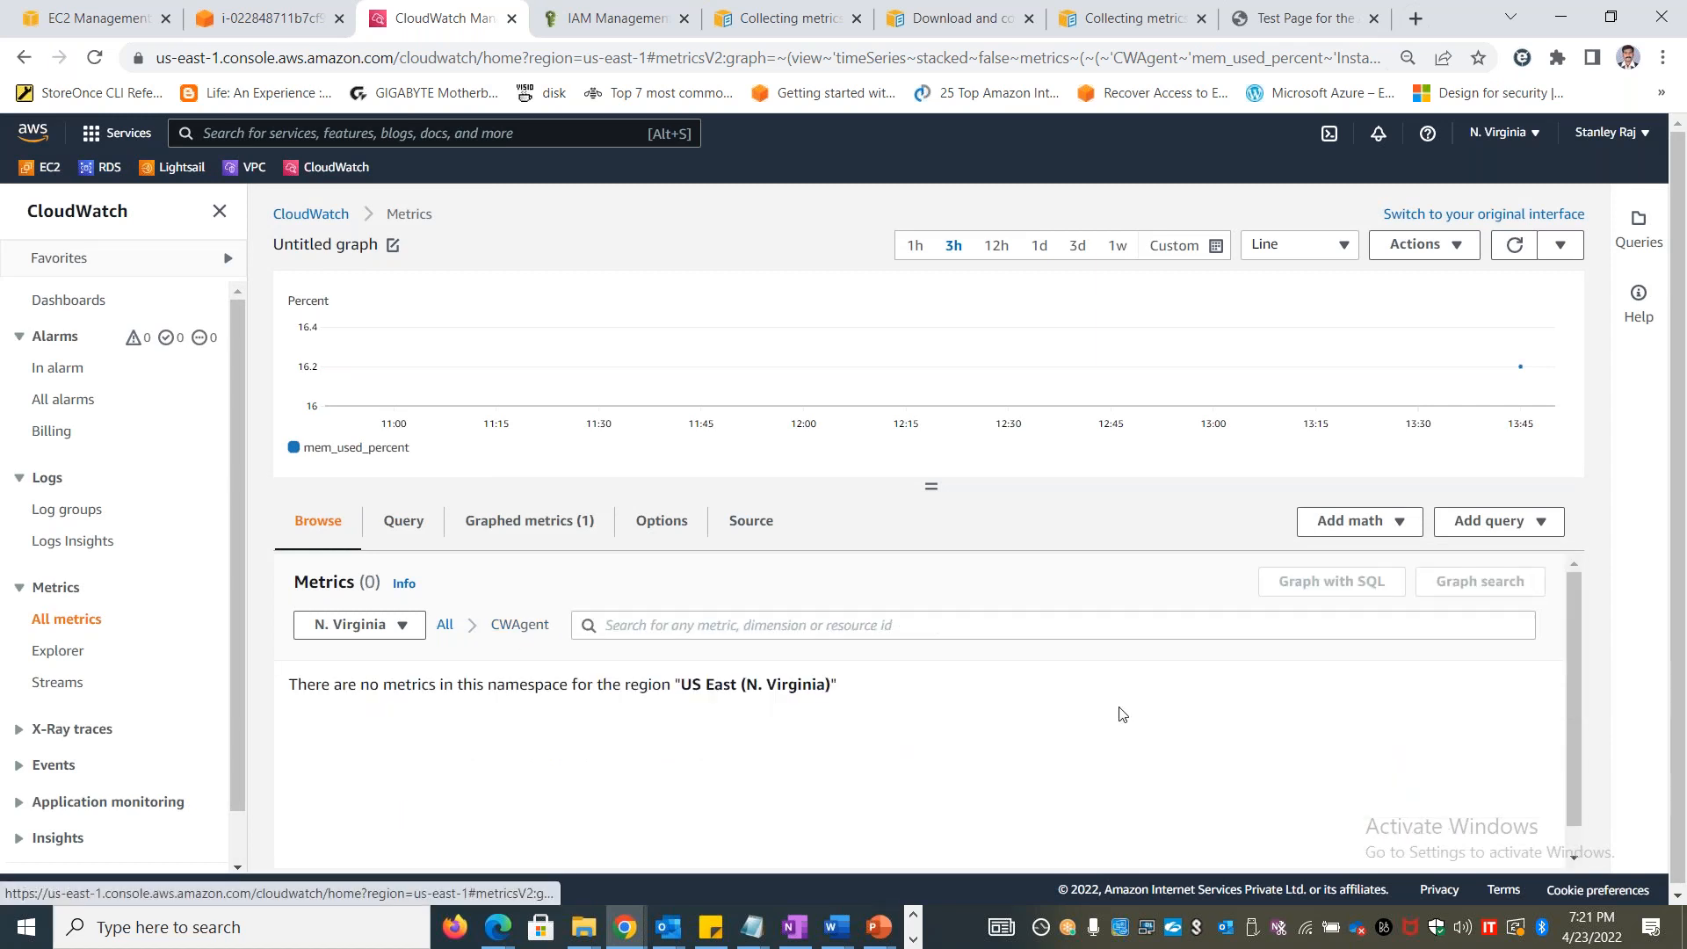
{"action": "left_click", "coordinate": [445, 625]}
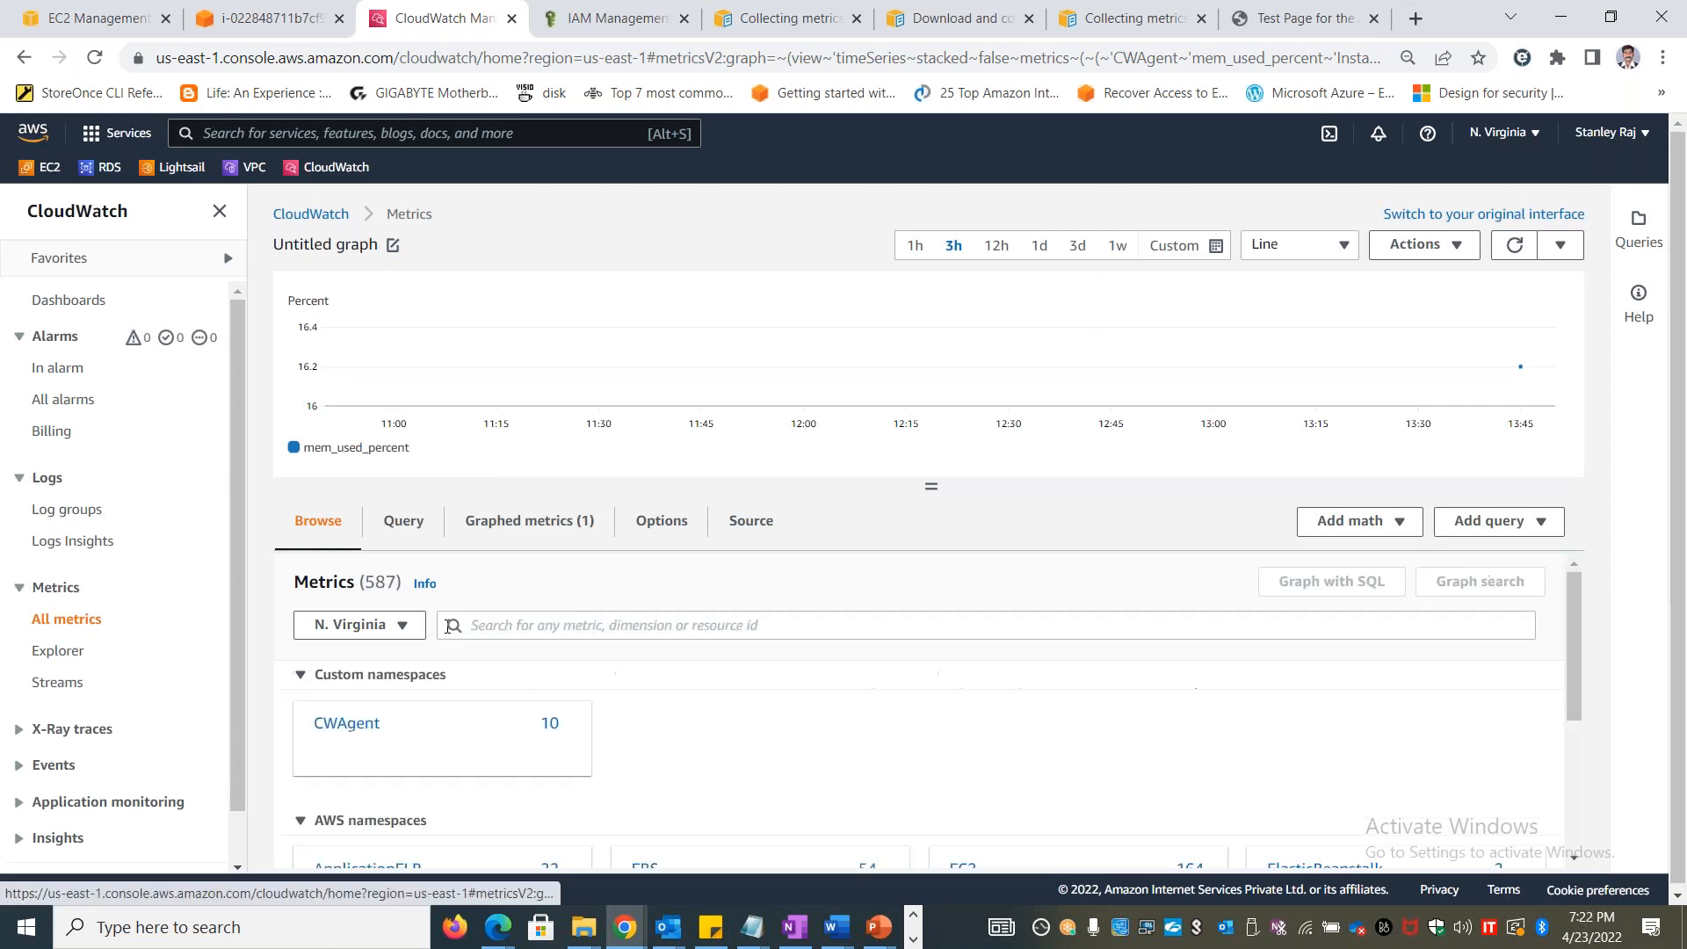
{"action": "left_click", "coordinate": [356, 724]}
{"action": "left_click", "coordinate": [987, 696]}
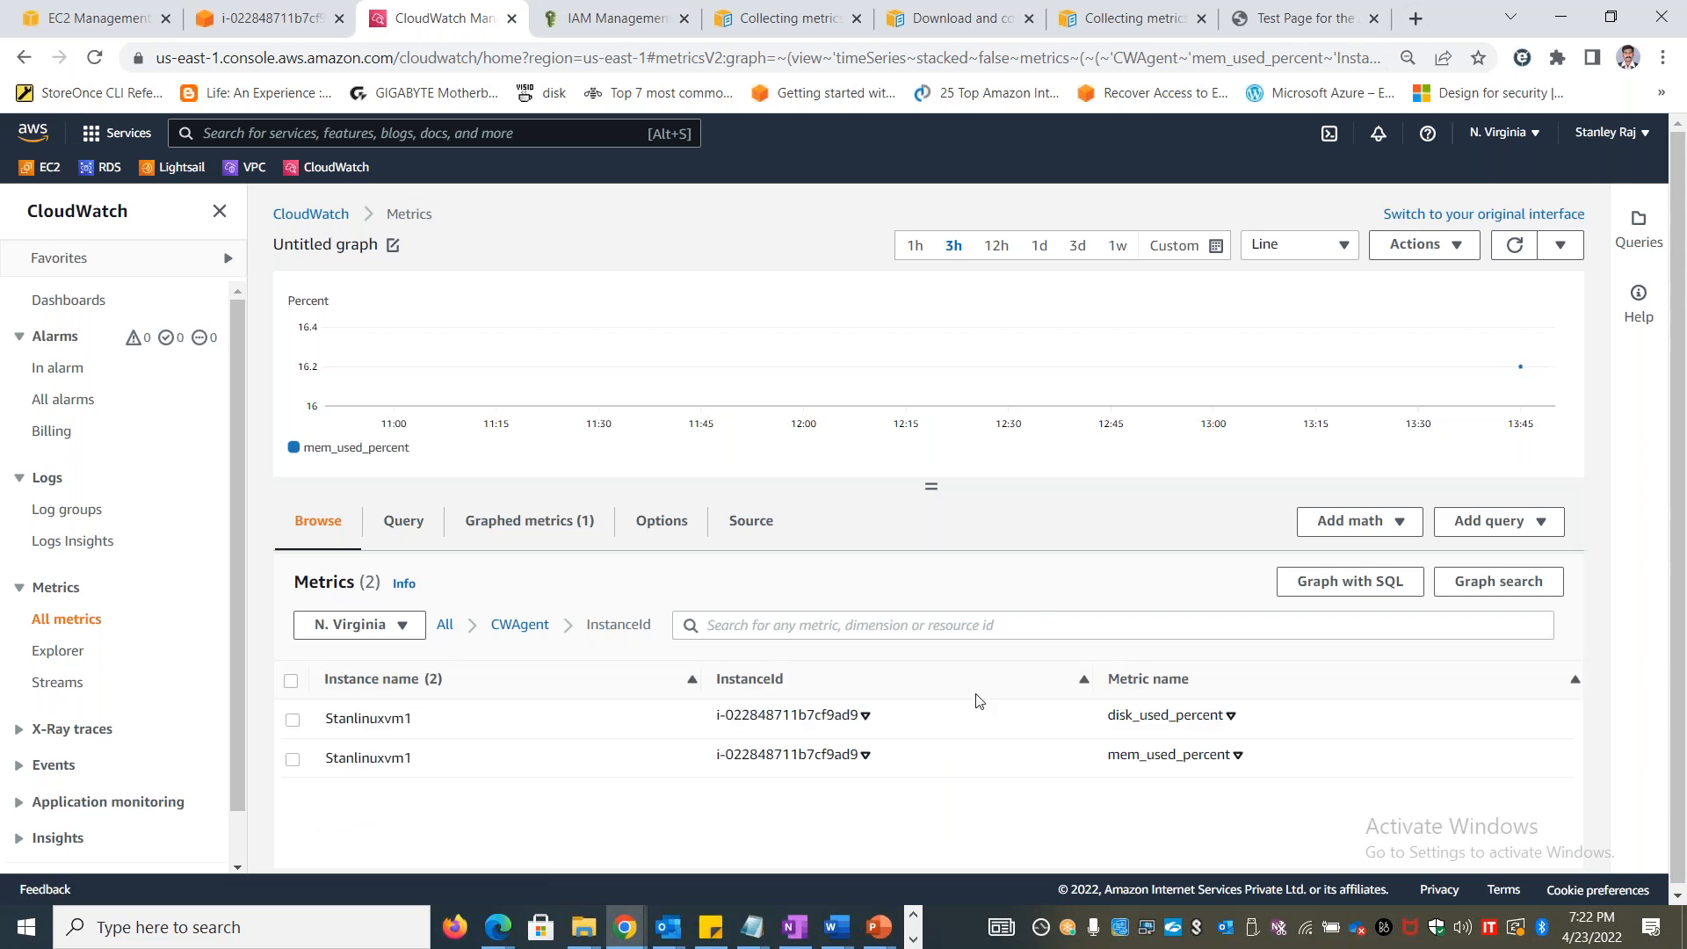
{"action": "left_click_drag", "start_coordinate": [432, 730], "coordinate": [324, 720]}
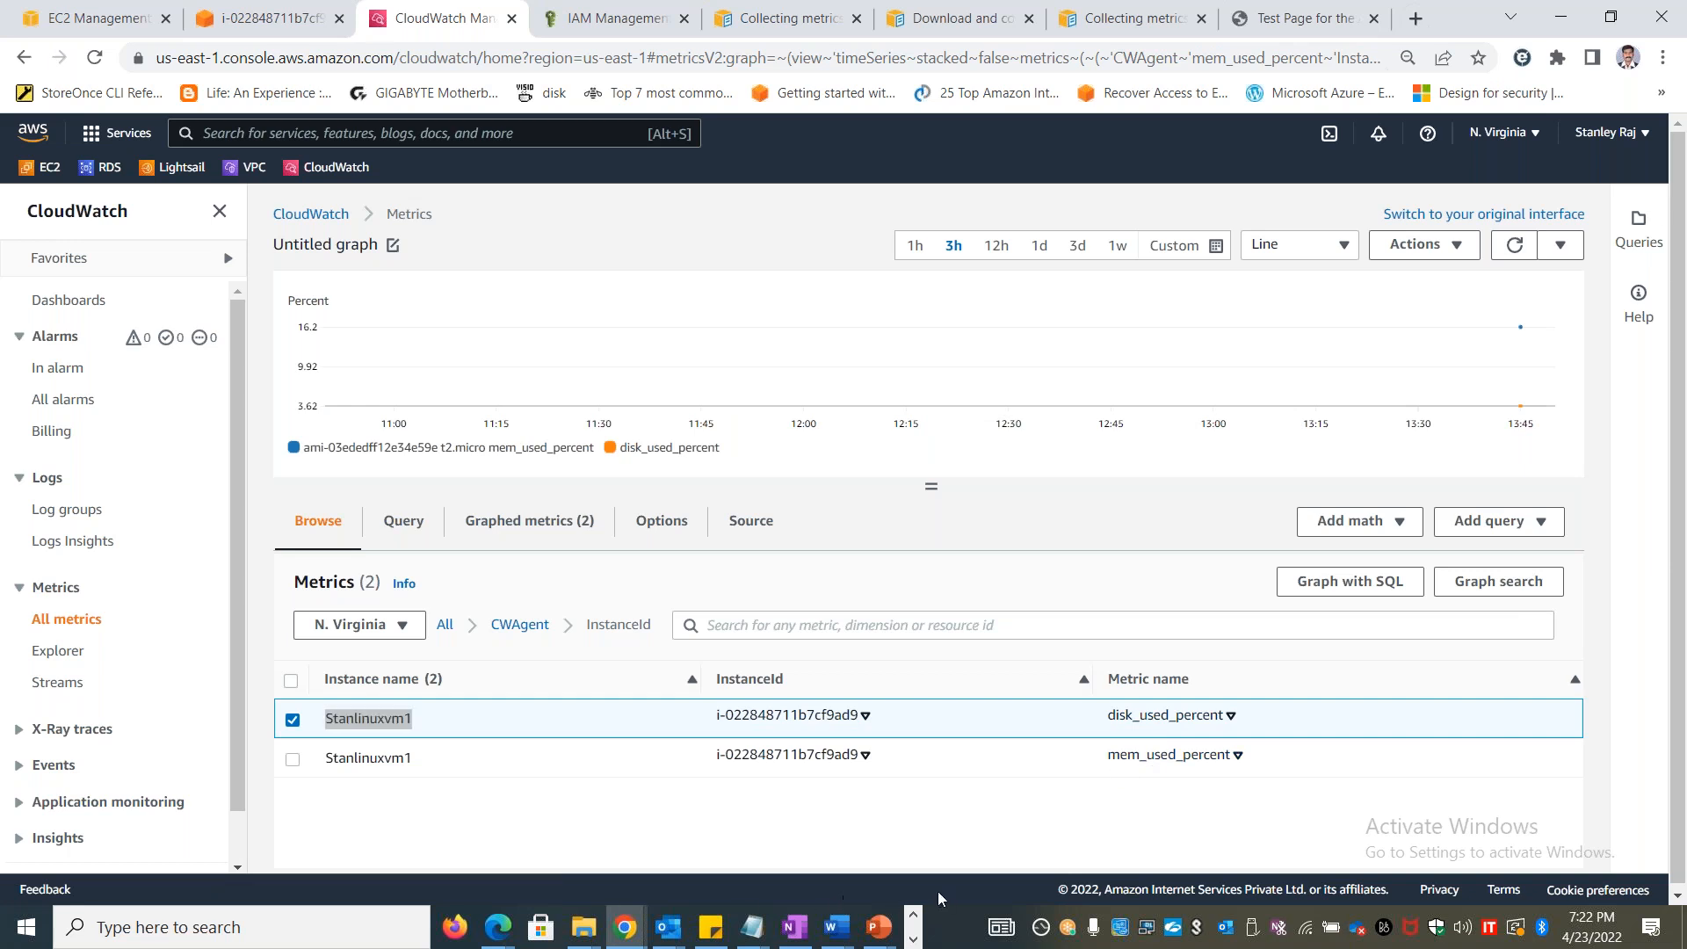
Switch to the Windows PowerShell session and review the metrics section of the CloudWatch agent configuration output
{"action": "key", "text": "alt+Tab"}
{"action": "key", "text": "alt+Tab"}
{"action": "key", "text": "alt+Tab"}
{"action": "key", "text": "alt+Tab"}
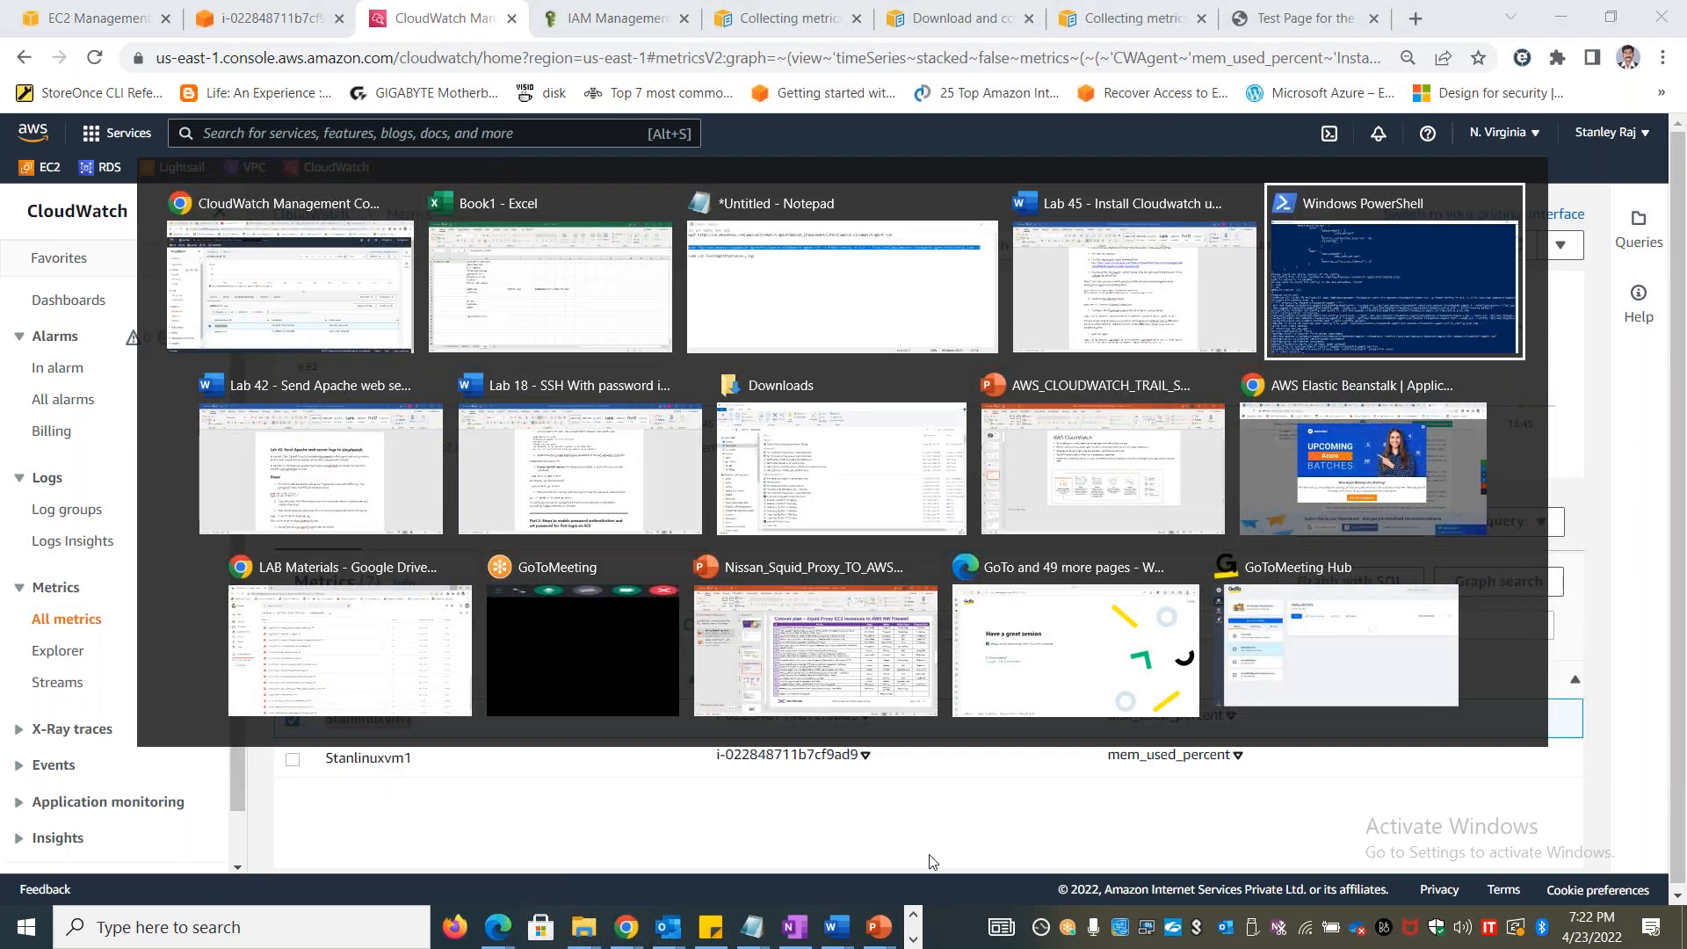
{"action": "scroll", "coordinate": [519, 534], "scroll_direction": "up", "scroll_amount": 7}
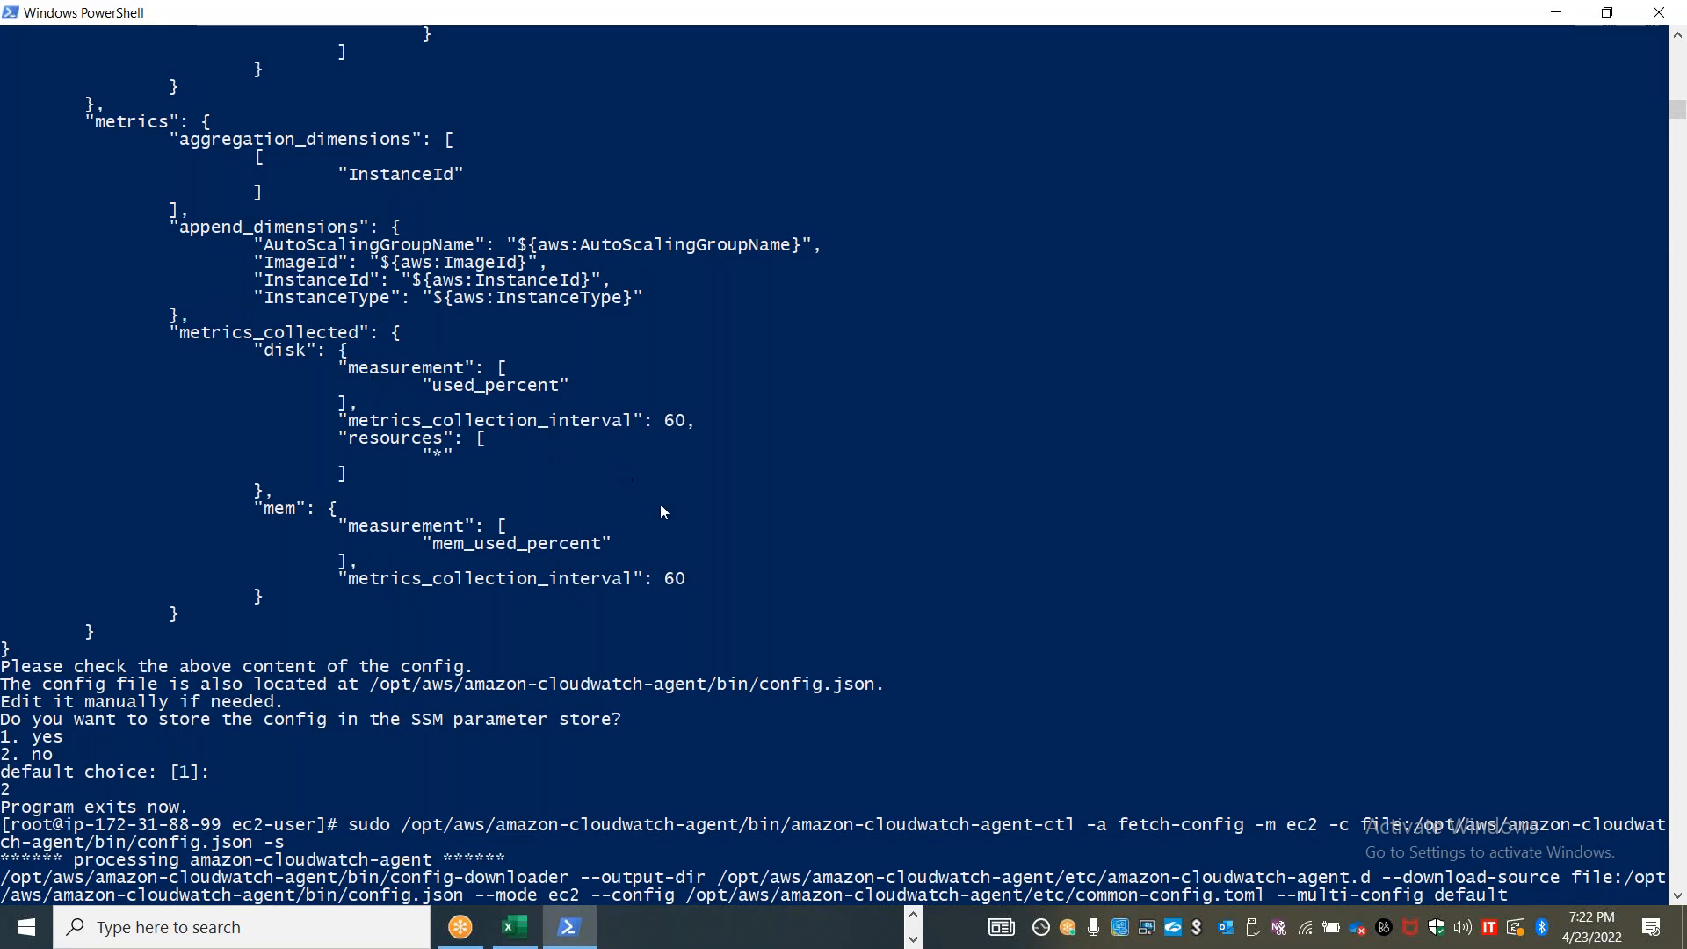
{"action": "scroll", "coordinate": [671, 529], "scroll_direction": "up", "scroll_amount": 11}
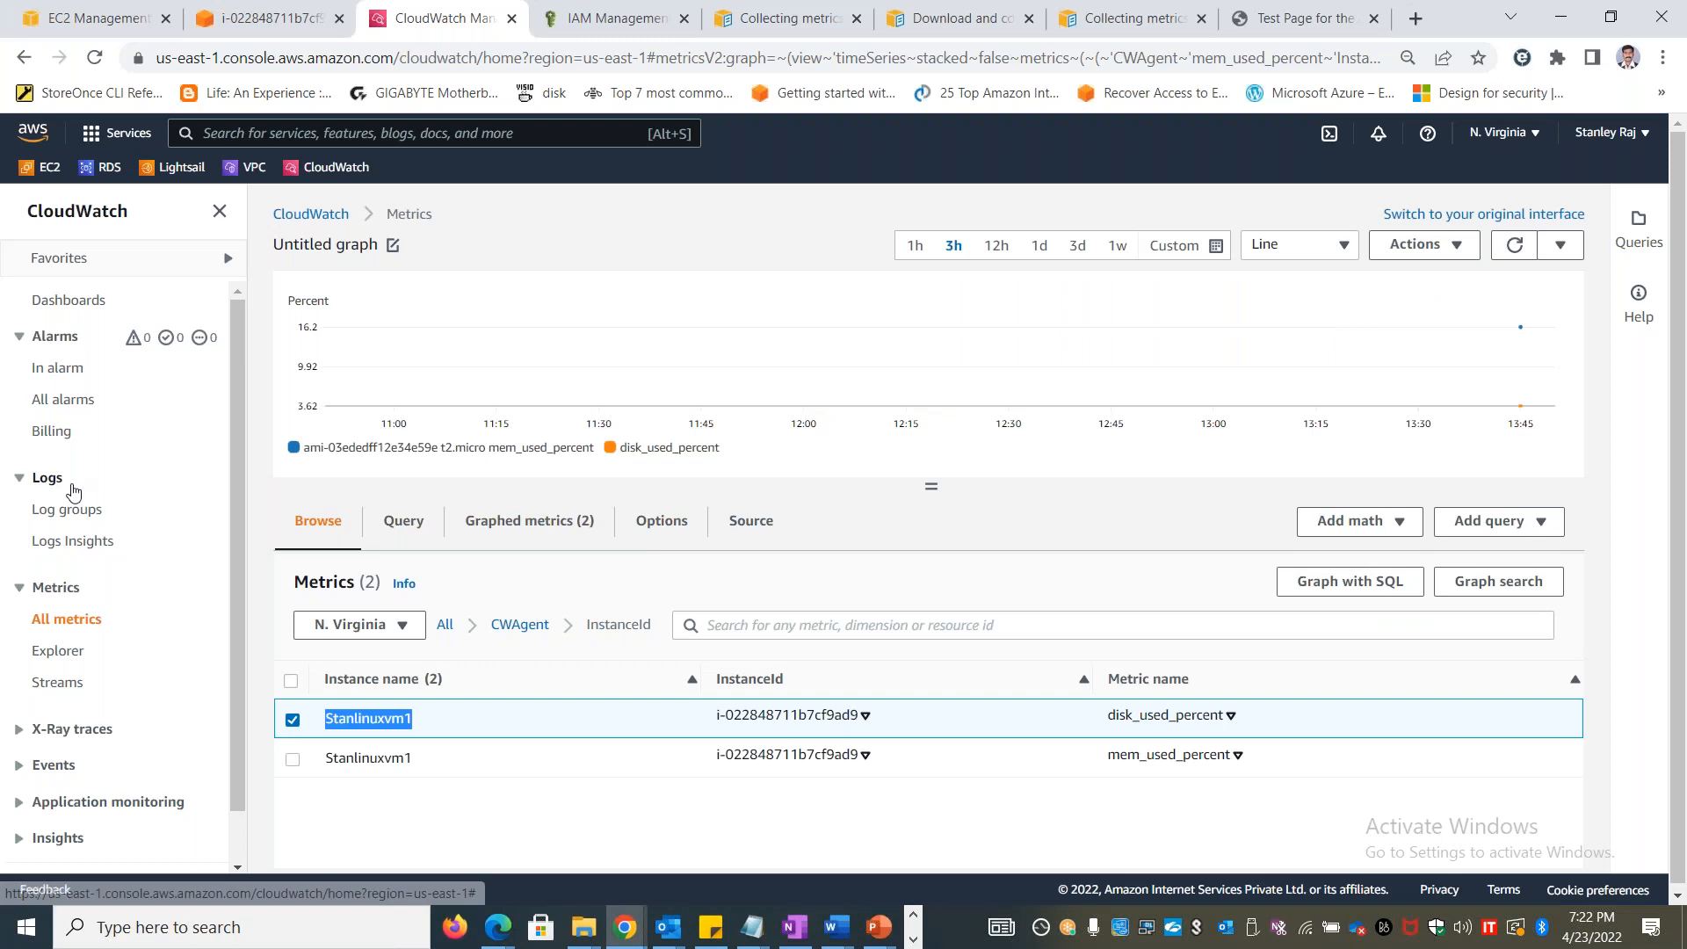
Return to the CloudWatch console, open the log groups page and search AWS for SIEM
{"action": "left_click", "coordinate": [74, 508]}
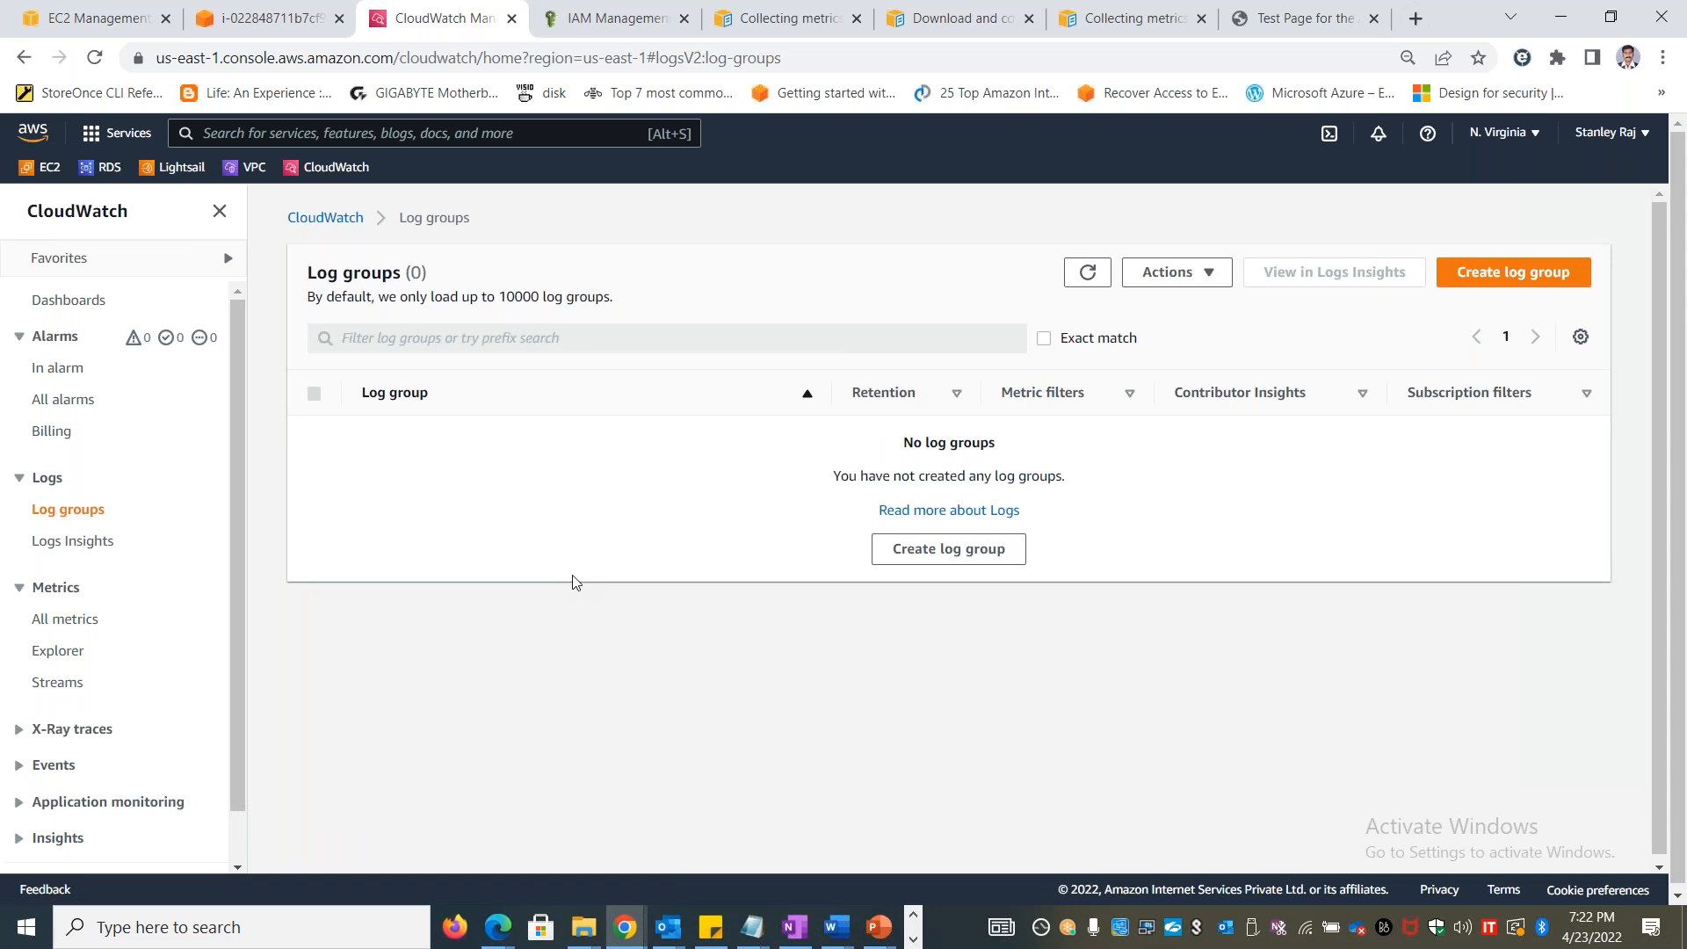
{"action": "left_click", "coordinate": [430, 132]}
{"action": "type", "text": "SIEM"}
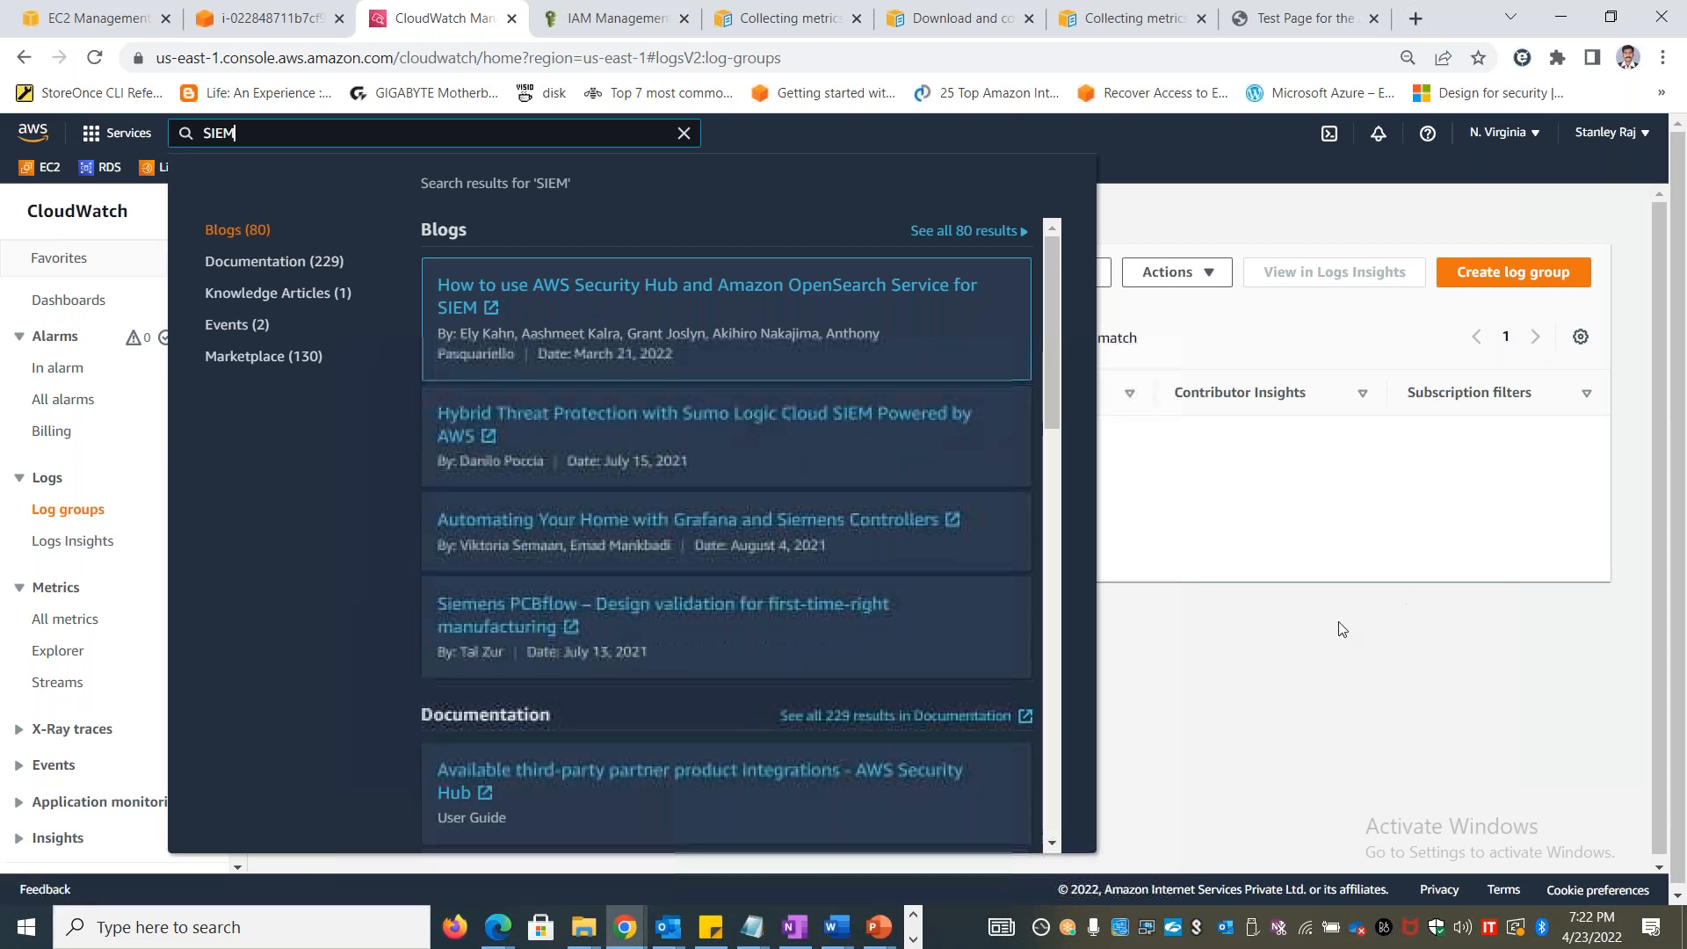
{"action": "left_click", "coordinate": [1201, 153]}
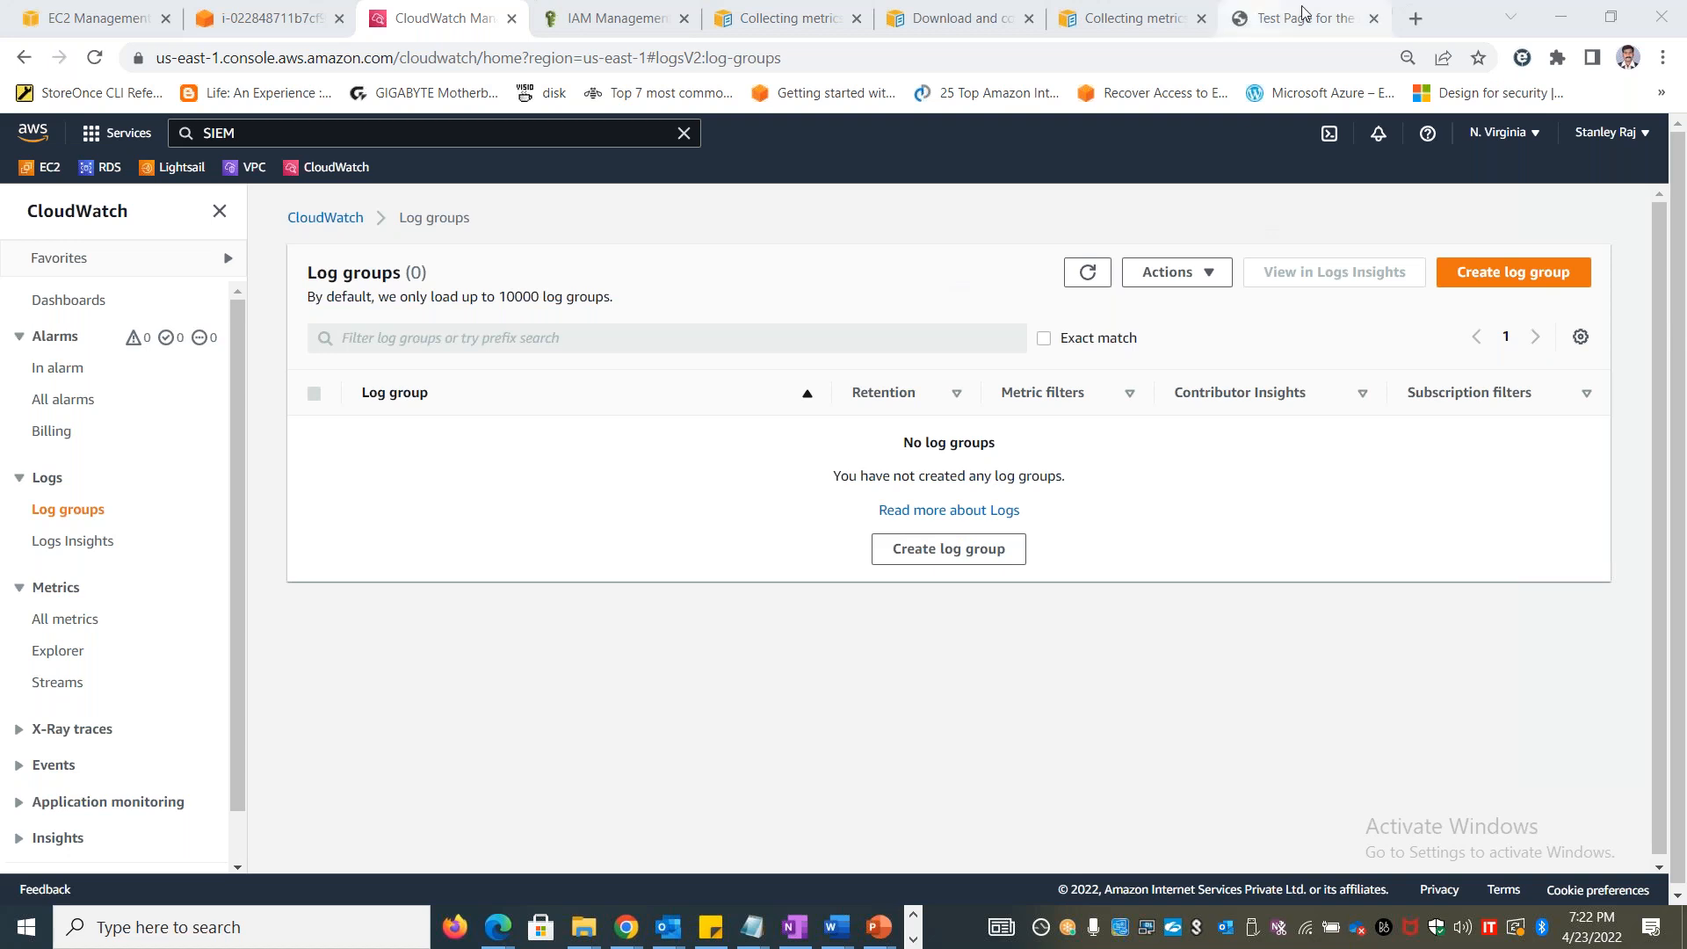
Search the web for "Accenture LCP solution" in a new browser tab and highlight "Log Collection Platform" in the results
{"action": "left_click", "coordinate": [1418, 18]}
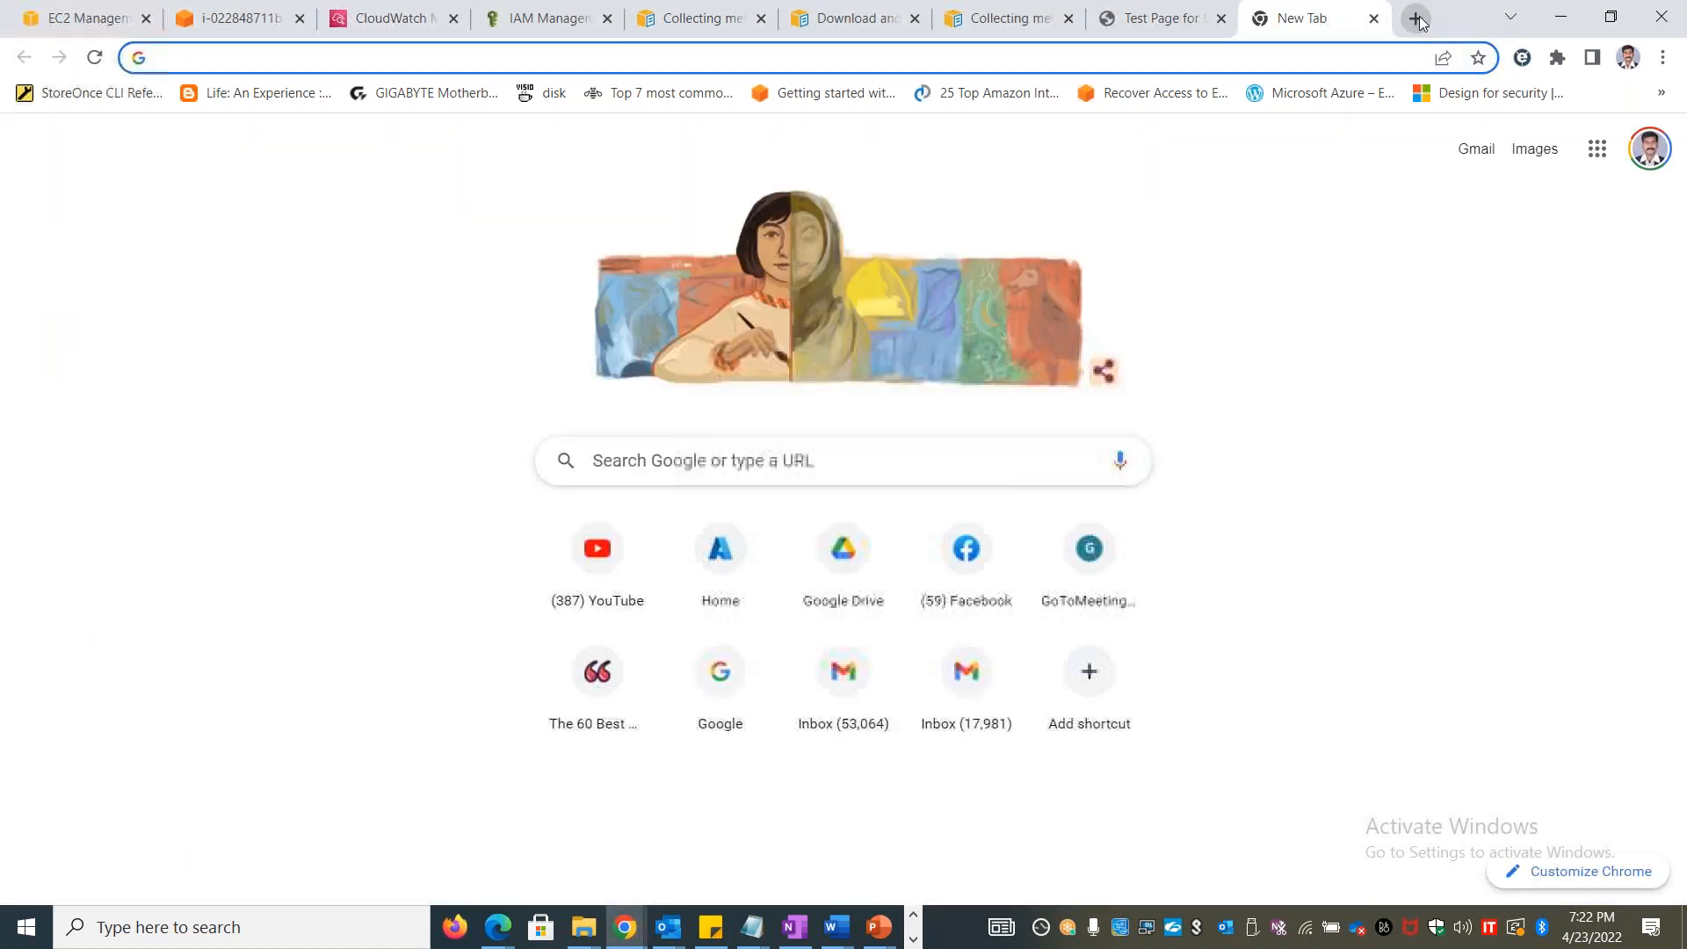
{"action": "type", "text": "Accentu"}
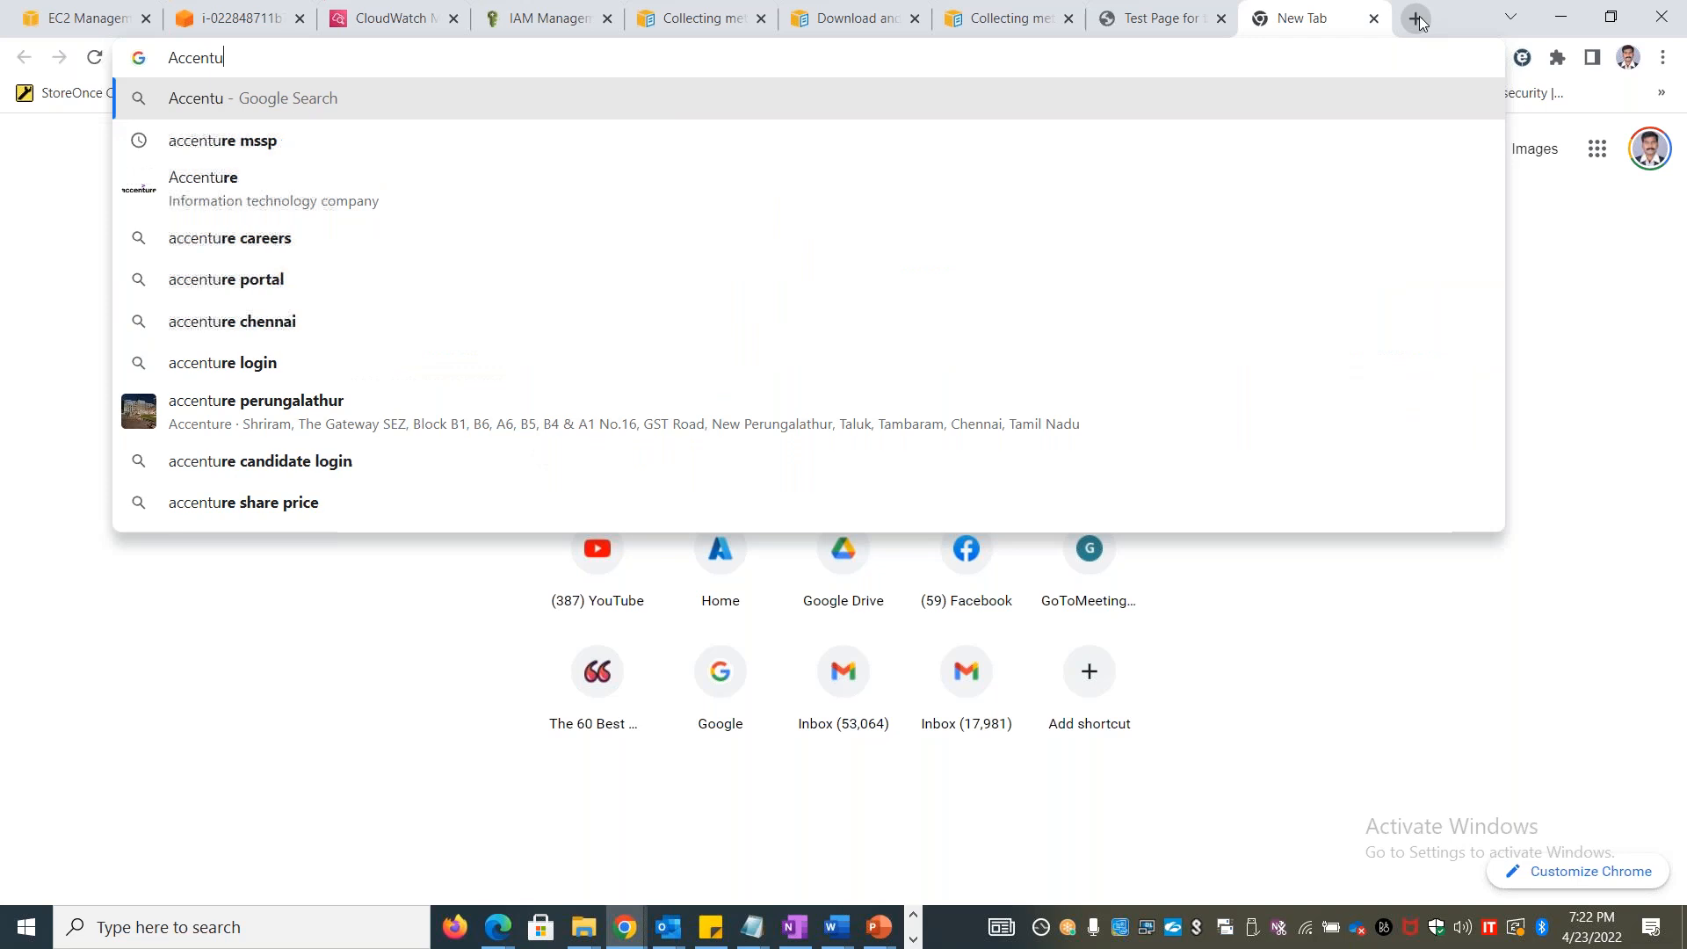
{"action": "type", "text": "re LCP solution"}
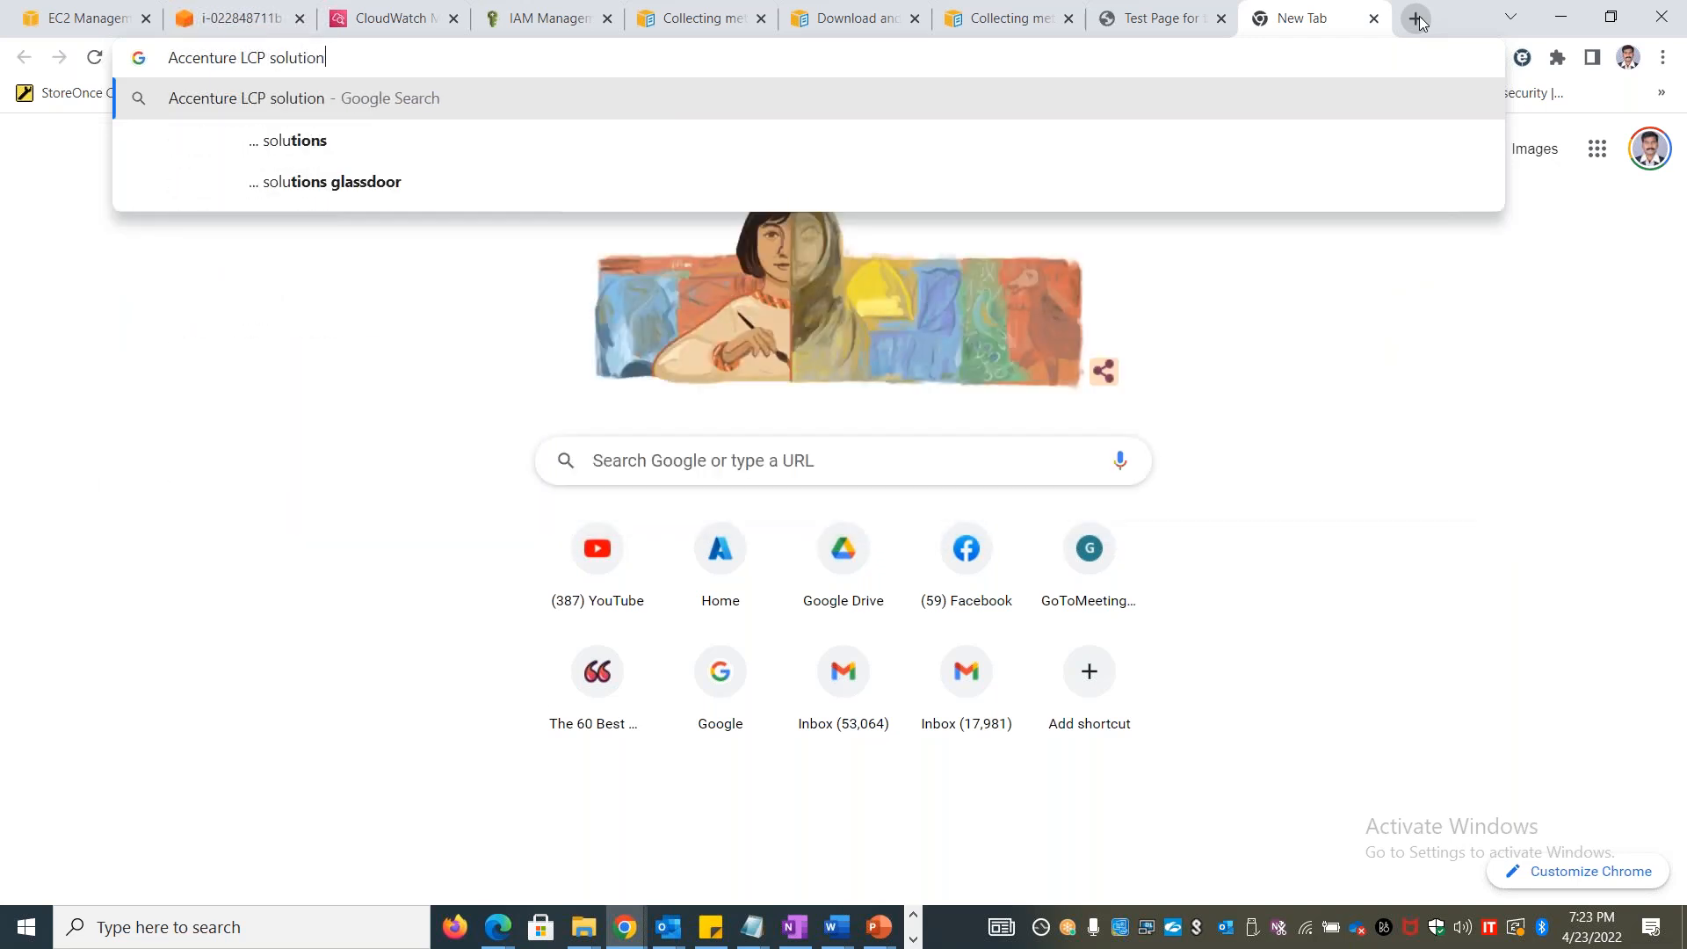
{"action": "key", "text": "Return"}
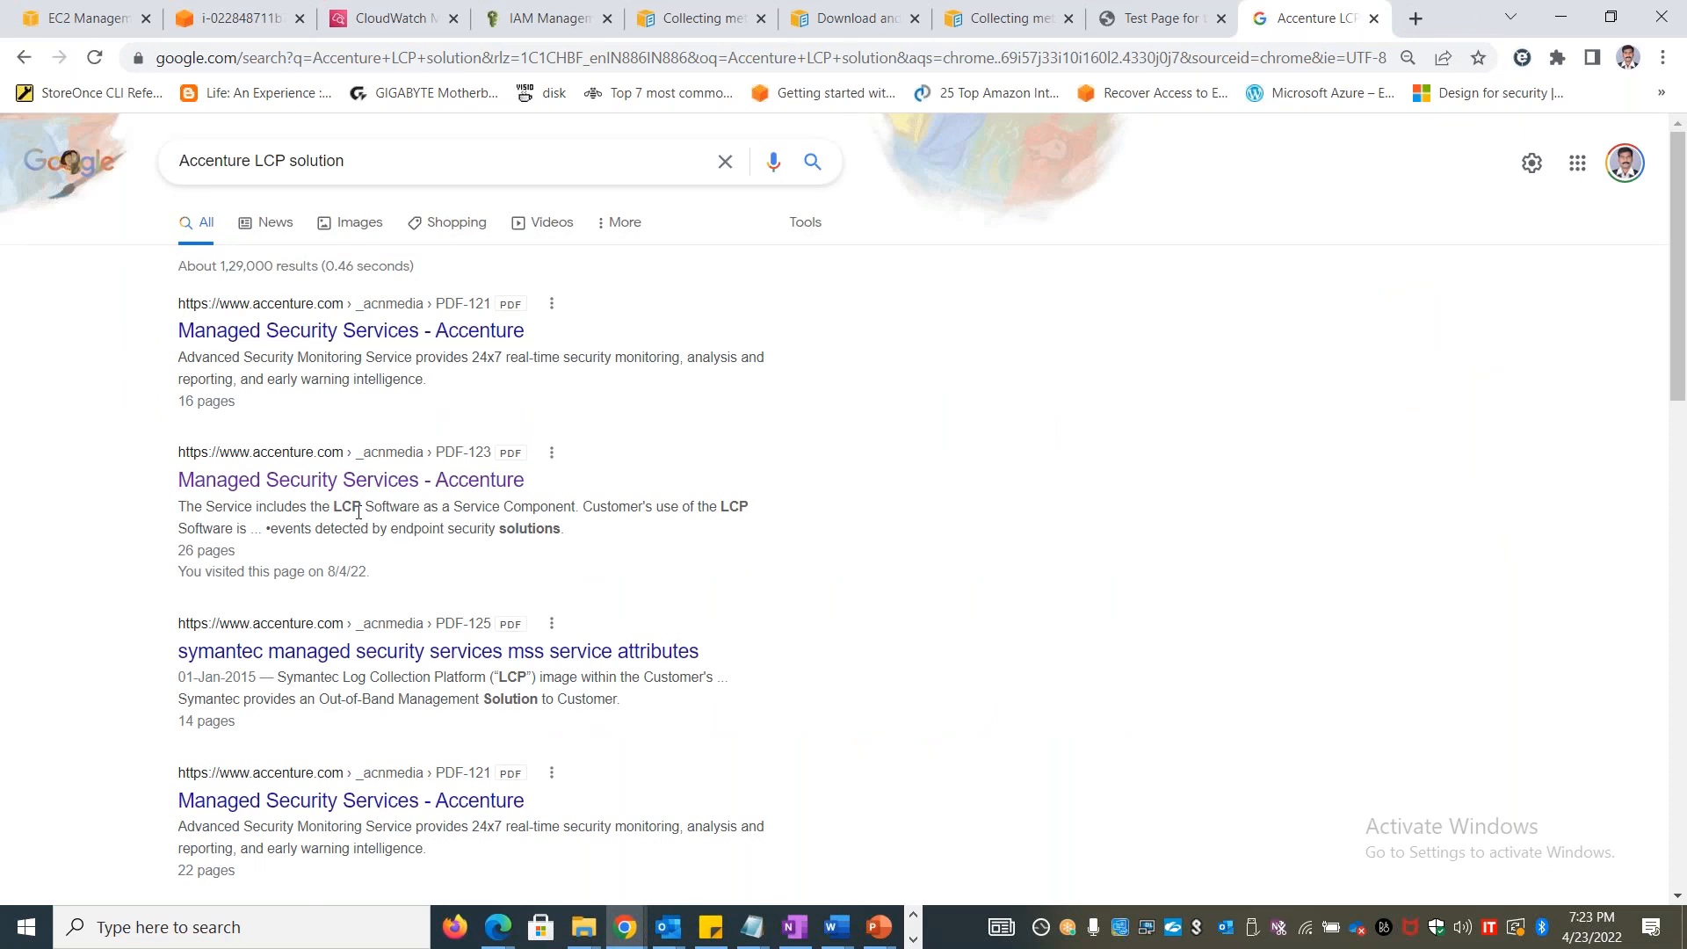
{"action": "left_click_drag", "start_coordinate": [348, 682], "coordinate": [490, 674]}
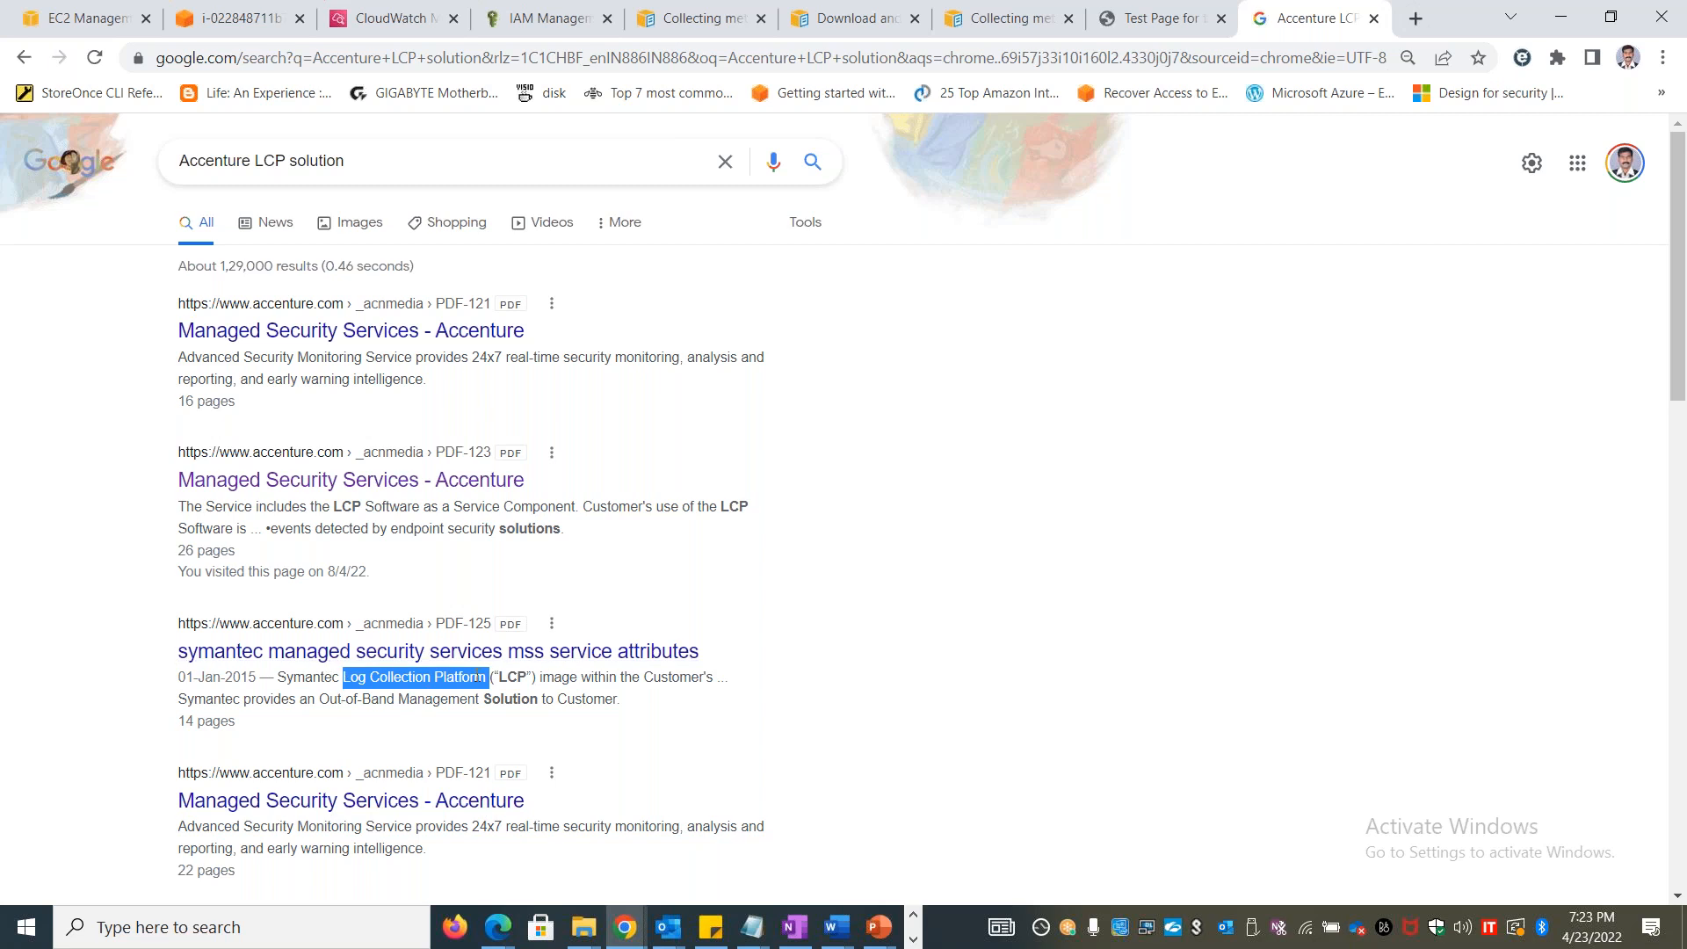
Look through the remaining Accenture LCP search results and close that browser tab
{"action": "key", "text": "alt+Tab"}
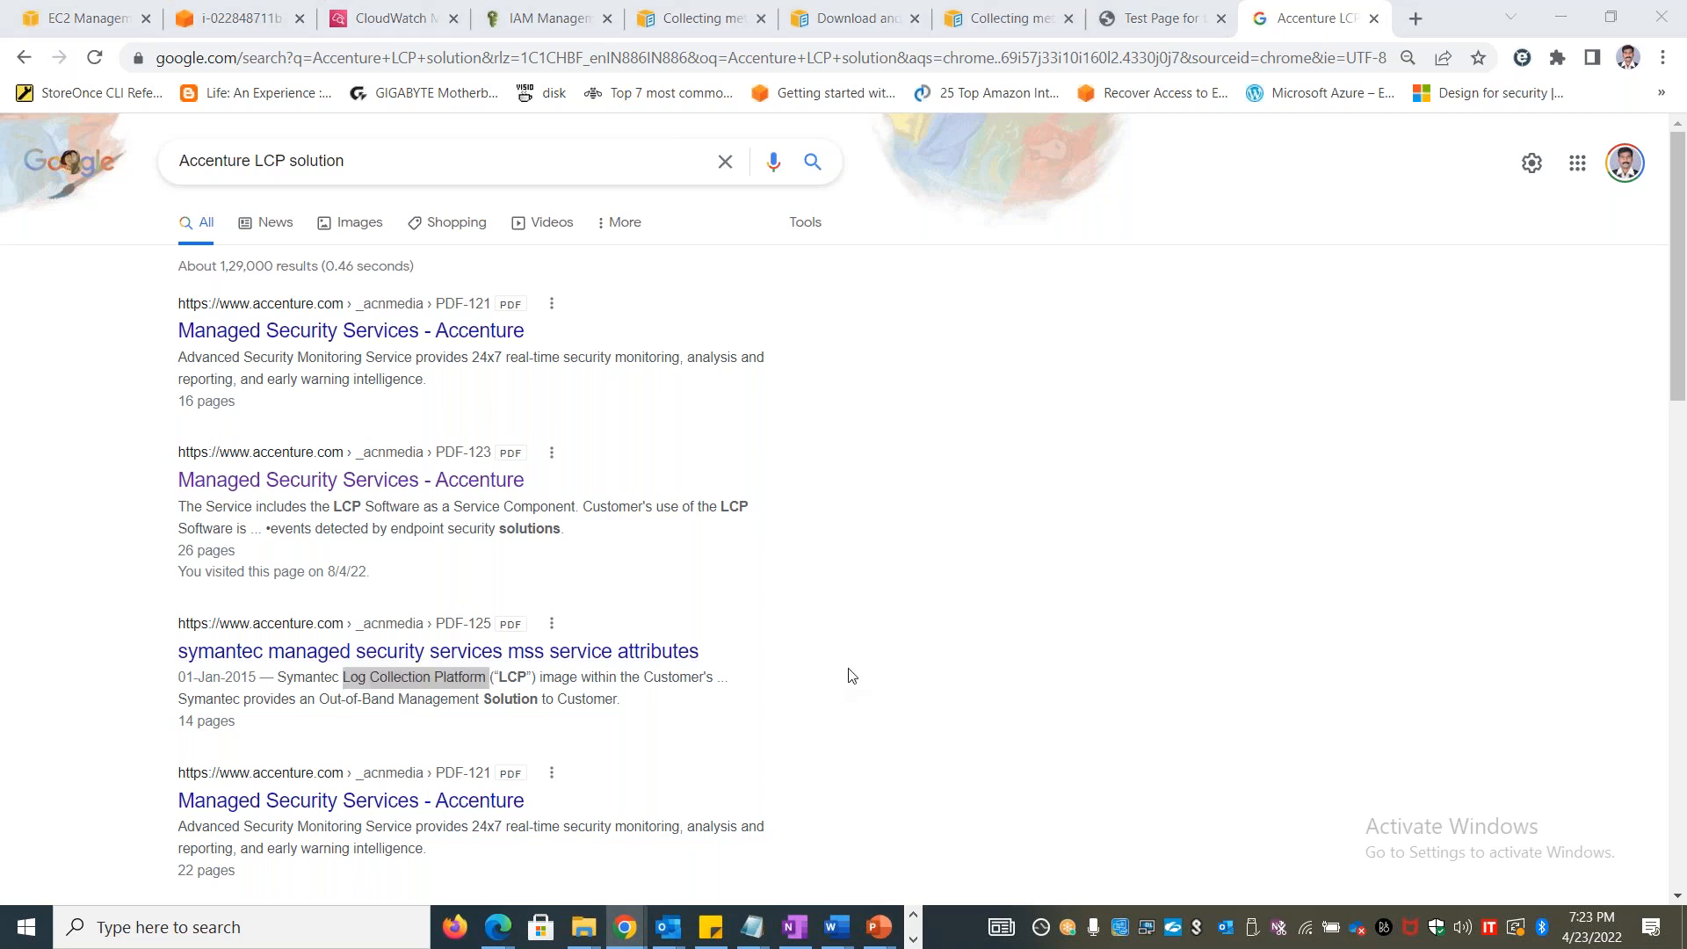
{"action": "key", "text": "alt+Tab"}
{"action": "key", "text": "Escape"}
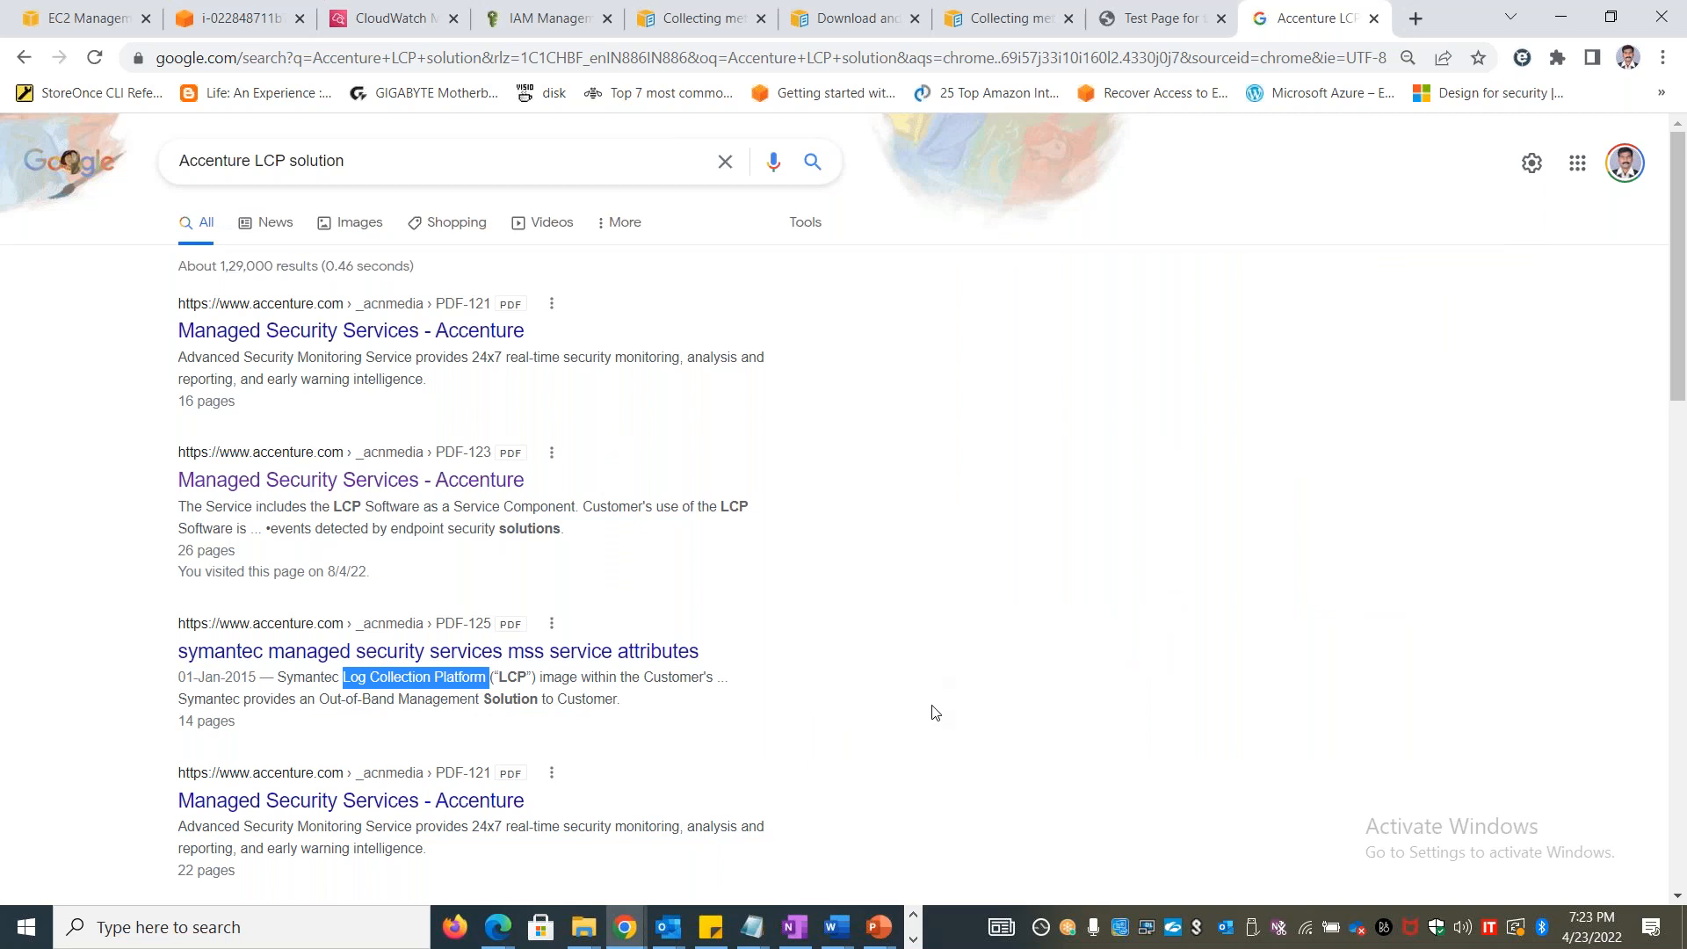
{"action": "scroll", "coordinate": [934, 700], "scroll_direction": "down", "scroll_amount": 6}
{"action": "scroll", "coordinate": [934, 700], "scroll_direction": "up", "scroll_amount": 6}
{"action": "left_click", "coordinate": [1375, 18]}
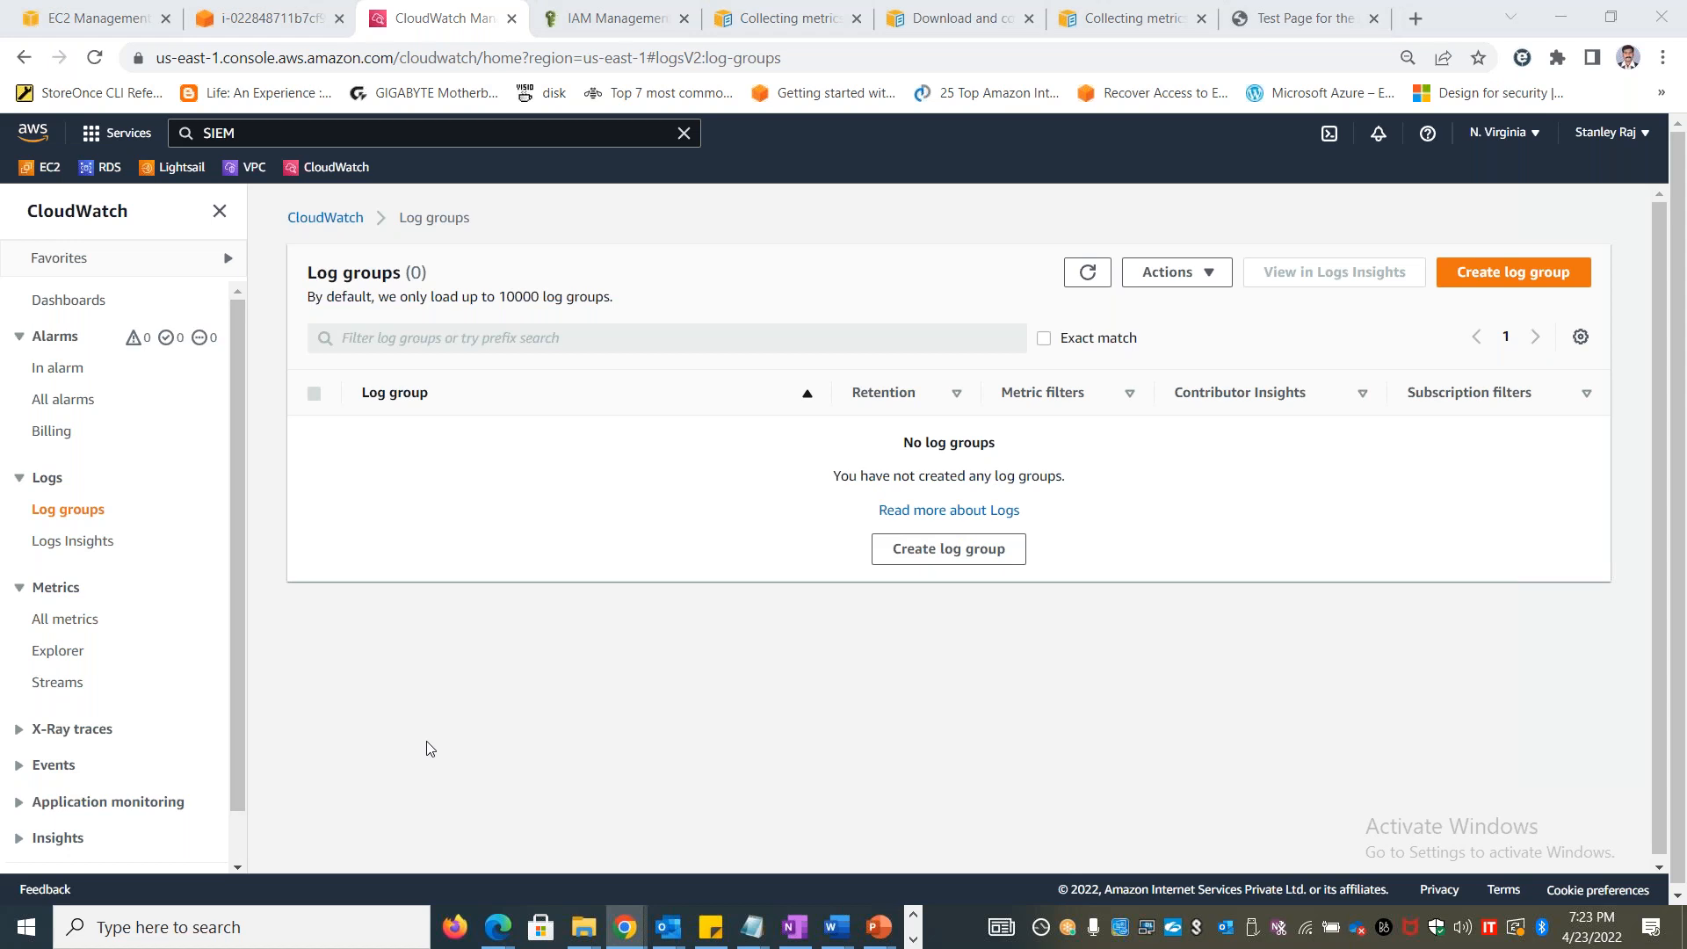
Switch to the Book1 workbook in Excel and review the legacy and unified agent entries on the Agents sheet
{"action": "key", "text": "alt+Tab"}
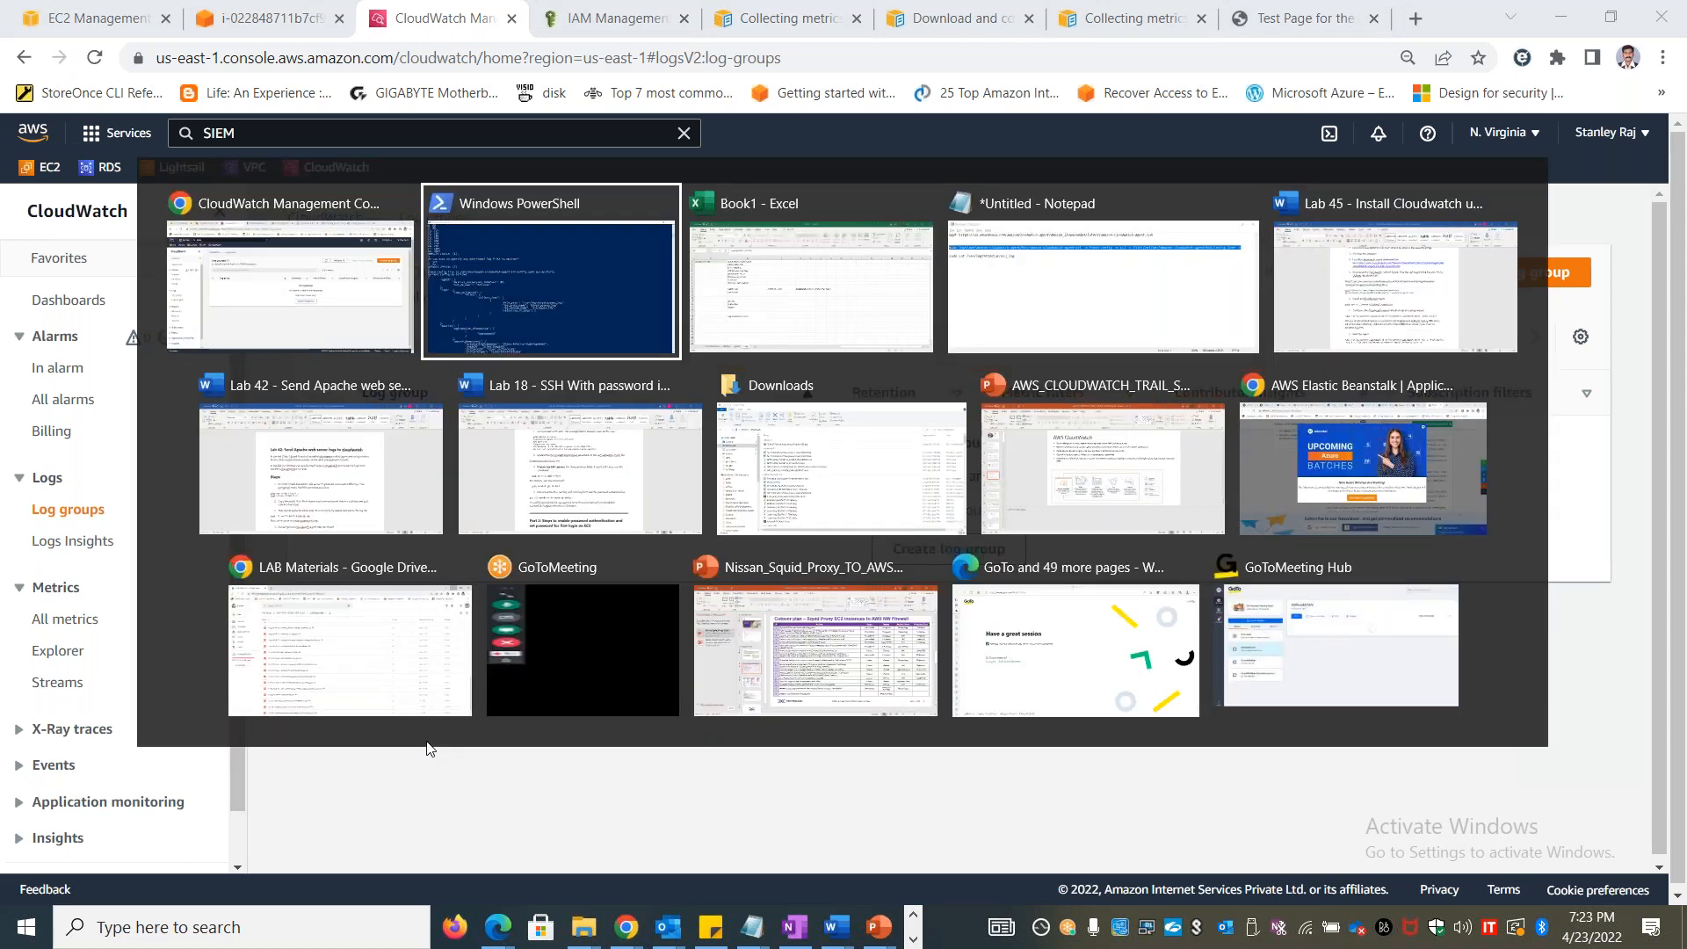
{"action": "key", "text": "alt+Tab"}
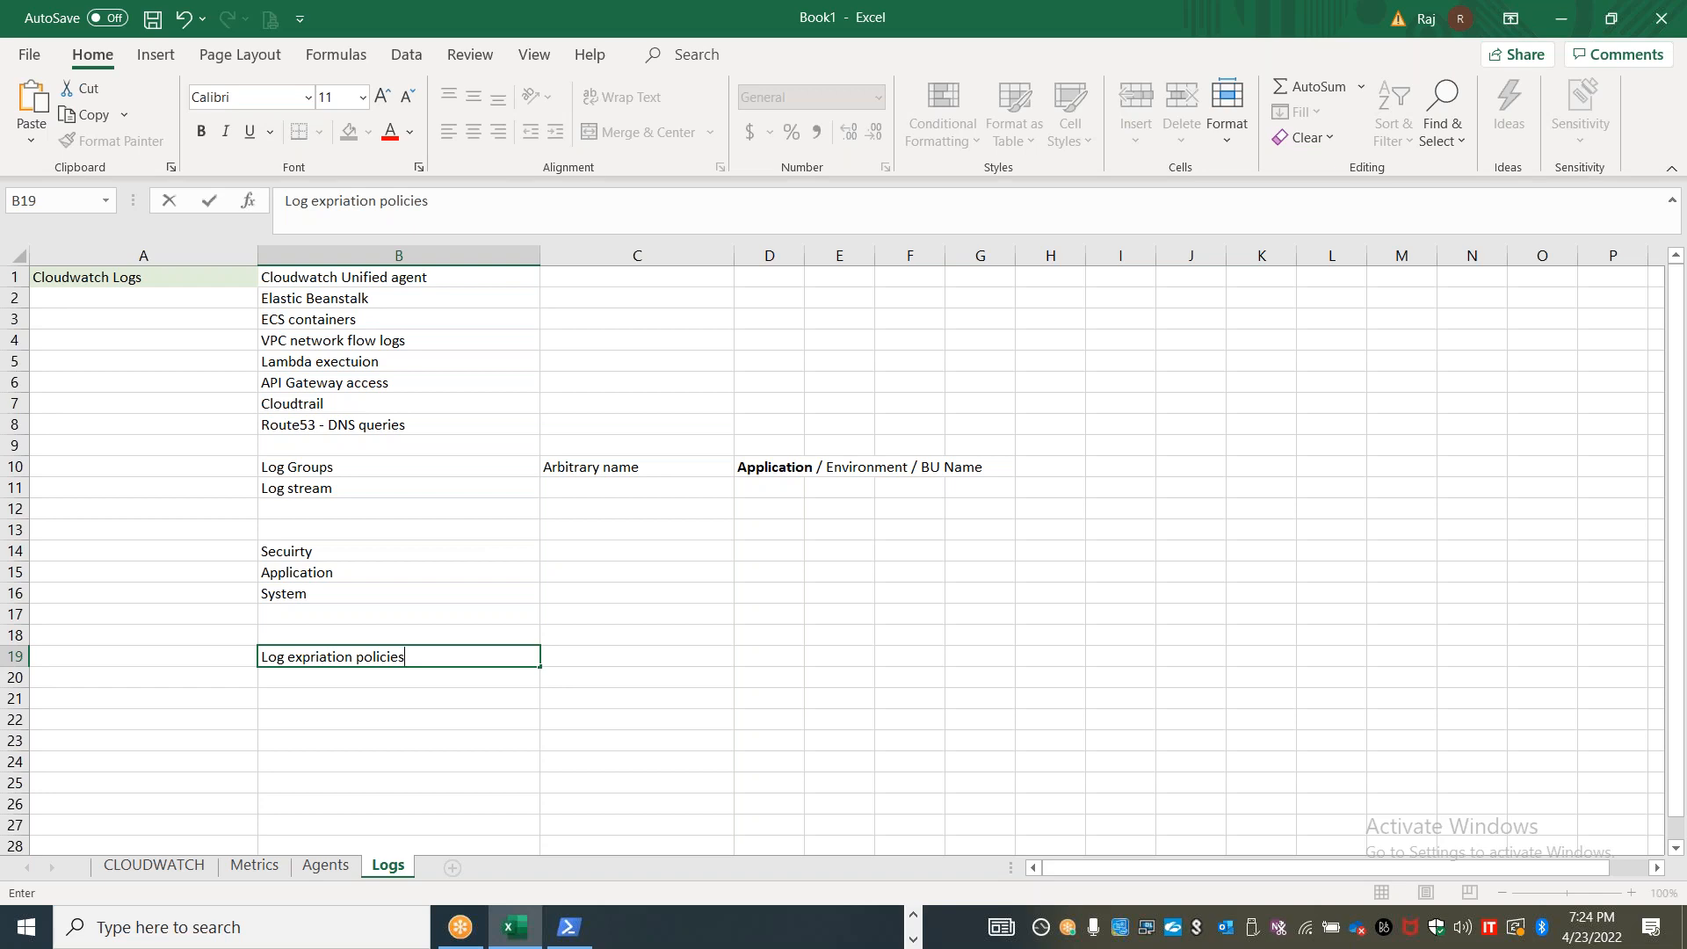
{"action": "key", "text": "alt+Tab"}
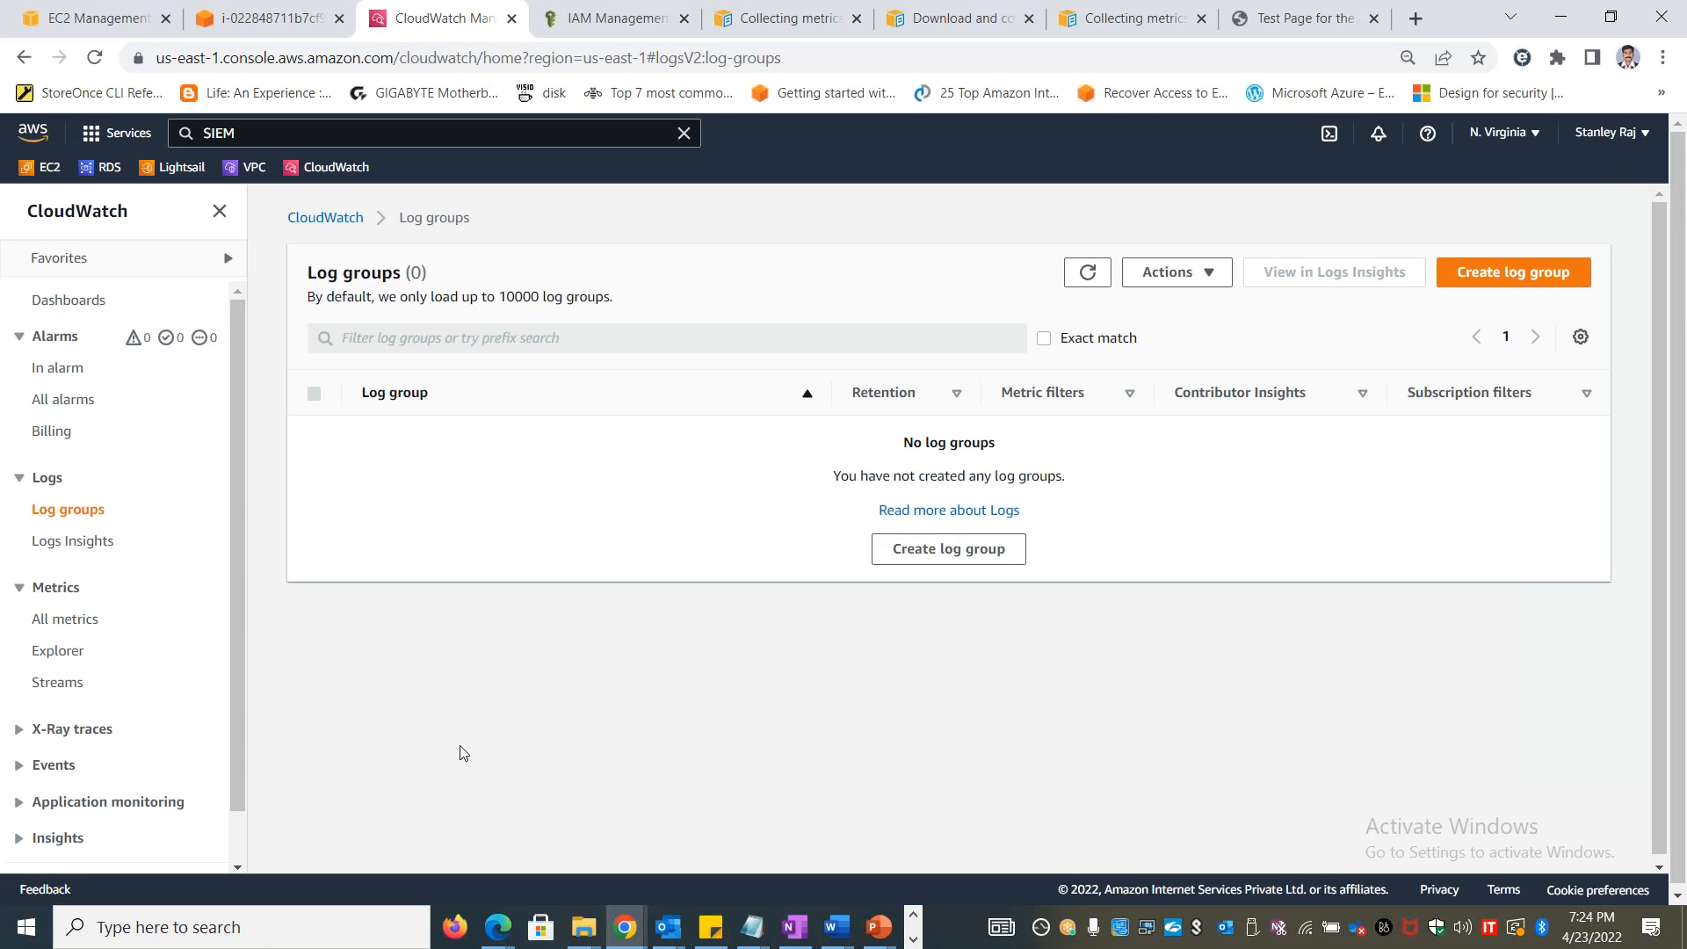
{"action": "key", "text": "alt+Tab"}
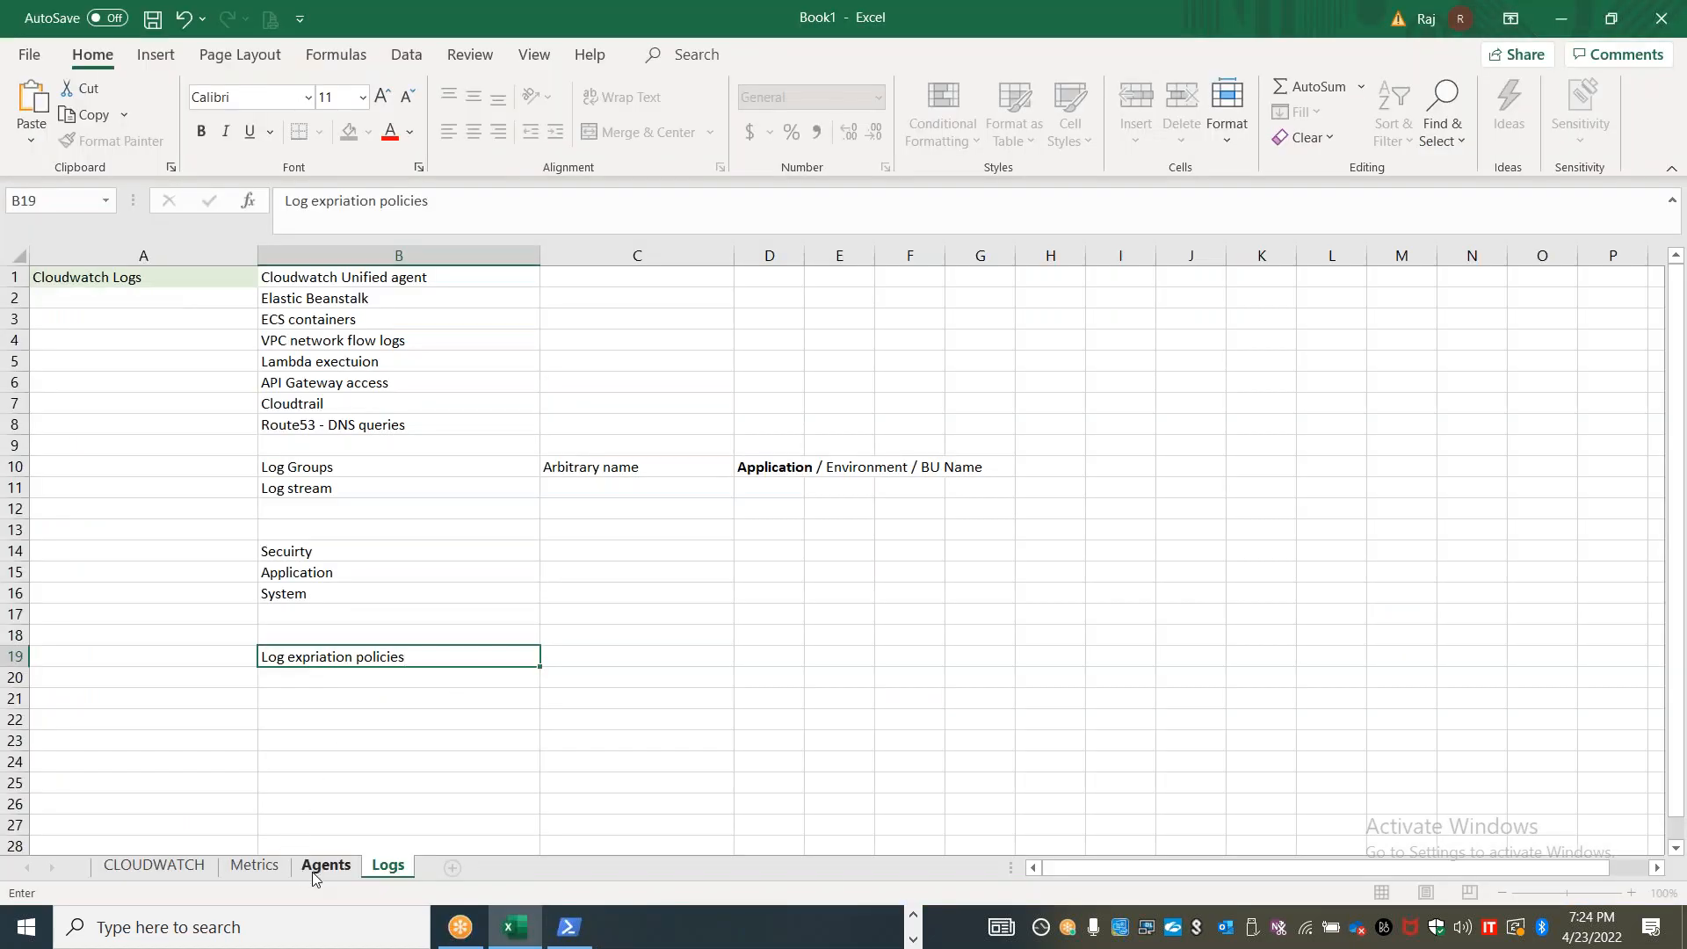
{"action": "left_click", "coordinate": [313, 870]}
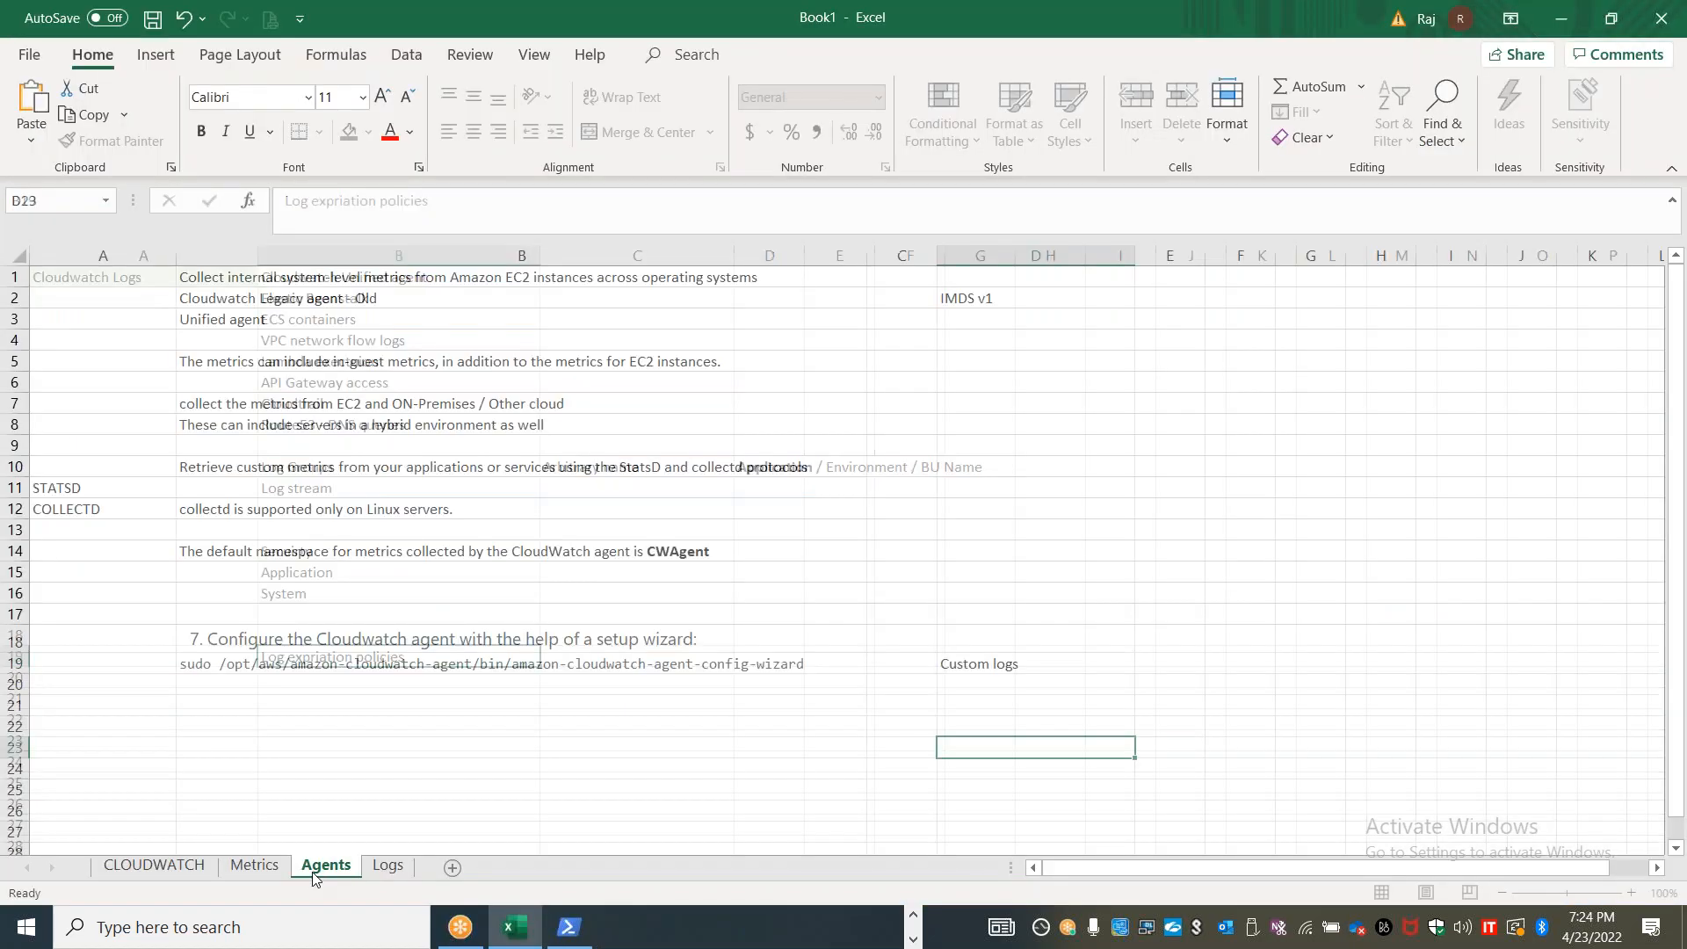
{"action": "left_click", "coordinate": [327, 302]}
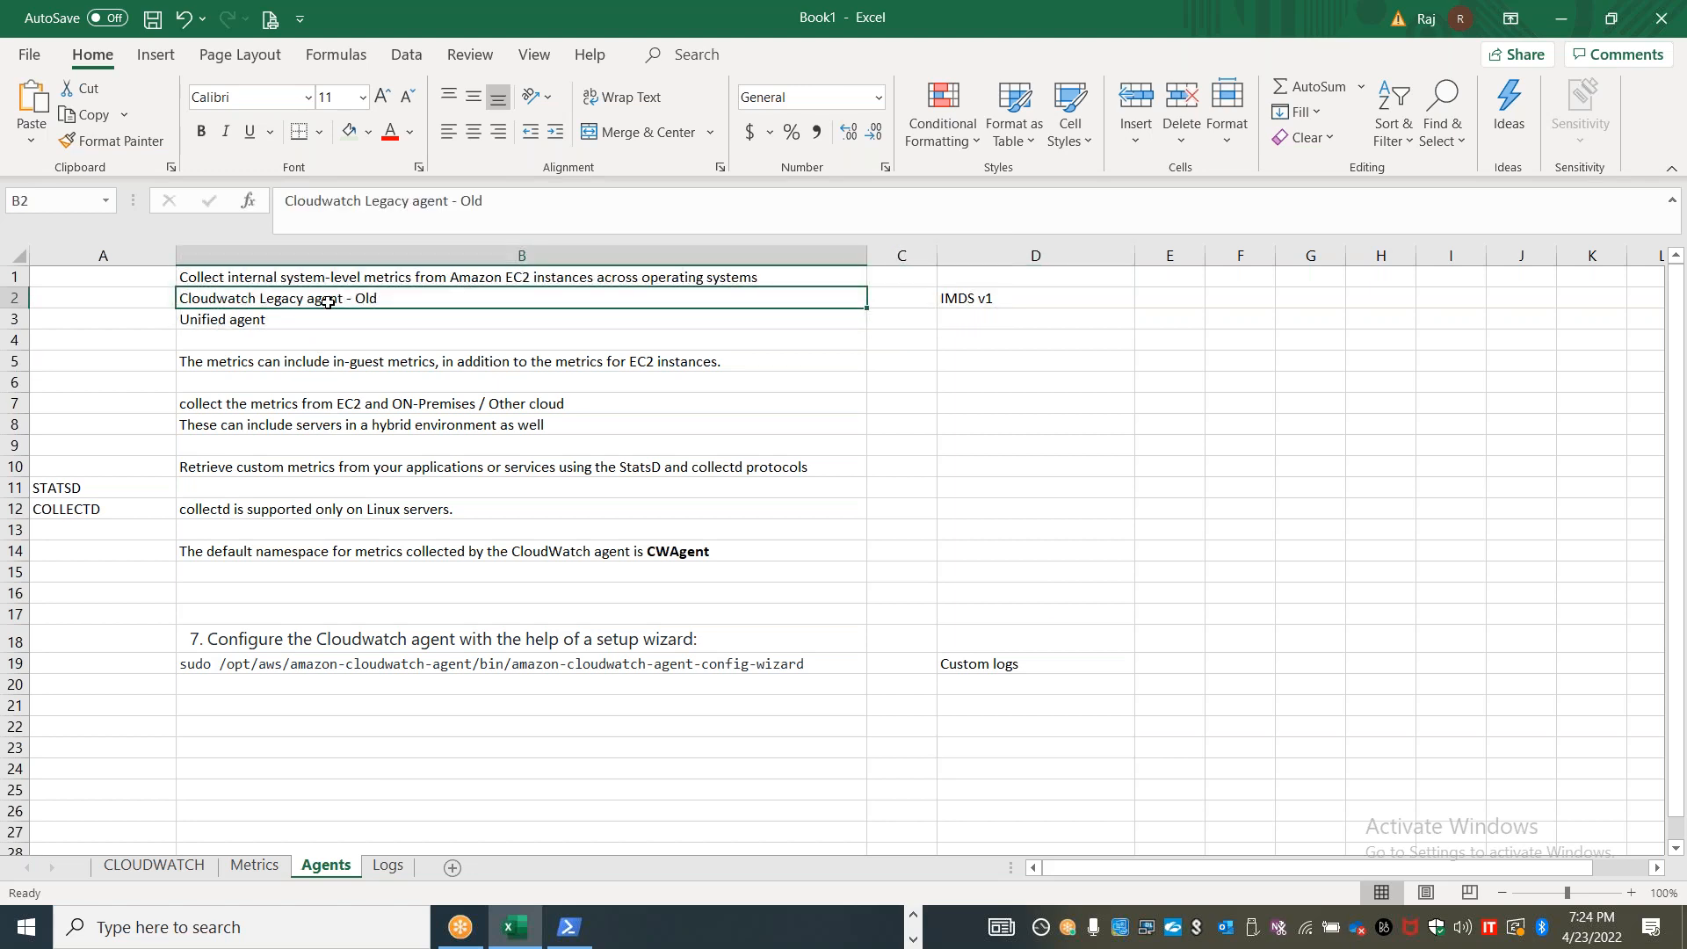
{"action": "left_click", "coordinate": [295, 324]}
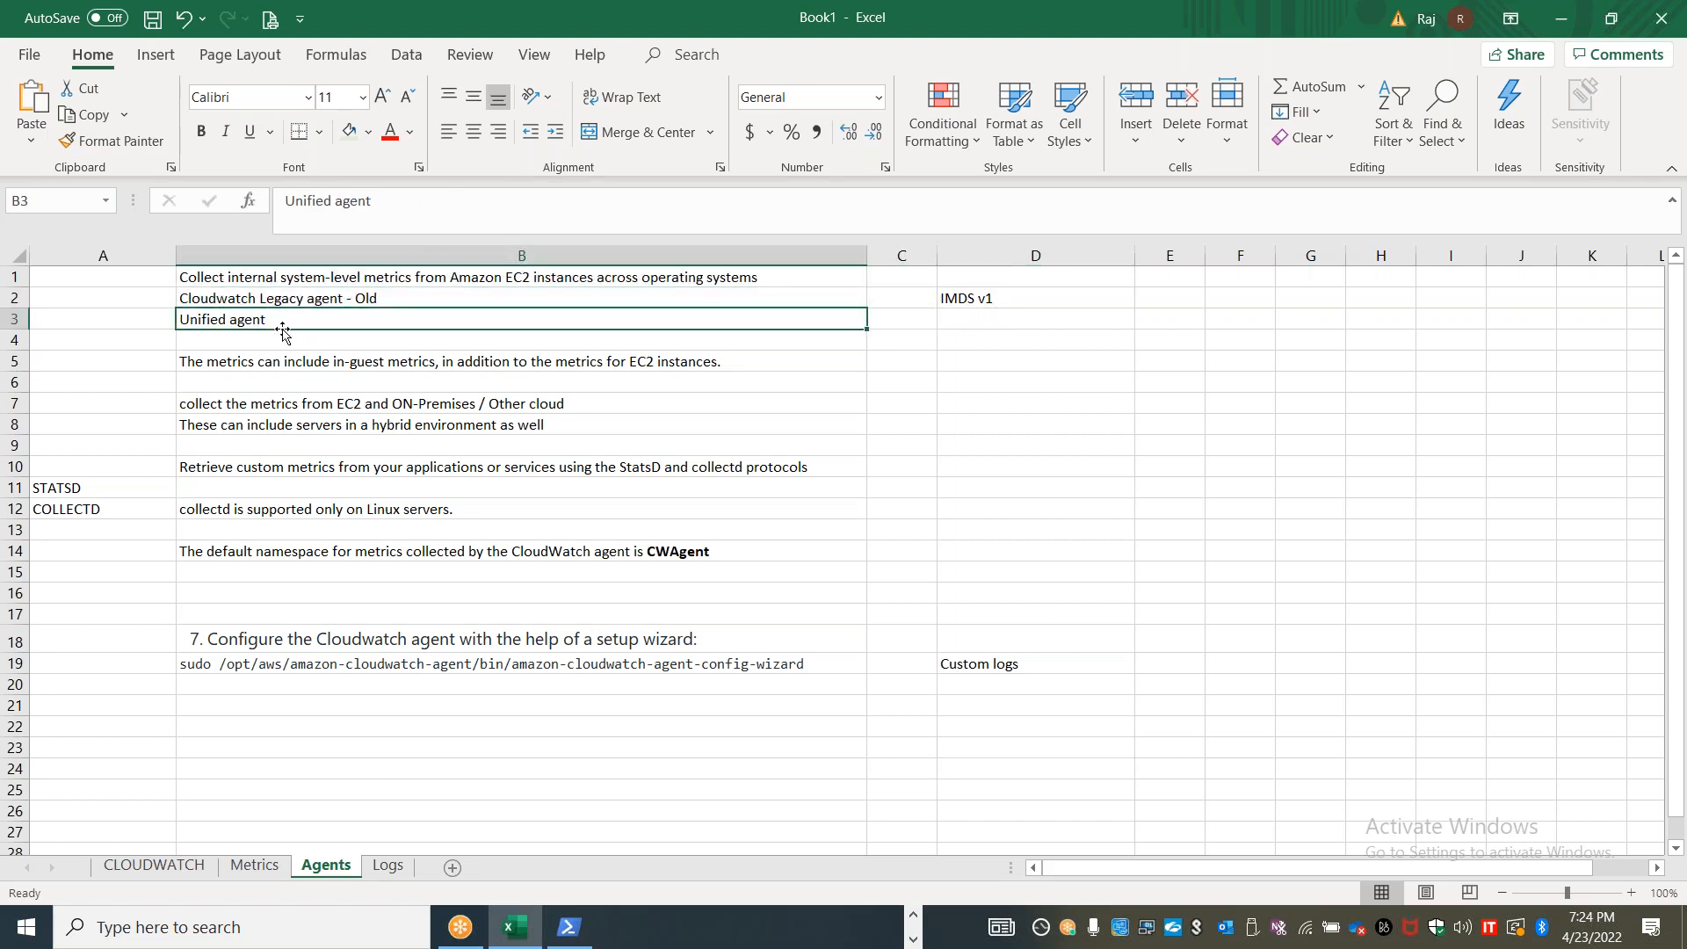
Enter "Collecting all the system level metrics - Memory, Disk...etc" in D3 beside the Unified agent entry
{"action": "left_click", "coordinate": [1001, 325]}
{"action": "type", "text": "Collecting all the system level metrics - Memory, Dsk"}
{"action": "key", "text": "BackSpace"}
{"action": "key", "text": "BackSpace"}
{"action": "type", "text": "is,,"}
{"action": "key", "text": "BackSpace"}
{"action": "key", "text": "BackSpace"}
{"action": "key", "text": "BackSpace"}
{"action": "key", "text": "BackSpace"}
{"action": "type", "text": "sk...etc"}
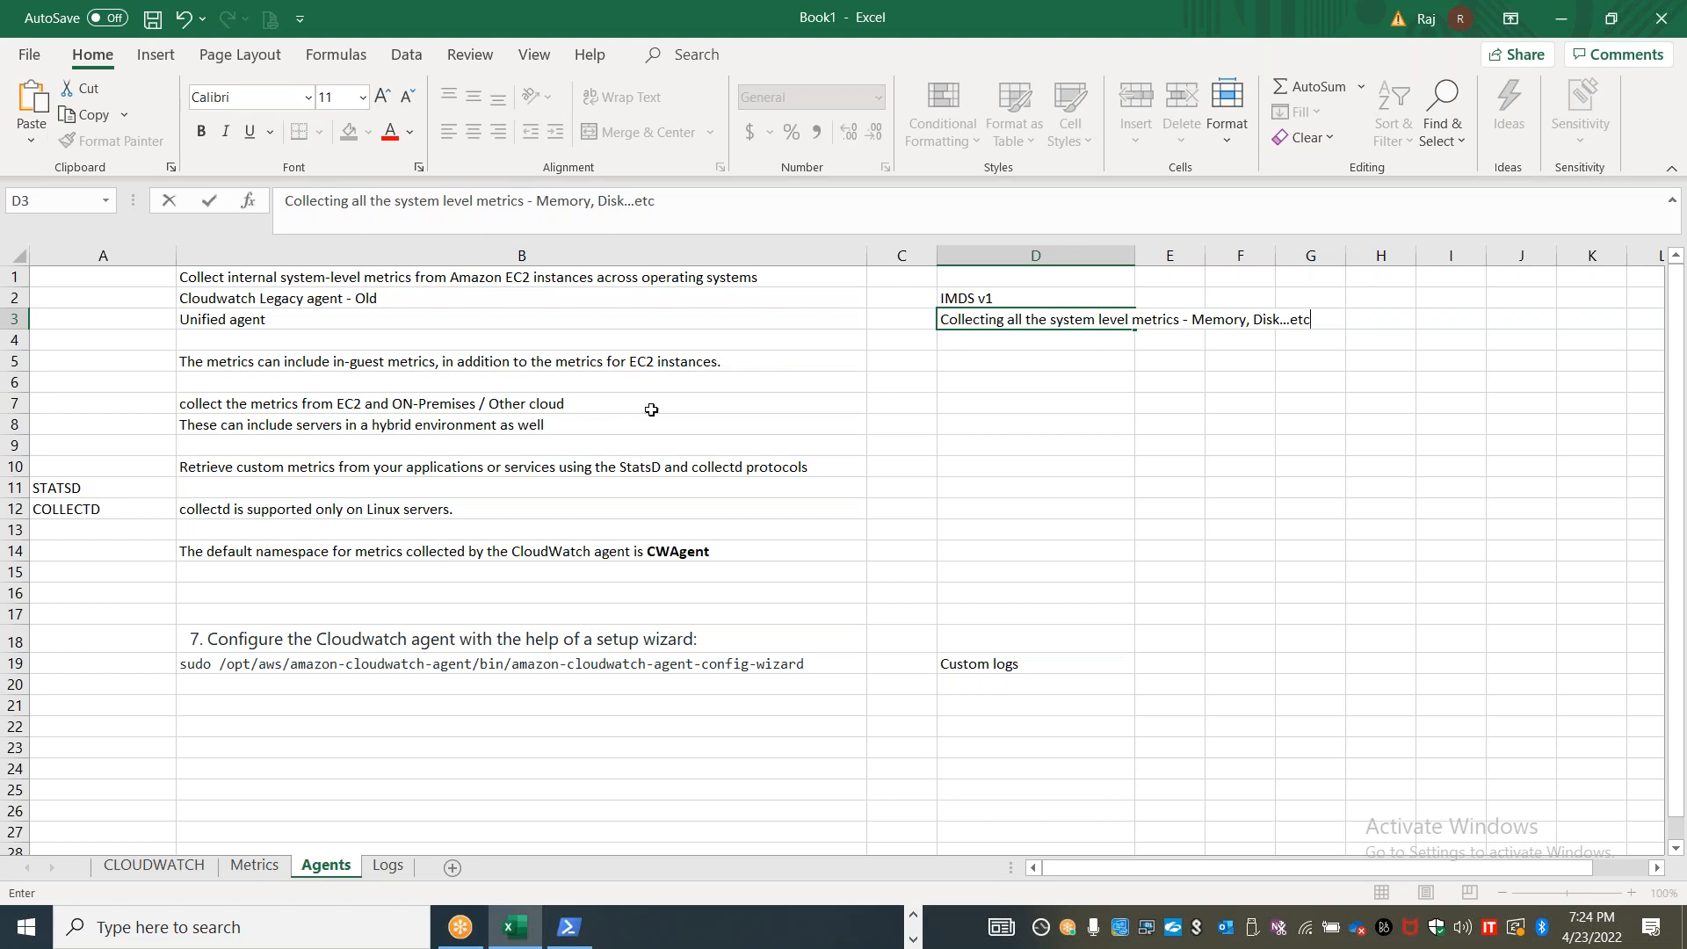
{"action": "left_click", "coordinate": [242, 323]}
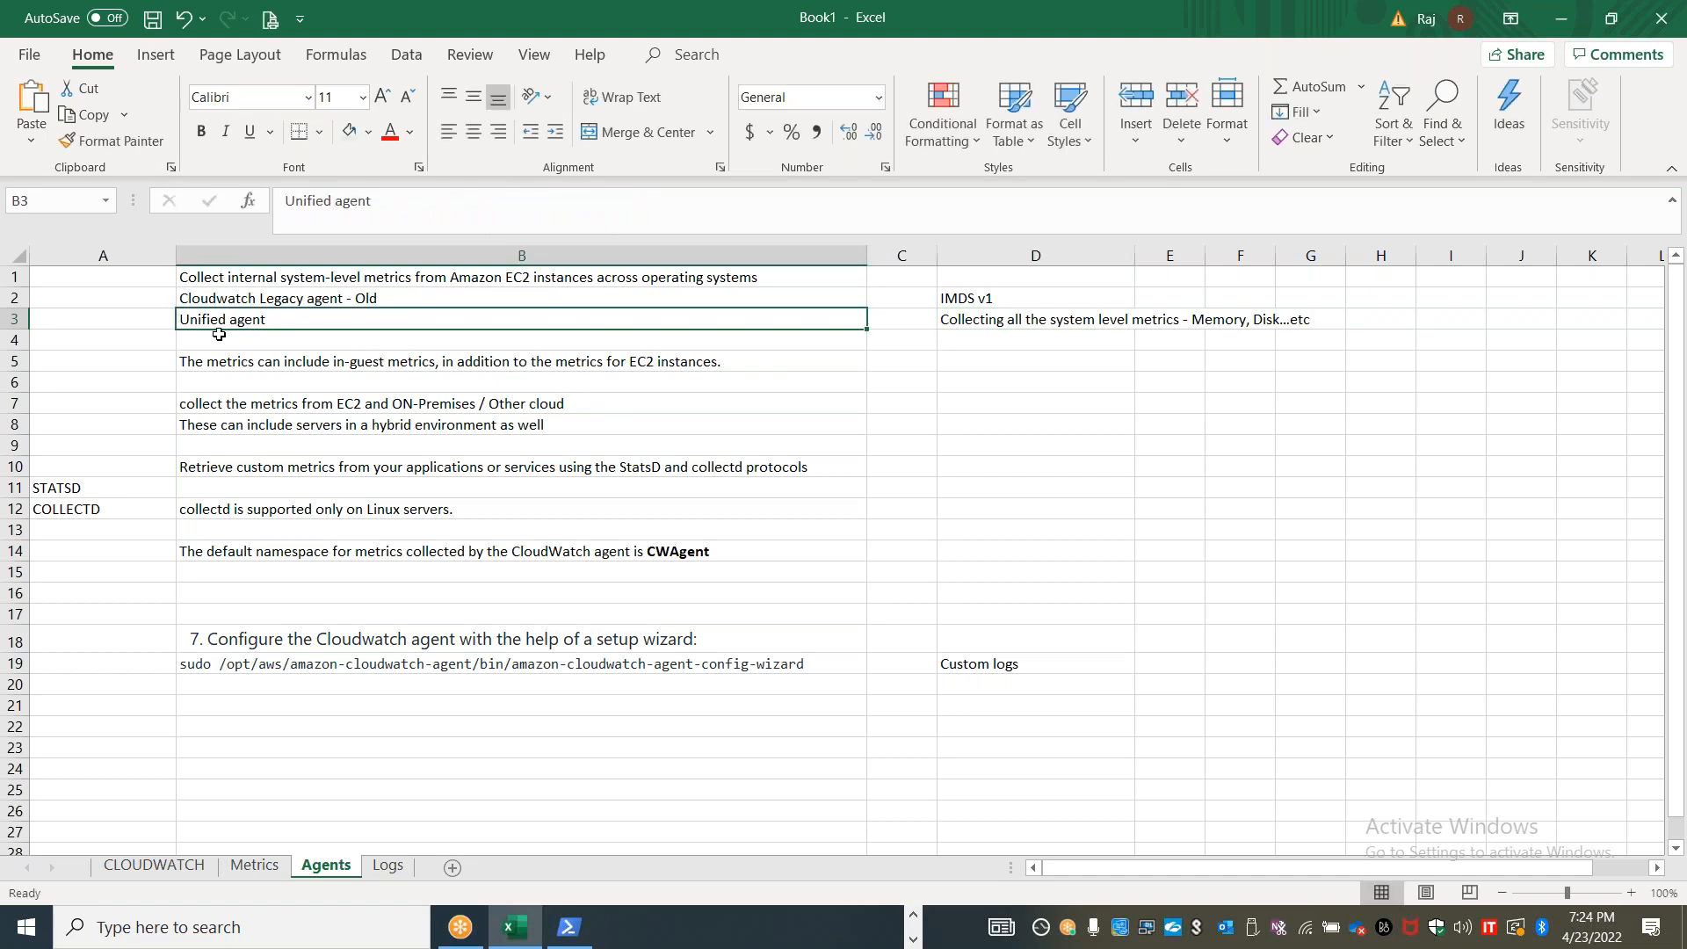
Enter "SSM Parameter store" in D4 of the Agents sheet
{"action": "left_click", "coordinate": [1019, 341]}
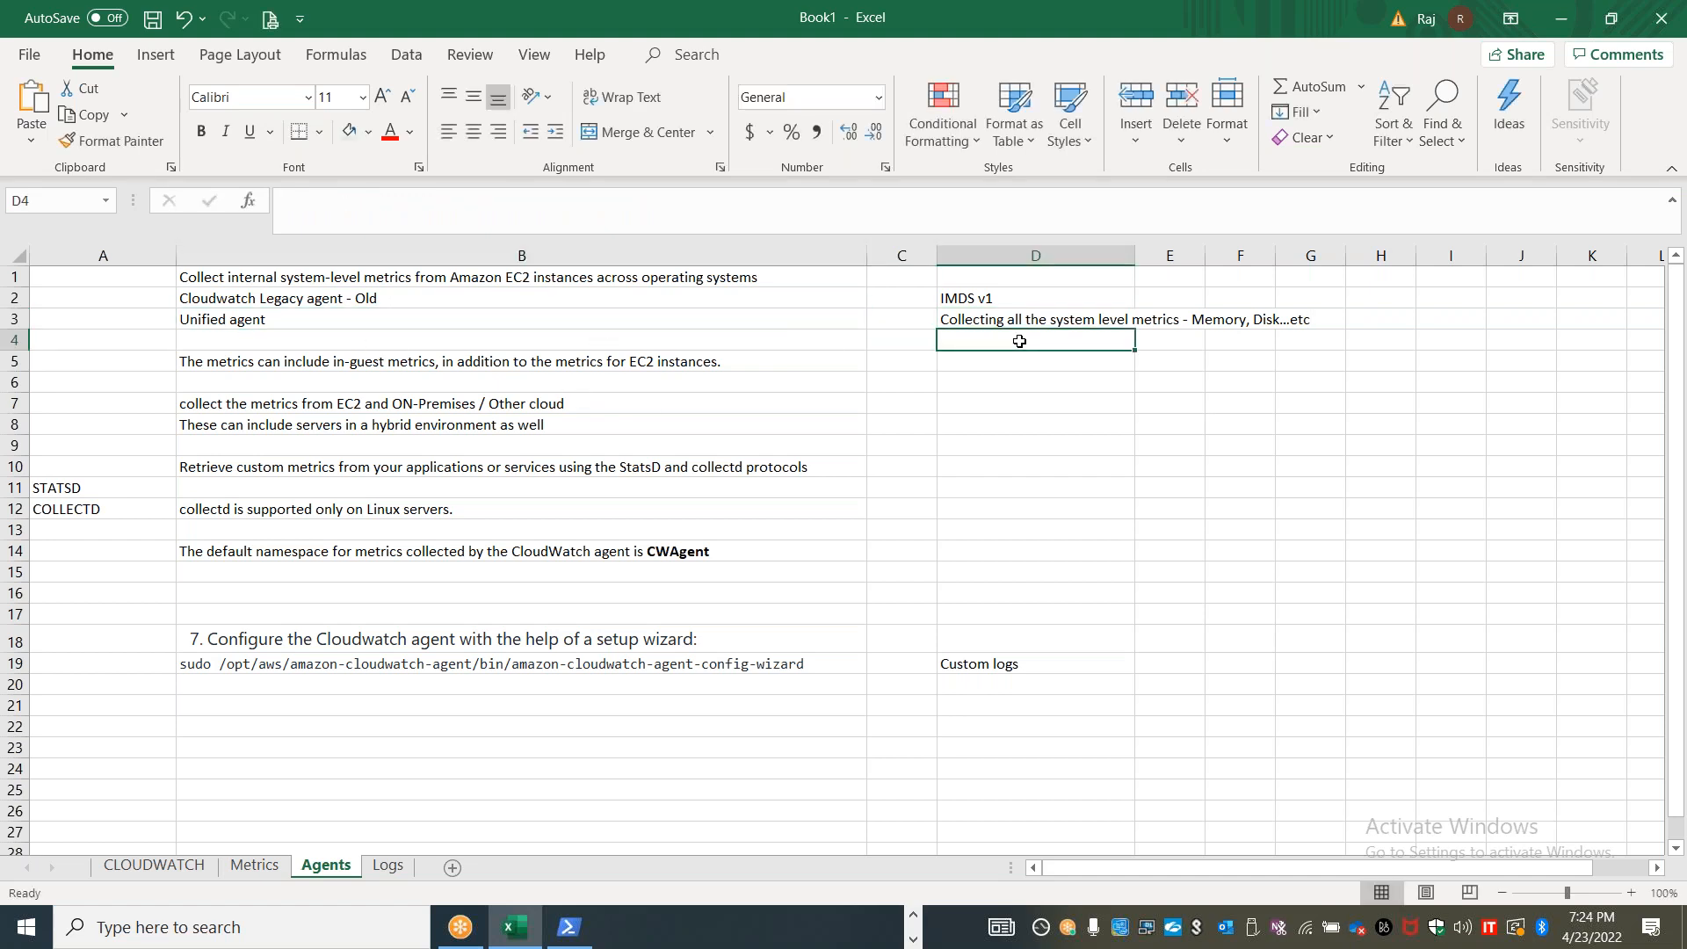
{"action": "type", "text": "SSM Para"}
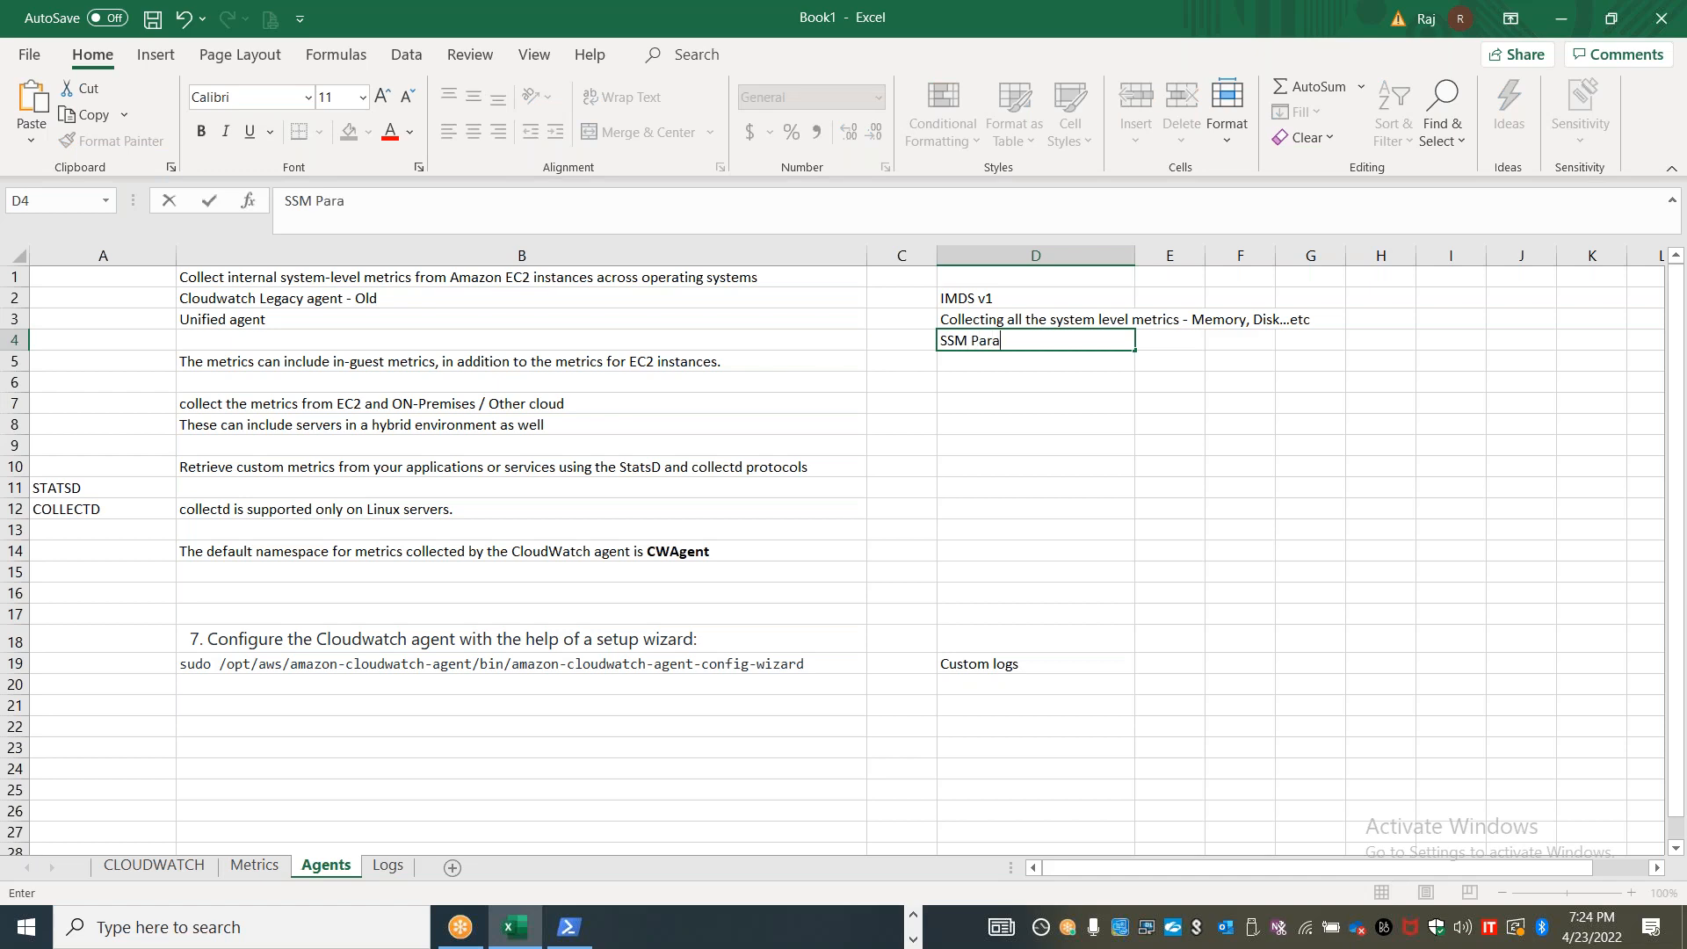
{"action": "type", "text": "meter store"}
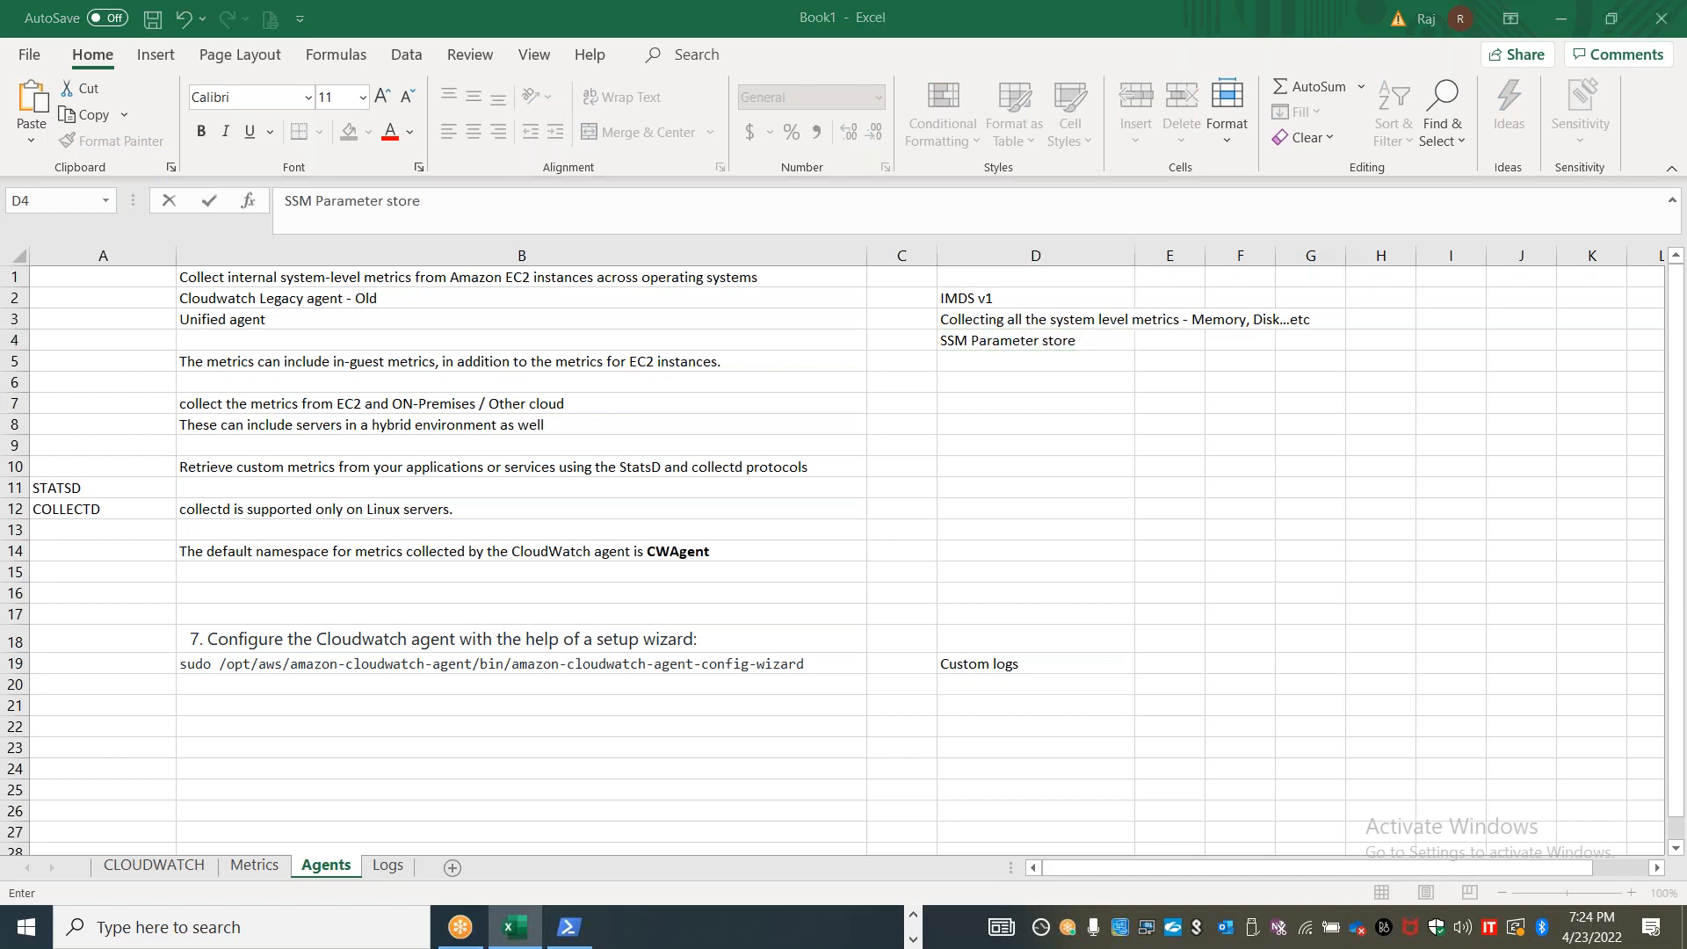
Check the CloudWatch log groups page, return to Excel and review the unified agent and EC2/on-premises collection notes in column B
{"action": "key", "text": "alt+Tab"}
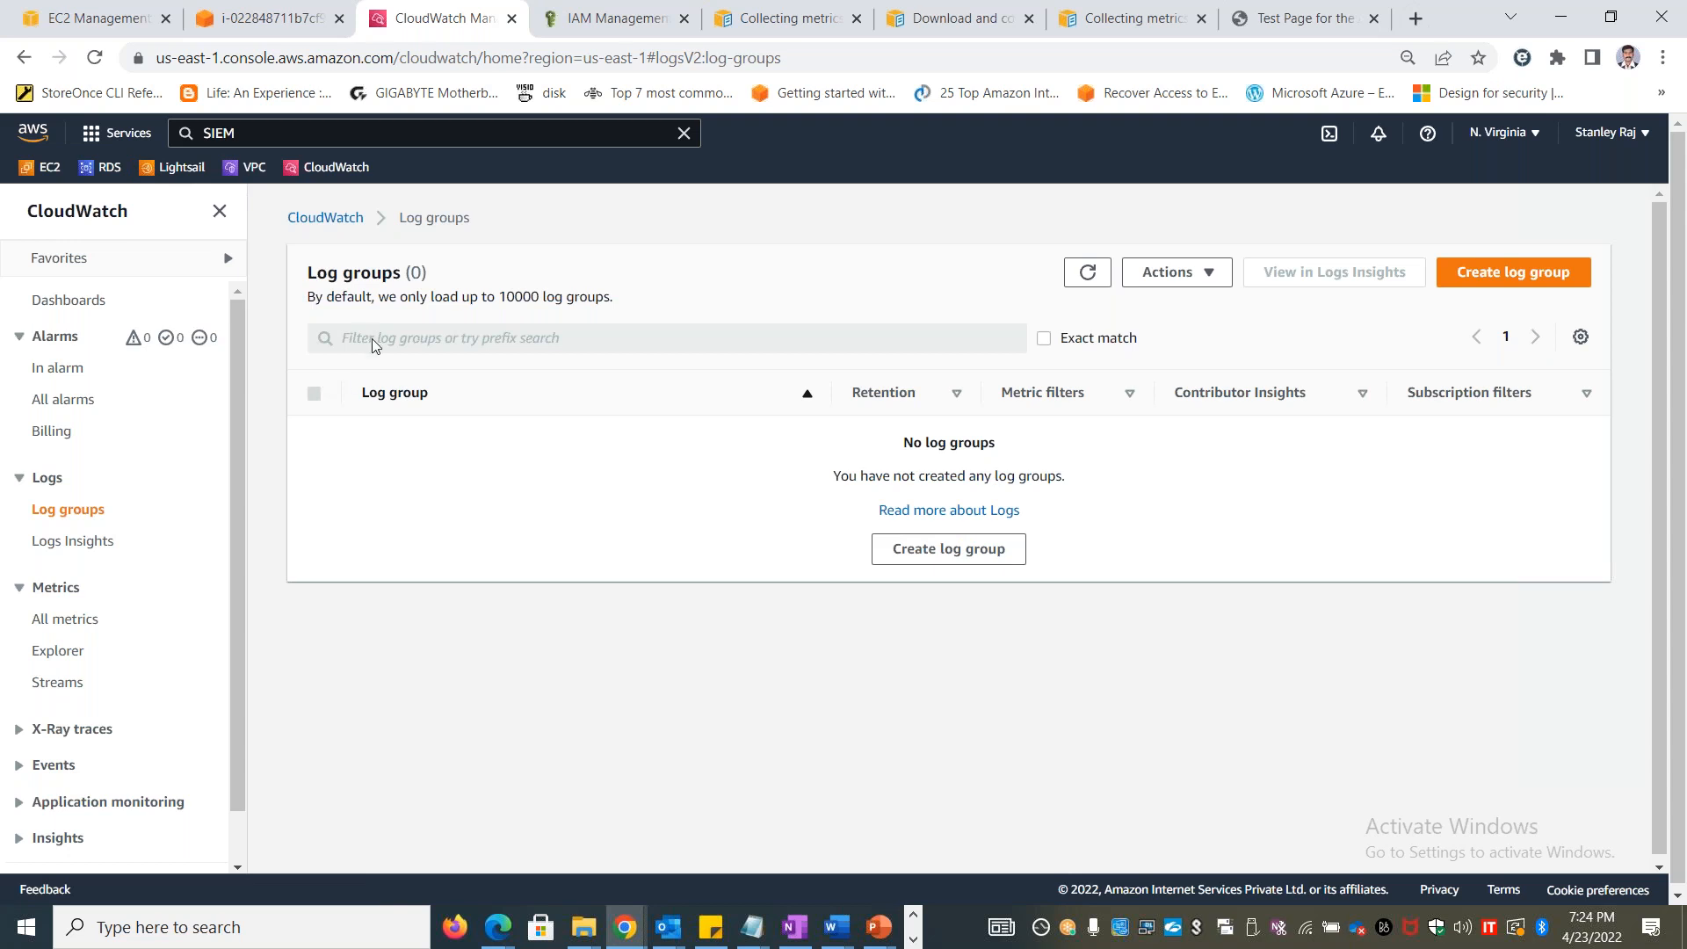
{"action": "key", "text": "alt+Tab"}
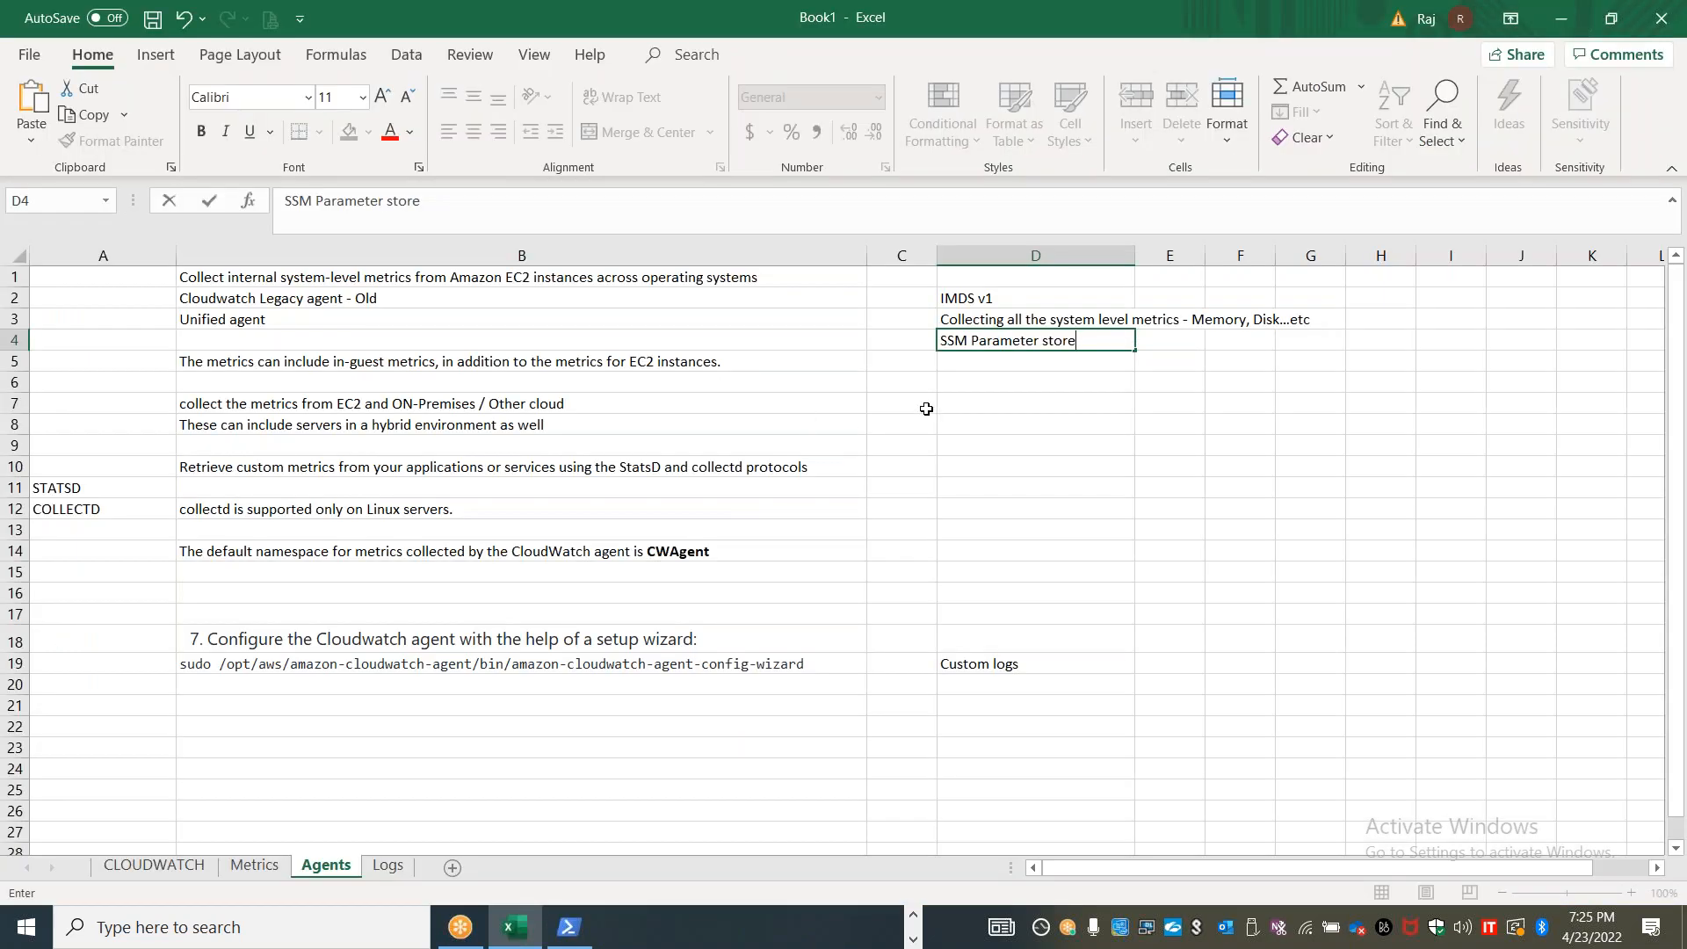
{"action": "double_click", "coordinate": [312, 327]}
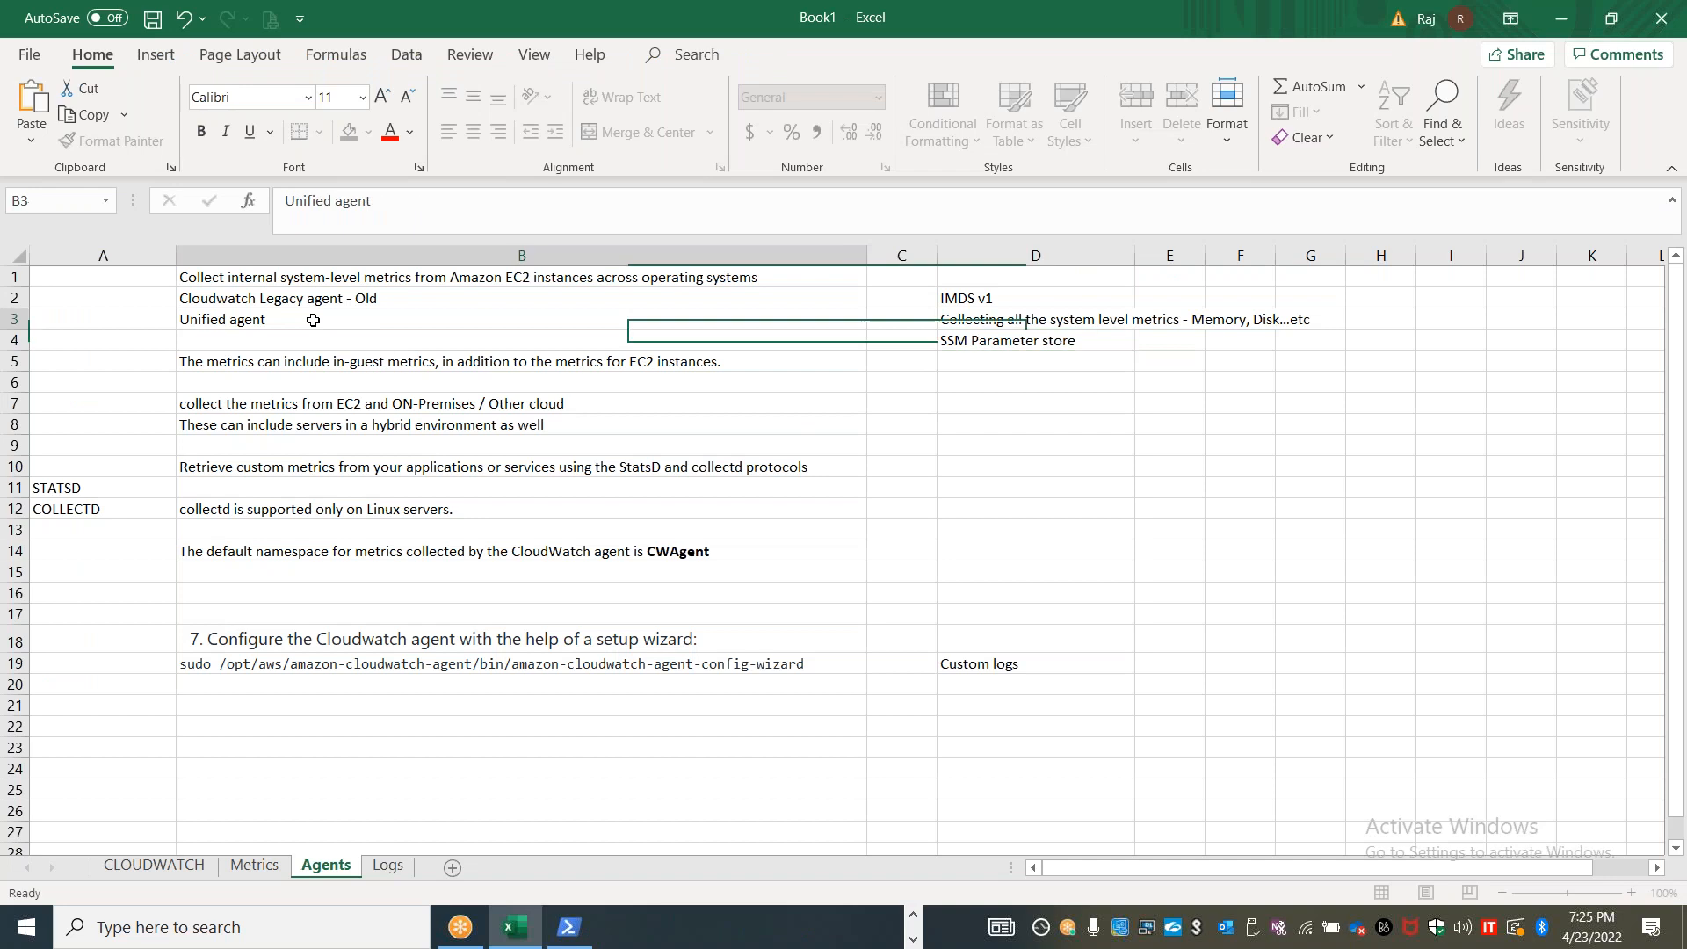
{"action": "left_click", "coordinate": [486, 409]}
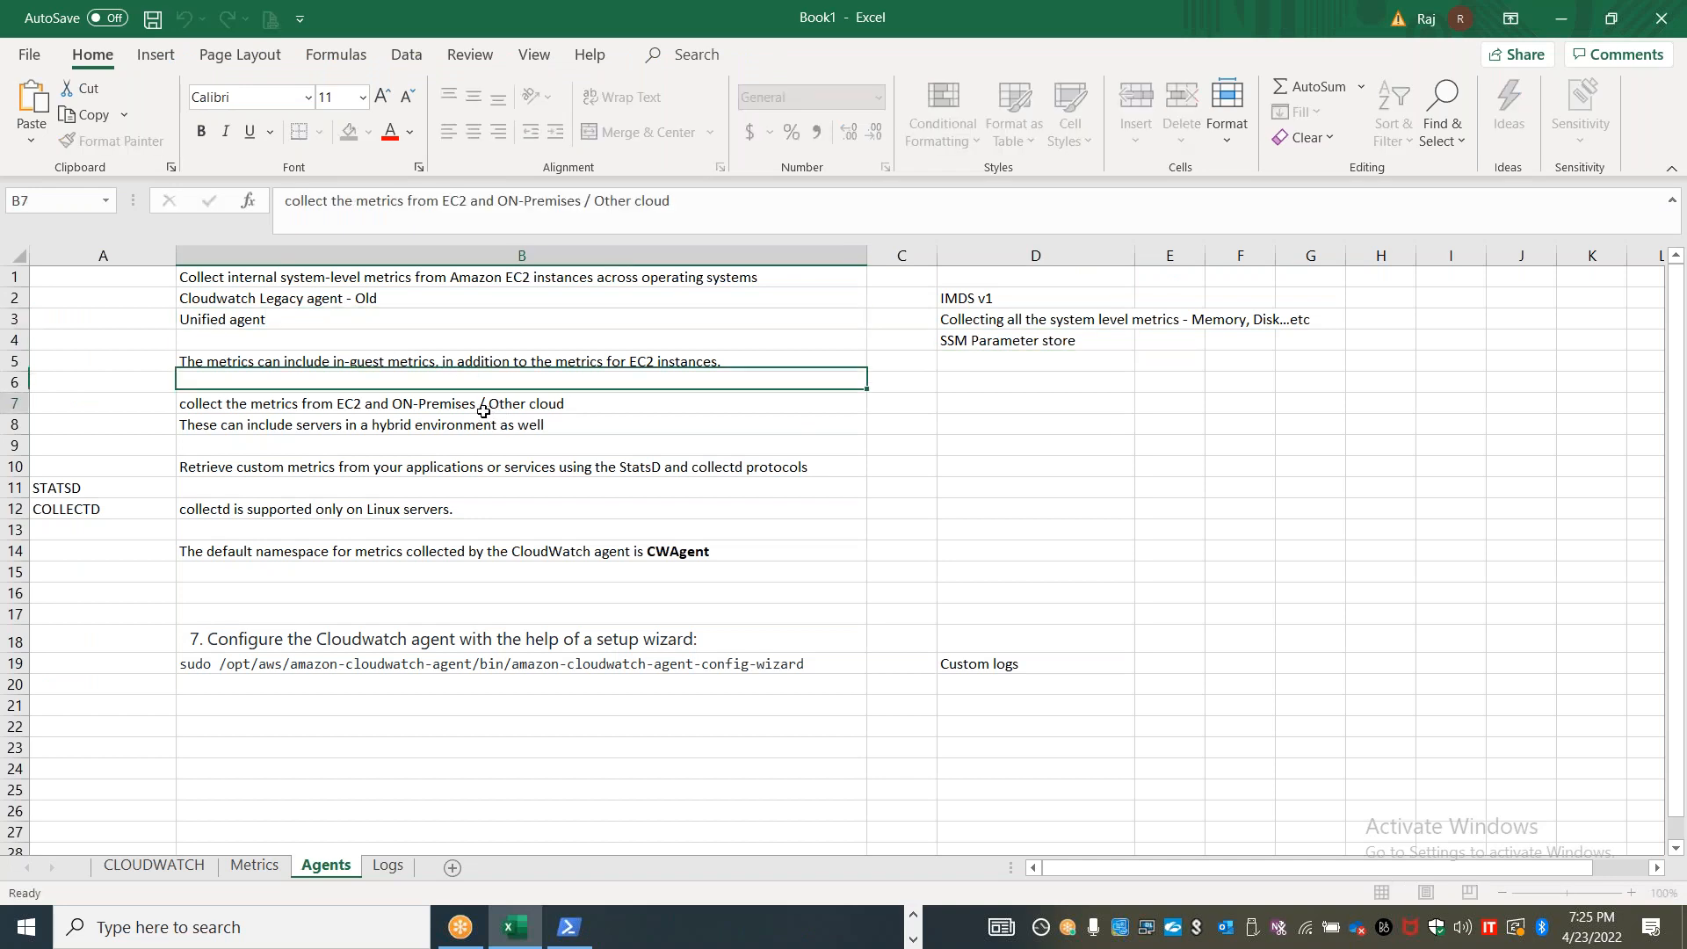
Bold the word "ON-Premises" within the metrics collection note in B7 of the Agents sheet
{"action": "left_click", "coordinate": [448, 422]}
{"action": "double_click", "coordinate": [403, 400]}
{"action": "left_click_drag", "start_coordinate": [391, 405], "coordinate": [478, 405]}
{"action": "key", "text": "ctrl+b"}
{"action": "left_click", "coordinate": [1115, 472]}
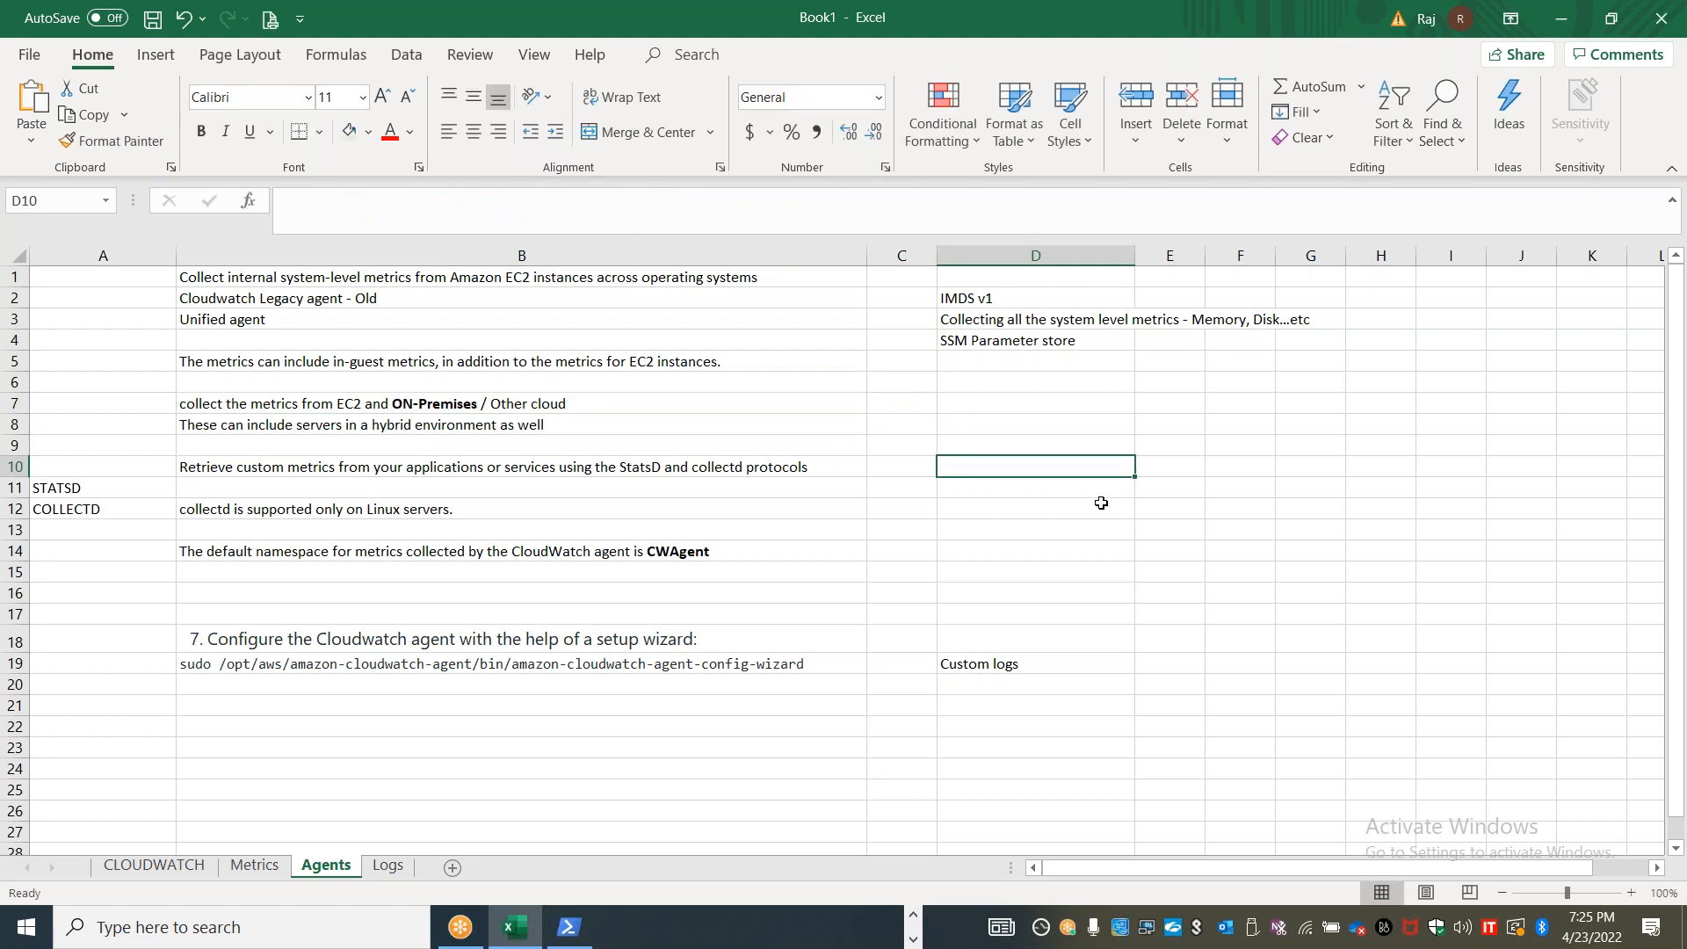
Open Paint and draw two upright rectangles side by side, the first about 121 × 198 px
{"action": "key", "text": "alt+Tab"}
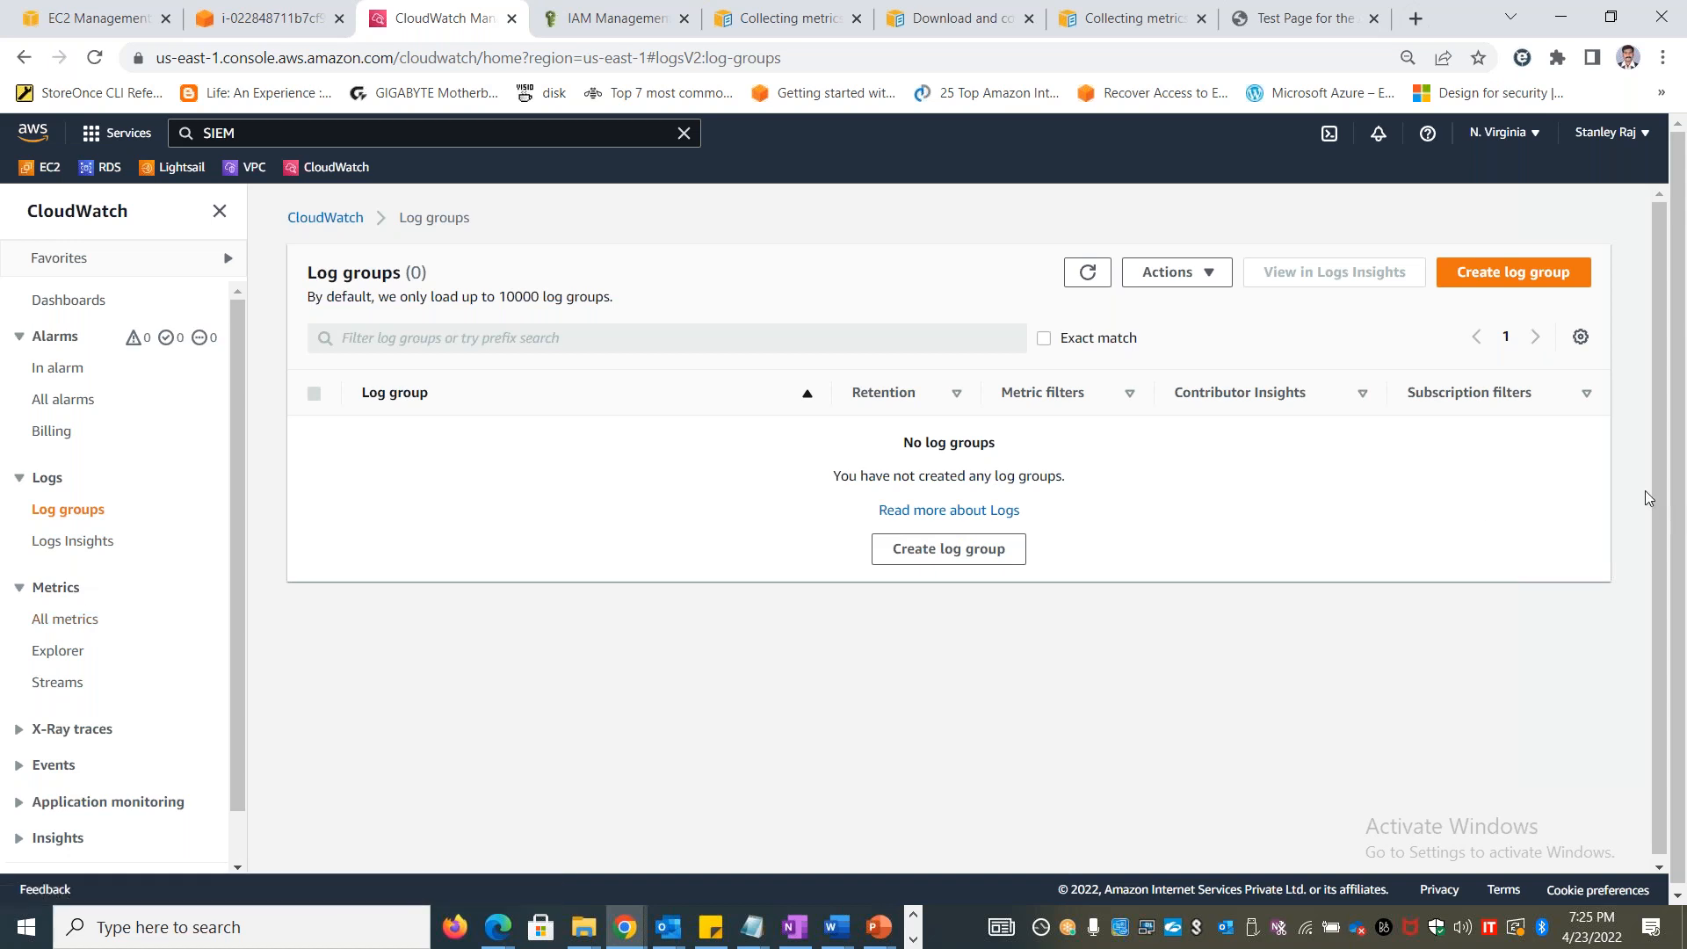
{"action": "key", "text": "alt+Tab"}
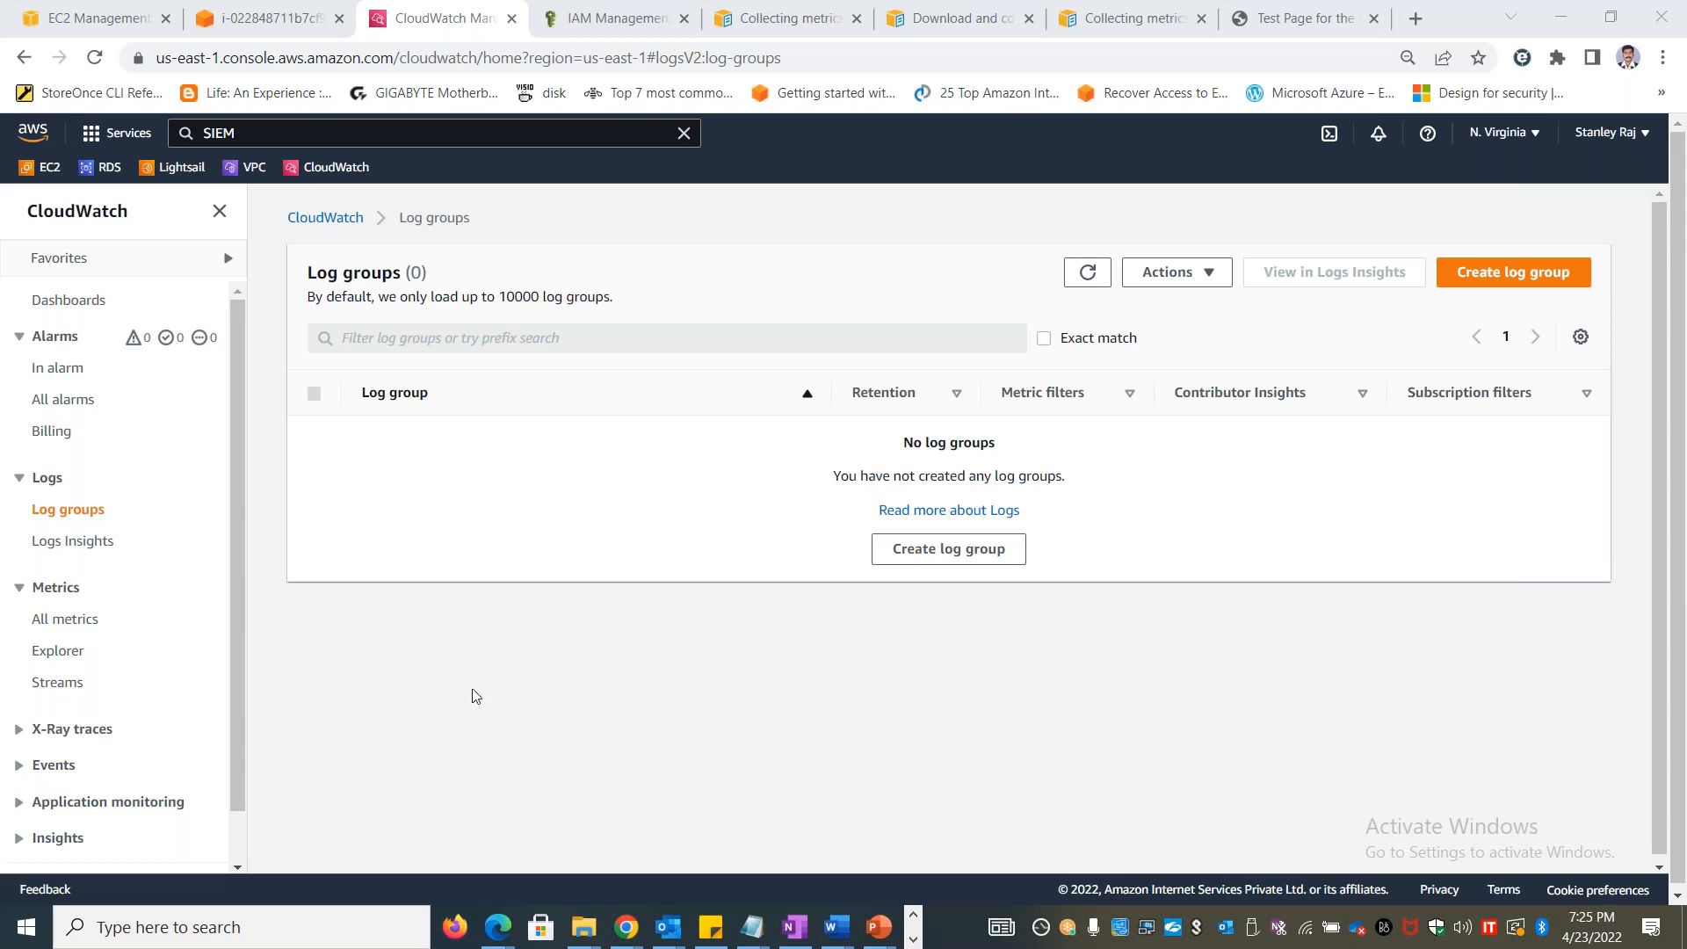
{"action": "key", "text": "super+r"}
{"action": "type", "text": "mspaint"}
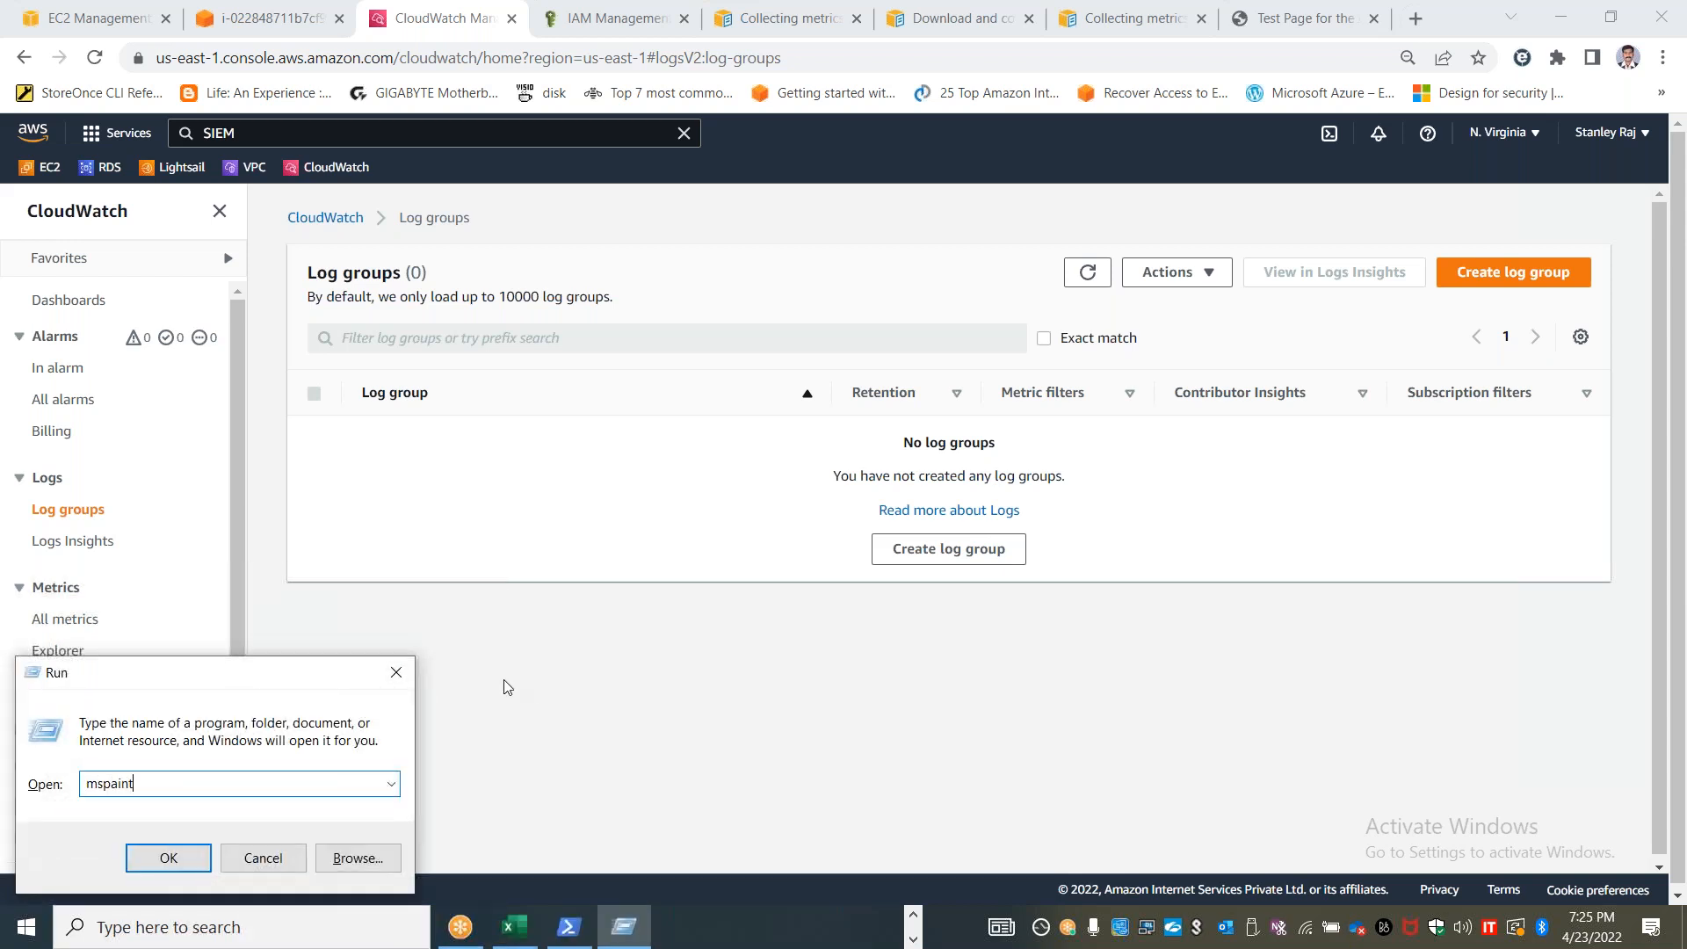
{"action": "key", "text": "Return"}
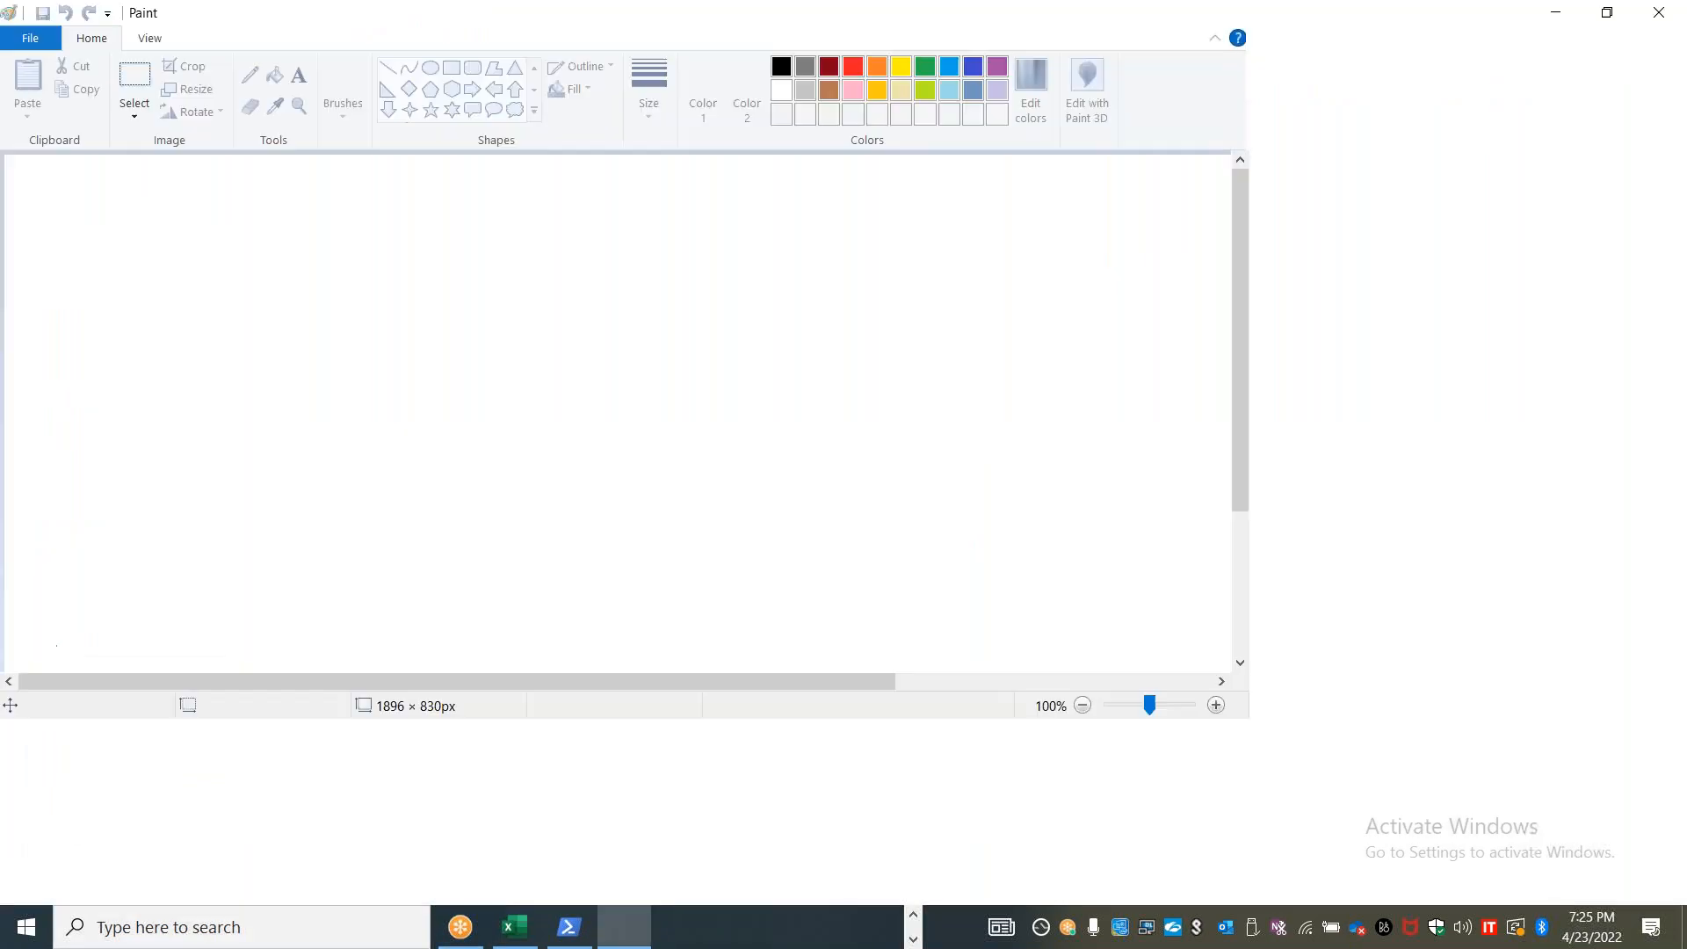
{"action": "left_click", "coordinate": [451, 68]}
{"action": "mouse_move", "coordinate": [273, 298]}
{"action": "left_mouse_down"}
{"action": "mouse_move", "coordinate": [317, 446]}
{"action": "mouse_move", "coordinate": [344, 475]}
{"action": "mouse_move", "coordinate": [381, 473]}
{"action": "left_mouse_up"}
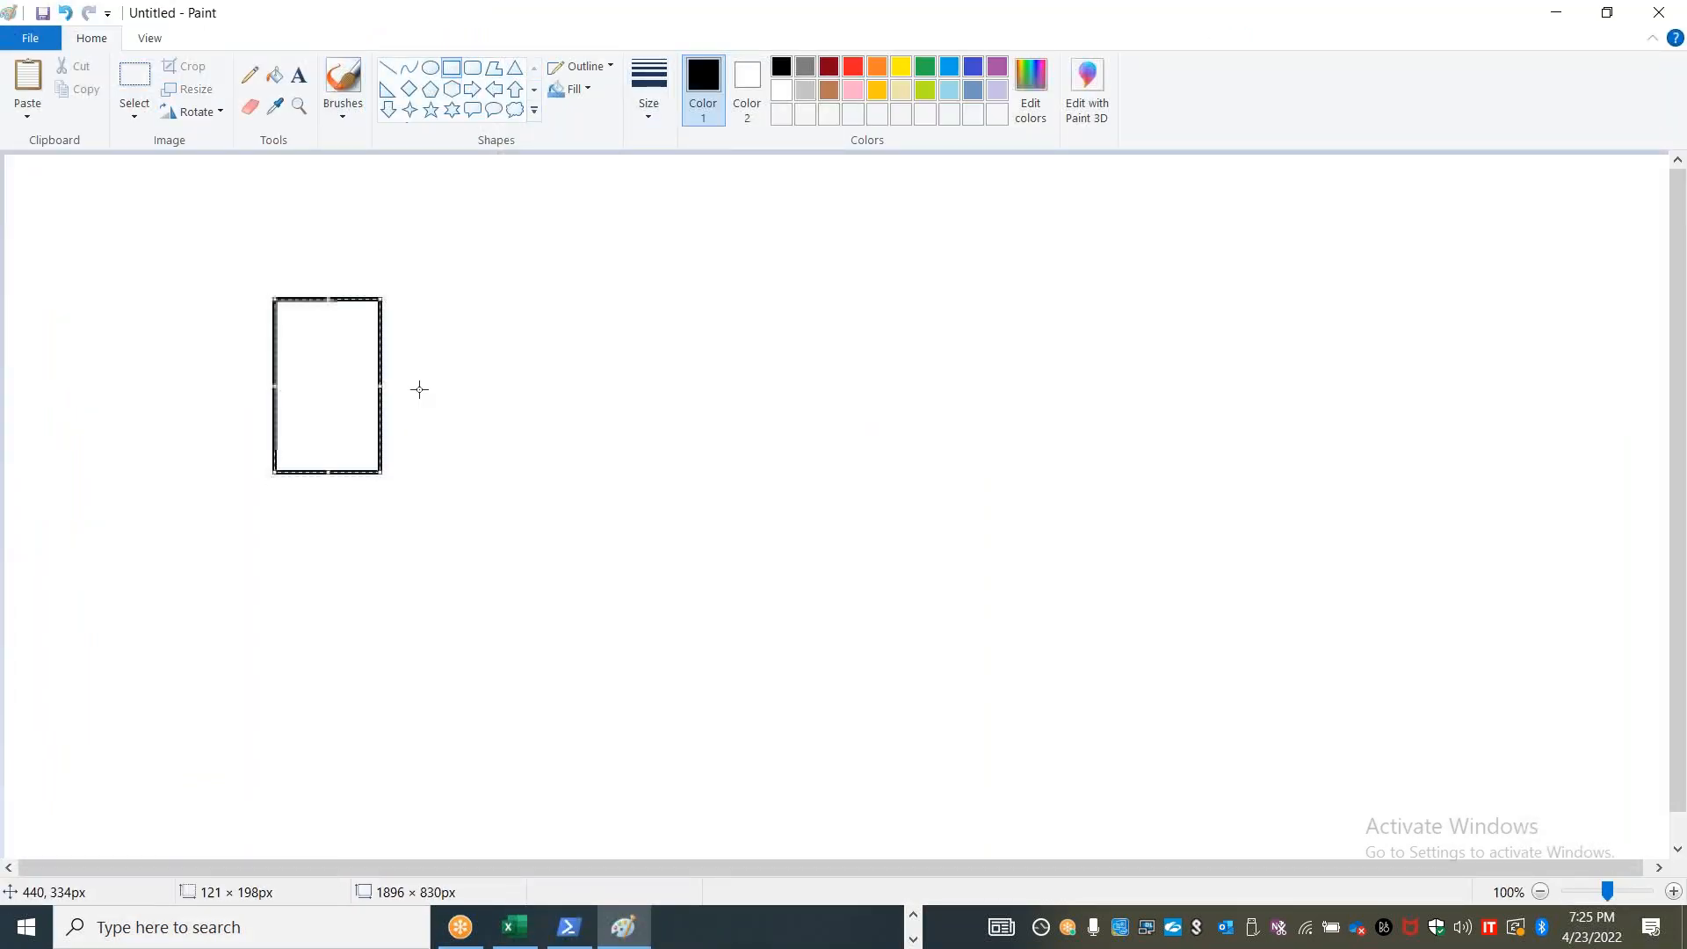
{"action": "left_click_drag", "start_coordinate": [430, 300], "coordinate": [543, 475]}
Draw a diagonal line running down and left from inside each rectangle, the second about 123 × 275 px
{"action": "left_click", "coordinate": [388, 67]}
{"action": "left_click_drag", "start_coordinate": [312, 403], "coordinate": [207, 630]}
{"action": "left_click_drag", "start_coordinate": [479, 419], "coordinate": [370, 659]}
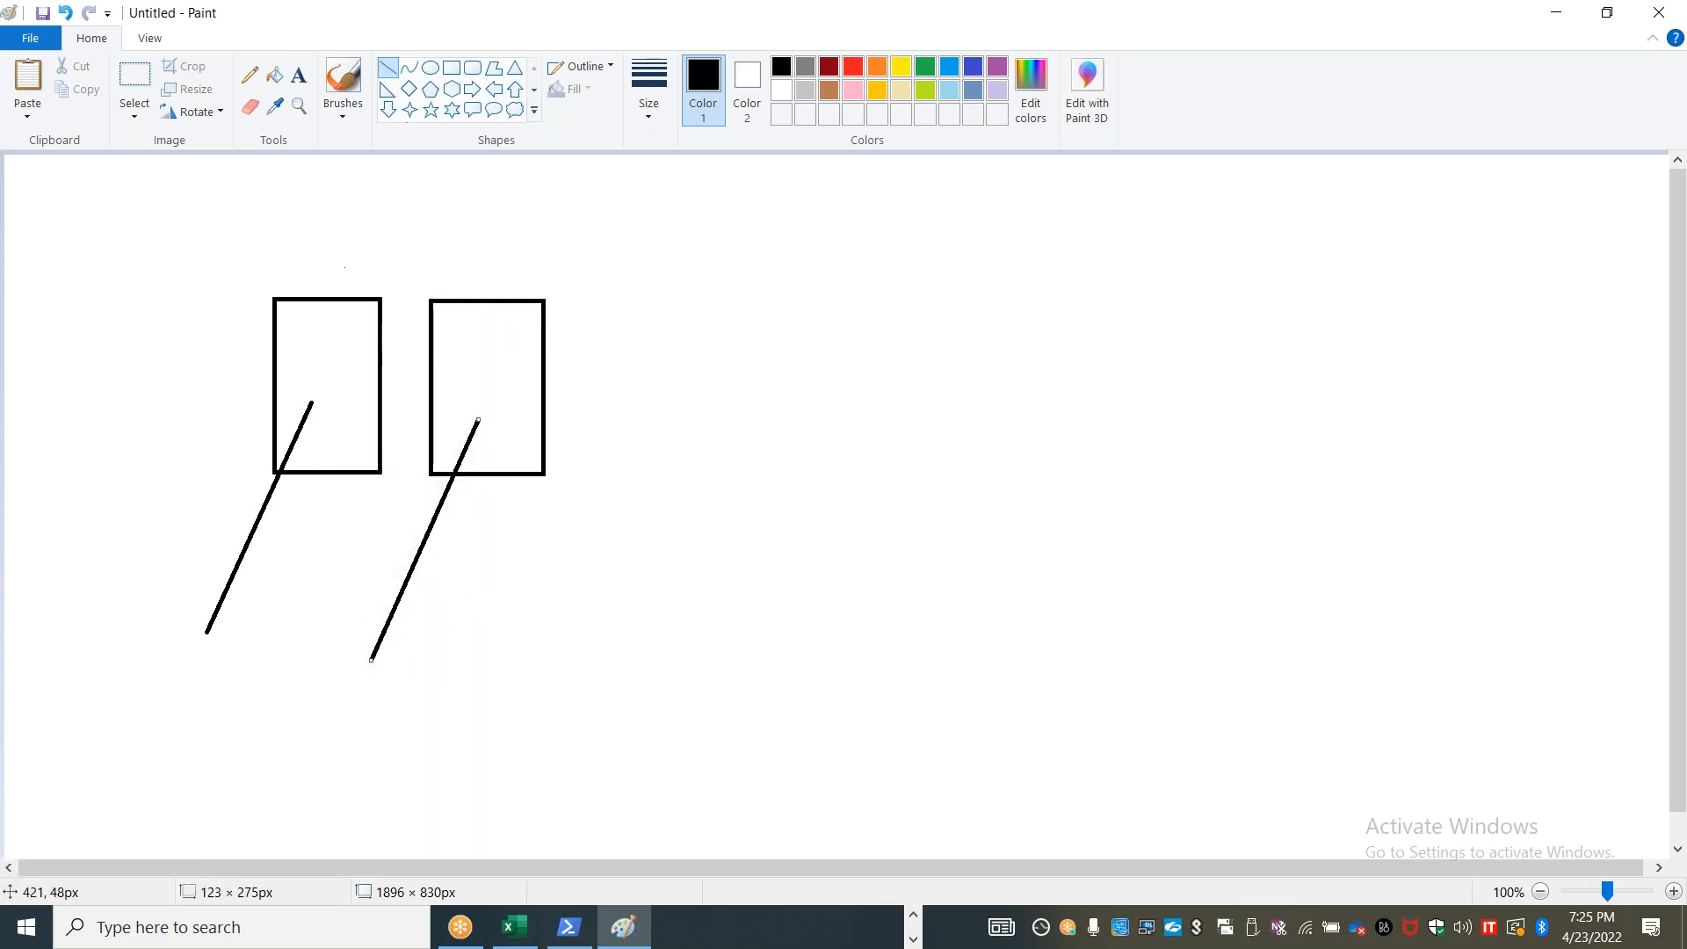
Label both rectangles "LCP" with text placed above their diagonal lines
{"action": "left_click", "coordinate": [299, 75]}
{"action": "left_click_drag", "start_coordinate": [303, 332], "coordinate": [536, 409]}
{"action": "type", "text": "LCP"}
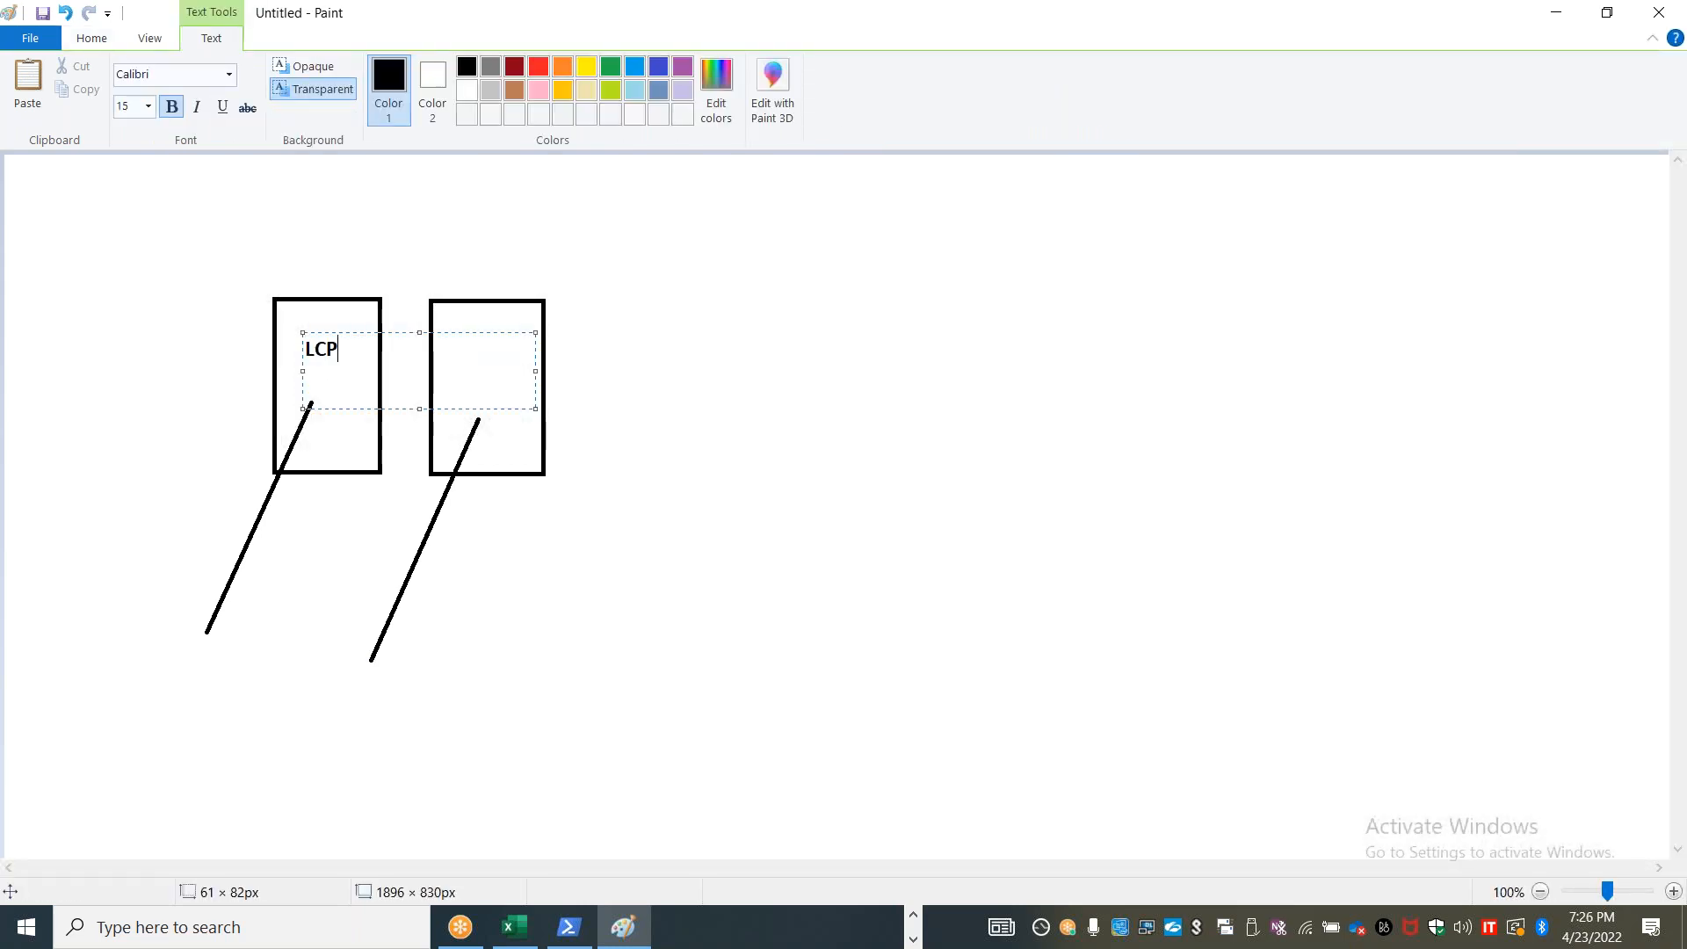
{"action": "left_click", "coordinate": [608, 526]}
{"action": "left_click_drag", "start_coordinate": [438, 341], "coordinate": [671, 394]}
{"action": "type", "text": "LCP"}
{"action": "left_click", "coordinate": [621, 542]}
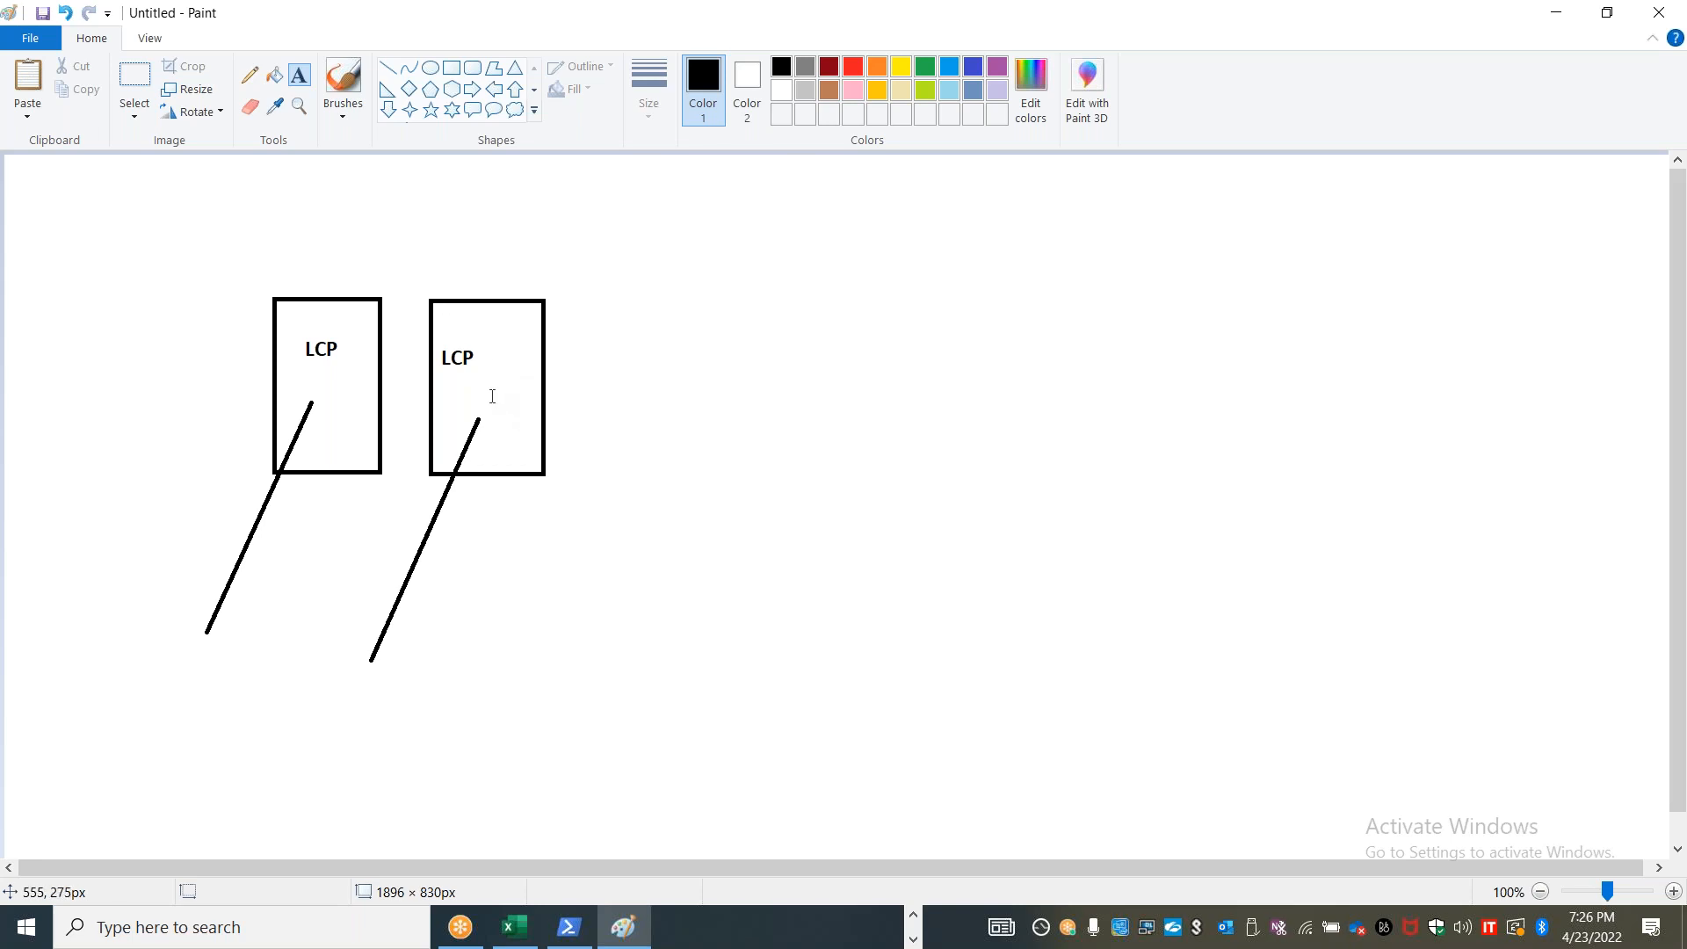
Draw a horizontal arrow pointing right from the second LCP rectangle, and close Paint without saving the sketch
{"action": "left_click", "coordinate": [387, 67]}
{"action": "mouse_move", "coordinate": [470, 380]}
{"action": "left_mouse_down"}
{"action": "mouse_move", "coordinate": [795, 388]}
{"action": "mouse_move", "coordinate": [777, 409]}
{"action": "mouse_move", "coordinate": [796, 389]}
{"action": "left_mouse_up"}
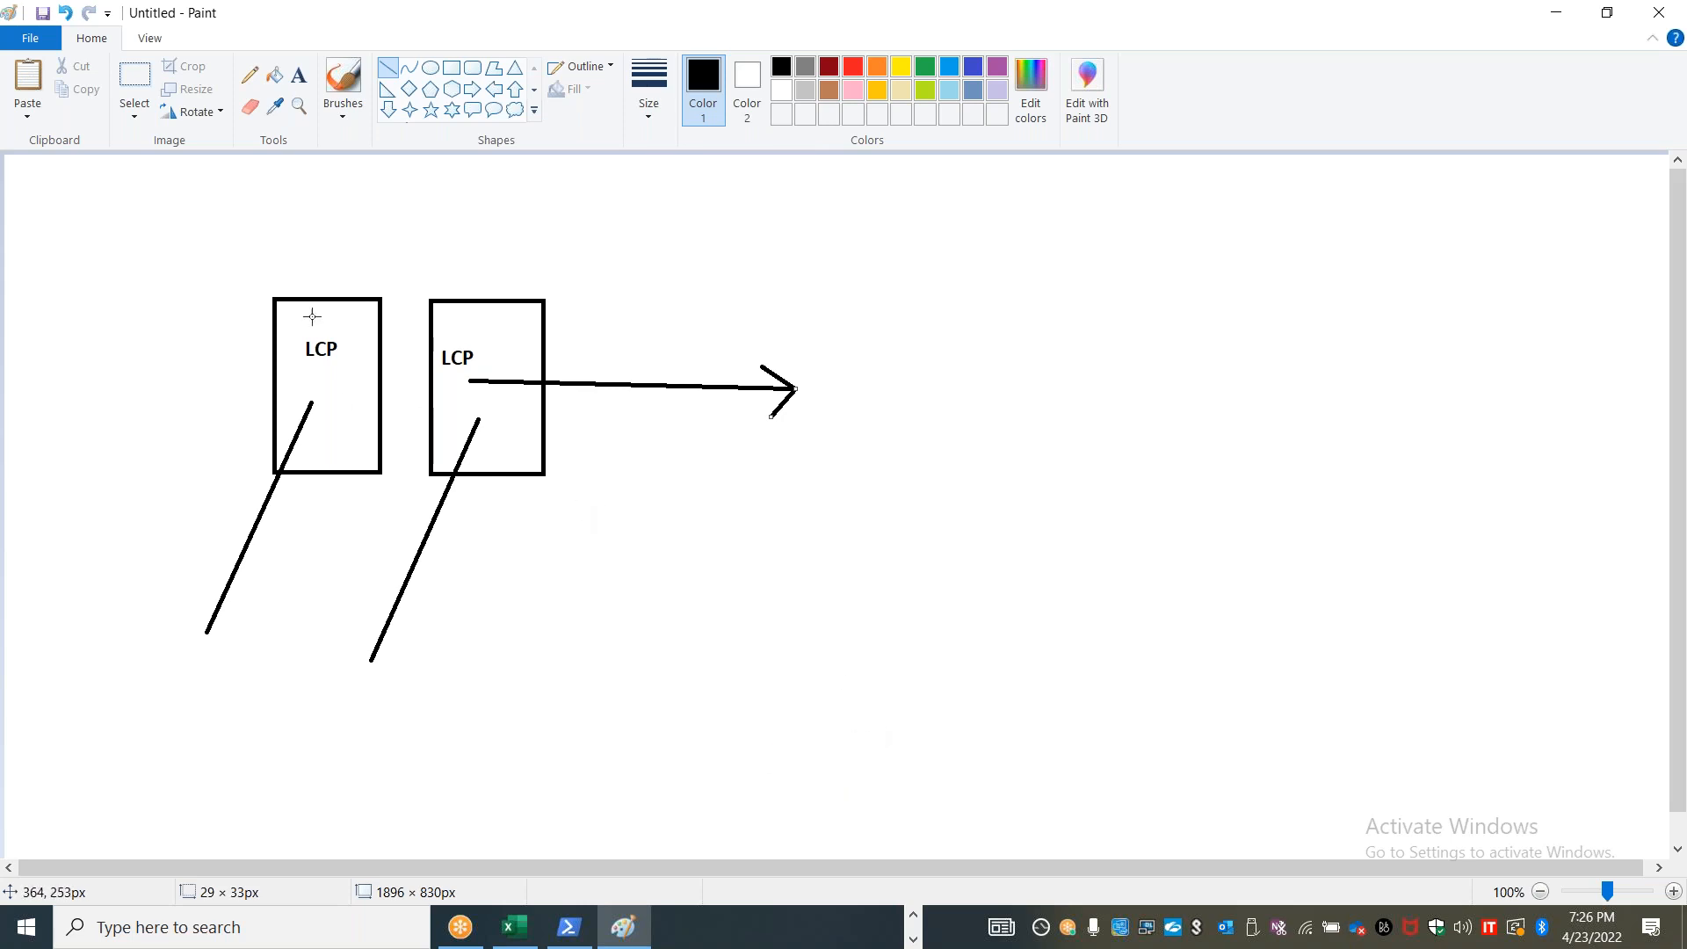
{"action": "mouse_move", "coordinate": [624, 23]}
{"action": "left_mouse_down"}
{"action": "mouse_move", "coordinate": [467, 106]}
{"action": "mouse_move", "coordinate": [823, 135]}
{"action": "left_mouse_up"}
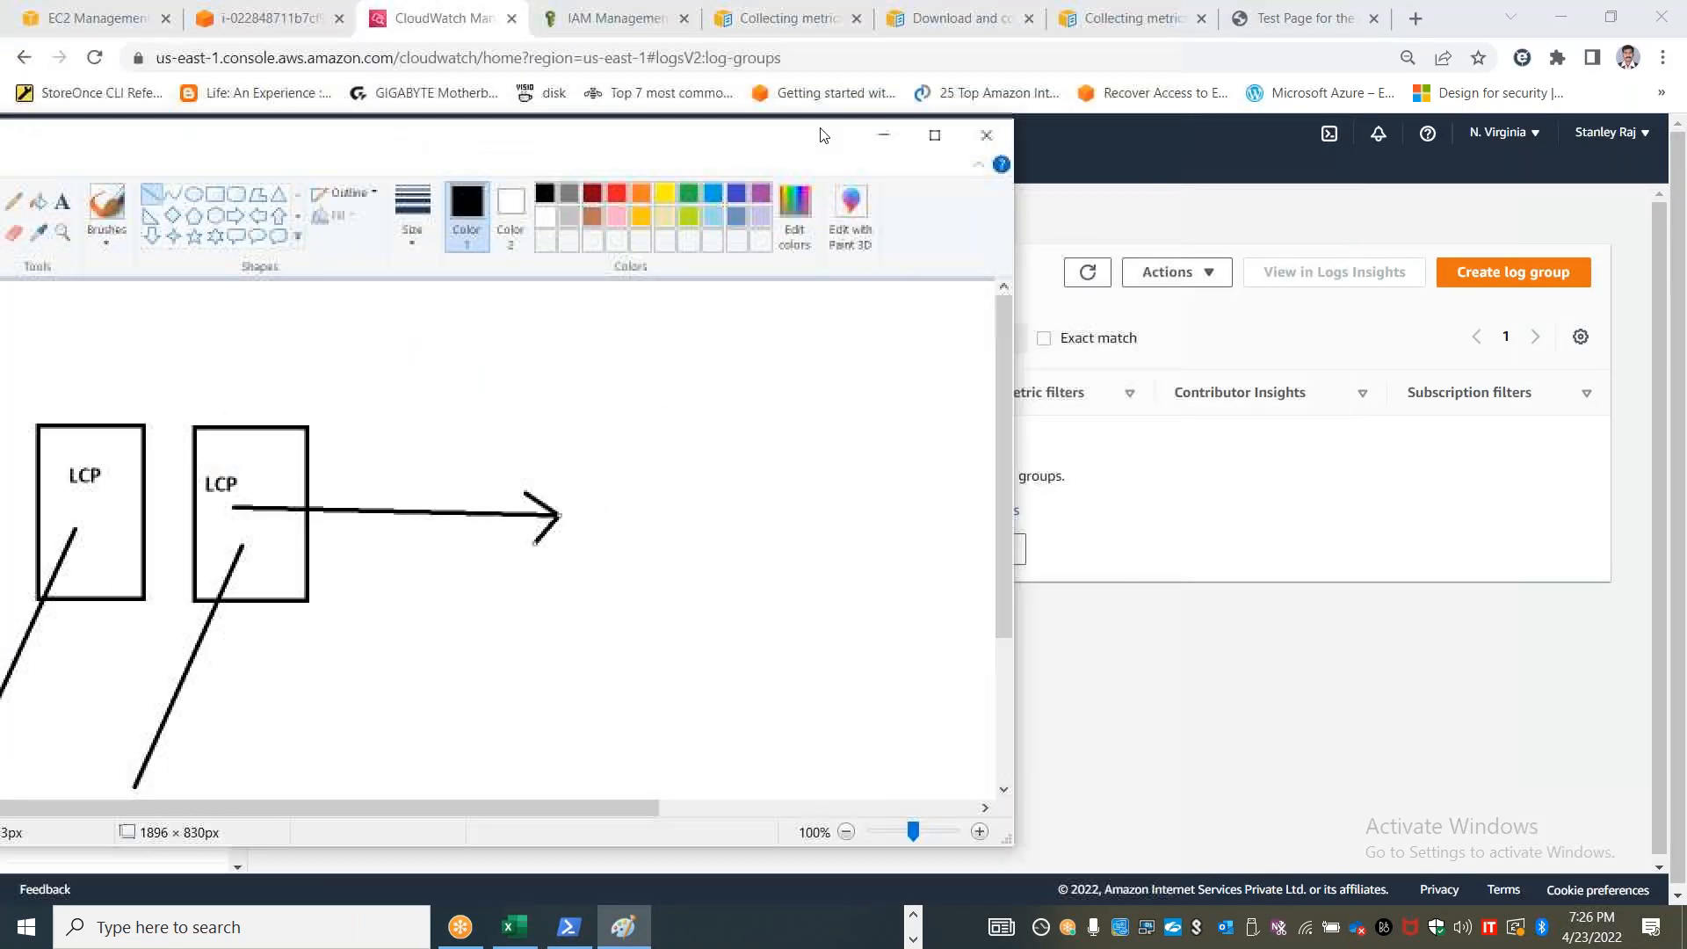
{"action": "left_click", "coordinate": [986, 134]}
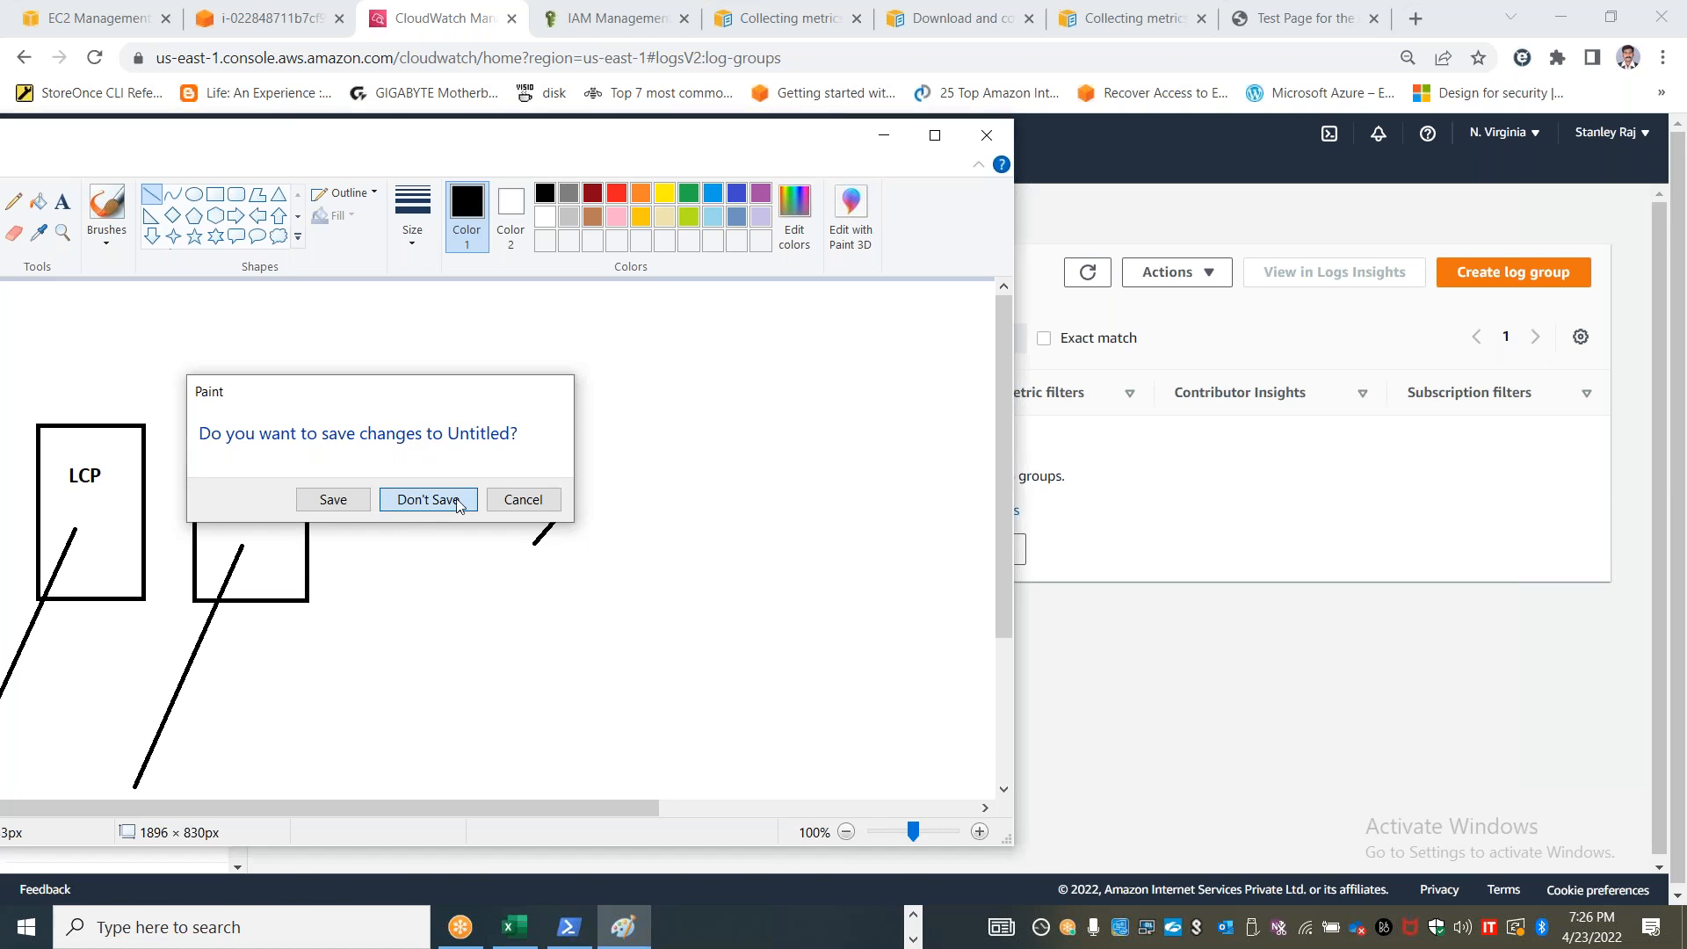
{"action": "left_click", "coordinate": [456, 506]}
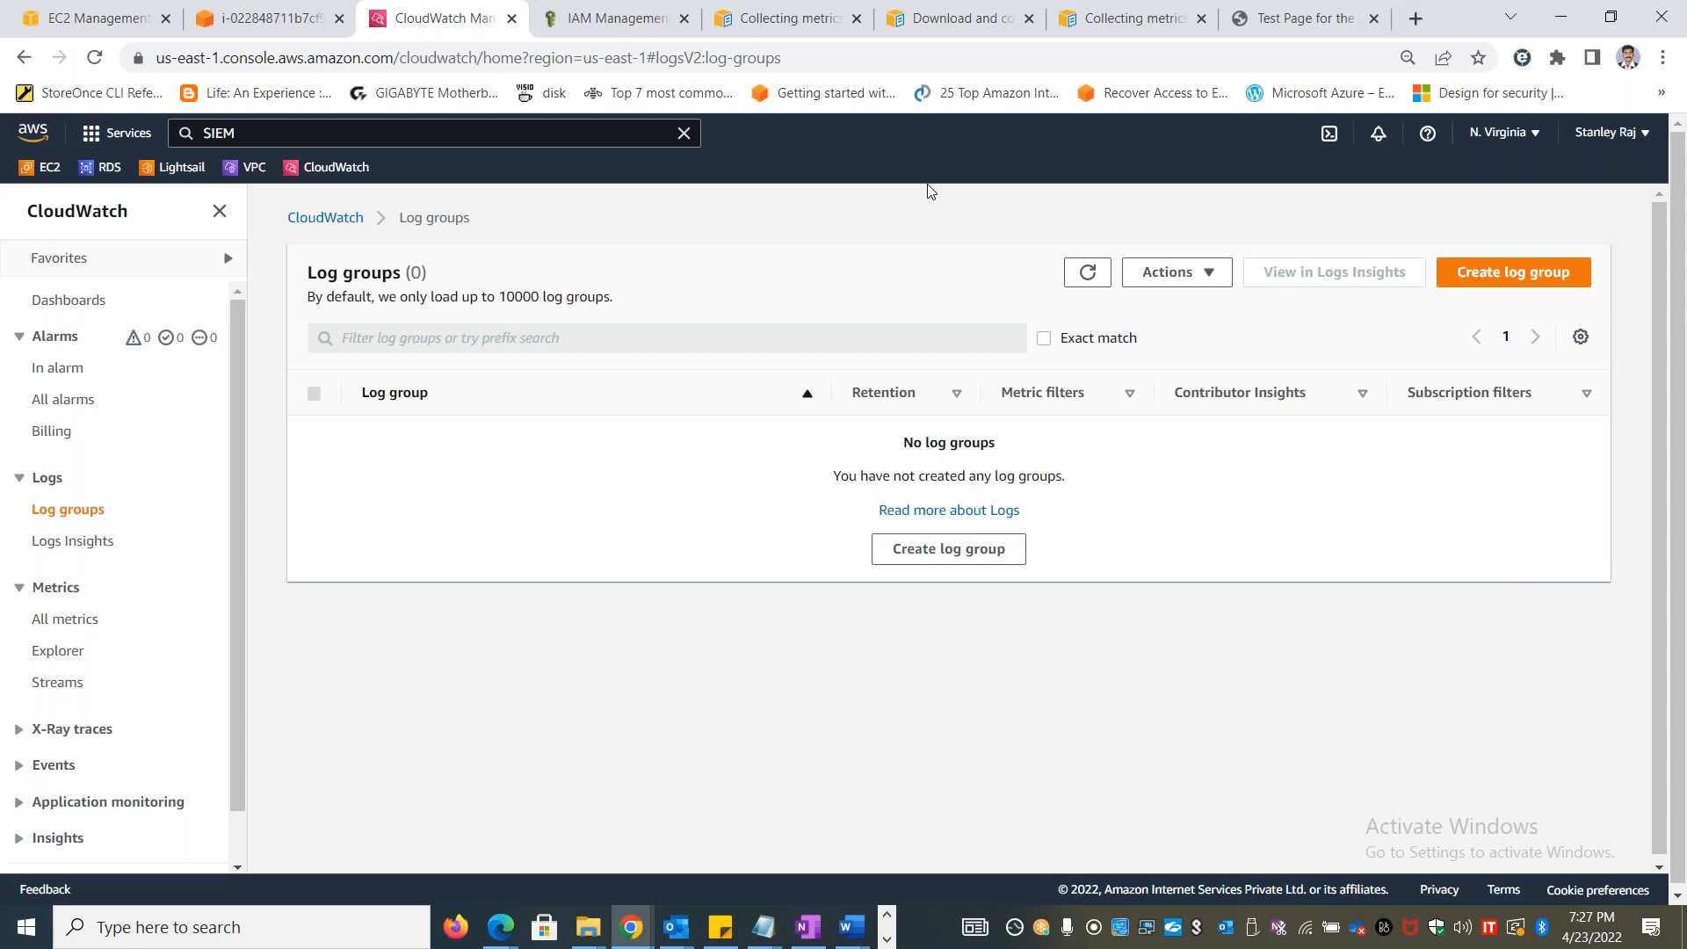
Open the EC2 Instances page, search the AWS console for "Prometheus" and review the Amazon Prometheus service description
{"action": "left_click", "coordinate": [1287, 89]}
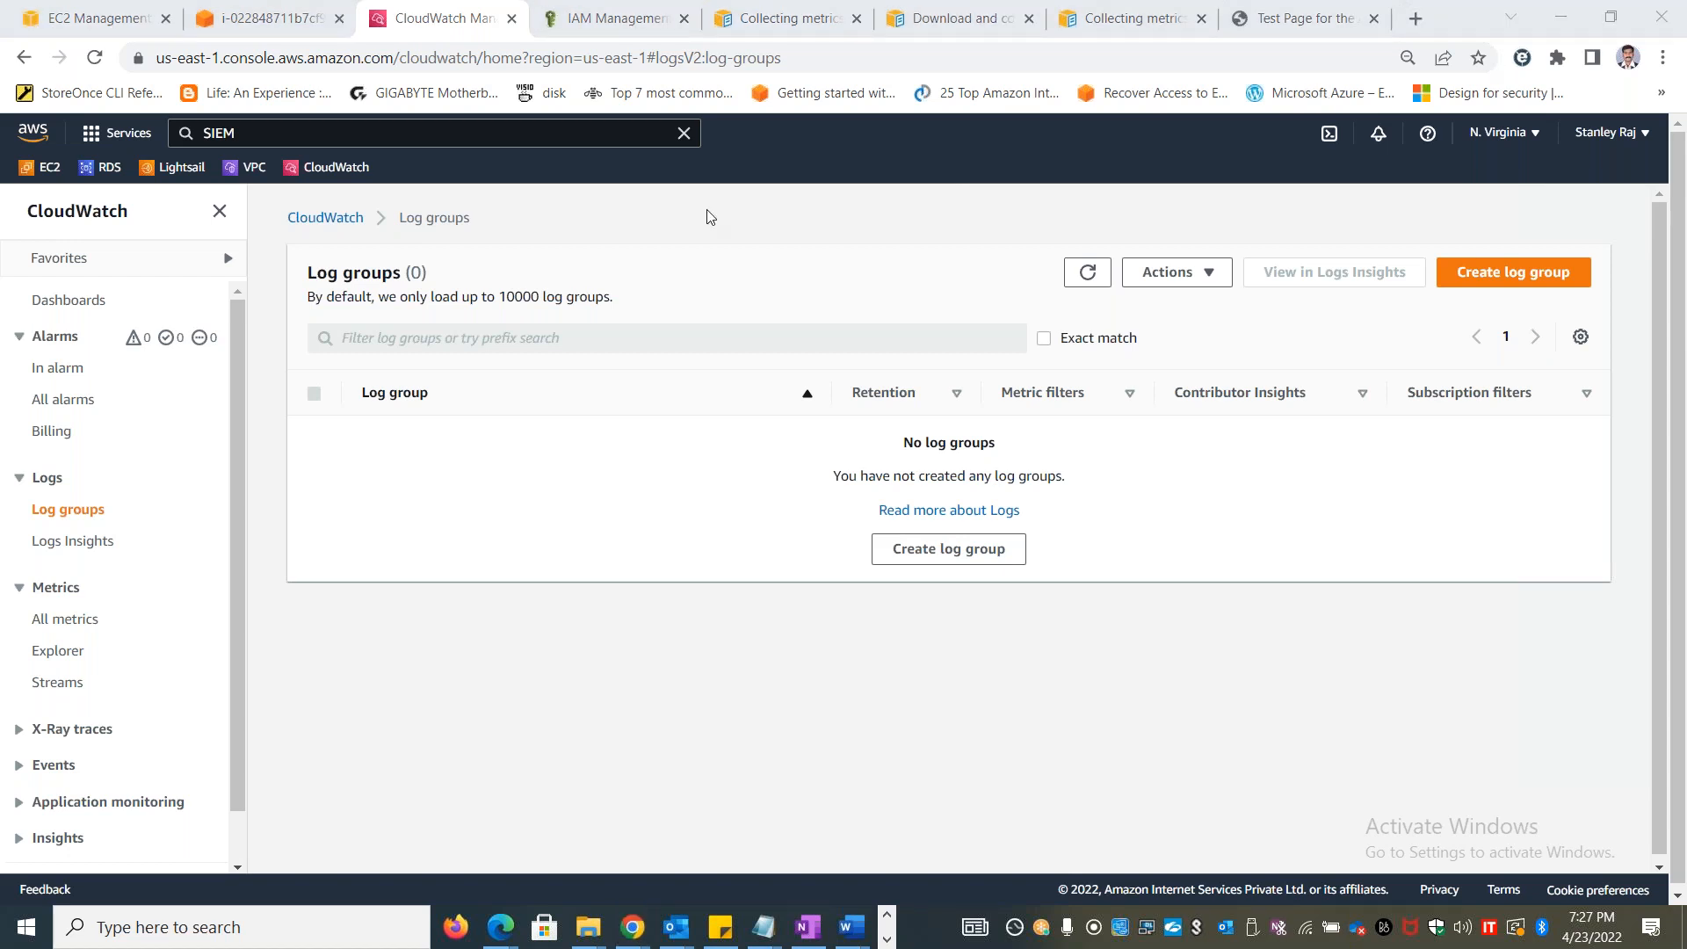
{"action": "left_click", "coordinate": [49, 168]}
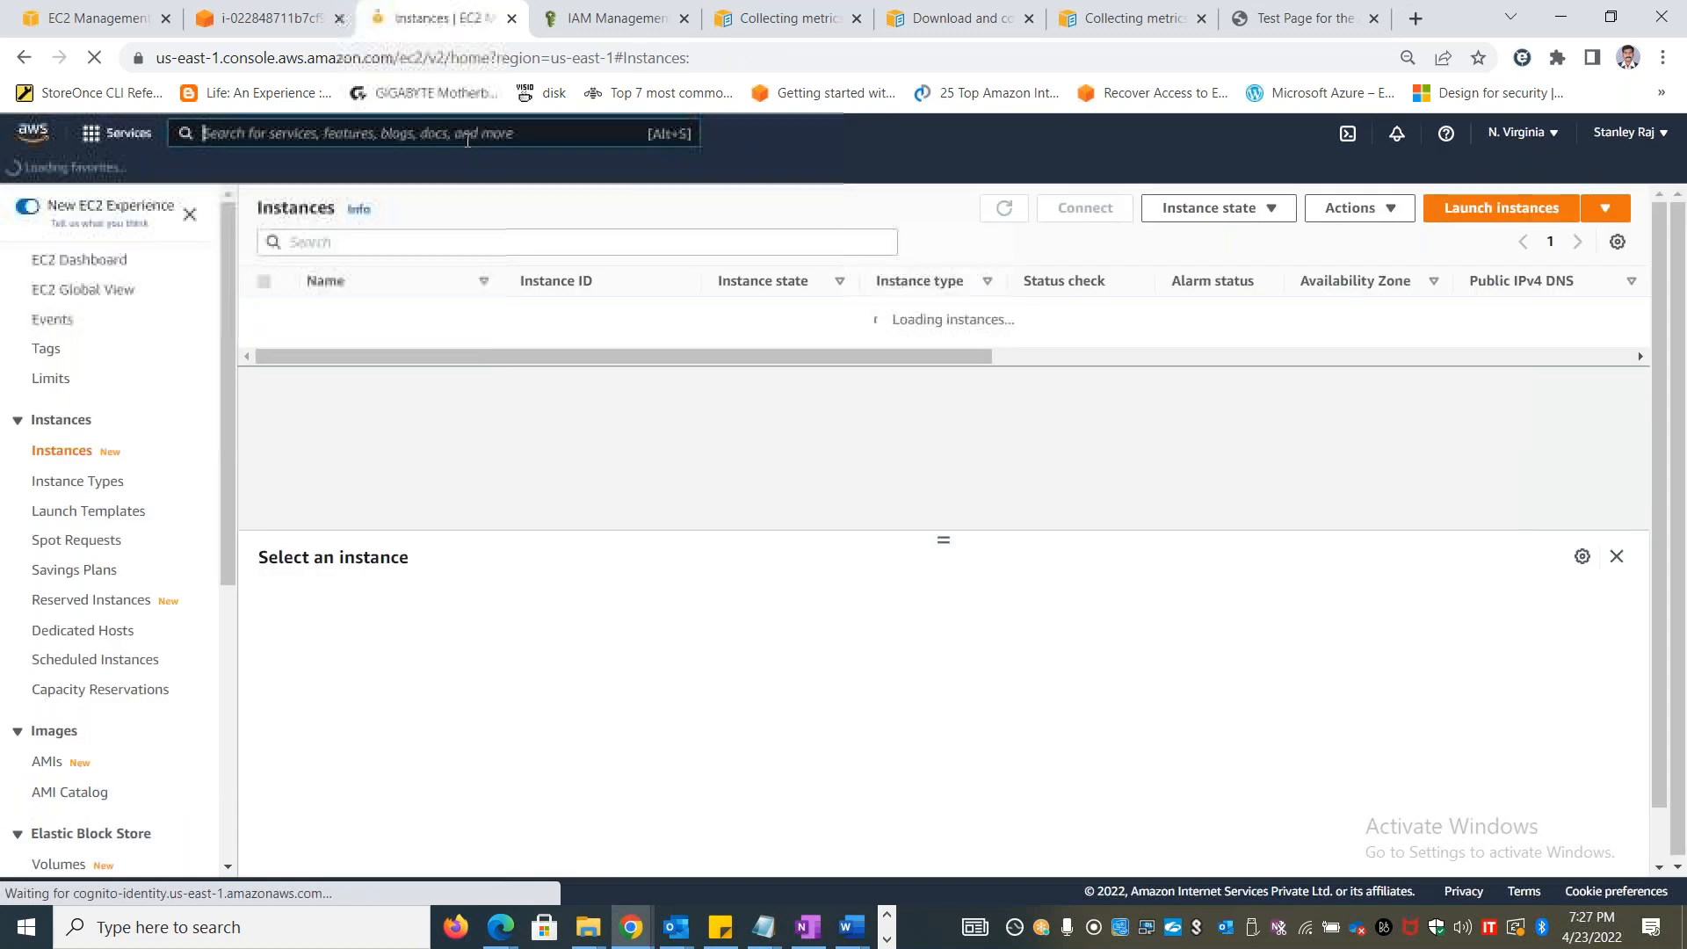
{"action": "left_click", "coordinate": [467, 136]}
{"action": "type", "text": "Pr"}
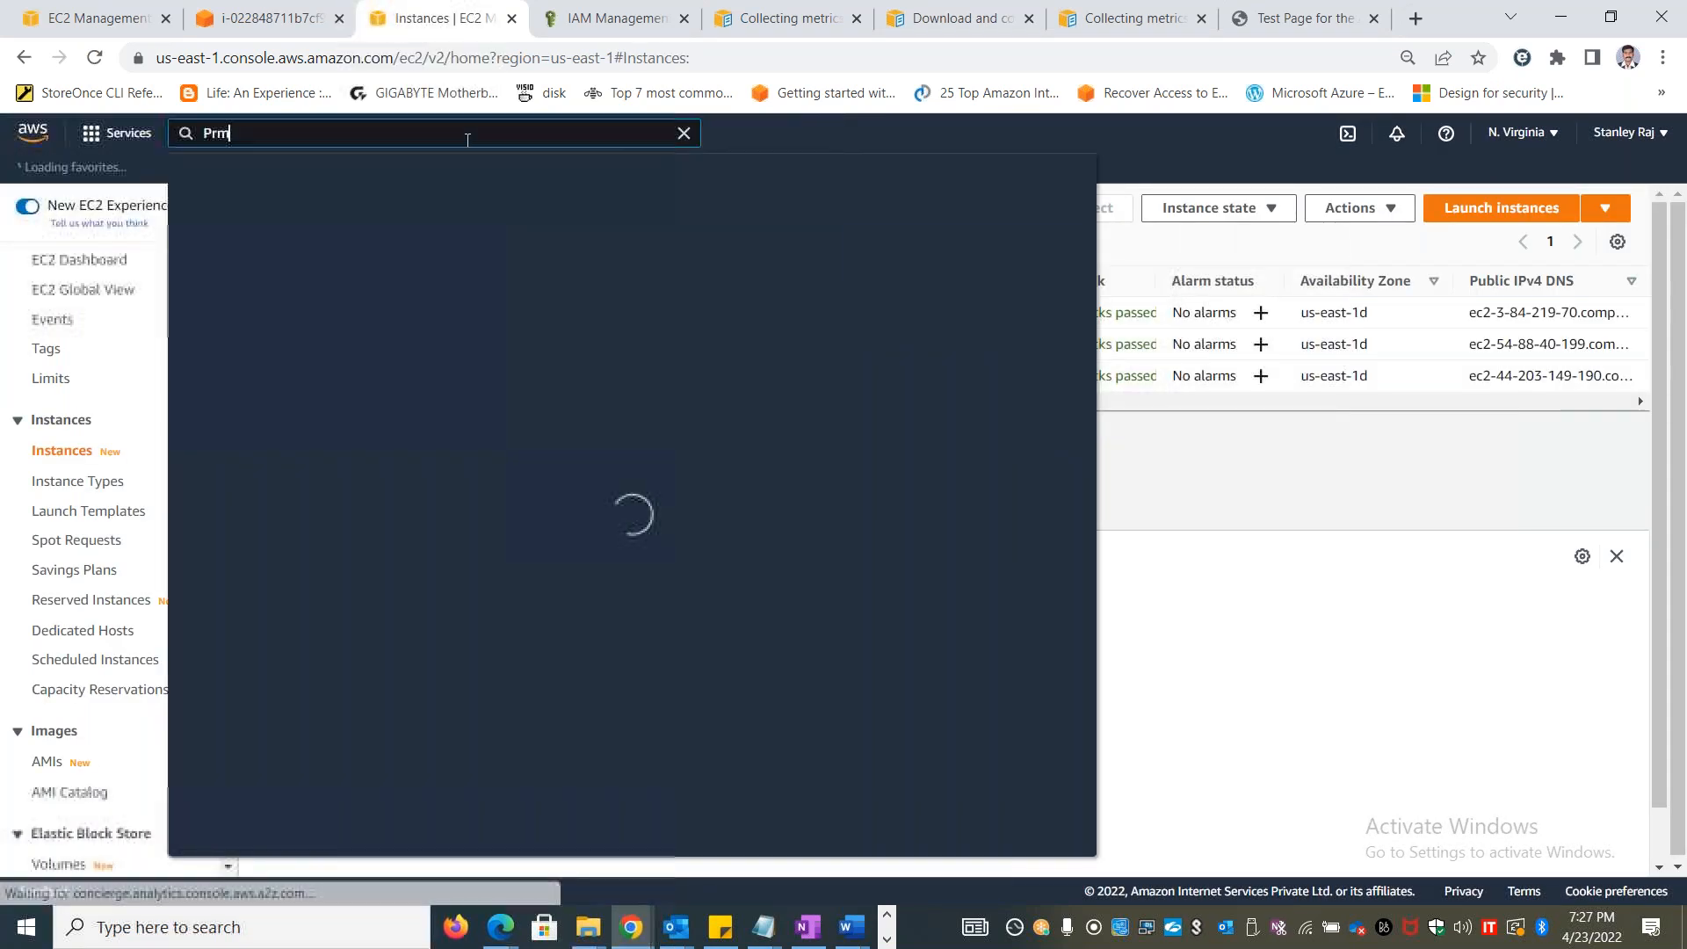
{"action": "type", "text": "ometheus"}
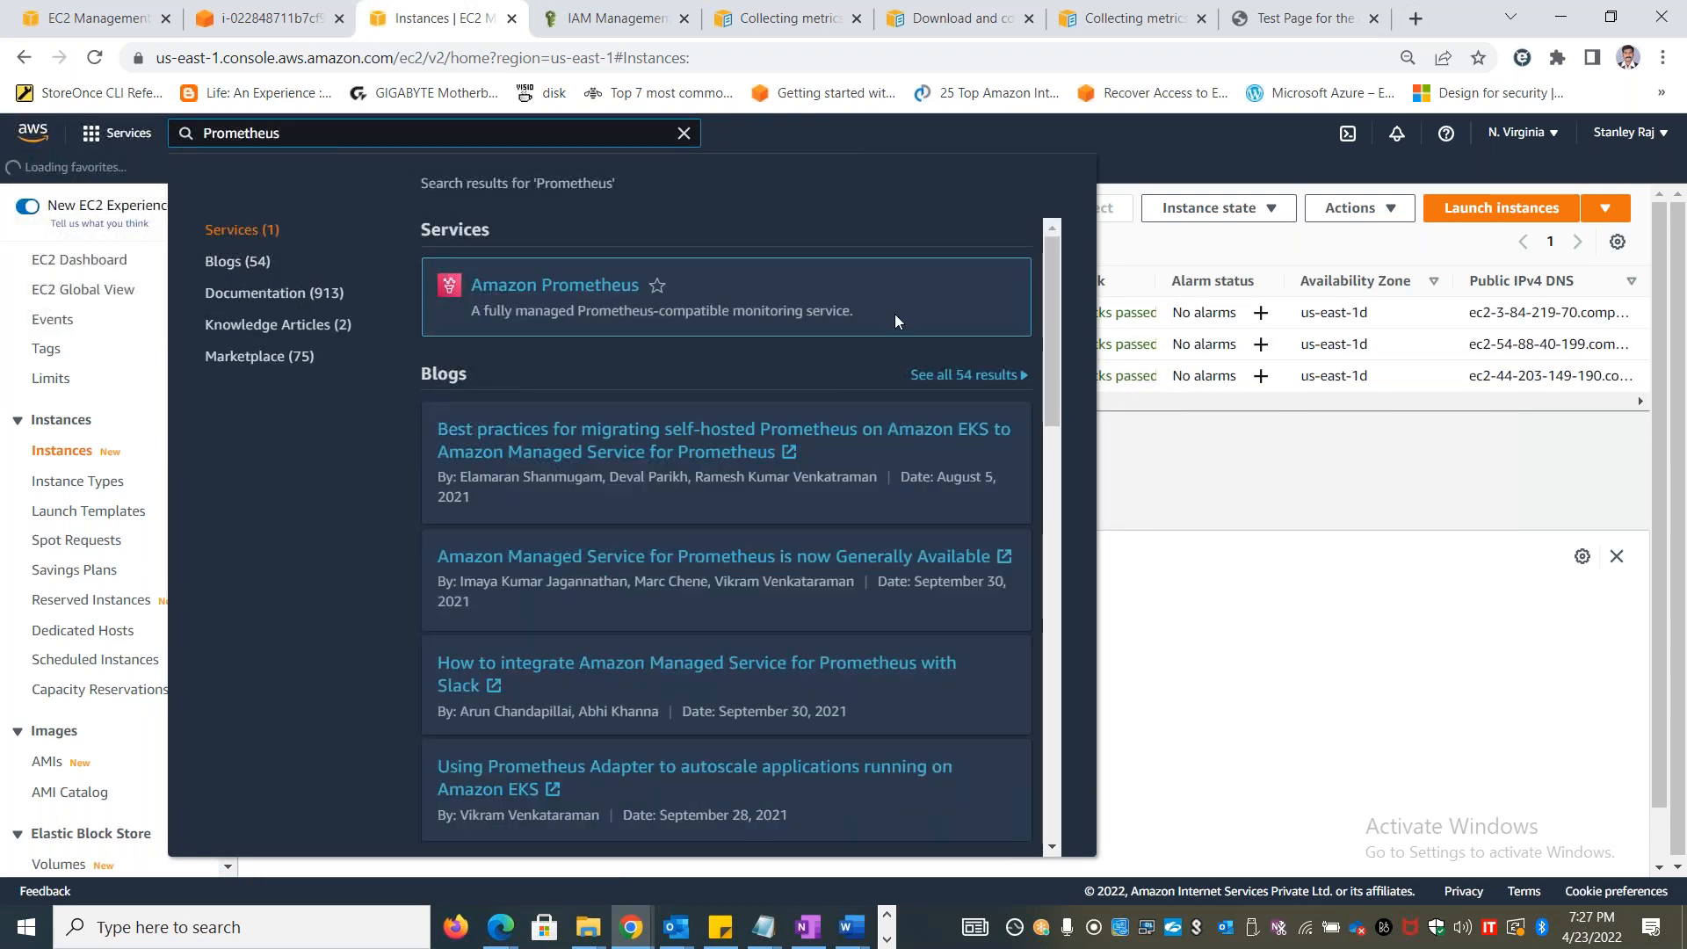
{"action": "left_click_drag", "start_coordinate": [850, 314], "coordinate": [447, 309]}
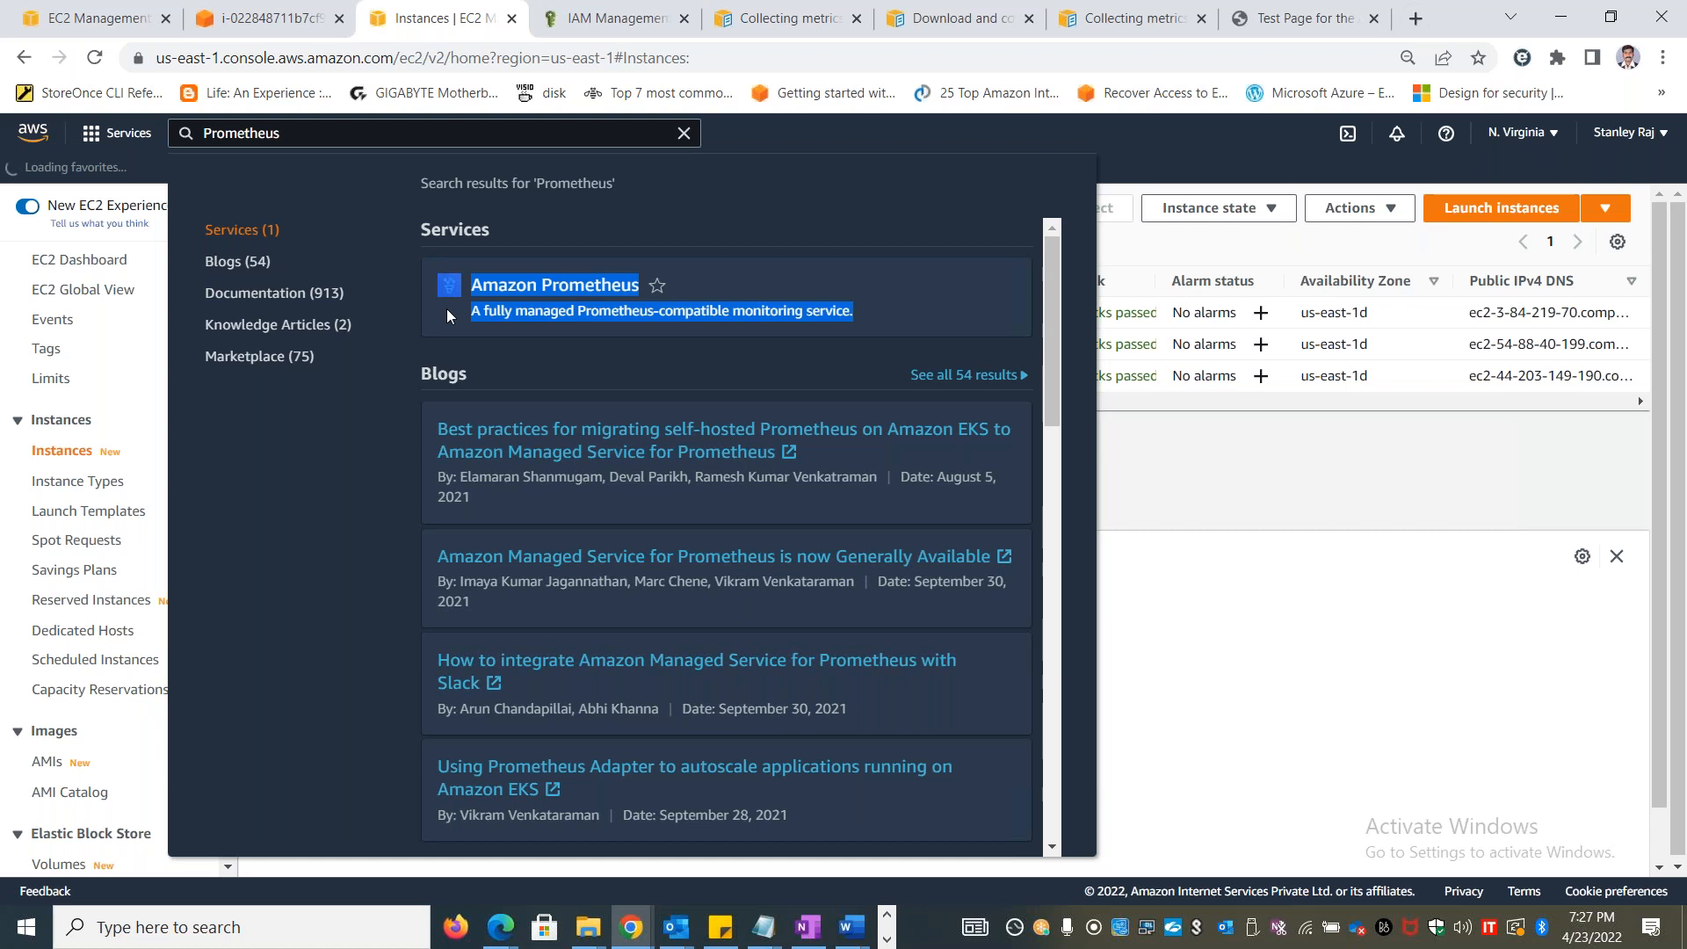
{"action": "left_click", "coordinate": [1222, 485]}
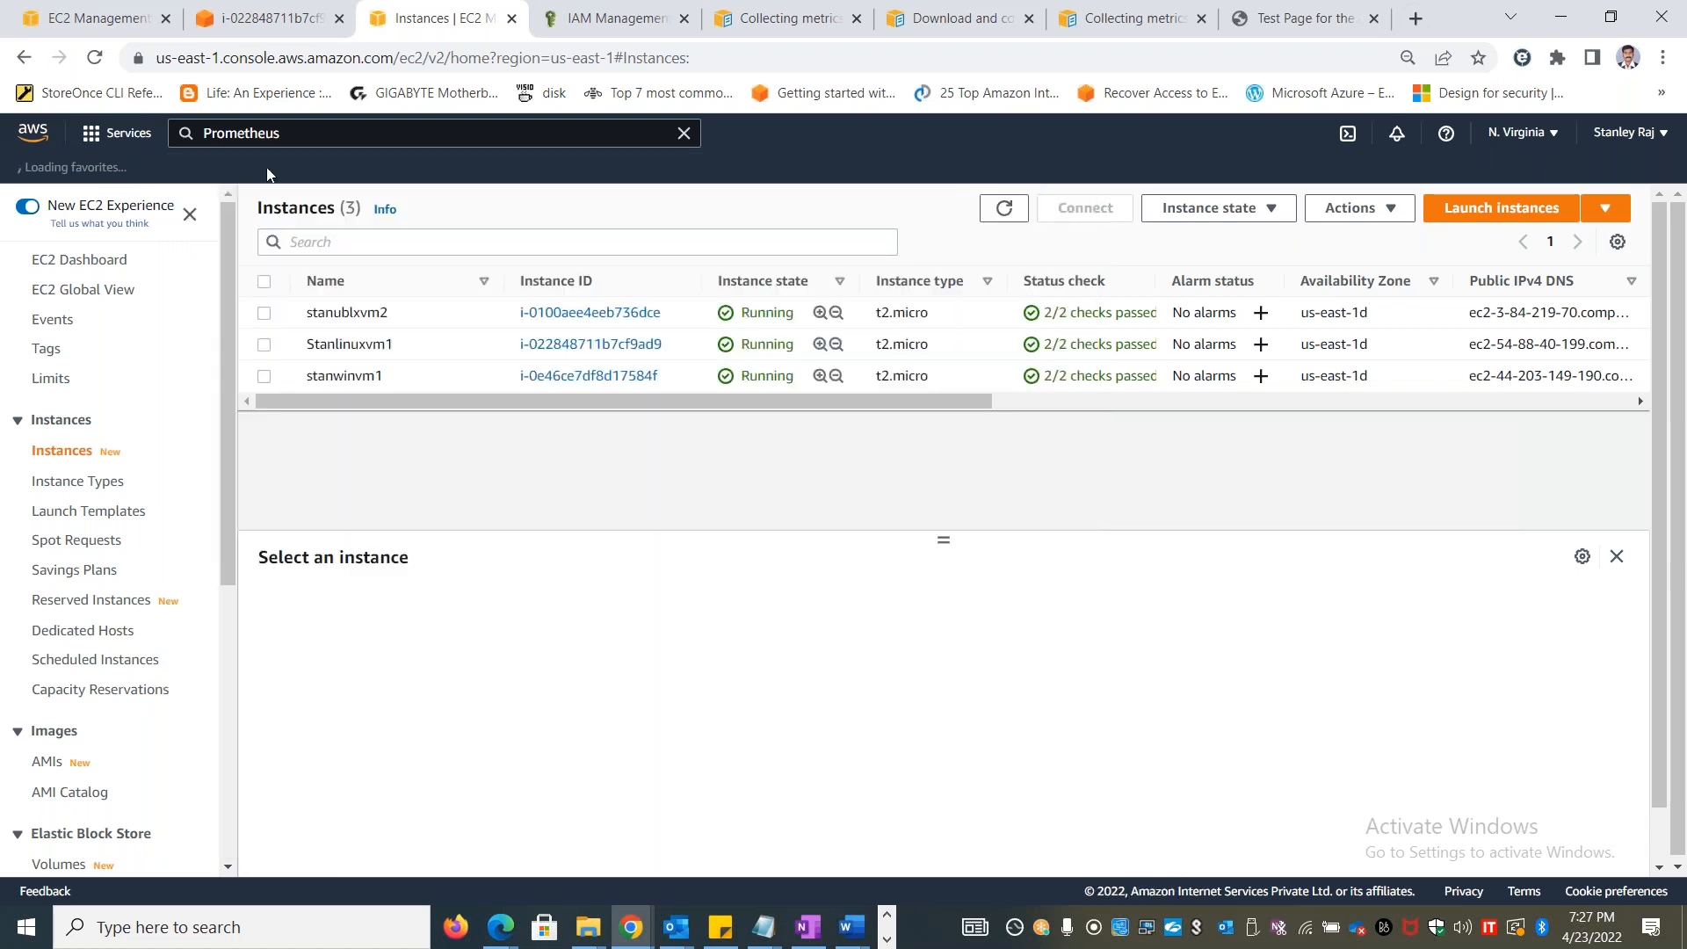
Search the AWS console for "Splunk", review the results and clear the search
{"action": "left_click", "coordinate": [260, 139]}
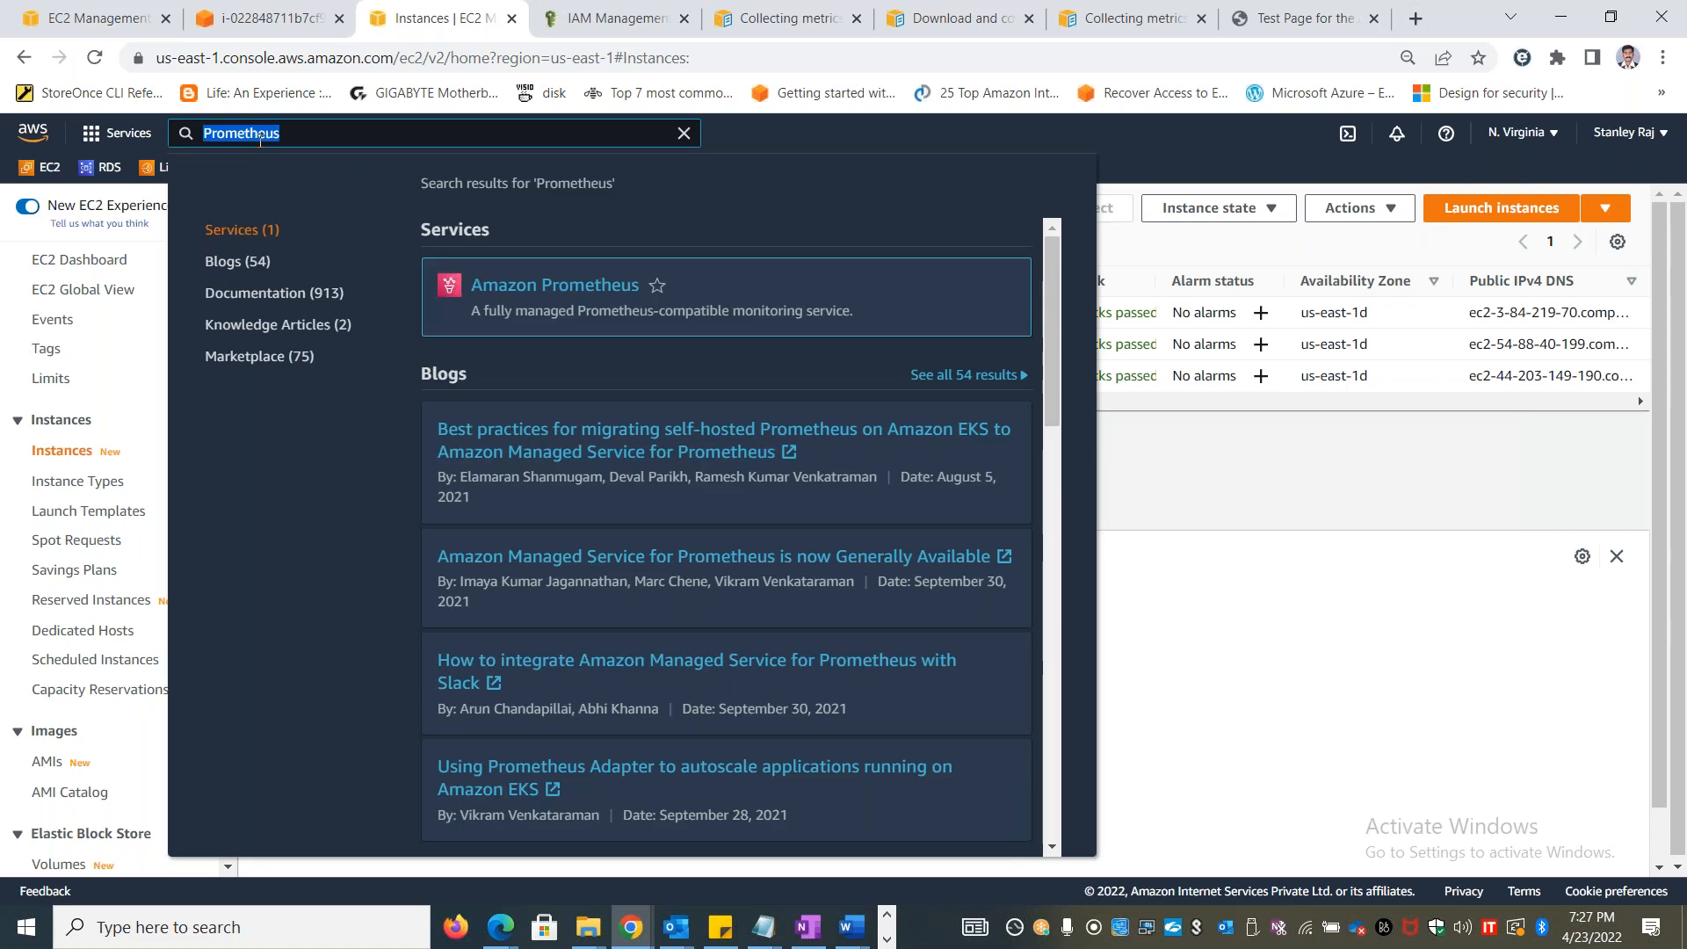
{"action": "type", "text": "Splunk"}
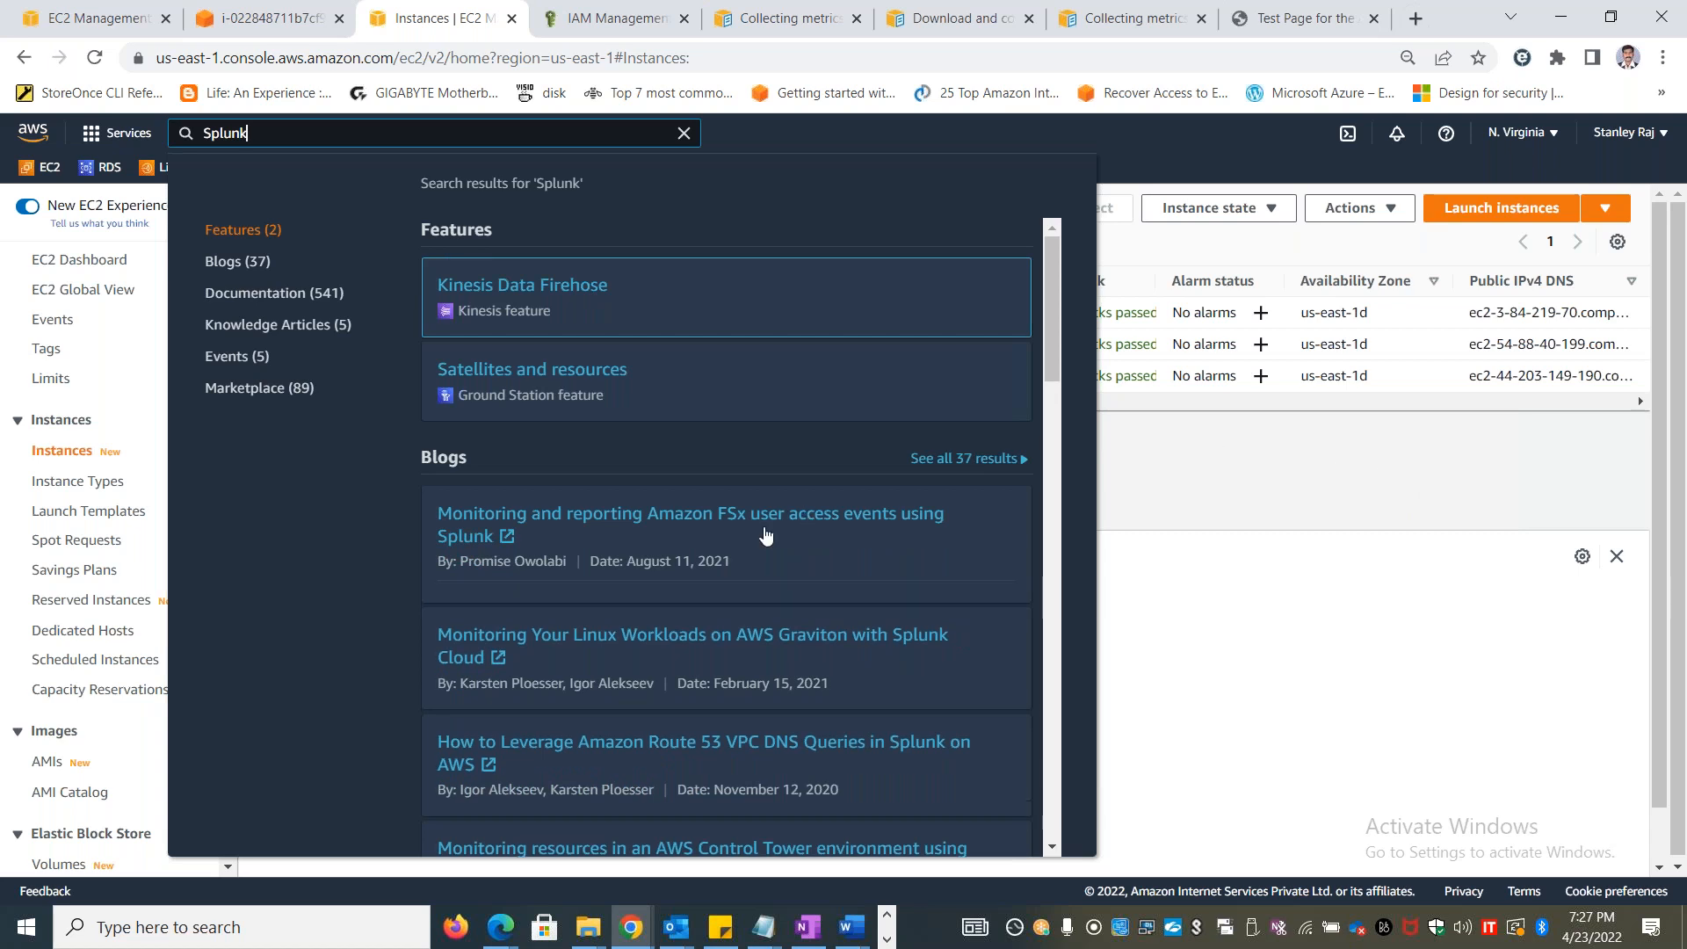
{"action": "left_click", "coordinate": [1400, 502]}
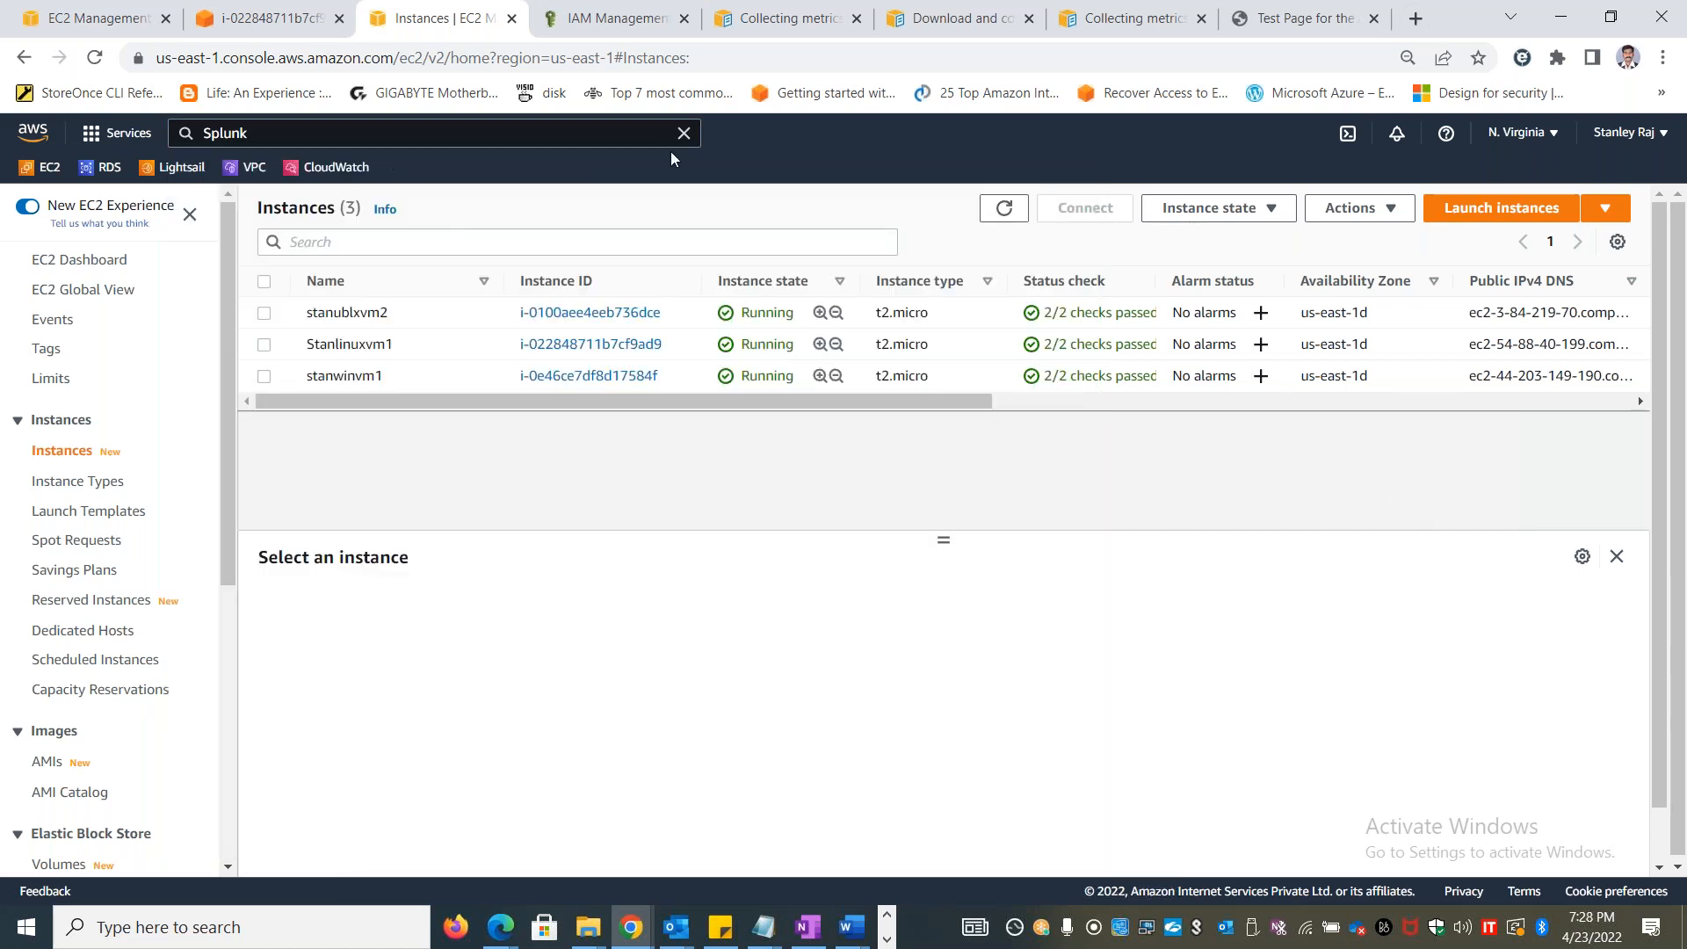
{"action": "left_click", "coordinate": [683, 132]}
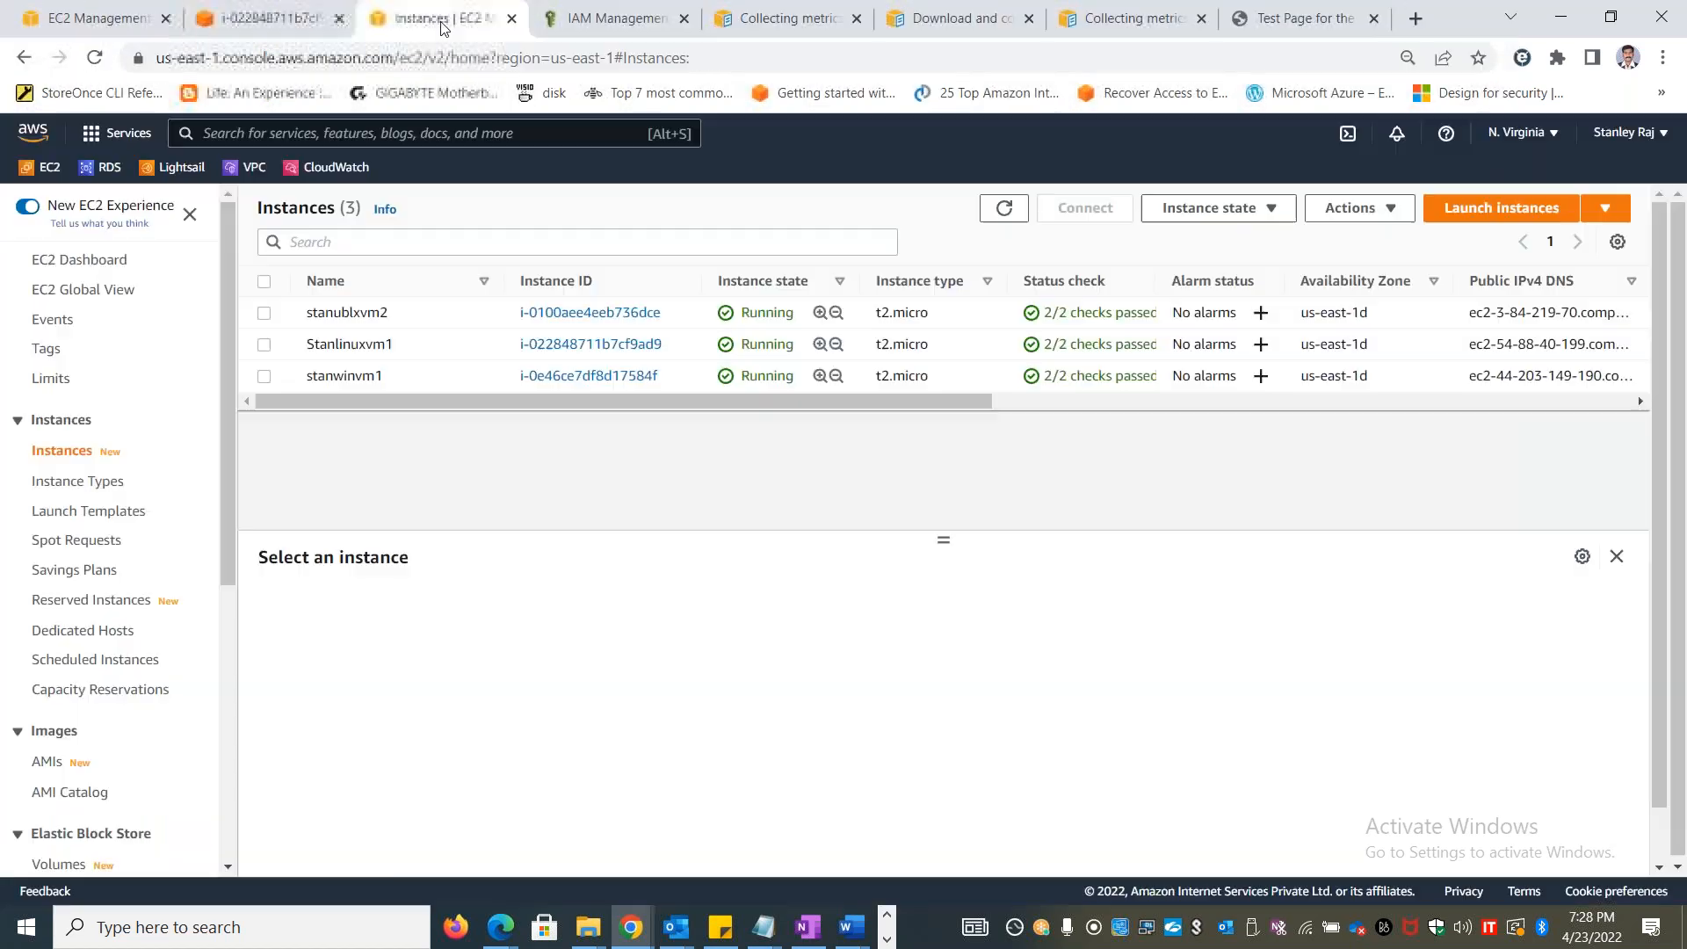
Return to the first EC2 browser tab and open the CloudWatch Log groups page there
{"action": "left_click", "coordinate": [104, 19]}
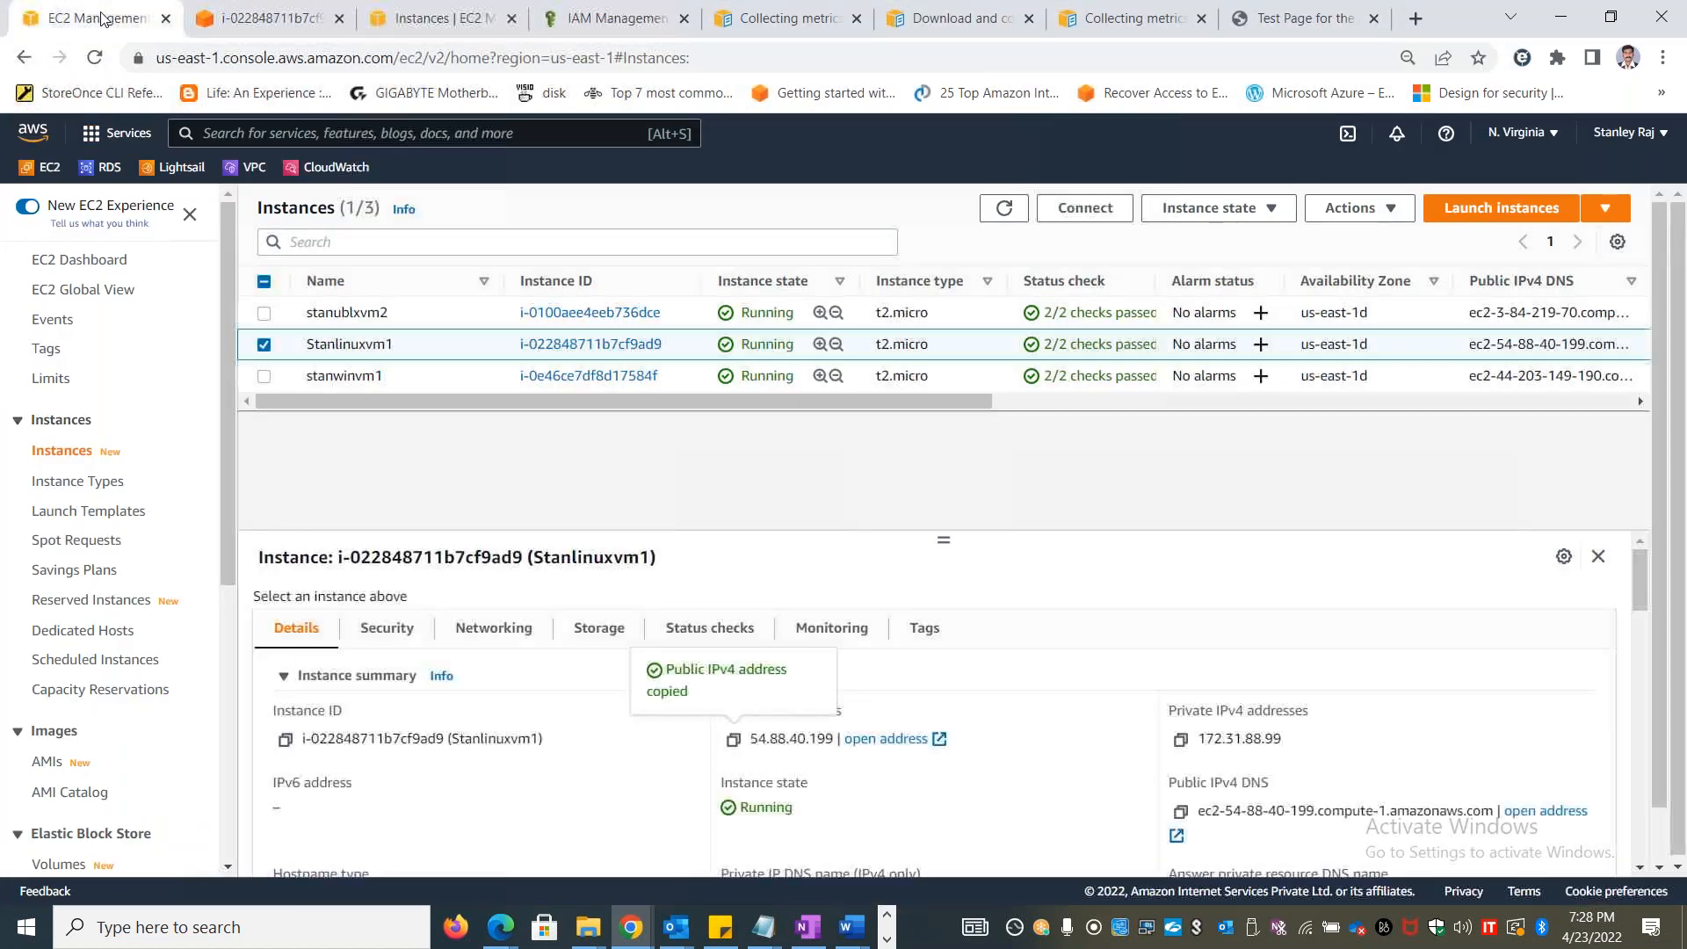
{"action": "left_click", "coordinate": [319, 176]}
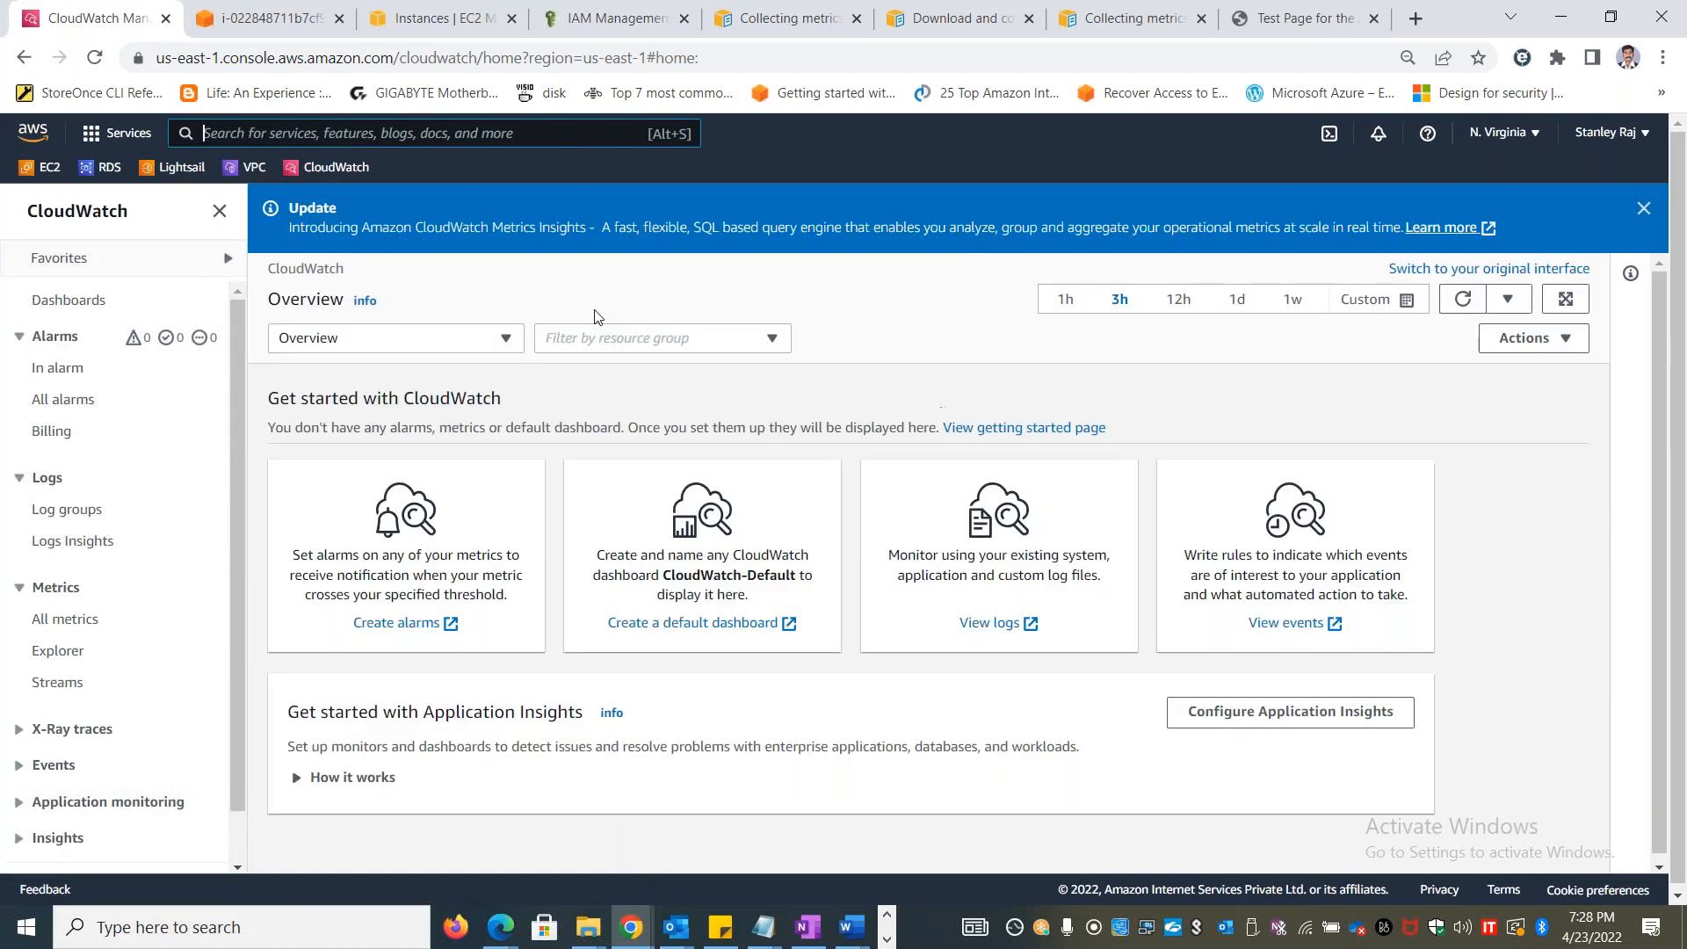
{"action": "left_click", "coordinate": [39, 511]}
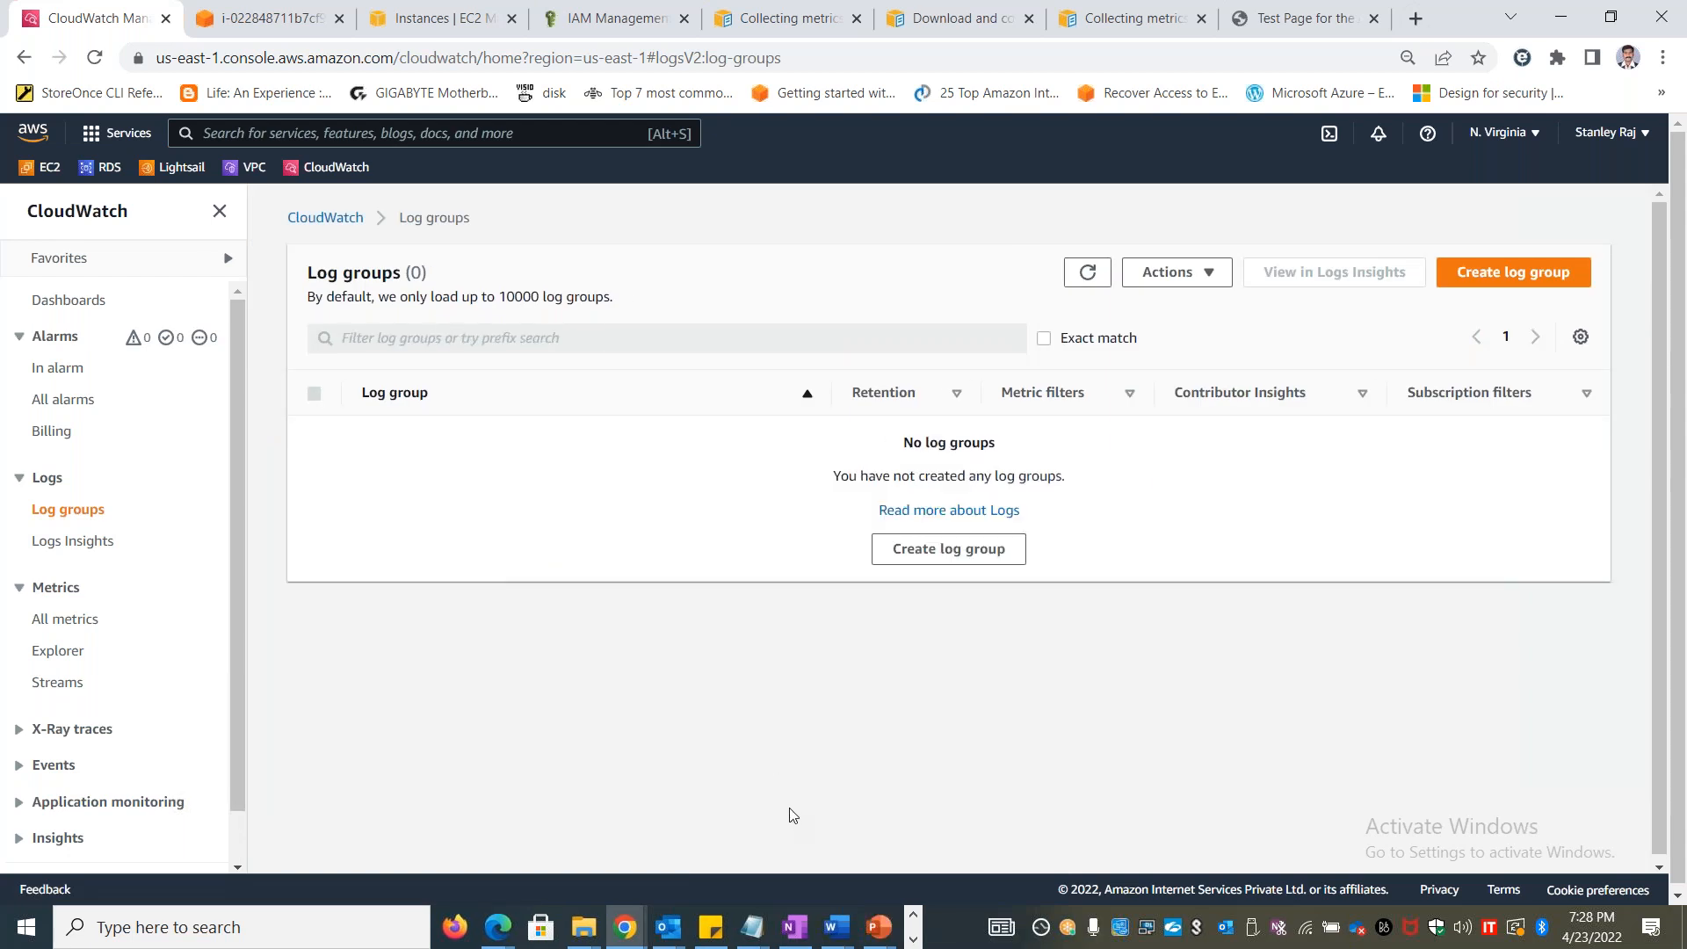
Switch to the LAB Materials folder in Google Drive and look through its lab PDFs, including the Apache log and unified agent labs
{"action": "key", "text": "alt+Tab"}
{"action": "key", "text": "alt+Tab"}
{"action": "key", "text": "alt+Tab"}
{"action": "key", "text": "alt+Tab"}
{"action": "key", "text": "alt+Tab"}
{"action": "key", "text": "alt+Tab"}
{"action": "key", "text": "alt+Tab"}
{"action": "key", "text": "alt+Tab"}
{"action": "key", "text": "alt+Tab"}
{"action": "key", "text": "alt+Tab"}
{"action": "key", "text": "Escape"}
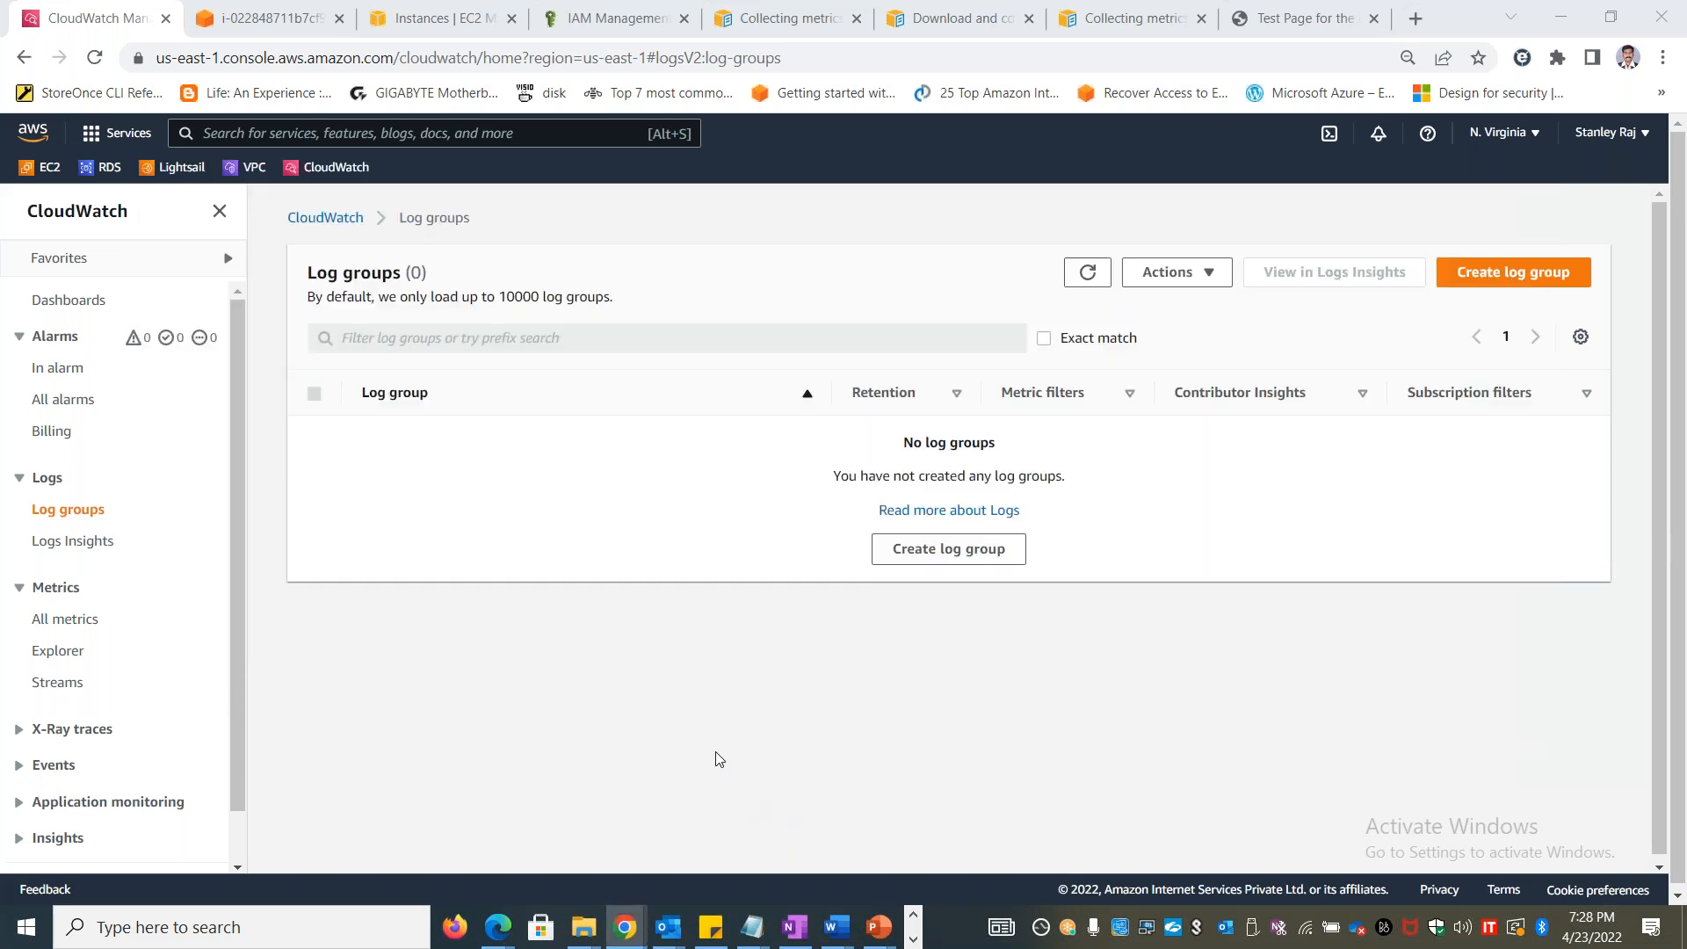
{"action": "scroll", "coordinate": [660, 656], "scroll_direction": "up", "scroll_amount": 12}
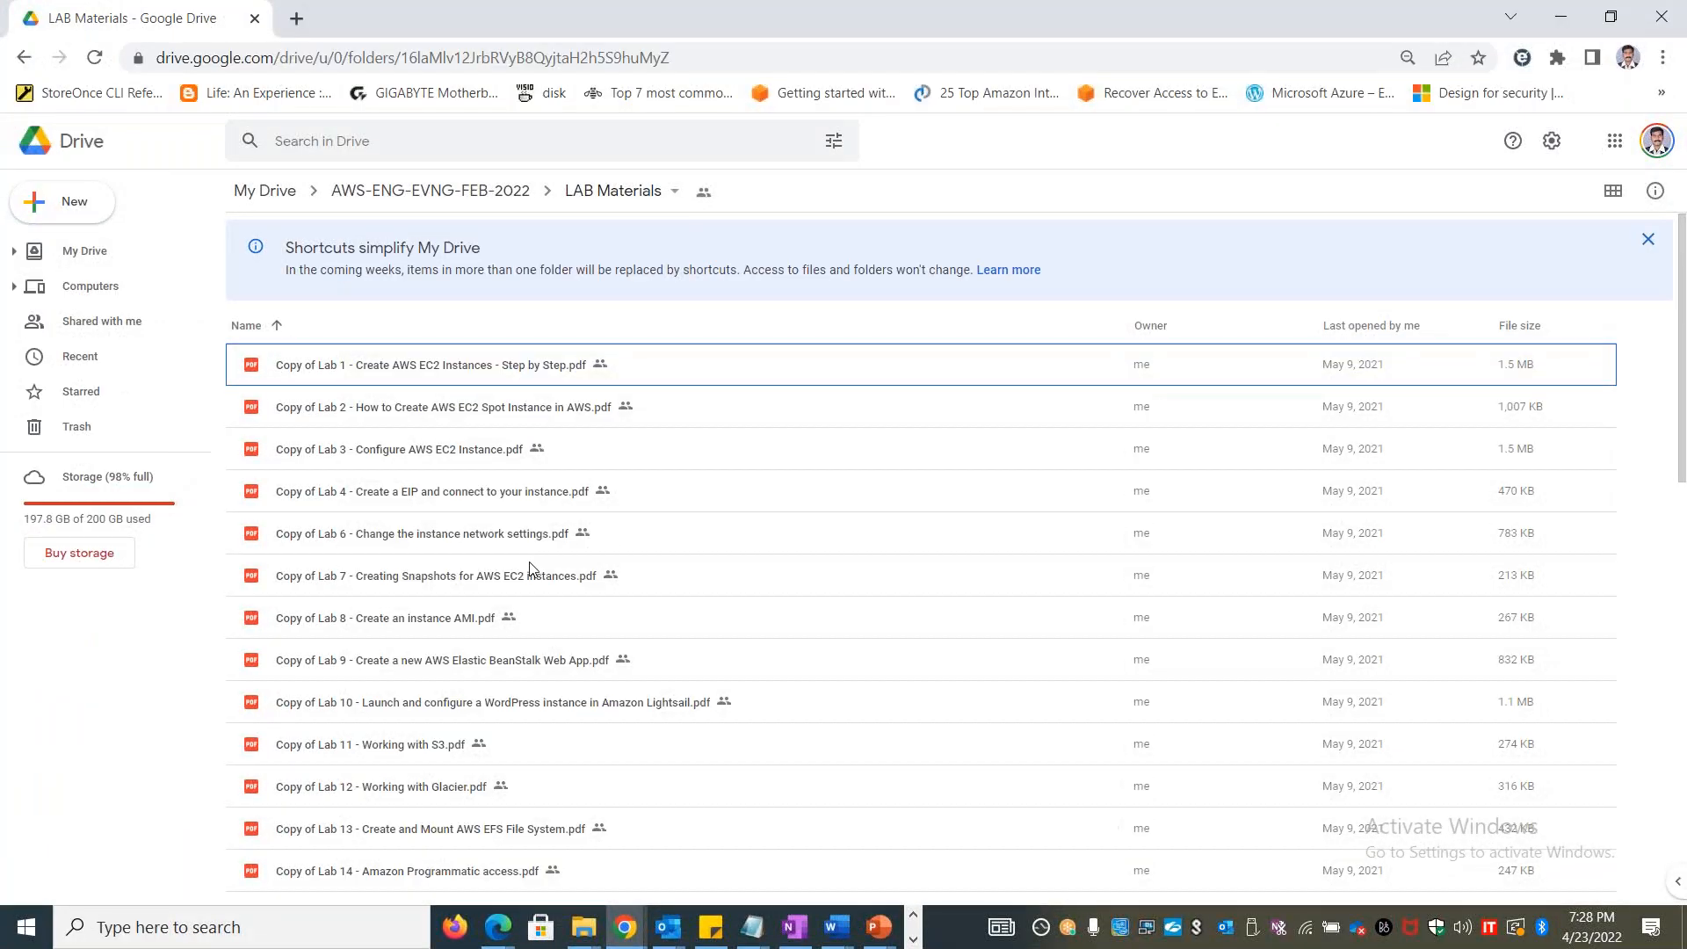
{"action": "scroll", "coordinate": [534, 572], "scroll_direction": "down", "scroll_amount": 12}
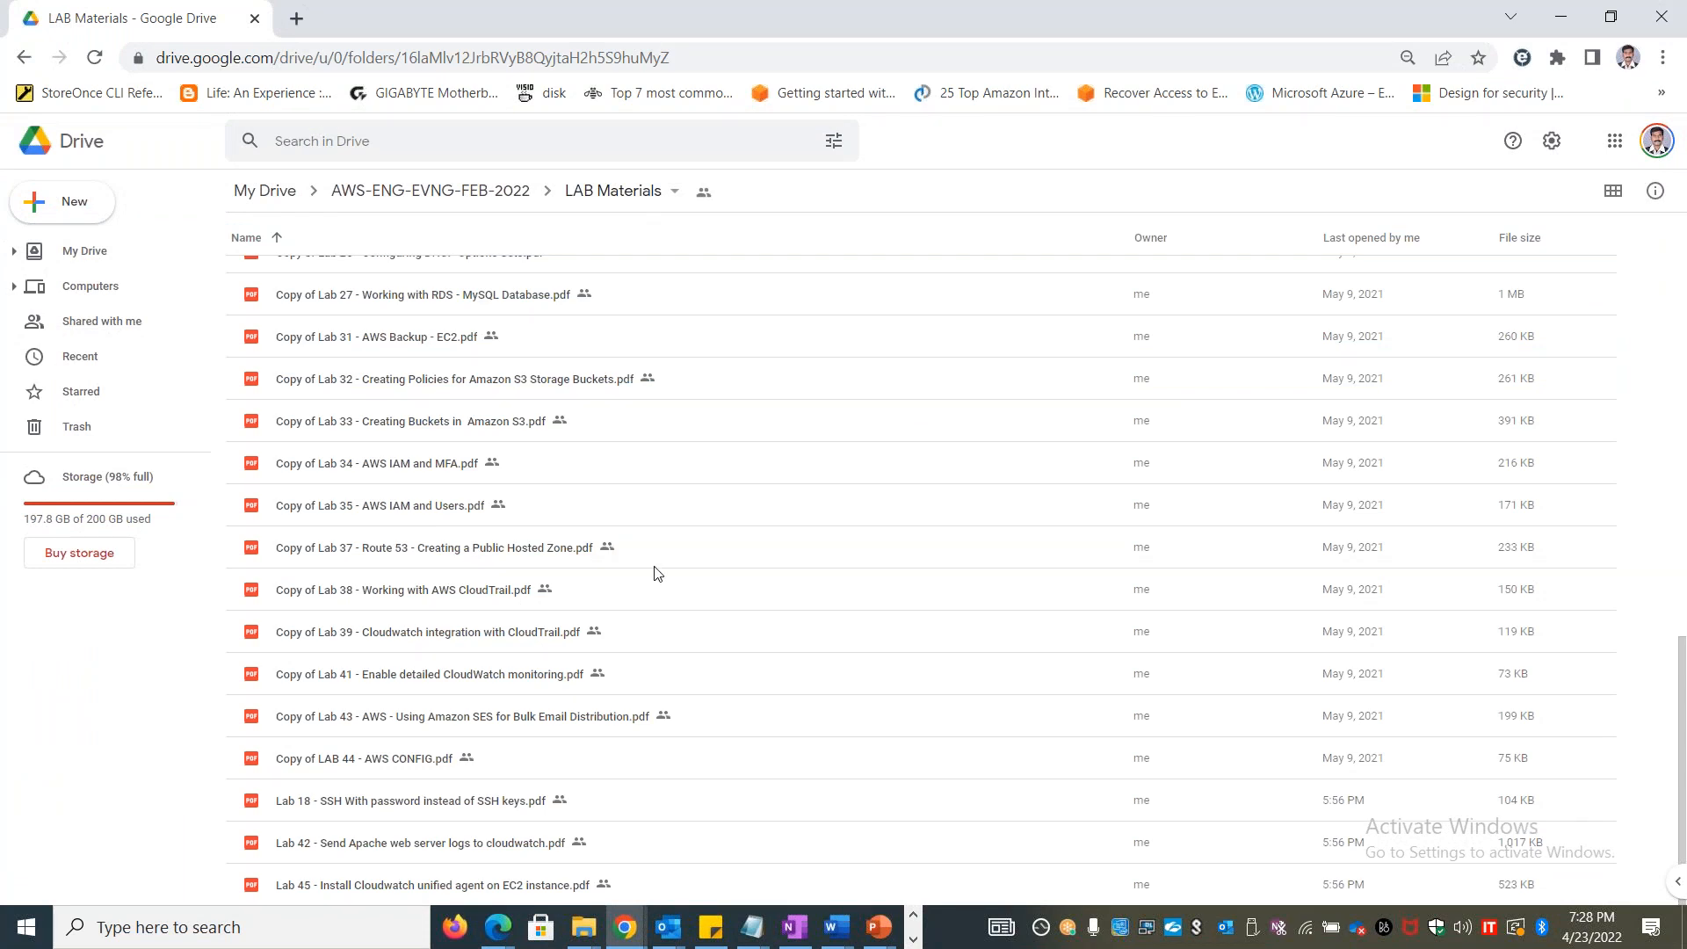
{"action": "scroll", "coordinate": [463, 655], "scroll_direction": "up", "scroll_amount": 10}
{"action": "scroll", "coordinate": [426, 682], "scroll_direction": "down", "scroll_amount": 10}
{"action": "key", "text": "alt+Tab"}
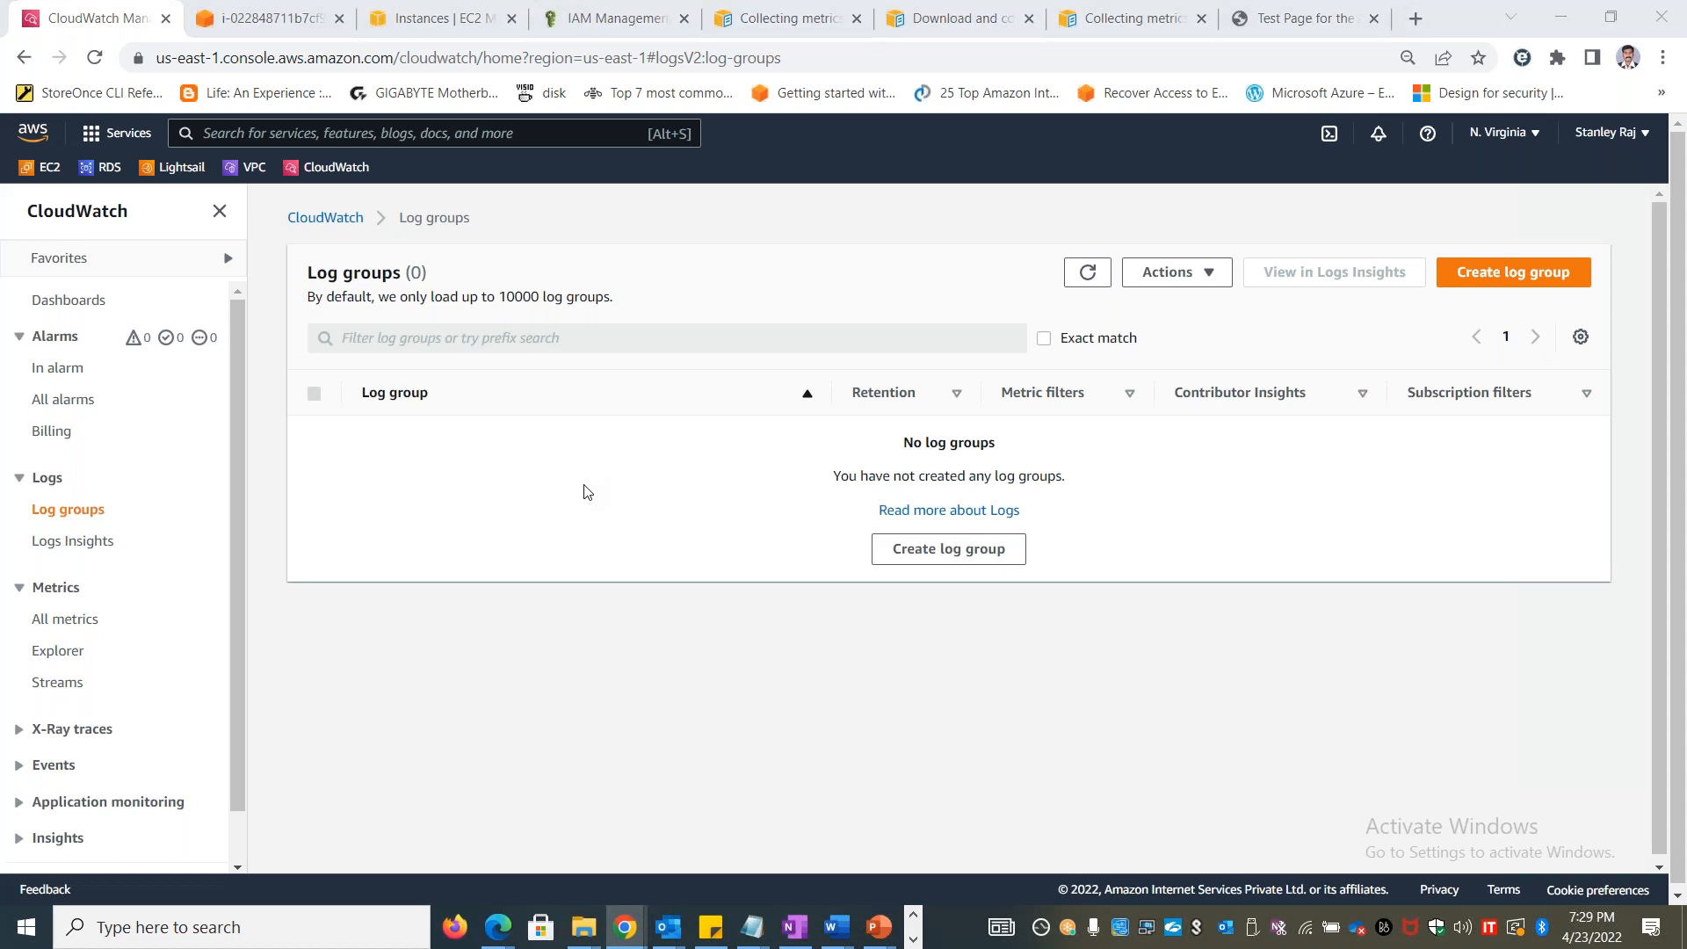
Switch to the Book1 workbook in Excel and enter "Unified Agent" in B23 and "Netstat" in C23 of the Agents sheet
{"action": "key", "text": "alt+Tab"}
{"action": "key", "text": "alt+Tab"}
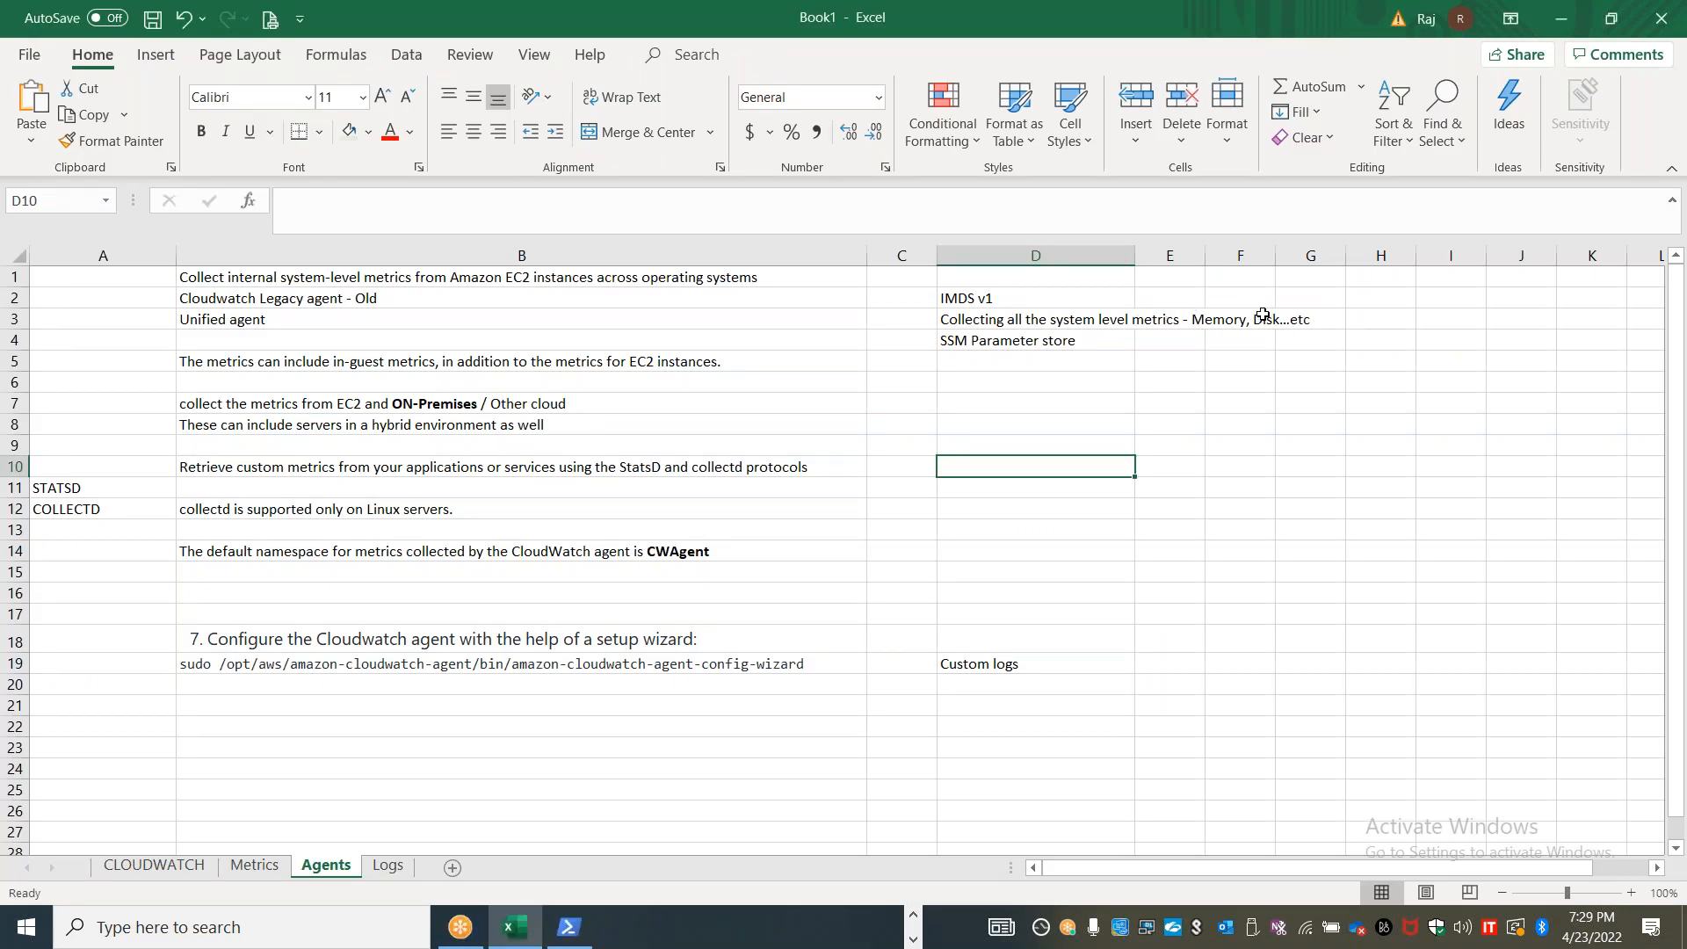
{"action": "left_click", "coordinate": [420, 751]}
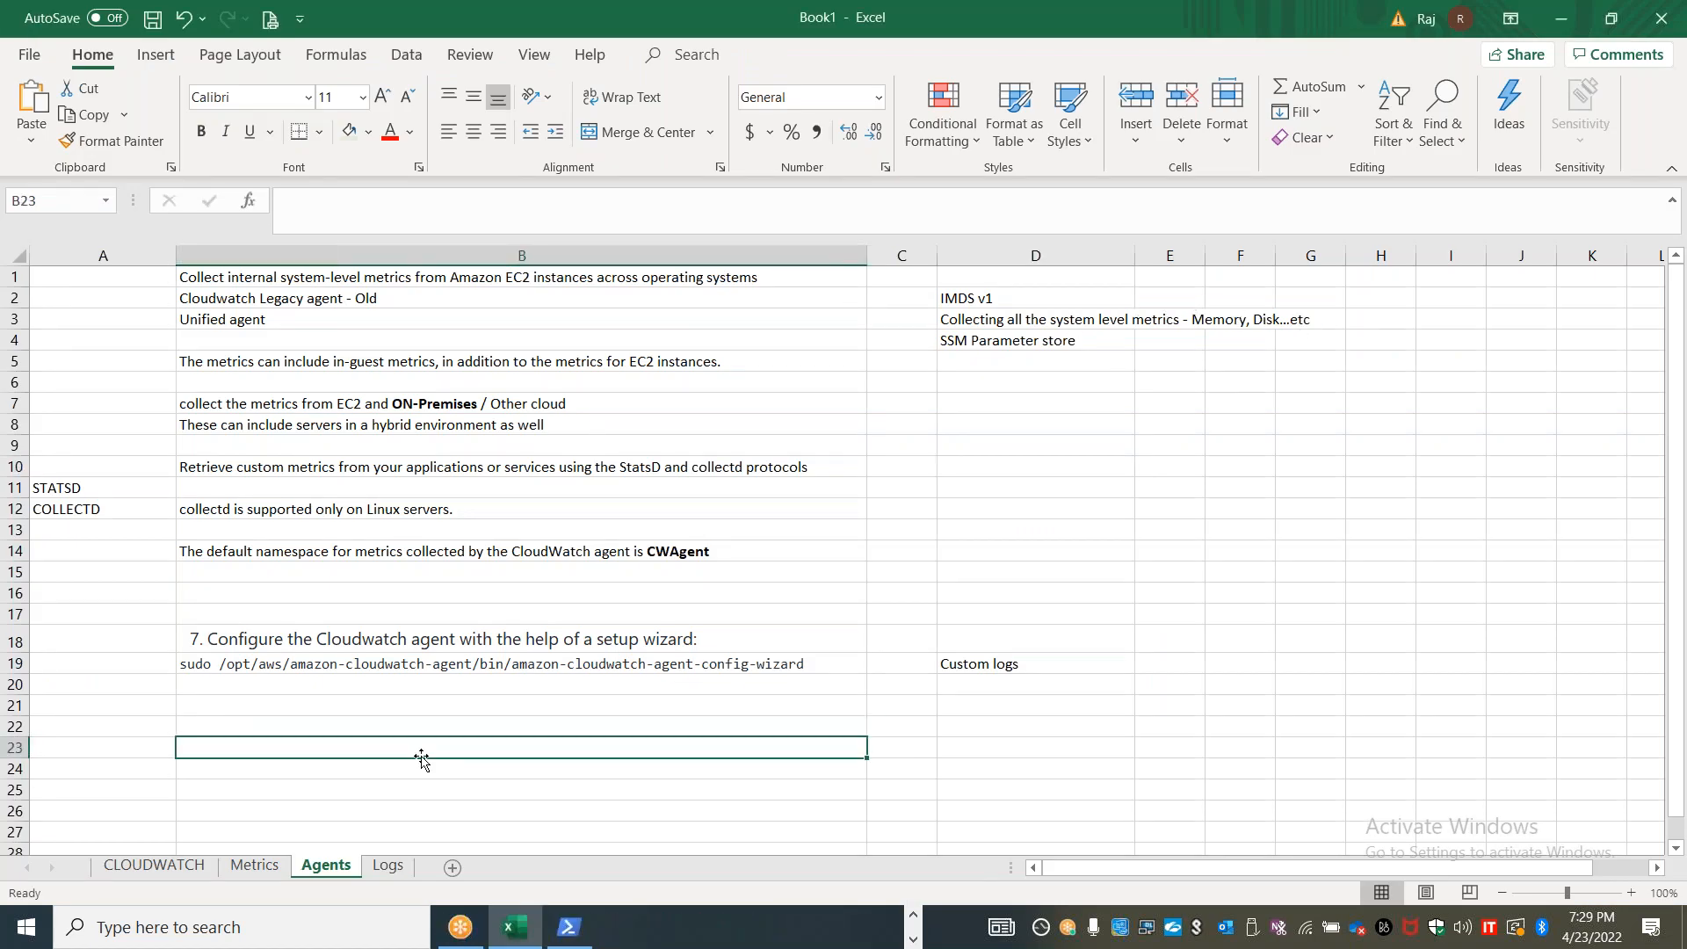
{"action": "type", "text": "Unified"}
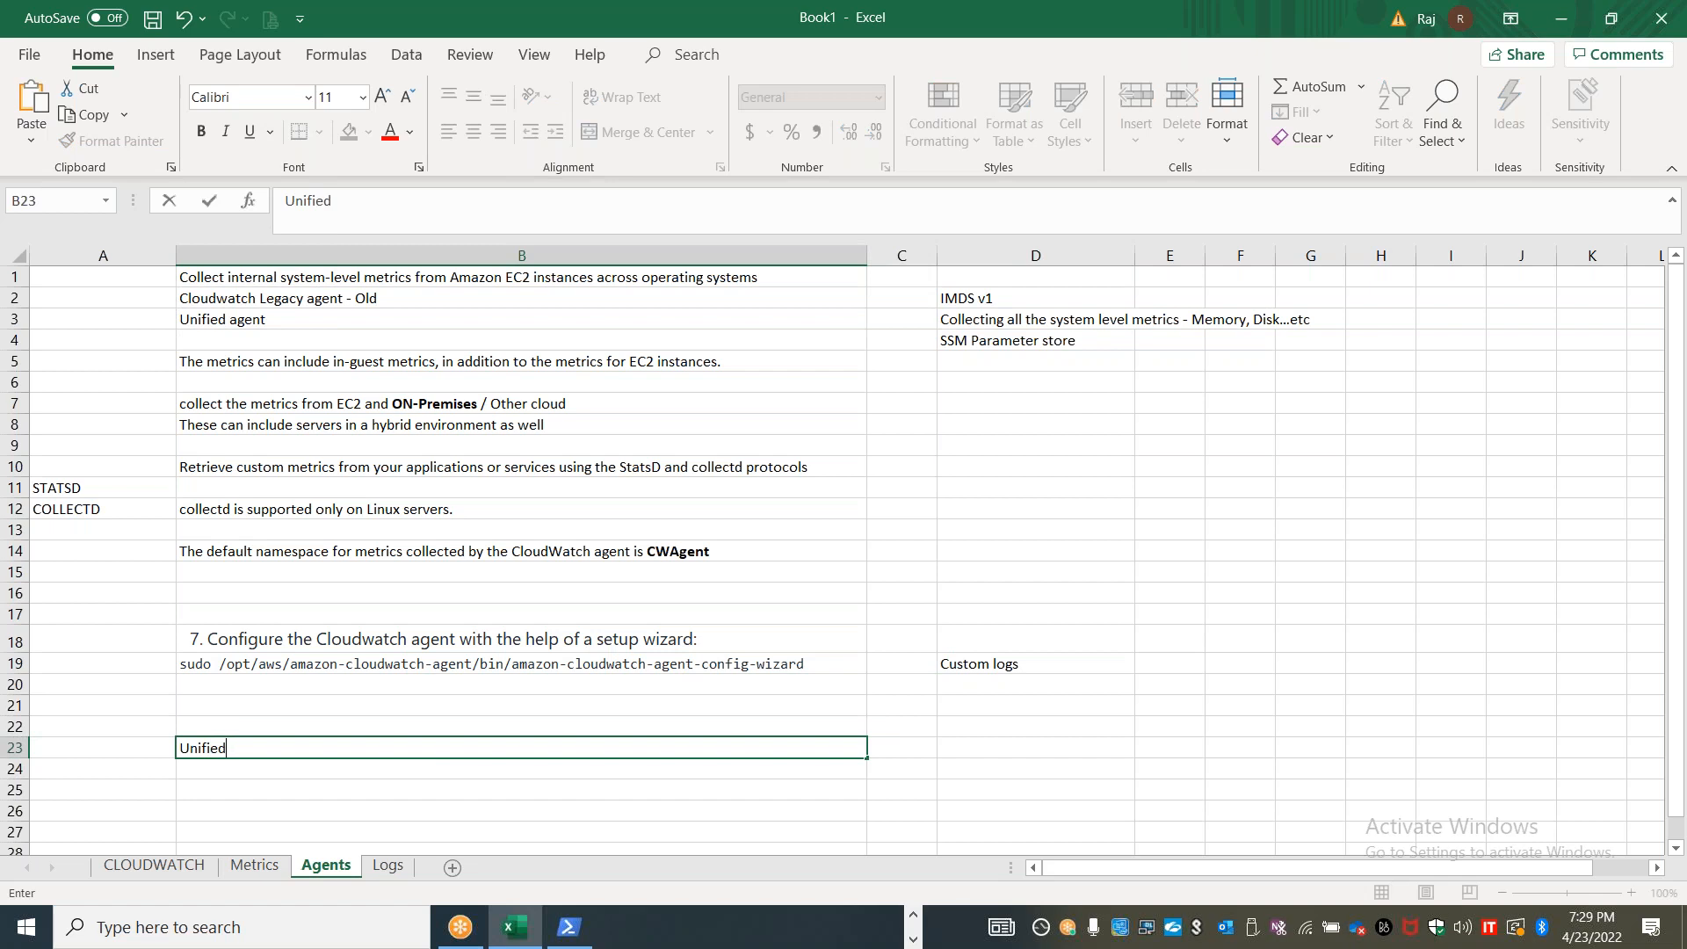
{"action": "type", "text": " Agent"}
{"action": "key", "text": "Tab"}
{"action": "type", "text": "Ne"}
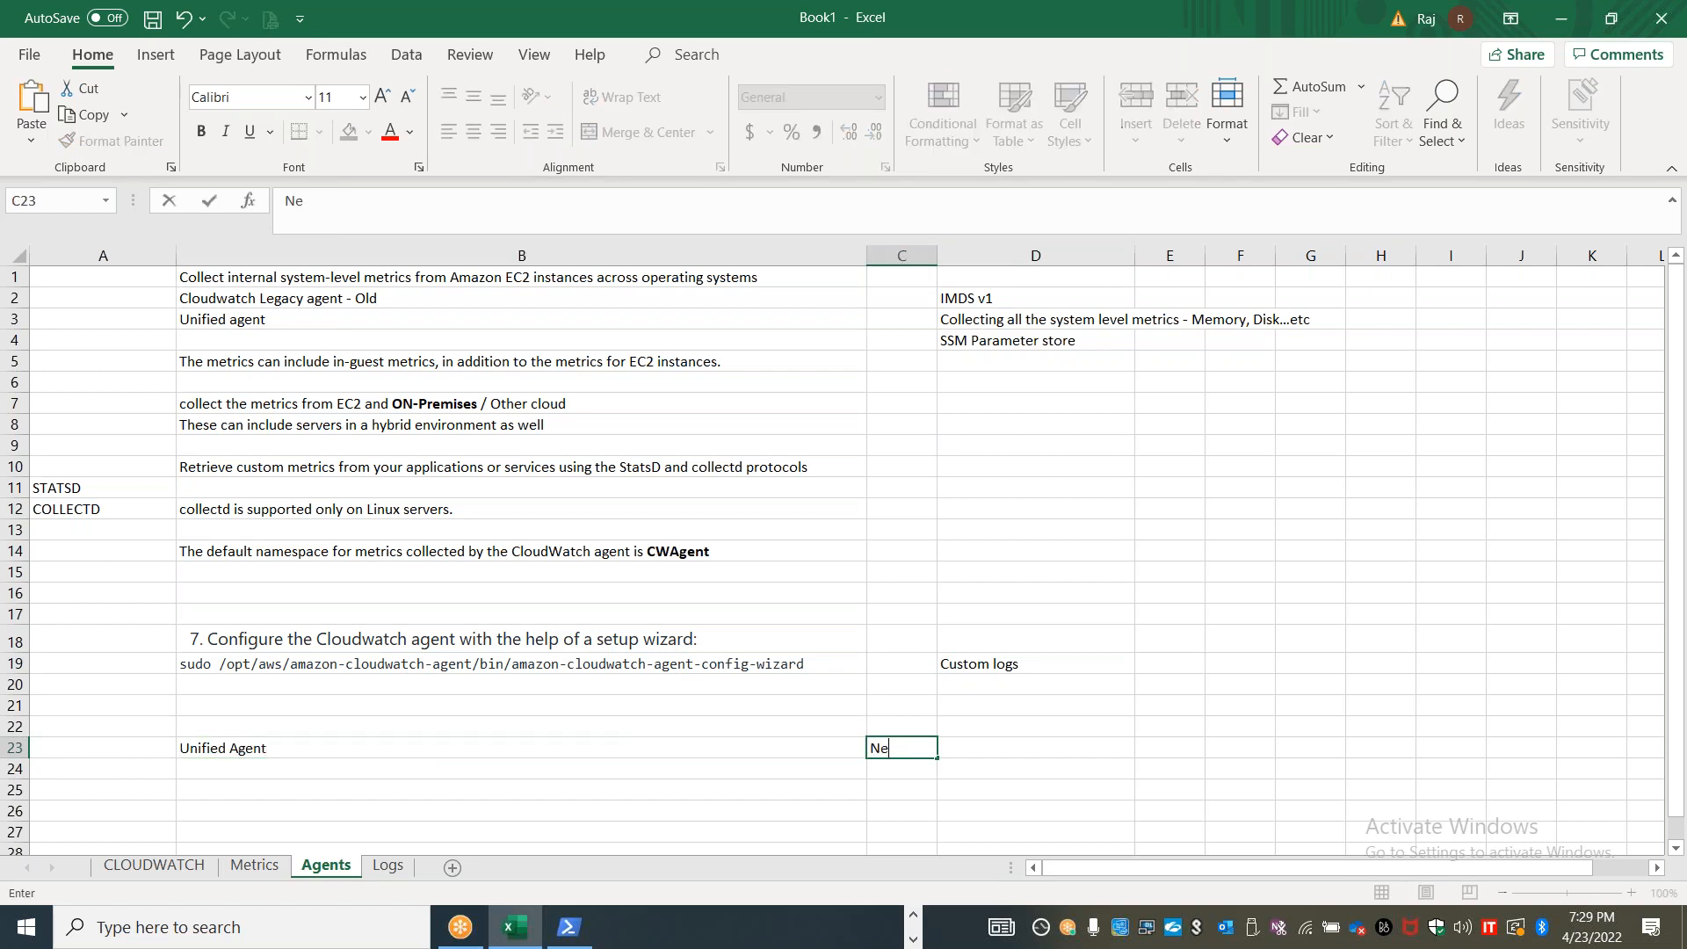
{"action": "type", "text": "tstat"}
{"action": "key", "text": "Return"}
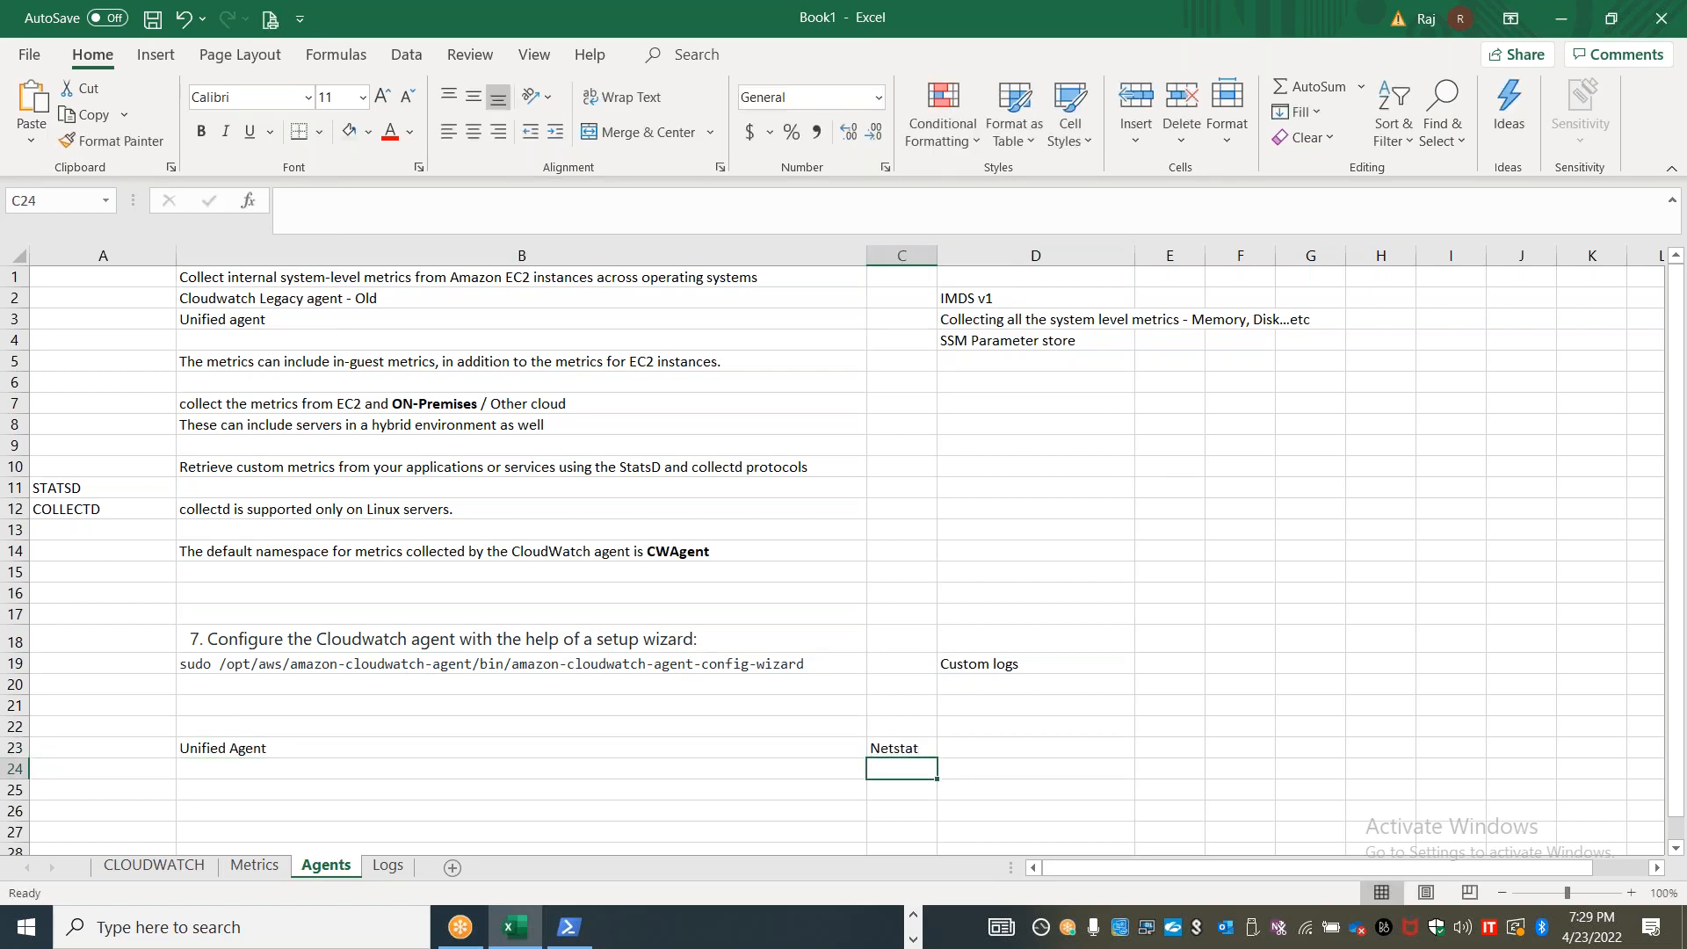
List "Processes", "Swap Space", "Disk", "Memory / RAM" and "CPU" in C24 to C28 of the Agents sheet
{"action": "type", "text": "Processes"}
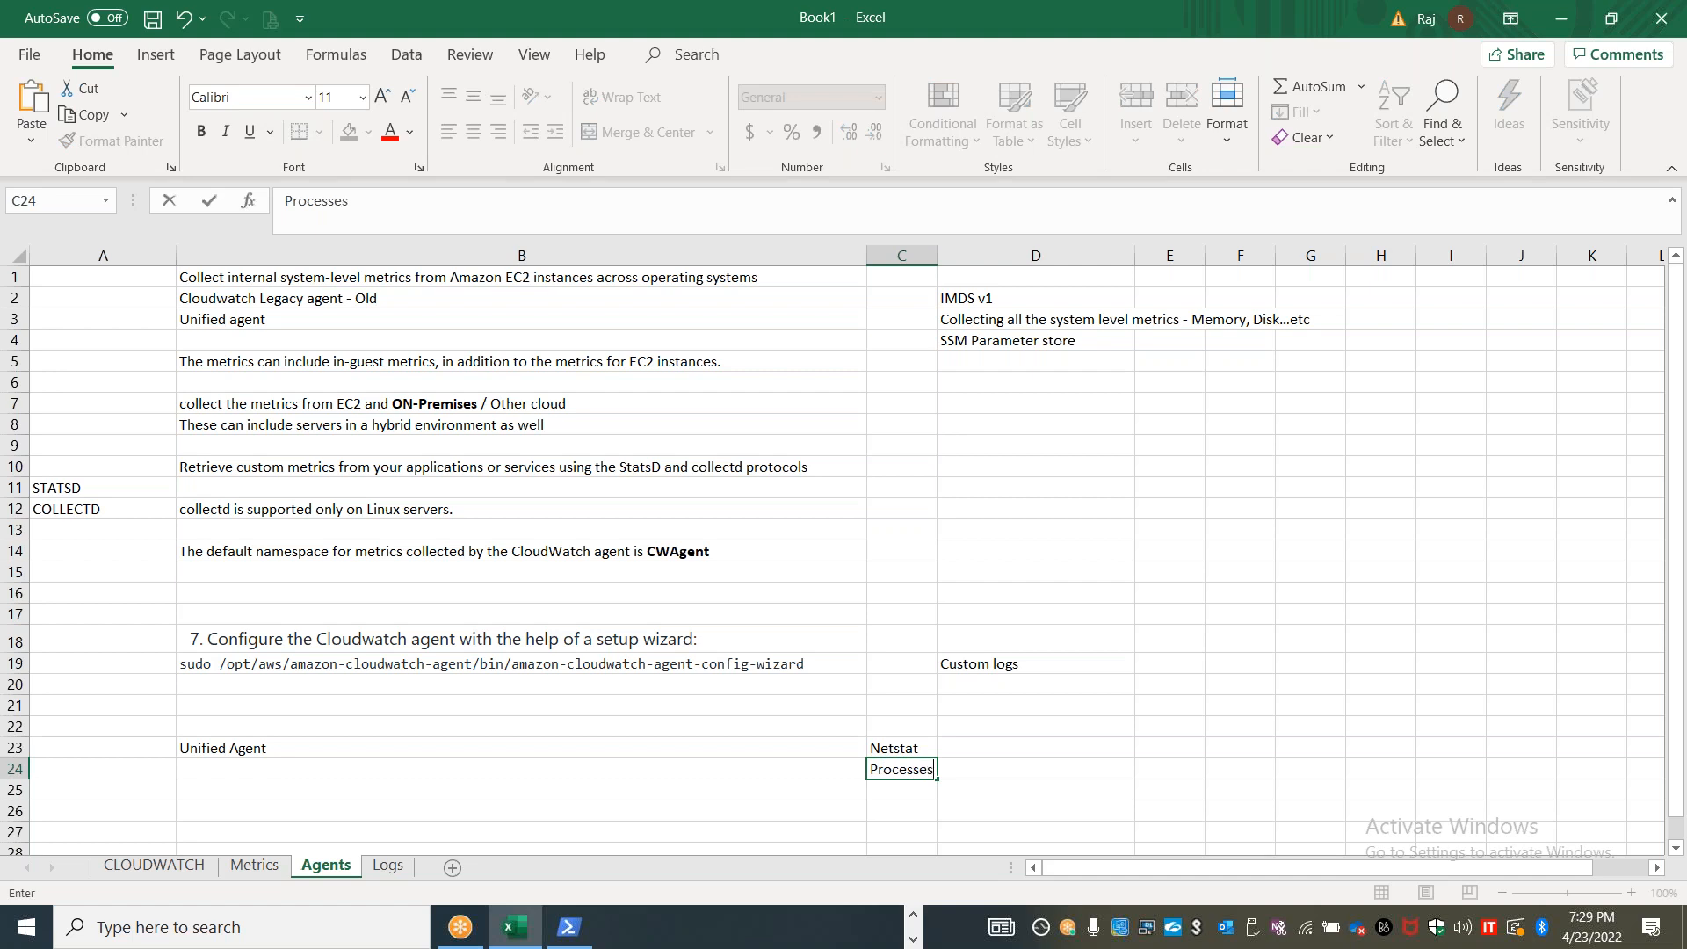
{"action": "key", "text": "Return"}
{"action": "type", "text": "Swap"}
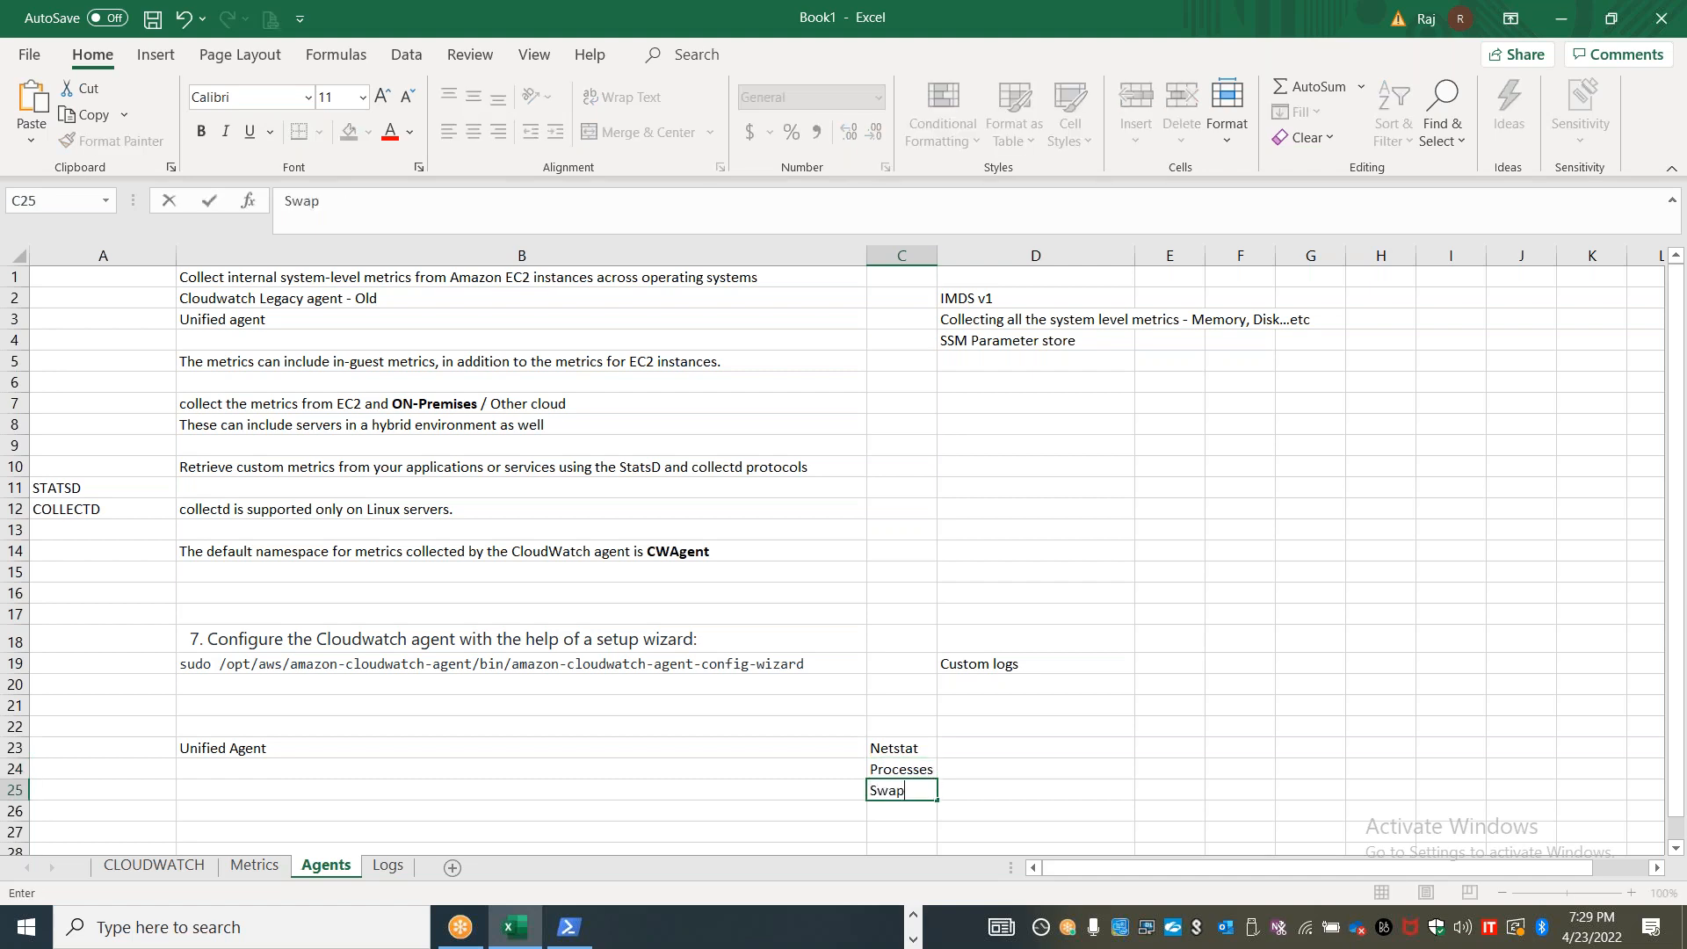
{"action": "type", "text": " Space"}
{"action": "key", "text": "Return"}
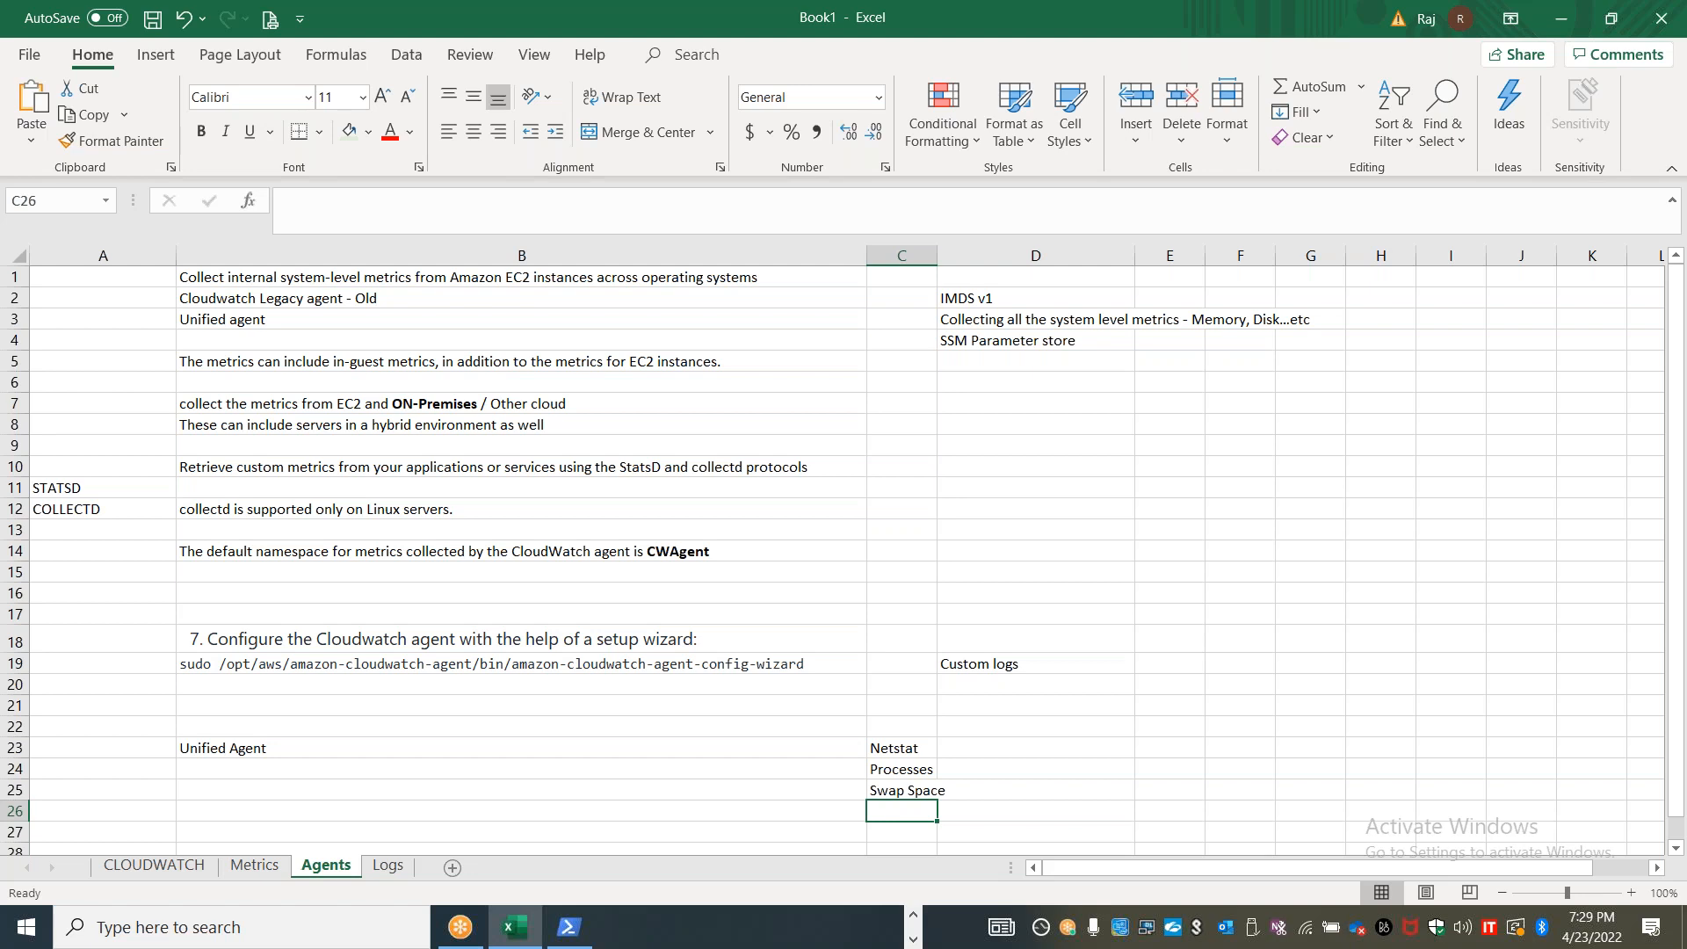
{"action": "type", "text": "Disk"}
{"action": "key", "text": "Return"}
{"action": "type", "text": "Memory / RAM"}
{"action": "key", "text": "ctrl+Return"}
{"action": "key", "text": "Return"}
{"action": "type", "text": "CPU"}
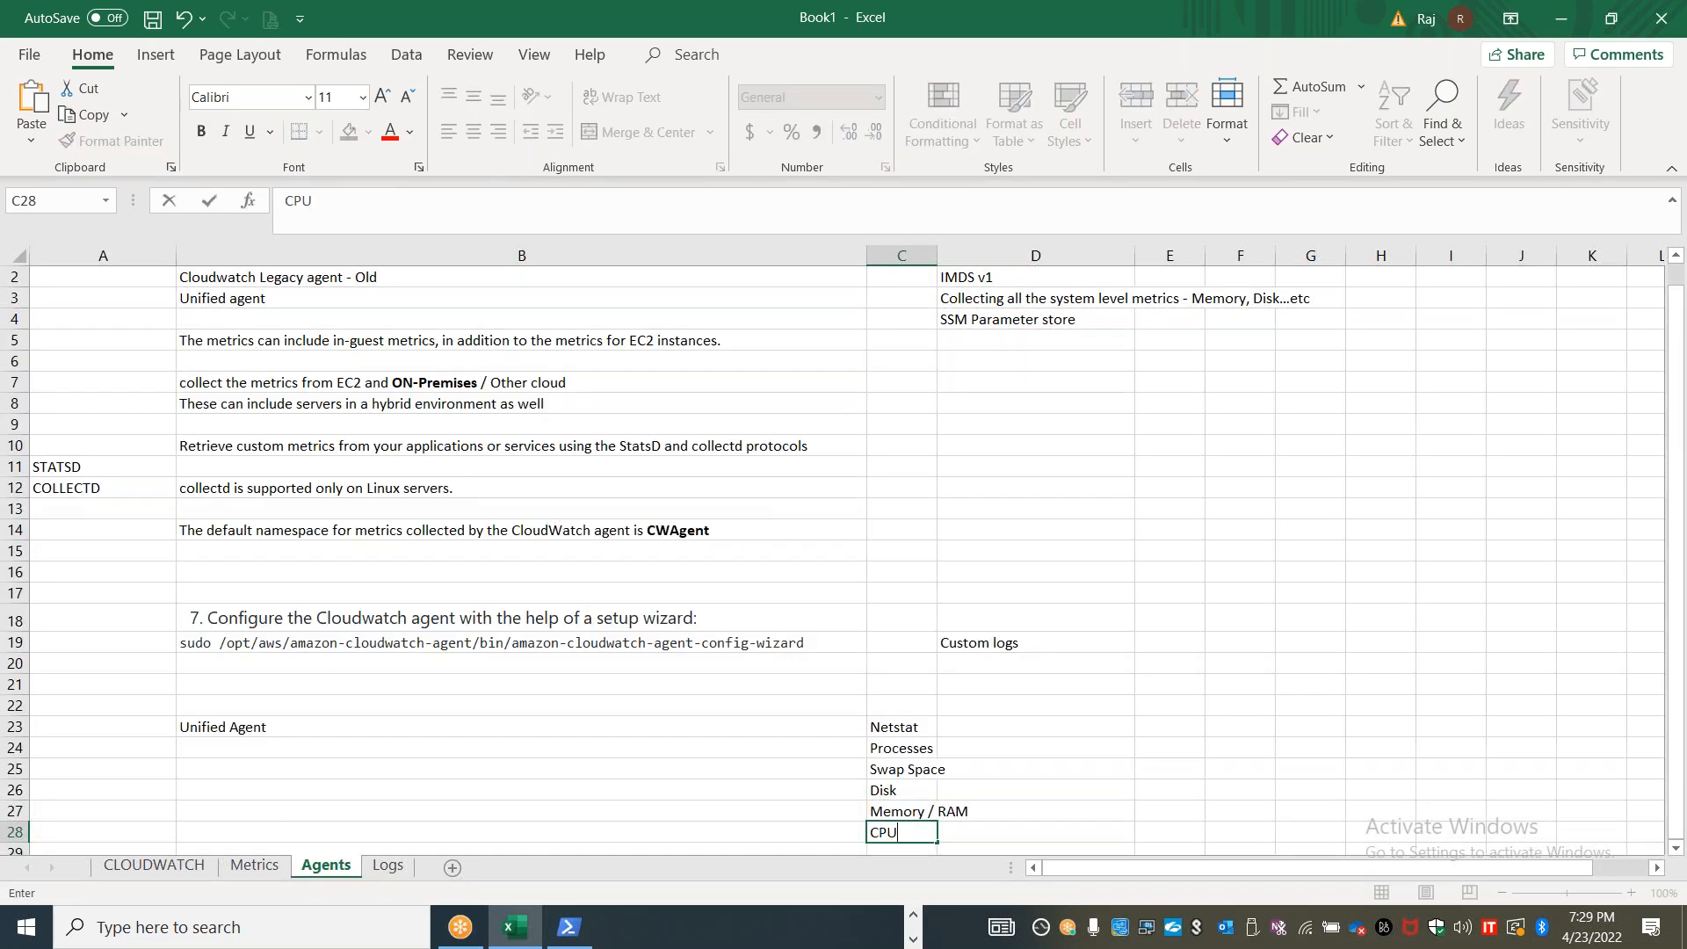
Fill in the CPU row with "Active / Idle, Steal" in D28, "guest" in E28 and "system" in F28
{"action": "left_click", "coordinate": [1000, 836]}
{"action": "type", "text": "Active / Idle, Sta"}
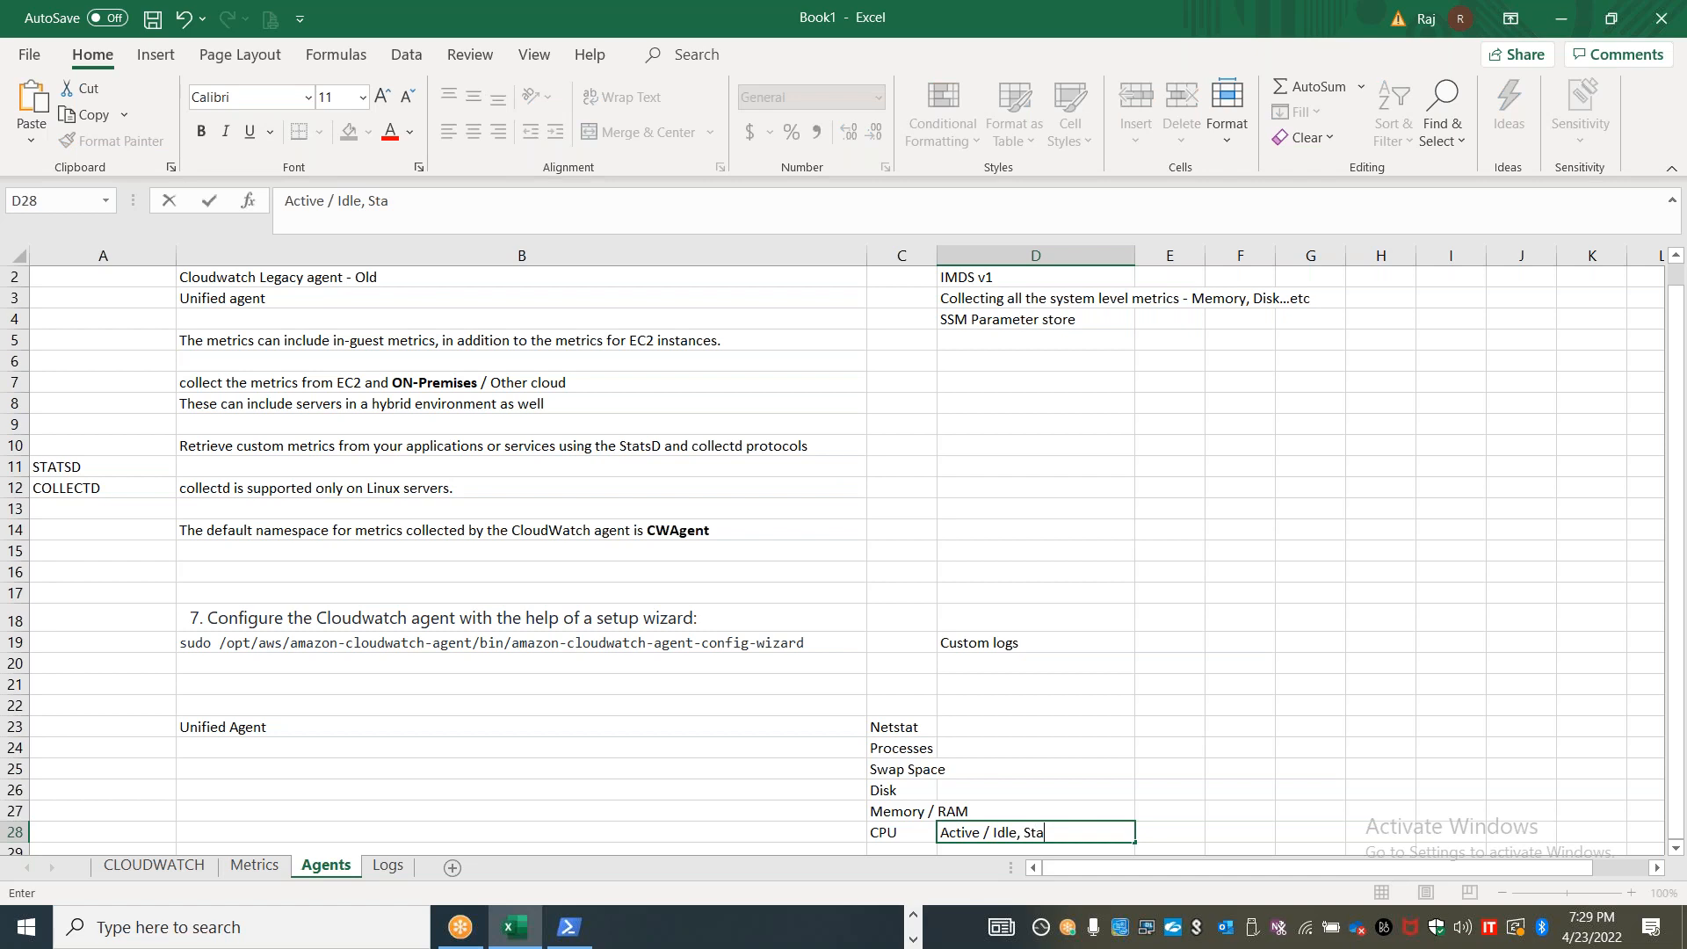
{"action": "key", "text": "BackSpace"}
{"action": "type", "text": "eal"}
{"action": "key", "text": "Tab"}
{"action": "type", "text": "guest"}
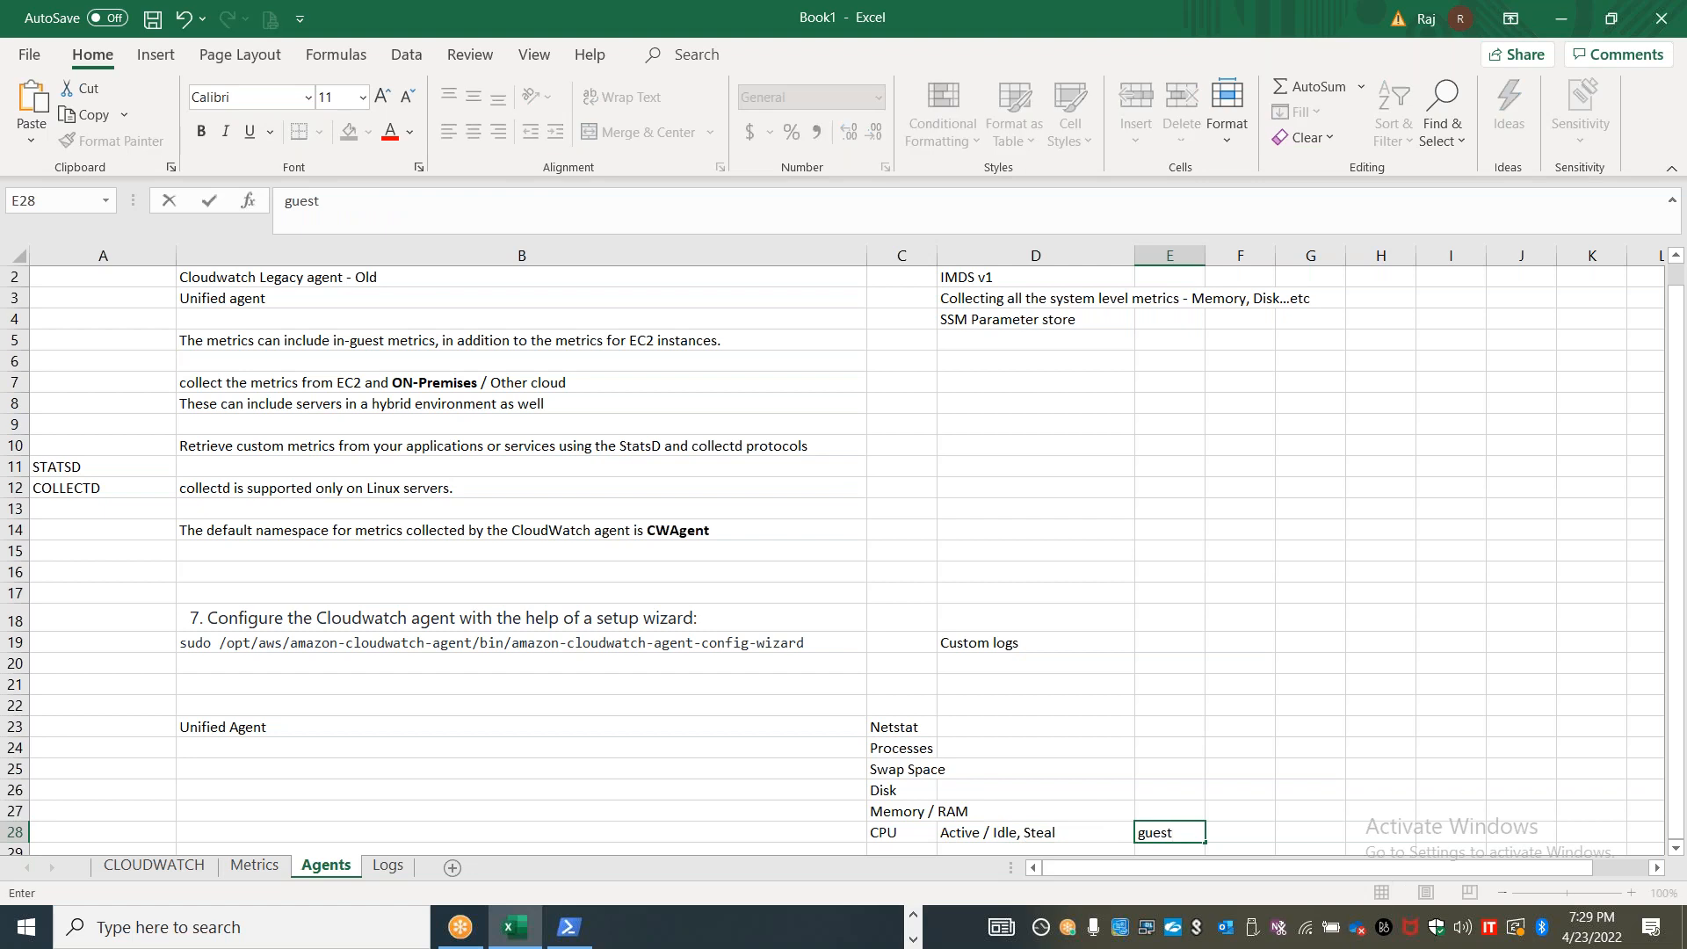
{"action": "key", "text": "Tab"}
{"action": "type", "text": "system"}
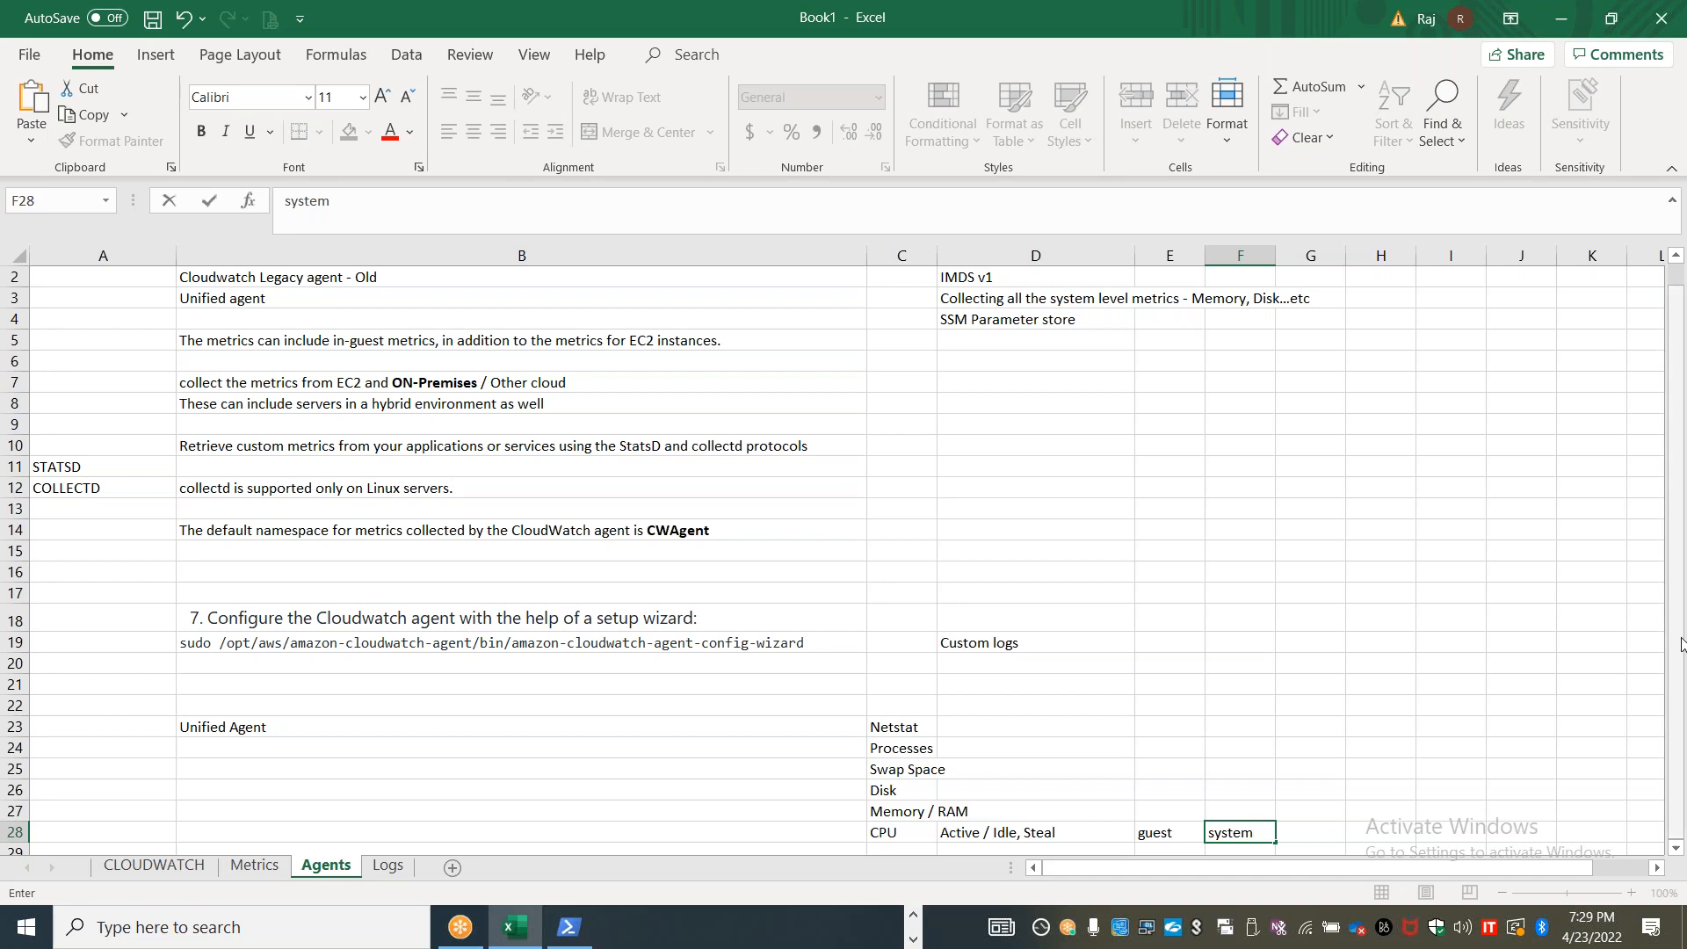
Highlight the "Unified Agent" cell B23 with the light green fill
{"action": "left_click_drag", "start_coordinate": [1680, 644], "coordinate": [1683, 615]}
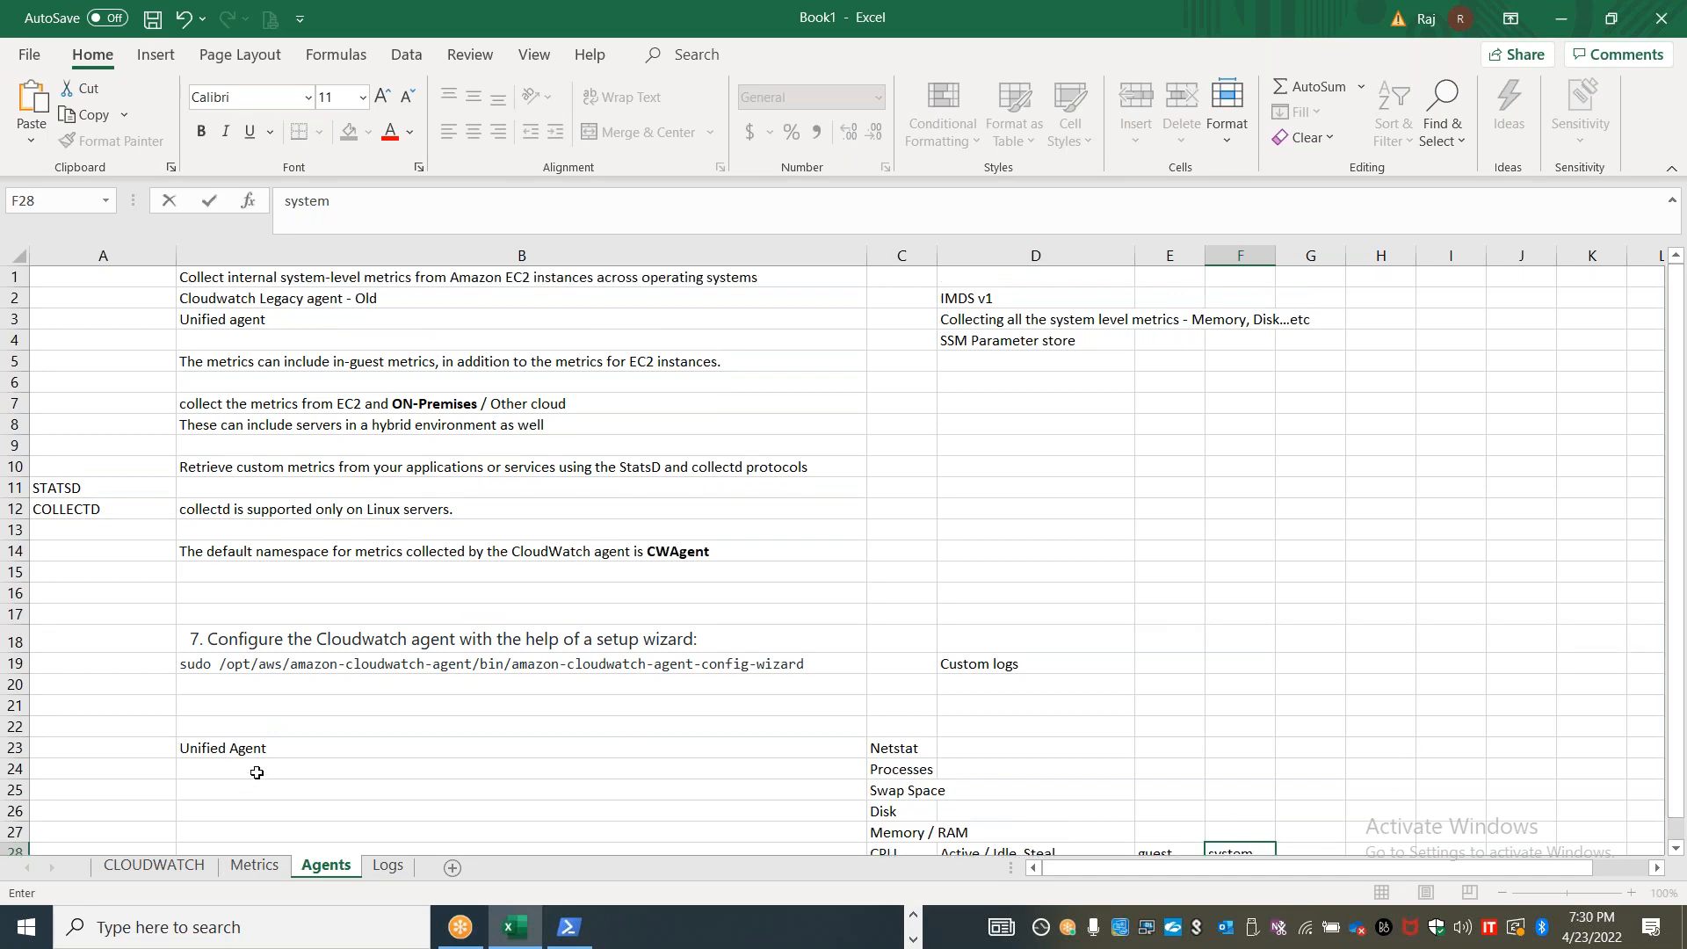
{"action": "left_click", "coordinate": [268, 748]}
{"action": "left_click", "coordinate": [358, 132]}
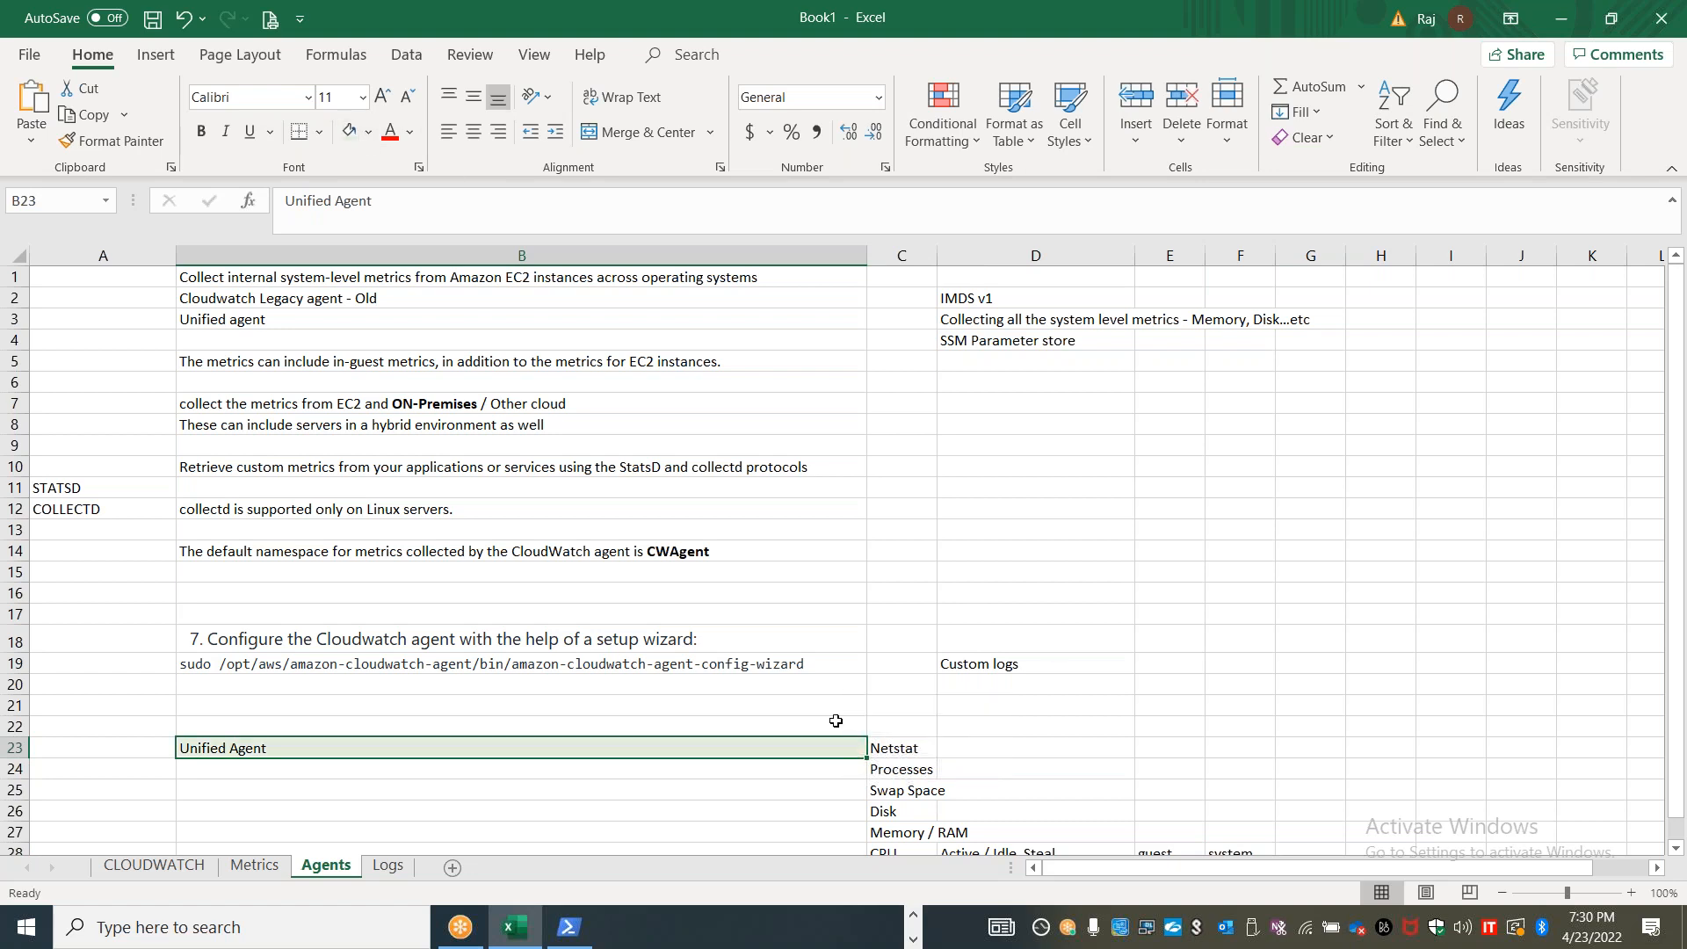
Switch to CloudWatch in the browser, refresh the log groups list, and reopen Log groups after visiting Logs Insights
{"action": "key", "text": "alt+Tab"}
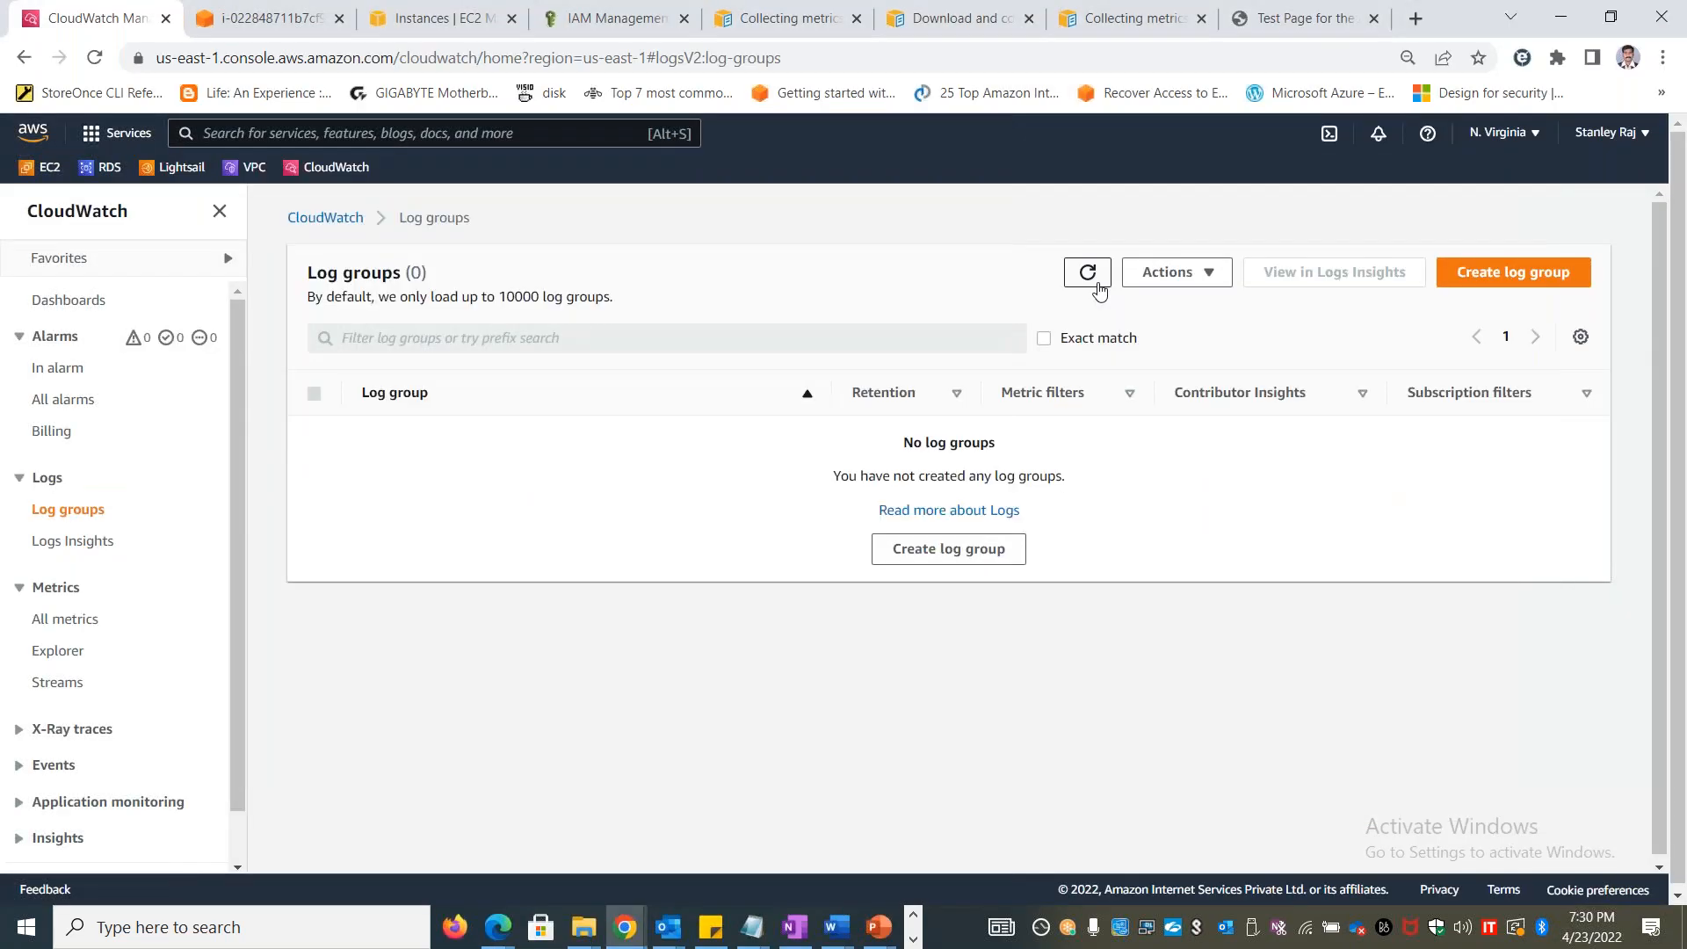
{"action": "left_click", "coordinate": [1087, 273]}
{"action": "left_click", "coordinate": [99, 551]}
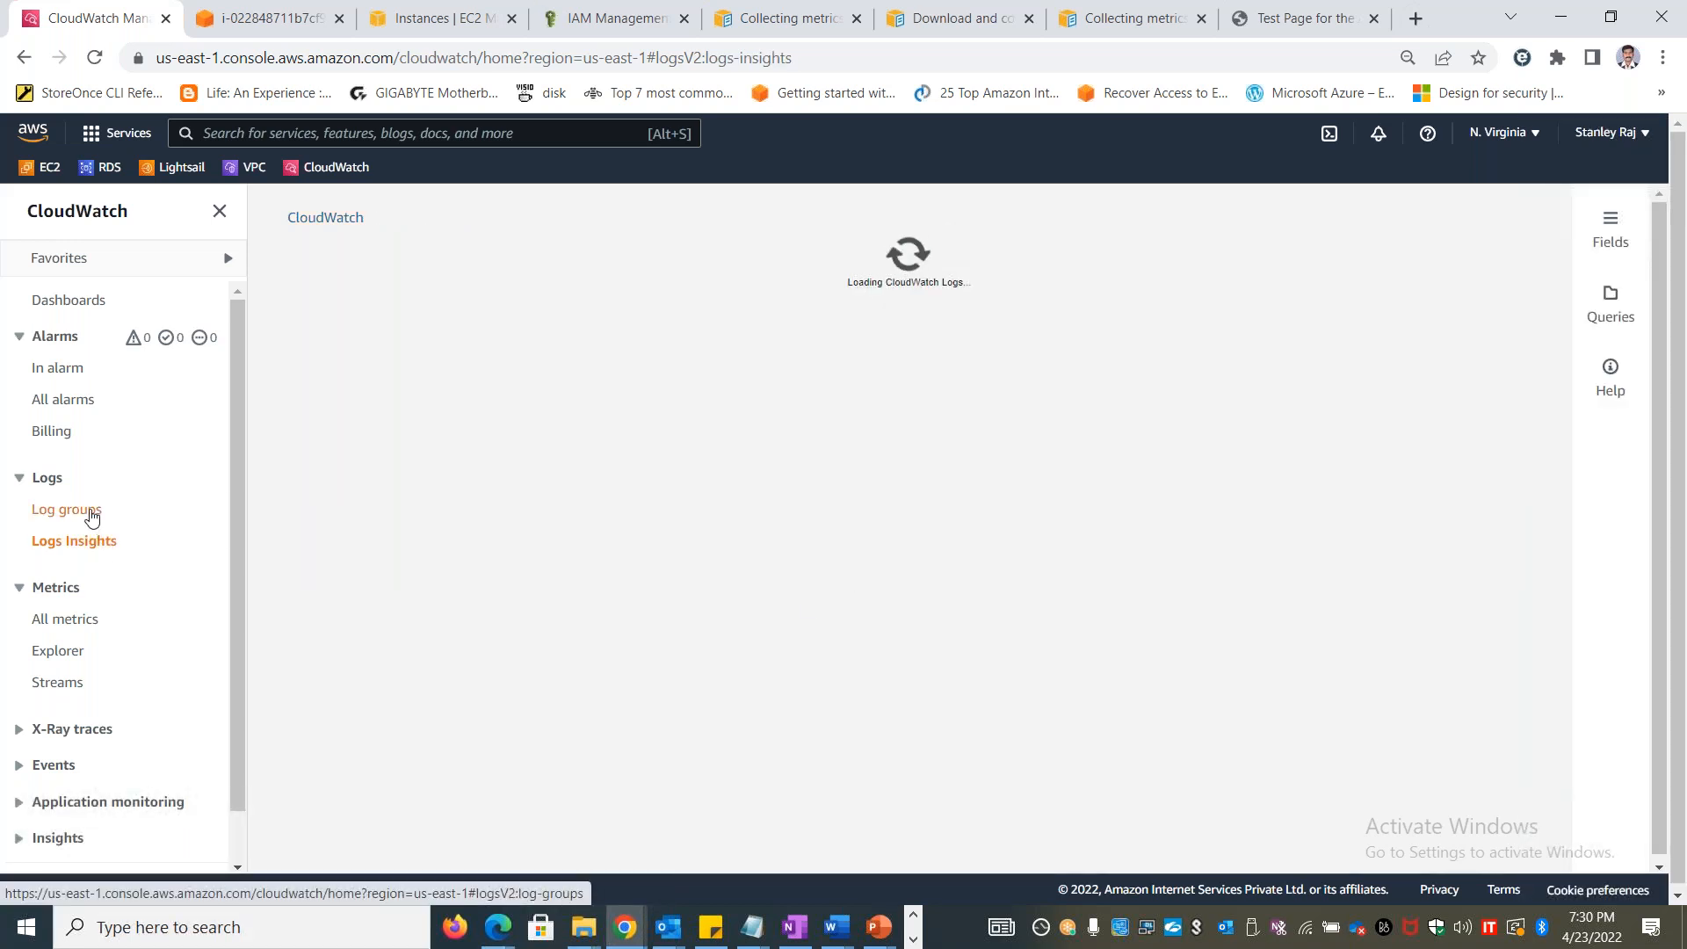
{"action": "left_click", "coordinate": [86, 516]}
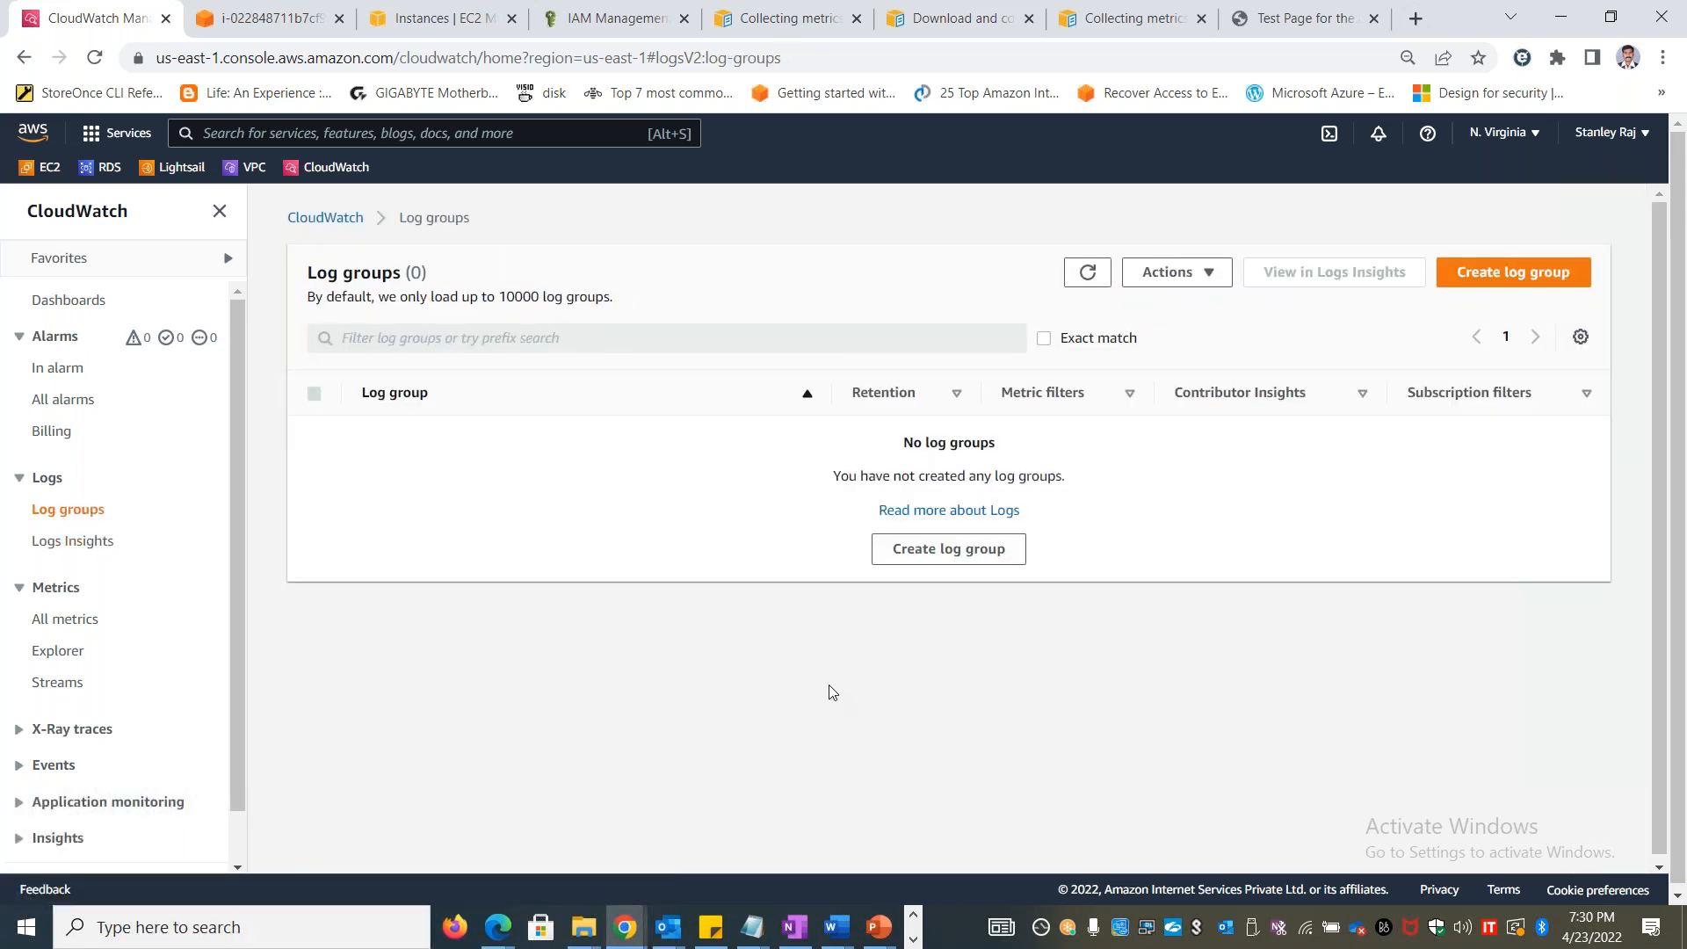
Switch to the Book1 workbook in Excel and open the Logs sheet
{"action": "key", "text": "alt+Tab"}
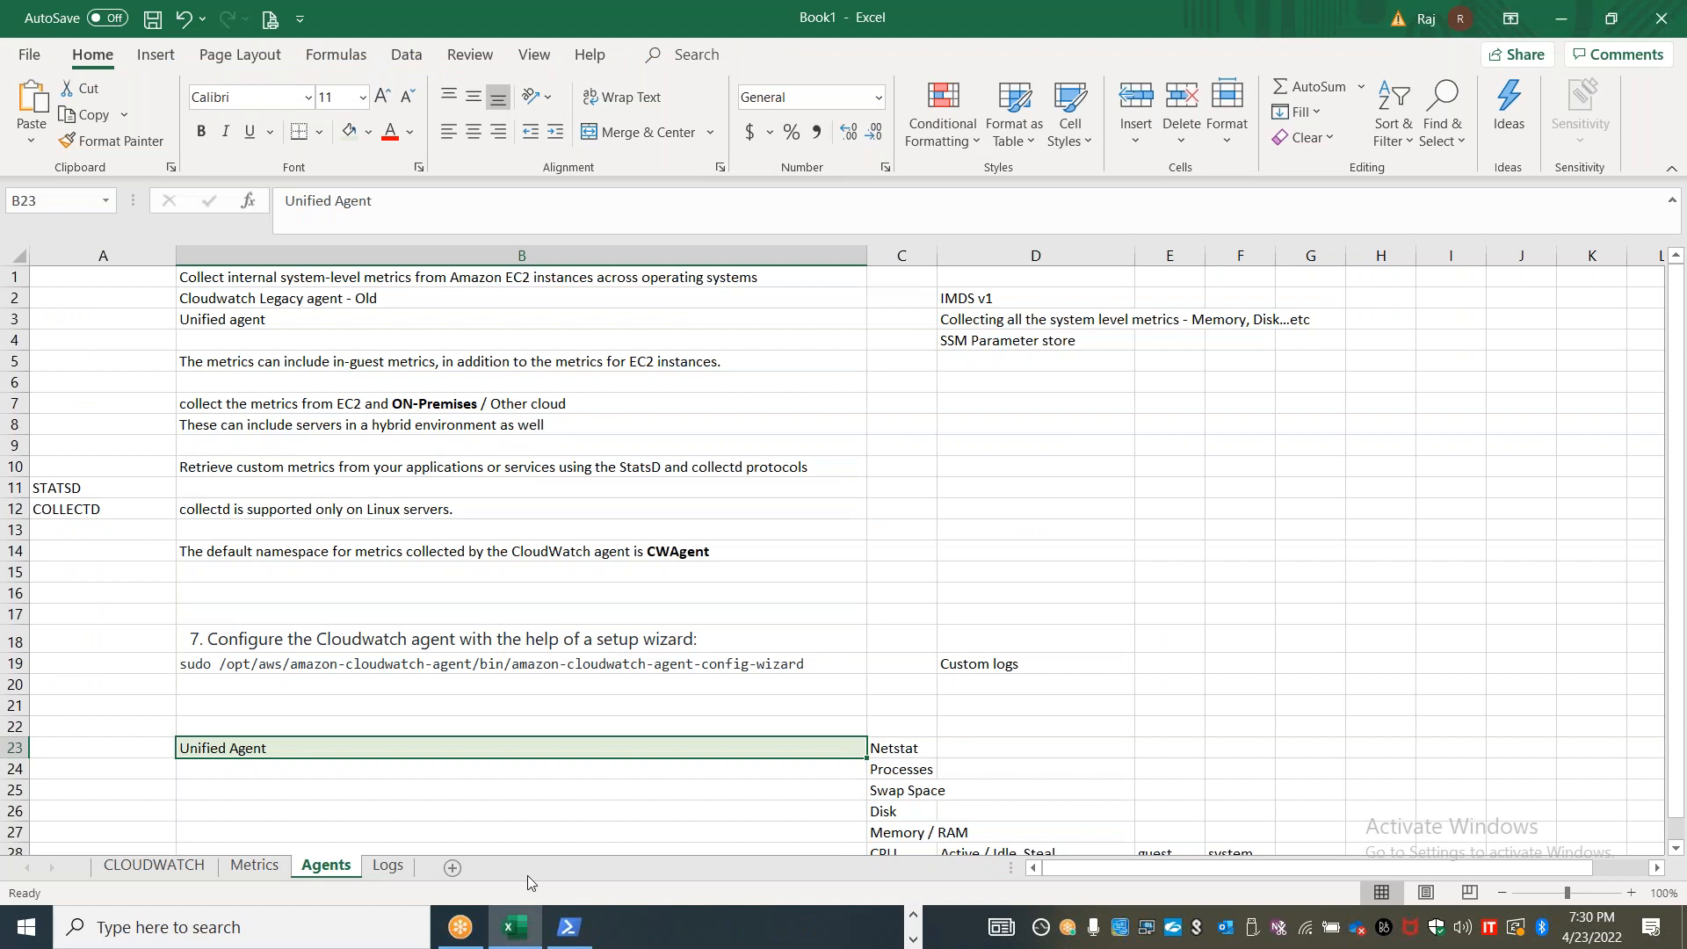
{"action": "left_click", "coordinate": [391, 877]}
{"action": "left_click", "coordinate": [624, 637]}
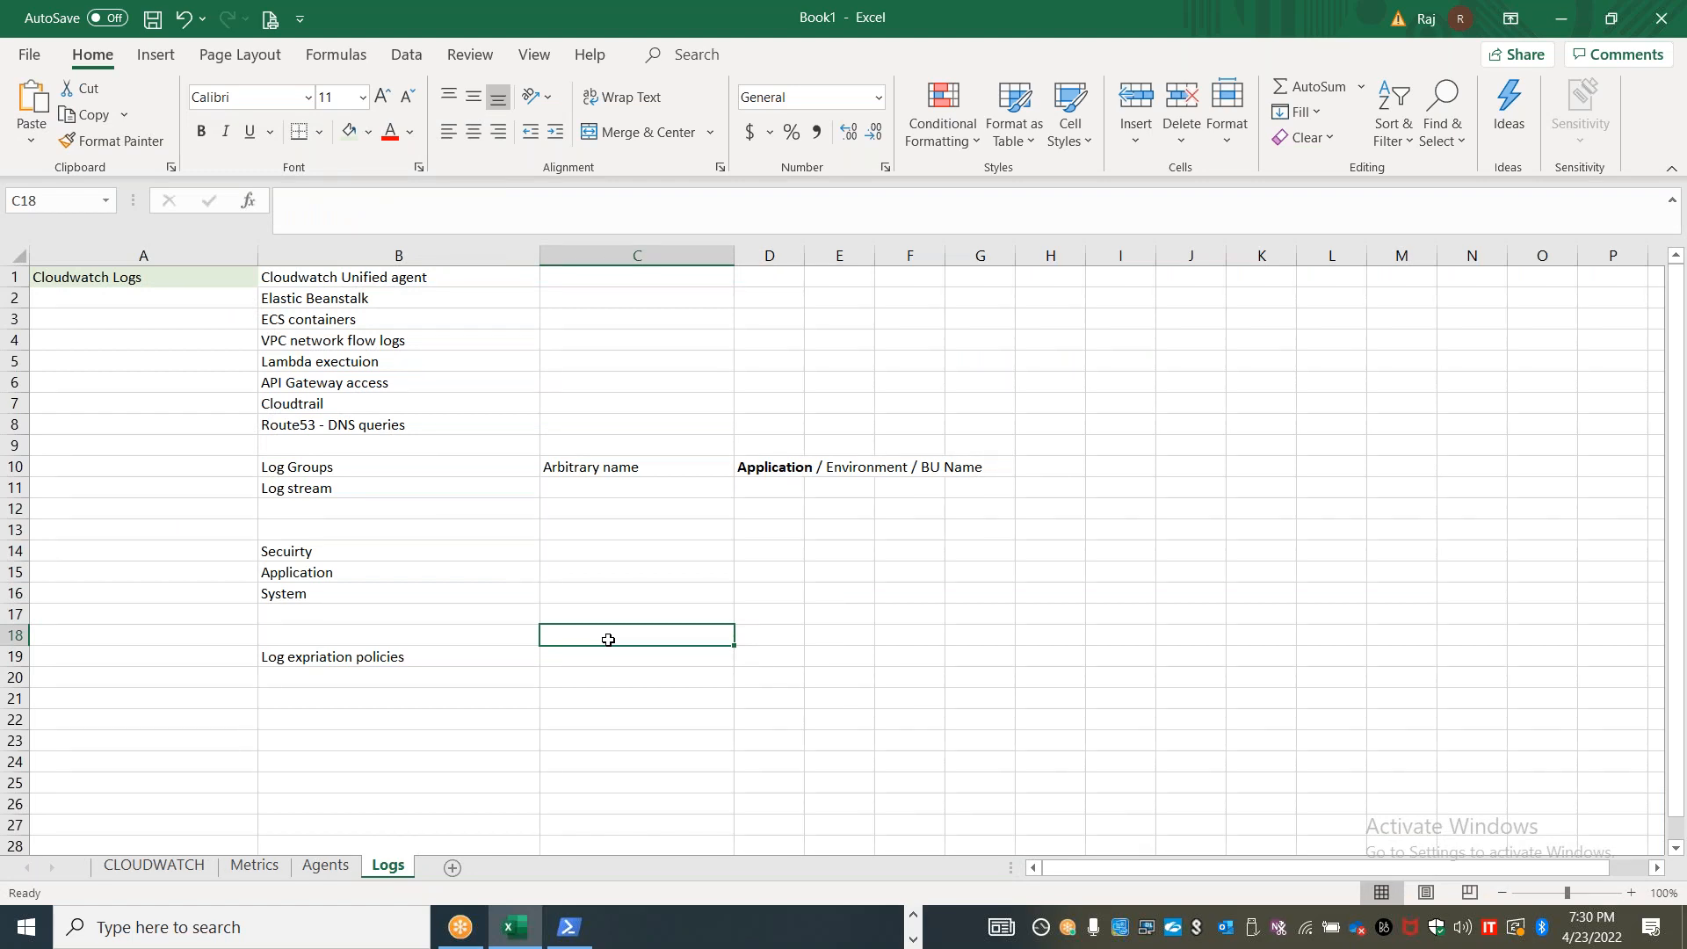
{"action": "left_click", "coordinate": [1258, 40]}
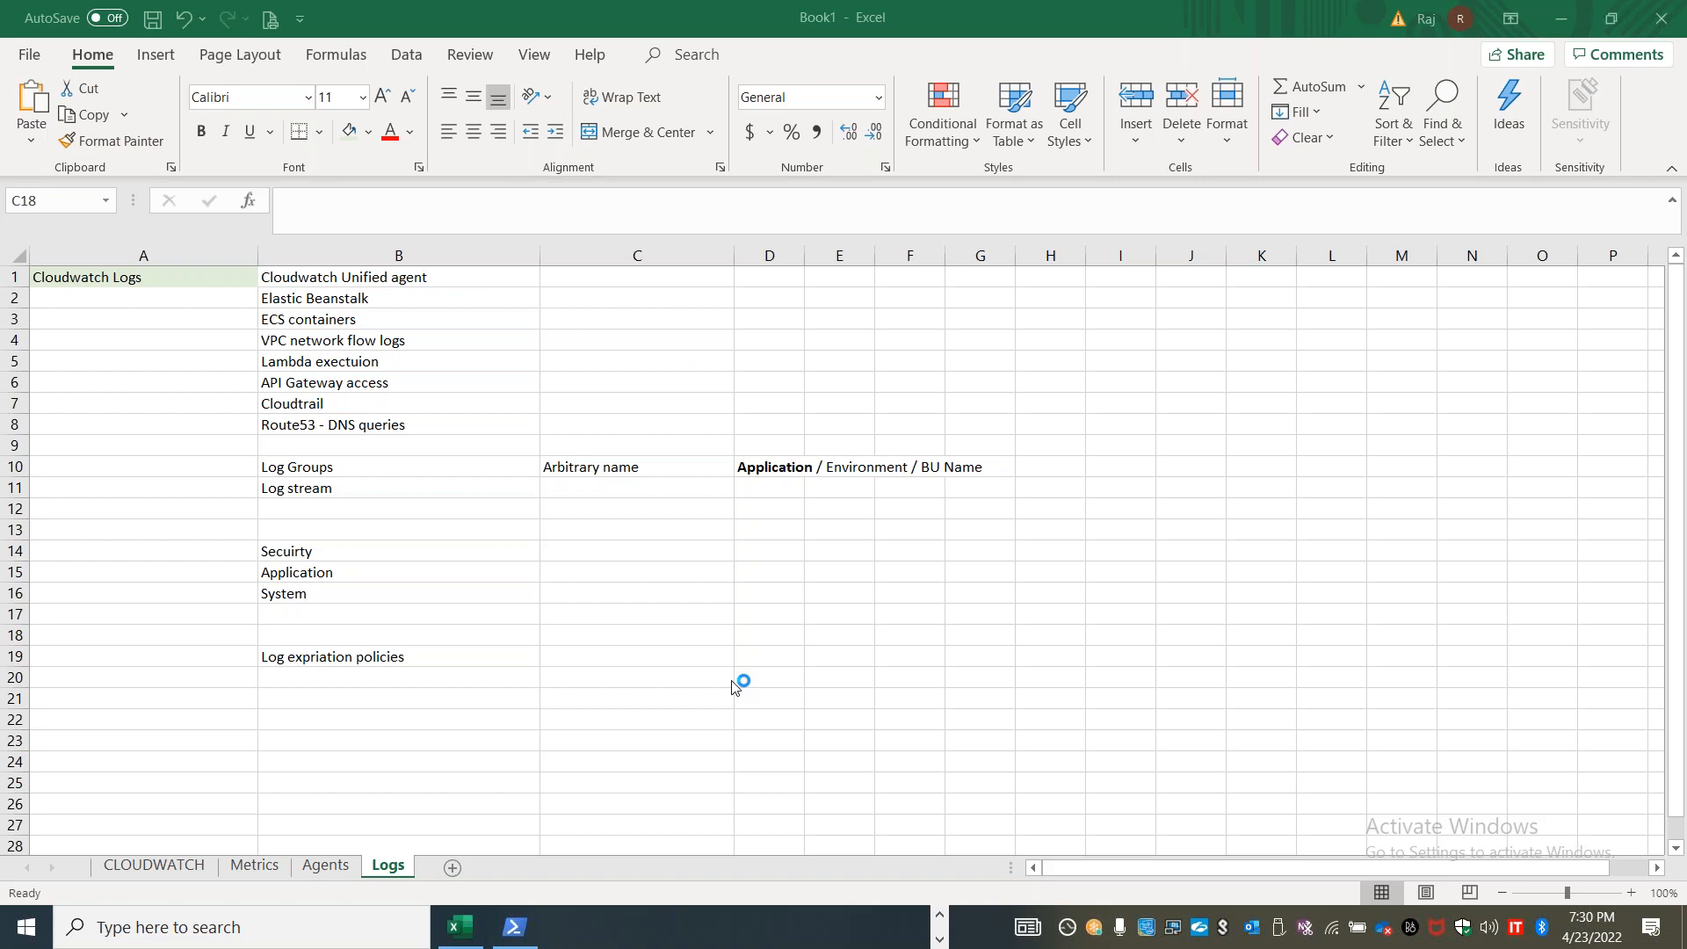
Enter "10 minutes" in C24 of the Logs sheet
{"action": "left_click", "coordinate": [505, 761]}
{"action": "left_click", "coordinate": [688, 757]}
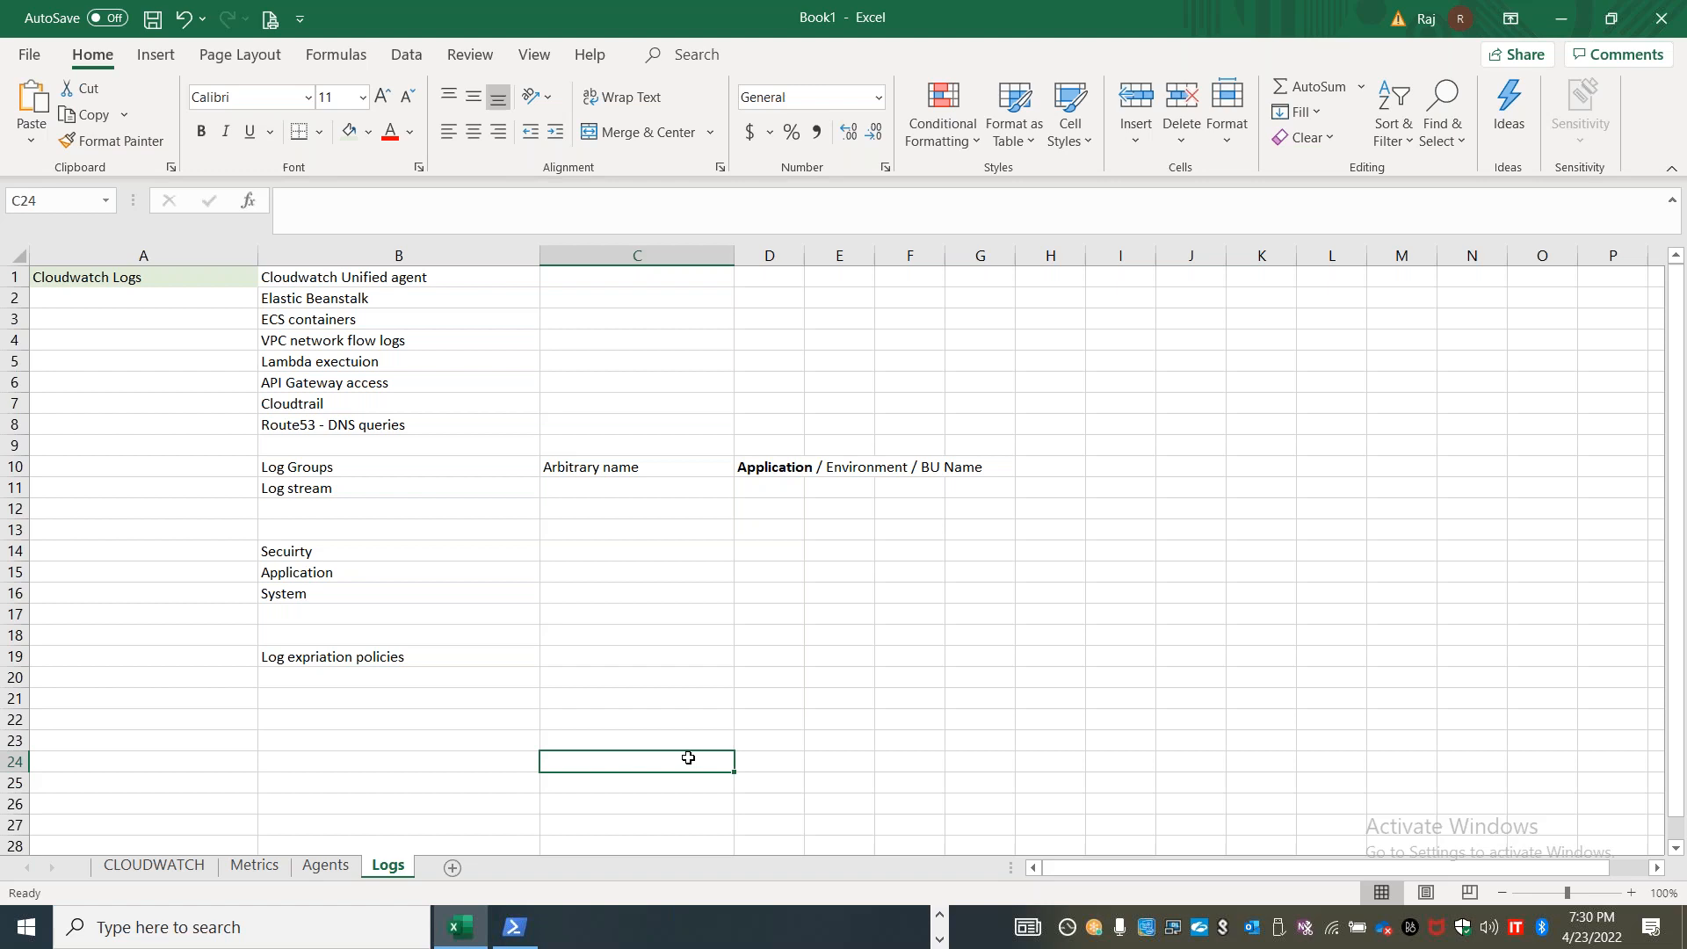
{"action": "type", "text": "6"}
{"action": "key", "text": "BackSpace"}
{"action": "type", "text": "10 minutes"}
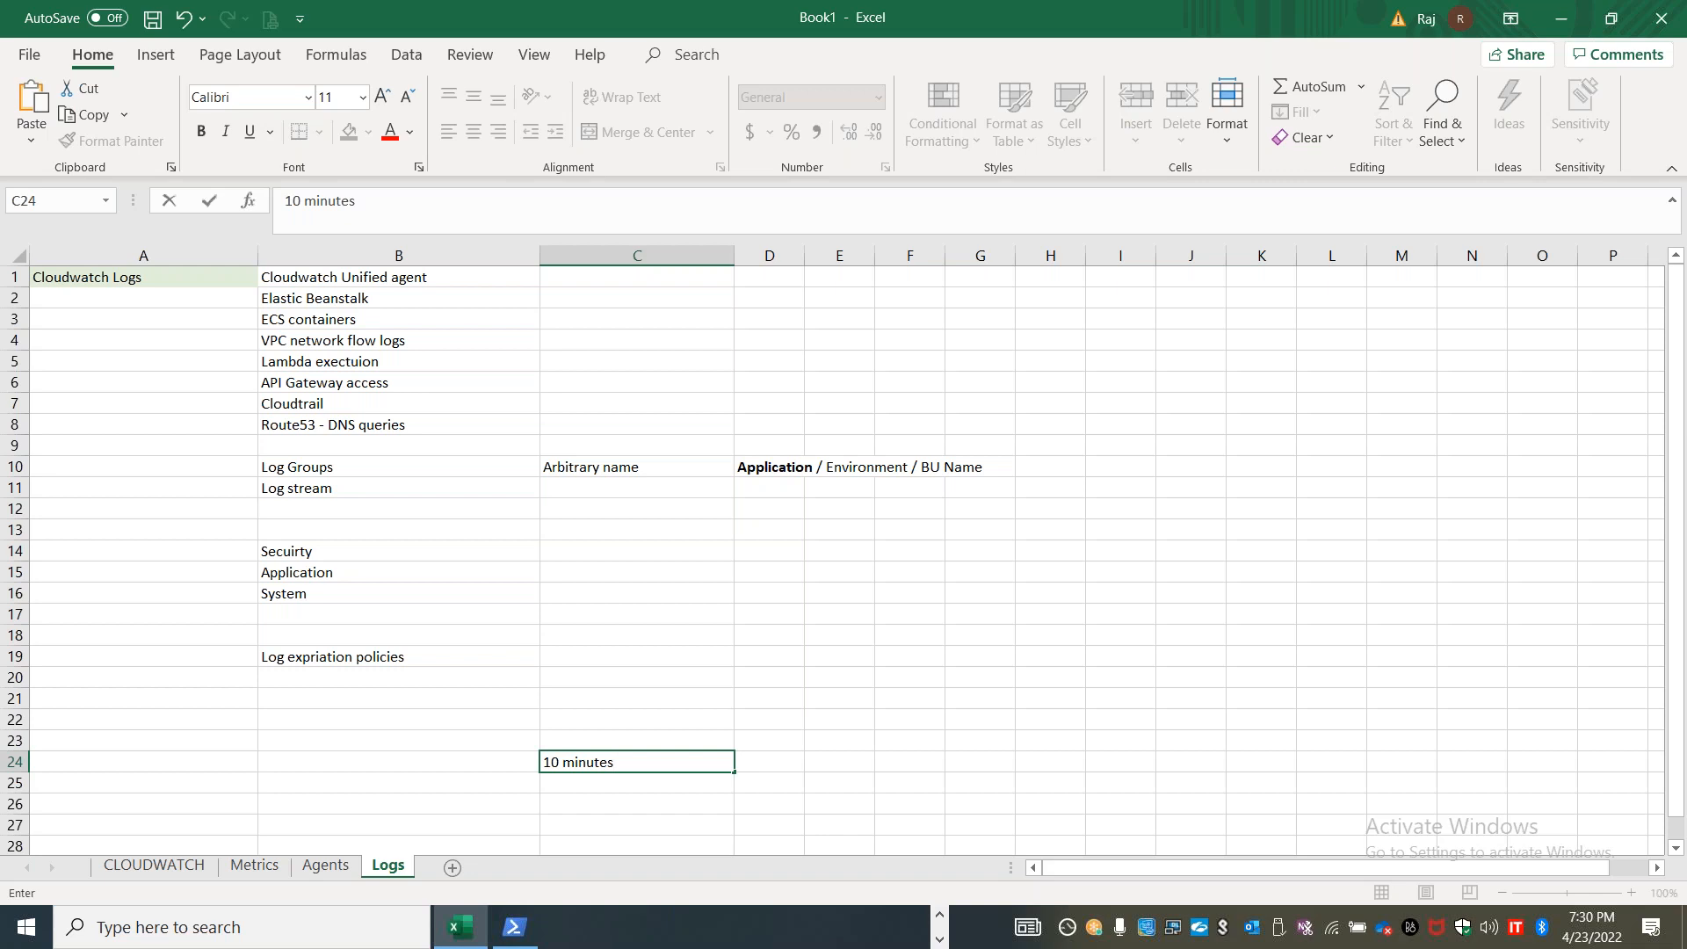
{"action": "left_click", "coordinate": [1293, 88]}
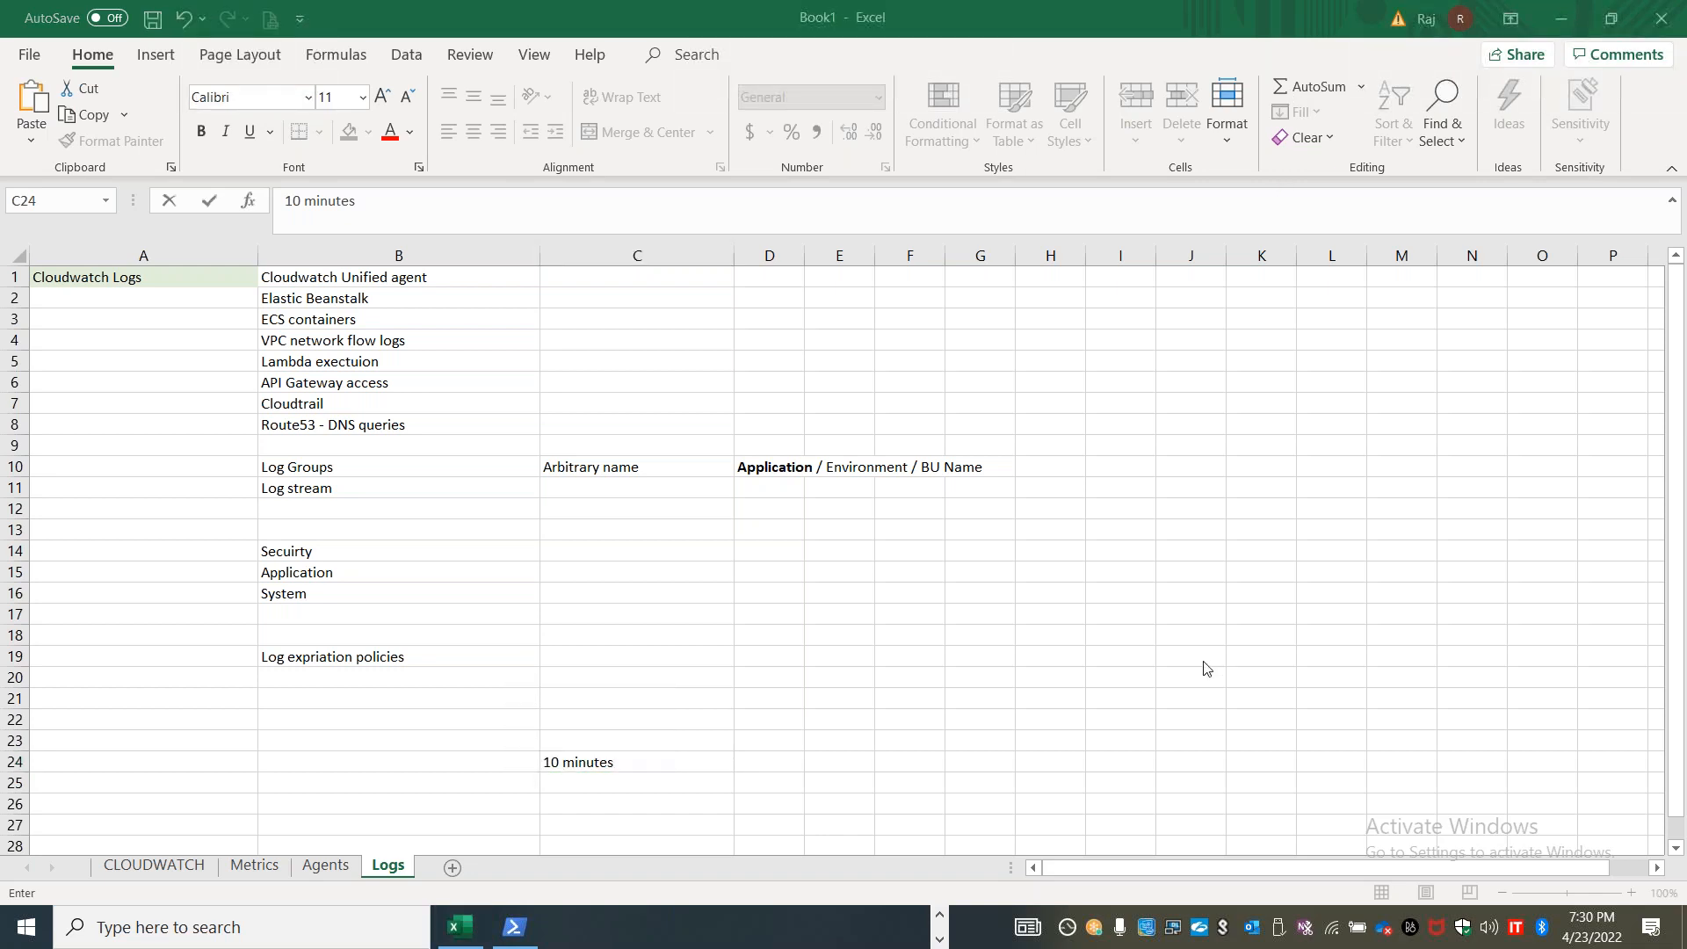
{"action": "left_click", "coordinate": [654, 761]}
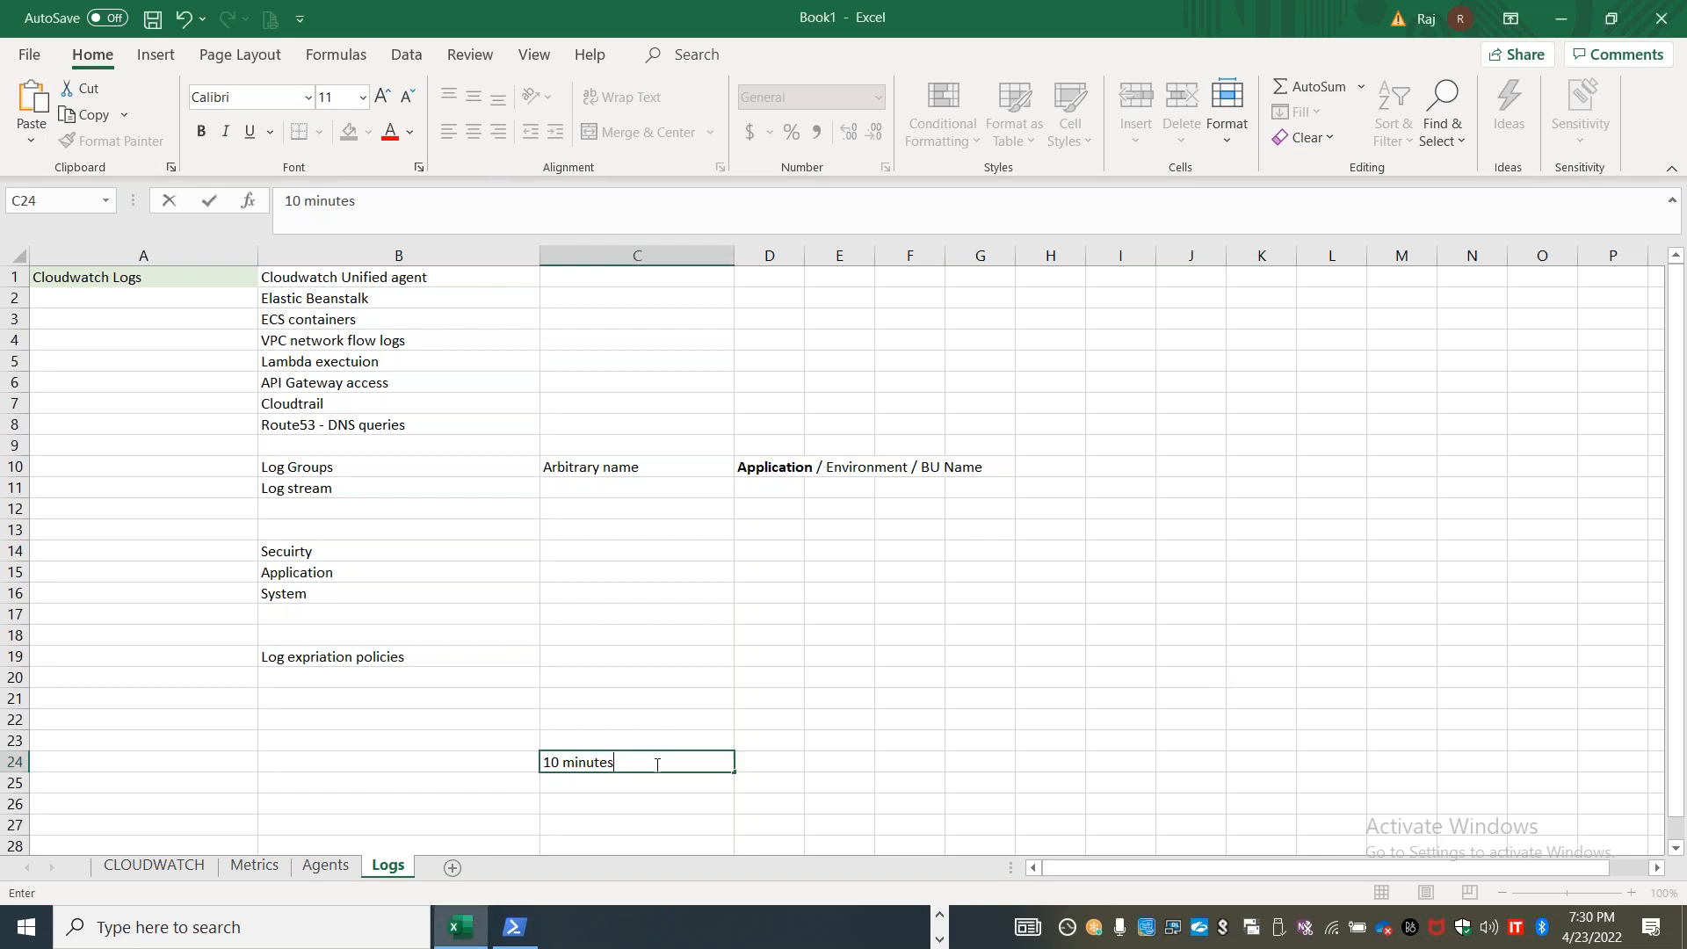
Clear the text from C24 of the Logs sheet
{"action": "left_click_drag", "start_coordinate": [656, 764], "coordinate": [541, 762]}
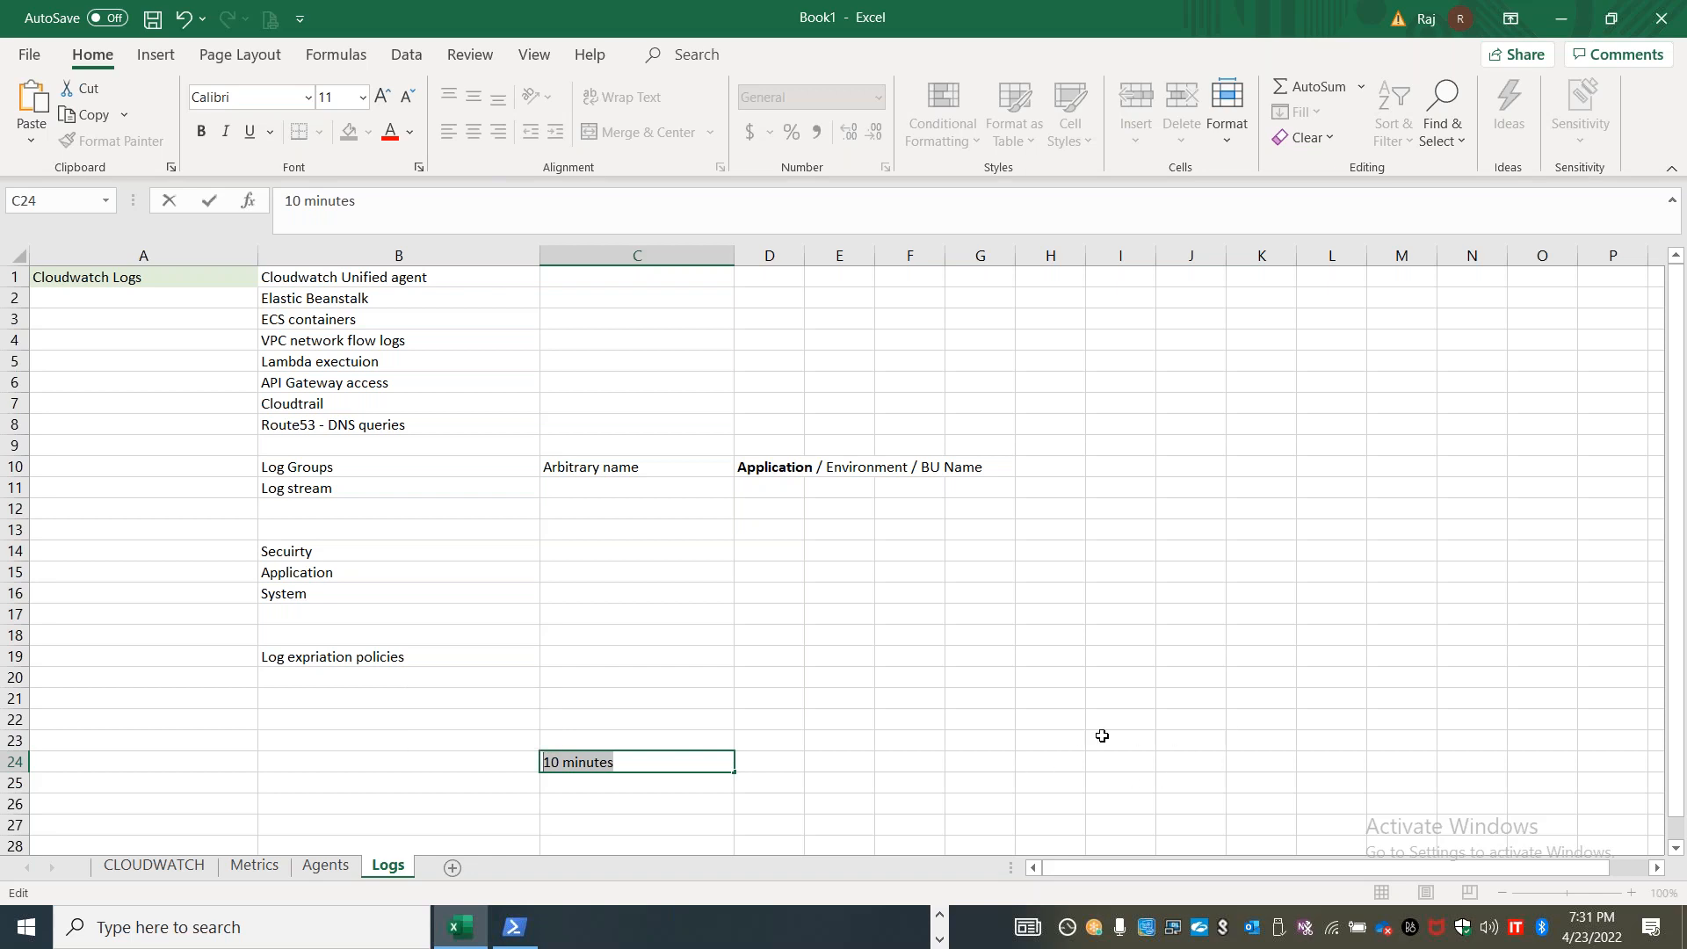
{"action": "key", "text": "BackSpace"}
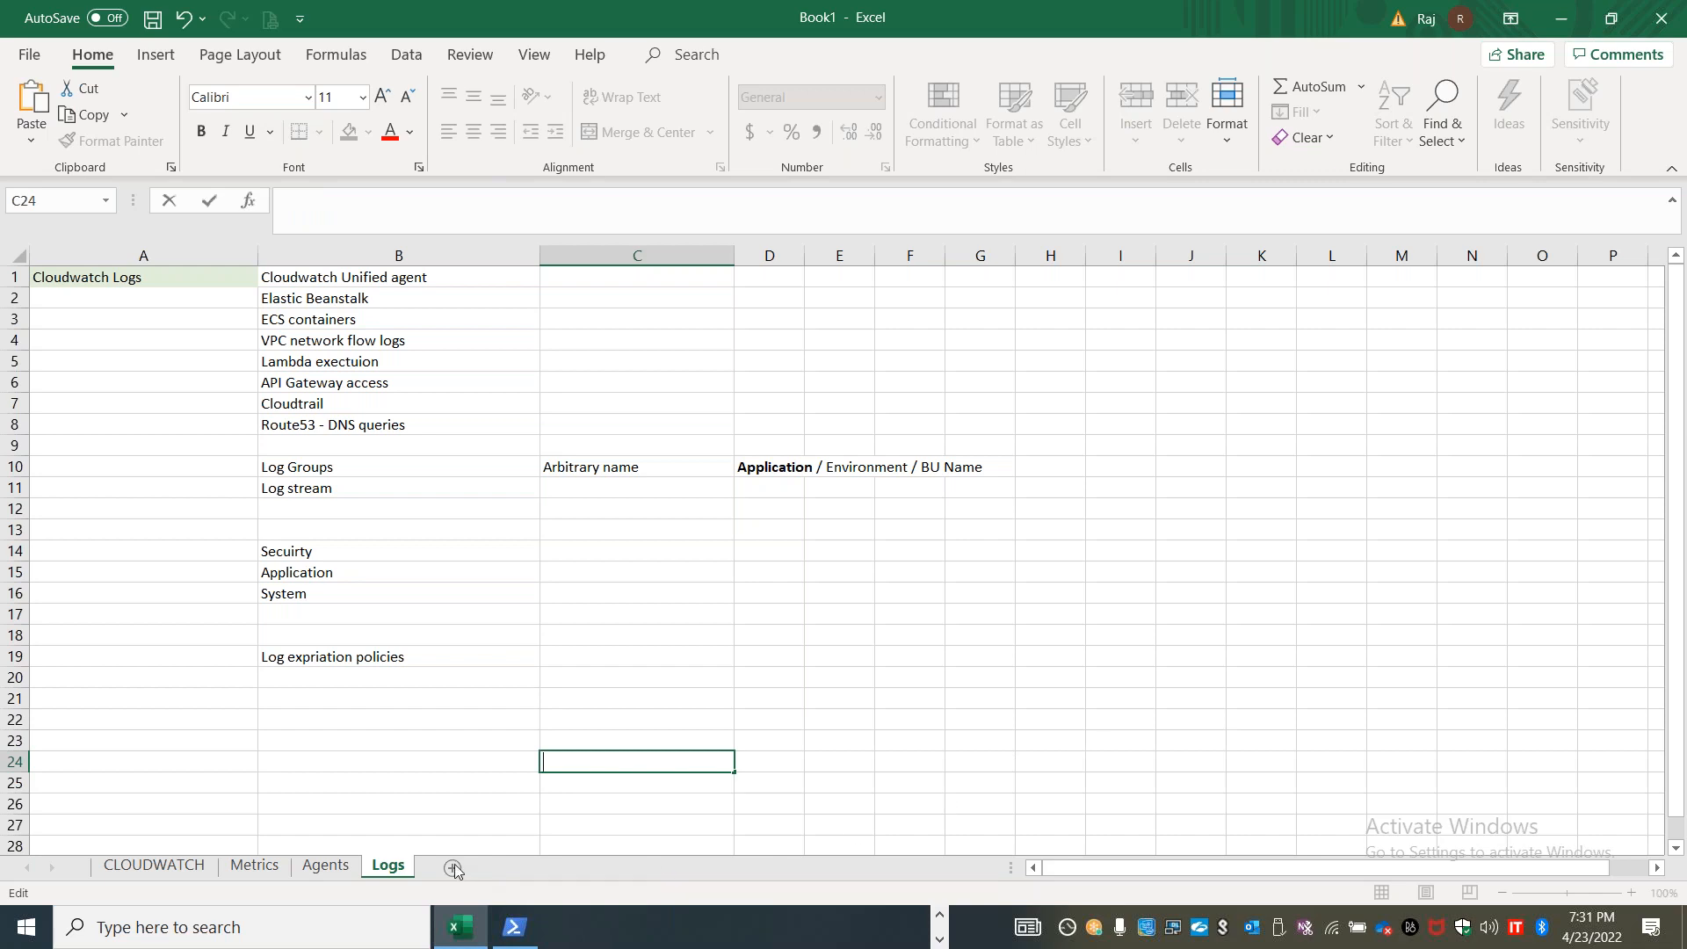
{"action": "left_click", "coordinate": [420, 745]}
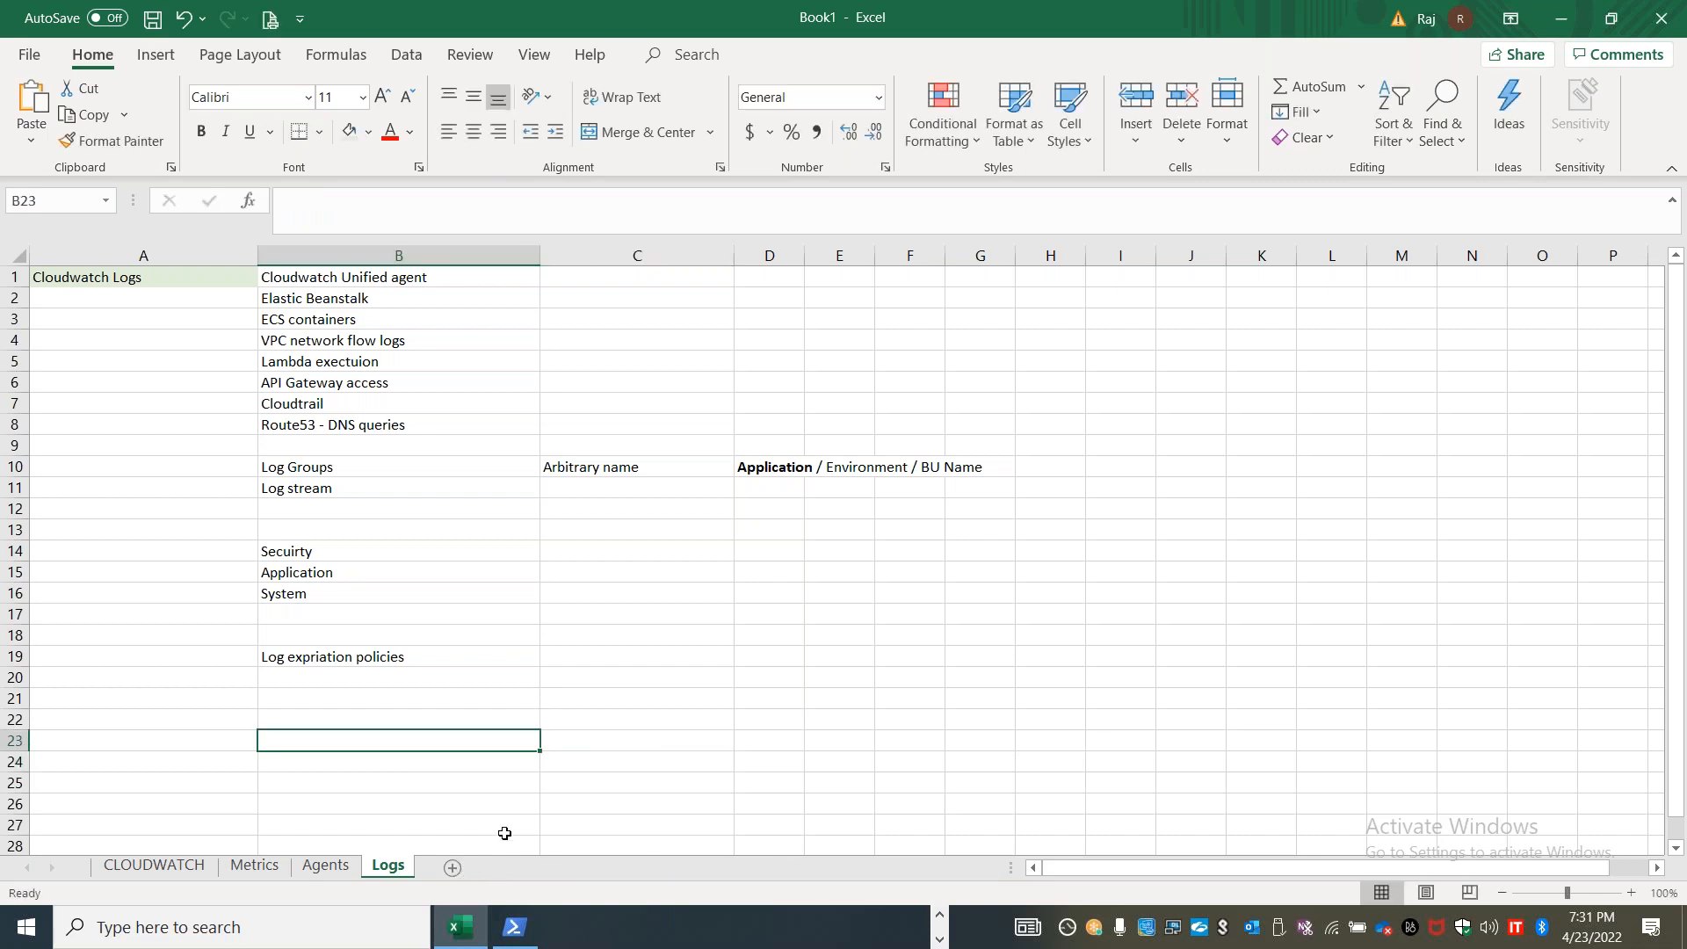
Add a new sheet after Logs and name it "Events"
{"action": "left_click", "coordinate": [453, 869]}
{"action": "double_click", "coordinate": [457, 866]}
{"action": "type", "text": "Ev"}
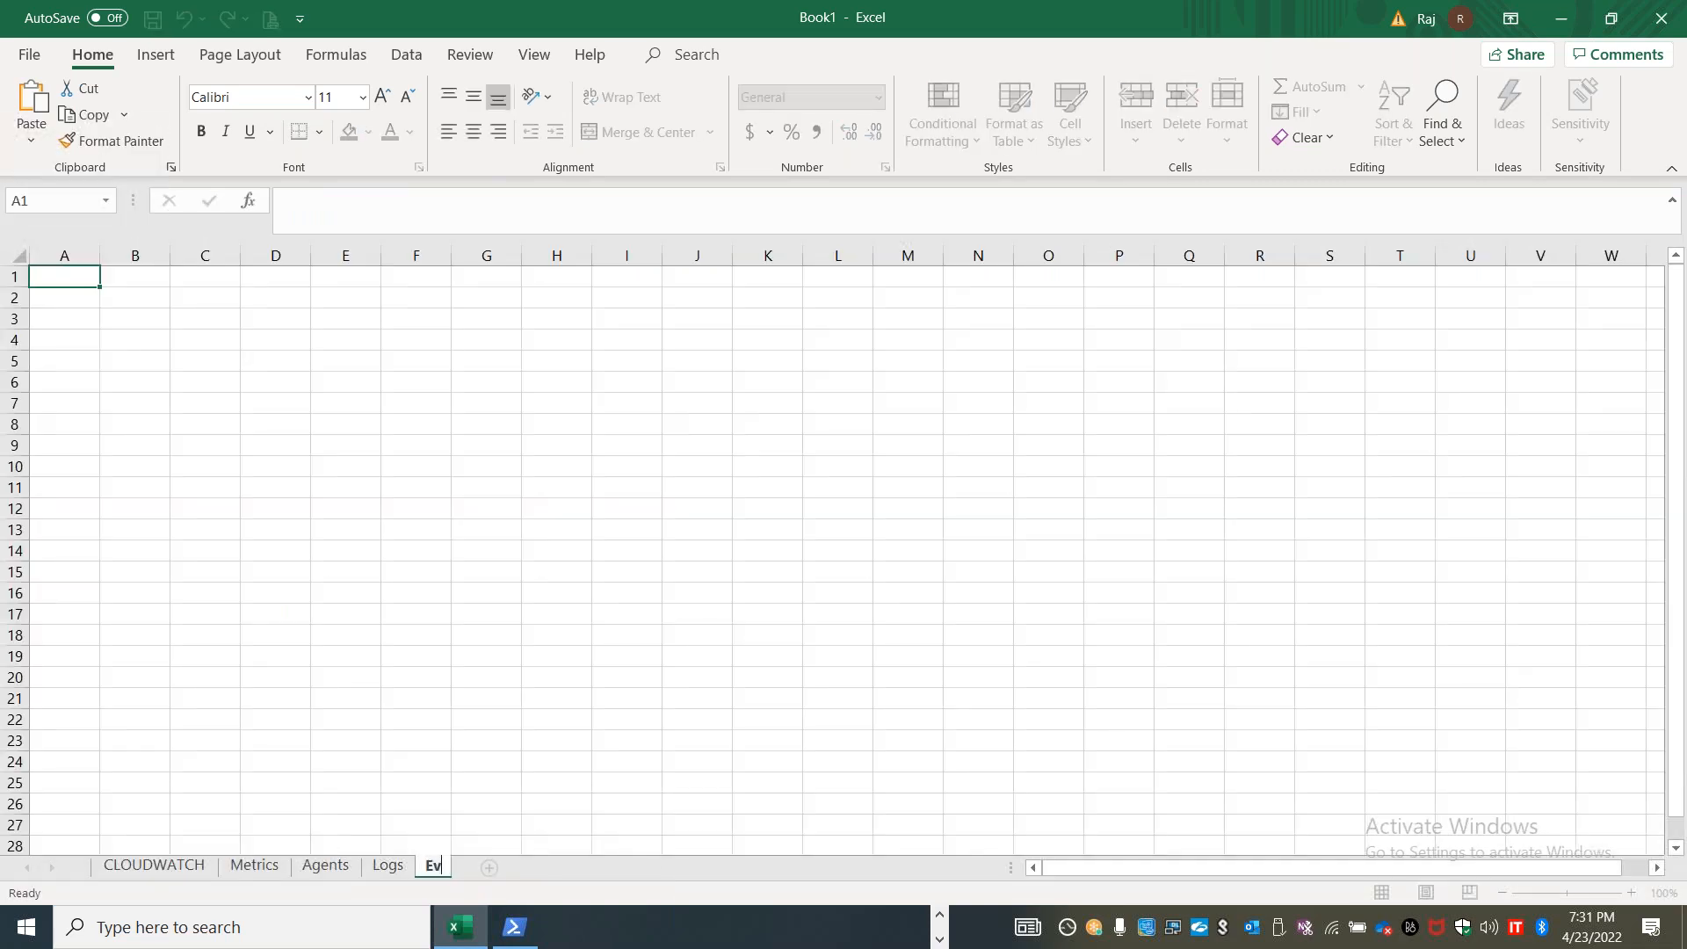
{"action": "type", "text": "ents"}
Add a new sheet after Events and name it "Alarms"
{"action": "left_click", "coordinate": [517, 868]}
{"action": "double_click", "coordinate": [519, 867]}
{"action": "type", "text": "A"}
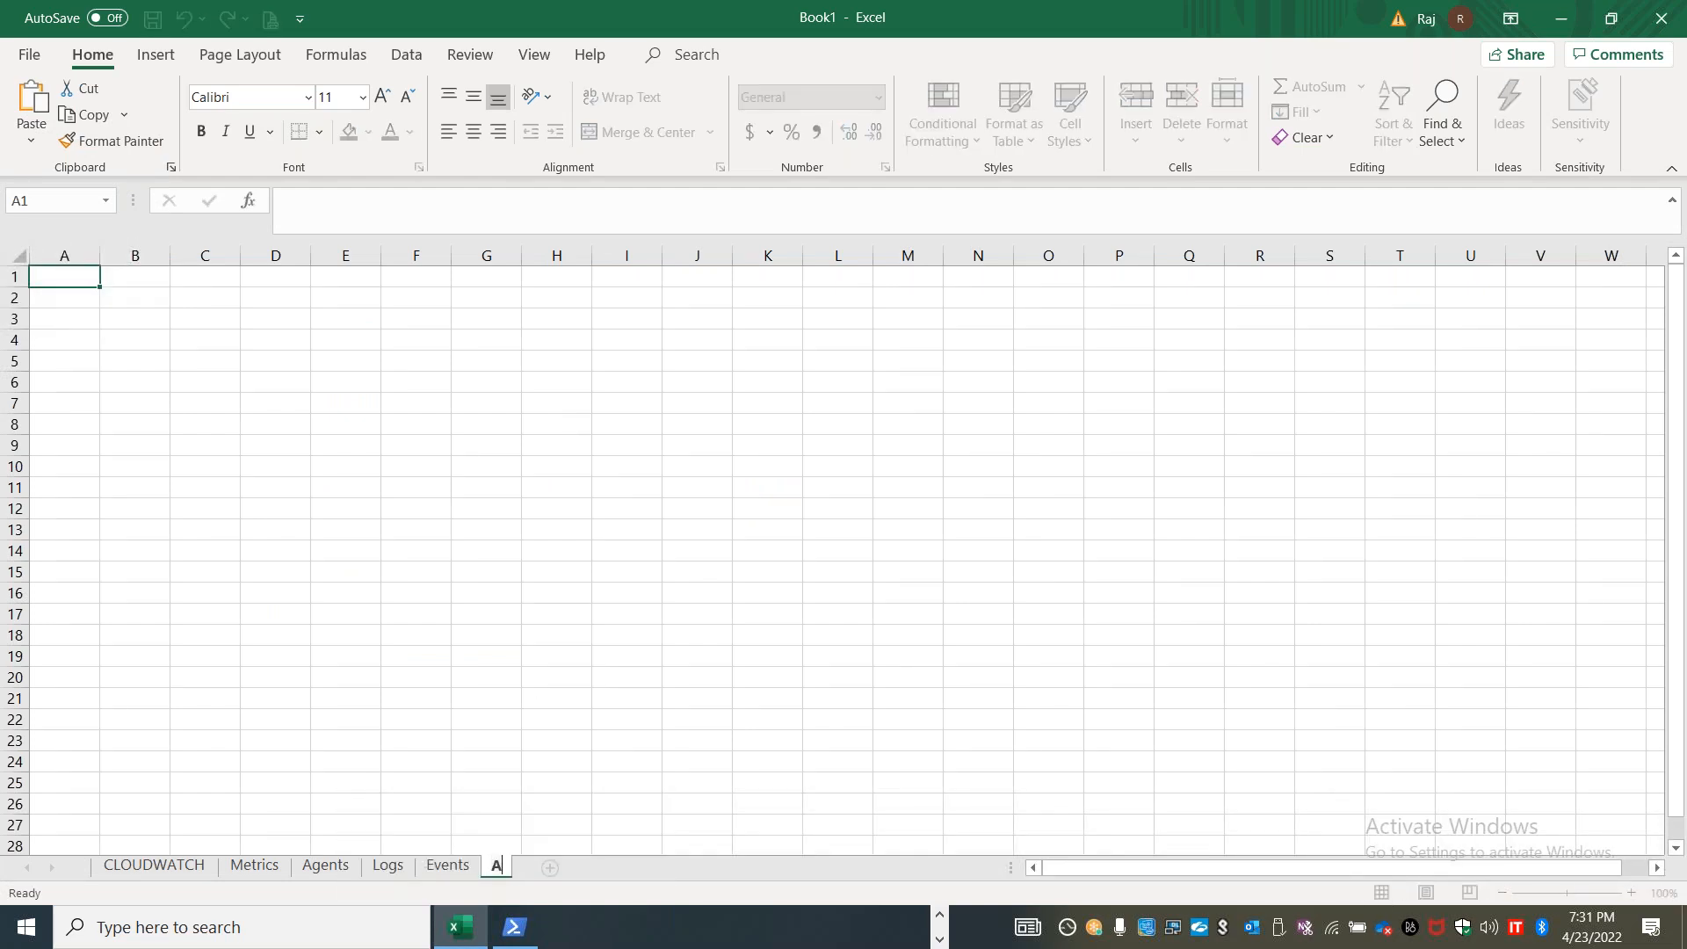
{"action": "type", "text": "larsm"}
{"action": "key", "text": "BackSpace"}
{"action": "key", "text": "BackSpace"}
{"action": "type", "text": "ms"}
Add a new sheet after Alarms and name it "Dashboards"
{"action": "left_click", "coordinate": [590, 867]}
{"action": "double_click", "coordinate": [585, 866]}
{"action": "type", "text": "dash"}
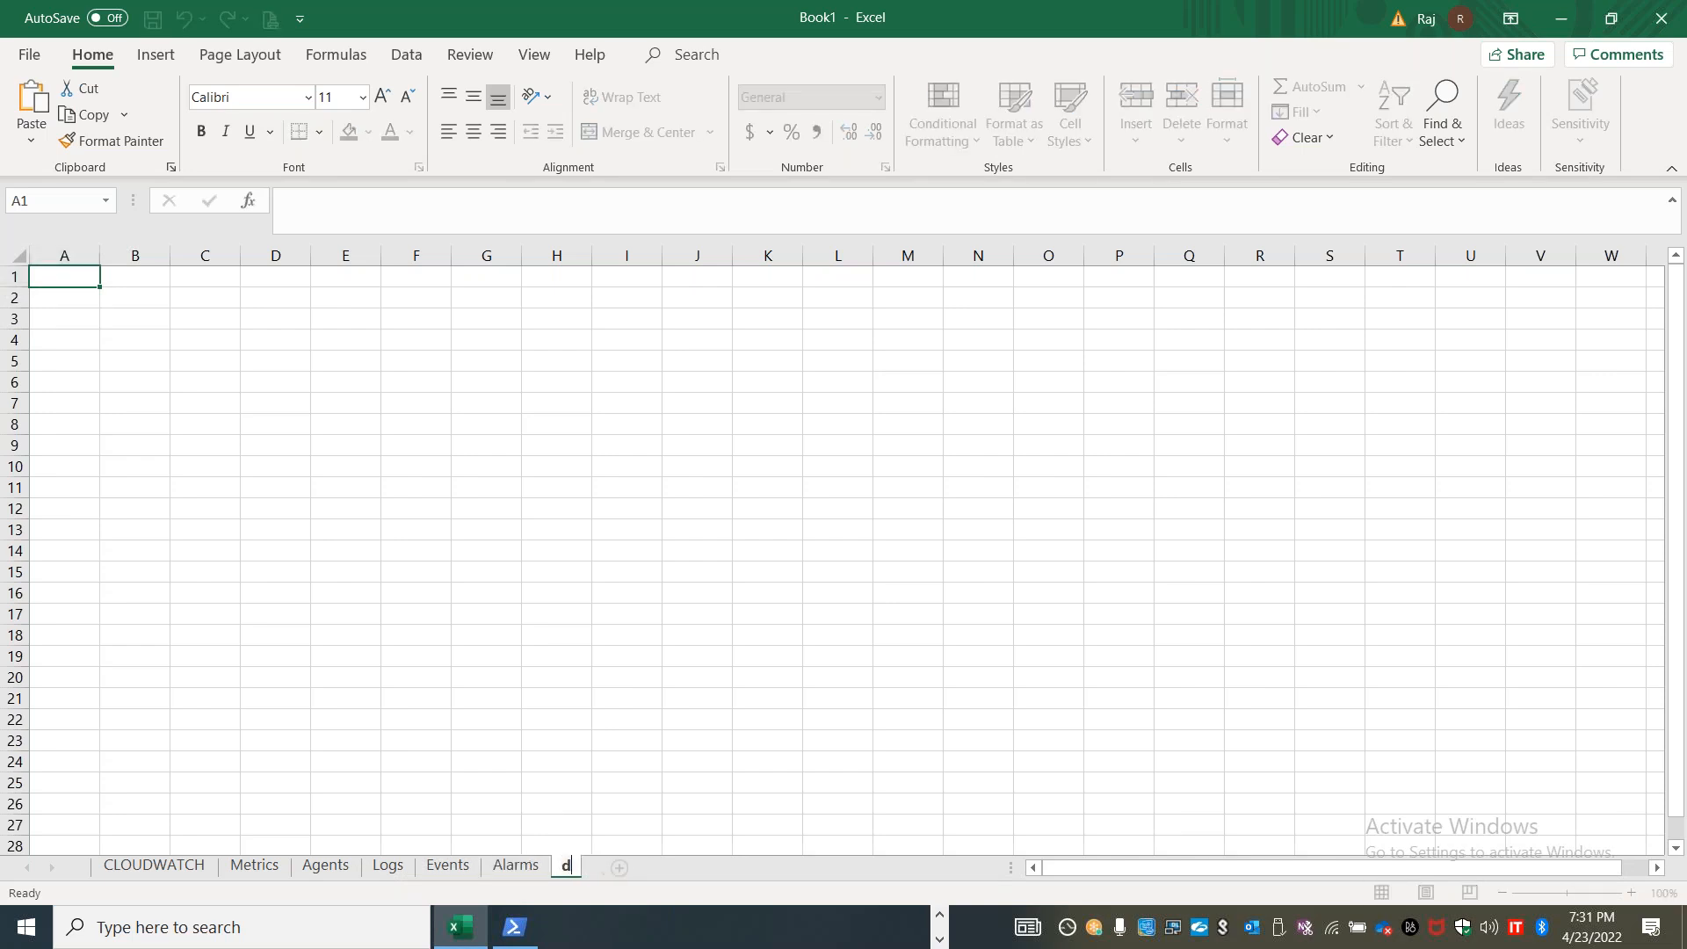
{"action": "key", "text": "BackSpace"}
{"action": "key", "text": "BackSpace"}
{"action": "key", "text": "BackSpace"}
{"action": "key", "text": "BackSpace"}
{"action": "type", "text": "Dashboards"}
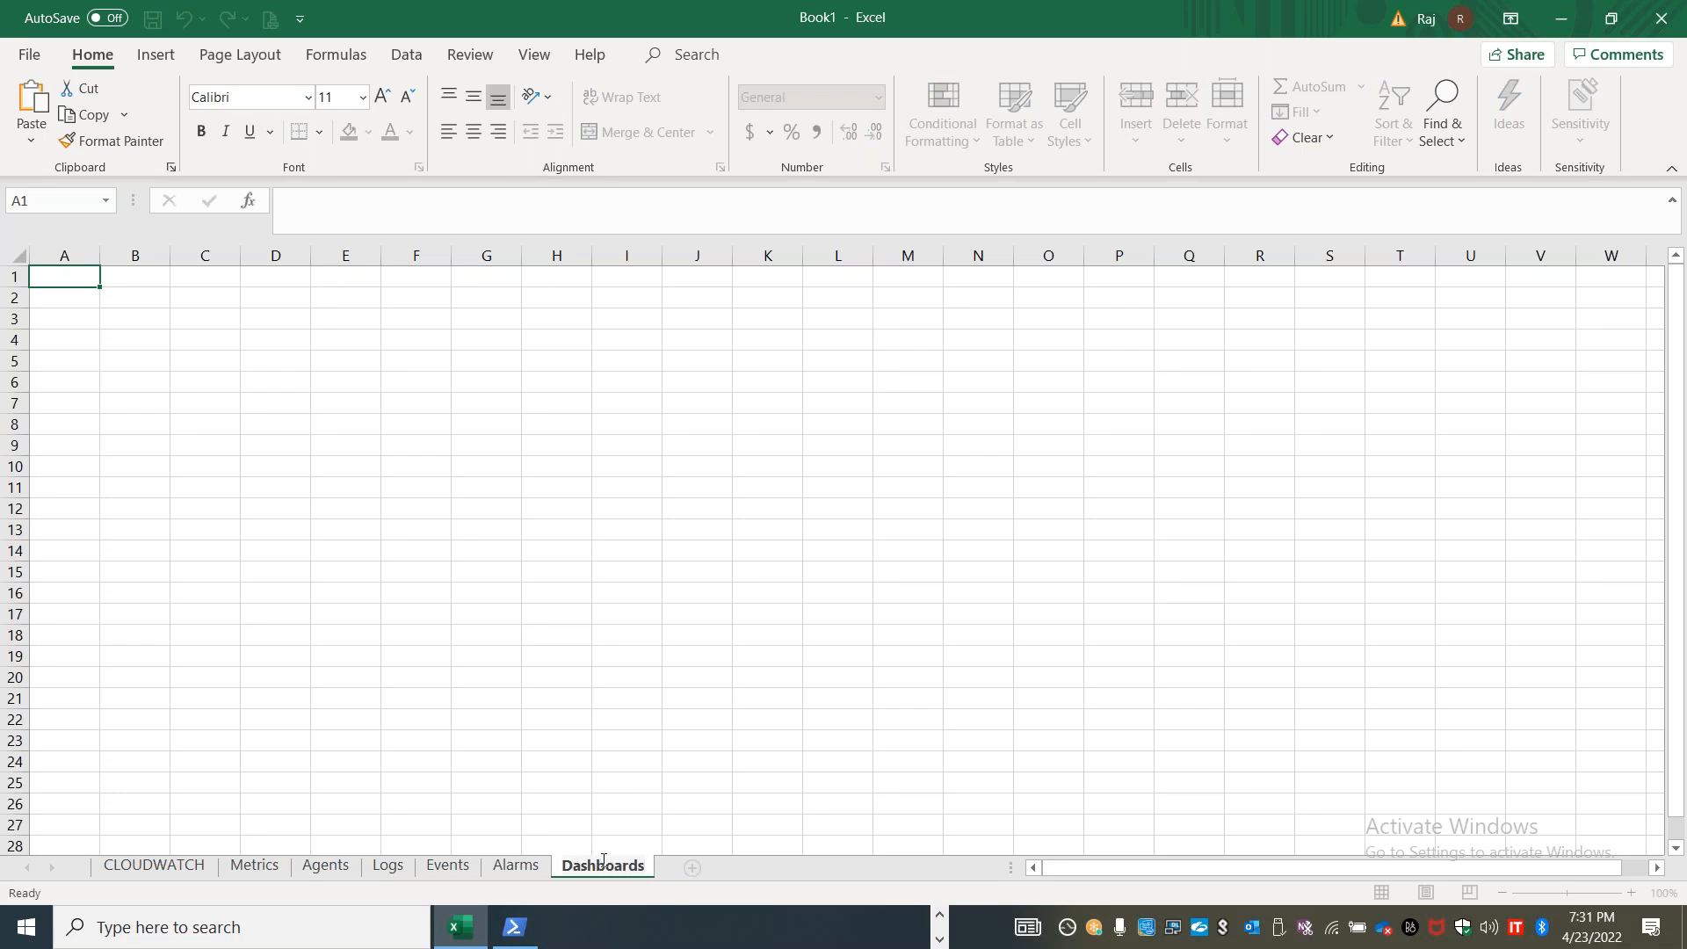
{"action": "left_click", "coordinate": [697, 551]}
Search Windows for "timer" and open the clock app
{"action": "left_click", "coordinate": [143, 920]}
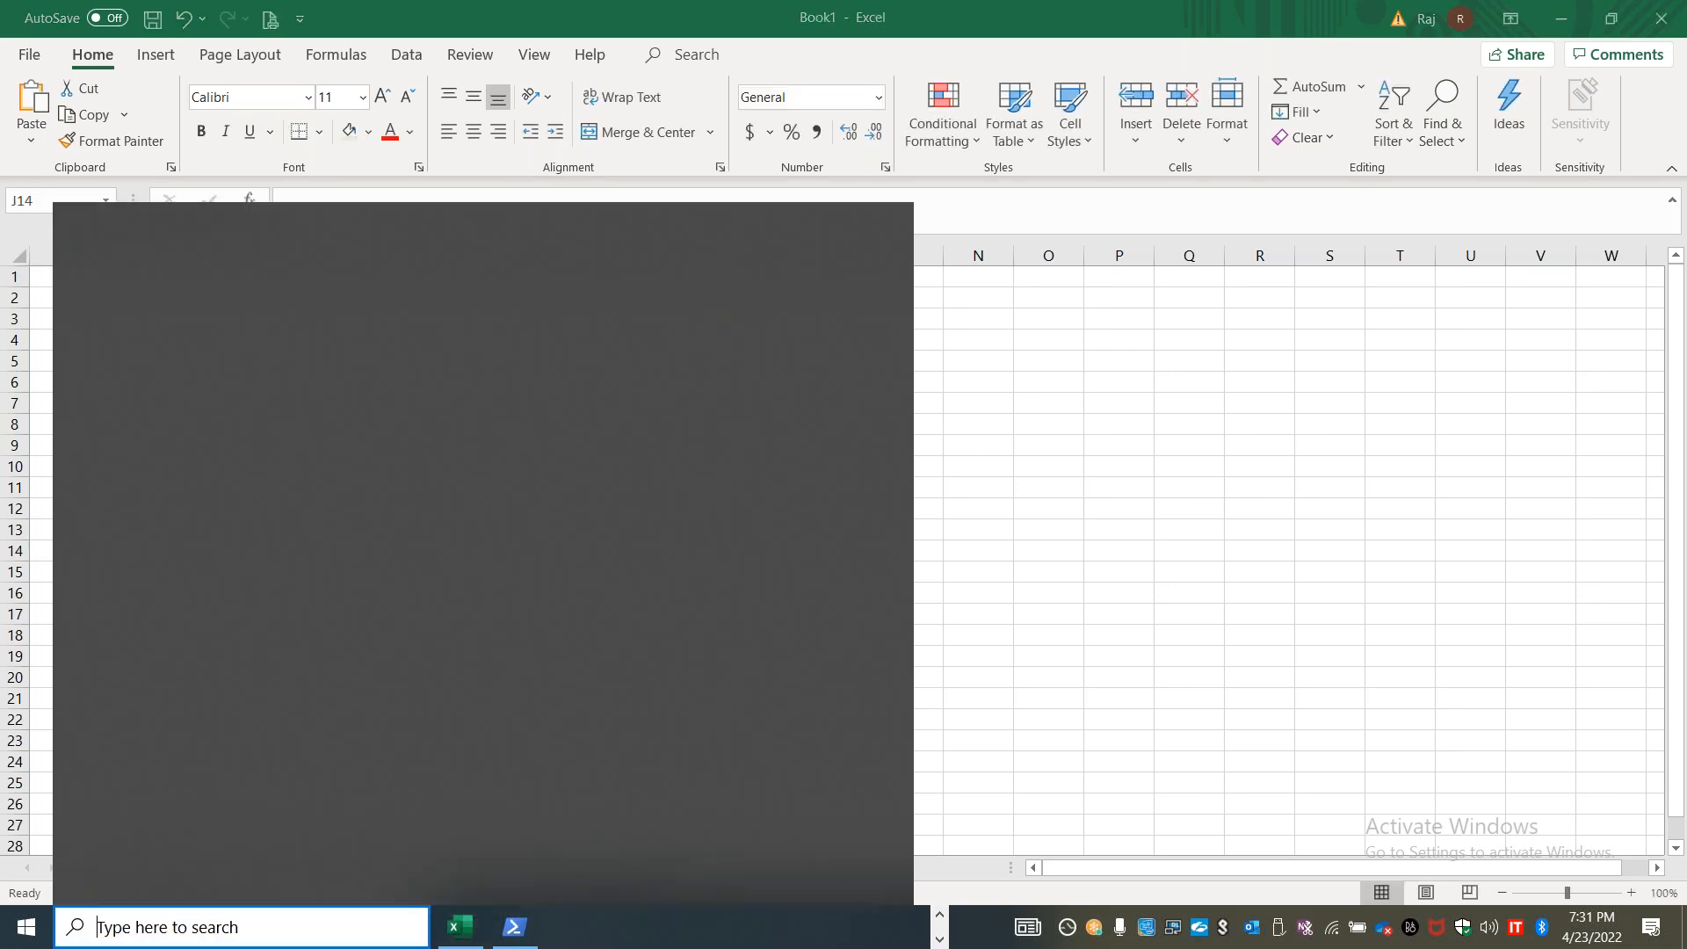
{"action": "type", "text": "timer"}
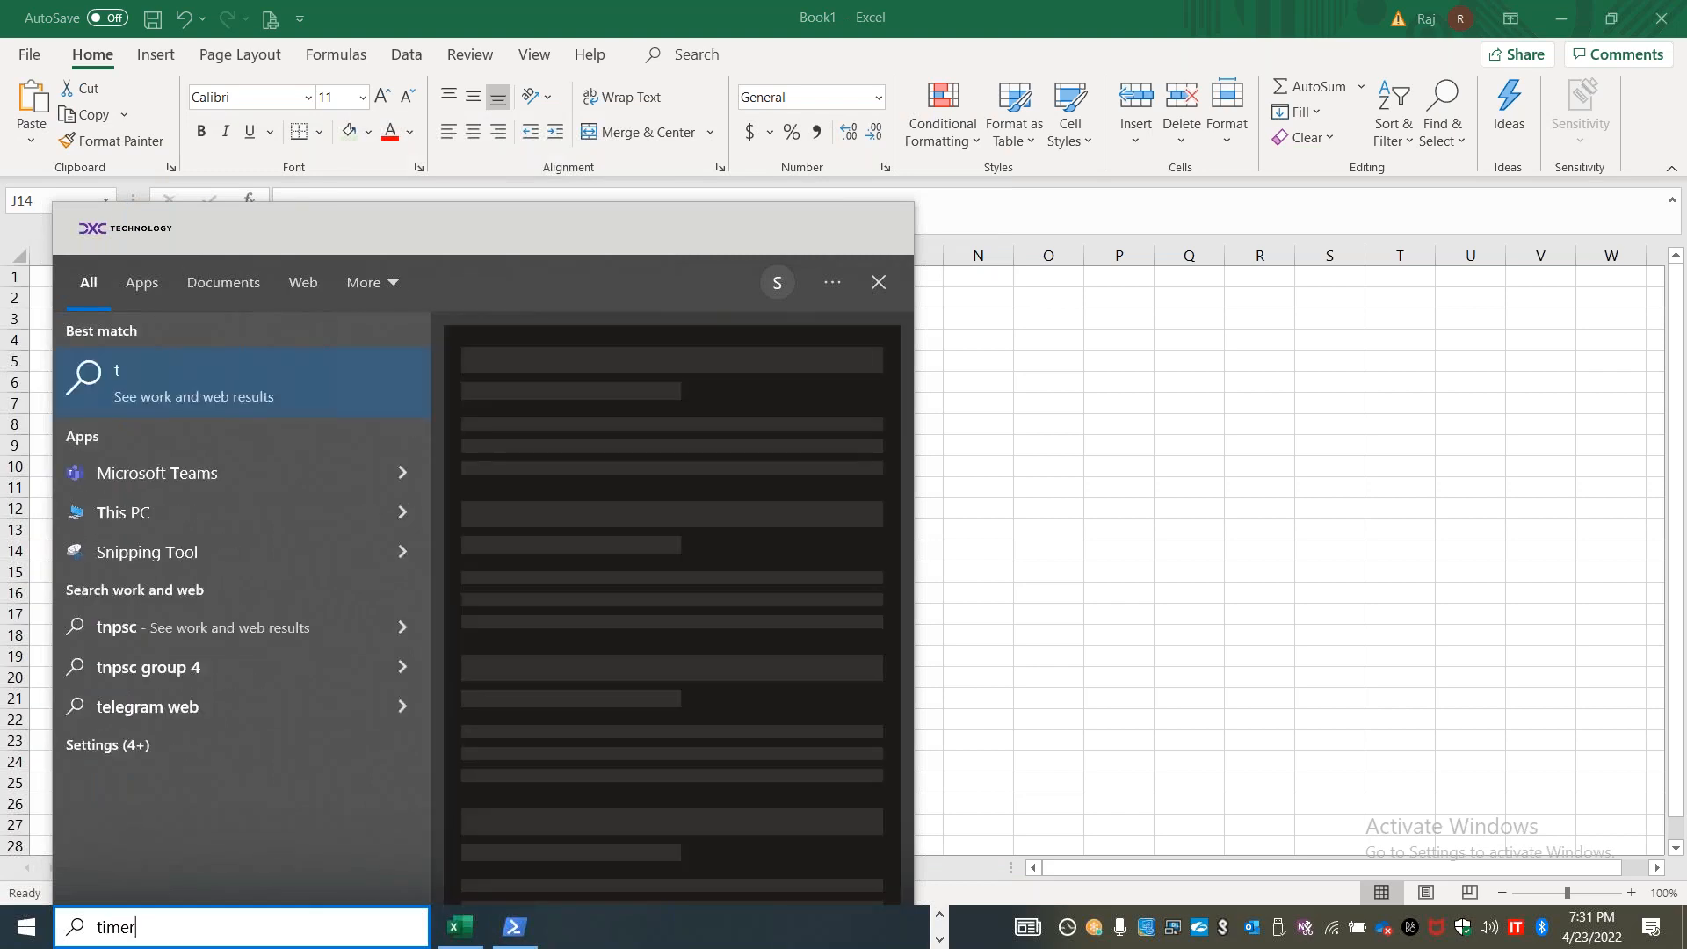
{"action": "left_click", "coordinate": [527, 559]}
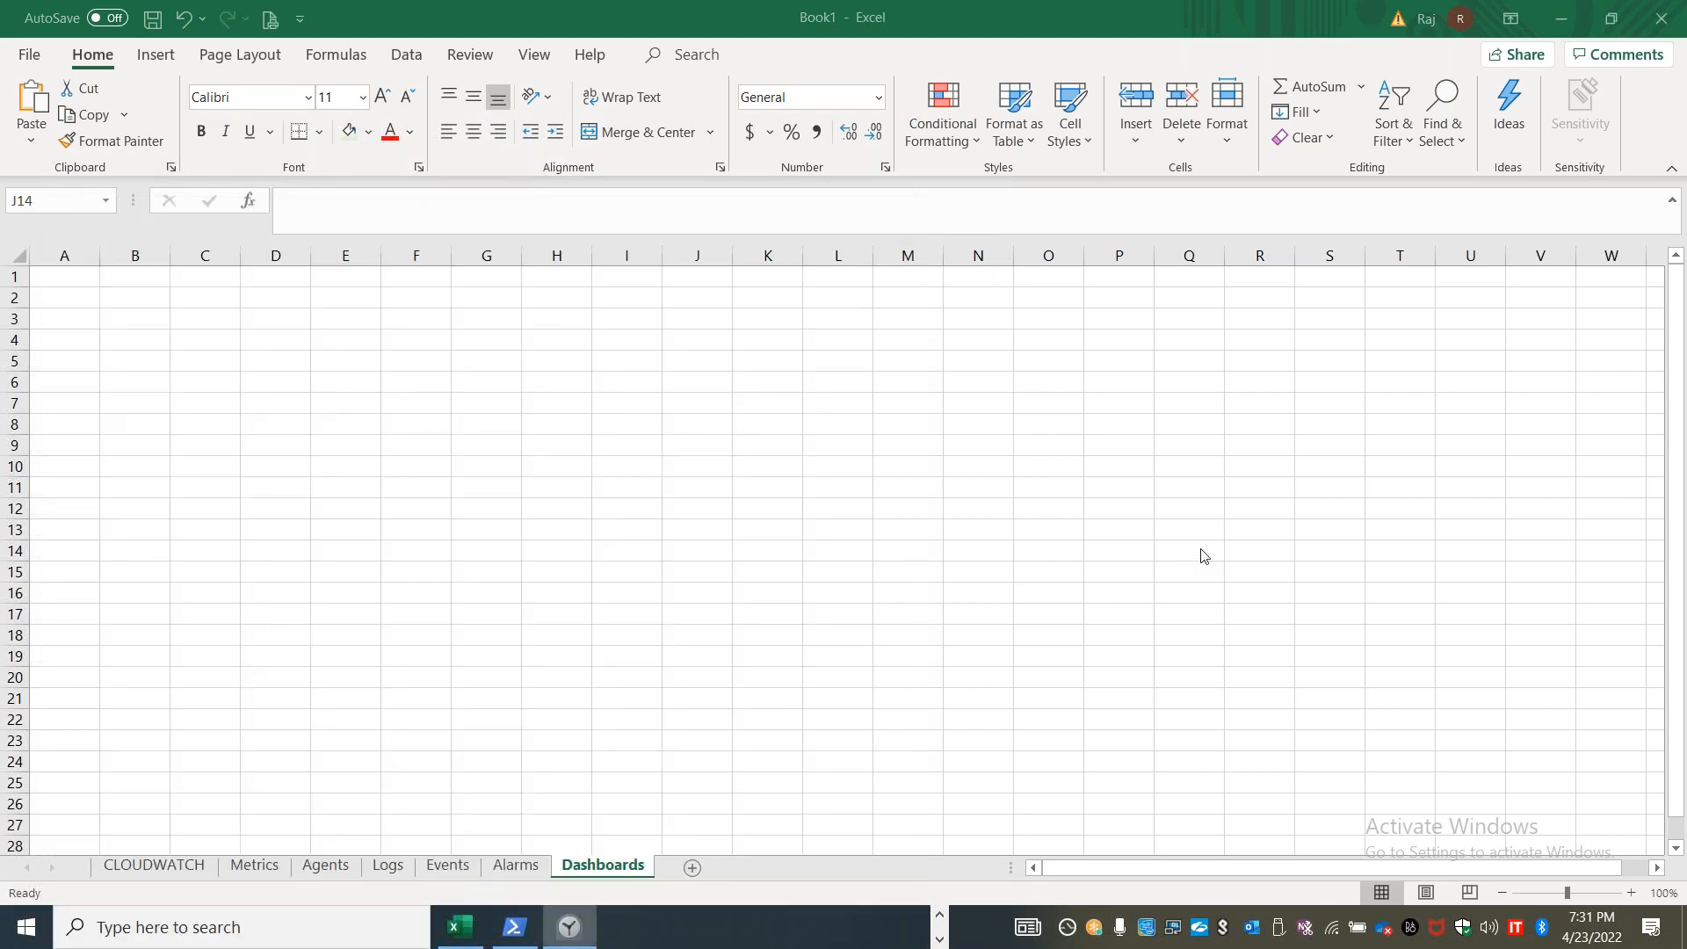
{"action": "left_click", "coordinate": [1057, 36]}
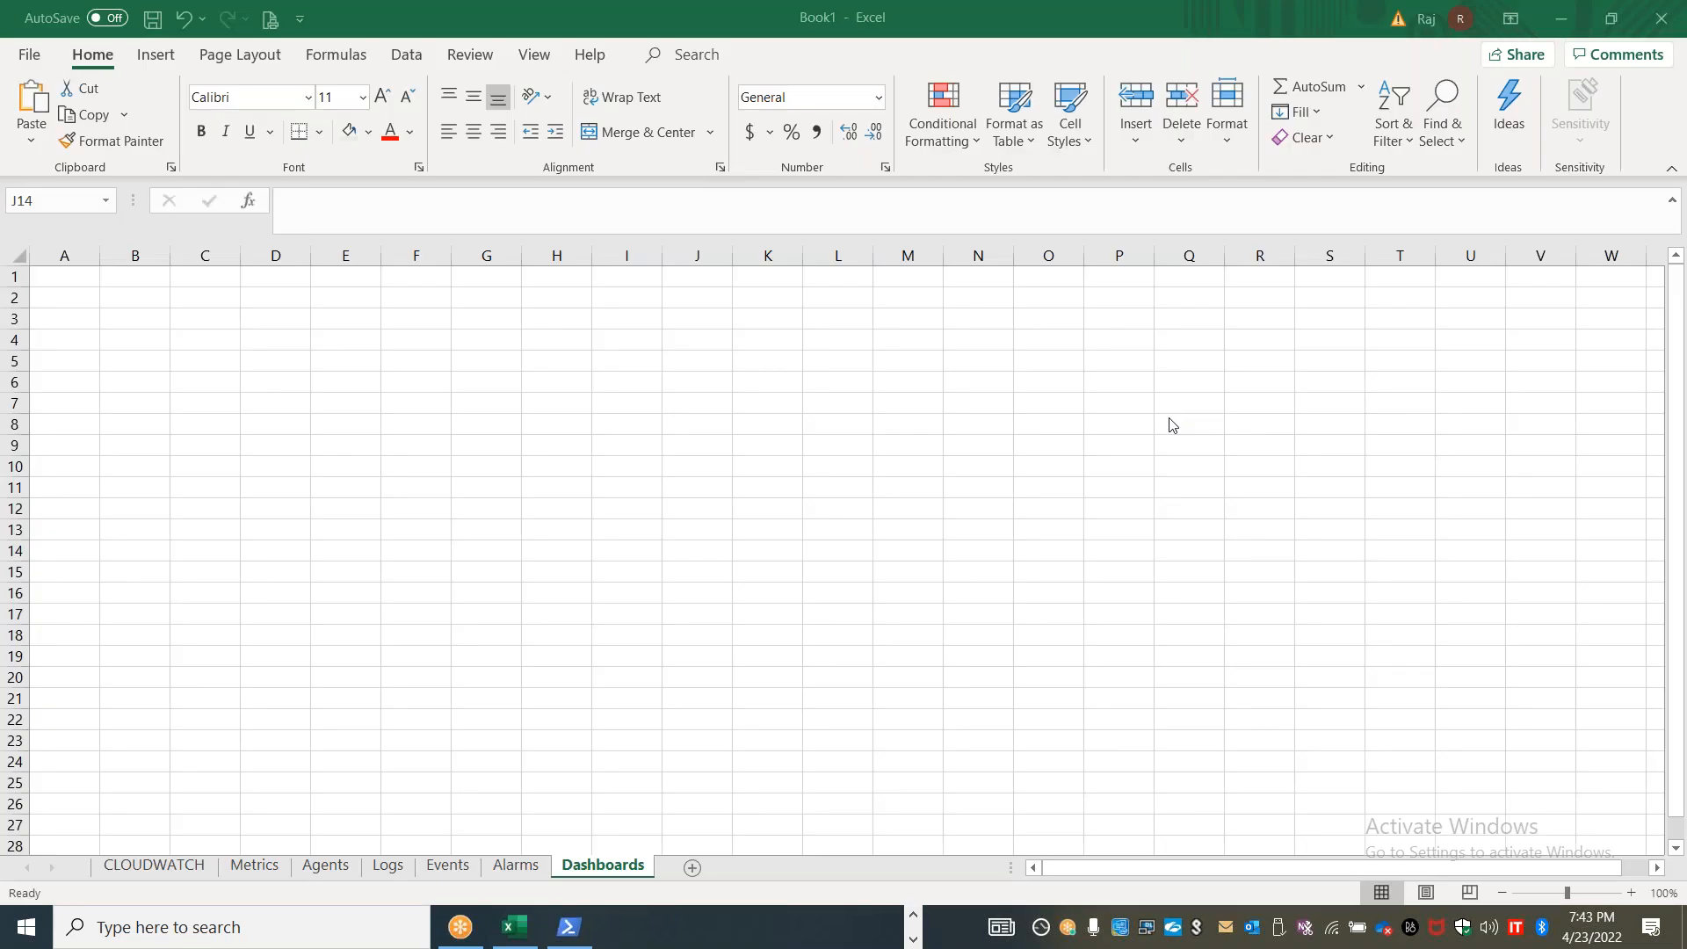
Open the Events sheet, and switch to the browser to view the CloudWatch overview and Log groups pages
{"action": "left_click", "coordinate": [461, 864]}
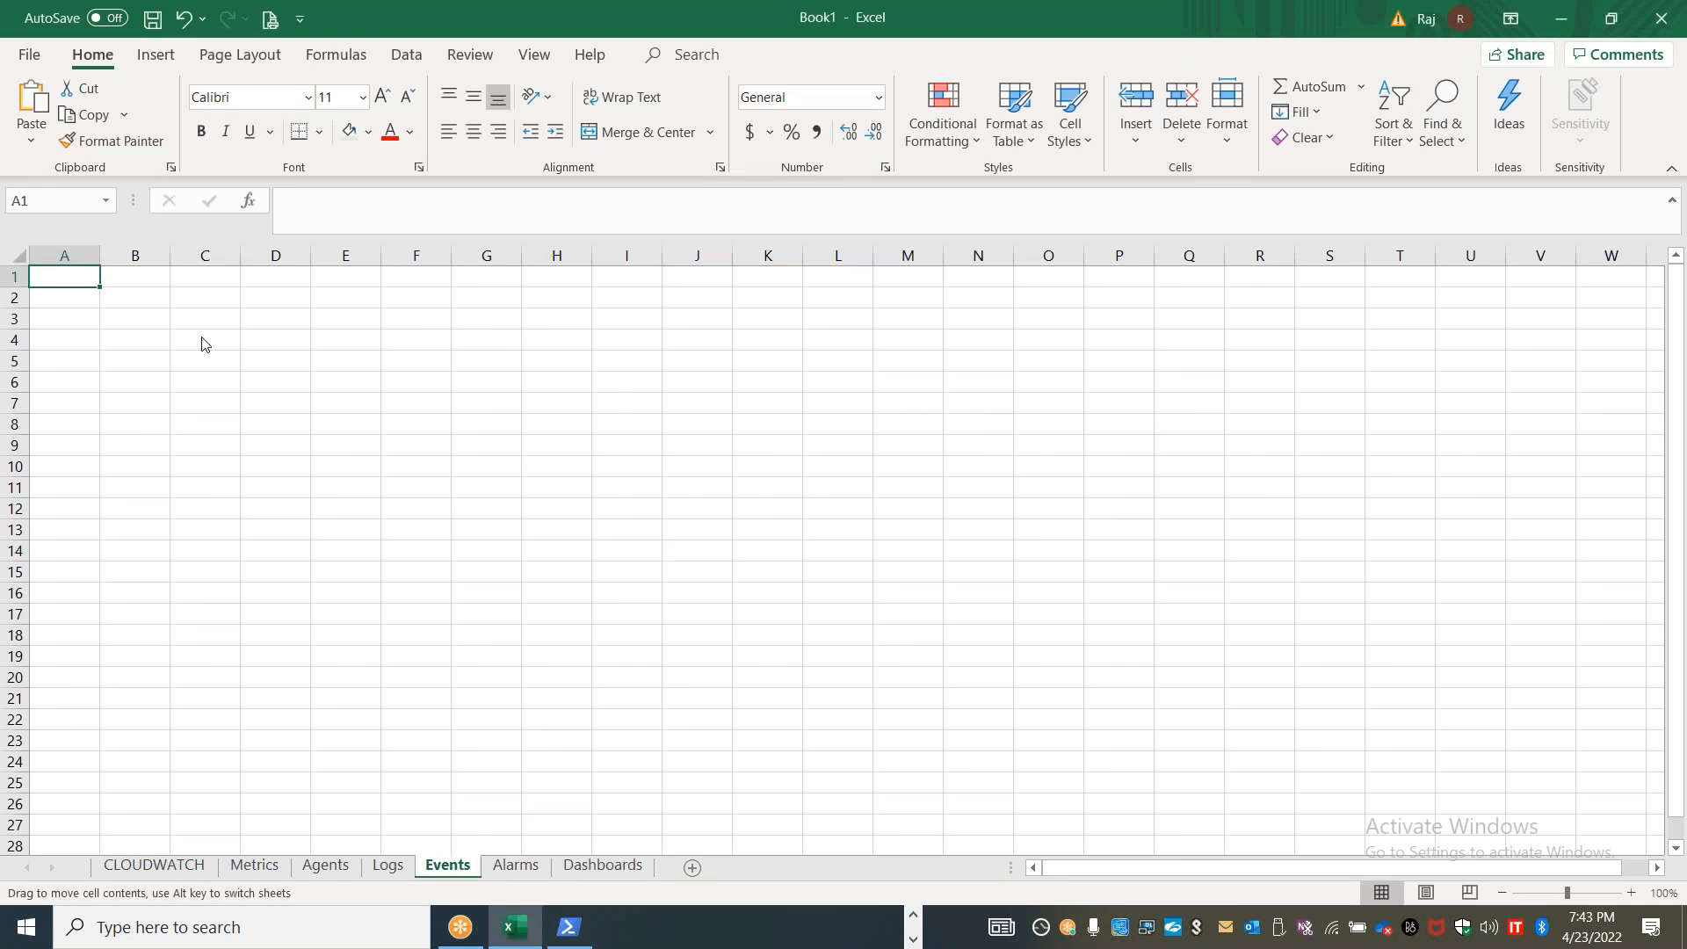
{"action": "key", "text": "Return"}
{"action": "key", "text": "alt+Tab"}
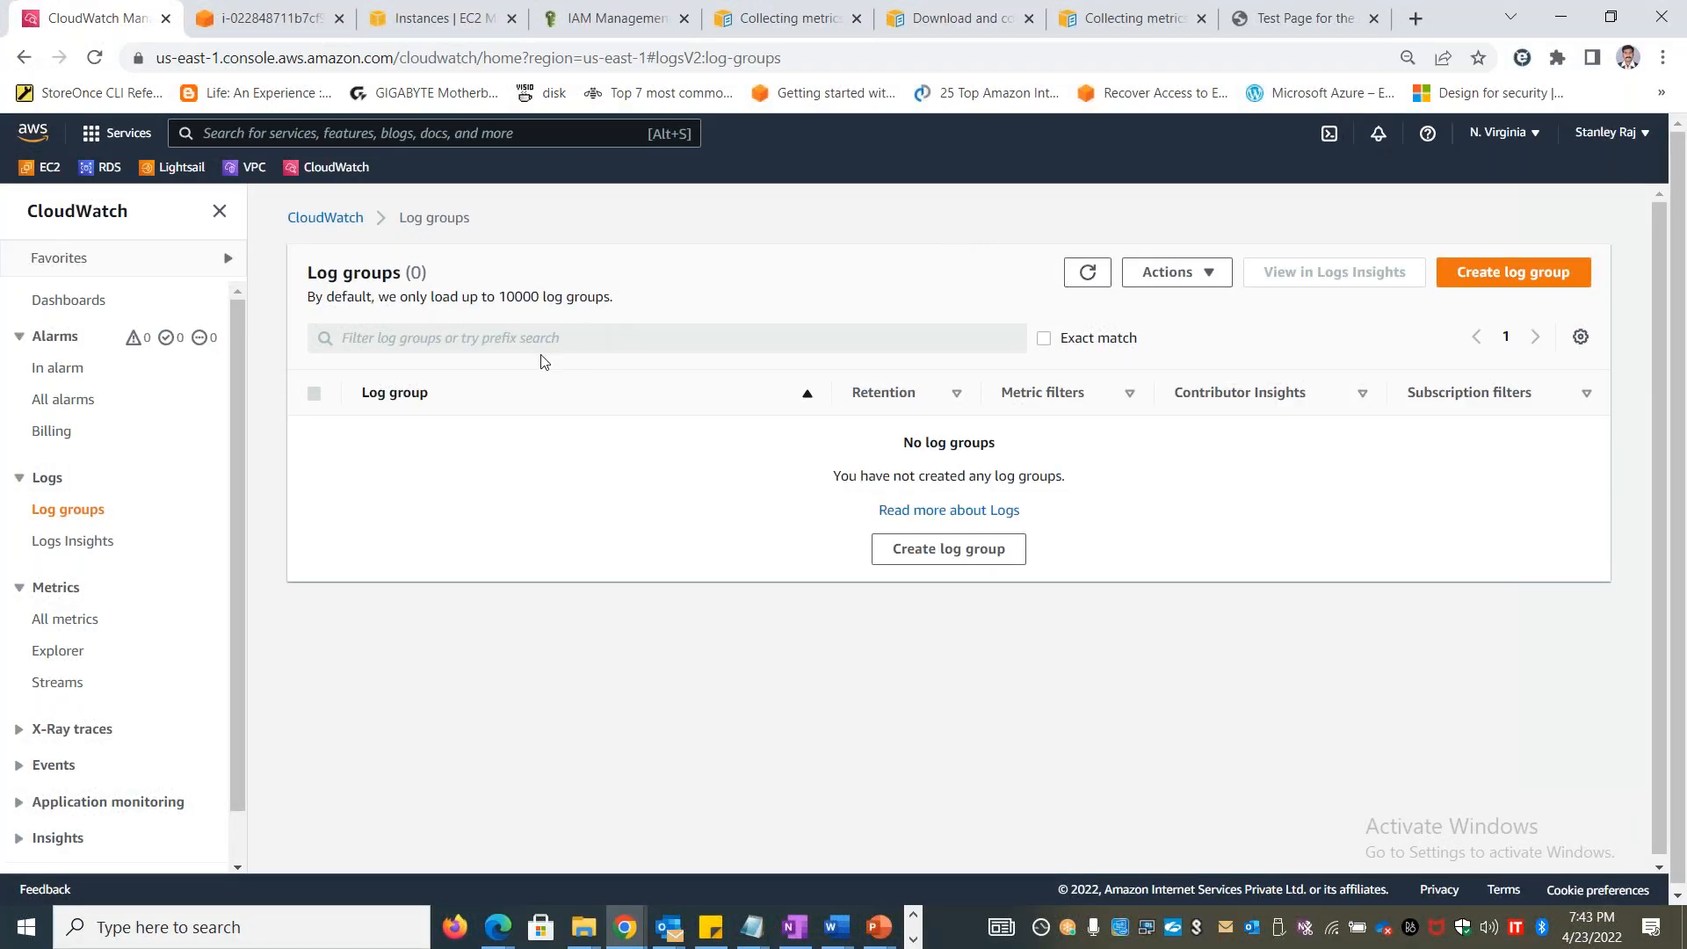
{"action": "left_click", "coordinate": [320, 221]}
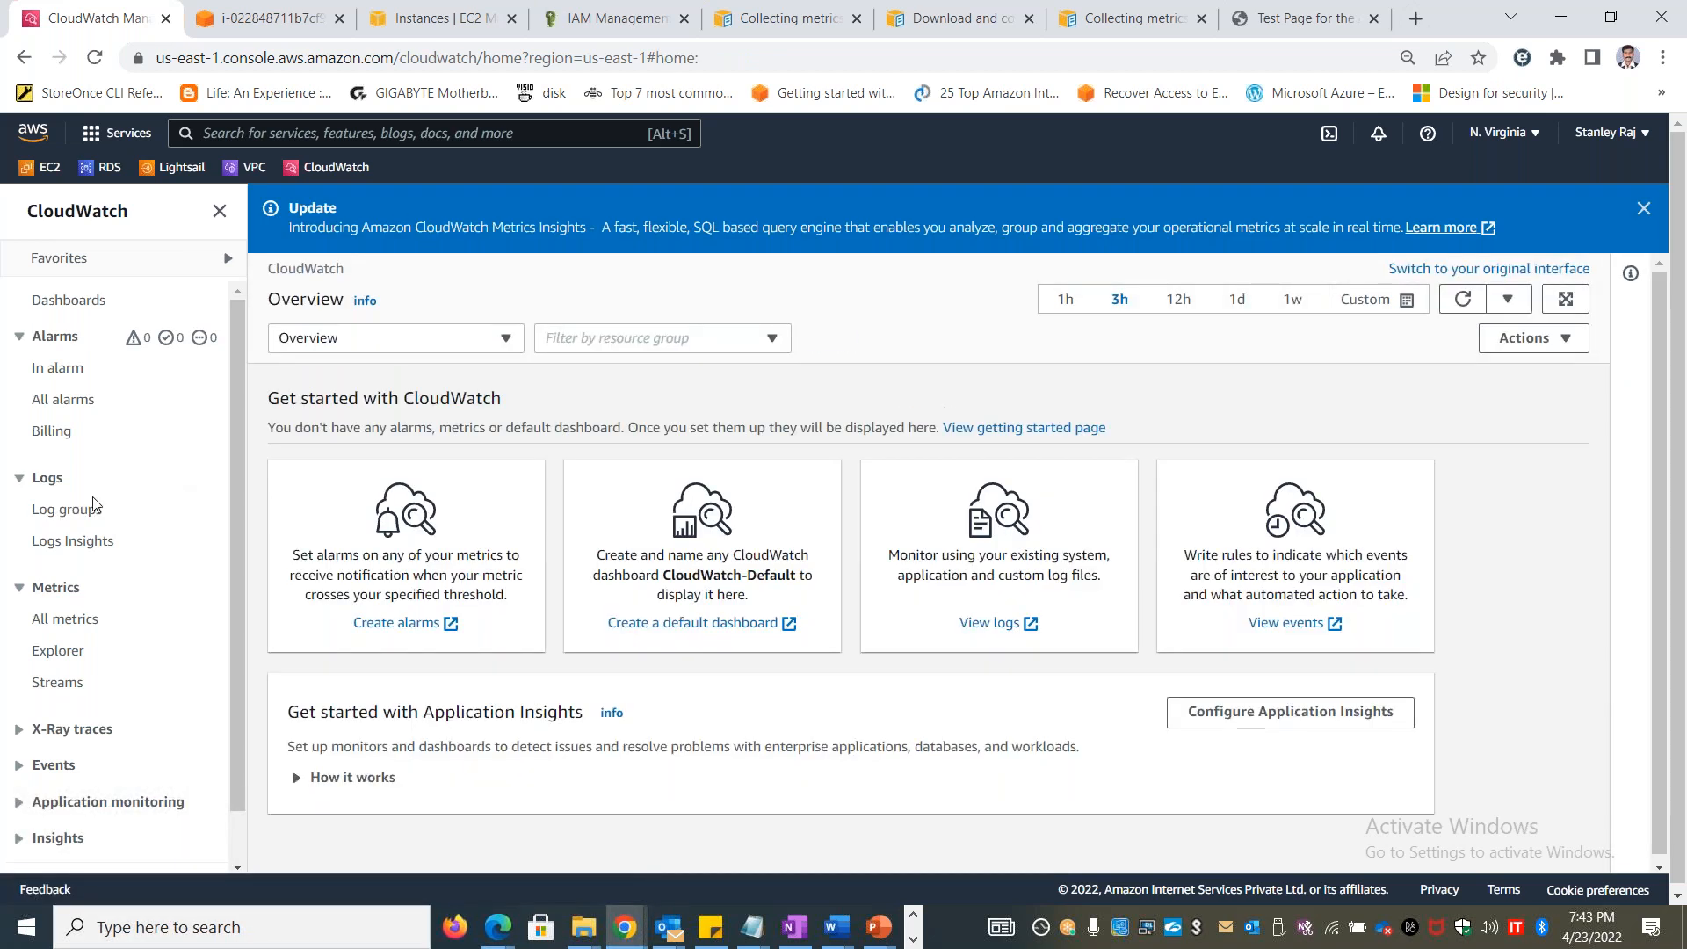
{"action": "left_click", "coordinate": [61, 513]}
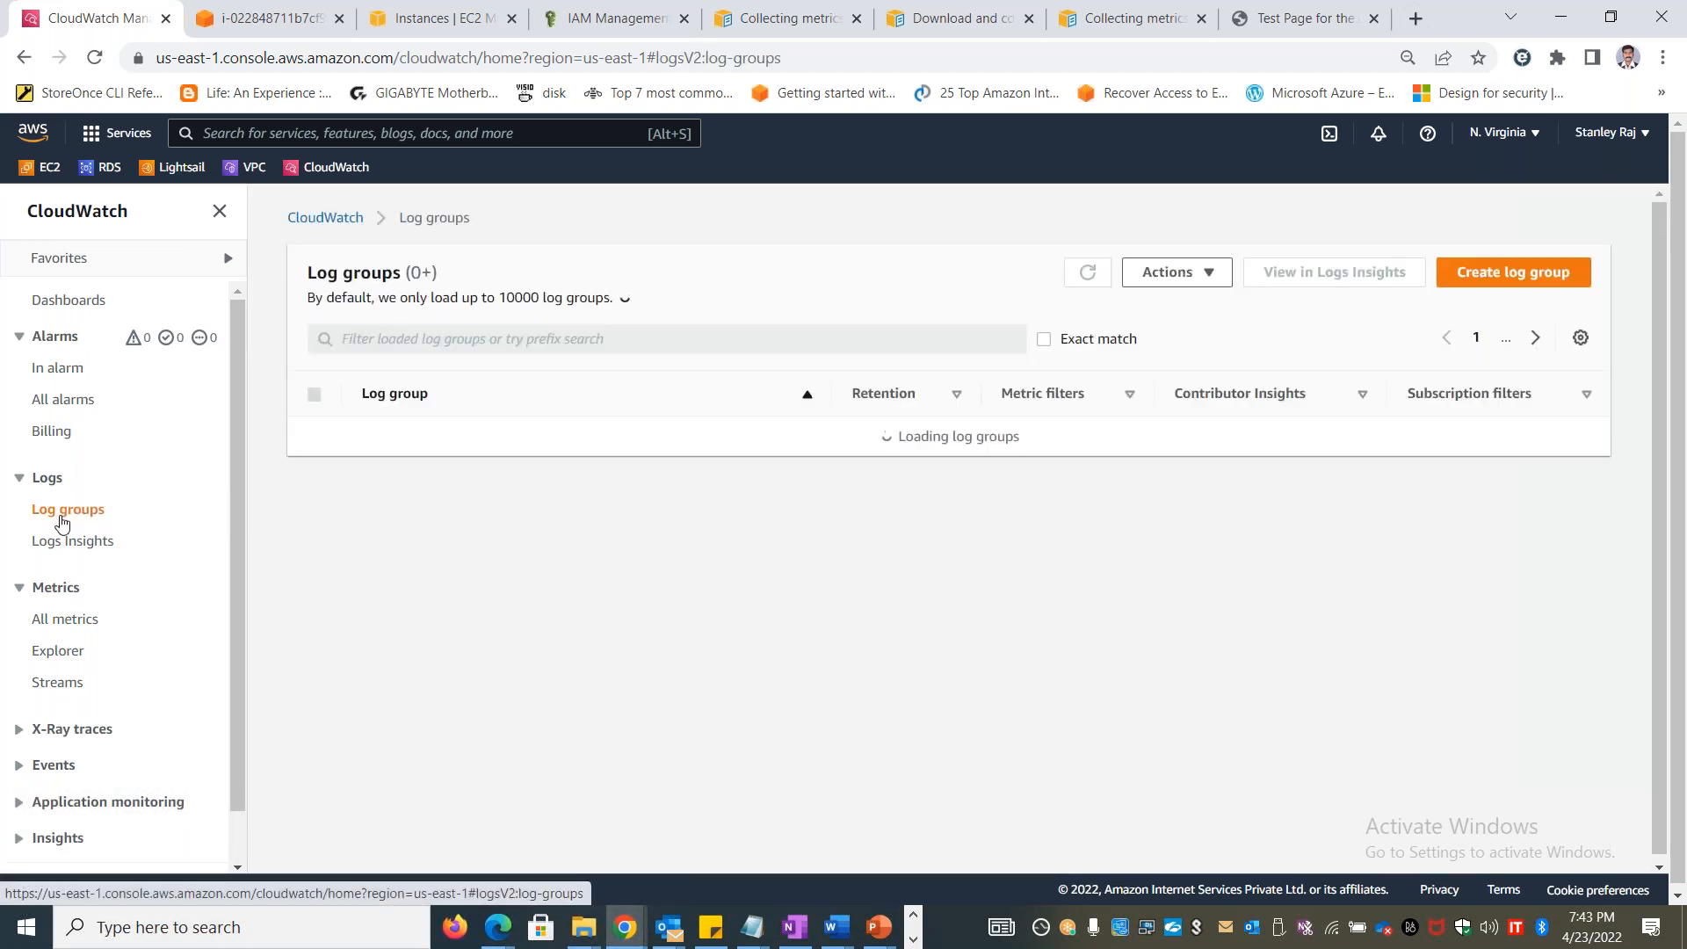
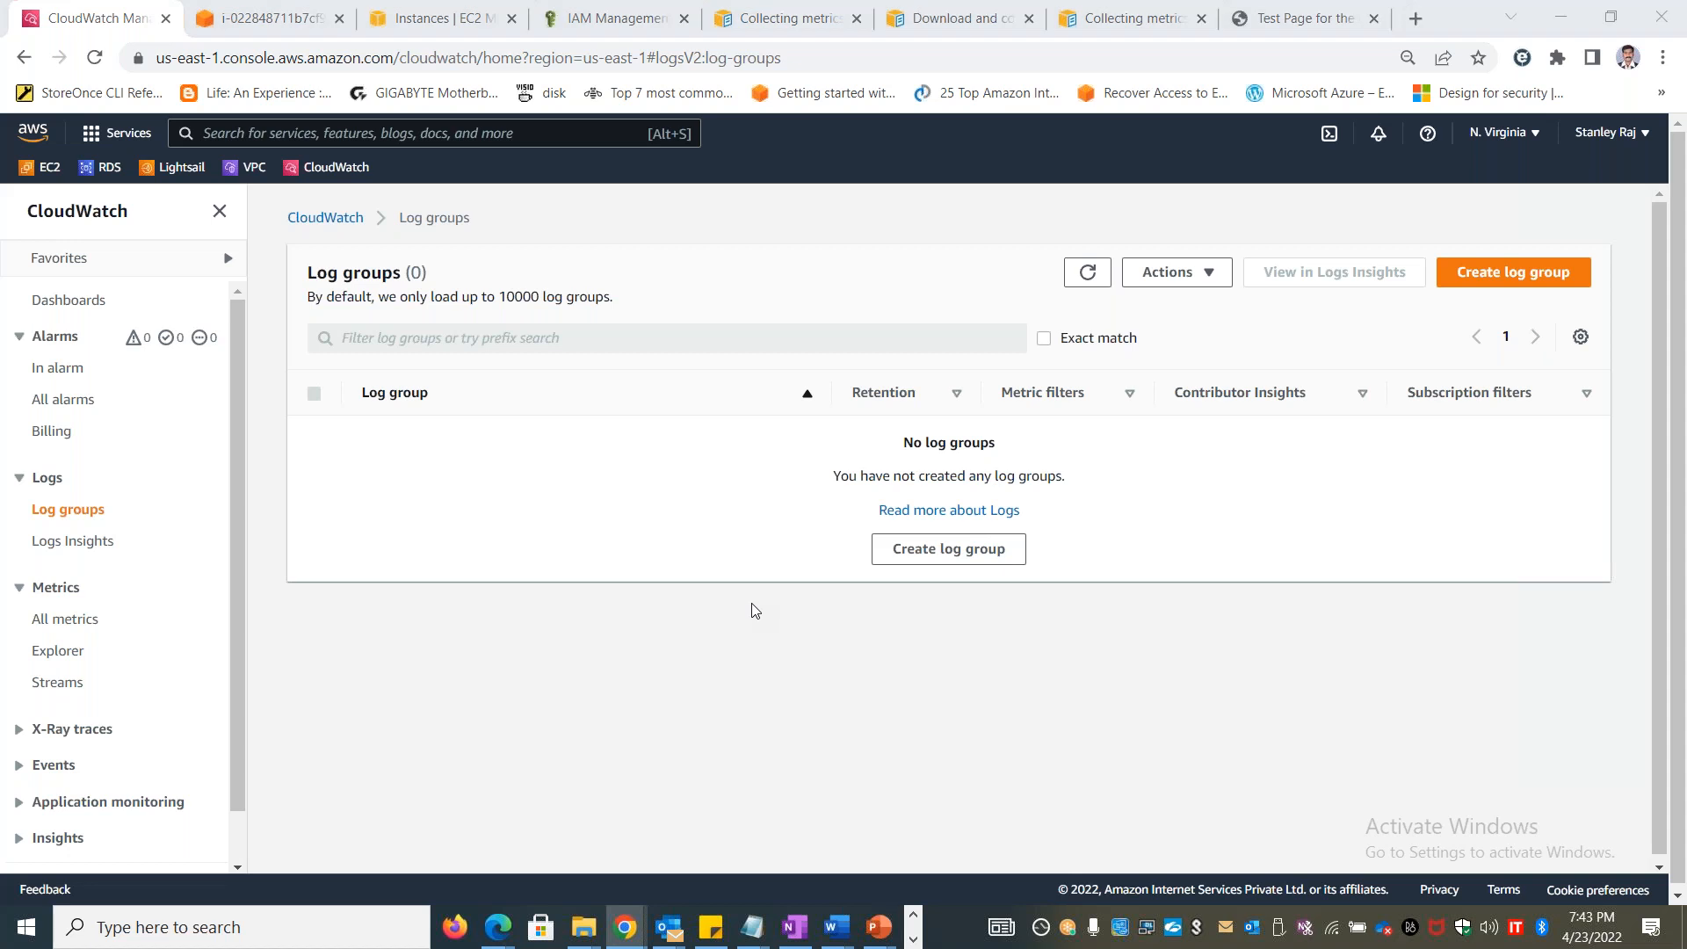
Switch to PowerShell and review the CloudWatch agent configuration and the output of its startup command
{"action": "key", "text": "alt+Tab"}
{"action": "key", "text": "alt+Tab"}
{"action": "key", "text": "alt+Tab"}
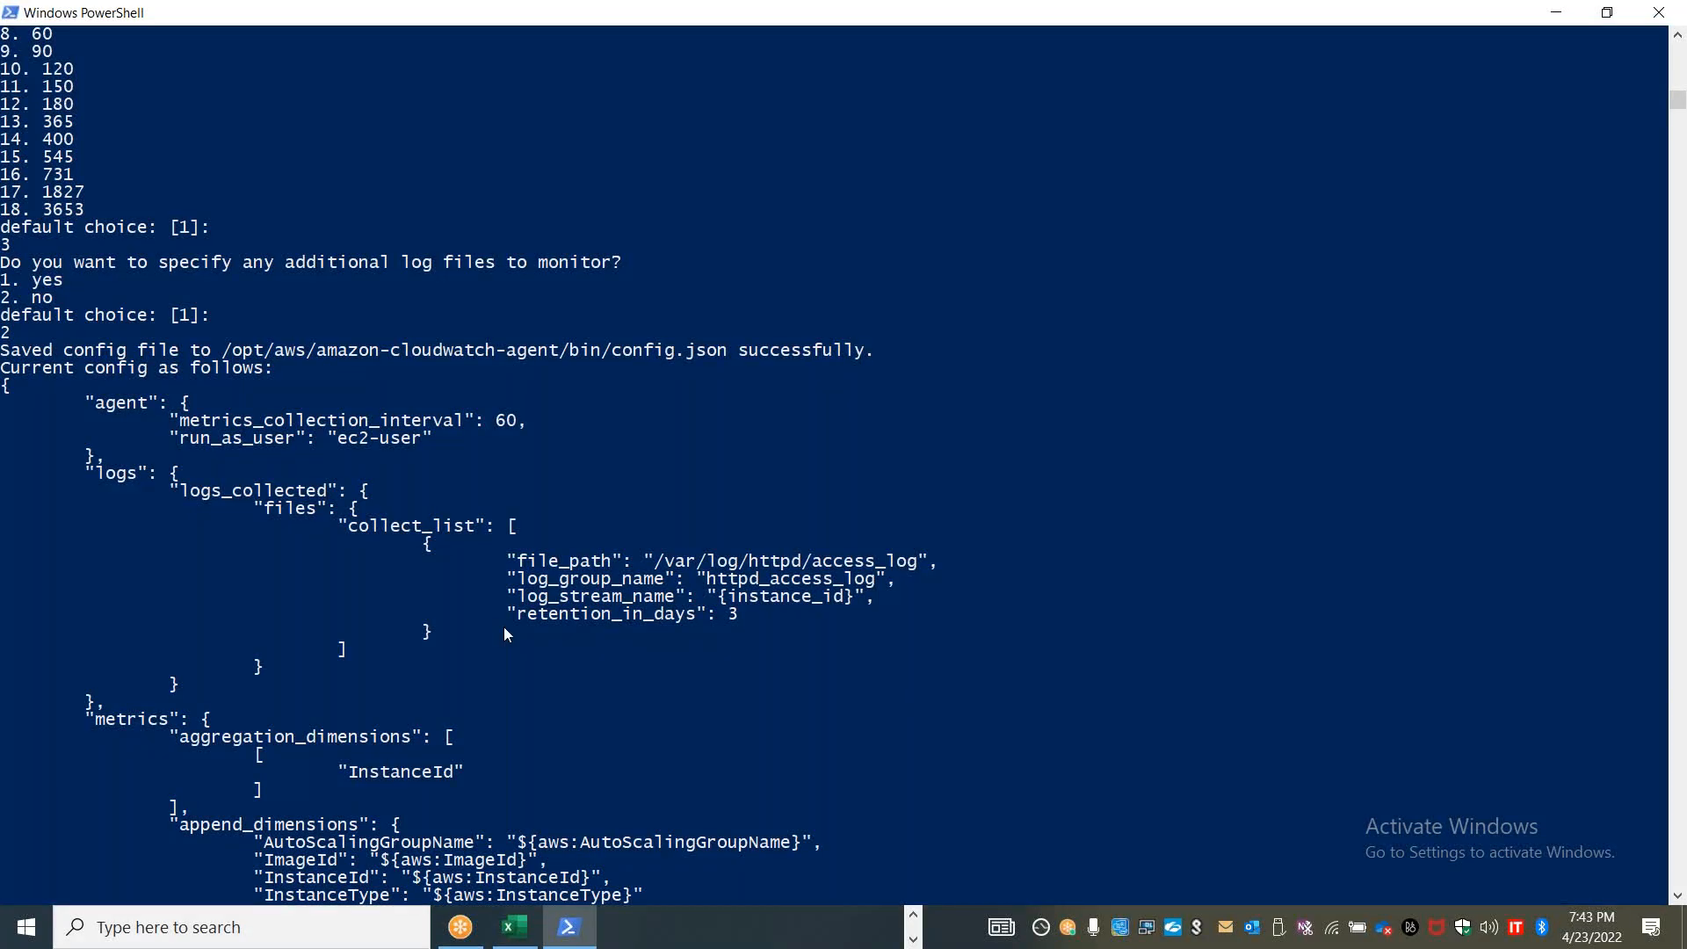
{"action": "scroll", "coordinate": [525, 515], "scroll_direction": "down", "scroll_amount": 20}
{"action": "scroll", "coordinate": [525, 515], "scroll_direction": "up", "scroll_amount": 11}
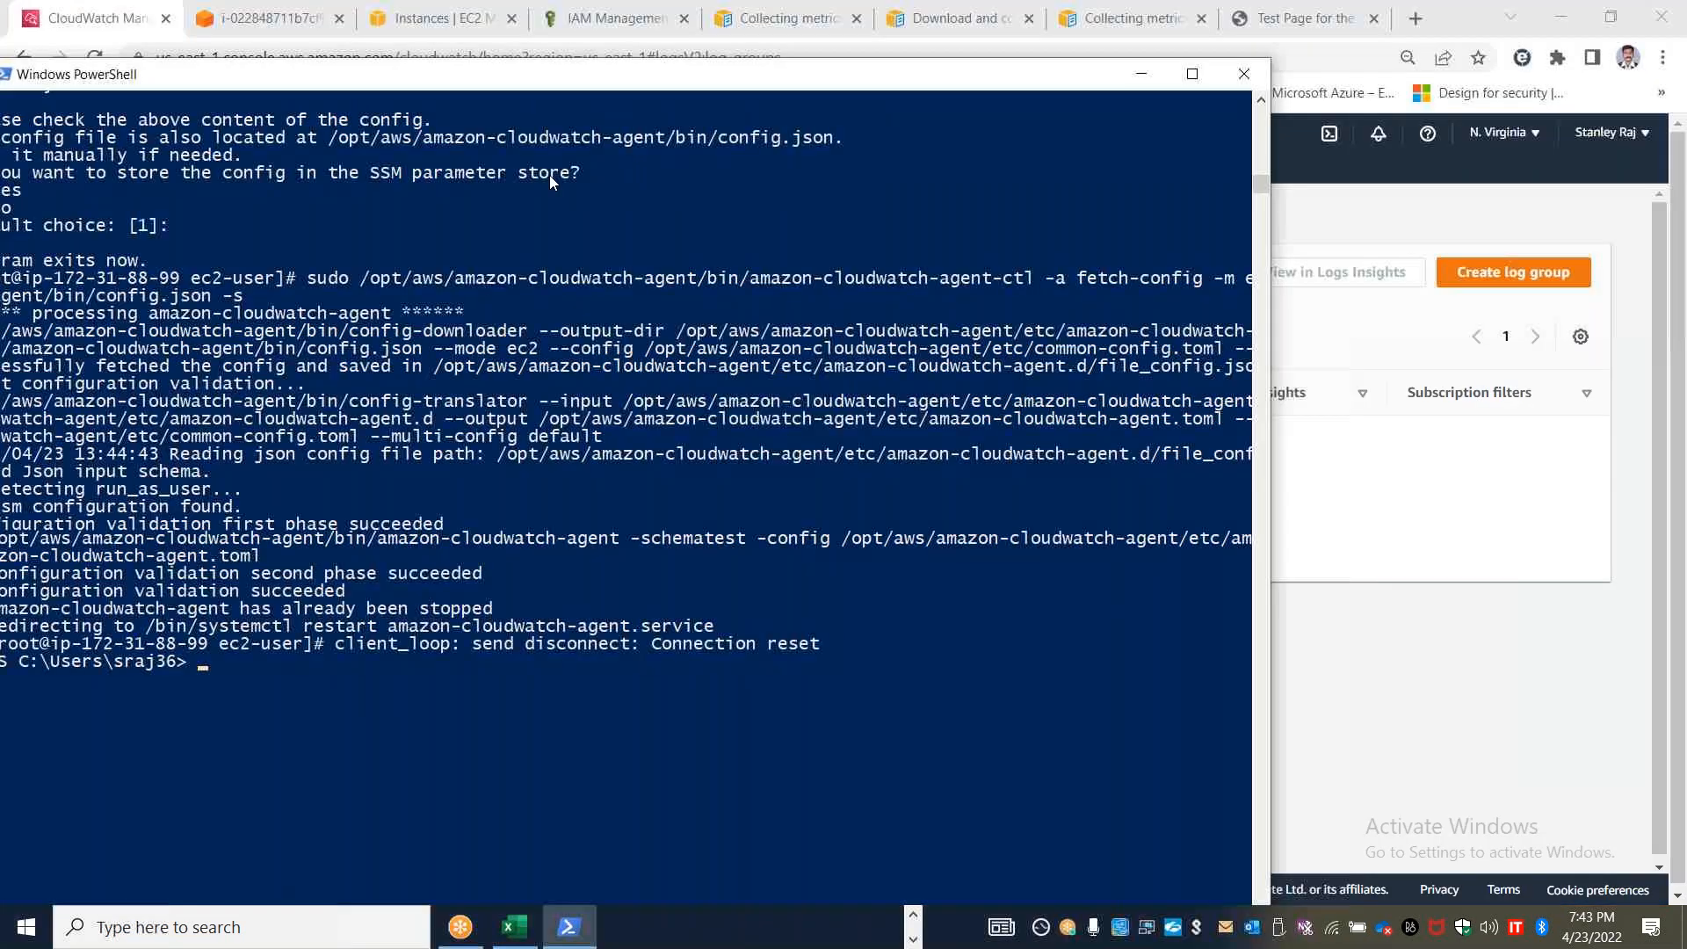
Return to the browser, close the old instance session, and open a new terminal connection to the Stanlinuxvm1 EC2 instance
{"action": "key", "text": "alt+Tab"}
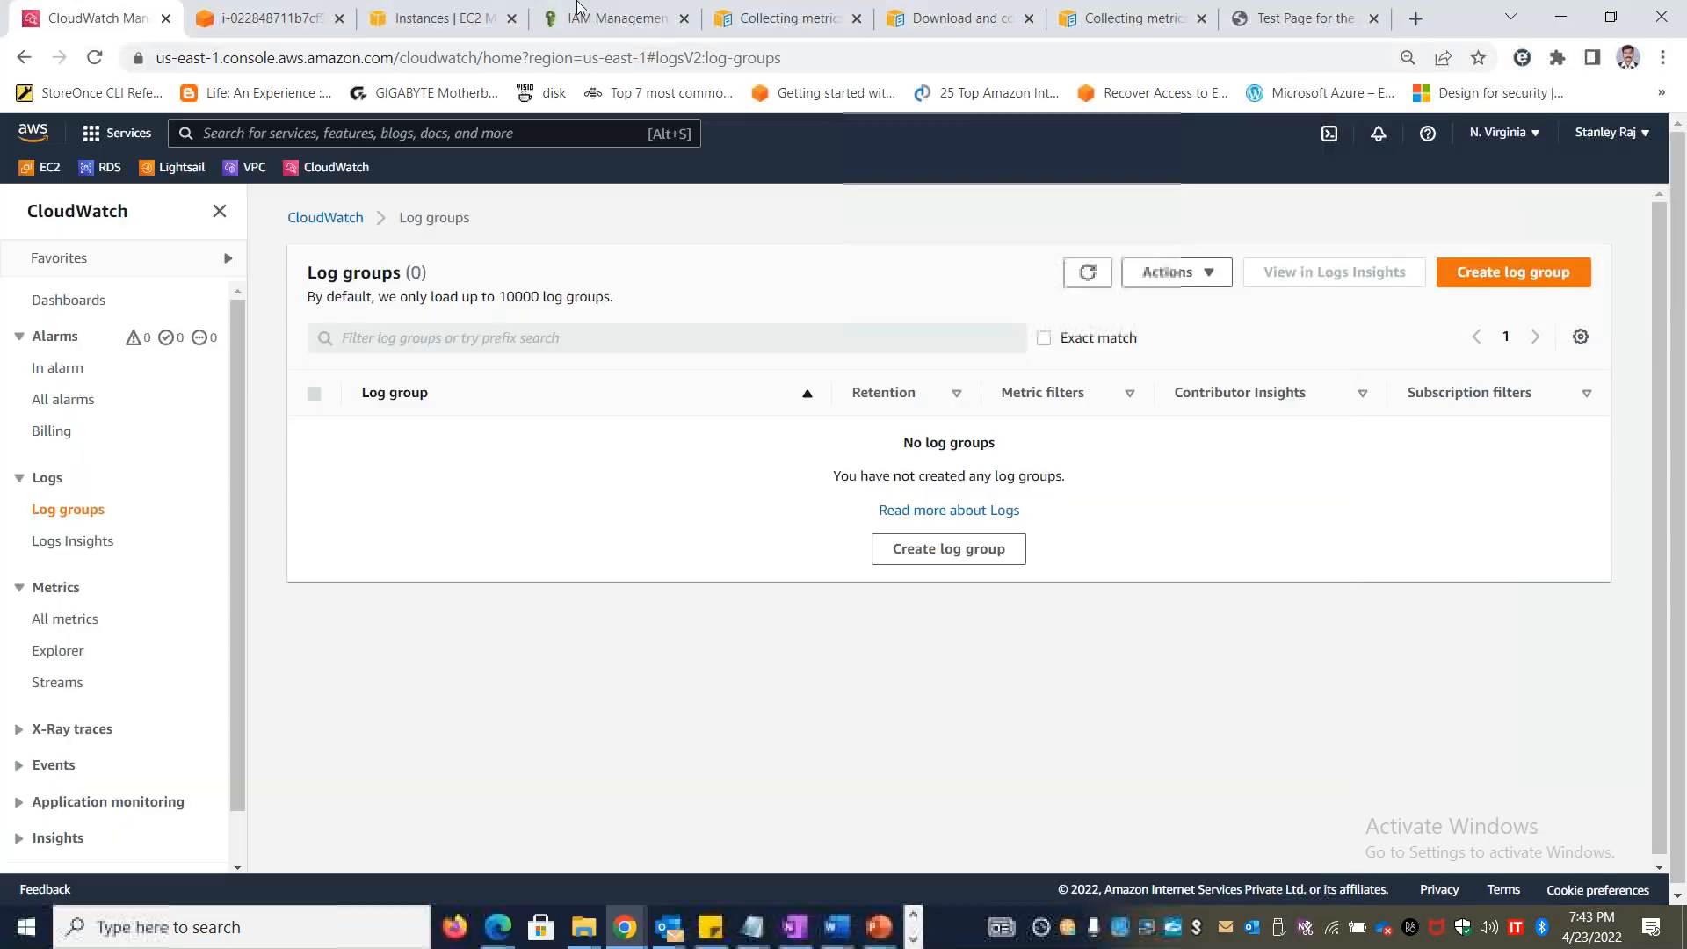
{"action": "left_click", "coordinate": [432, 18]}
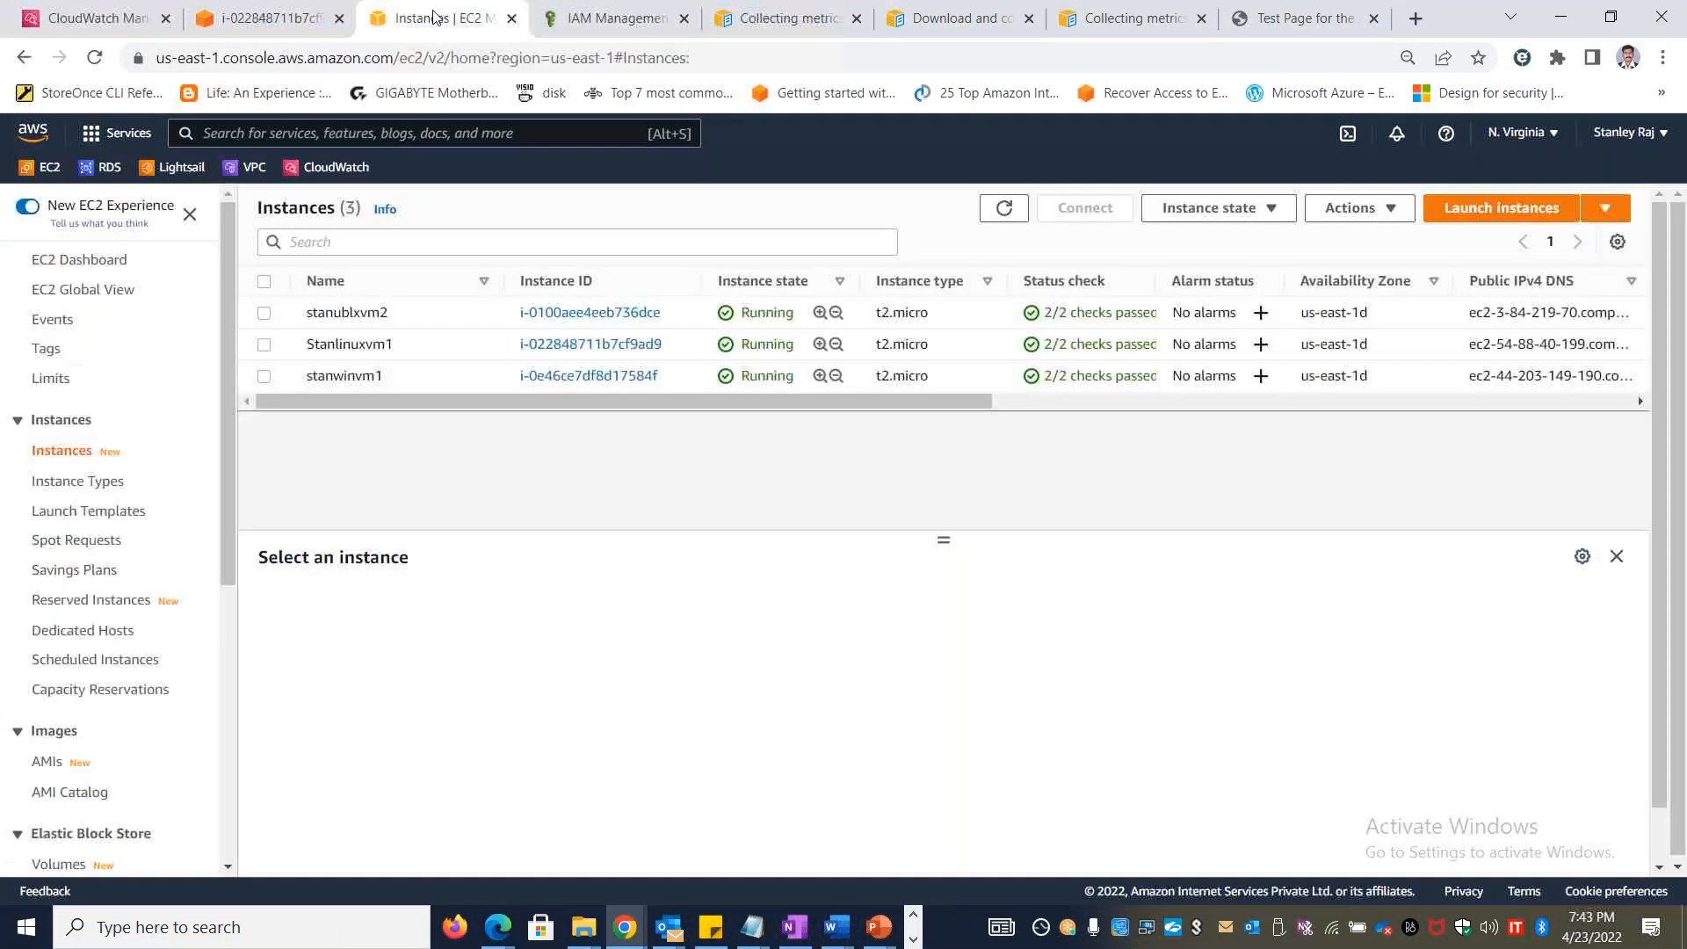
{"action": "left_click", "coordinate": [288, 21]}
{"action": "left_click", "coordinate": [339, 18]}
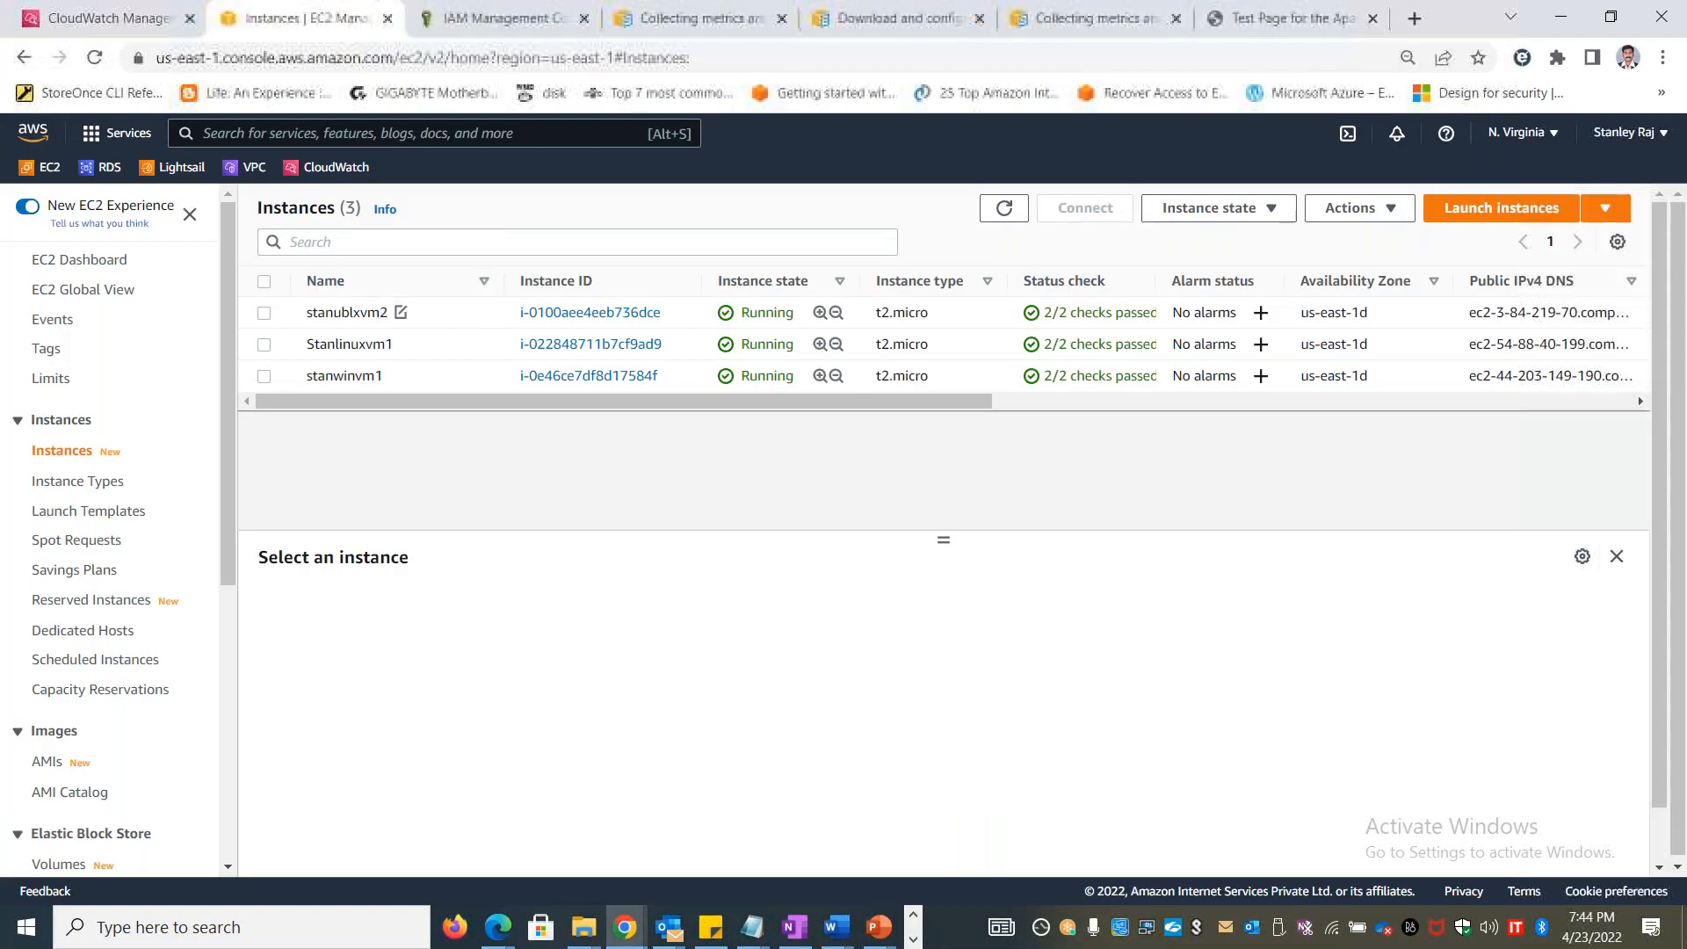
{"action": "left_click", "coordinate": [265, 345]}
{"action": "left_click", "coordinate": [1085, 208]}
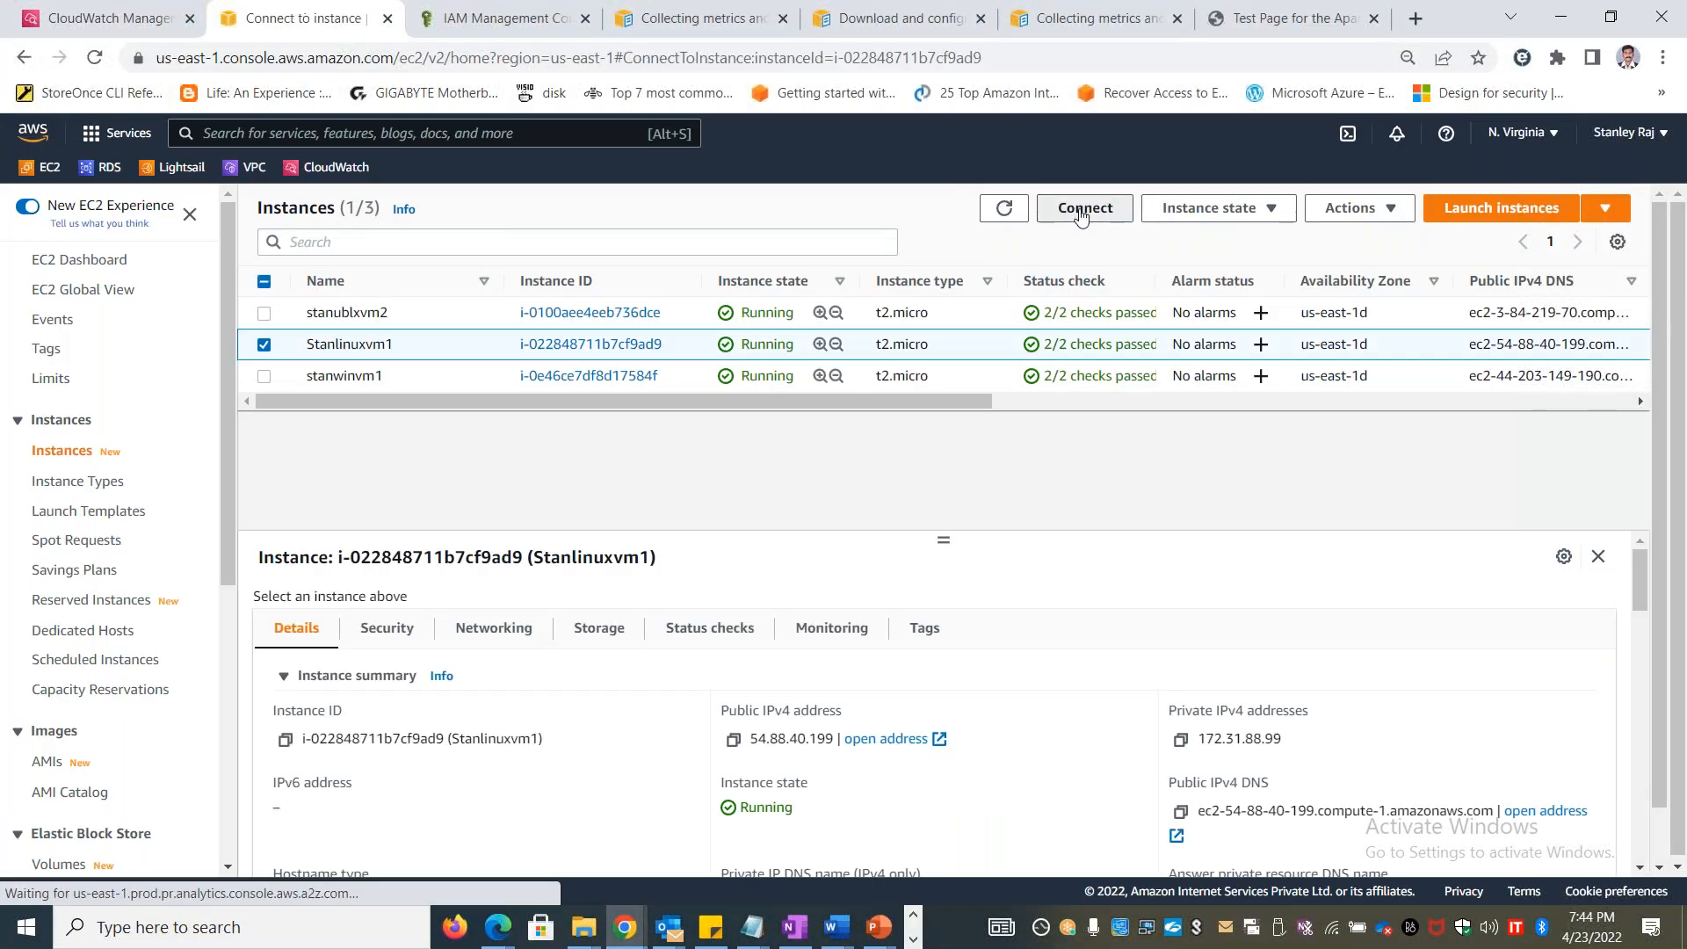
{"action": "left_click", "coordinate": [821, 799]}
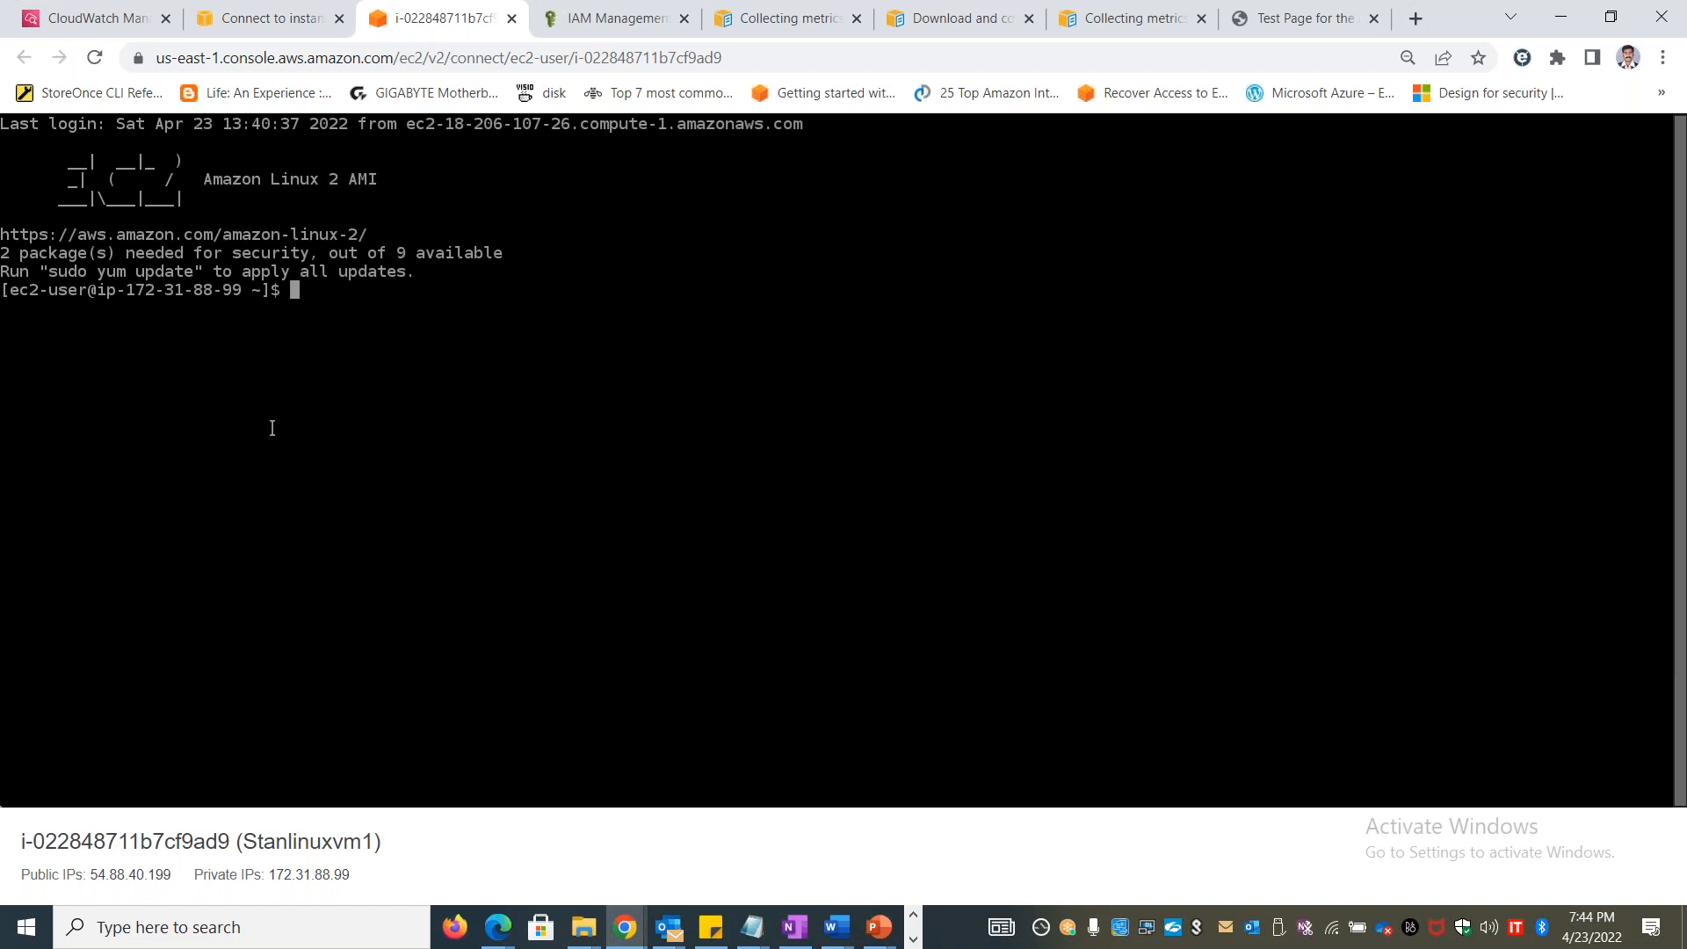
Become root with sudo su and install the log agent using yum install -y awslogs
{"action": "type", "text": "sudo su"}
{"action": "key", "text": "Return"}
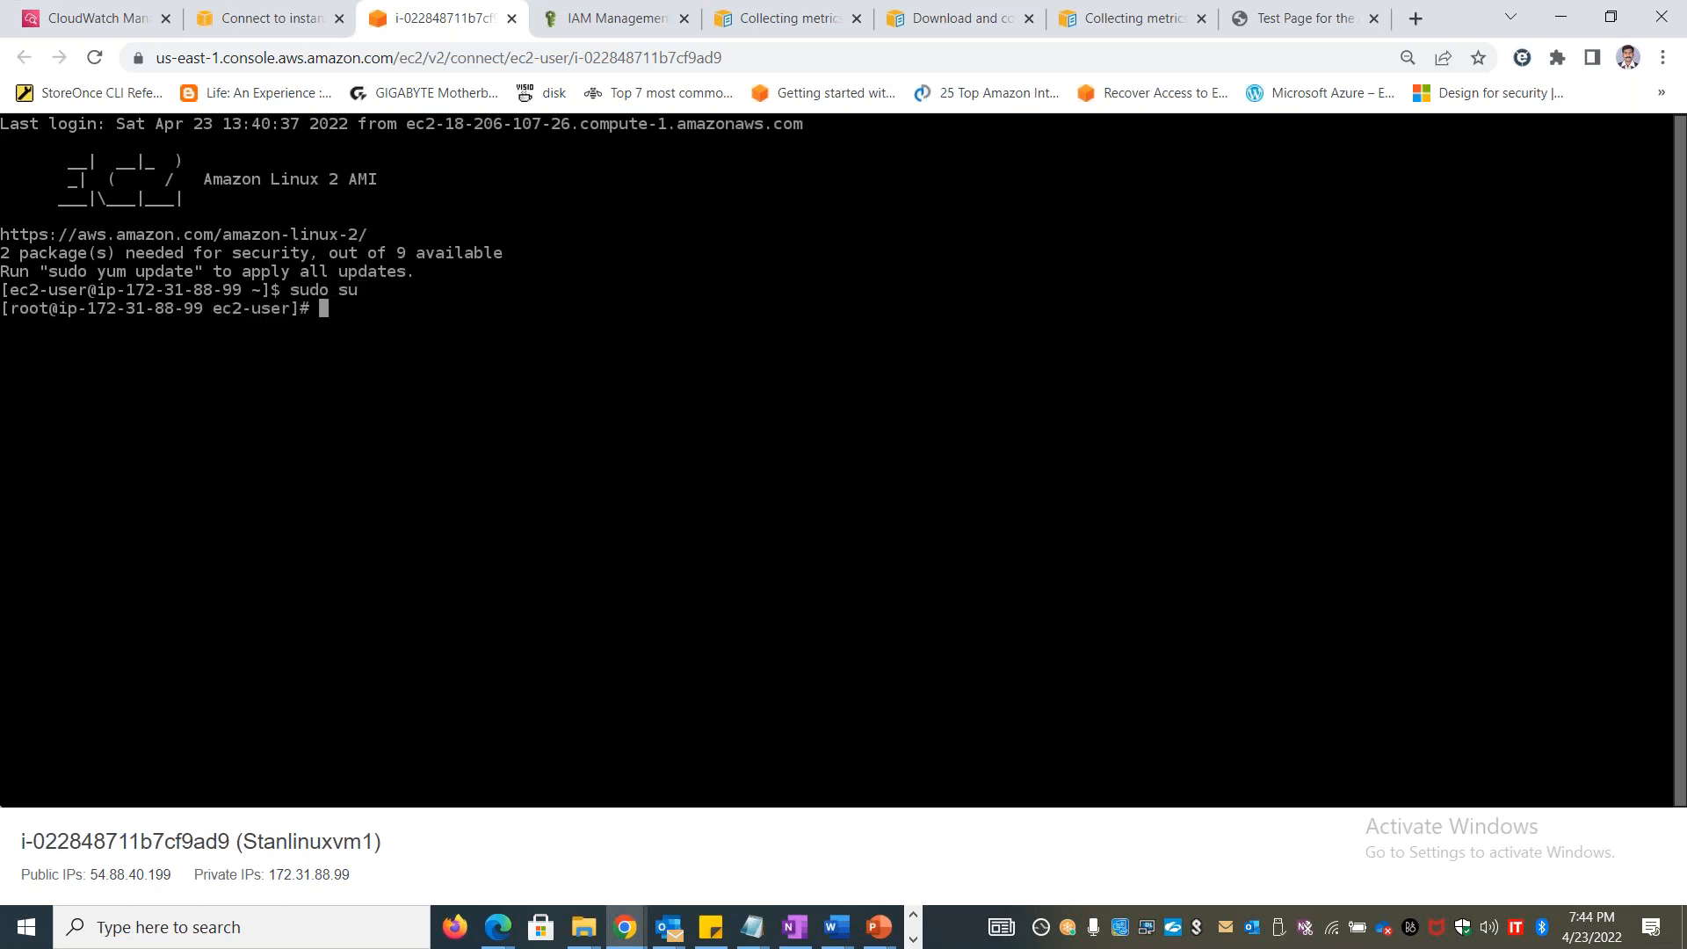
{"action": "type", "text": "yum install -ya"}
{"action": "key", "text": "BackSpace"}
{"action": "type", "text": "awslogs"}
{"action": "key", "text": "Return"}
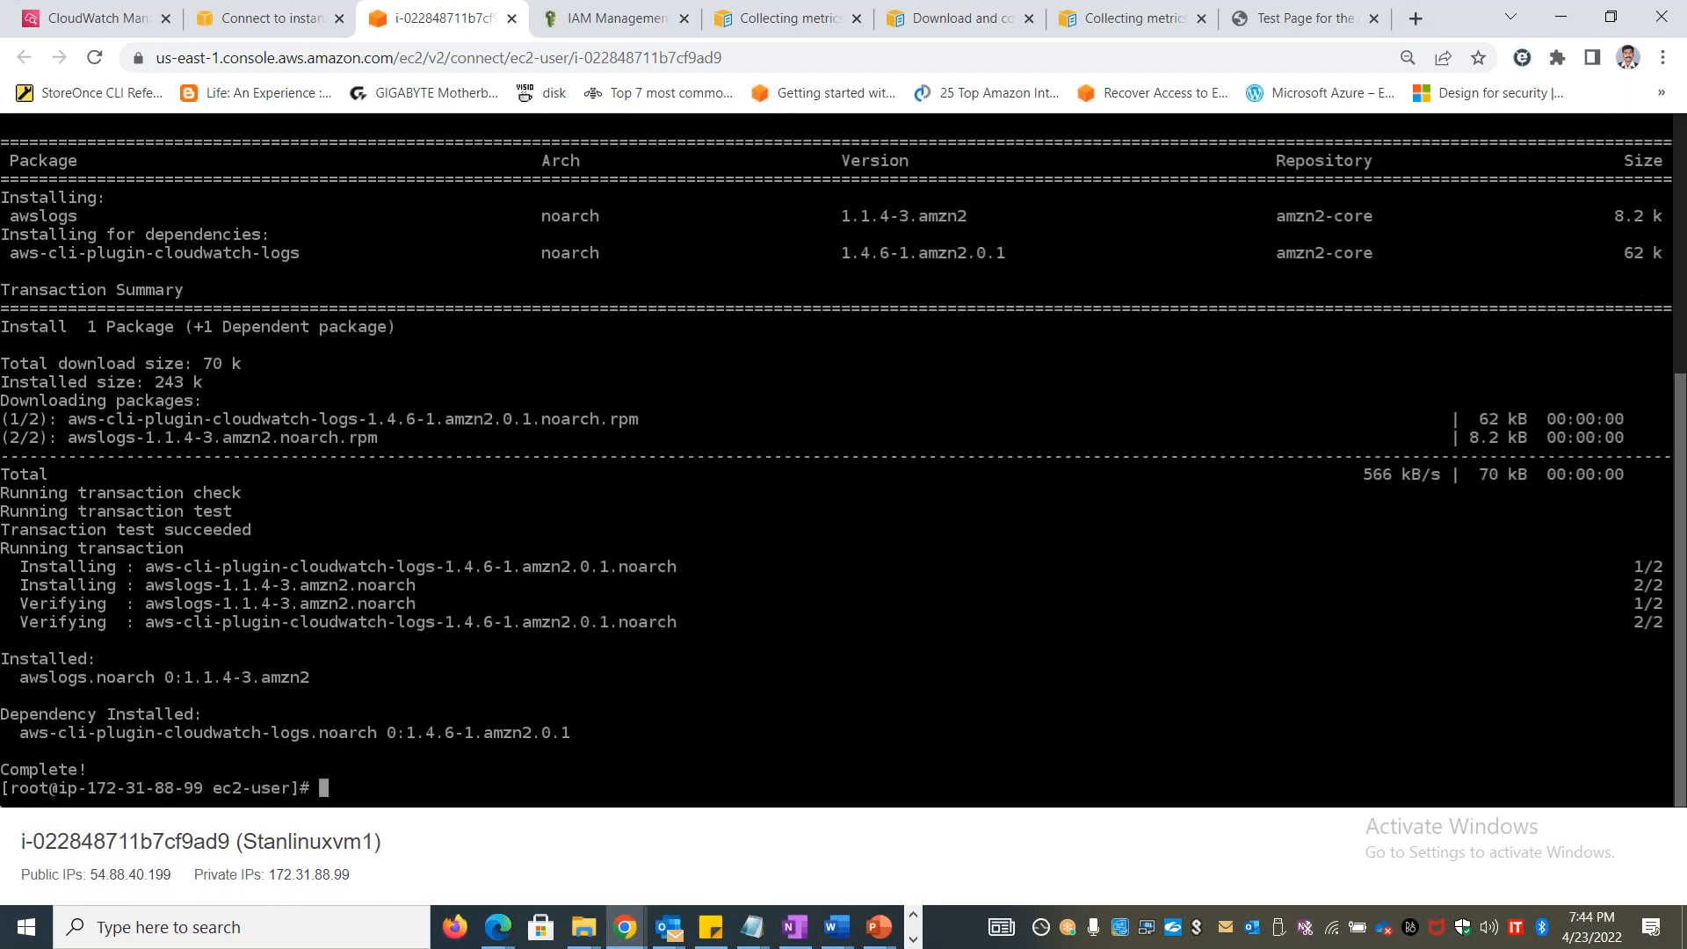
Try to start the awslogs service with sudo service awslogs start
{"action": "type", "text": "sudo service "}
{"action": "type", "text": "s"}
{"action": "type", "text": "wslogs"}
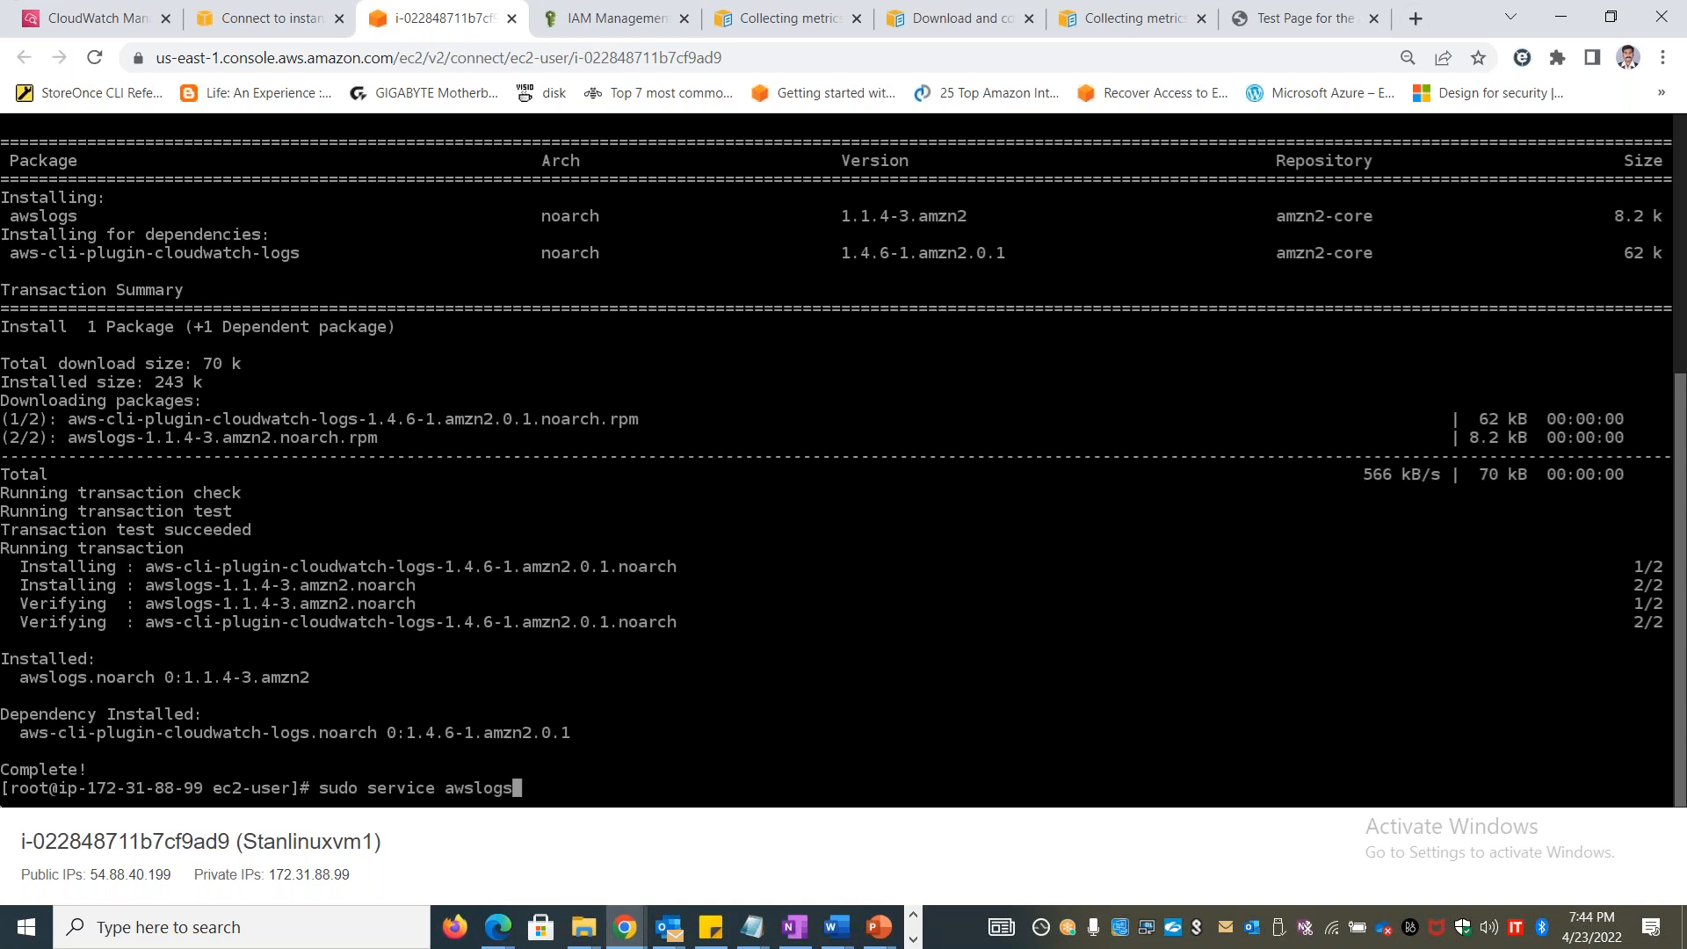
{"action": "type", "text": " start"}
{"action": "key", "text": "Return"}
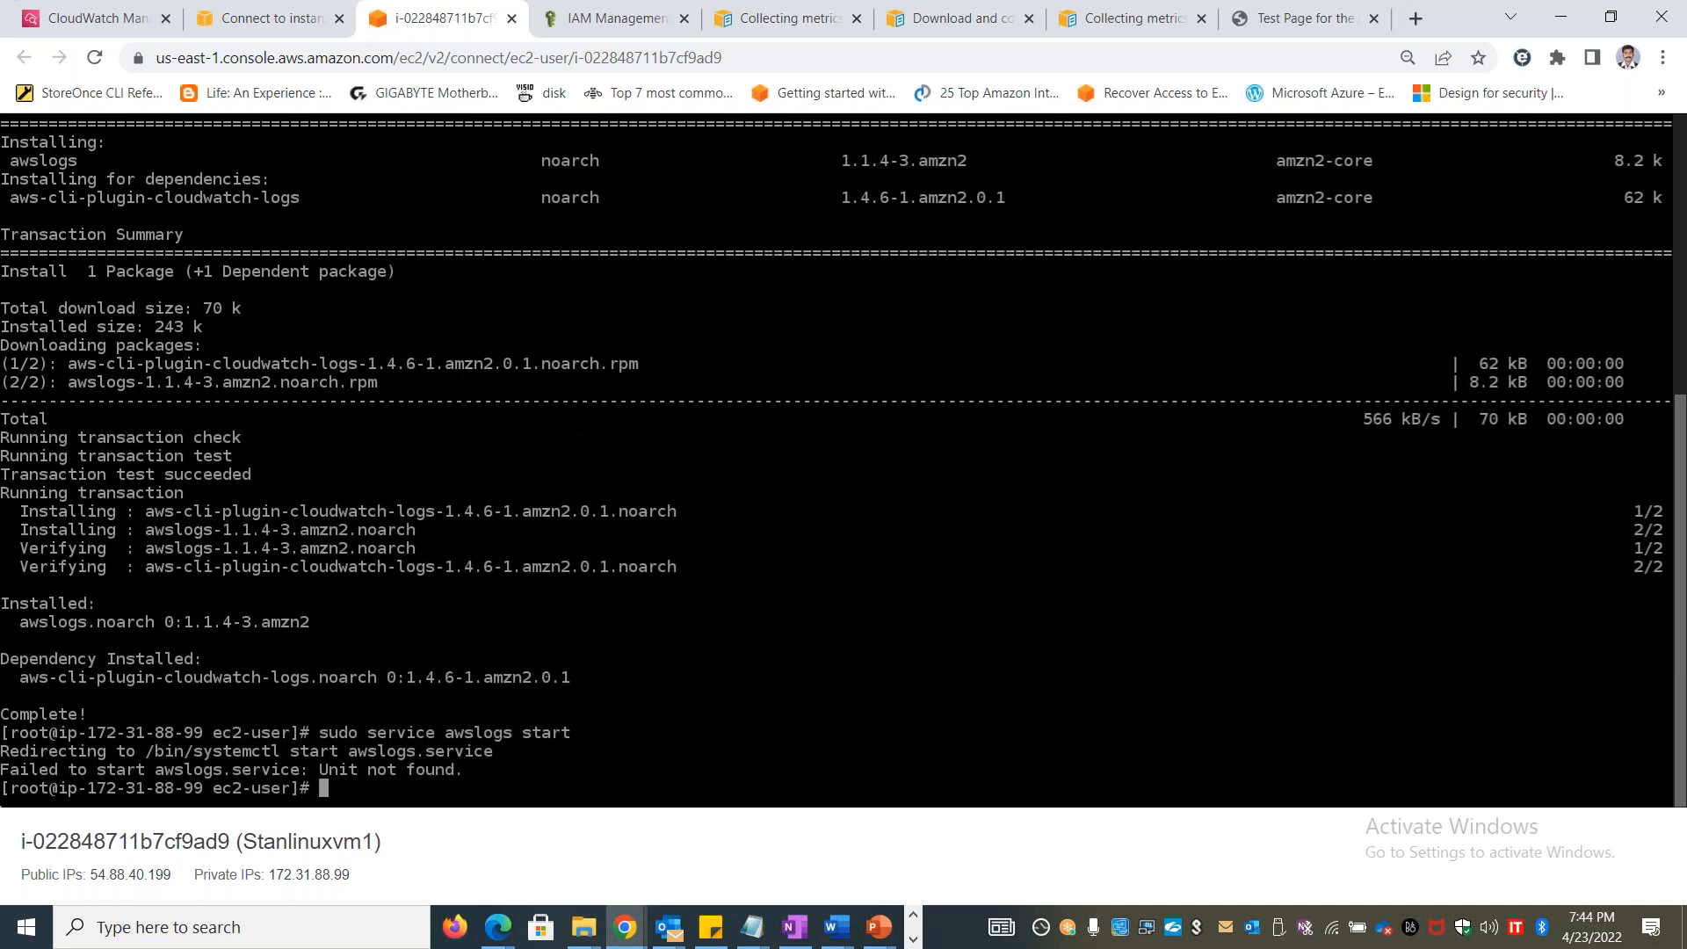
Change to the /etc/awslogs directory and list its files
{"action": "type", "text": "cd /etc/awslogs"}
{"action": "key", "text": "Return"}
{"action": "type", "text": "ls"}
{"action": "key", "text": "Return"}
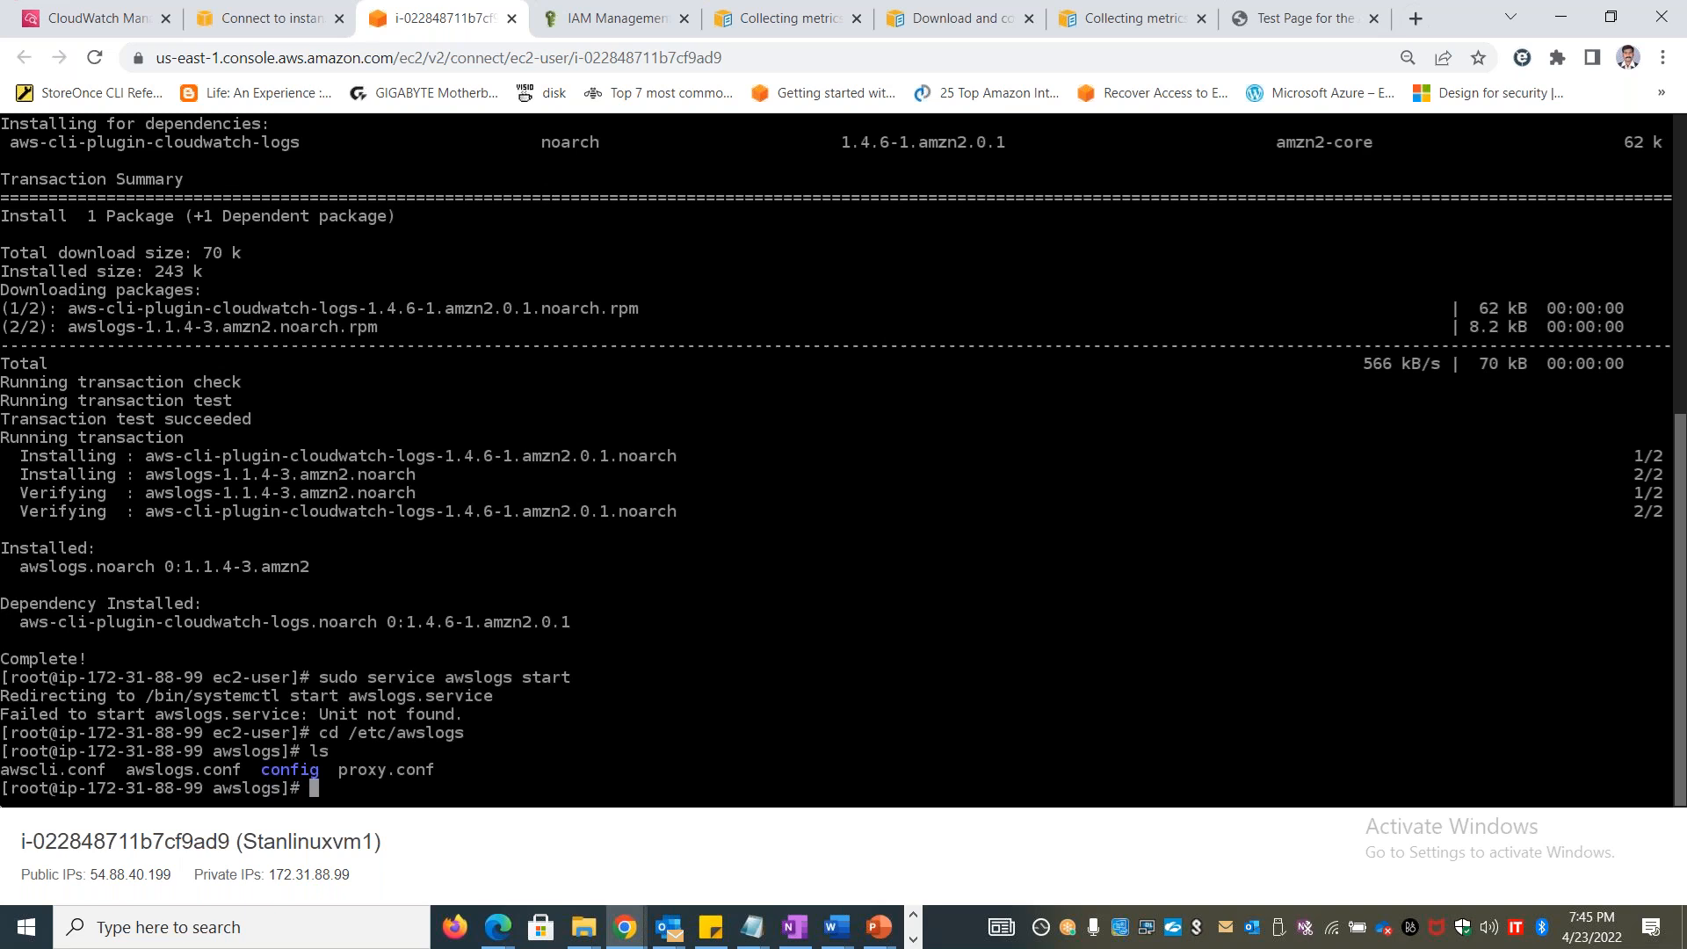
Check the status of the awslogs service with sudo service awslogs status
{"action": "type", "text": "ls"}
{"action": "key", "text": "Up"}
{"action": "key", "text": "Up"}
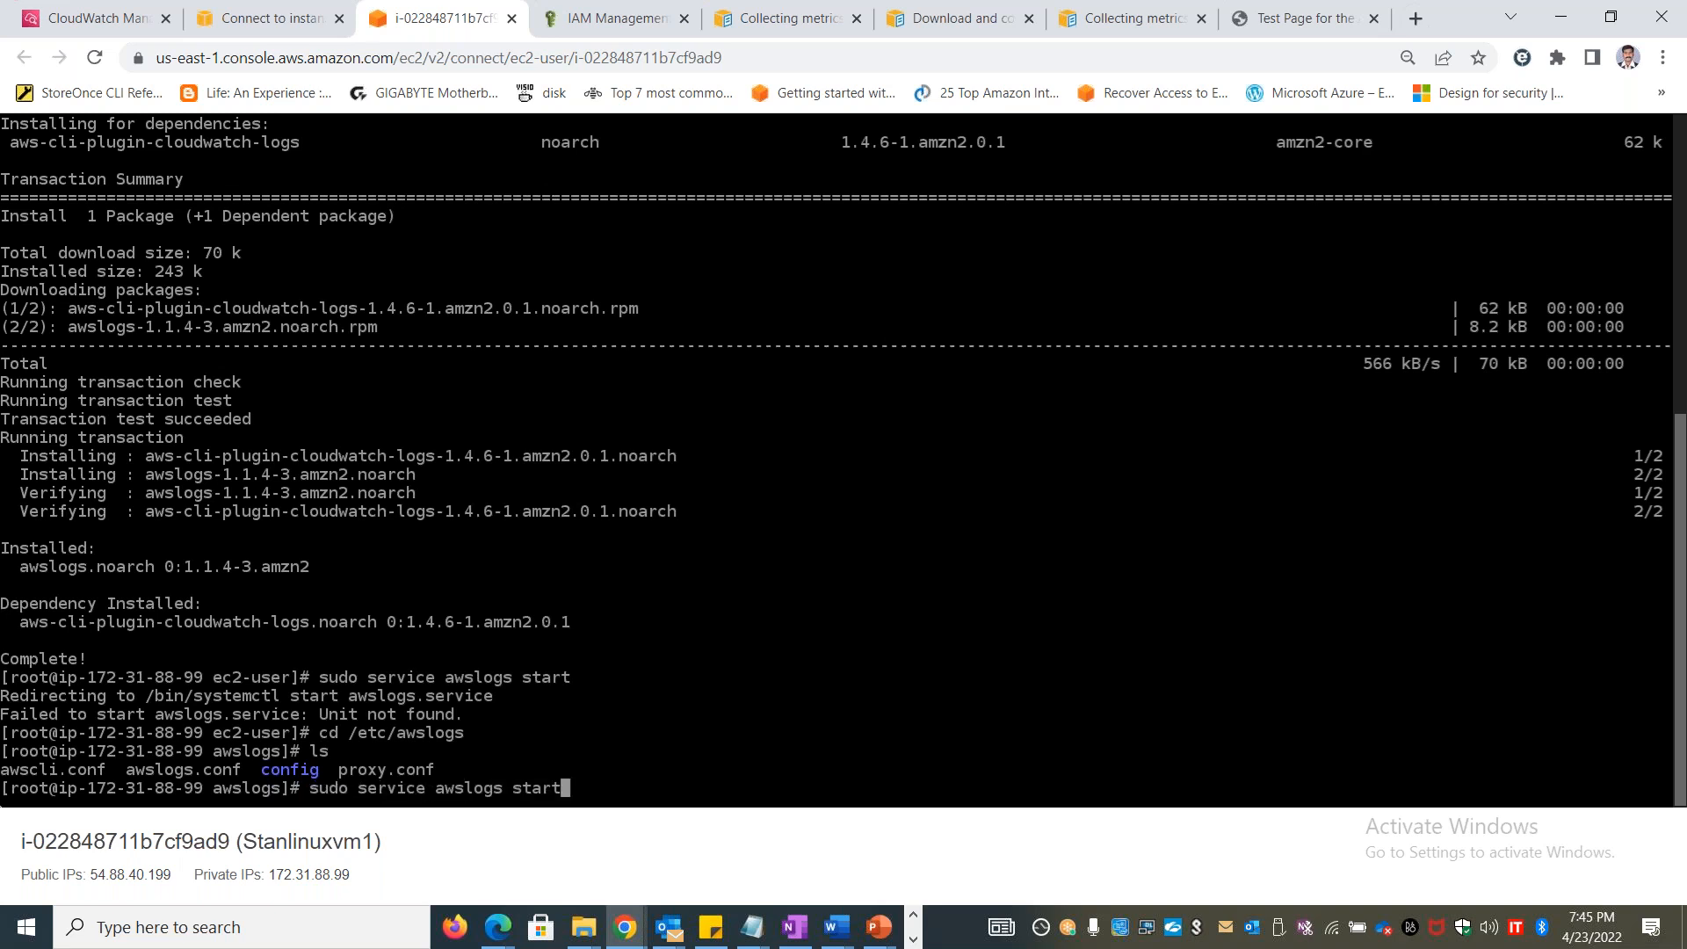
{"action": "key", "text": "BackSpace"}
{"action": "key", "text": "BackSpace"}
{"action": "type", "text": "tus"}
{"action": "key", "text": "Return"}
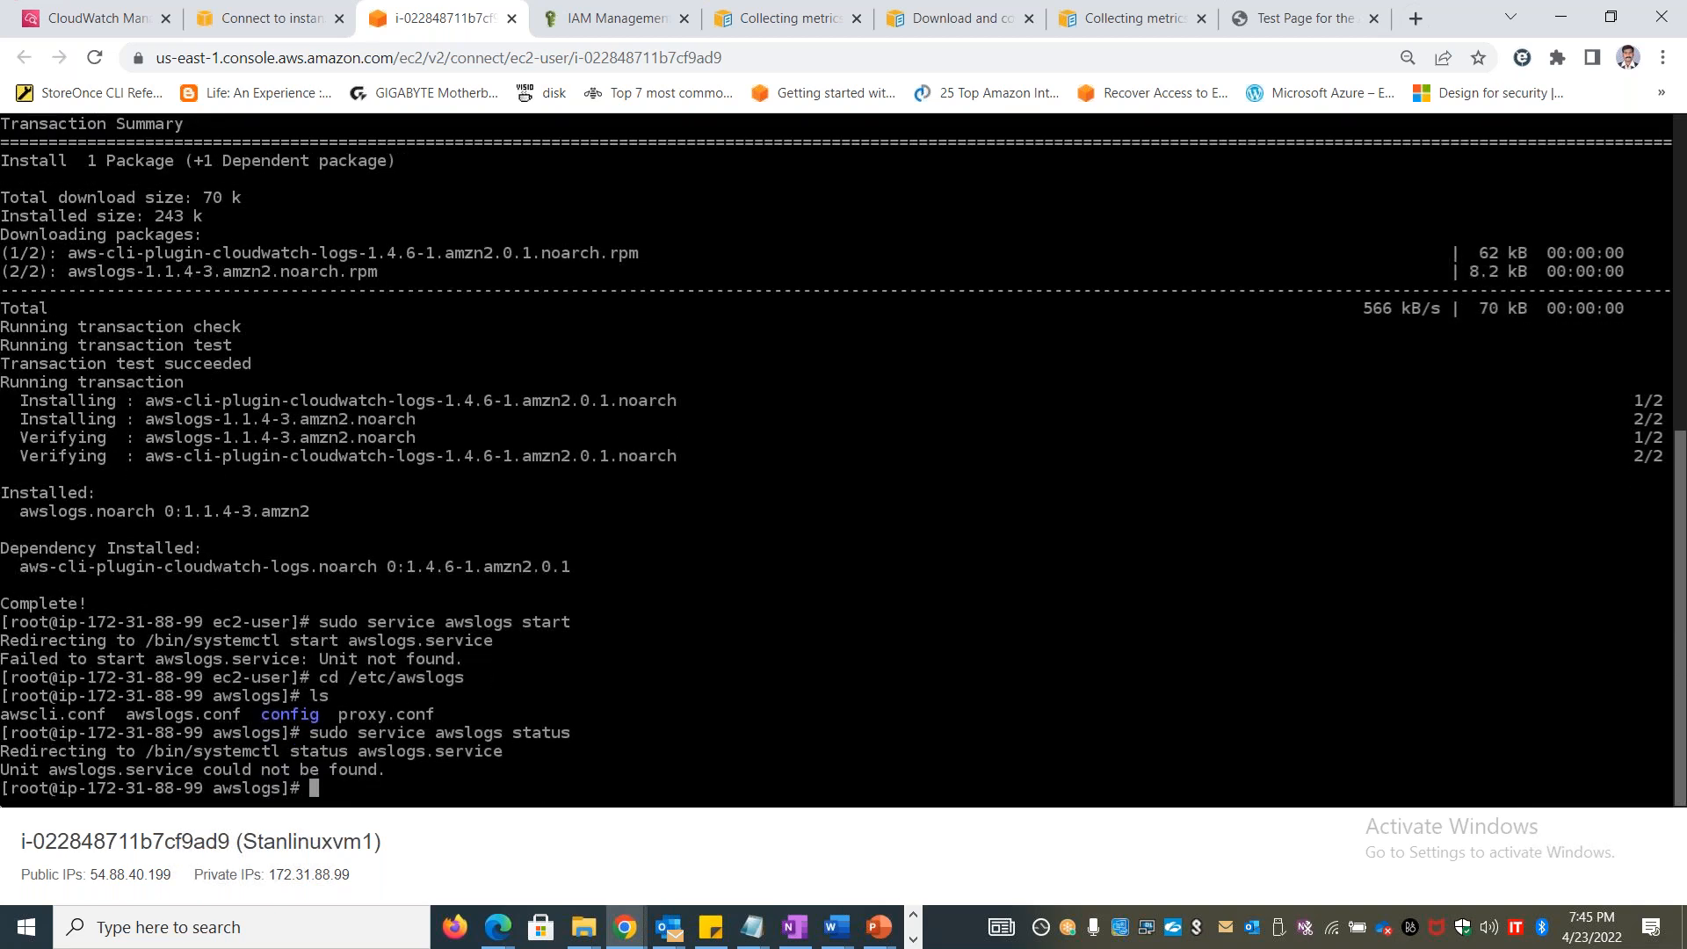
Try to stop the awslogs service with sudo service awslogs stop
{"action": "key", "text": "Up"}
{"action": "key", "text": "BackSpace"}
{"action": "key", "text": "BackSpace"}
{"action": "key", "text": "BackSpace"}
{"action": "type", "text": "art"}
{"action": "key", "text": "BackSpace"}
{"action": "key", "text": "BackSpace"}
{"action": "key", "text": "BackSpace"}
{"action": "key", "text": "BackSpace"}
{"action": "key", "text": "BackSpace"}
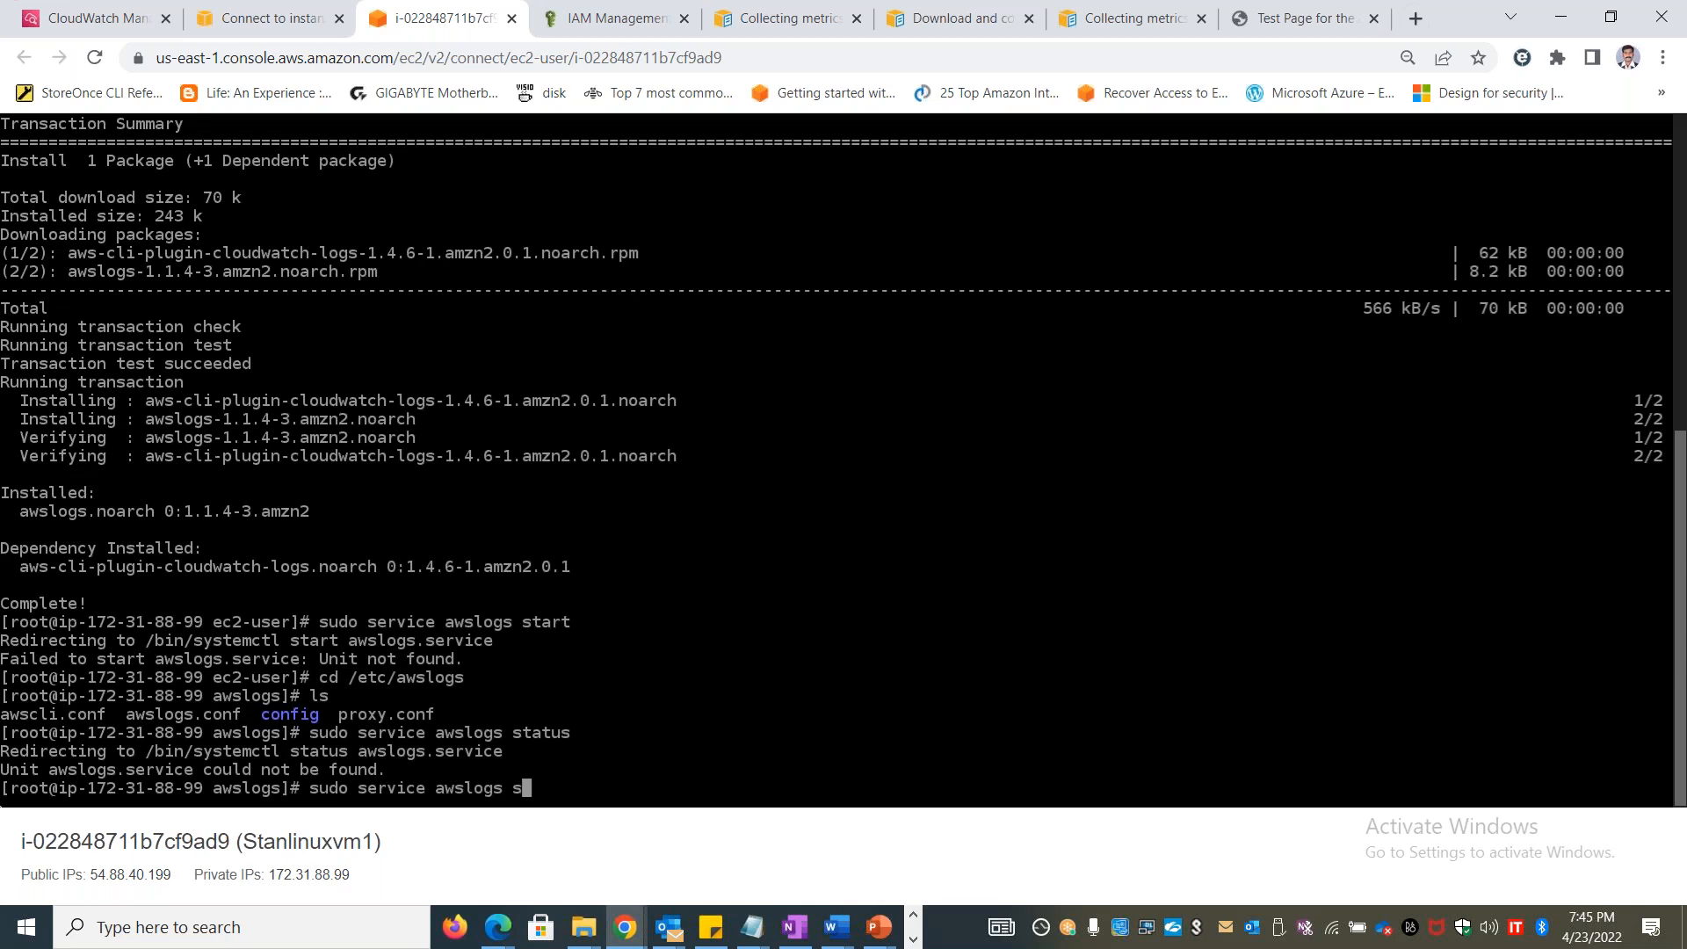
{"action": "type", "text": "top"}
{"action": "key", "text": "Return"}
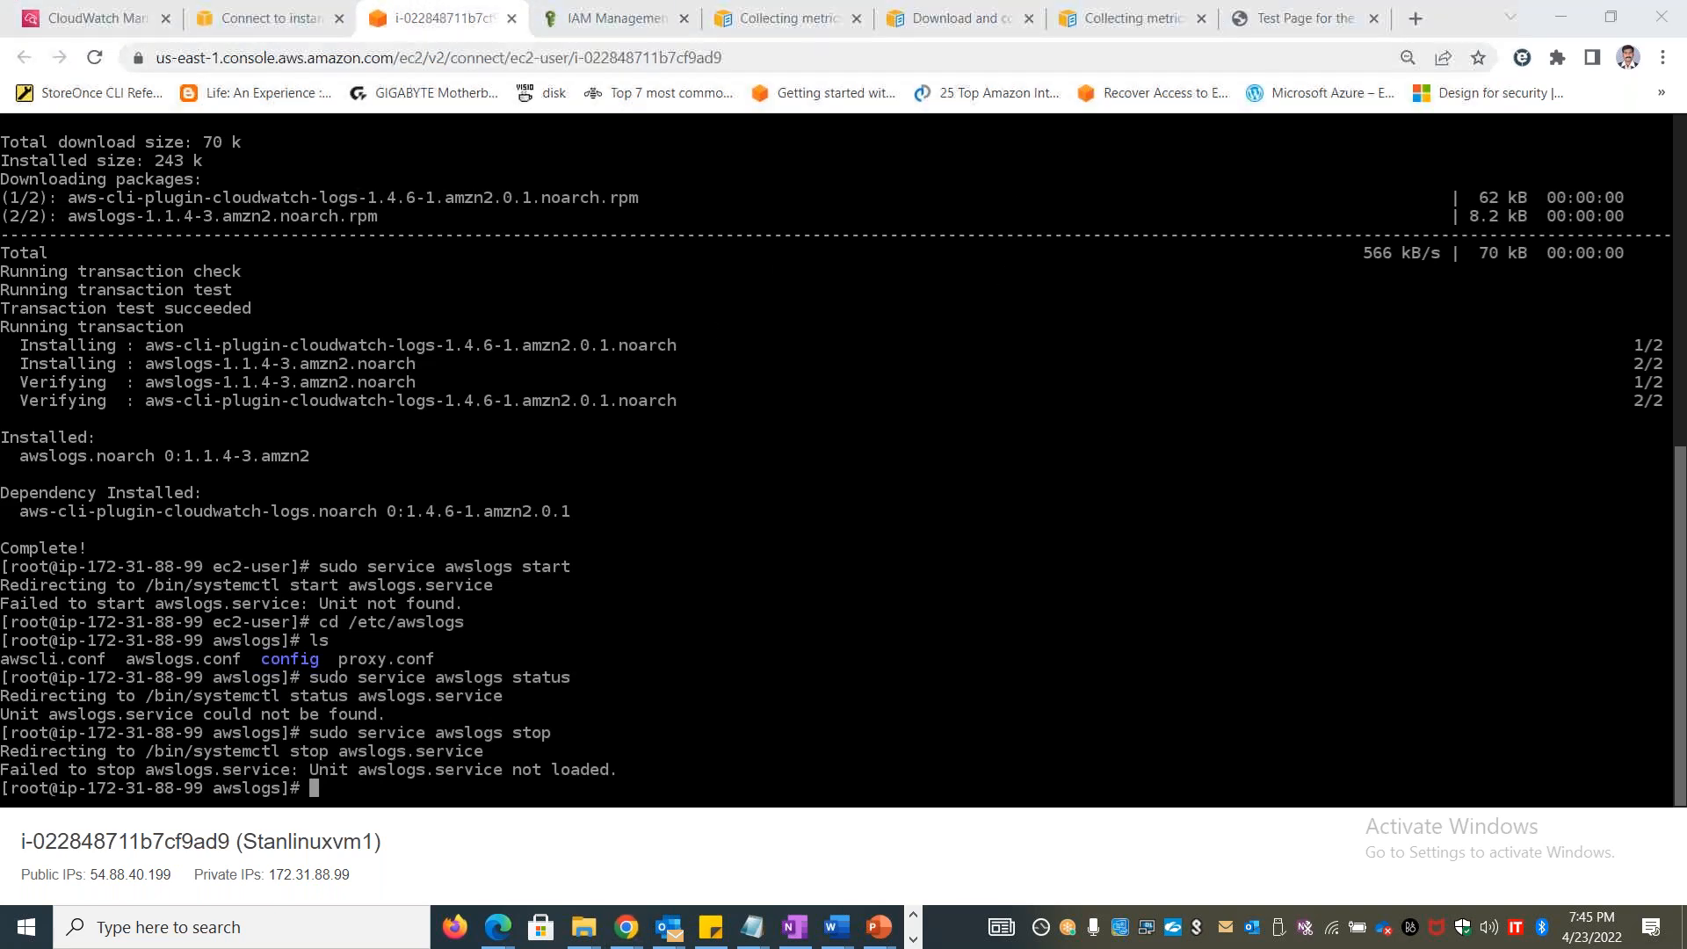
Reload the CloudWatch console, search for the IAM service, and open its list of roles
{"action": "left_click", "coordinate": [123, 20]}
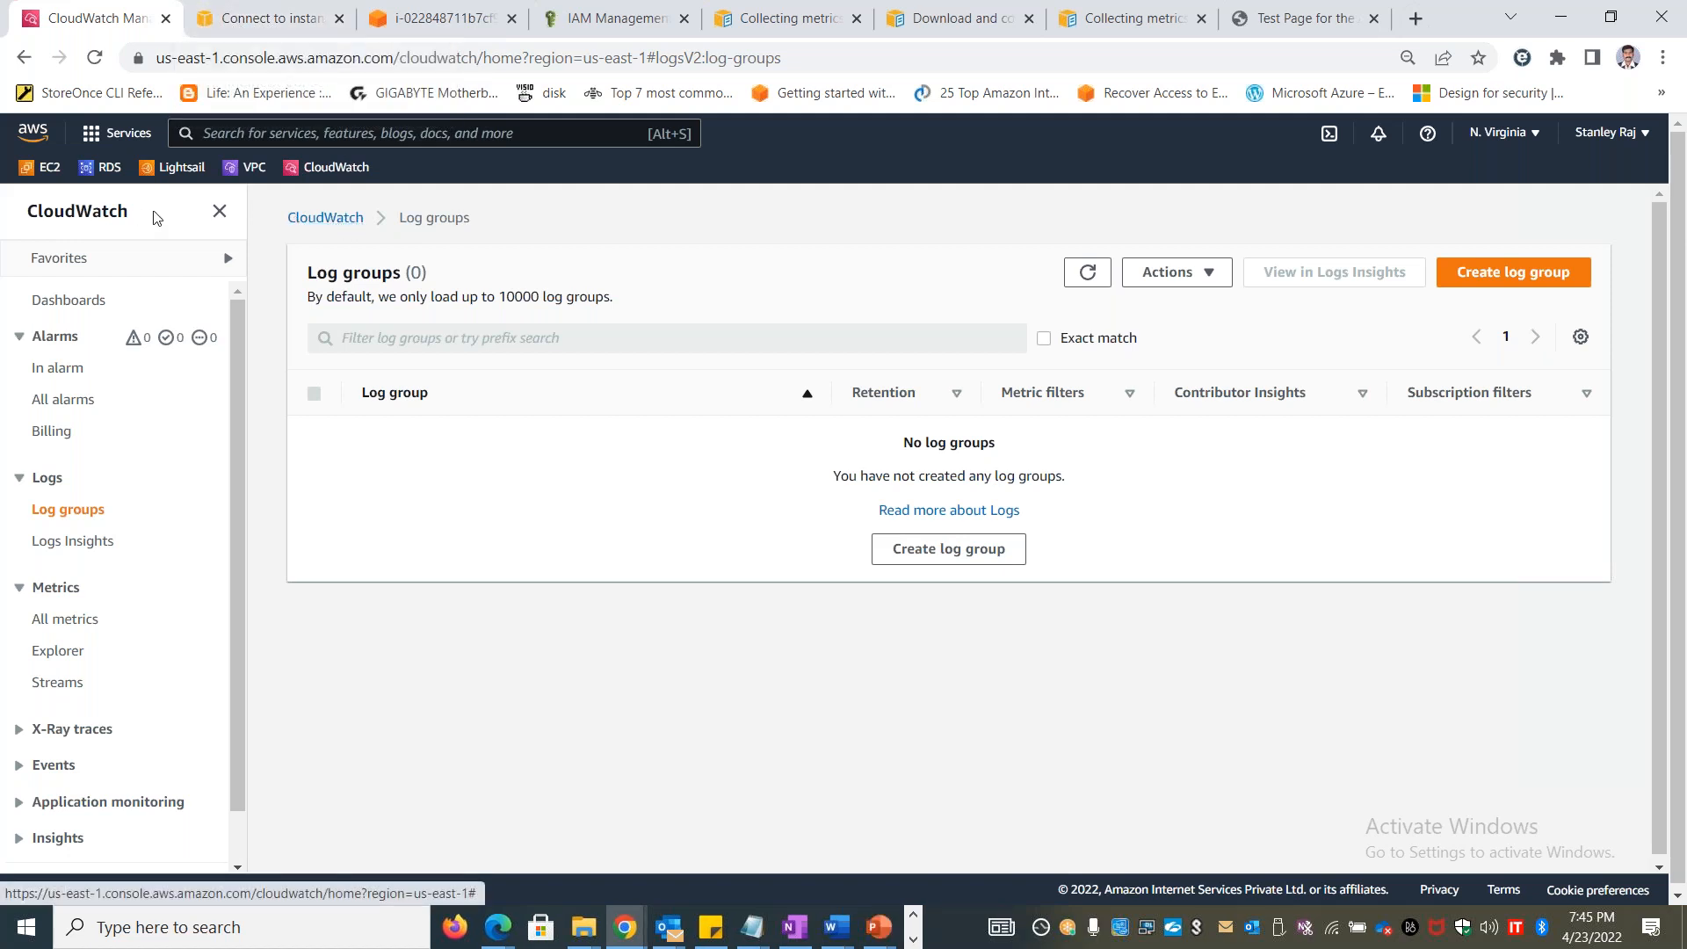
{"action": "left_click", "coordinate": [312, 173]}
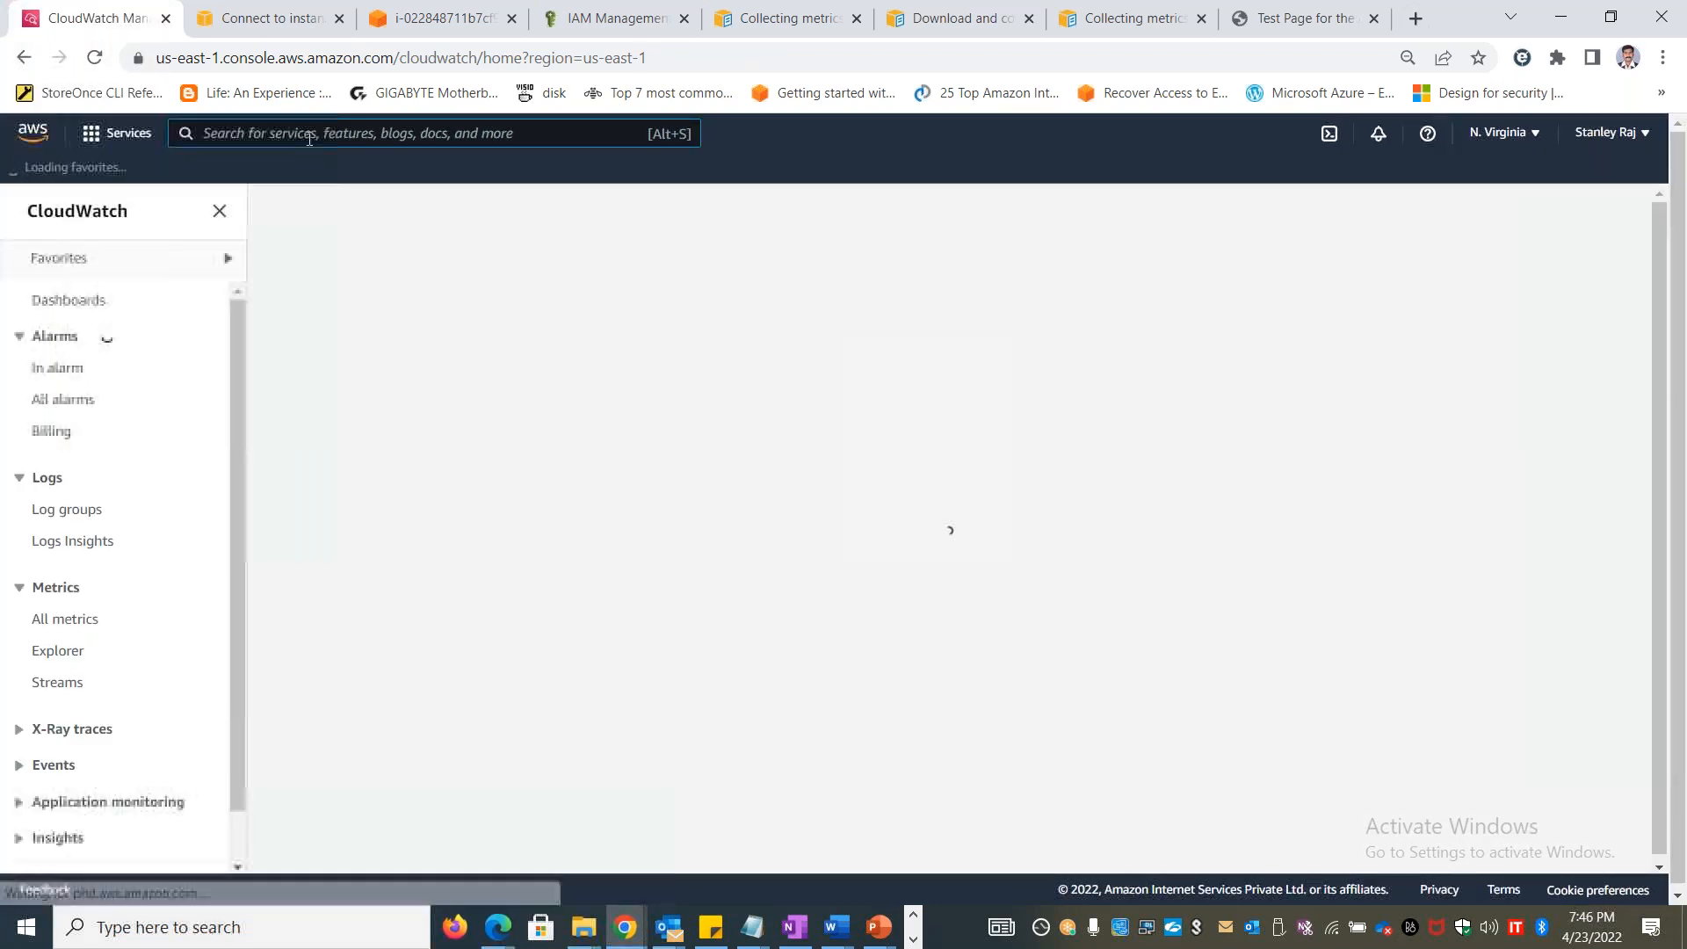
{"action": "left_click", "coordinate": [309, 133]}
{"action": "type", "text": "IAM"}
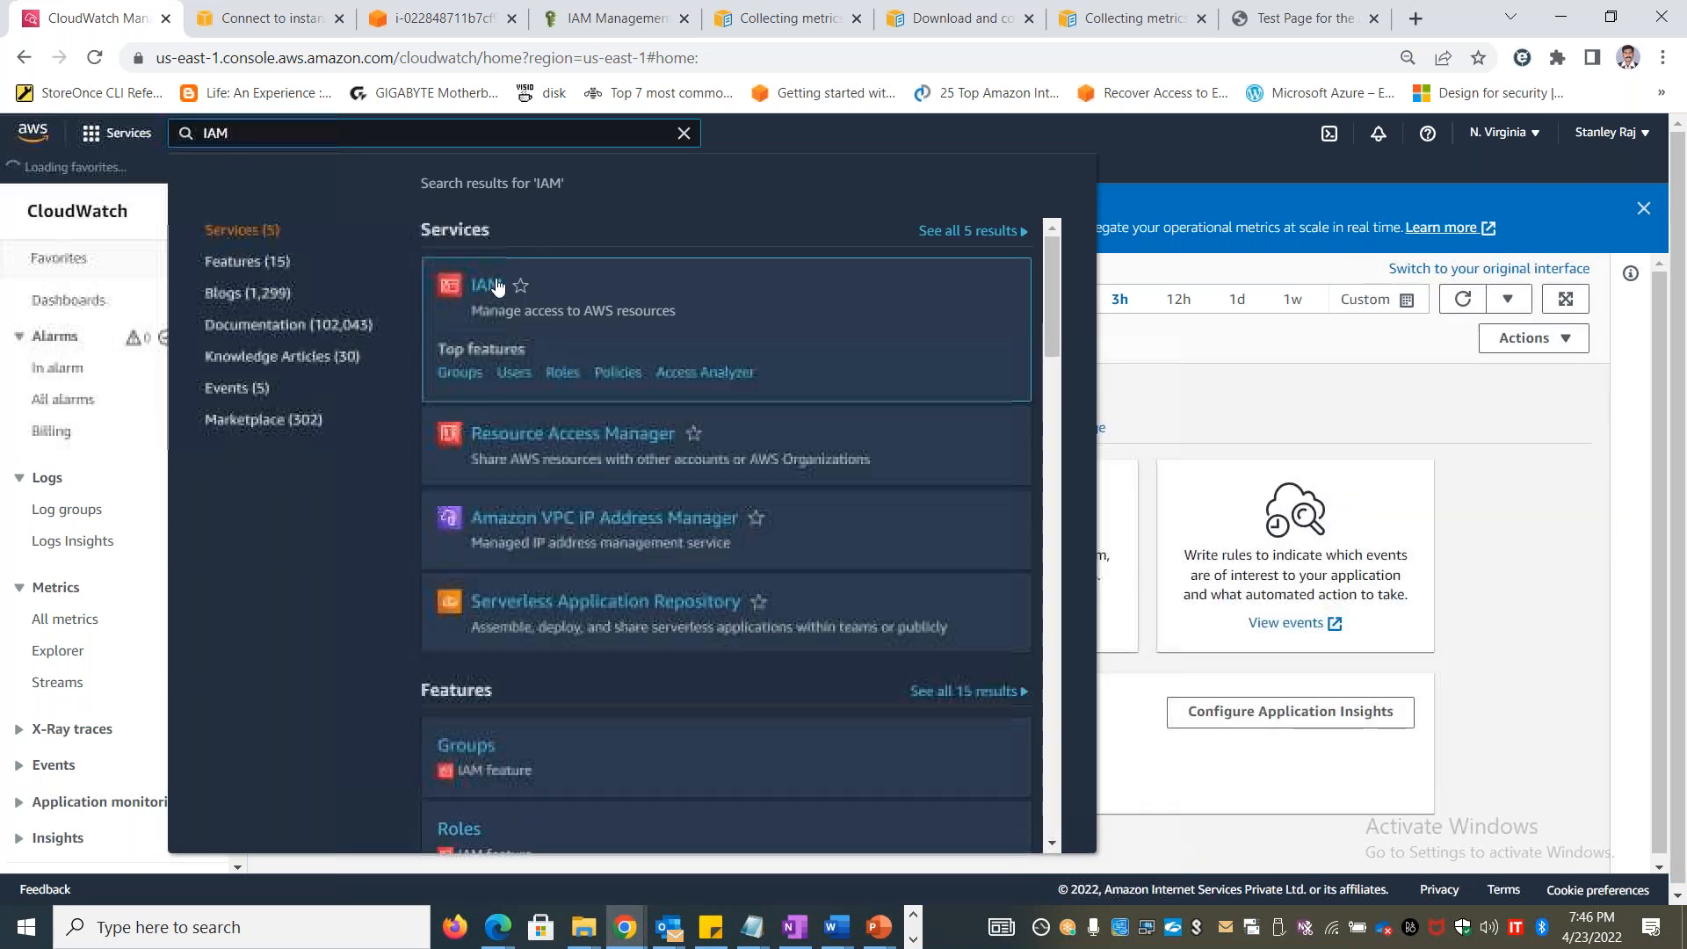
{"action": "left_click", "coordinate": [498, 287]}
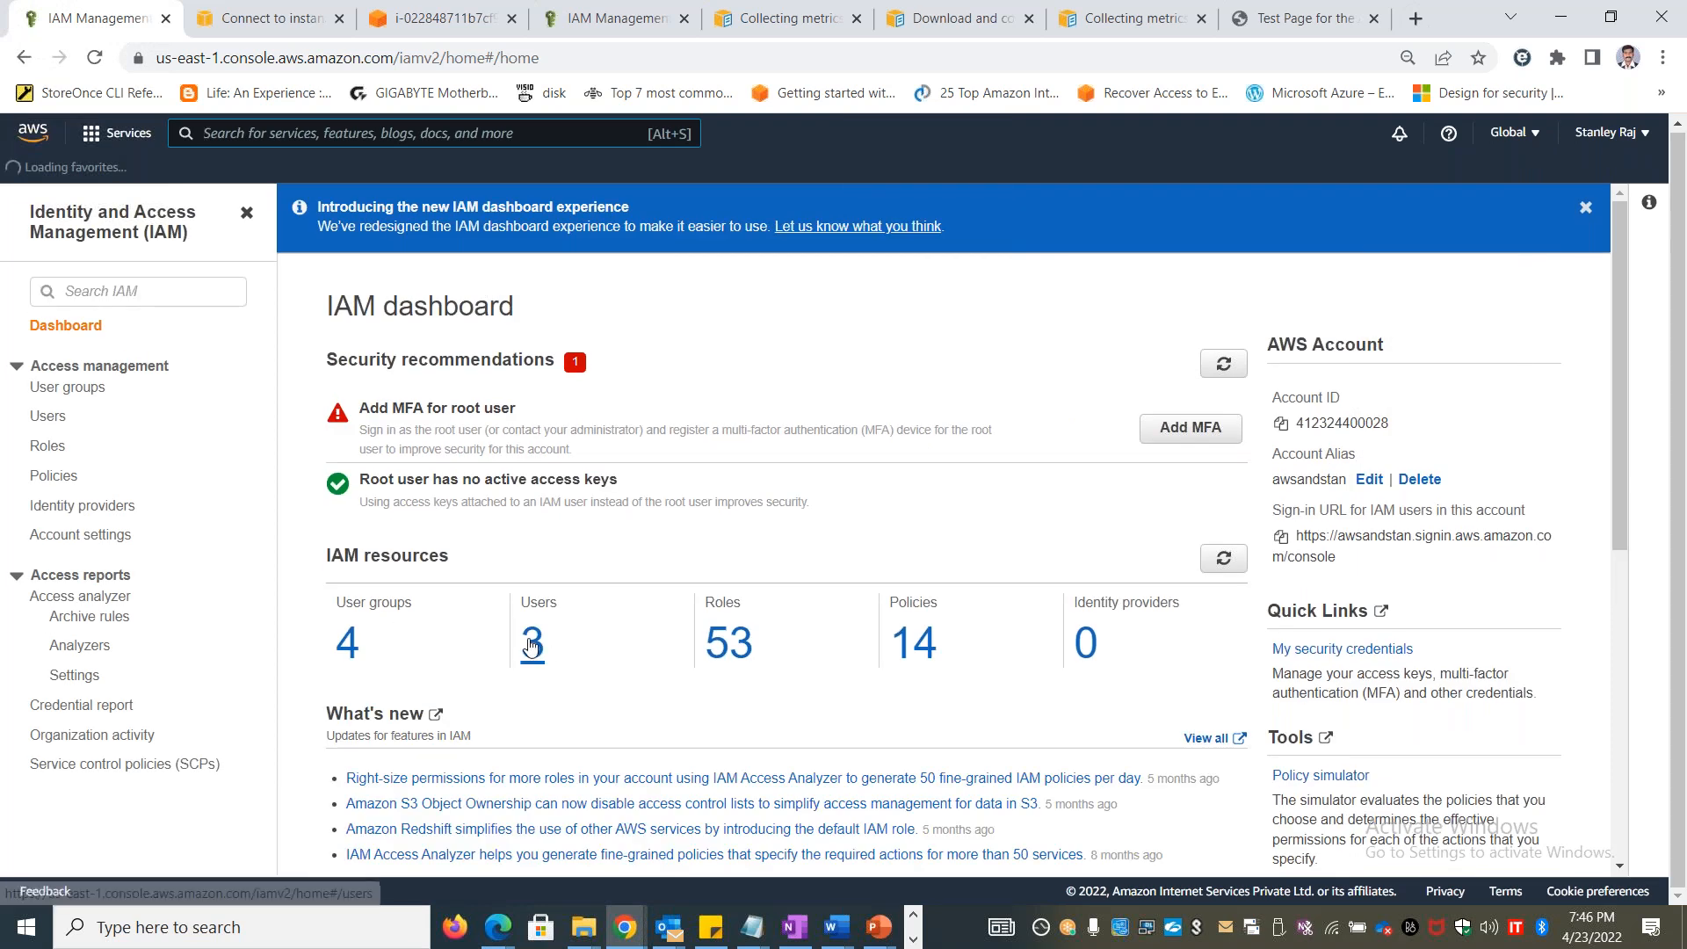
{"action": "left_click", "coordinate": [728, 642]}
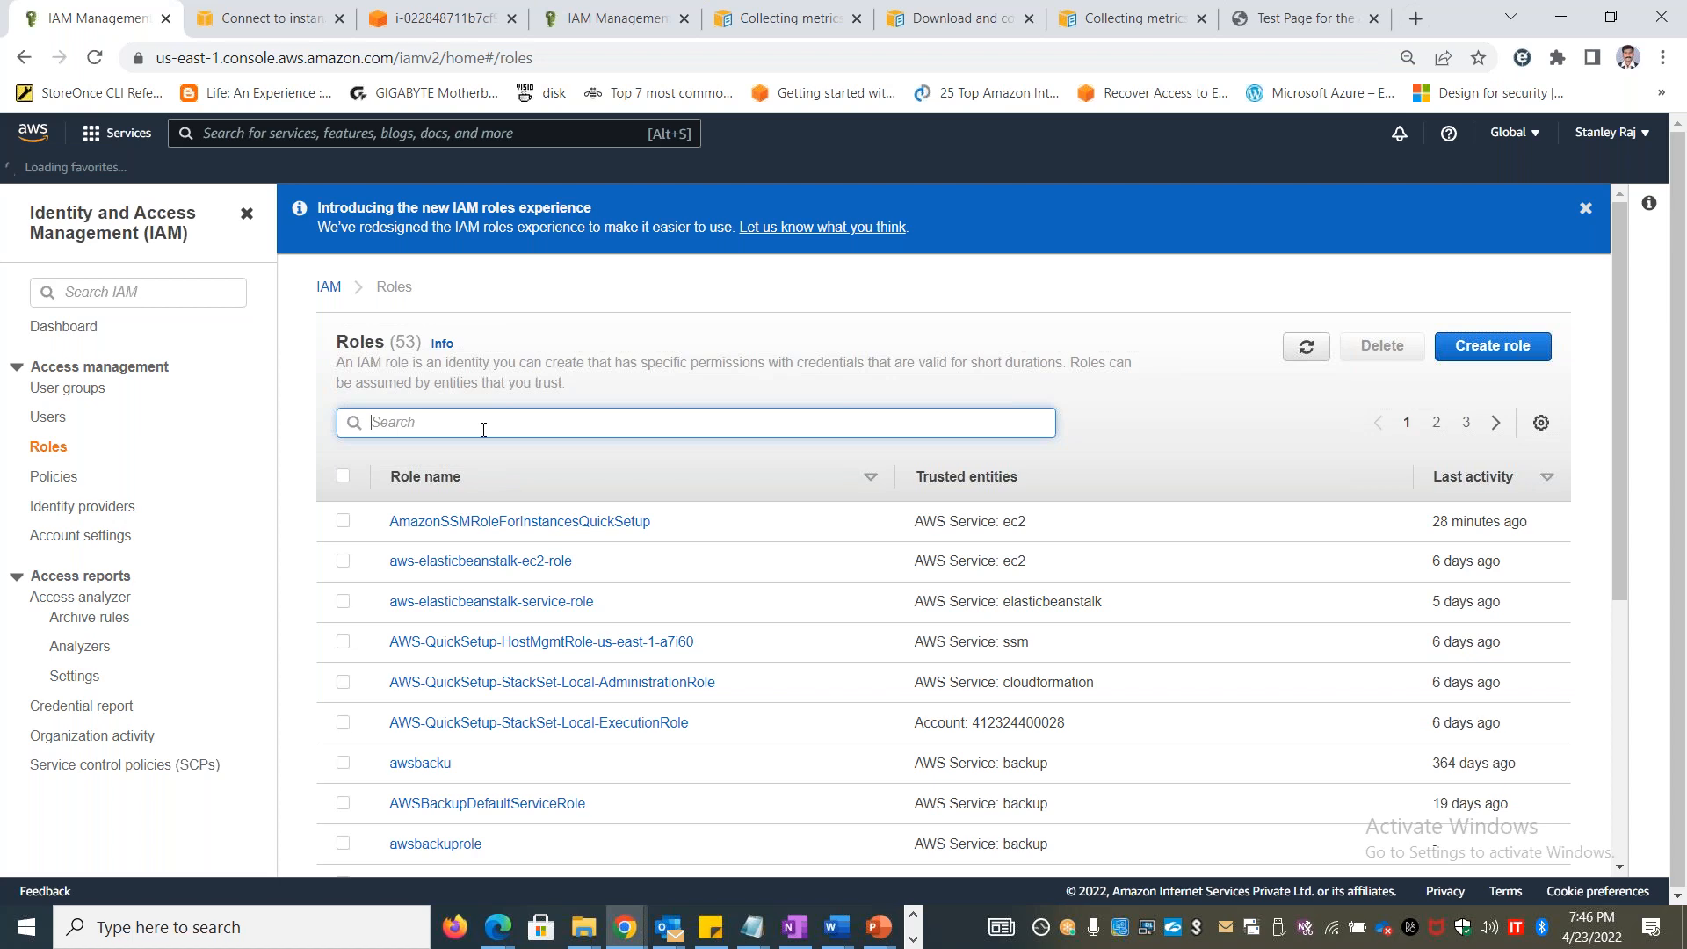
Filter the IAM roles by ec2 and open the Ec2CloudwatchPolicy role
{"action": "type", "text": "ec"}
{"action": "key", "text": "BackSpace"}
{"action": "key", "text": "BackSpace"}
{"action": "type", "text": "ec2"}
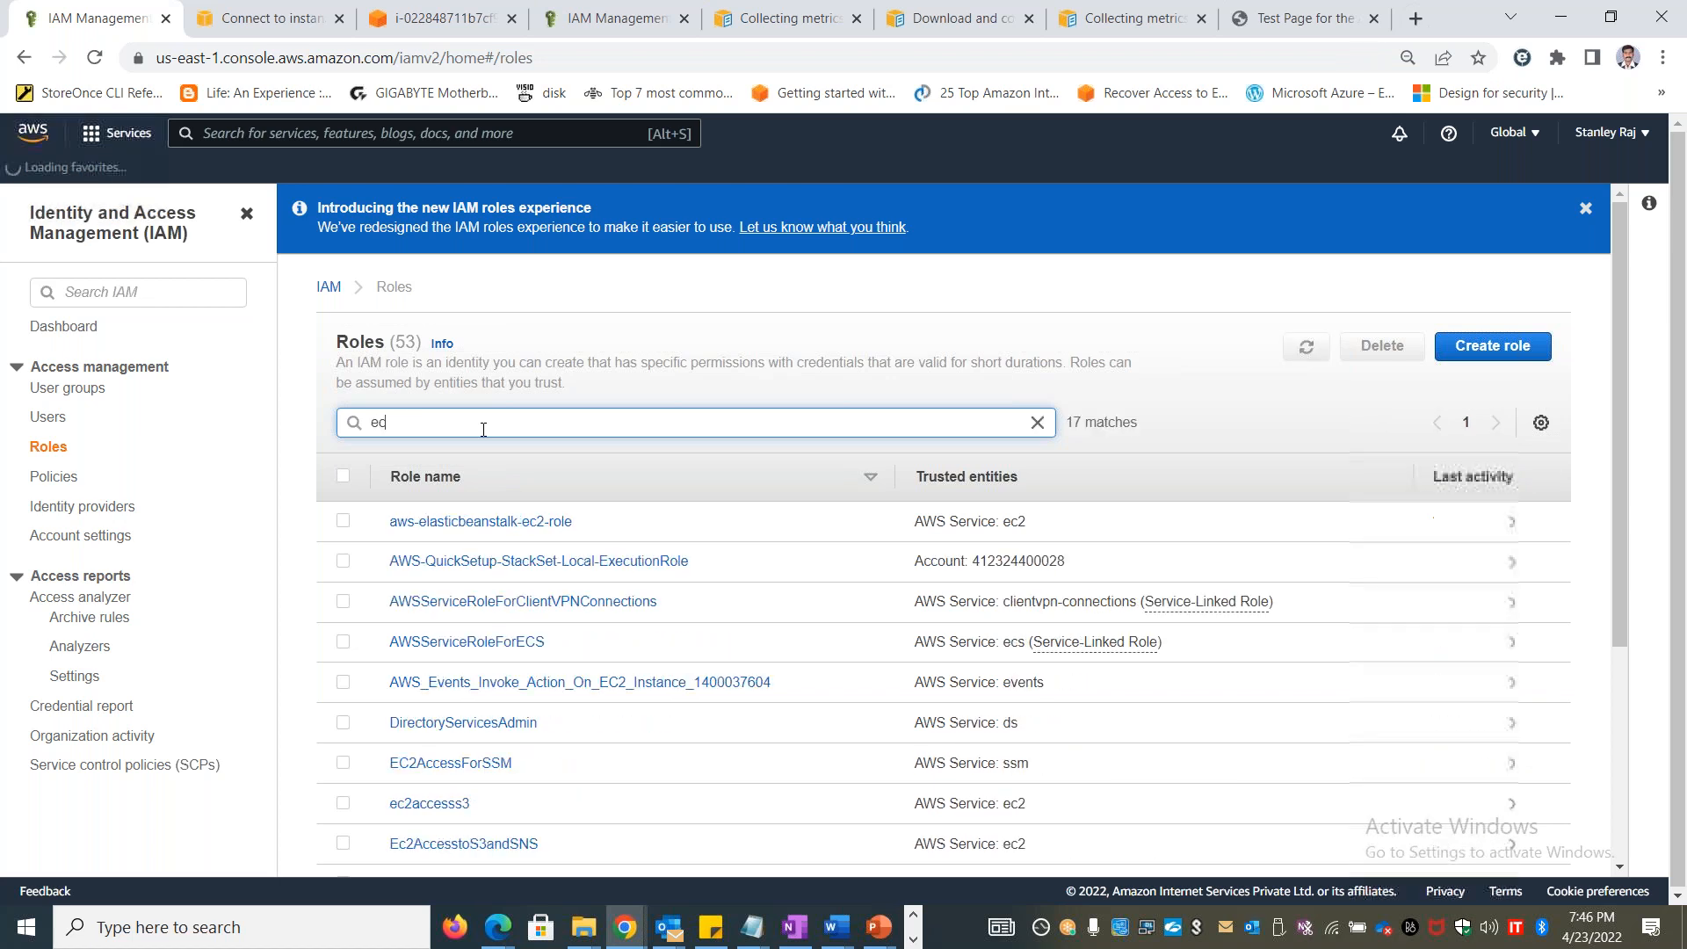
{"action": "left_click", "coordinate": [490, 762]}
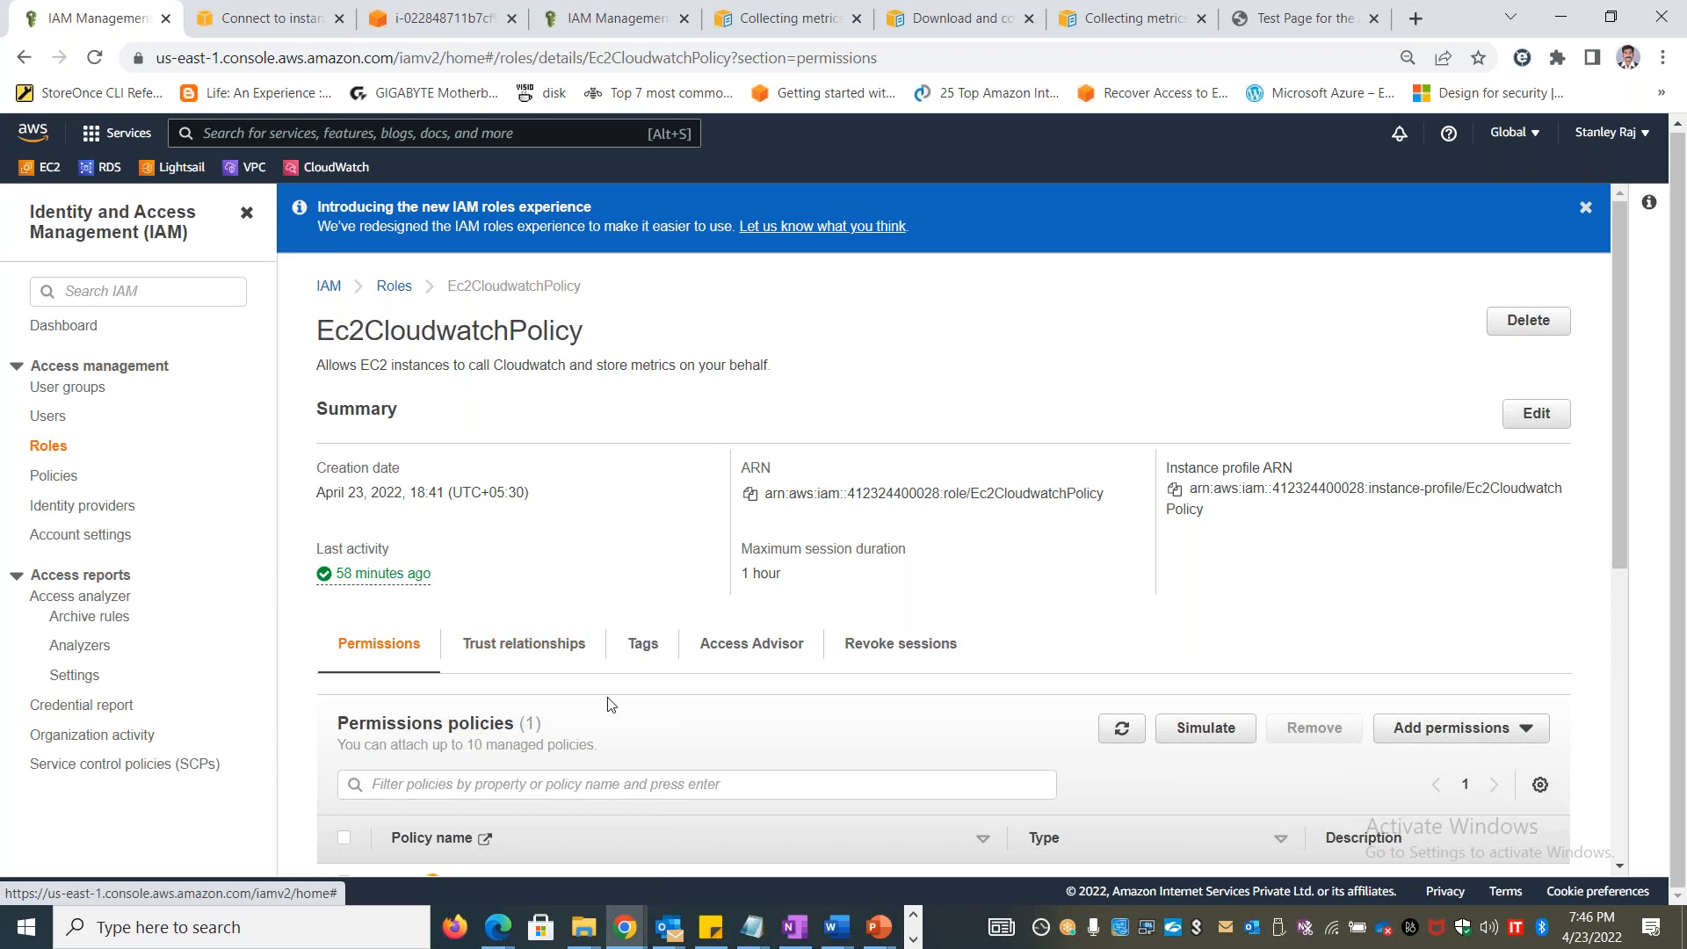
Review the role's attached policies and its description and session duration settings without changing them
{"action": "scroll", "coordinate": [610, 705], "scroll_direction": "down", "scroll_amount": 3}
{"action": "scroll", "coordinate": [943, 527], "scroll_direction": "down", "scroll_amount": 2}
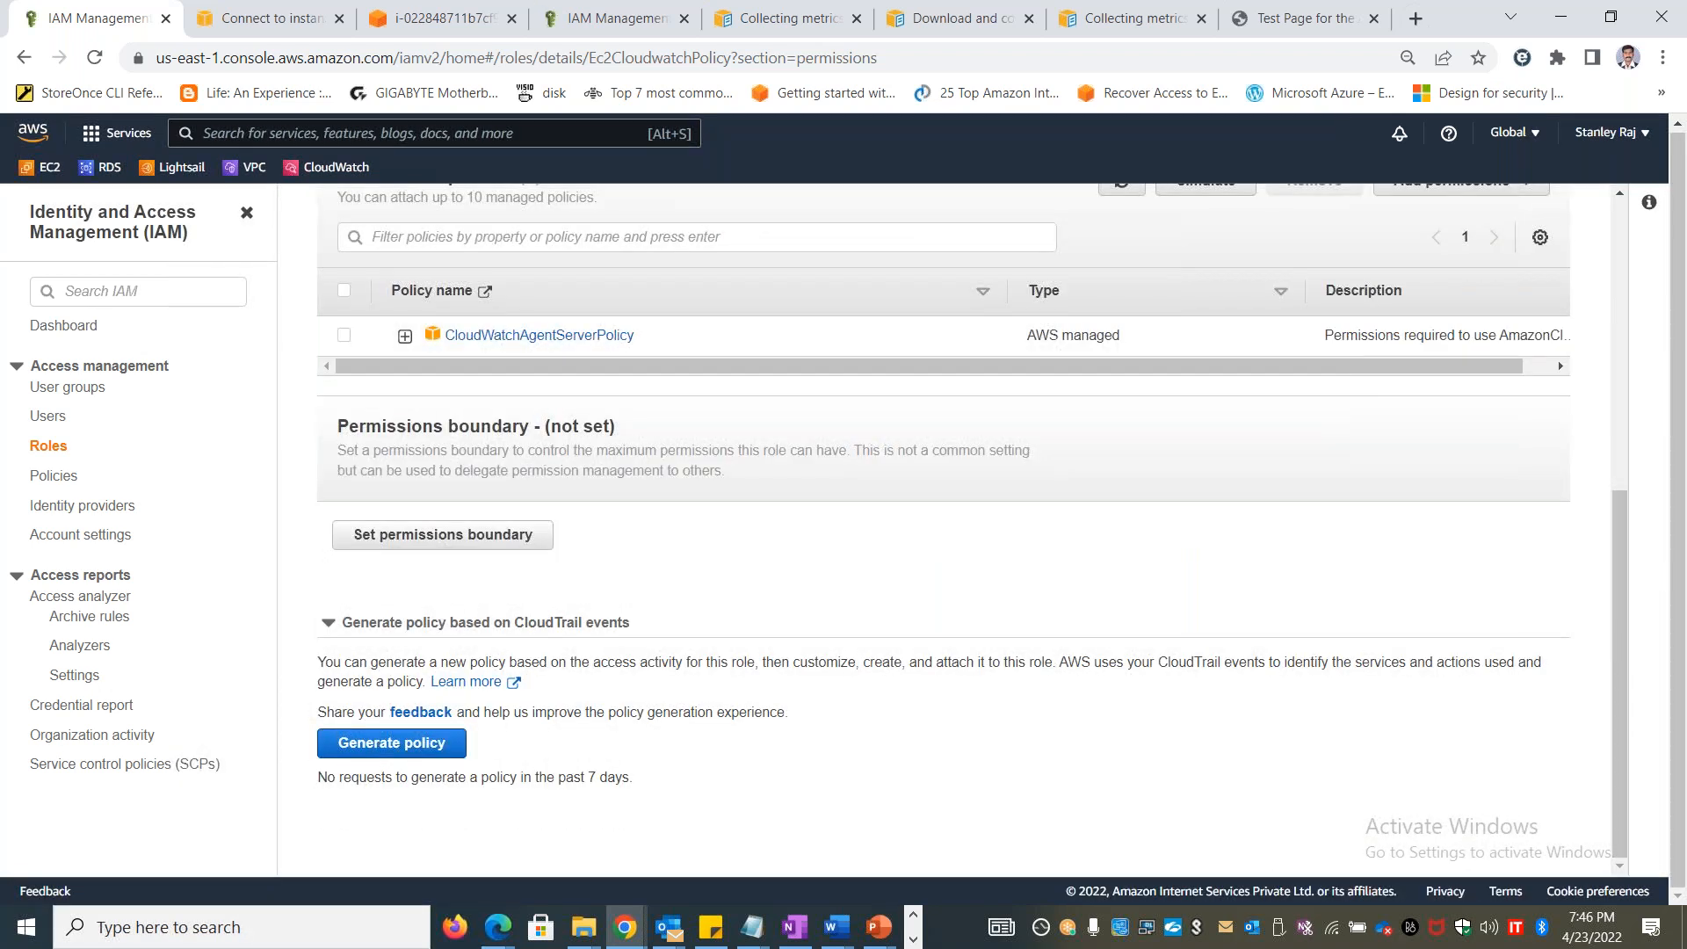
{"action": "scroll", "coordinate": [1436, 503], "scroll_direction": "up", "scroll_amount": 5}
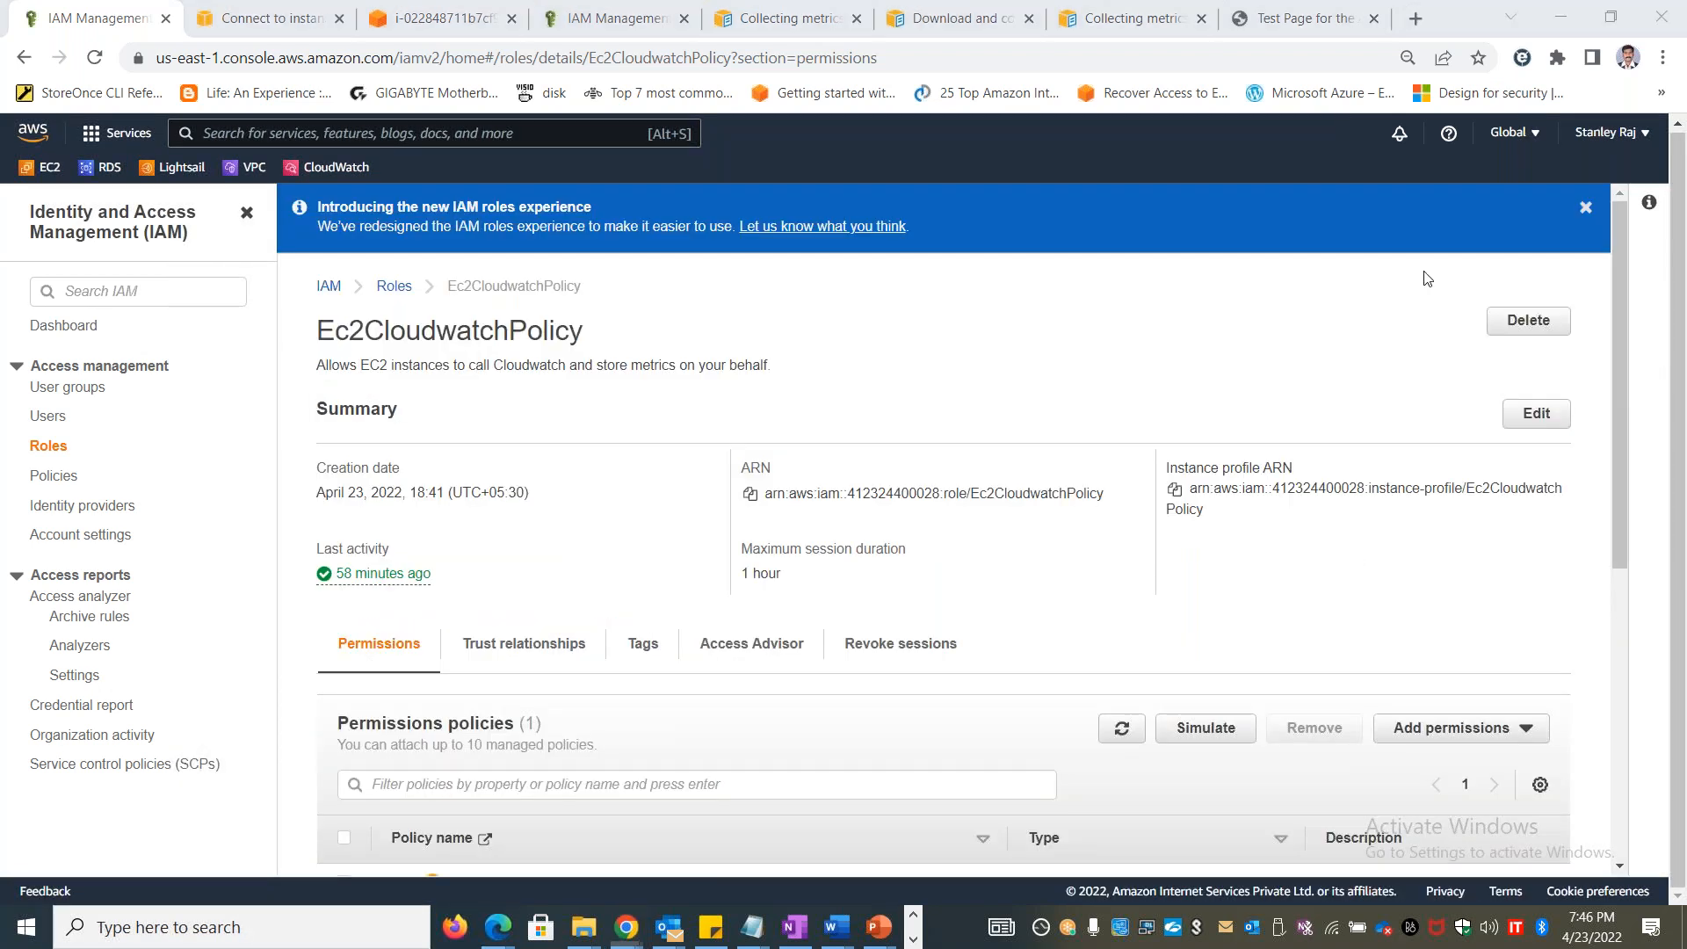
{"action": "left_click", "coordinate": [1537, 413]}
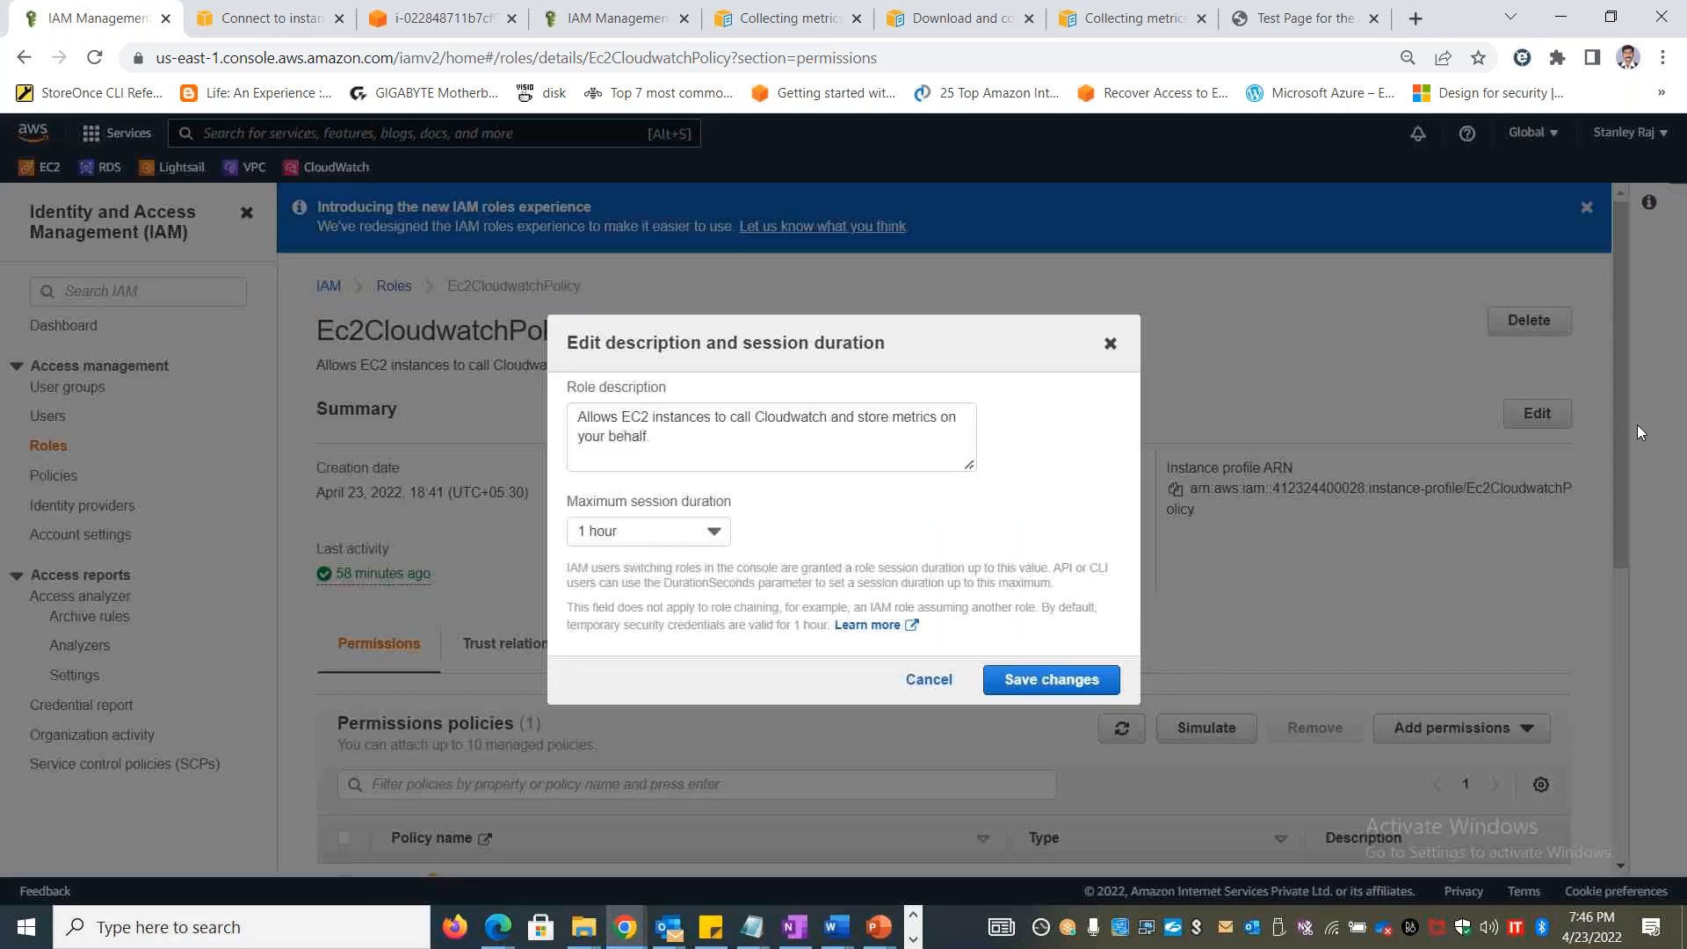
{"action": "left_click", "coordinate": [1110, 343]}
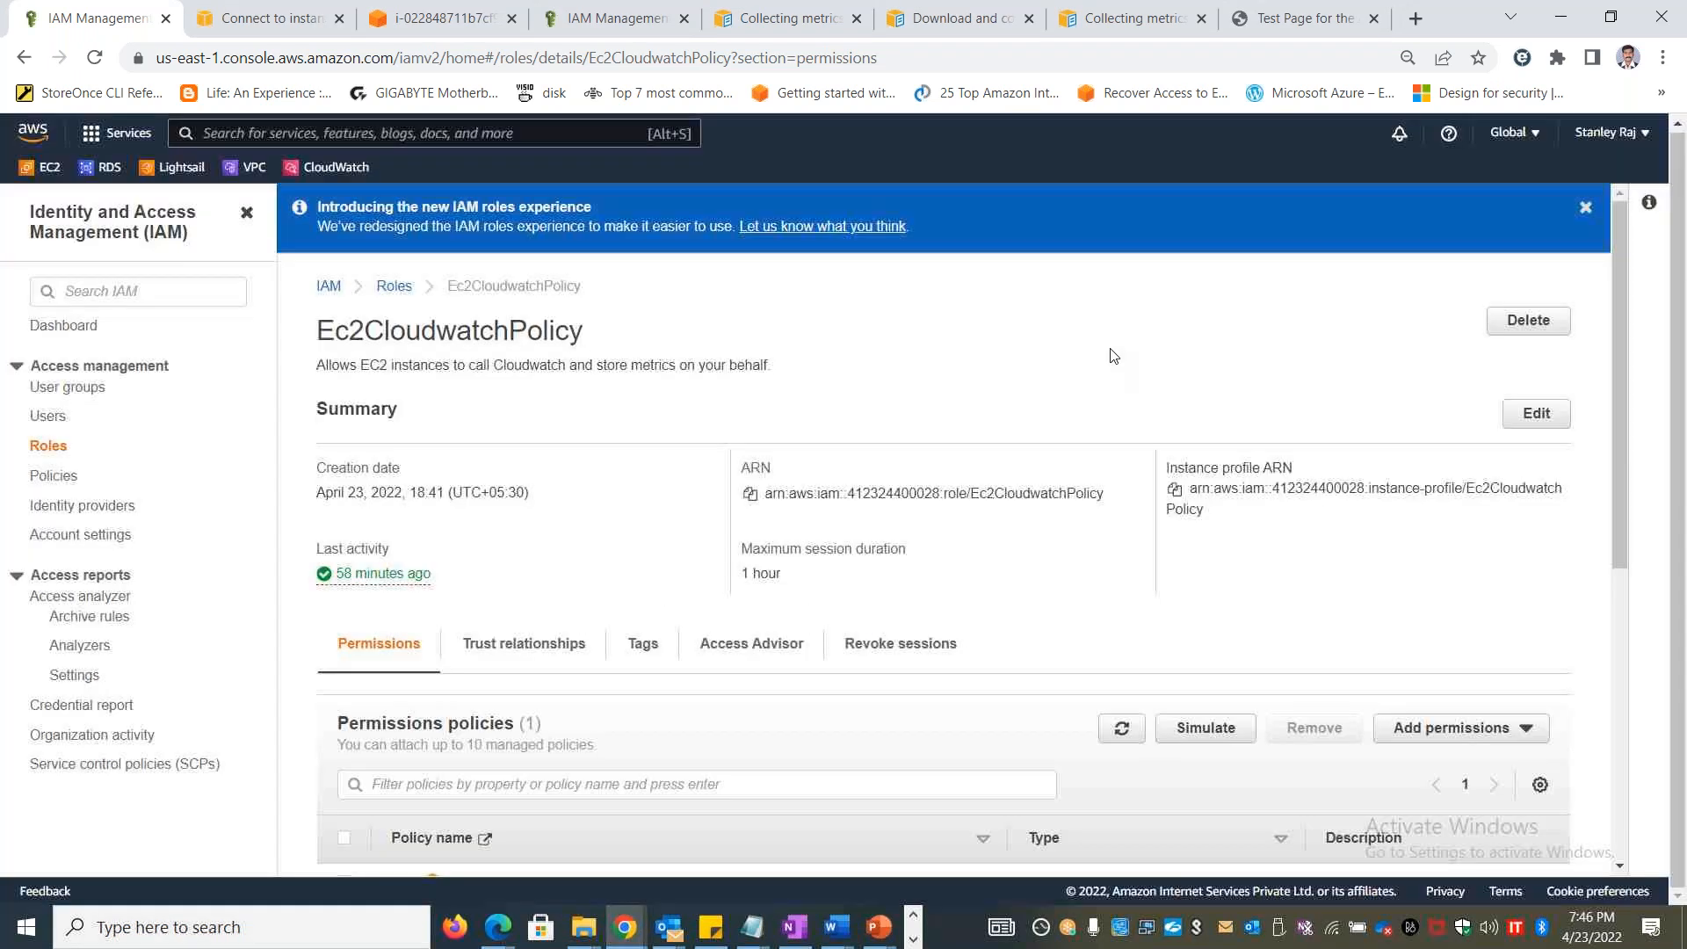
Expand CloudWatchAgentServerPolicy and examine its log permissions, including DescribeLogGroups, PutLogEvents and CreateLogGroup
{"action": "scroll", "coordinate": [1623, 362], "scroll_direction": "down", "scroll_amount": 4}
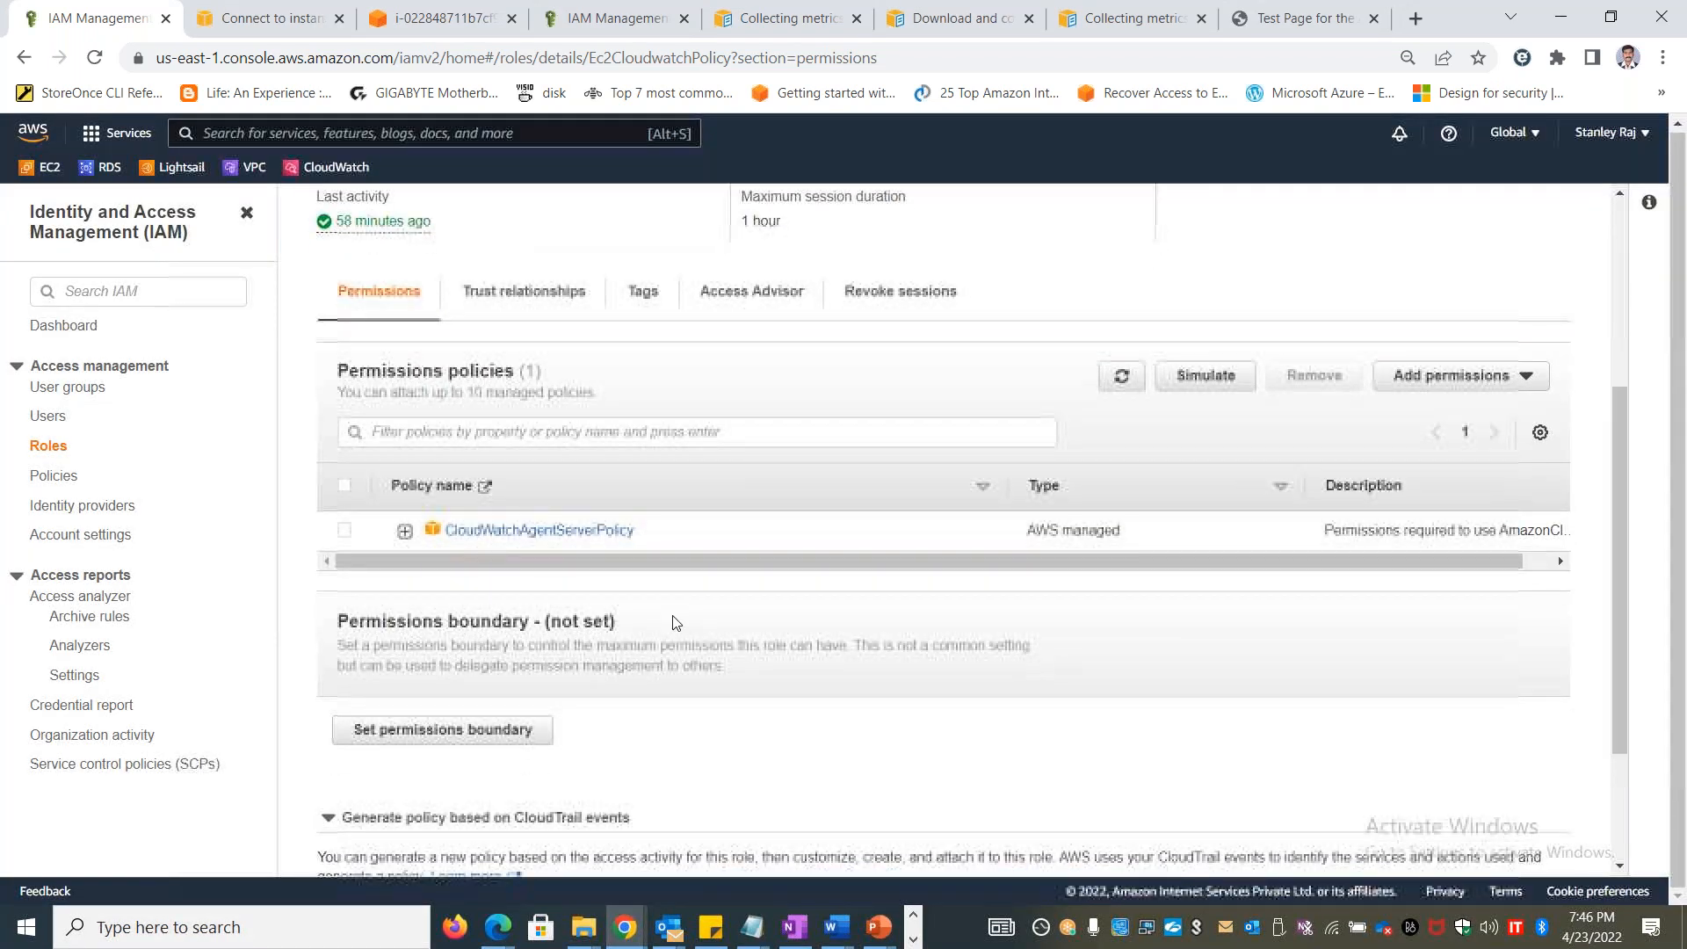
{"action": "left_click", "coordinate": [405, 530]}
{"action": "scroll", "coordinate": [627, 608], "scroll_direction": "down", "scroll_amount": 3}
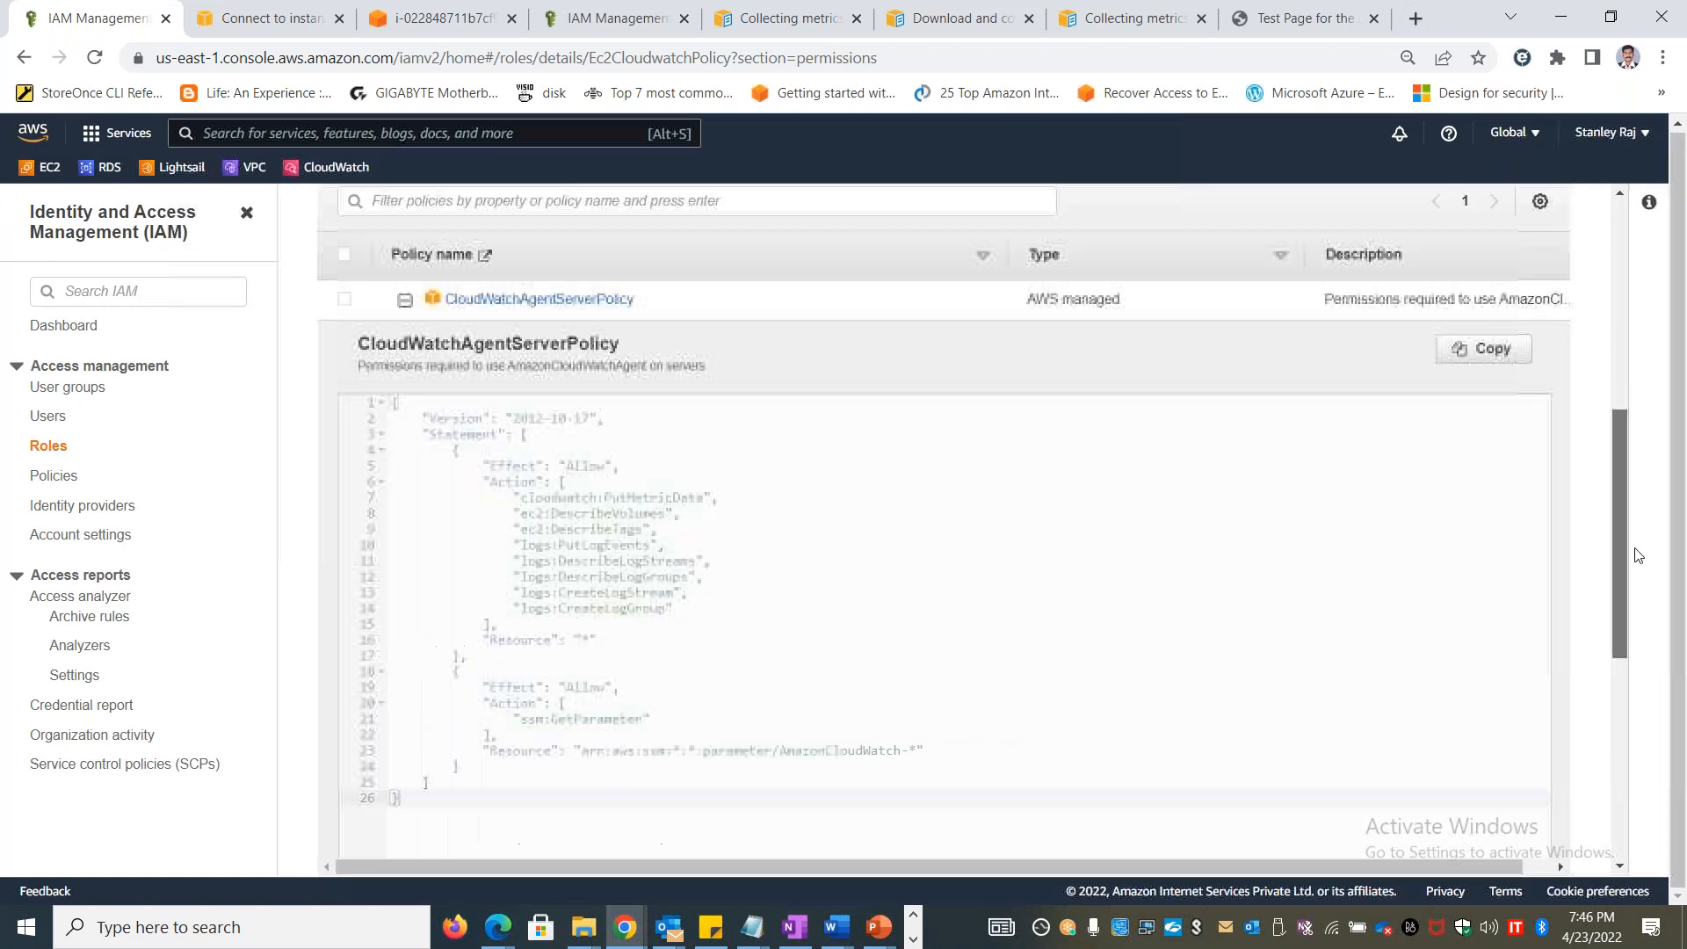
{"action": "left_click_drag", "start_coordinate": [560, 573], "coordinate": [729, 572]}
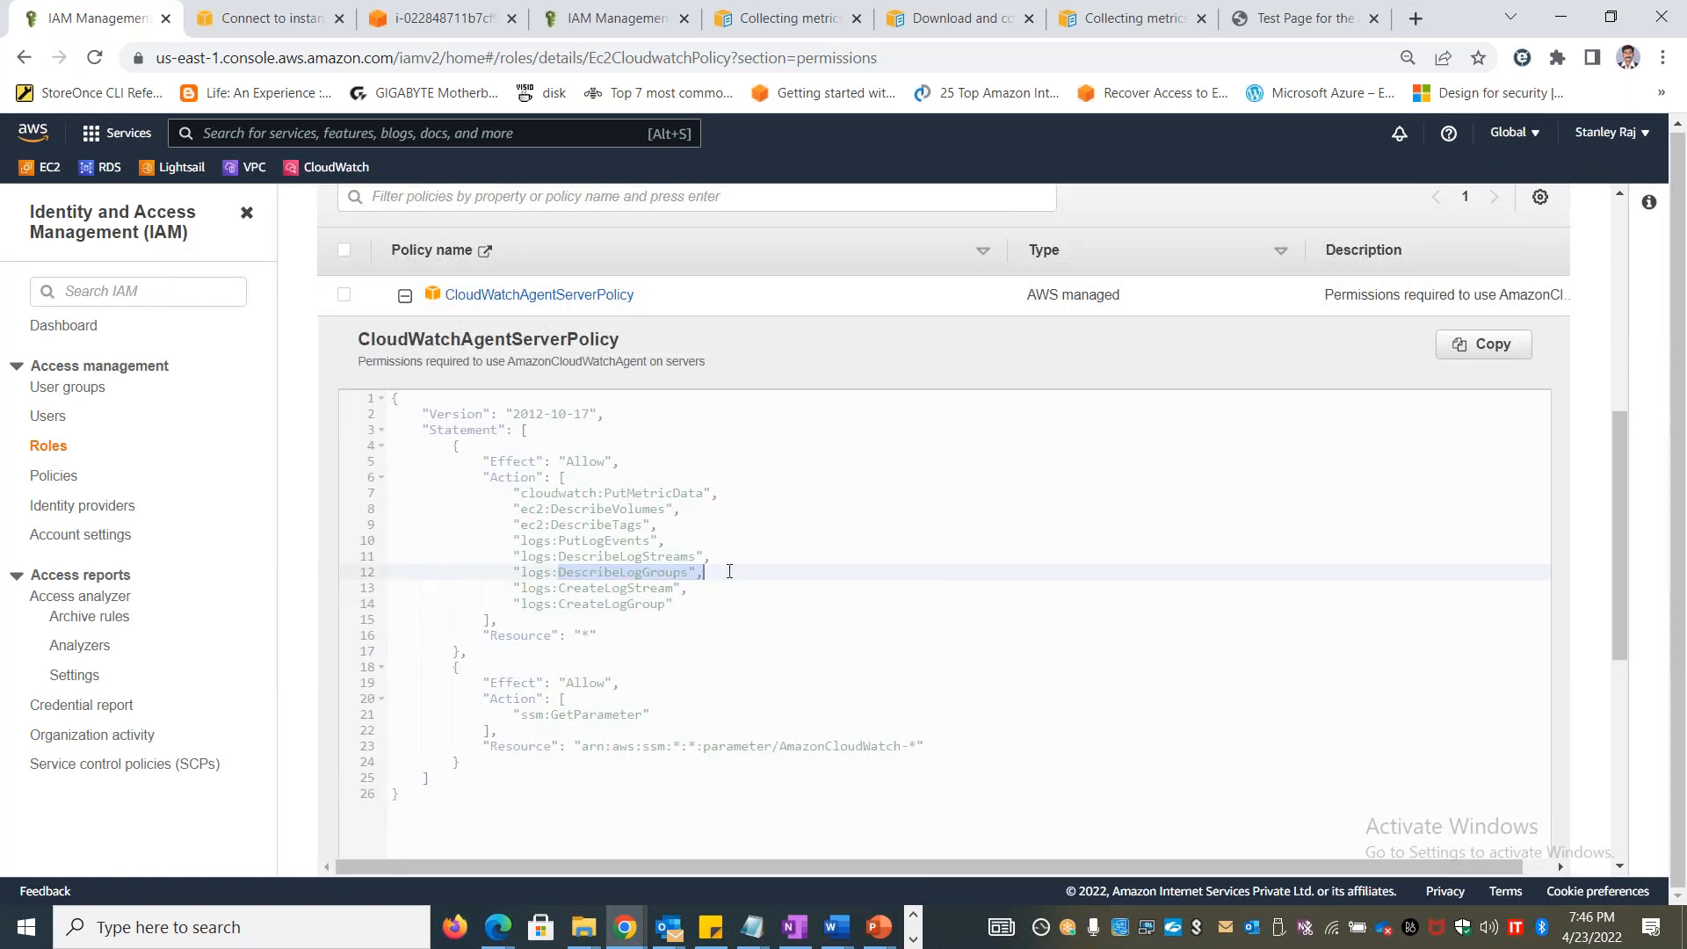
{"action": "left_click_drag", "start_coordinate": [560, 541], "coordinate": [646, 550]}
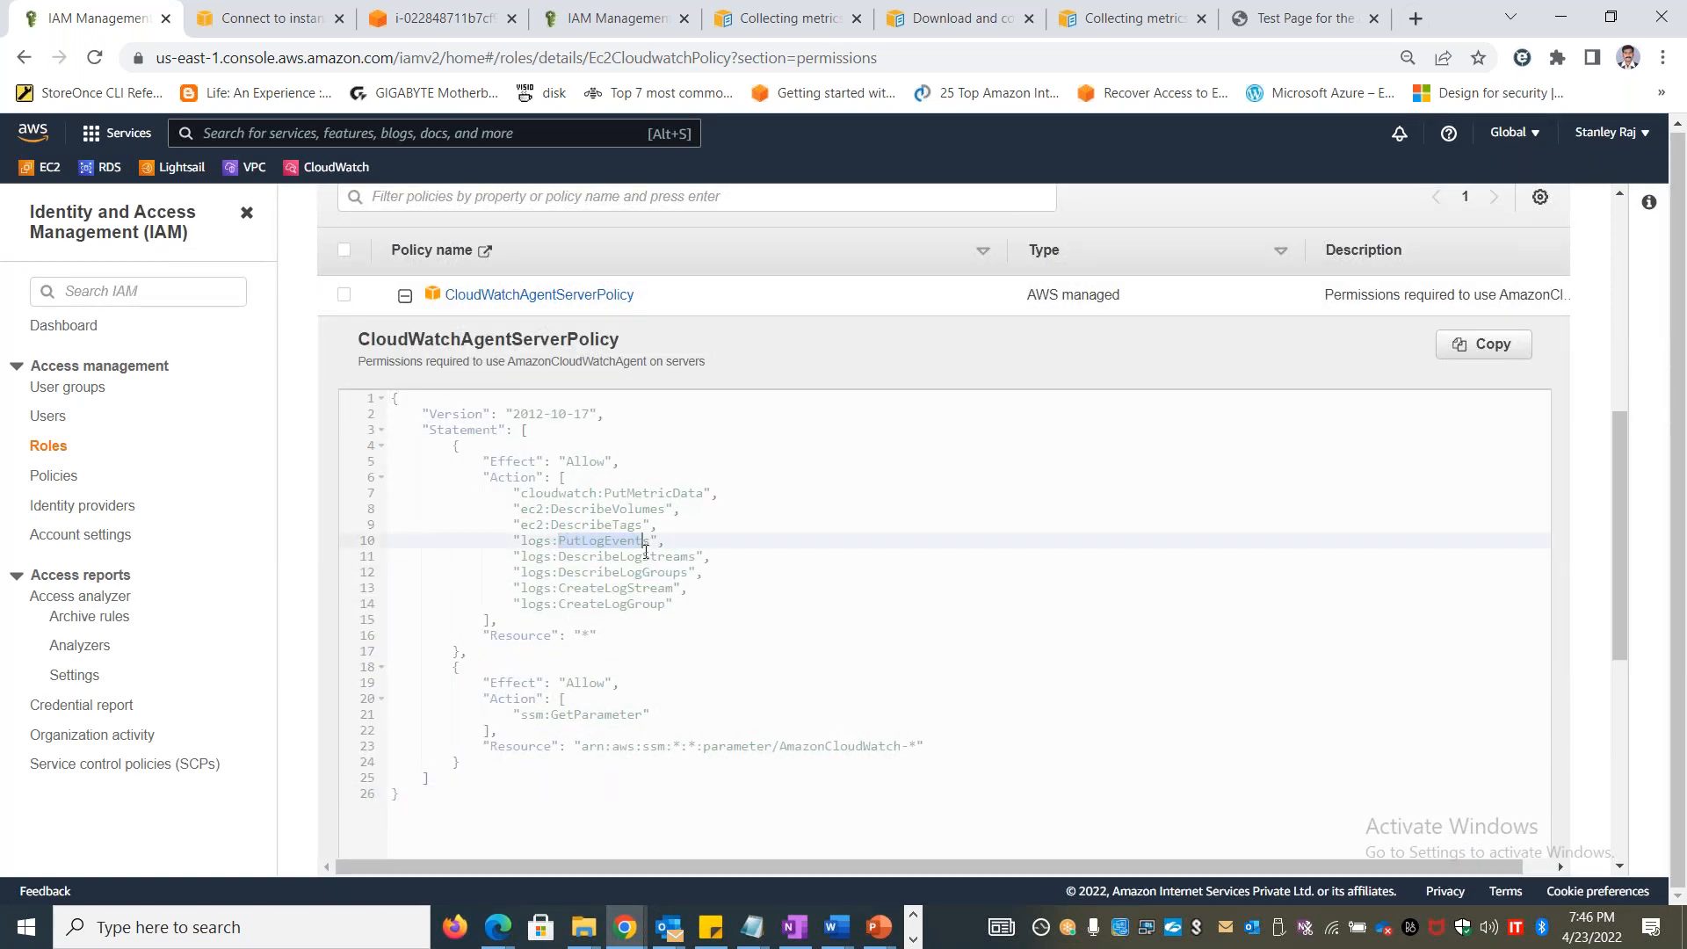
{"action": "left_click_drag", "start_coordinate": [560, 604], "coordinate": [658, 604]}
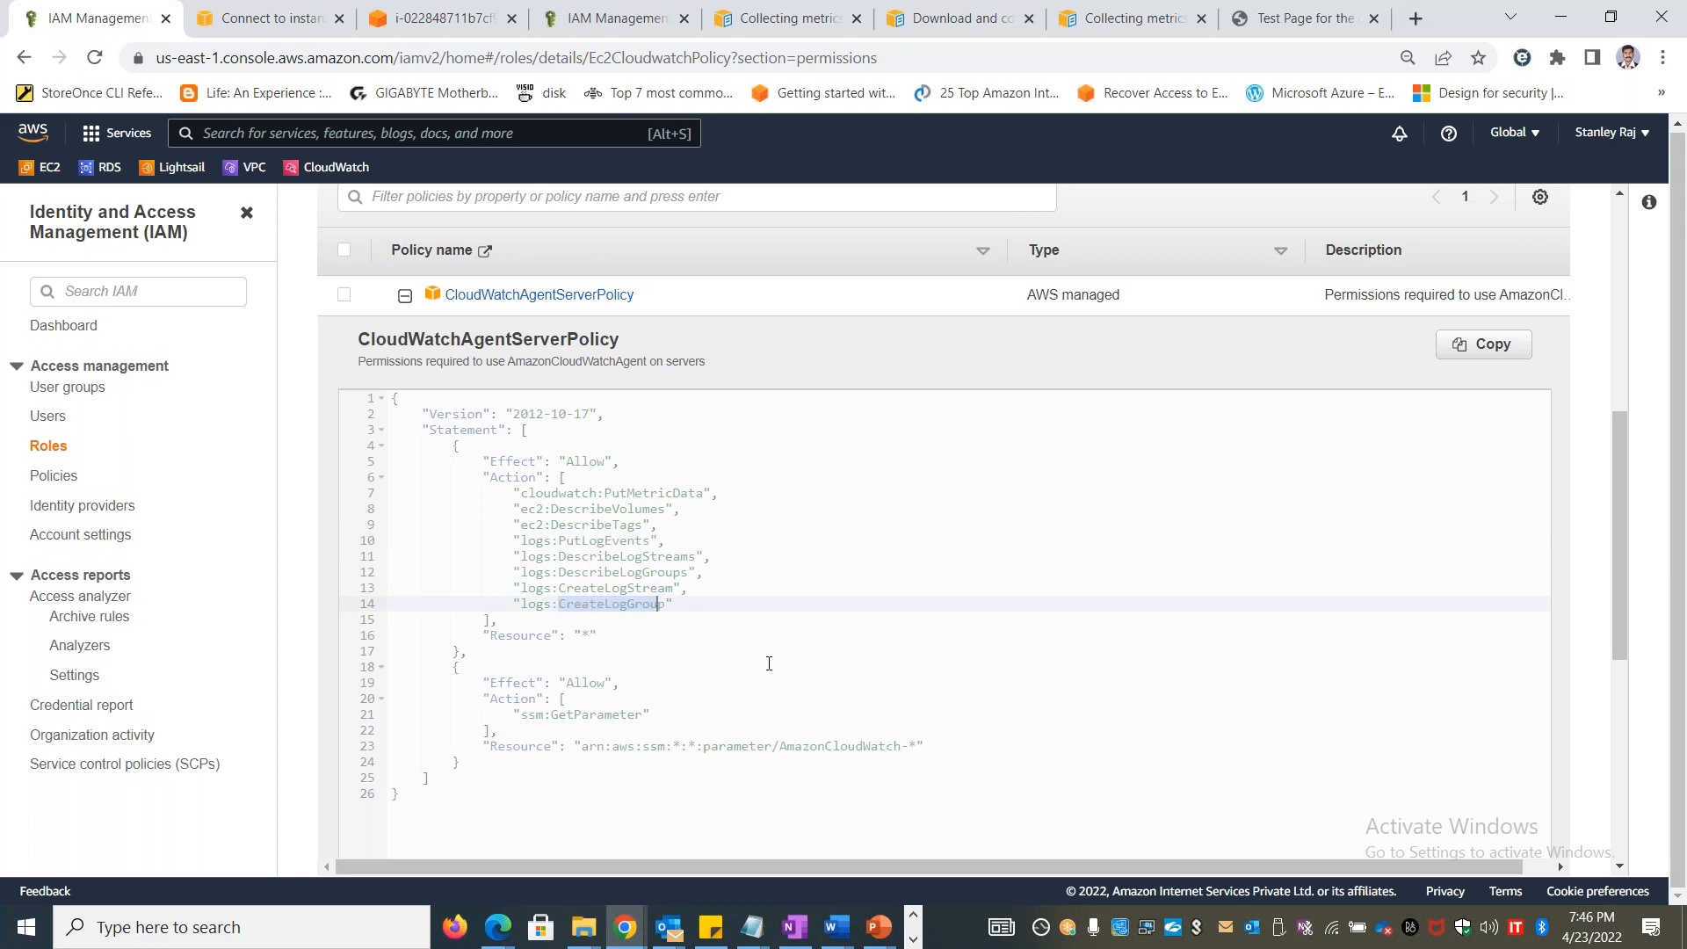
Return to the IAM roles list and switch to the Book1 workbook in Excel
{"action": "scroll", "coordinate": [768, 665], "scroll_direction": "up", "scroll_amount": 1}
{"action": "scroll", "coordinate": [768, 666], "scroll_direction": "down", "scroll_amount": 1}
{"action": "scroll", "coordinate": [764, 671], "scroll_direction": "up", "scroll_amount": 1}
{"action": "scroll", "coordinate": [763, 670], "scroll_direction": "up", "scroll_amount": 6}
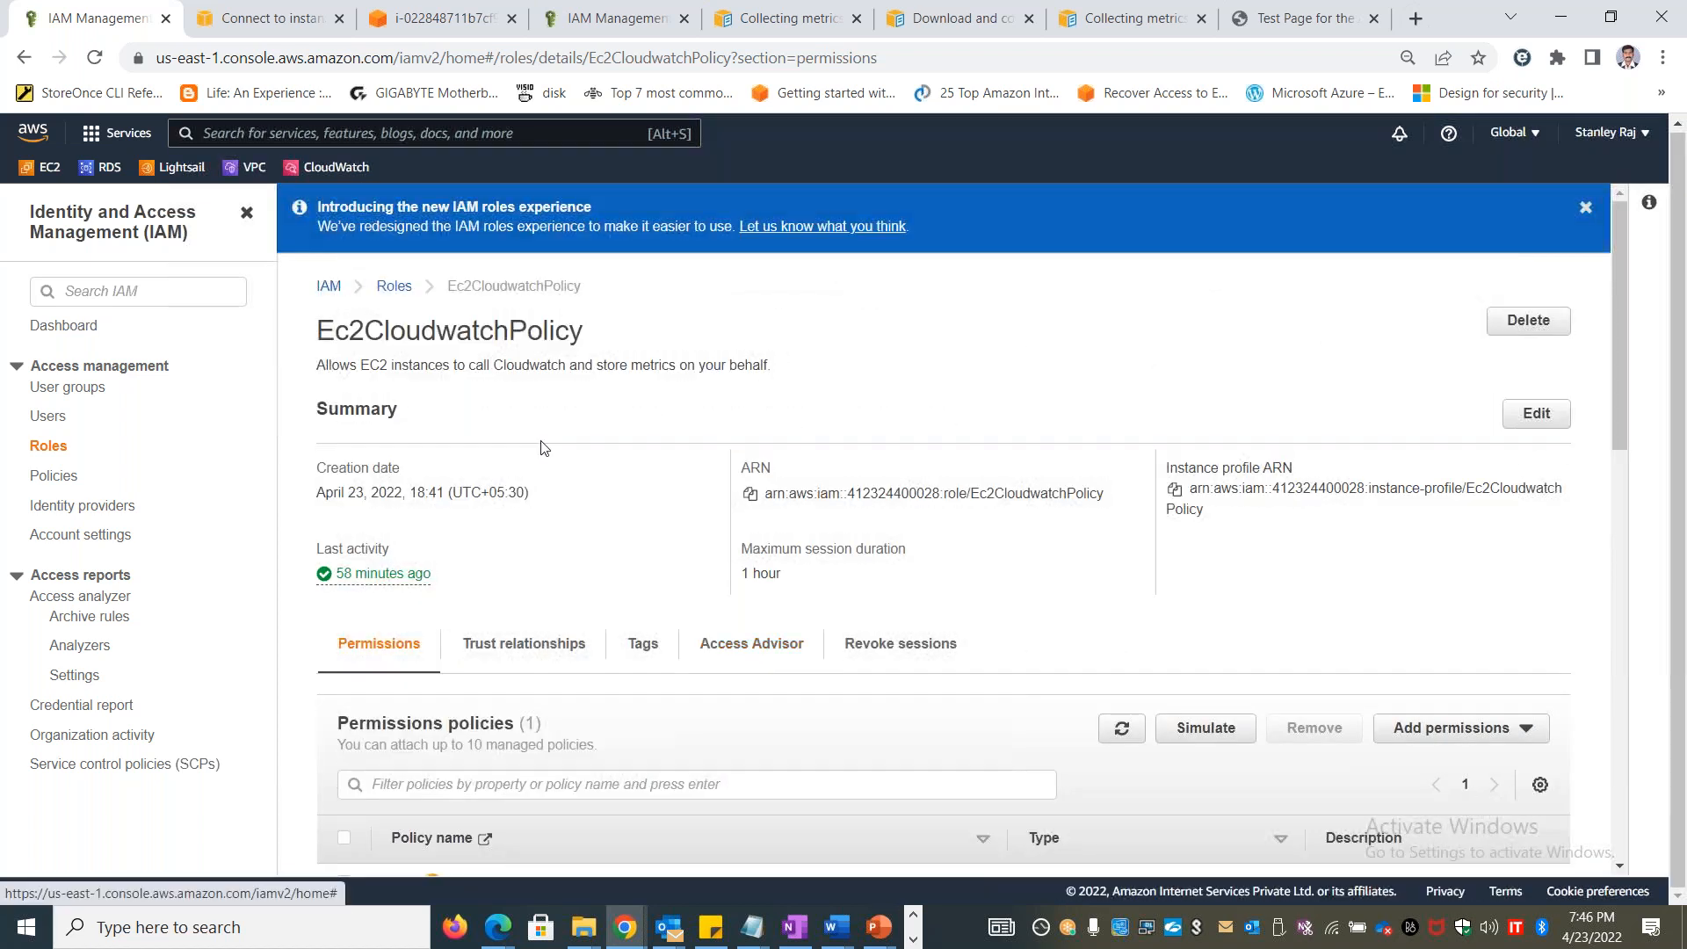
{"action": "left_click", "coordinate": [394, 286]}
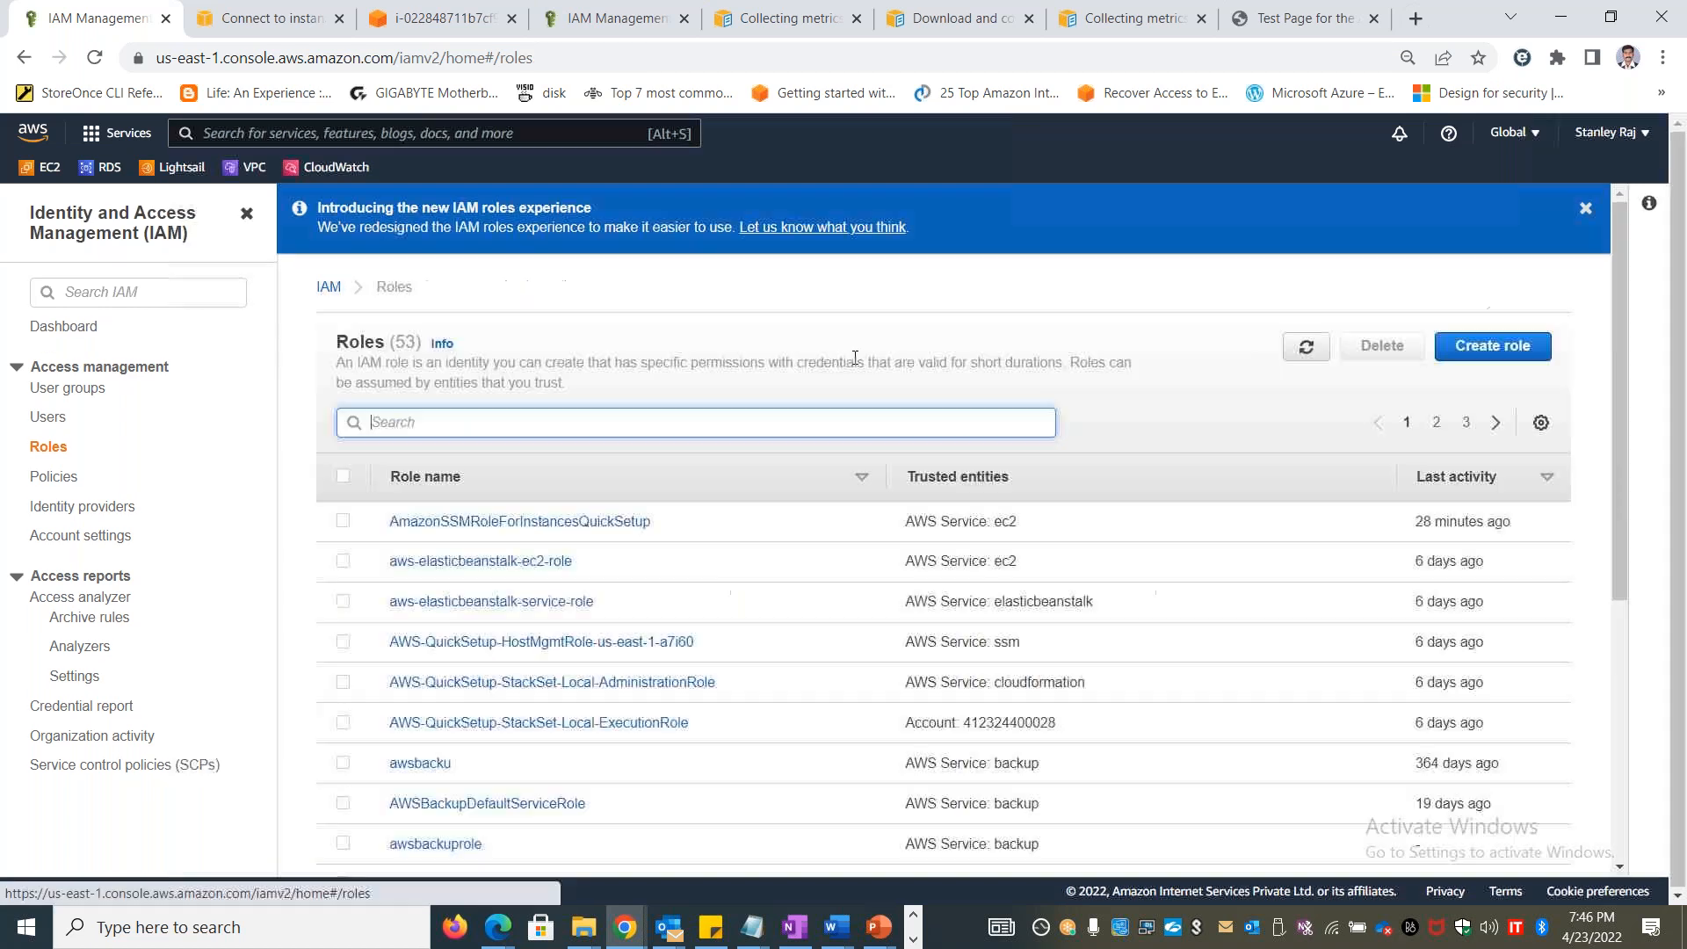
{"action": "key", "text": "alt+Tab"}
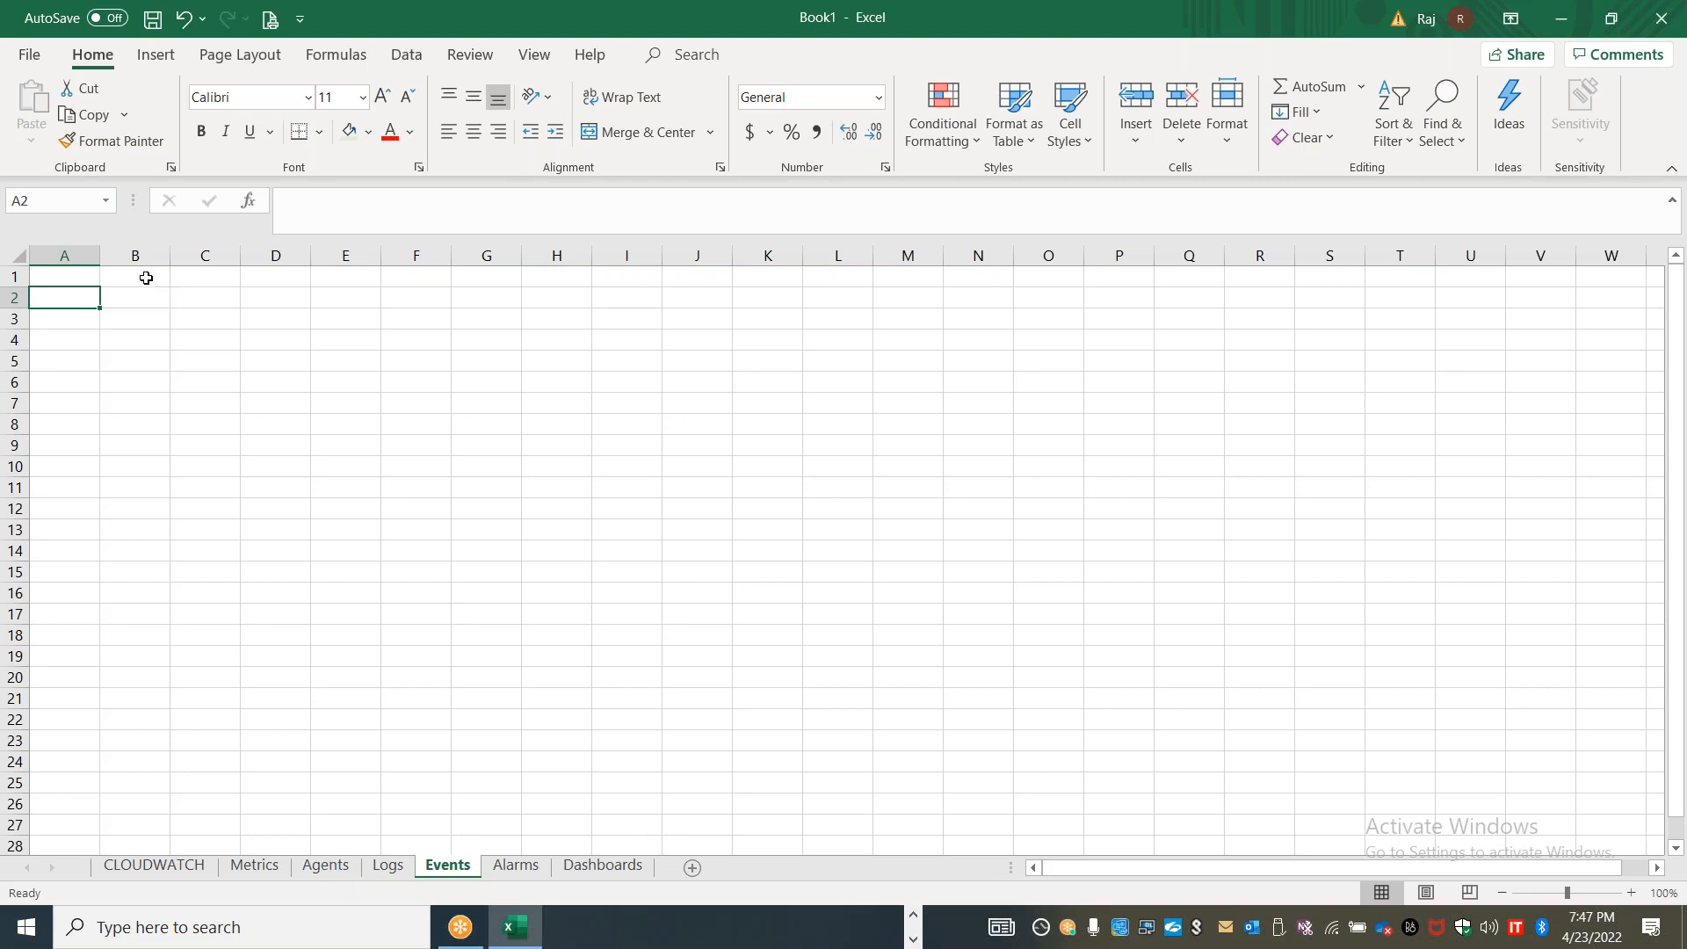
Enter the headings Events in B1 and Rules in E1 of the Events sheet, each with a light green fill
{"action": "left_click", "coordinate": [145, 276]}
{"action": "type", "text": "Events"}
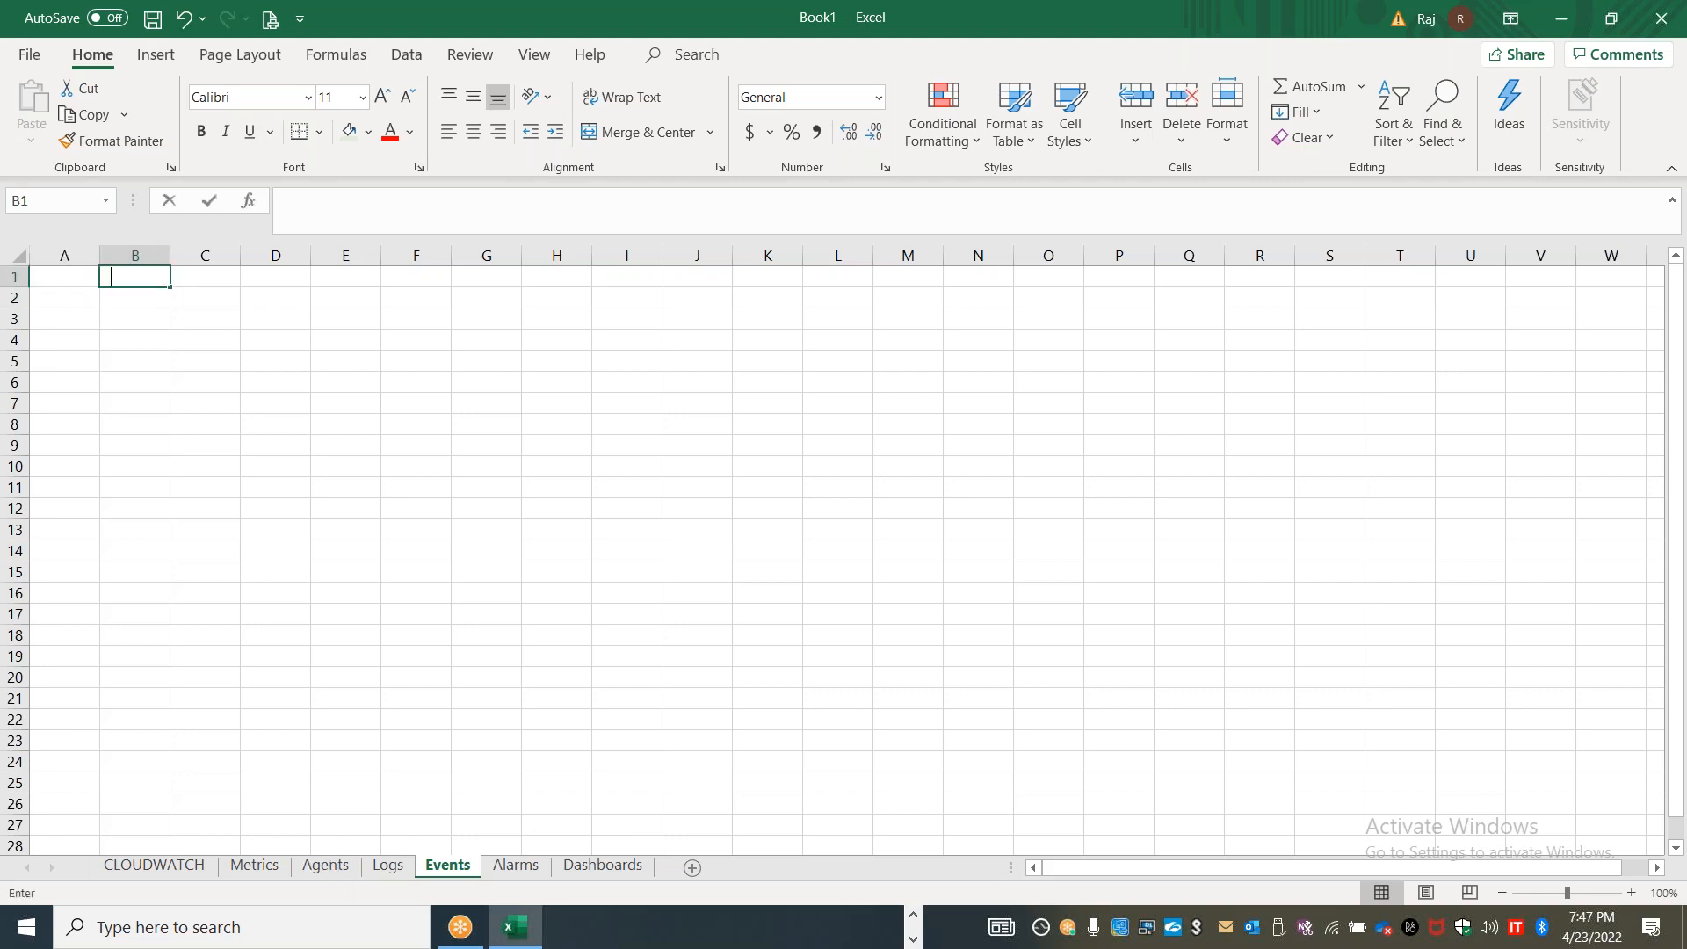
{"action": "left_click", "coordinate": [143, 343]}
{"action": "left_click", "coordinate": [136, 276]}
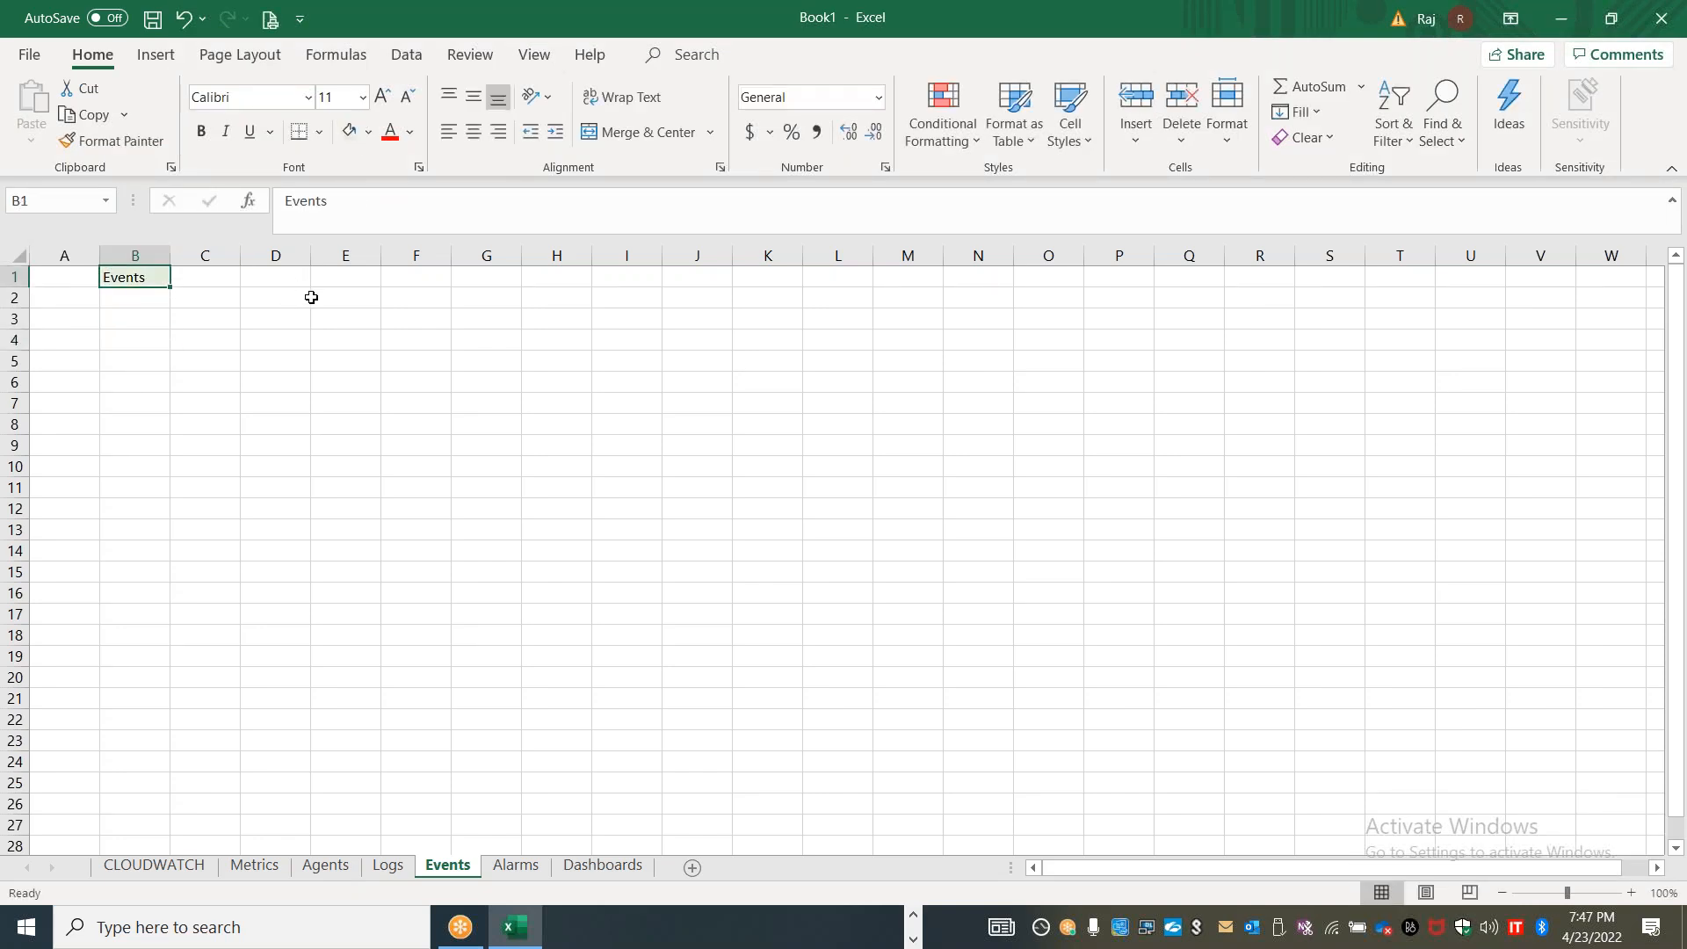
{"action": "left_click", "coordinate": [335, 280]}
{"action": "type", "text": "Rule"}
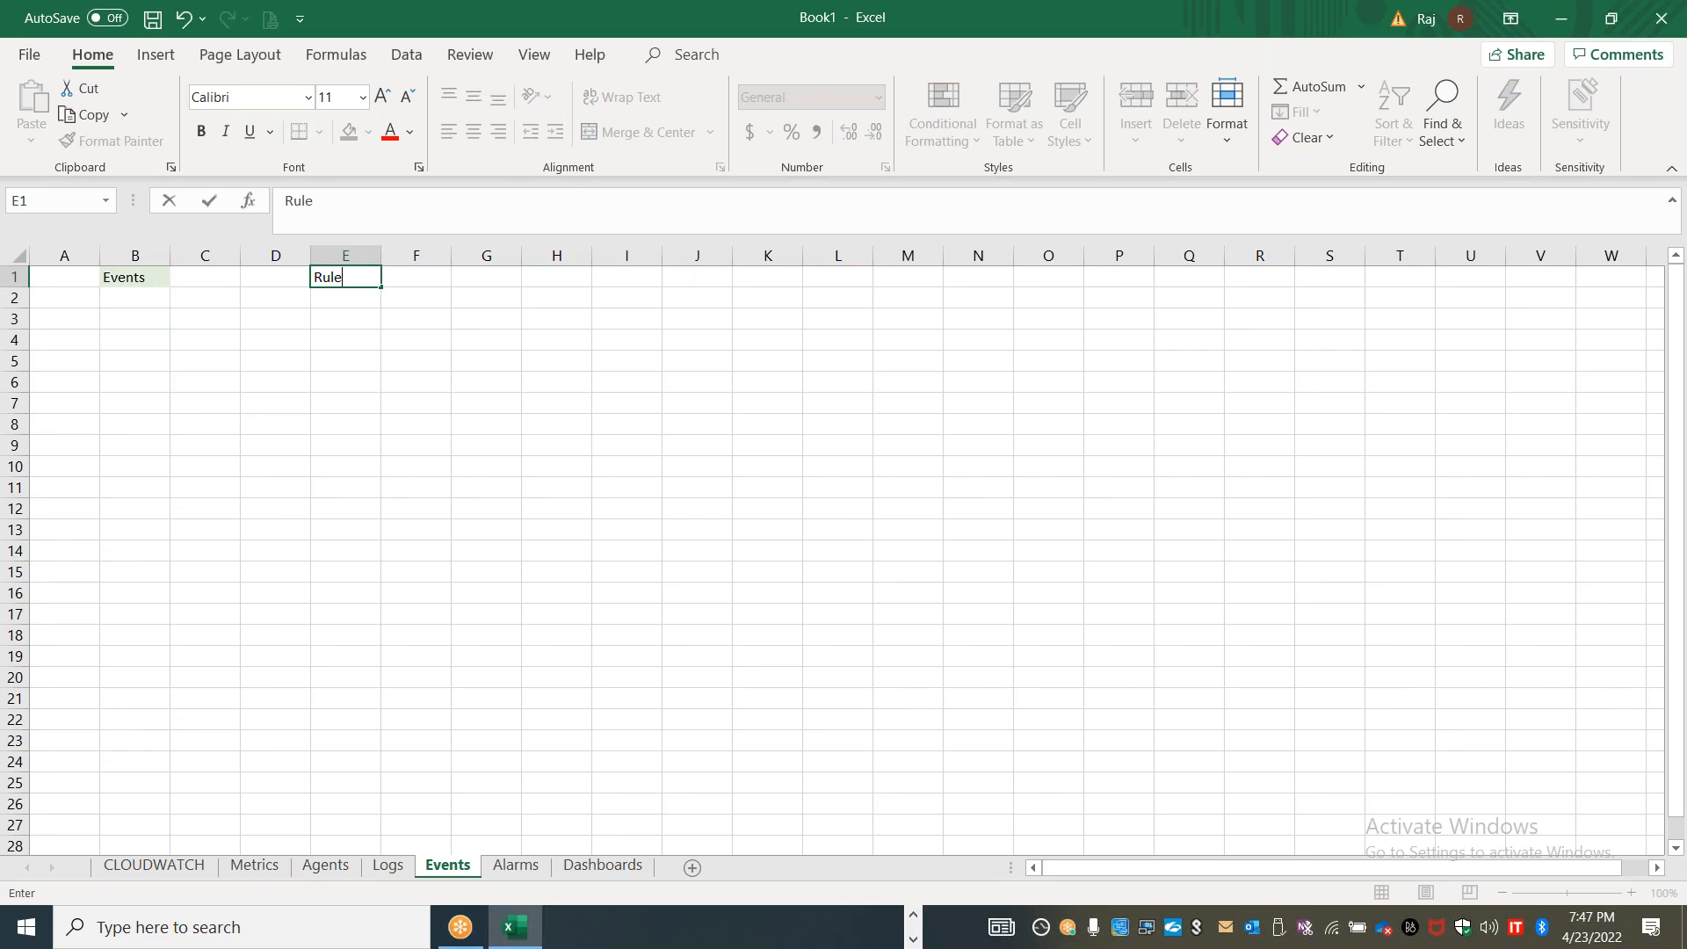
{"action": "type", "text": "s"}
{"action": "left_click", "coordinate": [362, 354]}
{"action": "left_click", "coordinate": [340, 276]}
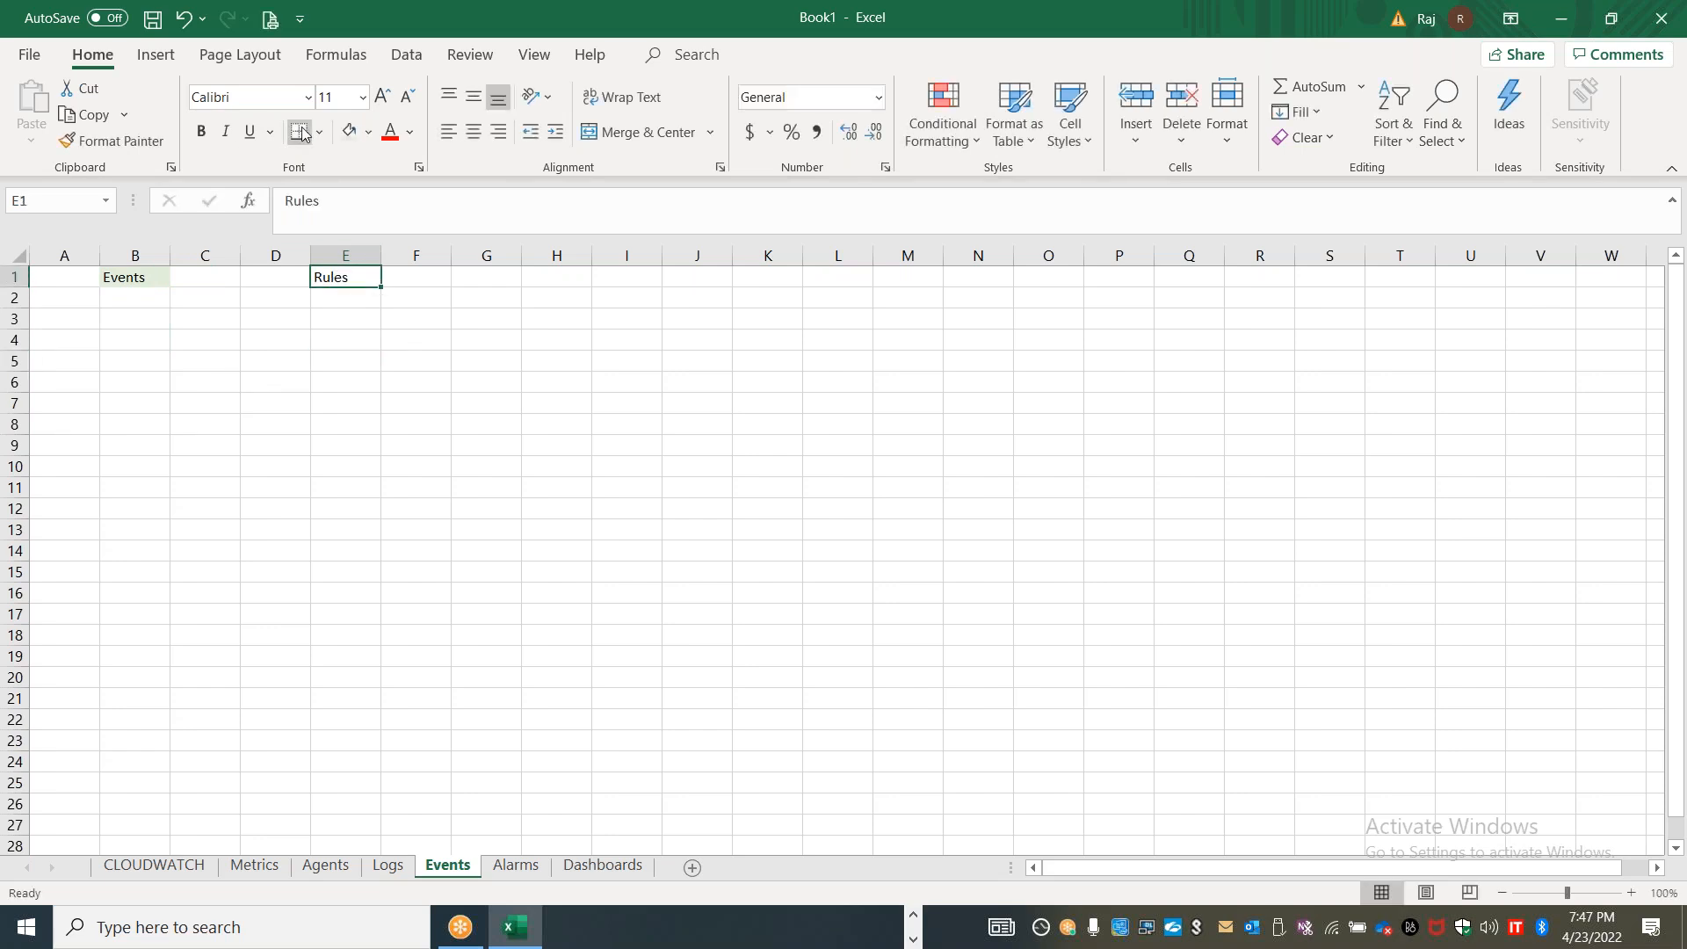
Enter the heading Targets in H1 and give it the same light green fill
{"action": "left_click", "coordinate": [555, 275]}
{"action": "type", "text": "Targets"}
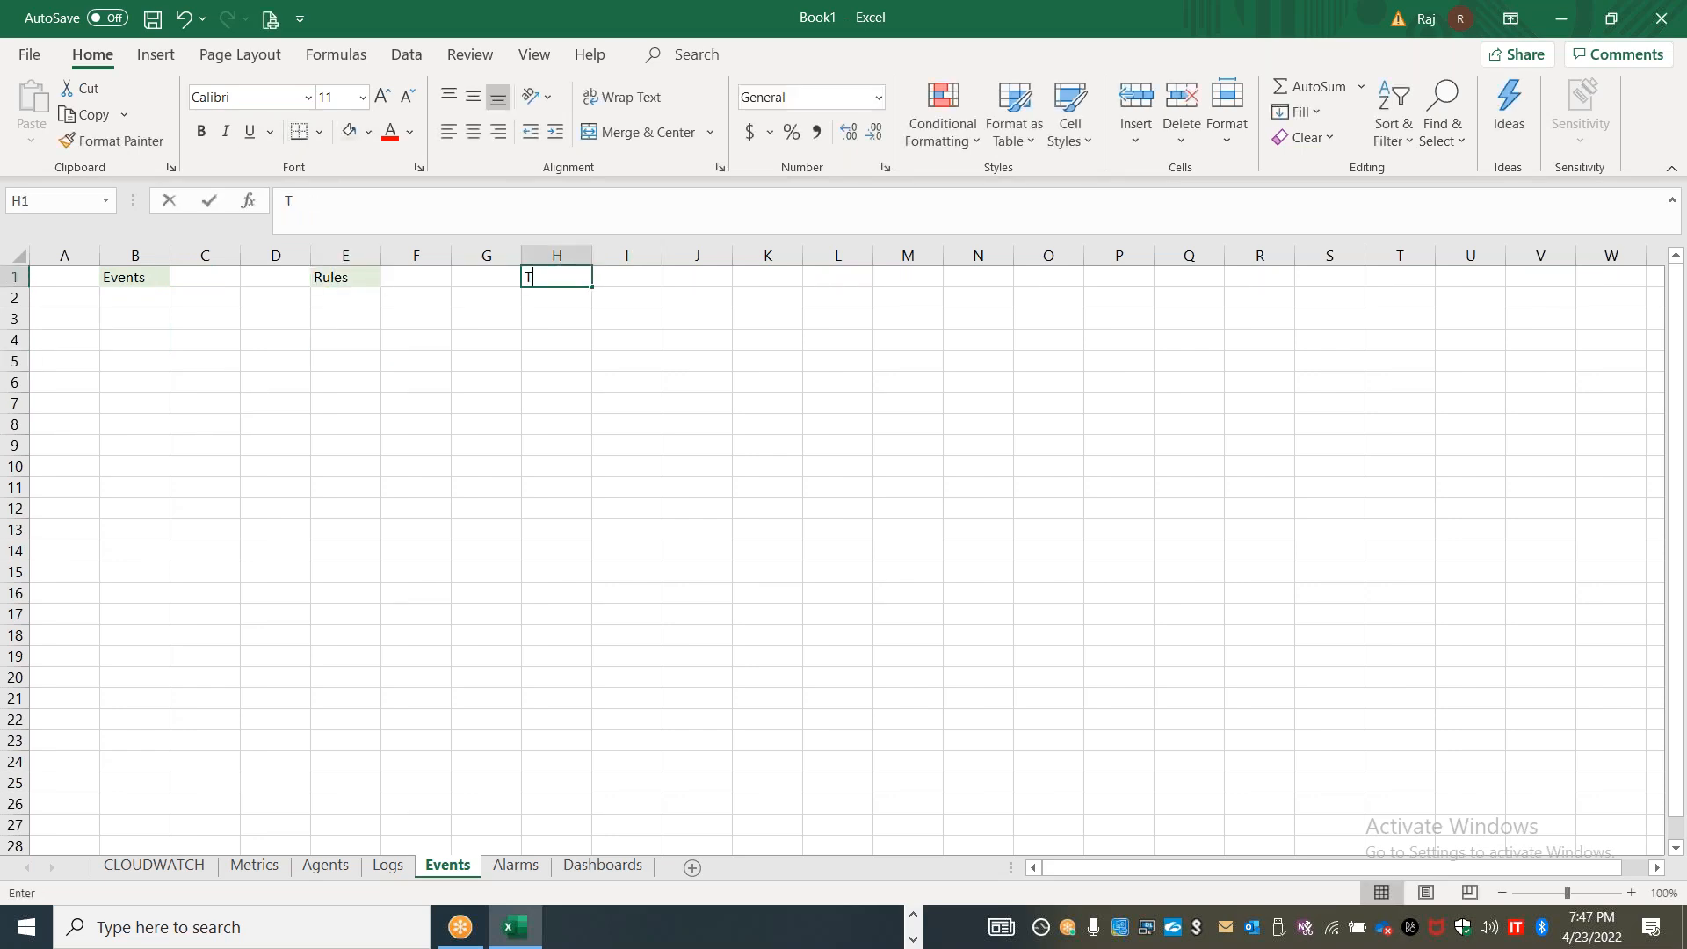
{"action": "left_click", "coordinate": [525, 402]}
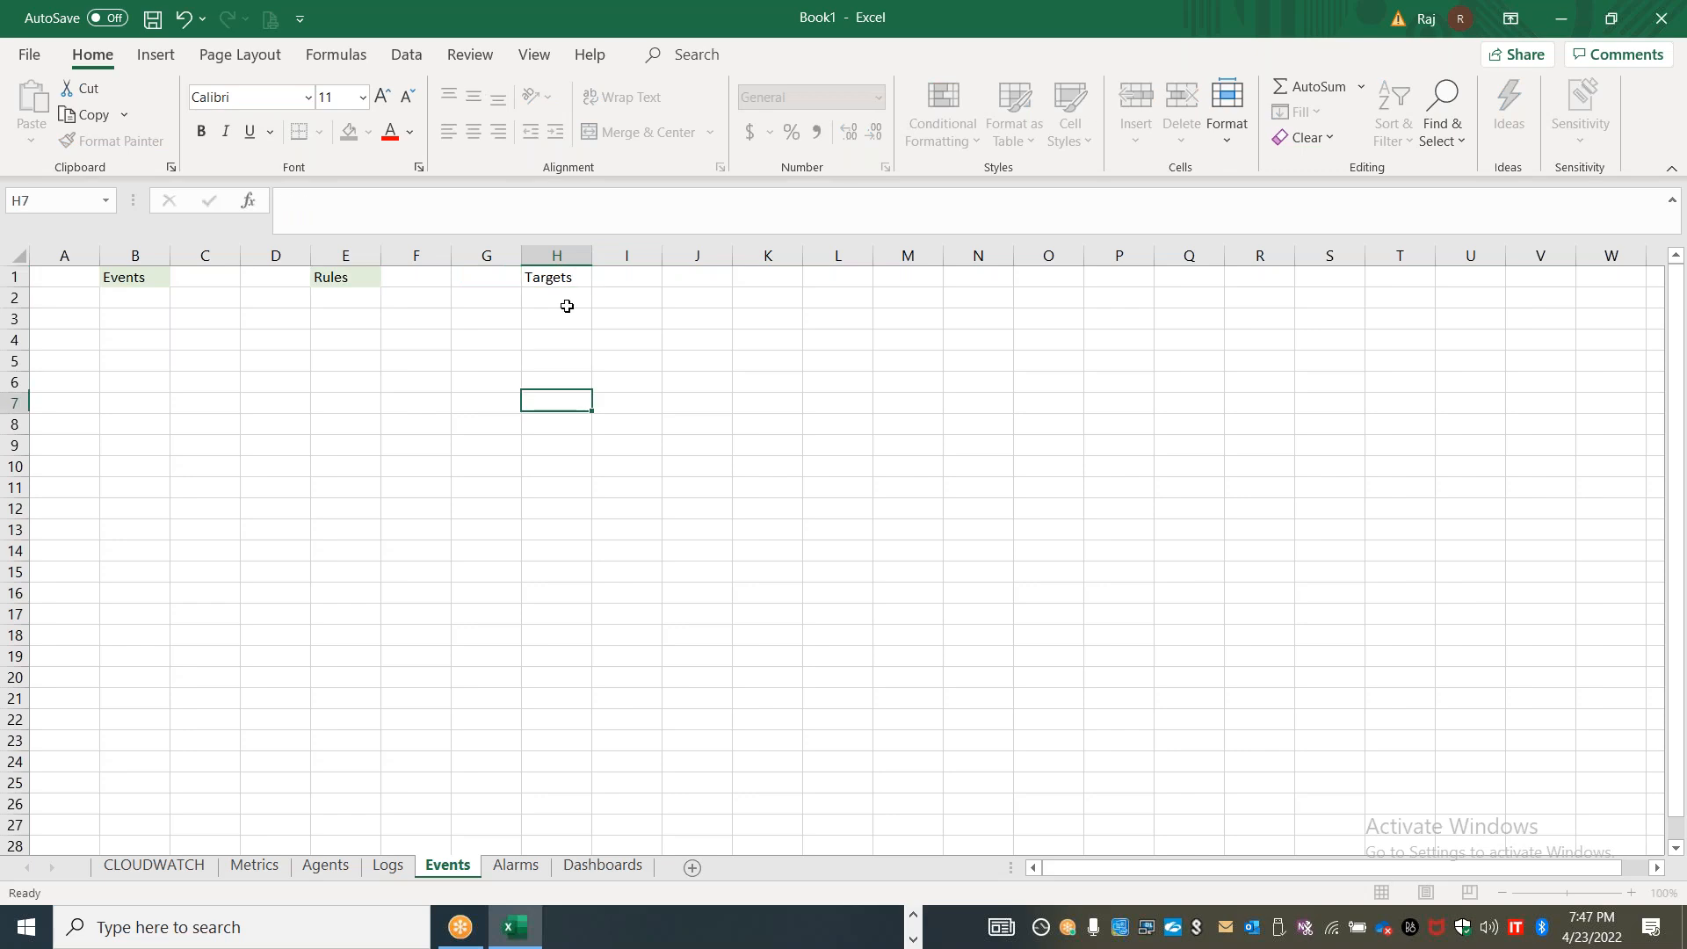
{"action": "left_click", "coordinate": [563, 274]}
{"action": "left_click", "coordinate": [352, 136]}
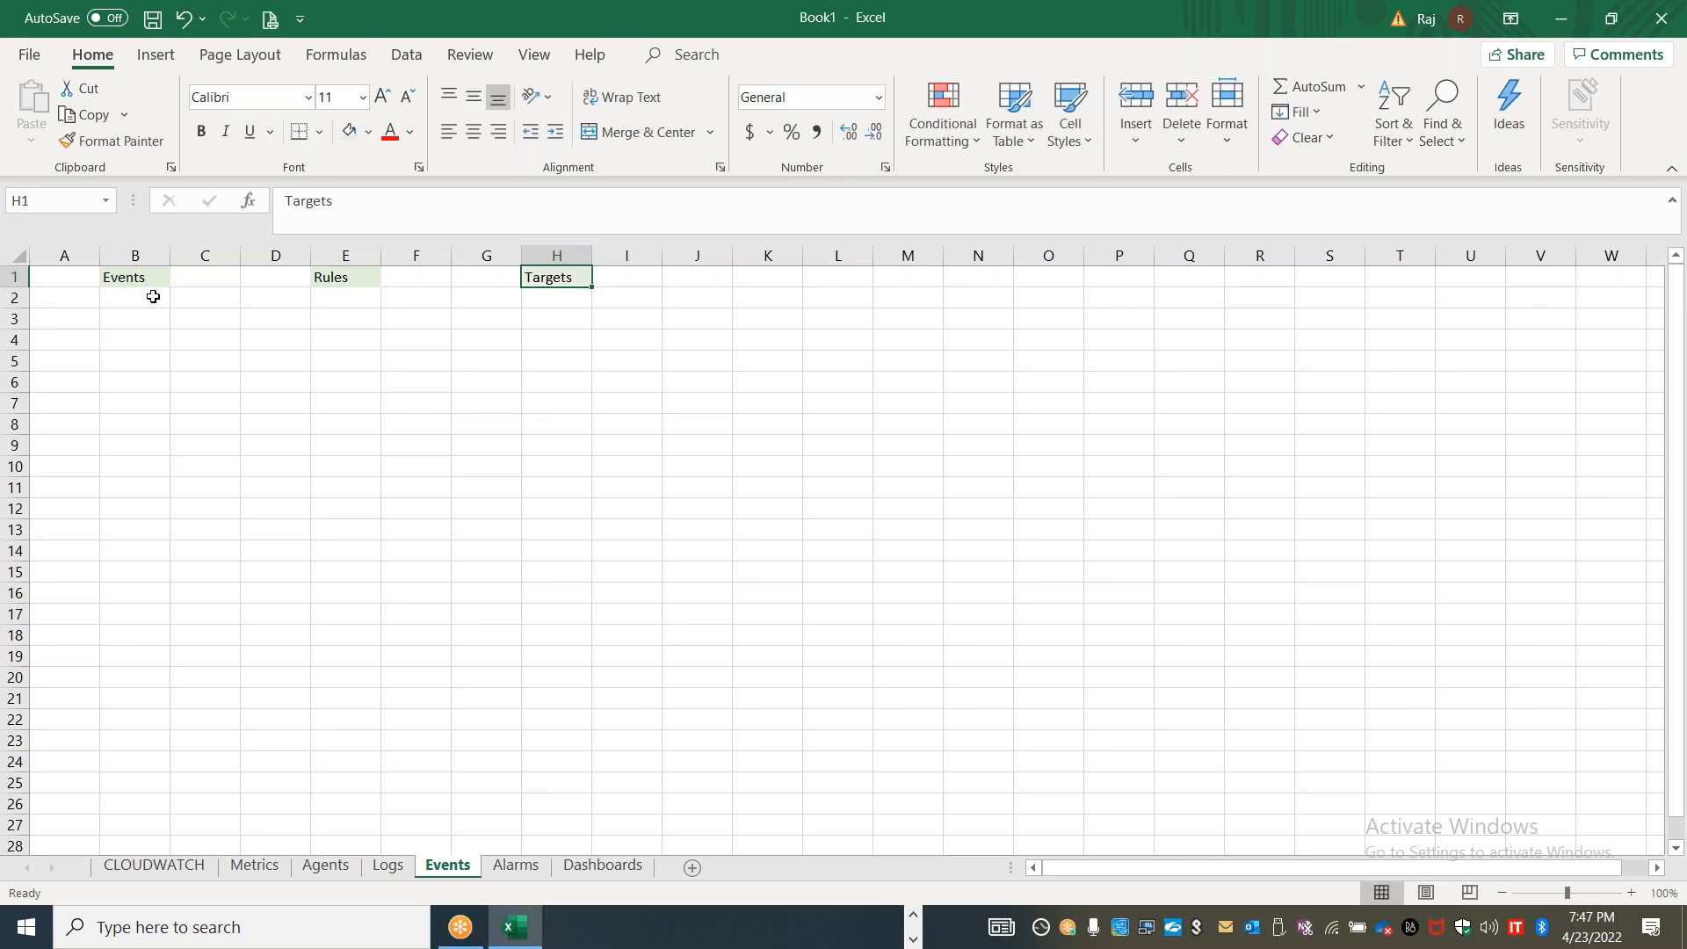
Widen column C and enter "Ec2 stopped" in C2 as the first example event
{"action": "left_click_drag", "start_coordinate": [170, 256], "coordinate": [400, 256]}
{"action": "left_click", "coordinate": [283, 296]}
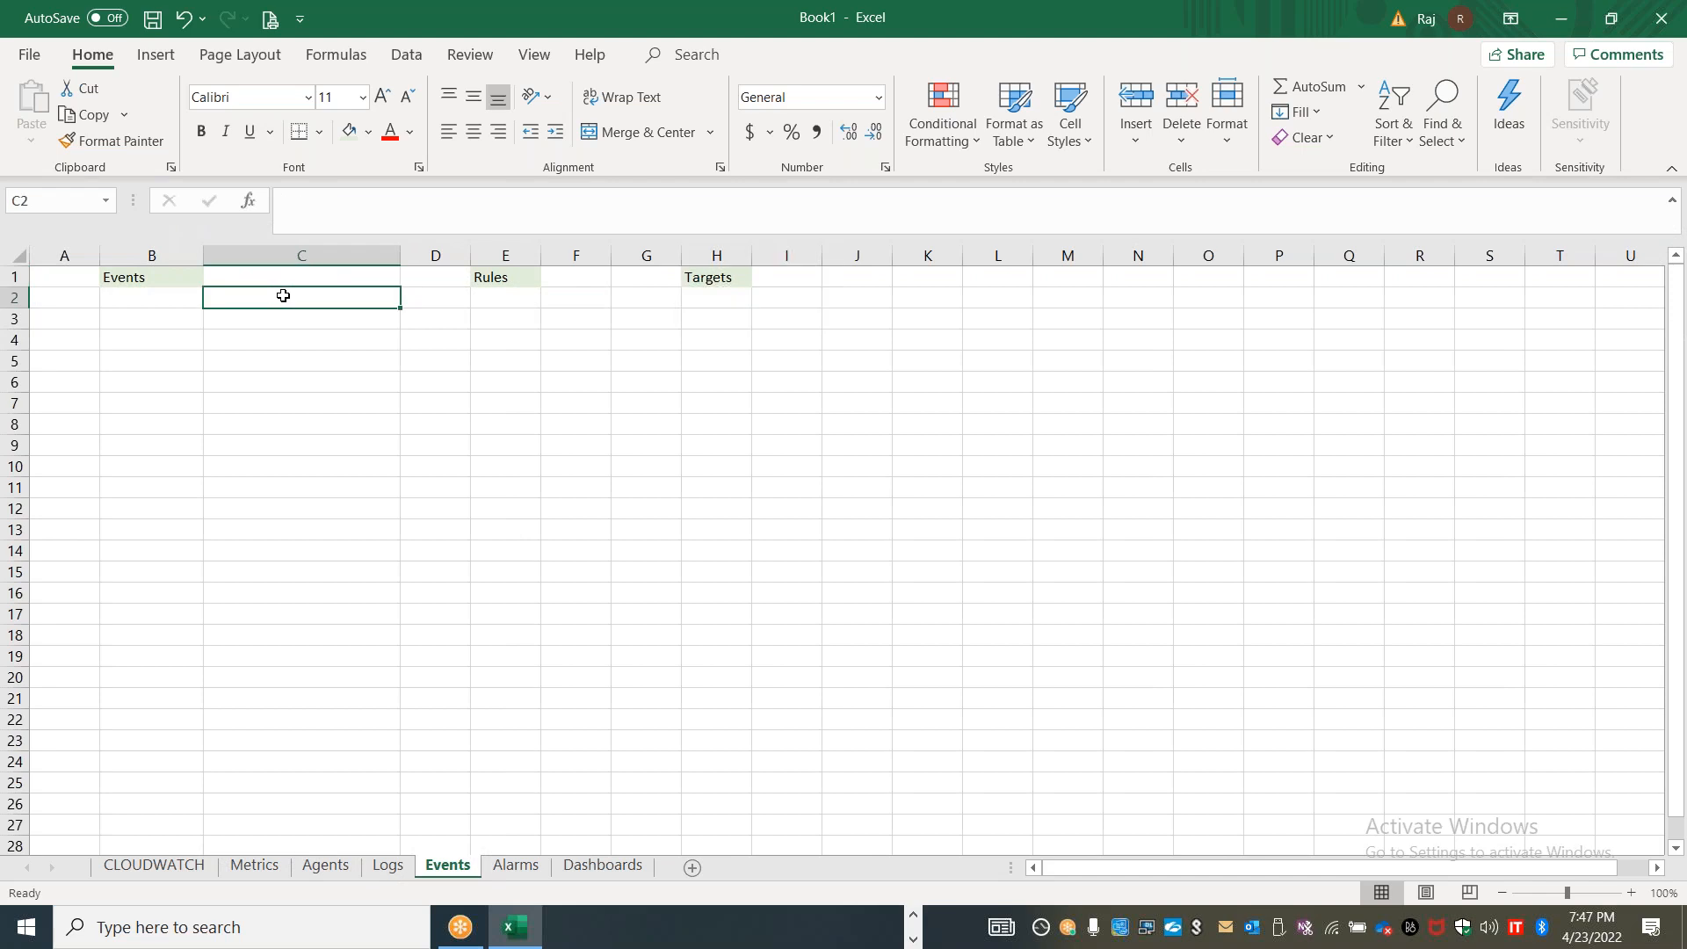
{"action": "type", "text": "Ec2 stopped"}
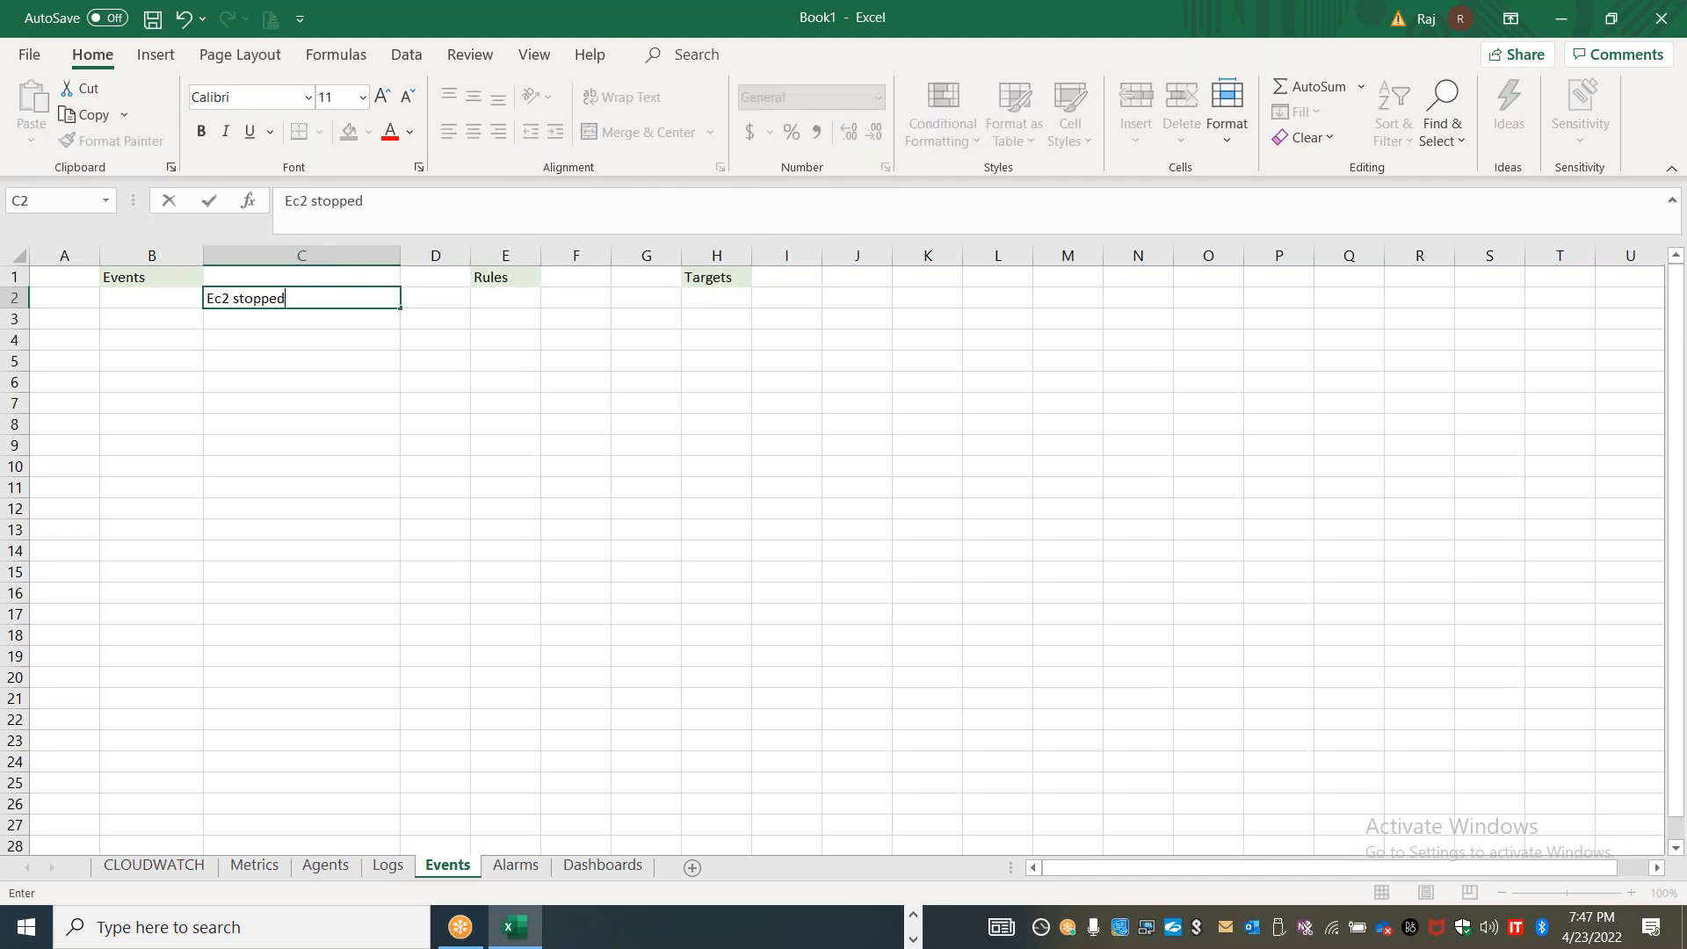
{"action": "key", "text": "Return"}
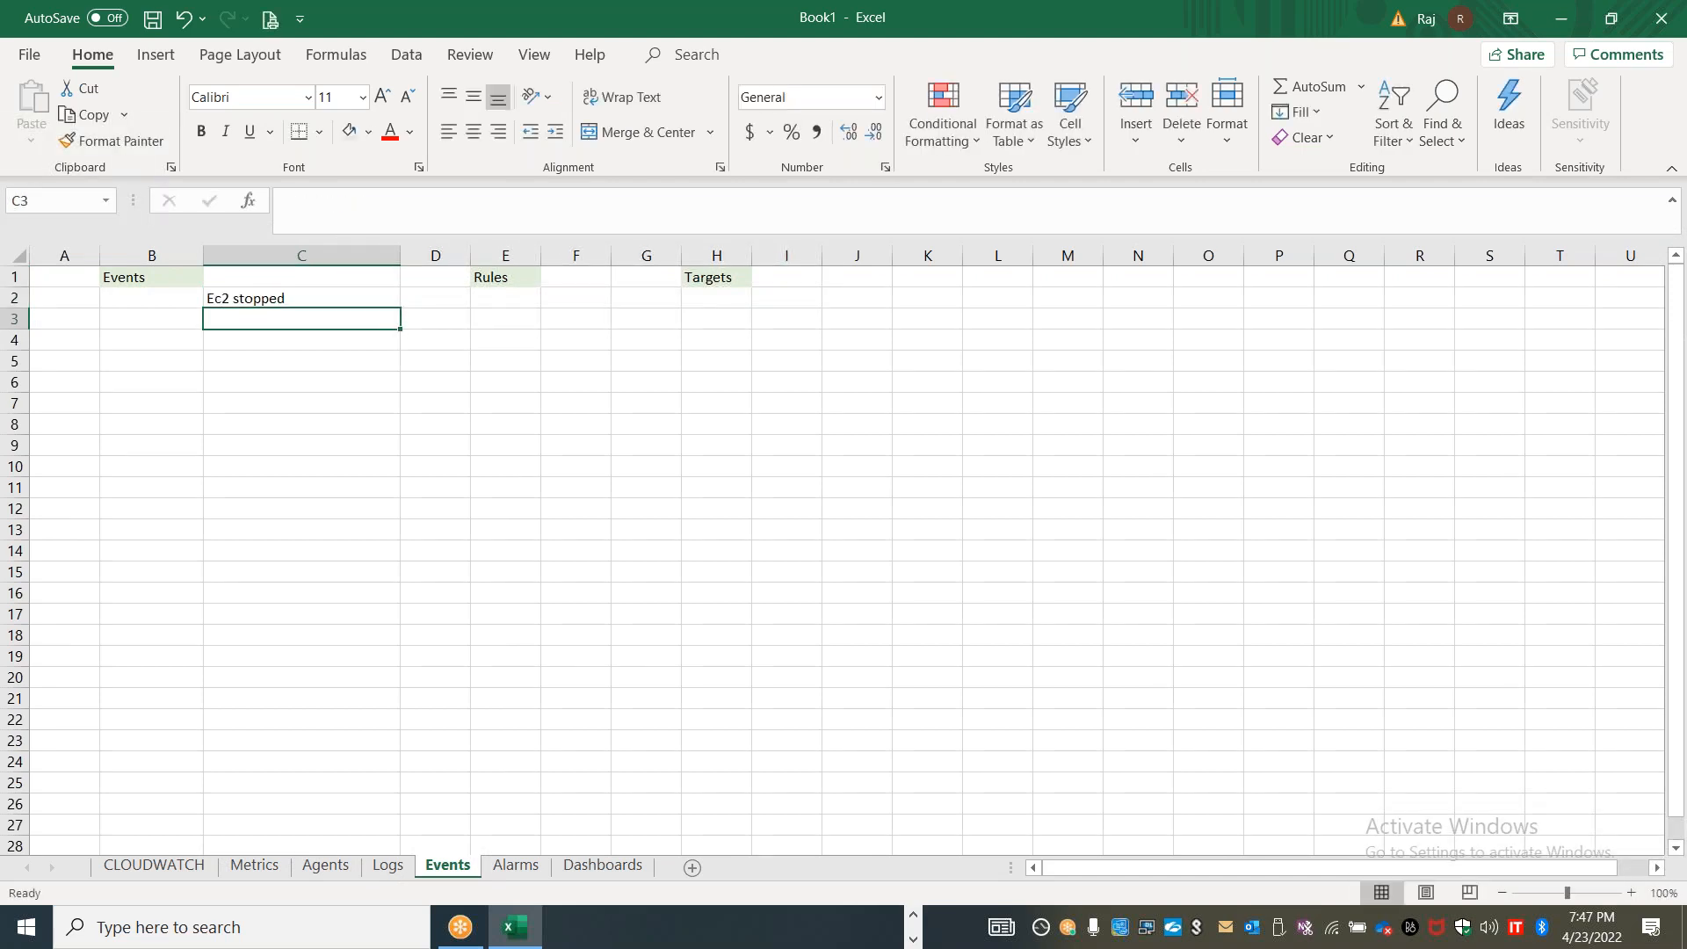
Add the example events "Codepipeline failed" in C3 and "S3 bucket deleted" in C4
{"action": "type", "text": "Create"}
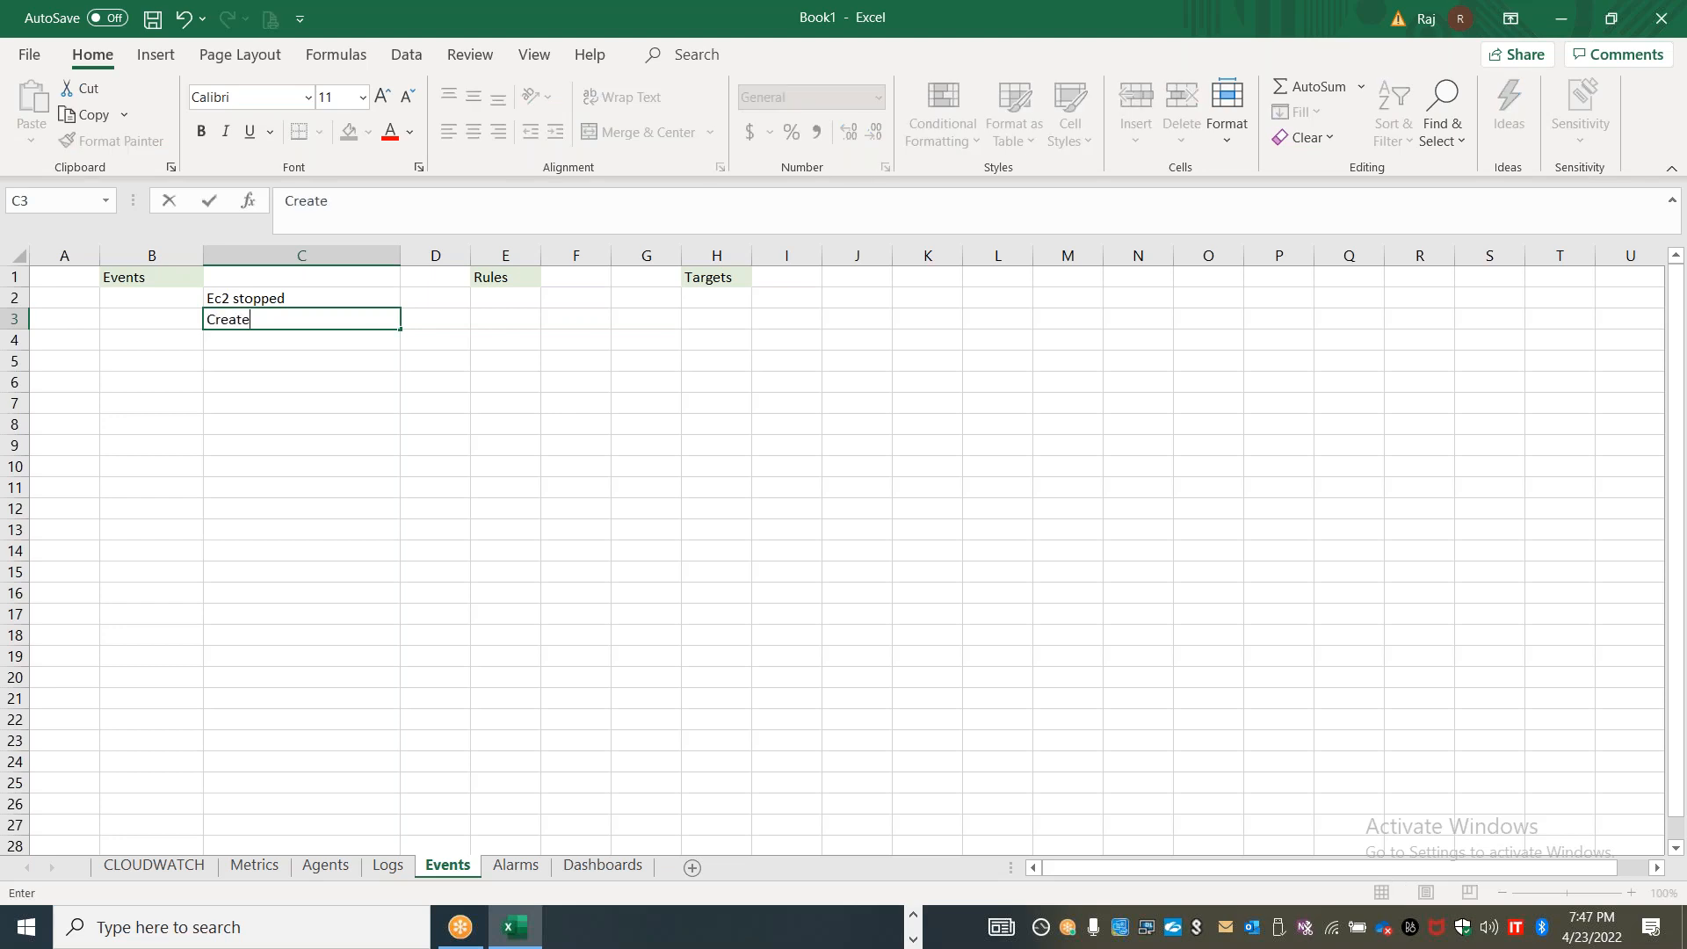
{"action": "key", "text": "BackSpace"}
{"action": "key", "text": "BackSpace"}
{"action": "key", "text": "BackSpace"}
{"action": "type", "text": "odepil"}
{"action": "key", "text": "BackSpace"}
{"action": "type", "text": "peline failed"}
{"action": "key", "text": "Return"}
{"action": "type", "text": "S3 bucket deleted"}
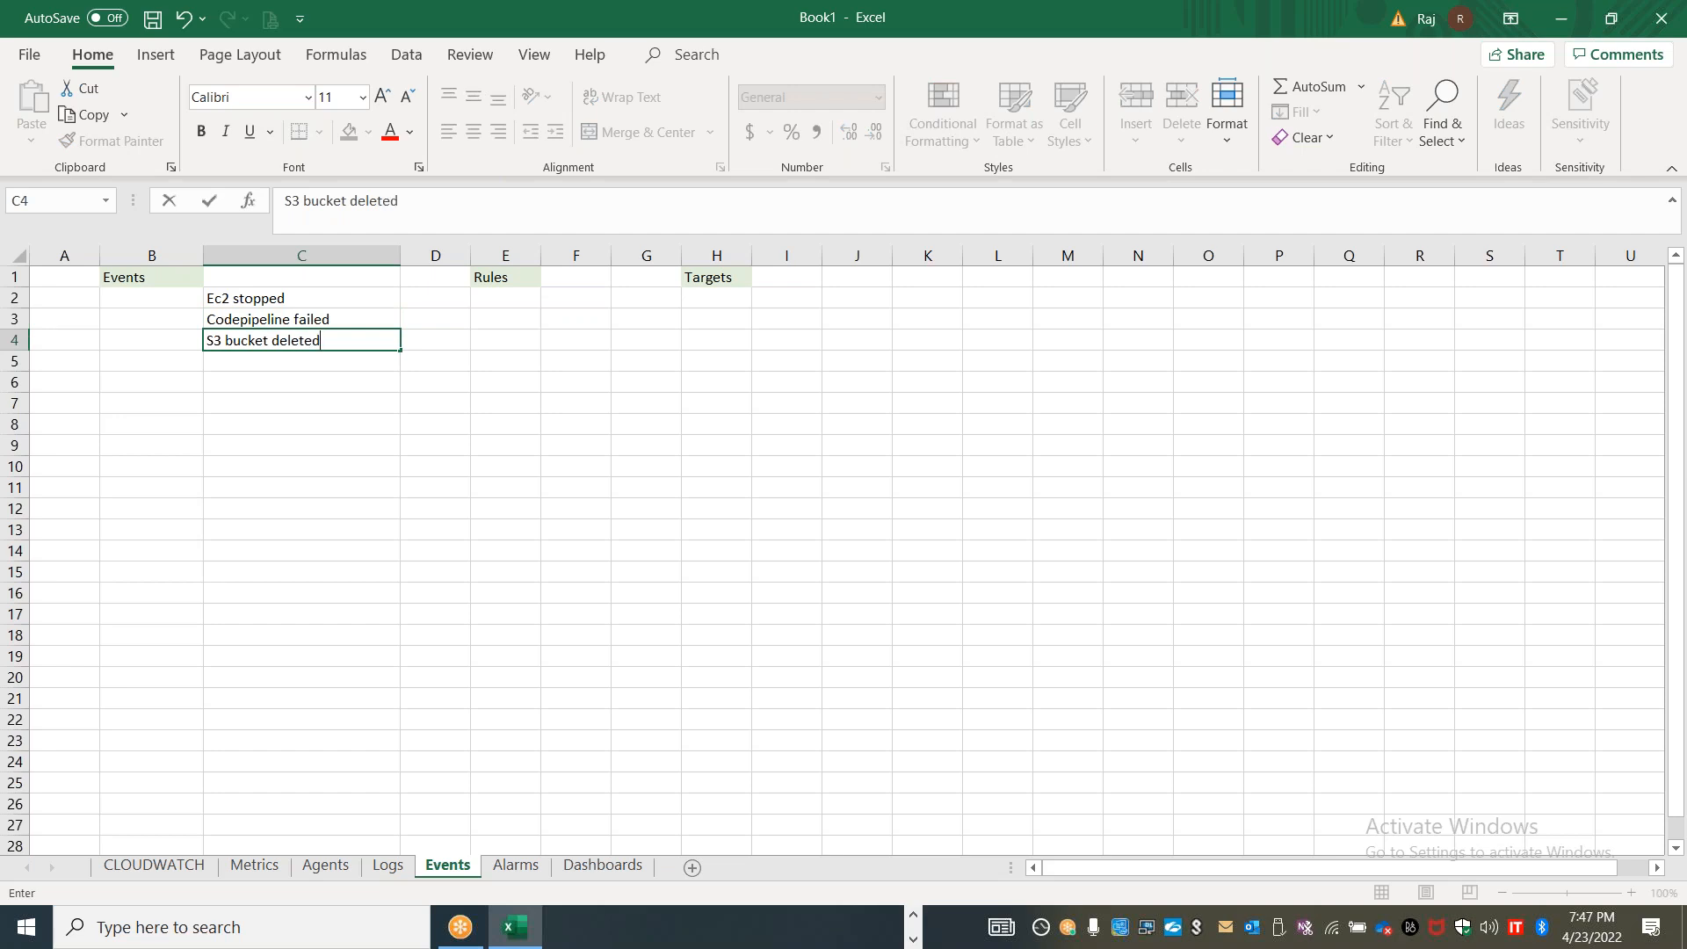
Enter "Deliver near real time stream of events" in C1 and widen column C to fit the text
{"action": "left_click", "coordinate": [273, 276]}
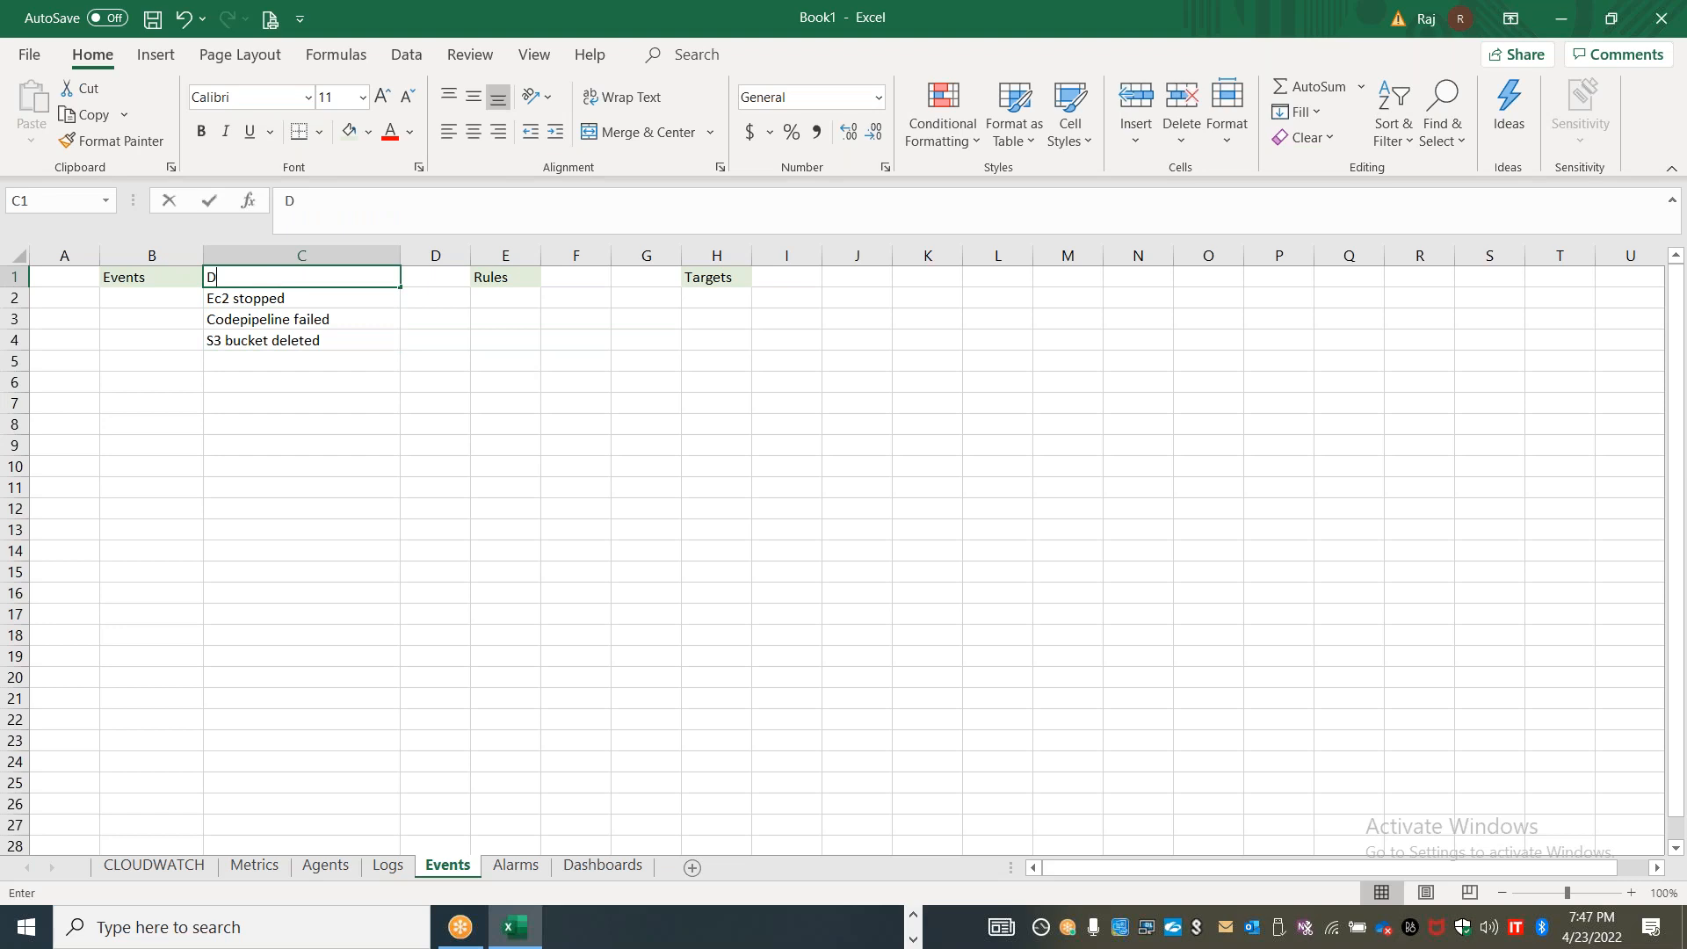
{"action": "type", "text": "Deliver near re"}
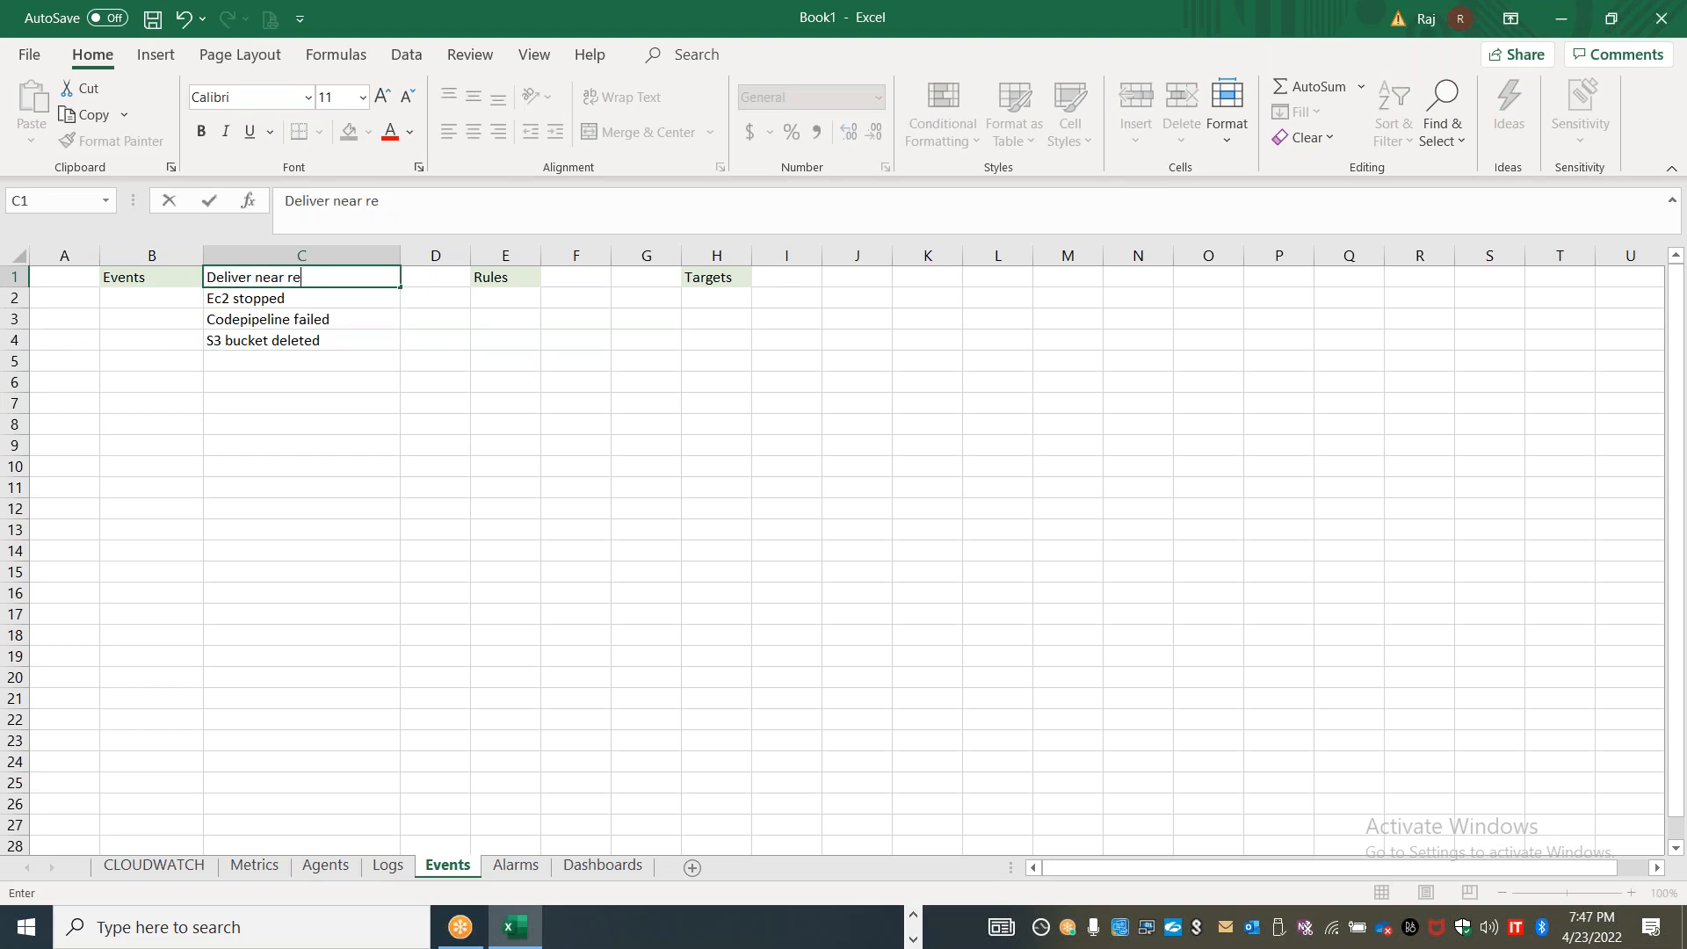
{"action": "type", "text": "al time stream of events"}
{"action": "left_click_drag", "start_coordinate": [331, 521], "coordinate": [328, 499]}
{"action": "left_click_drag", "start_coordinate": [406, 249], "coordinate": [564, 249]}
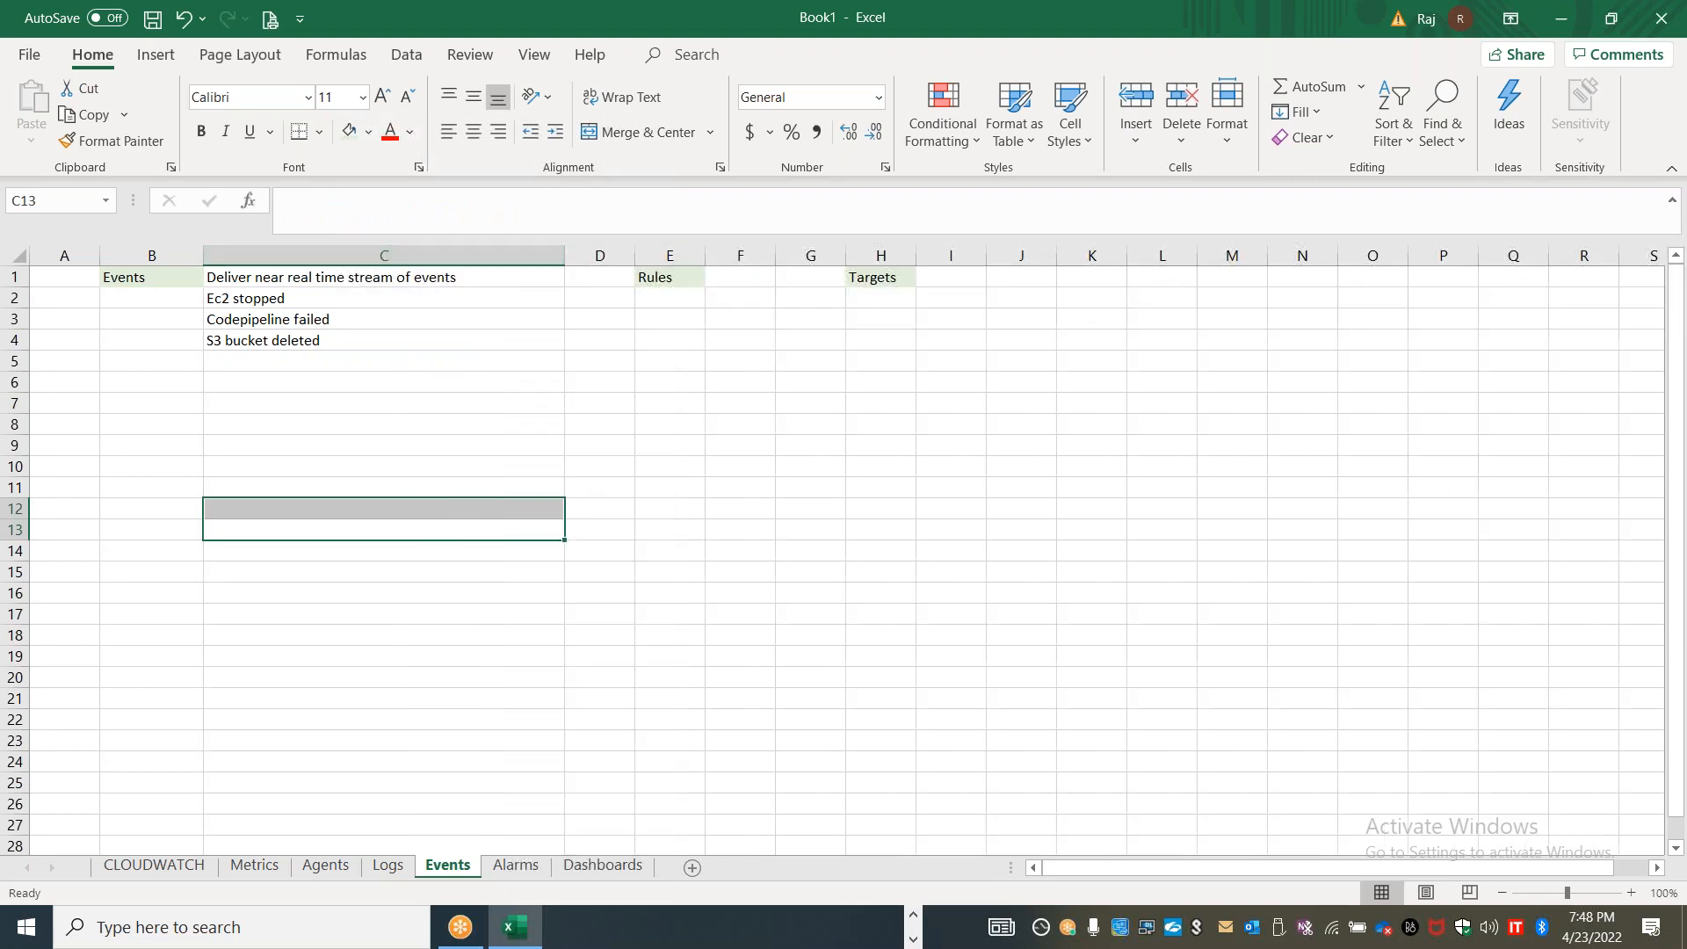
Widen column F and enter "to filter the events" in F1 beside the Rules heading
{"action": "left_click_drag", "start_coordinate": [770, 264], "coordinate": [907, 252]}
{"action": "left_click", "coordinate": [768, 300]}
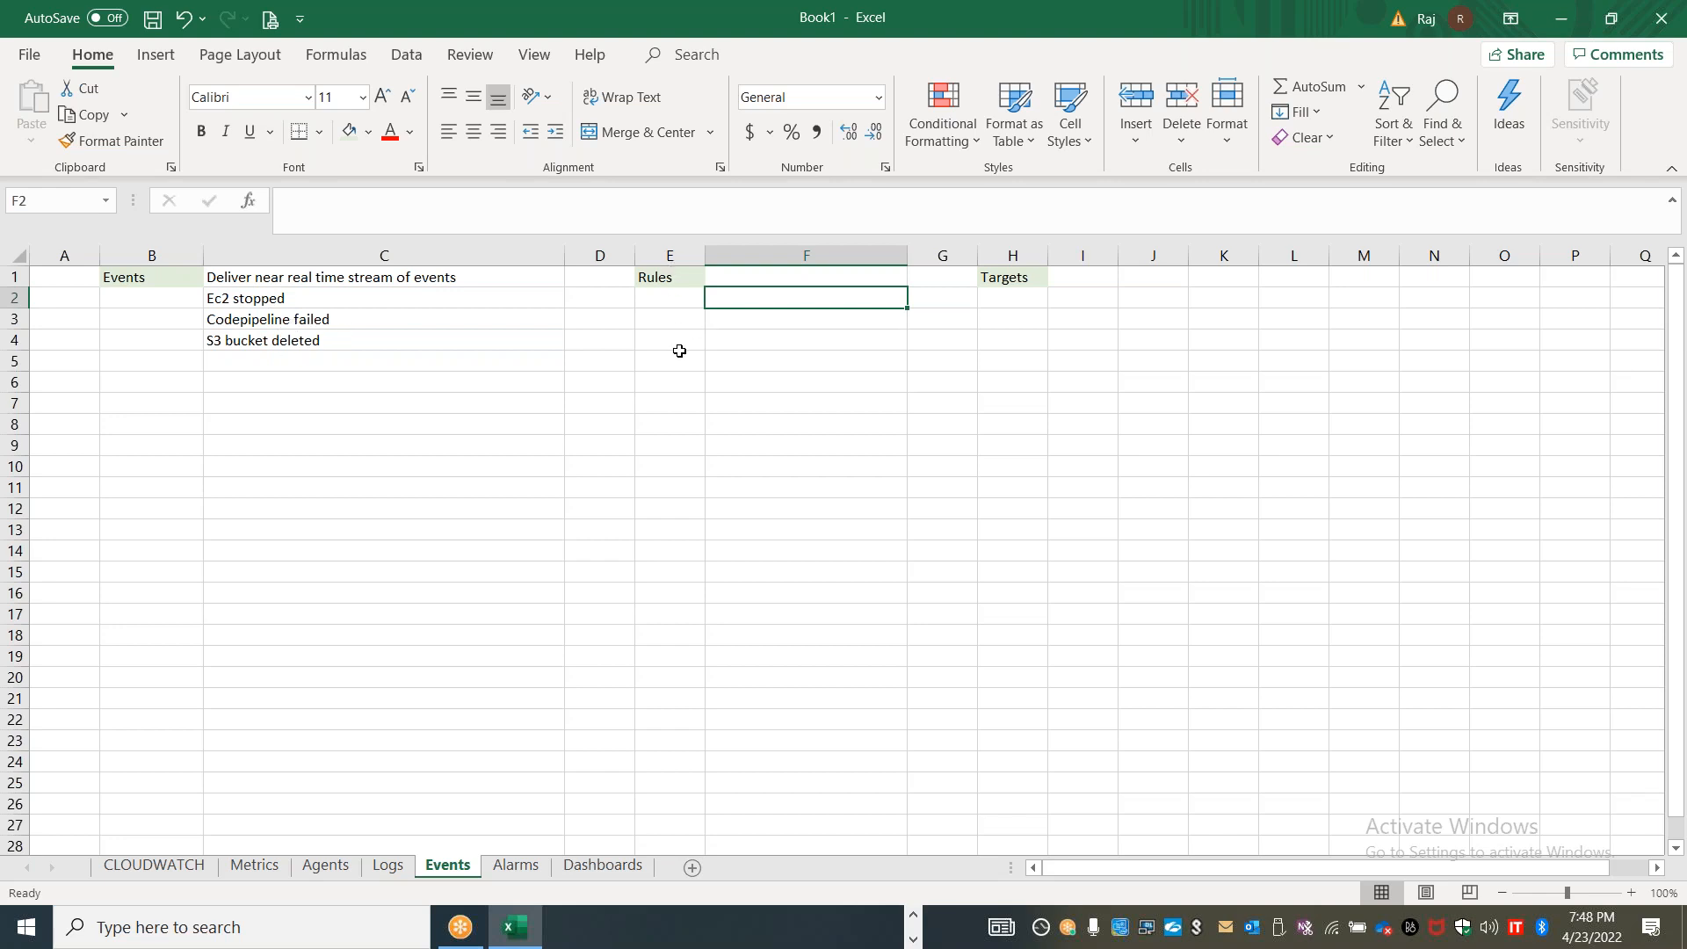
{"action": "left_click", "coordinate": [730, 279]}
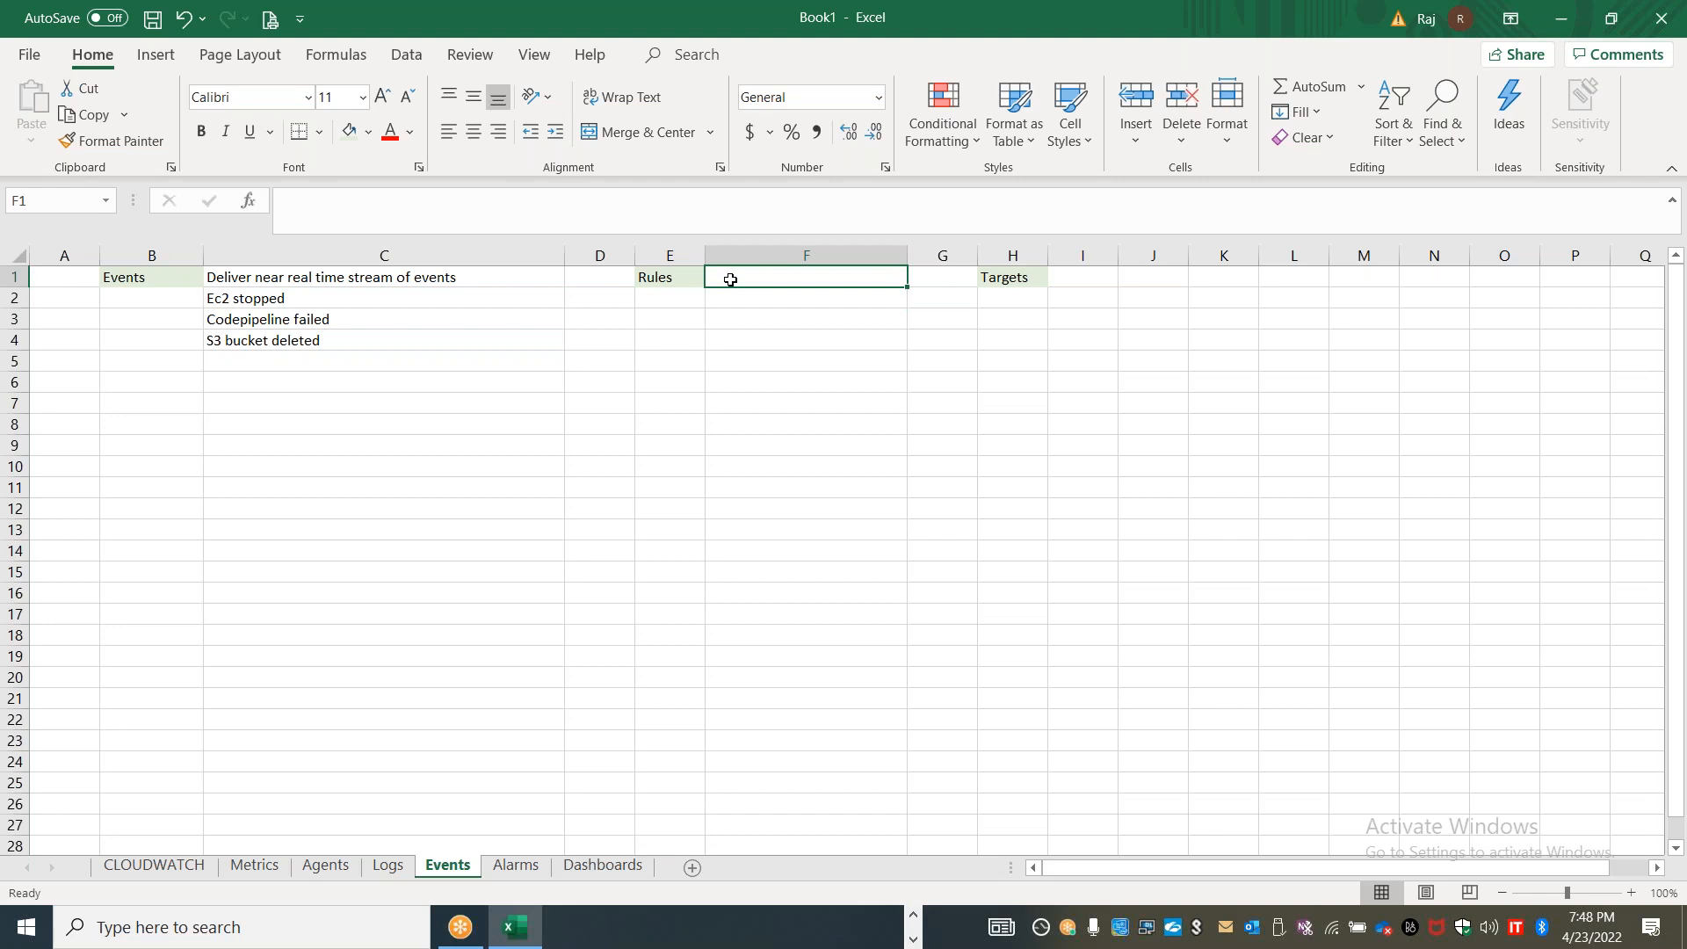
{"action": "type", "text": "to filte"}
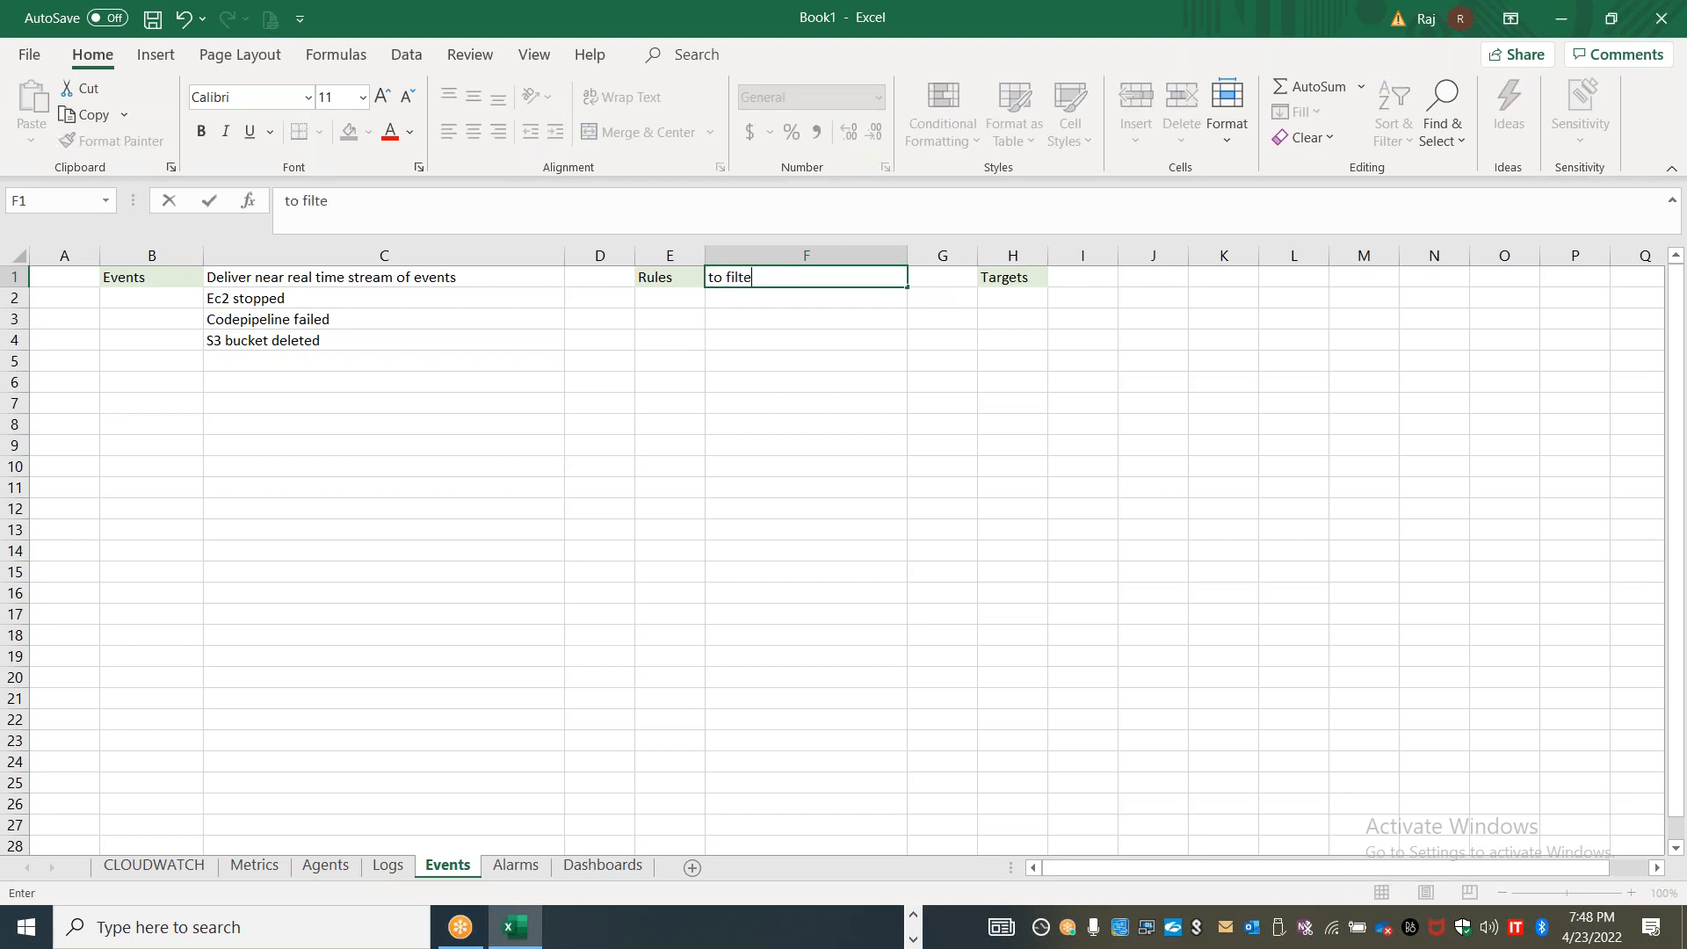
{"action": "type", "text": "r the events"}
{"action": "key", "text": "Return"}
Enter "Match incoming events" in F2 and "Rule will route the request" in F3
{"action": "type", "text": "Match "}
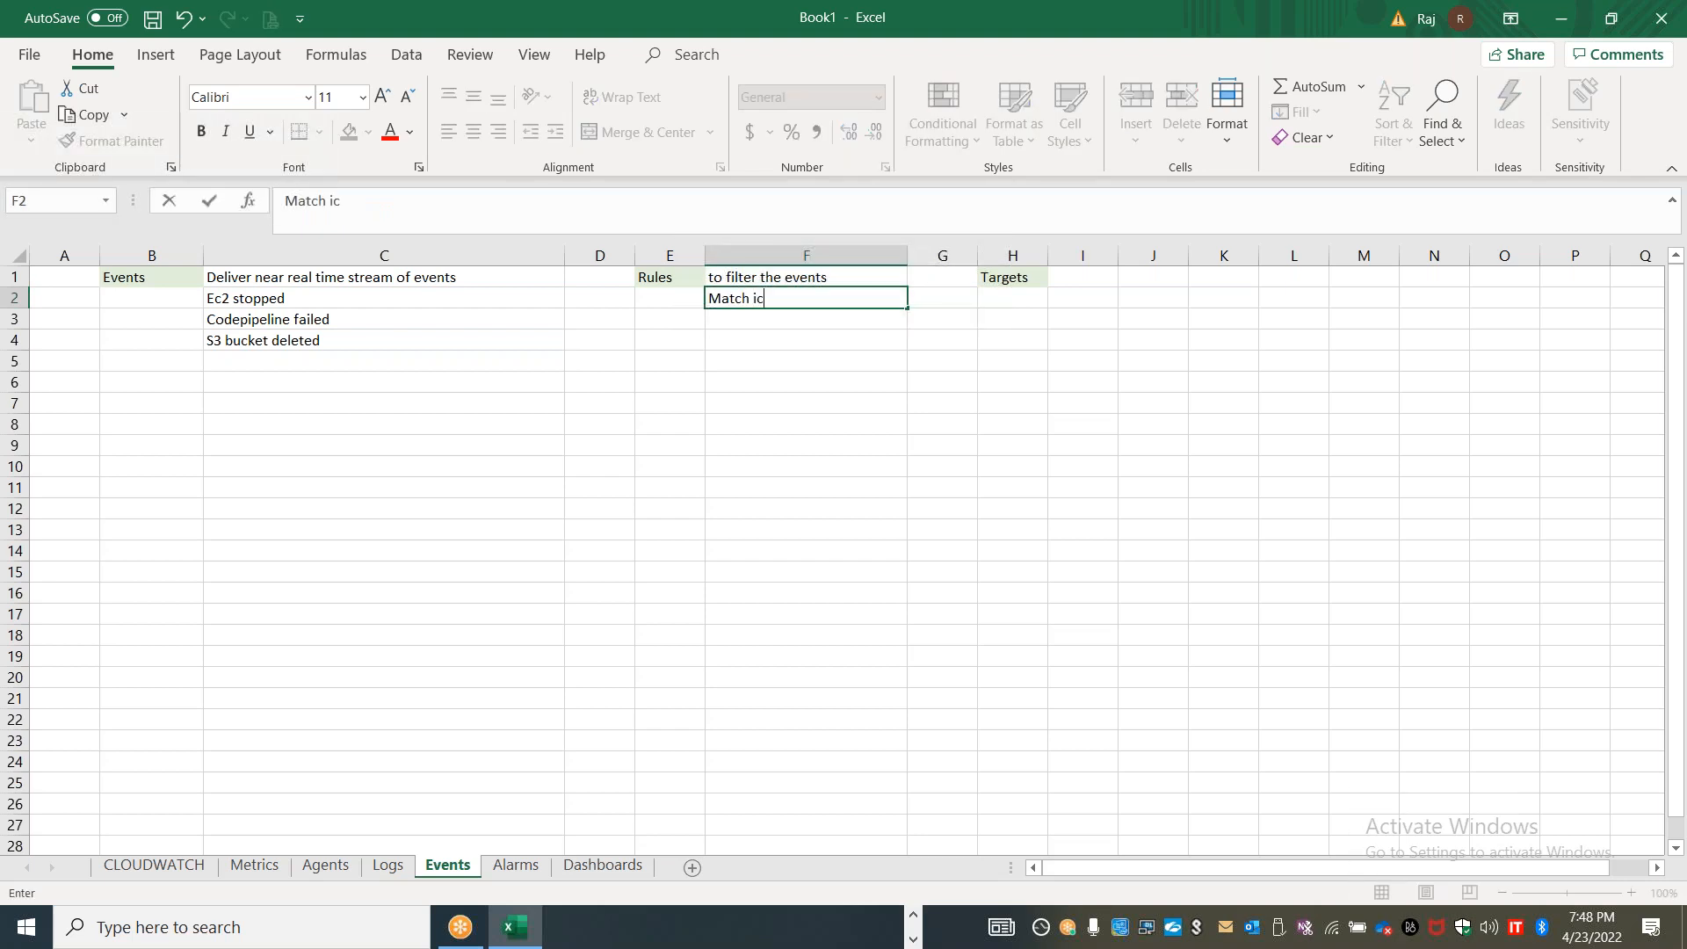
{"action": "type", "text": "incoming events"}
{"action": "key", "text": "Return"}
{"action": "type", "text": "Rule will route the "}
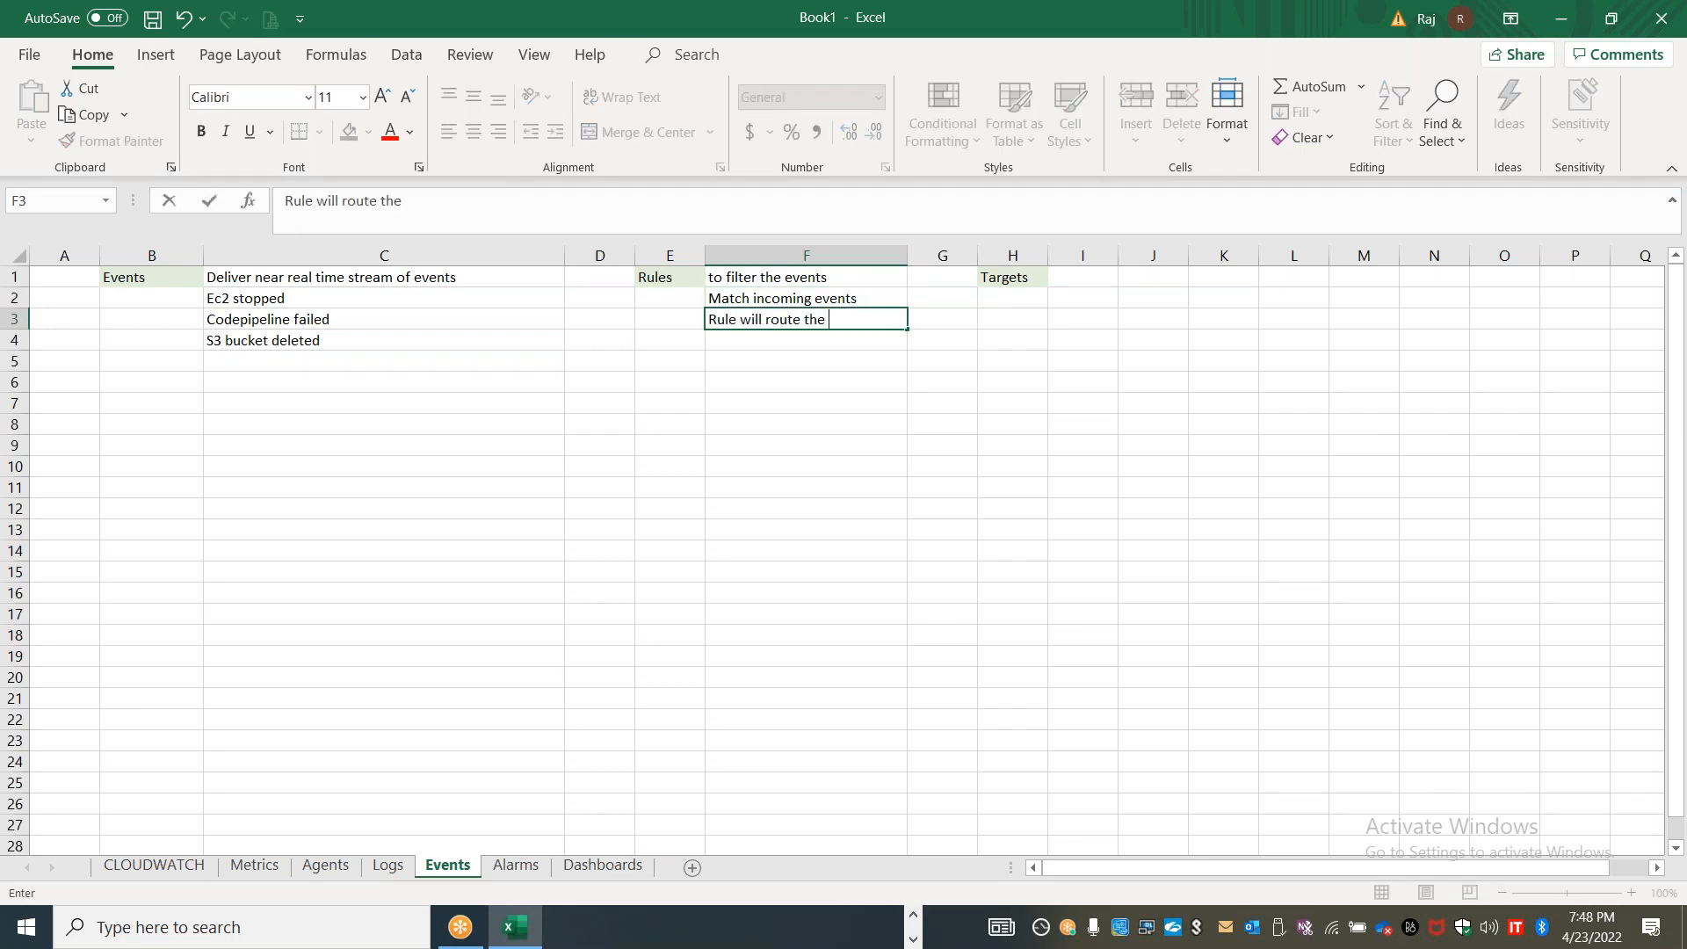
{"action": "type", "text": "request"}
{"action": "left_click", "coordinate": [655, 460]}
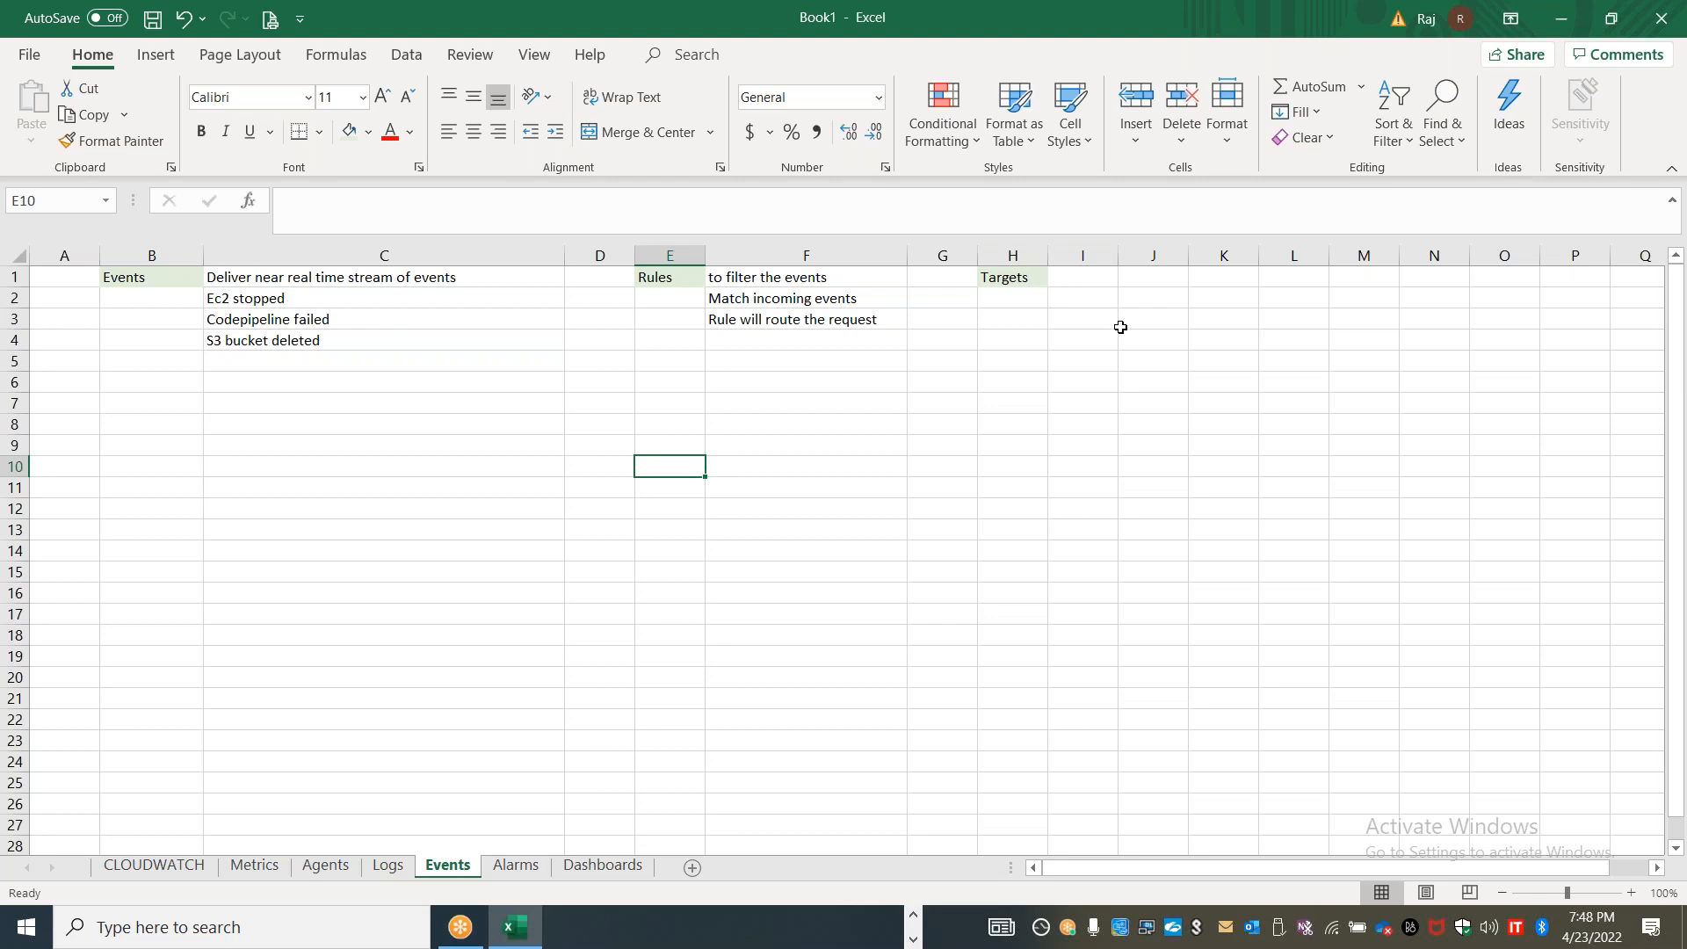
Enter "Lambda function" in I2 as the first target and widen column I
{"action": "left_click", "coordinate": [1093, 299]}
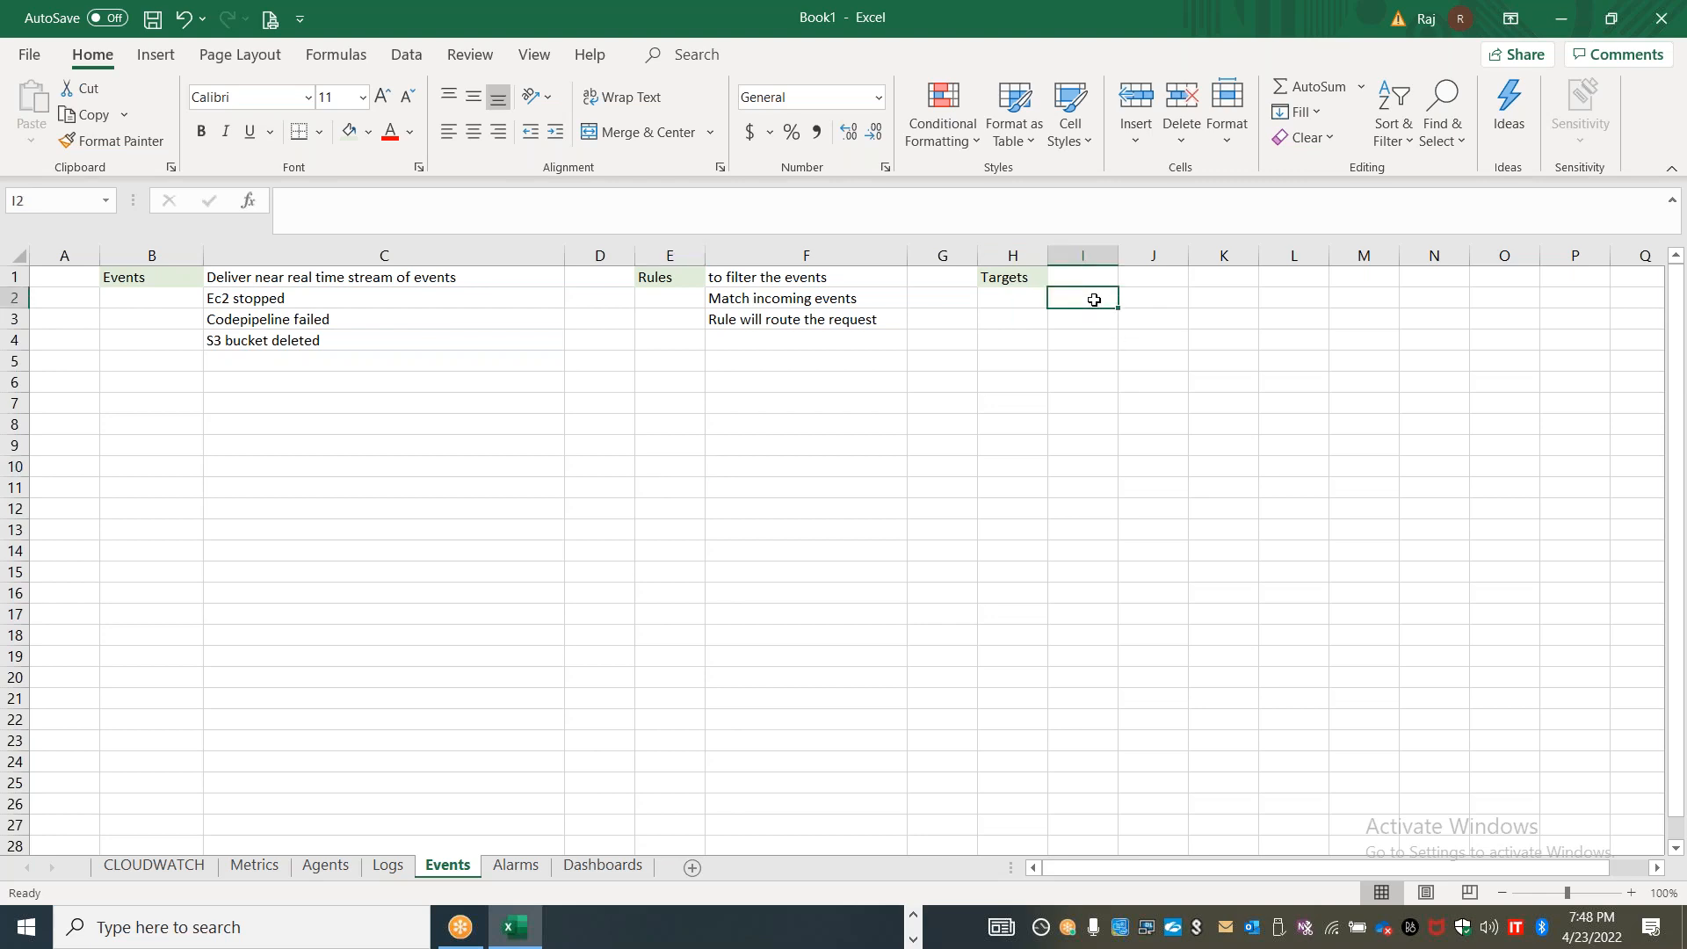
{"action": "type", "text": "Lambda fu"}
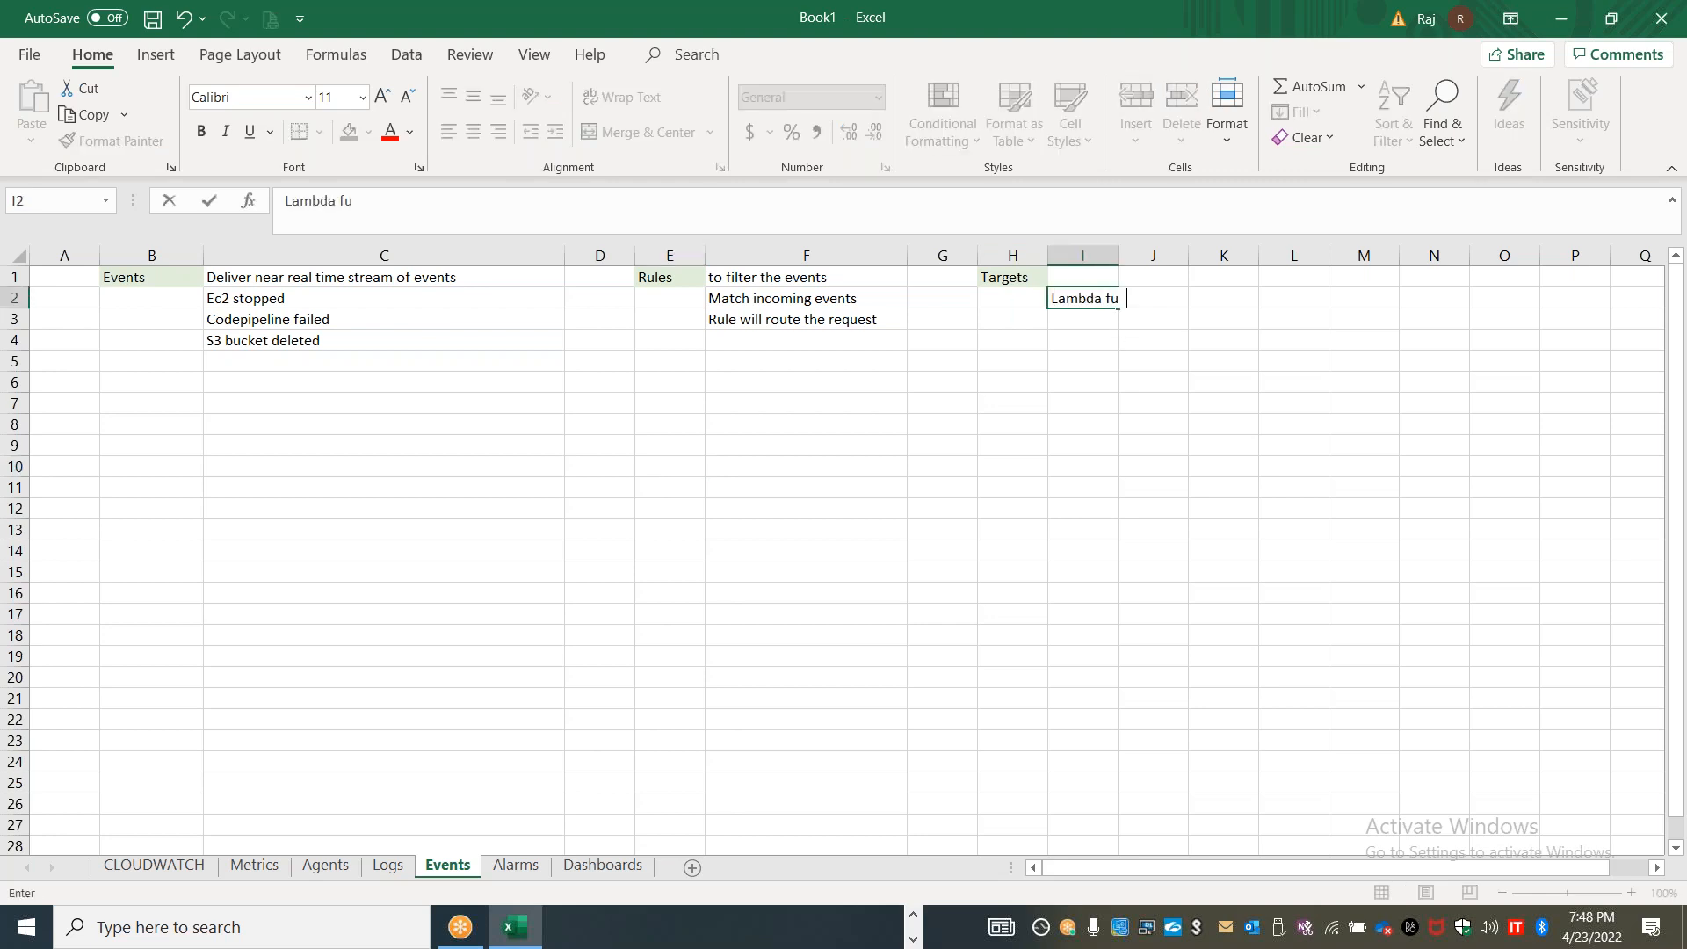
{"action": "type", "text": "nction"}
{"action": "left_click", "coordinate": [1076, 319]}
{"action": "left_click_drag", "start_coordinate": [1119, 255], "coordinate": [1288, 253]}
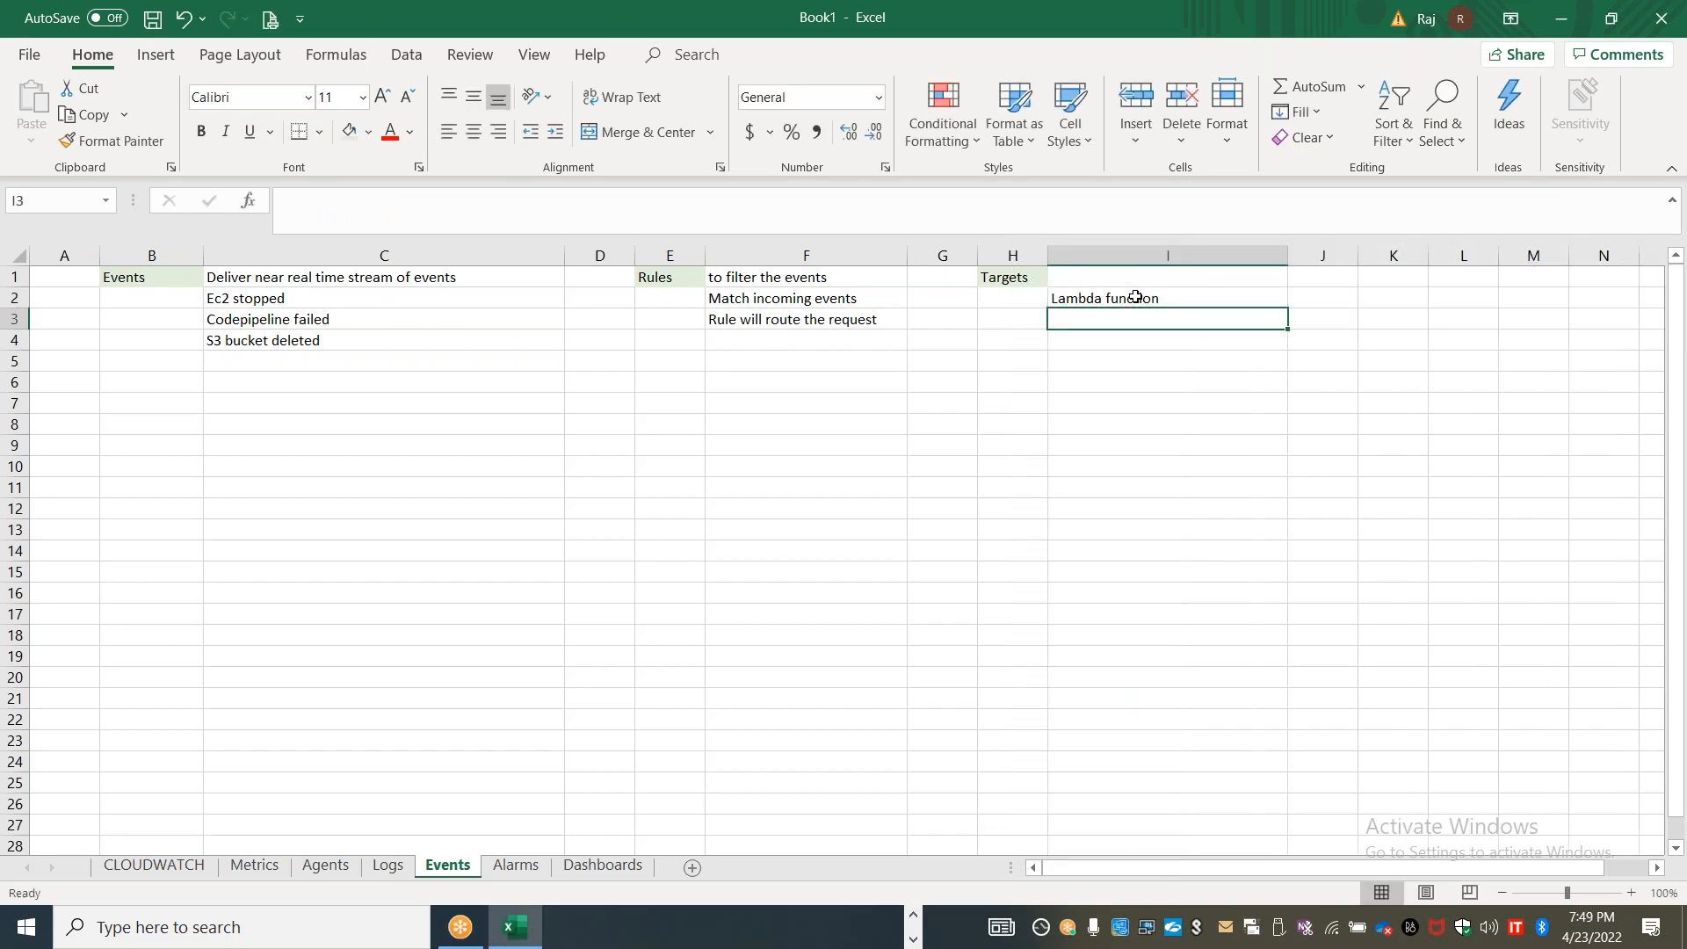
Add the targets "SNS topic" in I3 and "SQS queues" in I4
{"action": "type", "text": "SNS topic"}
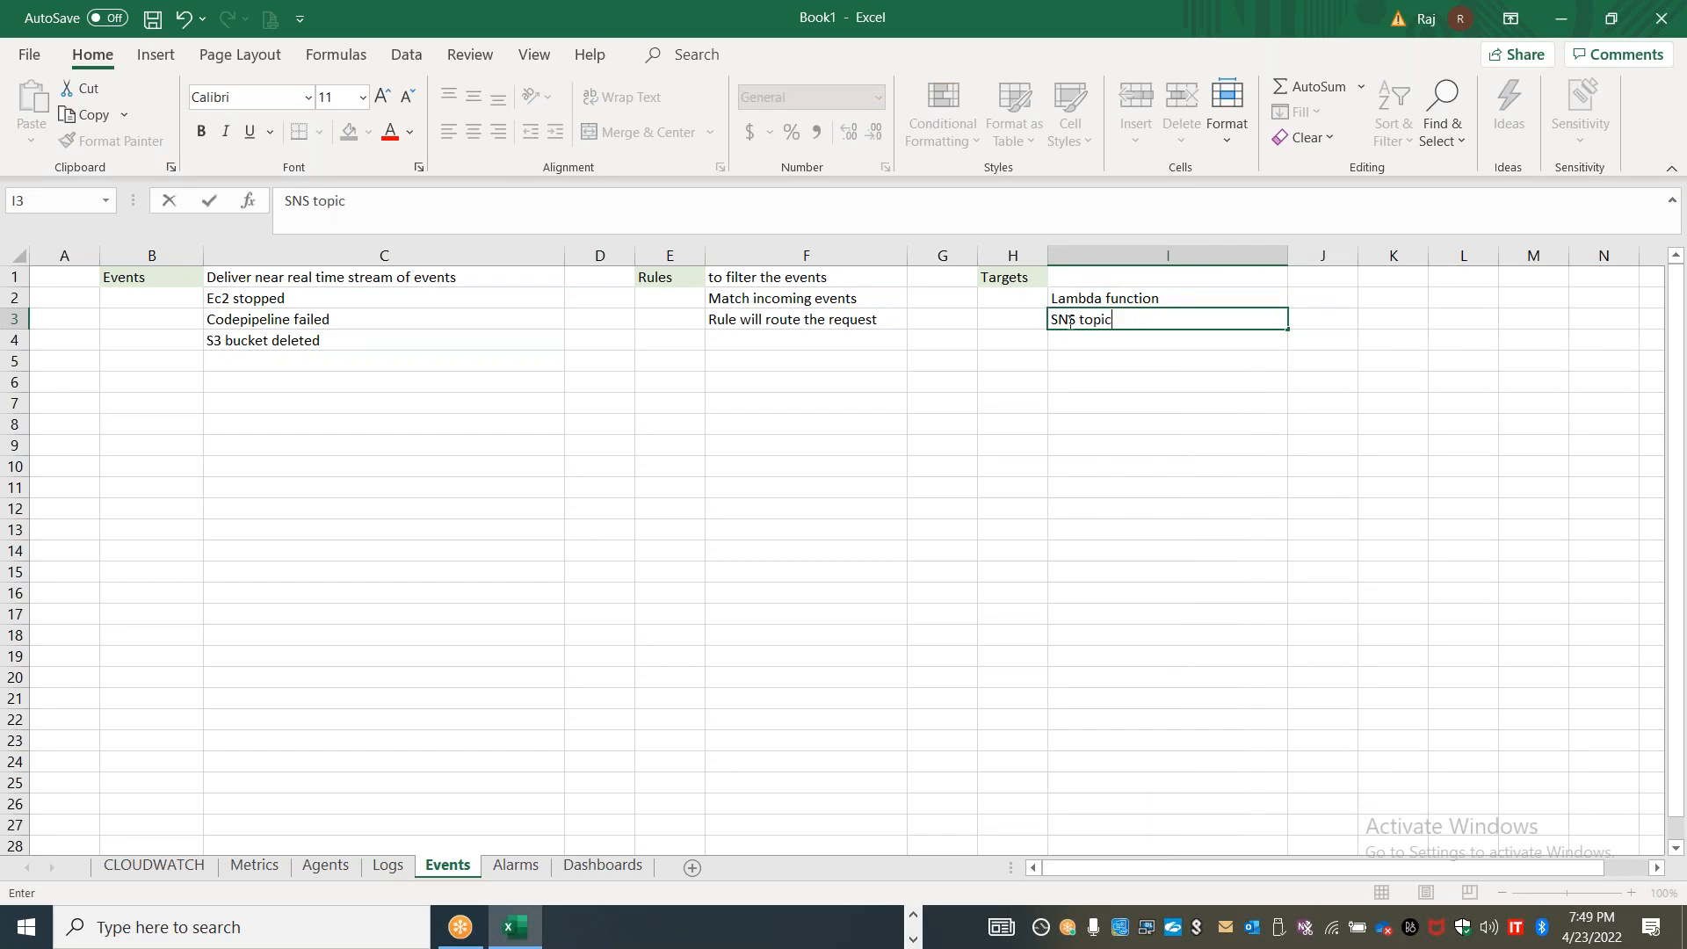
{"action": "left_click", "coordinate": [1077, 342]}
{"action": "type", "text": "SQS"}
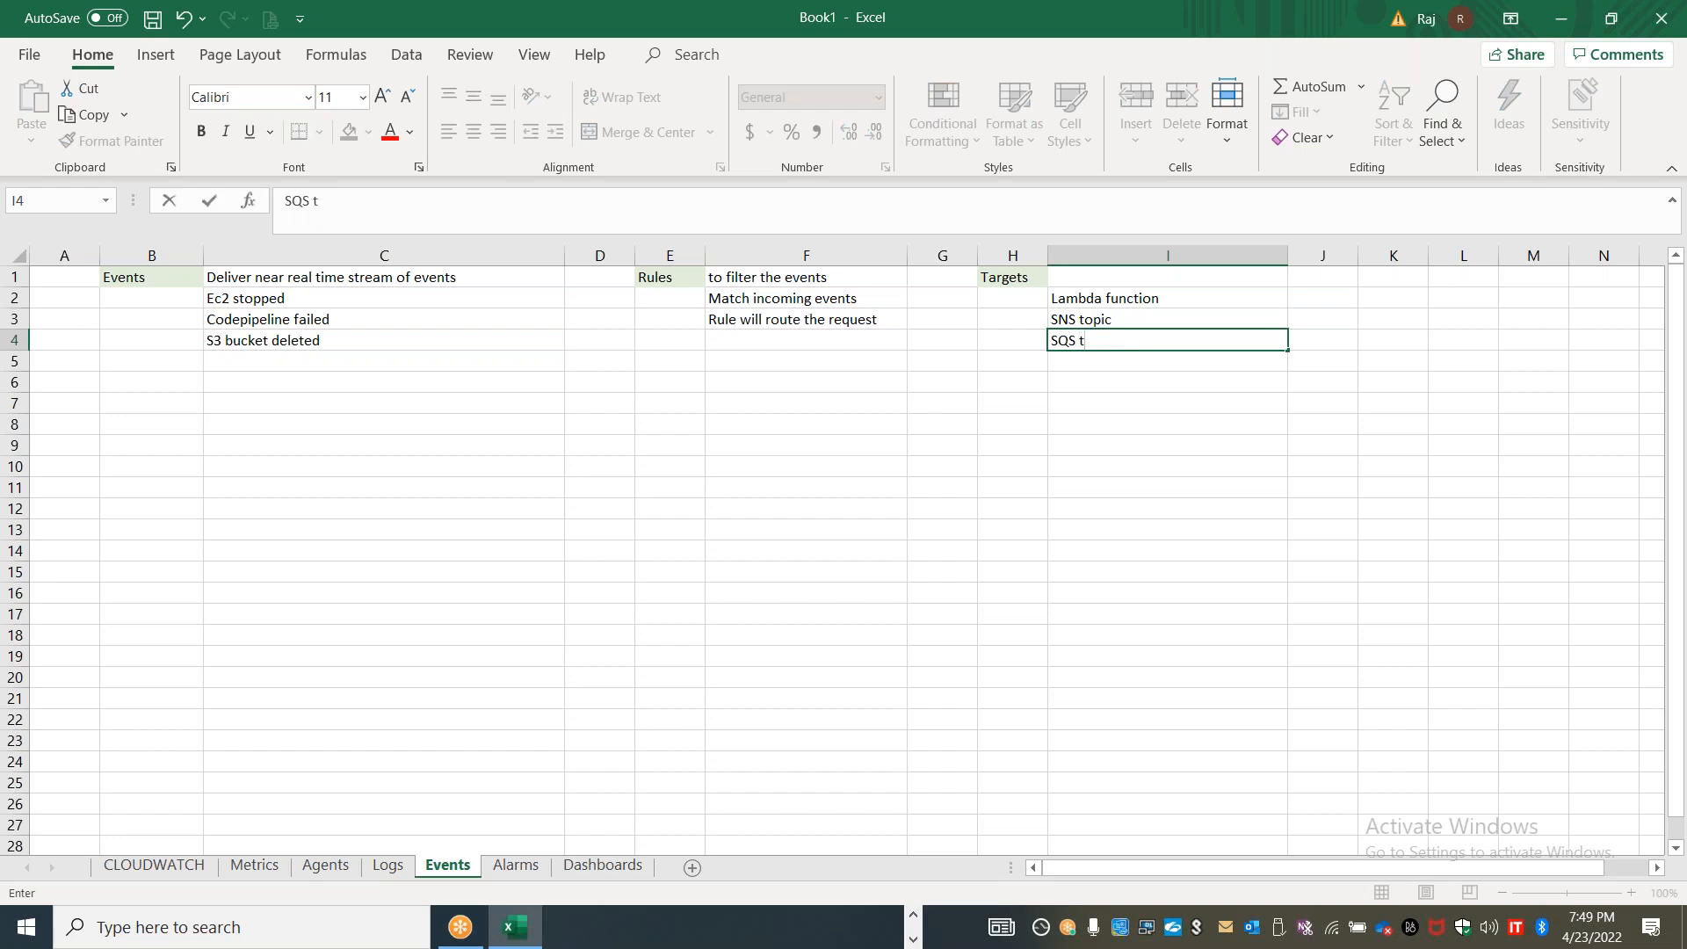
{"action": "type", "text": " queues"}
Complete the target list with "Kinesis streams" in I5 and "Custom targets" in I6
{"action": "left_click", "coordinate": [1126, 360]}
{"action": "type", "text": "Kin"}
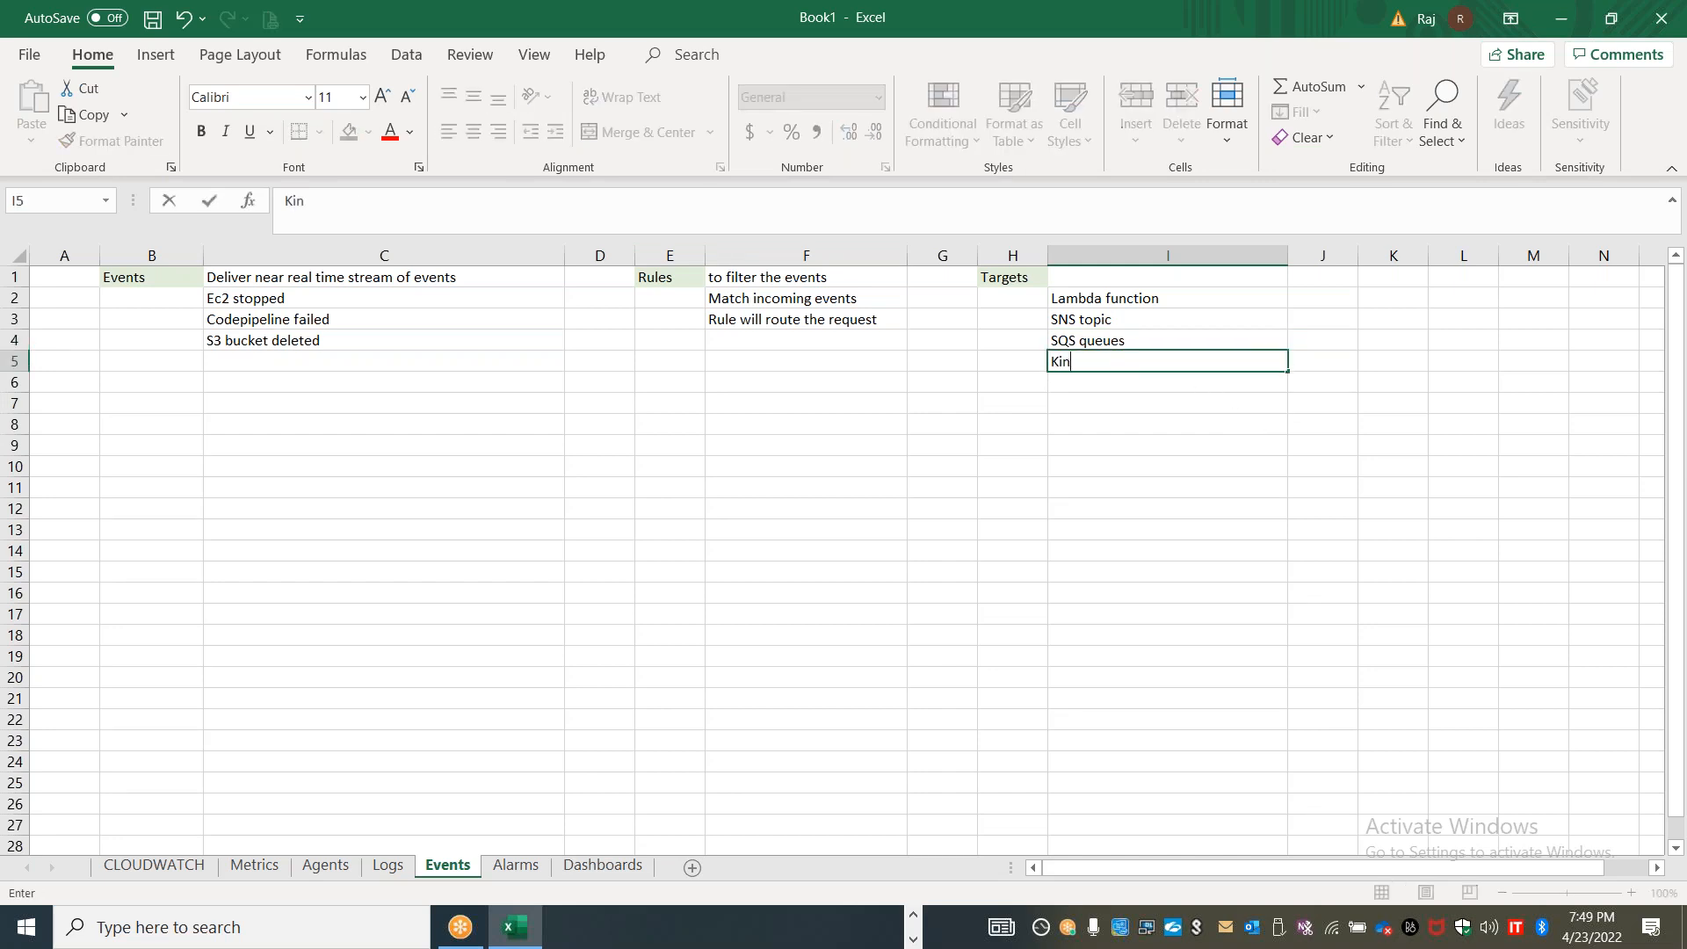
{"action": "type", "text": "esis streams"}
{"action": "key", "text": "Return"}
{"action": "type", "text": "Cu"}
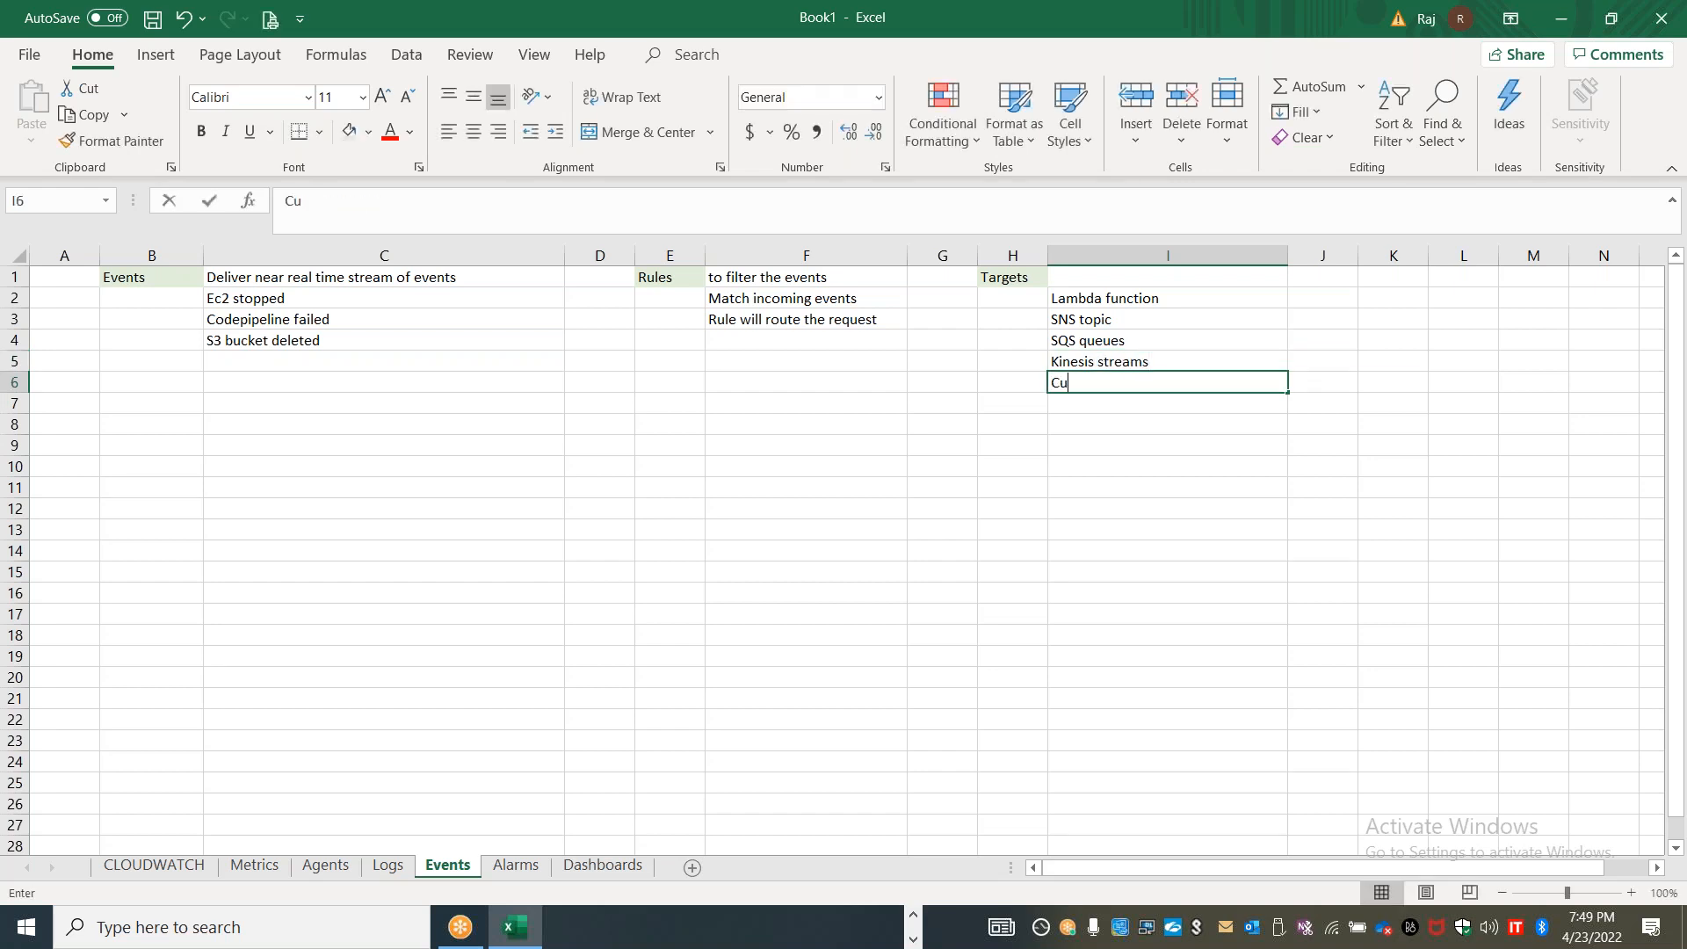
{"action": "type", "text": "stom colle"}
{"action": "key", "text": "BackSpace"}
{"action": "key", "text": "BackSpace"}
{"action": "key", "text": "BackSpace"}
{"action": "type", "text": "targets"}
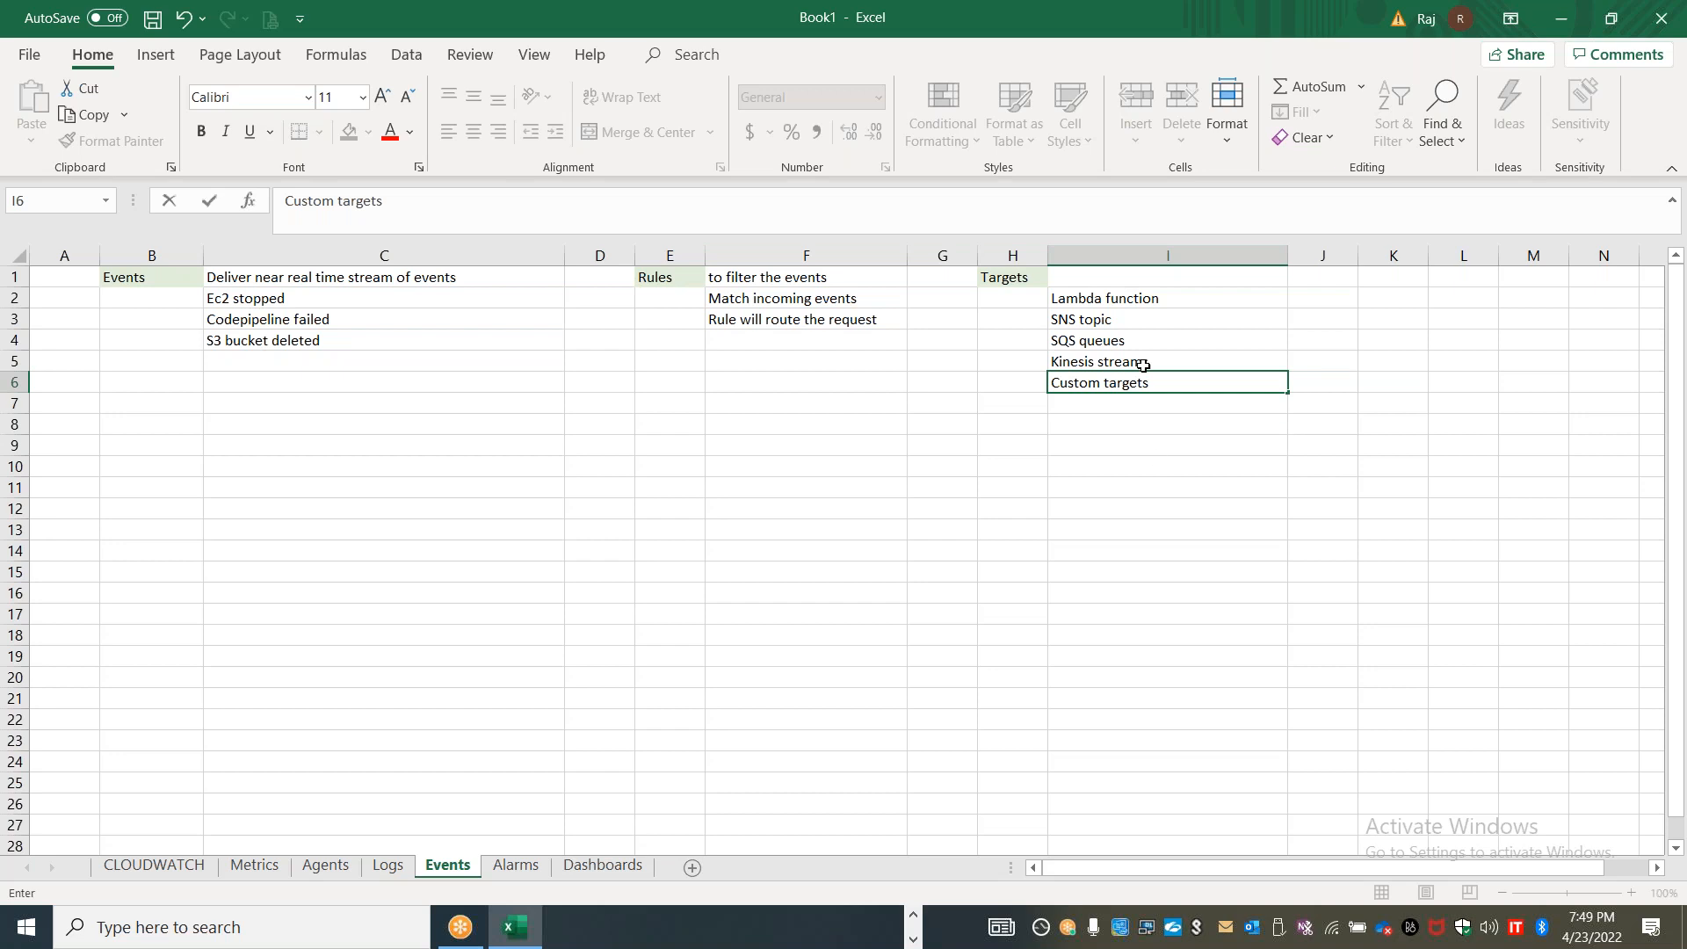
Note the SNS topic's delivery options in J3 as "PDL / Email ID / SMS"
{"action": "left_click", "coordinate": [1122, 299]}
{"action": "left_click", "coordinate": [1114, 318]}
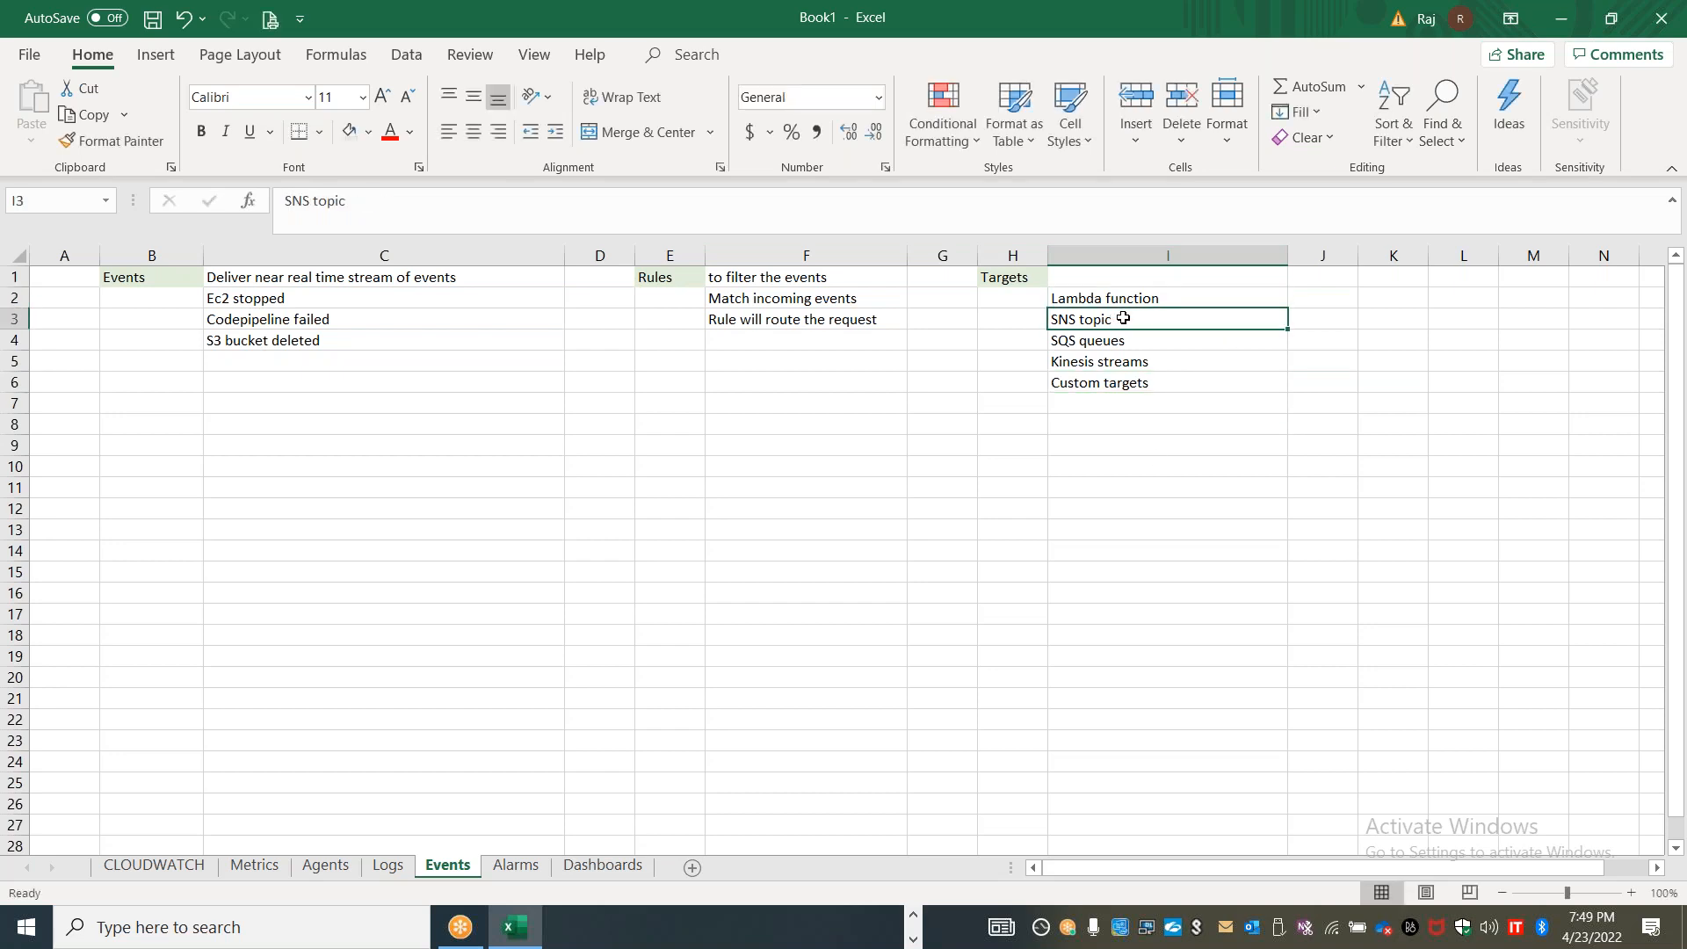
{"action": "left_click", "coordinate": [1309, 320]}
{"action": "type", "text": "PD"}
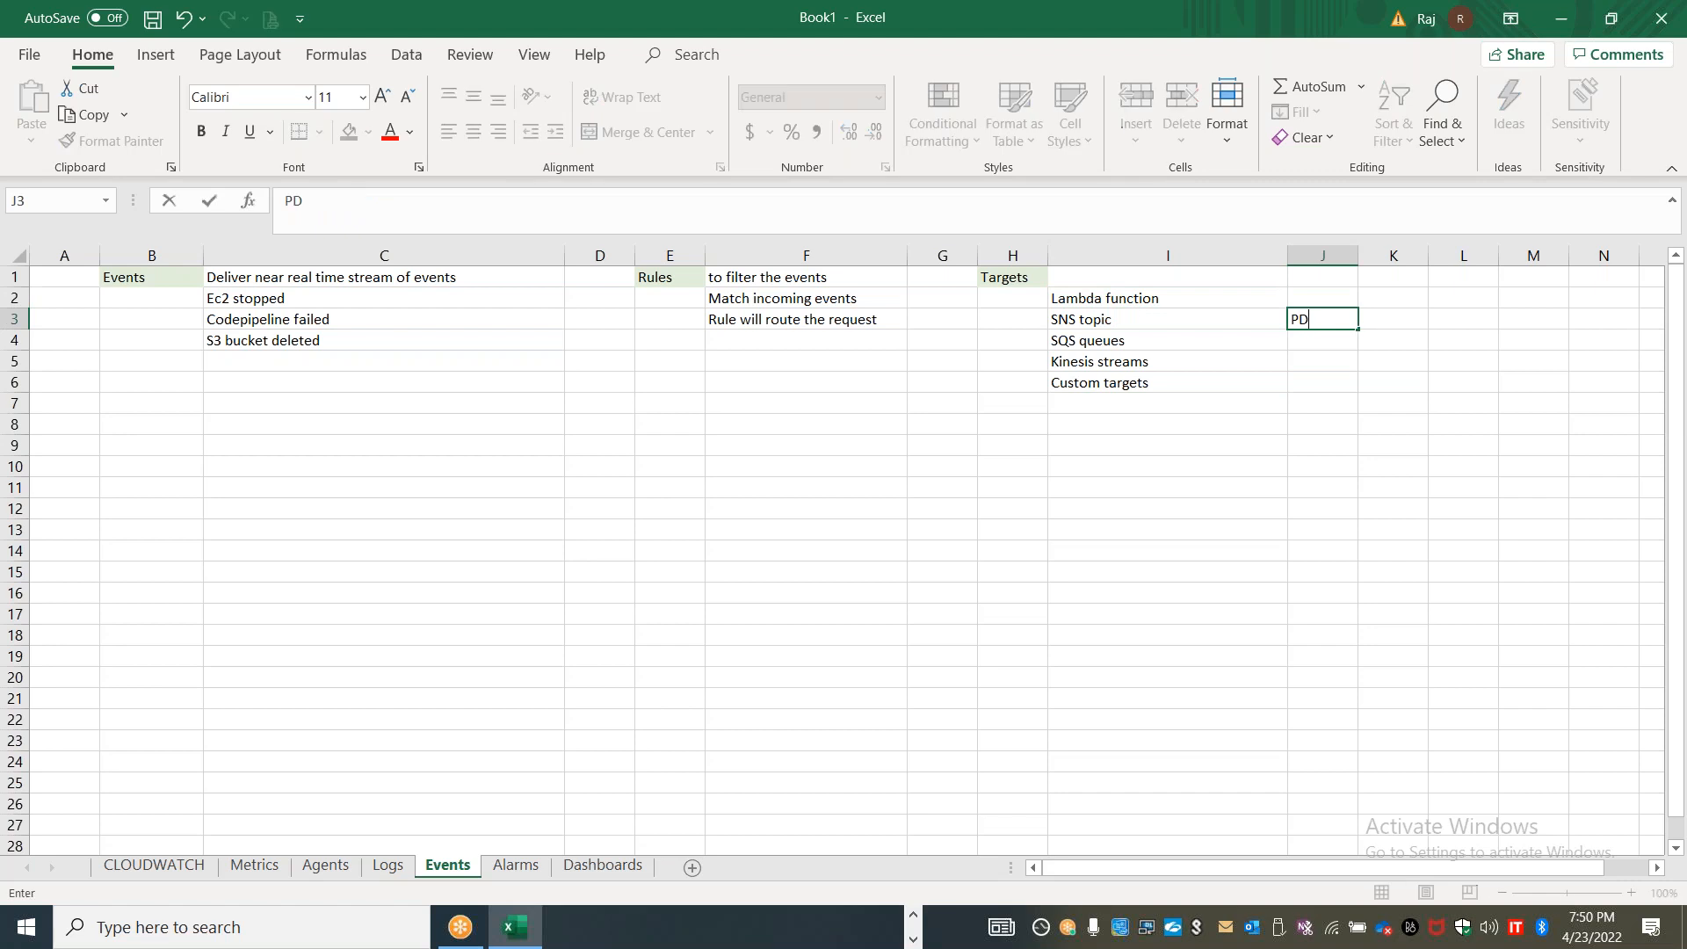
{"action": "type", "text": "L / Email ID / SMS"}
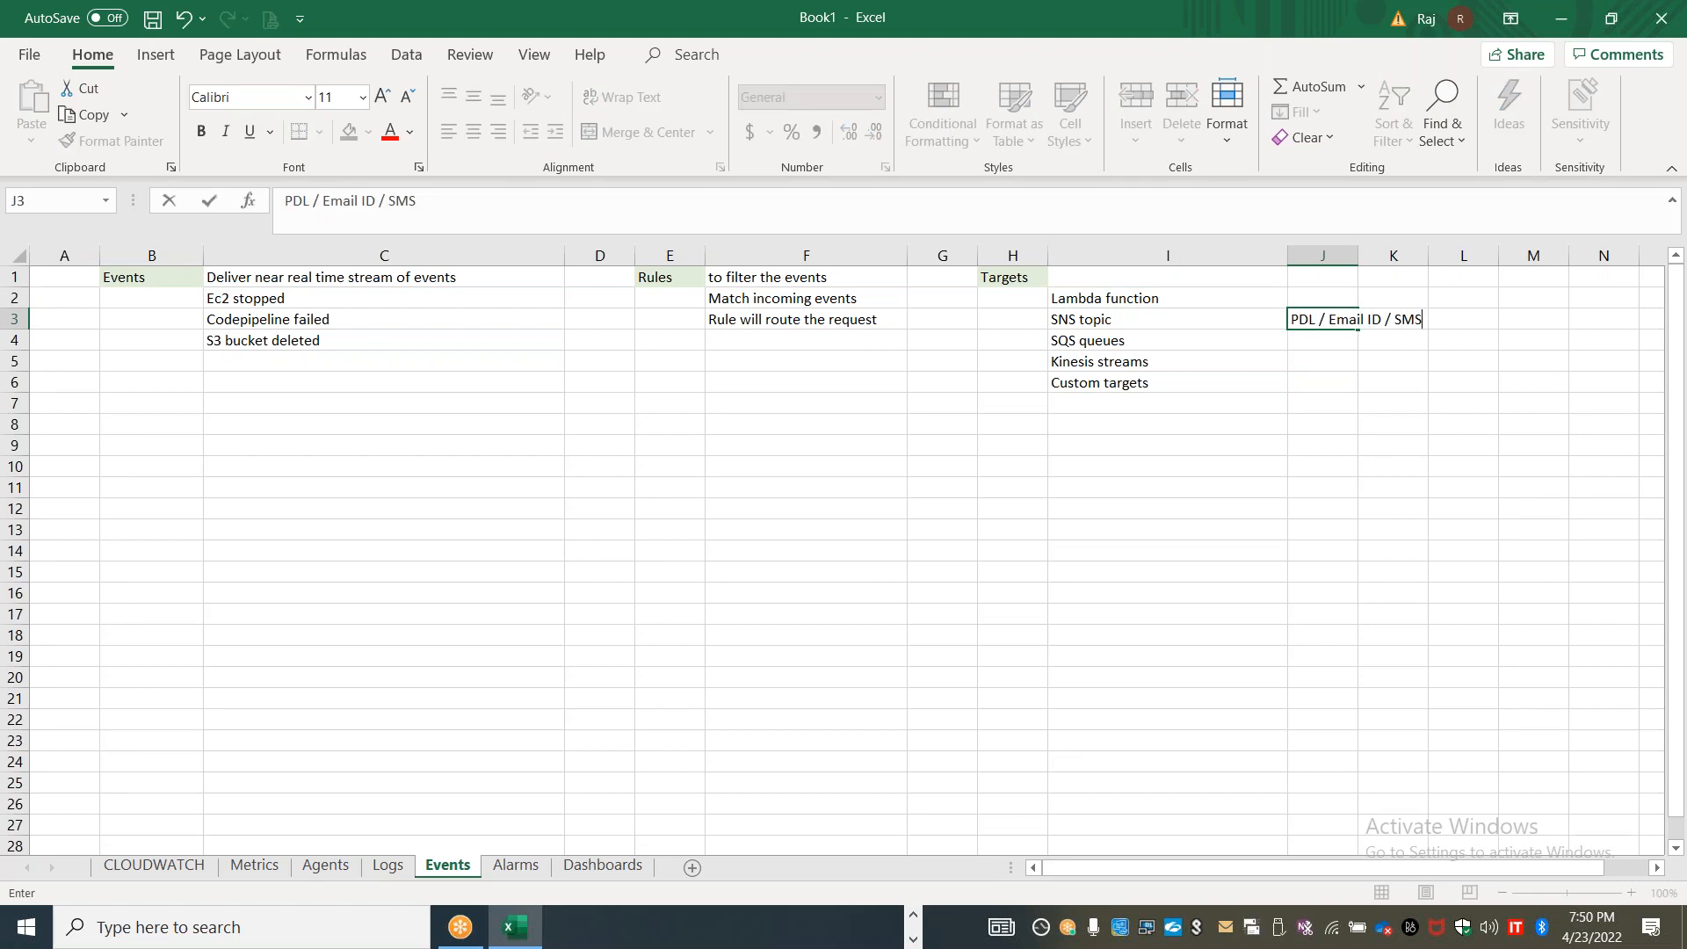
{"action": "left_click", "coordinate": [1135, 322]}
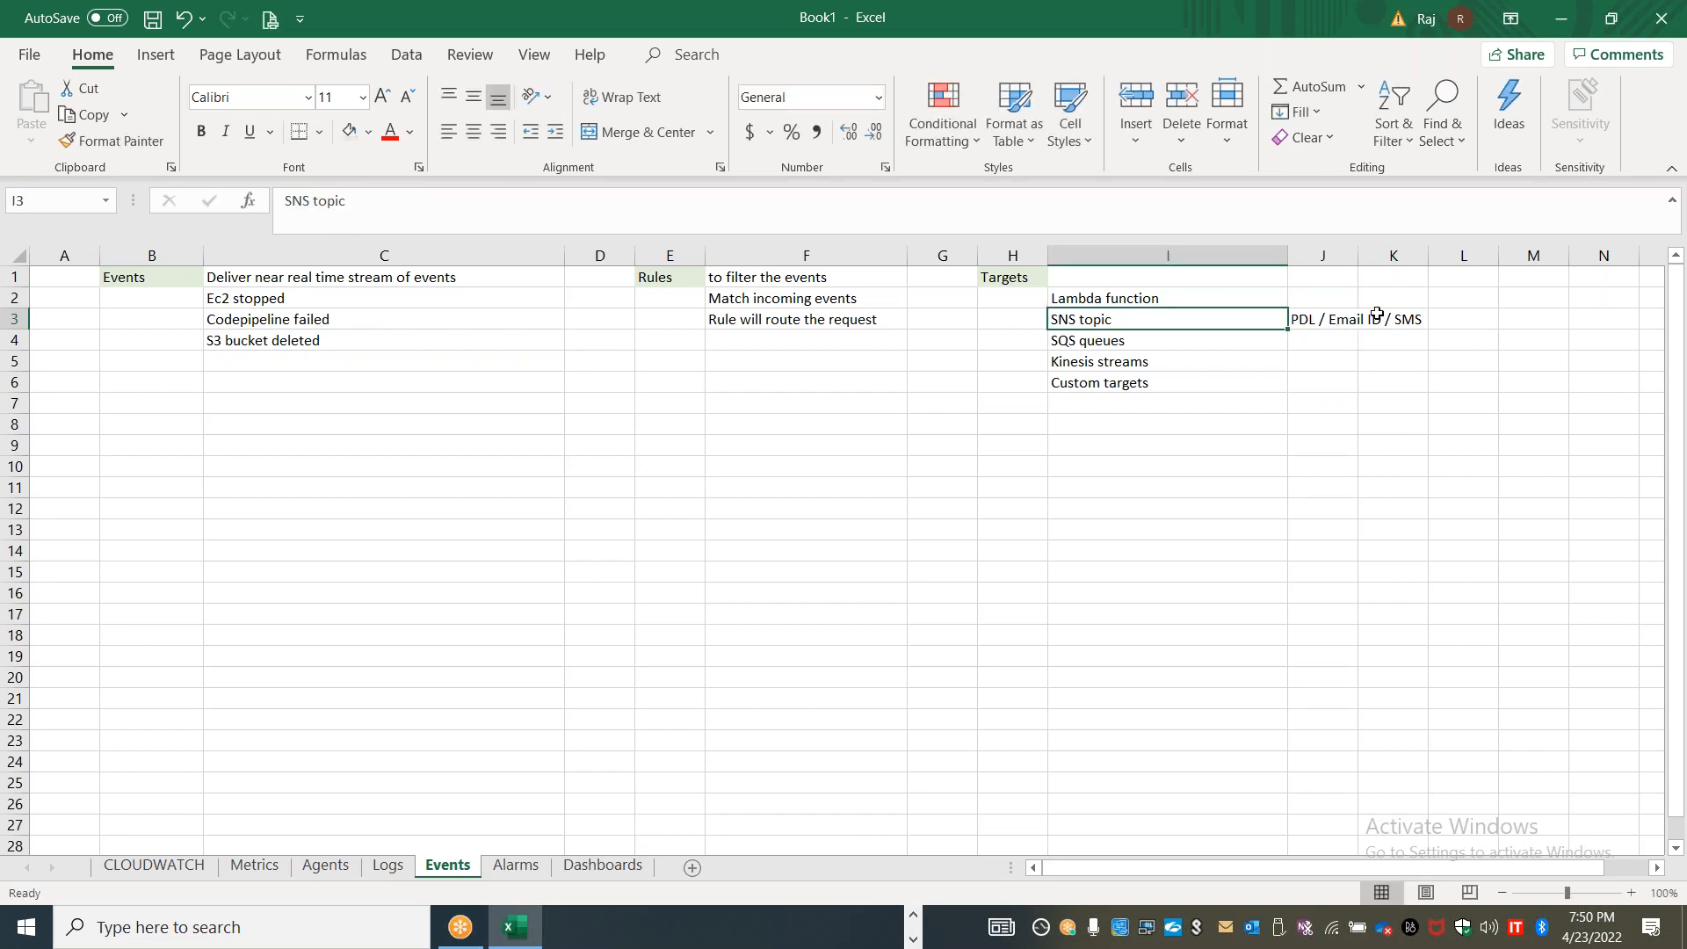
{"action": "left_click", "coordinate": [1191, 301]}
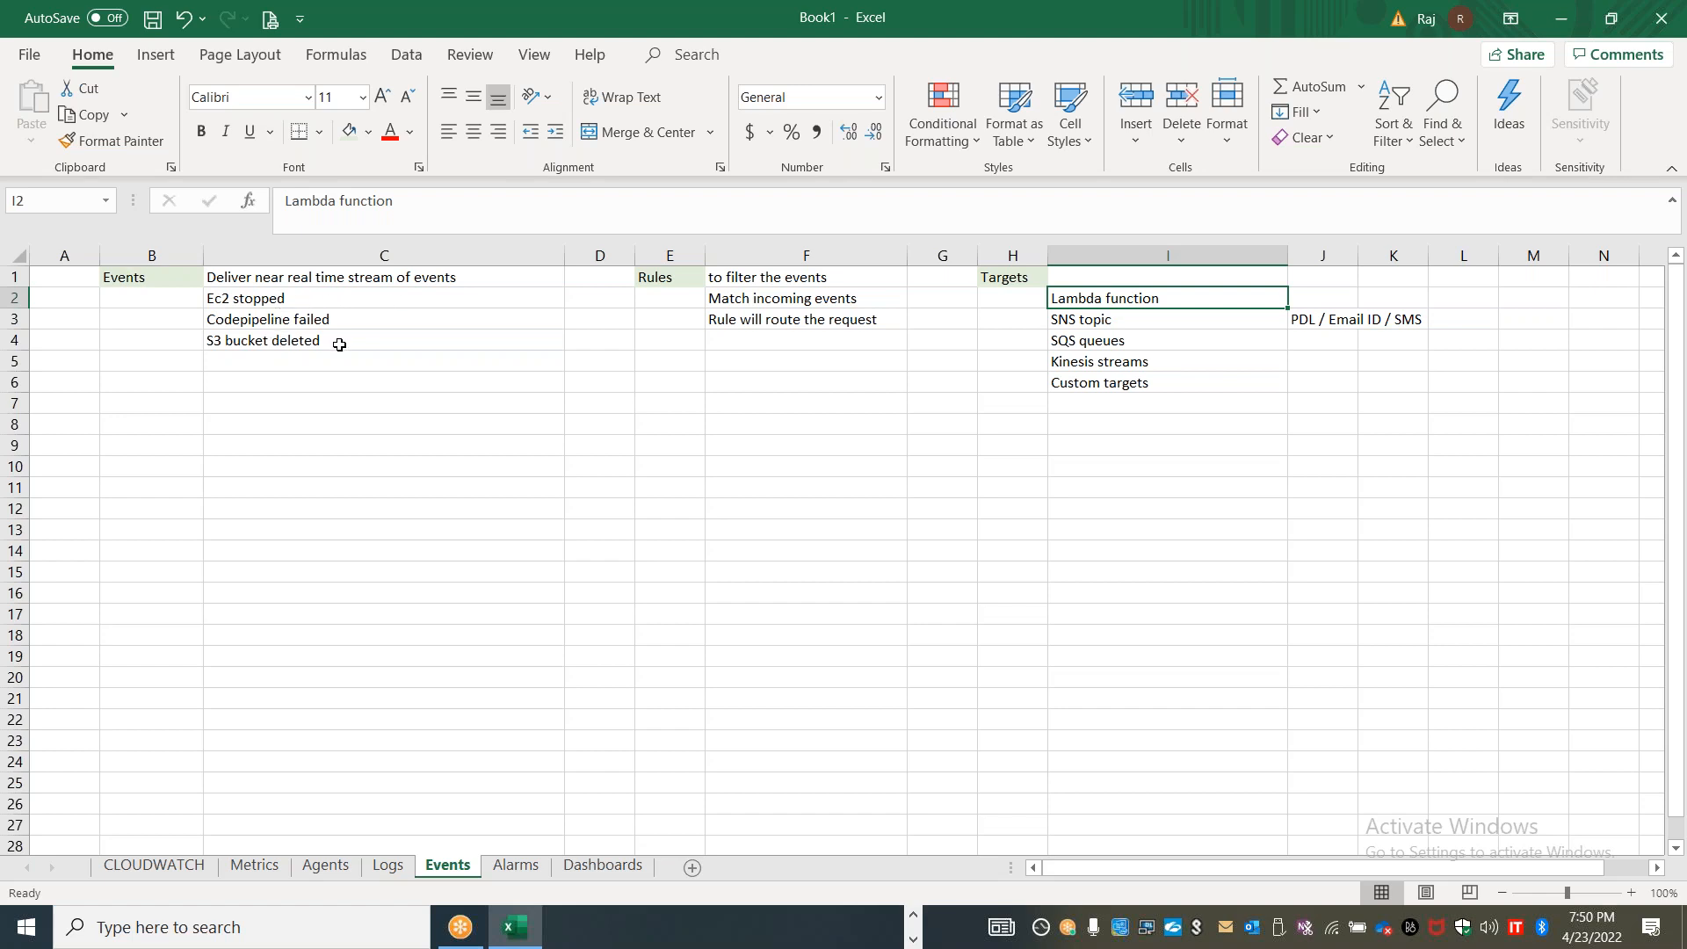
Enter "(State change)" in B2 beneath the Events heading
{"action": "double_click", "coordinate": [151, 296]}
{"action": "type", "text": "(State change)"}
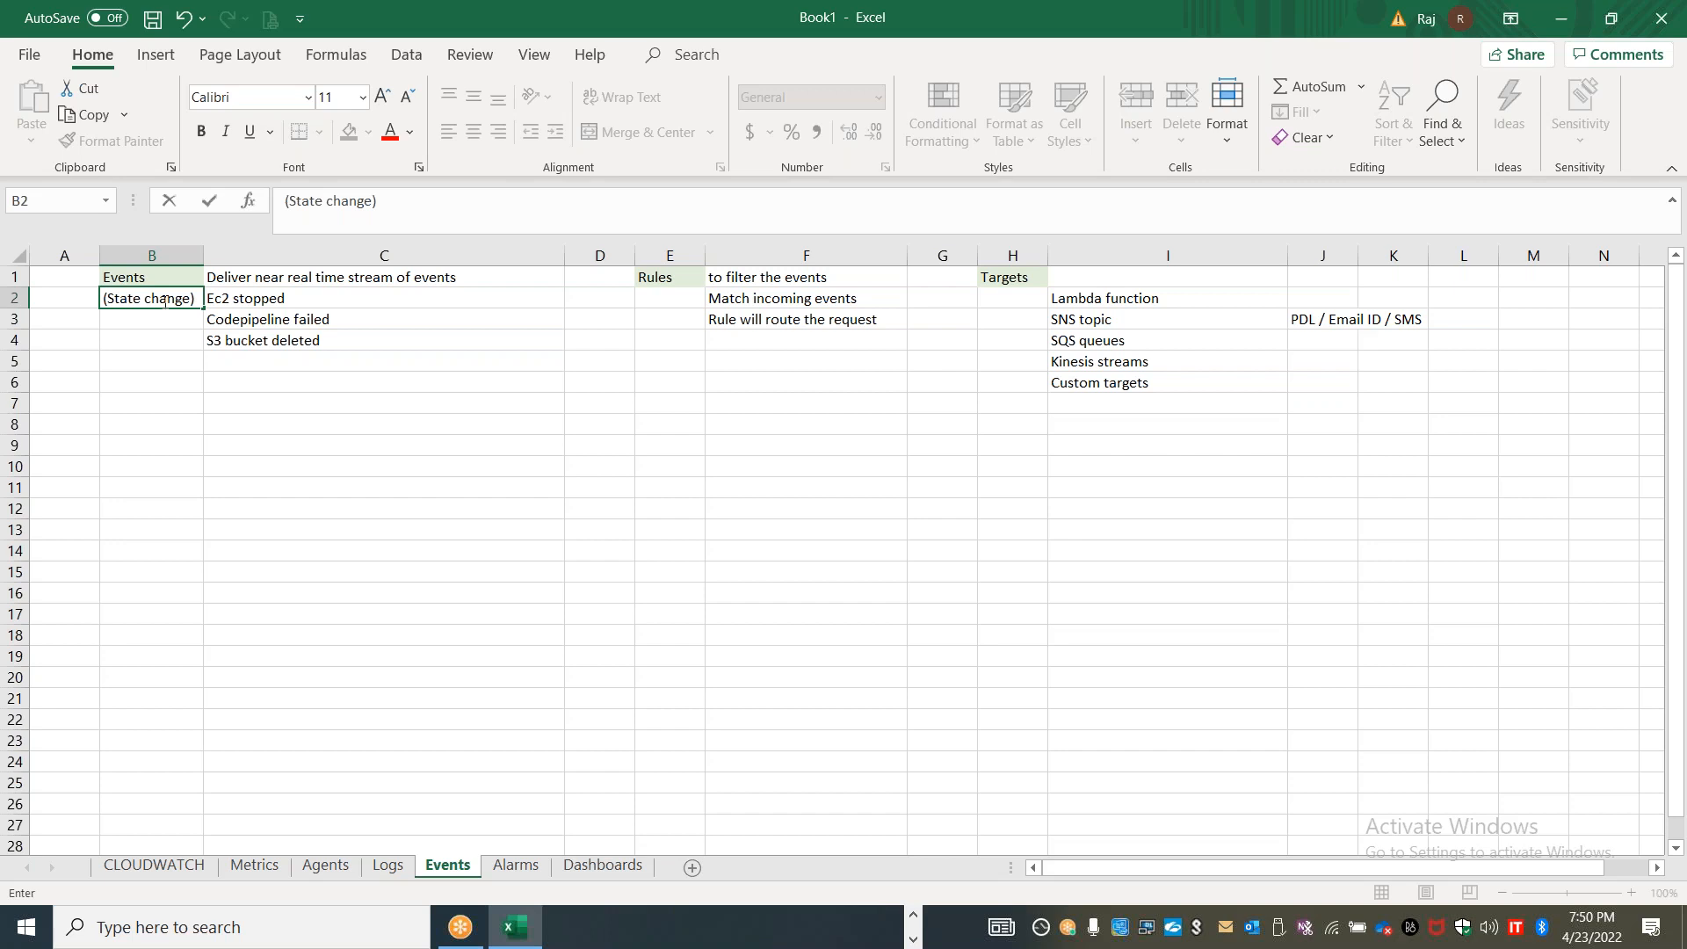
Add the rule notes "Scheduled tasks" in F5 and "Create AMI - Cron Job" in F6
{"action": "left_click", "coordinate": [304, 507]}
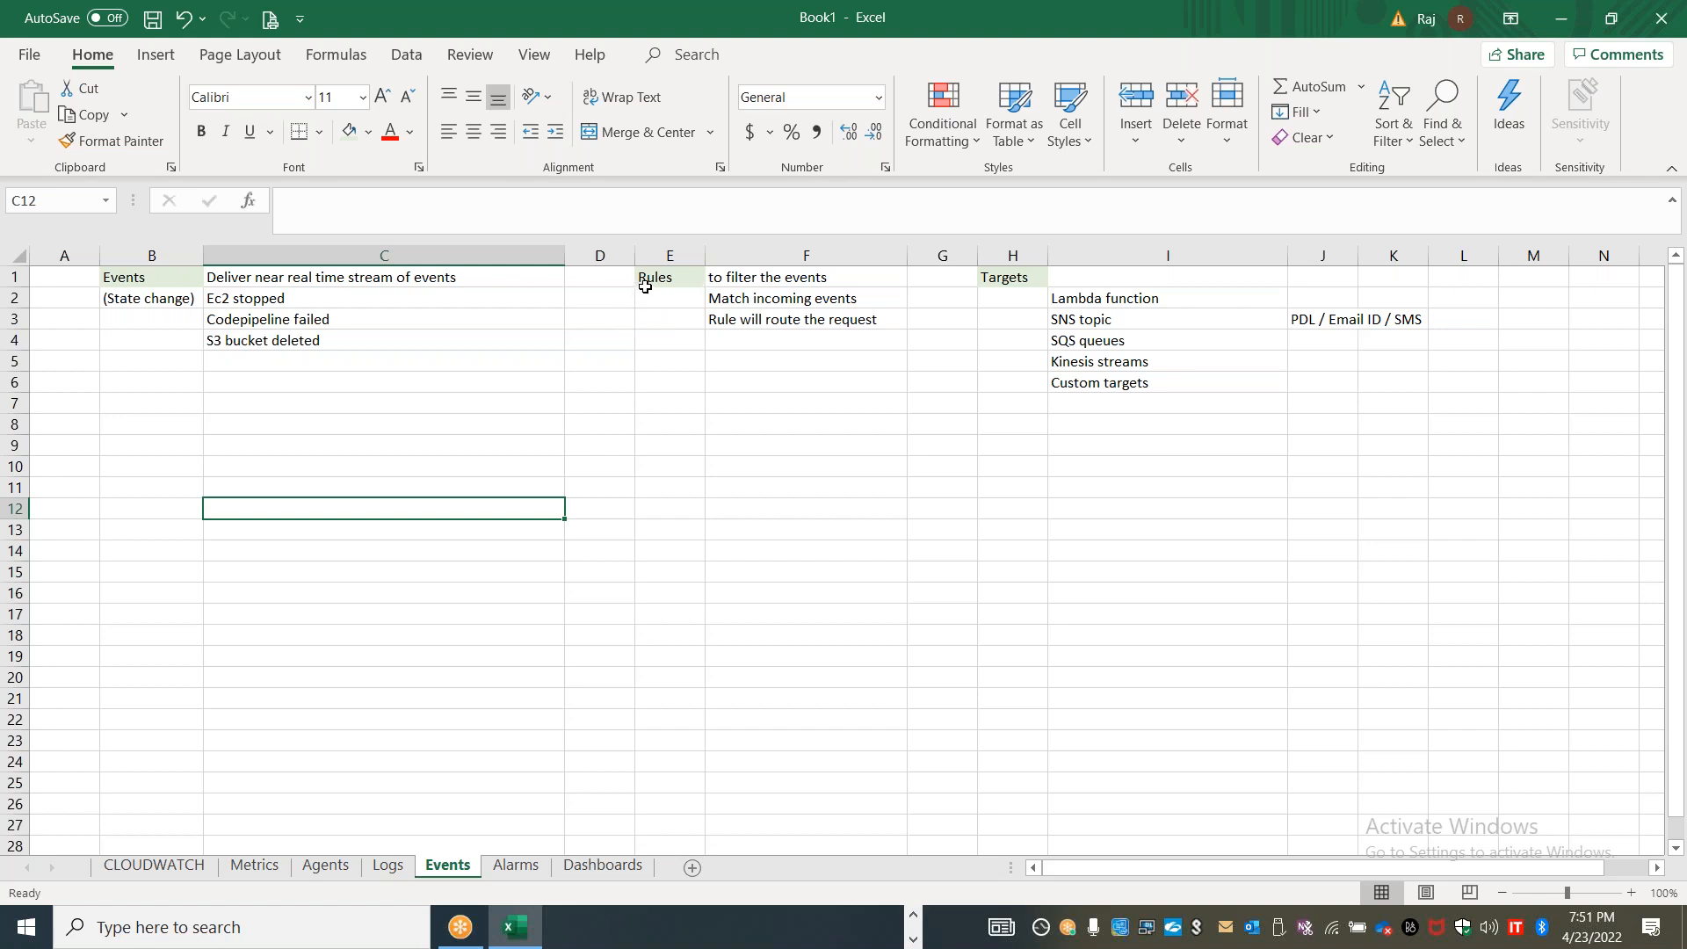
{"action": "left_click", "coordinate": [732, 362]}
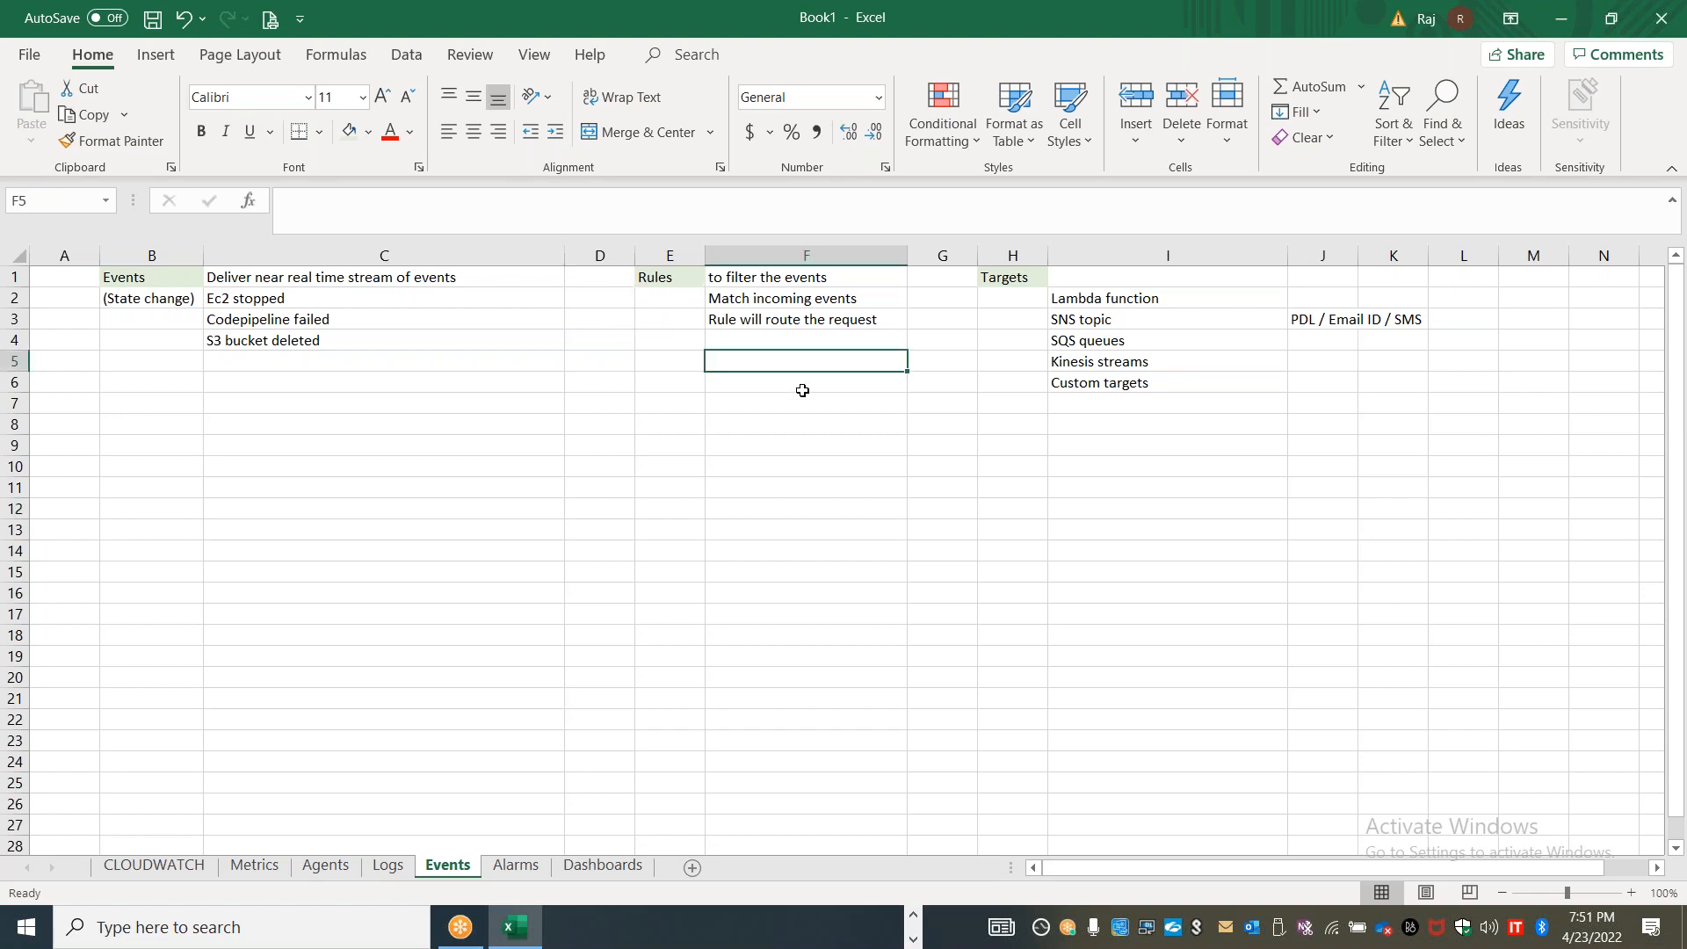
{"action": "type", "text": "Scheduled tasks"}
{"action": "key", "text": "Return"}
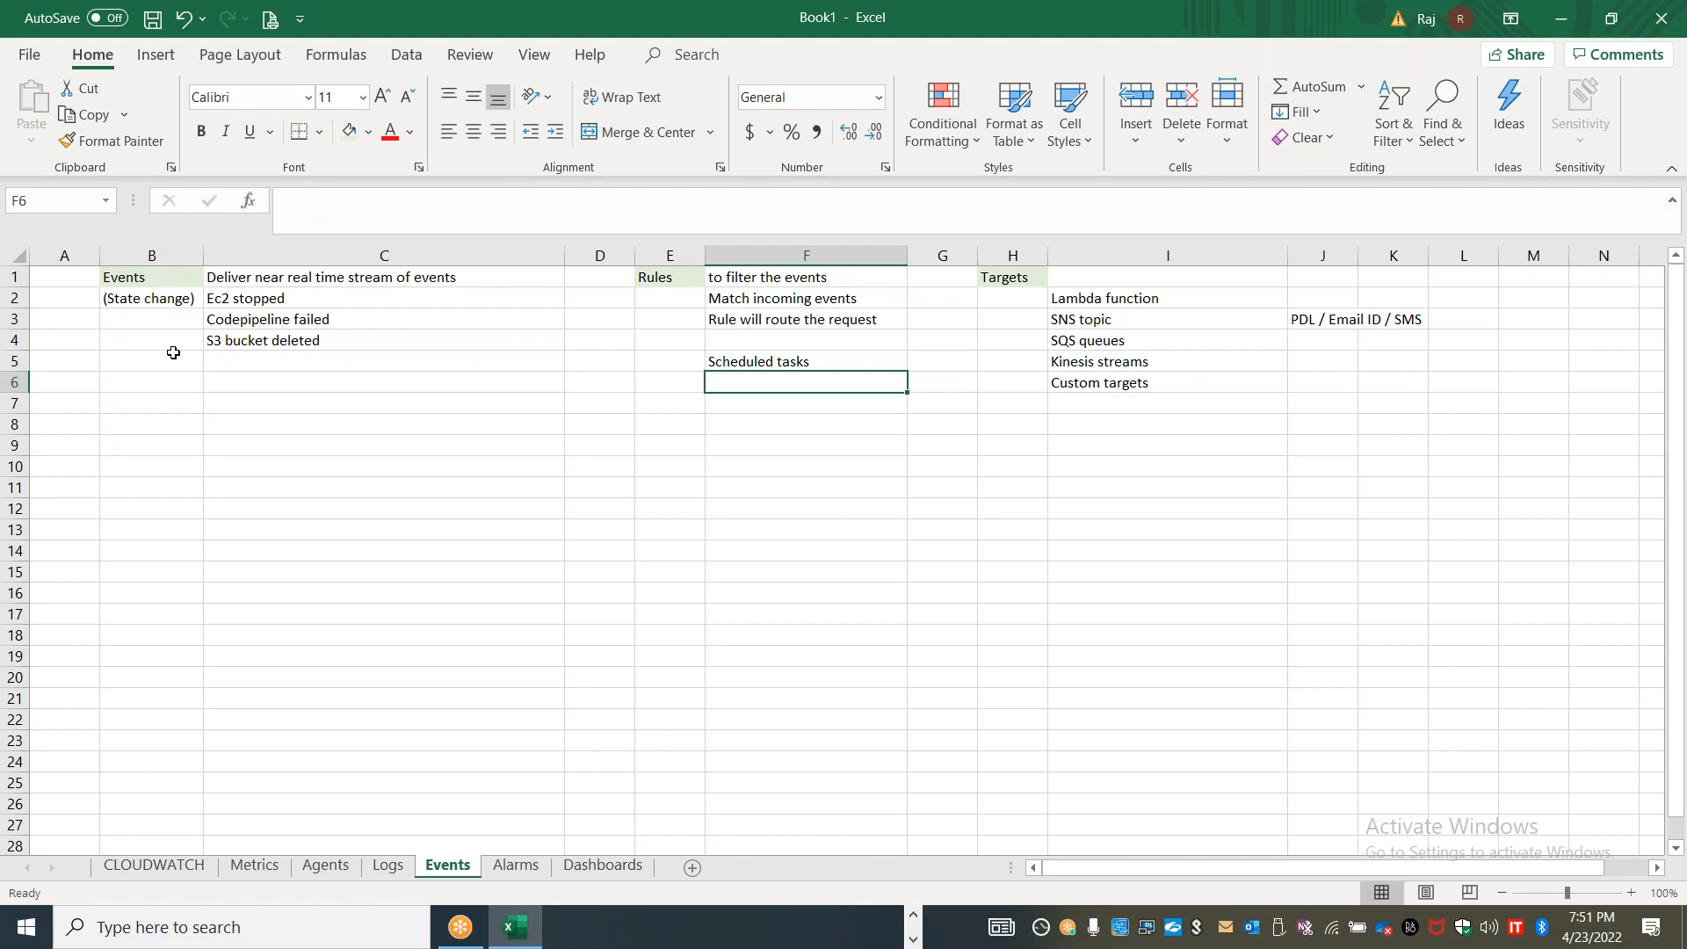
{"action": "type", "text": "Create AMI - Cron Job"}
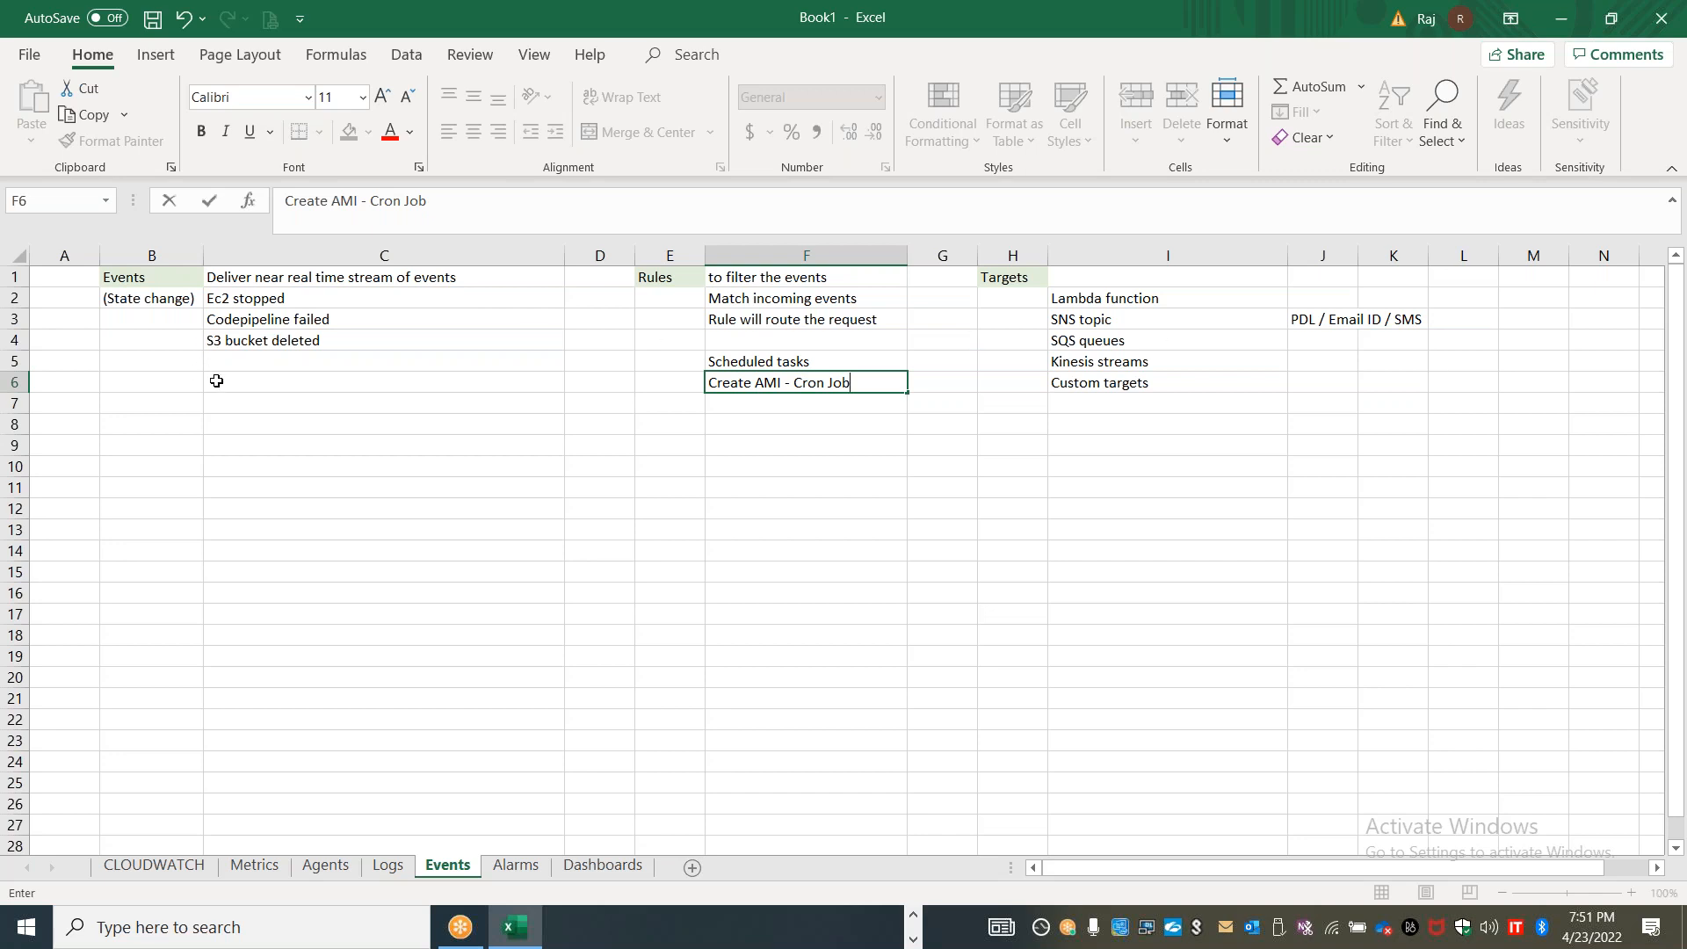
{"action": "left_click", "coordinate": [240, 396]}
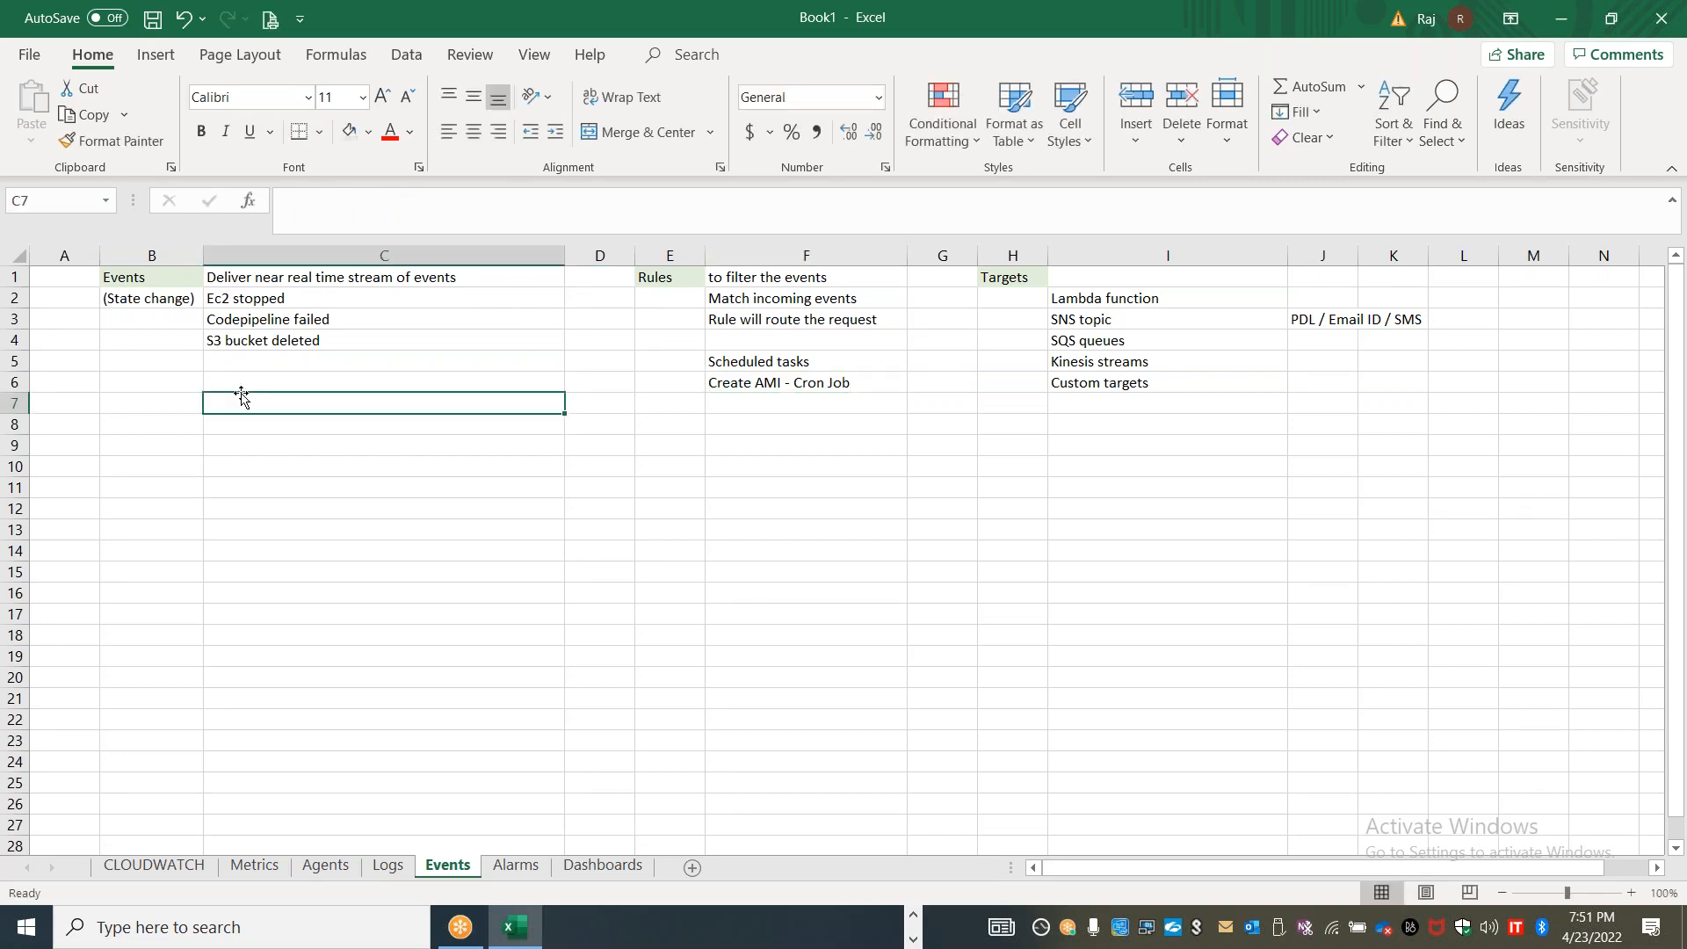
Enter the event example "Ami is created" in C6
{"action": "left_click", "coordinate": [241, 388]}
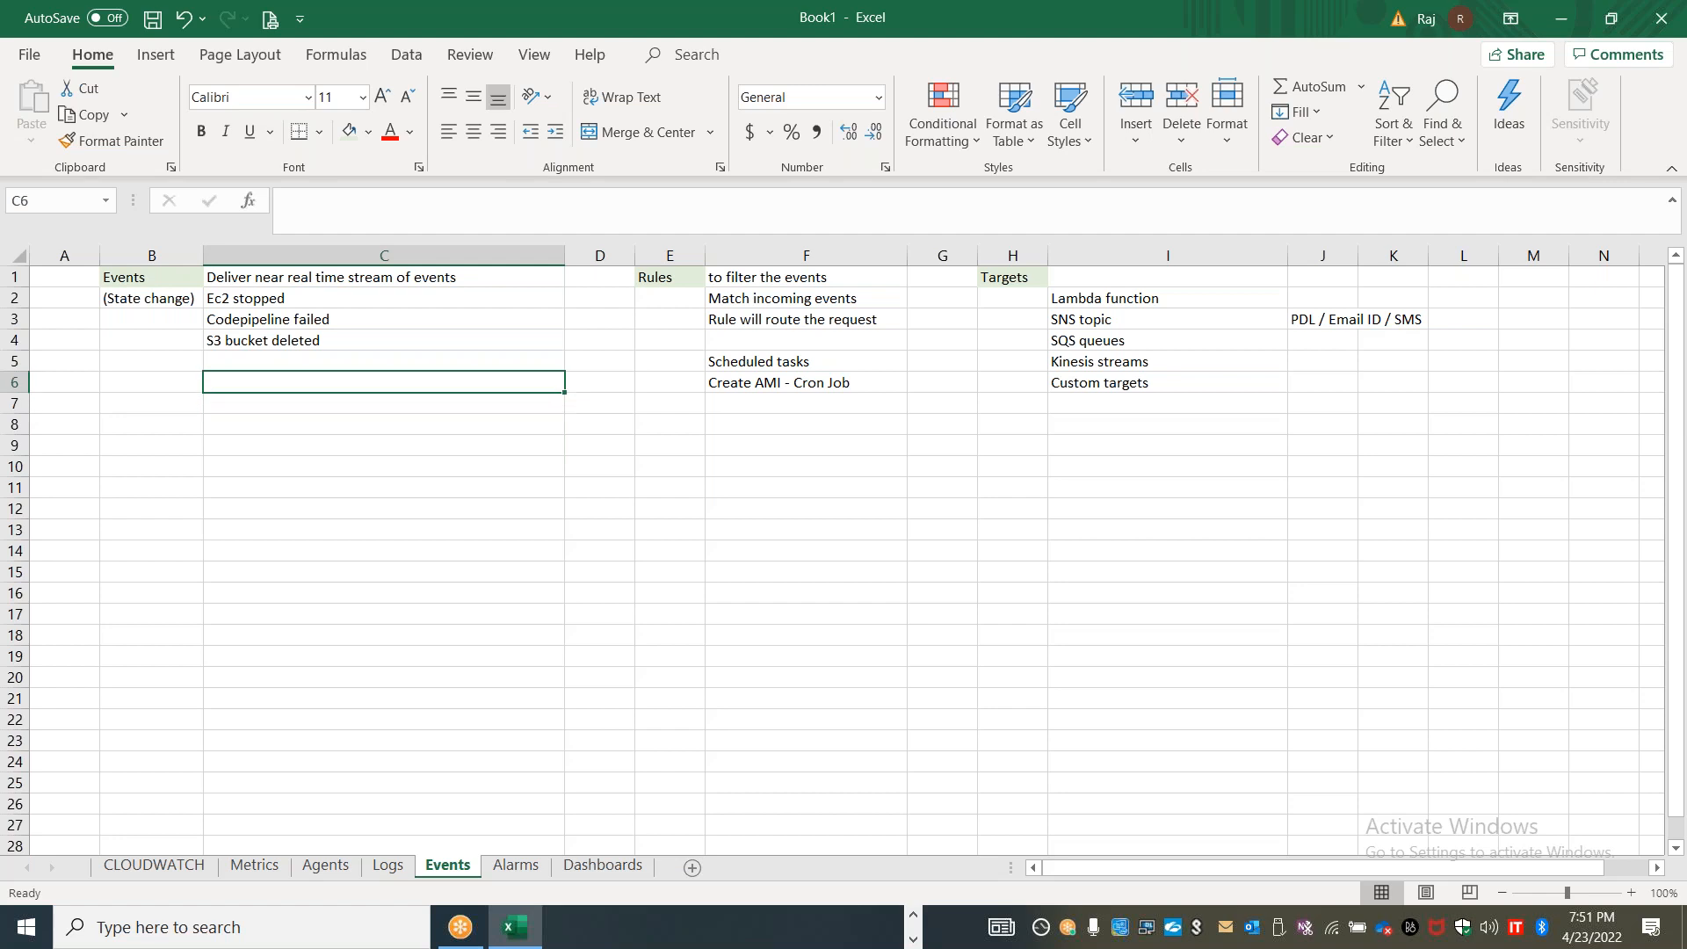
{"action": "type", "text": "C"}
{"action": "type", "text": "mi is created"}
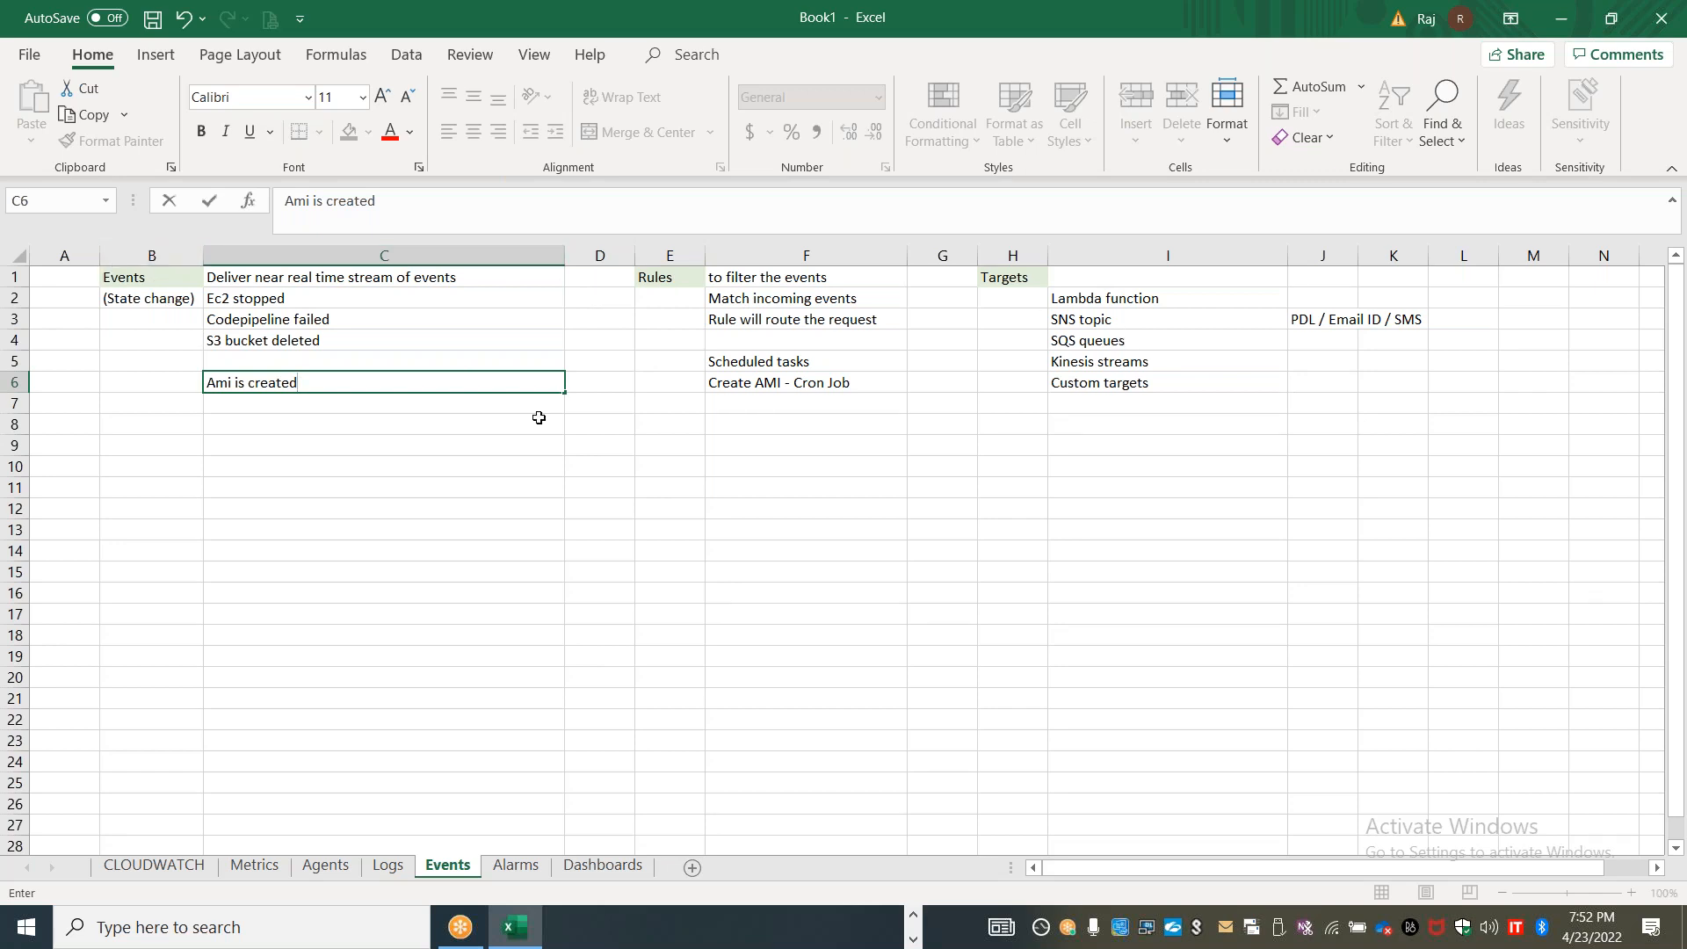
{"action": "left_click", "coordinate": [578, 404]}
Enter "Event Pattern" in D2 and widen column D so the label fits
{"action": "left_click", "coordinate": [584, 302]}
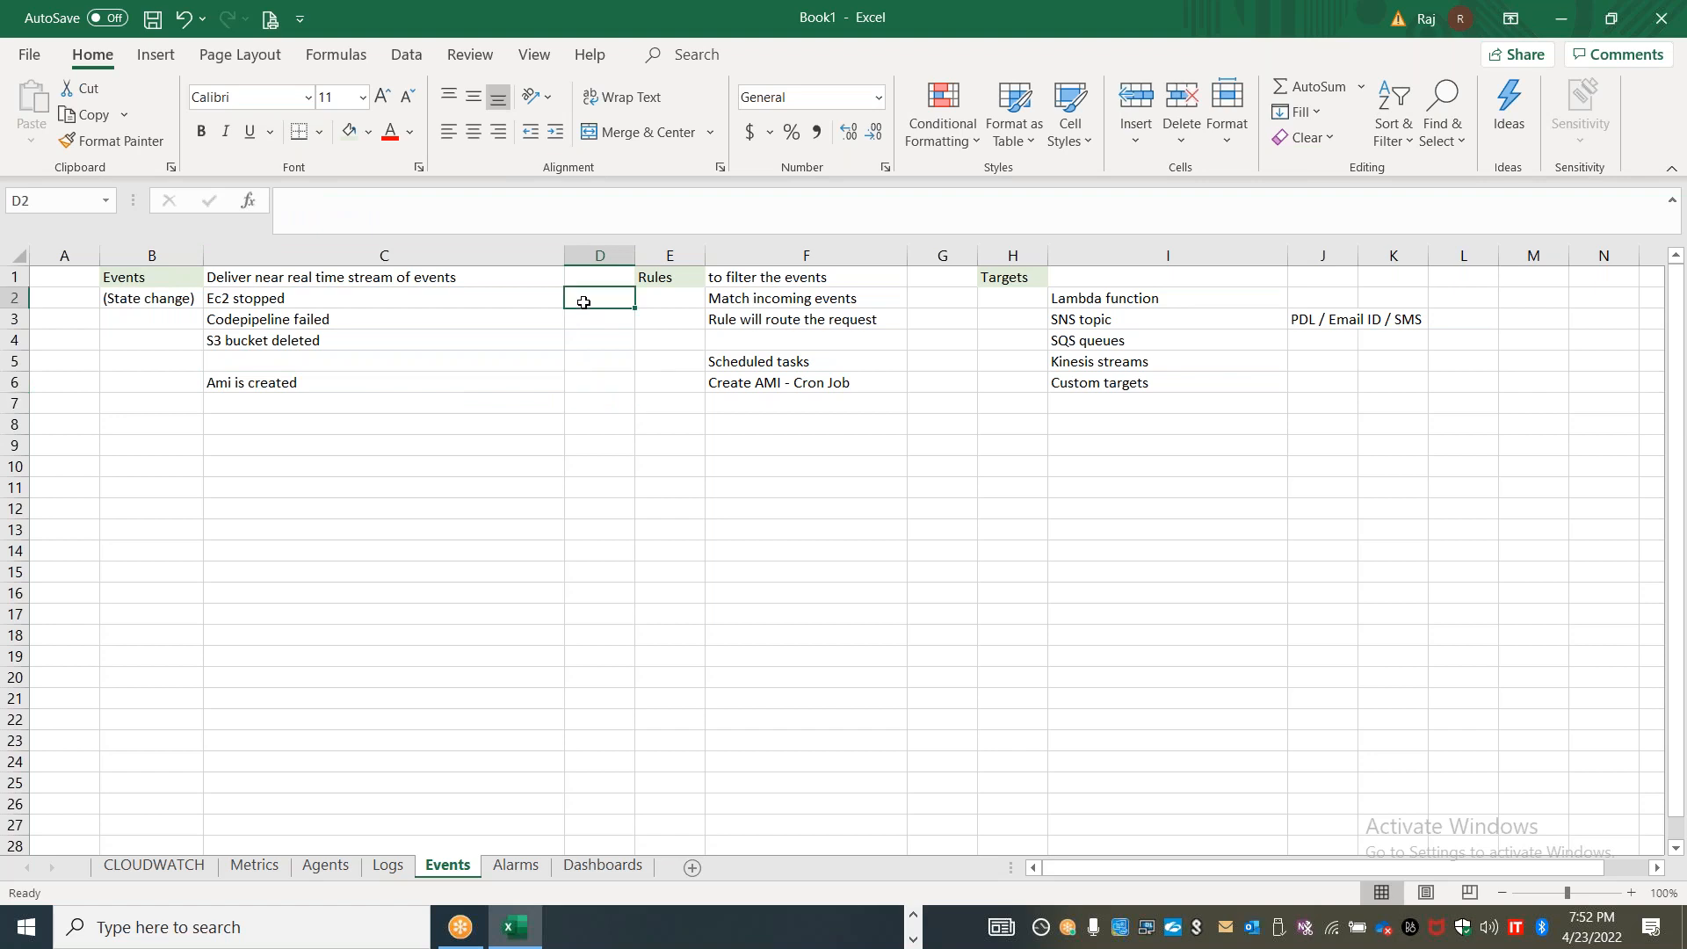
{"action": "type", "text": "Event Pattern"}
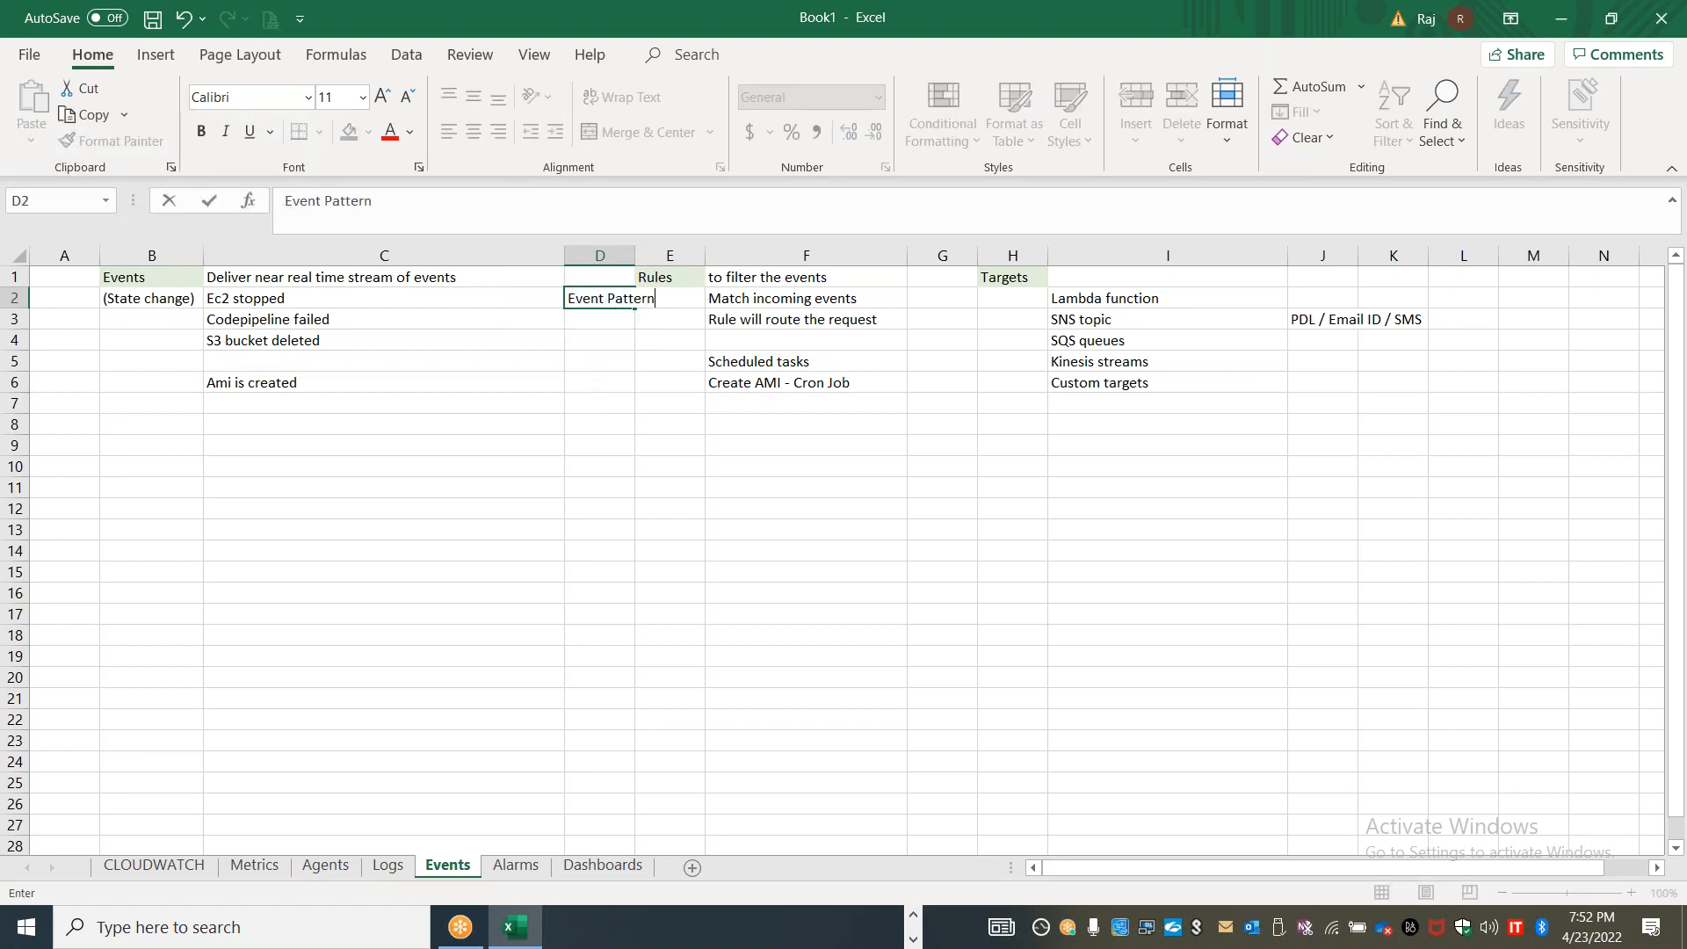
{"action": "left_click", "coordinate": [588, 438]}
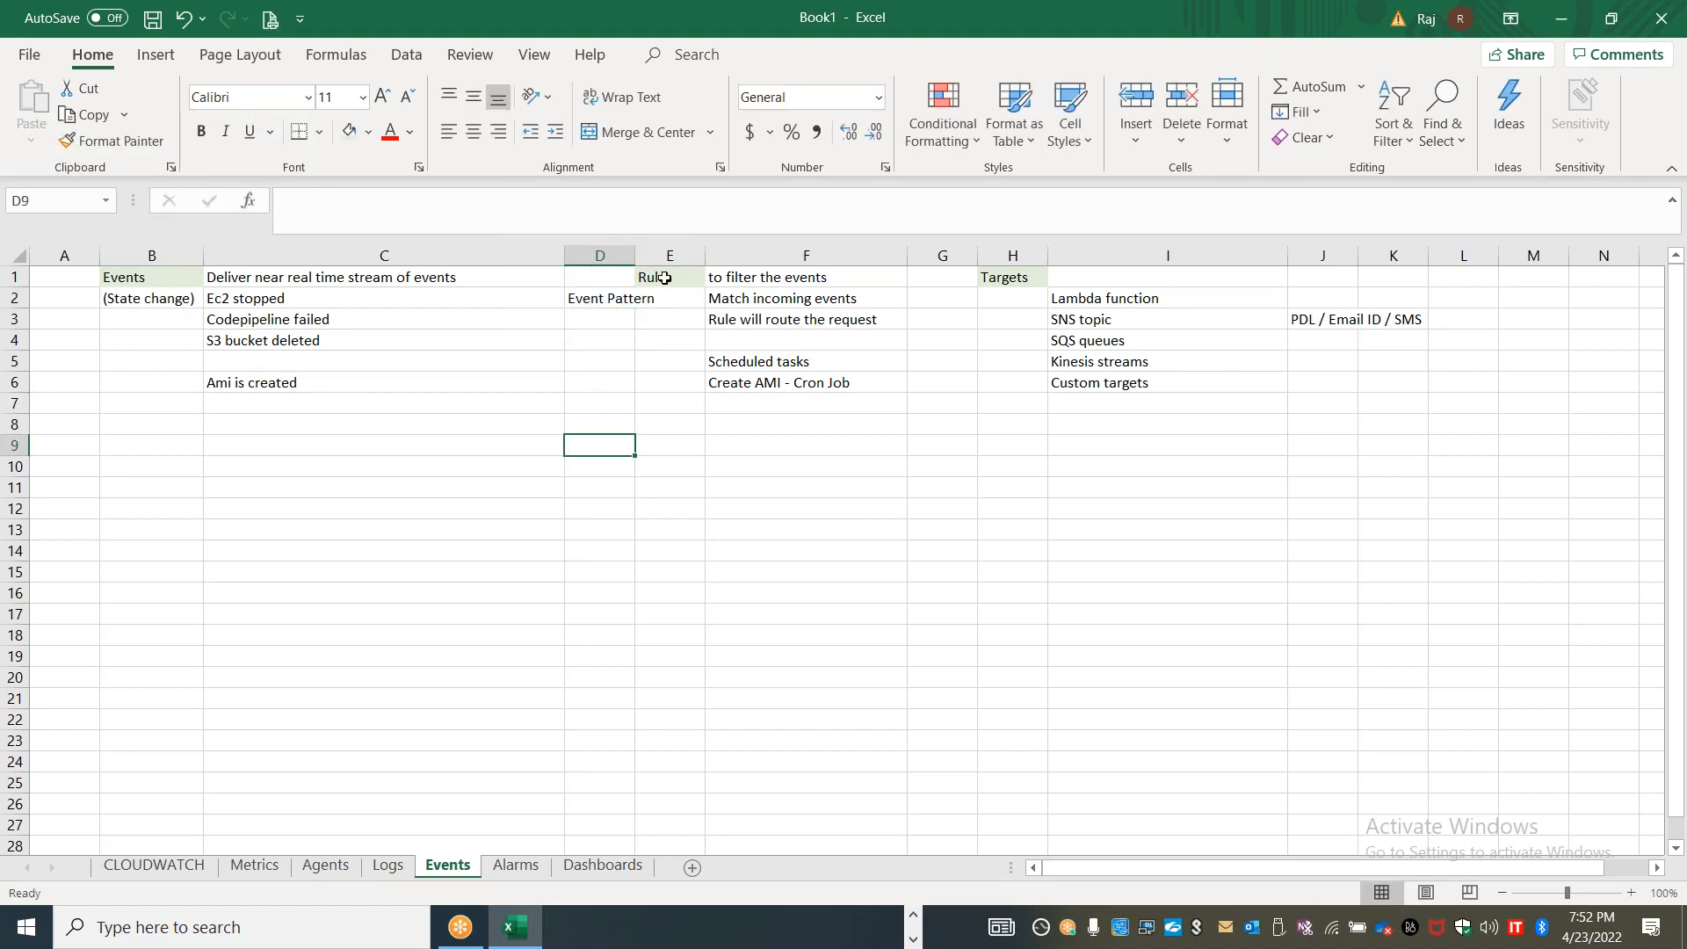
{"action": "left_click_drag", "start_coordinate": [635, 254], "coordinate": [715, 252]}
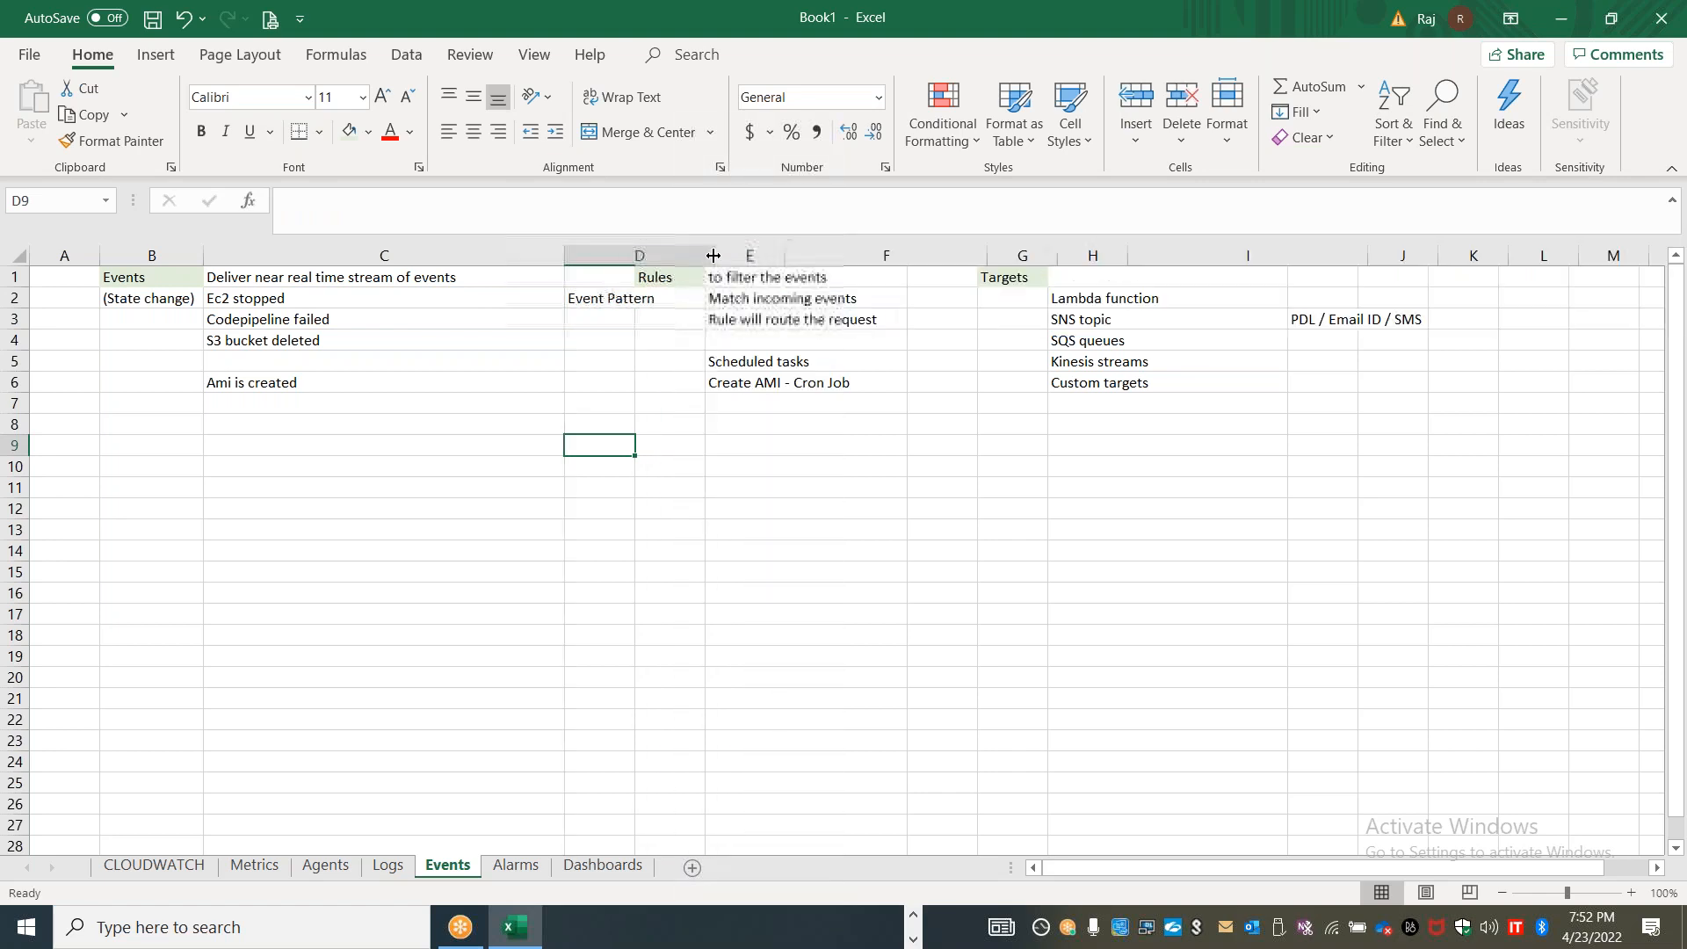
Fill the "Event Pattern" cell D2 with light gold
{"action": "left_click", "coordinate": [651, 302]}
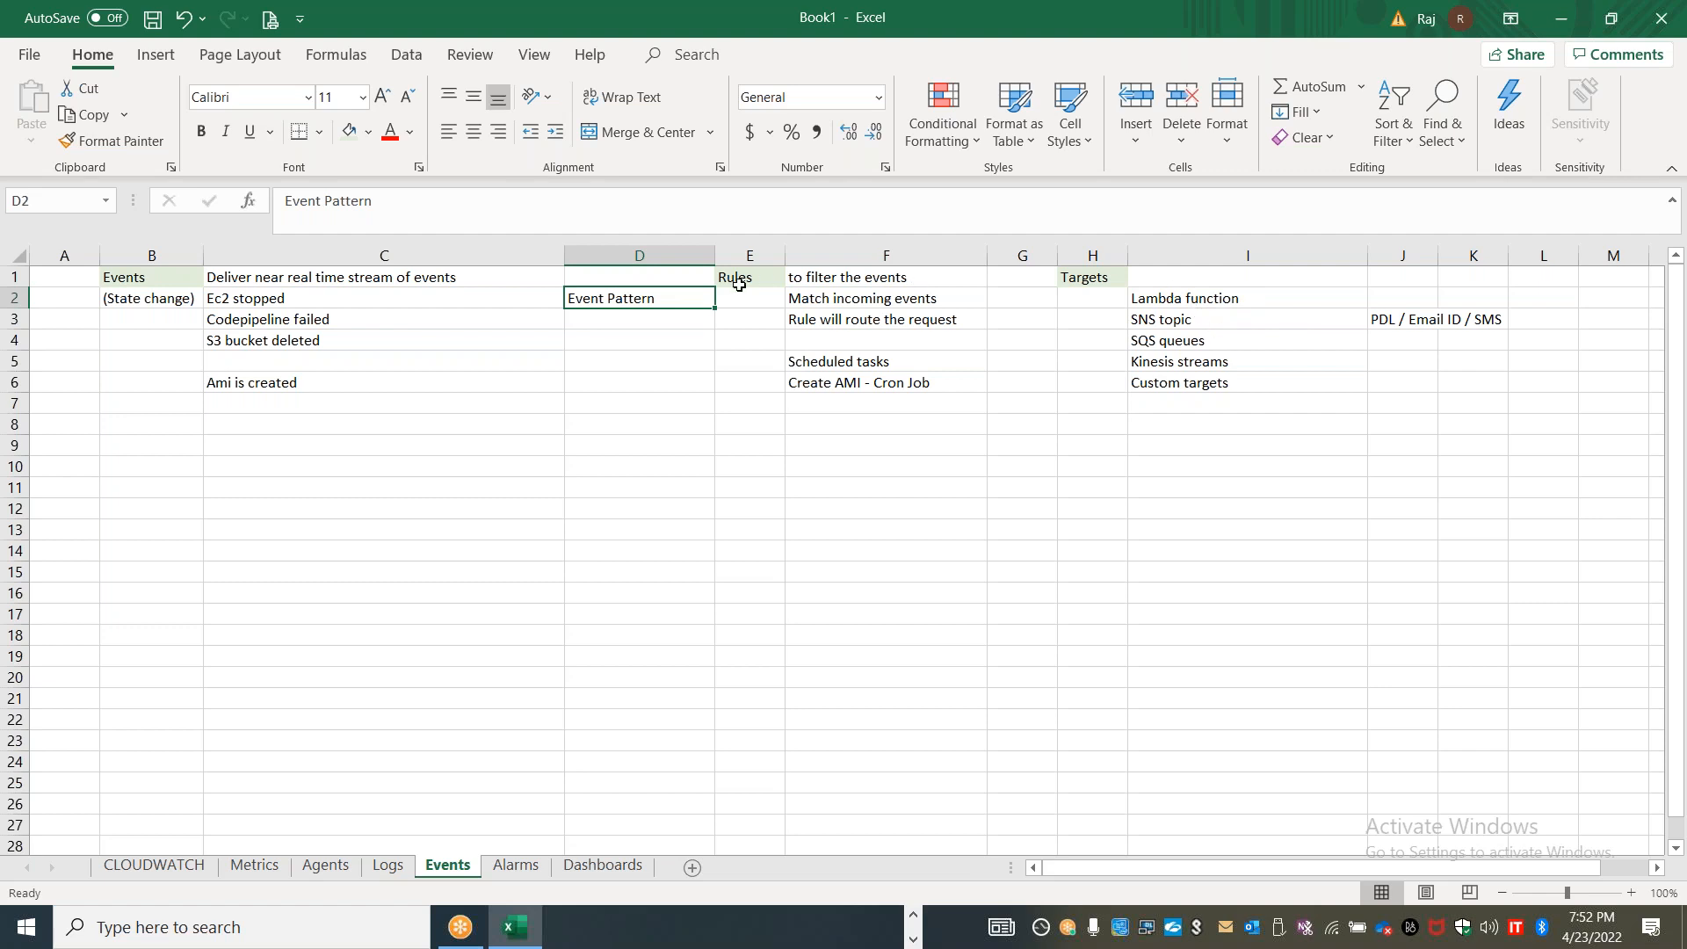
{"action": "left_click", "coordinate": [368, 139]}
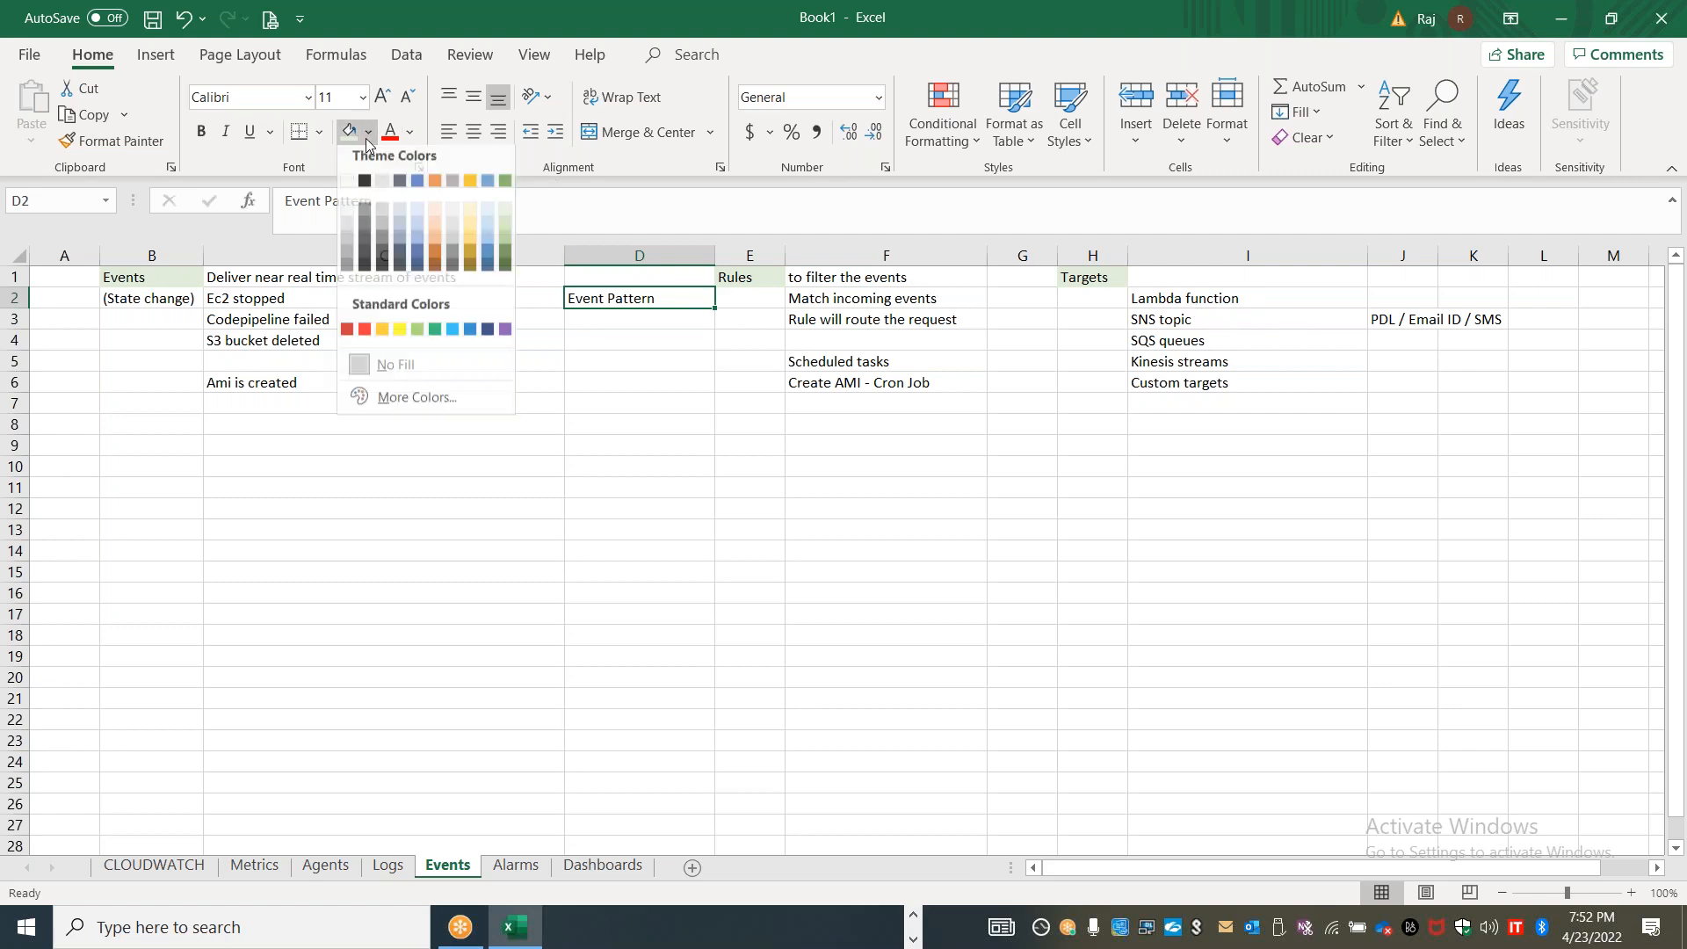
{"action": "left_click", "coordinate": [470, 218]}
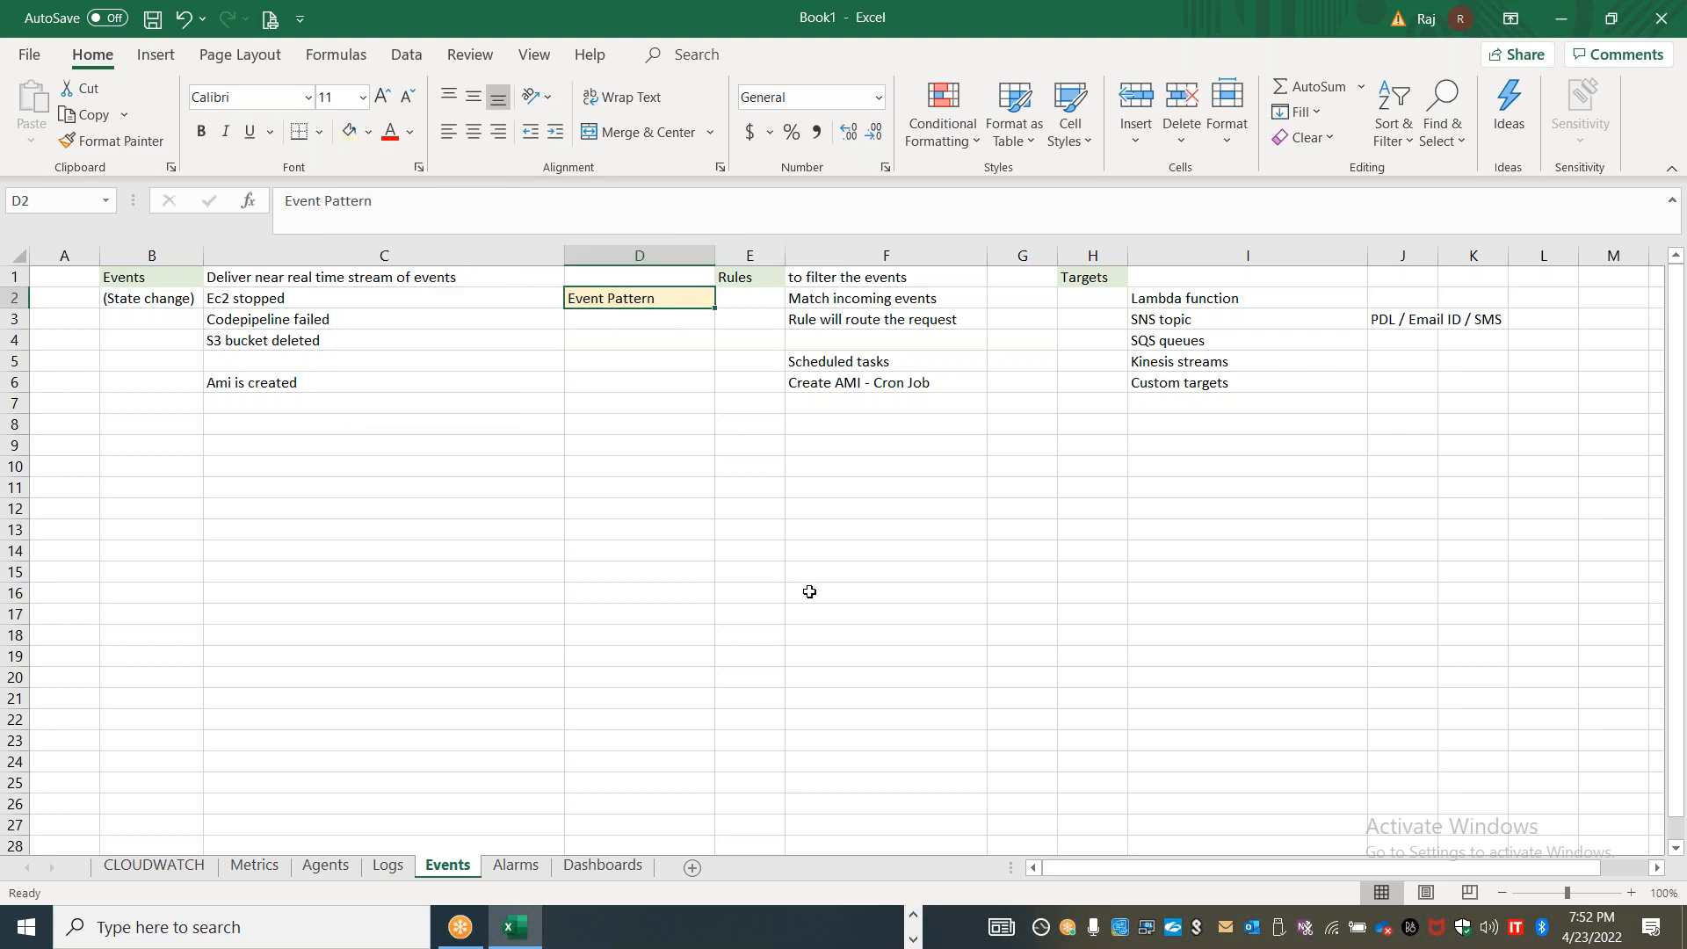
{"action": "left_click", "coordinate": [809, 592]}
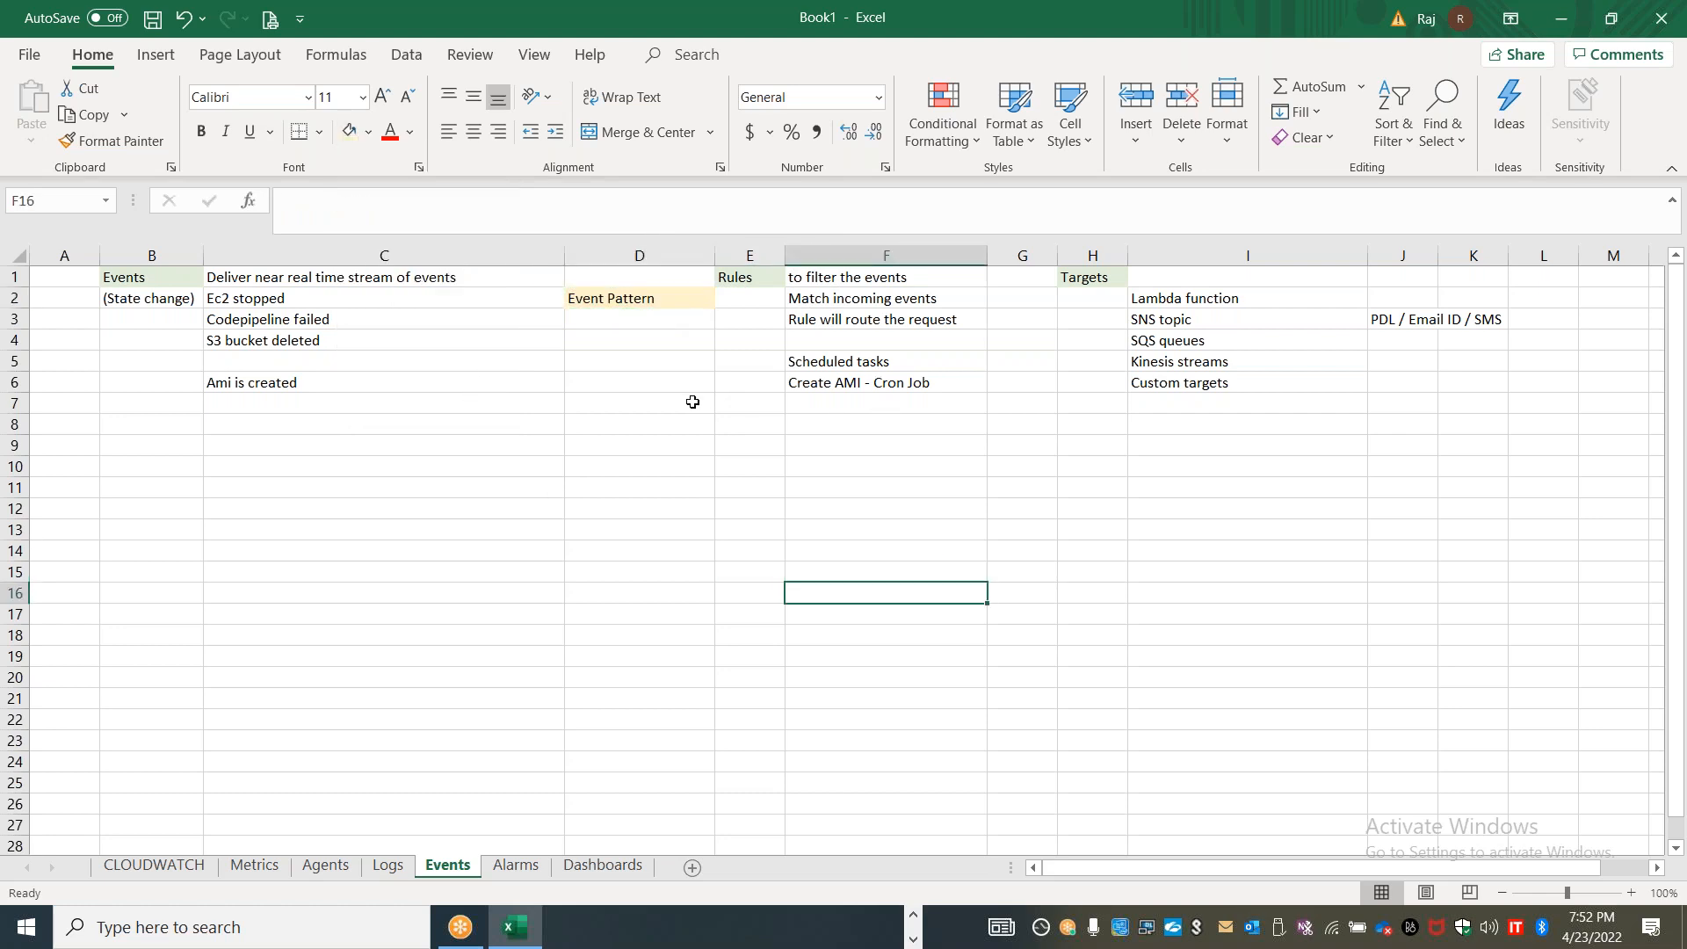
Widen column G and enter "JSON Payload" in G8
{"action": "left_click", "coordinate": [693, 401]}
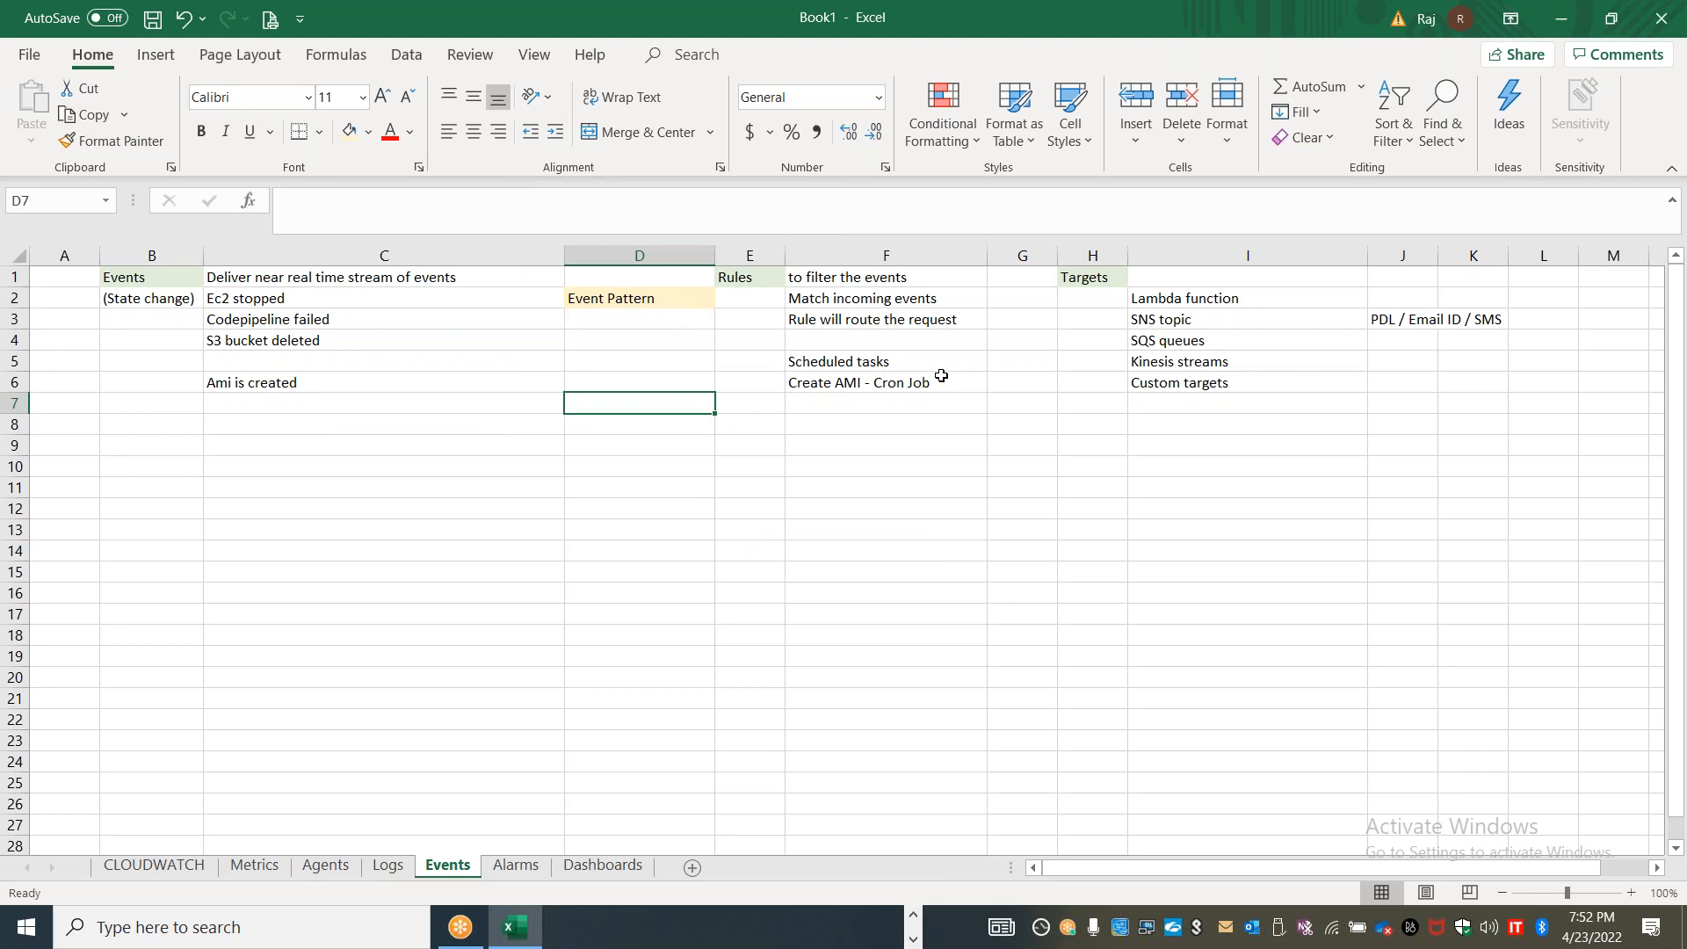
{"action": "left_click_drag", "start_coordinate": [1058, 262], "coordinate": [1152, 262]}
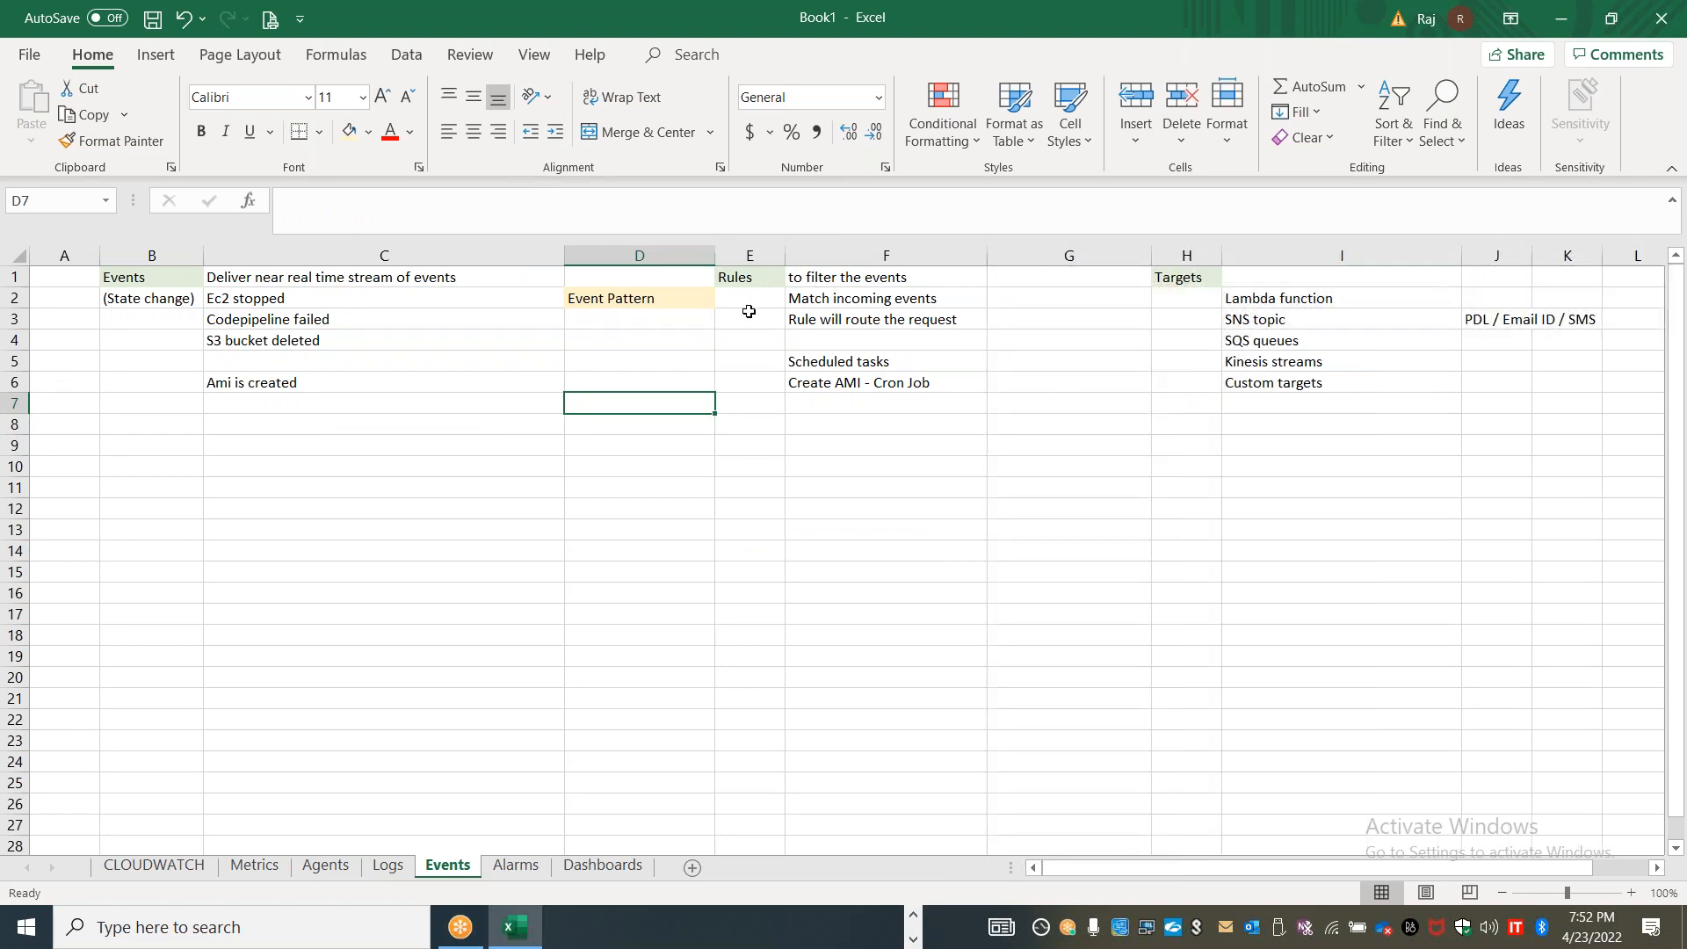
{"action": "left_click", "coordinate": [1058, 420]}
{"action": "type", "text": "JSOn Pa"}
{"action": "key", "text": "BackSpace"}
{"action": "key", "text": "BackSpace"}
{"action": "key", "text": "BackSpace"}
{"action": "key", "text": "BackSpace"}
{"action": "type", "text": "N Payload"}
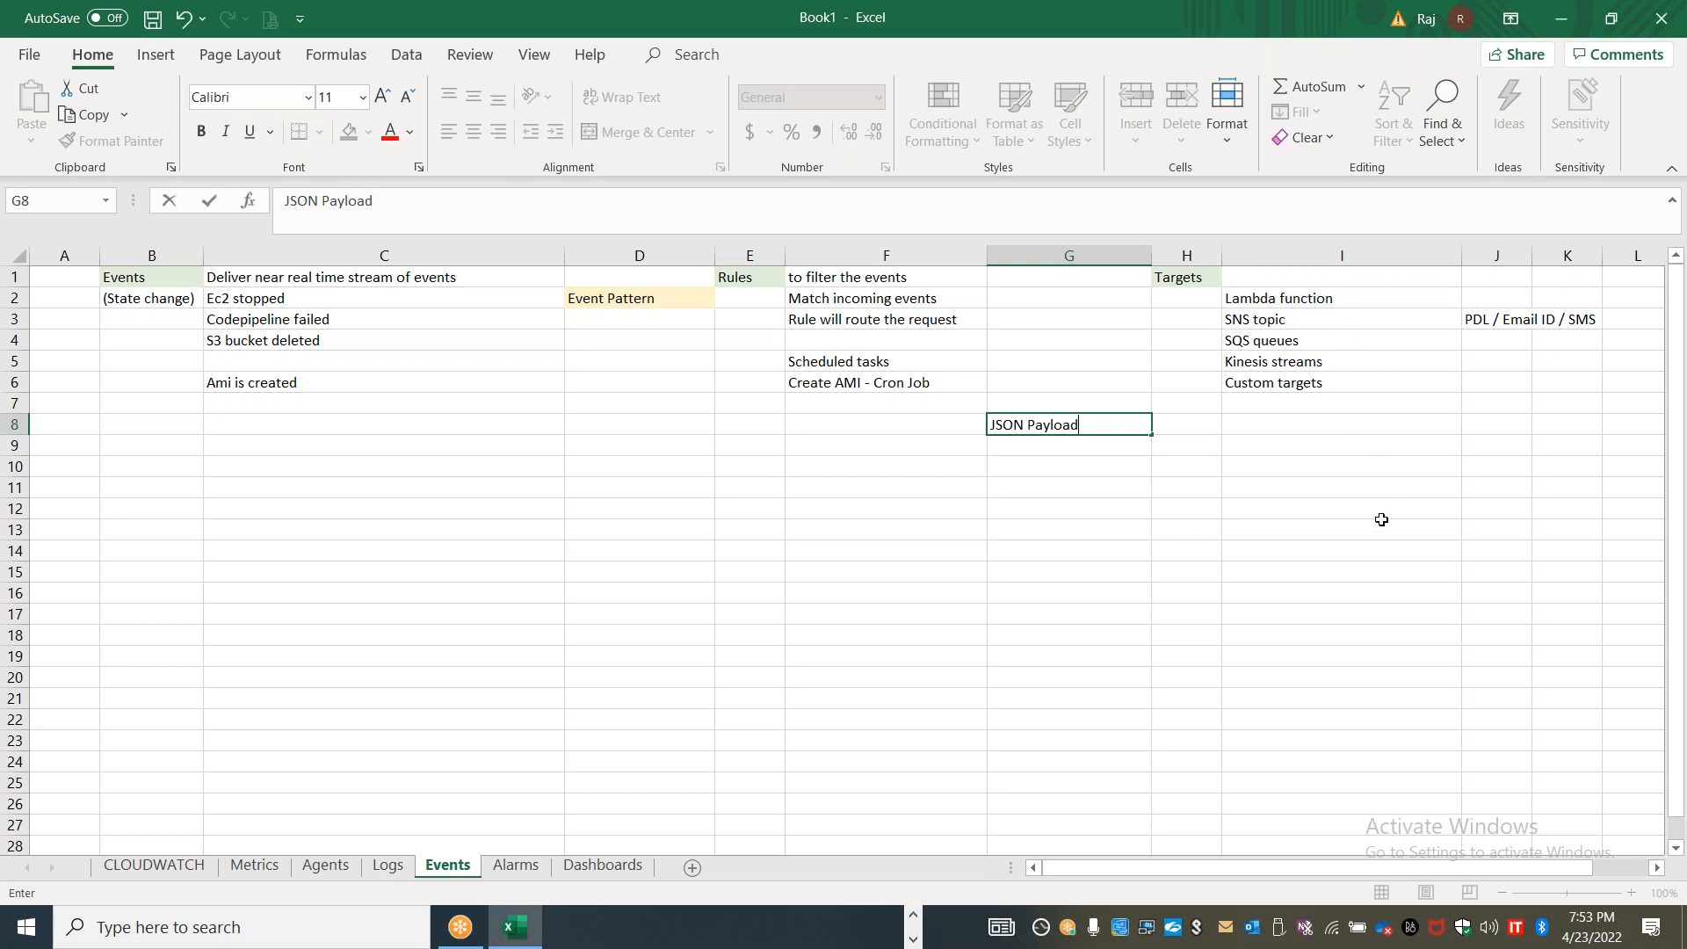
Add the targets "CodeBuild" in I8 and "CodePipeline" in I9
{"action": "left_click", "coordinate": [1283, 428]}
{"action": "type", "text": "CodeBuild"}
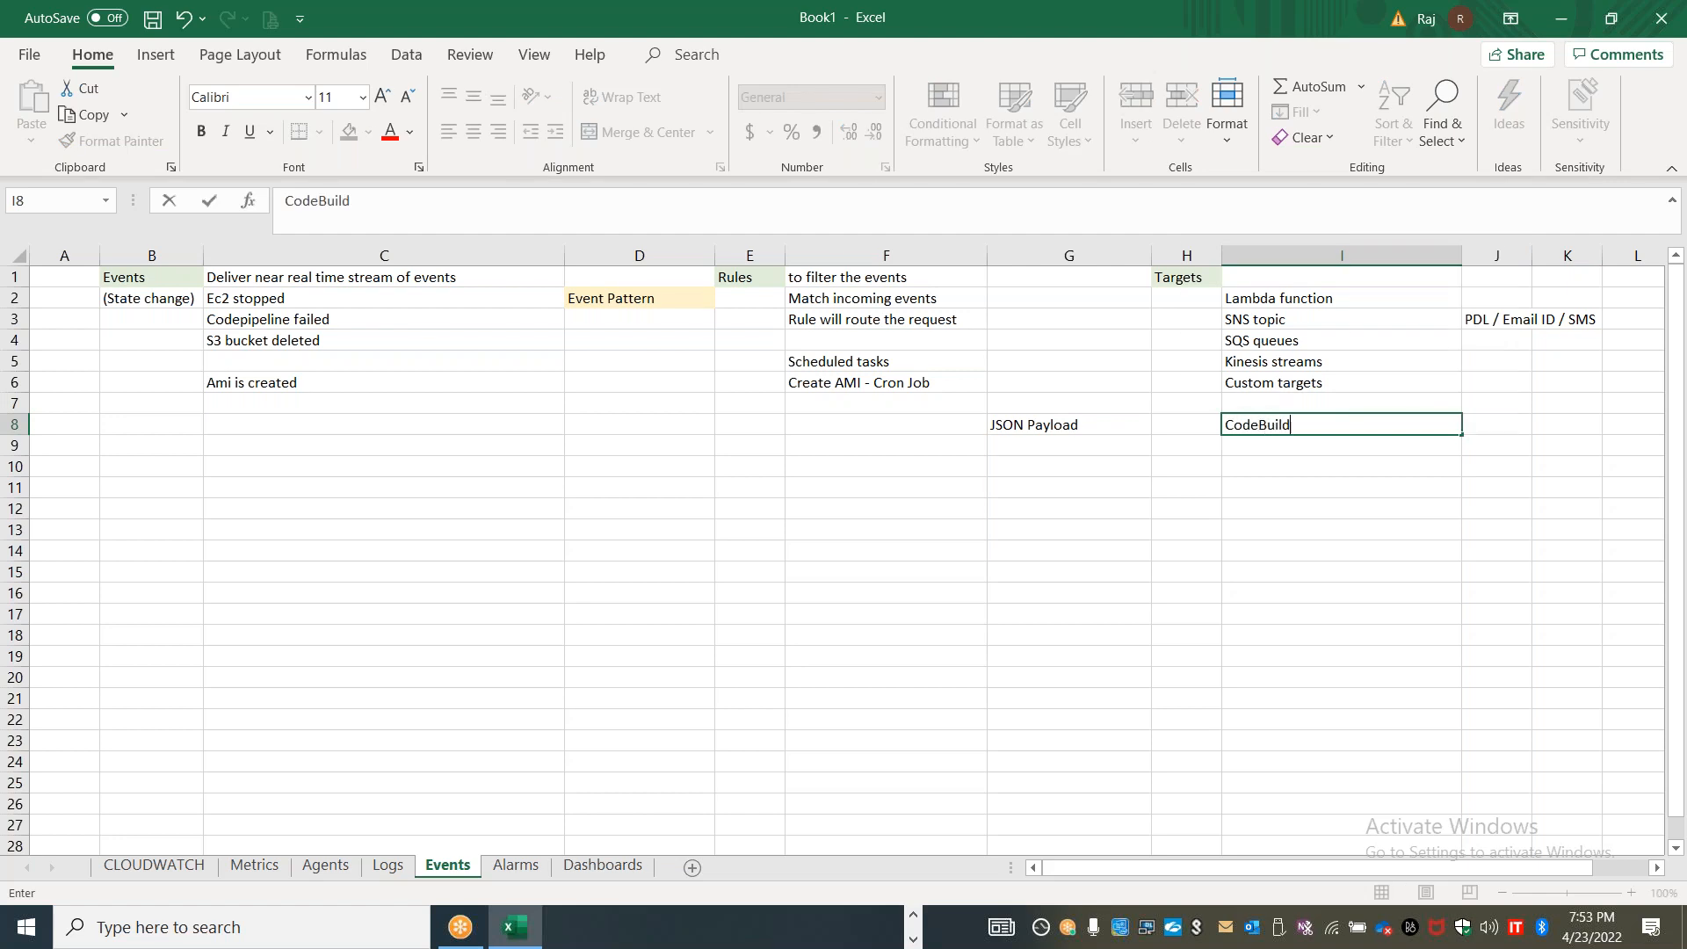
{"action": "key", "text": "Return"}
{"action": "type", "text": "Code "}
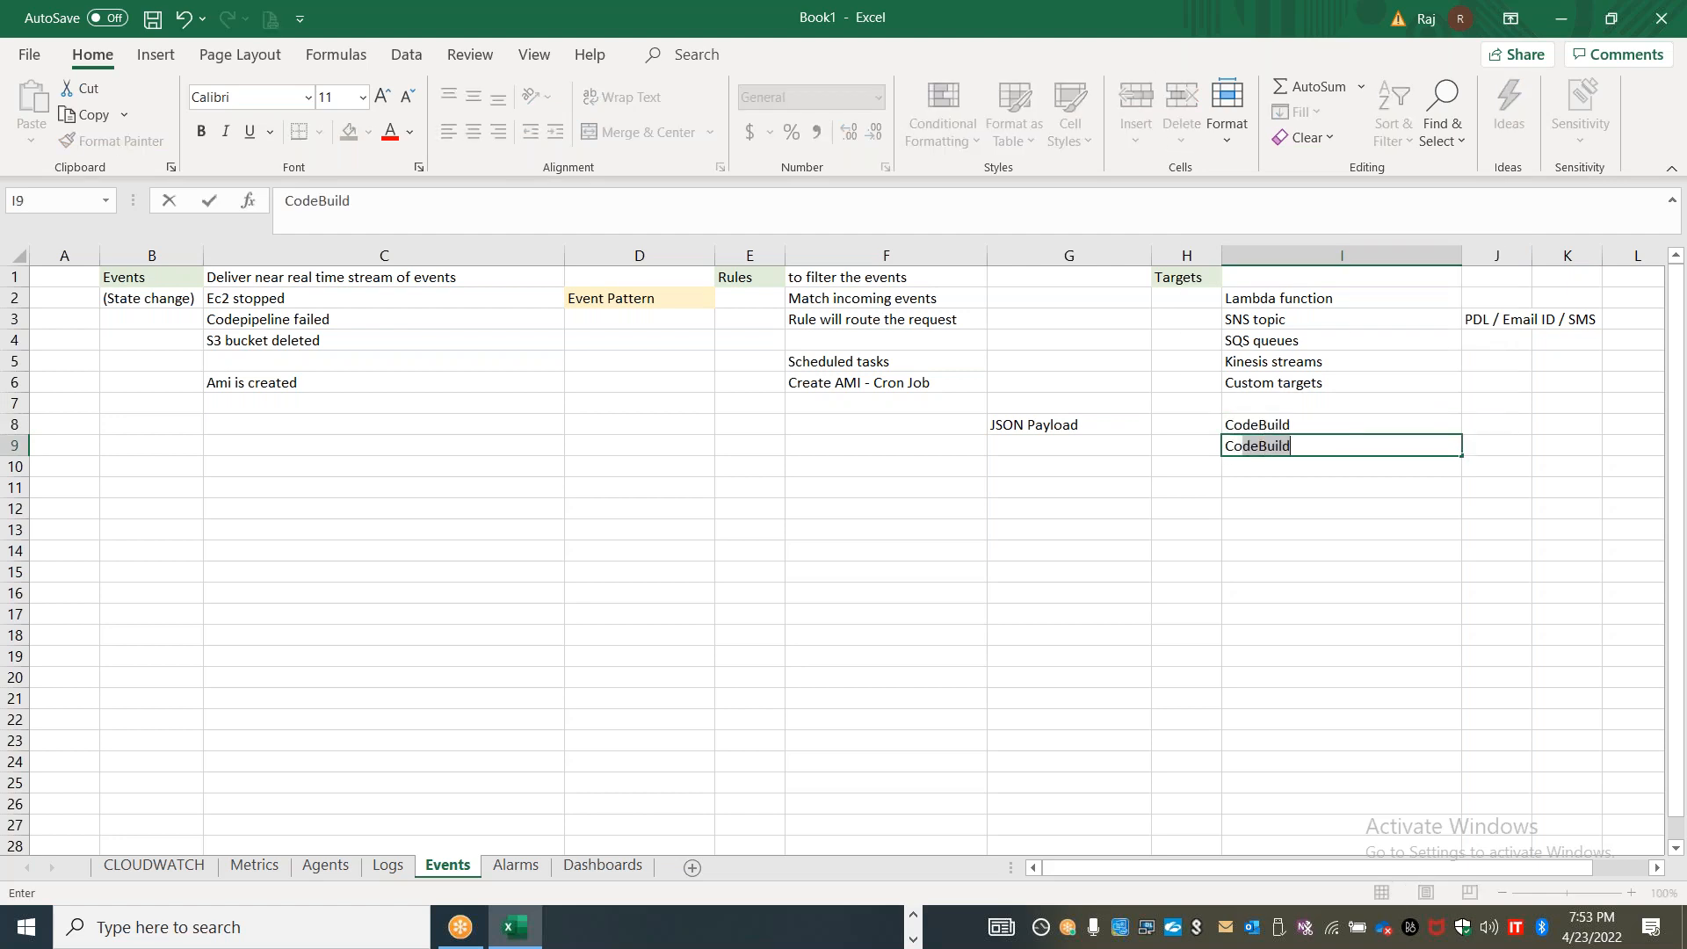
{"action": "type", "text": "Pipeline"}
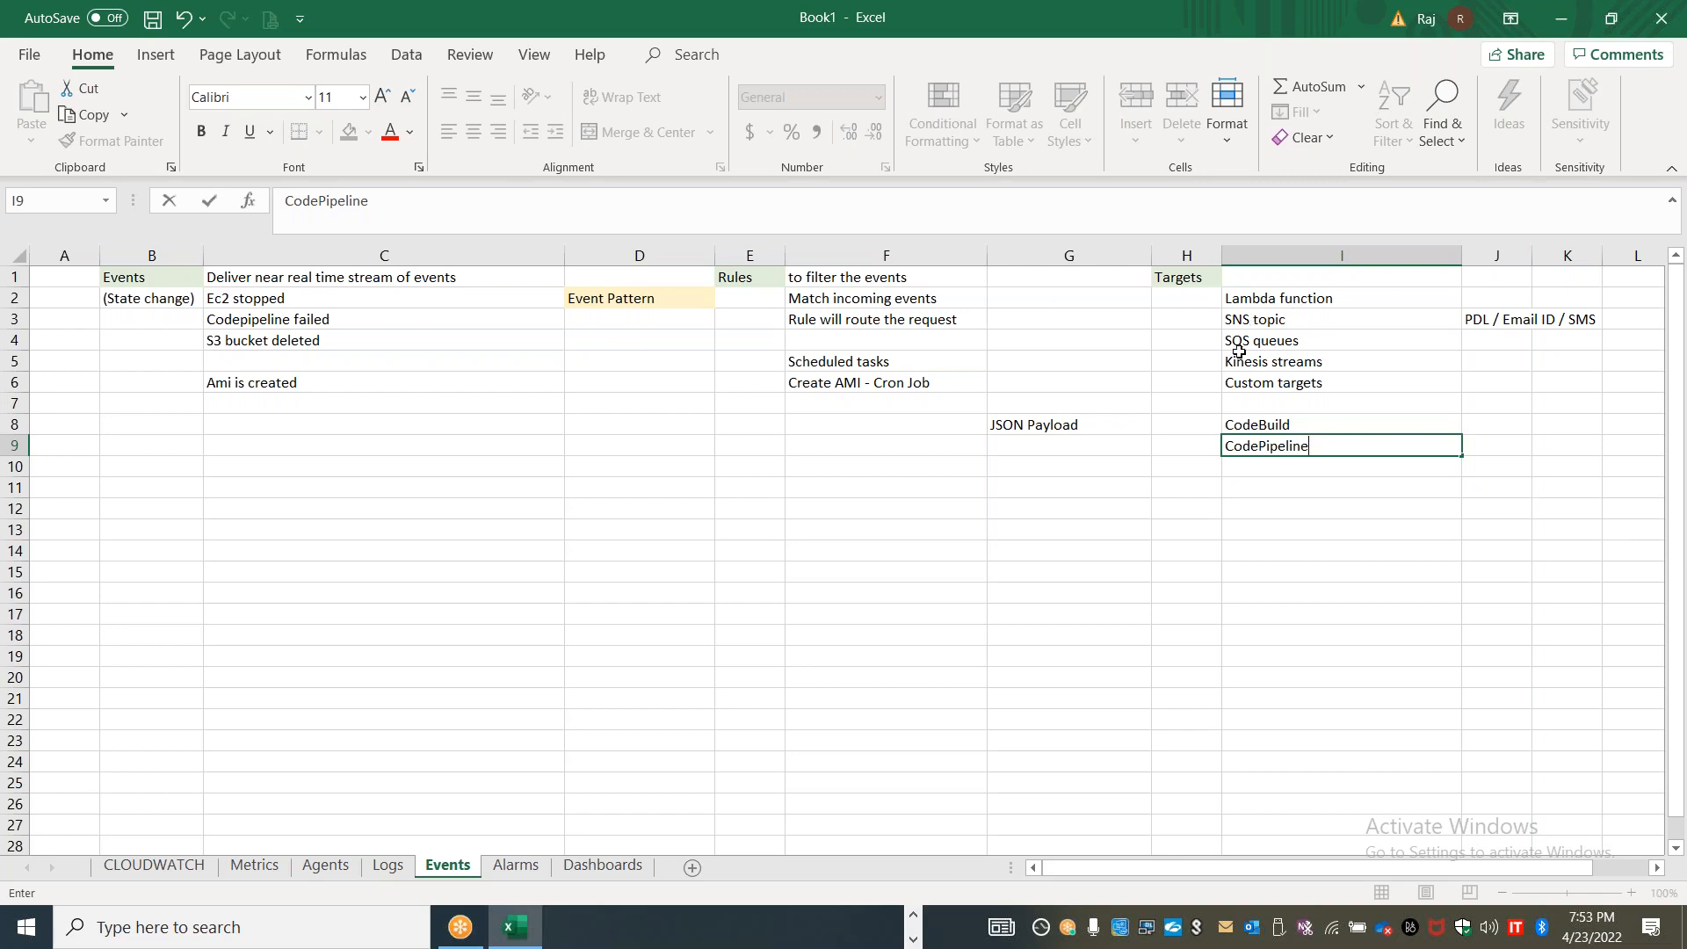
{"action": "left_click", "coordinate": [1168, 342]}
Enter the category labels "Integration" in H11 and "Orchestration" in H9
{"action": "left_click", "coordinate": [1172, 490]}
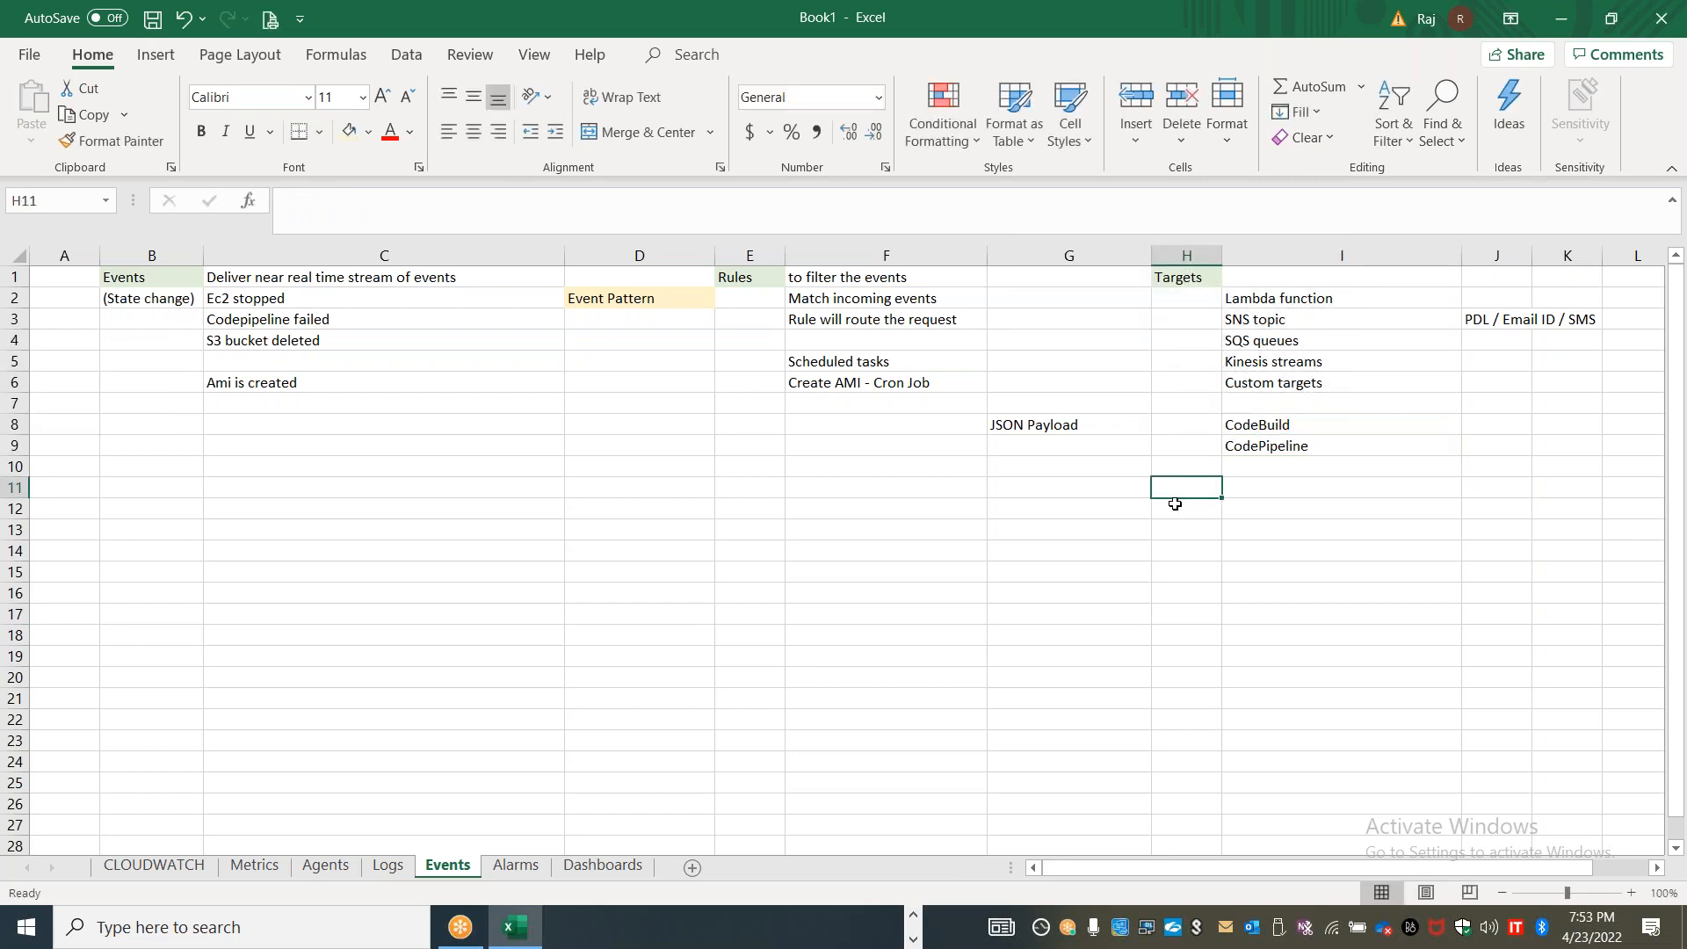
{"action": "type", "text": "Integration"}
{"action": "key", "text": "Up"}
{"action": "key", "text": "Up"}
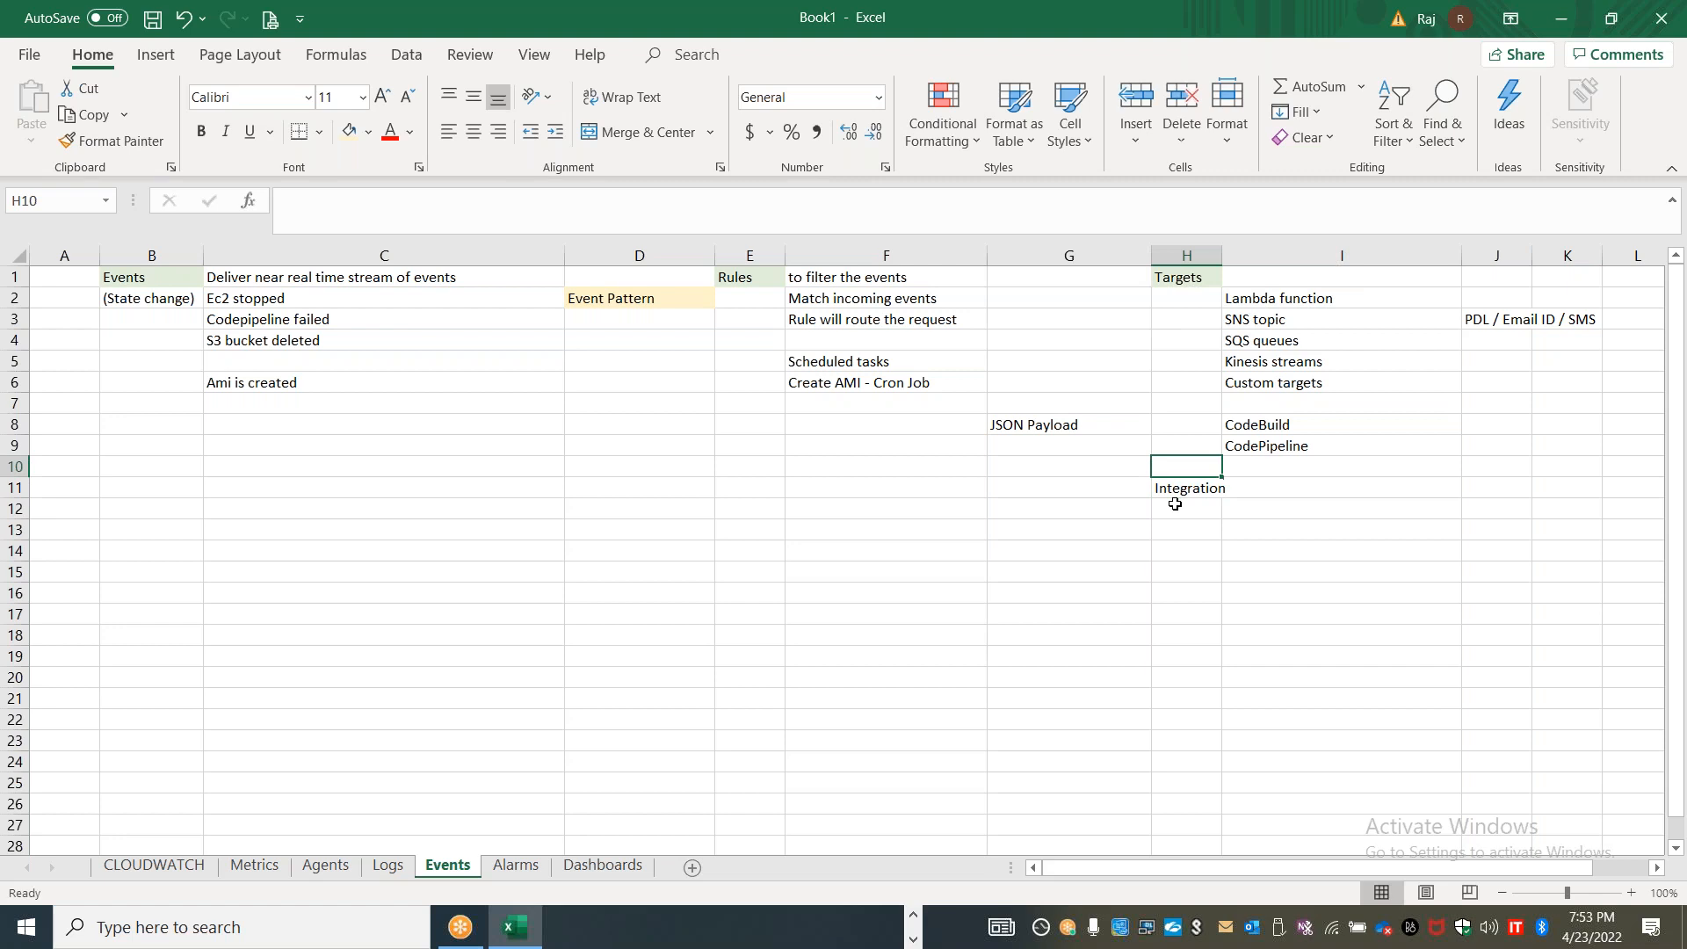
{"action": "type", "text": "Orchestration"}
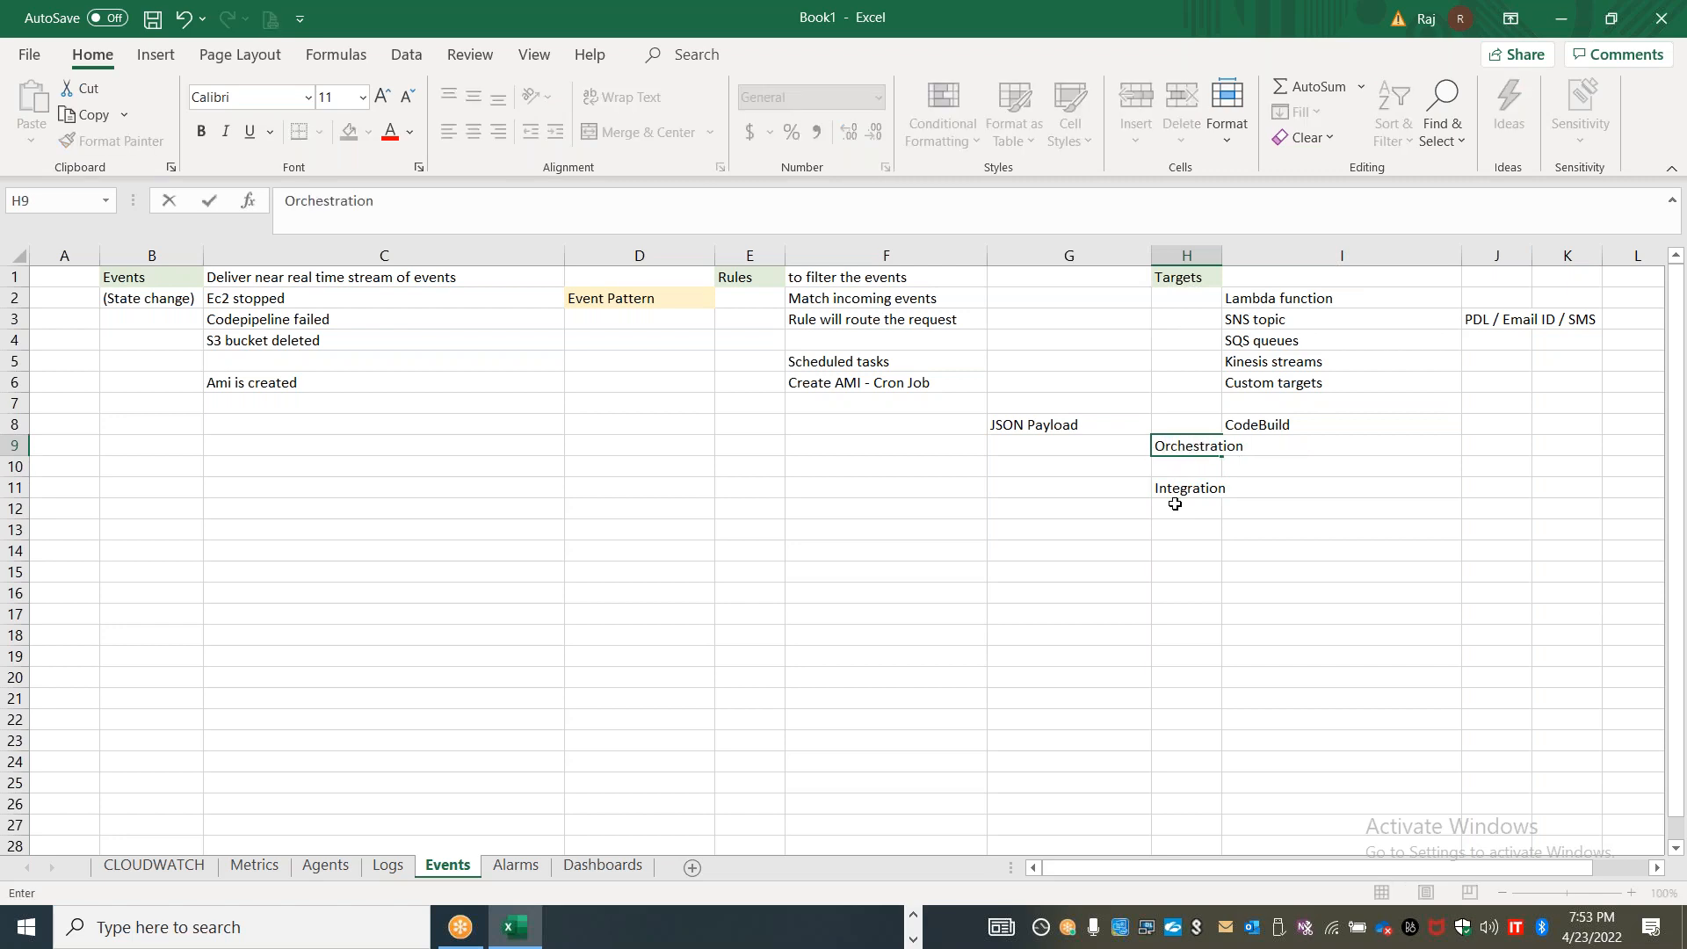
{"action": "key", "text": "Return"}
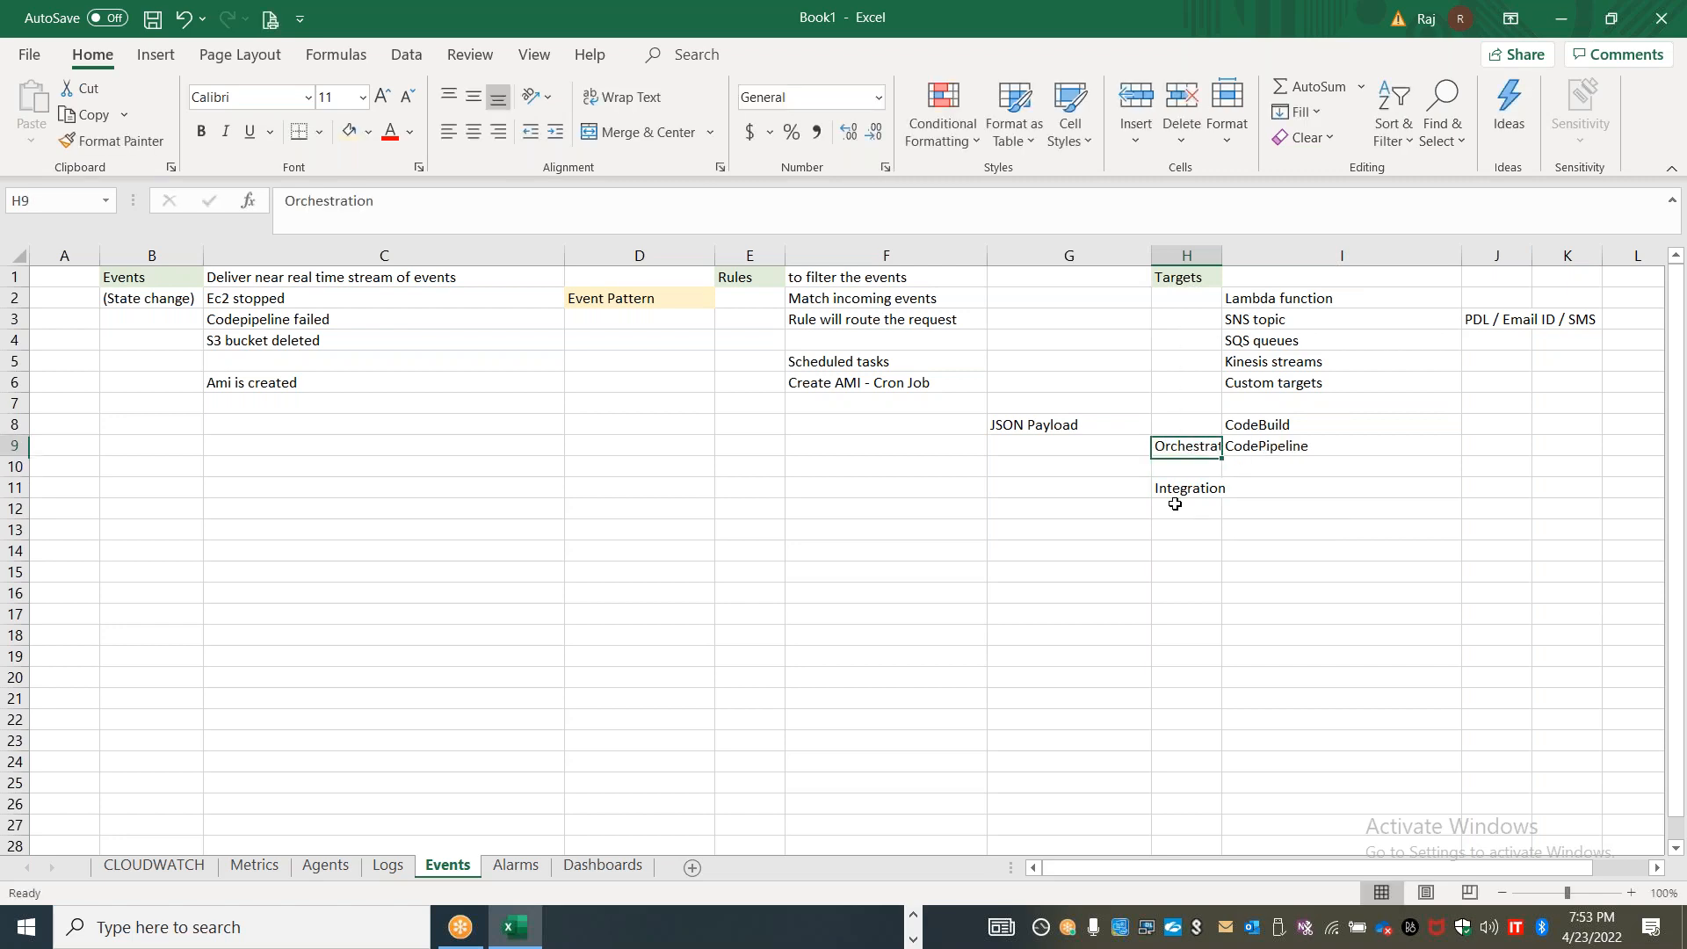
Move the "Integration" label from H11 to H2, beside Lambda function
{"action": "key", "text": "Down"}
{"action": "key", "text": "ctrl+c"}
{"action": "key", "text": "Up"}
{"action": "key", "text": "Up"}
{"action": "key", "text": "Up"}
{"action": "key", "text": "Up"}
{"action": "key", "text": "Up"}
{"action": "key", "text": "Up"}
{"action": "key", "text": "Up"}
{"action": "key", "text": "Up"}
{"action": "key", "text": "Up"}
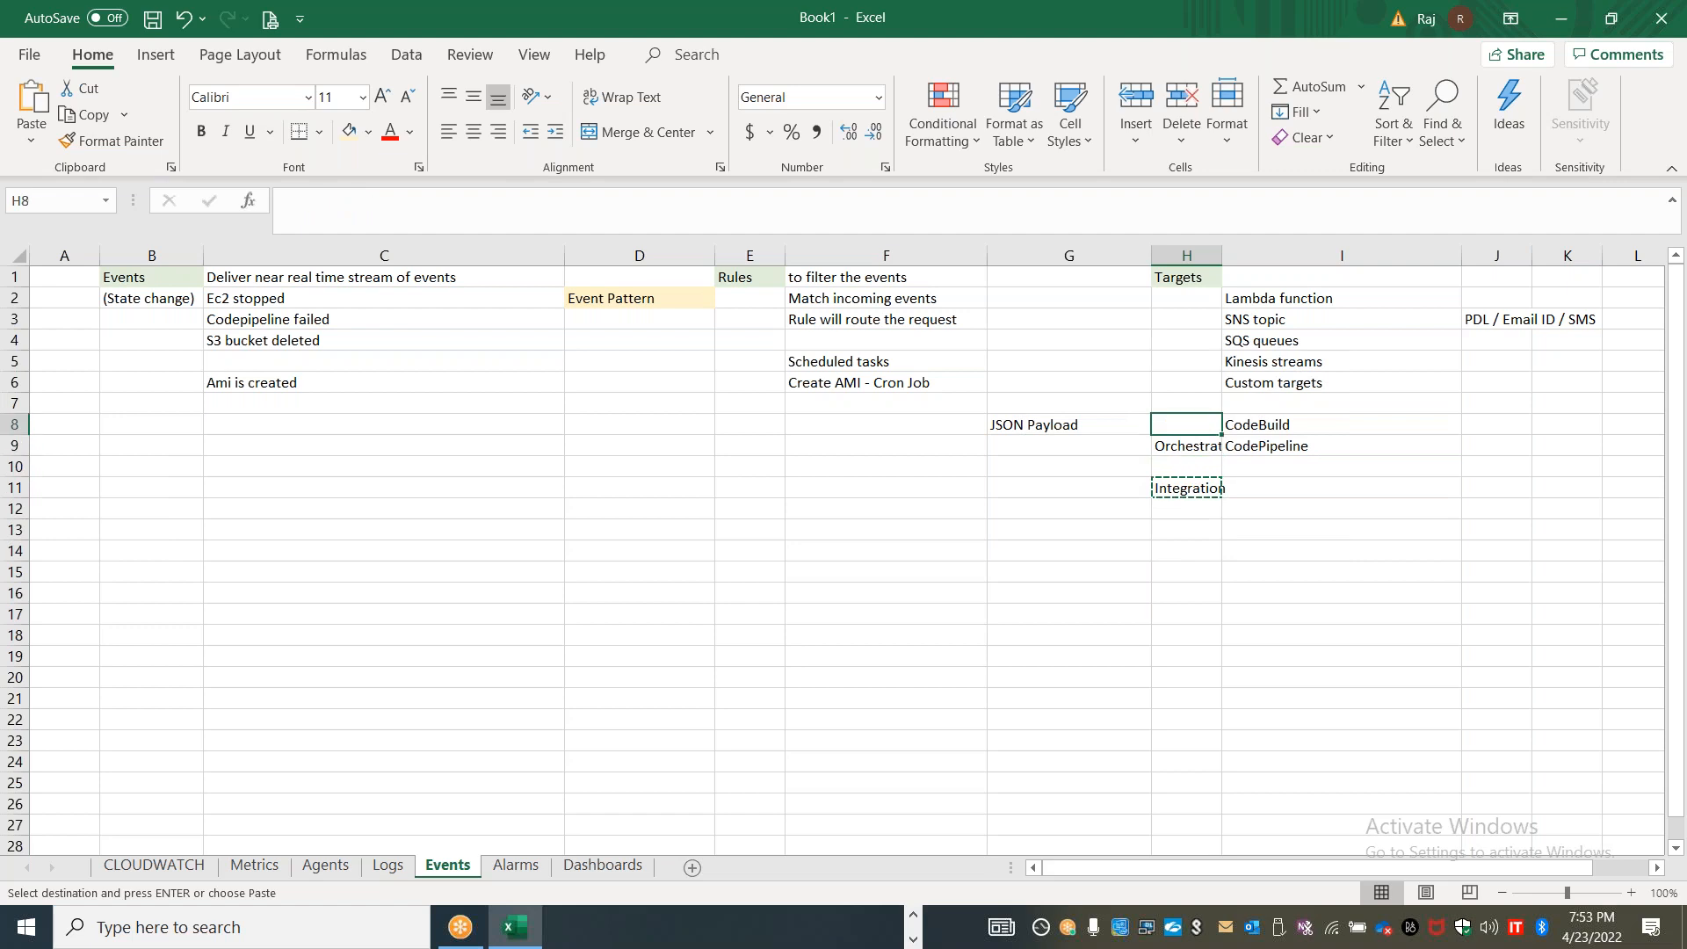
{"action": "key", "text": "Return"}
Enter the category labels "Notification" in H3 and "Maintenance" in H11
{"action": "type", "text": "Notification"}
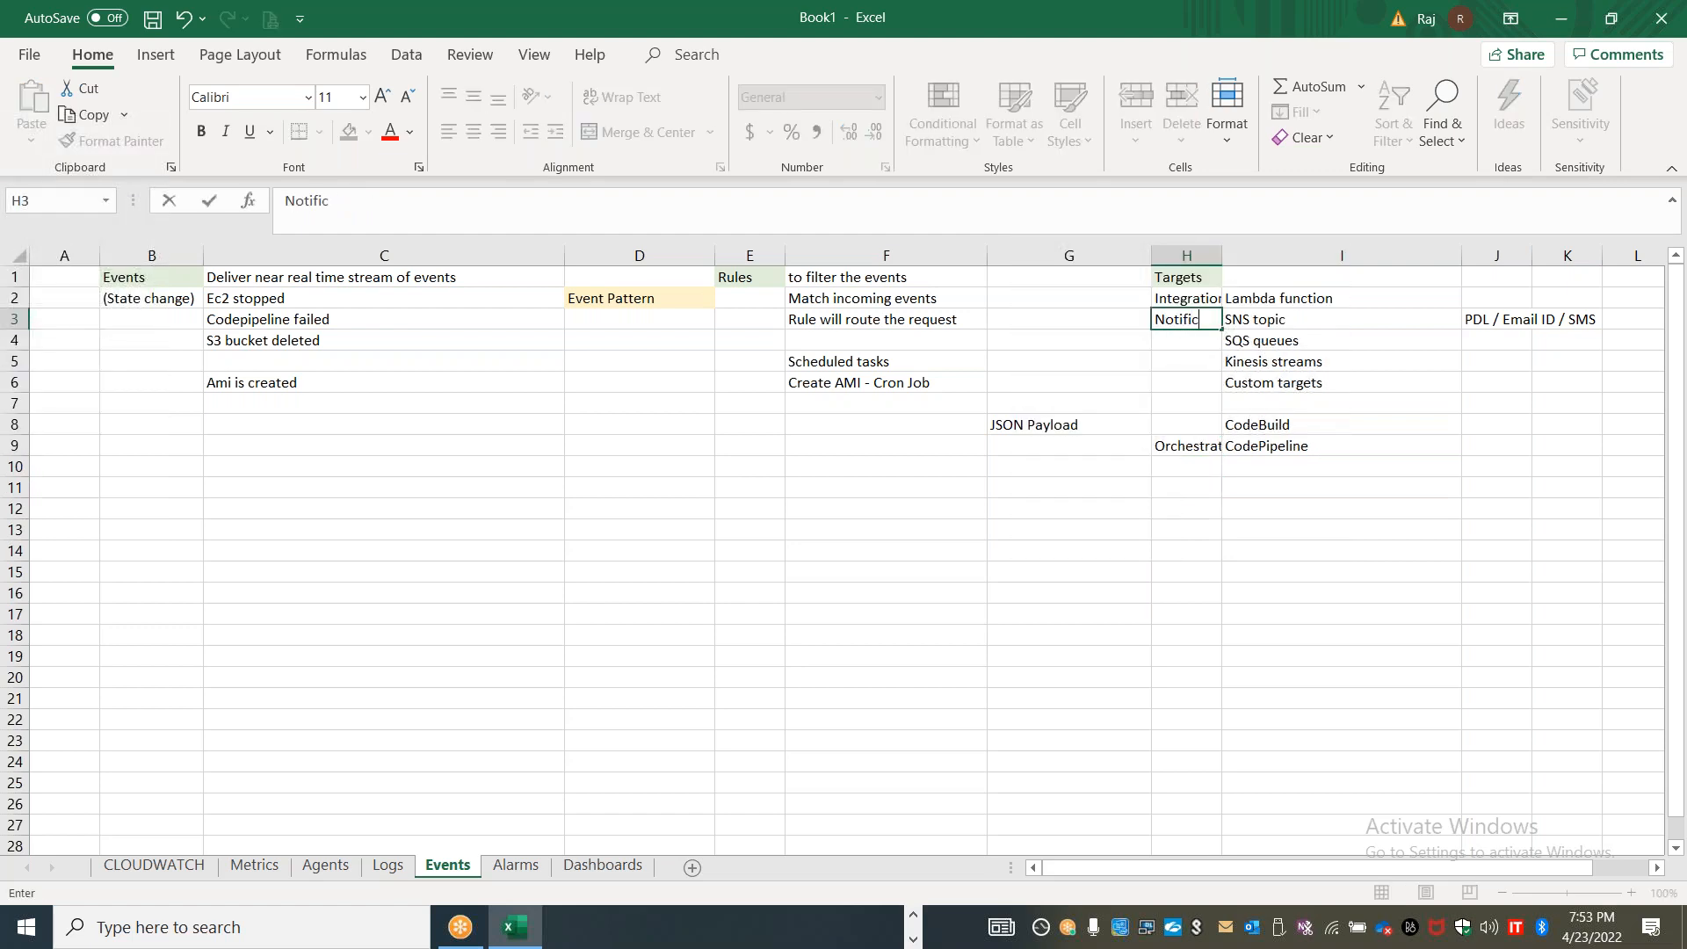
{"action": "key", "text": "Down"}
{"action": "key", "text": "Down"}
{"action": "key", "text": "Down"}
{"action": "key", "text": "Down"}
{"action": "key", "text": "Down"}
{"action": "key", "text": "Down"}
{"action": "key", "text": "Down"}
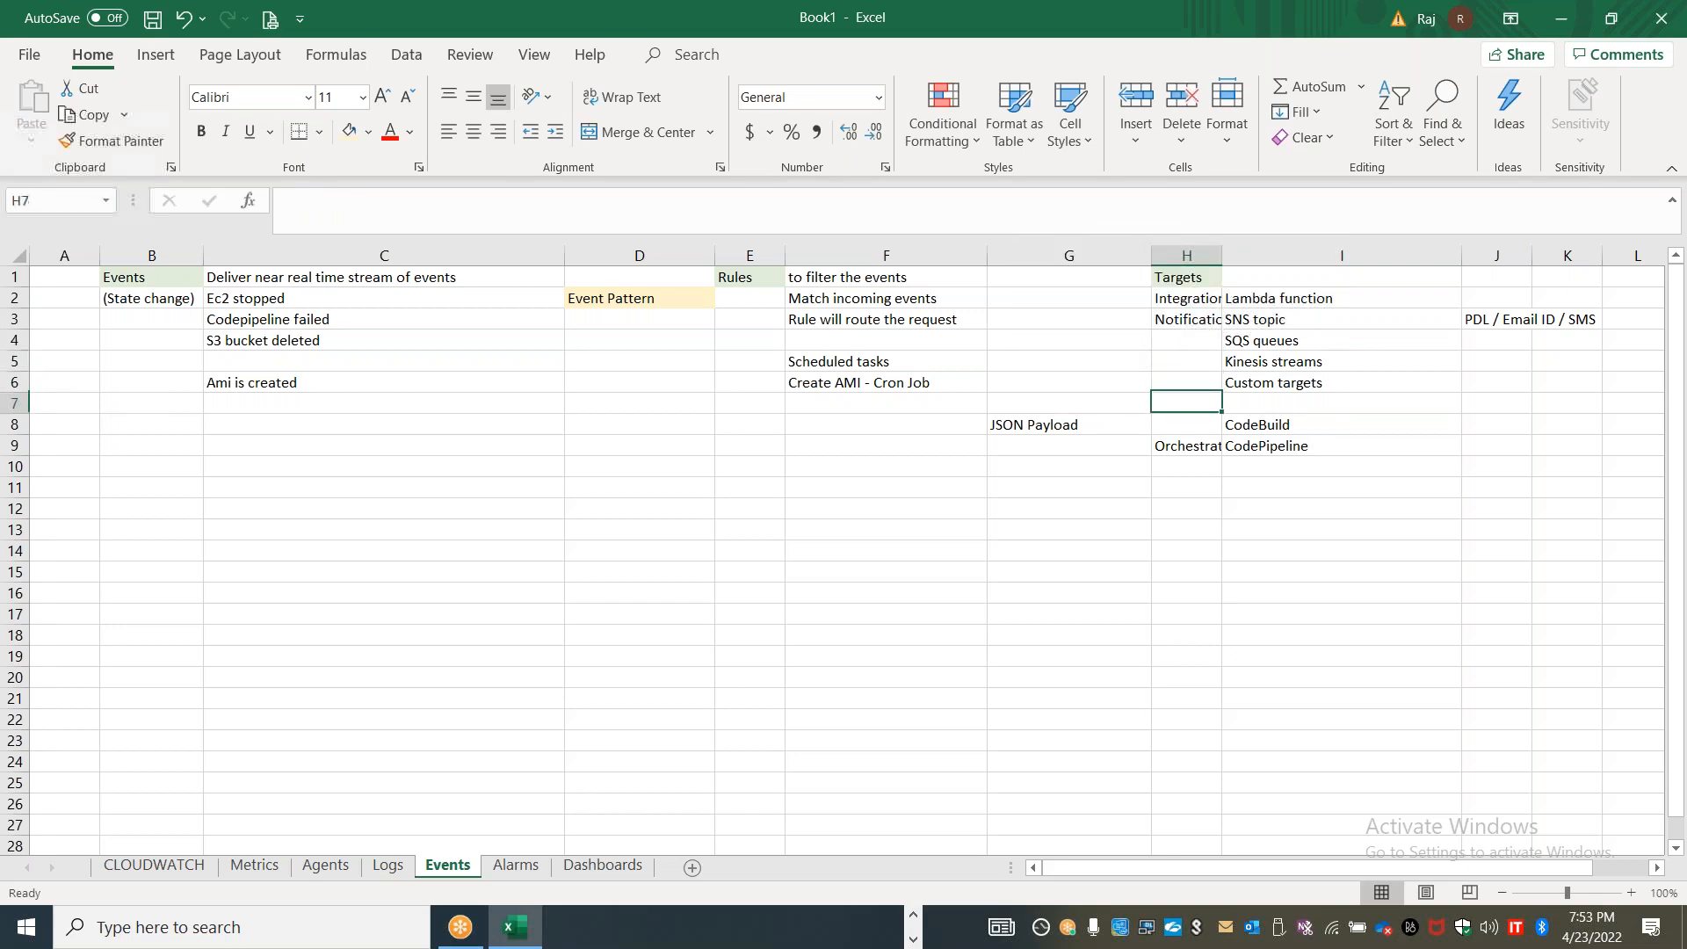
{"action": "type", "text": "Maintenanc"}
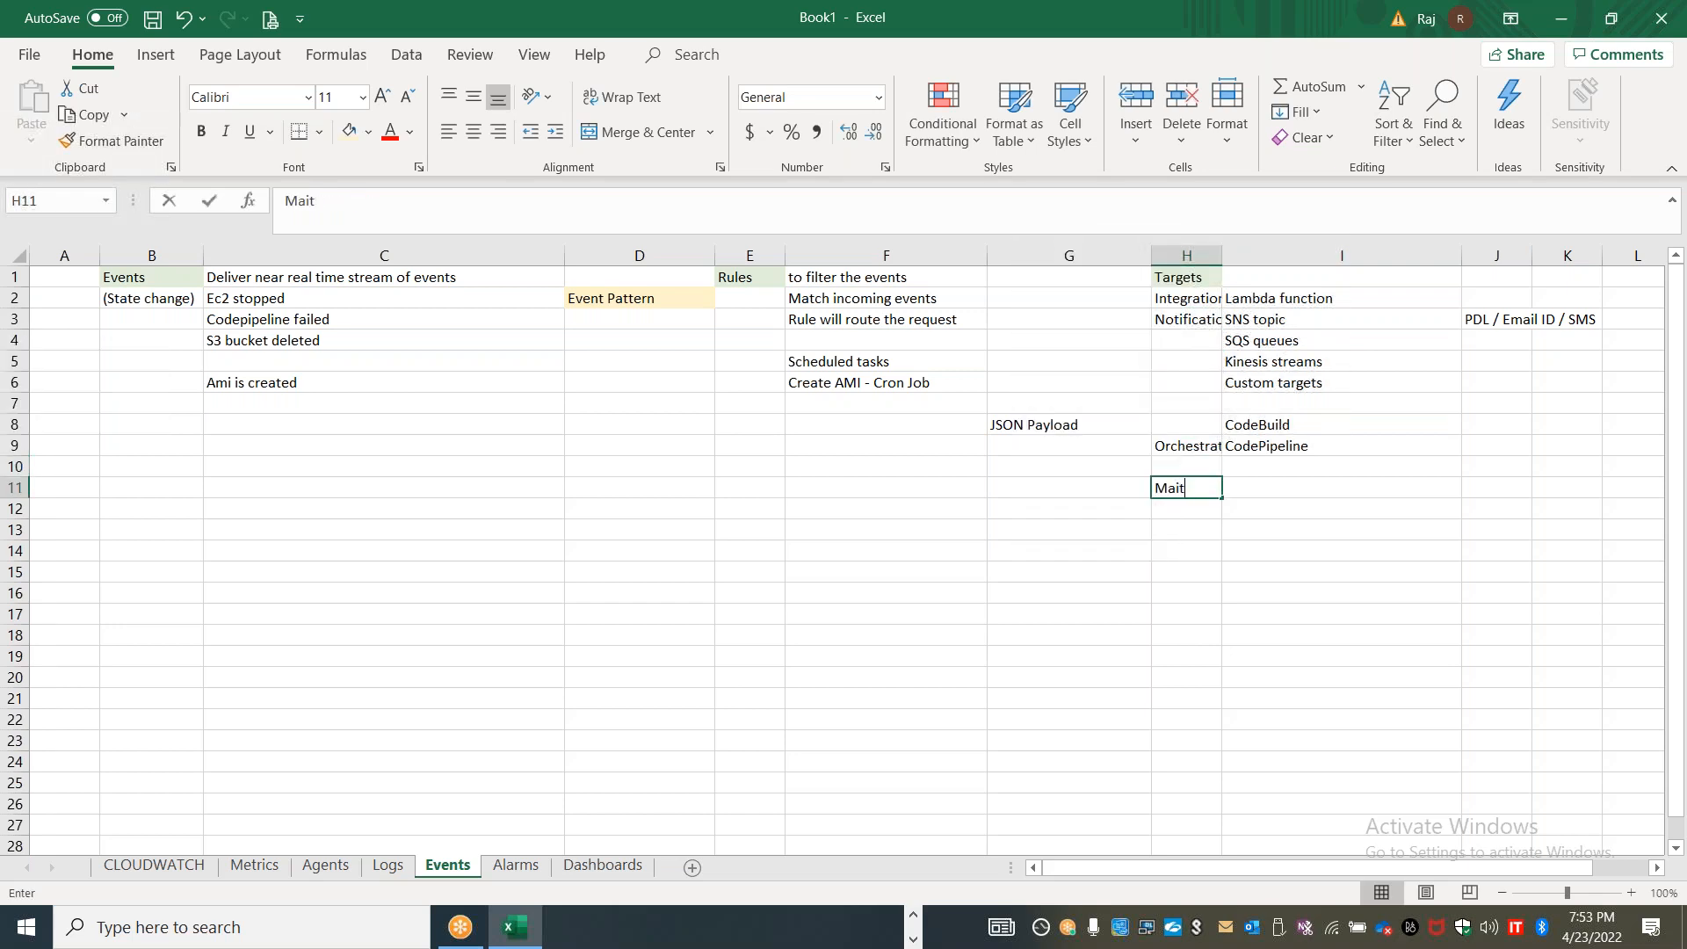
{"action": "type", "text": "e"}
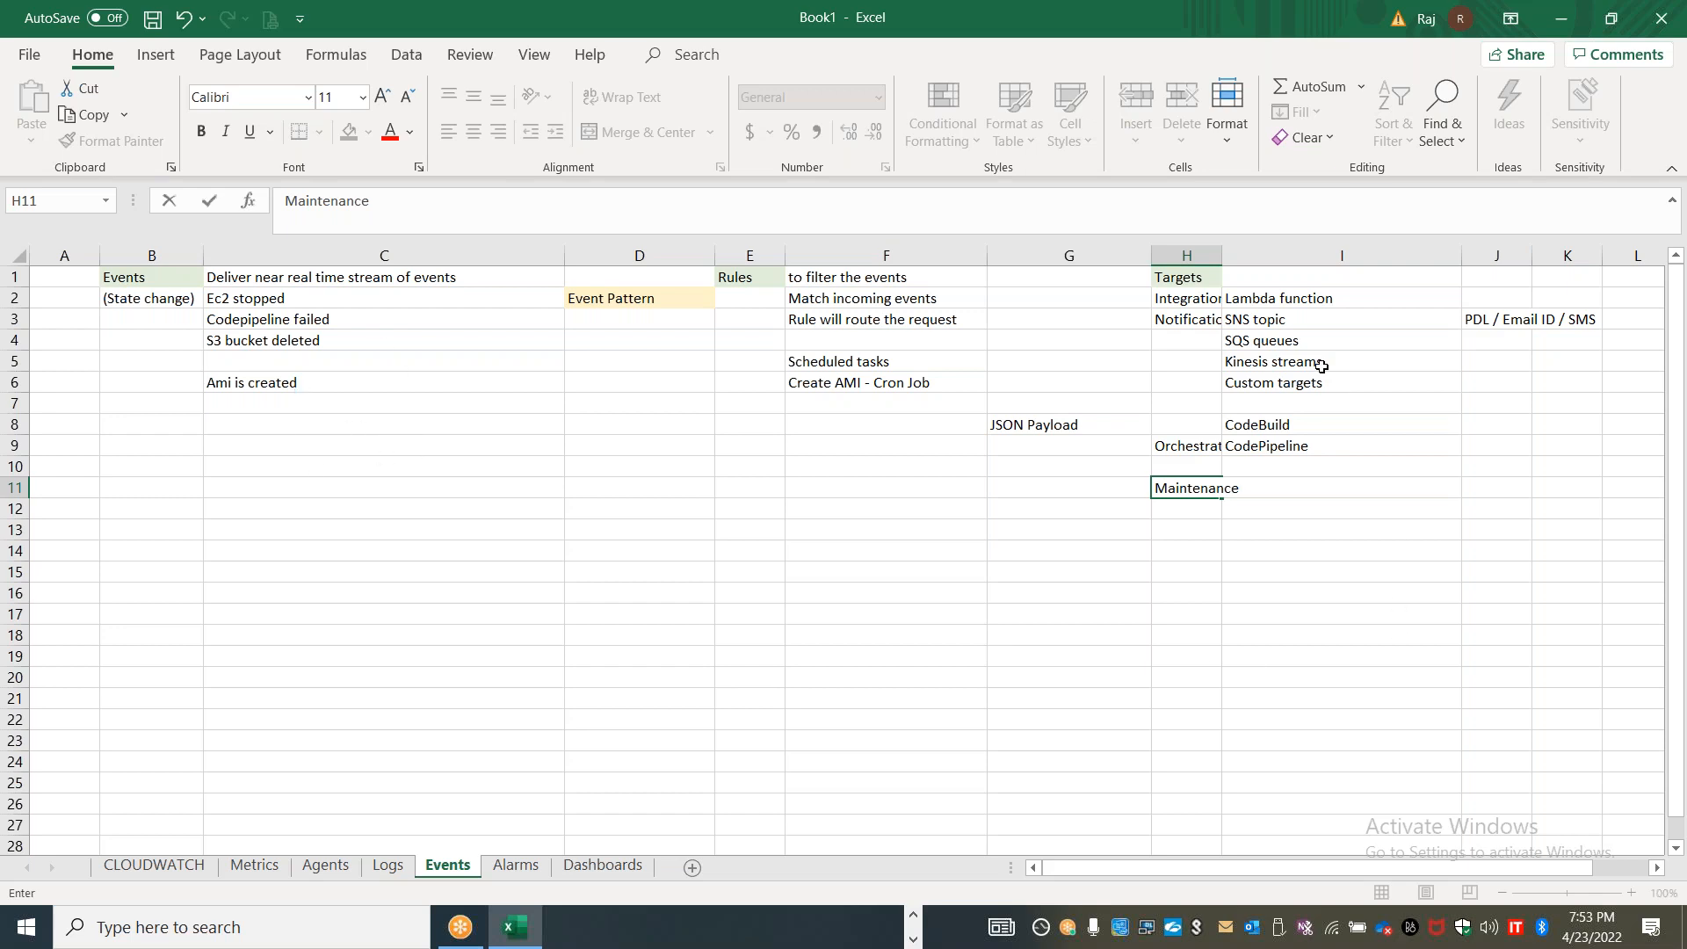
Widen column H so the target category labels fit in full
{"action": "left_click", "coordinate": [1247, 254]}
{"action": "left_click", "coordinate": [1142, 620]}
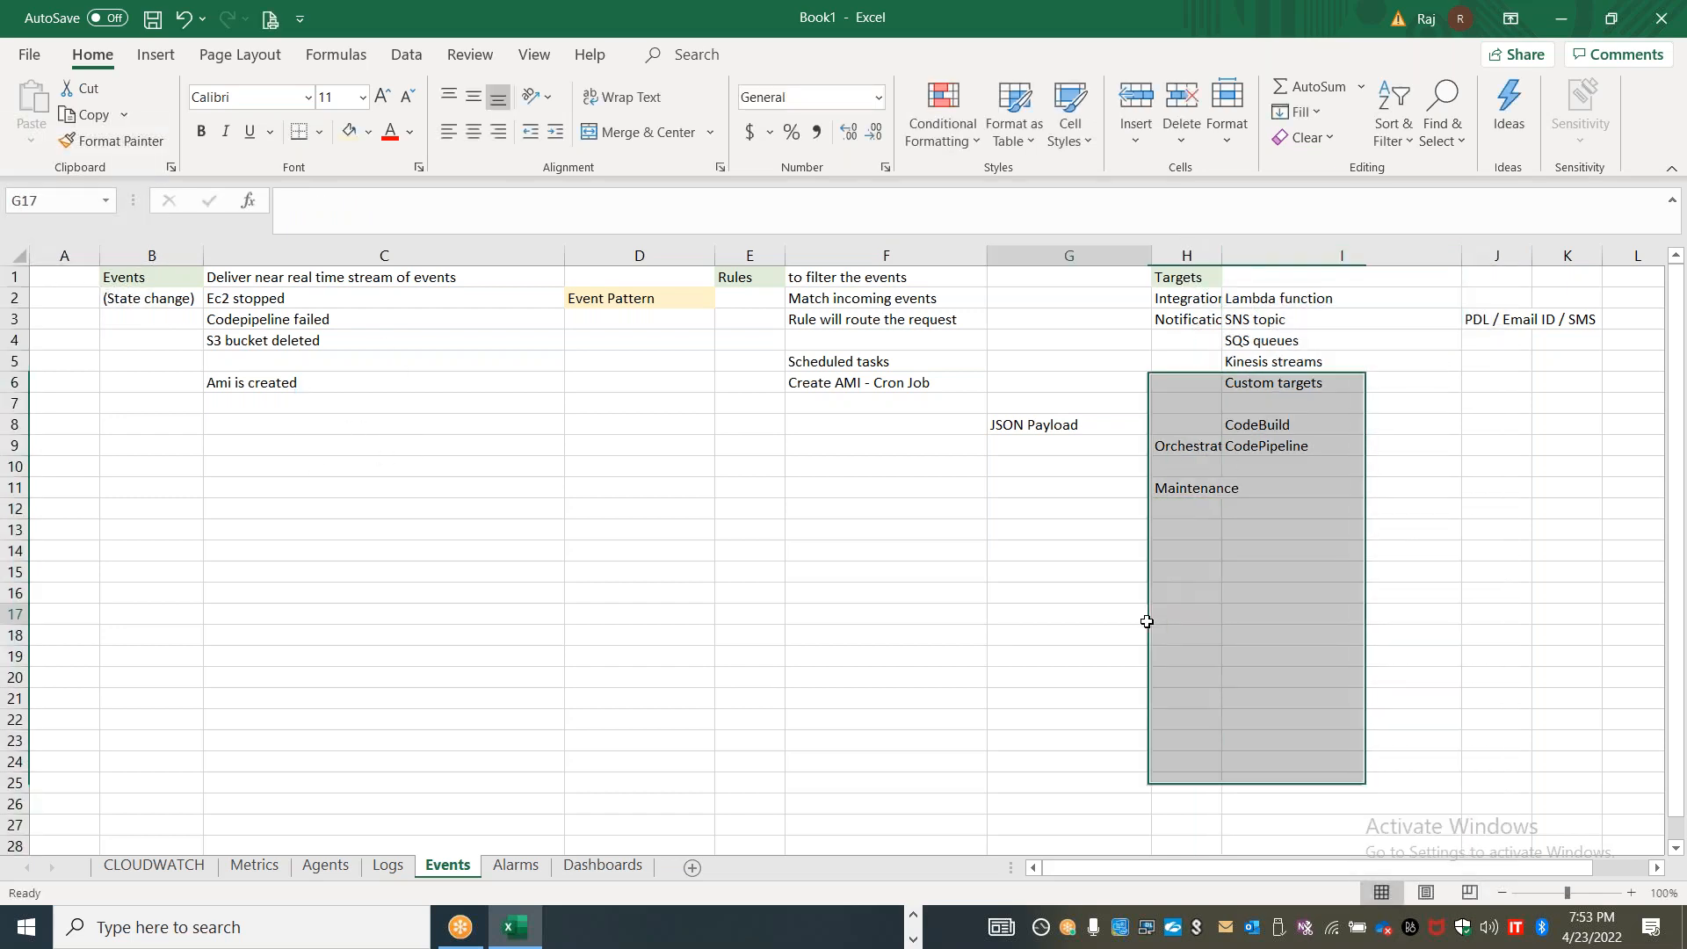
{"action": "left_click_drag", "start_coordinate": [1222, 254], "coordinate": [1268, 255]}
Describe the Maintenance category in I11 as "Increase / Change instance type /EC2 actions"
{"action": "left_click", "coordinate": [1326, 486]}
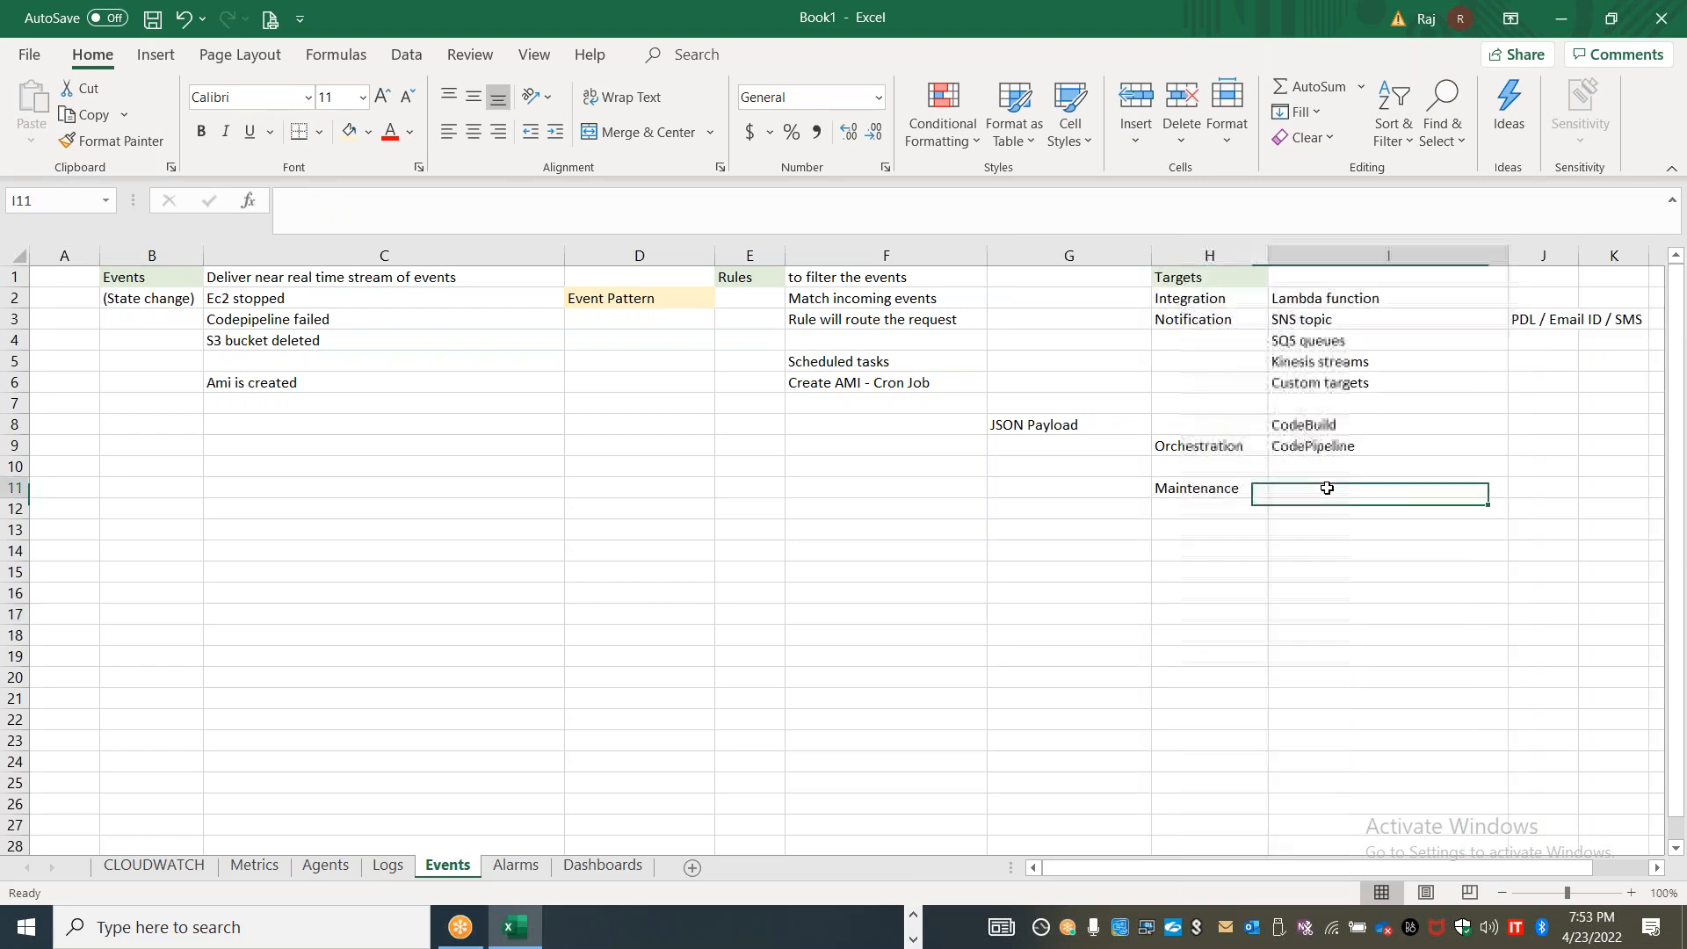
{"action": "type", "text": "Increase / Change instanc"}
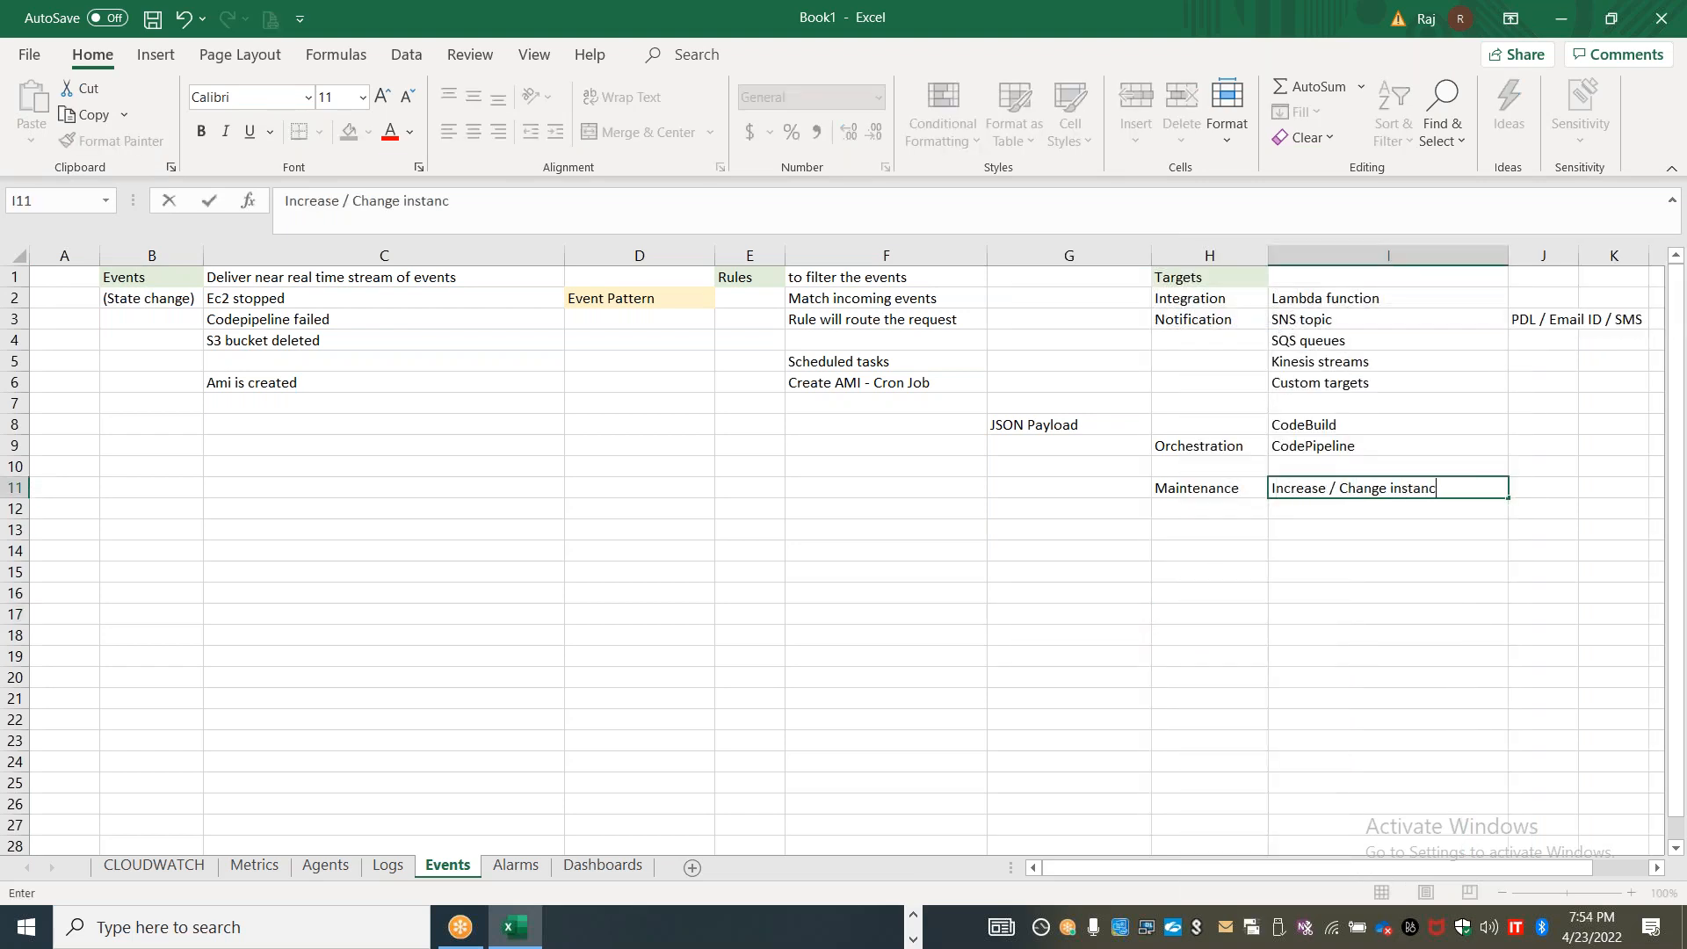
{"action": "type", "text": "e type /EC2 actions"}
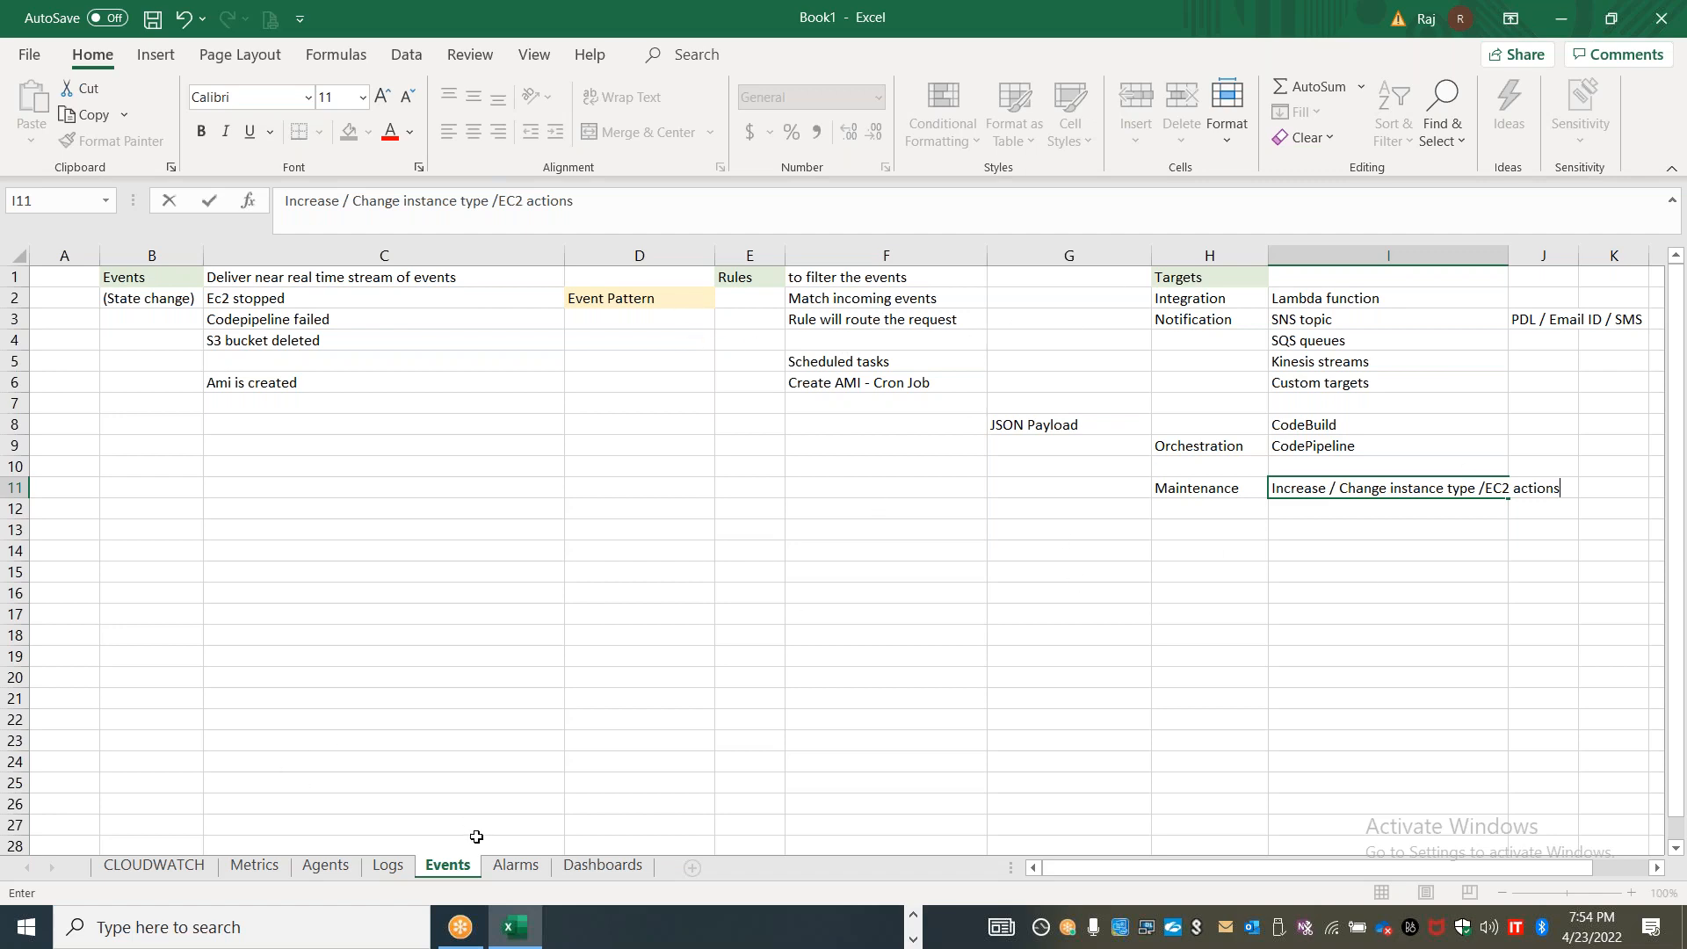
Insert a new worksheet between Events and Alarms and name it "EventBridge"
{"action": "right_click", "coordinate": [451, 868]}
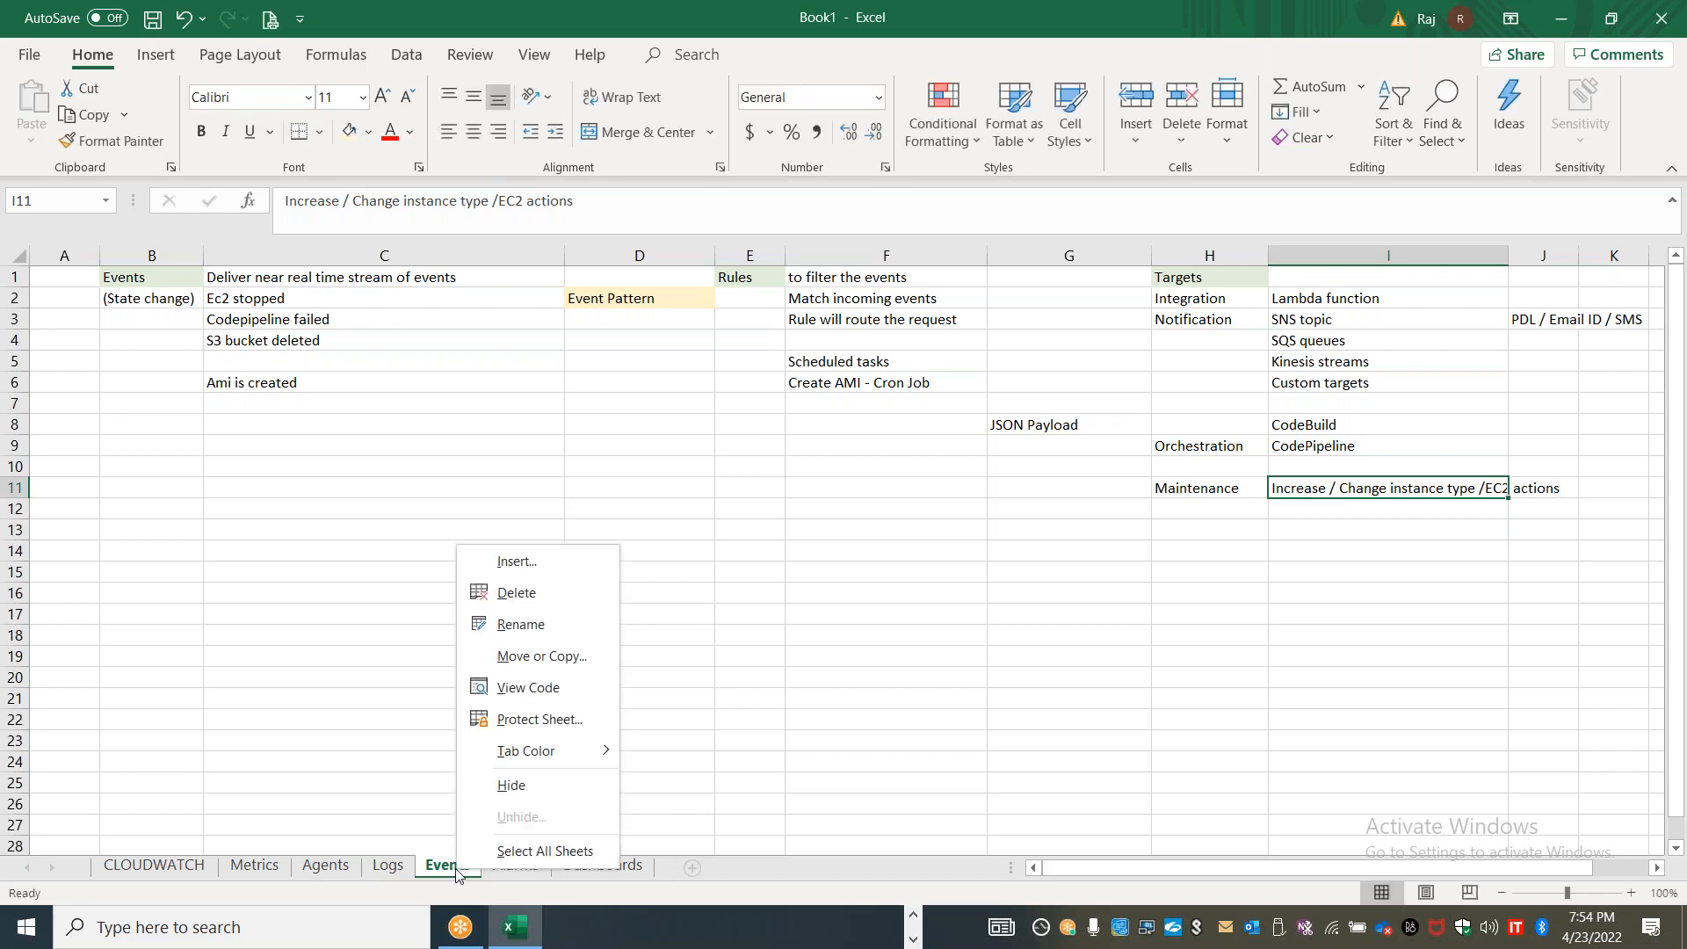
{"action": "key", "text": "Escape"}
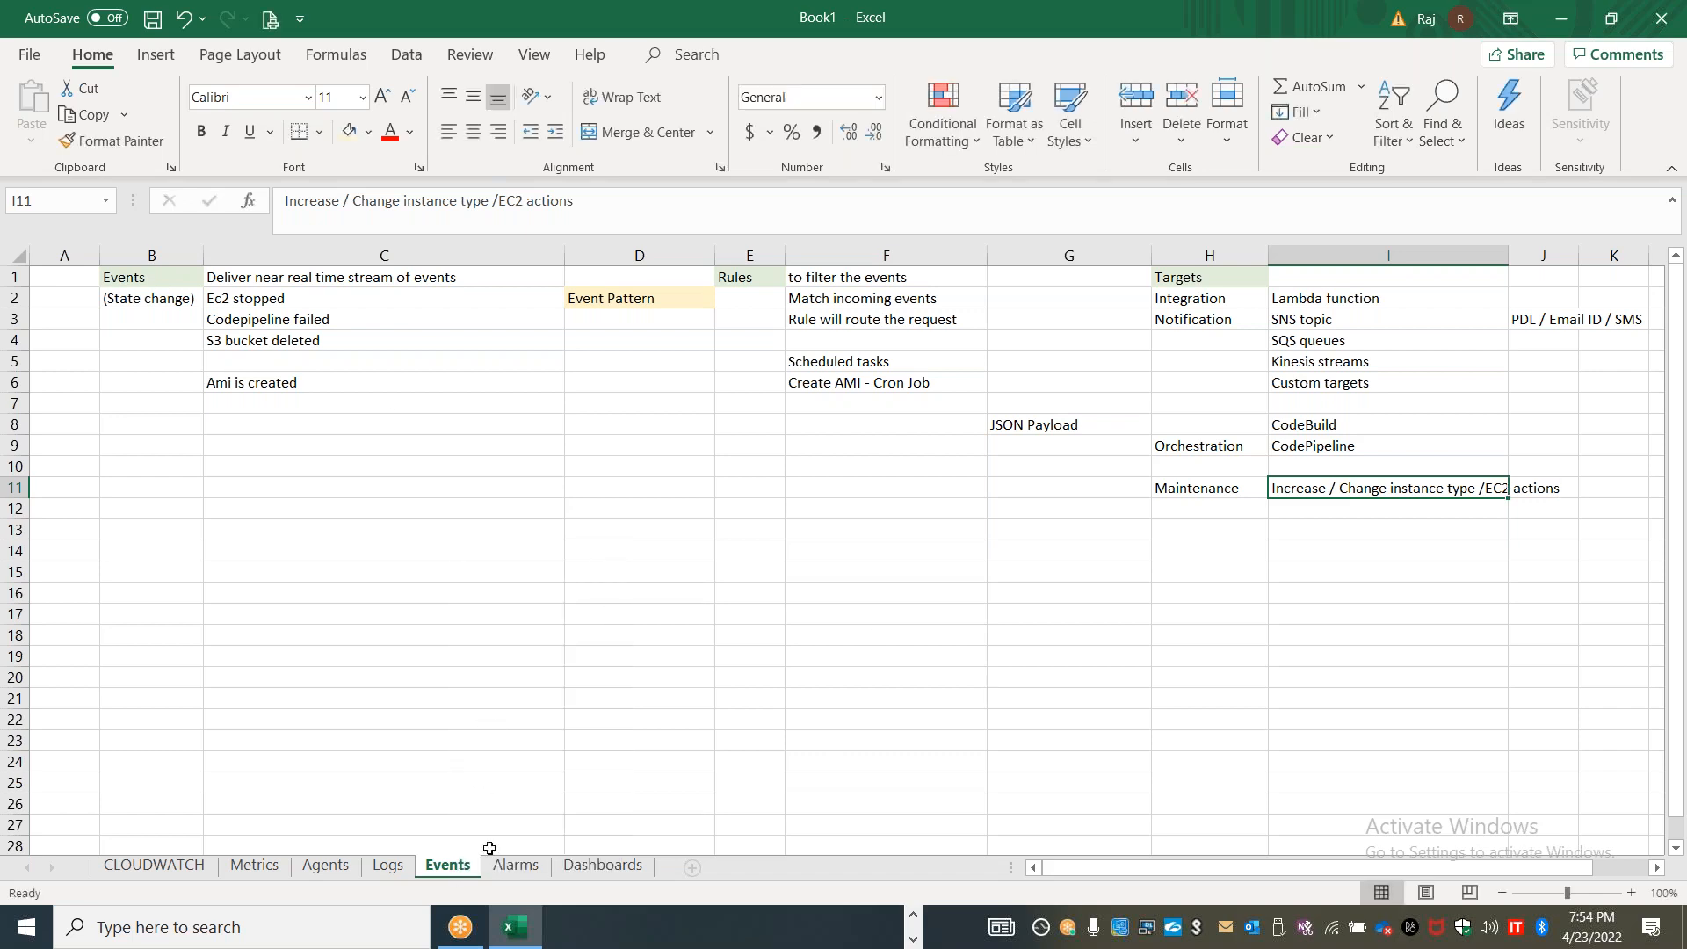
{"action": "right_click", "coordinate": [464, 872]}
{"action": "left_click", "coordinate": [527, 565]}
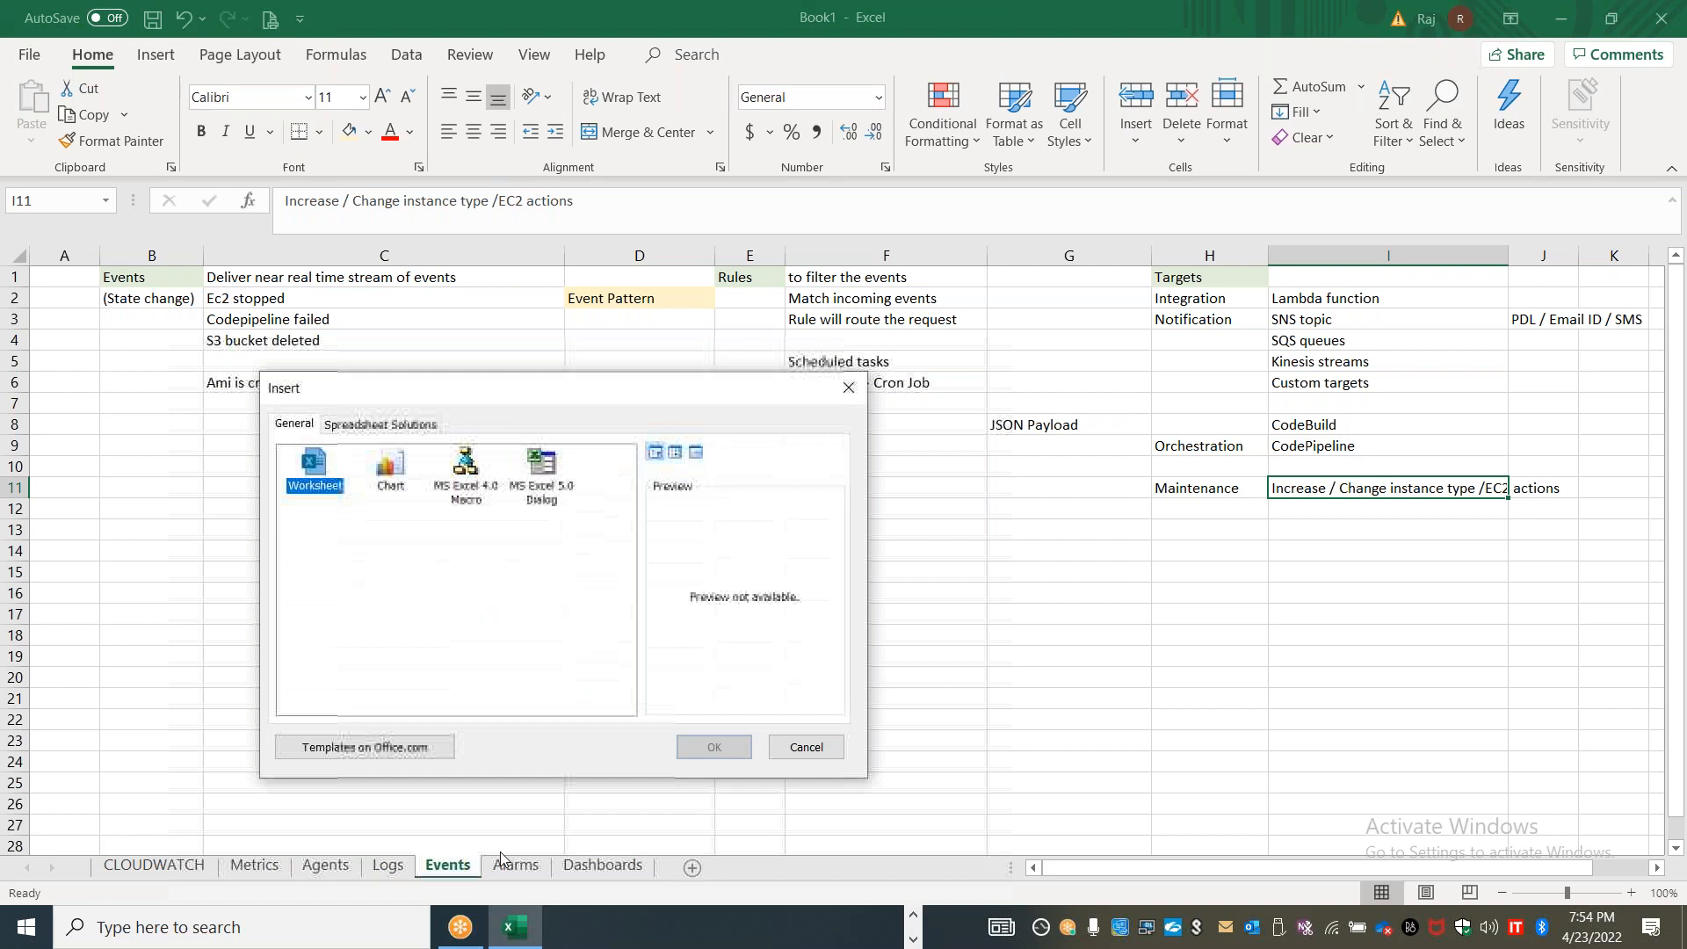
{"action": "left_click", "coordinate": [708, 741]}
{"action": "left_click_drag", "start_coordinate": [476, 873], "coordinate": [554, 868]}
{"action": "double_click", "coordinate": [525, 875]}
{"action": "type", "text": "EventBridge"}
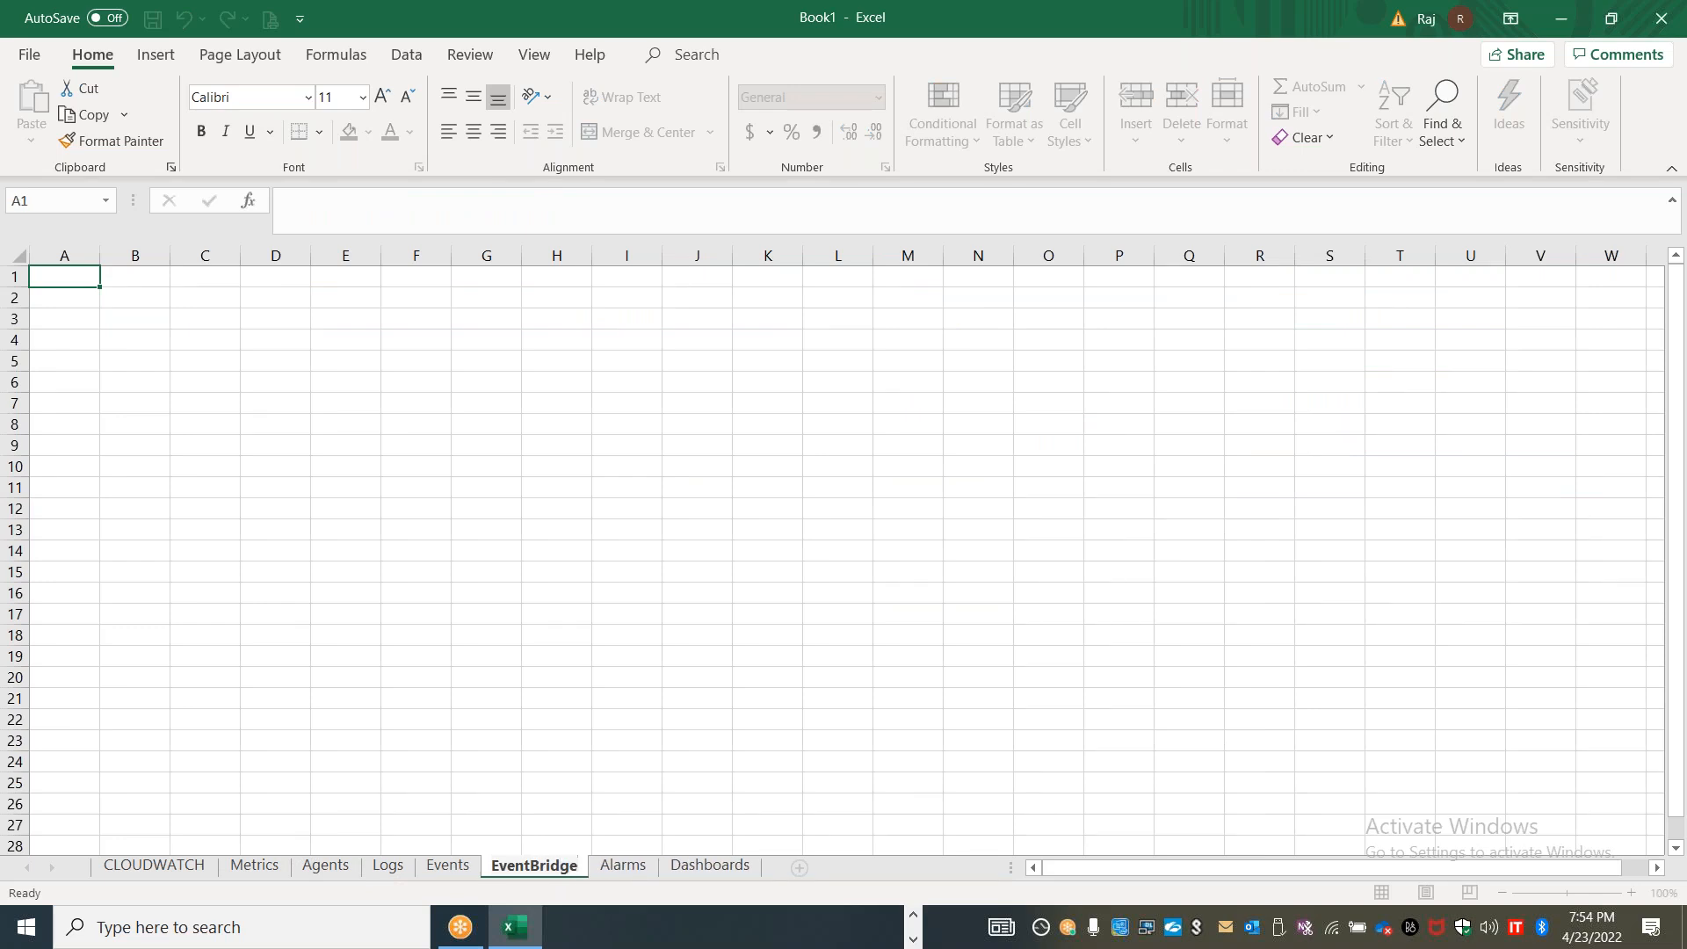
Enter the heading "EventBridge" in A1 of the new sheet and widen column A to fit it
{"action": "left_click", "coordinate": [71, 271]}
{"action": "type", "text": "EventBridge"}
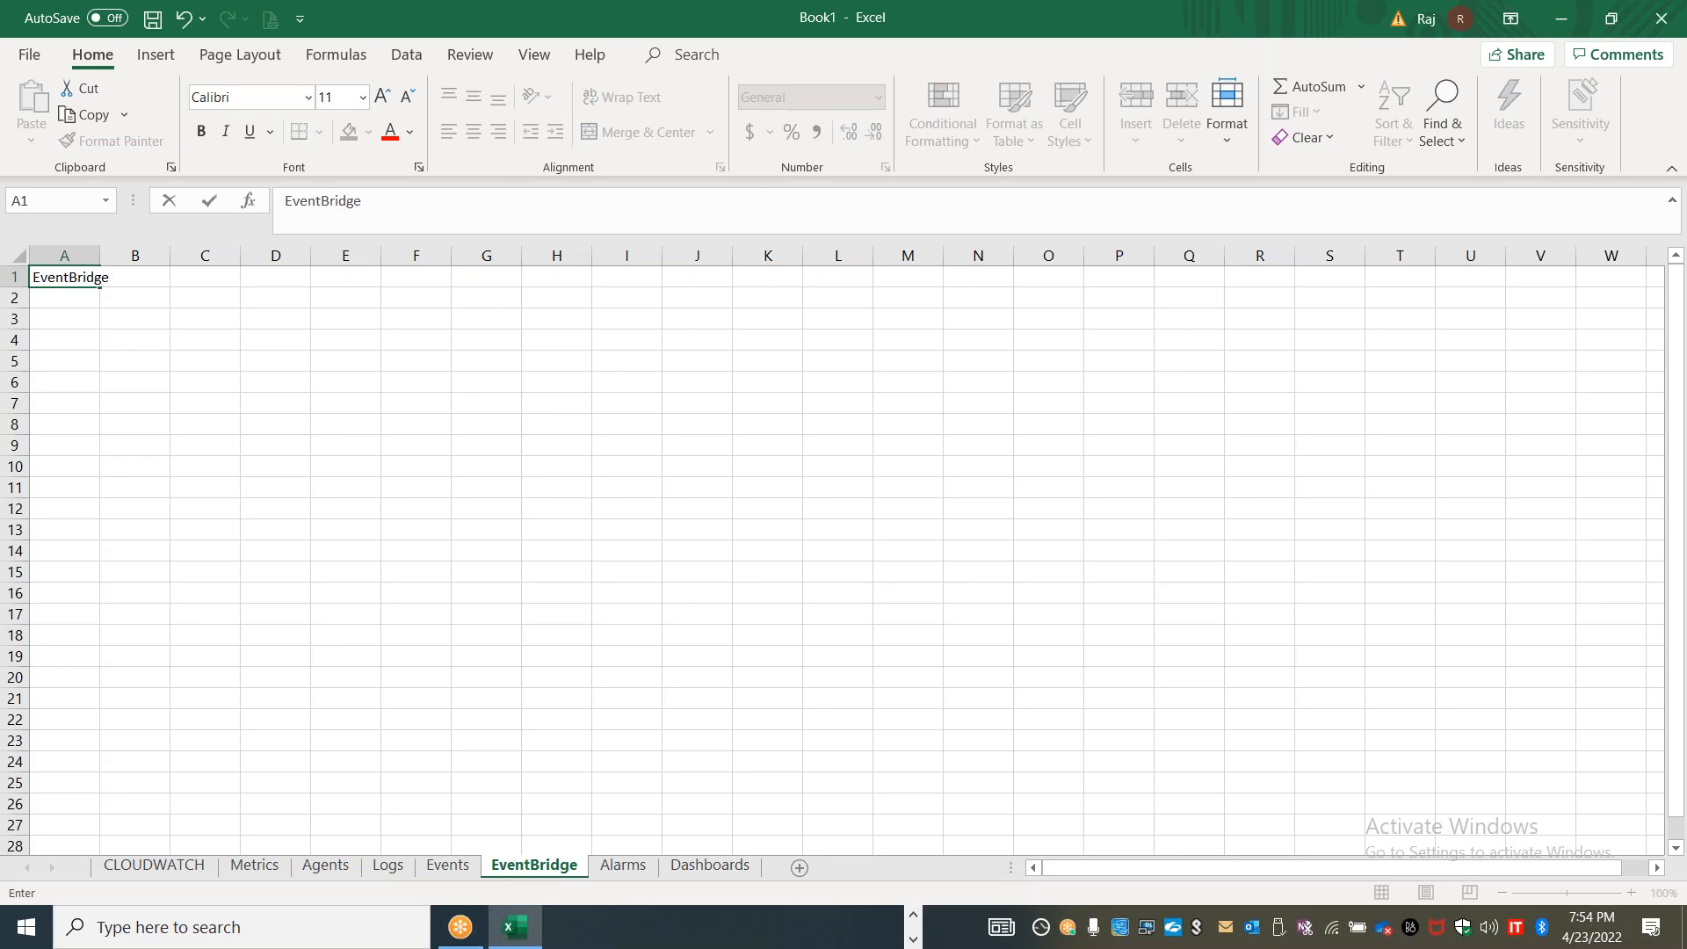
{"action": "left_click", "coordinate": [108, 409]}
{"action": "left_click_drag", "start_coordinate": [99, 255], "coordinate": [188, 254]}
Shade the EventBridge heading cell A1 with a light blue fill
{"action": "left_click", "coordinate": [111, 274]}
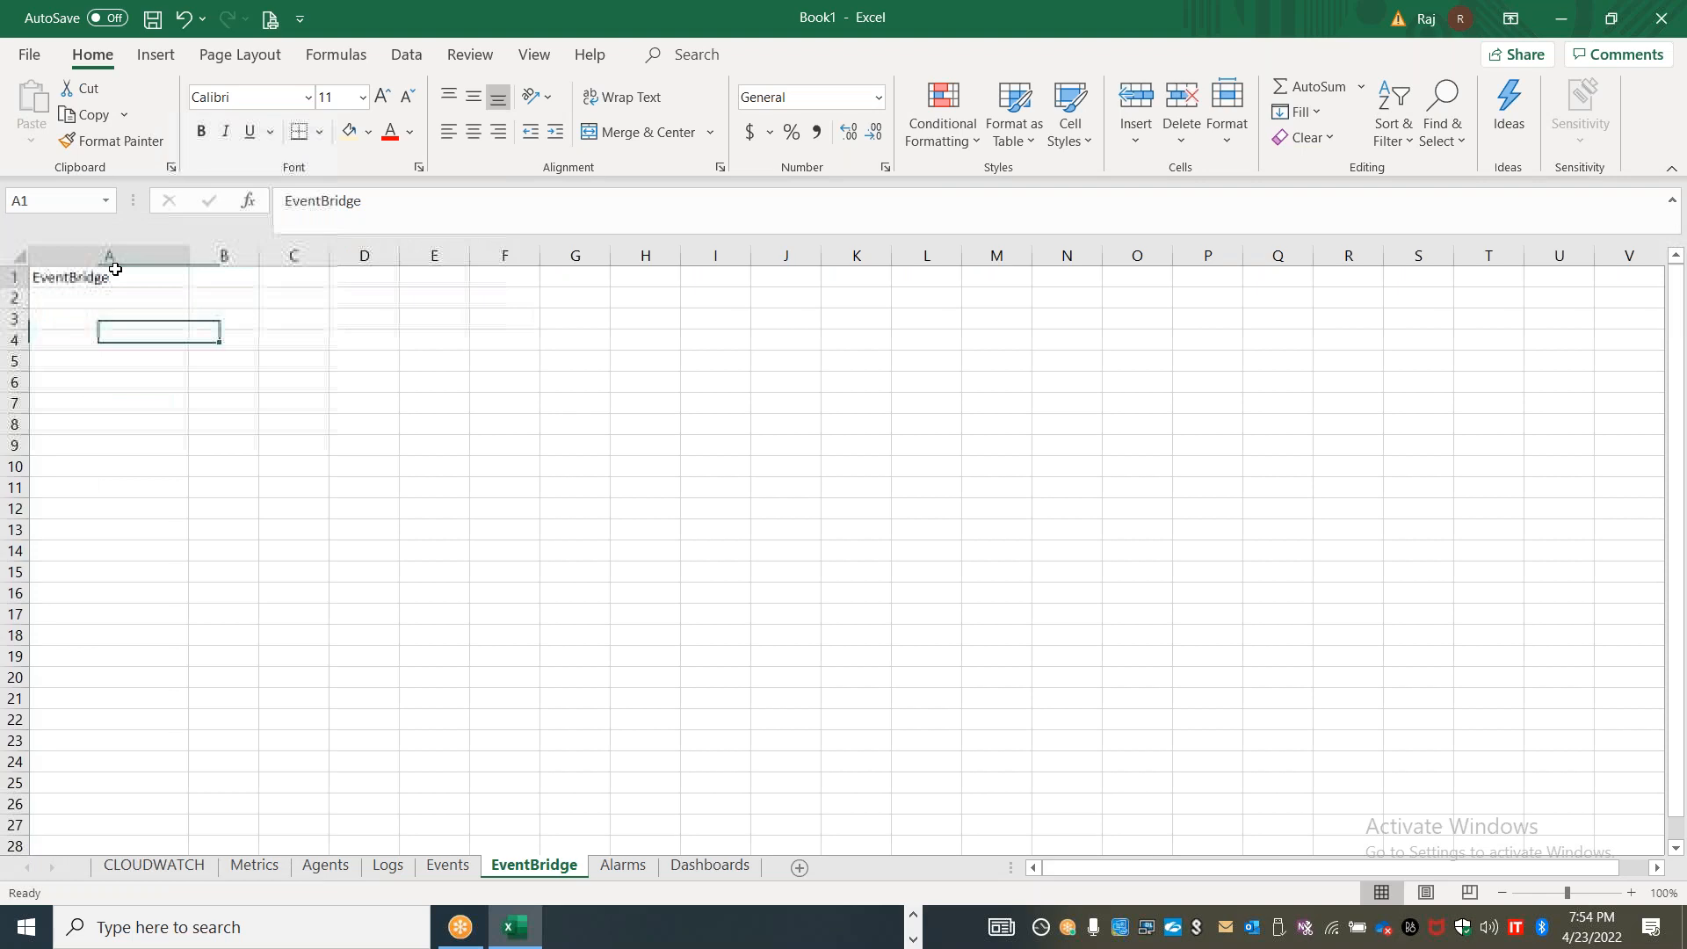
{"action": "left_click", "coordinate": [369, 132]}
{"action": "left_click", "coordinate": [508, 213]}
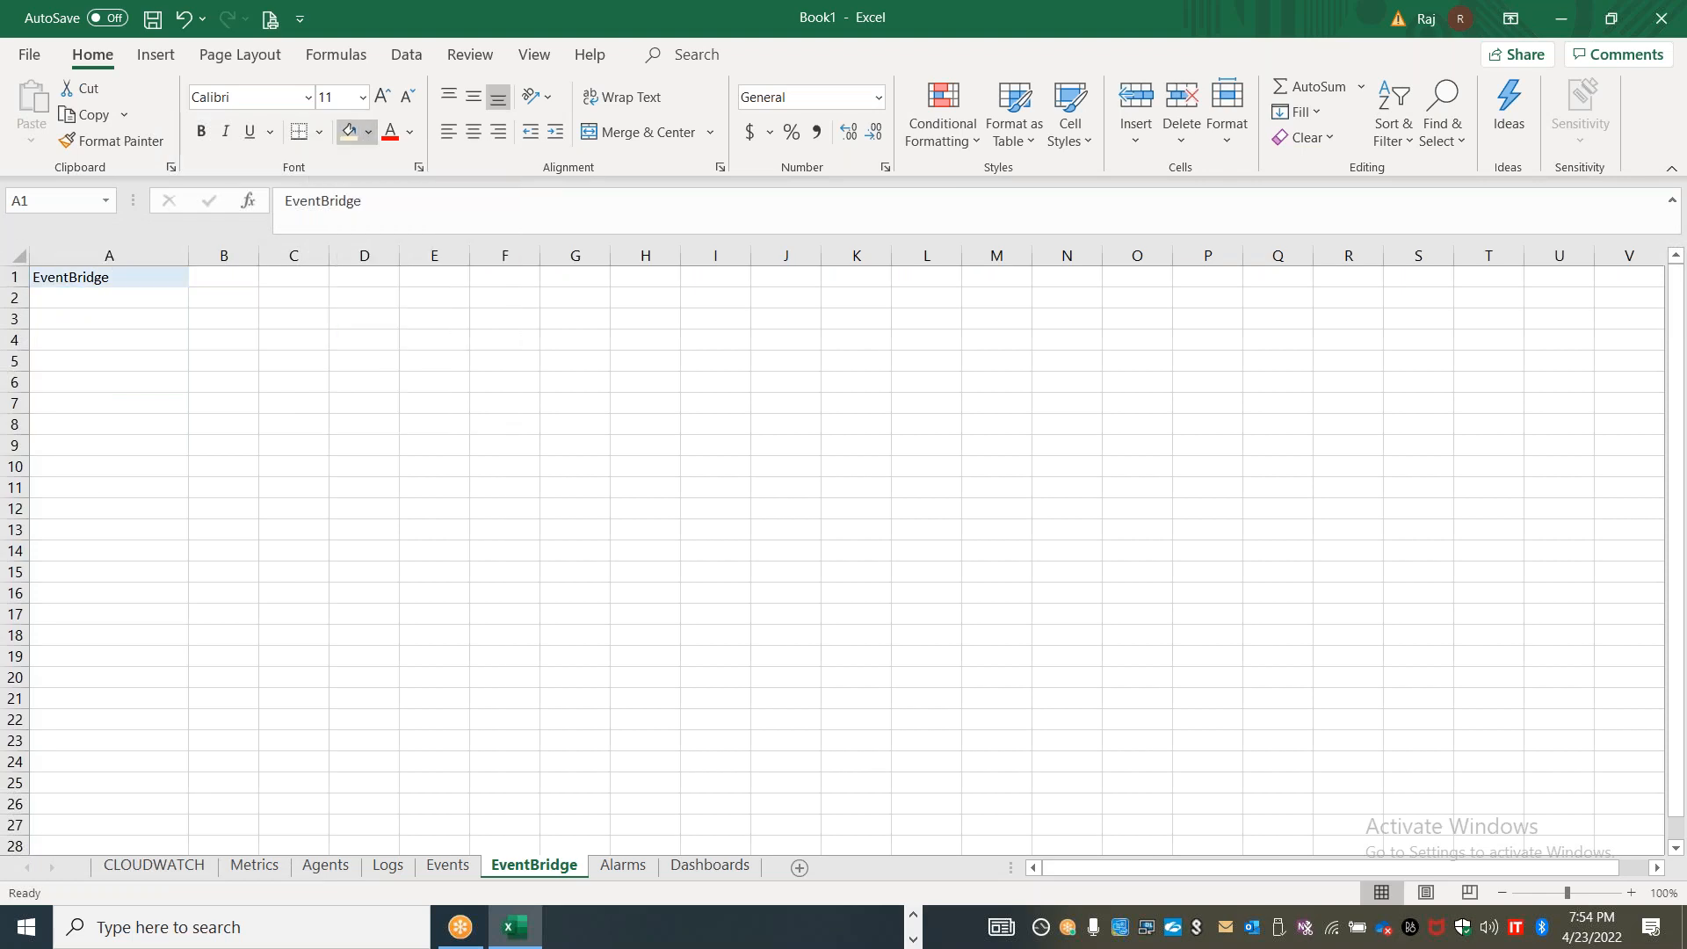
{"action": "left_click", "coordinate": [504, 508]}
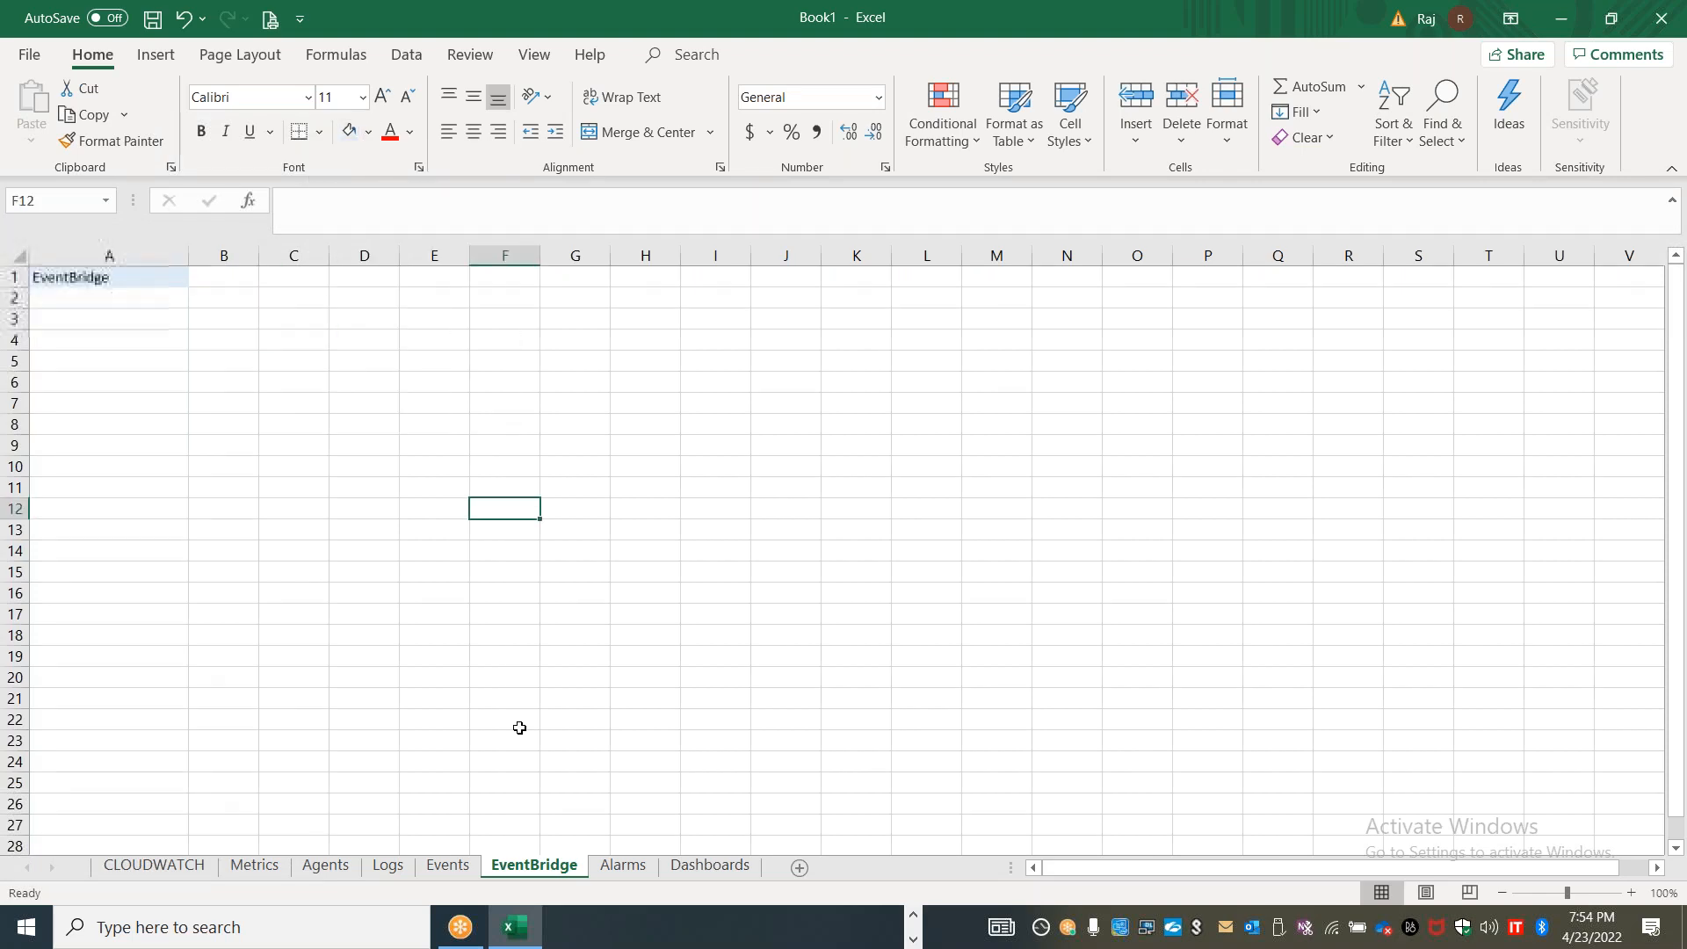
Describe EventBridge in B1 as "Next version or evolution of cloudwatch event"
{"action": "left_click", "coordinate": [450, 867]}
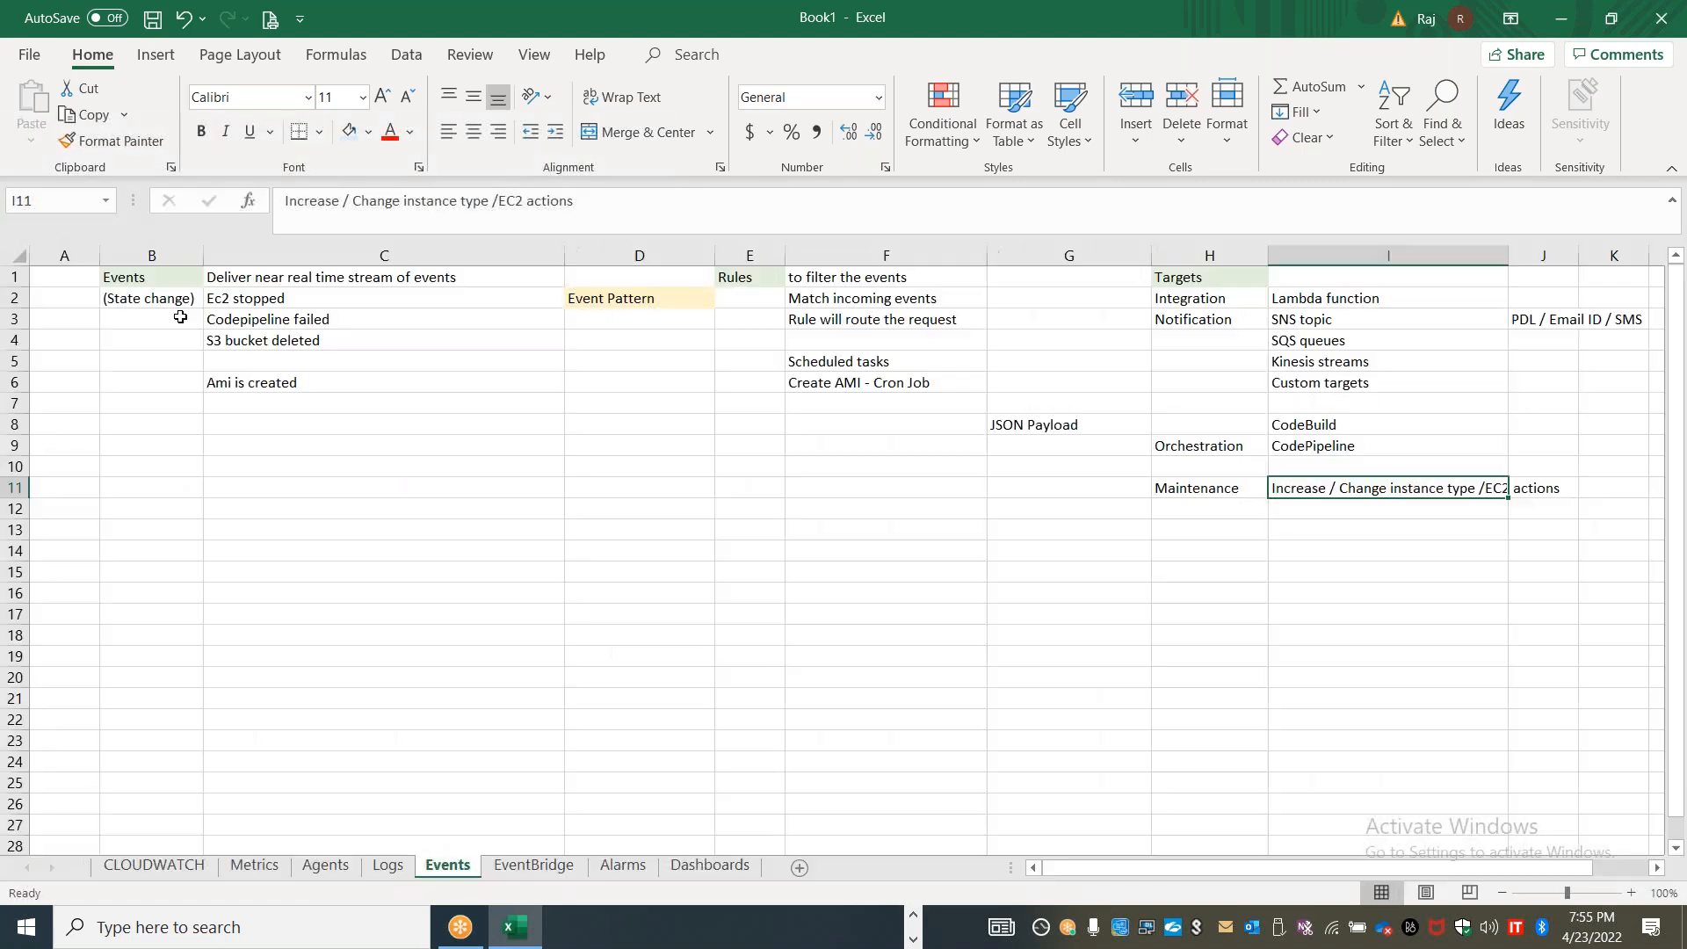
{"action": "left_click", "coordinate": [547, 866]}
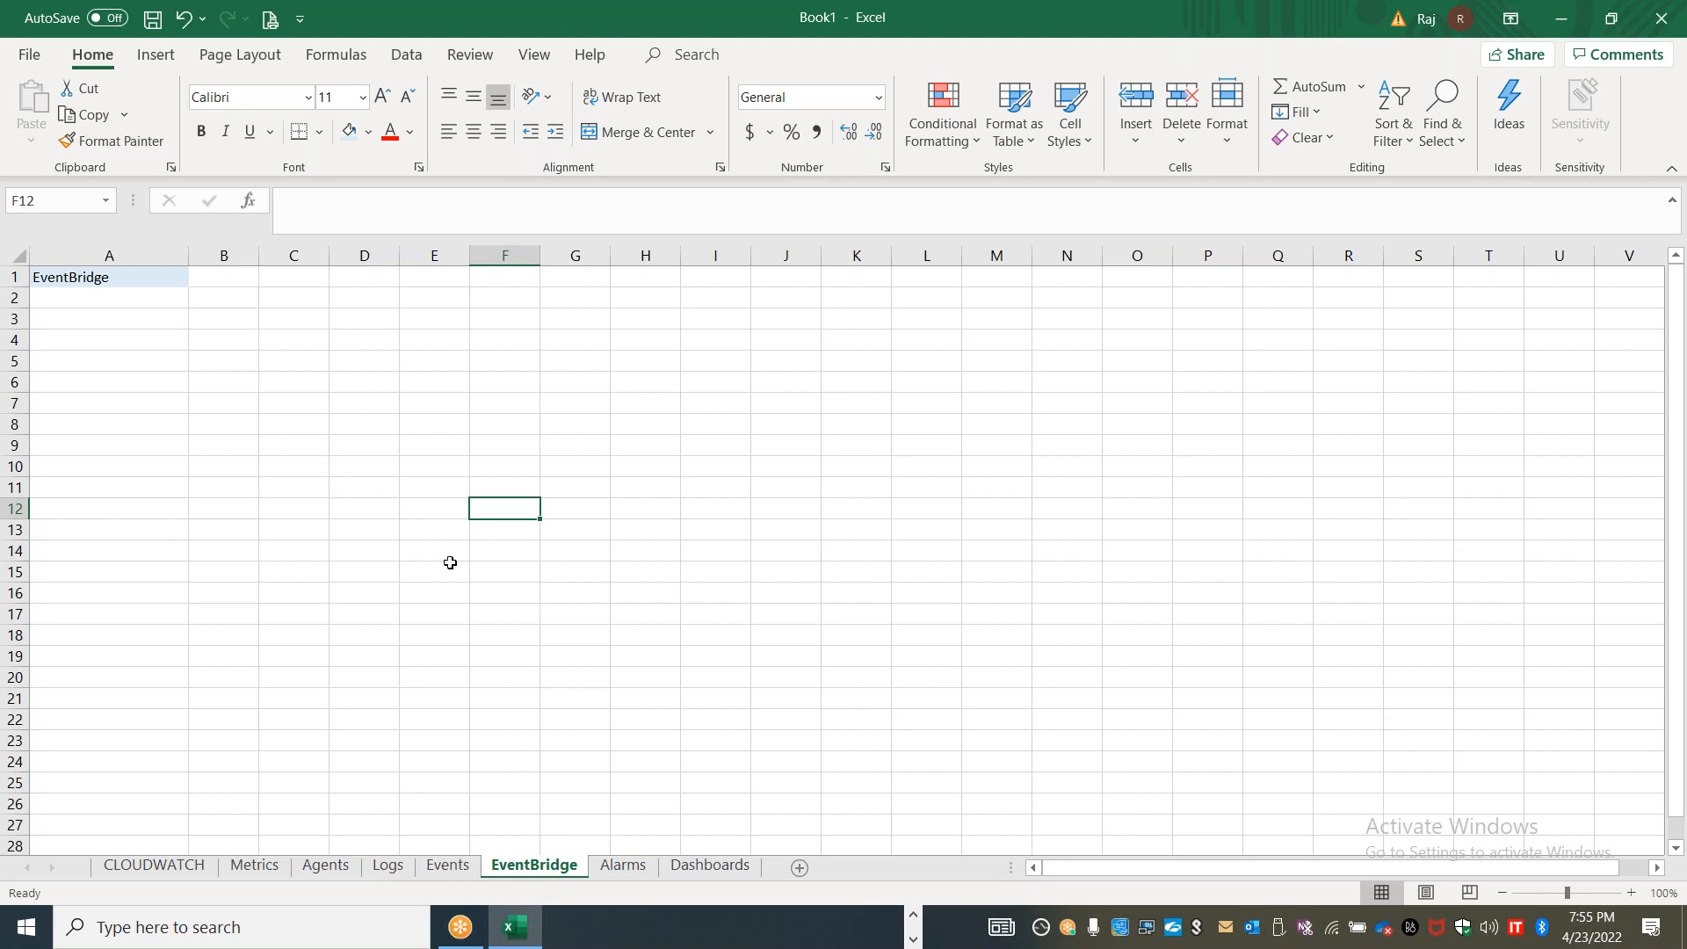
{"action": "double_click", "coordinate": [222, 277]}
{"action": "type", "text": "N"}
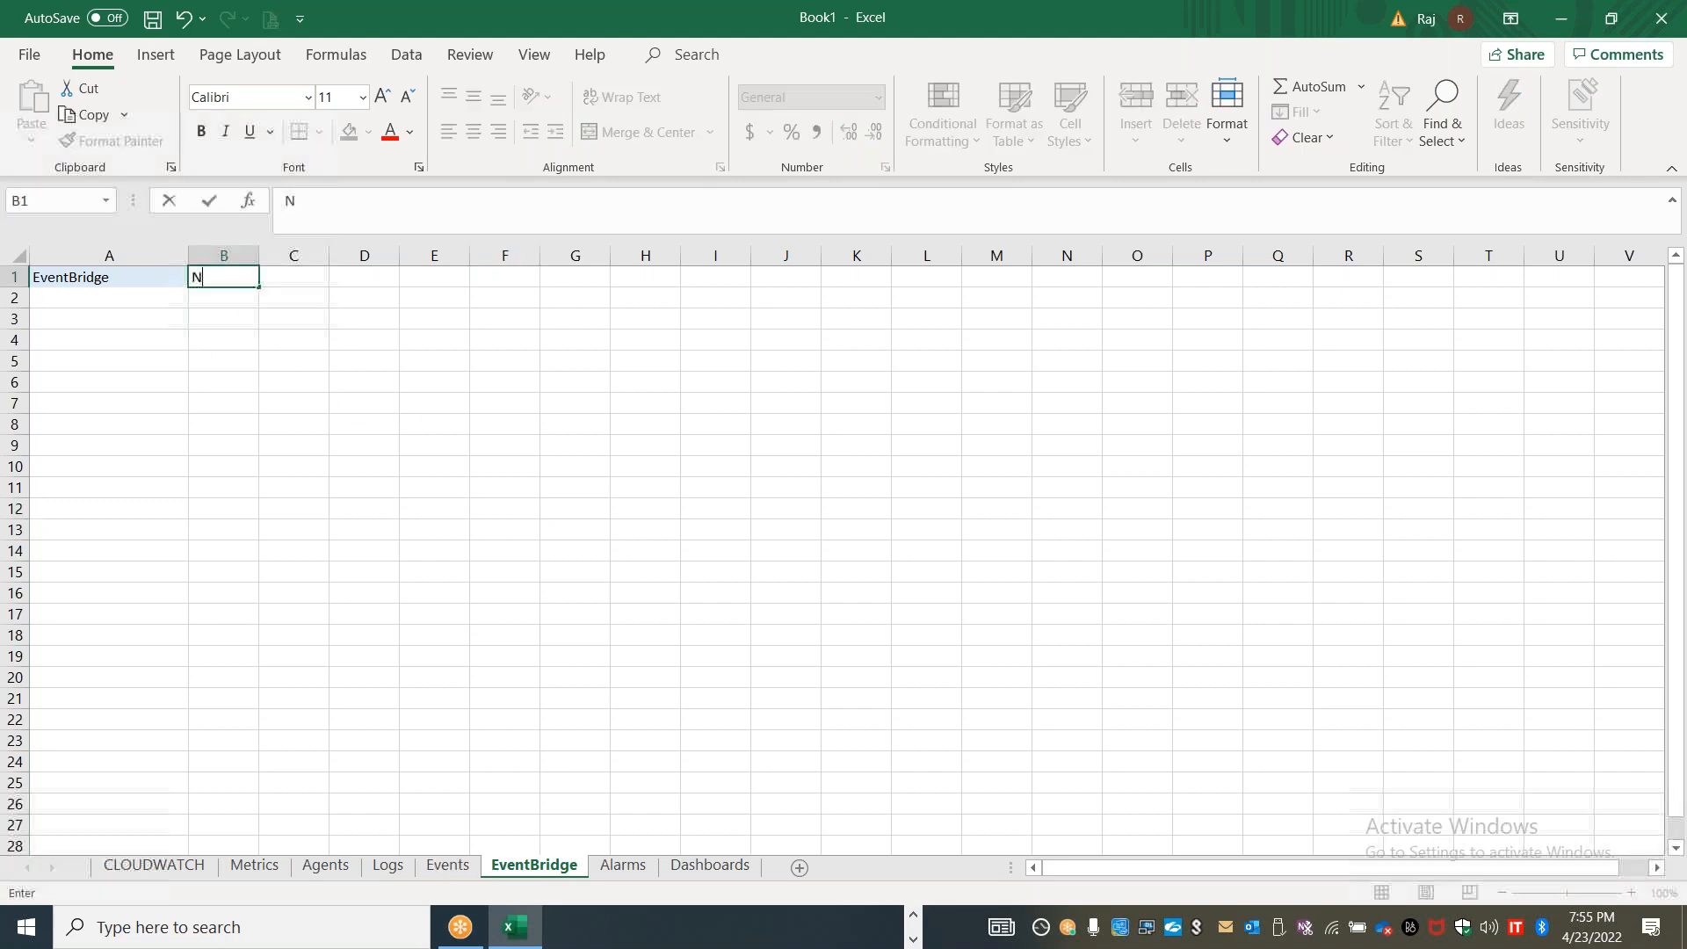
{"action": "type", "text": "ext version or evaol"}
{"action": "key", "text": "BackSpace"}
{"action": "key", "text": "BackSpace"}
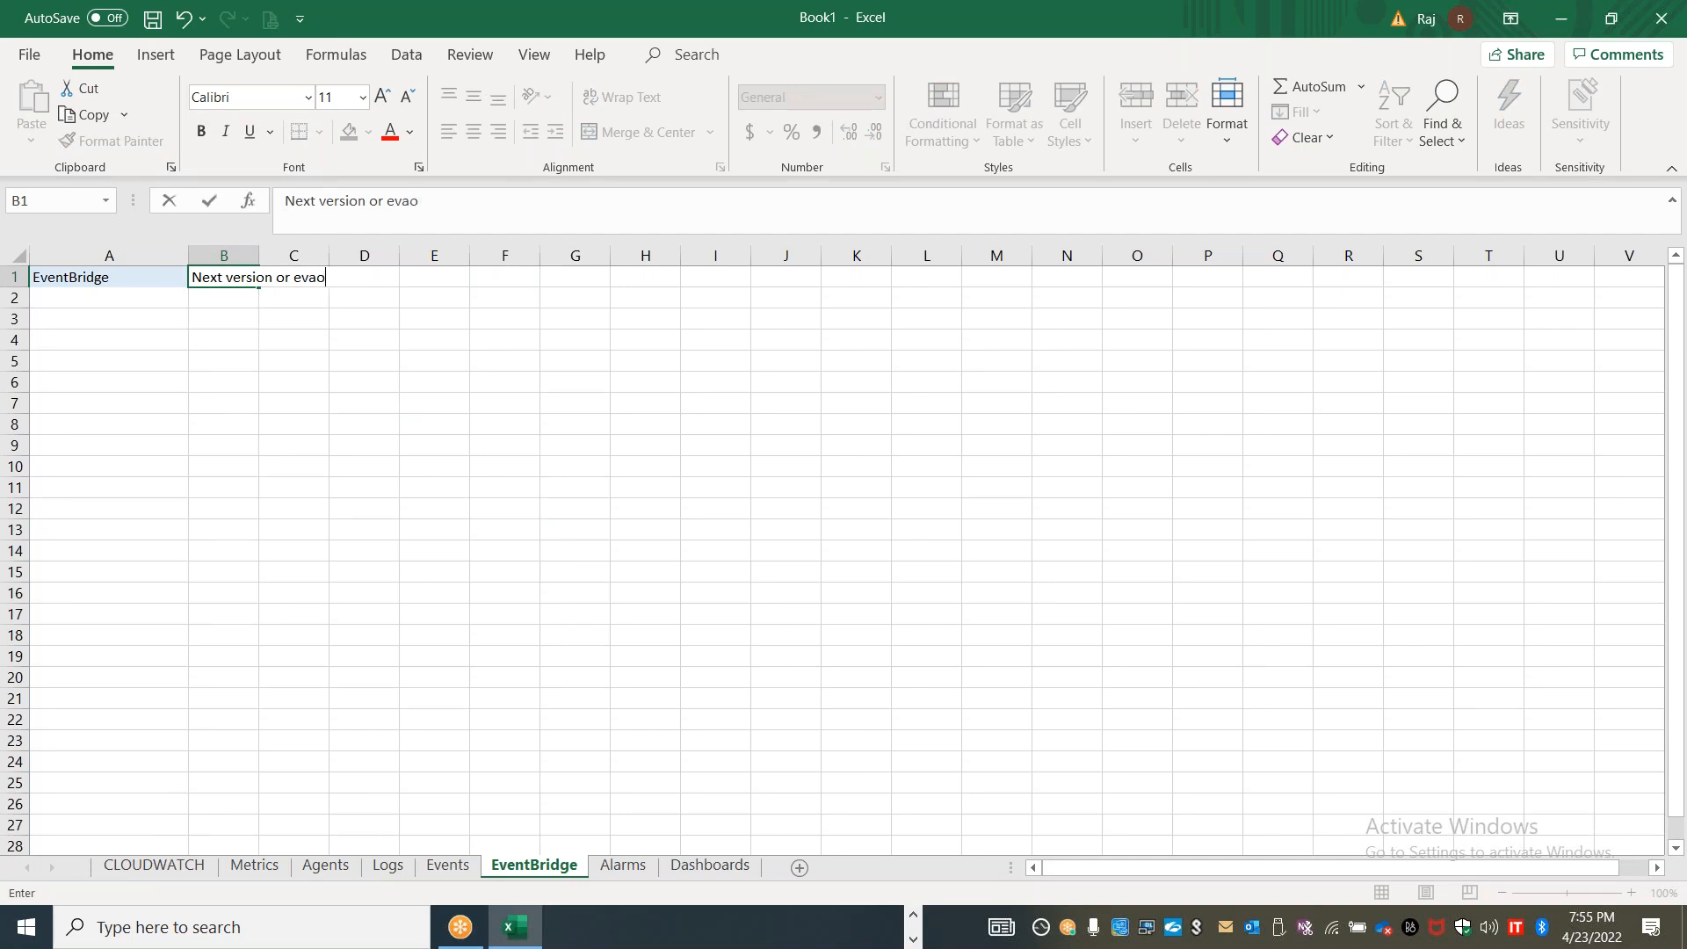
{"action": "type", "text": "lutio"}
{"action": "type", "text": "n of you"}
{"action": "key", "text": "BackSpace"}
{"action": "key", "text": "BackSpace"}
{"action": "key", "text": "BackSpace"}
{"action": "type", "text": "cloudwatch event"}
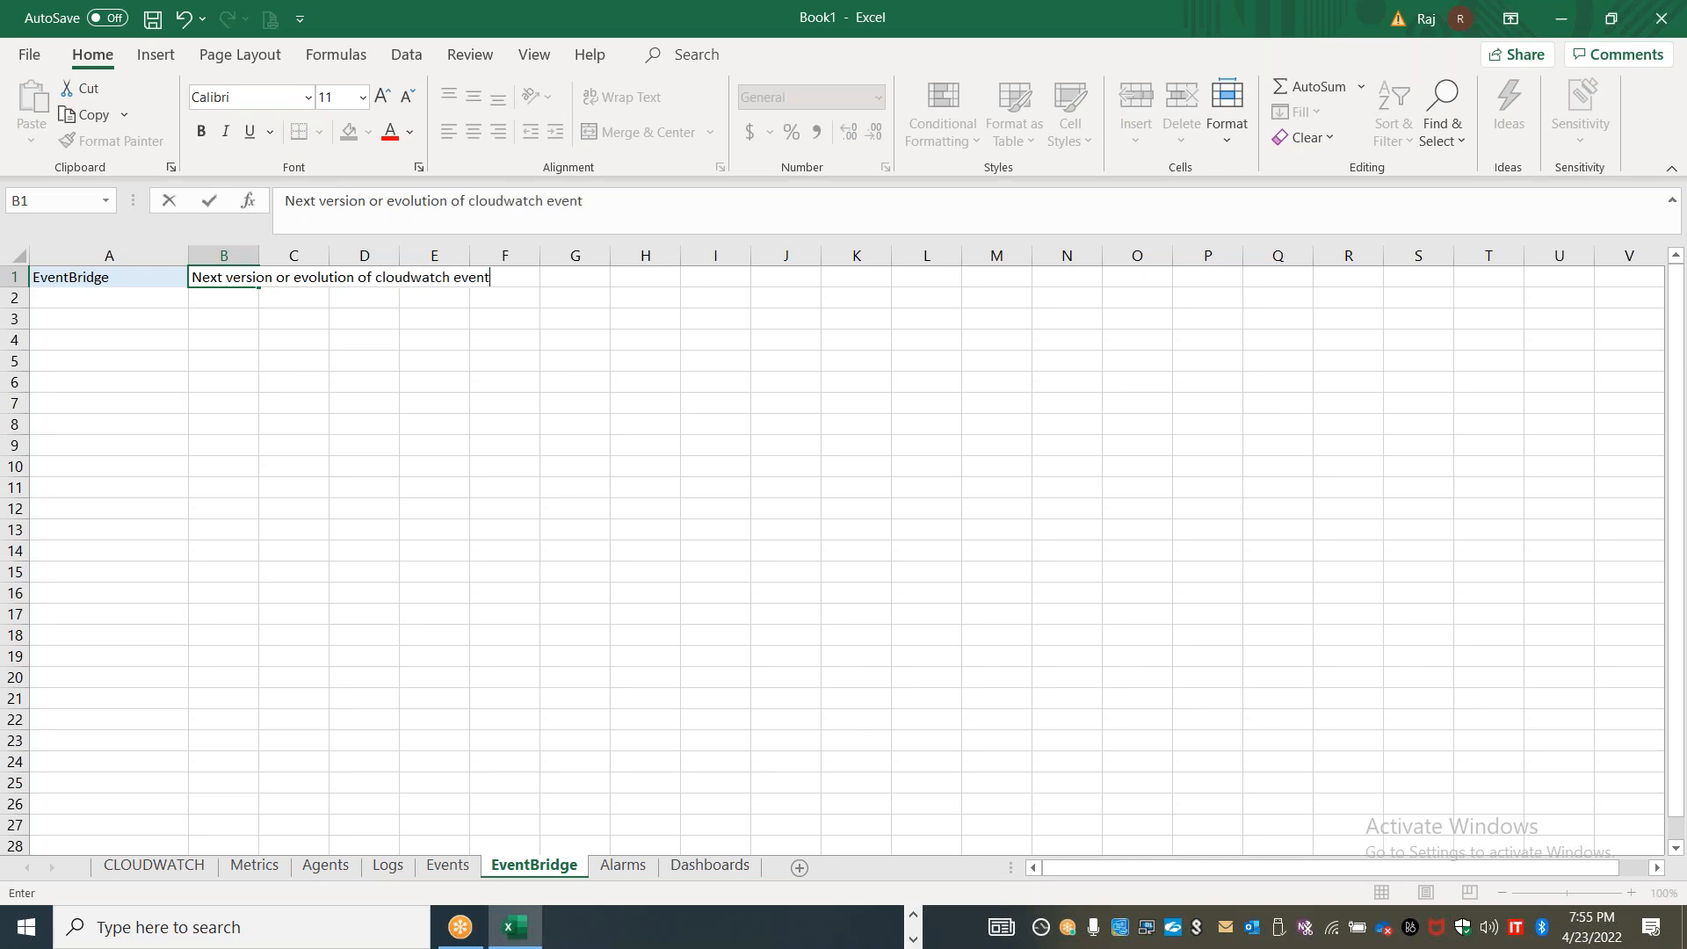
{"action": "key", "text": "Return"}
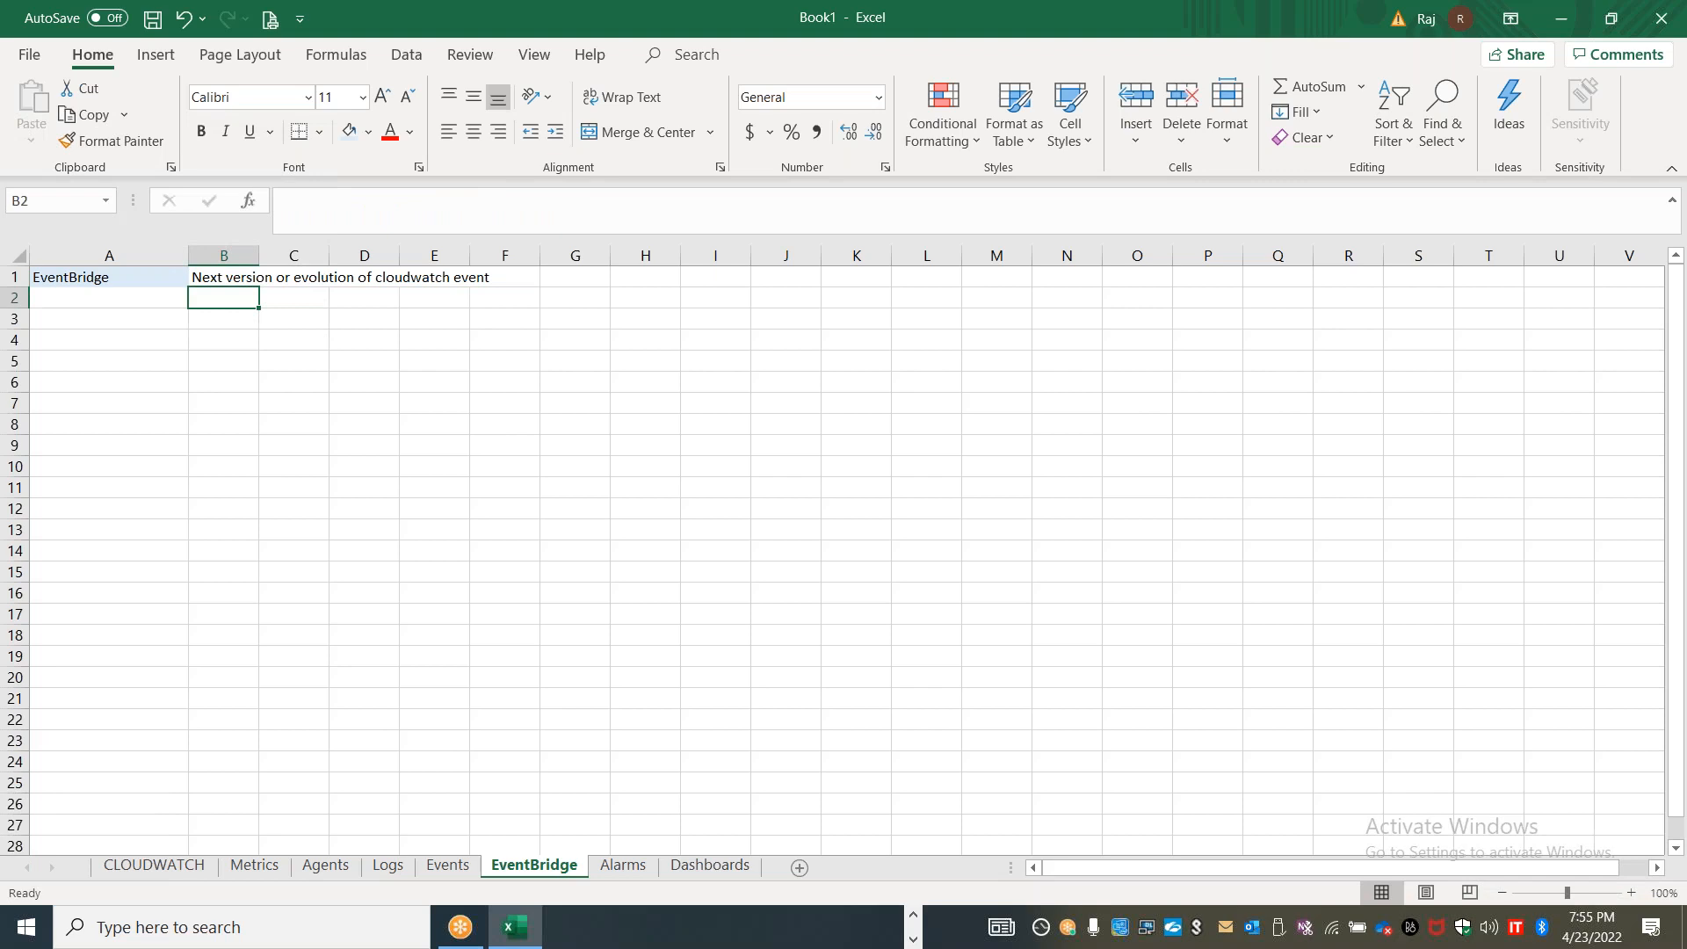
Enter "Partner / B2B / B2c events" in B3 and widen column B so its notes fit in full
{"action": "key", "text": "Down"}
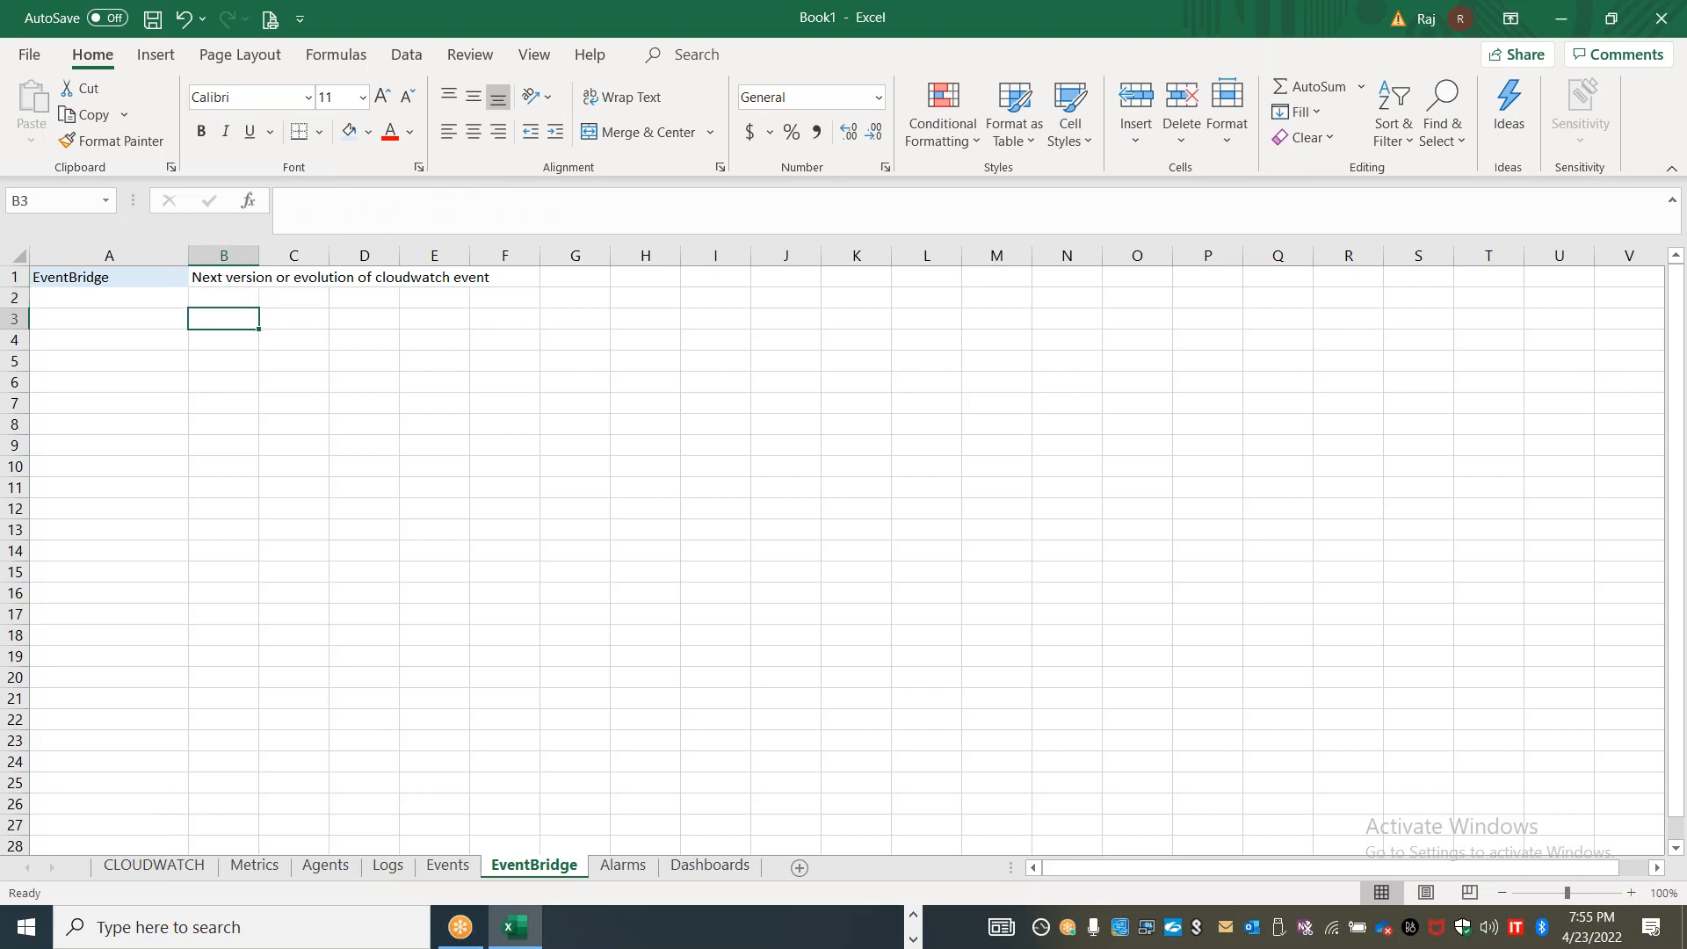
{"action": "type", "text": "Pa"}
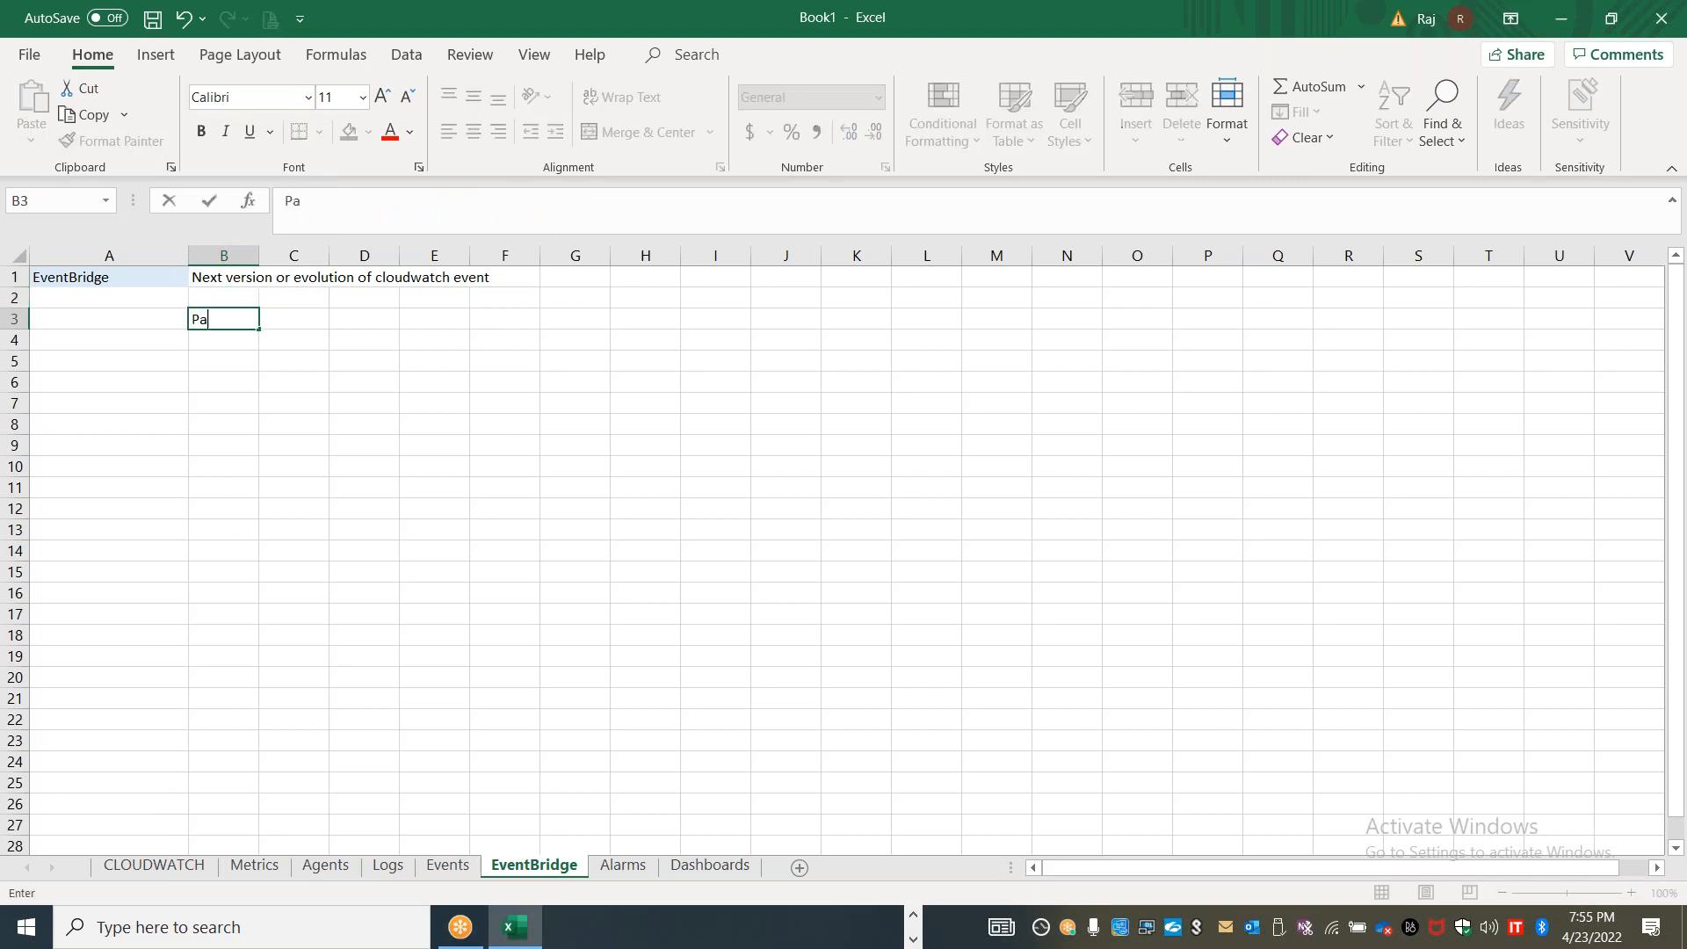
{"action": "type", "text": "rtner / B2b"}
{"action": "key", "text": "BackSpace"}
{"action": "type", "text": "B / B2c "}
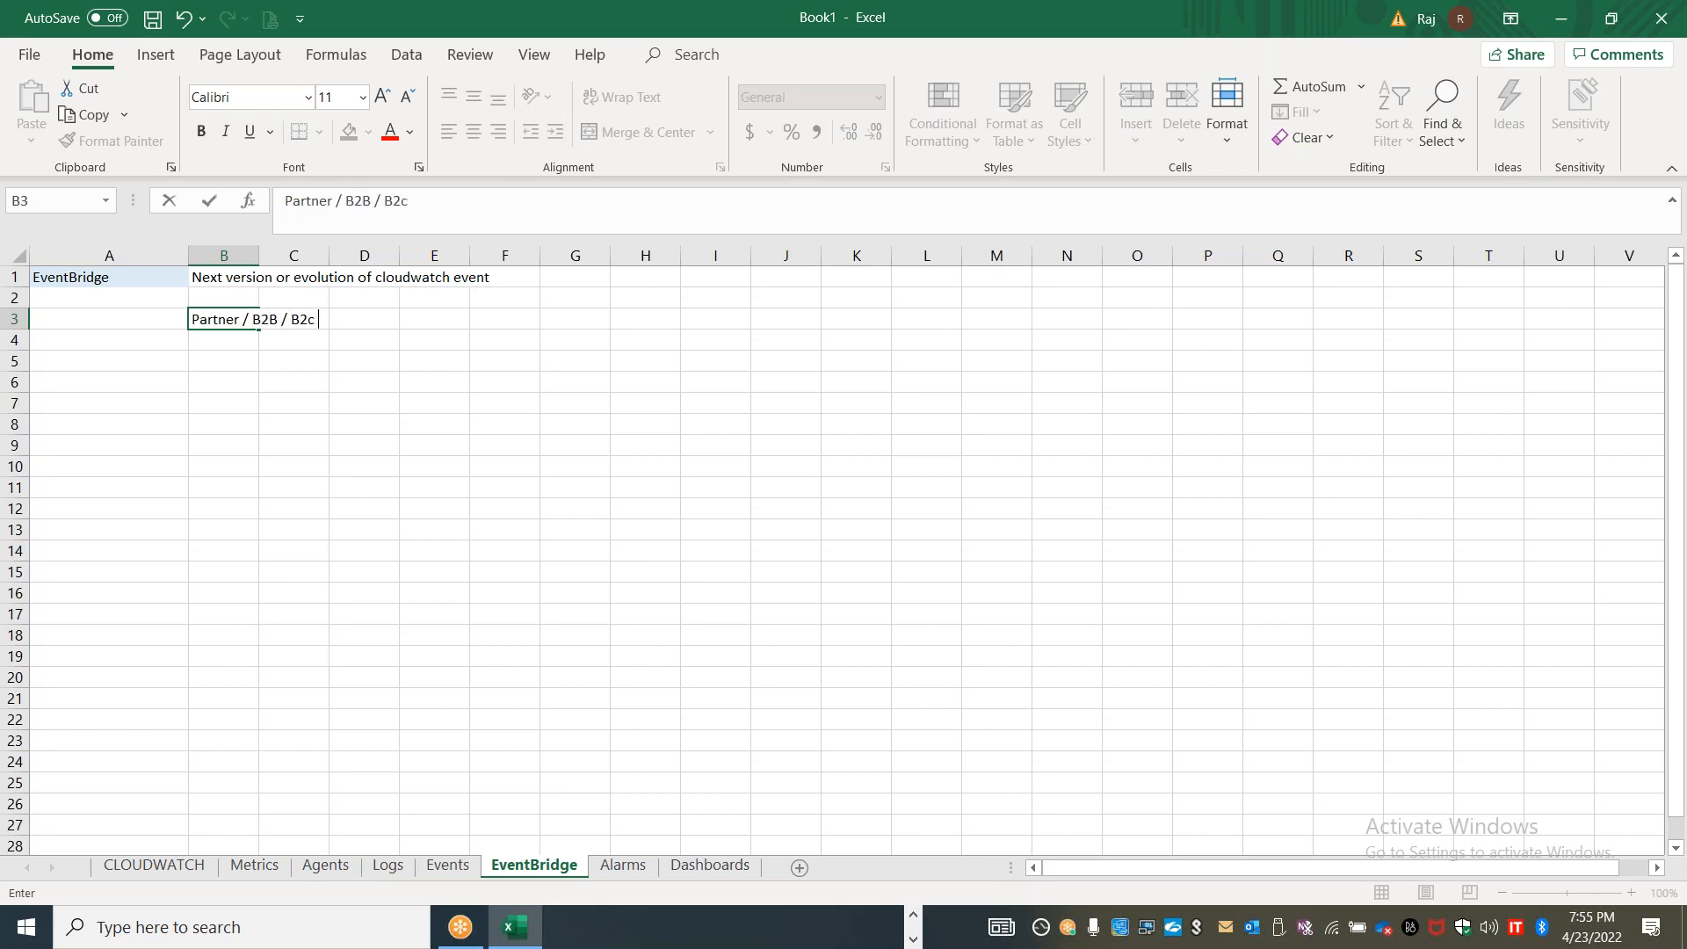
{"action": "type", "text": "events"}
{"action": "left_click_drag", "start_coordinate": [255, 427], "coordinate": [256, 407]}
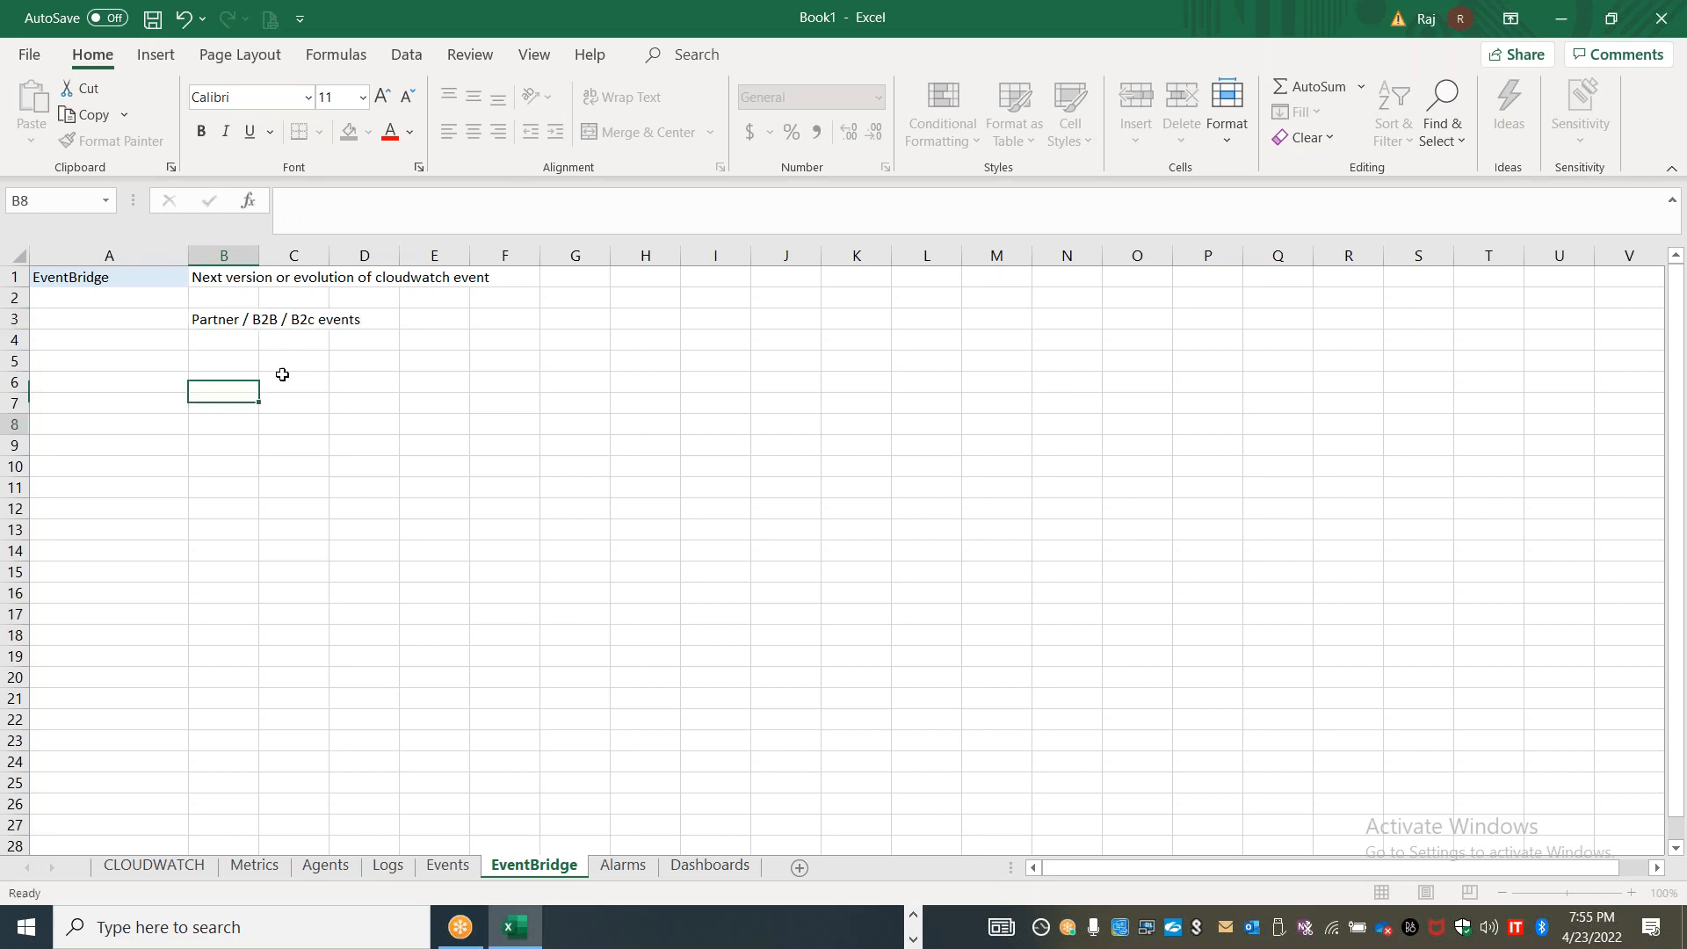
{"action": "left_click_drag", "start_coordinate": [252, 259], "coordinate": [533, 257]}
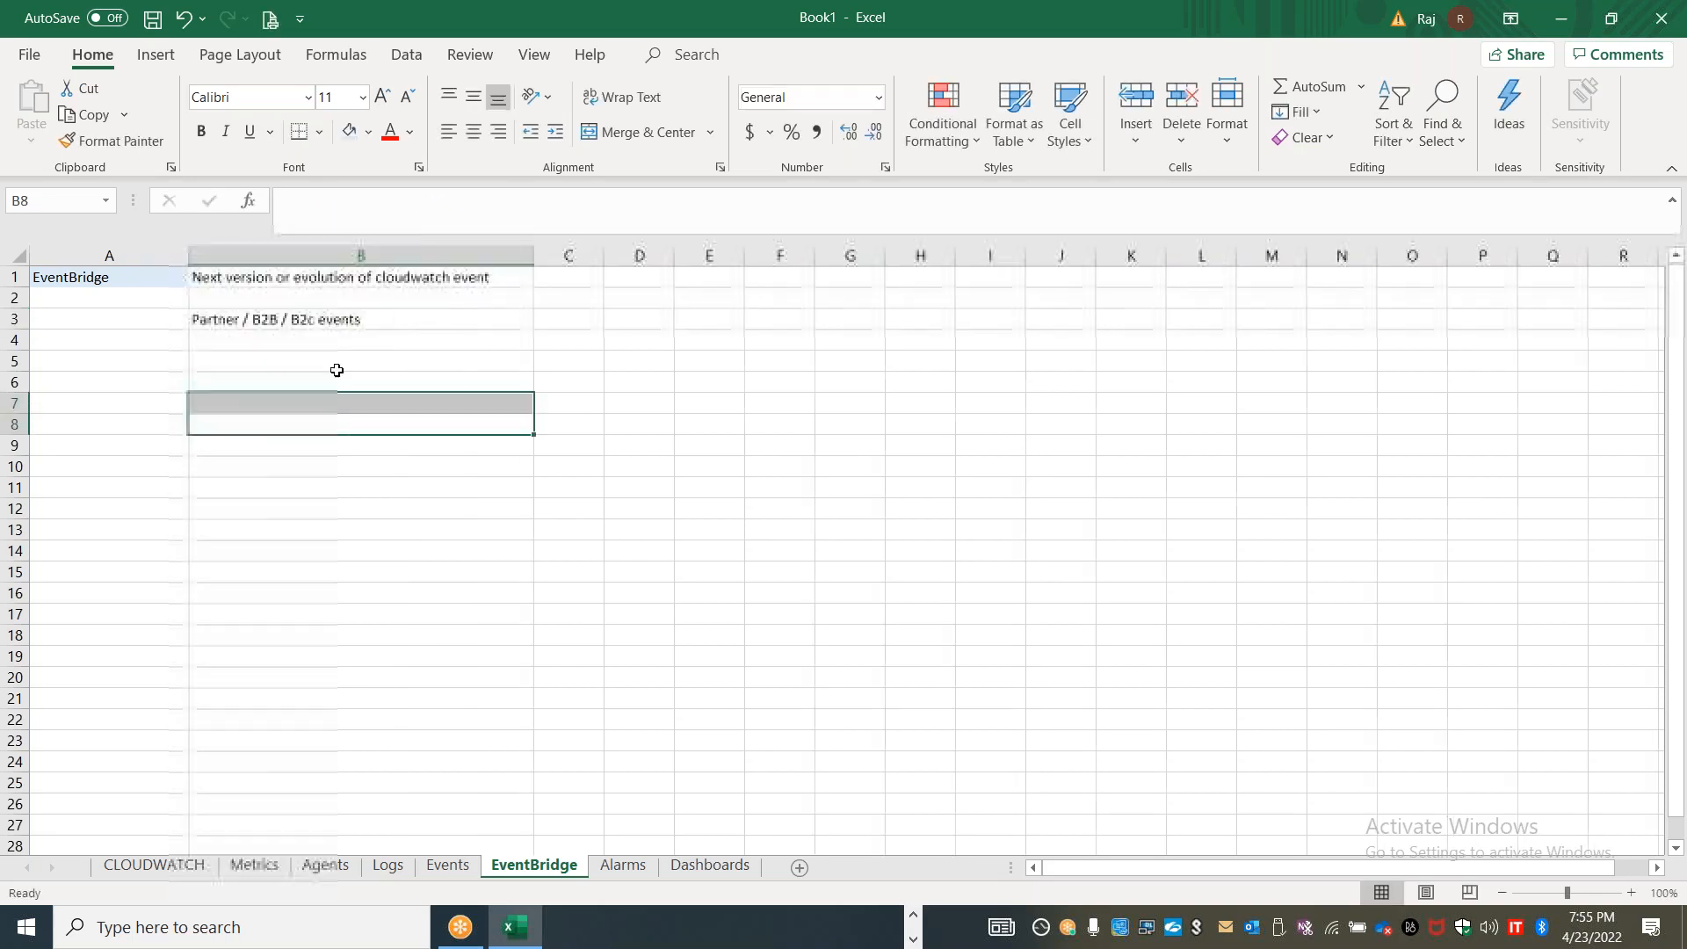
List the partner event sources "Datadog", "Zendesk" and "Auth0" in cells B5 to B7
{"action": "left_click", "coordinate": [305, 361]}
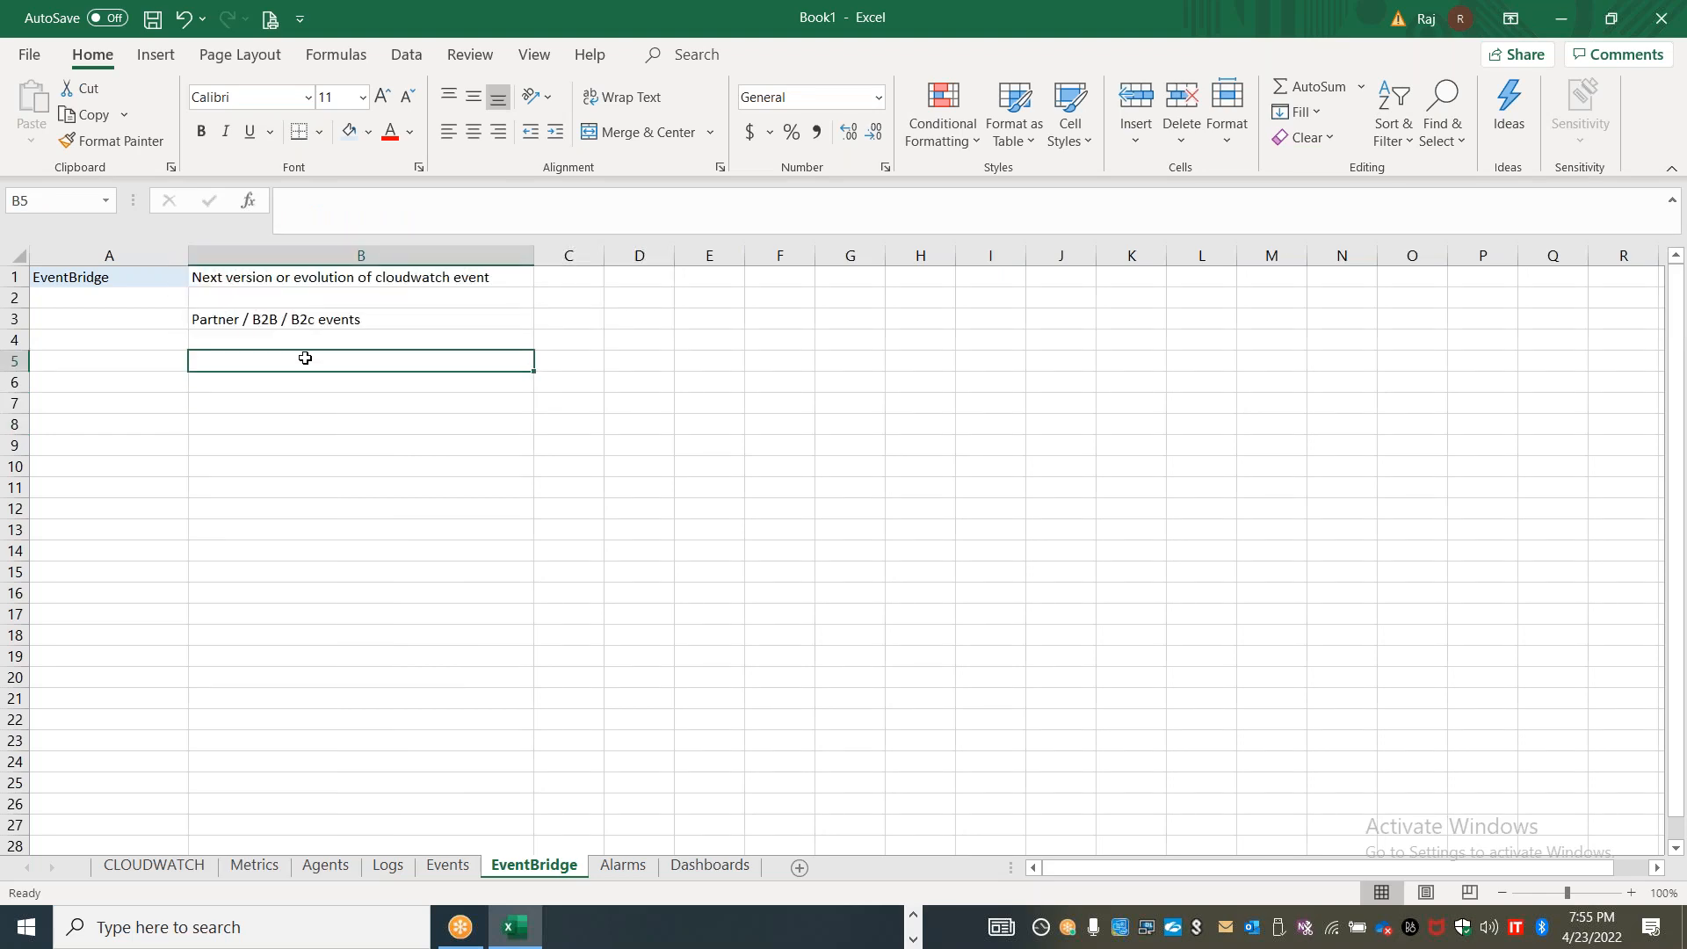
{"action": "type", "text": "Datadog"}
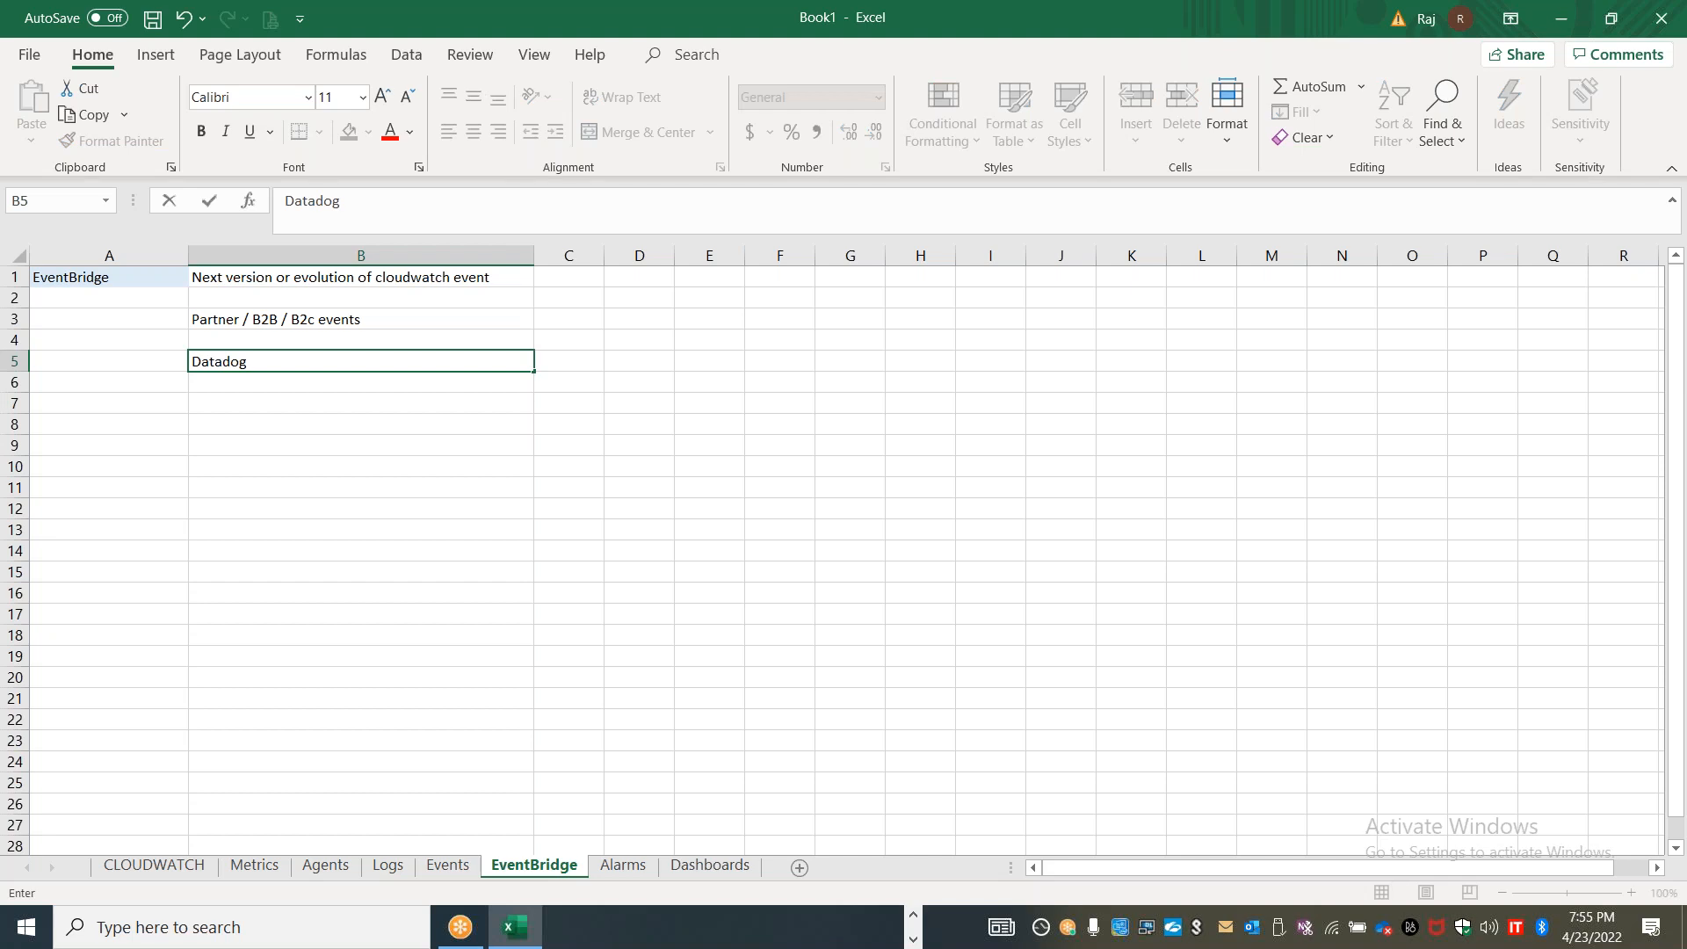
{"action": "key", "text": "Return"}
{"action": "type", "text": "Zendesk"}
{"action": "key", "text": "Return"}
{"action": "type", "text": "Auth"}
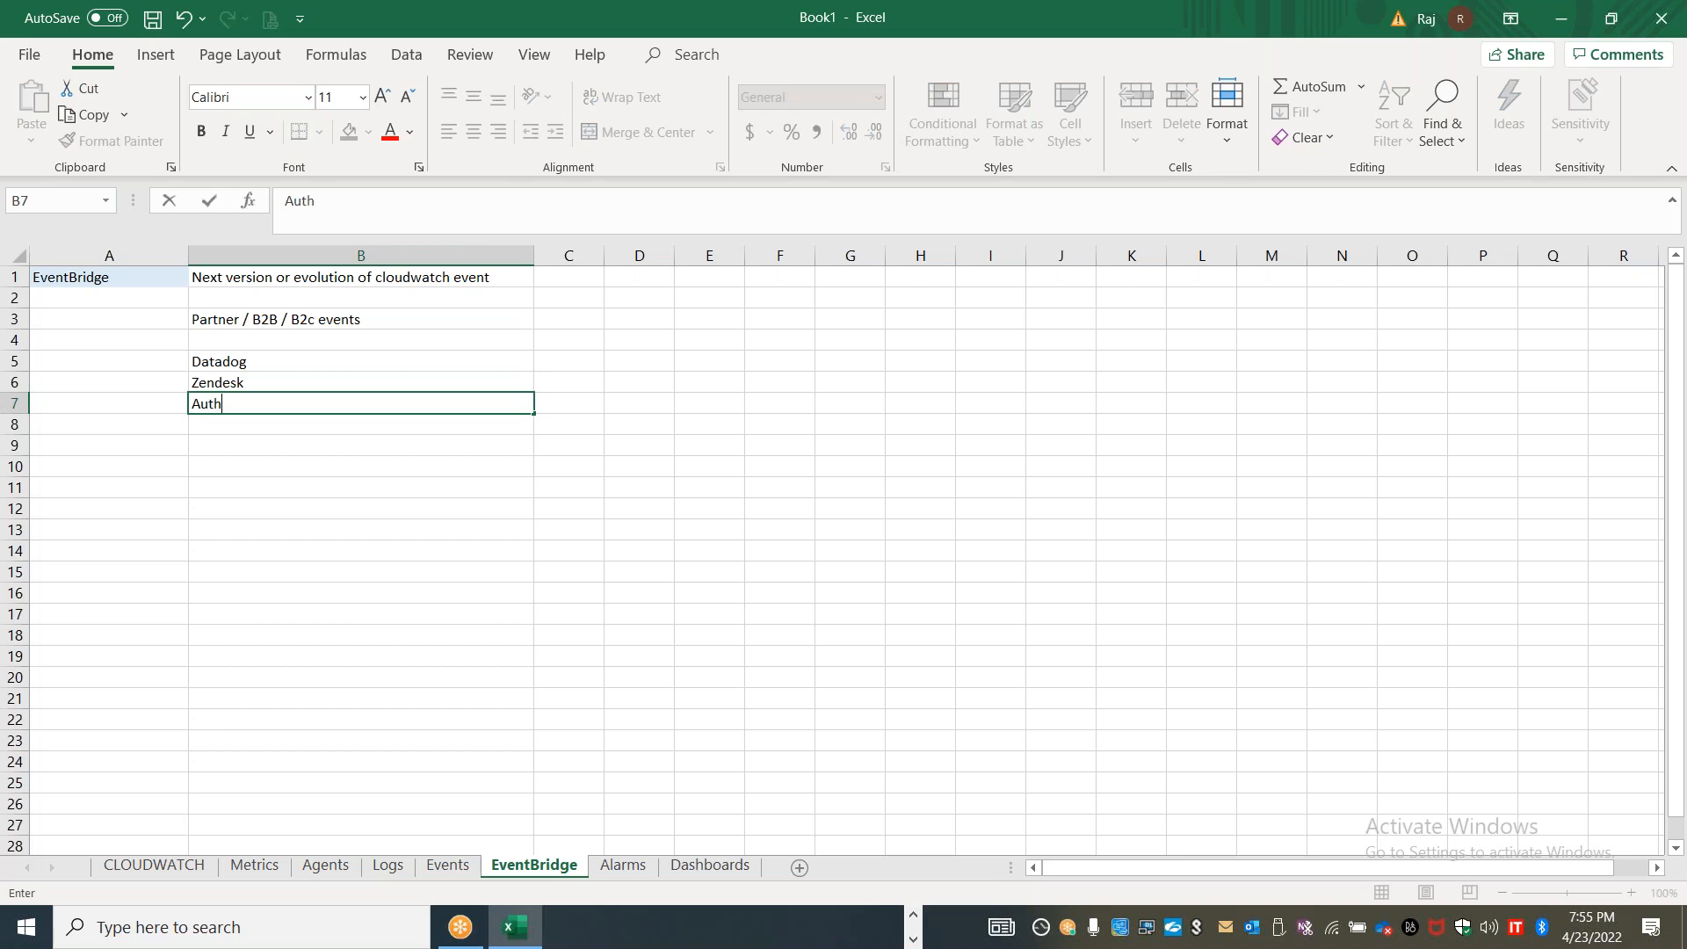
{"action": "type", "text": "0"}
Add a note about specific "AWS resources" in C10 of the Events sheet, below the event examples
{"action": "left_click", "coordinate": [456, 874]}
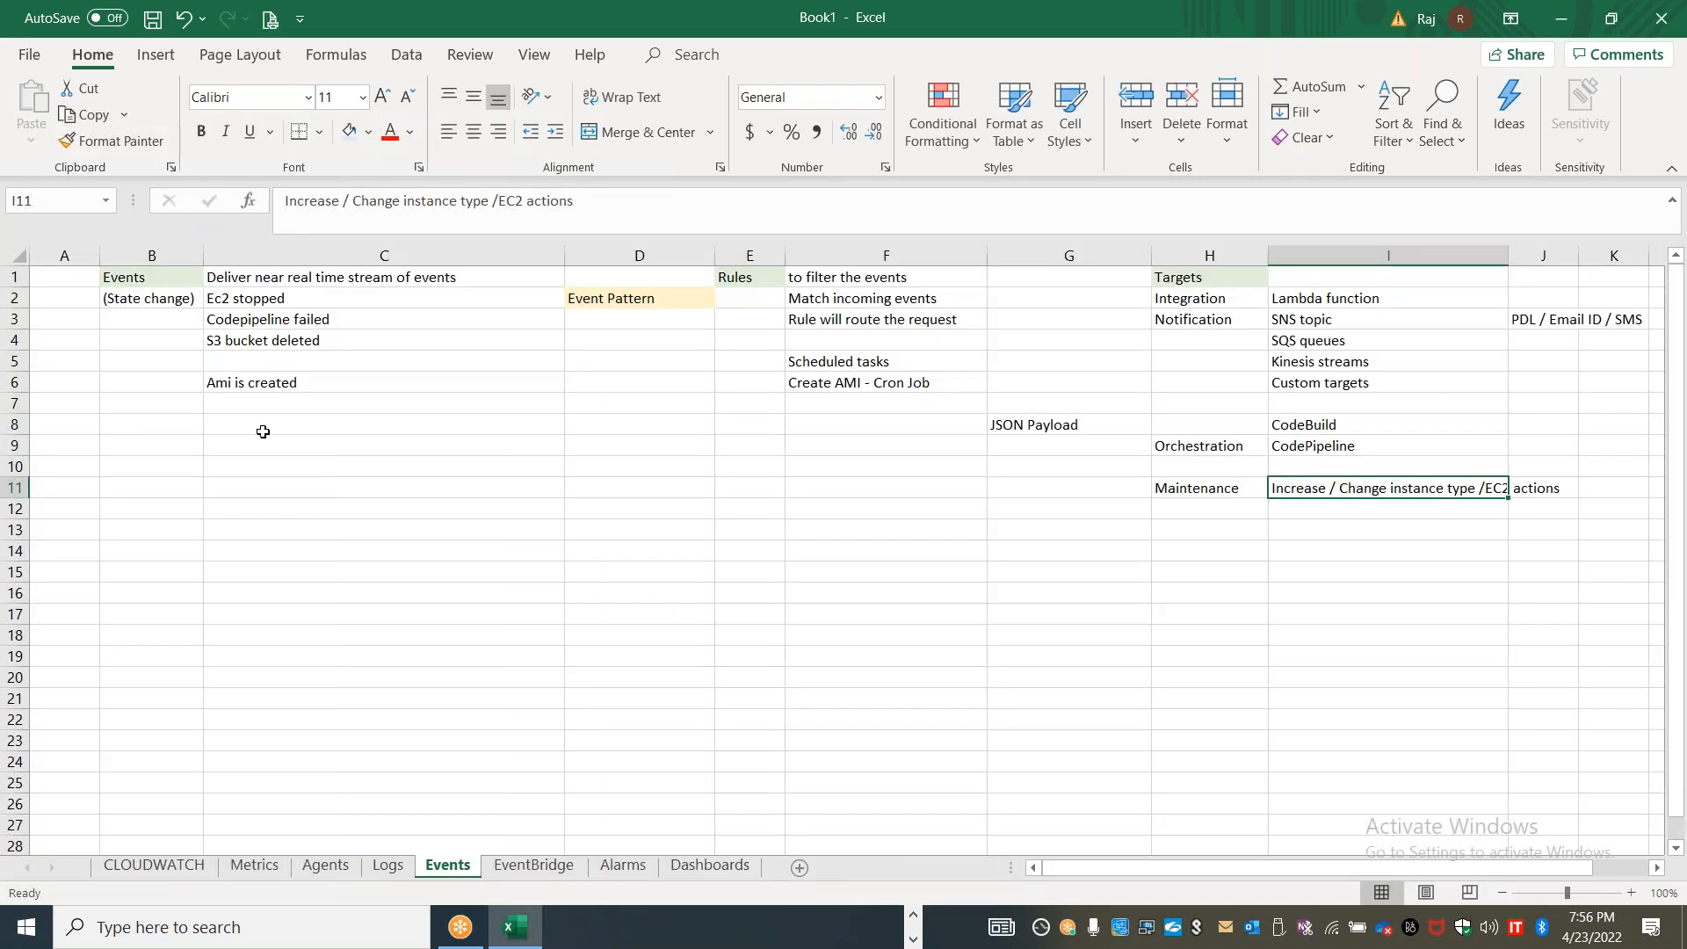
{"action": "left_click", "coordinate": [249, 471]}
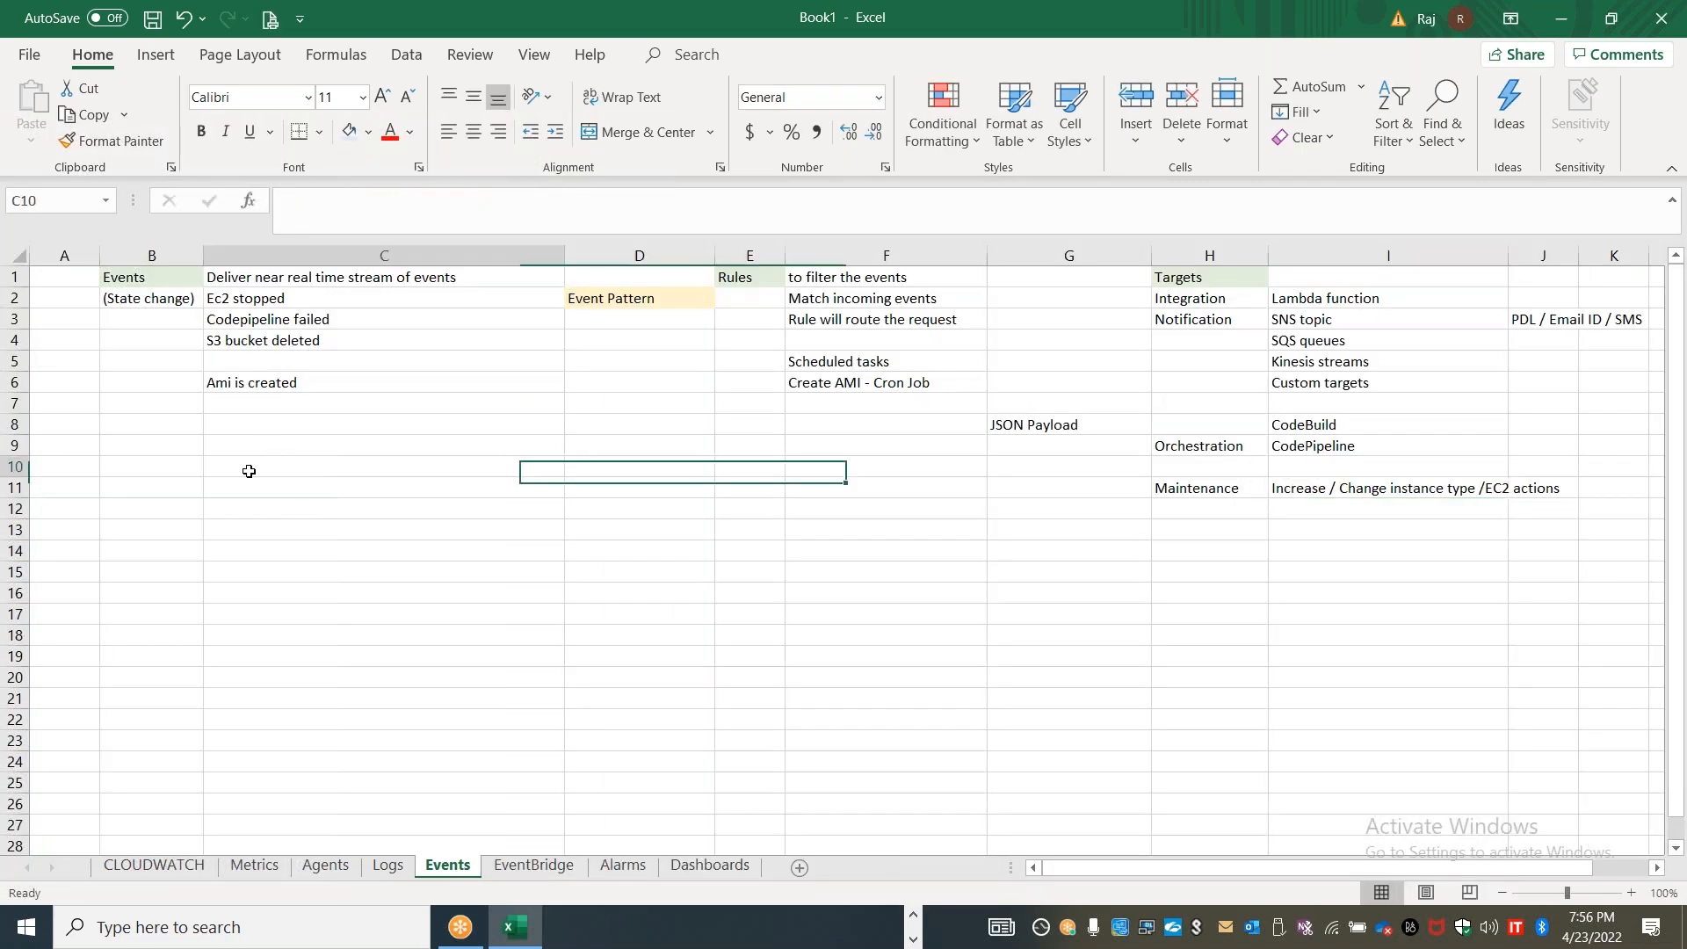
{"action": "type", "text": "AWS resources"}
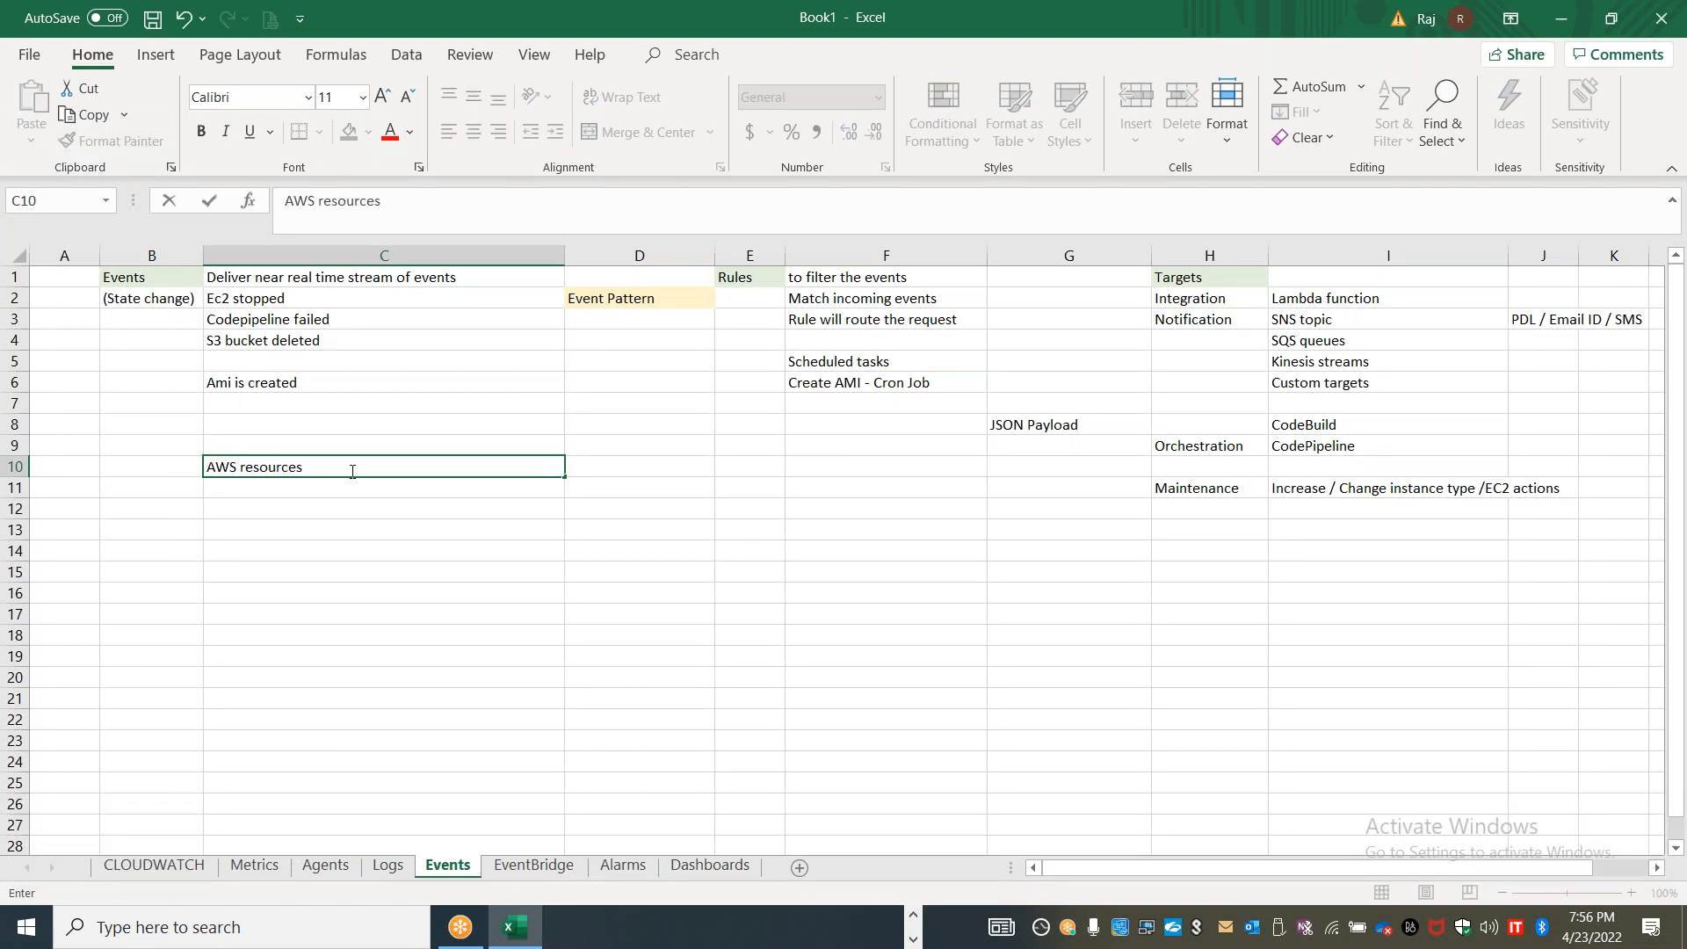
{"action": "type", "text": " (speicf"}
{"action": "key", "text": "BackSpace"}
{"action": "type", "text": "cifi"}
Enter "AWS Resources" in B9 of the EventBridge sheet, below the partner sources
{"action": "left_click", "coordinate": [534, 865]}
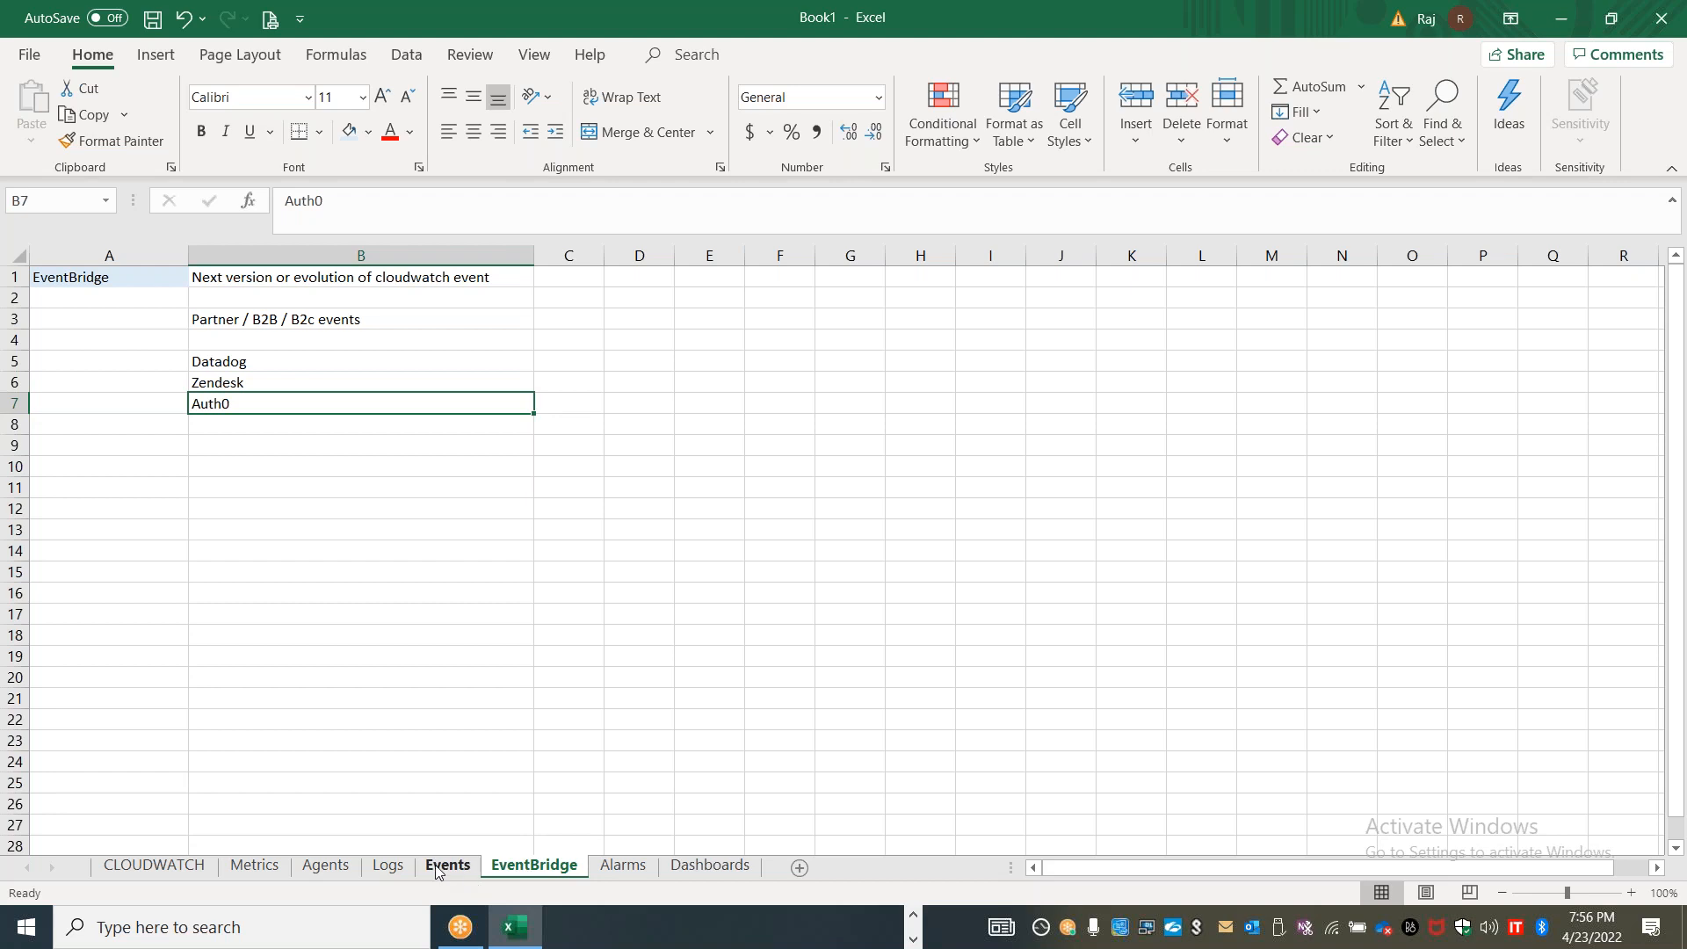
{"action": "left_click", "coordinate": [226, 446]}
{"action": "type", "text": "AWS Resources"}
Label the partner sources "3rd party SIEM / Apps" in A5, beside Datadog, and widen column A further
{"action": "key", "text": "Up"}
{"action": "key", "text": "Up"}
{"action": "key", "text": "Up"}
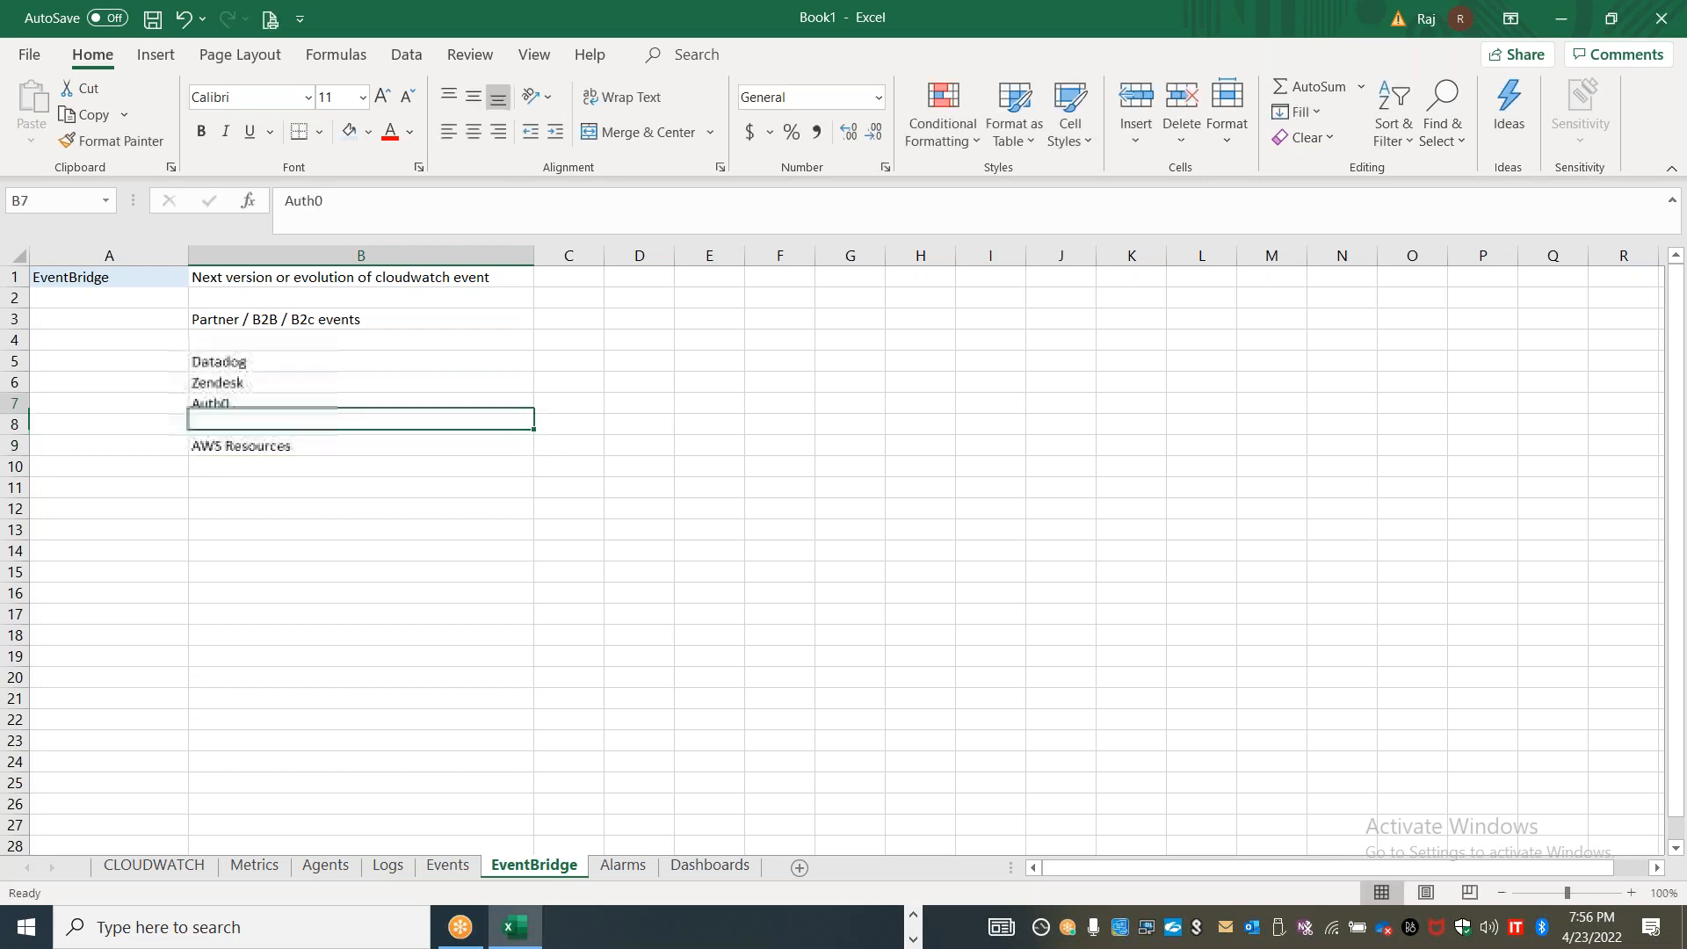
{"action": "key", "text": "Up"}
{"action": "key", "text": "Left"}
{"action": "key", "text": "Up"}
{"action": "key", "text": "Down"}
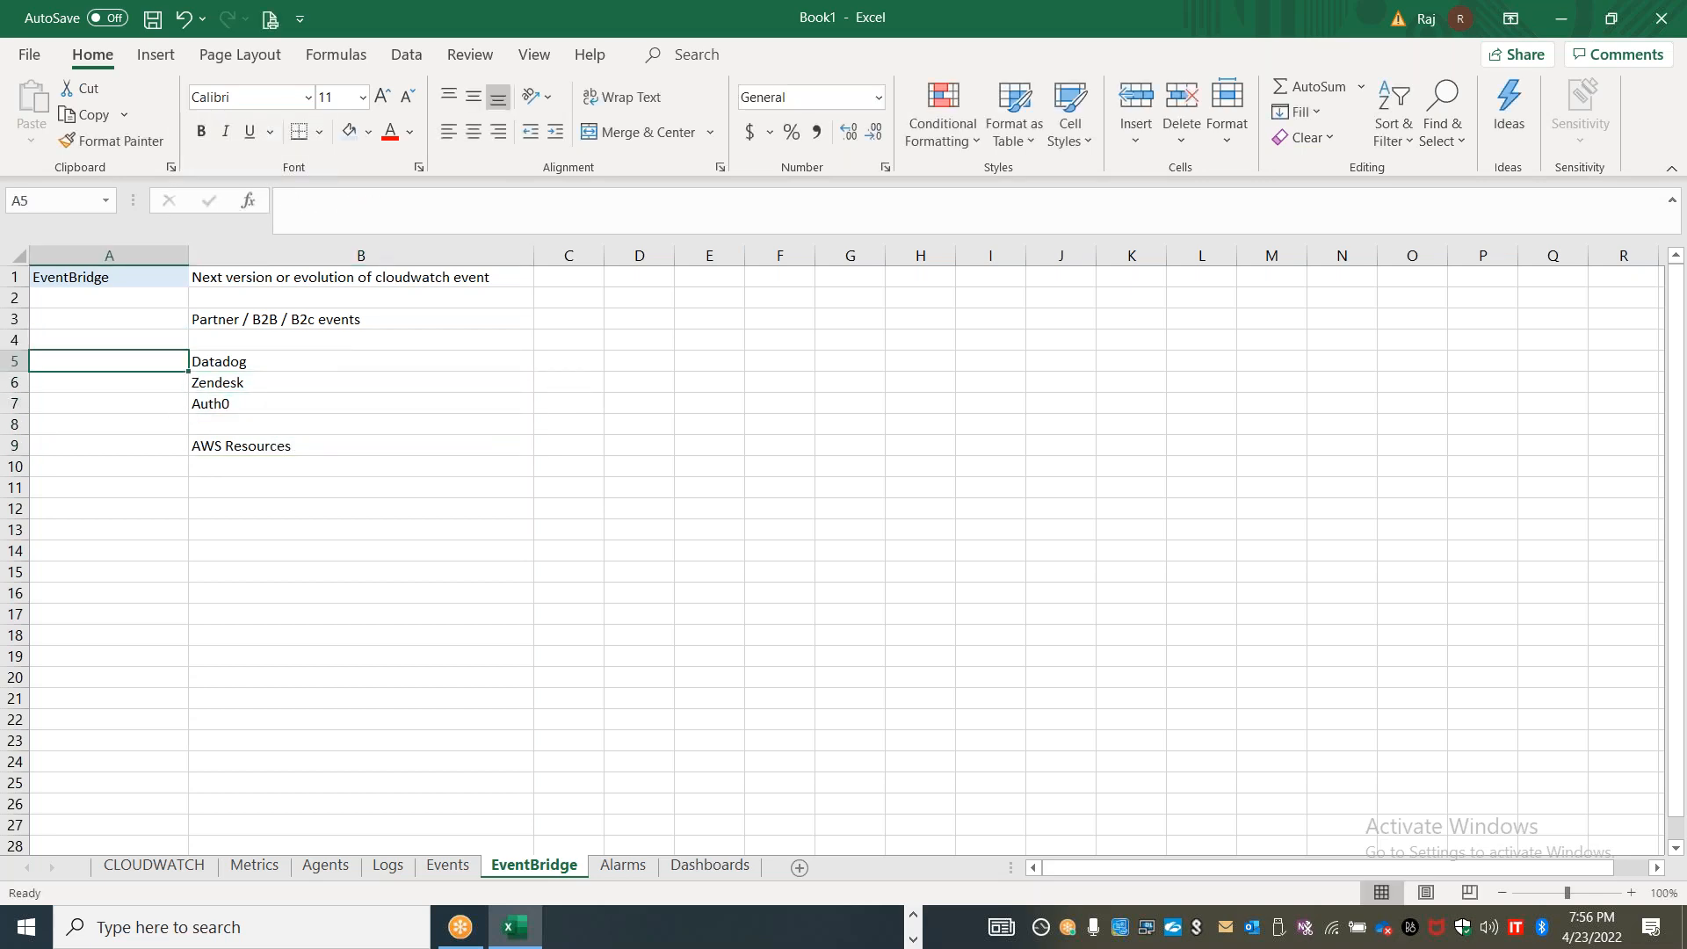
{"action": "type", "text": "3rd p"}
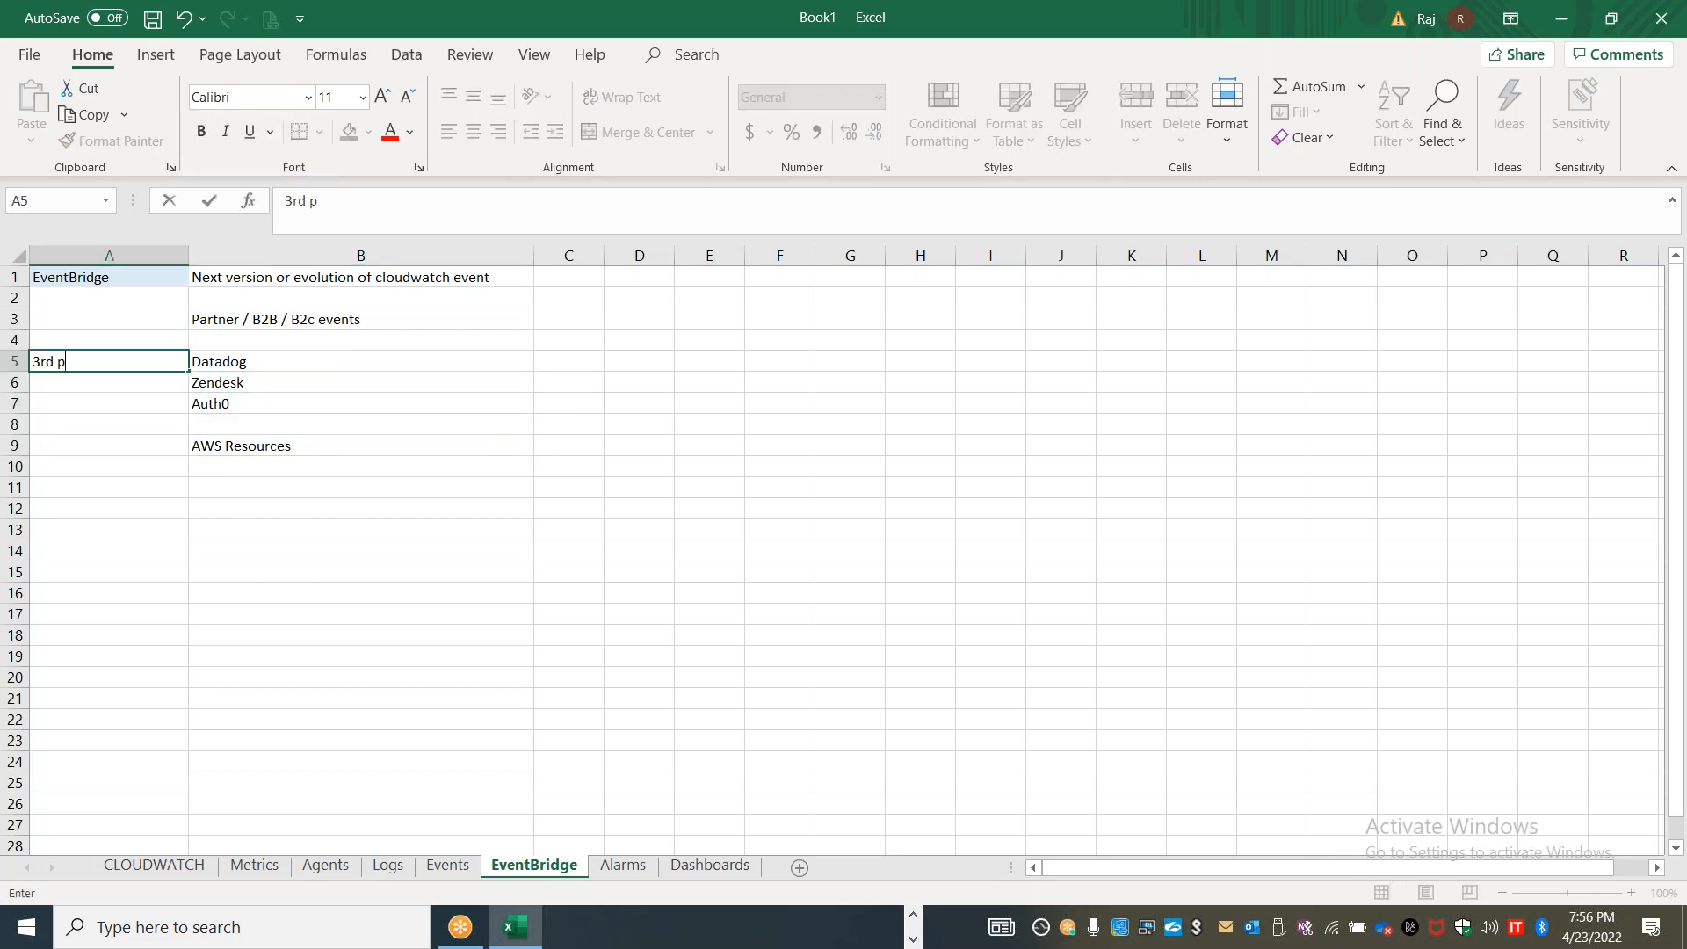
{"action": "type", "text": "arty SIEM / Apps"}
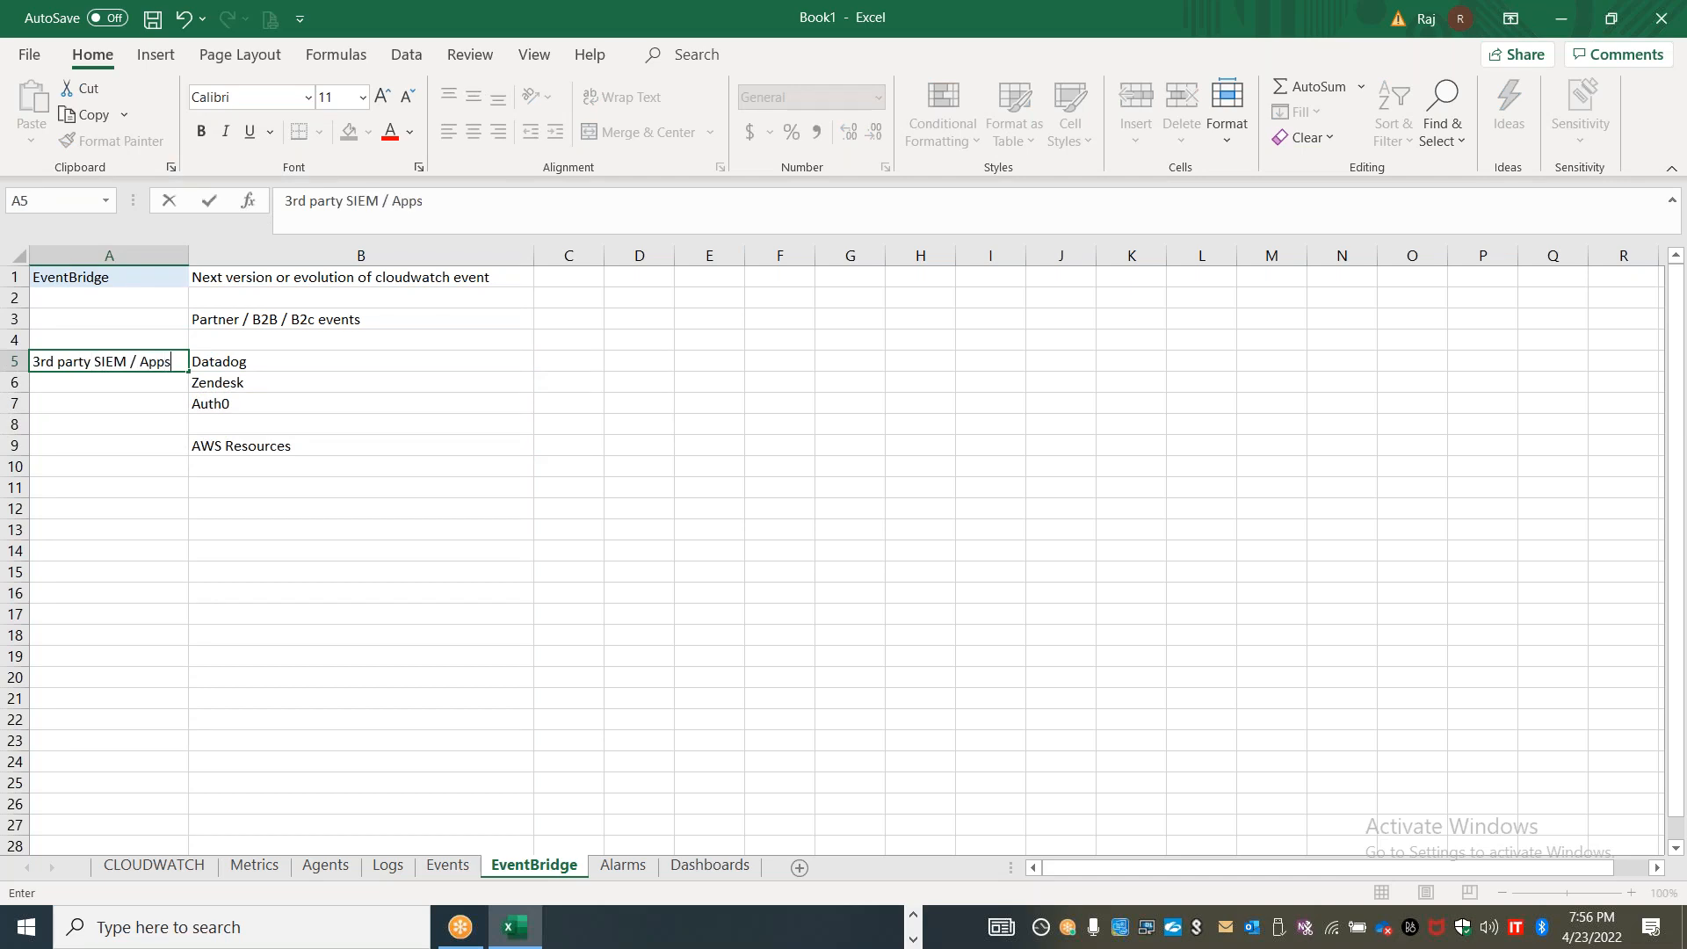
{"action": "left_click", "coordinate": [417, 637]}
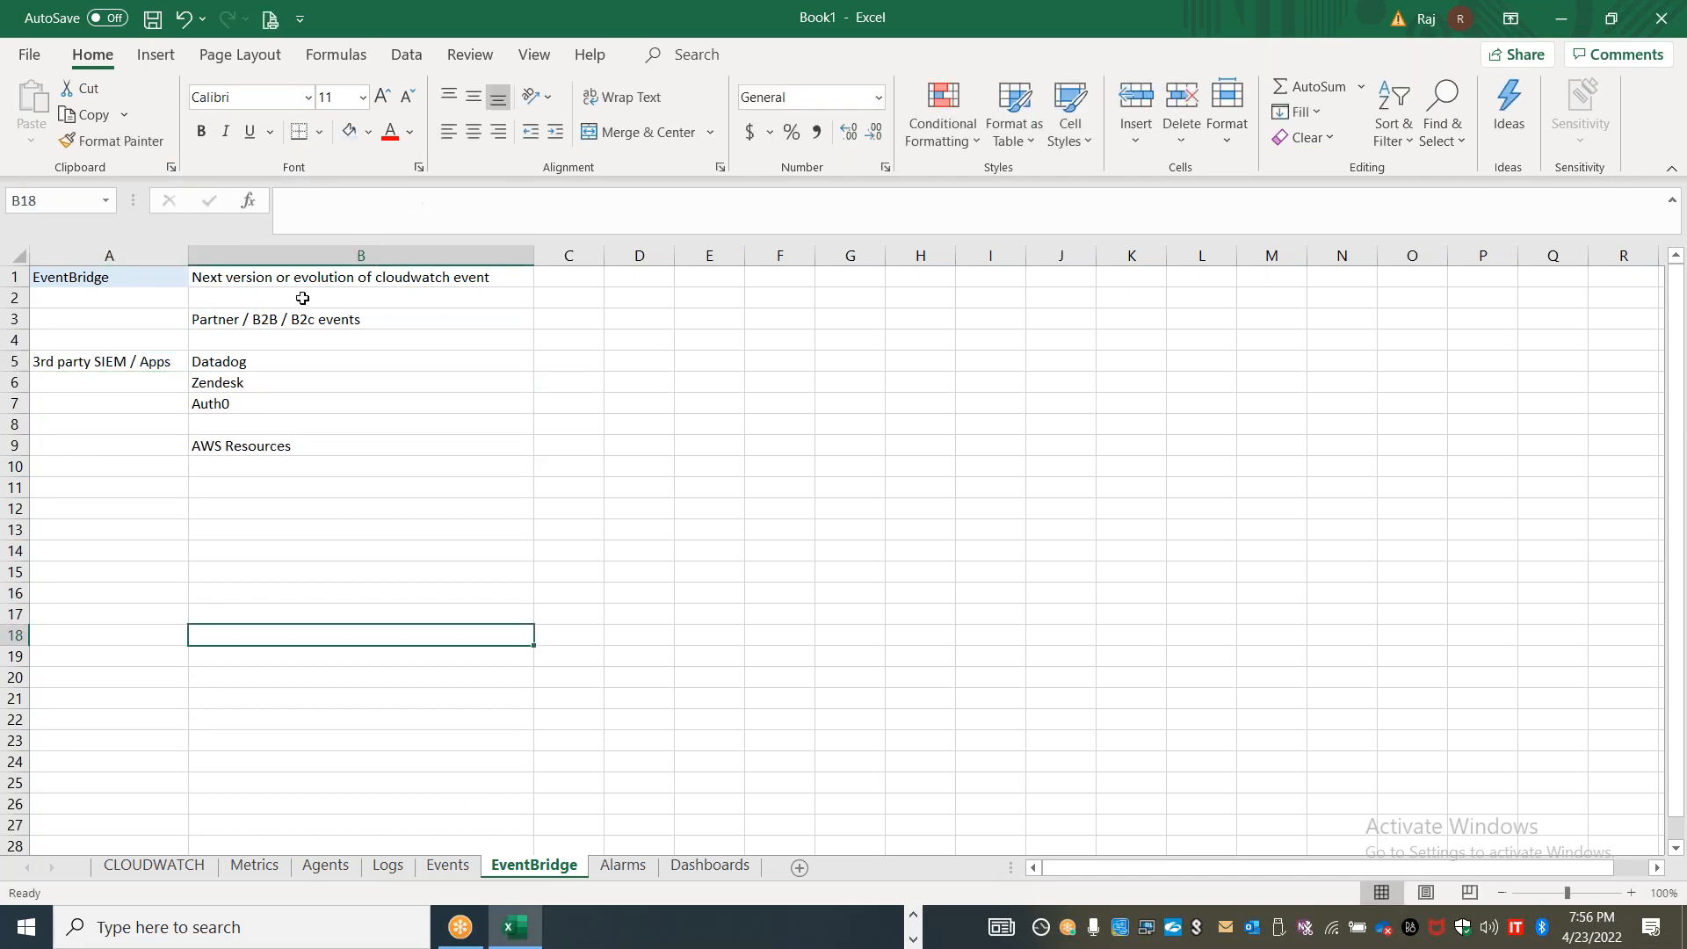
{"action": "left_click_drag", "start_coordinate": [188, 256], "coordinate": [247, 254]}
Enter "SaaS Application" in A4, above the third-party label
{"action": "left_click", "coordinate": [118, 296]}
{"action": "key", "text": "Down"}
{"action": "key", "text": "Down"}
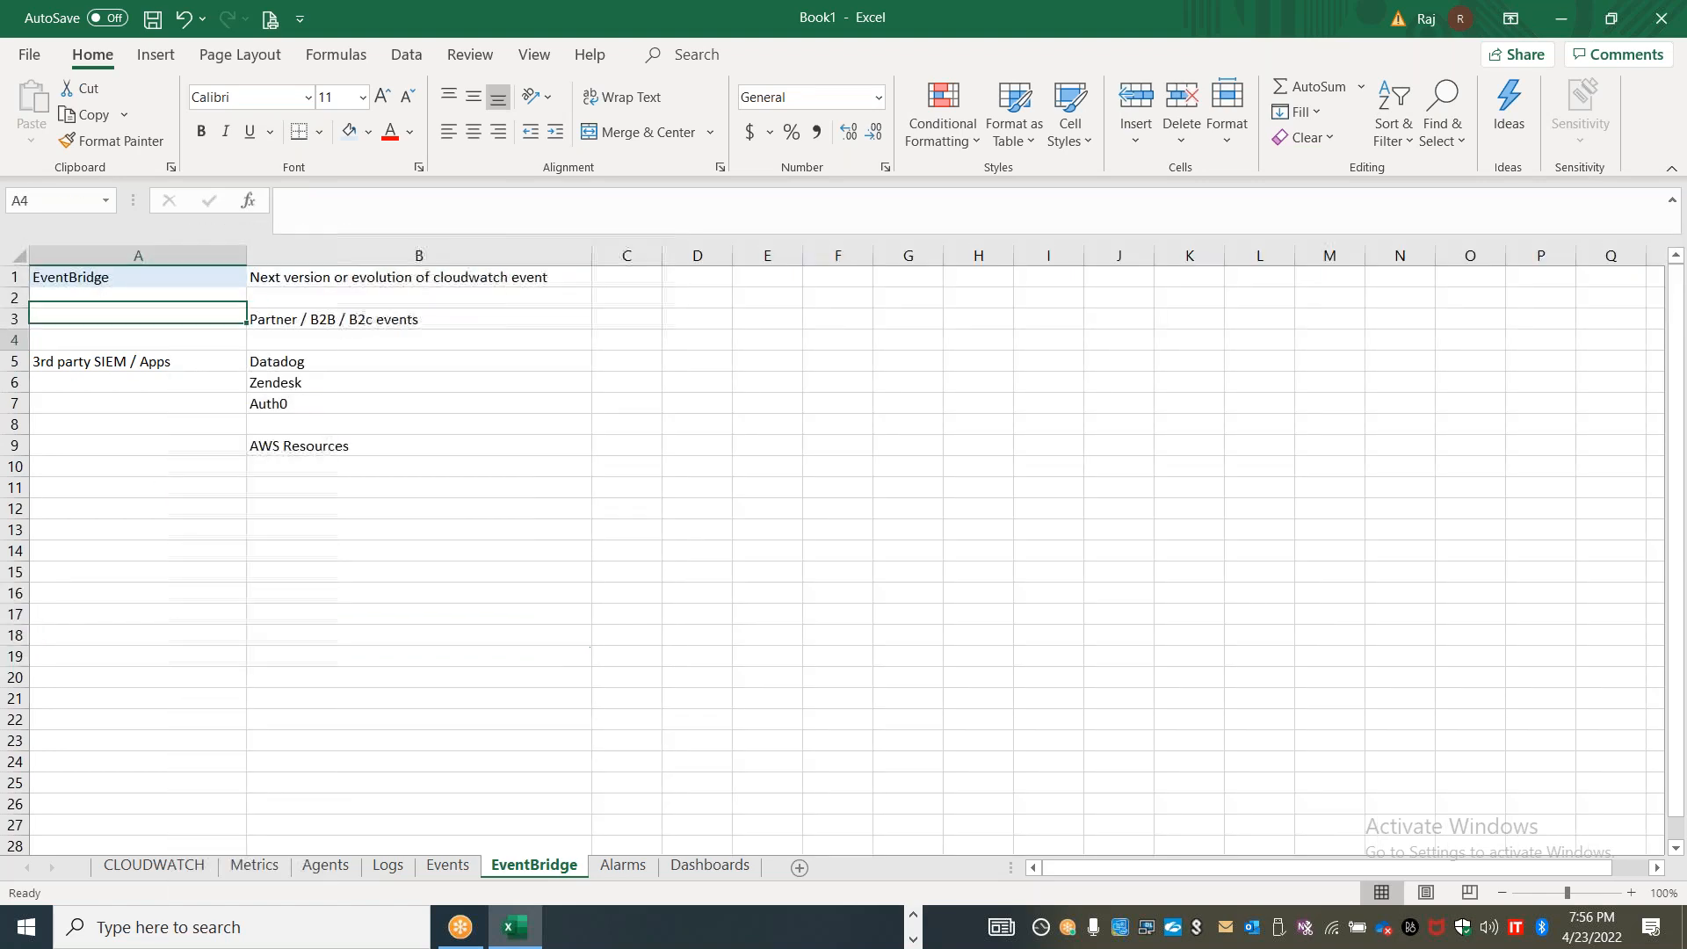
{"action": "left_click", "coordinate": [120, 285]}
{"action": "left_click", "coordinate": [122, 306]}
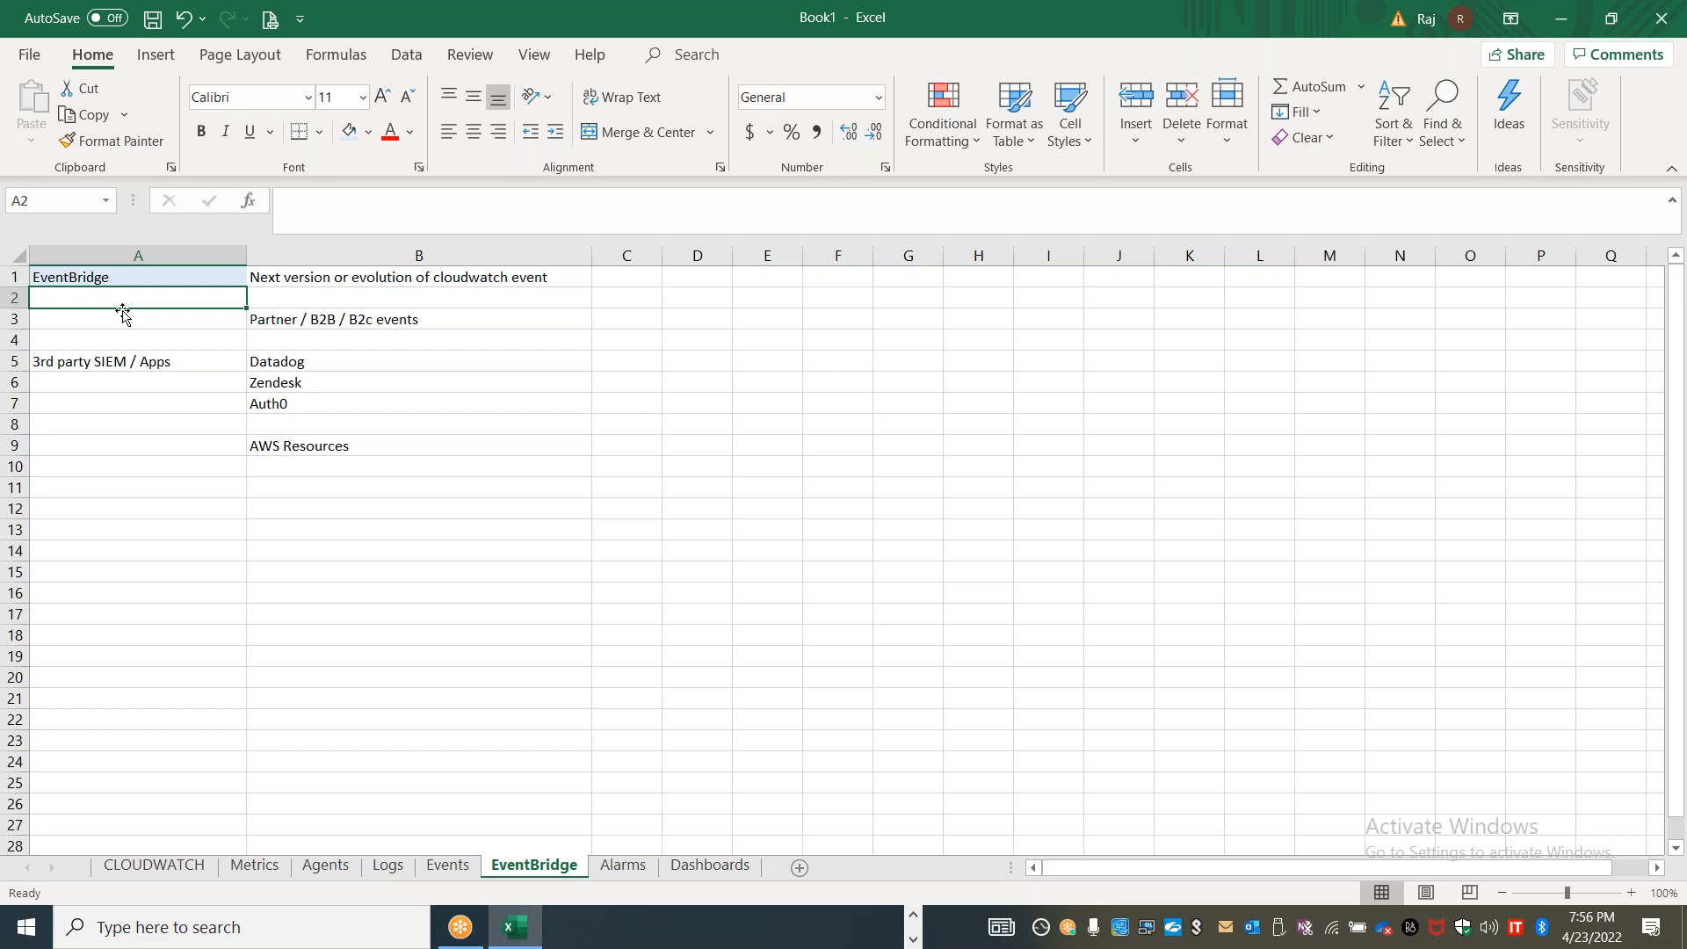
{"action": "left_click", "coordinate": [189, 335]}
{"action": "type", "text": "S"}
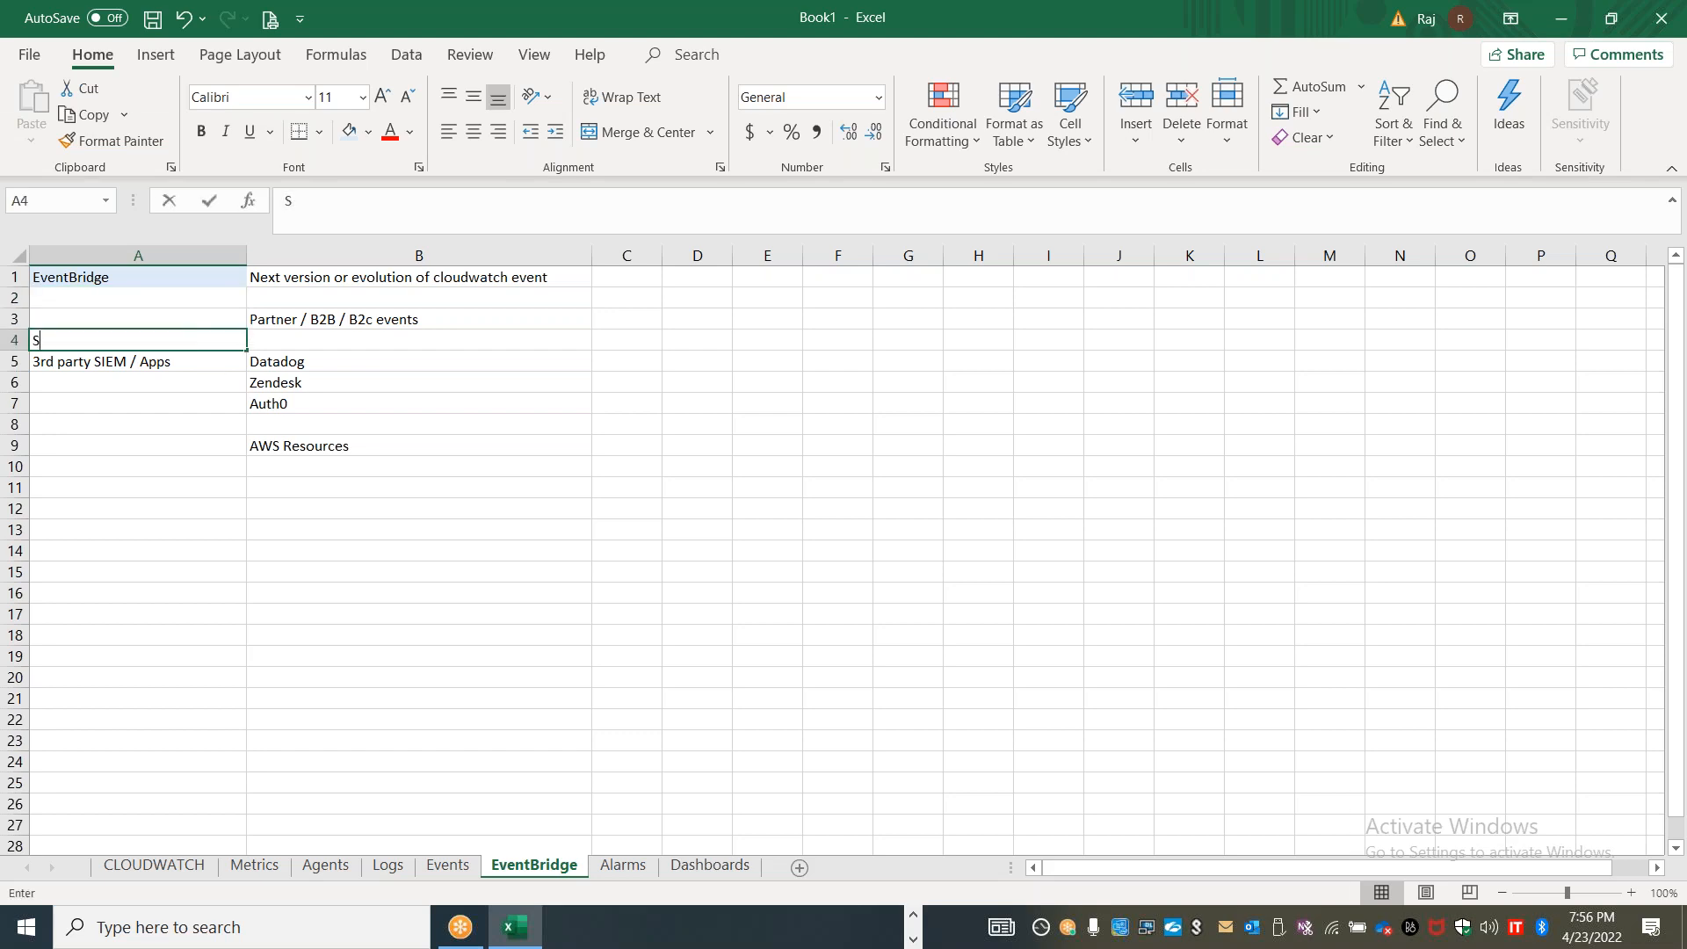
{"action": "type", "text": "aaS Application"}
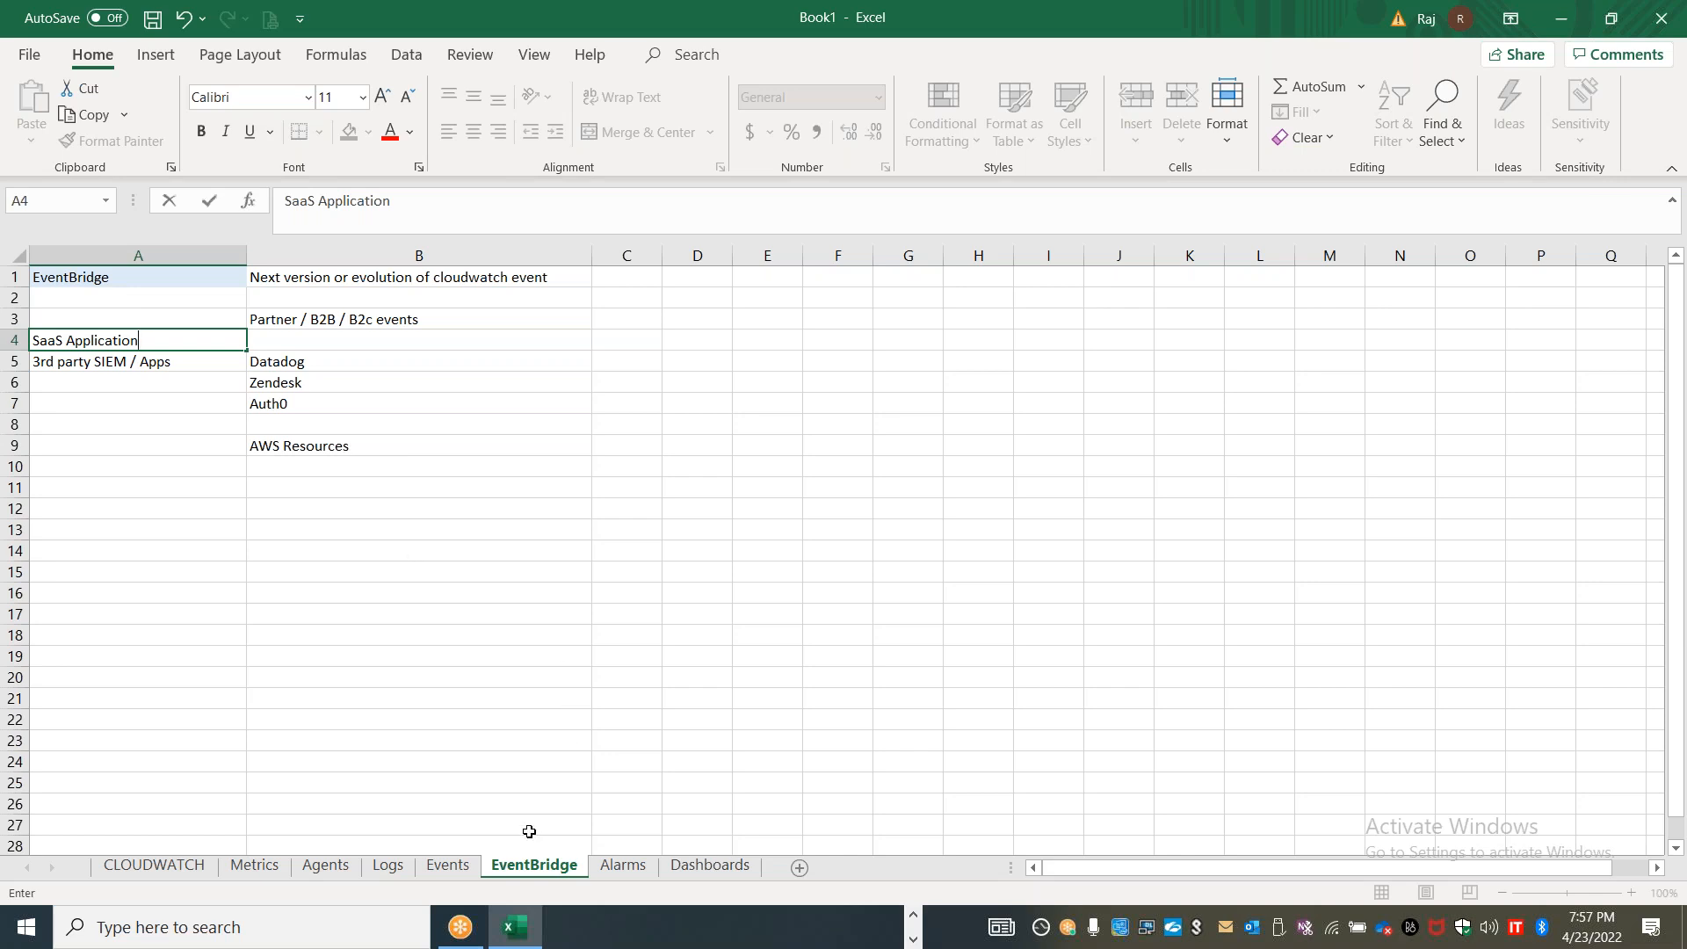
Add "Console sign in" in C12 of the Events sheet and label it "Cloudtrail" in B12
{"action": "left_click", "coordinate": [448, 864]}
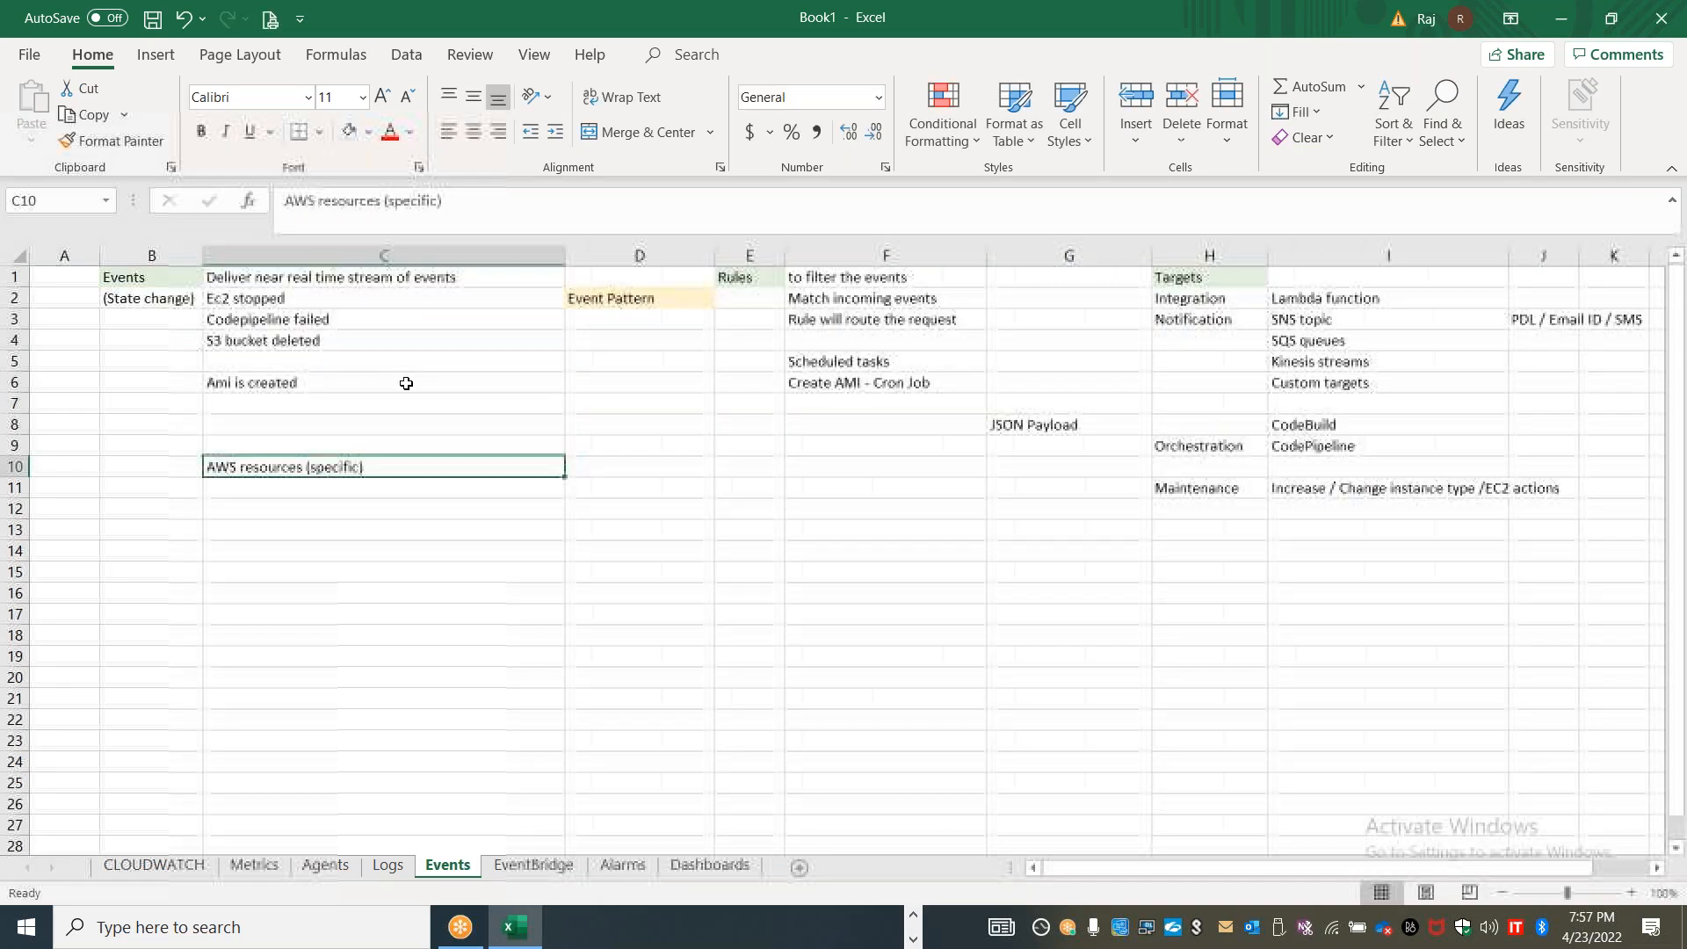
{"action": "left_click", "coordinate": [166, 281]}
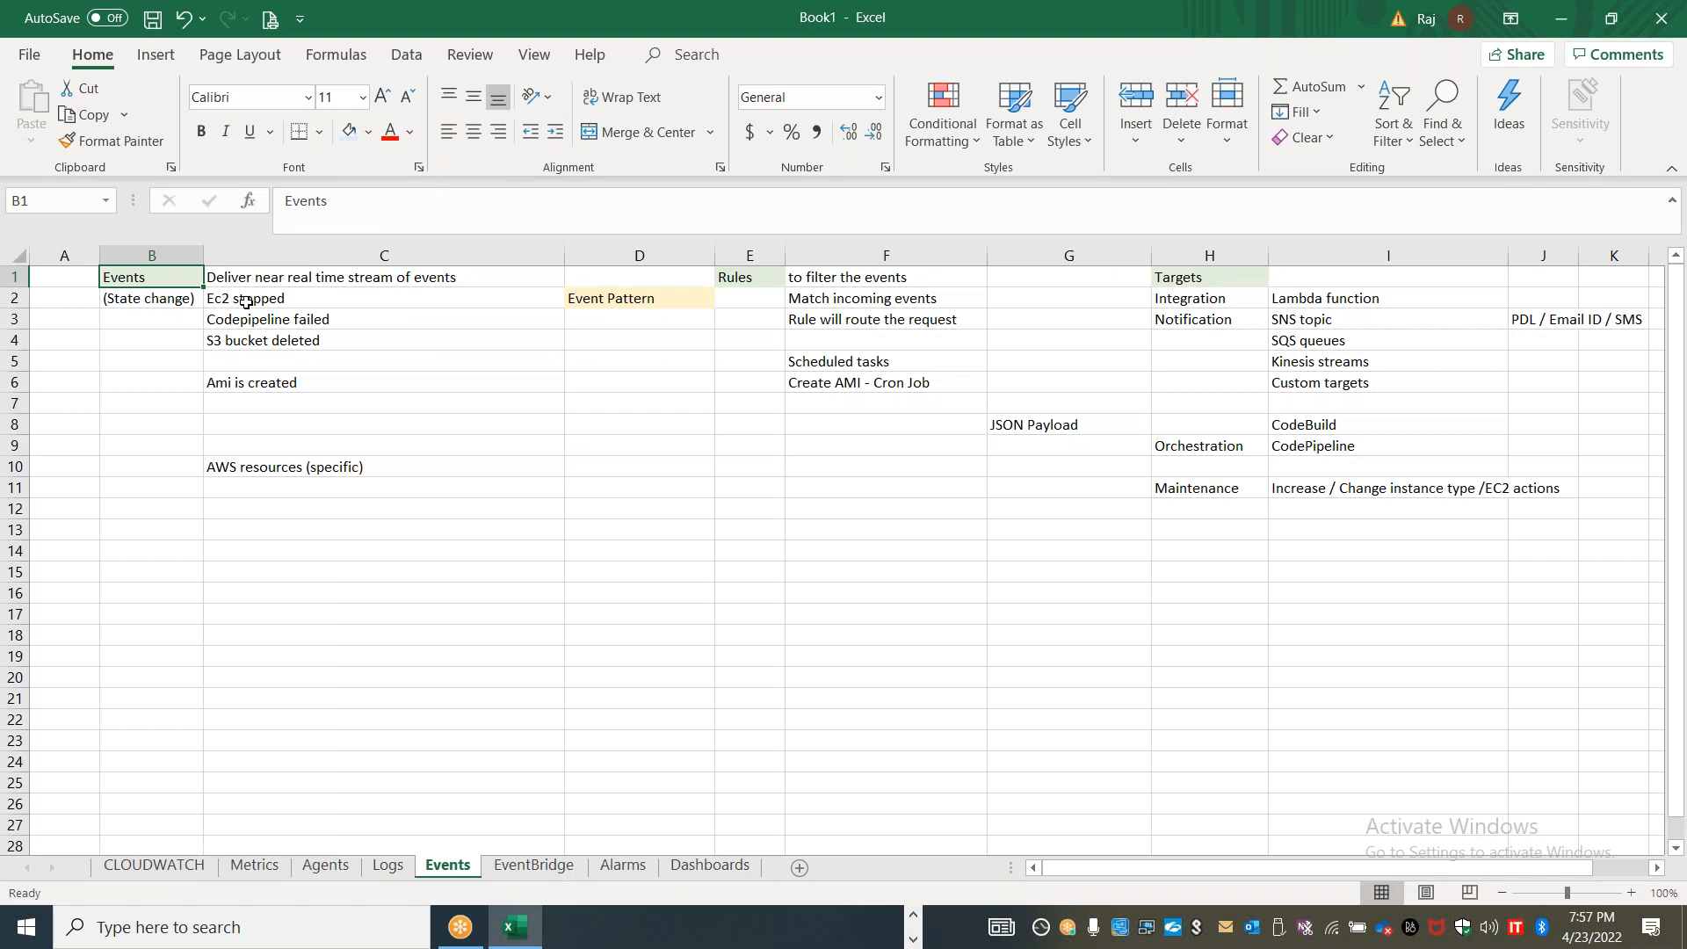
{"action": "left_click", "coordinate": [295, 306]}
{"action": "left_click_drag", "start_coordinate": [296, 305], "coordinate": [297, 327]}
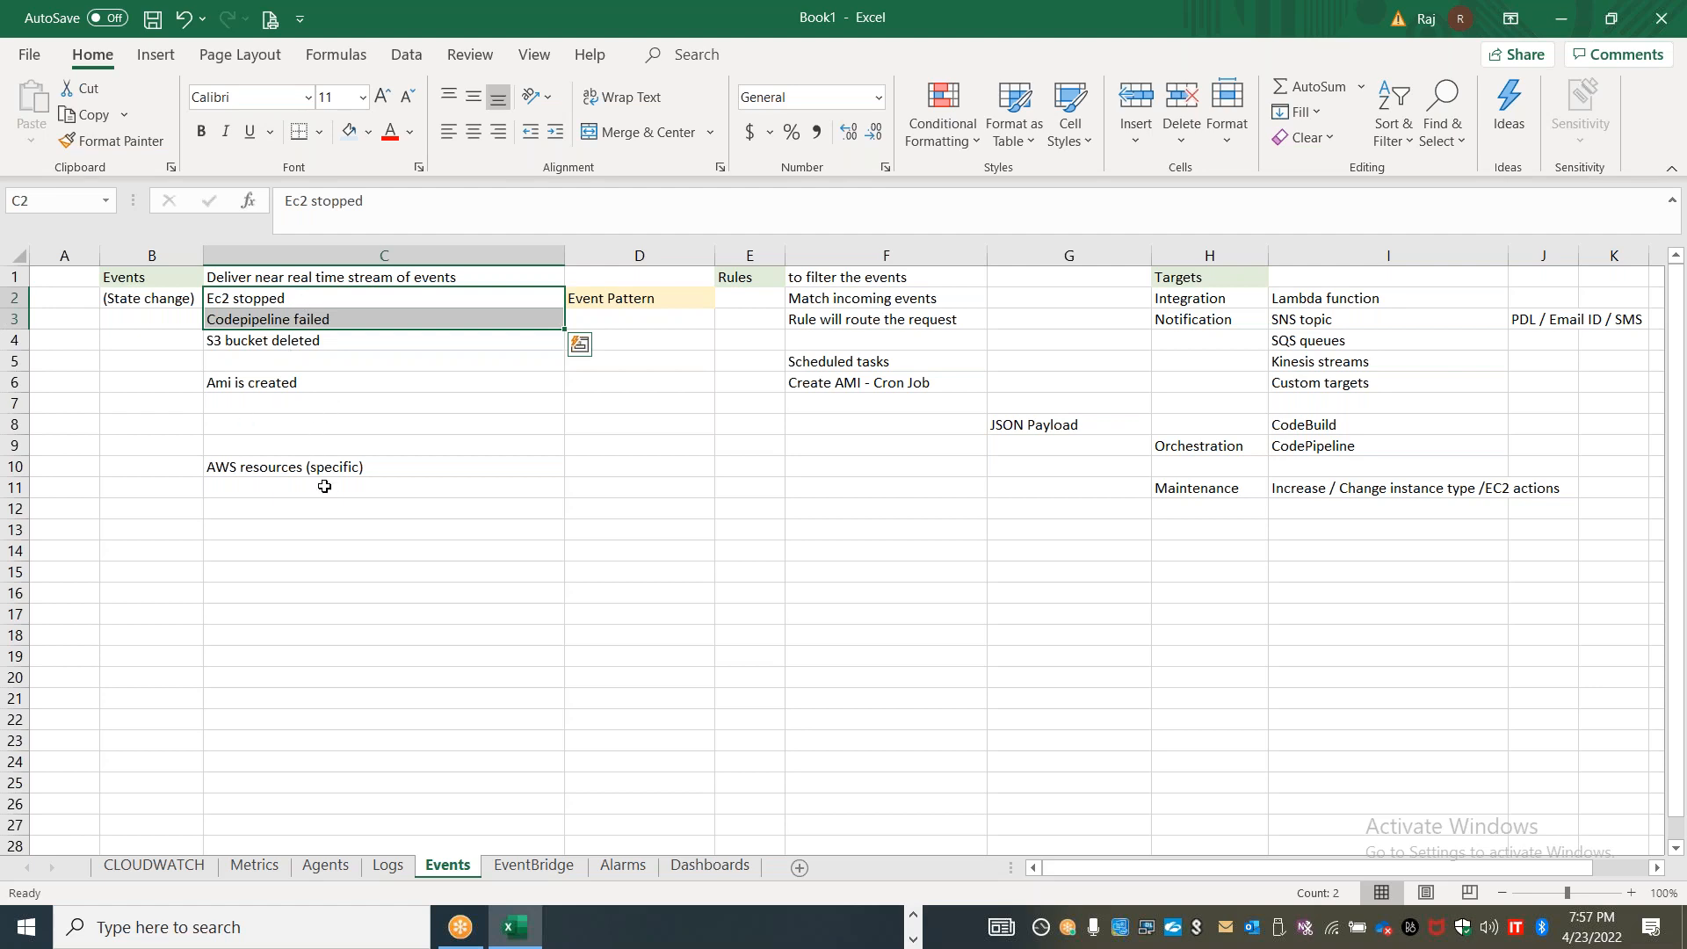
{"action": "left_click", "coordinate": [318, 513]}
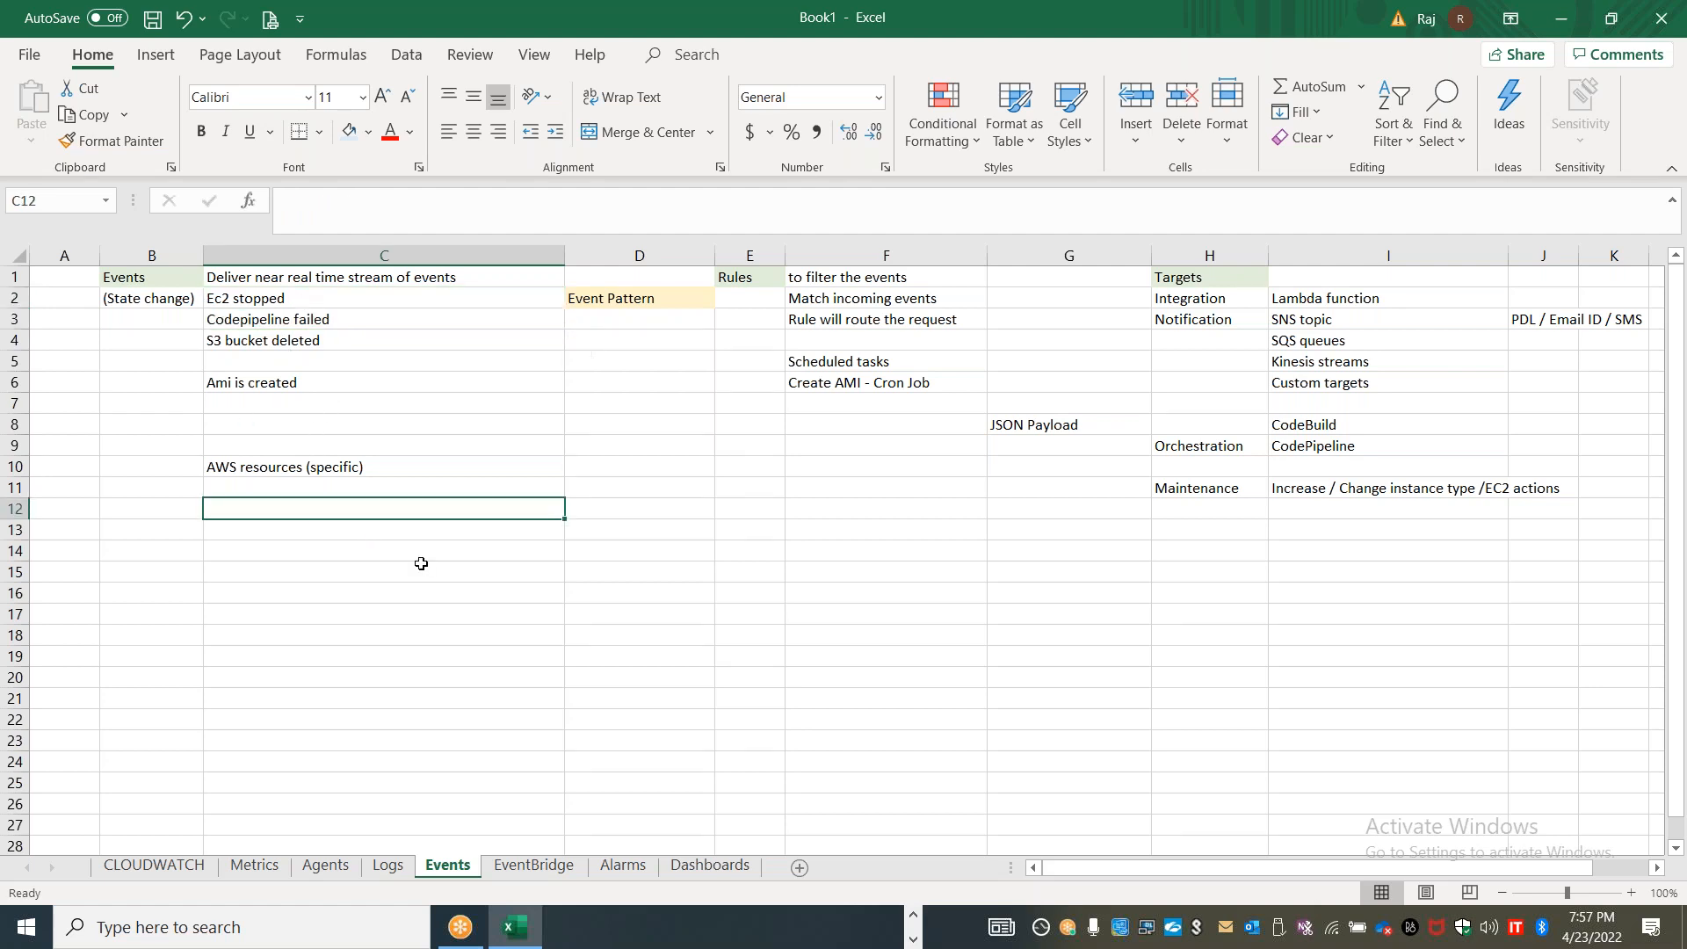
{"action": "type", "text": "Console sign in"}
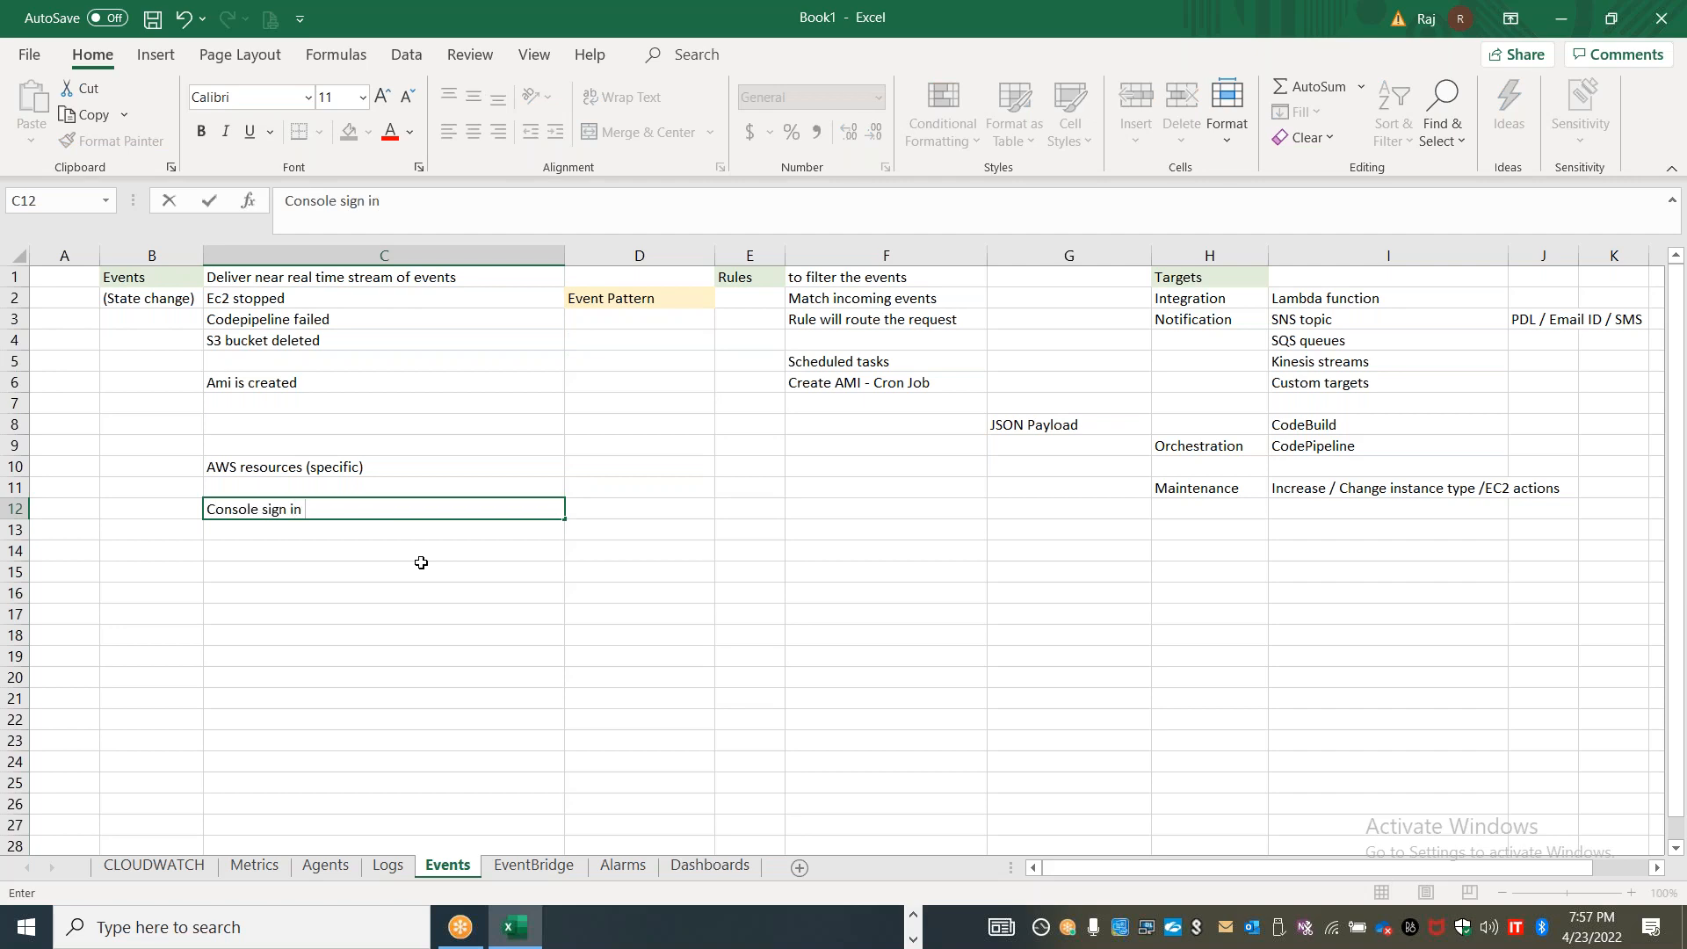
{"action": "key", "text": "Left"}
{"action": "type", "text": "Cloud"}
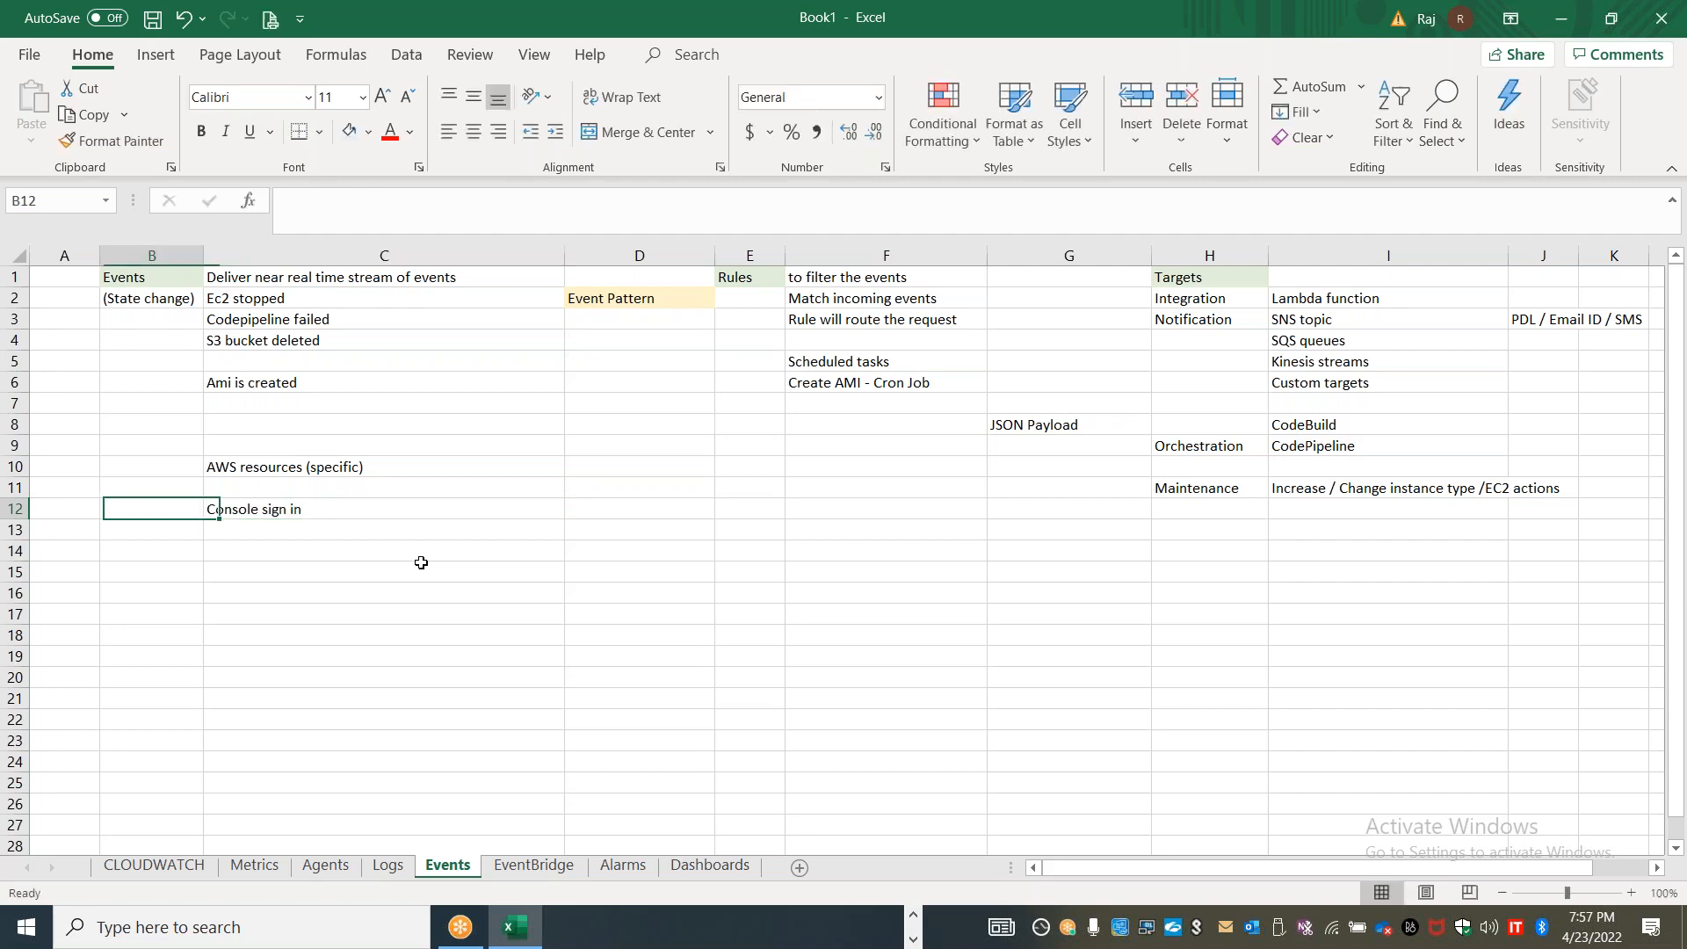
{"action": "type", "text": "trail"}
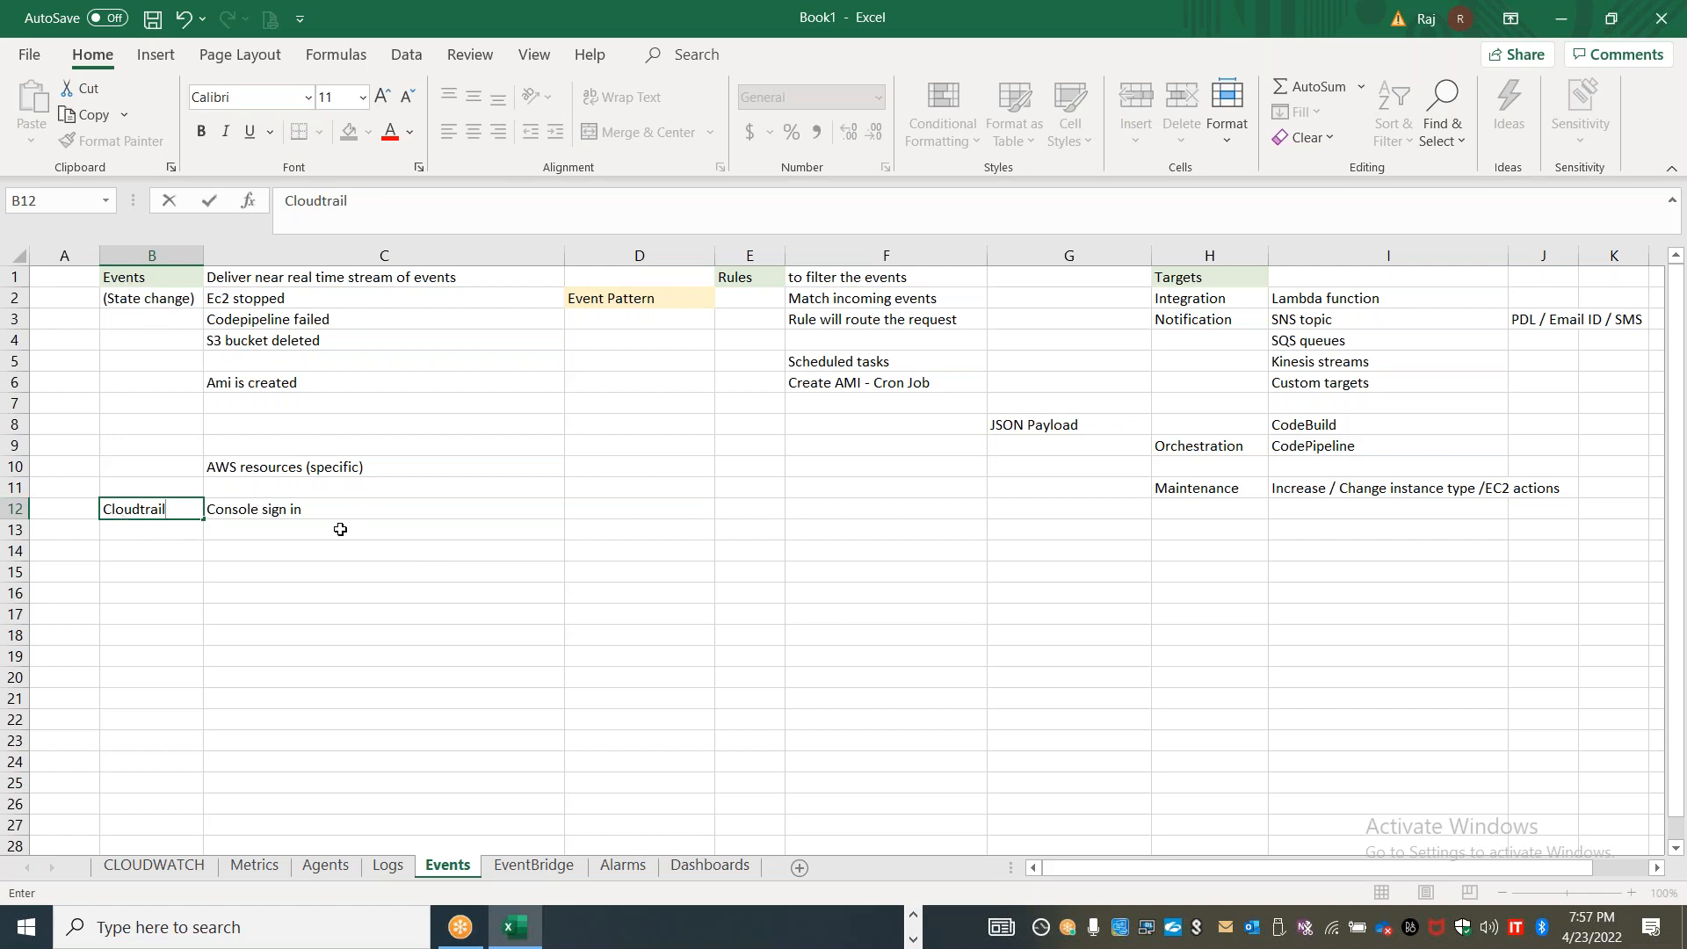
{"action": "left_click", "coordinate": [294, 533]}
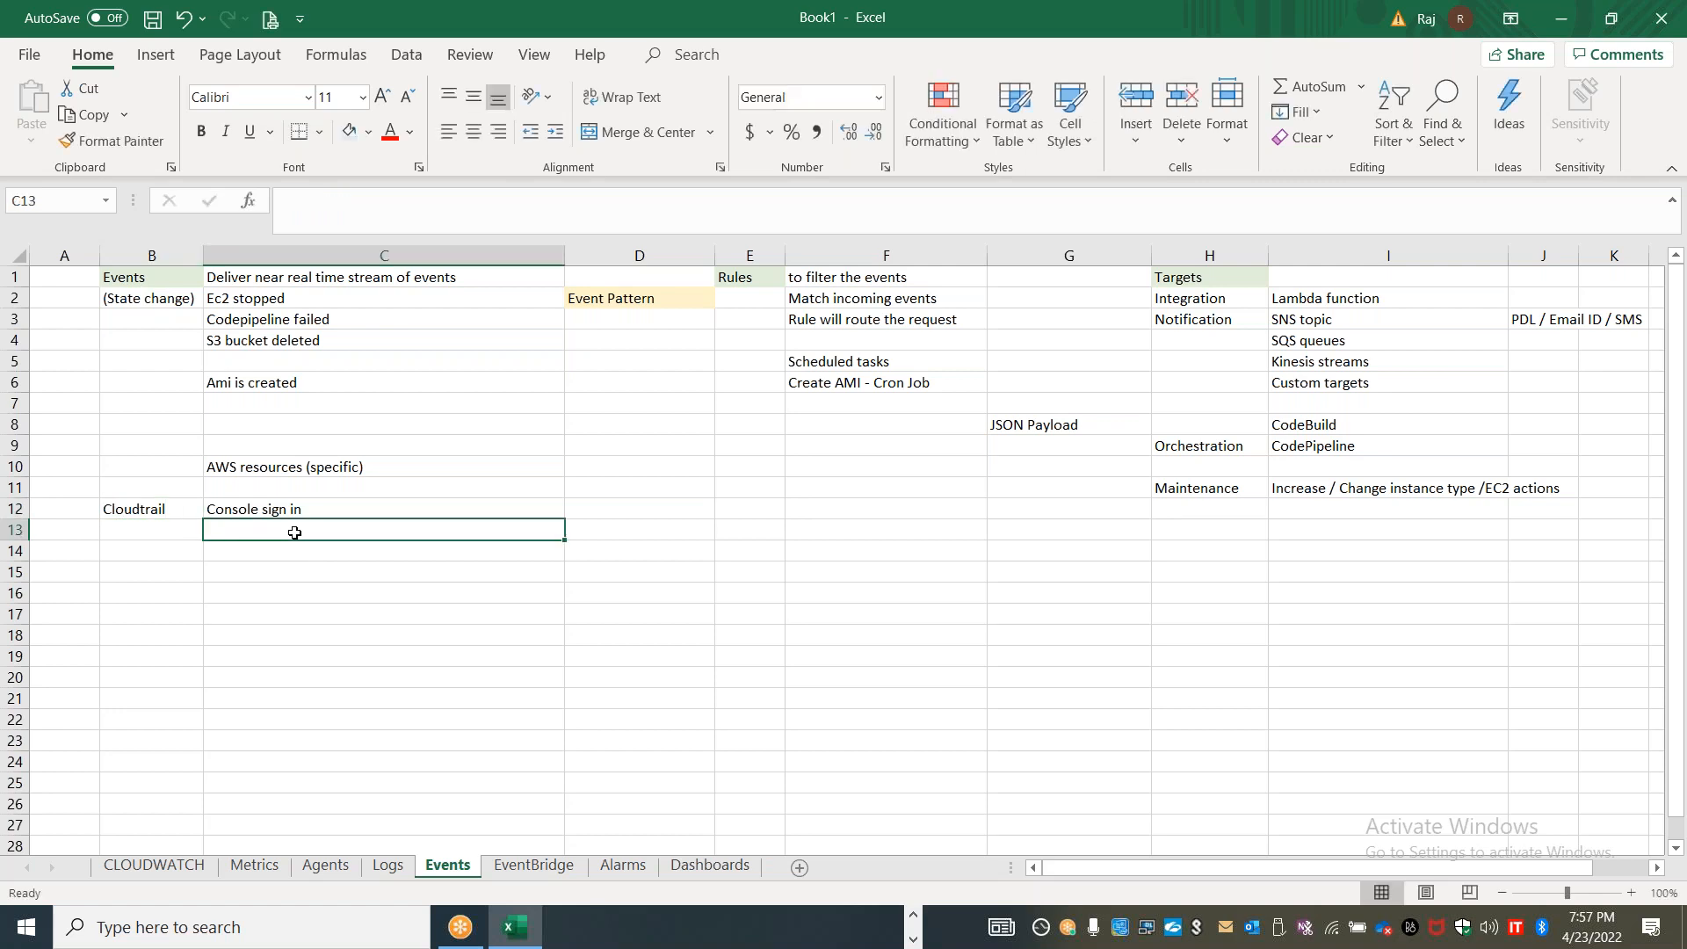
Add the event example "EBS volume is created" in C8 of the Events sheet
{"action": "left_click", "coordinate": [410, 426]}
{"action": "type", "text": "EBS volume is created"}
{"action": "key", "text": "BackSpace"}
{"action": "key", "text": "BackSpace"}
{"action": "key", "text": "BackSpace"}
{"action": "key", "text": "BackSpace"}
{"action": "type", "text": "eated"}
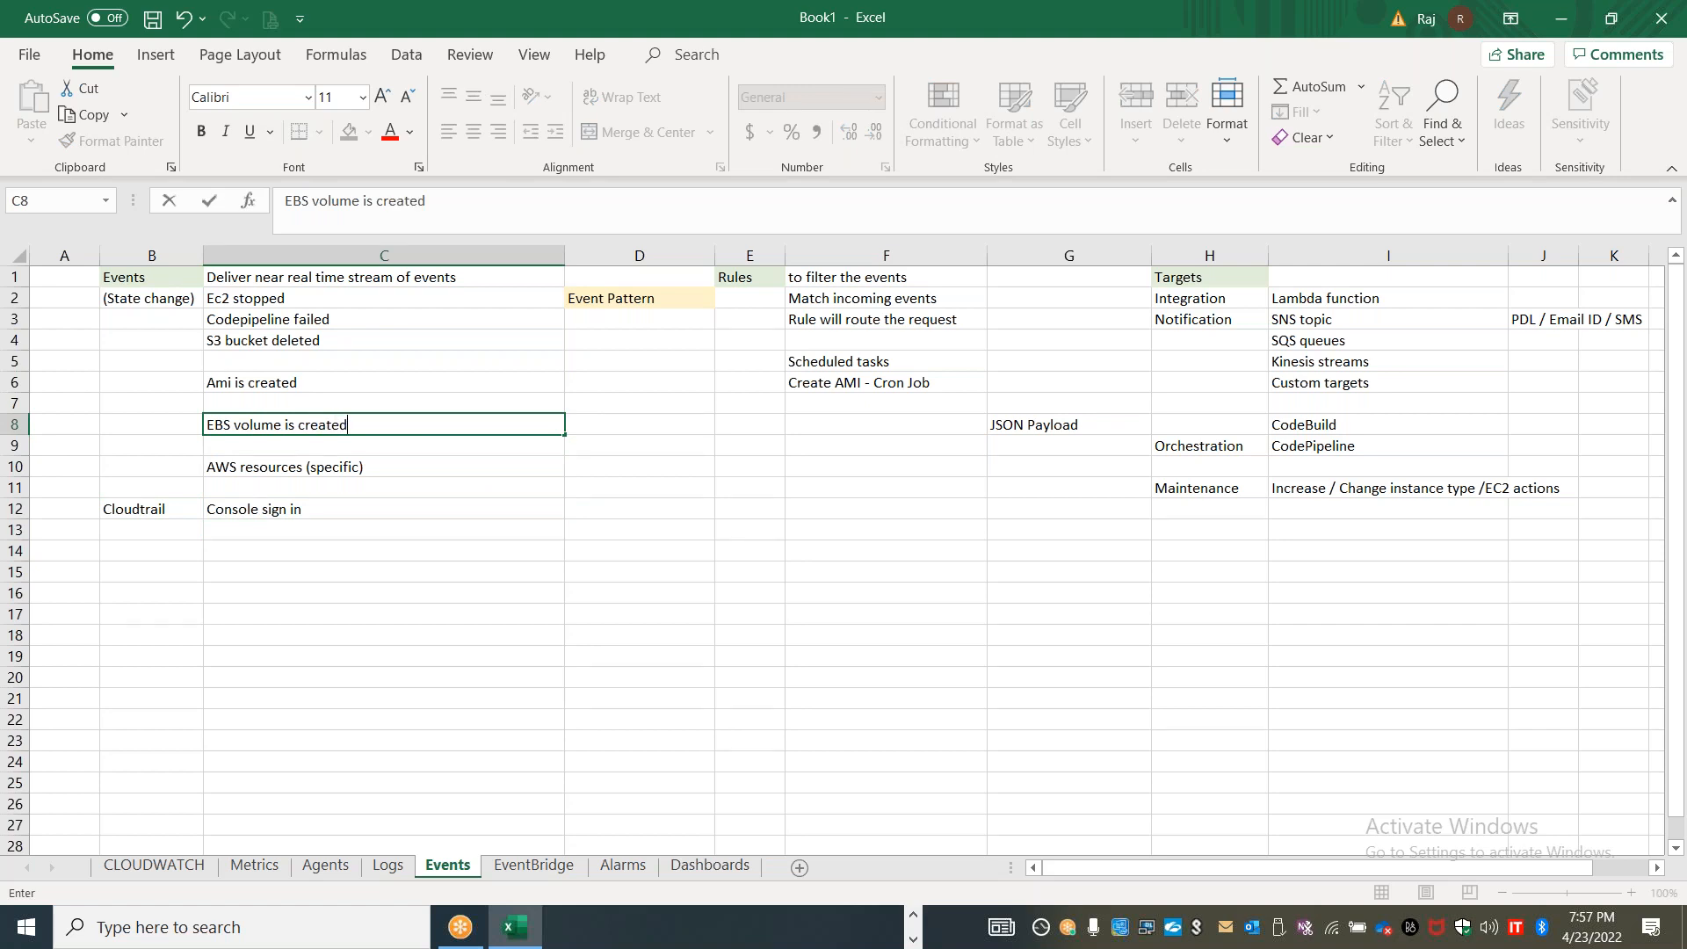
Enter "ASG - create more isntances" in C9, directly above the AWS resources note
{"action": "left_click", "coordinate": [382, 446]}
{"action": "type", "text": "ASG - "}
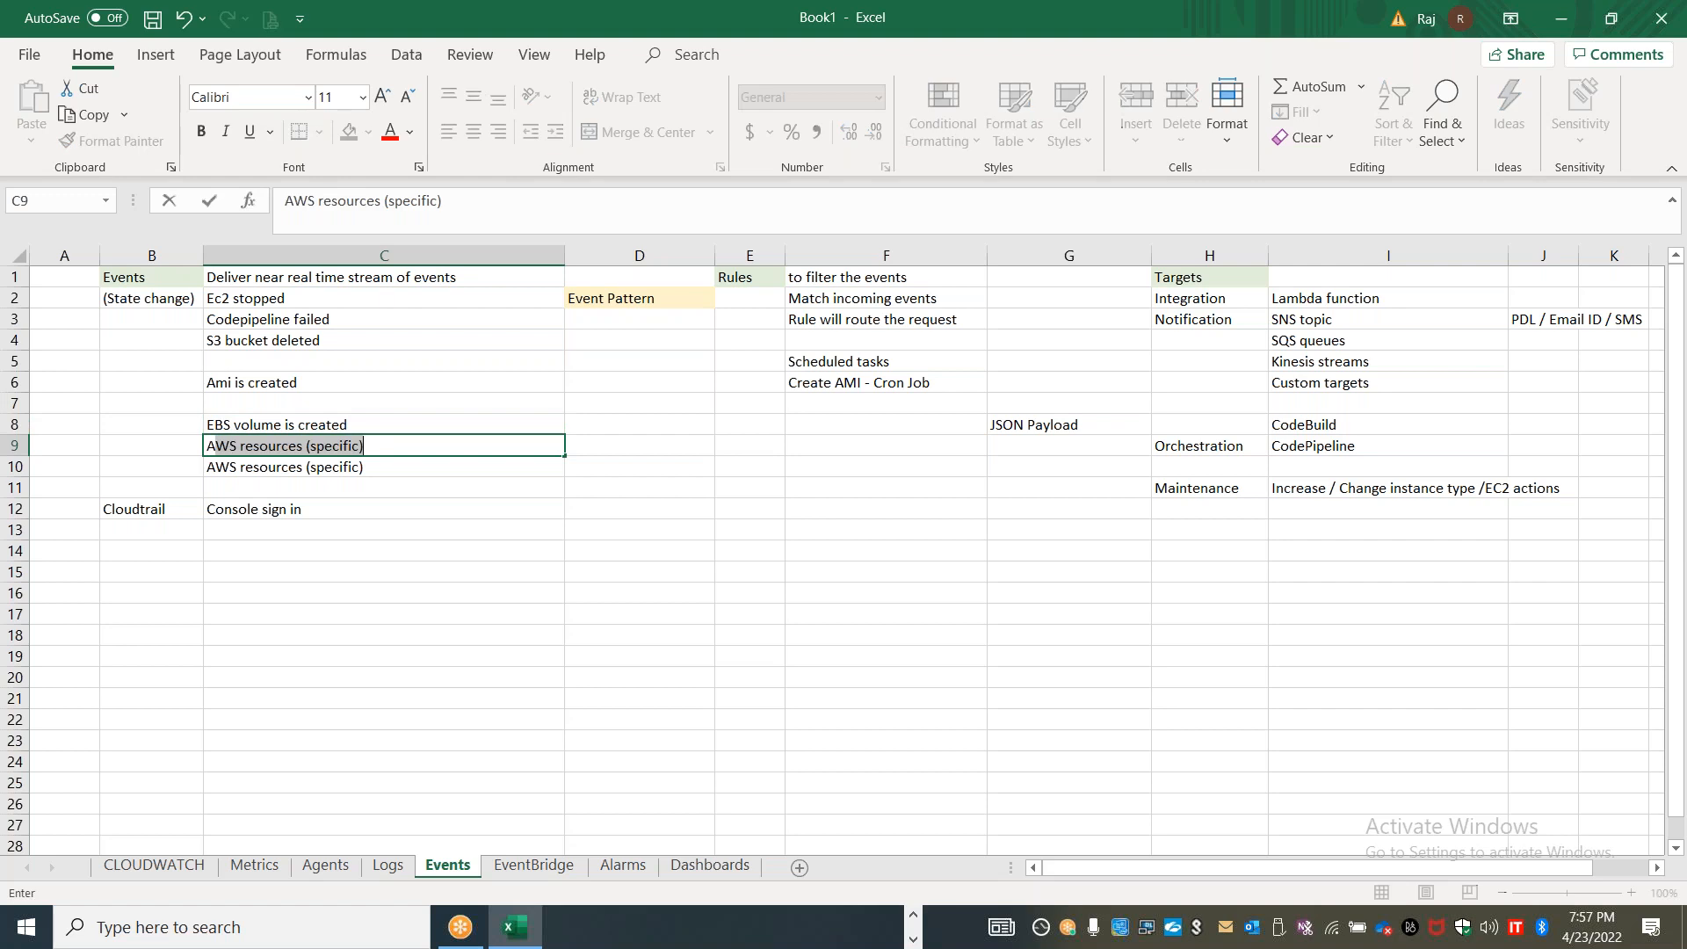
{"action": "type", "text": "create more isntances"}
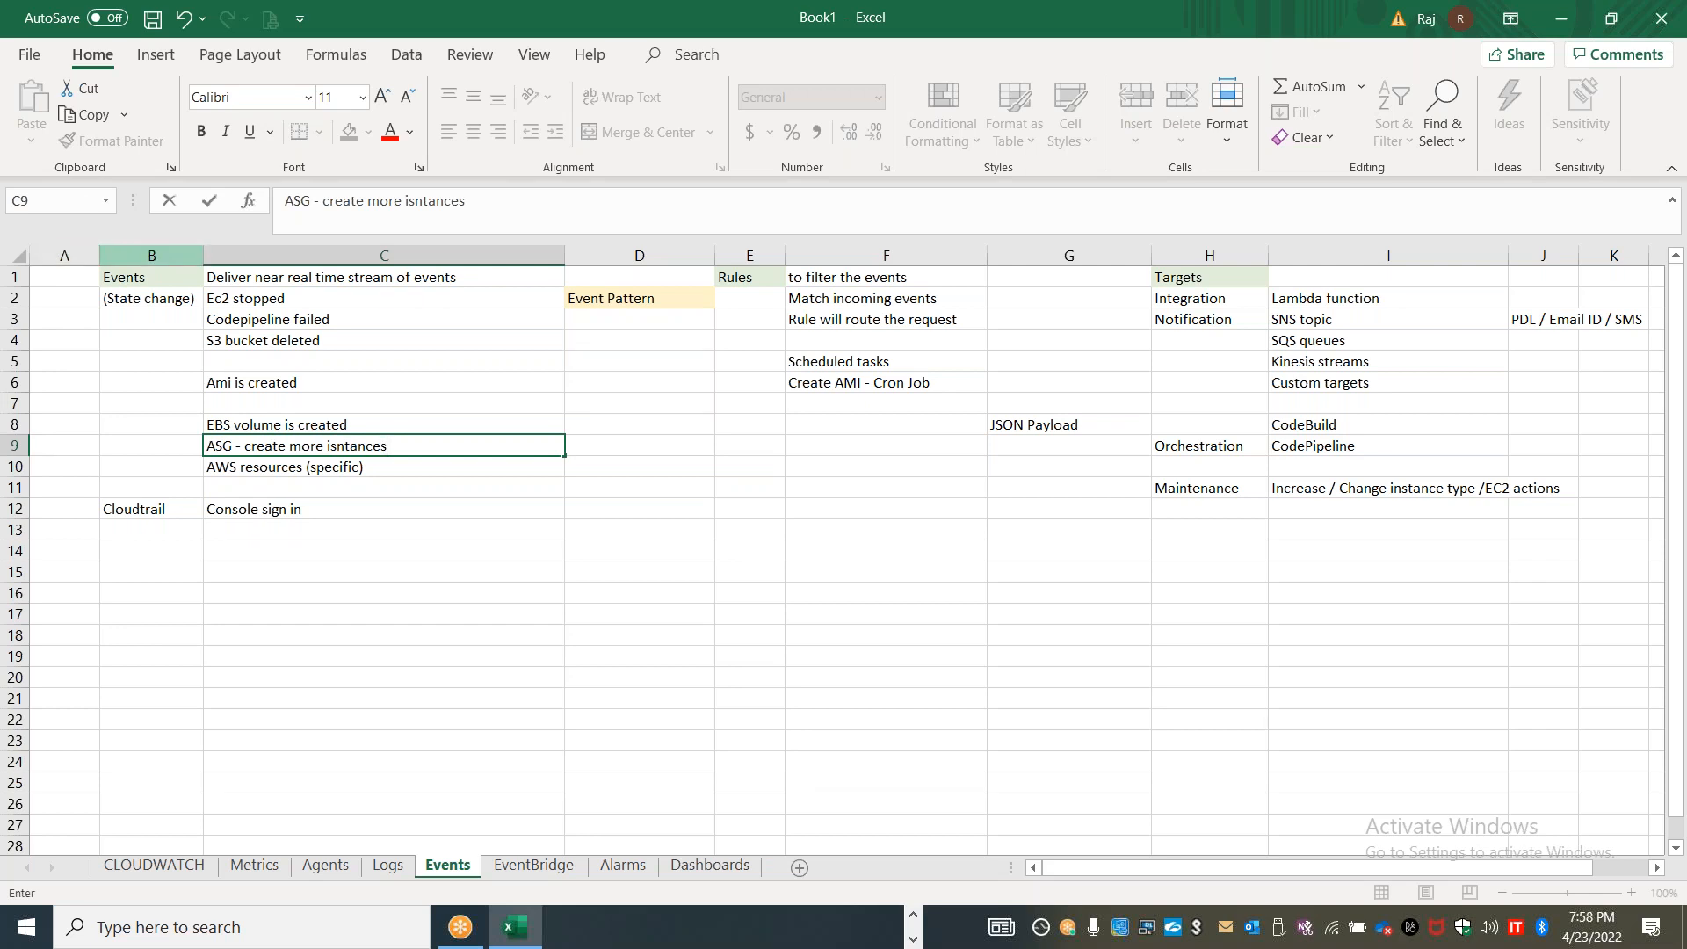
{"action": "left_click", "coordinate": [61, 301]}
Widen column A of the Events sheet and enter "AWS API Call" in A1, beside the Events heading
{"action": "left_click_drag", "start_coordinate": [99, 255], "coordinate": [307, 254]}
{"action": "left_click", "coordinate": [127, 279]}
{"action": "type", "text": "AWS CPI"}
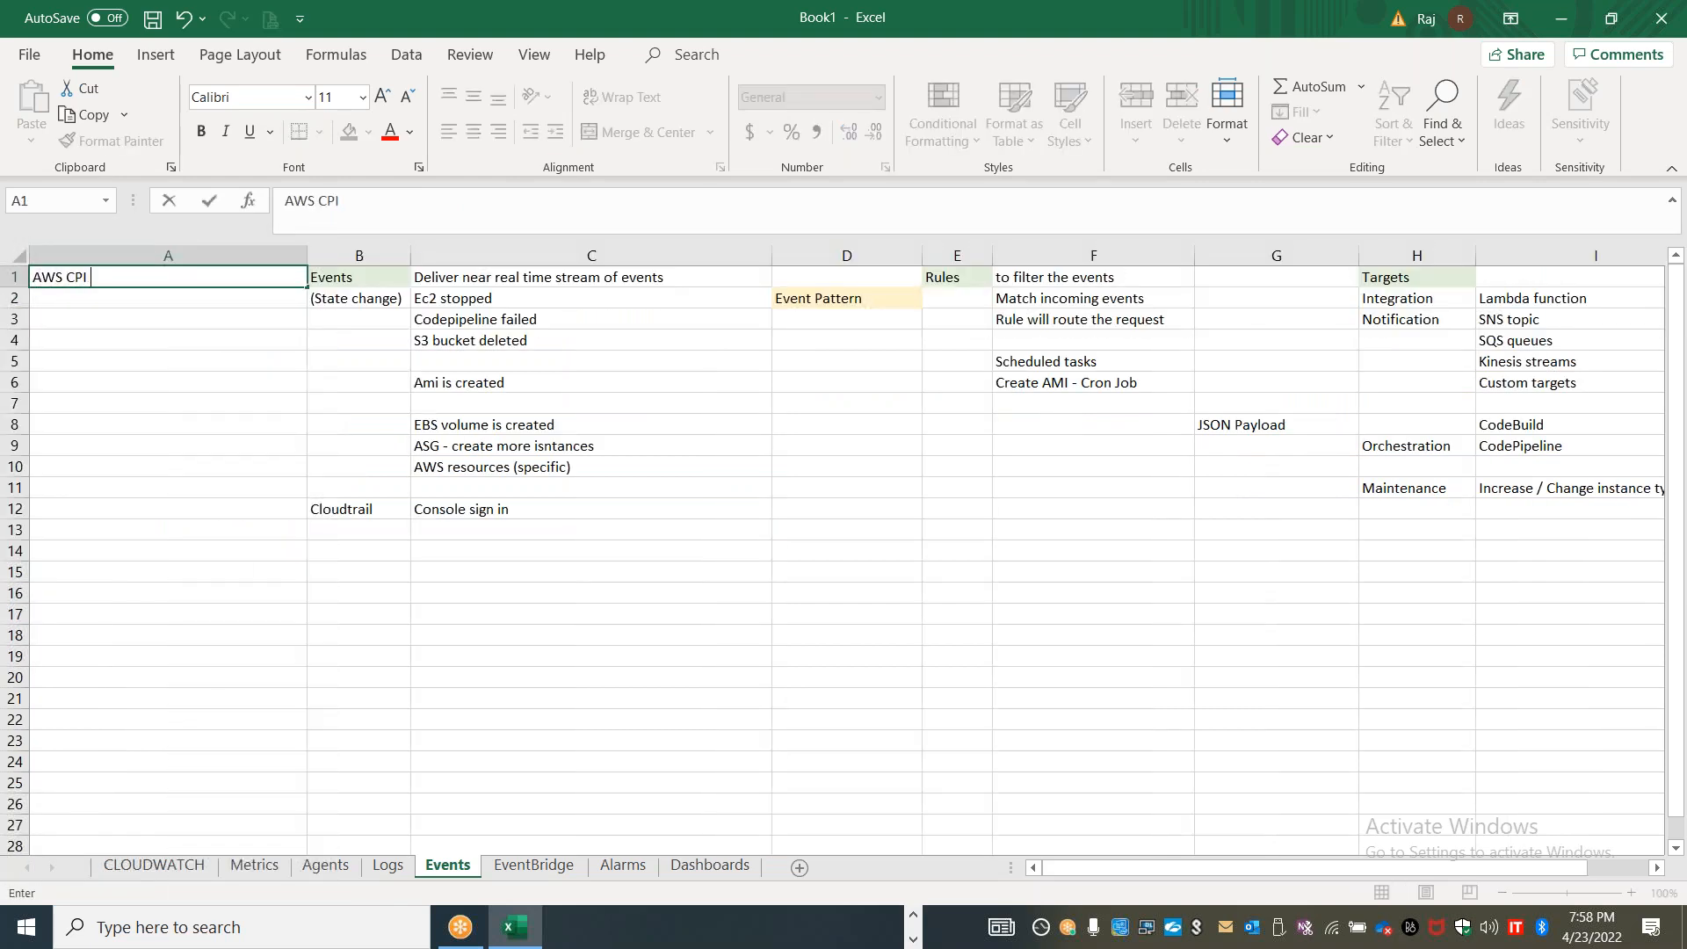
{"action": "key", "text": "BackSpace"}
{"action": "key", "text": "BackSpace"}
{"action": "key", "text": "BackSpace"}
{"action": "type", "text": "API Call"}
Insert a blank column before column A on the EventBridge sheet
{"action": "left_click", "coordinate": [525, 865]}
{"action": "left_click", "coordinate": [138, 254]}
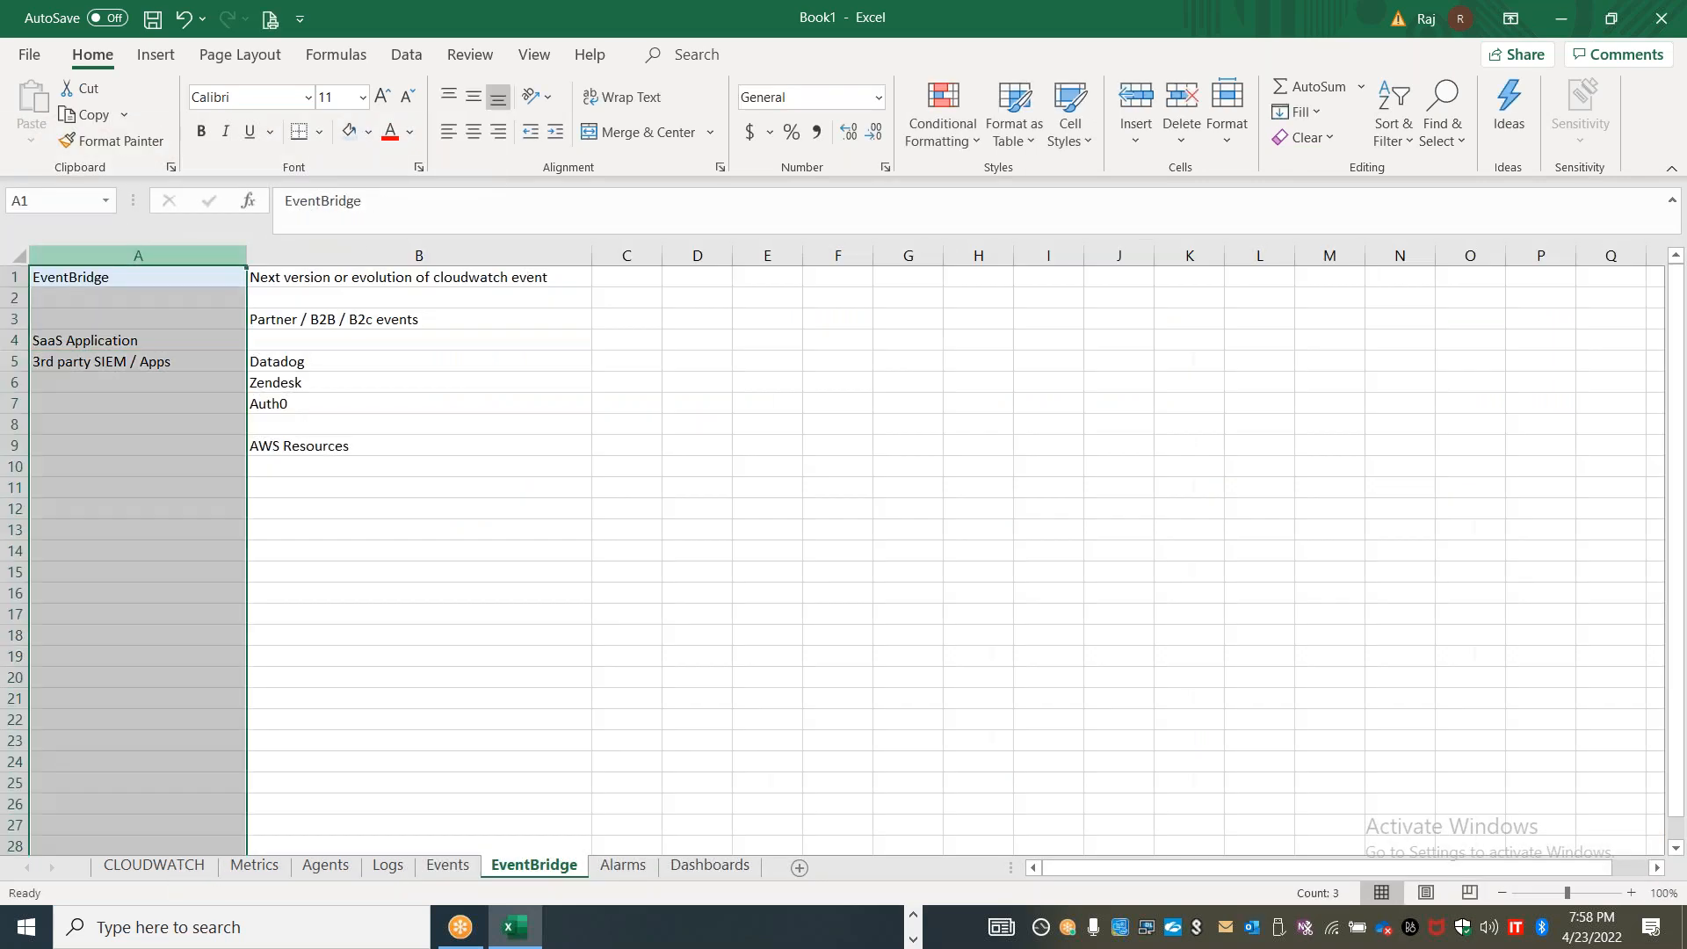
{"action": "right_click", "coordinate": [141, 257]}
{"action": "left_click", "coordinate": [200, 445]}
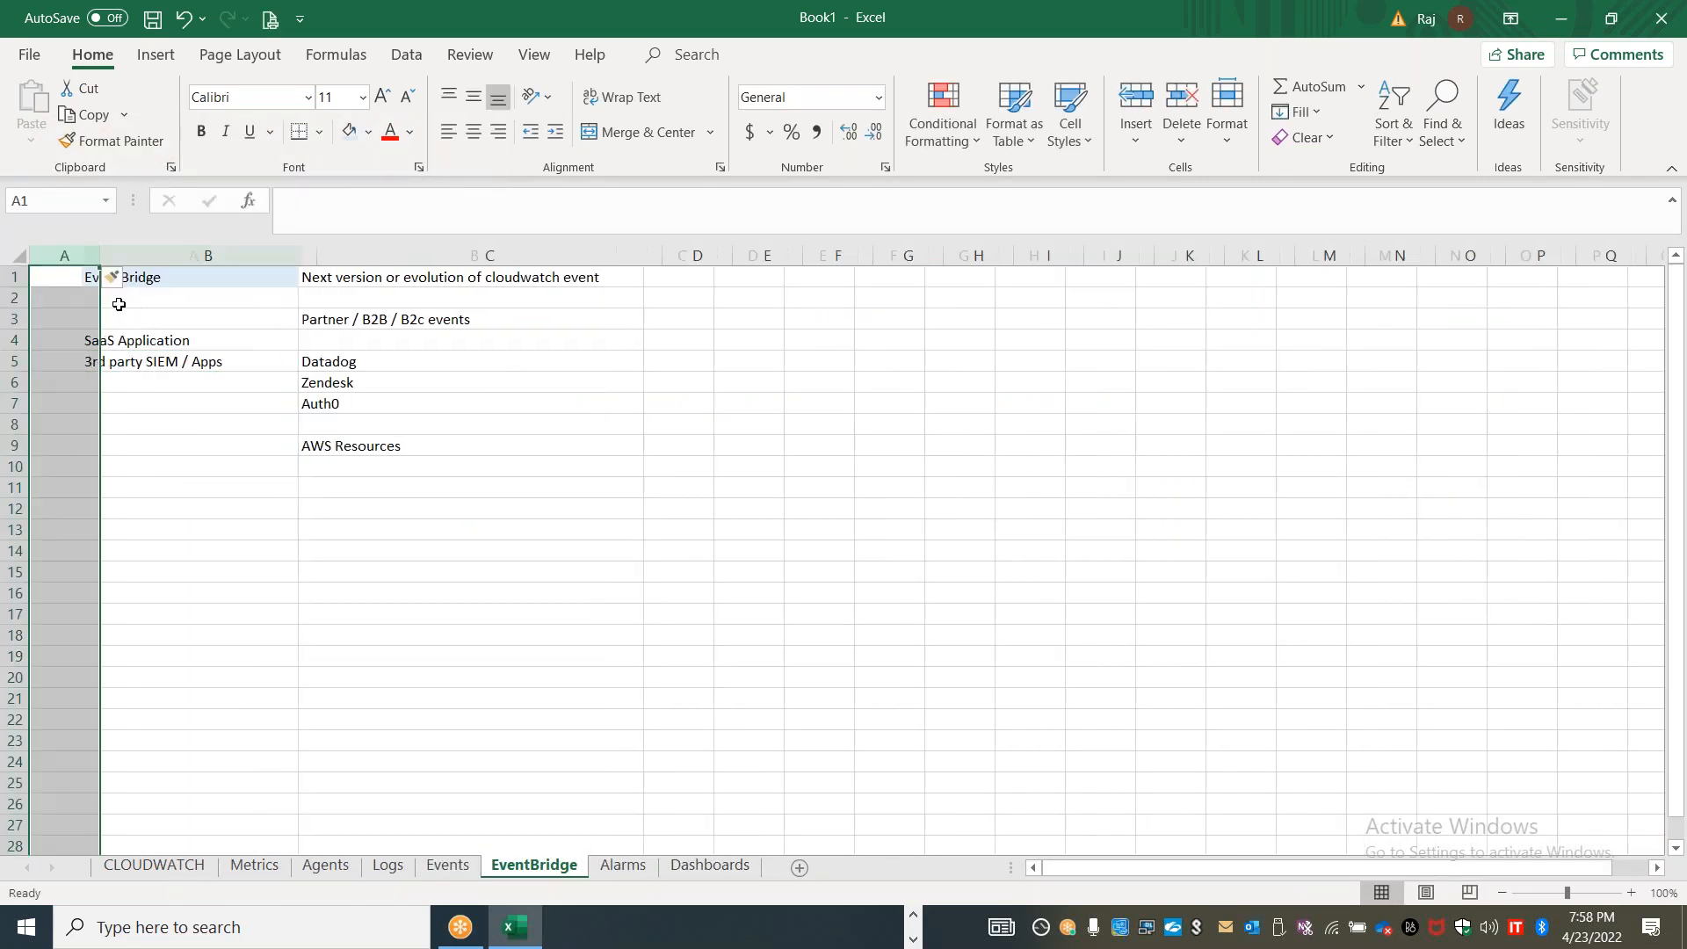
Enter "AWS, SaaS Apps..etc" in A1 of the EventBridge sheet and fit column A to the text
{"action": "left_click", "coordinate": [69, 274]}
{"action": "type", "text": "AWS, SaaS Apps,"}
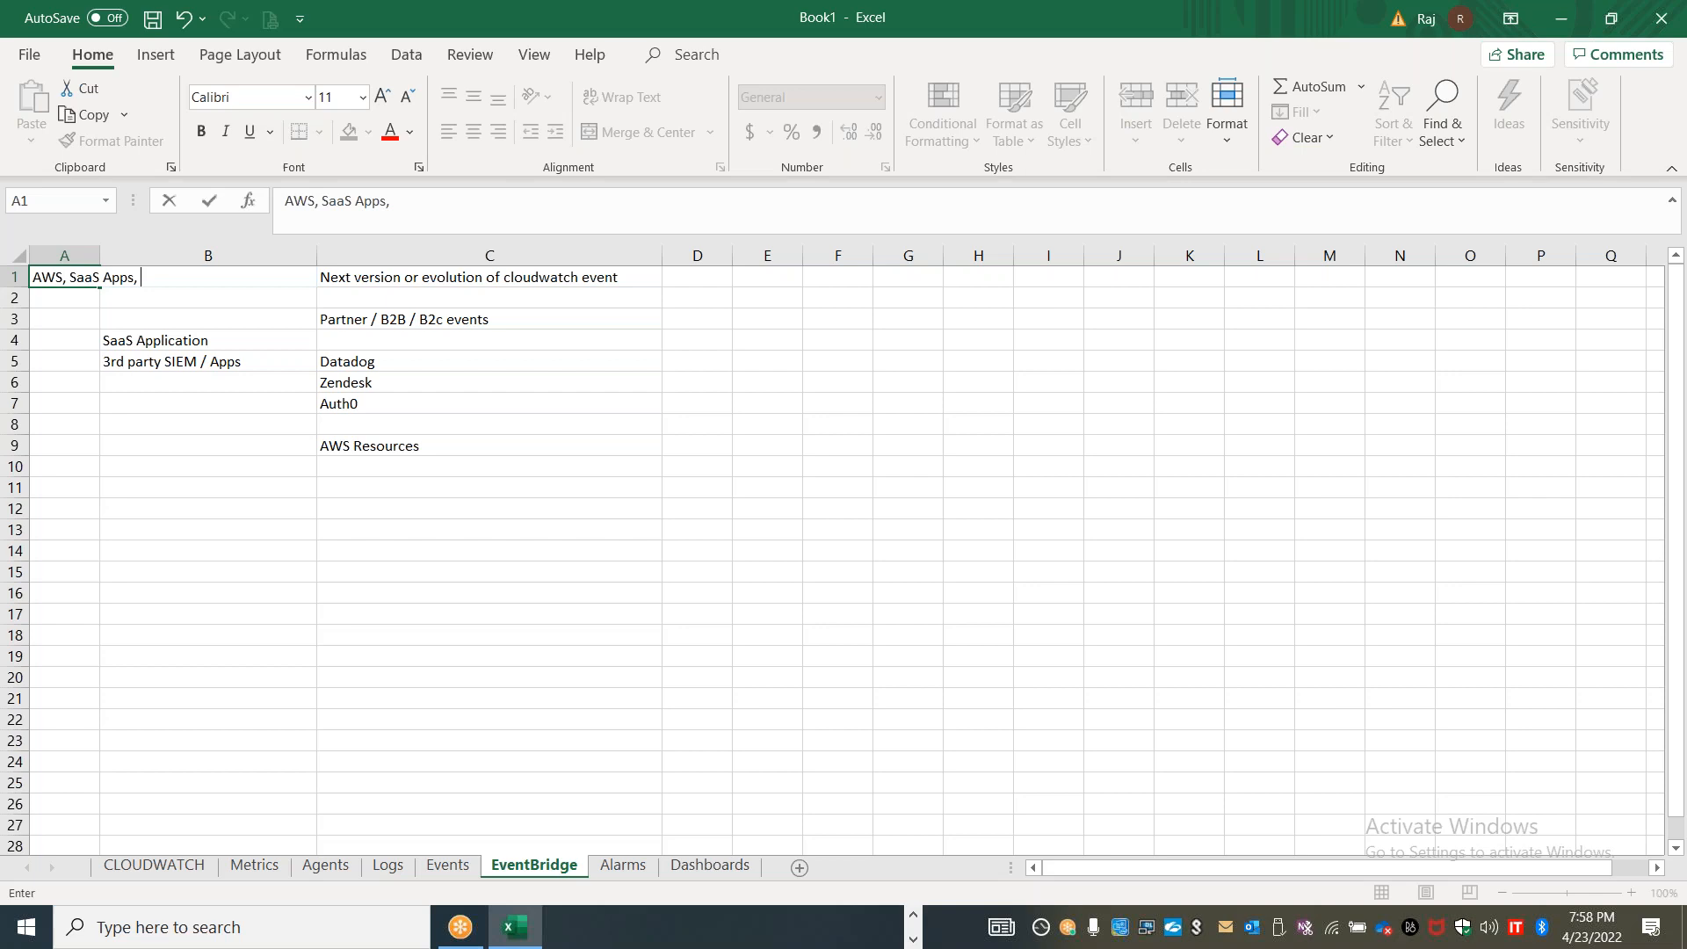
{"action": "key", "text": "BackSpace"}
{"action": "key", "text": "BackSpace"}
{"action": "type", "text": "..etc"}
{"action": "left_click", "coordinate": [72, 397]}
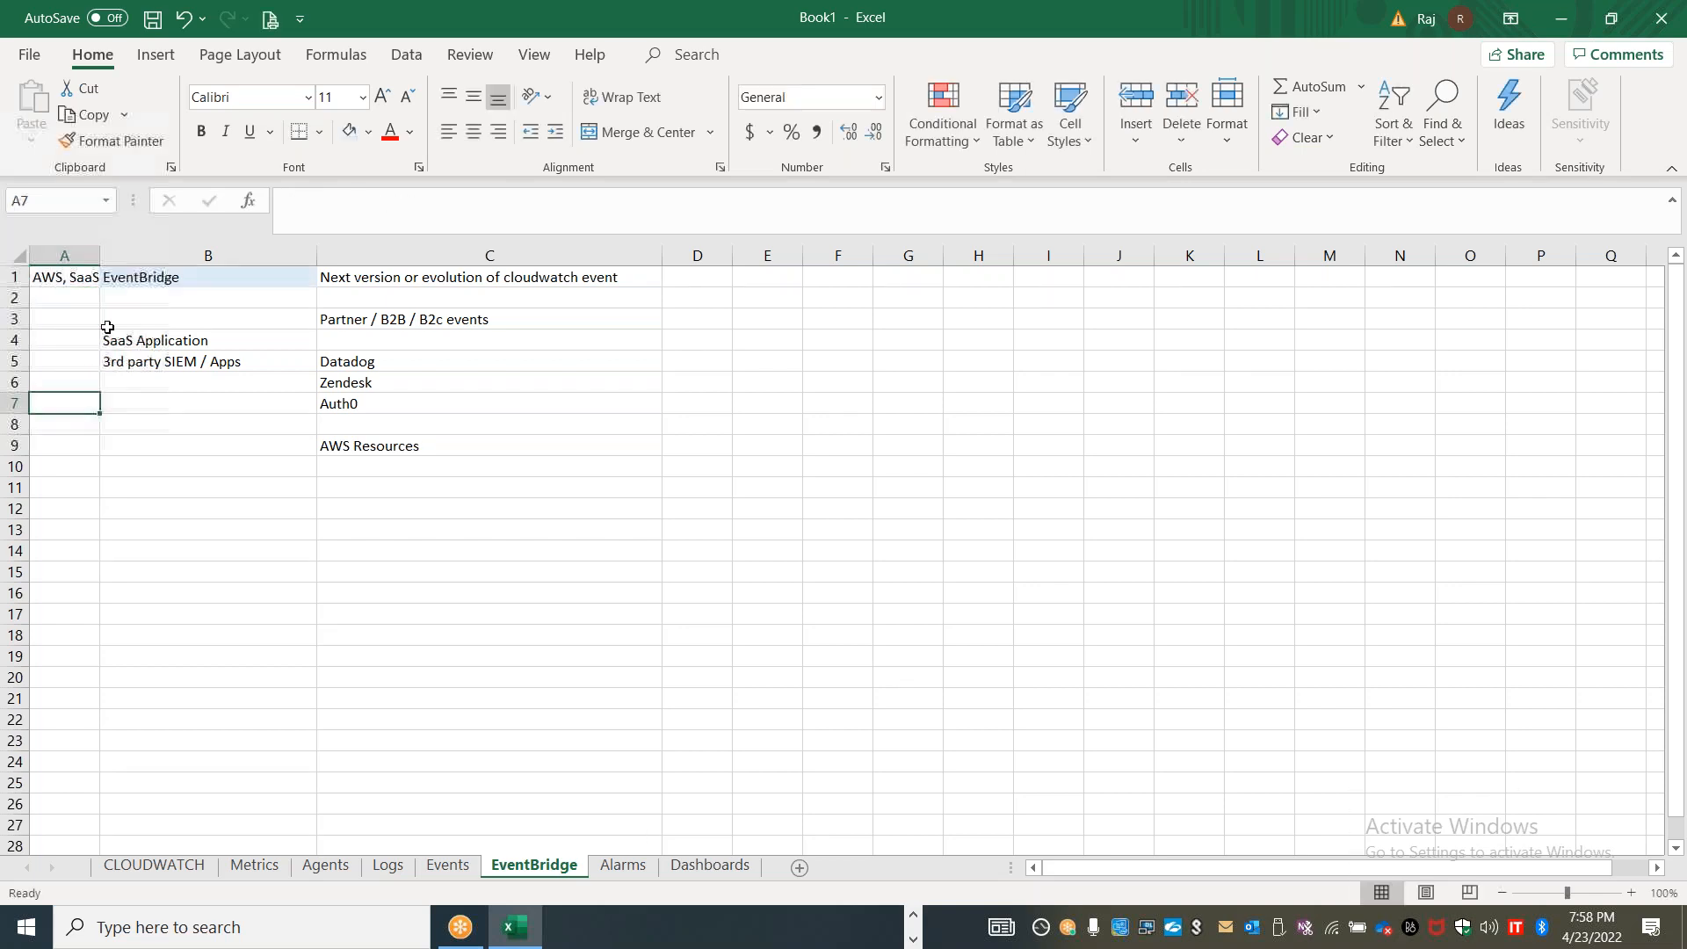
{"action": "double_click", "coordinate": [100, 255]}
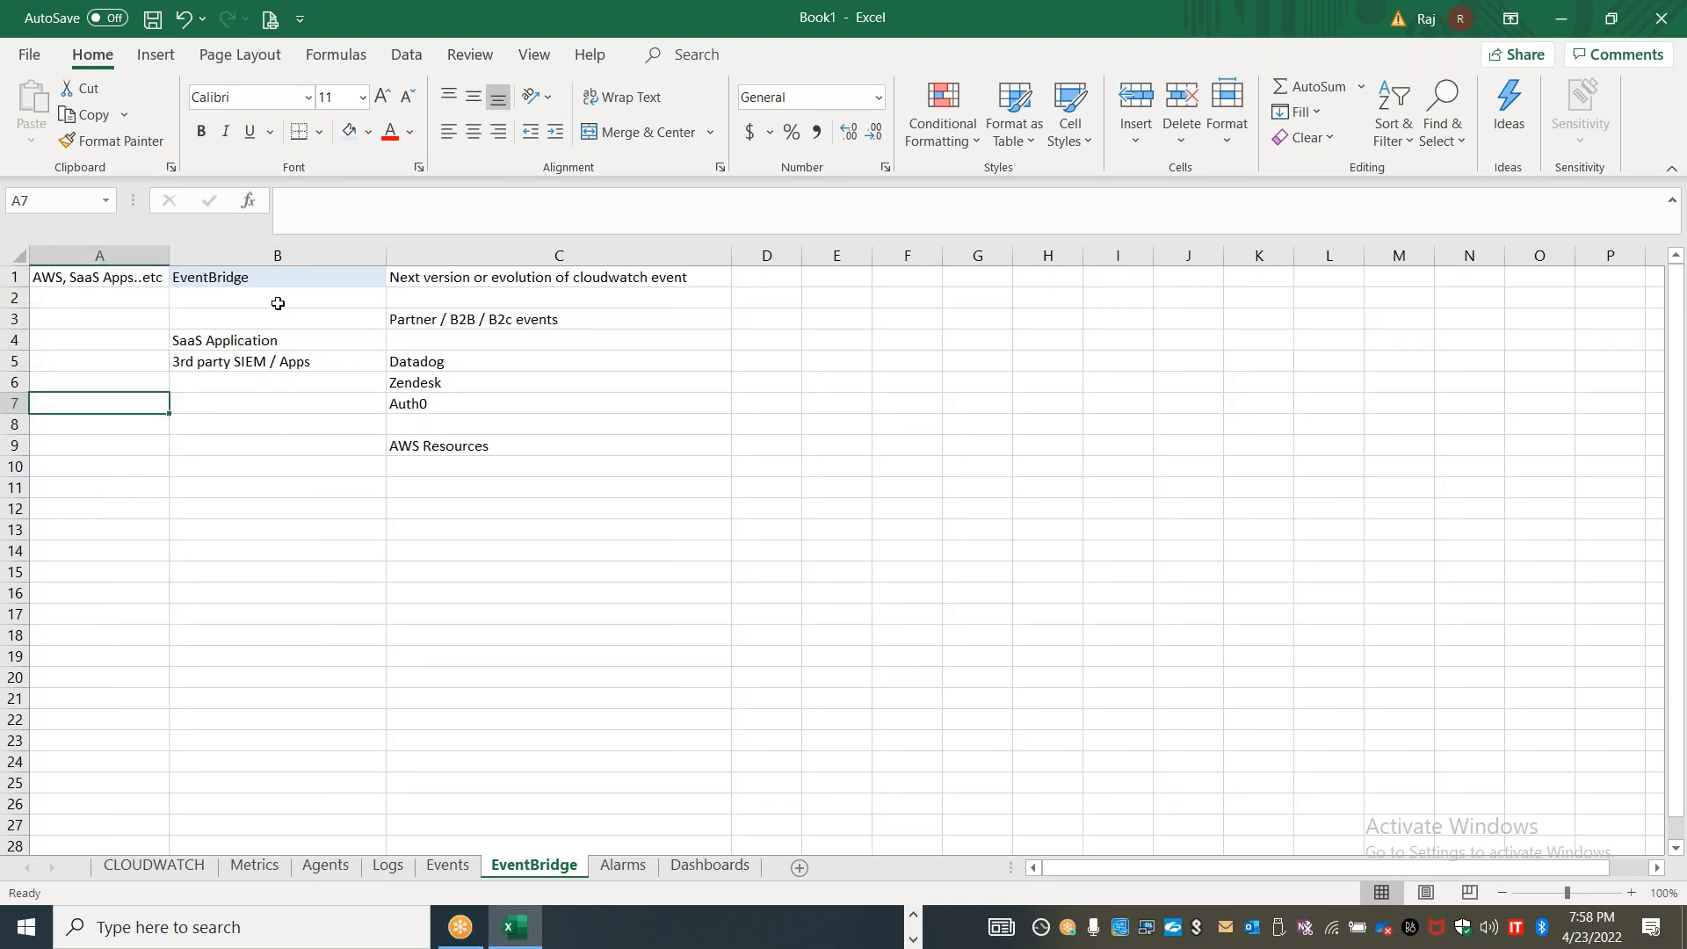
Reword A1 as "AWS, SaaS Partner apps, business apps..etc" and fit column A to the longer text
{"action": "left_click_drag", "start_coordinate": [168, 254], "coordinate": [261, 255]}
{"action": "left_click", "coordinate": [135, 277]}
{"action": "double_click", "coordinate": [135, 277]}
{"action": "key", "text": "BackSpace"}
{"action": "key", "text": "BackSpace"}
{"action": "key", "text": "BackSpace"}
{"action": "key", "text": "BackSpace"}
{"action": "type", "text": "Partner apps, business apps"}
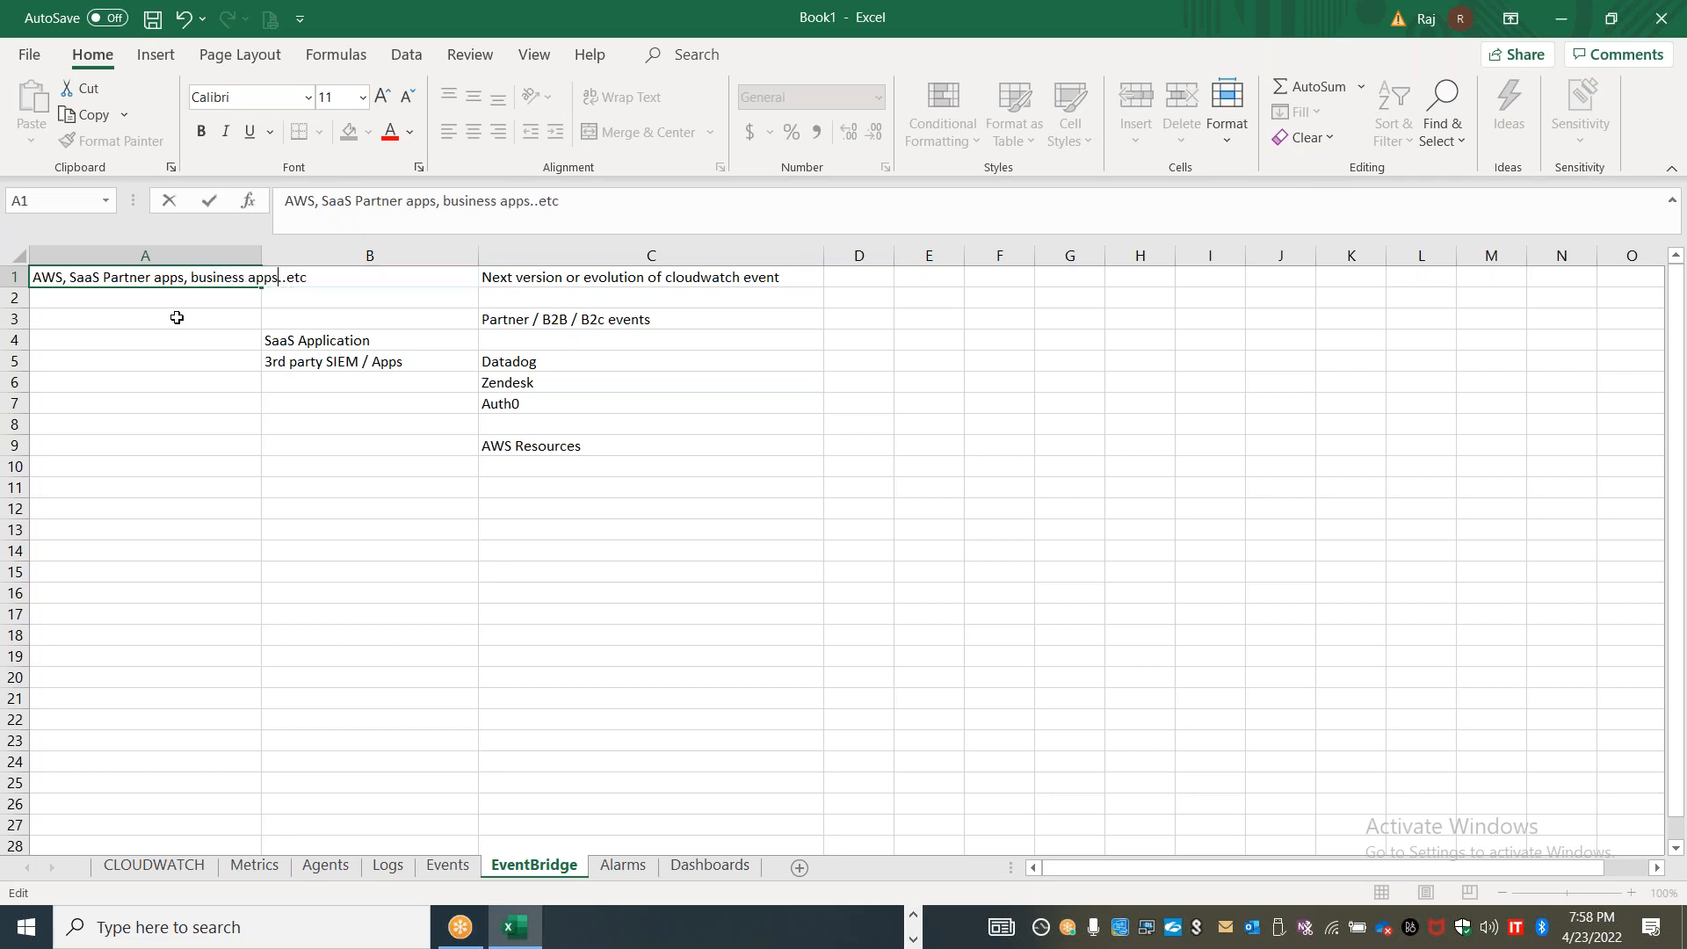
{"action": "left_click", "coordinate": [176, 444]}
{"action": "double_click", "coordinate": [262, 255]}
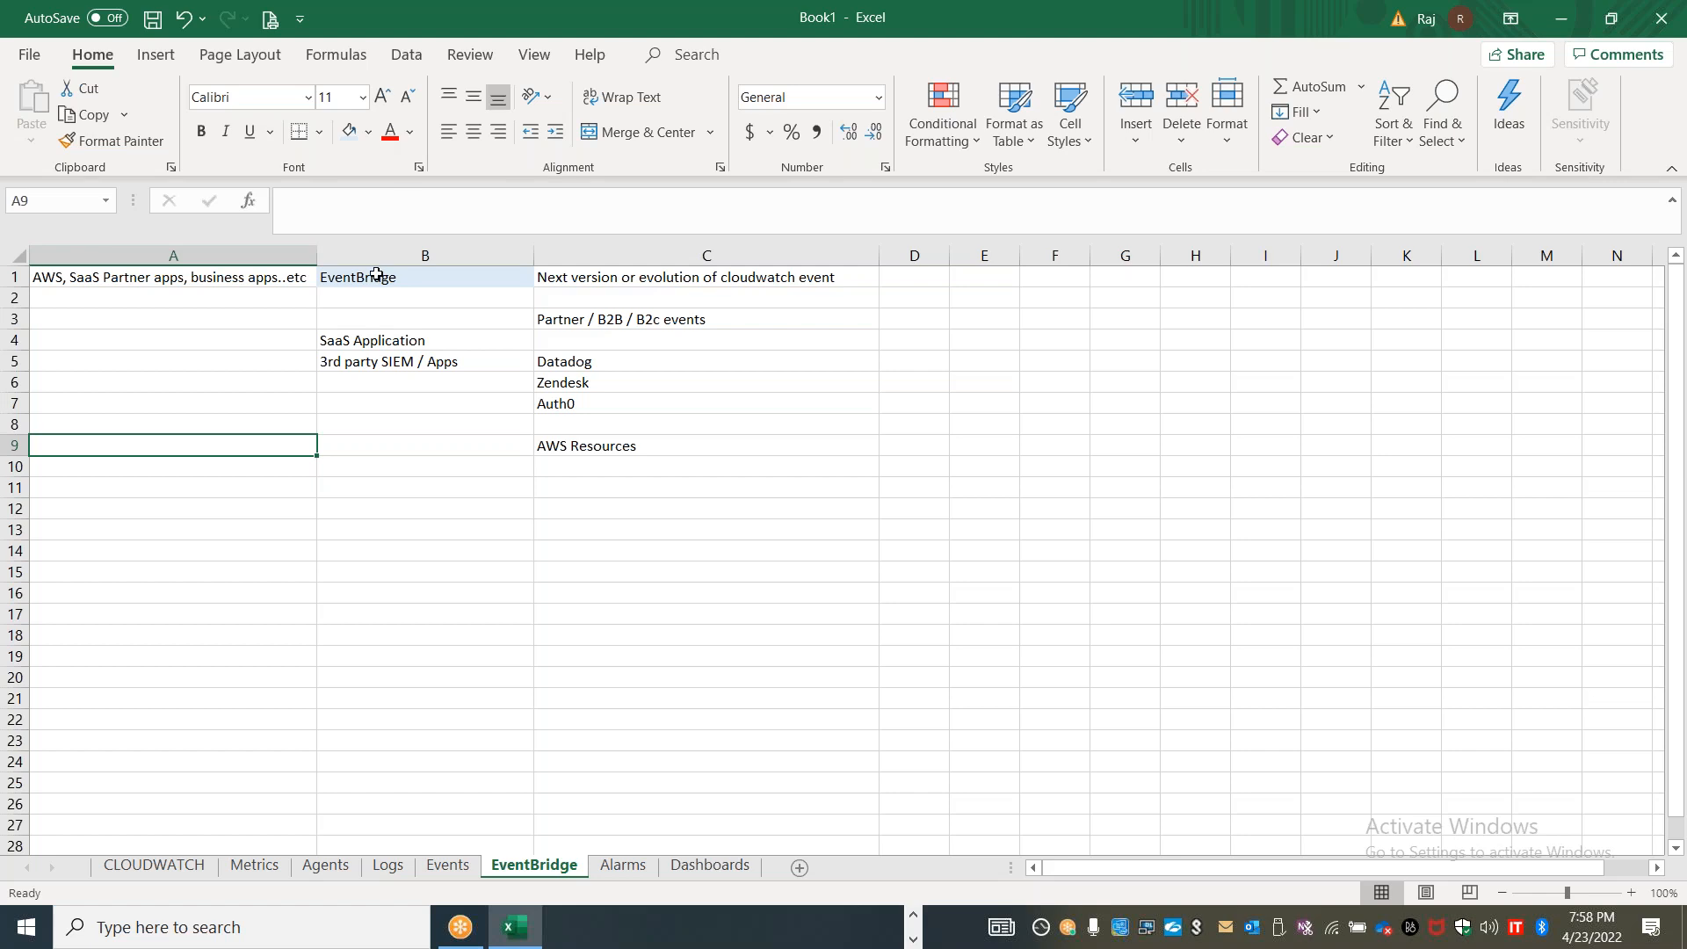
Add "or extension" to the EventBridge description in C1 so it reads "Next version or evolution or extension of cloudwatch event"
{"action": "left_click", "coordinate": [449, 865]}
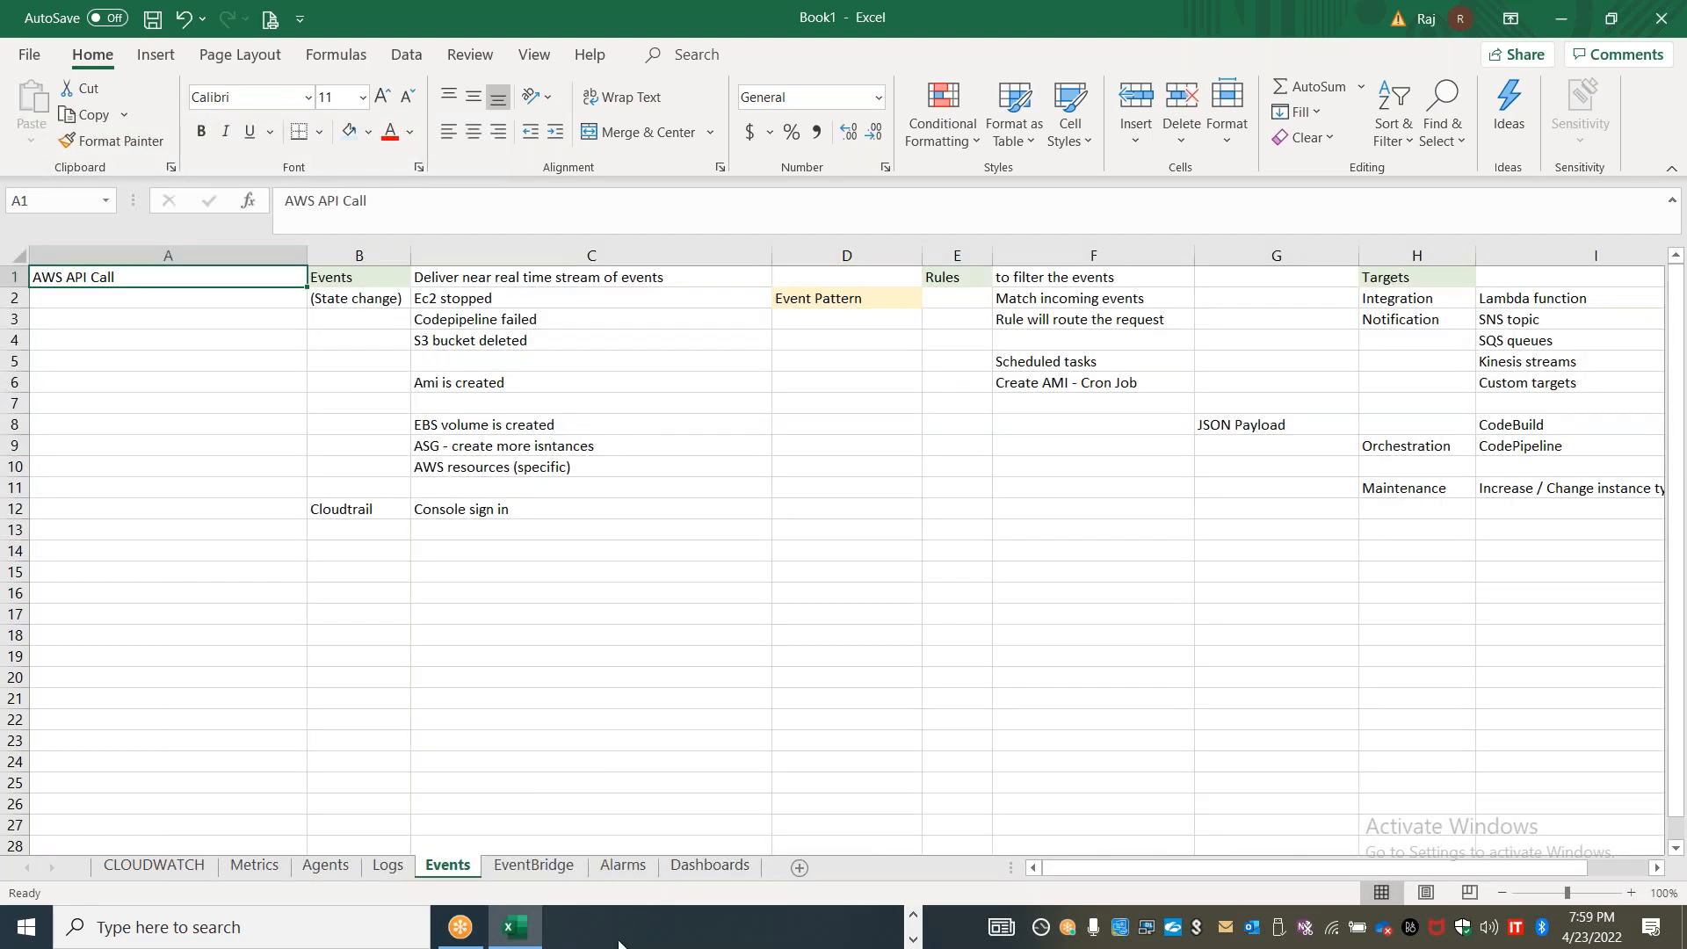
{"action": "left_click", "coordinate": [533, 865]}
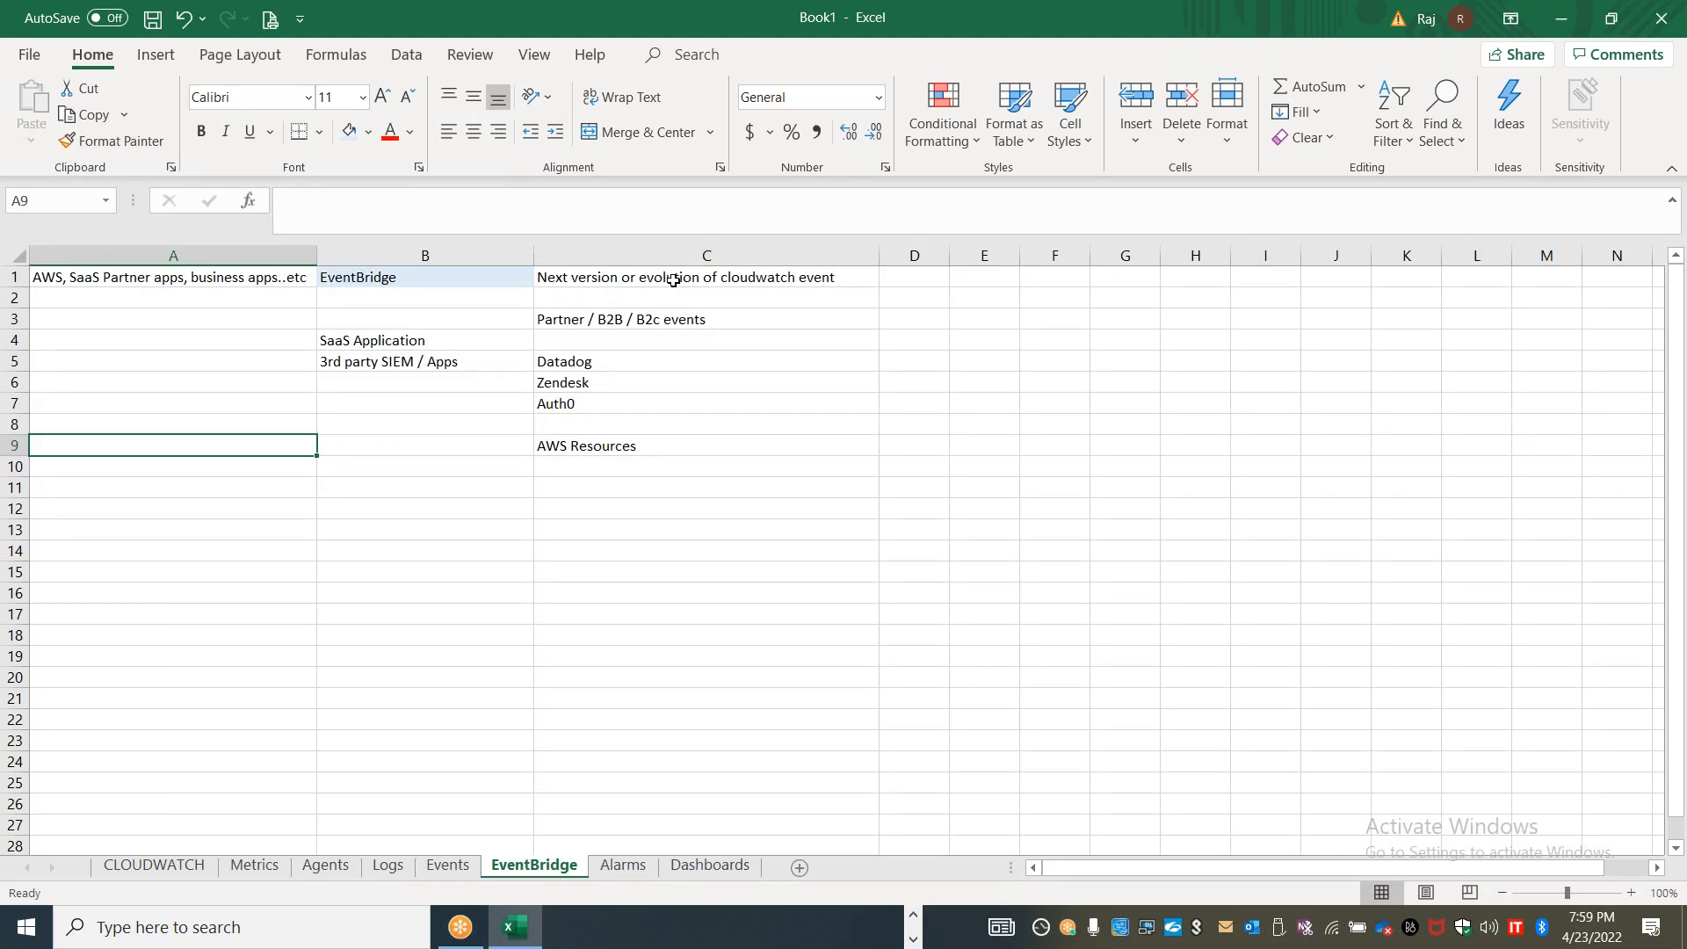
{"action": "double_click", "coordinate": [701, 277]}
{"action": "type", "text": "or extension"}
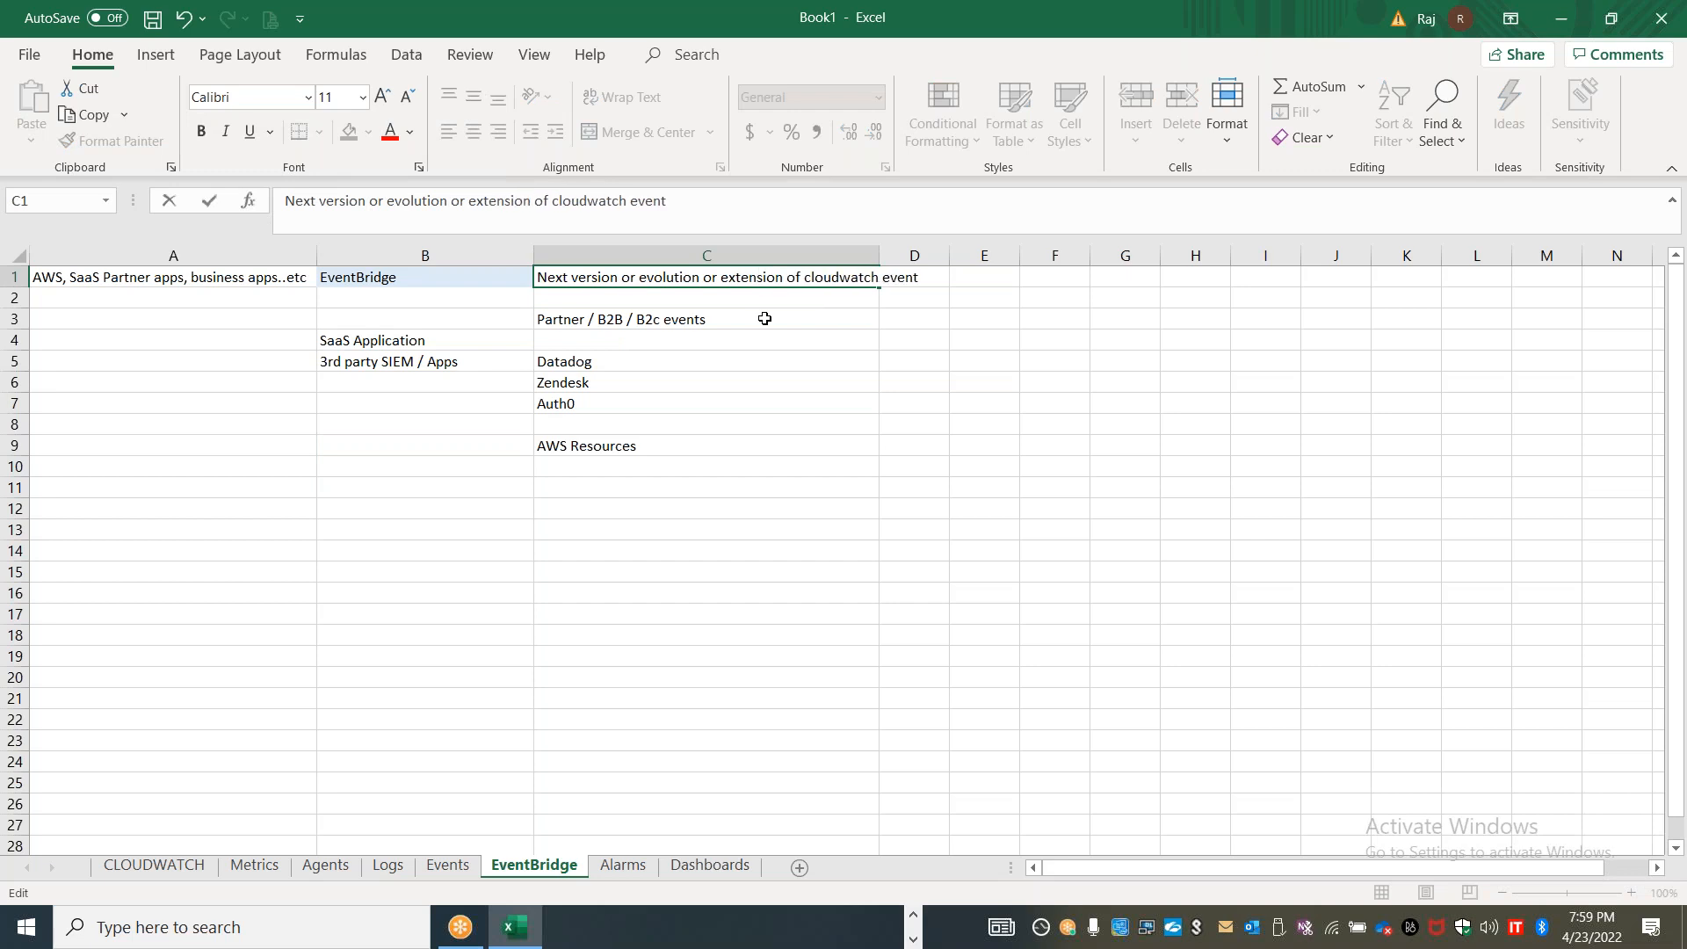
{"action": "left_click", "coordinate": [799, 594]}
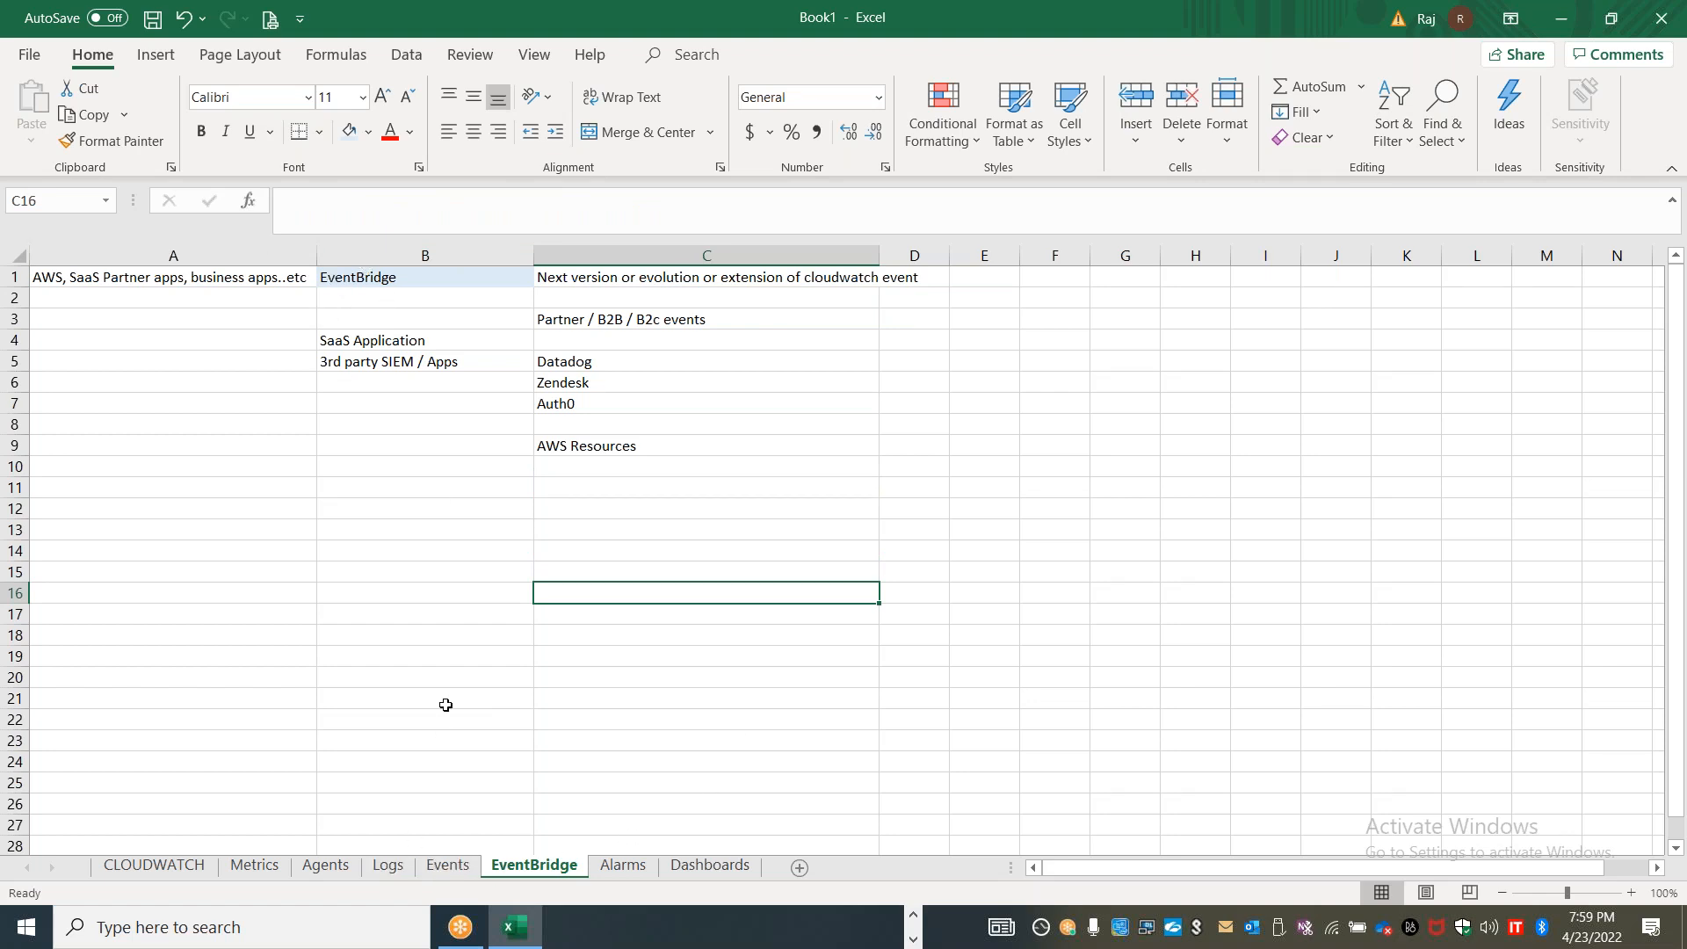
Compare the event sources noted on the Events sheet with those on the EventBridge sheet
{"action": "left_click", "coordinate": [445, 868]}
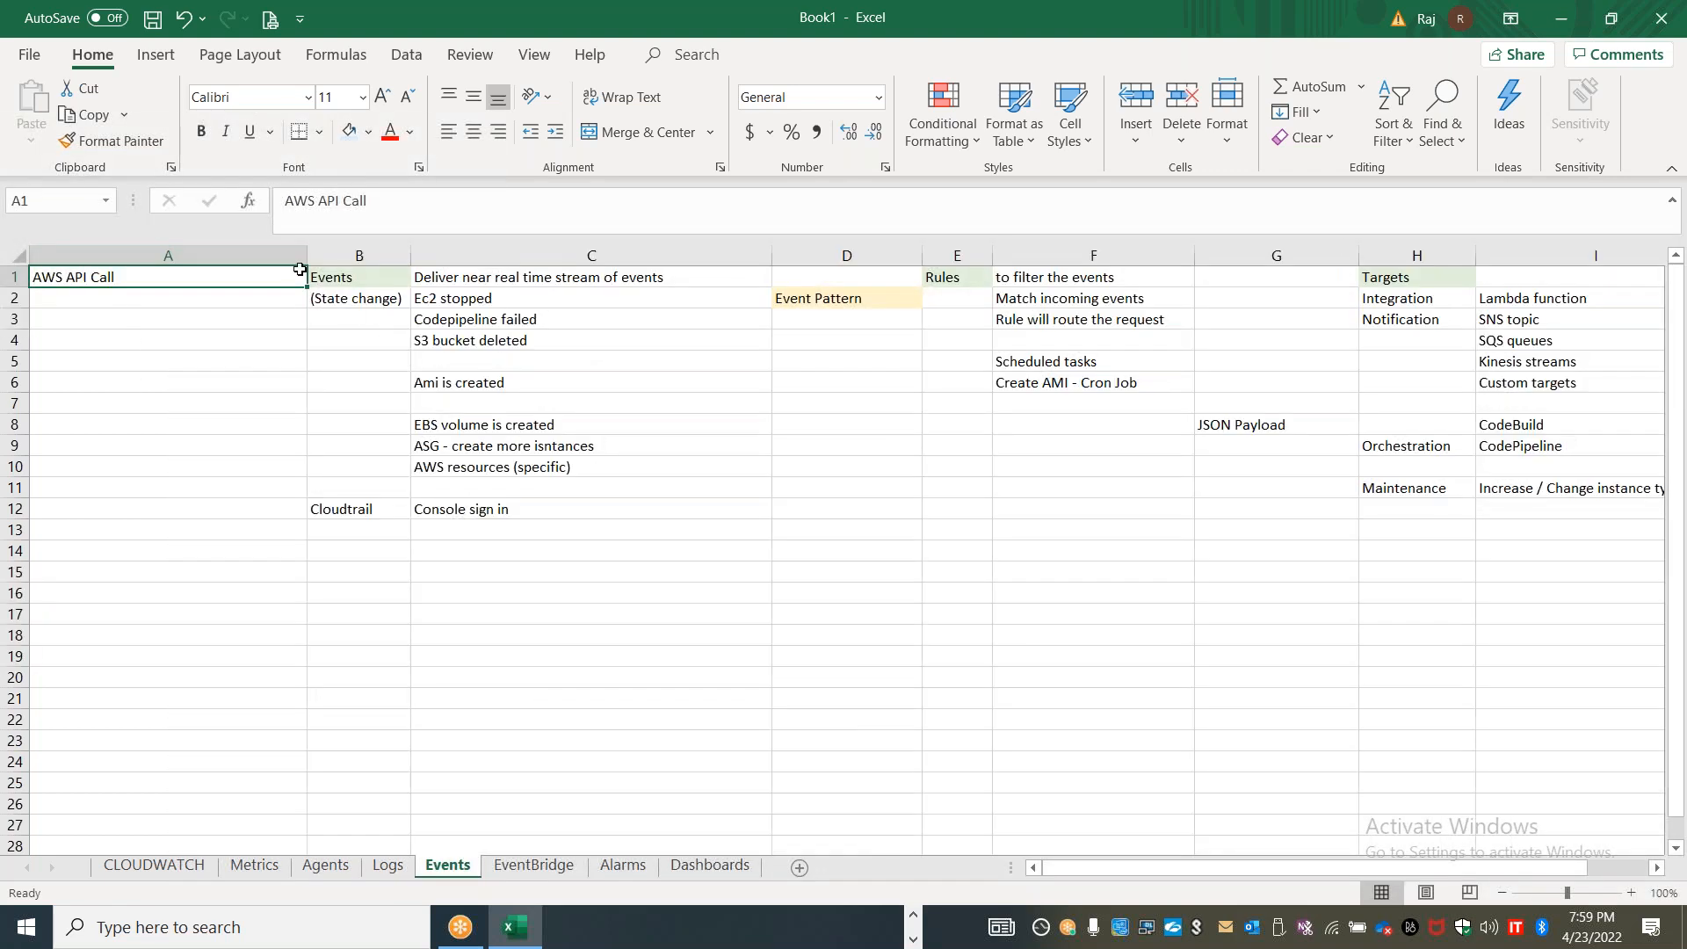
{"action": "left_click", "coordinate": [532, 865]}
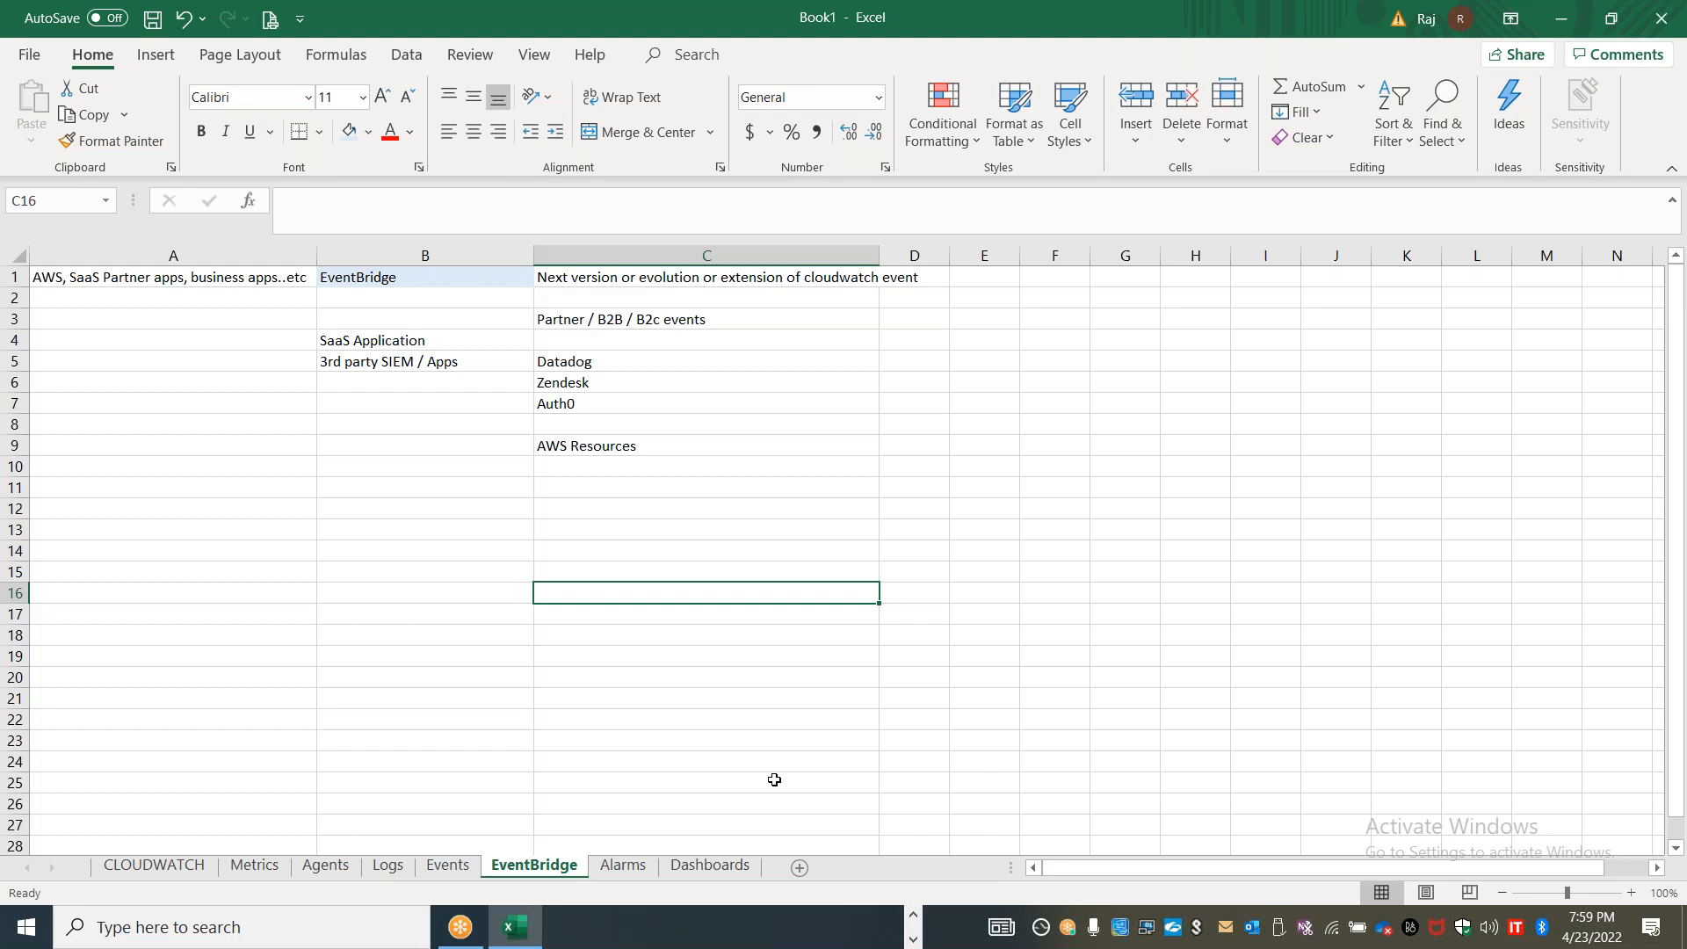
{"action": "left_click", "coordinate": [448, 865]}
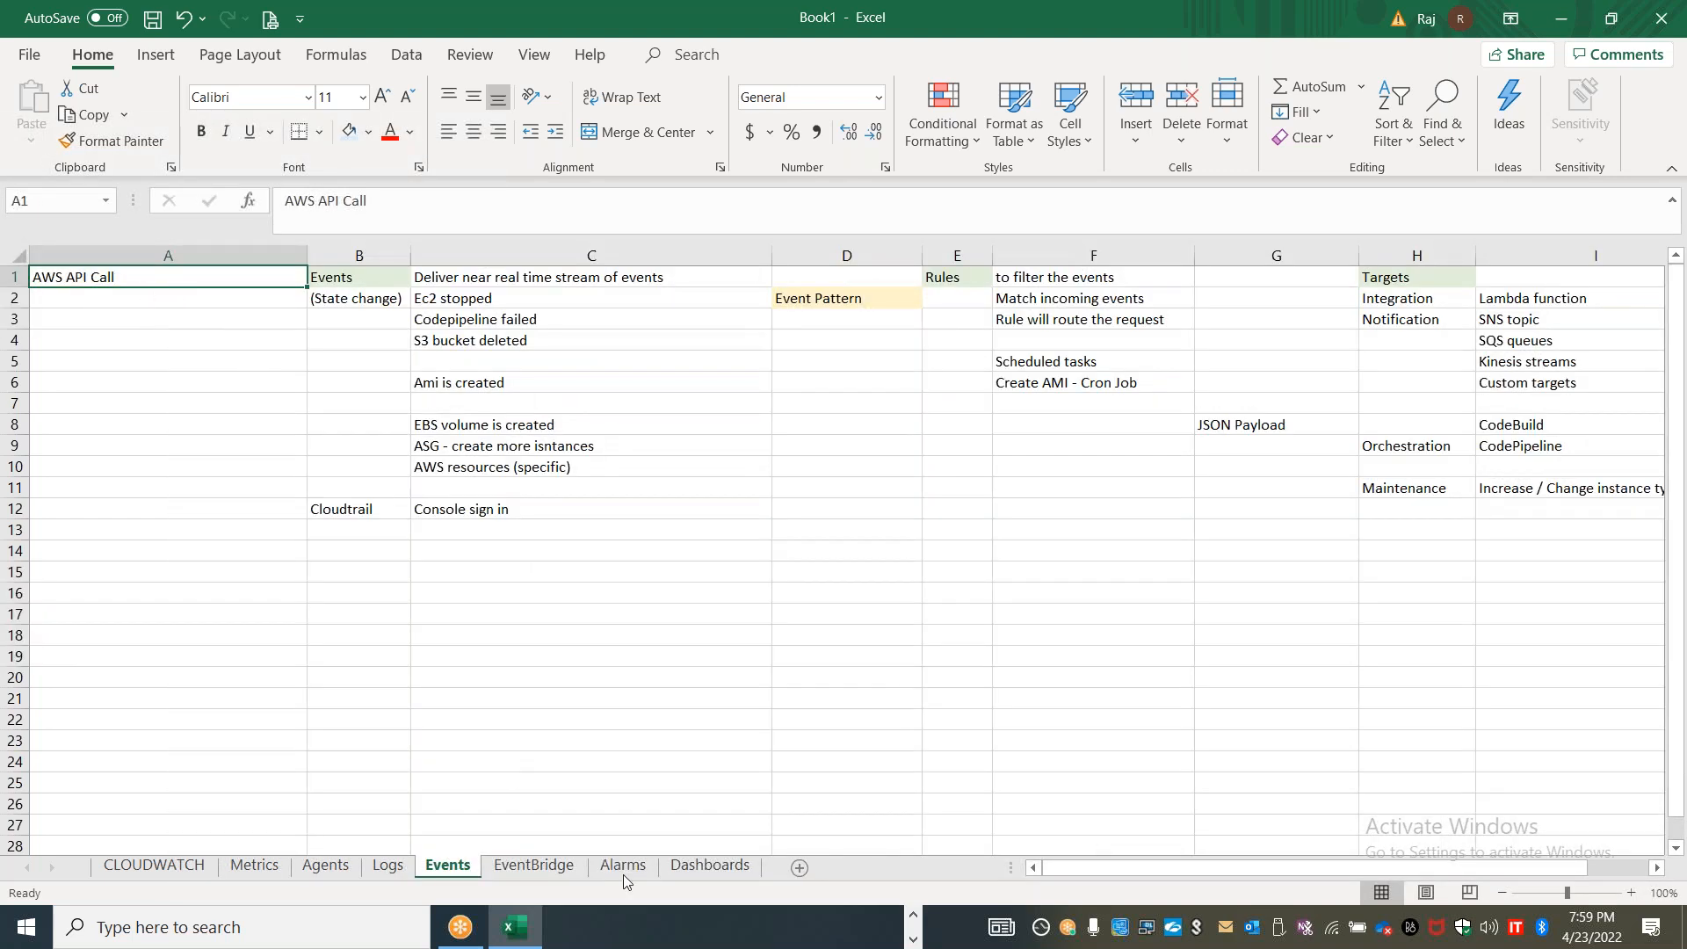
{"action": "left_click", "coordinate": [529, 864]}
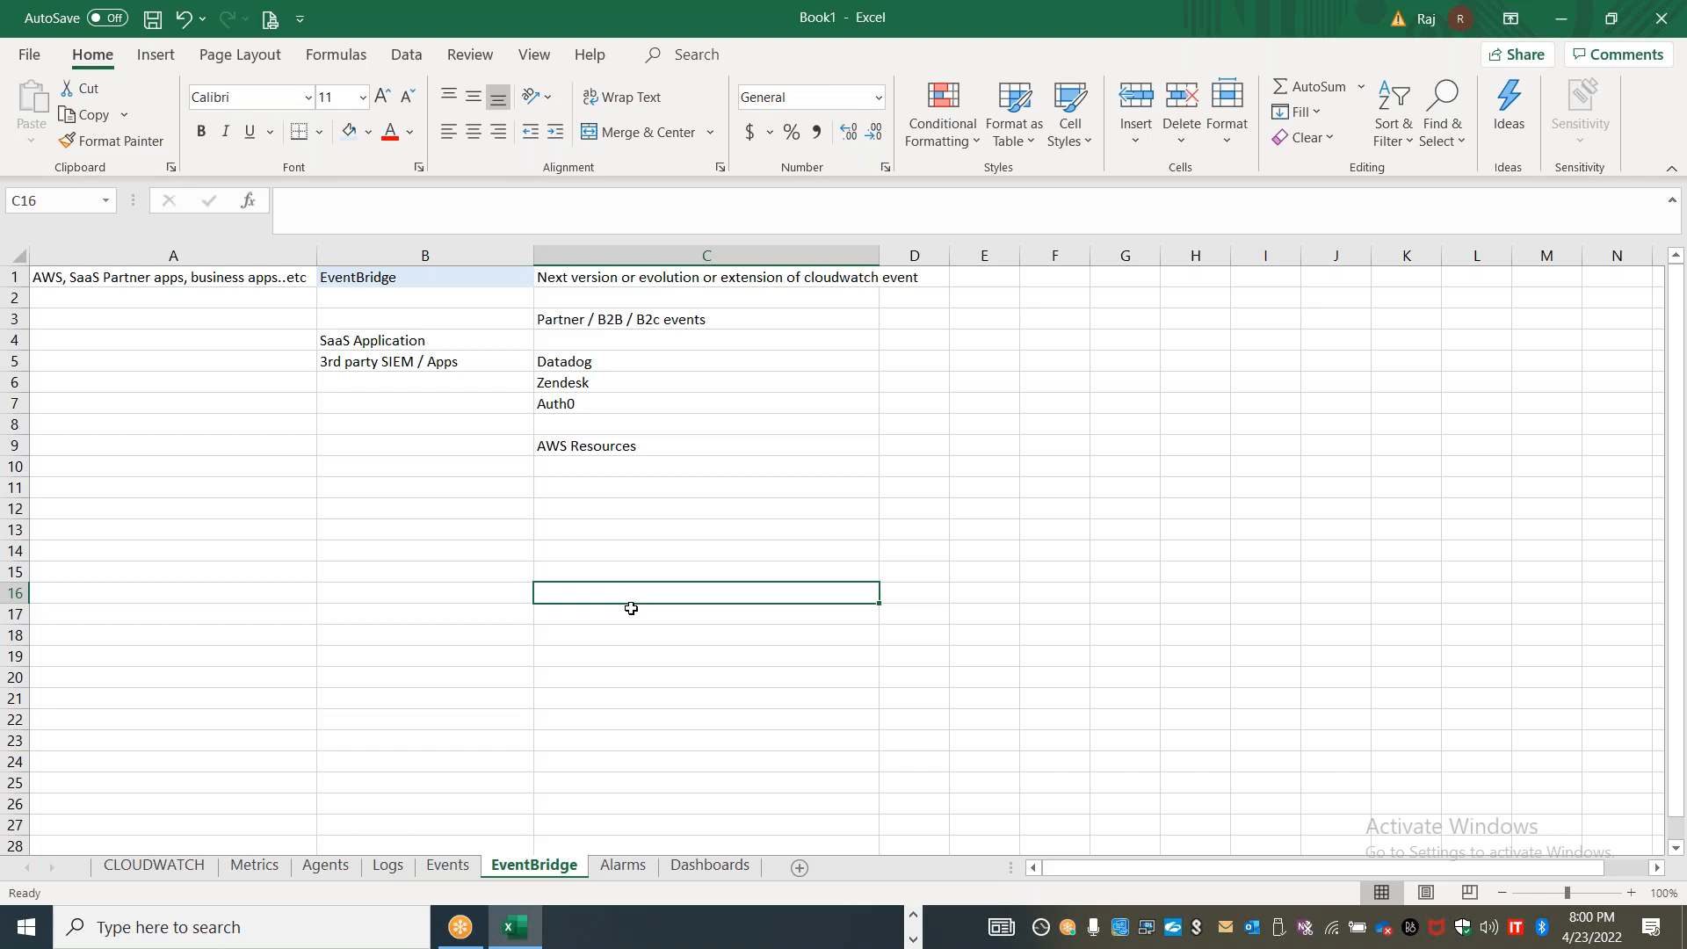
Switch to the AWS console in Chrome and open the log groups page of CloudWatch
{"action": "key", "text": "alt+Tab"}
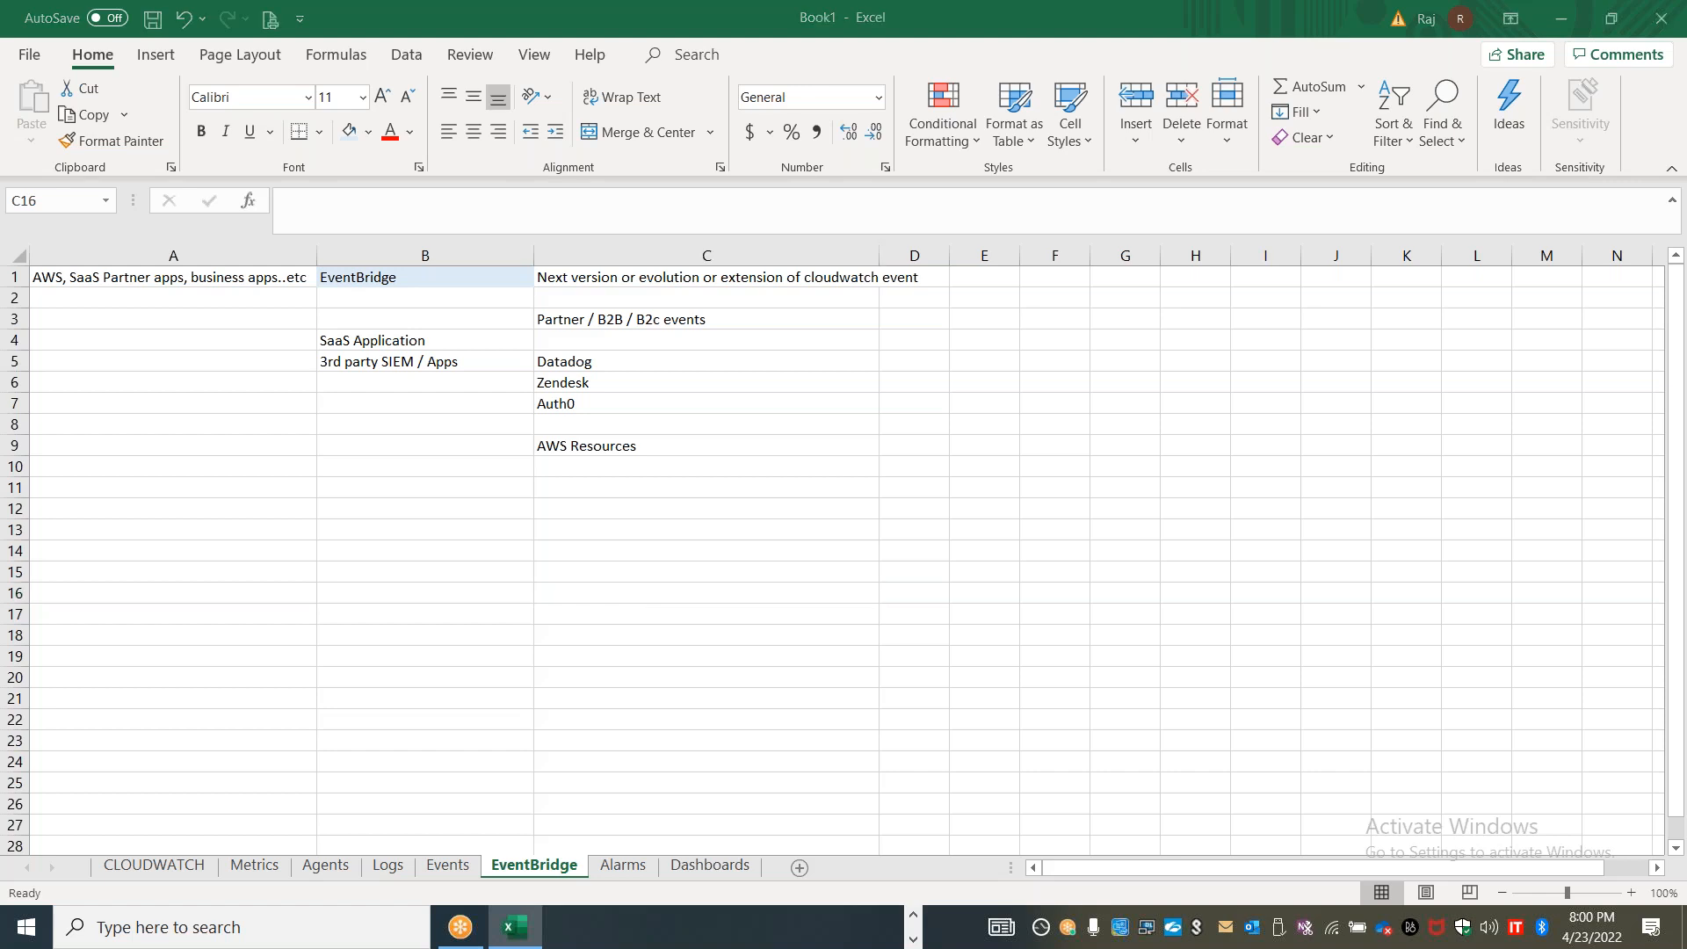
{"action": "key", "text": "alt+Tab"}
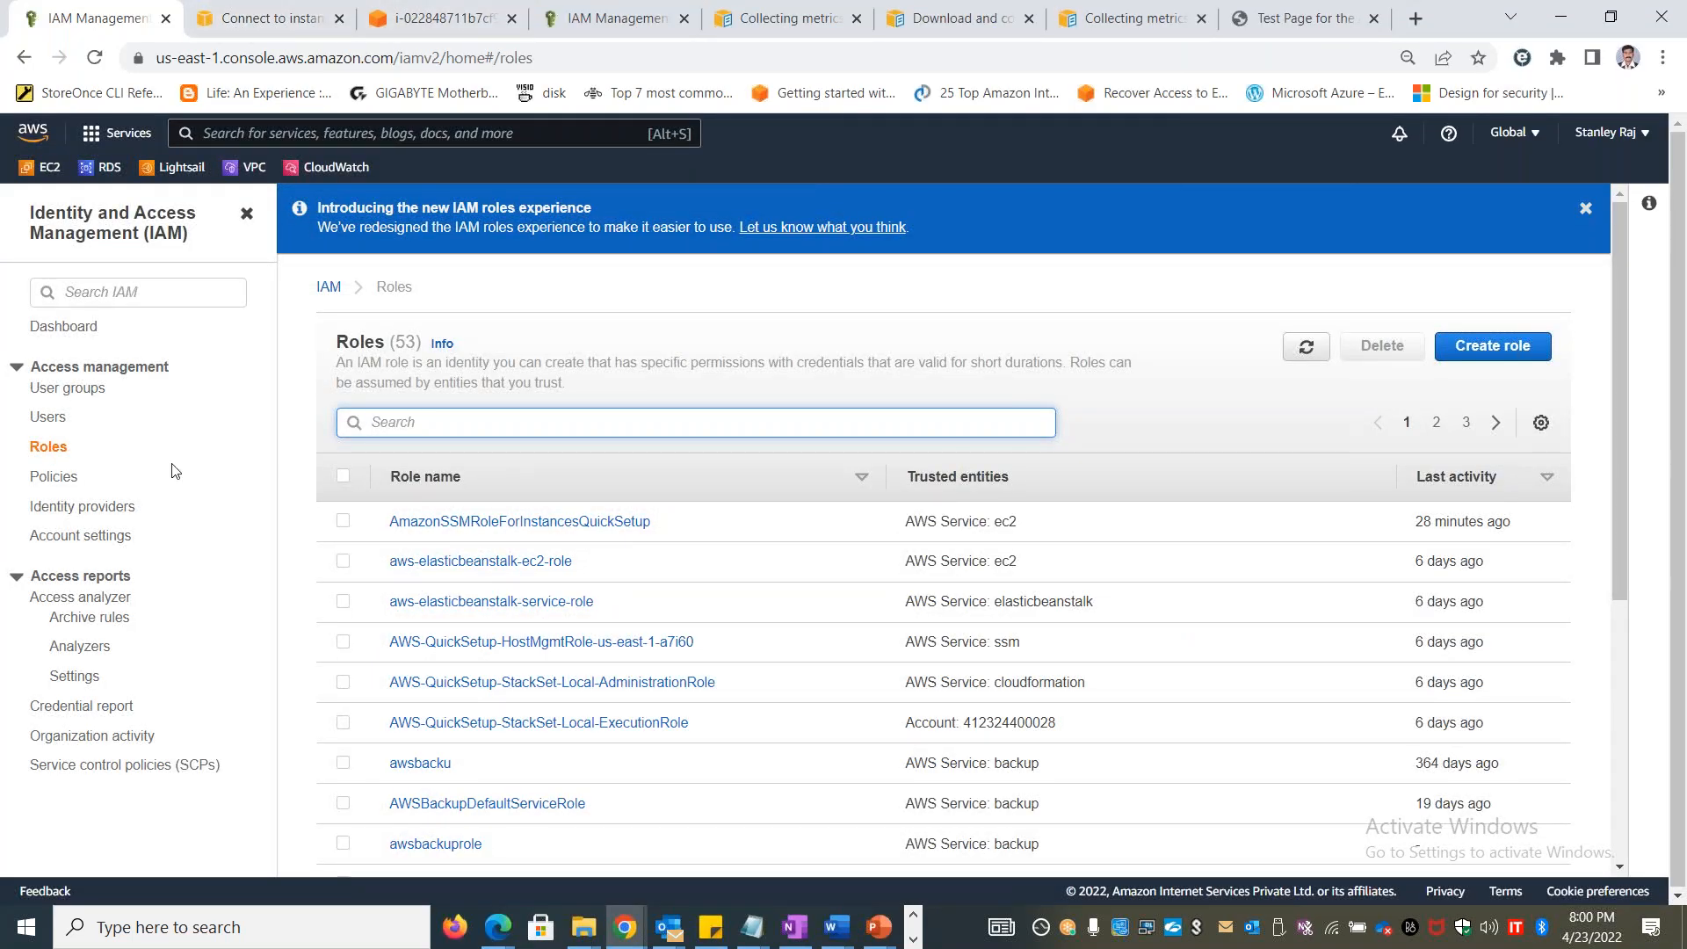
{"action": "left_click", "coordinate": [315, 174]}
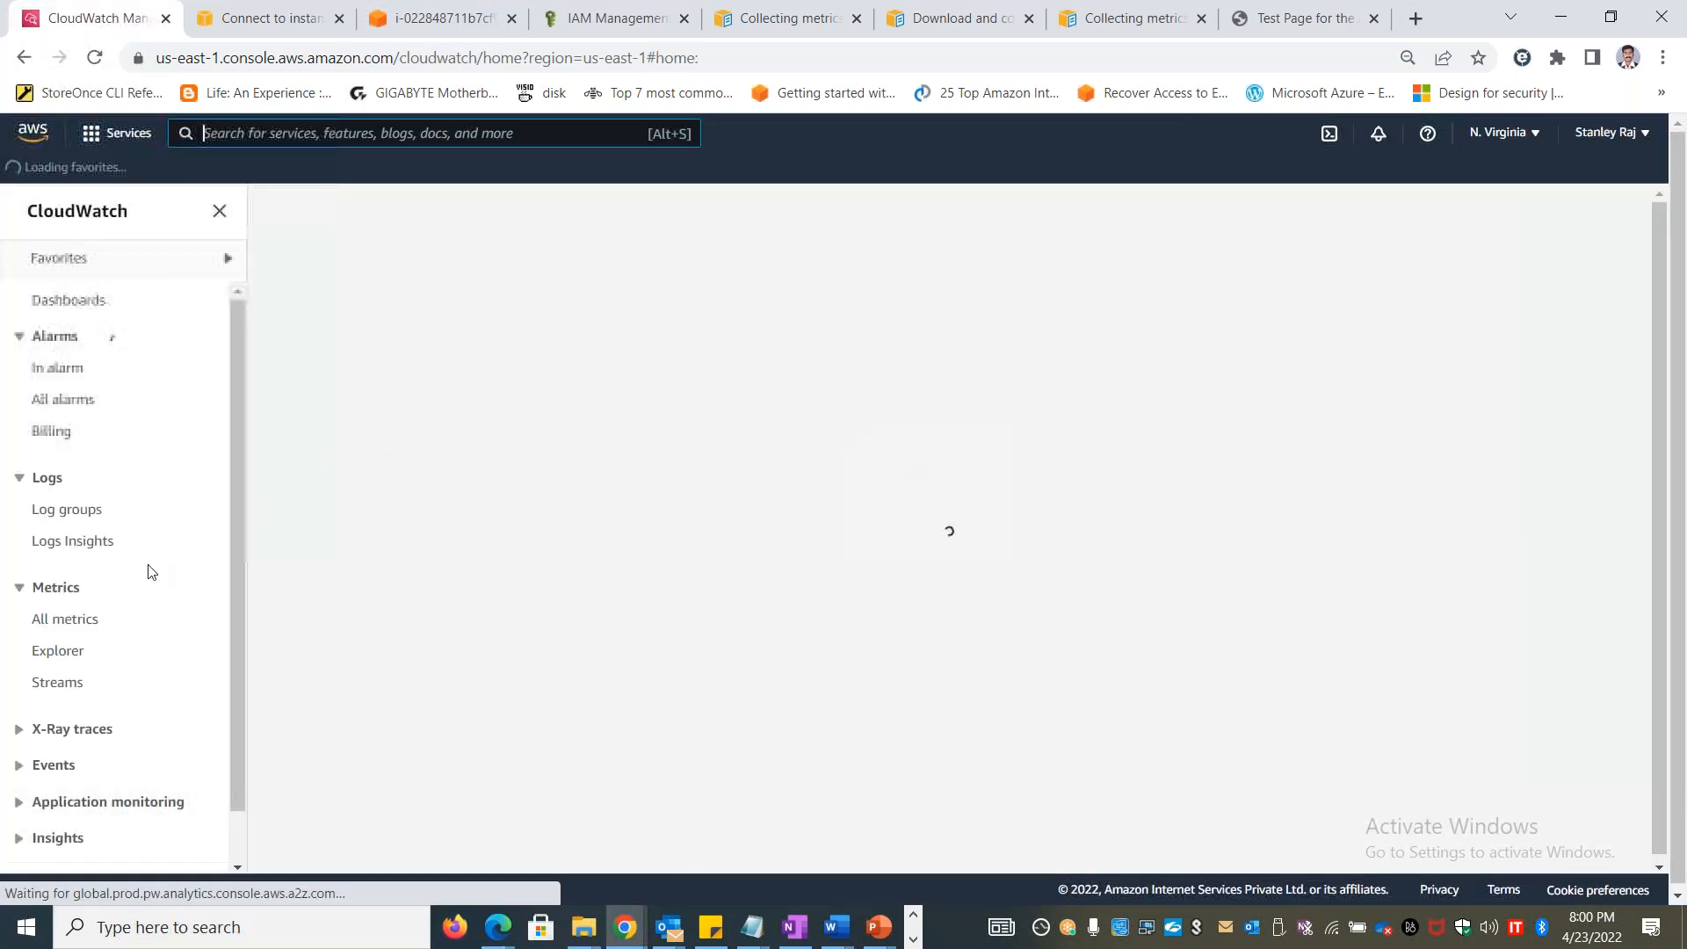
{"action": "left_click", "coordinate": [86, 511]}
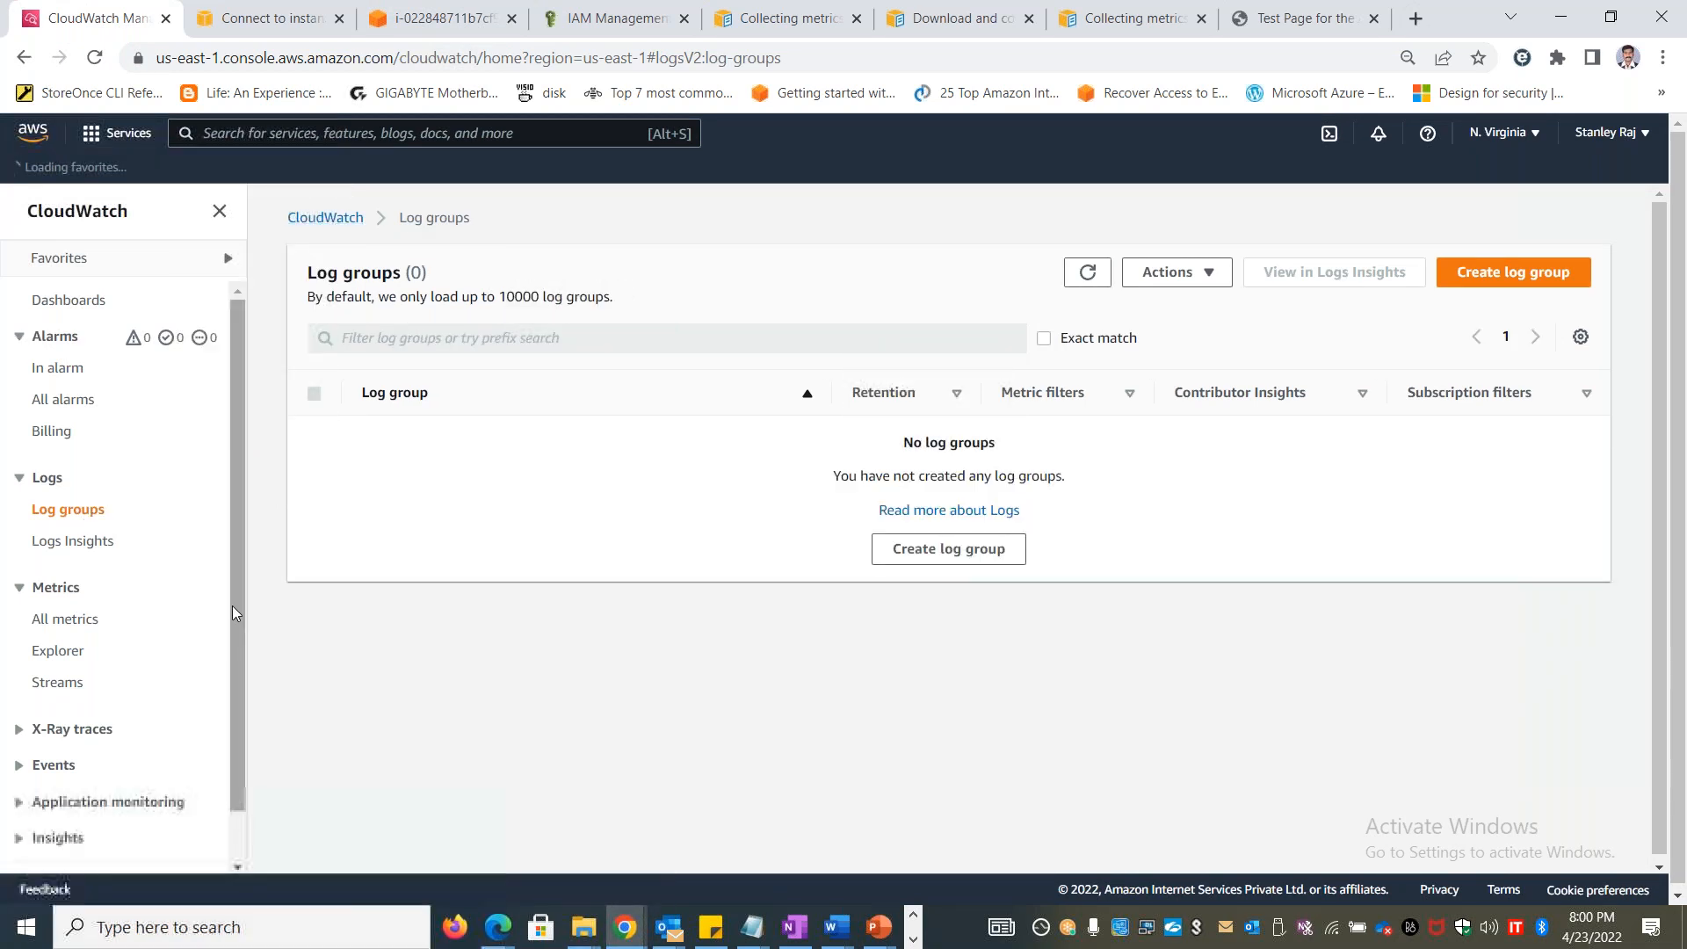
Expand Events in the CloudWatch navigation, collapse Alarms, Logs and Metrics, and open the event Rules page
{"action": "left_click", "coordinate": [49, 772]}
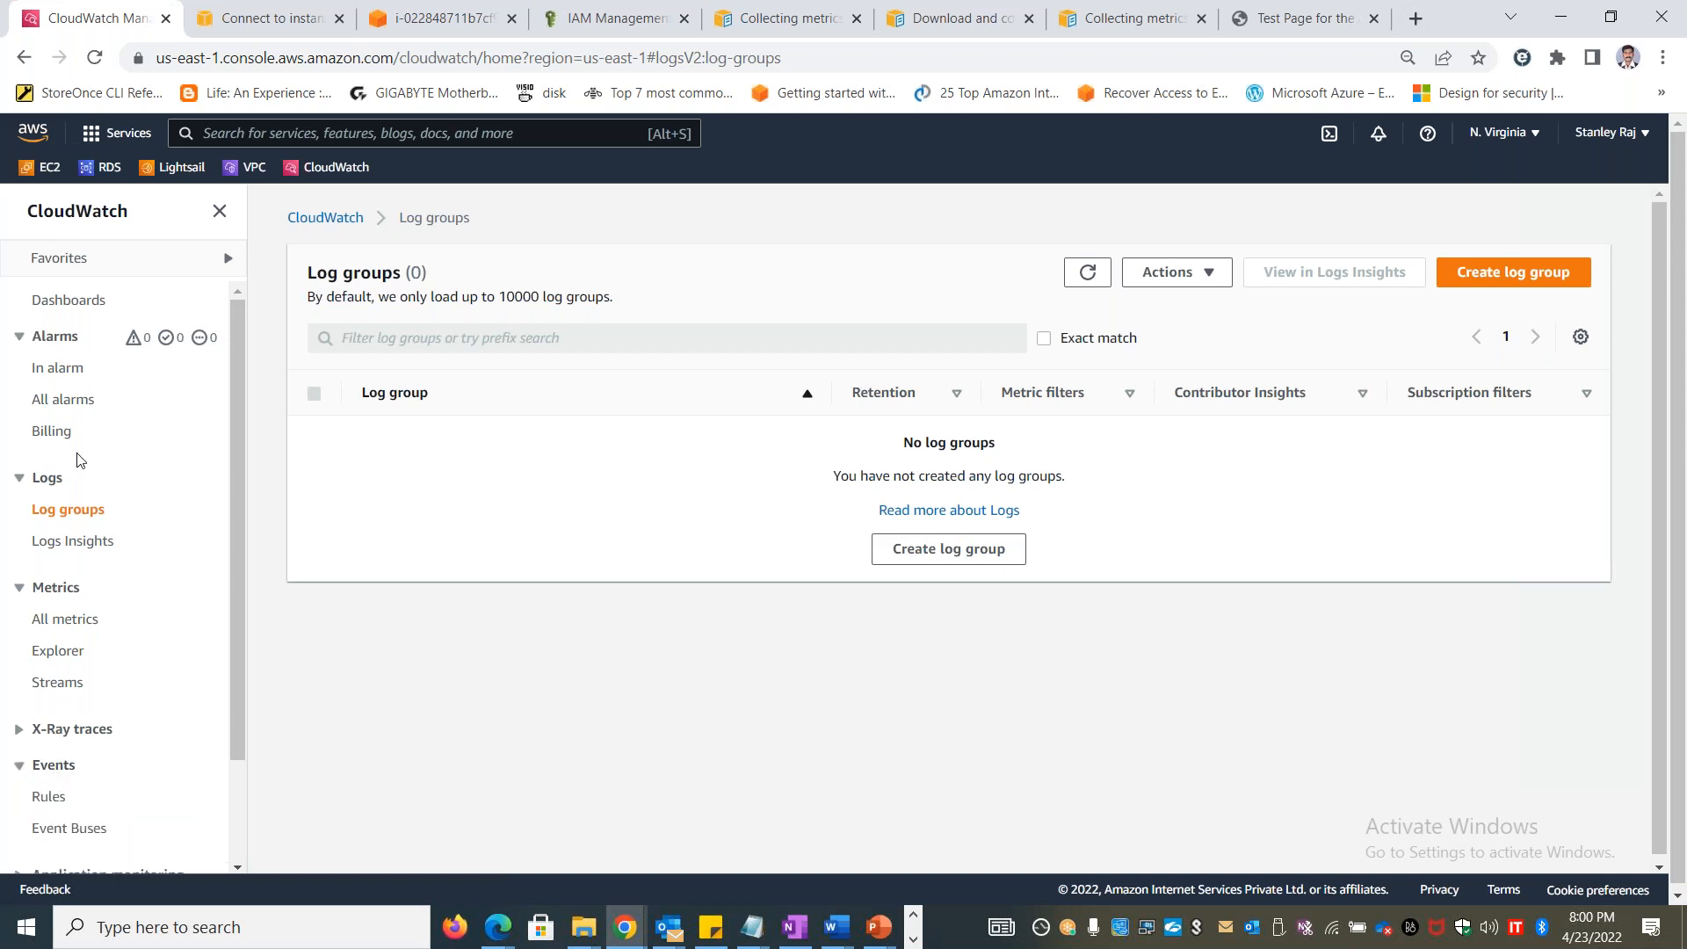
{"action": "left_click", "coordinate": [19, 336]}
{"action": "left_click", "coordinate": [20, 375]}
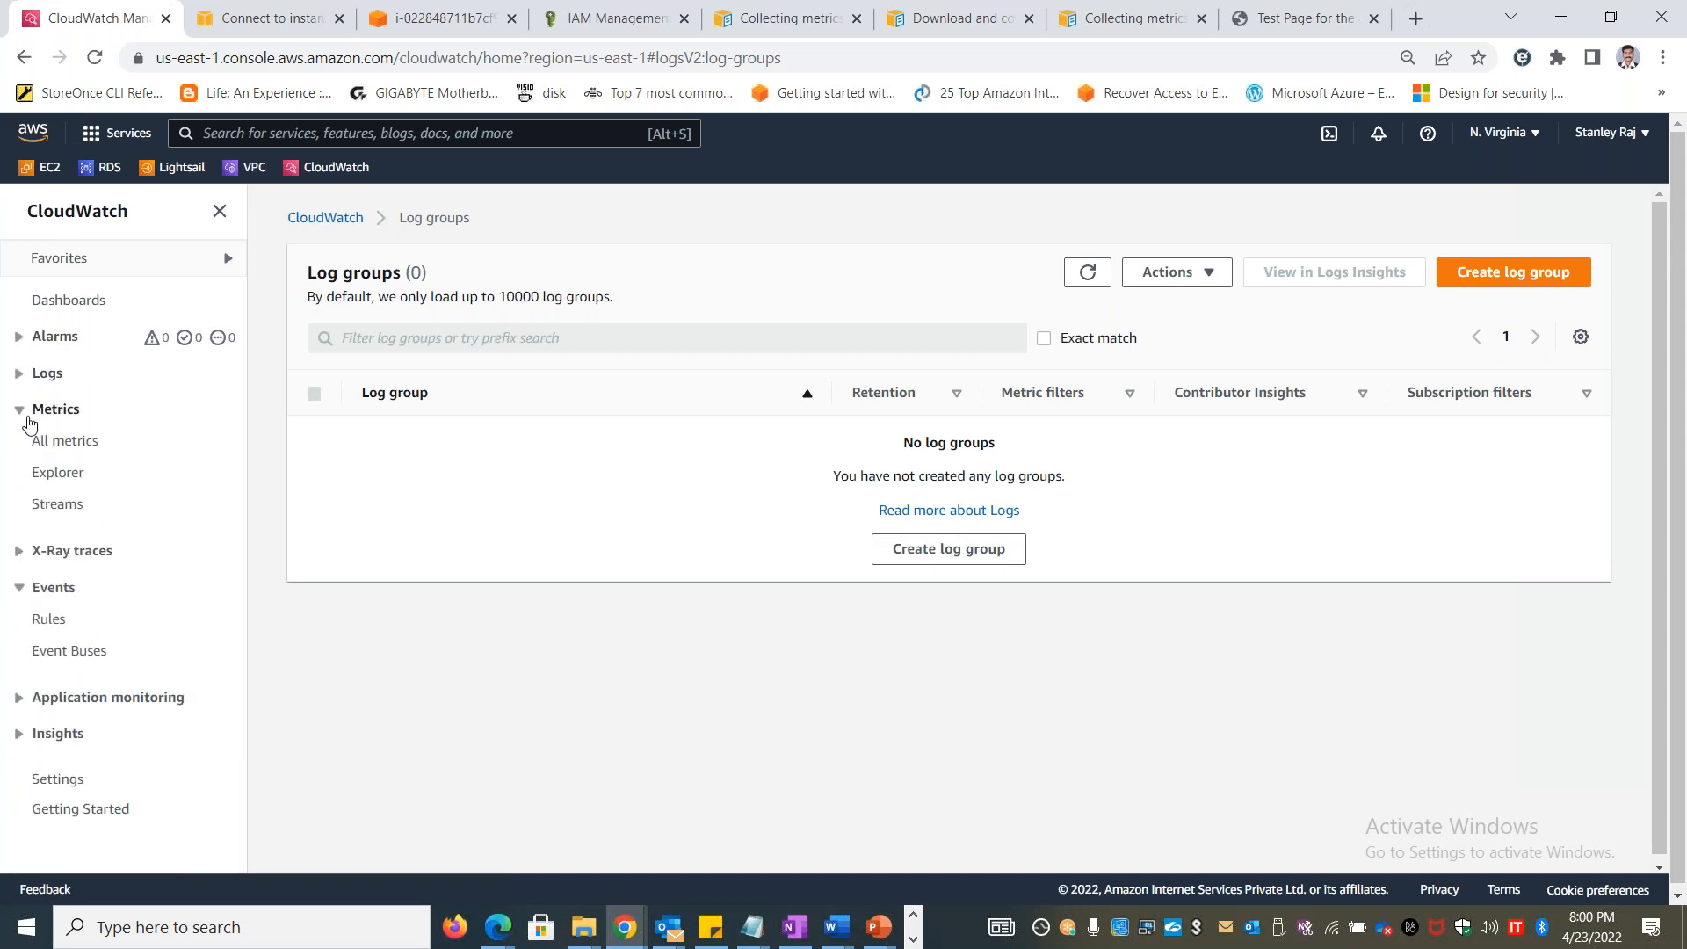
{"action": "left_click", "coordinate": [22, 409]}
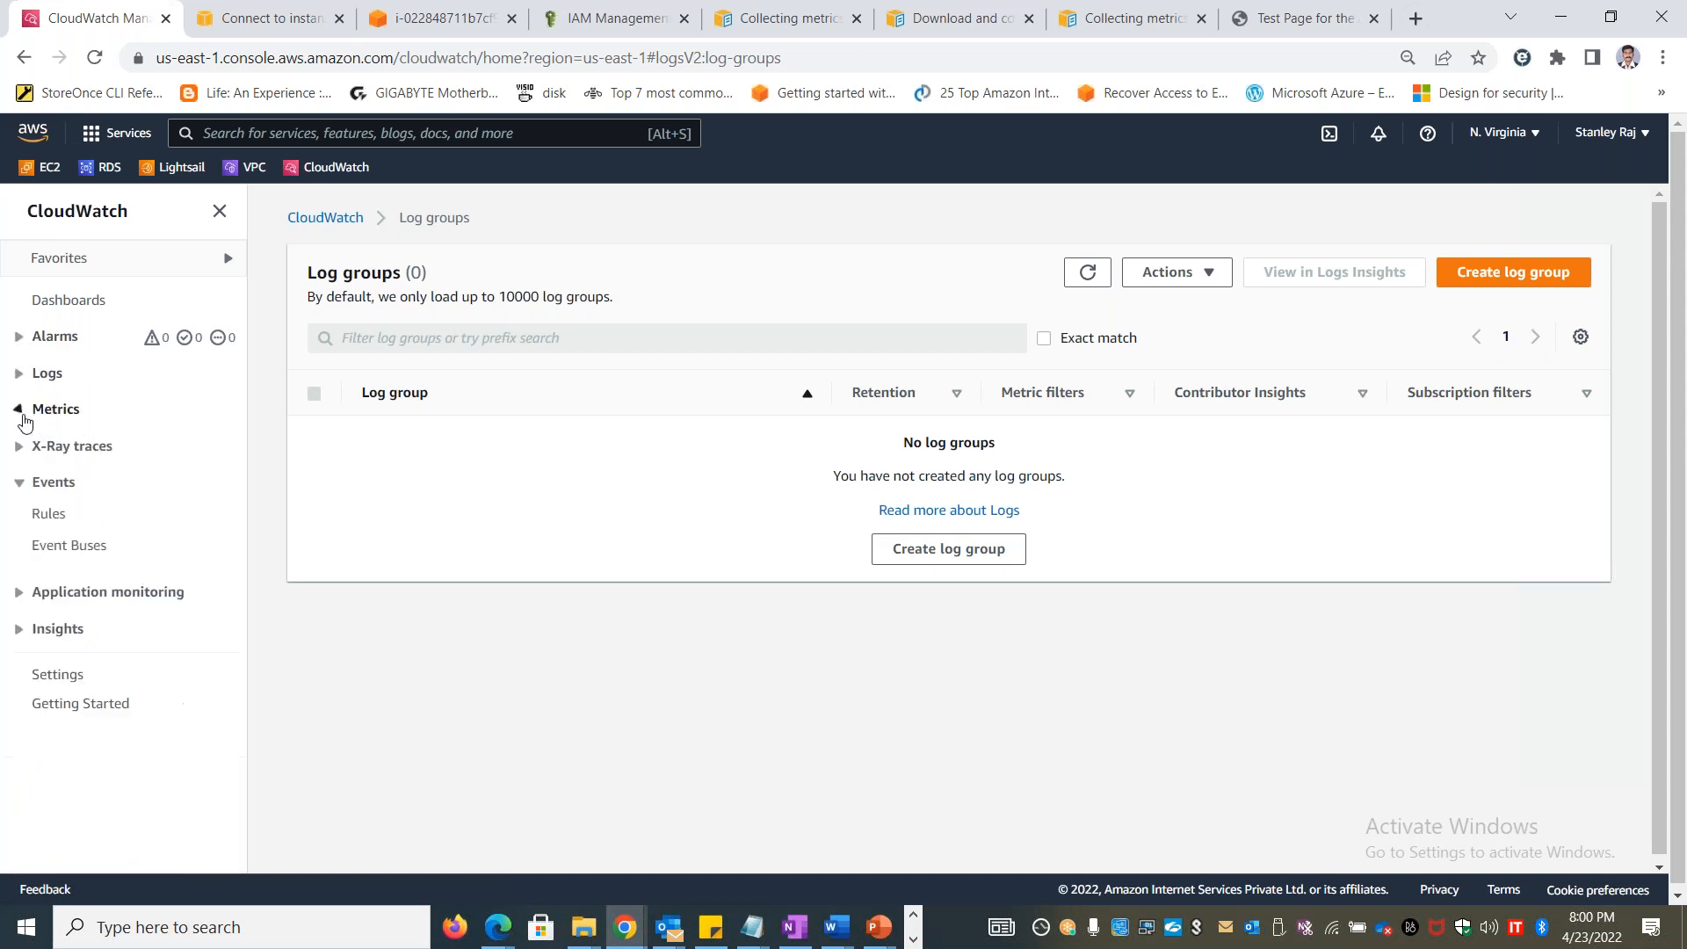
{"action": "left_click", "coordinate": [51, 519]}
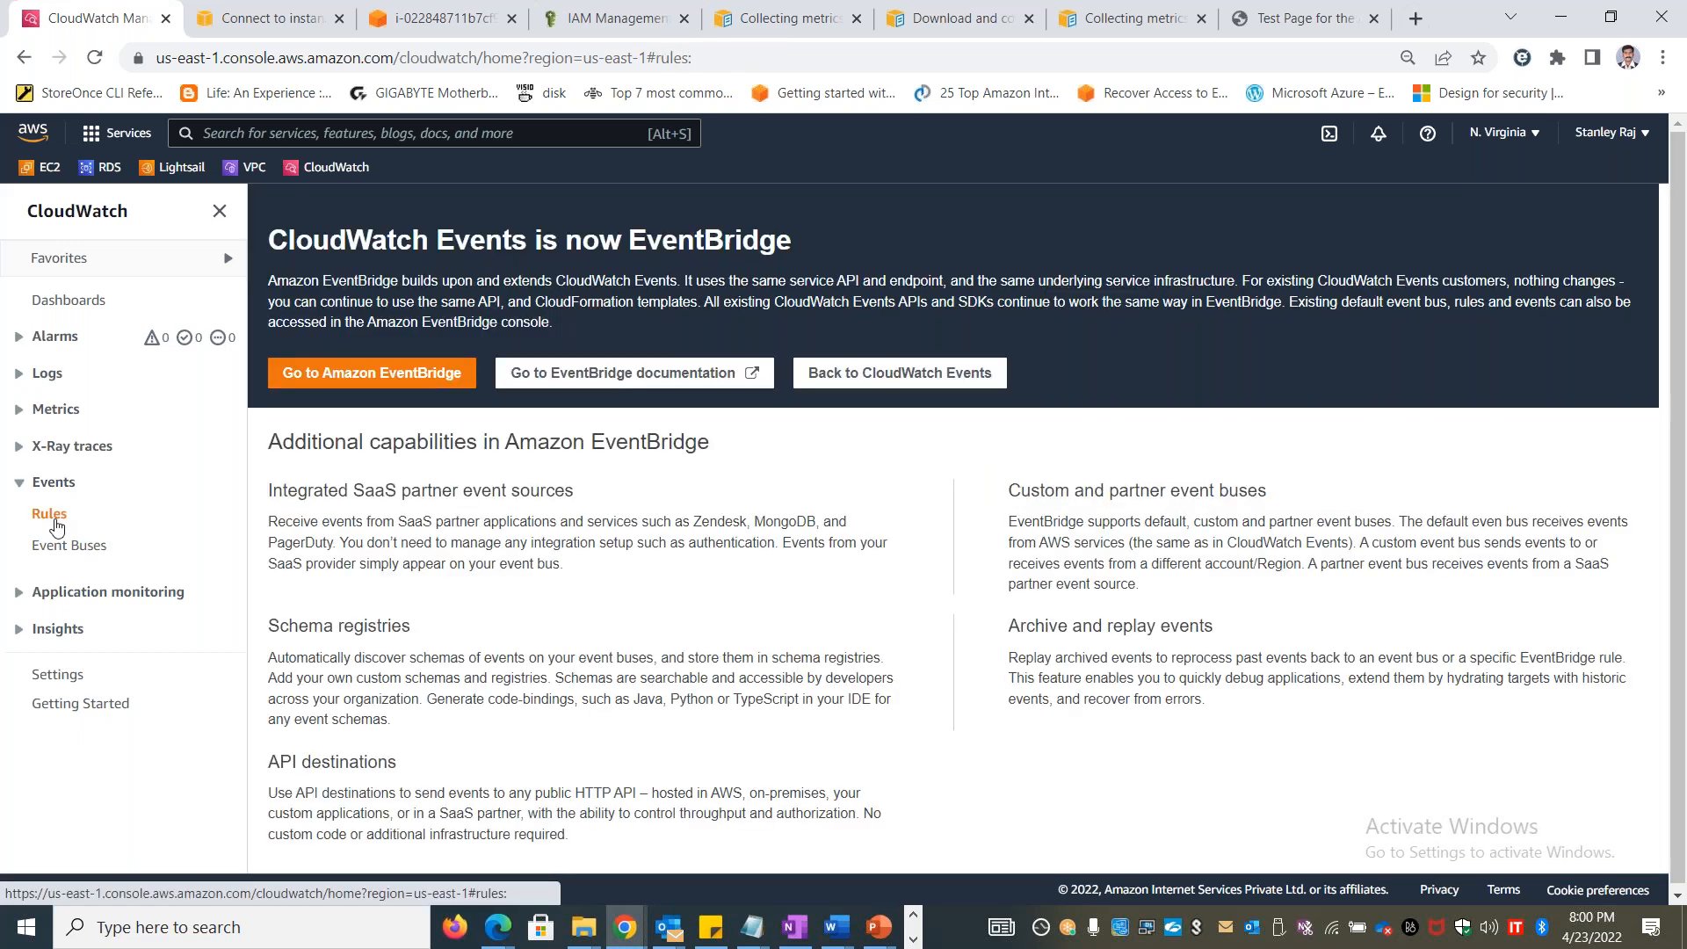
Copy the "CloudWatch Events is now EventBridge" heading and paragraph into A11 of the Excel EventBridge sheet, matching destination formatting
{"action": "right_click", "coordinate": [350, 375]}
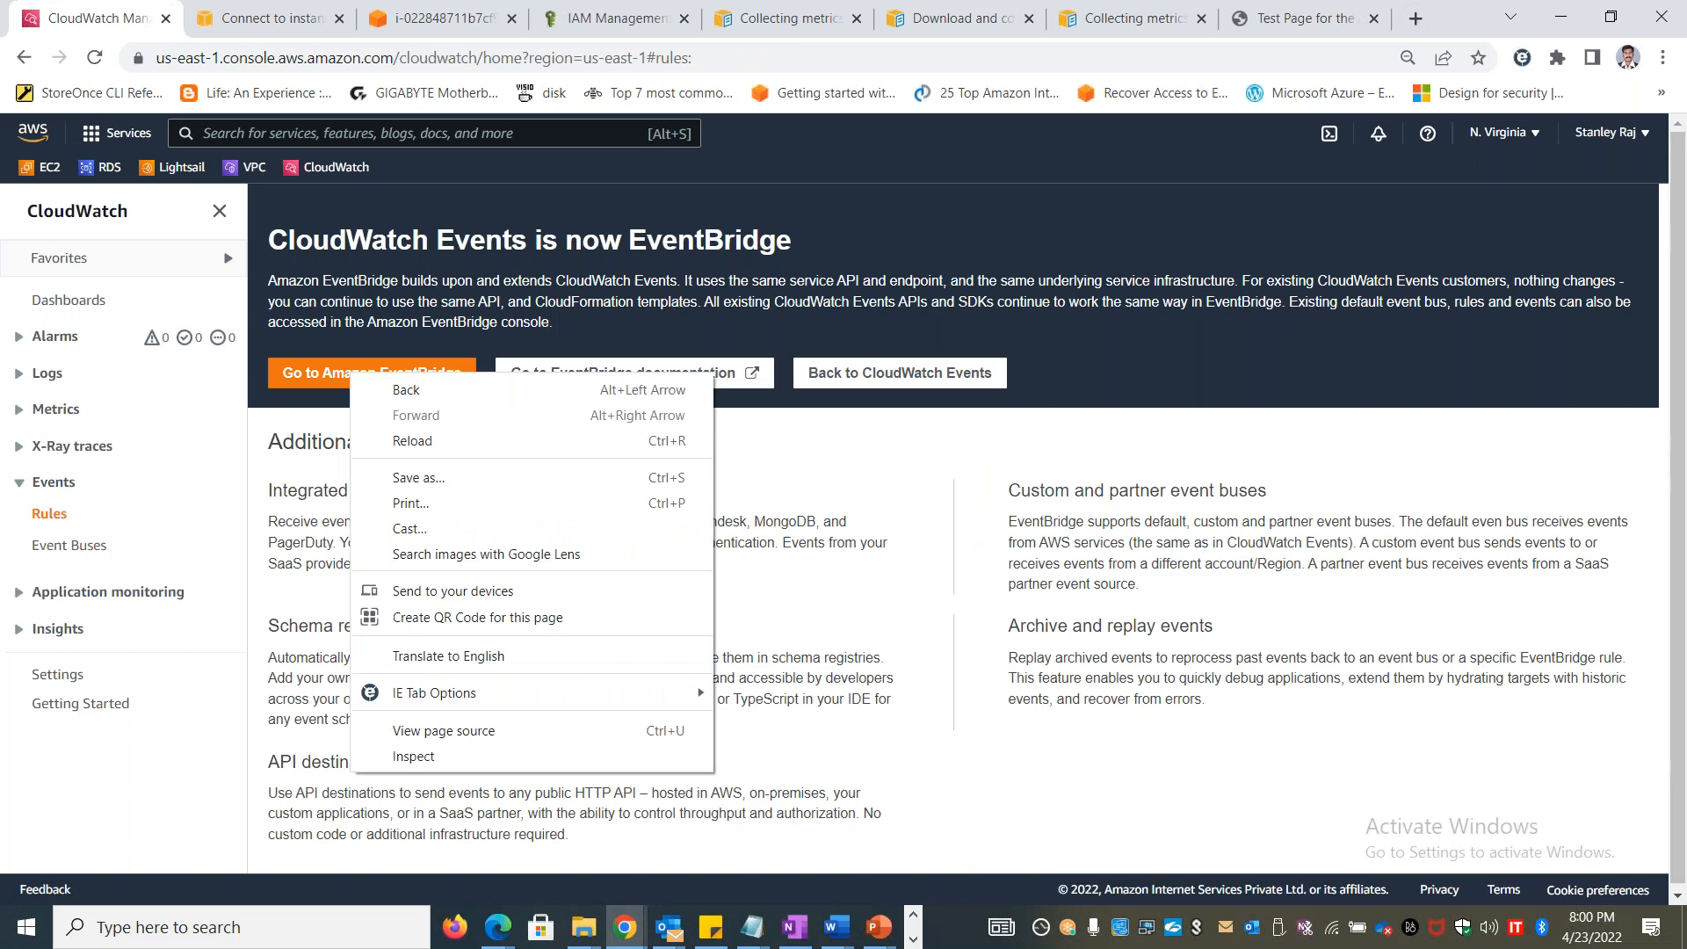
{"action": "left_click", "coordinate": [657, 254]}
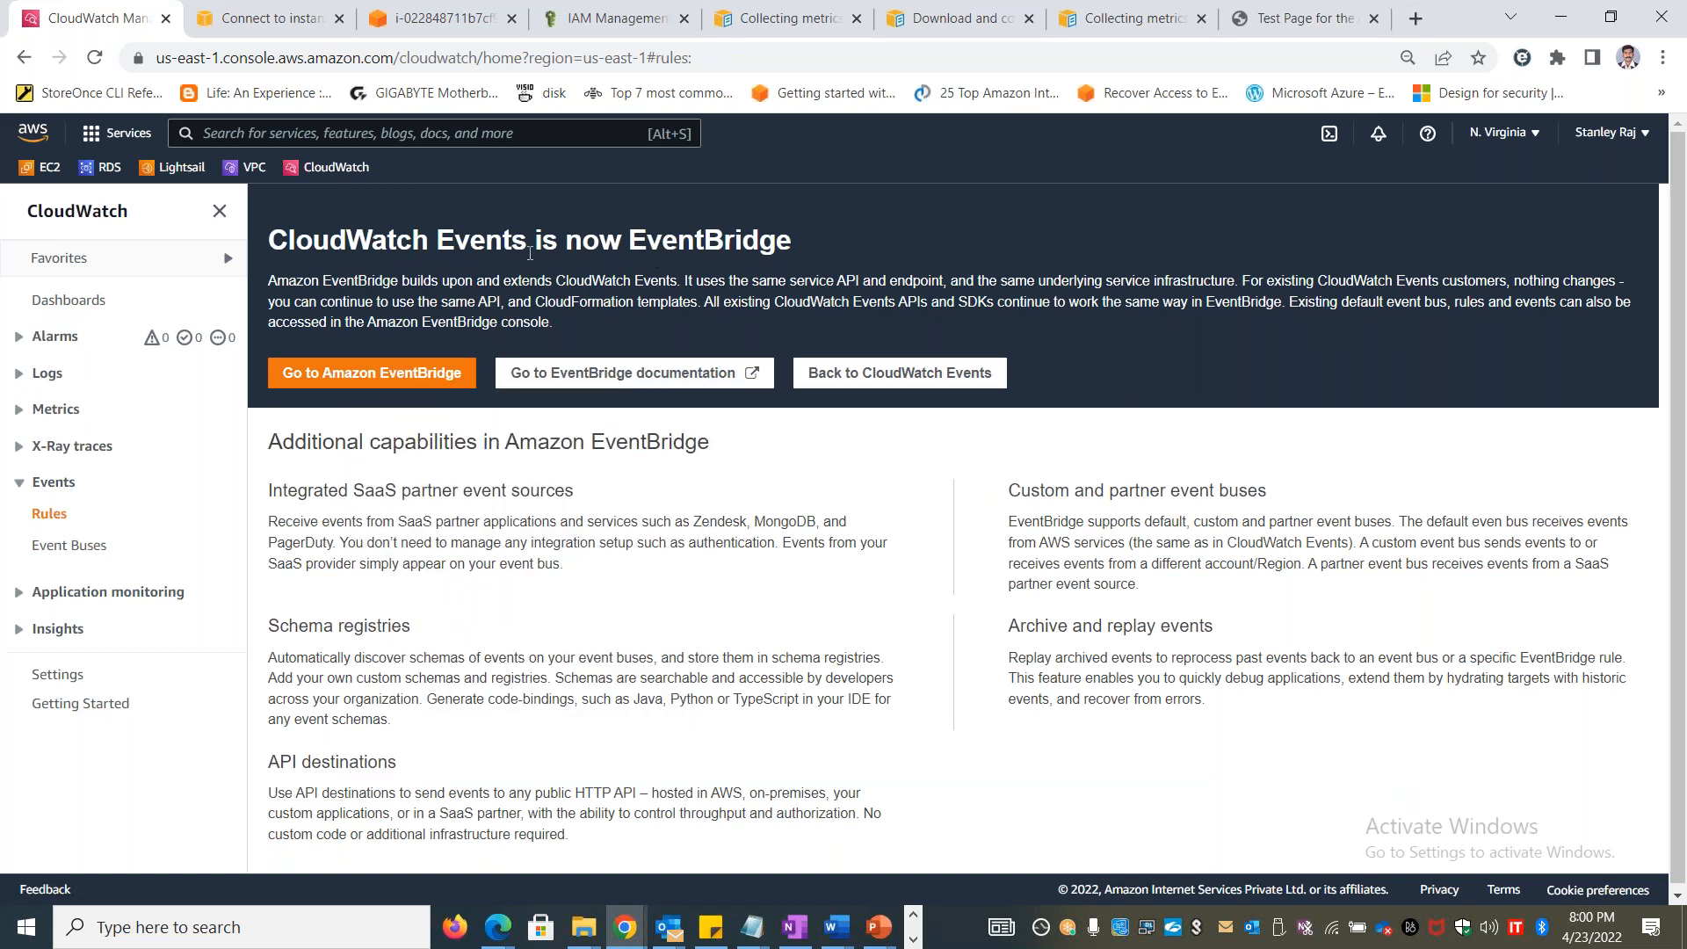
{"action": "left_click_drag", "start_coordinate": [272, 239], "coordinate": [560, 330]}
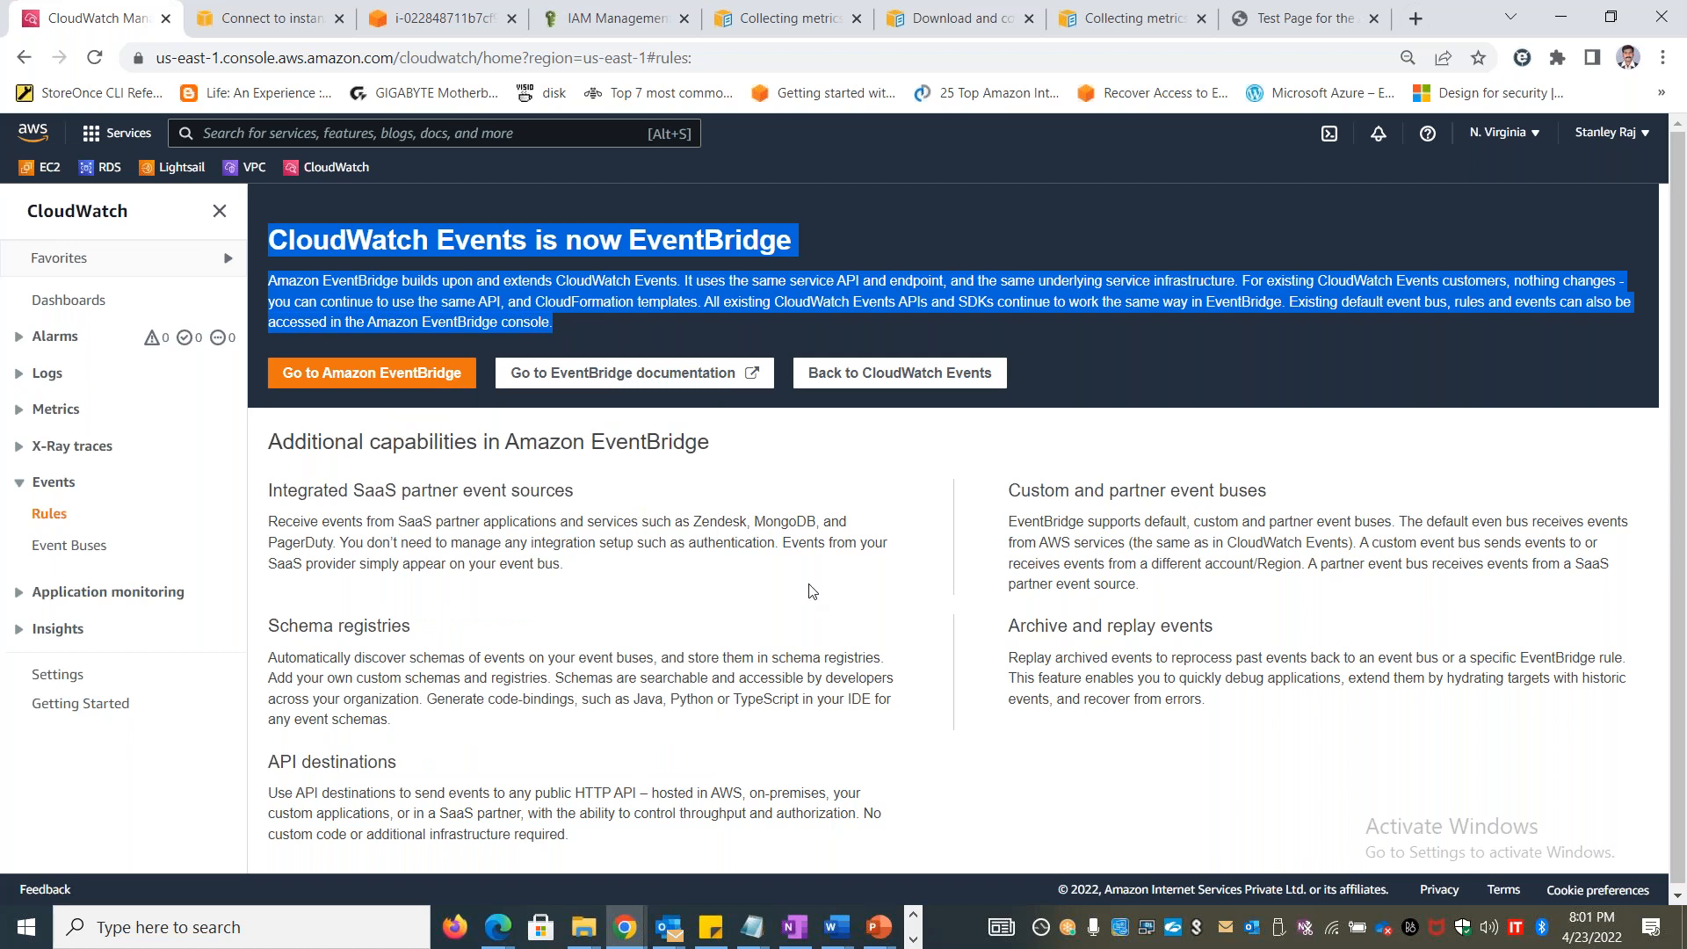
{"action": "key", "text": "alt+Tab"}
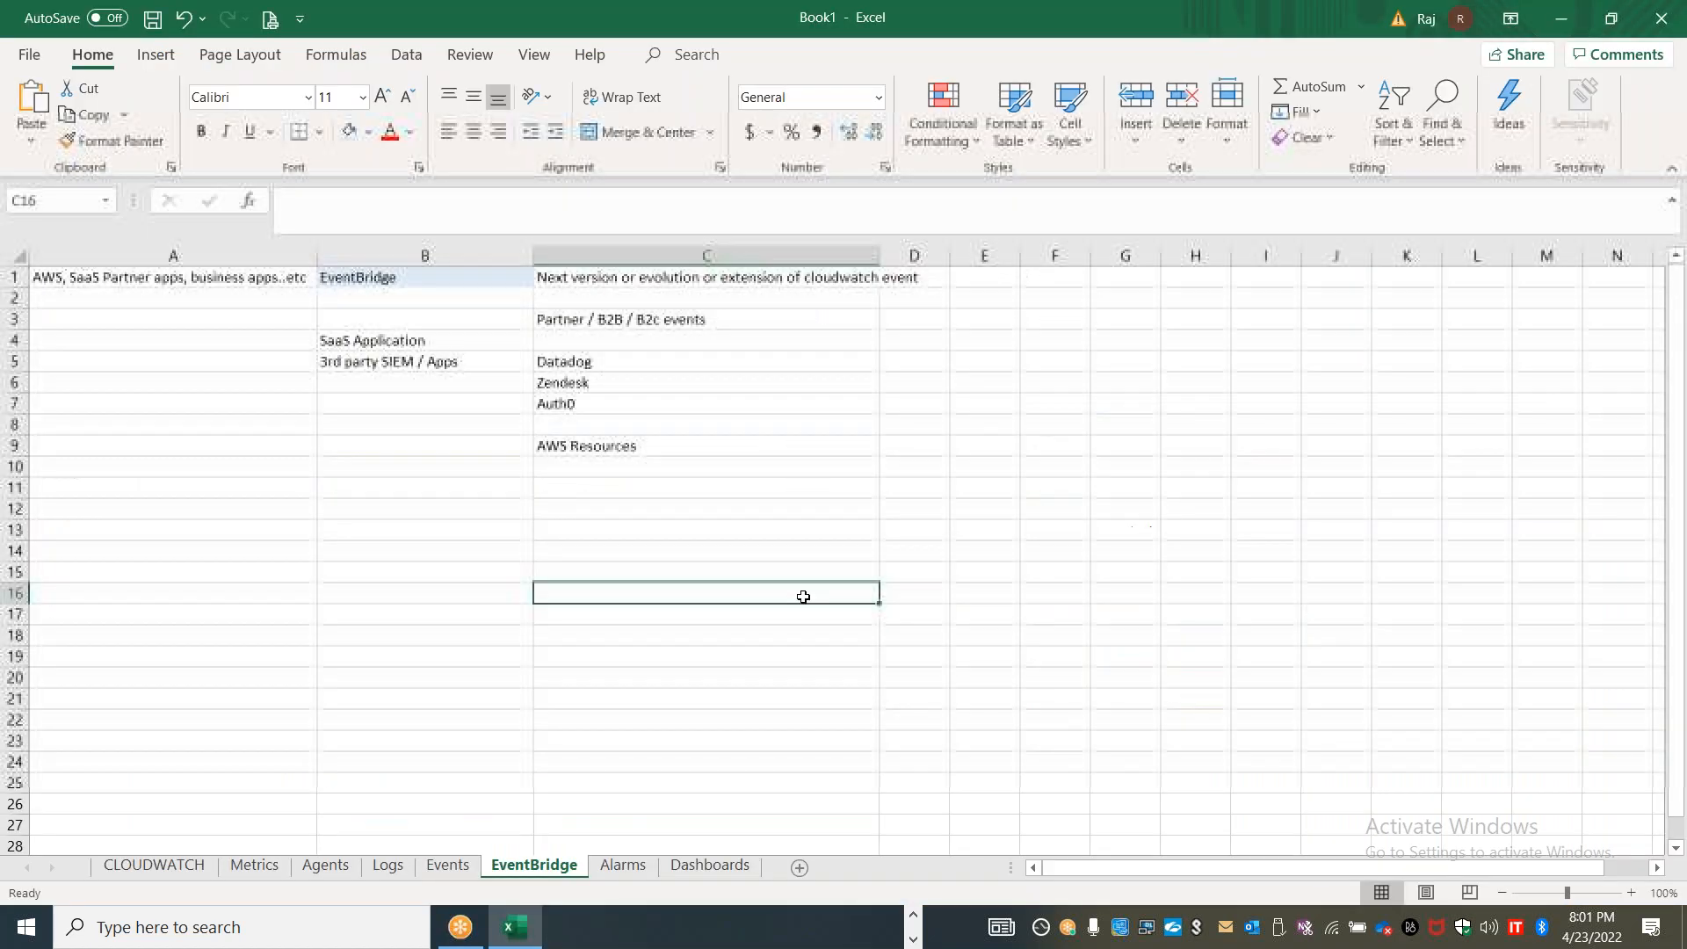
{"action": "left_click", "coordinate": [235, 496]}
{"action": "key", "text": "ctrl+v"}
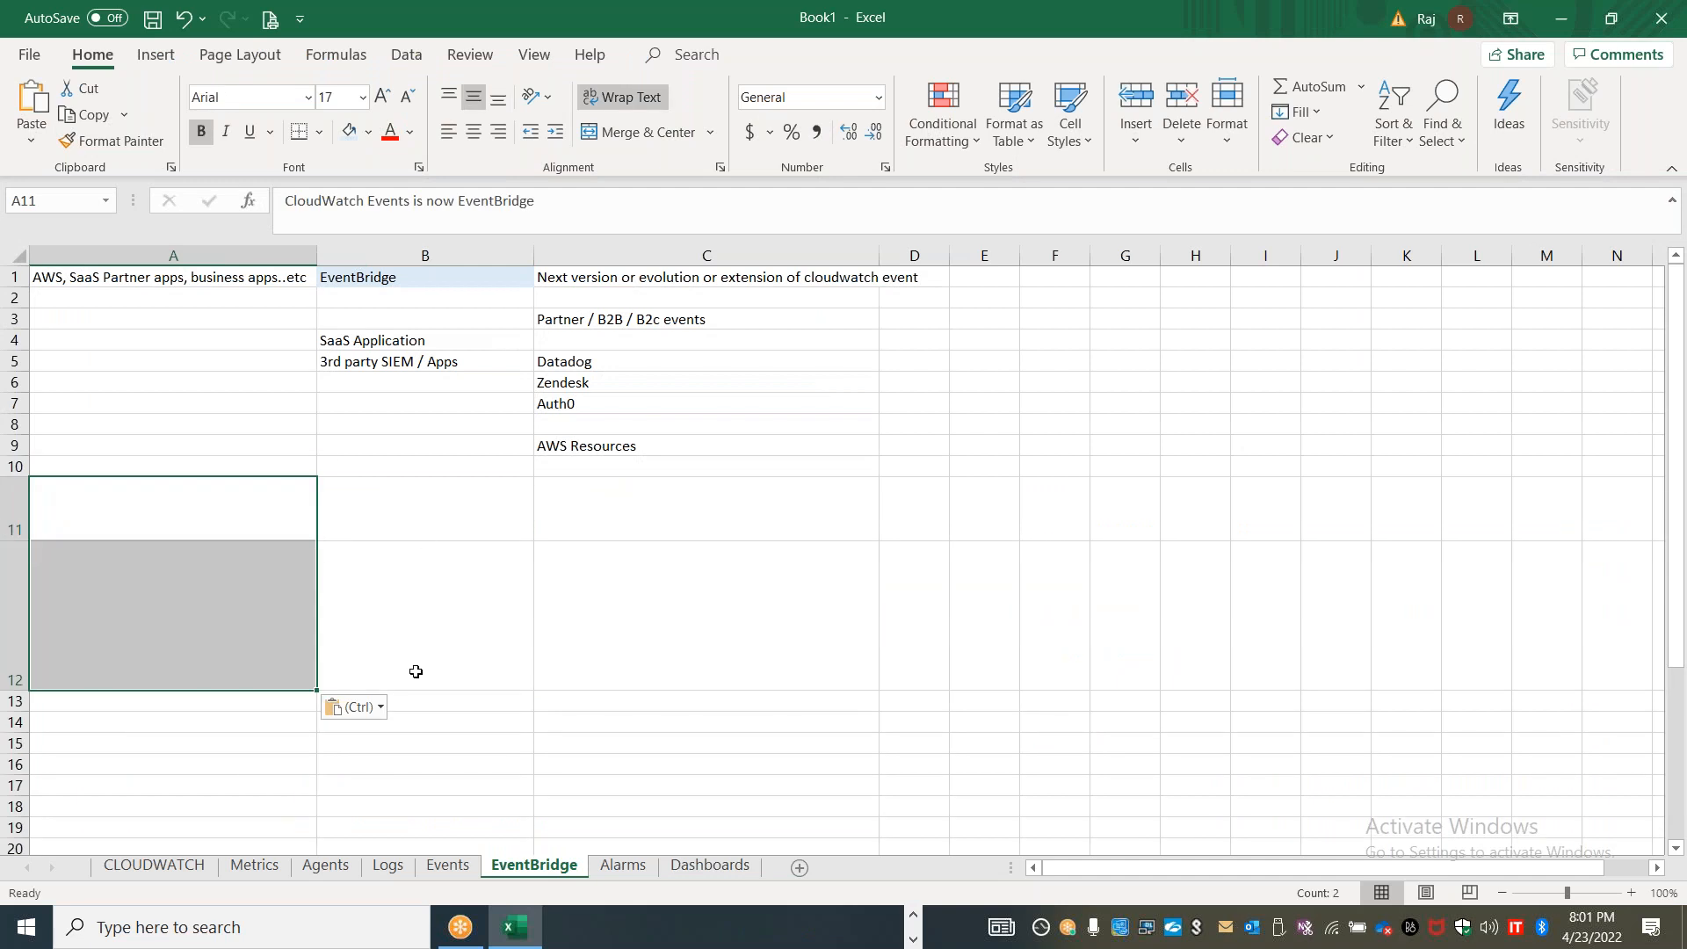
{"action": "left_click", "coordinate": [380, 708]}
{"action": "left_click", "coordinate": [392, 761]}
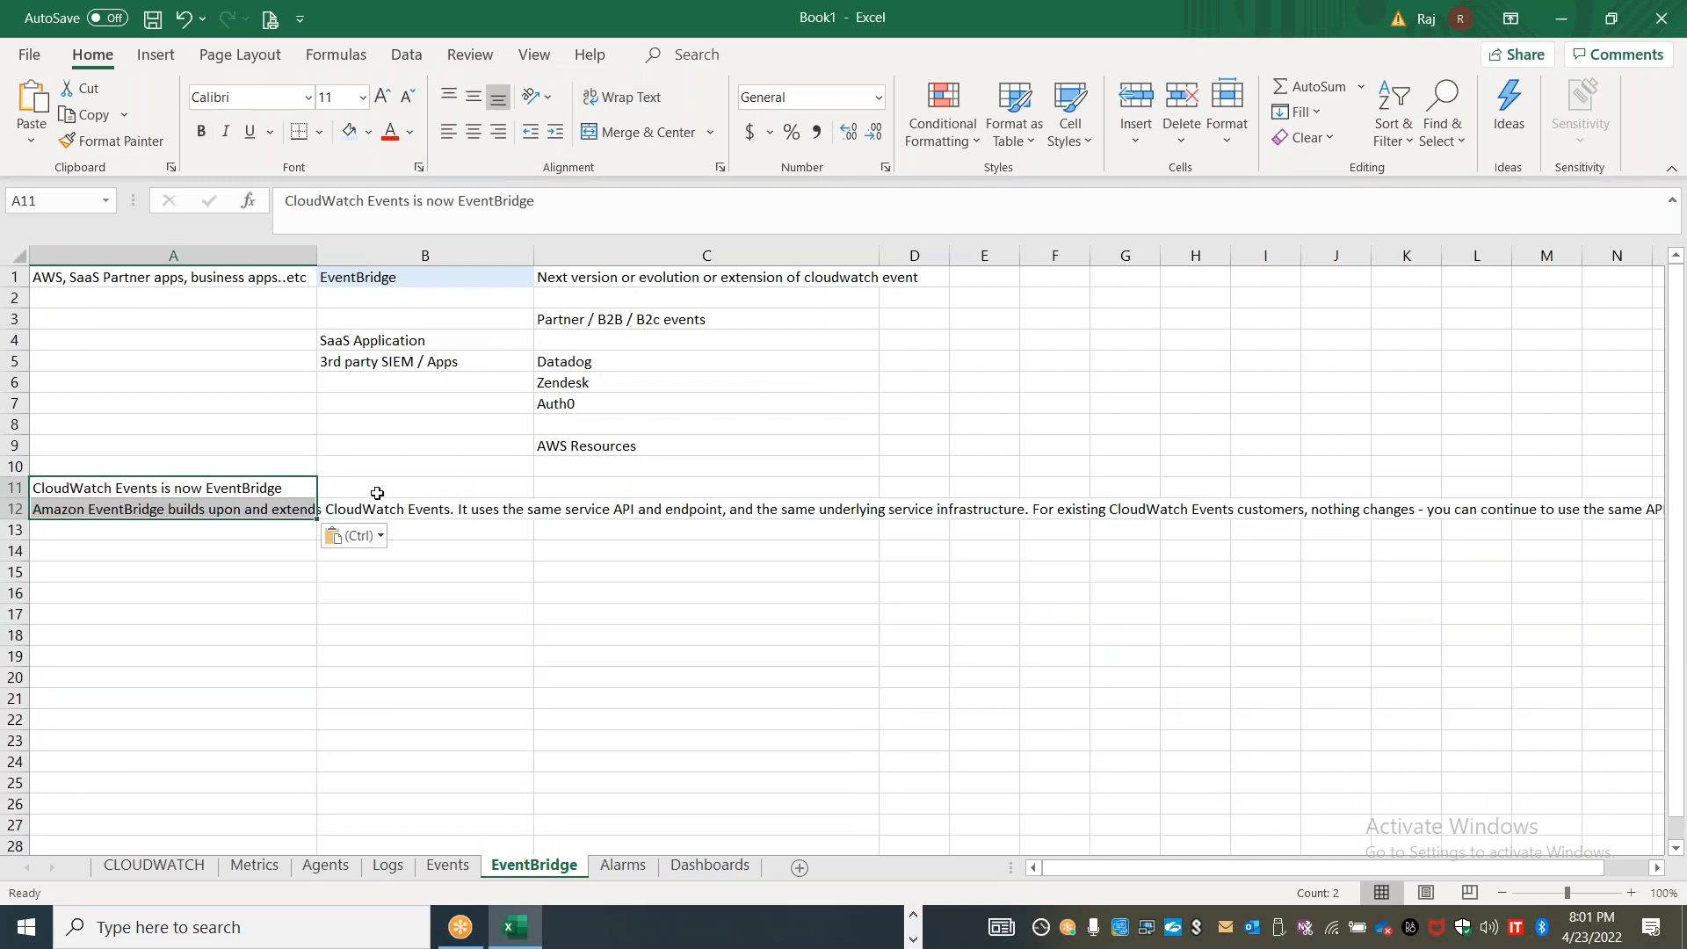
Highlight "builds upon and extends CloudWatch Events" in the A12 text and fill heading cell A11 with light blue
{"action": "left_click", "coordinate": [228, 507]}
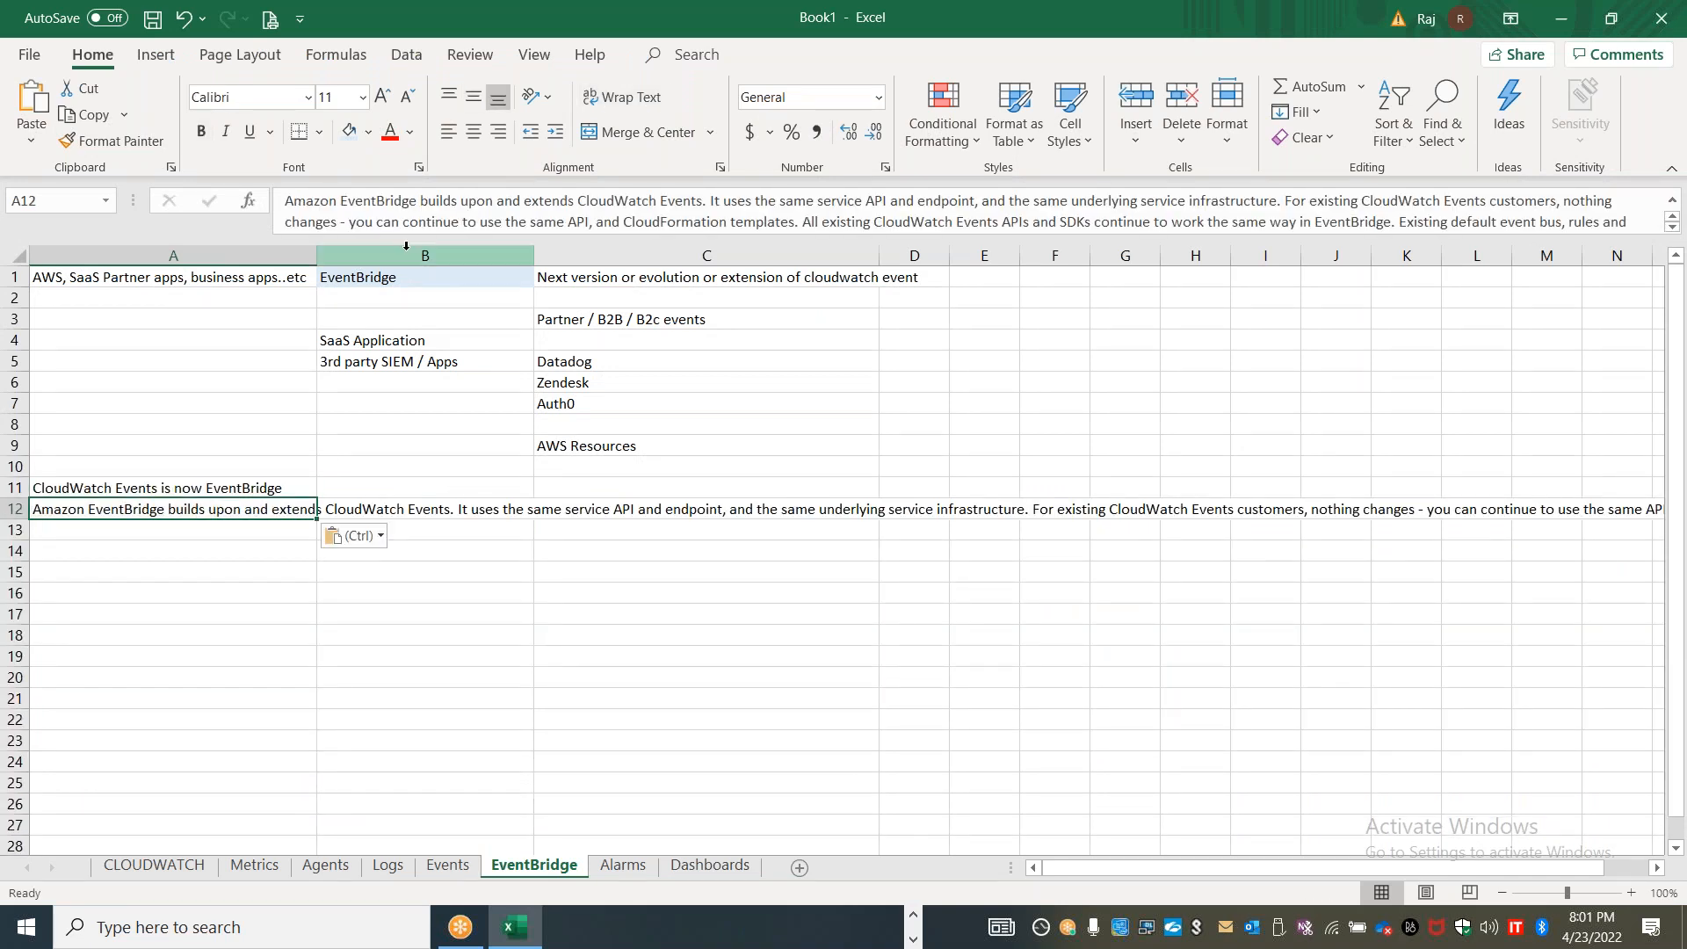
{"action": "left_click_drag", "start_coordinate": [421, 200], "coordinate": [699, 203]}
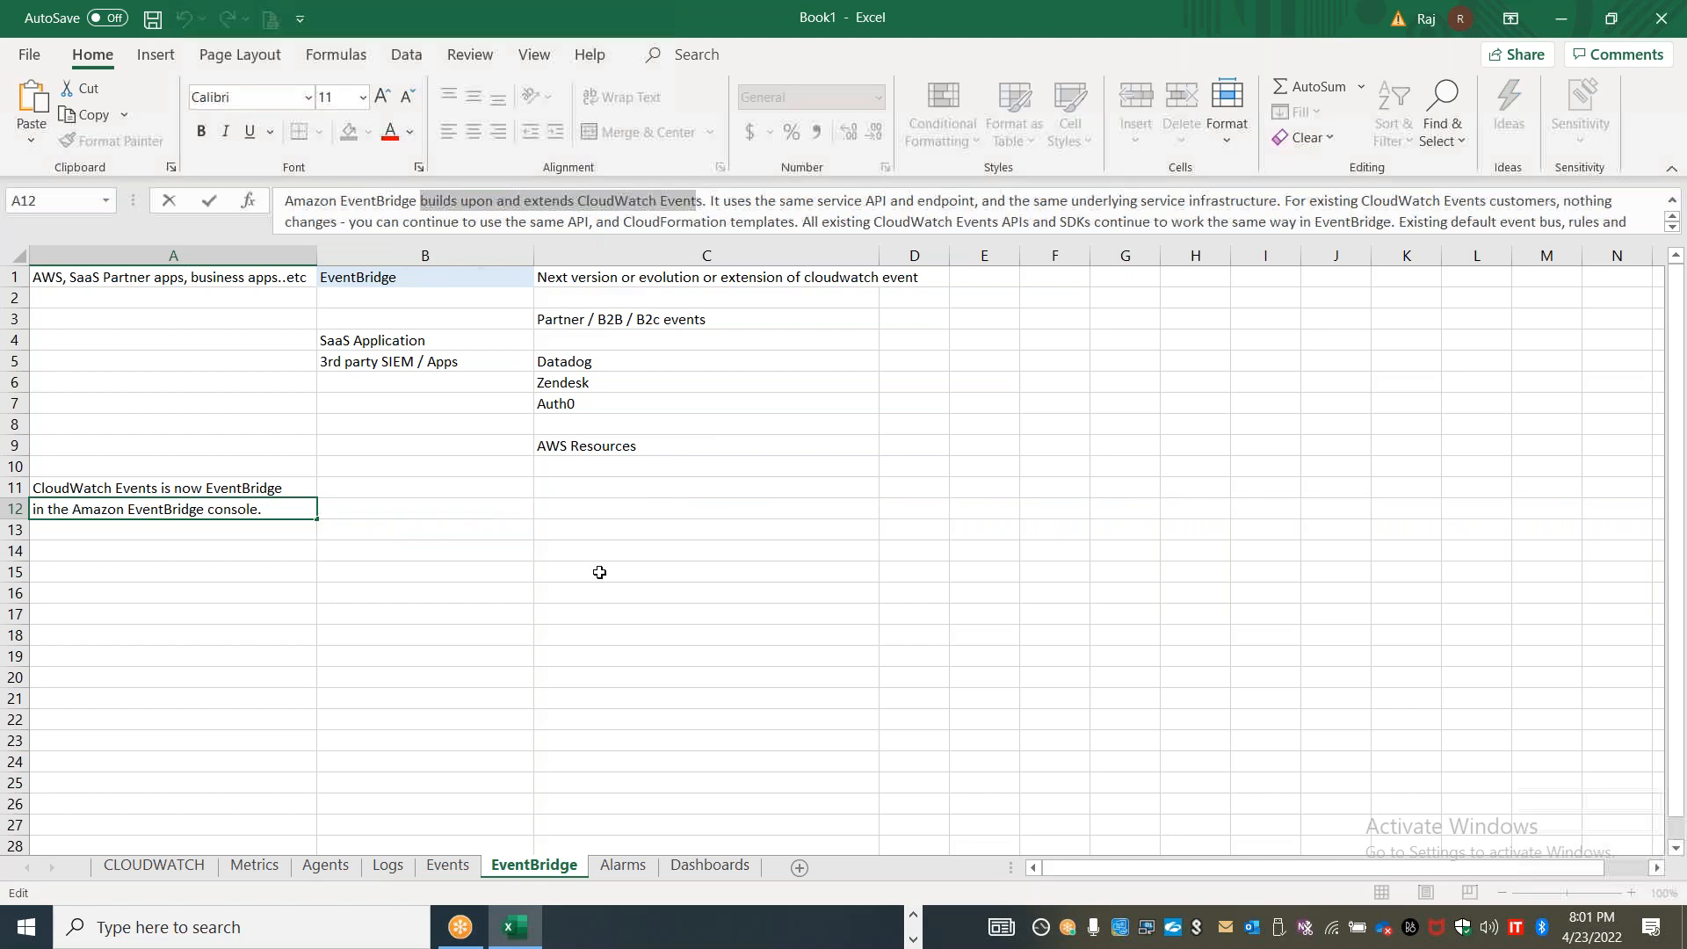
{"action": "left_click", "coordinate": [595, 575]}
{"action": "left_click", "coordinate": [201, 495]}
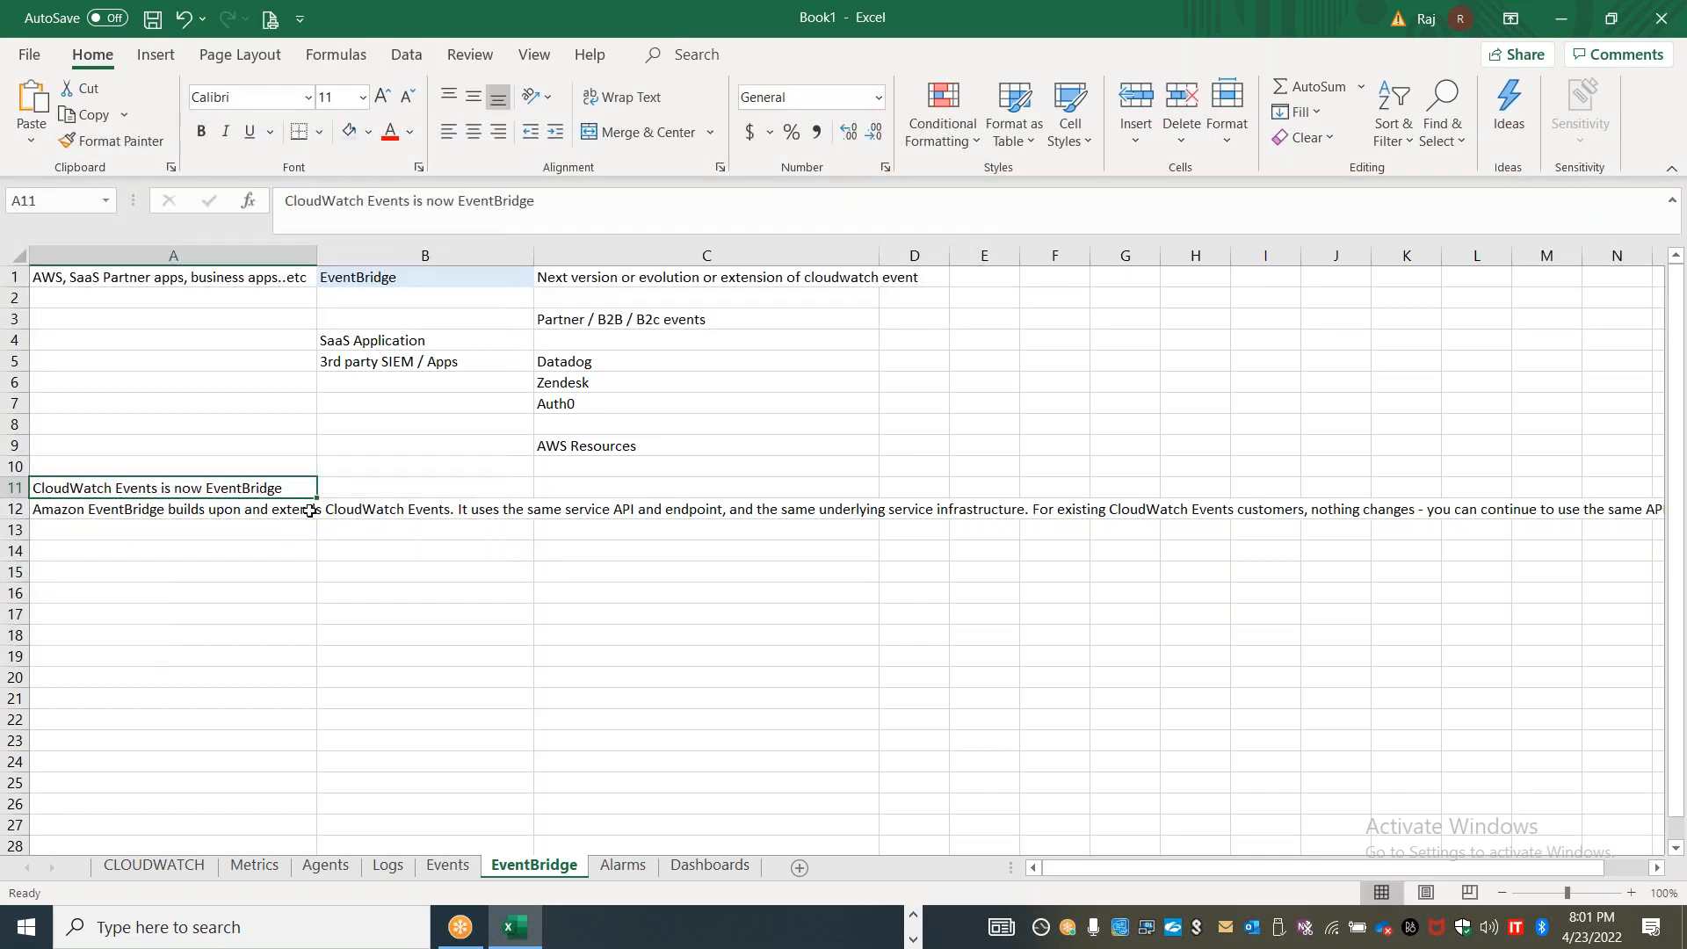
{"action": "left_click", "coordinate": [409, 656]}
Move everything after the first sentence of A12, starting with "It uses the same service API and endpoint", into B13
{"action": "left_click", "coordinate": [247, 508]}
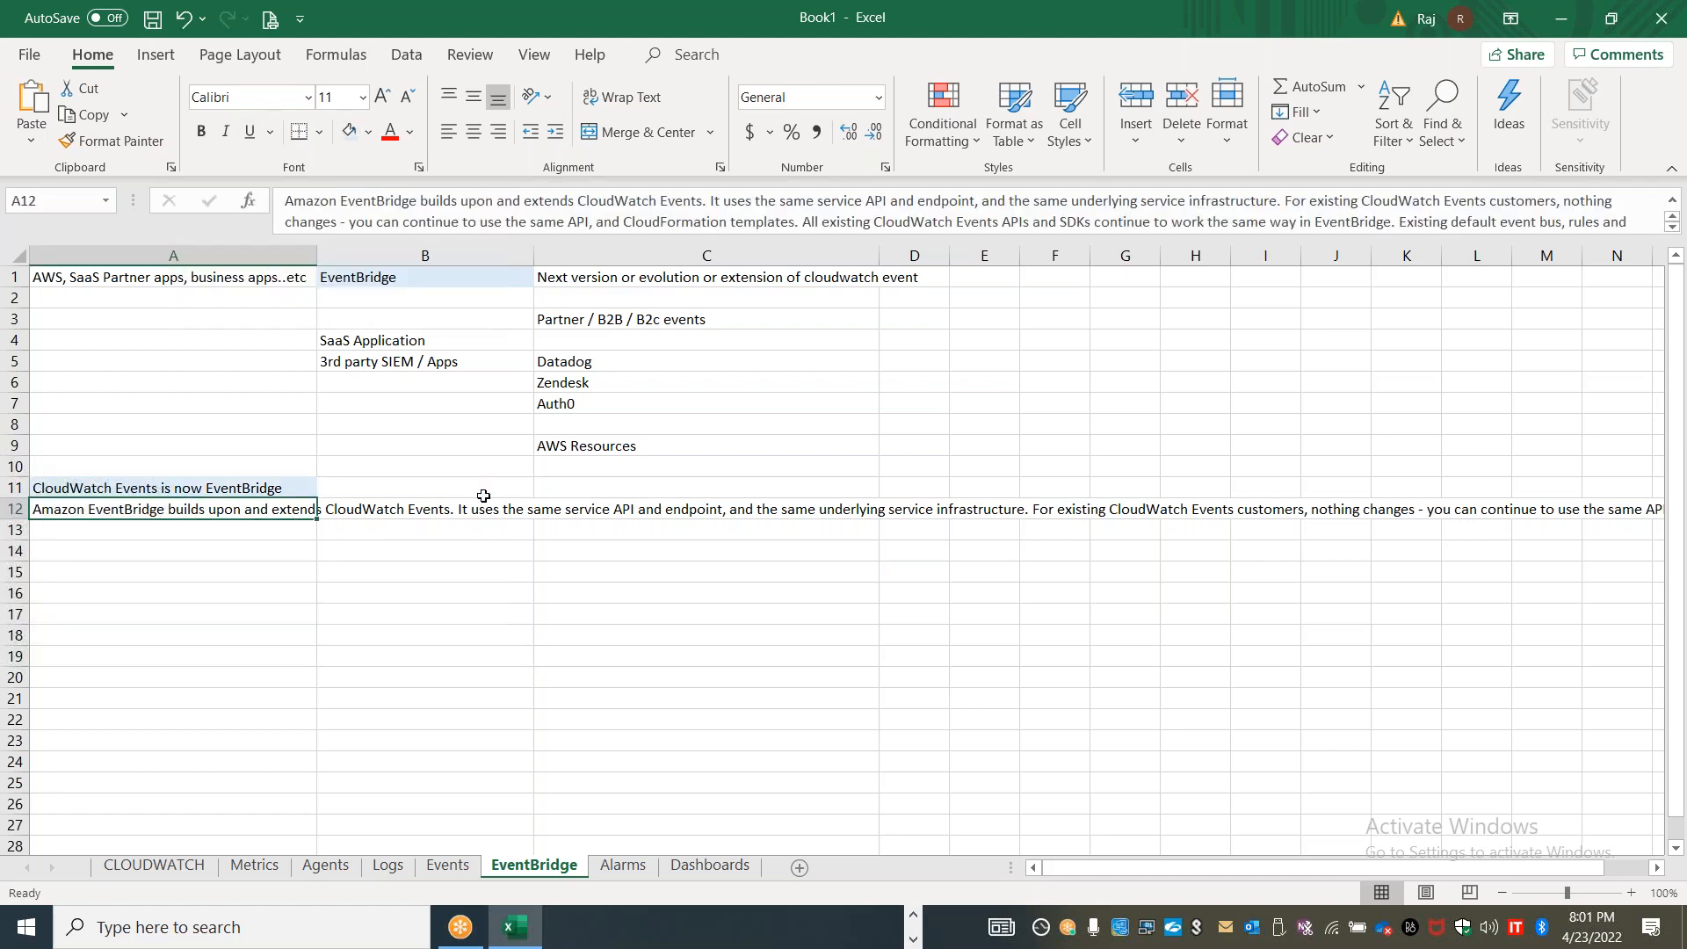
{"action": "left_click_drag", "start_coordinate": [713, 201], "coordinate": [1649, 290]}
{"action": "key", "text": "ctrl+c"}
{"action": "key", "text": "Delete"}
{"action": "left_click", "coordinate": [361, 531]}
{"action": "double_click", "coordinate": [361, 531]}
{"action": "key", "text": "ctrl+v"}
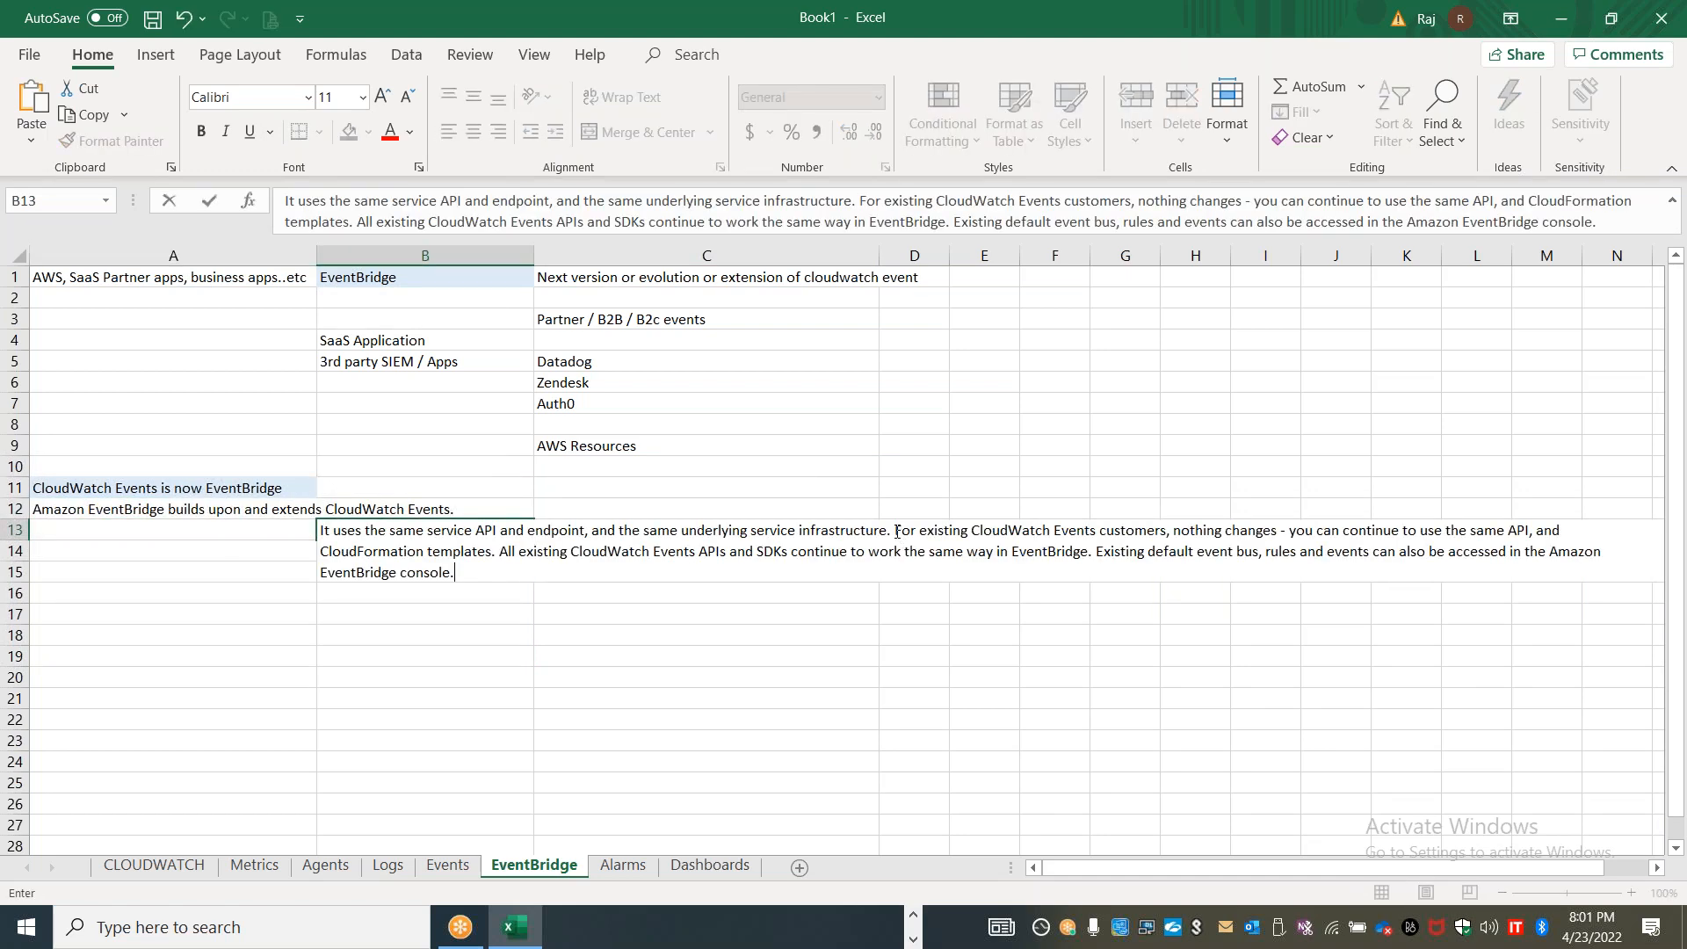
Move the B13 text from "For existing CloudWatch Events customers" onward into B14
{"action": "left_click_drag", "start_coordinate": [895, 531], "coordinate": [1000, 584]}
{"action": "key", "text": "ctrl+x"}
{"action": "left_click", "coordinate": [421, 553]}
{"action": "double_click", "coordinate": [421, 553]}
{"action": "key", "text": "ctrl+v"}
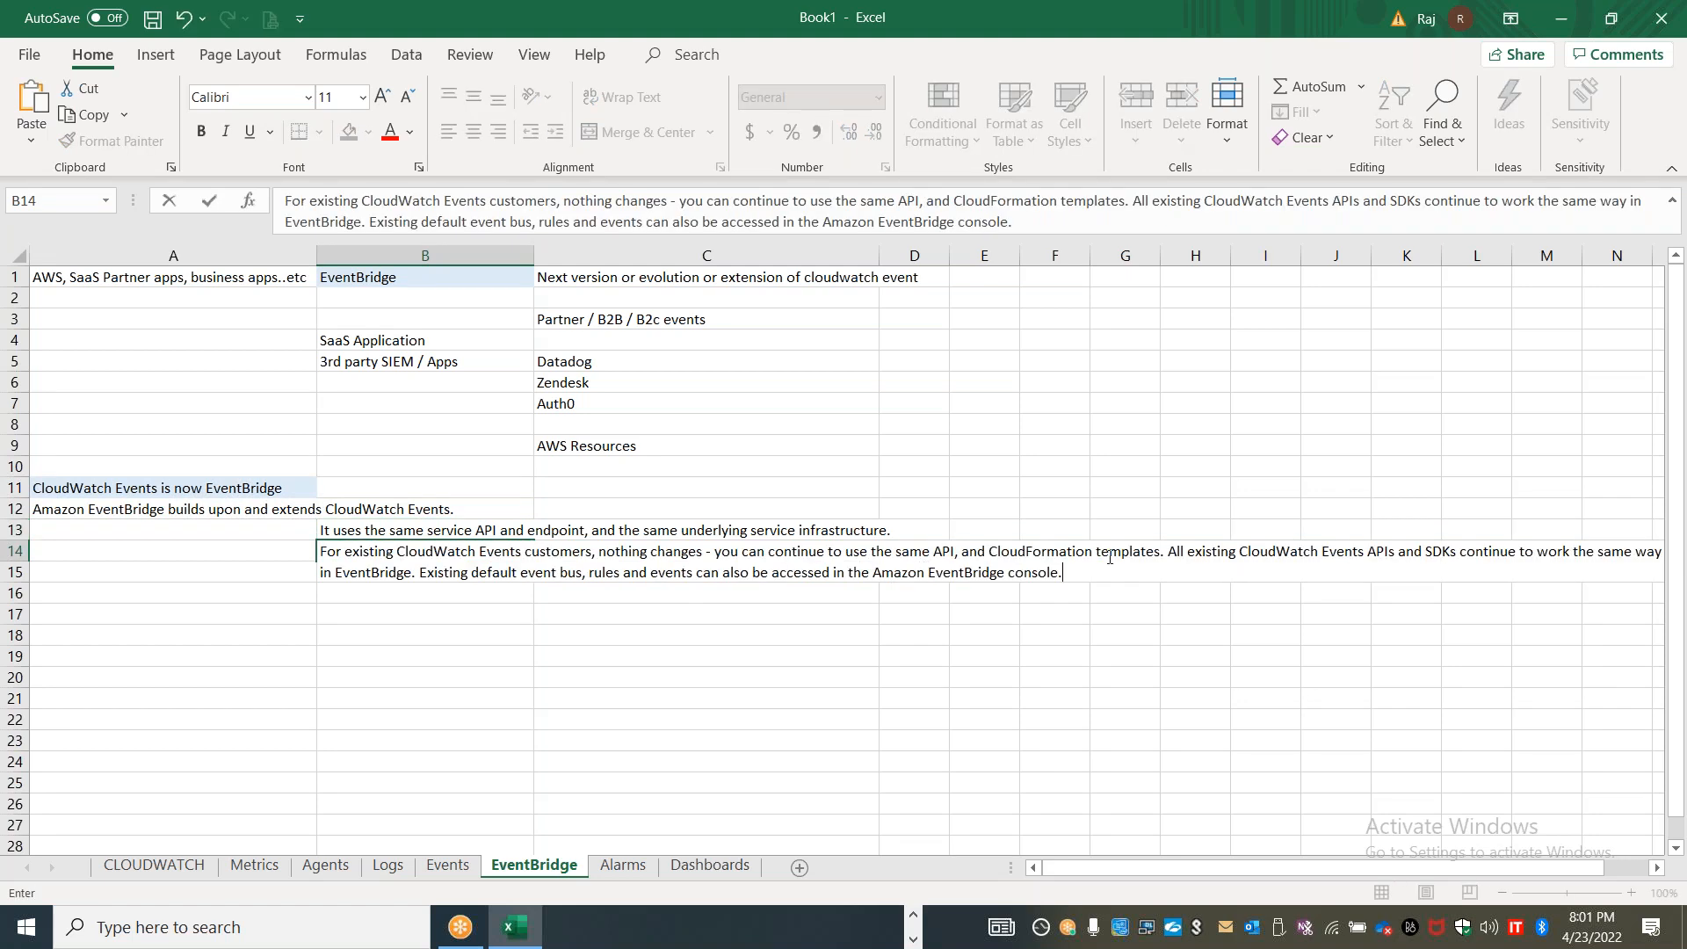
Move the B14 text from "All existing CloudWatch Events APIs and SDKs" onward into B15
{"action": "left_click_drag", "start_coordinate": [1171, 547], "coordinate": [1241, 603]}
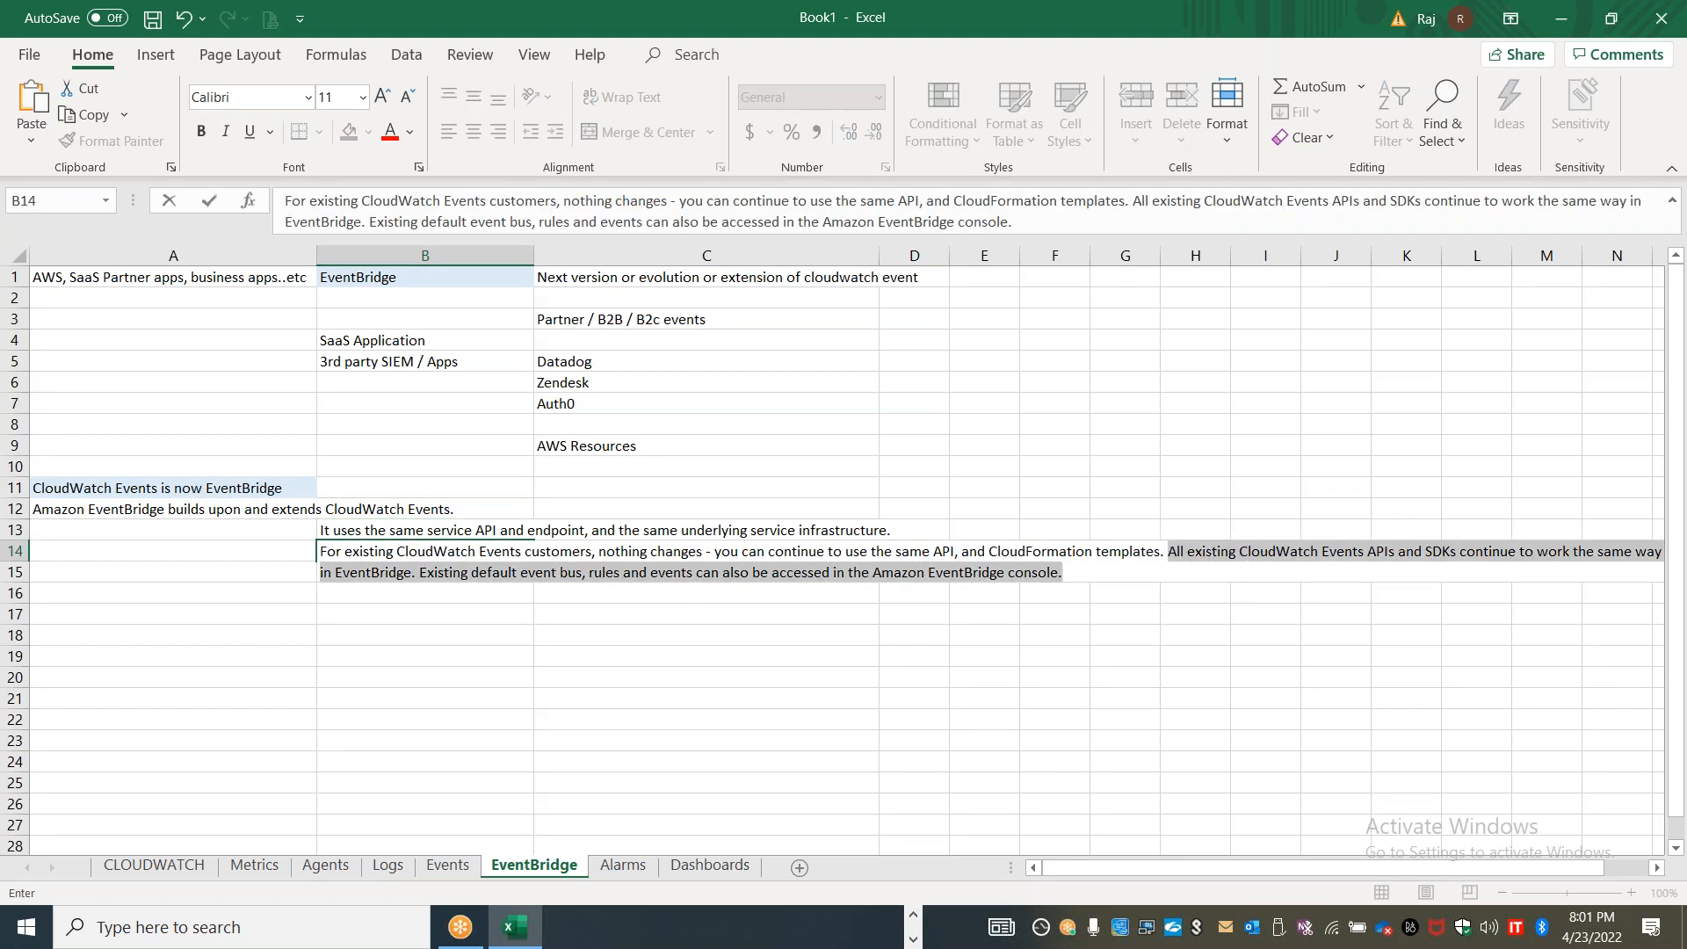
{"action": "key", "text": "ctrl+x"}
{"action": "left_click", "coordinate": [448, 572]}
{"action": "double_click", "coordinate": [448, 572]}
{"action": "key", "text": "ctrl+v"}
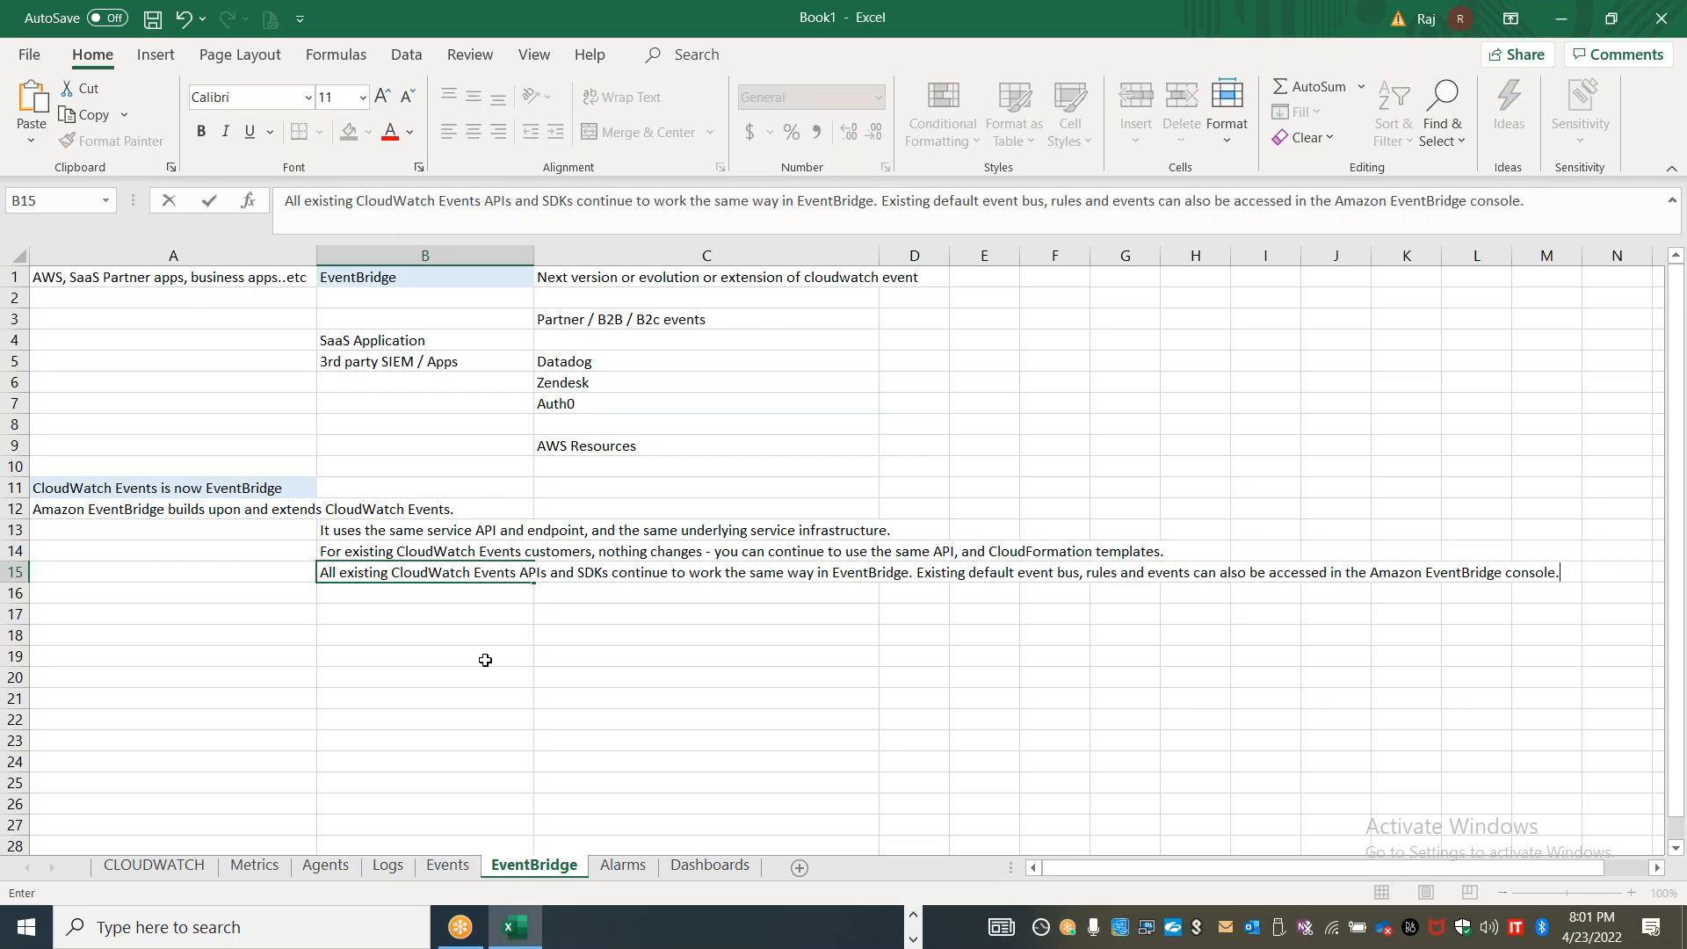
Copy the console's "Integrated SaaS partner event sources" section into A17 of the EventBridge sheet and complete its first word to read "Integrated"
{"action": "key", "text": "alt+Tab"}
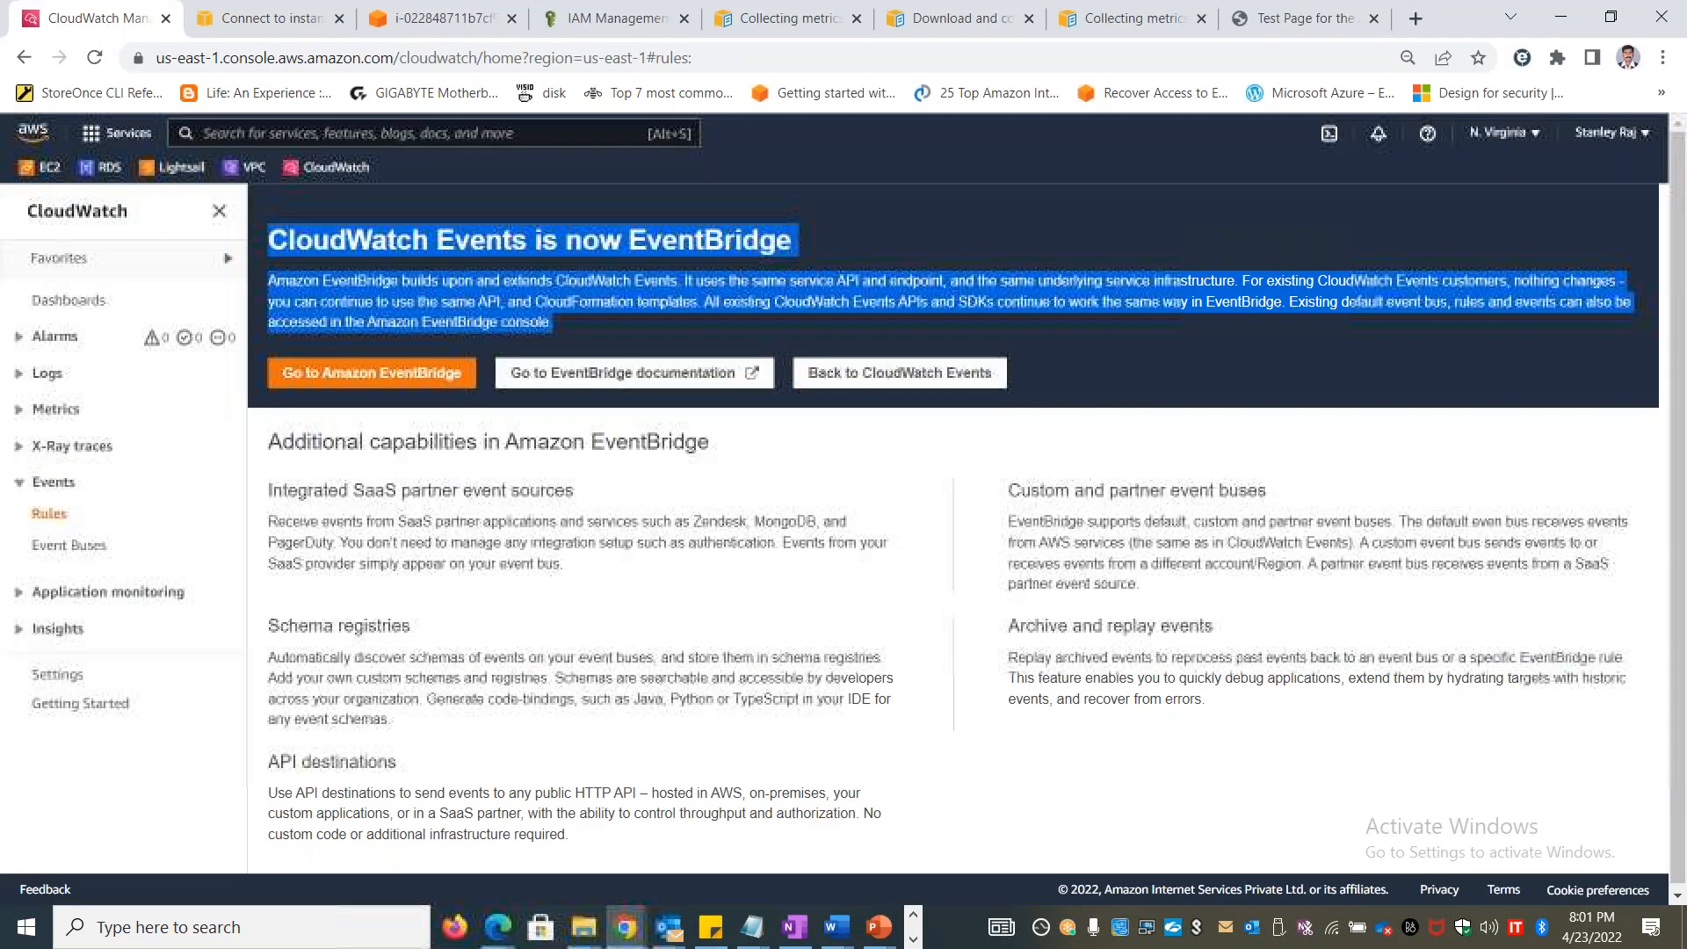
{"action": "left_click_drag", "start_coordinate": [278, 495], "coordinate": [574, 578]}
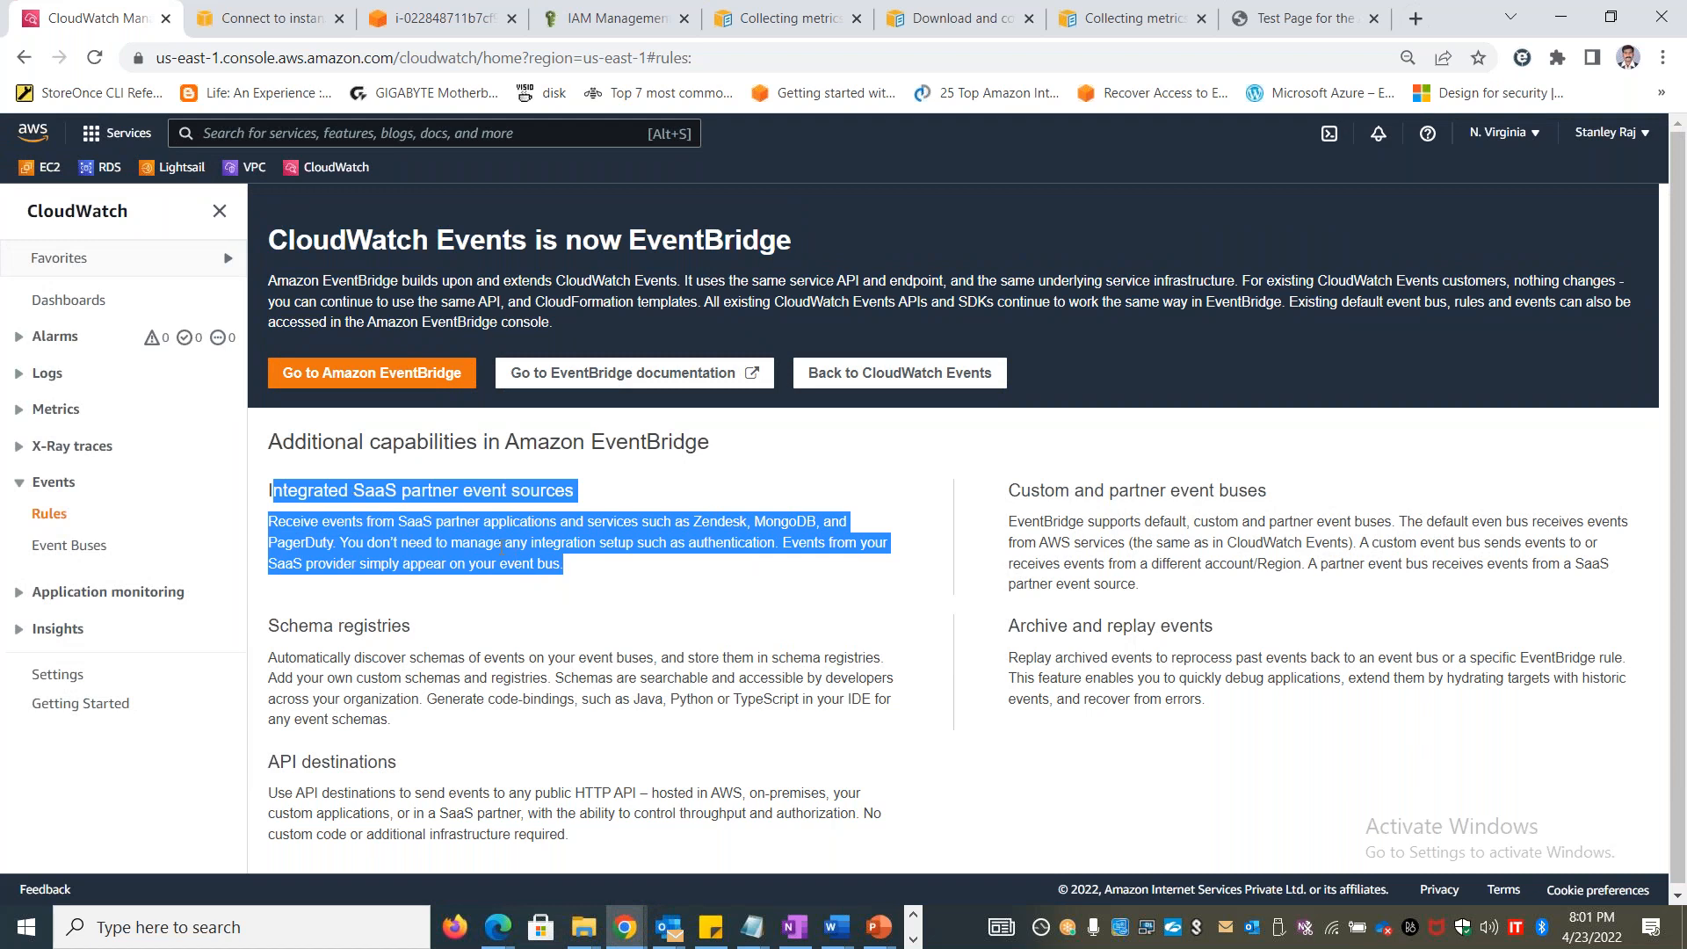
{"action": "key", "text": "alt+Tab"}
{"action": "left_click", "coordinate": [236, 613]}
{"action": "key", "text": "ctrl+v"}
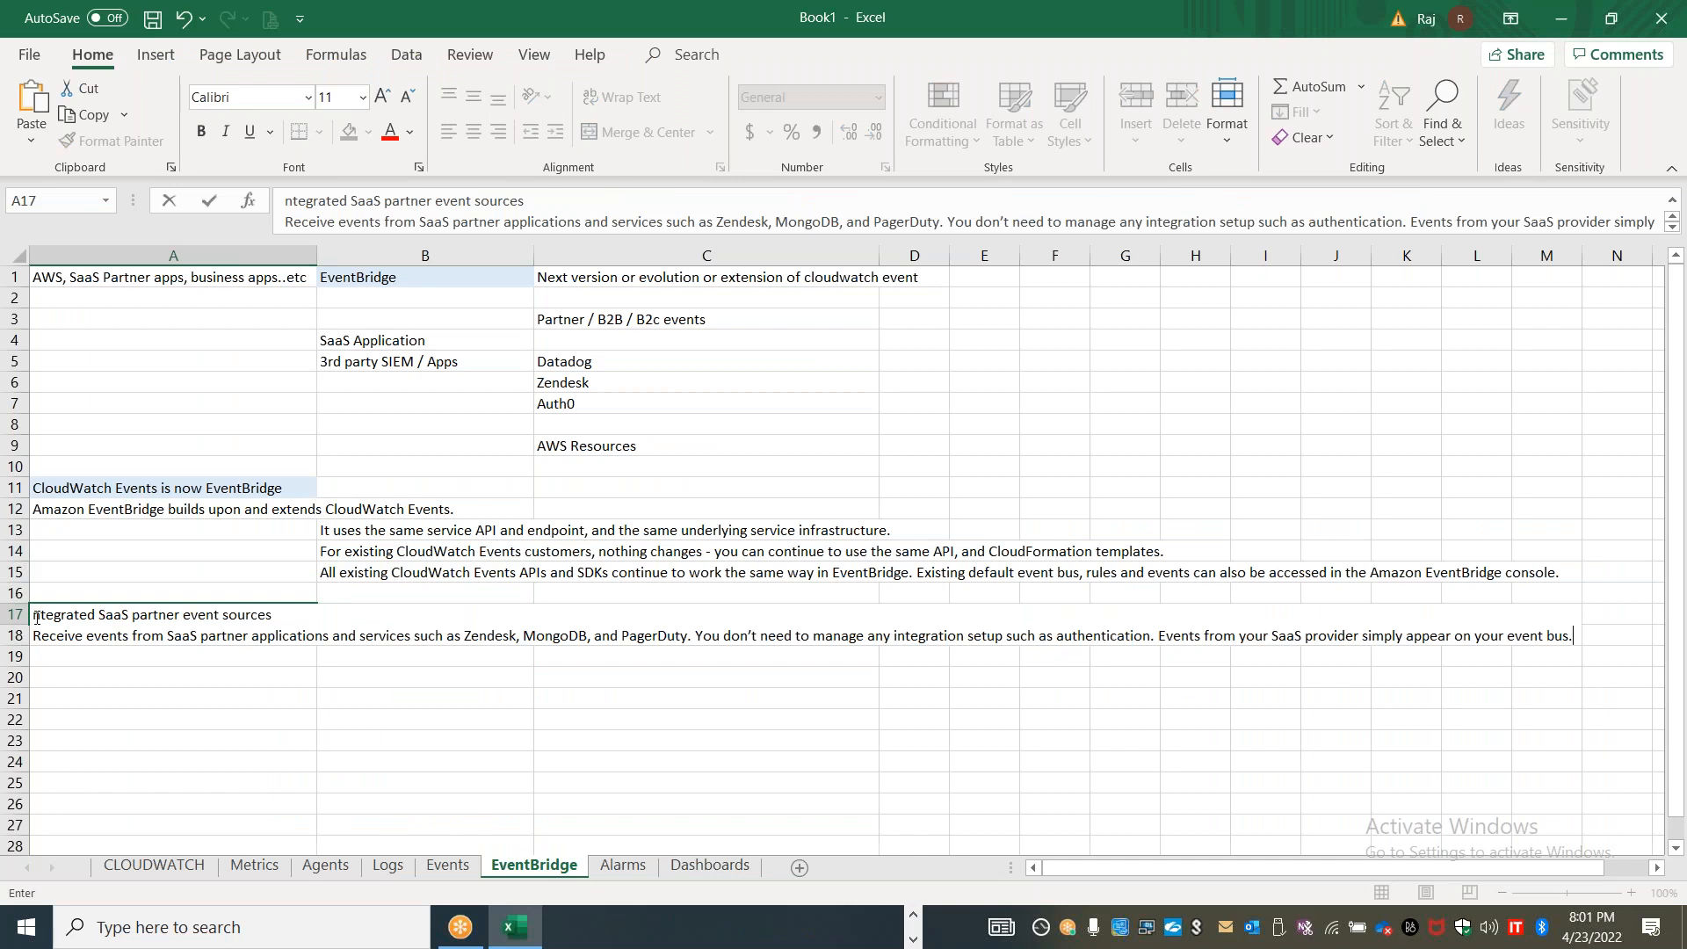
{"action": "type", "text": "I"}
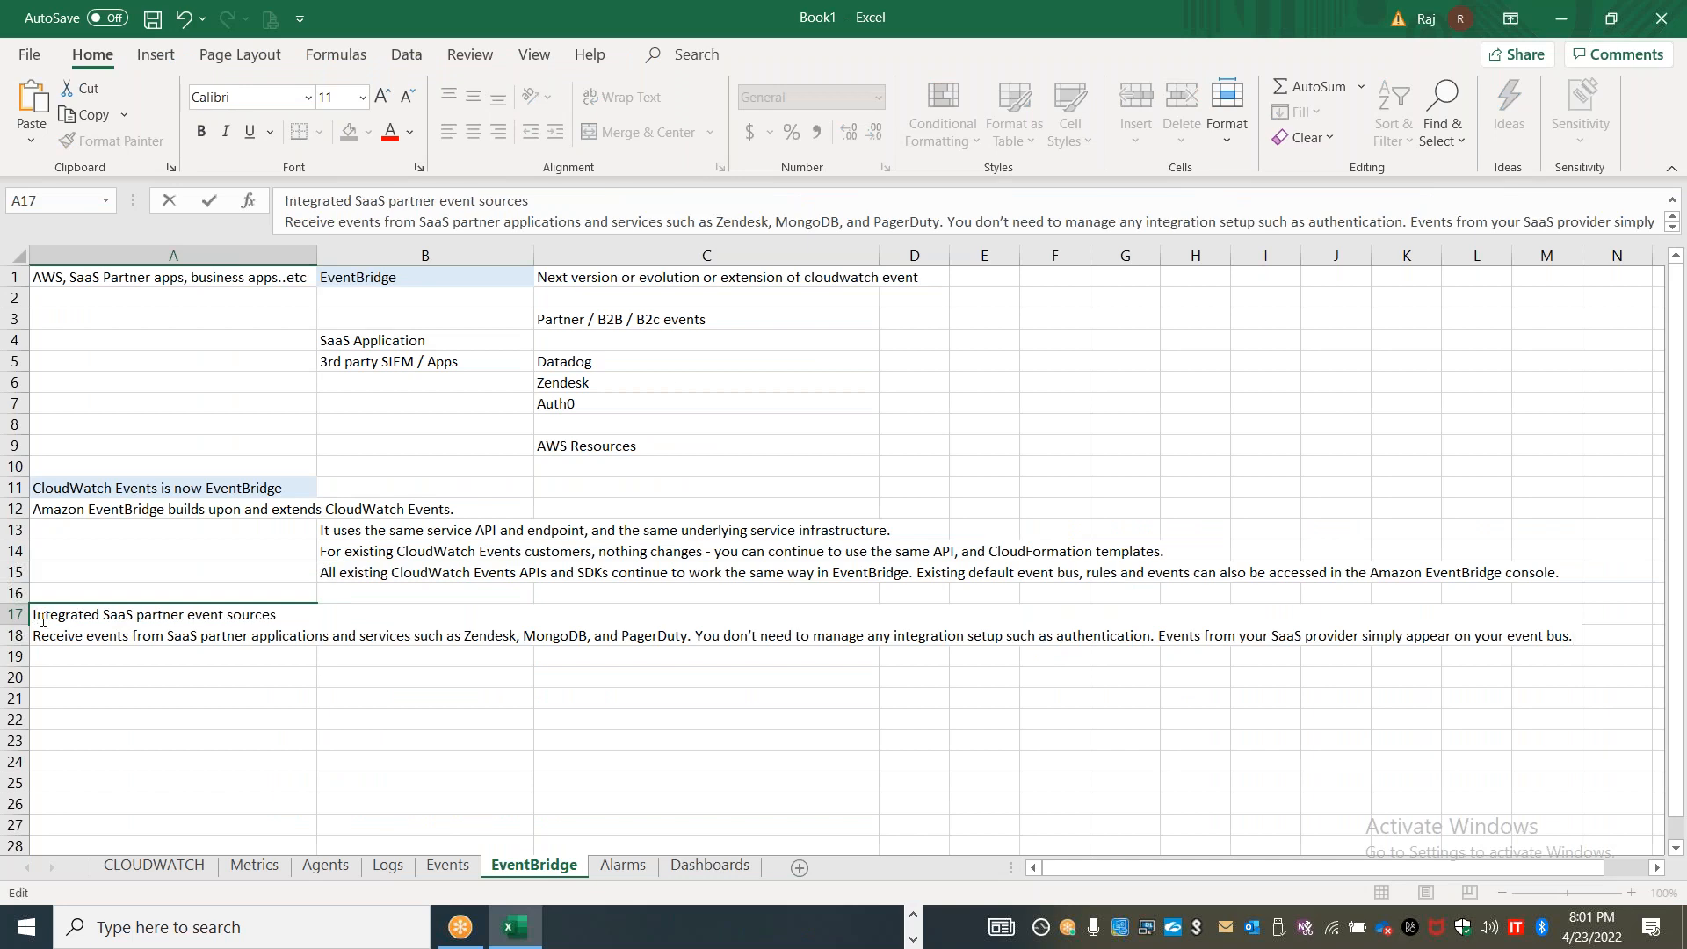
Turn off text wrapping for the SaaS partner event sources note in A17
{"action": "left_click_drag", "start_coordinate": [170, 645], "coordinate": [175, 646]}
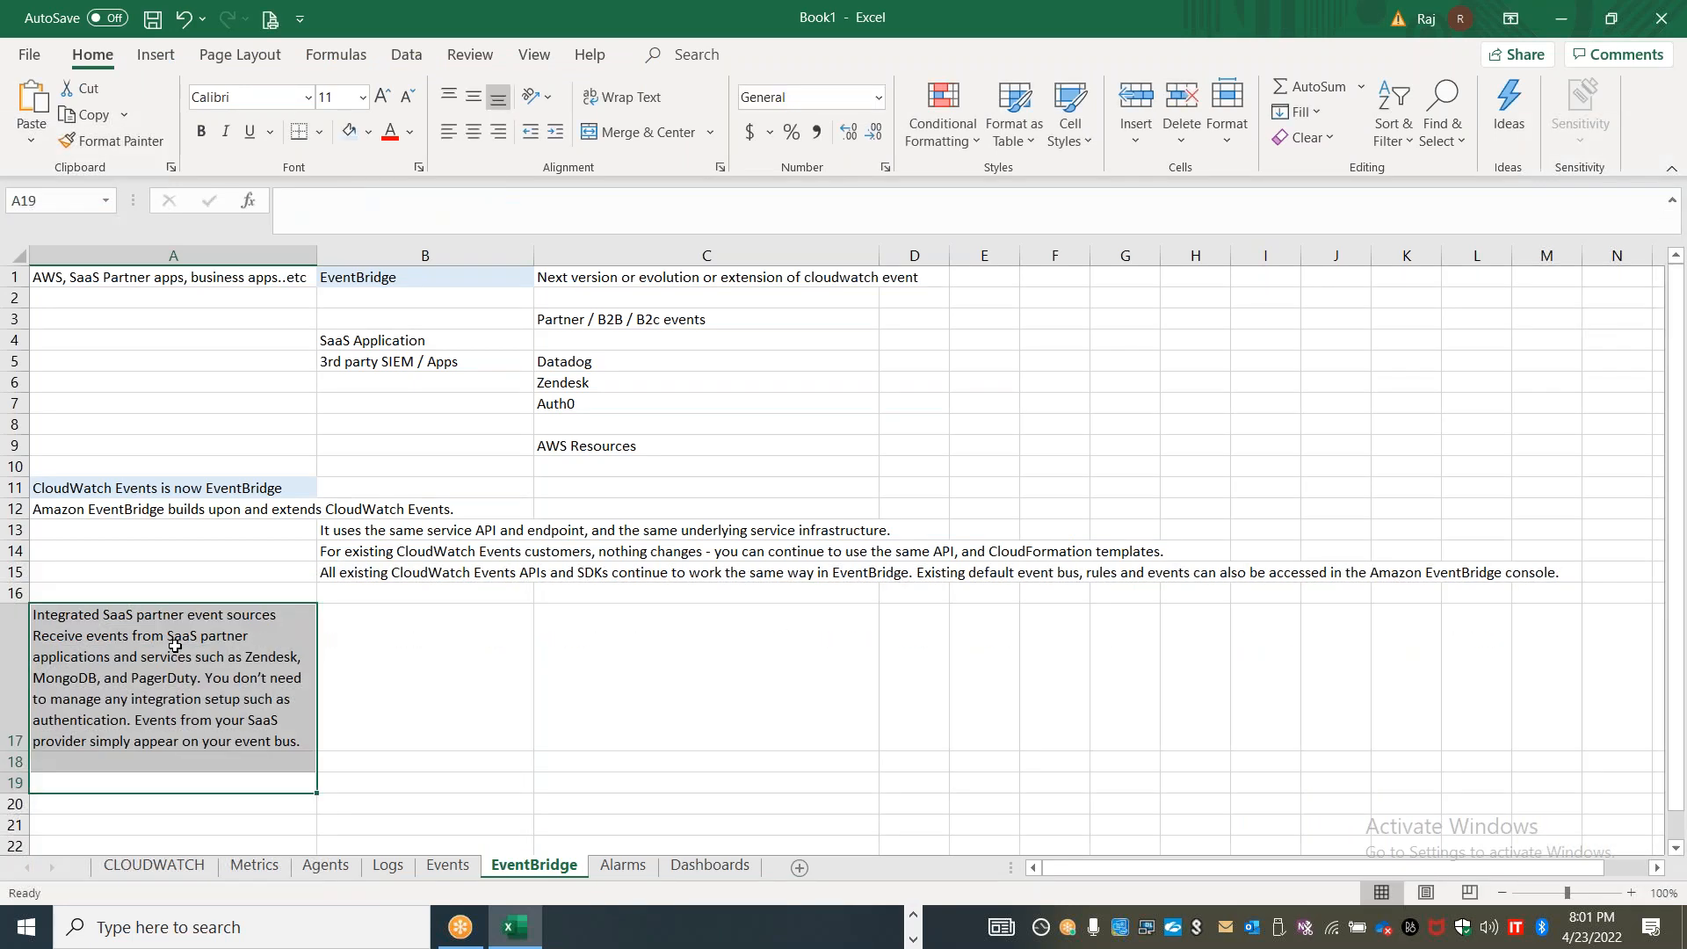
{"action": "left_click", "coordinate": [263, 695]}
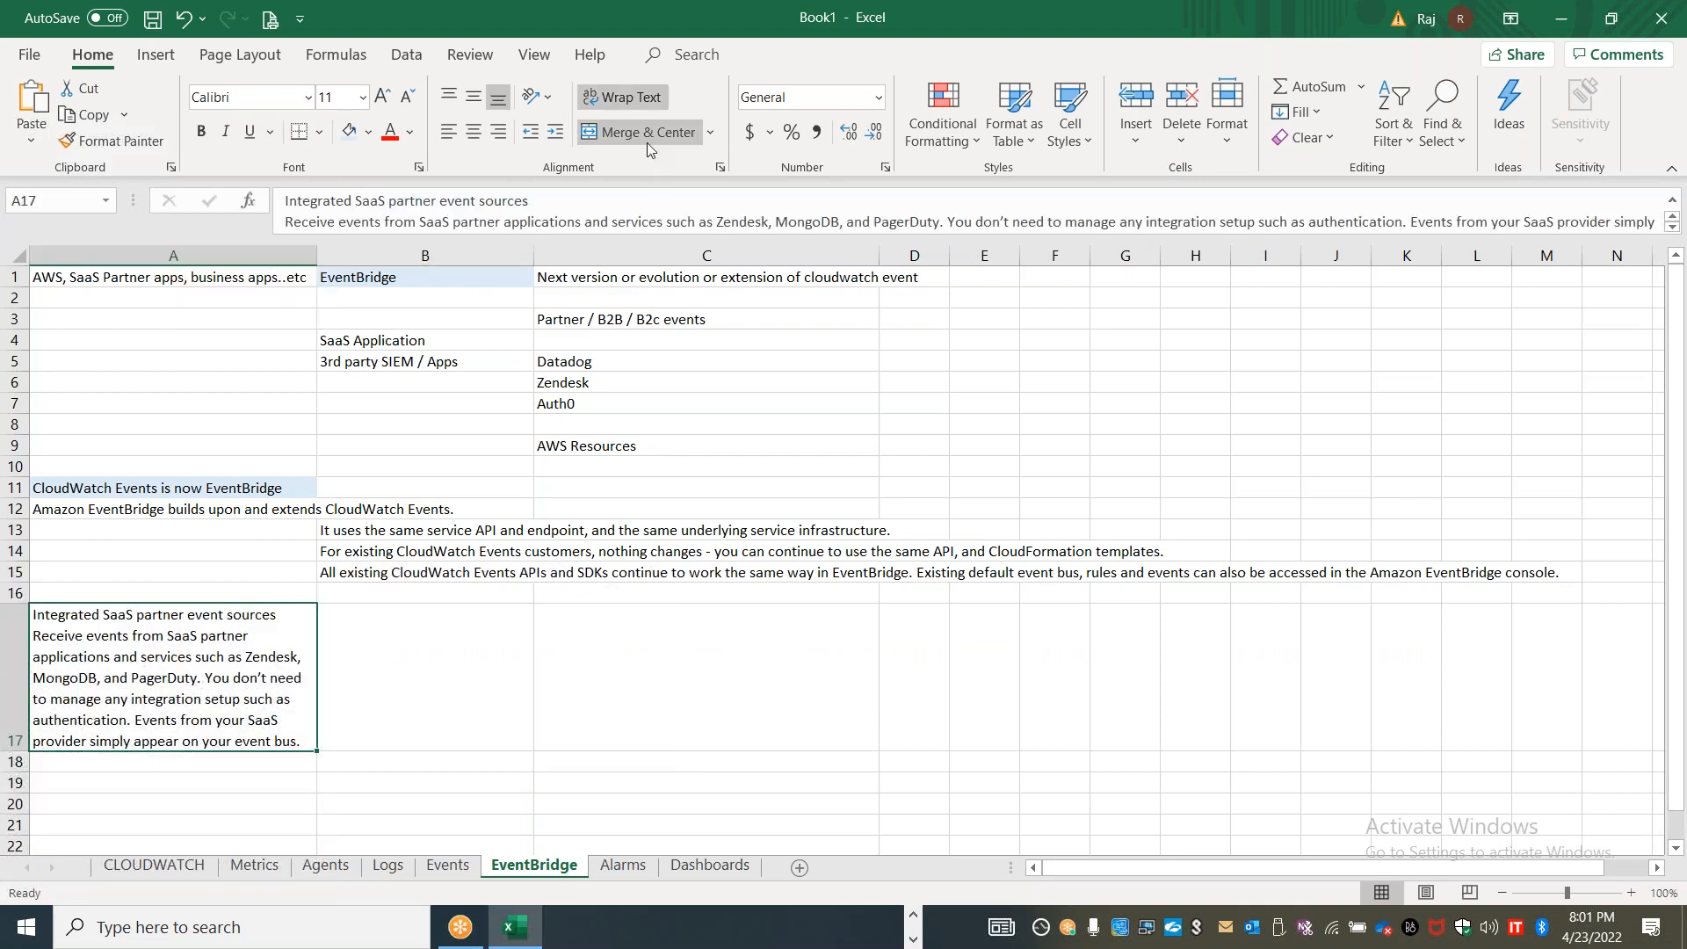
{"action": "left_click", "coordinate": [625, 98]}
{"action": "left_click", "coordinate": [203, 594]}
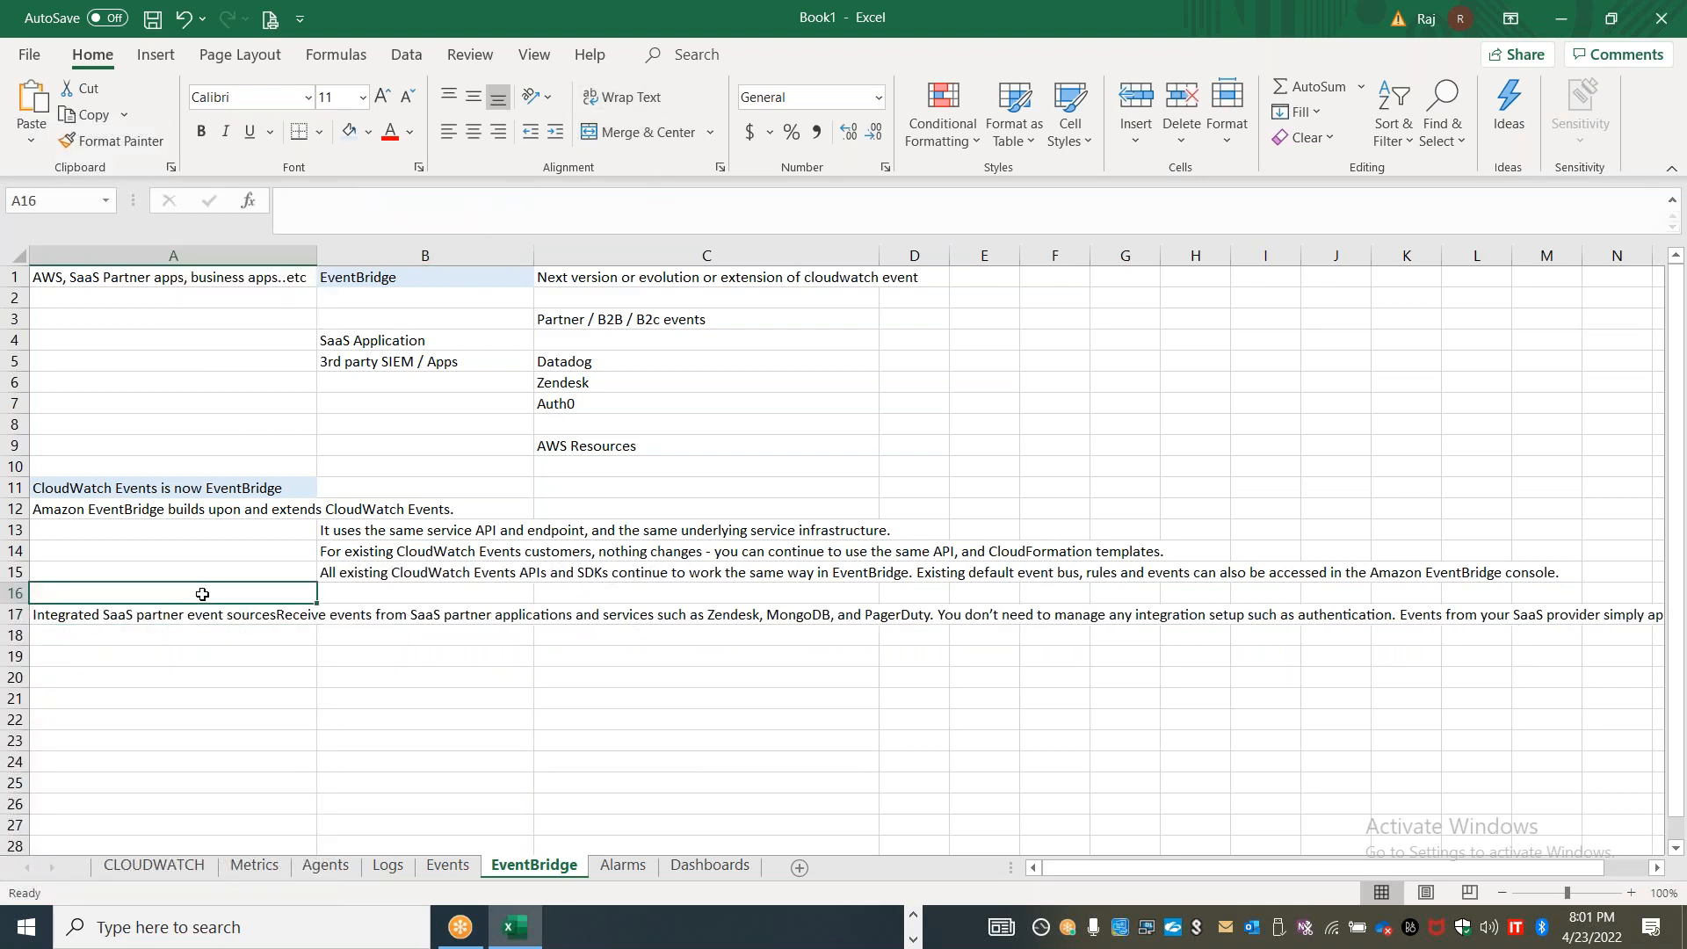
Move the description beginning "Receive events from SaaS partner applications" out of A17 into A18, leaving only the heading in A17
{"action": "key", "text": "alt+Tab"}
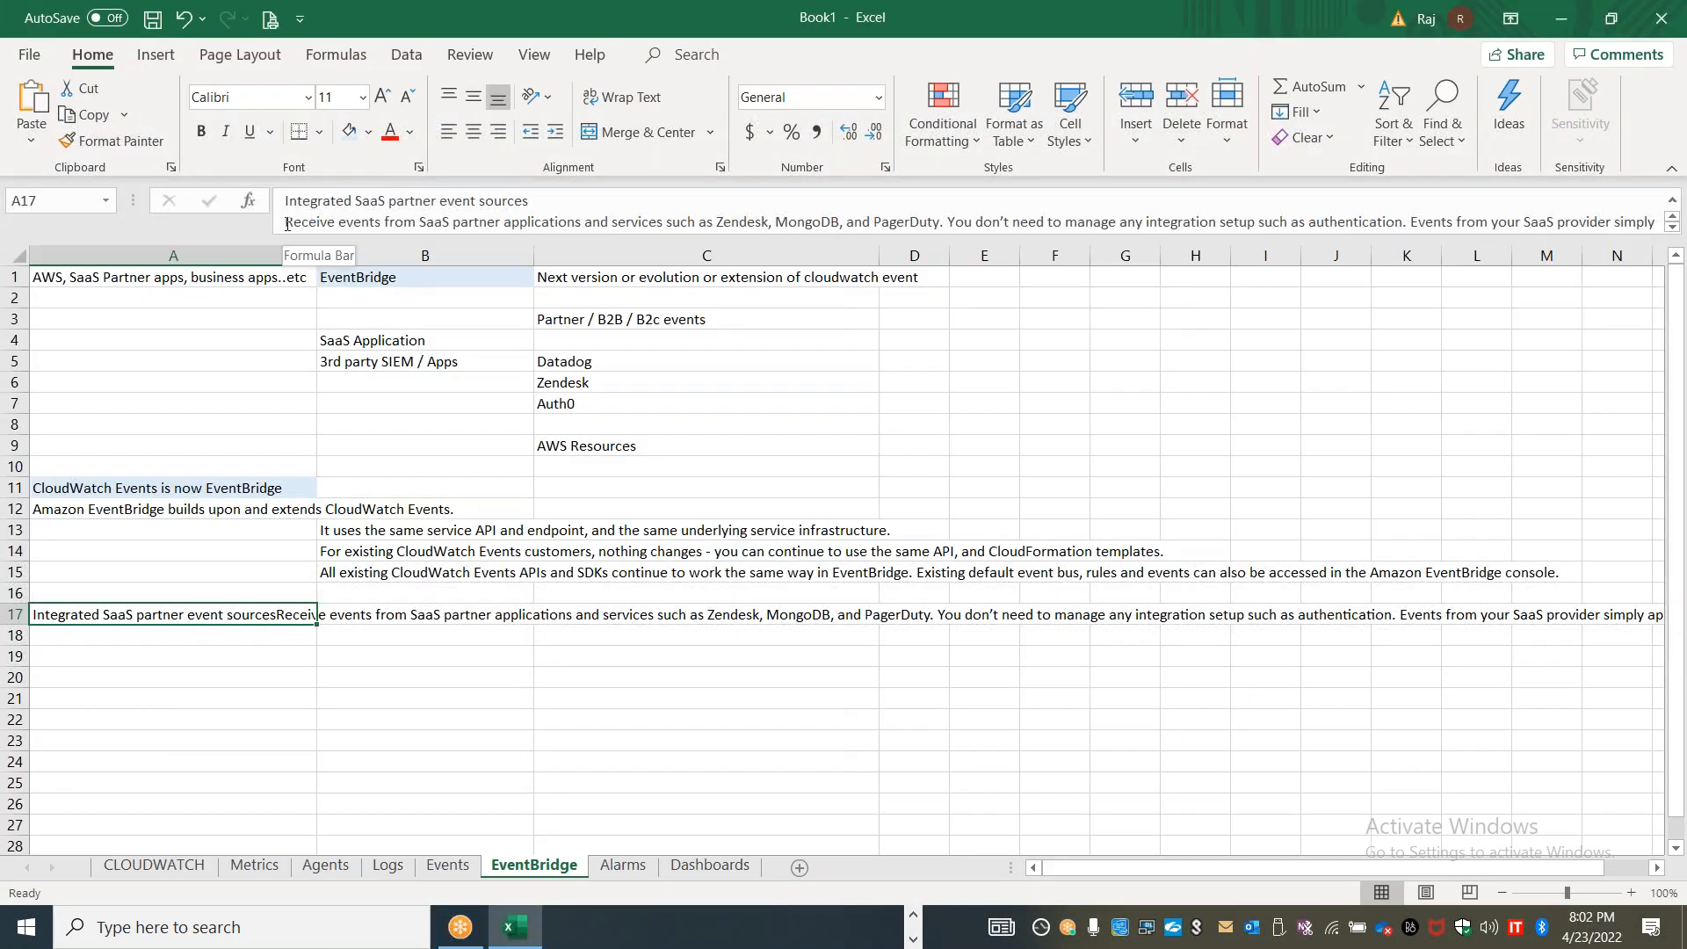
{"action": "left_click_drag", "start_coordinate": [284, 210], "coordinate": [452, 221]}
{"action": "key", "text": "ctrl+x"}
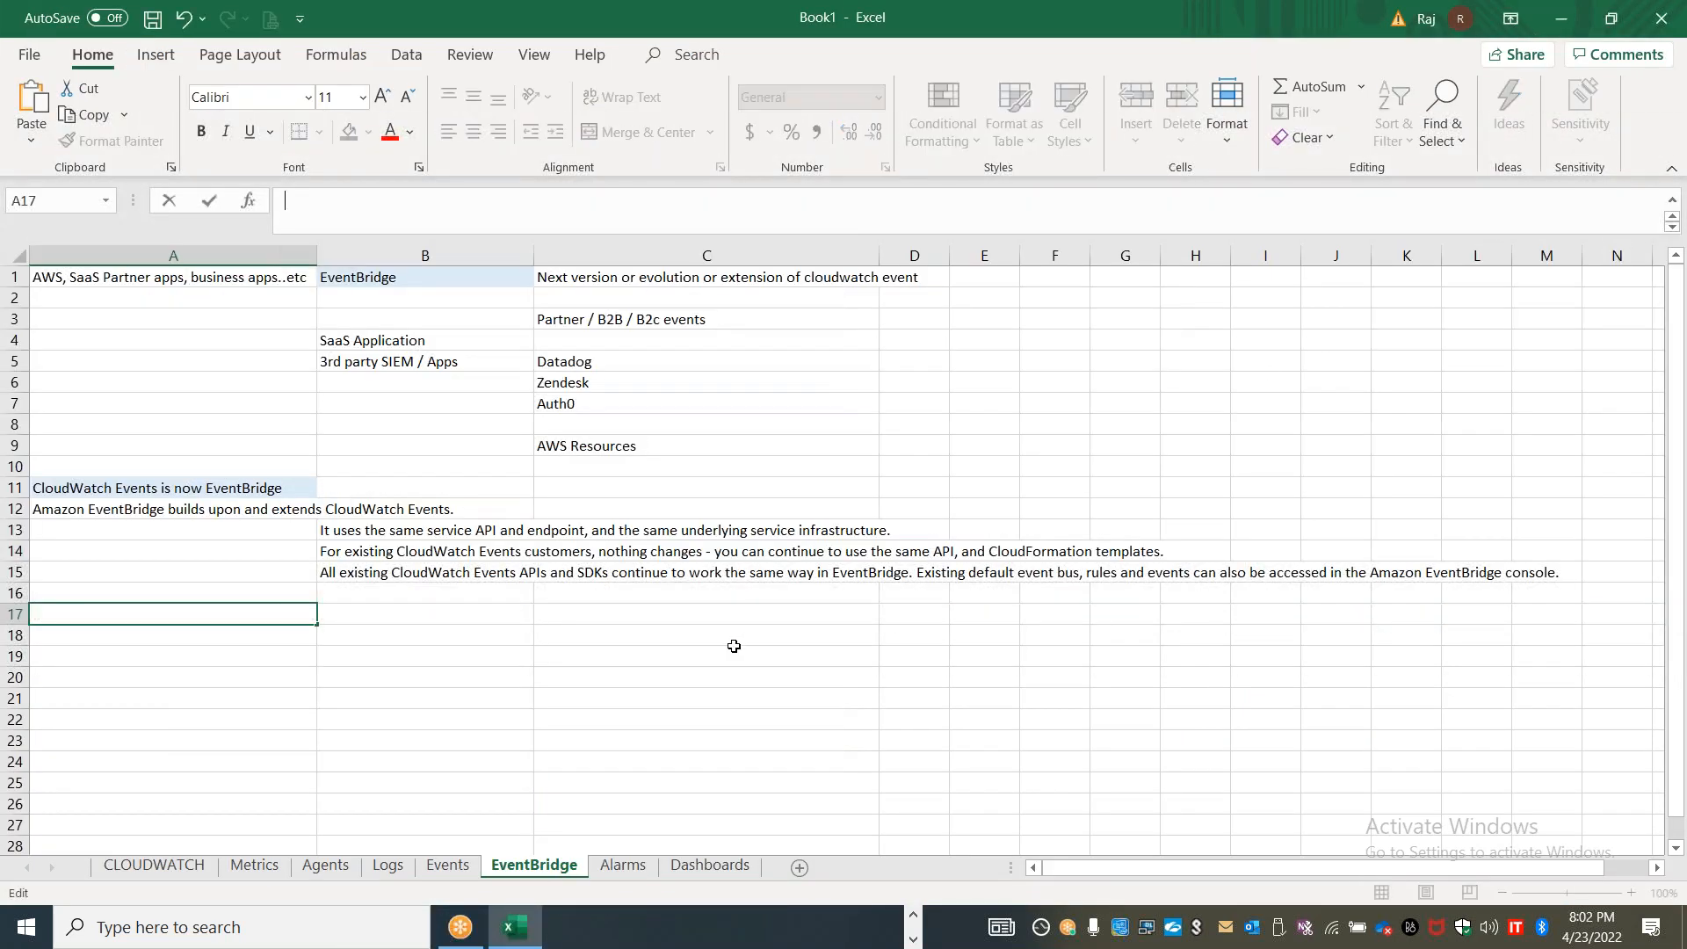
{"action": "left_click", "coordinate": [735, 648]}
{"action": "left_click", "coordinate": [239, 656]}
{"action": "key", "text": "ctrl+v"}
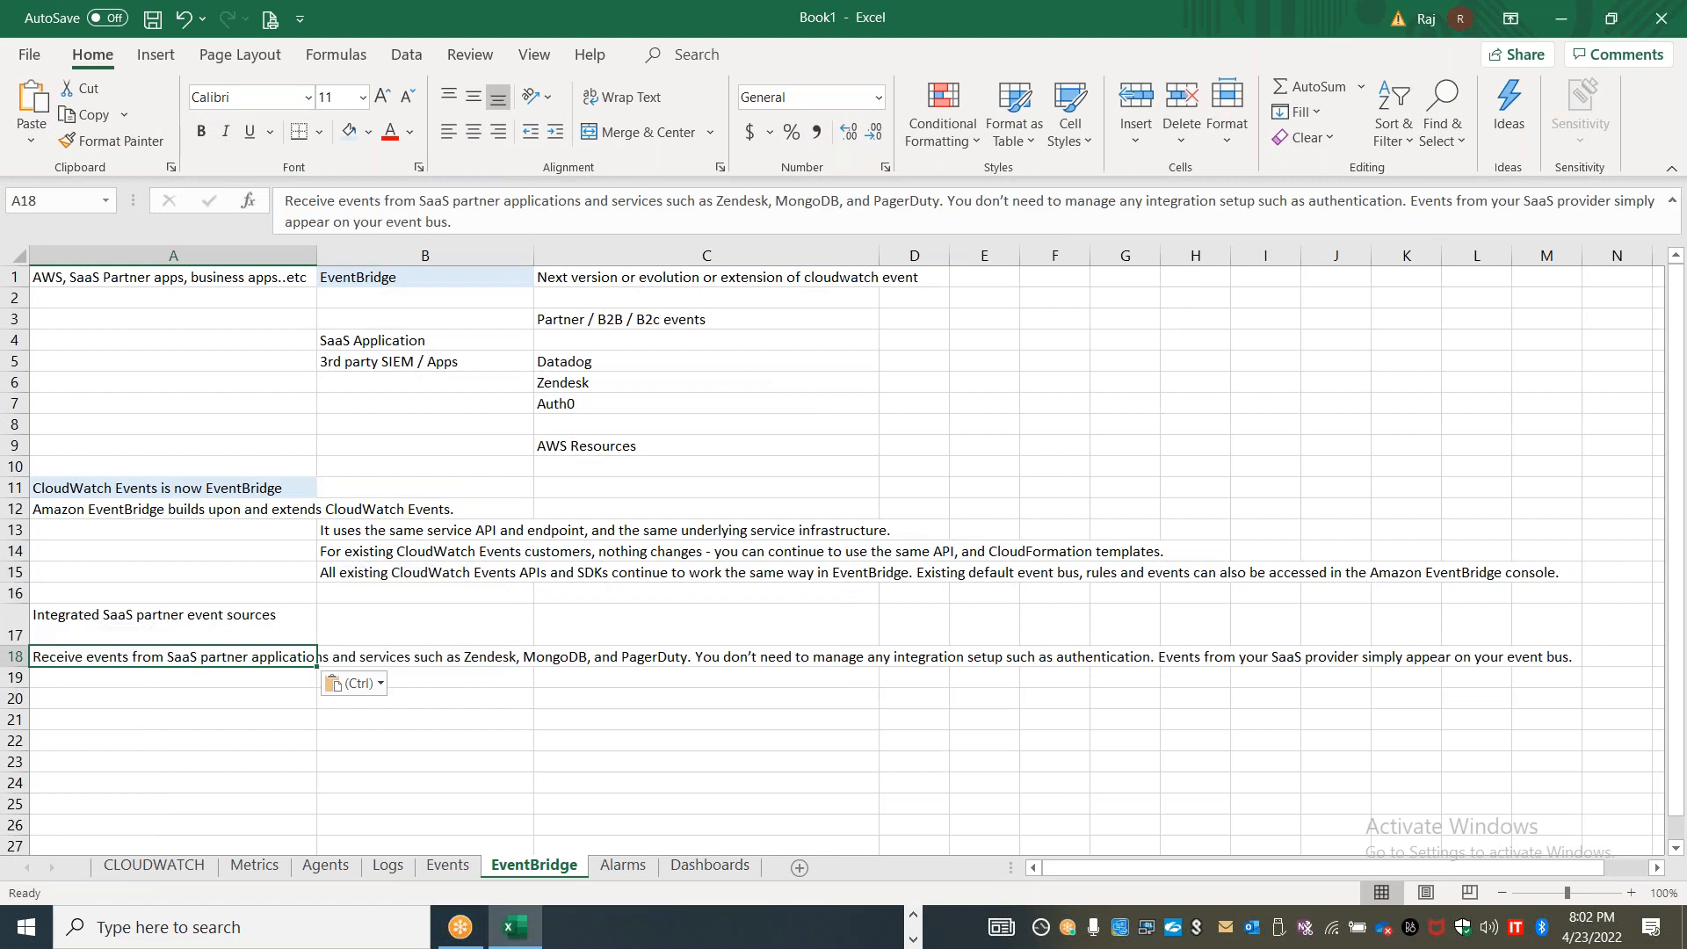
{"action": "left_click", "coordinate": [466, 748]}
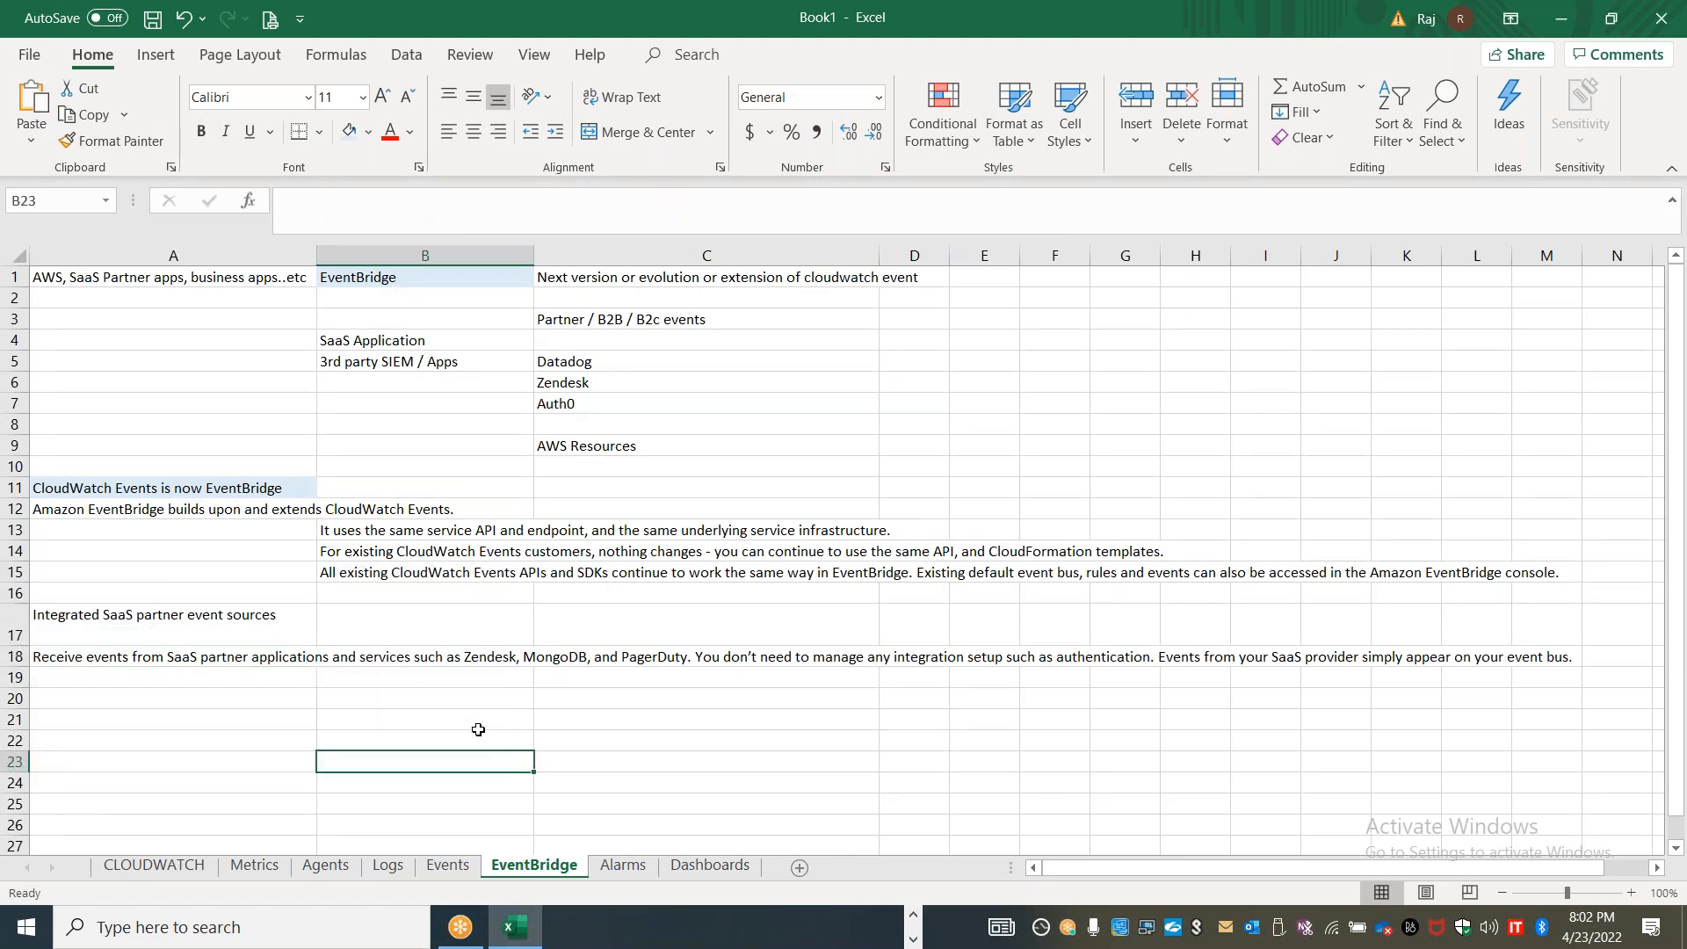
Move the A18 text from "You don't need to manage any integration setup" onward into B19
{"action": "left_click", "coordinate": [187, 659]}
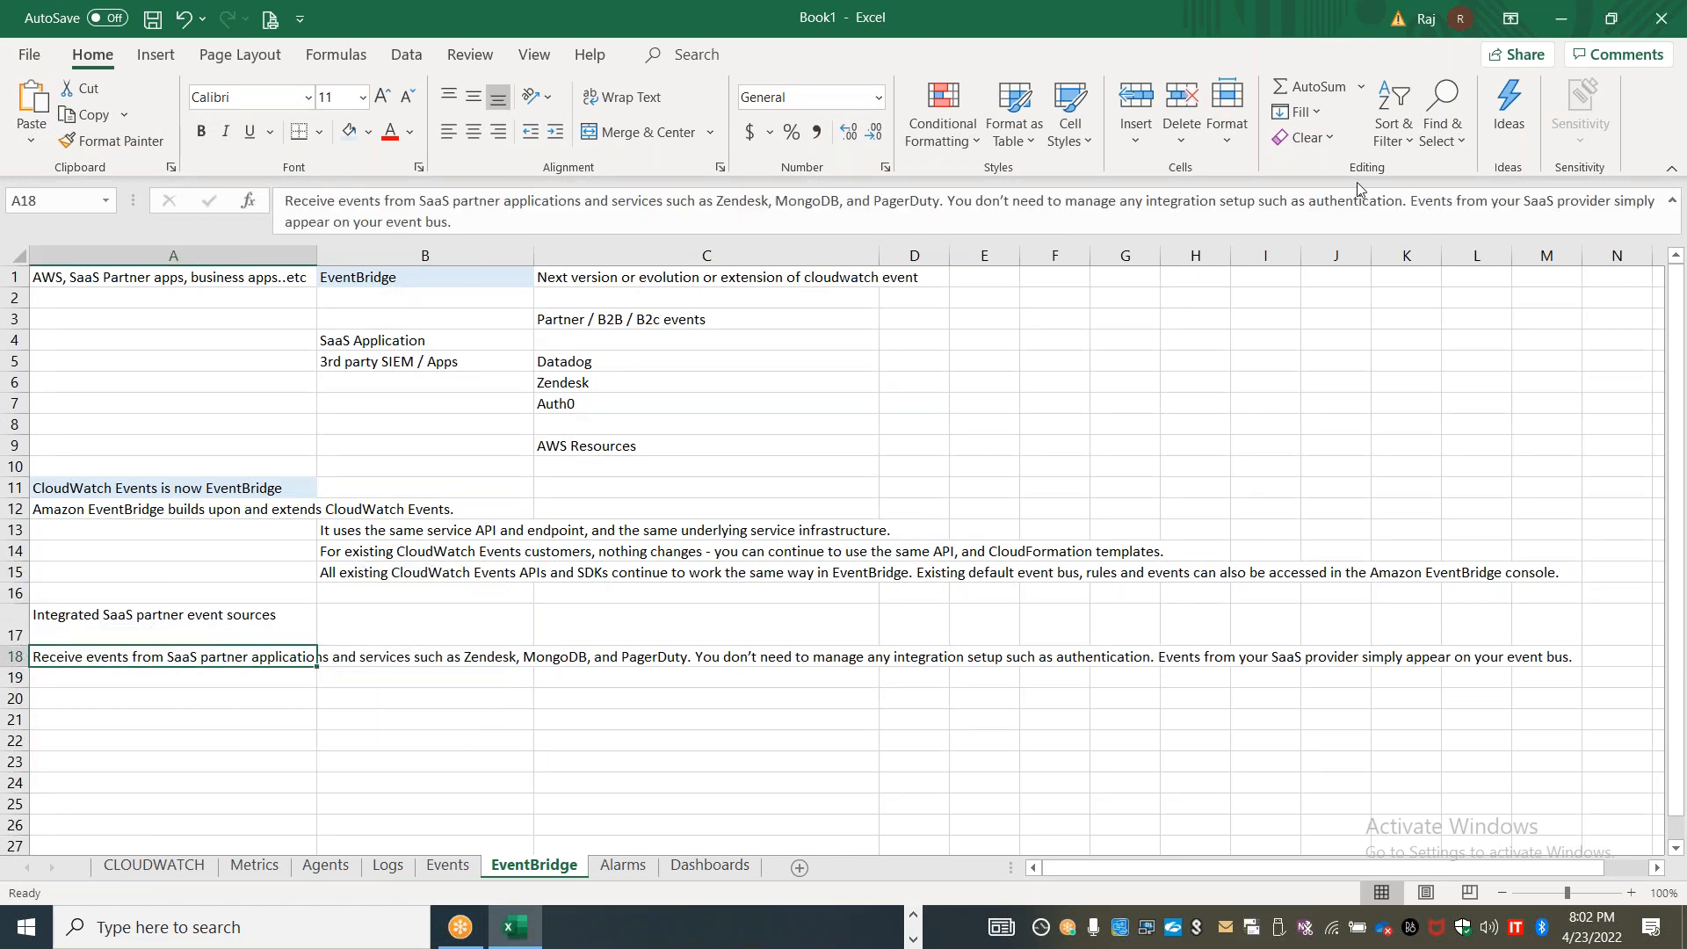
{"action": "left_click_drag", "start_coordinate": [951, 202], "coordinate": [991, 240]}
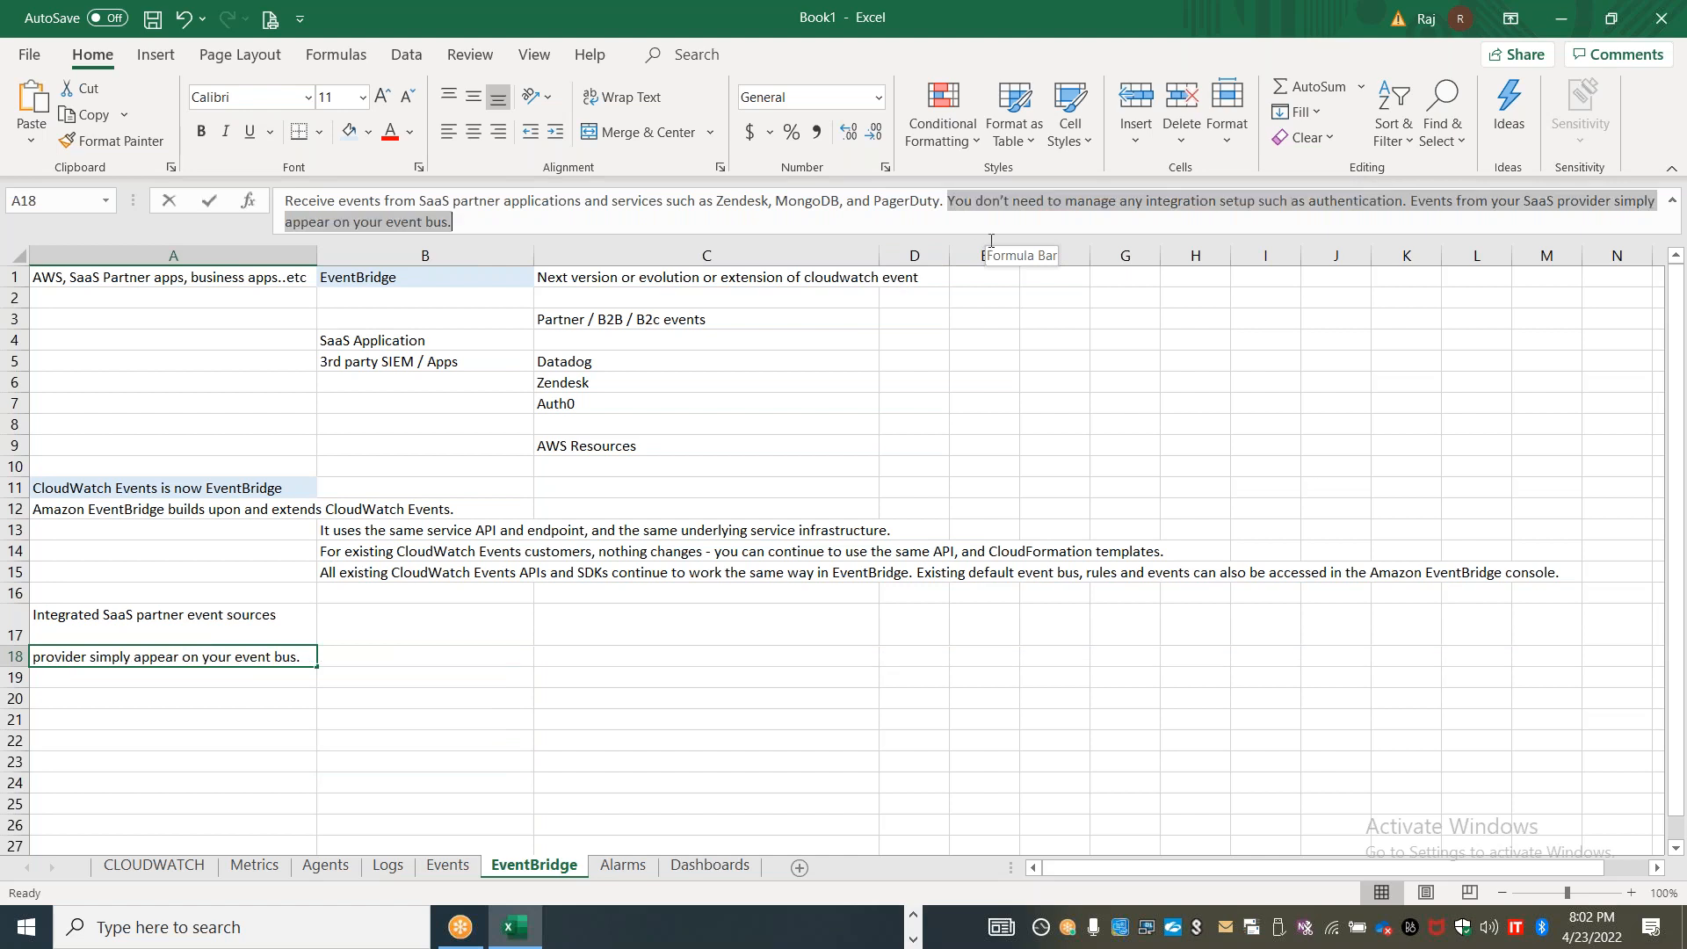
{"action": "key", "text": "ctrl+x"}
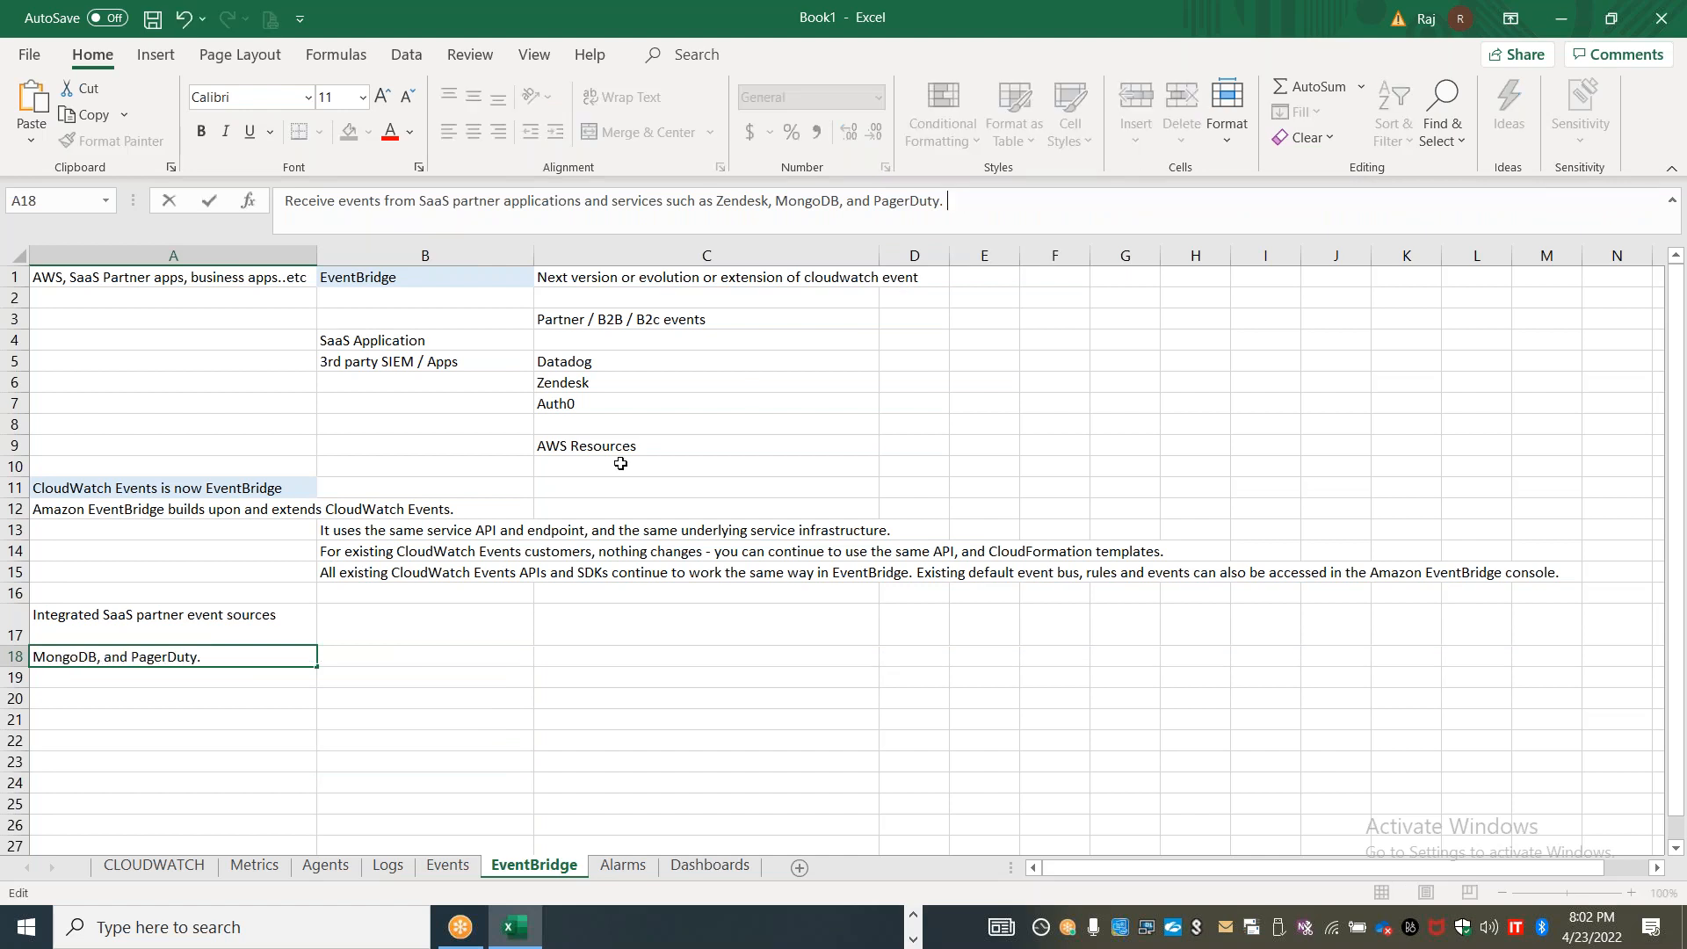
{"action": "double_click", "coordinate": [370, 675]}
{"action": "key", "text": "ctrl+v"}
{"action": "left_click", "coordinate": [565, 744]}
Switch to the AWS console in Chrome, return to the CloudWatch Events rules list and start creating a rule
{"action": "key", "text": "alt+Tab"}
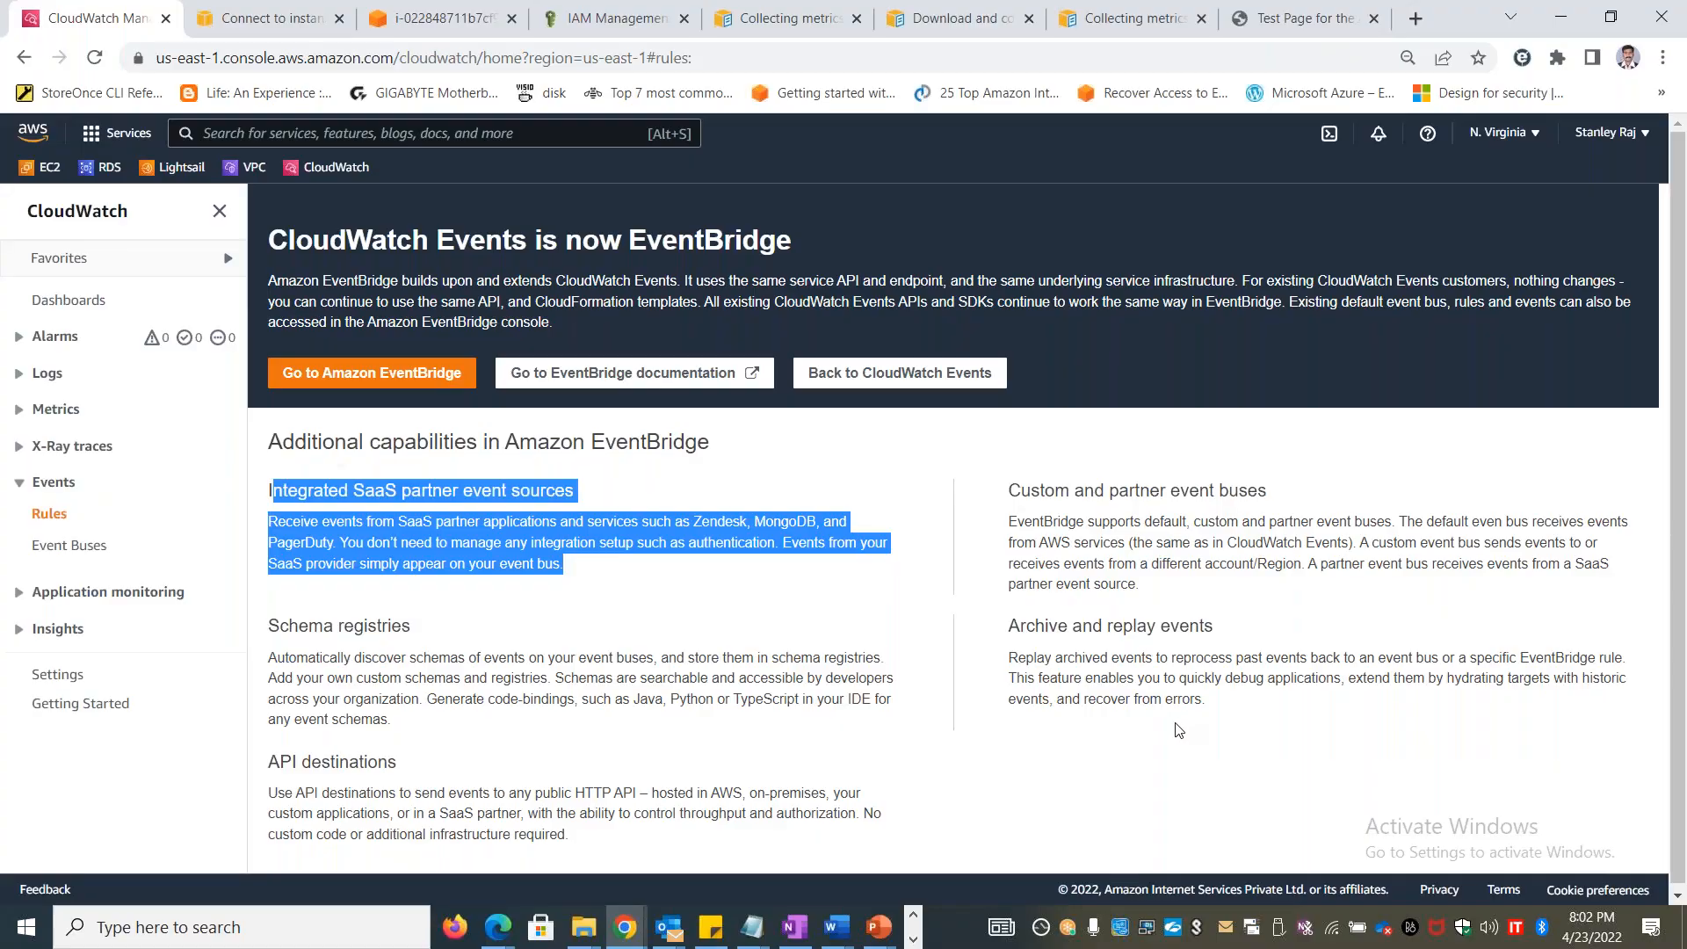
{"action": "left_click", "coordinate": [1178, 730]}
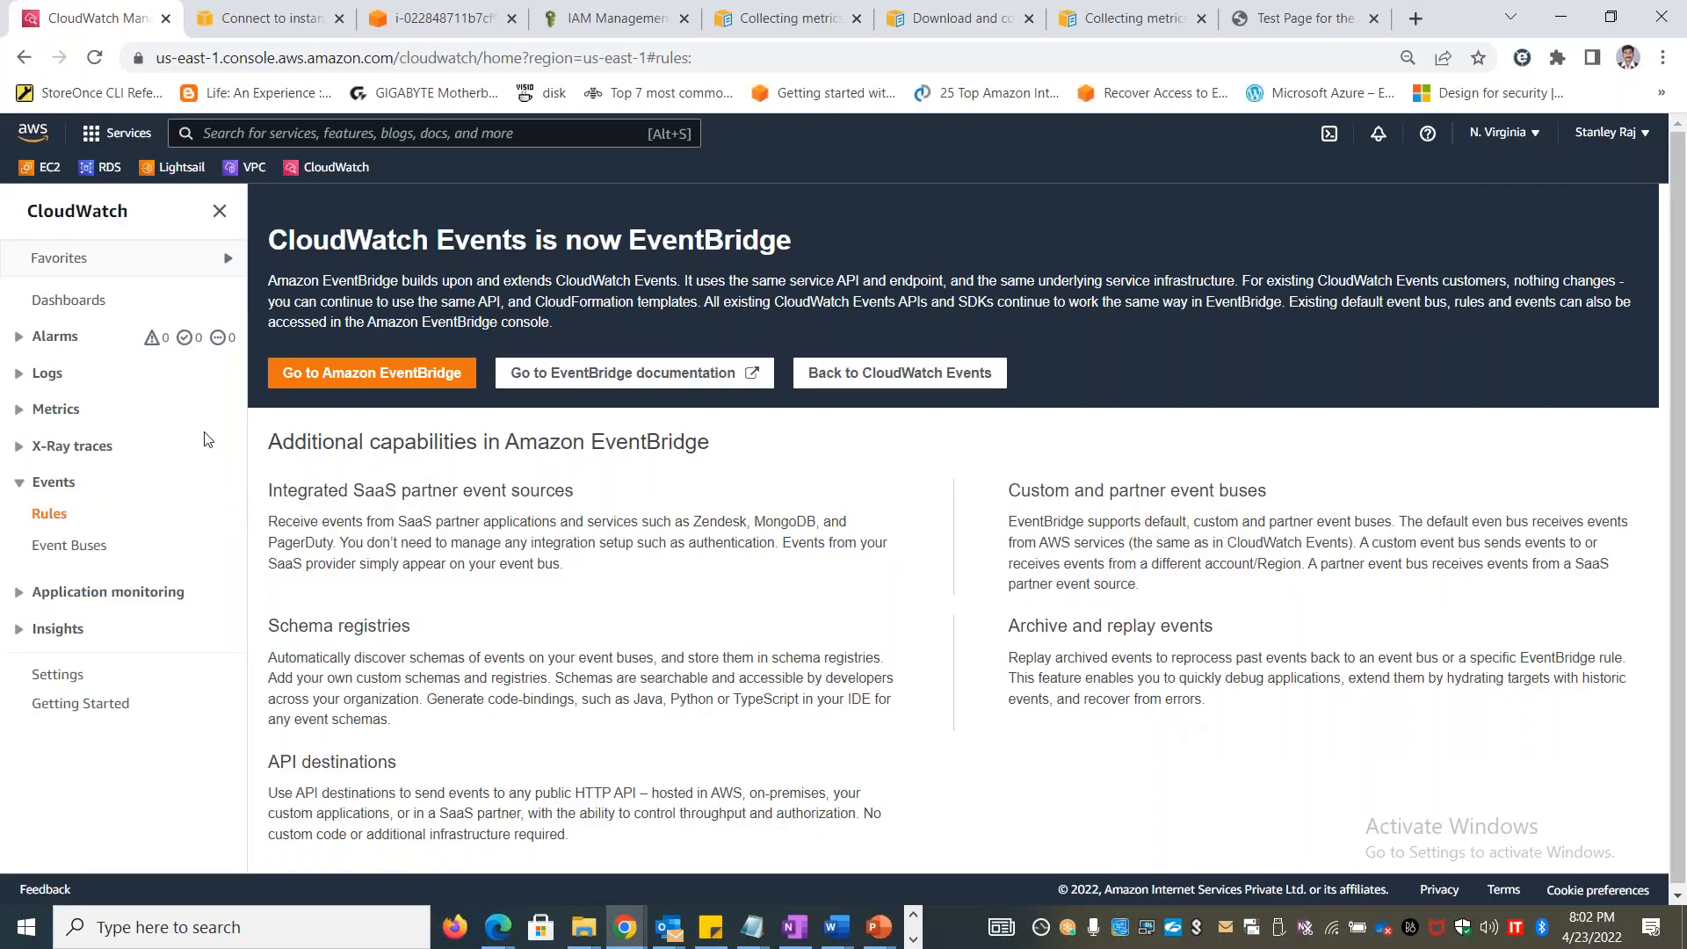
{"action": "left_click", "coordinate": [877, 372]}
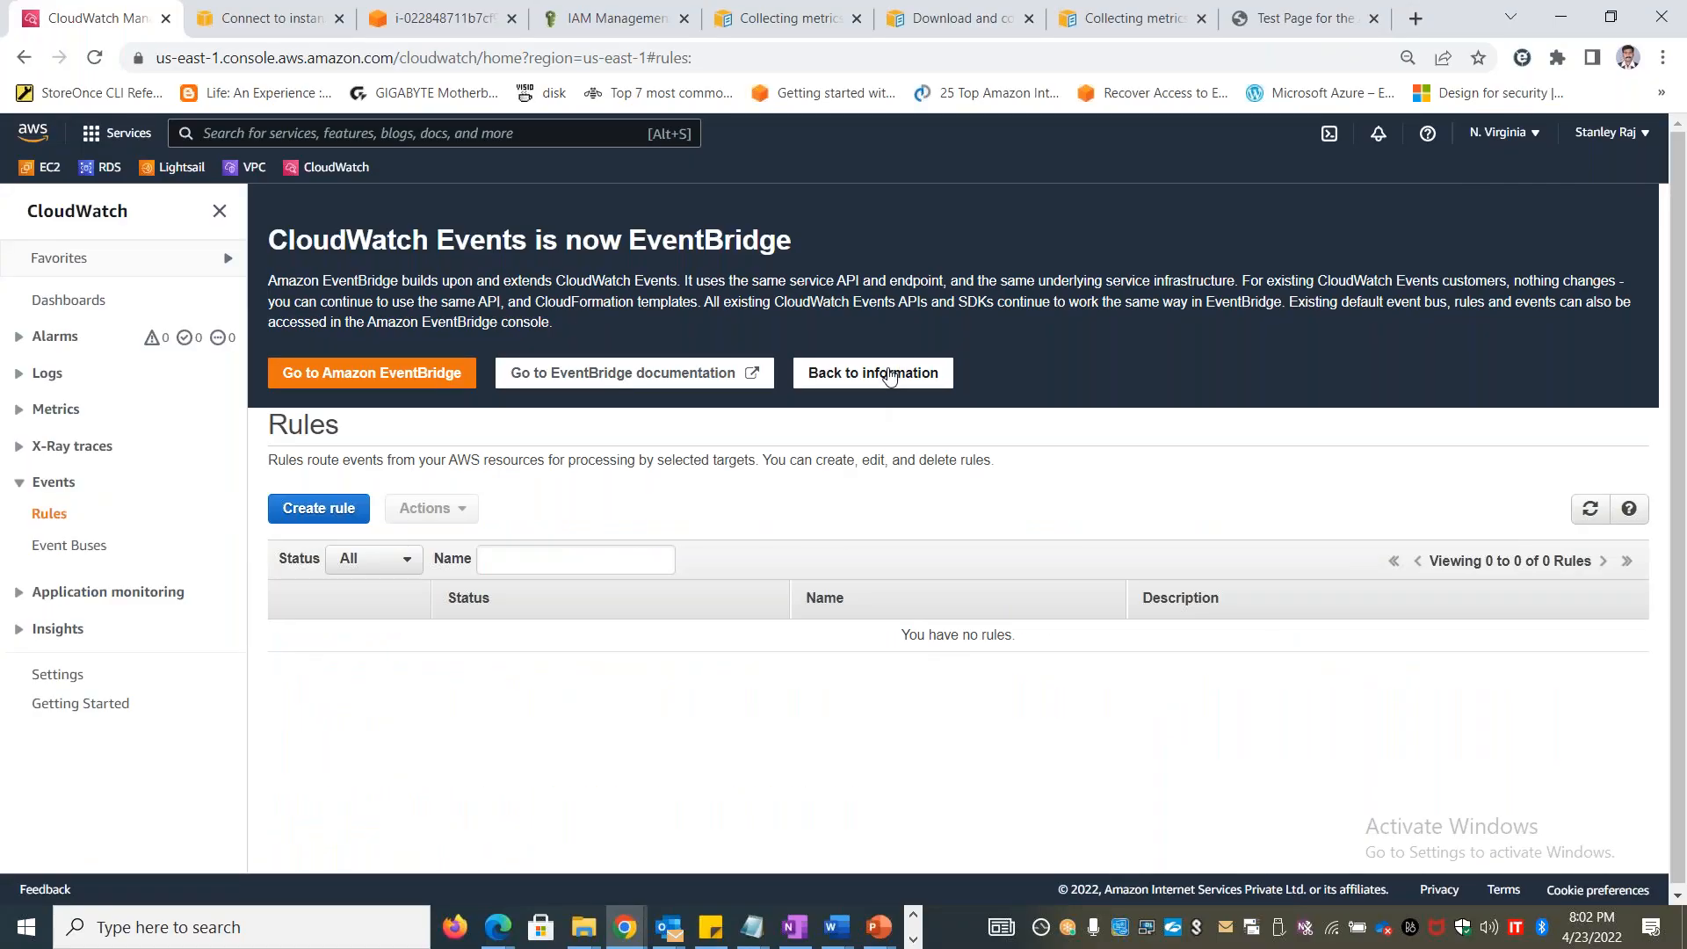
{"action": "left_click", "coordinate": [326, 511]}
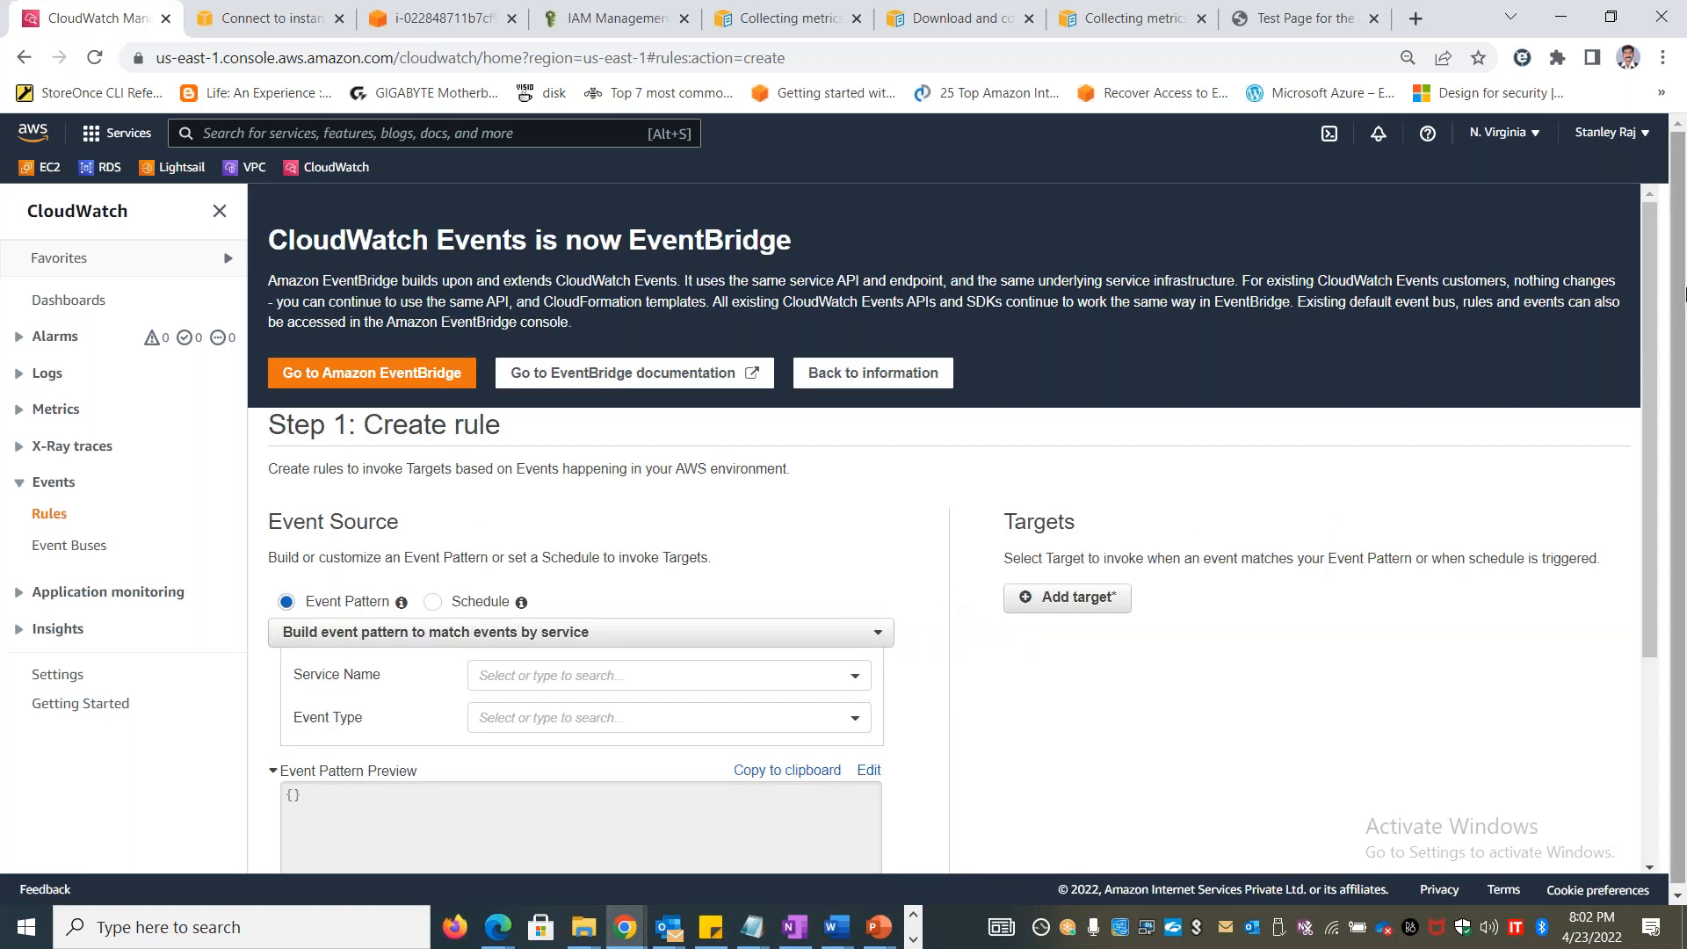
Choose Backup as the service name for the rule's event pattern
{"action": "left_click_drag", "start_coordinate": [1652, 281], "coordinate": [1626, 475]}
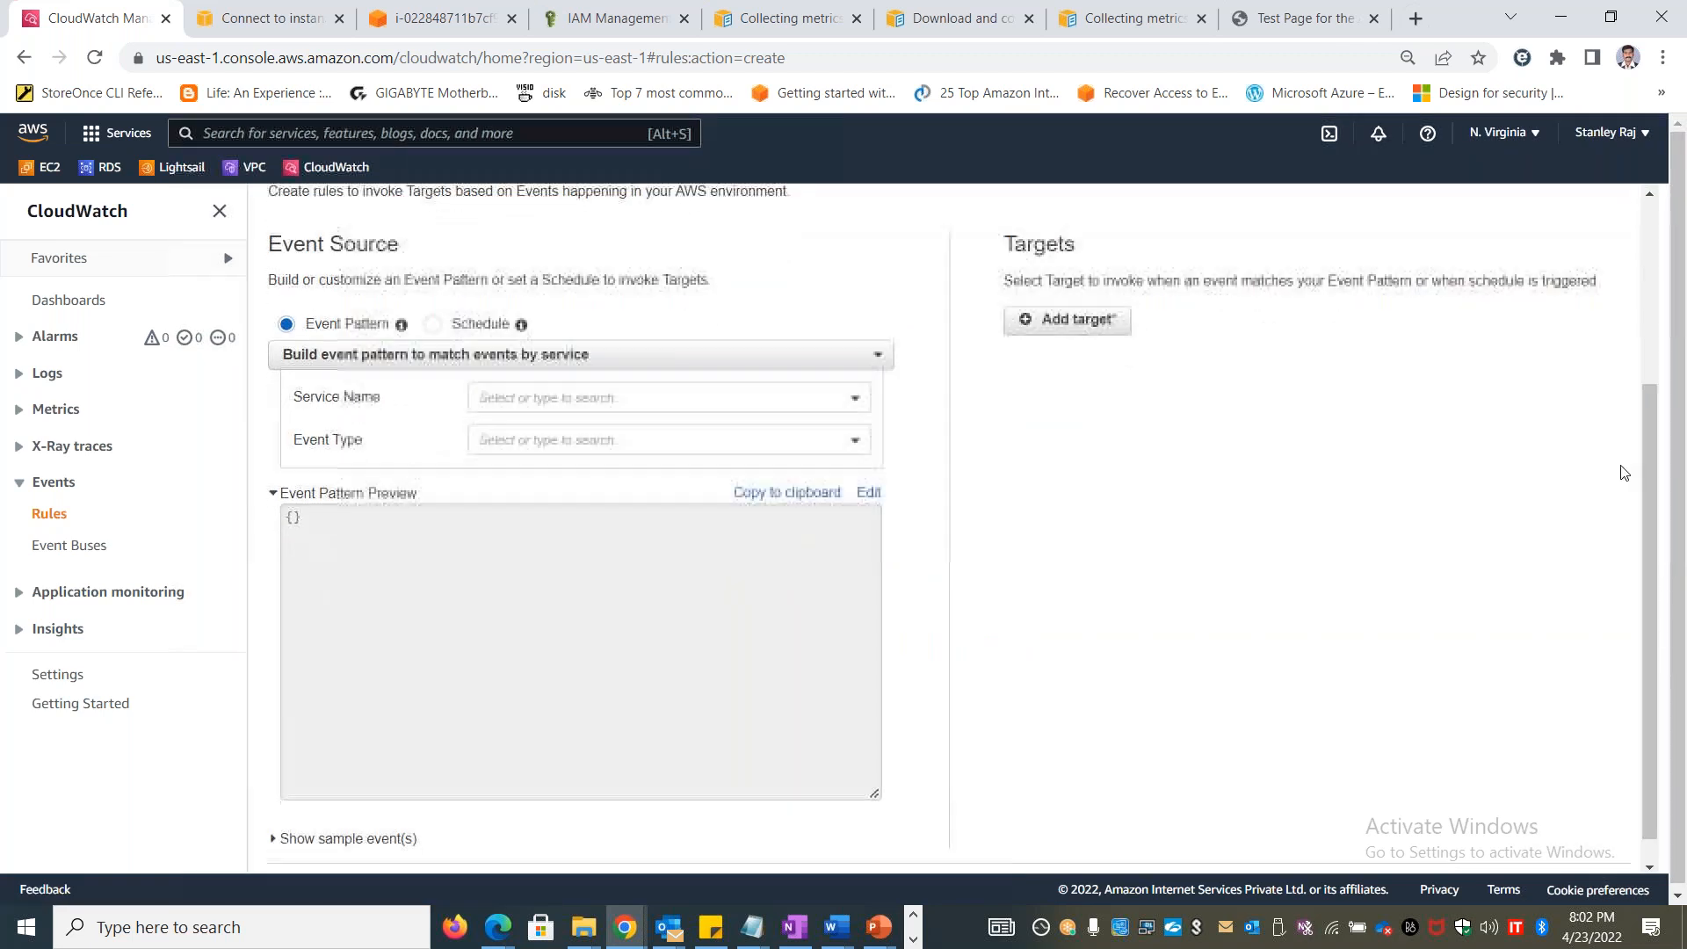
{"action": "left_click", "coordinate": [692, 403]}
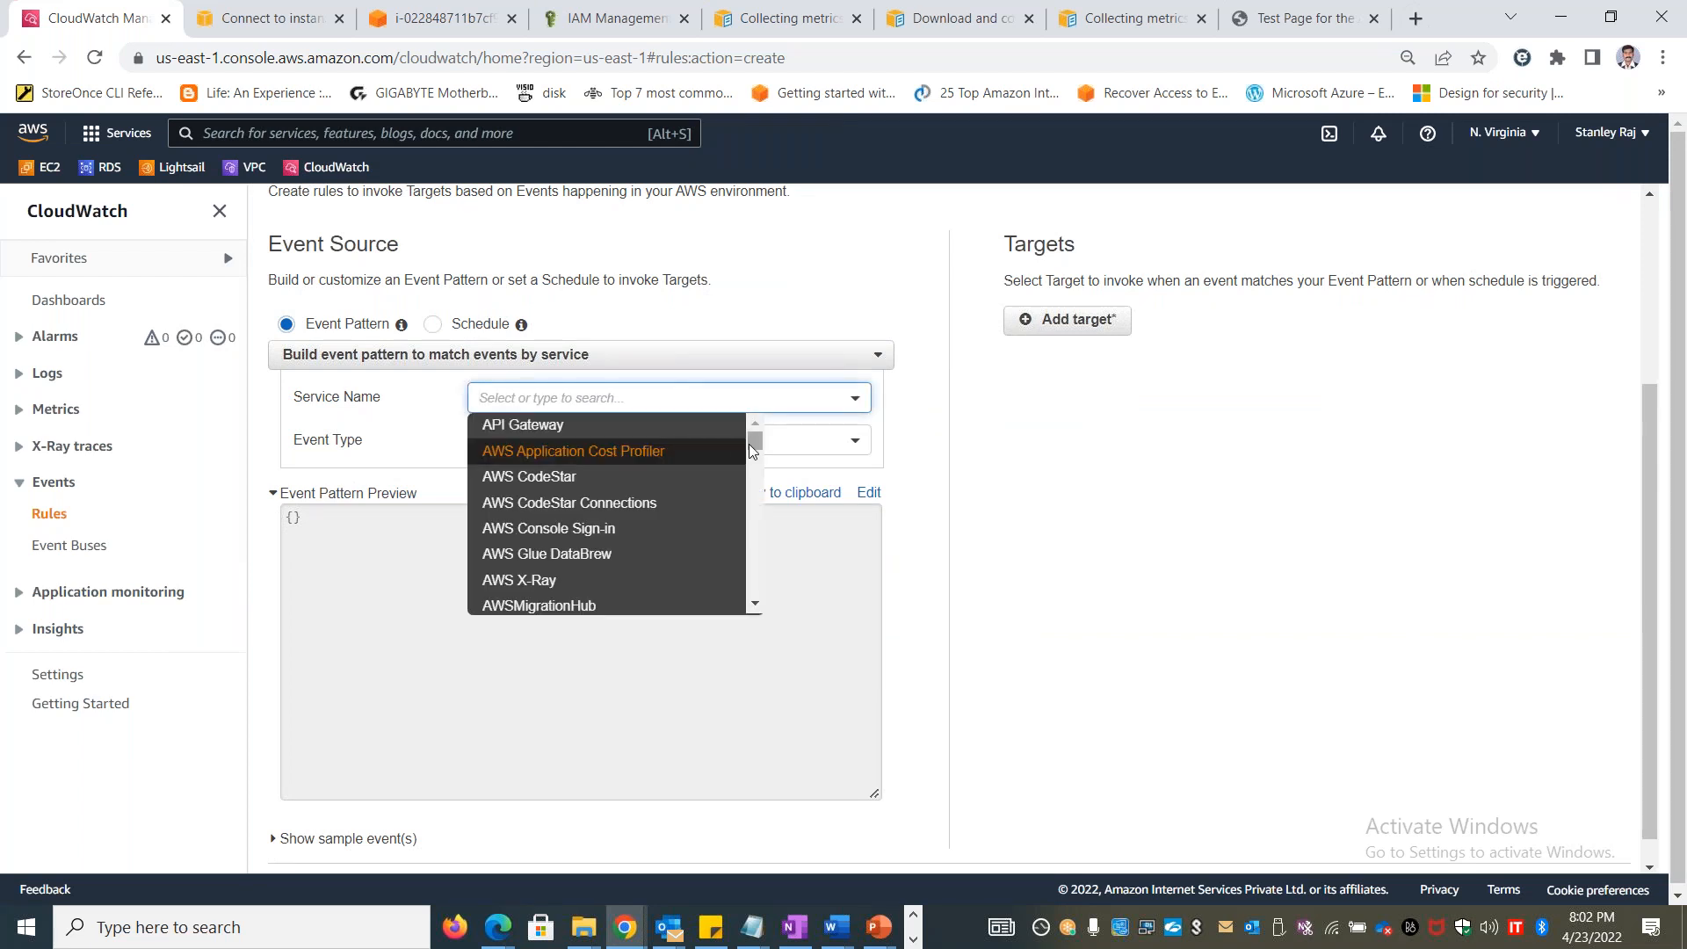
{"action": "left_click_drag", "start_coordinate": [752, 445], "coordinate": [754, 472]}
{"action": "scroll", "coordinate": [752, 470], "scroll_direction": "down", "scroll_amount": 2}
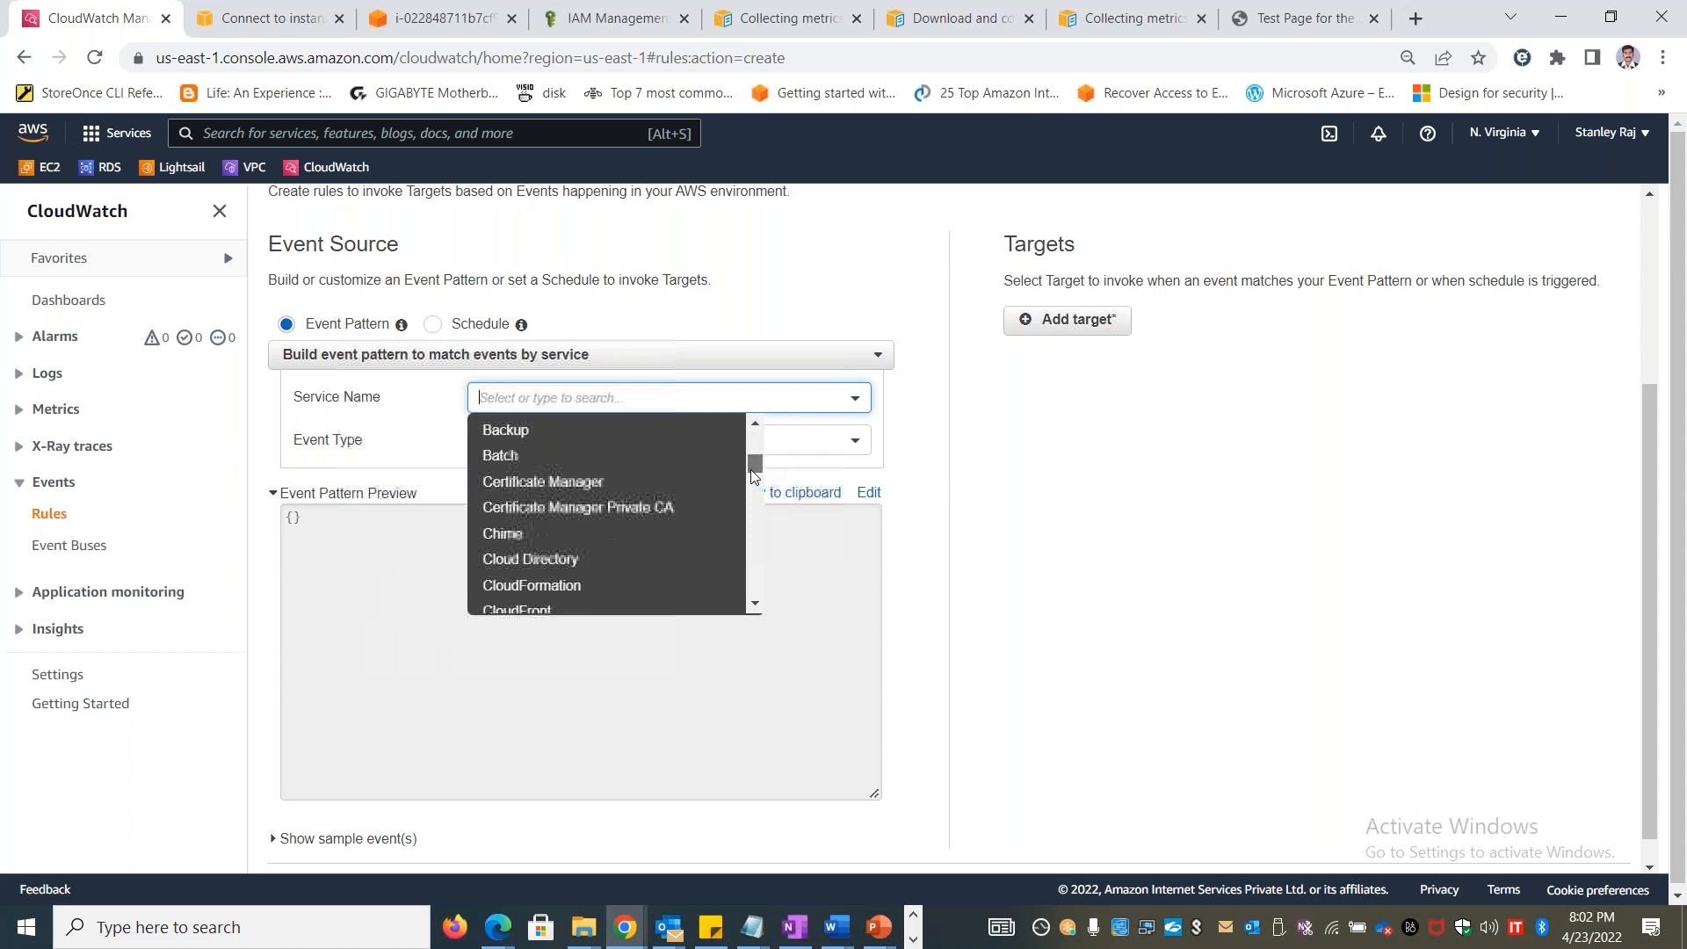
{"action": "scroll", "coordinate": [630, 518], "scroll_direction": "up", "scroll_amount": 3}
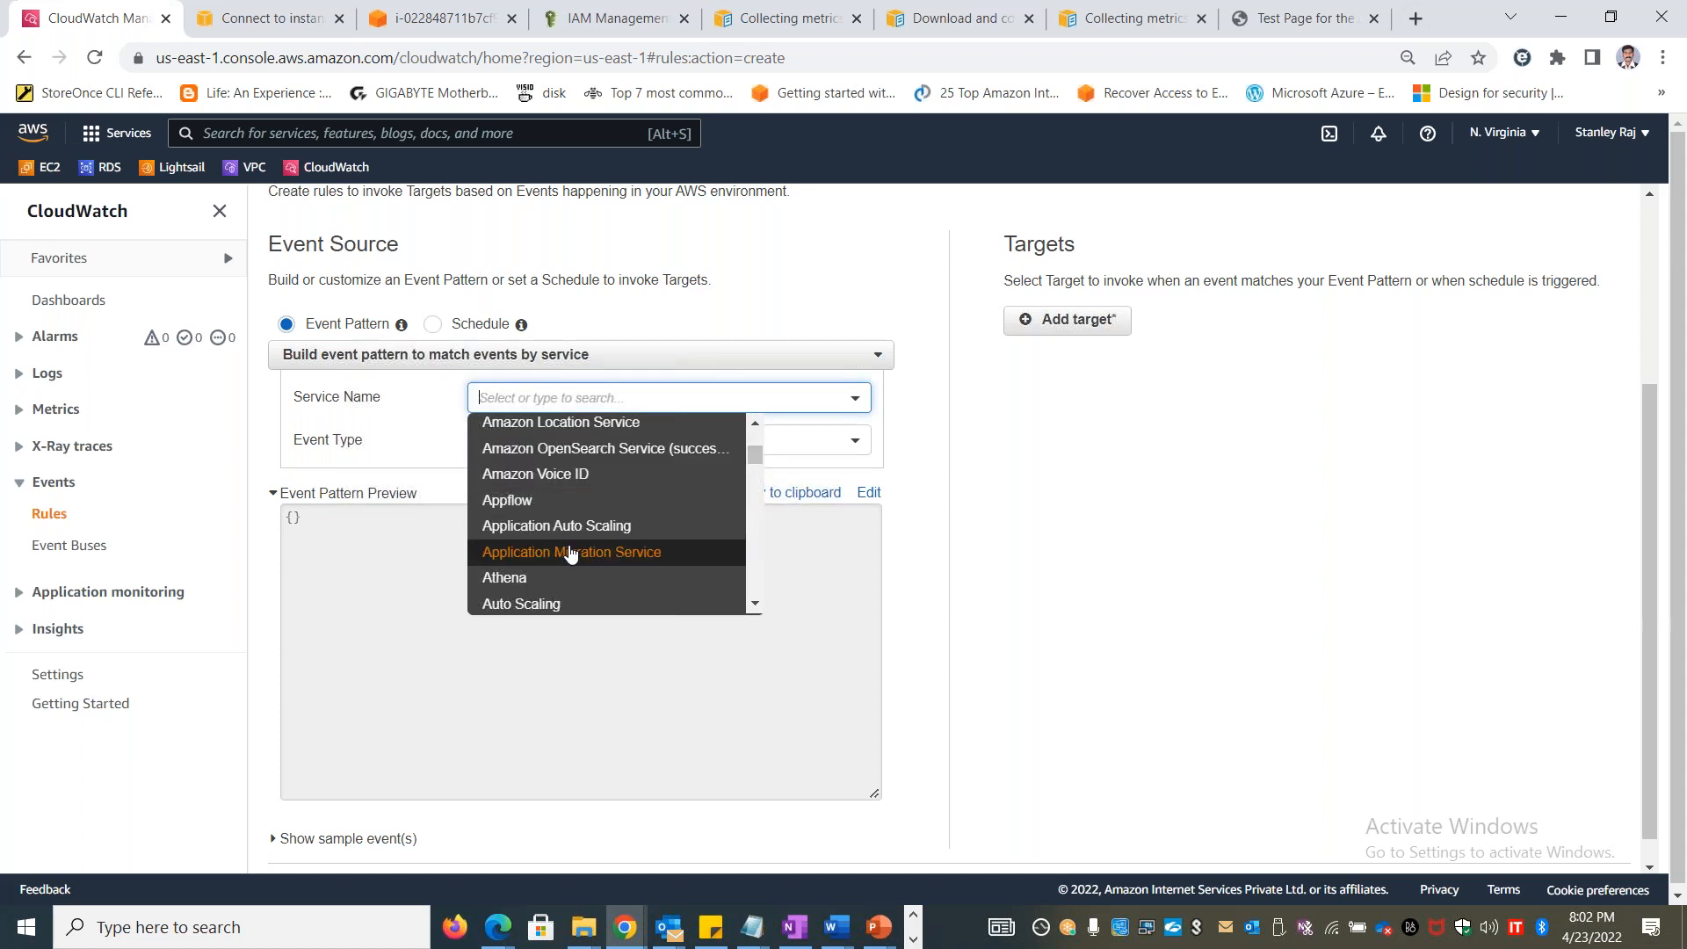
{"action": "scroll", "coordinate": [748, 425], "scroll_direction": "up", "scroll_amount": 3}
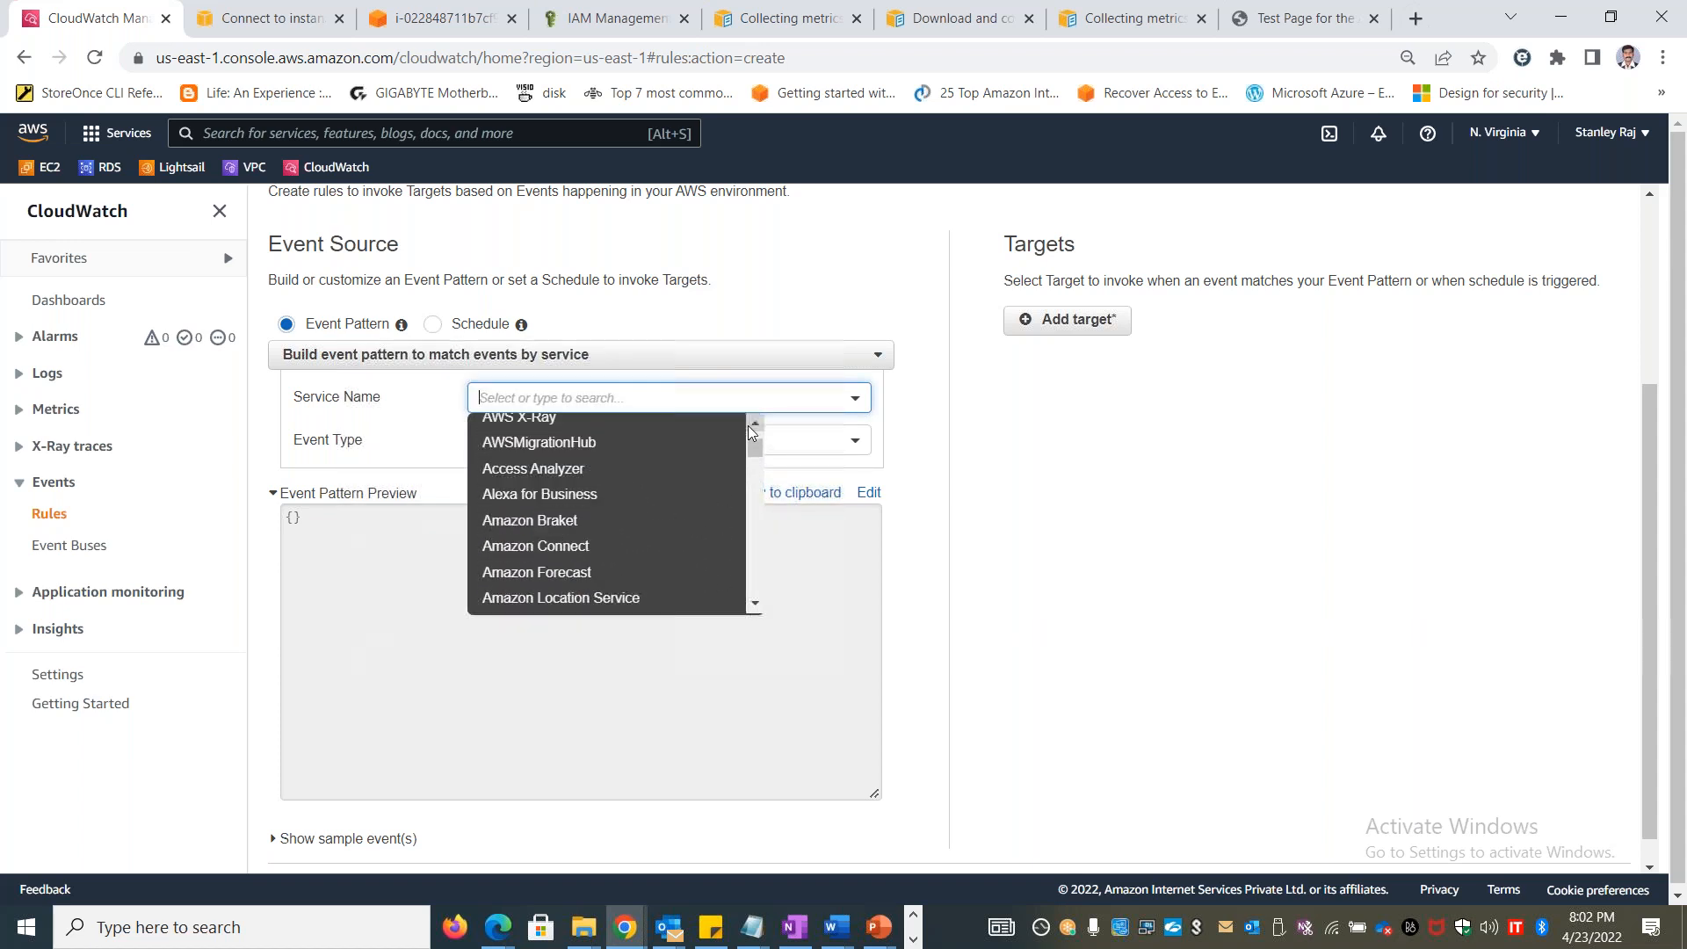
{"action": "scroll", "coordinate": [758, 447], "scroll_direction": "down", "scroll_amount": 3}
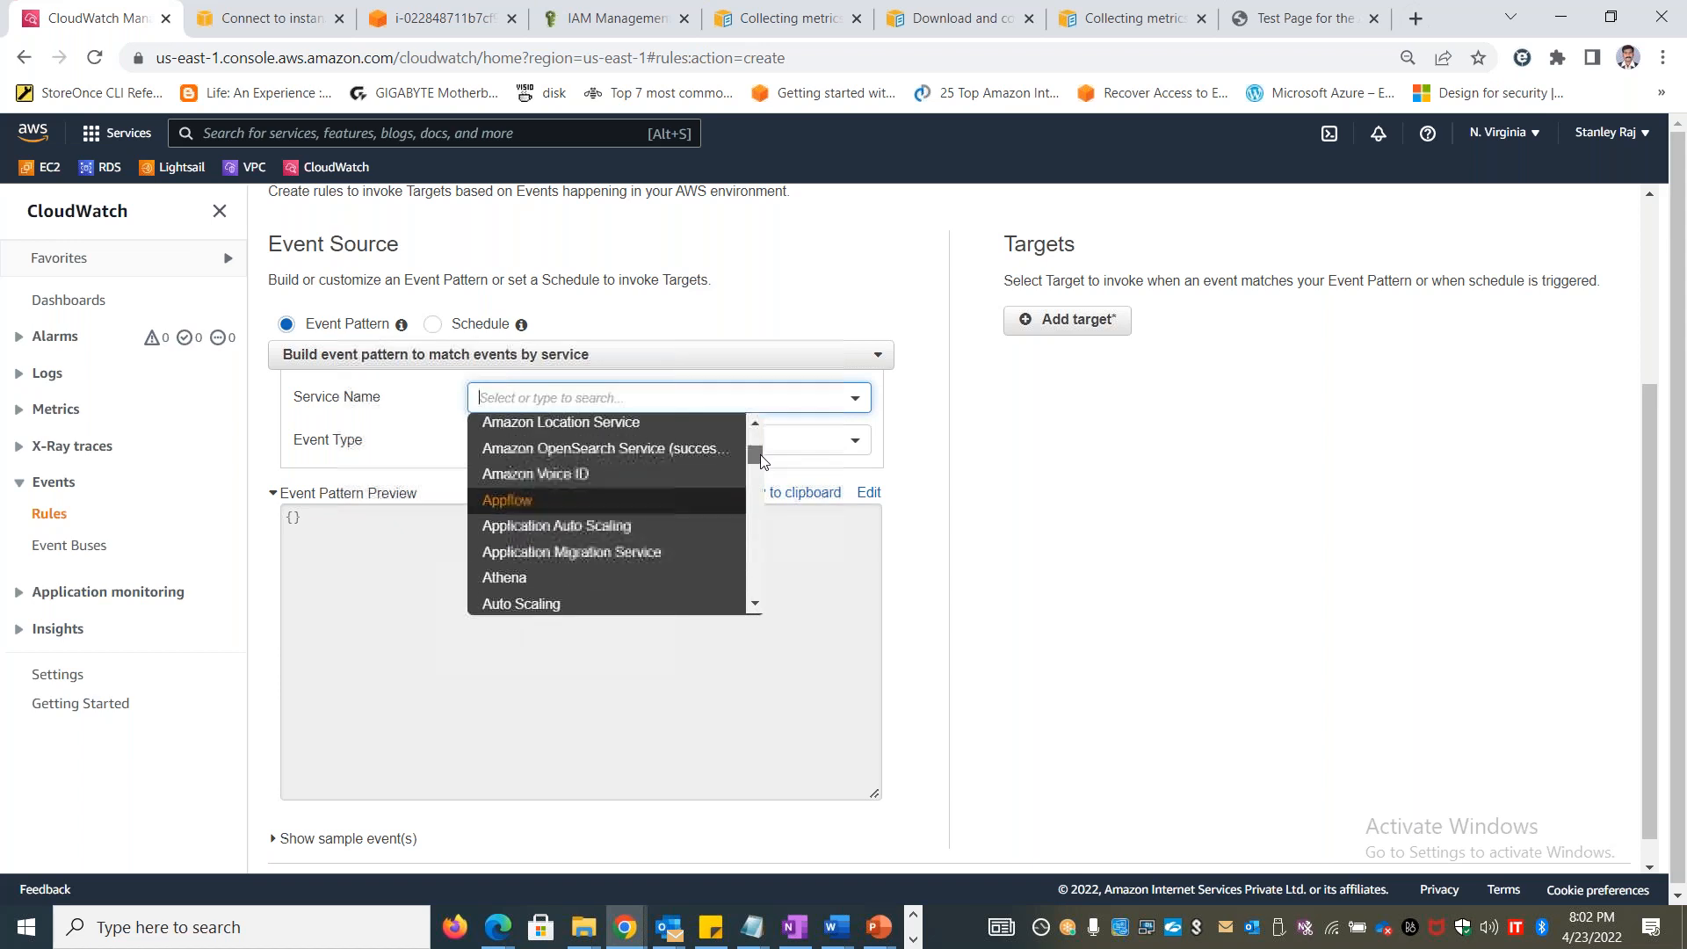
{"action": "scroll", "coordinate": [756, 460], "scroll_direction": "down", "scroll_amount": 2}
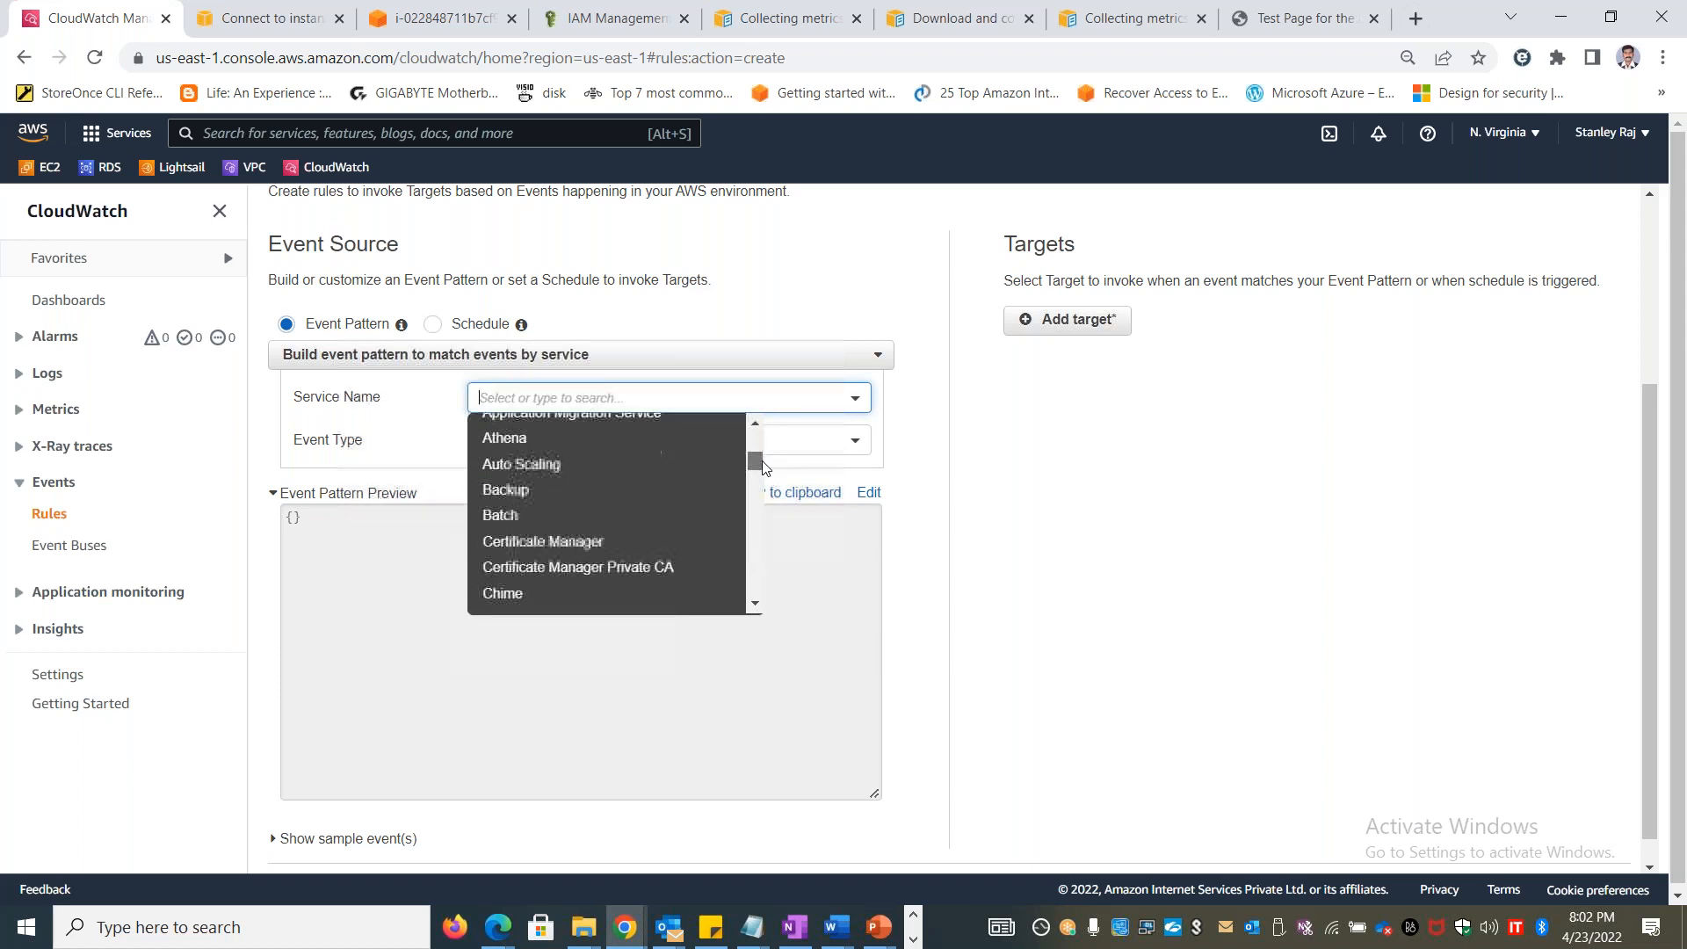
{"action": "left_click", "coordinate": [619, 485]}
Review the event types offered for the Backup service and set the event type to All Events
{"action": "left_click", "coordinate": [659, 445]}
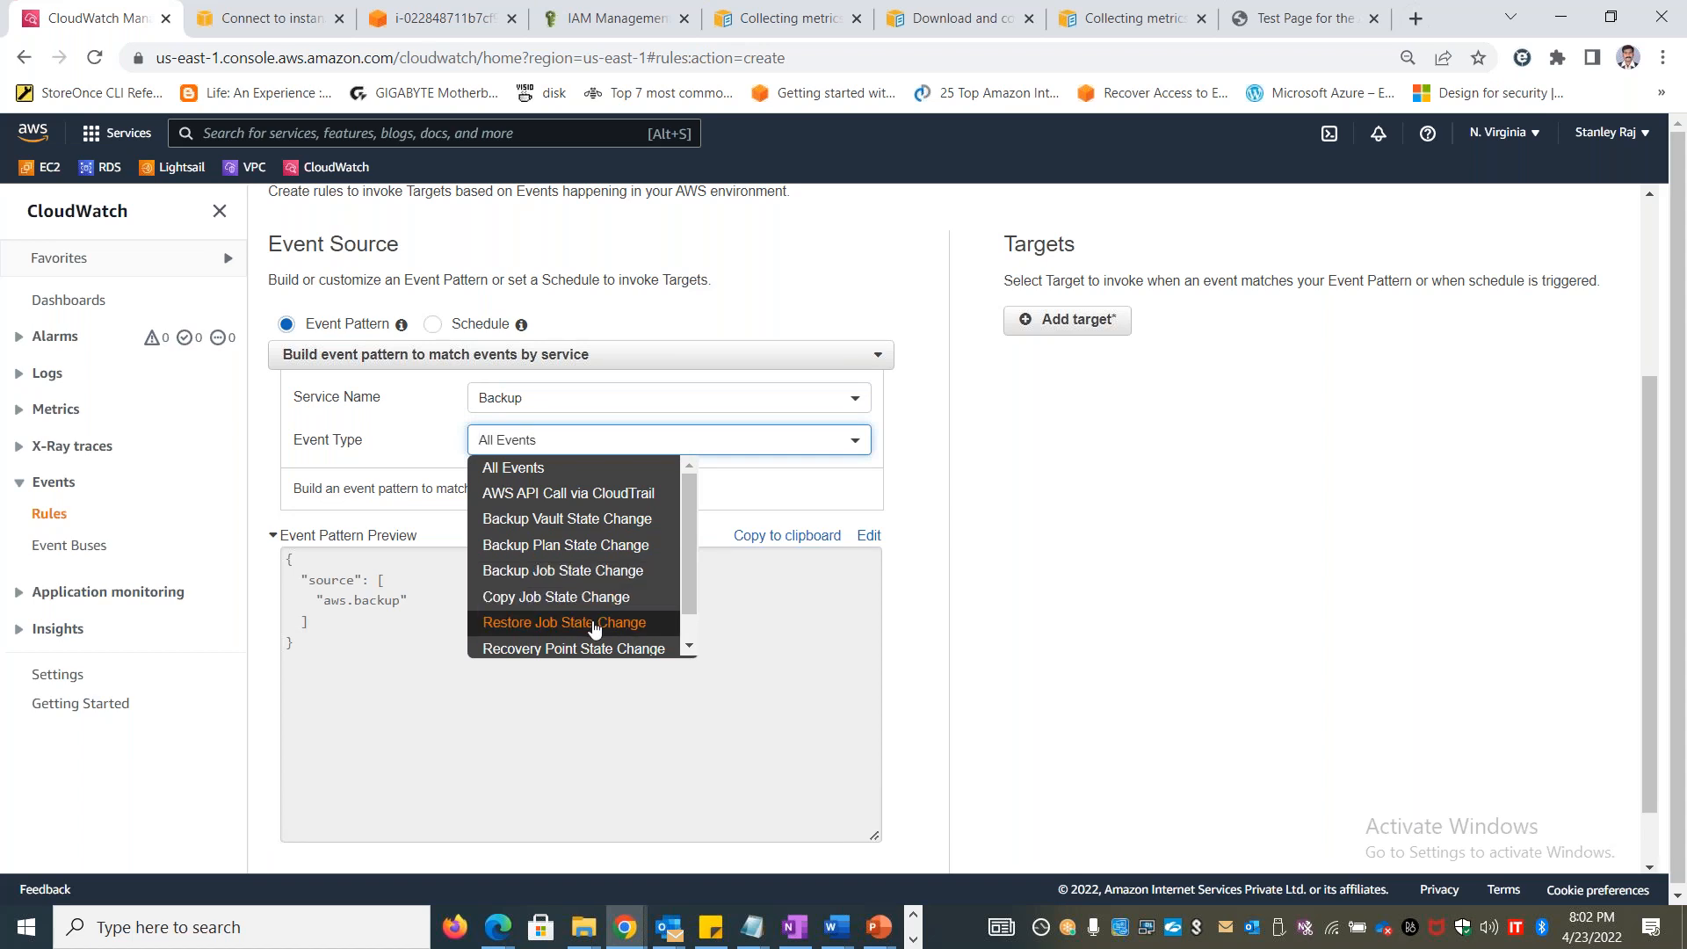
{"action": "mouse_move", "coordinate": [687, 581]}
{"action": "left_mouse_down"}
{"action": "mouse_move", "coordinate": [685, 620]}
{"action": "mouse_move", "coordinate": [683, 571]}
{"action": "left_mouse_up"}
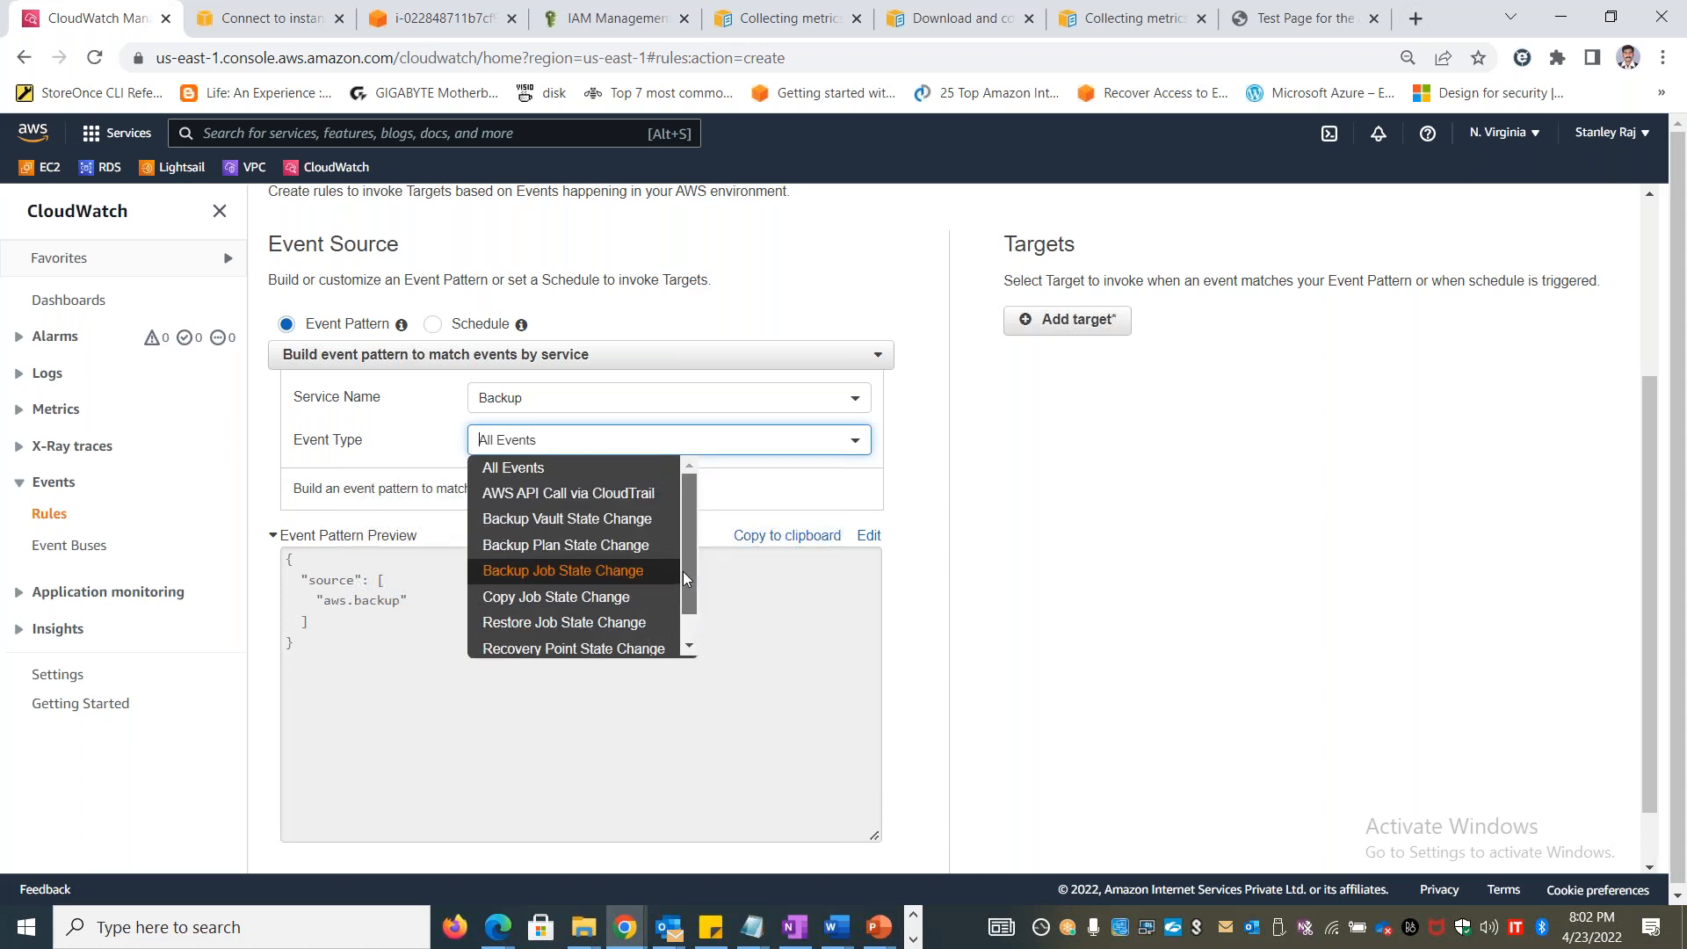
{"action": "left_click", "coordinate": [606, 475]}
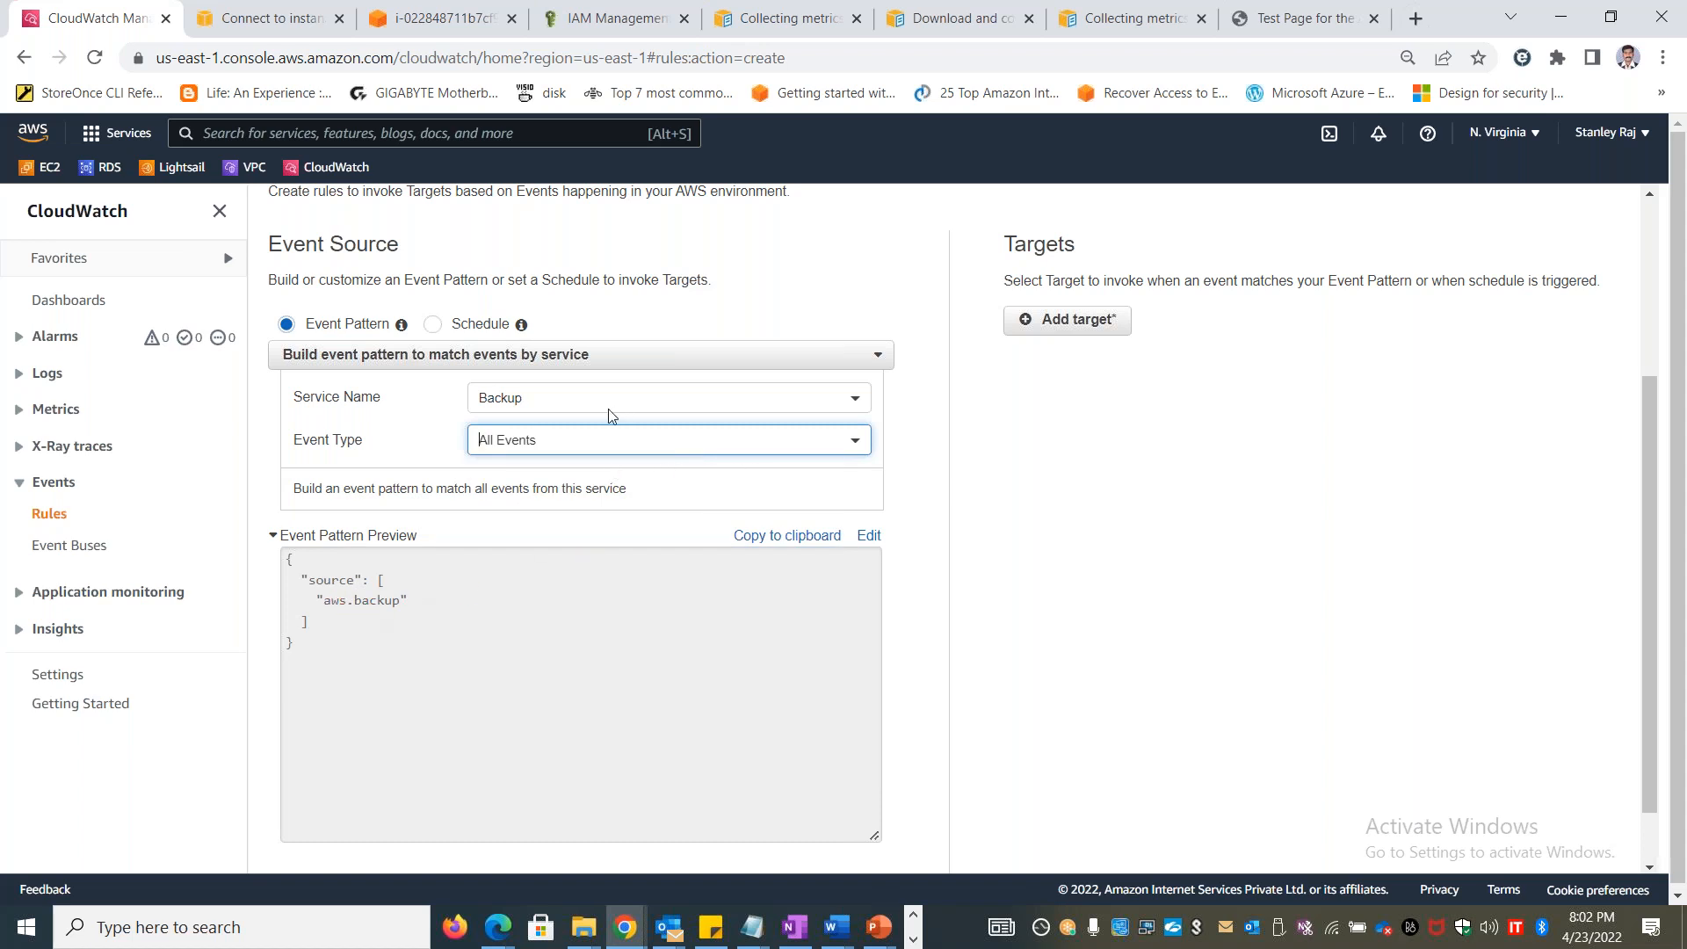
{"action": "left_click", "coordinate": [597, 440]}
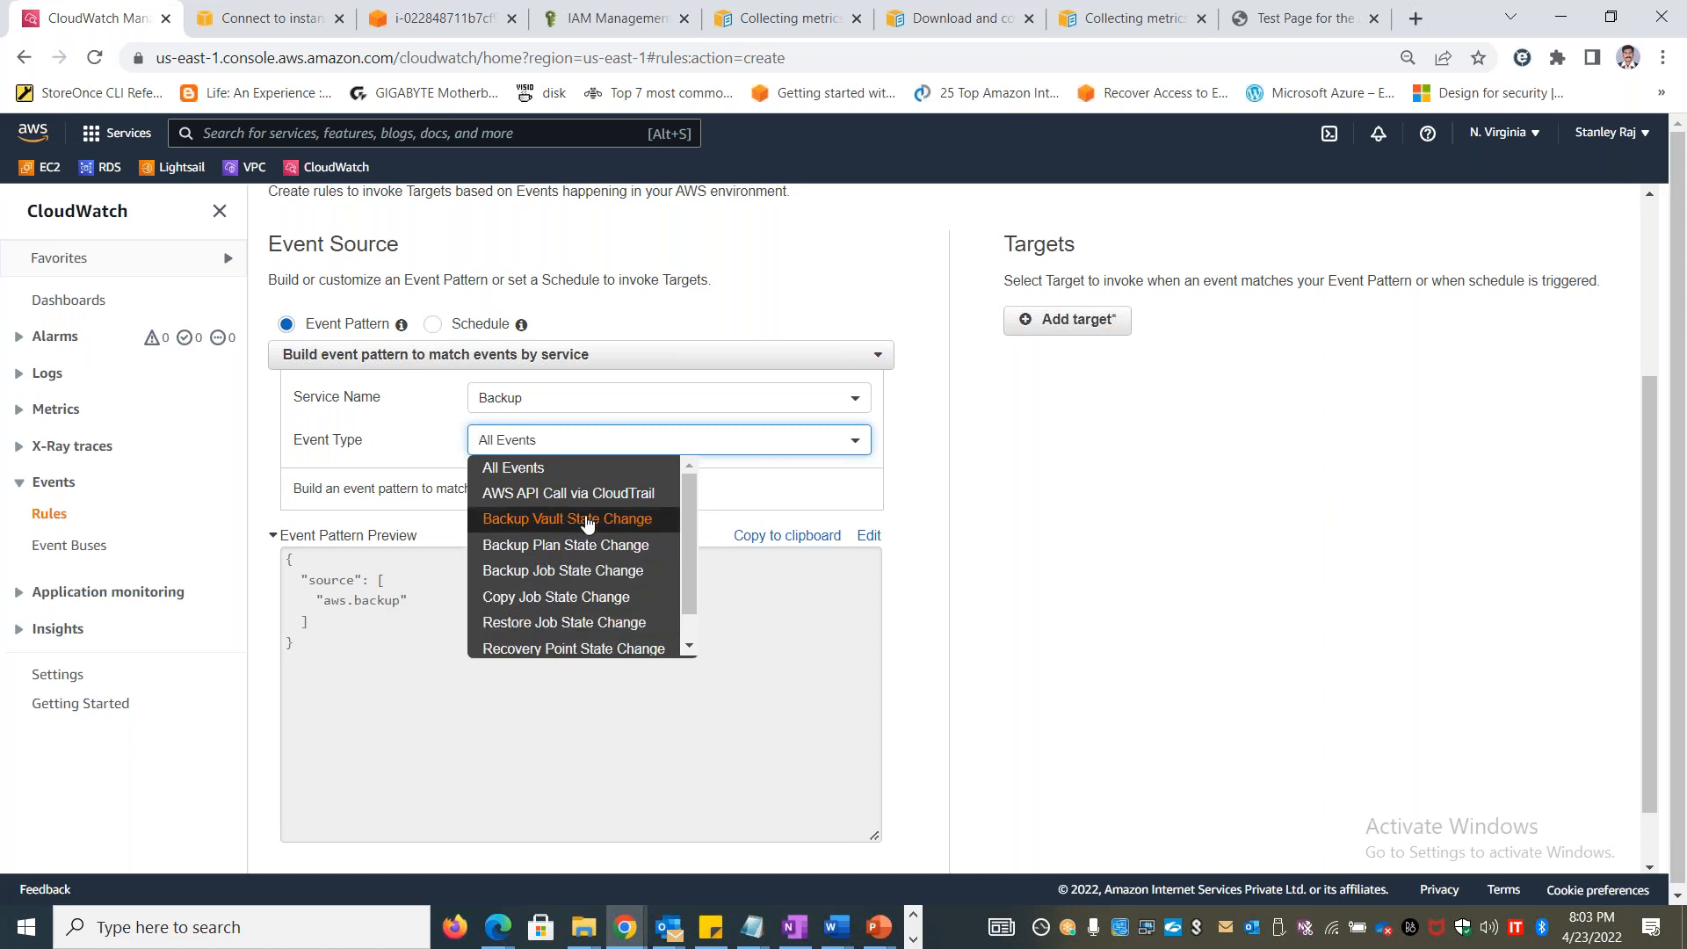
{"action": "left_click", "coordinate": [937, 540]}
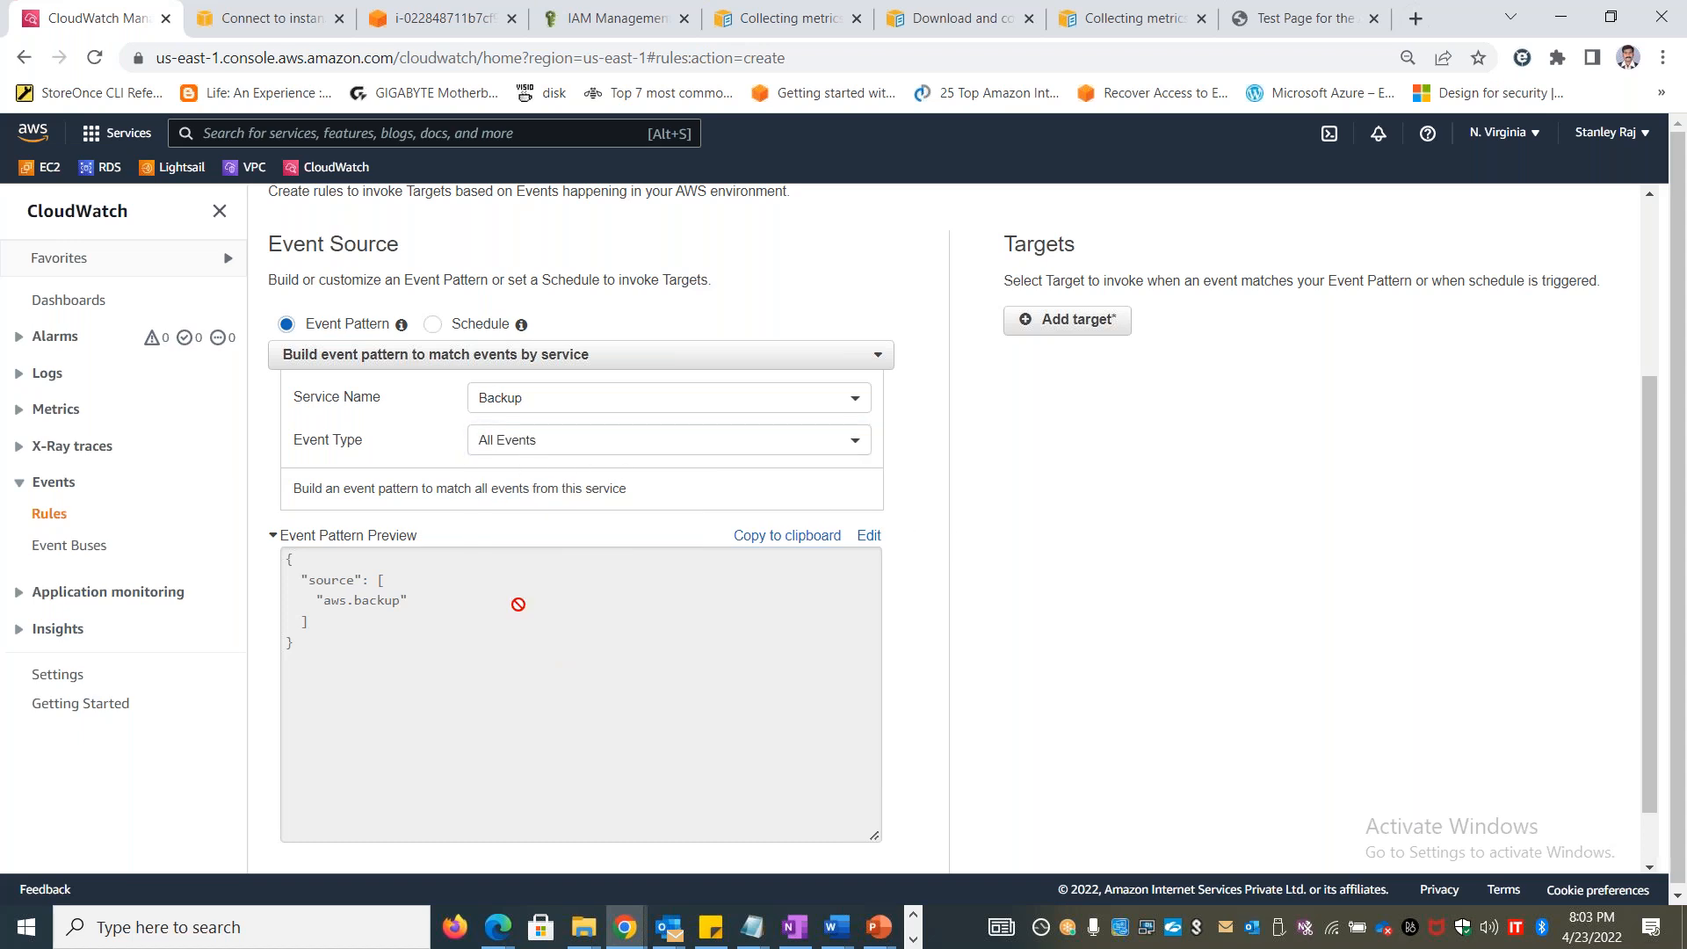
Add a target to the rule and browse the available target types, from CloudWatch log group to Step Functions state machine
{"action": "scroll", "coordinate": [512, 610], "scroll_direction": "down", "scroll_amount": 1}
{"action": "scroll", "coordinate": [509, 609], "scroll_direction": "up", "scroll_amount": 5}
{"action": "scroll", "coordinate": [622, 554], "scroll_direction": "down", "scroll_amount": 5}
{"action": "scroll", "coordinate": [621, 554], "scroll_direction": "up", "scroll_amount": 5}
{"action": "left_click", "coordinate": [1078, 607]}
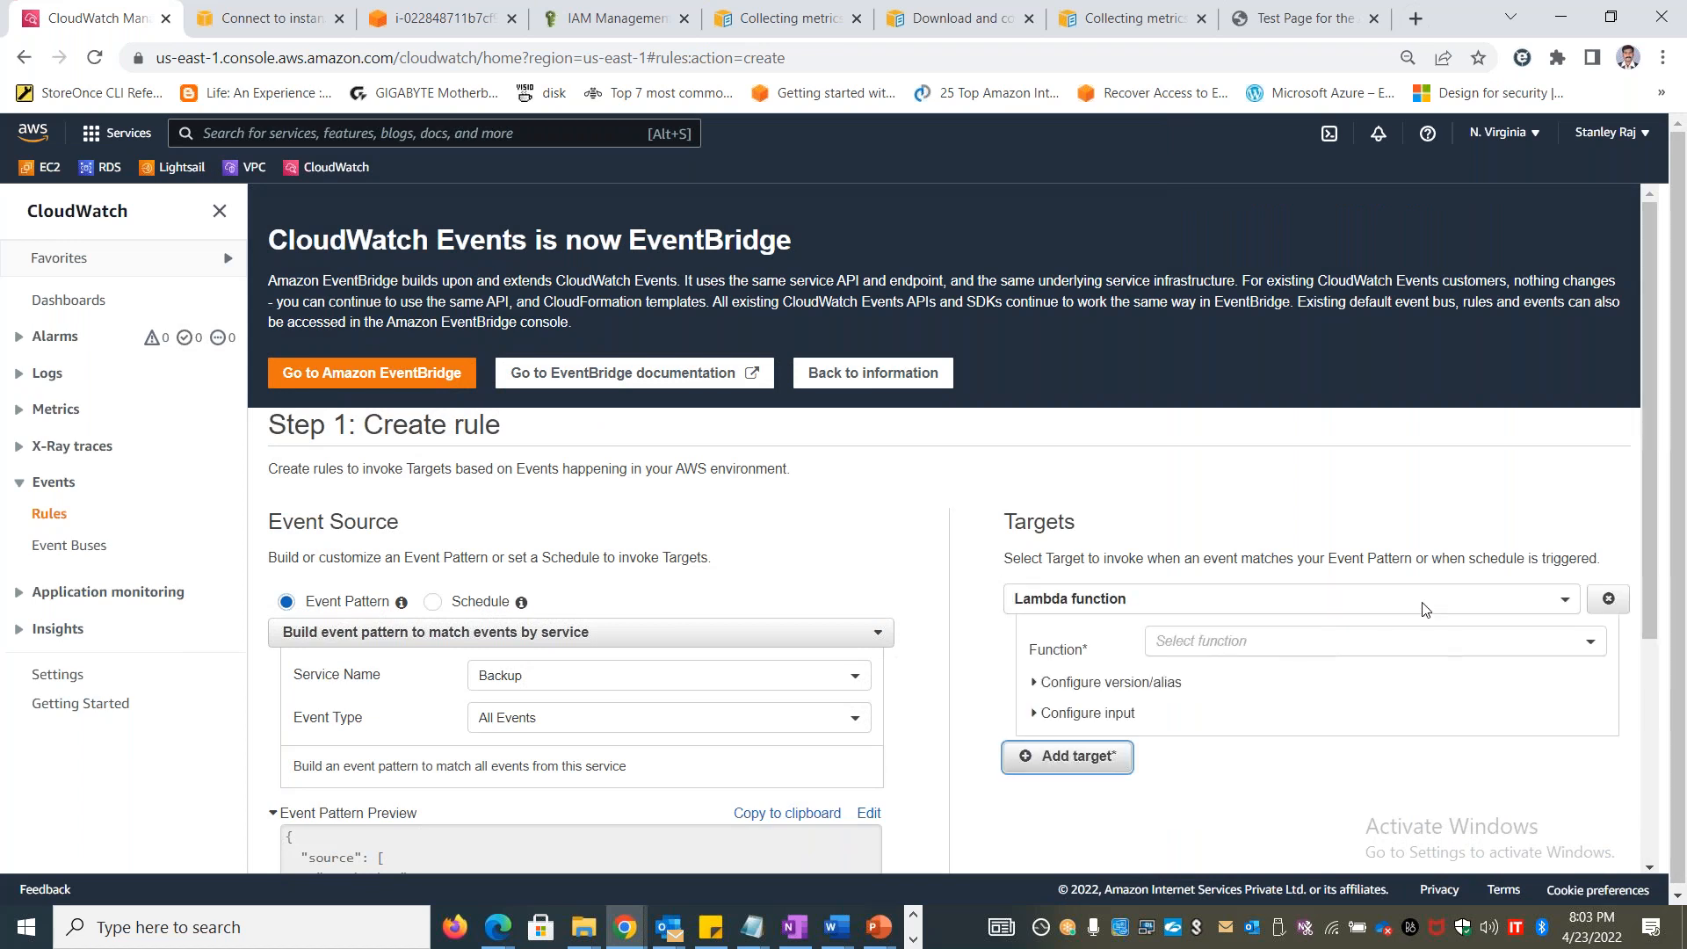
{"action": "left_click", "coordinate": [1424, 609]}
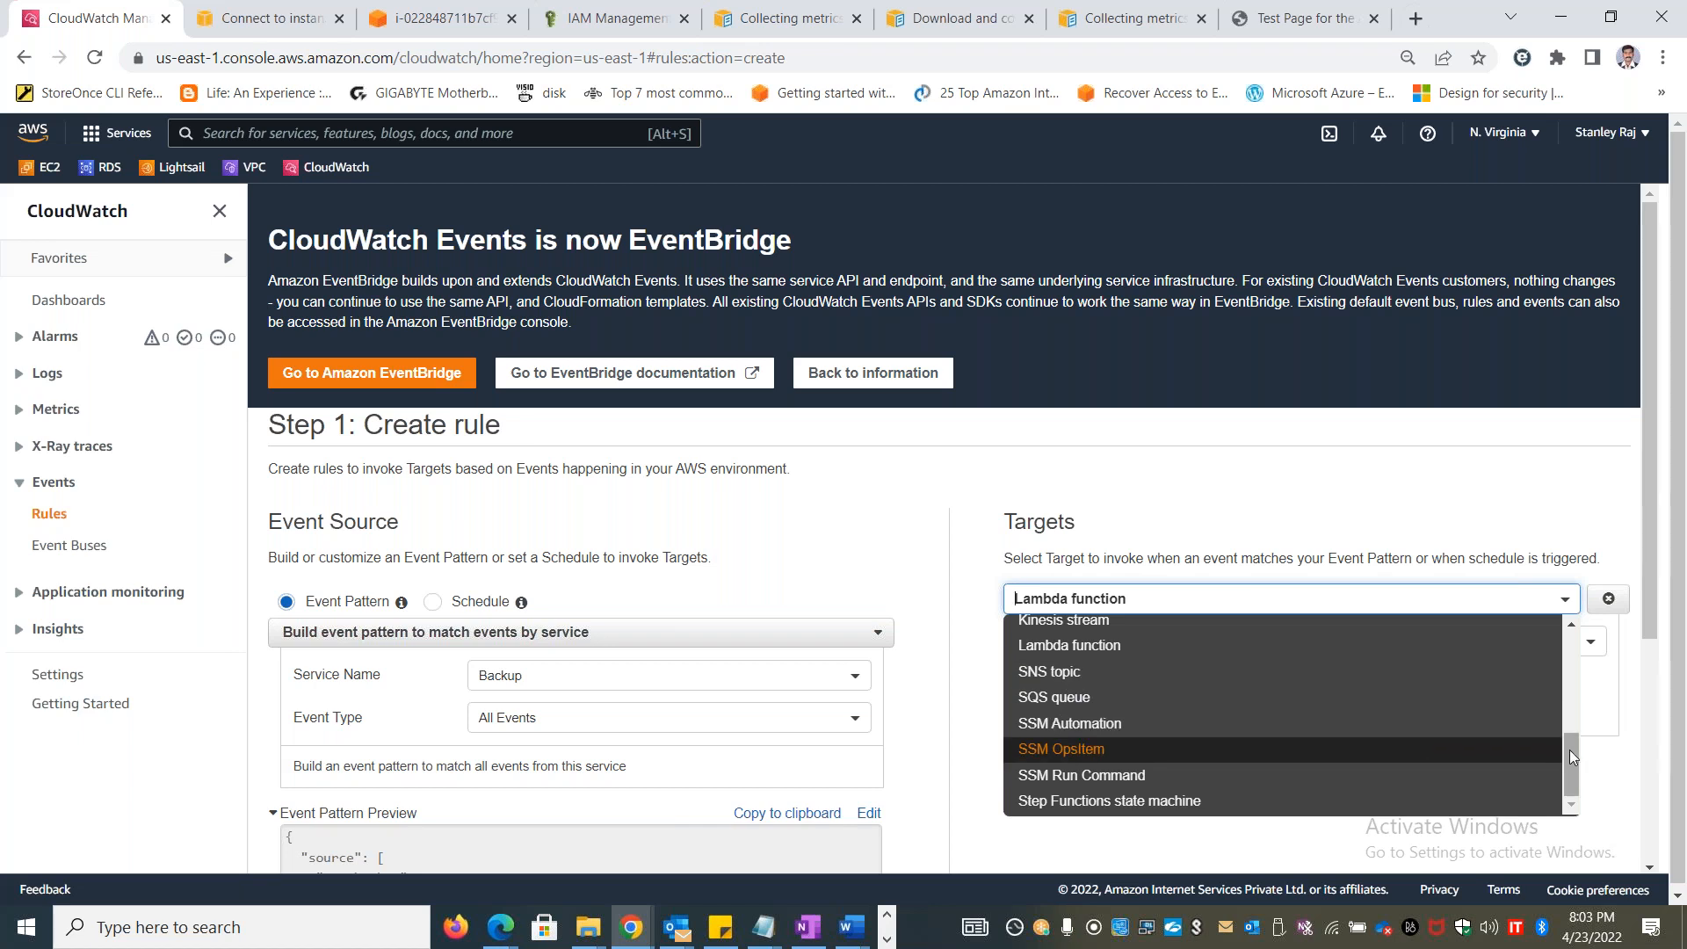
{"action": "left_click_drag", "start_coordinate": [1574, 752], "coordinate": [1569, 656]}
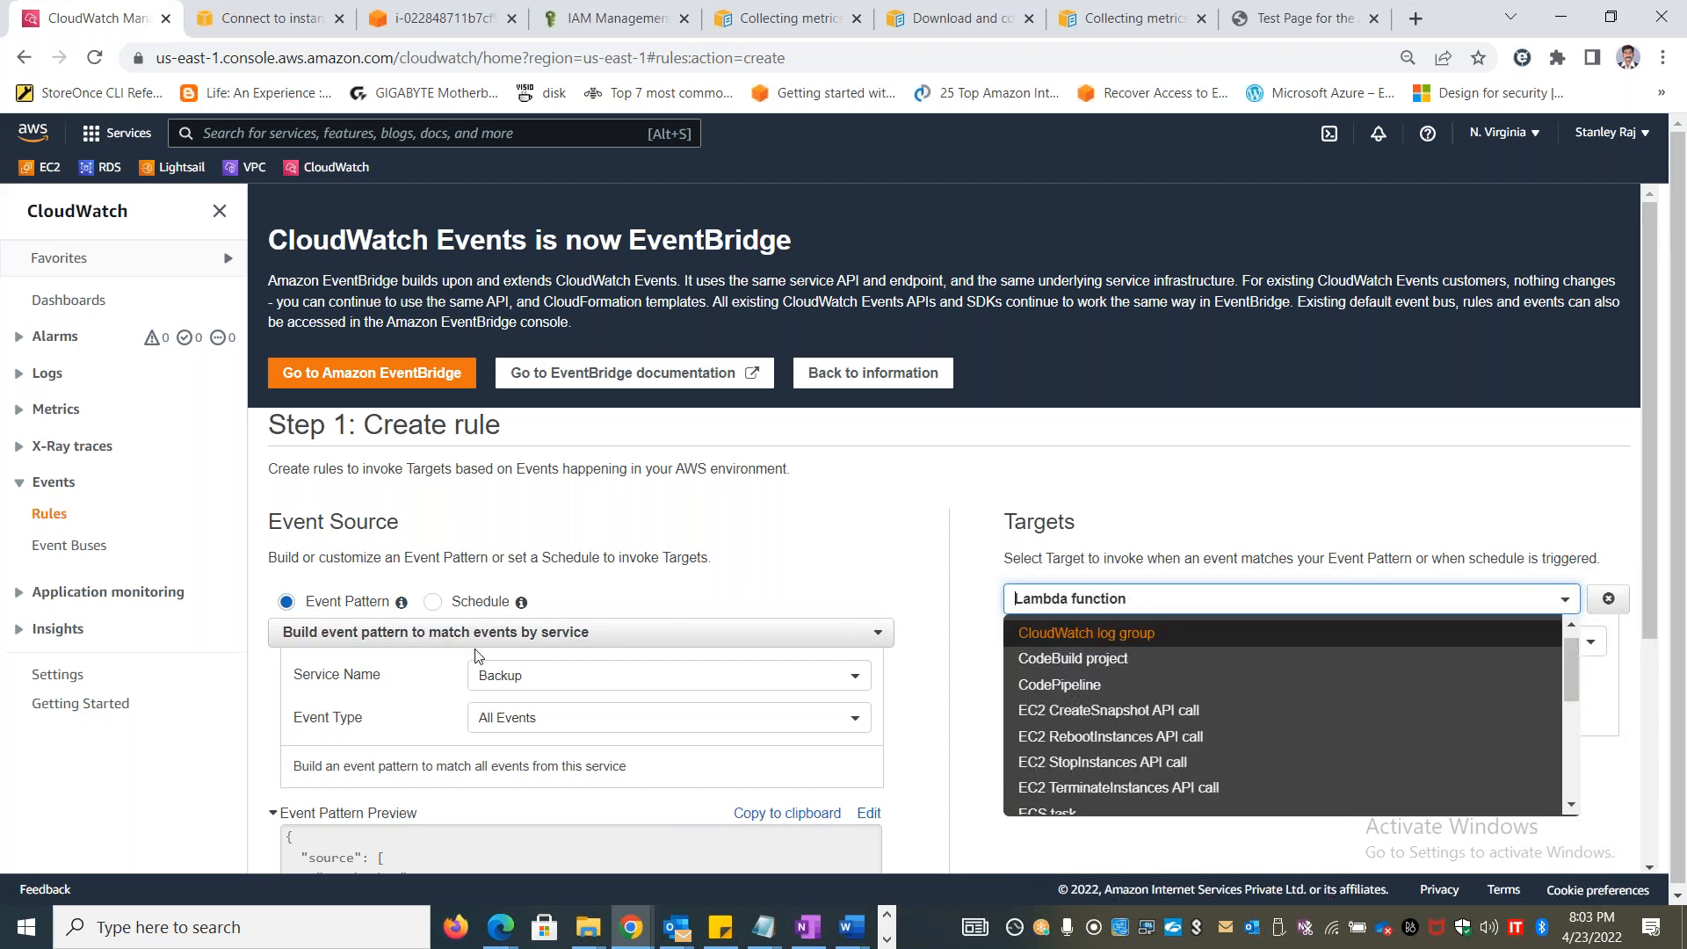
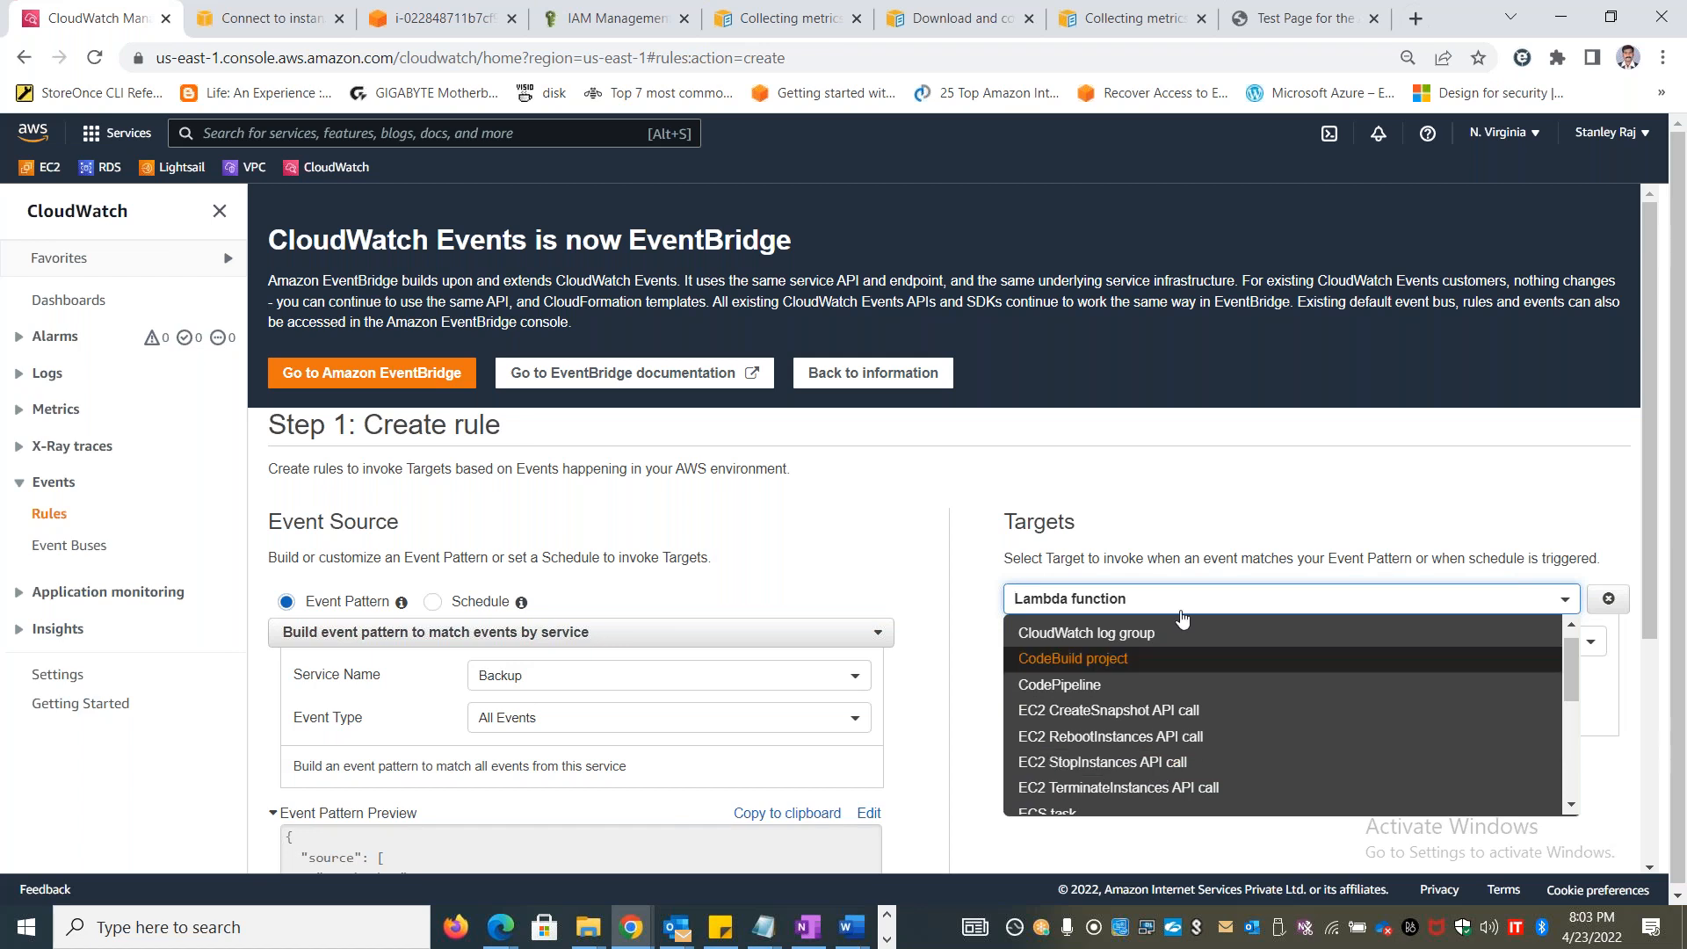
Switch to the Excel workbook and add "Stop the instance" in cell I12 of the Events sheet, below the Maintenance target's EC2 actions
{"action": "left_click", "coordinate": [1352, 527]}
{"action": "key", "text": "alt+Tab"}
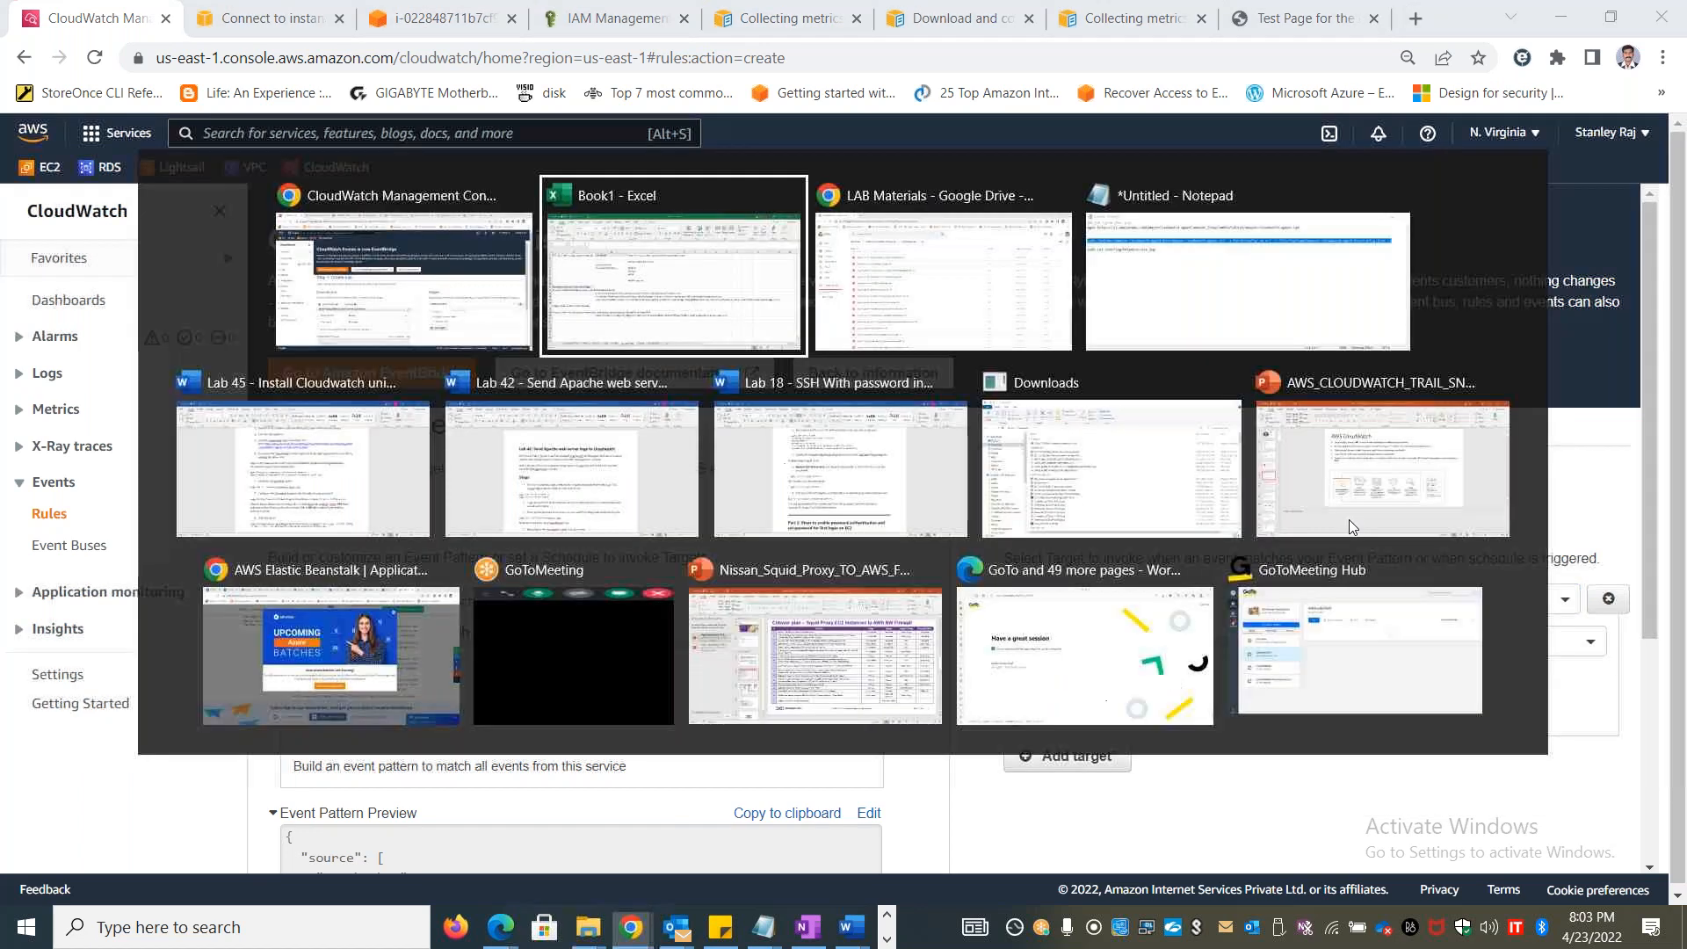
{"action": "left_click", "coordinate": [445, 867]}
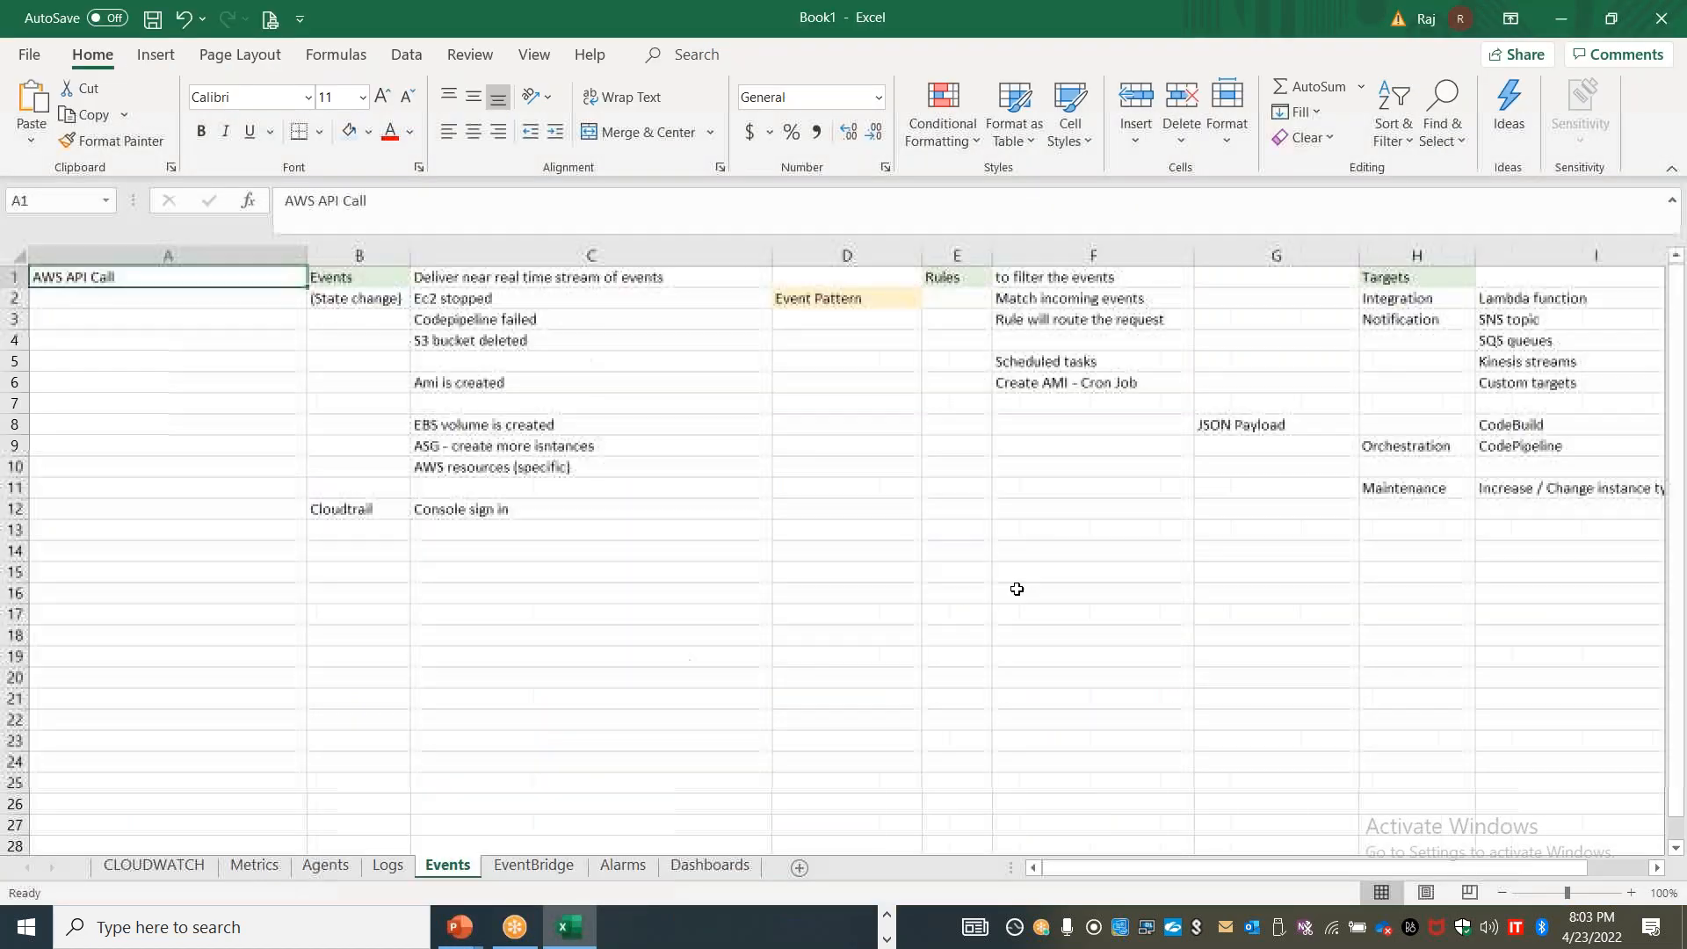
{"action": "left_click", "coordinate": [1445, 319]}
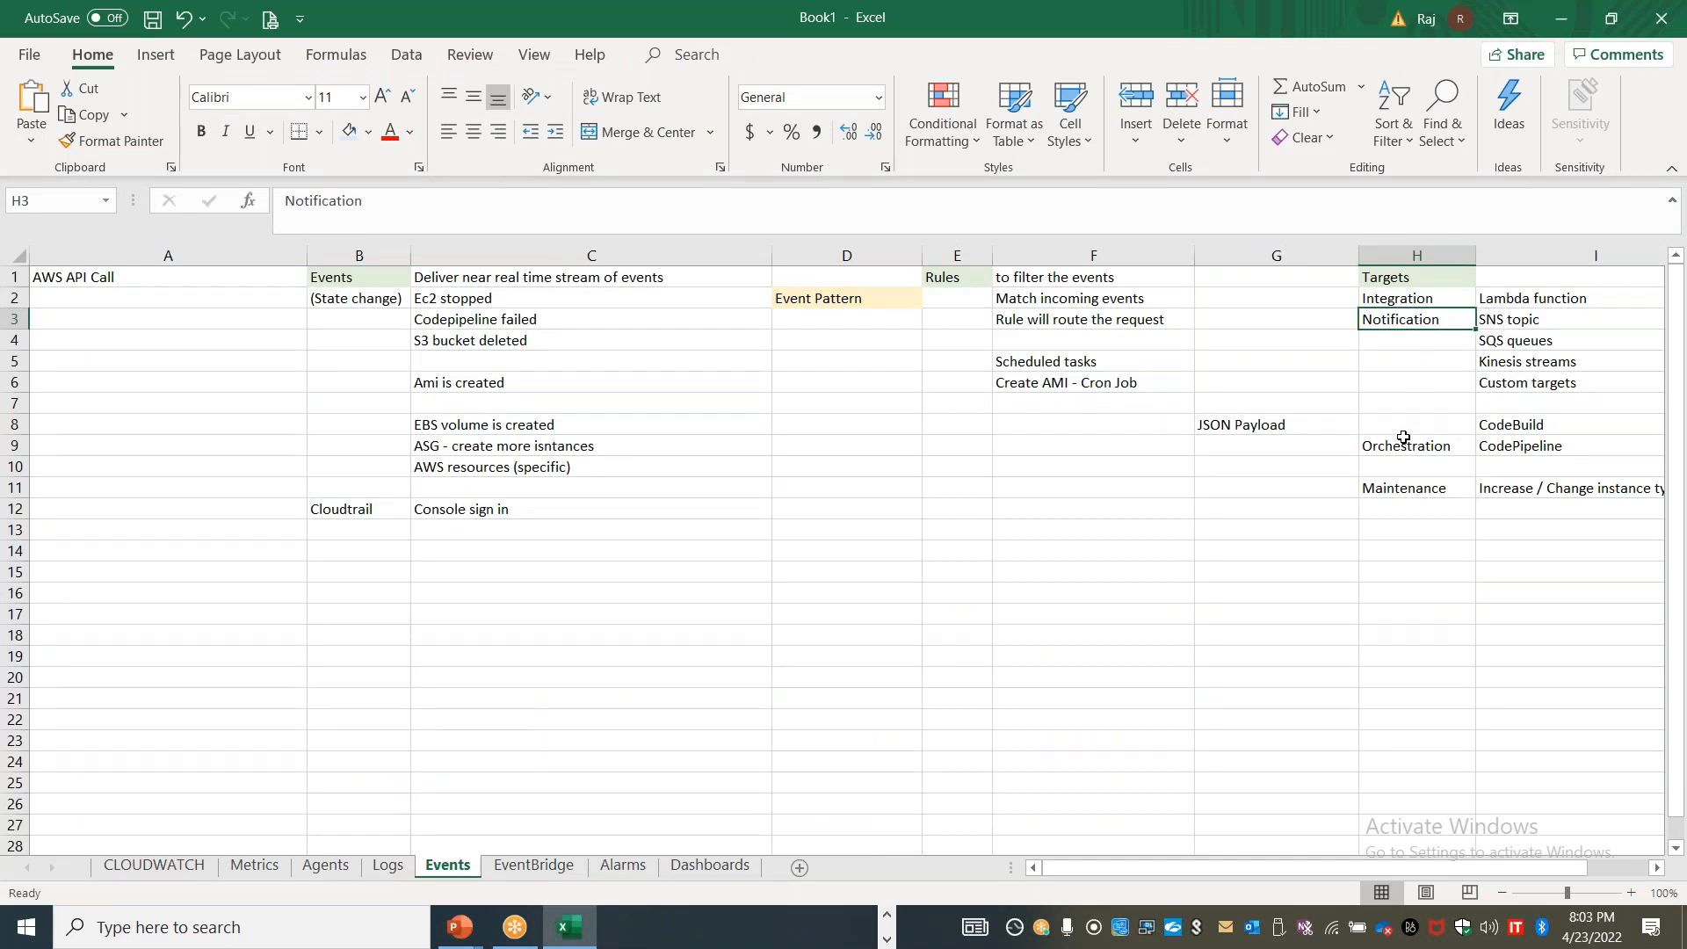
{"action": "left_click", "coordinate": [1414, 481]}
{"action": "left_click_drag", "start_coordinate": [1119, 854], "coordinate": [1170, 857]}
{"action": "left_click", "coordinate": [1250, 502]}
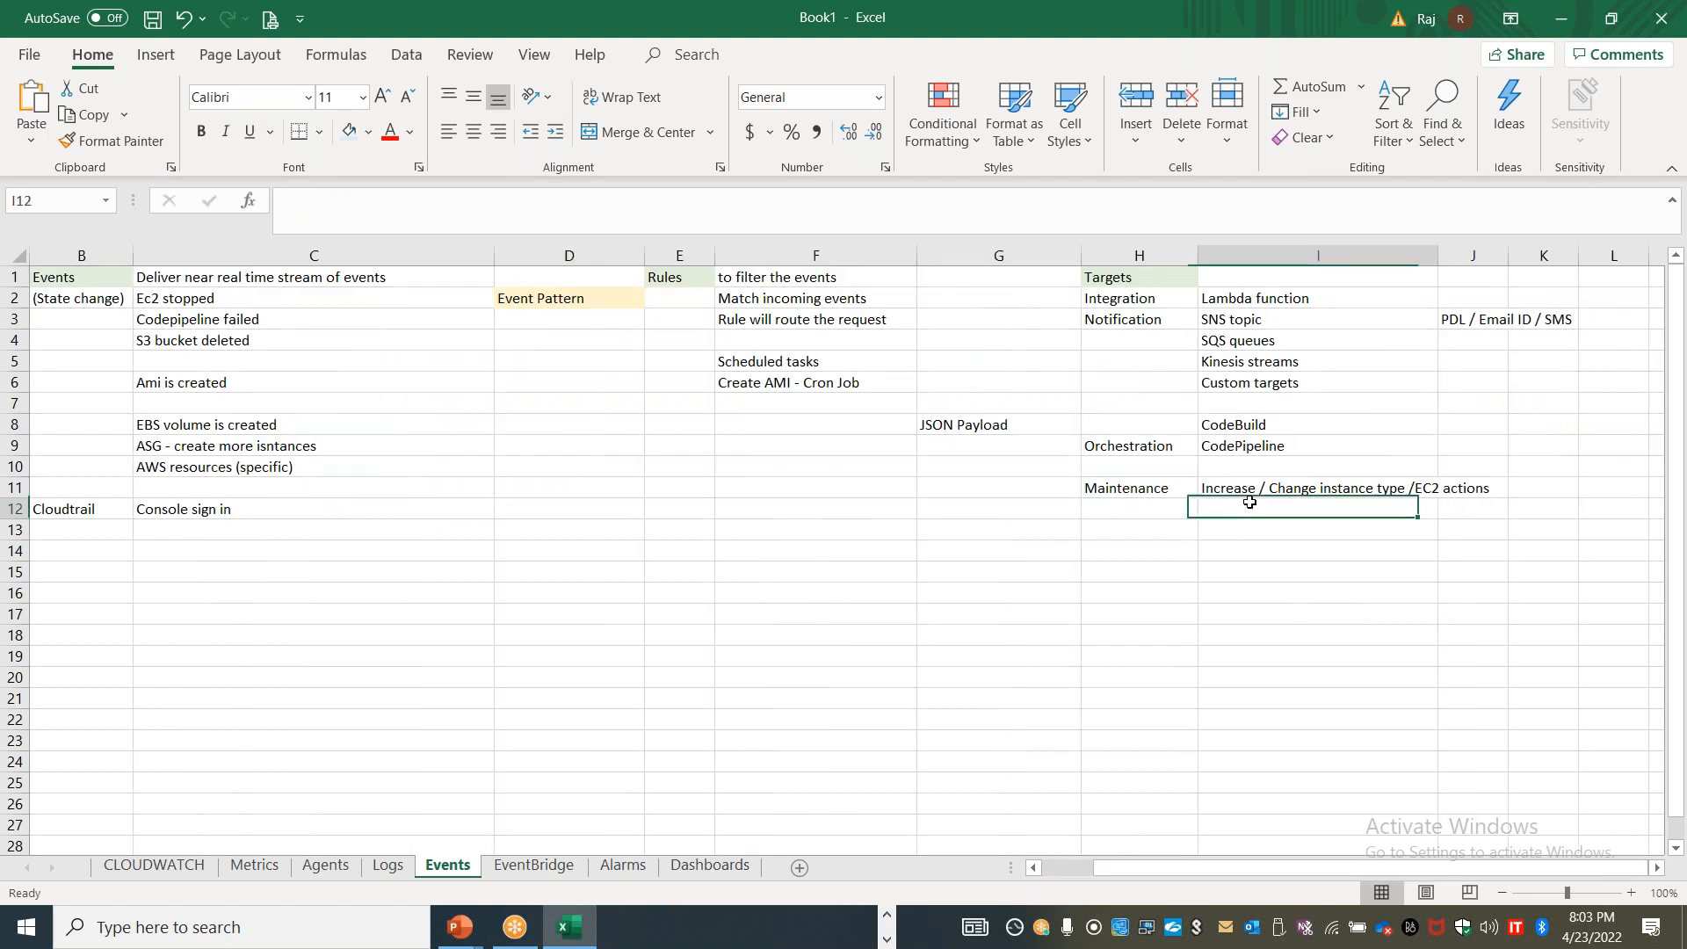
{"action": "type", "text": "Stop the instance"}
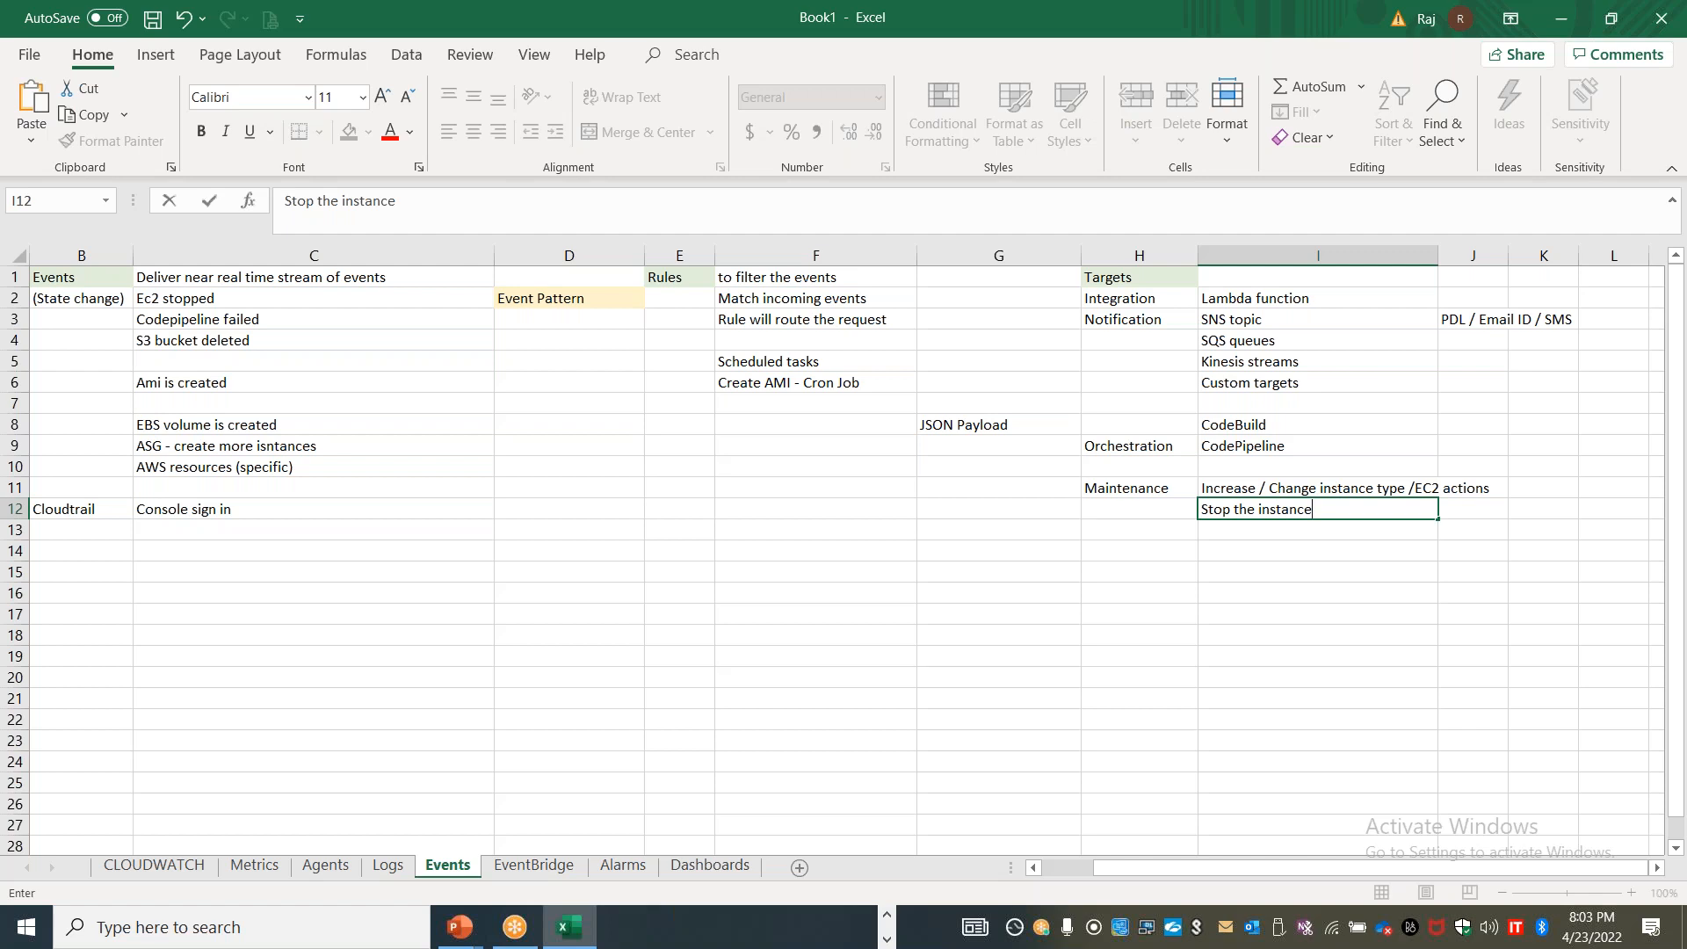
{"action": "left_click", "coordinate": [1237, 531]}
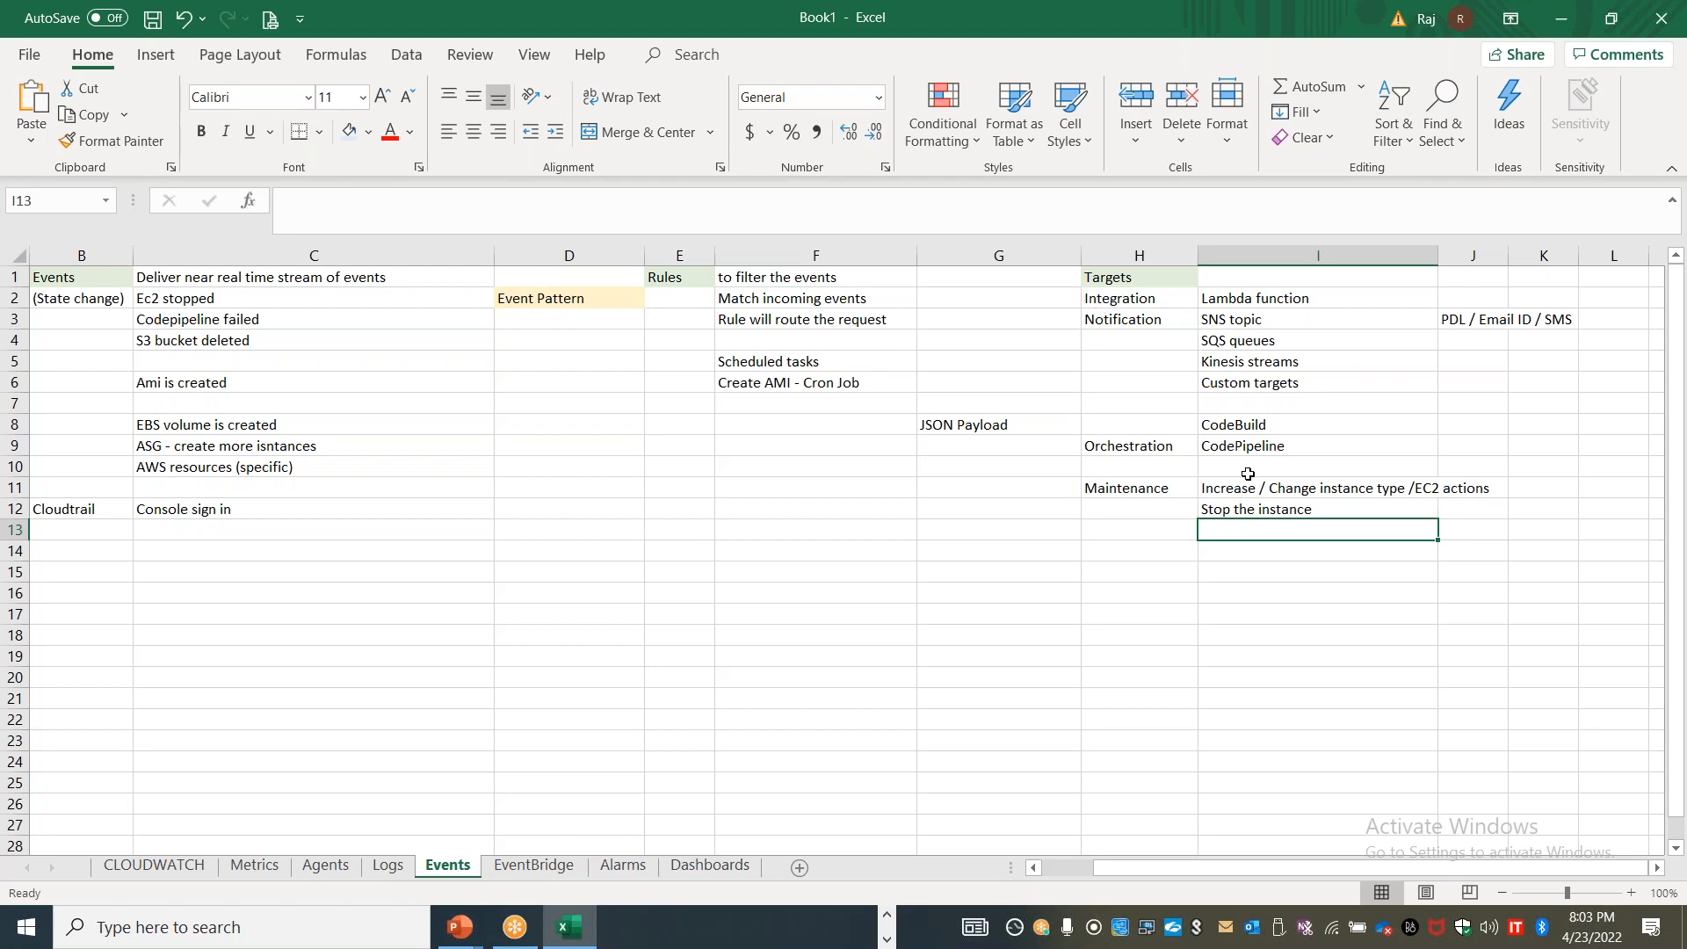
Copy the console's "Select Target to invoke when an event matches your Event Pattern" sentence into cell H15 of the Events sheet in Excel
{"action": "key", "text": "alt+Tab"}
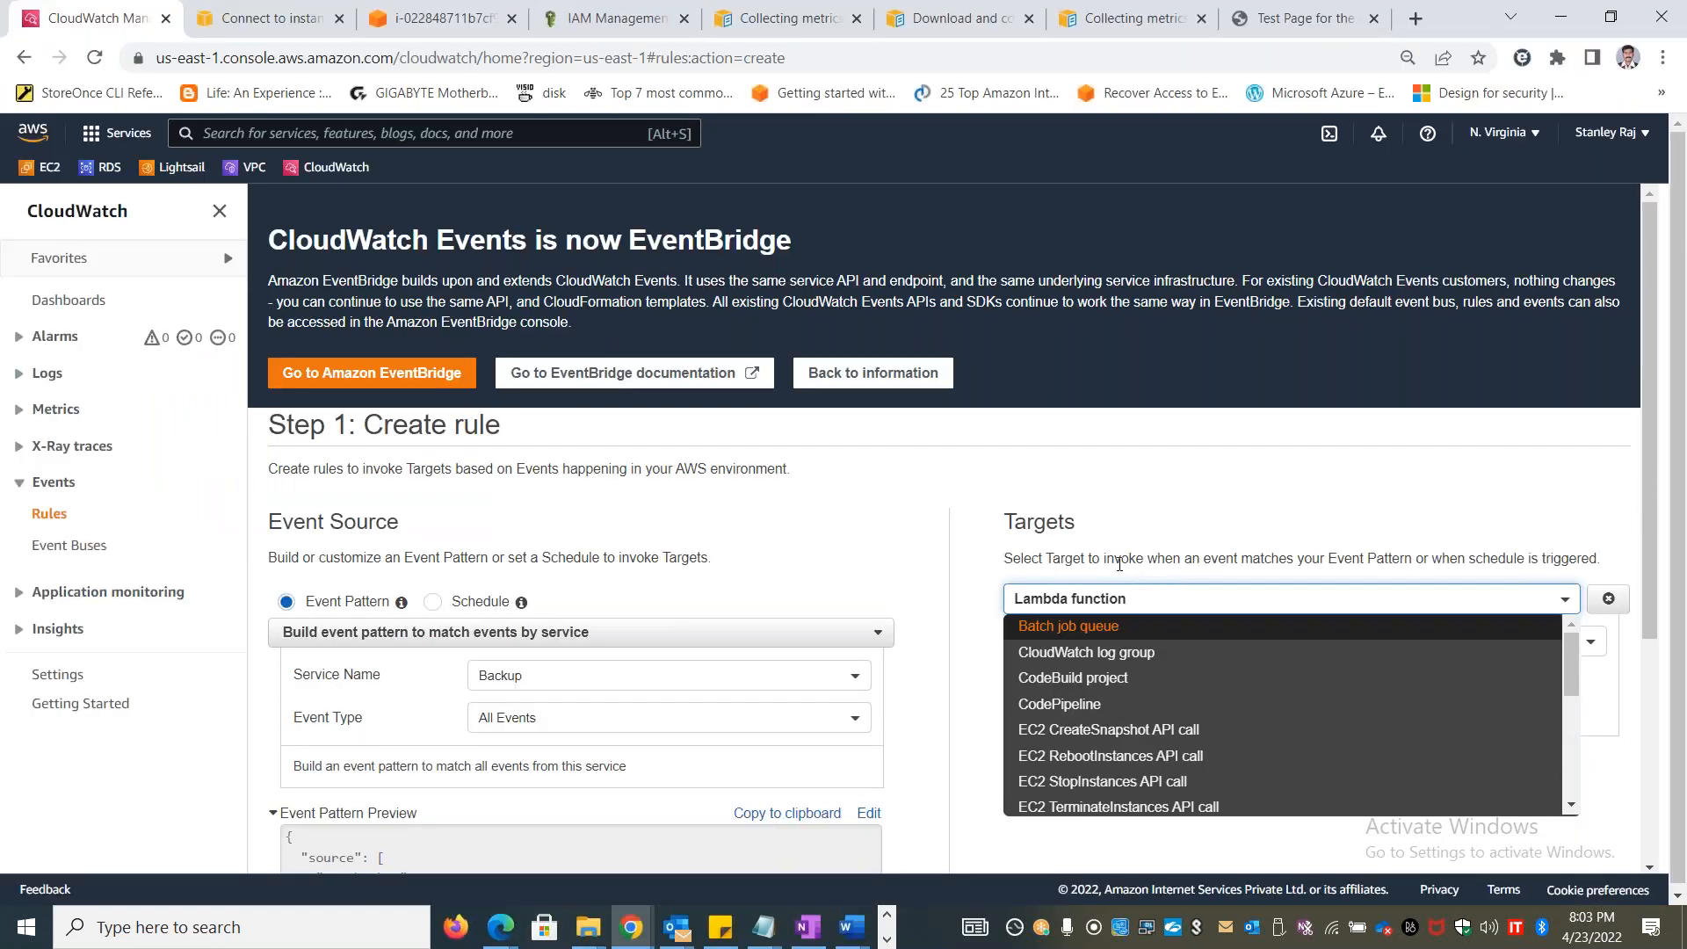
{"action": "left_click_drag", "start_coordinate": [1012, 564], "coordinate": [1597, 564]}
{"action": "key", "text": "alt+Tab"}
{"action": "left_click", "coordinate": [1122, 578]}
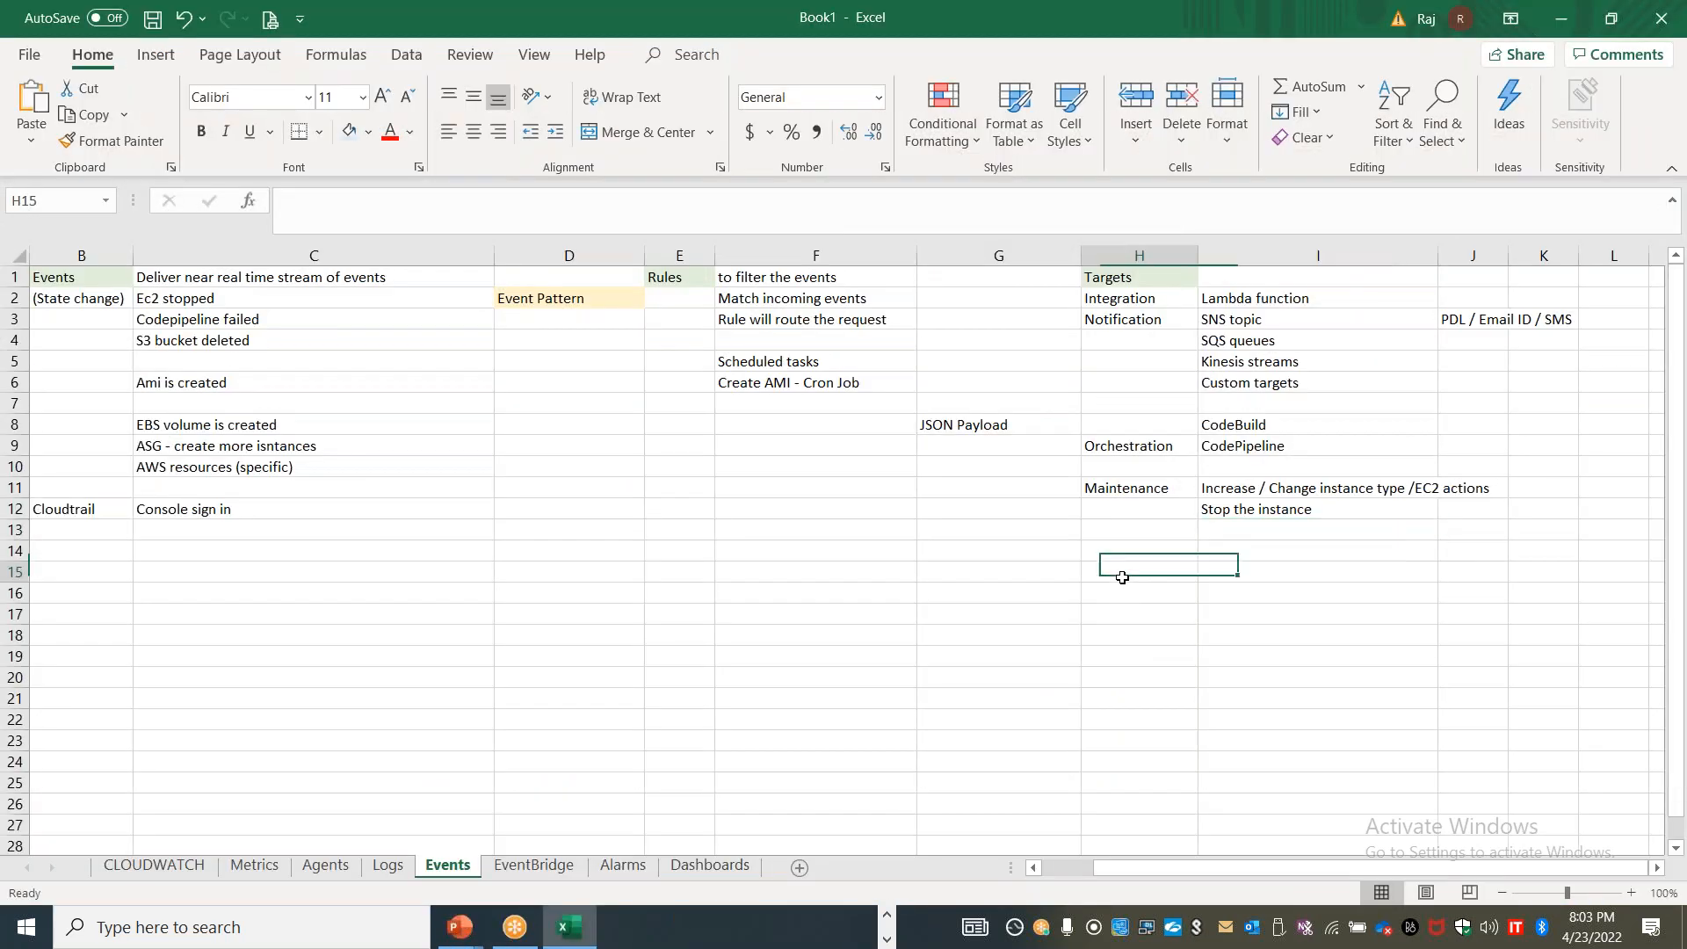
{"action": "double_click", "coordinate": [1122, 578]}
{"action": "type", "text": "Select Target to invoke when an event matches your Event Pattern or when schedule is triggered."}
{"action": "left_click", "coordinate": [1160, 655]}
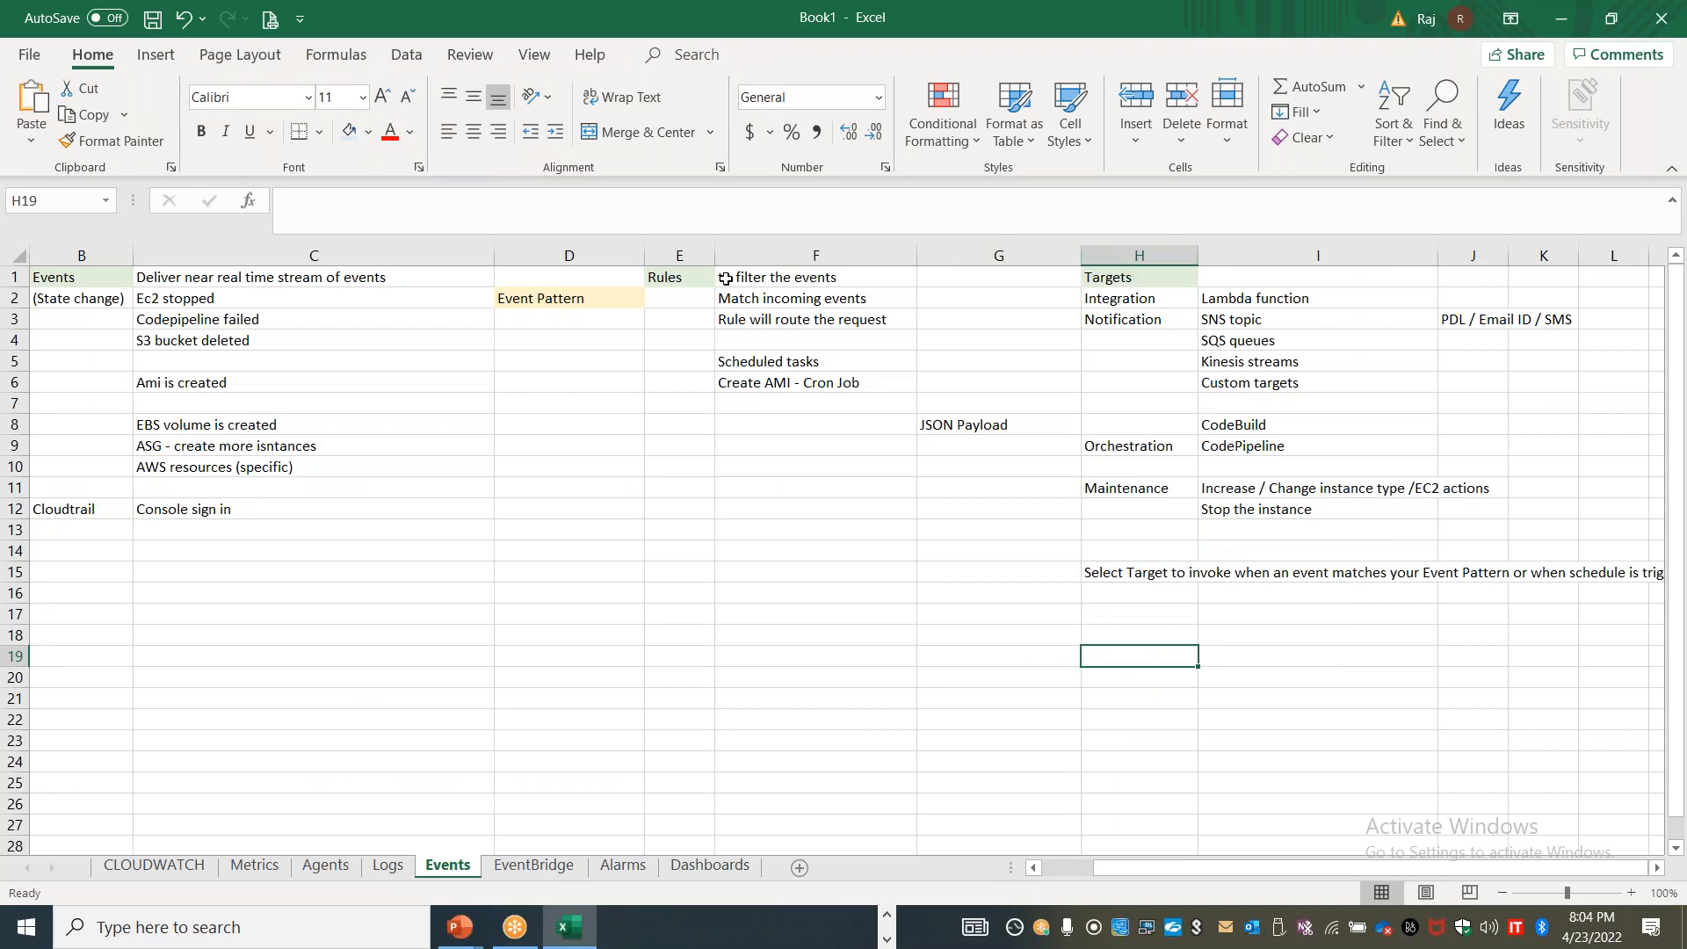
{"action": "left_click", "coordinate": [1139, 316]}
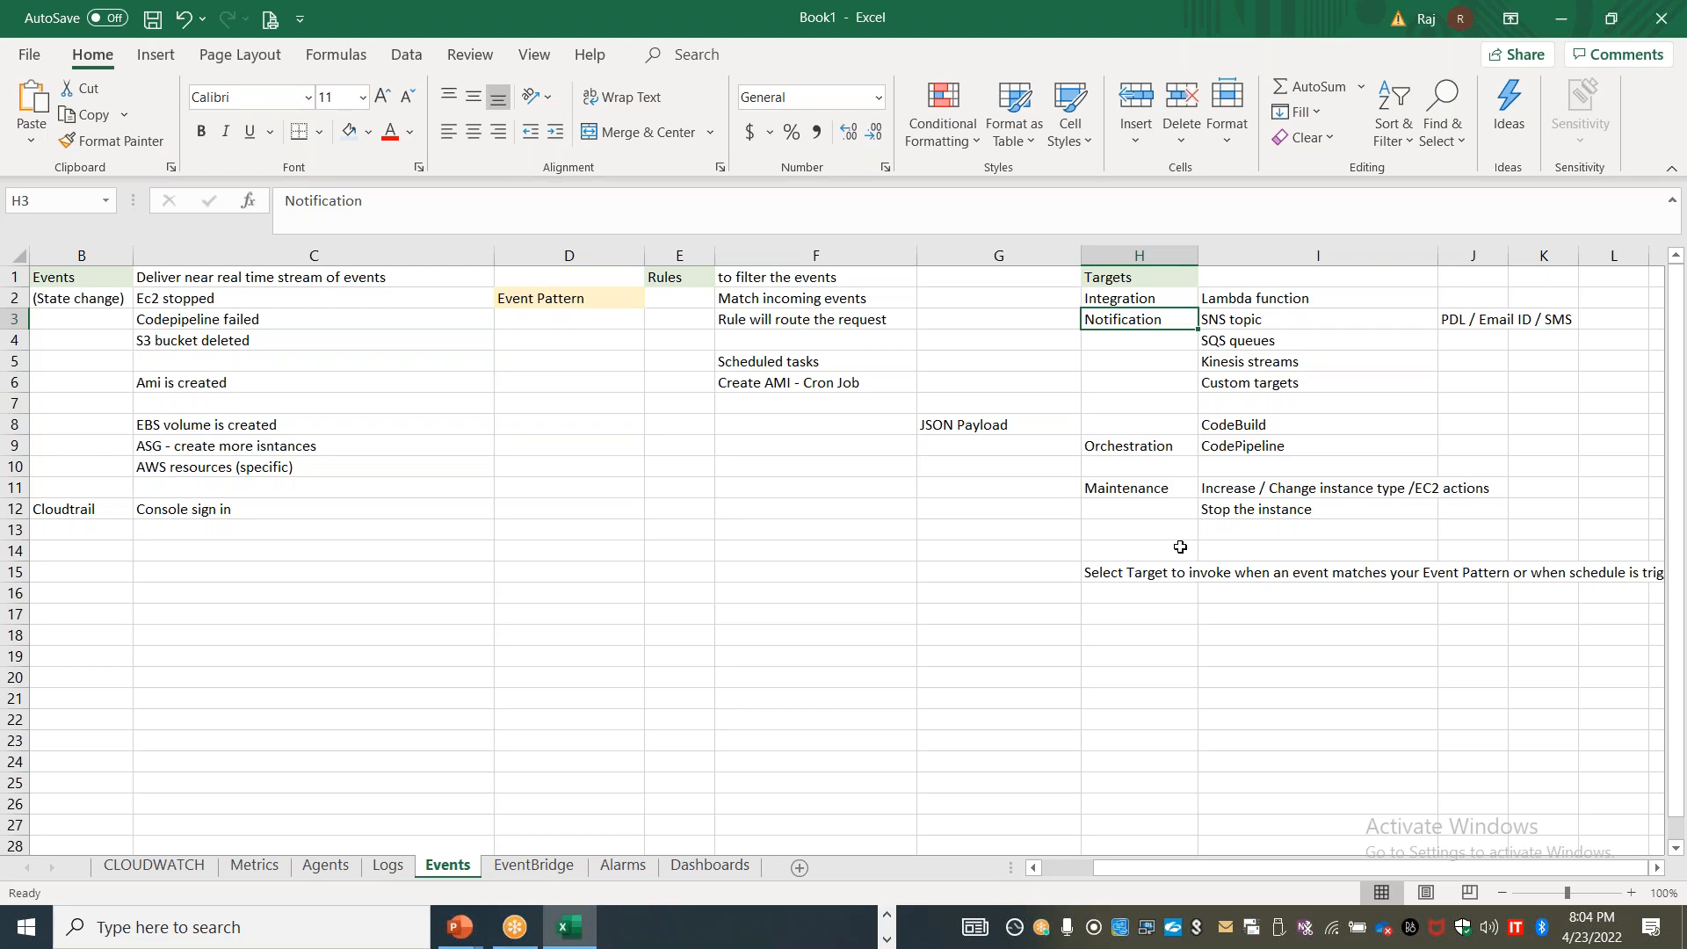
Return to the AWS console in Chrome, set the rule's target to SNS topic and check its available topics and input options
{"action": "key", "text": "alt+Tab"}
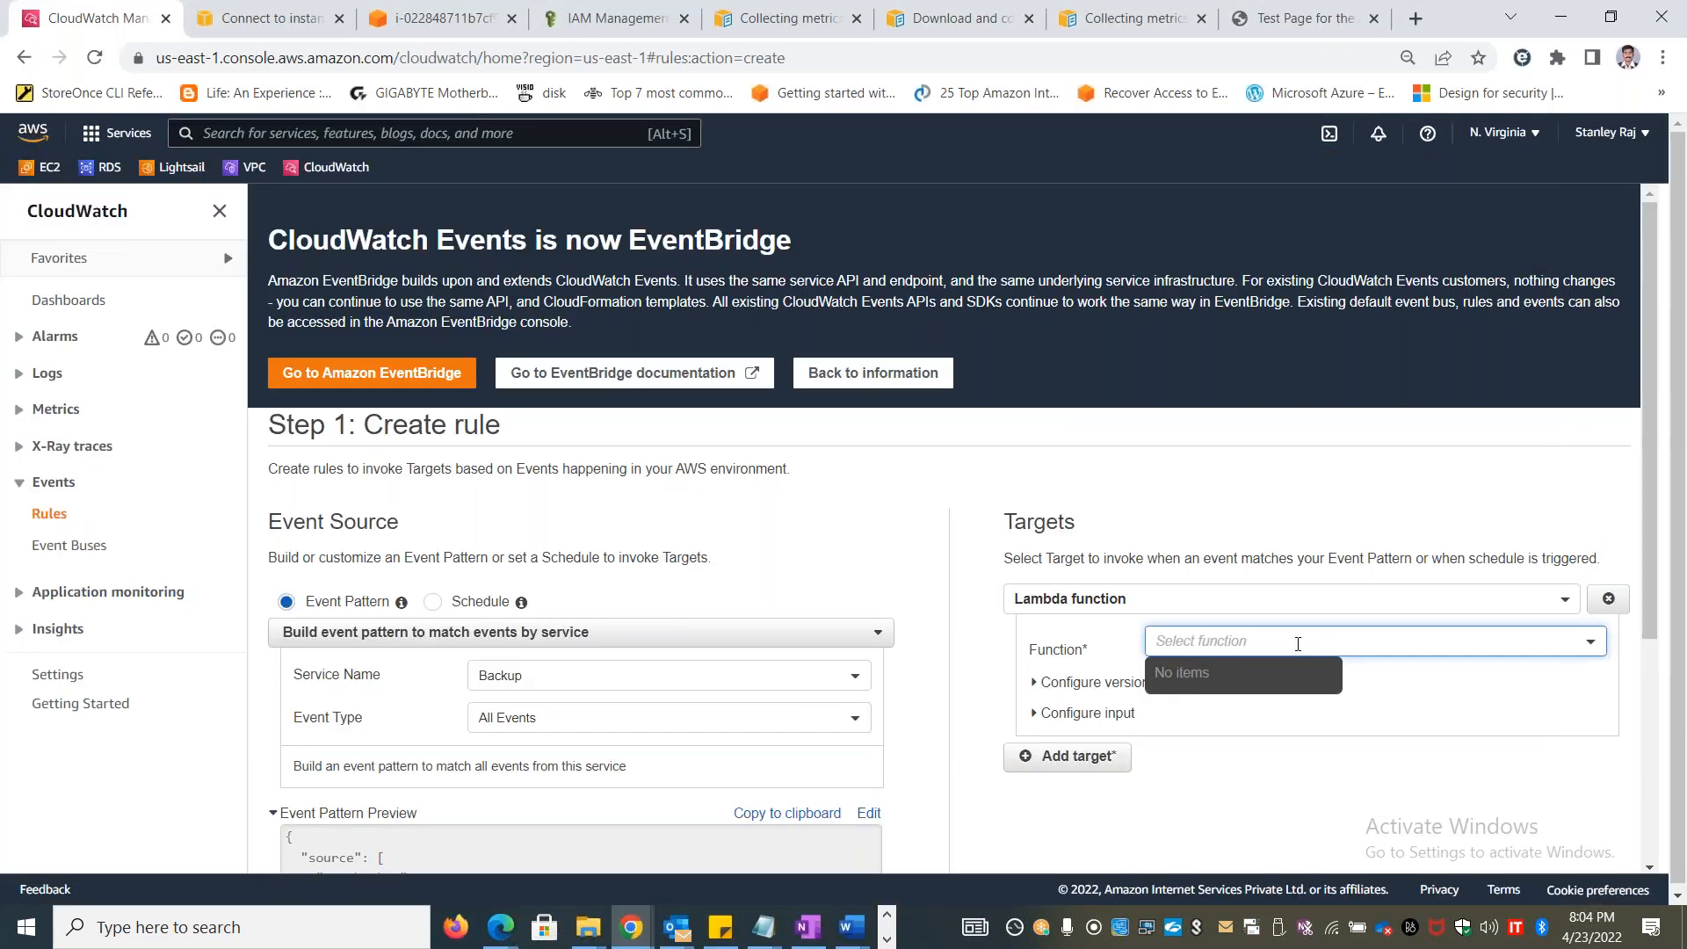
{"action": "left_click", "coordinate": [1186, 603]}
{"action": "left_click", "coordinate": [1082, 672]}
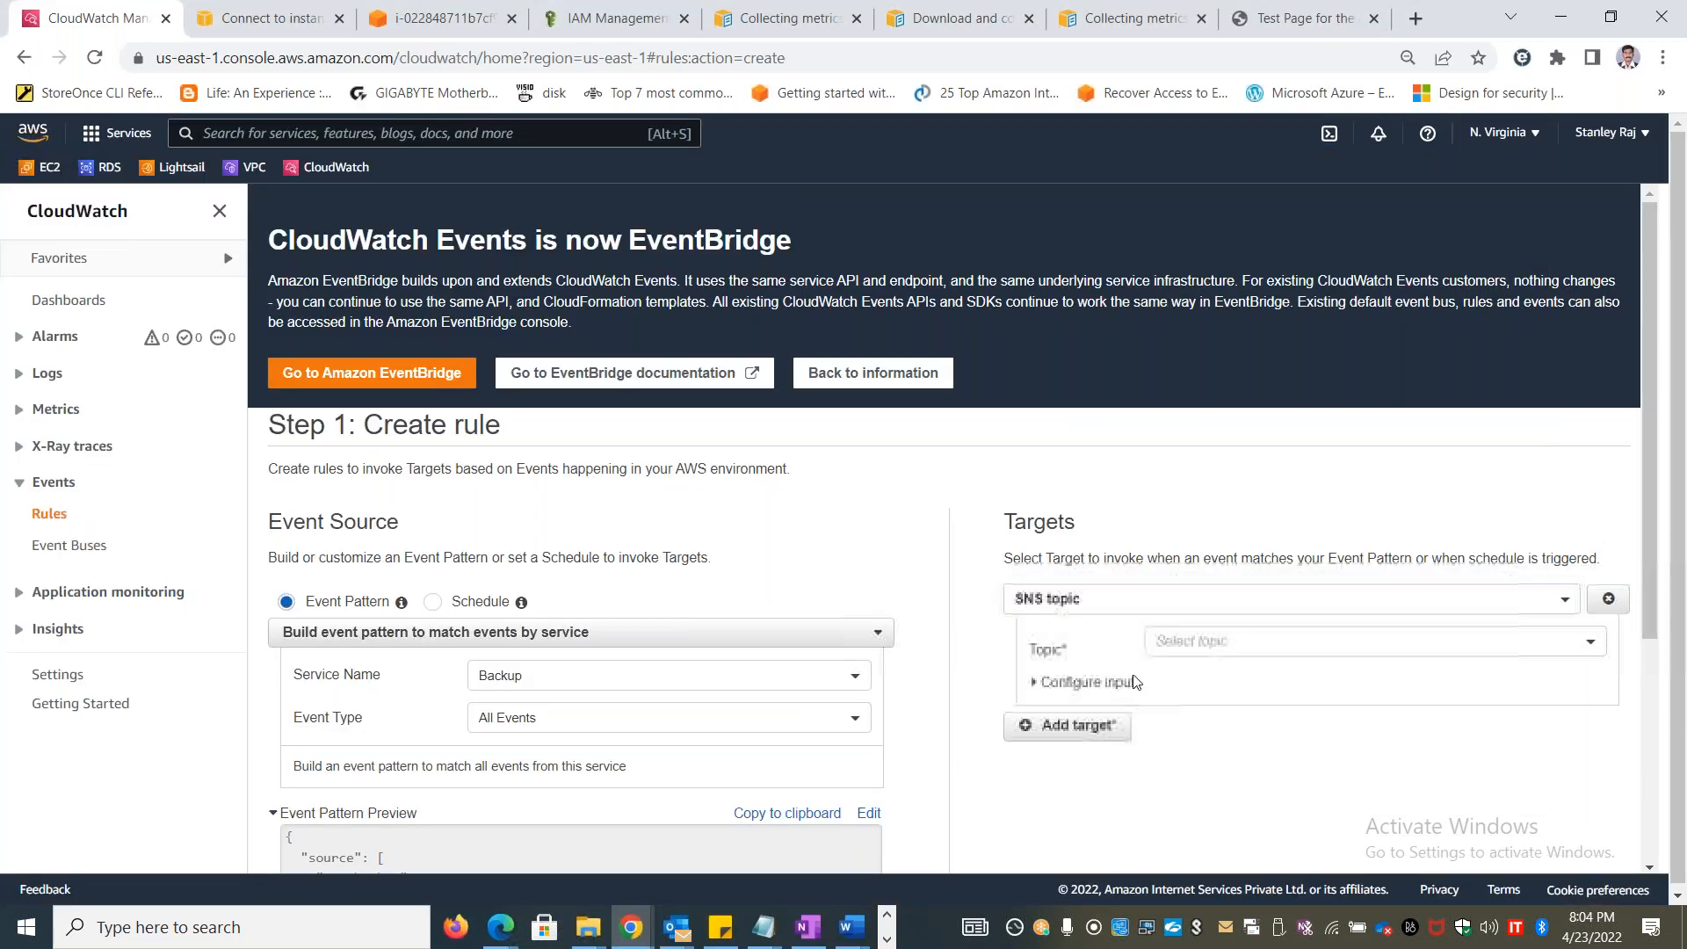
{"action": "left_click", "coordinate": [1227, 650]}
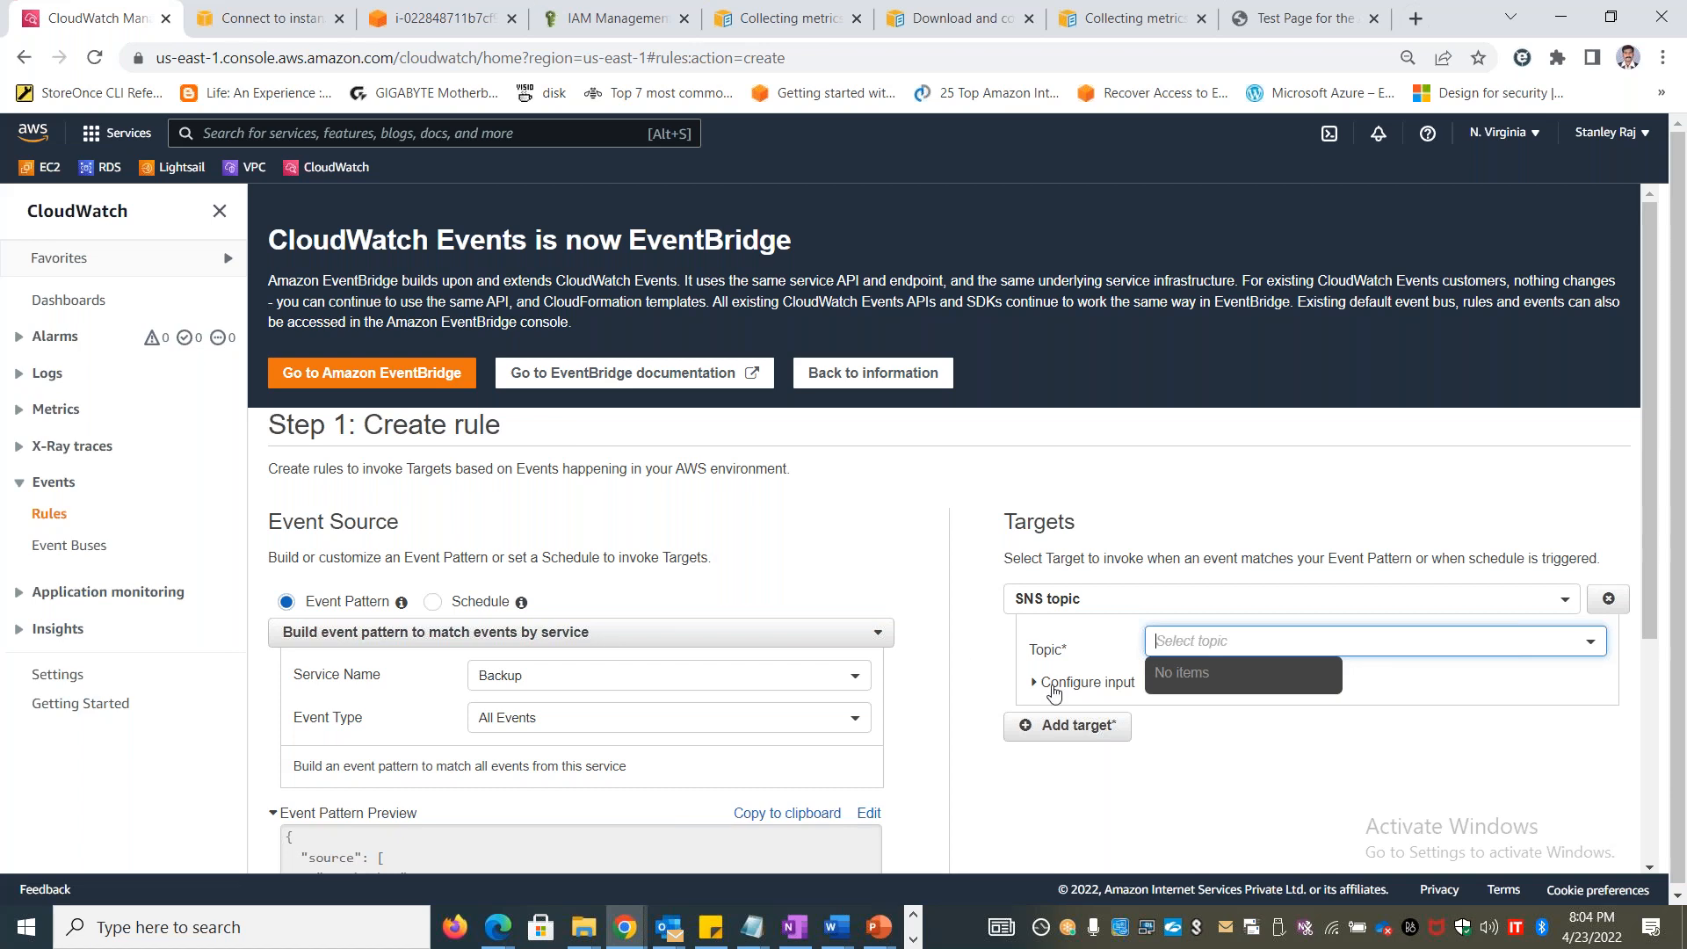
{"action": "left_click", "coordinate": [967, 660]}
{"action": "left_click", "coordinate": [1084, 684]}
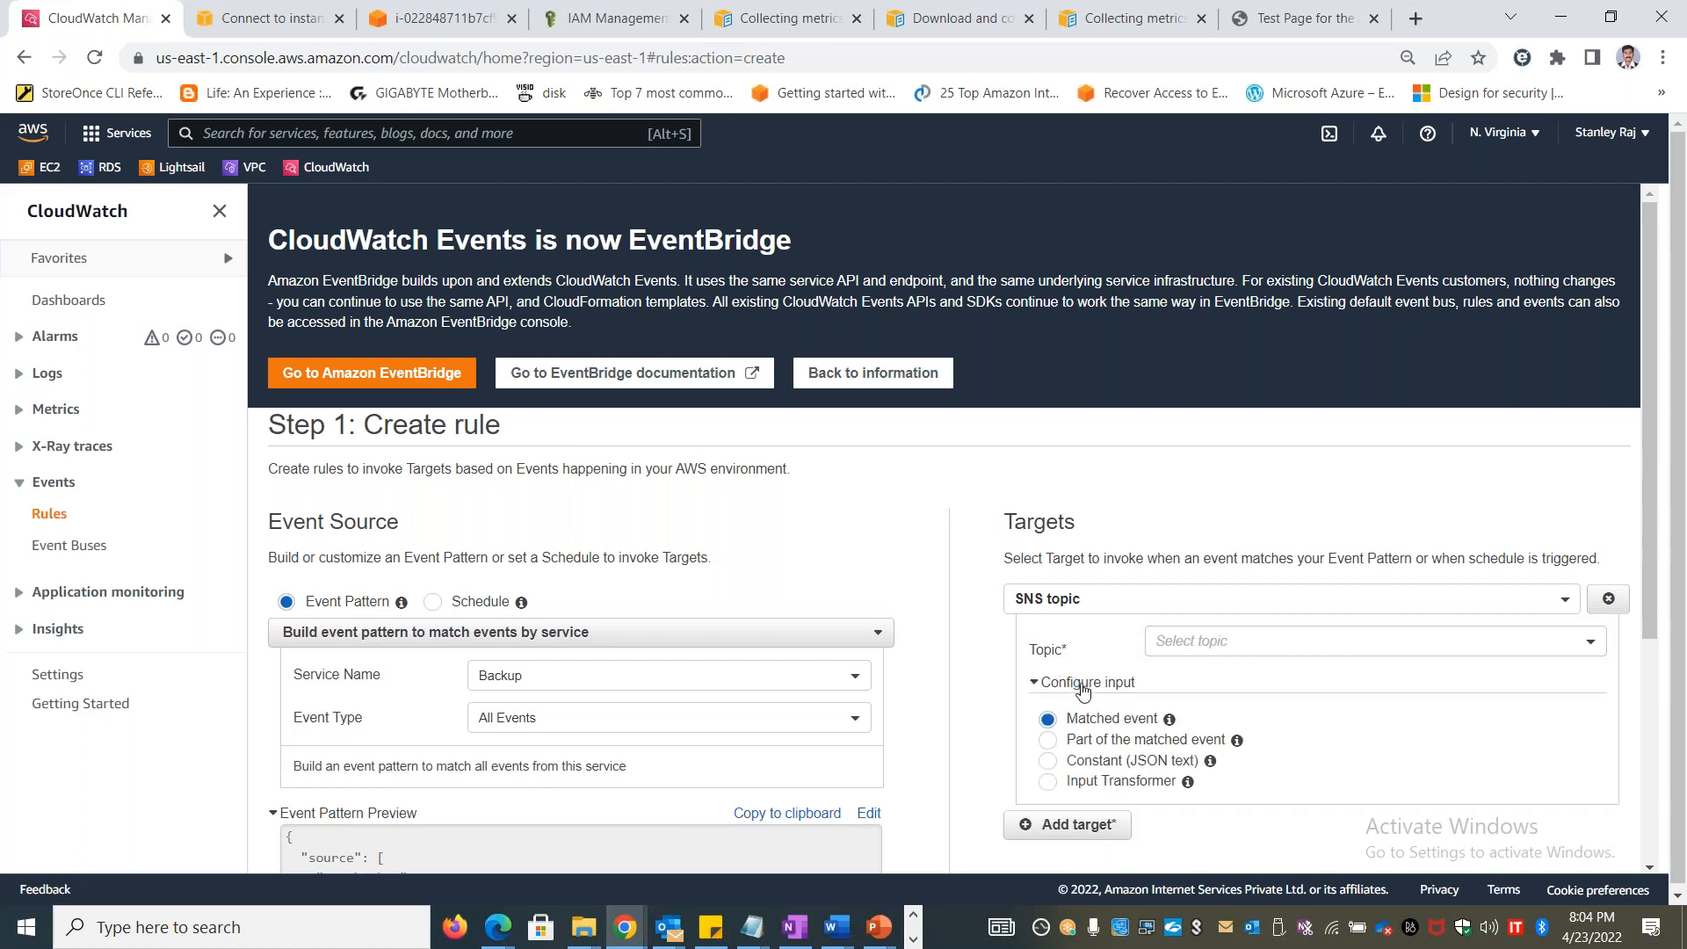
{"action": "left_click", "coordinate": [1084, 685]}
{"action": "left_click", "coordinate": [1331, 648]}
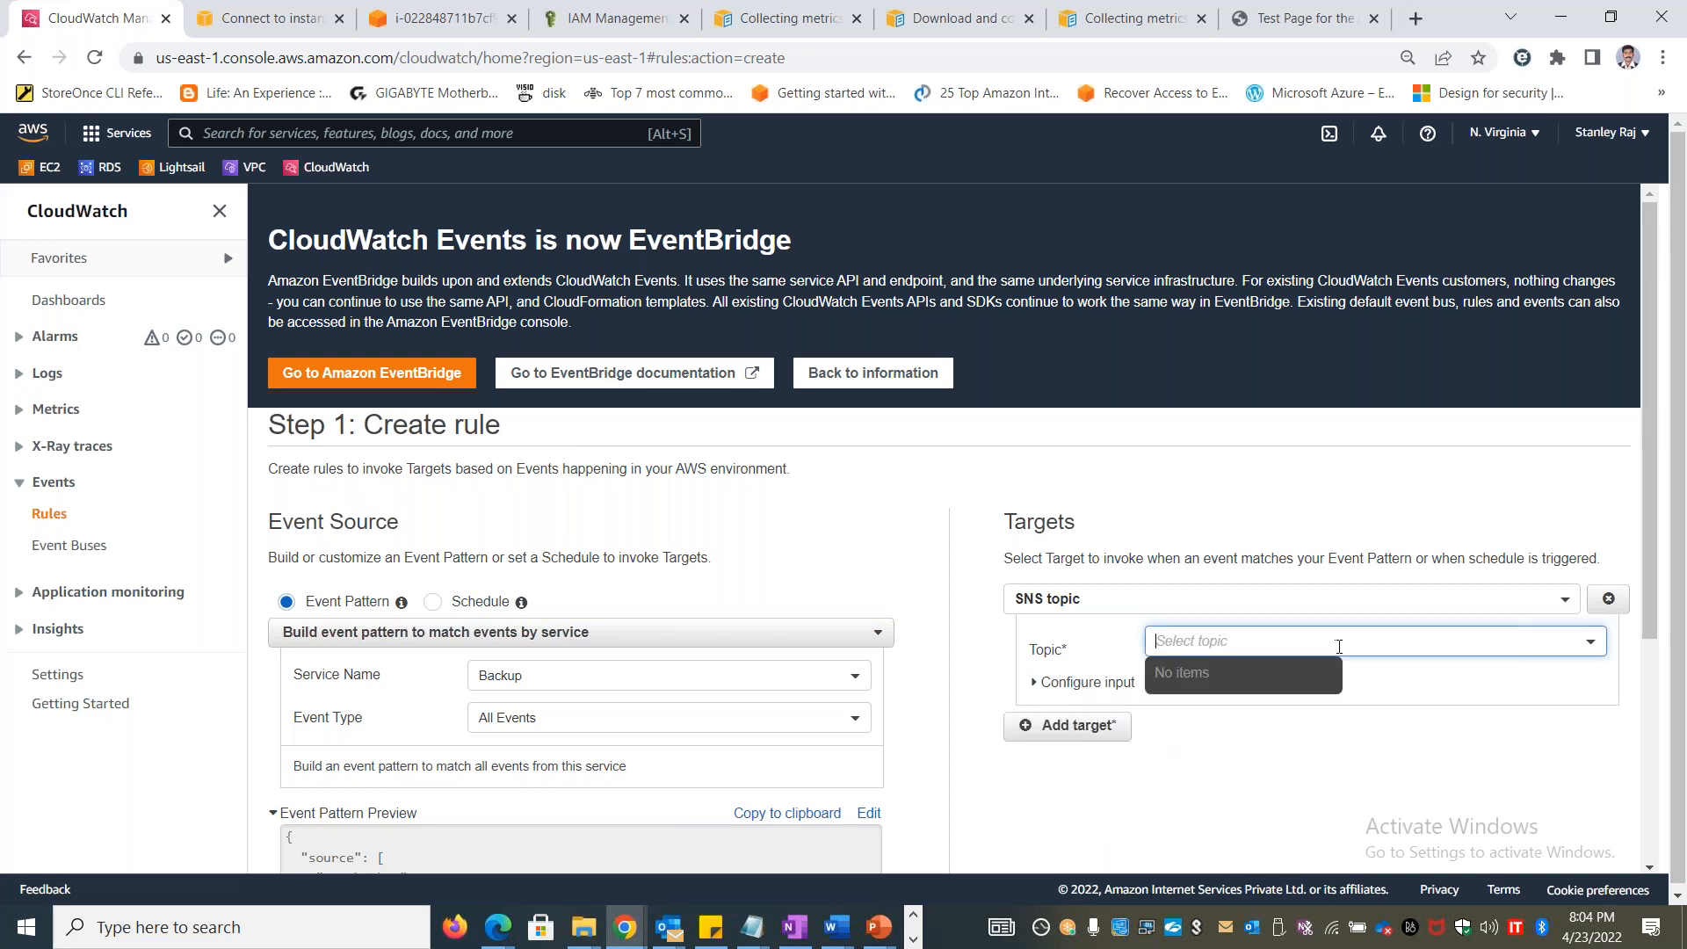
Duplicate the CloudWatch browser tab and open Simple Notification Service in the copy by searching for SNS
{"action": "right_click", "coordinate": [131, 17]}
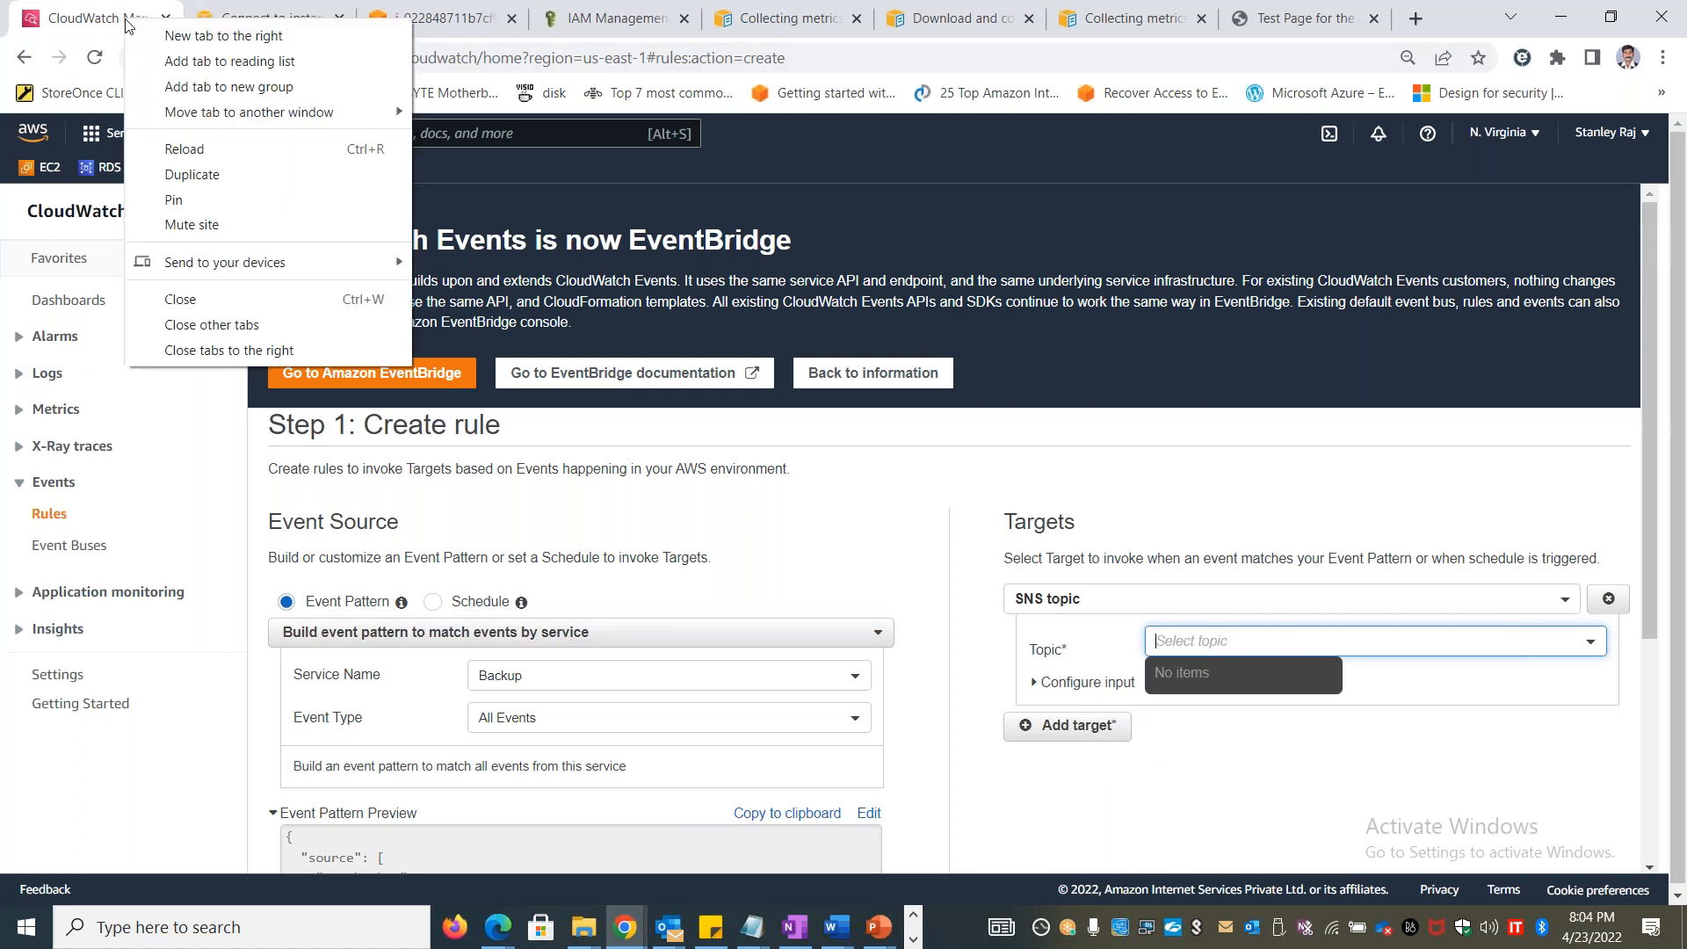
{"action": "left_click", "coordinate": [246, 187]}
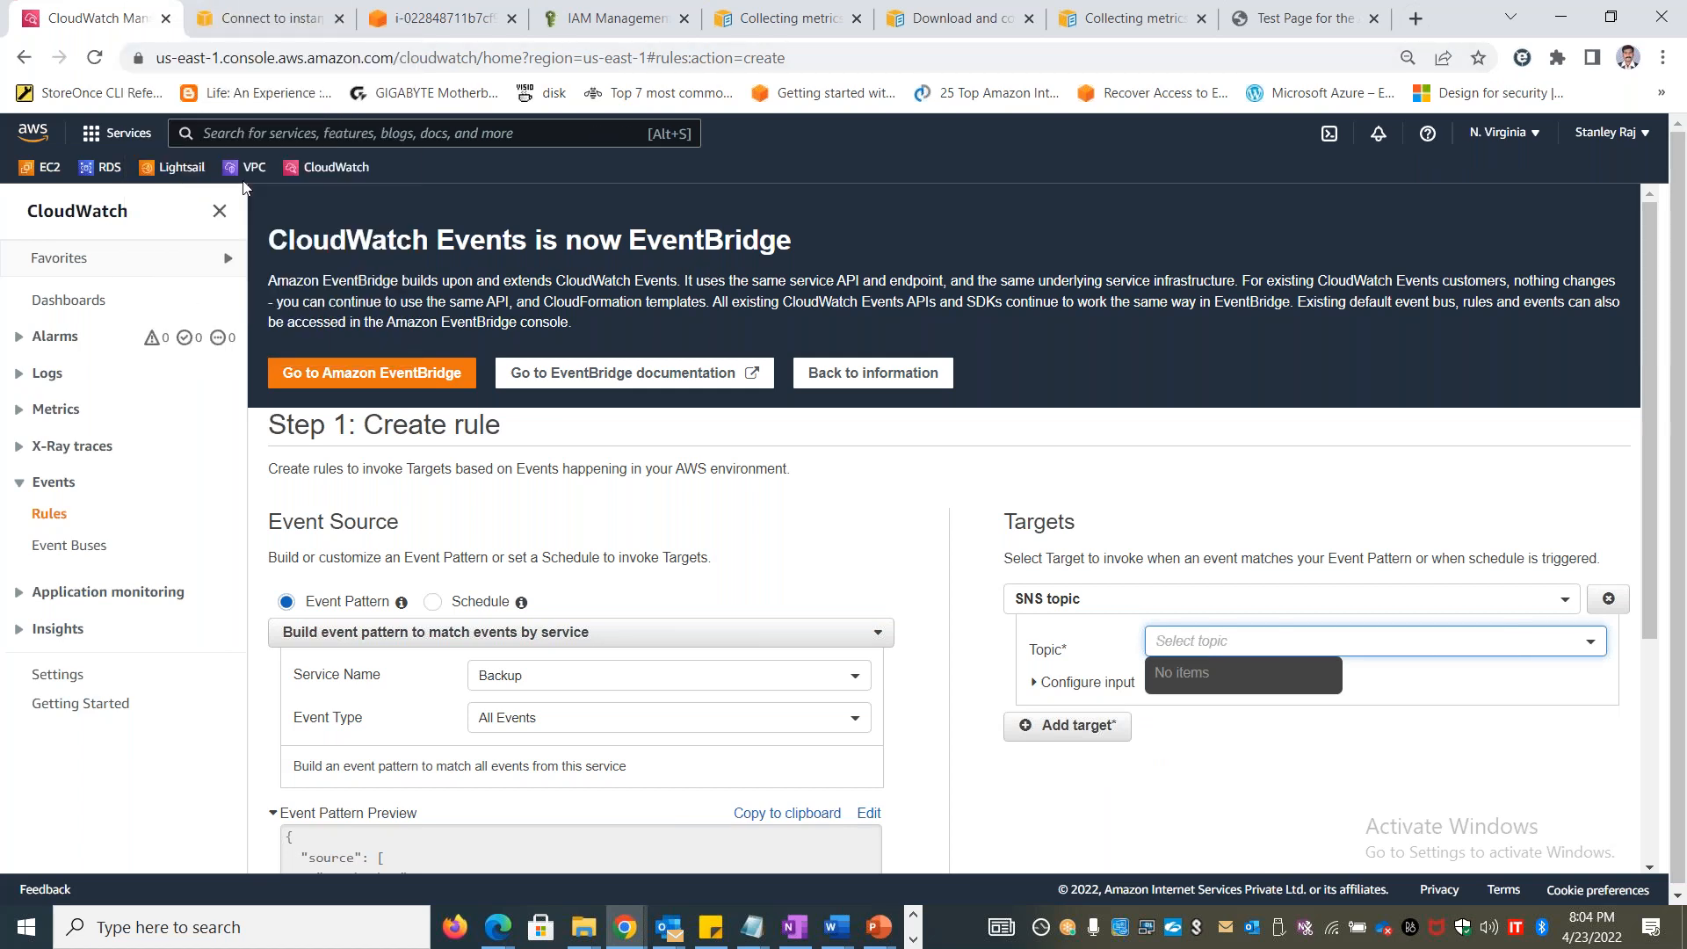
{"action": "left_click", "coordinate": [362, 121]}
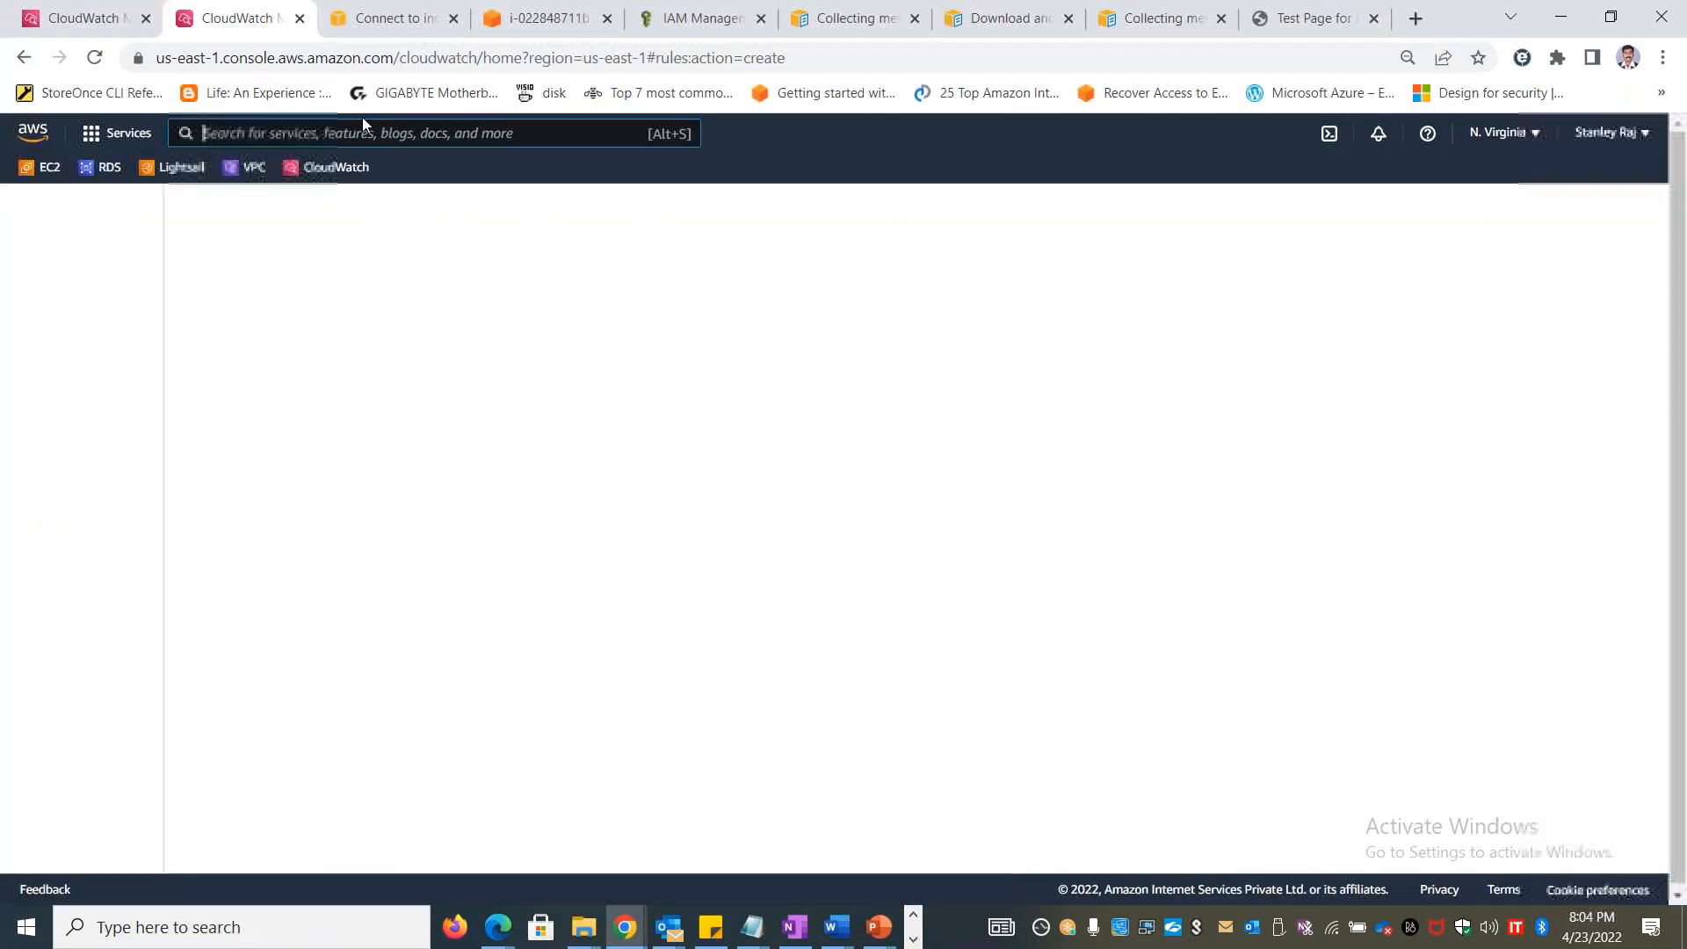
{"action": "type", "text": "SNS"}
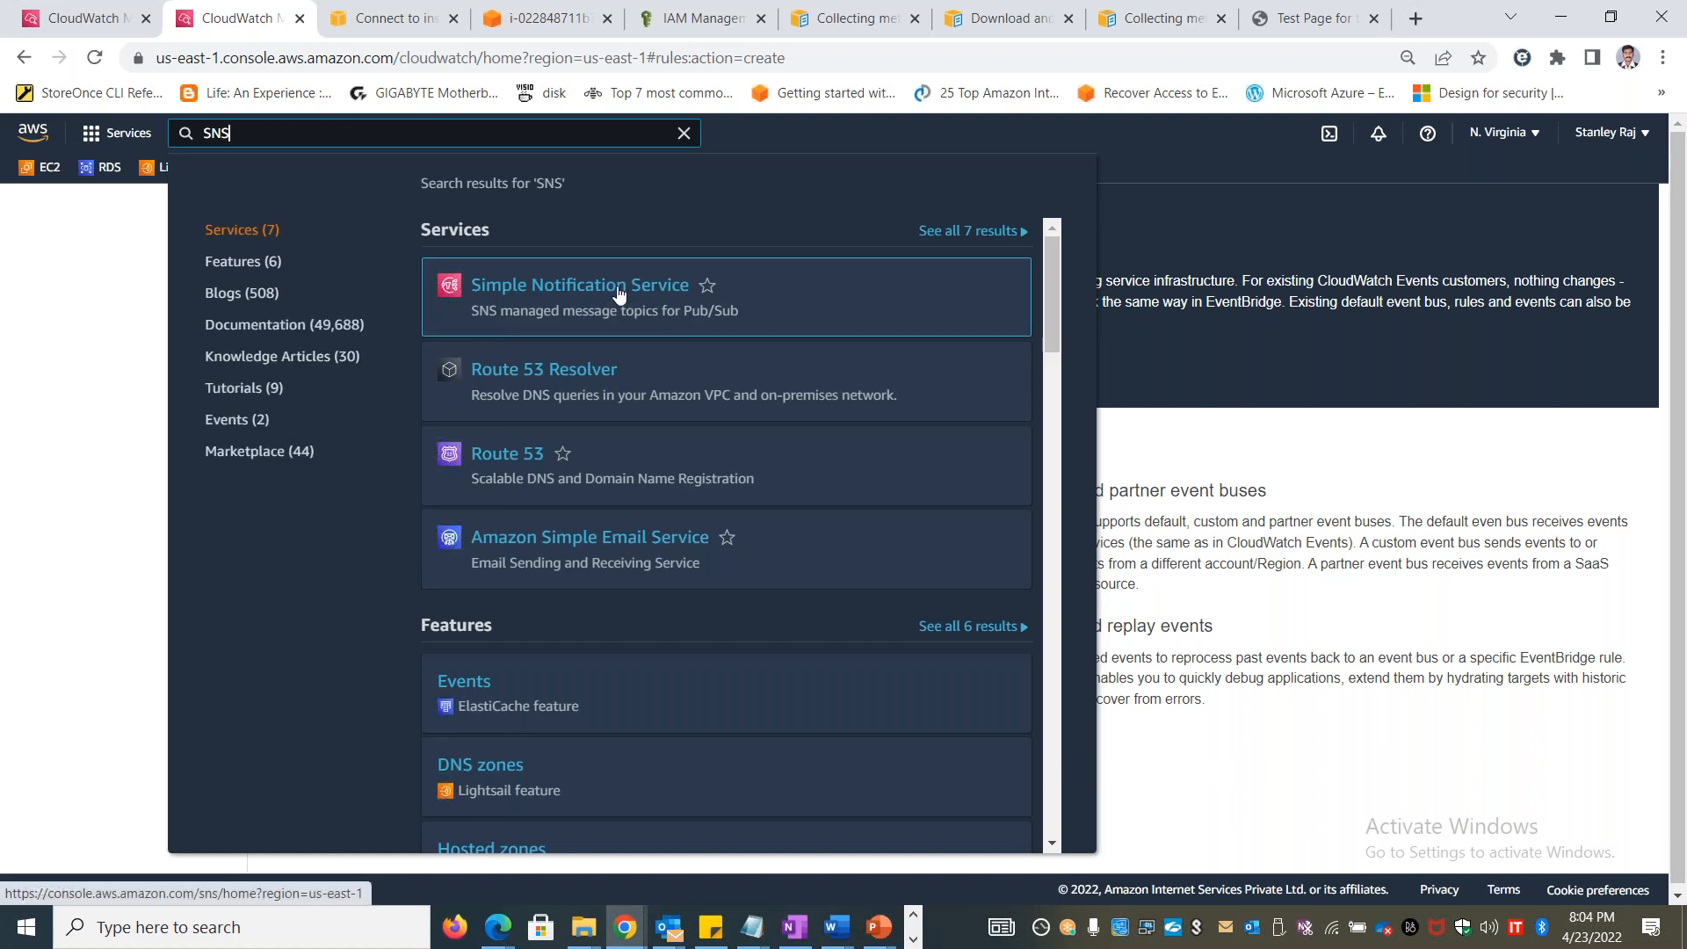
{"action": "left_click", "coordinate": [611, 299]}
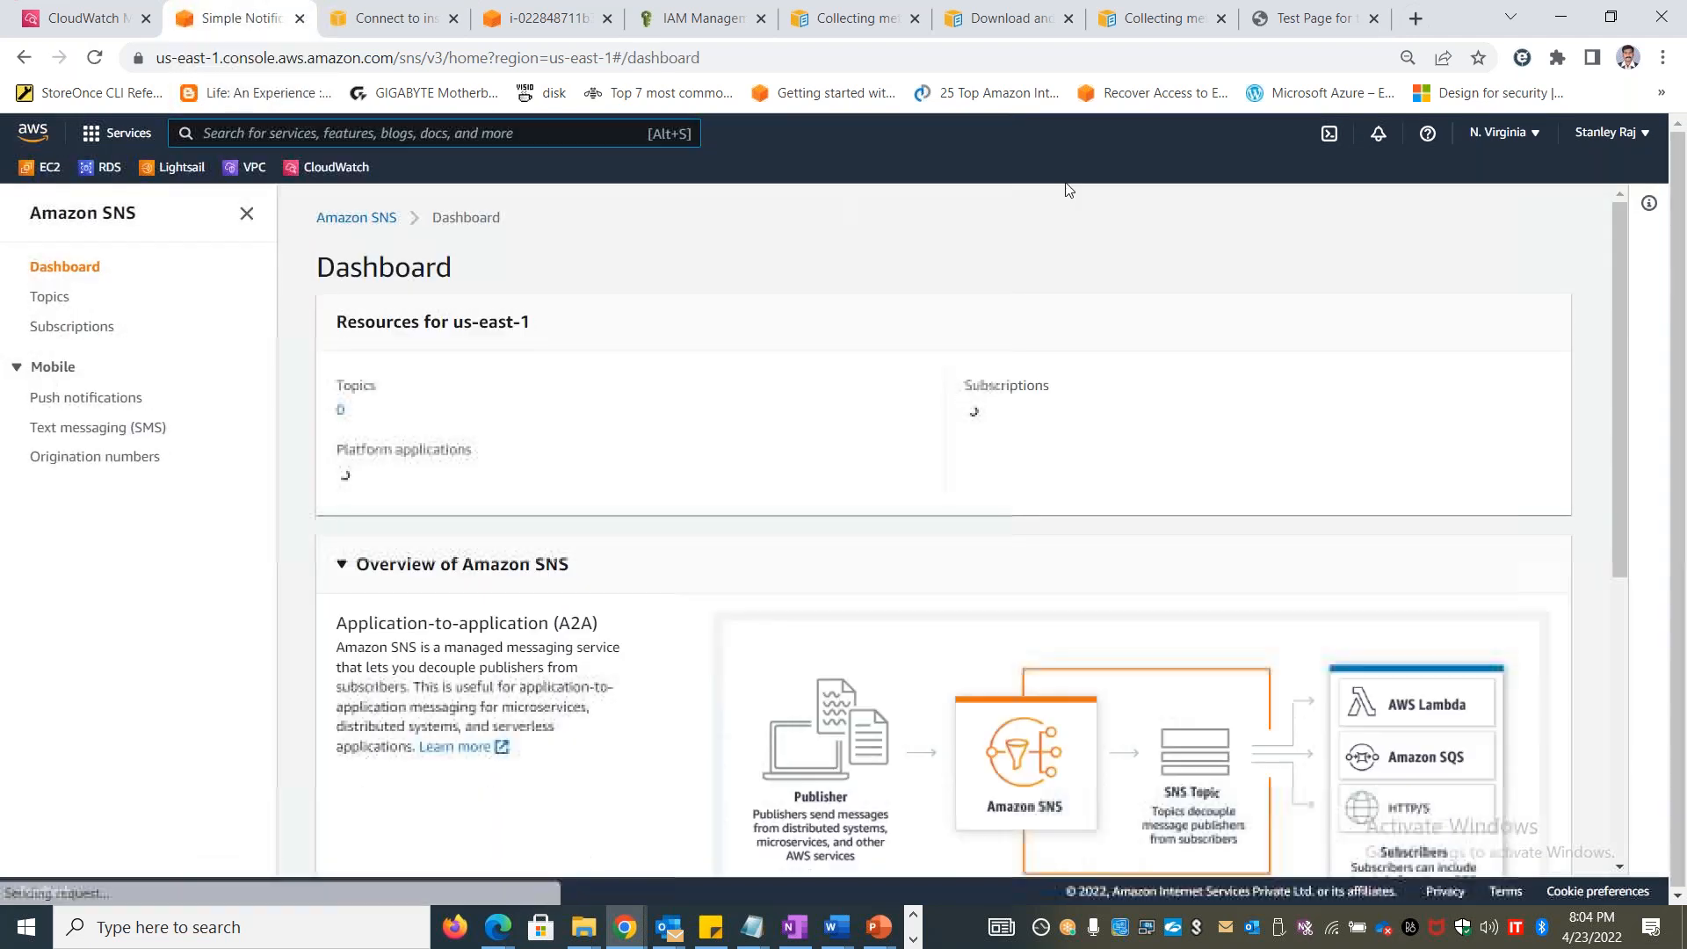
Start creating a new SNS topic and set its type to Standard
{"action": "left_click", "coordinate": [50, 296]}
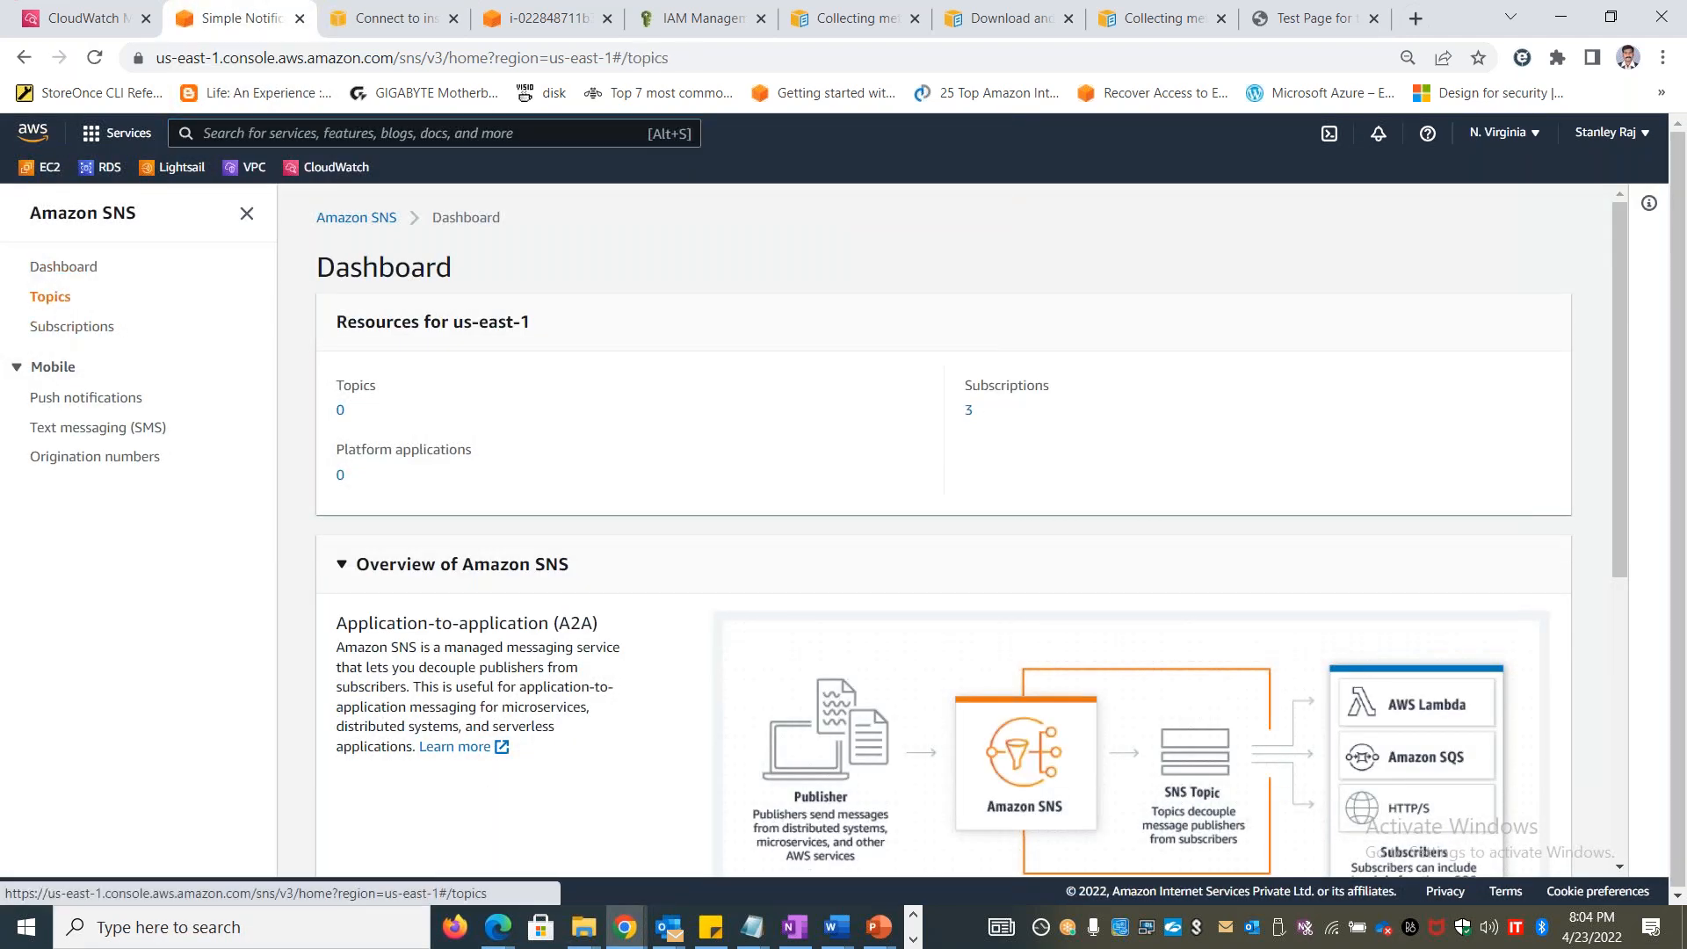
{"action": "left_click", "coordinate": [1533, 293]}
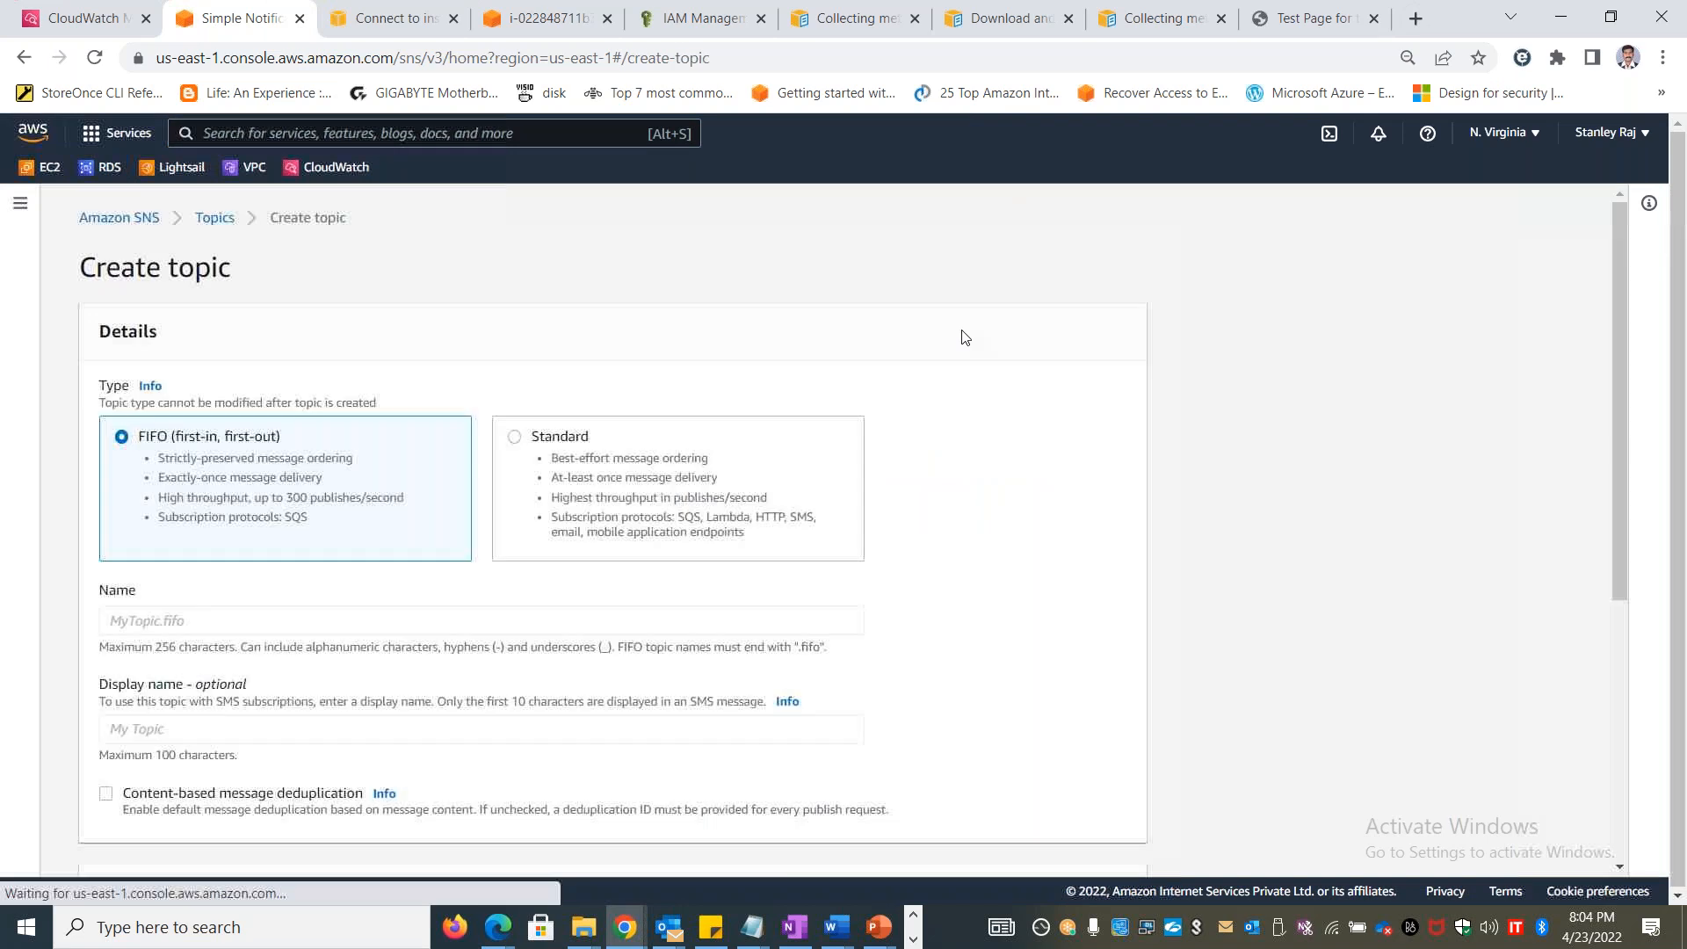
{"action": "left_click", "coordinate": [328, 628]}
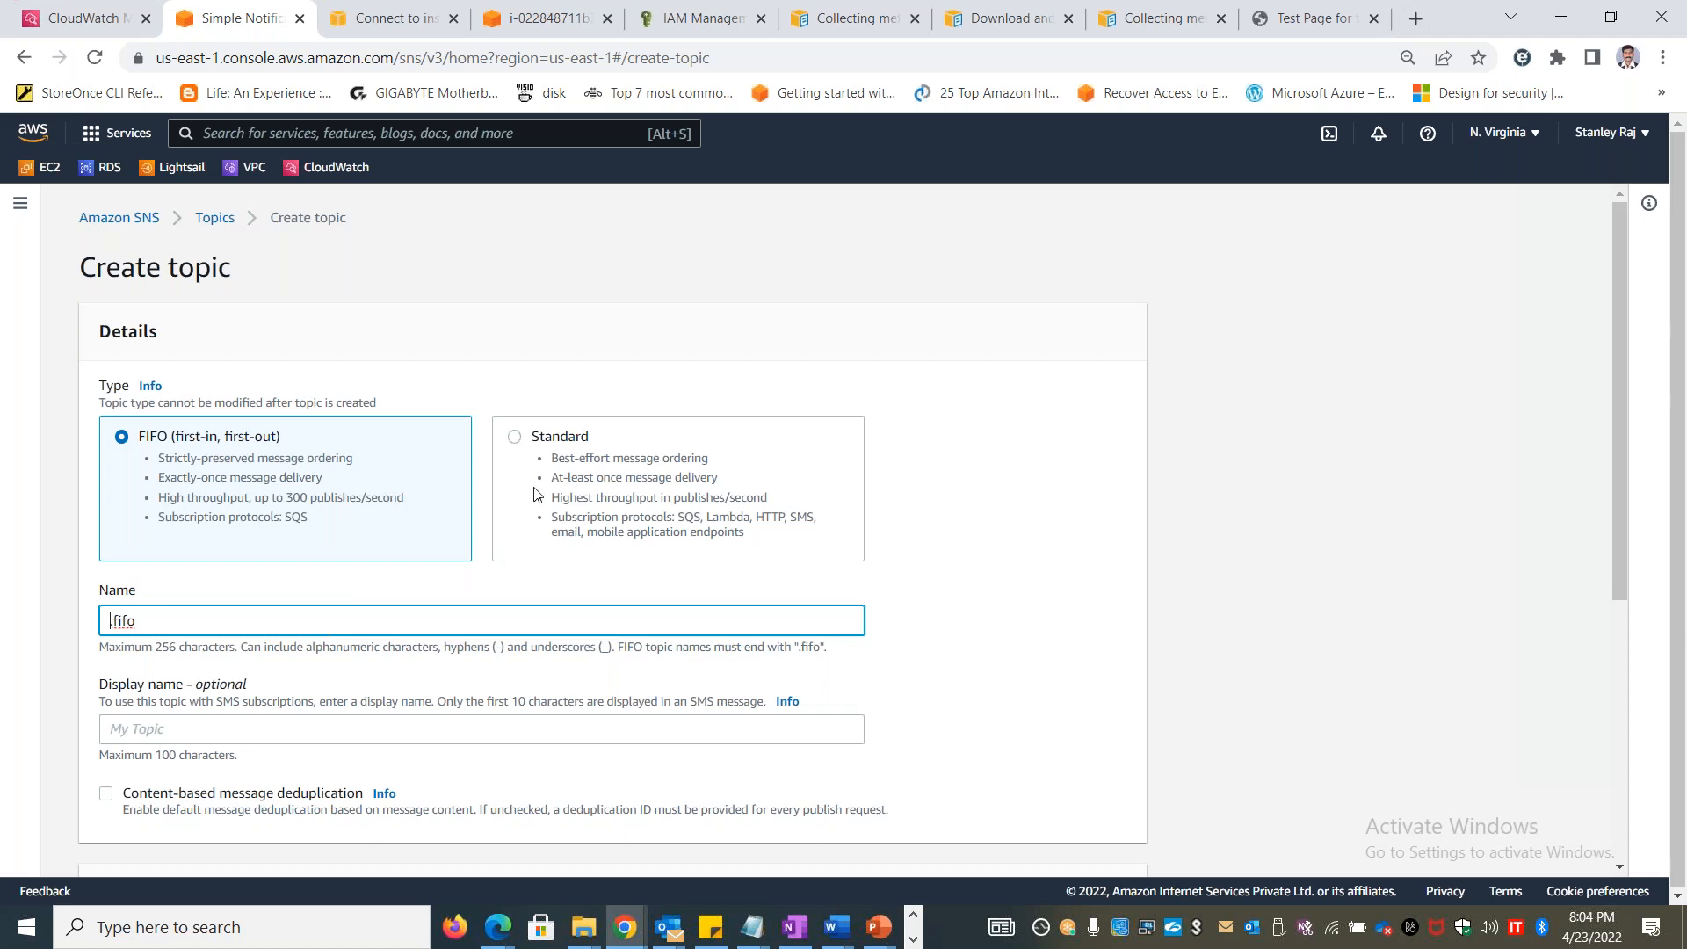
{"action": "left_click", "coordinate": [548, 452]}
Name the topic CloudwatchSNSTopic and create it with the optional settings left at their defaults
{"action": "scroll", "coordinate": [663, 618], "scroll_direction": "down", "scroll_amount": 5}
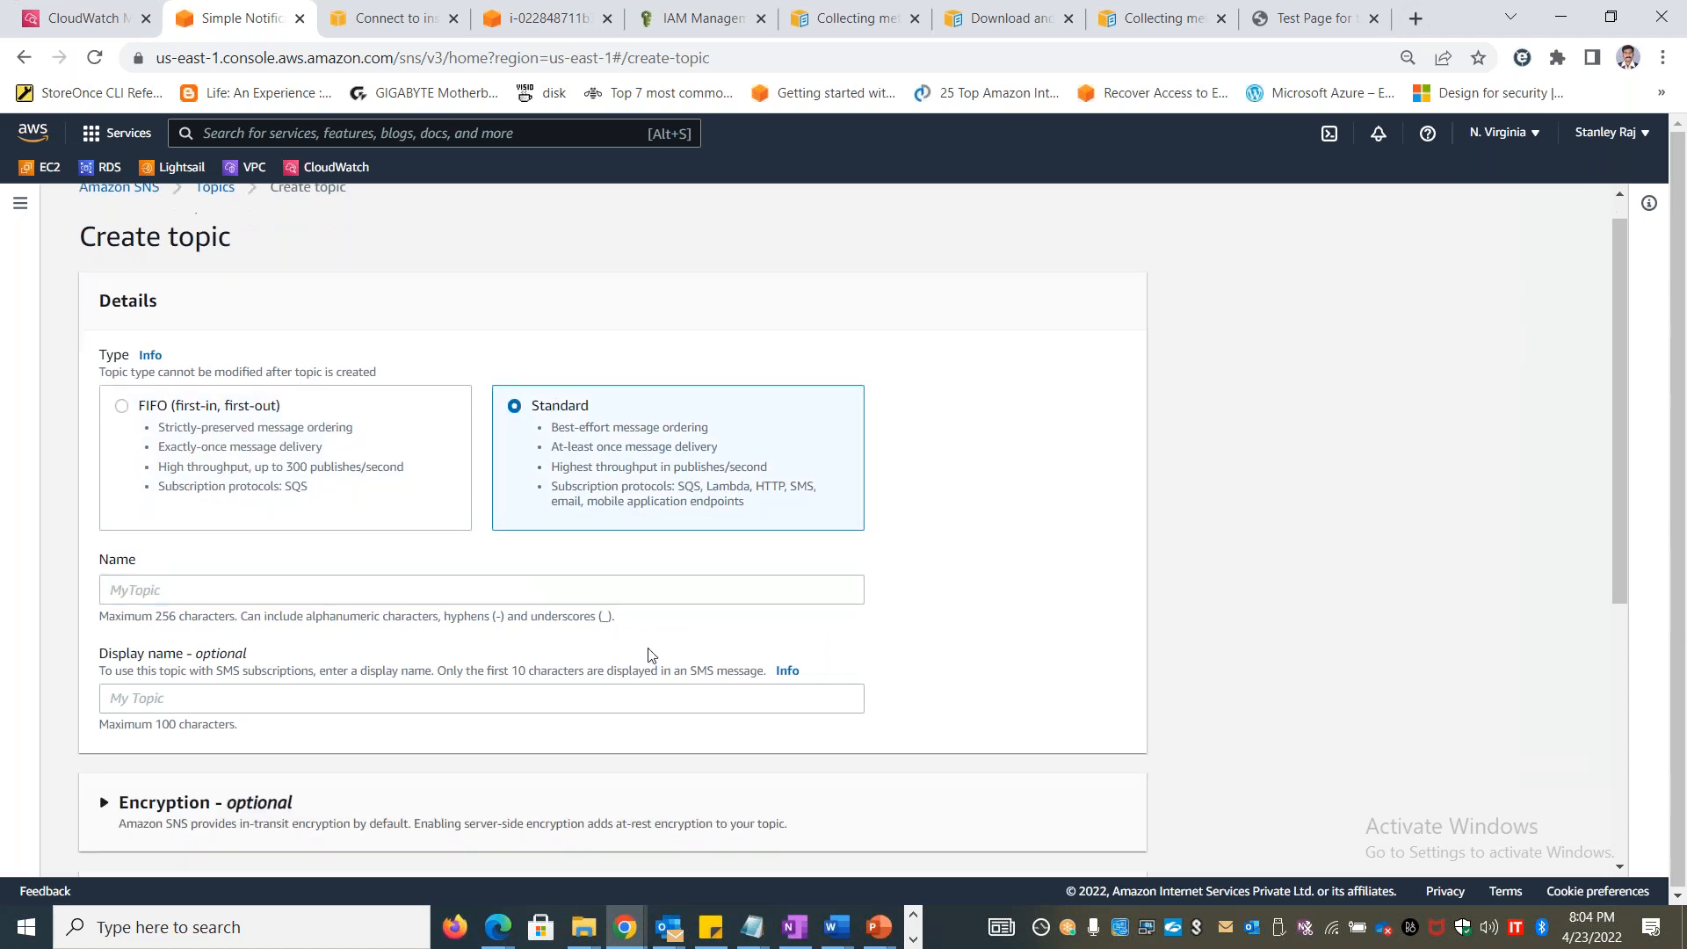
{"action": "scroll", "coordinate": [1386, 621], "scroll_direction": "up", "scroll_amount": 2}
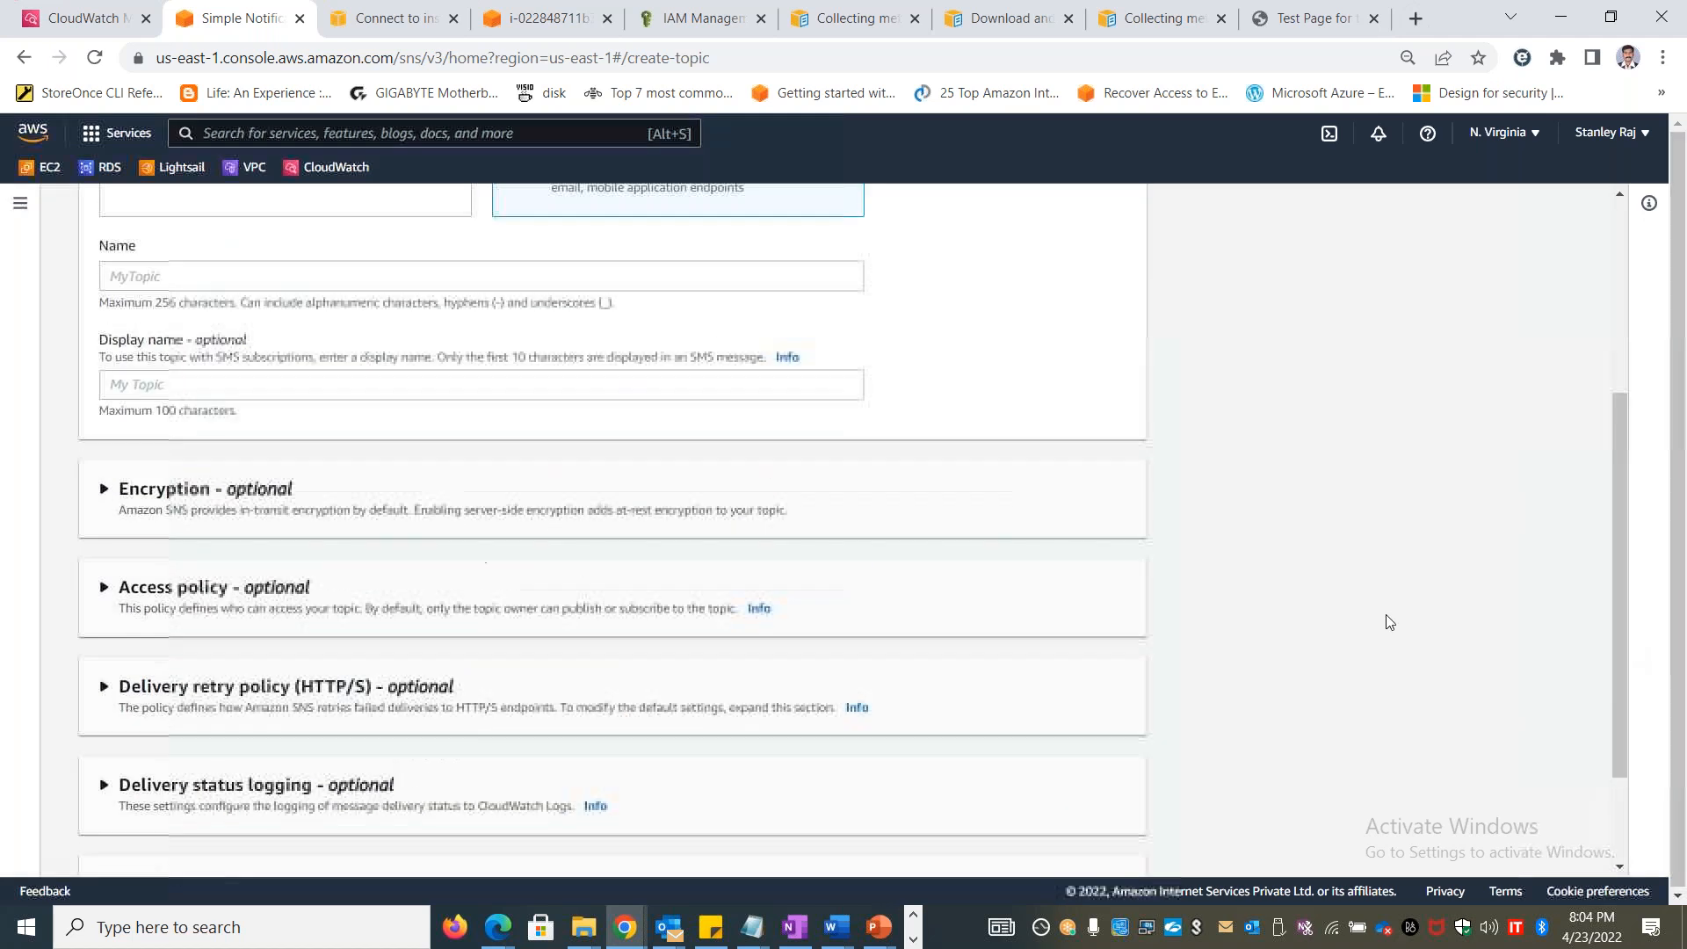
{"action": "scroll", "coordinate": [361, 584], "scroll_direction": "up", "scroll_amount": 4}
{"action": "left_click", "coordinate": [254, 629]}
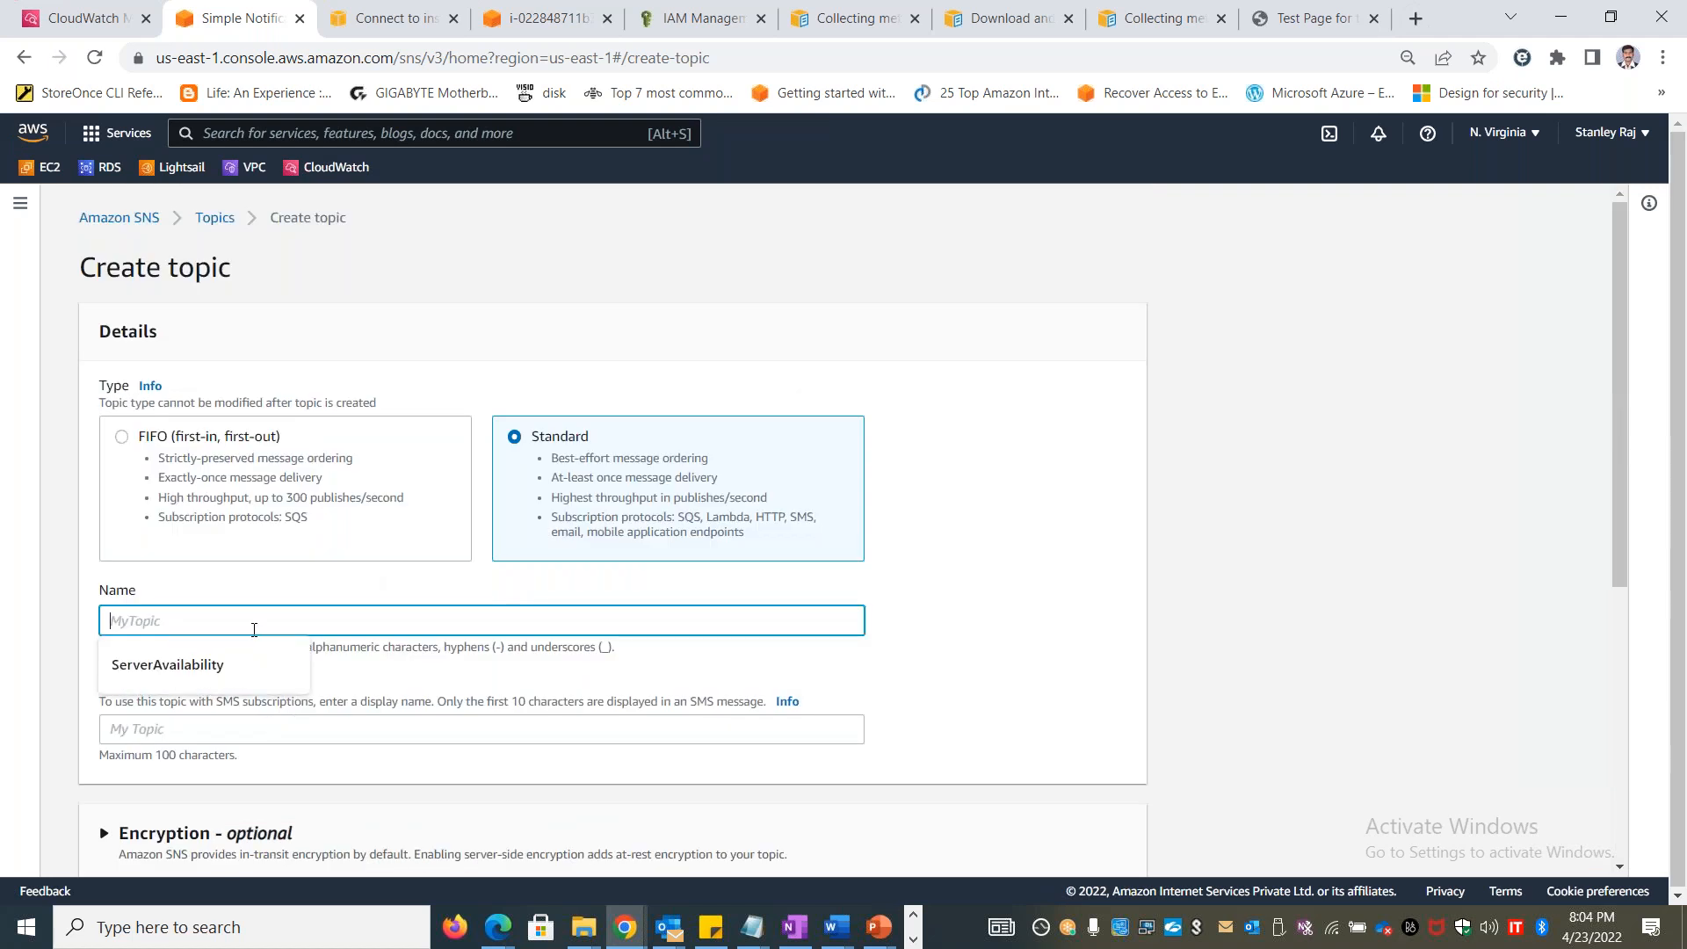
{"action": "type", "text": "Cloudwatc"}
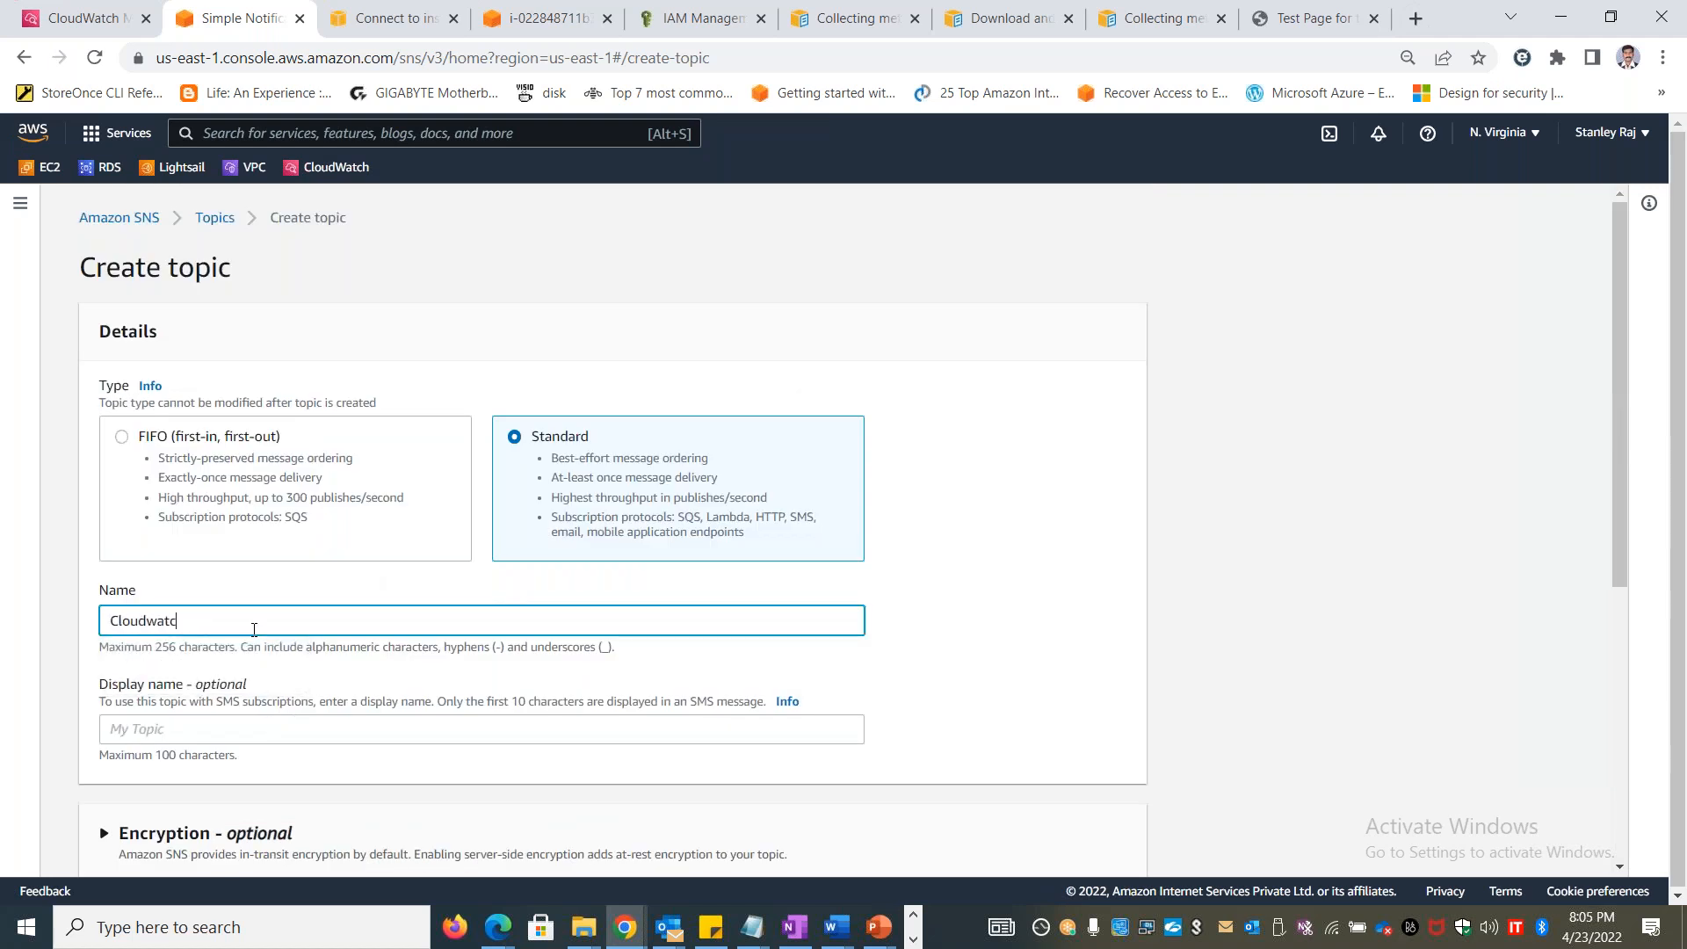
{"action": "type", "text": "hSNSTopic"}
{"action": "scroll", "coordinate": [824, 602], "scroll_direction": "down", "scroll_amount": 5}
{"action": "left_click", "coordinate": [1082, 842]}
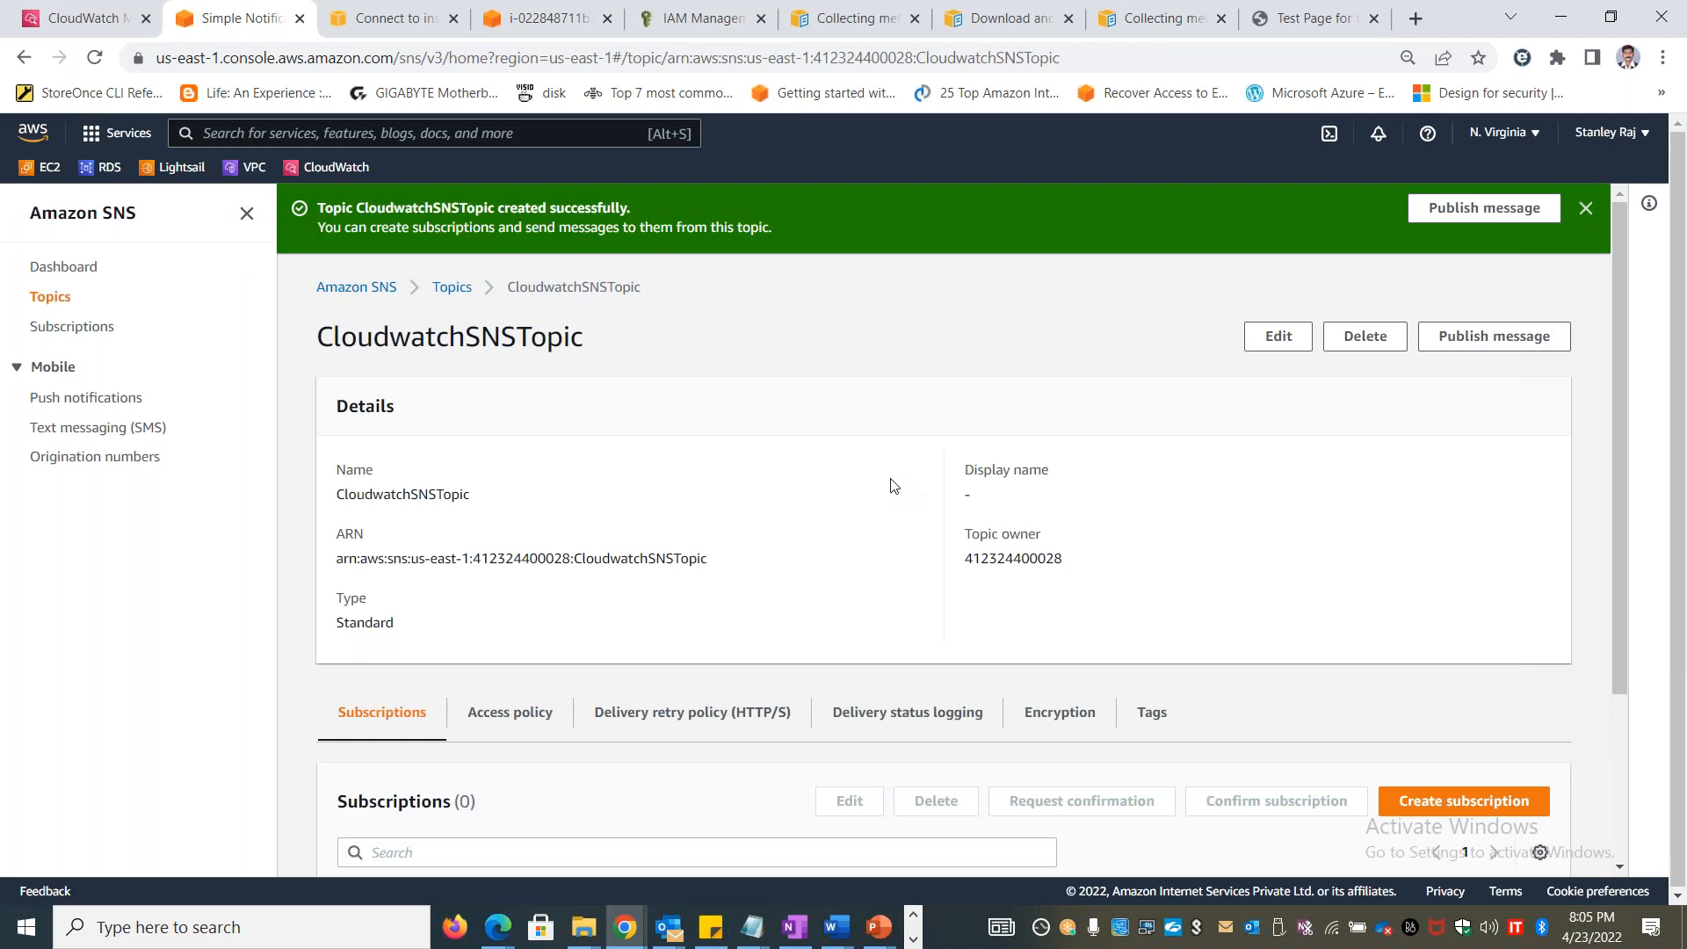
Start a subscription for CloudwatchSNSTopic, set its protocol to Email and review the other protocol choices
{"action": "scroll", "coordinate": [963, 493], "scroll_direction": "down", "scroll_amount": 3}
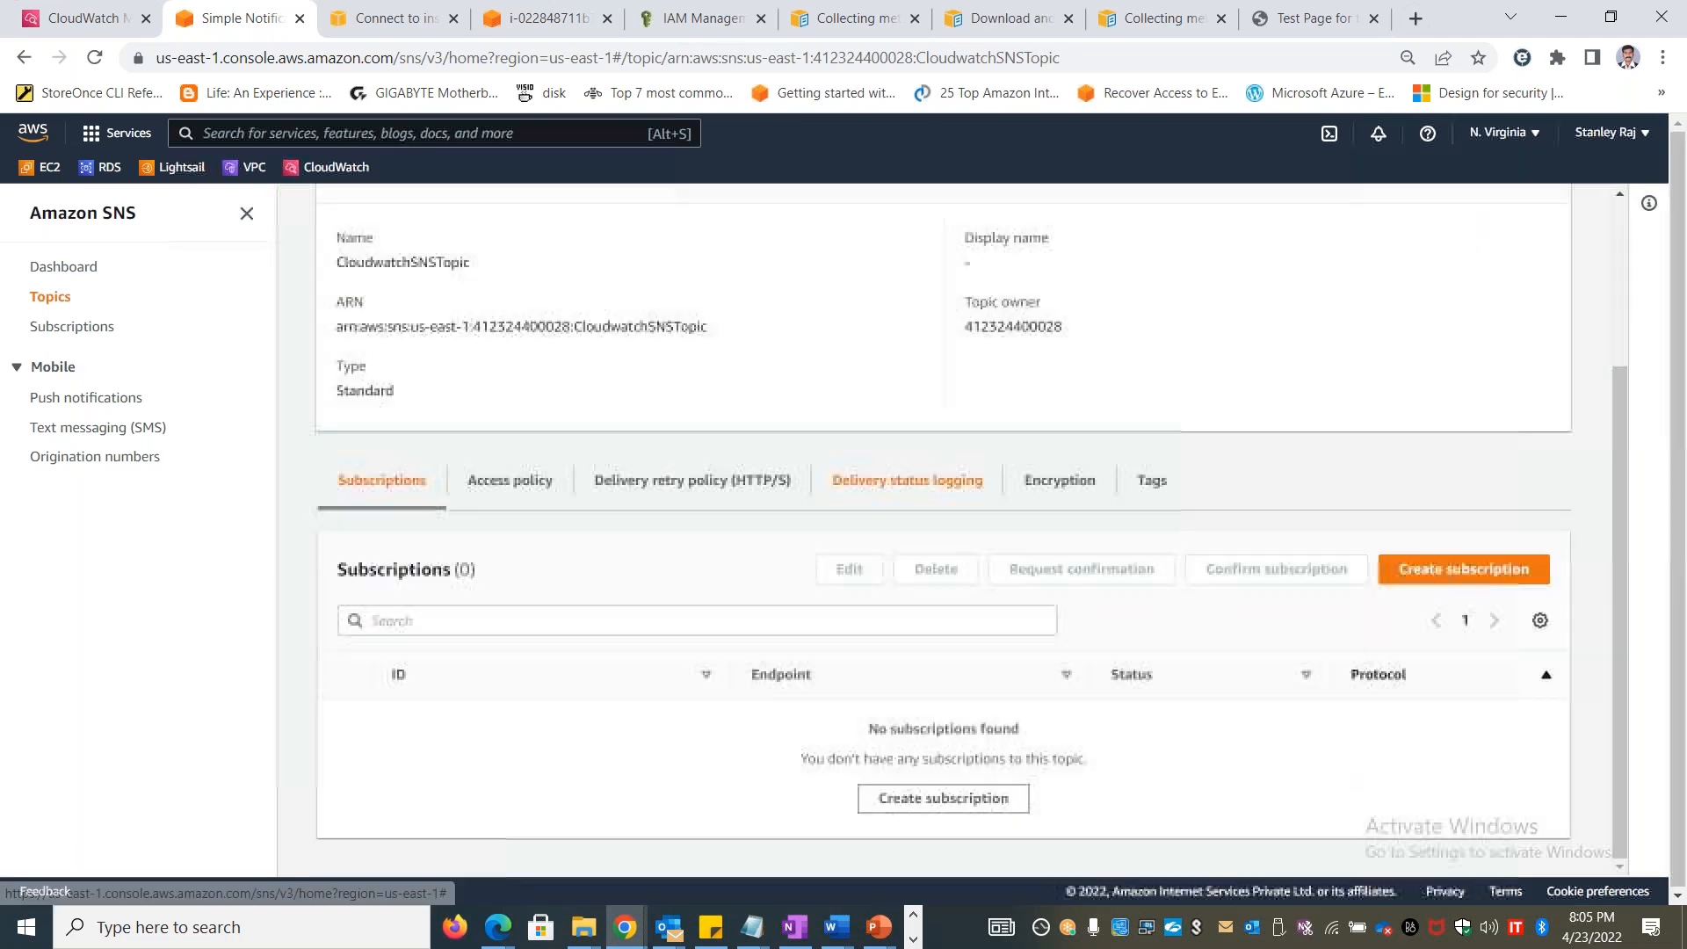
{"action": "left_click", "coordinate": [1473, 576]}
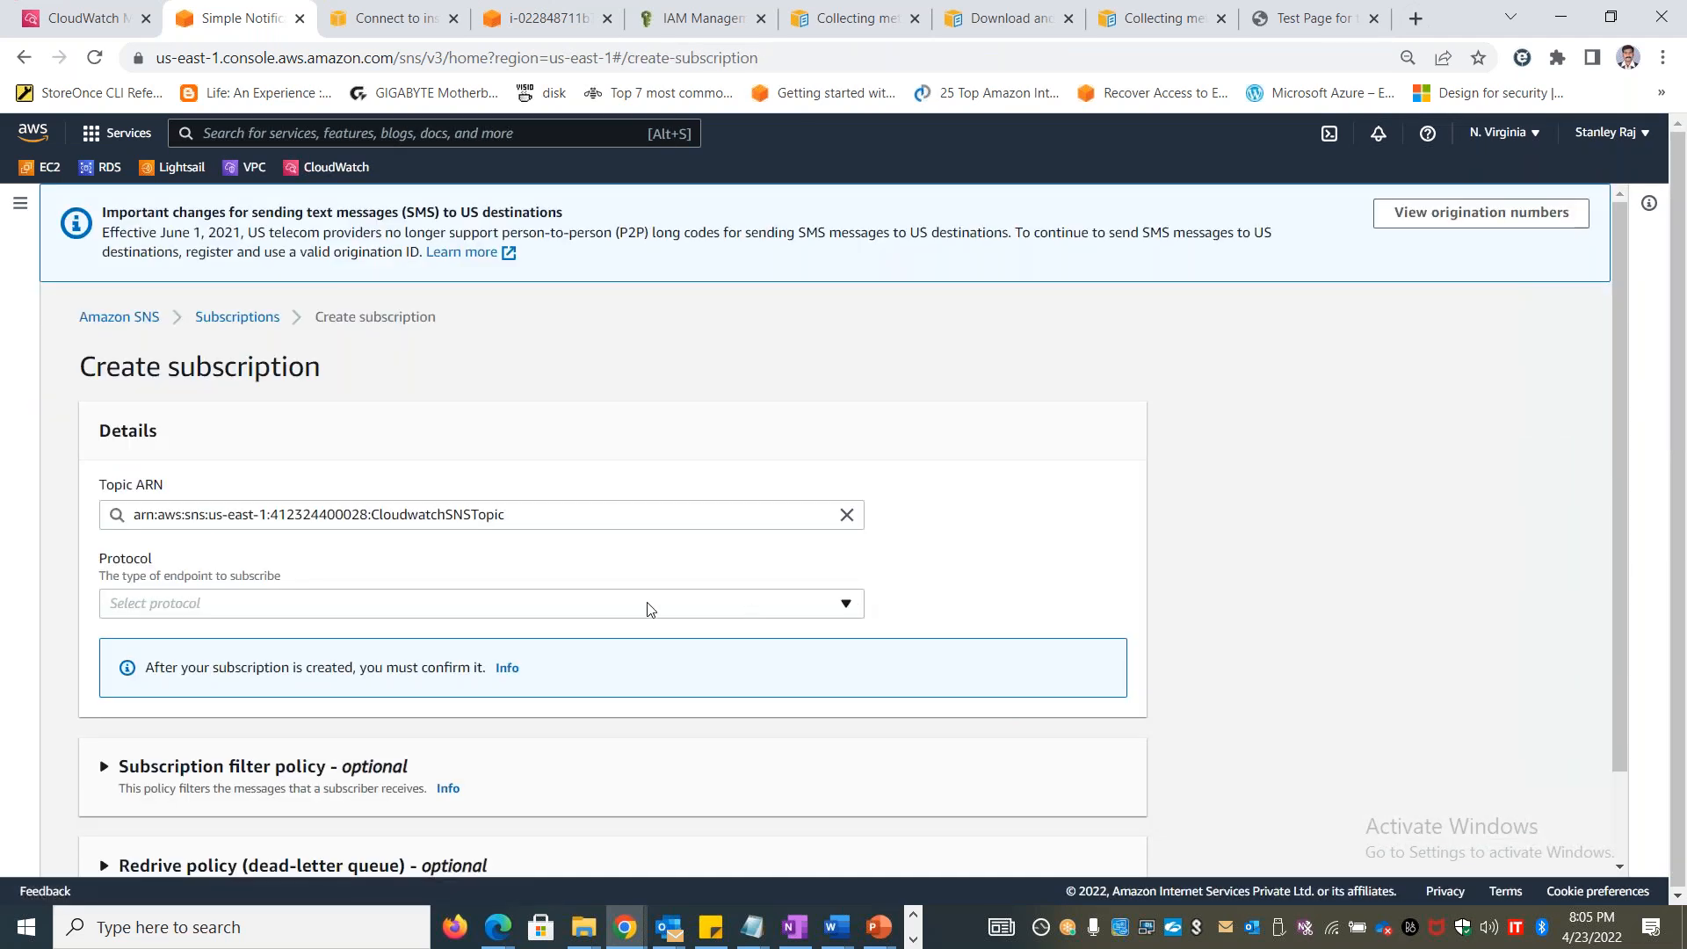
{"action": "left_click", "coordinate": [506, 612]}
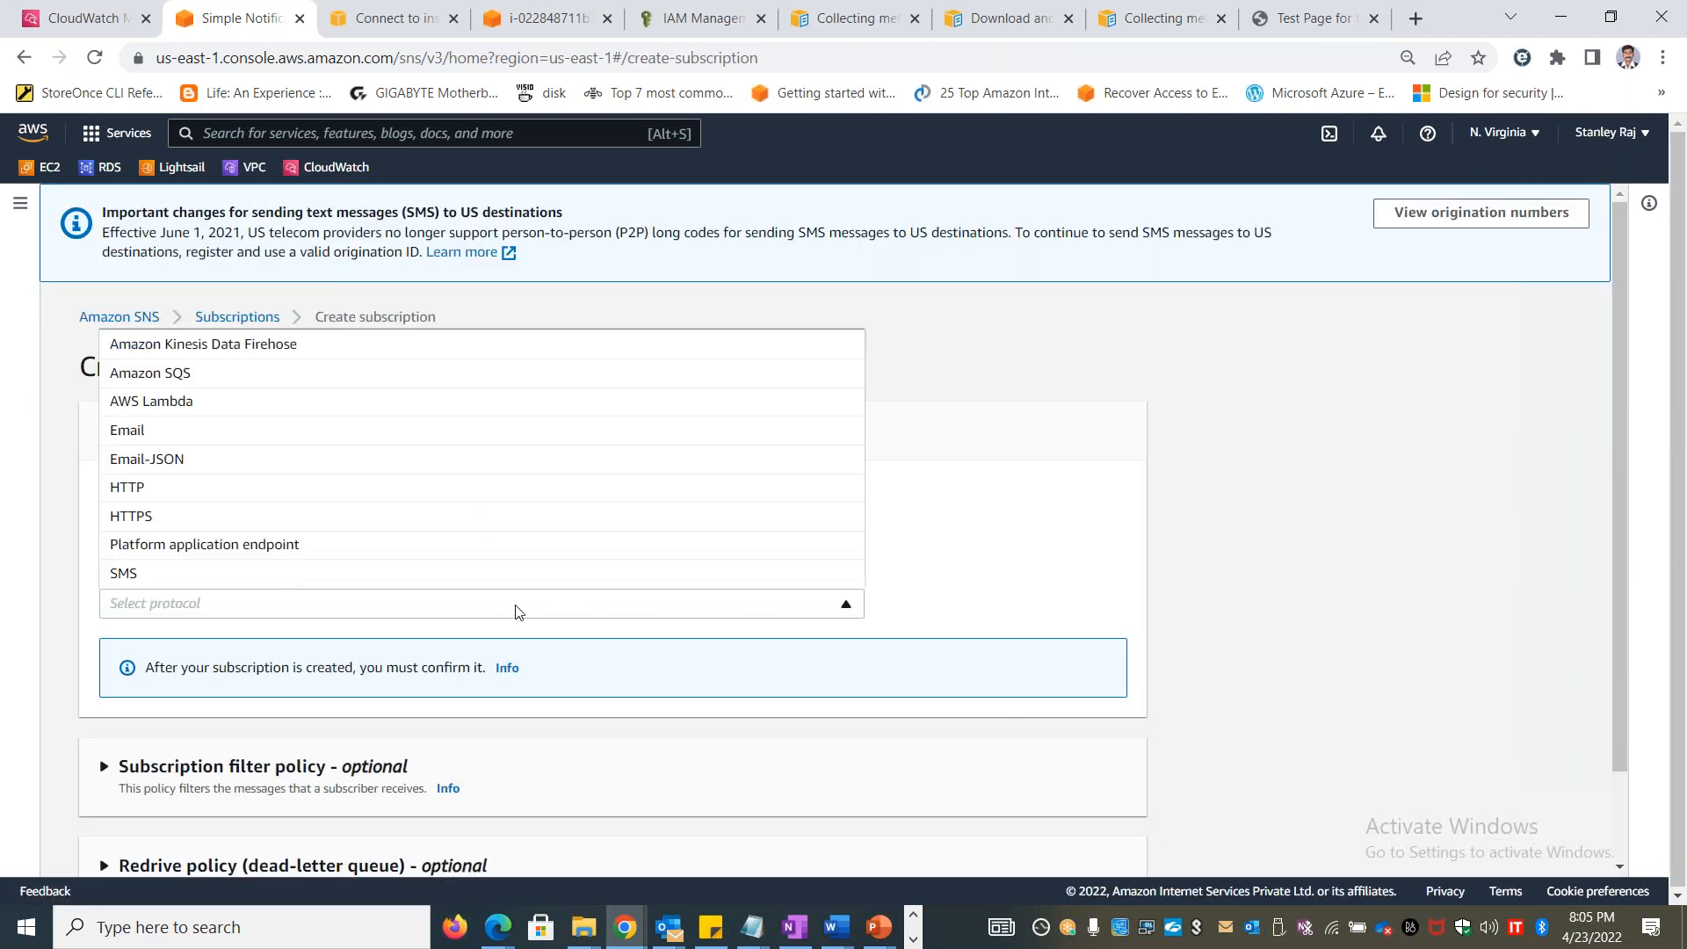
{"action": "left_click", "coordinate": [157, 442]}
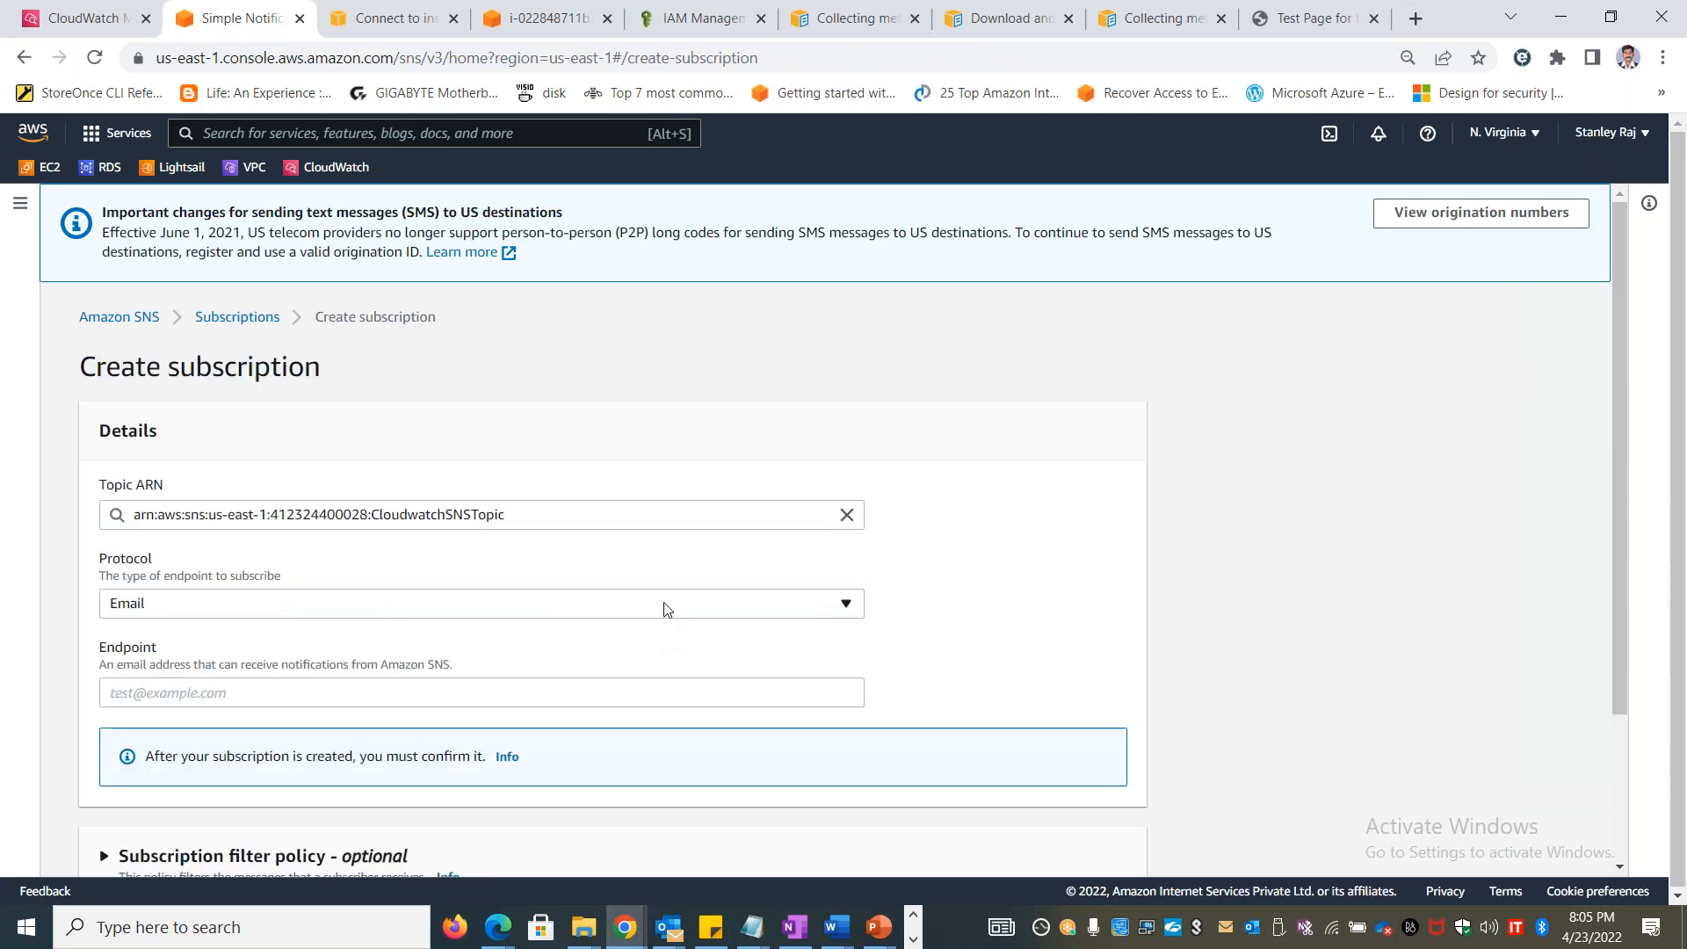
{"action": "left_click", "coordinate": [513, 598]}
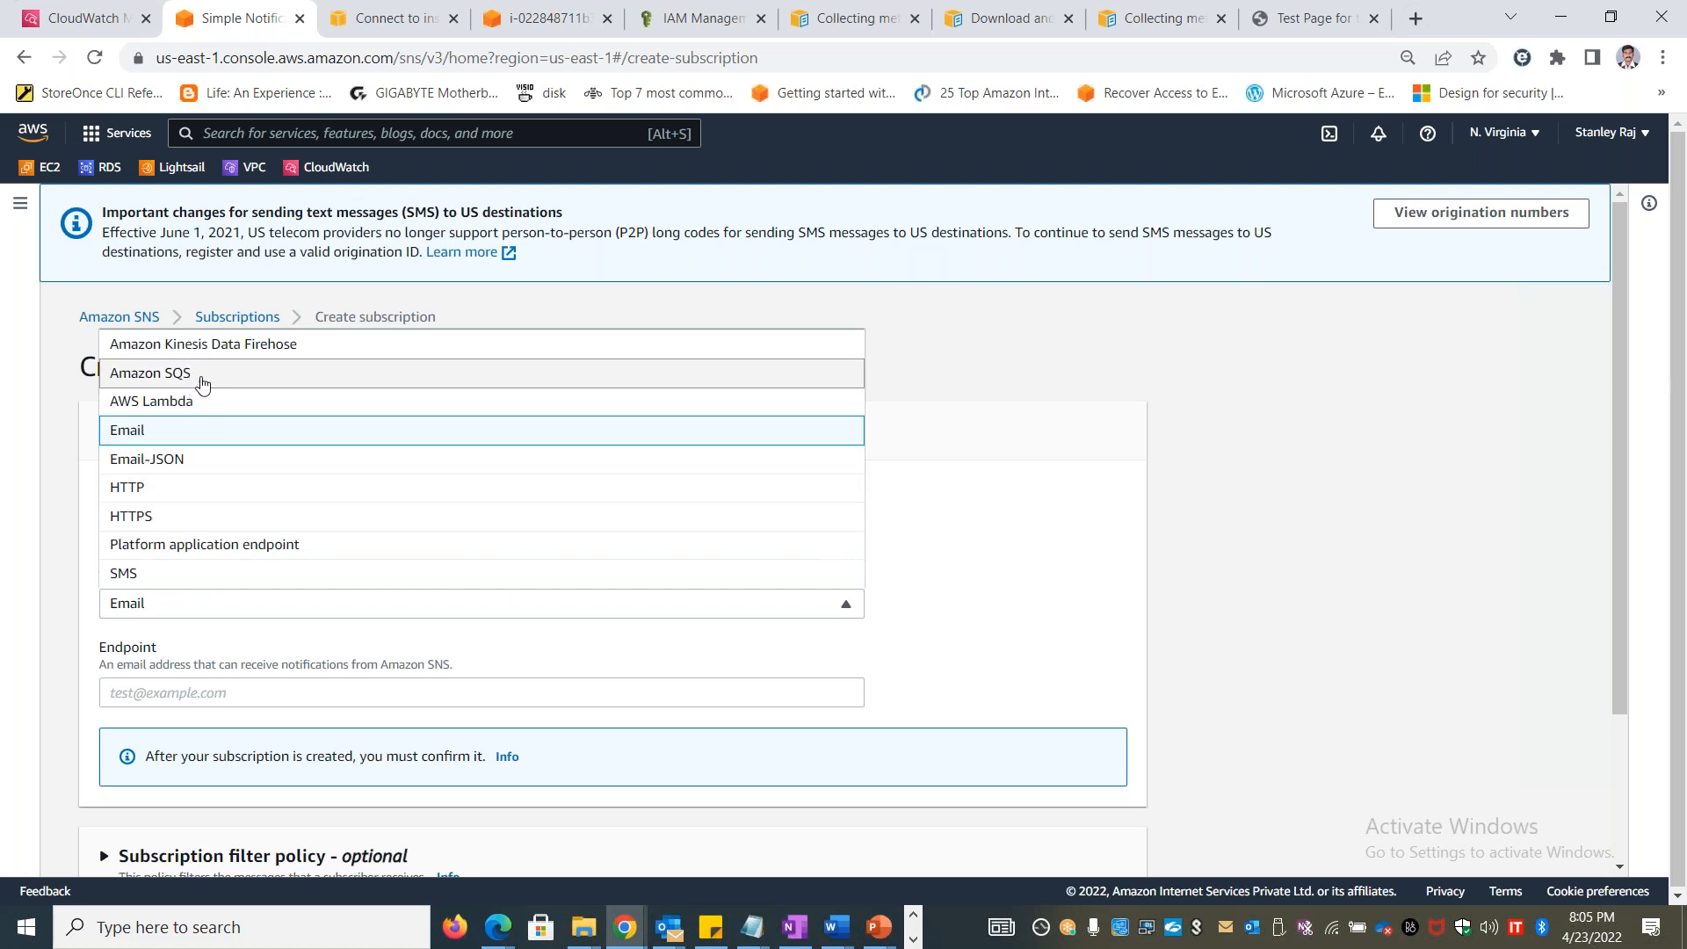
{"action": "left_click", "coordinate": [1568, 492]}
Enter the recipient's email address as the endpoint and create the subscription
{"action": "scroll", "coordinate": [1568, 492], "scroll_direction": "down", "scroll_amount": 2}
{"action": "left_click", "coordinate": [226, 496]}
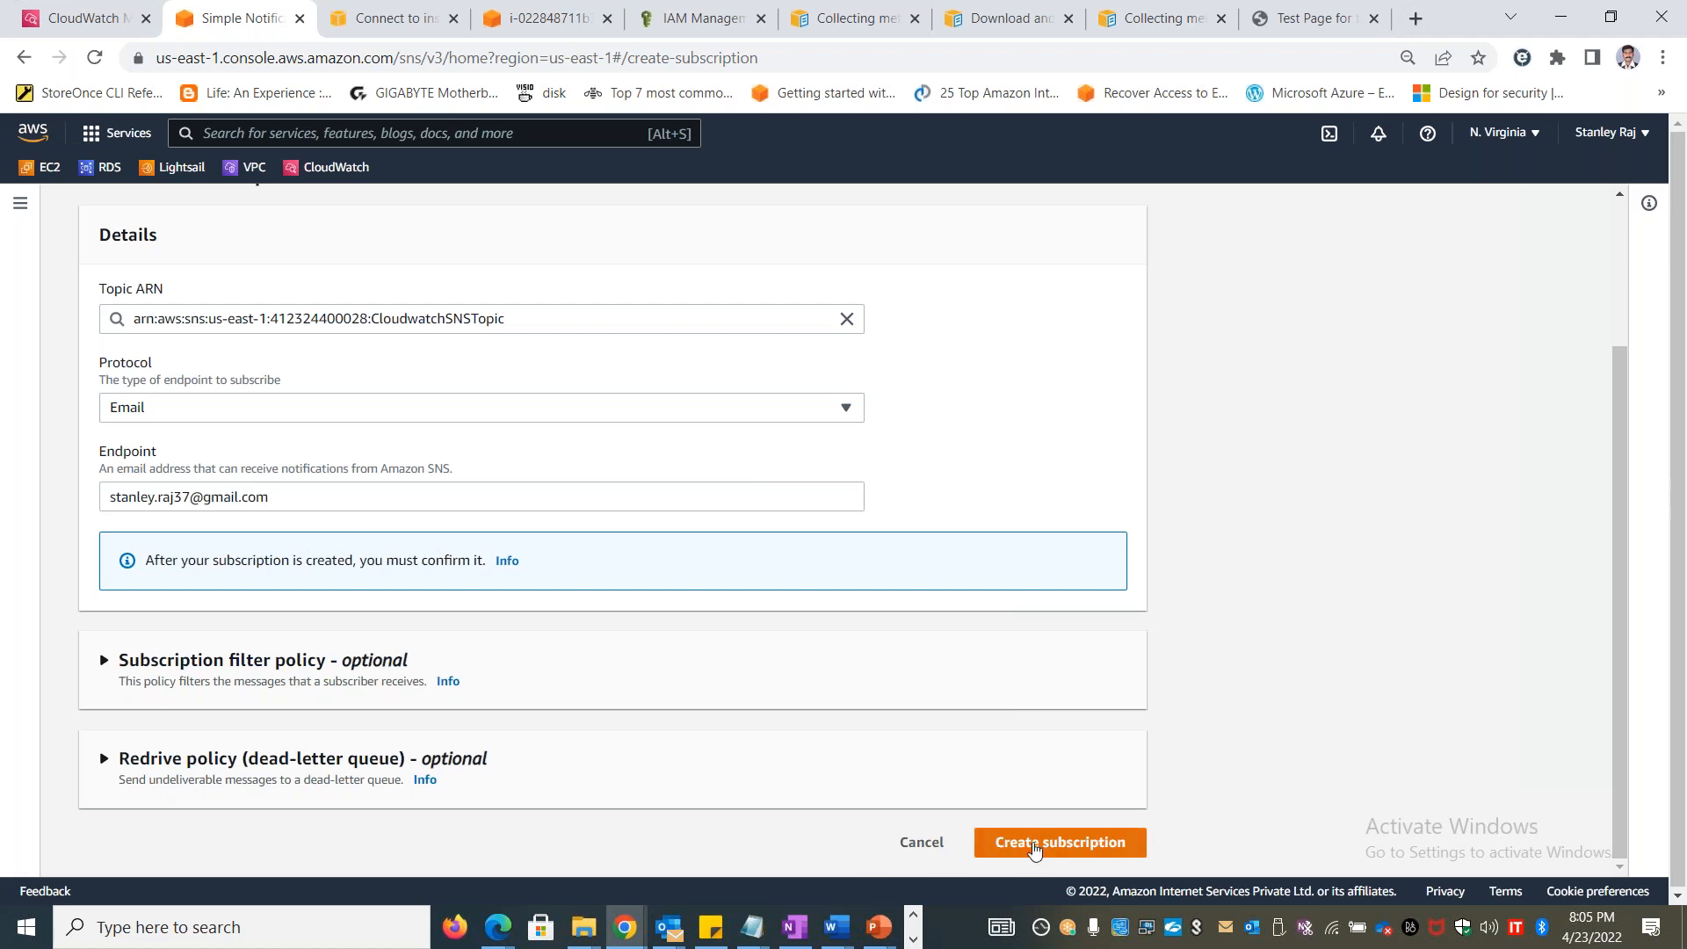
{"action": "left_click", "coordinate": [1033, 843]}
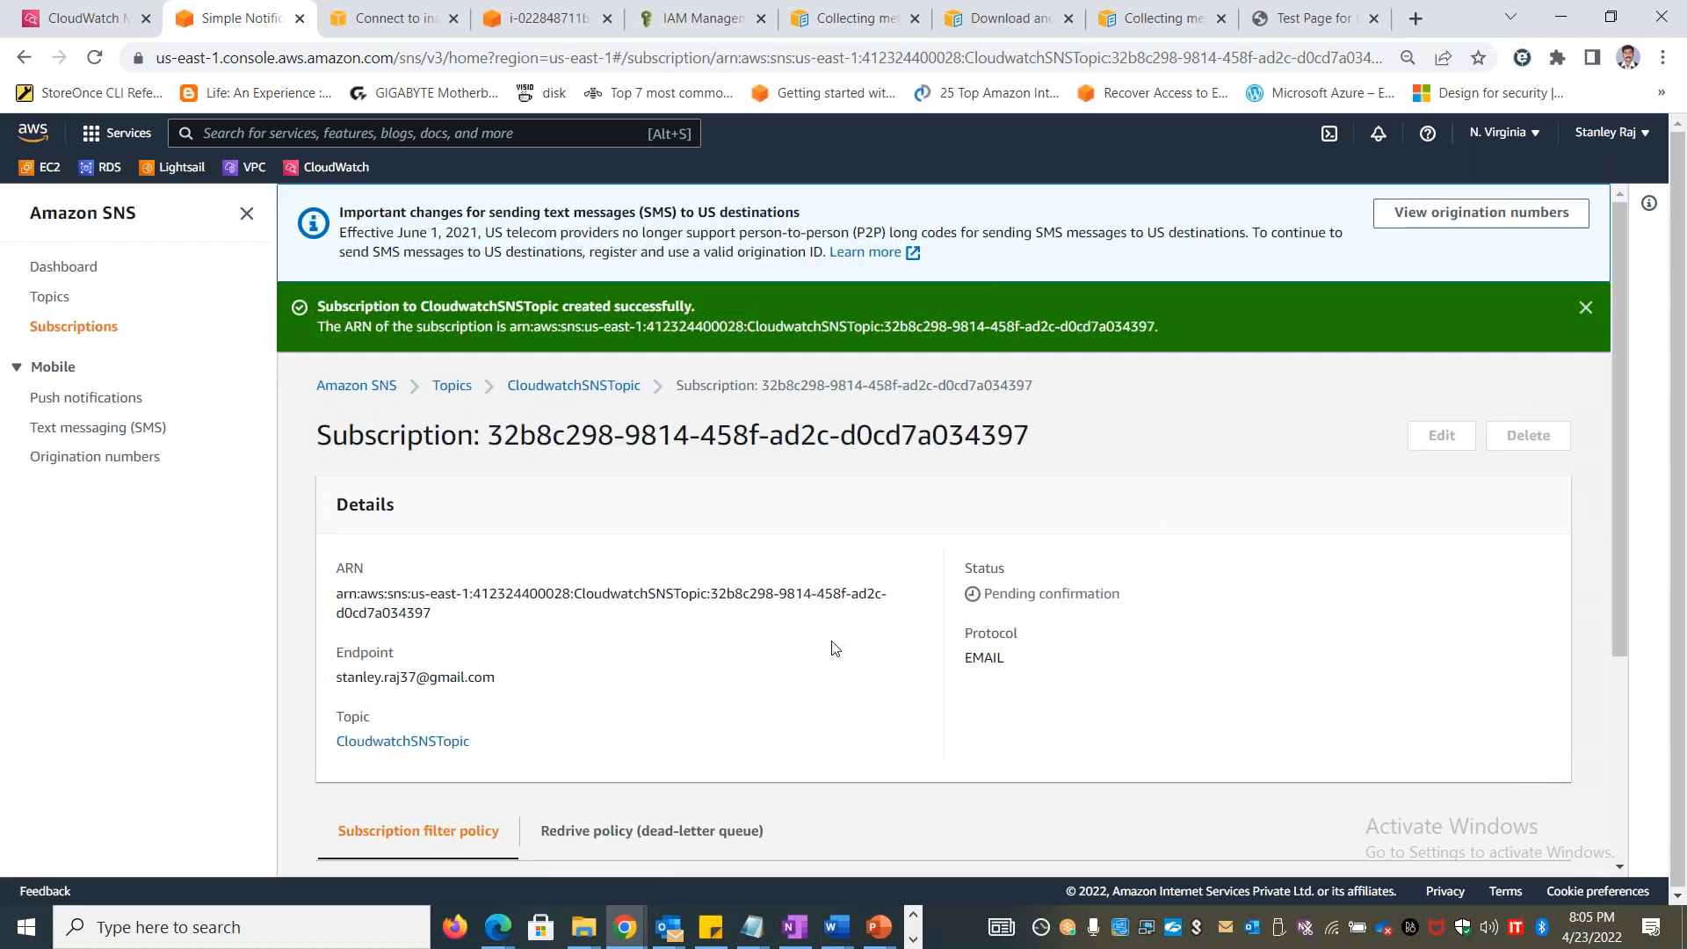
Open CloudwatchSNSTopic from its new subscription and check the status and endpoint of the email subscription
{"action": "scroll", "coordinate": [839, 650], "scroll_direction": "down", "scroll_amount": 3}
{"action": "scroll", "coordinate": [703, 528], "scroll_direction": "up", "scroll_amount": 3}
{"action": "left_click", "coordinate": [596, 392]}
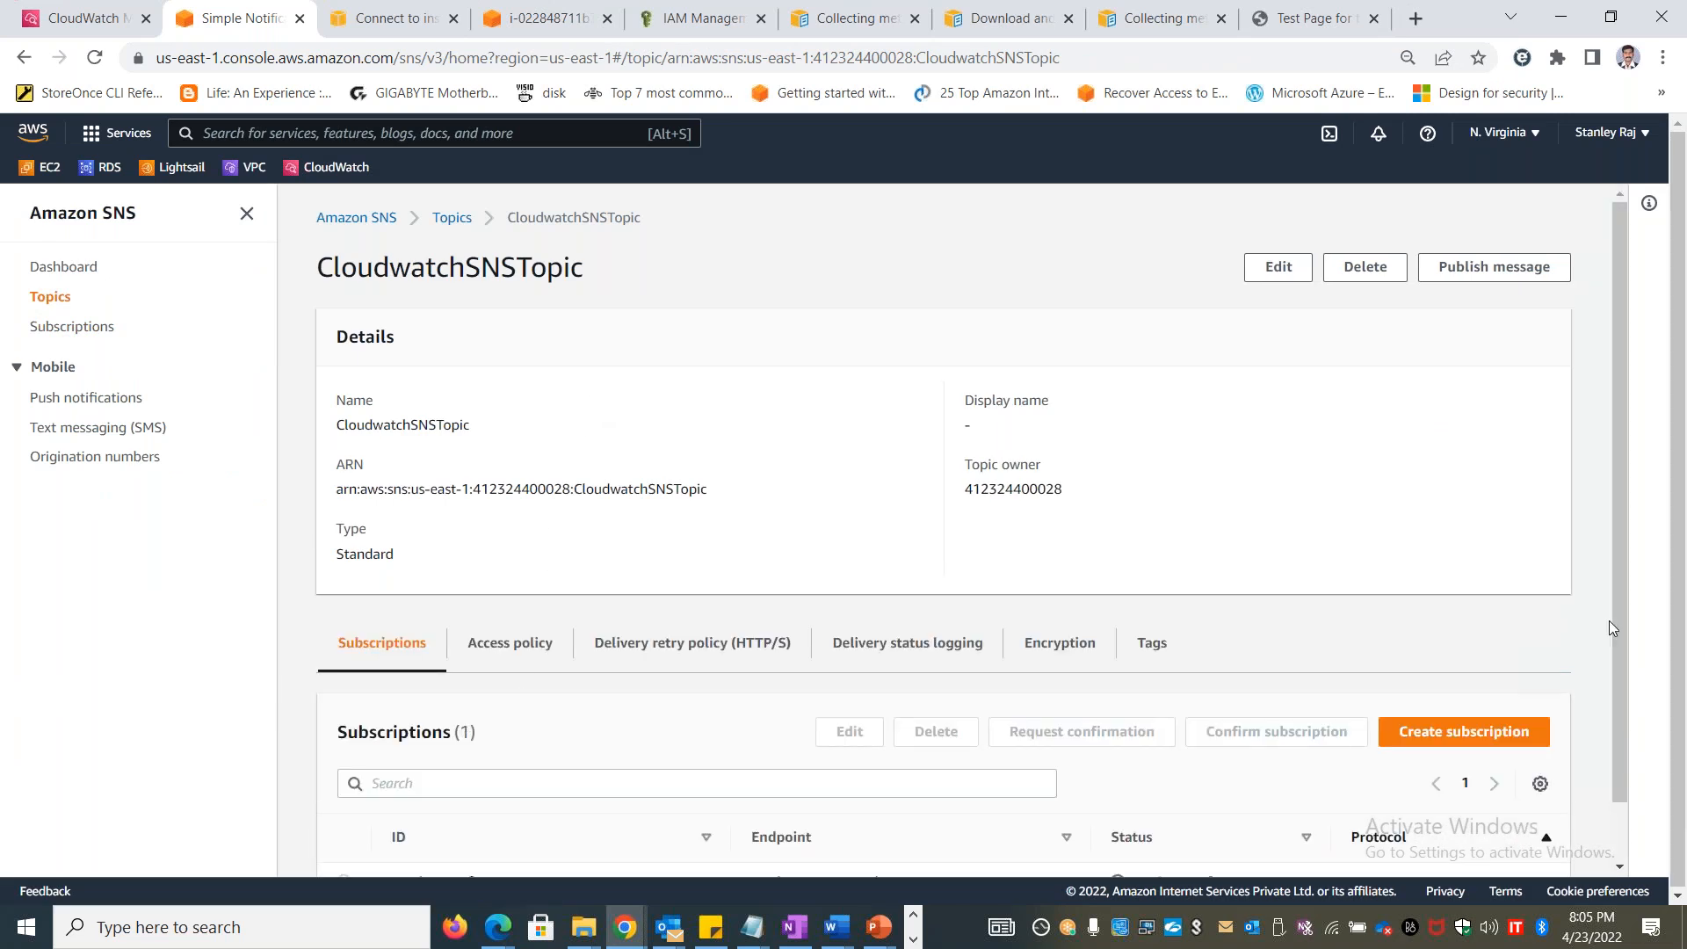
{"action": "scroll", "coordinate": [1621, 615], "scroll_direction": "down", "scroll_amount": 1}
{"action": "left_click_drag", "start_coordinate": [1298, 829], "coordinate": [1035, 821]}
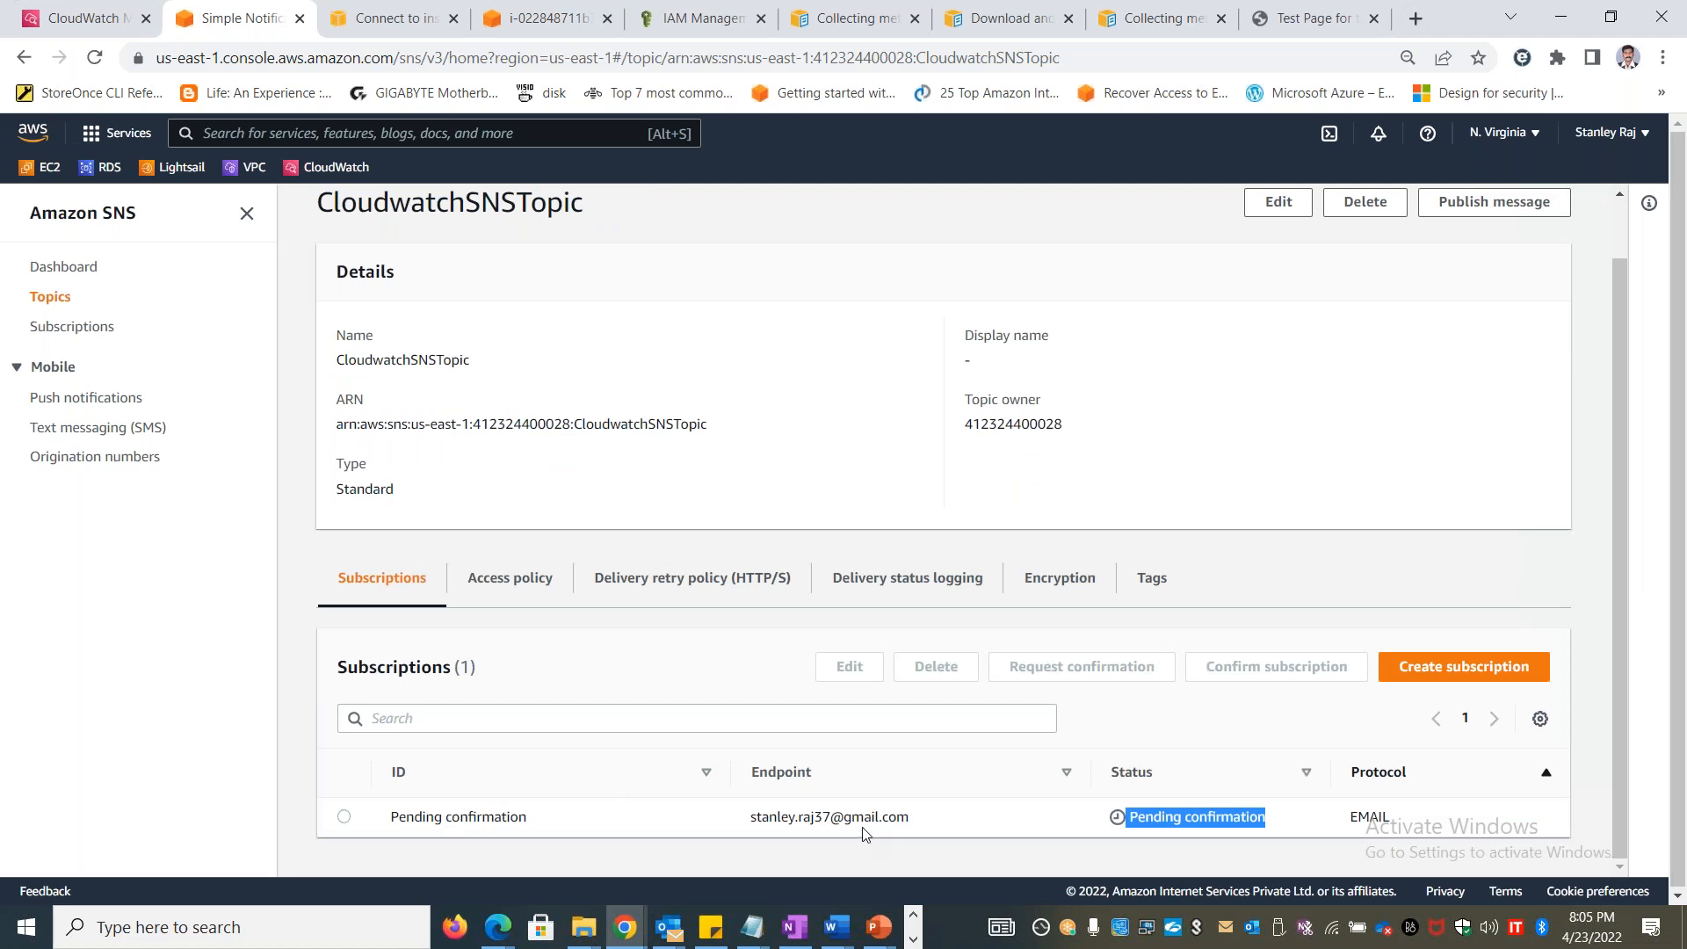
{"action": "left_click_drag", "start_coordinate": [745, 823], "coordinate": [933, 827]}
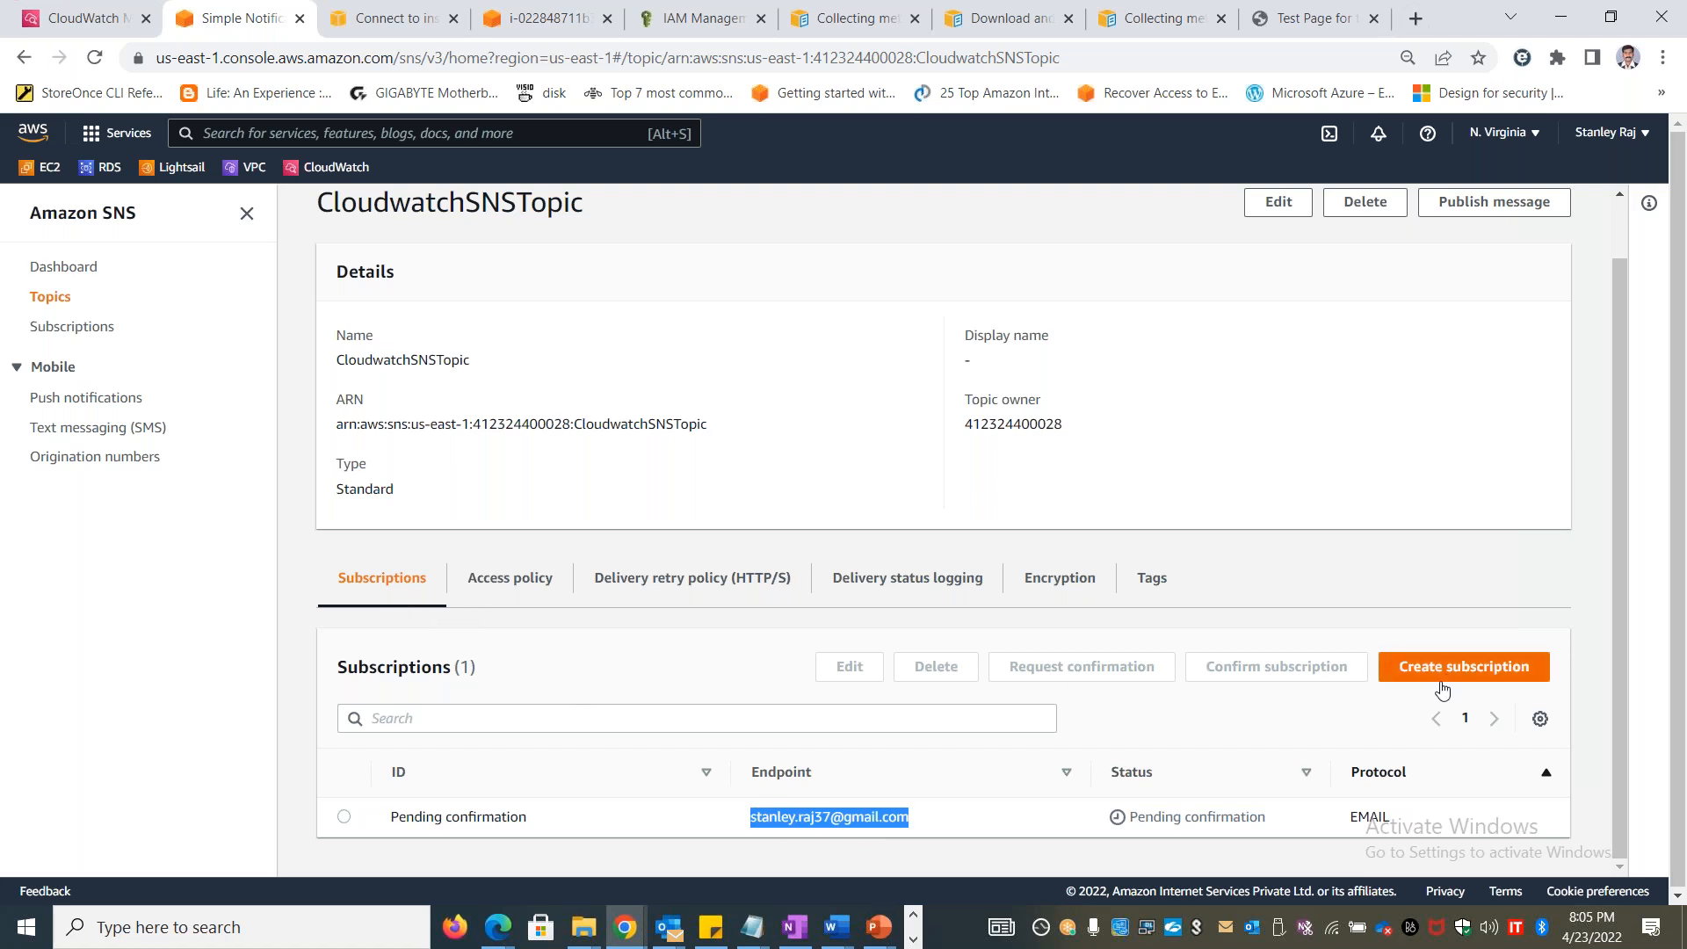
Switch to the Chrome window showing the LAB Materials folder in Google Drive and open Gmail in a new tab
{"action": "key", "text": "alt+Tab"}
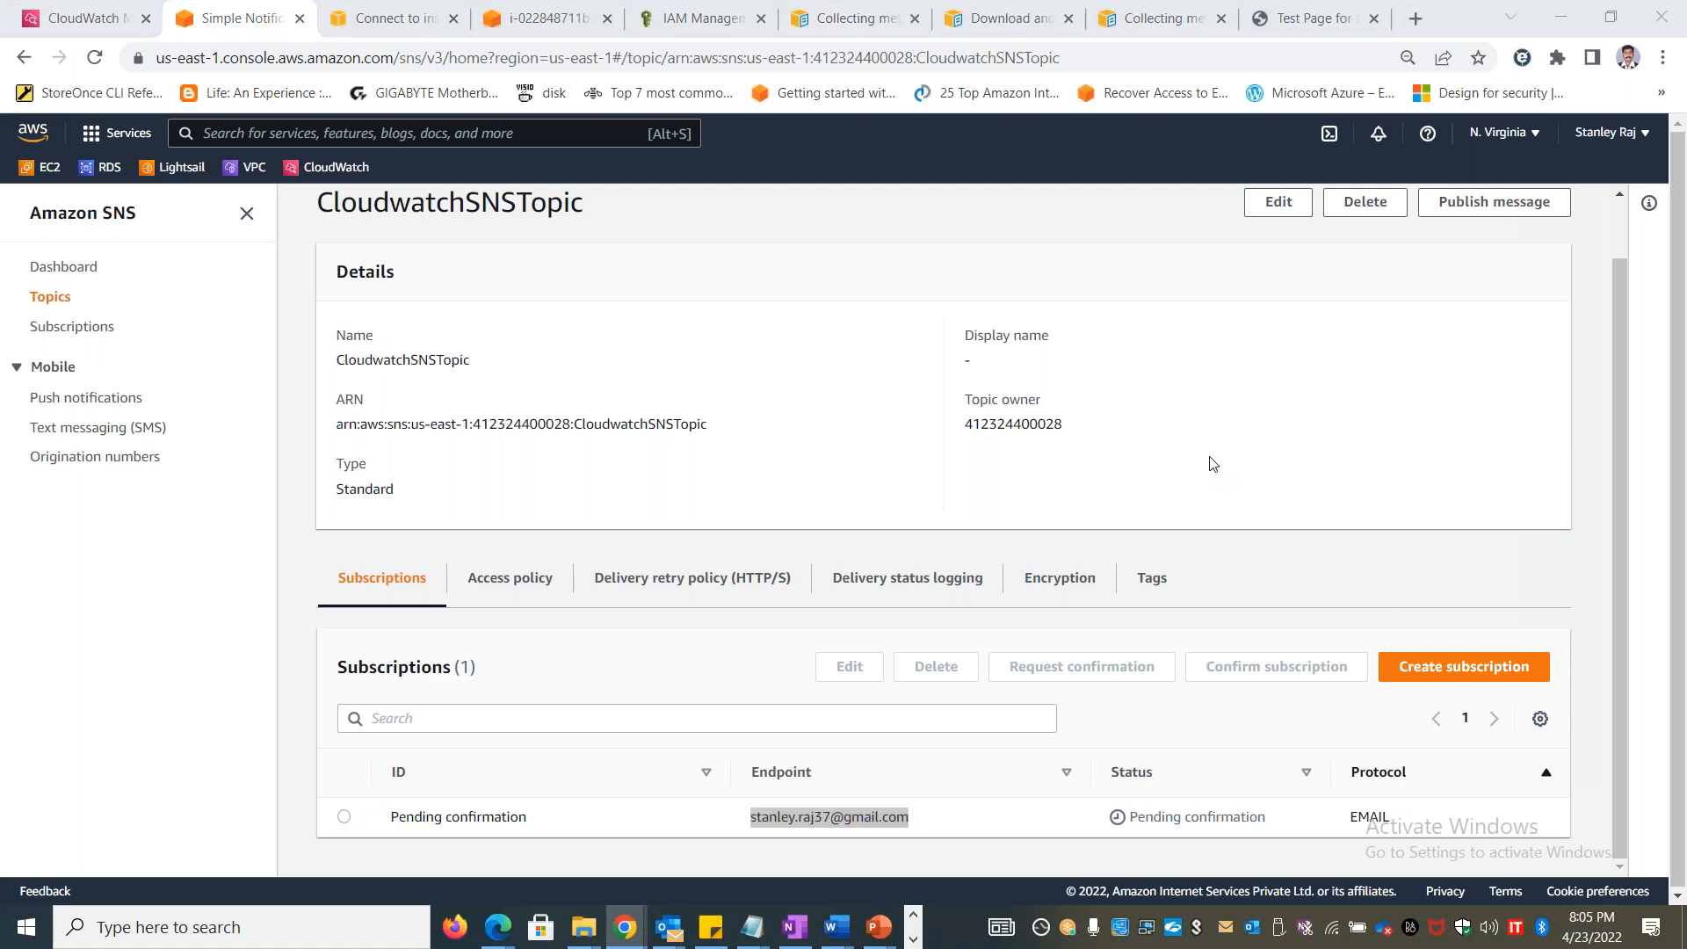
{"action": "key", "text": "alt+Tab"}
{"action": "key", "text": "alt+Tab"}
{"action": "key", "text": "alt+shift+Tab"}
{"action": "key", "text": "alt+shift+Tab"}
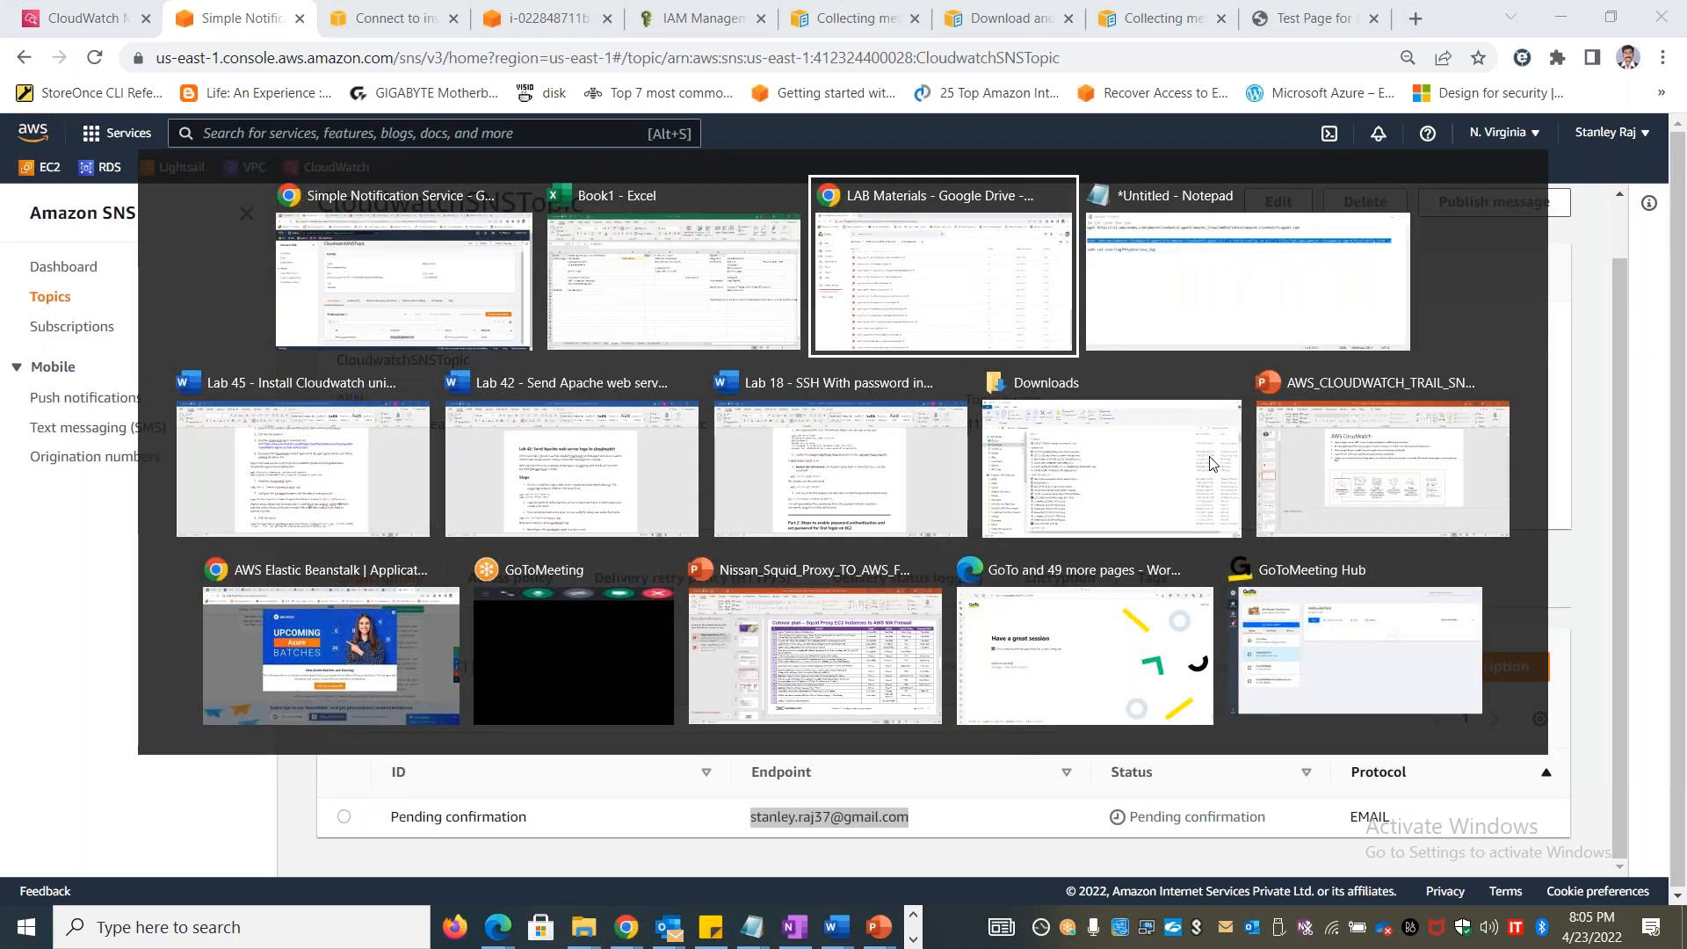
{"action": "key", "text": "alt+Tab"}
{"action": "key", "text": "Escape"}
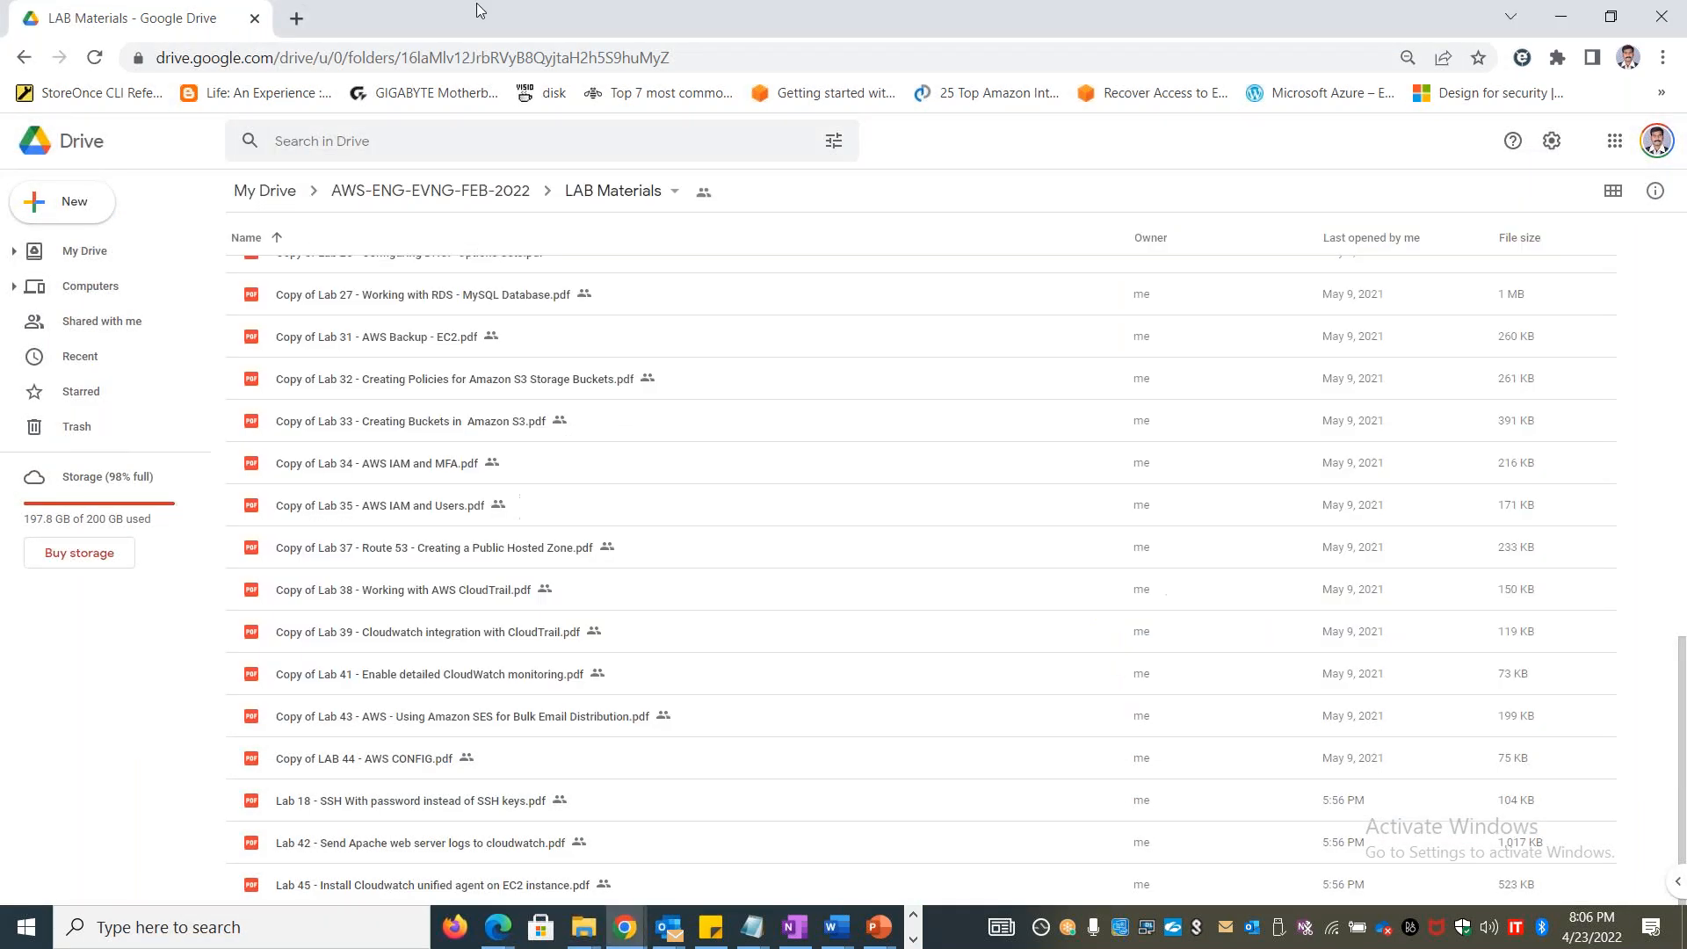
{"action": "left_click", "coordinate": [297, 18]}
{"action": "type", "text": "gmail.com"}
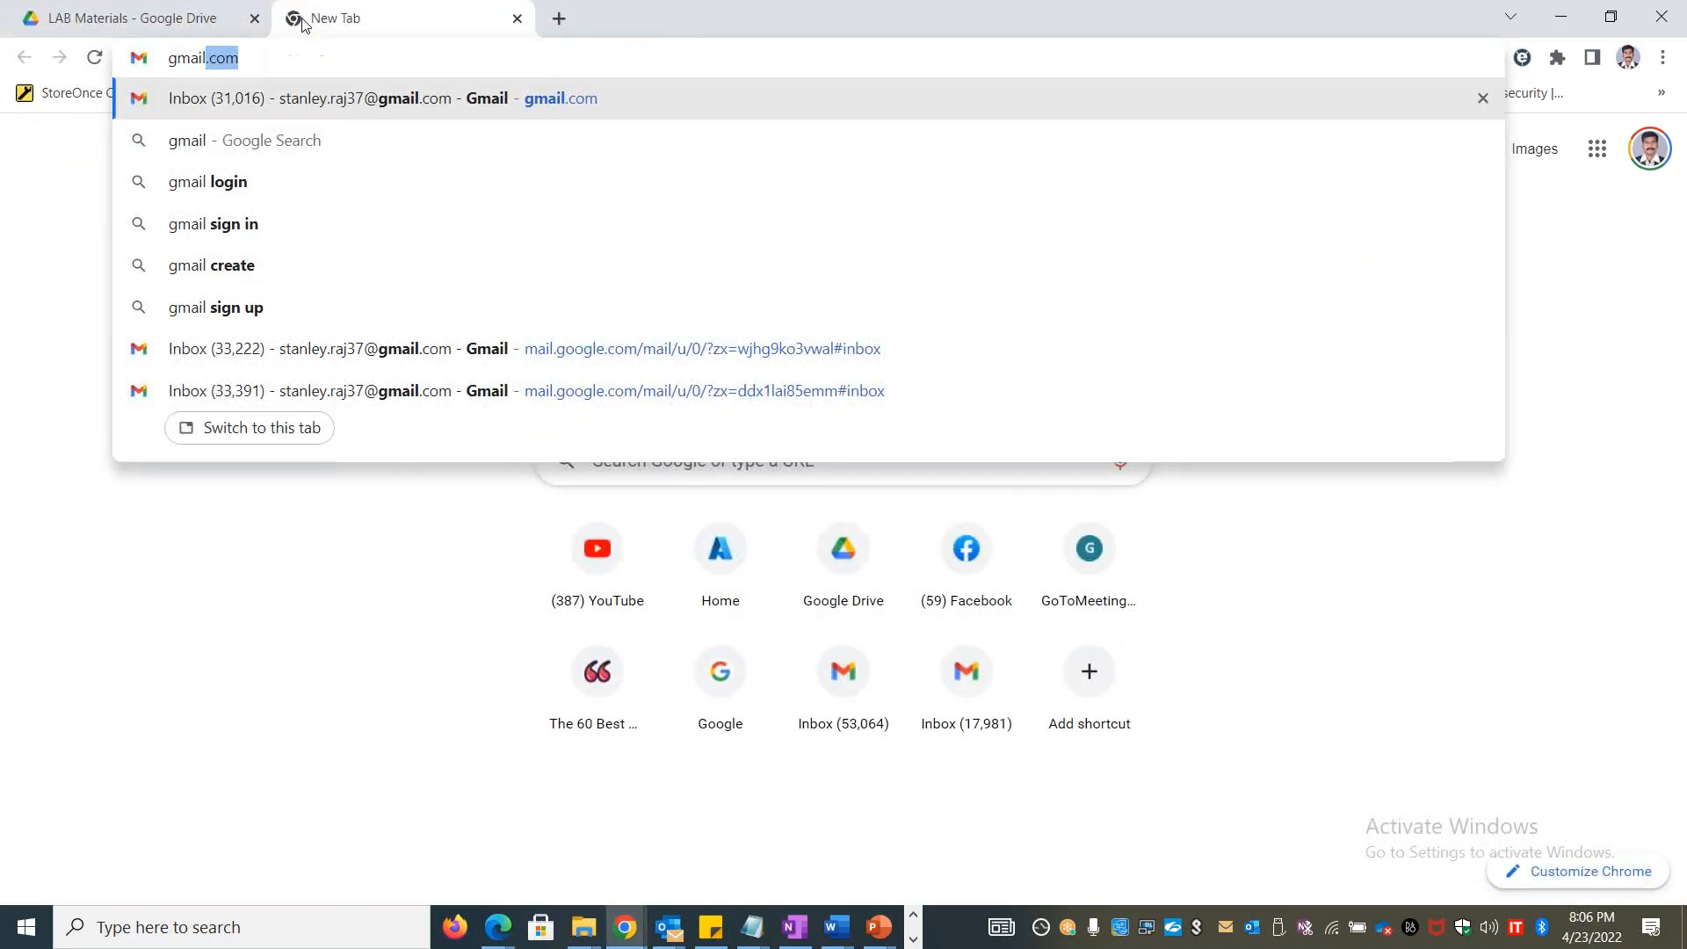
{"action": "key", "text": "Return"}
Open the AWS Notification subscription confirmation email, confirm the subscription to CloudwatchSNSTopic and check the topic name on the confirmation page
{"action": "key", "text": "alt+Tab"}
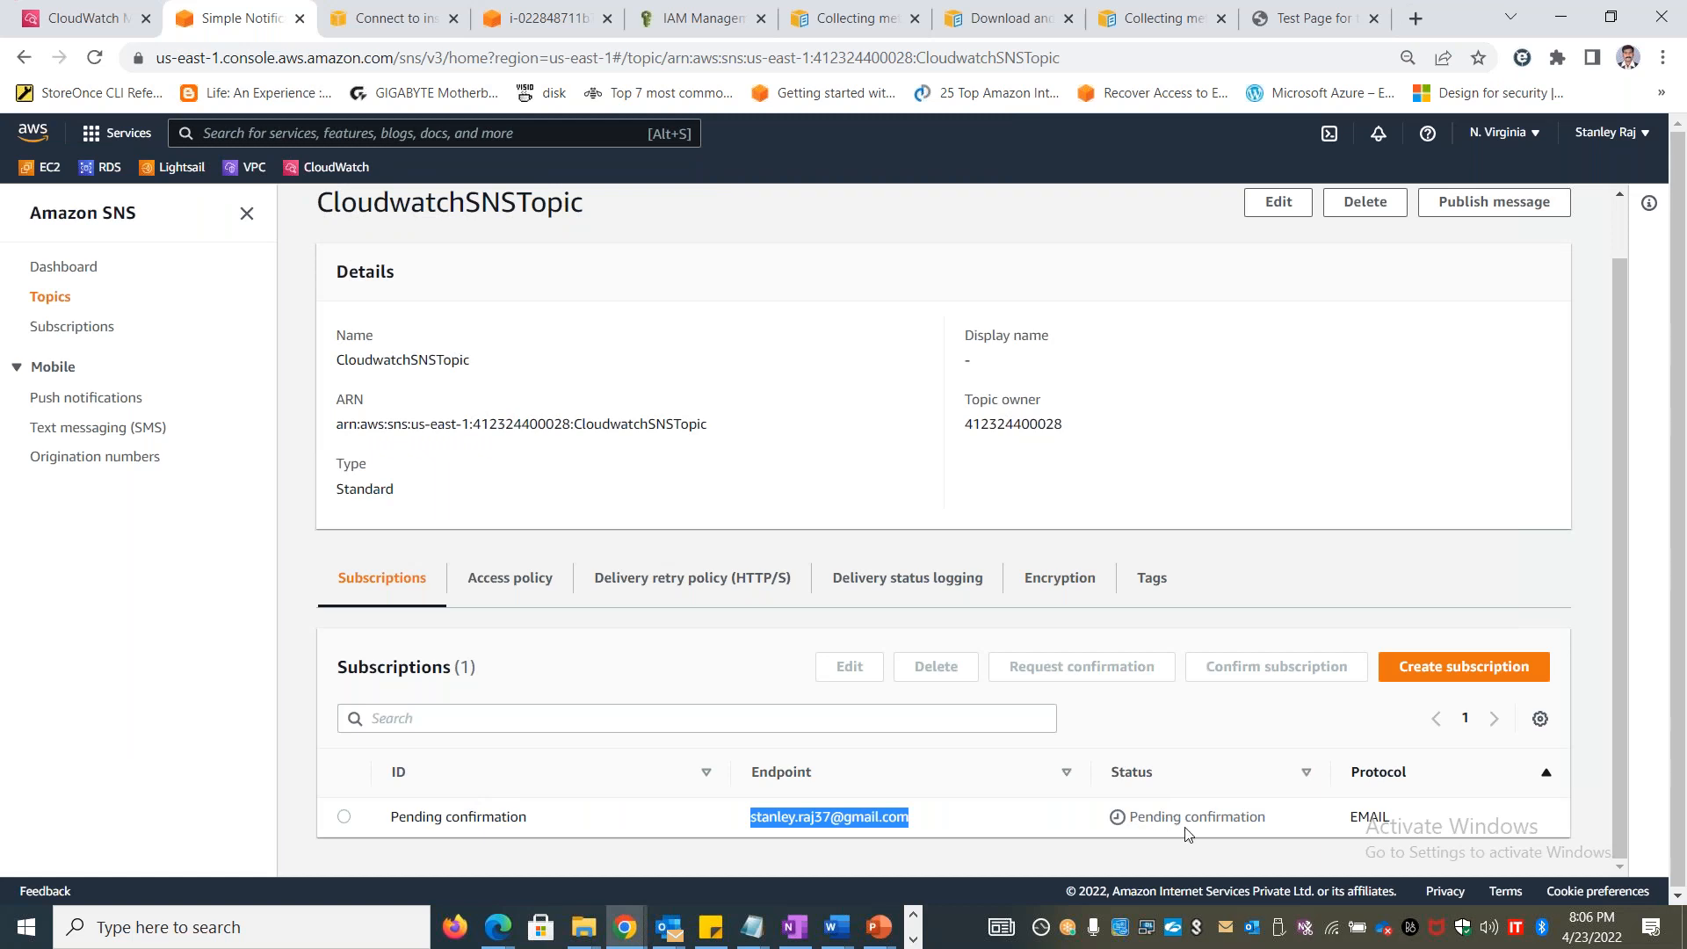
{"action": "key", "text": "alt+Tab"}
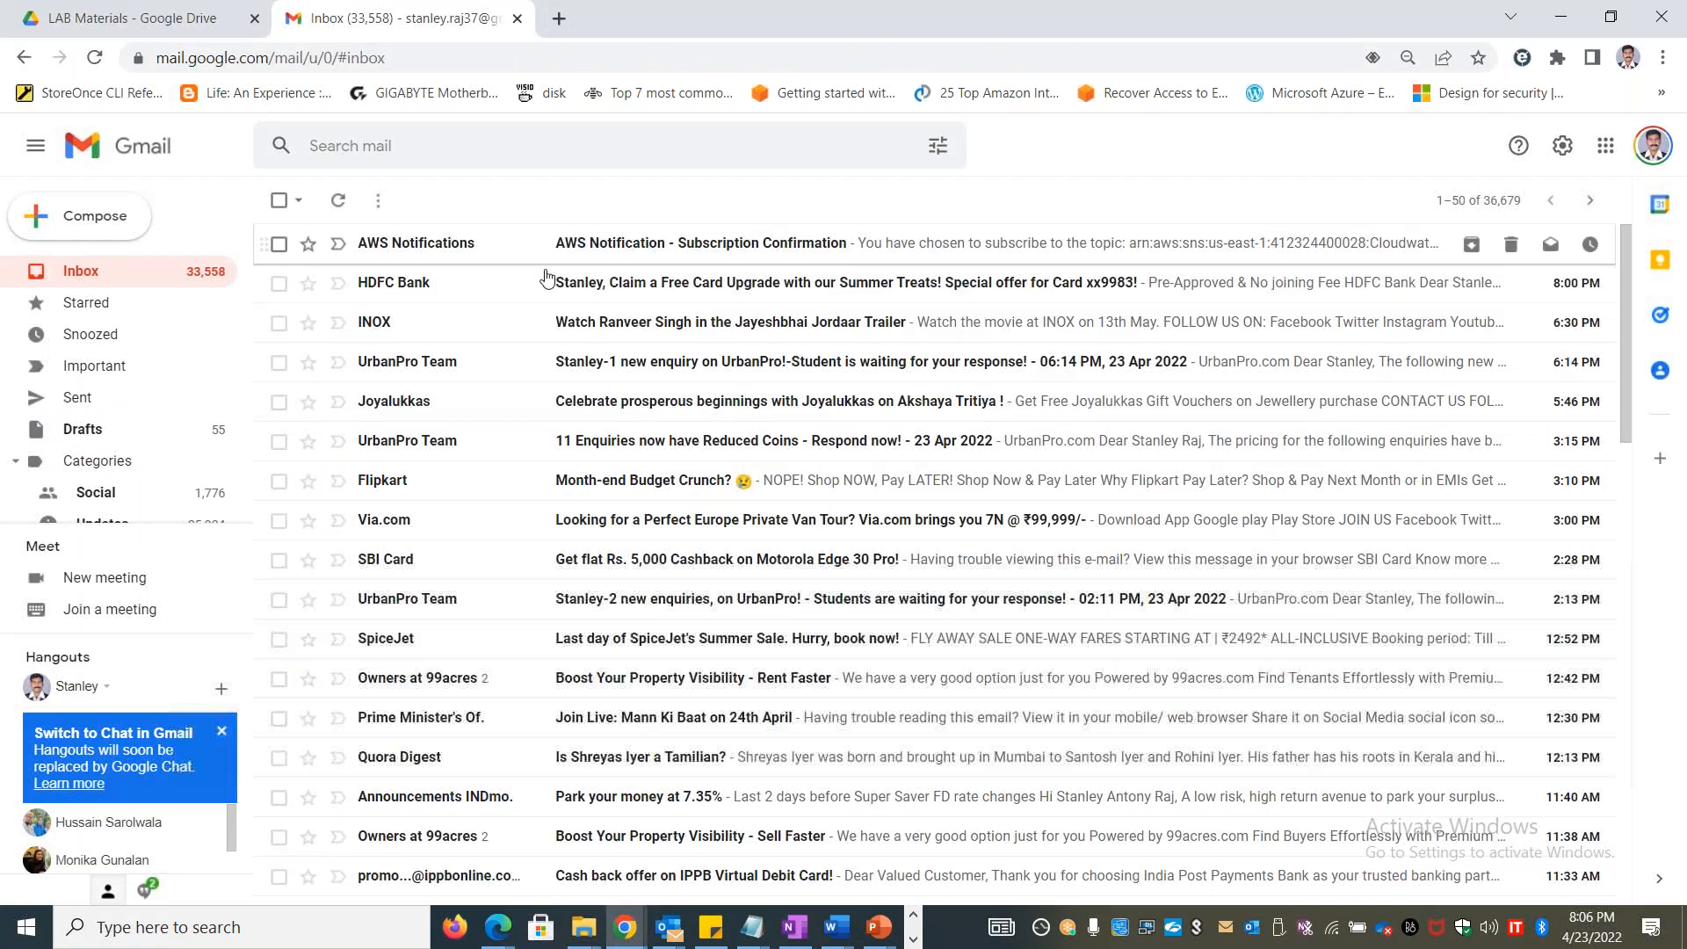
{"action": "left_click", "coordinate": [536, 239]}
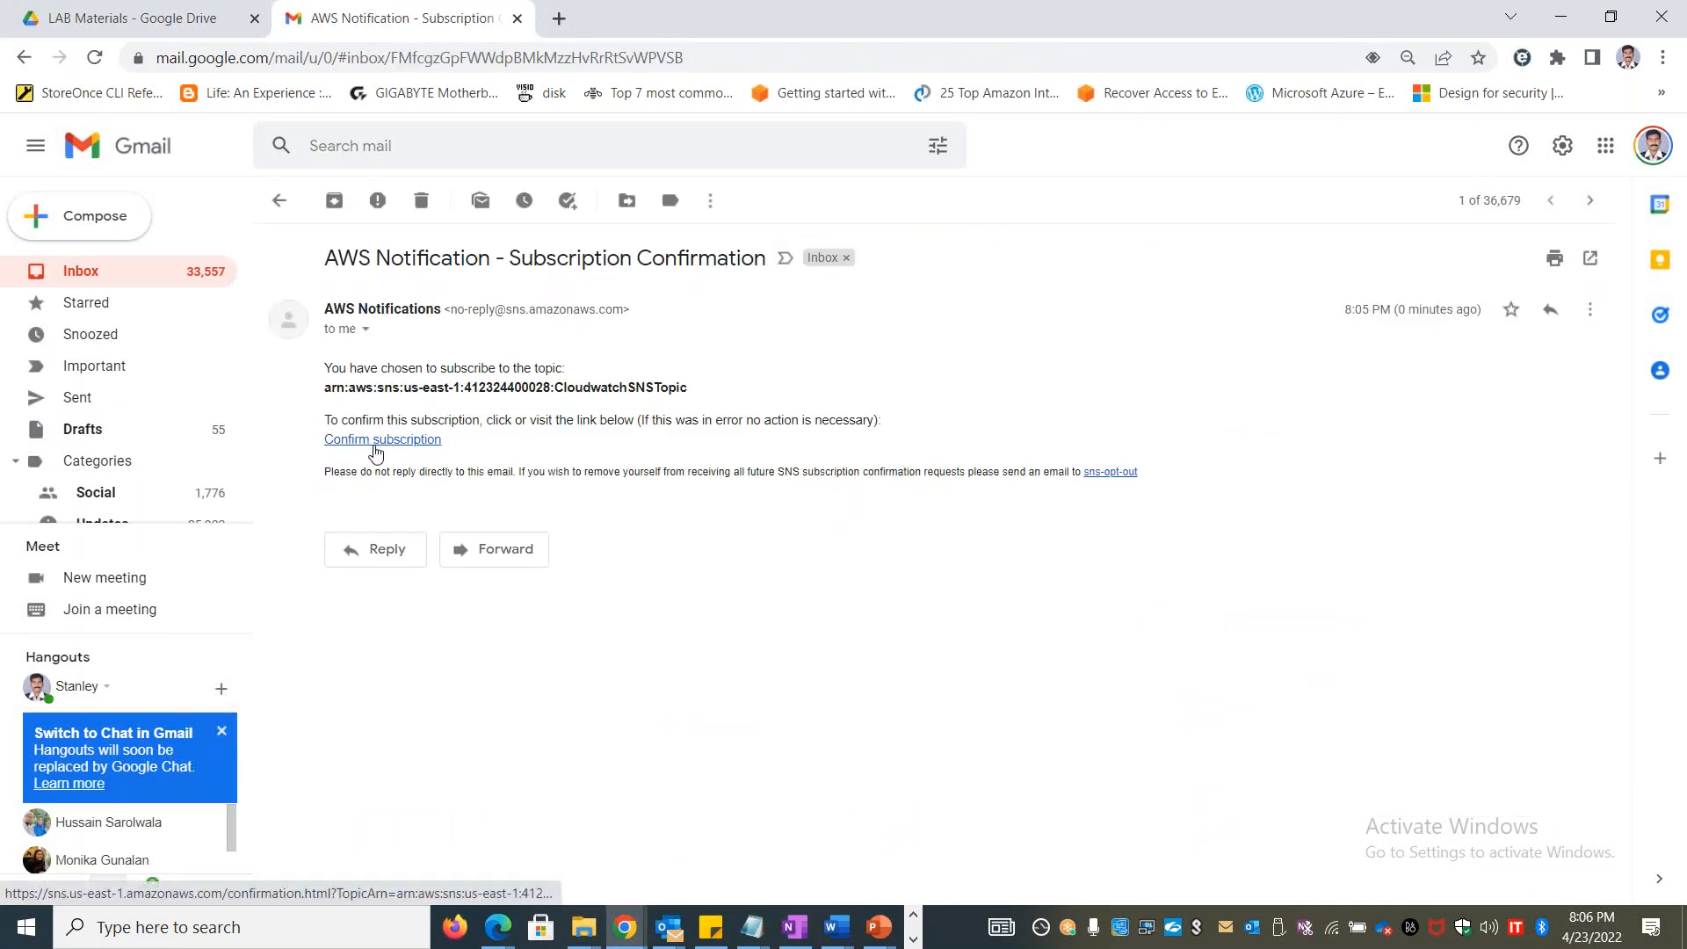
{"action": "left_click_drag", "start_coordinate": [689, 389], "coordinate": [555, 393]}
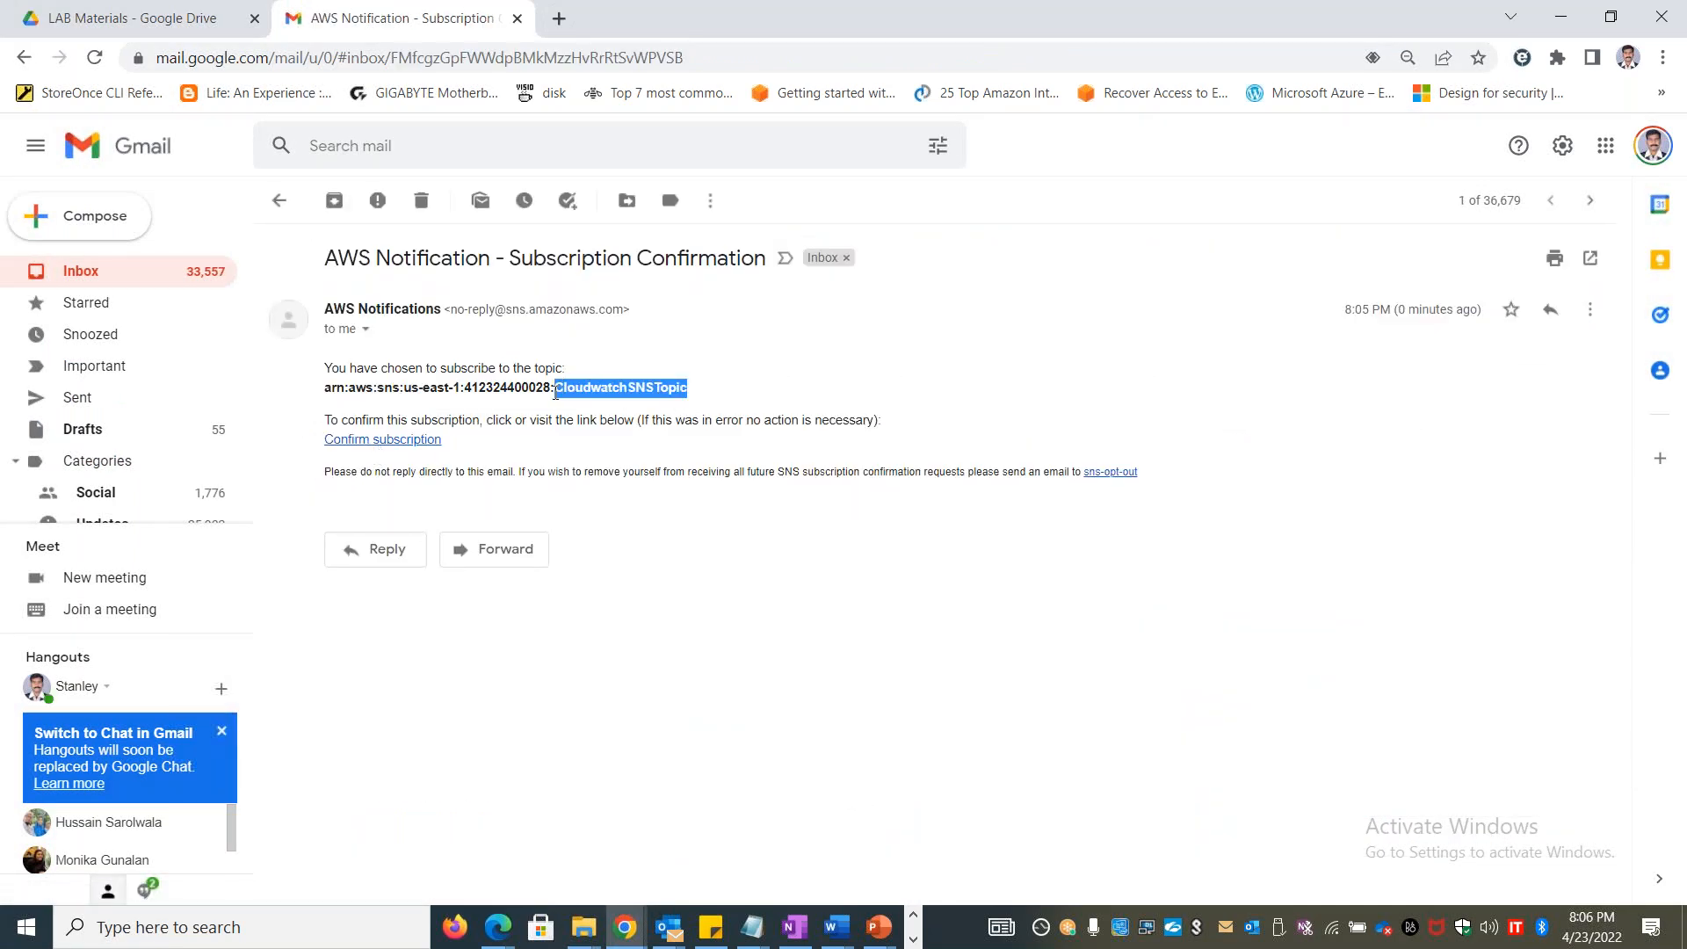
{"action": "left_click", "coordinate": [402, 440]}
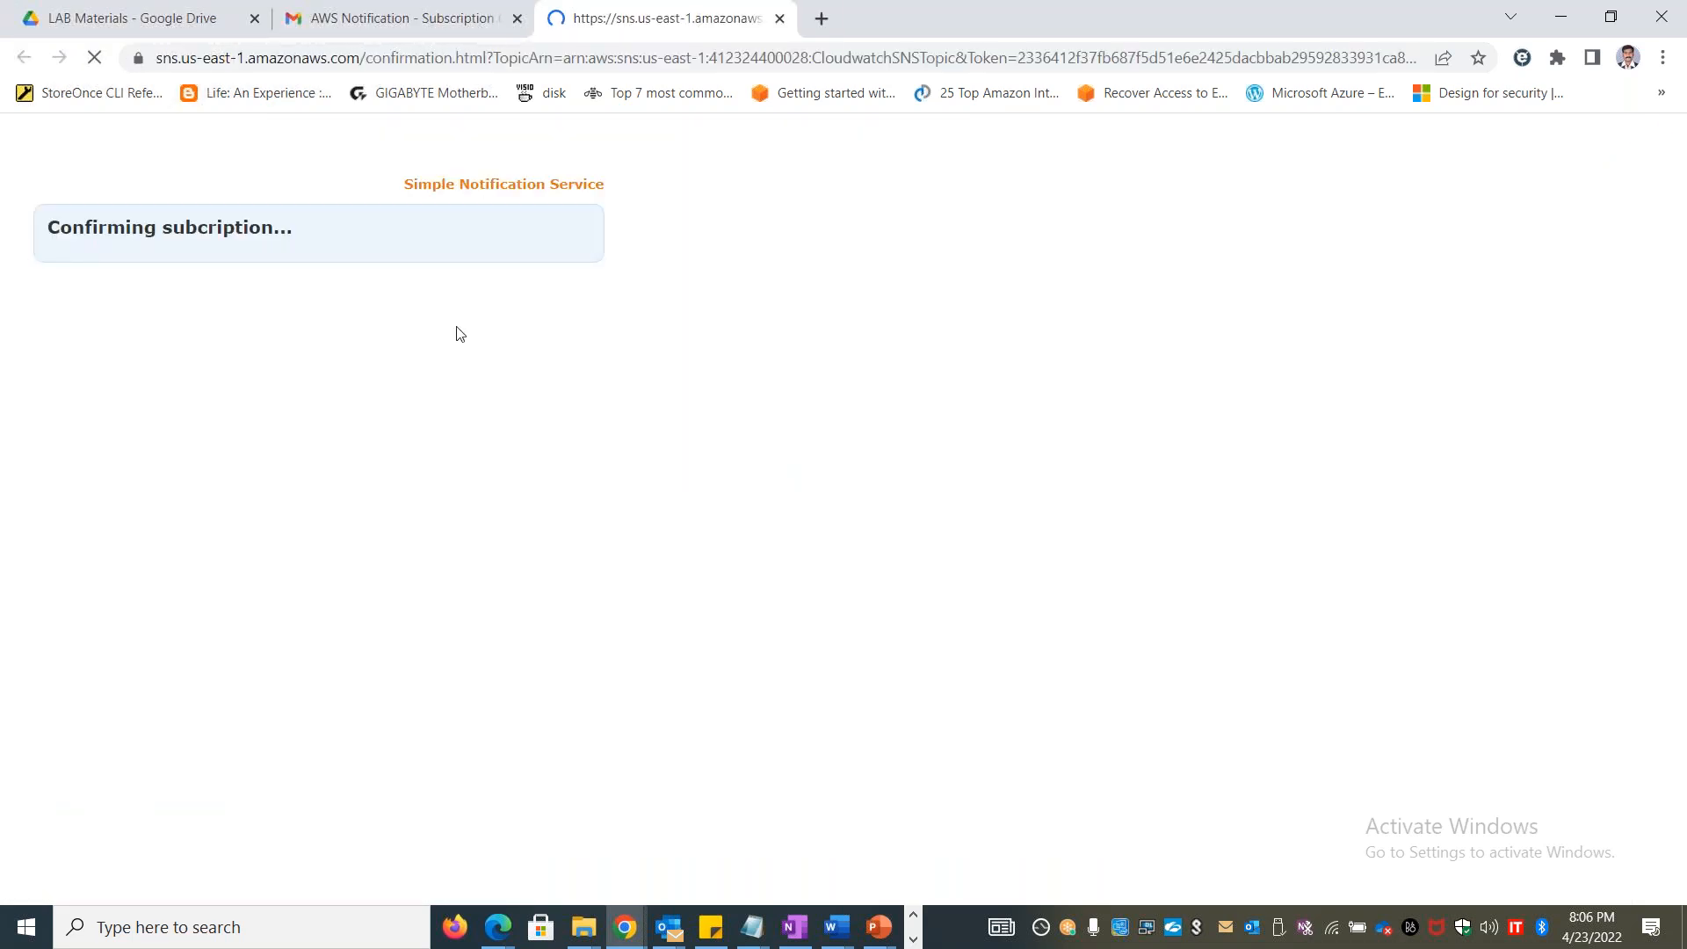
{"action": "left_click_drag", "start_coordinate": [73, 283], "coordinate": [383, 323]}
{"action": "left_click", "coordinate": [378, 318]}
{"action": "double_click", "coordinate": [362, 305]}
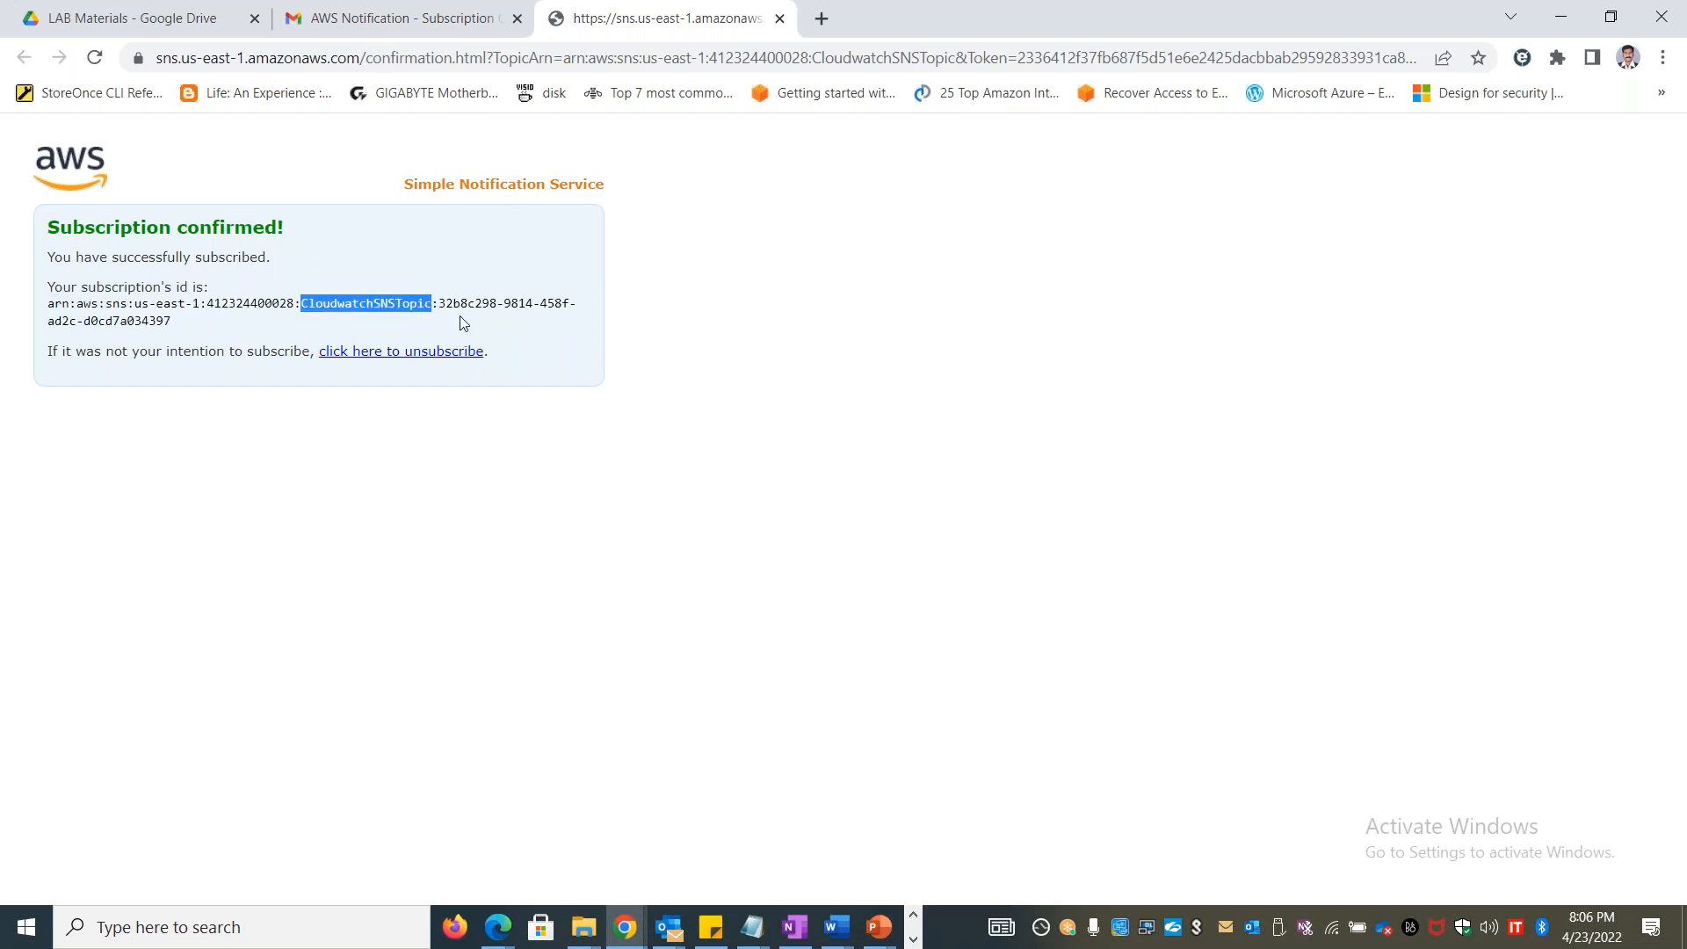
Return to the SNS console, refresh the CloudwatchSNSTopic subscriptions and check the email subscription's status and endpoint
{"action": "left_click", "coordinate": [458, 23]}
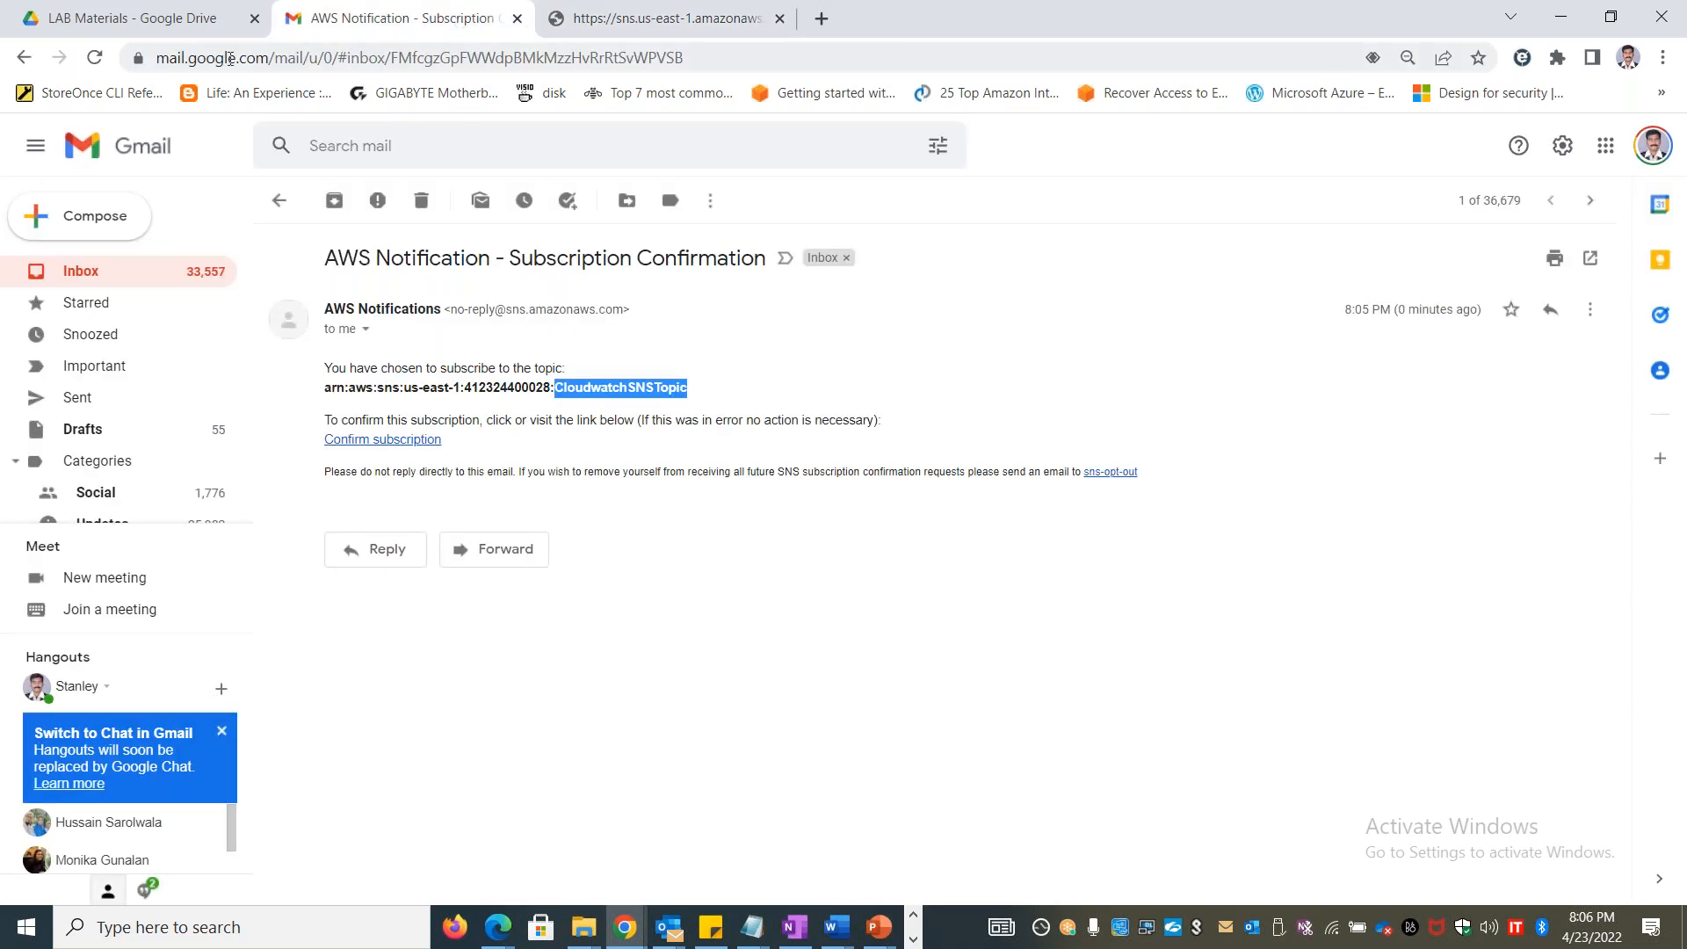
{"action": "left_click", "coordinate": [131, 17]}
{"action": "key", "text": "alt+Tab"}
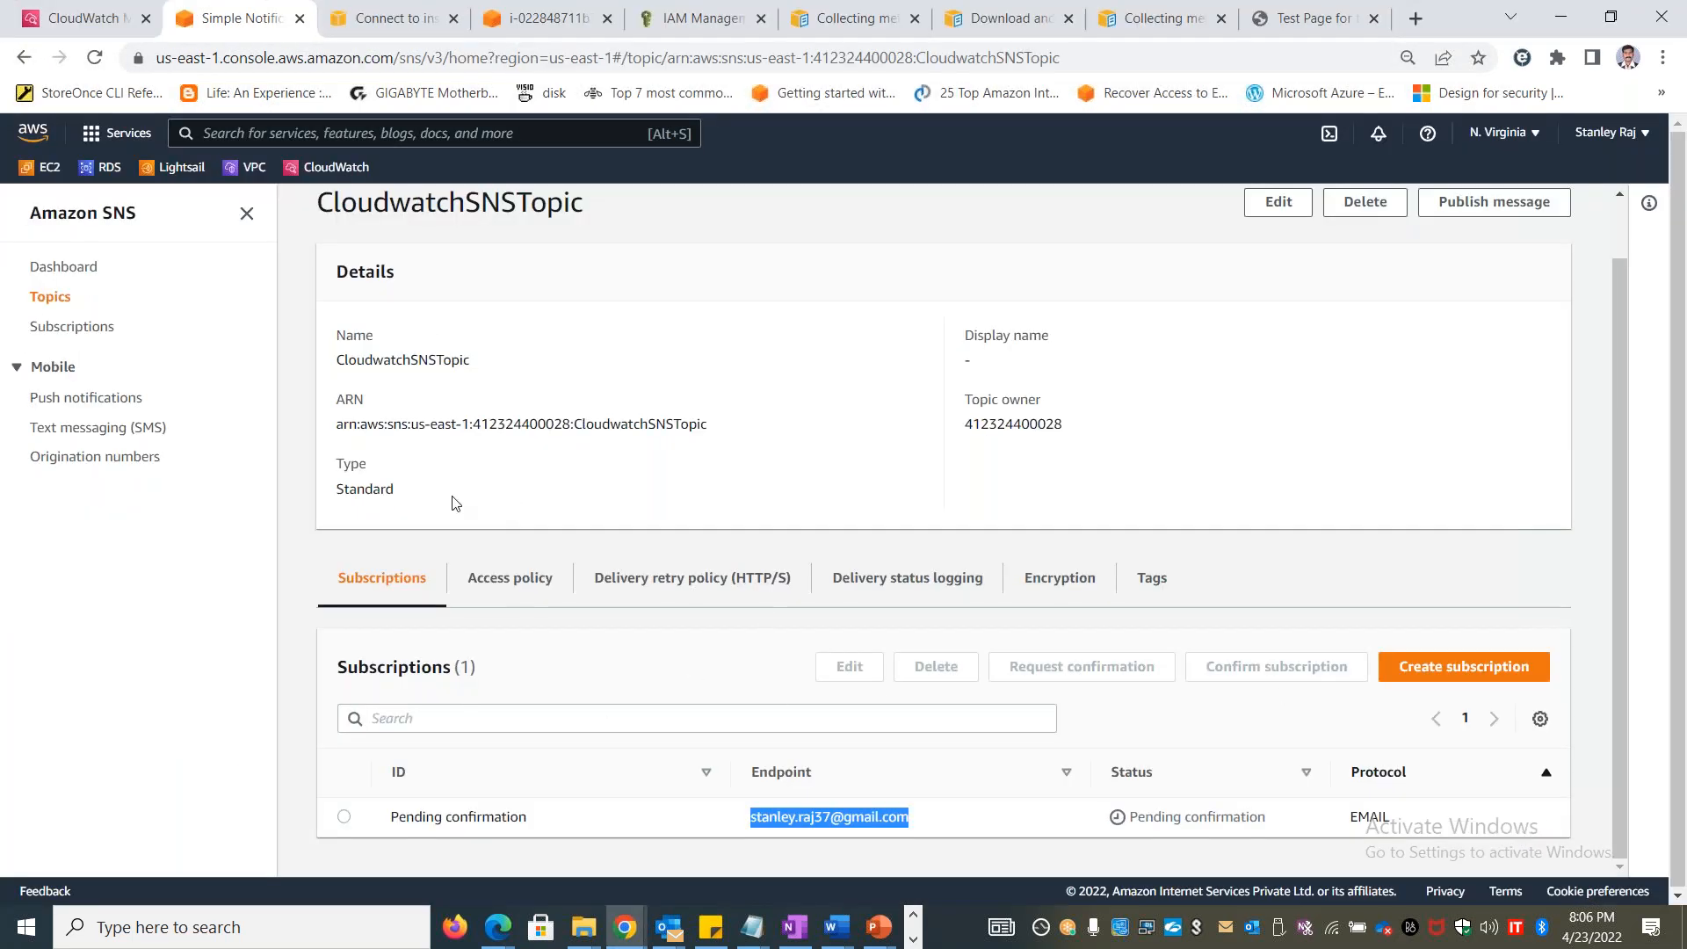
{"action": "left_click", "coordinate": [492, 578]}
{"action": "left_click", "coordinate": [380, 578]}
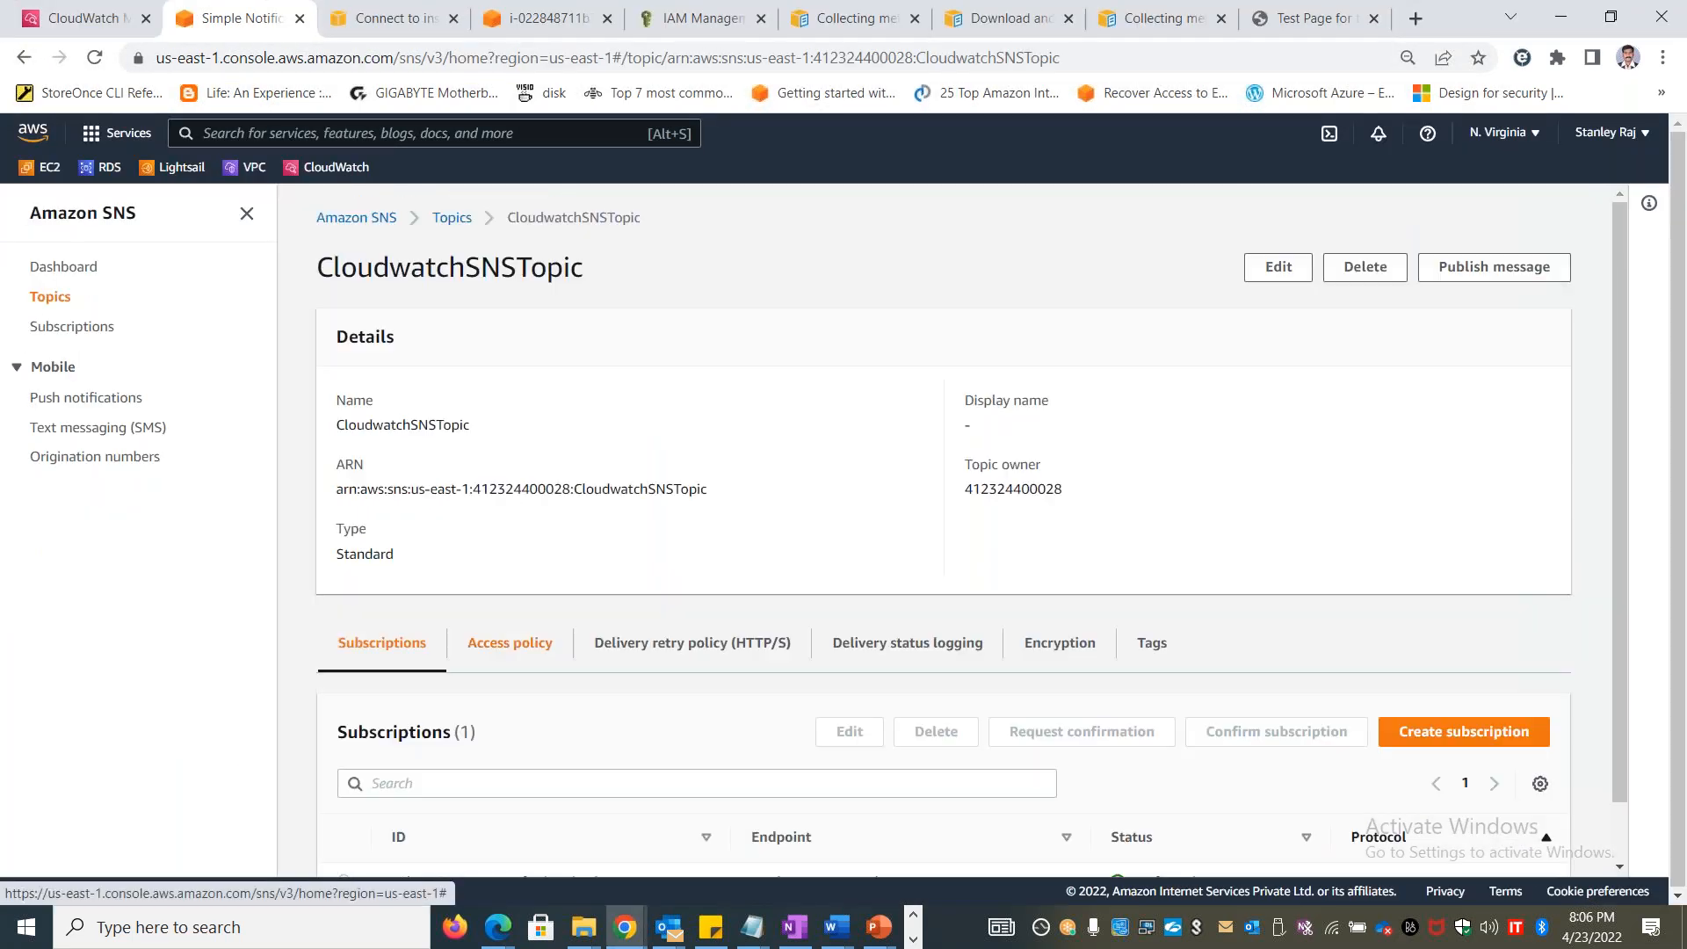
{"action": "double_click", "coordinate": [1169, 819]}
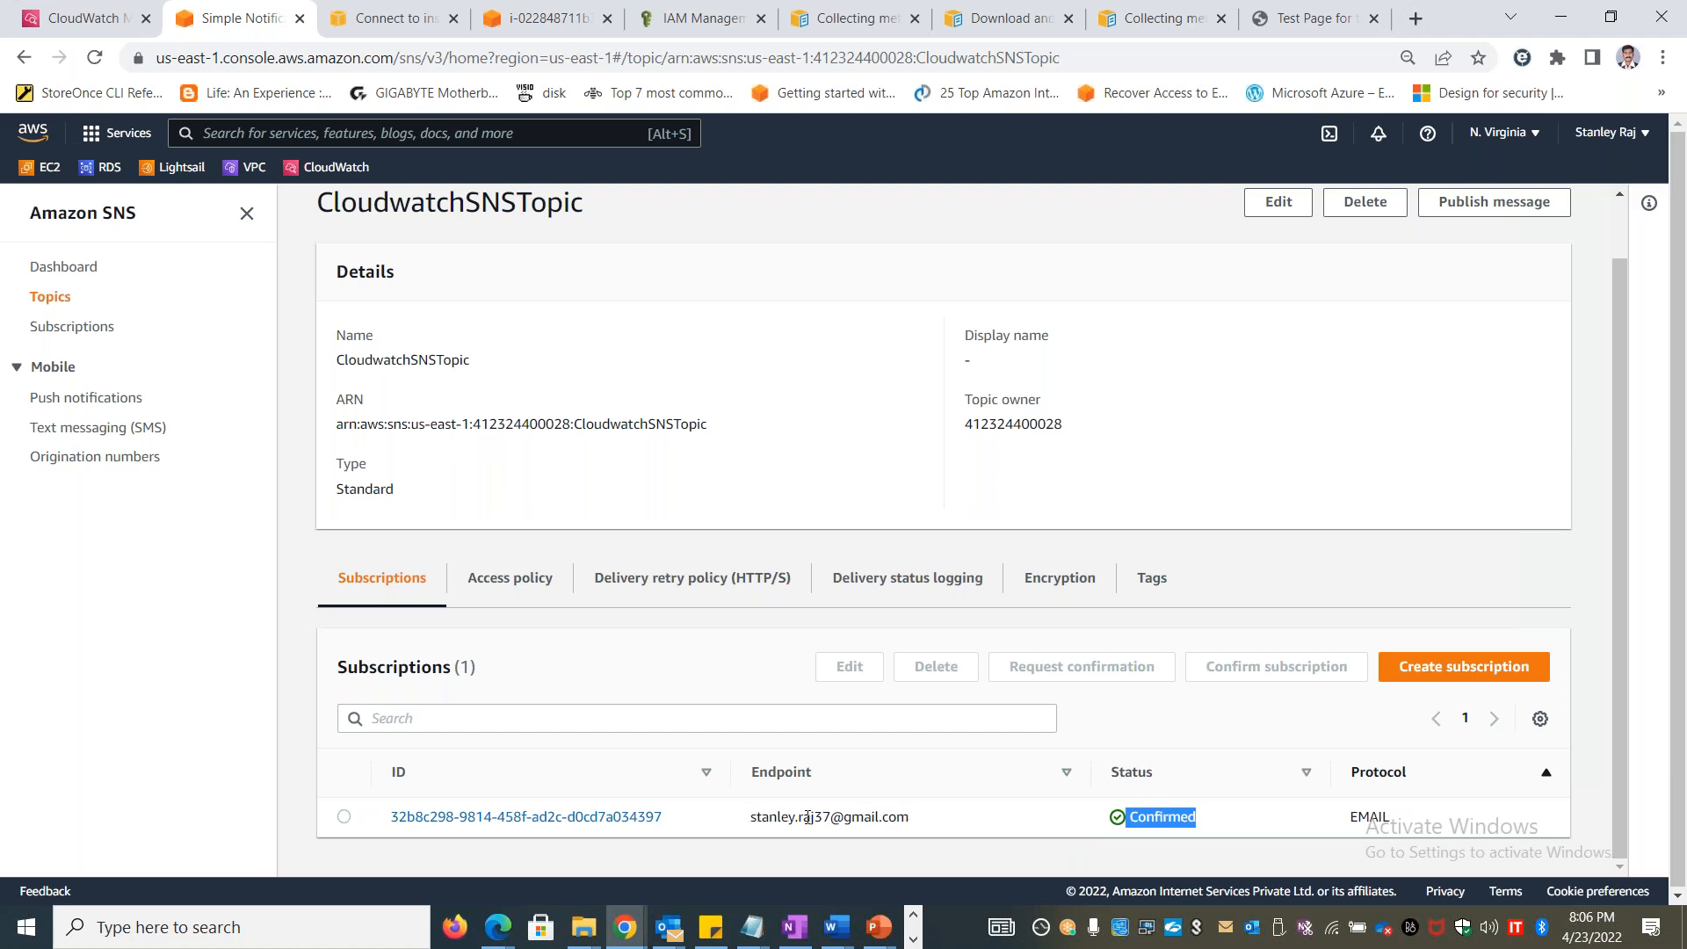
{"action": "left_click_drag", "start_coordinate": [752, 818], "coordinate": [909, 817]}
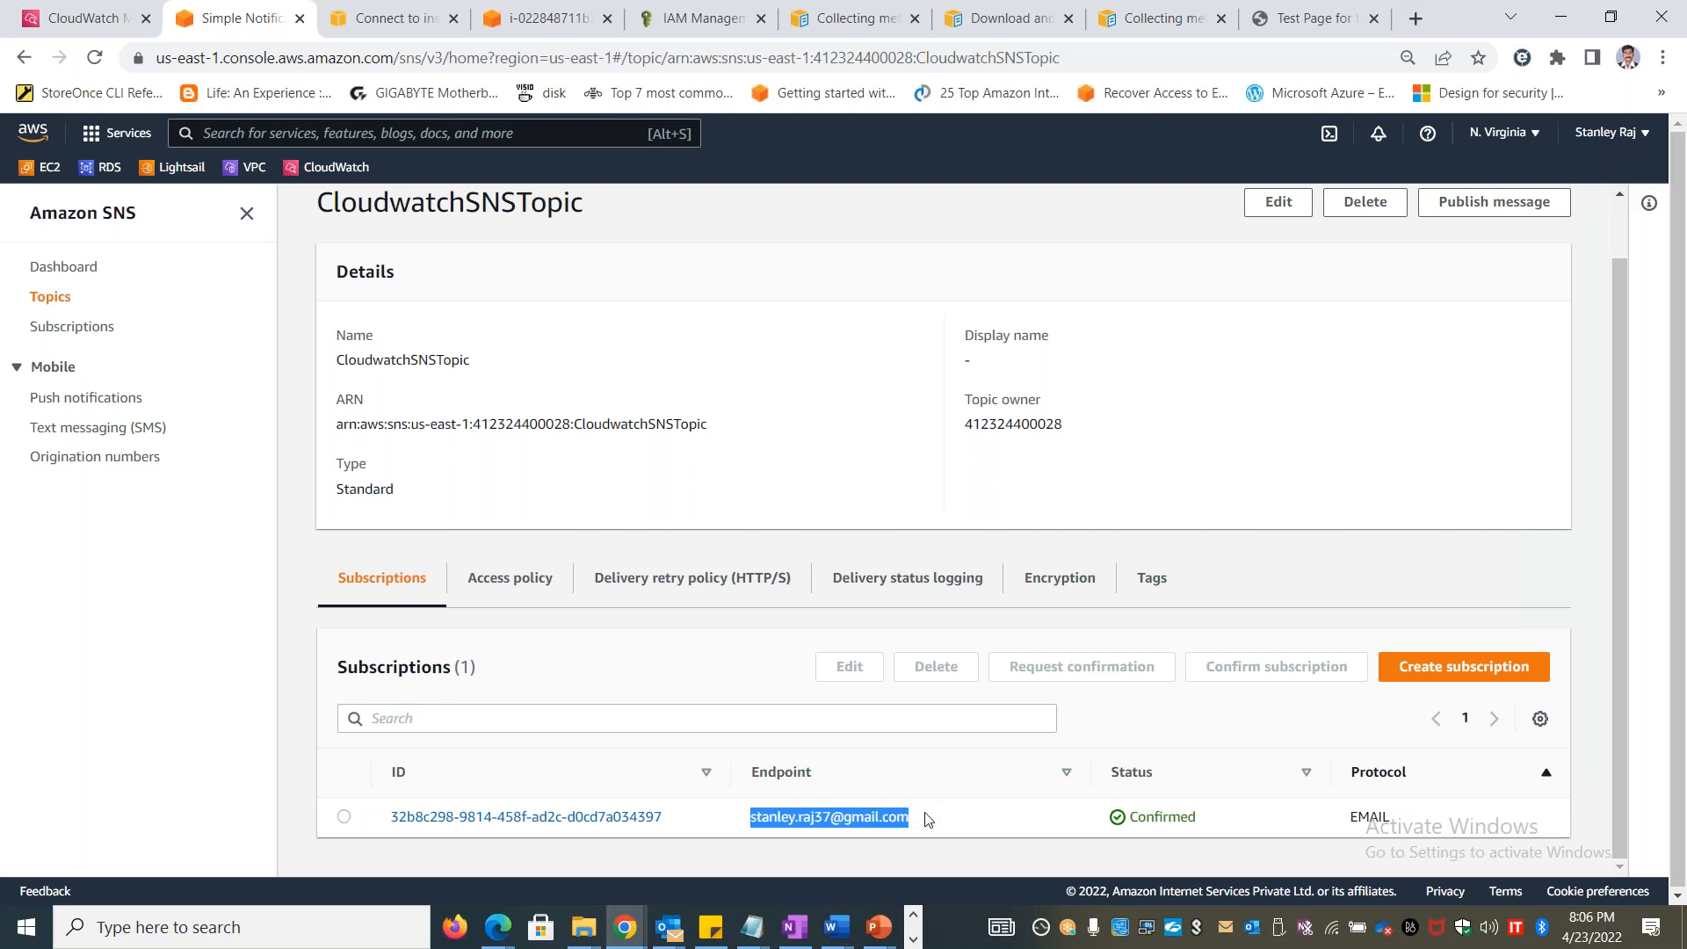
Switch to the Events sheet in Excel and enter the service desk's email address in I18, Create Ticket in K18 and PDL in I20
{"action": "key", "text": "alt+Tab"}
{"action": "key", "text": "Tab"}
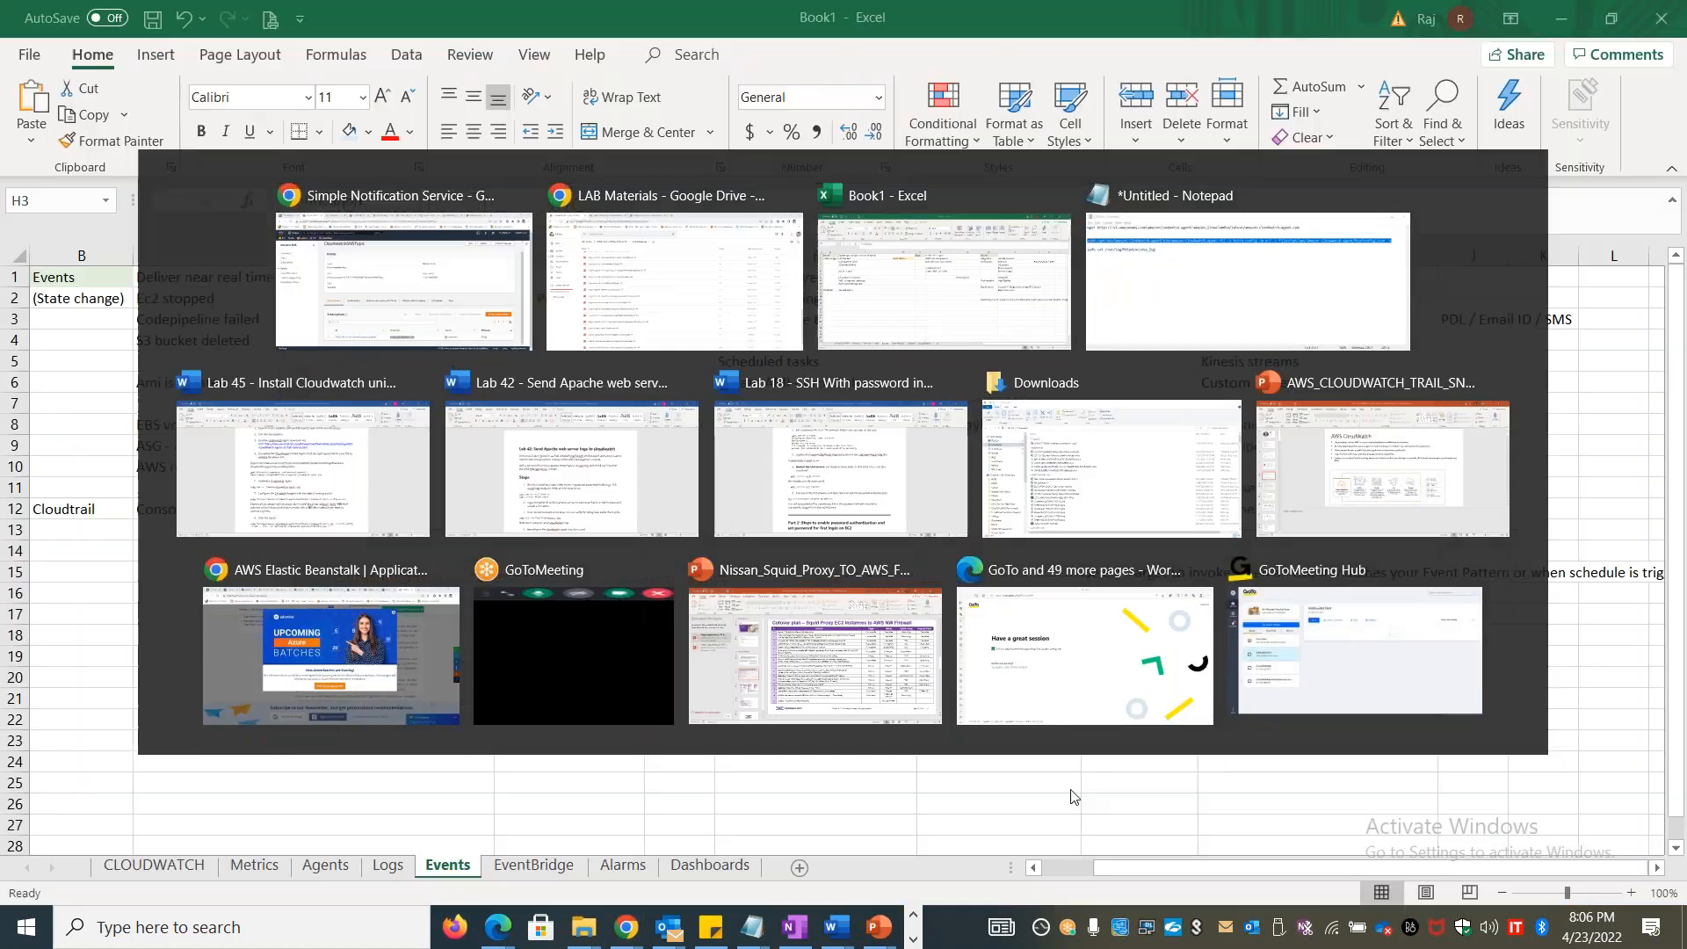
{"action": "left_click", "coordinate": [1204, 632]}
{"action": "type", "text": "servicedesk"}
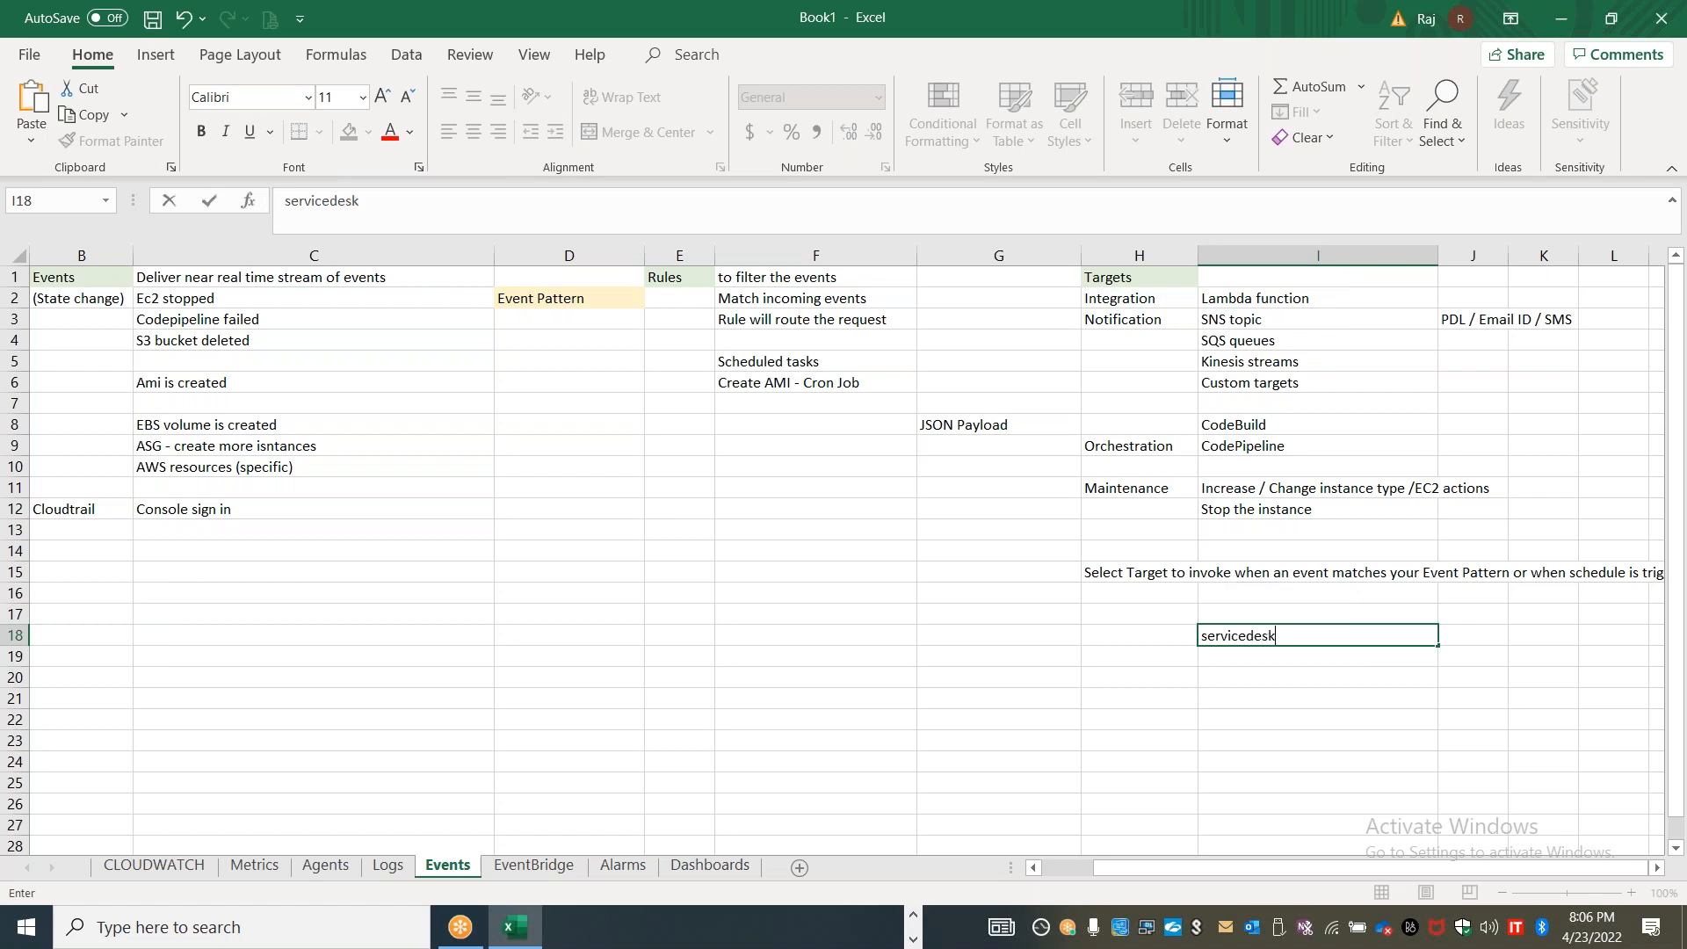
{"action": "type", "text": "@companyx.com"}
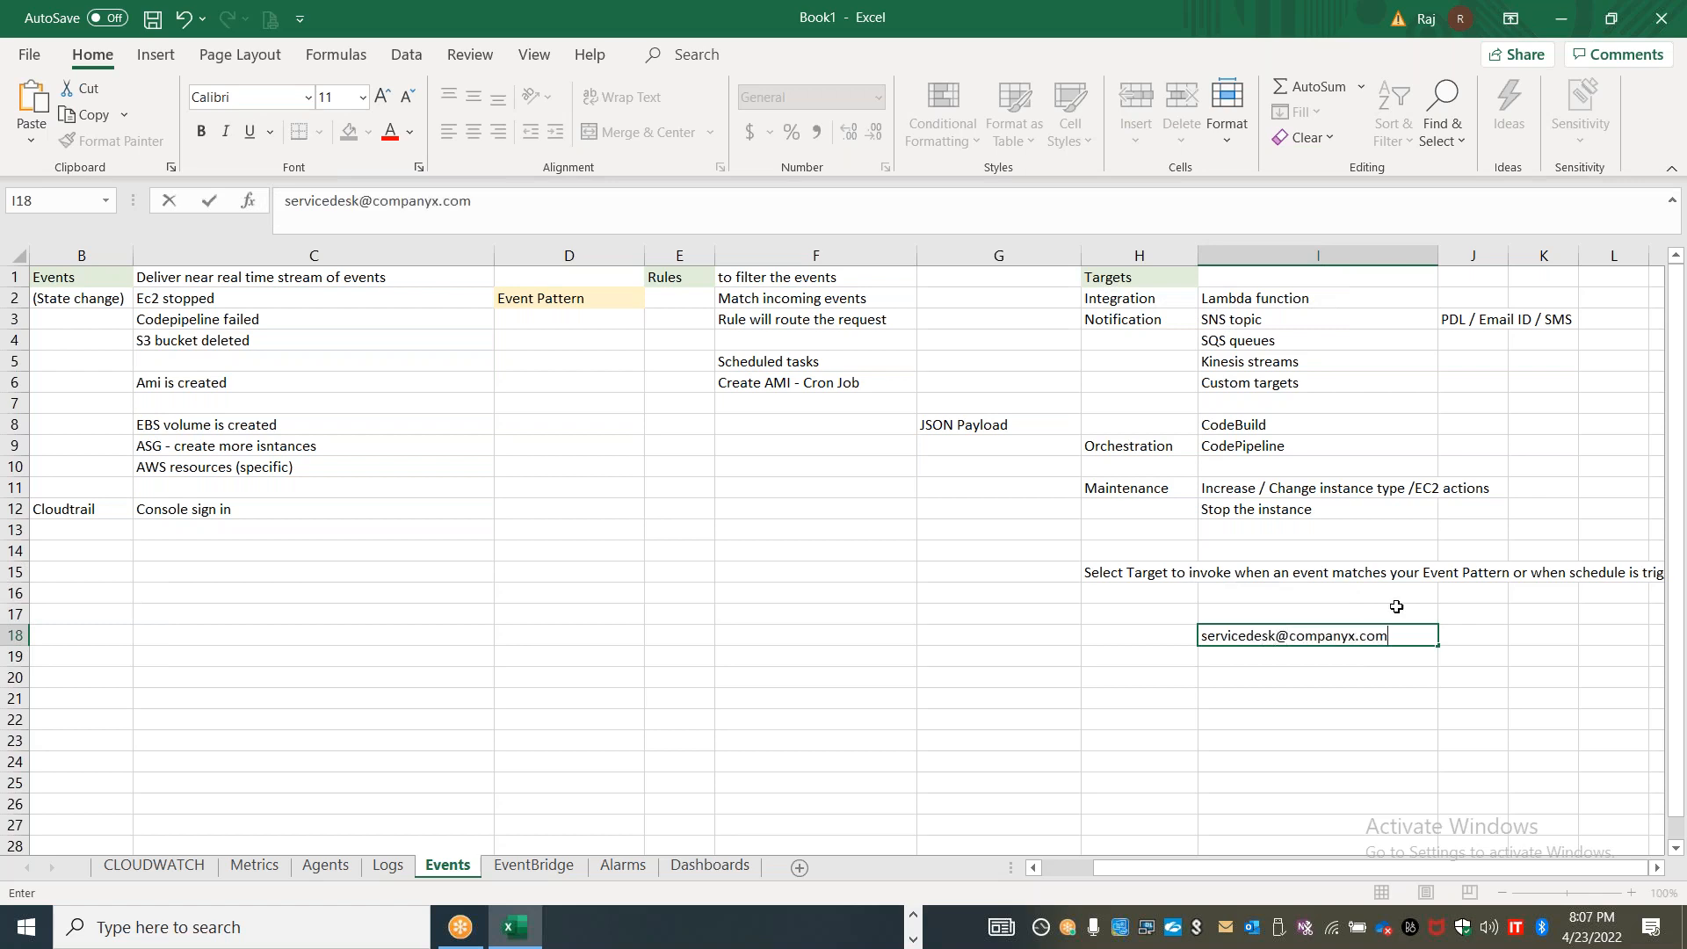
{"action": "left_click", "coordinate": [1517, 633]}
{"action": "type", "text": "Create Ticket"}
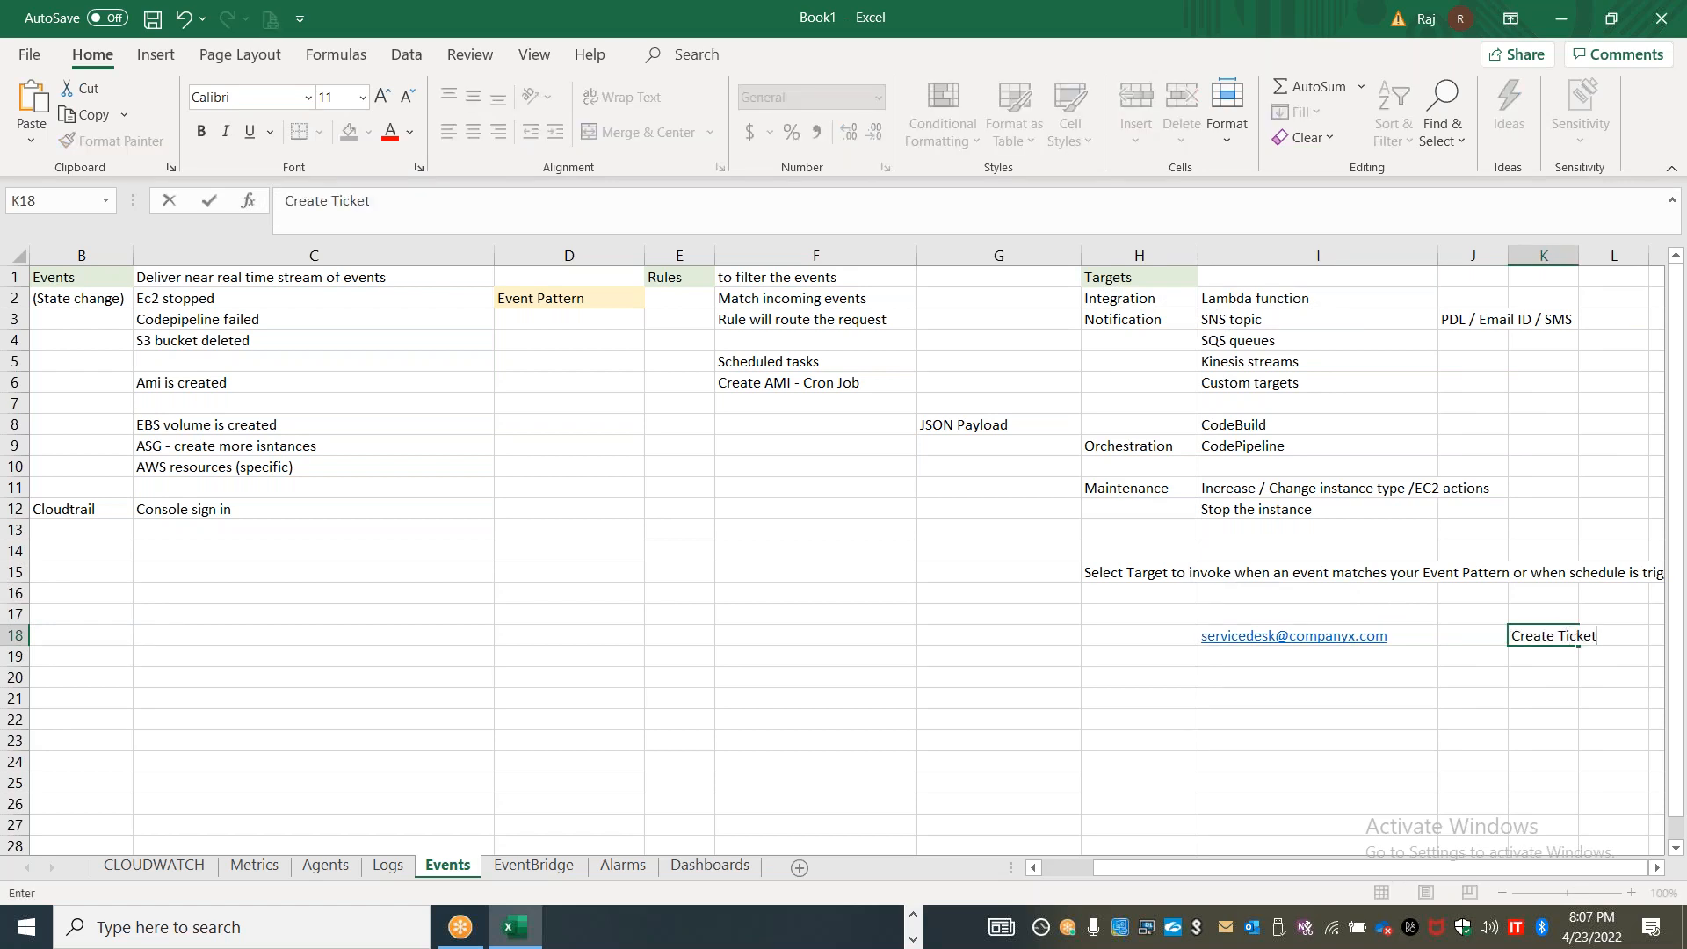
{"action": "left_click", "coordinate": [1264, 673]}
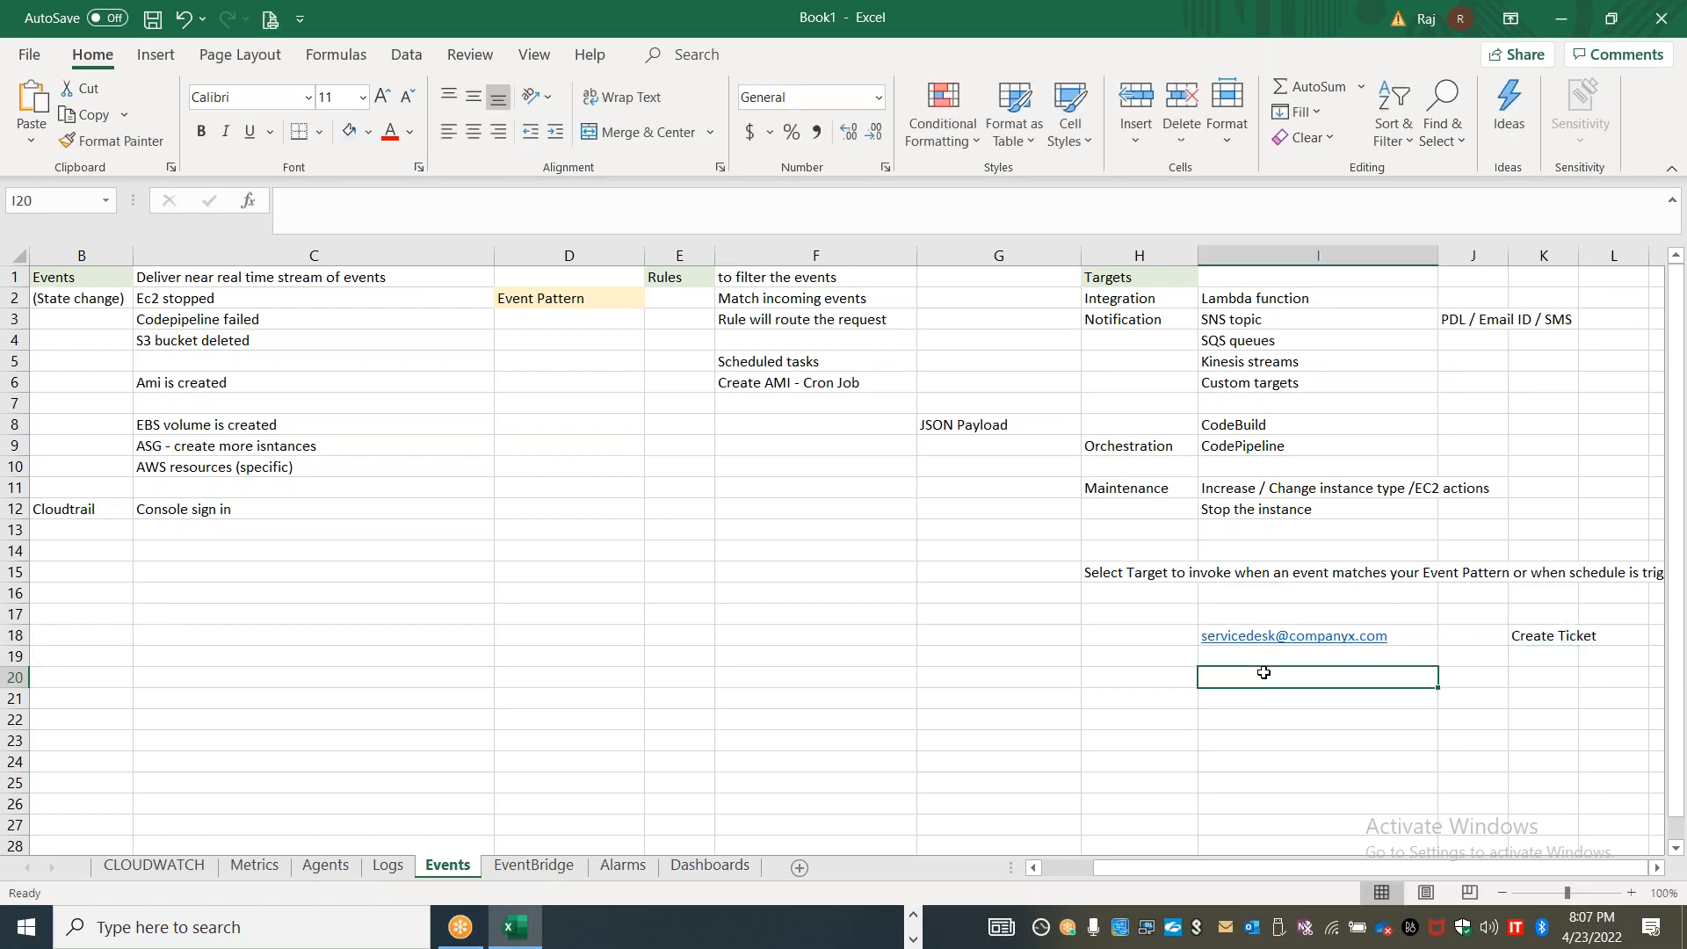
{"action": "type", "text": "PDL"}
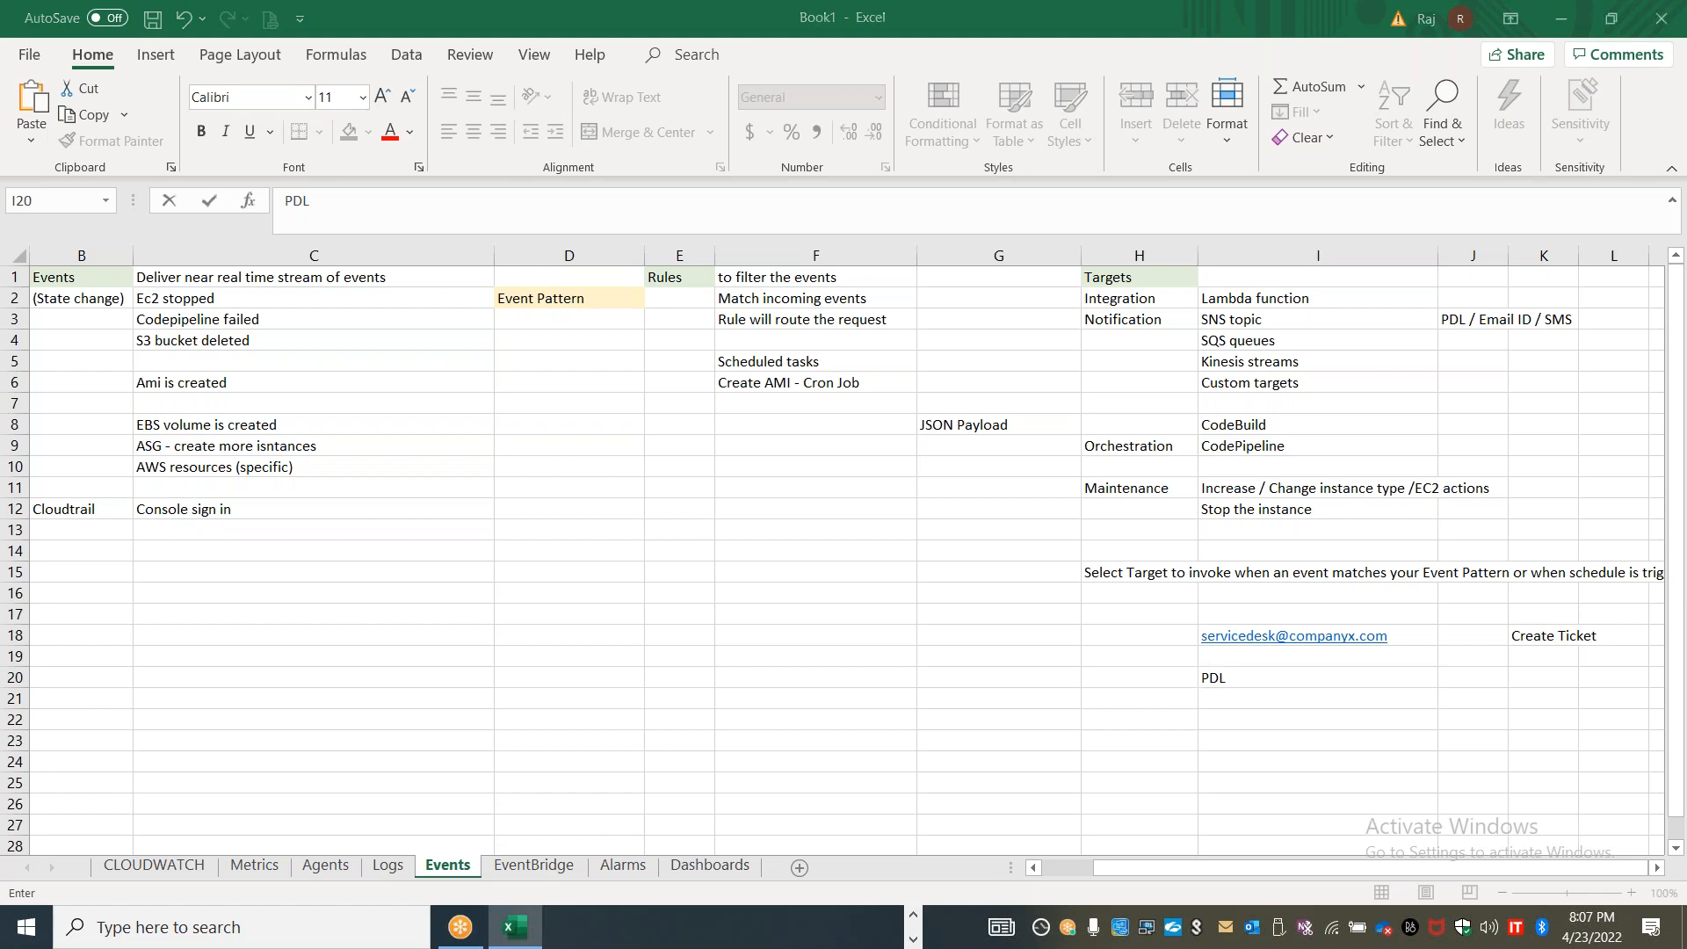
Switch to the CloudWatch rule page in Chrome and try to select a topic for the SNS topic target
{"action": "key", "text": "alt+Tab"}
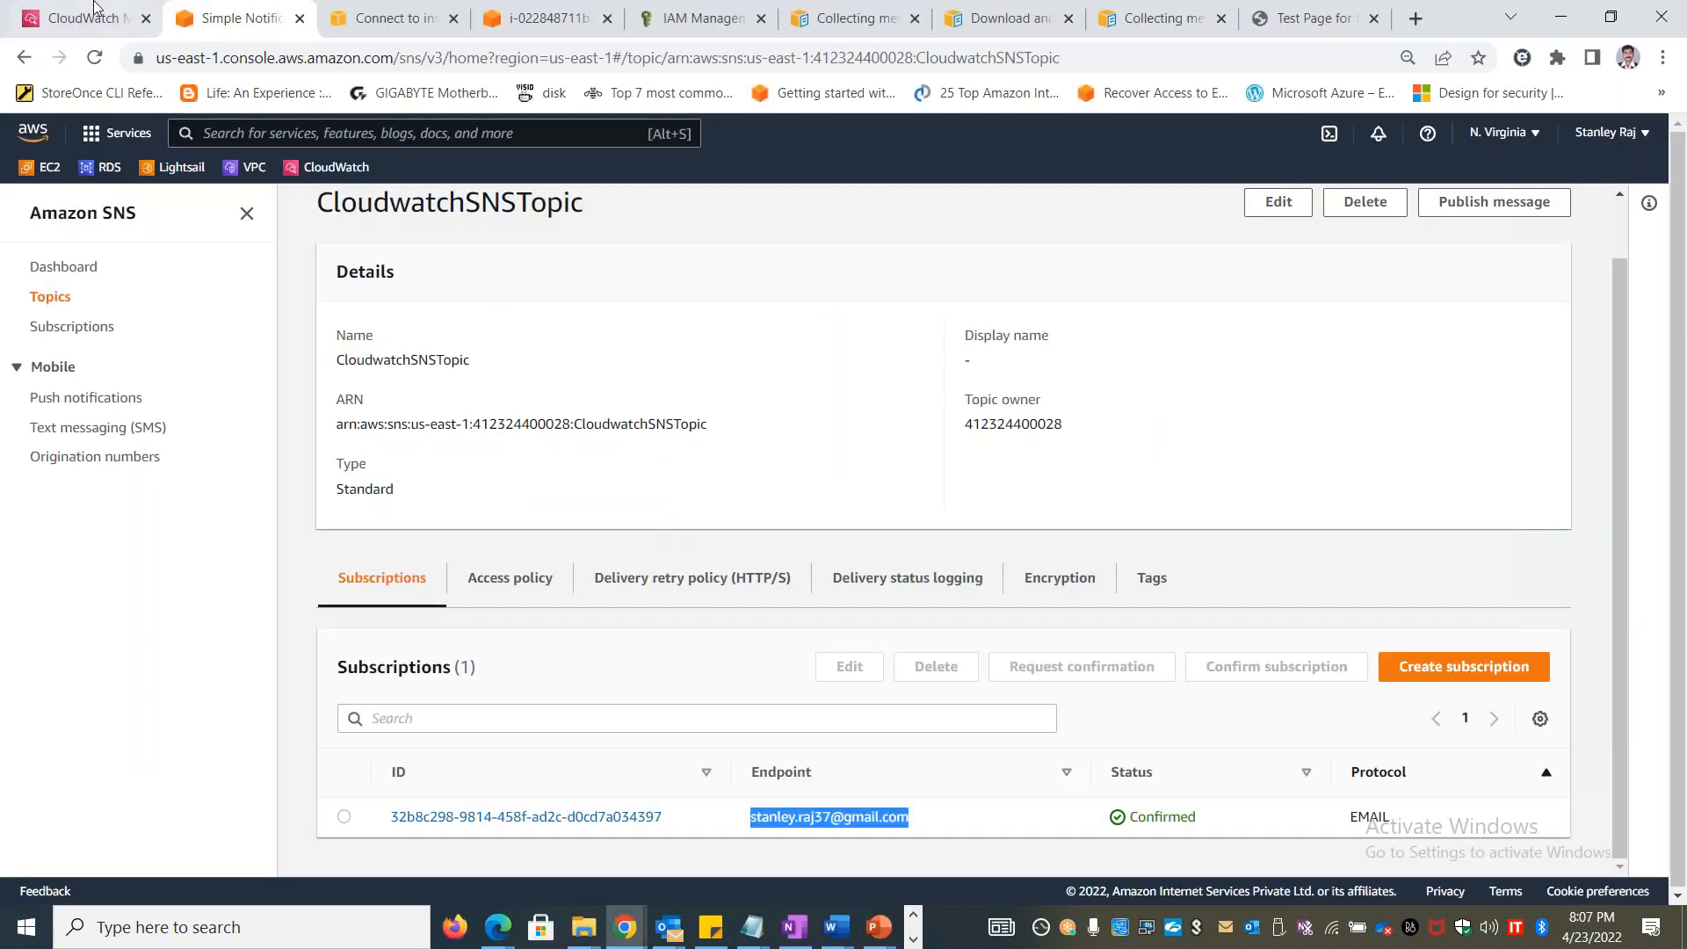
{"action": "left_click", "coordinate": [75, 19]}
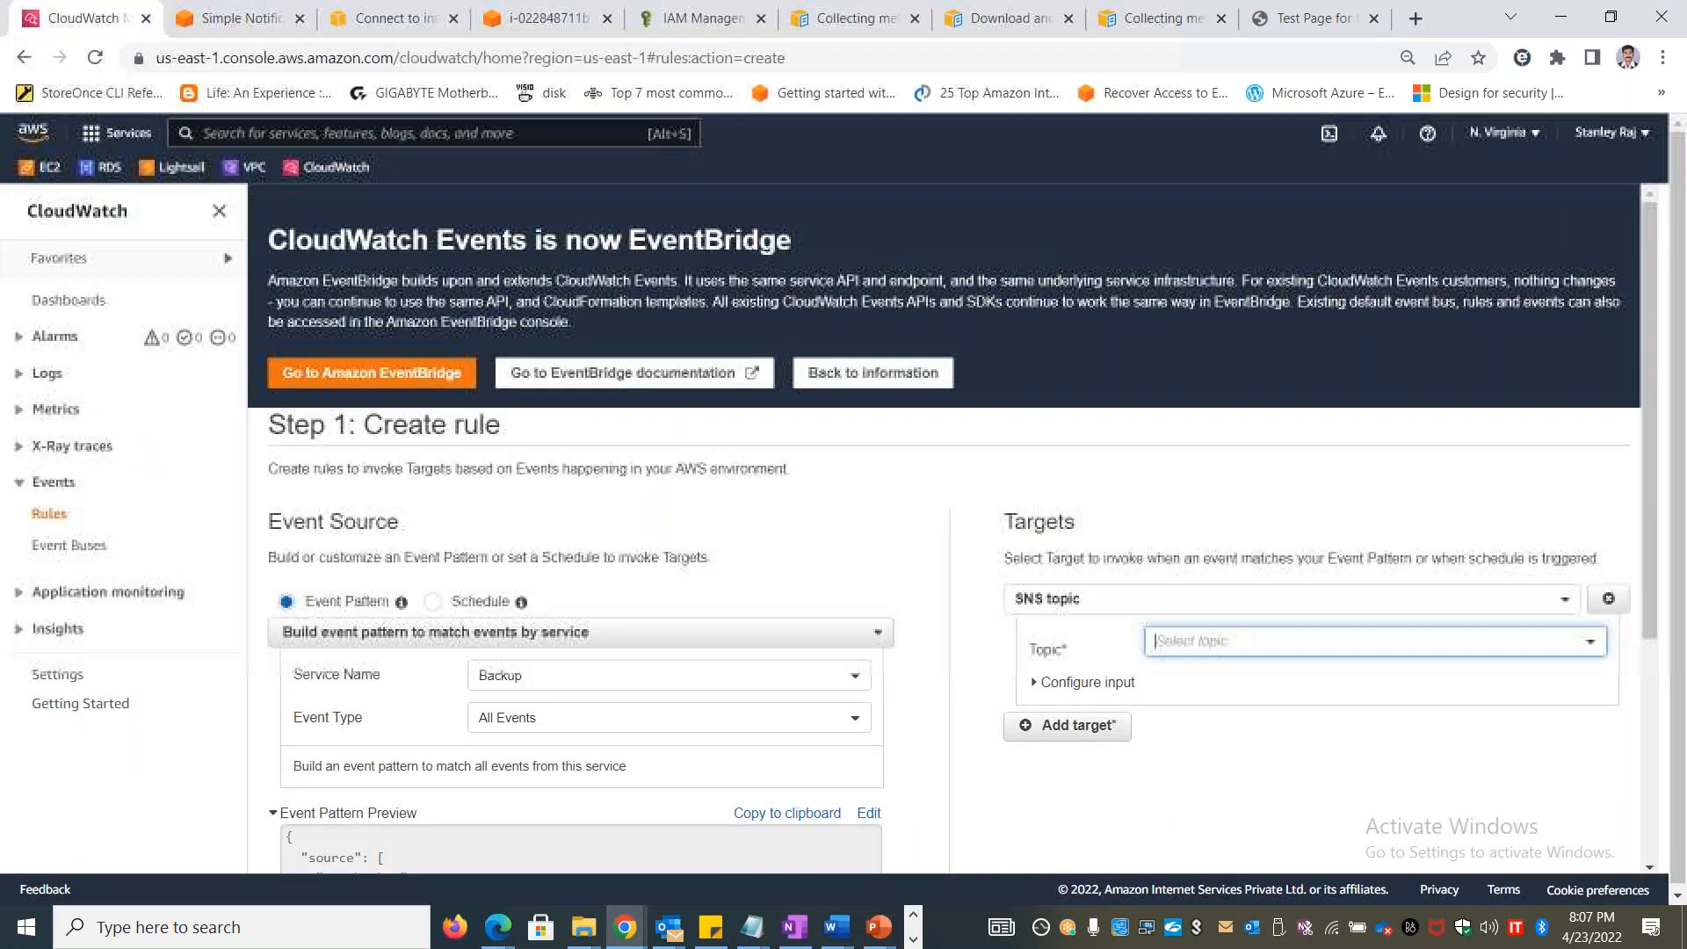
{"action": "left_click", "coordinate": [1301, 598]}
{"action": "left_click", "coordinate": [1160, 645]}
{"action": "left_click", "coordinate": [1170, 601]}
{"action": "left_click", "coordinate": [1116, 671]}
{"action": "left_click", "coordinate": [1261, 658]}
{"action": "left_click", "coordinate": [1386, 708]}
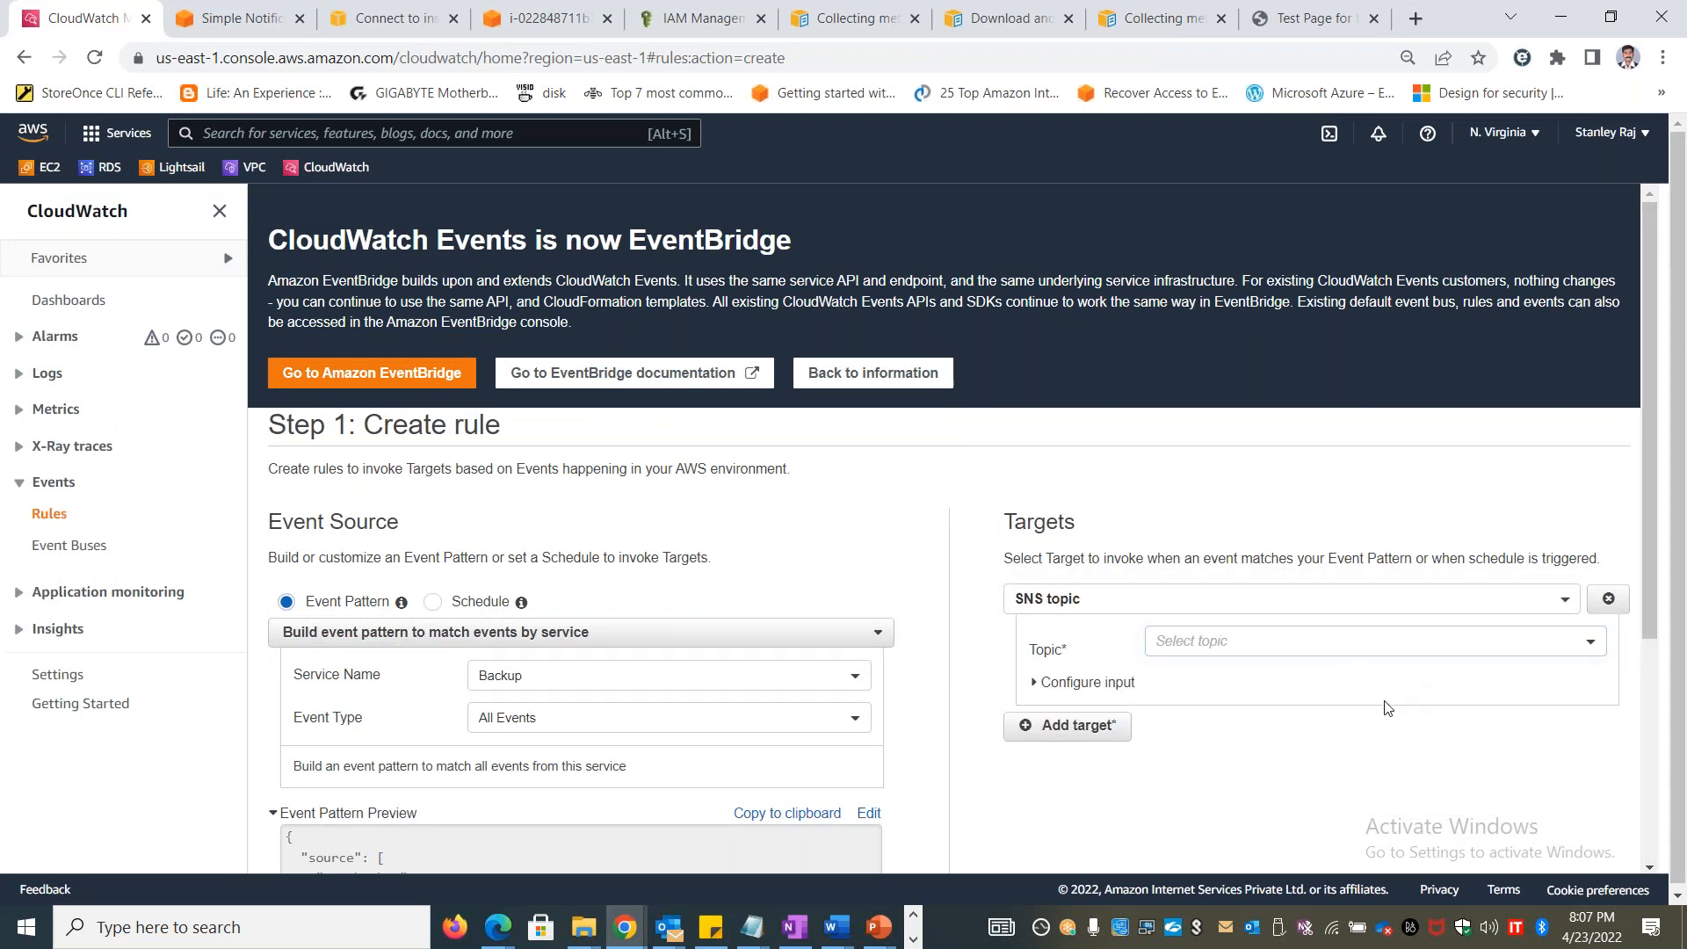
Reload the CloudWatch rule creation page and go back to CloudWatch Events to get a blank rule form
{"action": "left_click", "coordinate": [822, 63]}
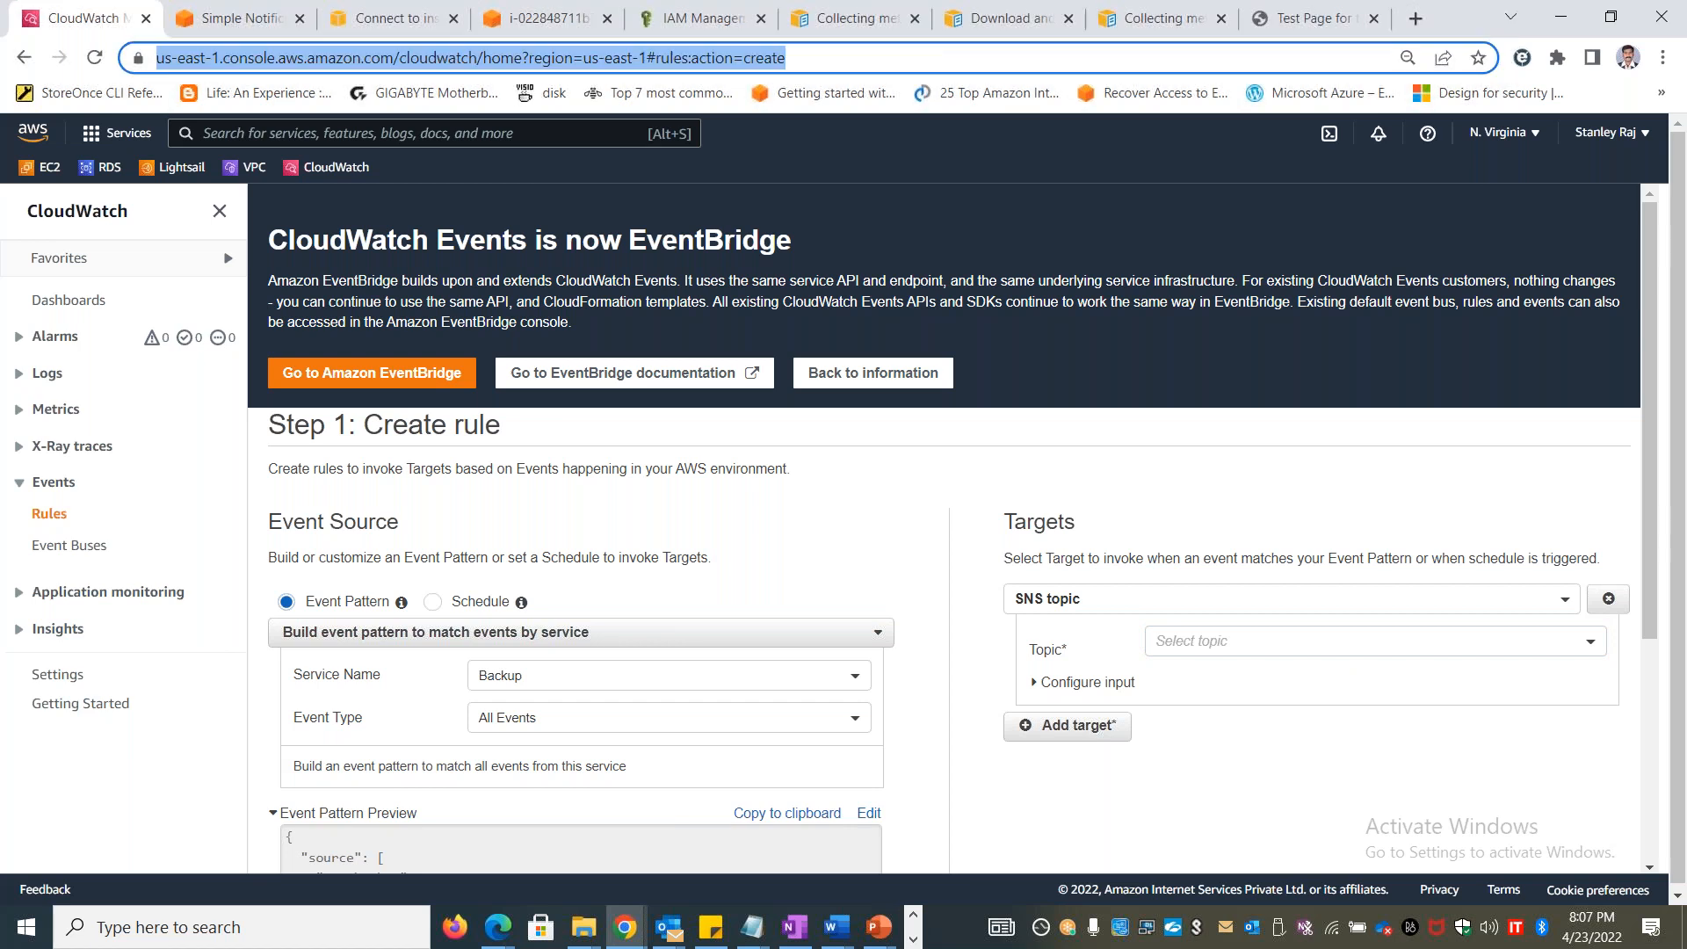
{"action": "key", "text": "Return"}
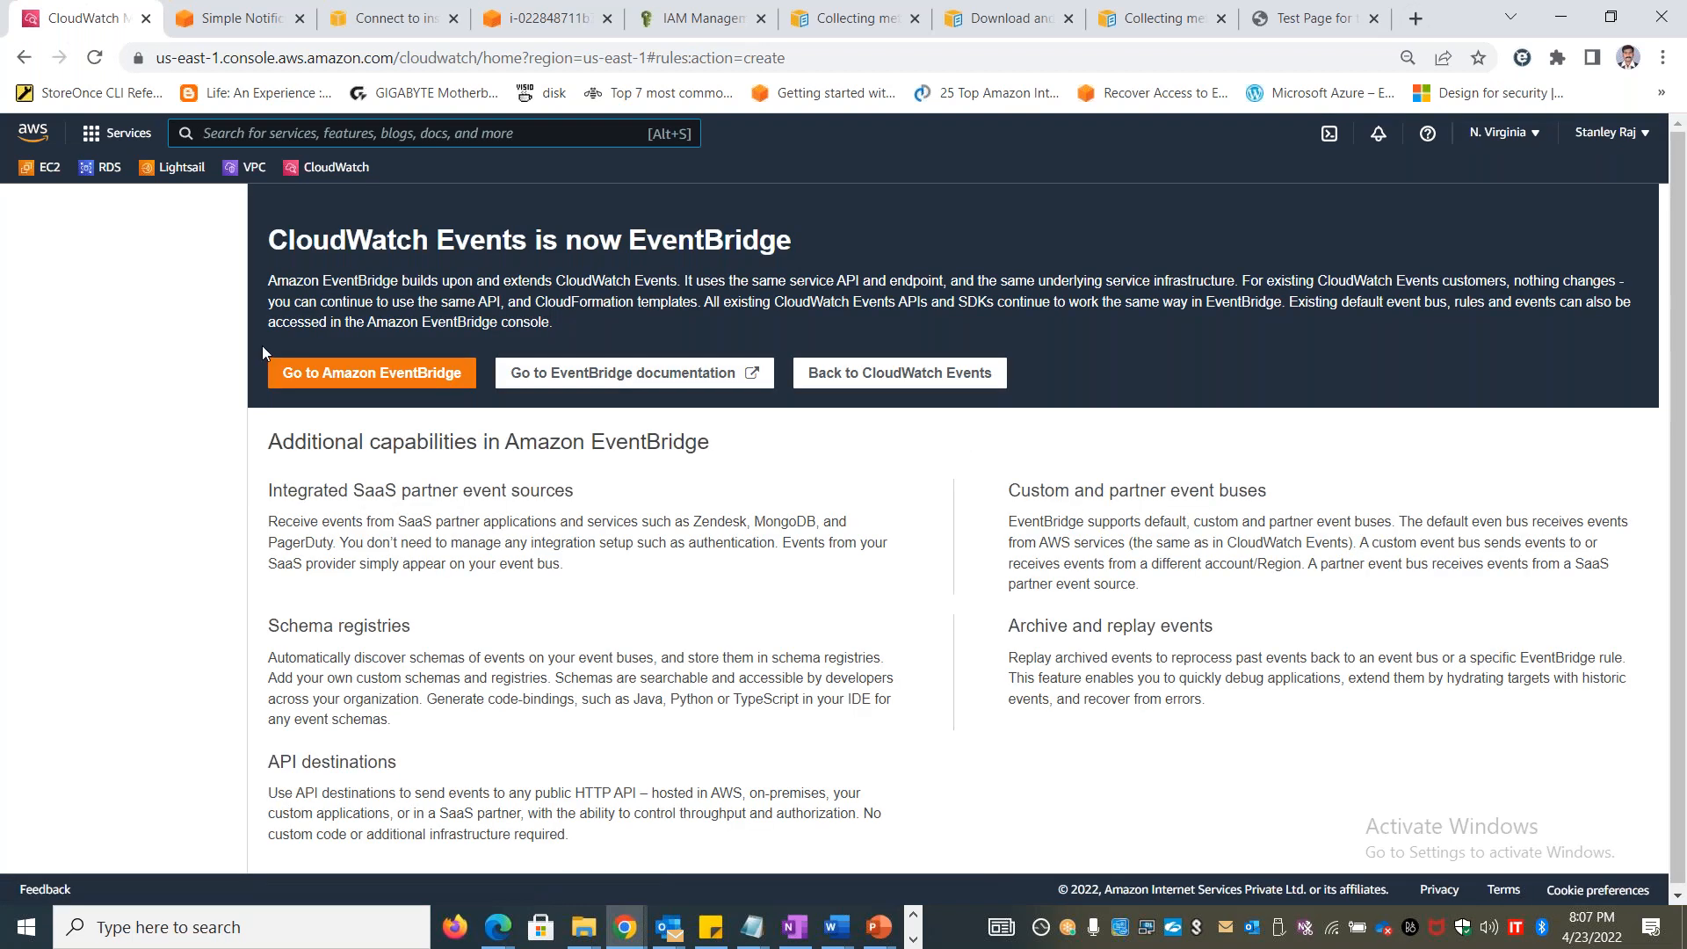
{"action": "left_click", "coordinate": [963, 377]}
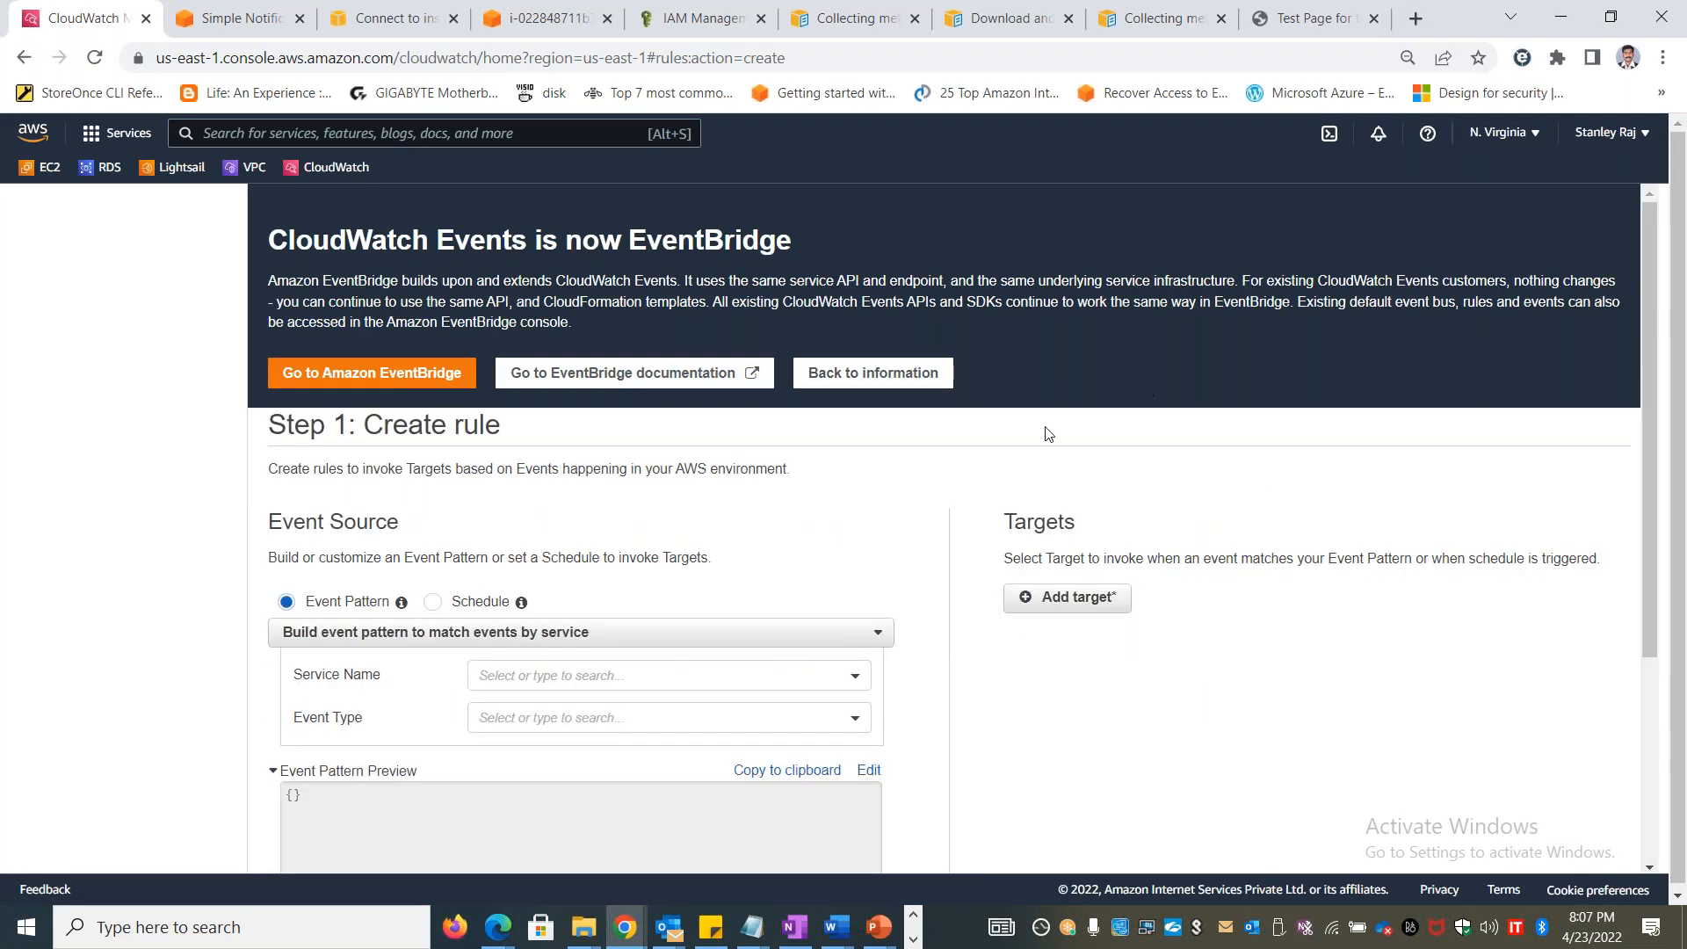
Build the event pattern with EC2 as the service and EC2 Instance State-change Notification as the event type
{"action": "left_click", "coordinate": [579, 686]}
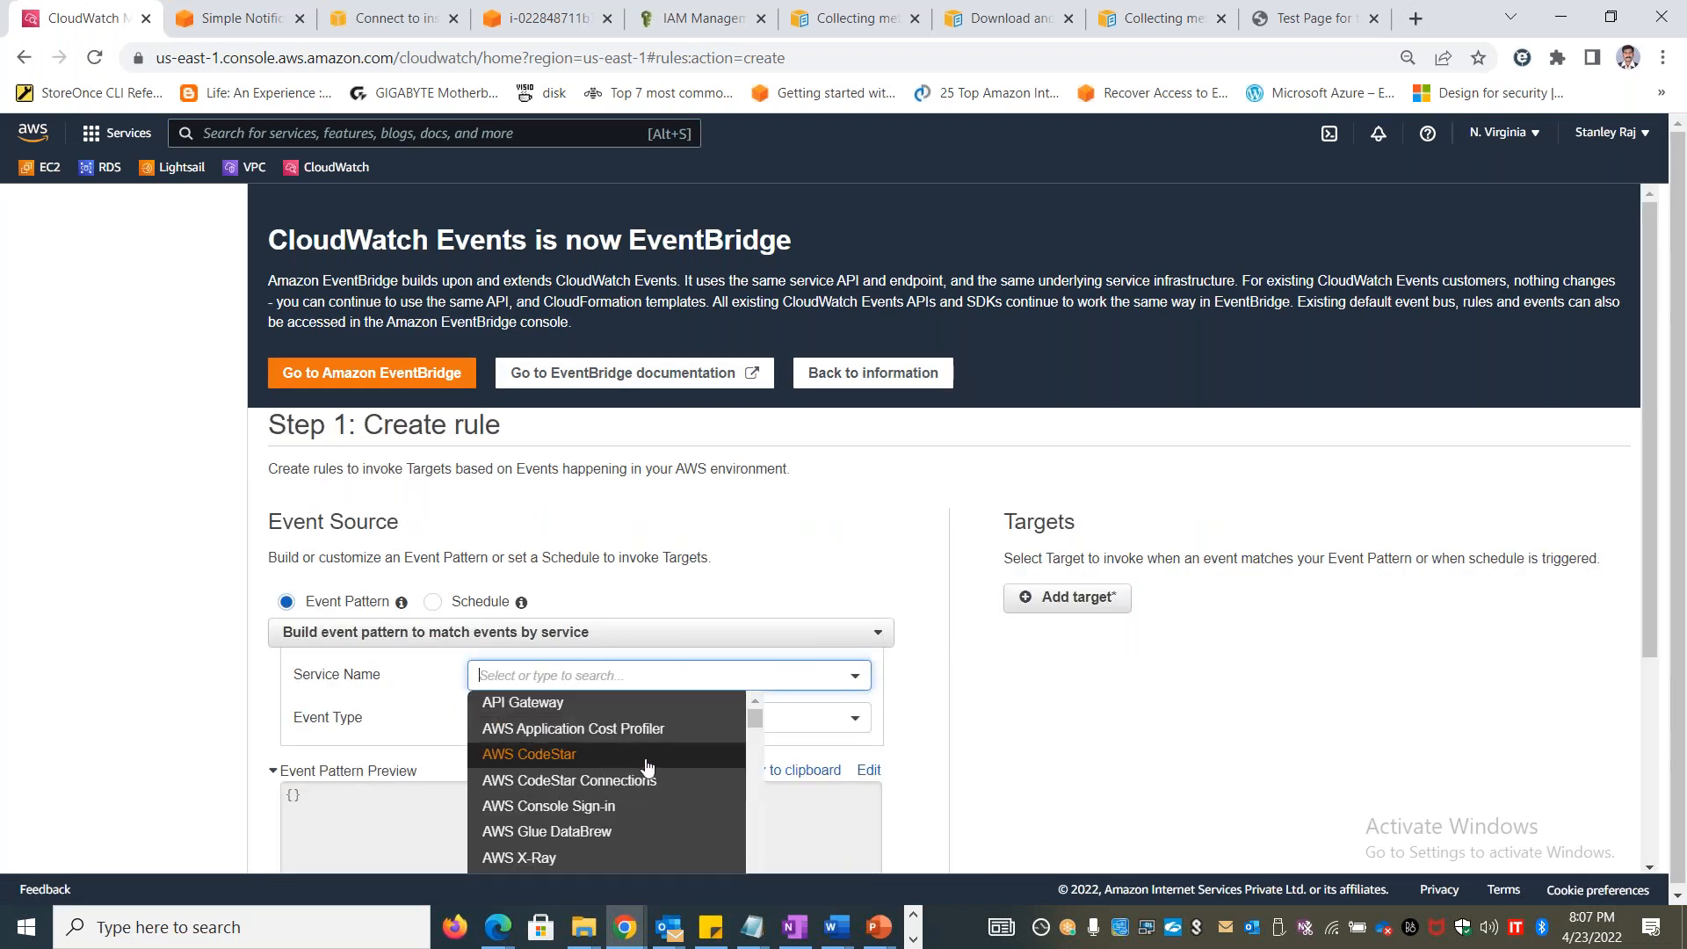
{"action": "left_click_drag", "start_coordinate": [1643, 424], "coordinate": [1645, 558]}
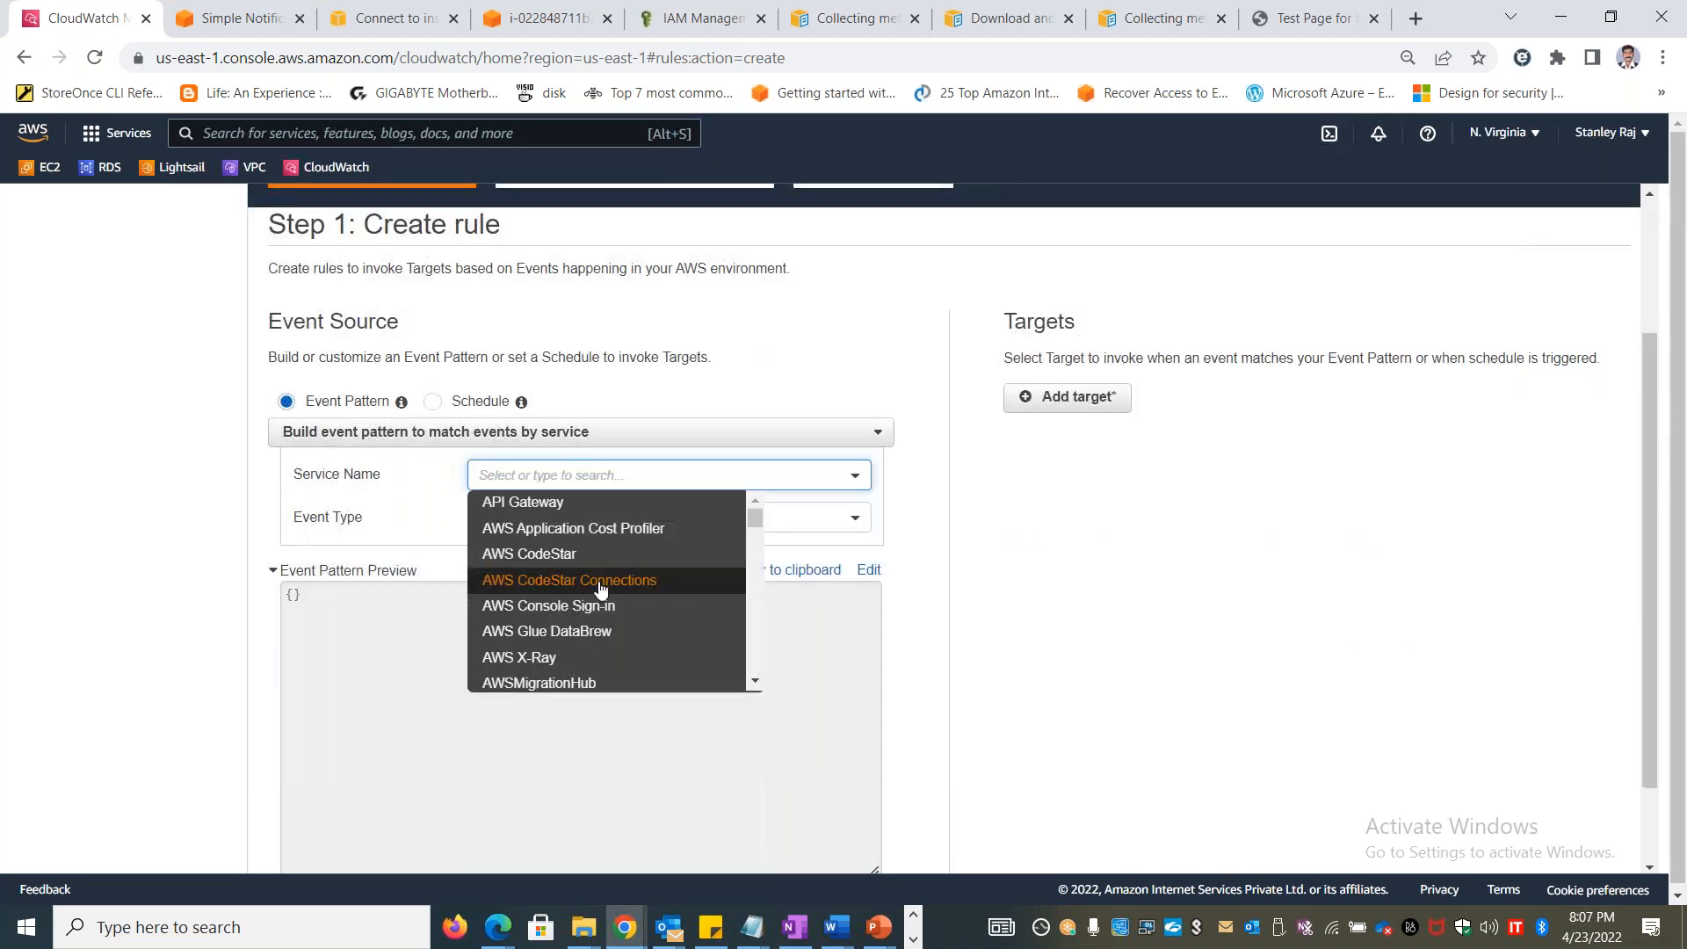
{"action": "scroll", "coordinate": [641, 588], "scroll_direction": "down", "scroll_amount": 20}
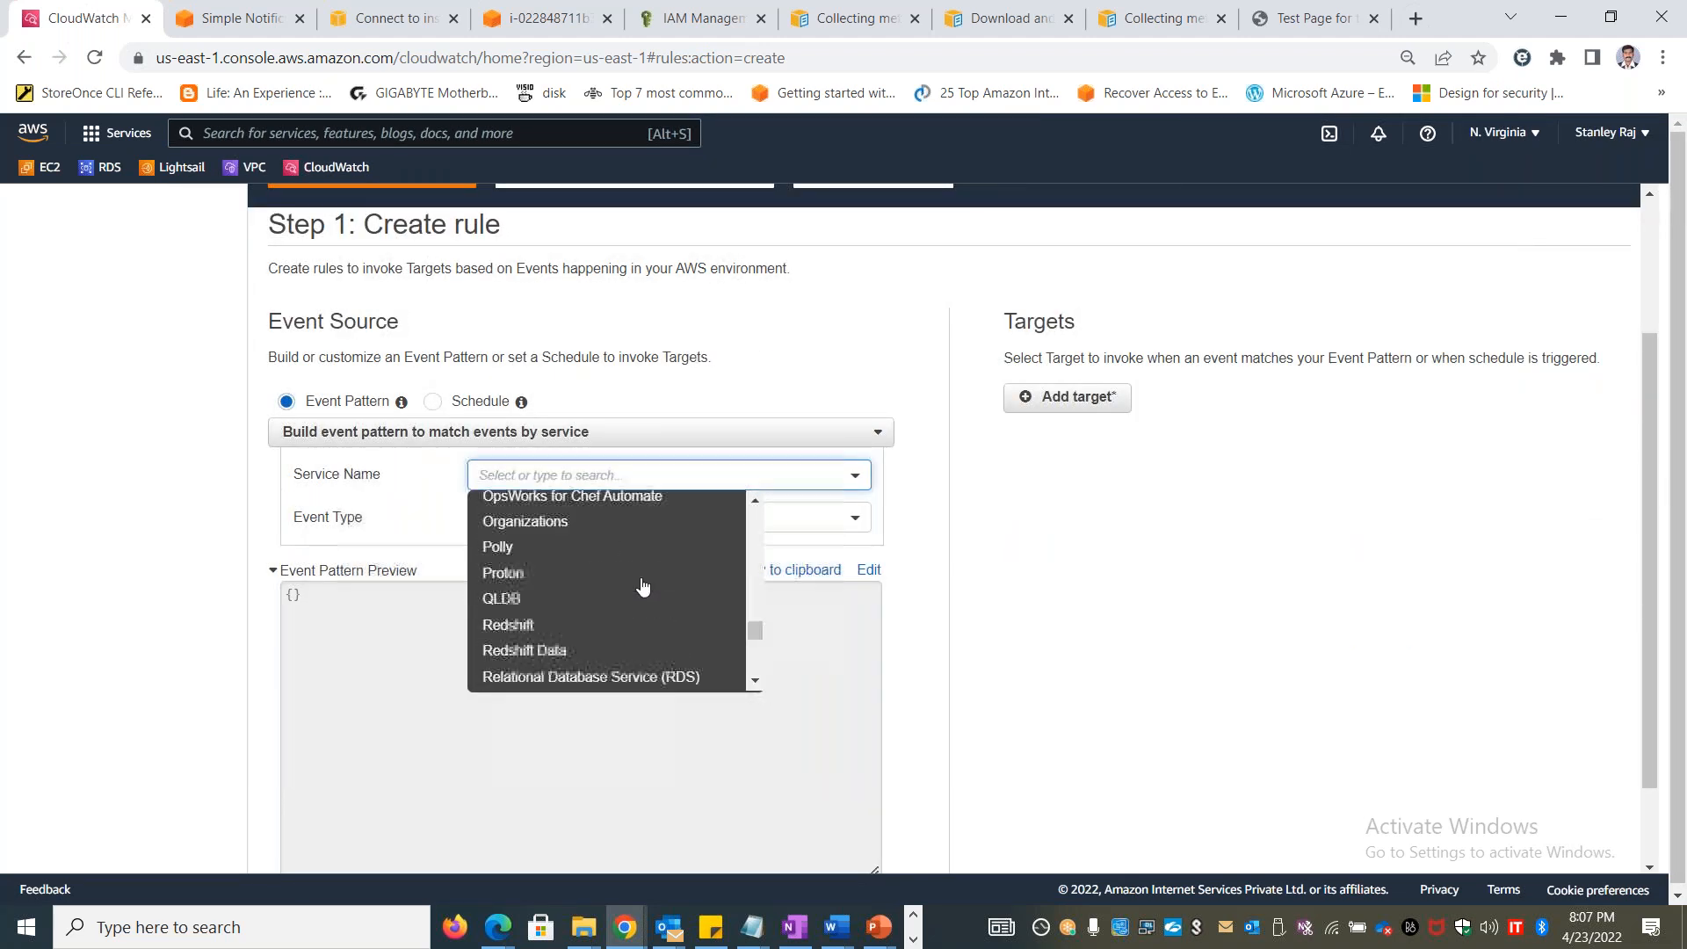
{"action": "scroll", "coordinate": [644, 584], "scroll_direction": "down", "scroll_amount": 1}
{"action": "left_click_drag", "start_coordinate": [747, 557], "coordinate": [737, 473]}
{"action": "left_click", "coordinate": [634, 487]}
{"action": "left_click", "coordinate": [592, 408]}
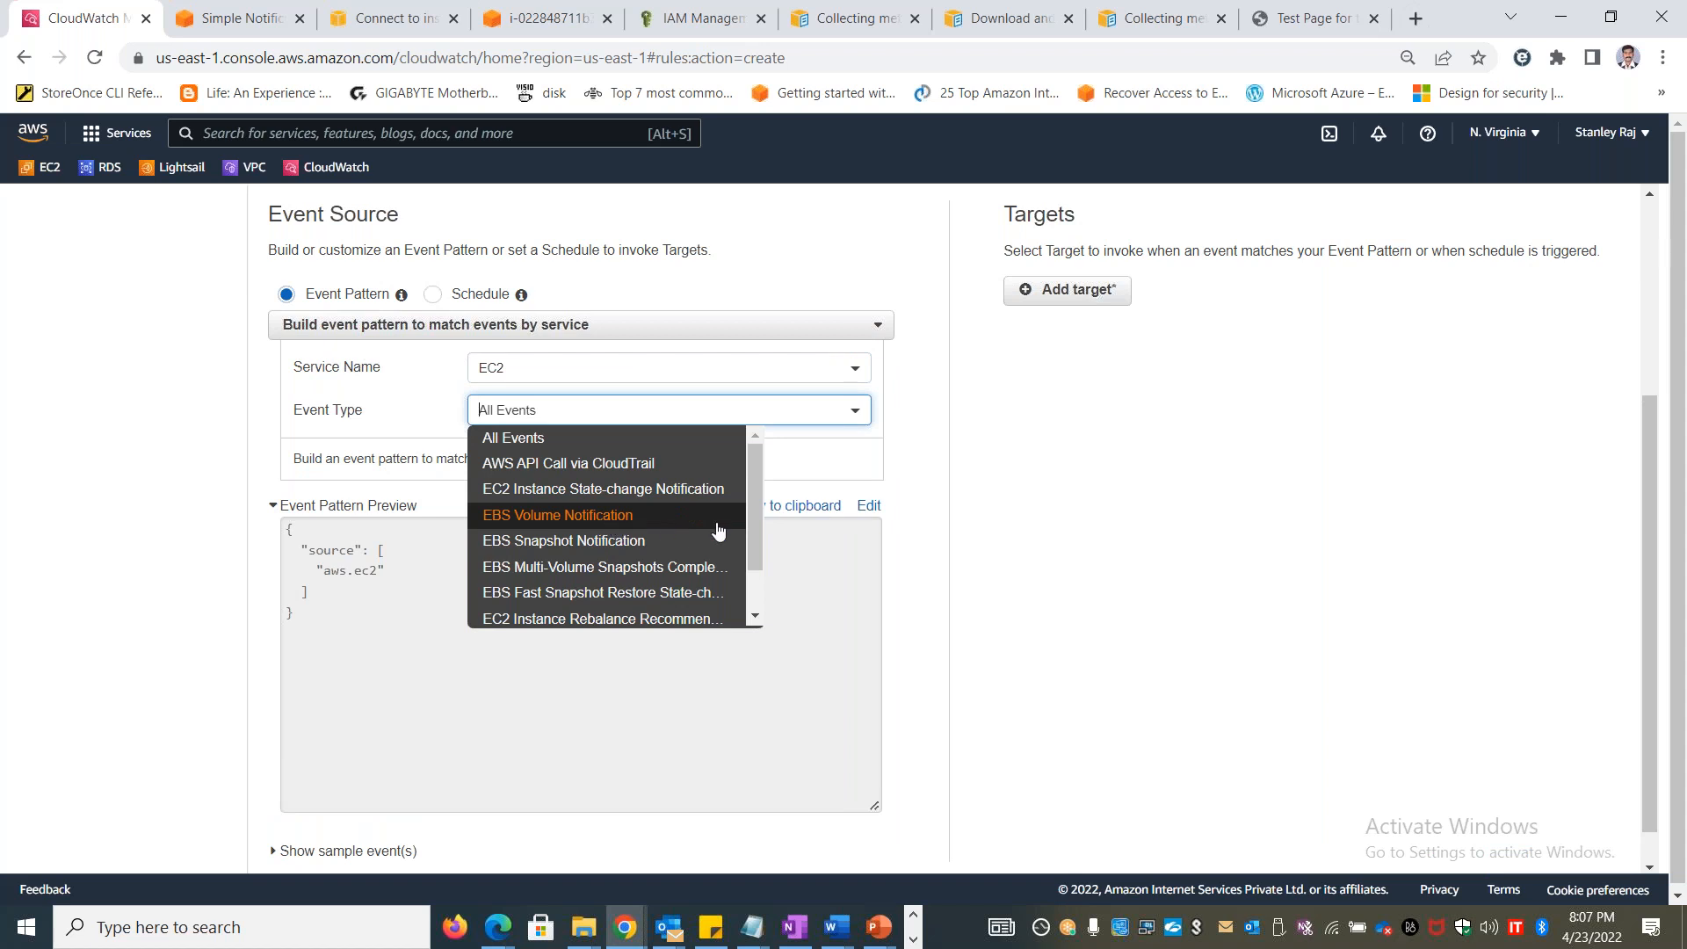
{"action": "left_click", "coordinate": [659, 489]}
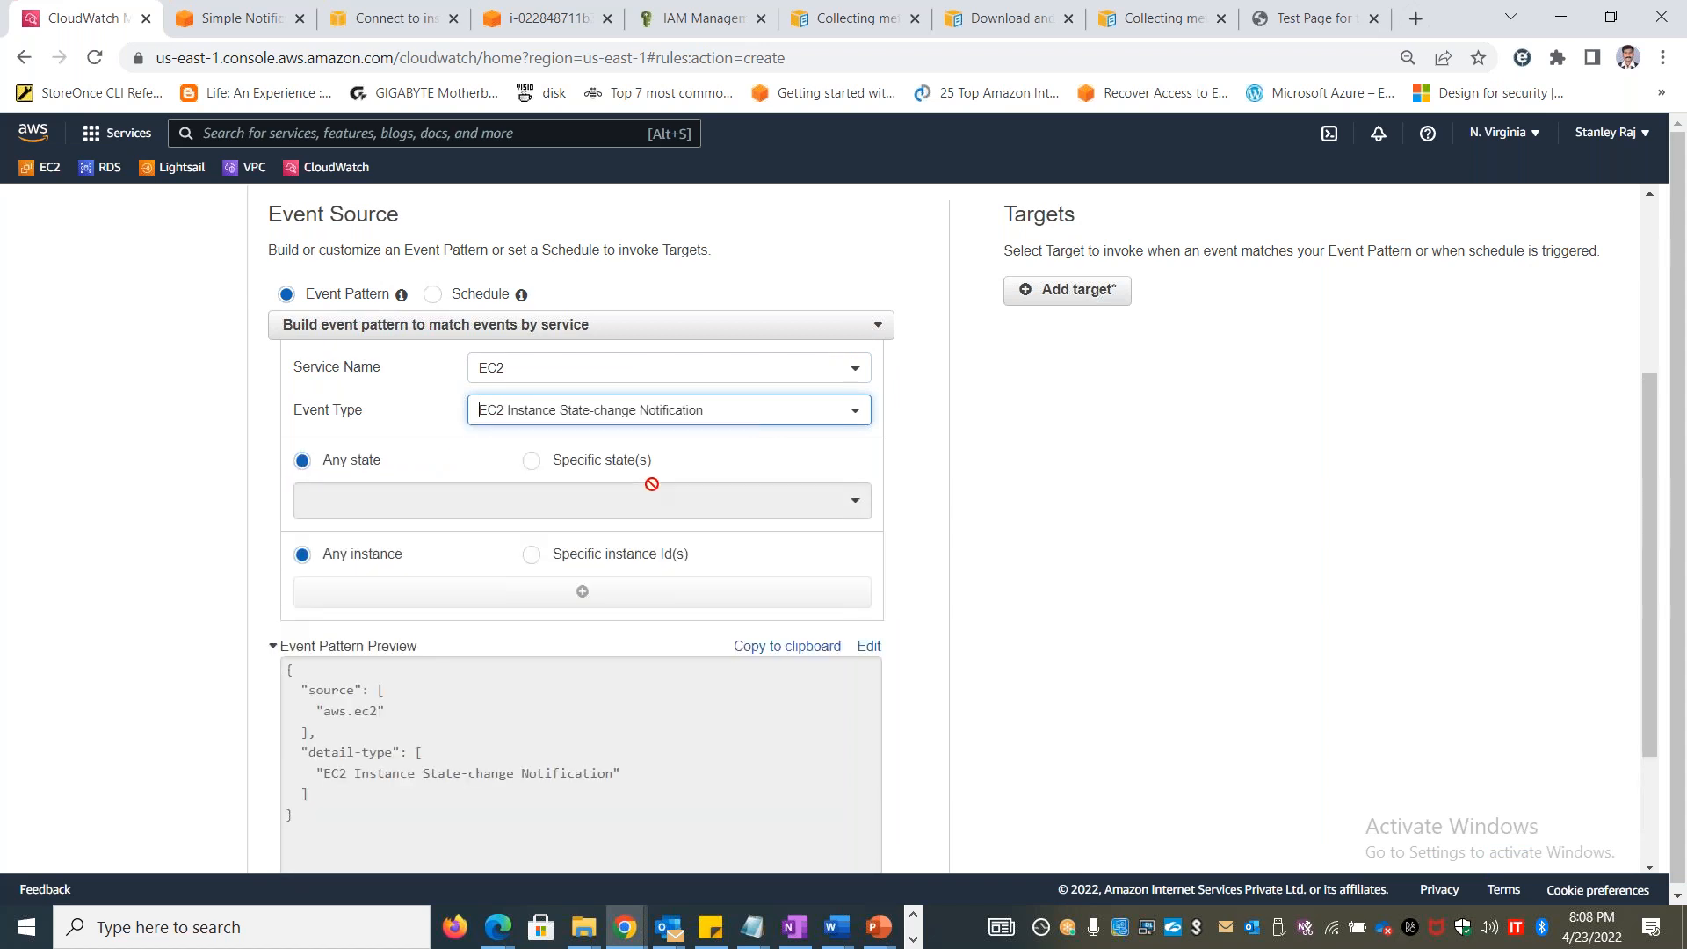
Limit the EC2 state-change event pattern to the specific state stopped
{"action": "left_click", "coordinate": [532, 460]}
{"action": "left_click", "coordinate": [604, 503]}
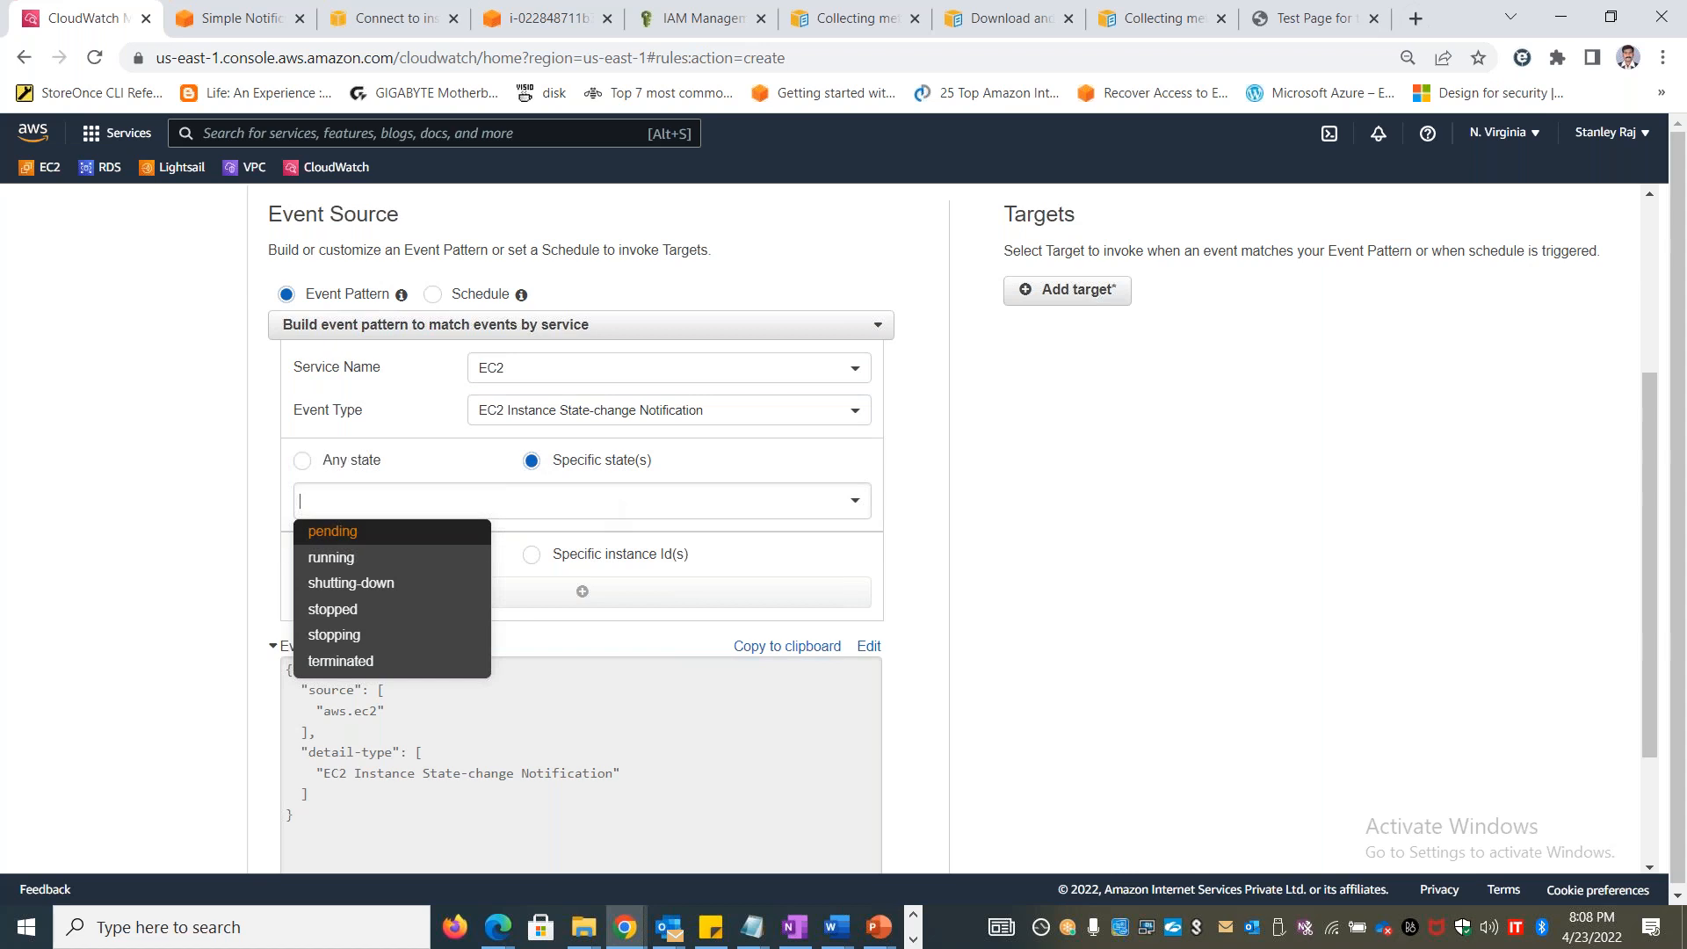
{"action": "left_click", "coordinate": [362, 613]}
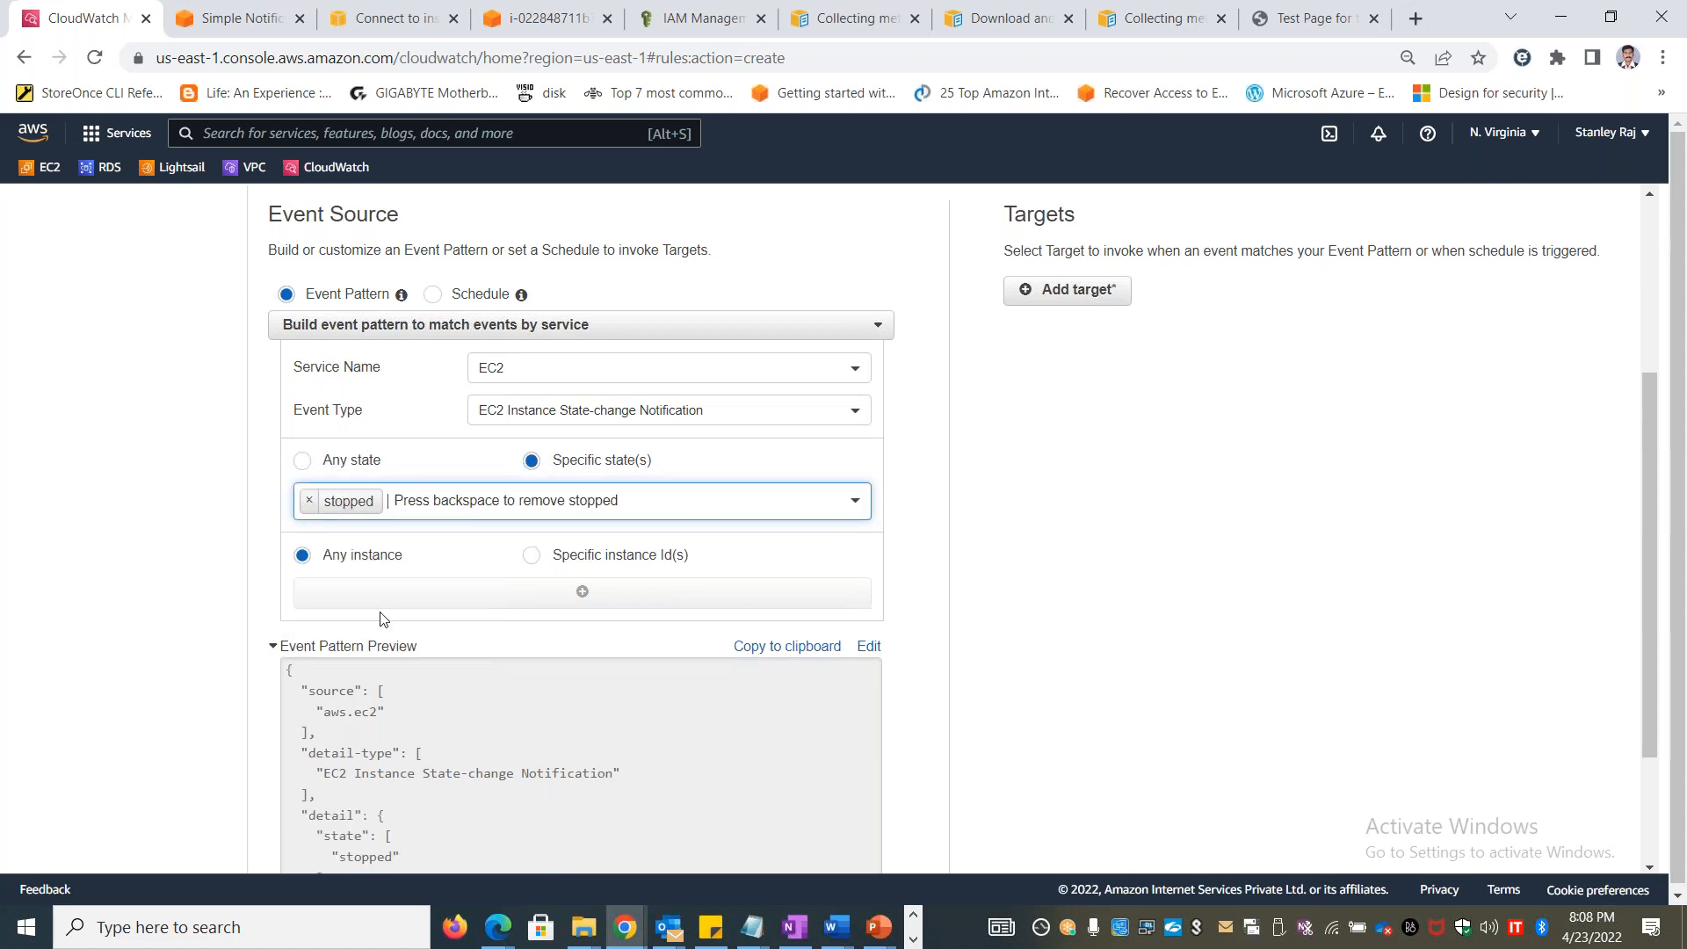
Restrict the event pattern to specific instance IDs and provide two empty ID entries
{"action": "scroll", "coordinate": [918, 589], "scroll_direction": "down", "scroll_amount": 2}
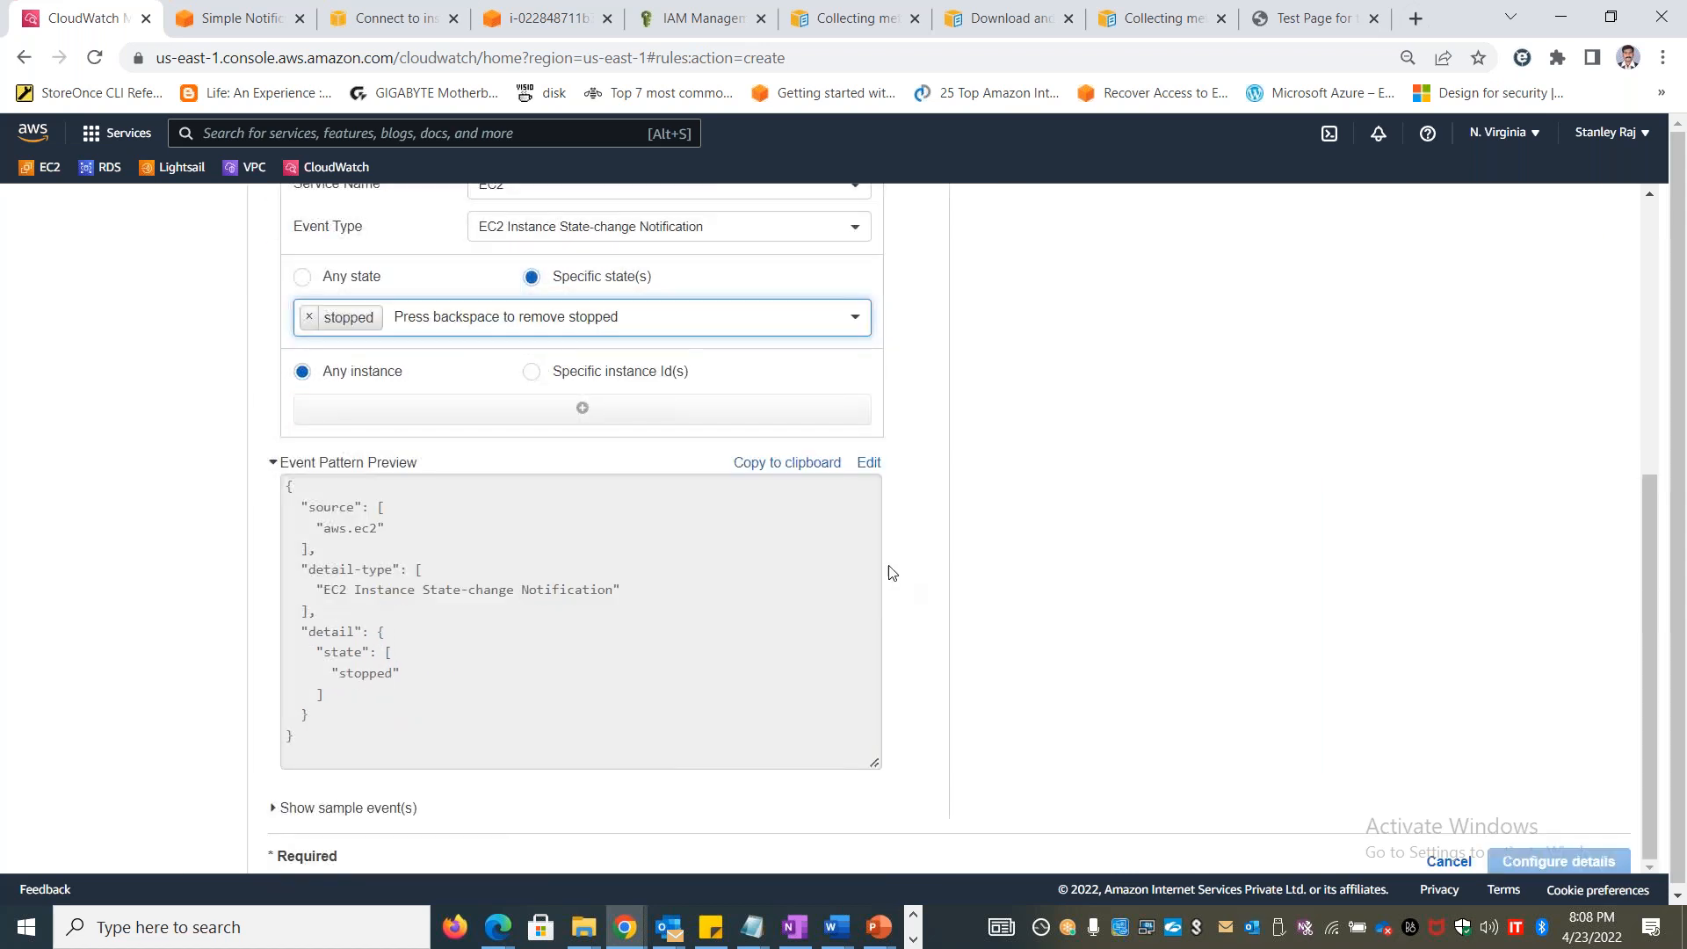
{"action": "left_click", "coordinate": [559, 375]}
{"action": "left_click", "coordinate": [532, 409]}
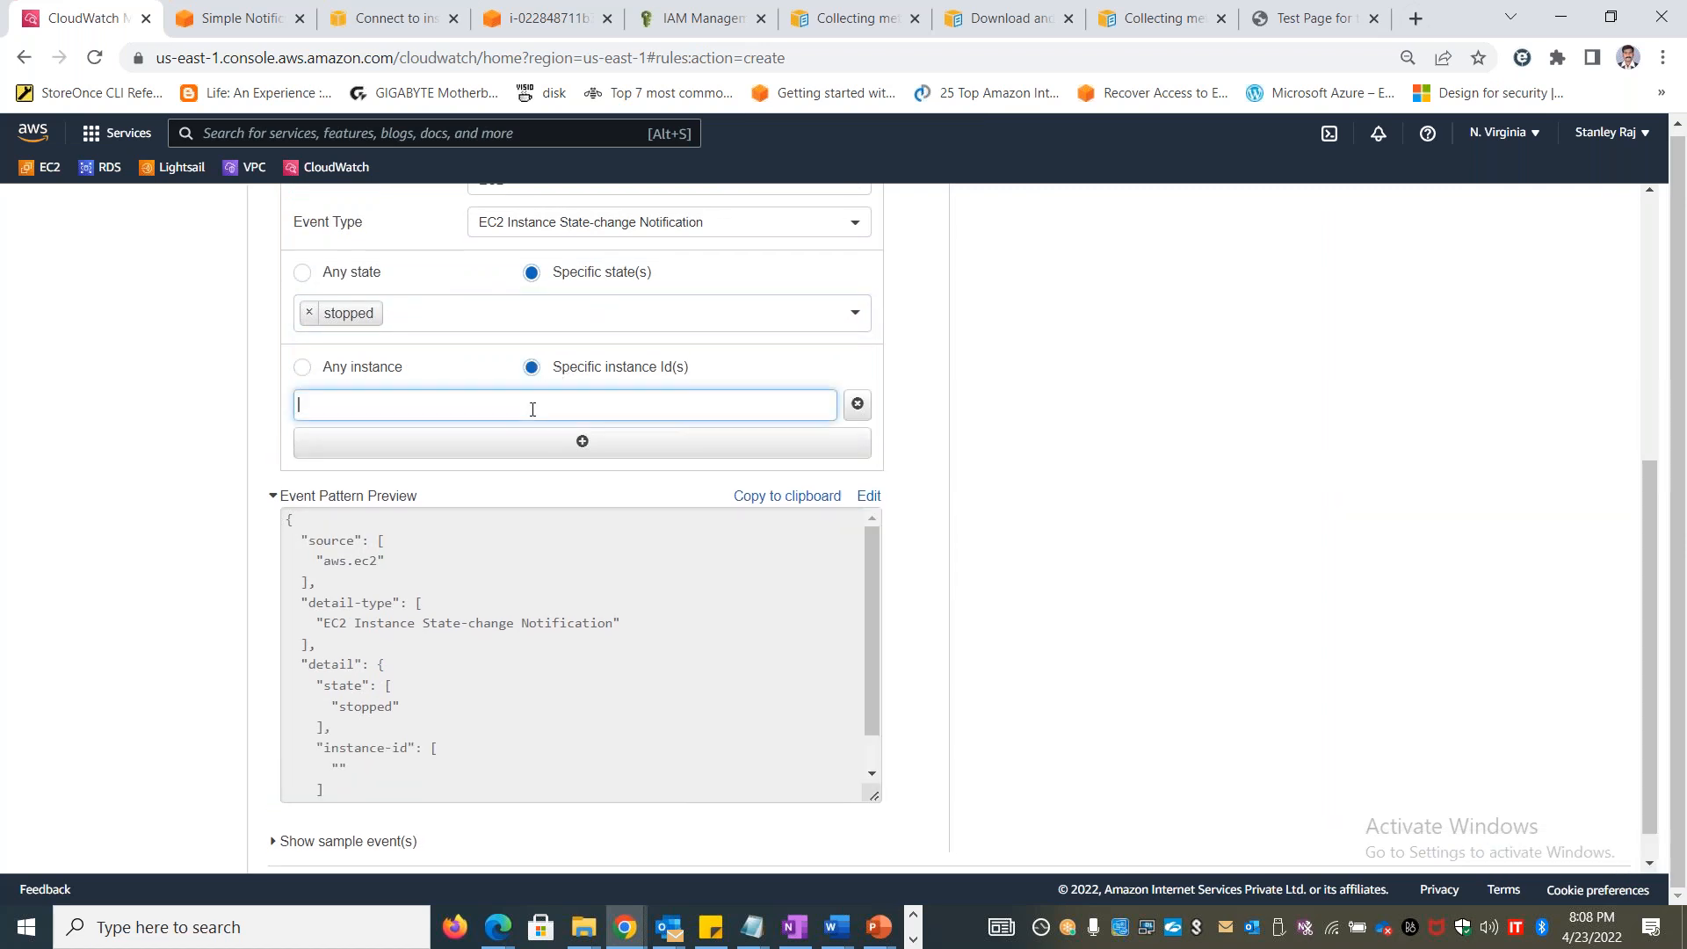
{"action": "left_click", "coordinate": [580, 441]}
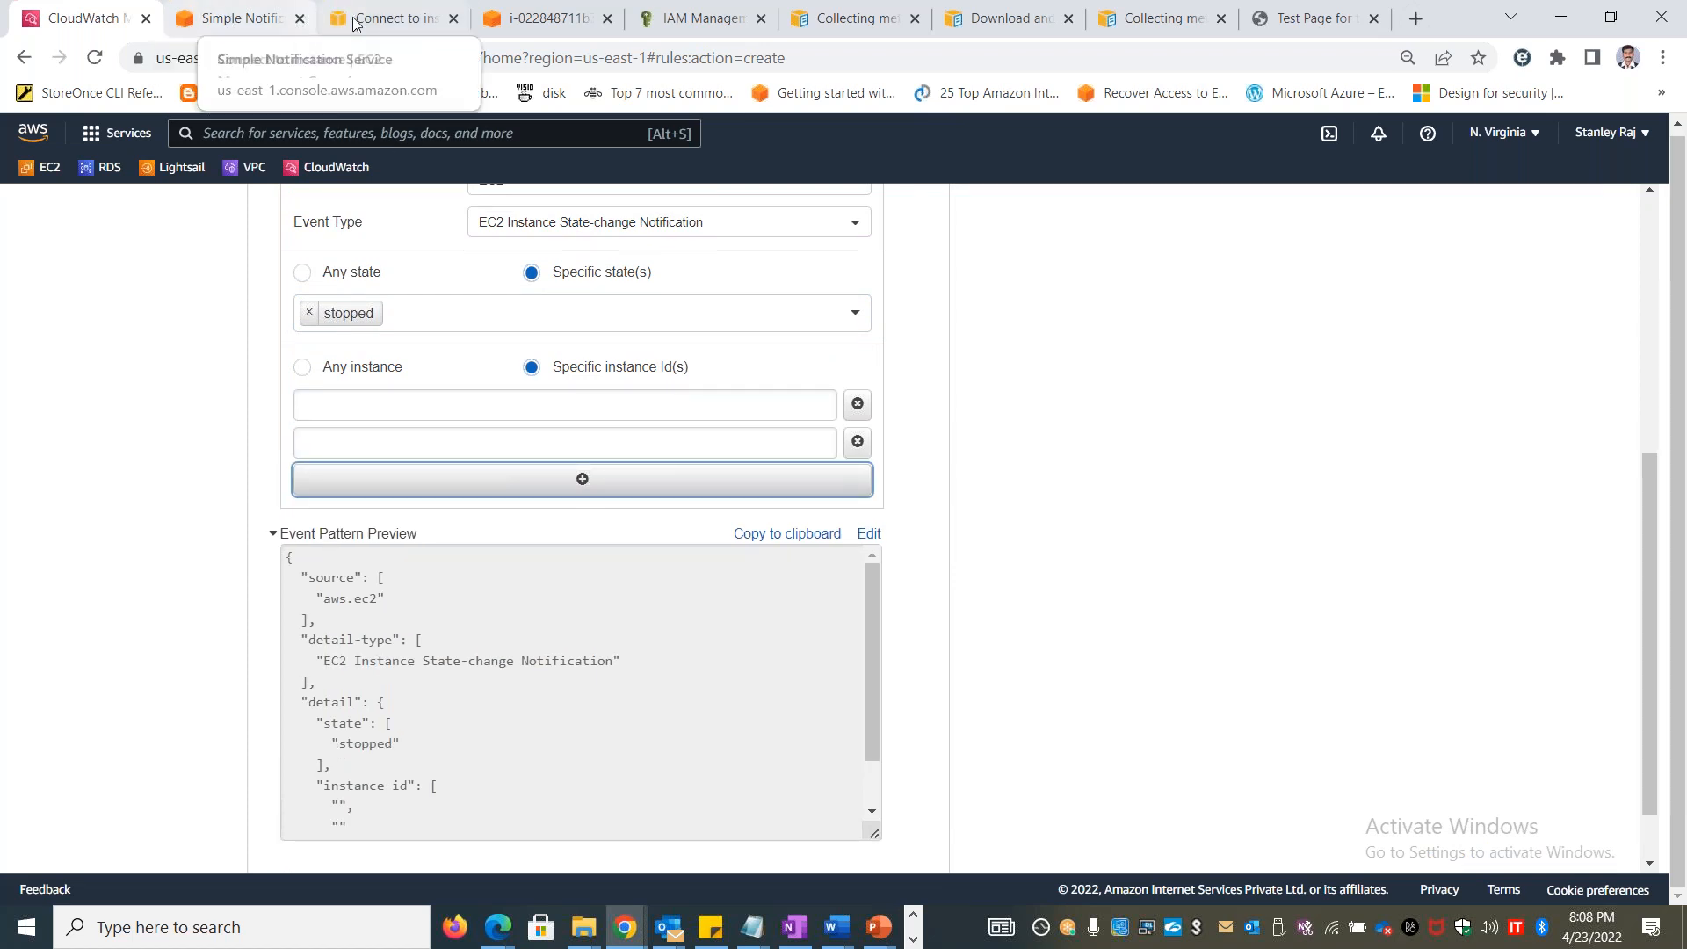
Open the EC2 instances list in the browser page showing IAM roles and copy the instance ID of stanublxvm2
{"action": "left_click", "coordinate": [387, 19]}
{"action": "left_click", "coordinate": [516, 16]}
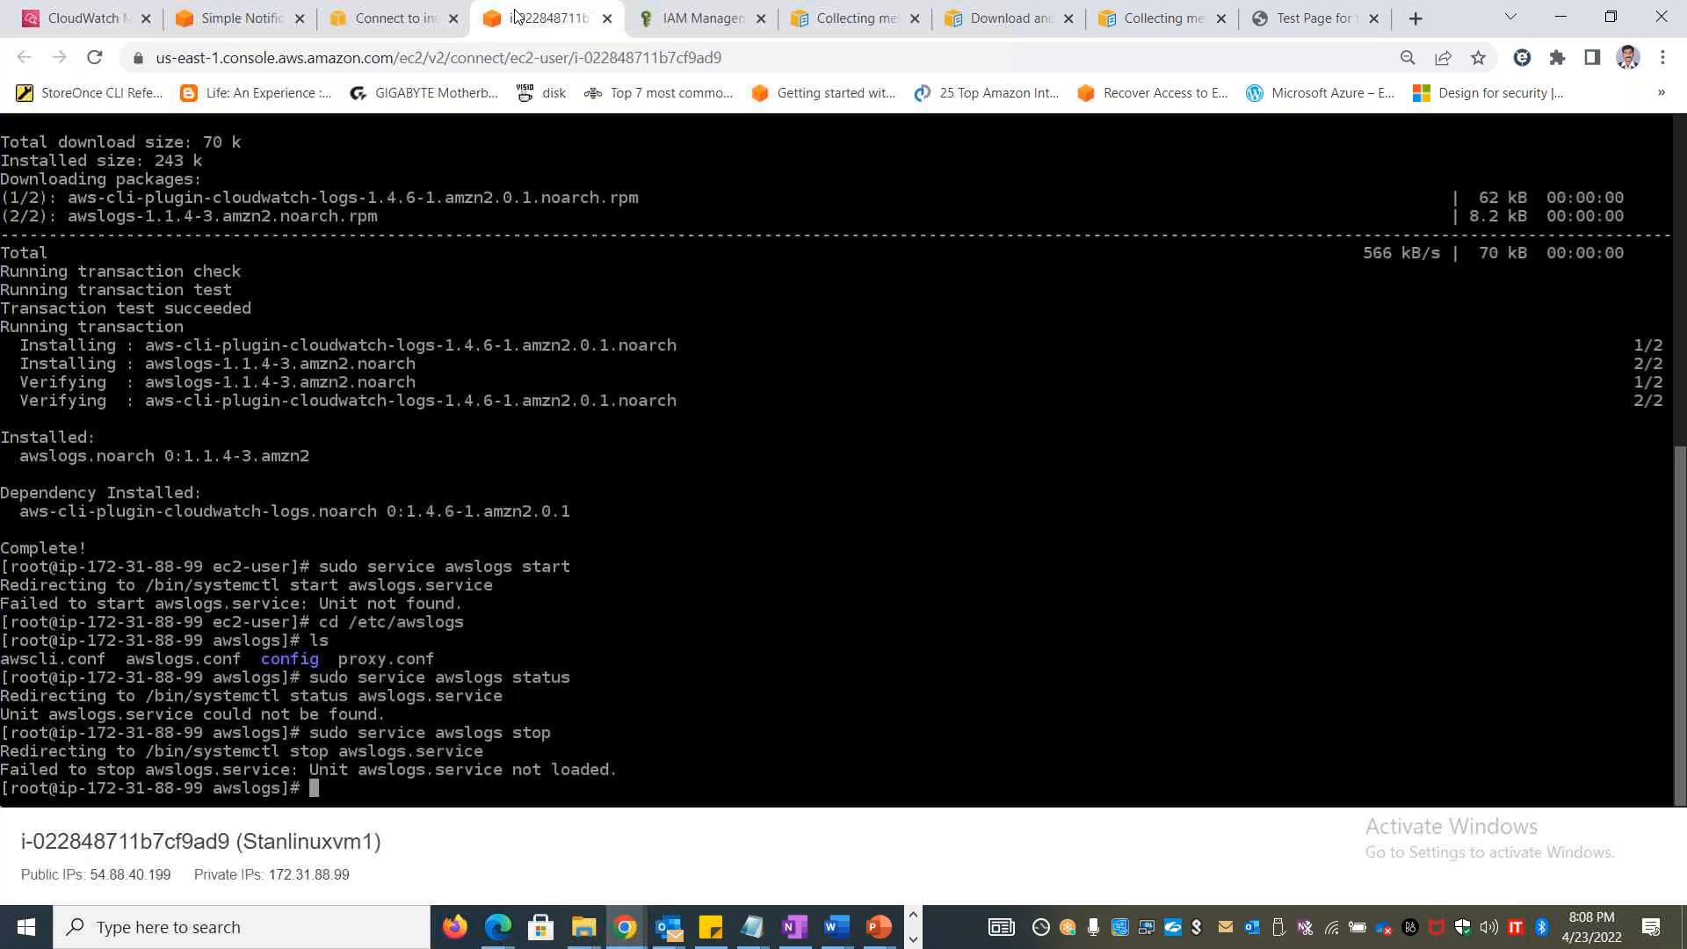
{"action": "left_click", "coordinate": [662, 24]}
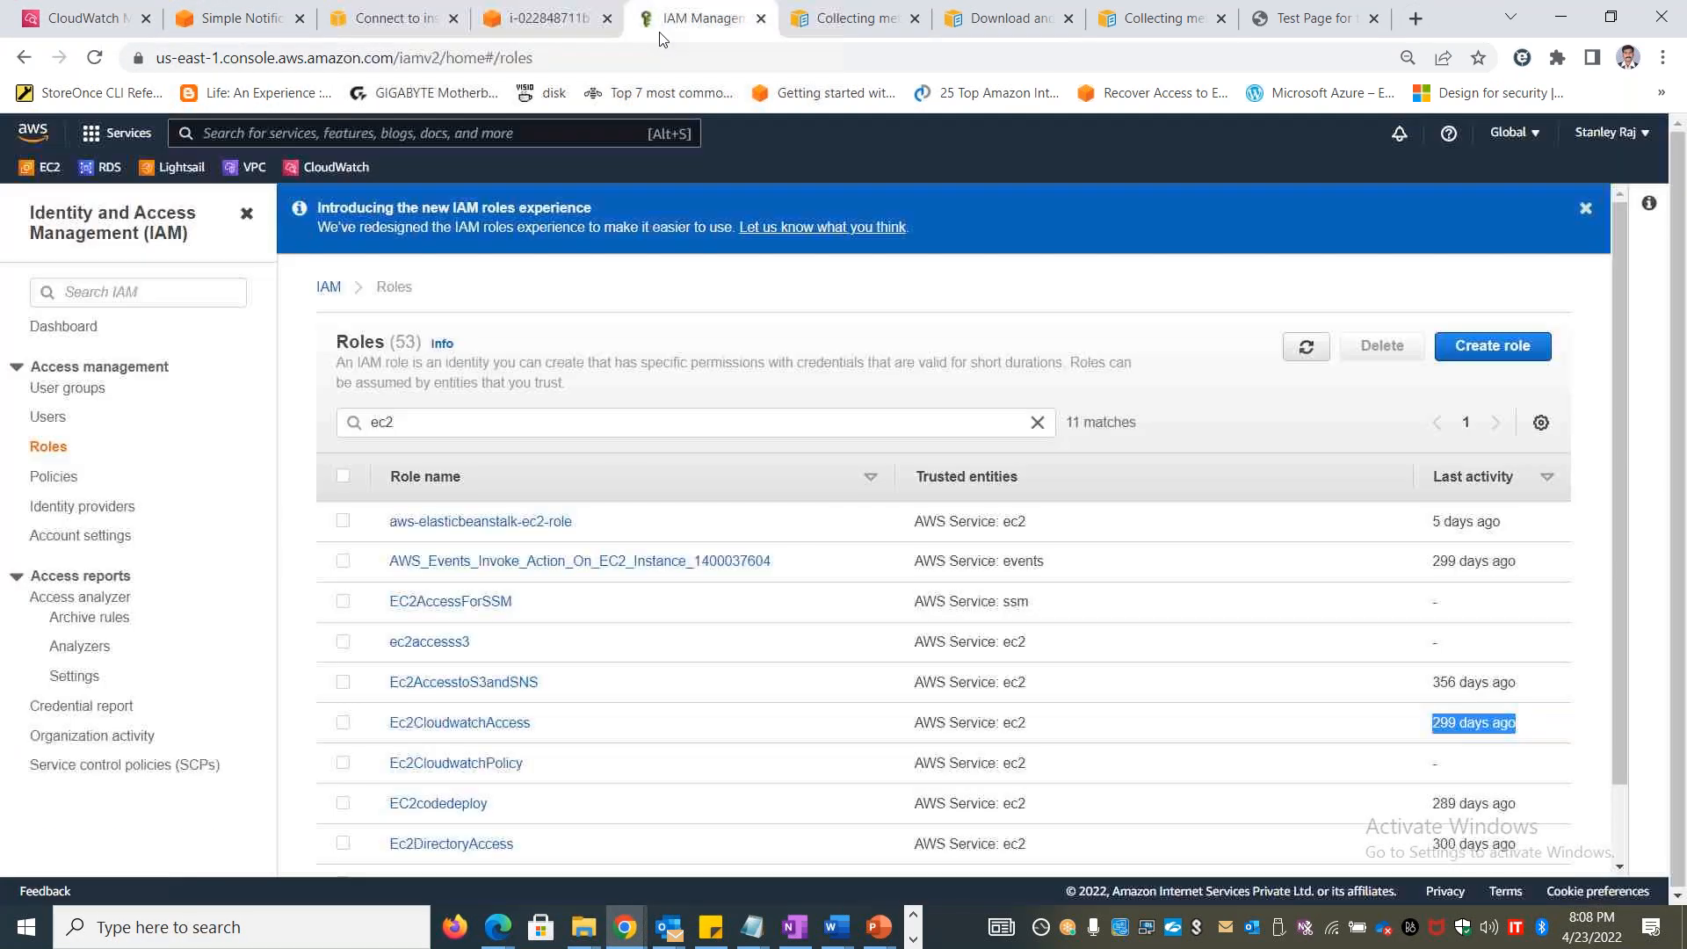
{"action": "left_click", "coordinate": [44, 167]}
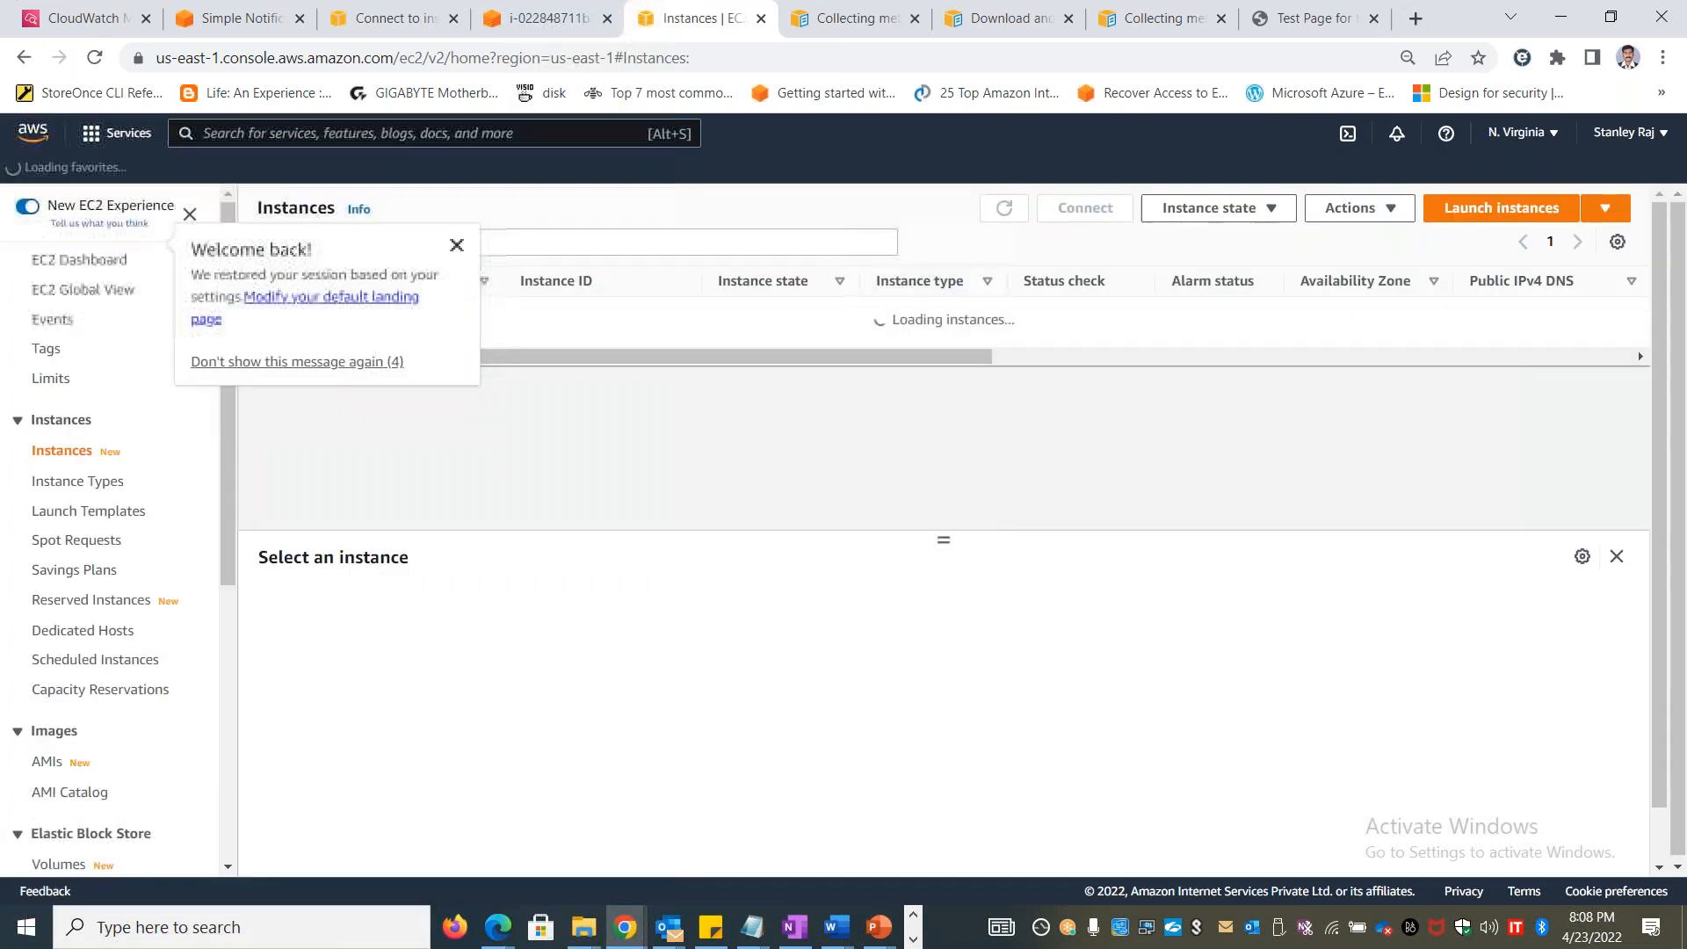
{"action": "left_click", "coordinate": [457, 245]}
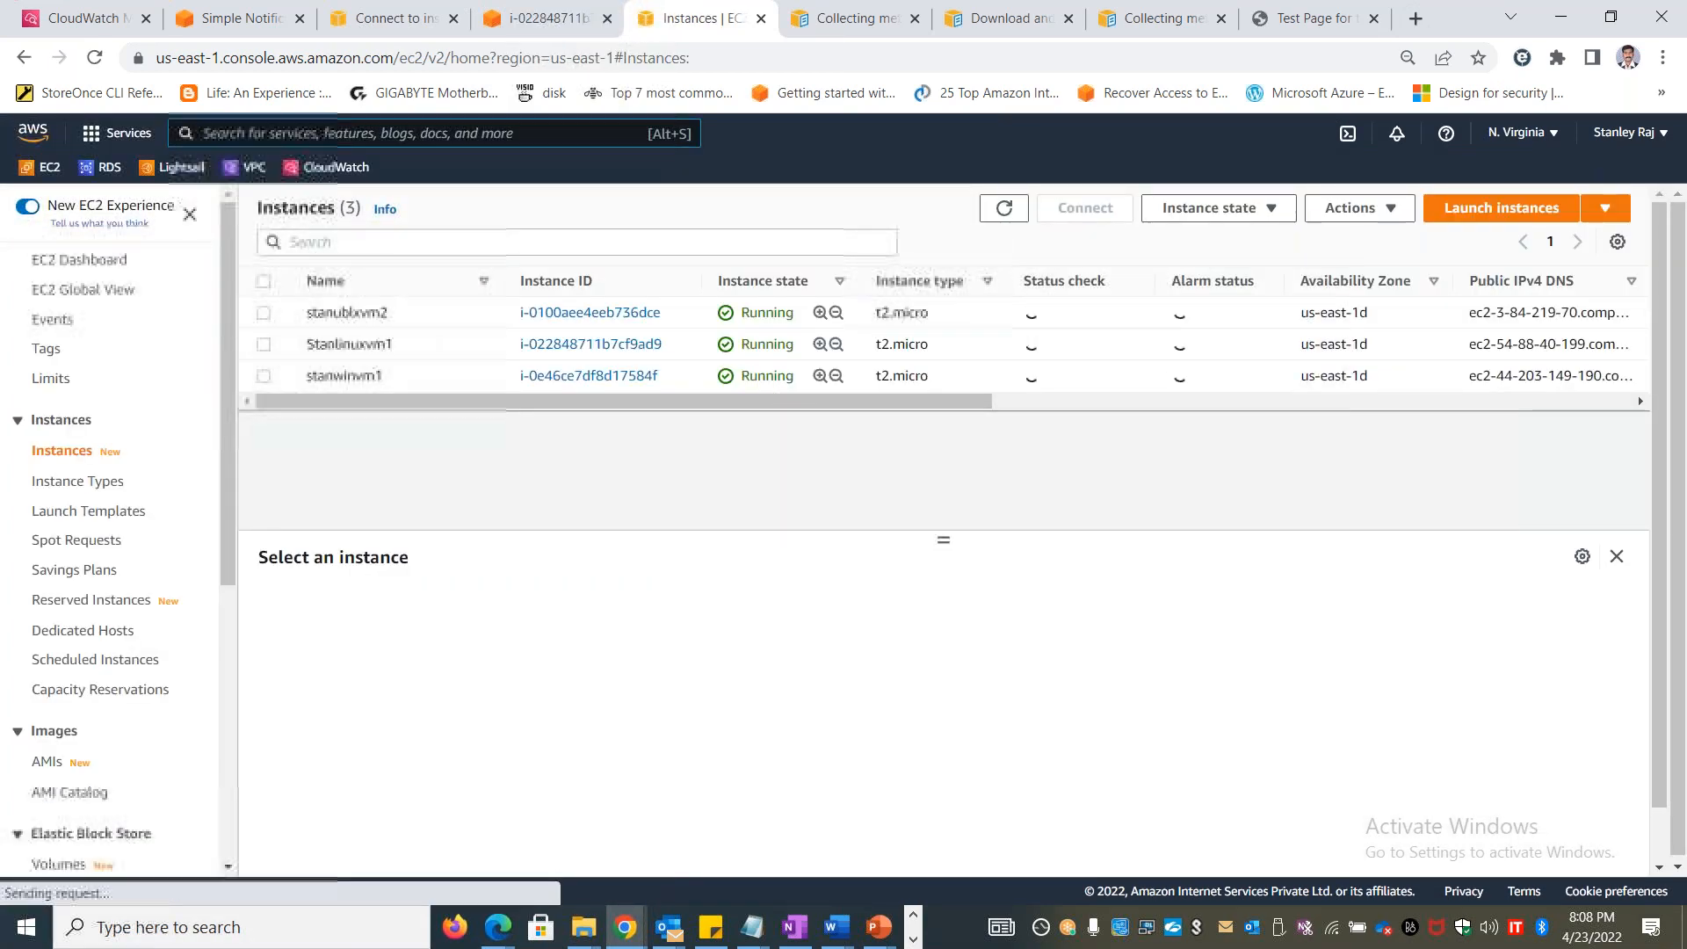
{"action": "left_click_drag", "start_coordinate": [672, 313], "coordinate": [494, 314]}
{"action": "key", "text": "ctrl+c"}
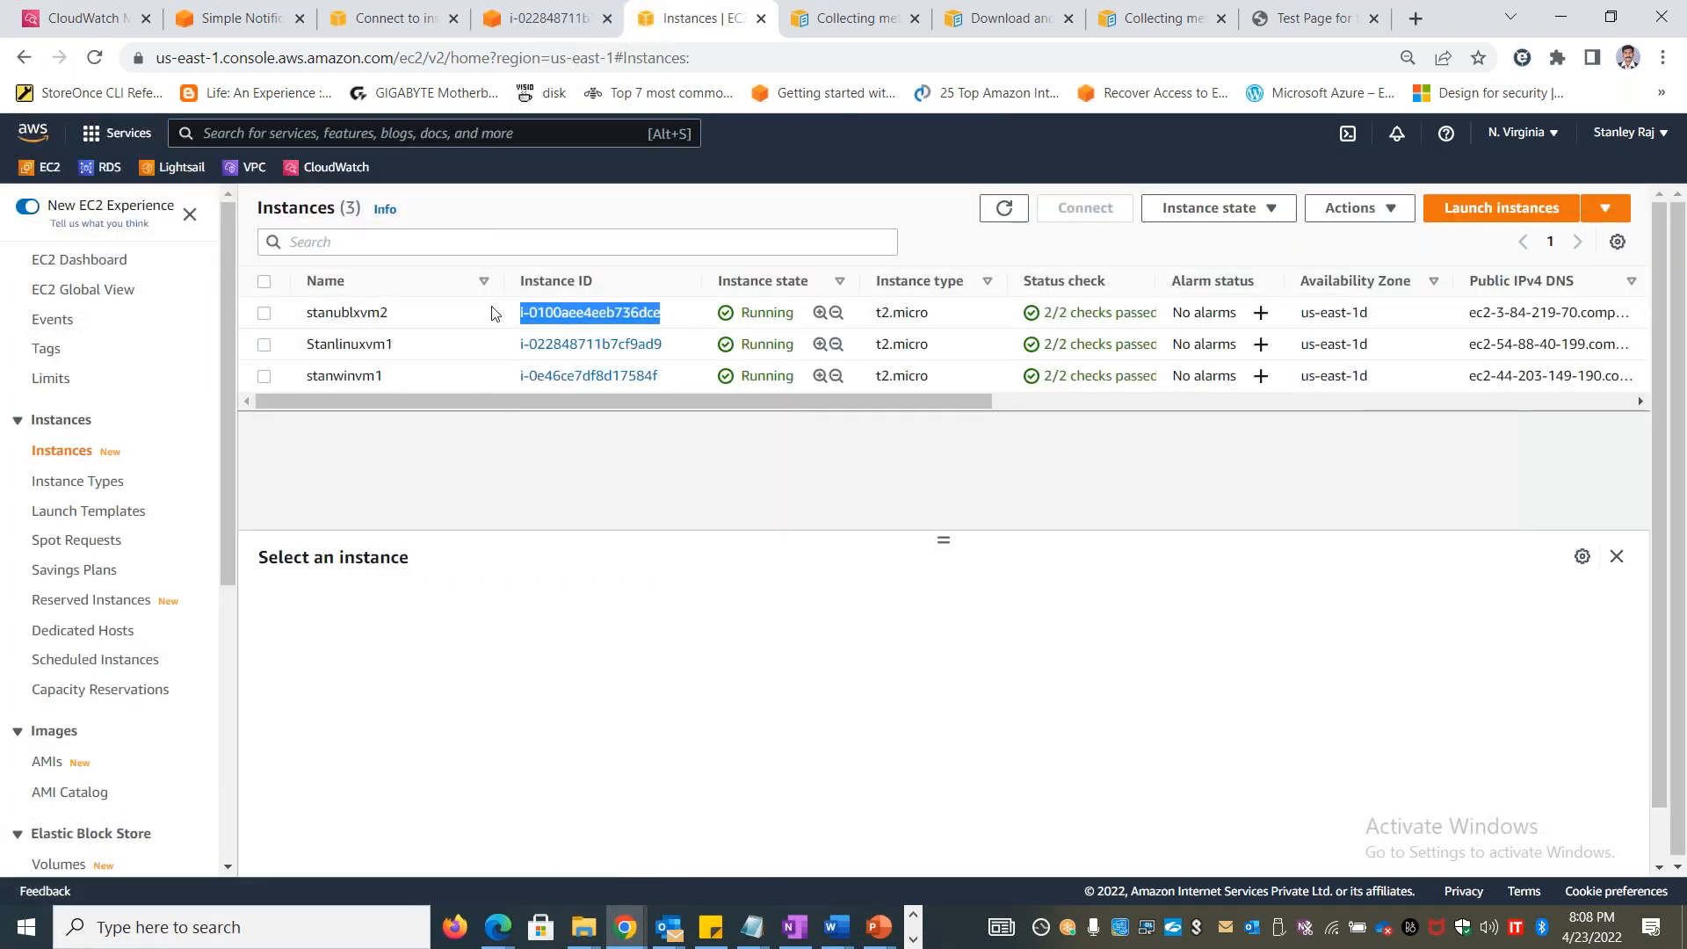
{"action": "left_click", "coordinate": [492, 312]}
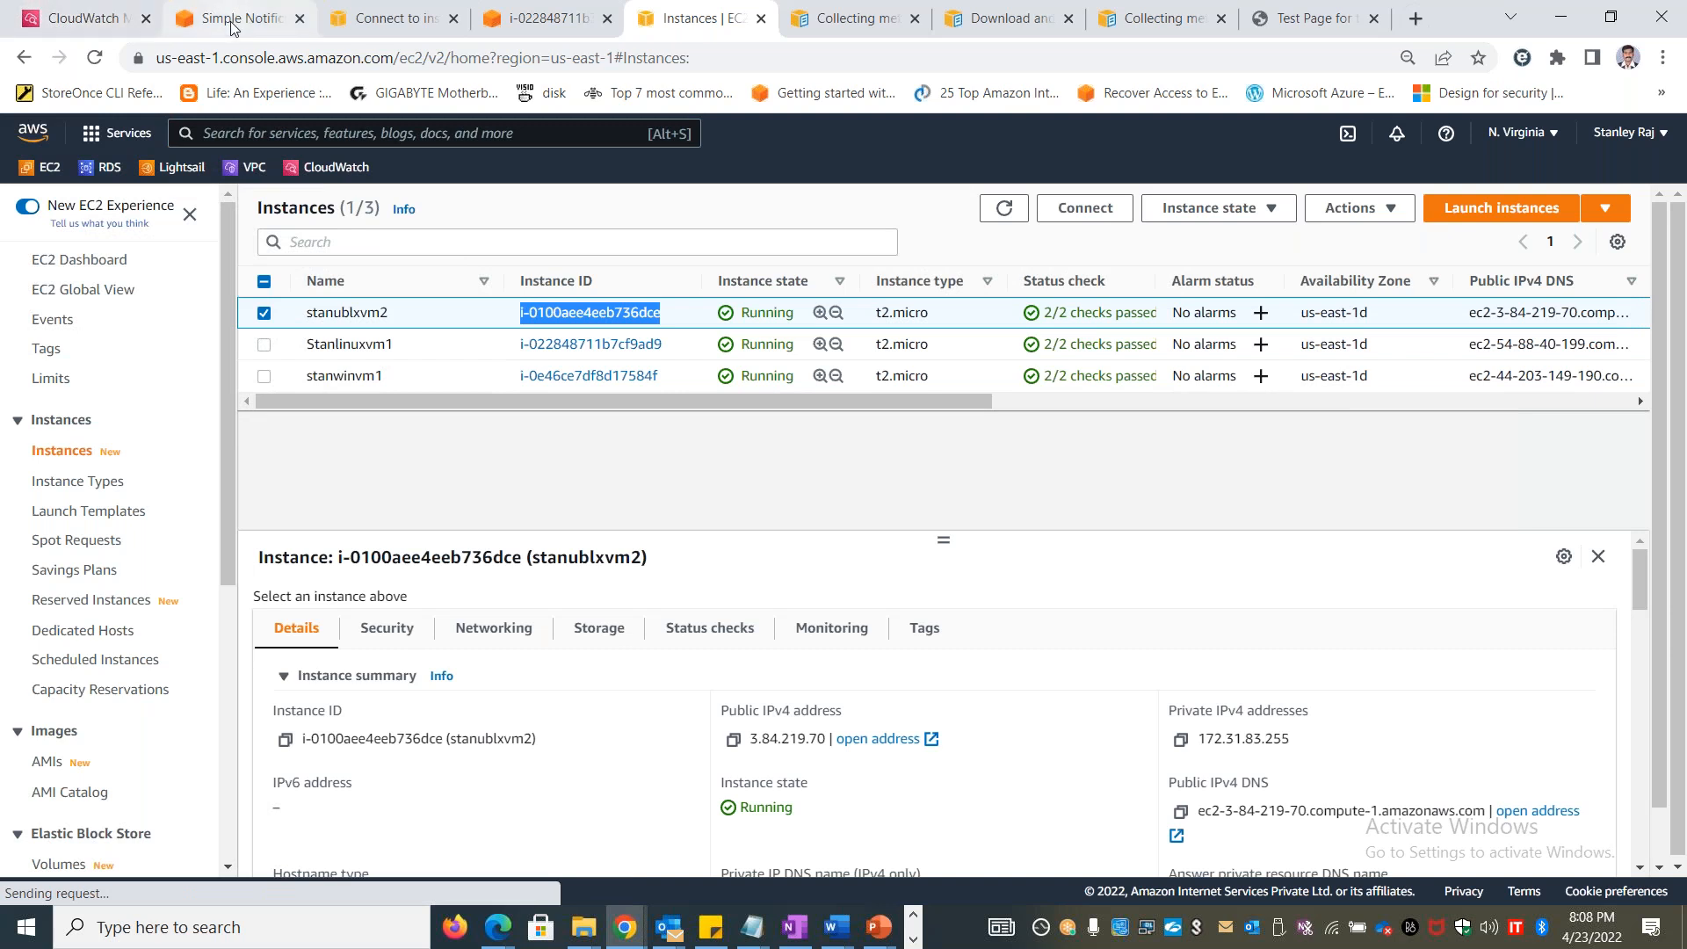
Return to the CloudWatch rule and enter i-0100aee4eeb736dce as the first instance ID, without leading spaces
{"action": "left_click", "coordinate": [97, 18]}
{"action": "left_click", "coordinate": [441, 405]}
{"action": "key", "text": "ctrl+v"}
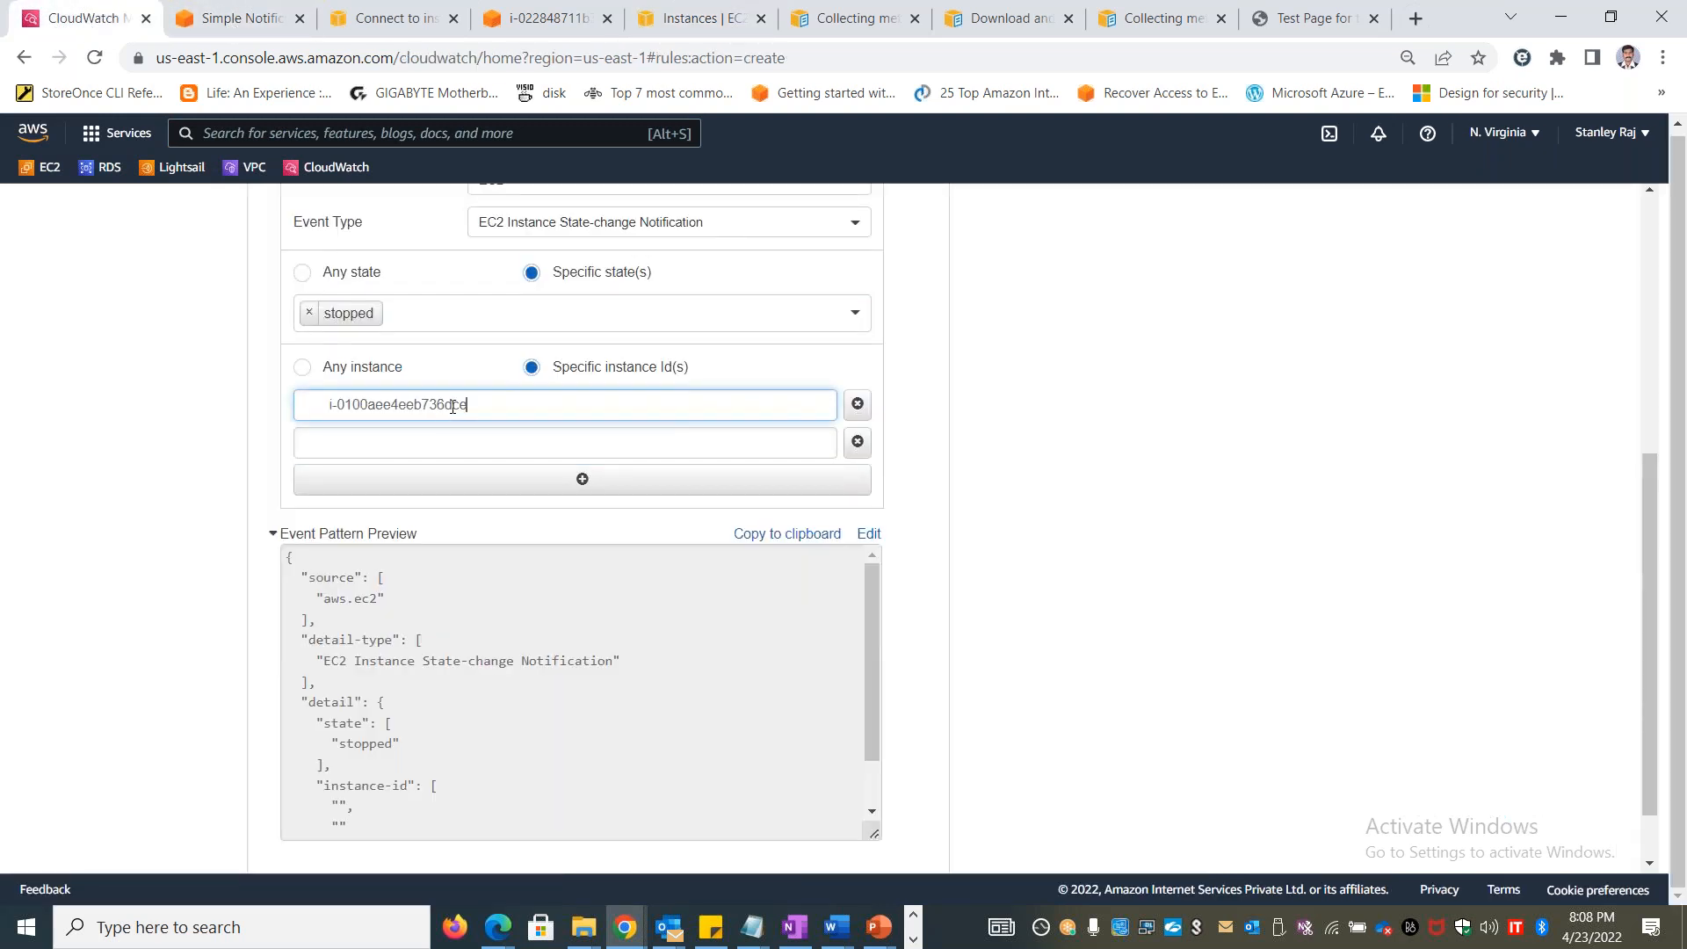
{"action": "key", "text": "BackSpace"}
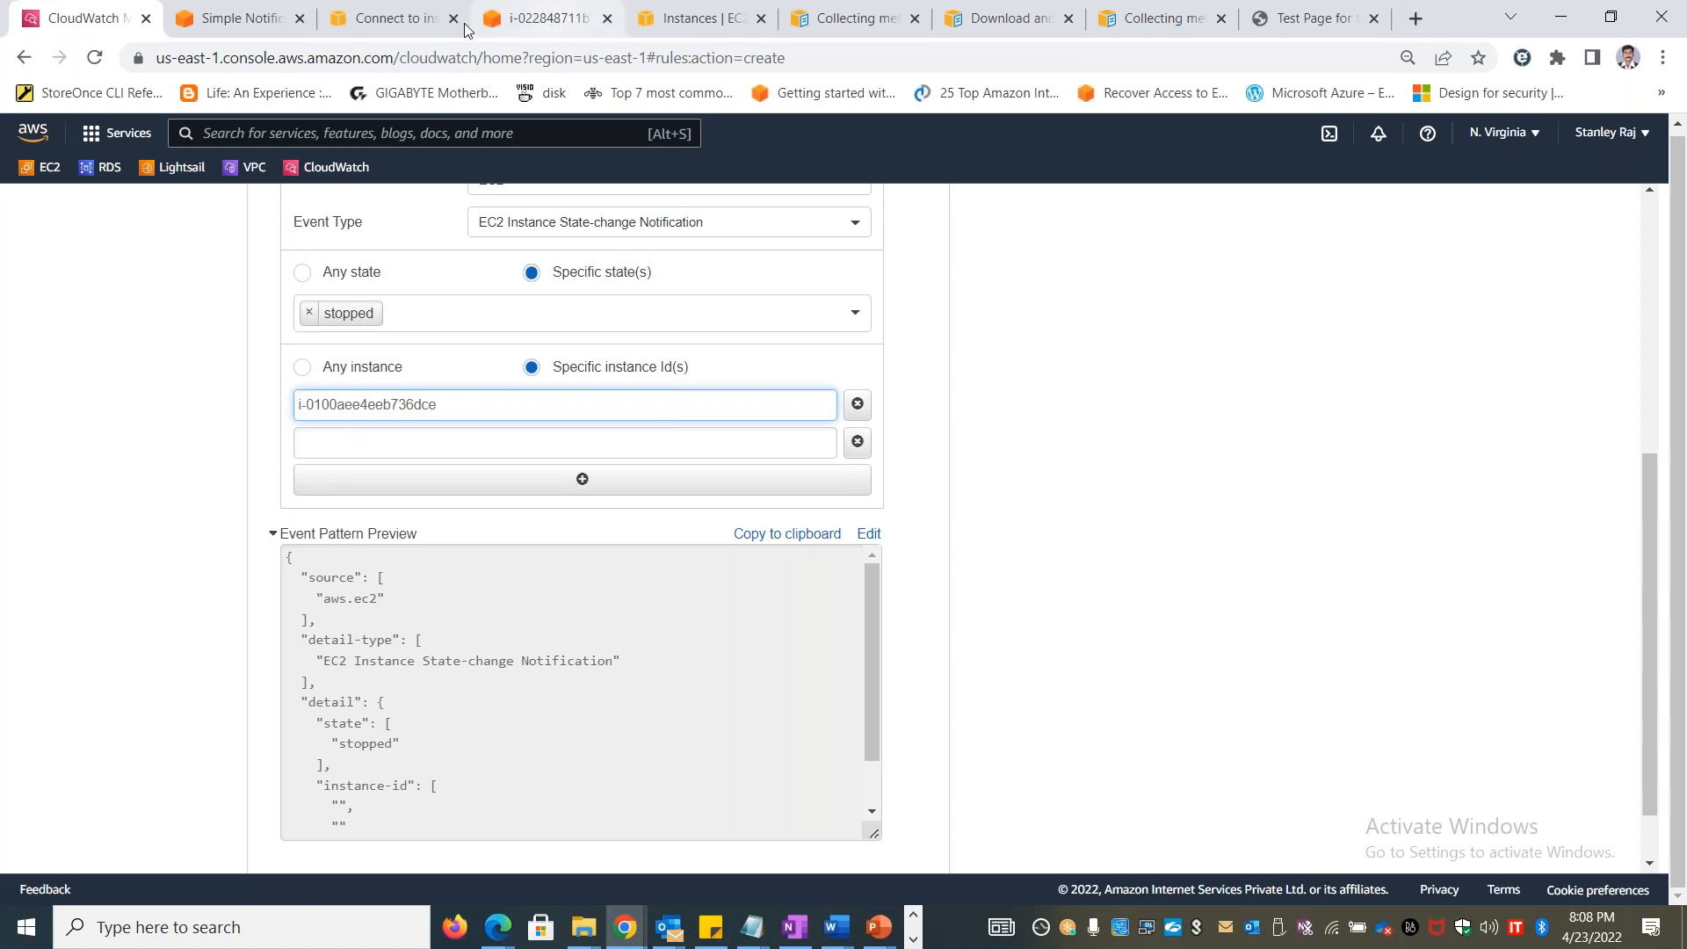
Copy stanwinvm1's instance ID from the EC2 list and enter i-0e46ce7df8d17584f as the rule's second instance ID
{"action": "left_click", "coordinate": [695, 24]}
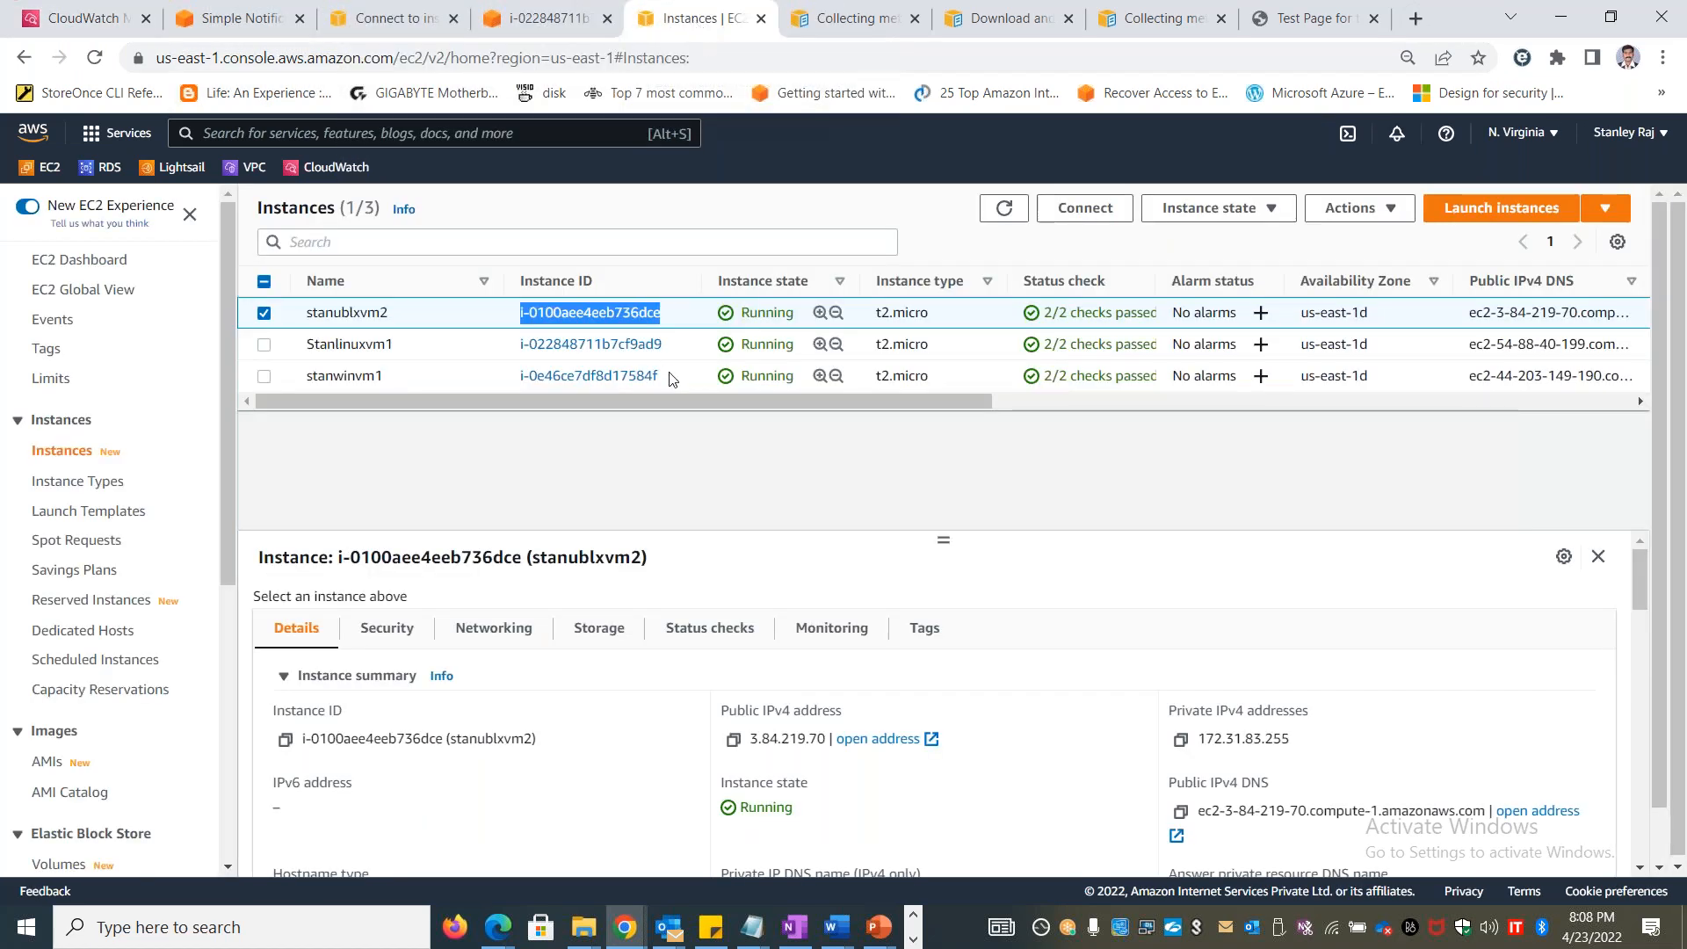
{"action": "left_click_drag", "start_coordinate": [688, 384], "coordinate": [524, 378]}
{"action": "key", "text": "ctrl+c"}
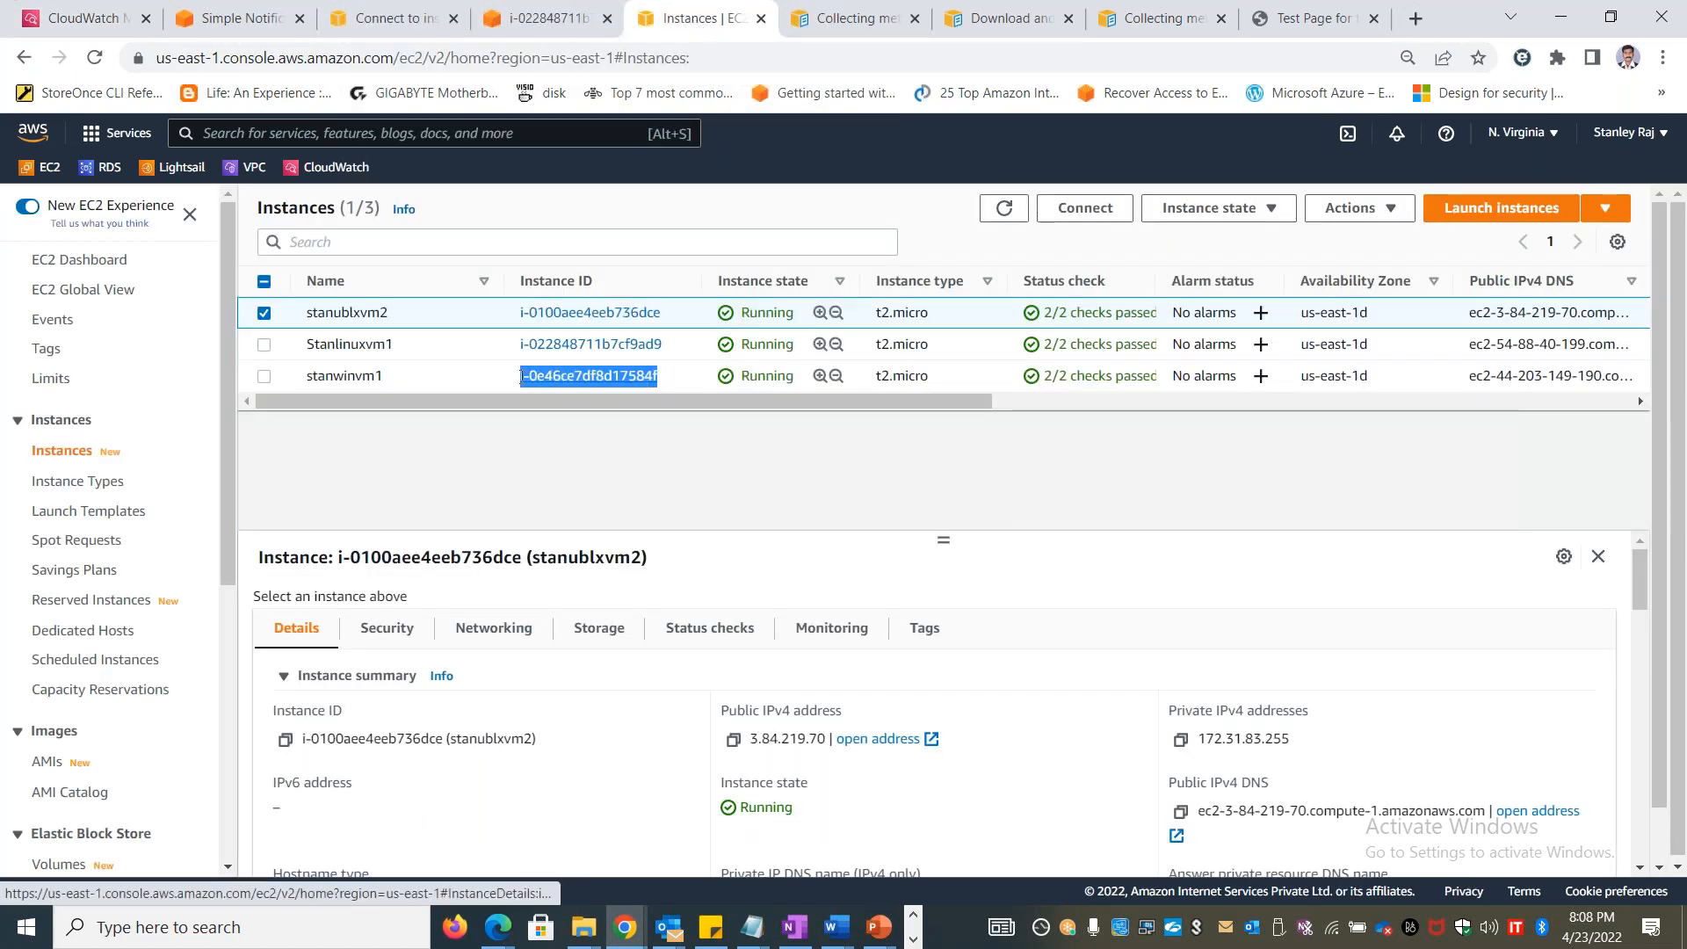
{"action": "left_click", "coordinate": [391, 17]}
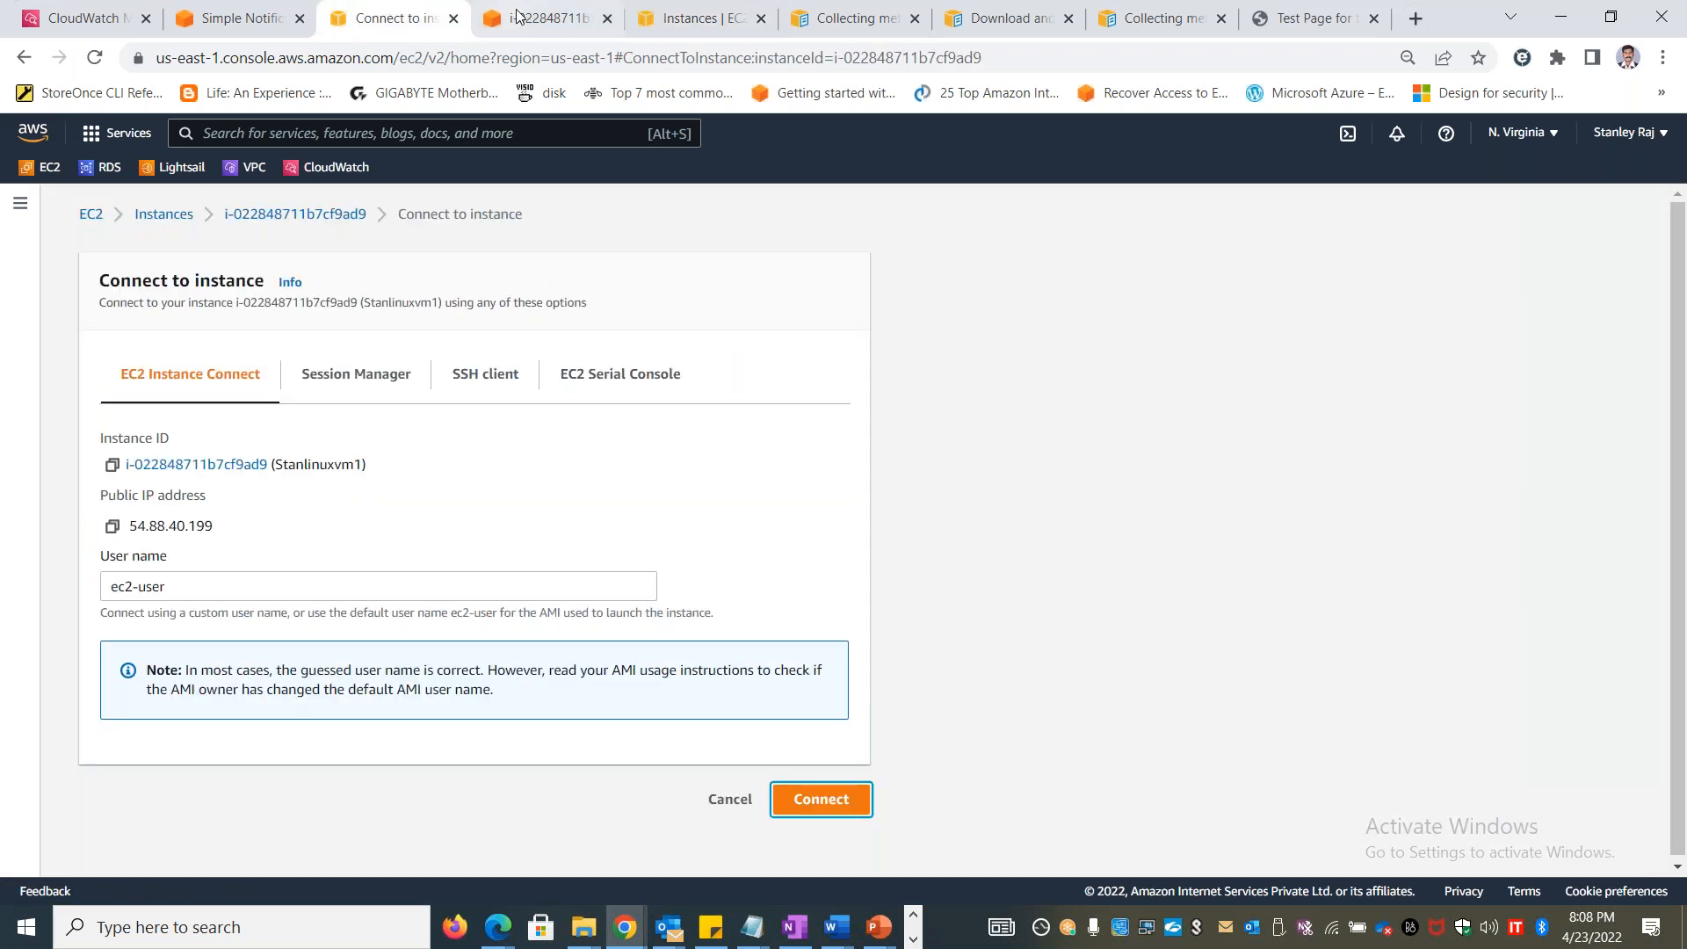
{"action": "left_click", "coordinate": [88, 17]}
{"action": "left_click", "coordinate": [413, 450]}
{"action": "key", "text": "ctrl+v"}
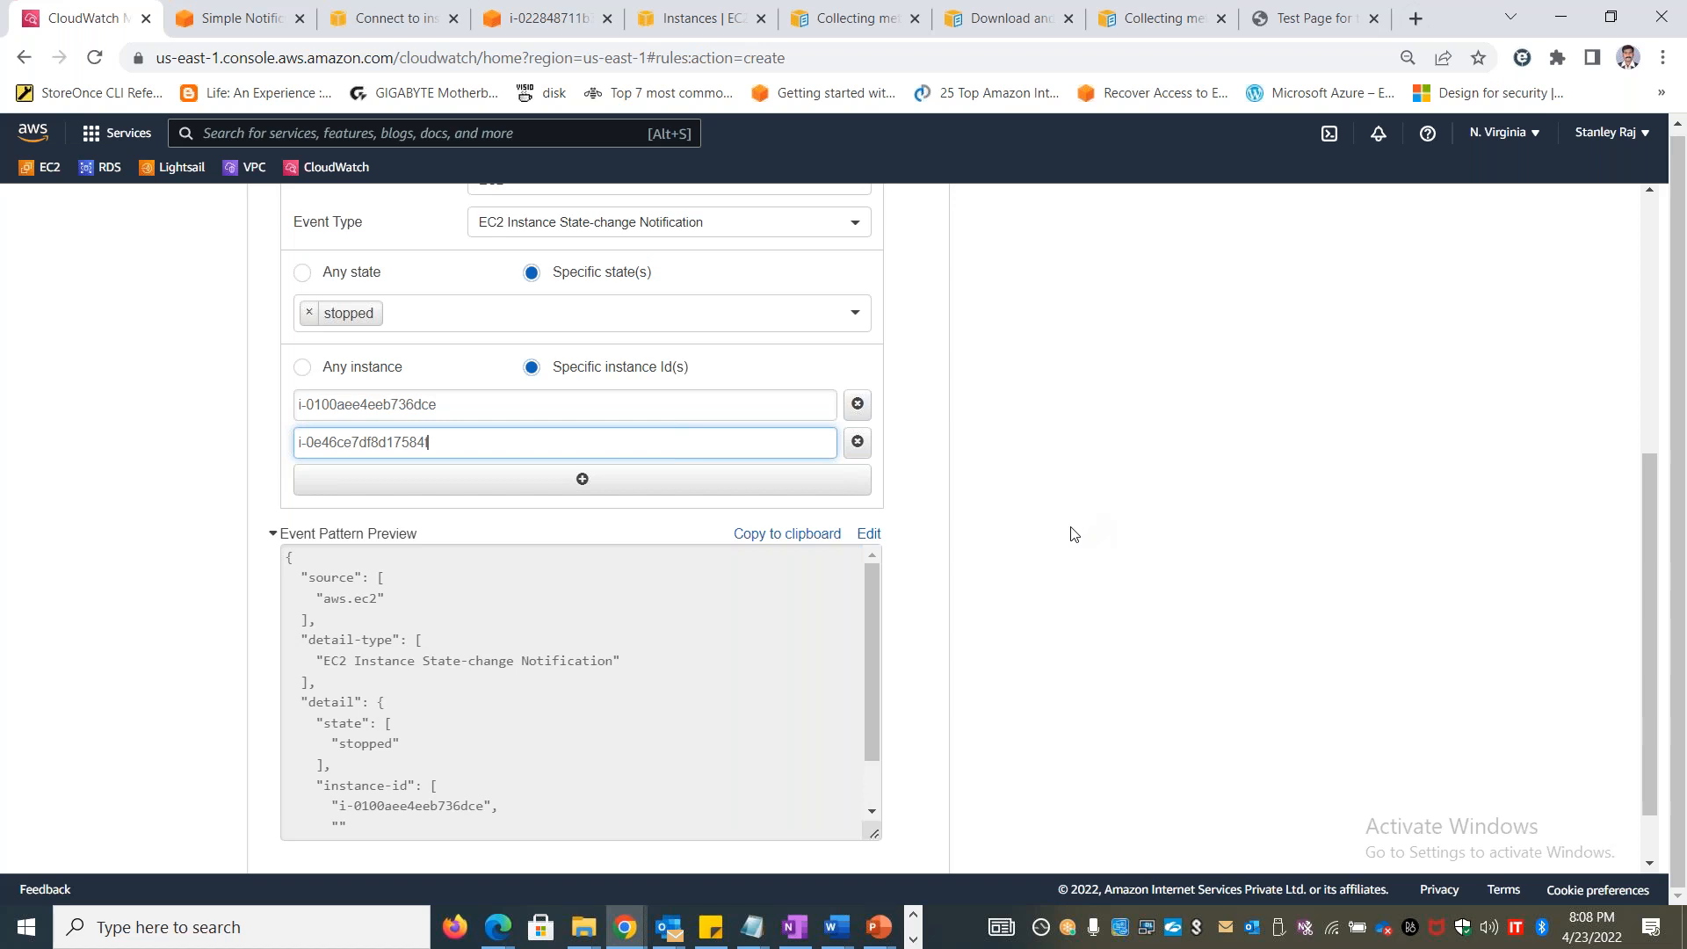
Reset the state filter to any state, then set it to the specific states shutting-down, stopped and terminated
{"action": "scroll", "coordinate": [1070, 532], "scroll_direction": "down", "scroll_amount": 1}
{"action": "scroll", "coordinate": [1070, 533], "scroll_direction": "up", "scroll_amount": 6}
{"action": "scroll", "coordinate": [1070, 532], "scroll_direction": "down", "scroll_amount": 6}
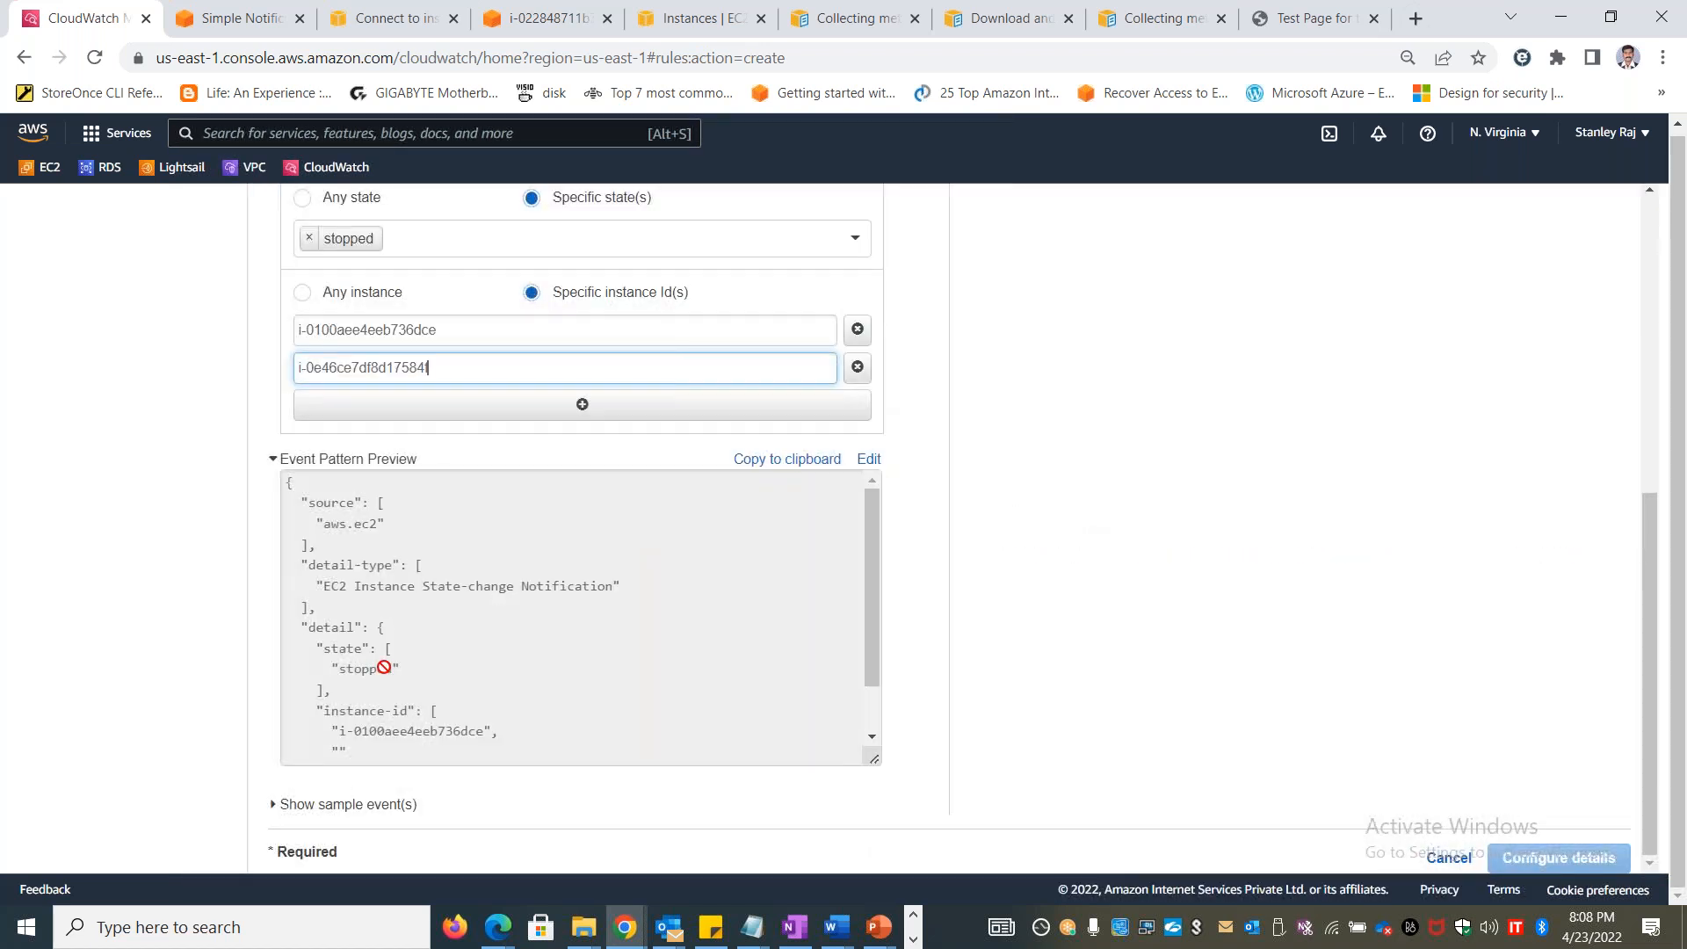
{"action": "scroll", "coordinate": [730, 622], "scroll_direction": "up", "scroll_amount": 6}
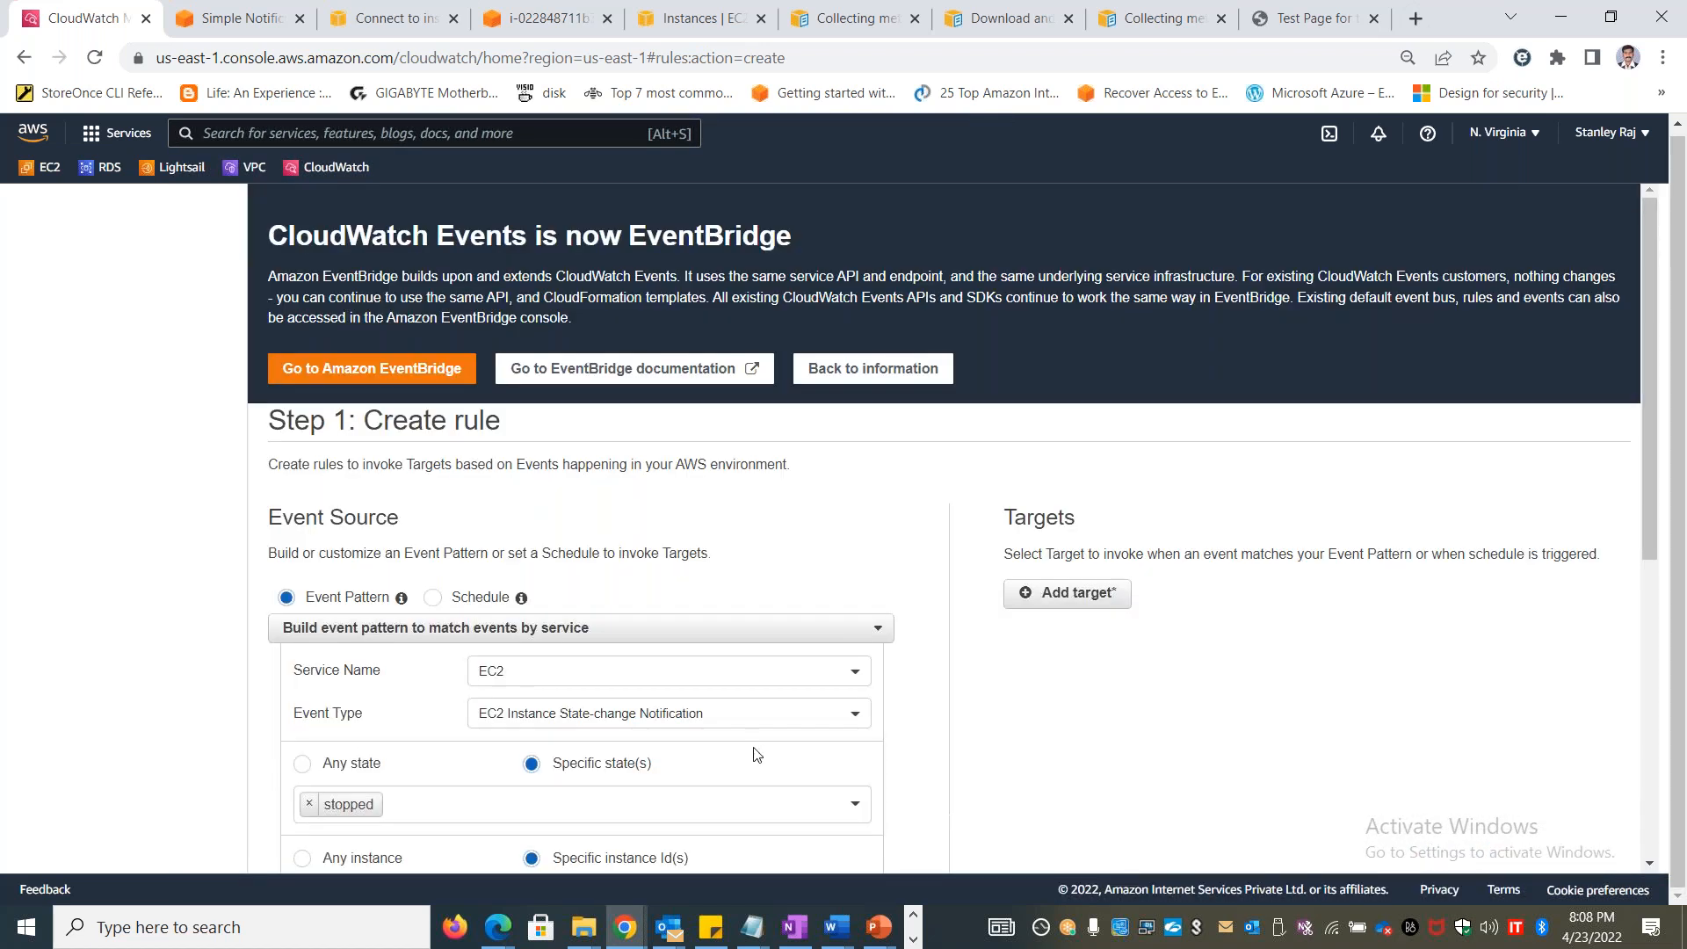
{"action": "left_click_drag", "start_coordinate": [1655, 435], "coordinate": [1657, 547]}
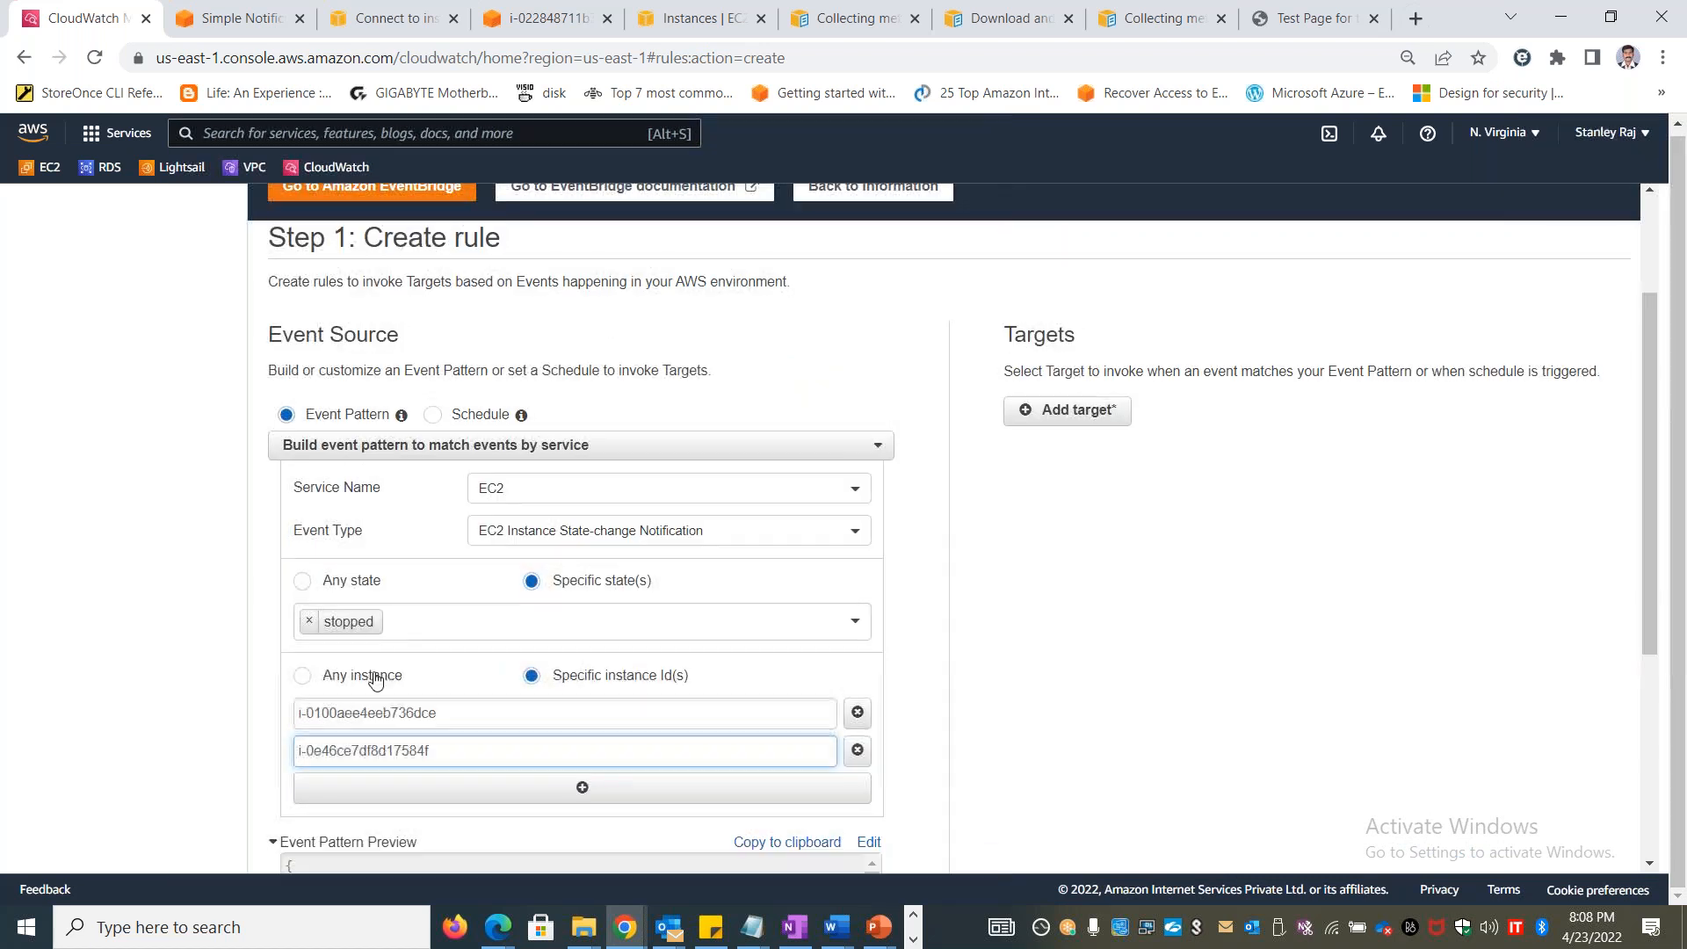
{"action": "left_click", "coordinate": [359, 587]}
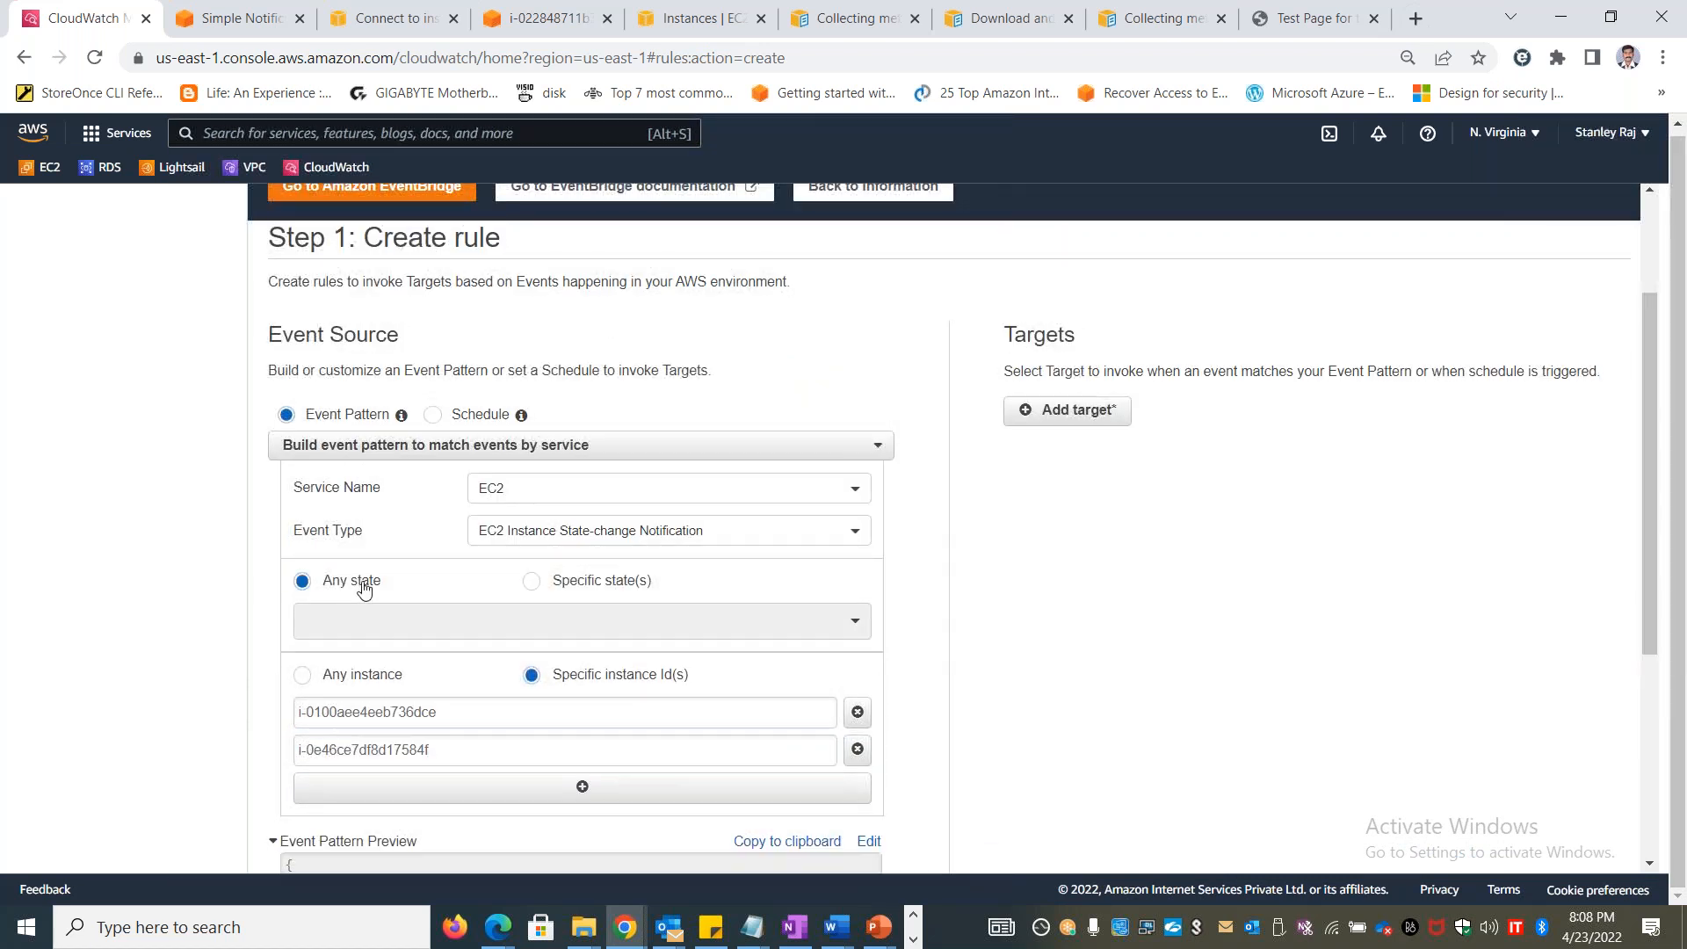
{"action": "left_click", "coordinate": [614, 596]}
{"action": "left_click", "coordinate": [563, 622]}
{"action": "left_click", "coordinate": [351, 703]}
{"action": "left_click", "coordinate": [502, 620]}
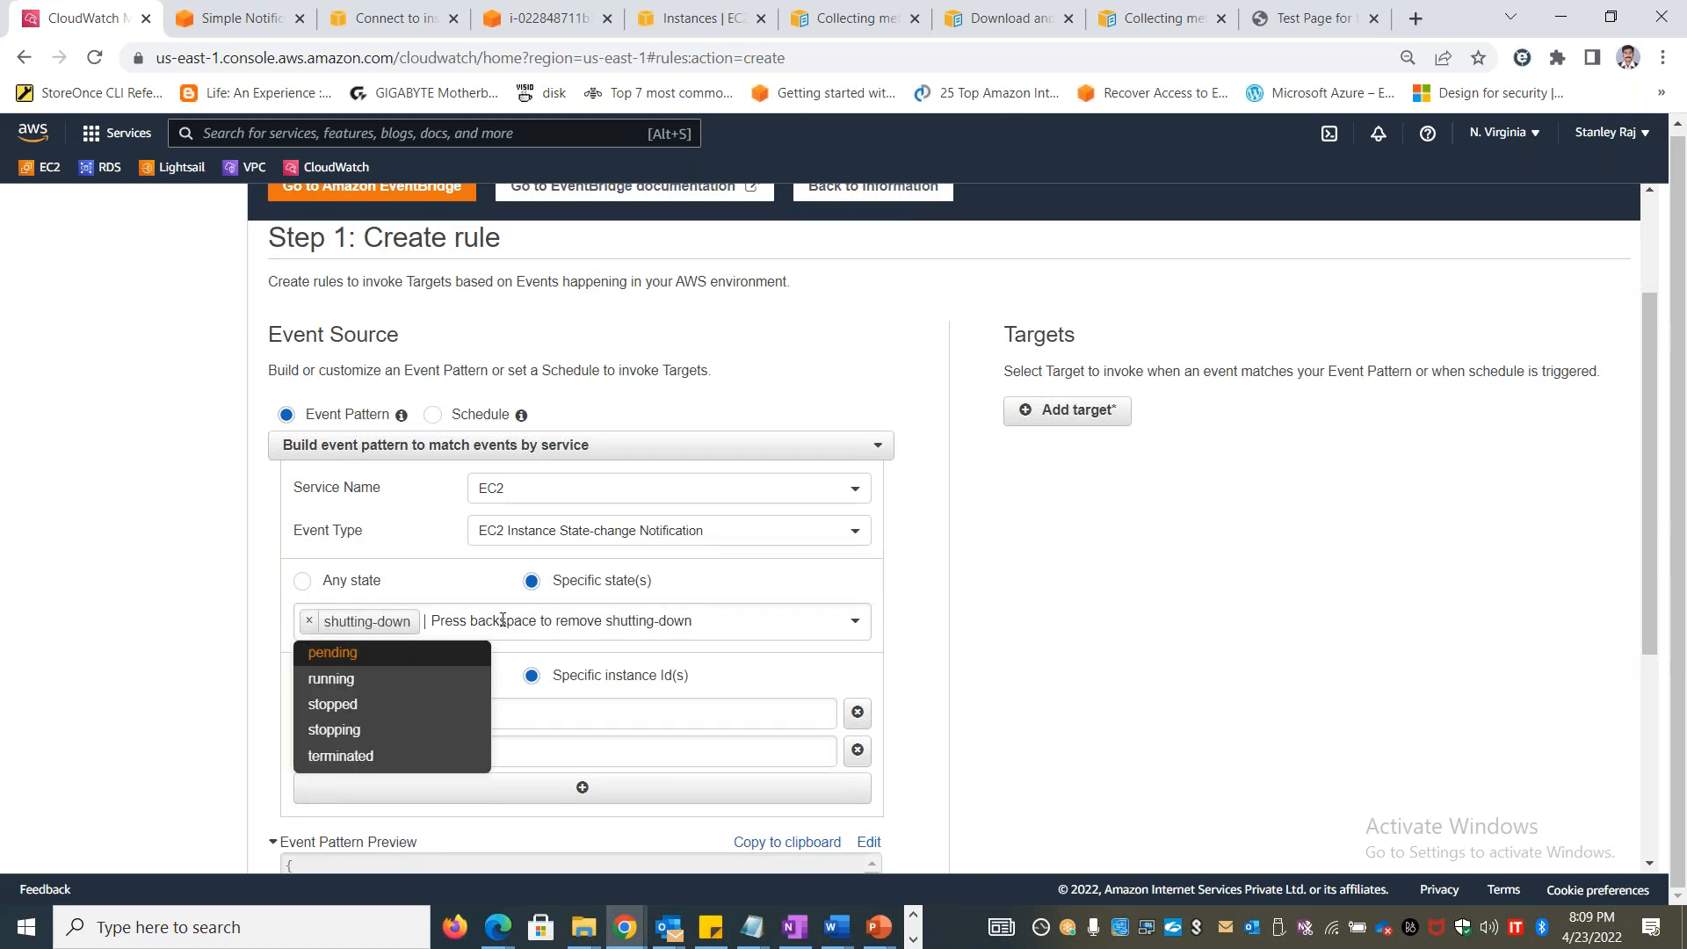
{"action": "left_click", "coordinate": [356, 705]}
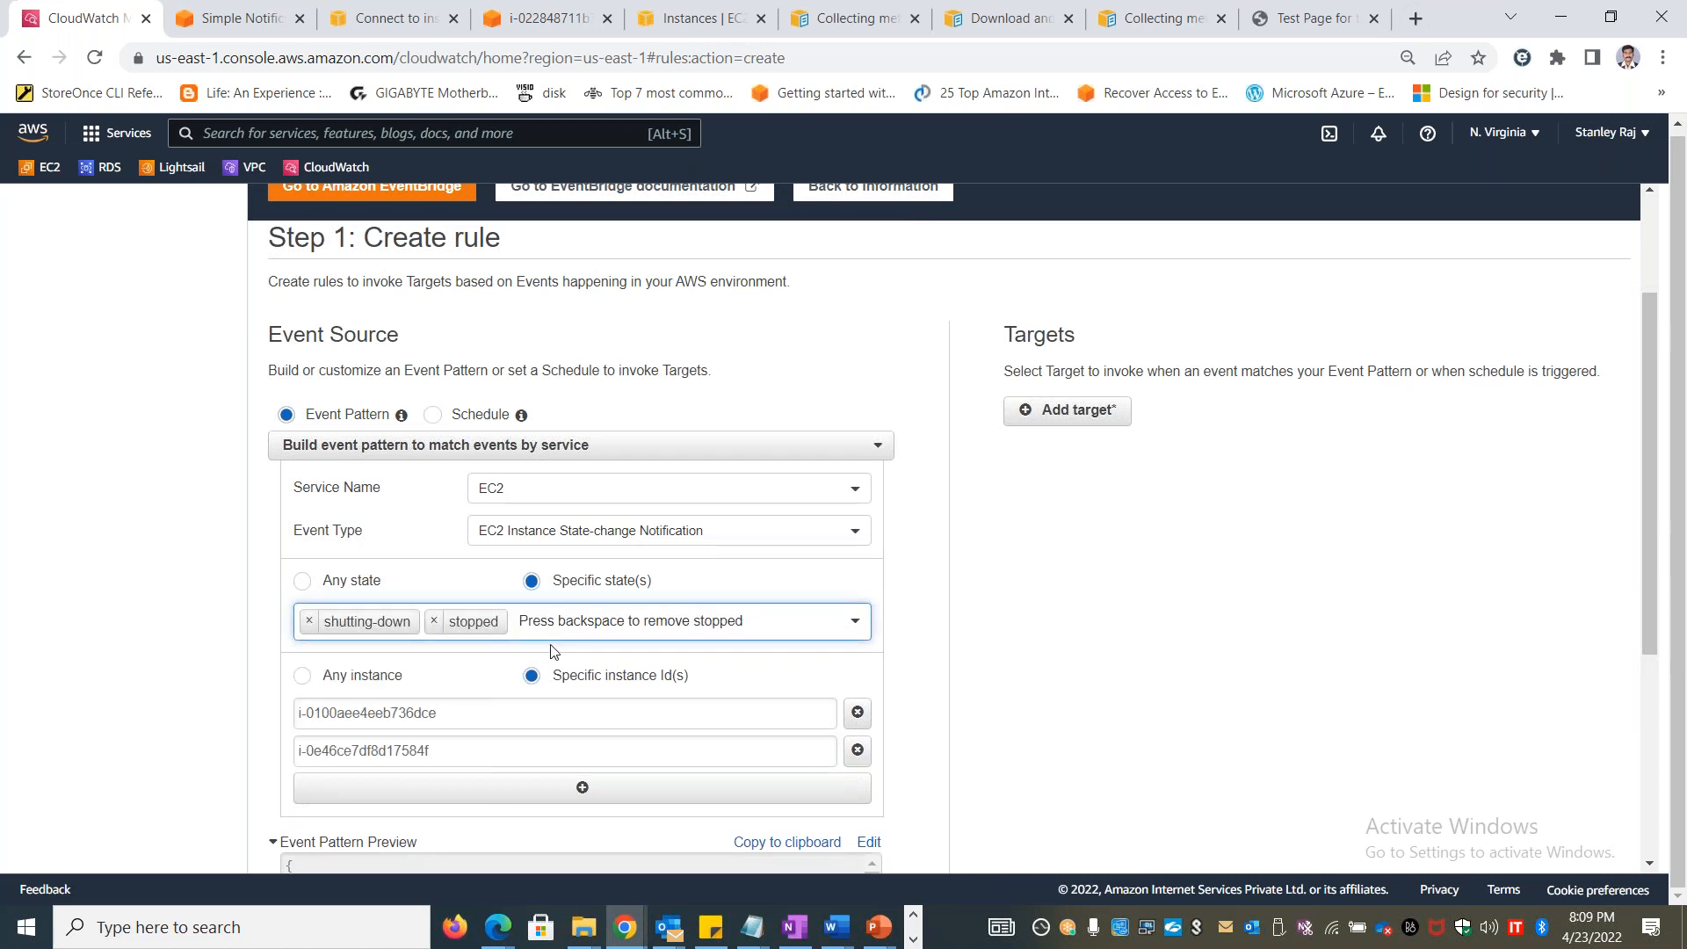
{"action": "left_click", "coordinate": [553, 628]}
{"action": "left_click", "coordinate": [351, 727]}
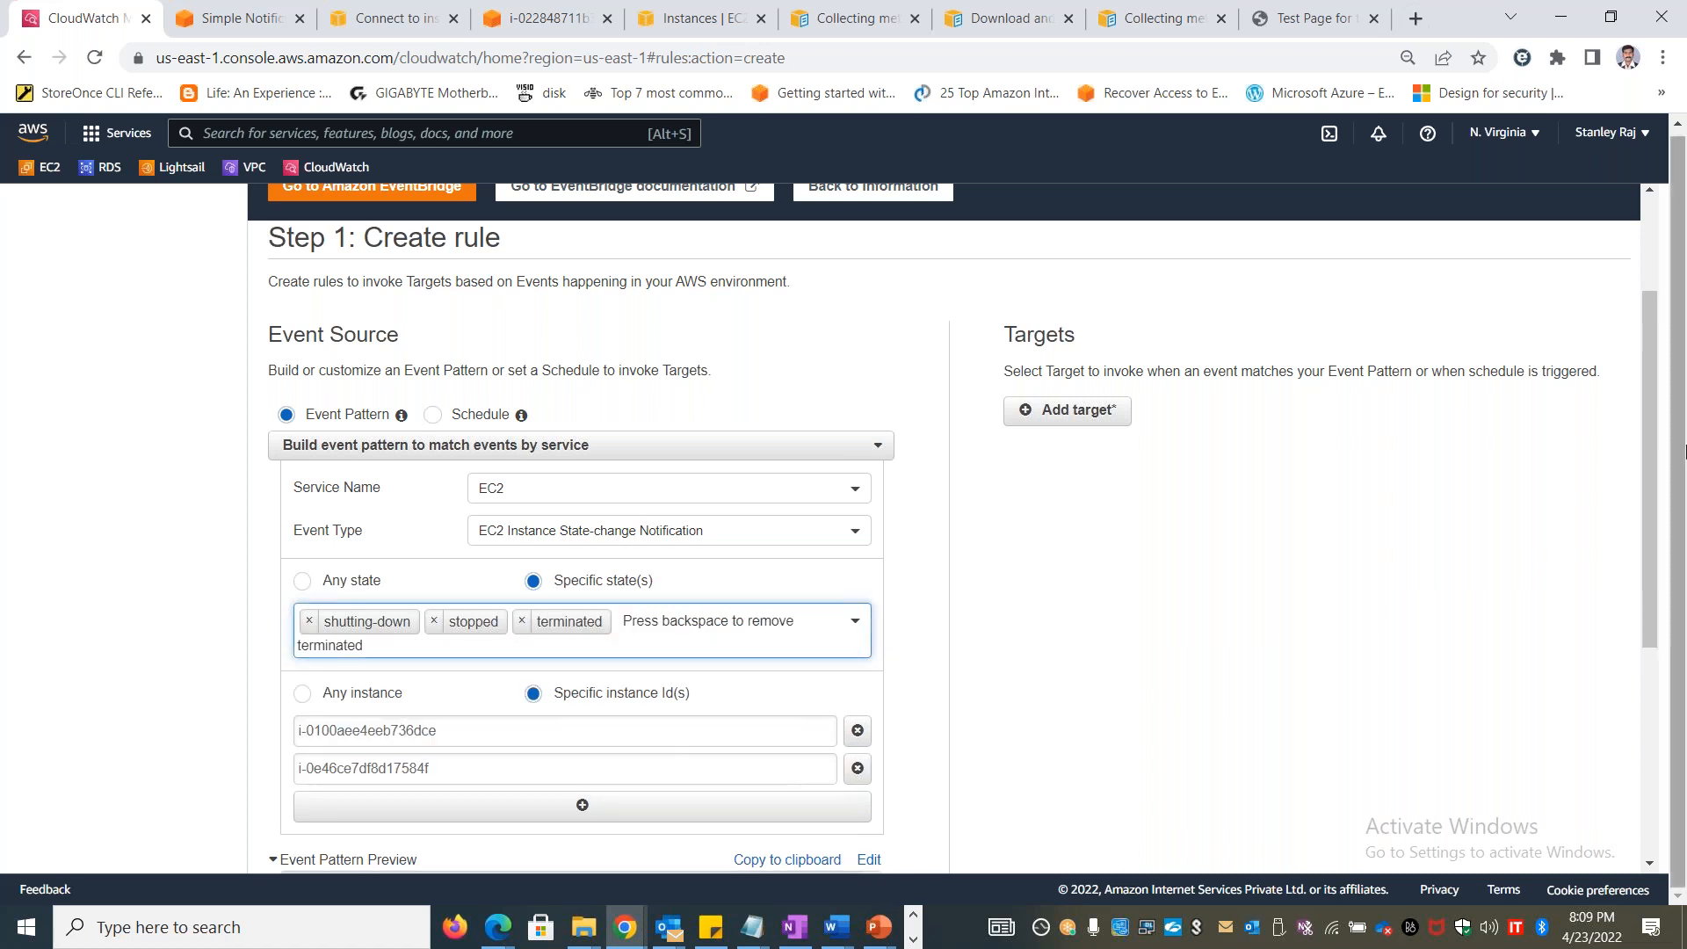
{"action": "left_click", "coordinate": [1638, 467]}
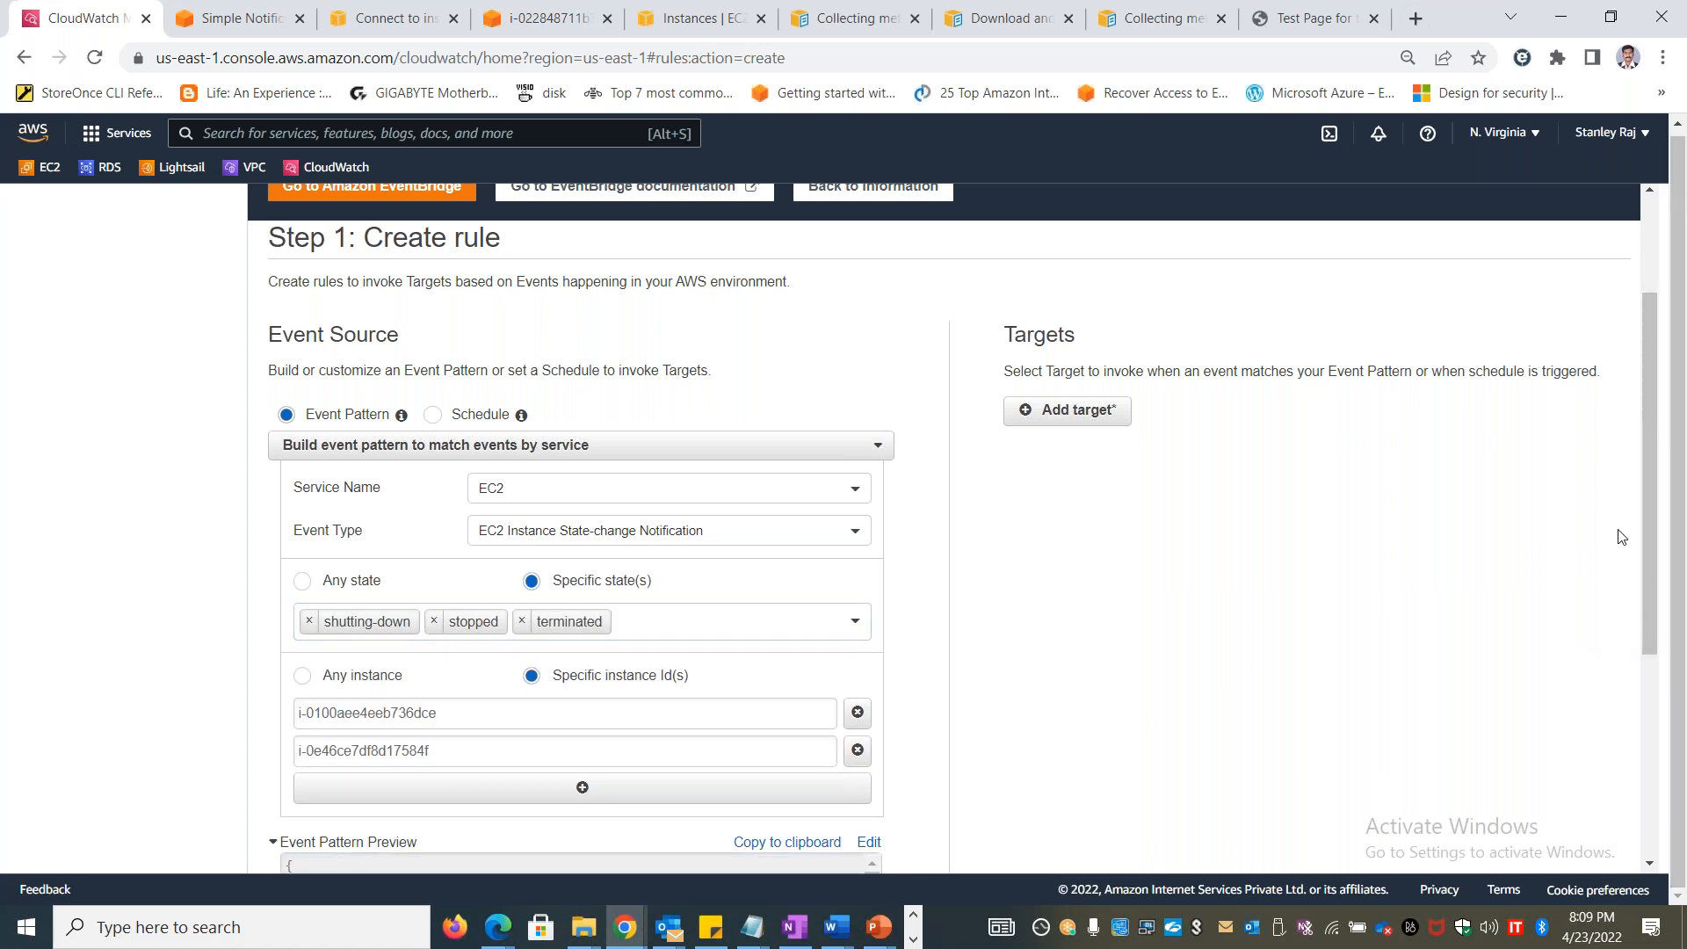
Add an SNS topic target that uses CloudwatchSNSTopic and expand its input configuration options
{"action": "left_click_drag", "start_coordinate": [1646, 509], "coordinate": [1646, 618]}
{"action": "left_click_drag", "start_coordinate": [1656, 517], "coordinate": [1650, 316]}
{"action": "left_click", "coordinate": [1080, 598]}
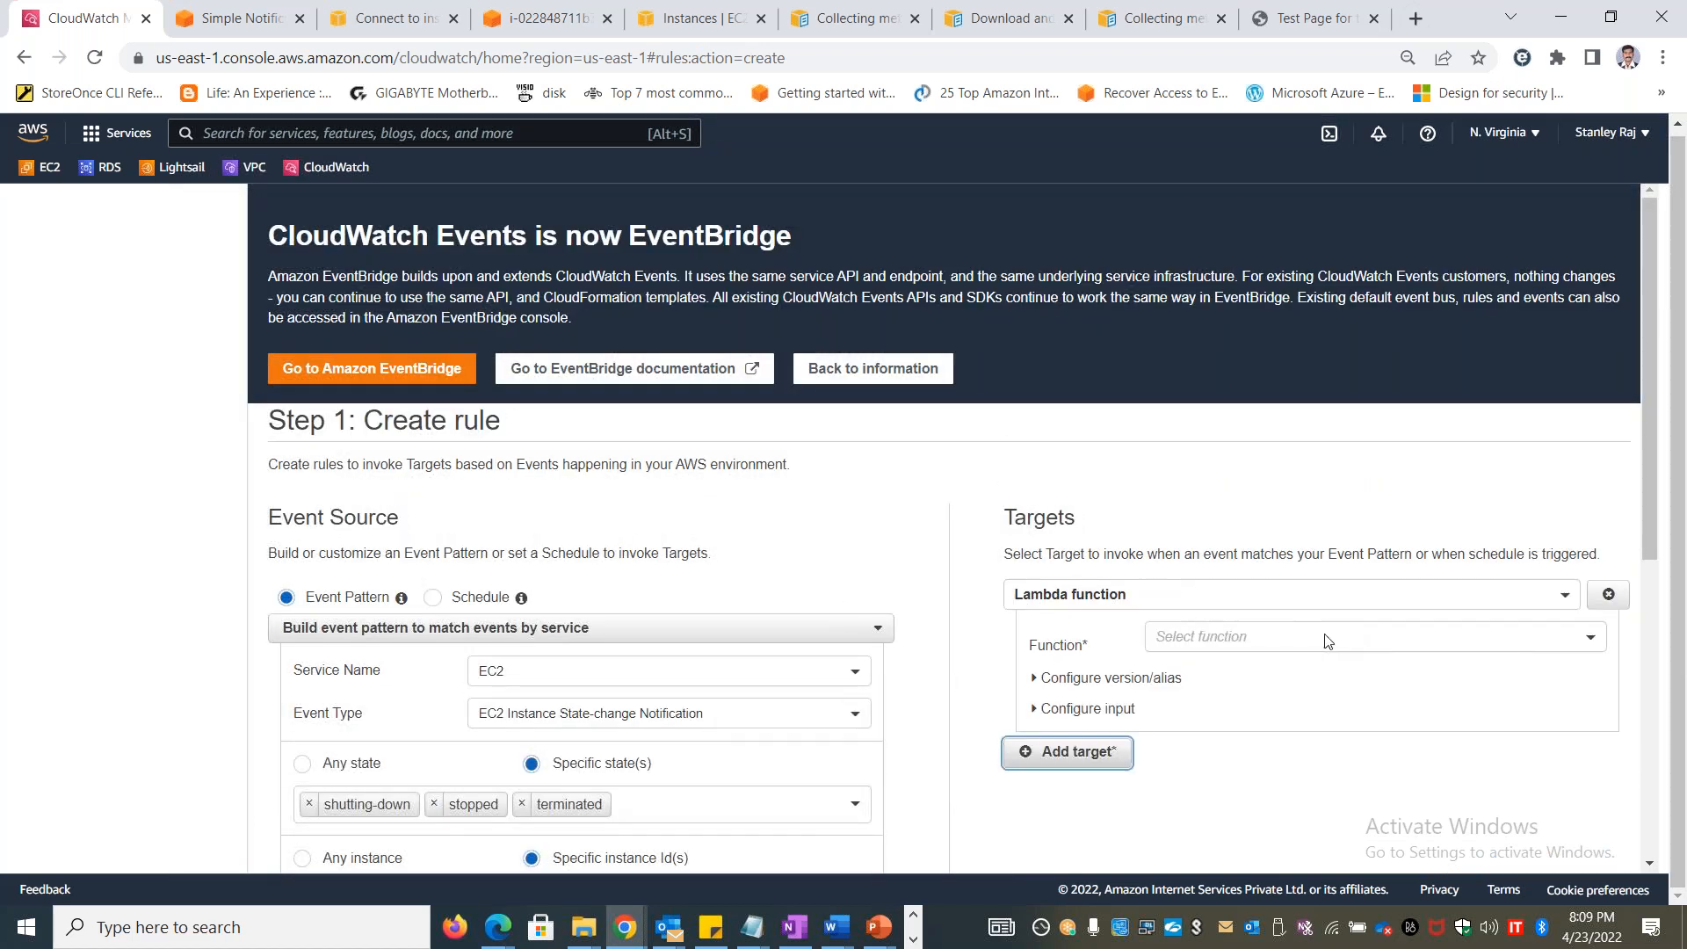
{"action": "left_click", "coordinate": [1283, 601]}
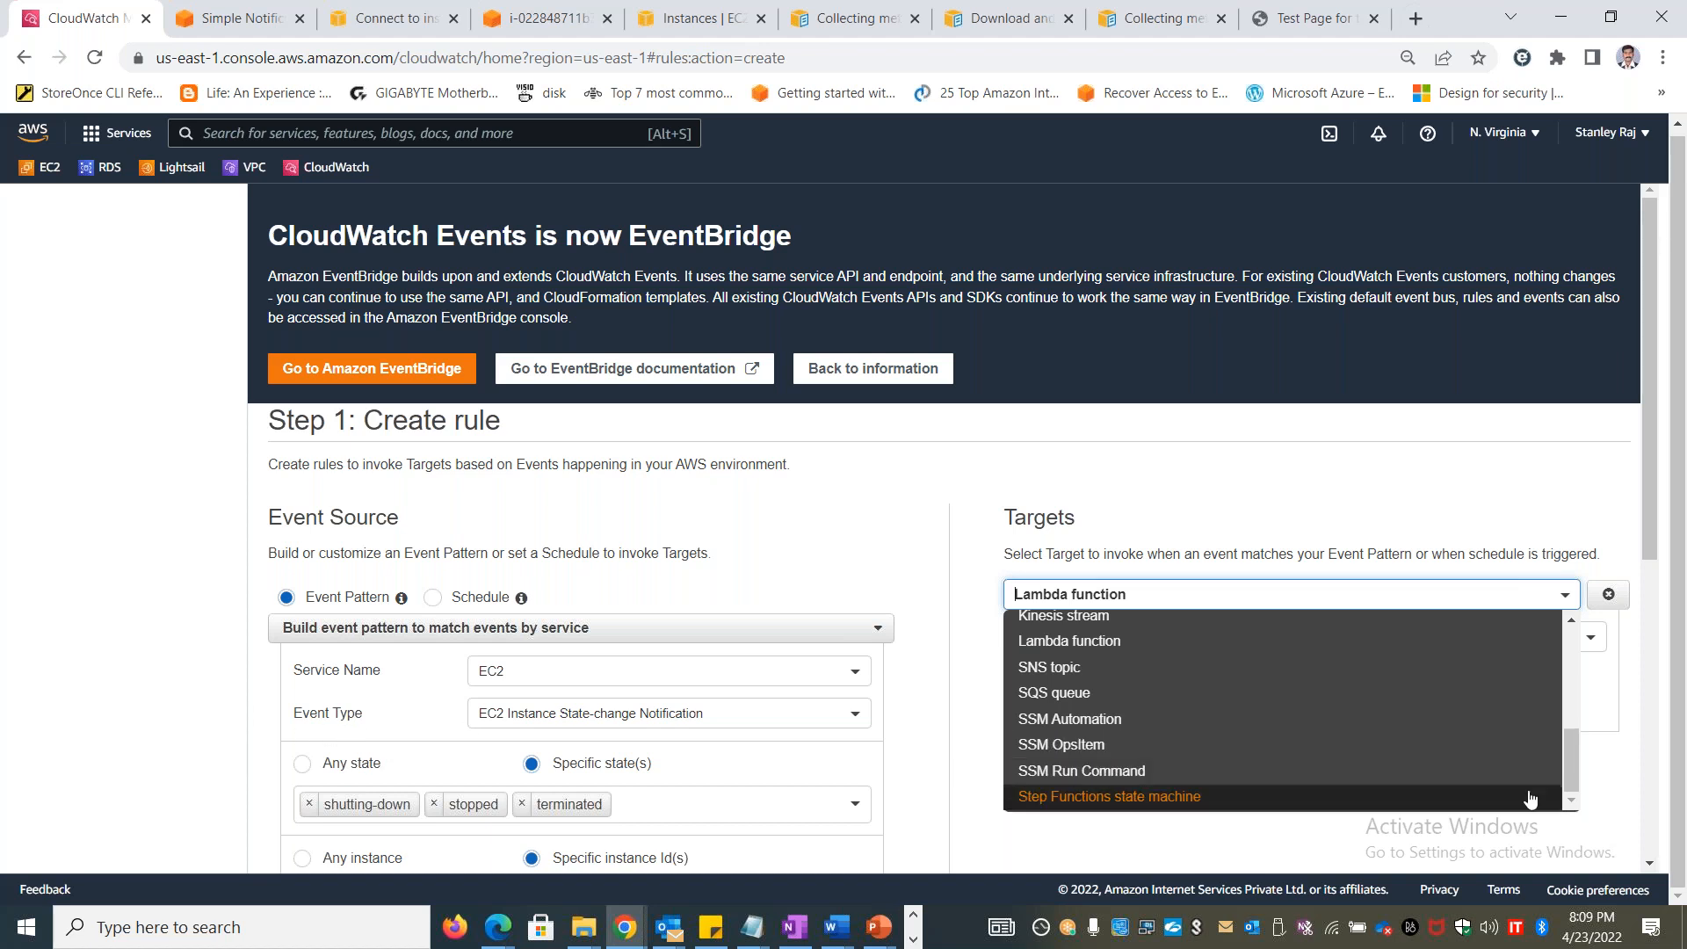
{"action": "left_click_drag", "start_coordinate": [1569, 770], "coordinate": [1571, 680]}
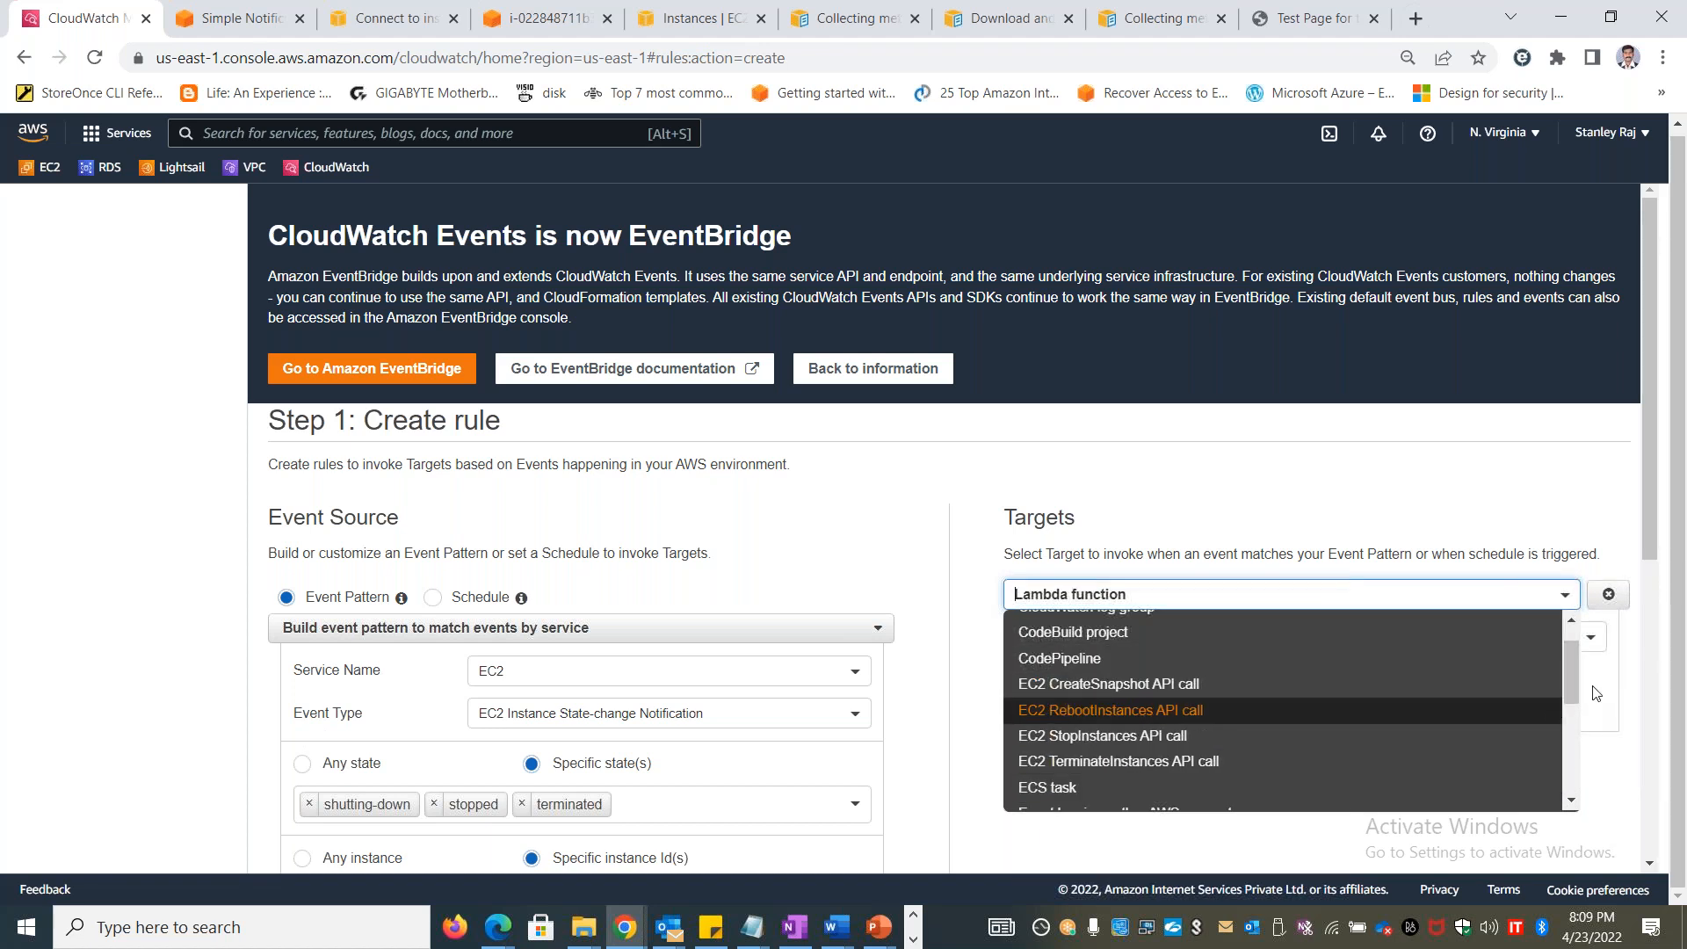
{"action": "left_click_drag", "start_coordinate": [1568, 682], "coordinate": [1548, 777]}
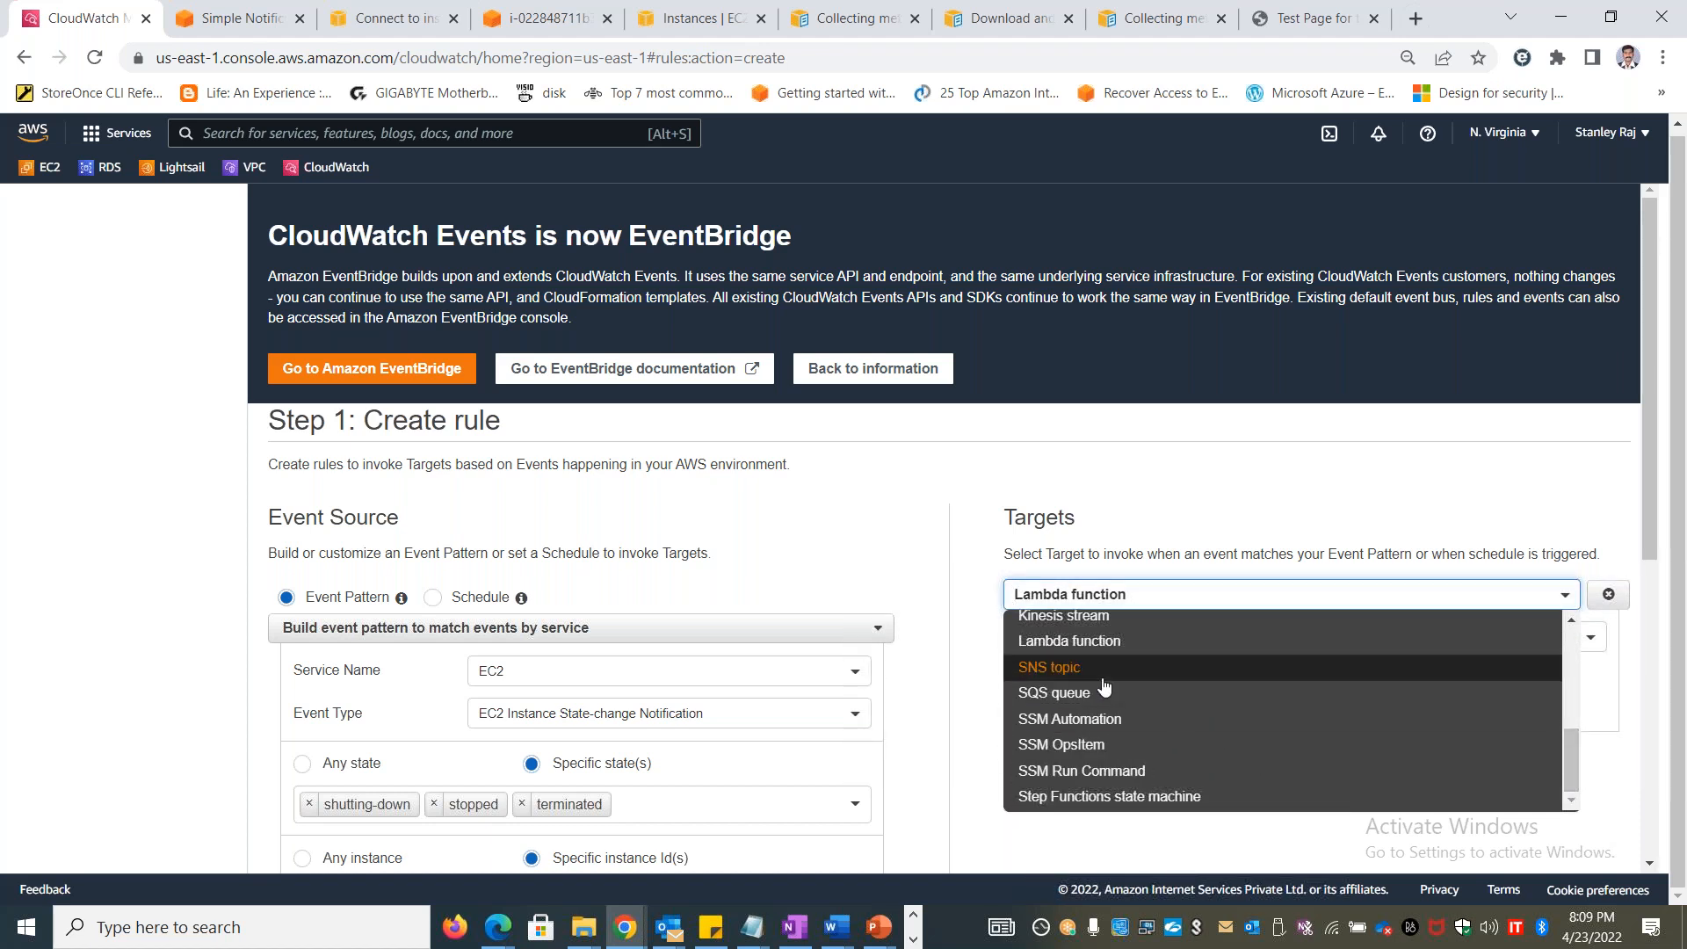
{"action": "left_click", "coordinate": [1100, 679]}
{"action": "left_click", "coordinate": [1231, 650]}
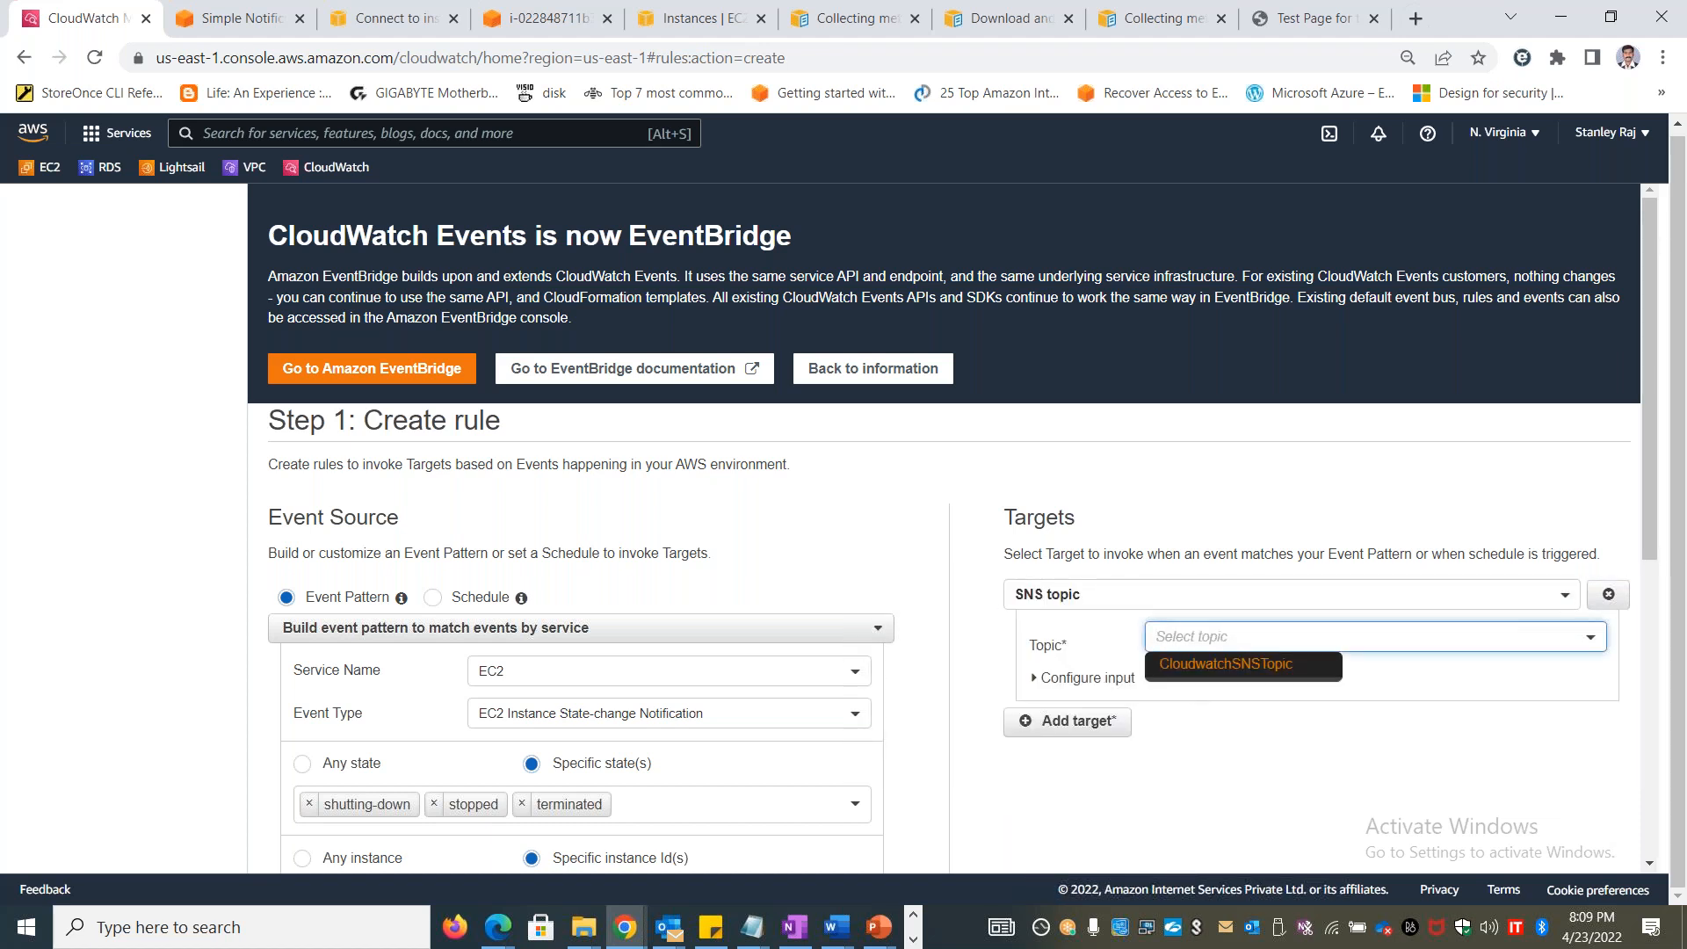
{"action": "left_click", "coordinate": [1234, 668]}
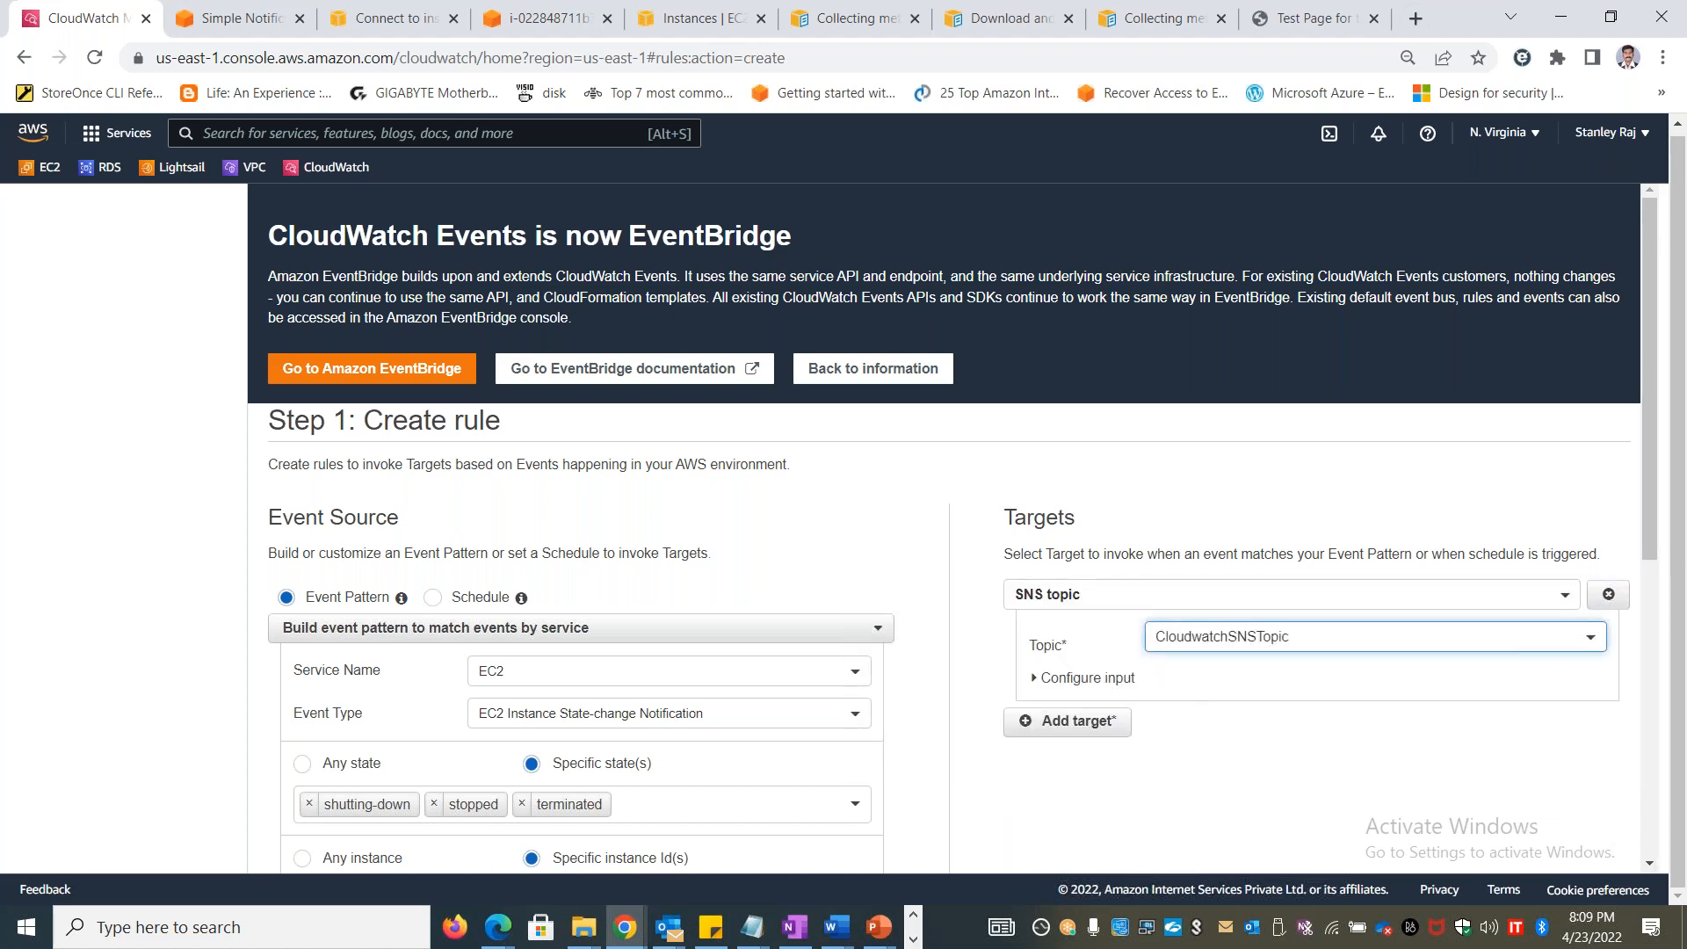
{"action": "left_click", "coordinate": [1094, 682]}
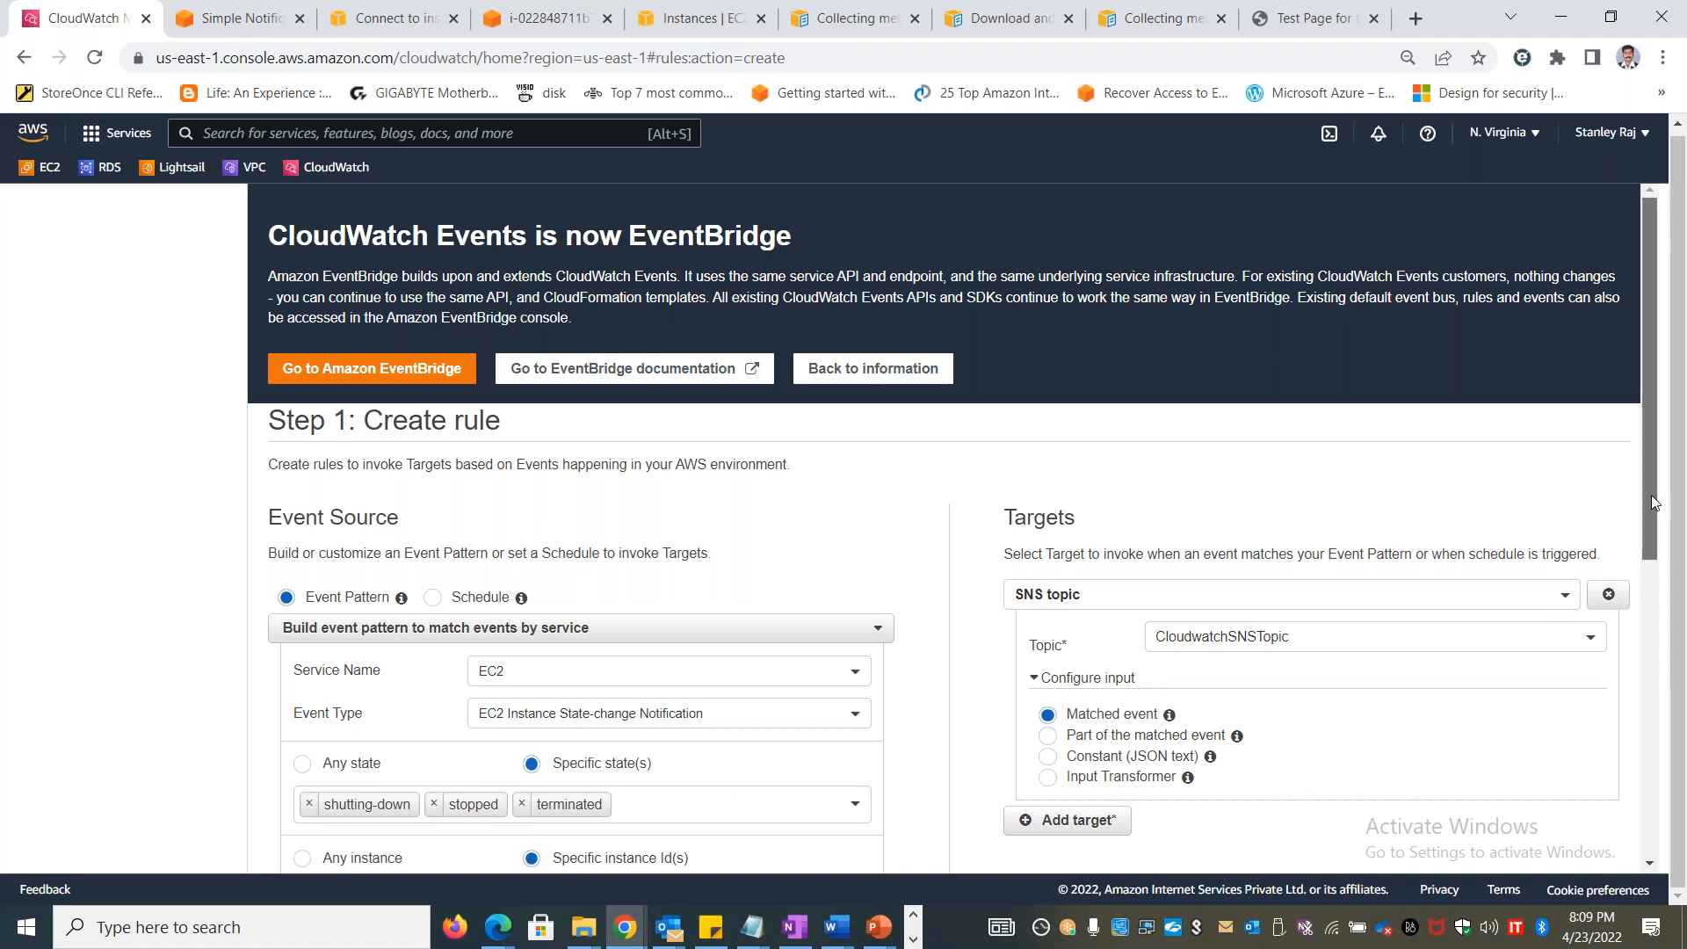
Review the rule's event pattern and SNS target, discard an extra Lambda function target, and continue to the rule details
{"action": "left_click_drag", "start_coordinate": [1642, 518], "coordinate": [1642, 619]}
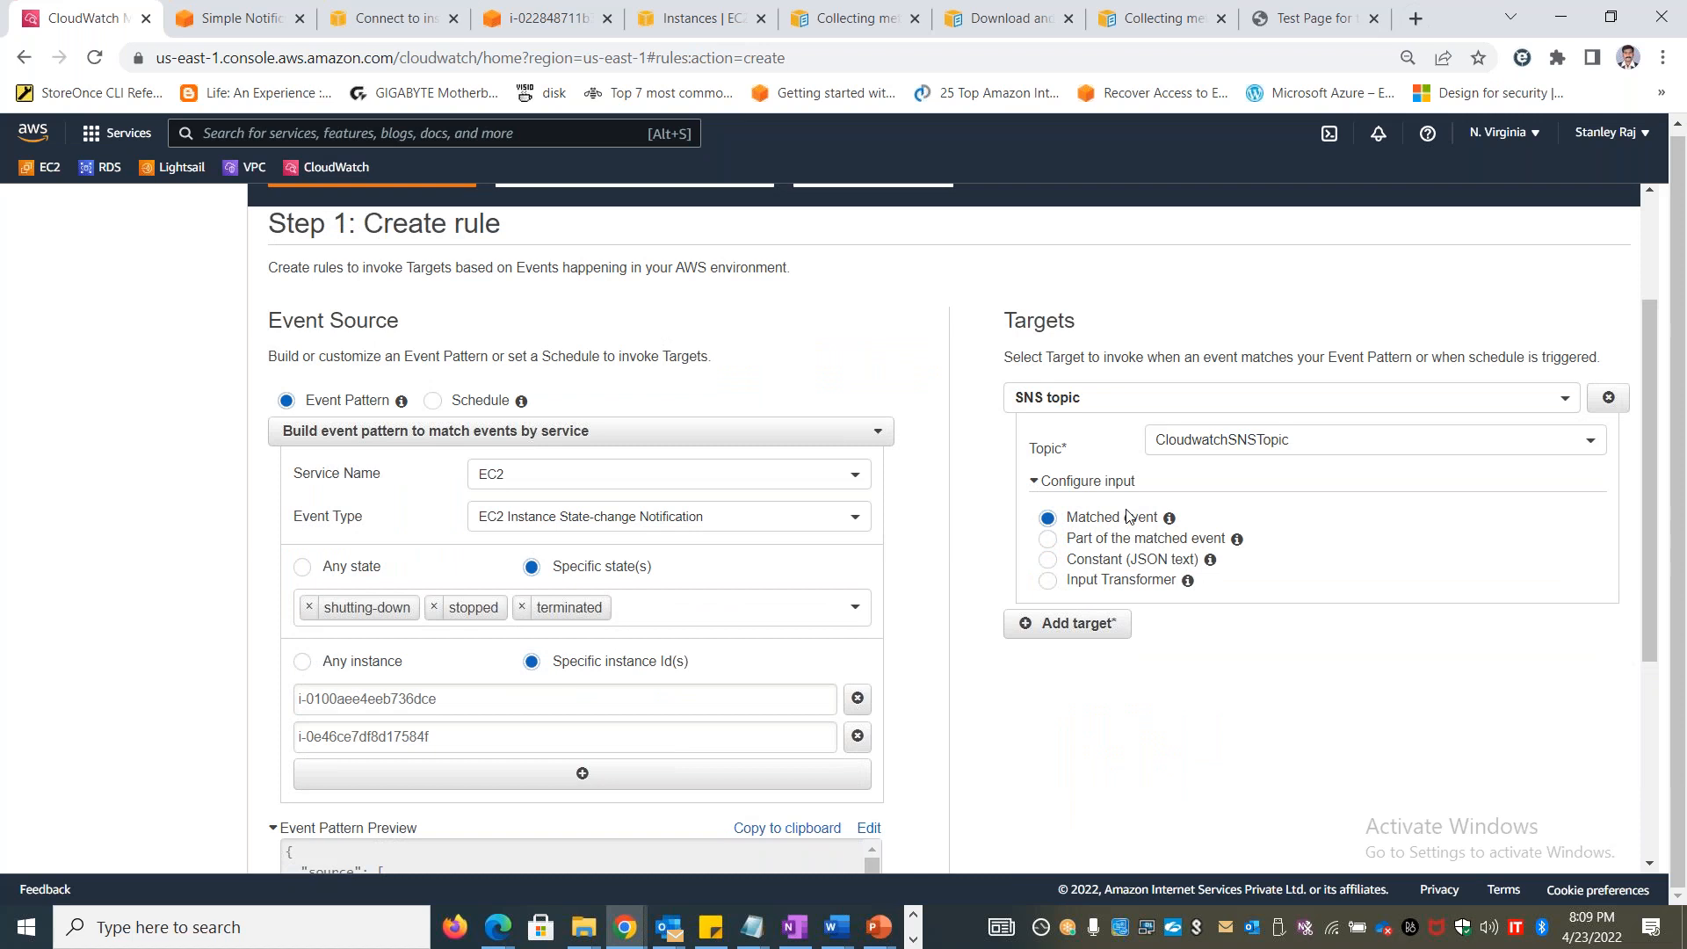
{"action": "left_click_drag", "start_coordinate": [1646, 614], "coordinate": [1648, 805]}
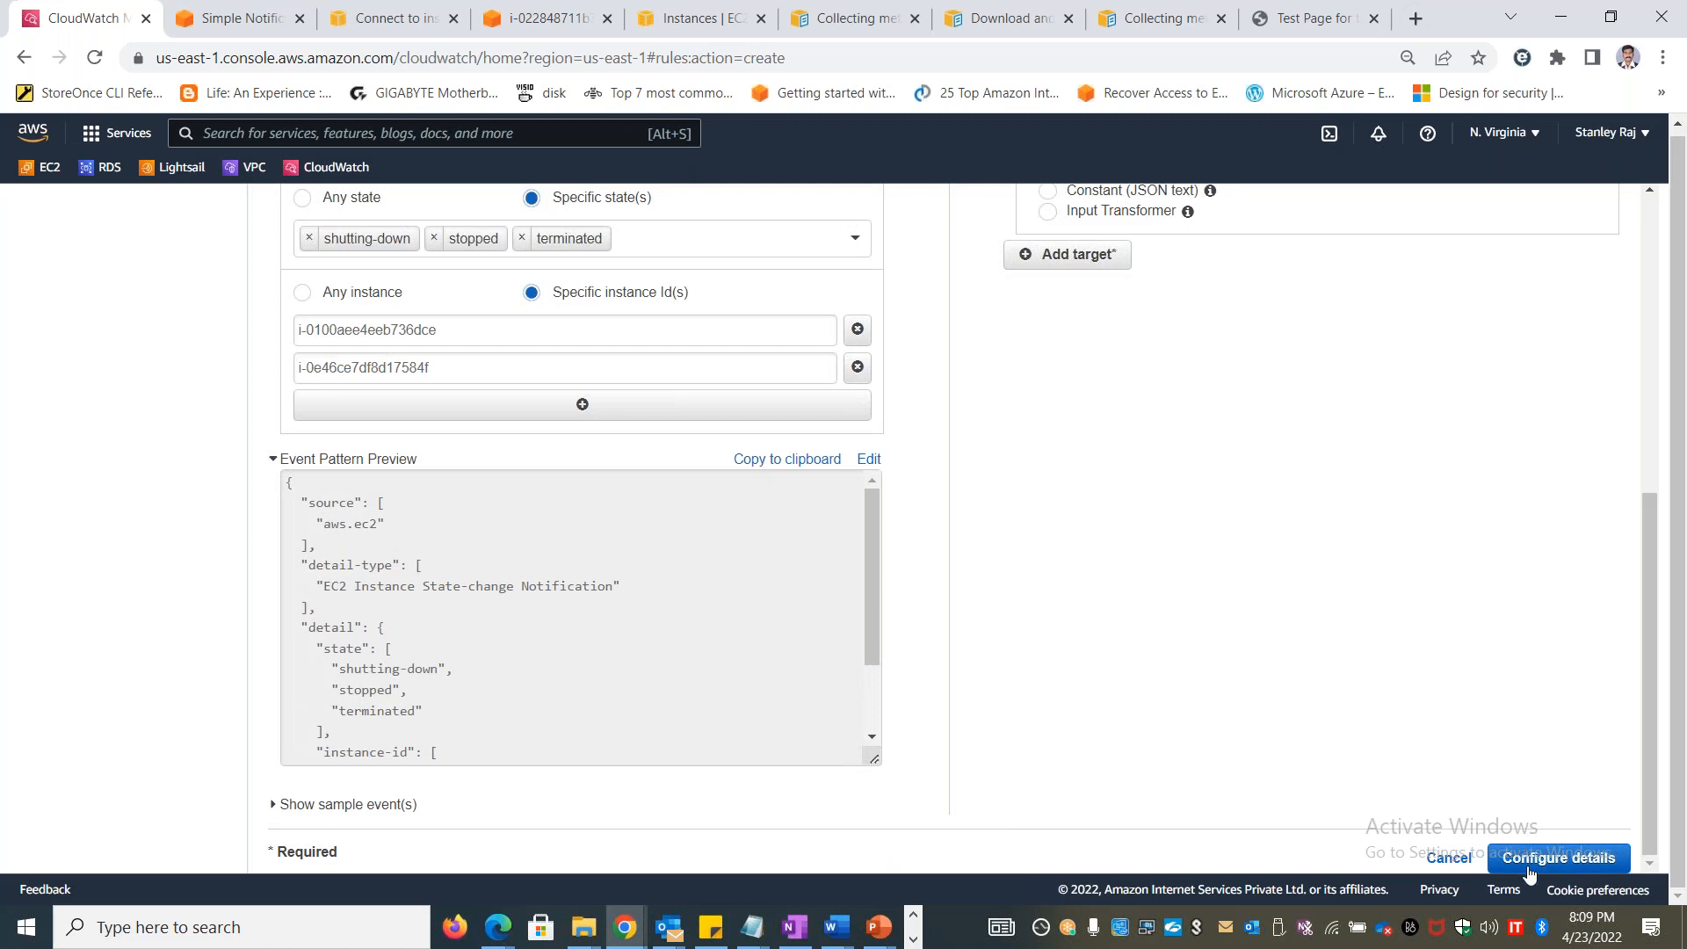
{"action": "left_click", "coordinate": [1068, 254]}
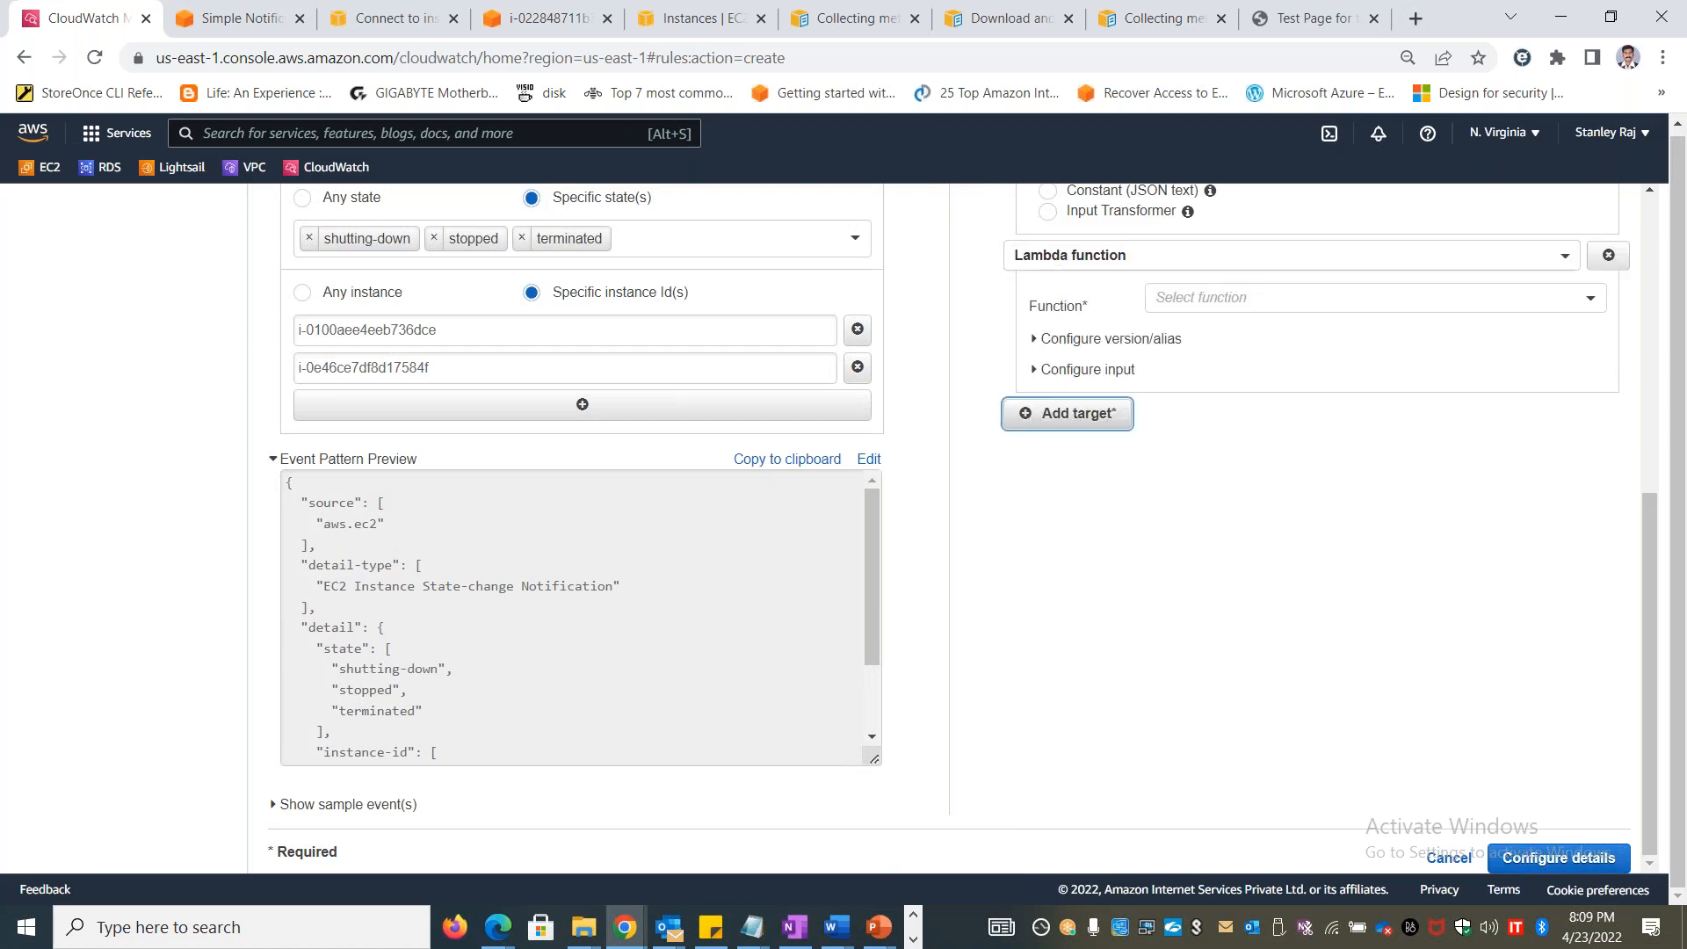
{"action": "left_click", "coordinate": [1608, 255]}
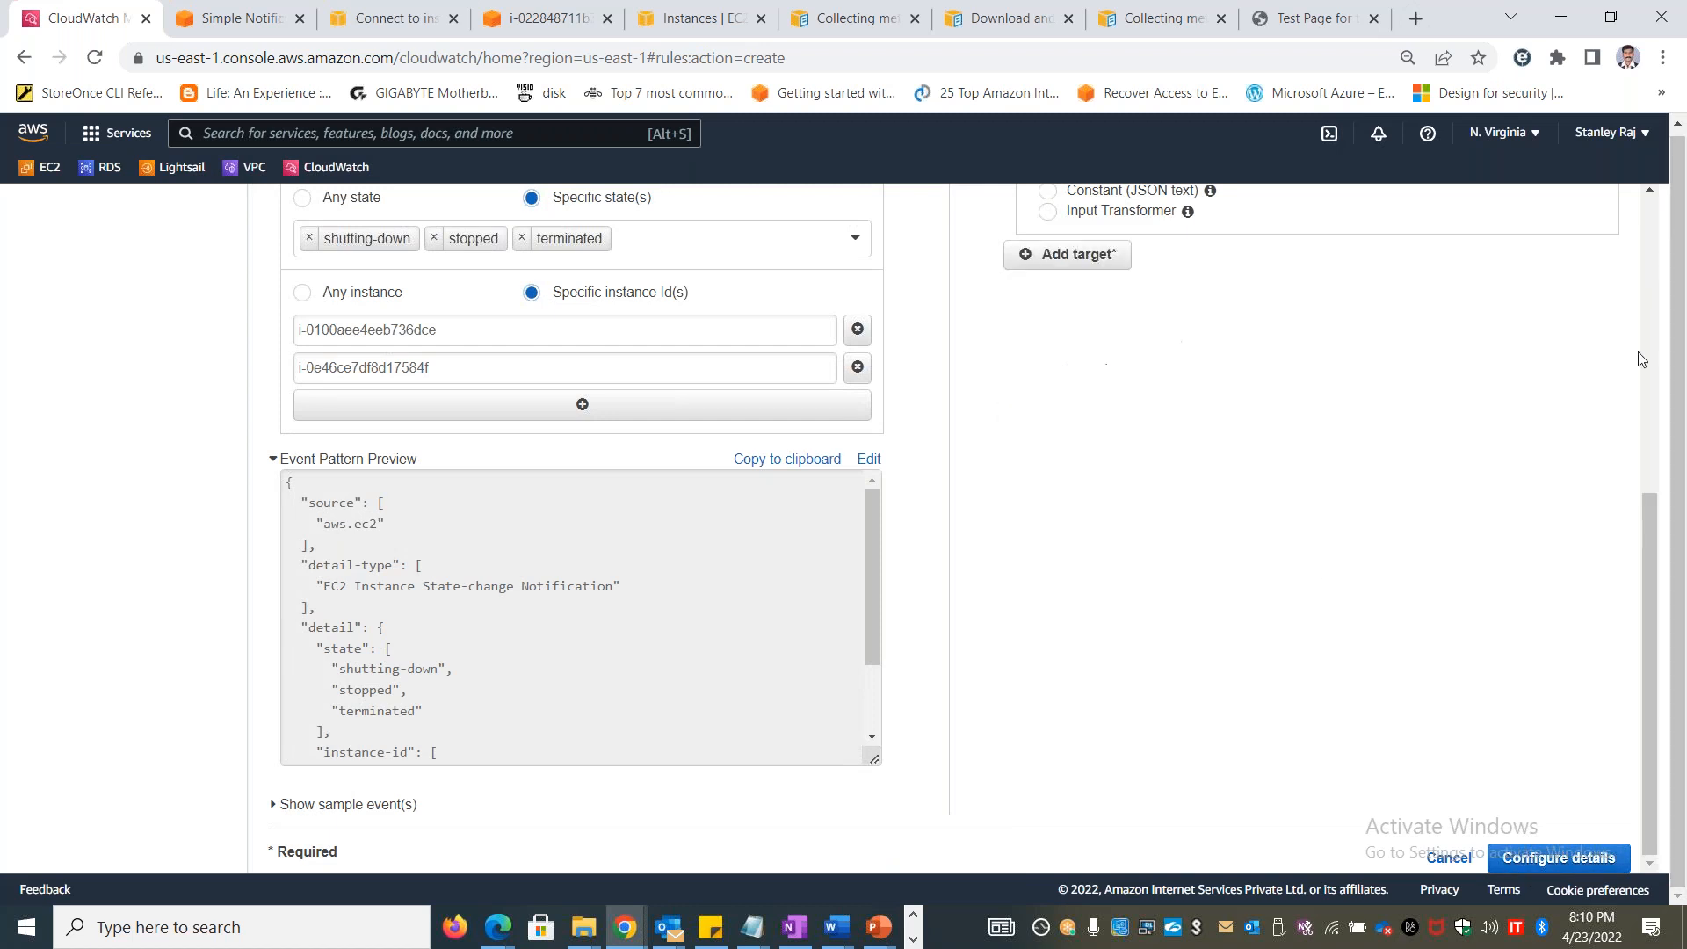
{"action": "scroll", "coordinate": [1648, 547], "scroll_direction": "up", "scroll_amount": 1}
{"action": "mouse_move", "coordinate": [1649, 547]}
{"action": "left_mouse_down"}
{"action": "mouse_move", "coordinate": [1635, 382]}
{"action": "mouse_move", "coordinate": [1639, 567]}
{"action": "left_mouse_up"}
{"action": "left_click", "coordinate": [1547, 849]}
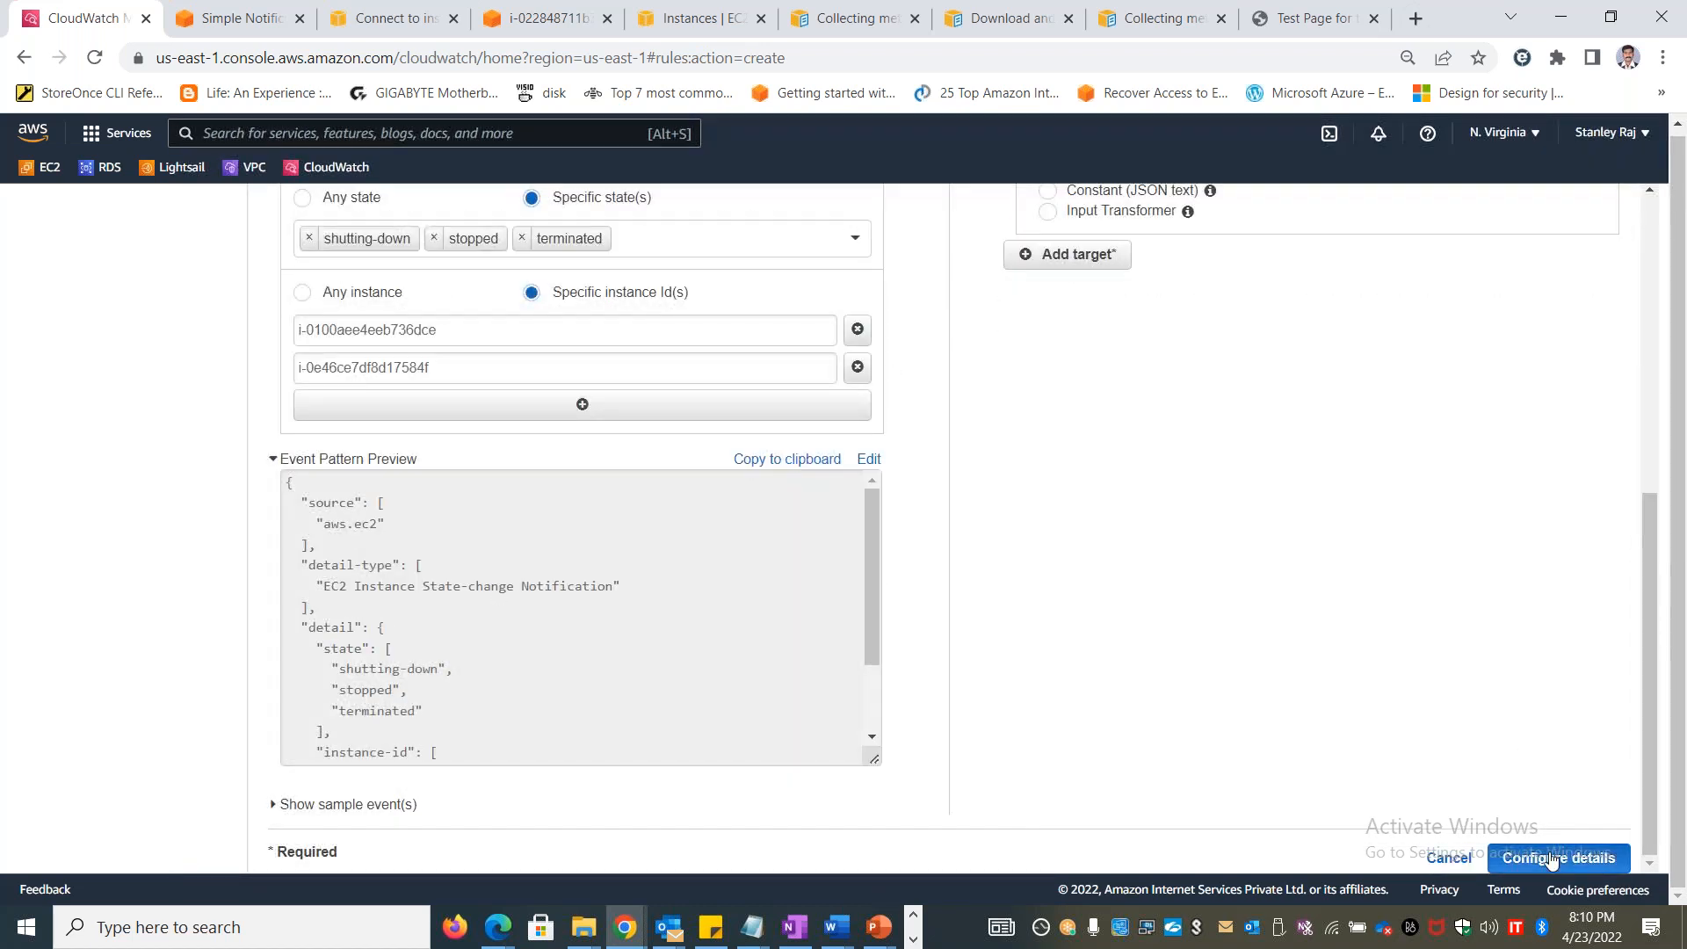
Name the rule MonitorEC2Instance, describe it as "Monitoring EC2 instance state changes", and create it
{"action": "left_click", "coordinate": [577, 502]}
{"action": "type", "text": "MonitorEC2Instance"}
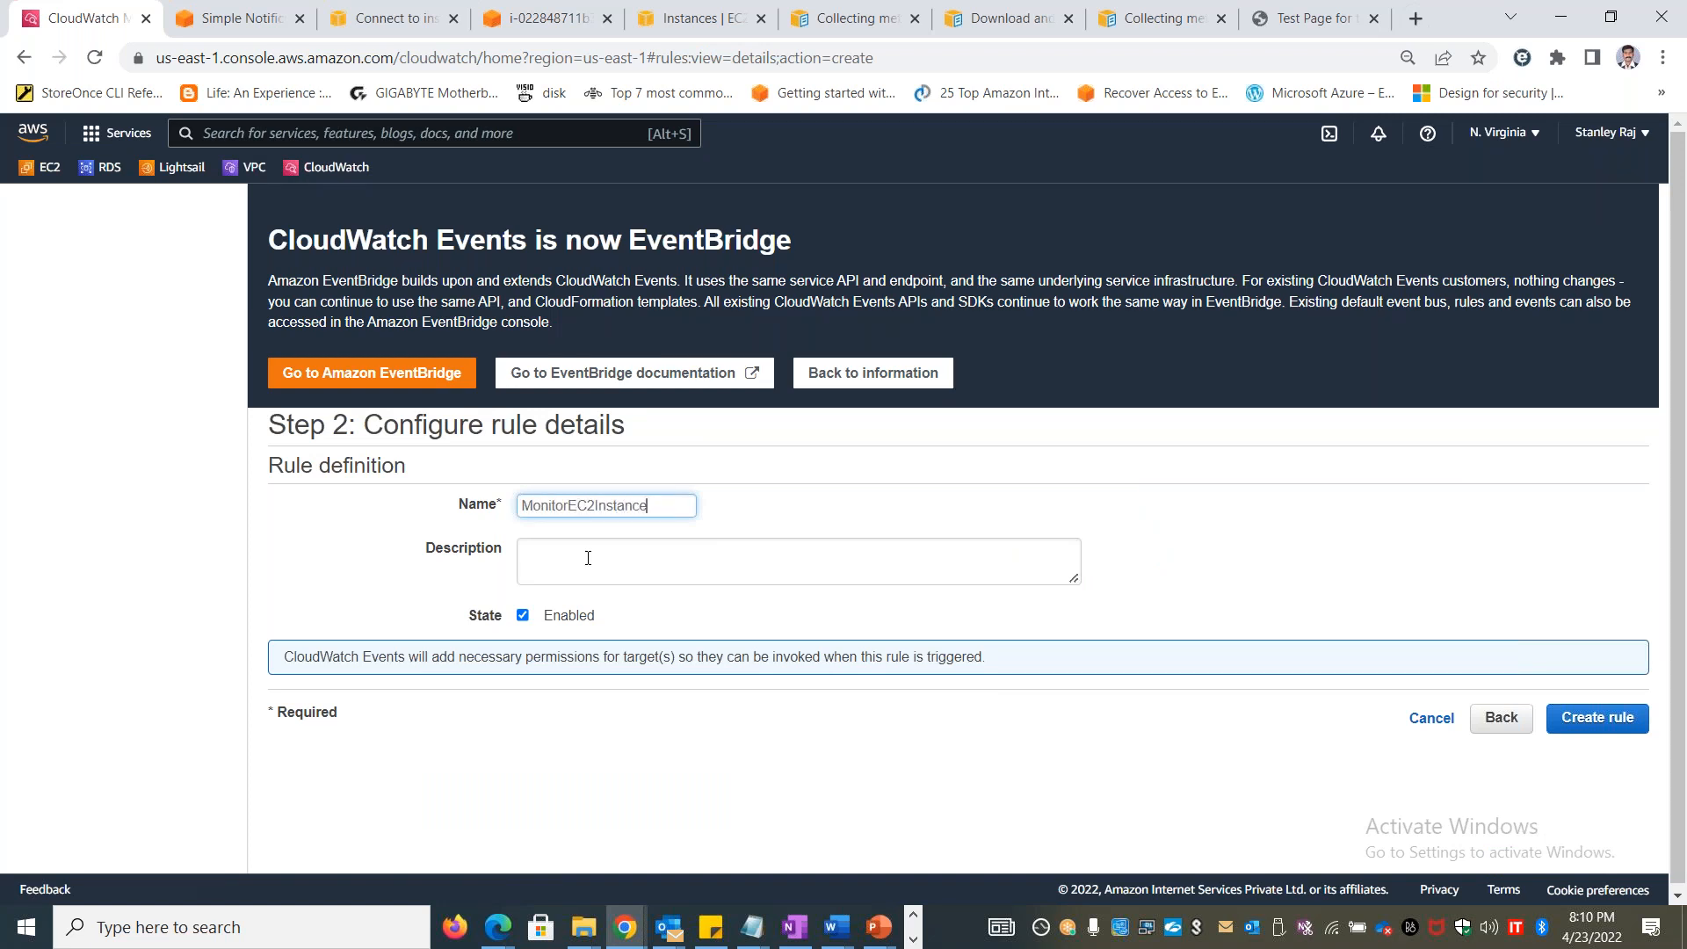
{"action": "left_click", "coordinate": [588, 558]}
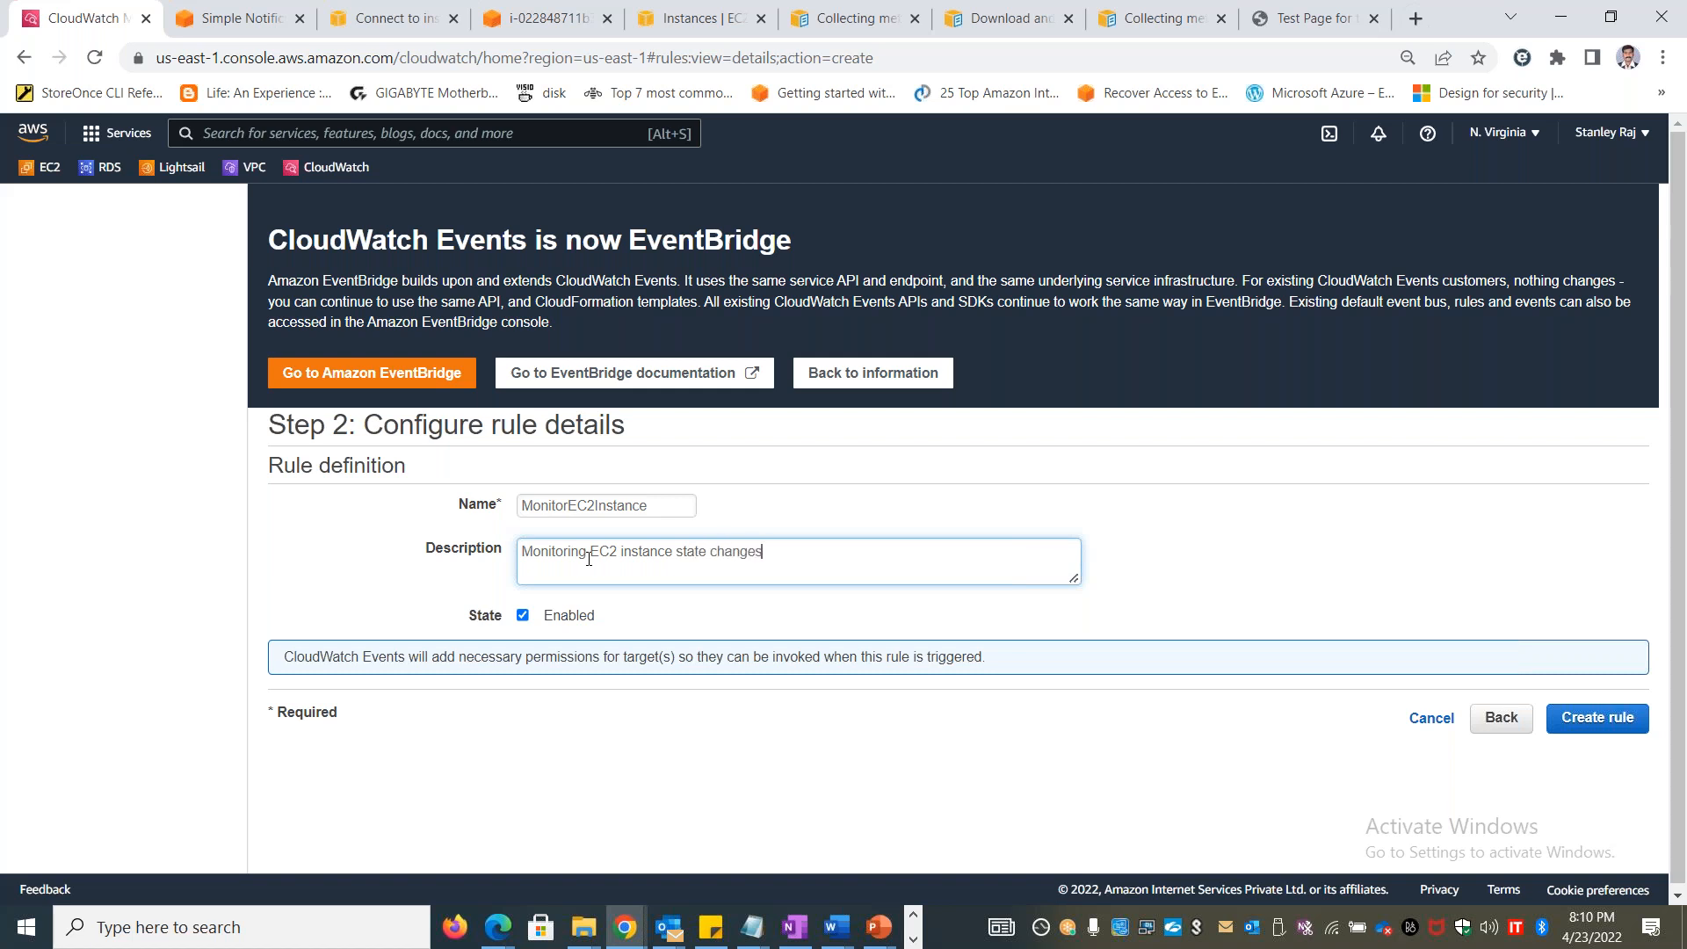
{"action": "left_click", "coordinate": [1639, 716]}
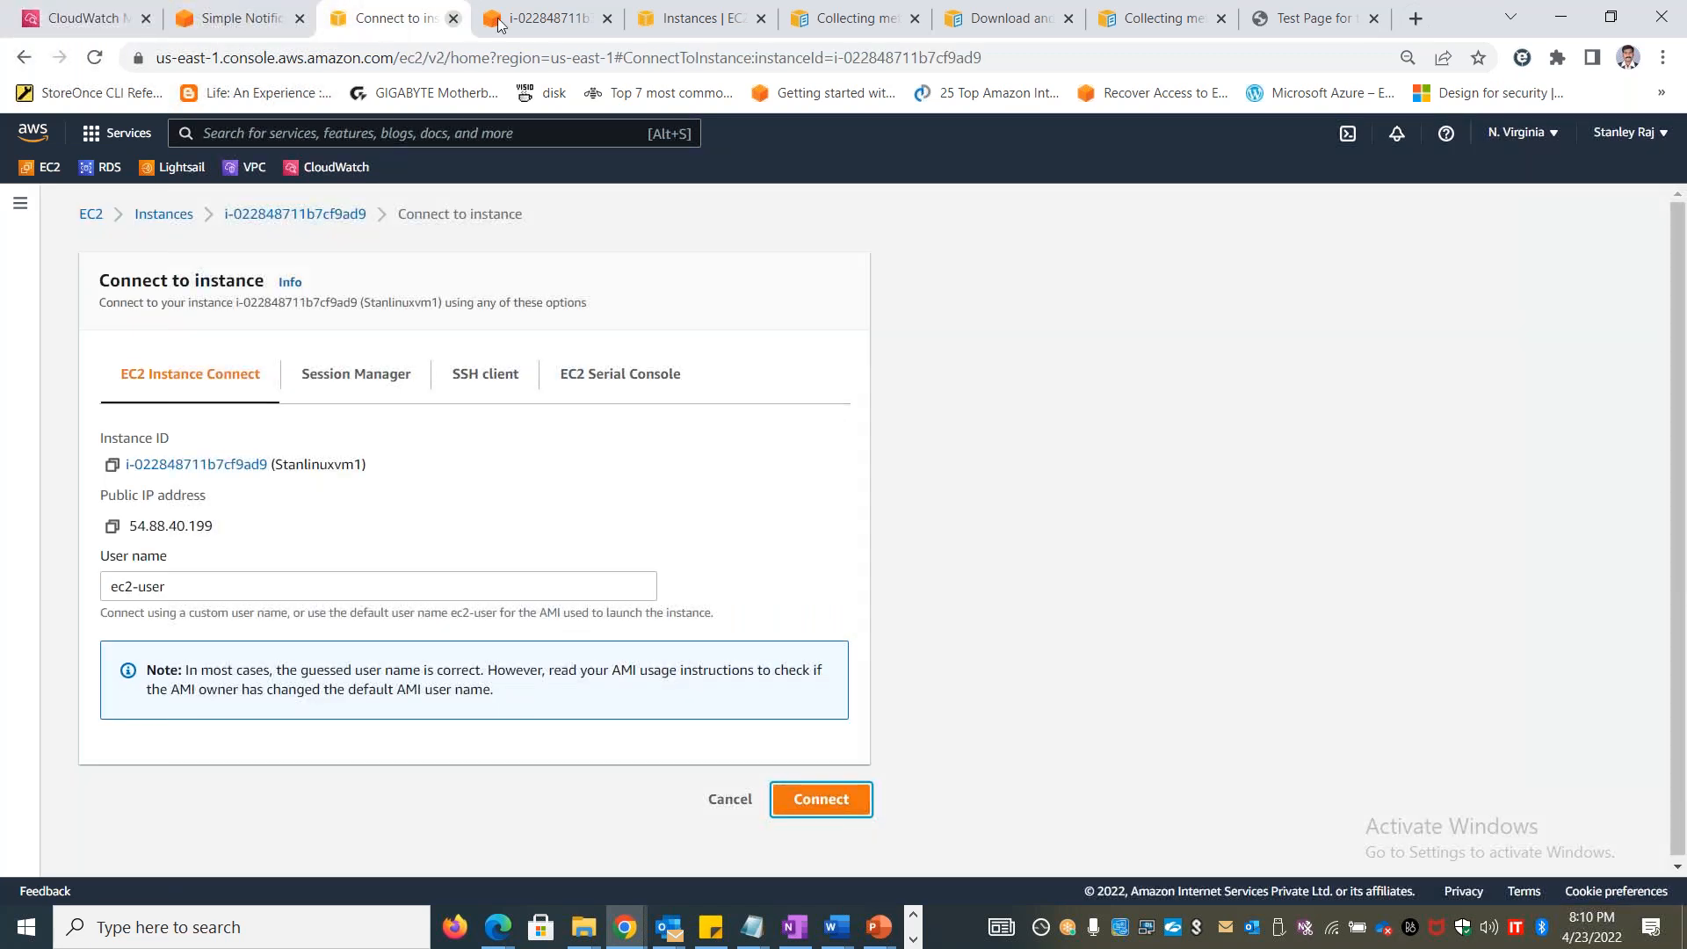
Open the EC2 instances list and stop the stanublxvm2 instance
{"action": "left_click", "coordinate": [163, 214]}
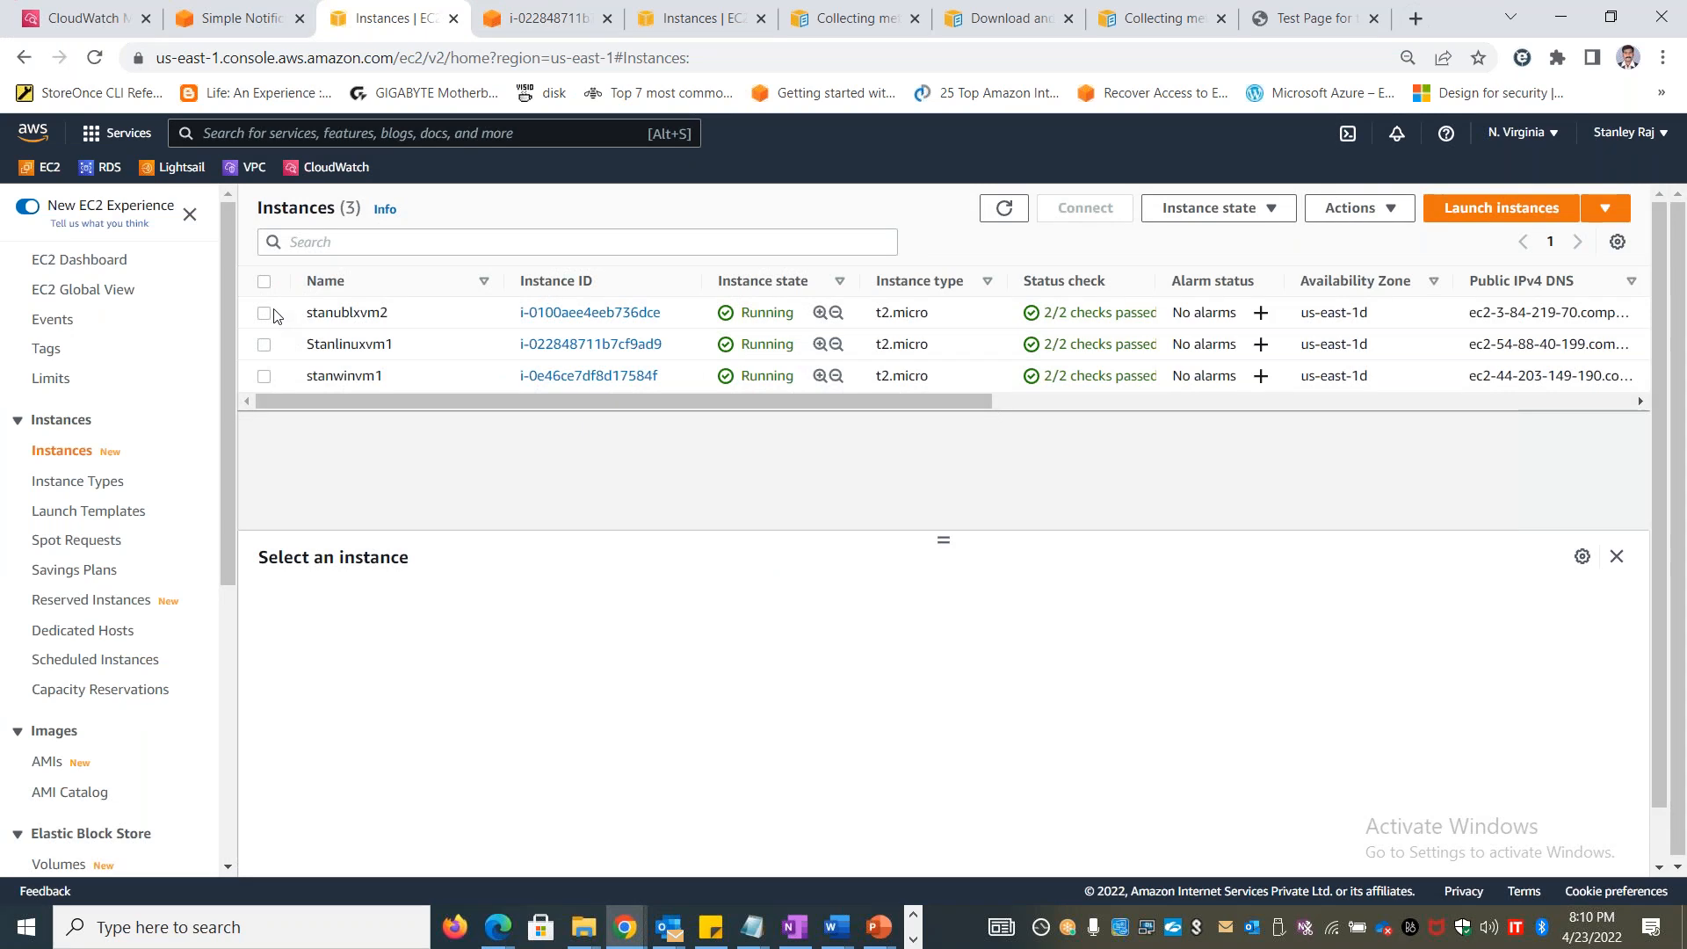
{"action": "left_click", "coordinate": [264, 314]}
{"action": "left_click", "coordinate": [1273, 210]}
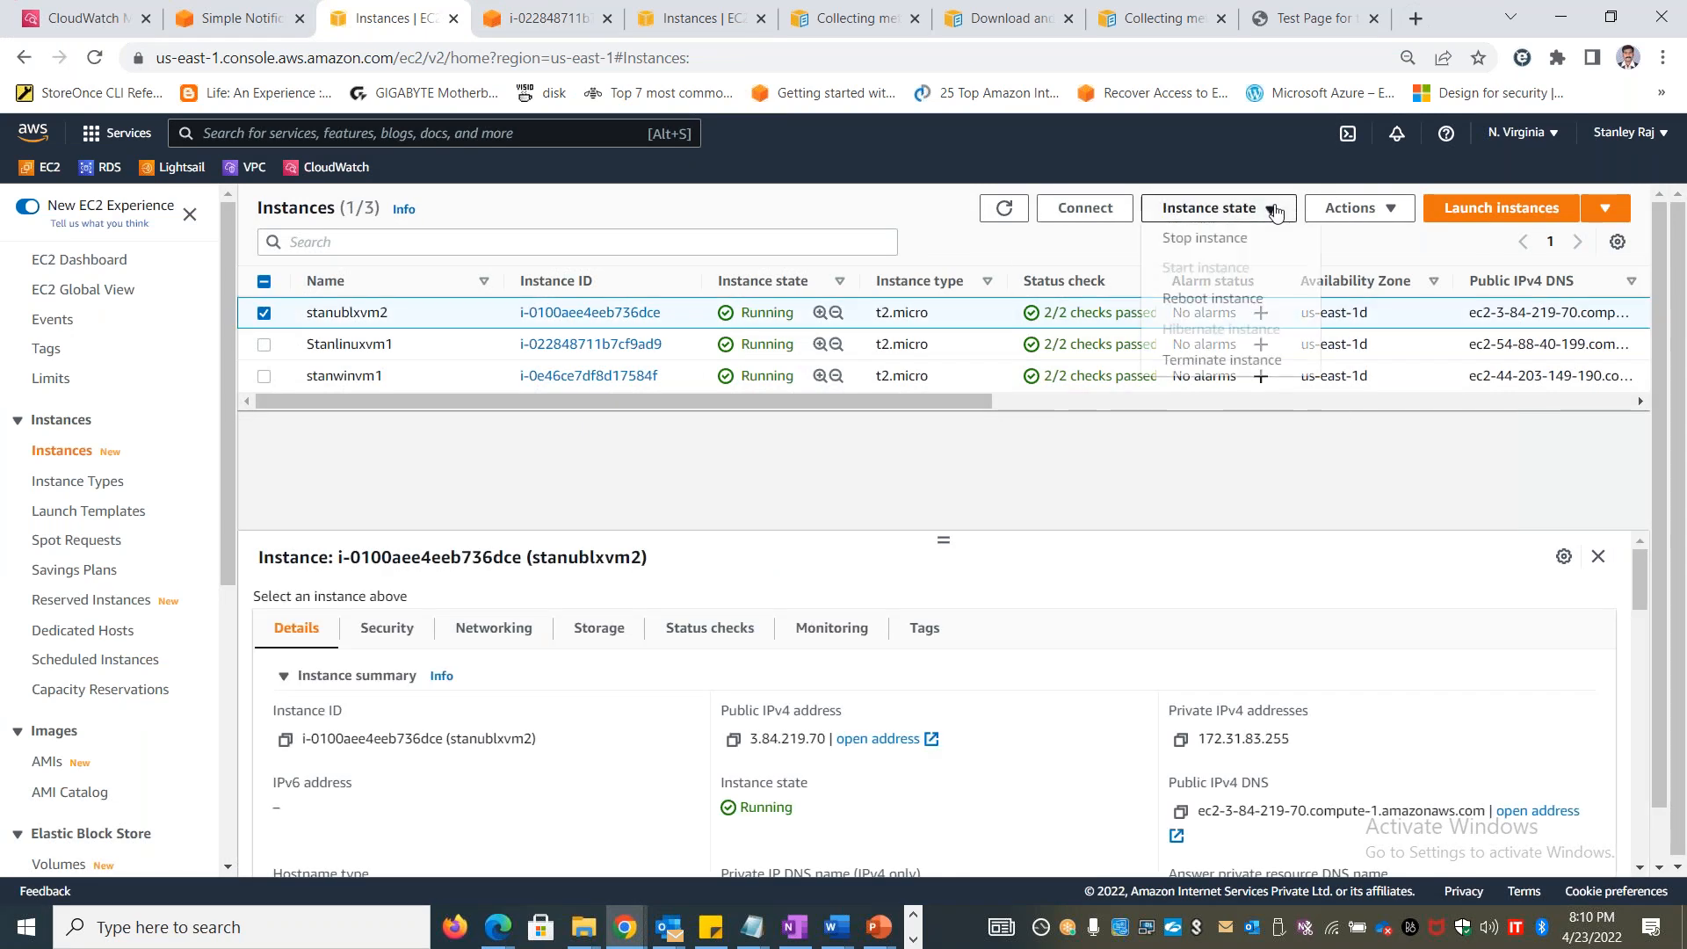
{"action": "left_click", "coordinate": [1234, 239]}
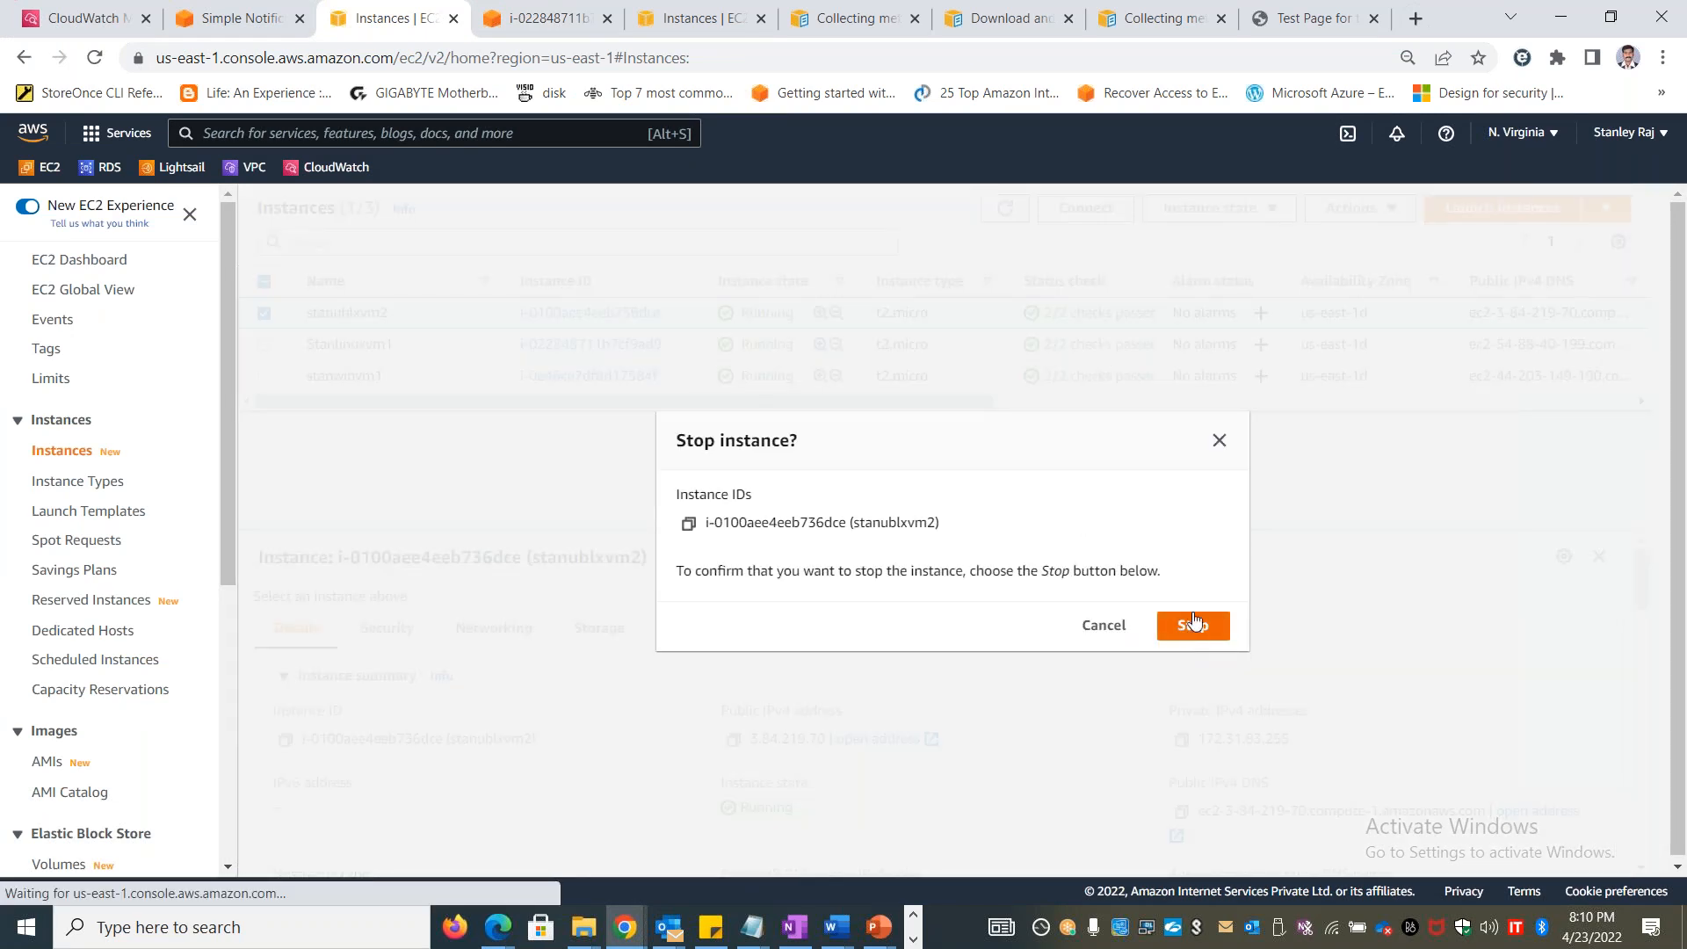
{"action": "left_click", "coordinate": [1219, 441]}
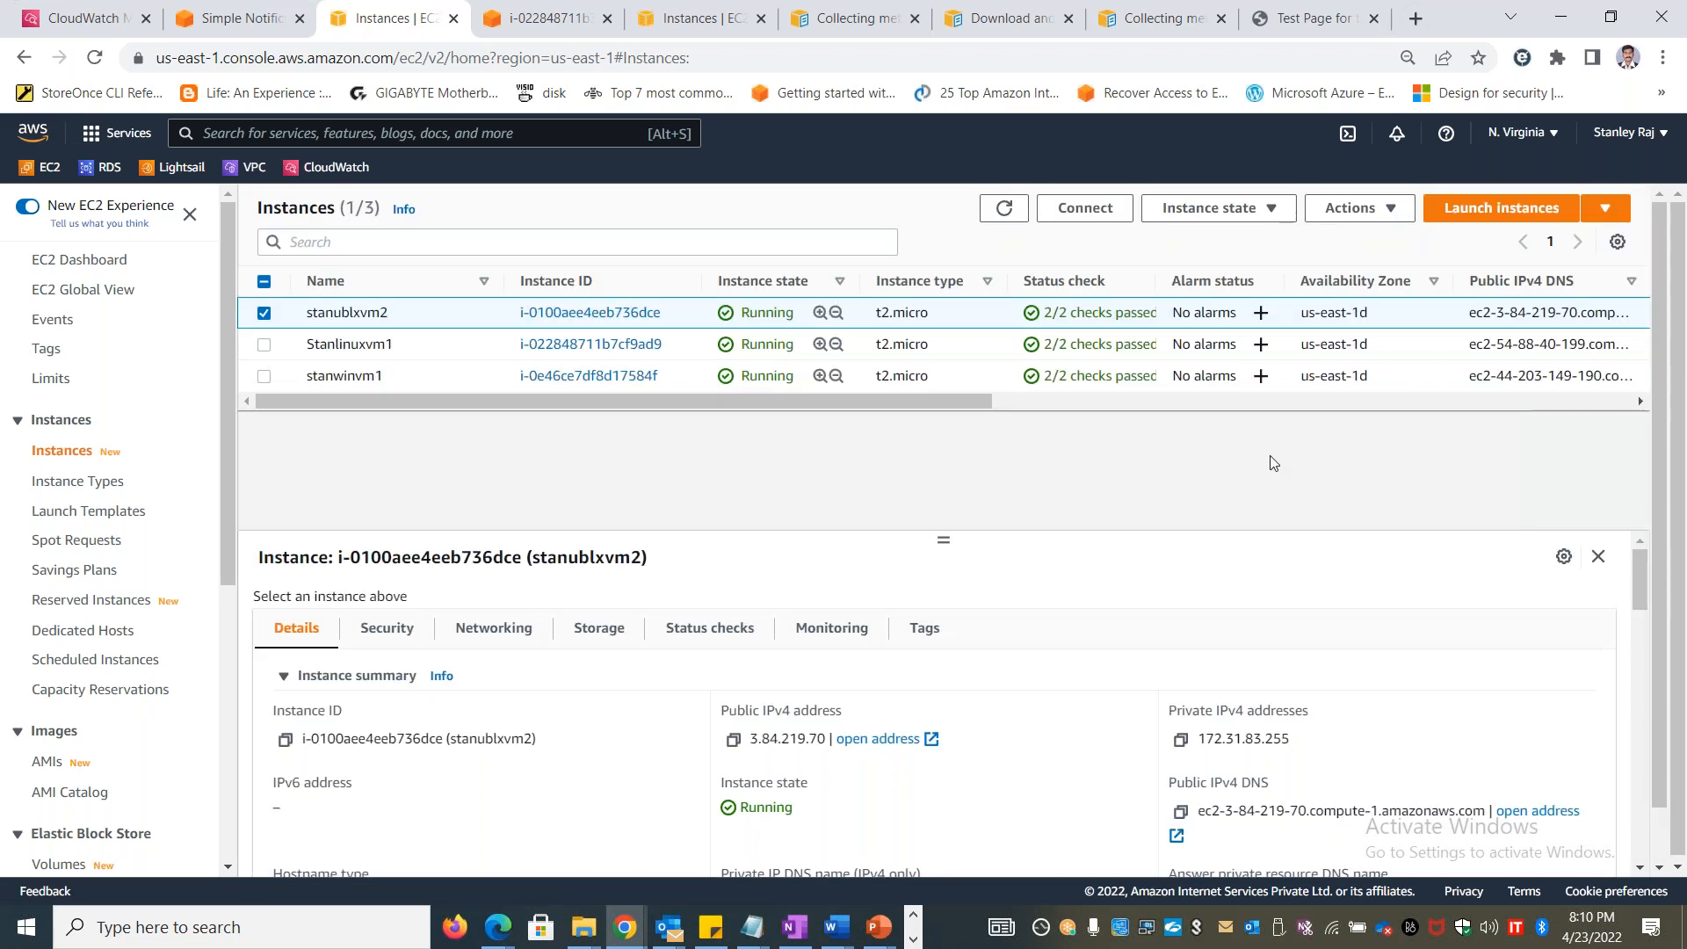
{"action": "left_click", "coordinate": [1270, 209]}
{"action": "left_click", "coordinate": [1238, 255]}
{"action": "left_click", "coordinate": [1188, 622]}
Select only the stanwinvm1 instance and reboot it
{"action": "left_click", "coordinate": [264, 355]}
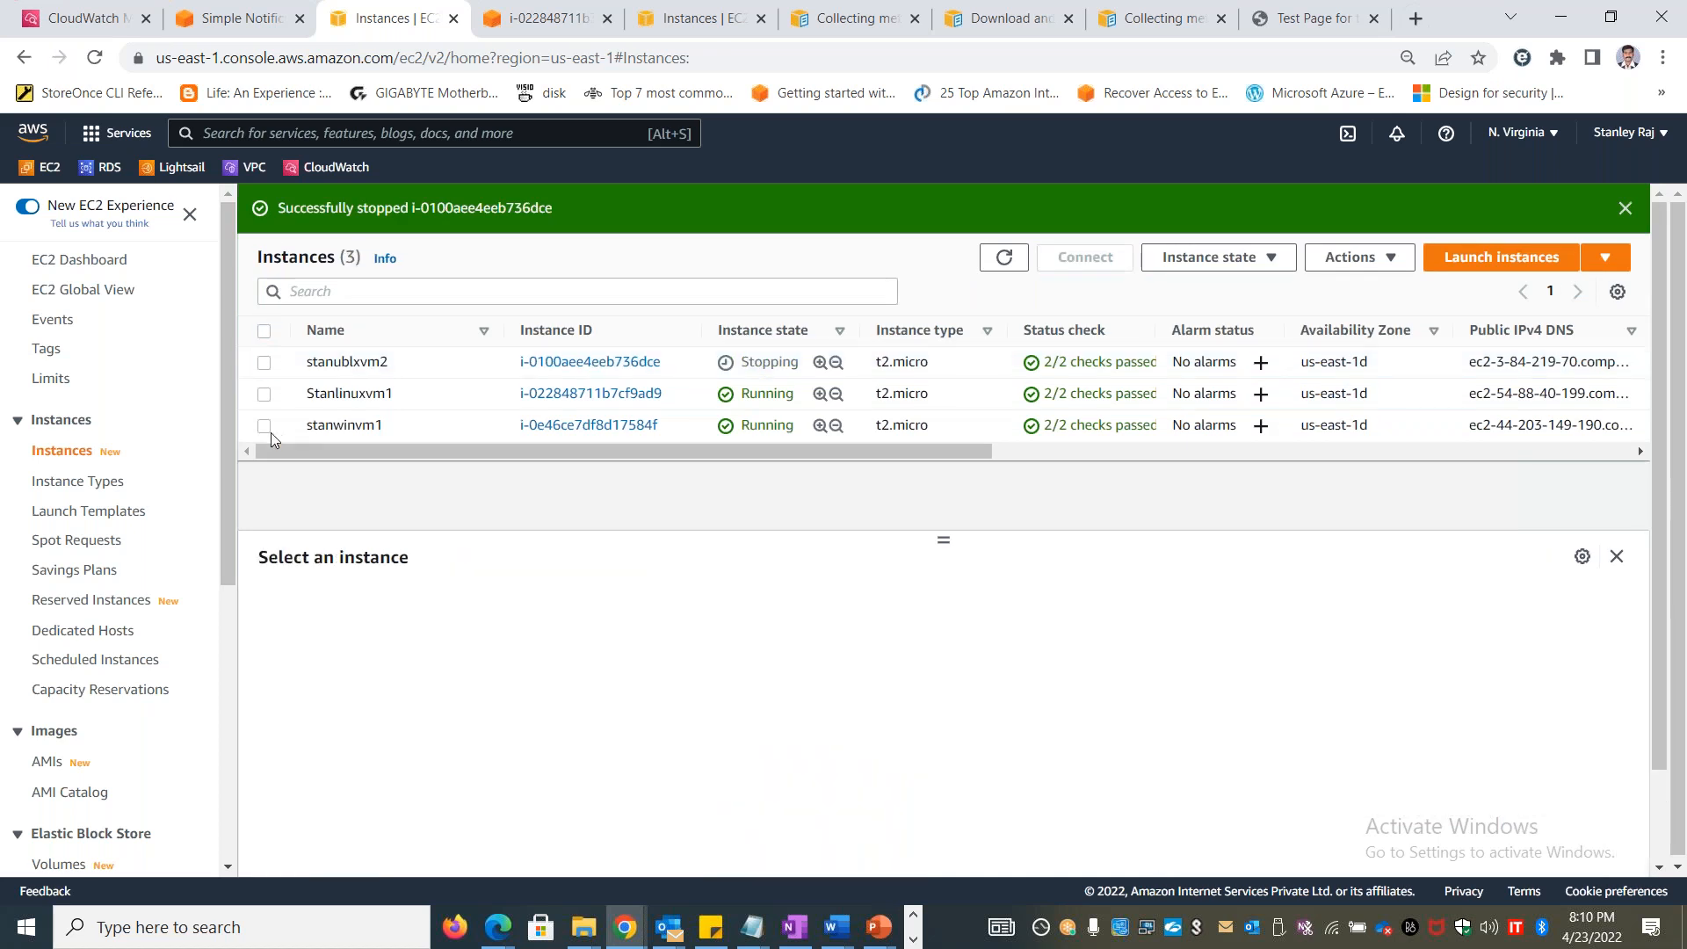
{"action": "left_click", "coordinate": [295, 430]}
{"action": "left_click", "coordinate": [1265, 258]}
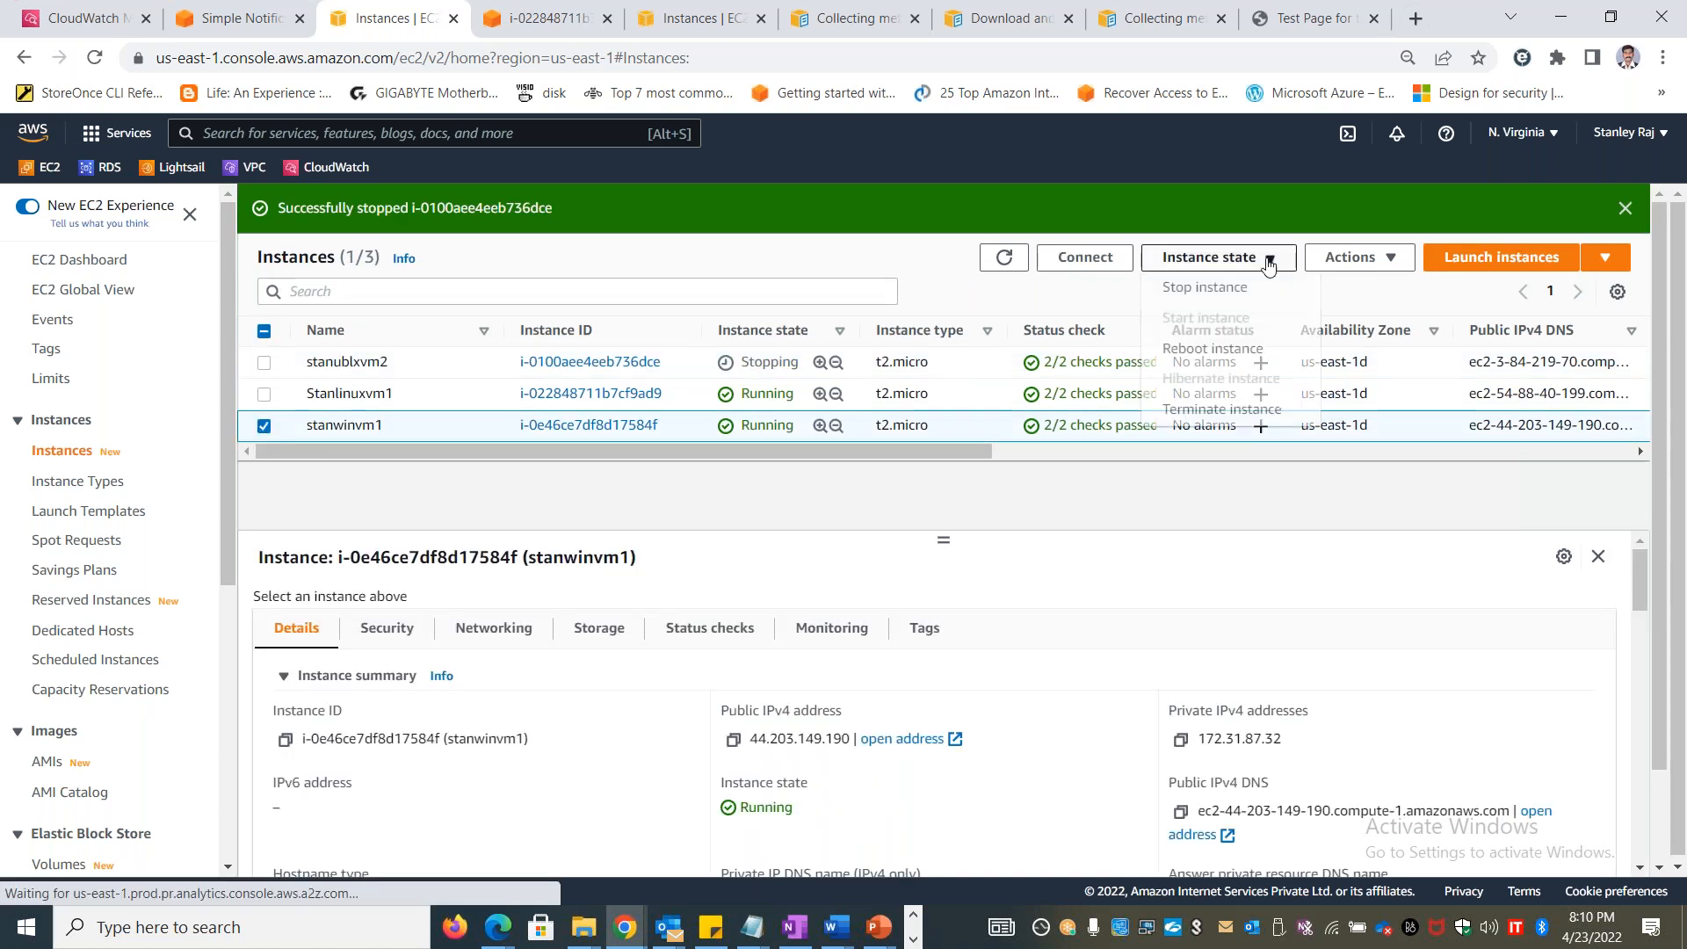
{"action": "left_click", "coordinate": [1238, 366]}
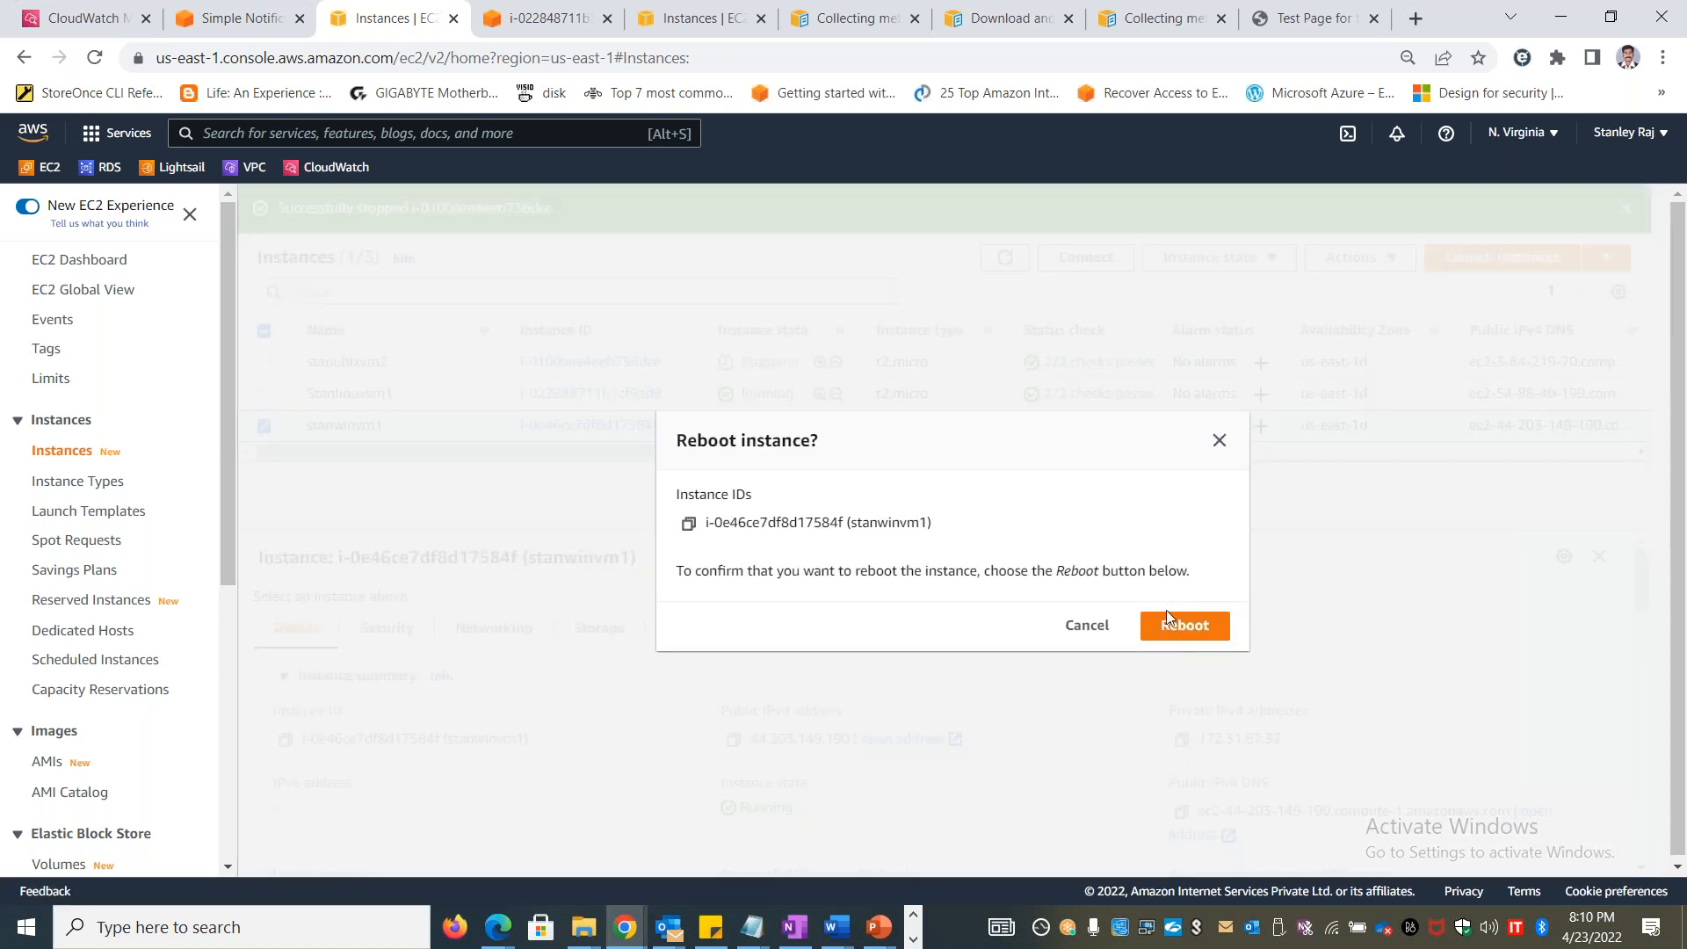
{"action": "left_click", "coordinate": [1186, 626]}
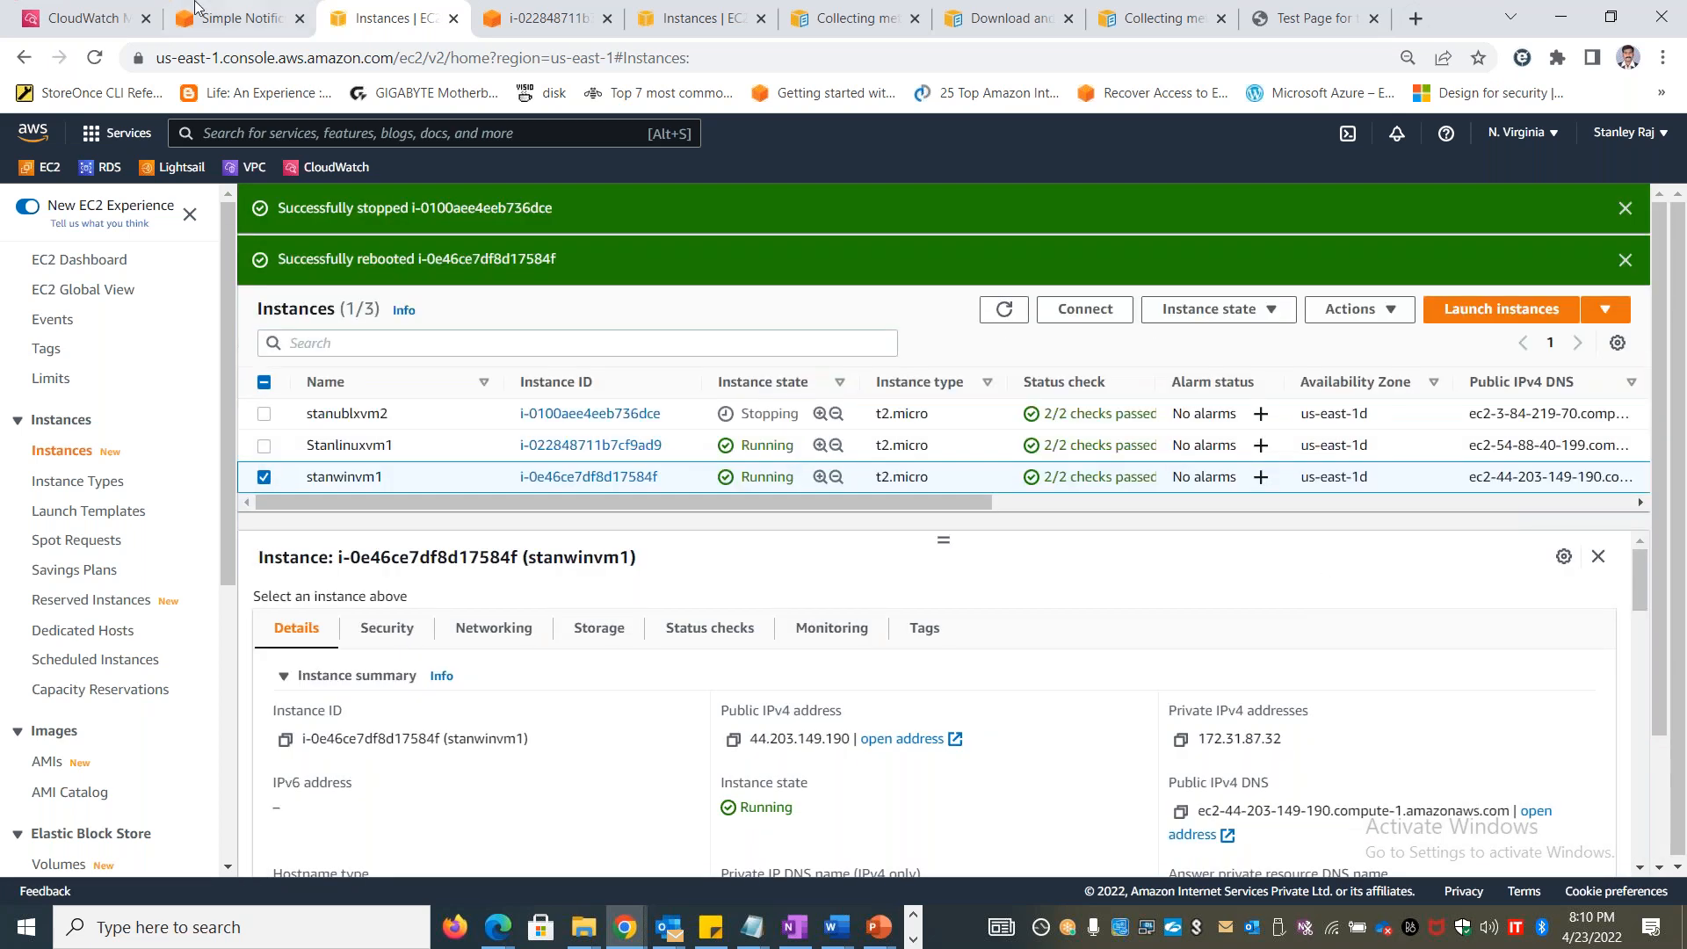
Open the Amazon SNS subscriptions list and examine the email endpoints and the CloudwatchSNSTopic entry
{"action": "left_click", "coordinate": [547, 17]}
{"action": "left_click", "coordinate": [376, 11]}
{"action": "left_click", "coordinate": [232, 14]}
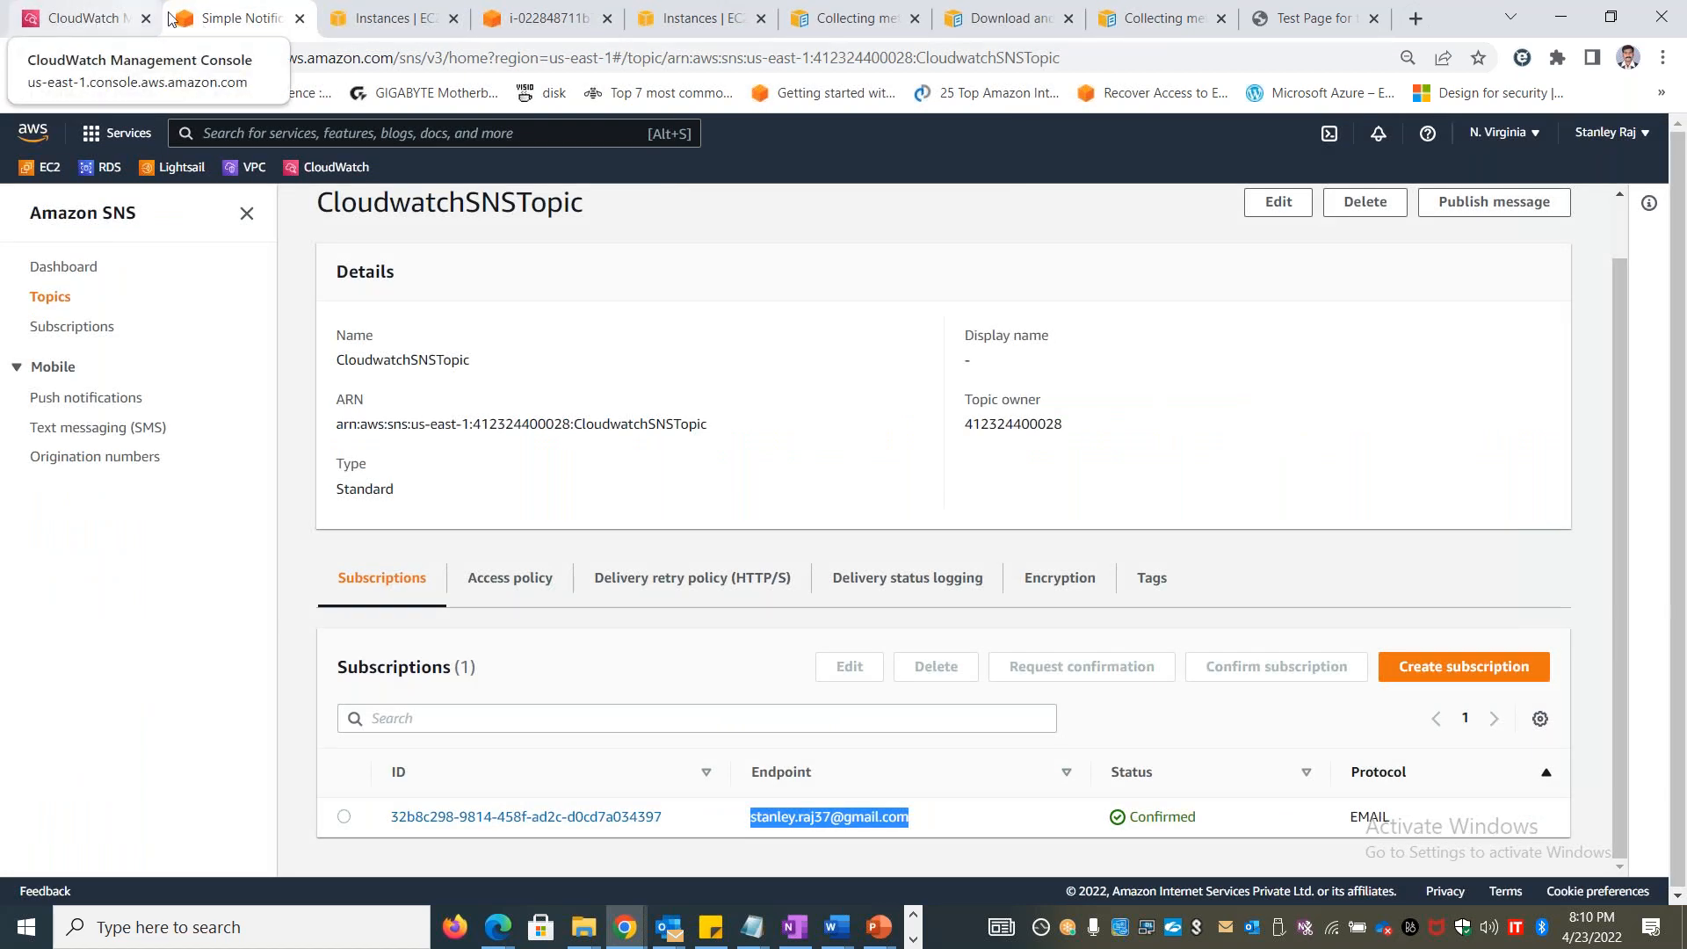
{"action": "left_click", "coordinate": [95, 323]}
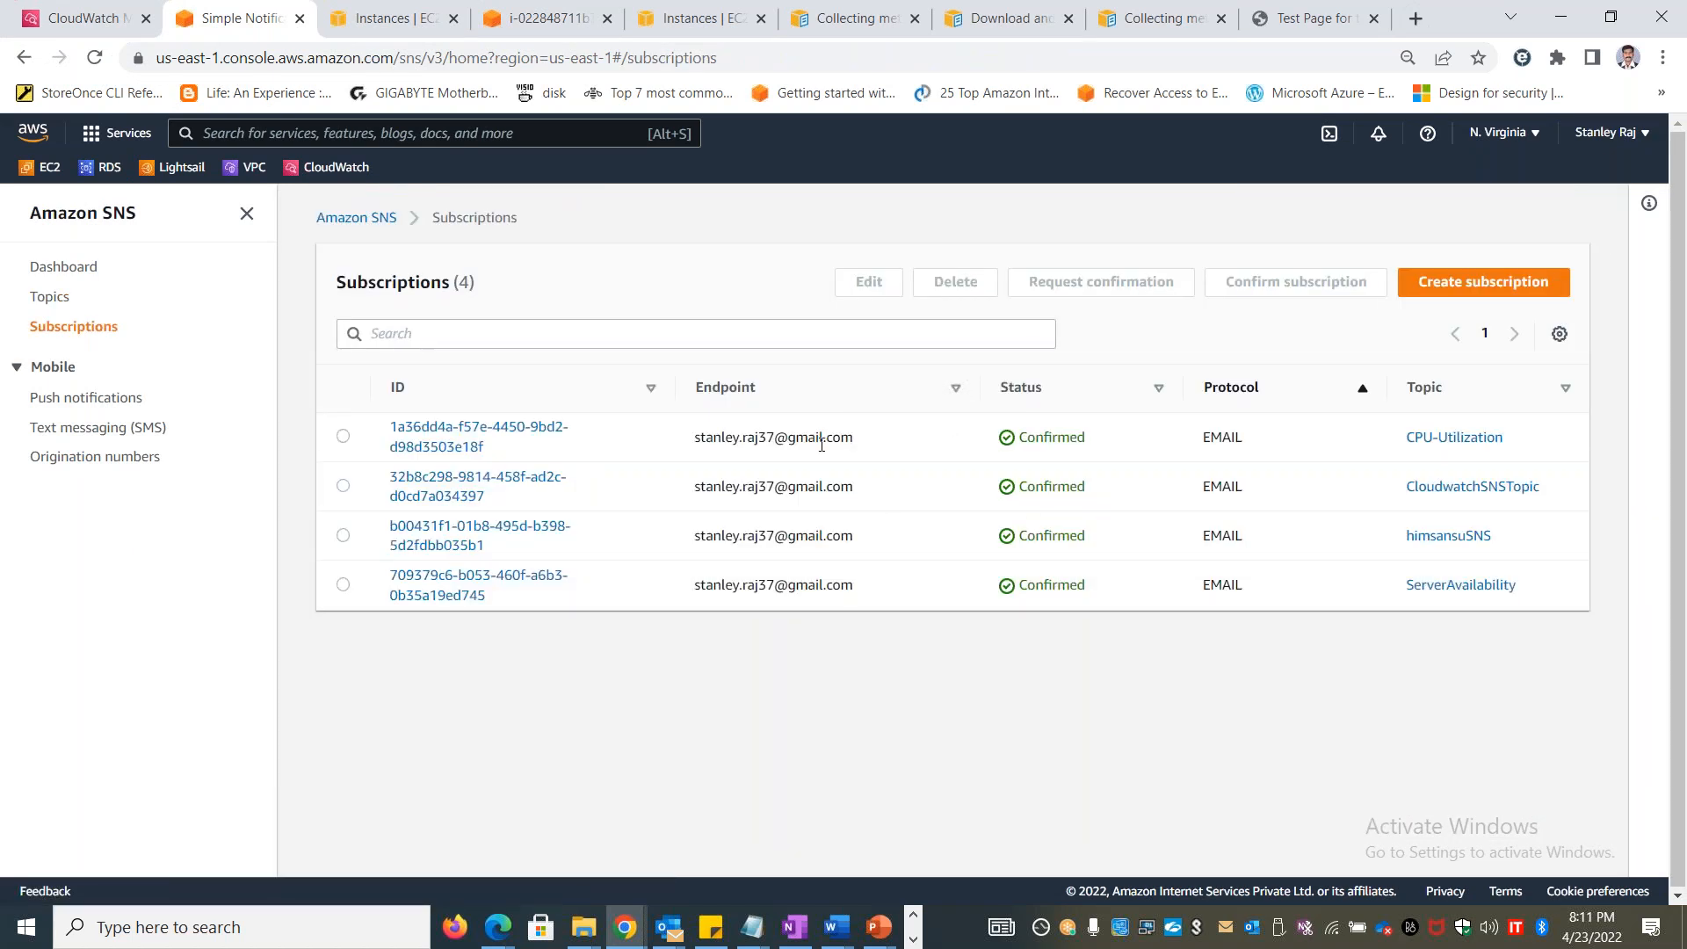
{"action": "left_click_drag", "start_coordinate": [908, 450], "coordinate": [603, 446]}
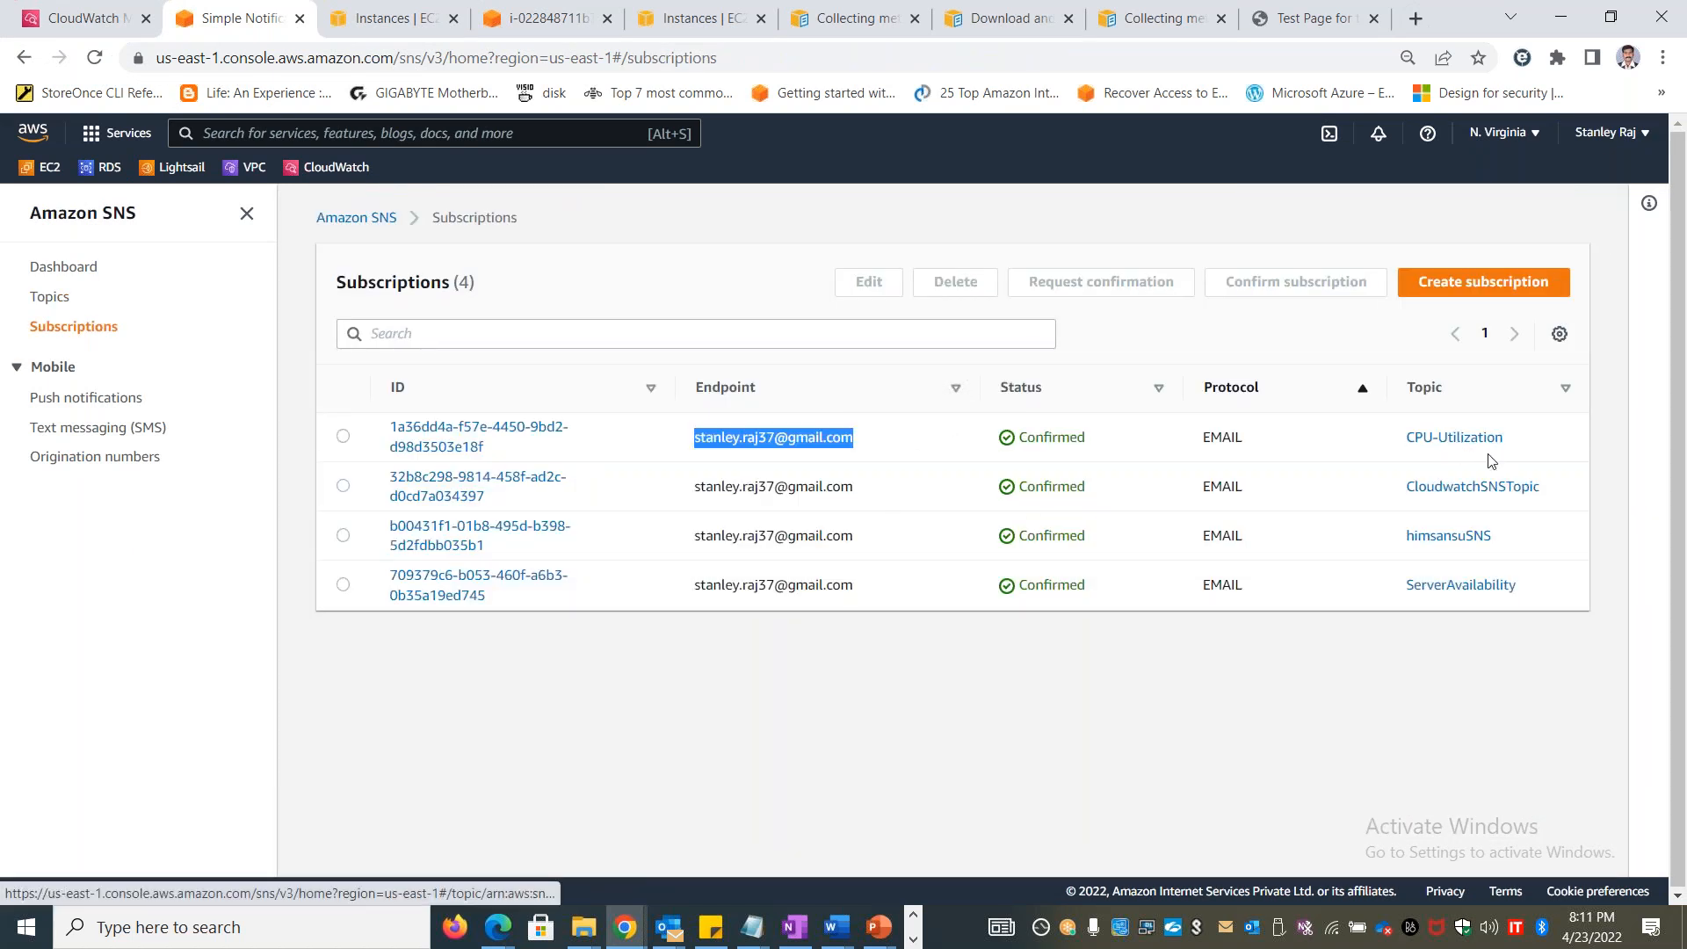
{"action": "left_click_drag", "start_coordinate": [1552, 488], "coordinate": [1394, 496]}
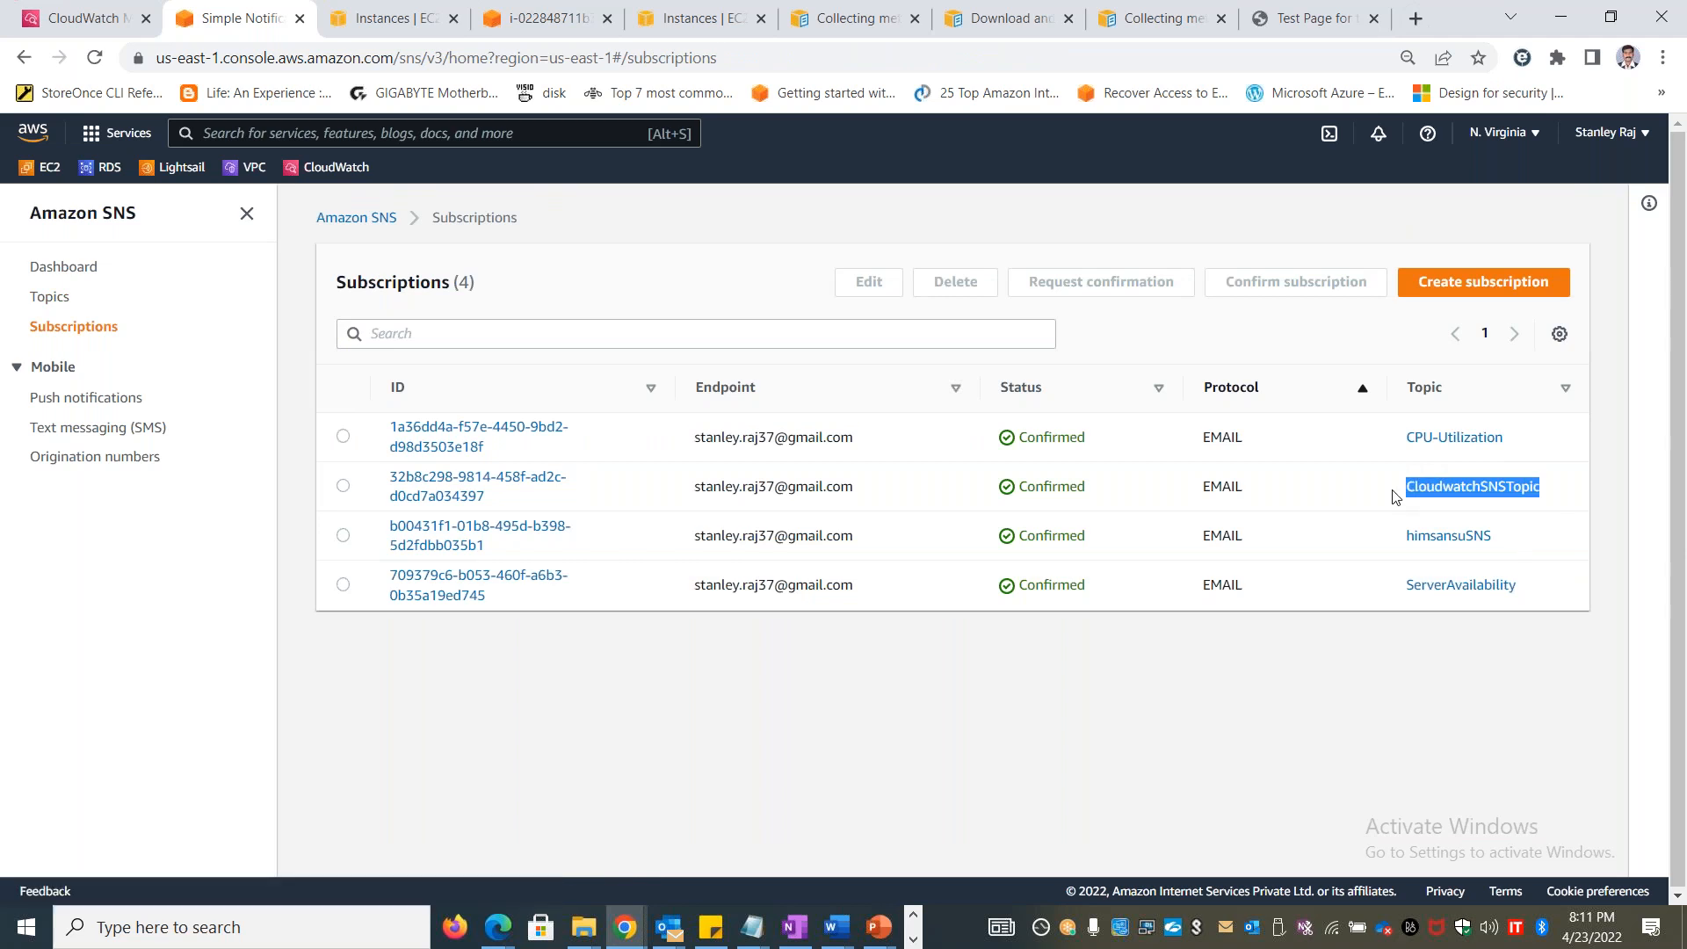
Delete the subscription listed directly below the CloudwatchSNSTopic one
{"action": "left_click", "coordinate": [342, 535]}
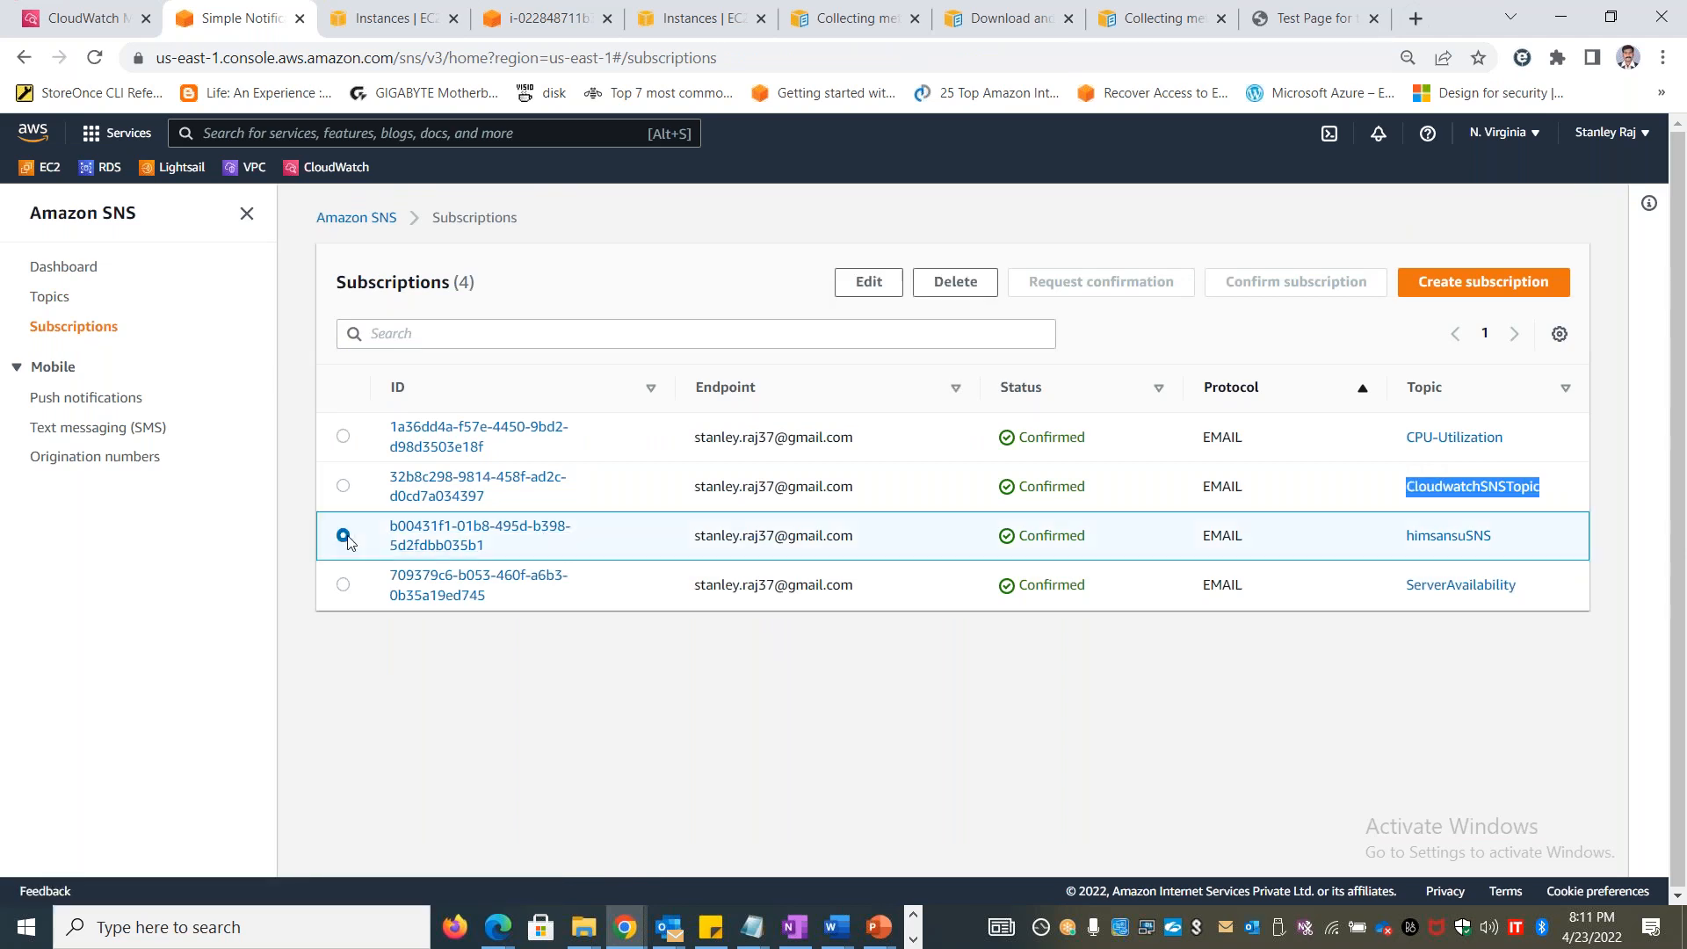
{"action": "left_click", "coordinate": [956, 282]}
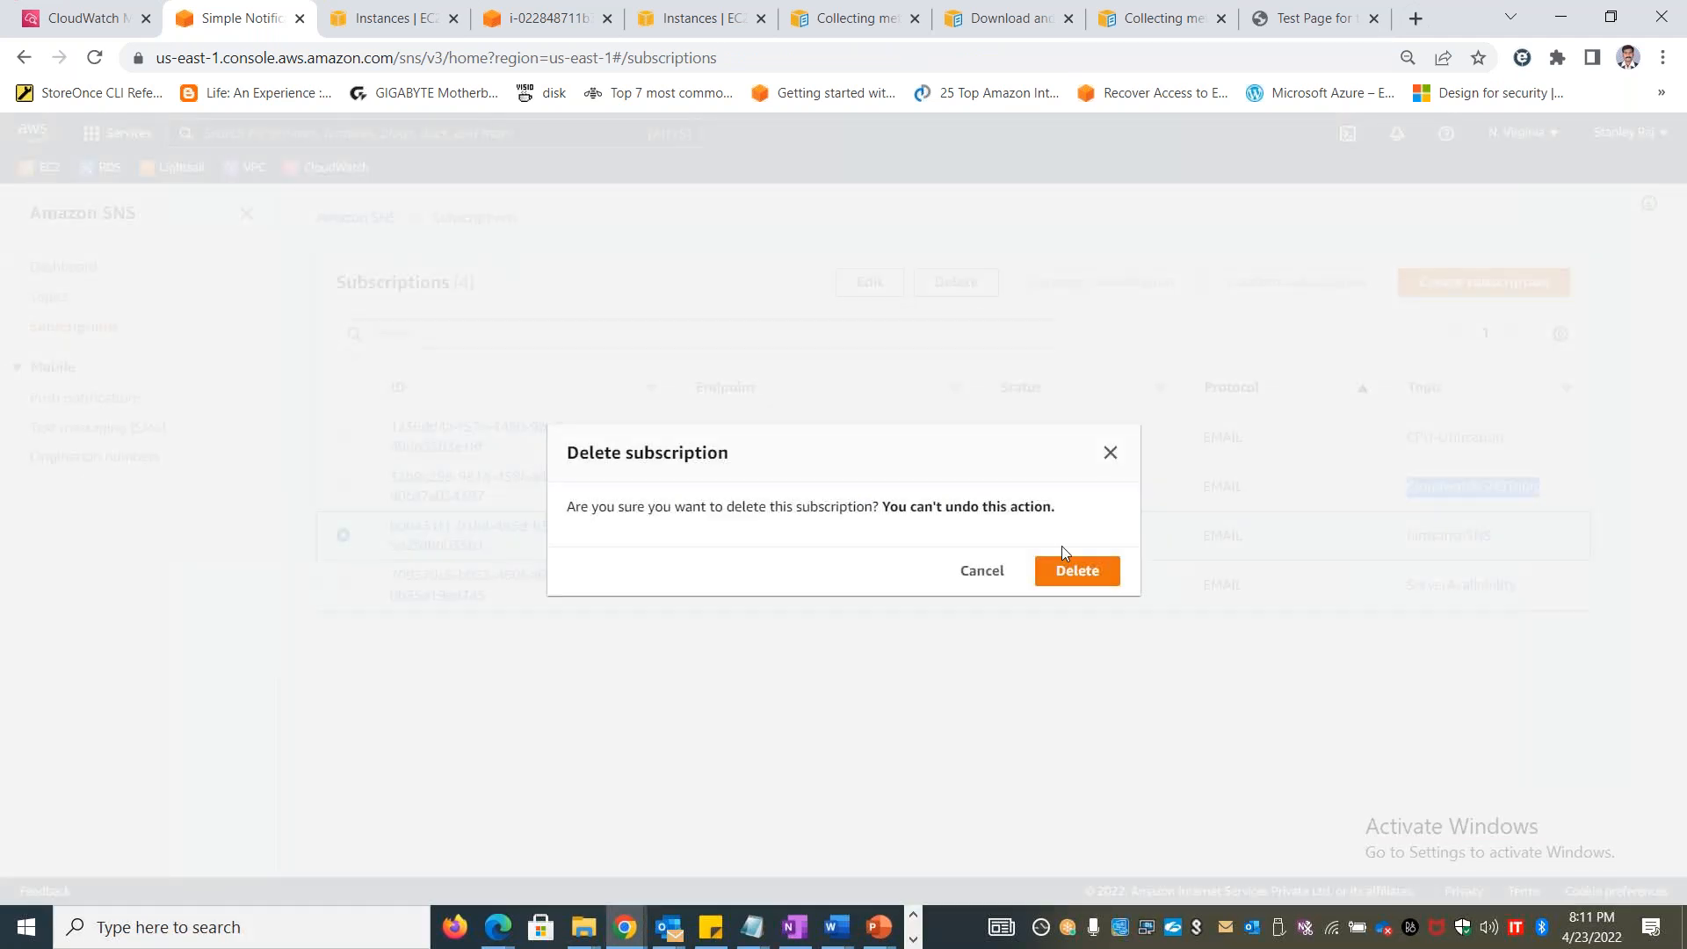
{"action": "left_click", "coordinate": [1110, 453]}
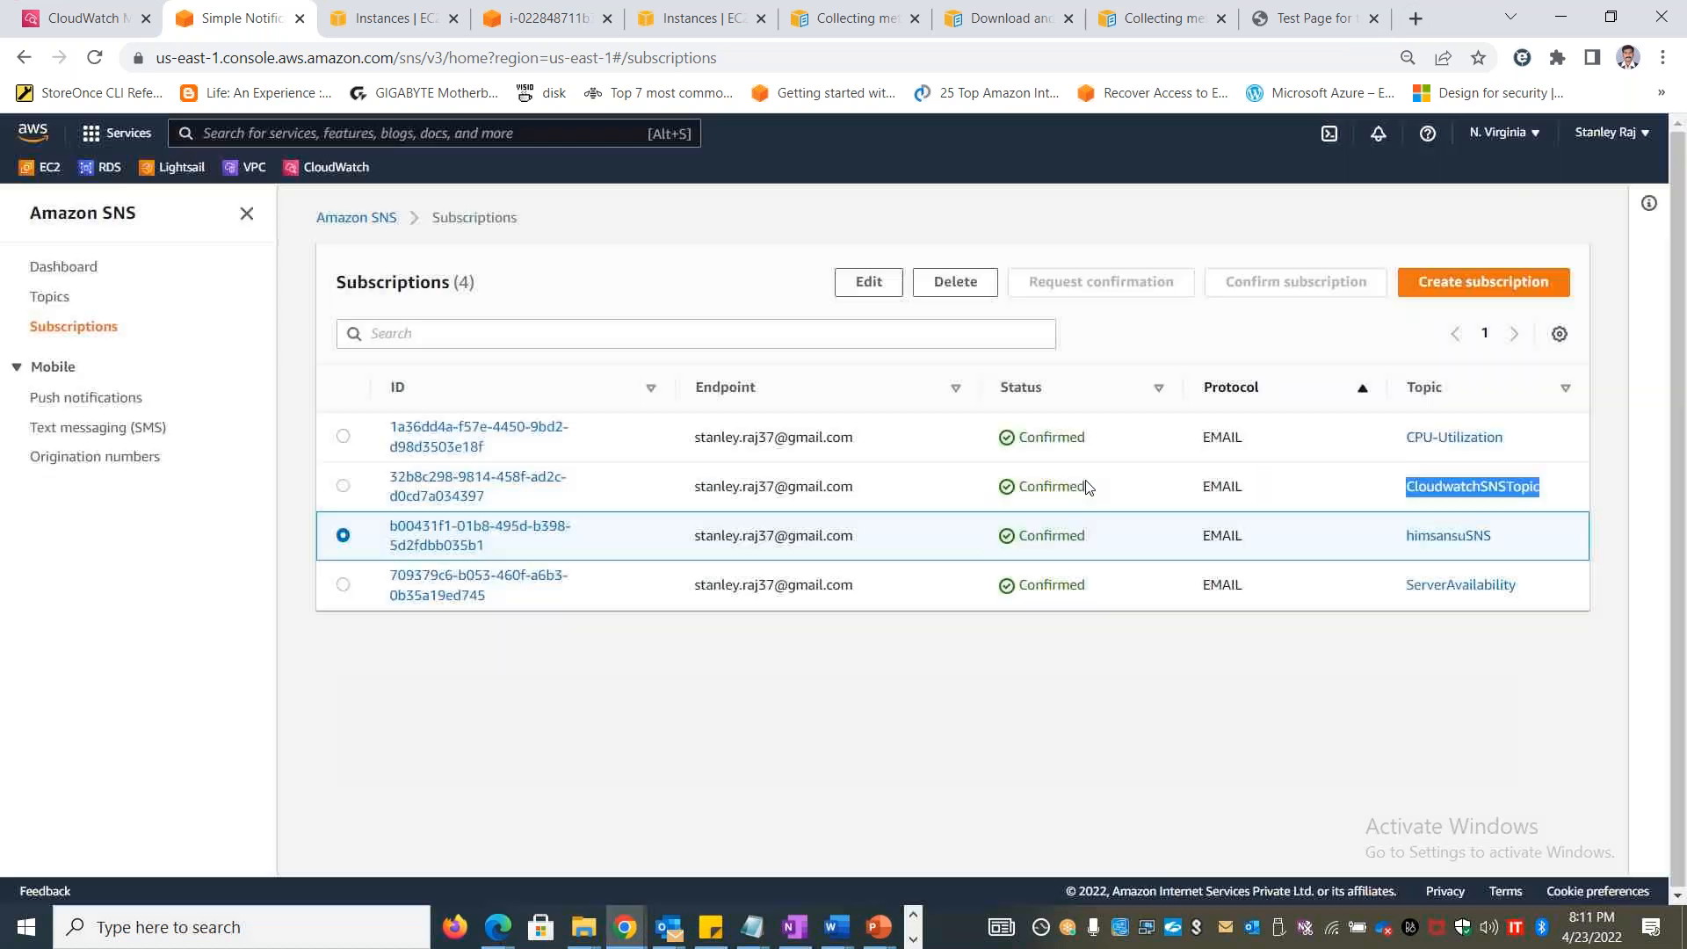
{"action": "left_click", "coordinate": [977, 289]}
{"action": "left_click", "coordinate": [1077, 571]}
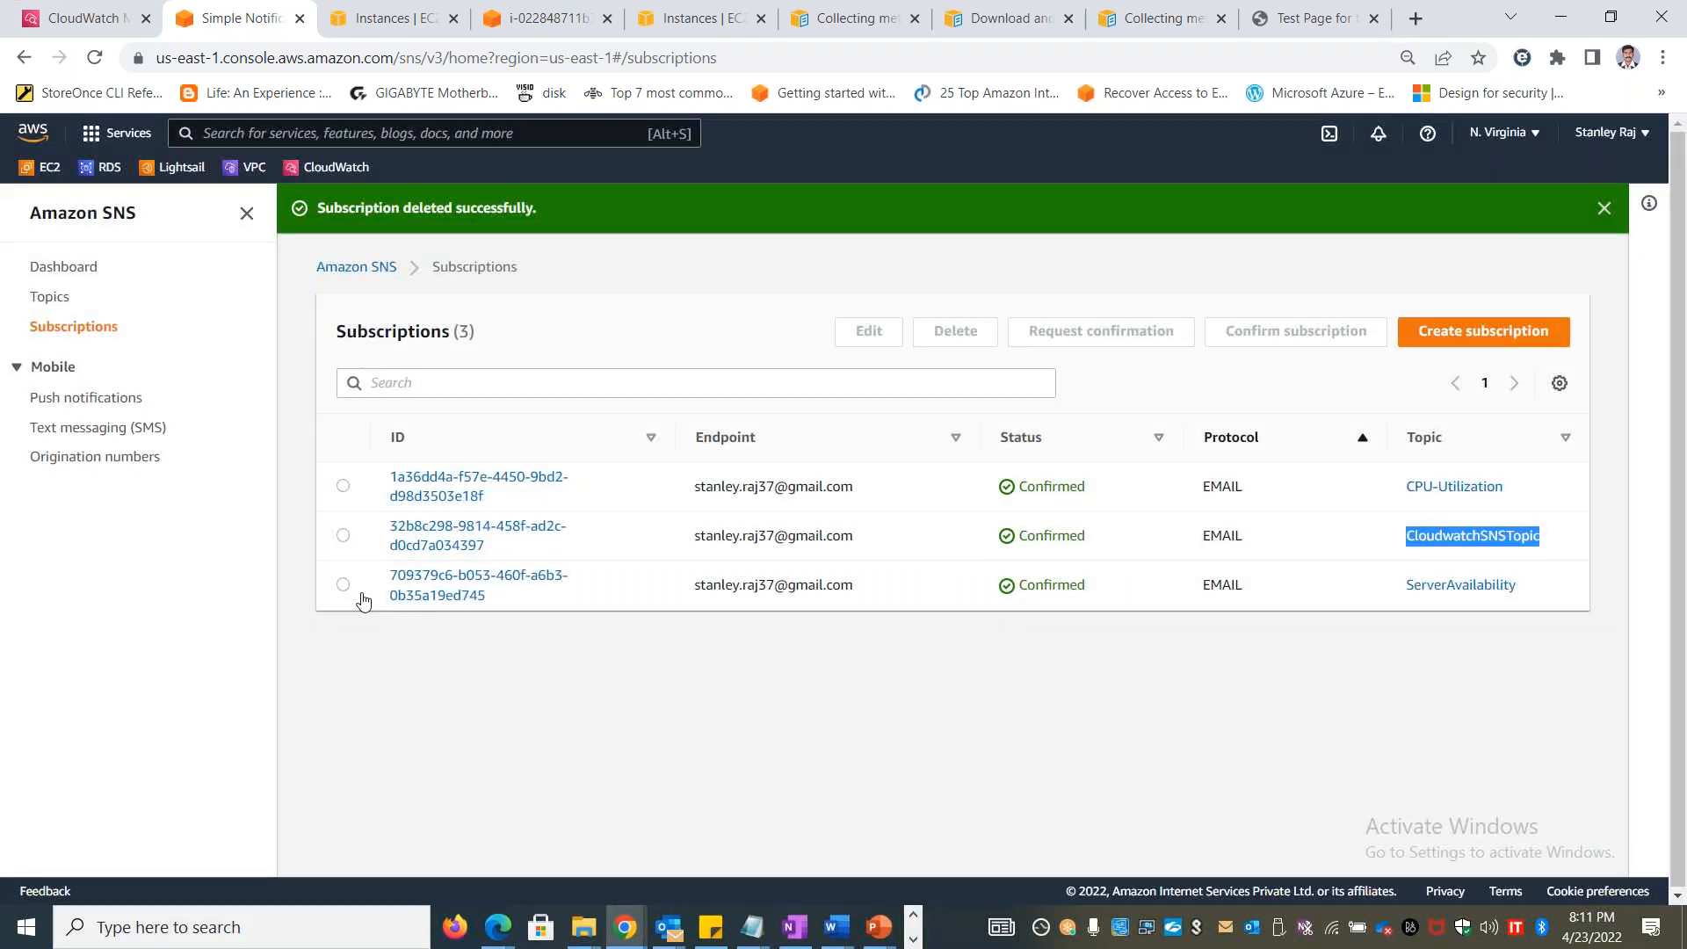
Delete the email subscription to the ServerAvailability topic
{"action": "left_click", "coordinate": [347, 589]}
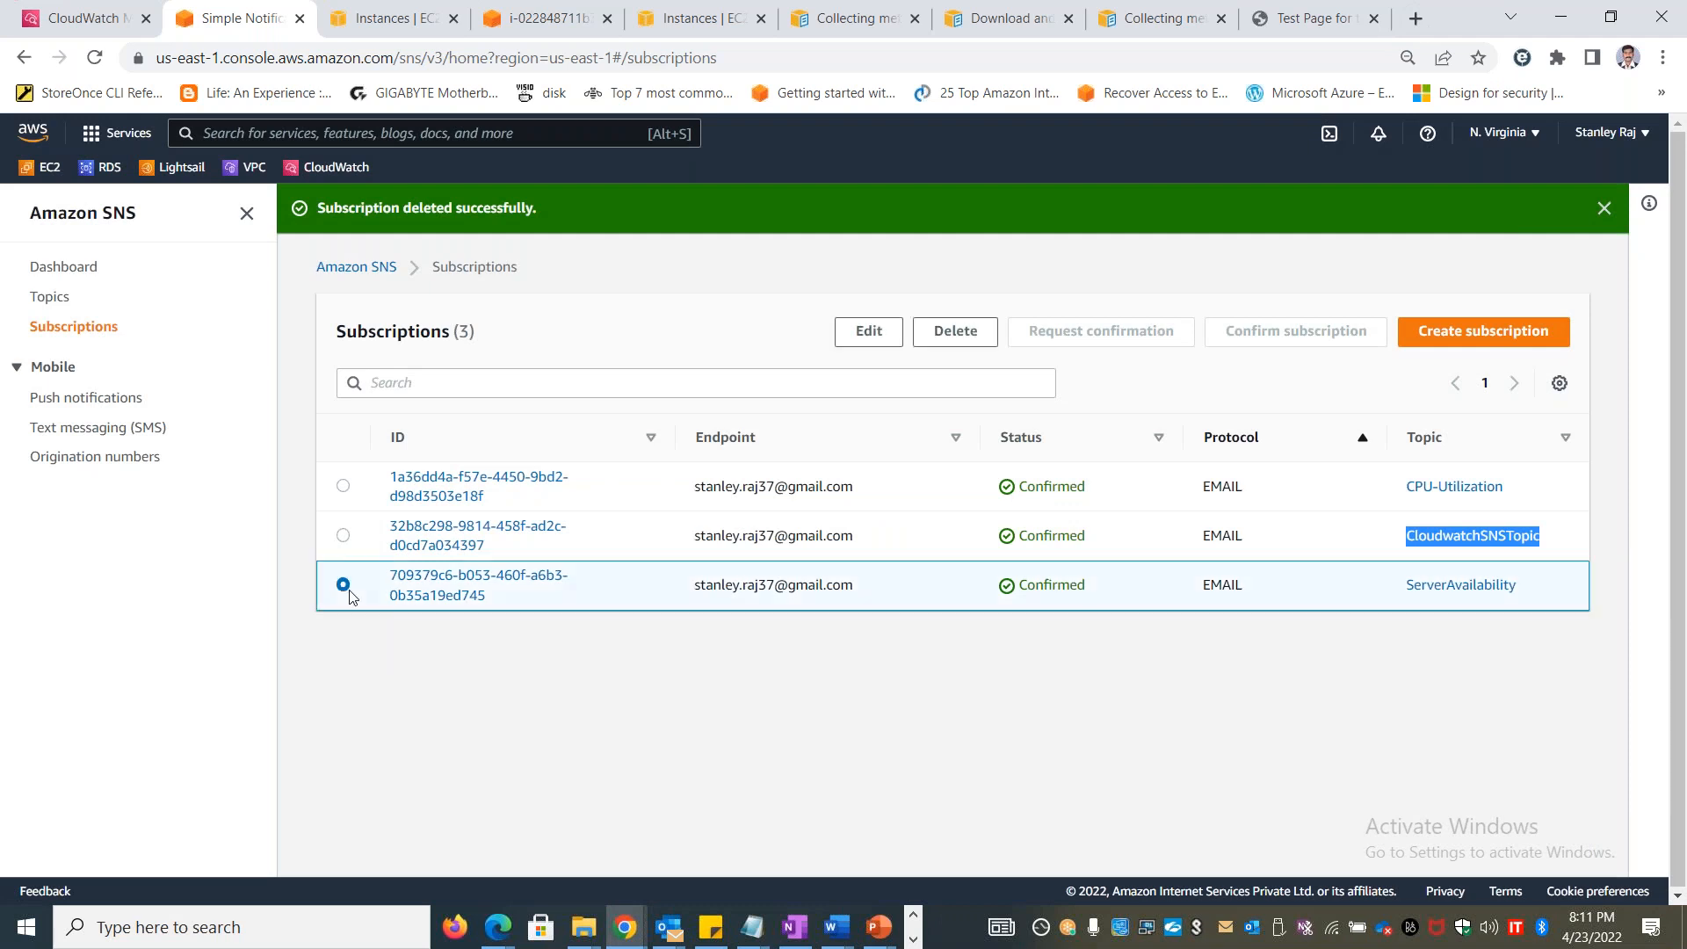
{"action": "left_click", "coordinate": [938, 337]}
{"action": "left_click", "coordinate": [1070, 571]}
{"action": "left_click", "coordinate": [787, 678]}
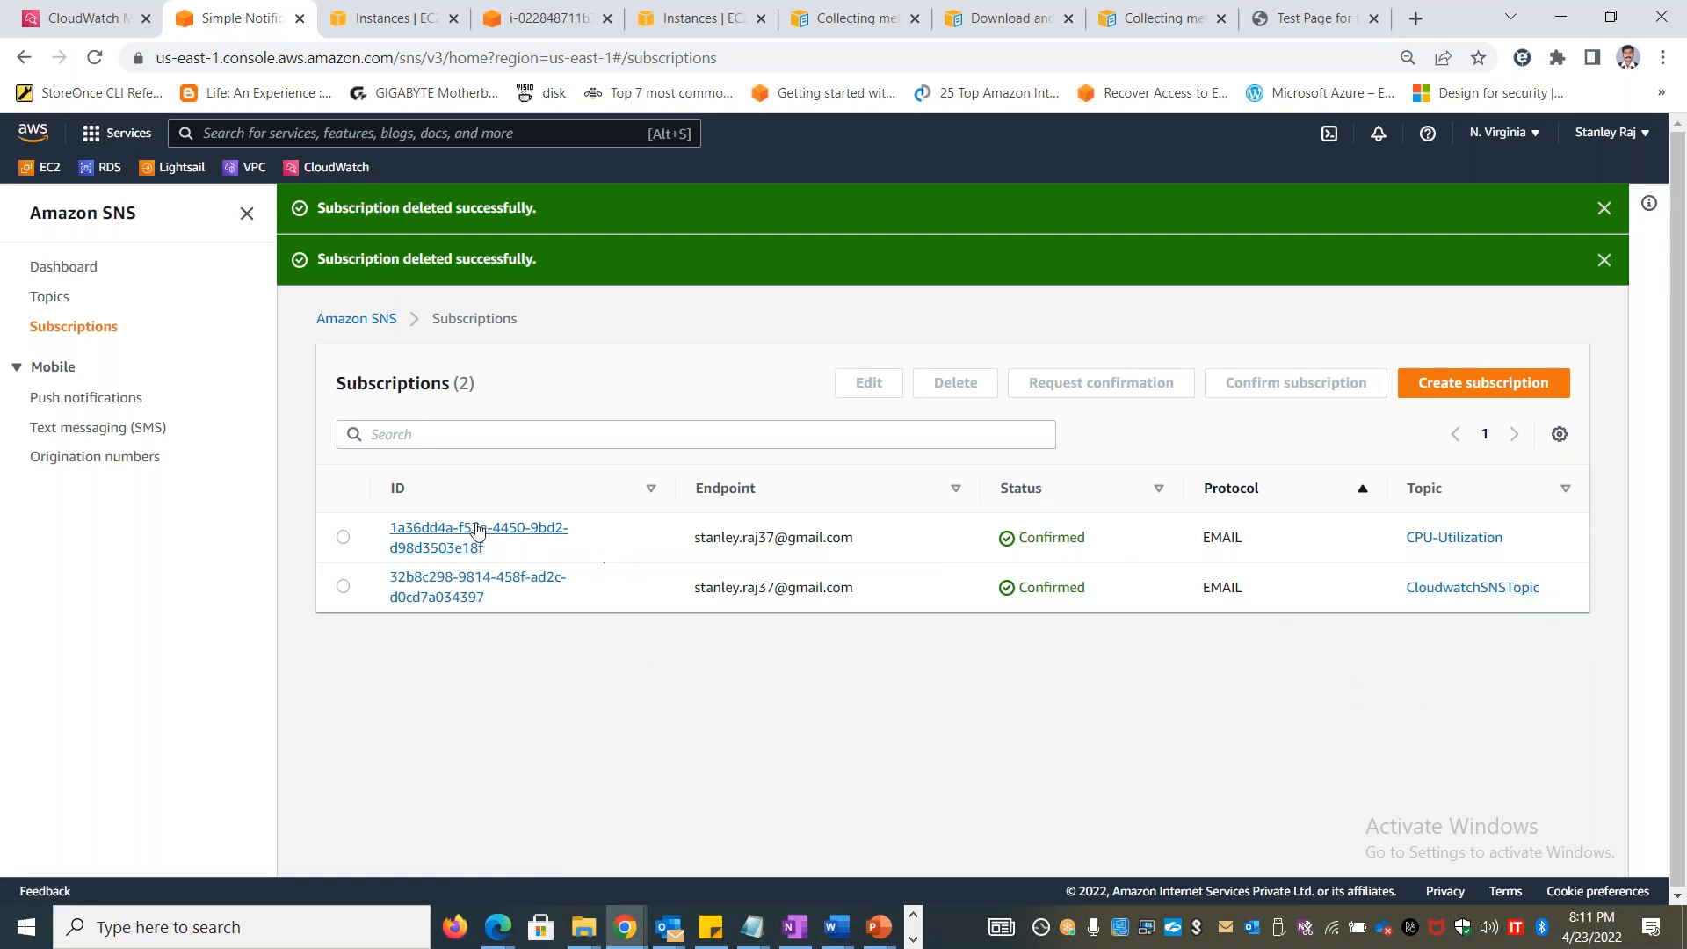
Delete the email subscription to the CPU-Utilization topic and dismiss all the deletion notices
{"action": "left_click", "coordinate": [343, 537]}
{"action": "left_click", "coordinate": [955, 383]}
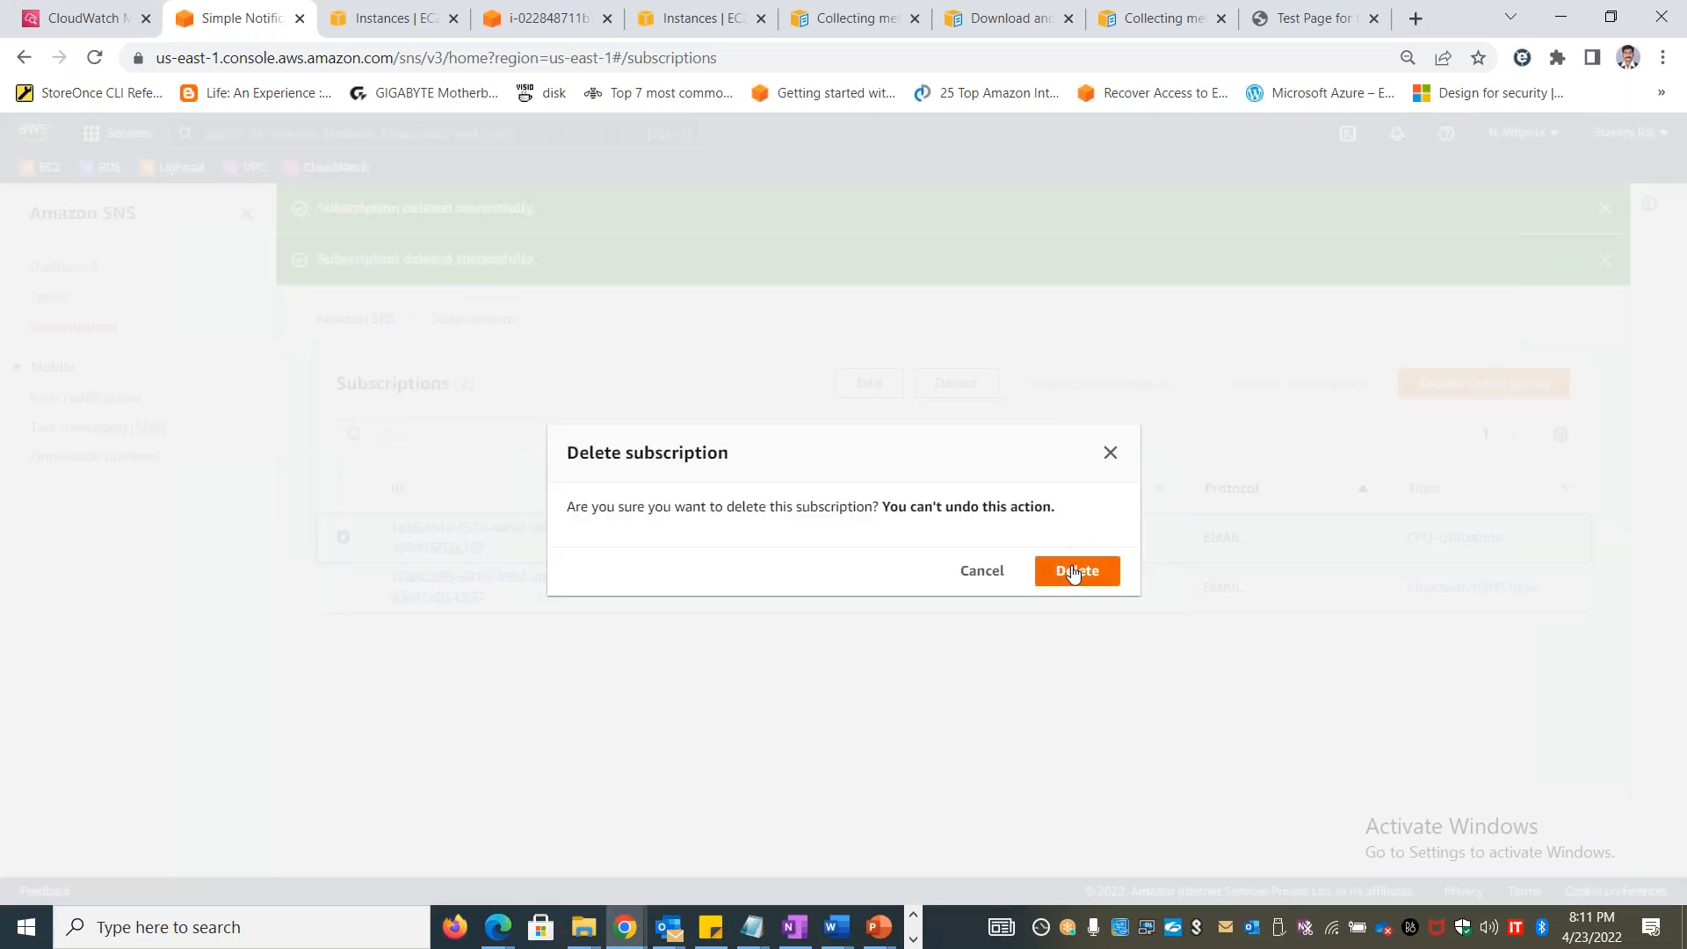
{"action": "left_click", "coordinate": [1077, 570]}
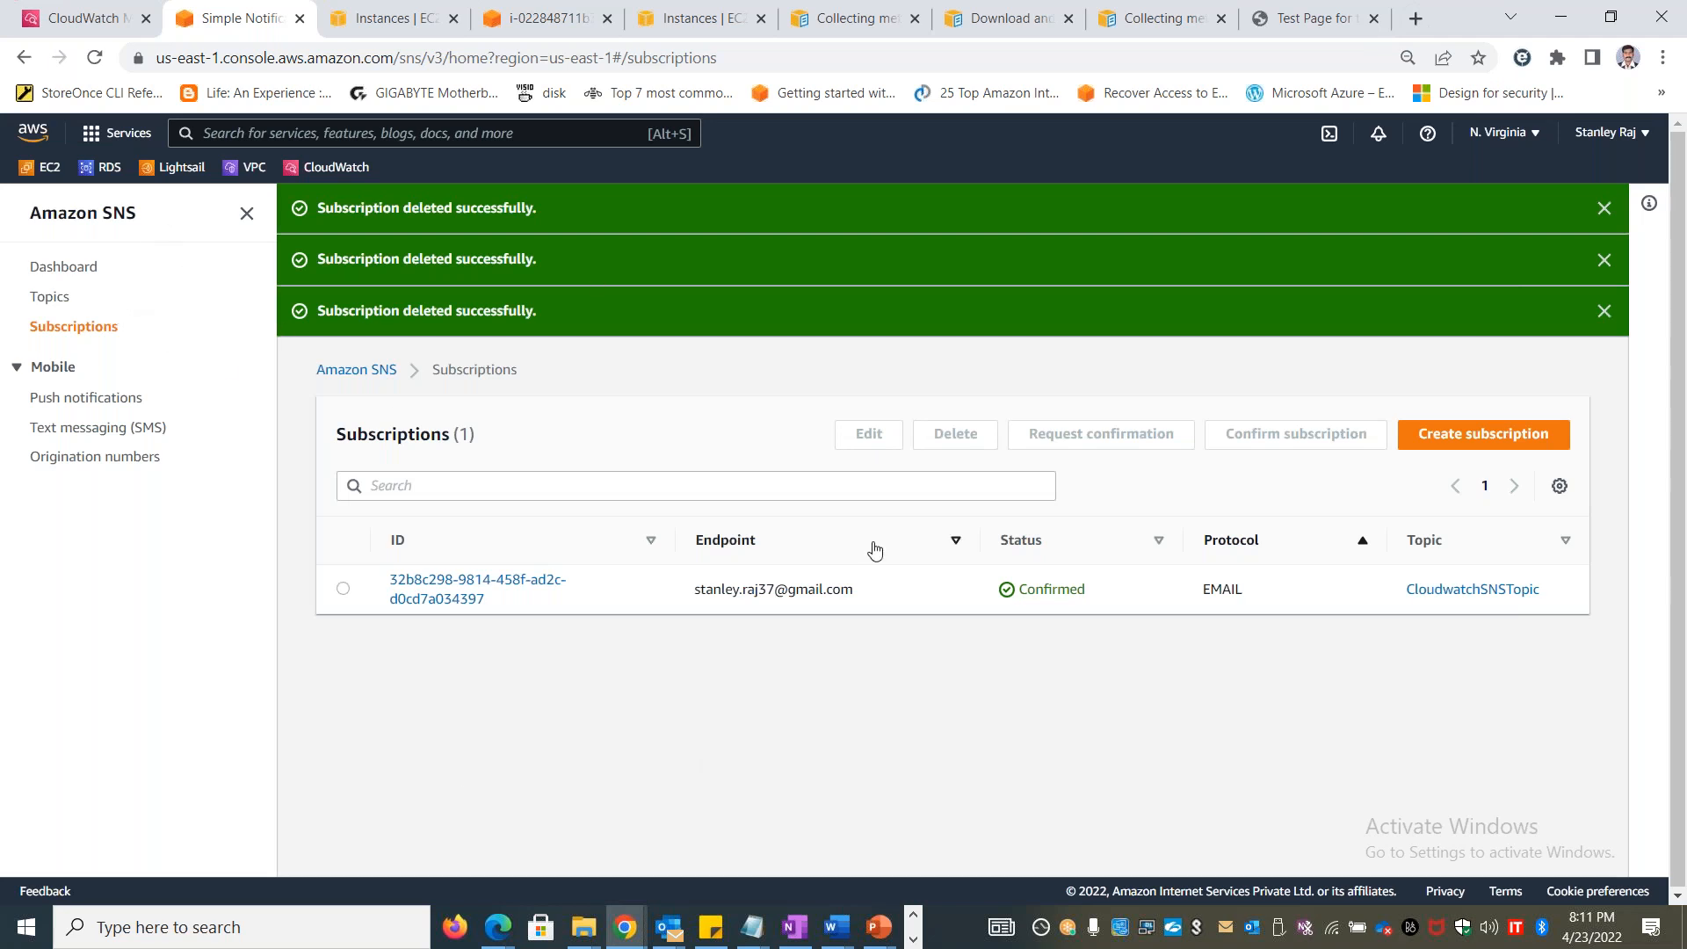
{"action": "left_click", "coordinate": [1603, 312]}
{"action": "left_click", "coordinate": [1604, 260]}
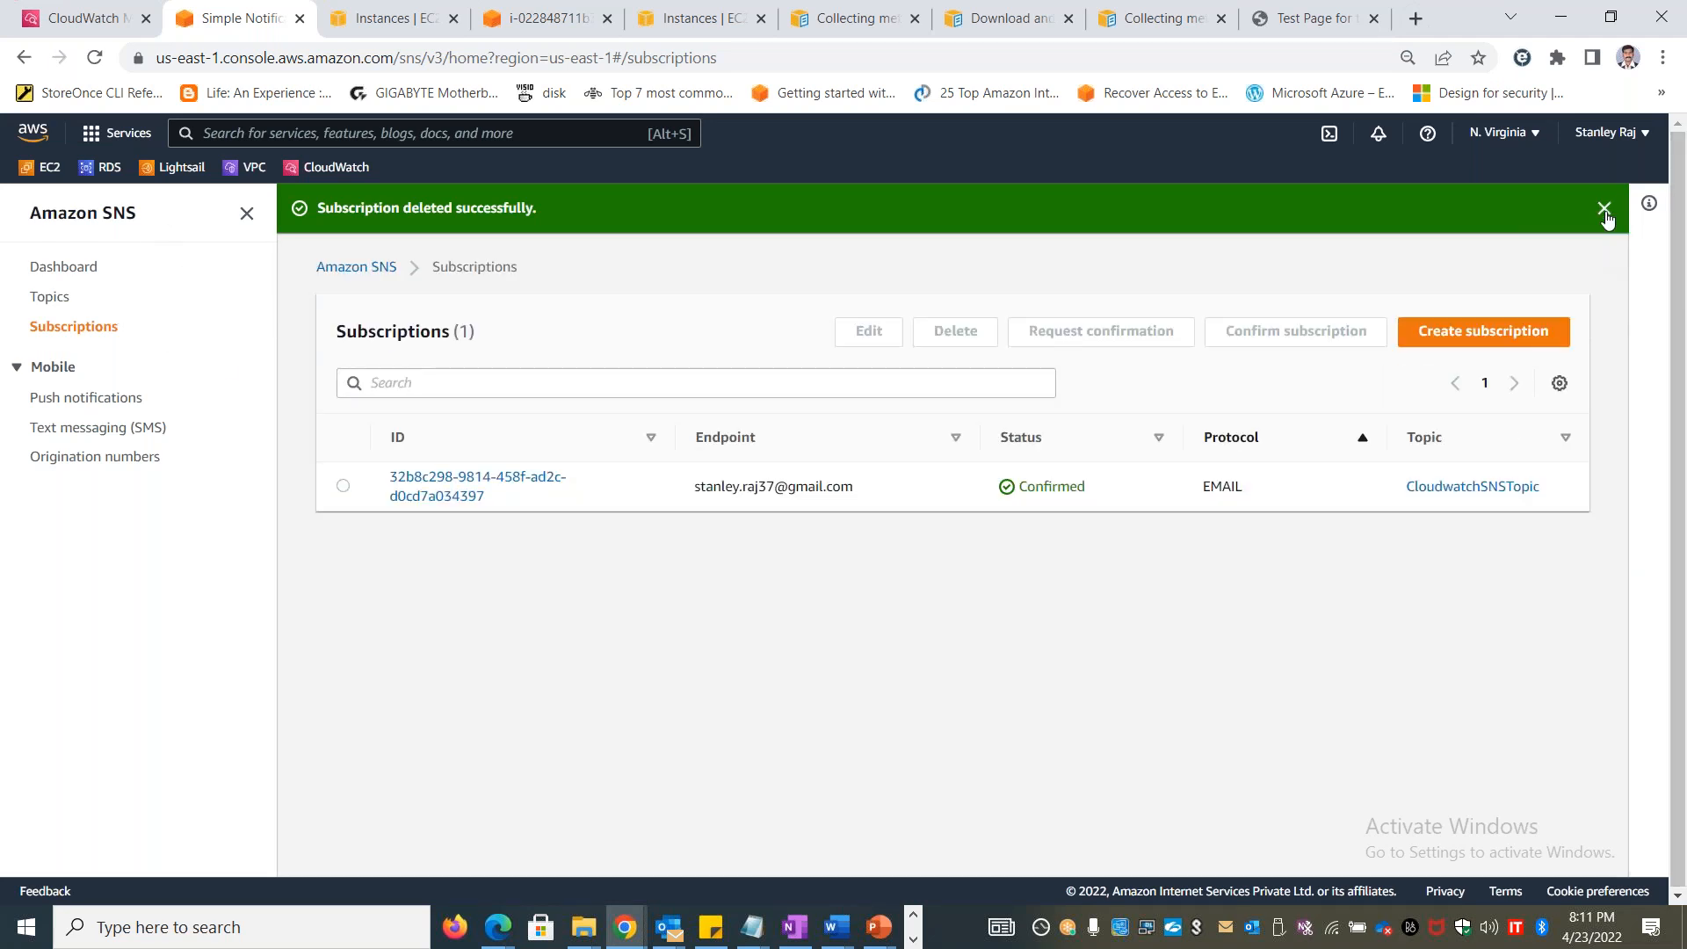
{"action": "left_click", "coordinate": [1604, 208]}
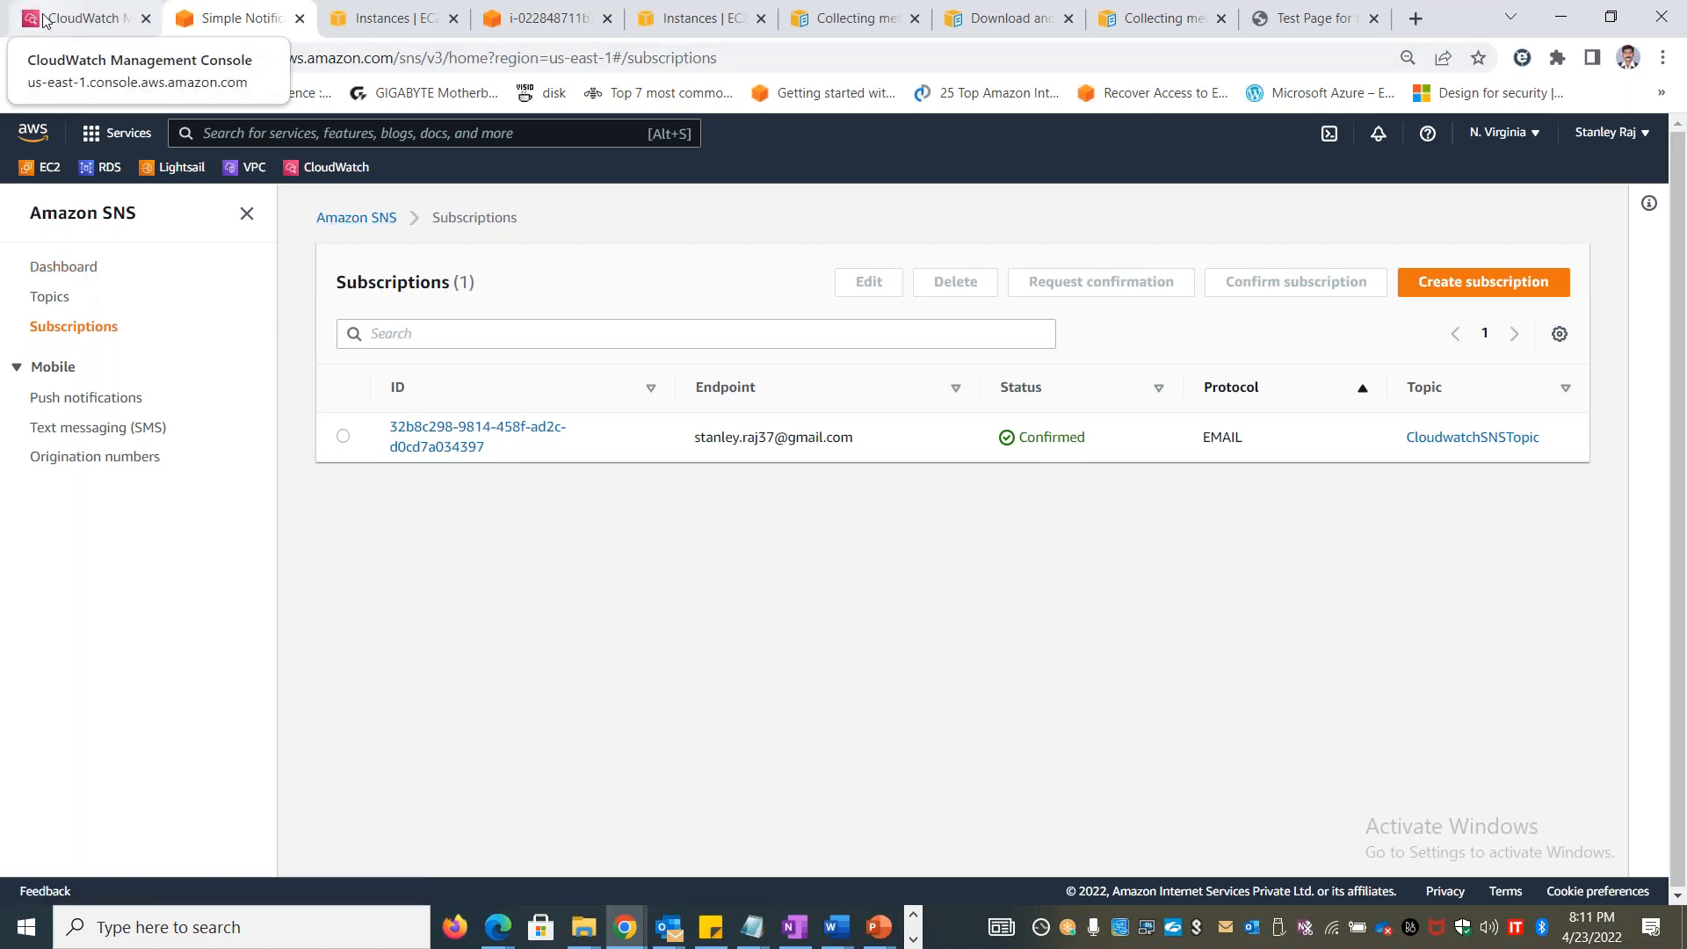
Return to the CloudWatch rules list, refresh it, and open the details of the MonitorEC2Instance rule
{"action": "left_click", "coordinate": [79, 18]}
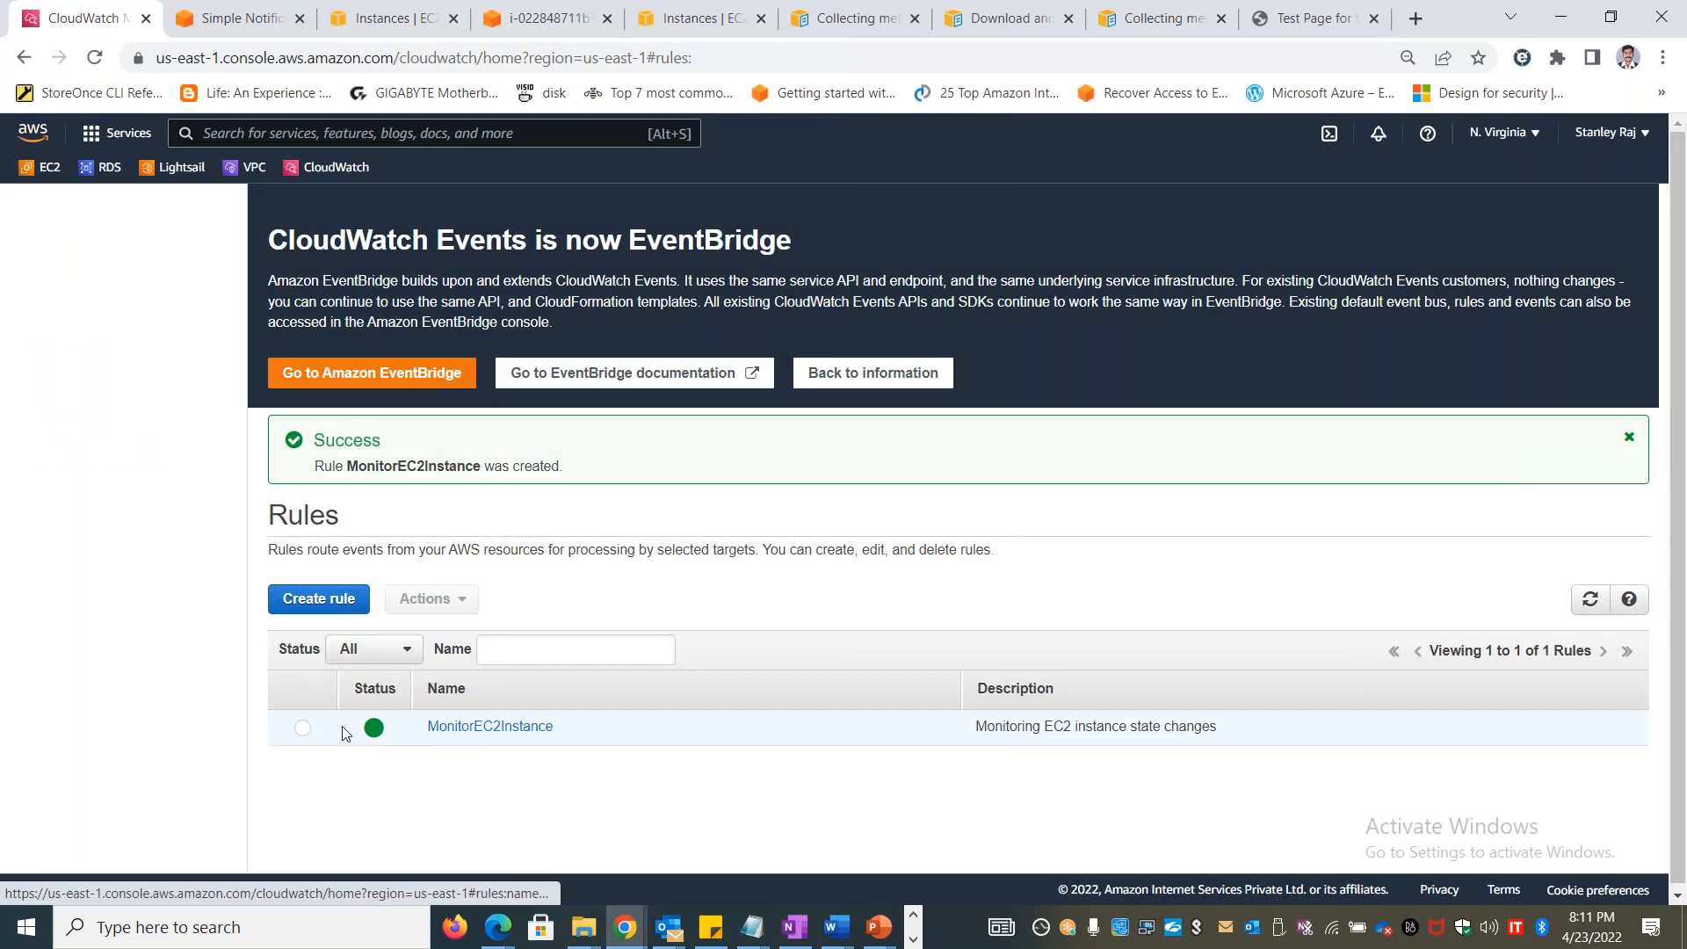
{"action": "left_click", "coordinate": [1591, 599]}
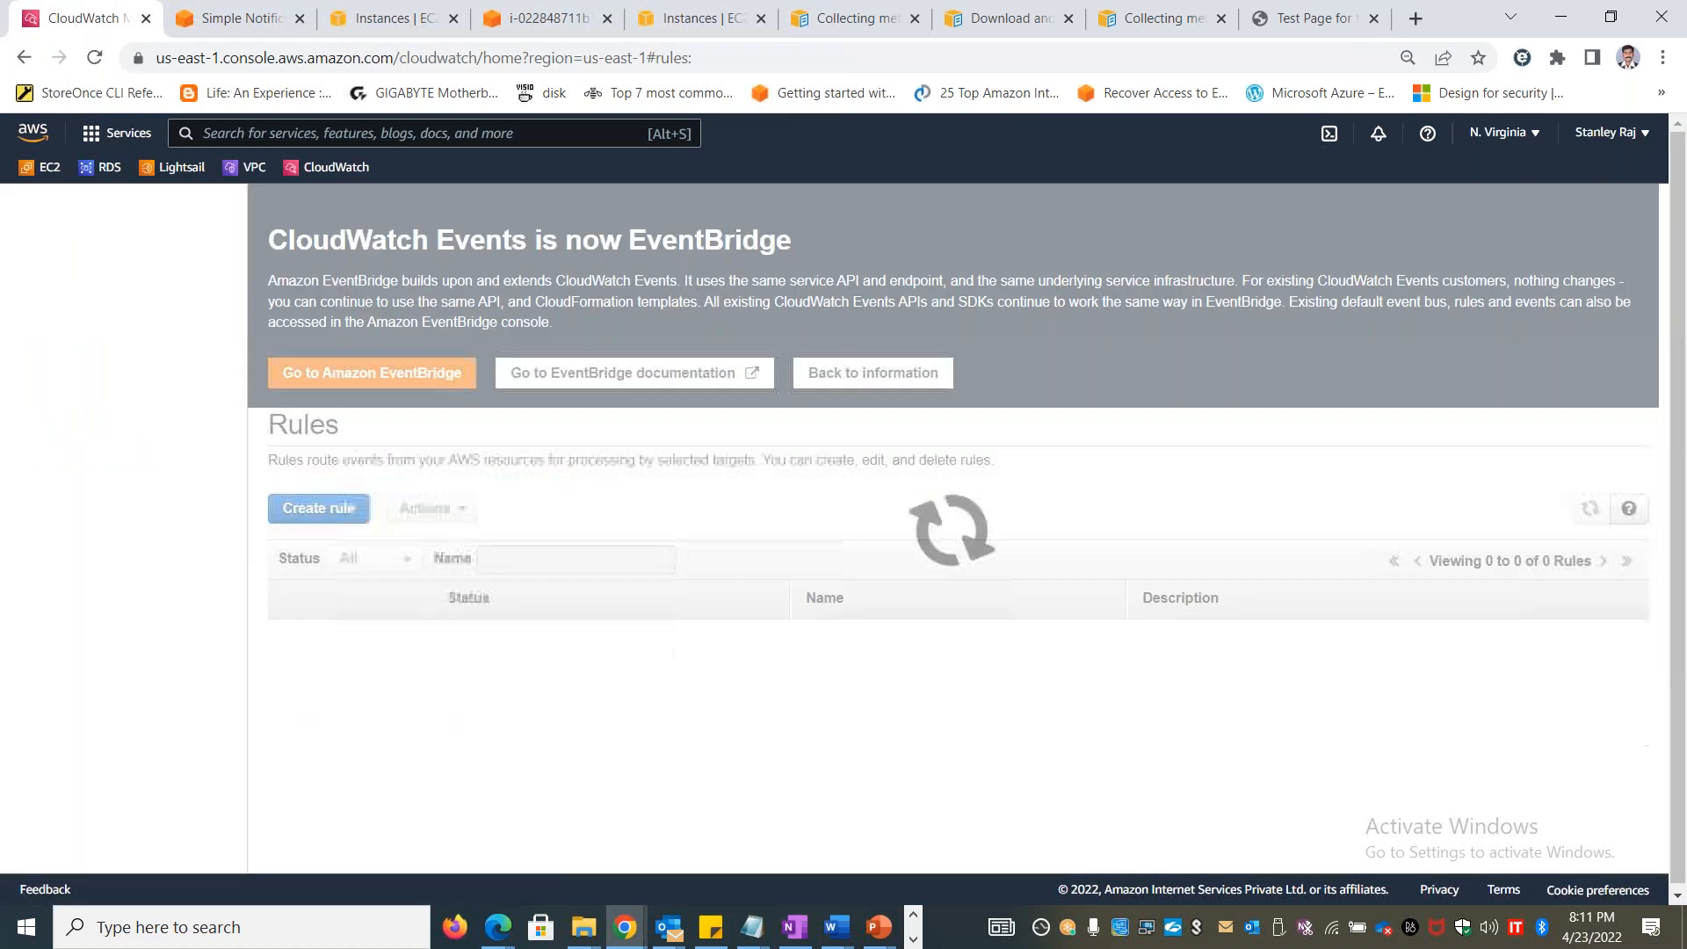
{"action": "left_click", "coordinate": [492, 636]}
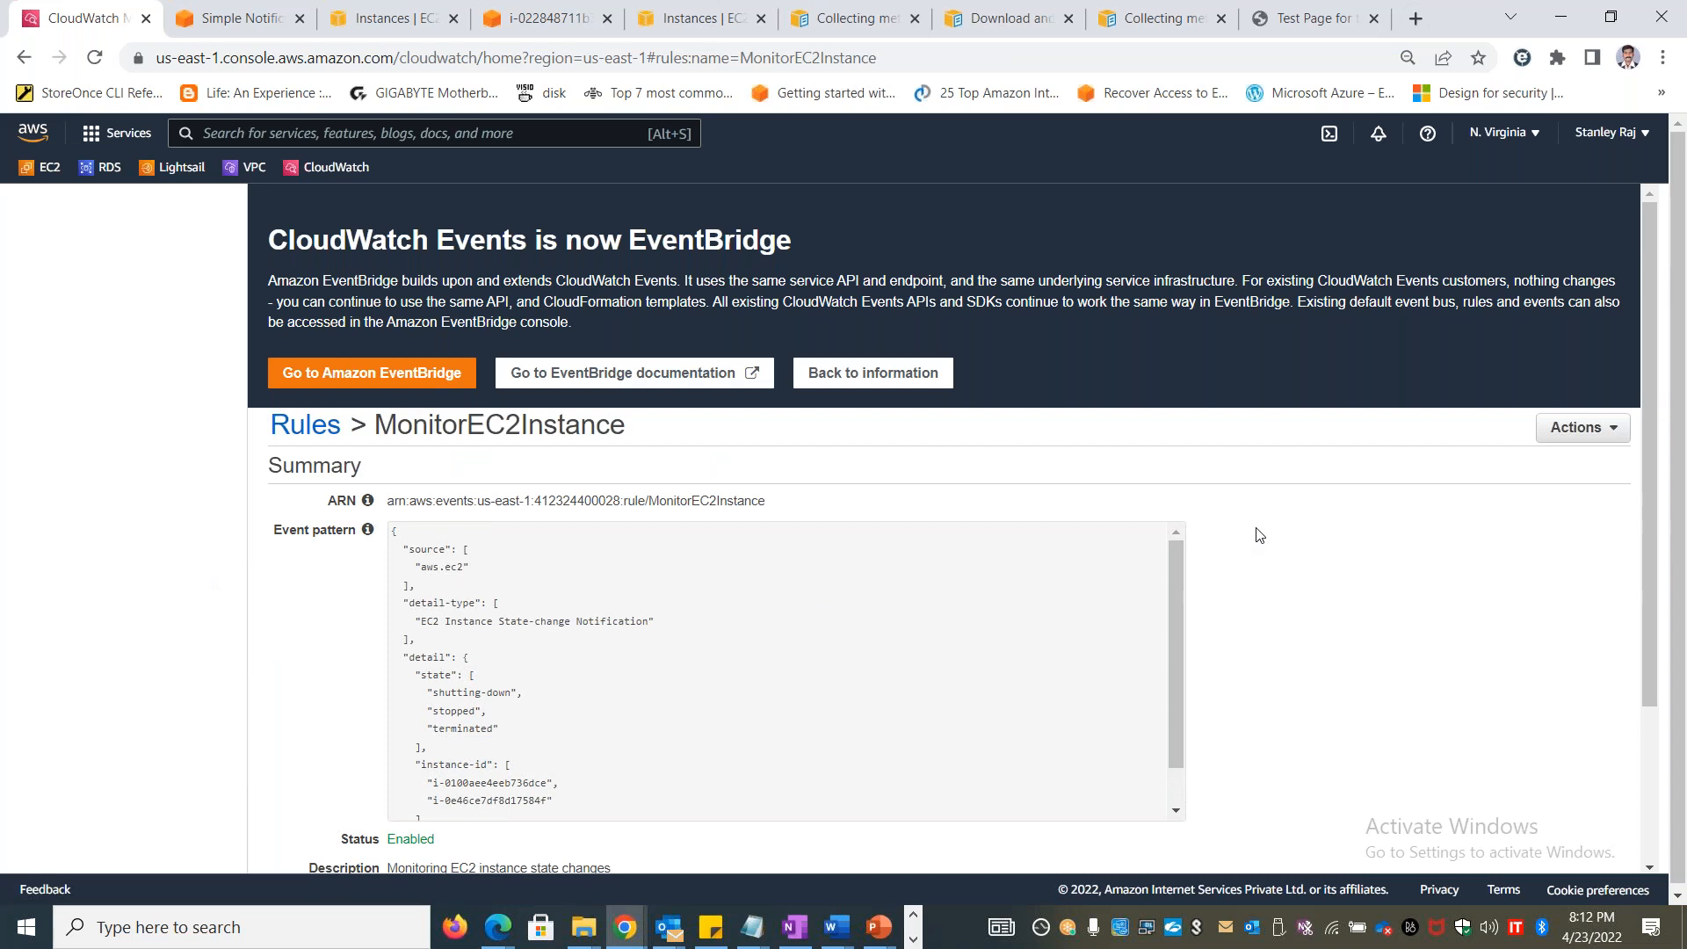
Switch to the Gmail inbox, open the newest AWS Notification Message, and highlight the instance ID in its body
{"action": "key", "text": "alt+Tab"}
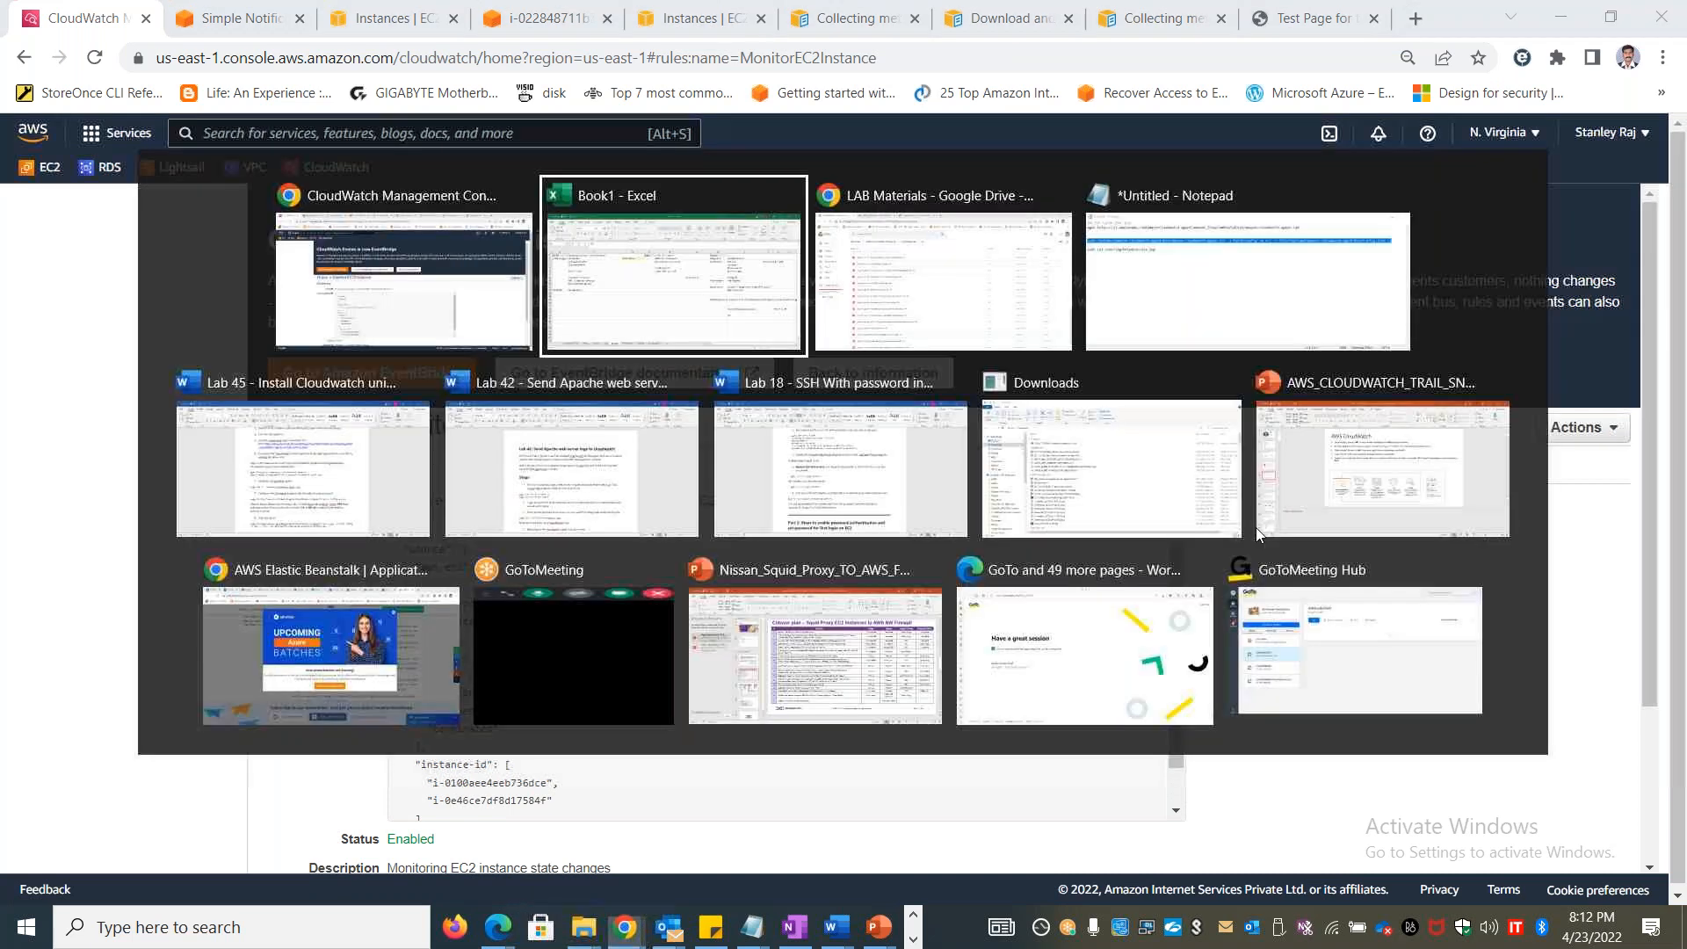
{"action": "key", "text": "alt+Tab"}
{"action": "key", "text": "alt+Tab"}
{"action": "left_click", "coordinate": [372, 13]}
{"action": "left_click", "coordinate": [143, 273]}
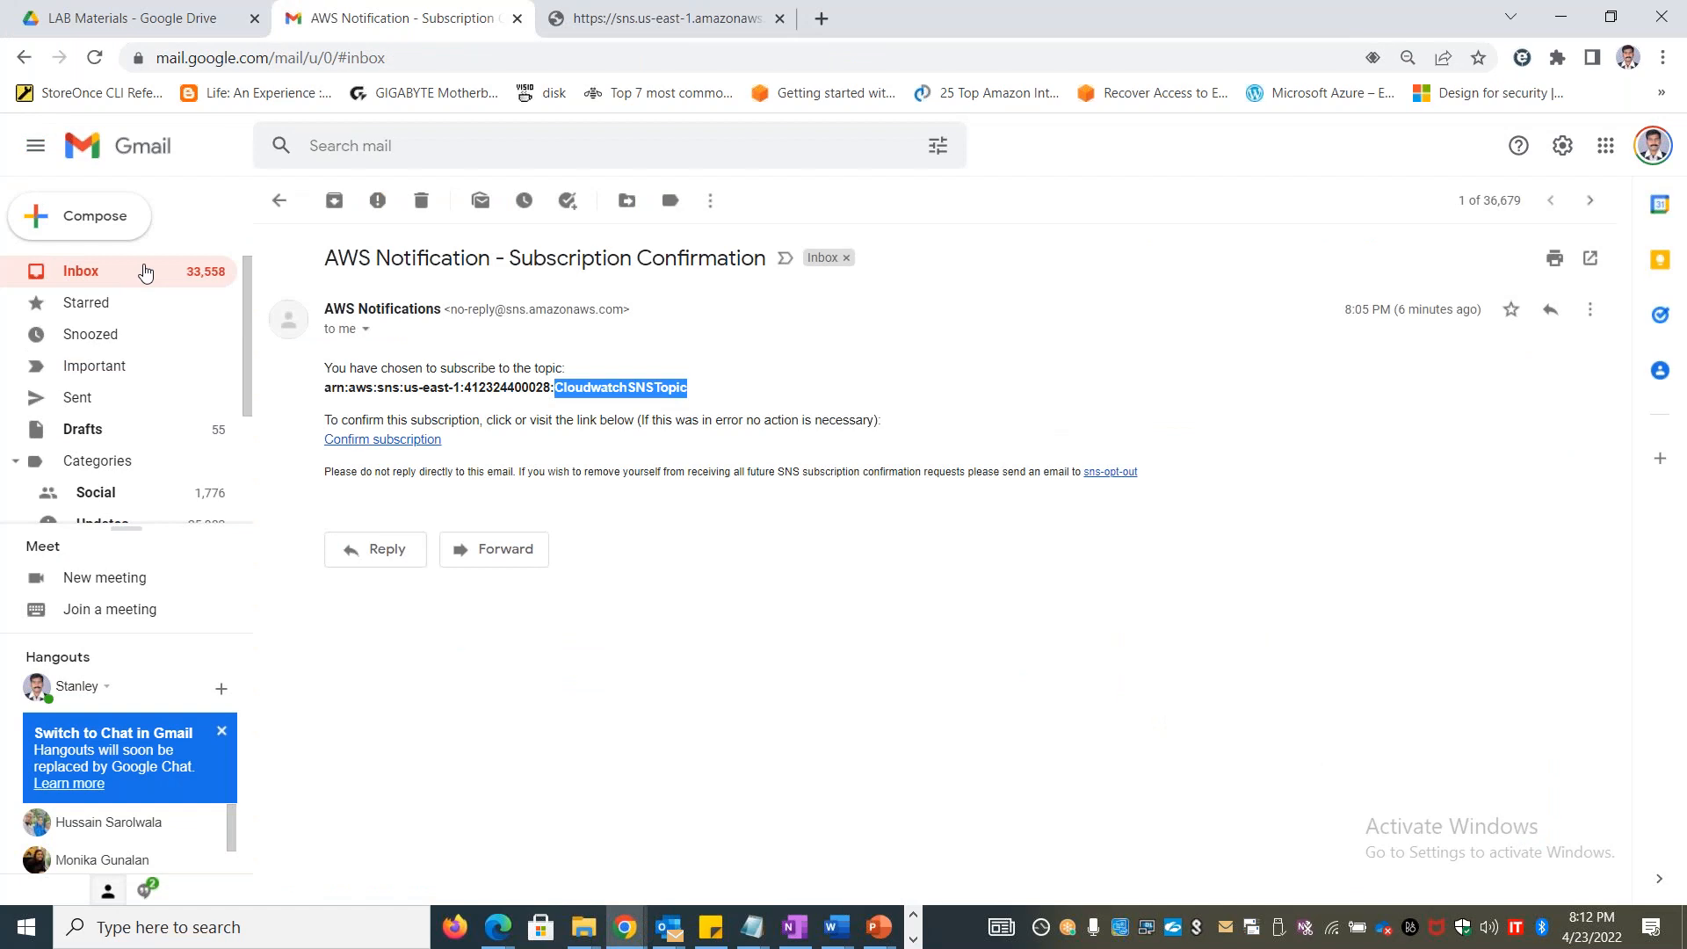
{"action": "left_click", "coordinate": [441, 252]}
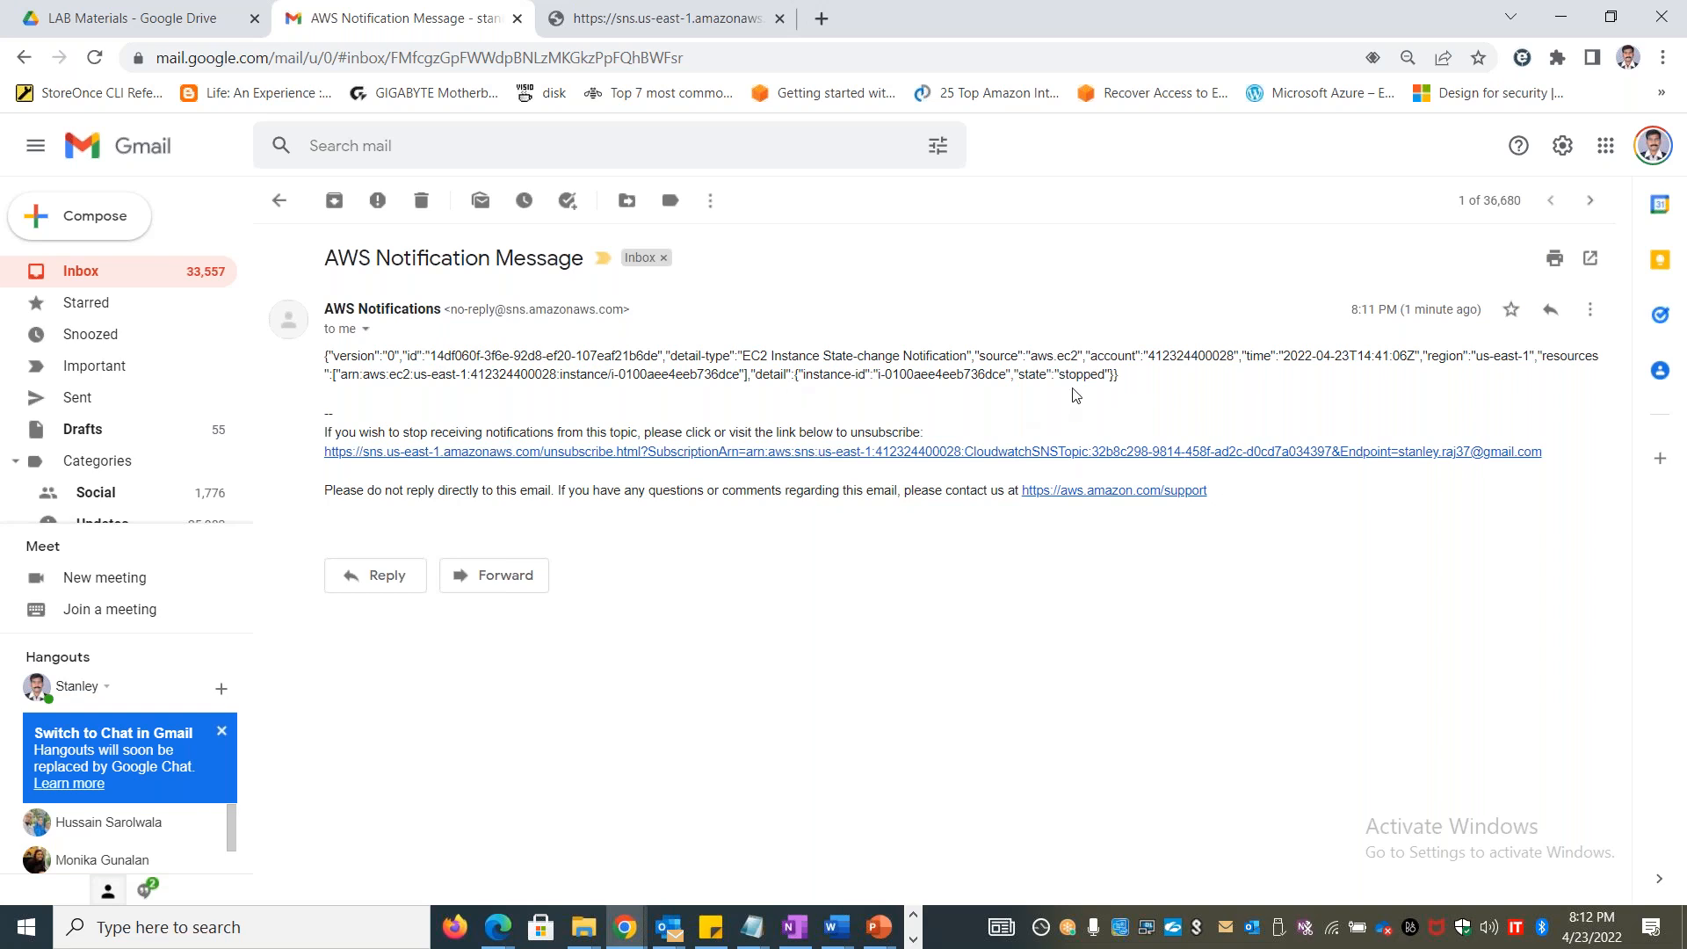
{"action": "left_click_drag", "start_coordinate": [1053, 373], "coordinate": [984, 387]}
{"action": "double_click", "coordinate": [922, 376]}
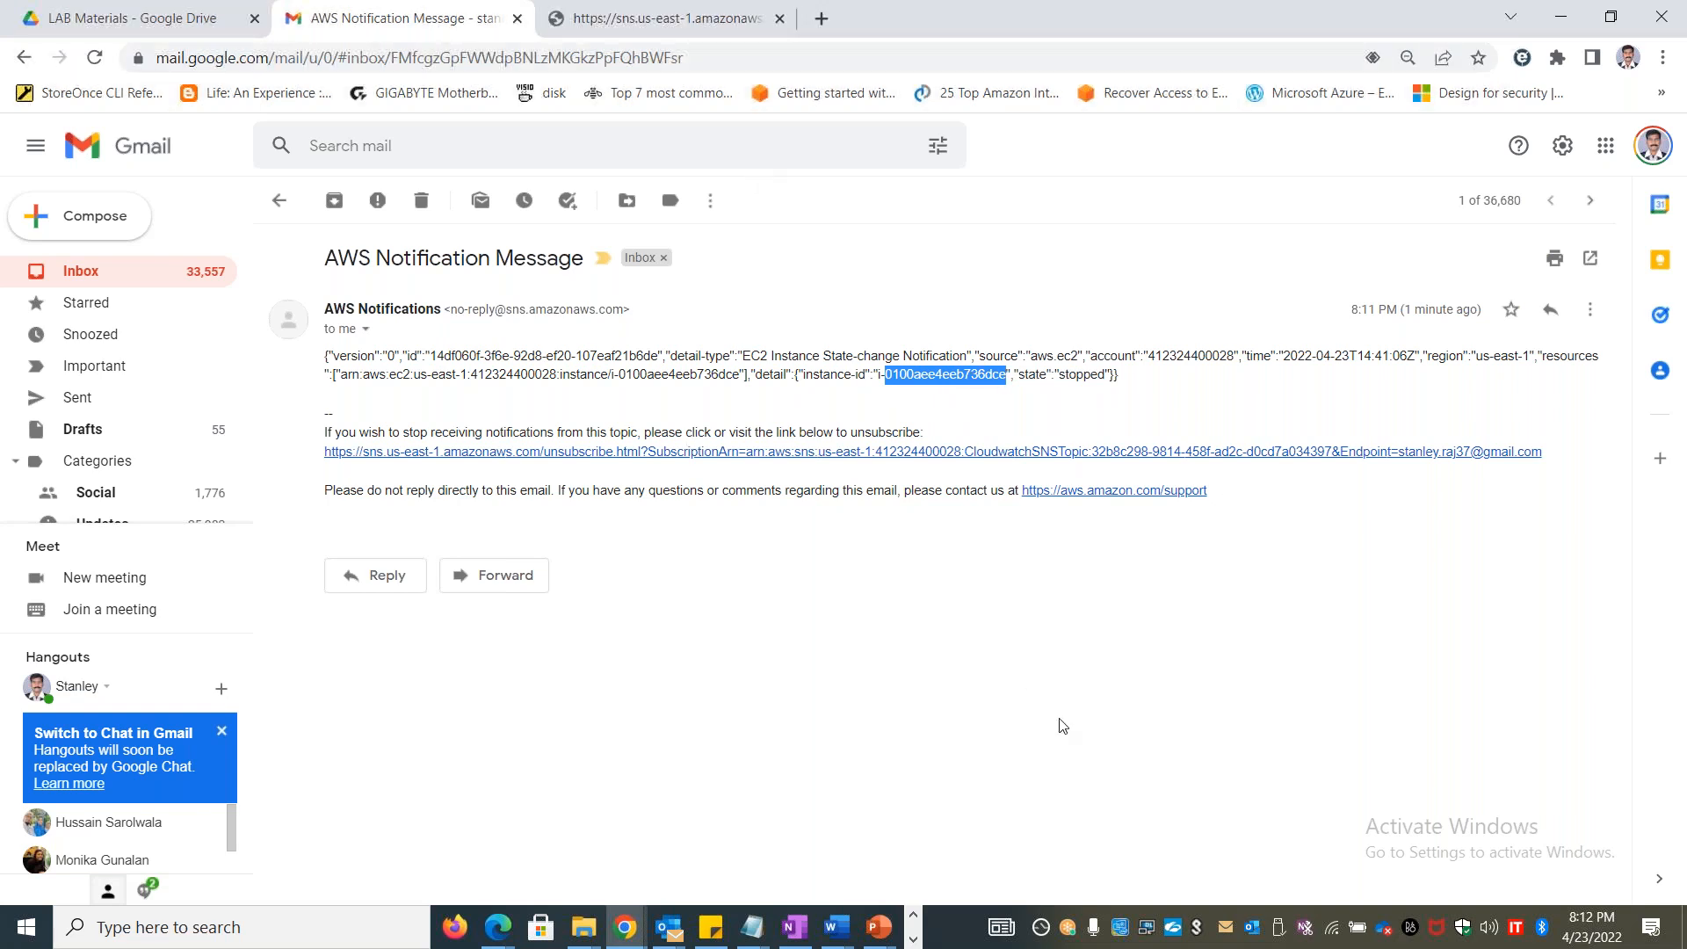
Switch to the EC2 instances list and check the instance ID and state of stanublxvm2 against the email
{"action": "key", "text": "alt+Tab"}
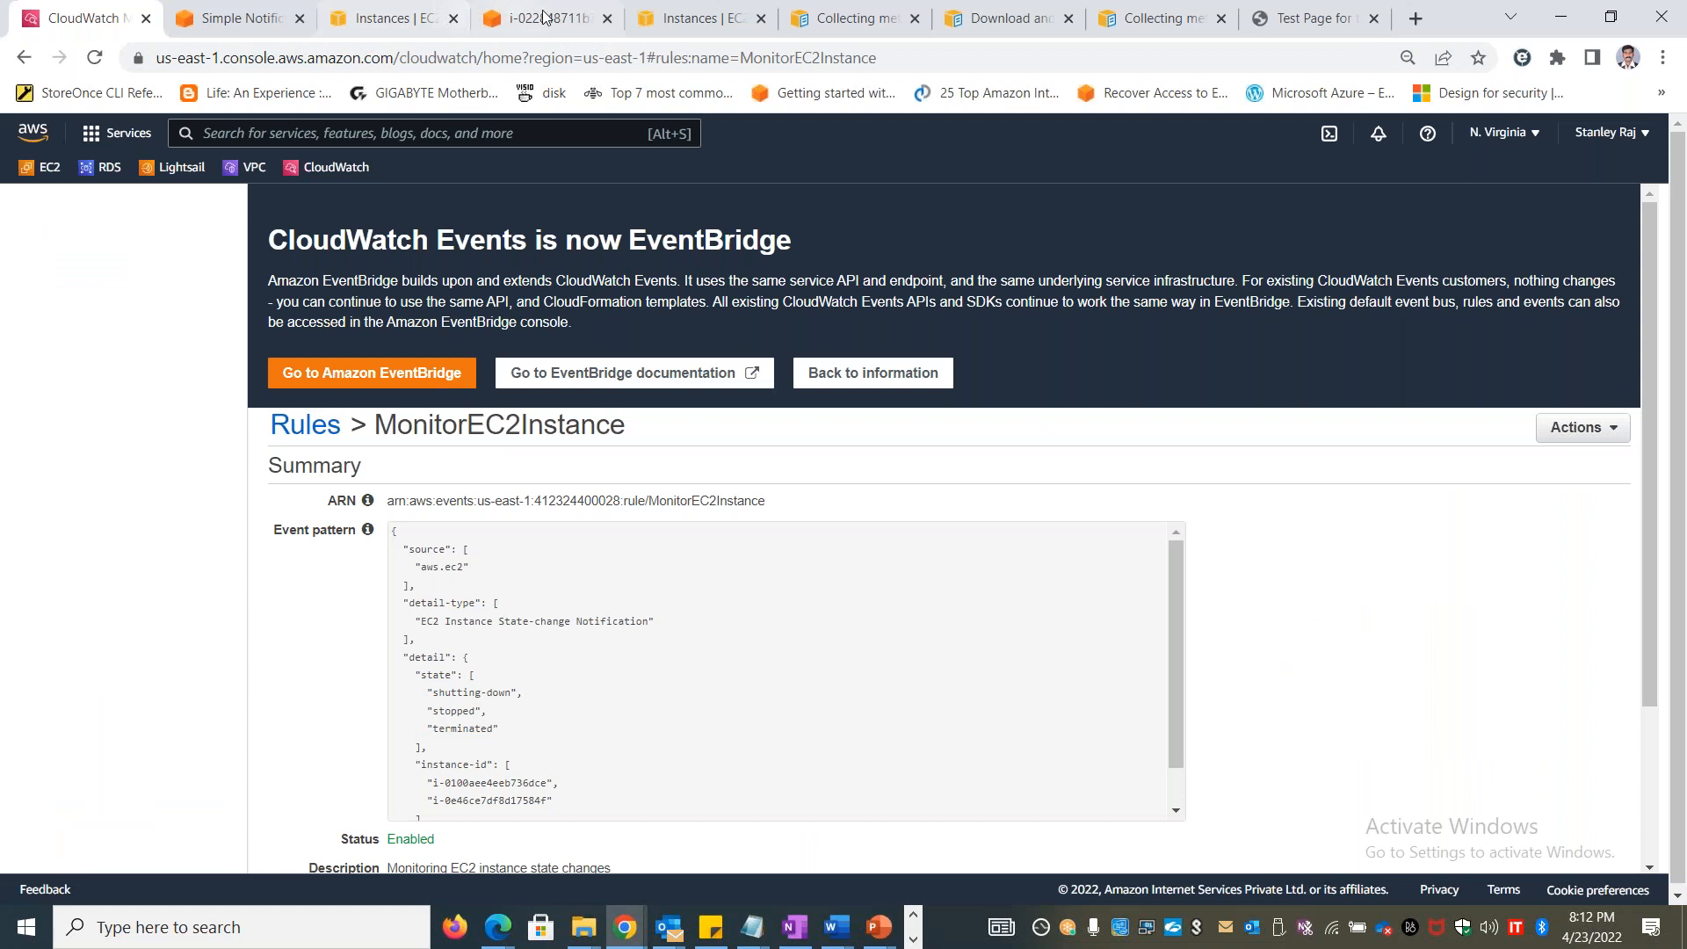
{"action": "left_click", "coordinate": [542, 16]}
{"action": "left_click", "coordinate": [380, 20]}
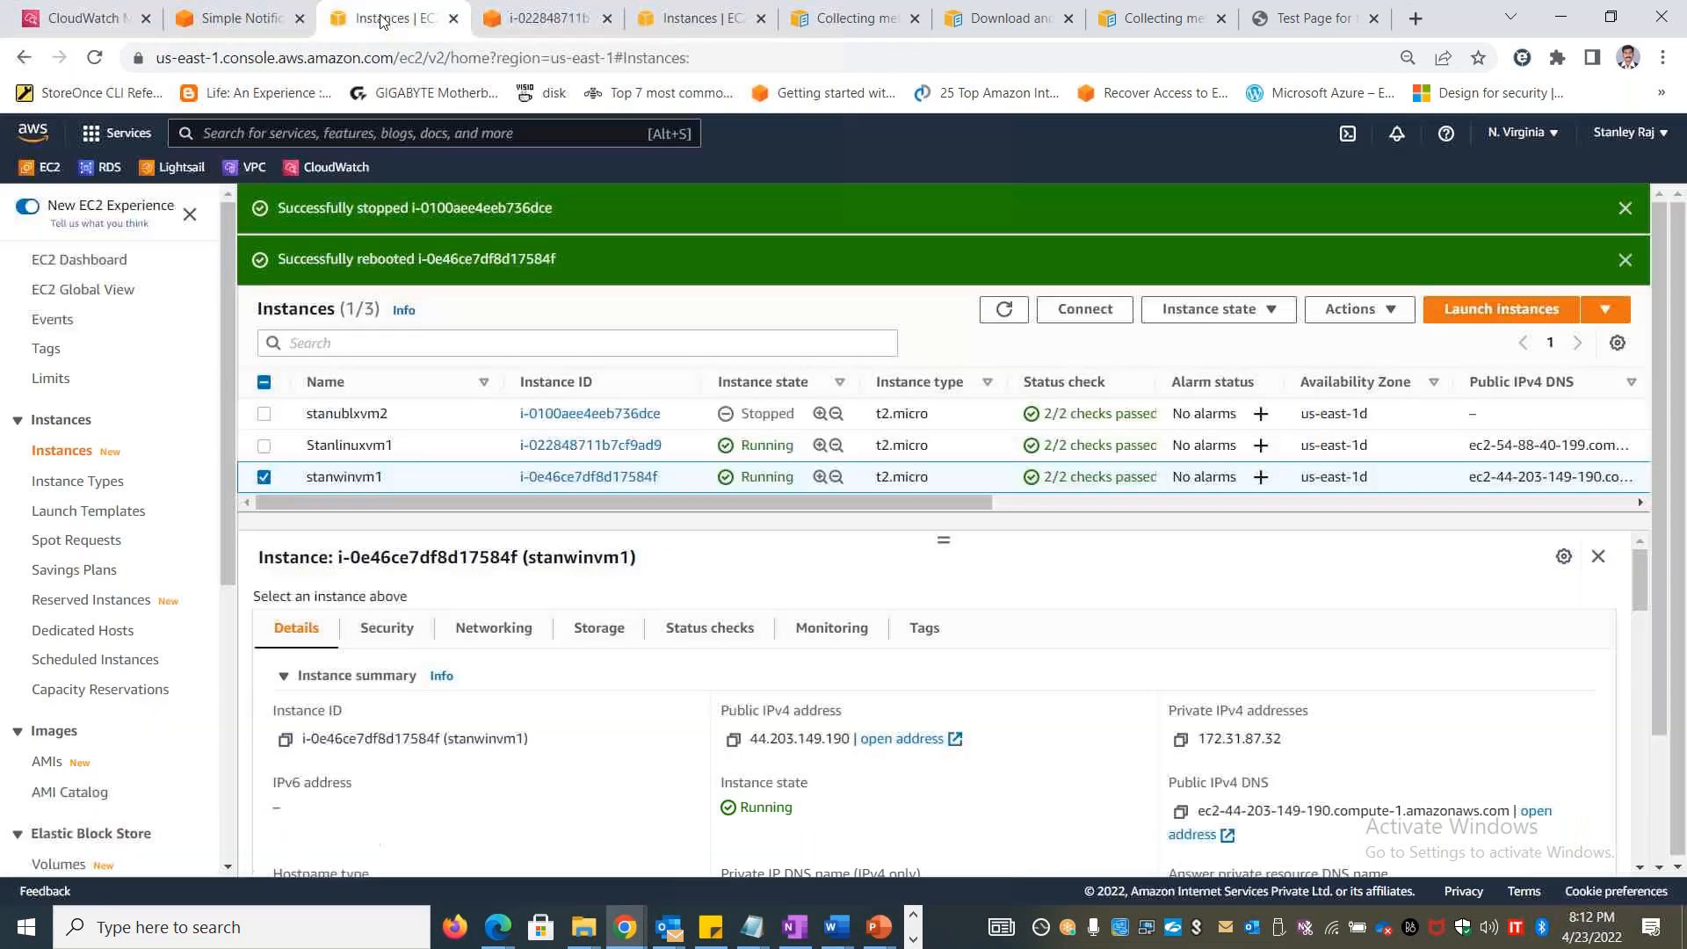
{"action": "left_click_drag", "start_coordinate": [690, 428], "coordinate": [625, 413]}
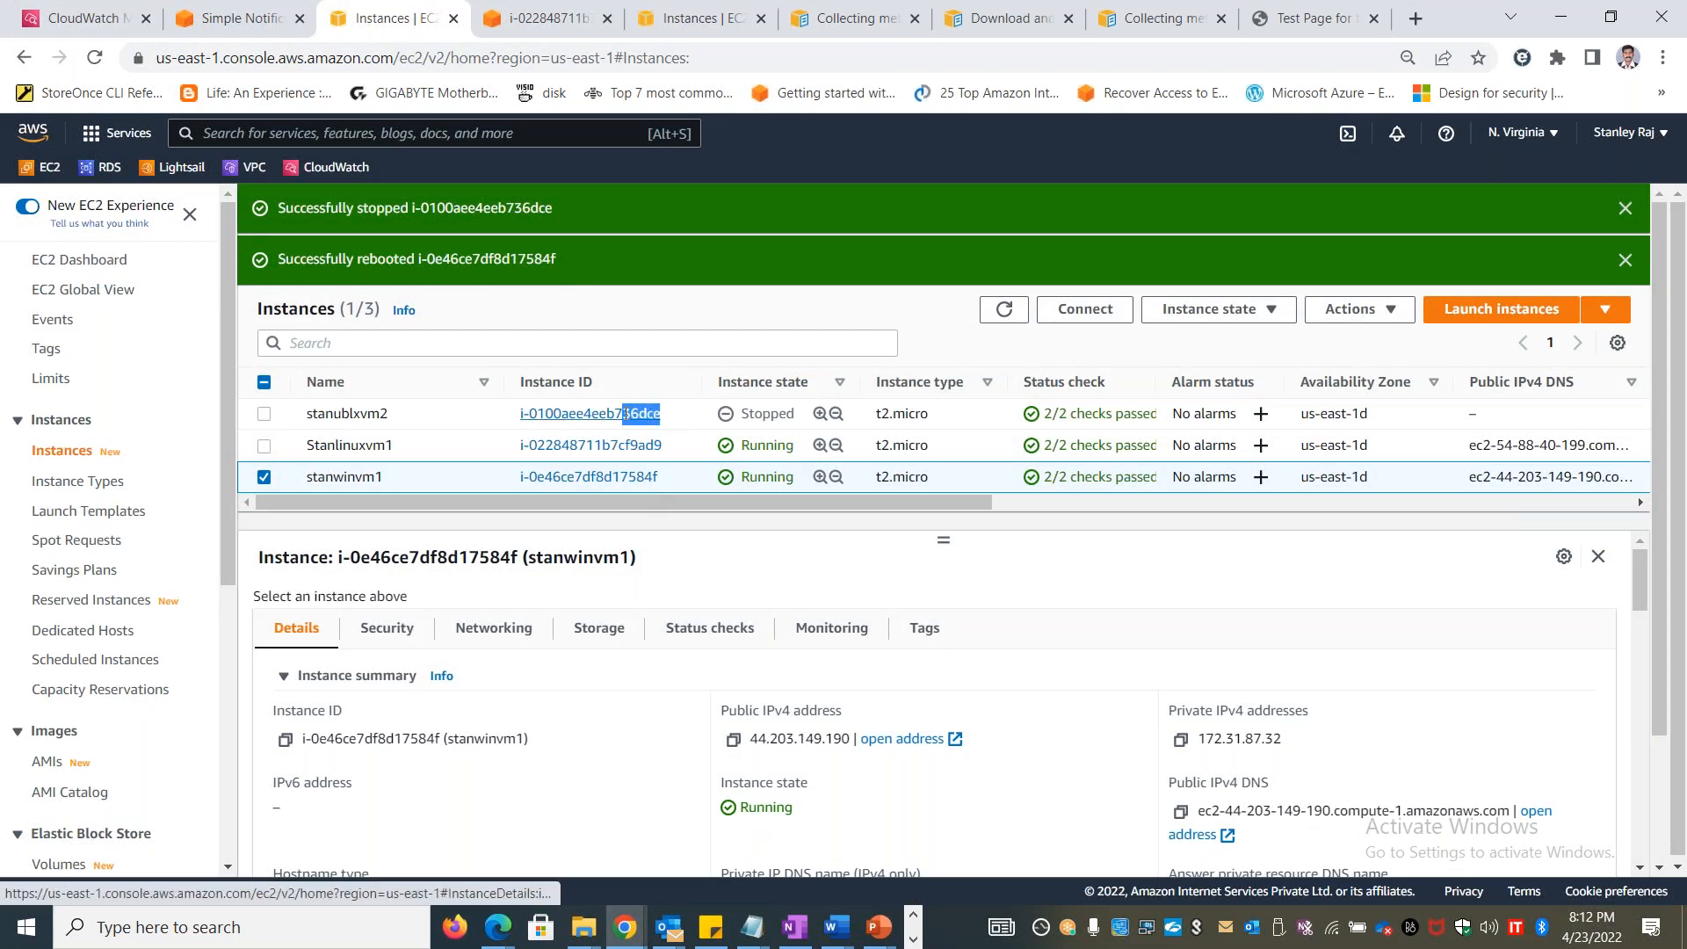
{"action": "double_click", "coordinate": [769, 413]}
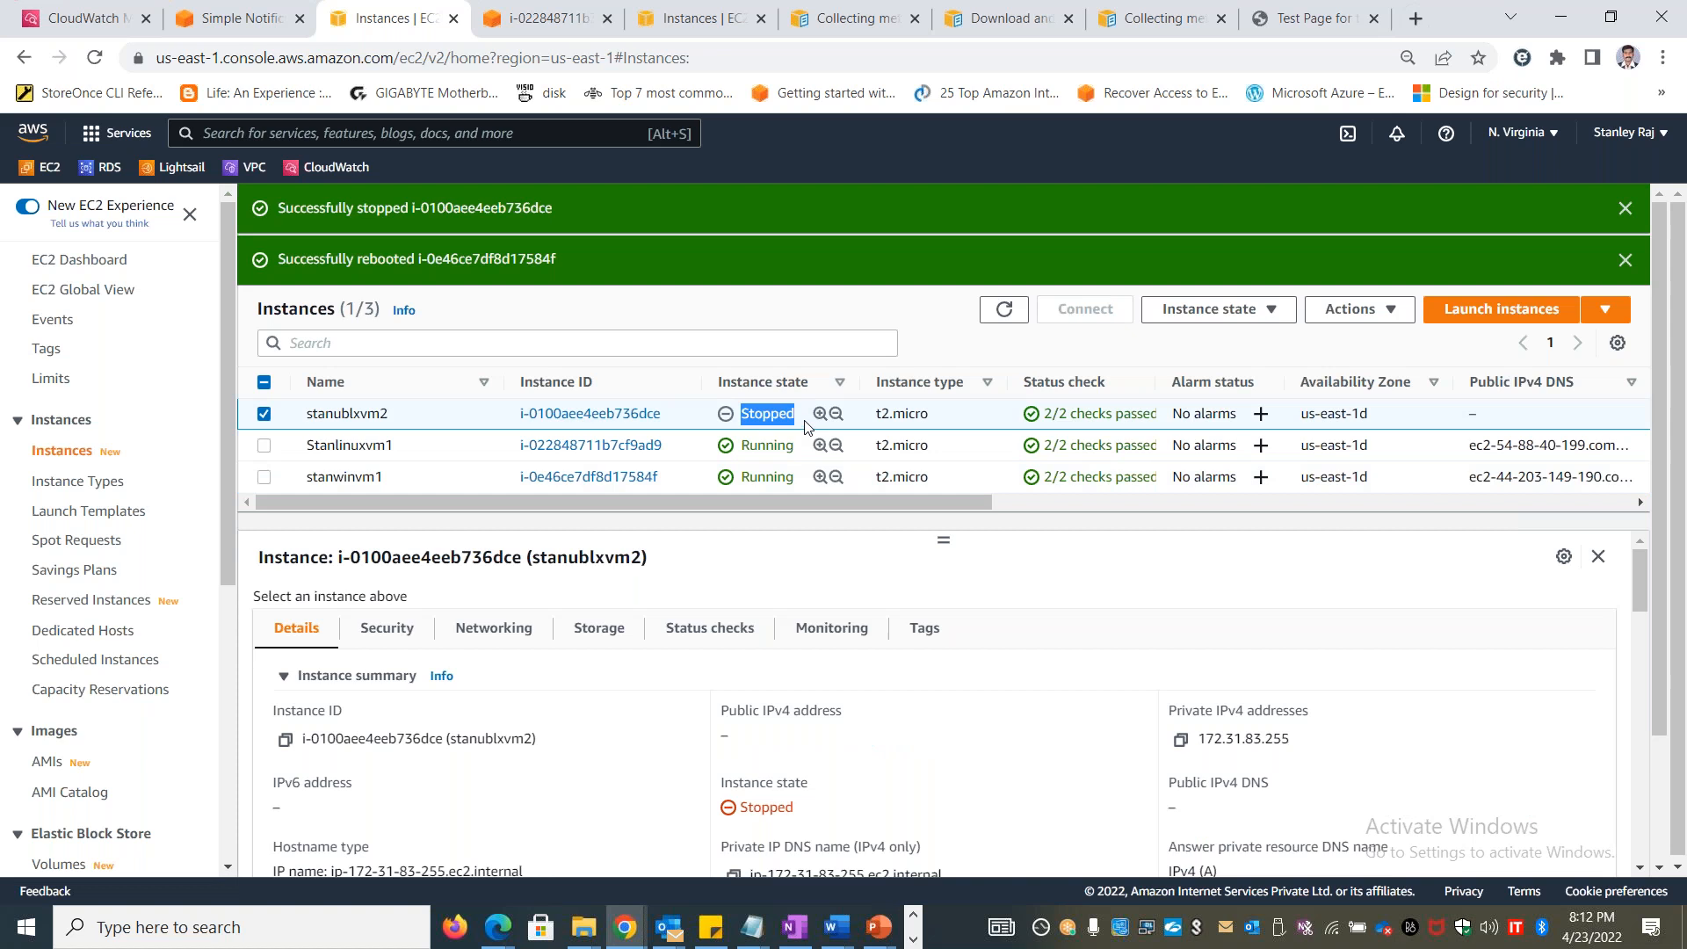
{"action": "left_click", "coordinate": [564, 32]}
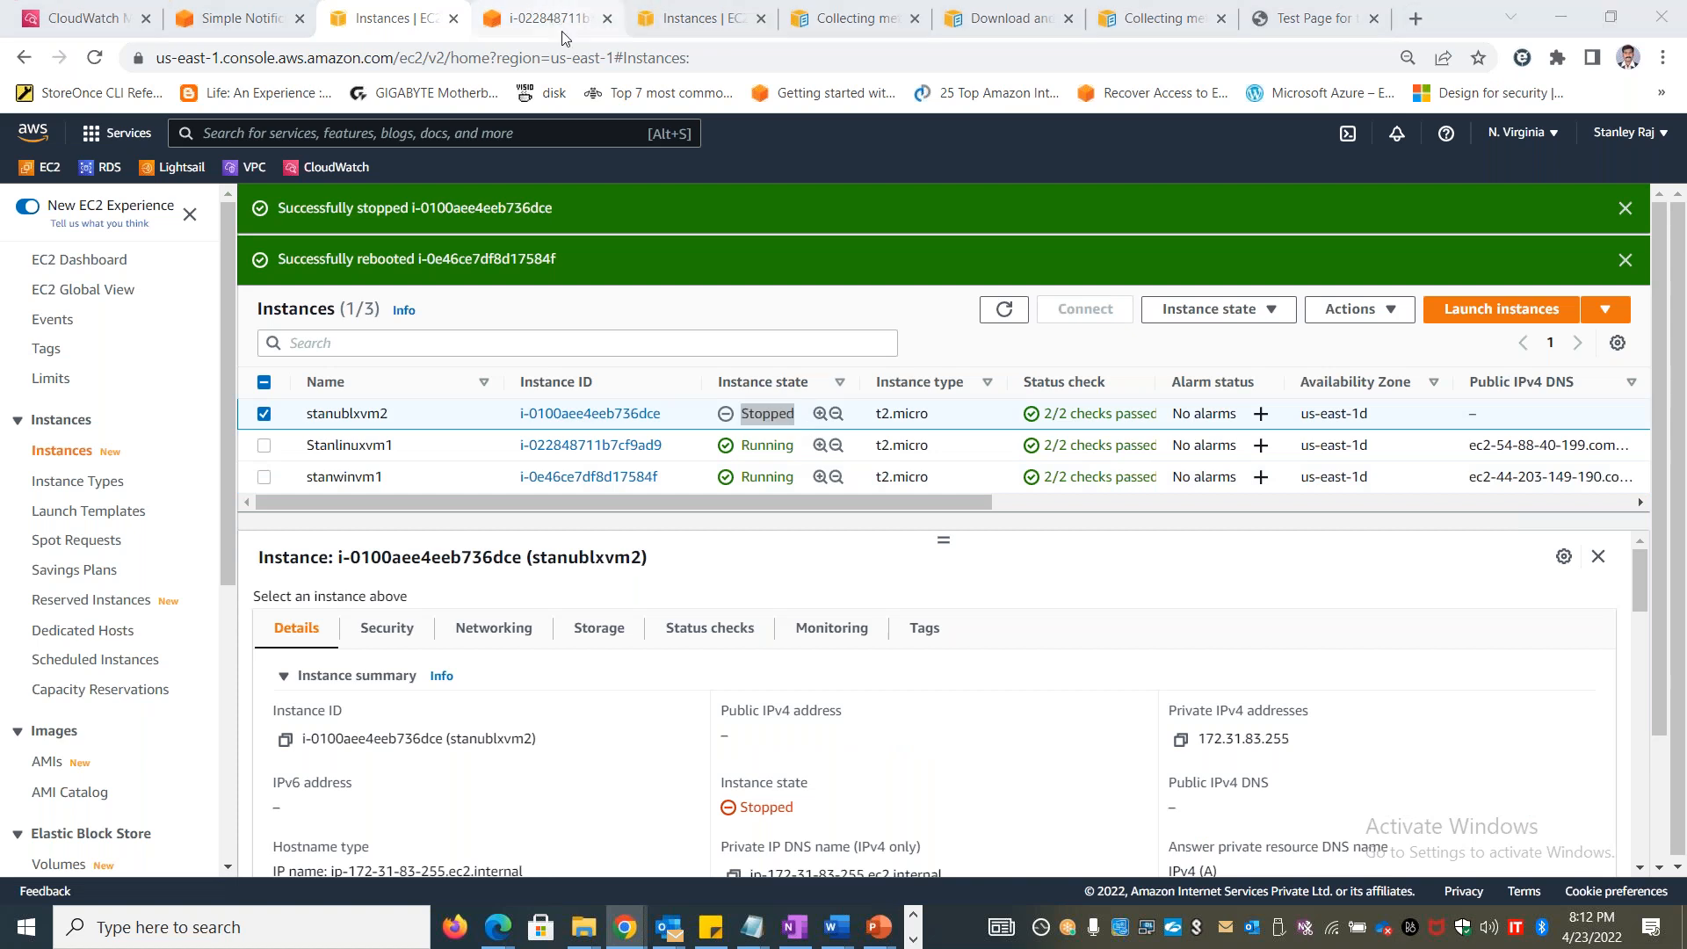
Go back to the notification email, highlight the state value, glance at the Excel Events notes, and return to the inbox
{"action": "key", "text": "alt+Tab"}
{"action": "double_click", "coordinate": [1081, 374]}
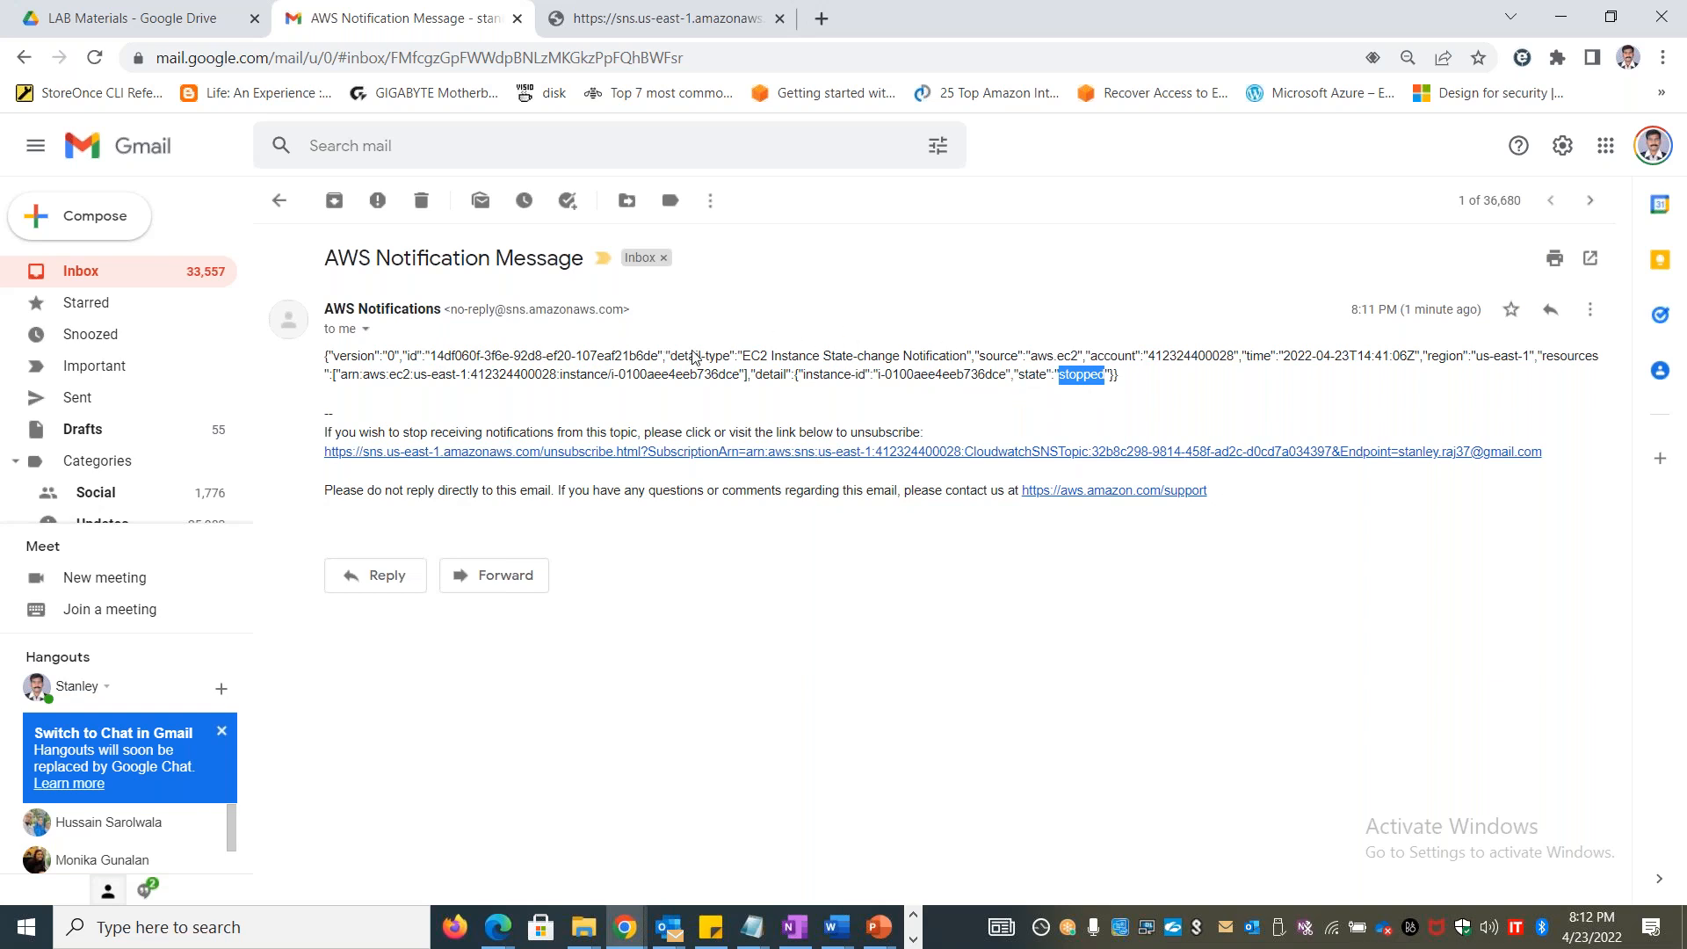
{"action": "key", "text": "alt+Tab"}
{"action": "key", "text": "alt+Tab"}
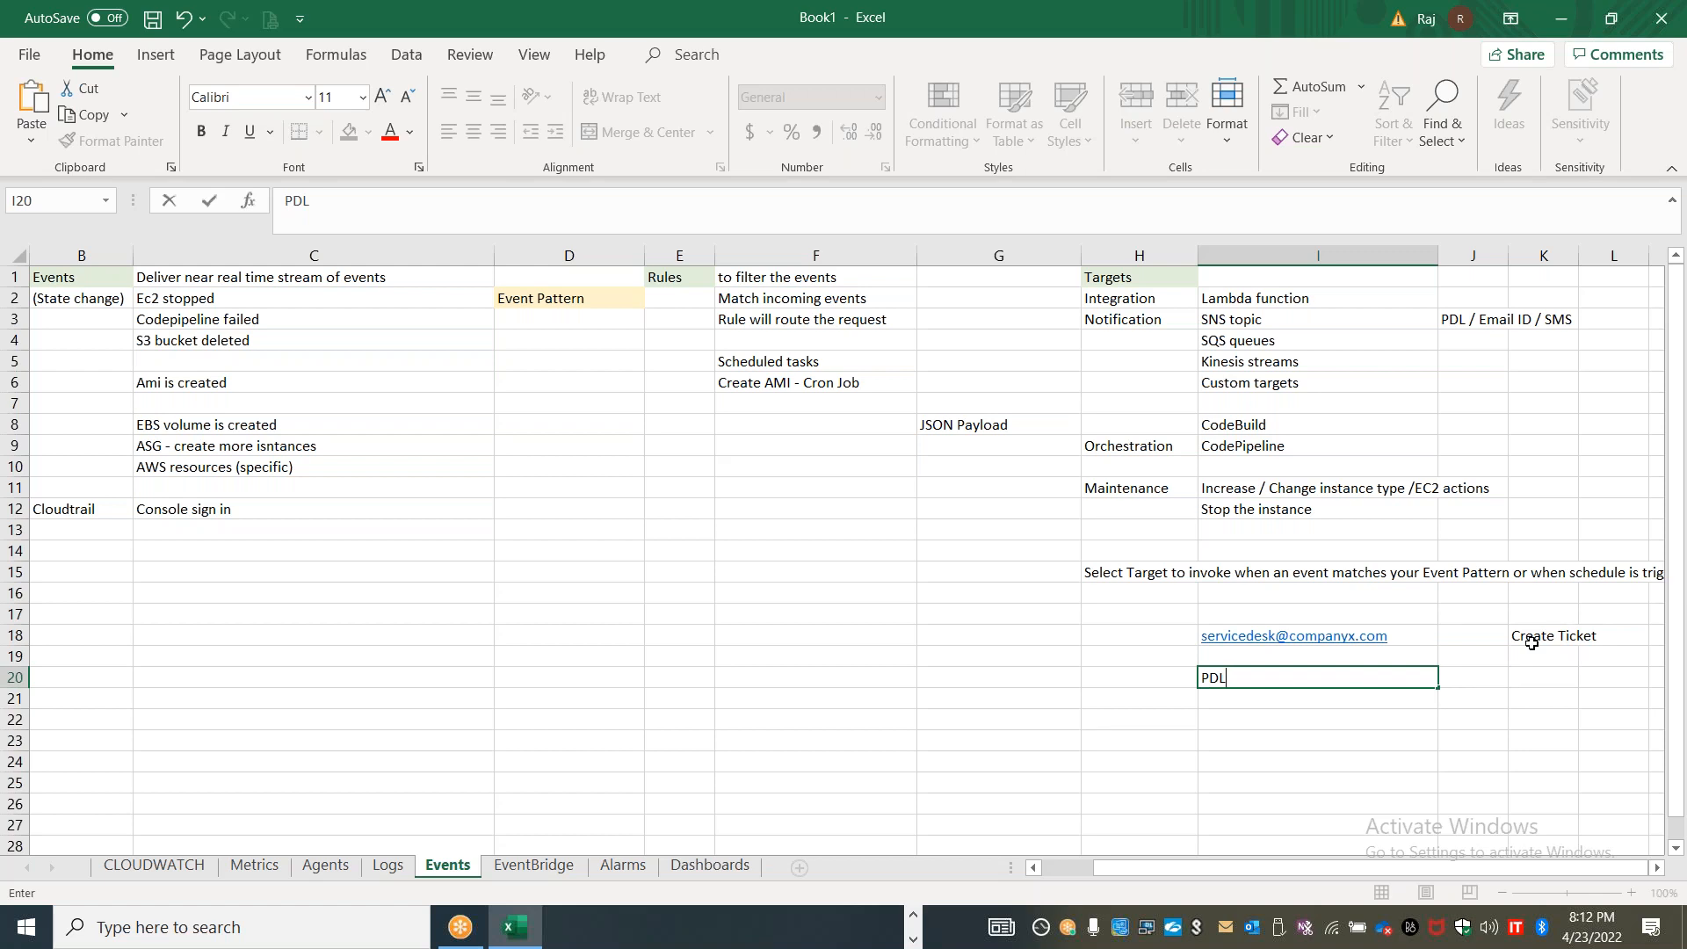
{"action": "key", "text": "alt+Tab"}
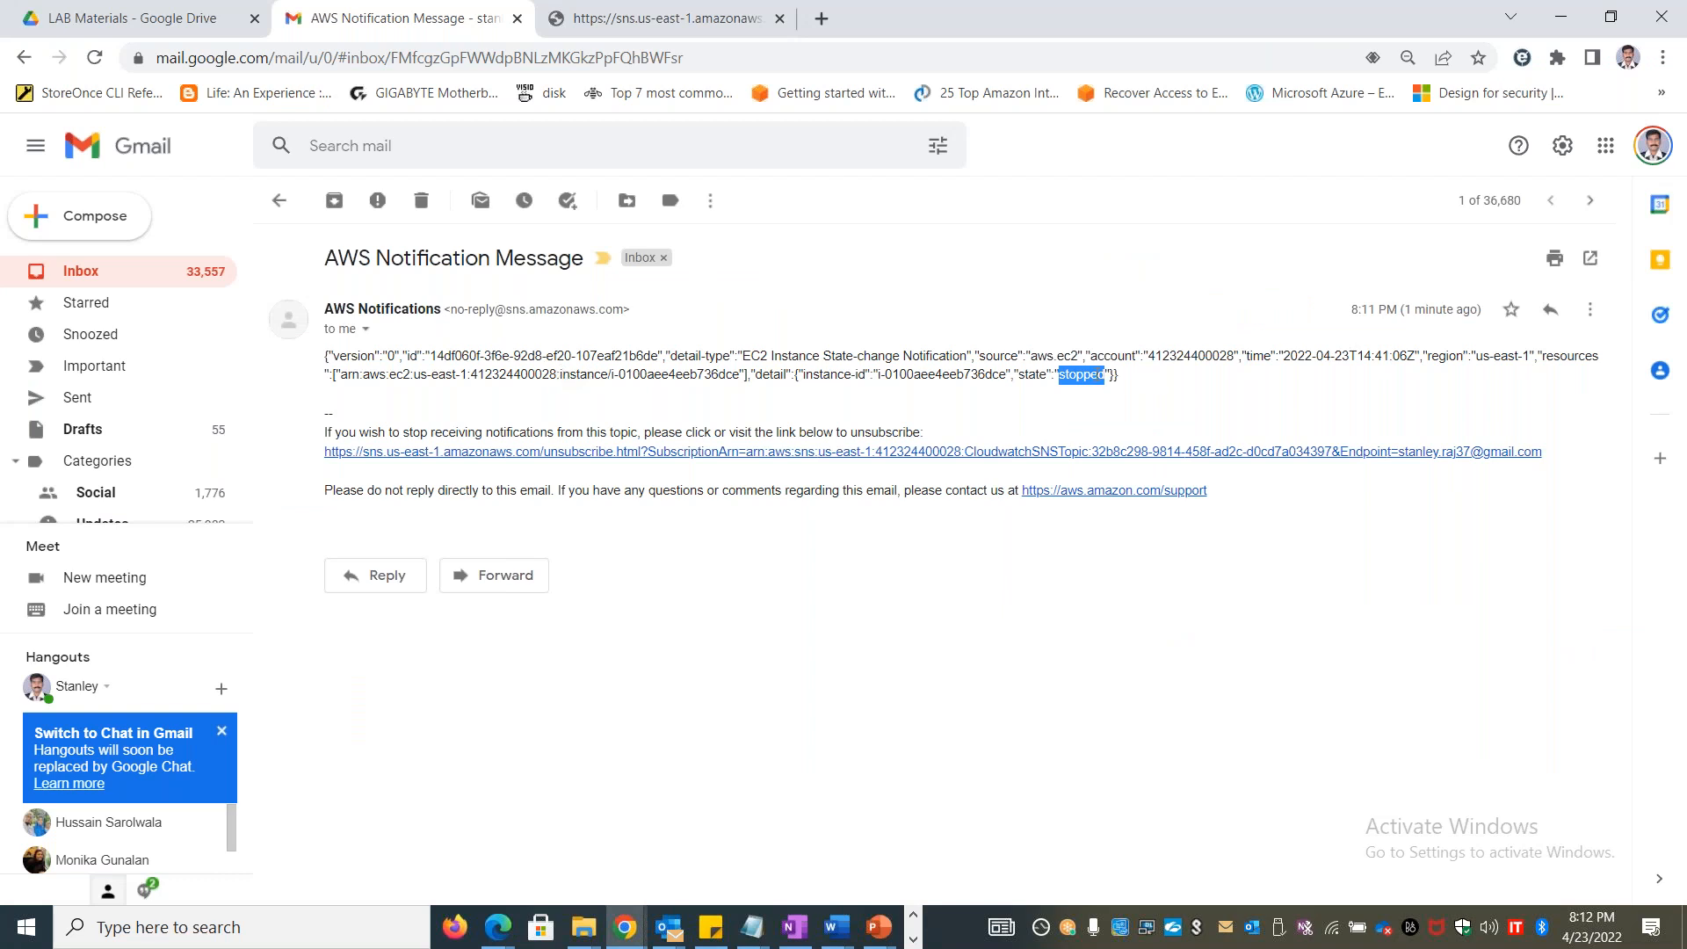
{"action": "left_click", "coordinate": [941, 619]}
{"action": "left_click", "coordinate": [279, 200]}
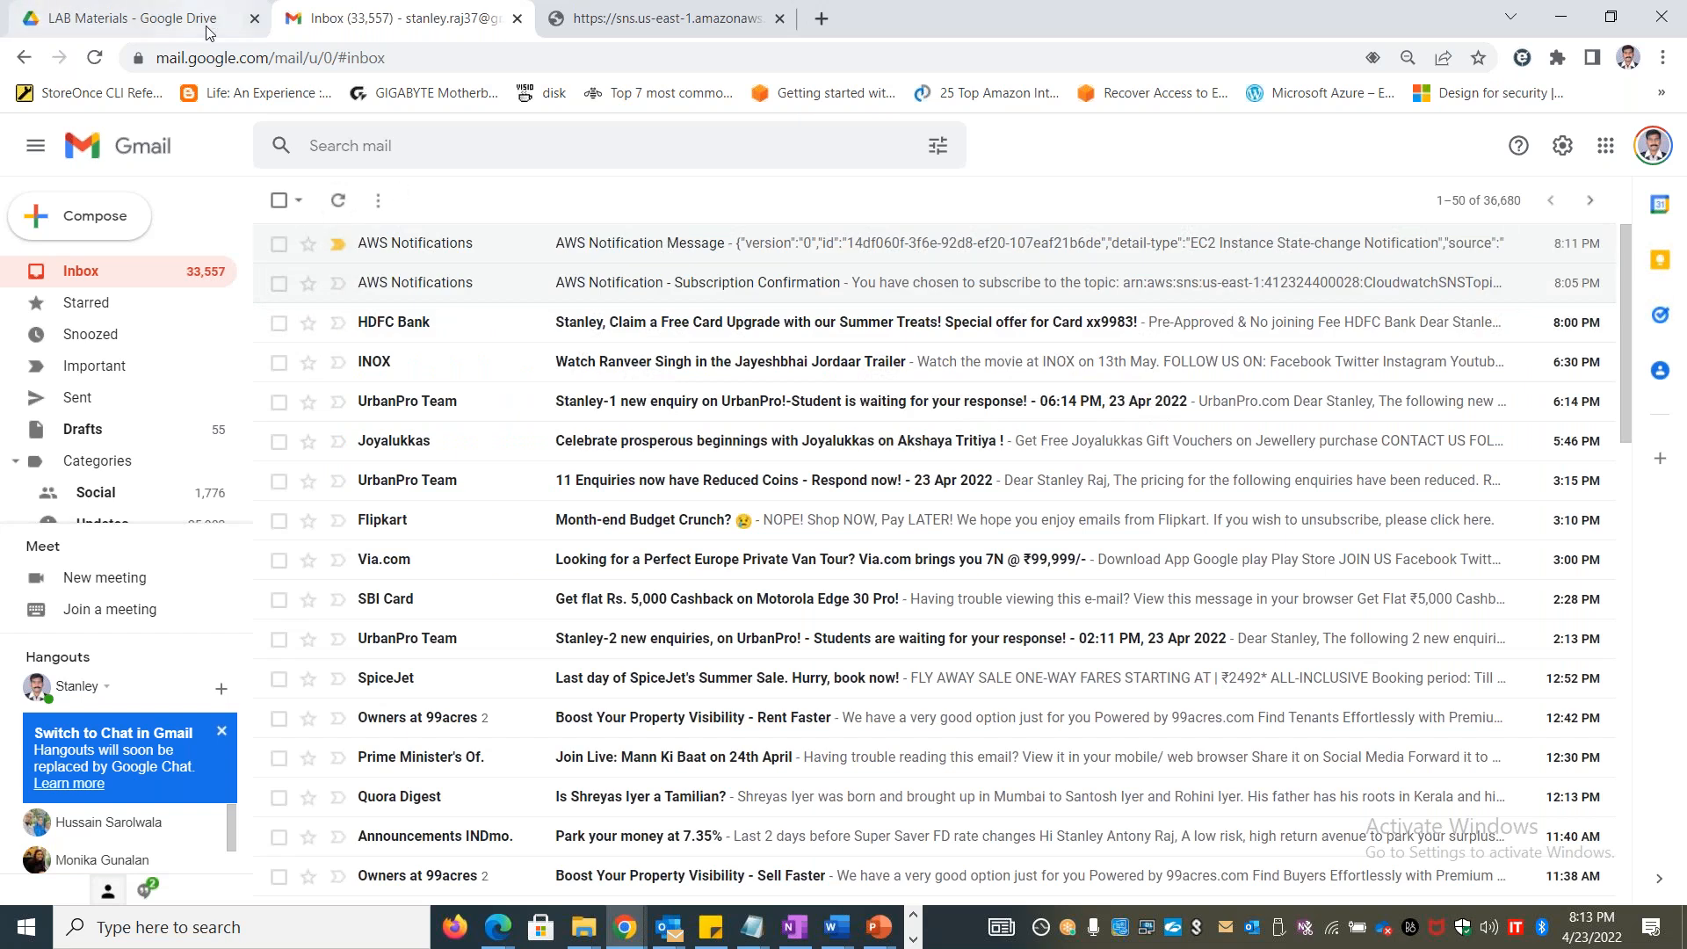
Switch to the Excel notes workbook and open the empty Alarms sheet
{"action": "key", "text": "alt+Tab"}
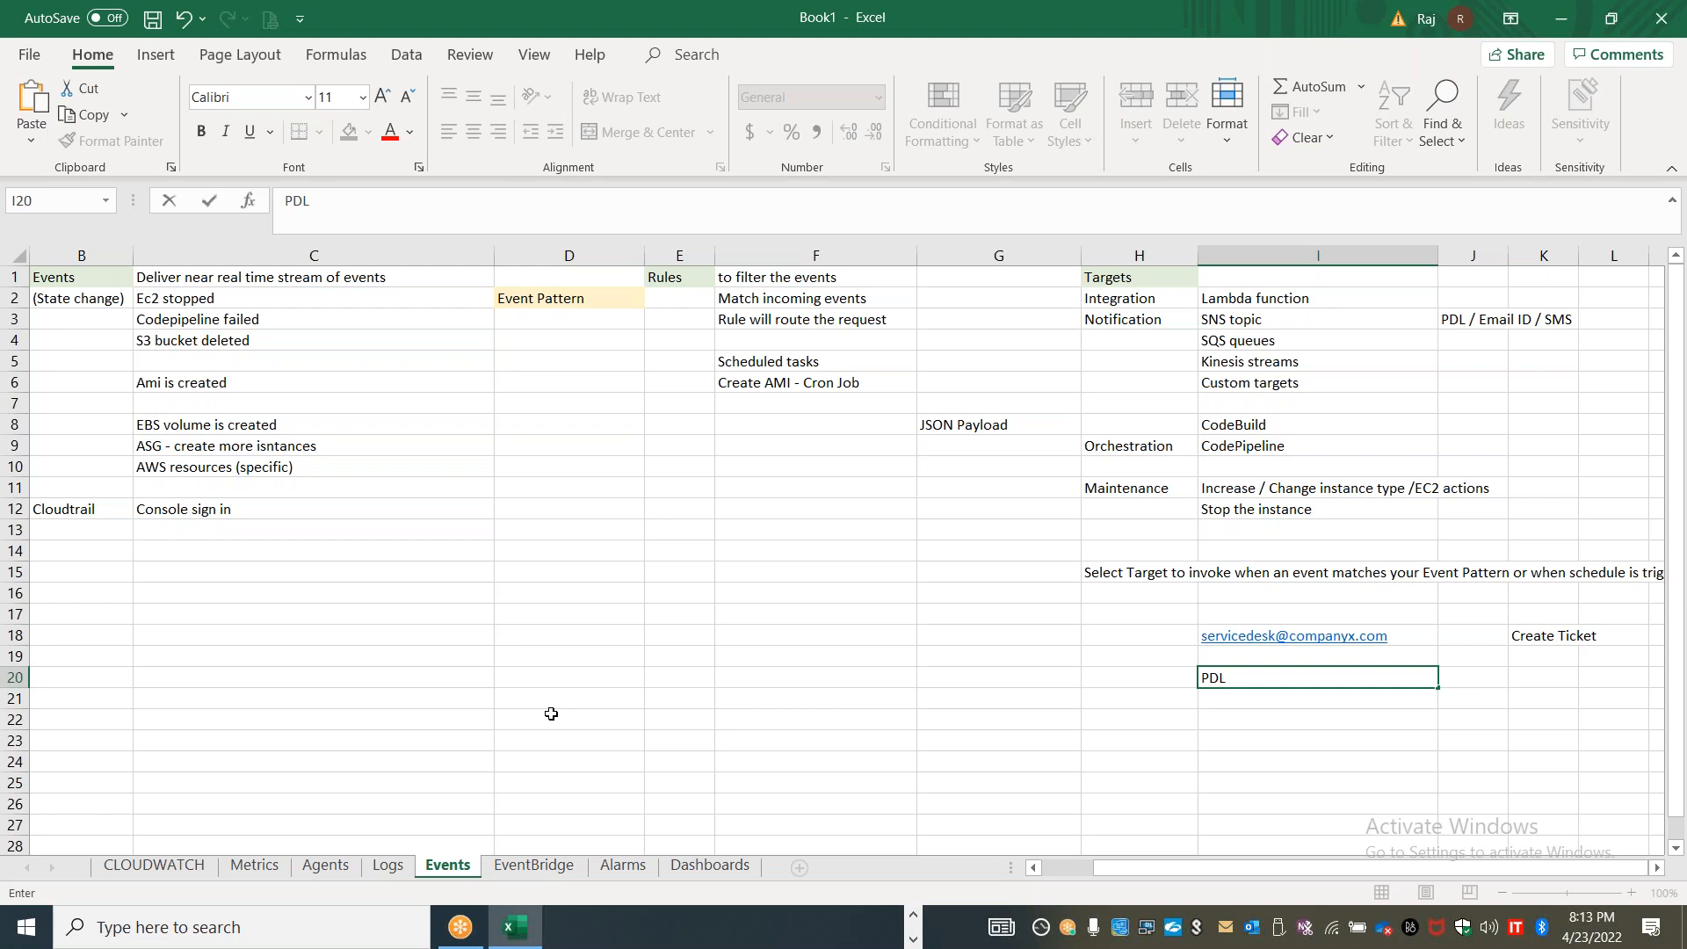
{"action": "left_click", "coordinate": [628, 873]}
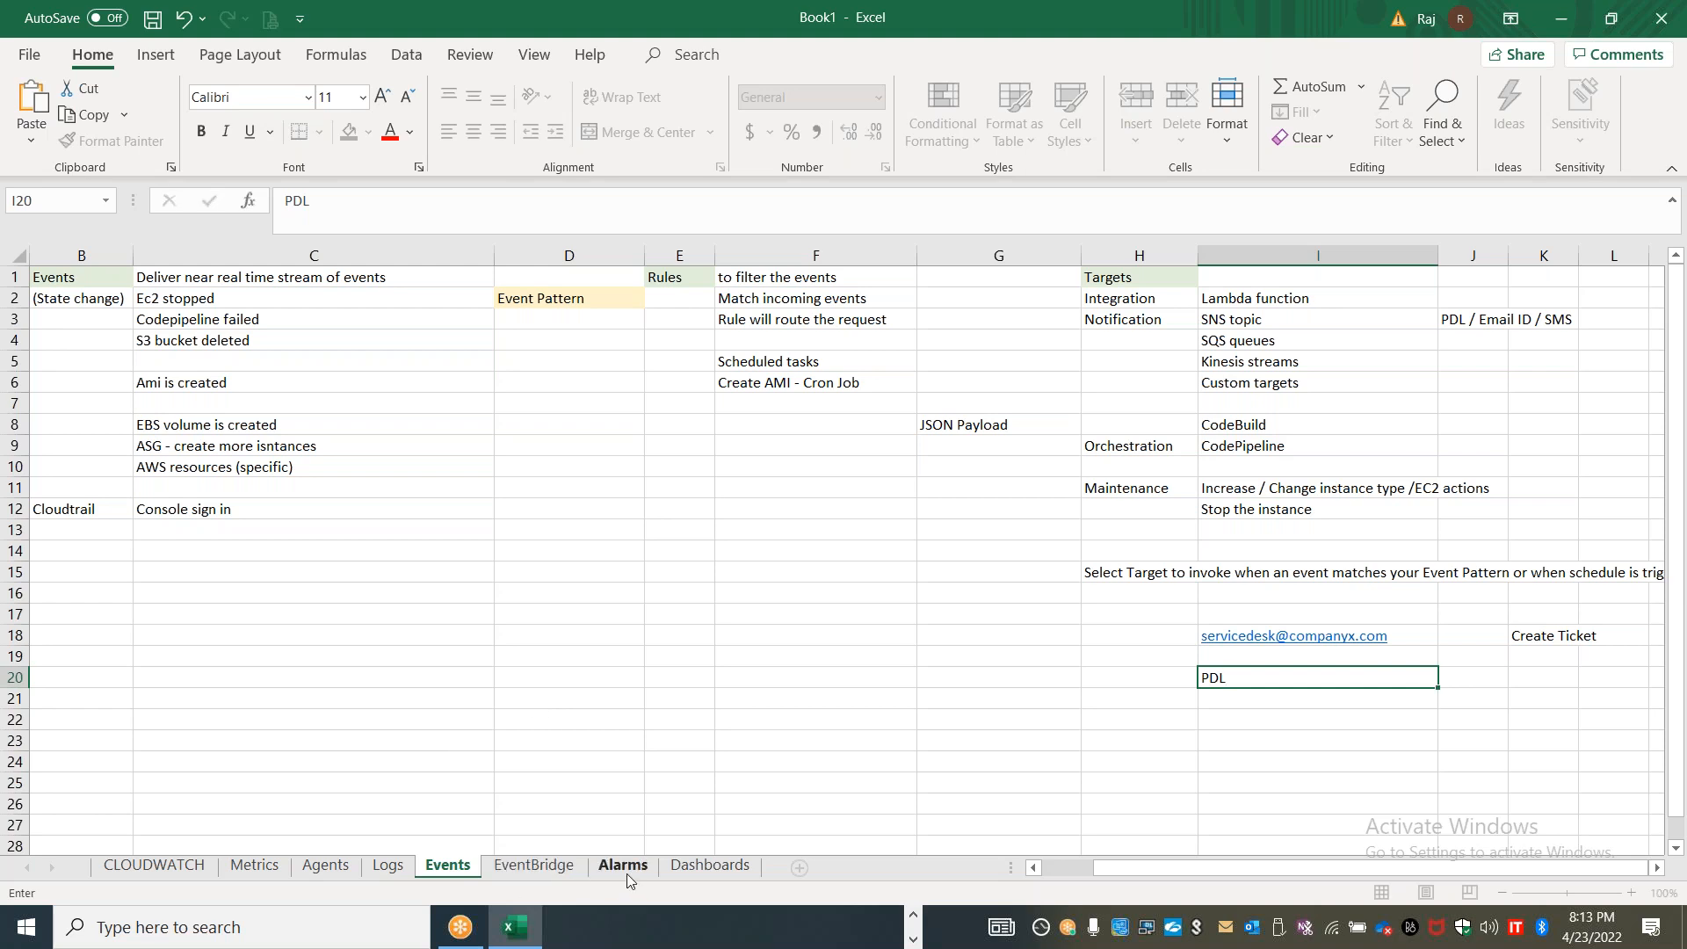
{"action": "left_click", "coordinate": [1130, 35]}
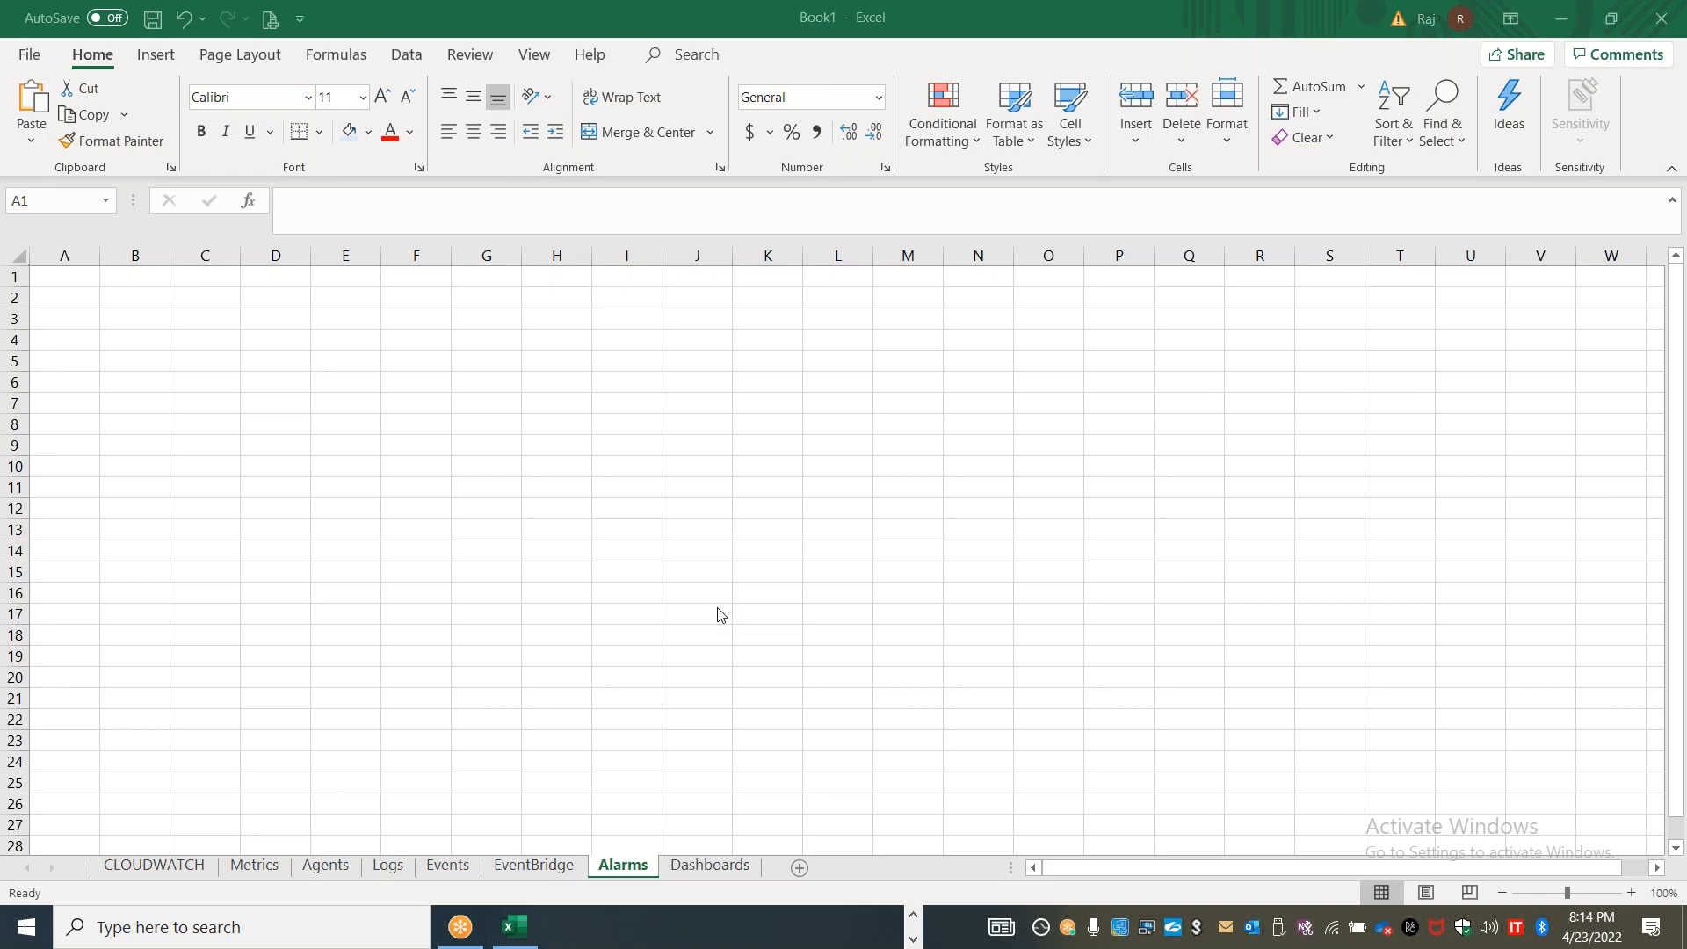
In the EC2 console, open CloudWatch alarm management for stanublxvm2 and choose CloudwatchSNSTopic as the alarm notification topic
{"action": "key", "text": "alt+Tab"}
{"action": "key", "text": "alt+Tab"}
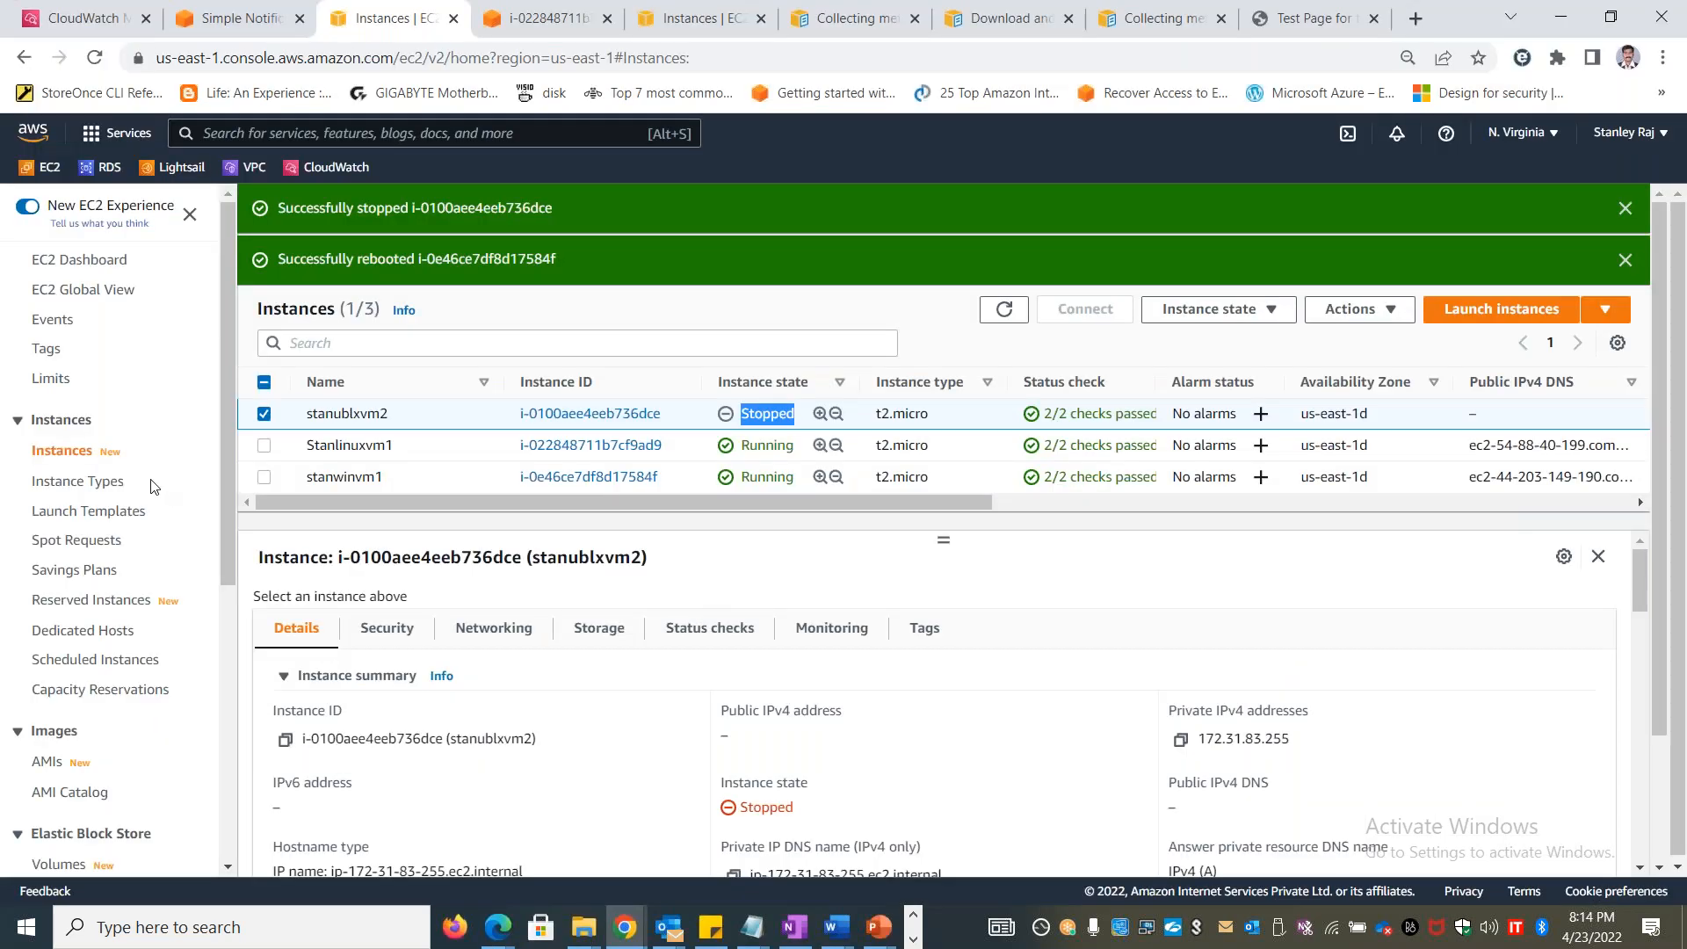
{"action": "left_click", "coordinate": [104, 26]}
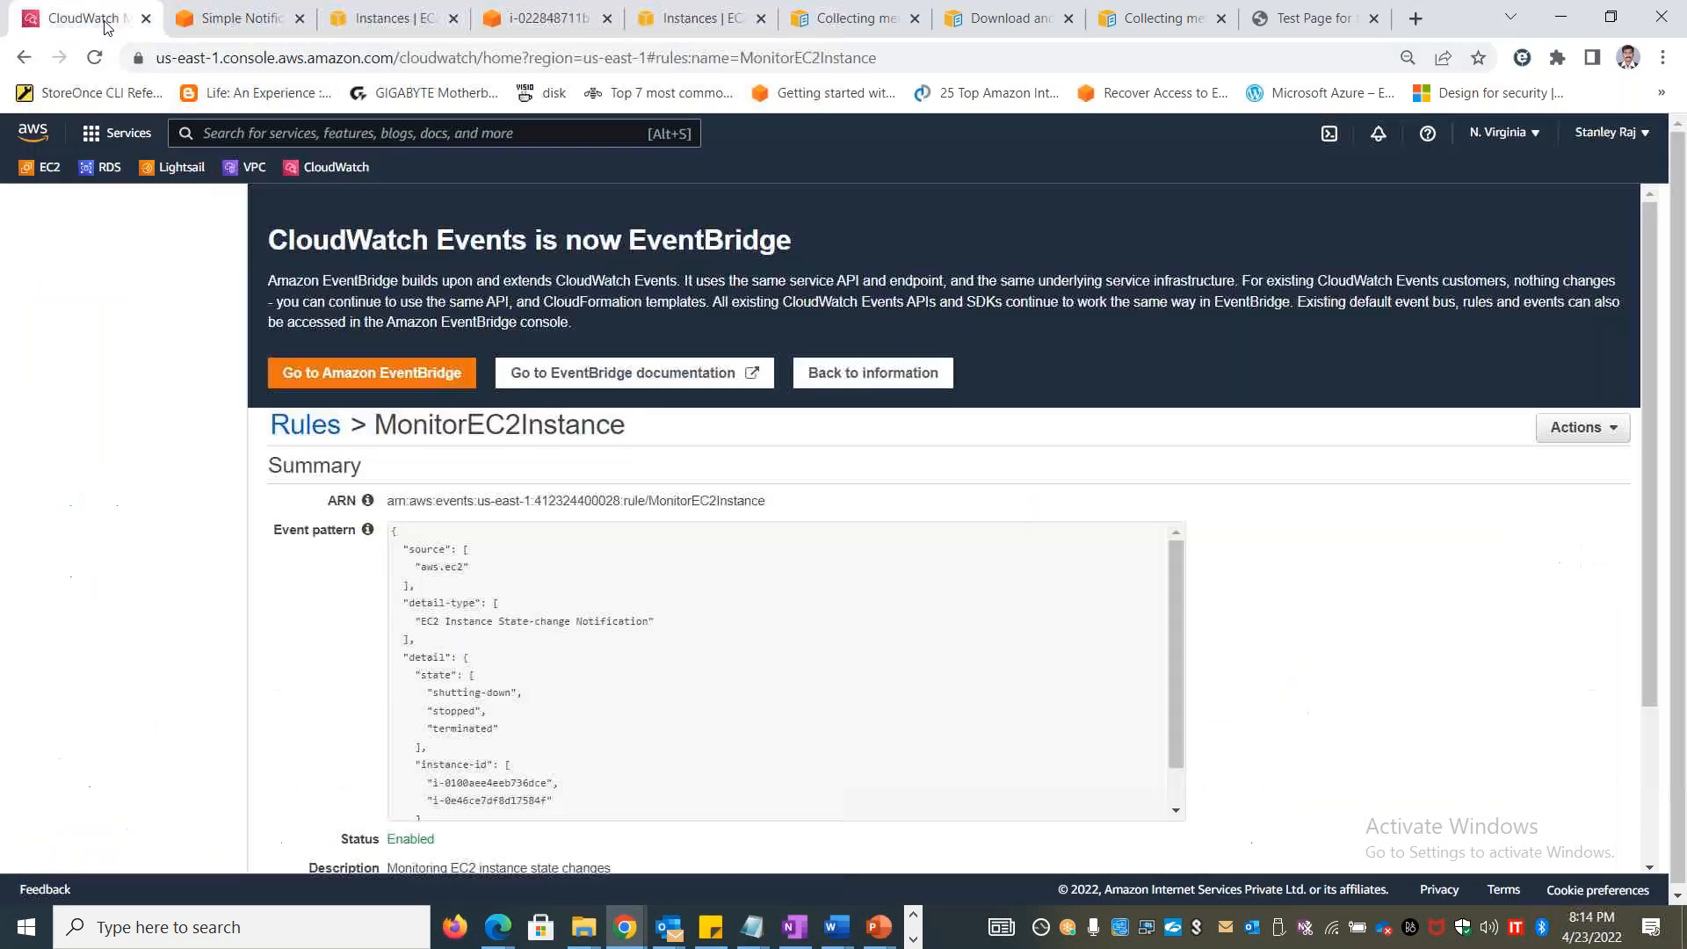
{"action": "left_click", "coordinate": [220, 29]}
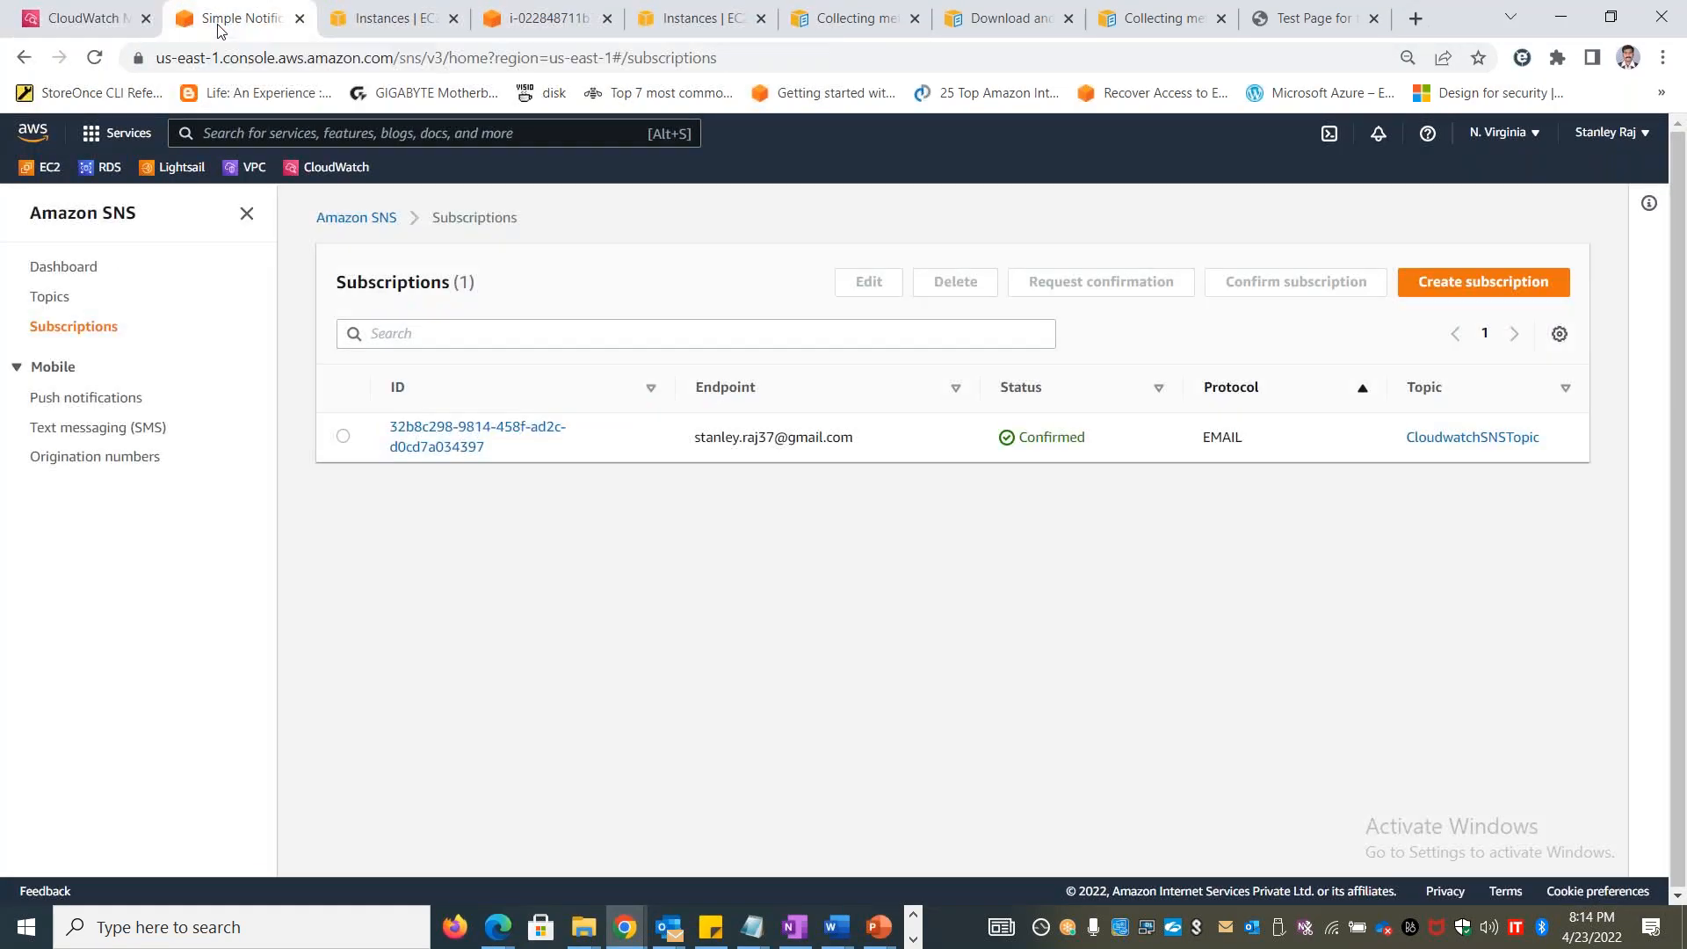
{"action": "left_click", "coordinate": [352, 33]}
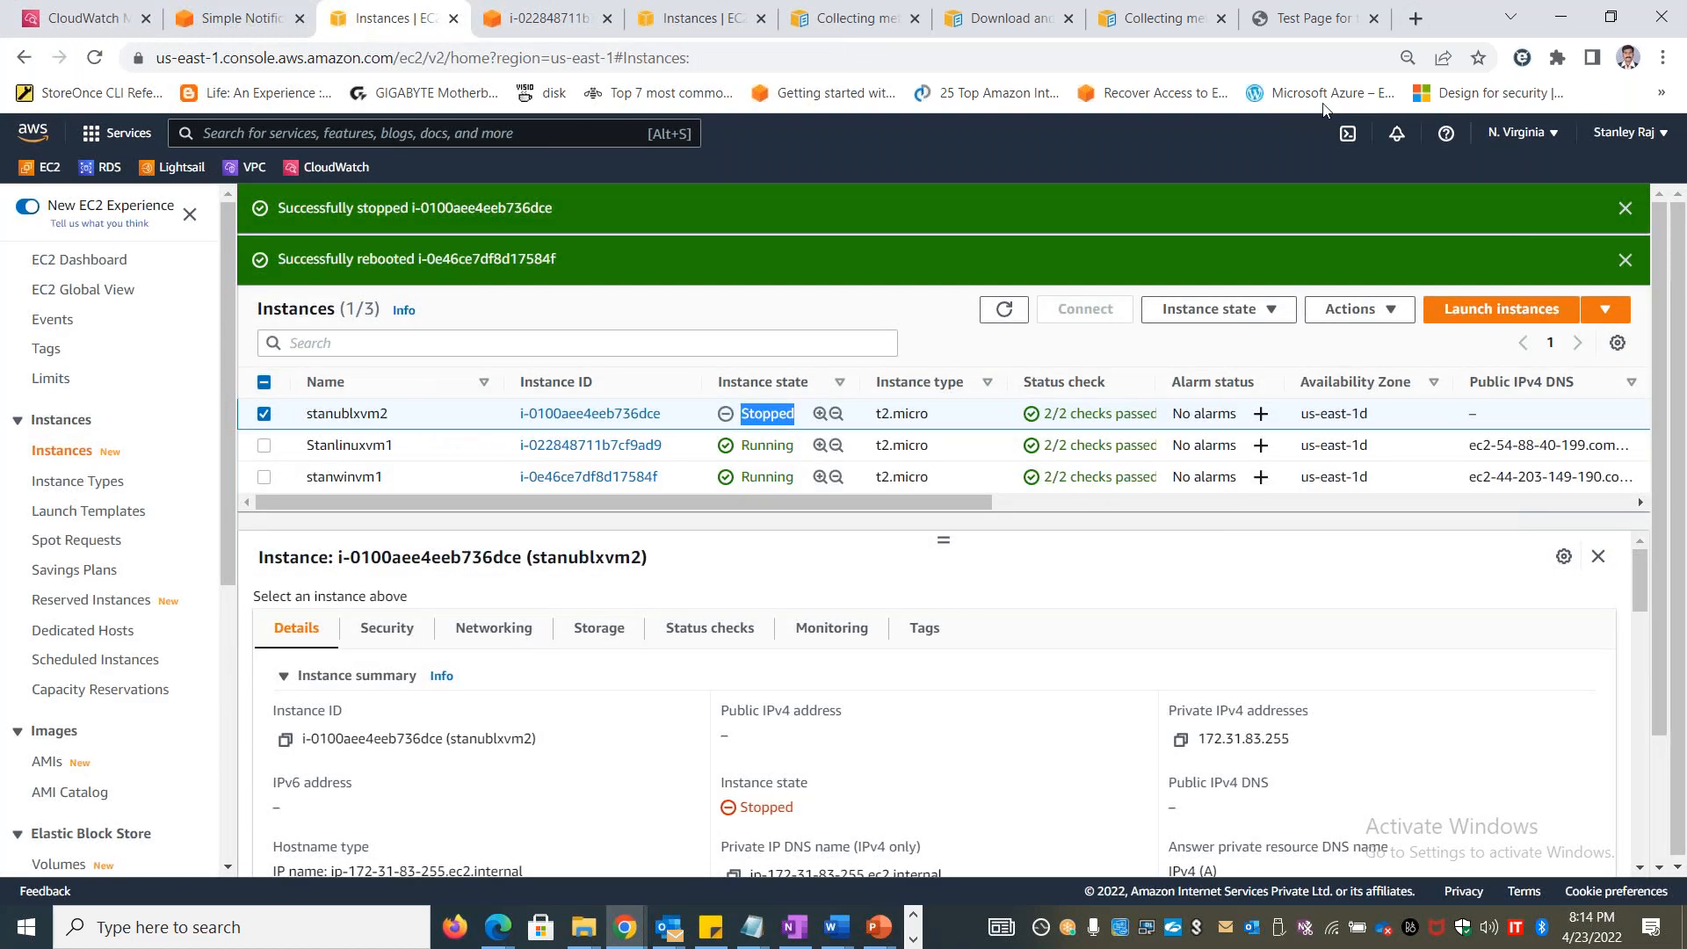
{"action": "left_click", "coordinate": [1396, 309]}
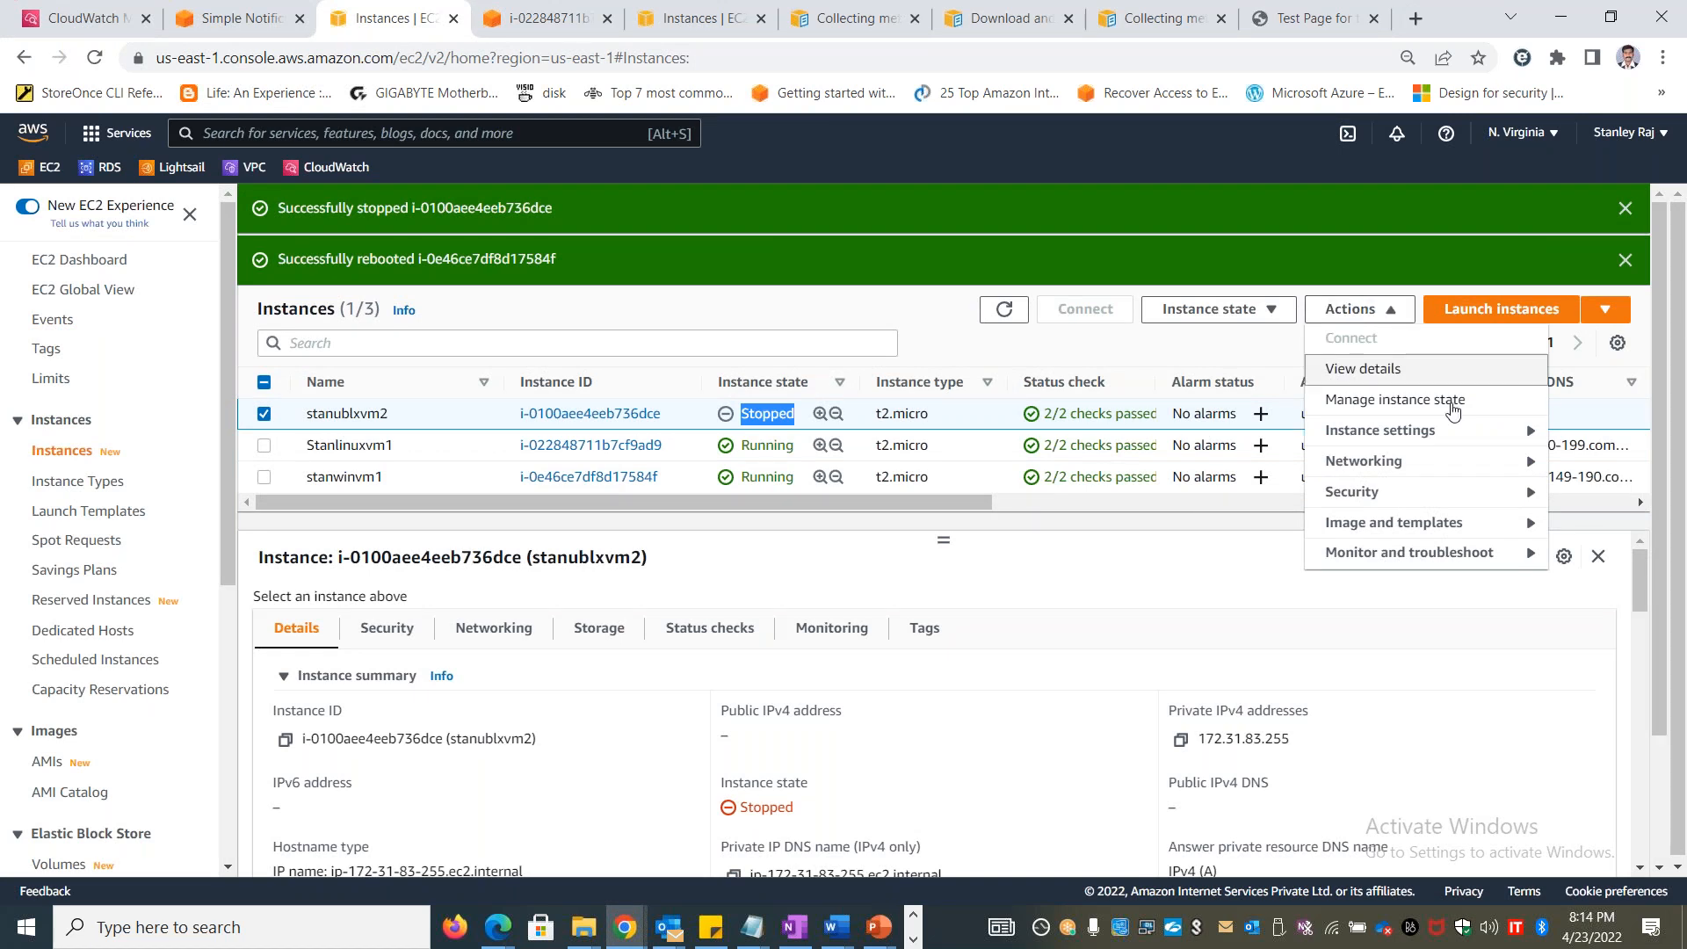
{"action": "mouse_move", "coordinate": [1501, 562]}
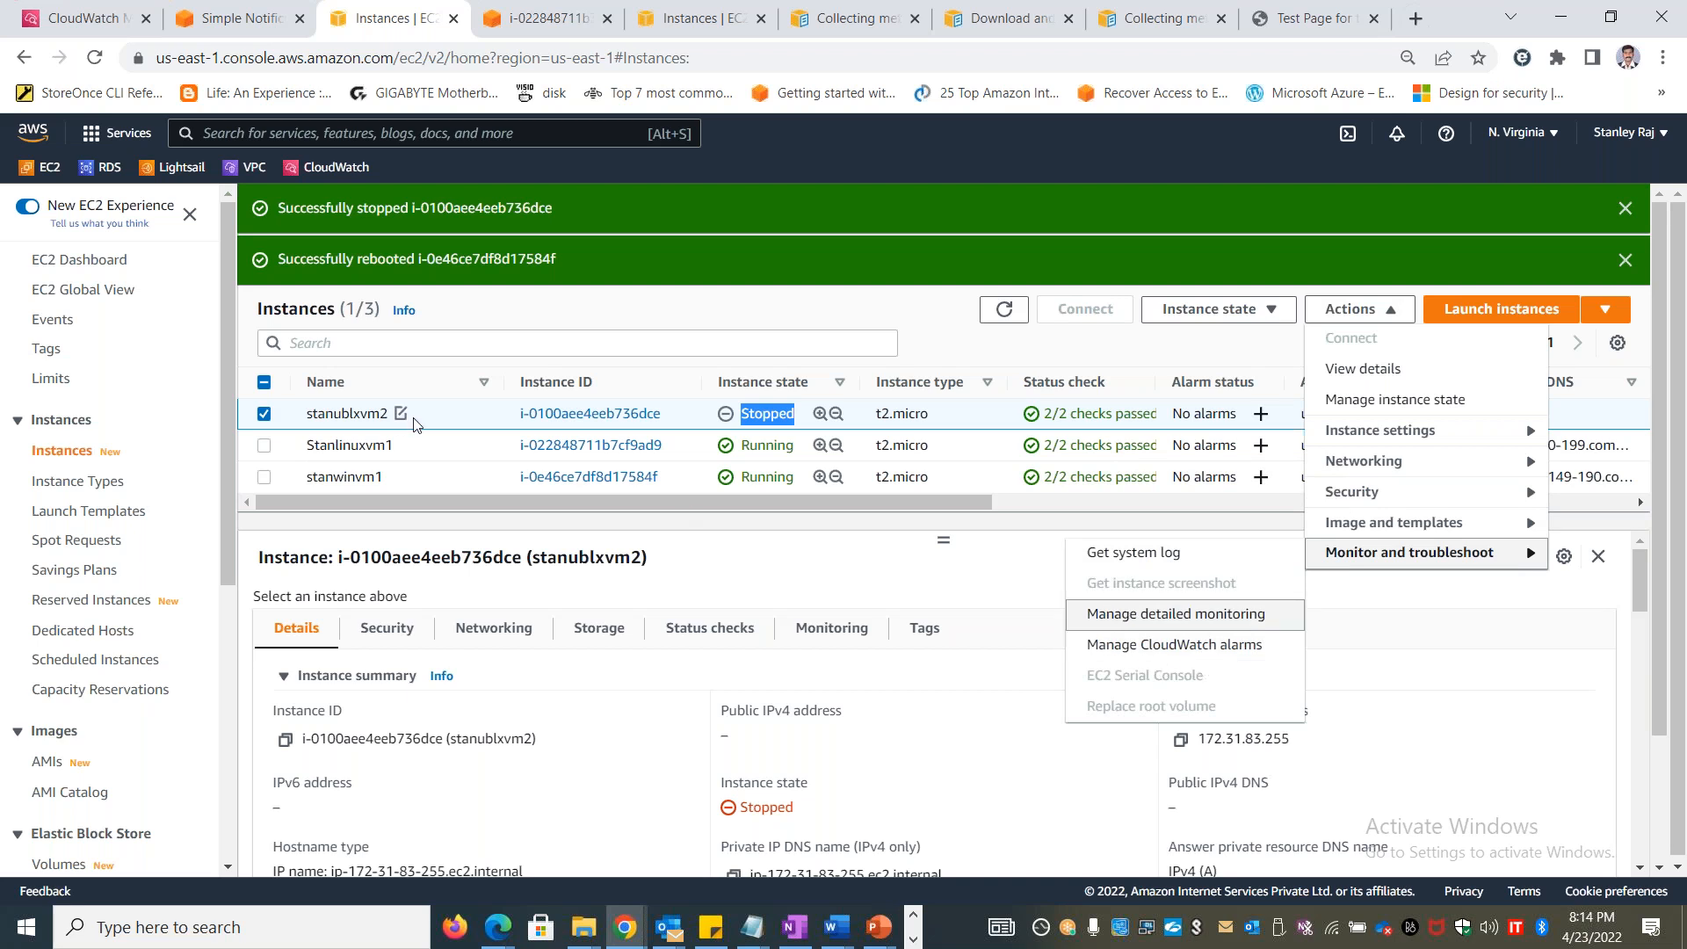
{"action": "left_click", "coordinate": [1199, 647]}
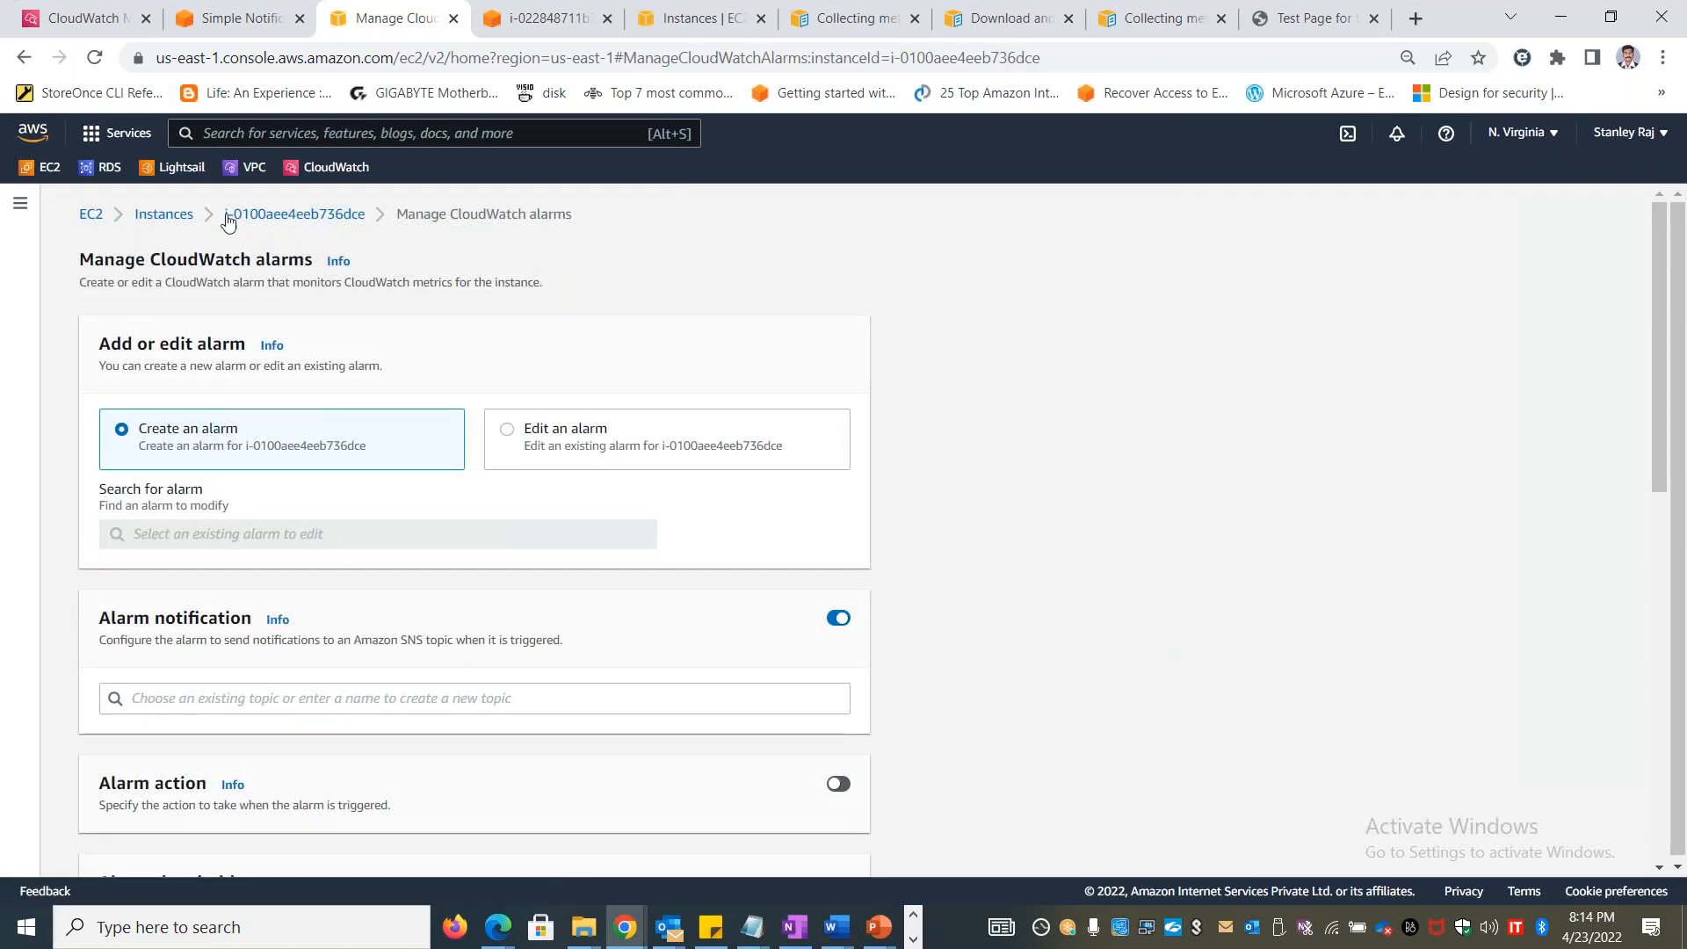
{"action": "left_click", "coordinate": [489, 687]}
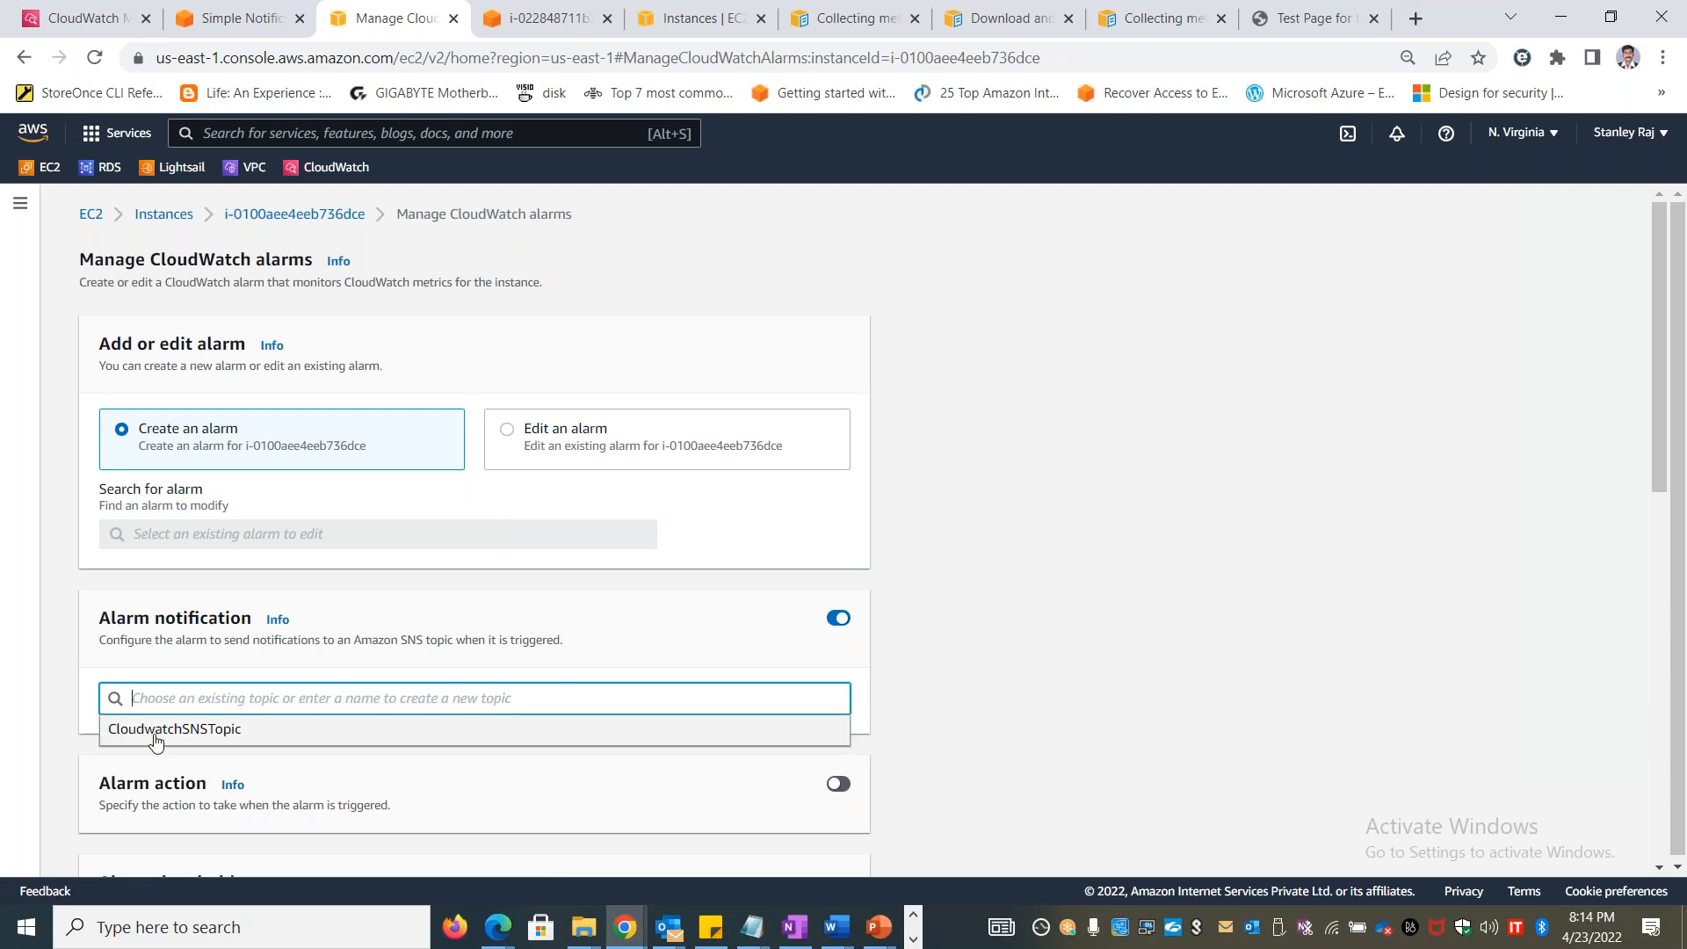
{"action": "left_click", "coordinate": [162, 729]}
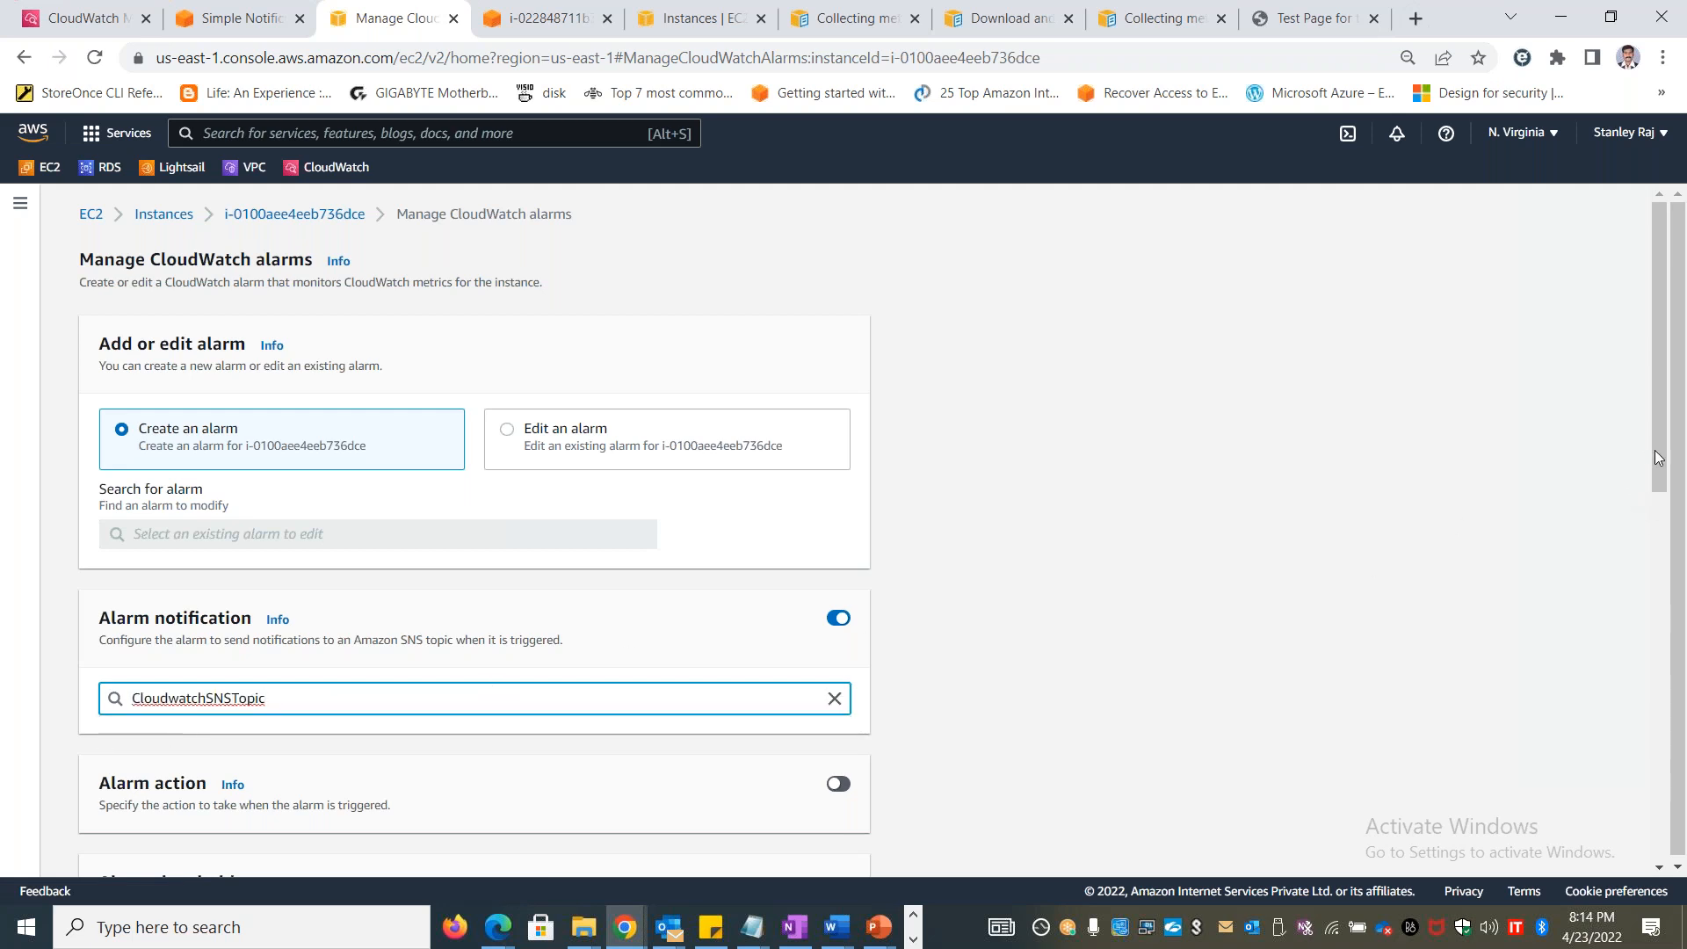
Review the new alarm's threshold settings, the available types of data to sample, and the CPU utilization sample graph
{"action": "left_click_drag", "start_coordinate": [1657, 450], "coordinate": [1663, 673]}
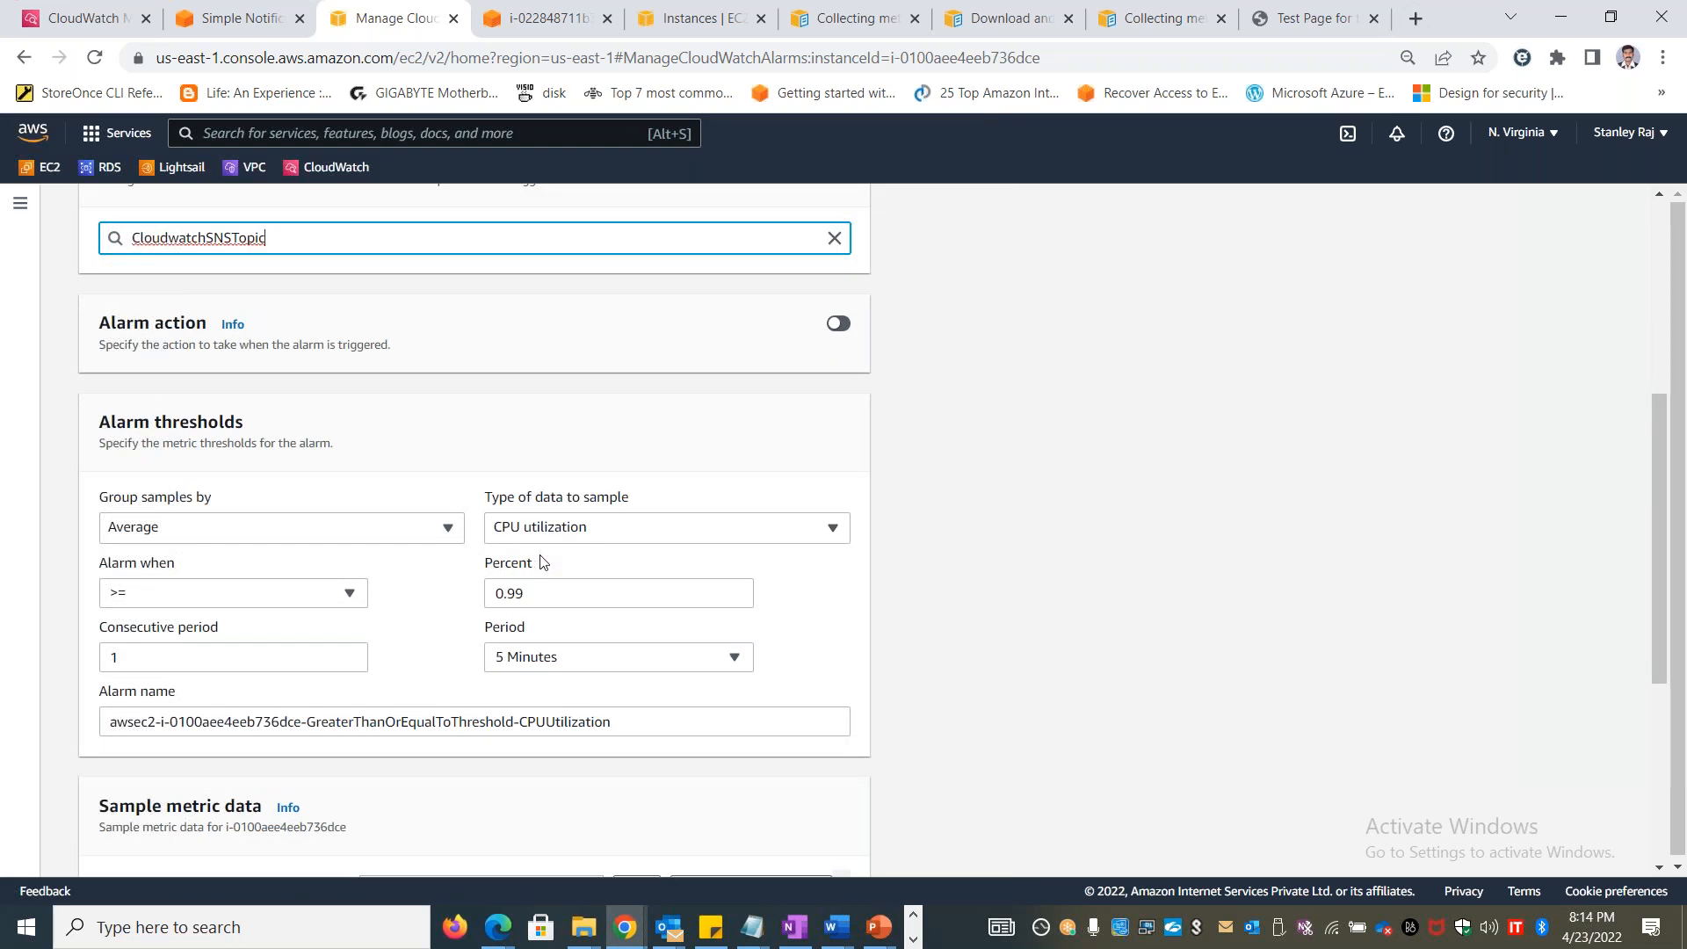
{"action": "left_click", "coordinate": [621, 527]}
{"action": "left_click_drag", "start_coordinate": [836, 648], "coordinate": [835, 782]}
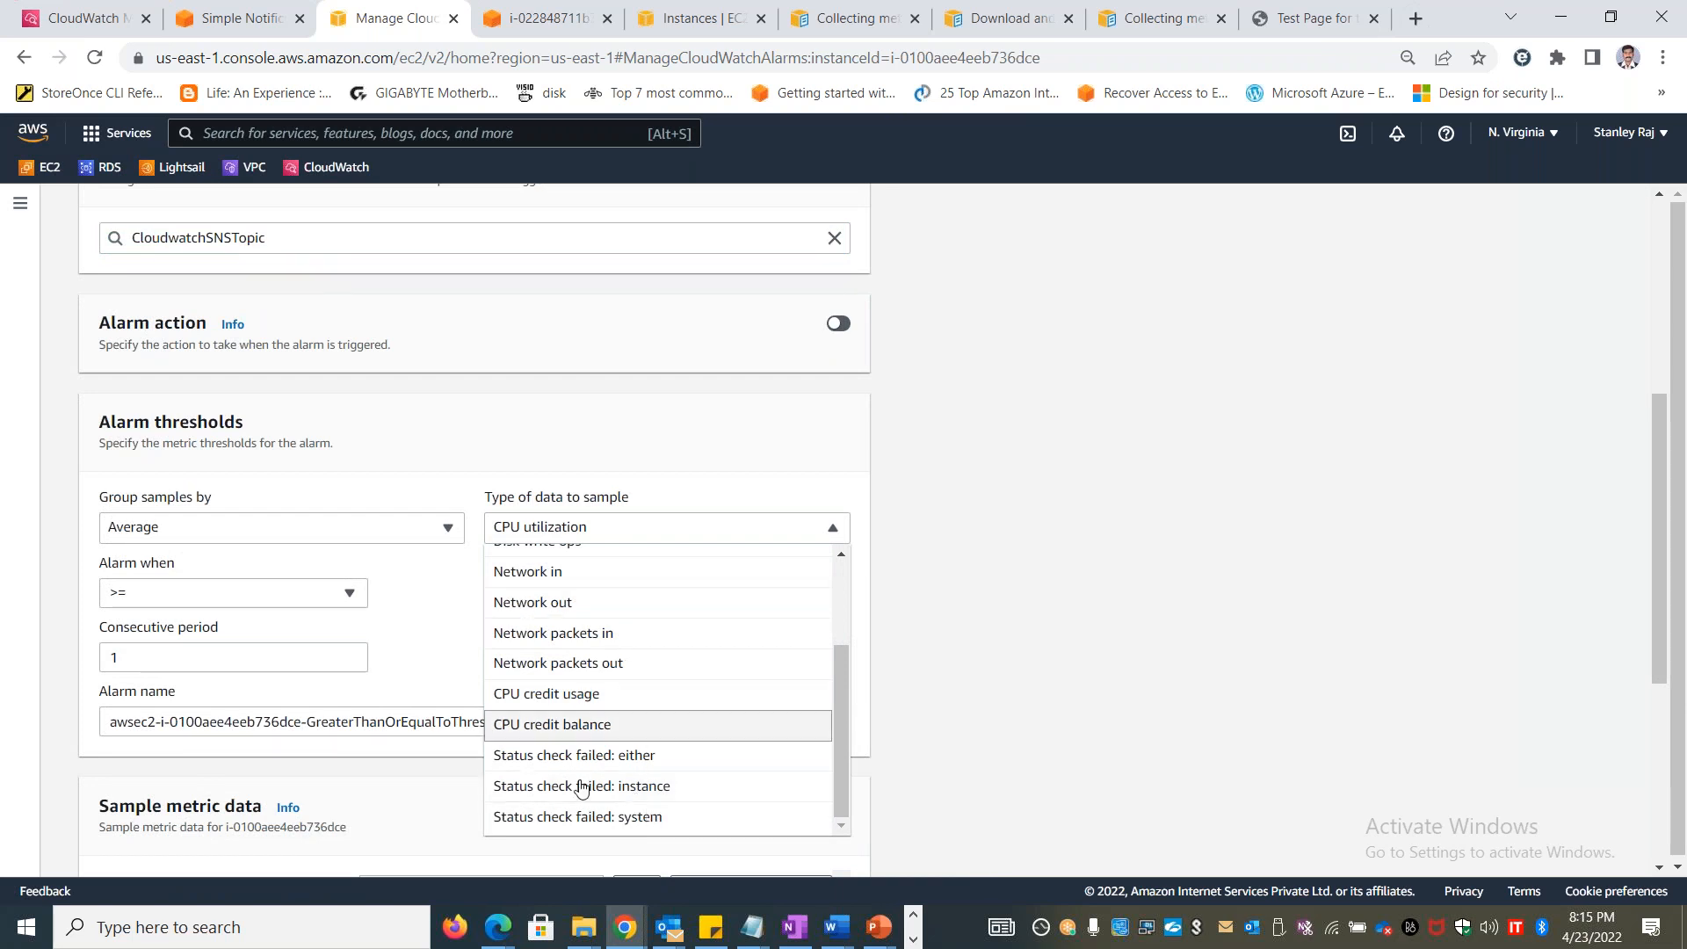
{"action": "scroll", "coordinate": [633, 700], "scroll_direction": "up", "scroll_amount": 3}
{"action": "scroll", "coordinate": [1168, 587], "scroll_direction": "up", "scroll_amount": 5}
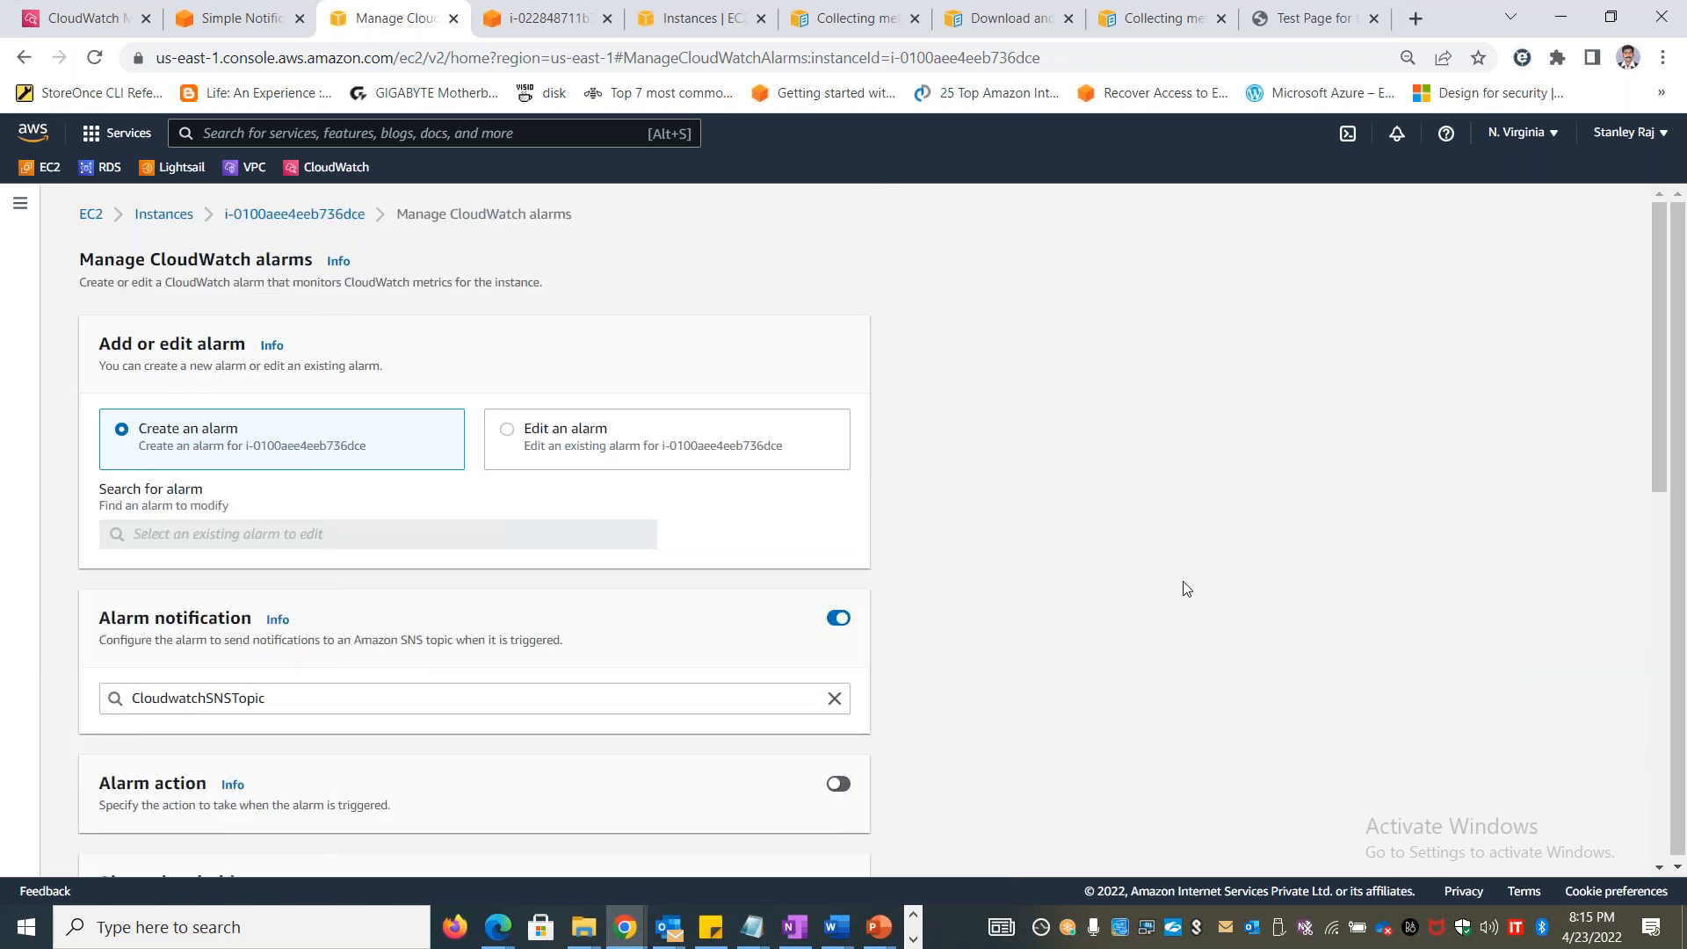
{"action": "scroll", "coordinate": [1179, 581], "scroll_direction": "down", "scroll_amount": 10}
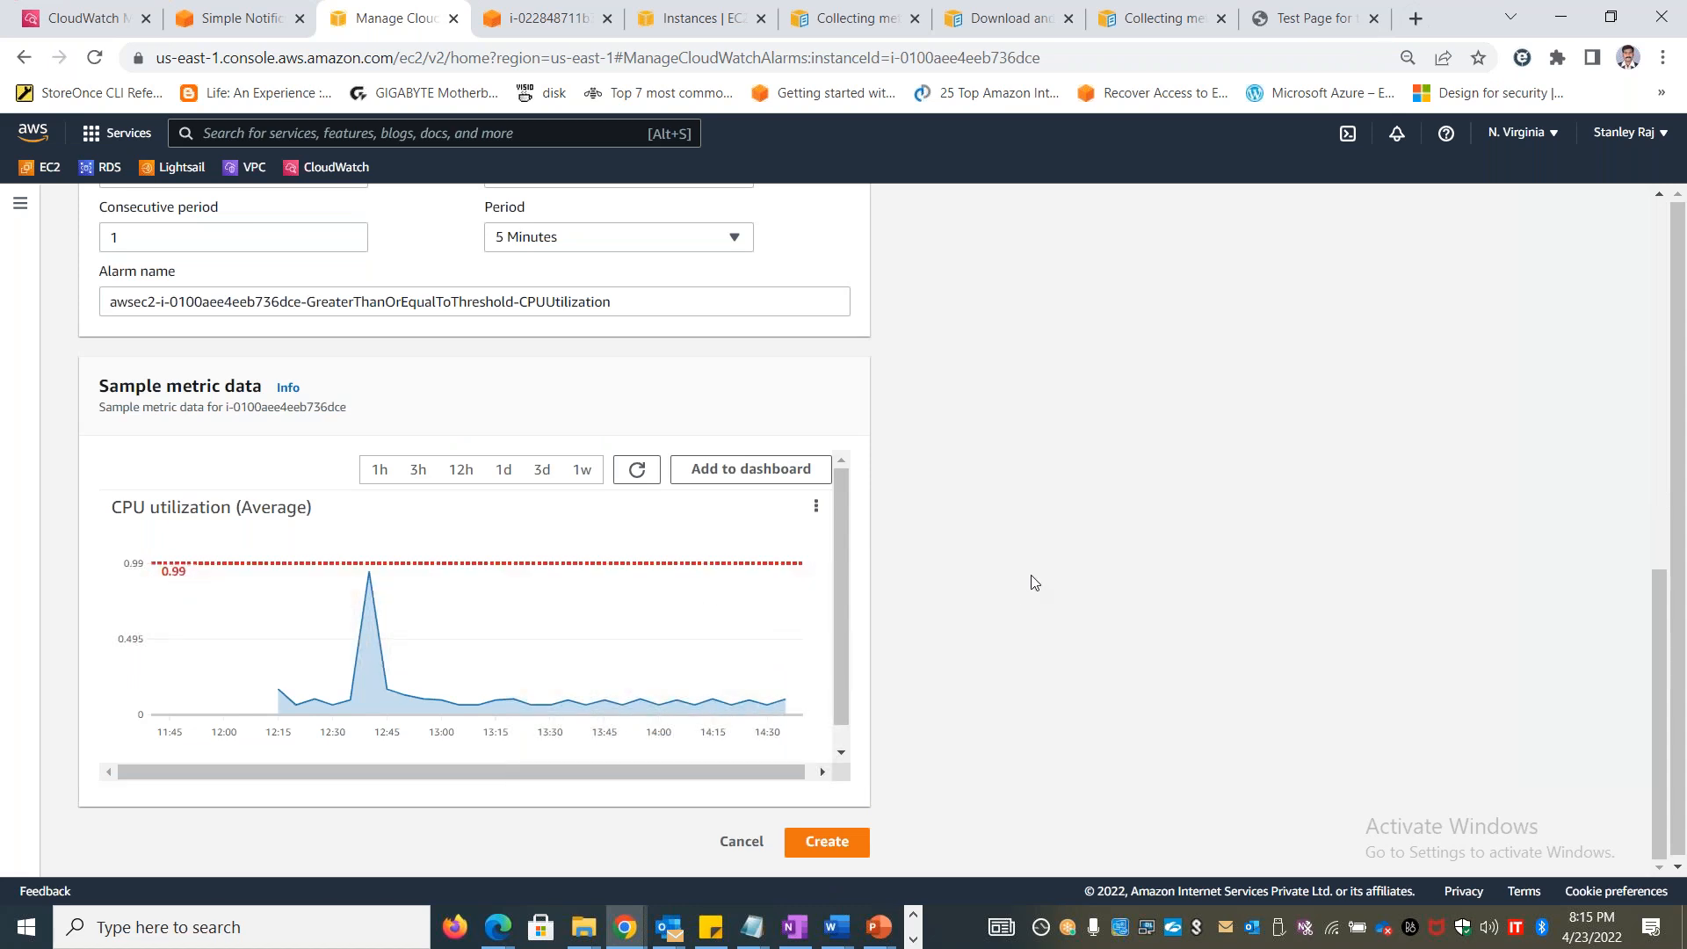
Open the all-metrics browser in the CloudWatch console and look through the custom and AWS namespaces
{"action": "left_click", "coordinate": [80, 19]}
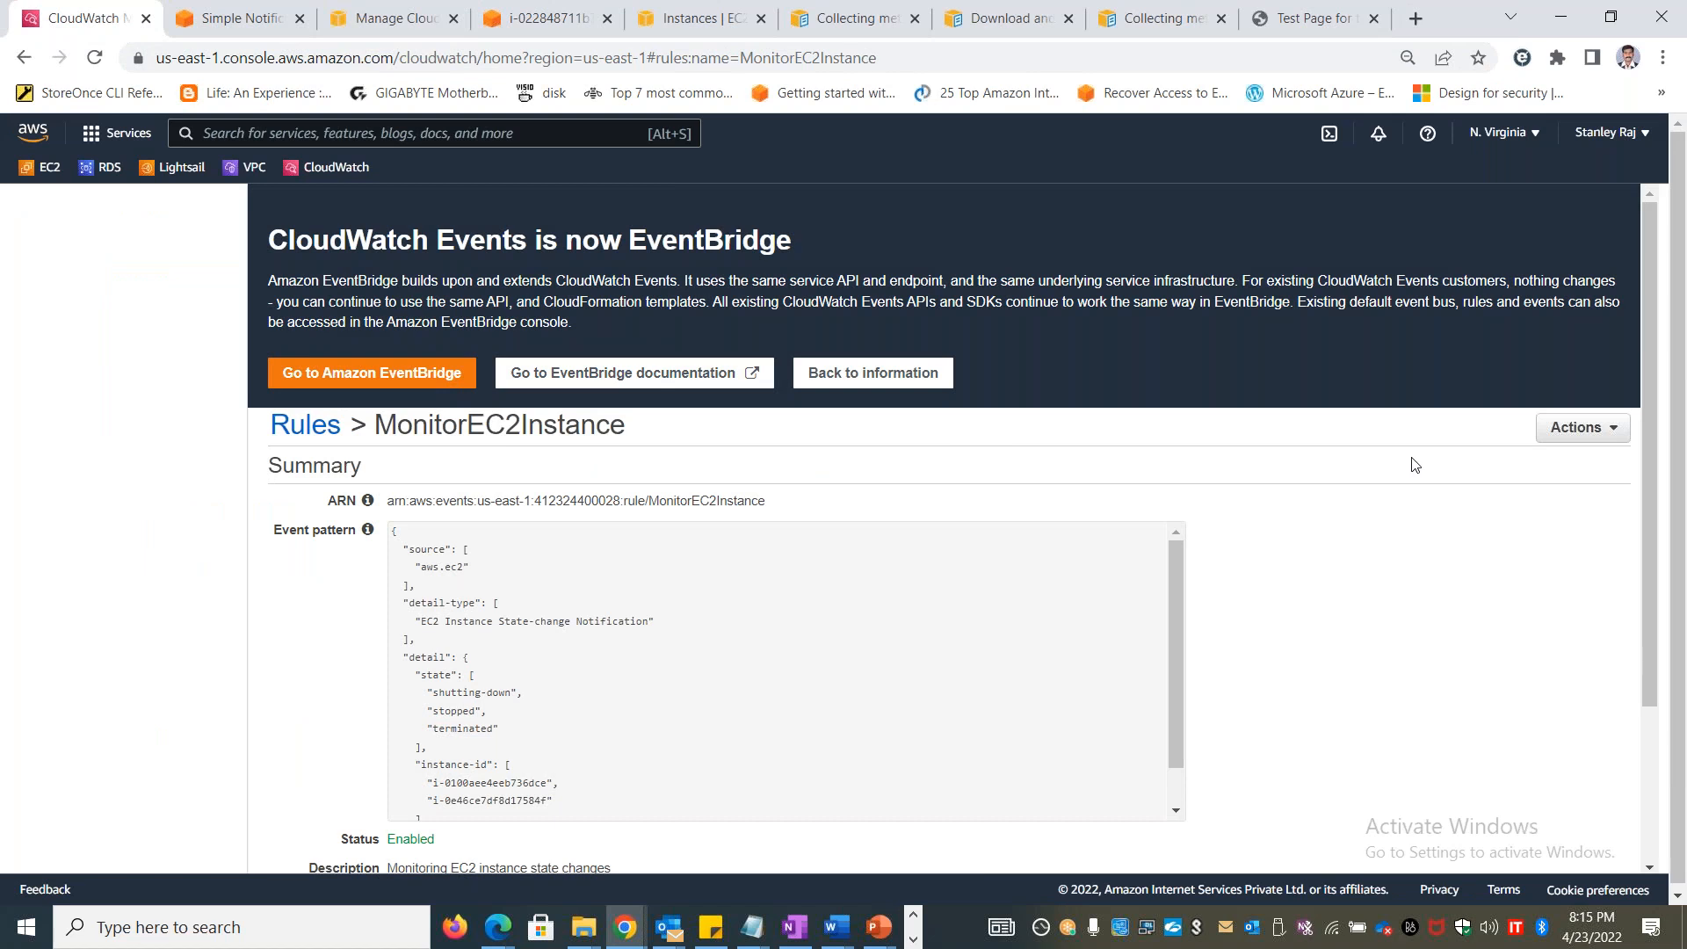
{"action": "left_click", "coordinate": [352, 170]}
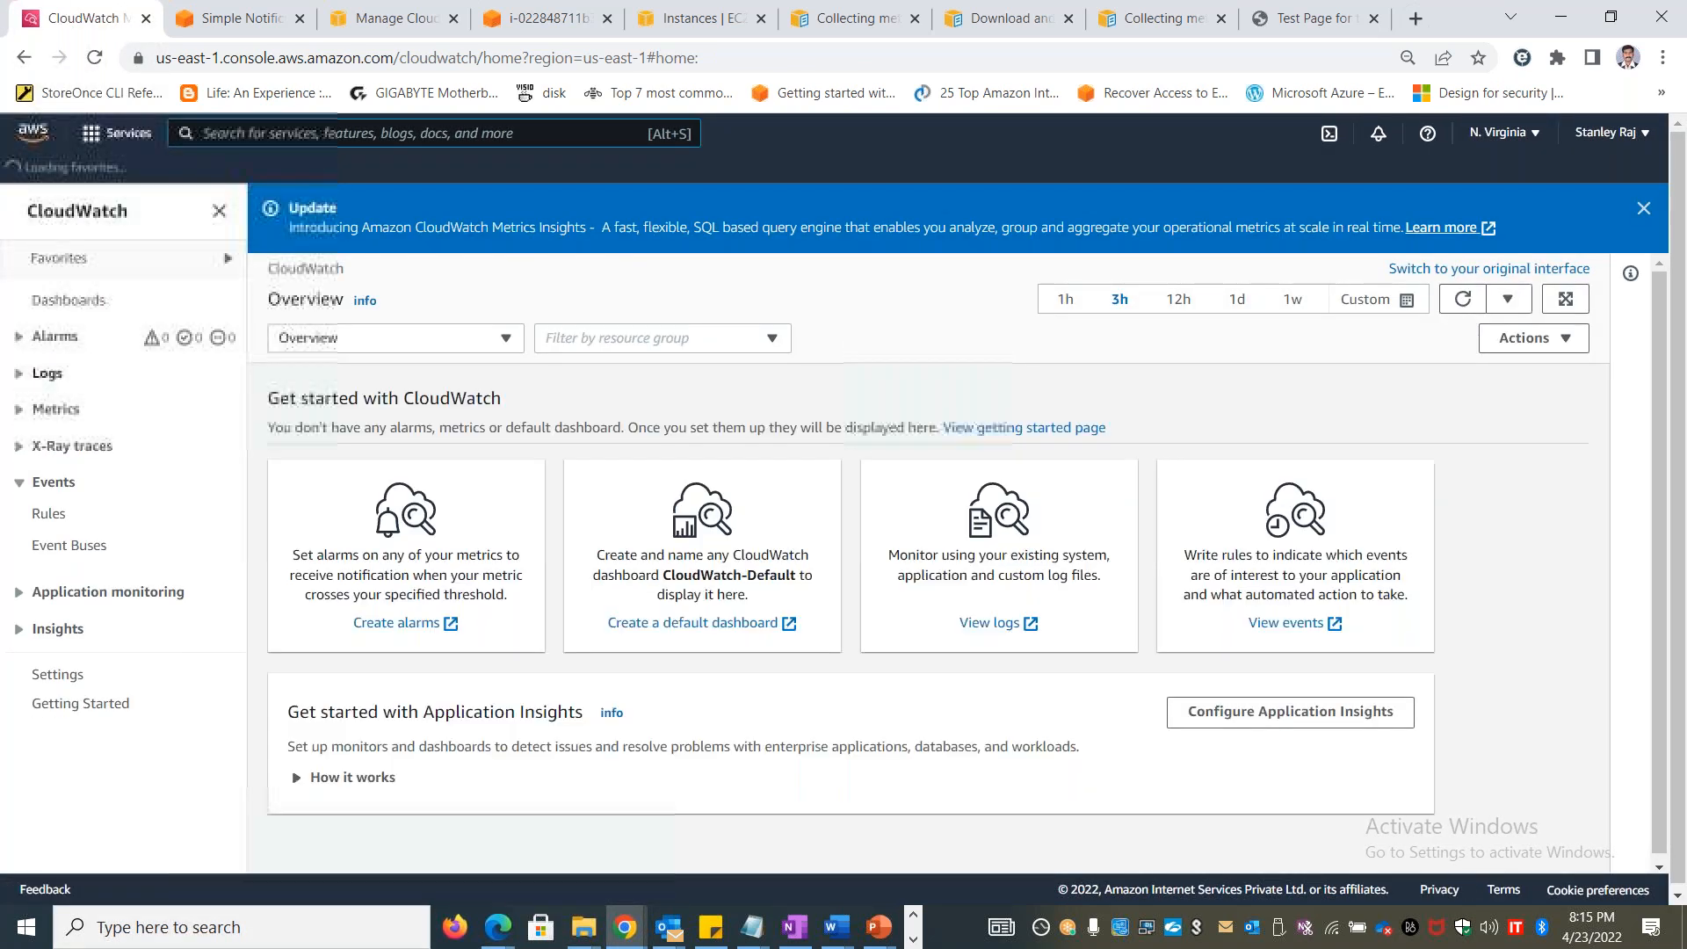
{"action": "left_click", "coordinate": [56, 409]}
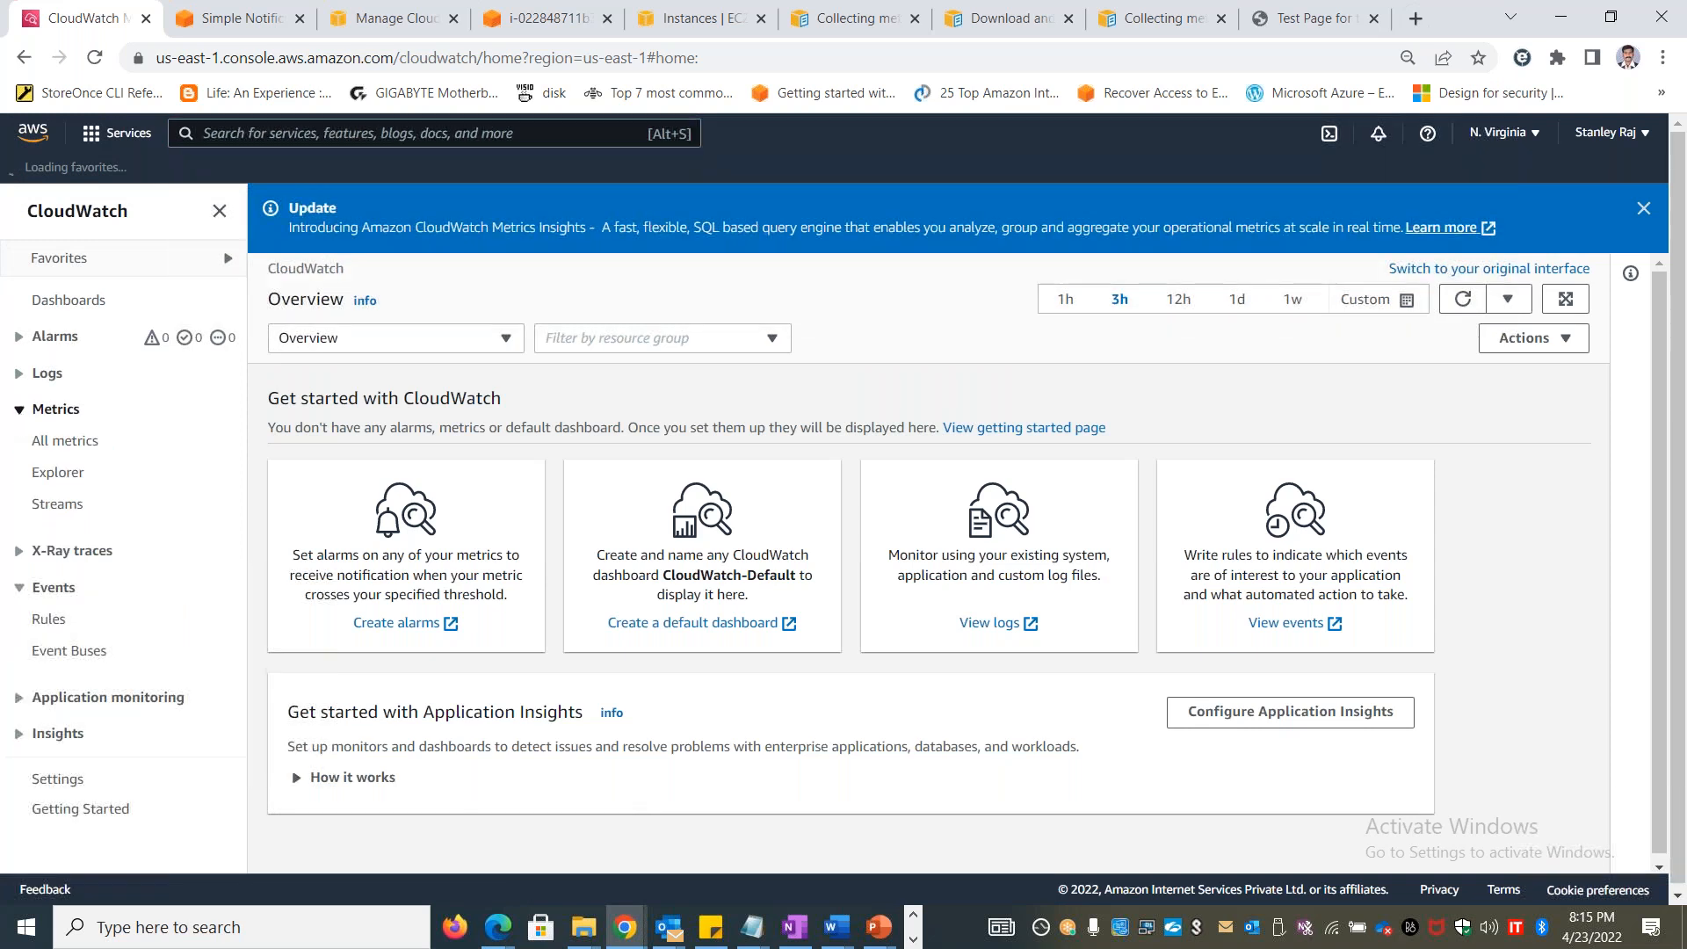
{"action": "left_click", "coordinate": [70, 442]}
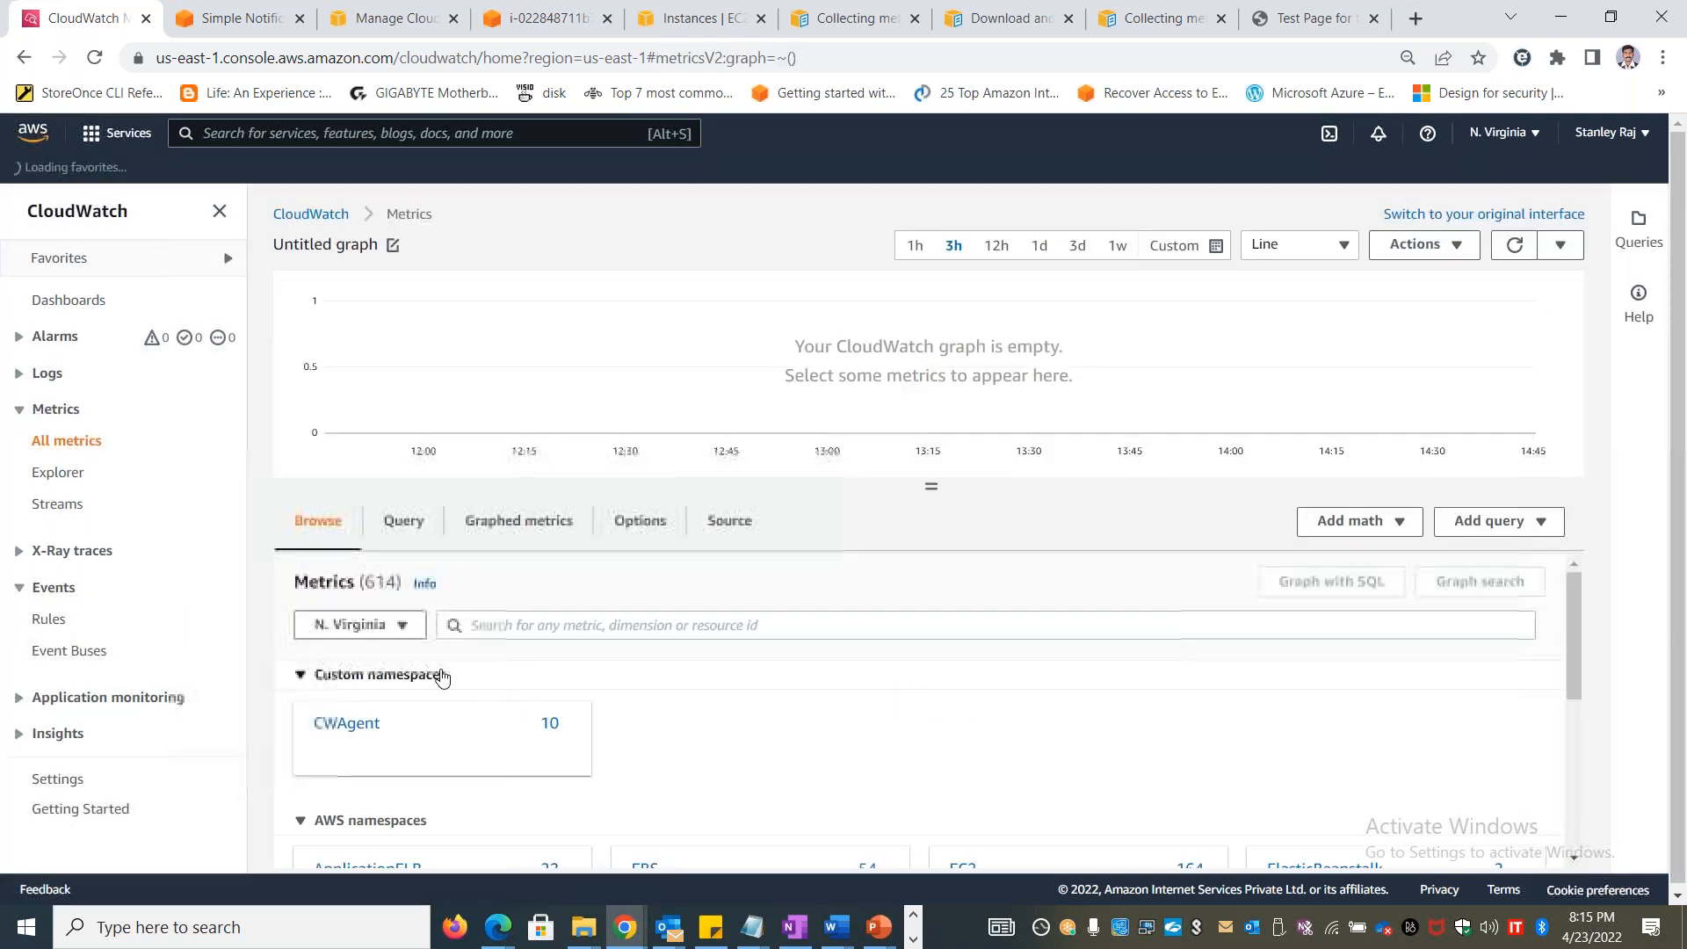
{"action": "scroll", "coordinate": [426, 791], "scroll_direction": "down", "scroll_amount": 5}
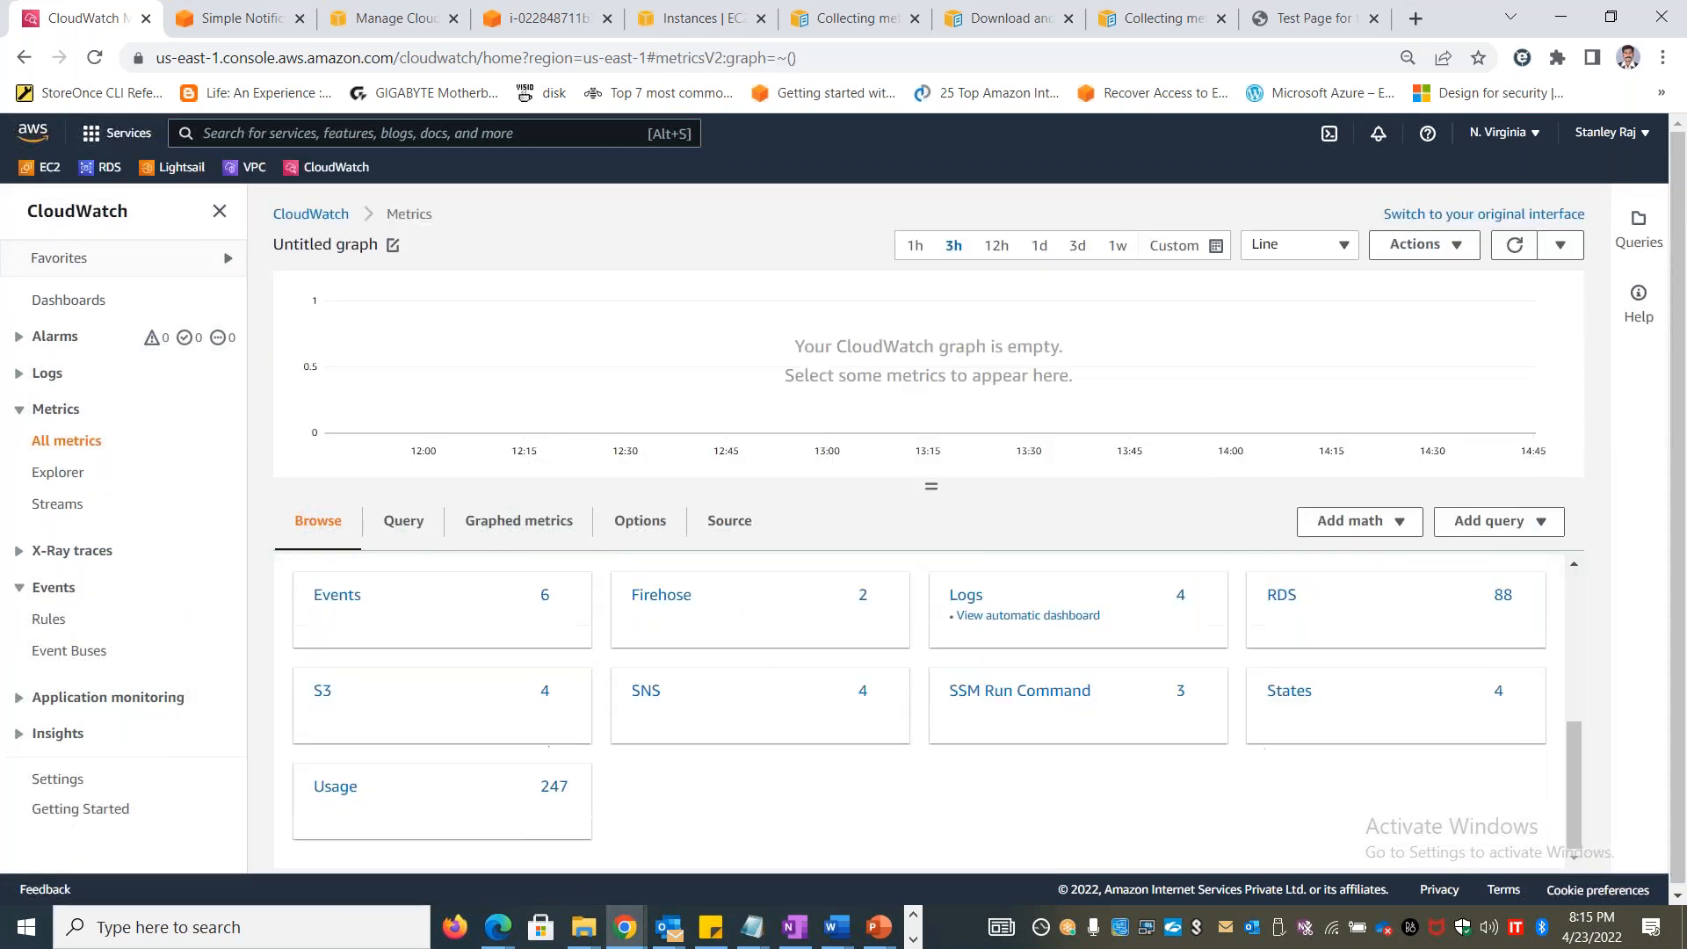
{"action": "scroll", "coordinate": [1110, 788], "scroll_direction": "up", "scroll_amount": 5}
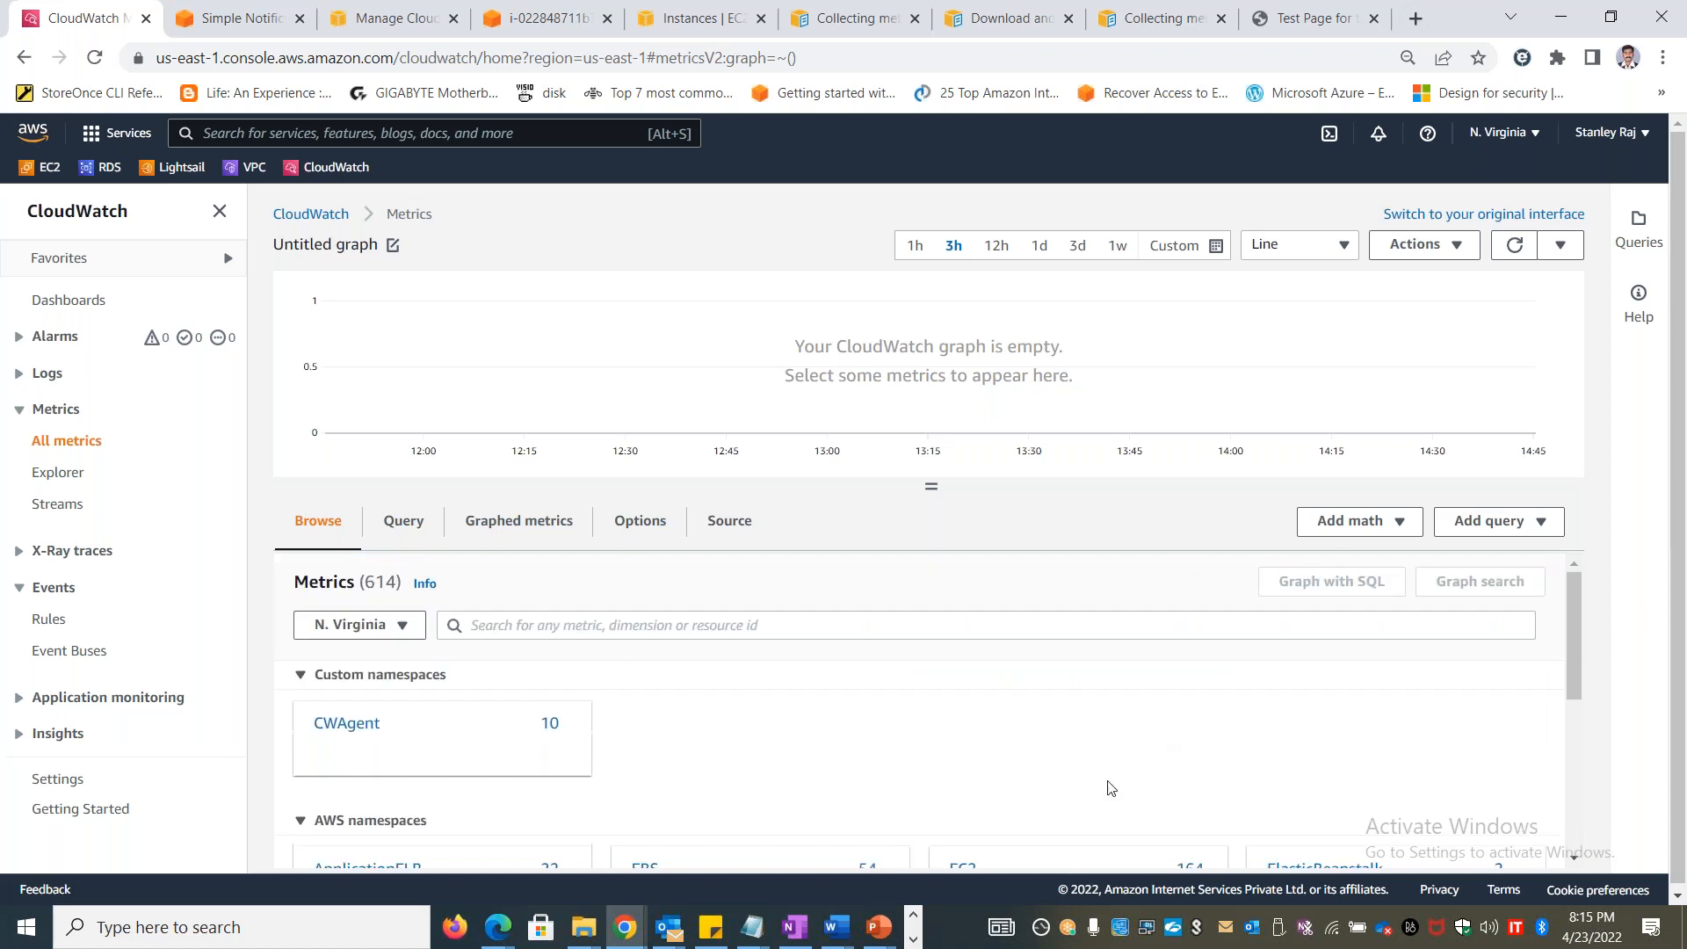
Graph the StatusCheckFailed_System metric of Stanlinuxvm1 from the EC2 per-instance metrics and look through the available graph types
{"action": "left_click", "coordinate": [969, 864]}
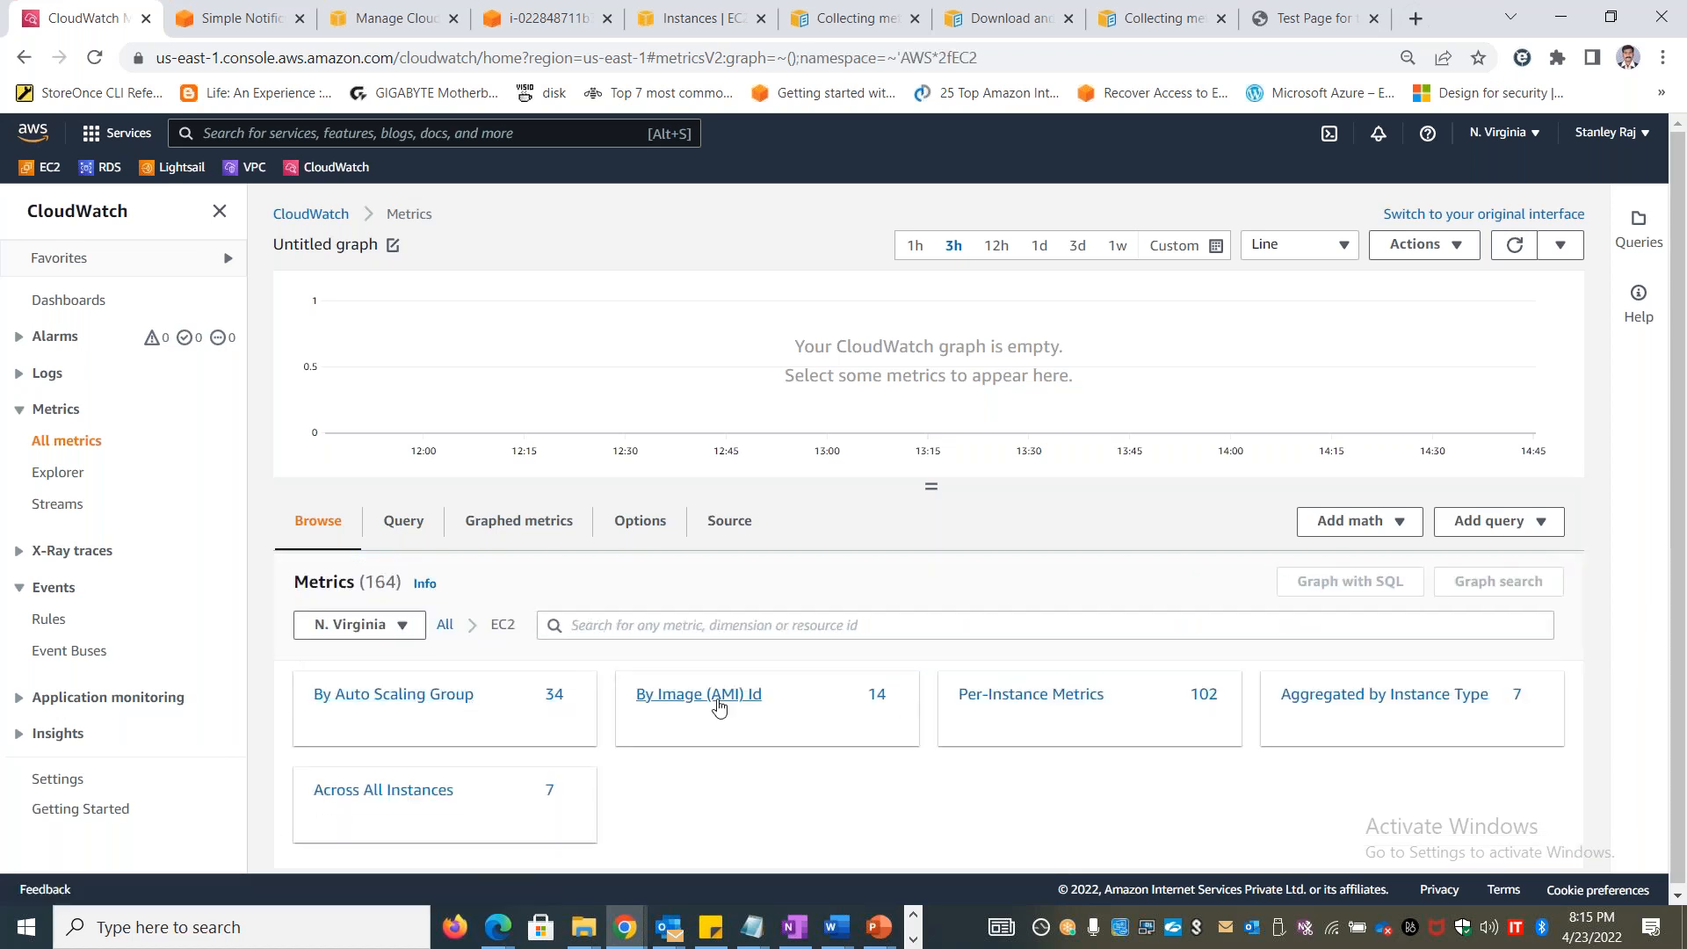
{"action": "left_click", "coordinate": [1054, 694]}
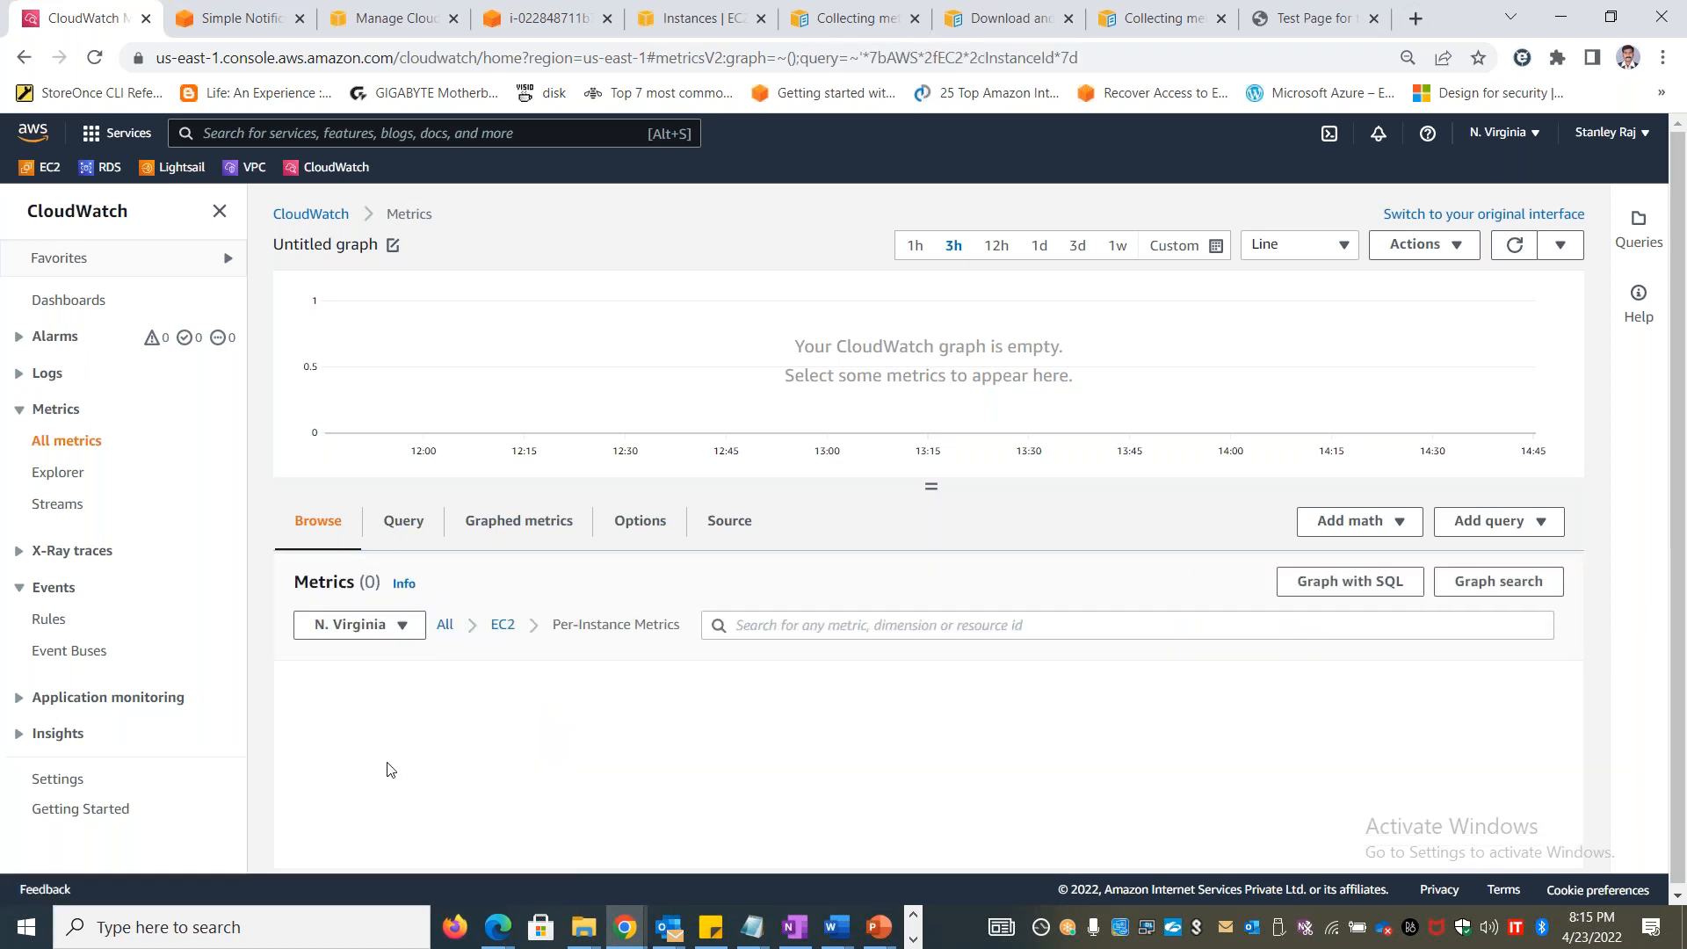
{"action": "left_click", "coordinate": [293, 718]}
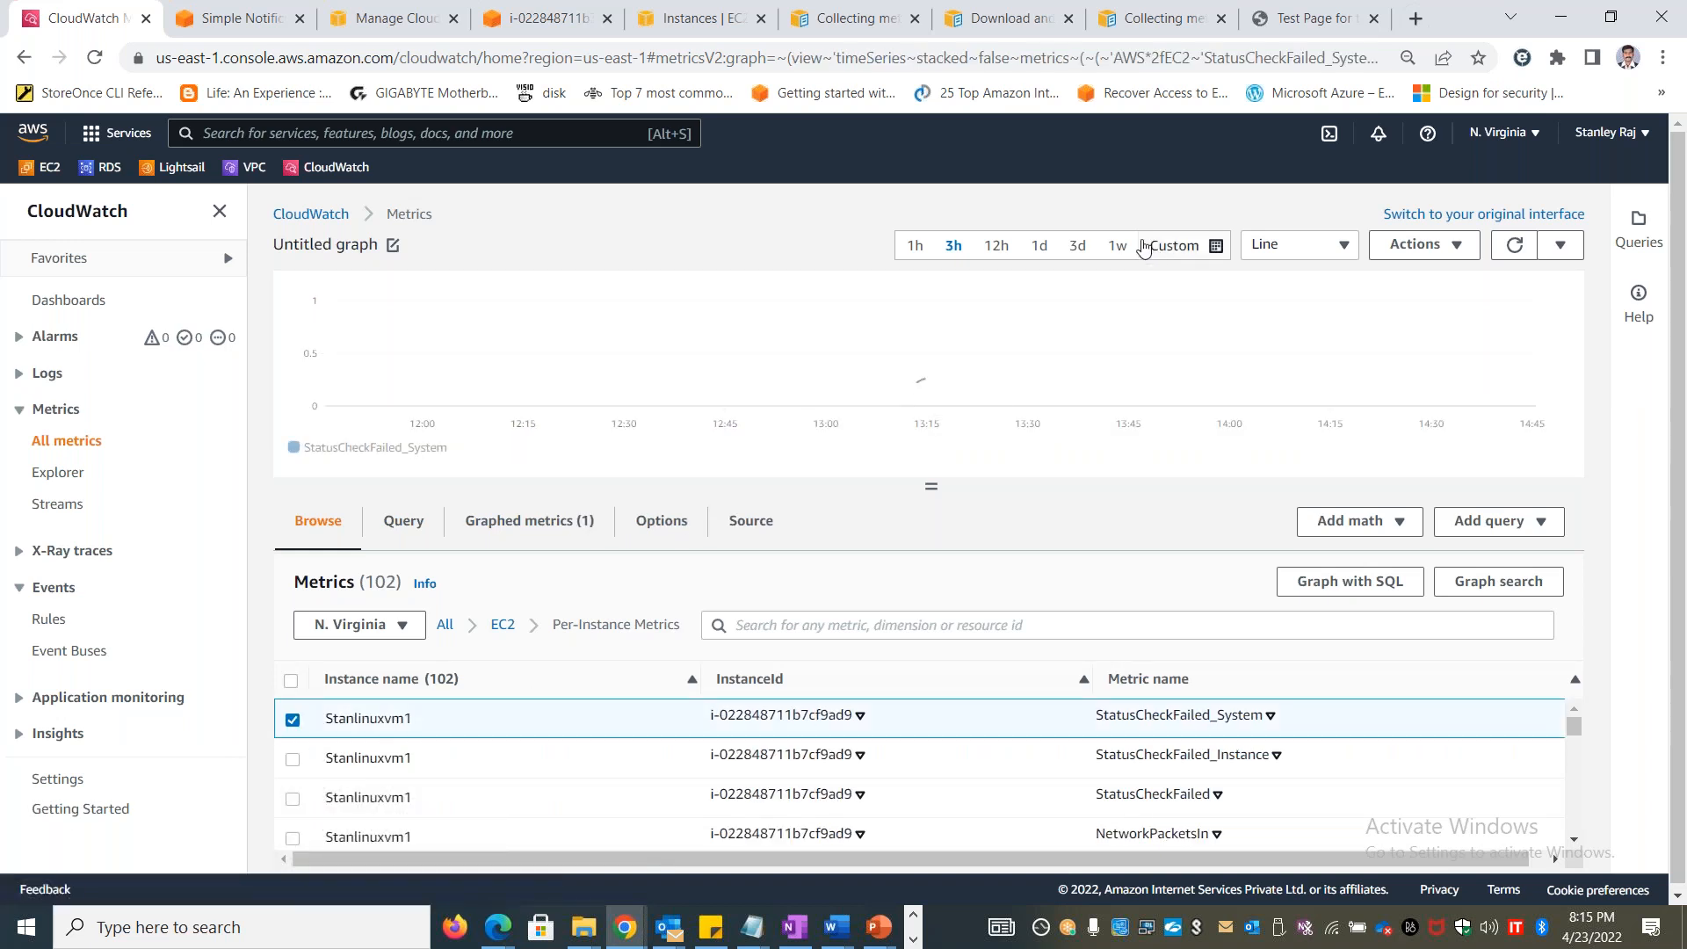
{"action": "left_click", "coordinate": [1339, 246]}
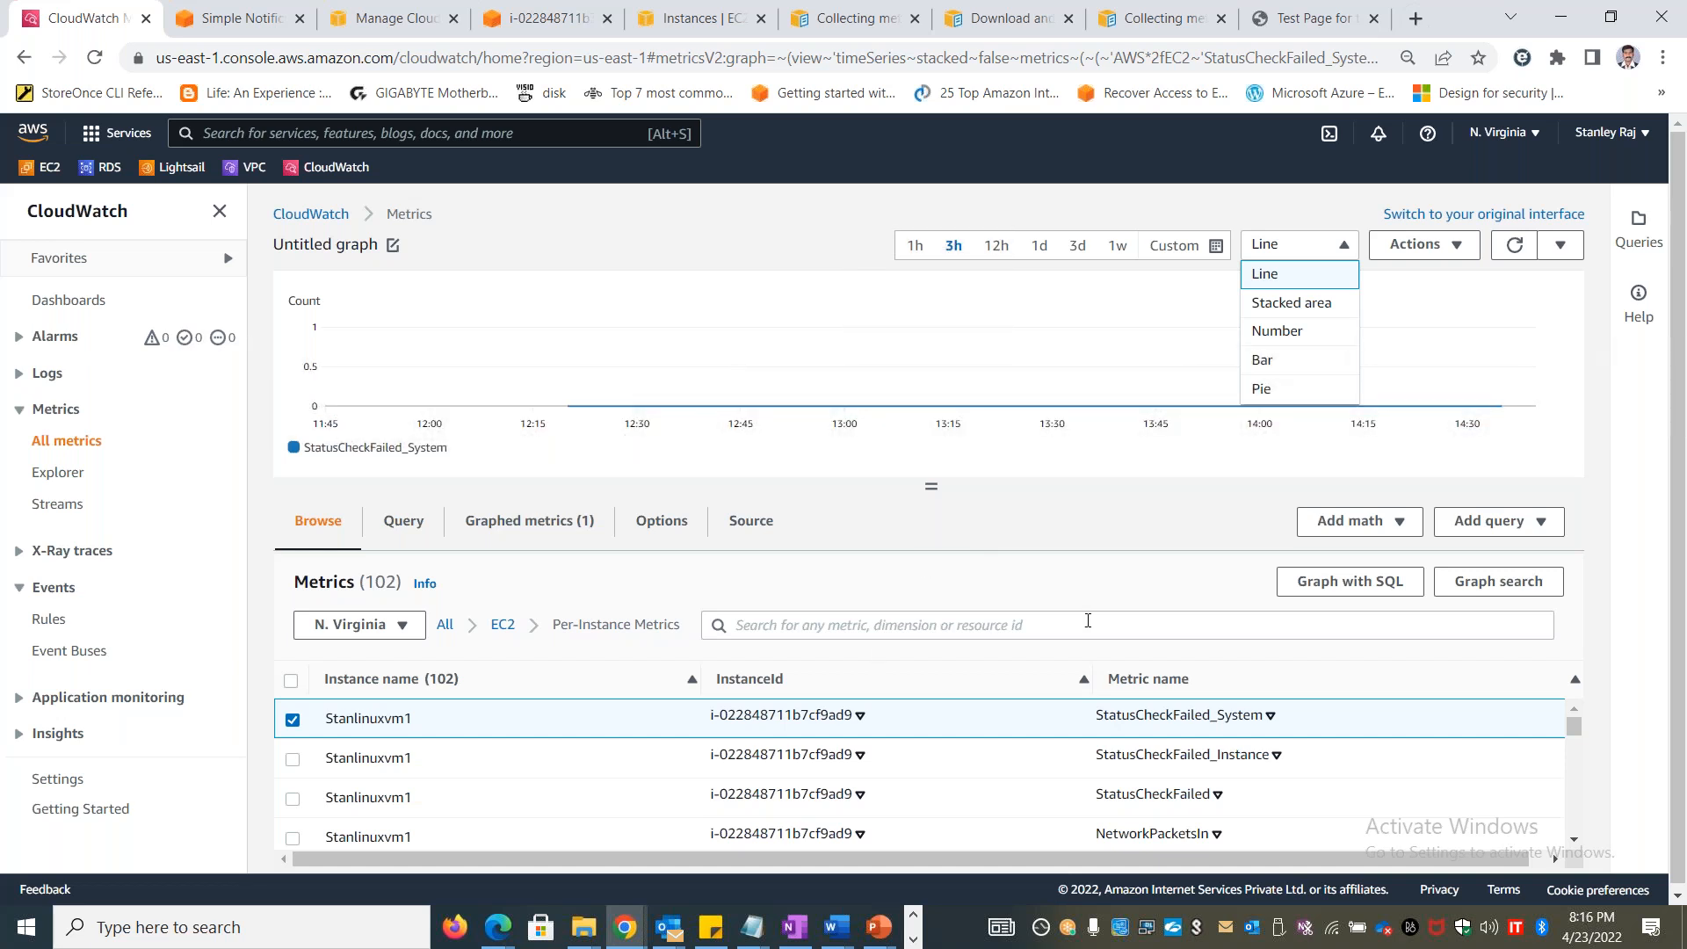
{"action": "left_click", "coordinate": [770, 230]}
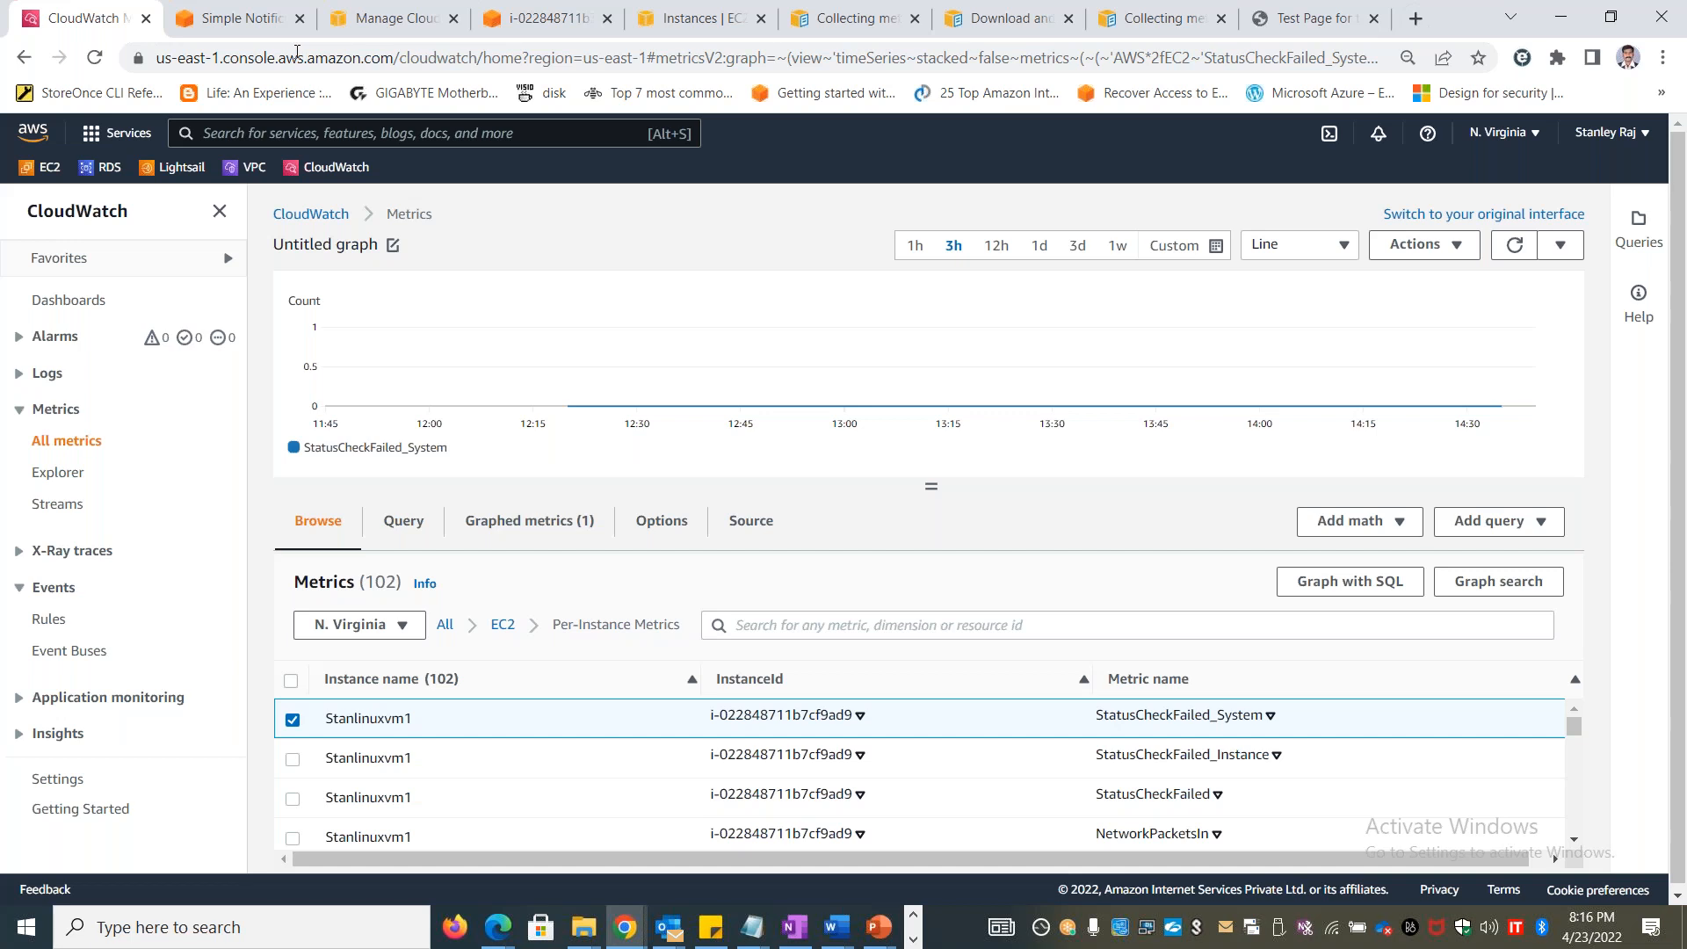
Return to the EC2 alarm creation form and review its settings and the types of data available to sample
{"action": "left_click", "coordinate": [551, 20]}
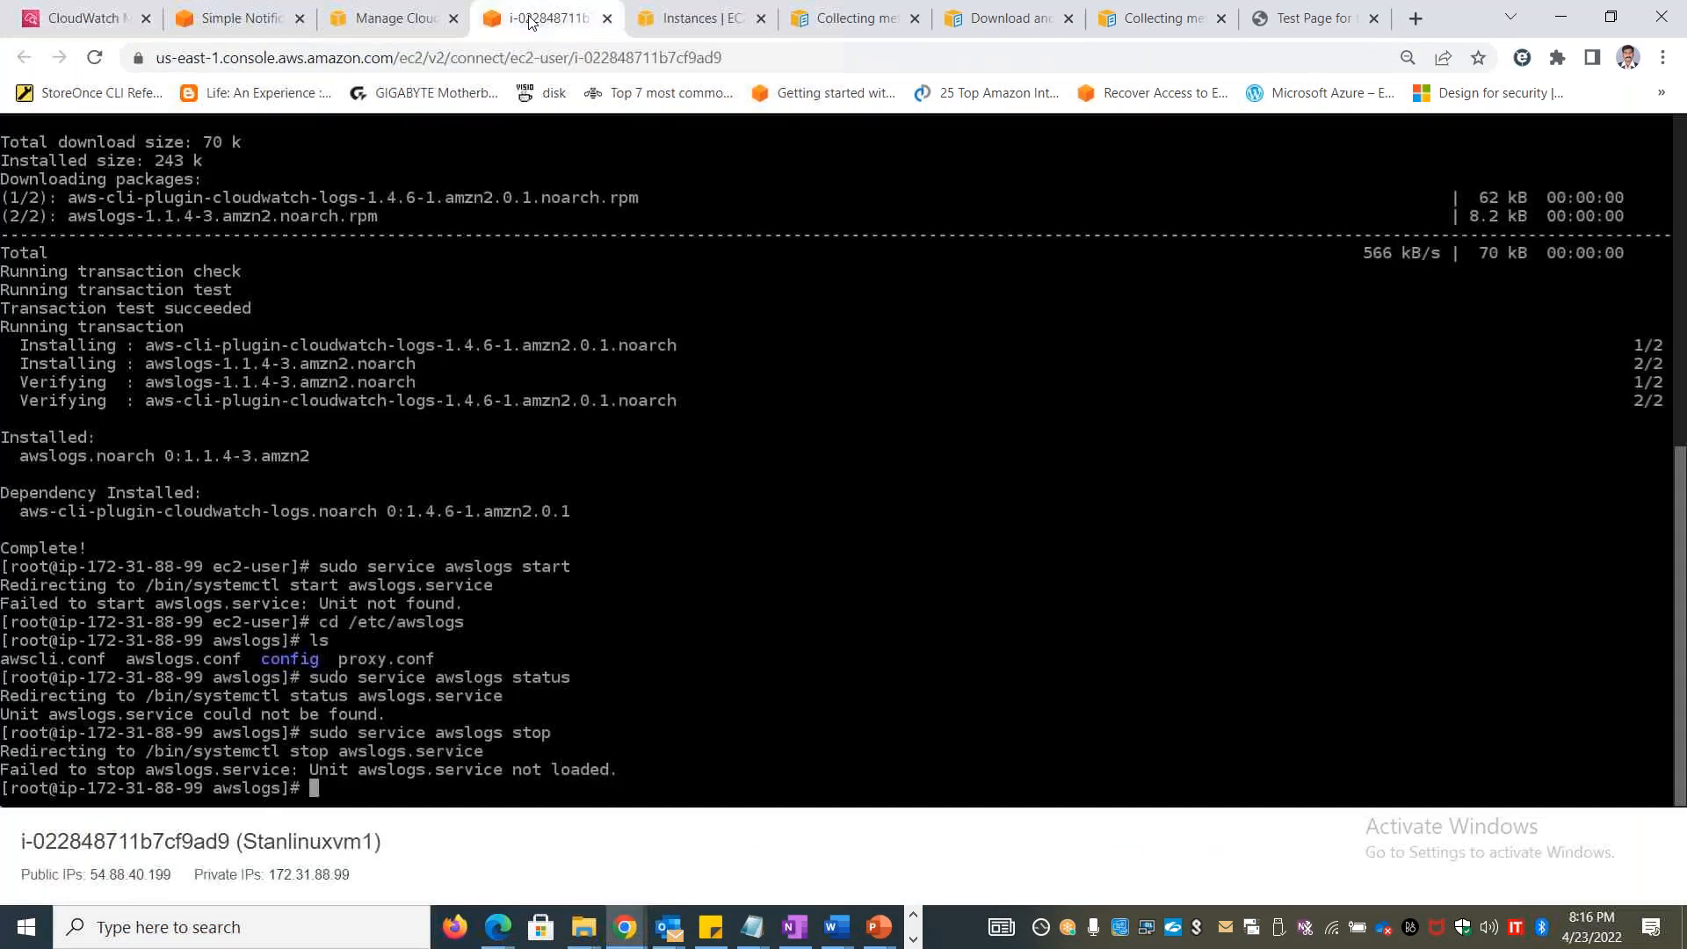
{"action": "left_click", "coordinate": [375, 19]}
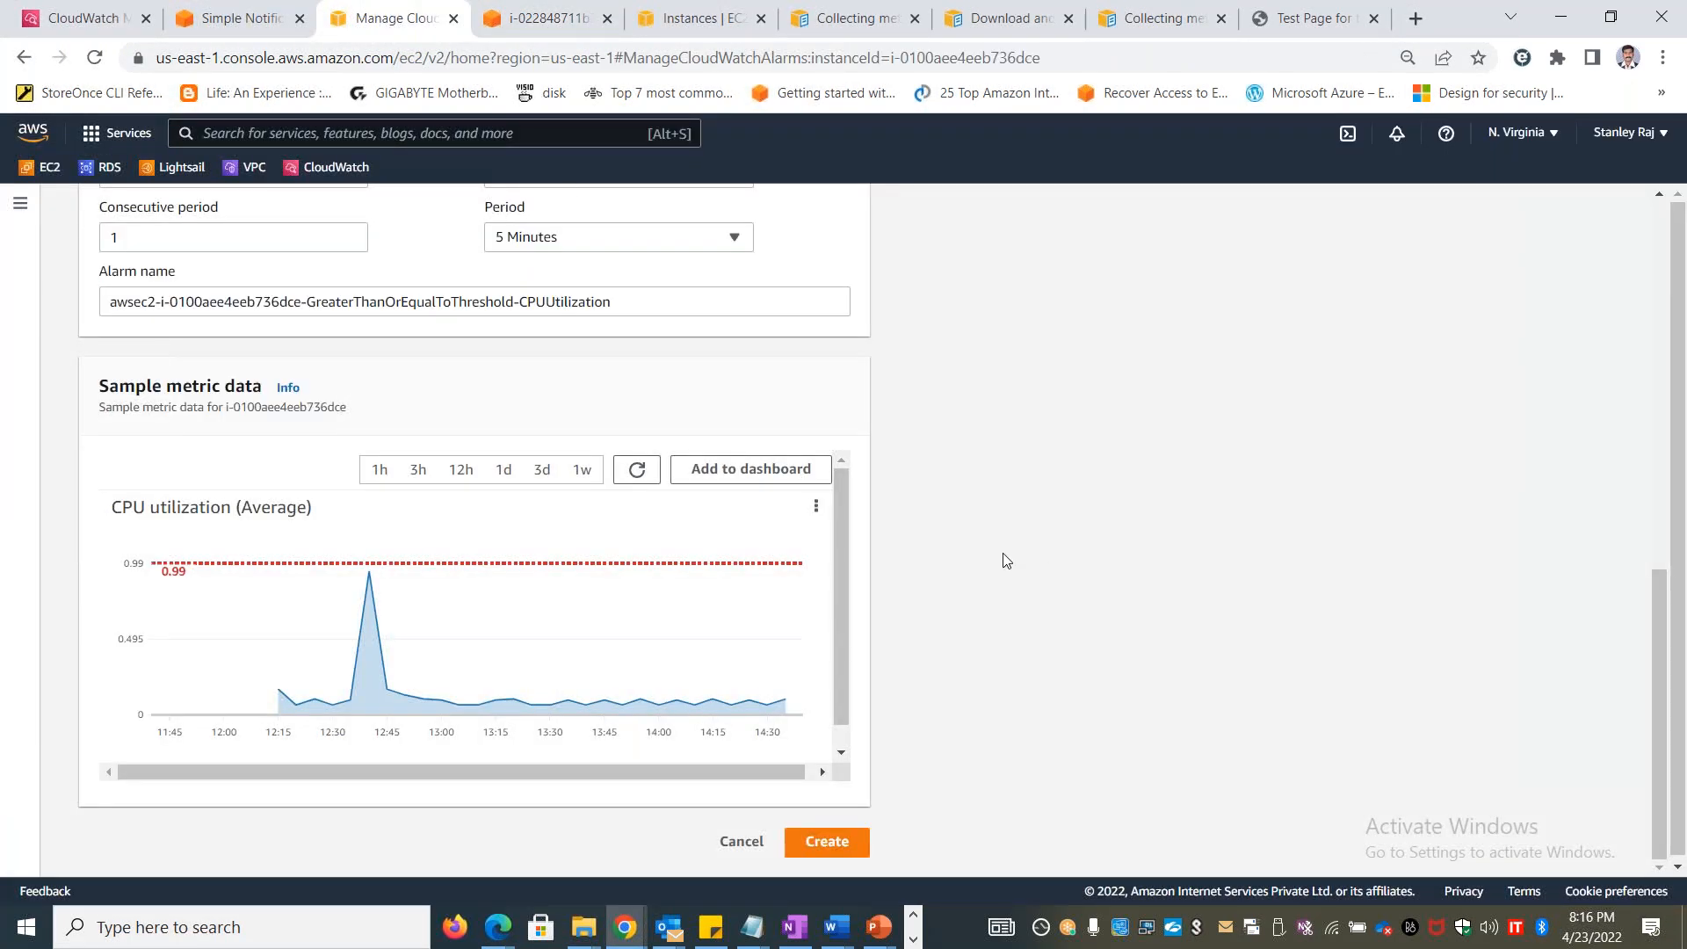
{"action": "scroll", "coordinate": [1007, 558], "scroll_direction": "up", "scroll_amount": 6}
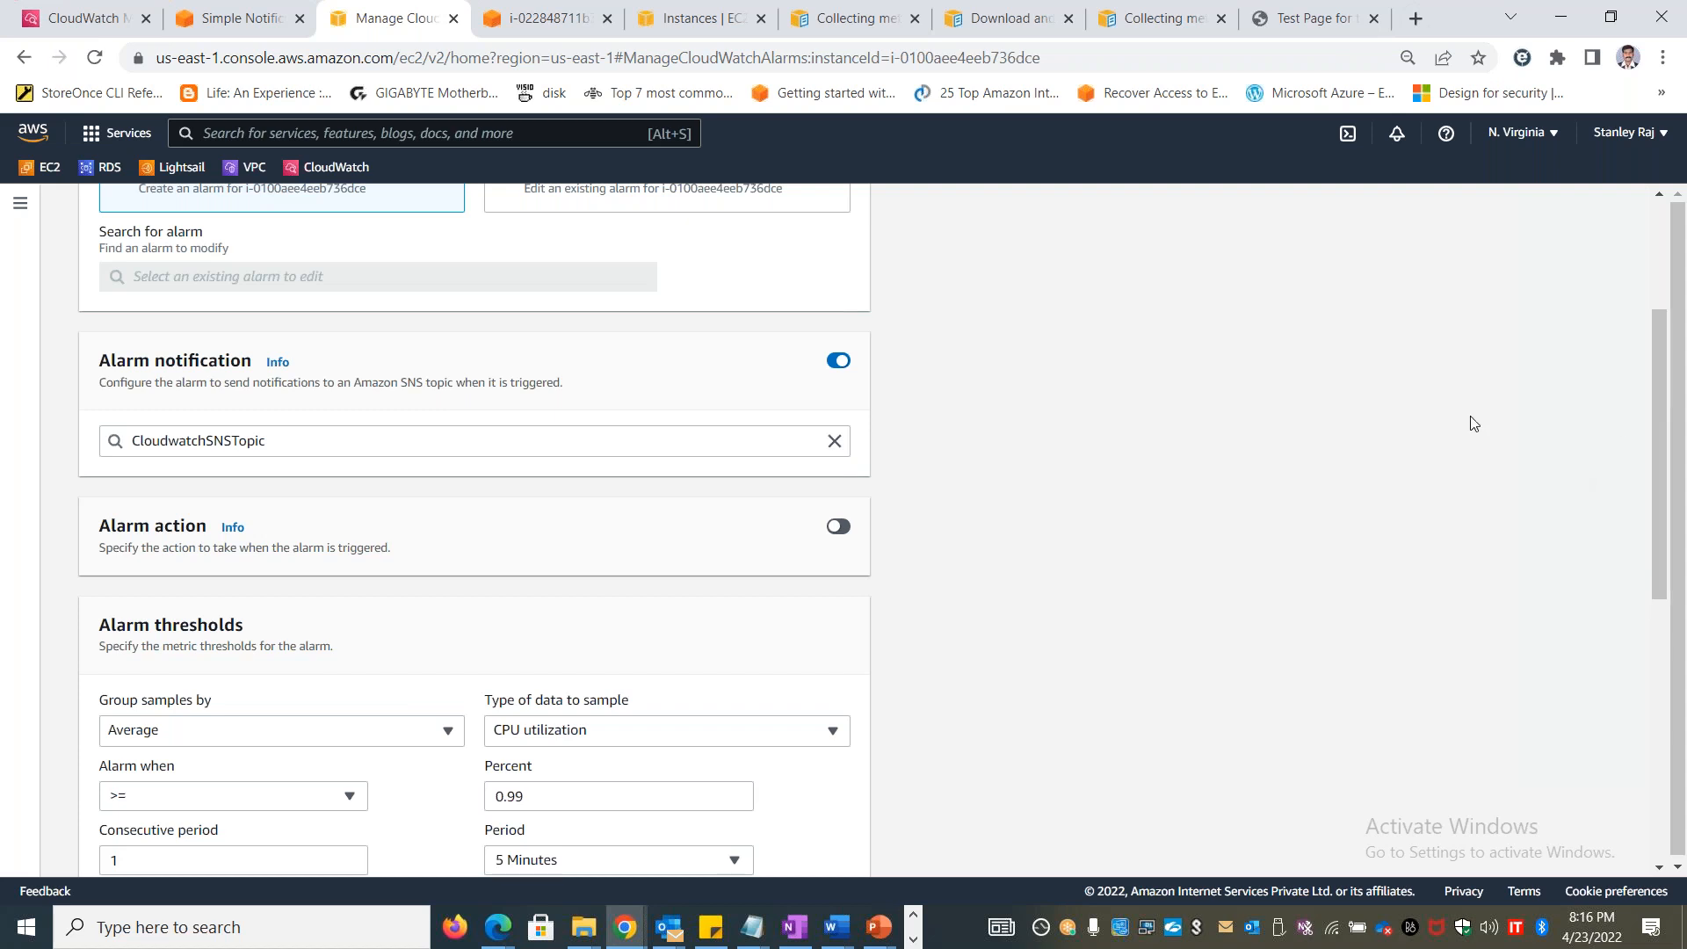
{"action": "scroll", "coordinate": [1019, 428], "scroll_direction": "up", "scroll_amount": 3}
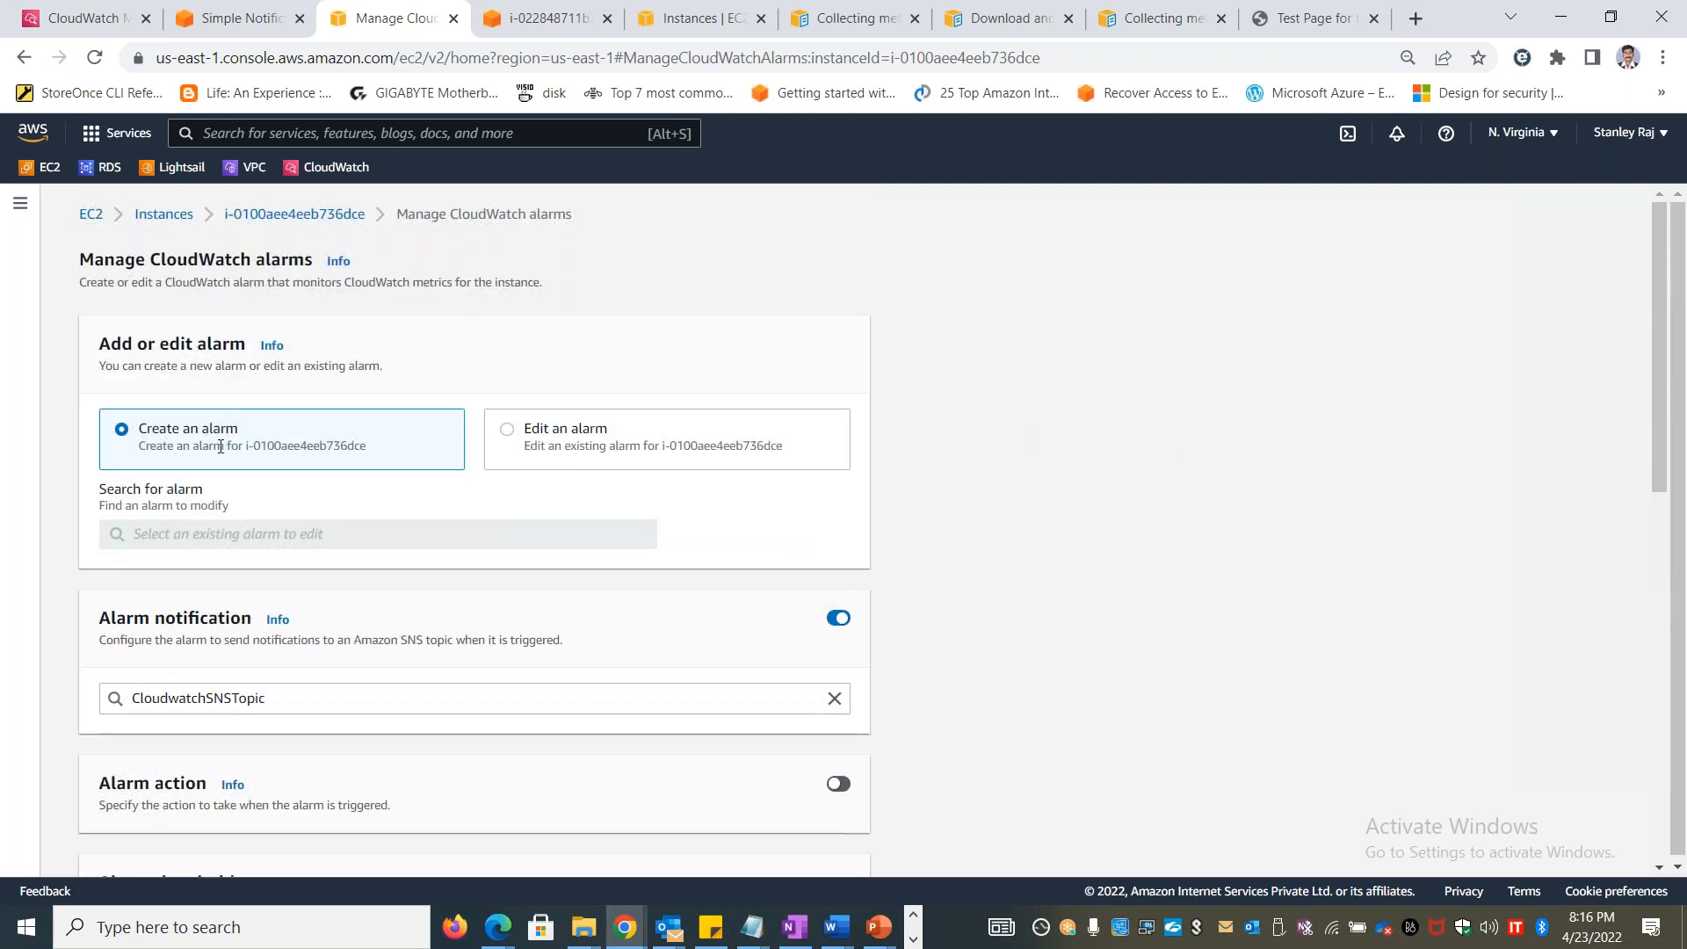
{"action": "left_click_drag", "start_coordinate": [1660, 400], "coordinate": [1660, 580]}
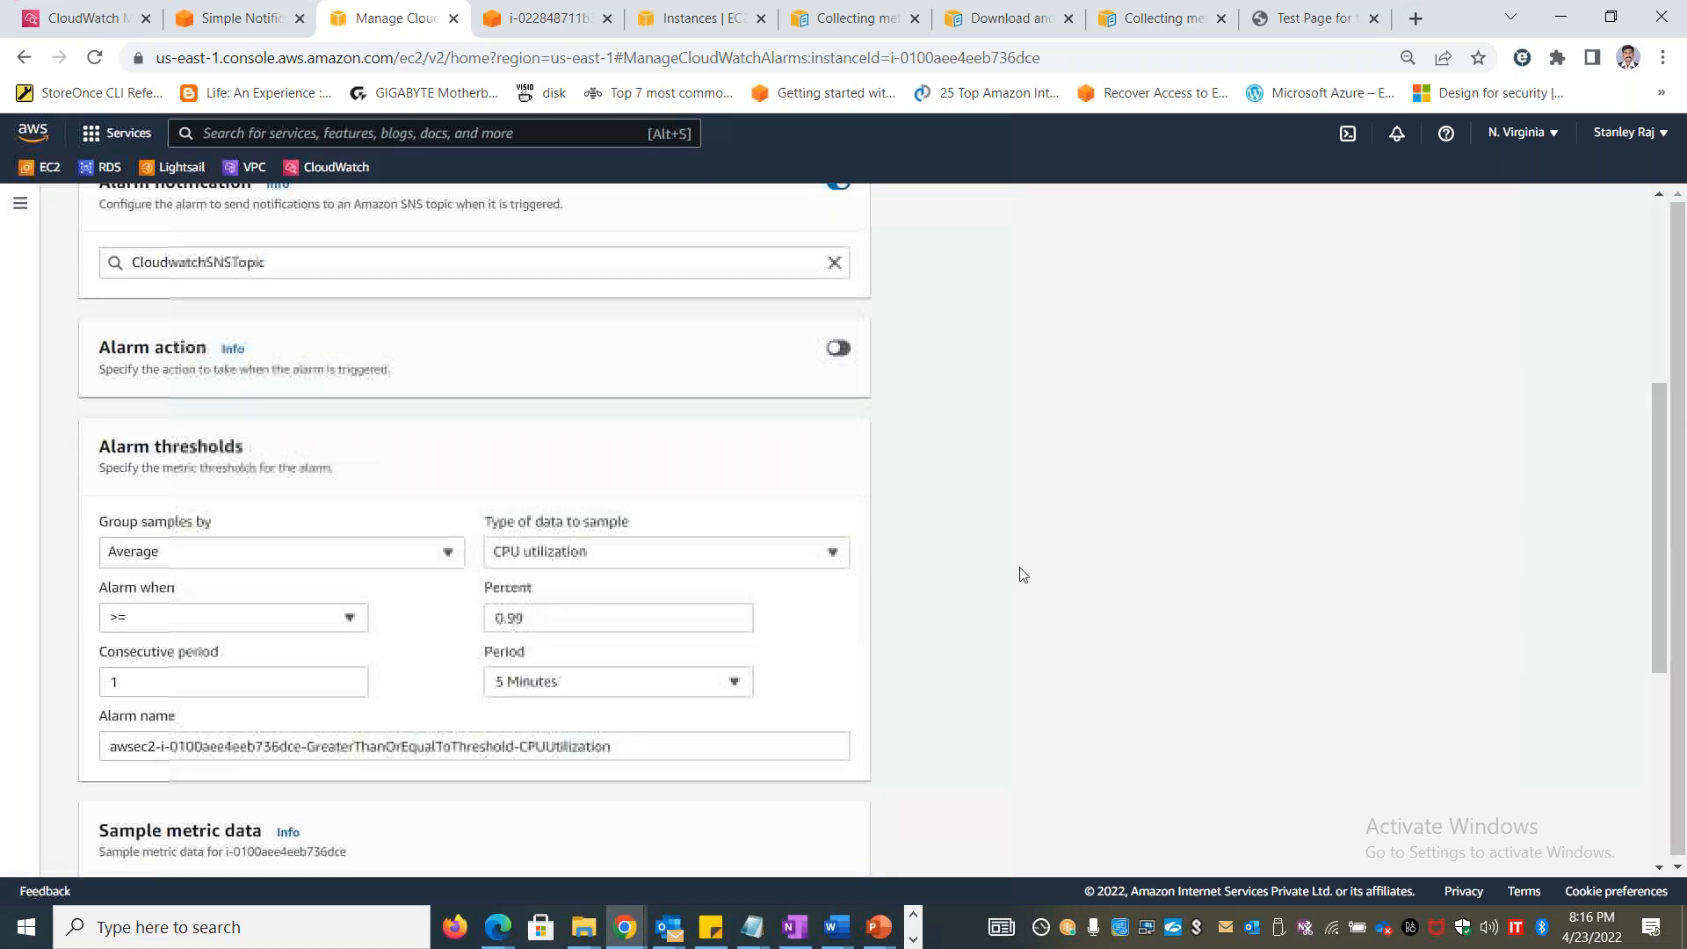
{"action": "left_click", "coordinate": [738, 552]}
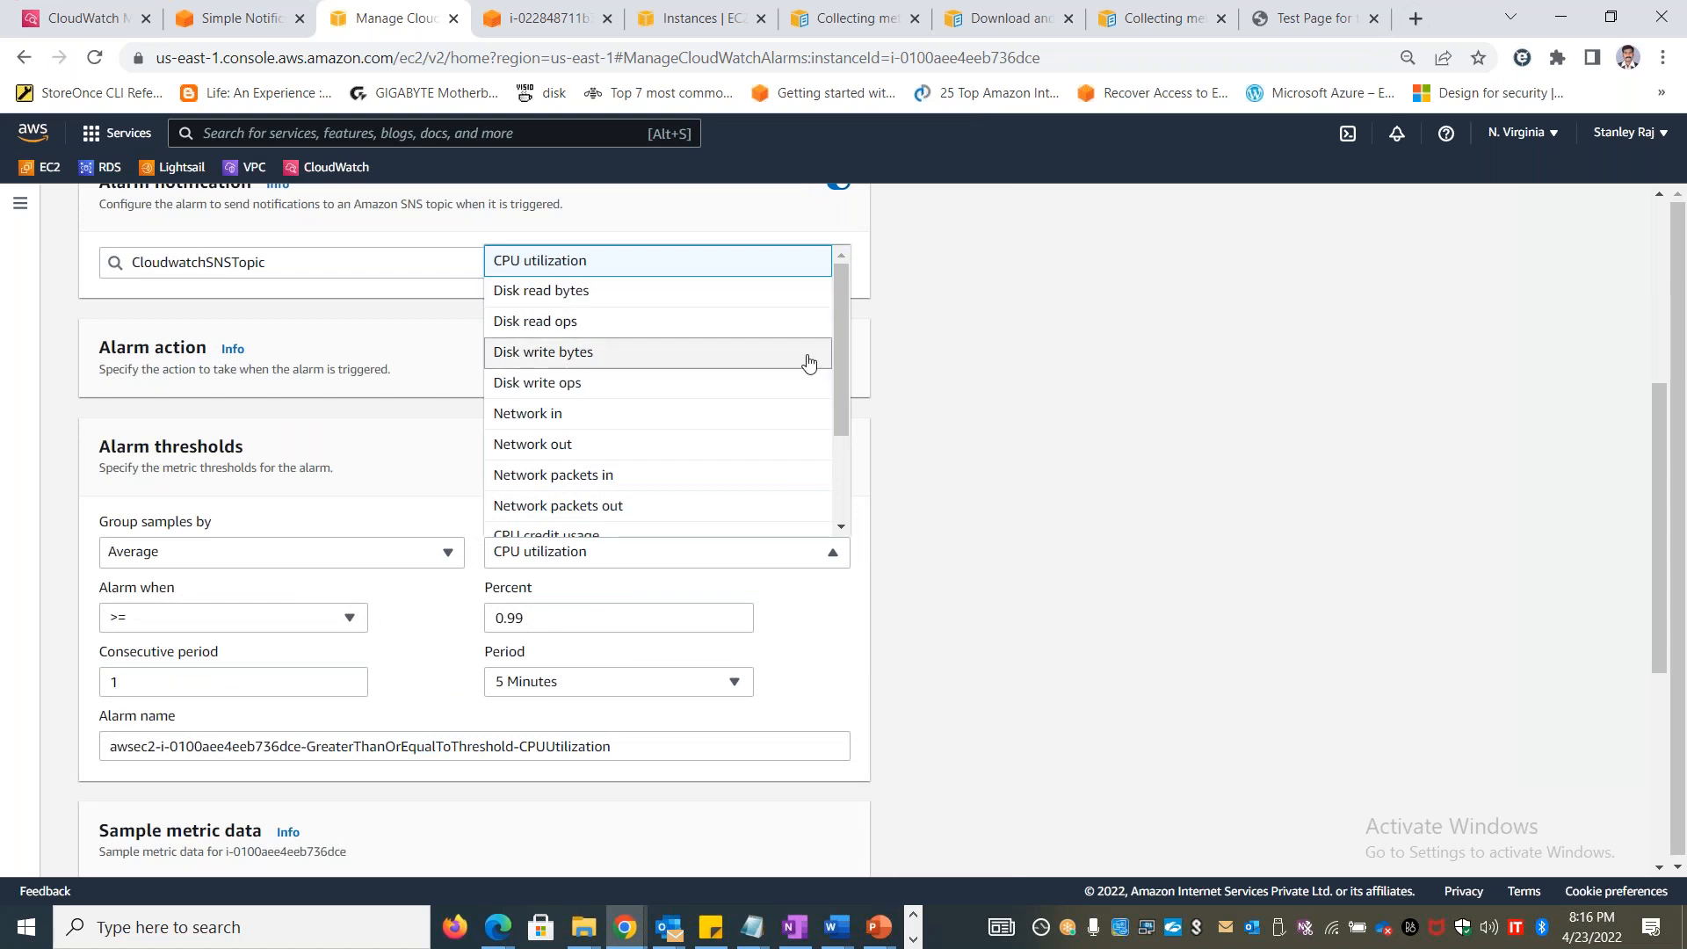
{"action": "left_click_drag", "start_coordinate": [840, 366], "coordinate": [835, 493]}
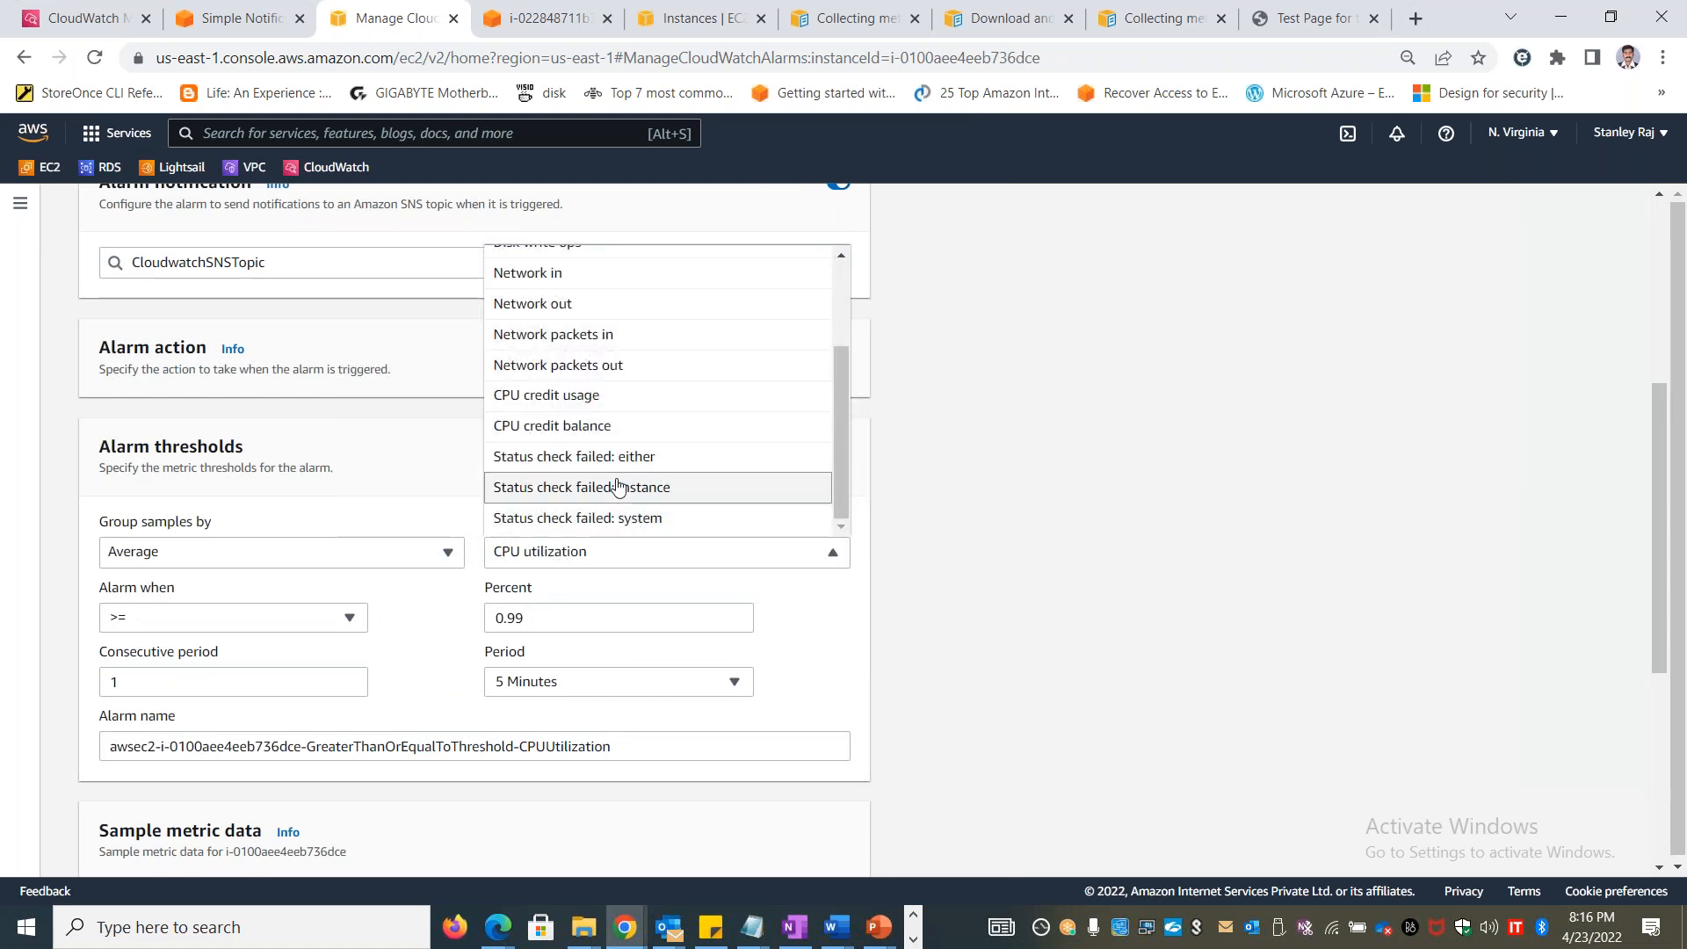
In the EC2 instances list, examine the system and instance status checks of stanwinvm1
{"action": "left_click", "coordinate": [548, 18]}
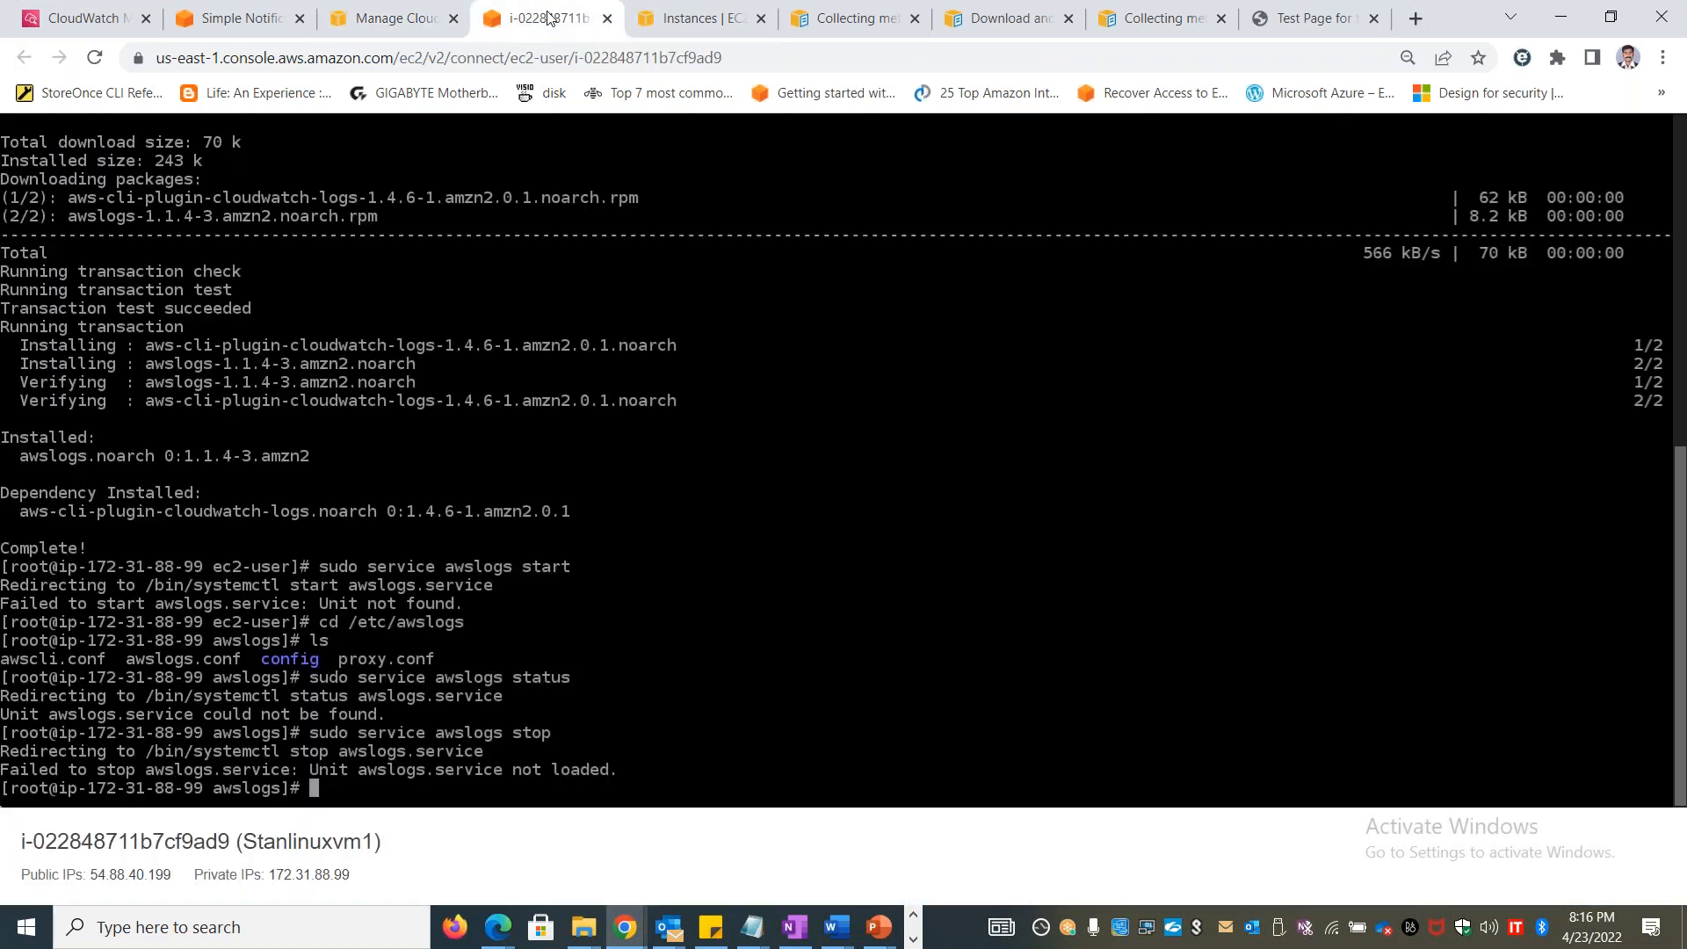
{"action": "left_click", "coordinate": [676, 19]}
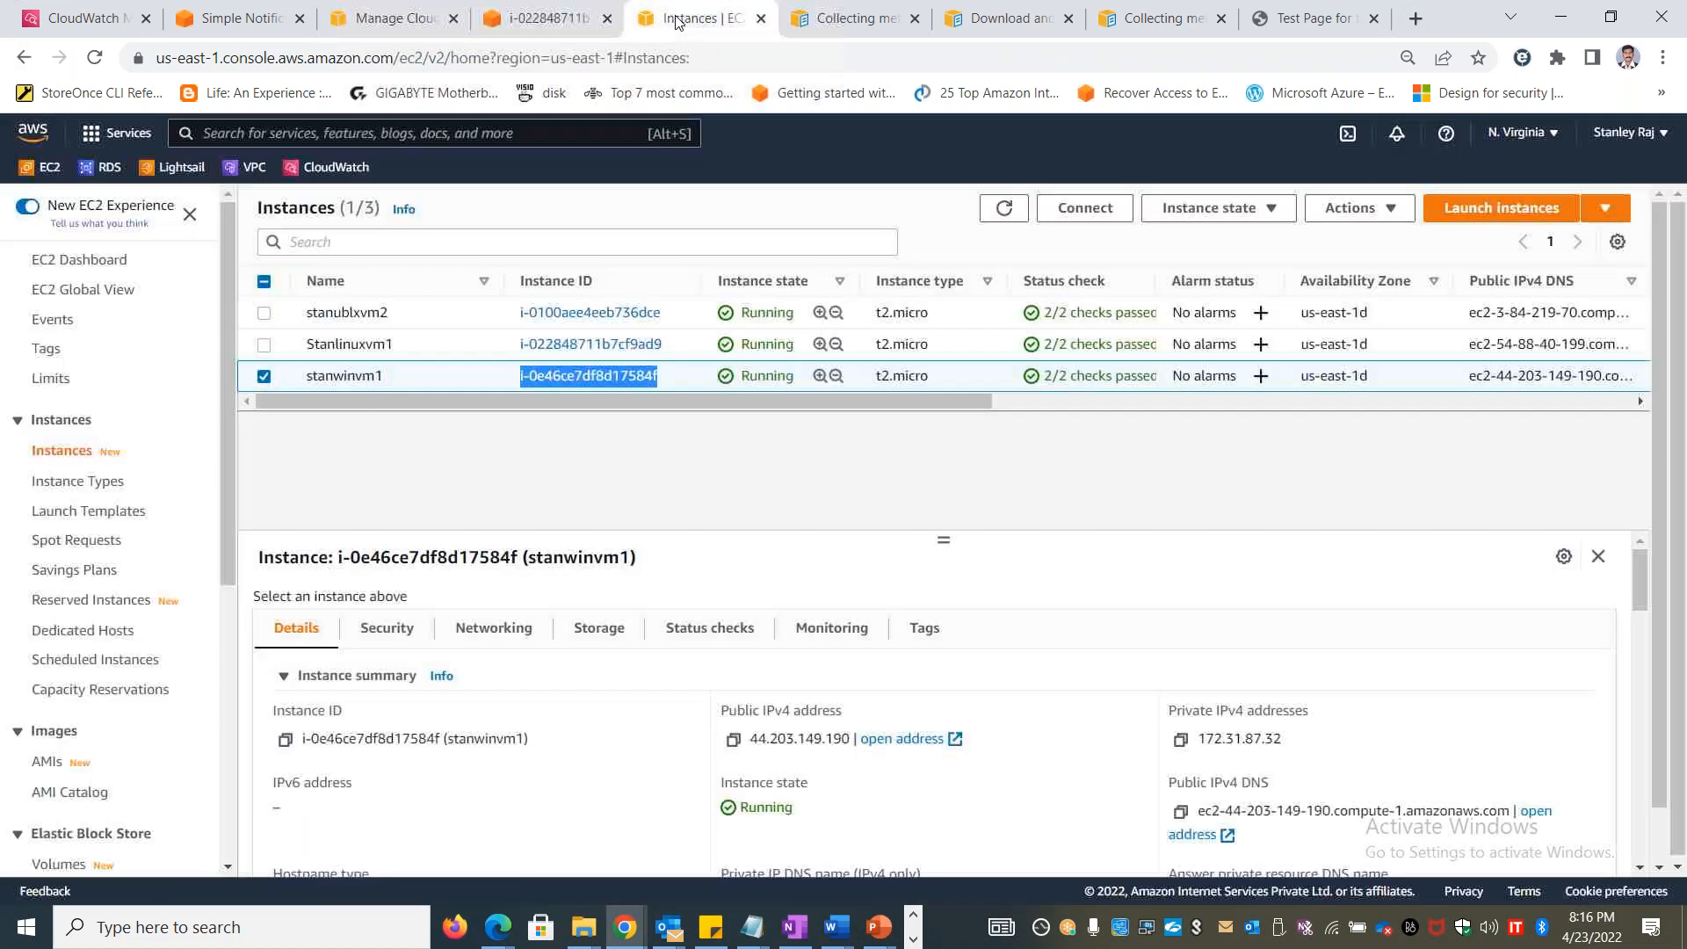
{"action": "left_click", "coordinate": [691, 631]}
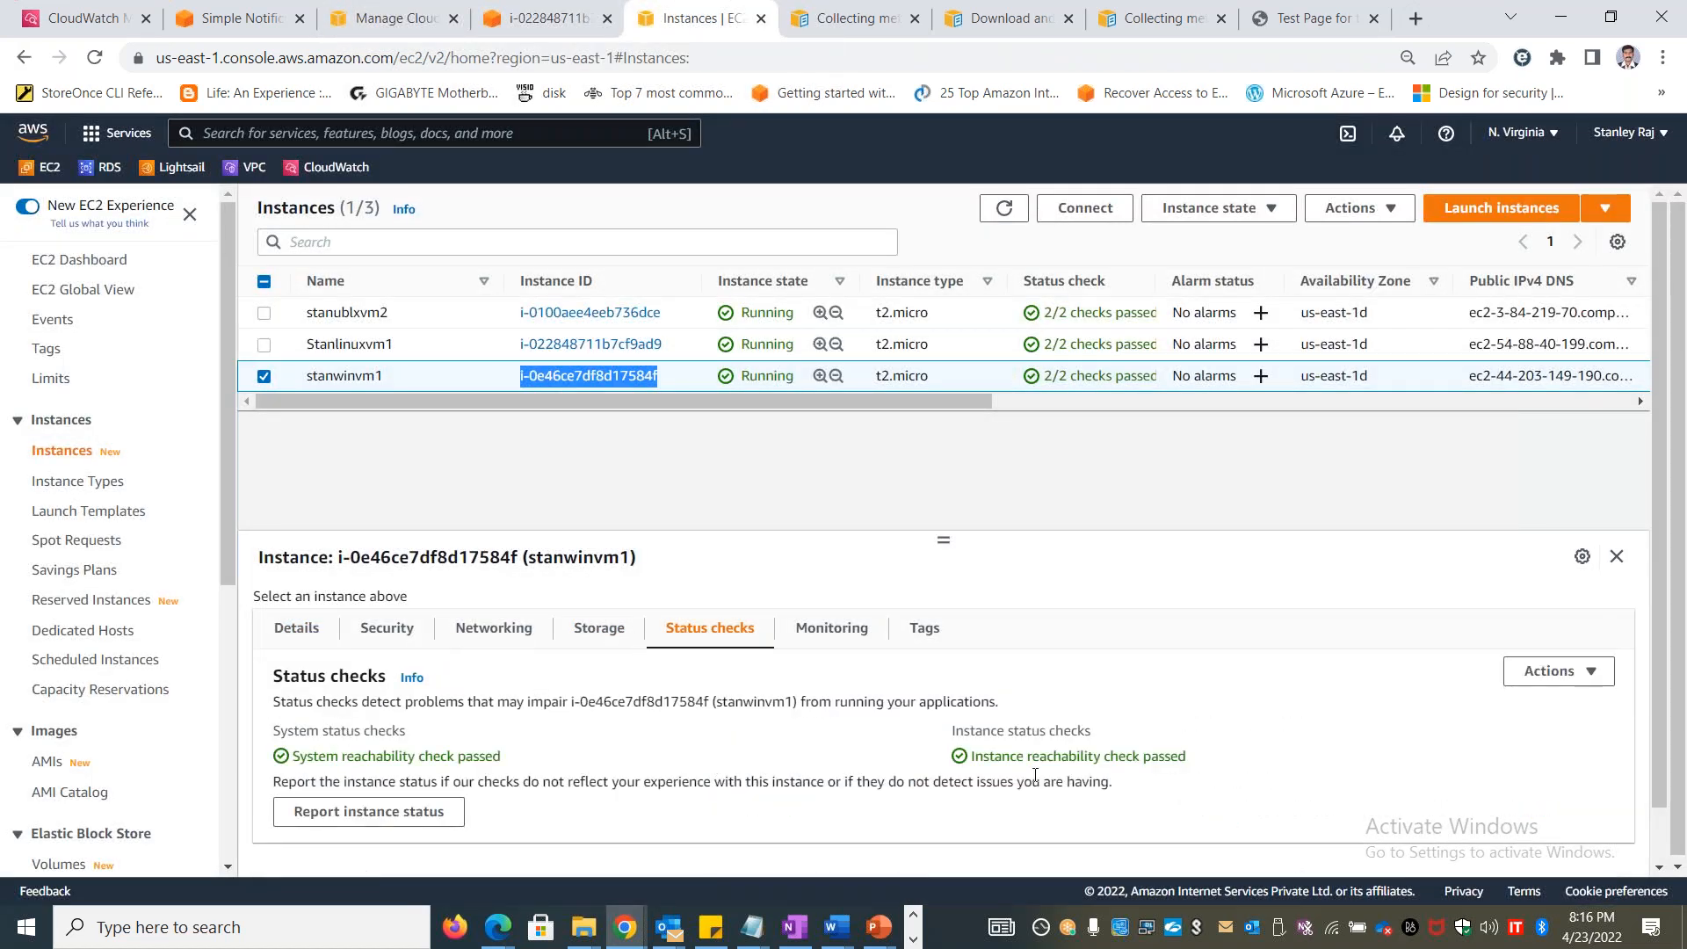
{"action": "left_click_drag", "start_coordinate": [1086, 730], "coordinate": [869, 737]}
{"action": "left_click_drag", "start_coordinate": [274, 731], "coordinate": [329, 732]}
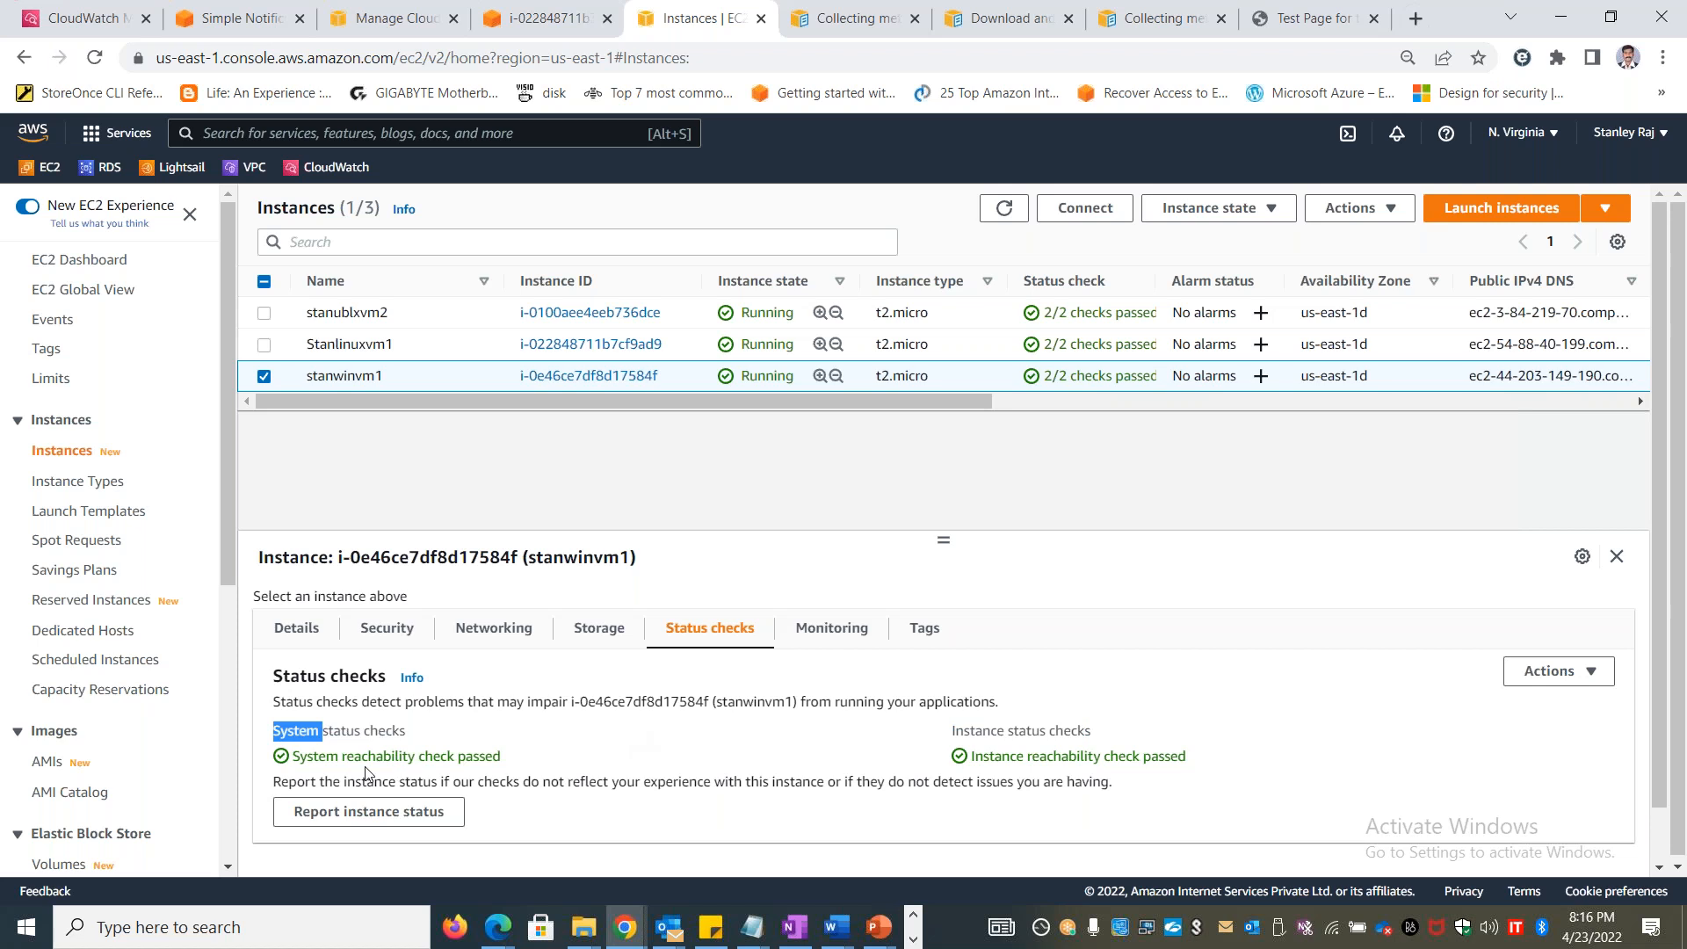
{"action": "left_click_drag", "start_coordinate": [520, 761], "coordinate": [274, 730]}
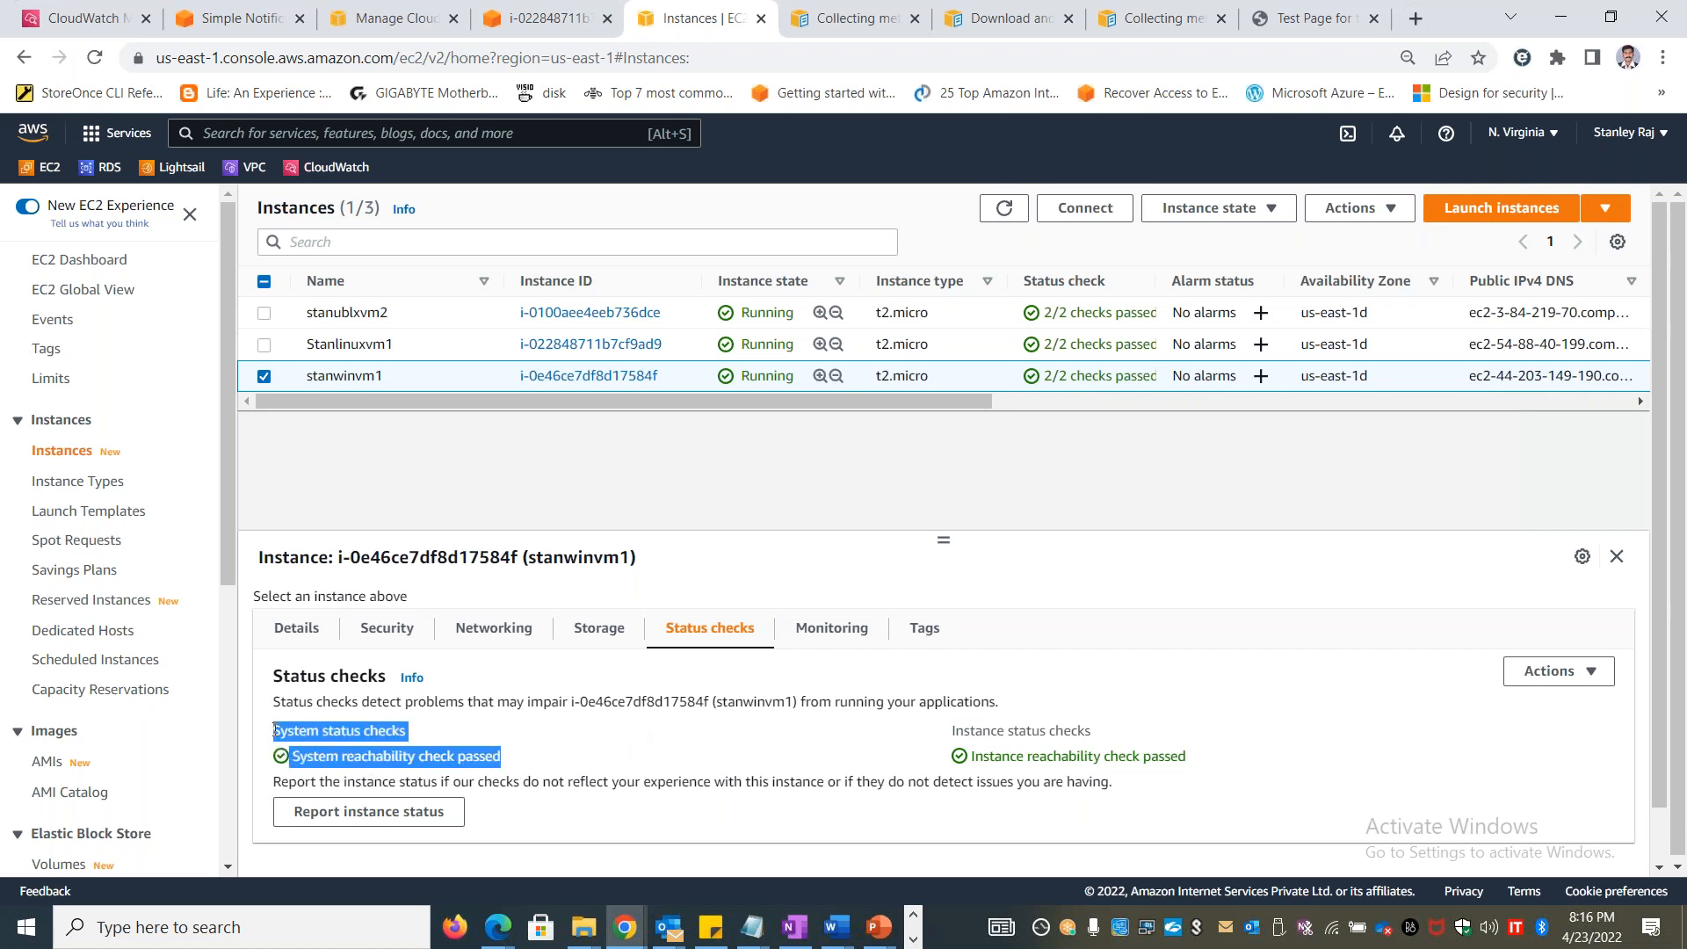
{"action": "left_click_drag", "start_coordinate": [1100, 736], "coordinate": [923, 738]}
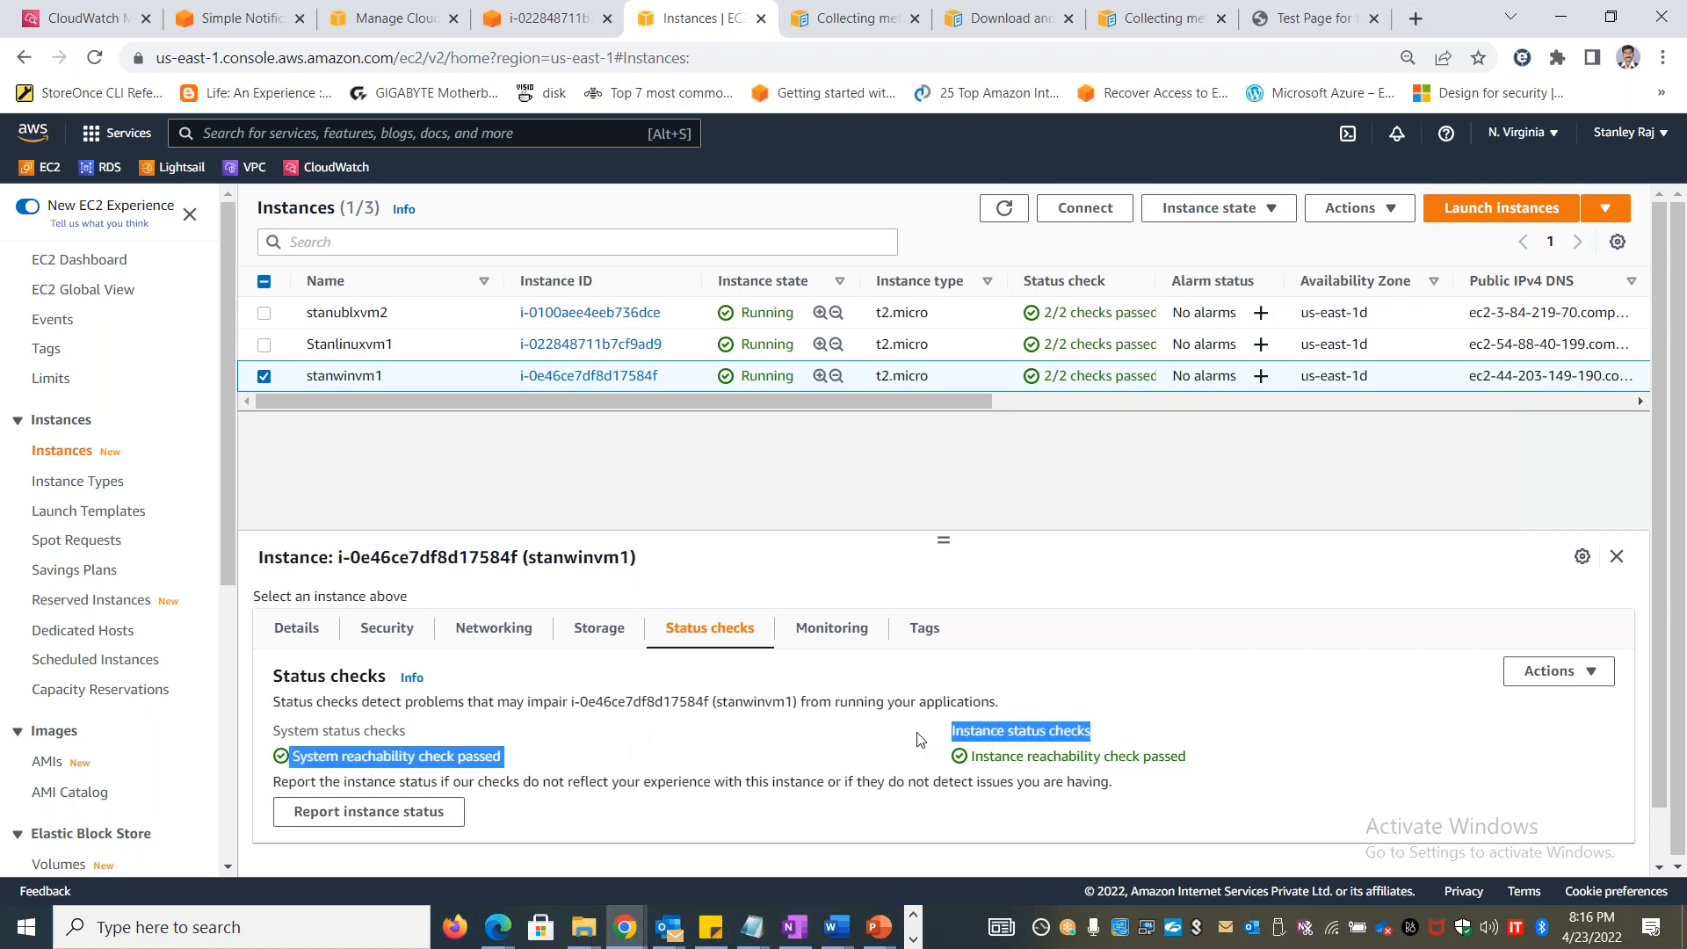
{"action": "left_click", "coordinate": [938, 737]}
{"action": "double_click", "coordinate": [999, 741]}
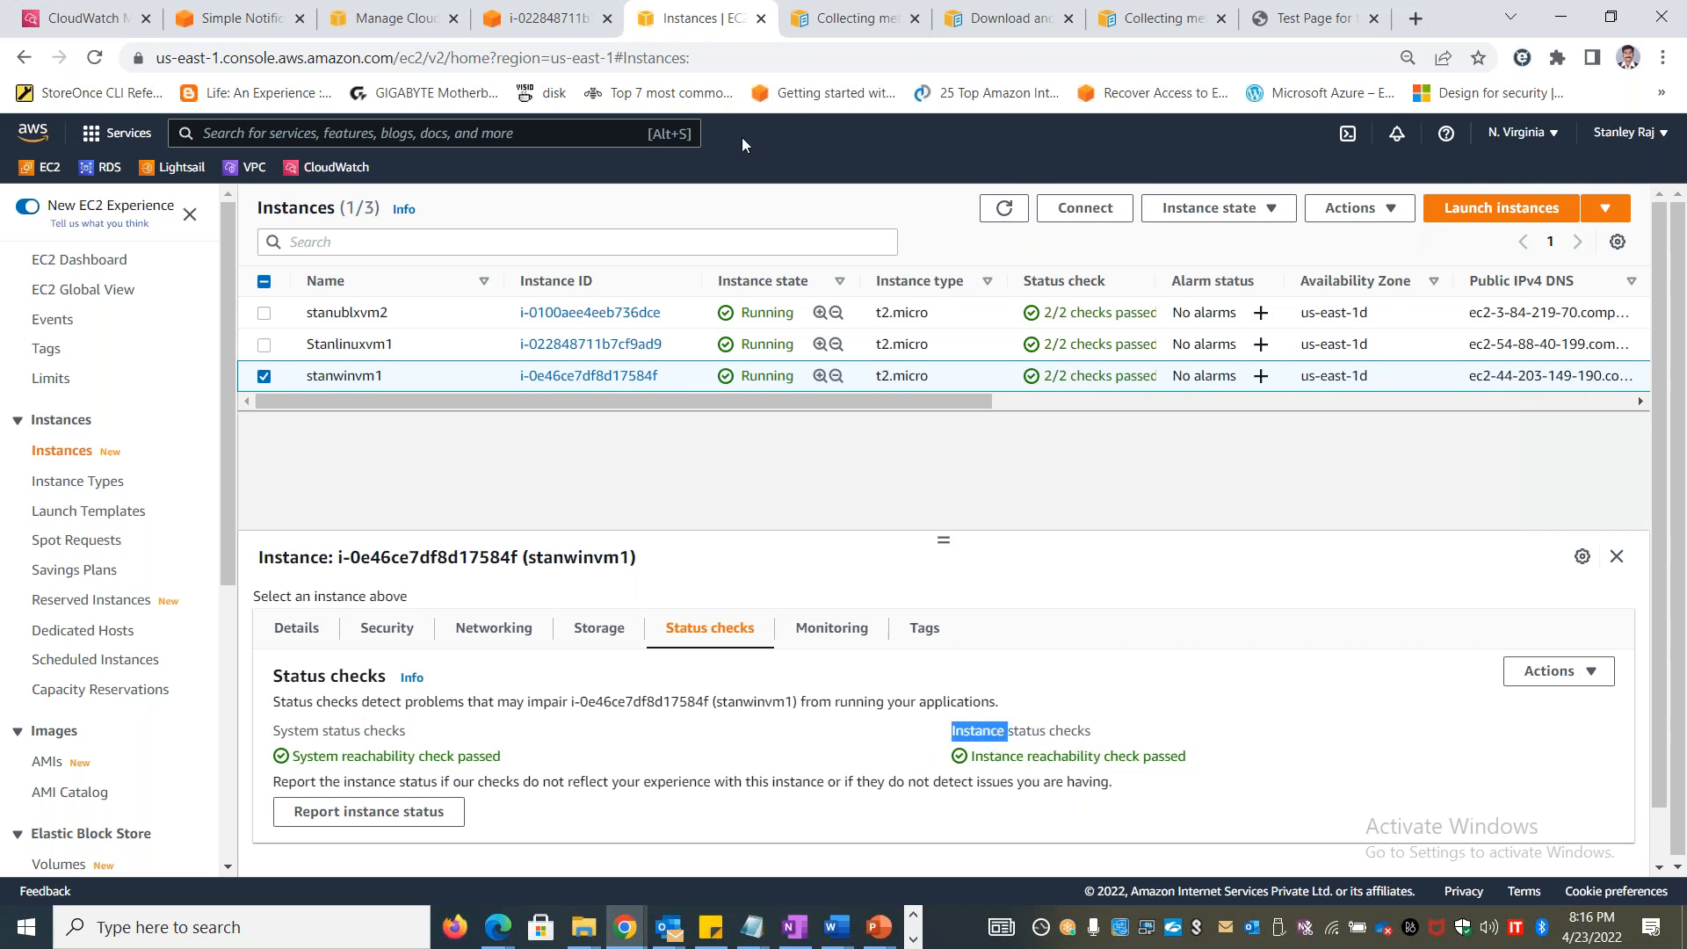
Go back to the alarm form and review the status check options among the sample data types, keeping CPU utilization
{"action": "left_click", "coordinate": [392, 20]}
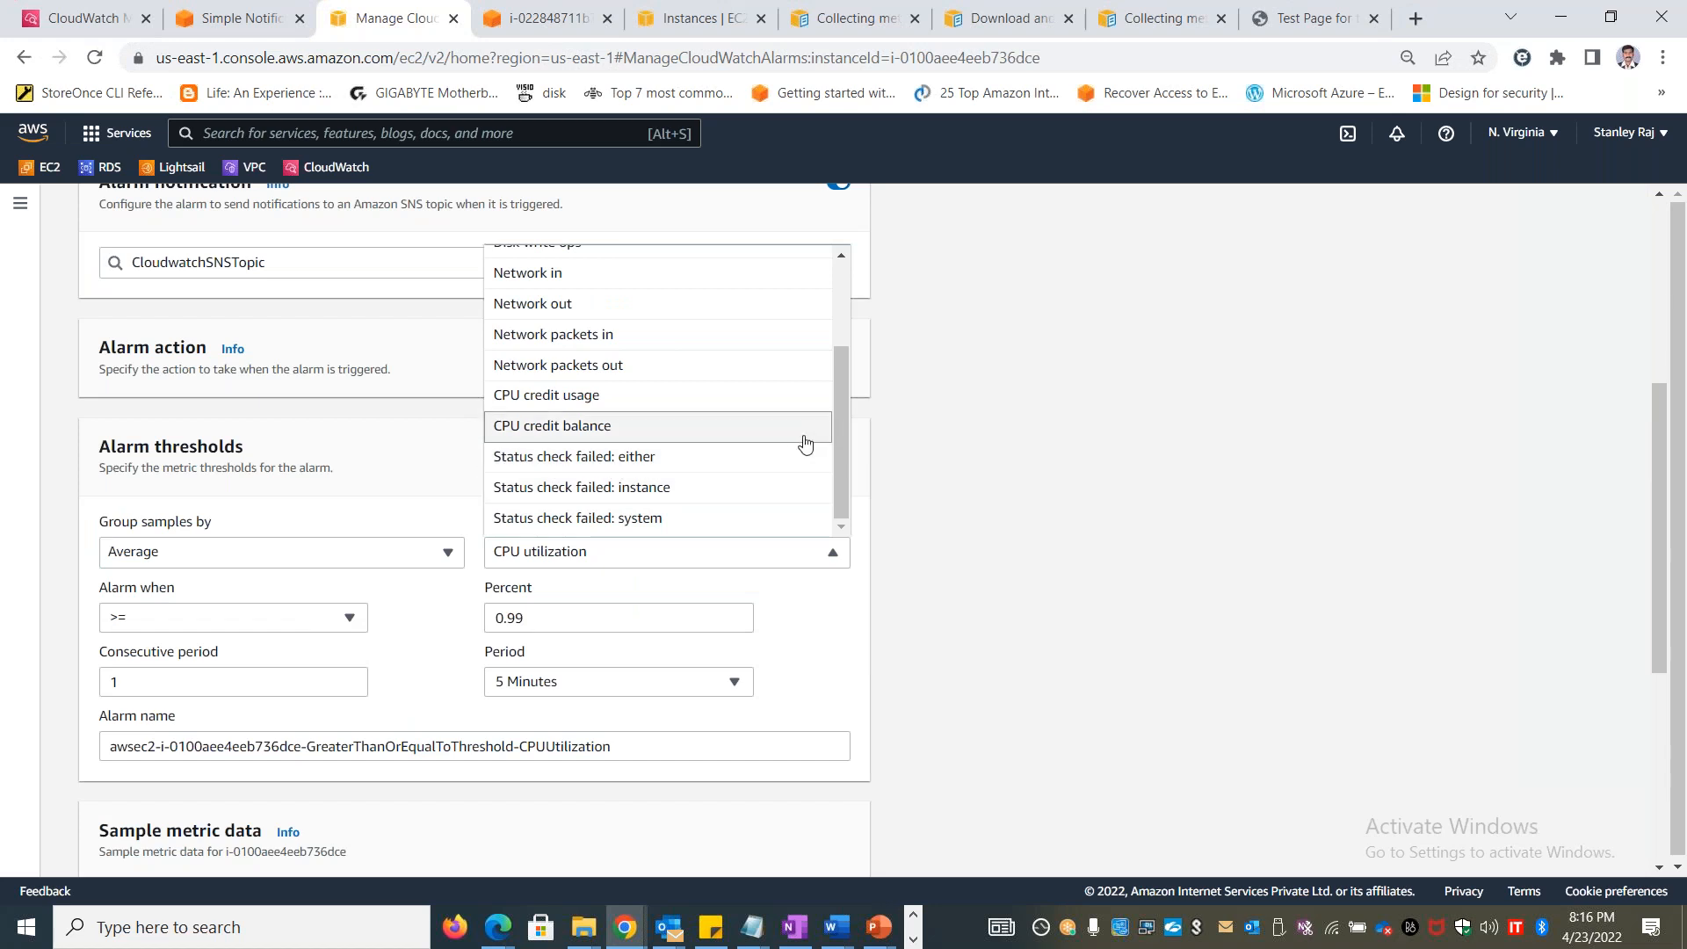
{"action": "mouse_move", "coordinate": [838, 429]}
{"action": "left_mouse_down"}
{"action": "mouse_move", "coordinate": [857, 304]}
{"action": "mouse_move", "coordinate": [836, 455]}
{"action": "left_mouse_up"}
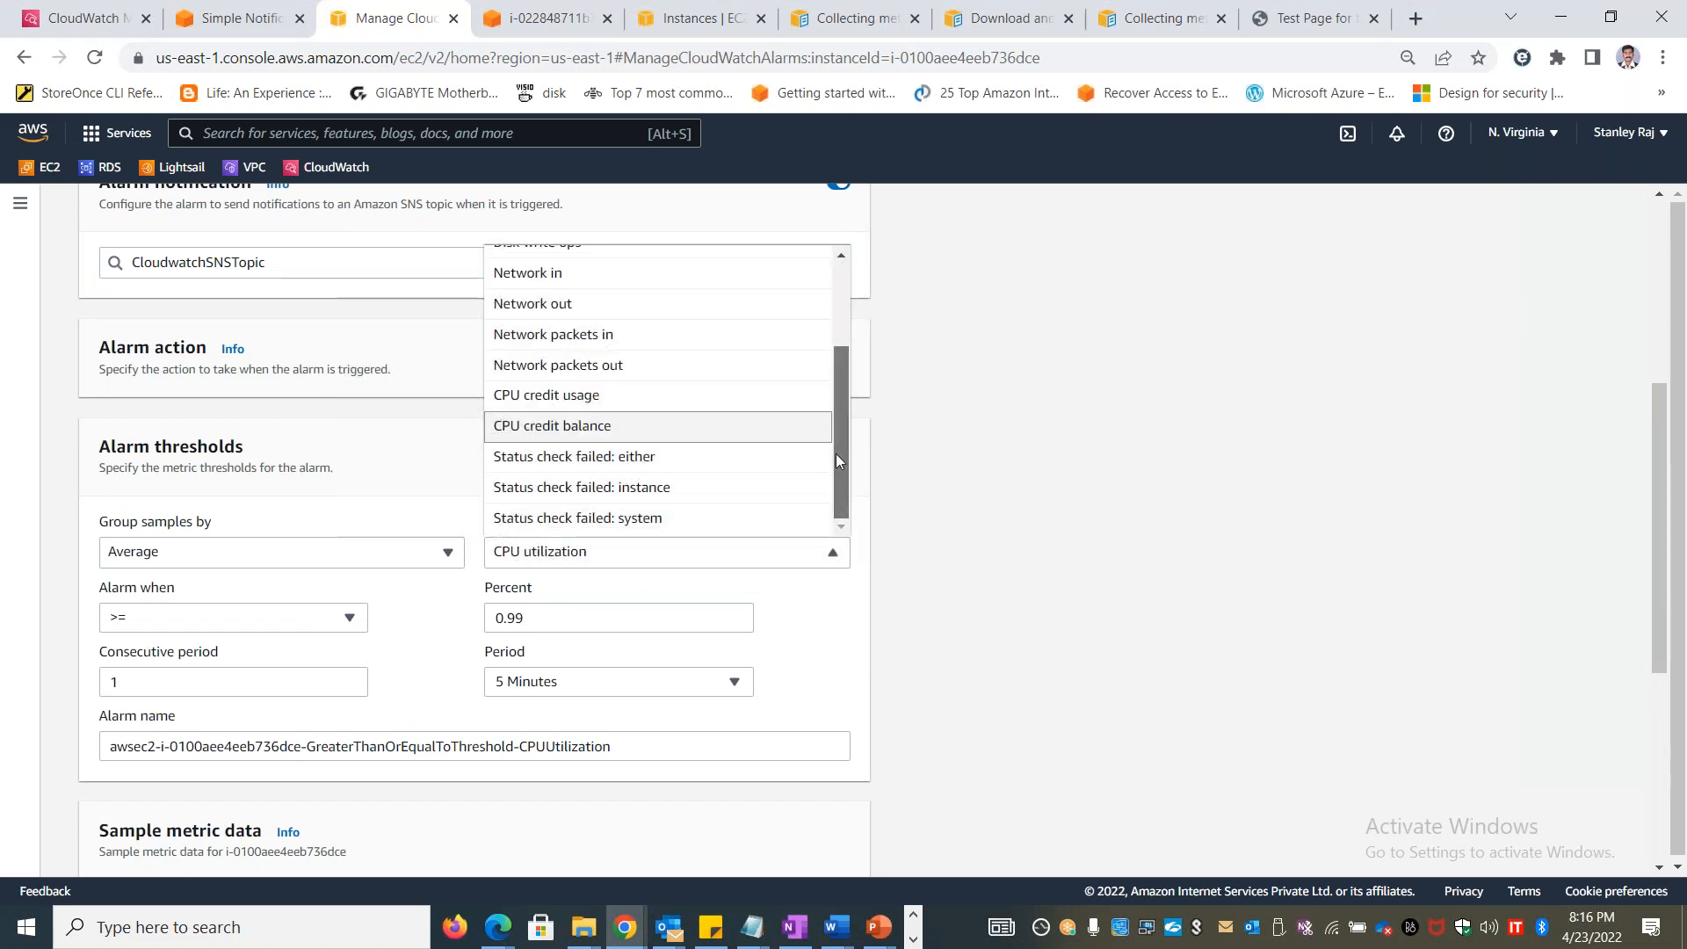
{"action": "left_click", "coordinate": [1278, 543]}
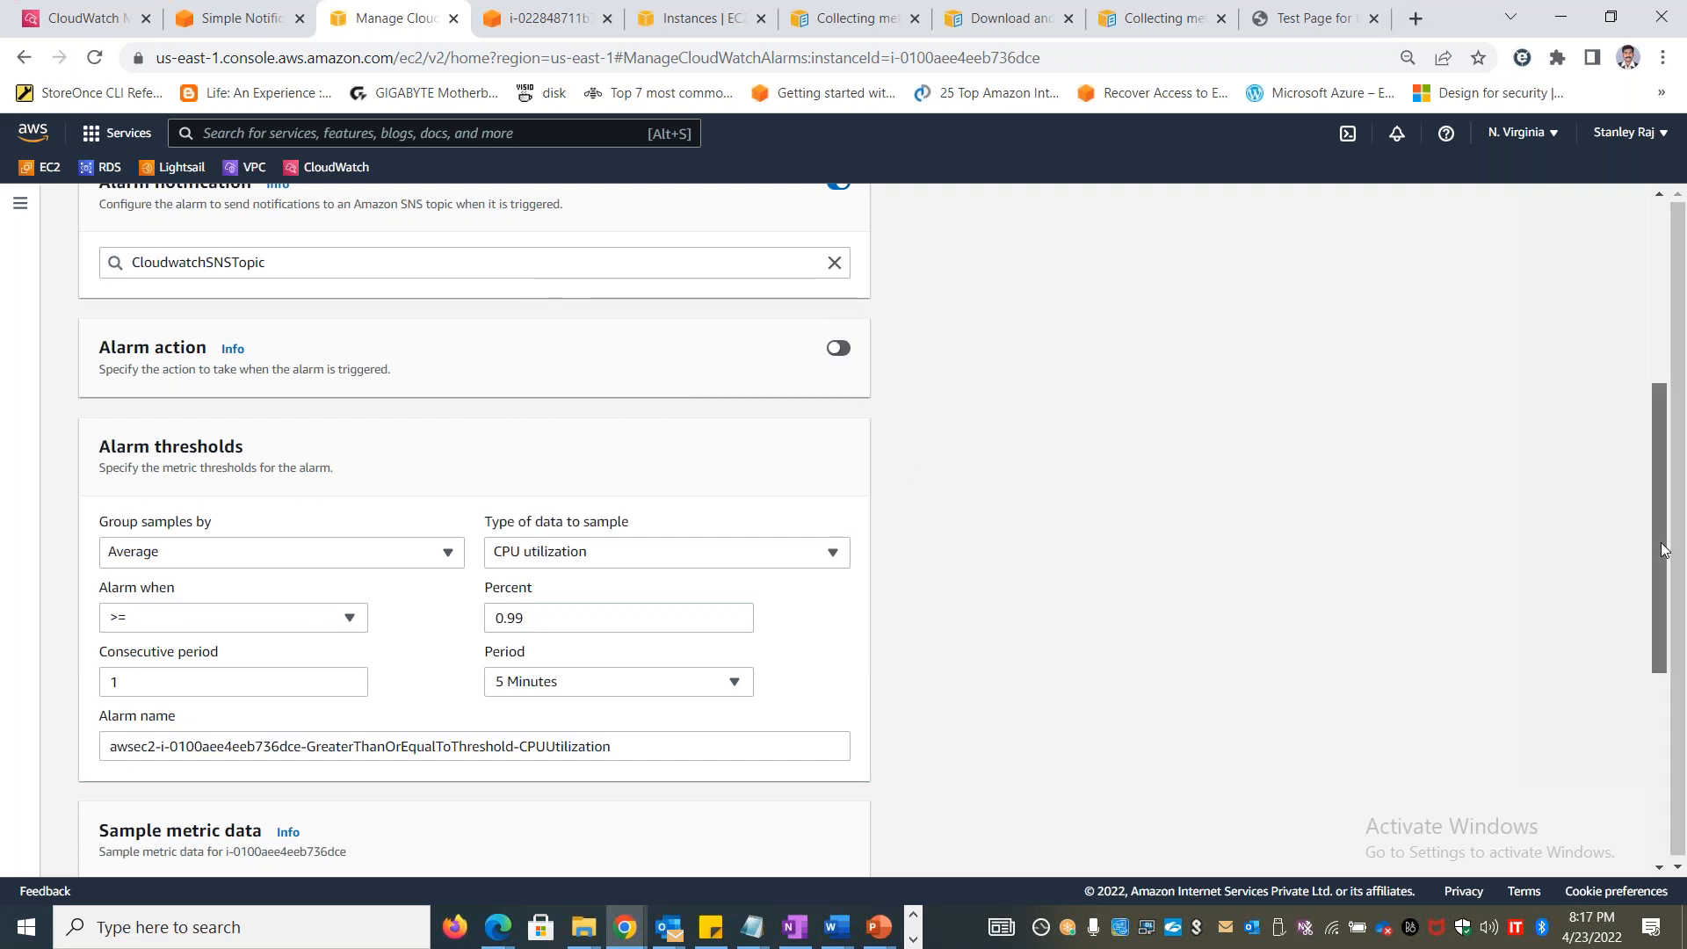
Enable the alarm action and look through the available actions without choosing one
{"action": "scroll", "coordinate": [982, 585], "scroll_direction": "up", "scroll_amount": 3}
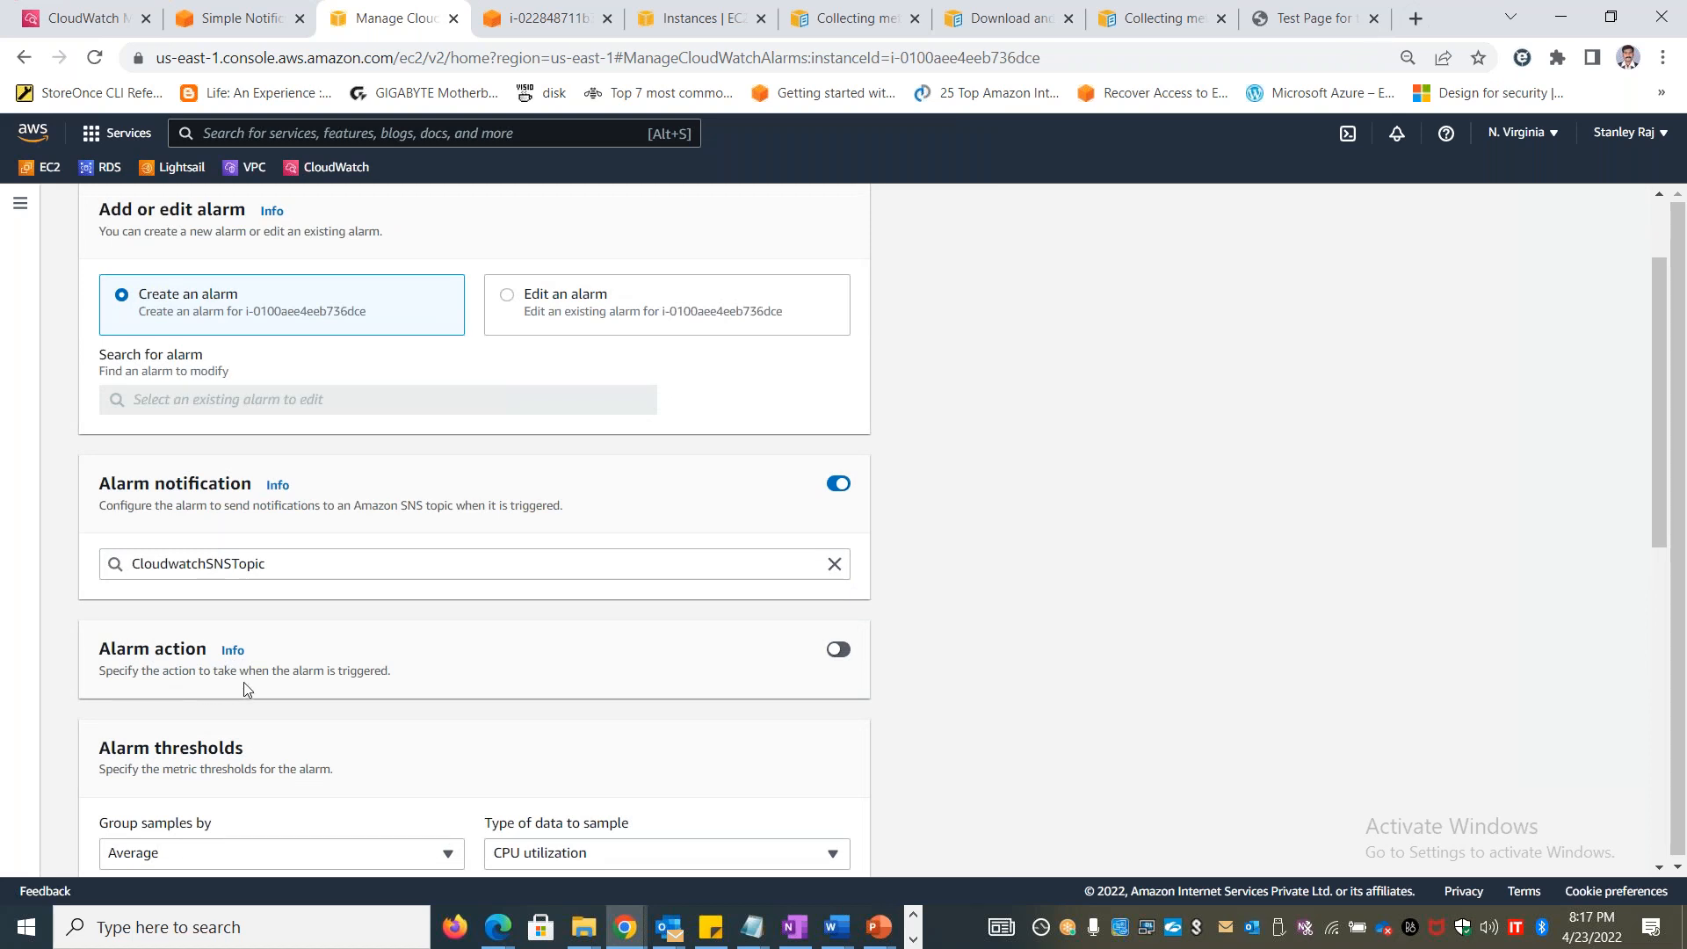
{"action": "left_click", "coordinate": [843, 654]}
{"action": "left_click", "coordinate": [505, 737]}
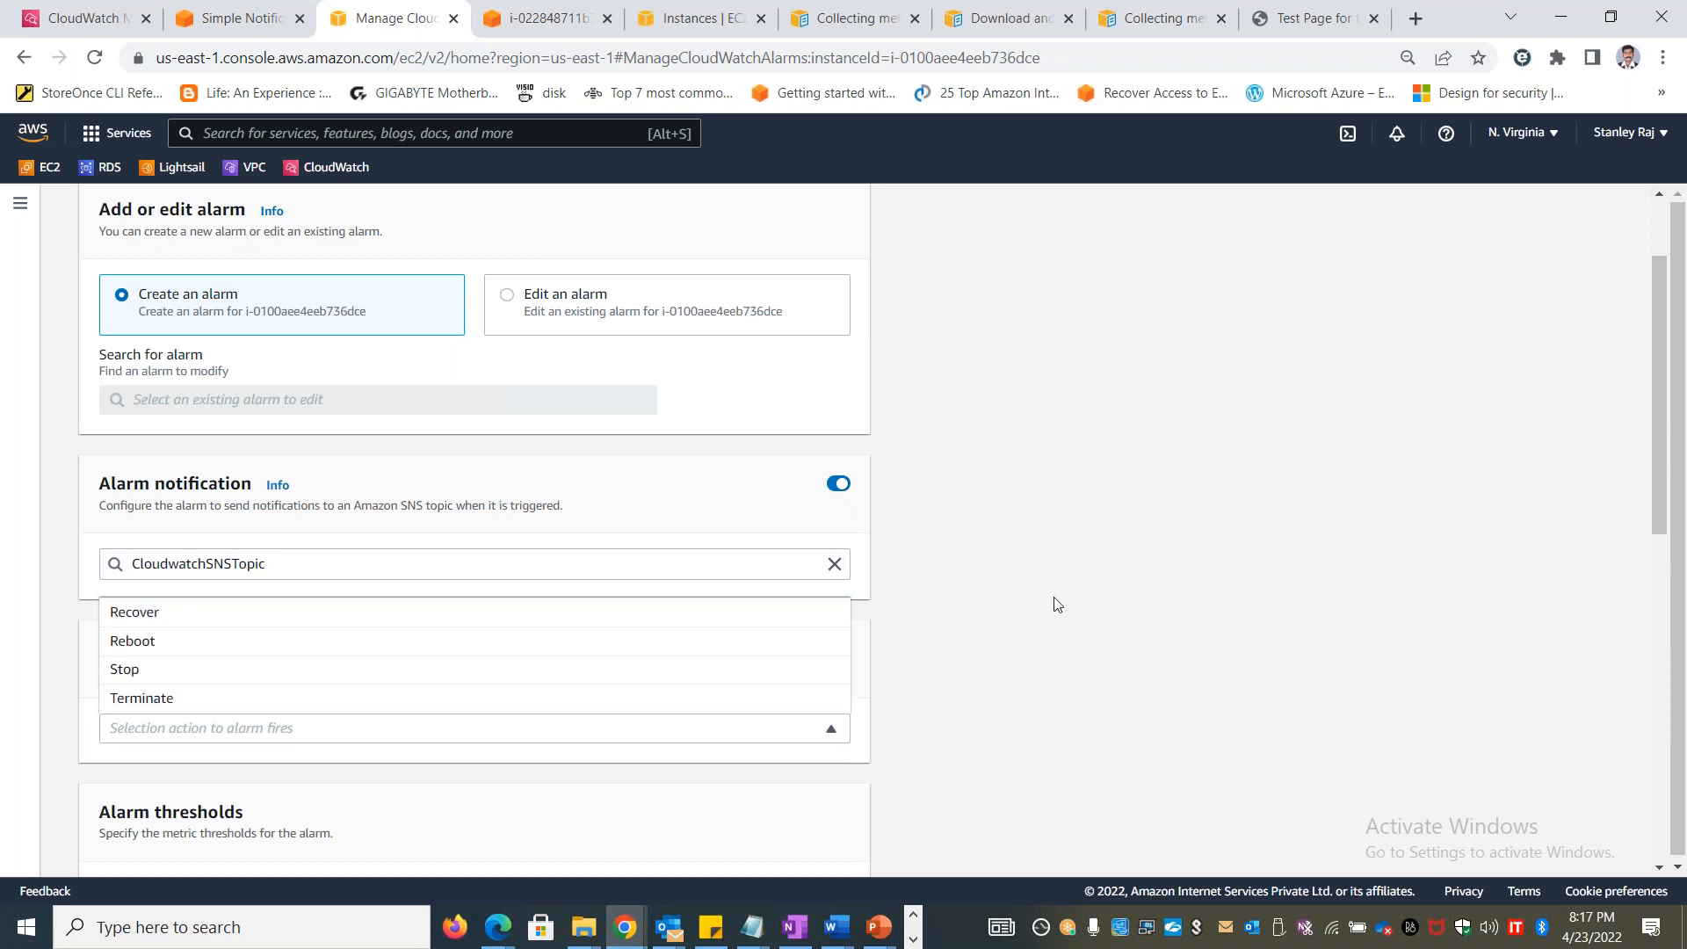
{"action": "left_click", "coordinate": [1095, 577]}
{"action": "scroll", "coordinate": [1141, 577], "scroll_direction": "up", "scroll_amount": 2}
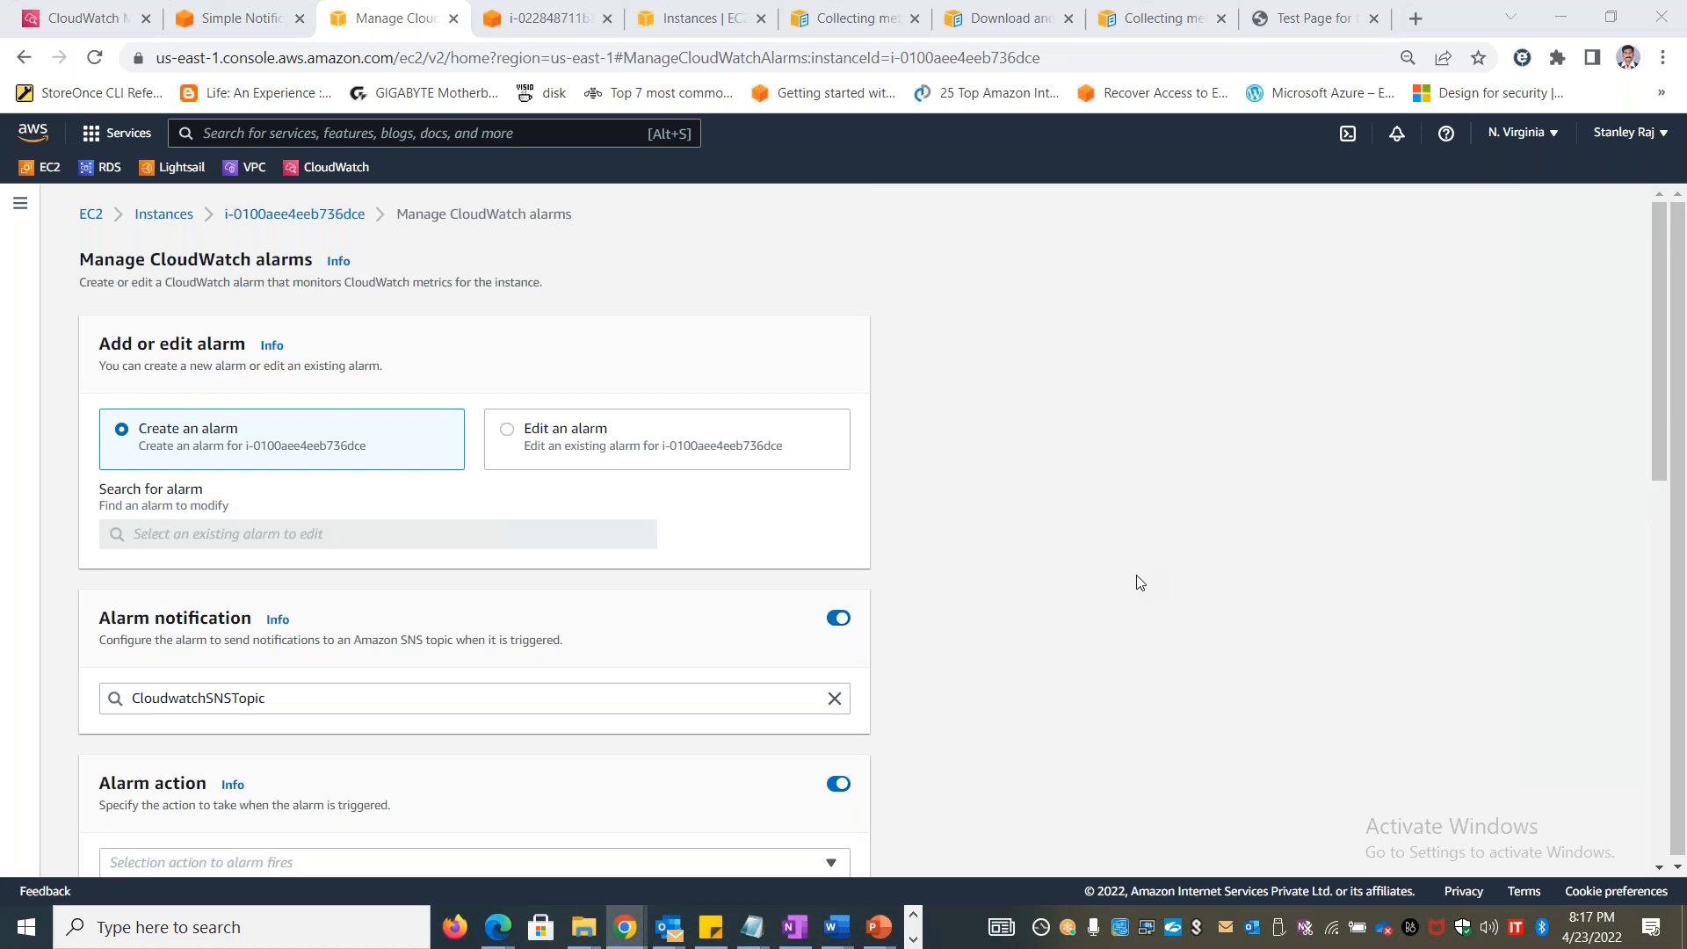
Switch to the Excel workbook, enter Alarms in cell A1 with a light blue fill, and widen columns A and B
{"action": "key", "text": "alt+Tab"}
{"action": "type", "text": "Alarms"}
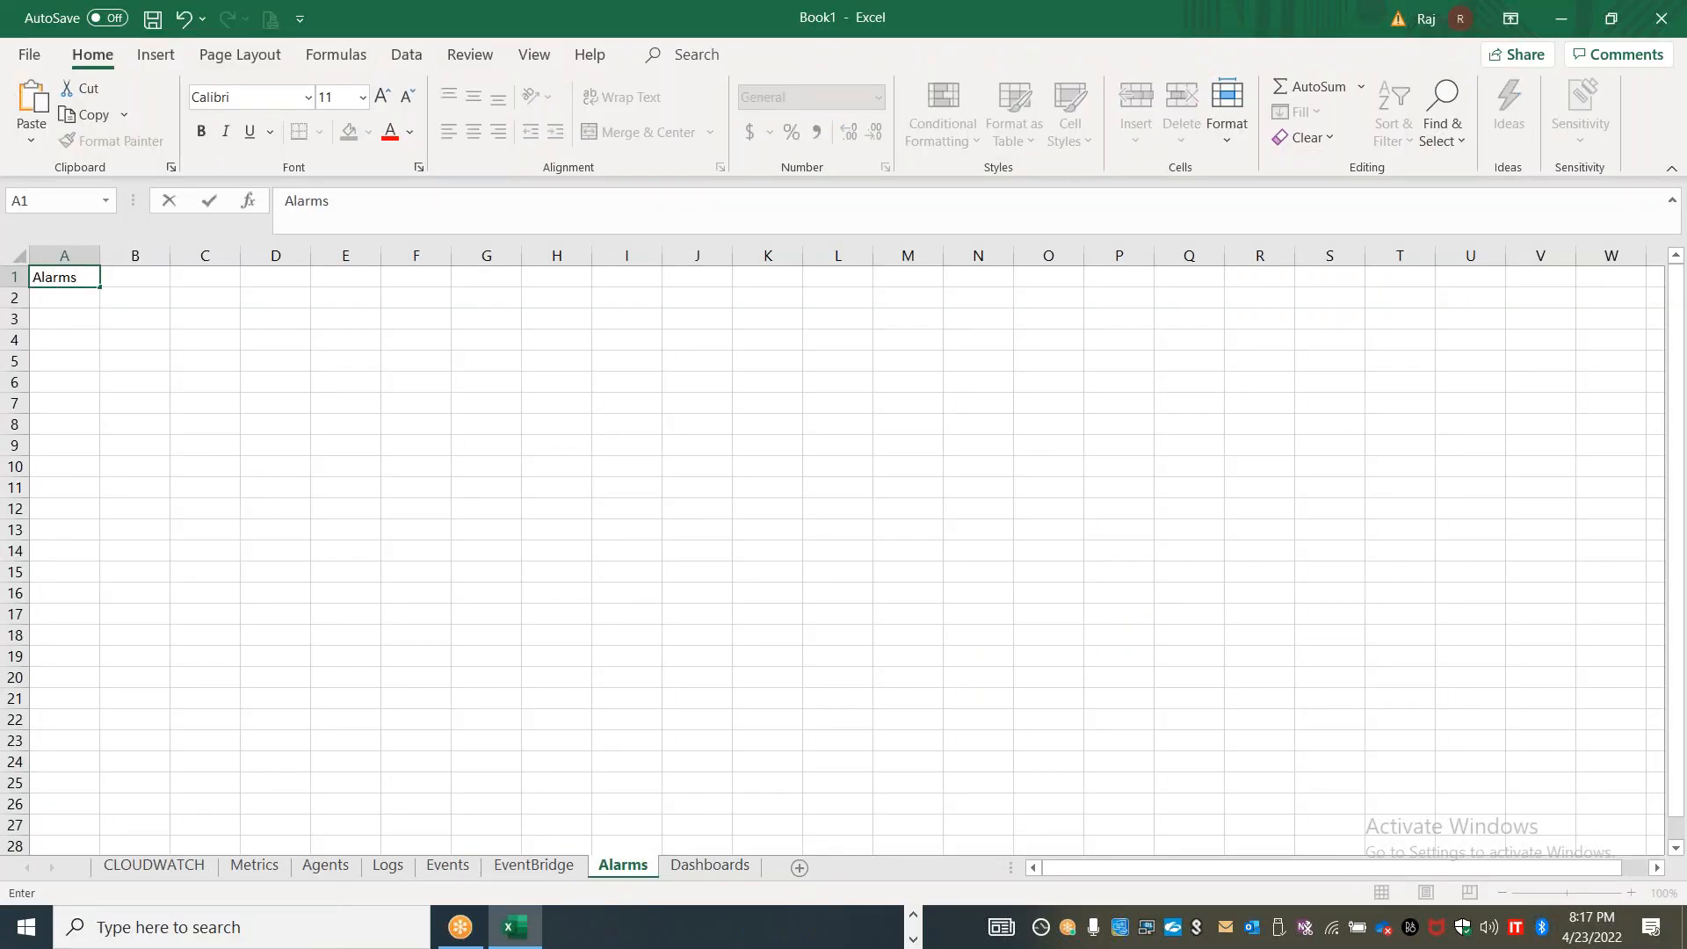
{"action": "left_click", "coordinate": [134, 382]}
{"action": "left_click_drag", "start_coordinate": [99, 256], "coordinate": [561, 255]}
{"action": "left_click", "coordinate": [138, 274]}
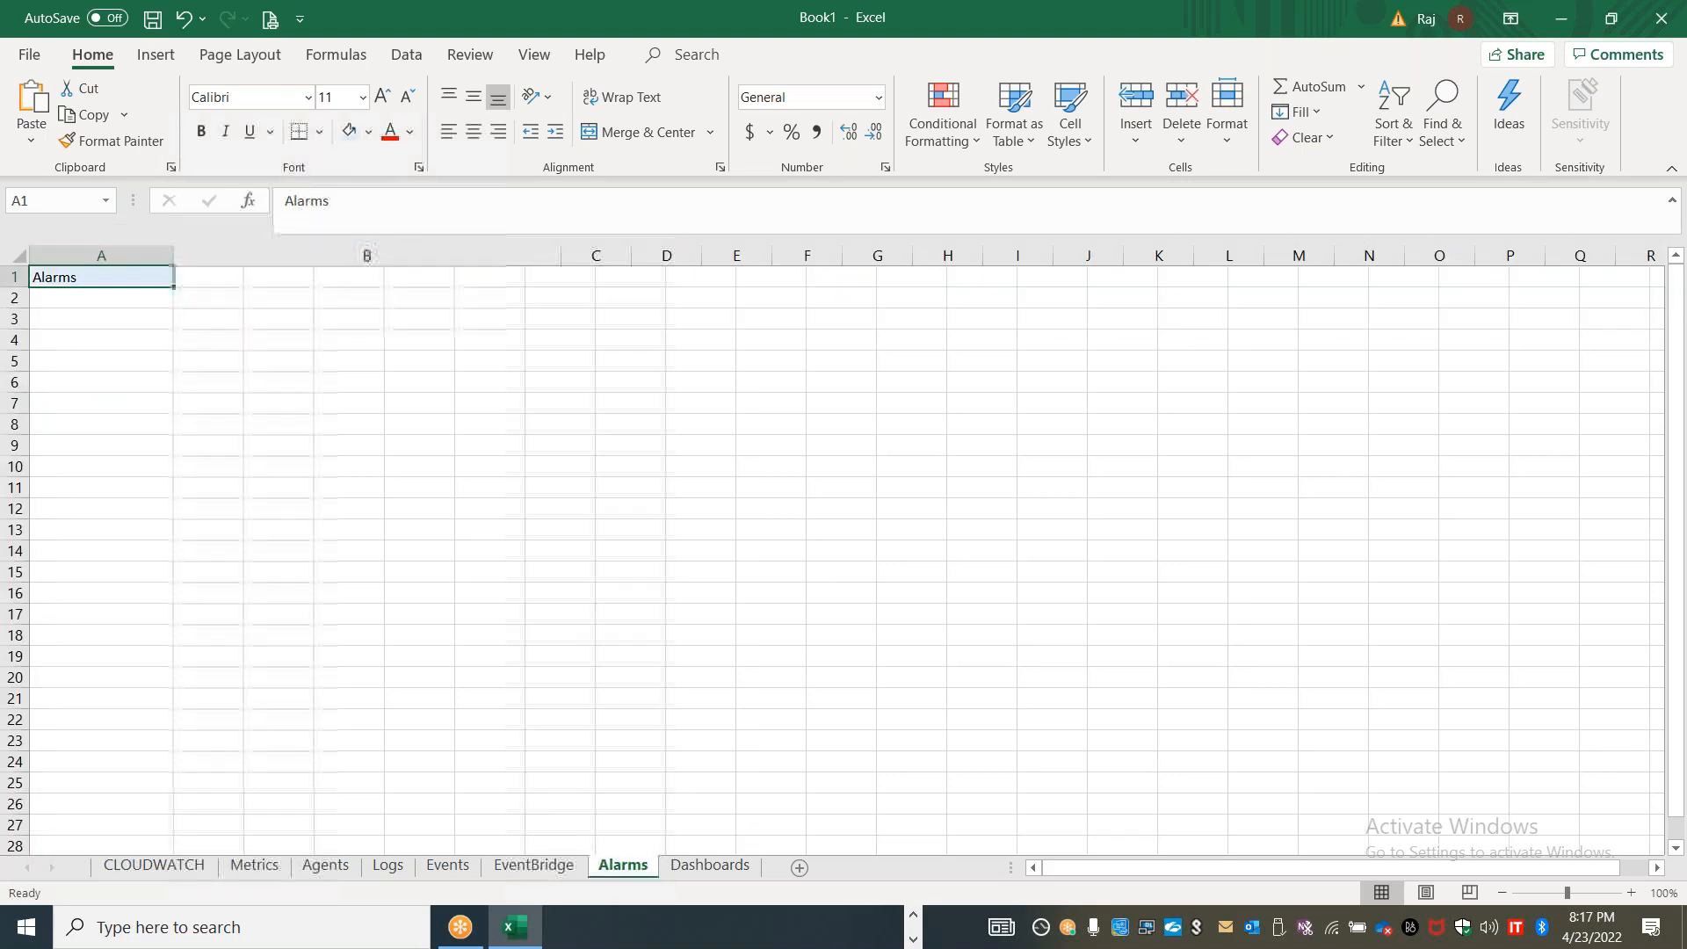
Enter the description "Watches the metrics and takes actions ; Sends notification" in cell B1
{"action": "left_click", "coordinate": [329, 276]}
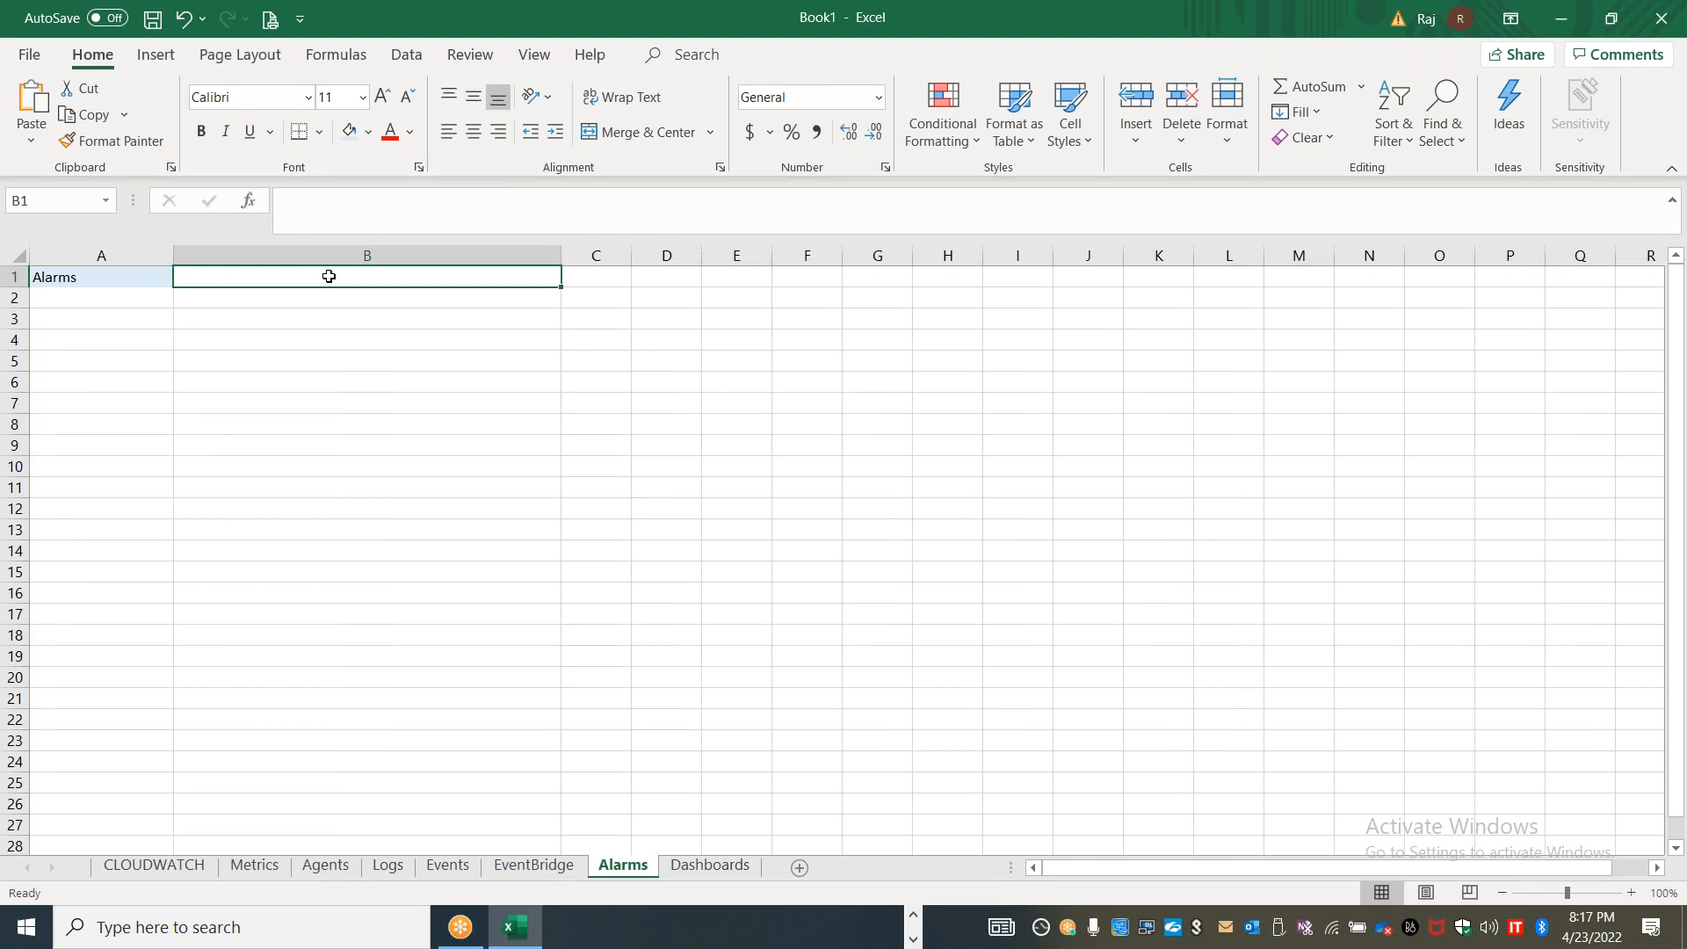
{"action": "type", "text": "Watches a"}
{"action": "key", "text": "BackSpace"}
{"action": "type", "text": "the metrics"}
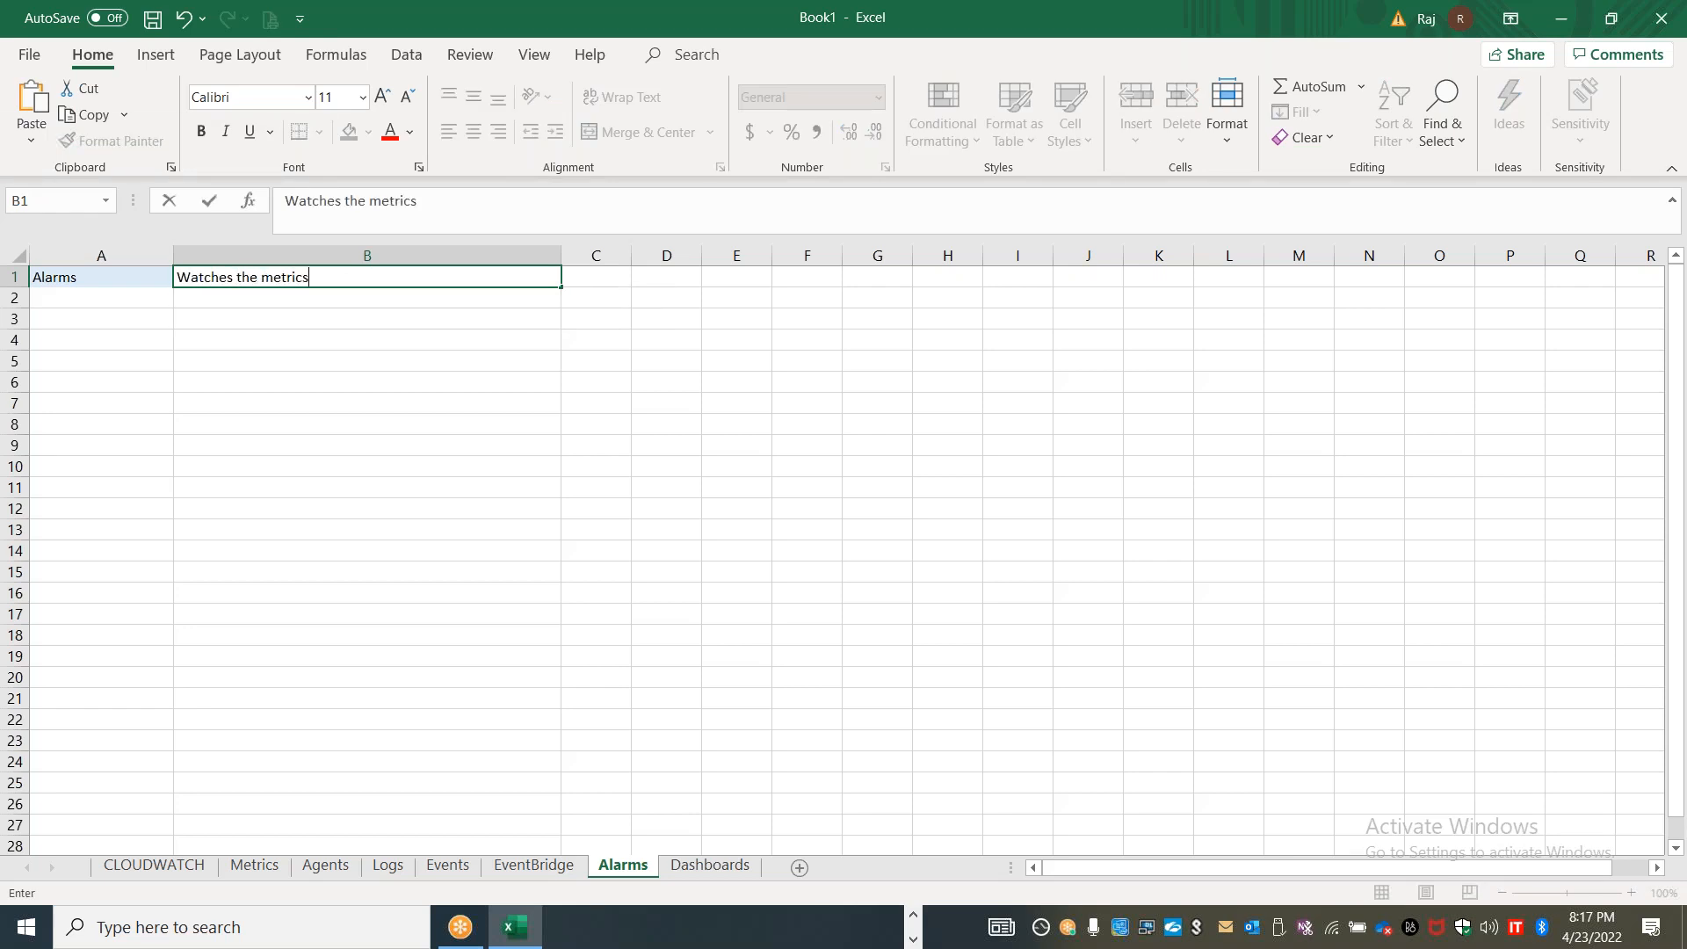
{"action": "type", "text": " and send"}
{"action": "key", "text": "BackSpace"}
{"action": "key", "text": "BackSpace"}
{"action": "key", "text": "BackSpace"}
{"action": "key", "text": "BackSpace"}
{"action": "type", "text": "takes /"}
{"action": "type", "text": " sends"}
{"action": "key", "text": "BackSpace"}
{"action": "key", "text": "BackSpace"}
{"action": "key", "text": "BackSpace"}
{"action": "key", "text": "BackSpace"}
{"action": "key", "text": "BackSpace"}
{"action": "key", "text": "BackSpace"}
{"action": "key", "text": "BackSpace"}
{"action": "key", "text": "BackSpace"}
{"action": "type", "text": "actions ; S"}
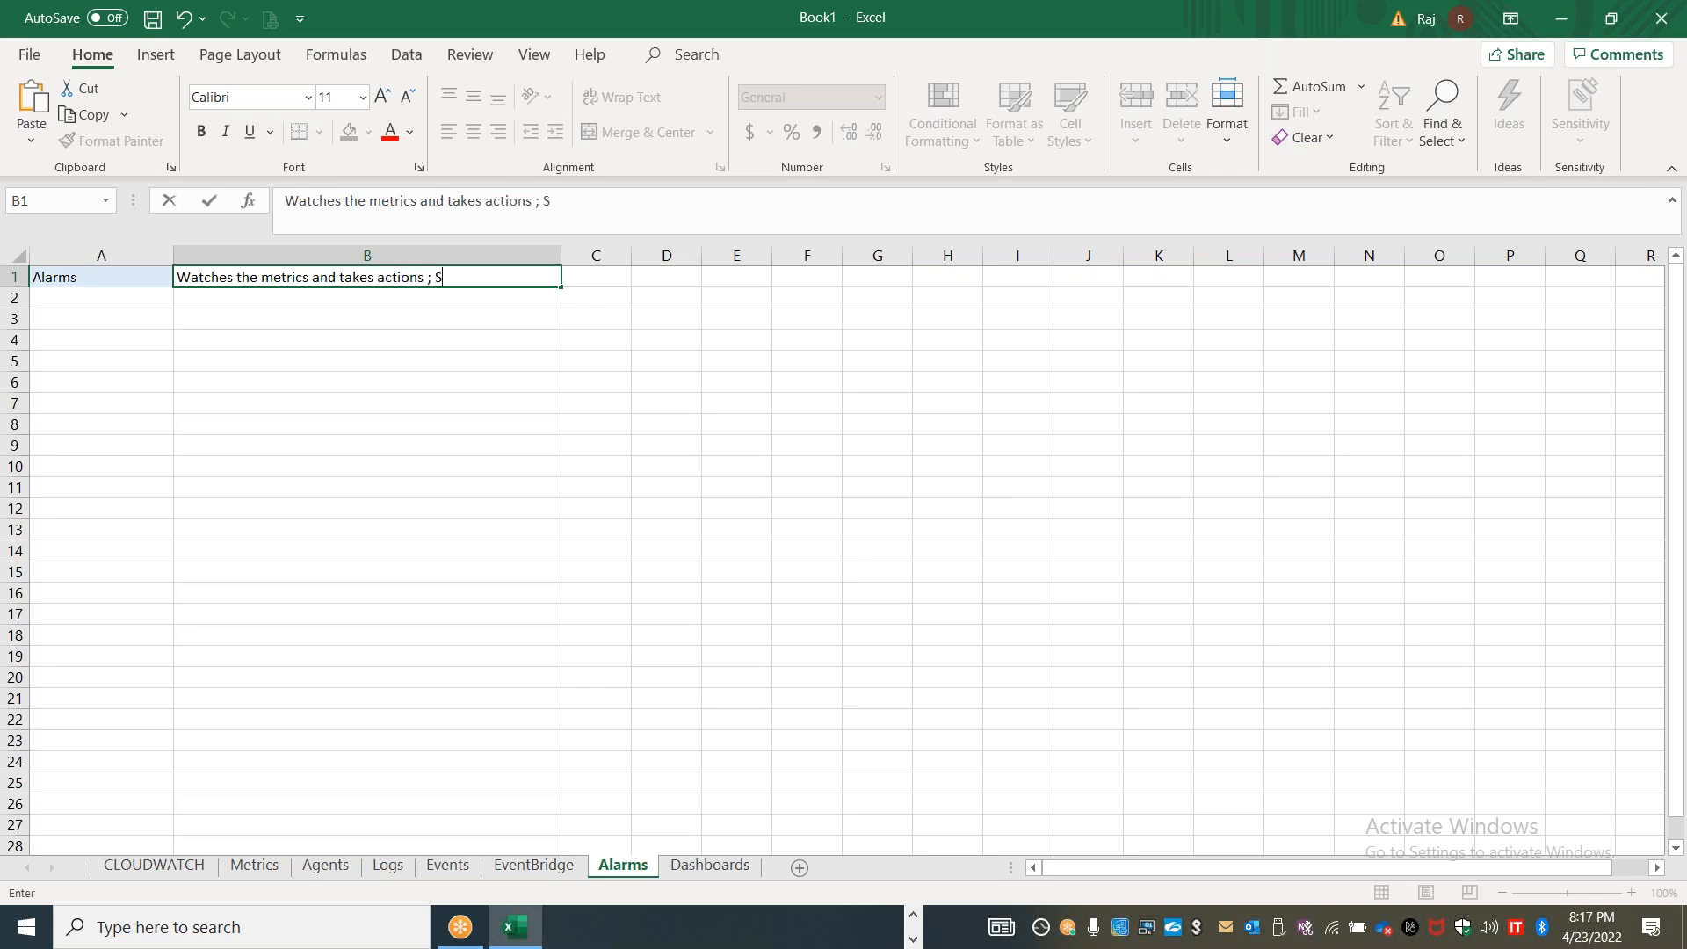
{"action": "type", "text": "ends notification"}
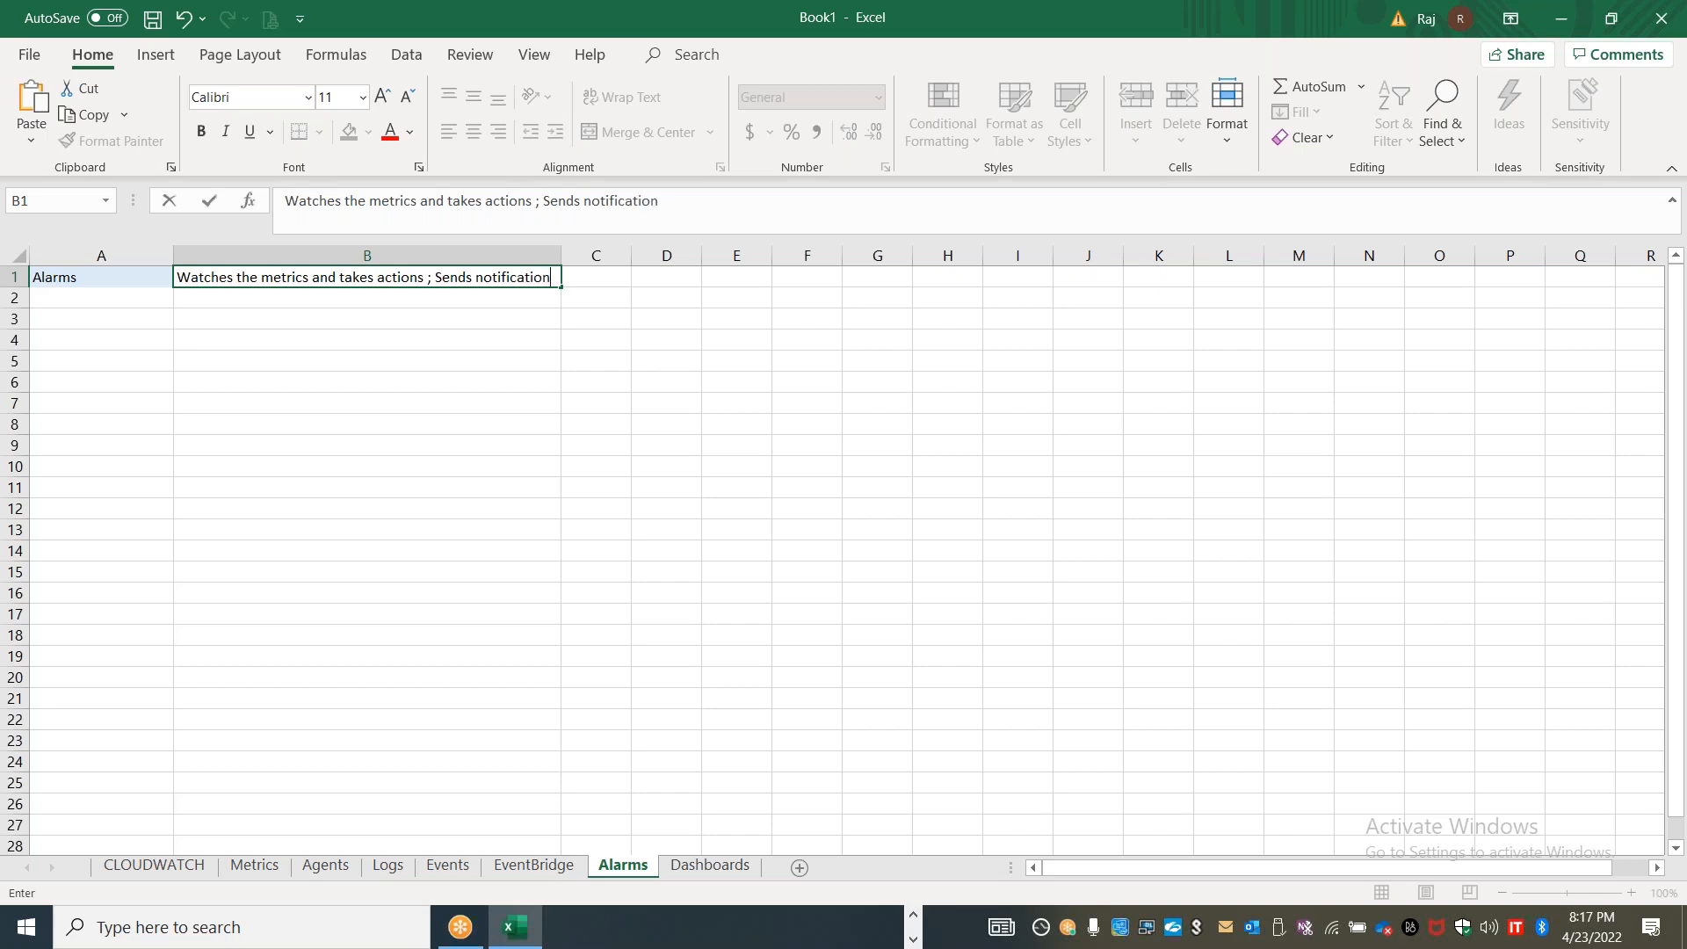
{"action": "left_click", "coordinate": [417, 301]}
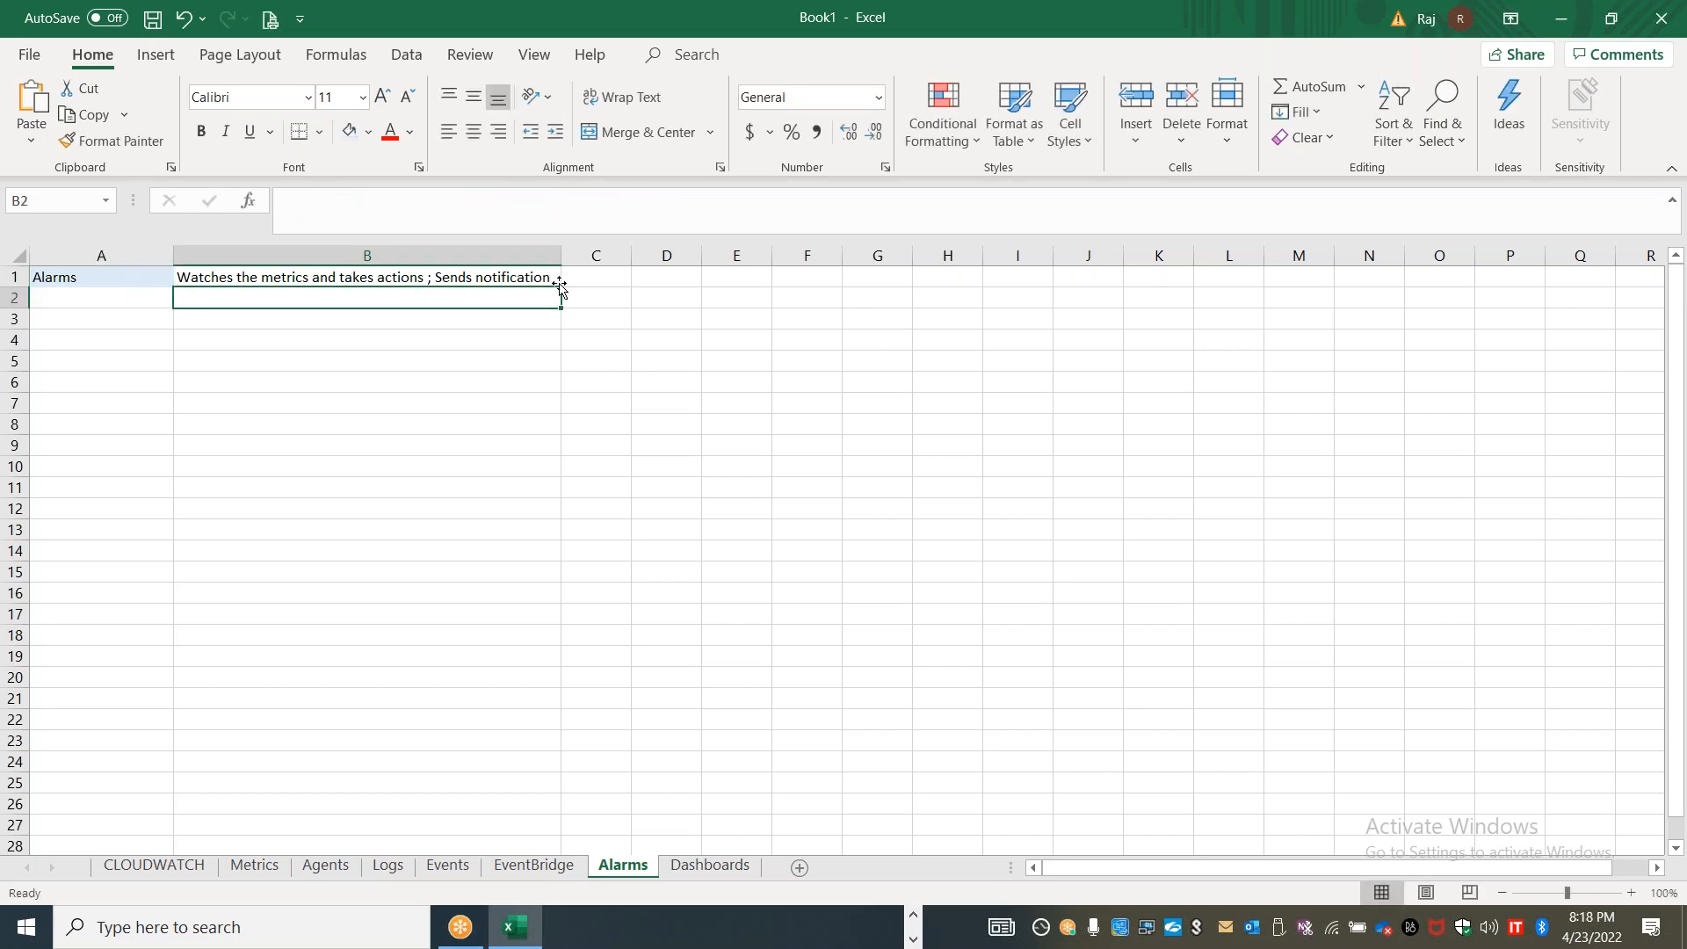
Enter "Reboot instance" in cell D2 and switch back to the alarm form in the browser
{"action": "left_click", "coordinate": [658, 300]}
{"action": "type", "text": "R"}
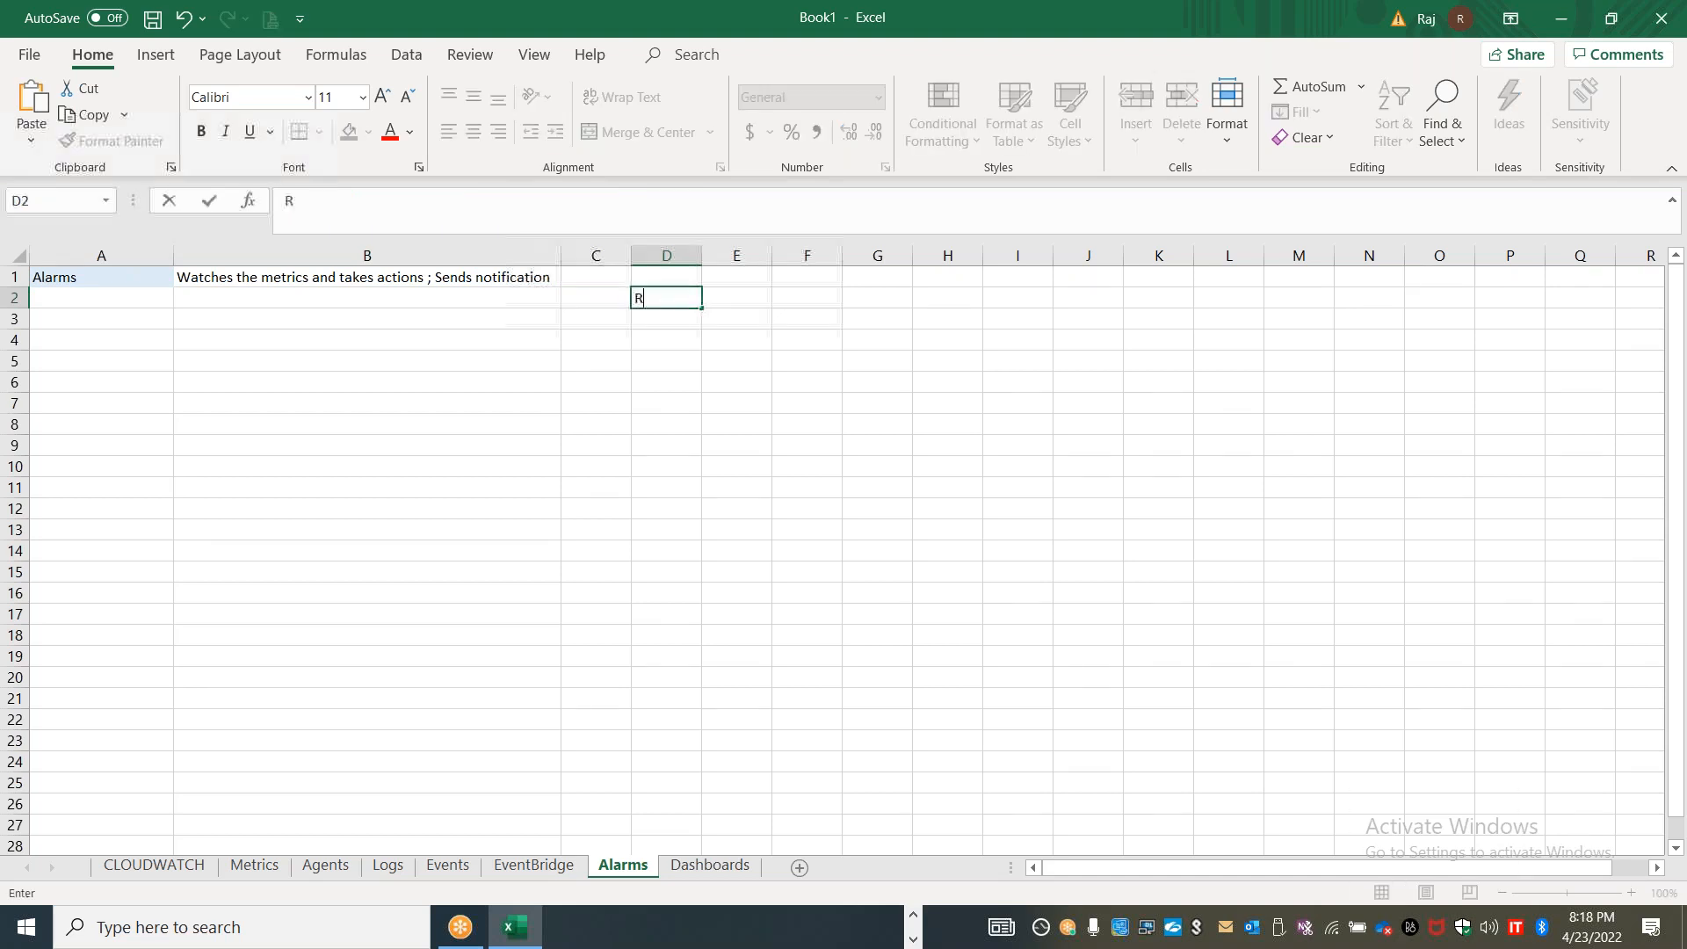
{"action": "type", "text": "eboot instance"}
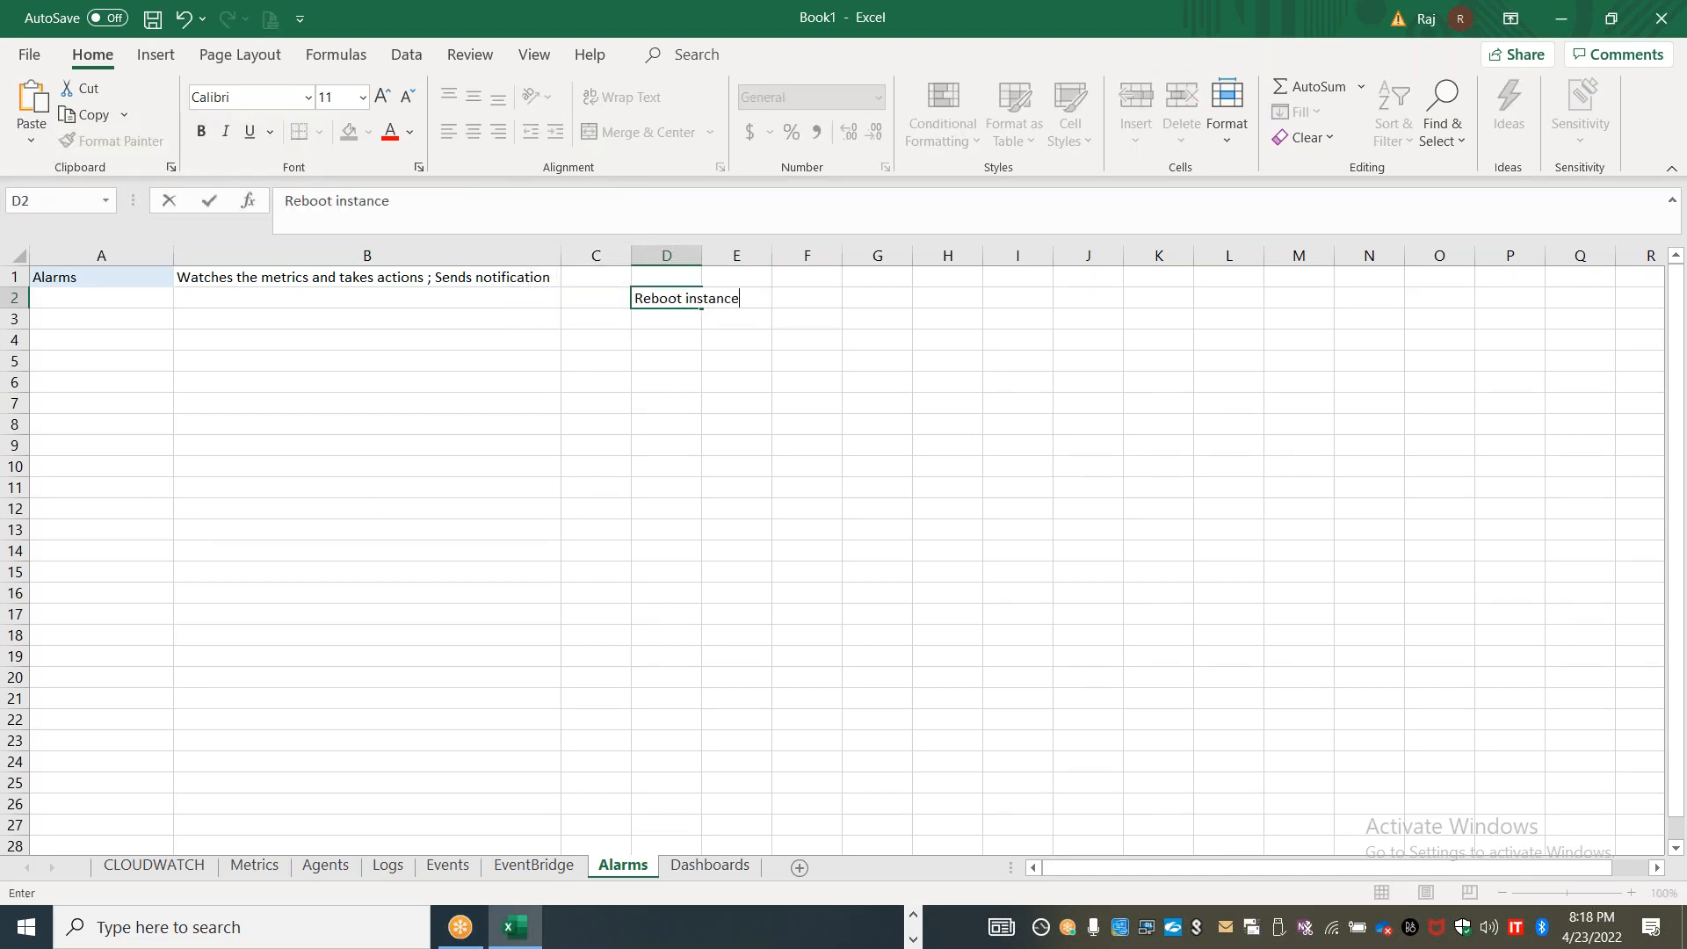
{"action": "key", "text": "alt+Tab"}
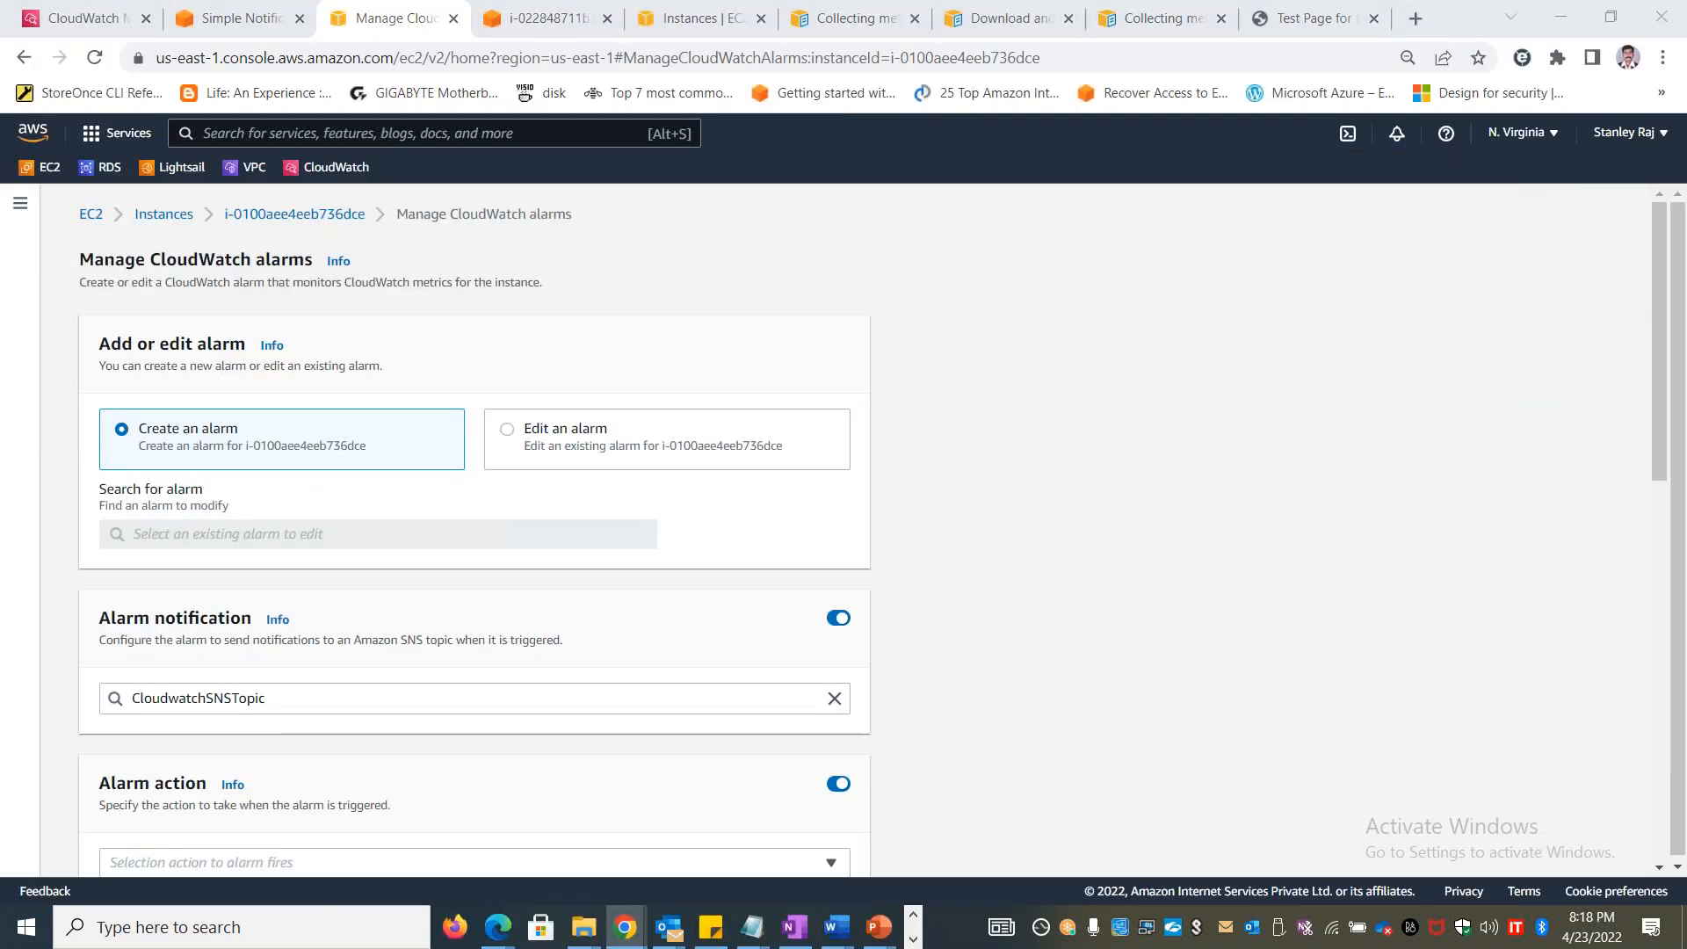
{"action": "key", "text": "alt+Tab"}
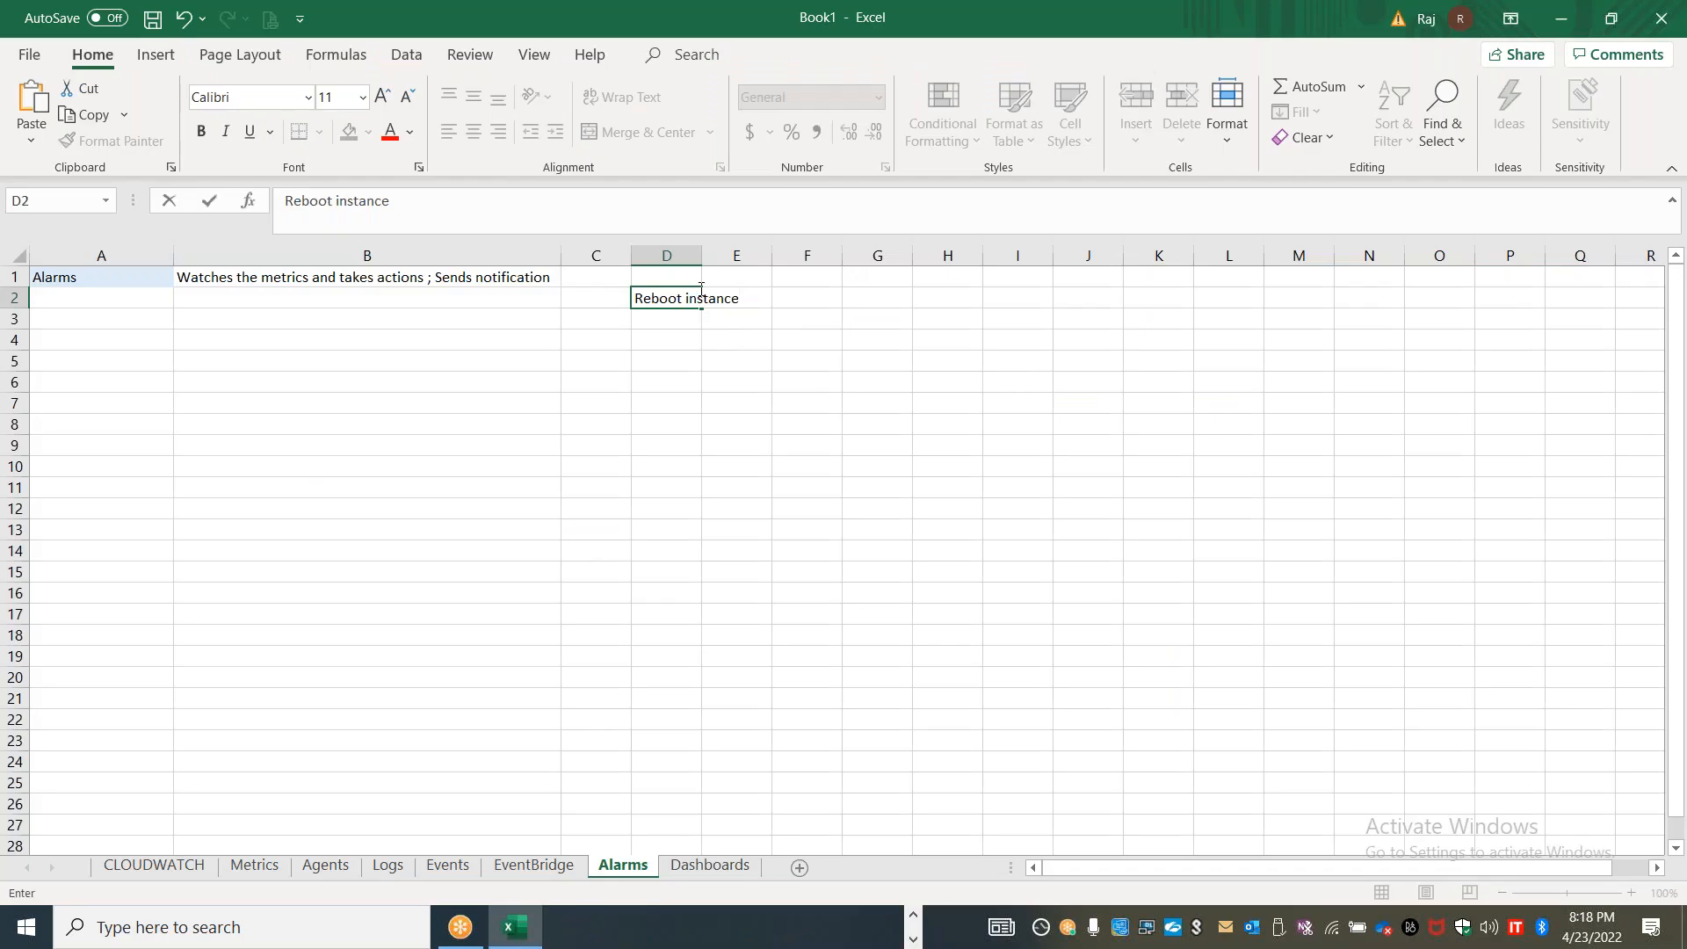
{"action": "left_click", "coordinate": [1077, 299]}
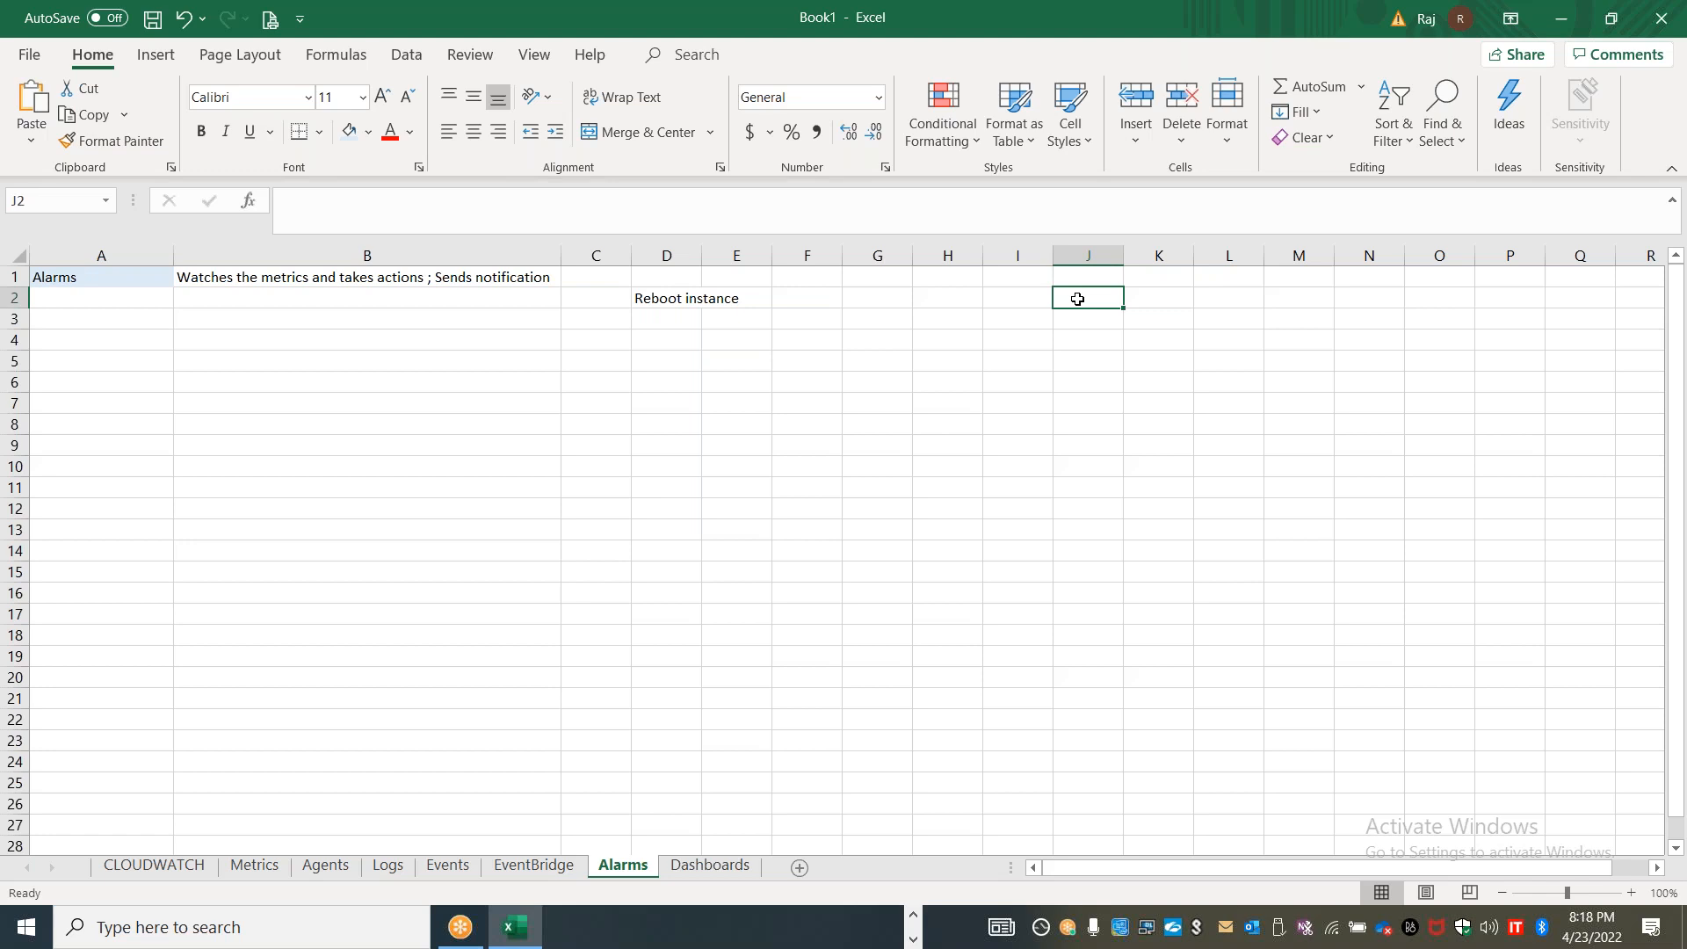
{"action": "type", "text": "Sp"}
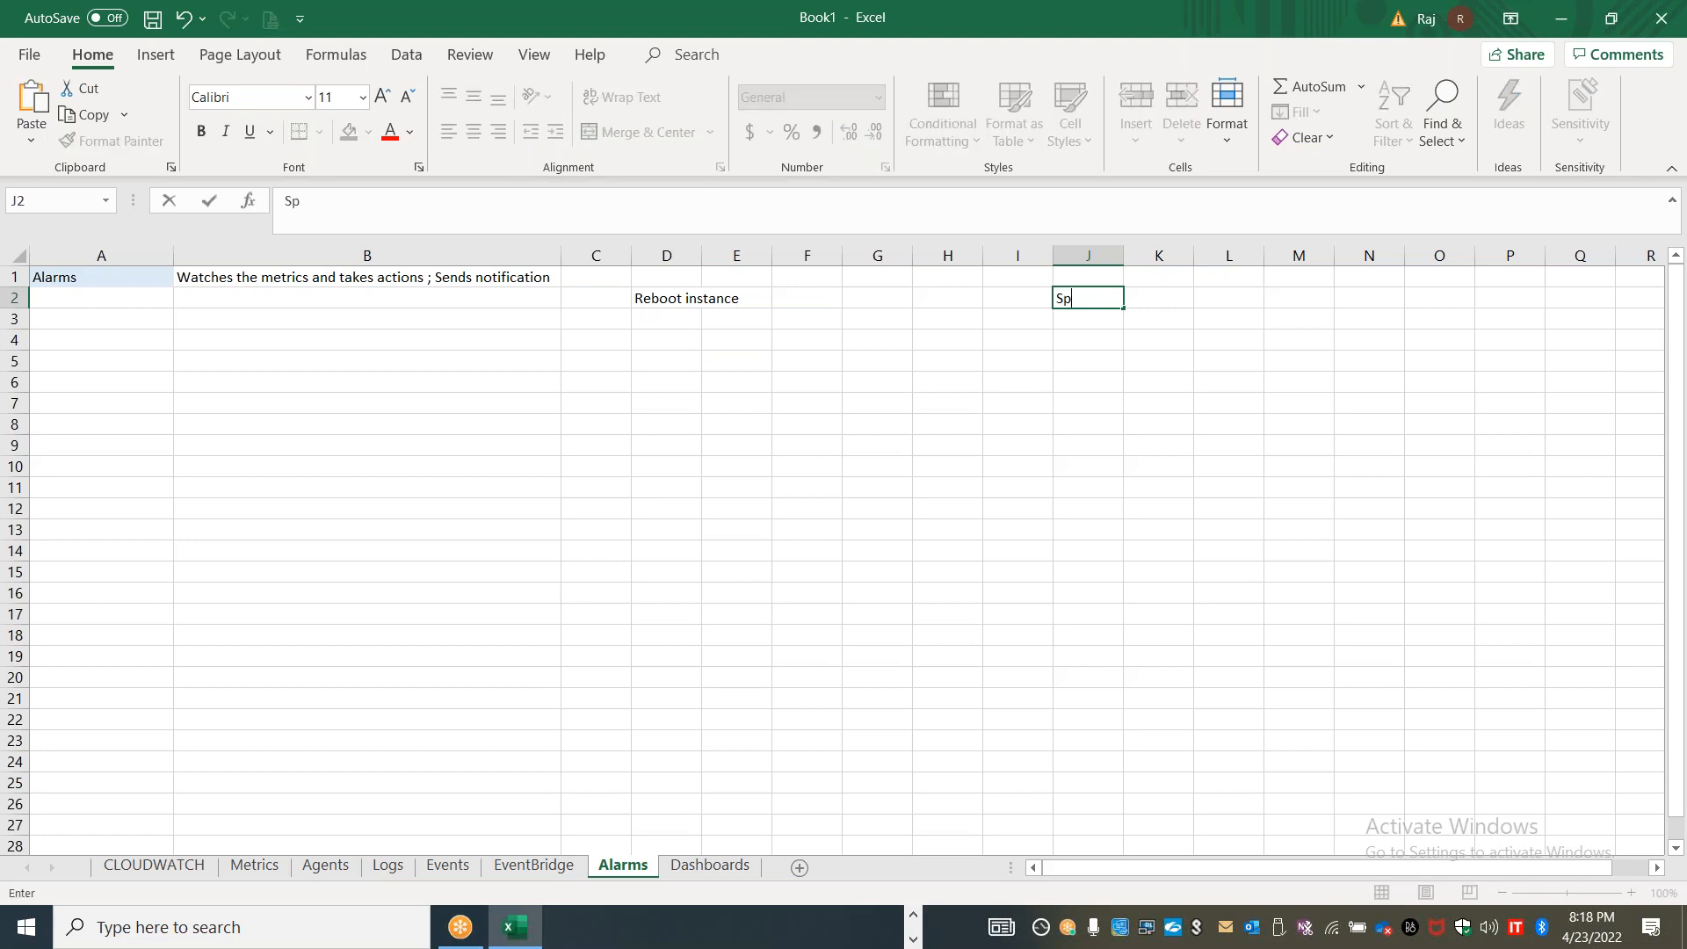
{"action": "key", "text": "BackSpace"}
{"action": "key", "text": "BackSpace"}
Switch to the alarm form in the browser and review the notification topic and available alarm actions without choosing one
{"action": "key", "text": "alt+Tab"}
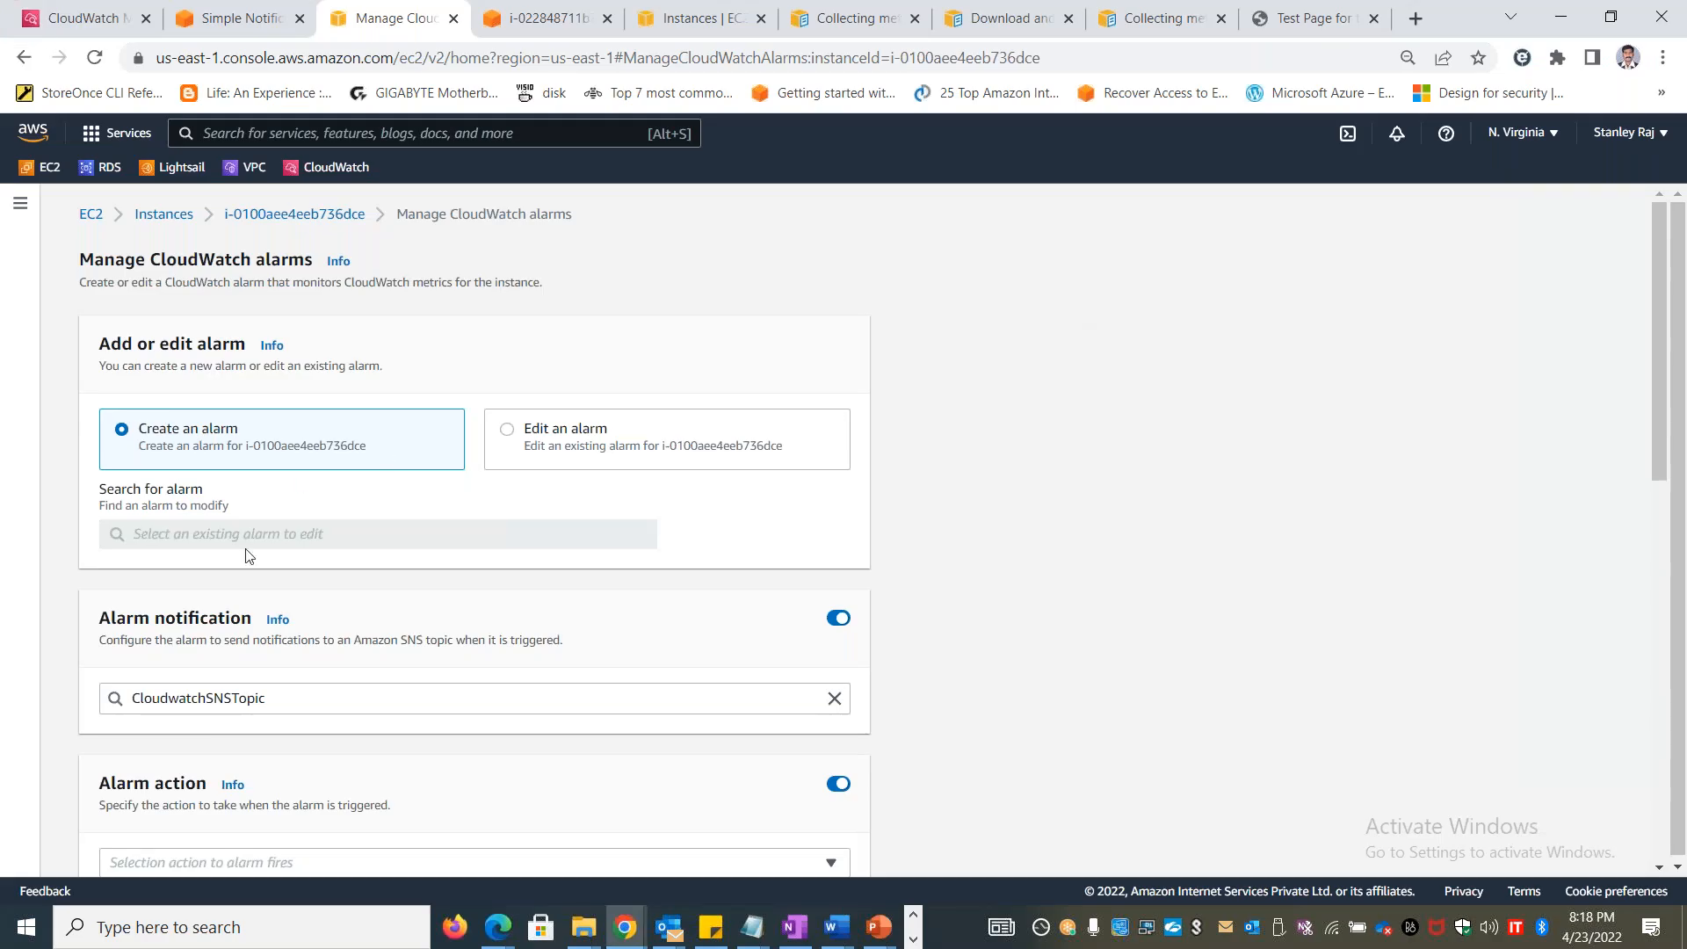
{"action": "left_click", "coordinate": [267, 701]}
{"action": "left_click", "coordinate": [303, 782]}
{"action": "scroll", "coordinate": [433, 646], "scroll_direction": "down", "scroll_amount": 3}
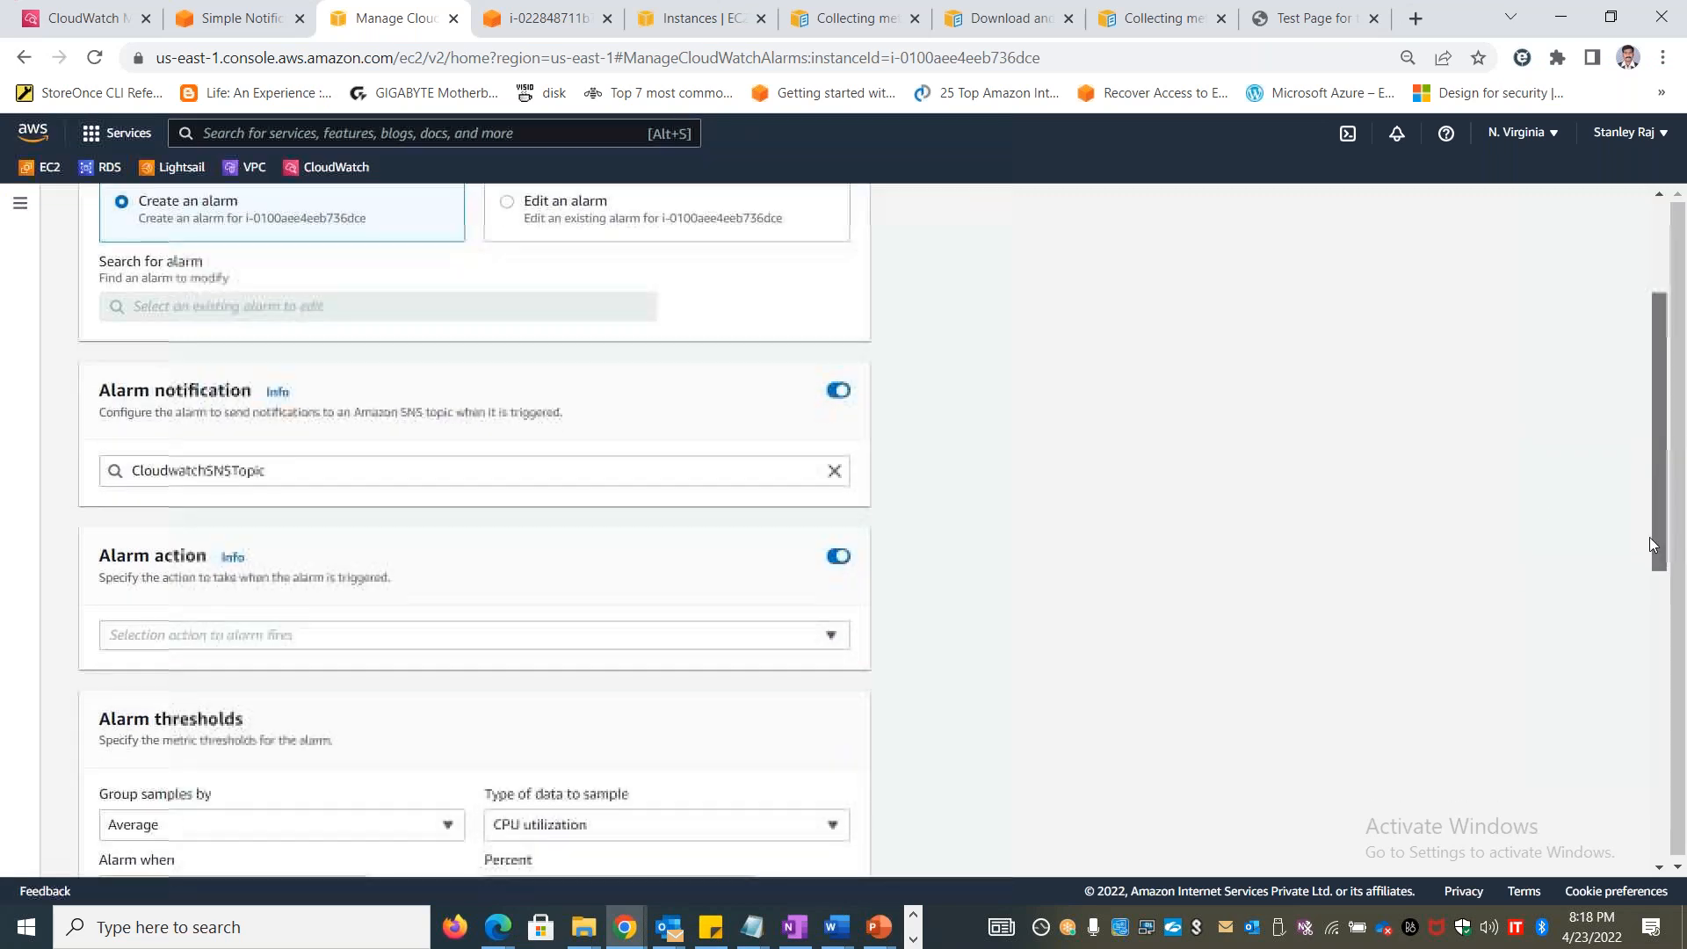
{"action": "left_click", "coordinate": [435, 646]}
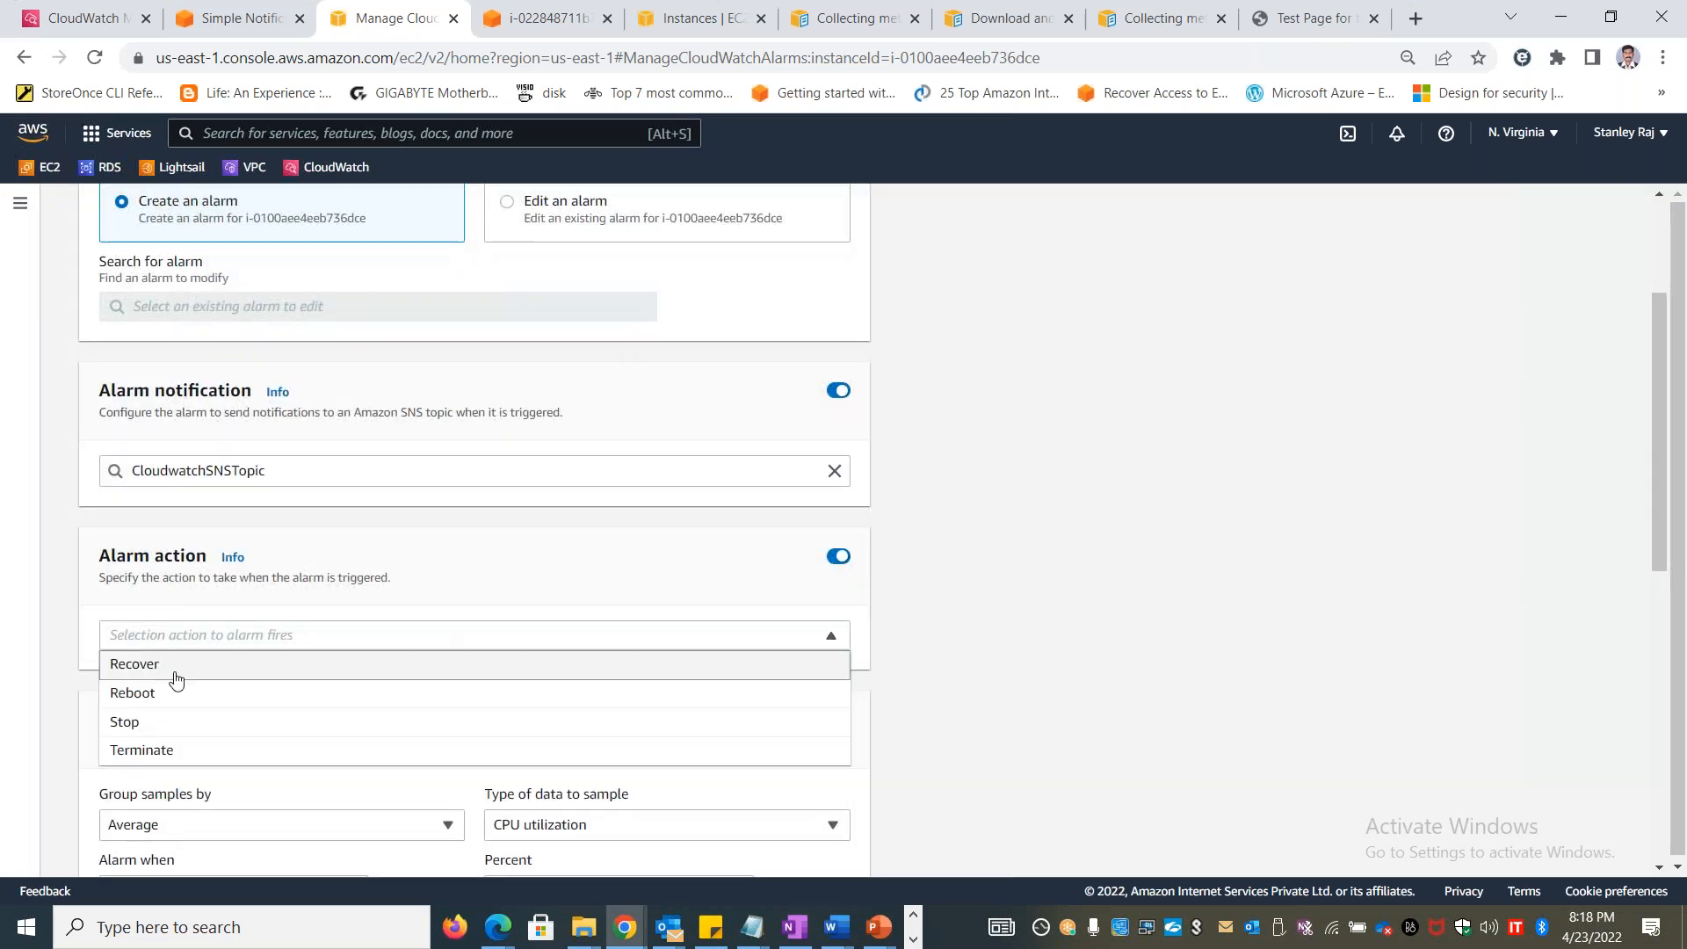
{"action": "left_click", "coordinate": [940, 660]}
Switch to the Excel workbook and enter "Alarms can invoke actions" in cell B3
{"action": "key", "text": "alt+Tab"}
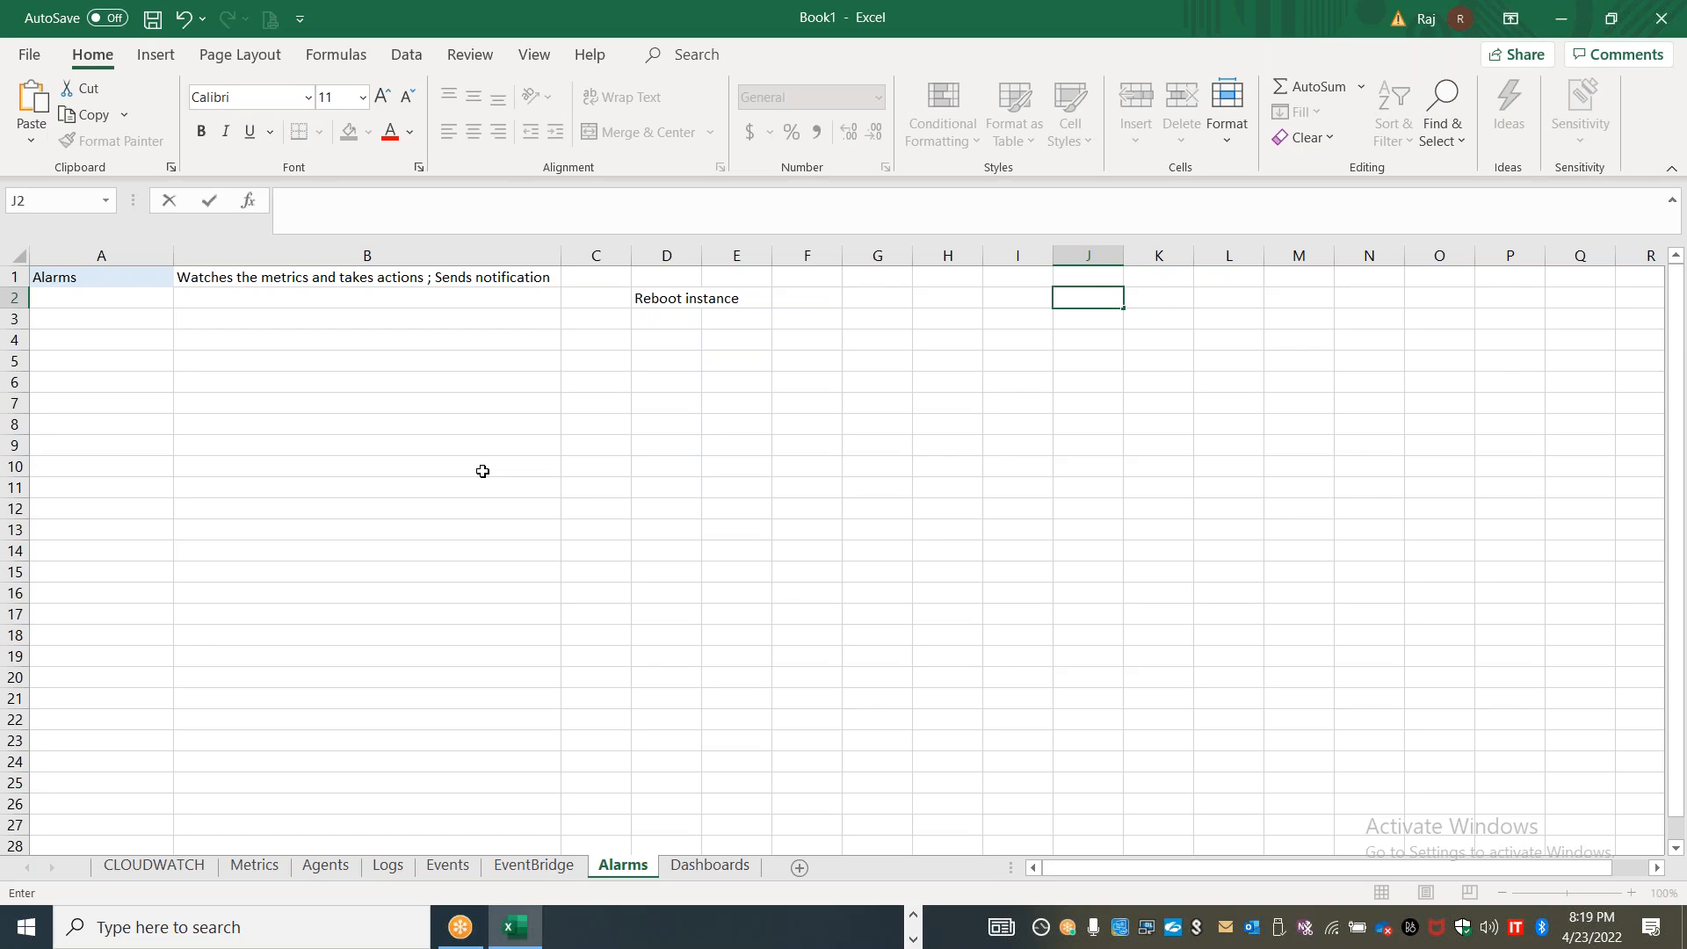
{"action": "left_click", "coordinate": [432, 324]}
{"action": "type", "text": "Alarams can"}
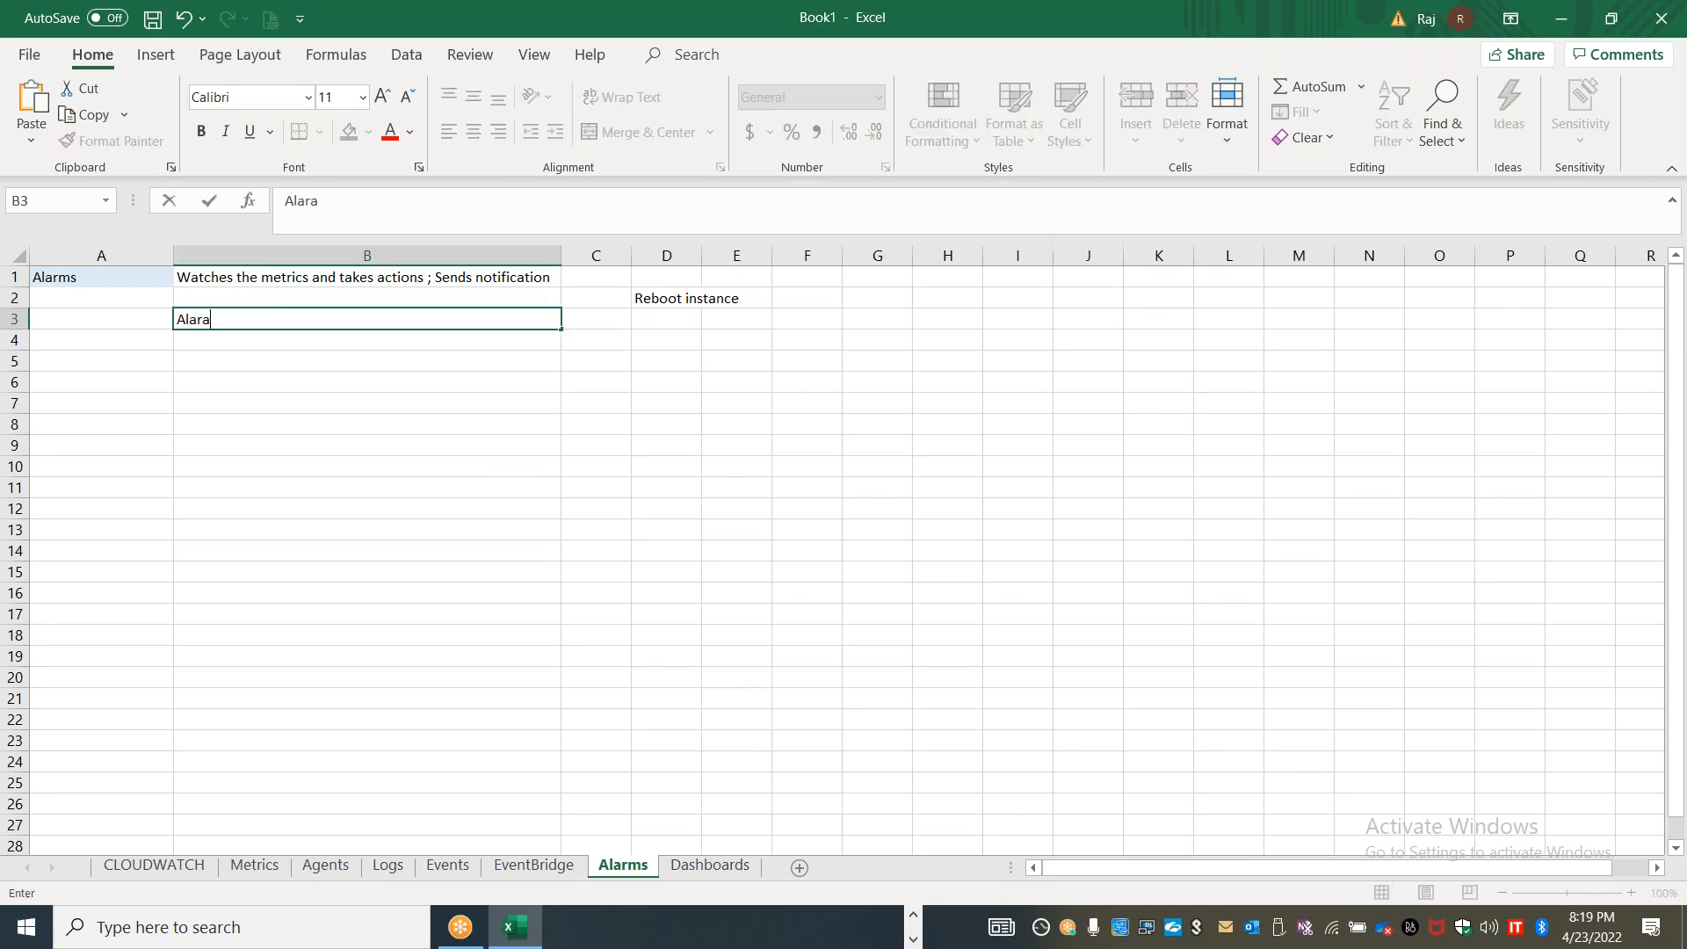
{"action": "key", "text": "BackSpace"}
{"action": "key", "text": "BackSpace"}
{"action": "key", "text": "BackSpace"}
{"action": "key", "text": "BackSpace"}
{"action": "key", "text": "BackSpace"}
{"action": "key", "text": "BackSpace"}
{"action": "key", "text": "BackSpace"}
{"action": "key", "text": "BackSpace"}
{"action": "type", "text": "rms can invoke actions"}
{"action": "key", "text": "Return"}
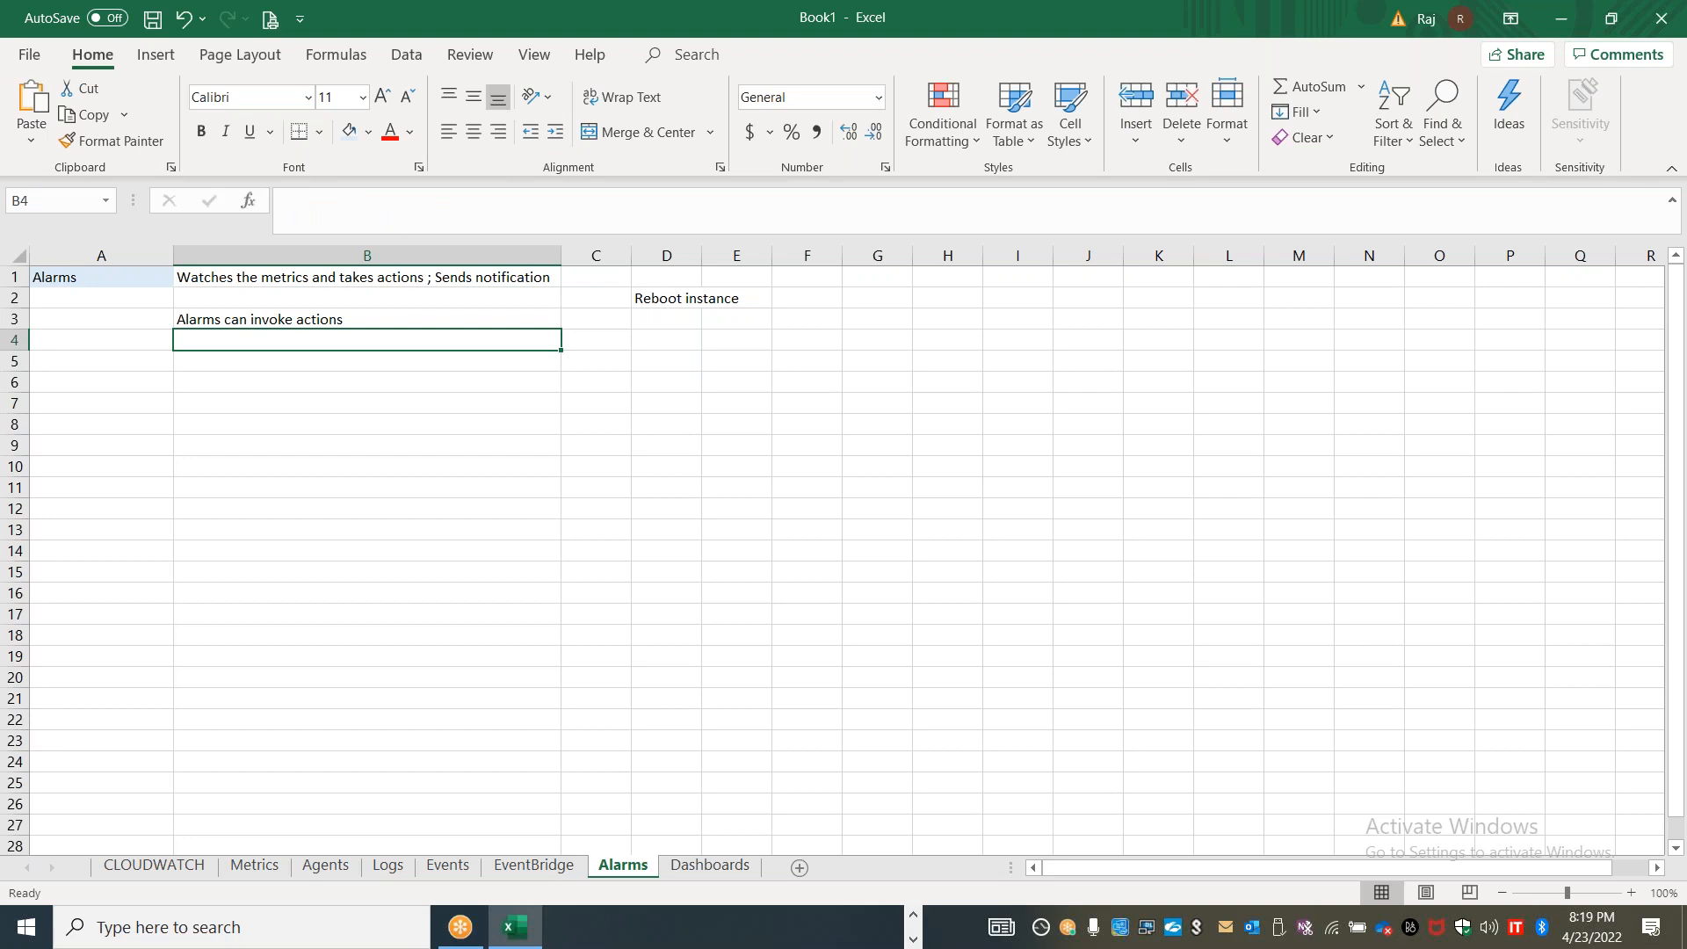
Switch to the alarm form in the browser and view the period options under the alarm thresholds
{"action": "key", "text": "alt+Tab"}
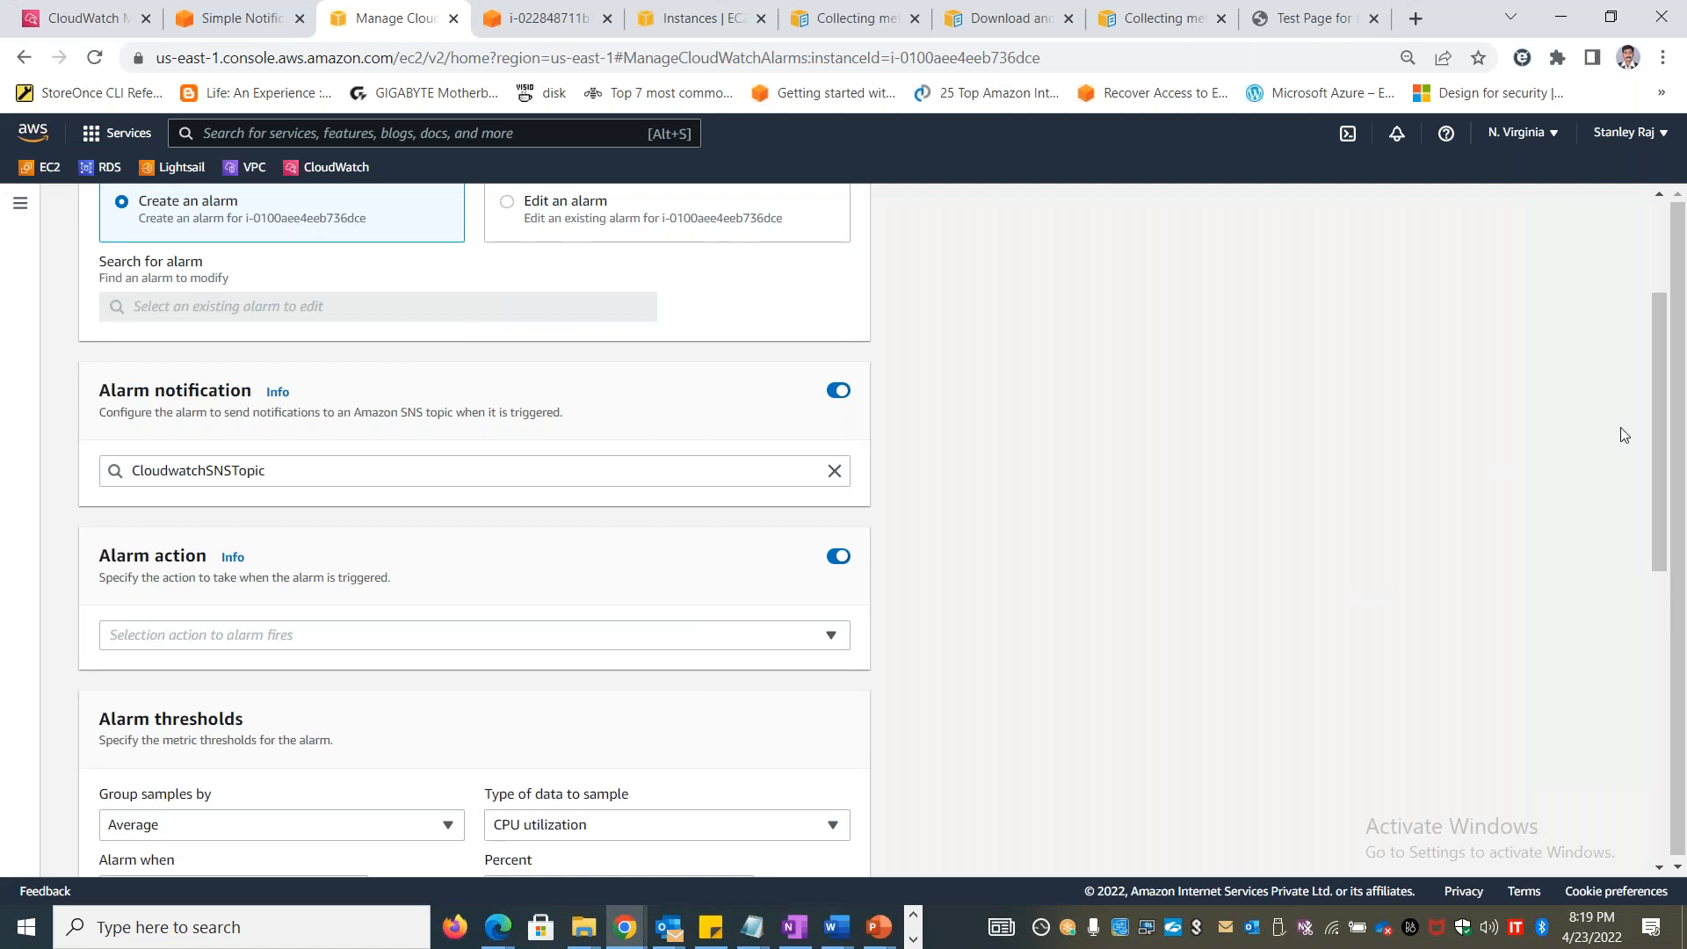
{"action": "left_click_drag", "start_coordinate": [1655, 451], "coordinate": [1658, 614]}
{"action": "left_click", "coordinate": [612, 546]}
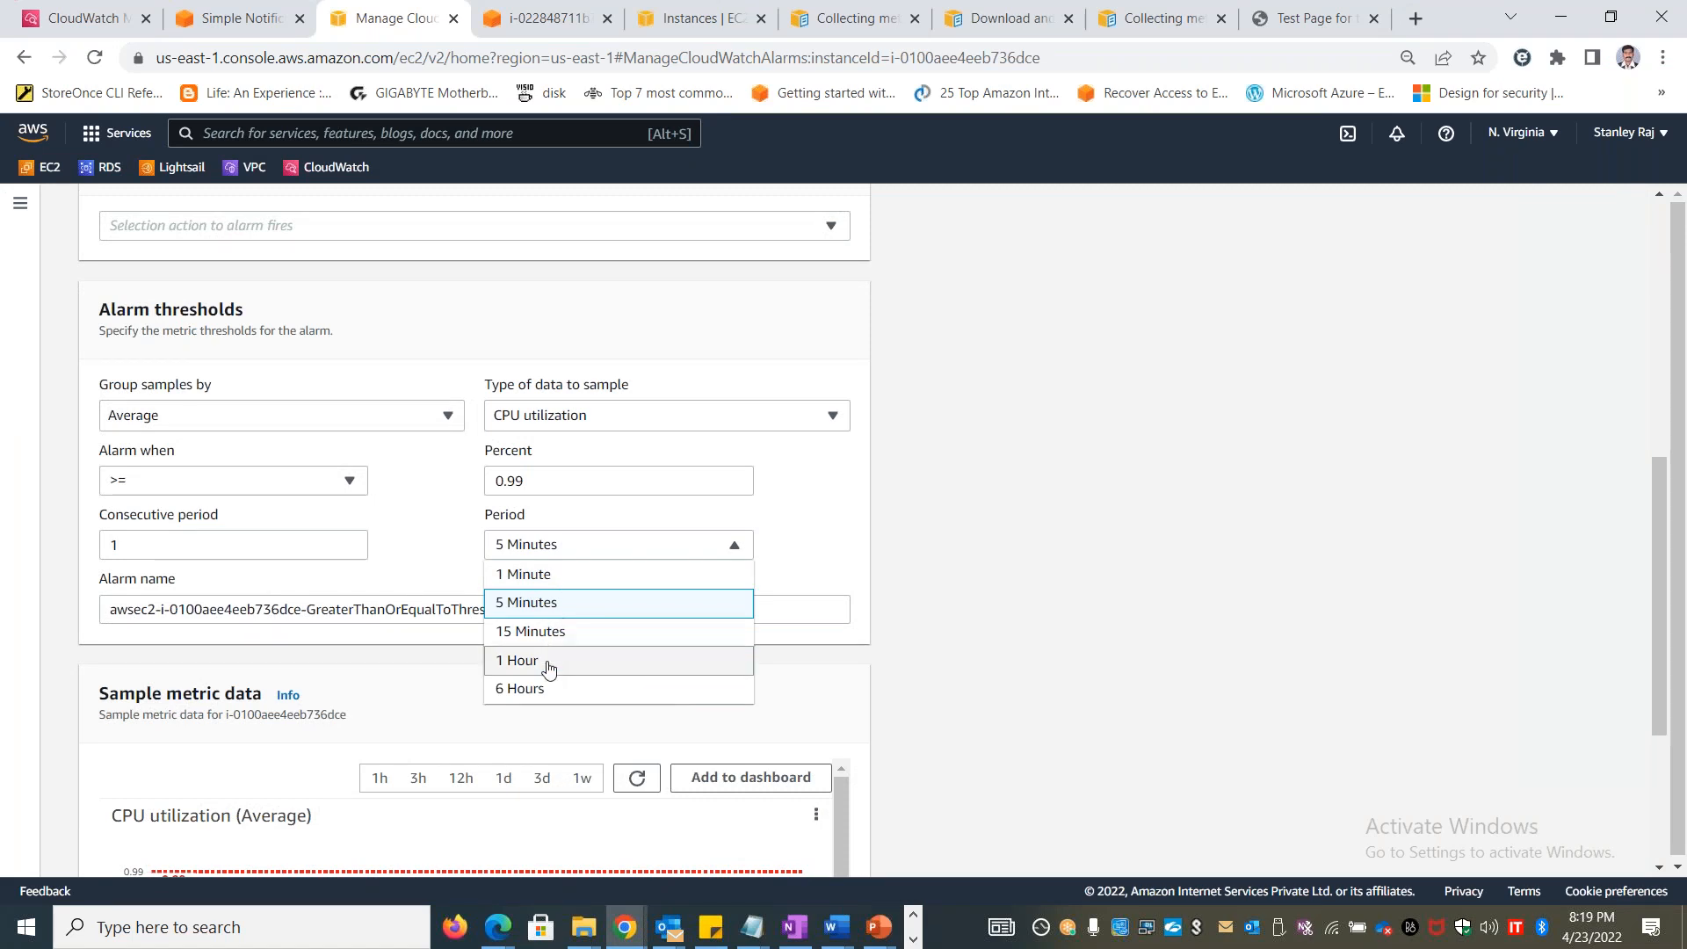
Copy the "Consecutive period" label from the alarm thresholds into cell B5 of the Excel workbook, matching the sheet's formatting
{"action": "left_click_drag", "start_coordinate": [97, 520], "coordinate": [247, 517]}
{"action": "key", "text": "ctrl+c"}
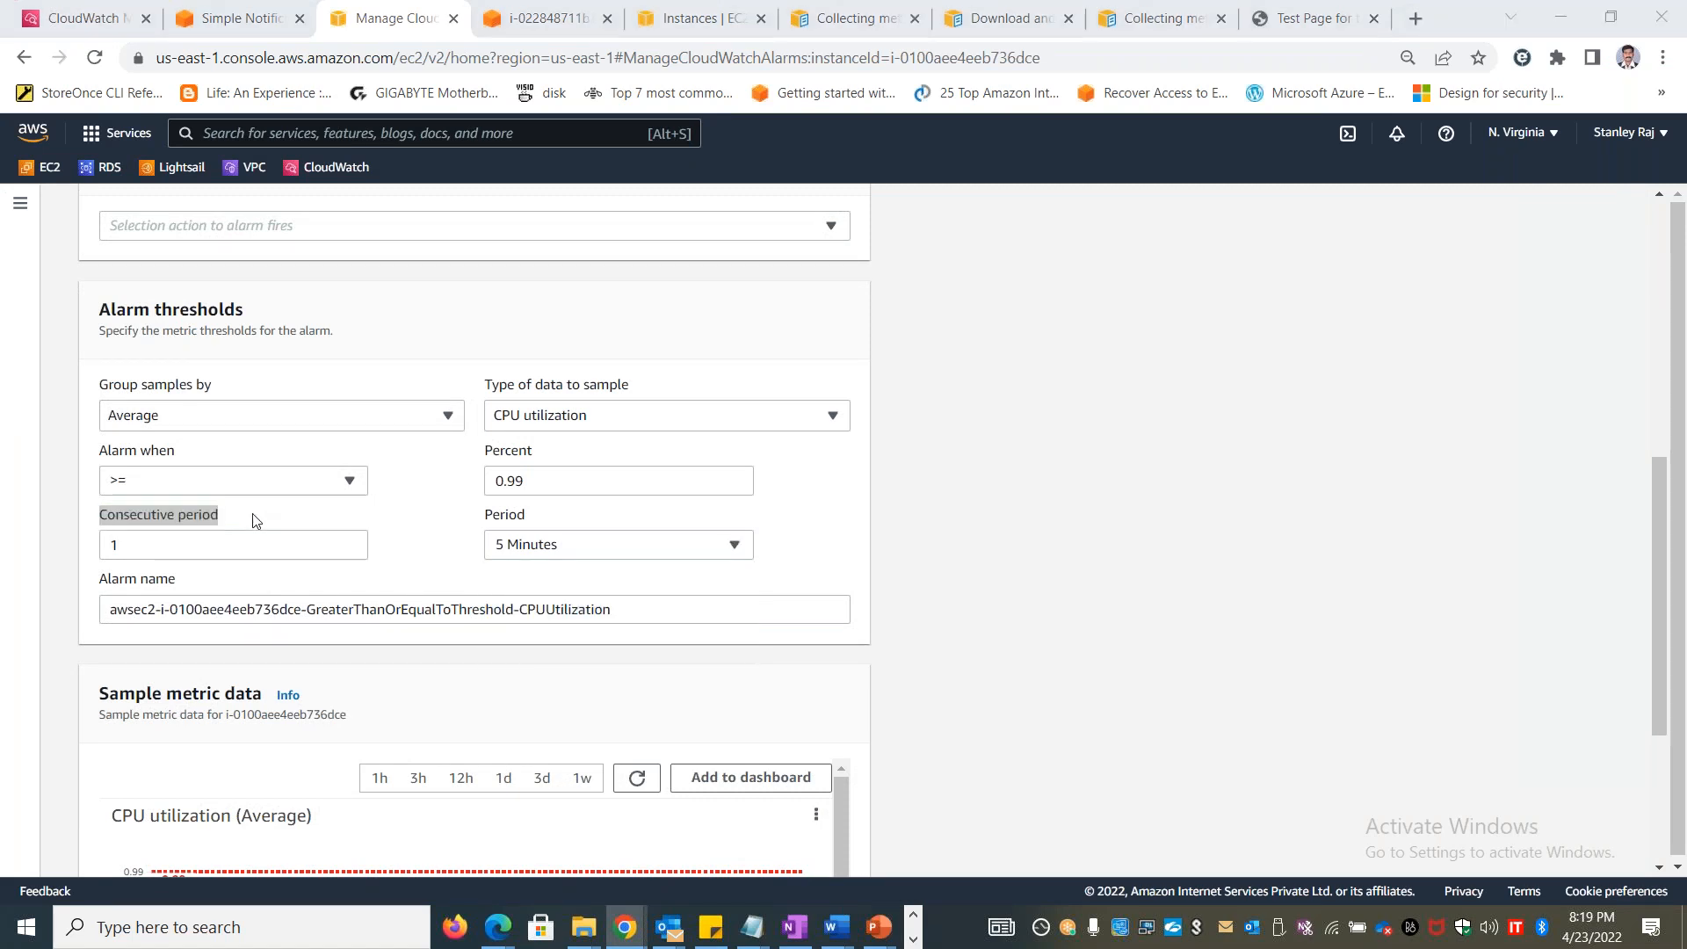
{"action": "key", "text": "alt+Tab"}
{"action": "left_click", "coordinate": [268, 363]}
{"action": "key", "text": "ctrl+v"}
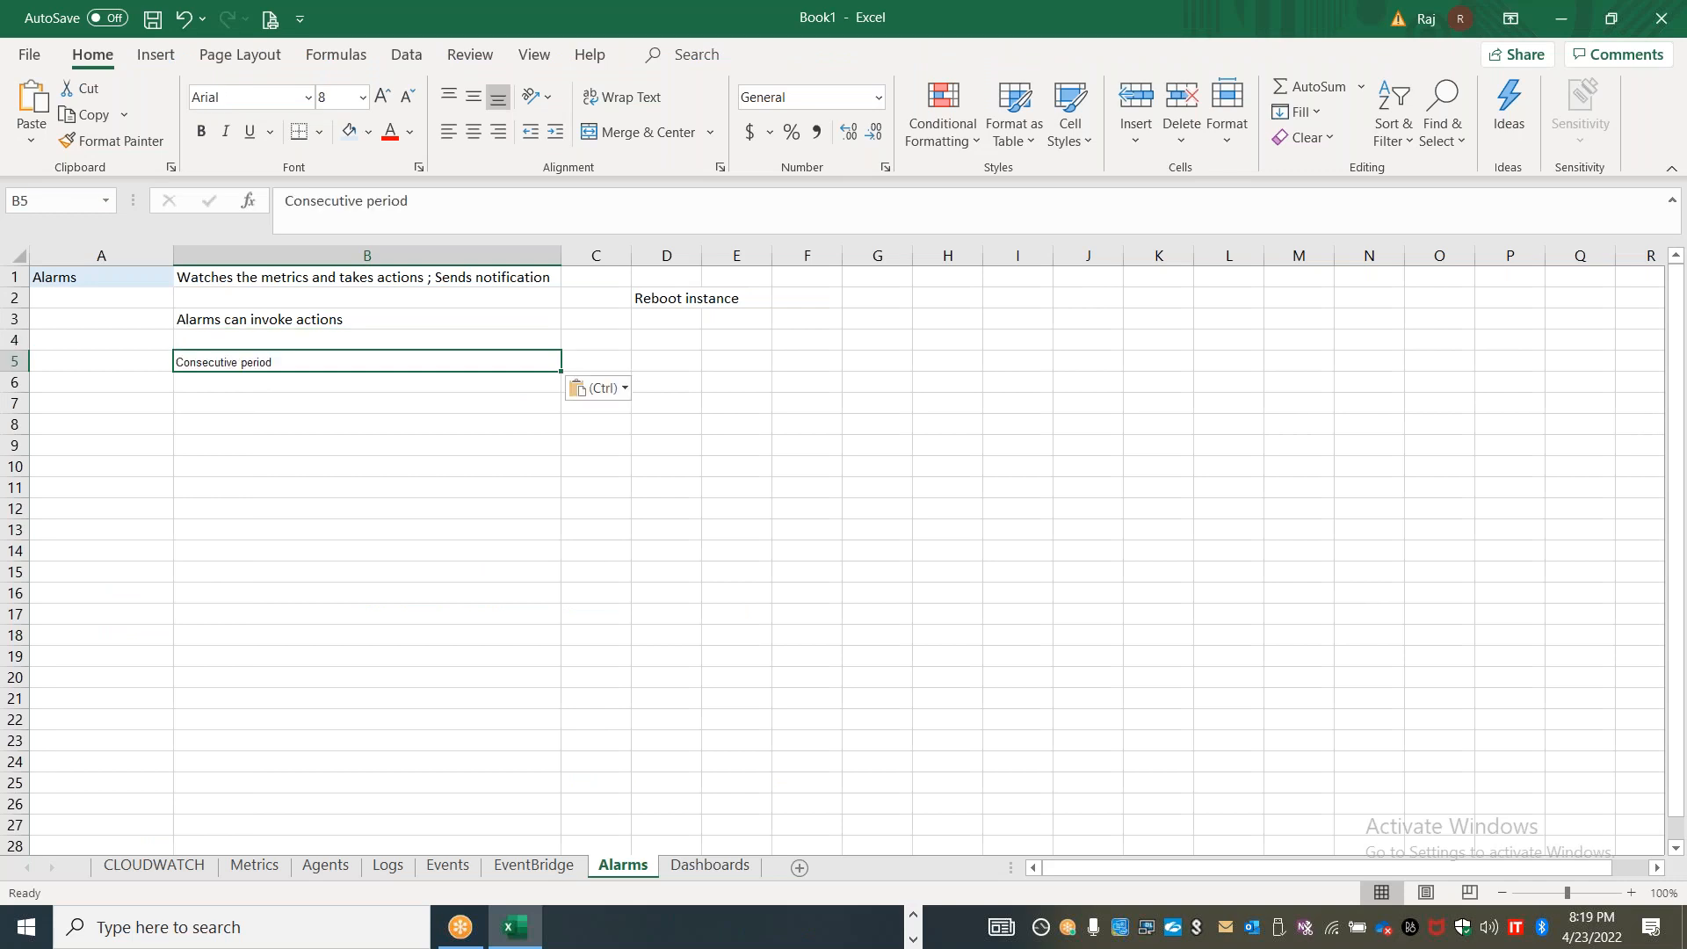
{"action": "left_click", "coordinate": [602, 388]}
{"action": "left_click", "coordinate": [613, 449]}
Enter "For a period of time" in cell C5 and make the Alarms heading in A1 bold
{"action": "left_click", "coordinate": [602, 361]}
{"action": "type", "text": "For a period of time"}
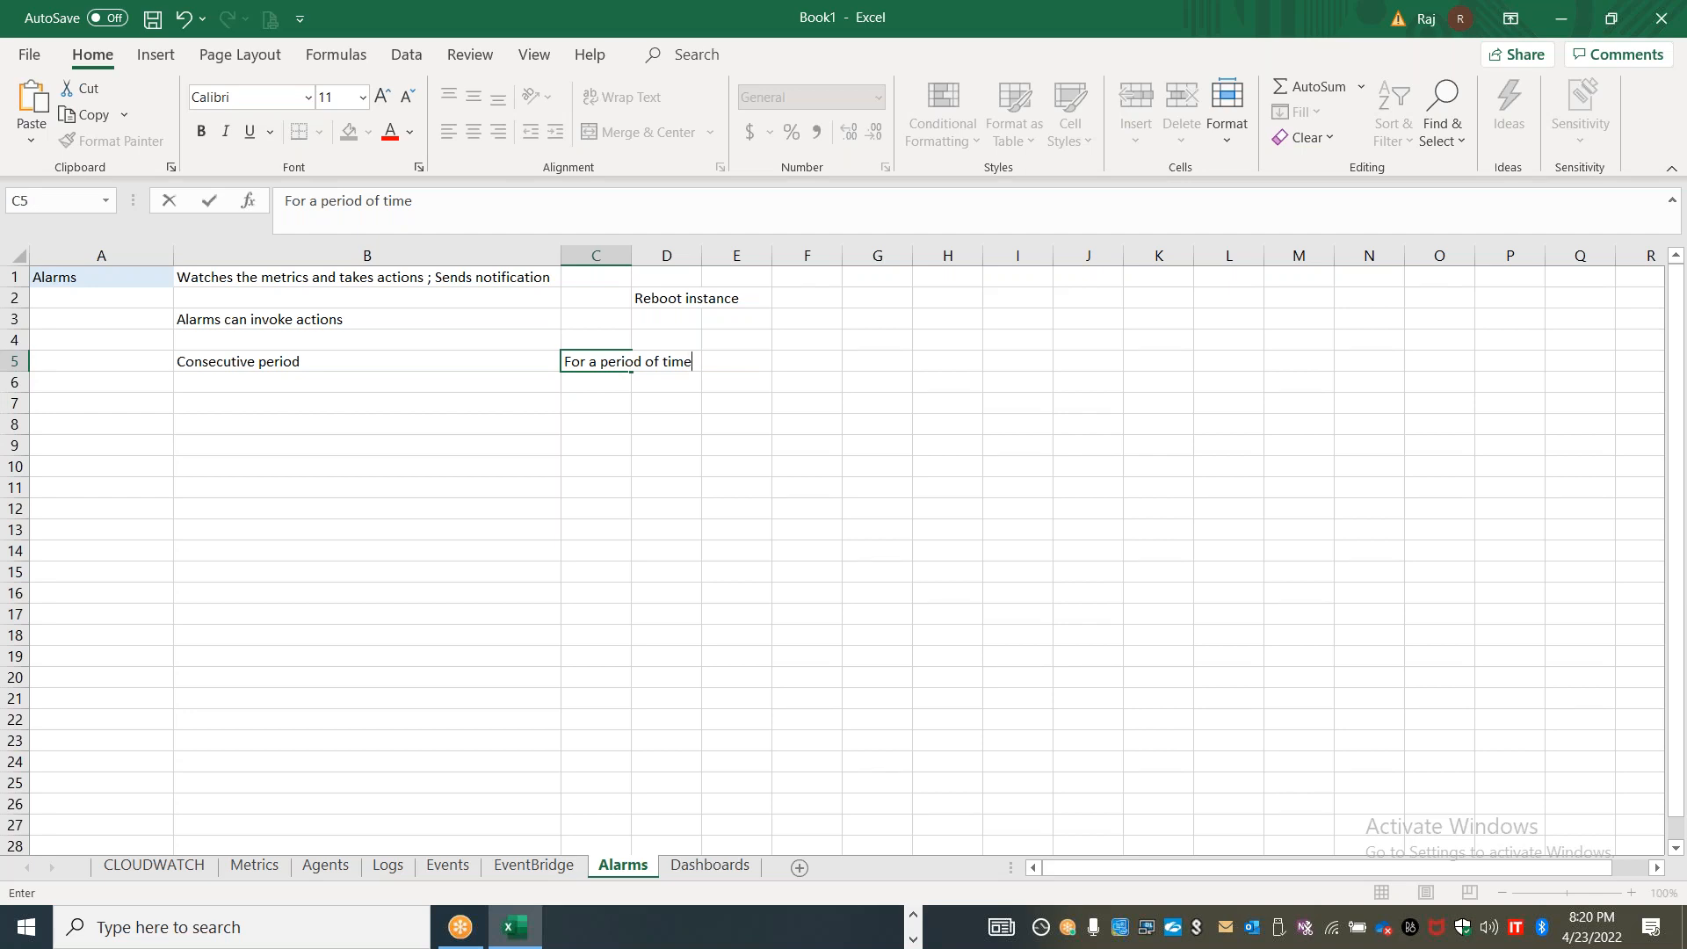
{"action": "left_click", "coordinate": [92, 273]}
{"action": "left_click", "coordinate": [201, 131]}
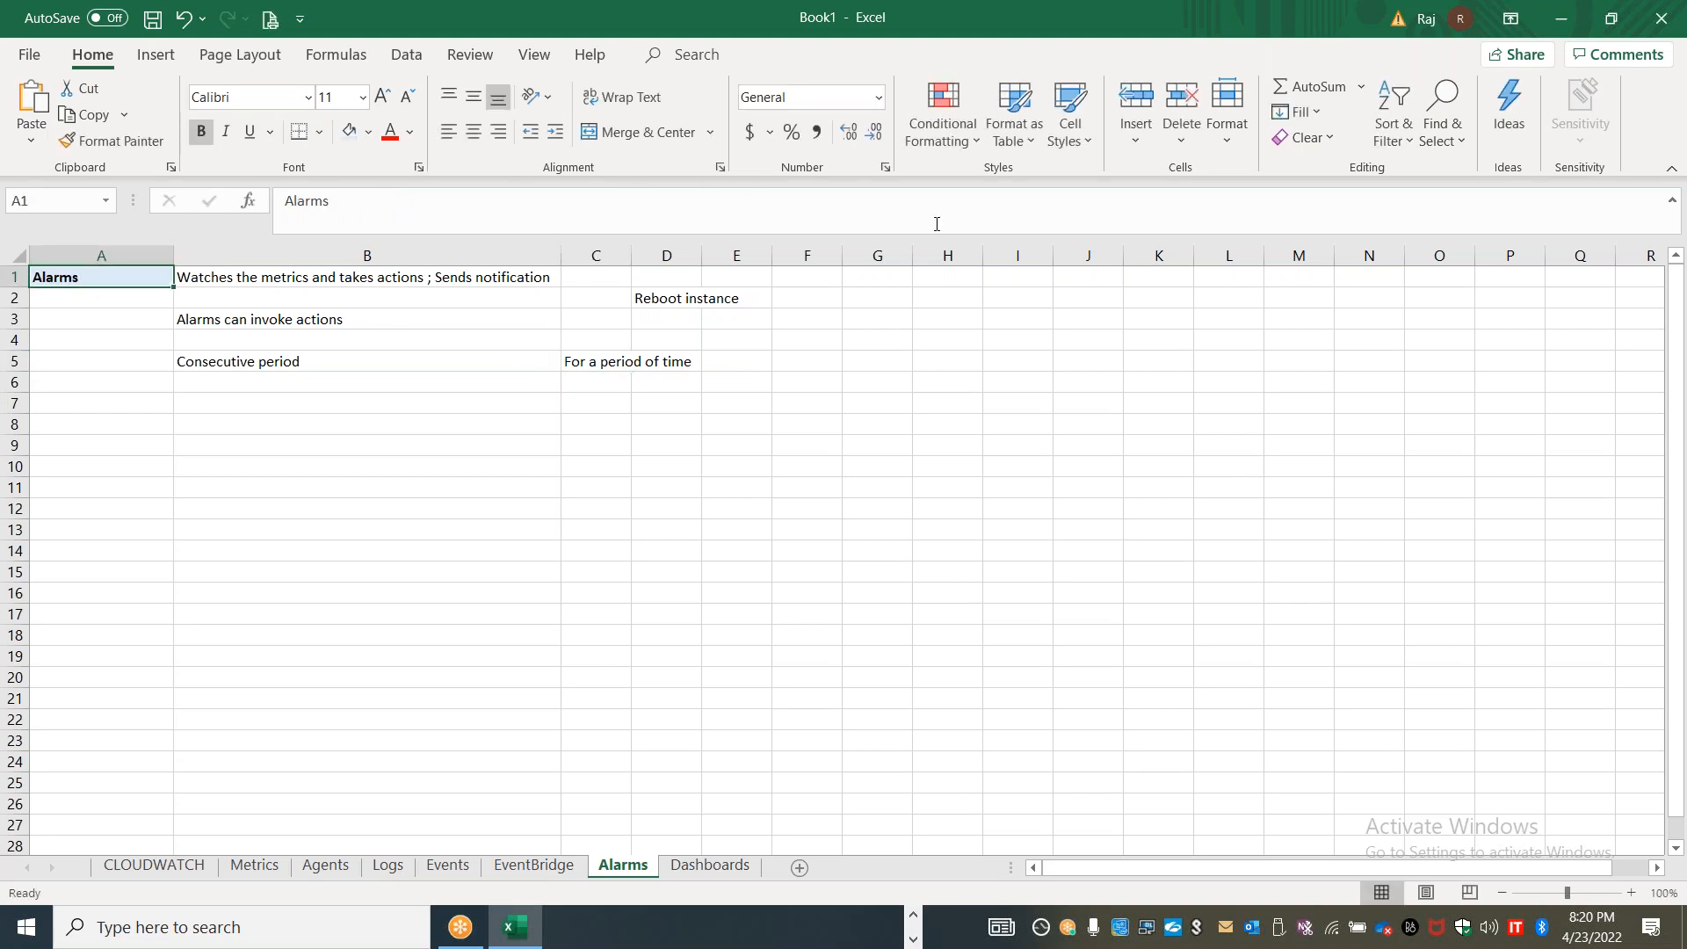
Enter "Proactive way" in cell D1
{"action": "left_click", "coordinate": [794, 272]}
{"action": "key", "text": "Left"}
{"action": "key", "text": "Left"}
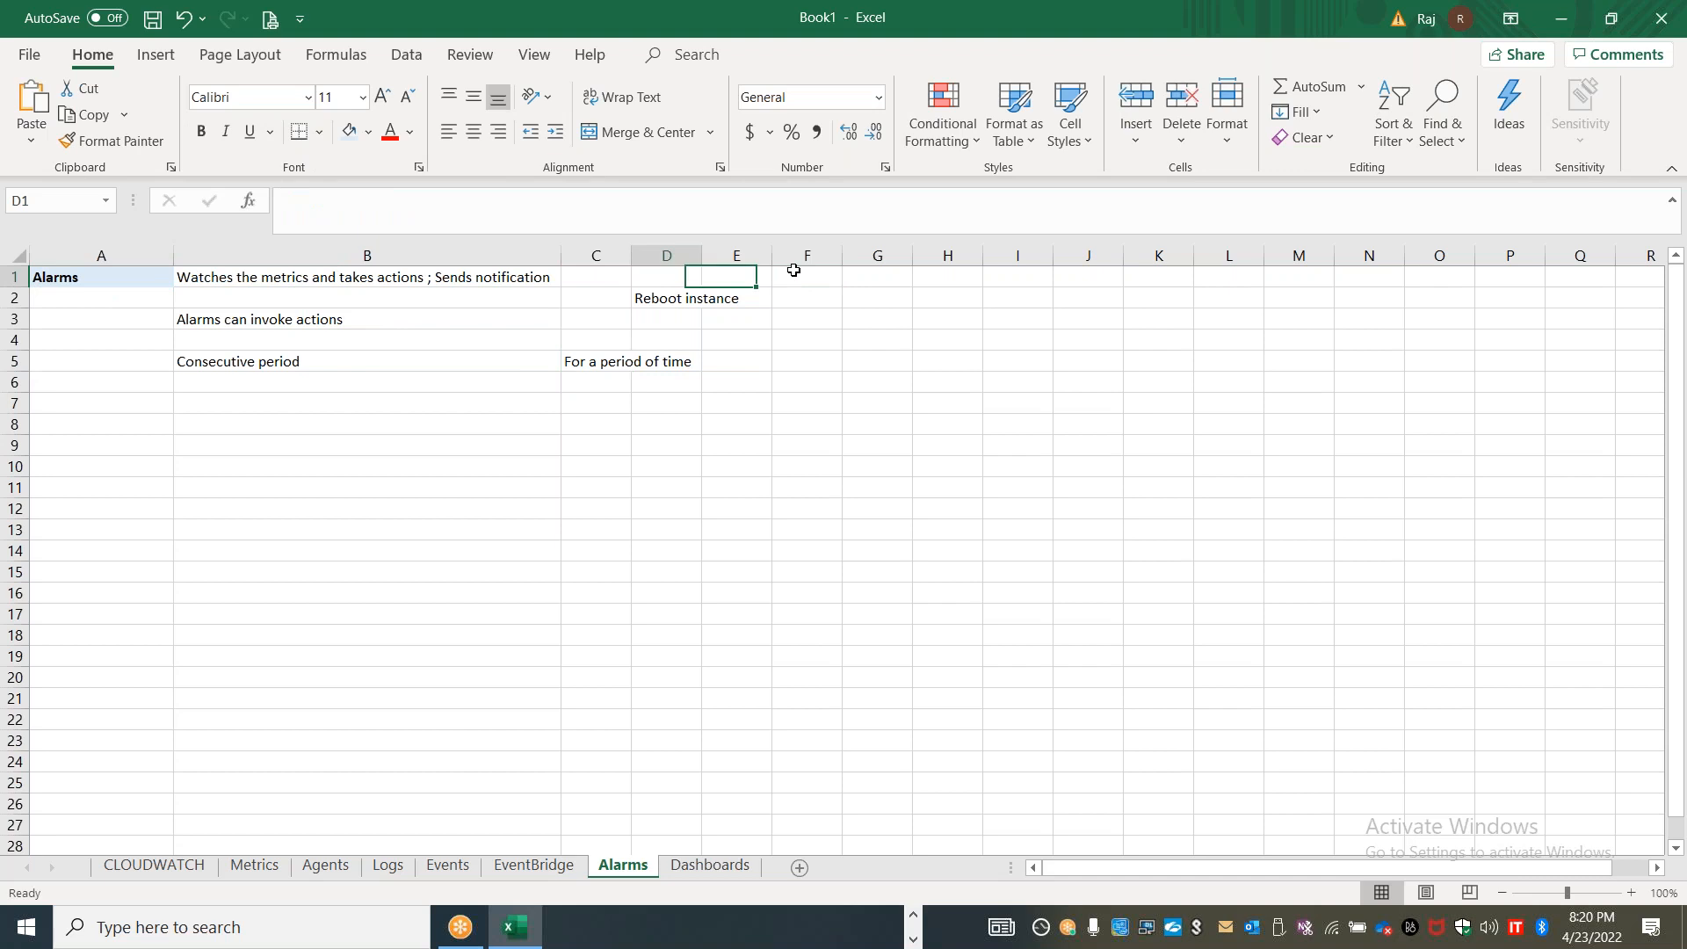
{"action": "type", "text": "Proactive"}
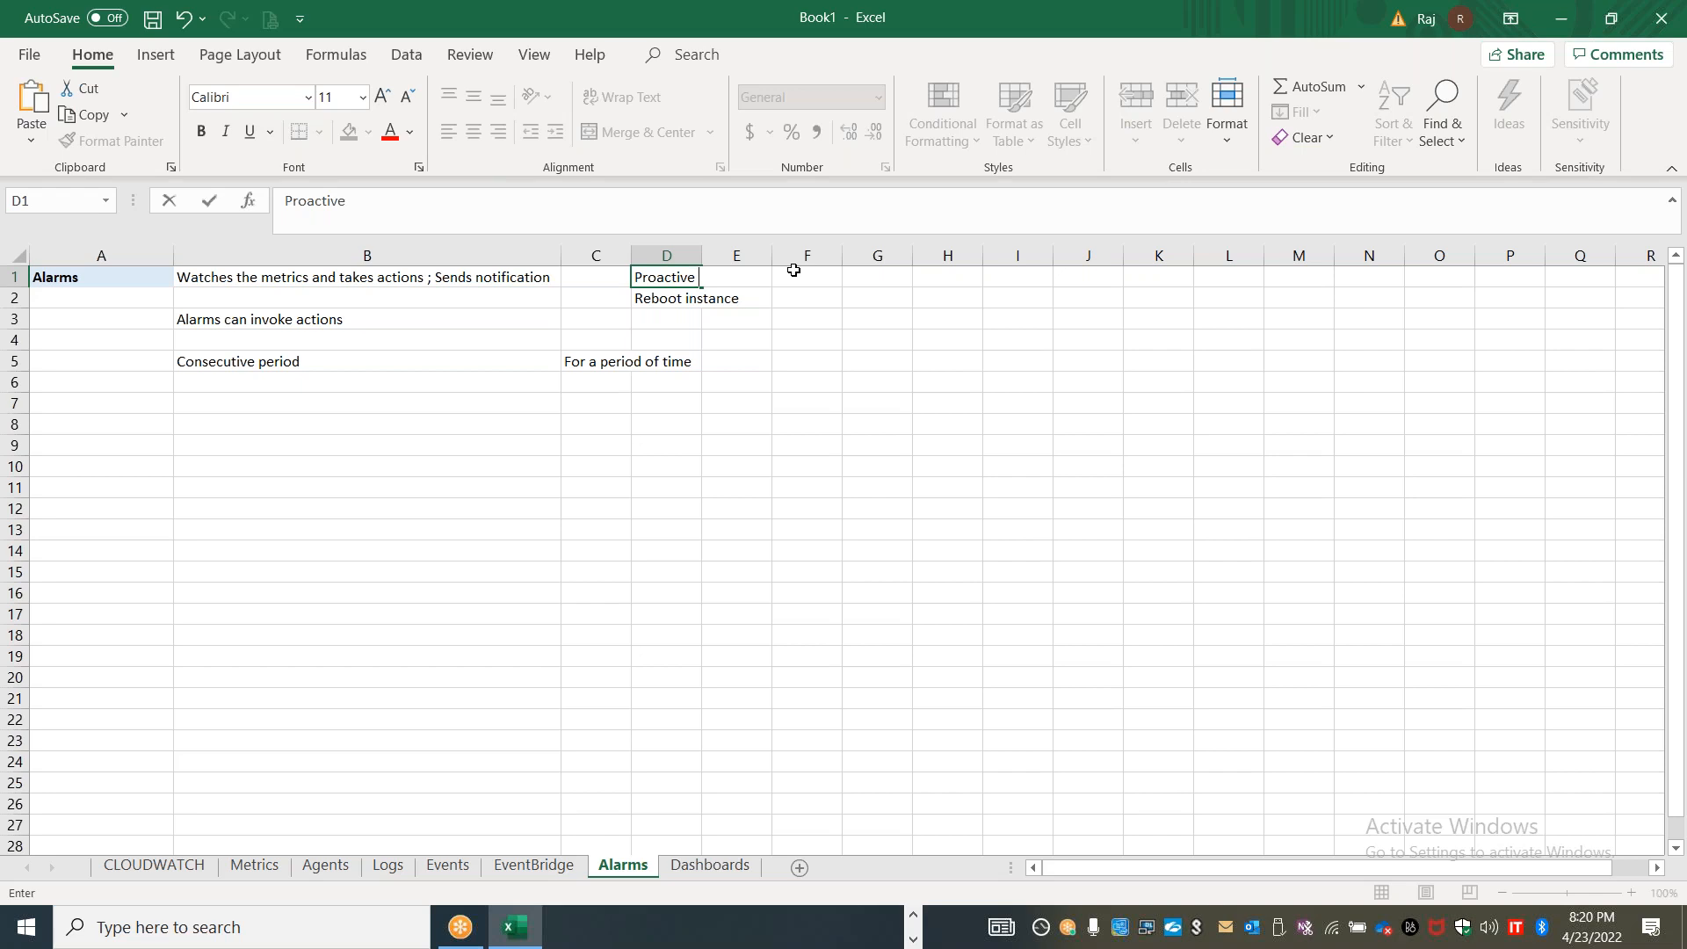
{"action": "type", "text": "way"}
Enter "Trigger notification" in cell B2
{"action": "left_click", "coordinate": [348, 297]}
{"action": "type", "text": "Trig"}
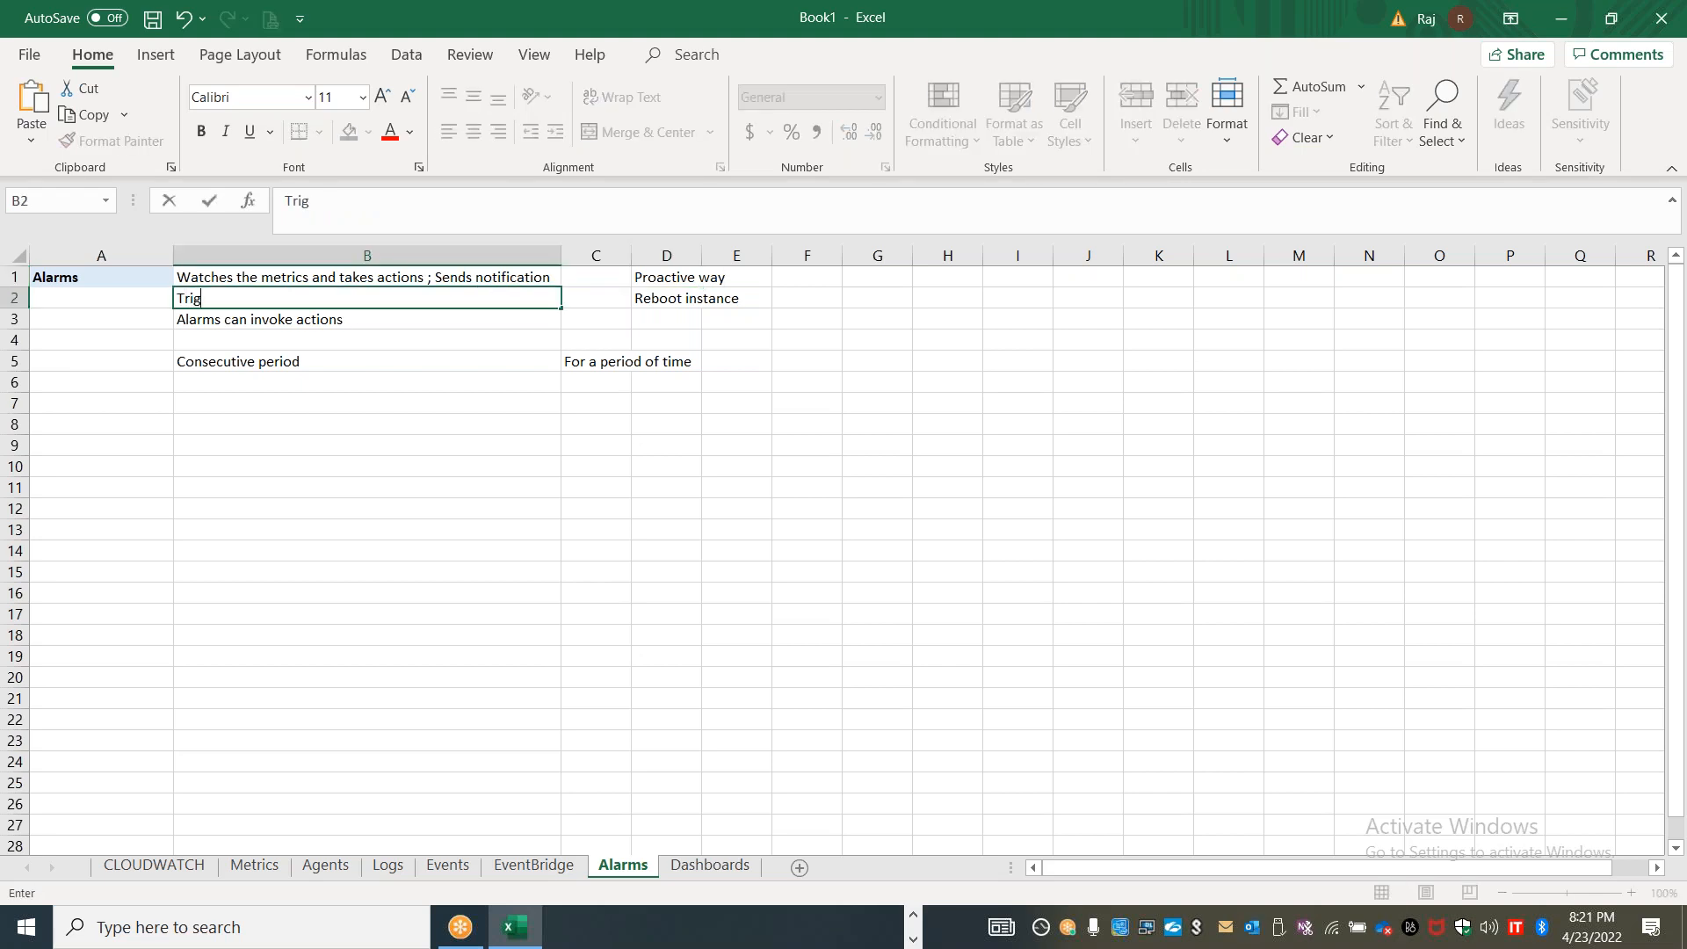
{"action": "type", "text": "ger notification"}
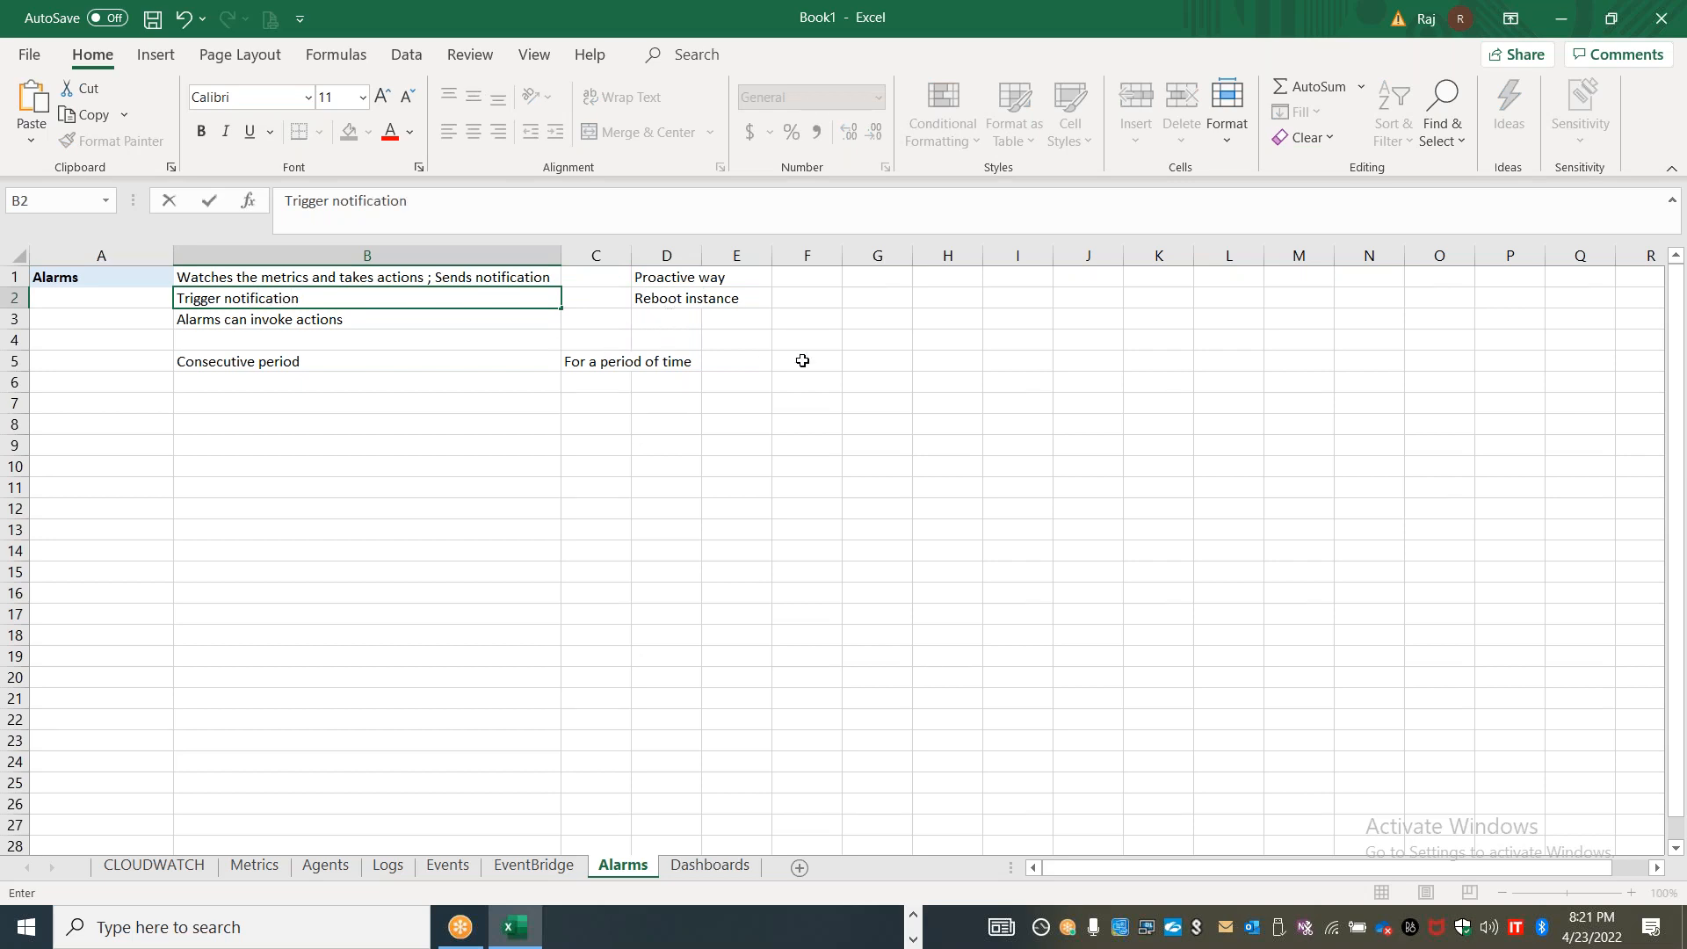
Switch to the alarm form in the browser and review the sample grouping options and the sample metric data
{"action": "key", "text": "alt+Tab"}
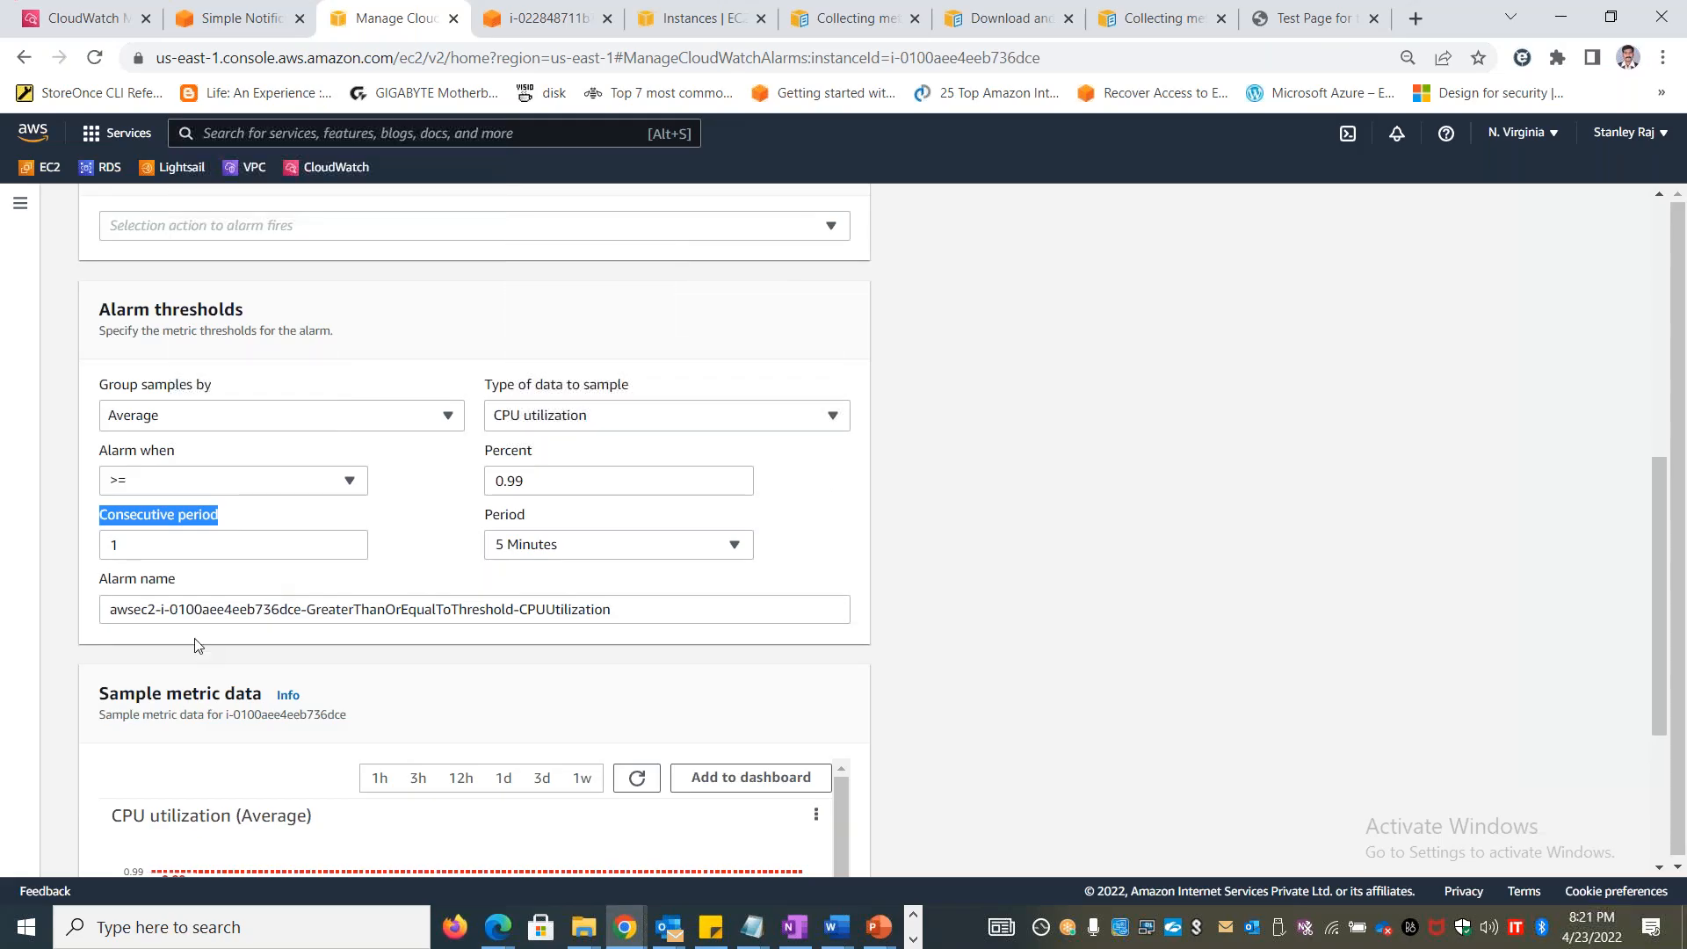
{"action": "left_click", "coordinate": [244, 417]}
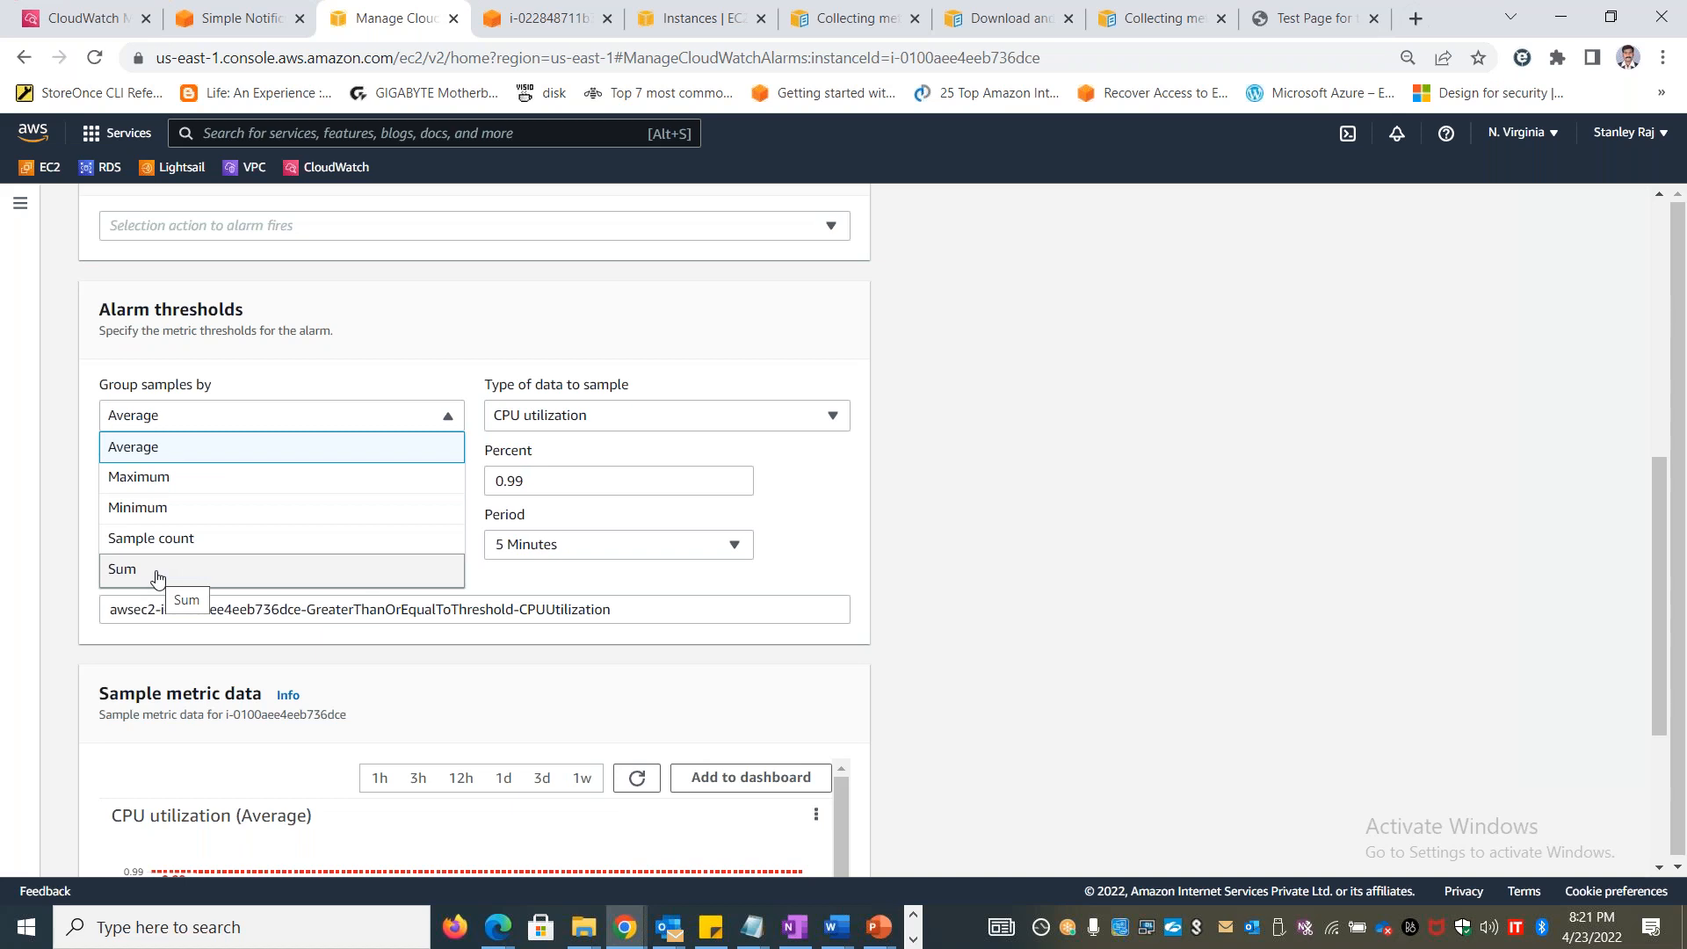
{"action": "left_click", "coordinate": [1067, 448]}
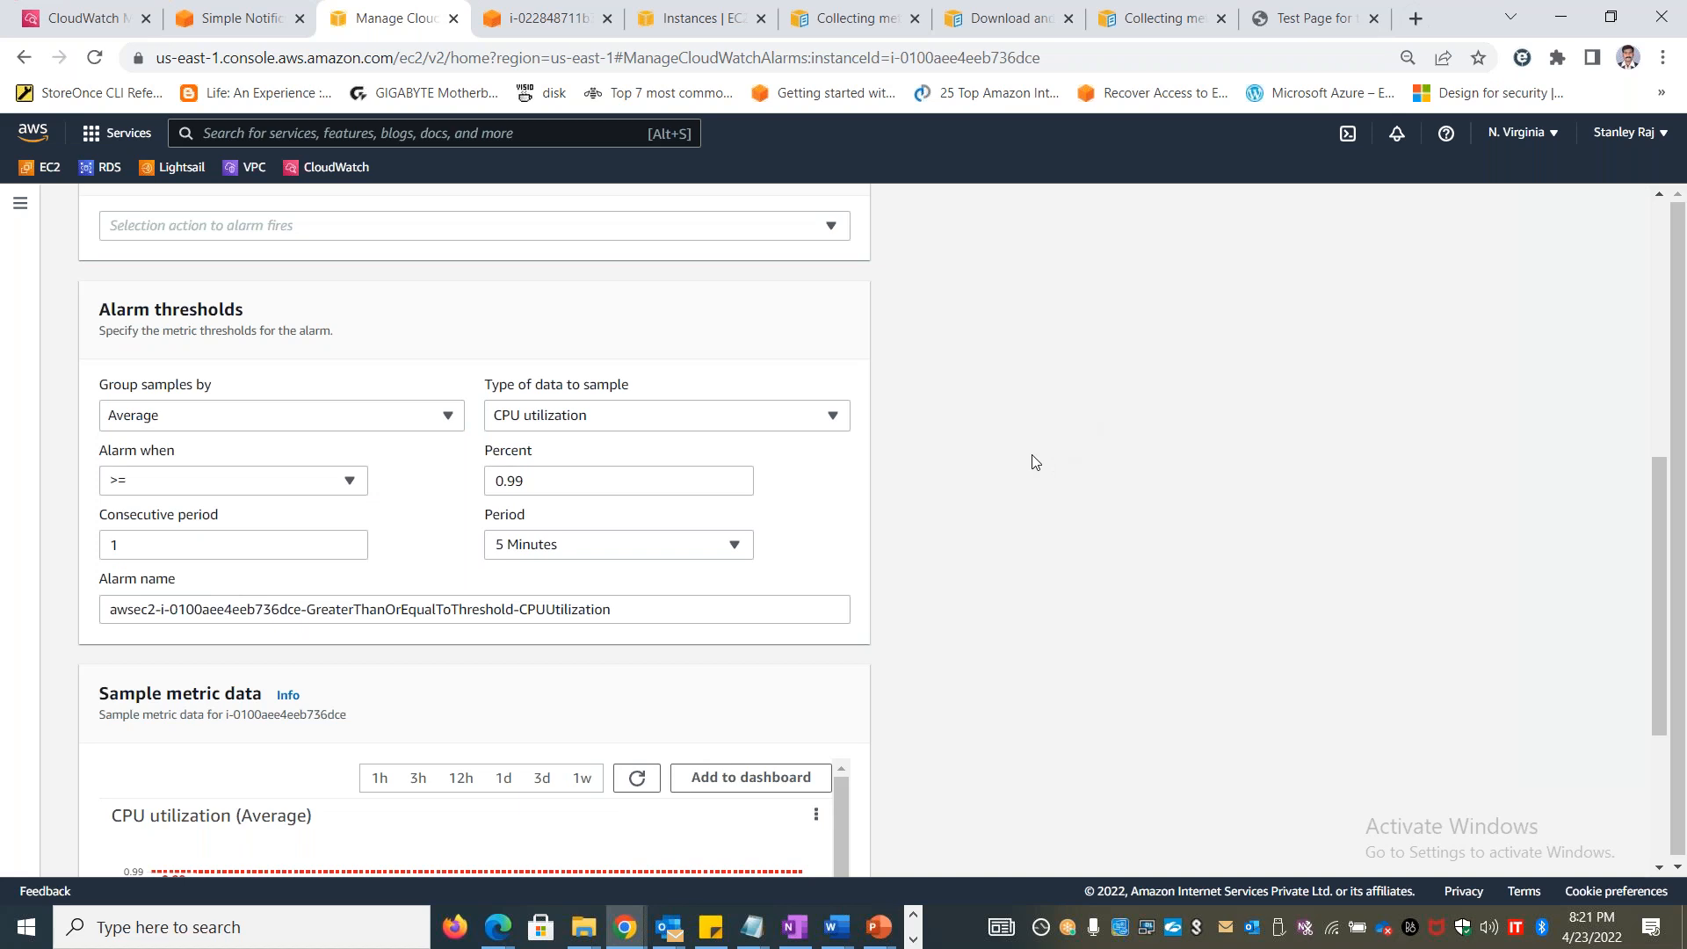
{"action": "scroll", "coordinate": [998, 519], "scroll_direction": "down", "scroll_amount": 4}
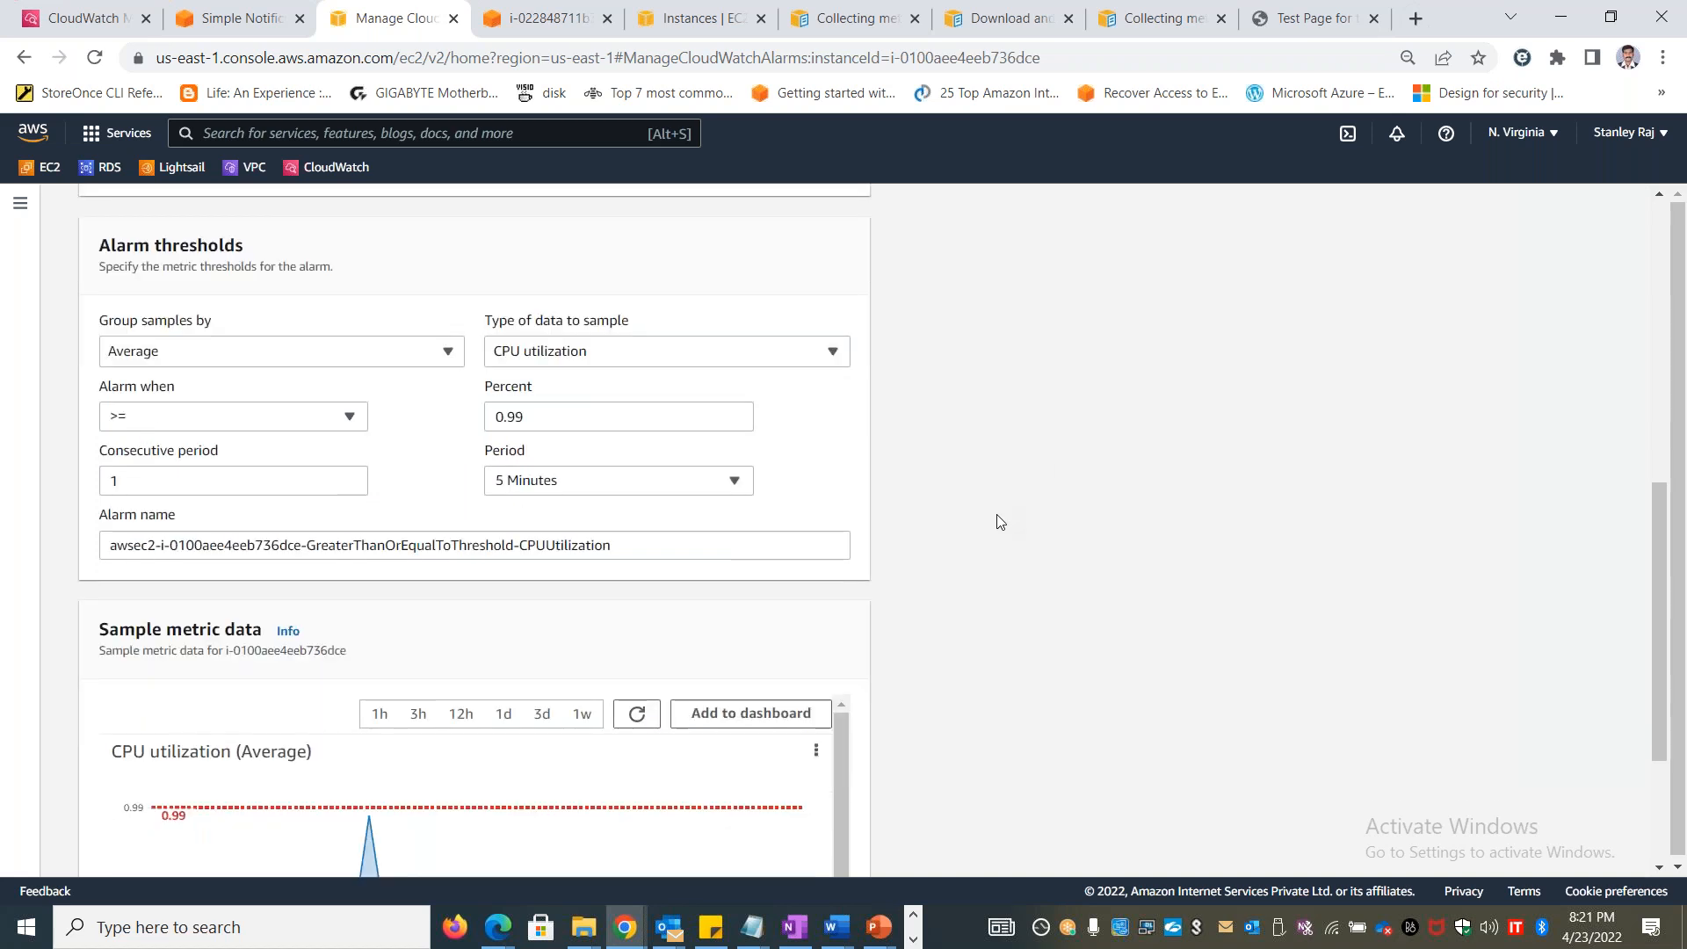
Switch to the Excel workbook and enter "ALARM States" in cell A7 and "OK" in cell B7
{"action": "key", "text": "alt+Tab"}
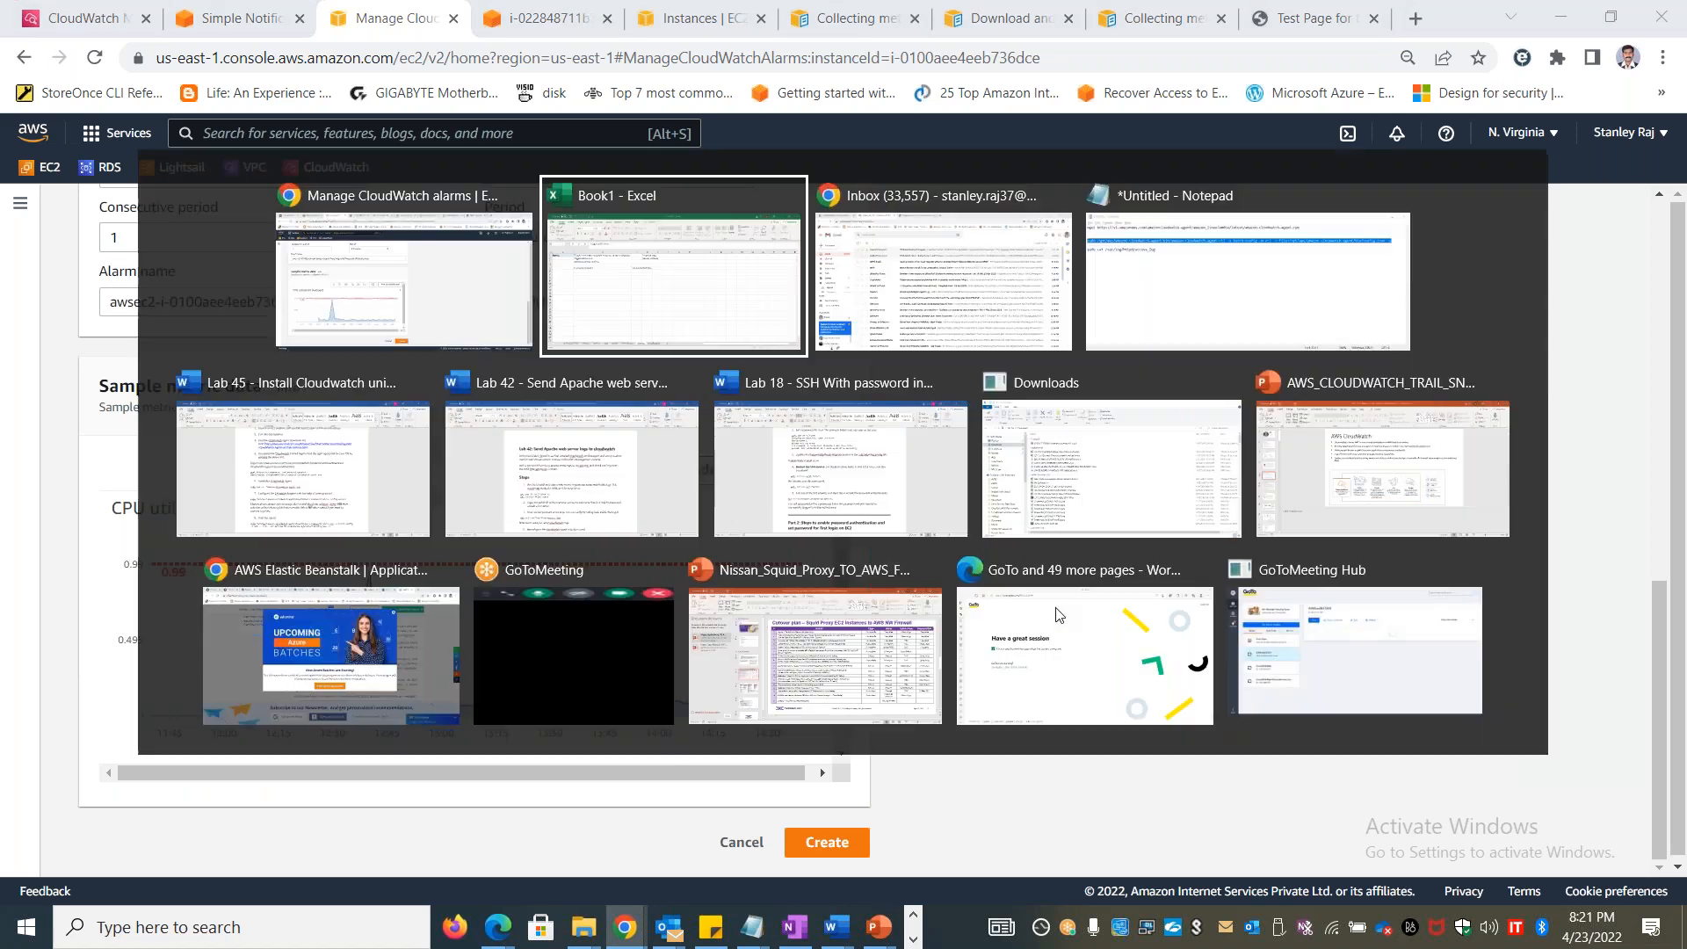
{"action": "left_click", "coordinate": [331, 406]}
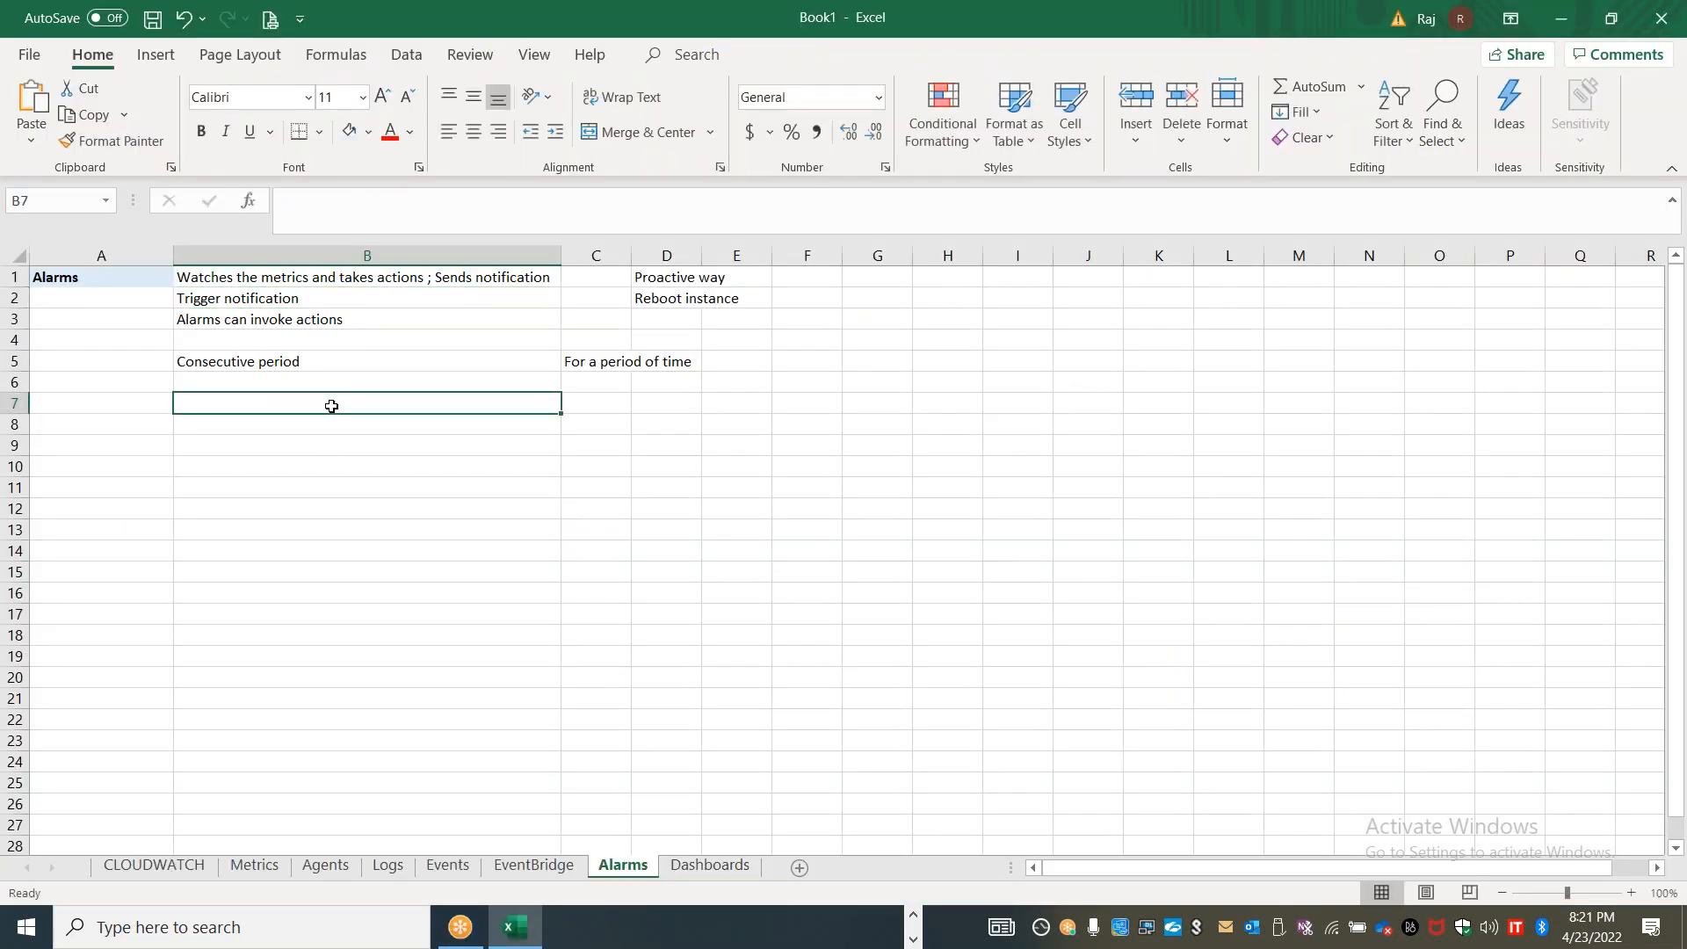
{"action": "key", "text": "Left"}
{"action": "type", "text": "ALARM Stt"}
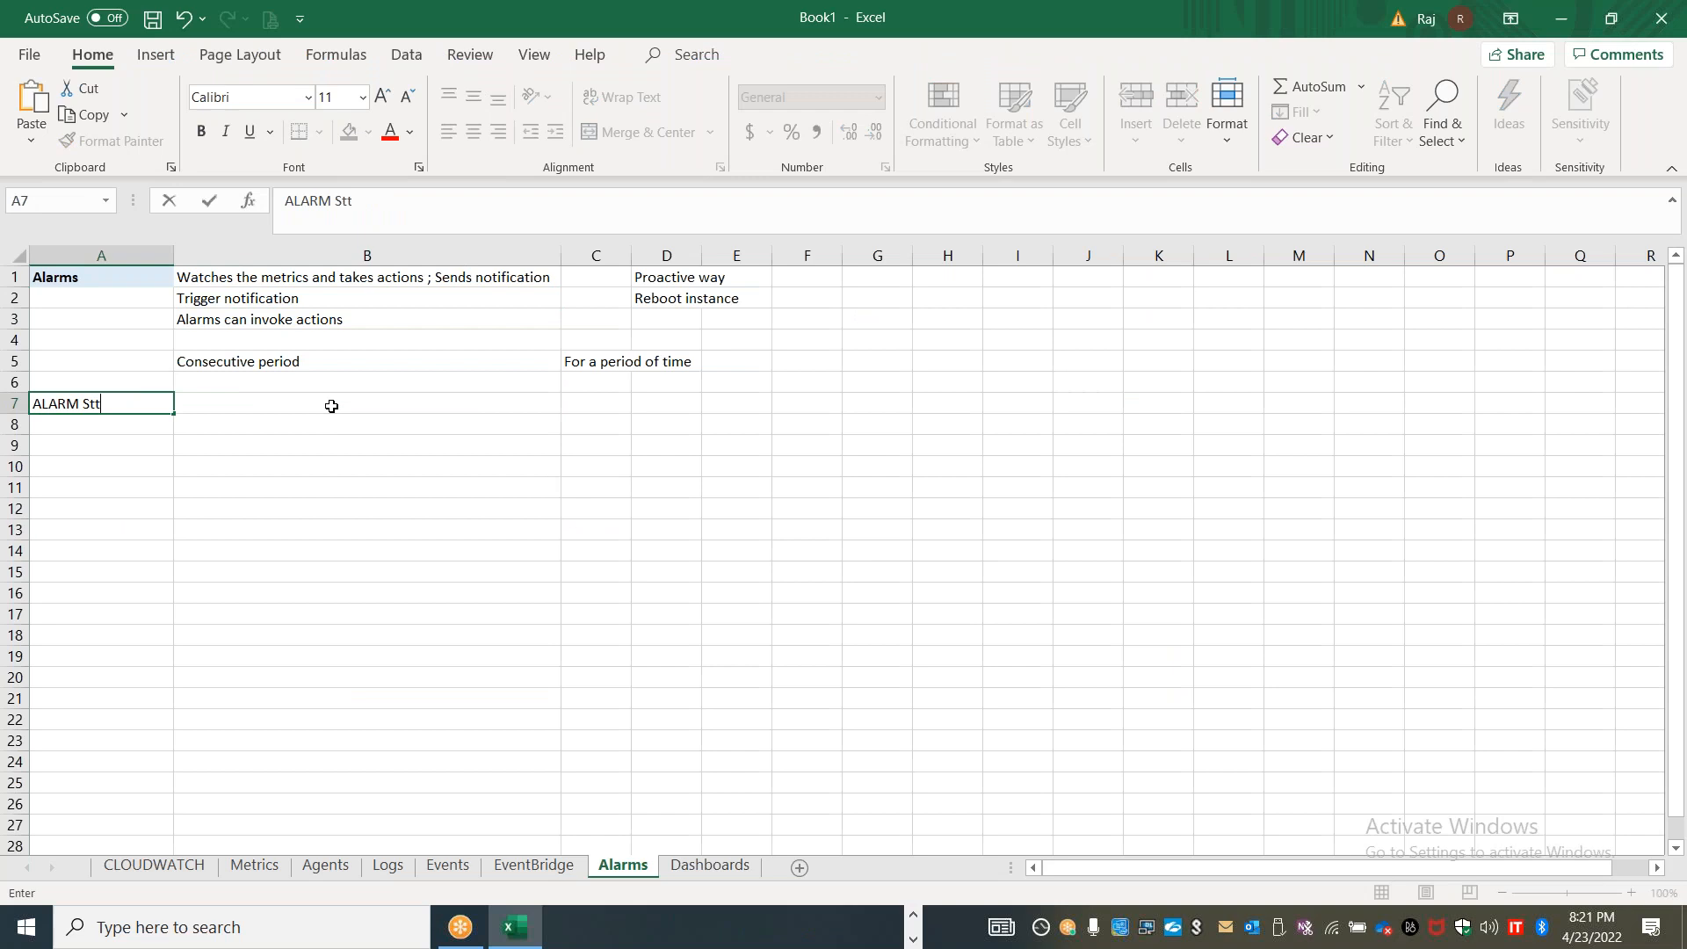
{"action": "key", "text": "BackSpace"}
{"action": "type", "text": "ates"}
{"action": "key", "text": "Tab"}
{"action": "type", "text": "OK"}
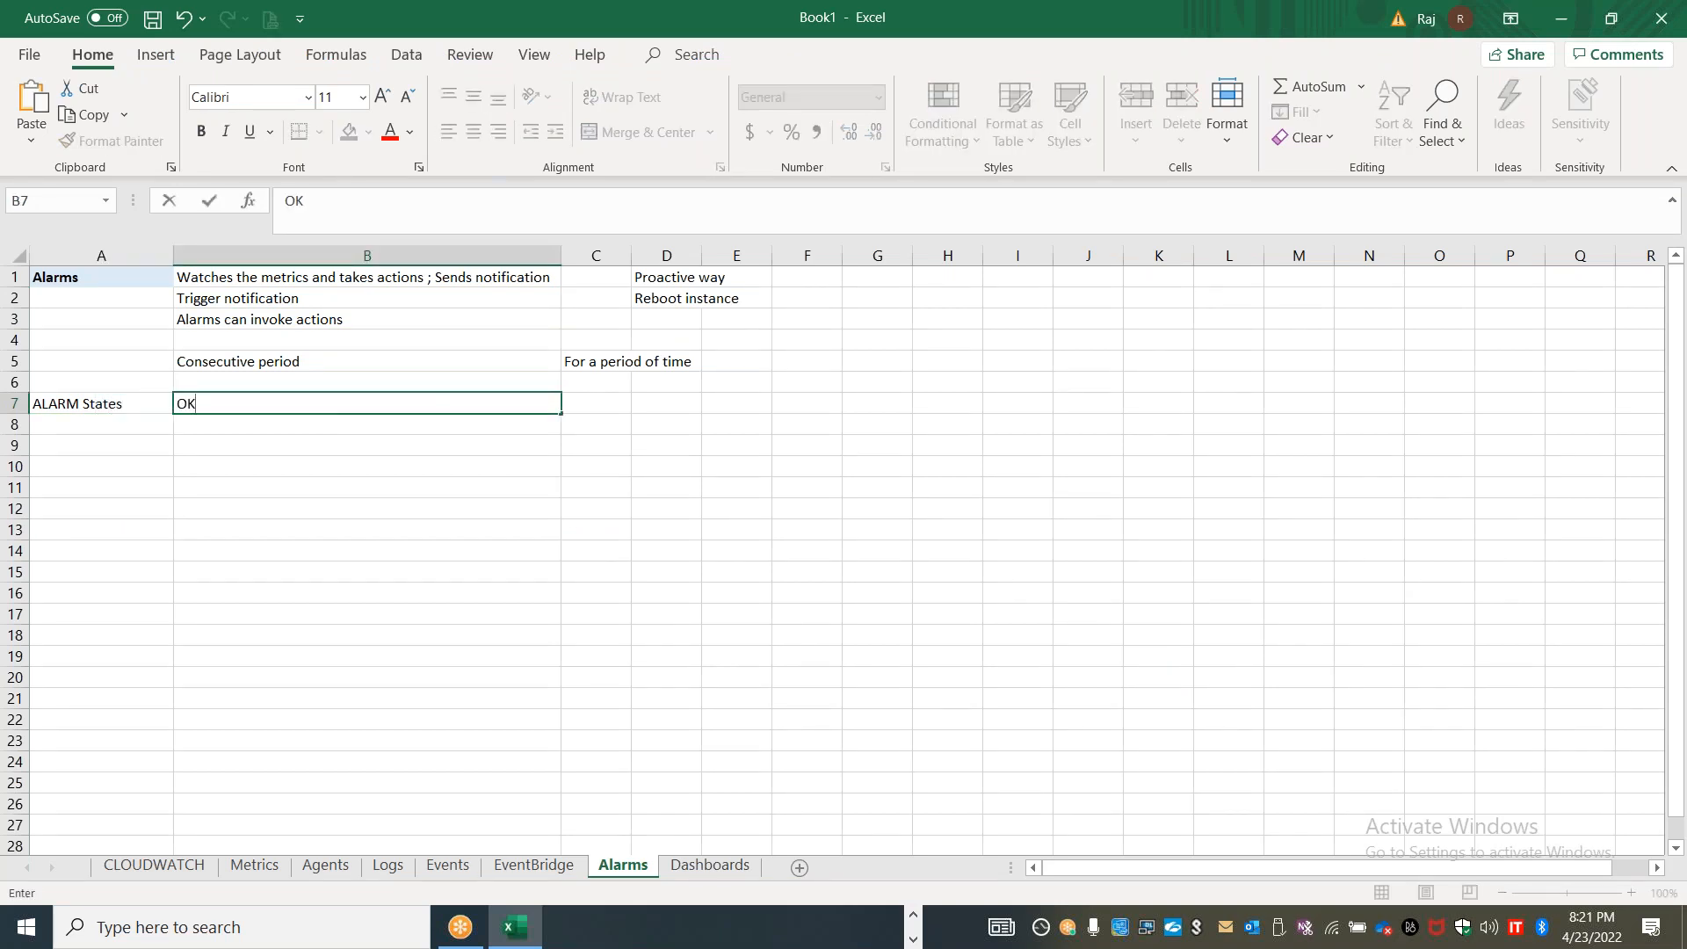
{"action": "key", "text": "Return"}
Switch to the EC2 instances list in the browser and widen the Status check column
{"action": "key", "text": "alt+Tab"}
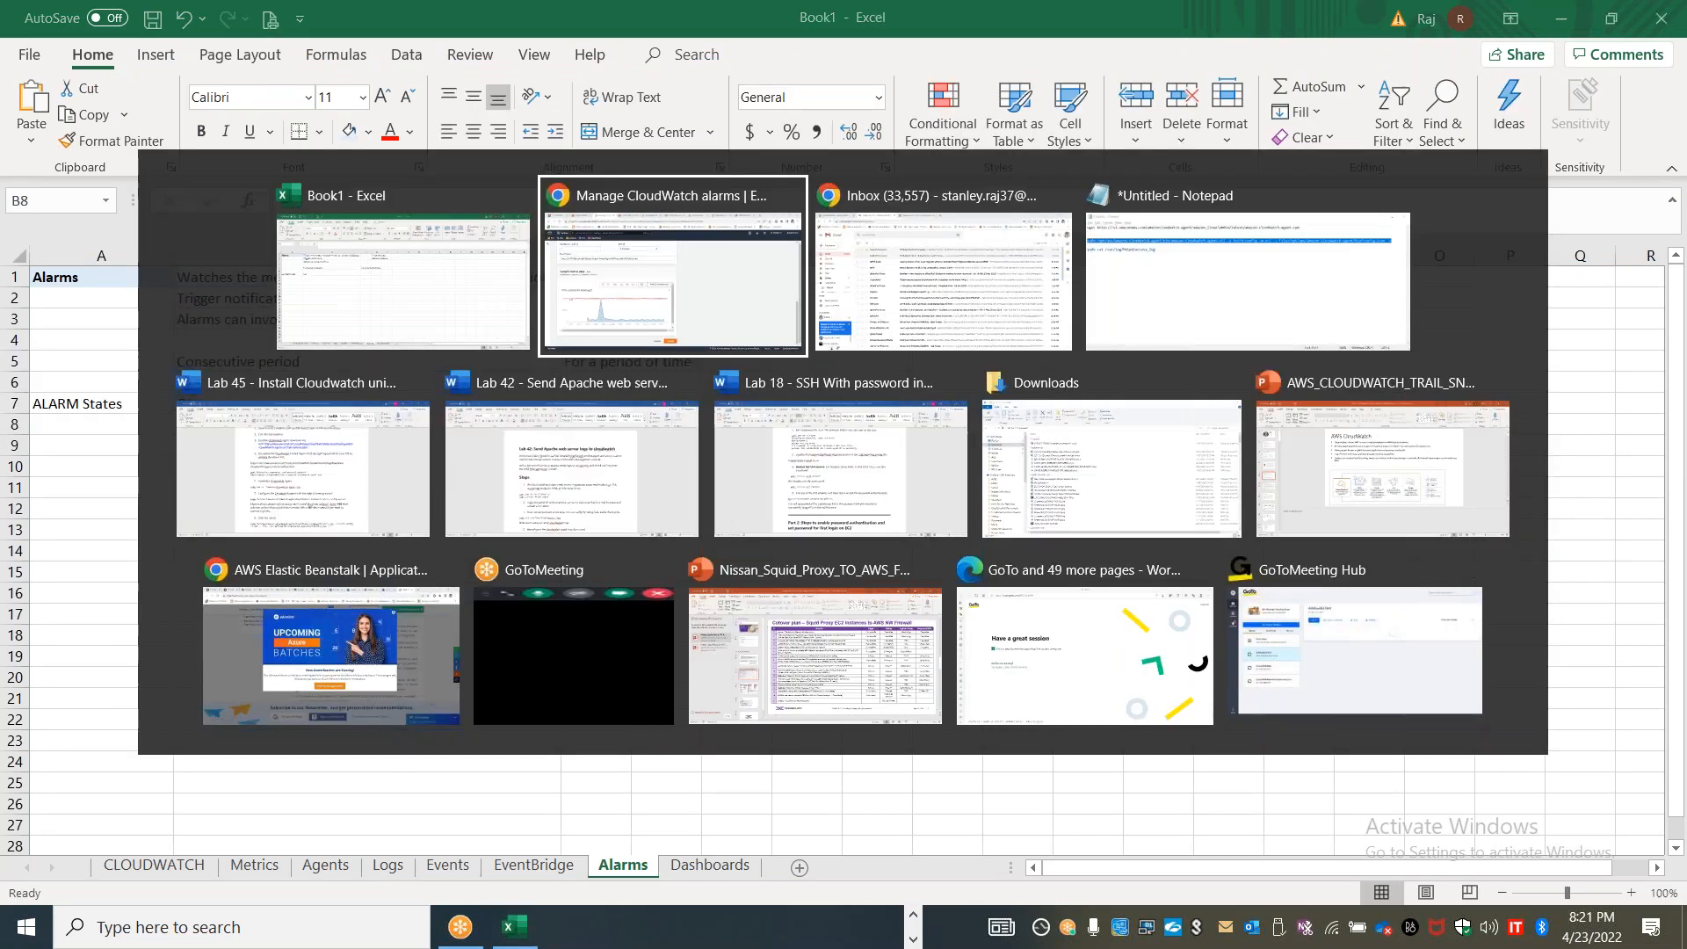
{"action": "left_click", "coordinate": [694, 17]}
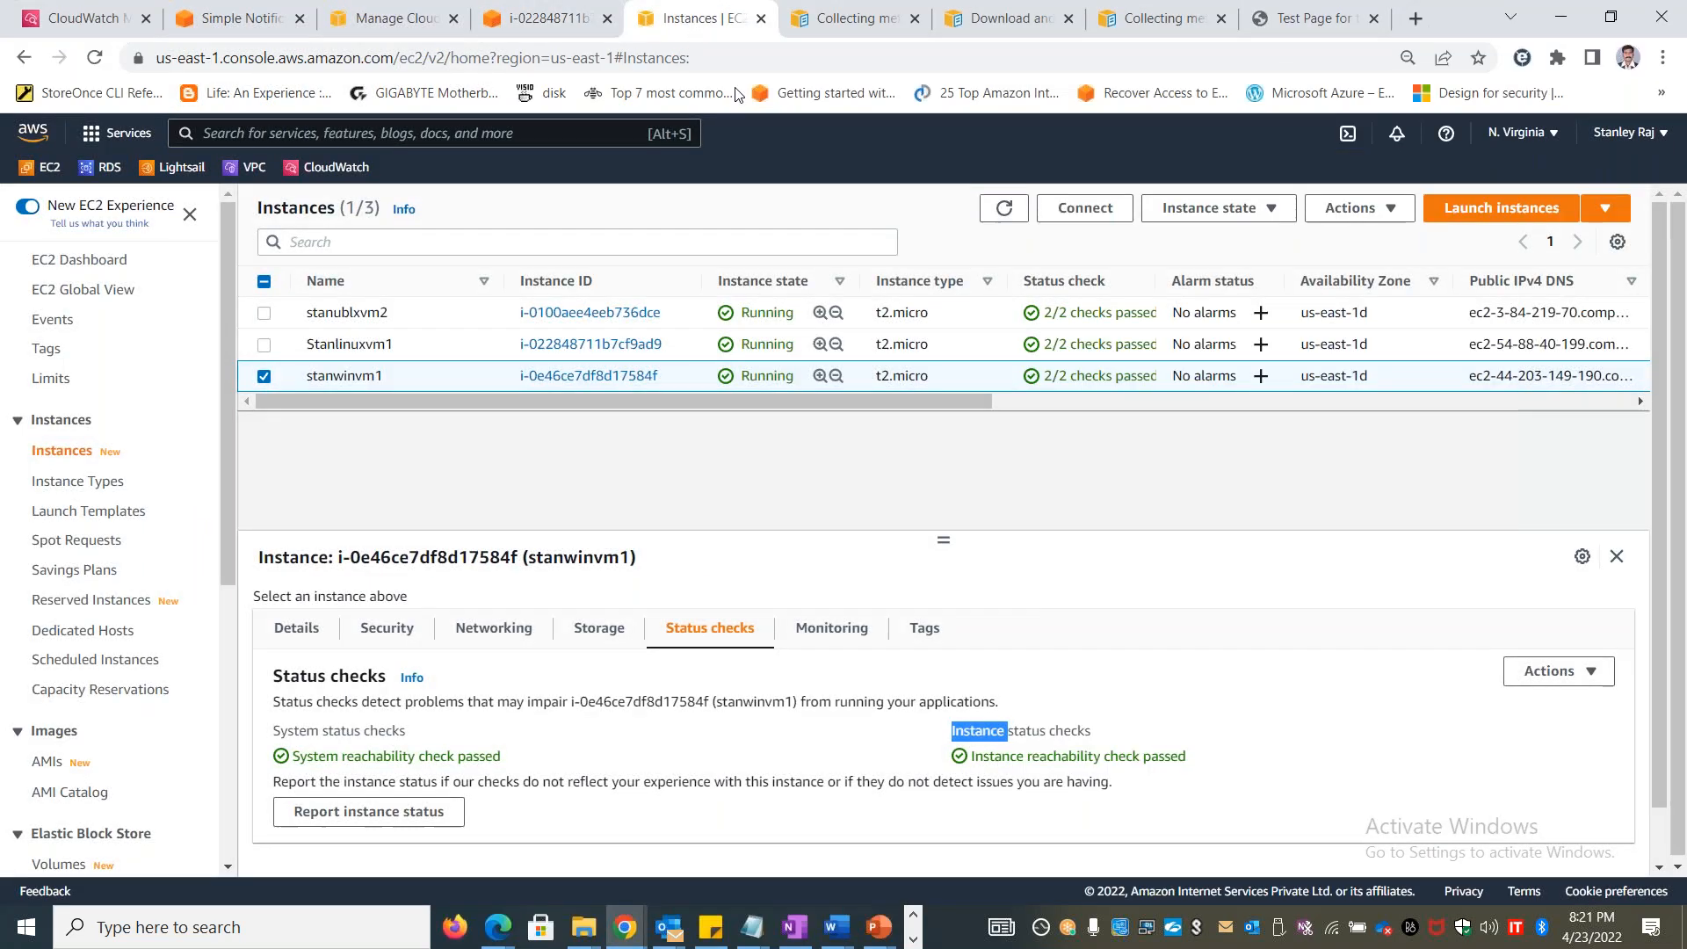
{"action": "left_click_drag", "start_coordinate": [1156, 280], "coordinate": [1278, 275]}
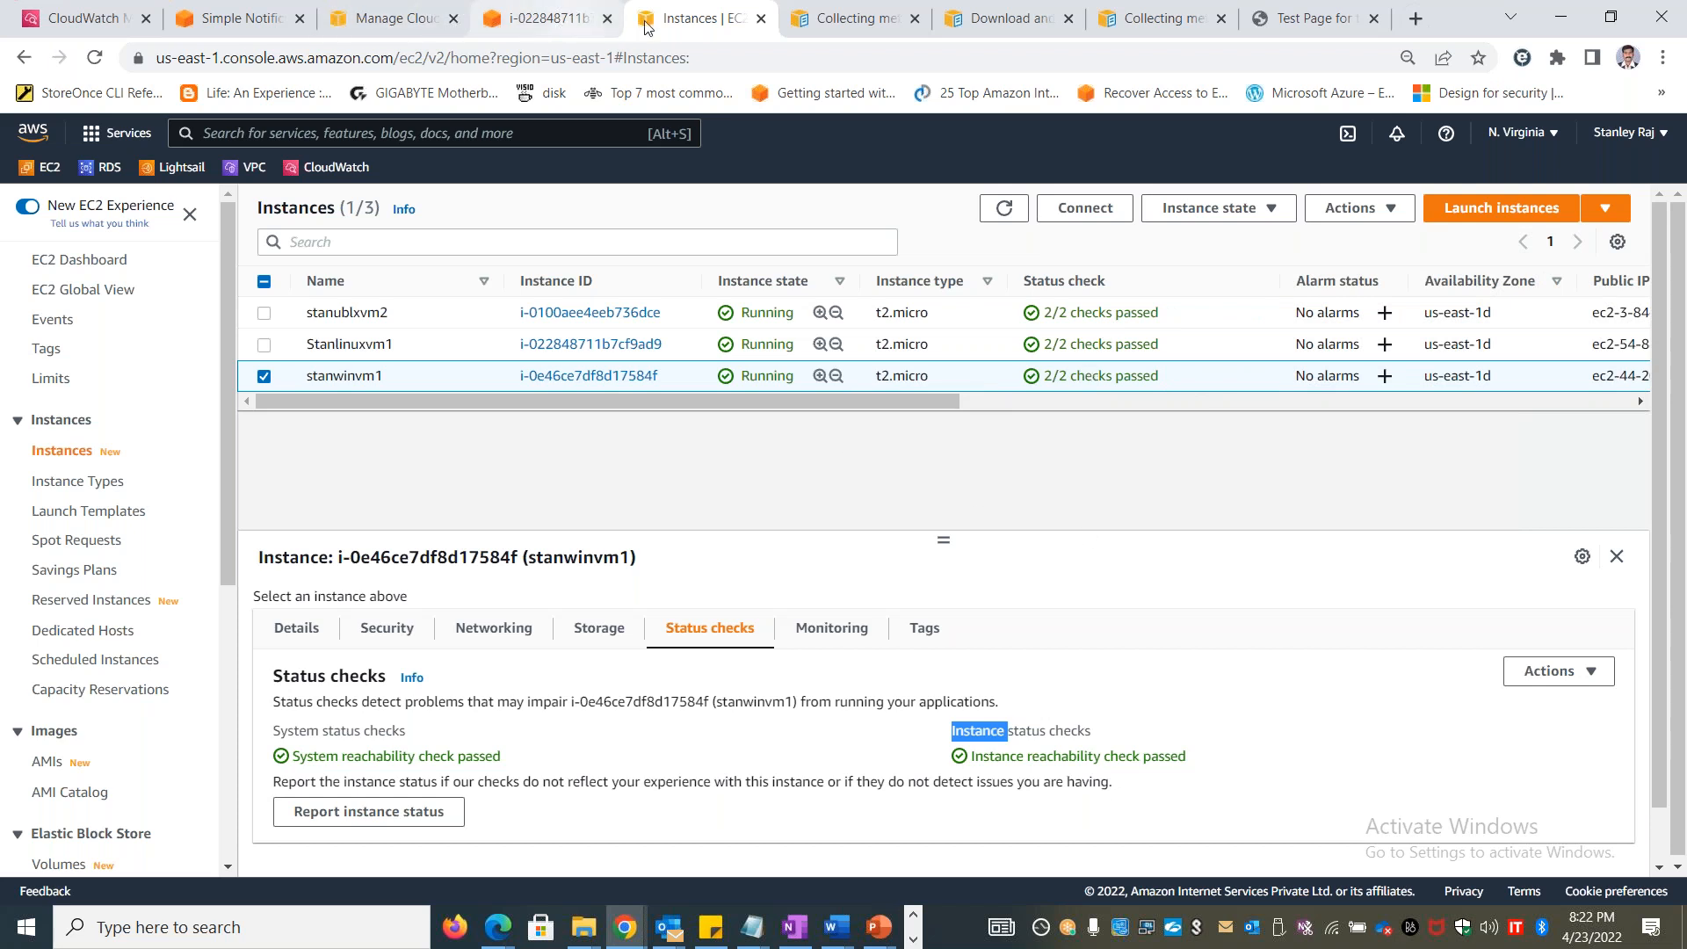
Open the CloudWatch console and look through its In alarm, All alarms and Billing alarm views
{"action": "left_click", "coordinate": [104, 25]}
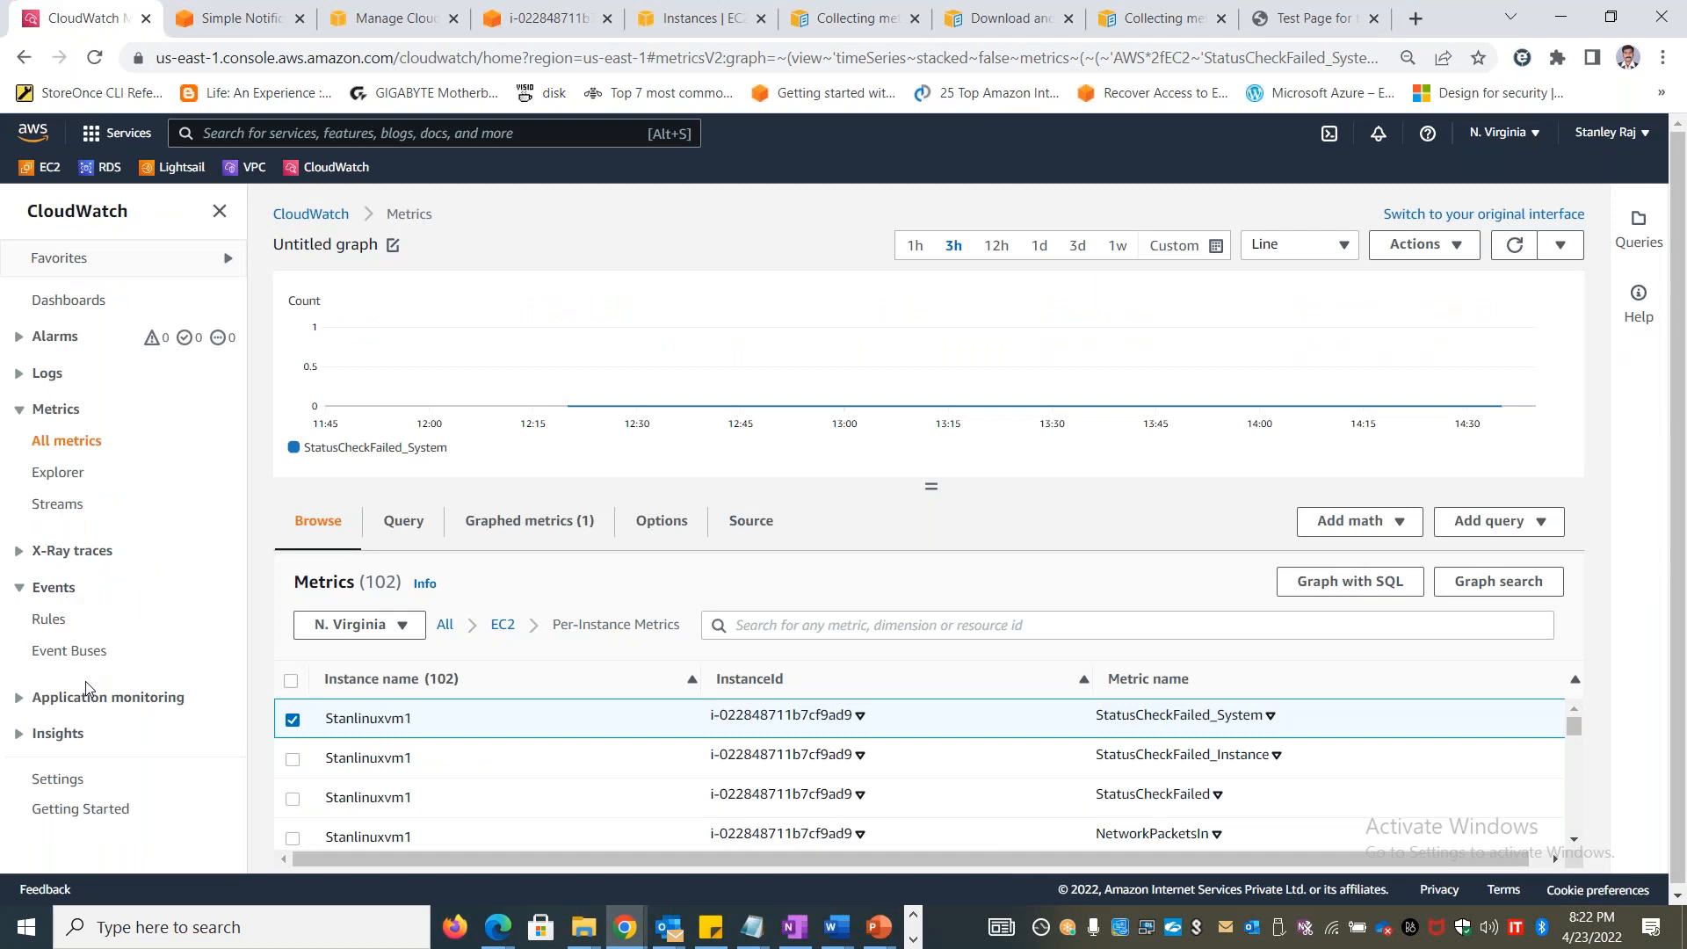
{"action": "left_click", "coordinate": [54, 335]}
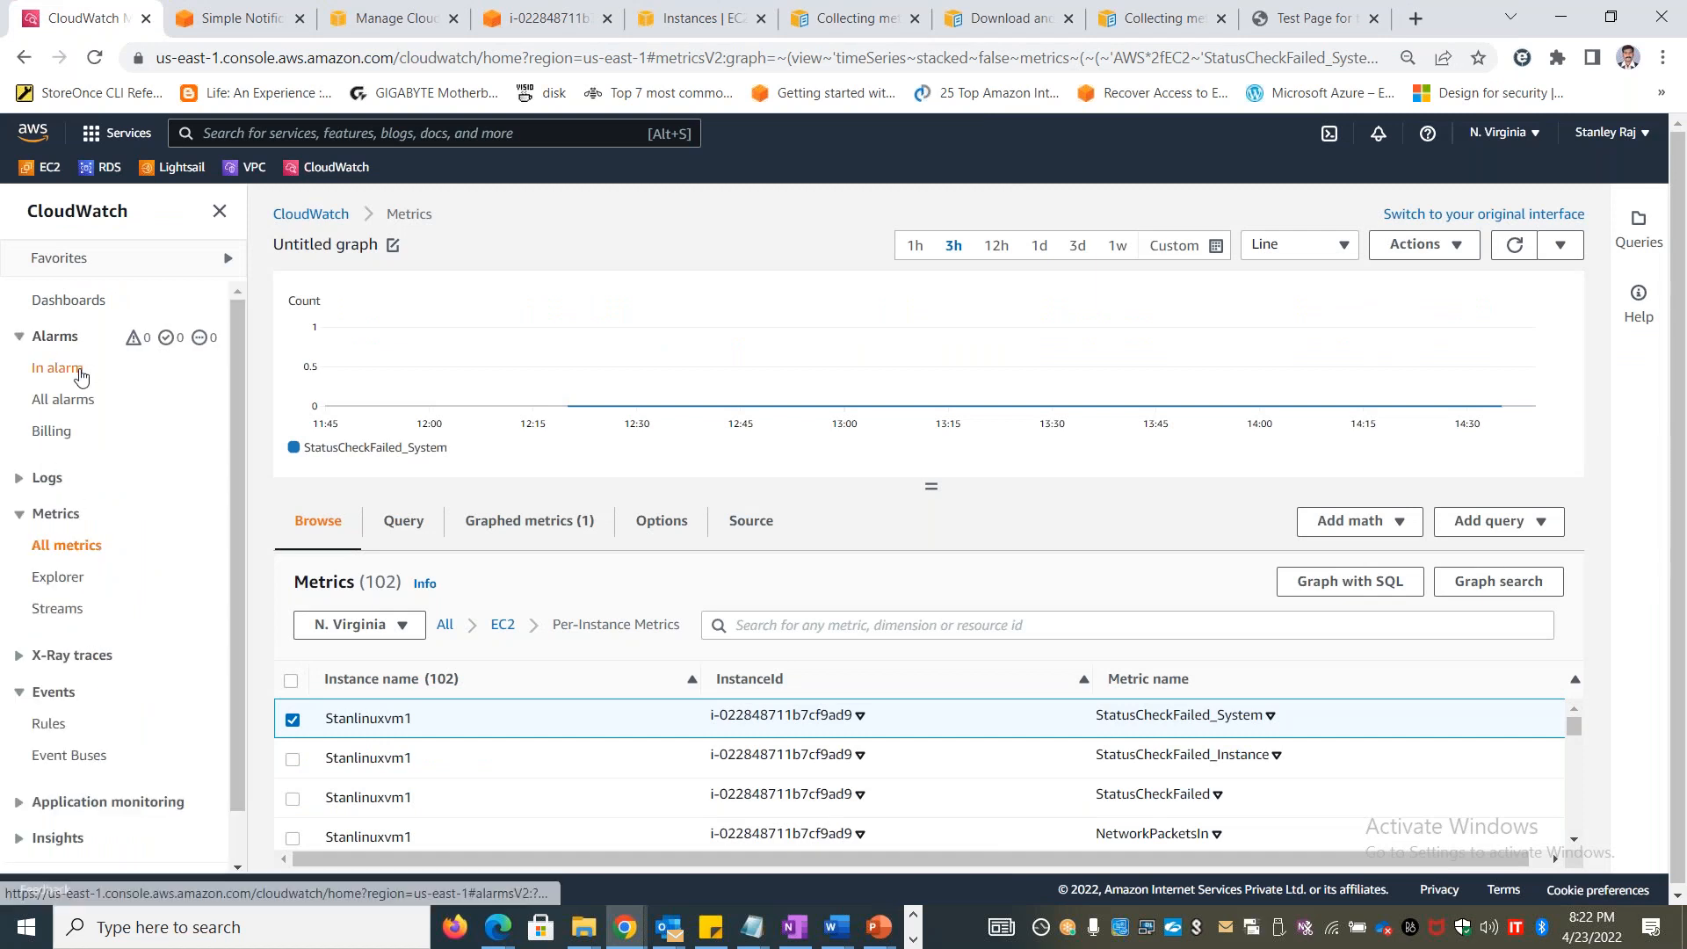
{"action": "left_click", "coordinate": [58, 368]}
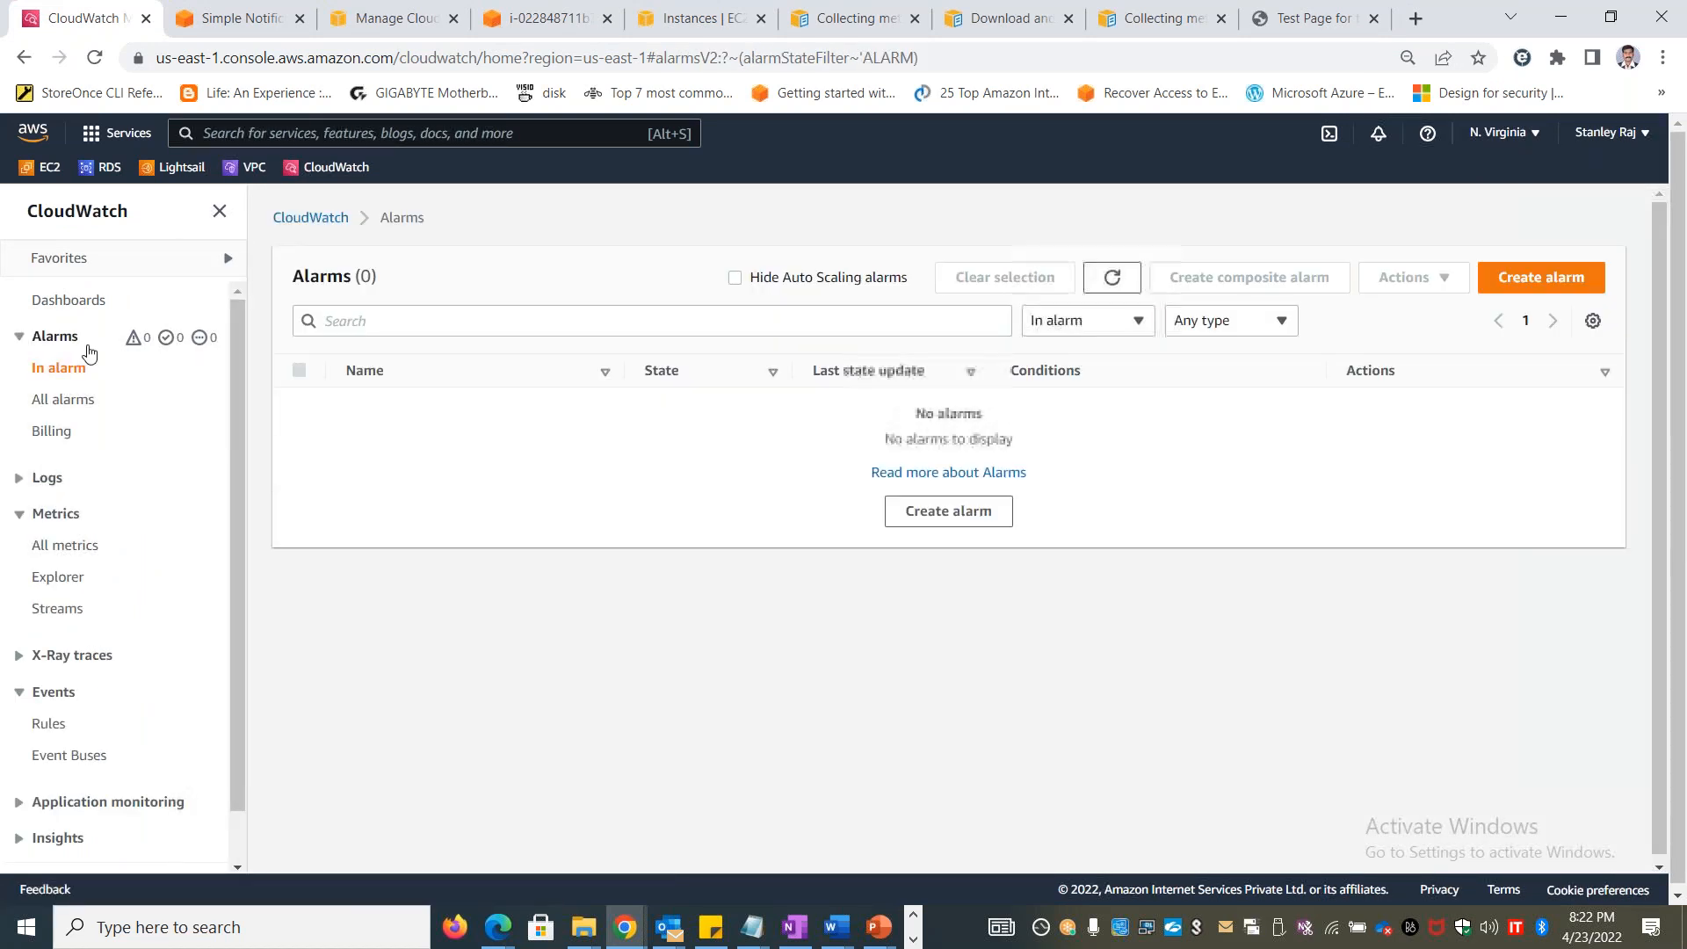
{"action": "left_click", "coordinate": [84, 343]}
{"action": "left_click", "coordinate": [54, 336]}
{"action": "left_click", "coordinate": [74, 399]}
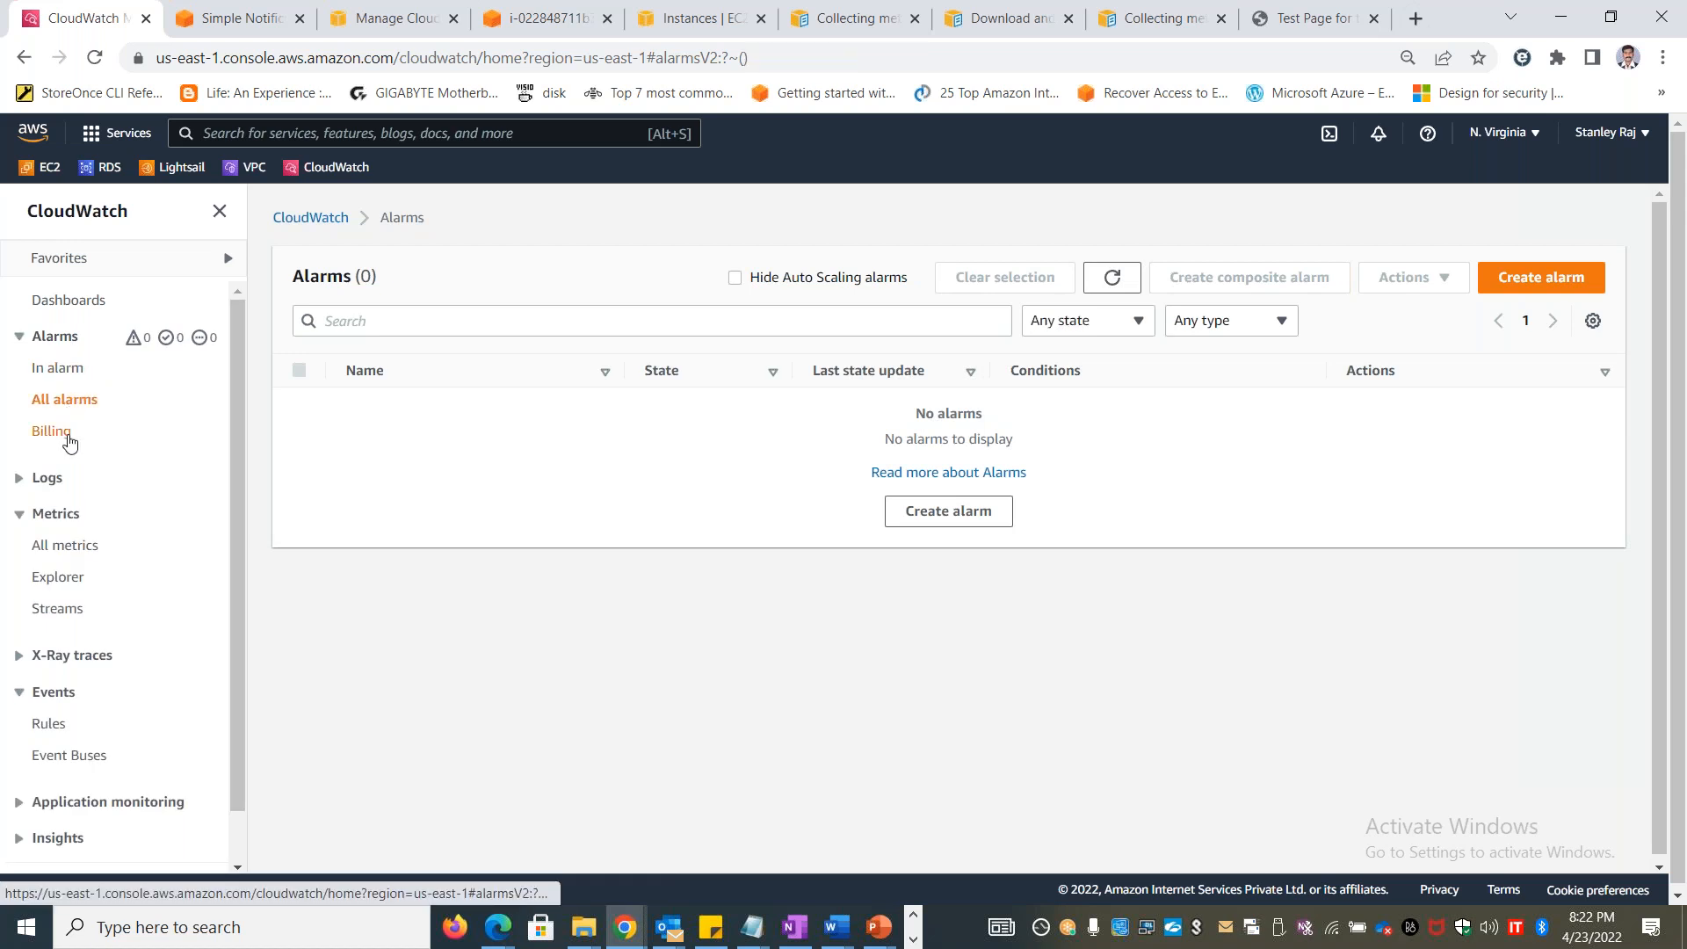
{"action": "left_click", "coordinate": [51, 430]}
{"action": "left_click", "coordinate": [60, 341]}
{"action": "left_click", "coordinate": [62, 343]}
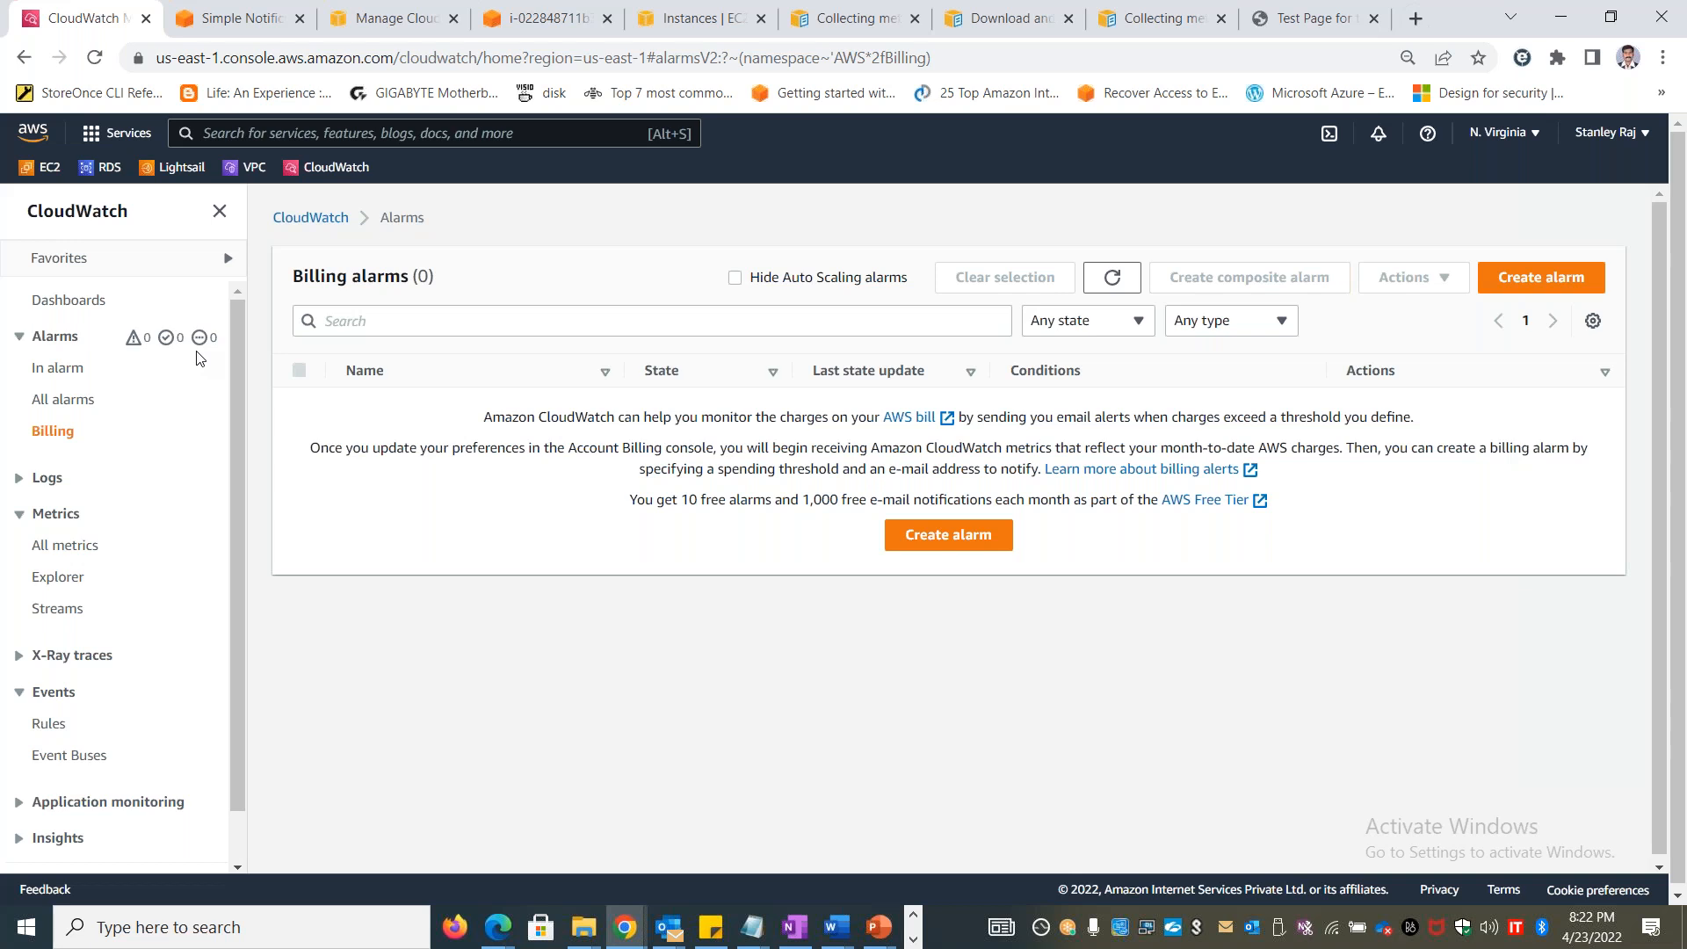
Switch to the Excel workbook and enter "ALARM" in cell B8 and "INSUFFICIENT_DATA" in cell B9
{"action": "key", "text": "alt+Tab"}
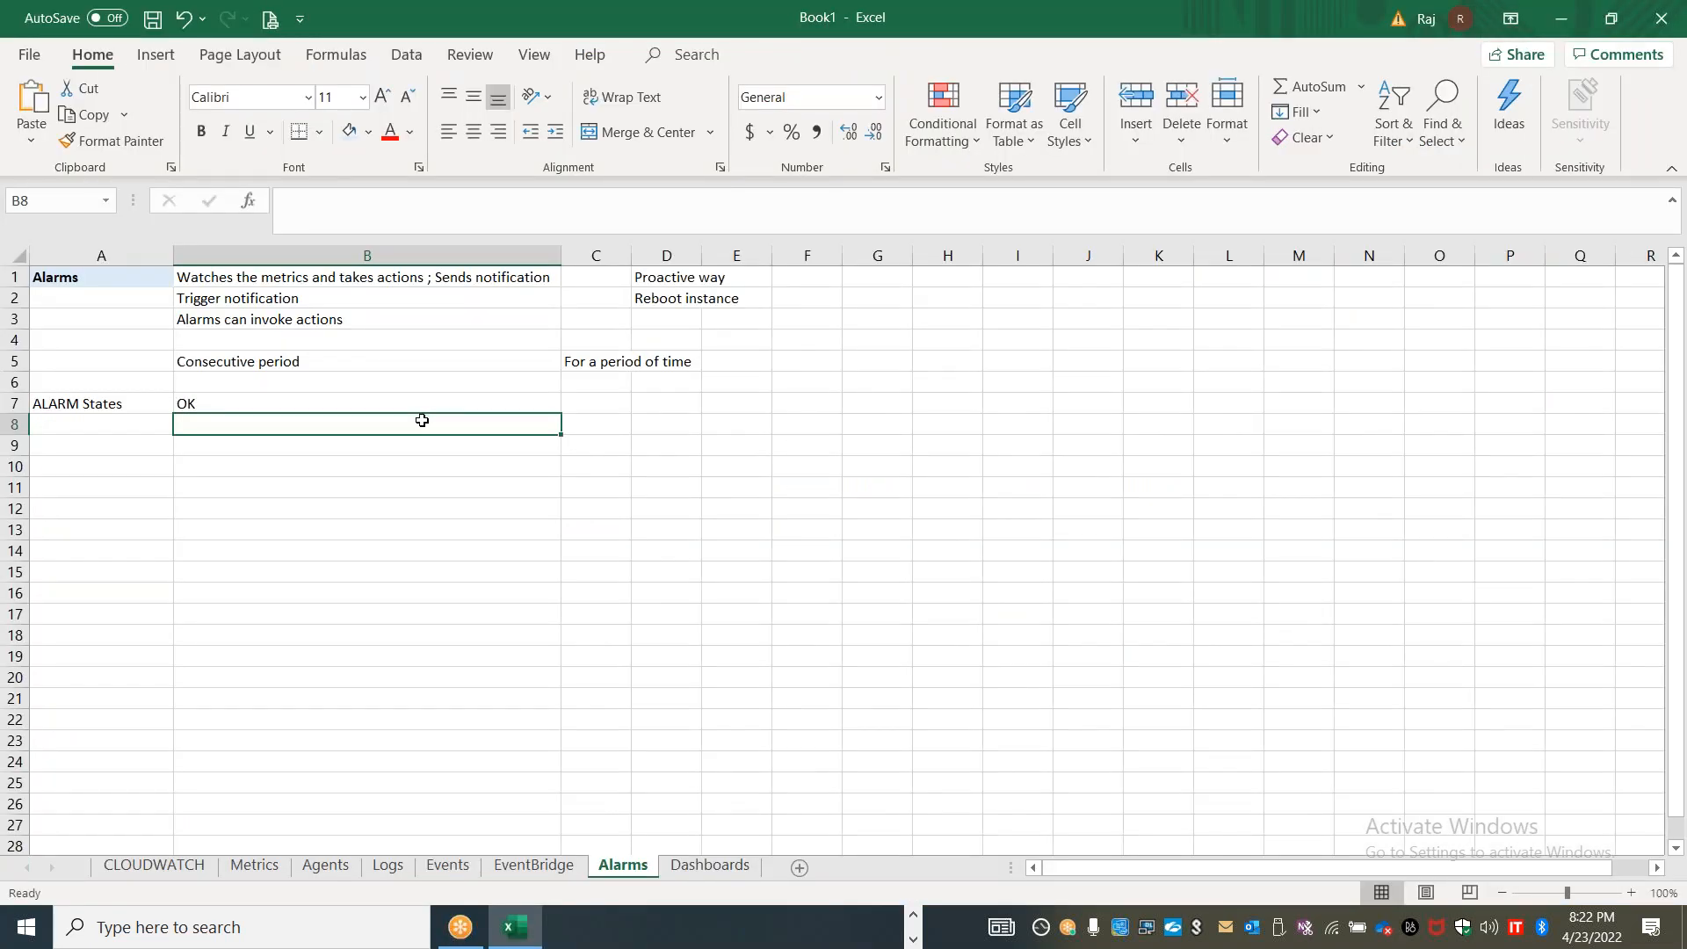
{"action": "type", "text": "ALARM"}
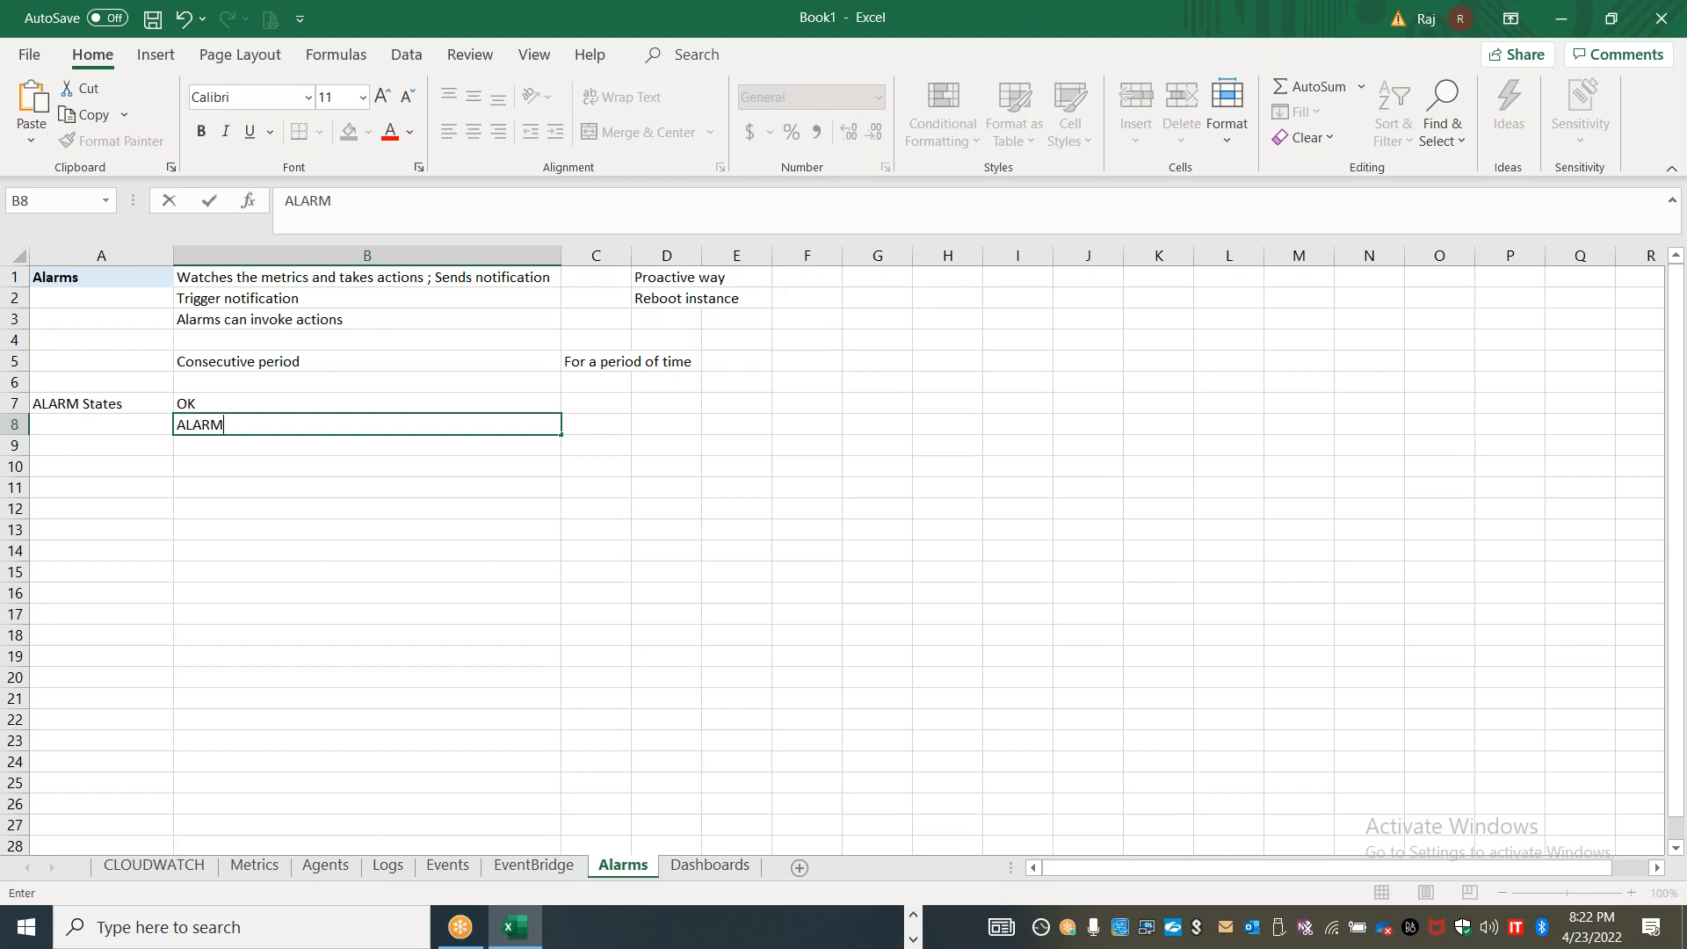
{"action": "key", "text": "Return"}
{"action": "type", "text": "INSU"}
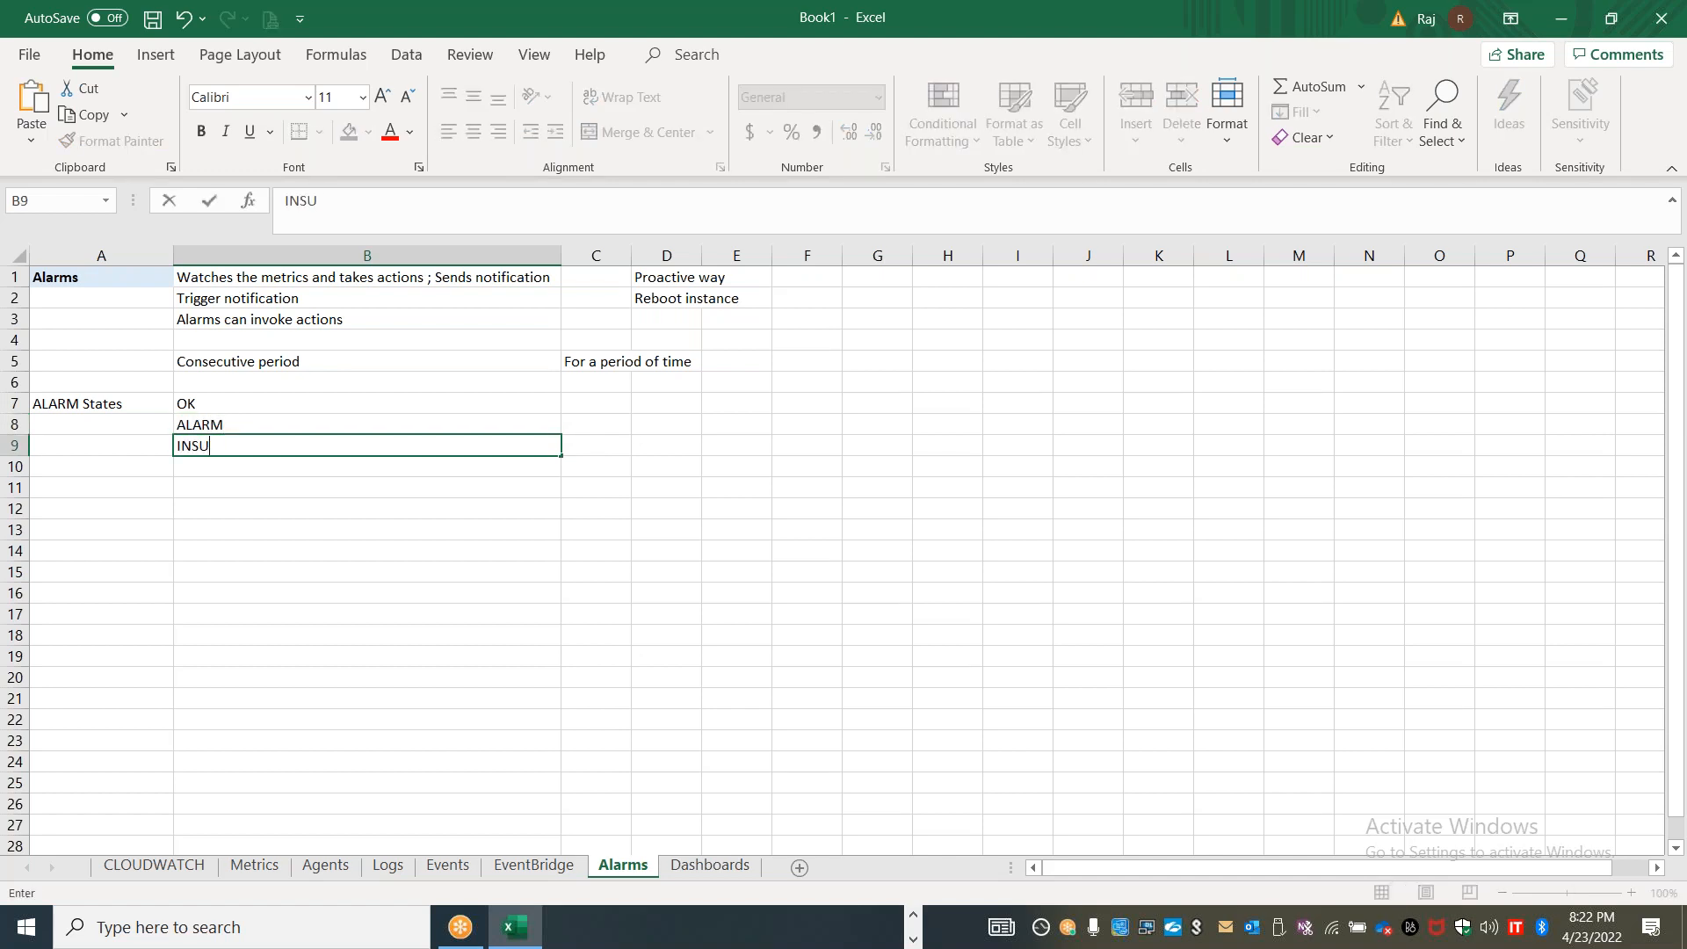
{"action": "type", "text": "FFICIENT_DATA"}
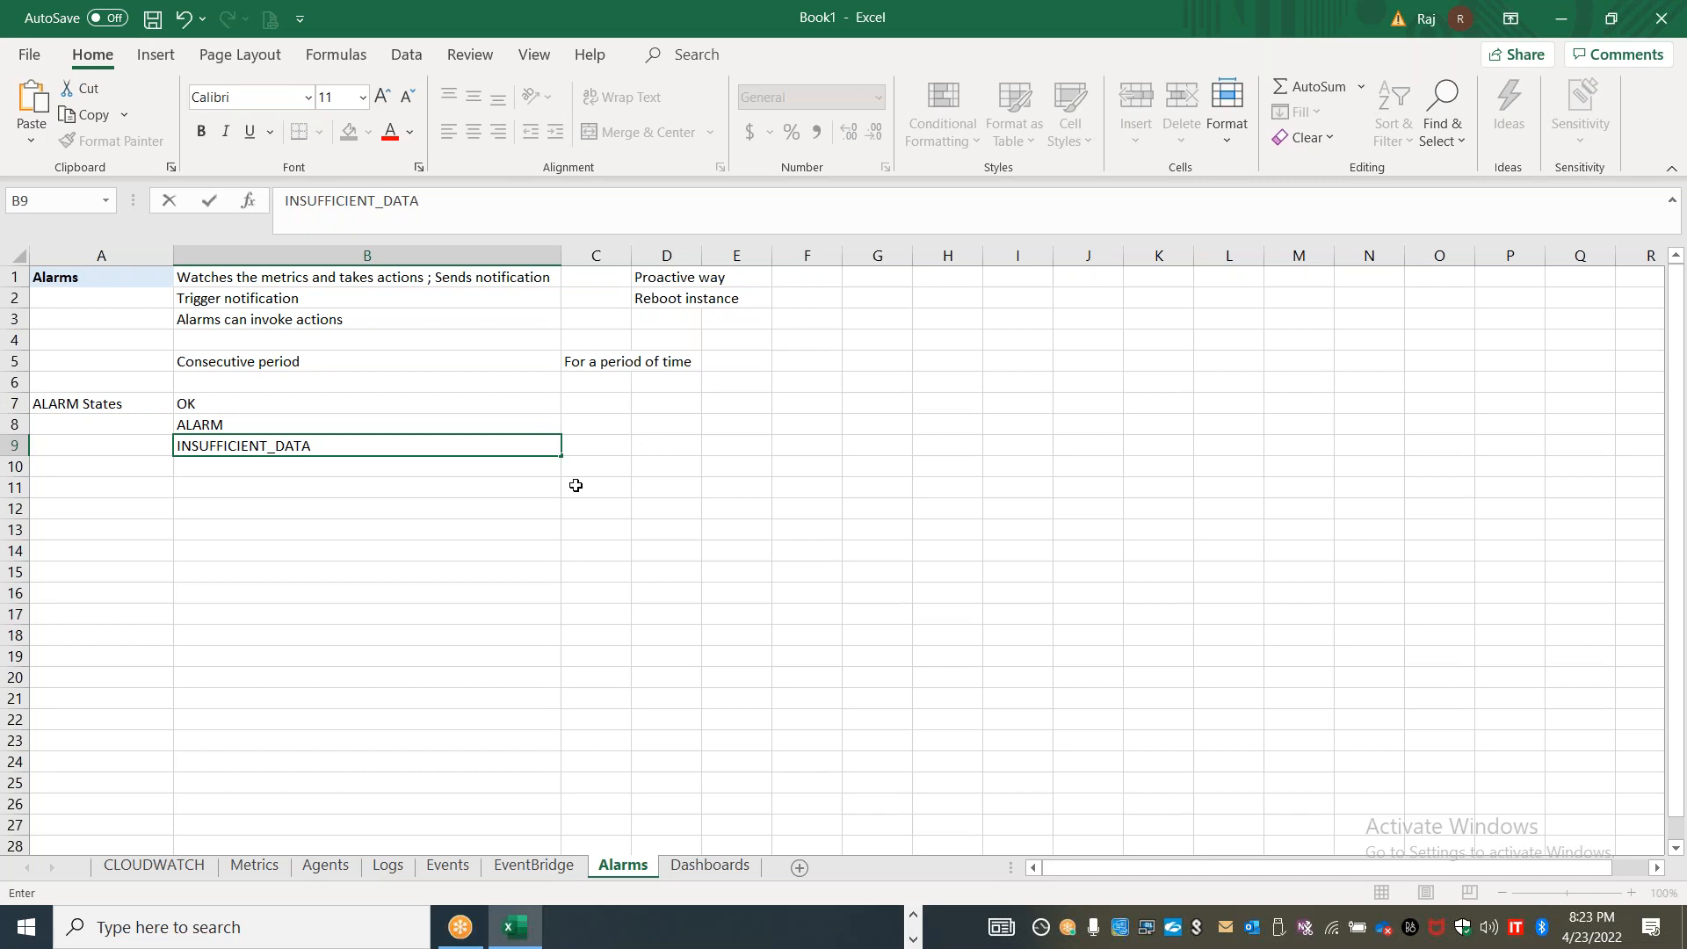
{"action": "left_click", "coordinate": [594, 487]}
Widen columns C and D and enter "Length of time" in cell D5
{"action": "left_click_drag", "start_coordinate": [631, 255], "coordinate": [838, 316]}
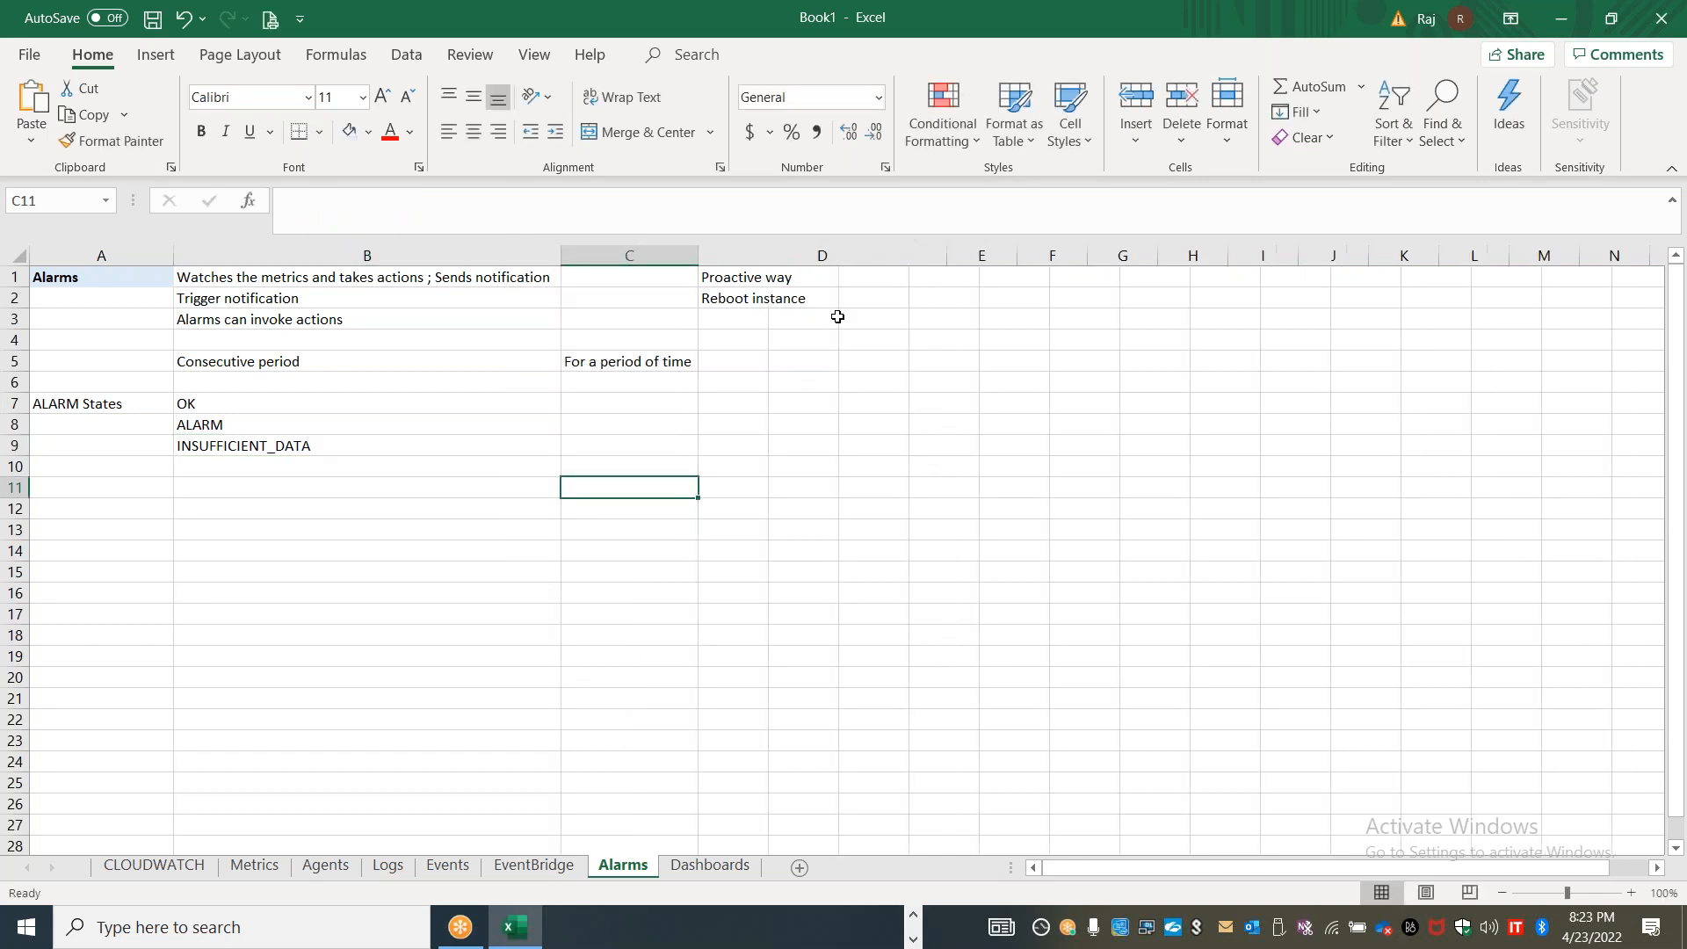
{"action": "left_click", "coordinate": [783, 361]}
{"action": "type", "text": "Length of time"}
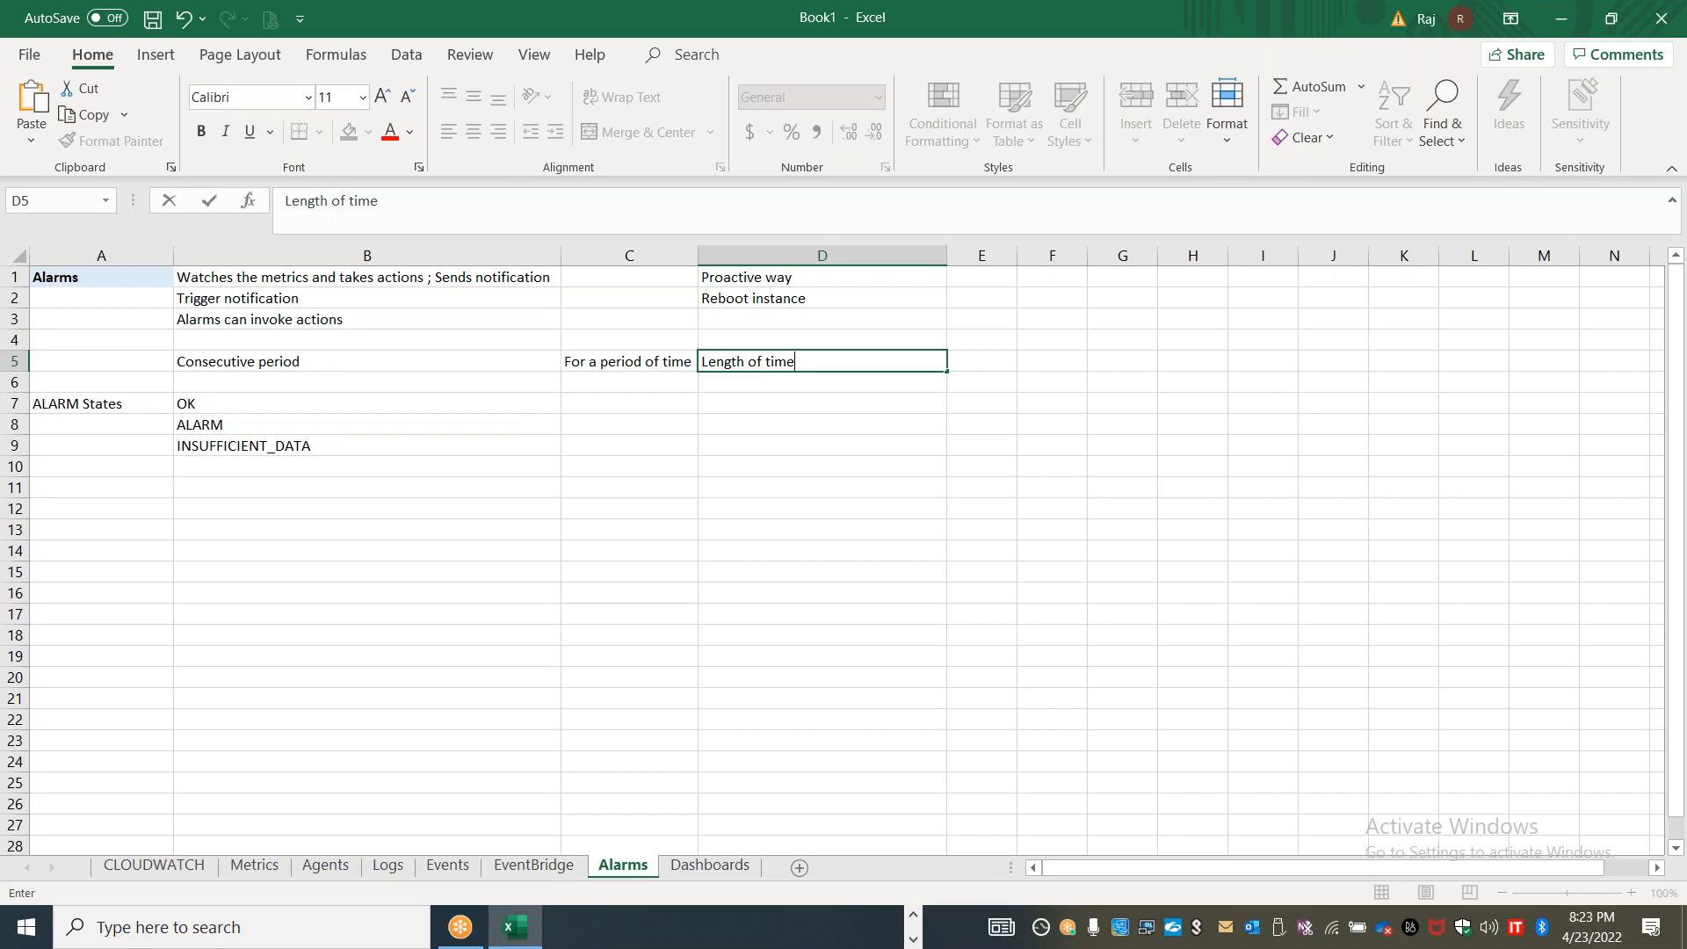
View the consecutive period and period settings of the EC2 alarm form in the browser, and return to the Excel workbook
{"action": "key", "text": "alt+Tab"}
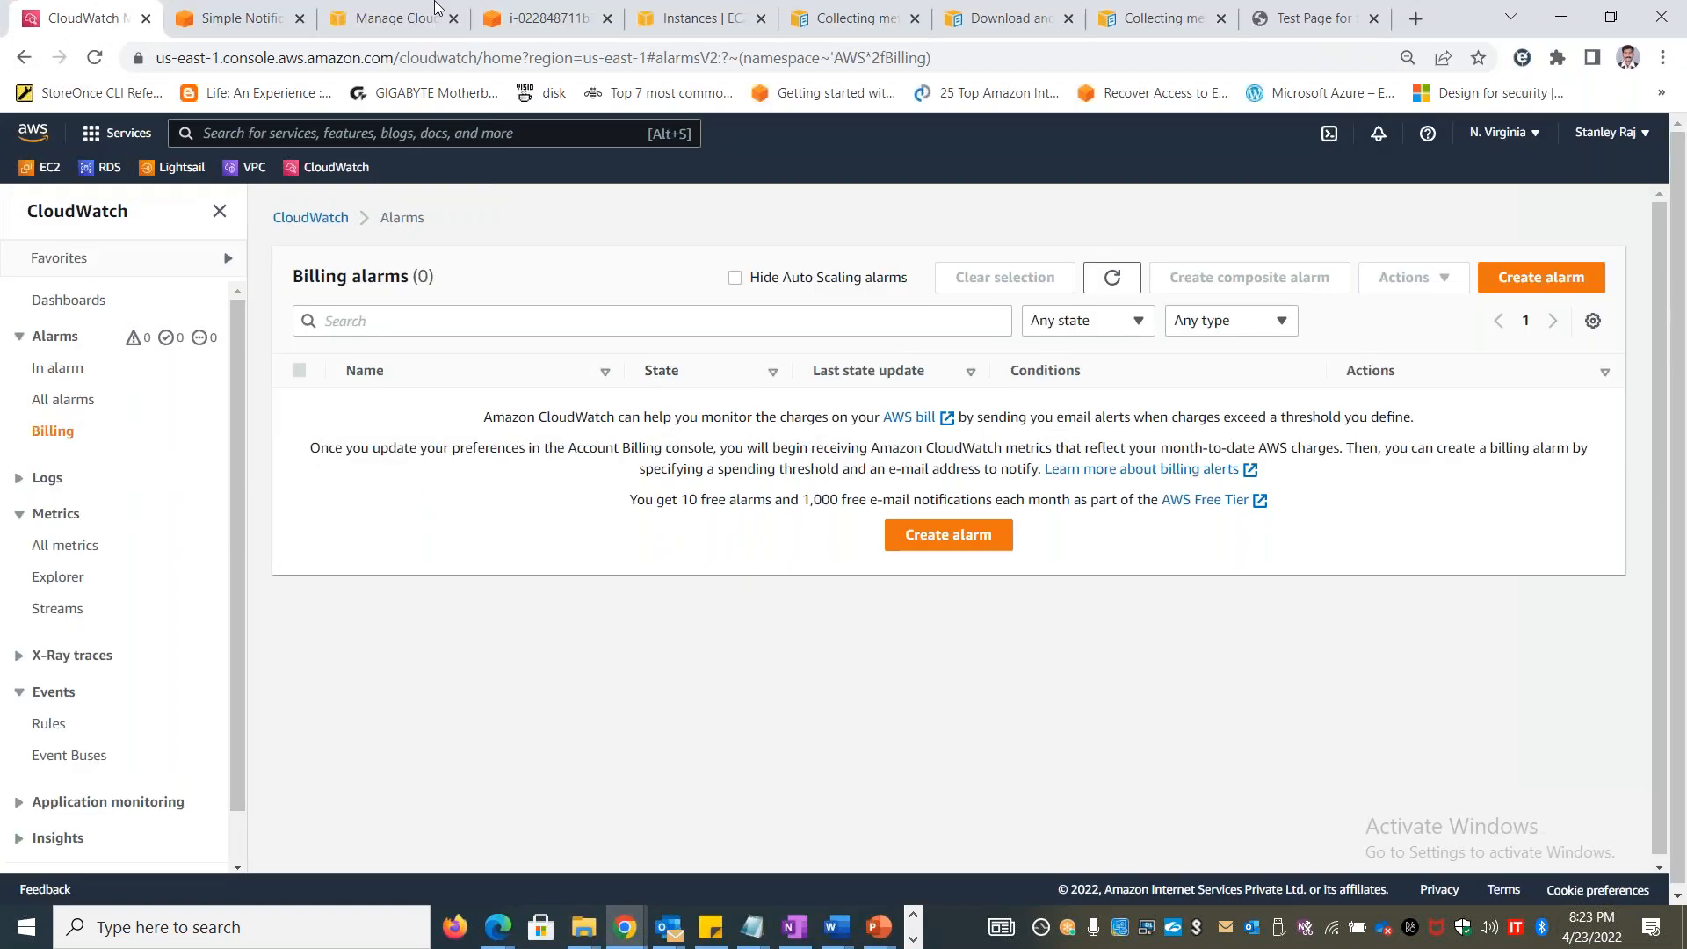
{"action": "left_click", "coordinate": [400, 18]}
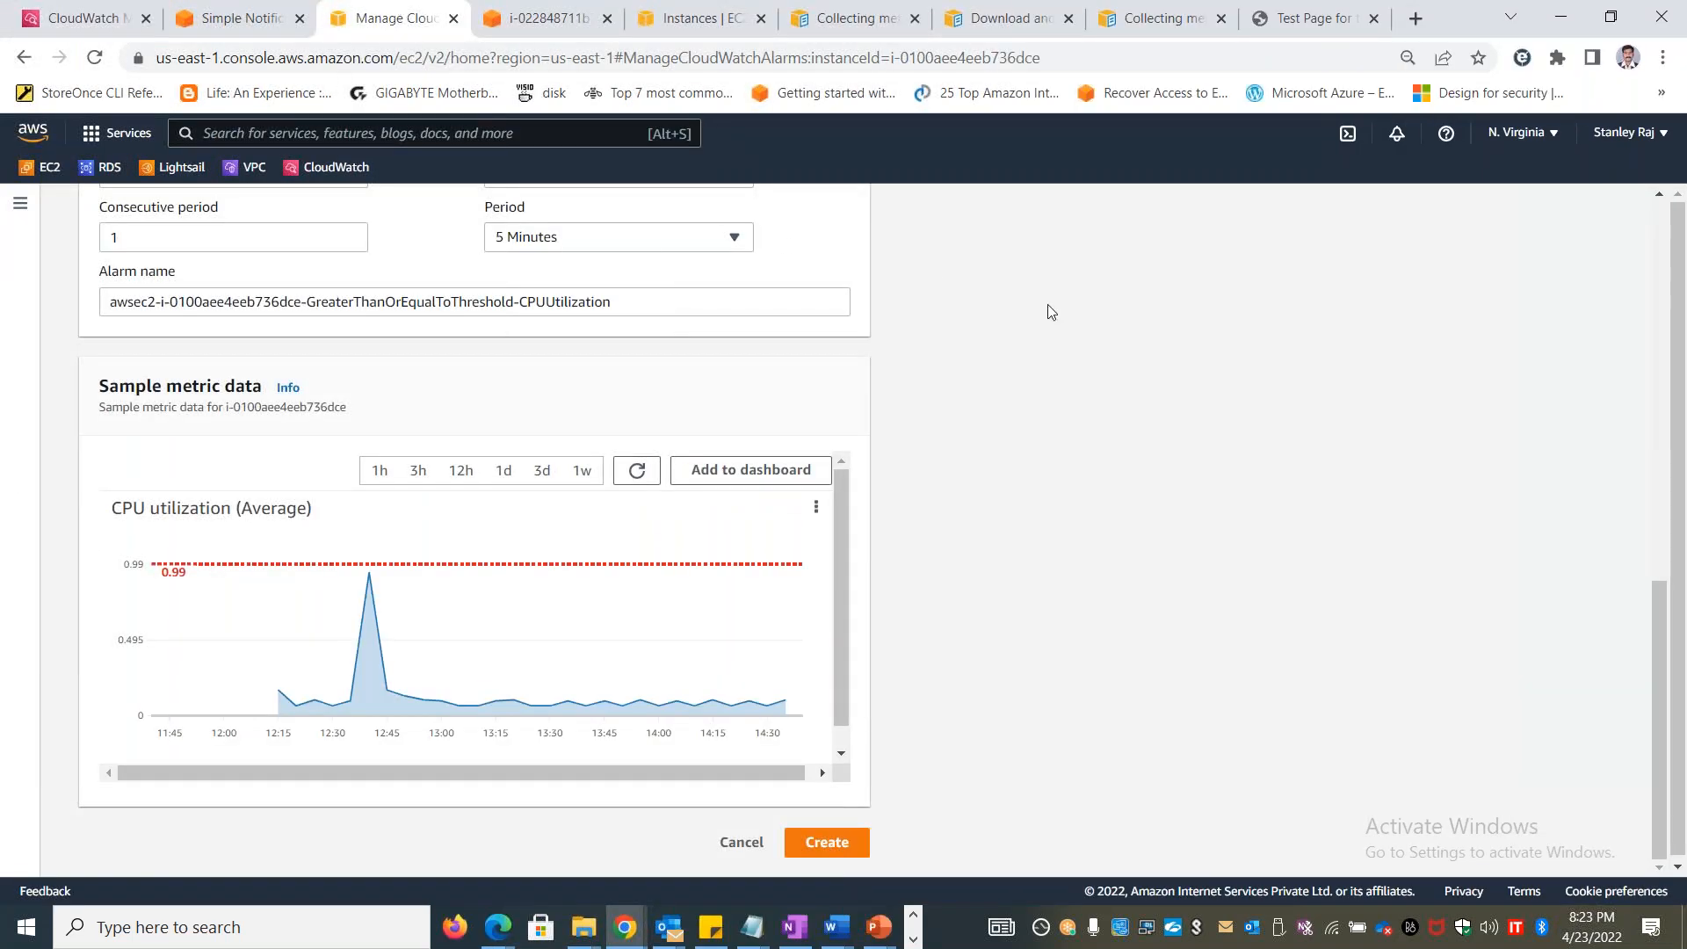
{"action": "key", "text": "alt+Tab"}
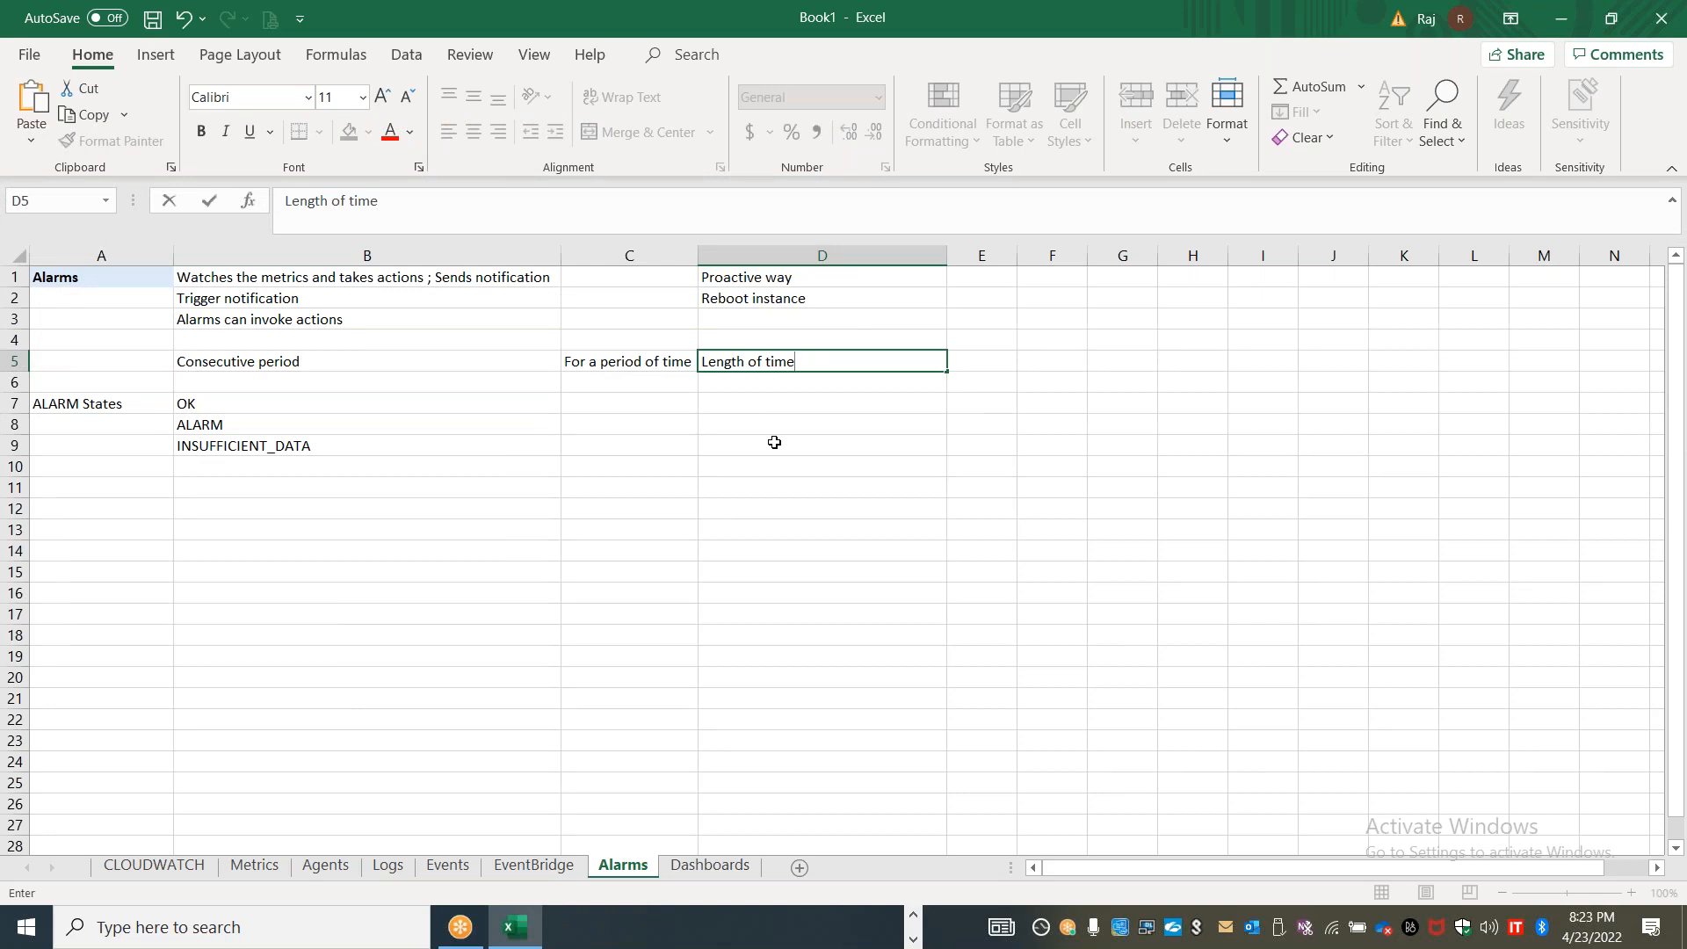
Enter "High resolution custom metrics" in cell B11 and "10 sec or 30 sec" in cell C11
{"action": "left_click", "coordinate": [221, 485]}
{"action": "type", "text": "High resolution custom metrics"}
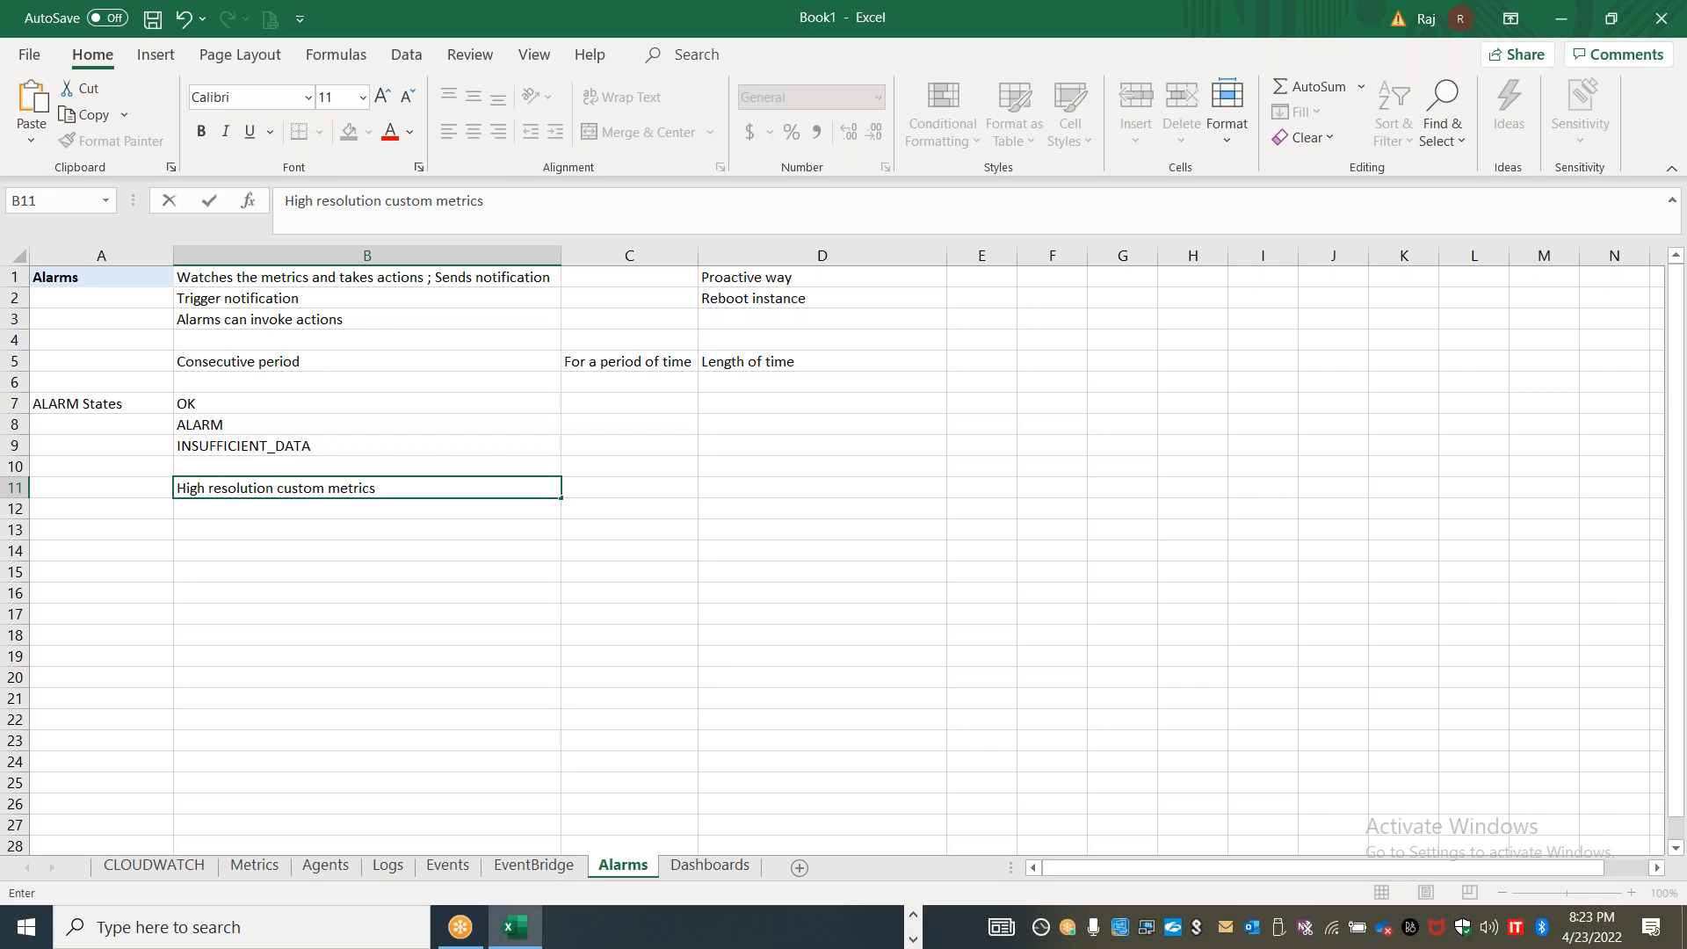
{"action": "key", "text": "Tab"}
{"action": "type", "text": "10 se"}
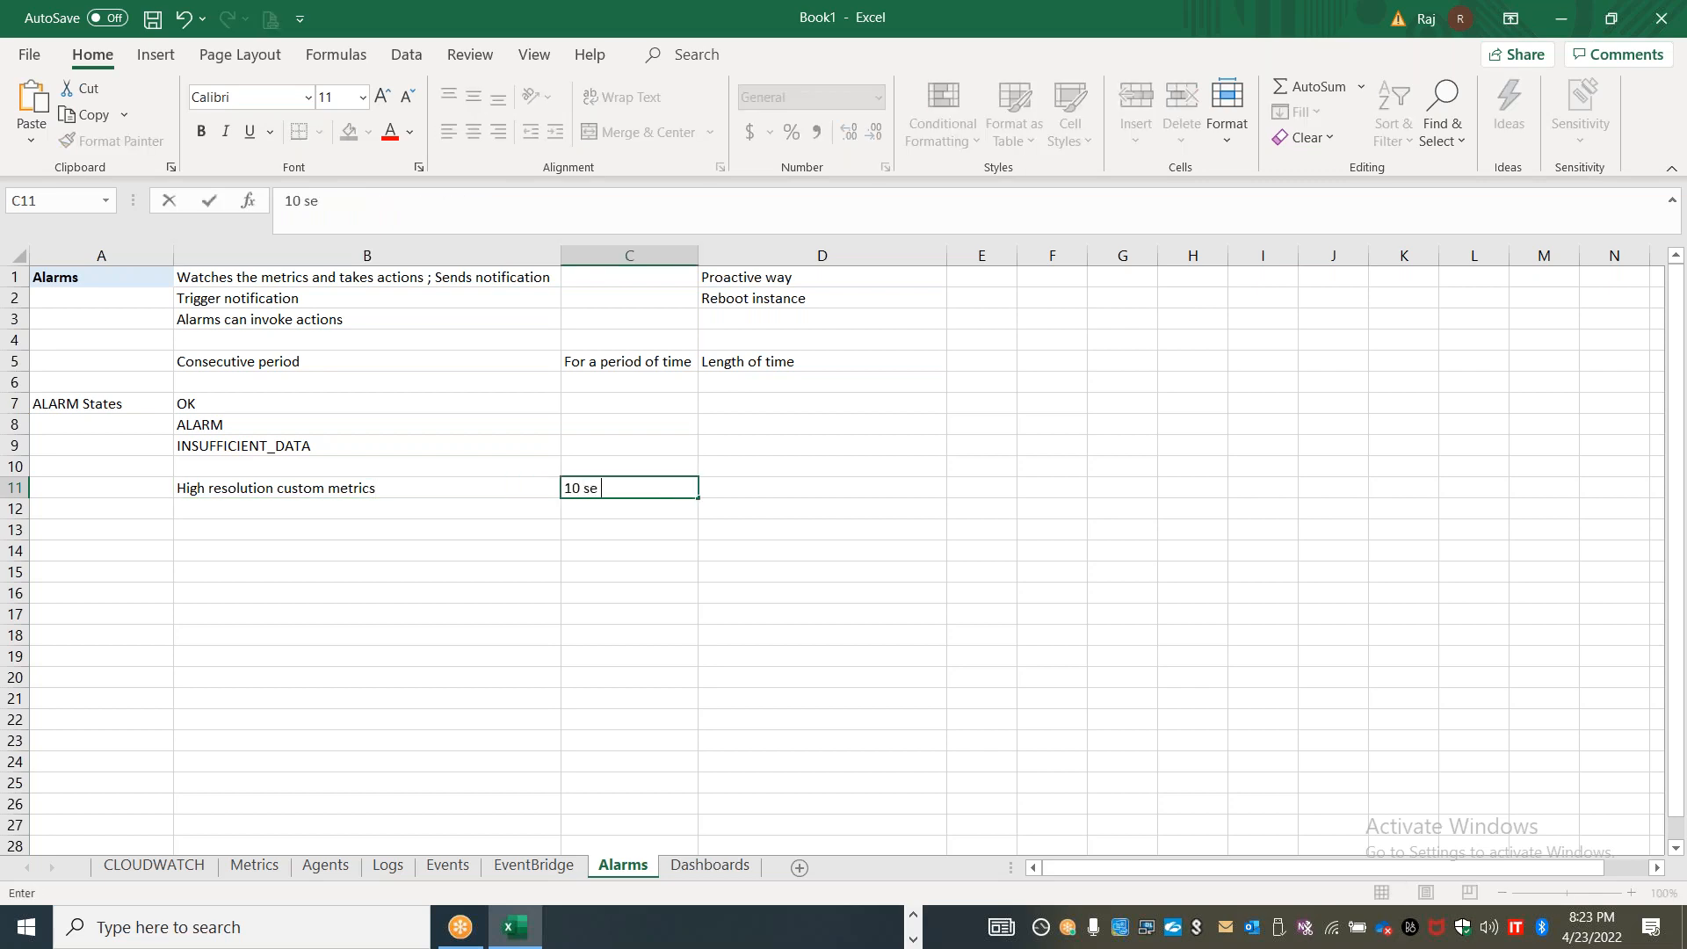
{"action": "type", "text": "c or 30 sec"}
Enter "AWS generates Bill" in cell G4 and widen column G to fit the text
{"action": "left_click", "coordinate": [1107, 331]}
{"action": "type", "text": "AWS "}
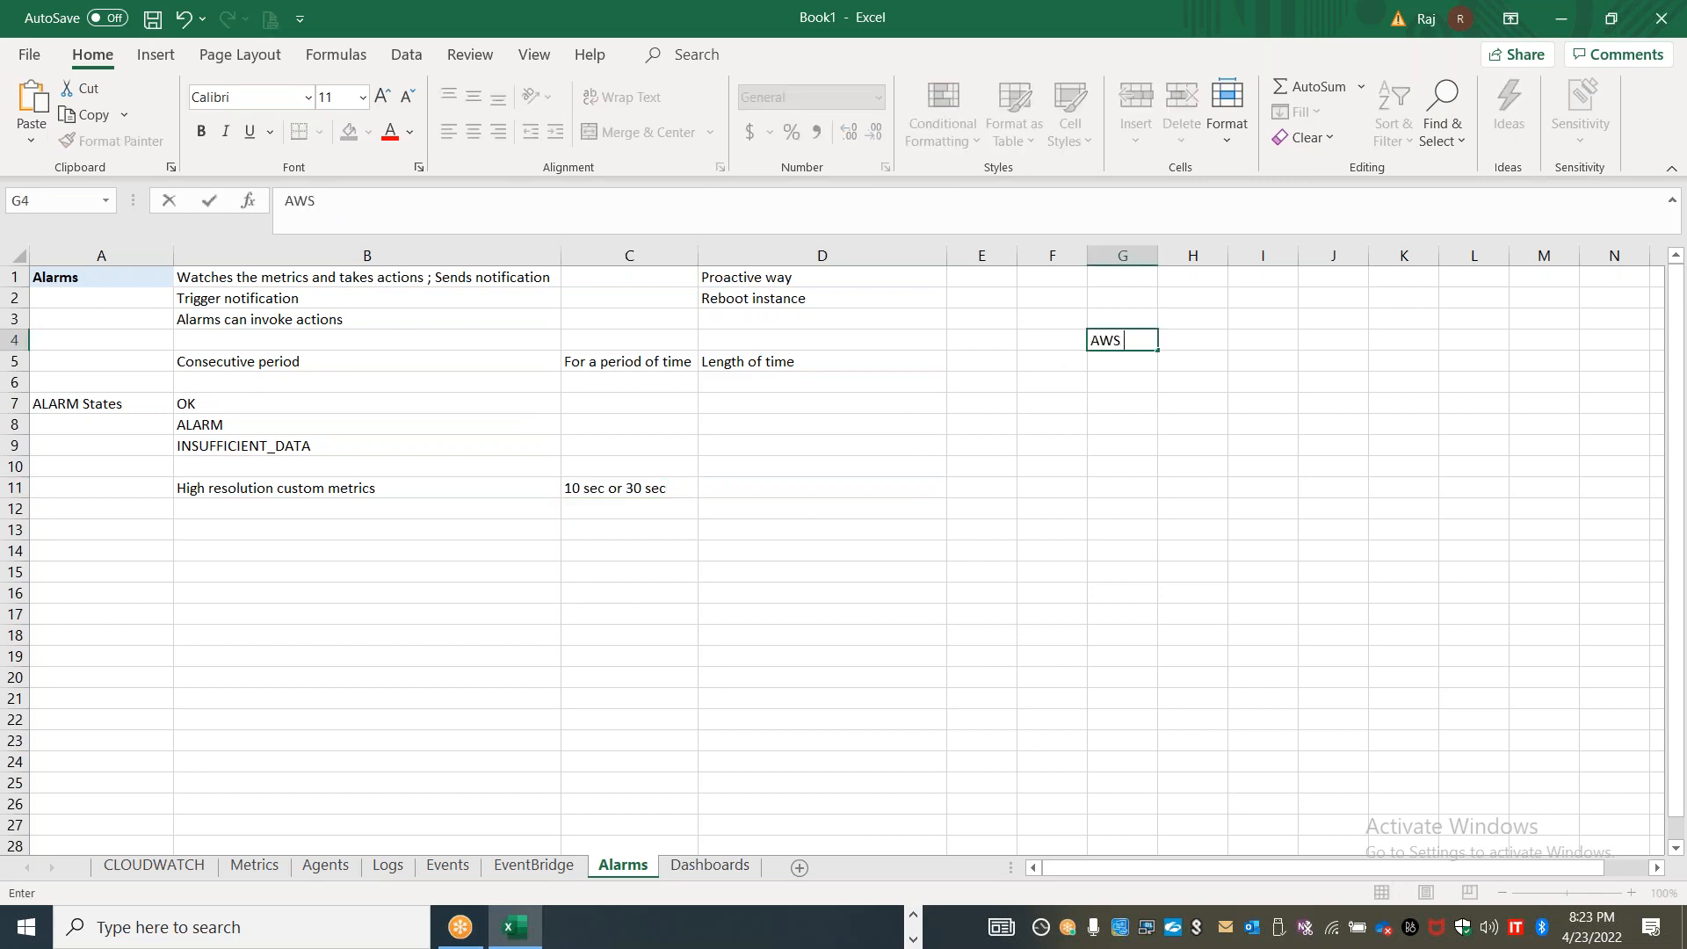
{"action": "type", "text": "generates Bill"}
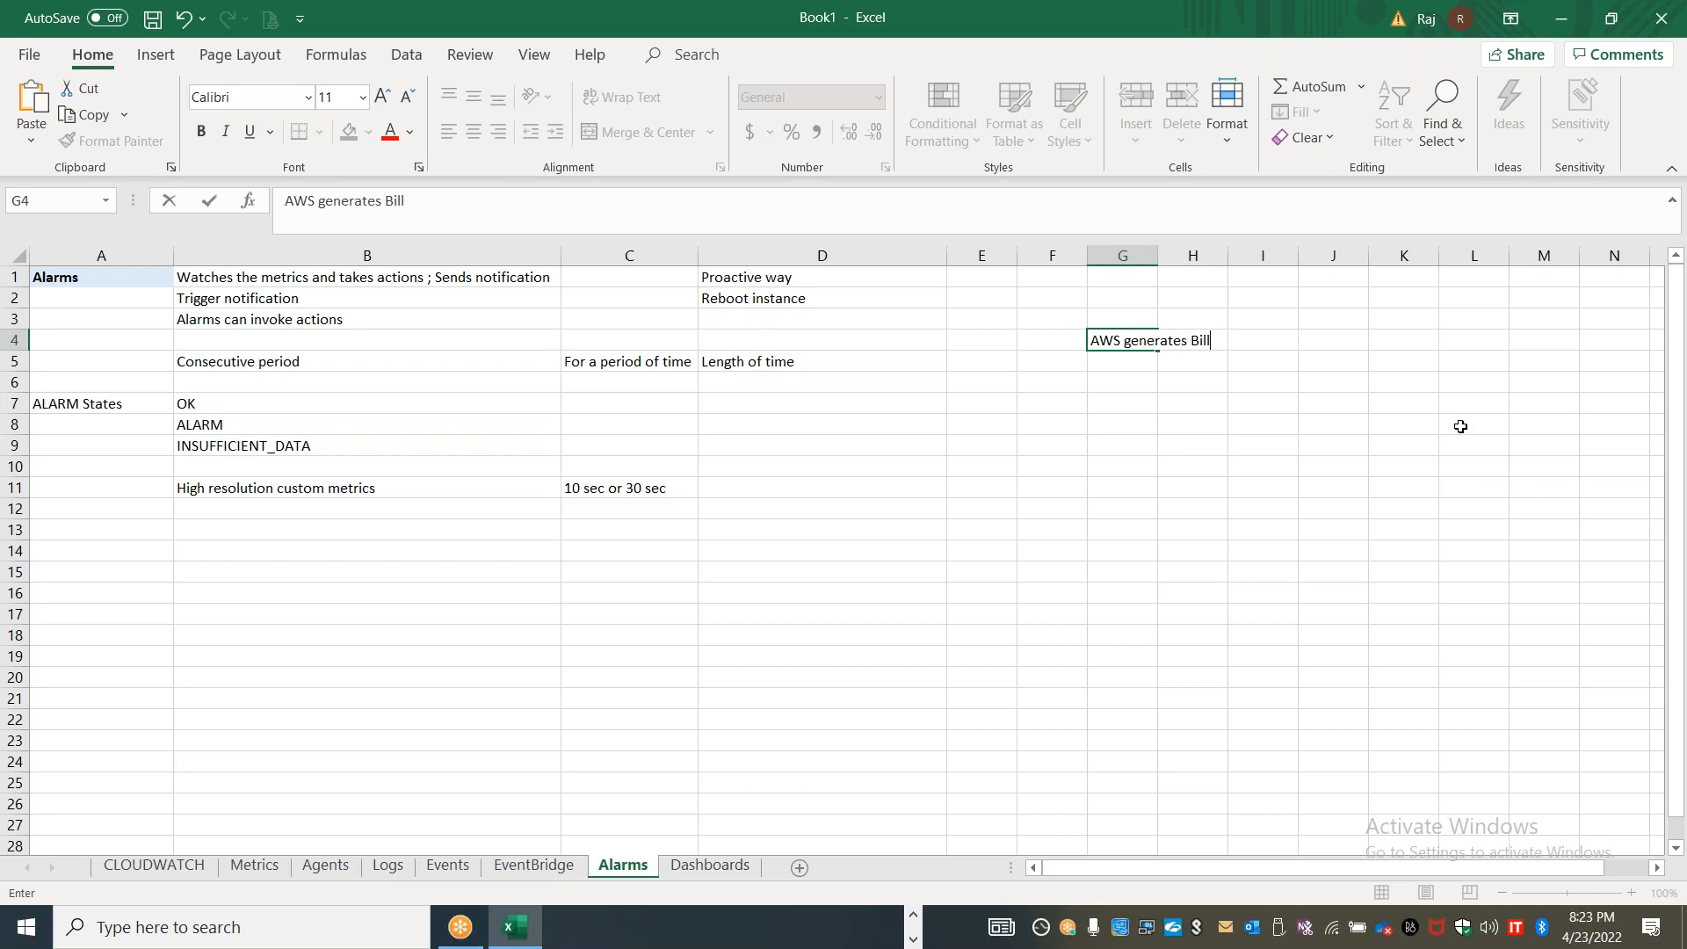
{"action": "left_click", "coordinate": [1187, 526]}
{"action": "left_click_drag", "start_coordinate": [1158, 255], "coordinate": [1237, 255]}
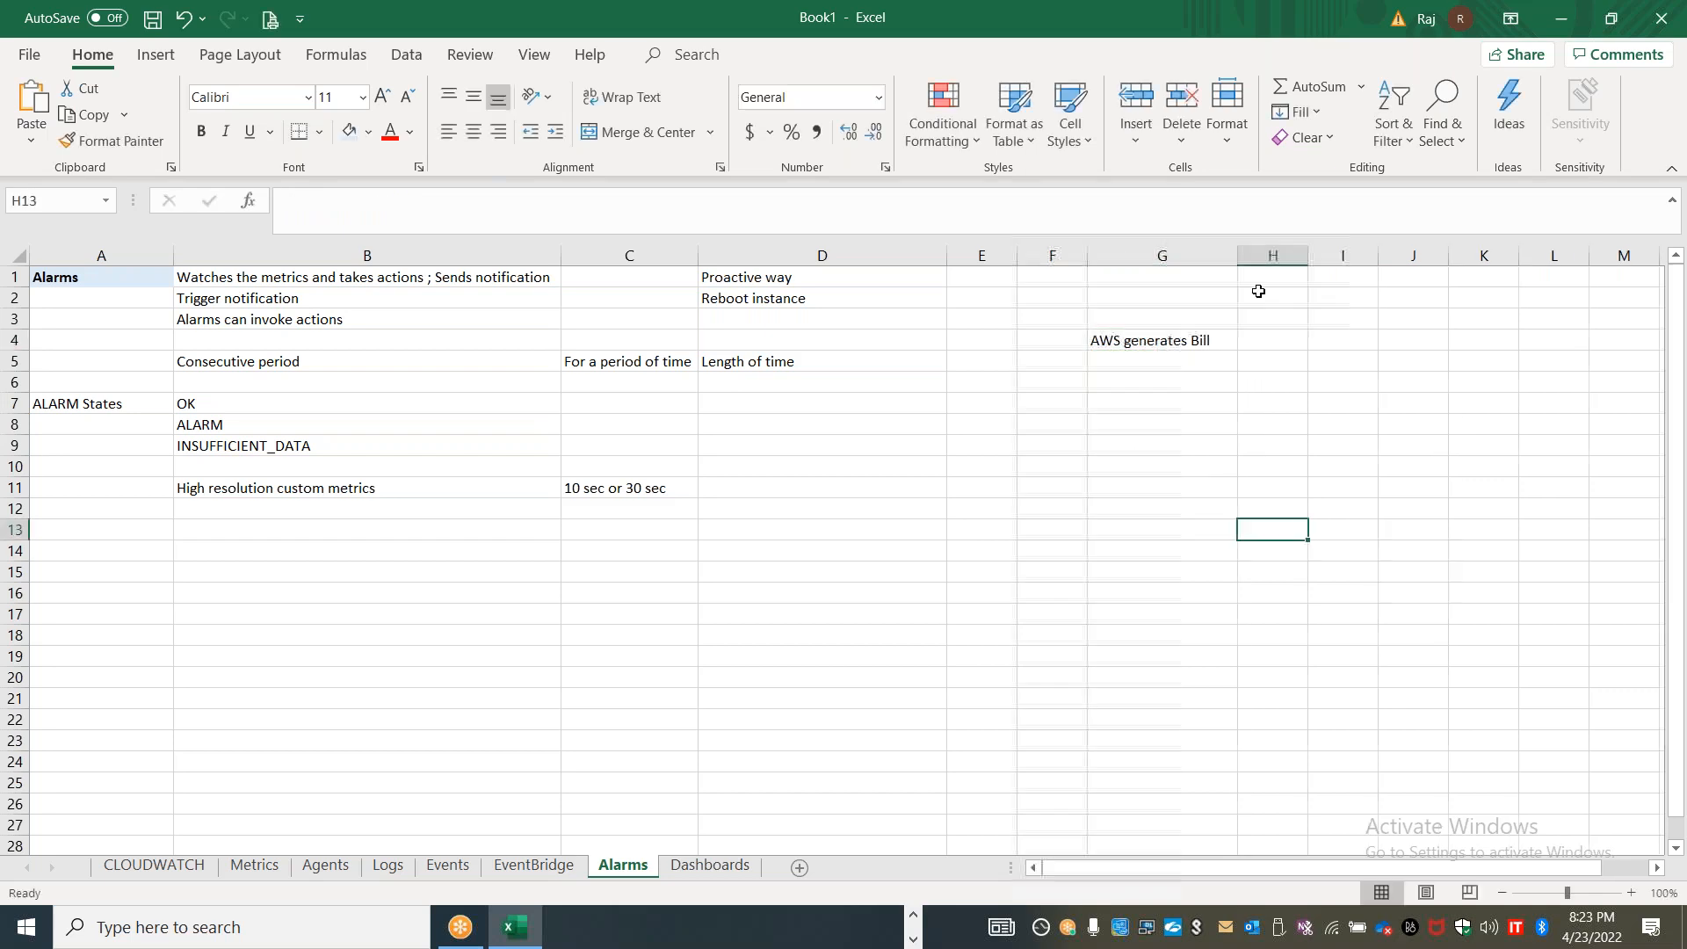
Enter "Customers" in I3, "Business Unit" in I4 and "Application" in J5, and widen columns I and J
{"action": "left_click", "coordinate": [1346, 318]}
{"action": "type", "text": "Customers"}
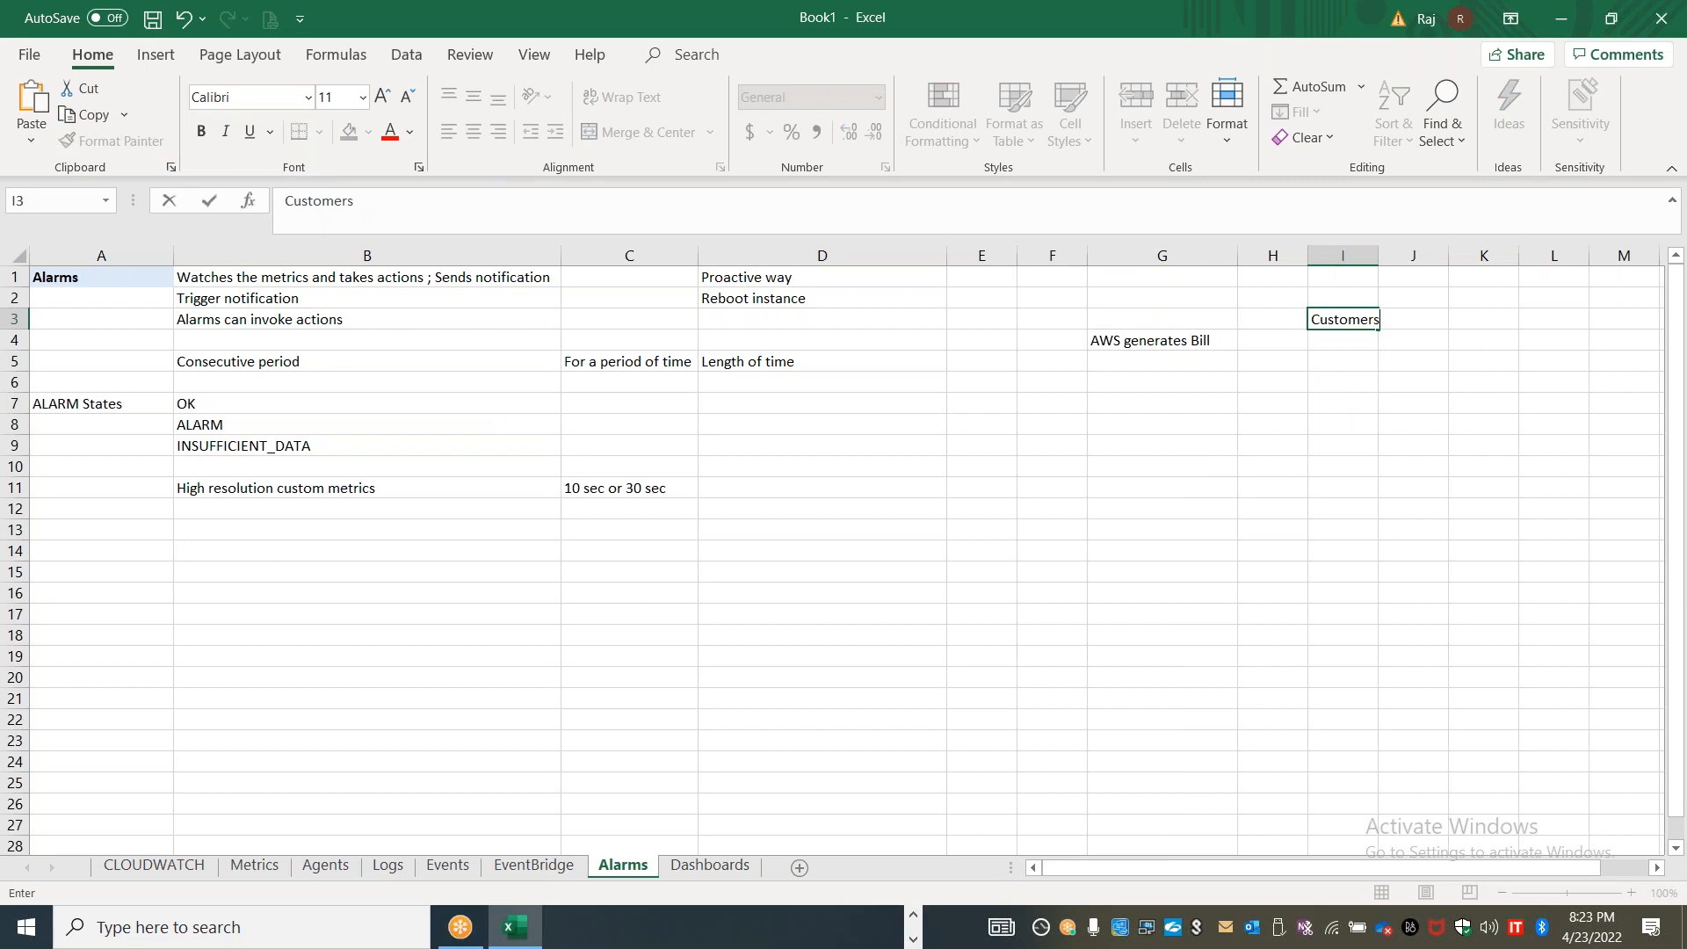
{"action": "key", "text": "Return"}
{"action": "type", "text": "Business Unit"}
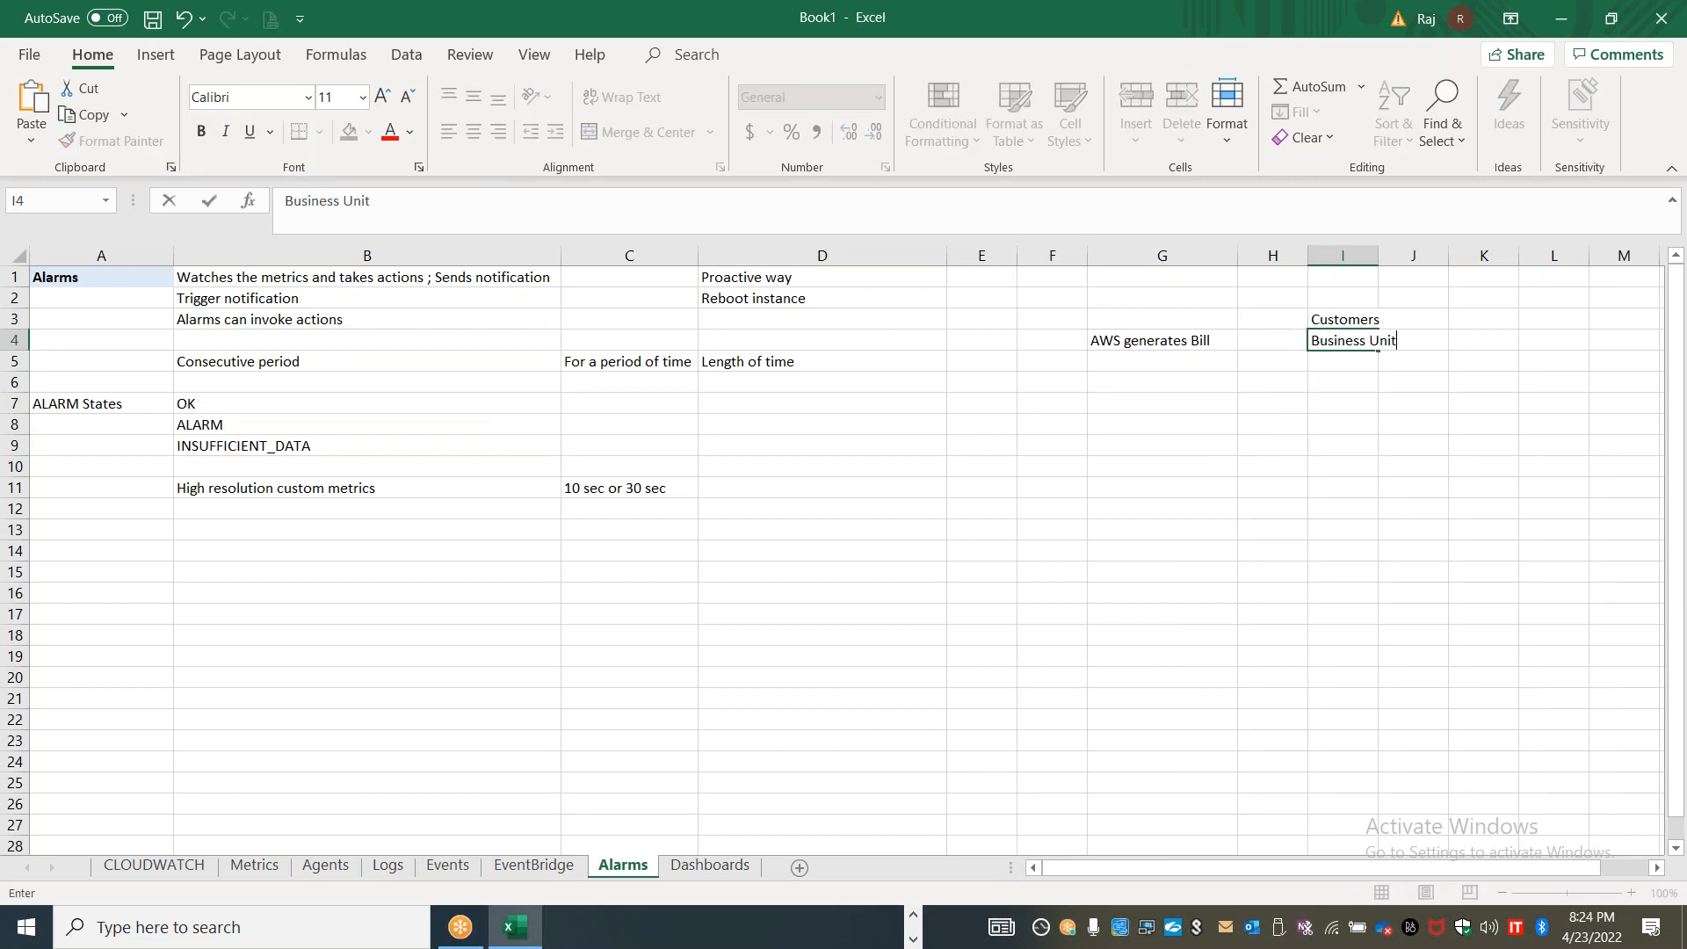
{"action": "key", "text": "Return"}
{"action": "key", "text": "Right"}
{"action": "type", "text": "Application"}
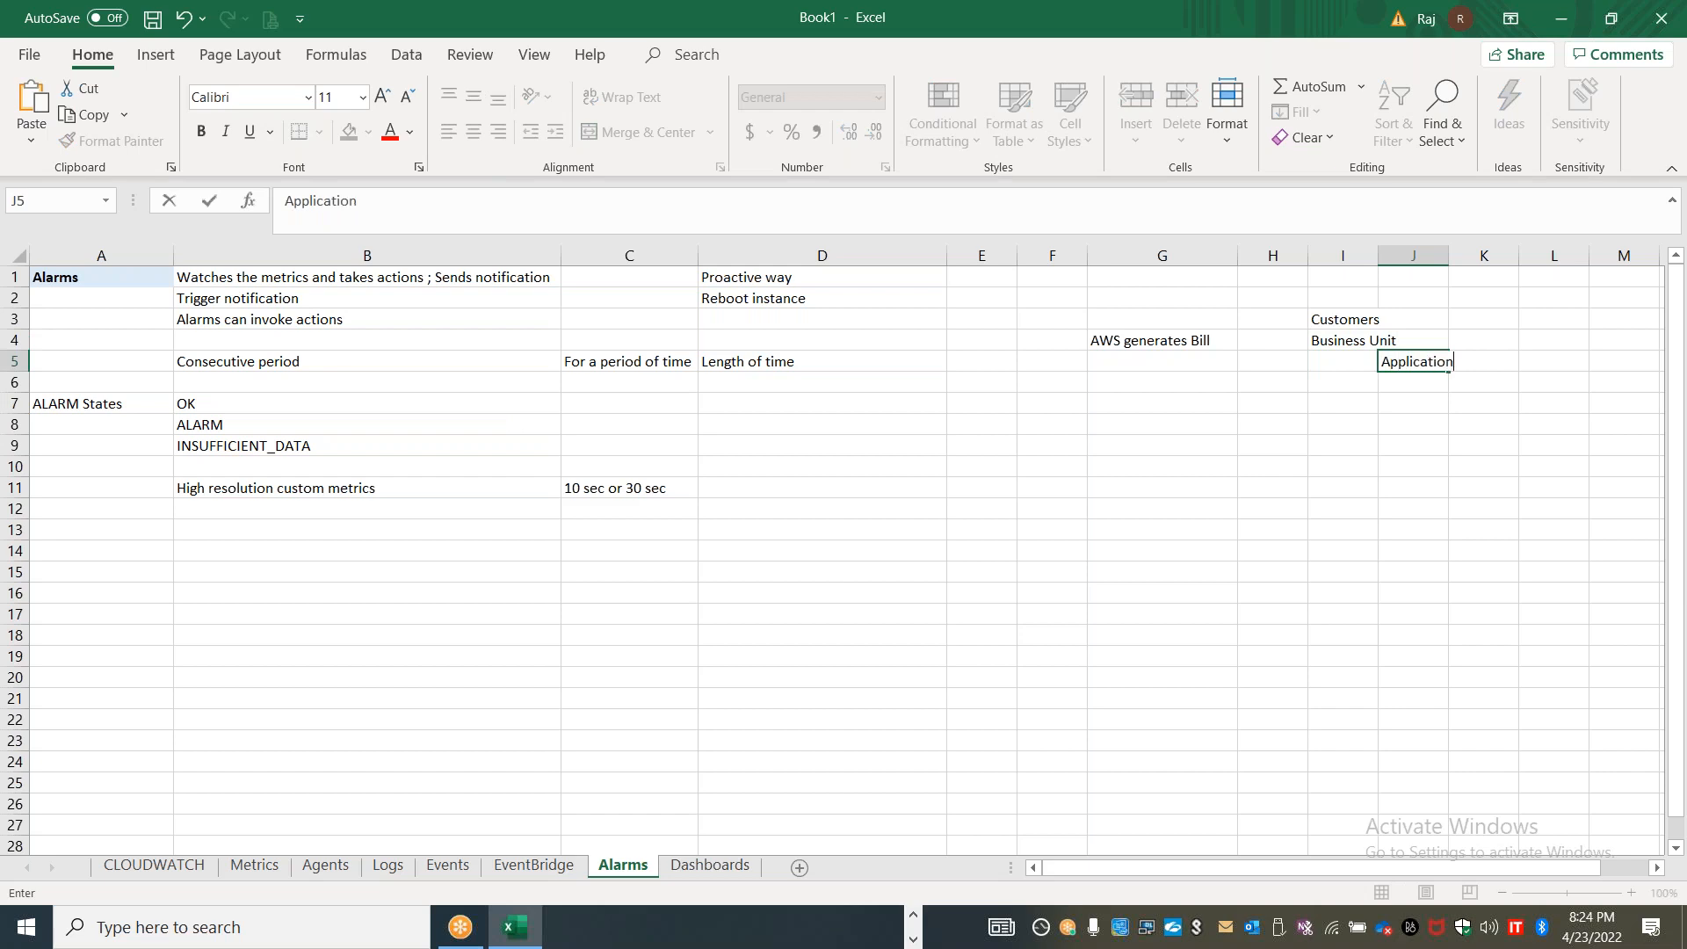
{"action": "left_click", "coordinate": [1336, 444]}
{"action": "left_click_drag", "start_coordinate": [1378, 255], "coordinate": [1438, 256]}
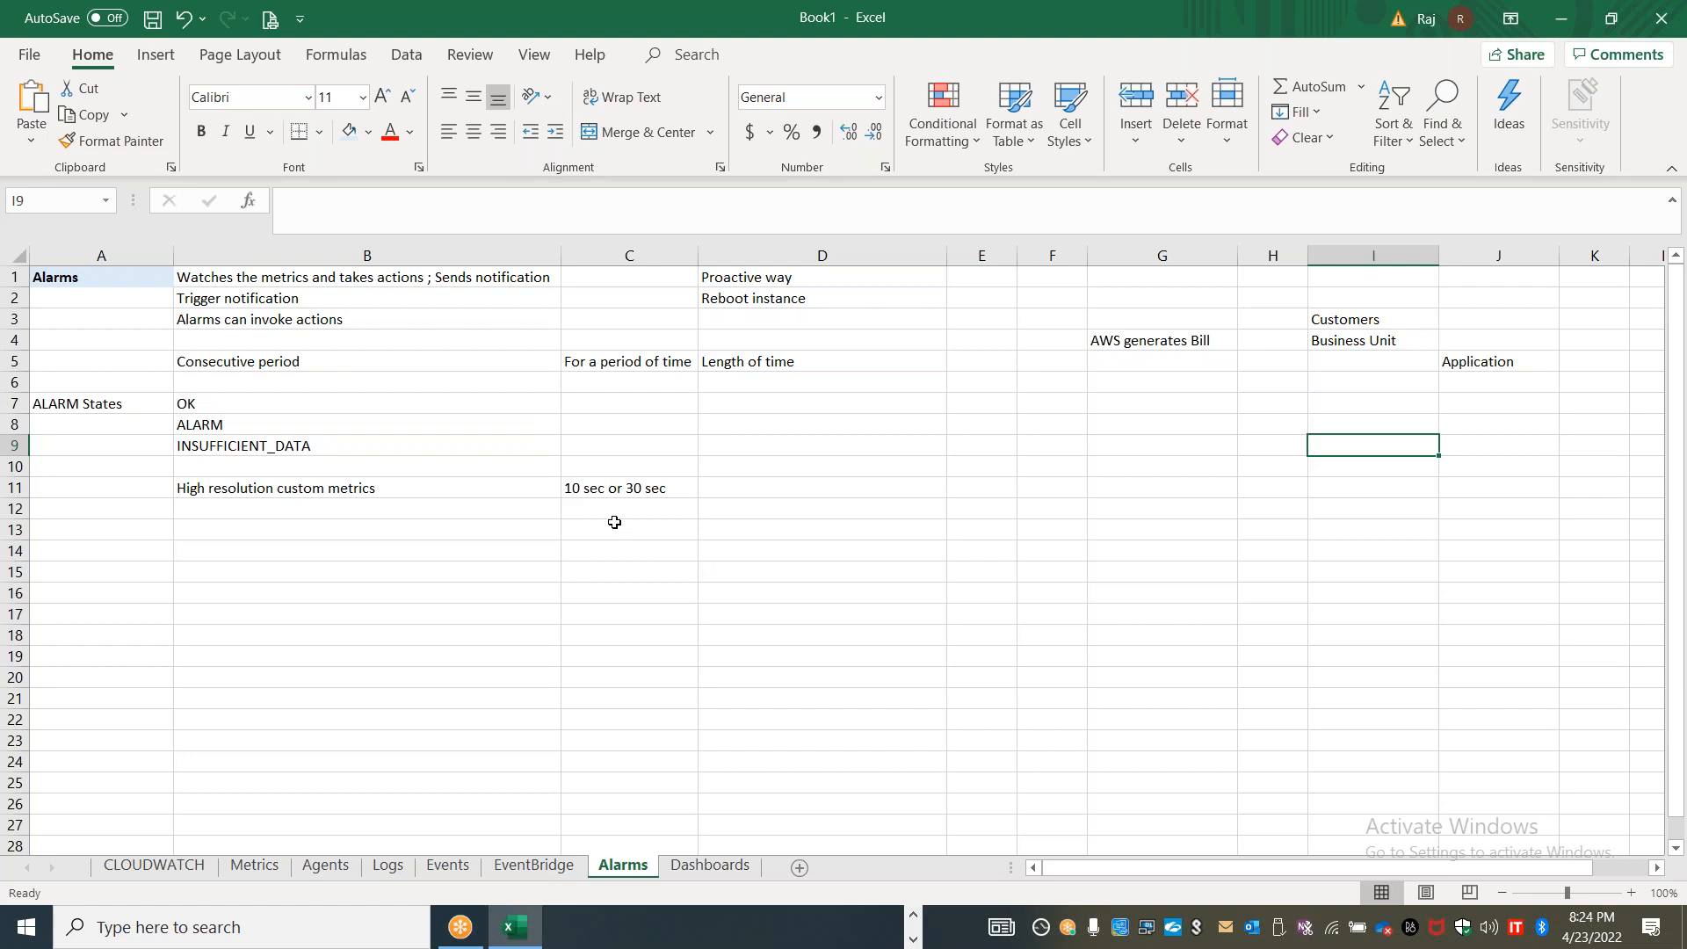
{"action": "left_click", "coordinate": [1360, 345]}
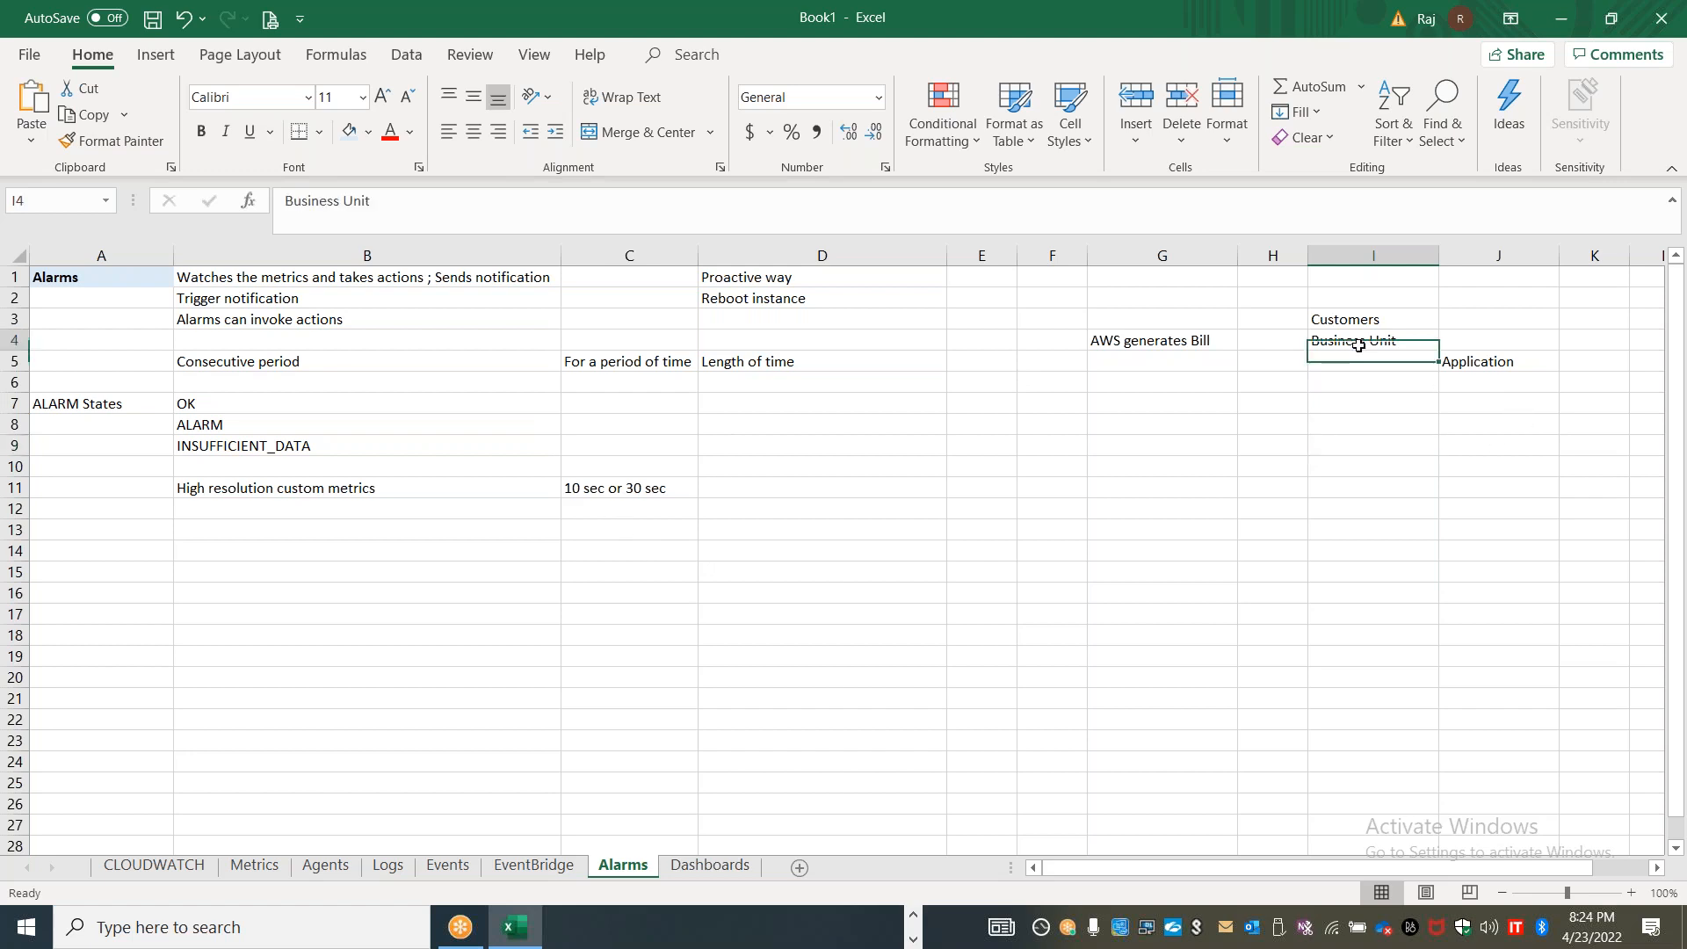
{"action": "left_click", "coordinate": [1489, 363]}
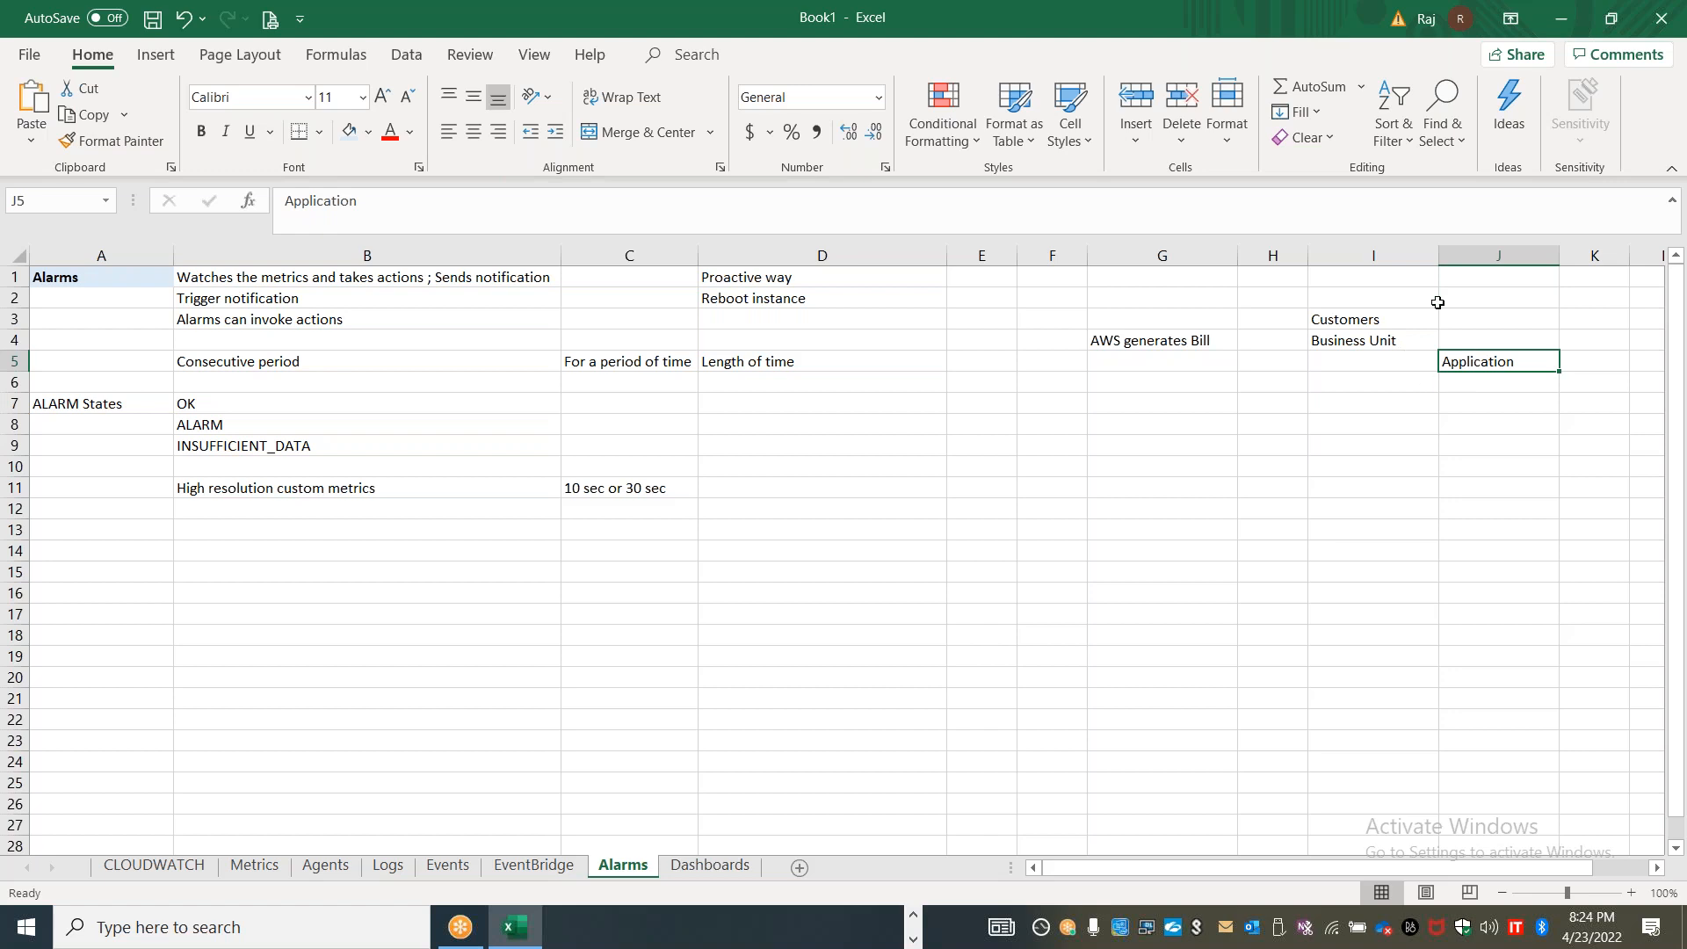
{"action": "left_click", "coordinate": [1342, 316]}
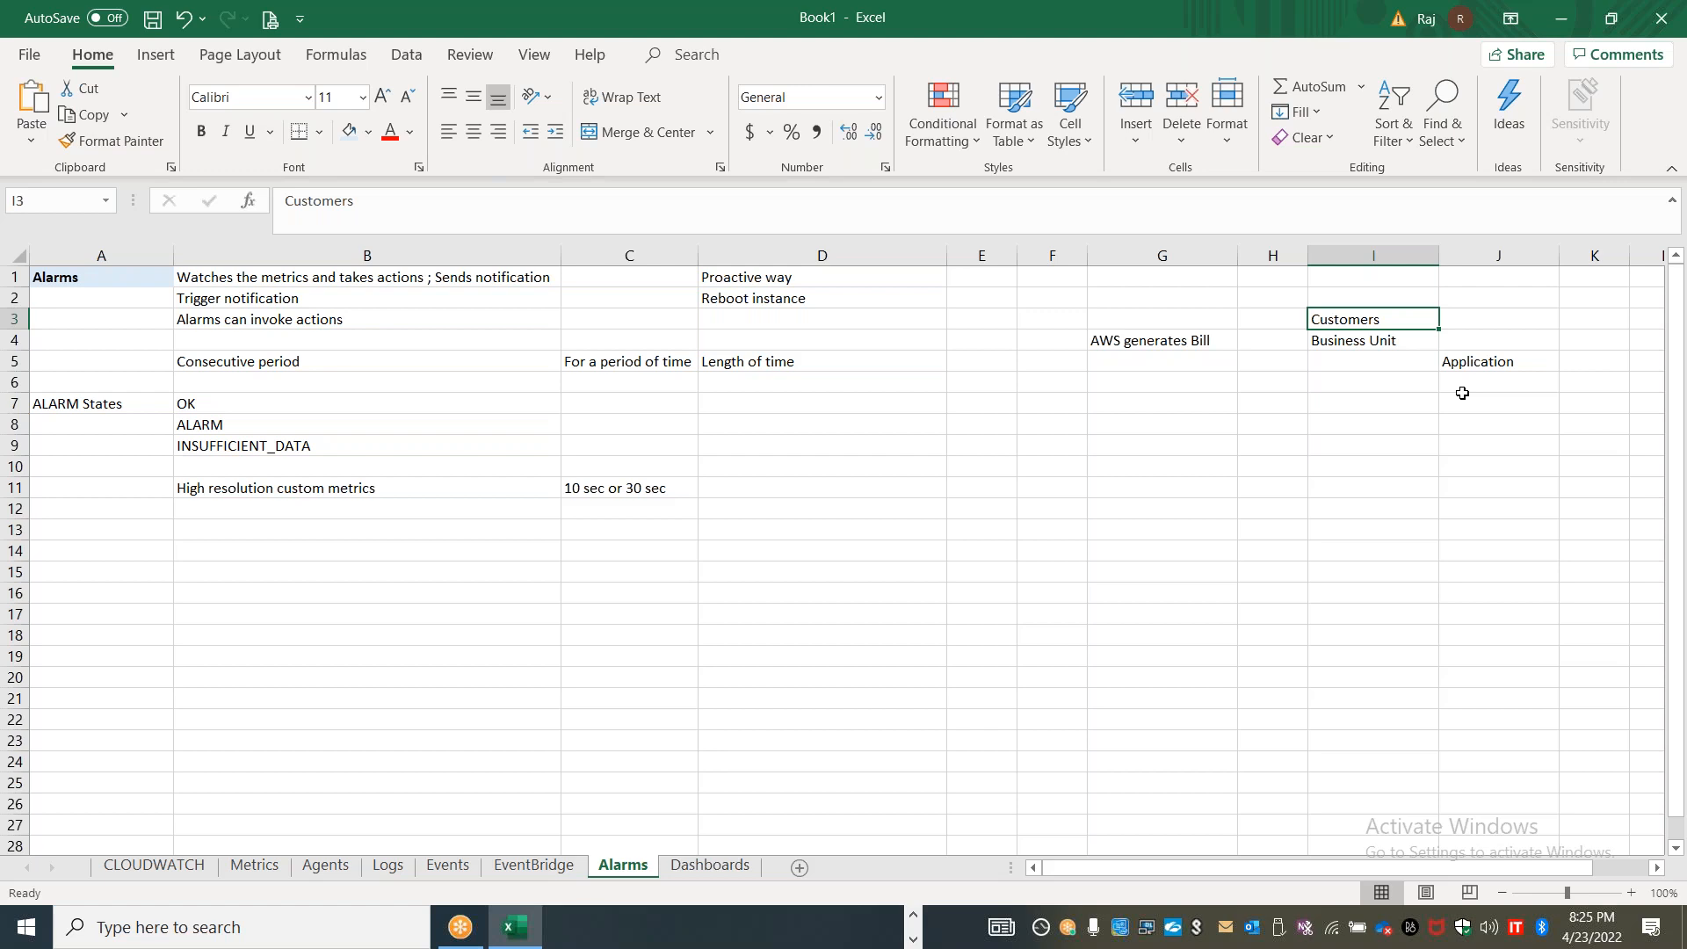
Enter "Autoscaling" in cell C3 and "Restart or Stop" in cell C4 as the actions alarms can invoke
{"action": "left_click", "coordinate": [327, 299]}
{"action": "left_click", "coordinate": [344, 322]}
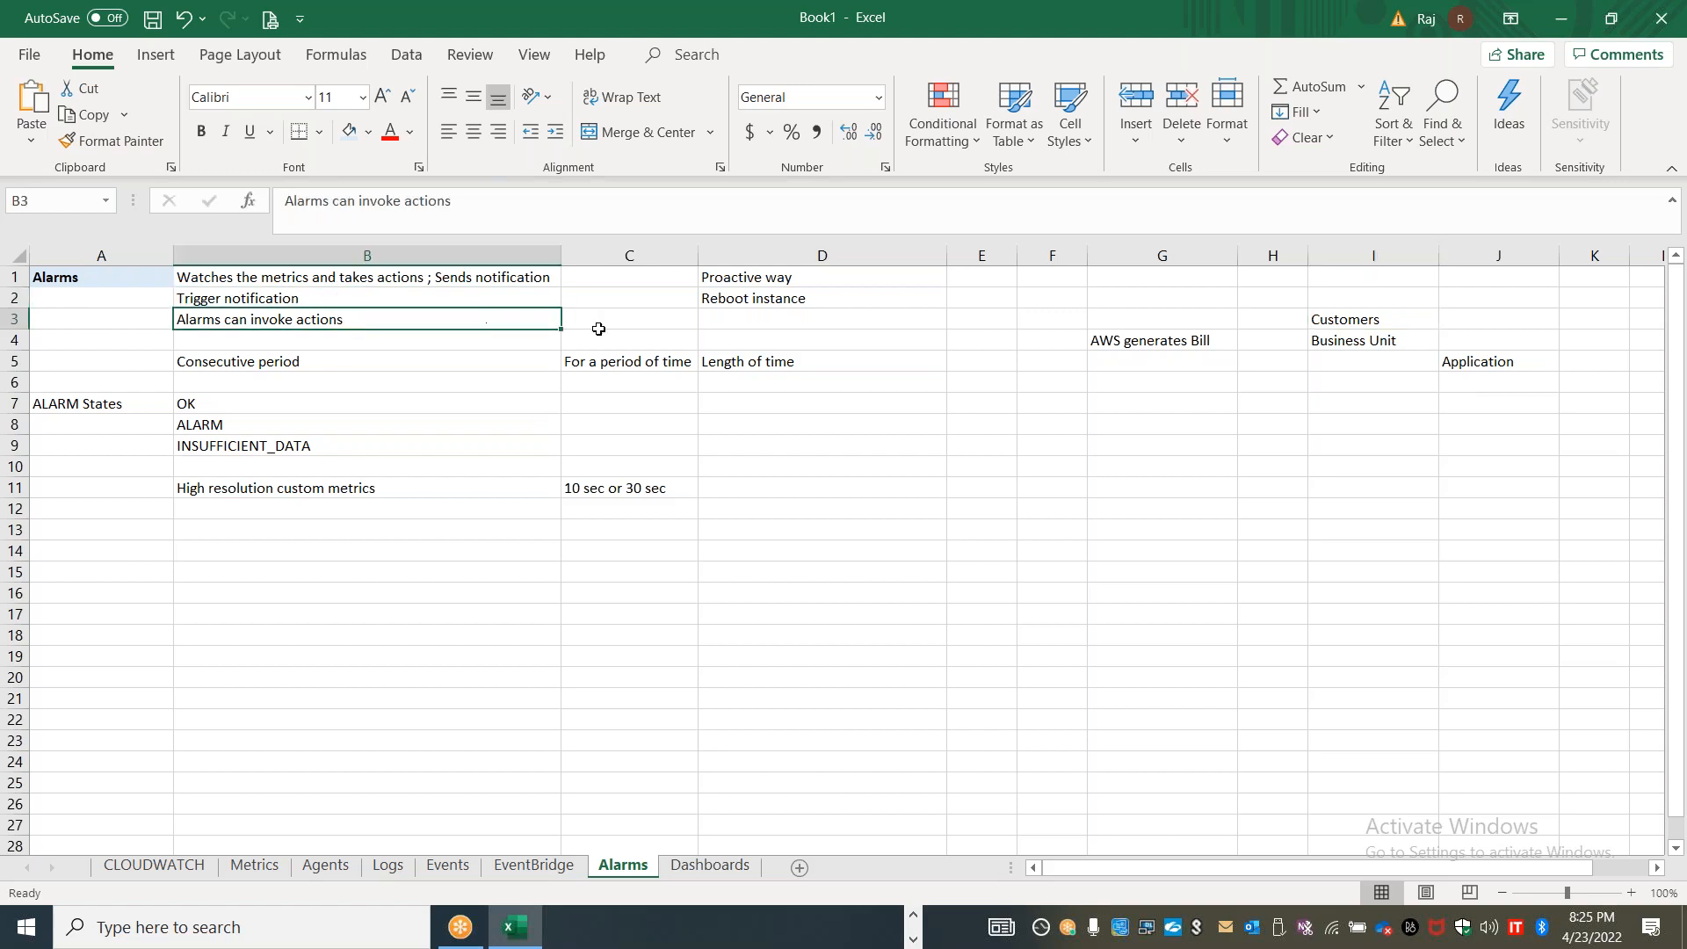
{"action": "left_click", "coordinate": [629, 313]}
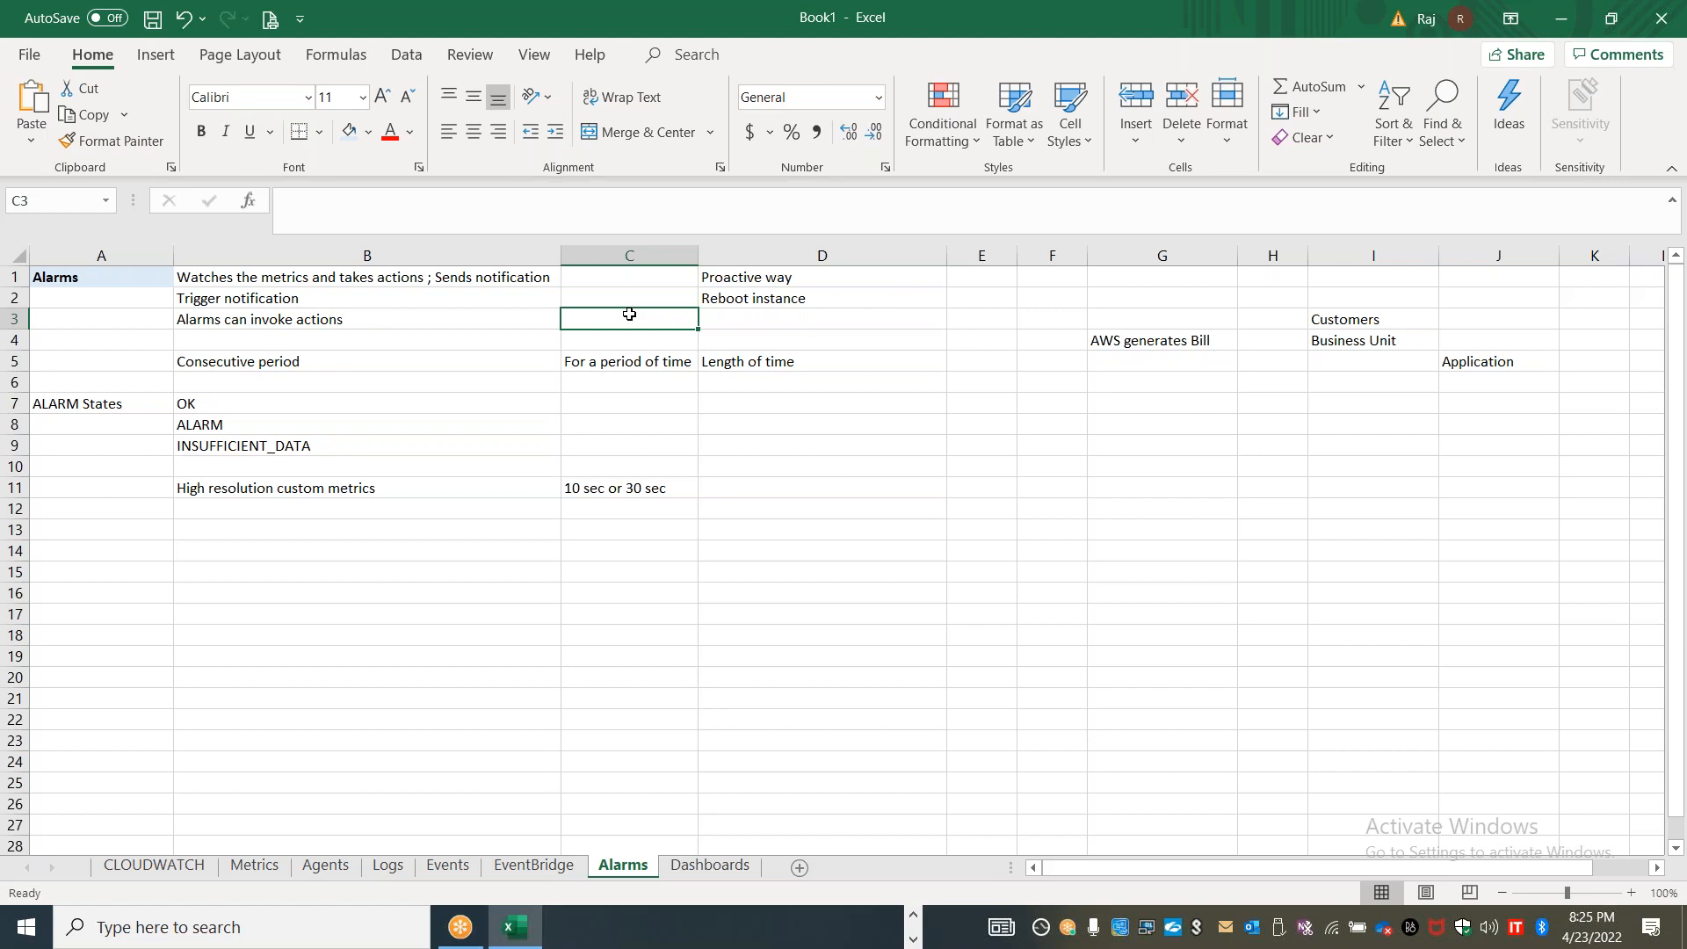
{"action": "type", "text": "ASG"}
{"action": "key", "text": "BackSpace"}
{"action": "key", "text": "BackSpace"}
{"action": "key", "text": "BackSpace"}
{"action": "key", "text": "BackSpace"}
{"action": "type", "text": "AUtoscaling"}
{"action": "key", "text": "Return"}
{"action": "type", "text": "Restart or Stop or"}
{"action": "key", "text": "BackSpace"}
{"action": "key", "text": "BackSpace"}
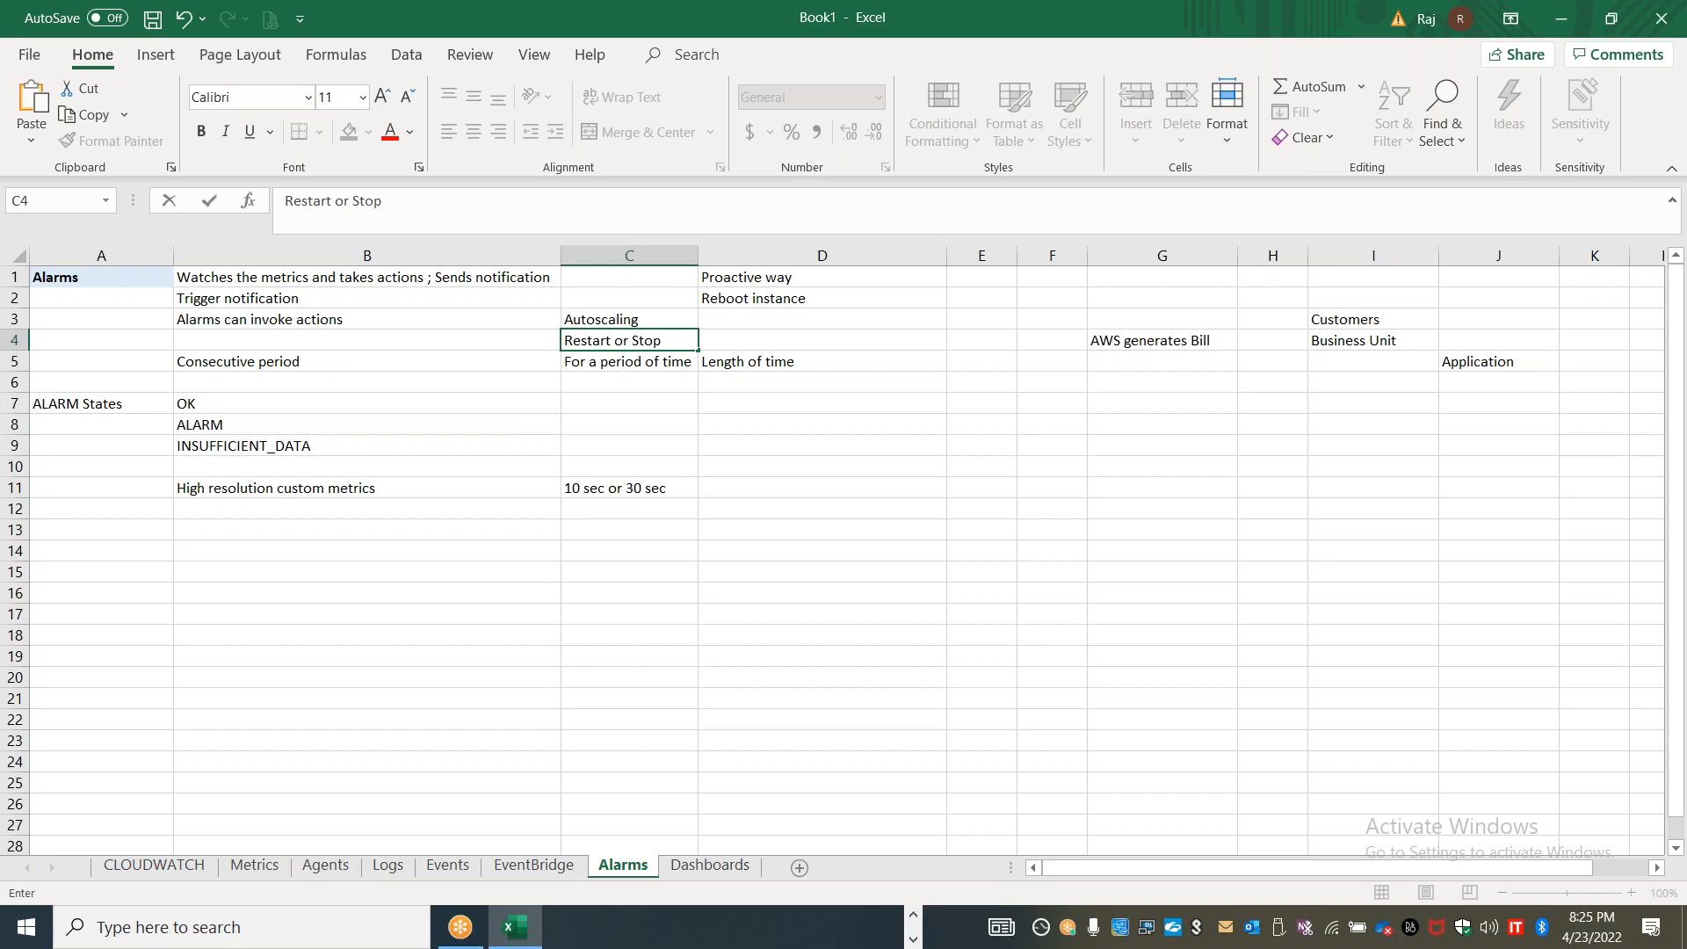
{"action": "key", "text": "Up"}
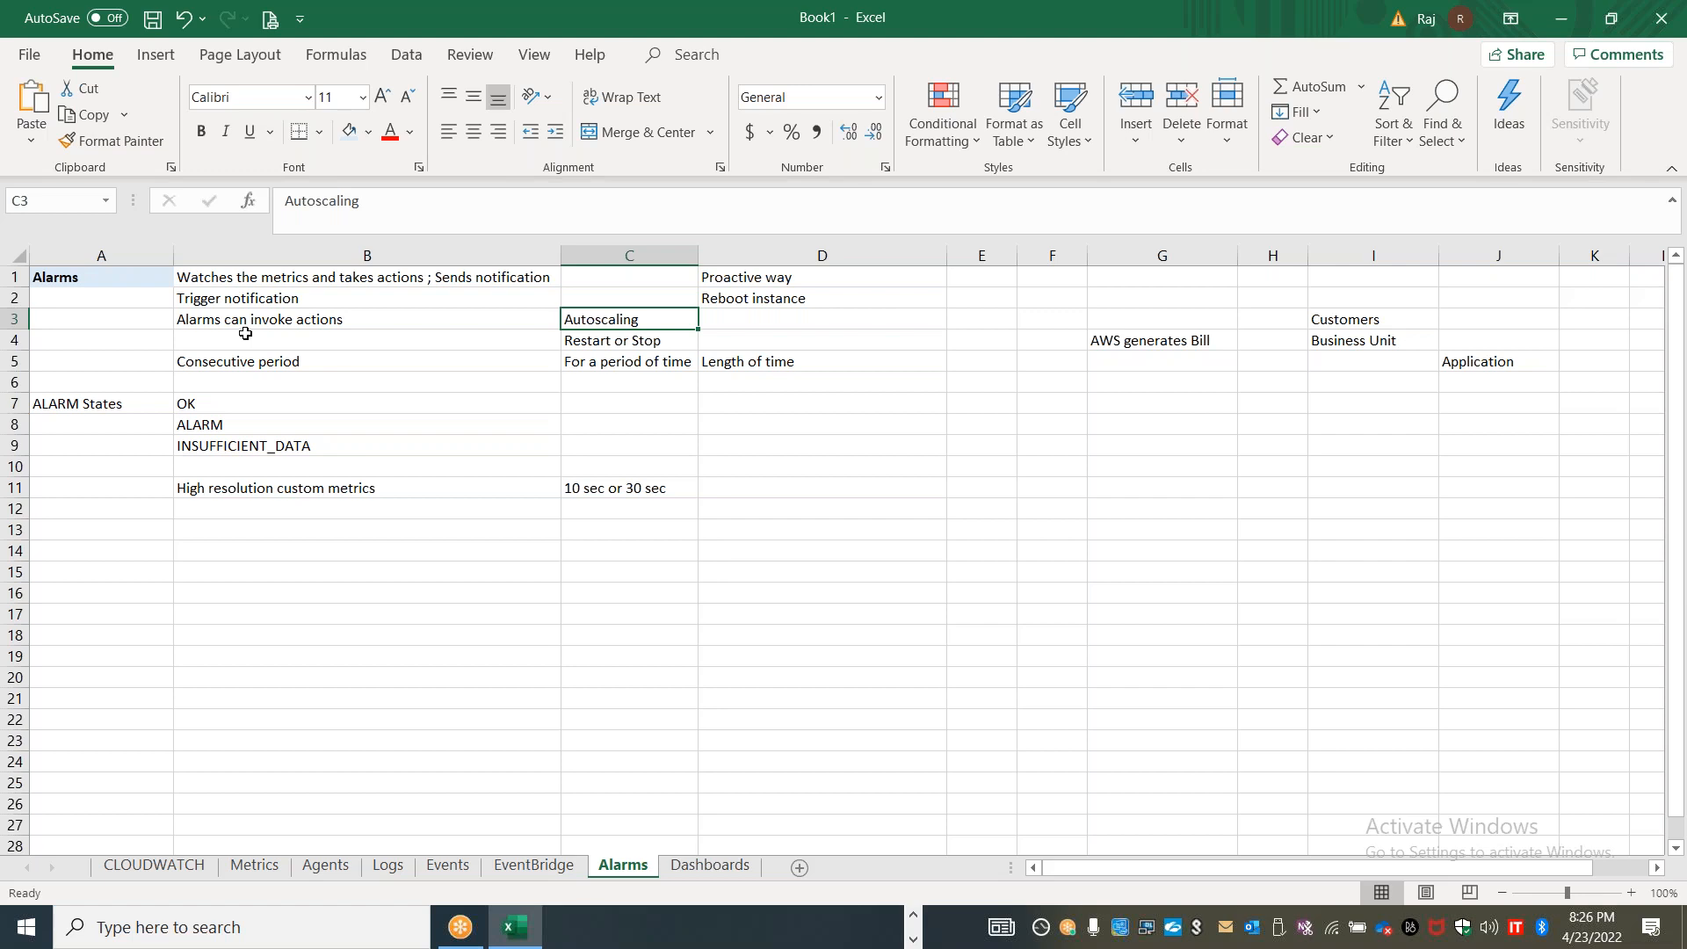
{"action": "left_click", "coordinate": [1251, 47]}
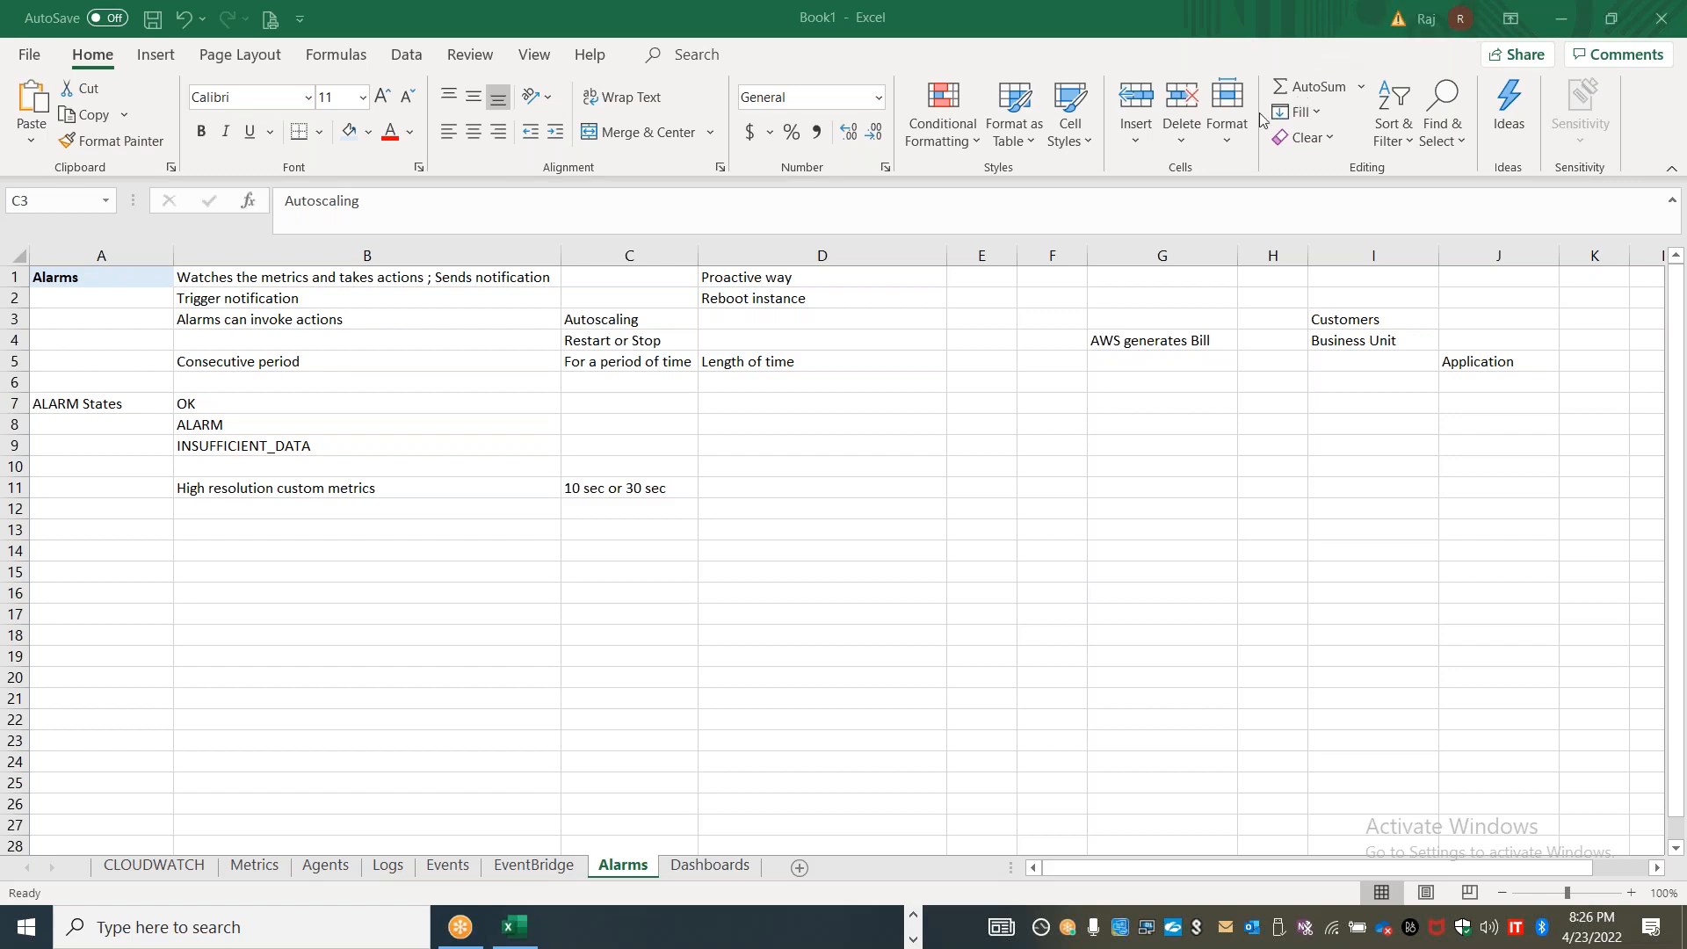
{"action": "left_click", "coordinate": [1061, 574]}
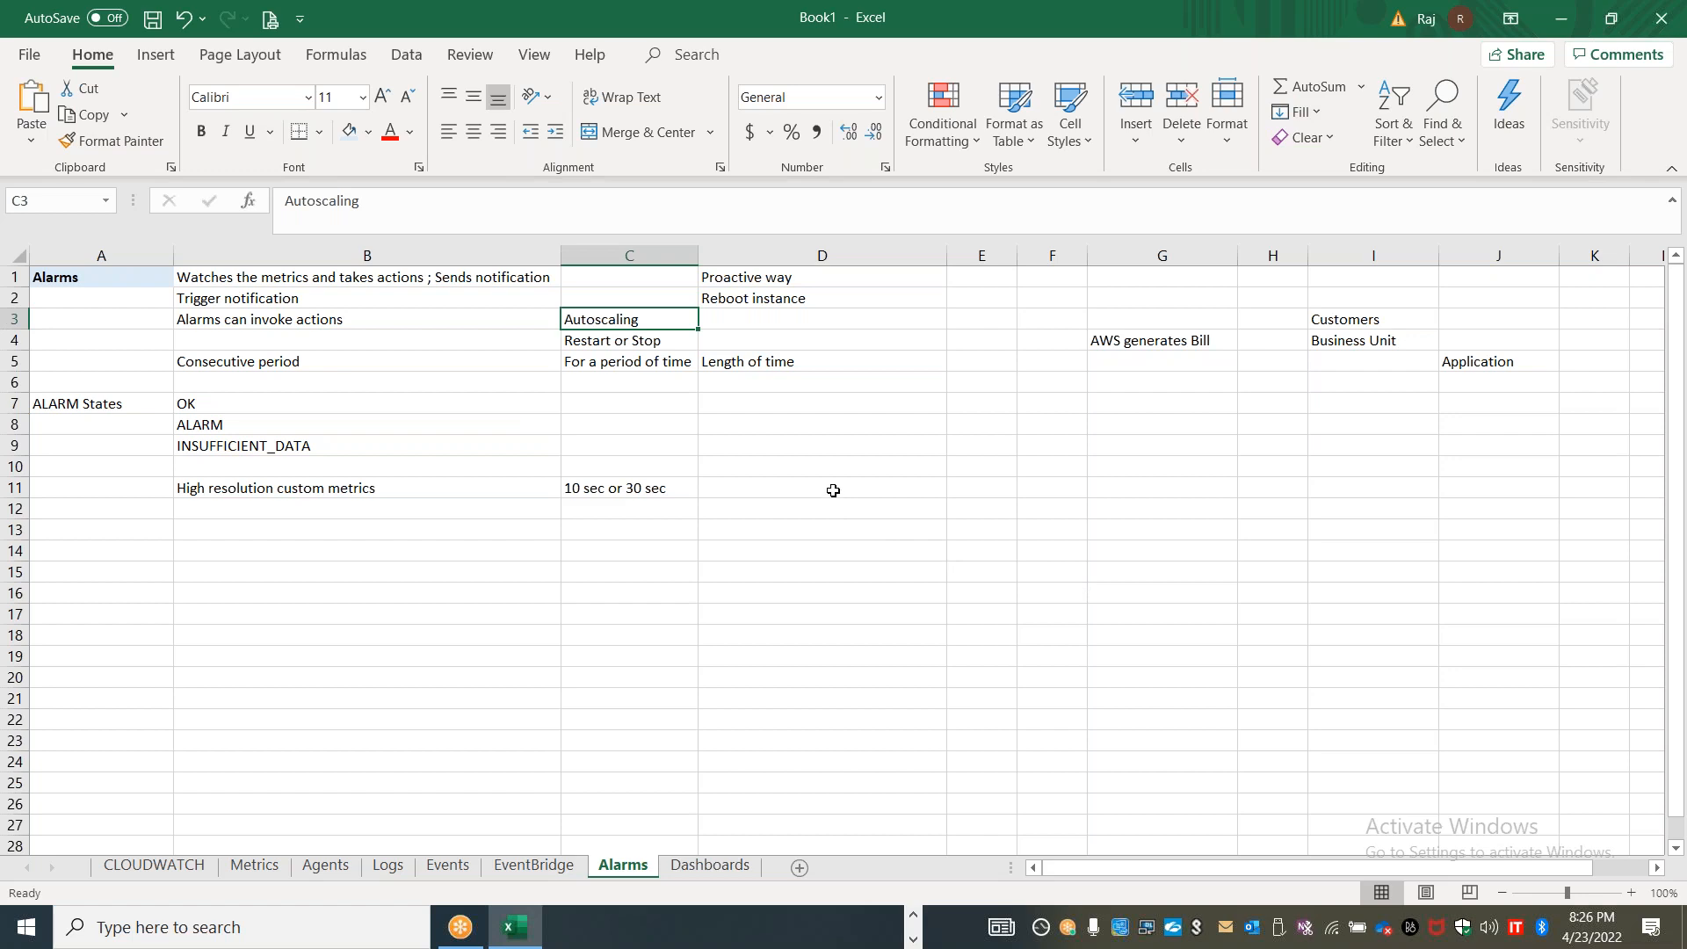
{"action": "left_click", "coordinate": [1157, 475]}
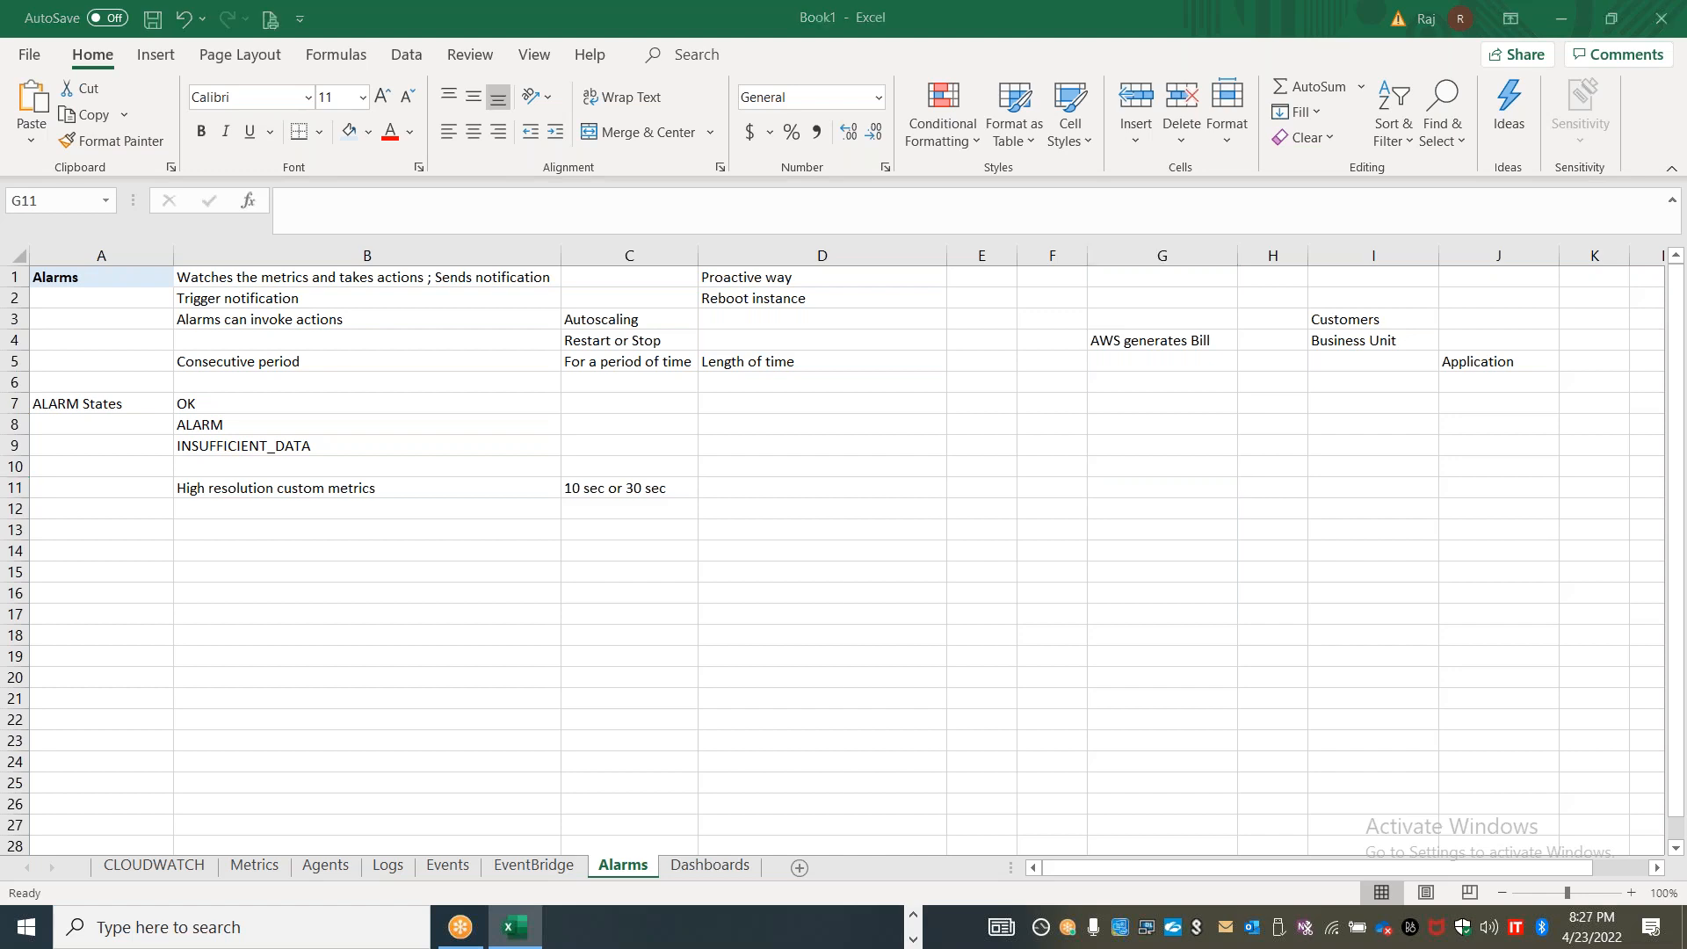
Switch to the alarm form in the browser, set the threshold period to 6 Hours, and return to the Excel workbook
{"action": "key", "text": "alt+Tab"}
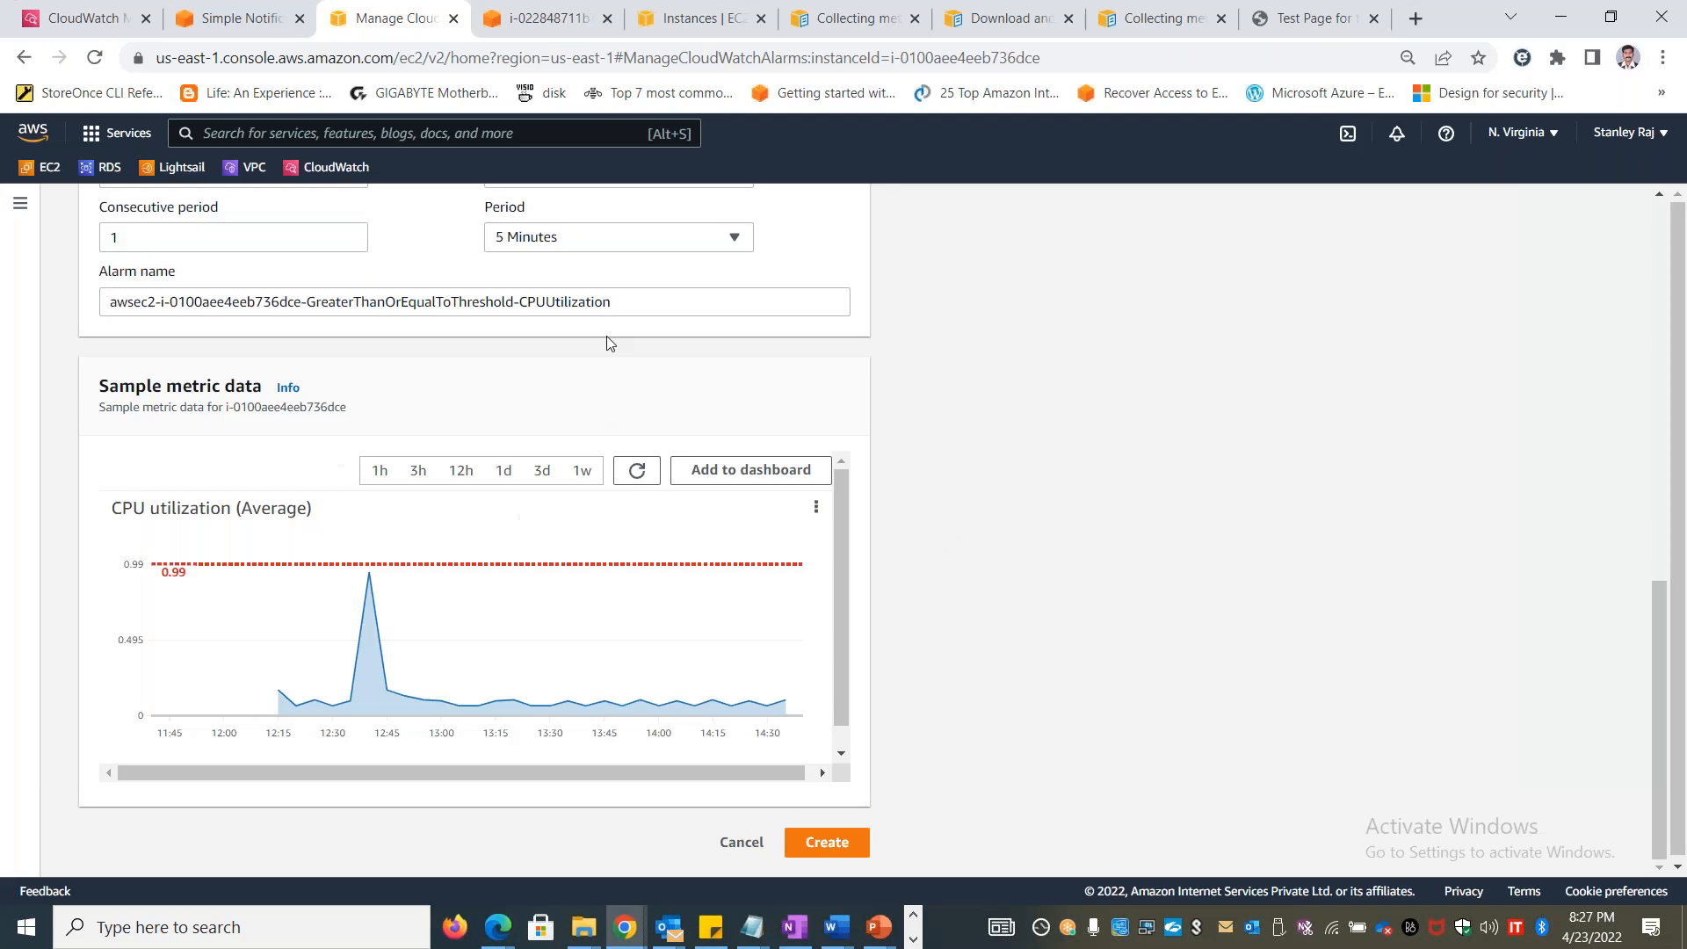
{"action": "scroll", "coordinate": [1665, 589], "scroll_direction": "up", "scroll_amount": 3}
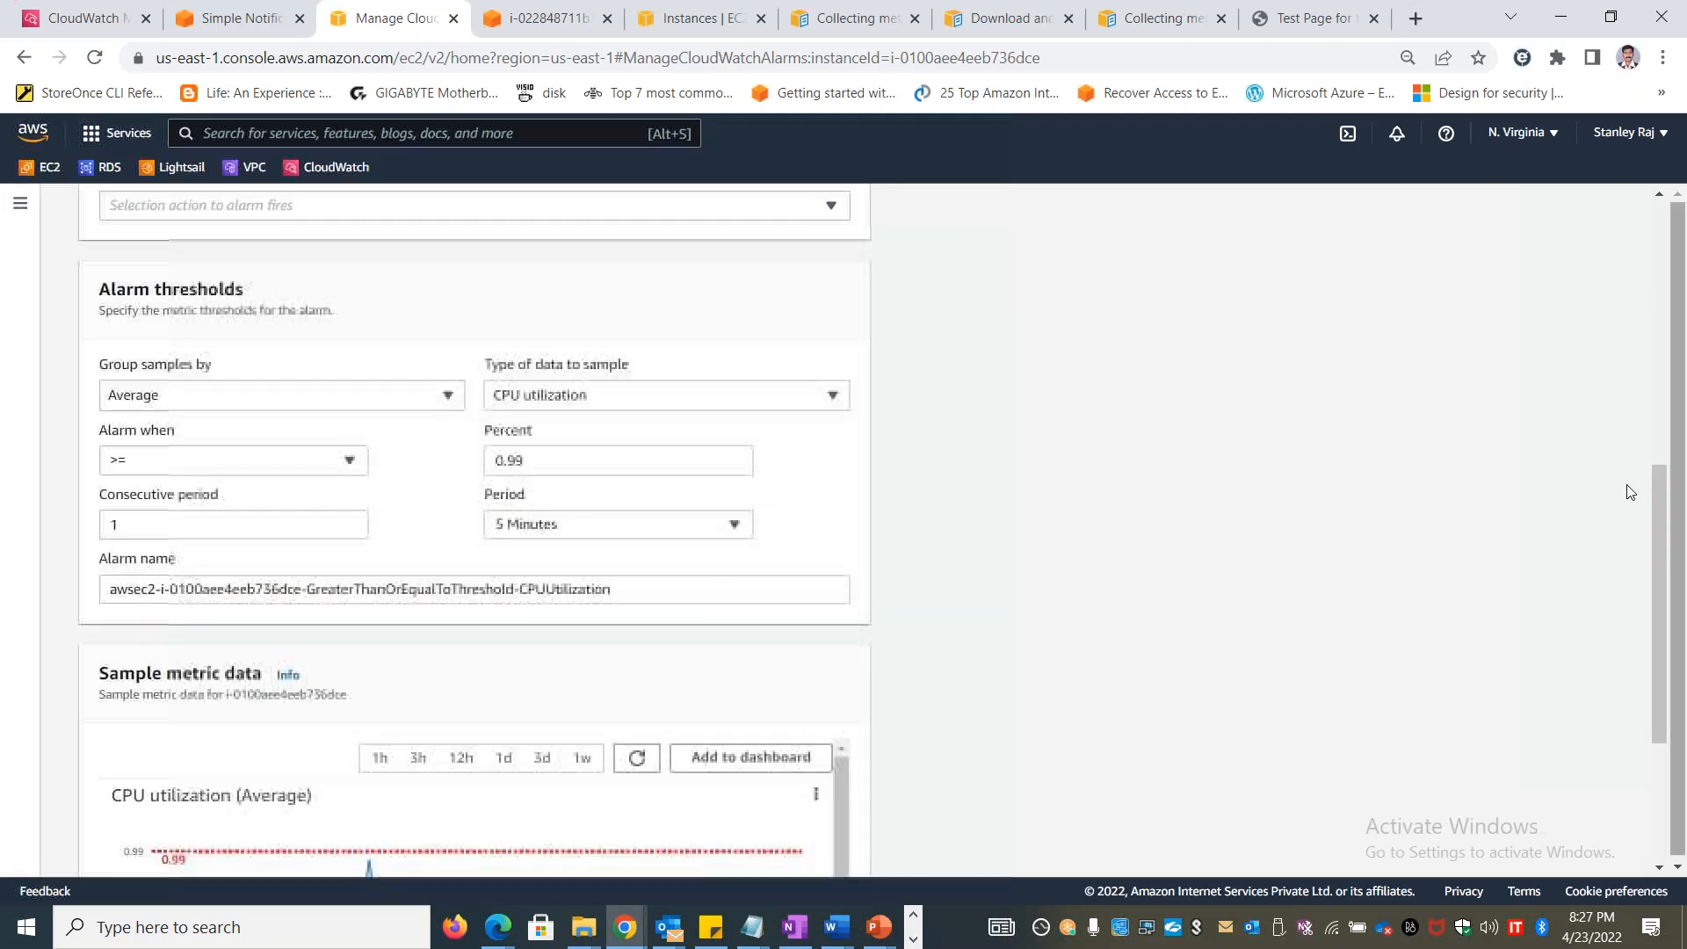
{"action": "left_click", "coordinate": [593, 530]}
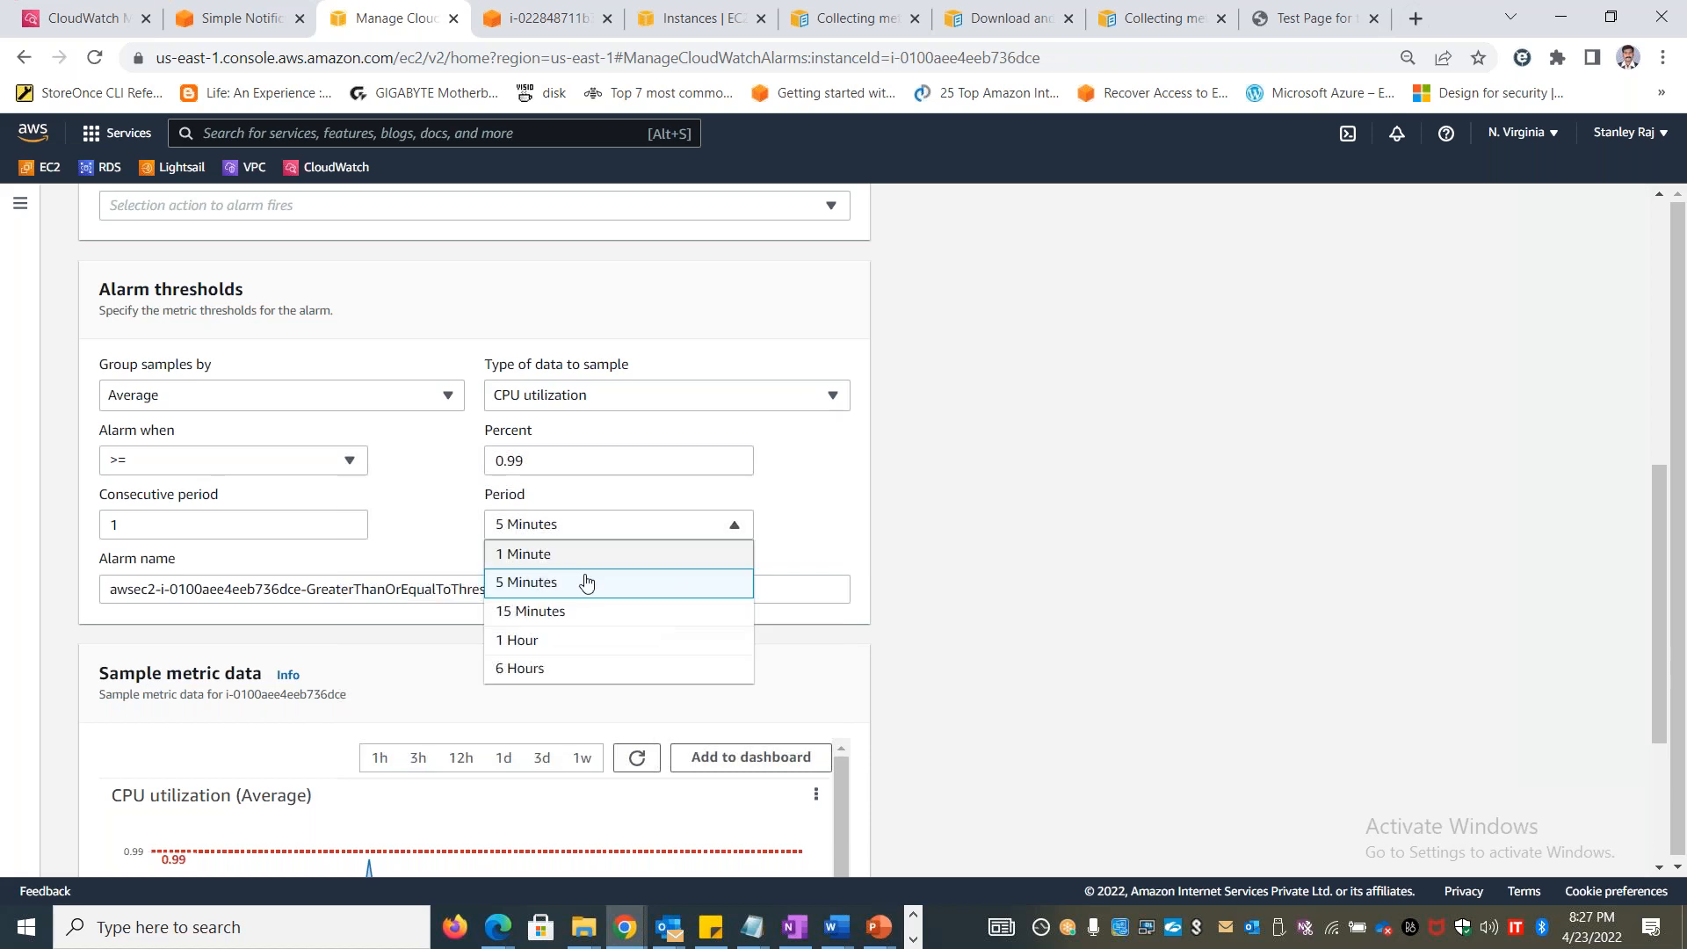
{"action": "left_click", "coordinate": [583, 667]}
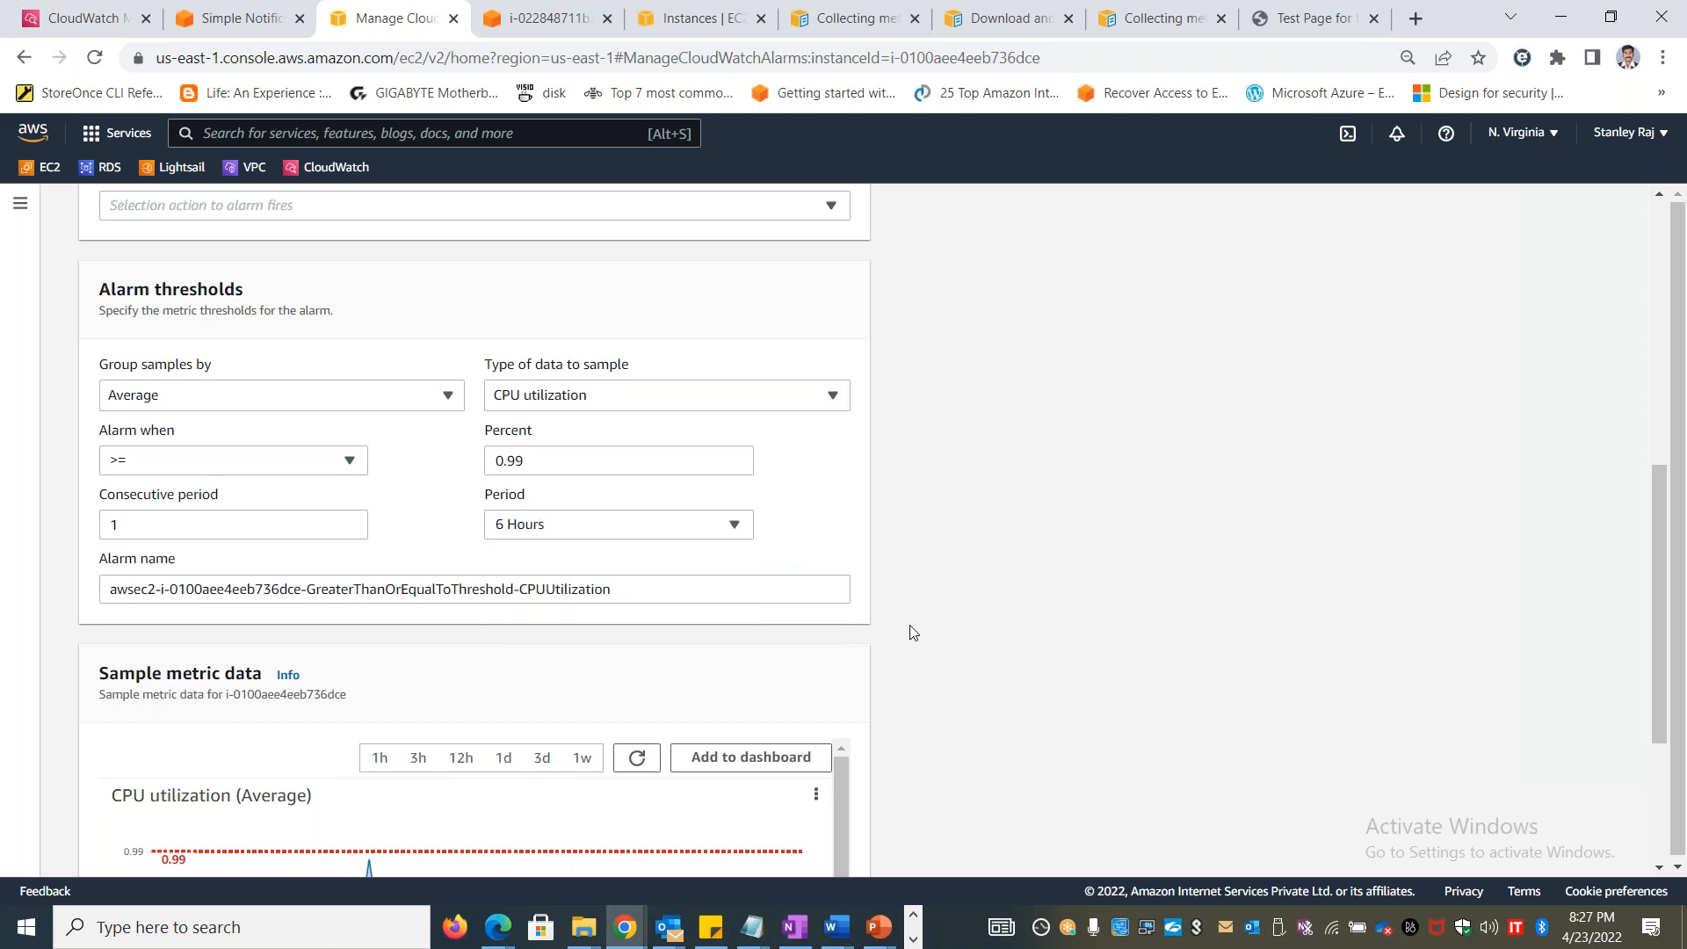
{"action": "key", "text": "alt+Tab"}
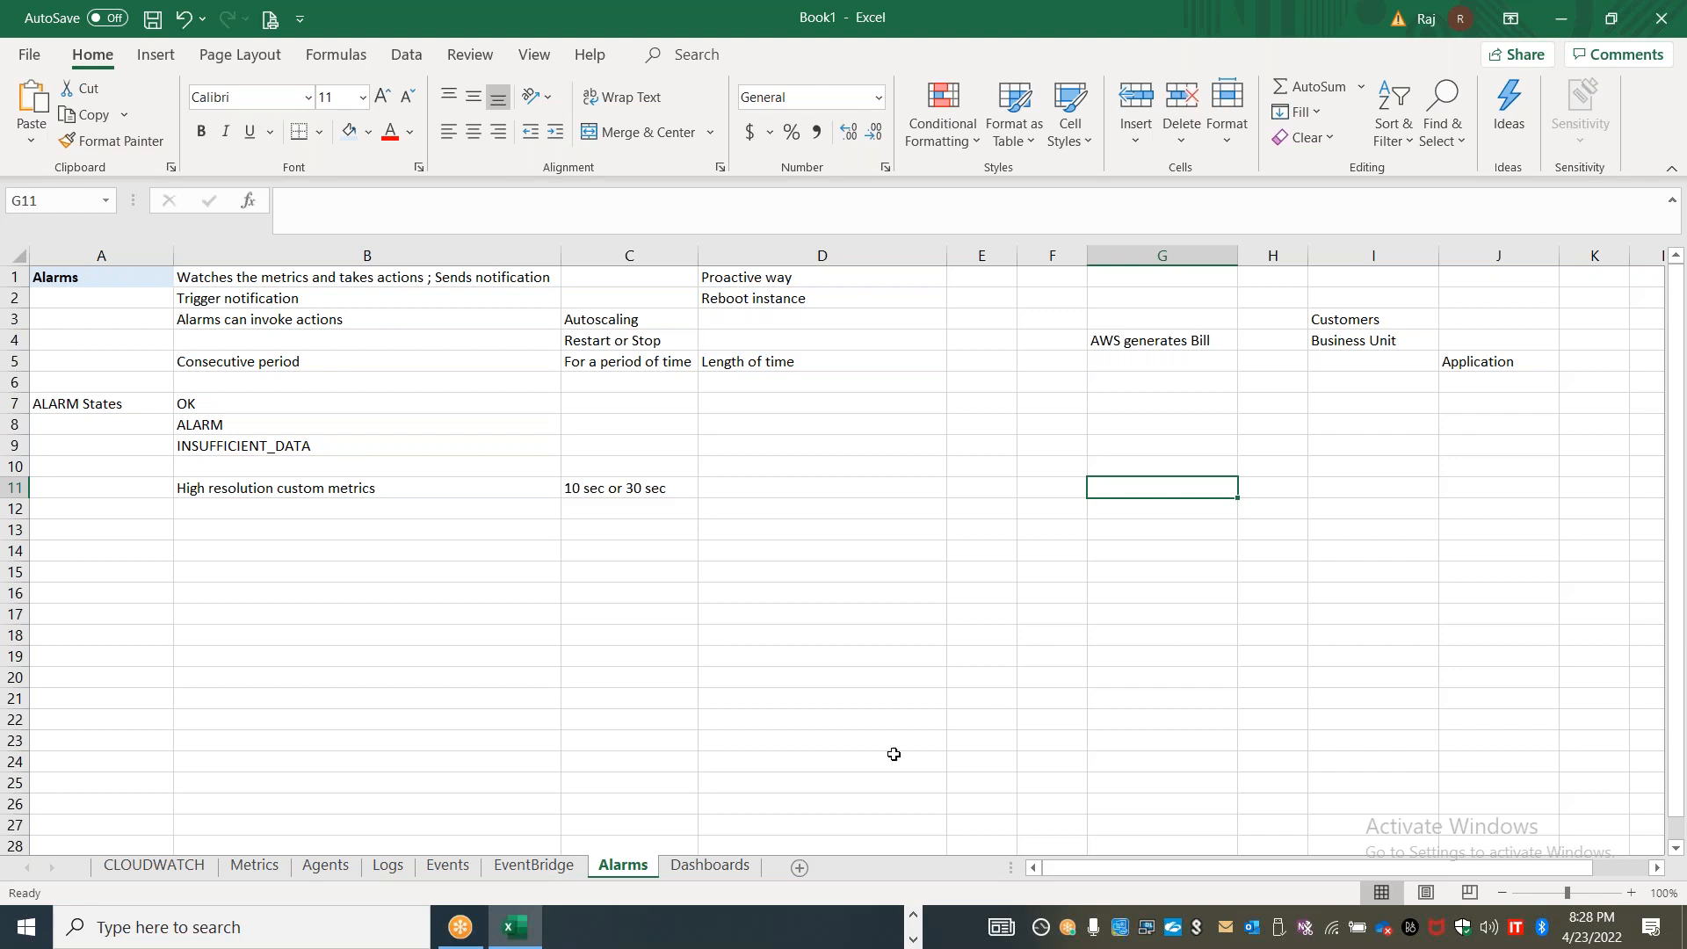
Open the Dashboards sheet, widen column A and enter "Dashboarding" in cell A1
{"action": "left_click", "coordinate": [711, 866]}
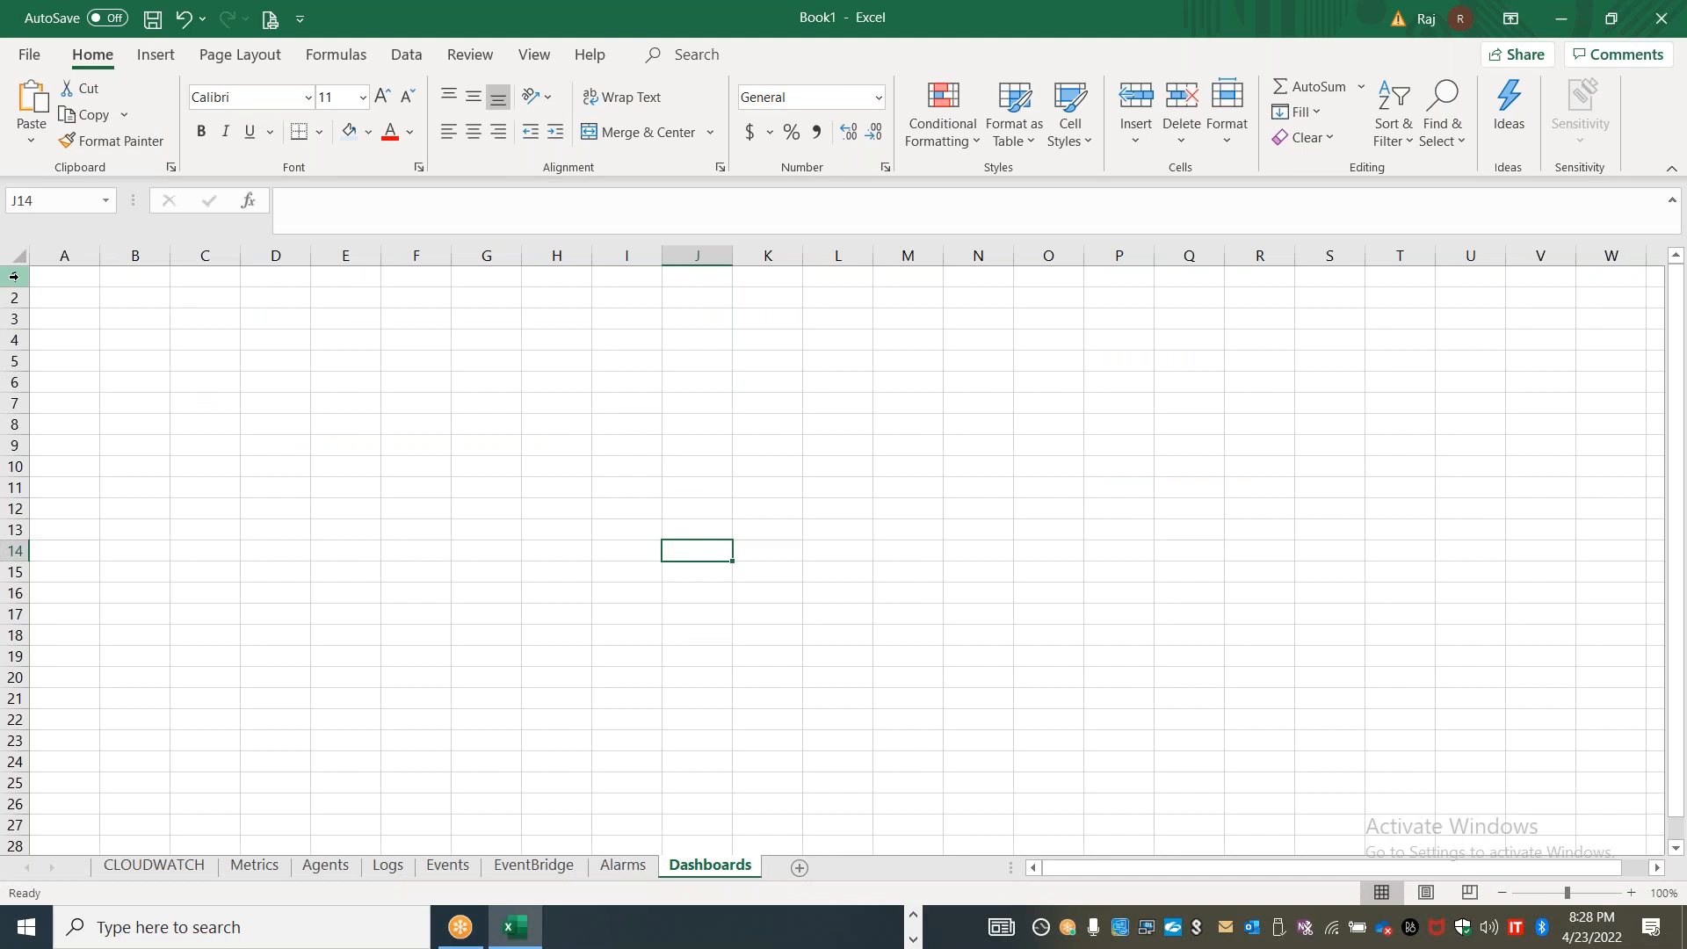
{"action": "left_click", "coordinate": [58, 278]}
{"action": "left_click_drag", "start_coordinate": [100, 255], "coordinate": [246, 256]}
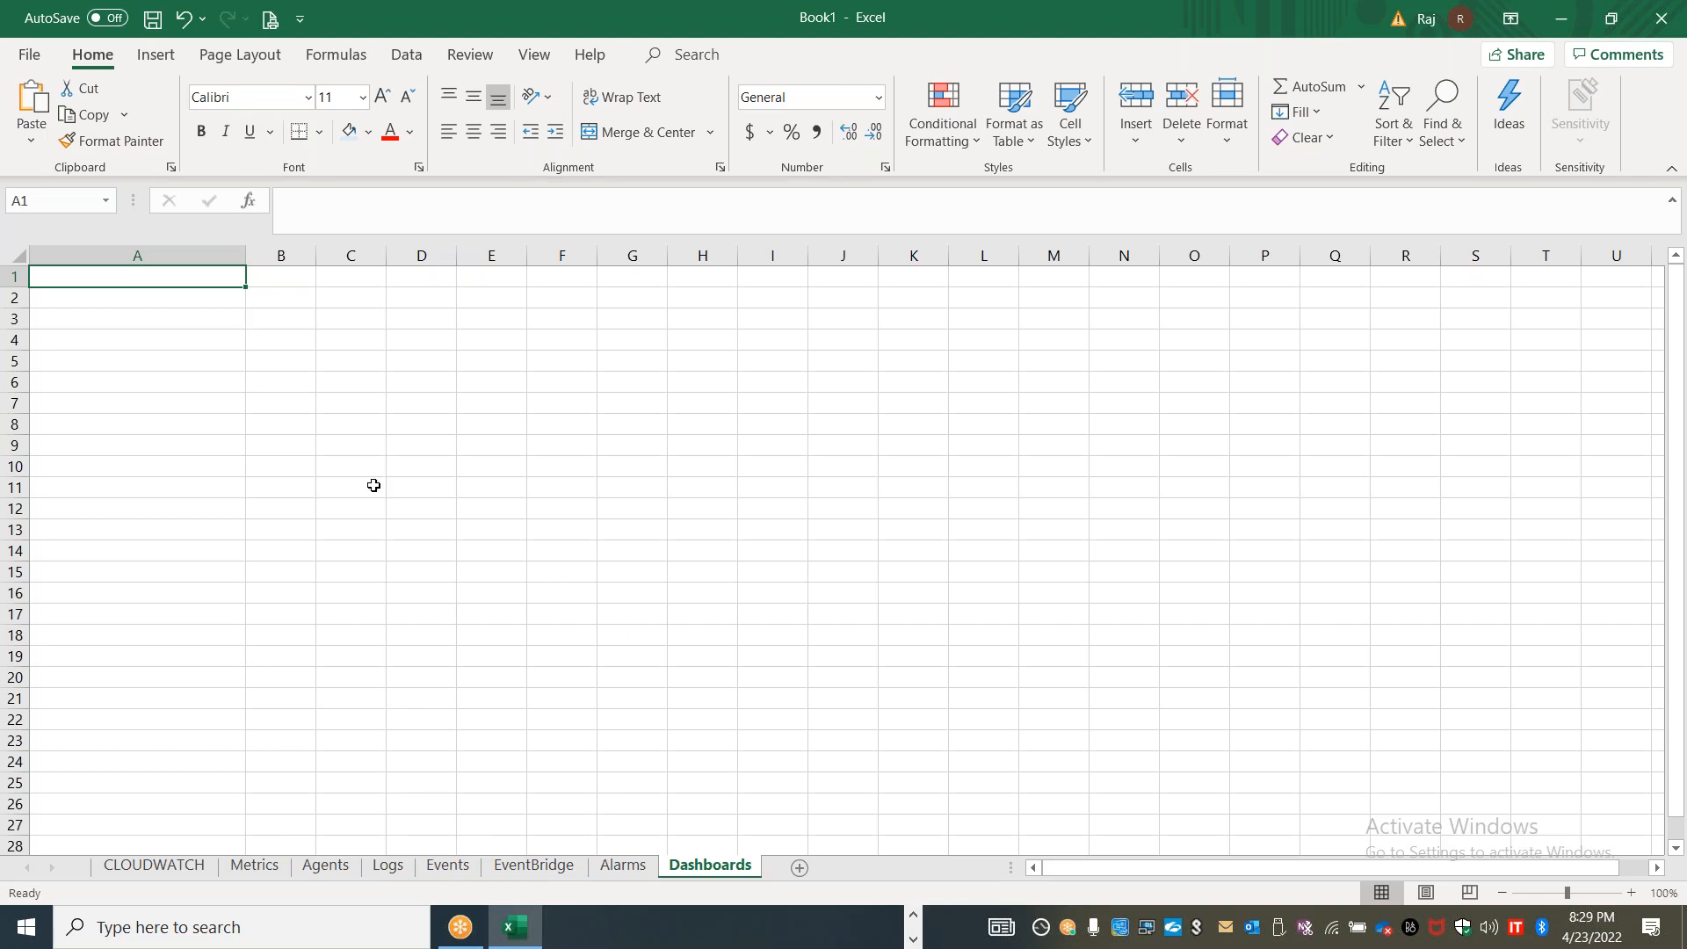
{"action": "type", "text": "Dasb"}
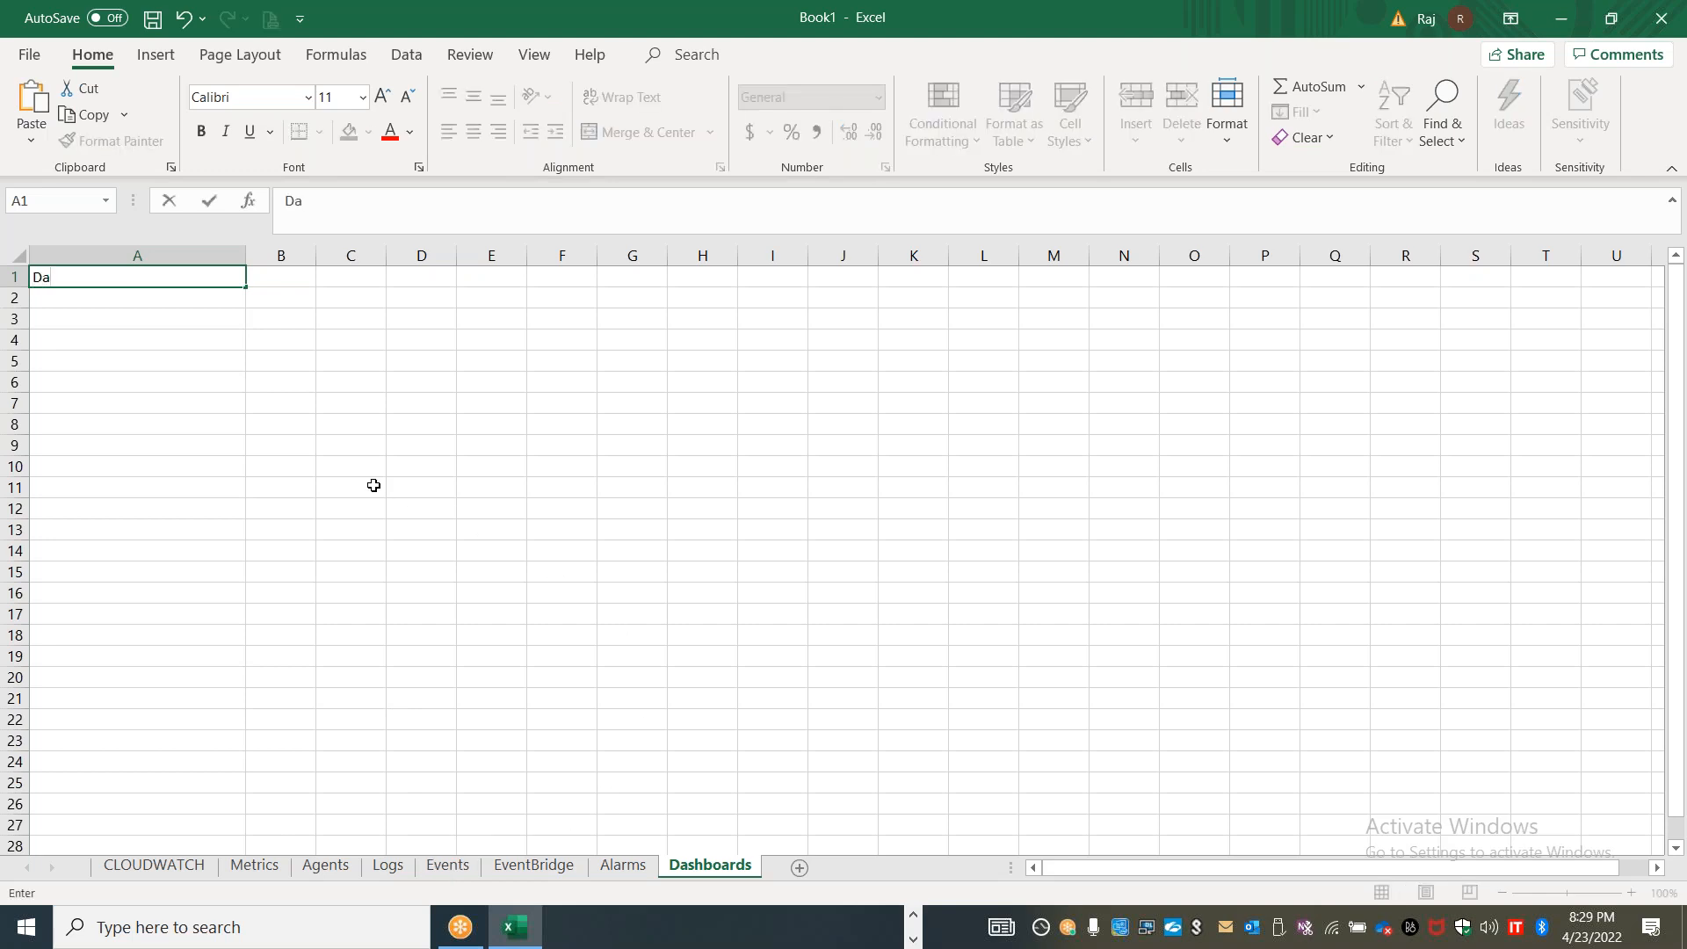
{"action": "key", "text": "BackSpace"}
{"action": "type", "text": "hvoa"}
{"action": "key", "text": "BackSpace"}
{"action": "key", "text": "BackSpace"}
{"action": "key", "text": "BackSpace"}
{"action": "type", "text": "voa"}
{"action": "key", "text": "BackSpace"}
{"action": "key", "text": "BackSpace"}
{"action": "key", "text": "BackSpace"}
{"action": "type", "text": "boarding"}
{"action": "key", "text": "Tab"}
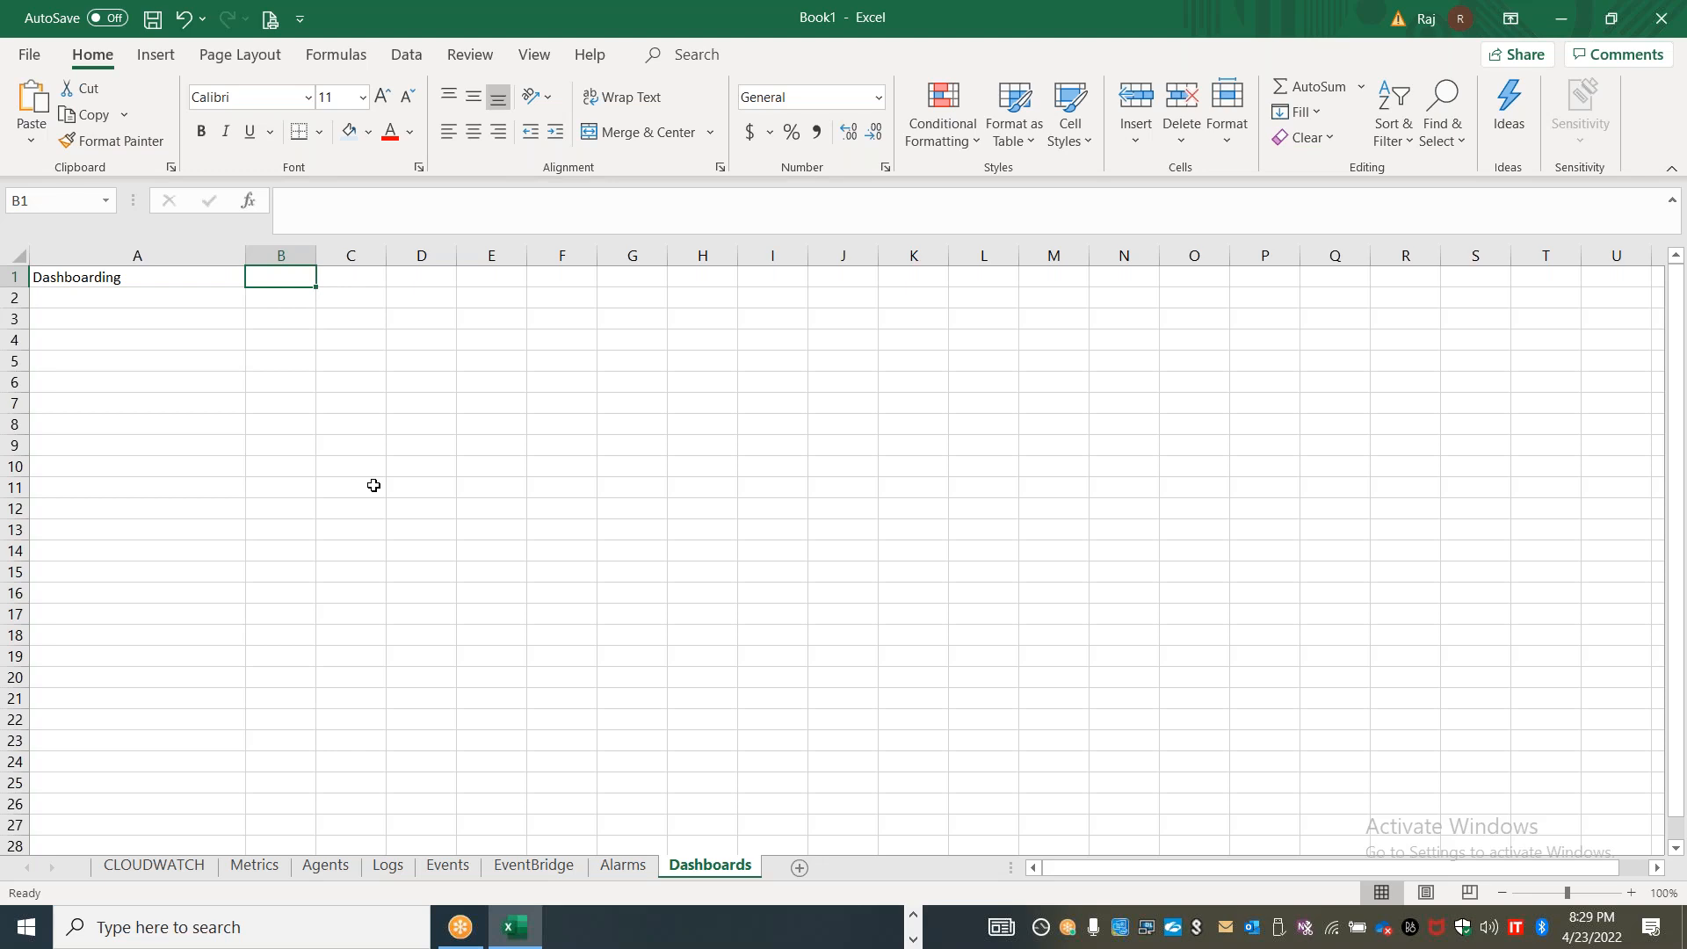
Enter "Customized views" in cell B1 and widen column B
{"action": "type", "text": "Cusotm"}
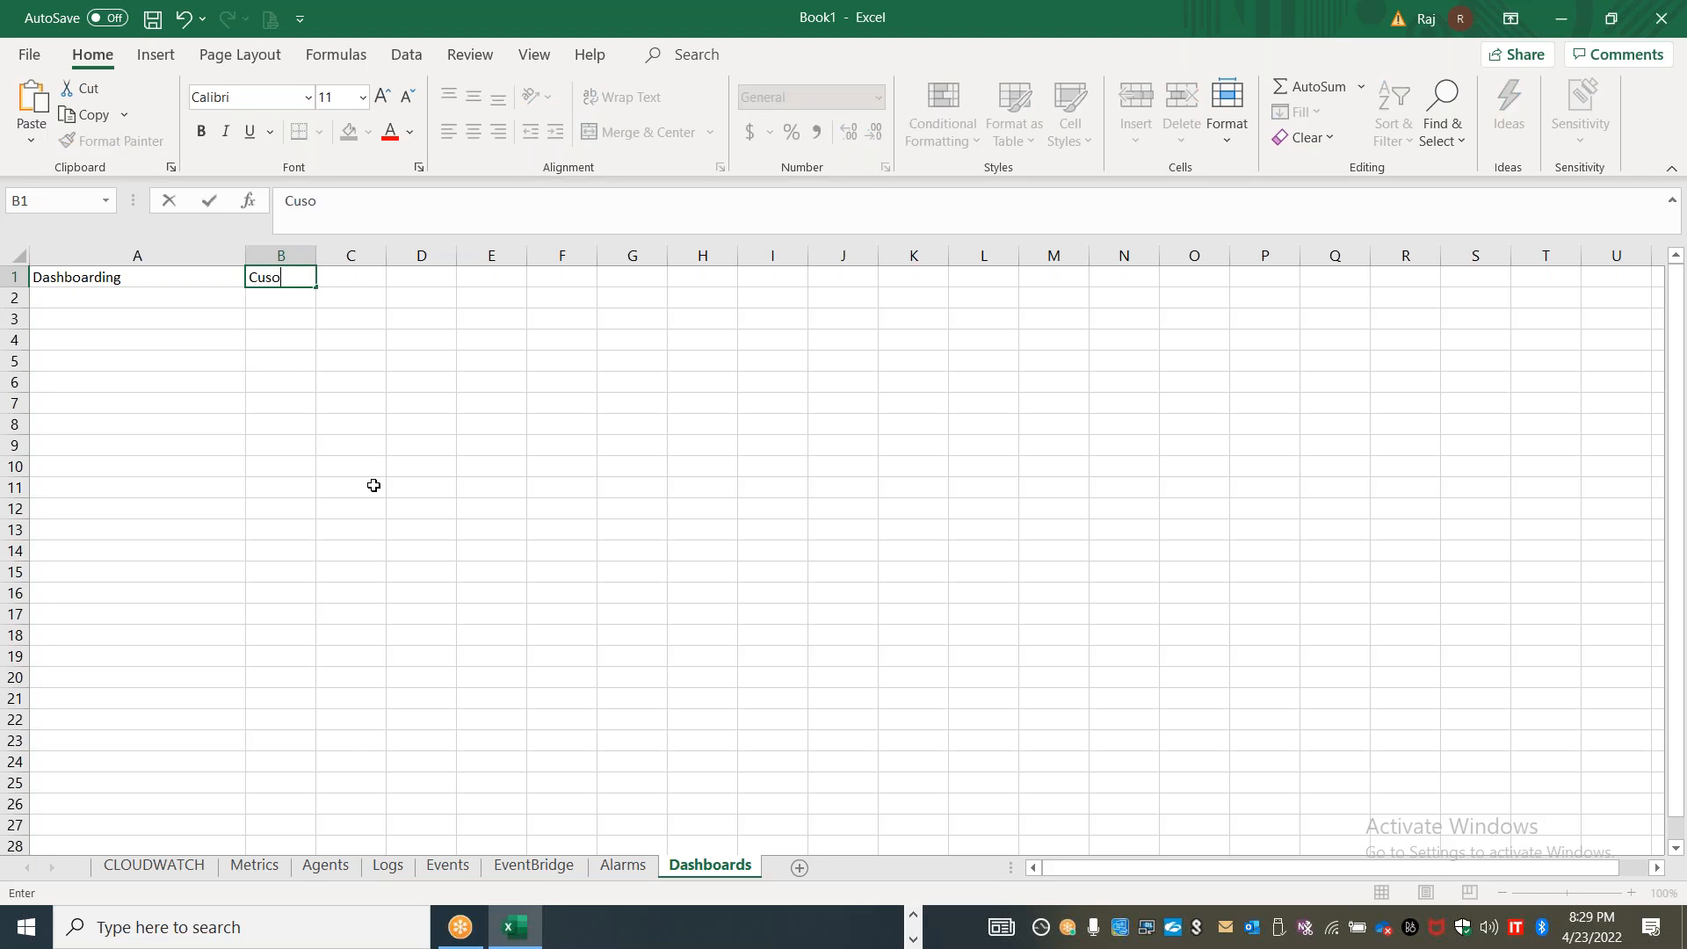
{"action": "key", "text": "BackSpace"}
{"action": "key", "text": "BackSpace"}
{"action": "key", "text": "BackSpace"}
{"action": "type", "text": "tomized viewes"}
{"action": "key", "text": "BackSpace"}
{"action": "key", "text": "BackSpace"}
{"action": "type", "text": "s"}
{"action": "left_click", "coordinate": [309, 459]}
{"action": "left_click_drag", "start_coordinate": [316, 255], "coordinate": [494, 254]}
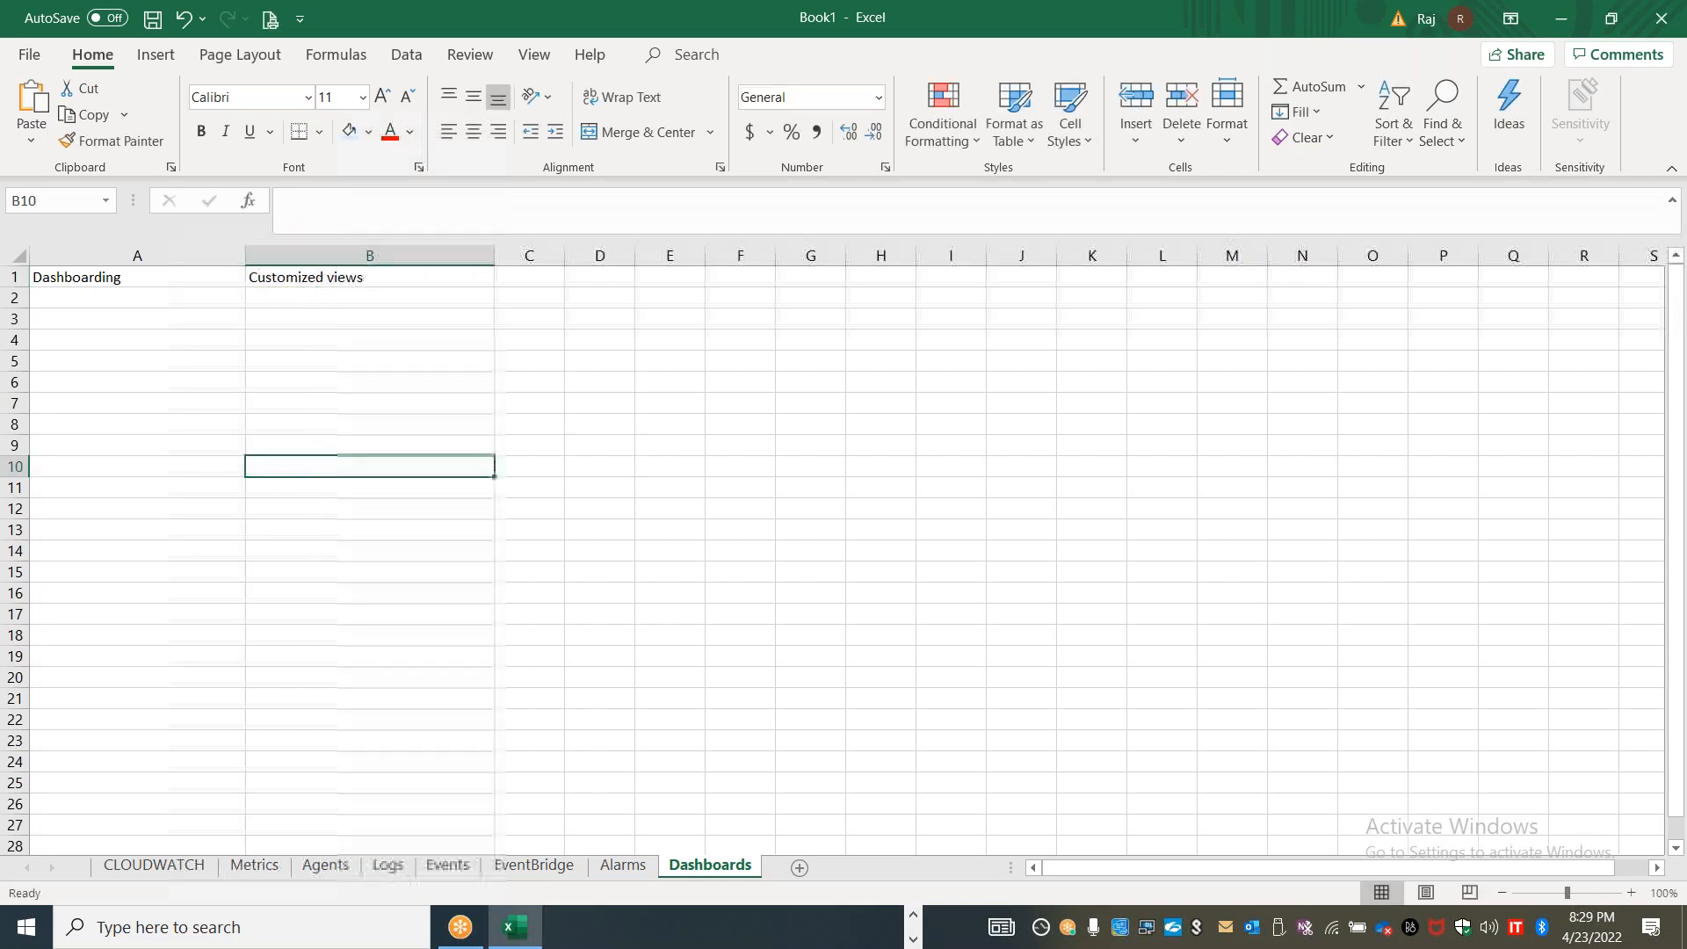
Enter "CPU utilization" in D1, "Network traffic" in F1 and "Application traces" in H1
{"action": "left_click", "coordinate": [583, 277]}
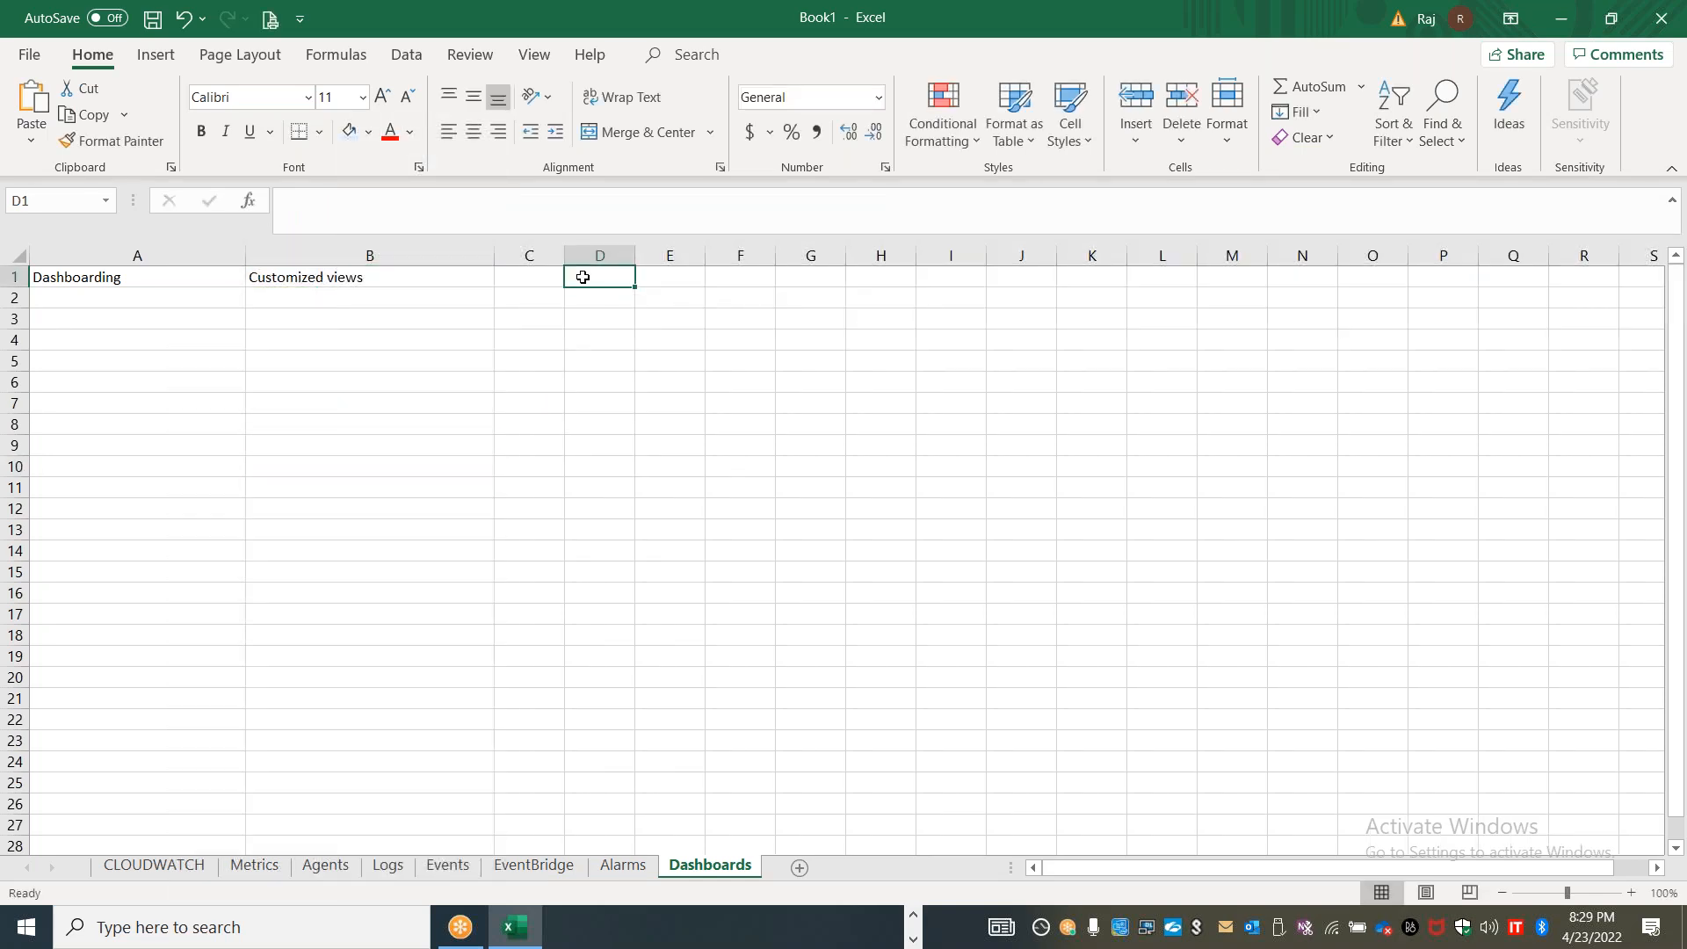
{"action": "type", "text": "CPU utilization"}
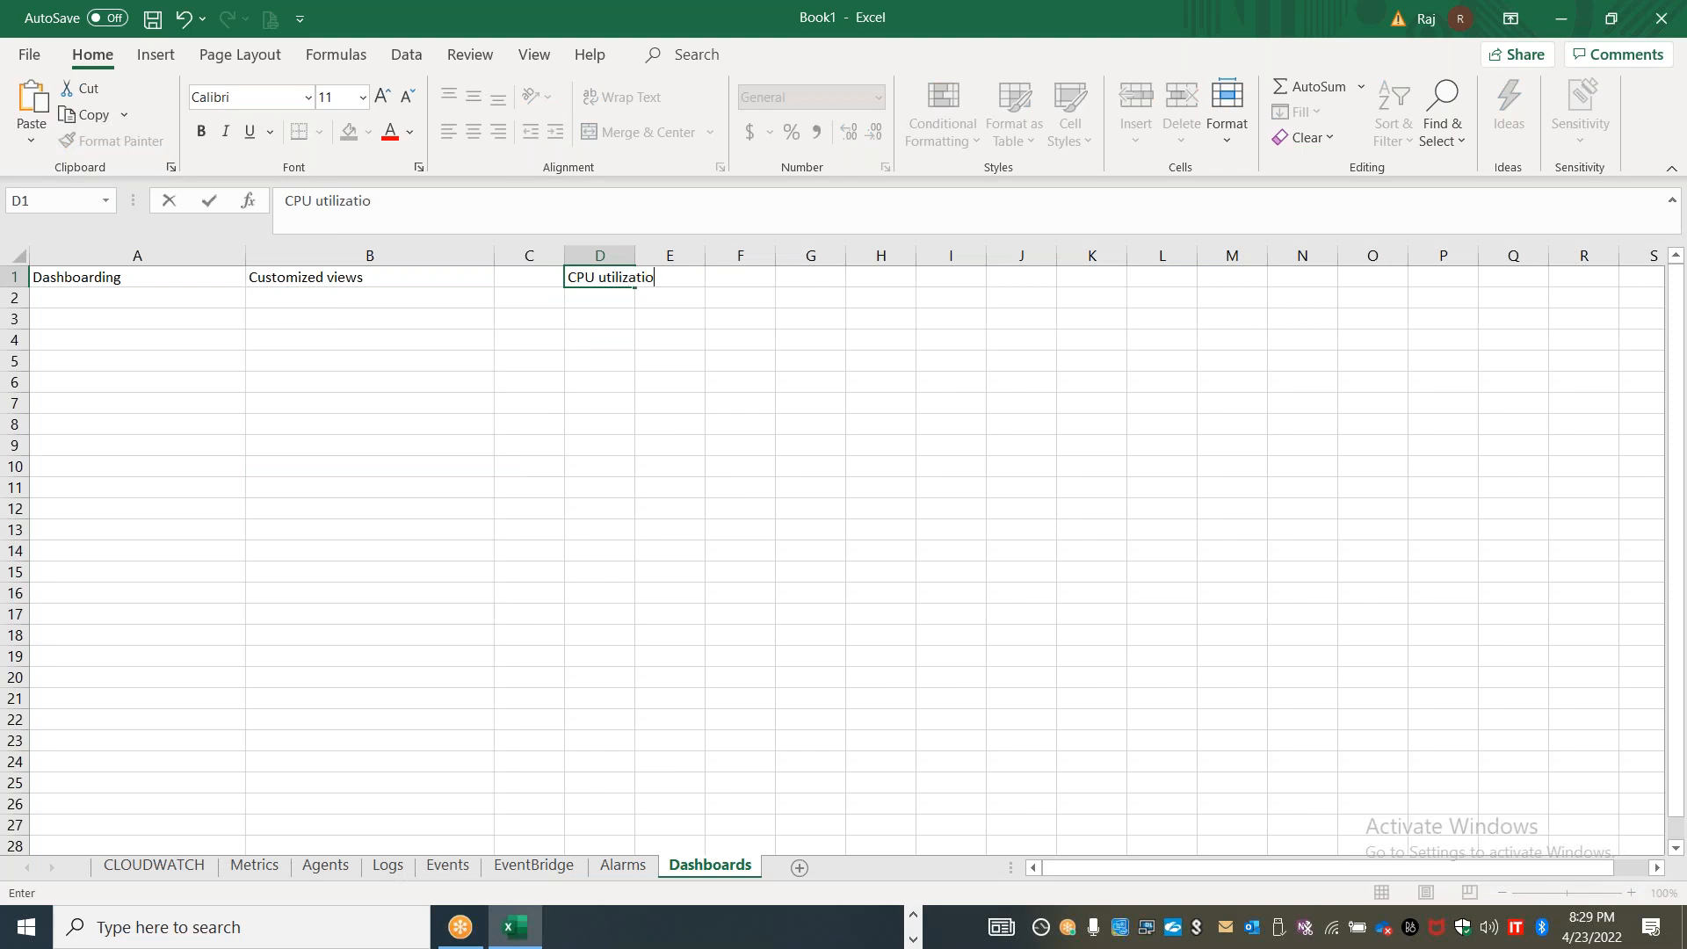
{"action": "key", "text": "Tab"}
{"action": "key", "text": "Tab"}
{"action": "type", "text": "Network traffic"}
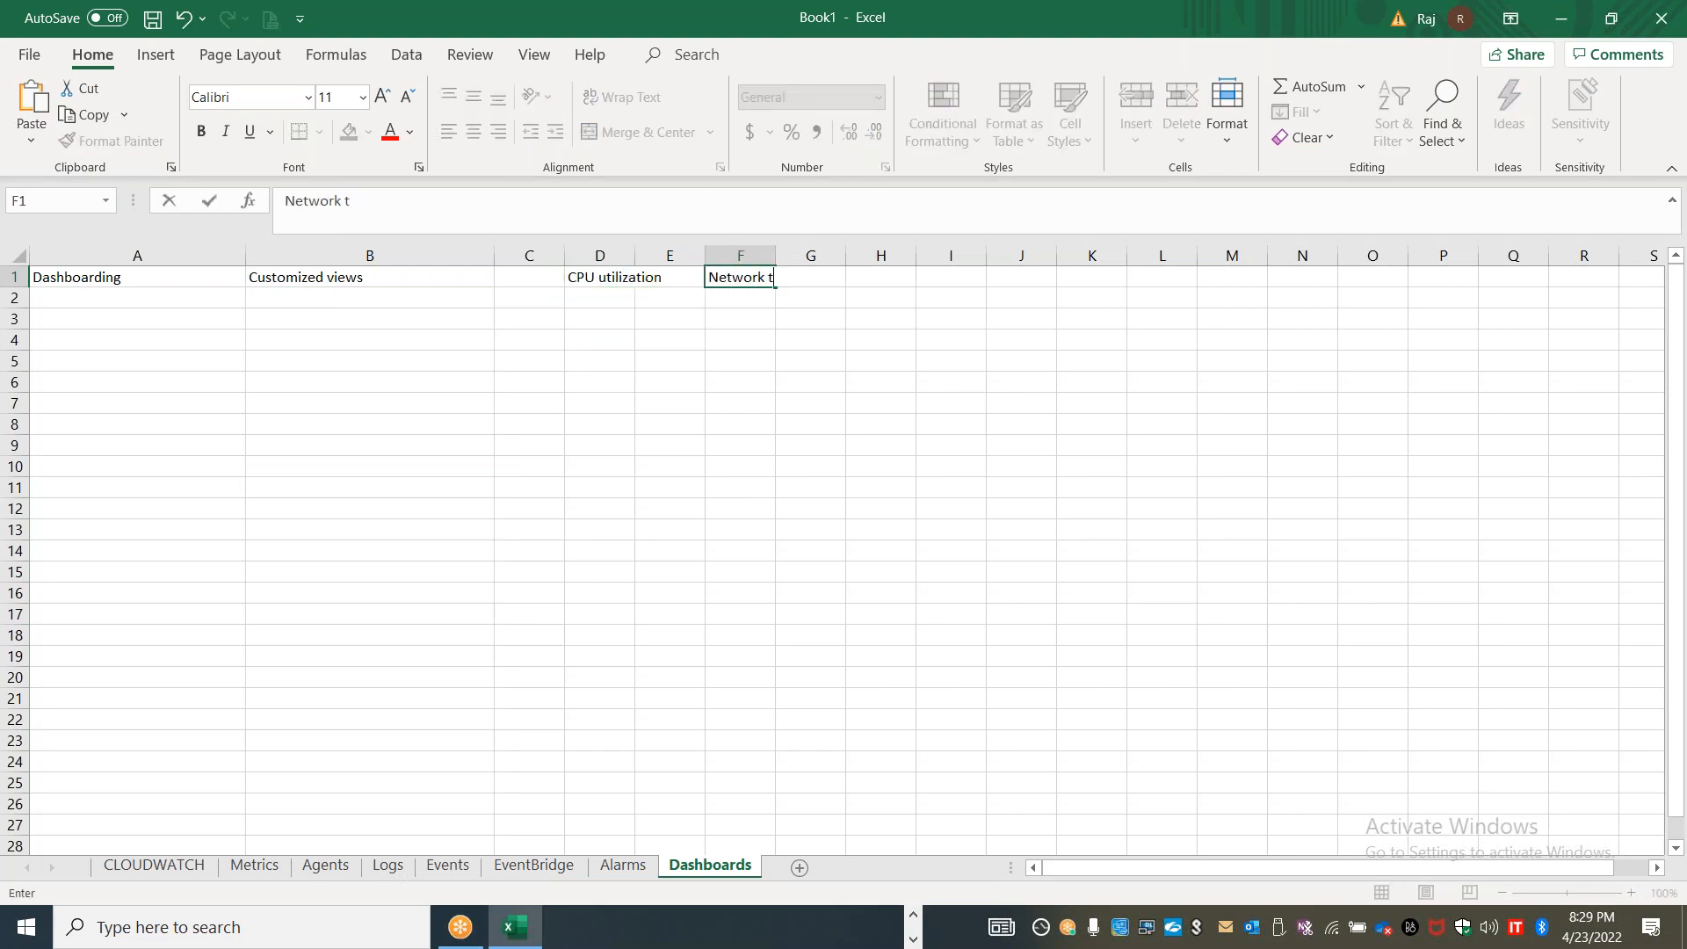
{"action": "key", "text": "Tab"}
{"action": "key", "text": "Tab"}
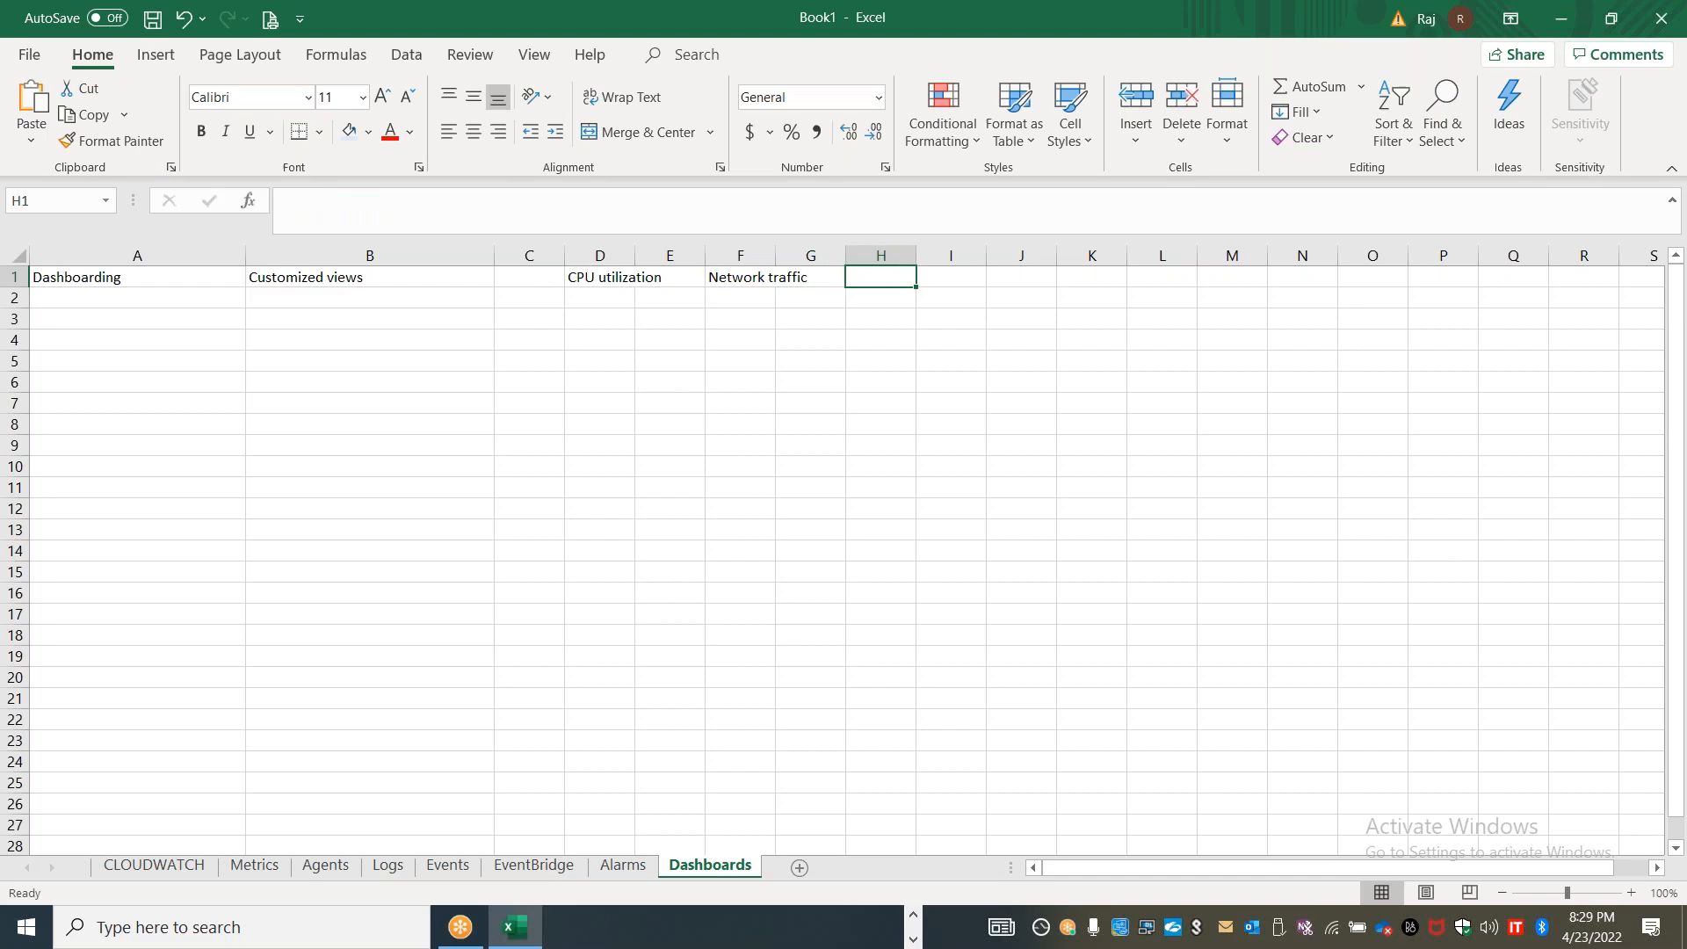
{"action": "type", "text": "Appl"}
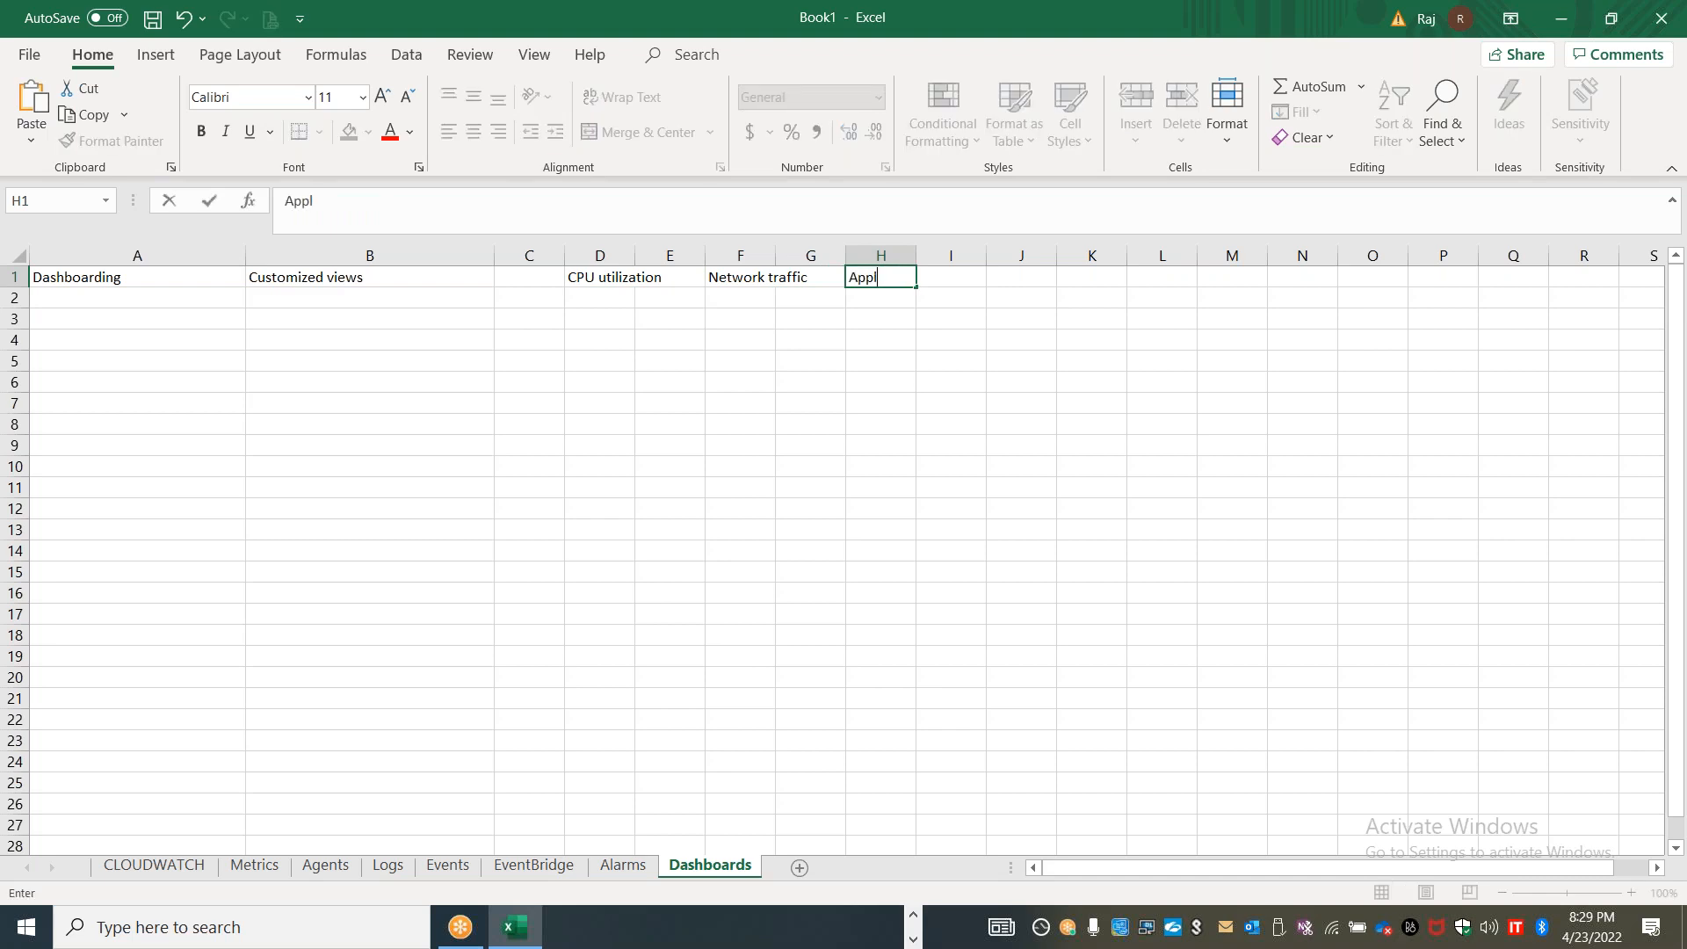
{"action": "type", "text": "ication traces"}
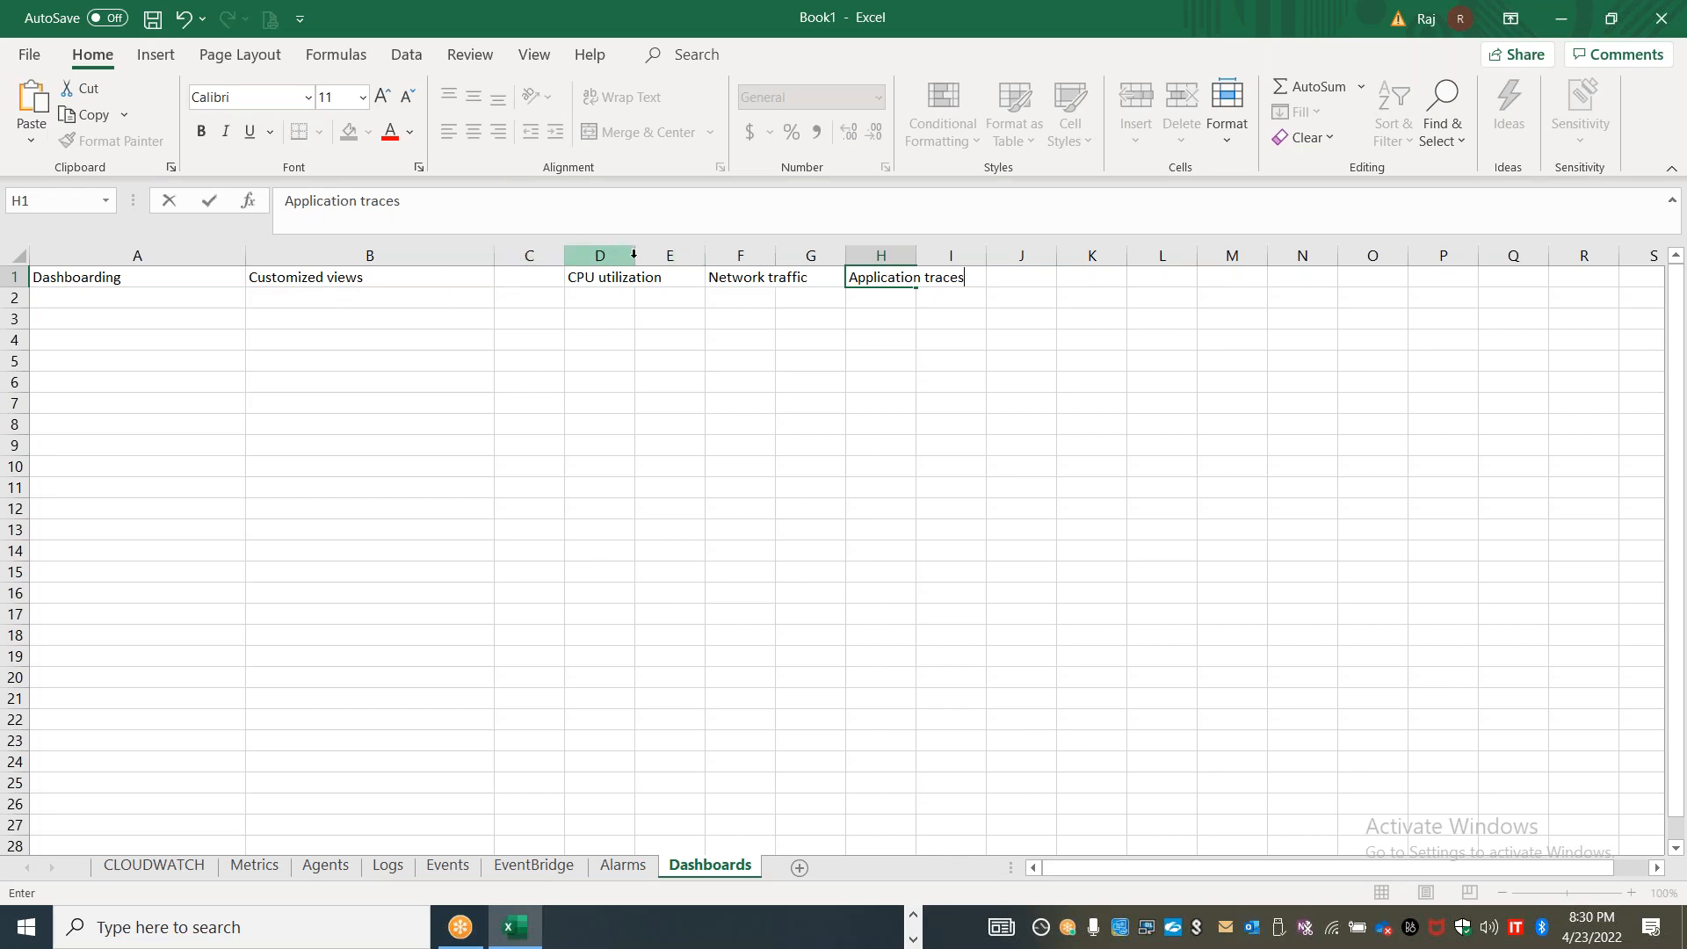
Auto-fit the widths of columns D, F and H to their text
{"action": "left_click", "coordinate": [614, 358]}
{"action": "double_click", "coordinate": [640, 257]}
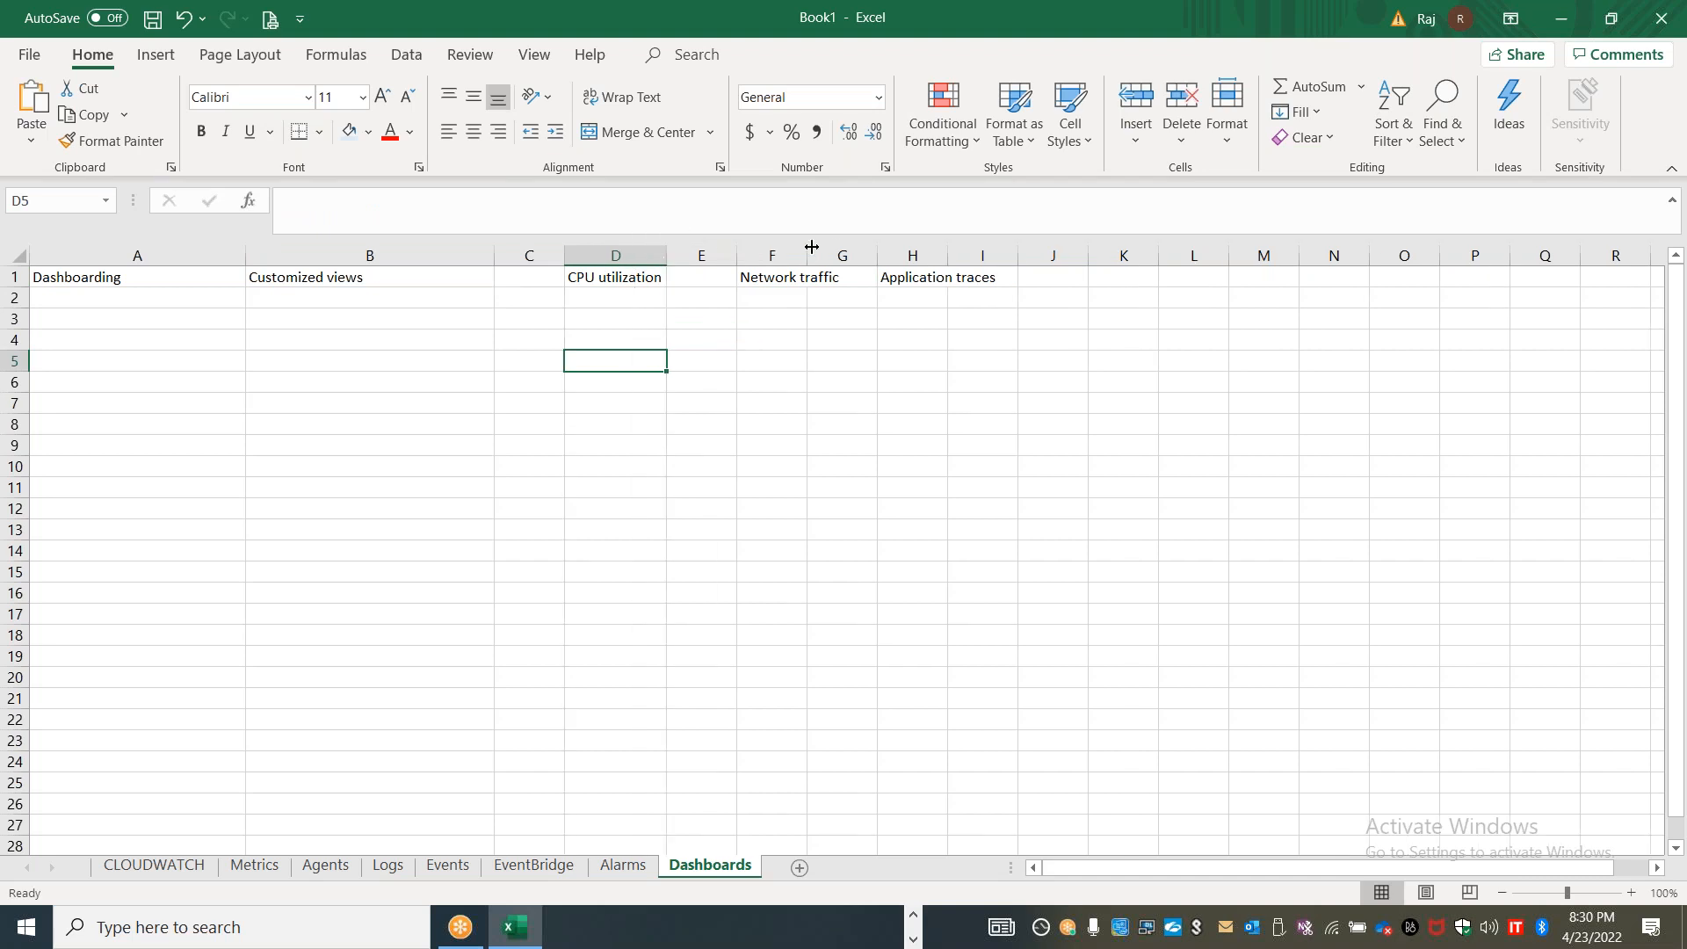
{"action": "double_click", "coordinate": [807, 255]}
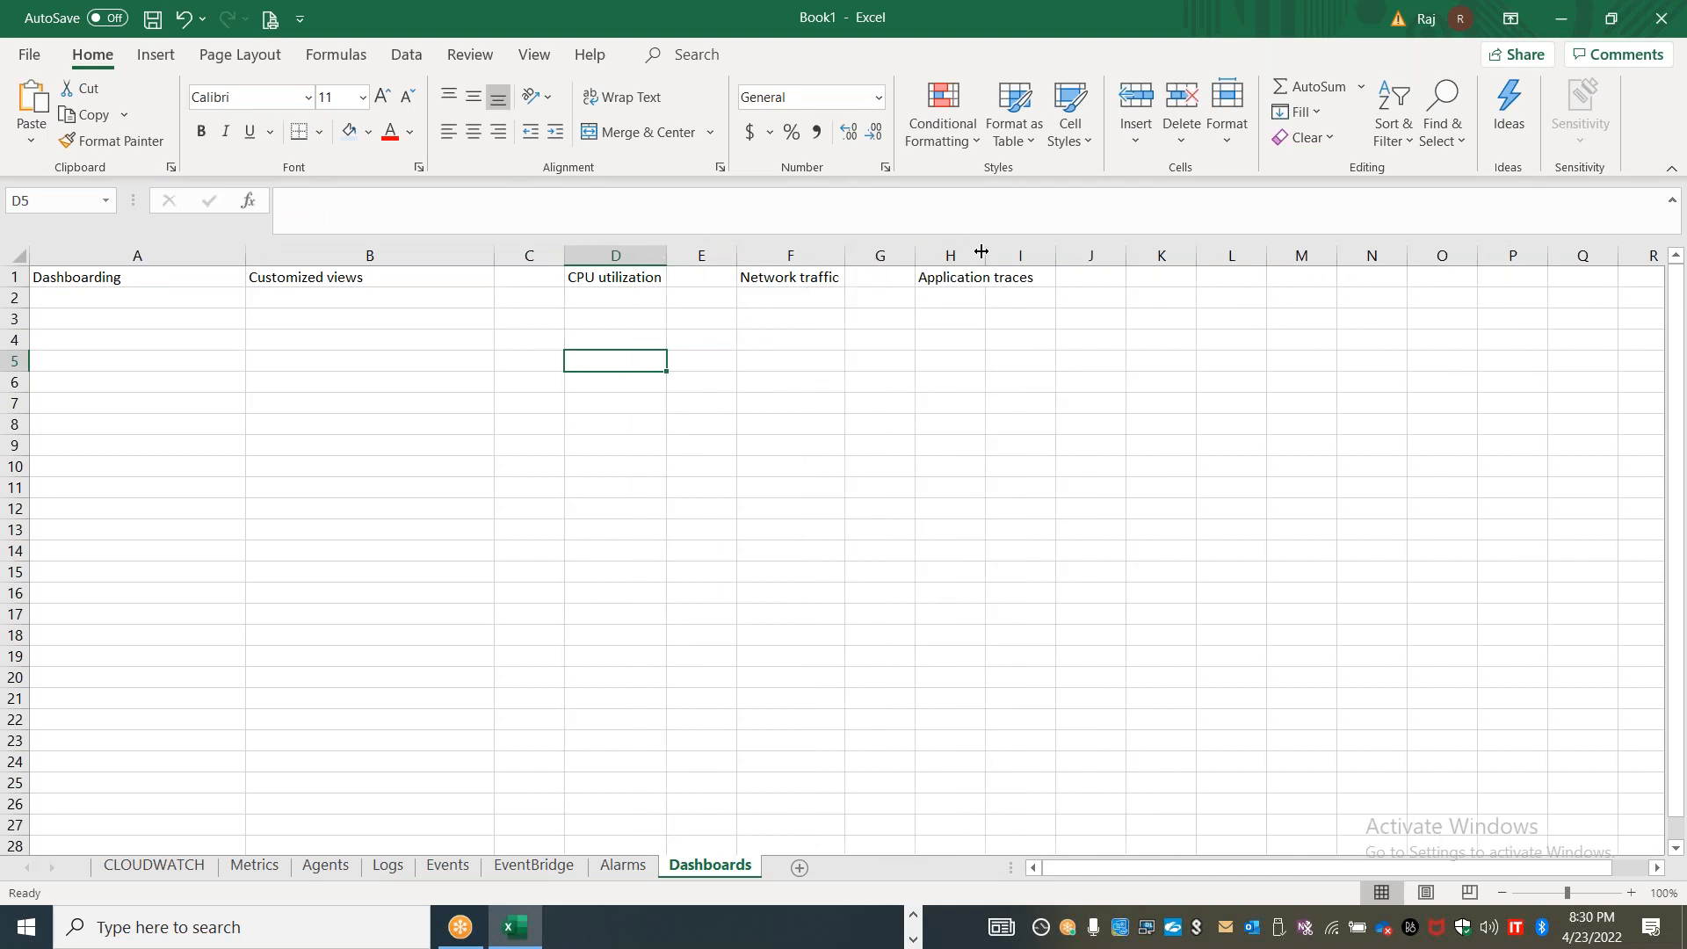
{"action": "double_click", "coordinate": [984, 255]}
Enter "Application" in D3 and list its tiers "Web", "App", "MW" and "Database" in cells F3 to F6
{"action": "left_click", "coordinate": [634, 321]}
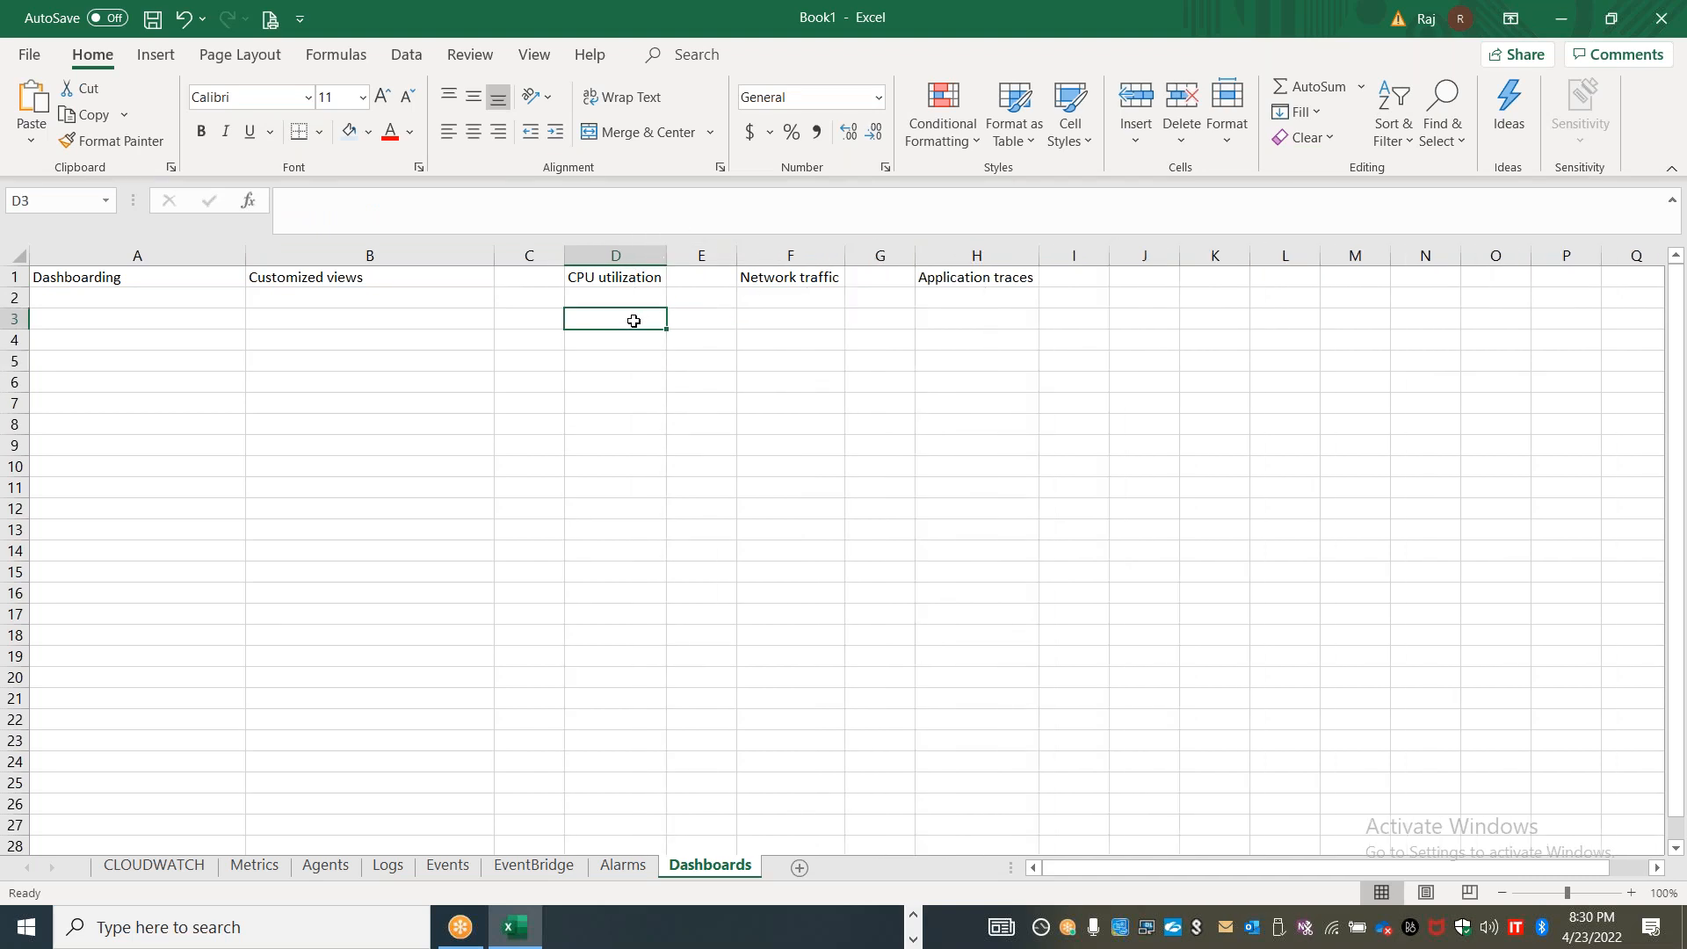
{"action": "type", "text": "Application"}
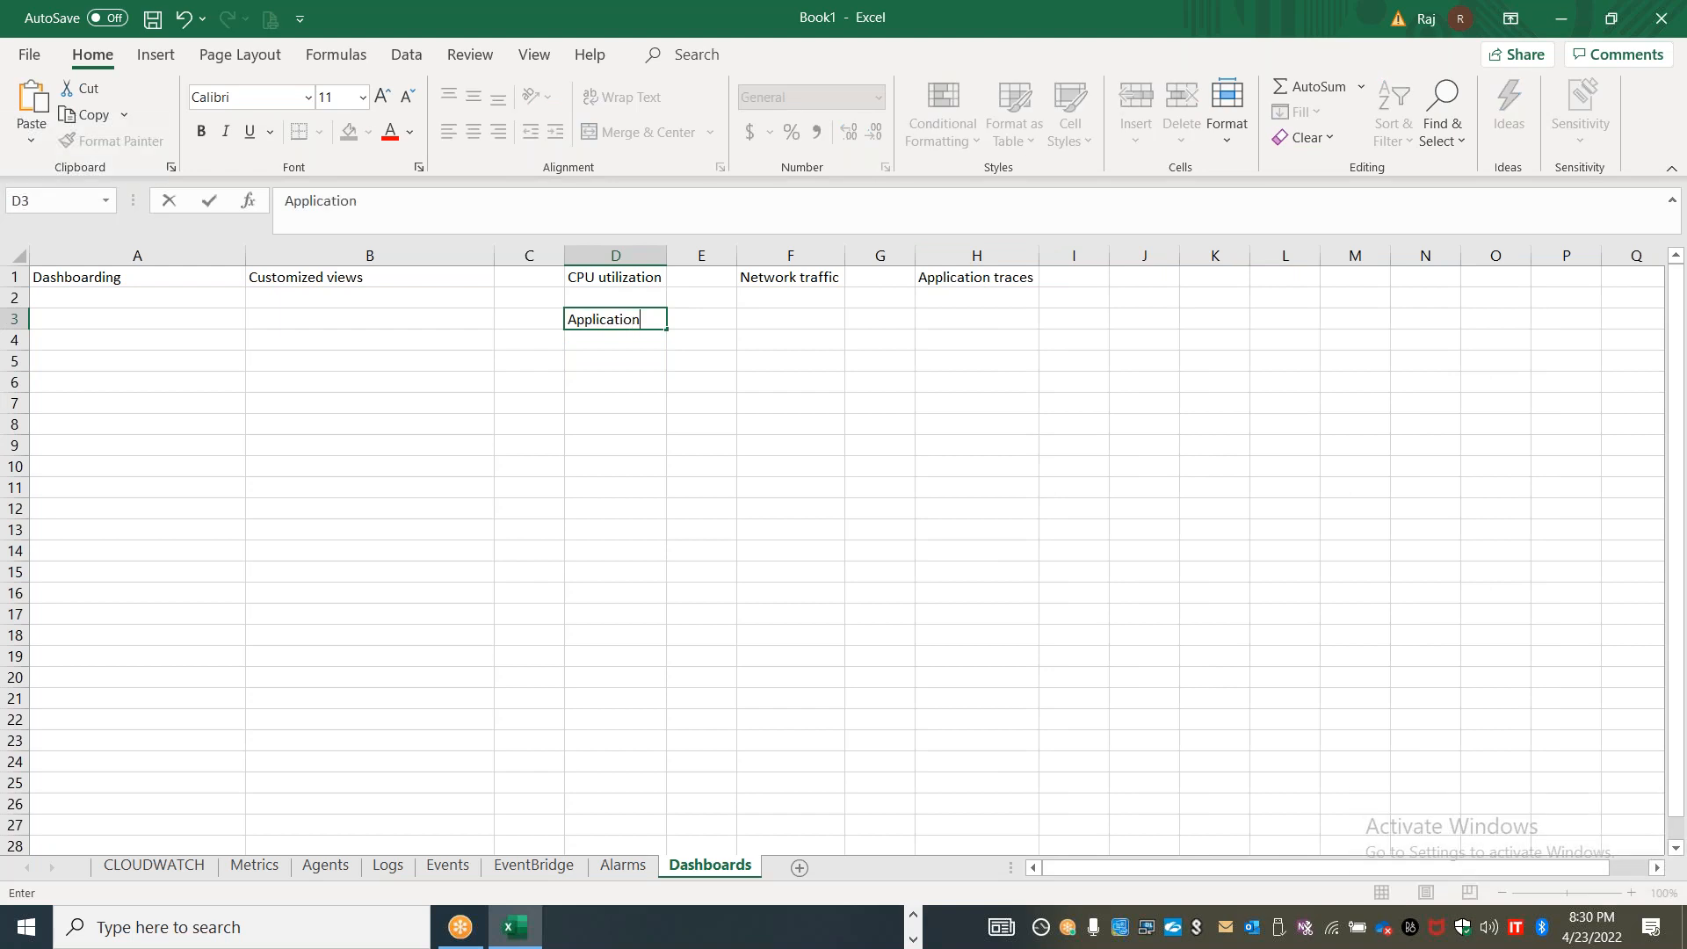
{"action": "key", "text": "Tab"}
{"action": "key", "text": "Tab"}
{"action": "type", "text": "Web"}
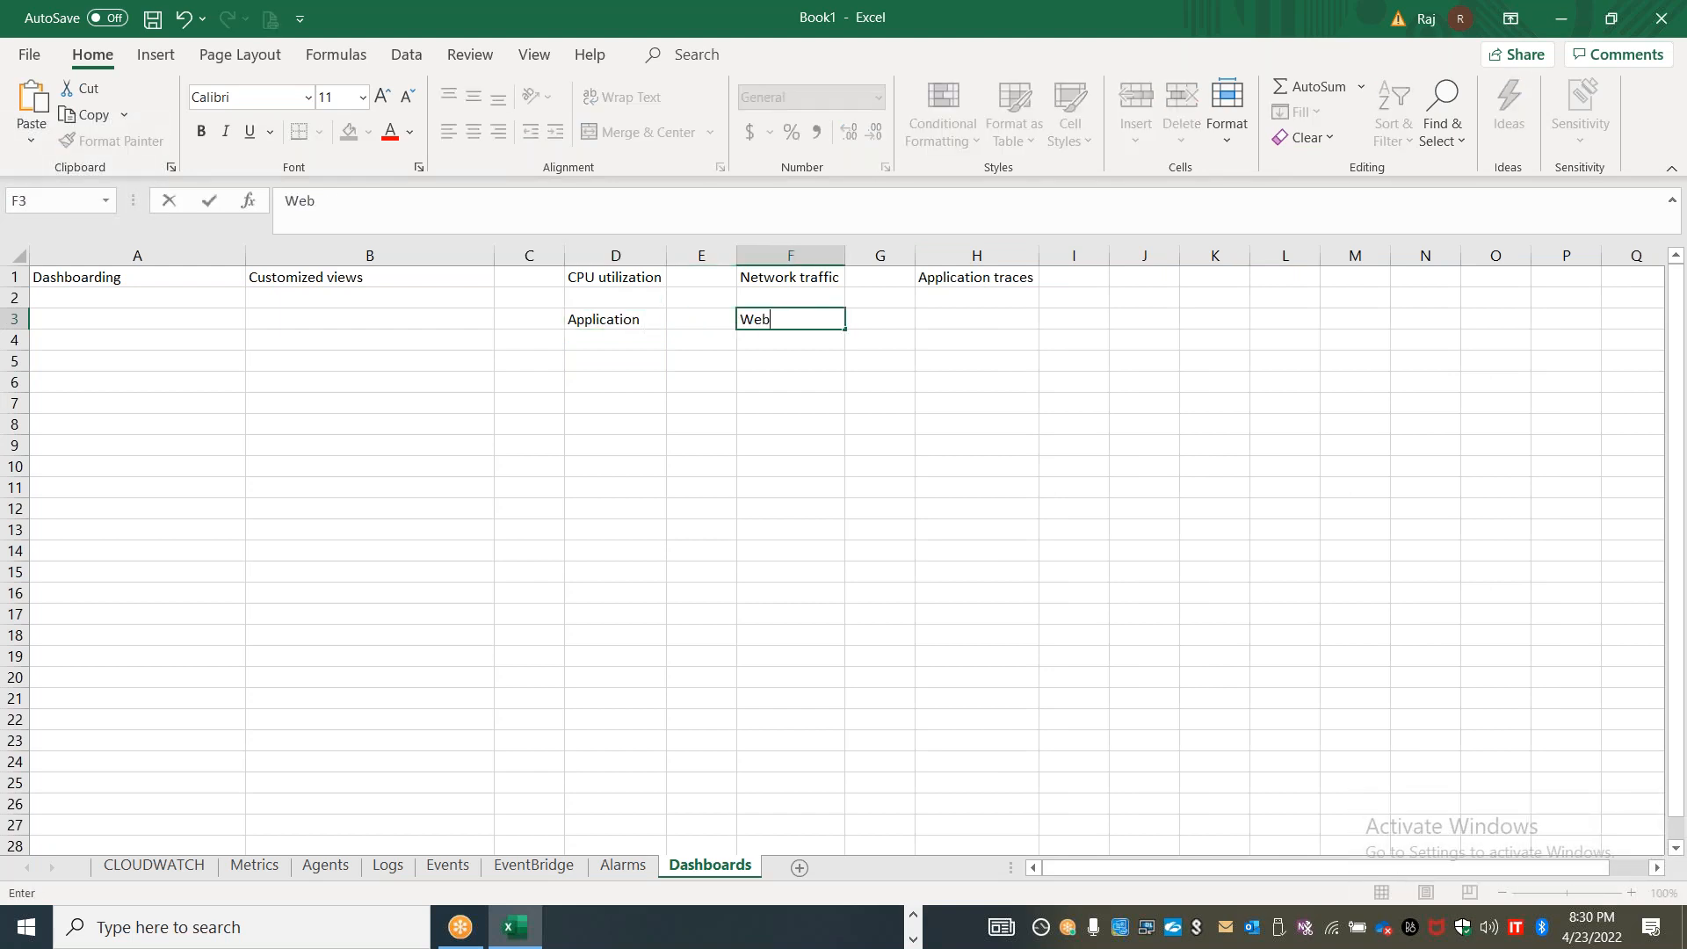
{"action": "key", "text": "Return"}
{"action": "type", "text": "App"}
{"action": "key", "text": "Return"}
{"action": "type", "text": "MW"}
{"action": "key", "text": "Return"}
{"action": "type", "text": "Database"}
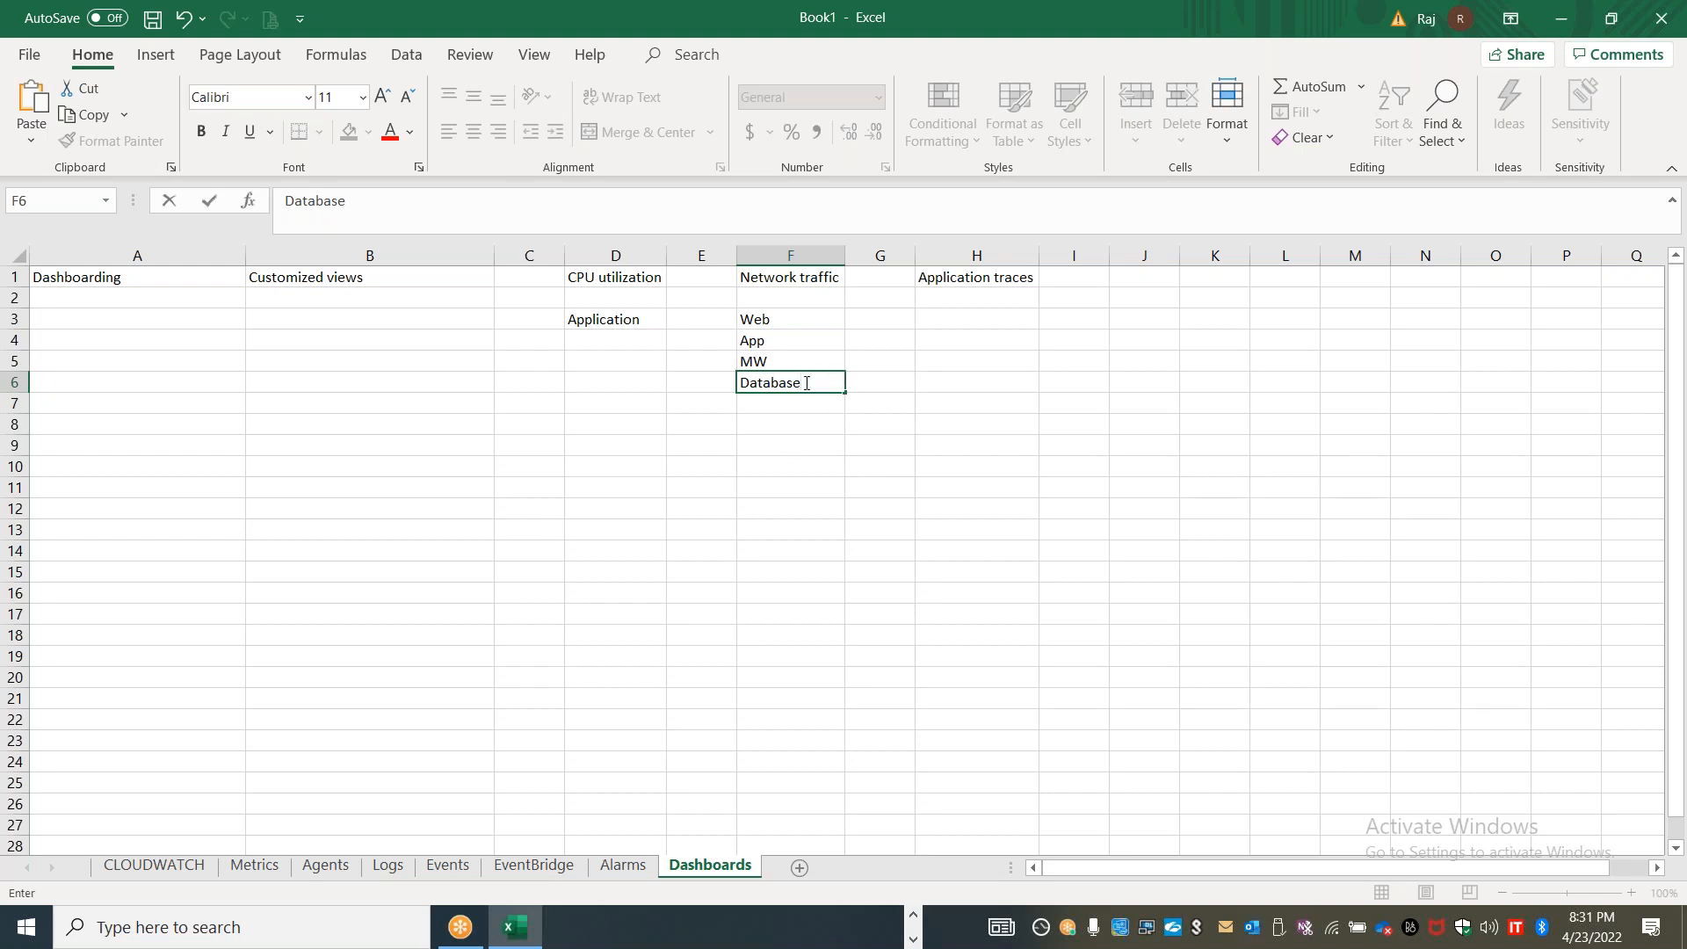
{"action": "left_click_drag", "start_coordinate": [807, 383], "coordinate": [679, 379]}
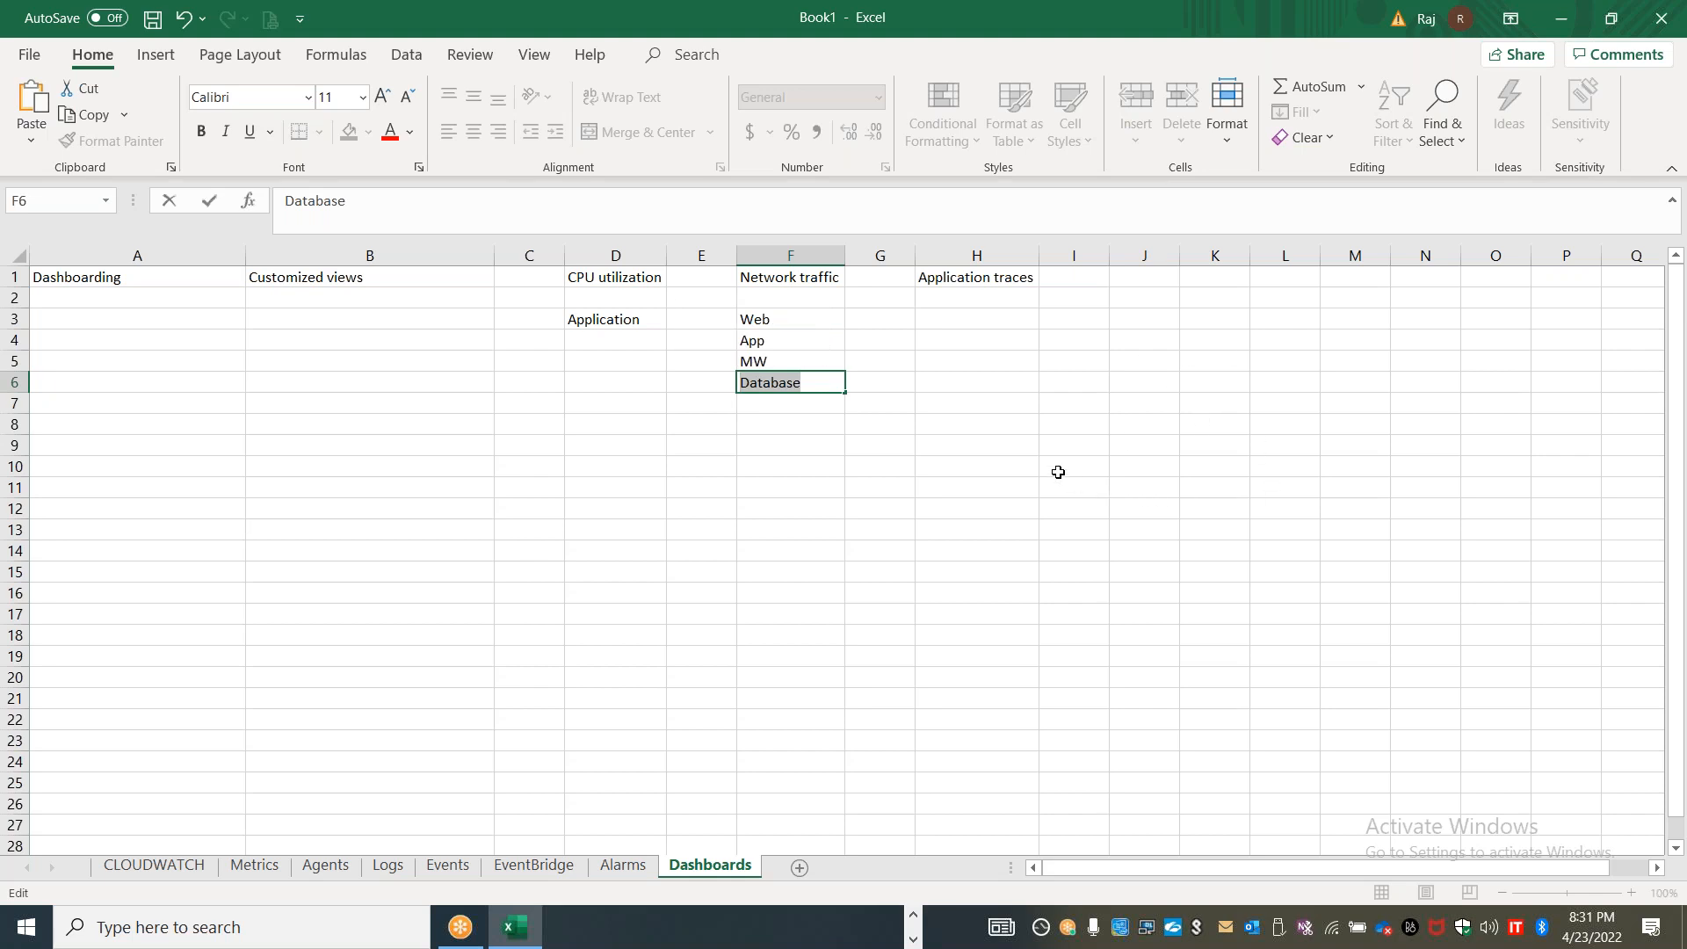
{"action": "left_click", "coordinate": [774, 365]}
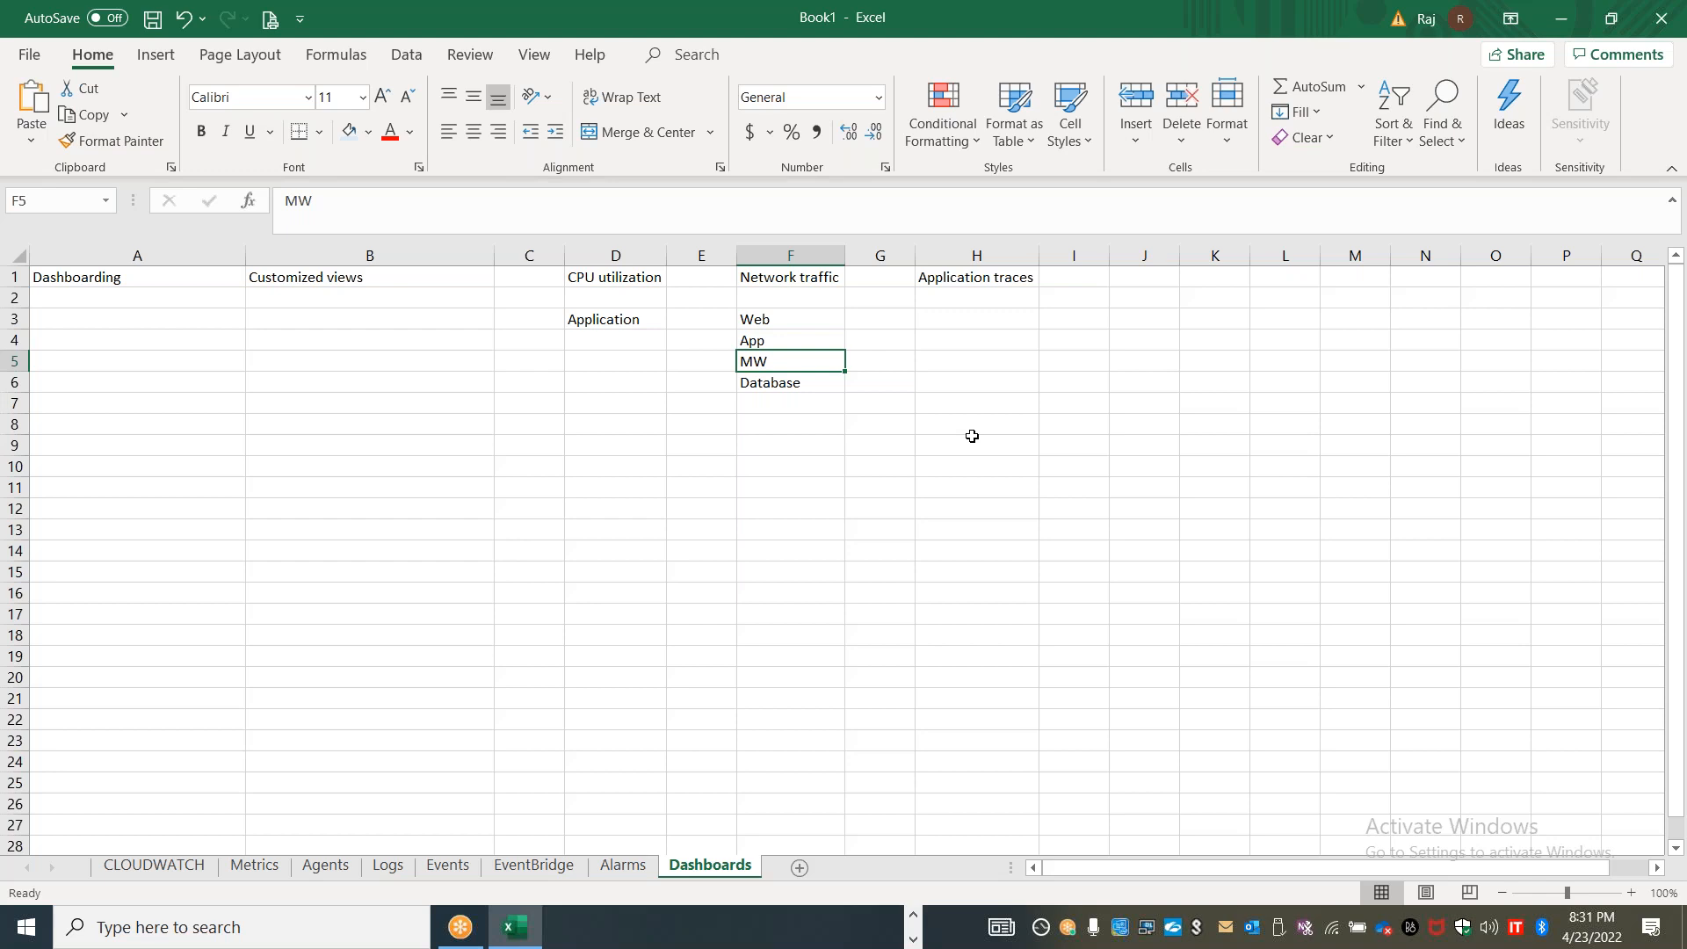
Switch to the CloudWatch console in the browser and create a custom dashboard named "XYZApplication"
{"action": "key", "text": "alt+Tab"}
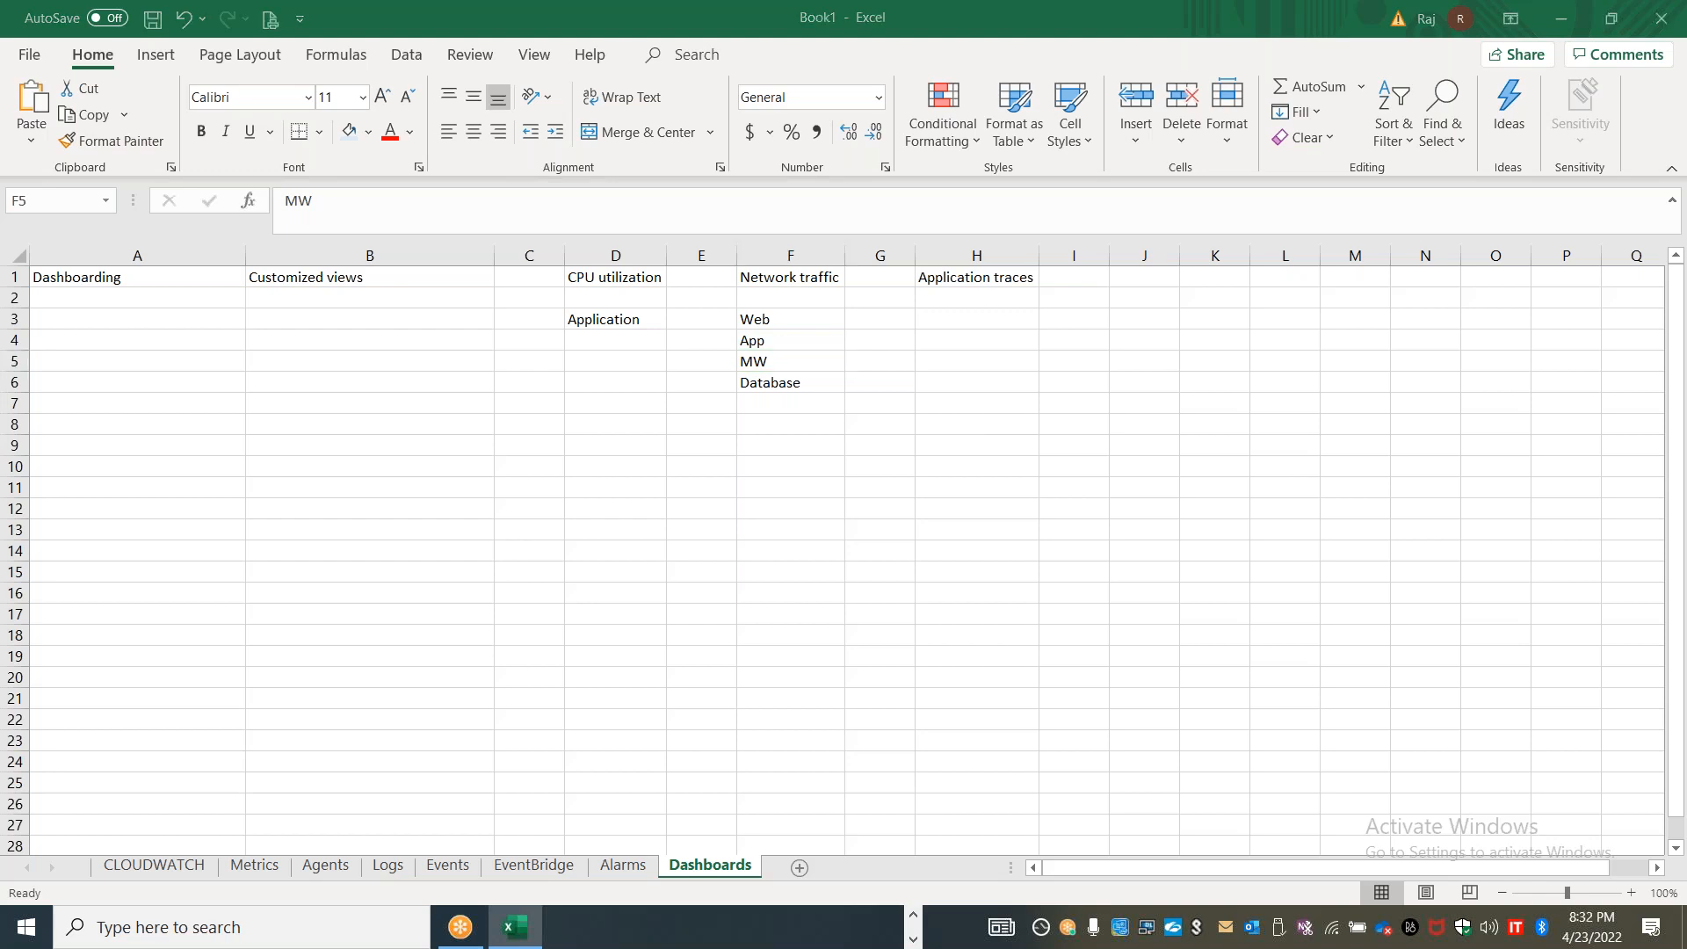
{"action": "key", "text": "alt+Tab"}
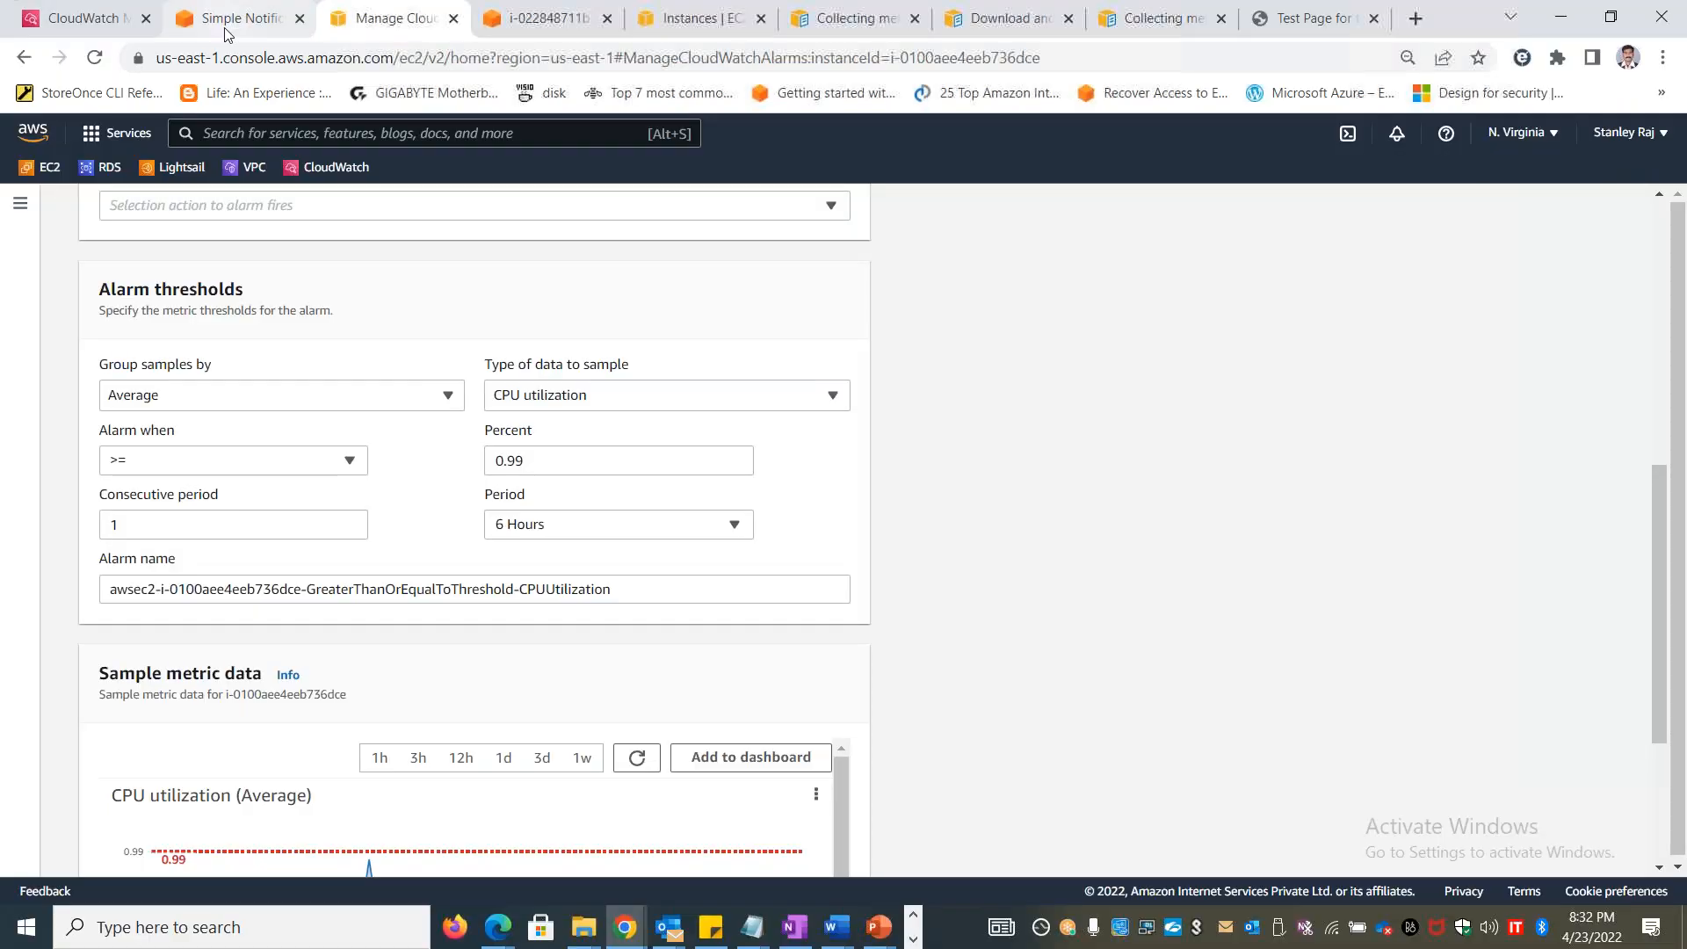
{"action": "left_click", "coordinate": [79, 16]}
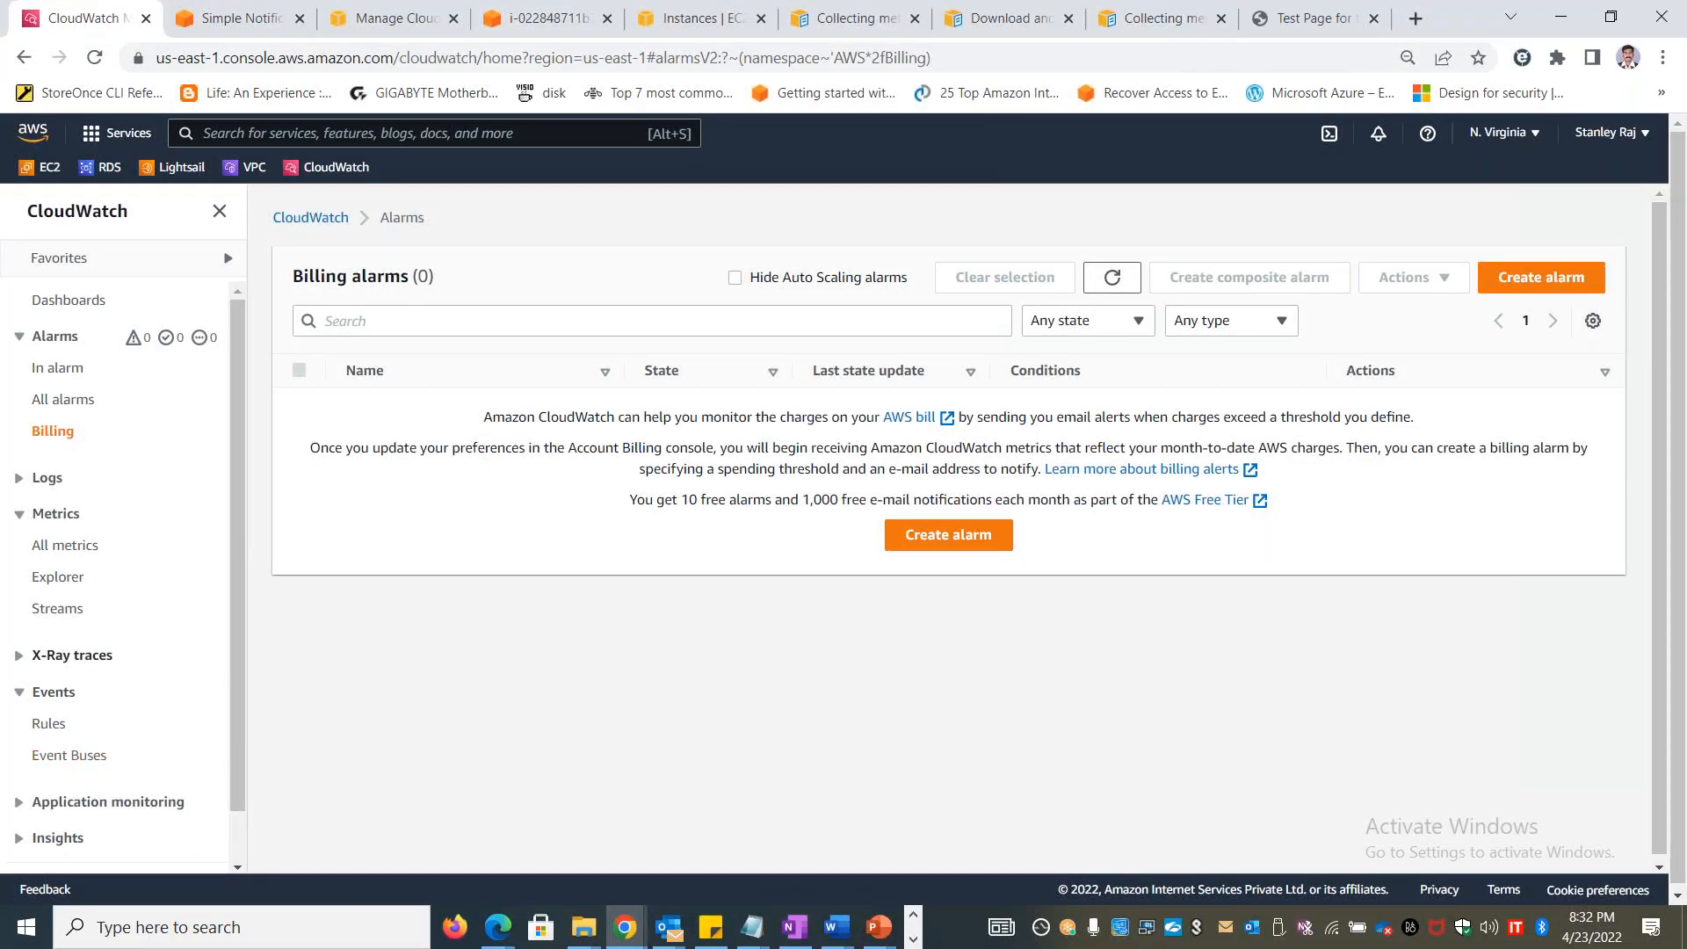
{"action": "left_click", "coordinate": [57, 302]}
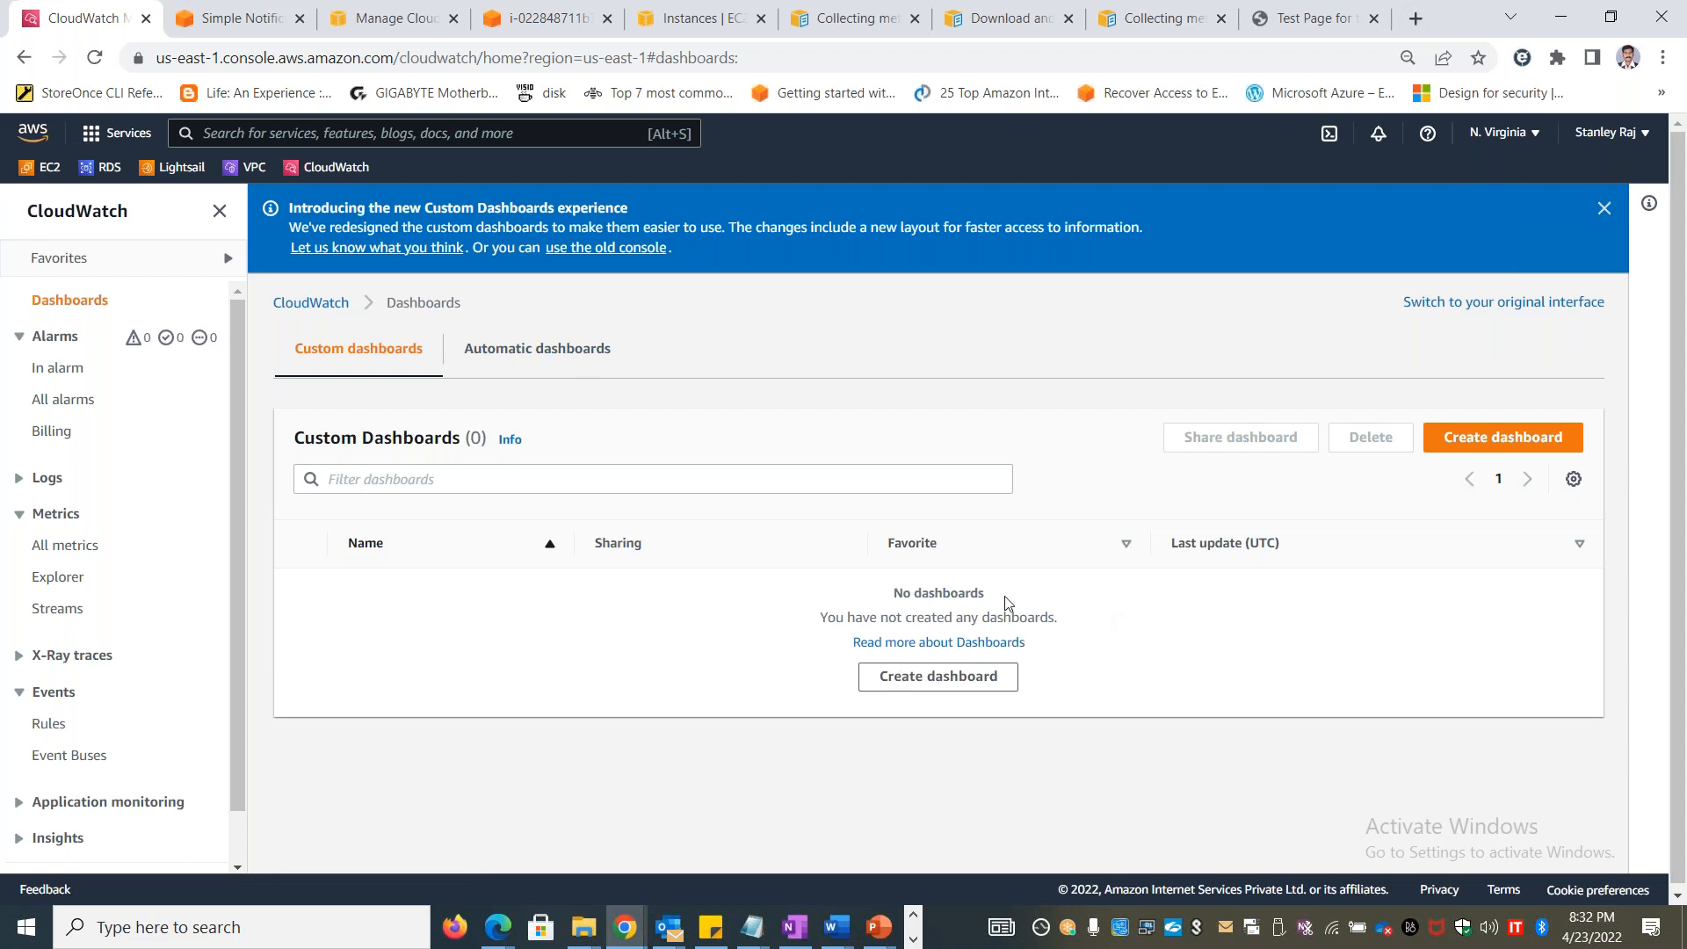
{"action": "left_click", "coordinate": [958, 681]}
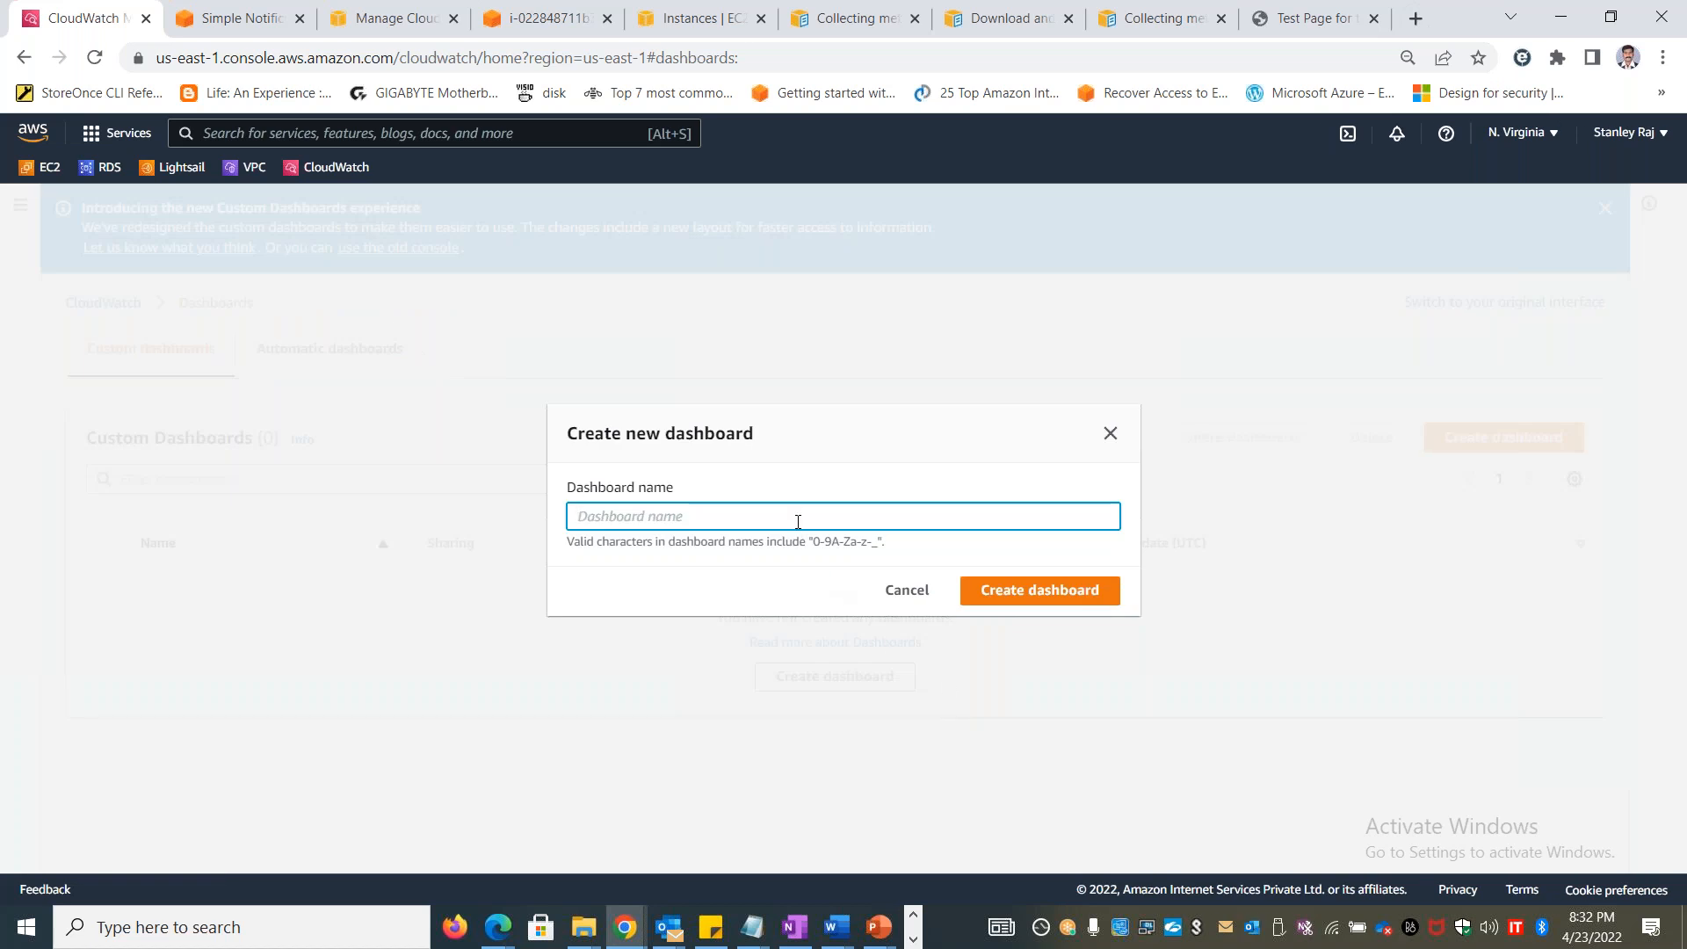
{"action": "type", "text": "XYZApplication"}
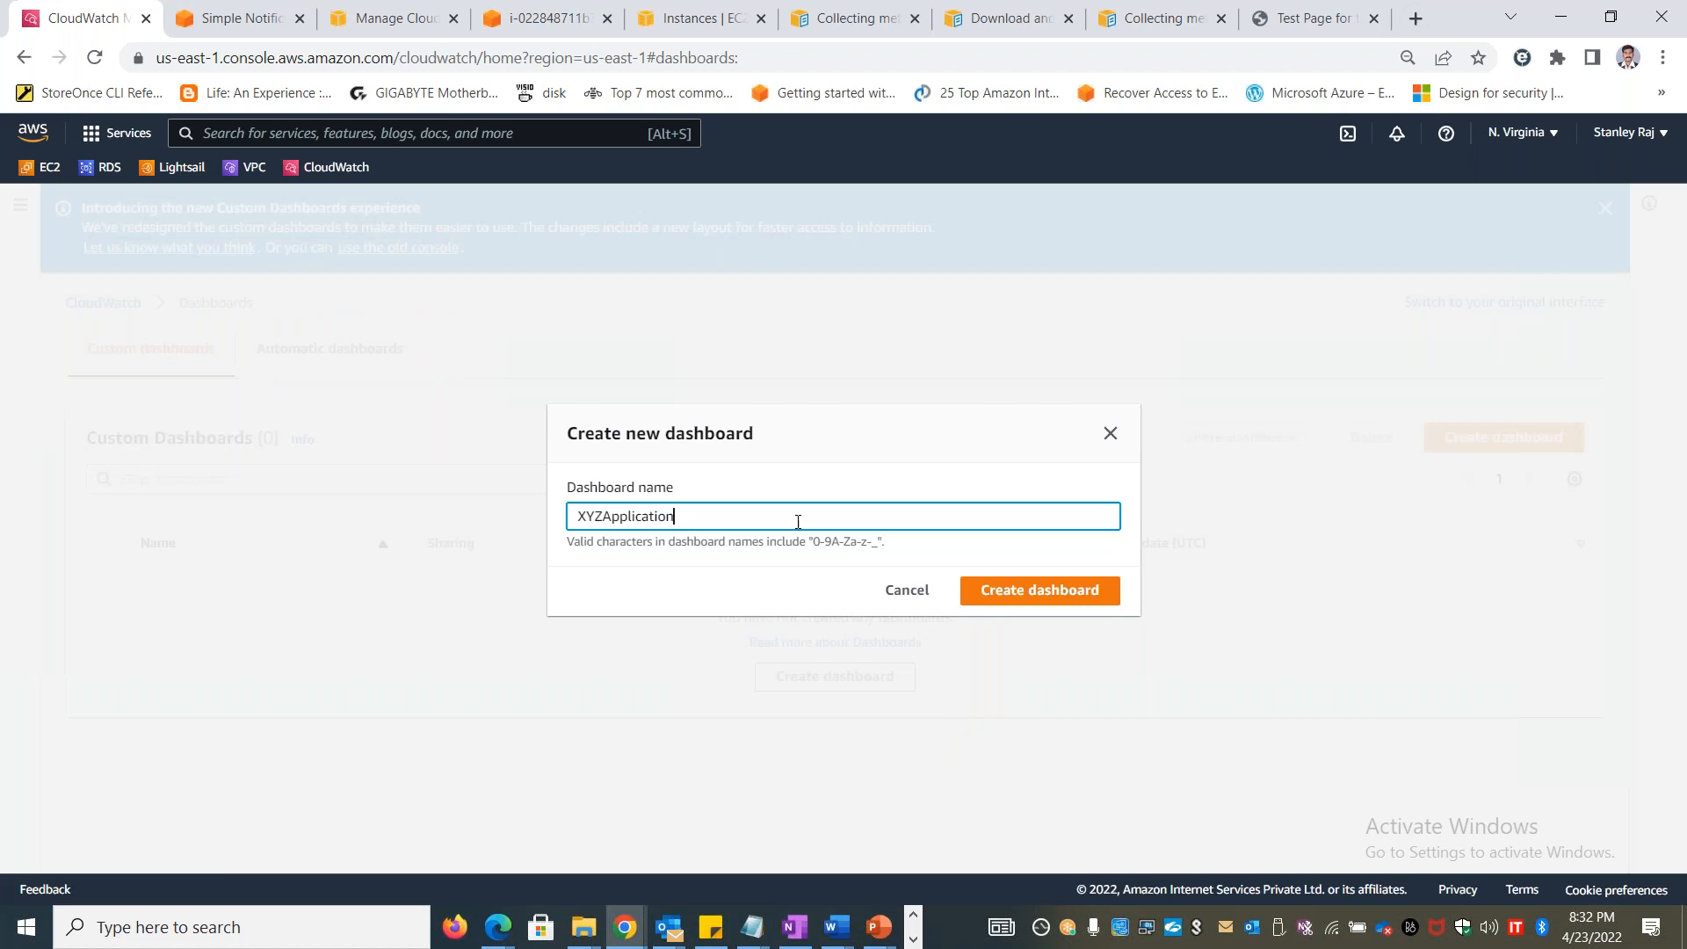
{"action": "key", "text": "Return"}
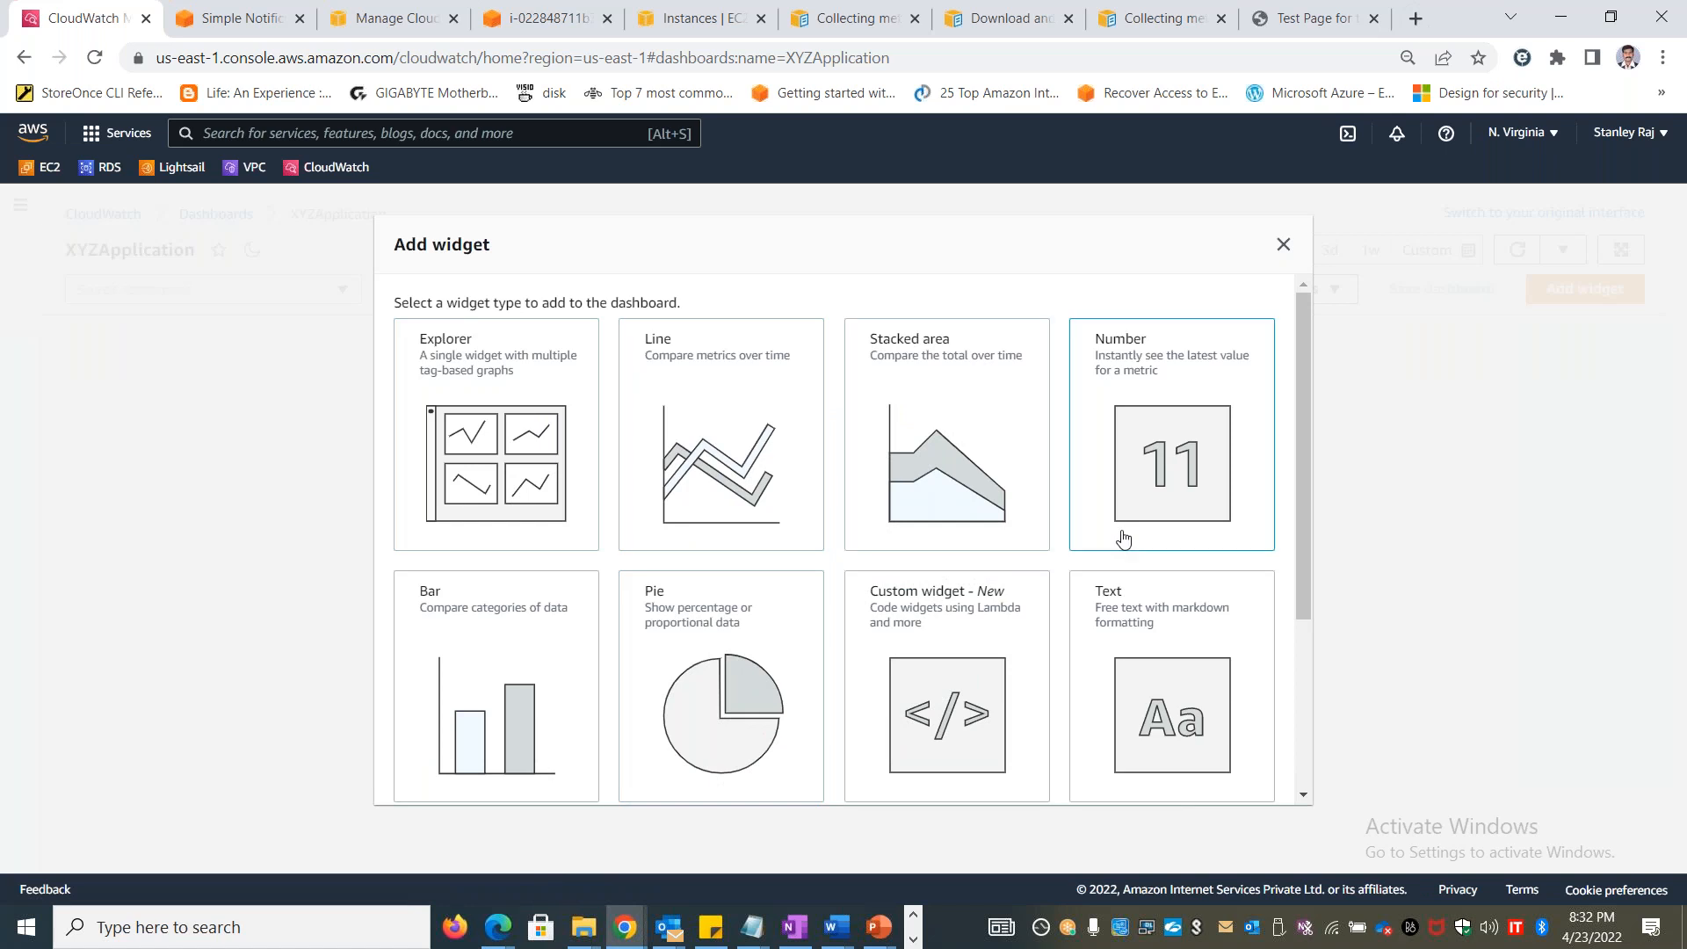
Choose a Line widget for the dashboard with Metrics as its data source
{"action": "scroll", "coordinate": [1136, 601], "scroll_direction": "down", "scroll_amount": 3}
{"action": "scroll", "coordinate": [1136, 601], "scroll_direction": "up", "scroll_amount": 3}
{"action": "left_click", "coordinate": [729, 466]}
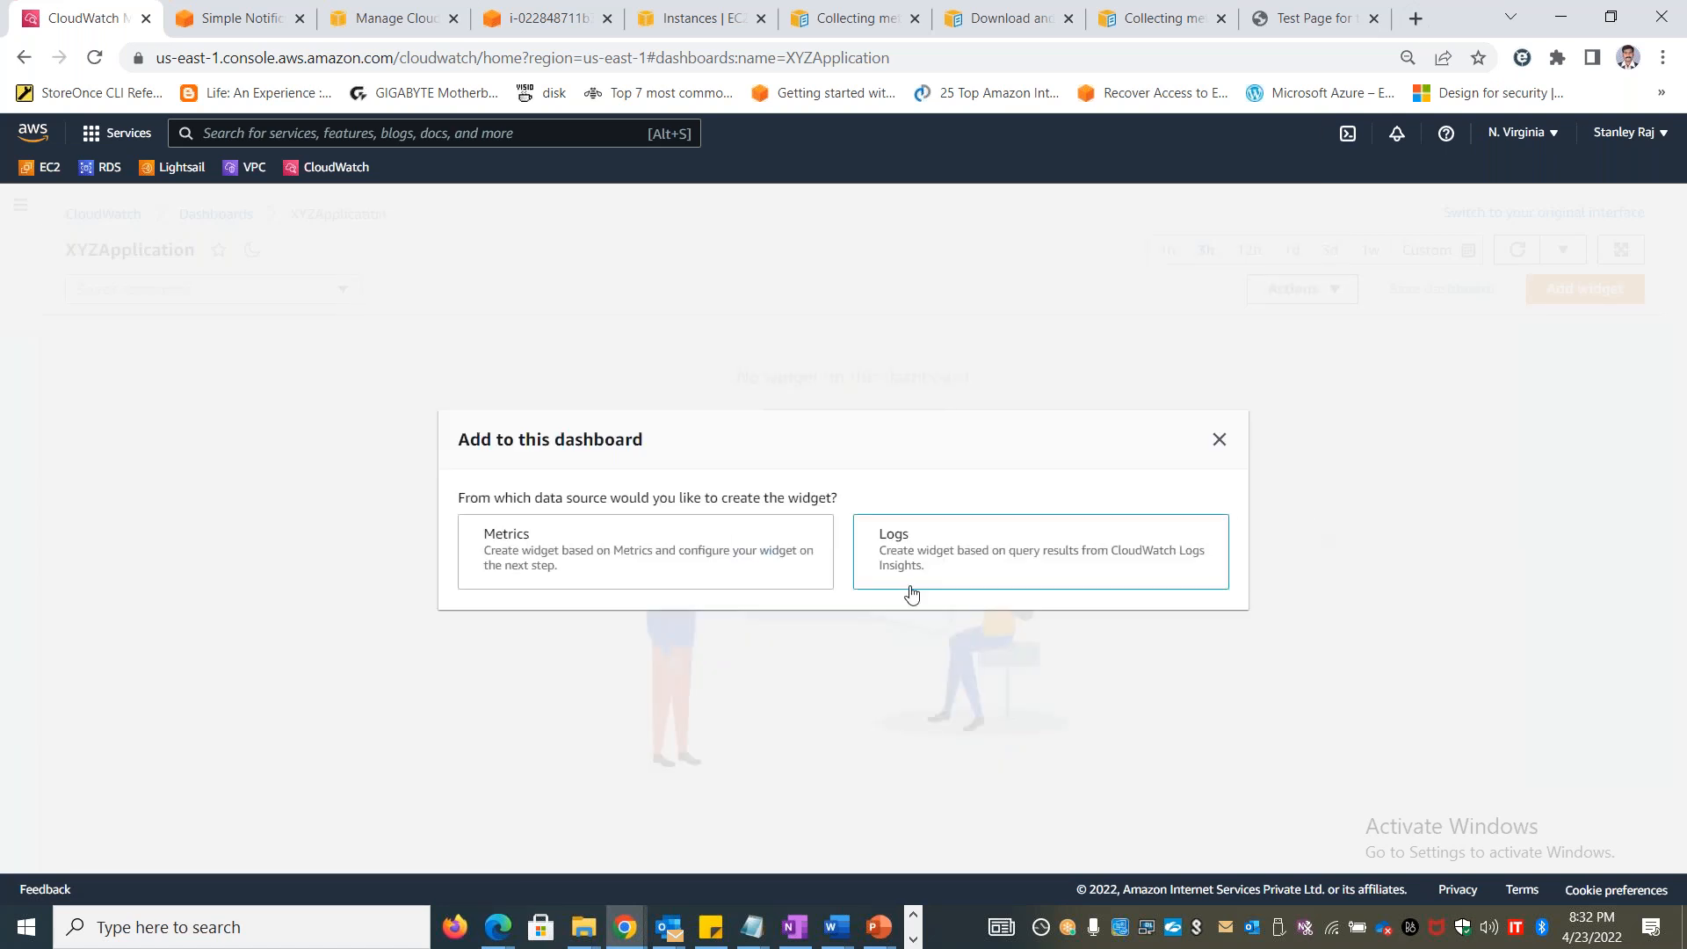
{"action": "left_click", "coordinate": [634, 564]}
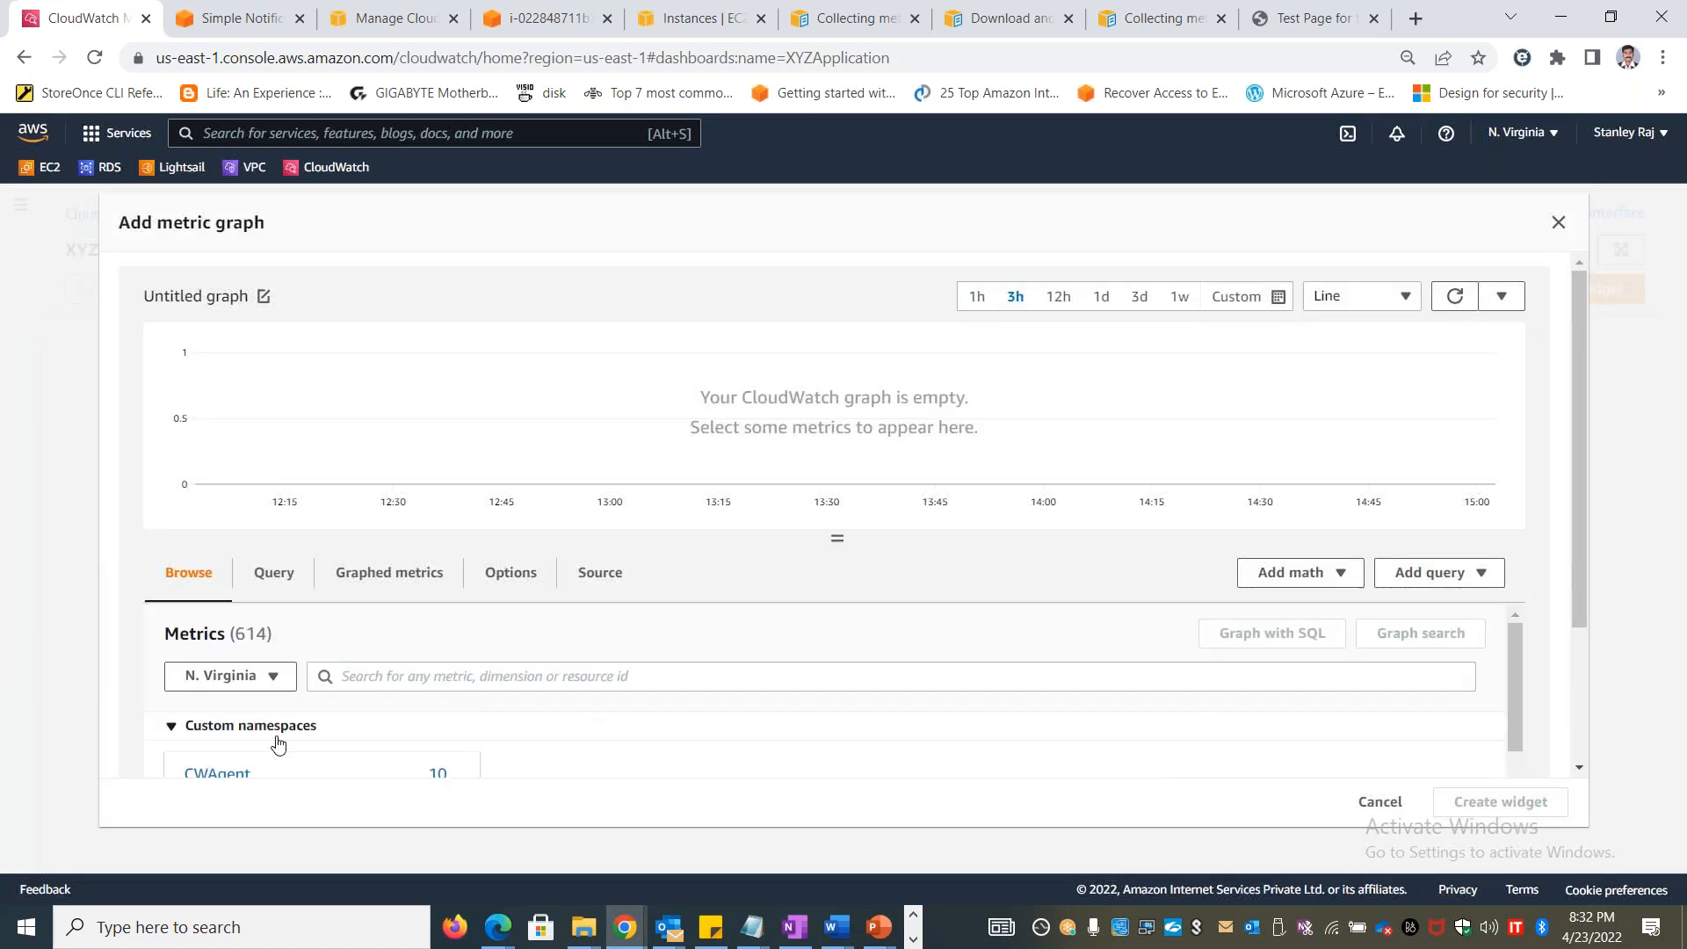
Graph the CWAgent metric mem_used_percent of instance Stanlinuxvm1 and create the widget from it
{"action": "left_click", "coordinate": [219, 771]}
{"action": "scroll", "coordinate": [1586, 571], "scroll_direction": "down", "scroll_amount": 2}
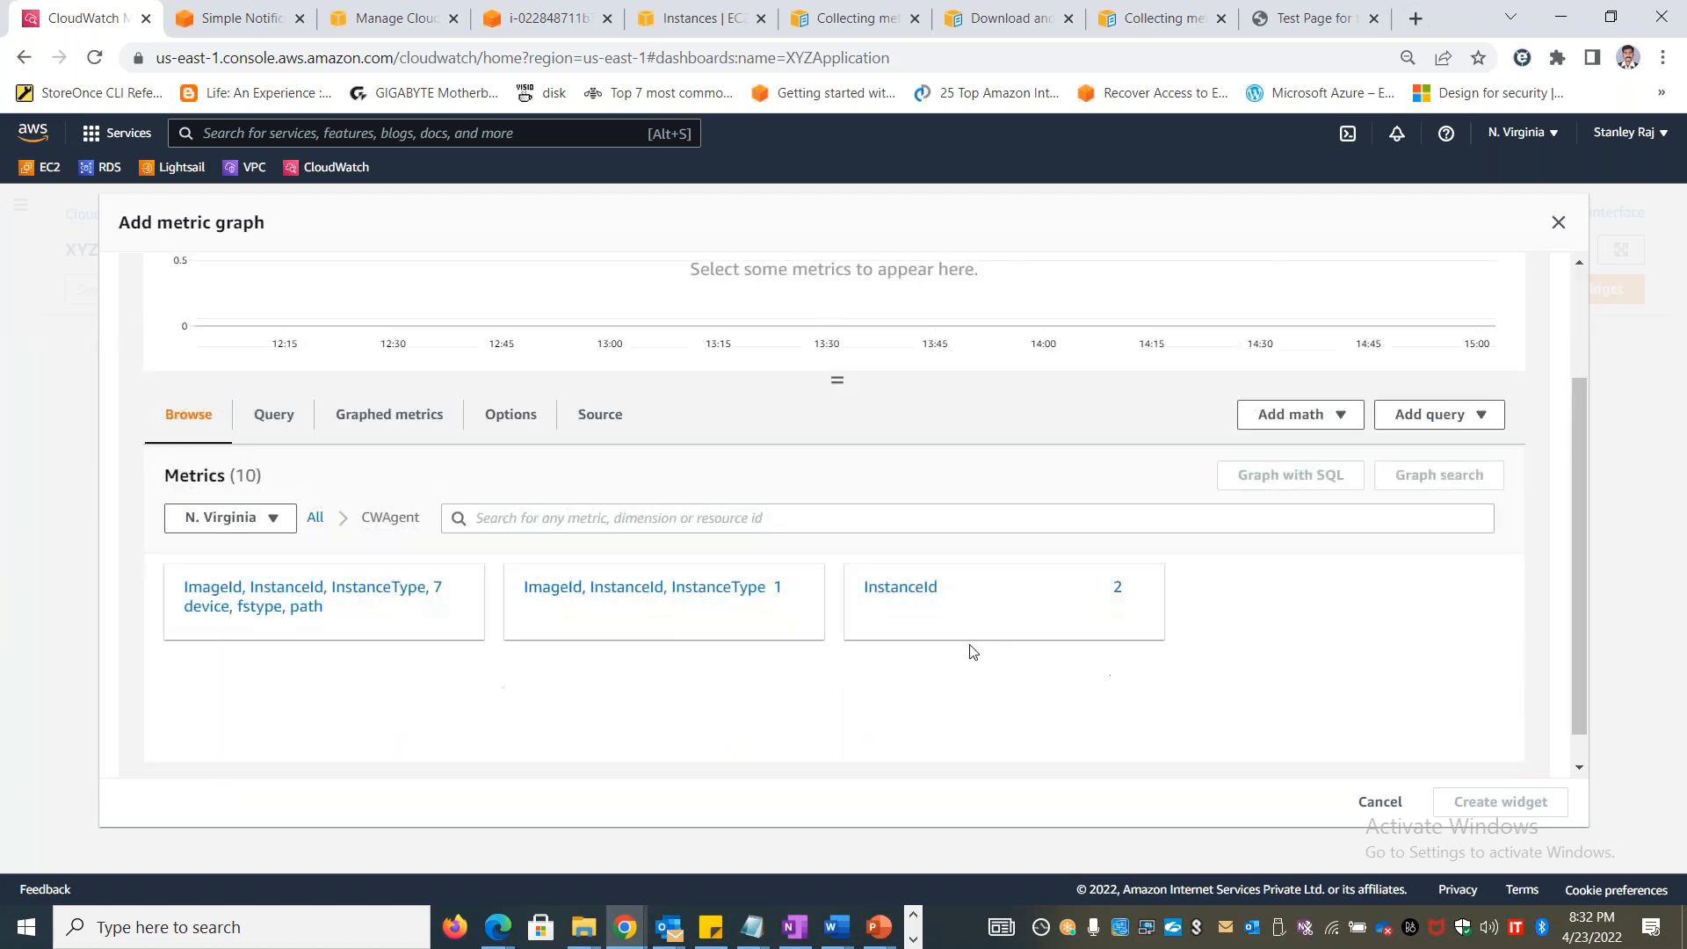
{"action": "left_click", "coordinate": [704, 586]}
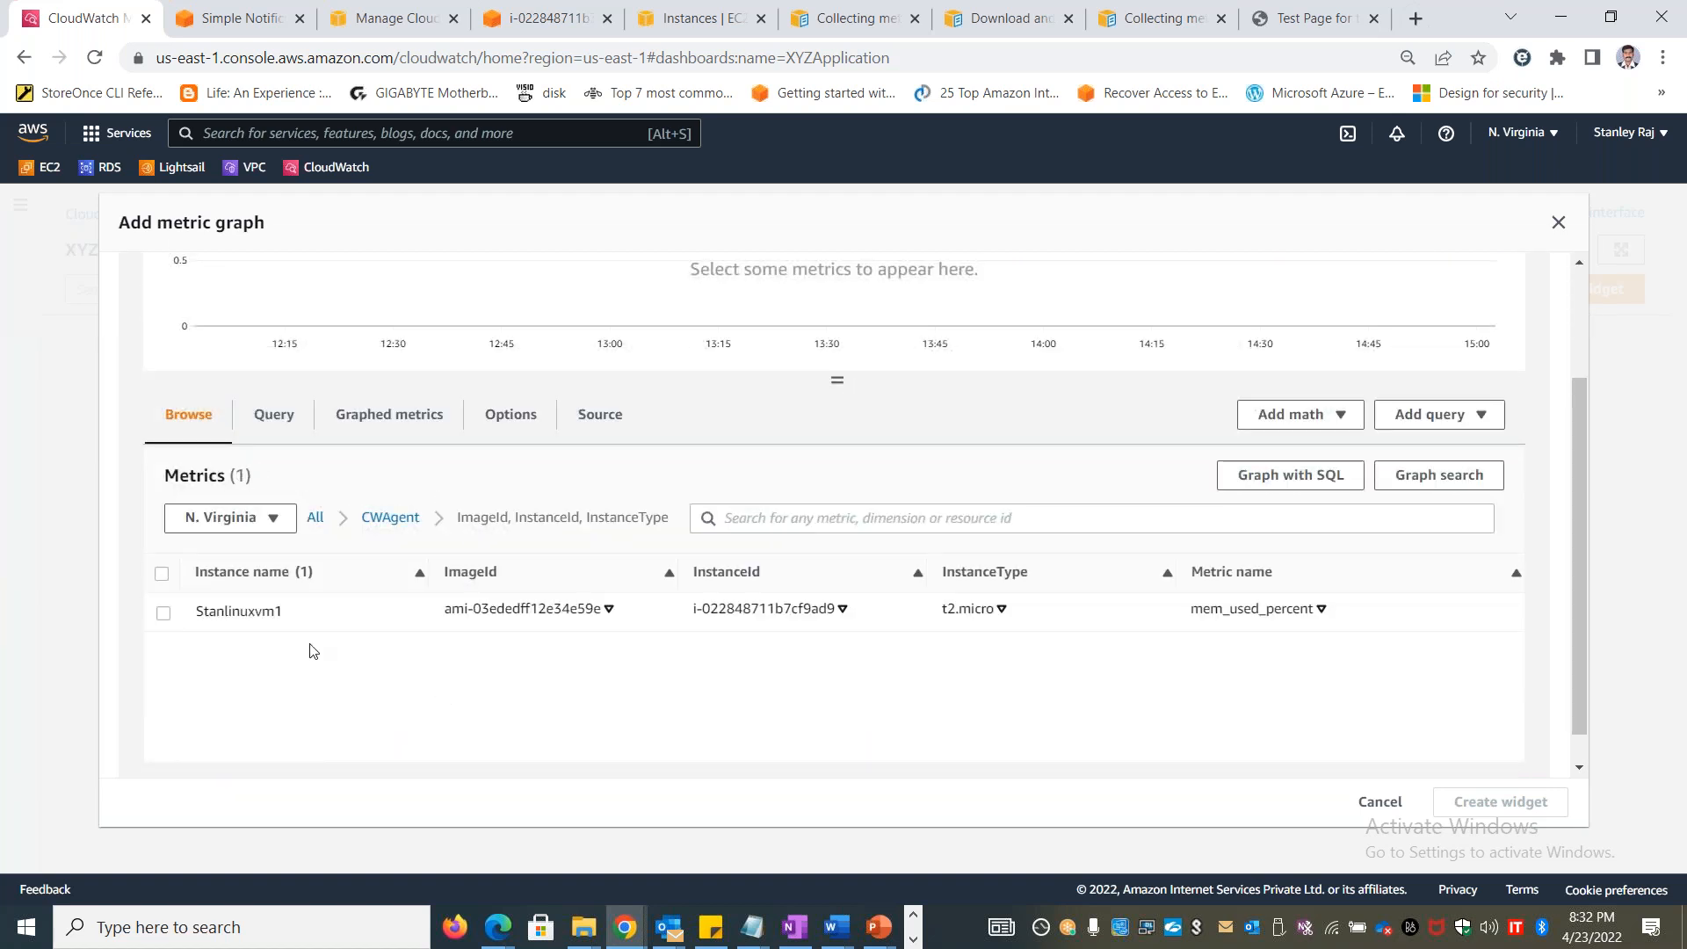
{"action": "left_click", "coordinate": [166, 616]}
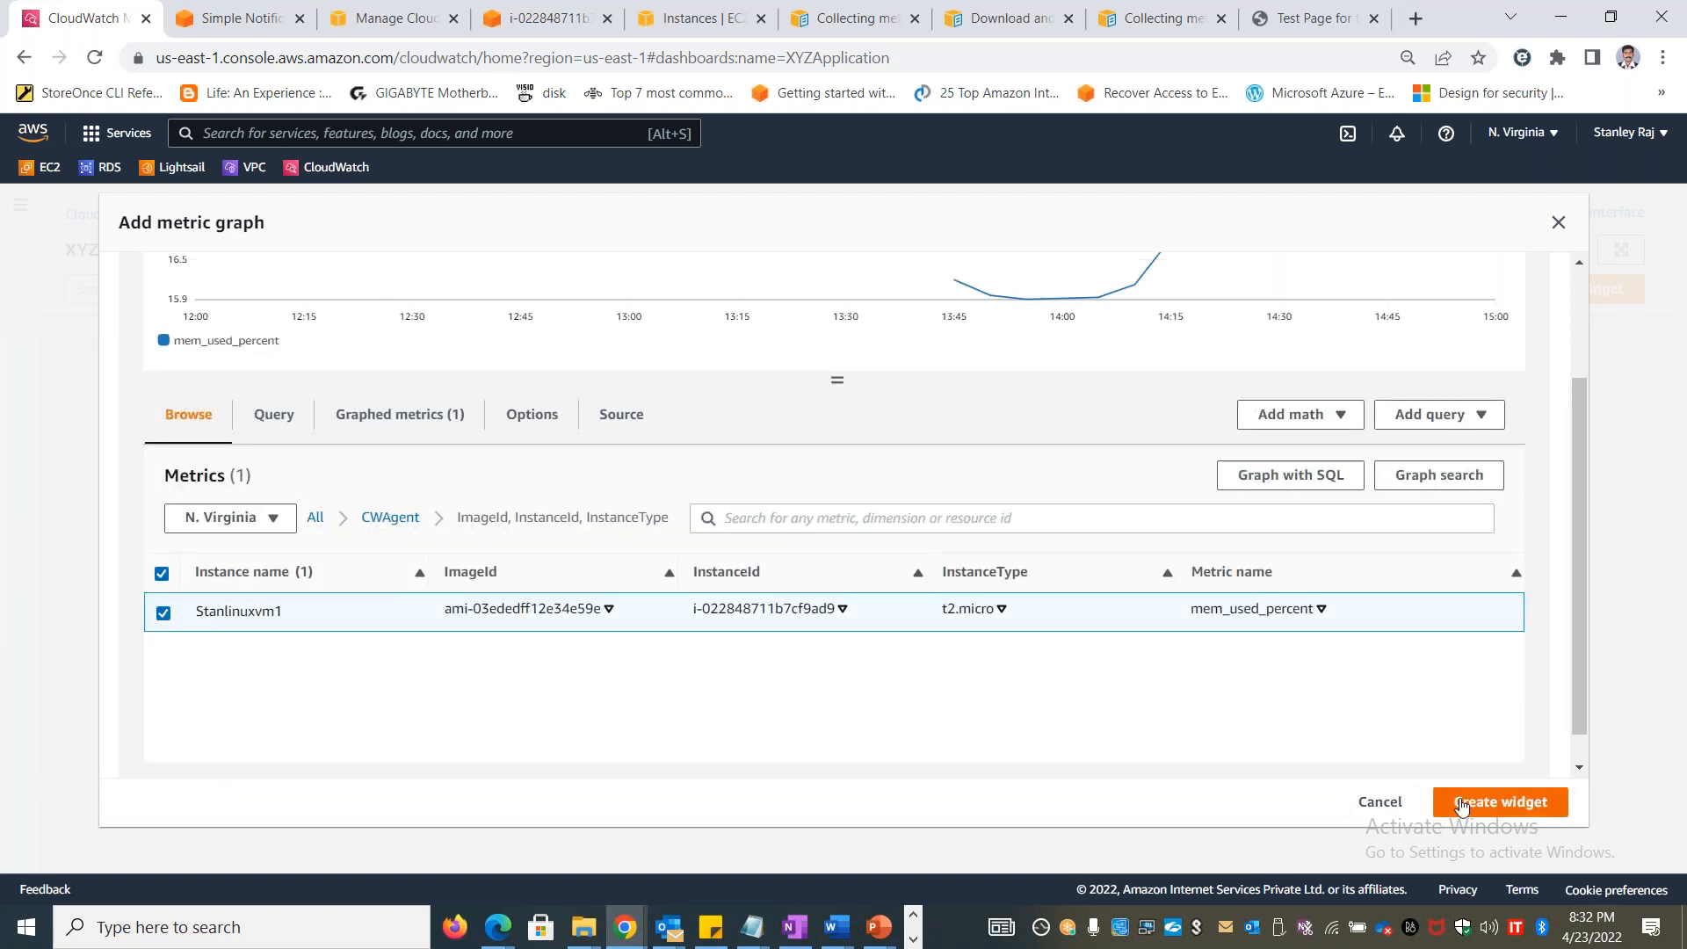
{"action": "scroll", "coordinate": [1461, 630], "scroll_direction": "up", "scroll_amount": 2}
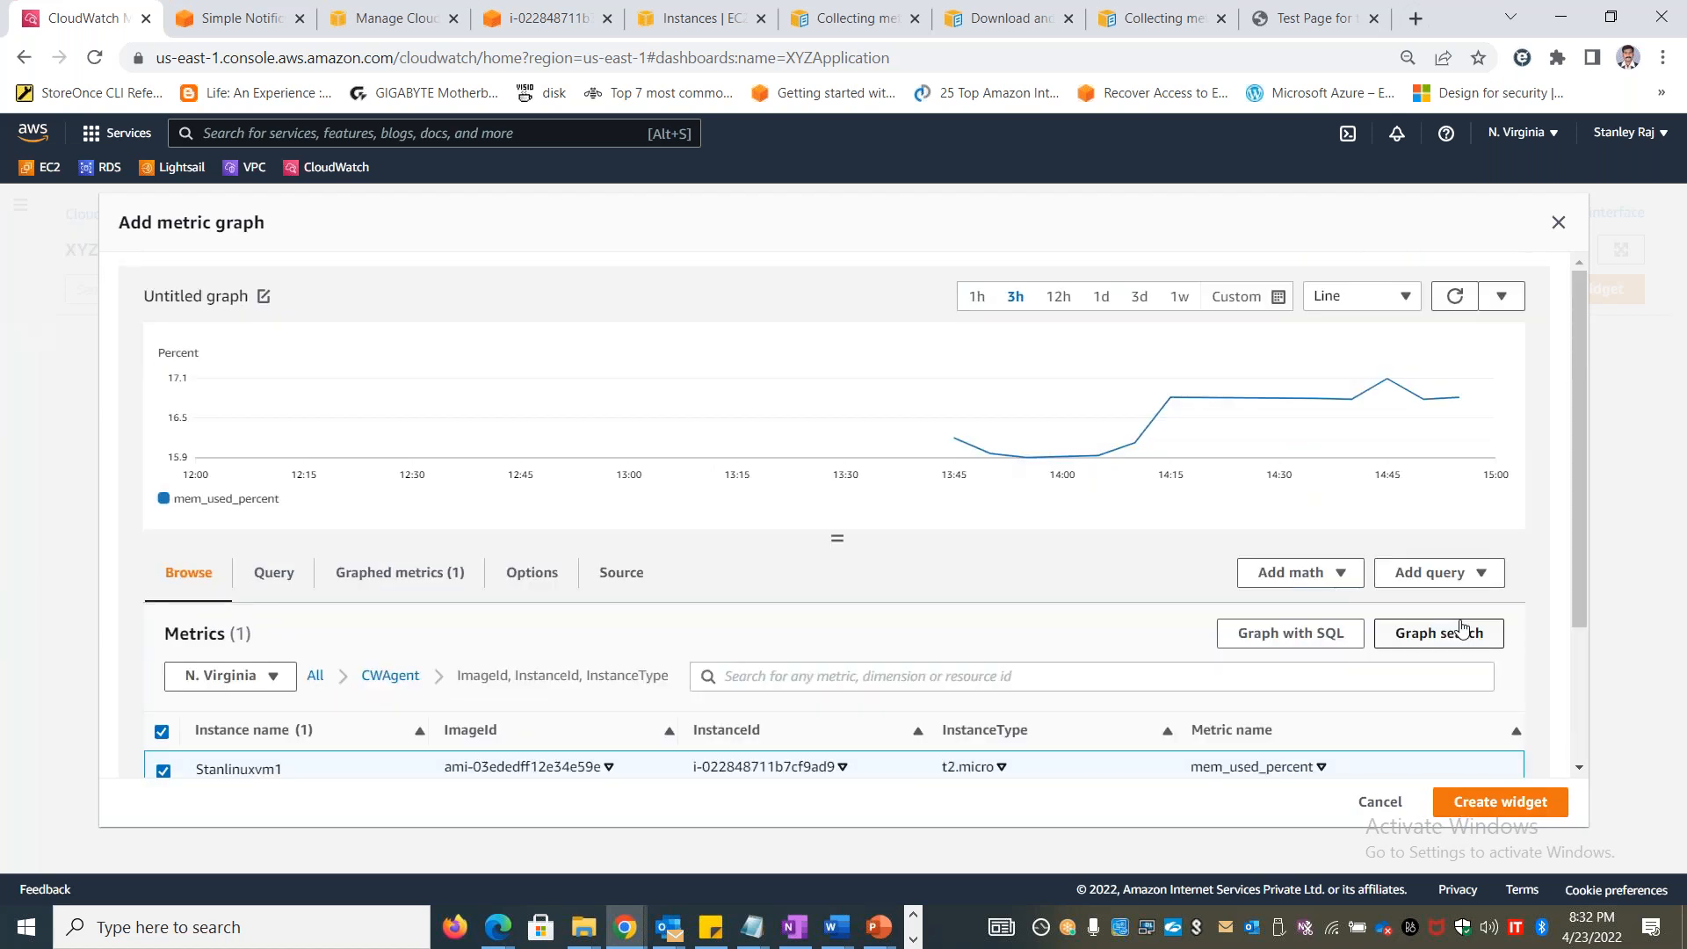
{"action": "scroll", "coordinate": [1466, 668], "scroll_direction": "down", "scroll_amount": 3}
{"action": "left_click", "coordinate": [1498, 801]}
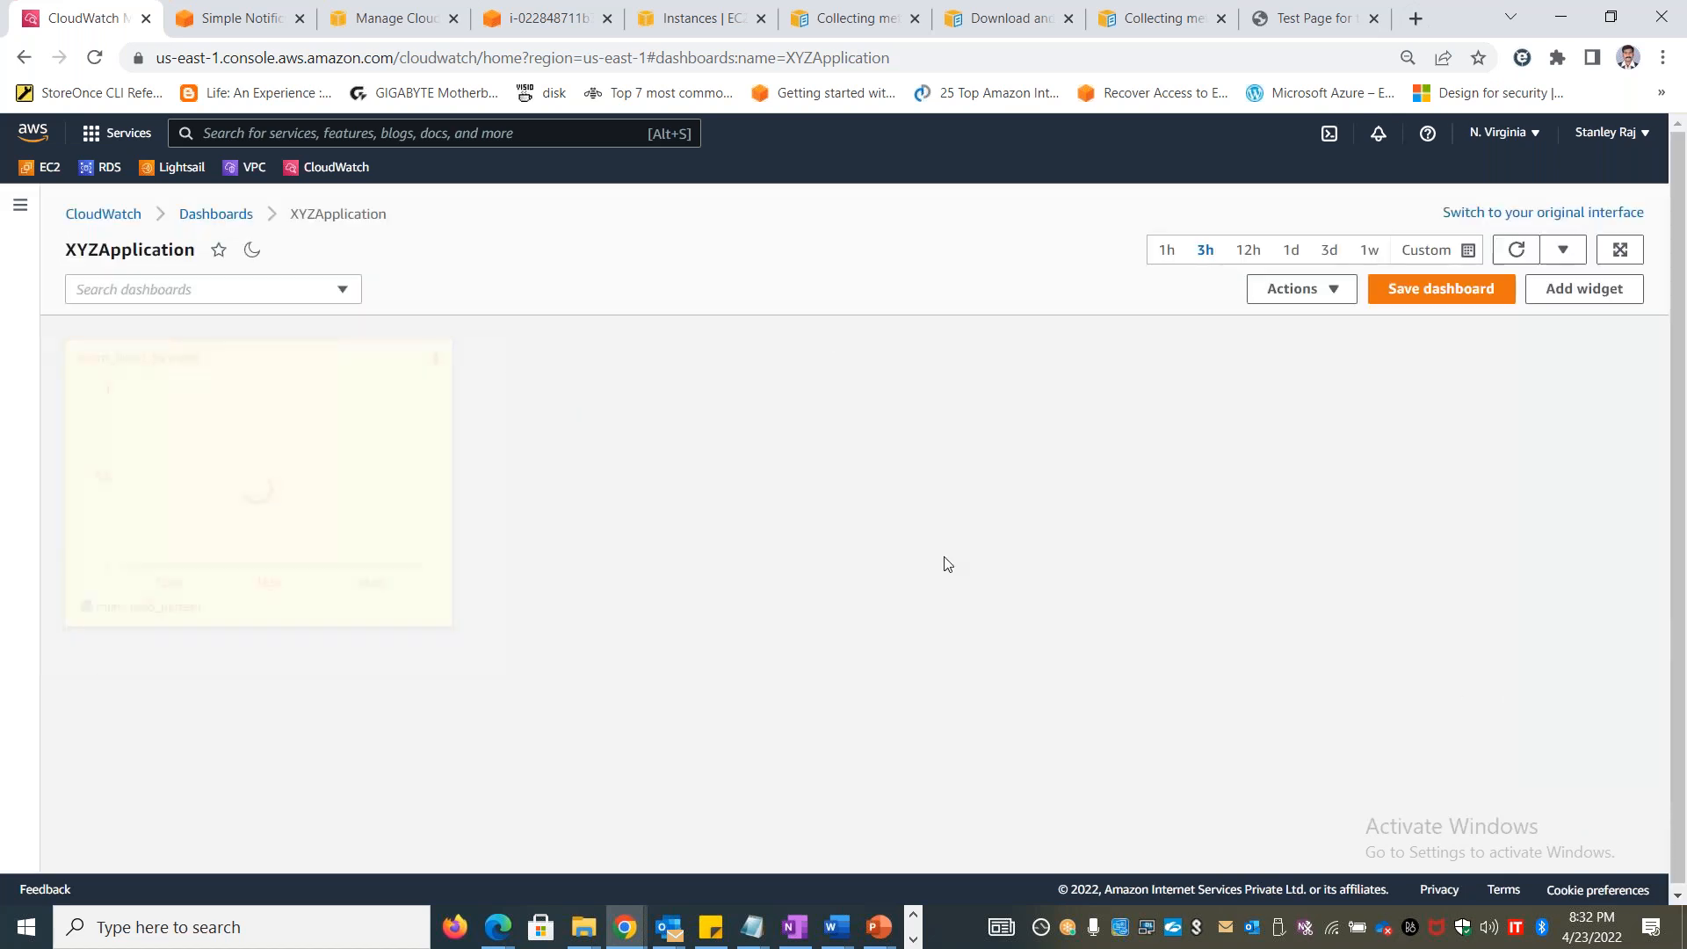
Add another Line widget to the XYZApplication dashboard with Metrics as its data source
{"action": "left_click", "coordinate": [1580, 291]}
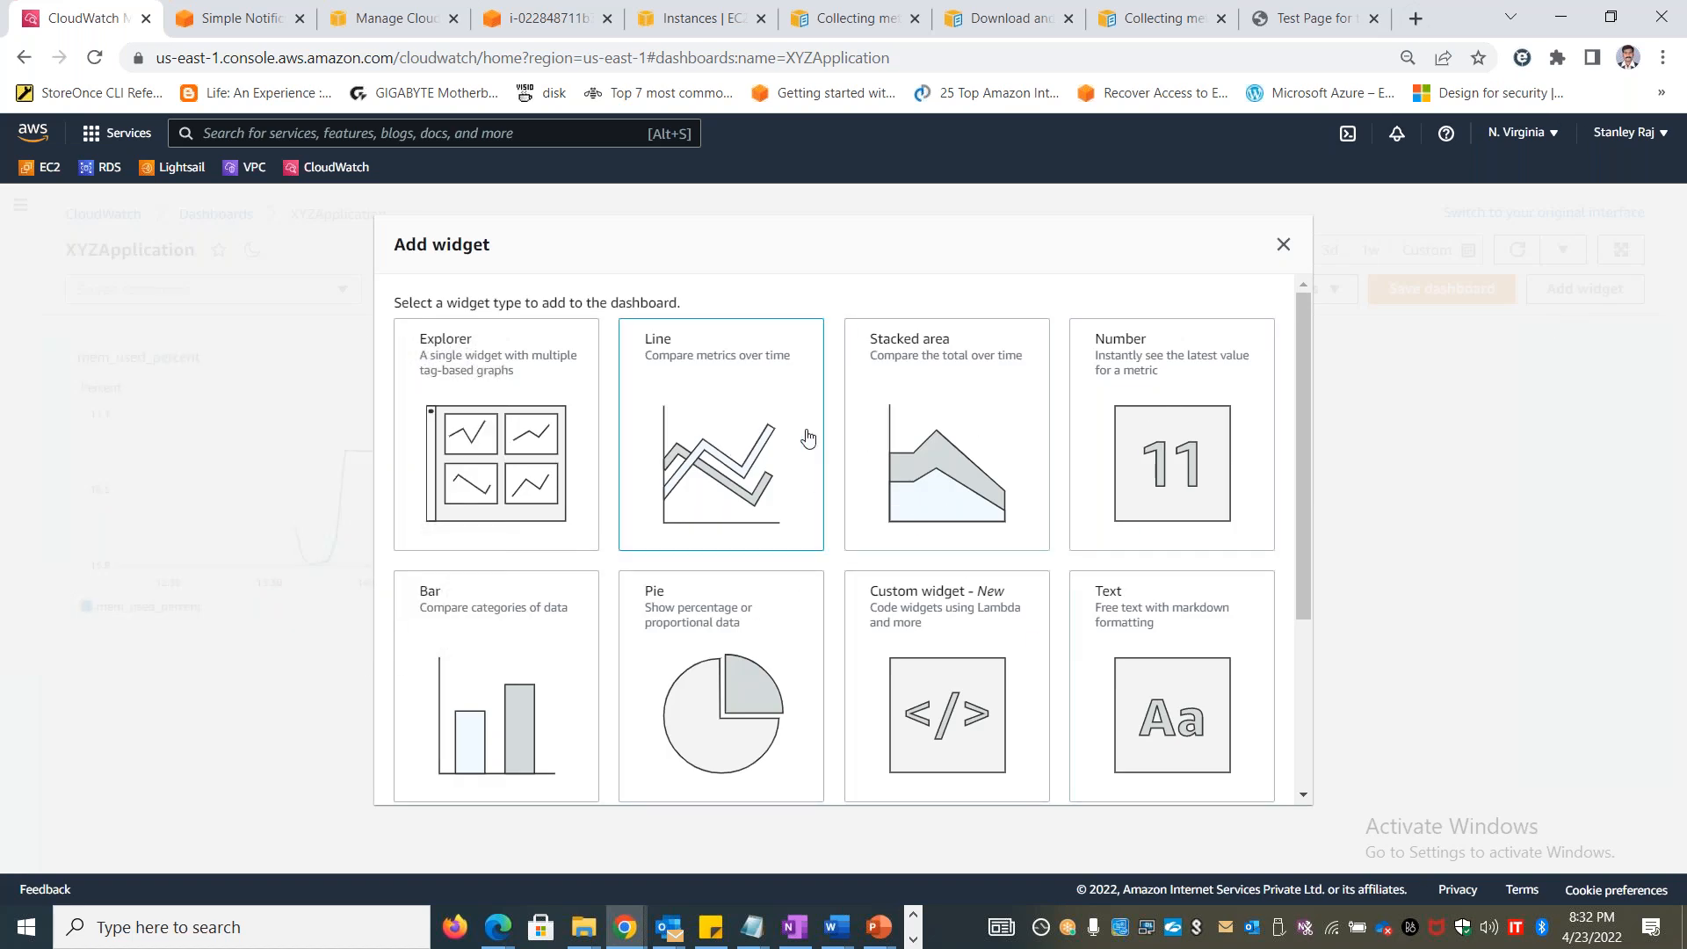
{"action": "left_click", "coordinate": [781, 439]}
{"action": "left_click", "coordinate": [732, 559]}
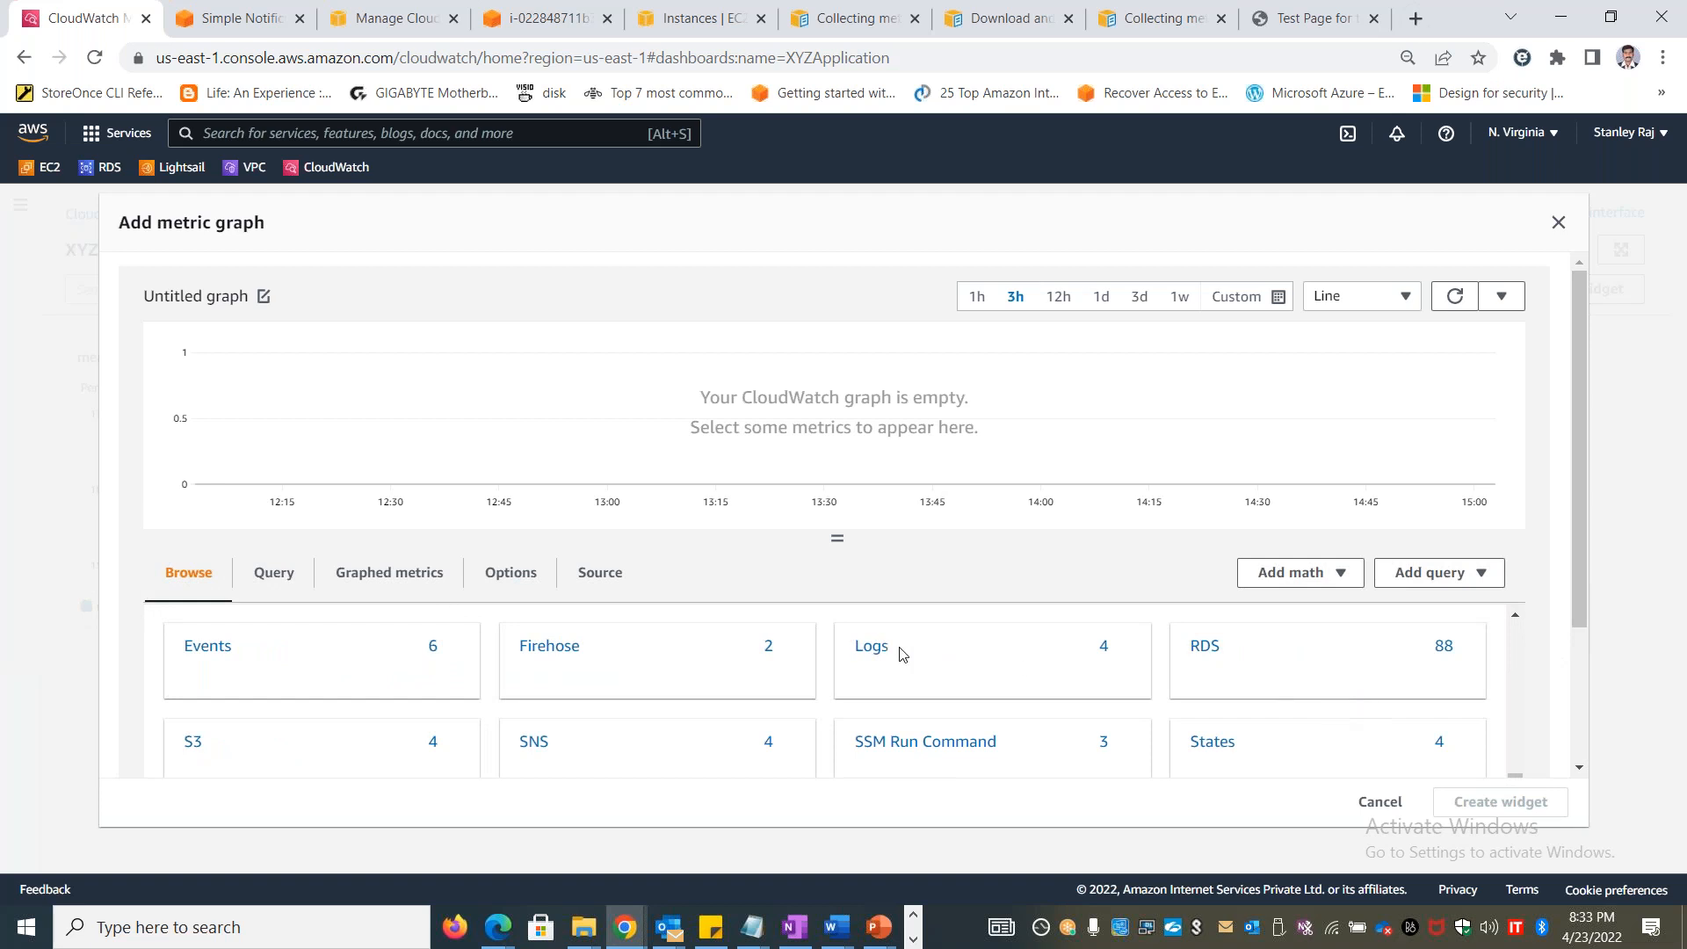
{"action": "left_click", "coordinate": [861, 650]}
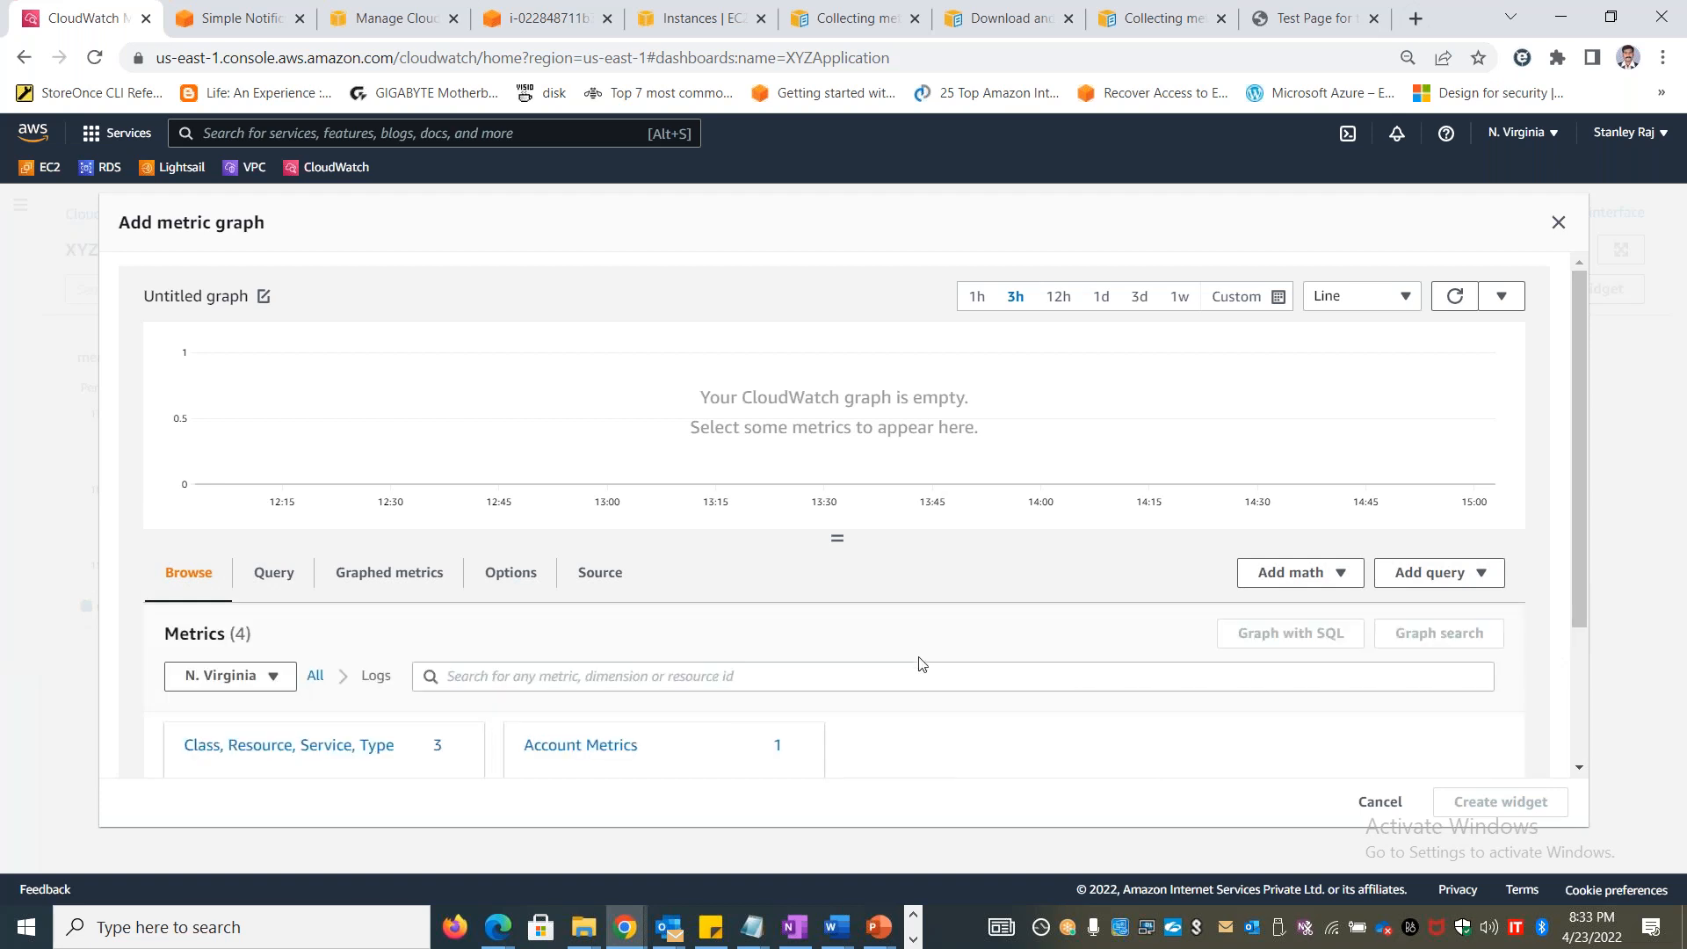
{"action": "left_click", "coordinate": [591, 747]}
{"action": "scroll", "coordinate": [918, 755], "scroll_direction": "down", "scroll_amount": 2}
{"action": "scroll", "coordinate": [425, 452], "scroll_direction": "up", "scroll_amount": 3}
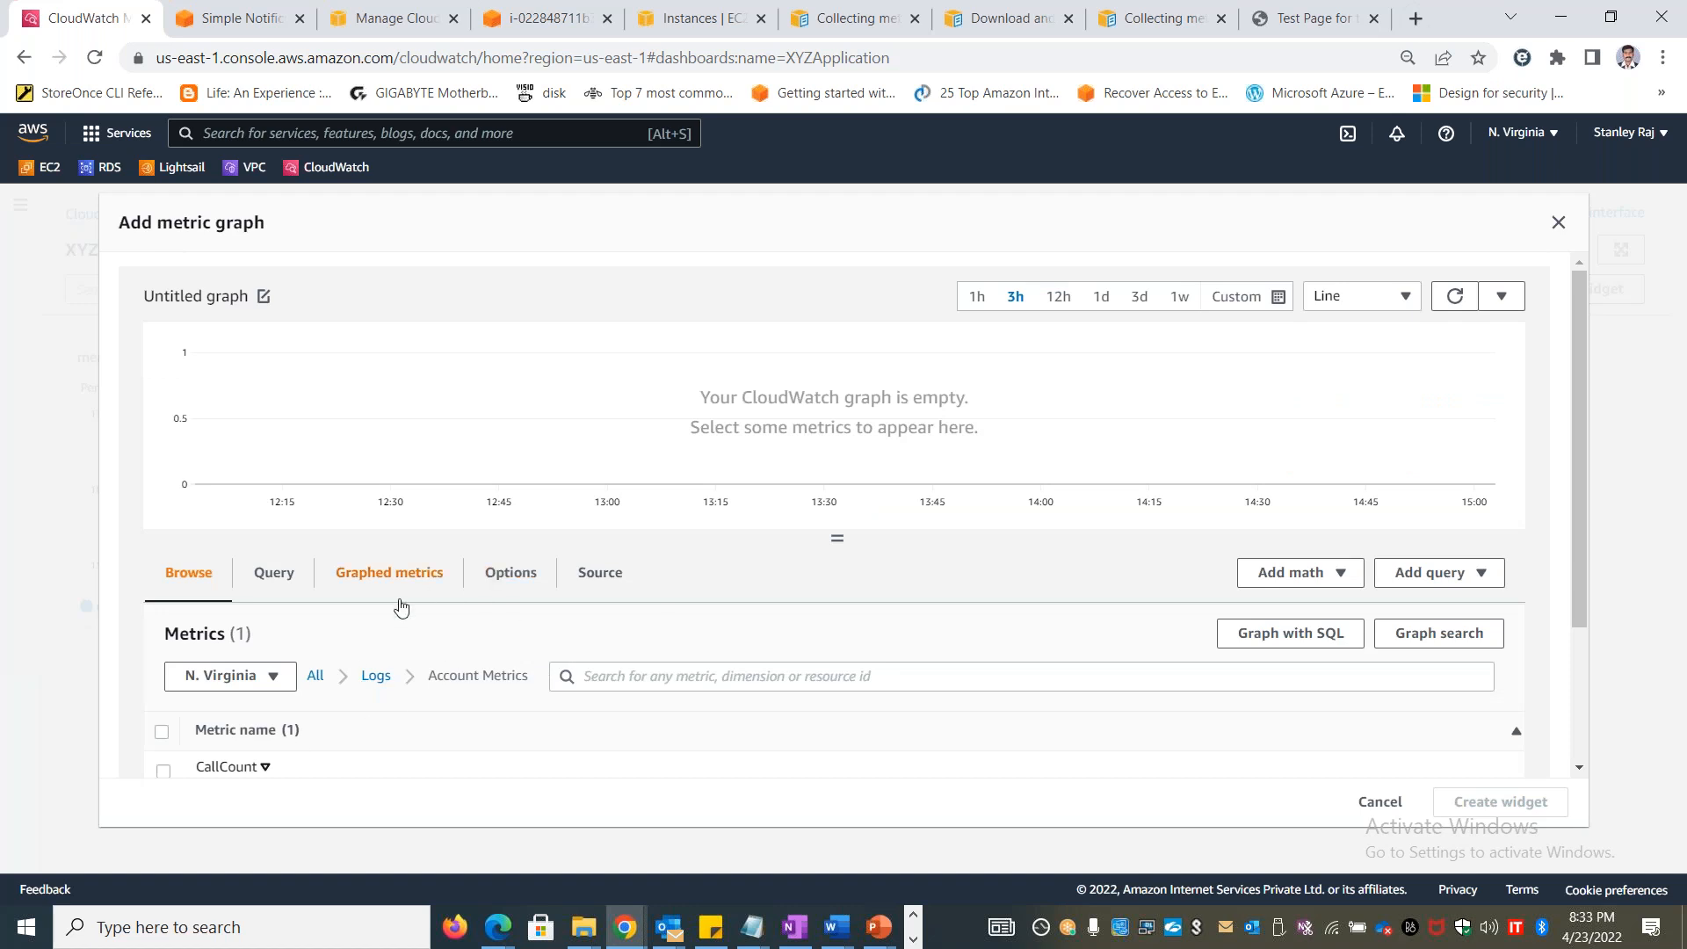
{"action": "left_click", "coordinate": [378, 677]}
{"action": "left_click", "coordinate": [317, 676]}
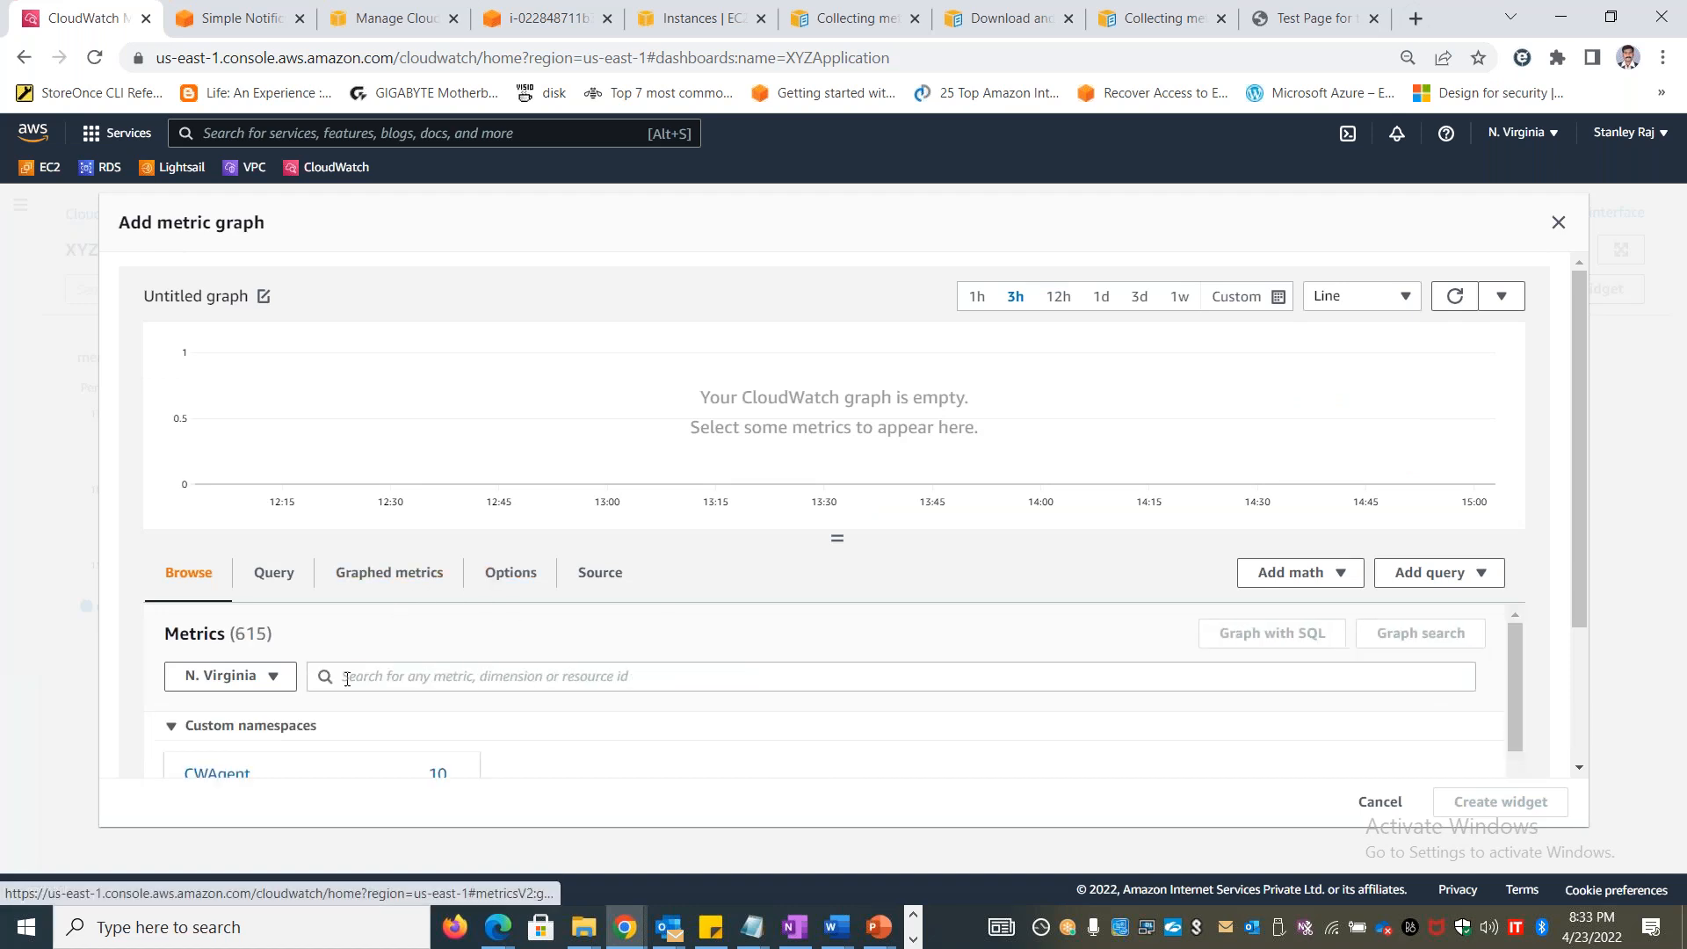
Graph the EC2 per-instance metrics CPUUtilization and NetworkIn of Stanlinuxvm1 and create the widget from them
{"action": "scroll", "coordinate": [1574, 587], "scroll_direction": "down", "scroll_amount": 3}
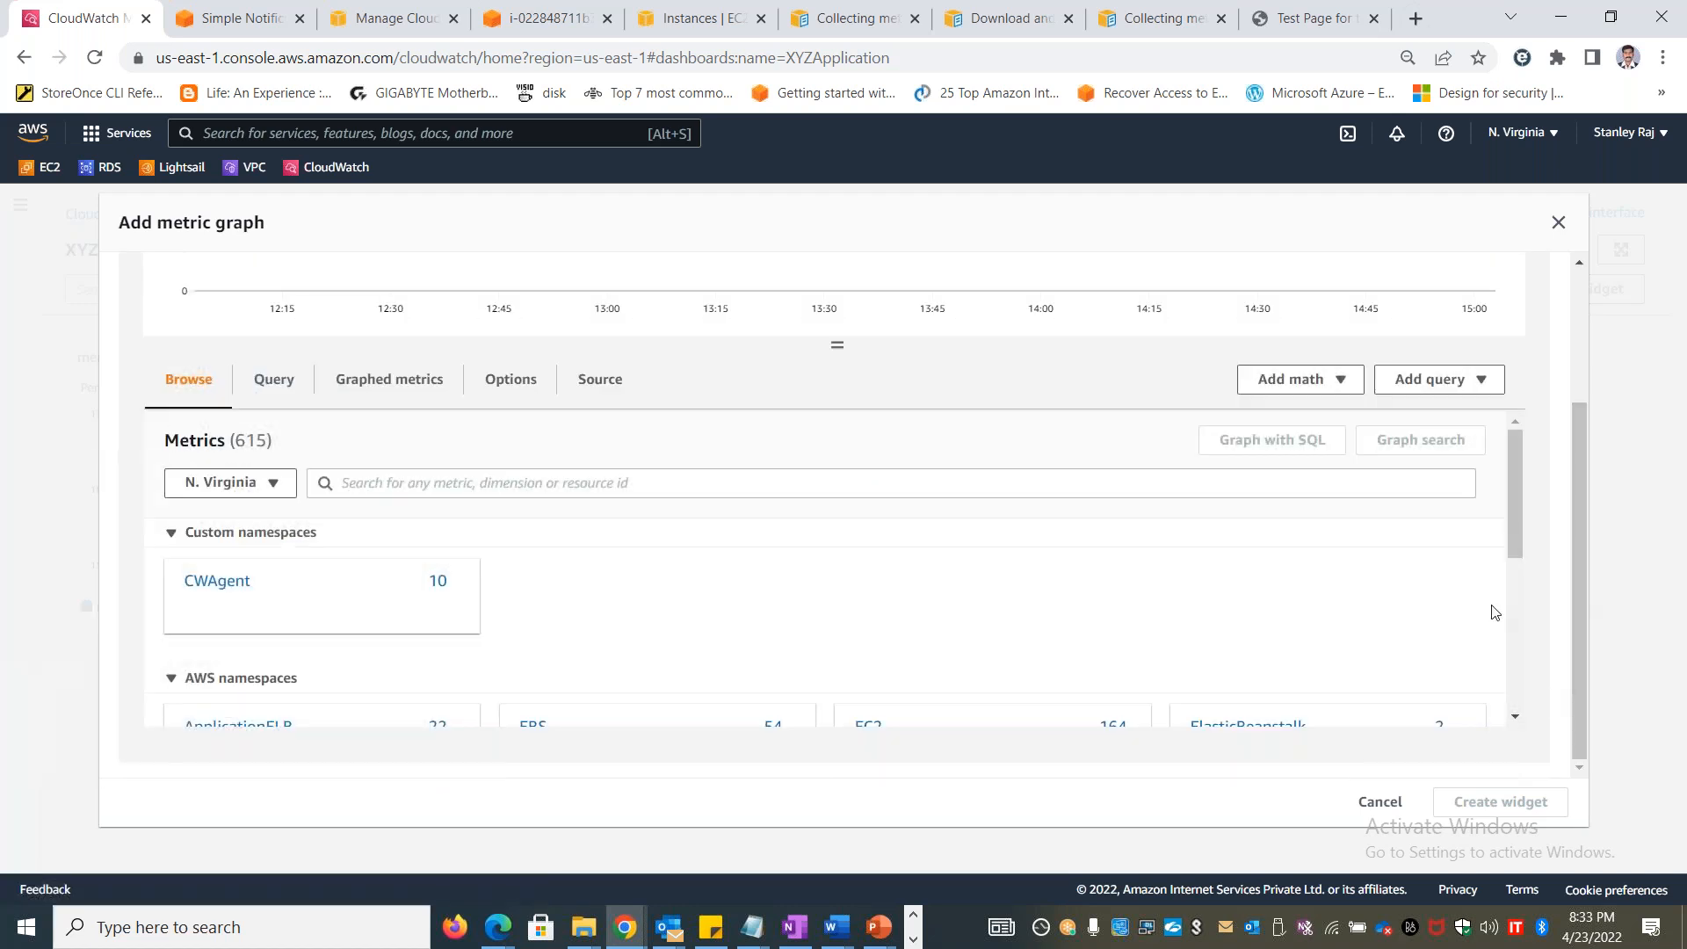
{"action": "scroll", "coordinate": [1391, 595], "scroll_direction": "down", "scroll_amount": 2}
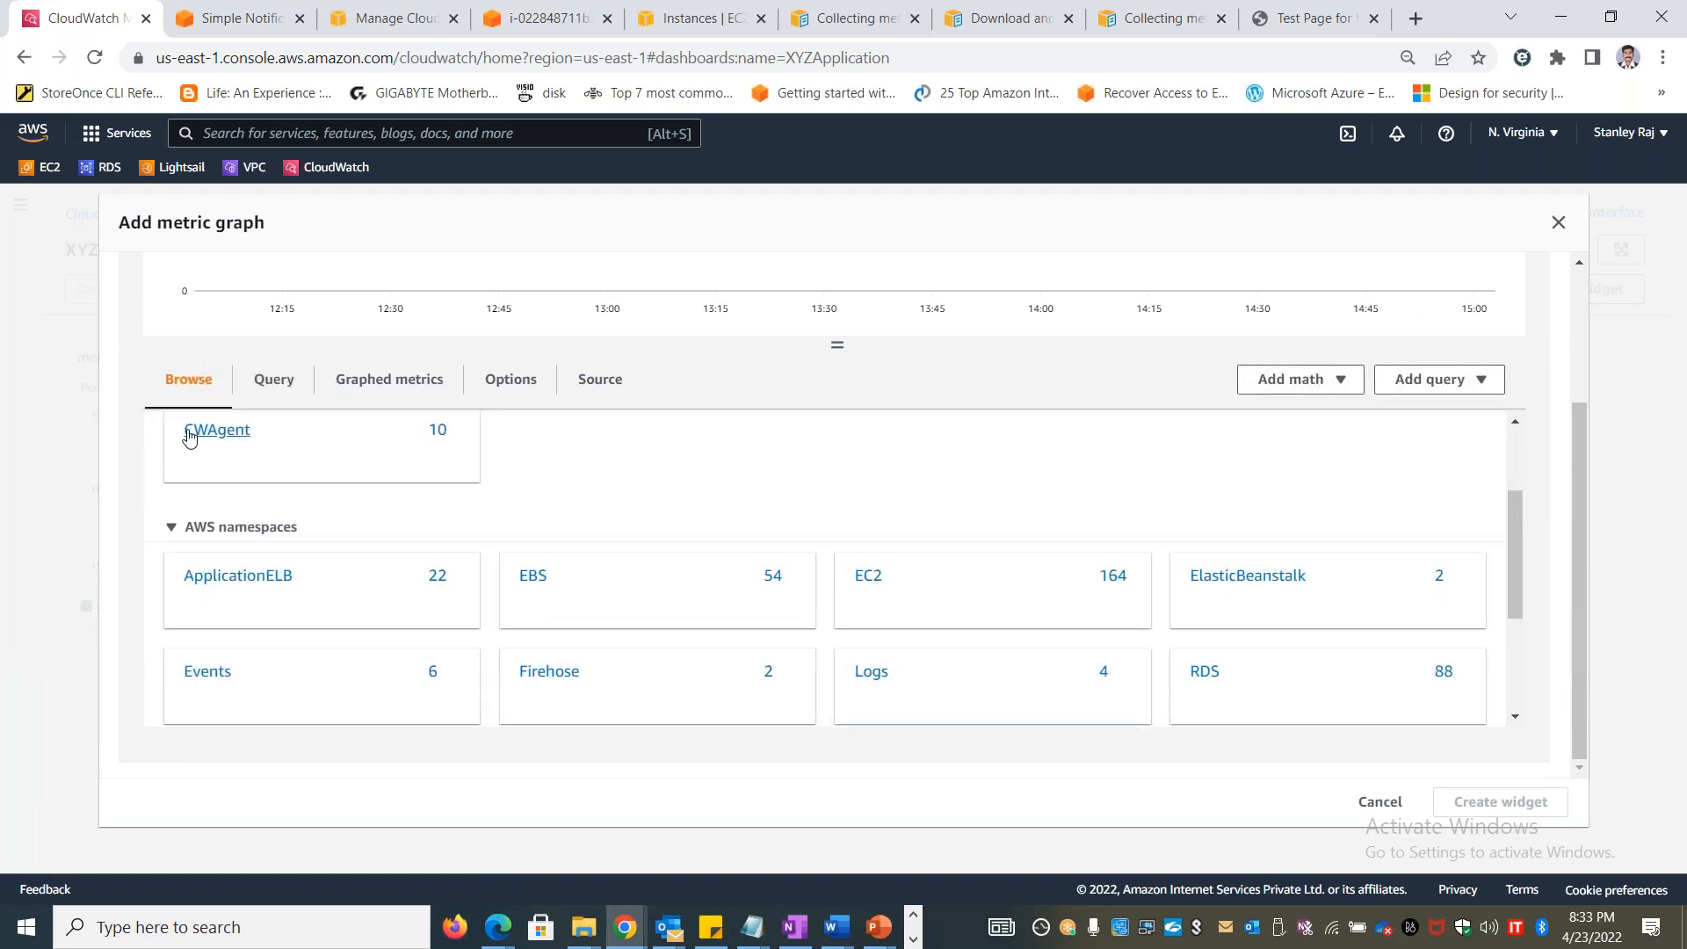
{"action": "left_click", "coordinate": [870, 580]}
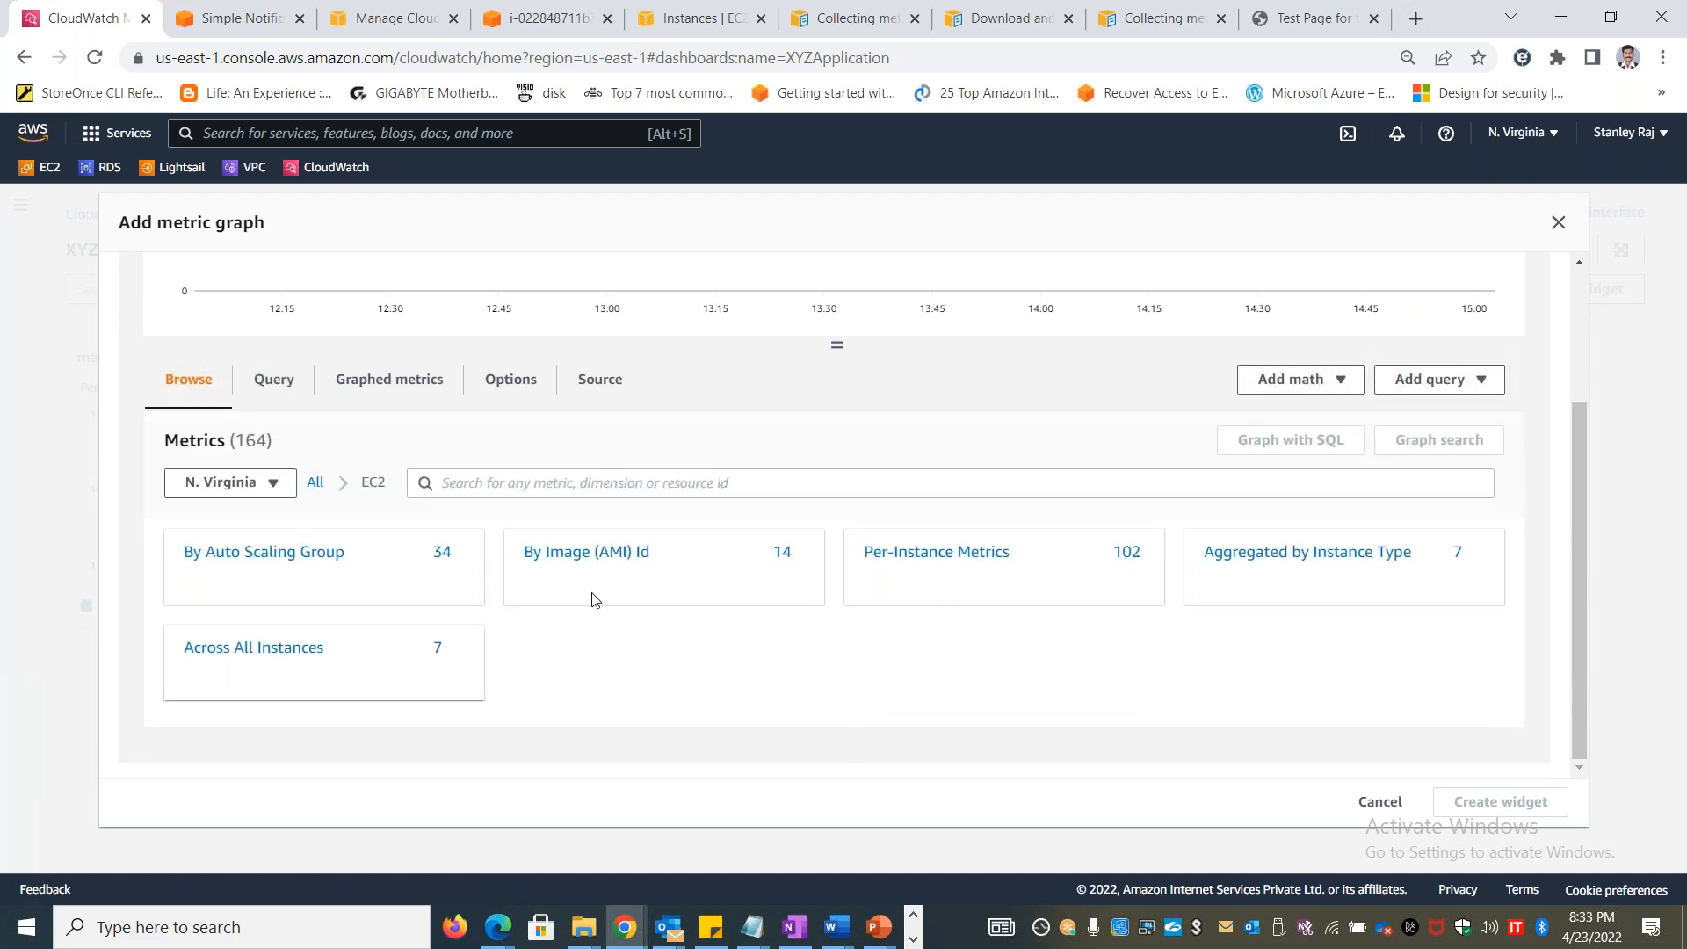
{"action": "left_click", "coordinate": [977, 559]}
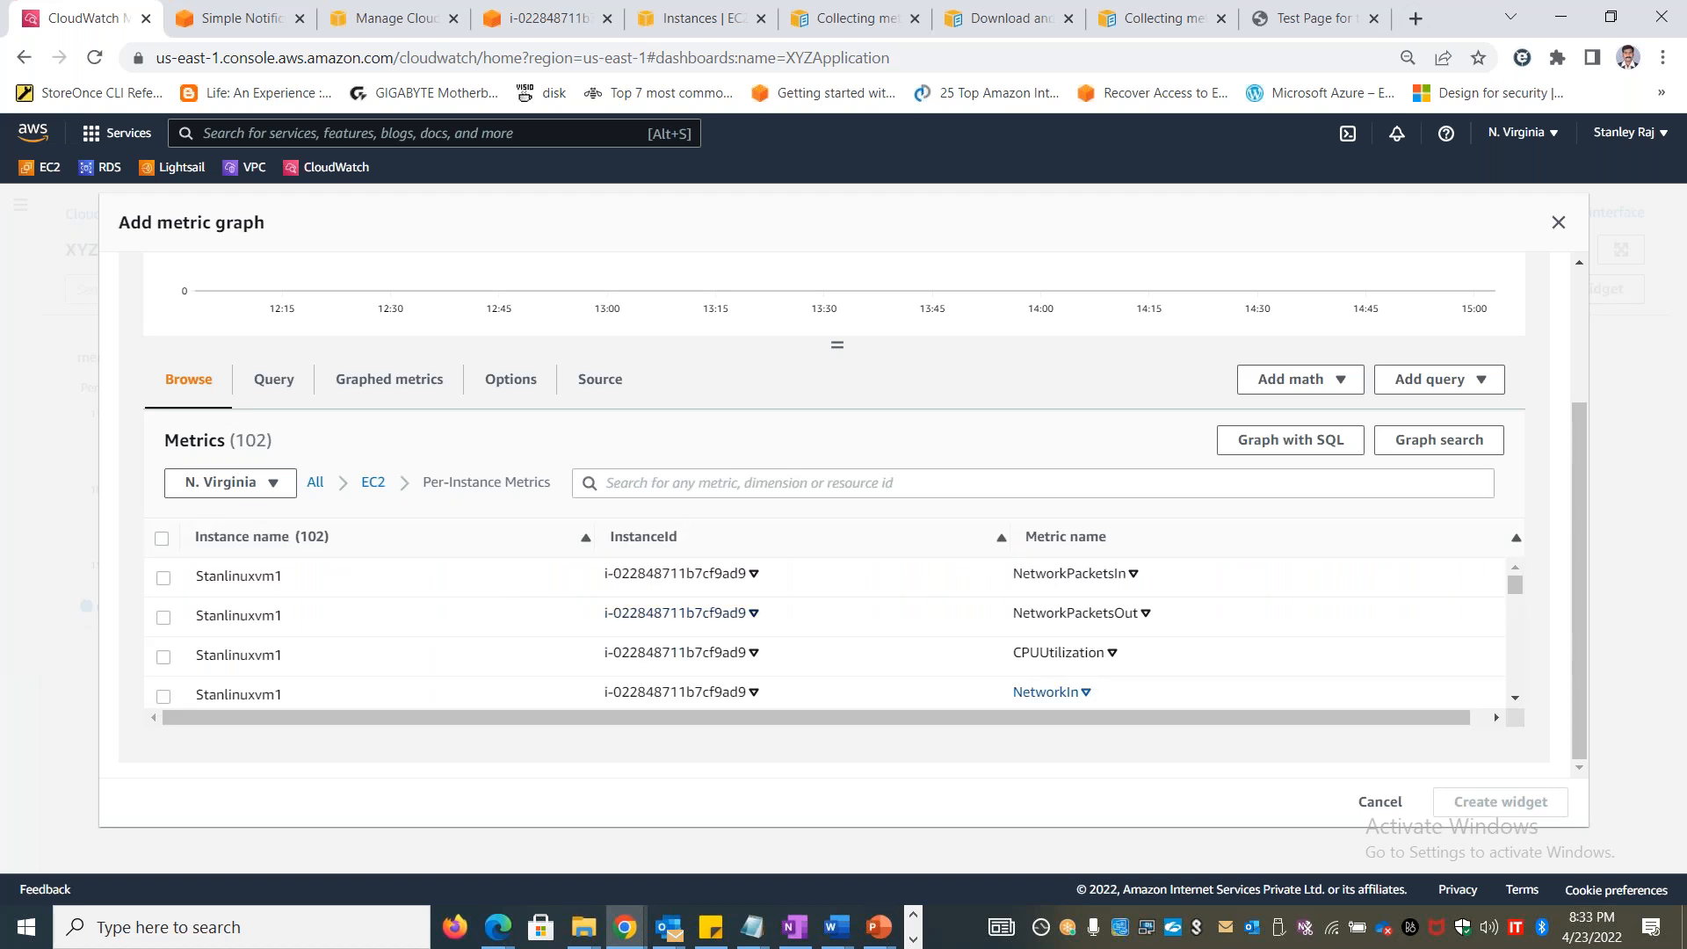
{"action": "left_click", "coordinate": [164, 578]}
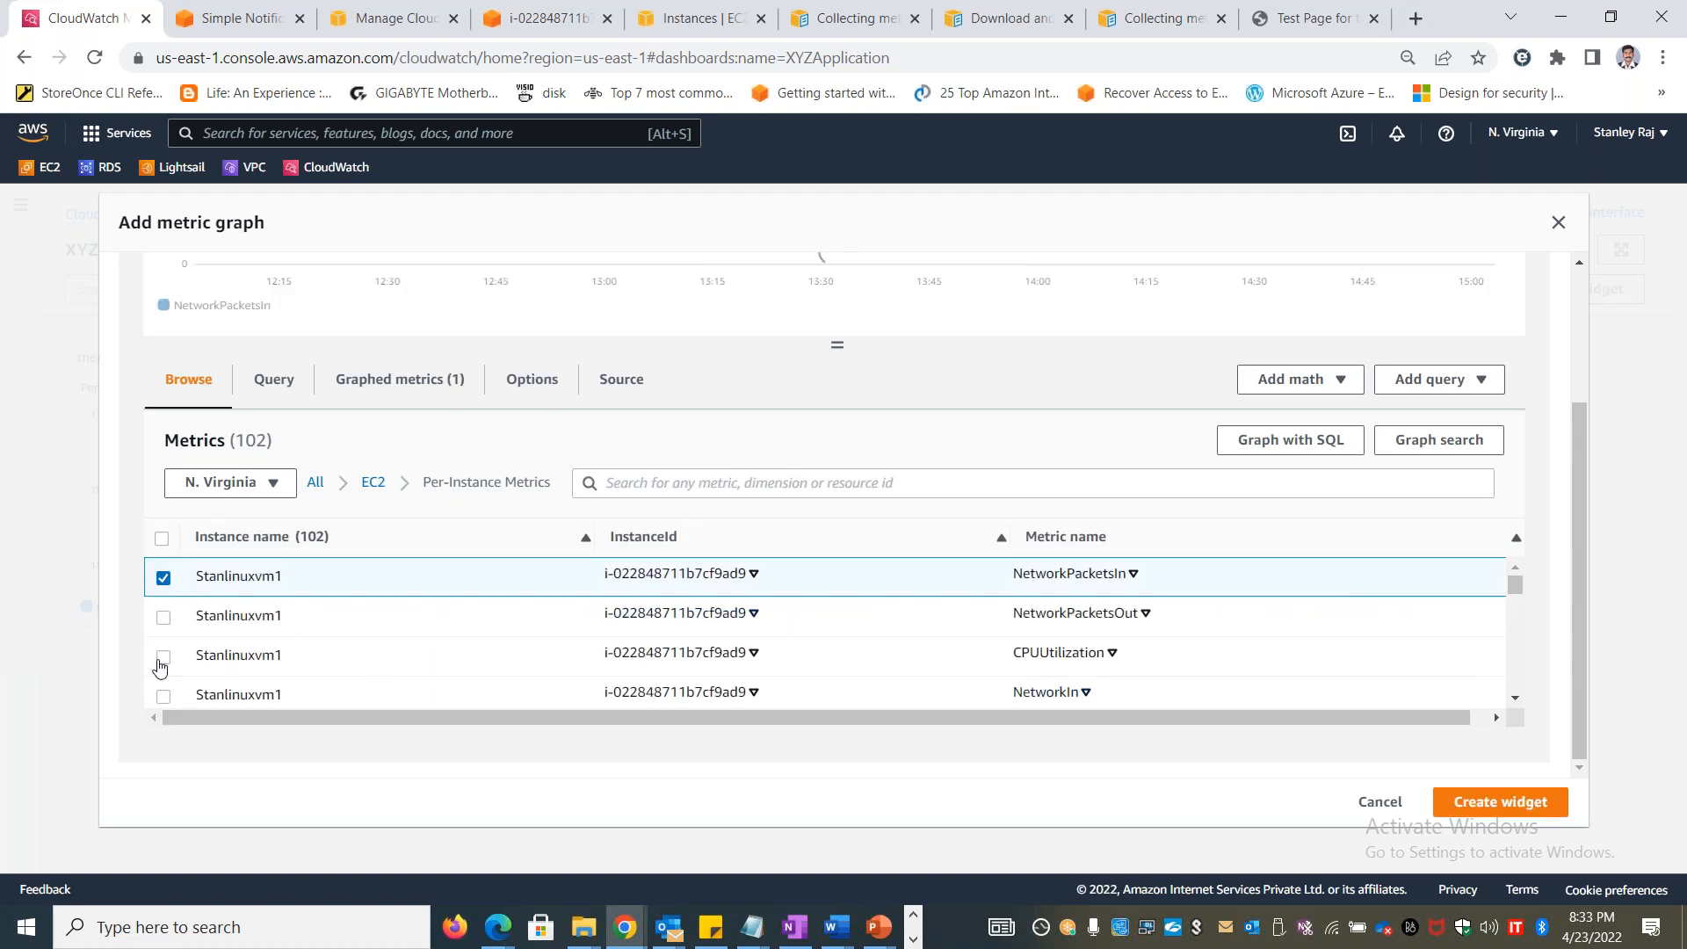
{"action": "left_click", "coordinate": [165, 661]}
{"action": "left_click", "coordinate": [165, 700]}
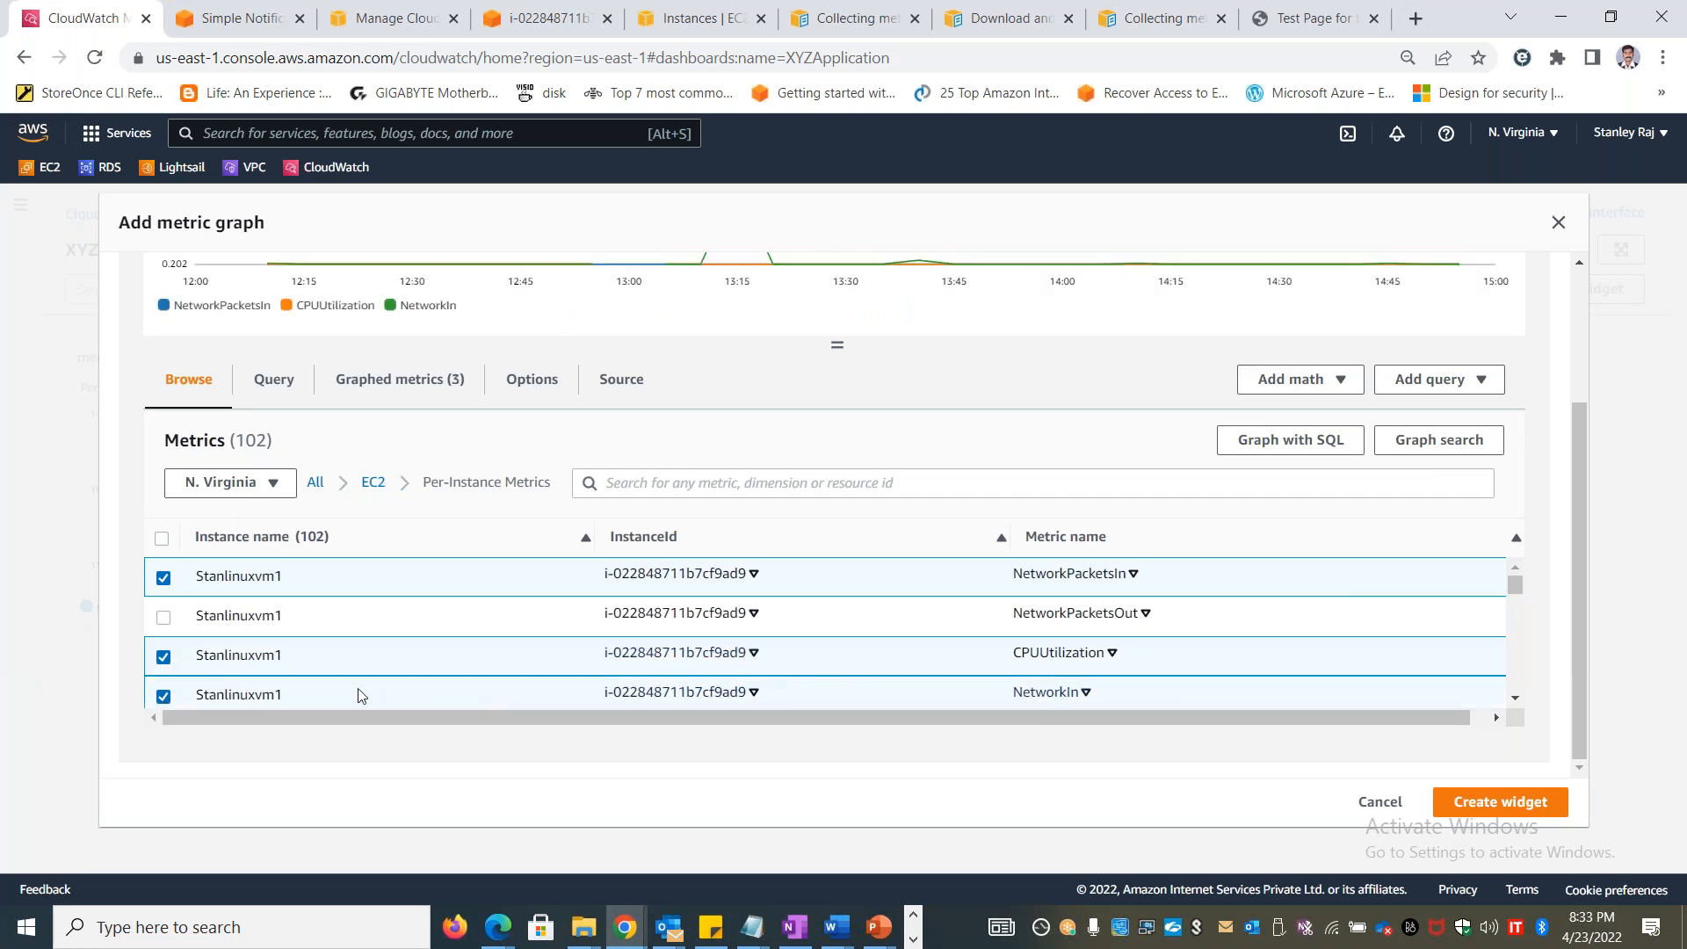
{"action": "left_click", "coordinate": [164, 580]}
{"action": "left_click", "coordinate": [1531, 804]}
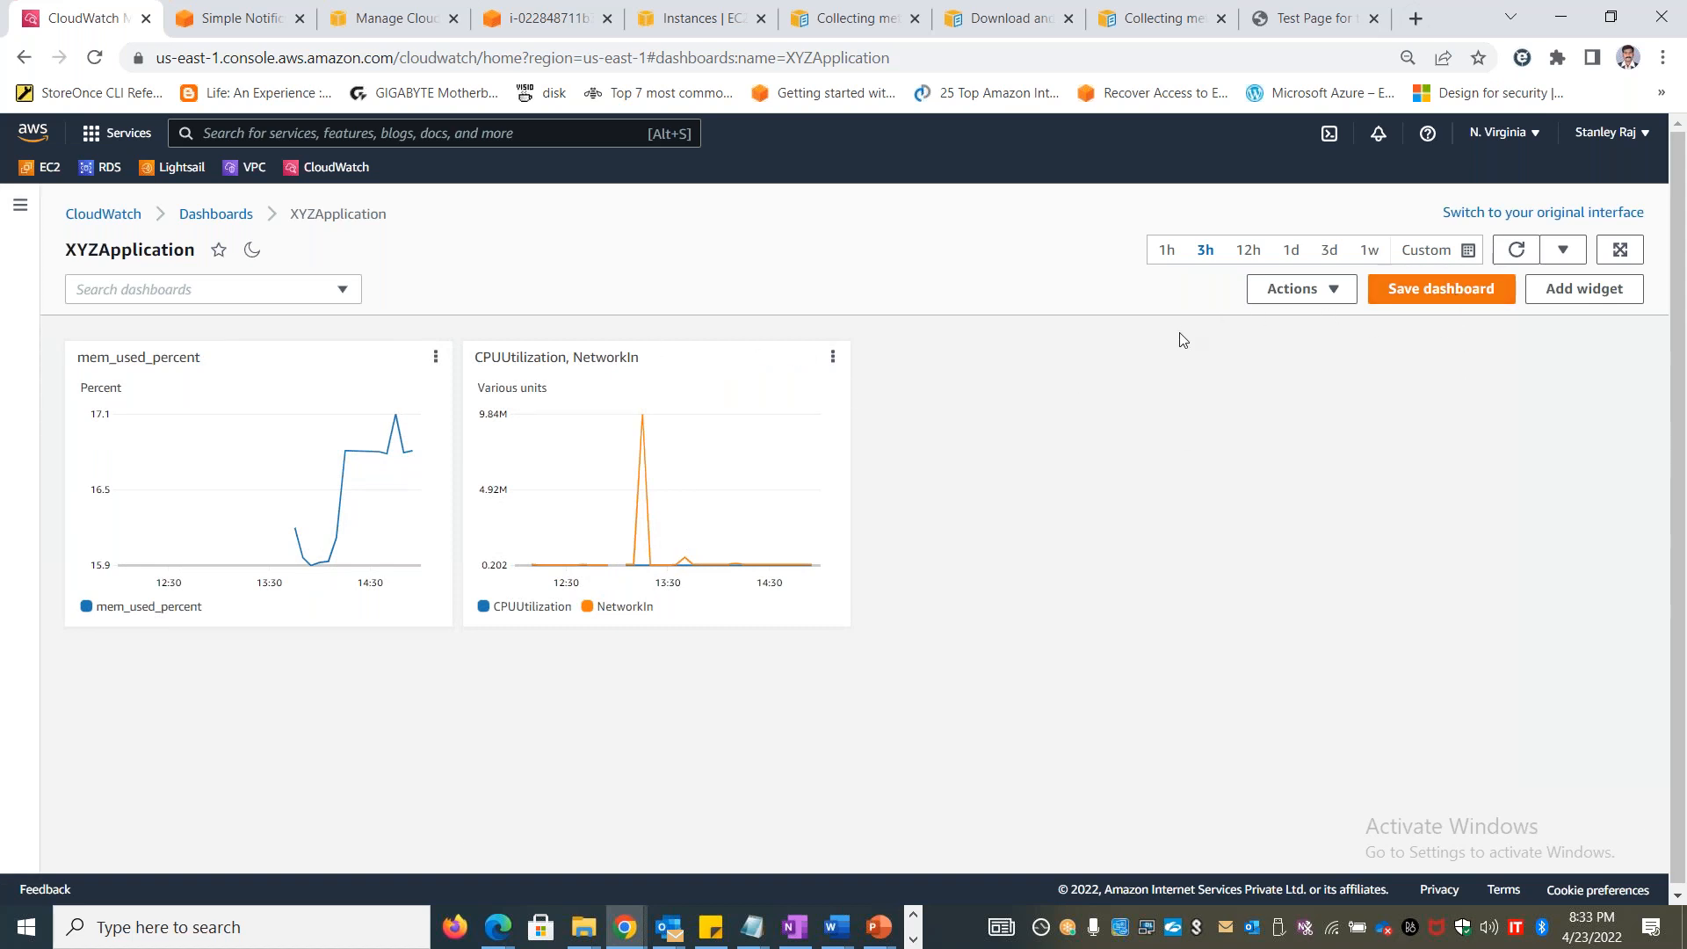
{"action": "left_click", "coordinate": [1344, 290]}
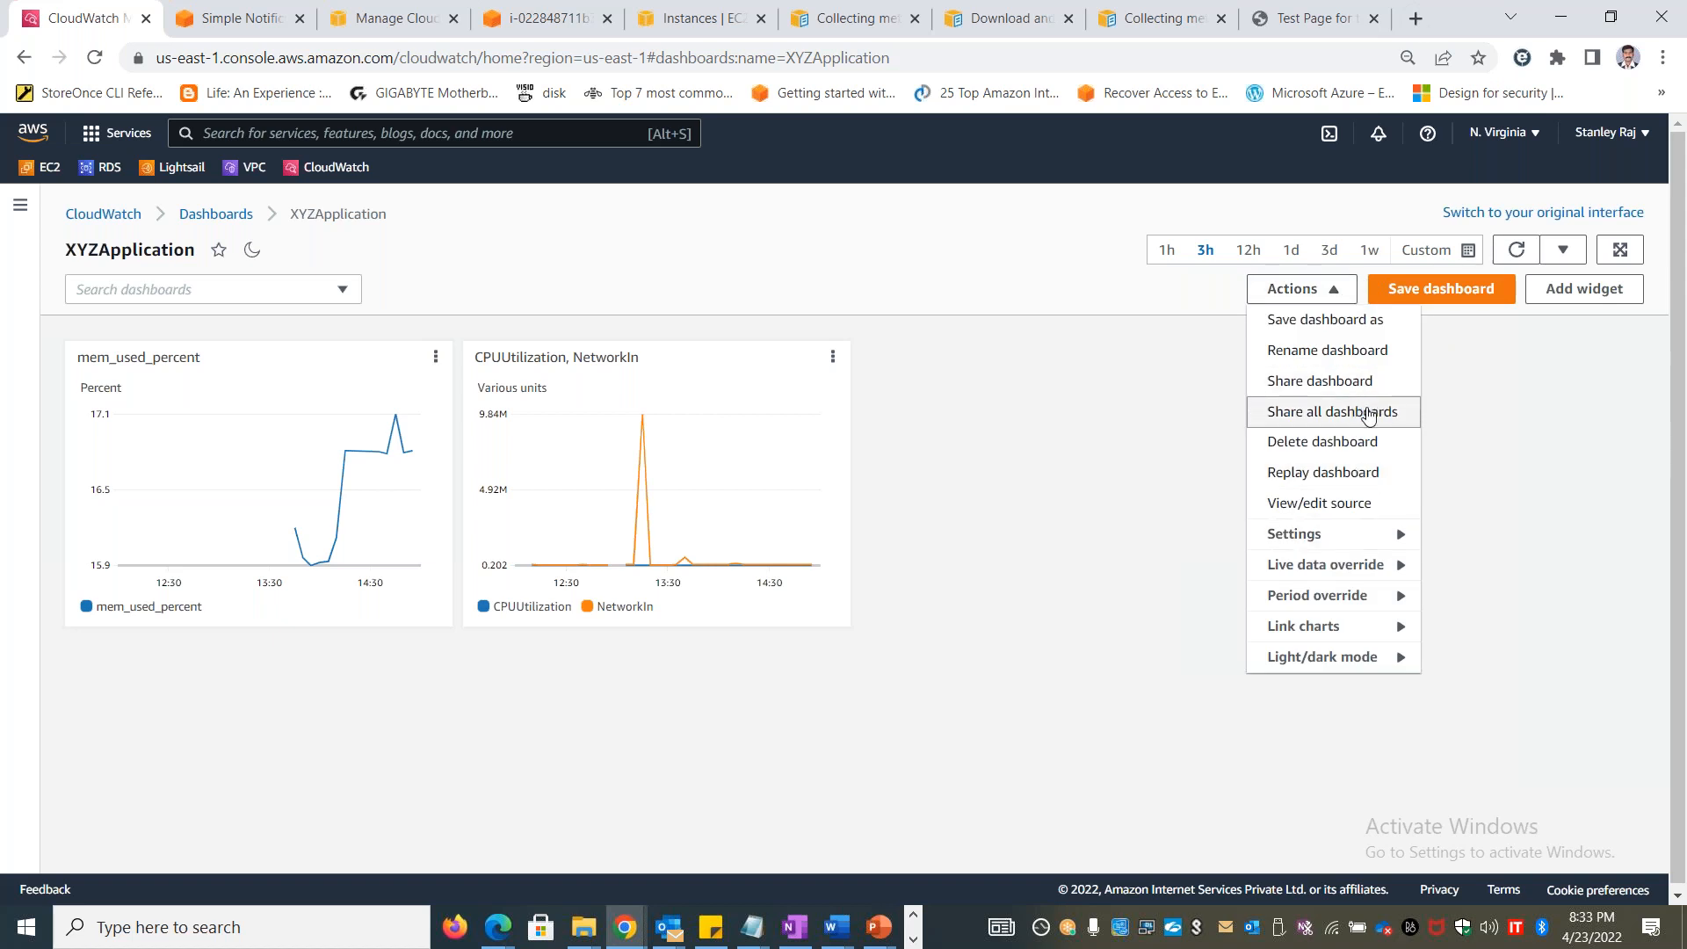
{"action": "left_click", "coordinate": [974, 243]}
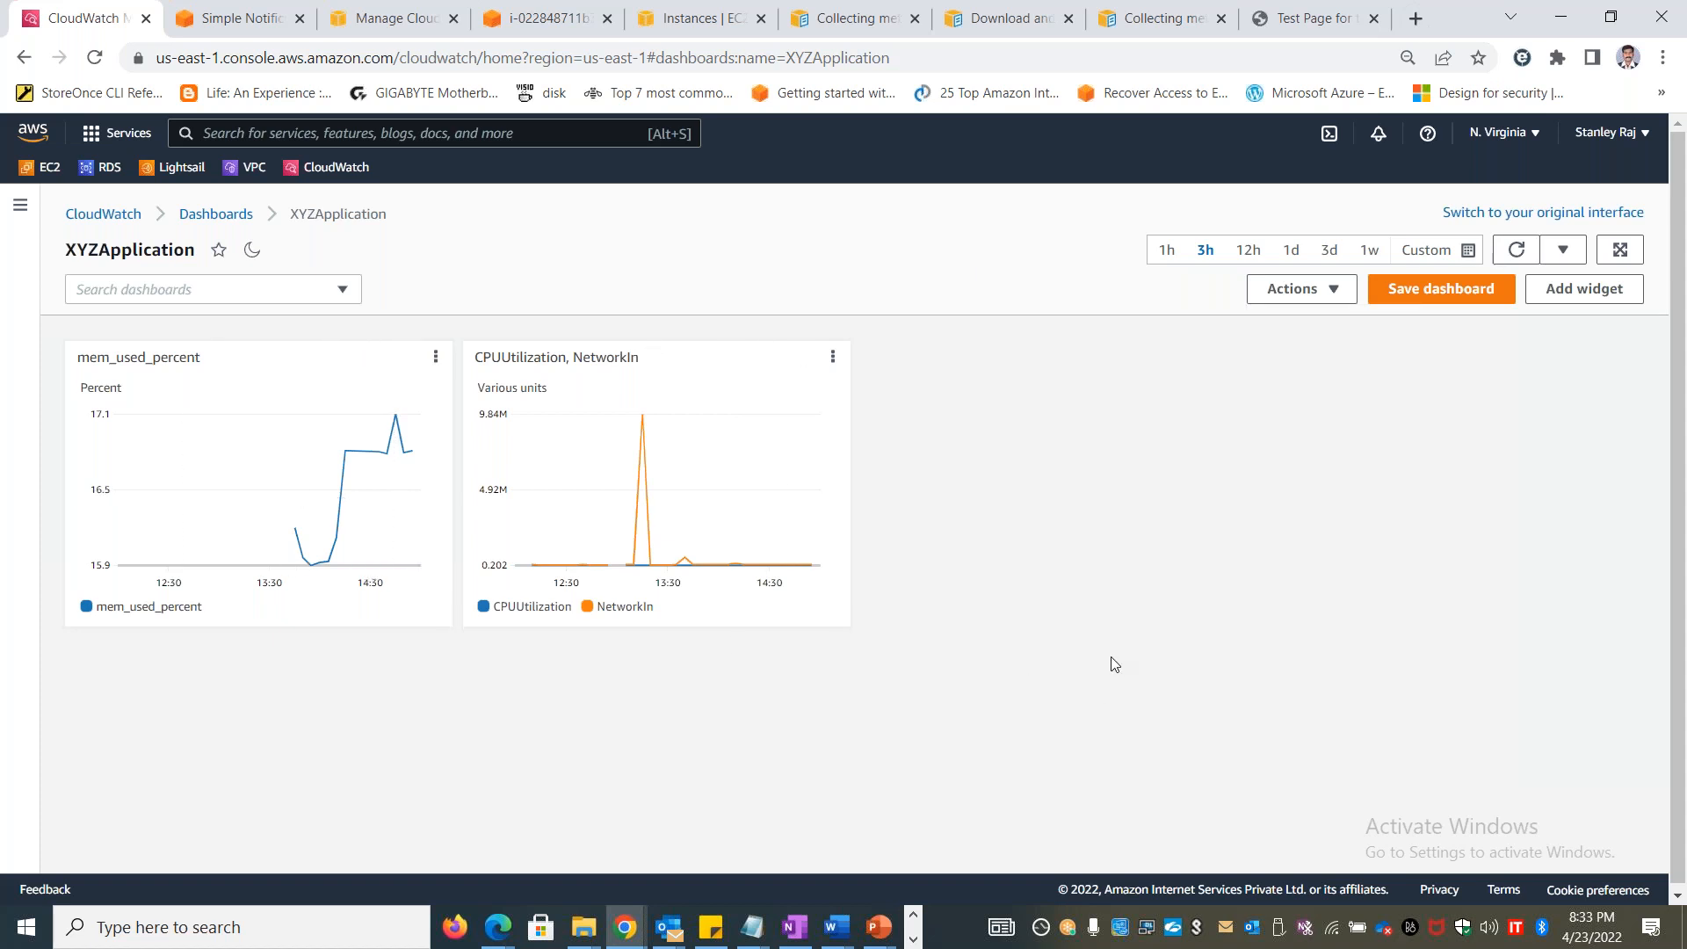
Shrink both dashboard widgets and move the CPUUtilization, NetworkIn widget directly below the mem_used_percent widget
{"action": "left_click_drag", "start_coordinate": [840, 618], "coordinate": [719, 526]}
{"action": "left_click_drag", "start_coordinate": [449, 622], "coordinate": [385, 526]}
{"action": "mouse_move", "coordinate": [662, 426]}
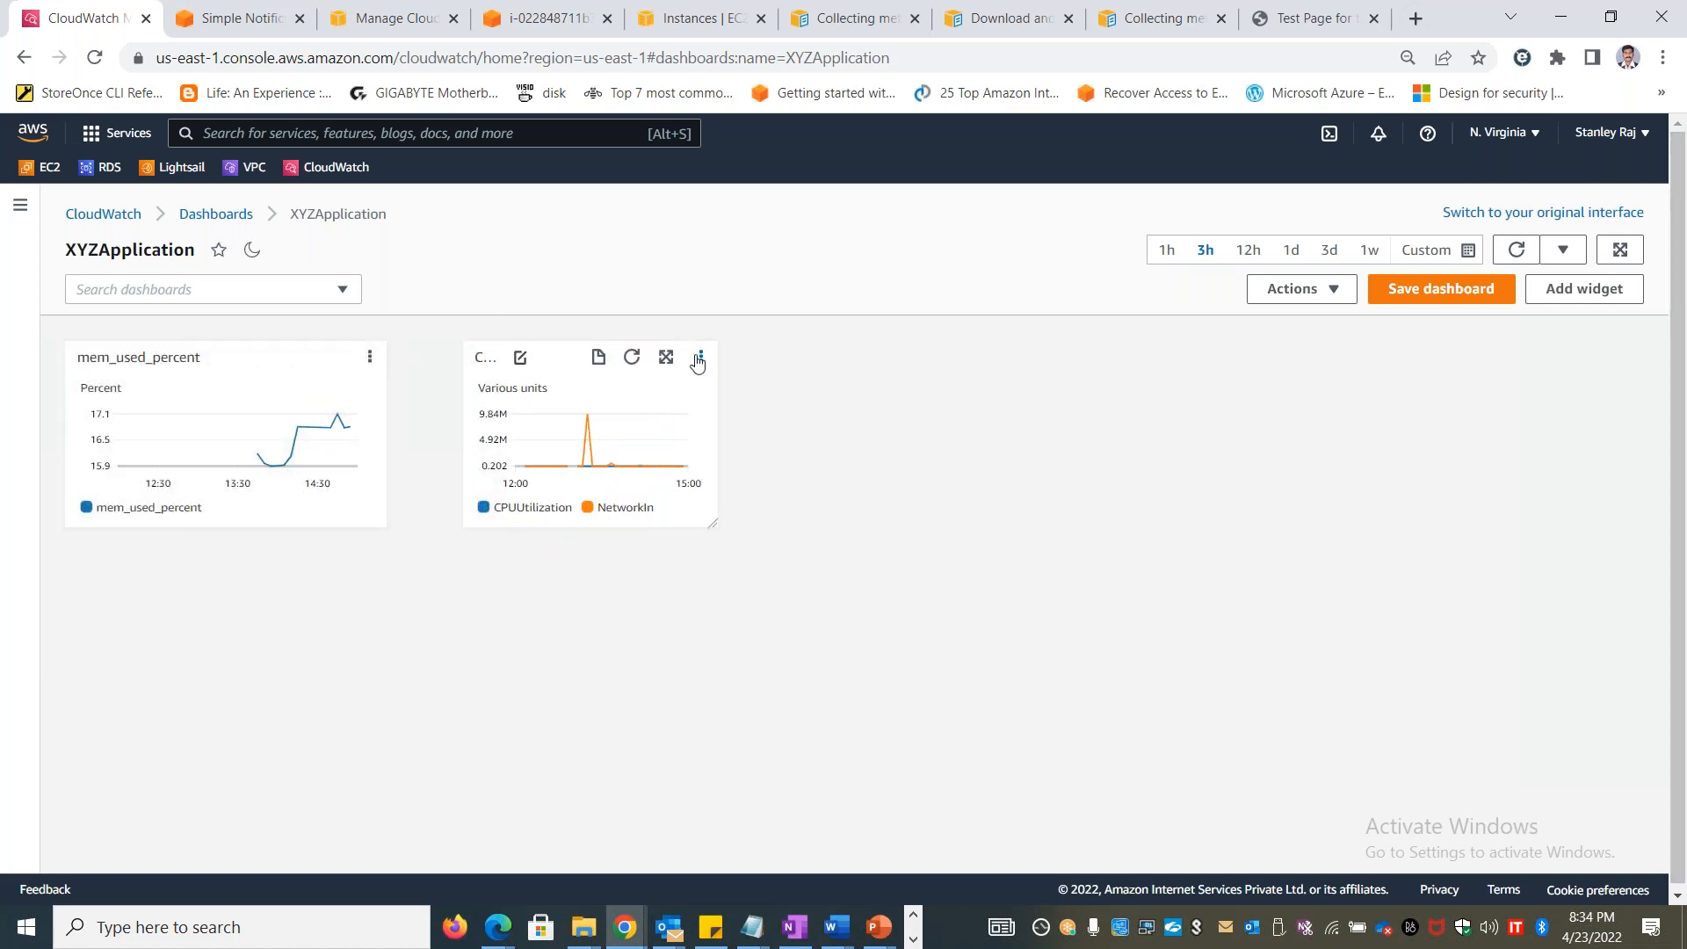
{"action": "left_click_drag", "start_coordinate": [555, 349], "coordinate": [151, 541]}
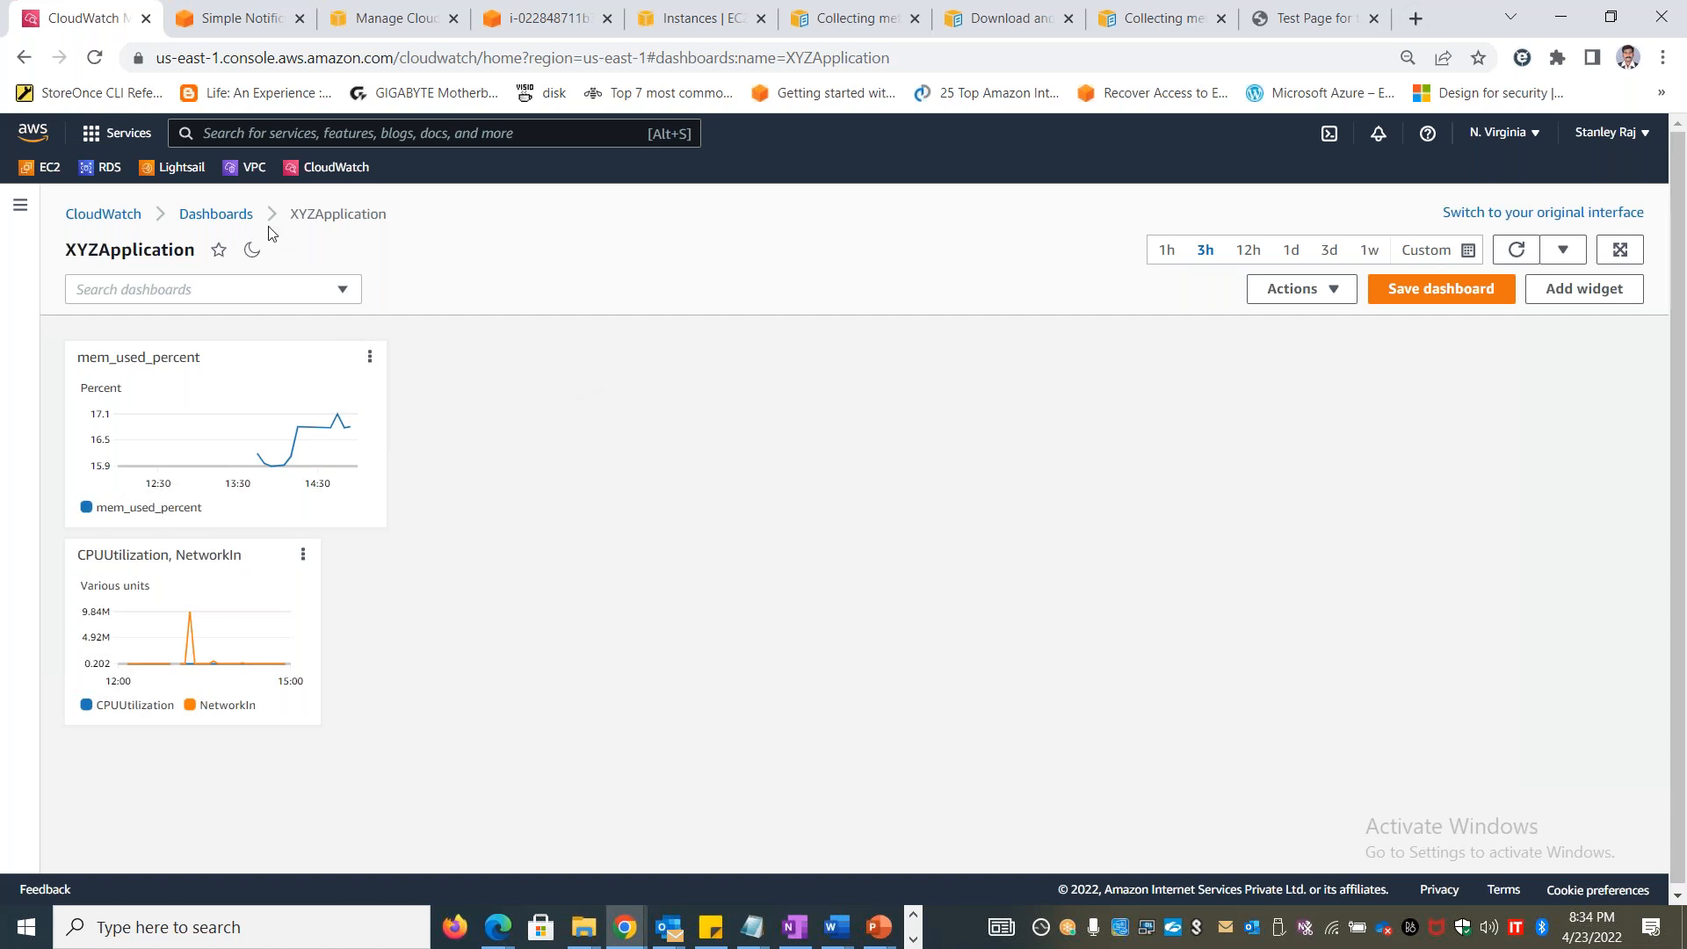
Open the Elastic Beanstalk dashboard from the automatic dashboards and look through its graphs
{"action": "left_click", "coordinate": [217, 226]}
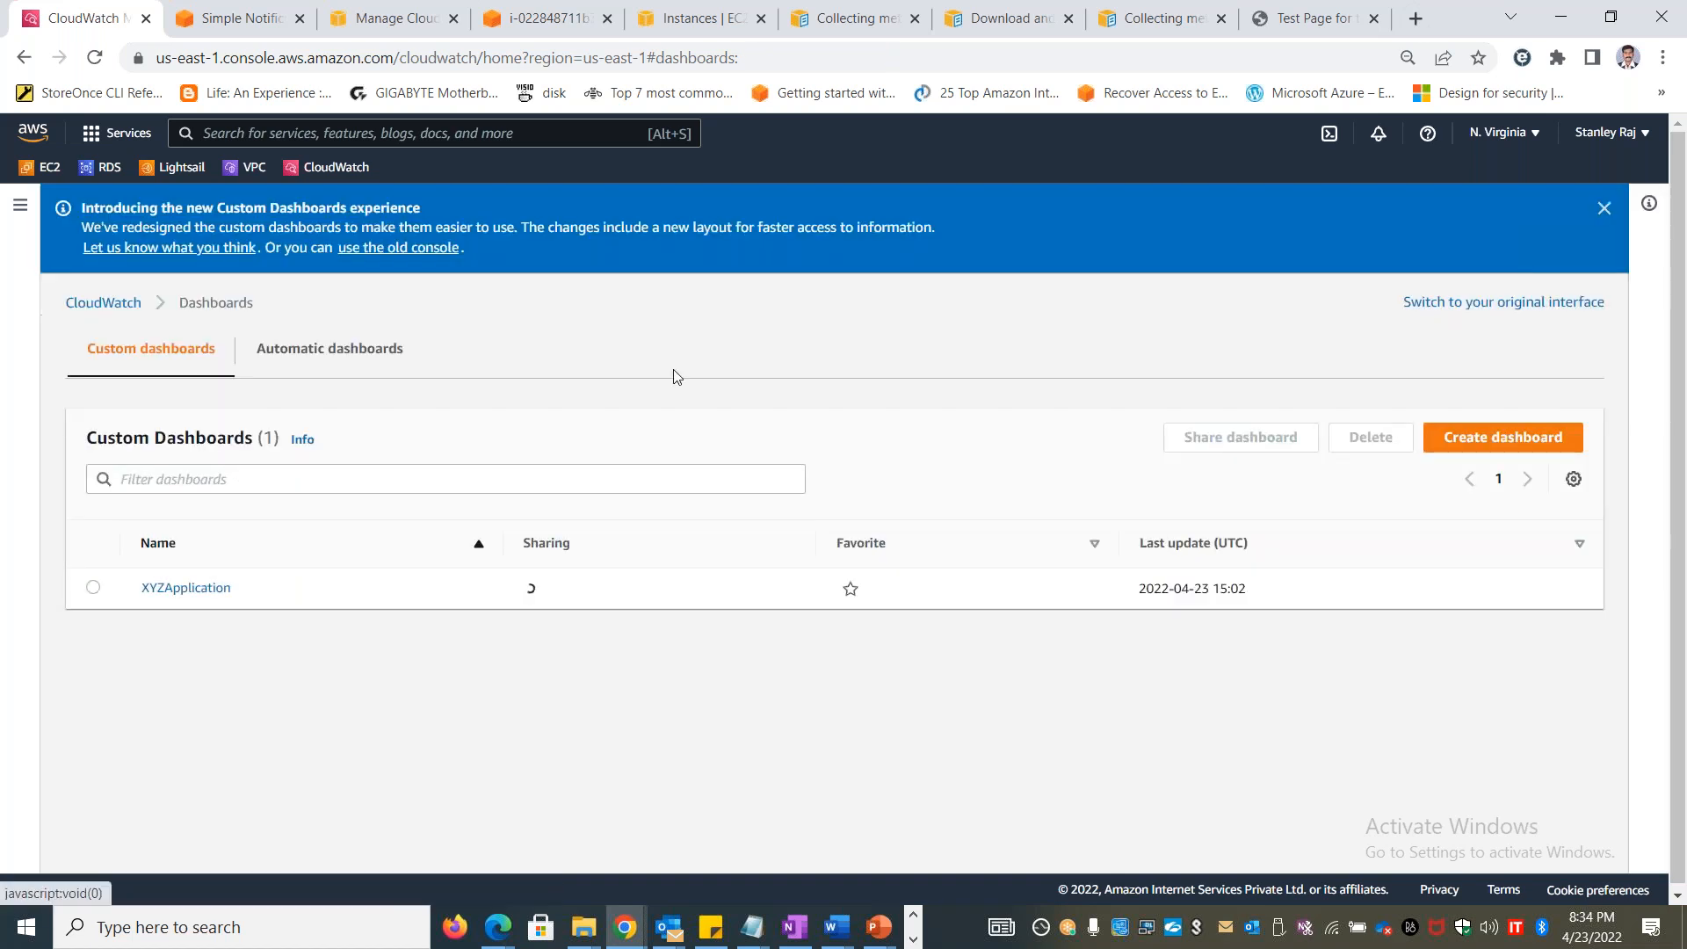
{"action": "left_click", "coordinate": [268, 348]}
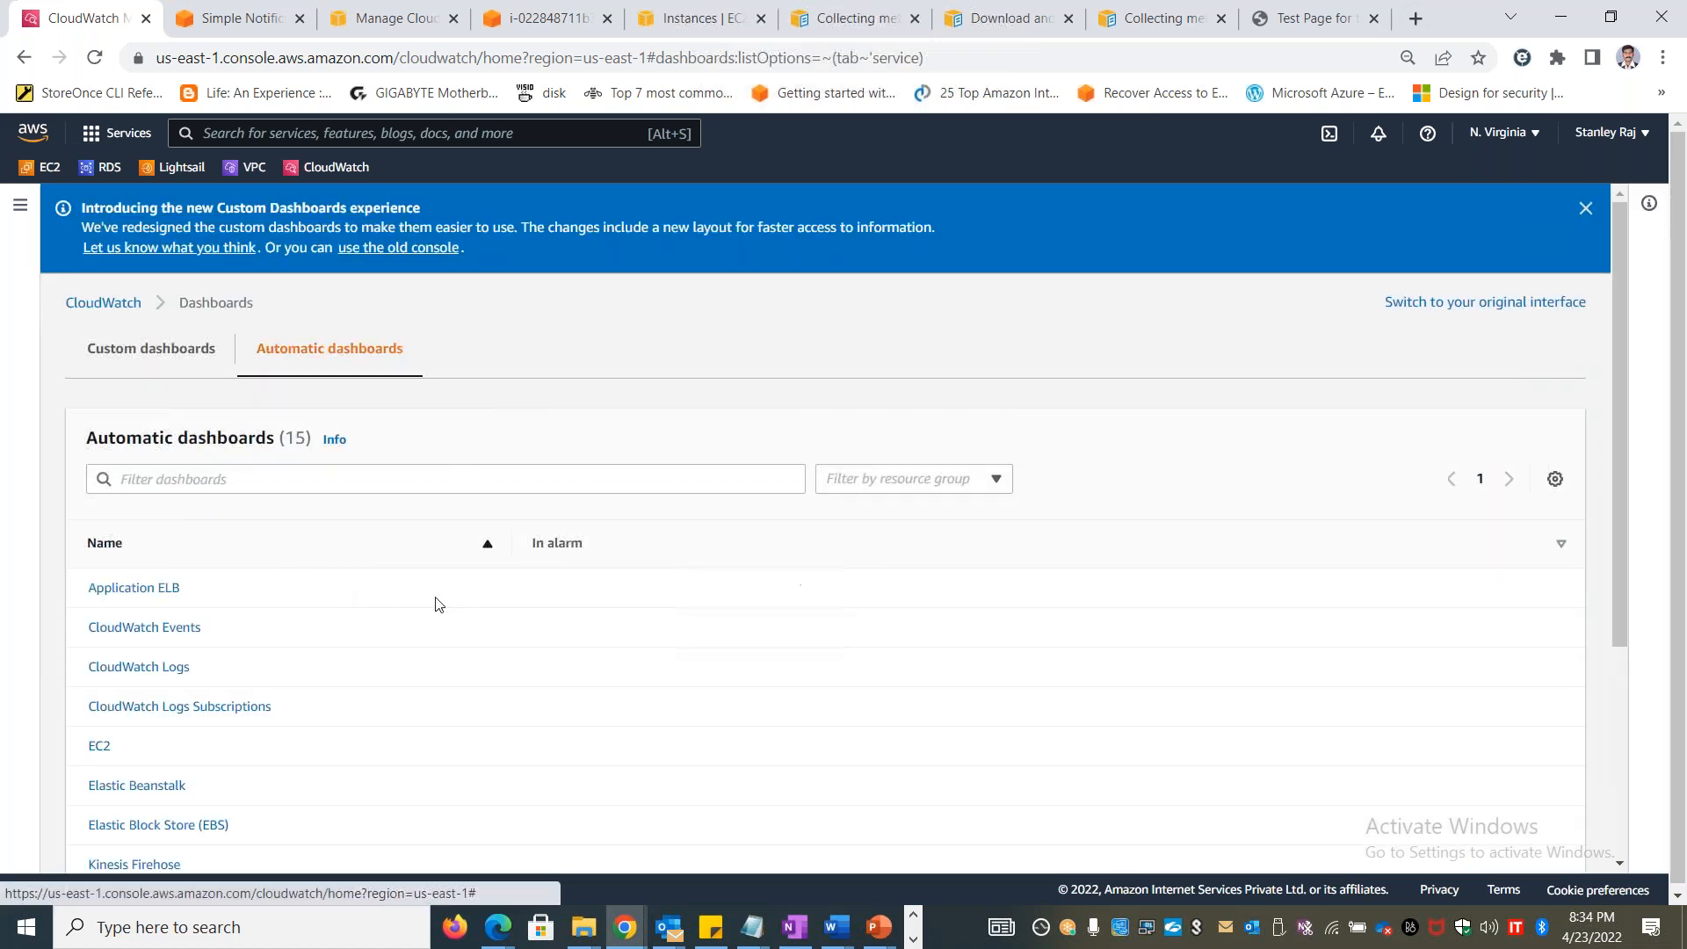
{"action": "scroll", "coordinate": [226, 690], "scroll_direction": "down", "scroll_amount": 3}
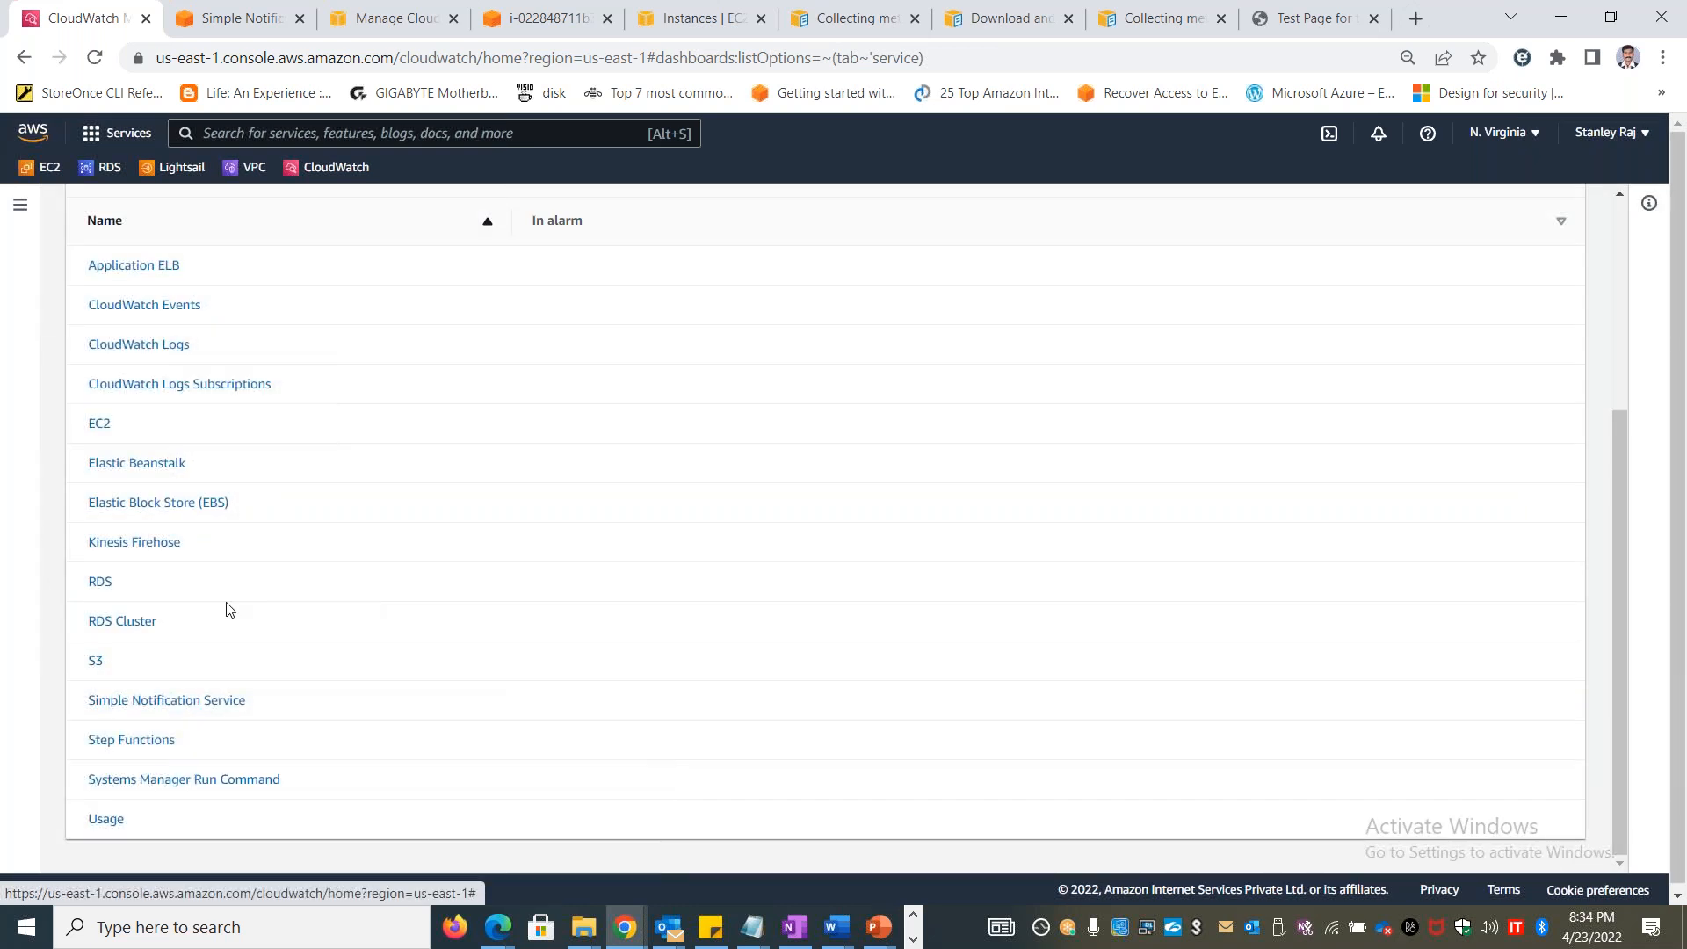
{"action": "left_click", "coordinate": [158, 471]}
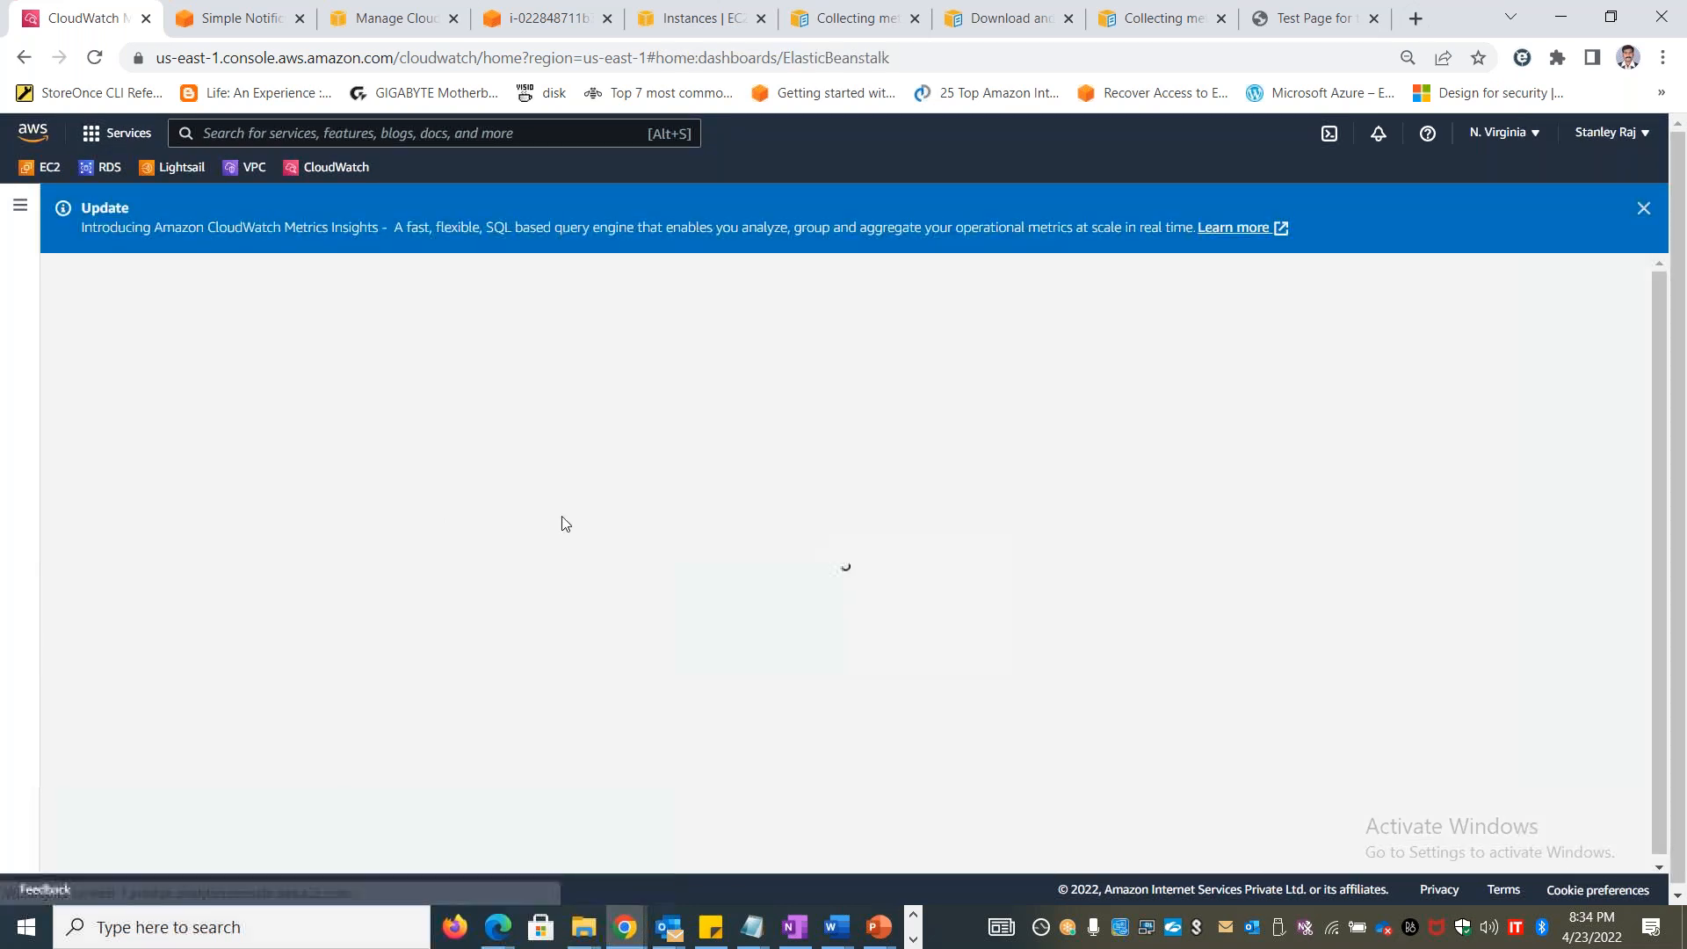
{"action": "scroll", "coordinate": [202, 580], "scroll_direction": "down", "scroll_amount": 2}
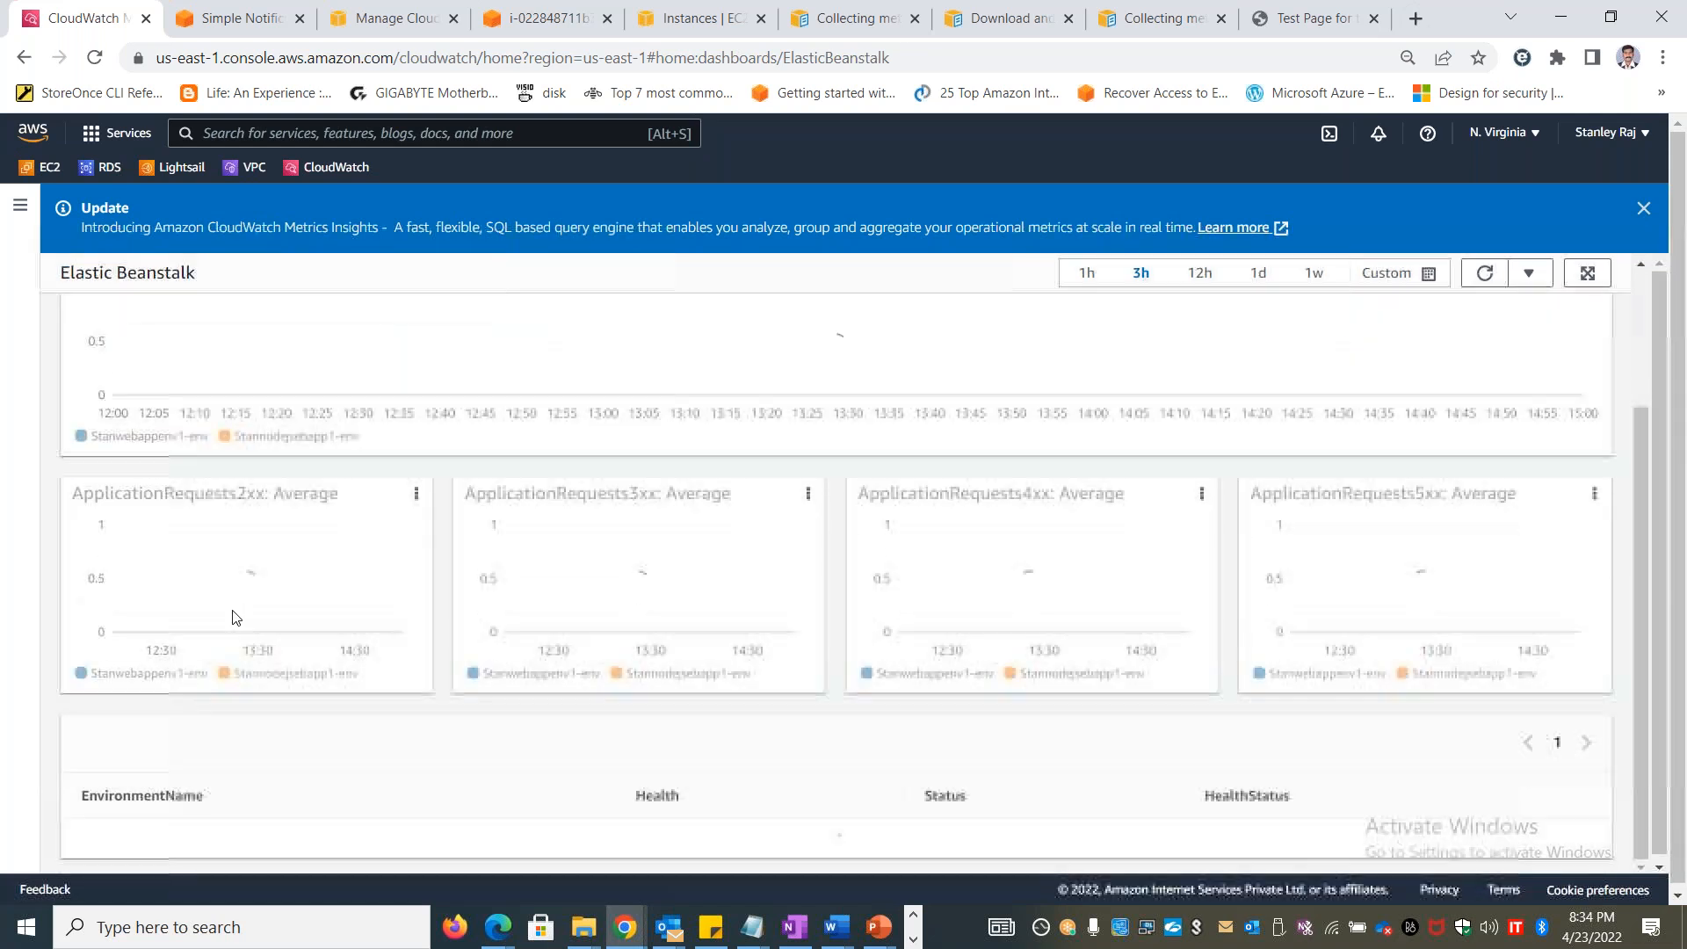
{"action": "scroll", "coordinate": [834, 396], "scroll_direction": "up", "scroll_amount": 2}
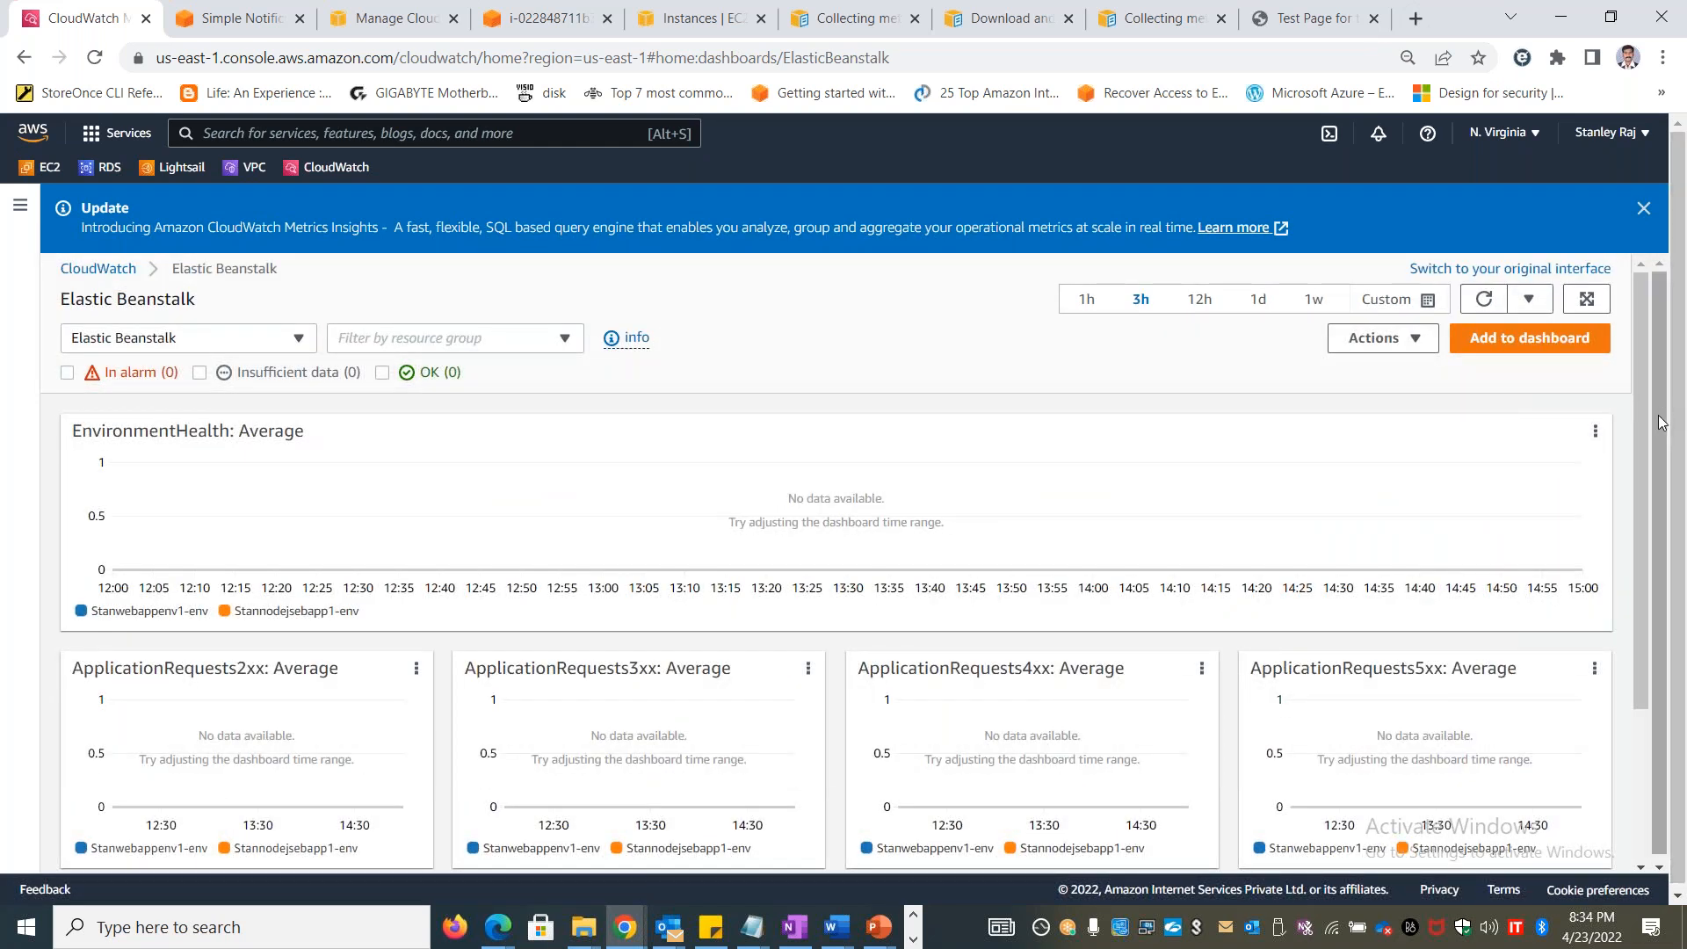
Check the resource group filter options, open the Stanwebappenv1-env environment from the dashboard, and return to CloudWatch
{"action": "left_click", "coordinate": [535, 339]}
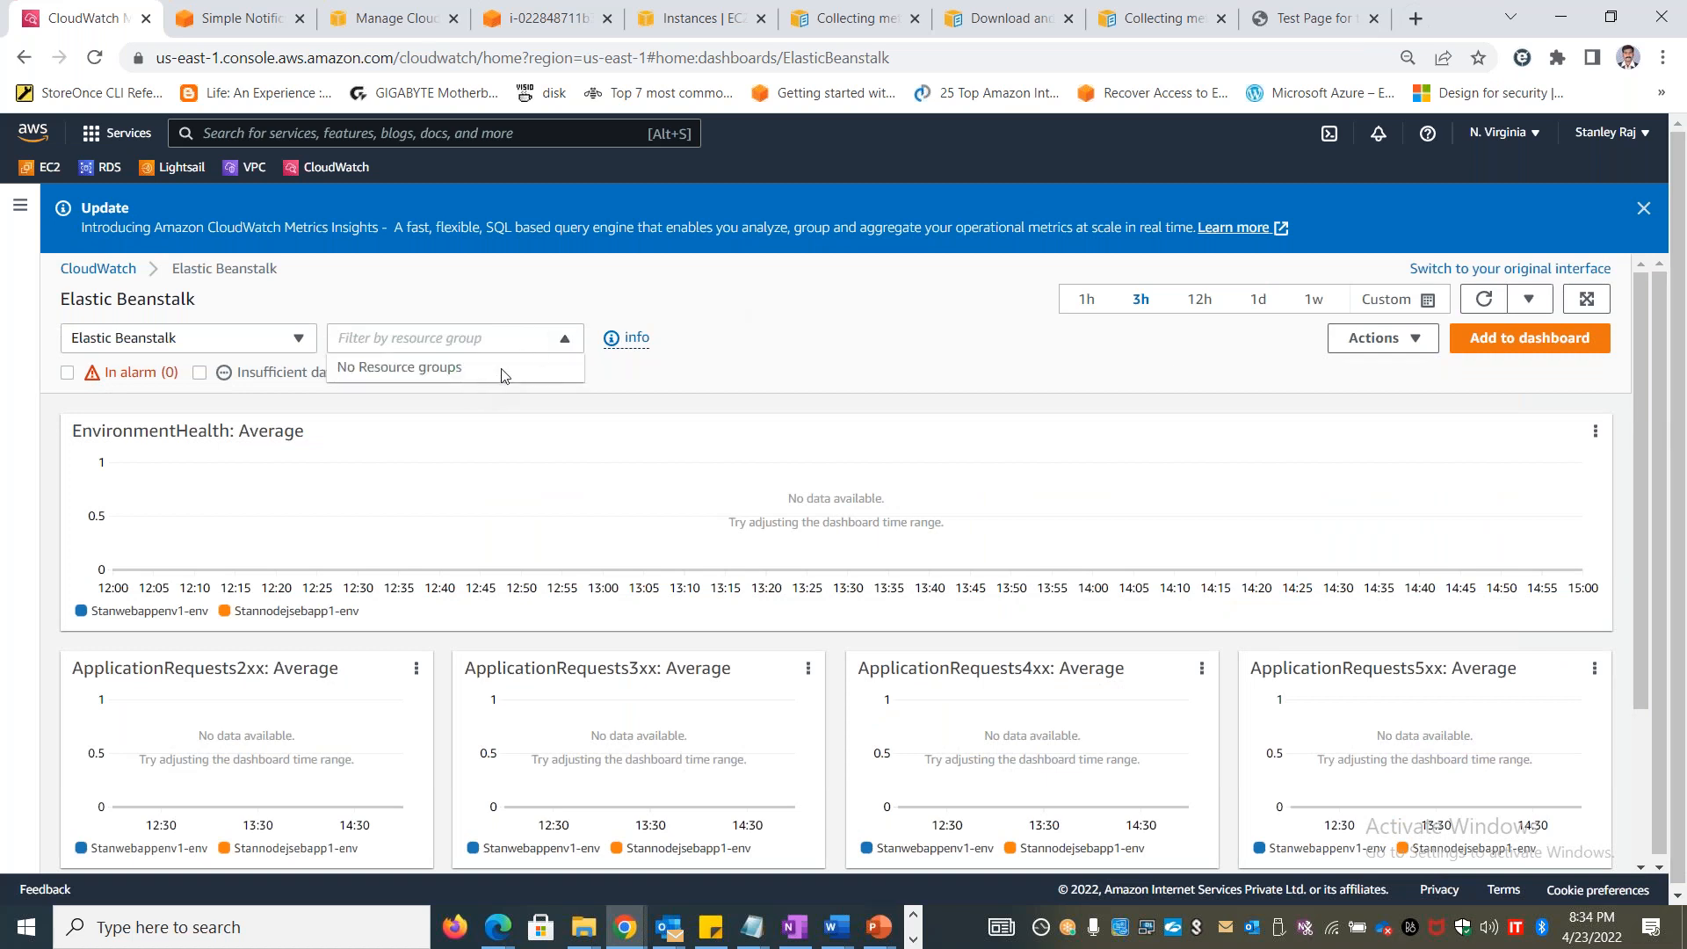
{"action": "left_click", "coordinate": [905, 378]}
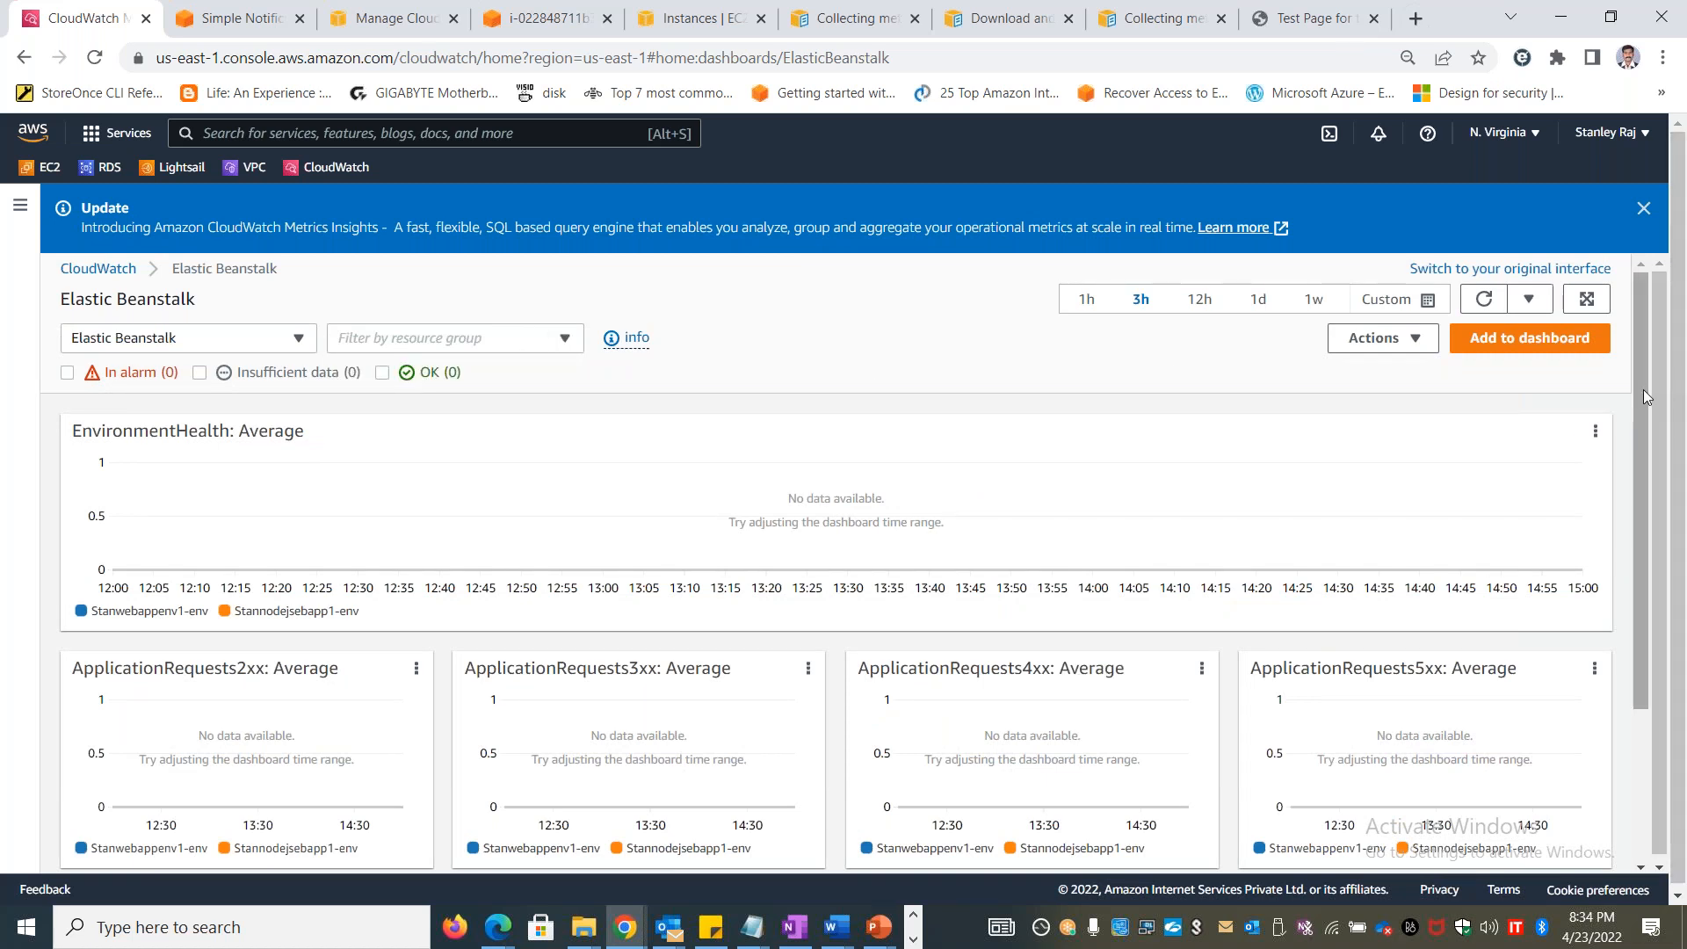
{"action": "left_click_drag", "start_coordinate": [1640, 395], "coordinate": [1636, 505]}
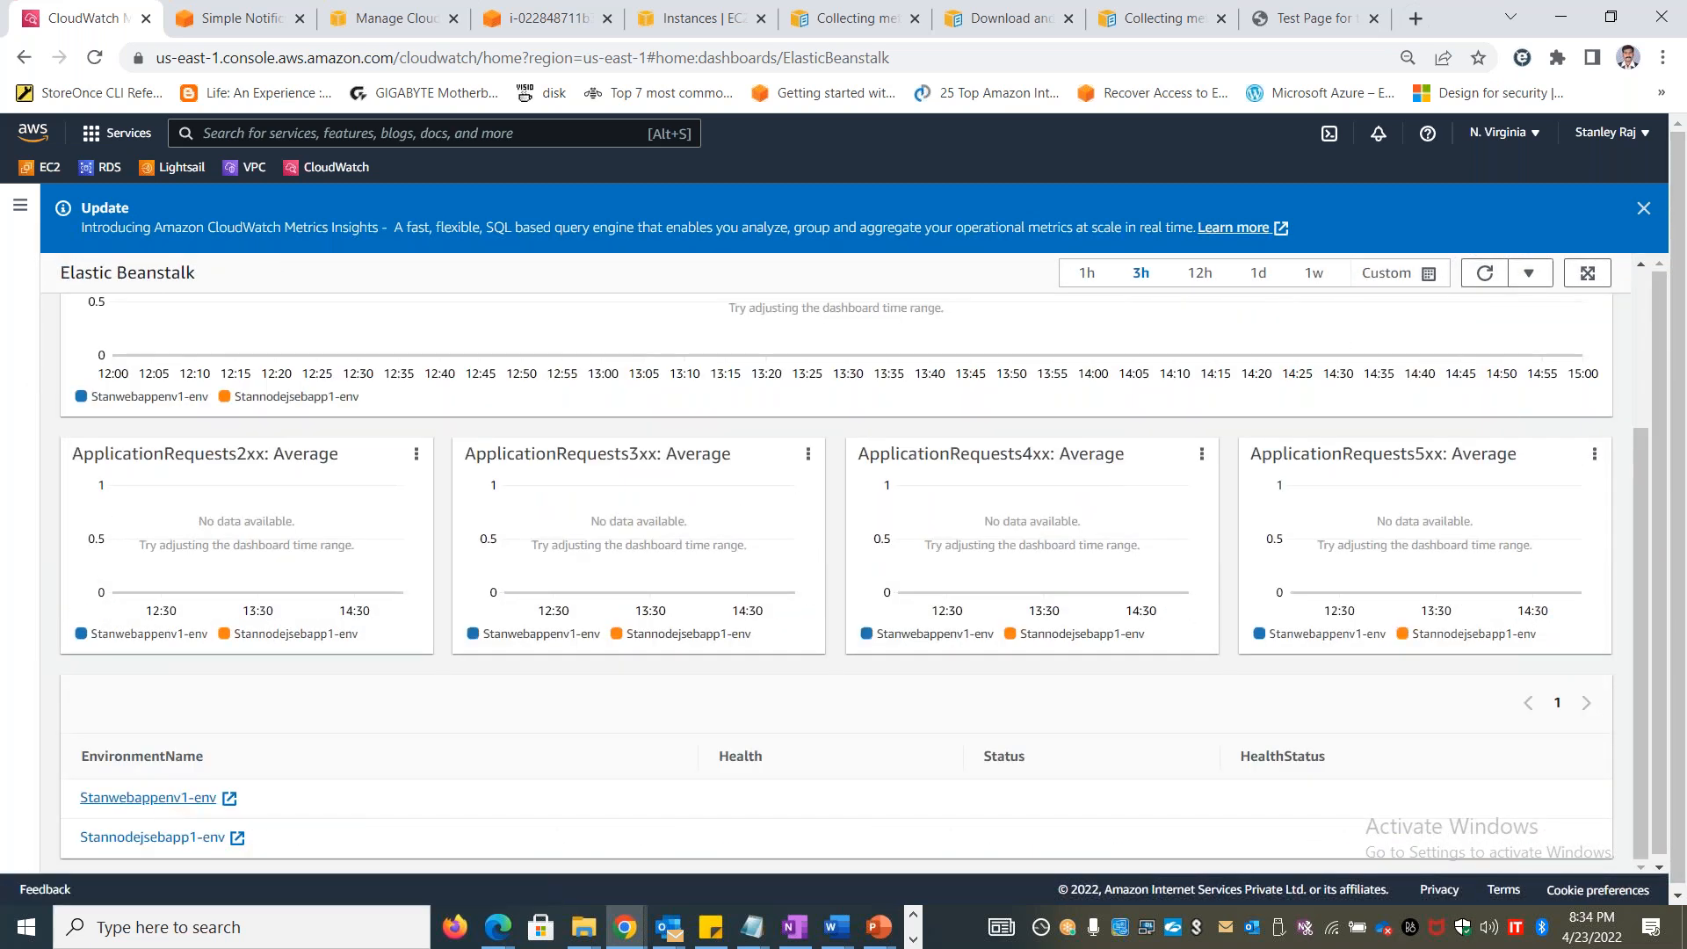
{"action": "left_click", "coordinate": [154, 800]}
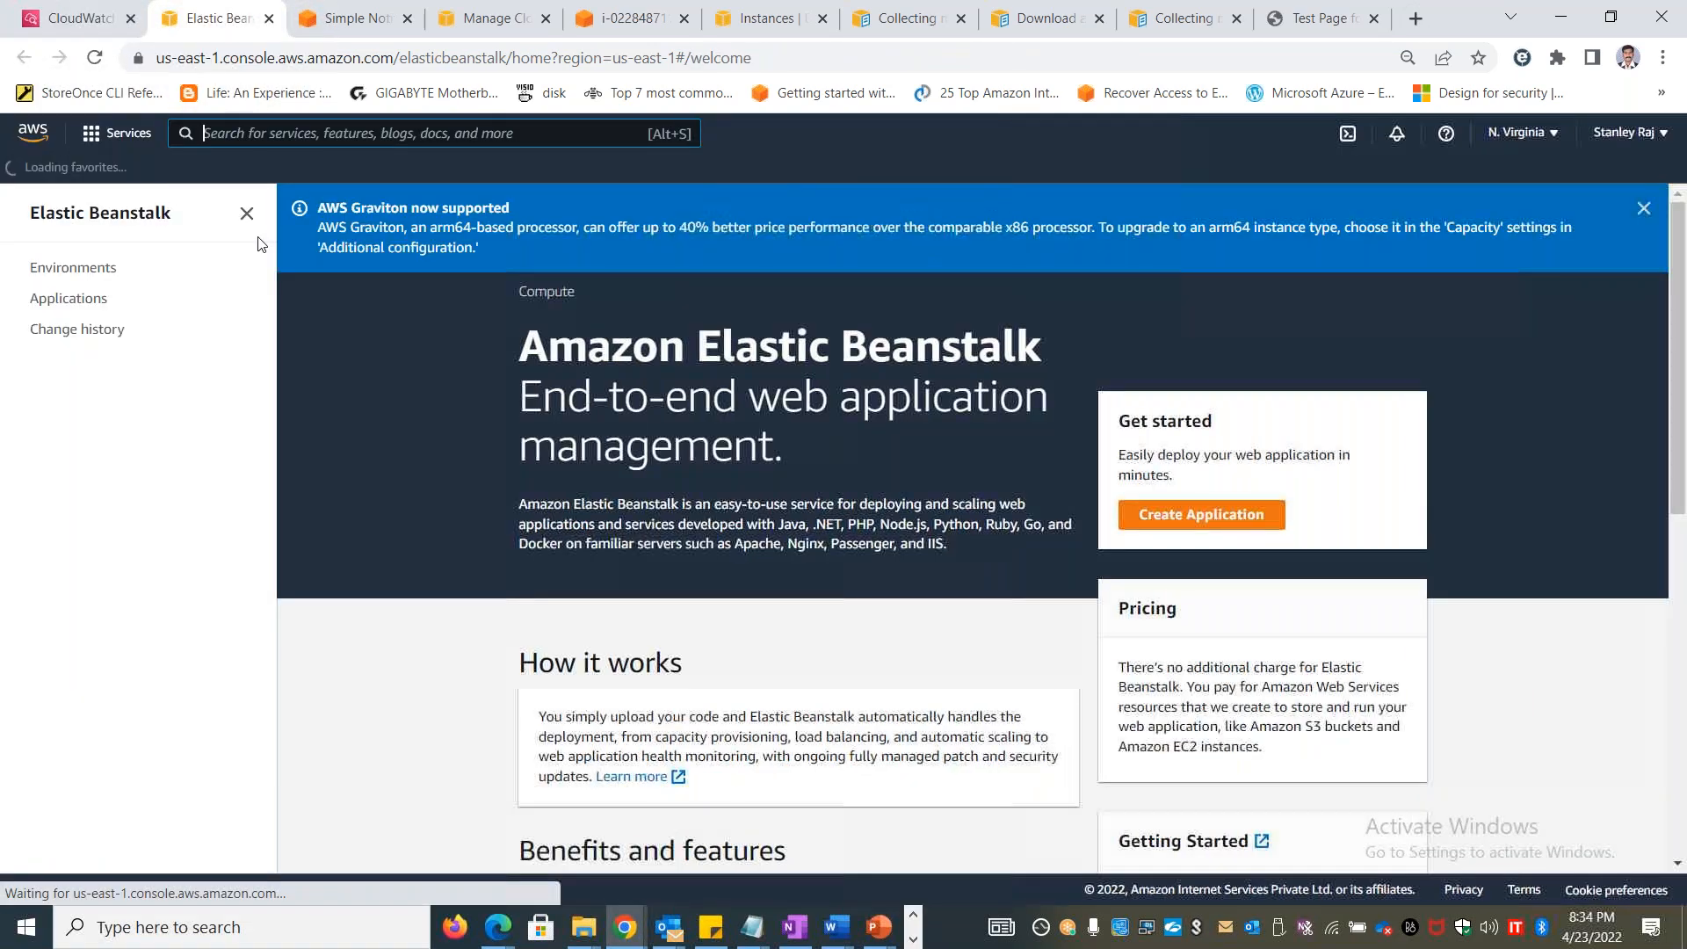
{"action": "left_click", "coordinate": [86, 18]}
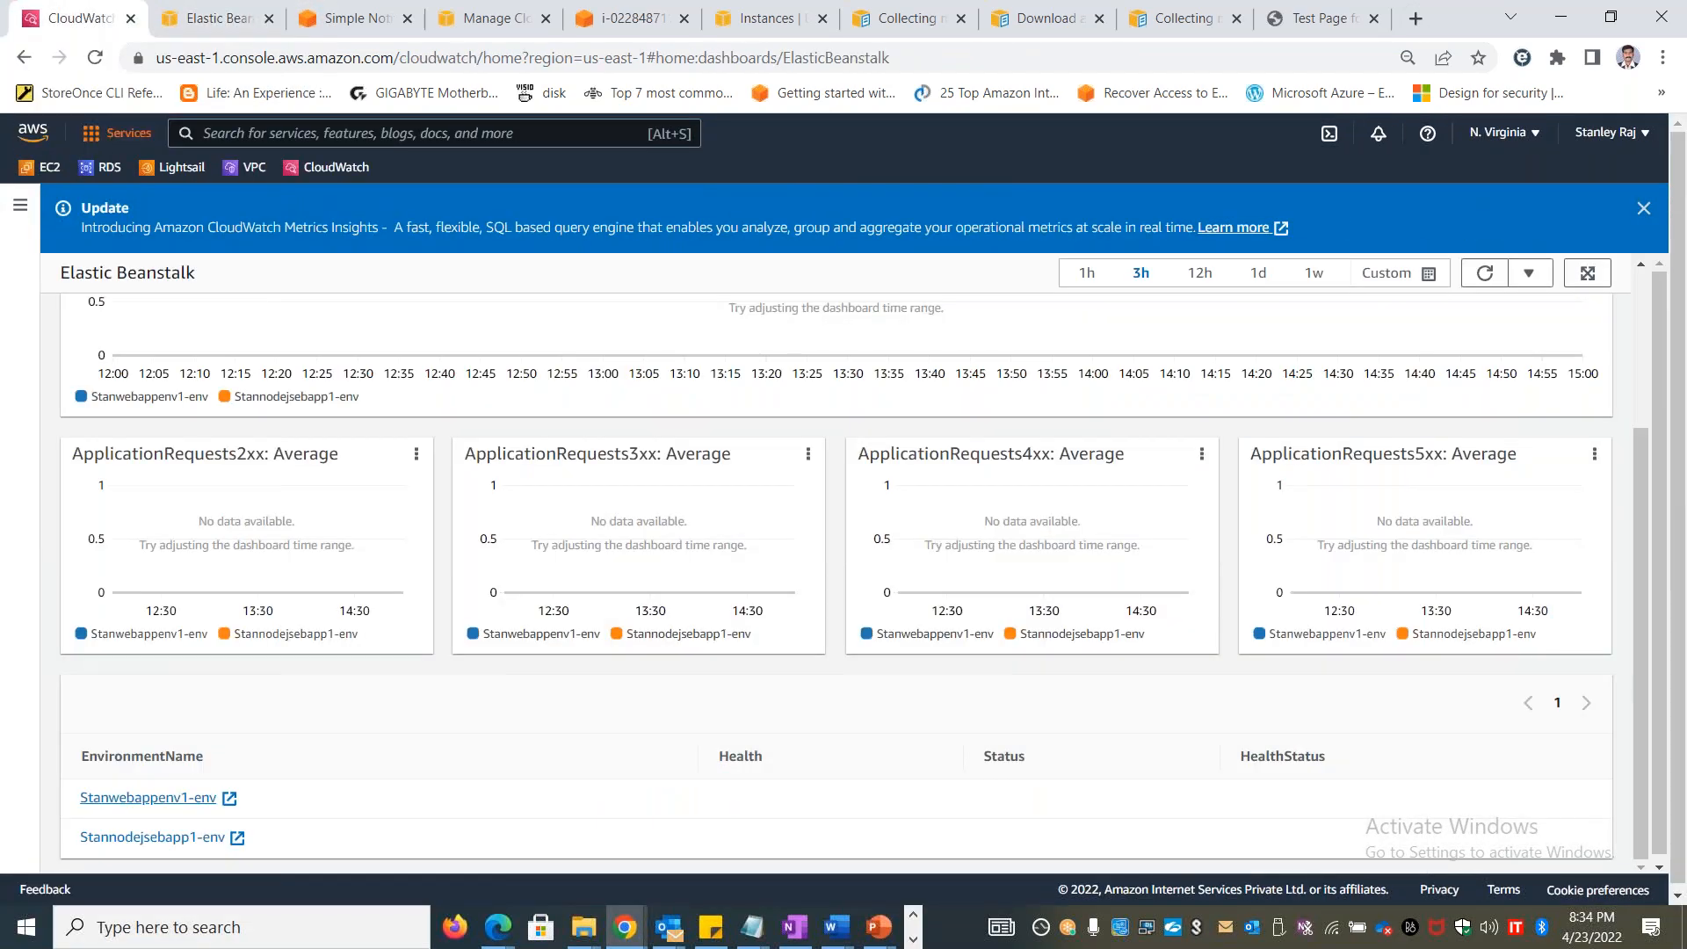
Open the EC2 dashboard from the automatic dashboards and check its resource group filter options
{"action": "scroll", "coordinate": [290, 289], "scroll_direction": "up", "scroll_amount": 3}
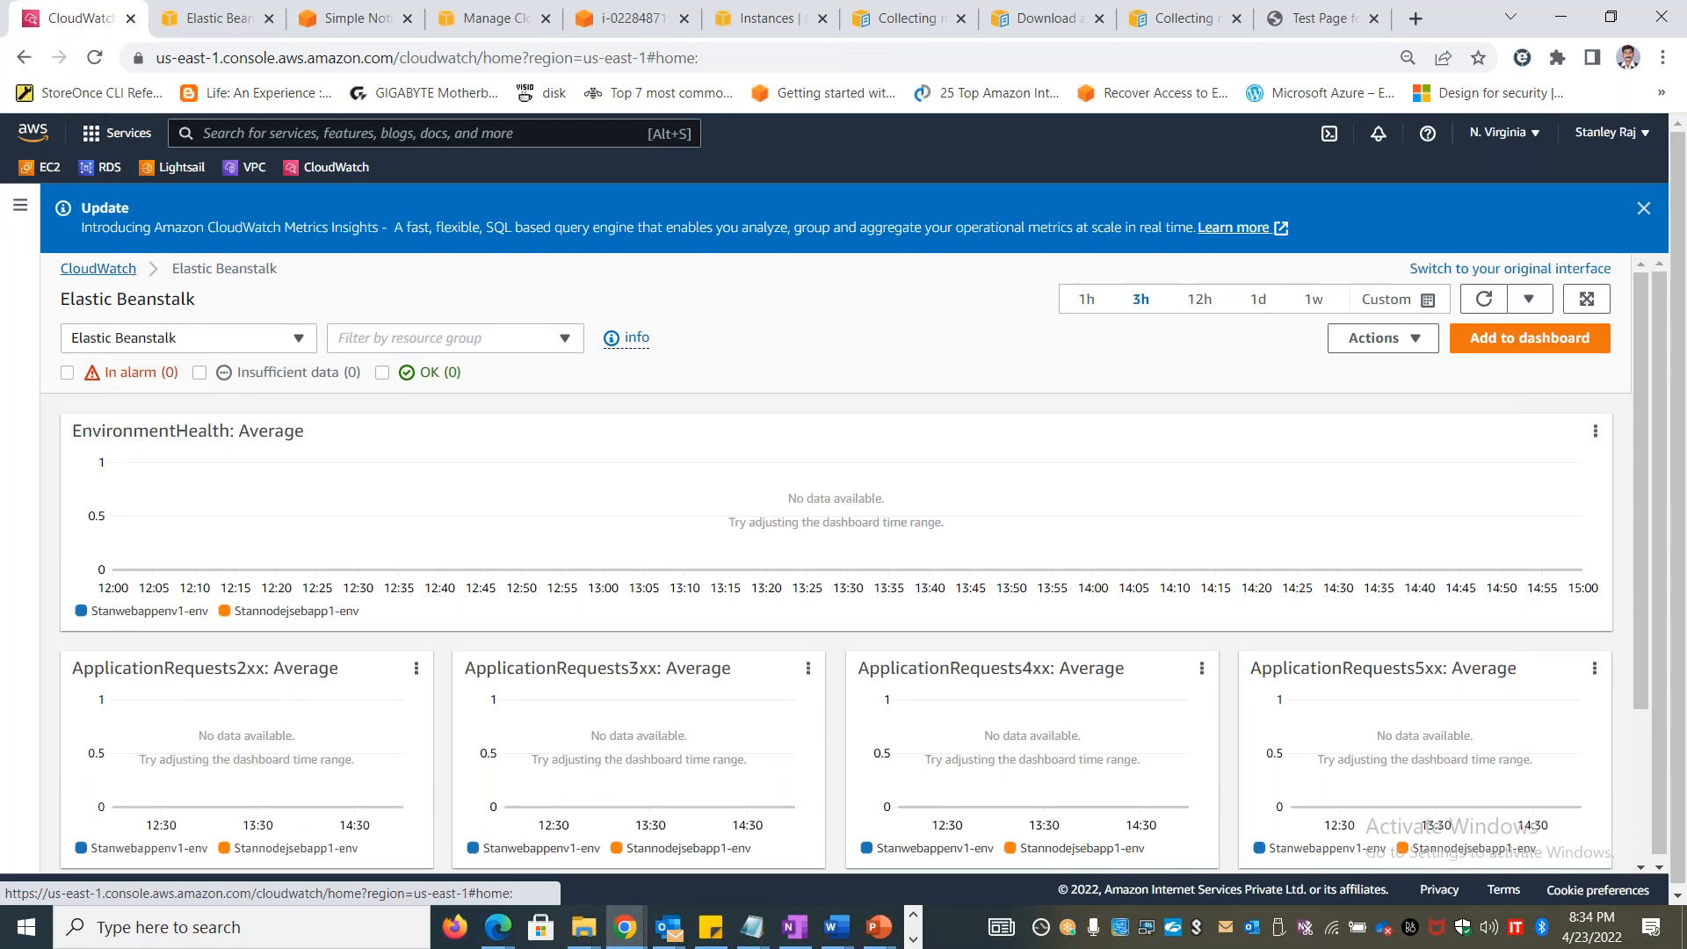
{"action": "left_click", "coordinate": [126, 272]}
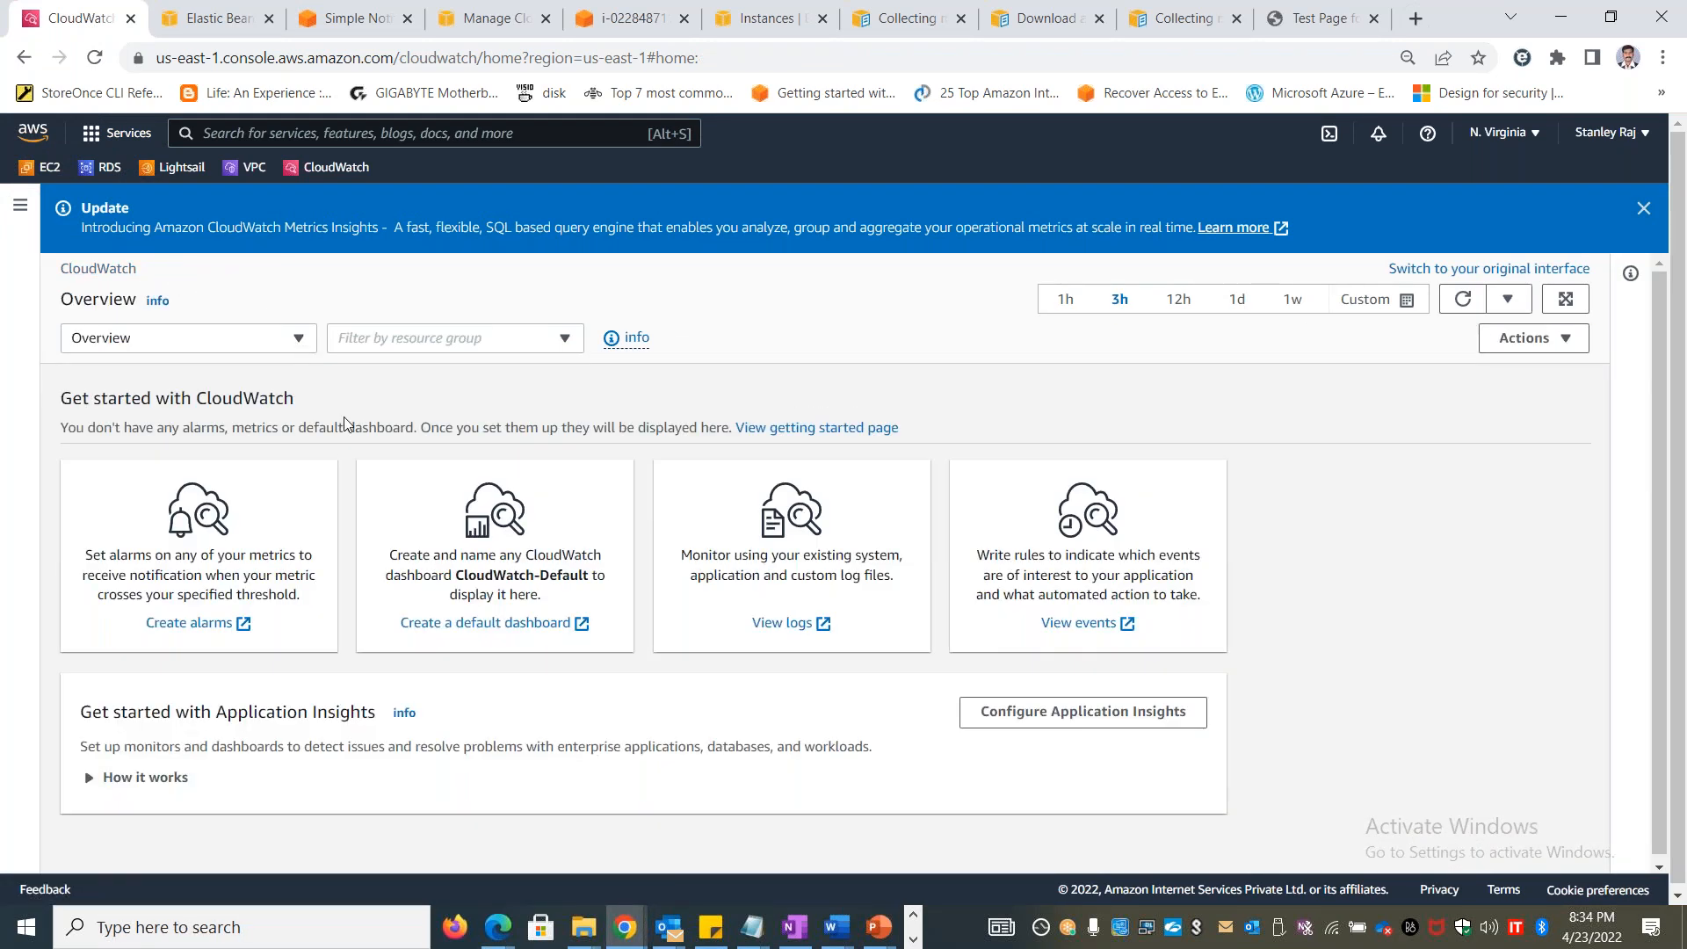
{"action": "left_click", "coordinate": [16, 211]}
{"action": "left_click", "coordinate": [98, 303]}
{"action": "left_click", "coordinate": [485, 365]}
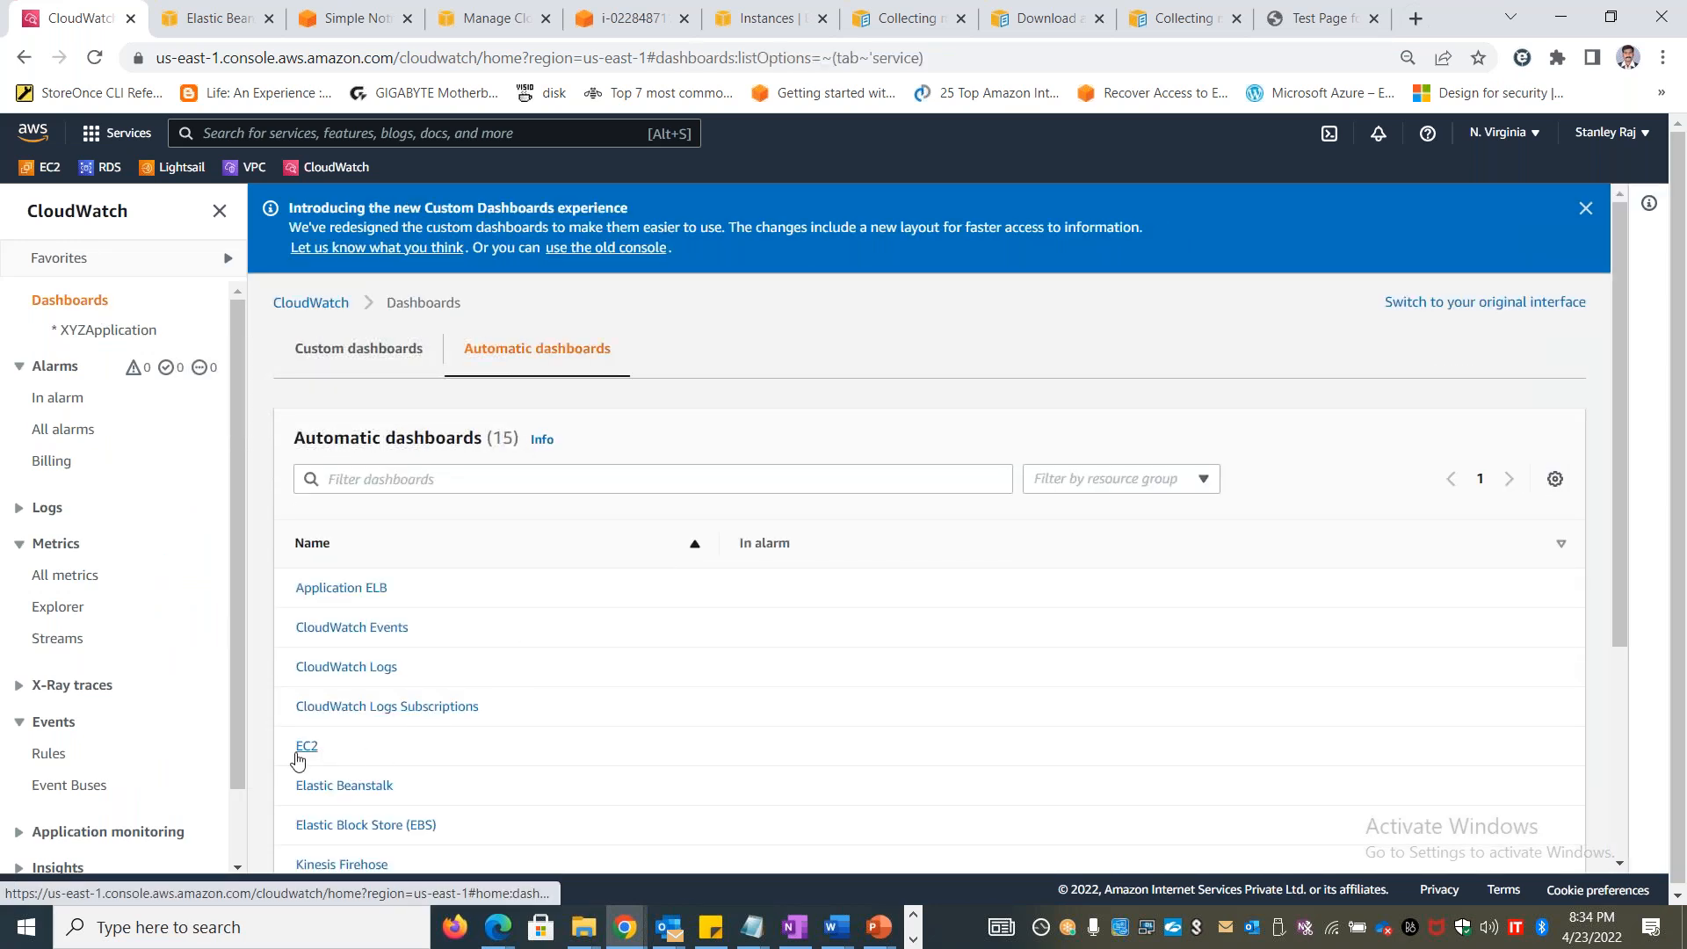
{"action": "left_click", "coordinate": [306, 746]}
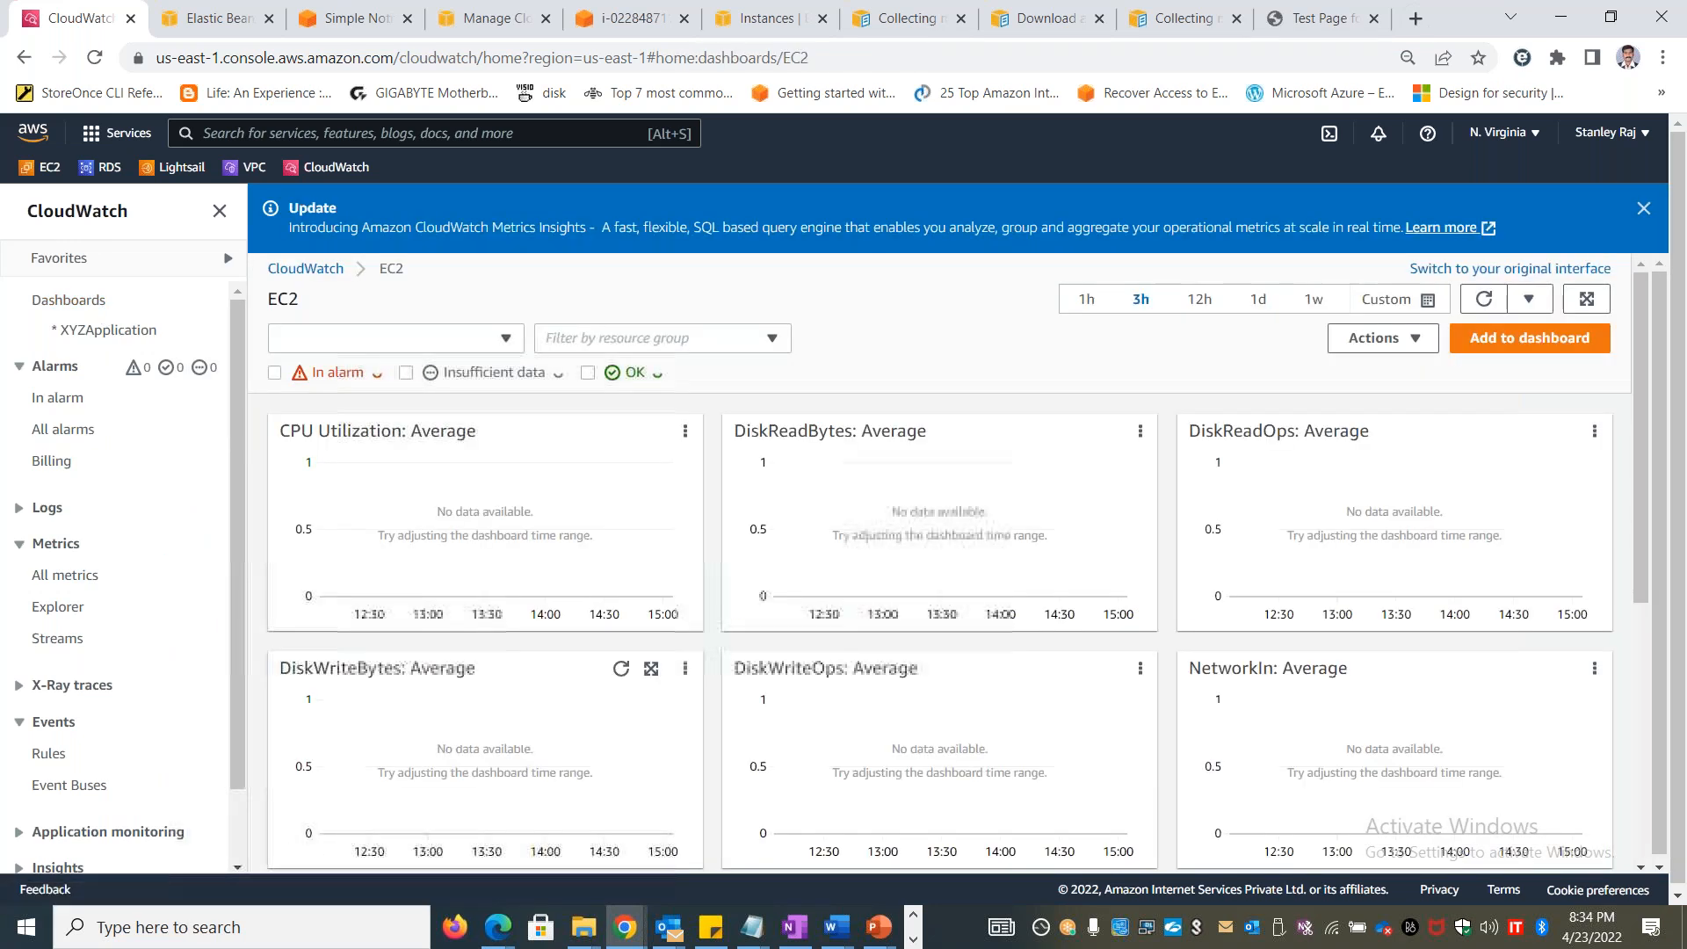
{"action": "left_click", "coordinate": [694, 347]}
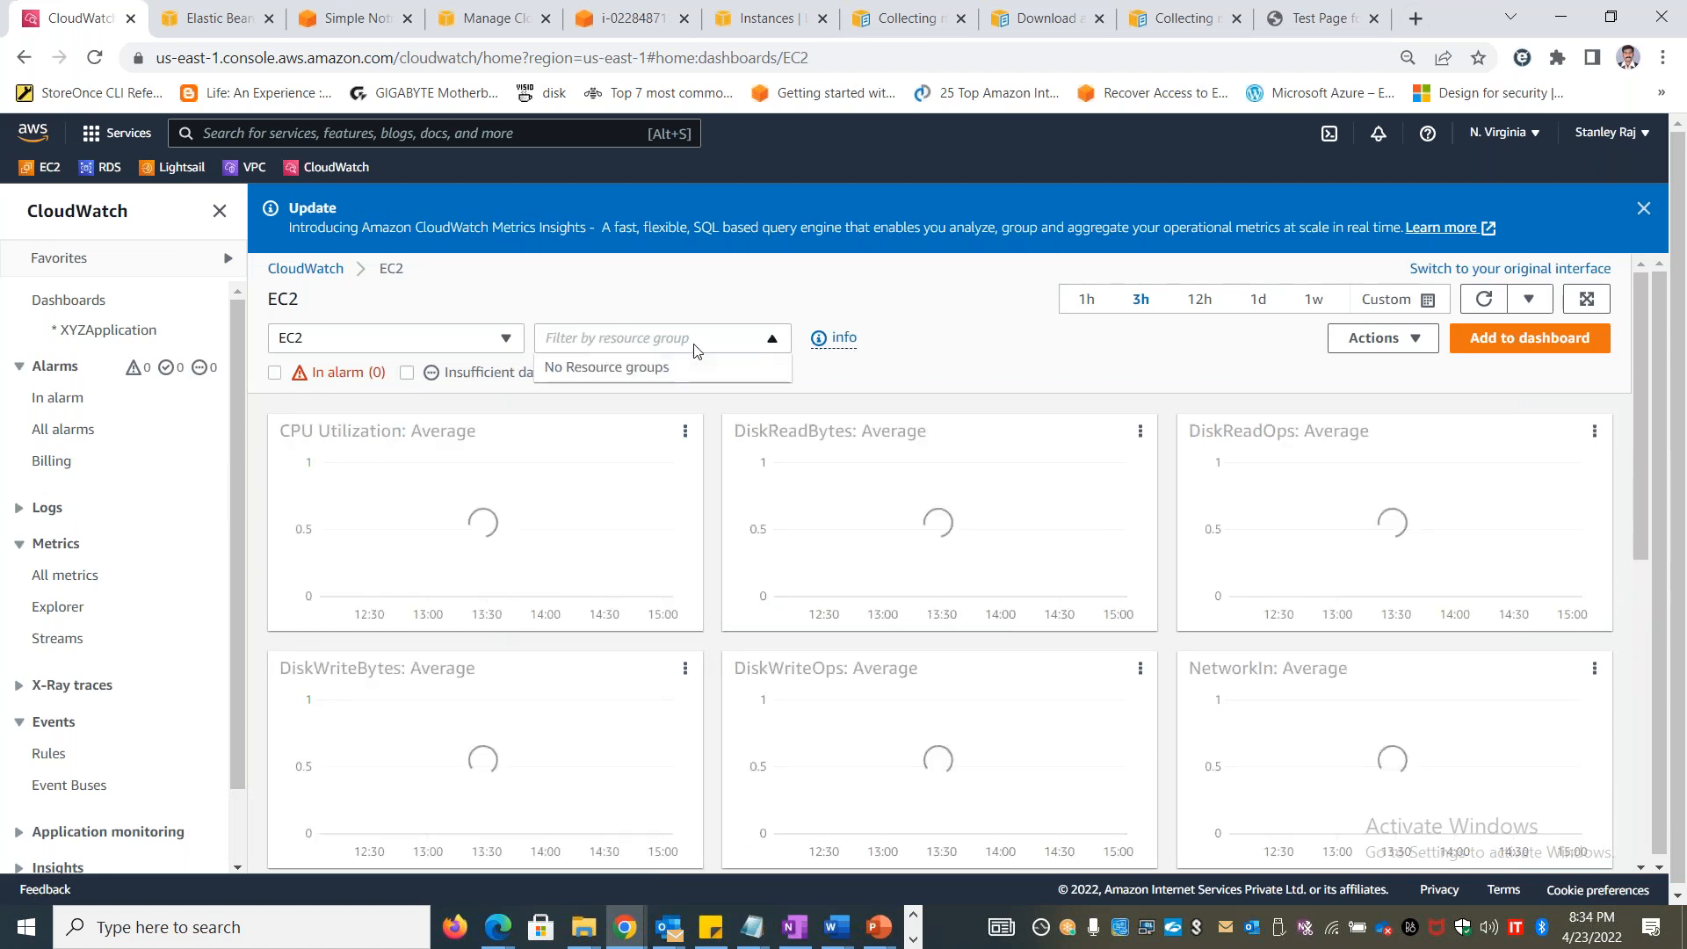
Switch the automatic dashboard view to Elastic Beanstalk and back to EC2 to compare their graphs
{"action": "left_click", "coordinate": [481, 342]}
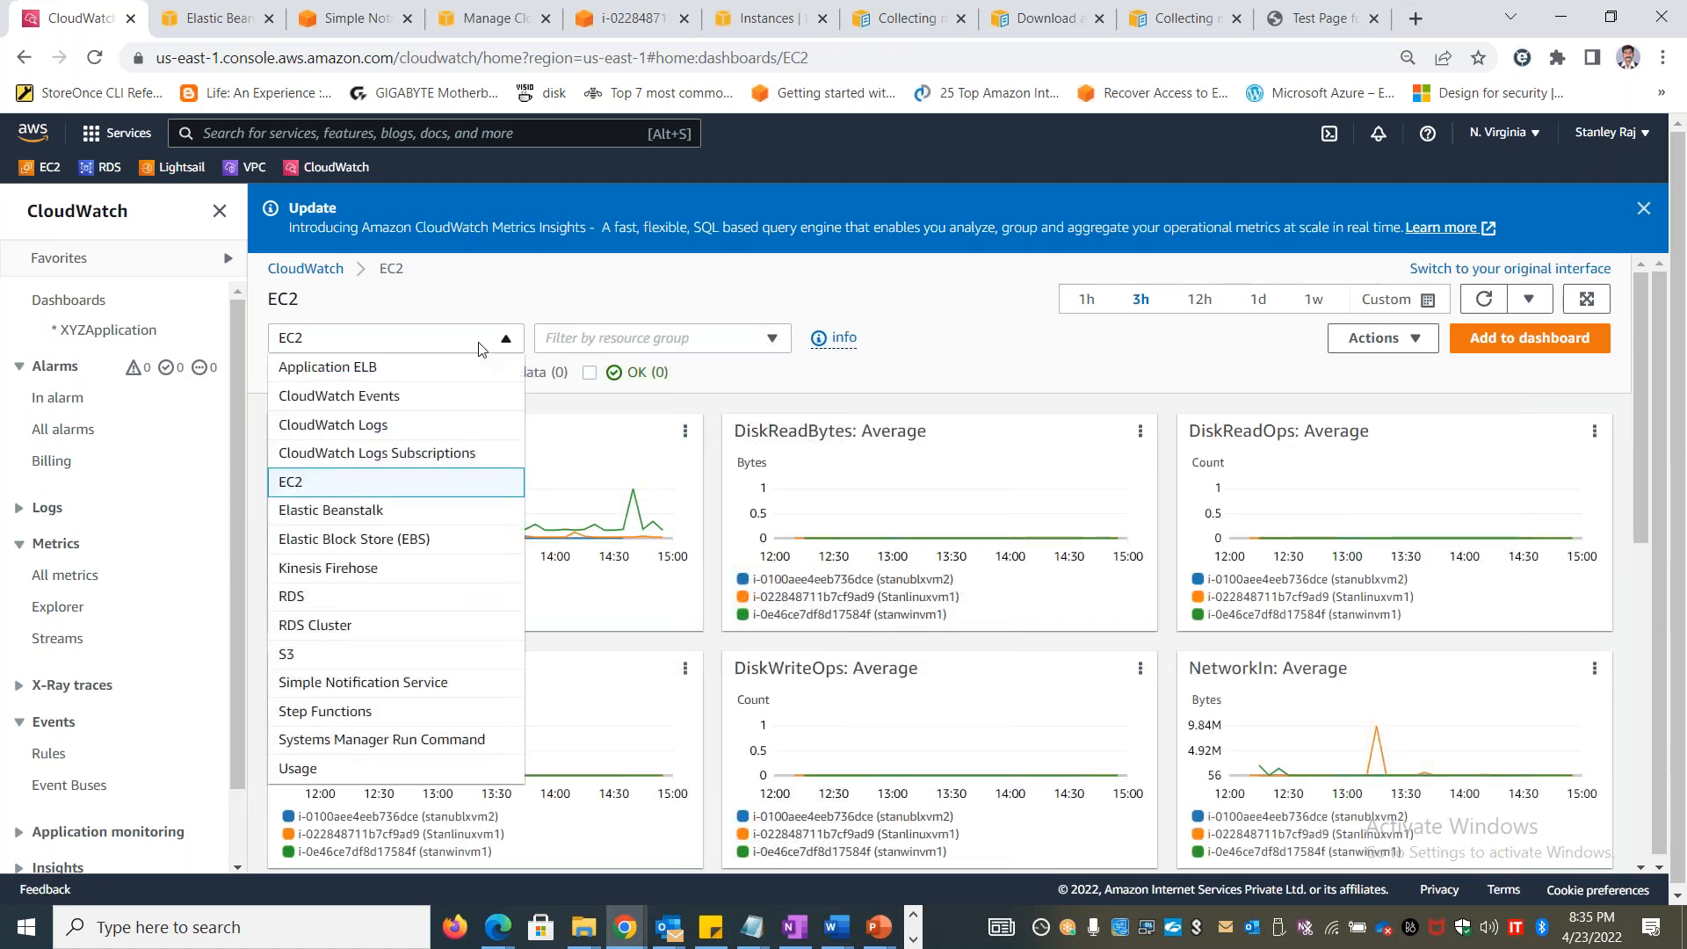
{"action": "left_click", "coordinate": [332, 510]}
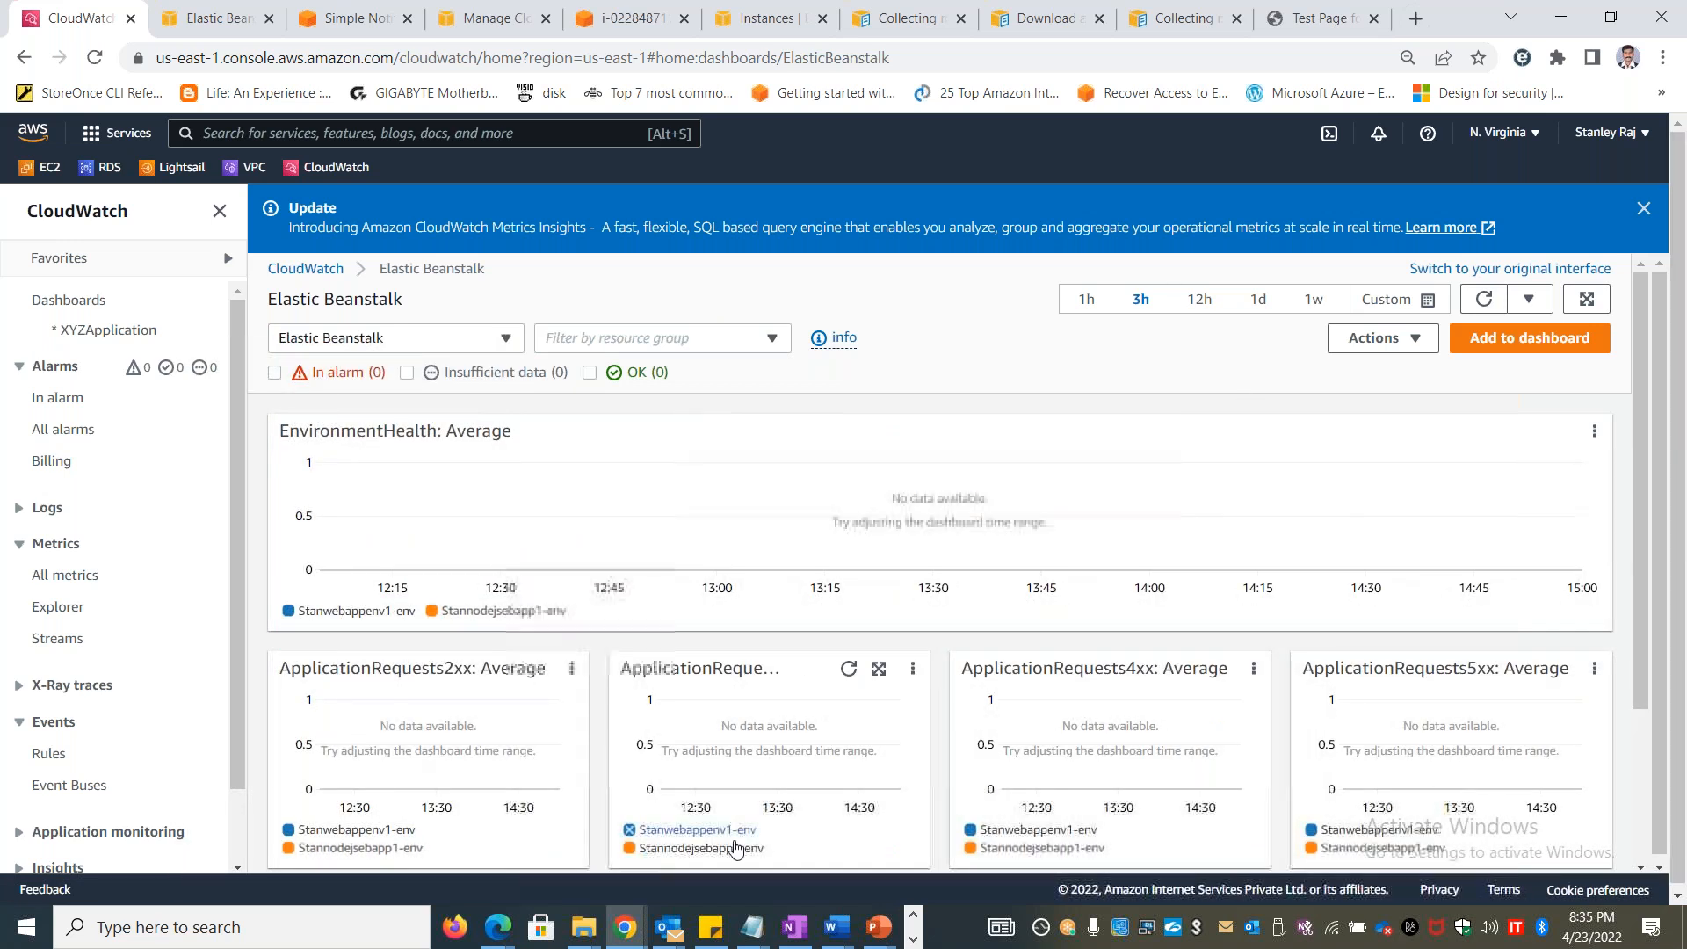
{"action": "left_click", "coordinate": [437, 338]}
{"action": "left_click", "coordinate": [341, 480]}
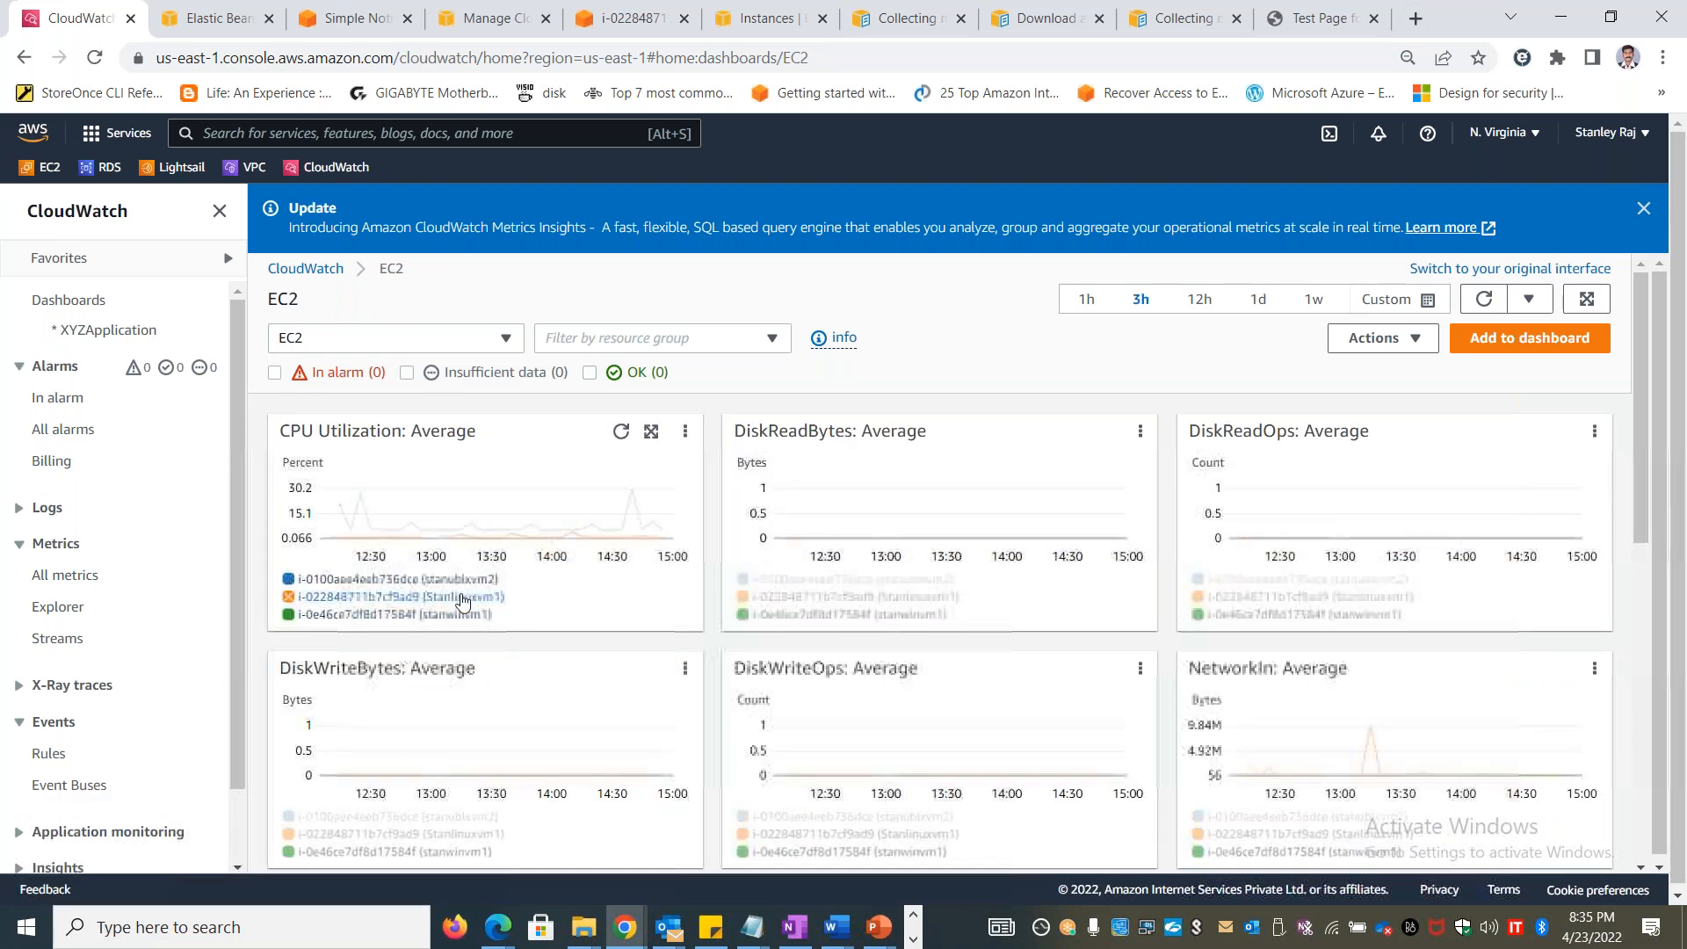
Toggle the stanublxvm2, Stanlinuxvm1 and stanwinvm1 instances in the CPU Utilization legend to compare their graphs on the EC2 dashboard
{"action": "mouse_move", "coordinate": [372, 616]}
{"action": "mouse_move", "coordinate": [464, 602]}
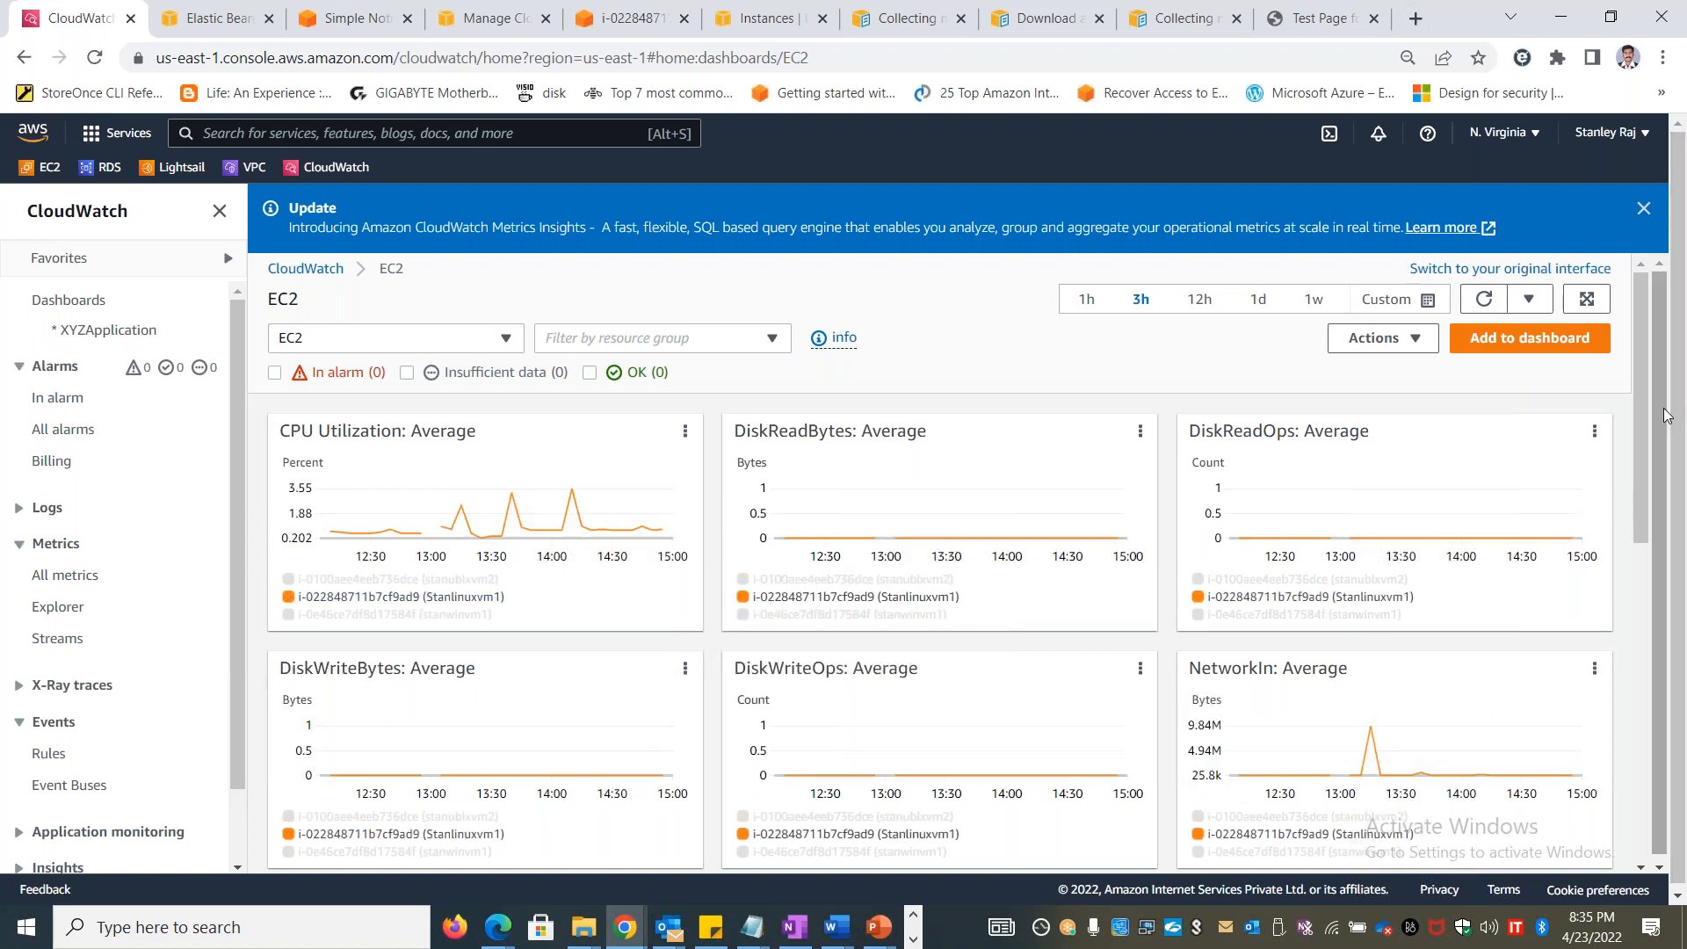
{"action": "mouse_move", "coordinate": [1645, 404]}
{"action": "left_mouse_down"}
{"action": "mouse_move", "coordinate": [1639, 650]}
{"action": "mouse_move", "coordinate": [1653, 409]}
{"action": "left_mouse_up"}
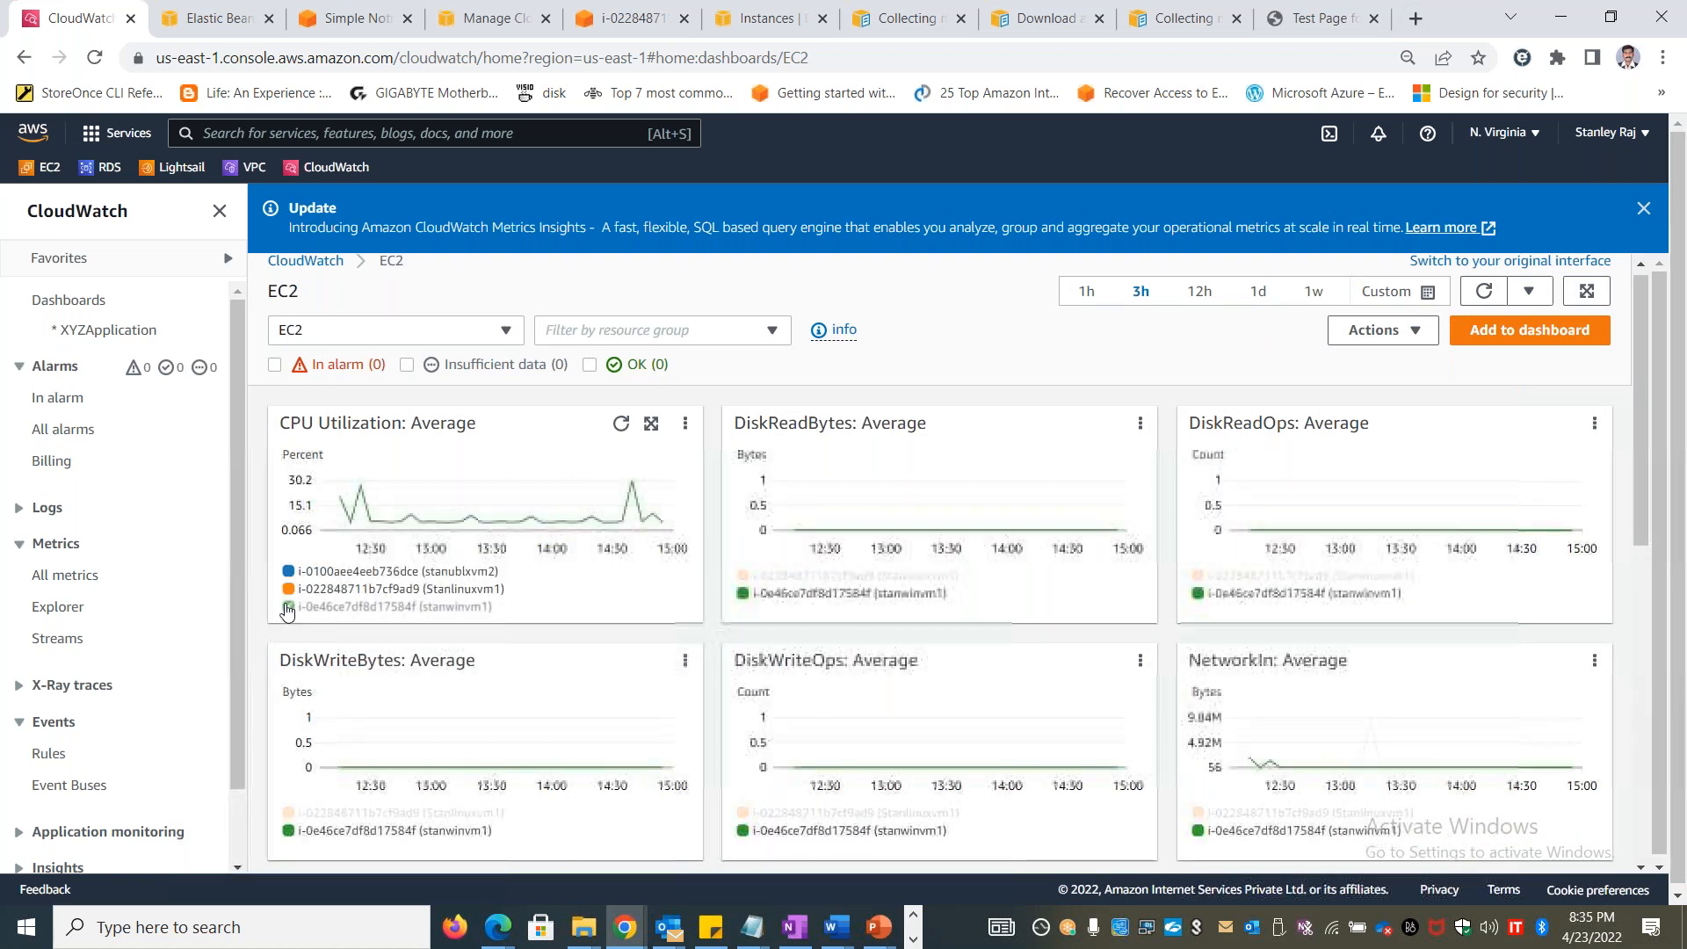
{"action": "left_click", "coordinate": [290, 609]}
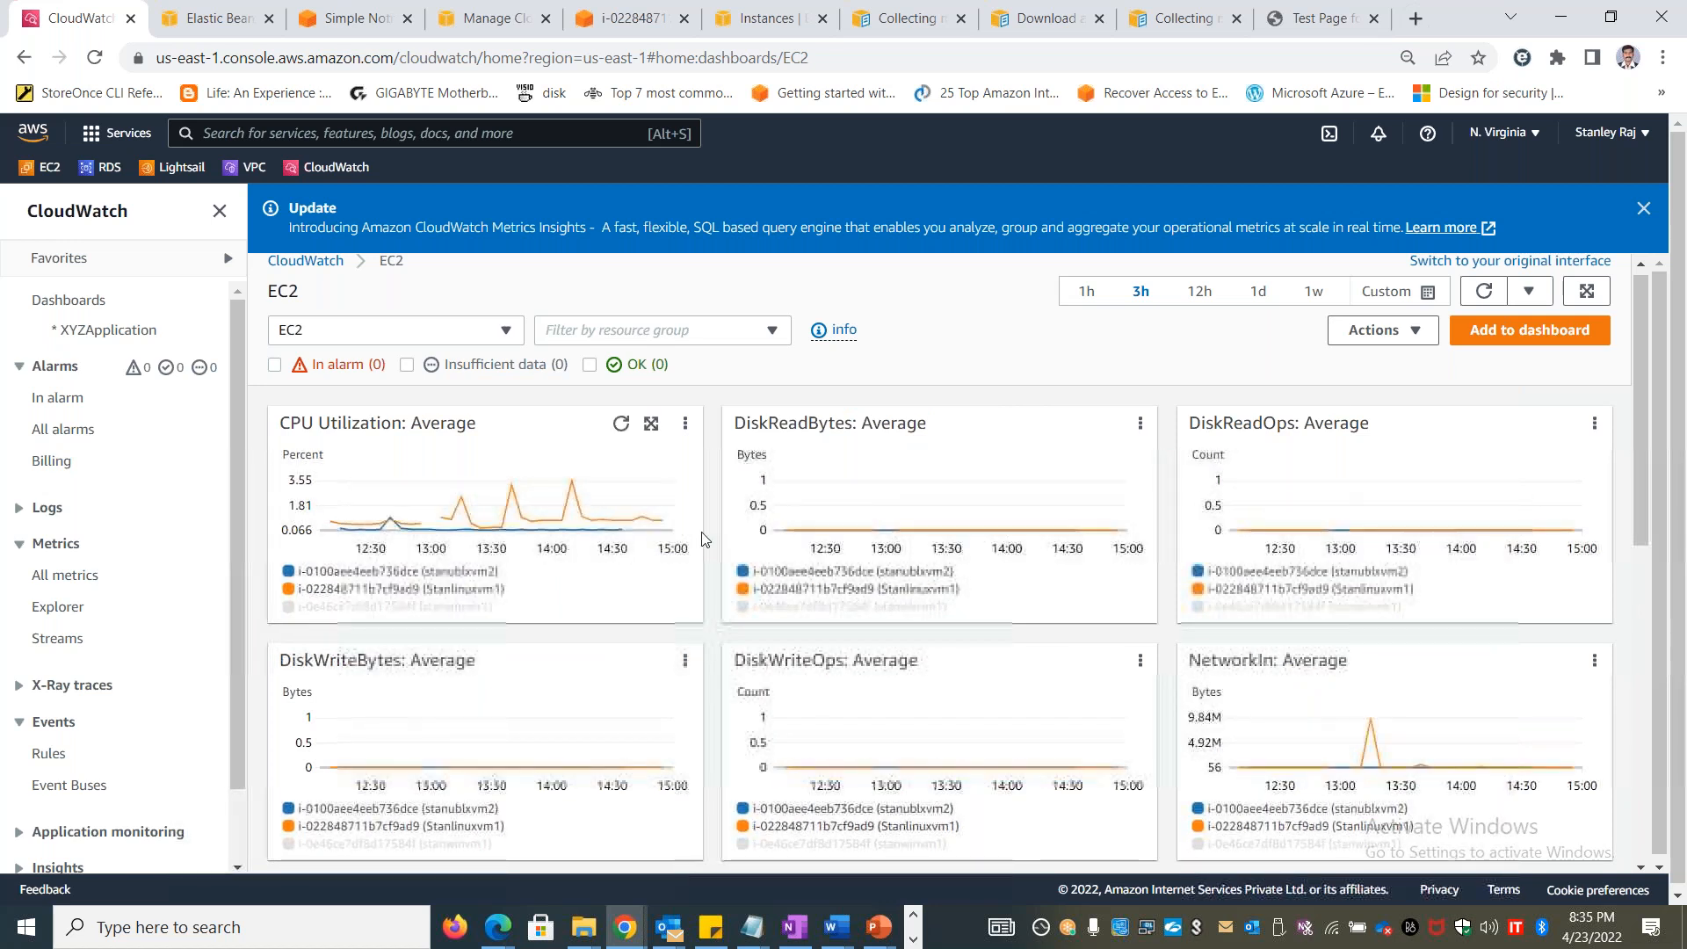
{"action": "left_click", "coordinate": [290, 571]}
{"action": "left_click", "coordinate": [291, 588]}
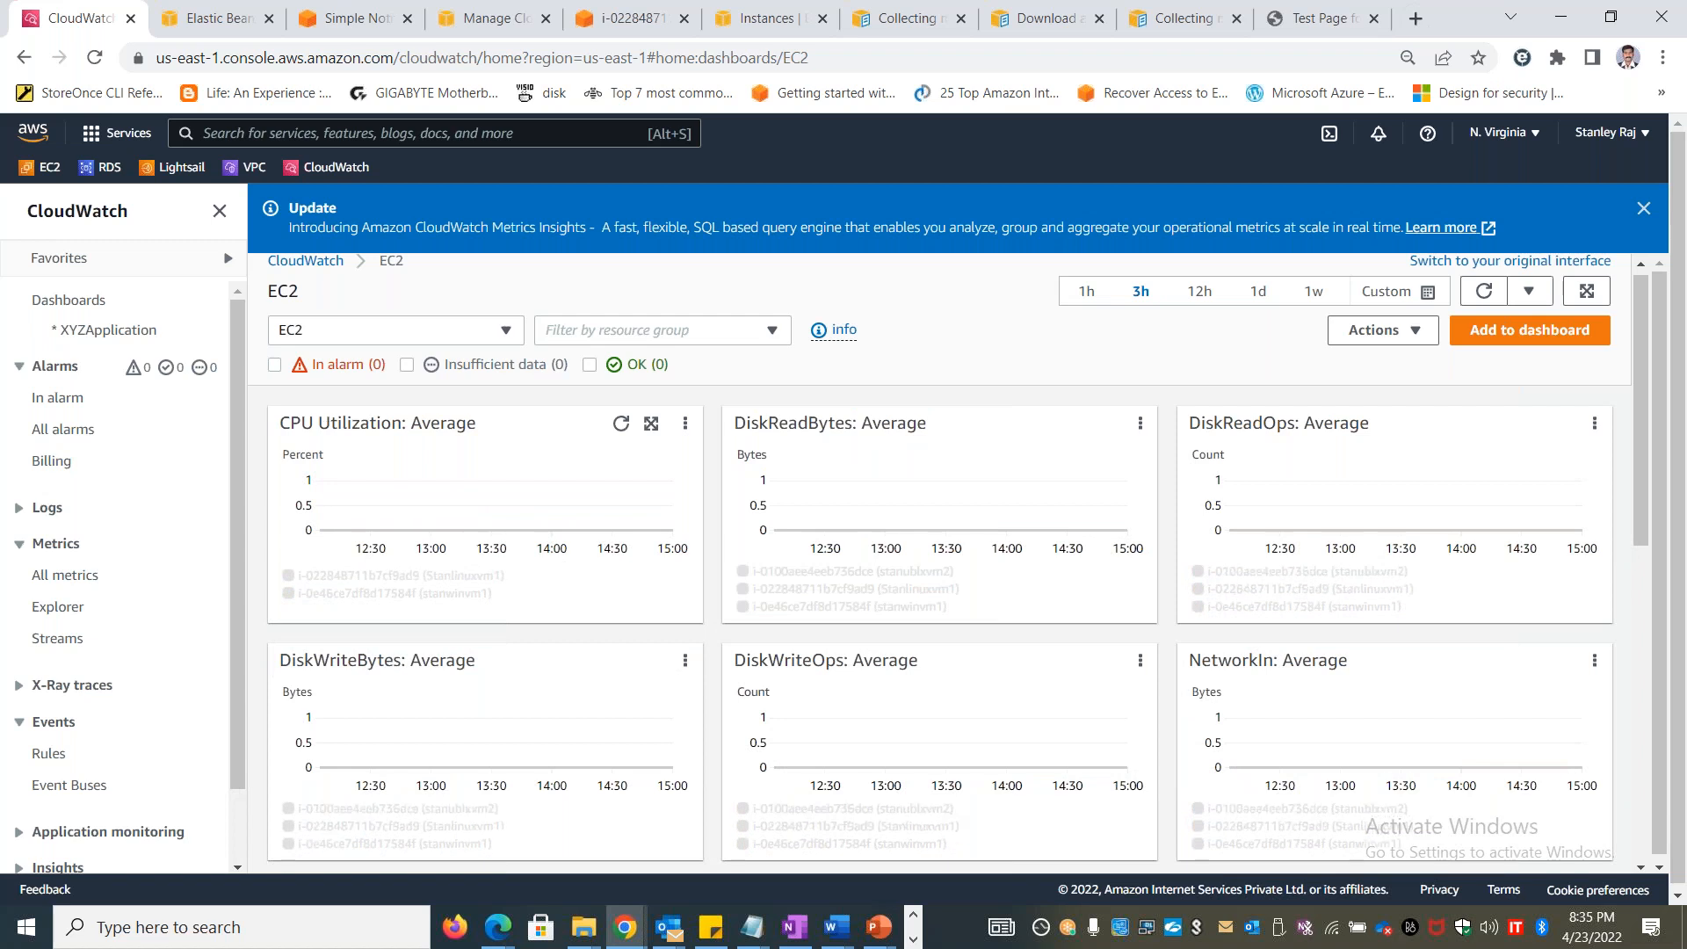
Check the state of stanublxvm2 in the instance table at the end of the EC2 dashboard
{"action": "left_click_drag", "start_coordinate": [1644, 432], "coordinate": [1643, 773]}
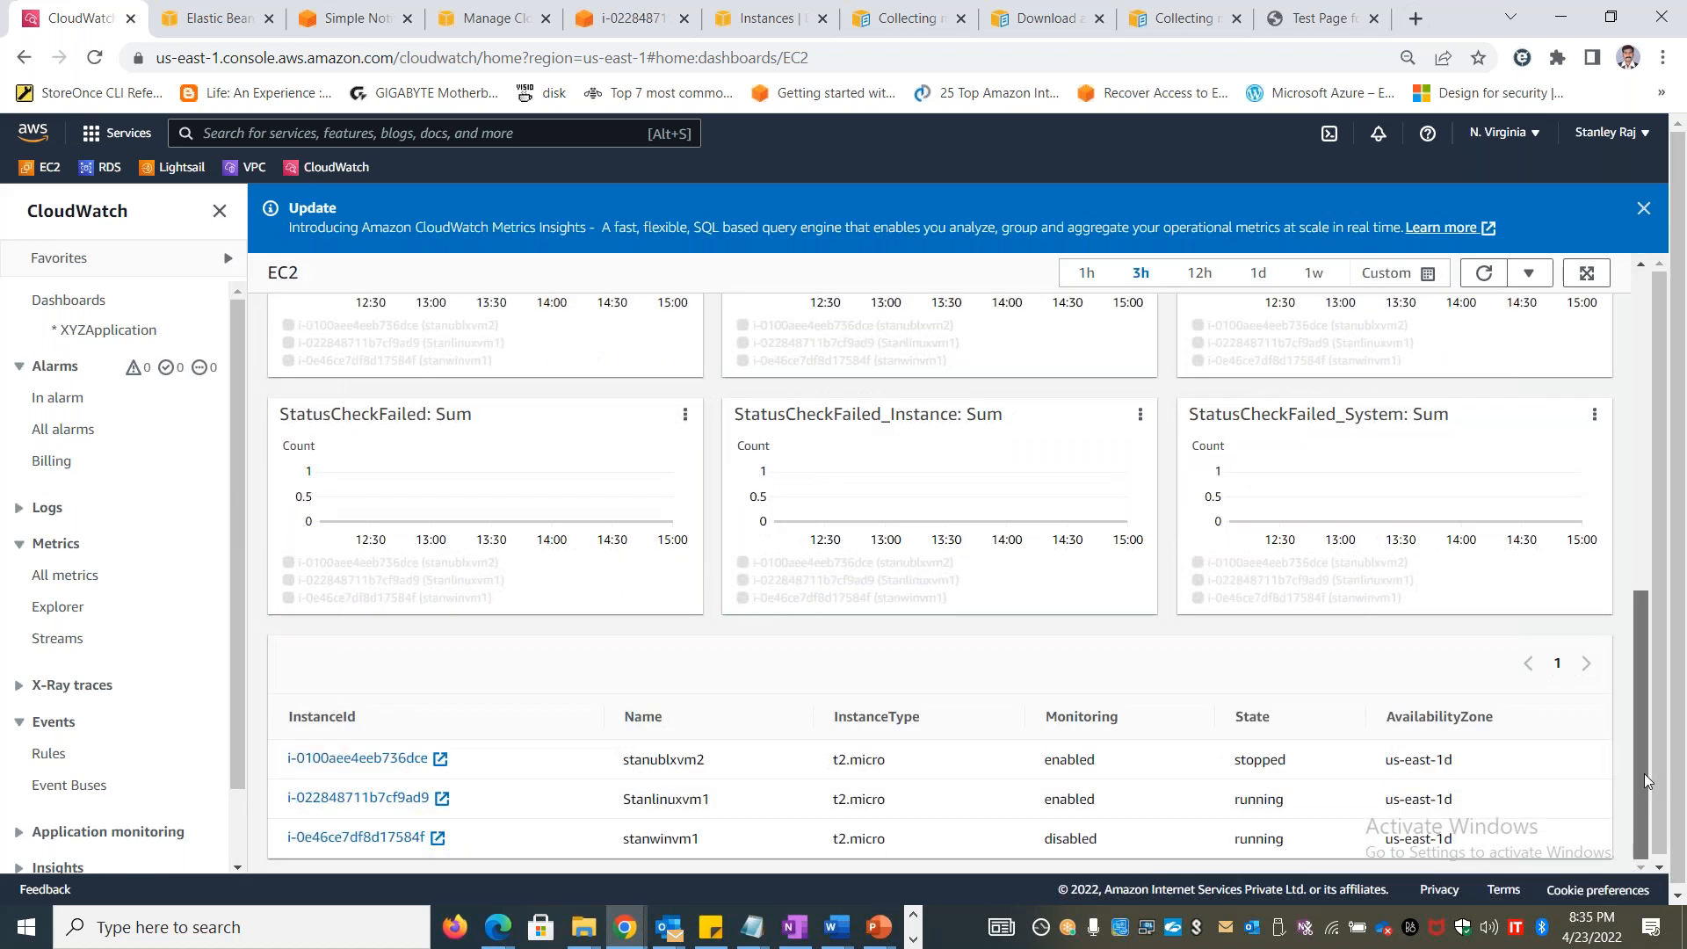
{"action": "left_click_drag", "start_coordinate": [1298, 763], "coordinate": [1179, 765]}
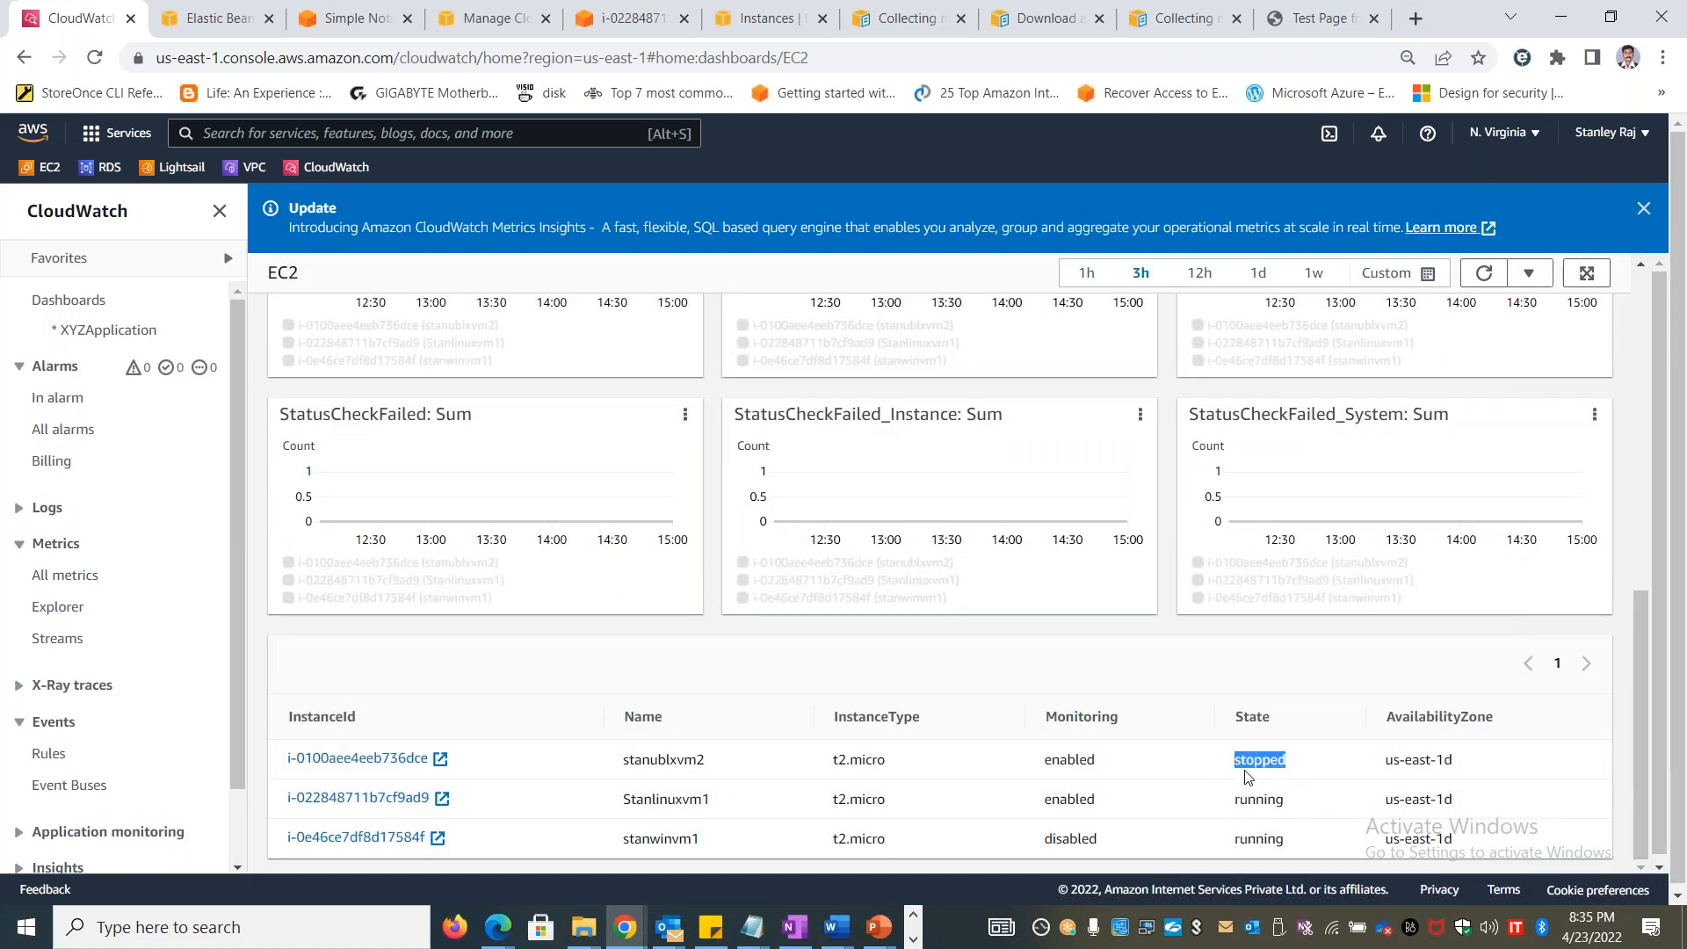
{"action": "scroll", "coordinate": [1247, 777], "scroll_direction": "up", "scroll_amount": 10}
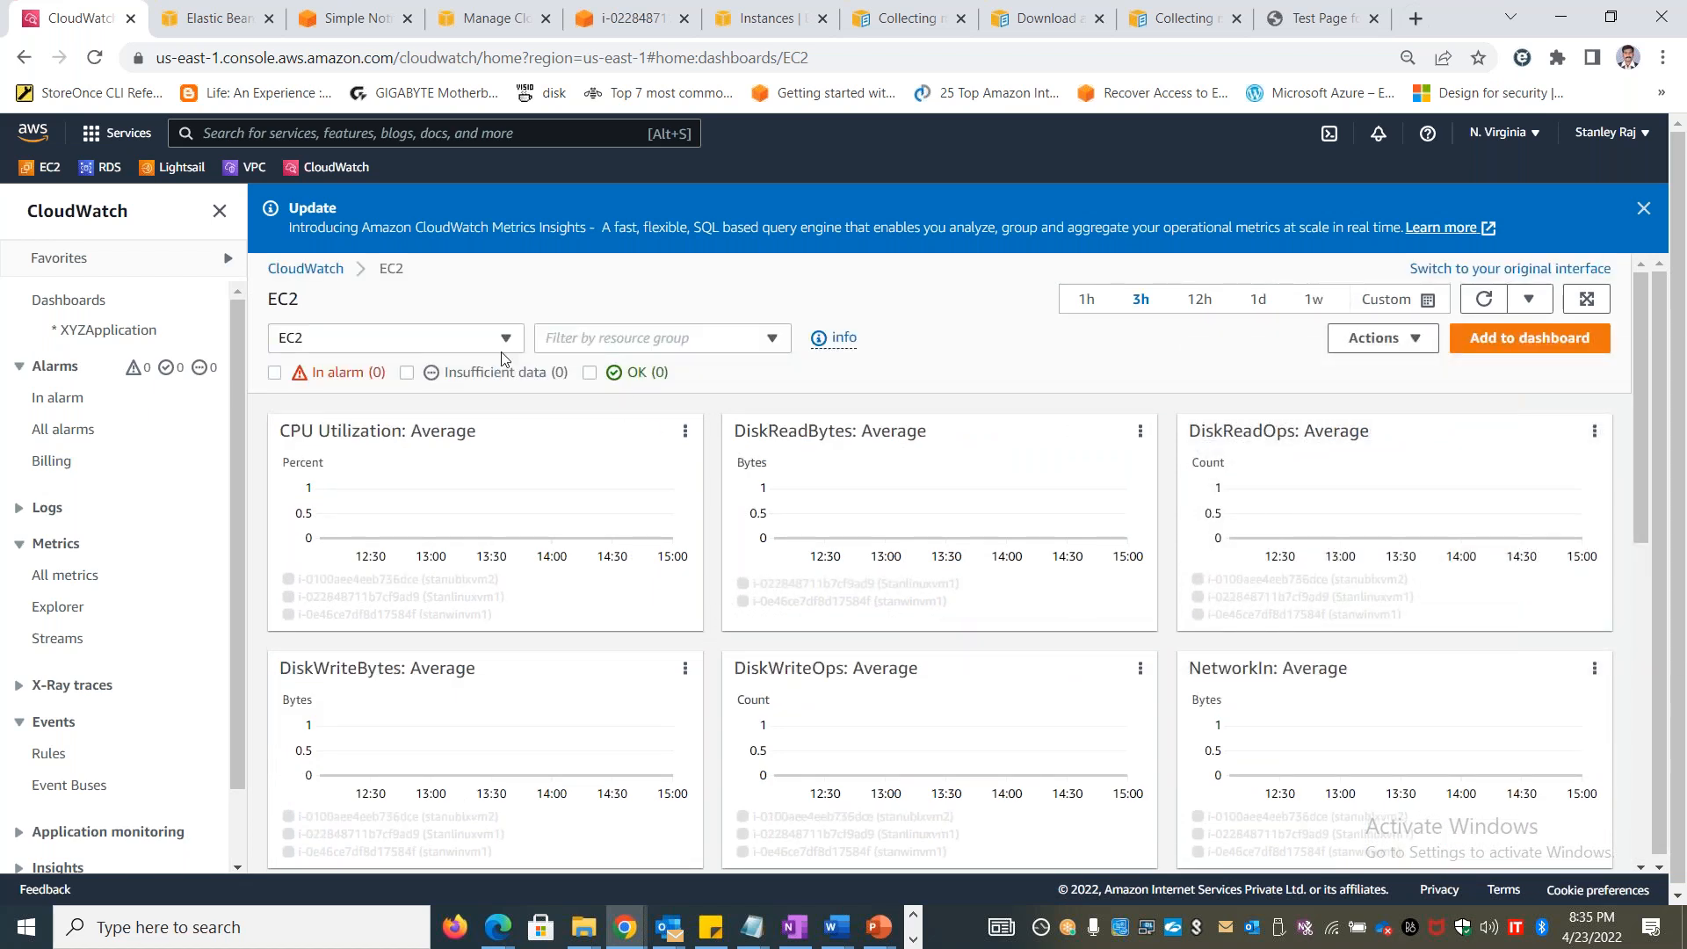
Return to the CloudWatch dashboards page and look through the full list of automatic dashboards
{"action": "left_click", "coordinate": [321, 266]}
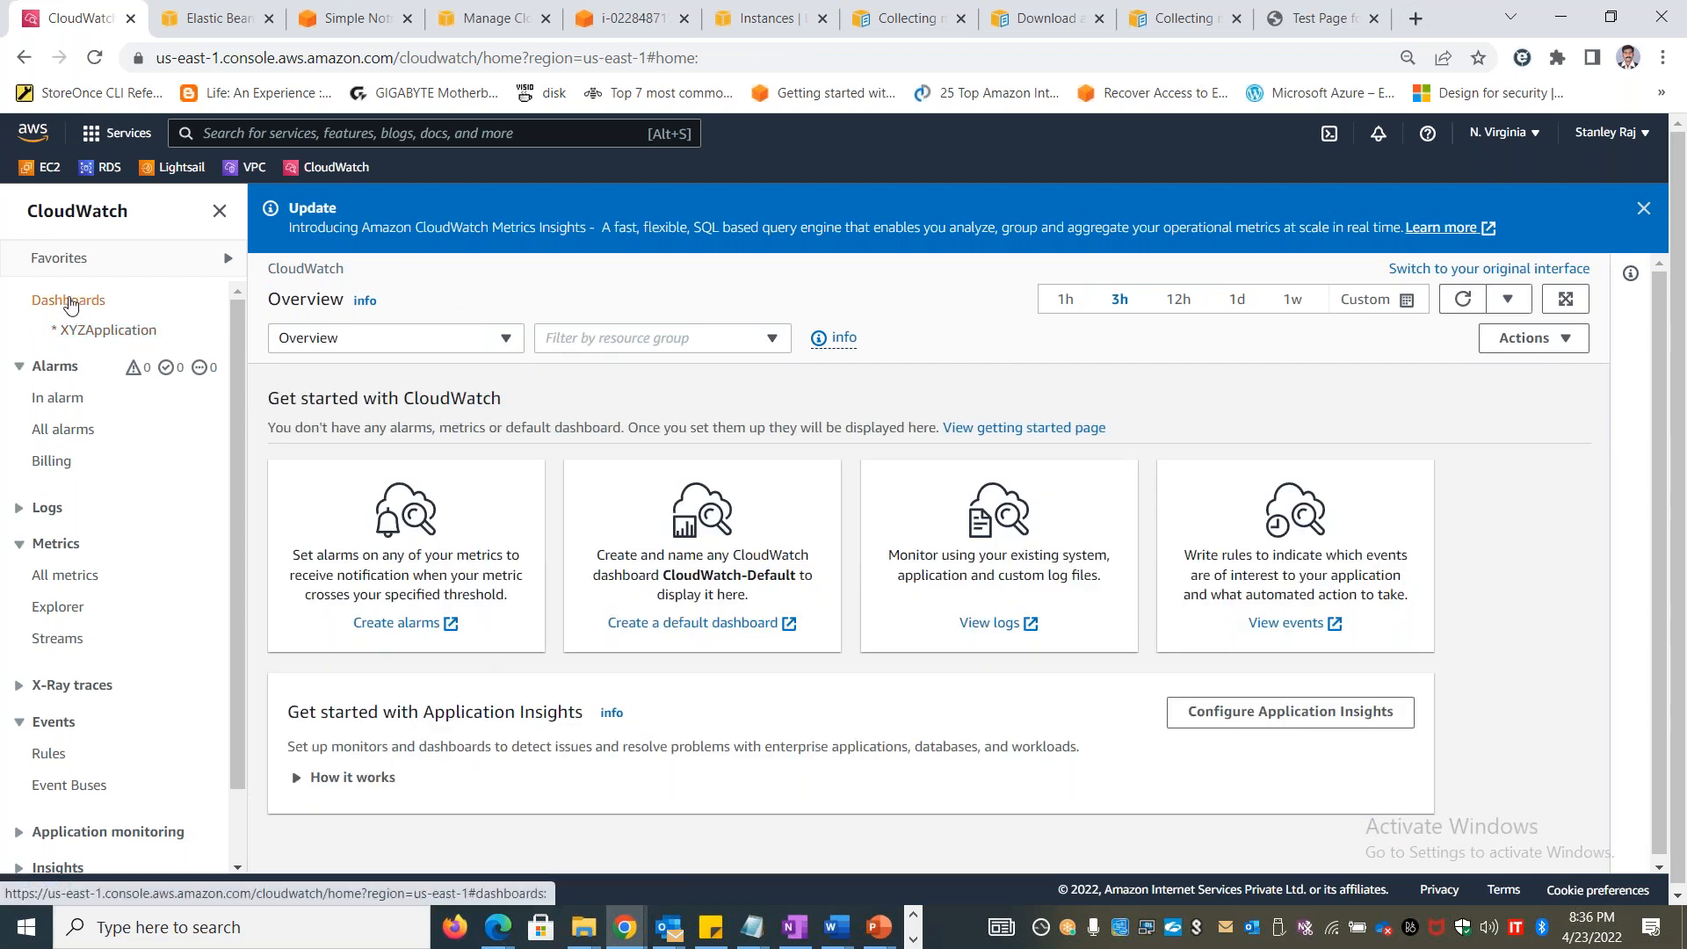
{"action": "left_click", "coordinate": [71, 300]}
{"action": "left_click", "coordinate": [539, 351]}
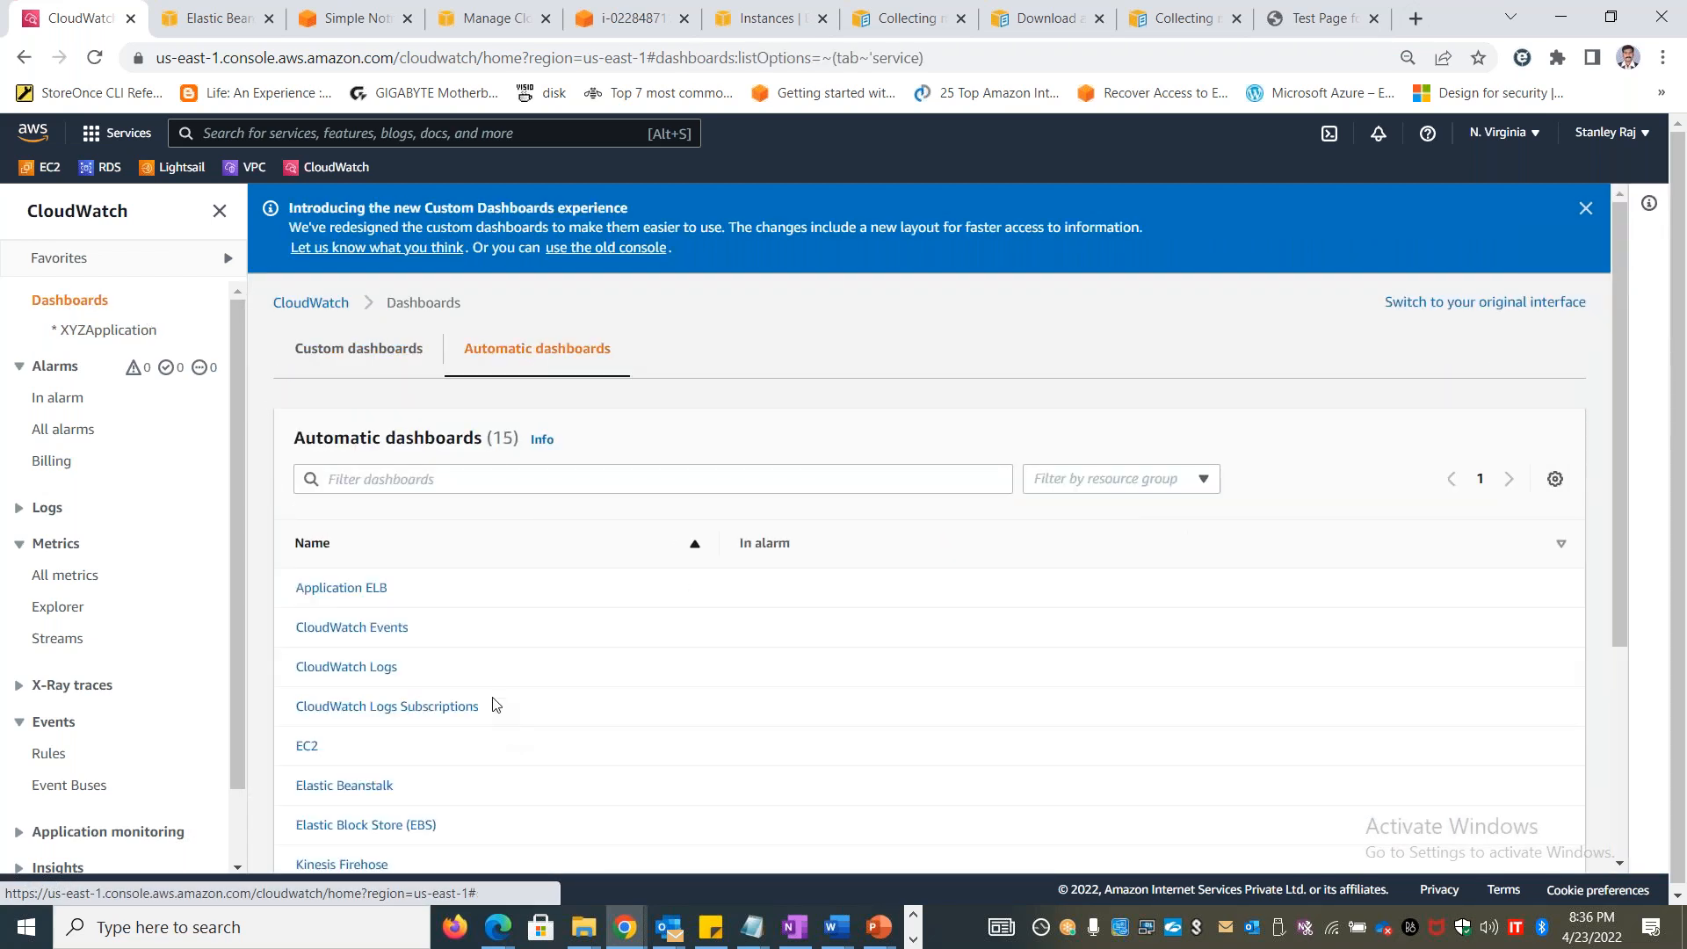
{"action": "scroll", "coordinate": [424, 722], "scroll_direction": "down", "scroll_amount": 4}
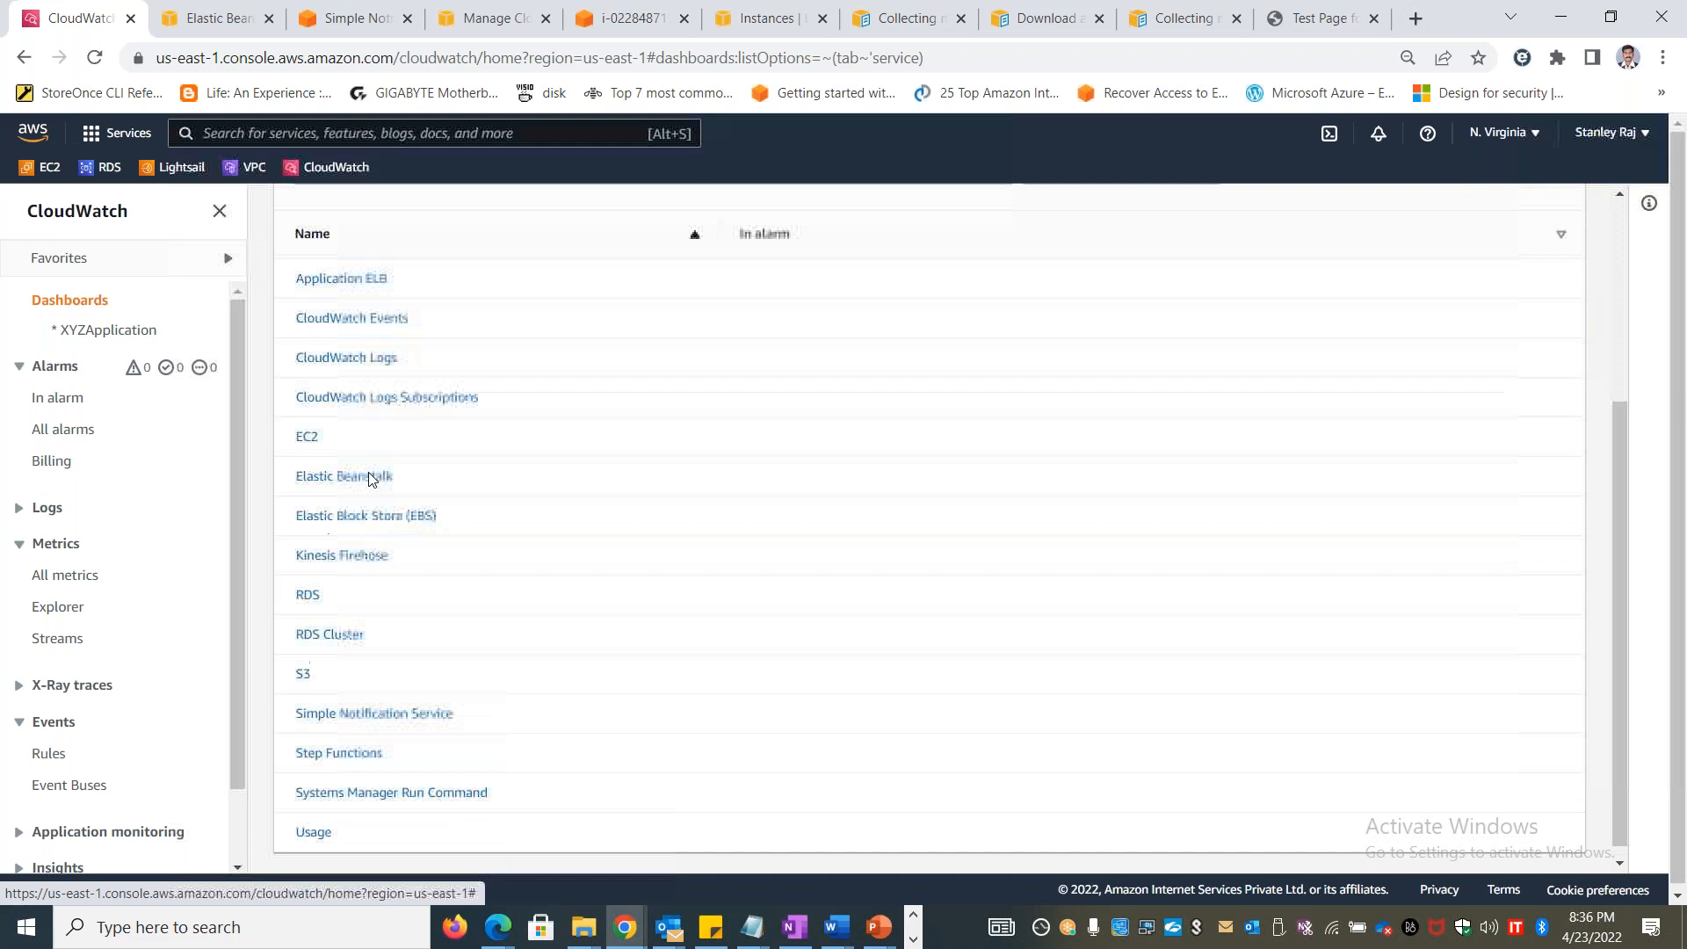
{"action": "scroll", "coordinate": [369, 483], "scroll_direction": "up", "scroll_amount": 4}
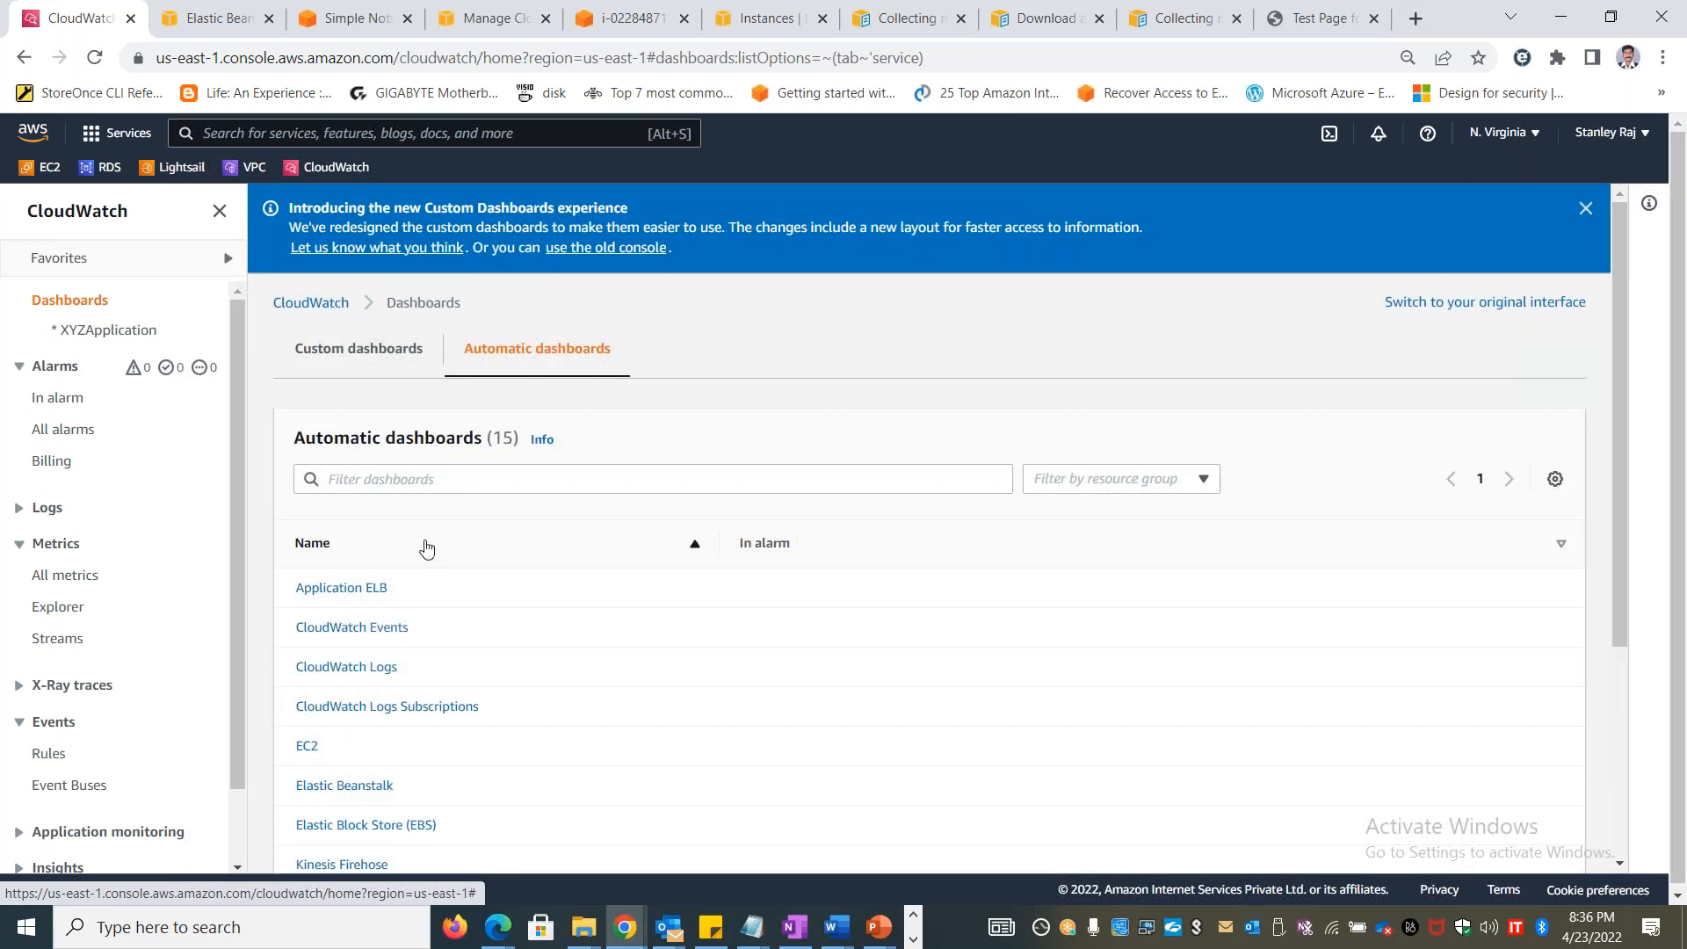
Delete the XYZApplication dashboard from the custom dashboards
{"action": "left_click", "coordinate": [383, 357]}
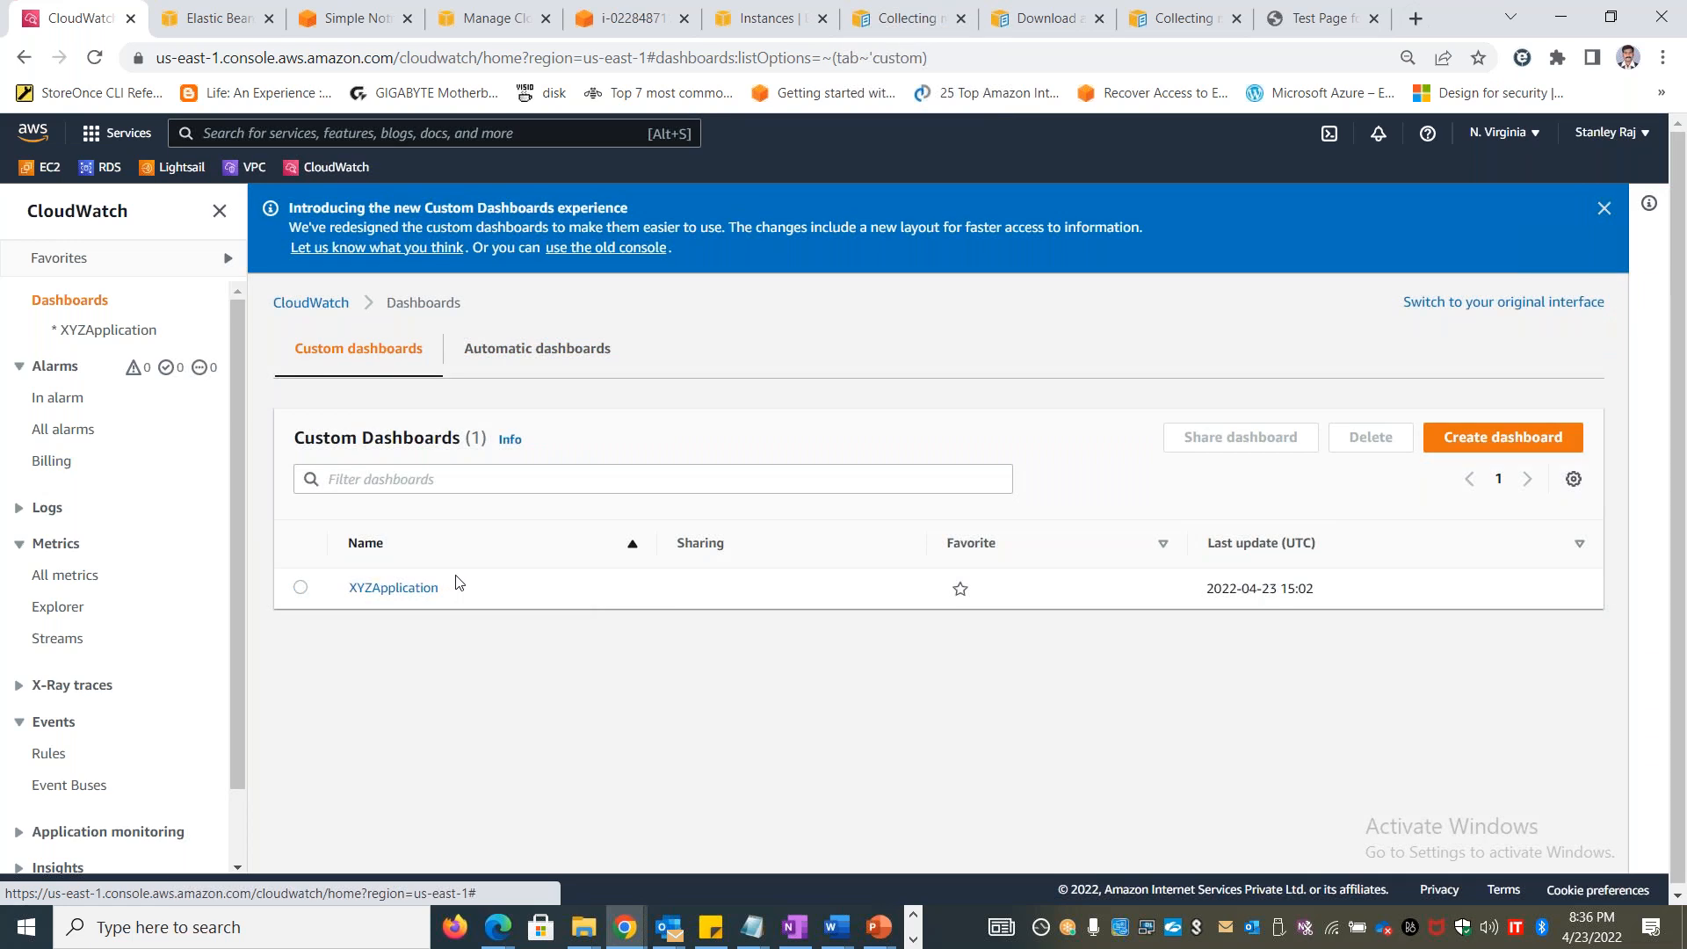
{"action": "left_click", "coordinate": [303, 589]}
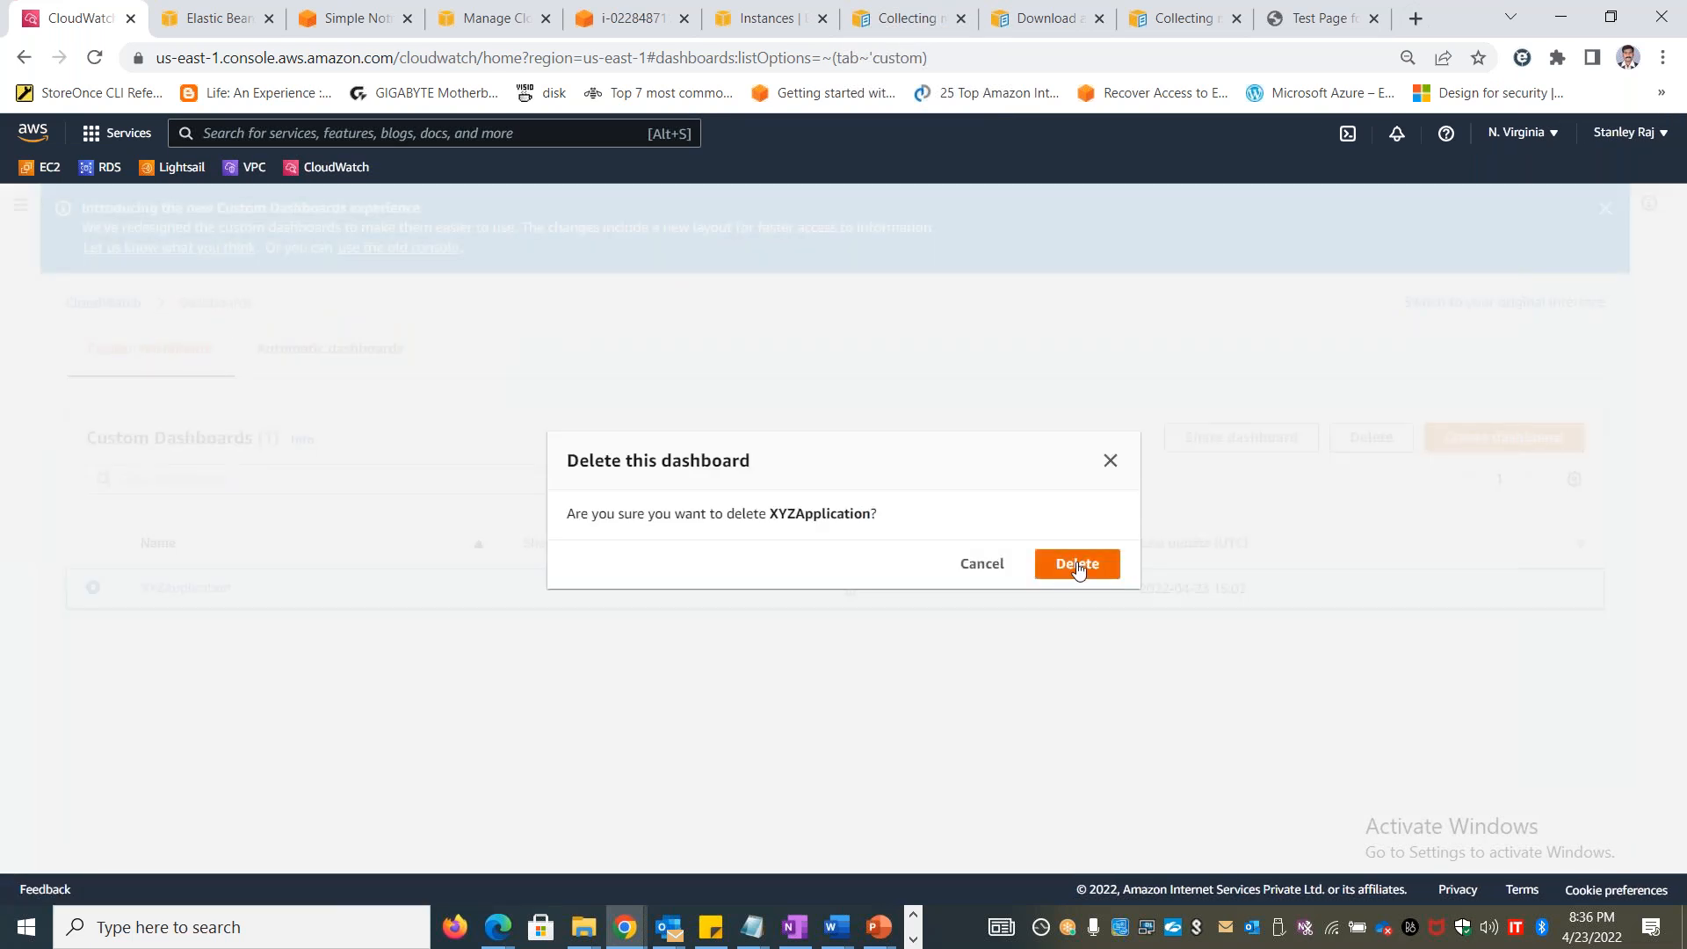
{"action": "left_click", "coordinate": [1077, 566]}
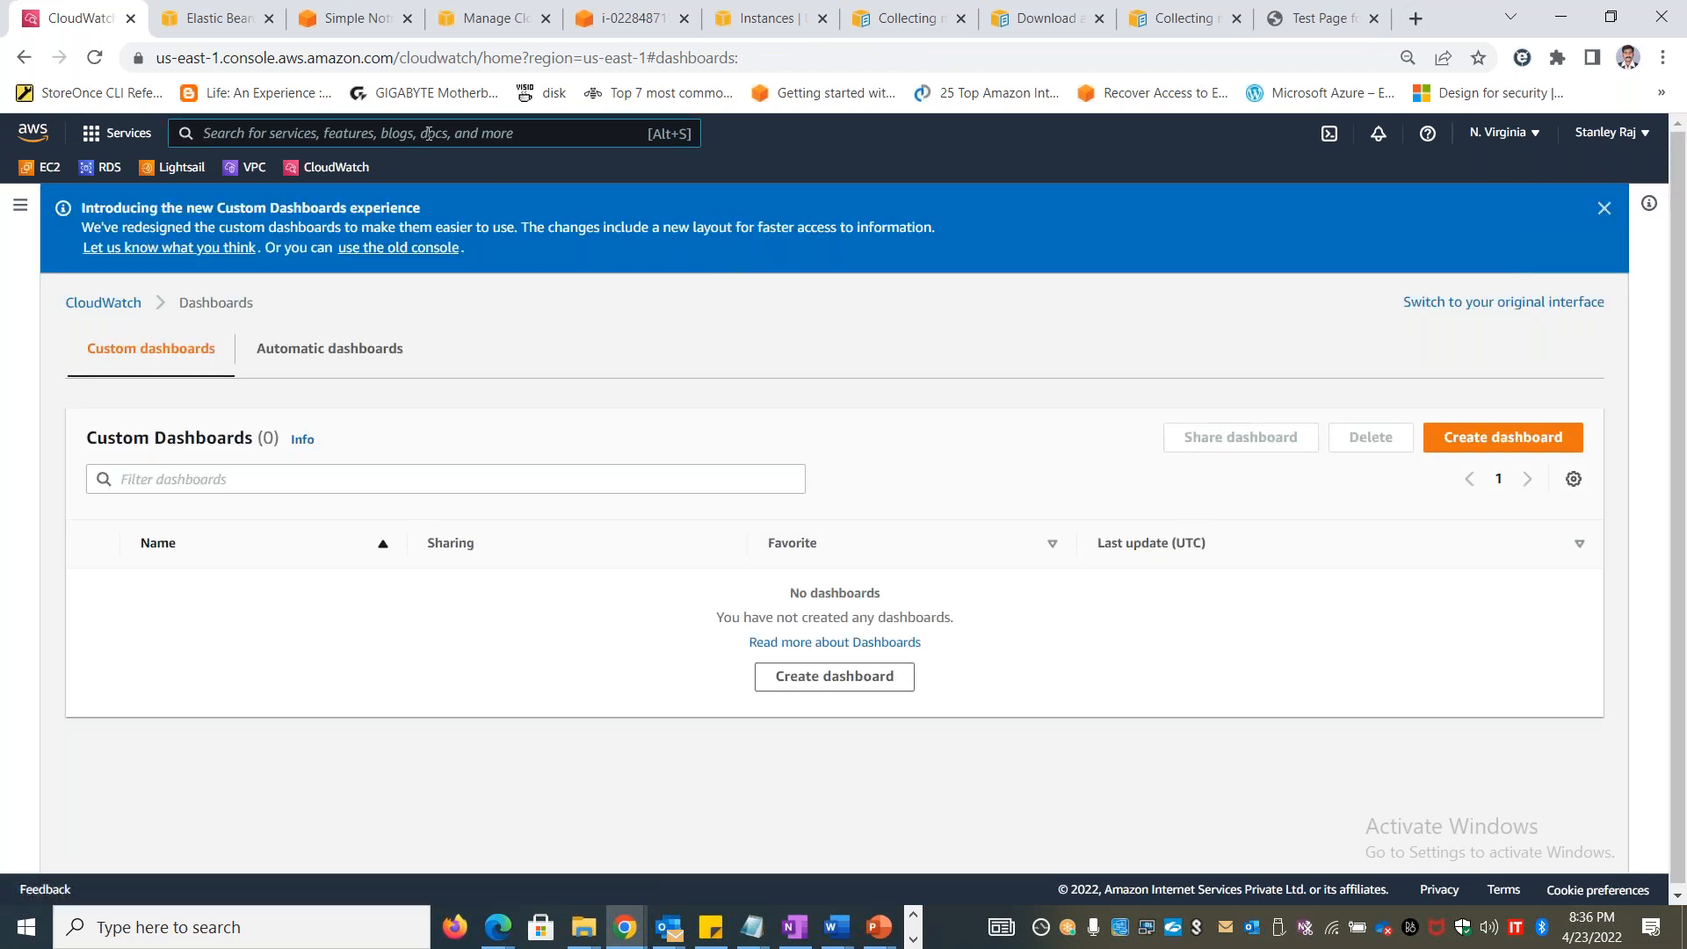
Search the AWS services for Elastic Beanstalk and open its console
{"action": "left_click", "coordinate": [429, 132]}
{"action": "type", "text": "Elastic beanstalk"}
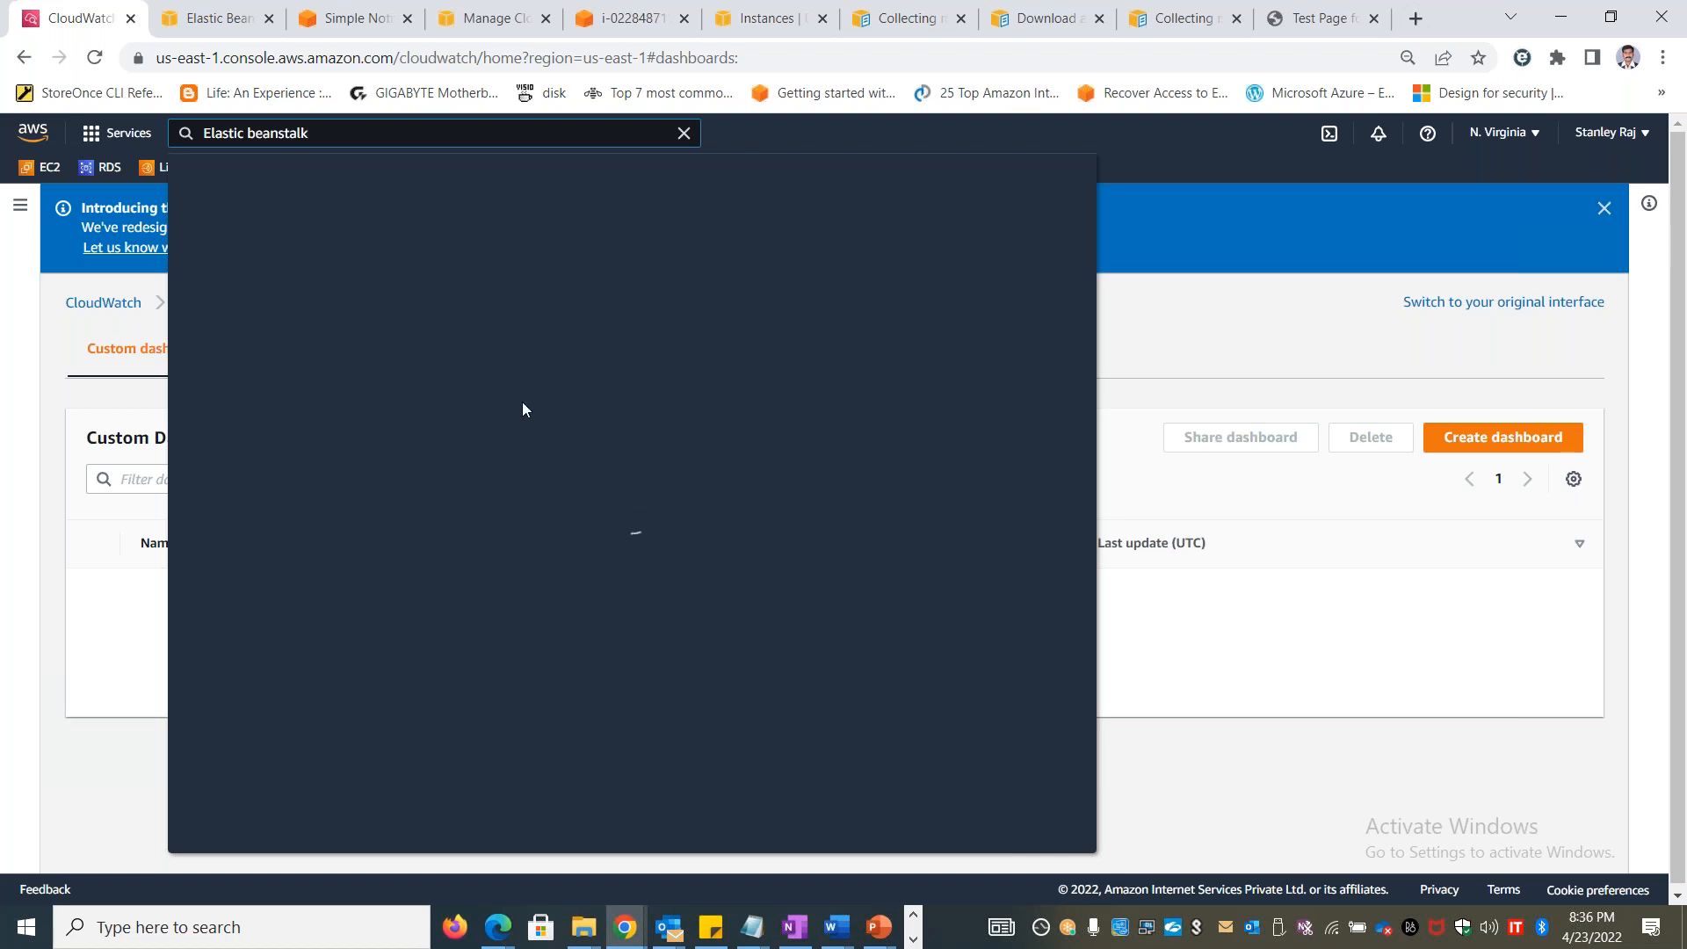
{"action": "left_click", "coordinate": [527, 288]}
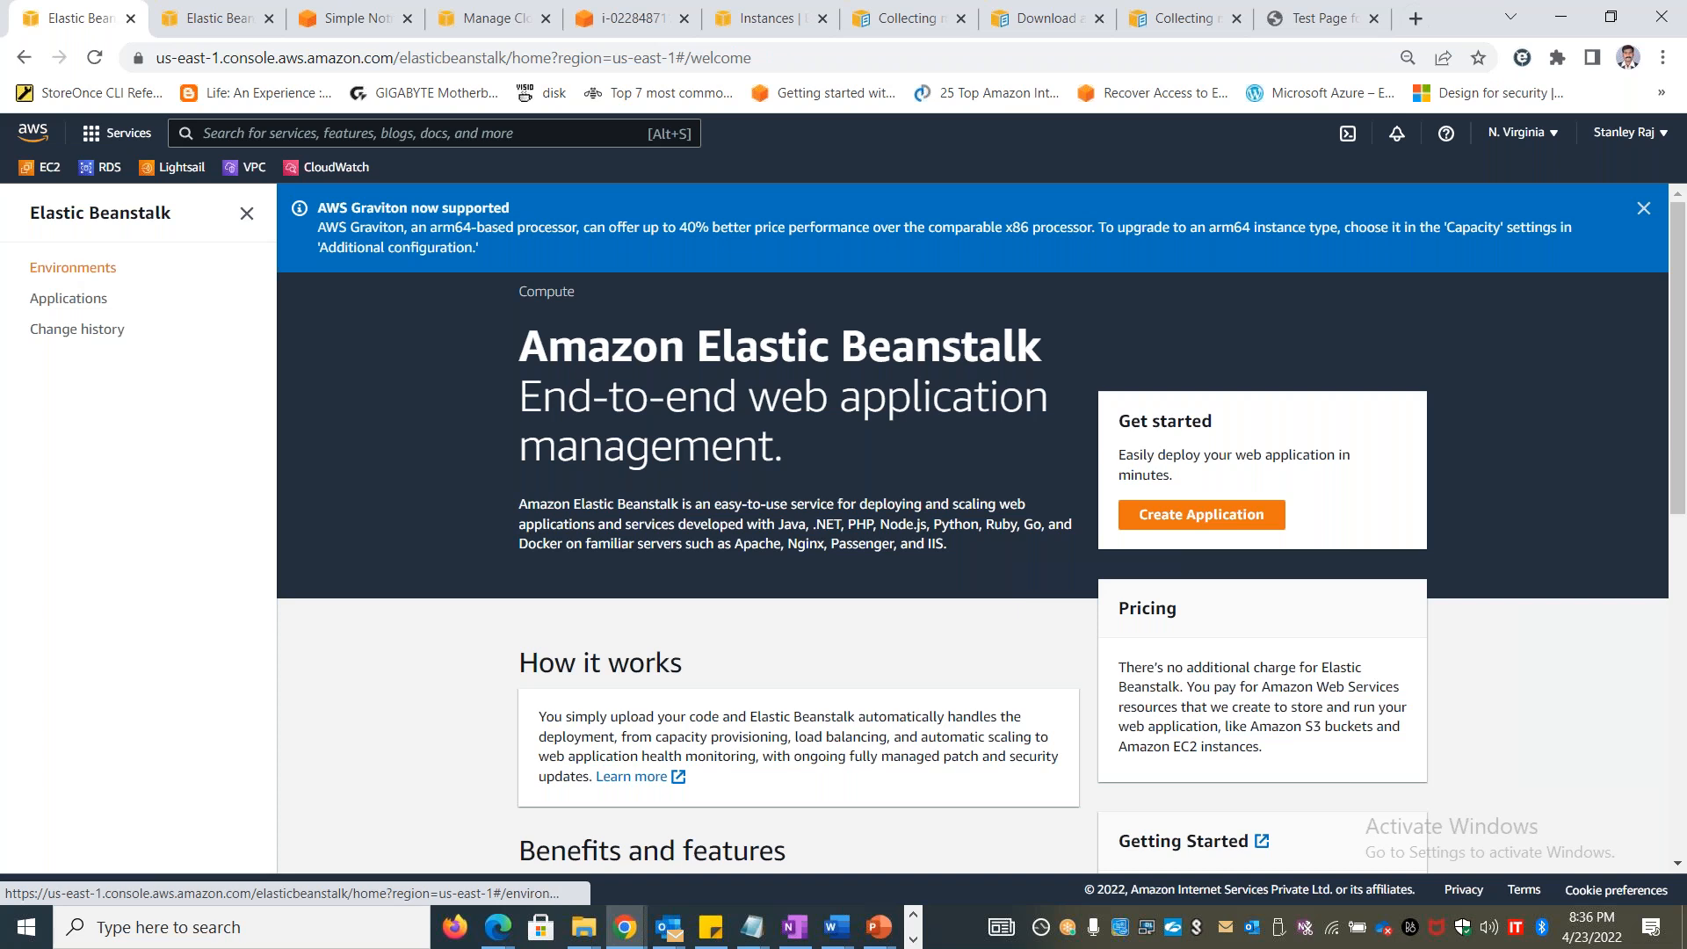
{"action": "left_click", "coordinate": [1643, 208]}
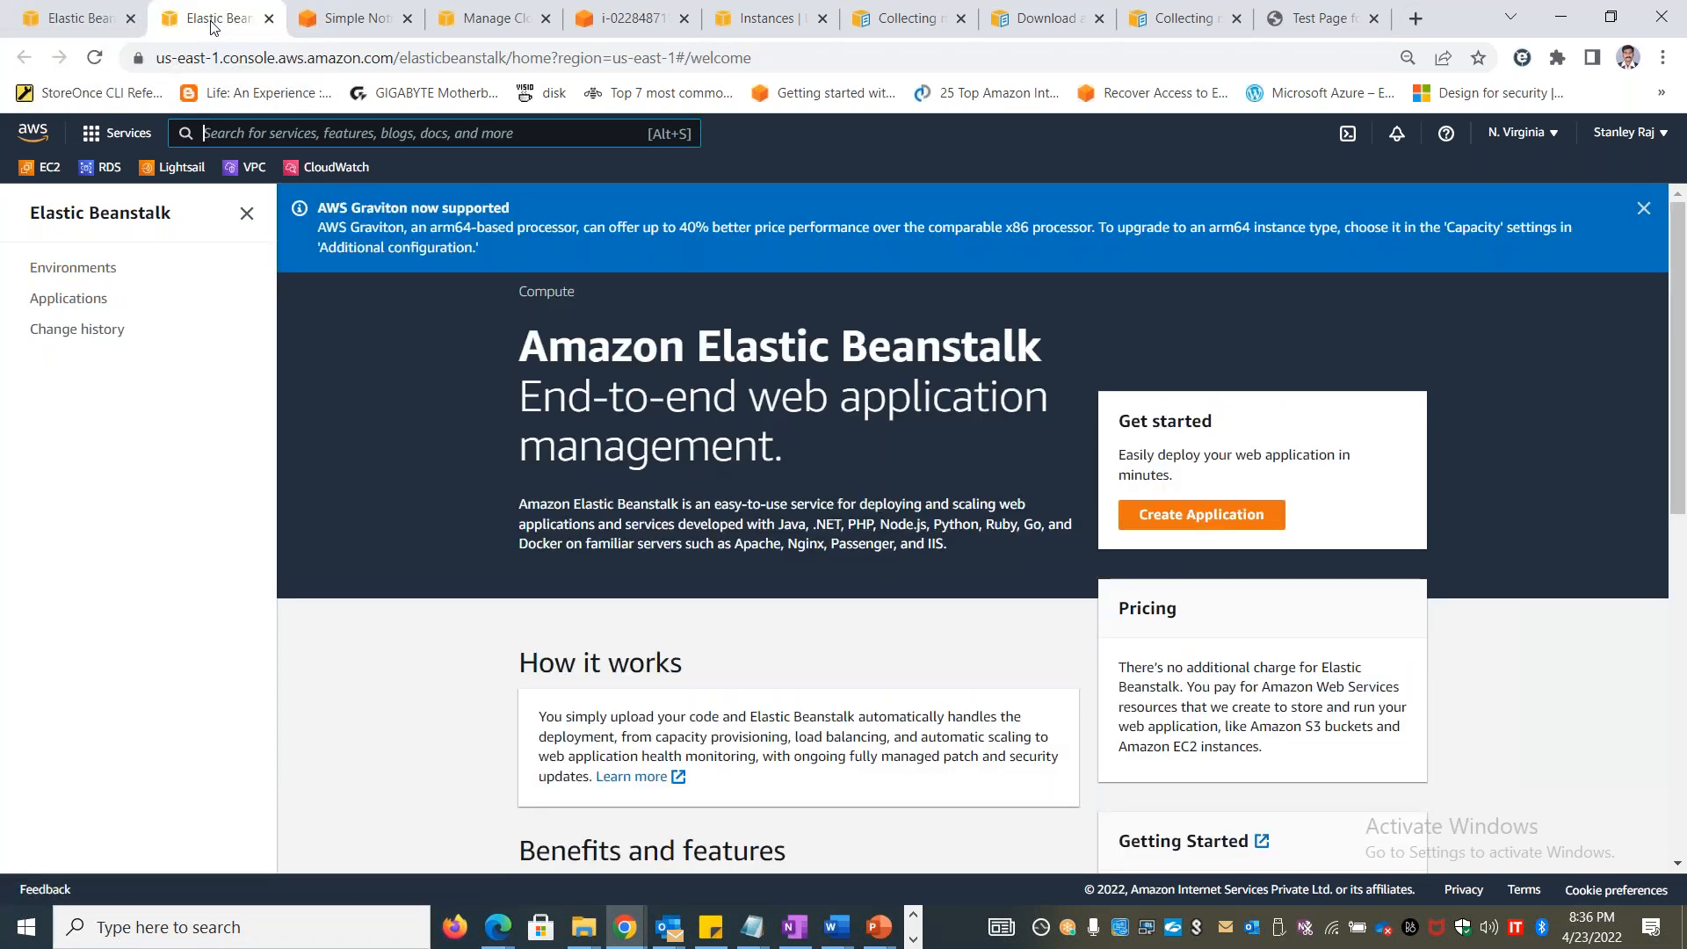
Switch to the browser page managing CloudWatch alarms, open CloudWatch there and view its log groups
{"action": "left_click", "coordinate": [351, 19]}
{"action": "left_click", "coordinate": [460, 24]}
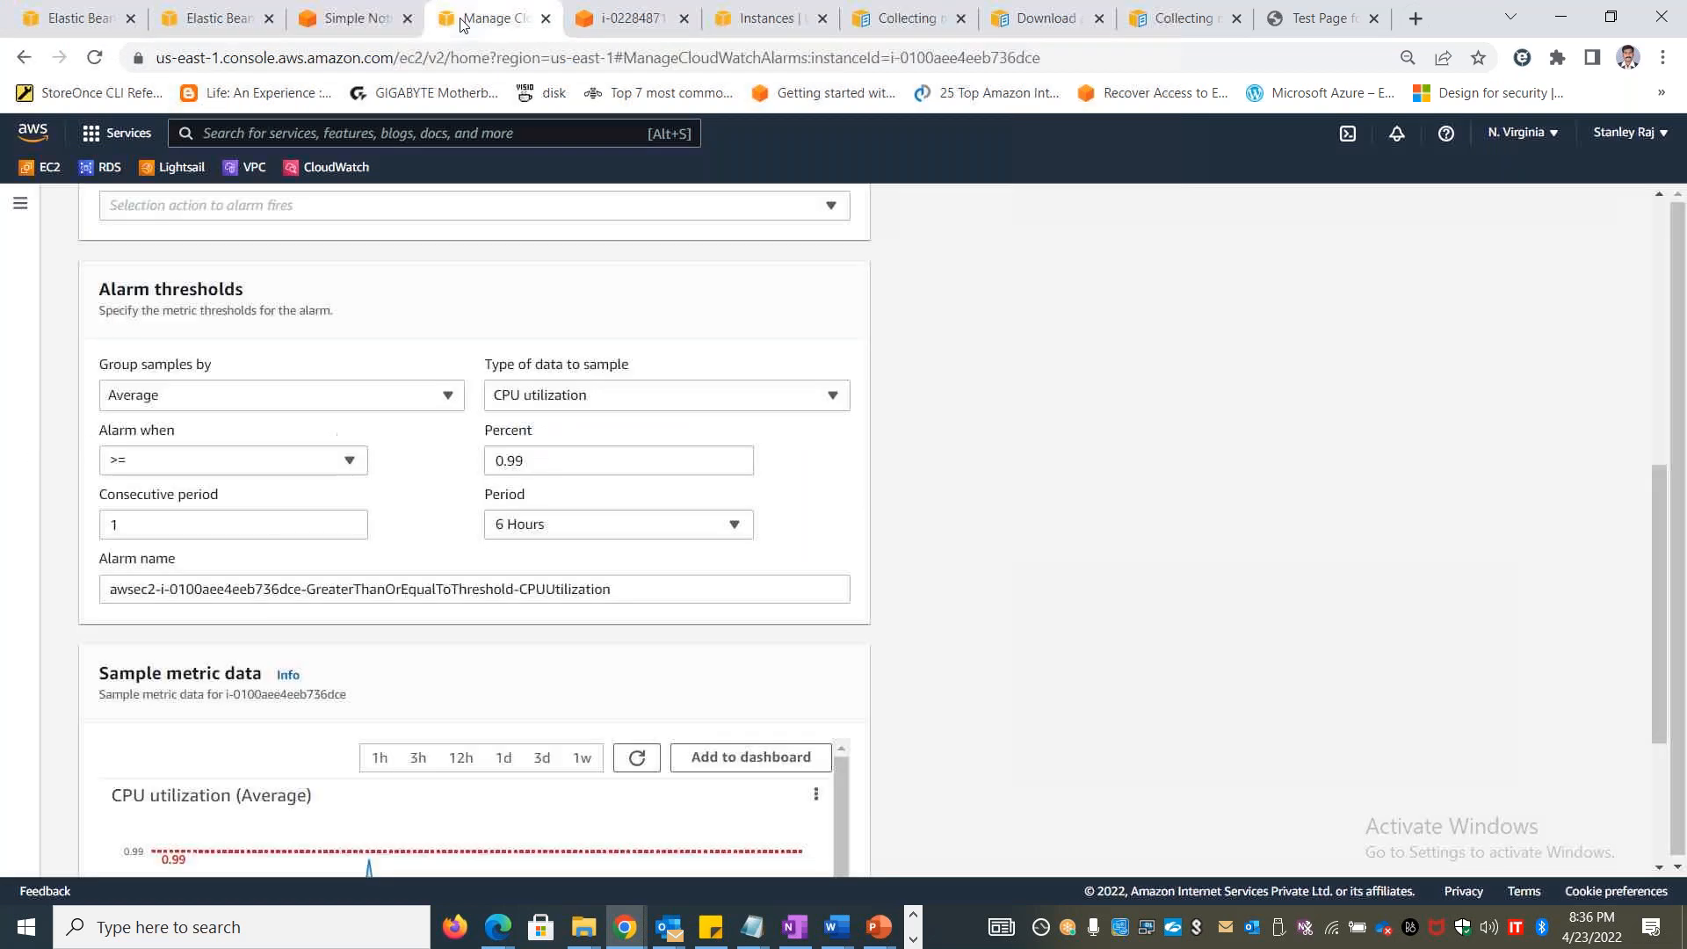
{"action": "left_click", "coordinate": [318, 169]}
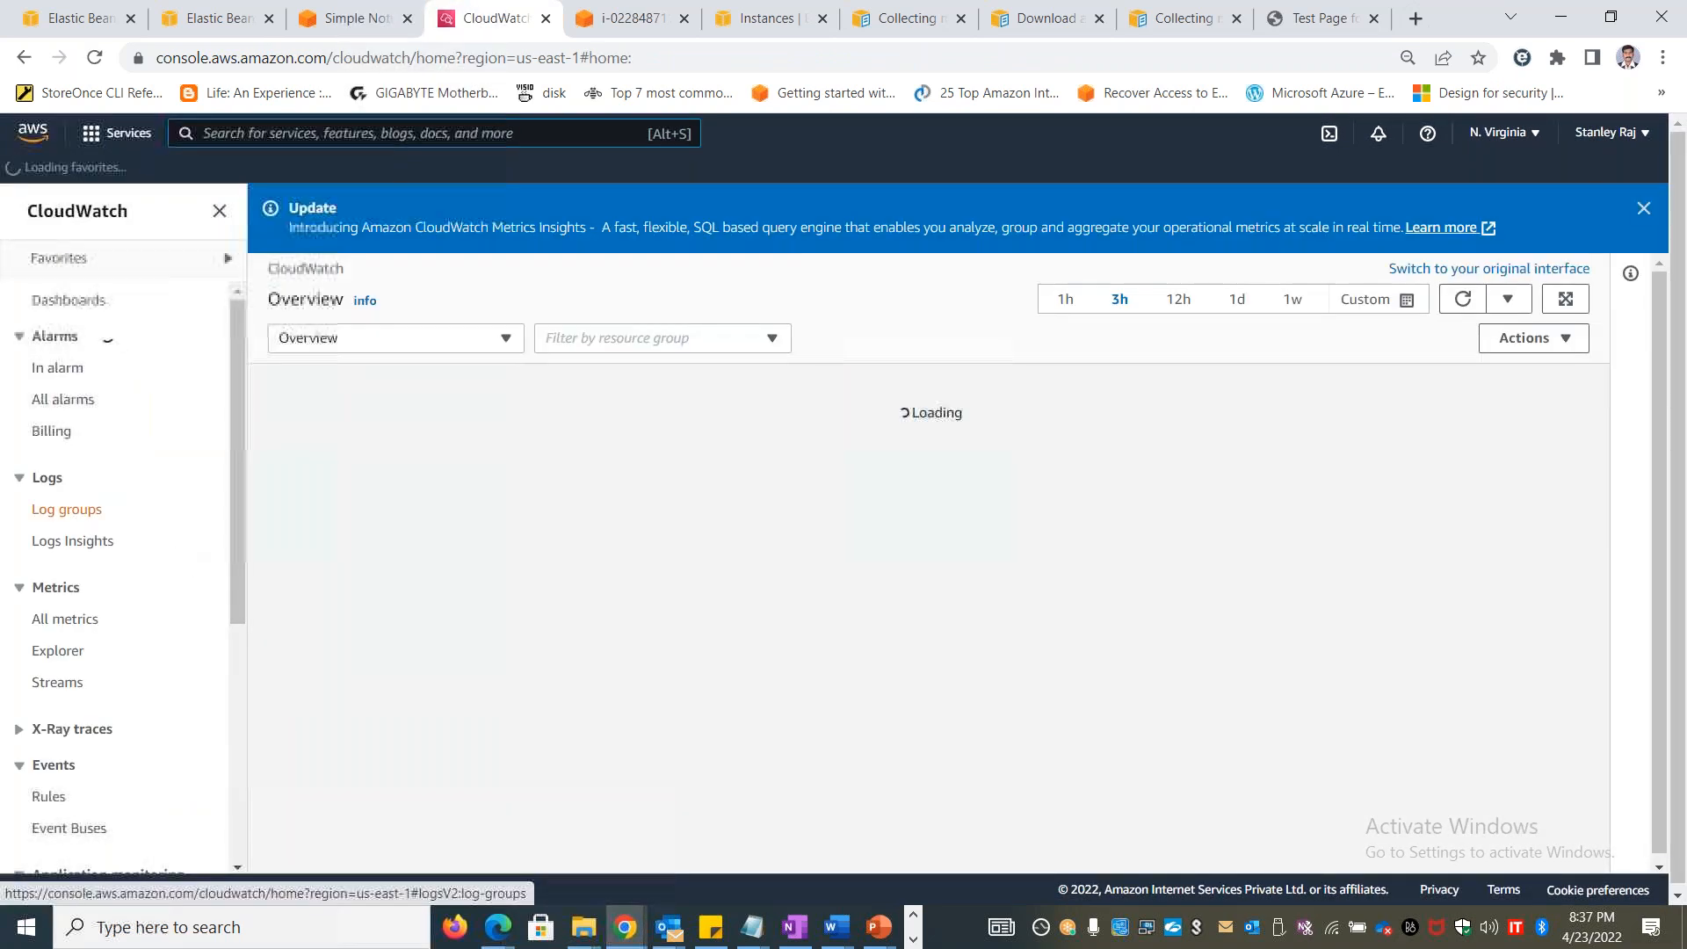
{"action": "left_click", "coordinate": [71, 516]}
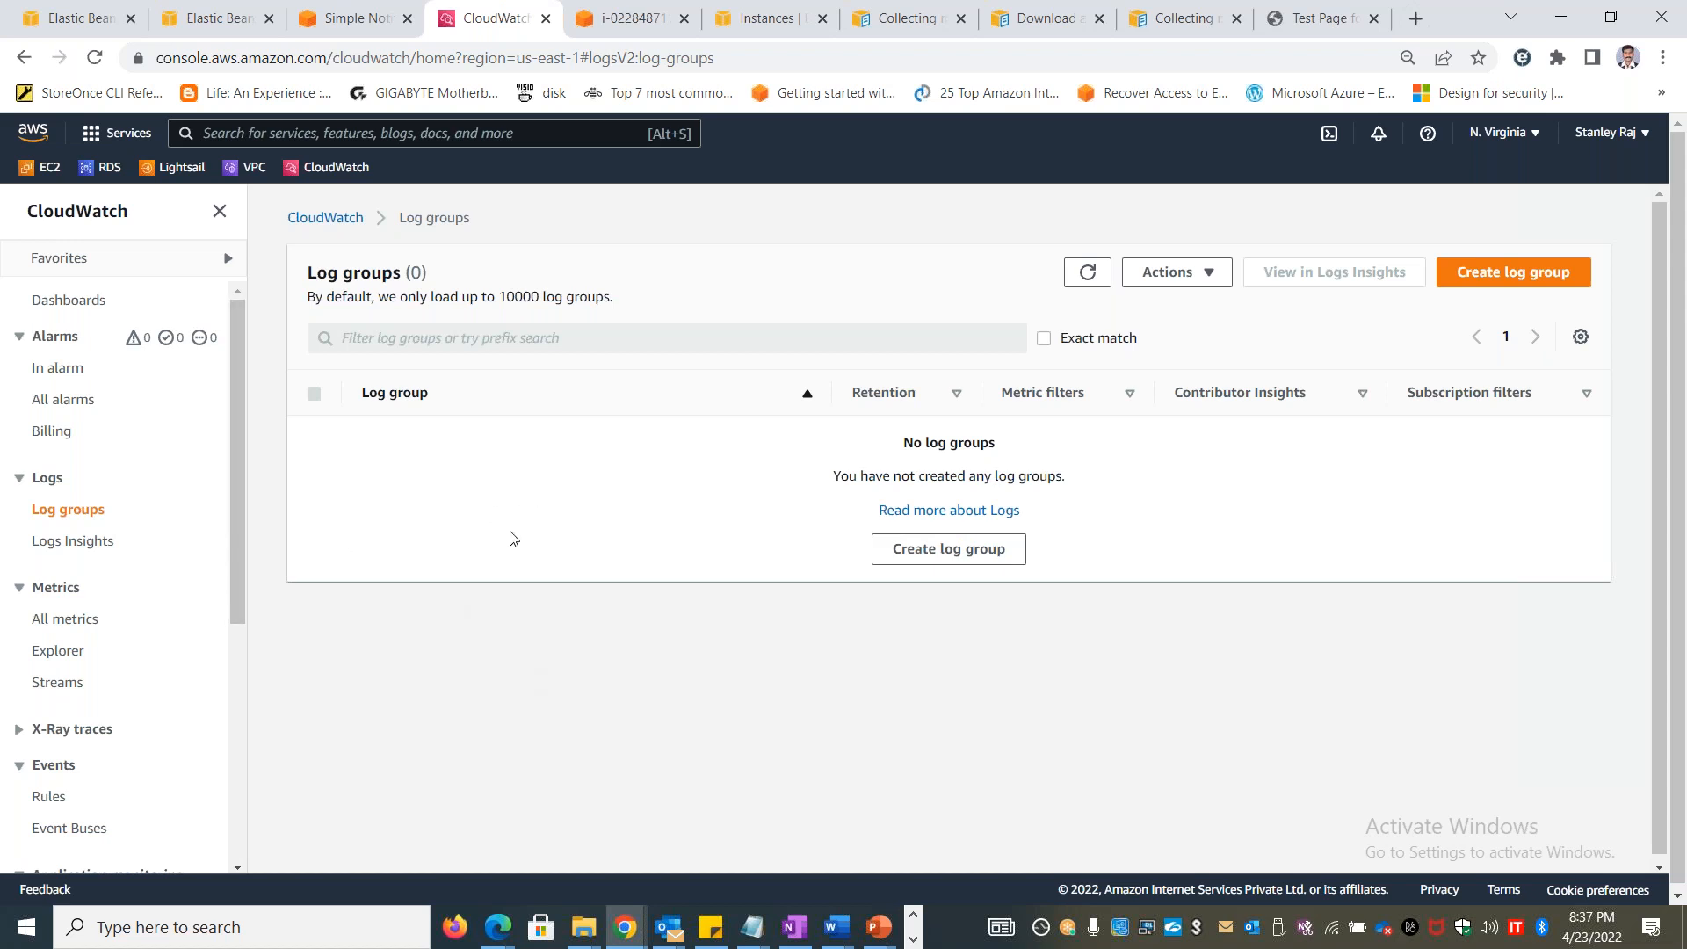
Switch to the Book1 workbook in Excel and review the notes on the CLOUDWATCH and Events sheets
{"action": "key", "text": "alt+Tab"}
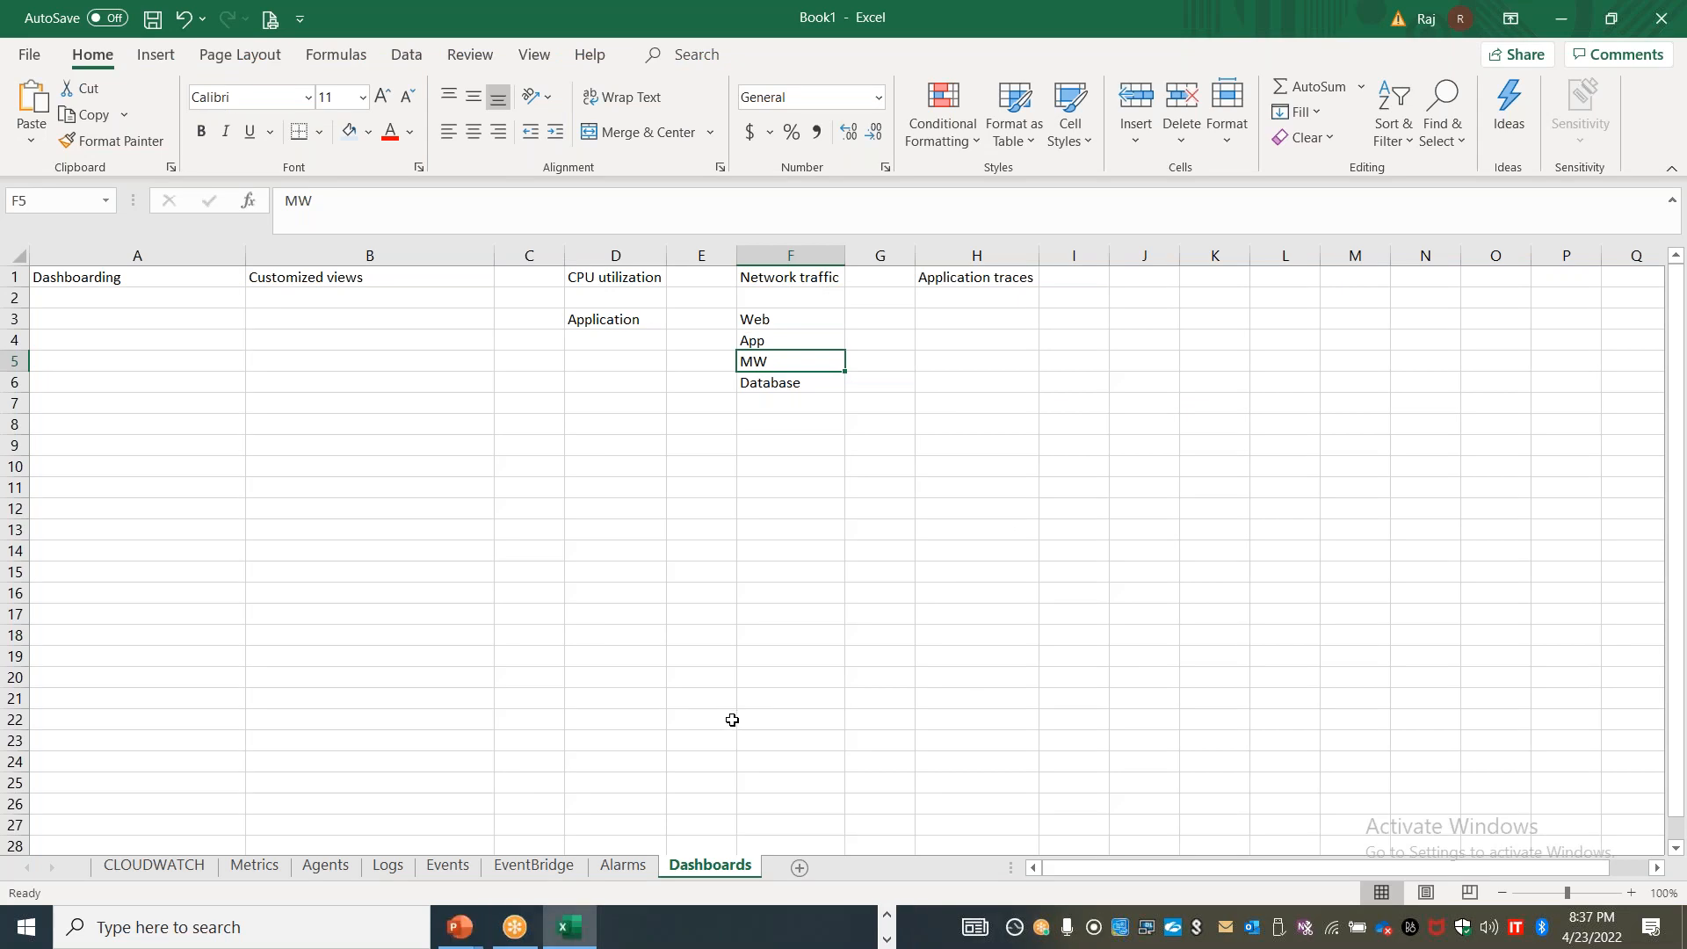
{"action": "left_click", "coordinate": [154, 866]}
{"action": "left_click", "coordinate": [647, 698]}
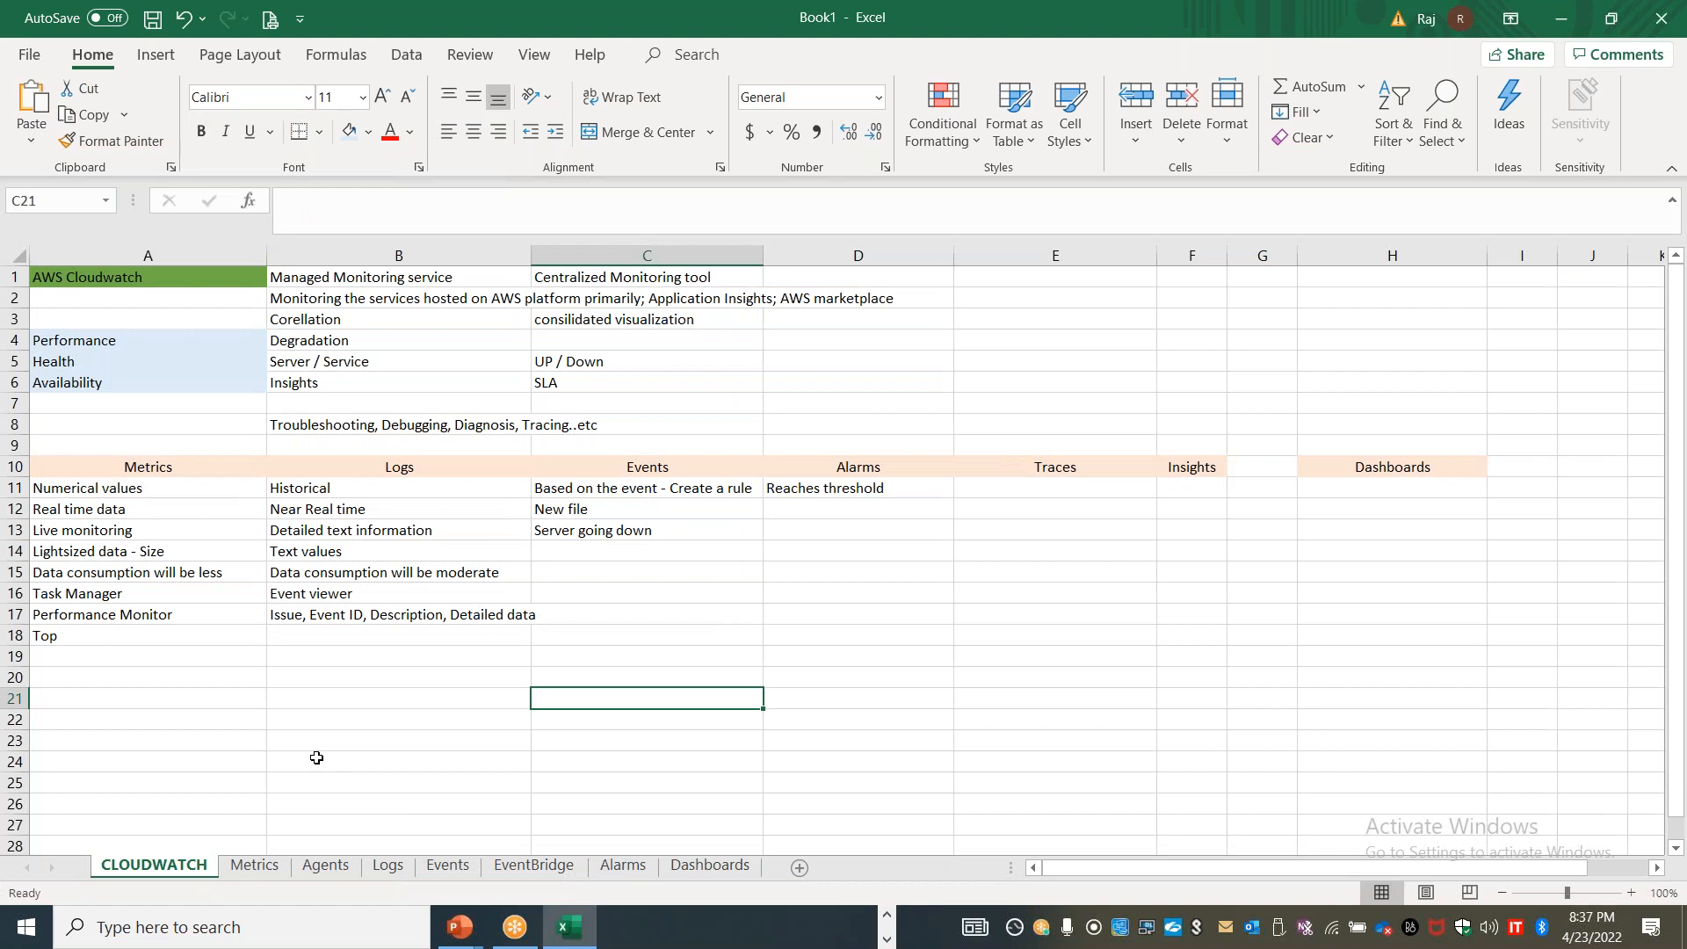
{"action": "left_click", "coordinate": [448, 865]}
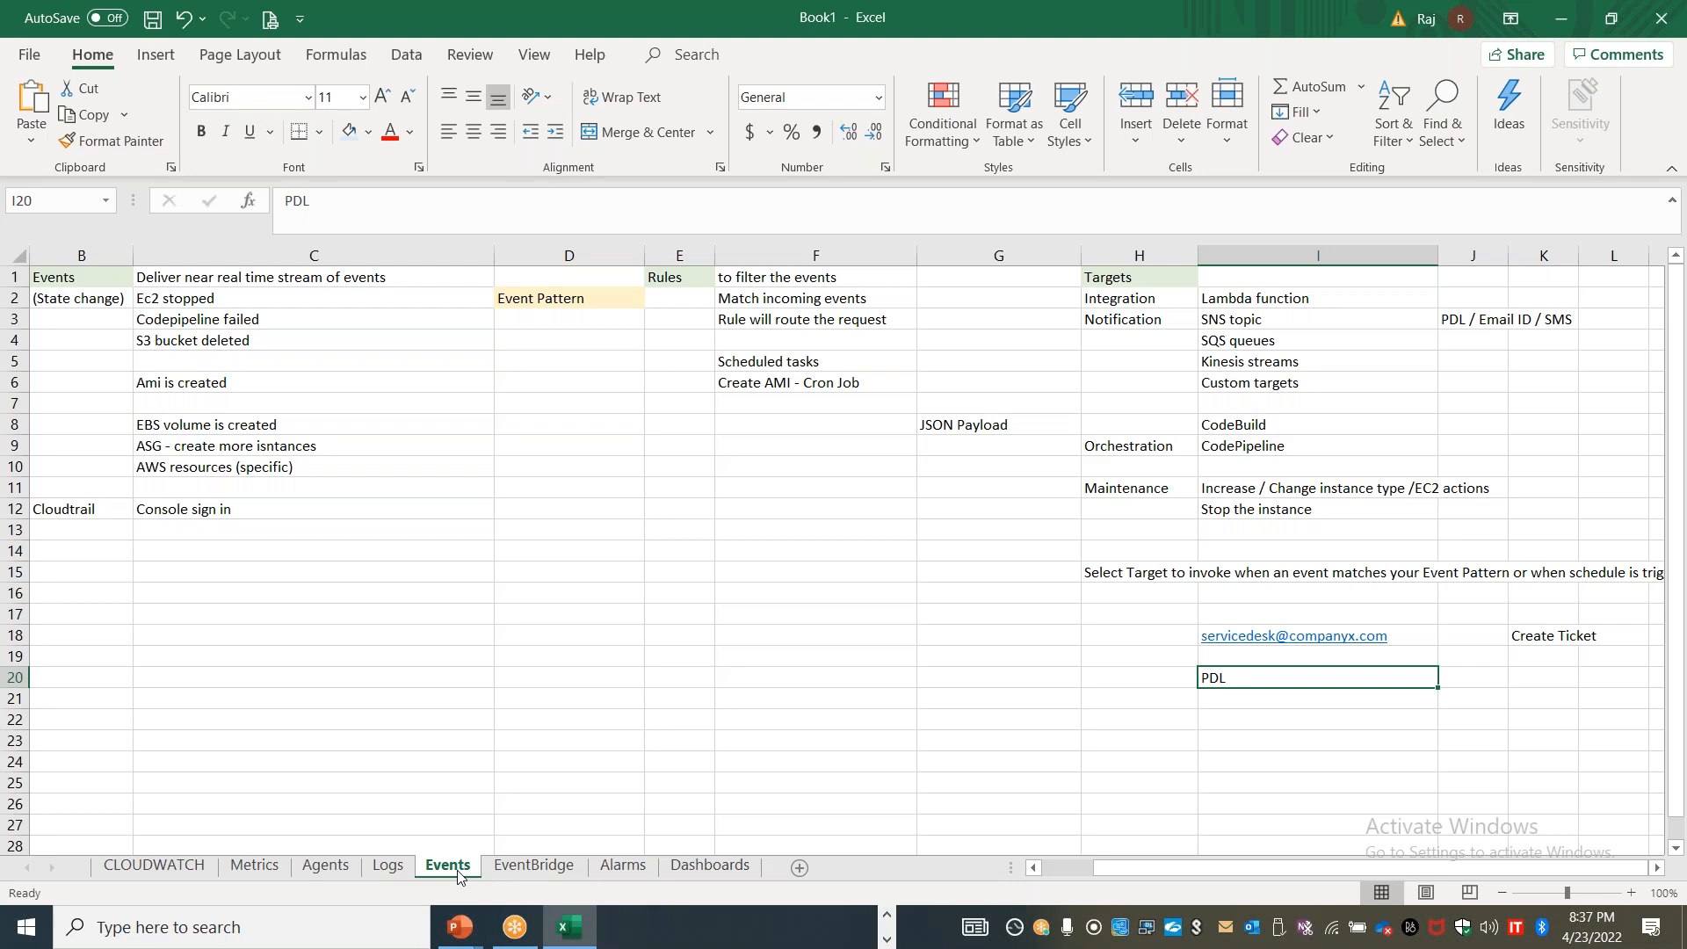
Enter "X-Ray" in cell A21 of the CLOUDWATCH sheet
{"action": "left_click", "coordinate": [193, 866]}
{"action": "left_click", "coordinate": [167, 700]}
{"action": "type", "text": "X-R"}
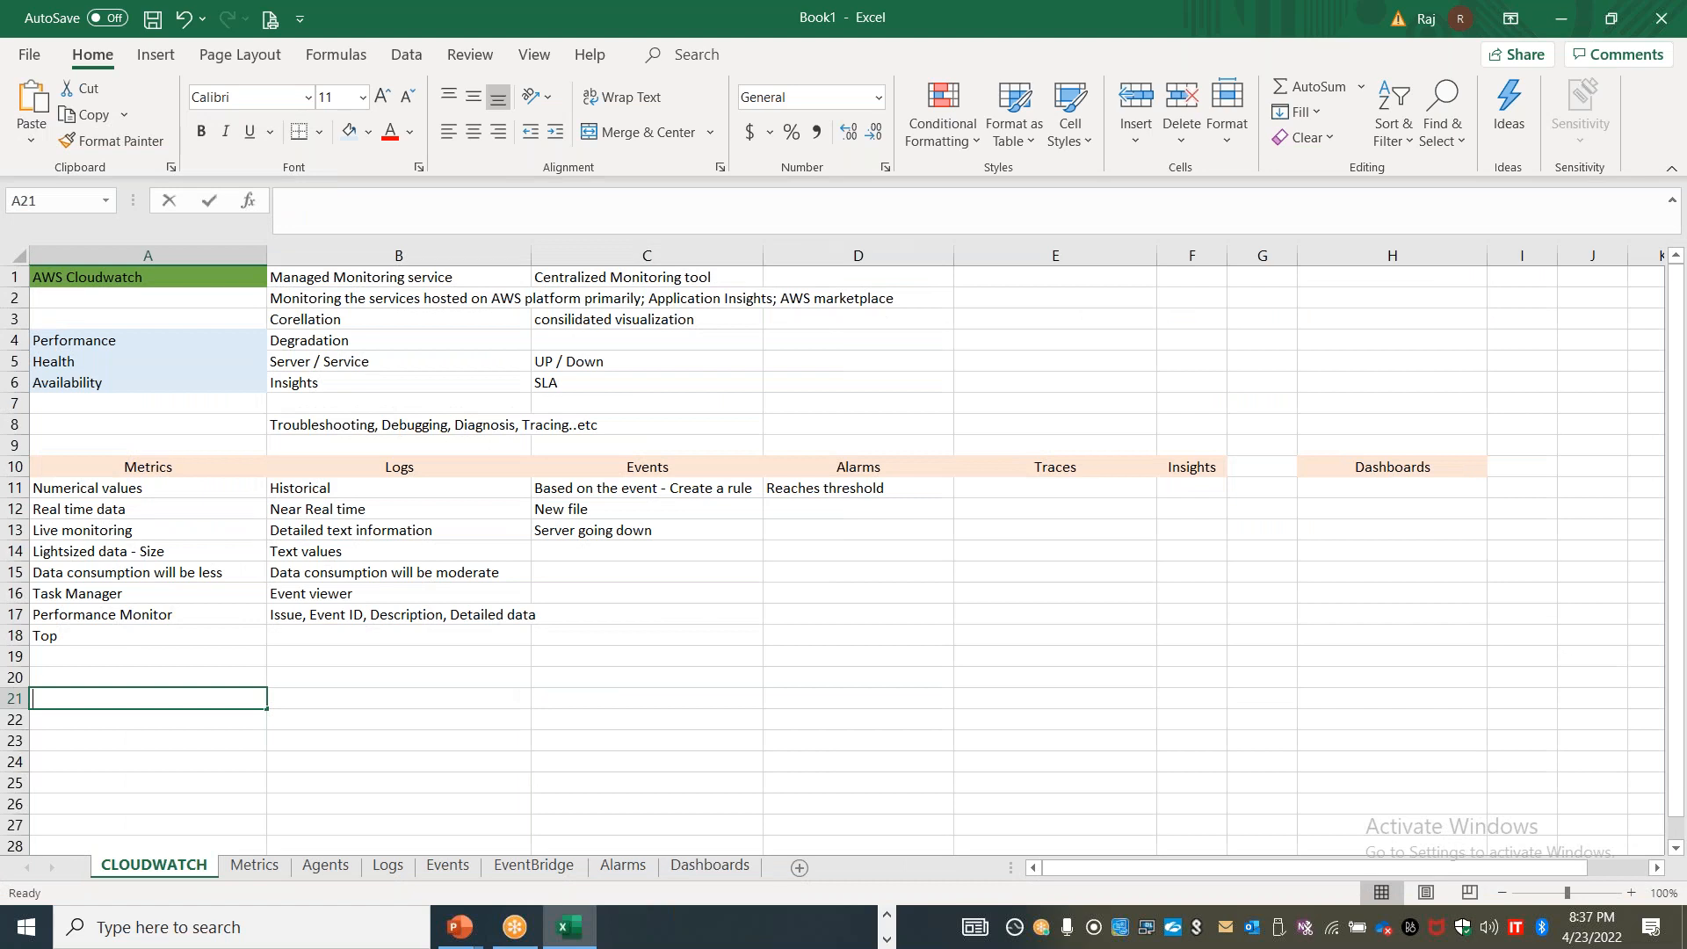
{"action": "type", "text": "ay"}
{"action": "key", "text": "Return"}
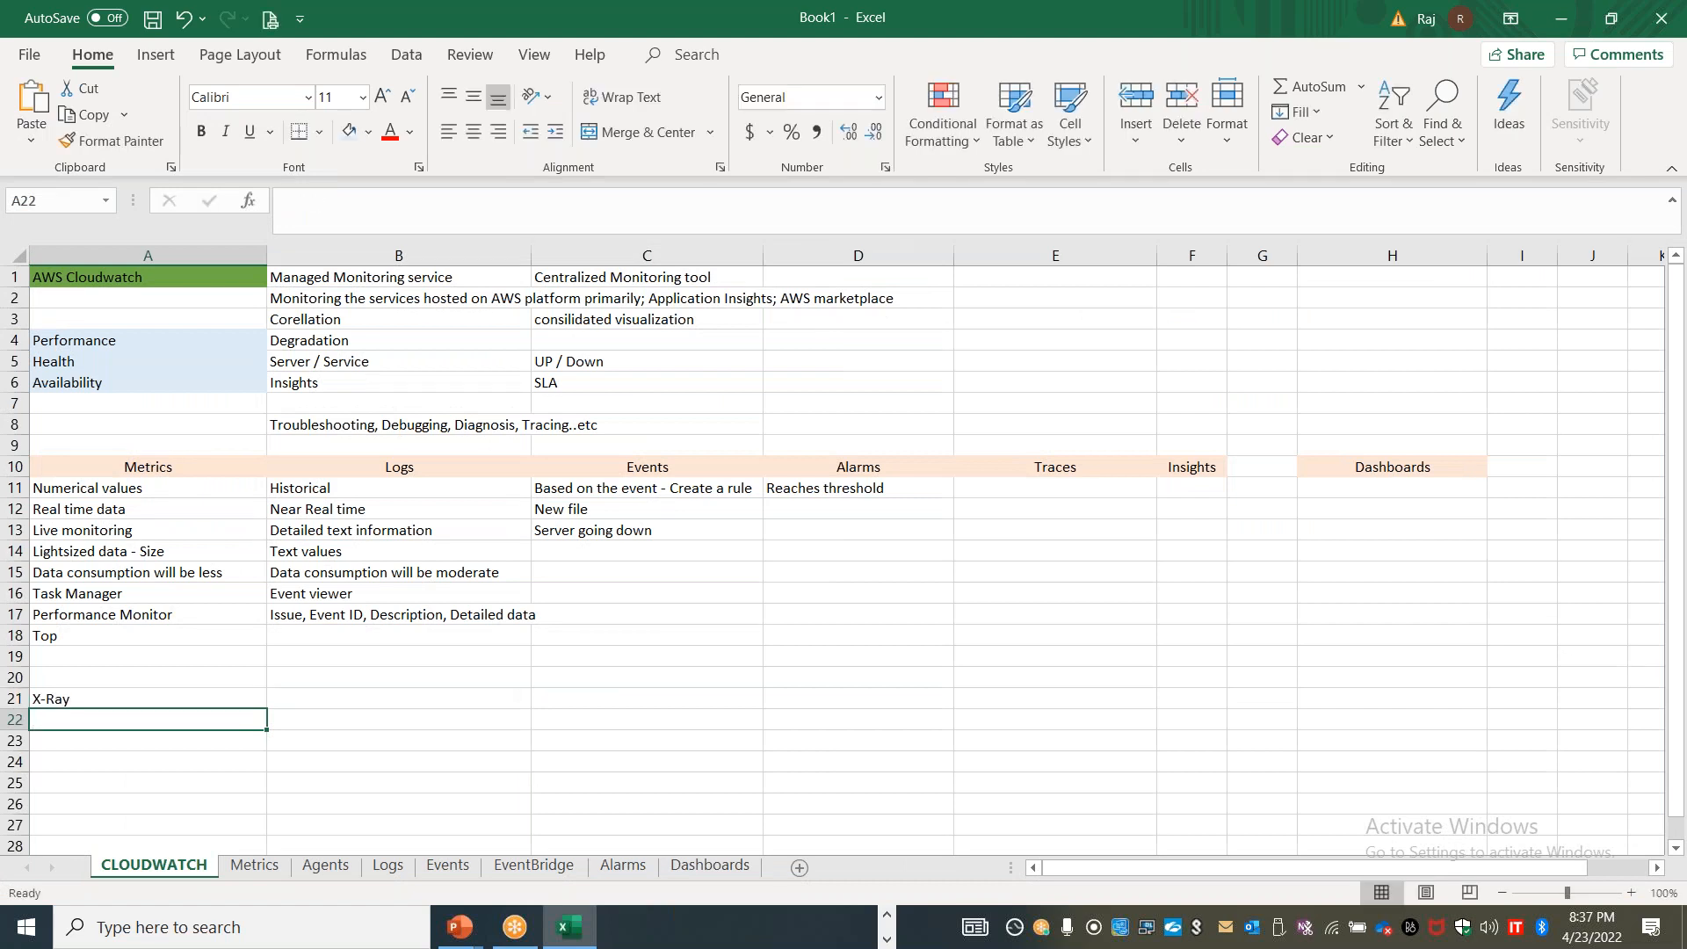
Fill row 22 with "Insights", "Application" and "Containers" in columns A to C
{"action": "type", "text": "Insights"}
{"action": "key", "text": "Tab"}
{"action": "type", "text": "Application"}
{"action": "key", "text": "Tab"}
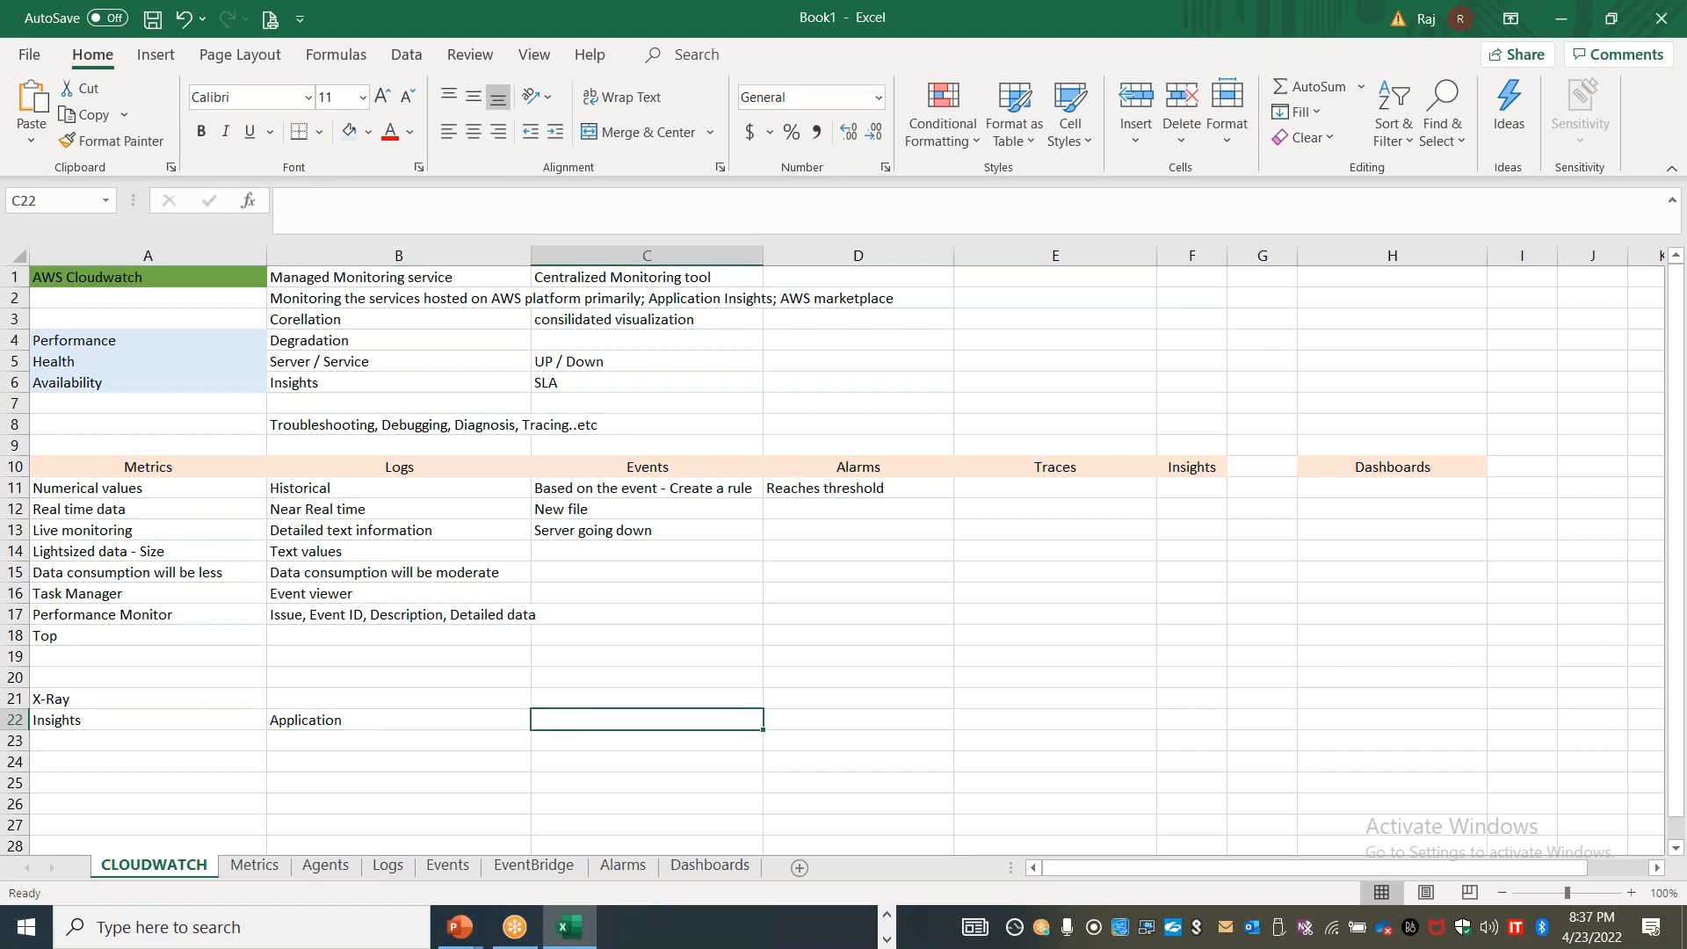
{"action": "type", "text": "Containers"}
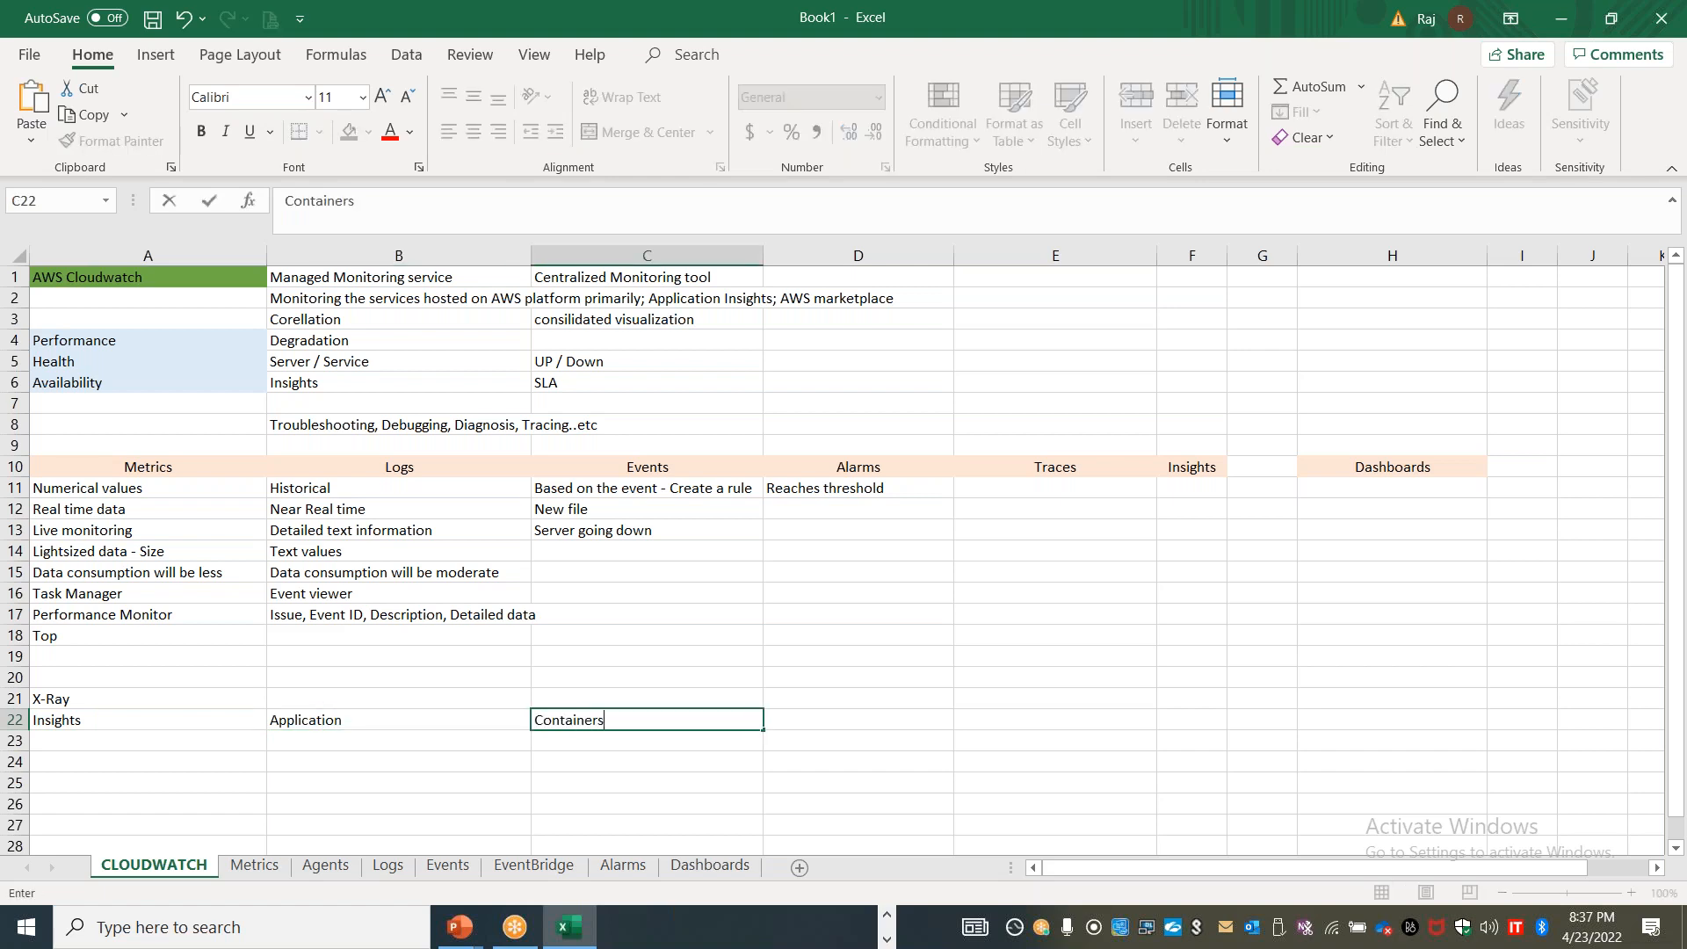
Describe X-Ray in cell B21 as "Analzye and debug microservices/containers / modern apps (Serverless)"
{"action": "left_click", "coordinate": [311, 696]}
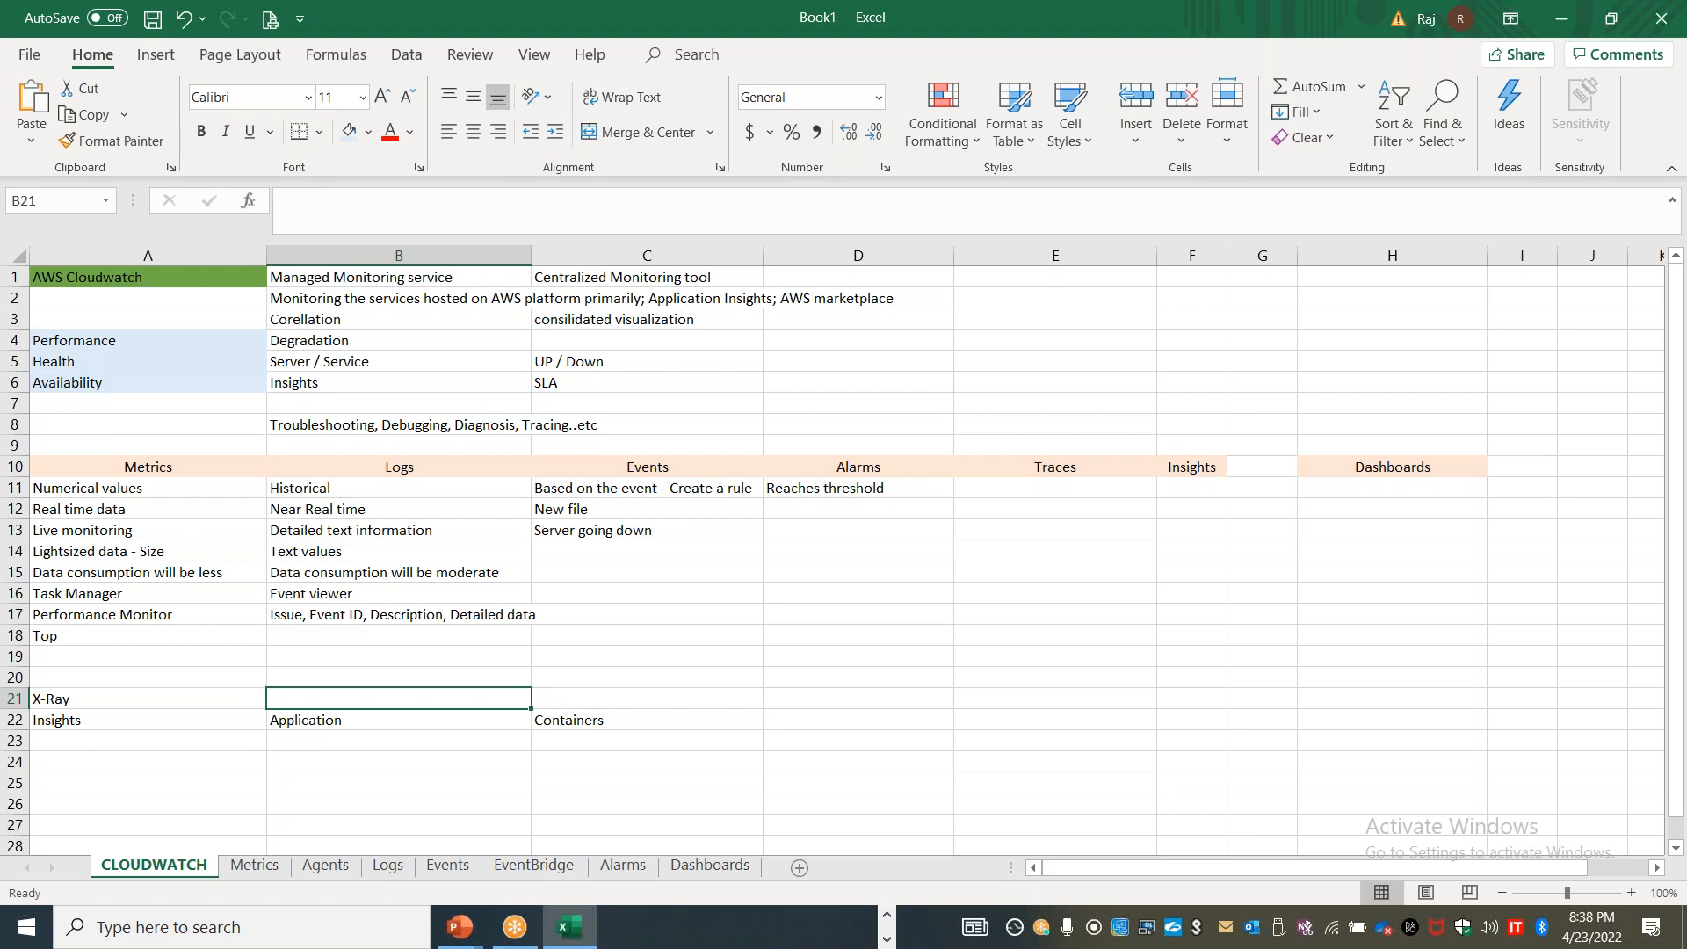
{"action": "type", "text": "Anlays"}
{"action": "key", "text": "BackSpace"}
{"action": "key", "text": "BackSpace"}
{"action": "key", "text": "BackSpace"}
{"action": "key", "text": "BackSpace"}
{"action": "type", "text": "alzye and "}
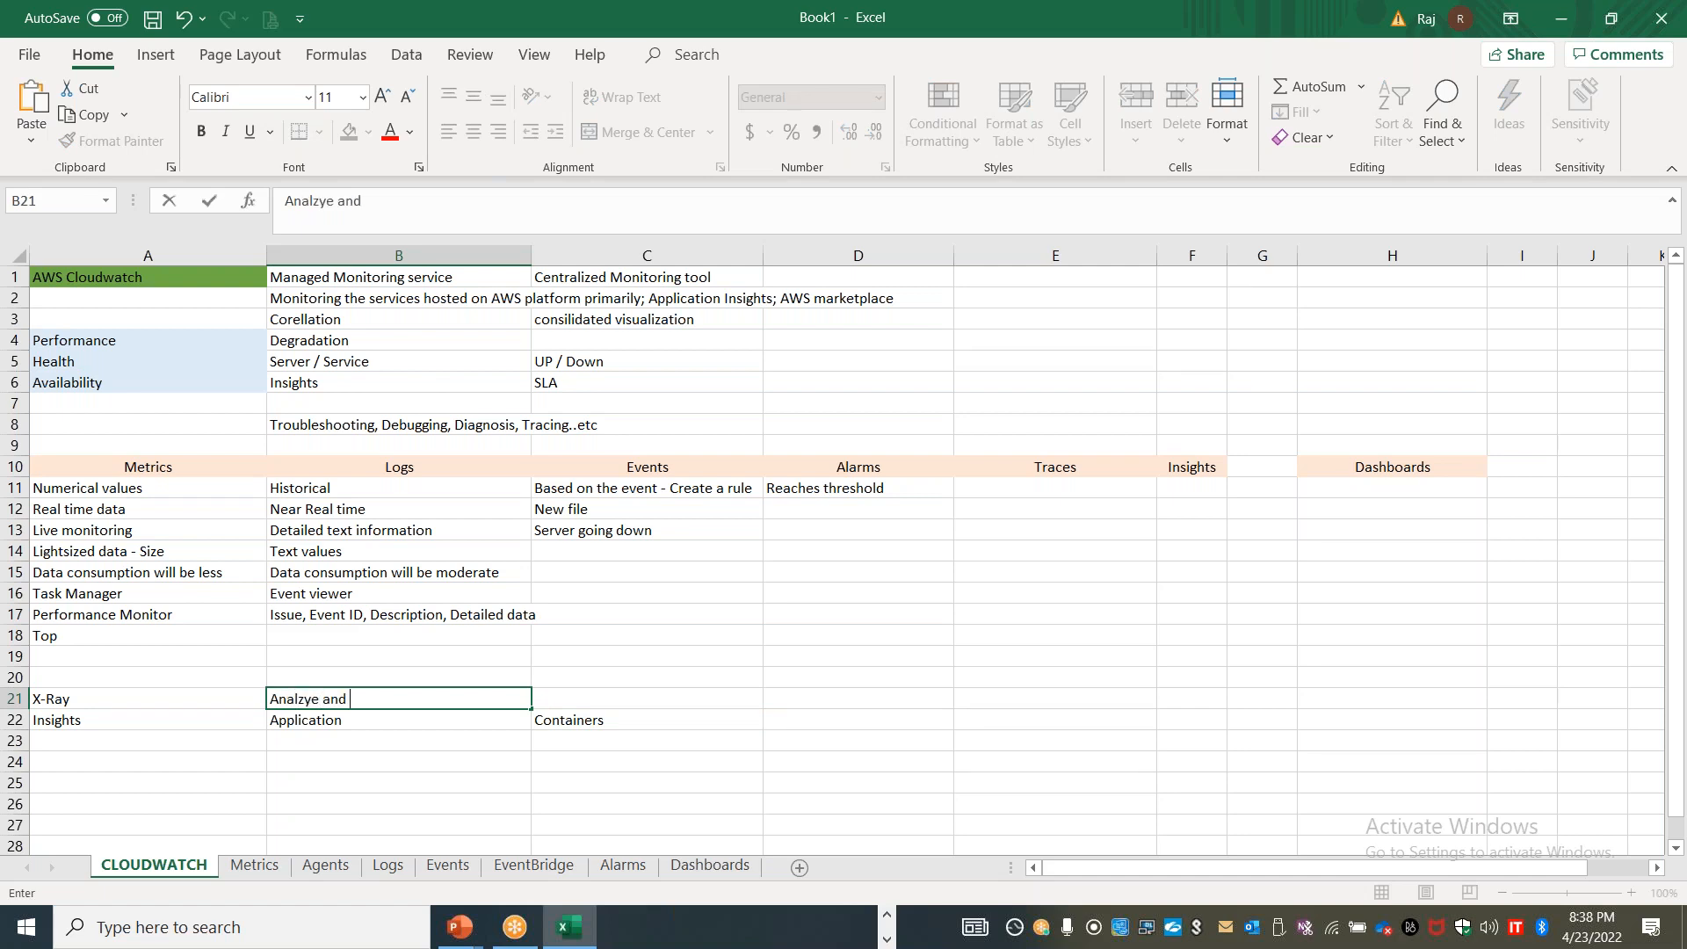
{"action": "type", "text": "debug microservices"}
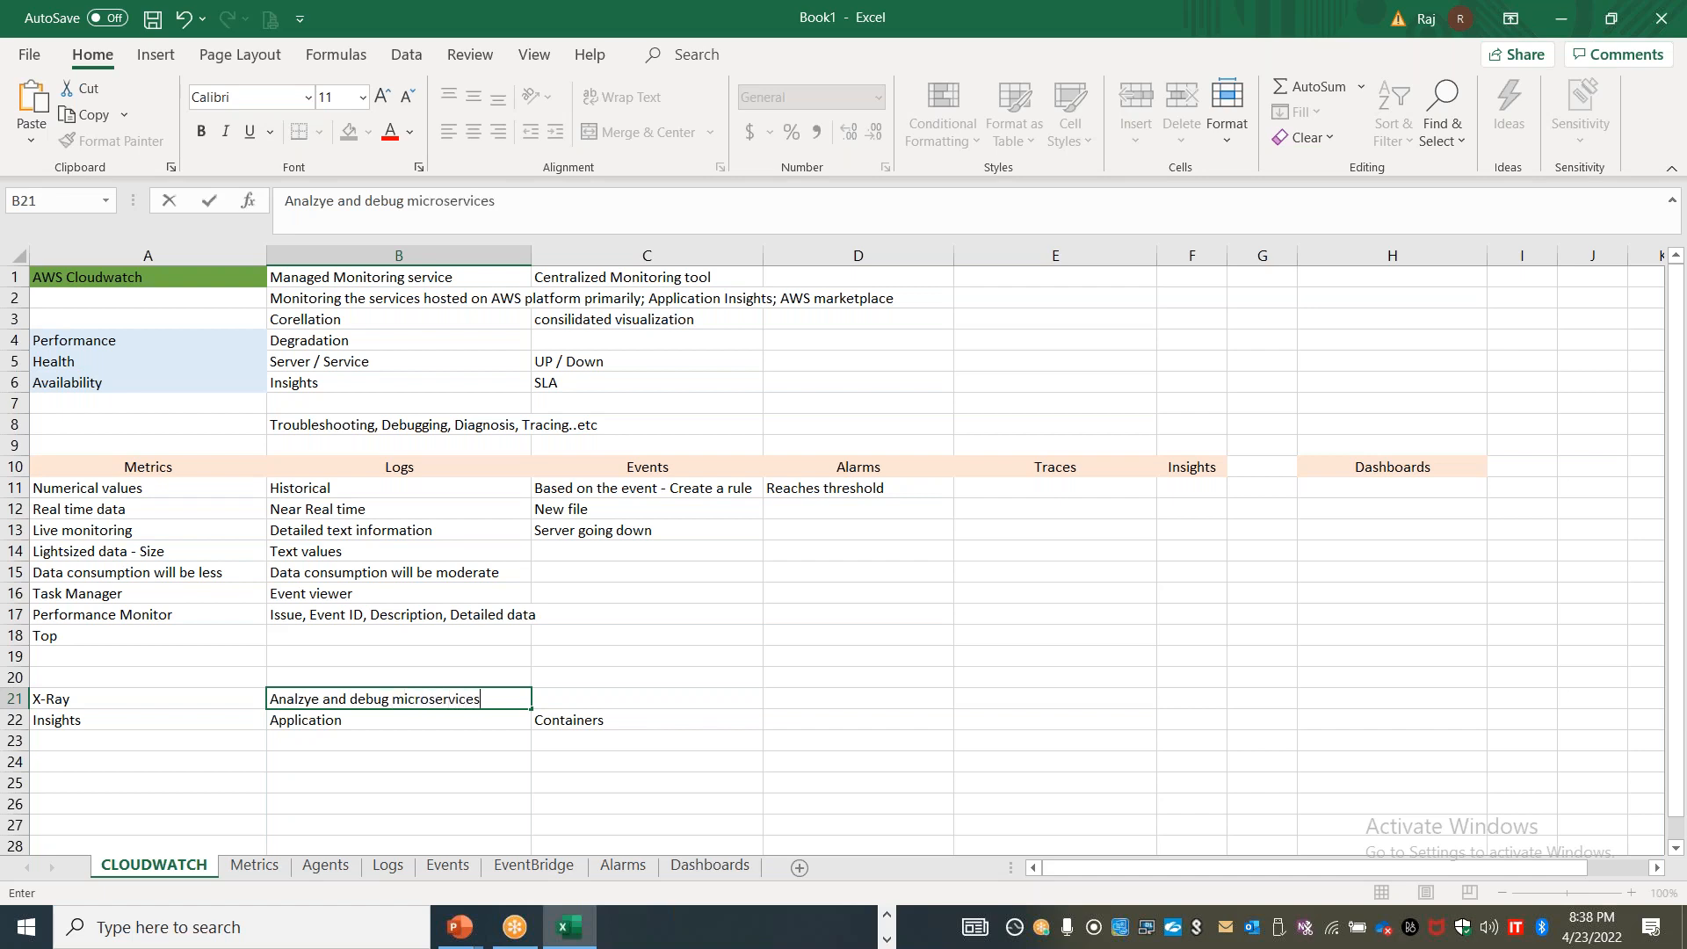
{"action": "type", "text": "/containers / modern apps "}
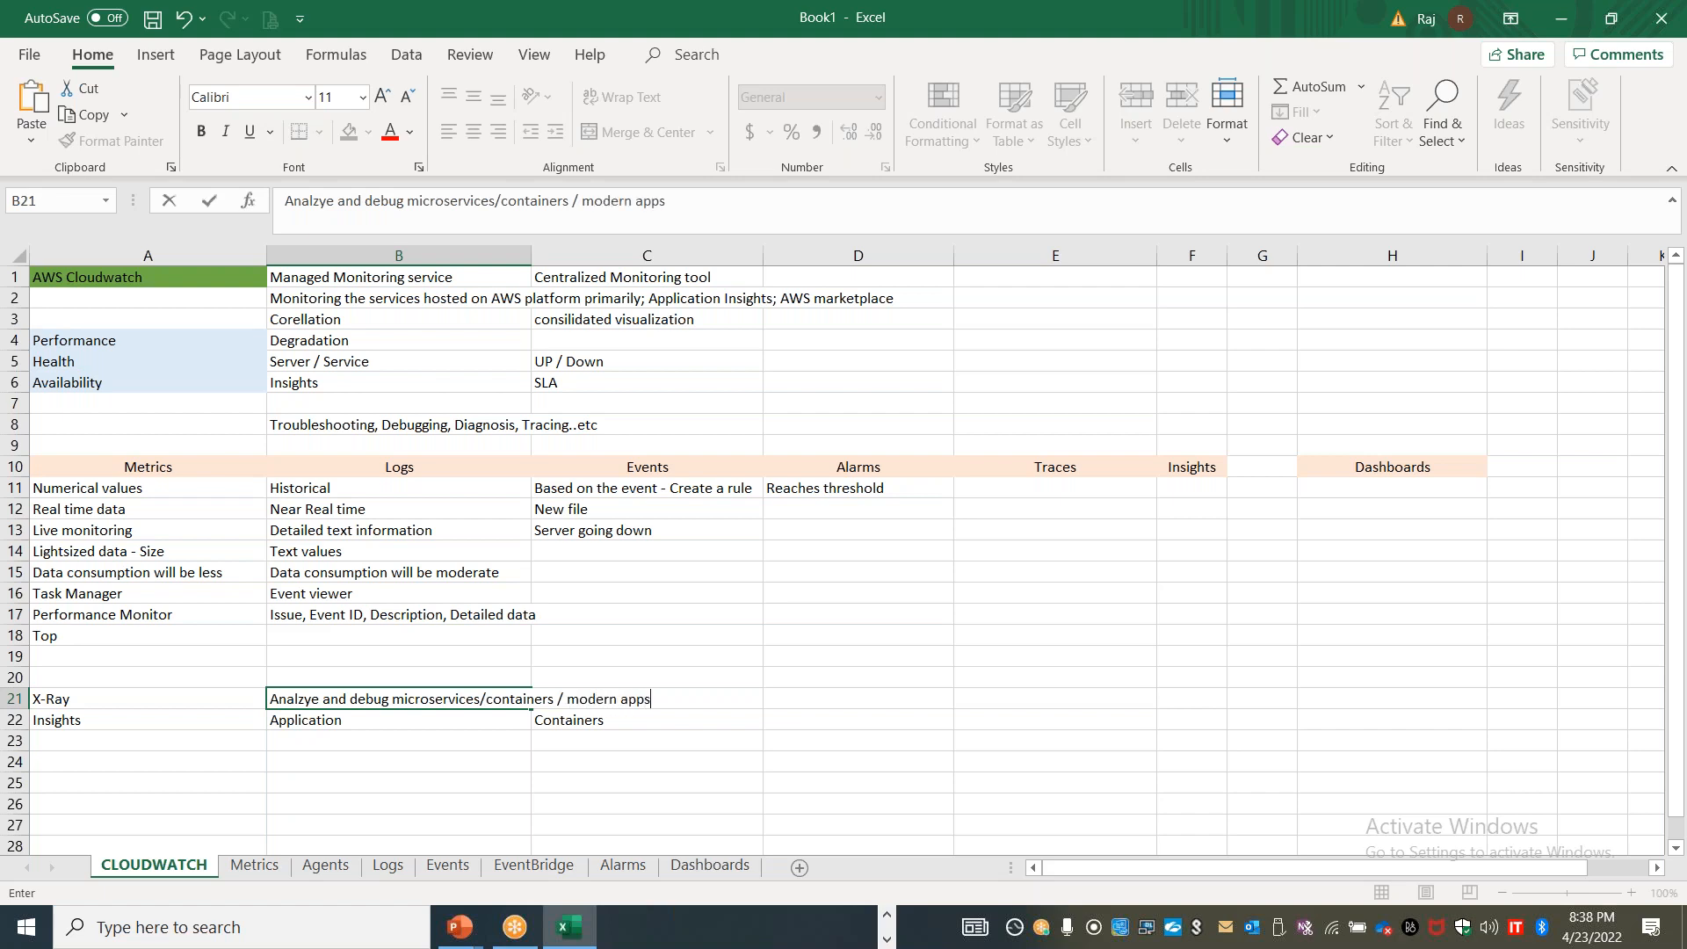
{"action": "type", "text": "(Serverless)"}
{"action": "left_click", "coordinate": [615, 830]}
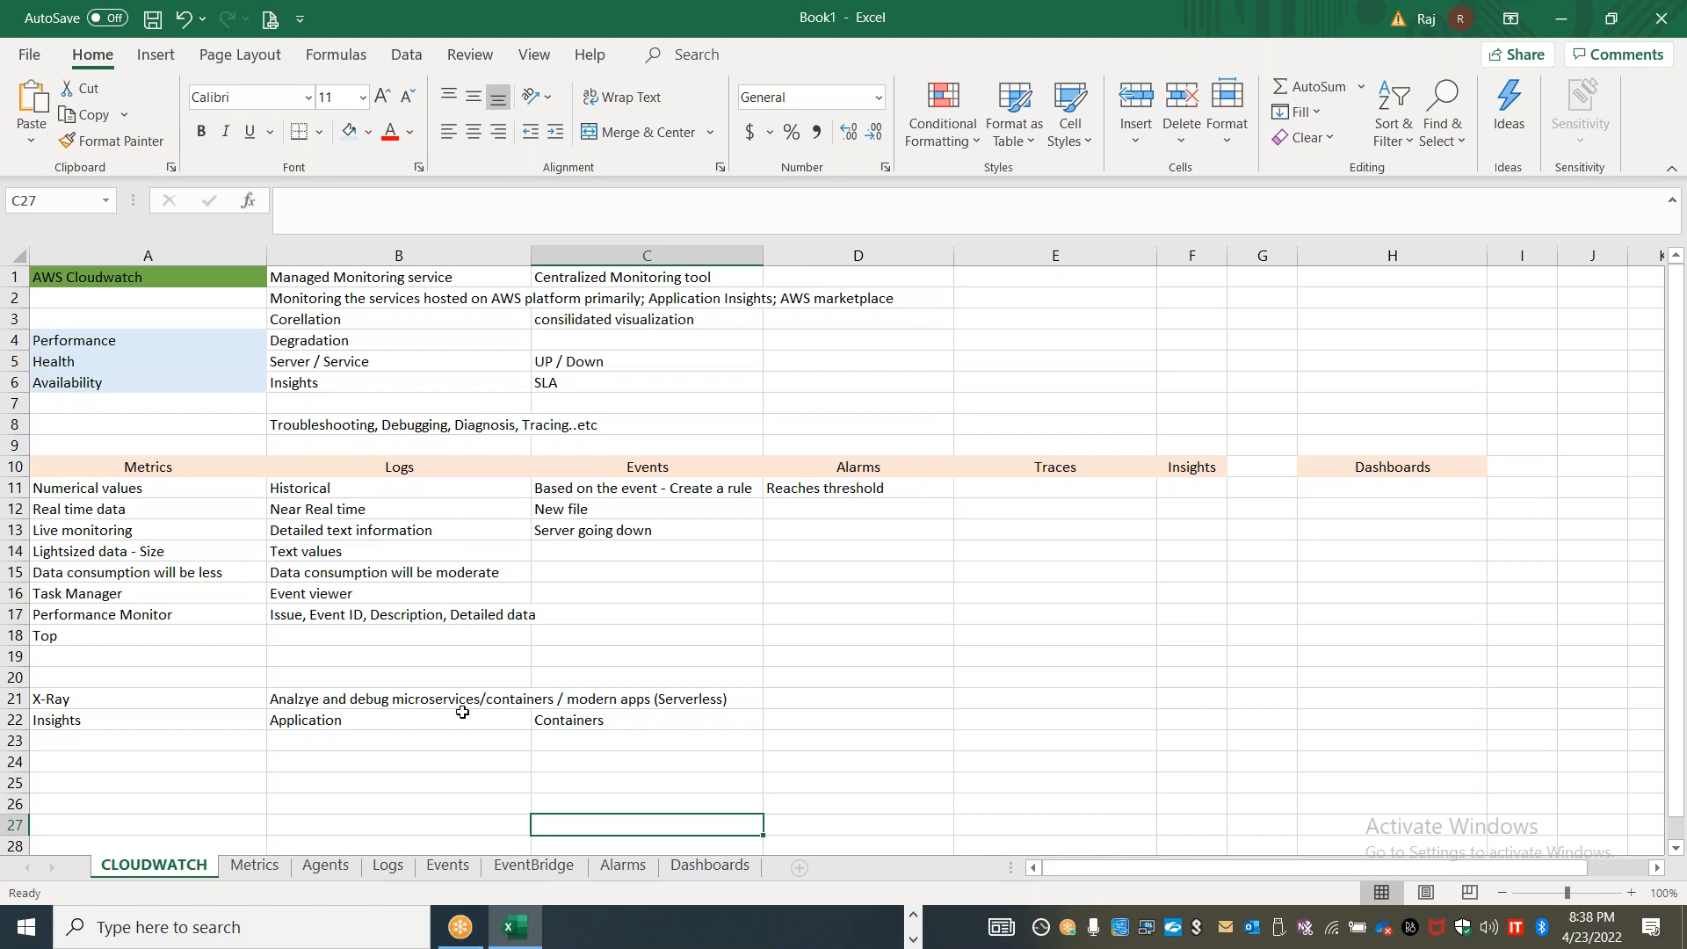
Apply the light blue fill to the X-Ray cell A21
{"action": "left_click", "coordinate": [215, 697]}
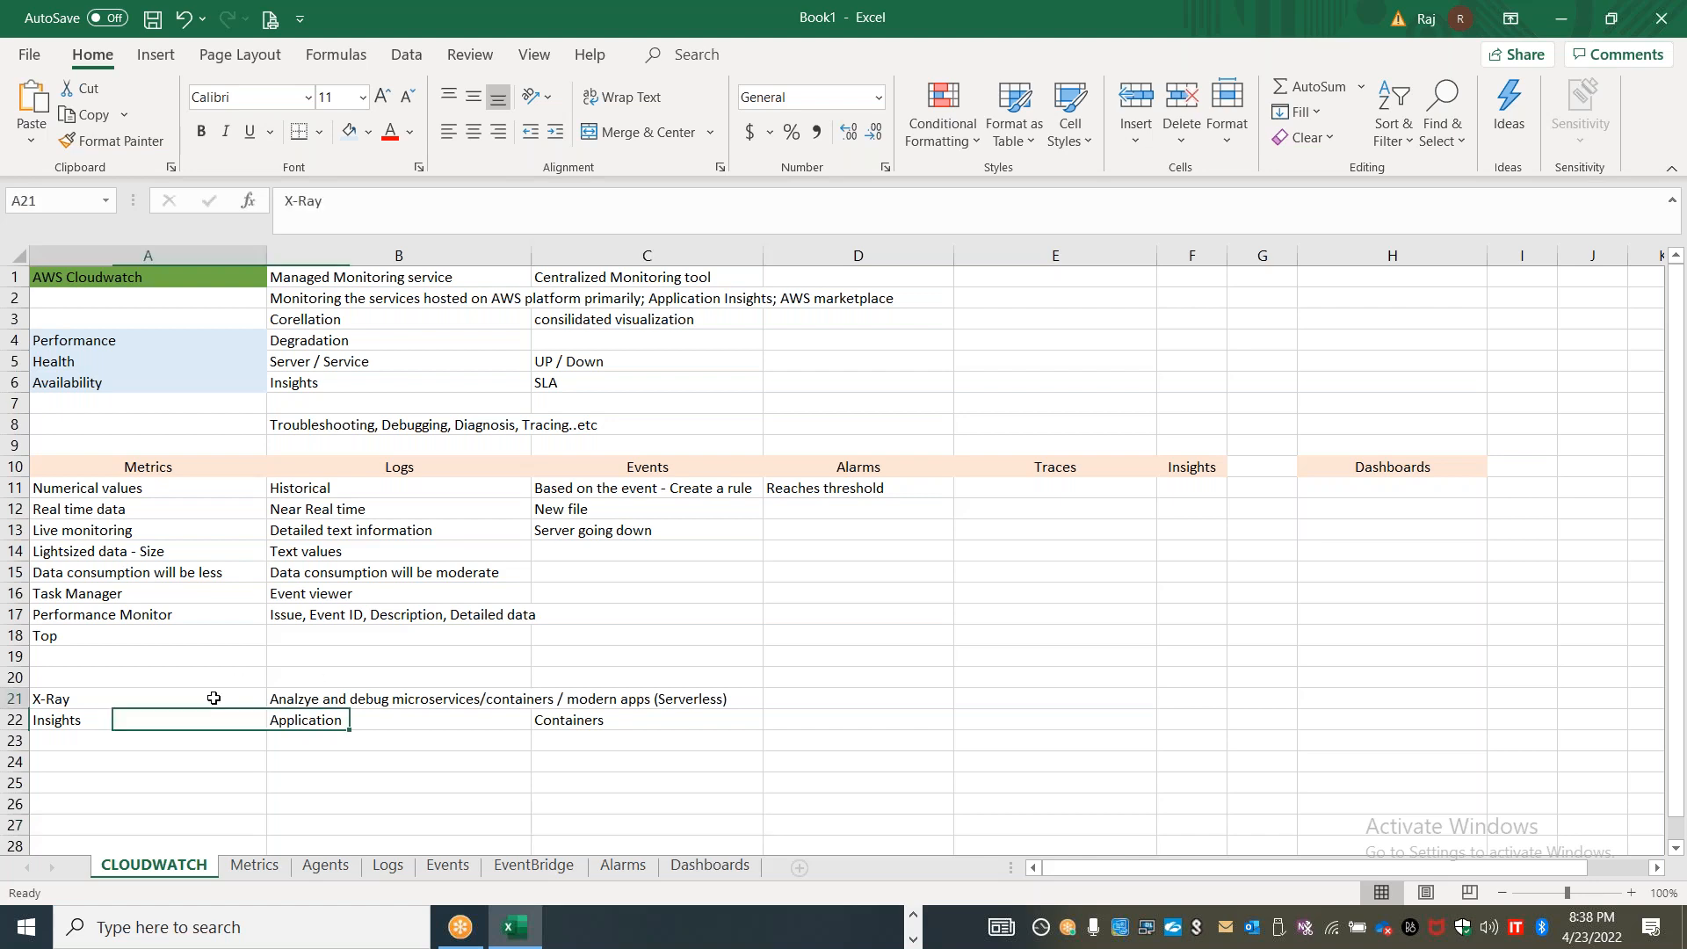
{"action": "left_click", "coordinate": [344, 139]}
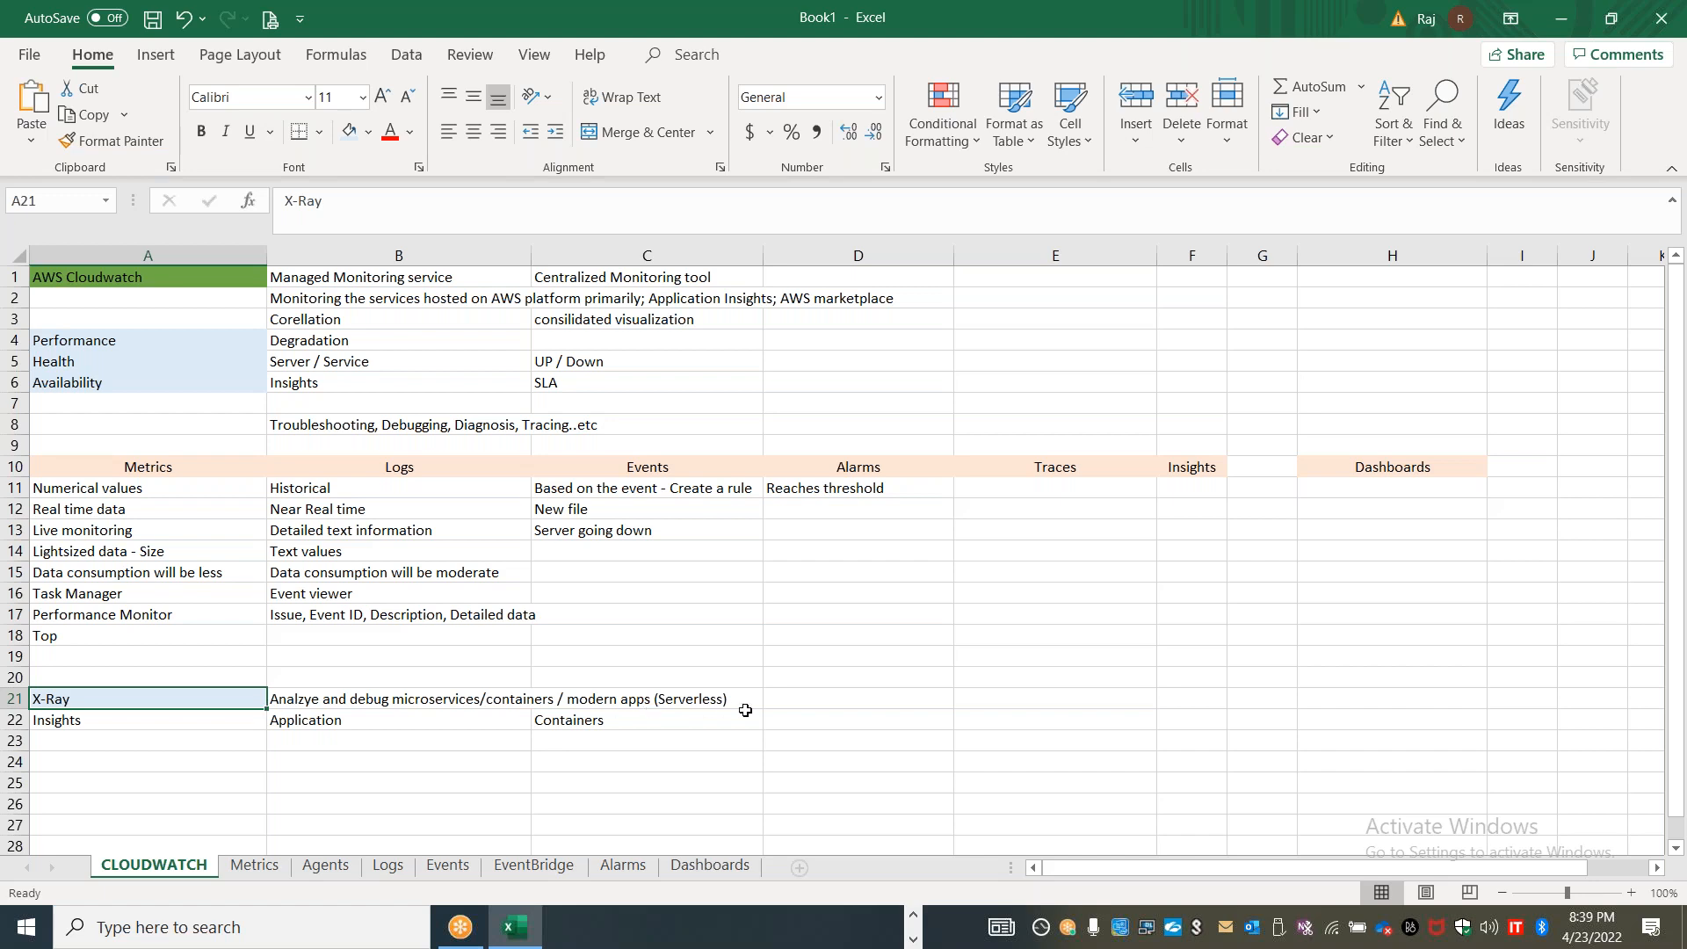
Enter "Container insights" in cell D21 of the CLOUDWATCH sheet and apply the light blue fill to it
{"action": "left_click", "coordinate": [788, 703]}
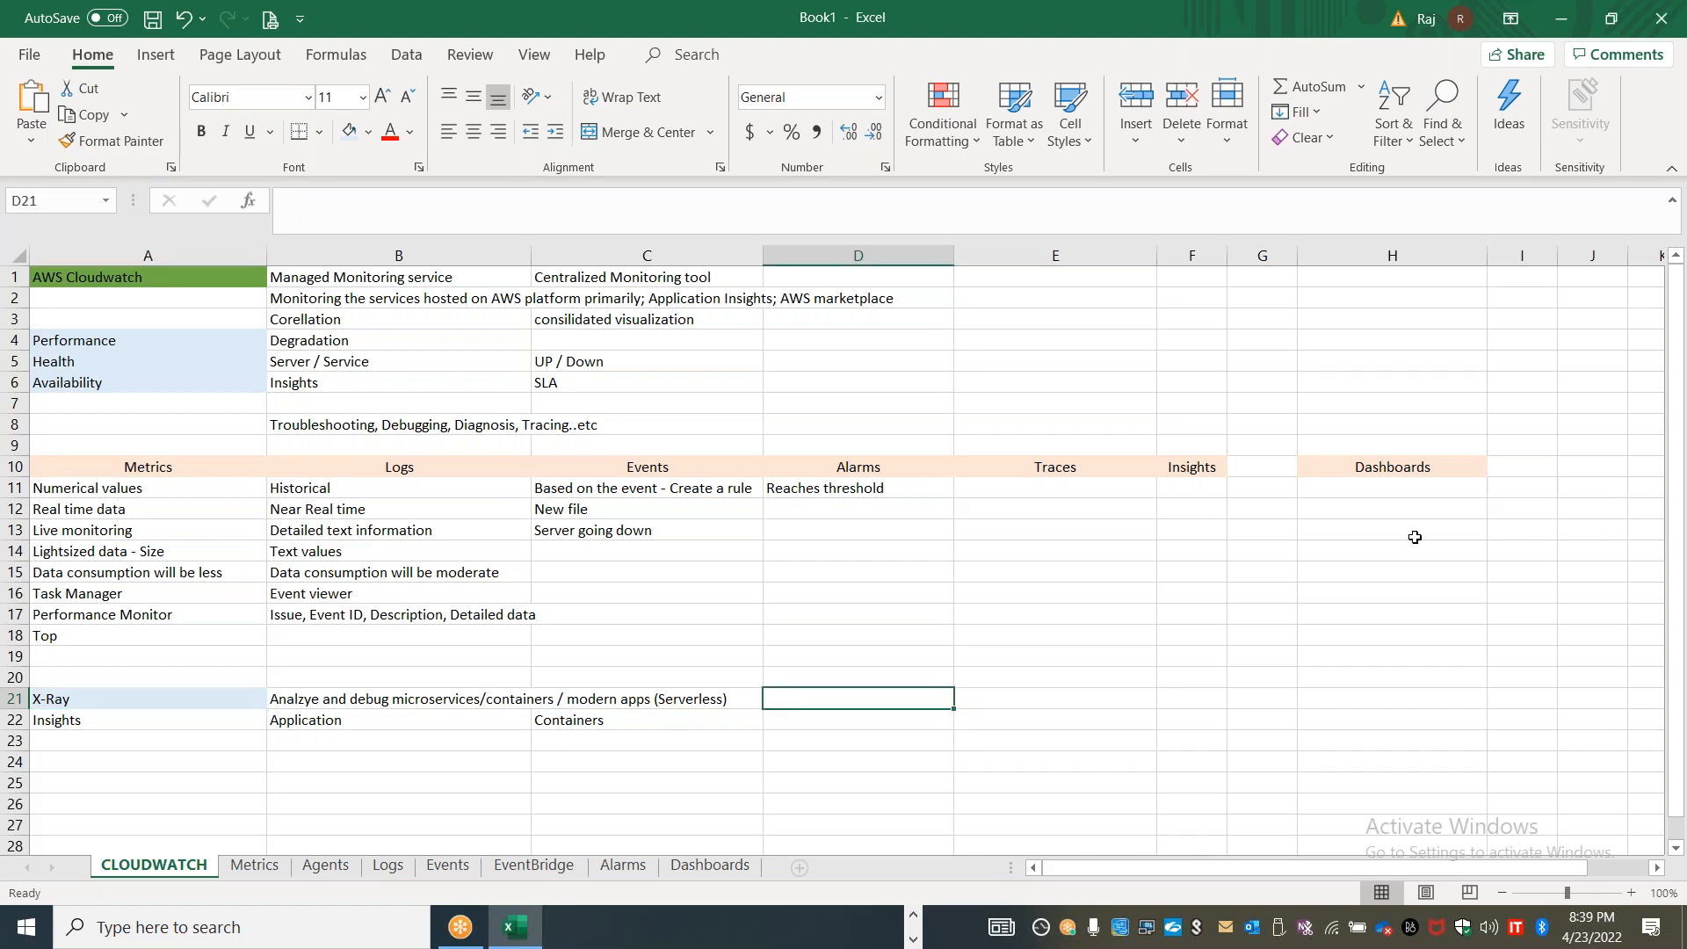
{"action": "left_click", "coordinate": [1234, 39]}
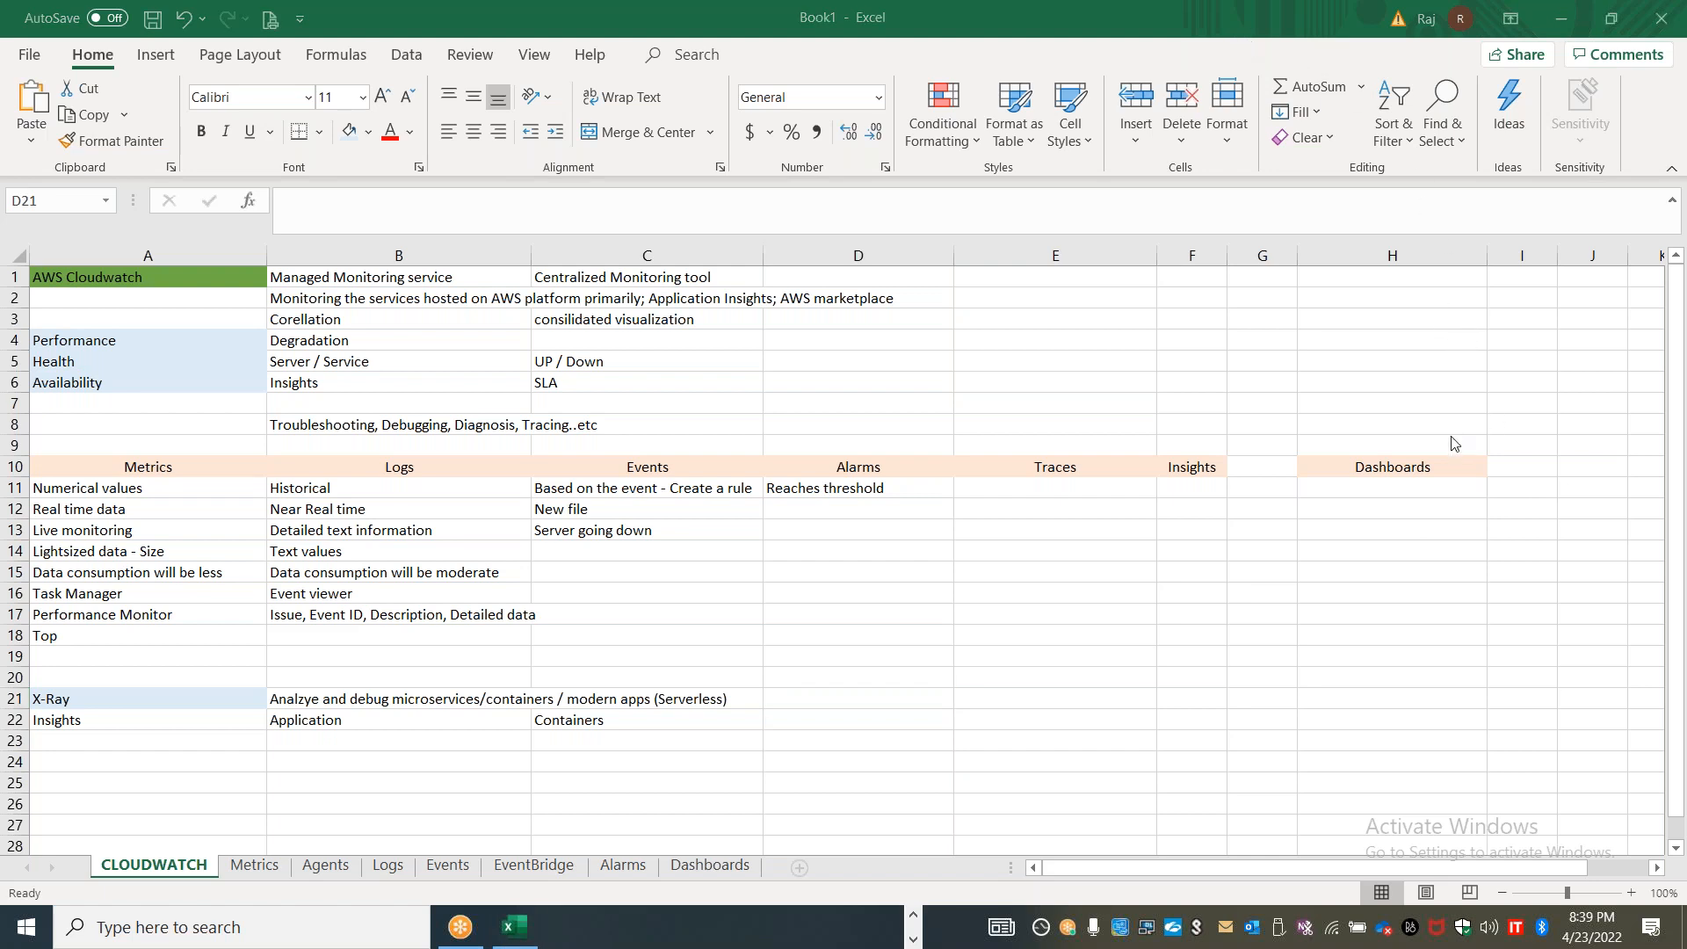
{"action": "left_click", "coordinate": [784, 705]}
{"action": "type", "text": "Conta"}
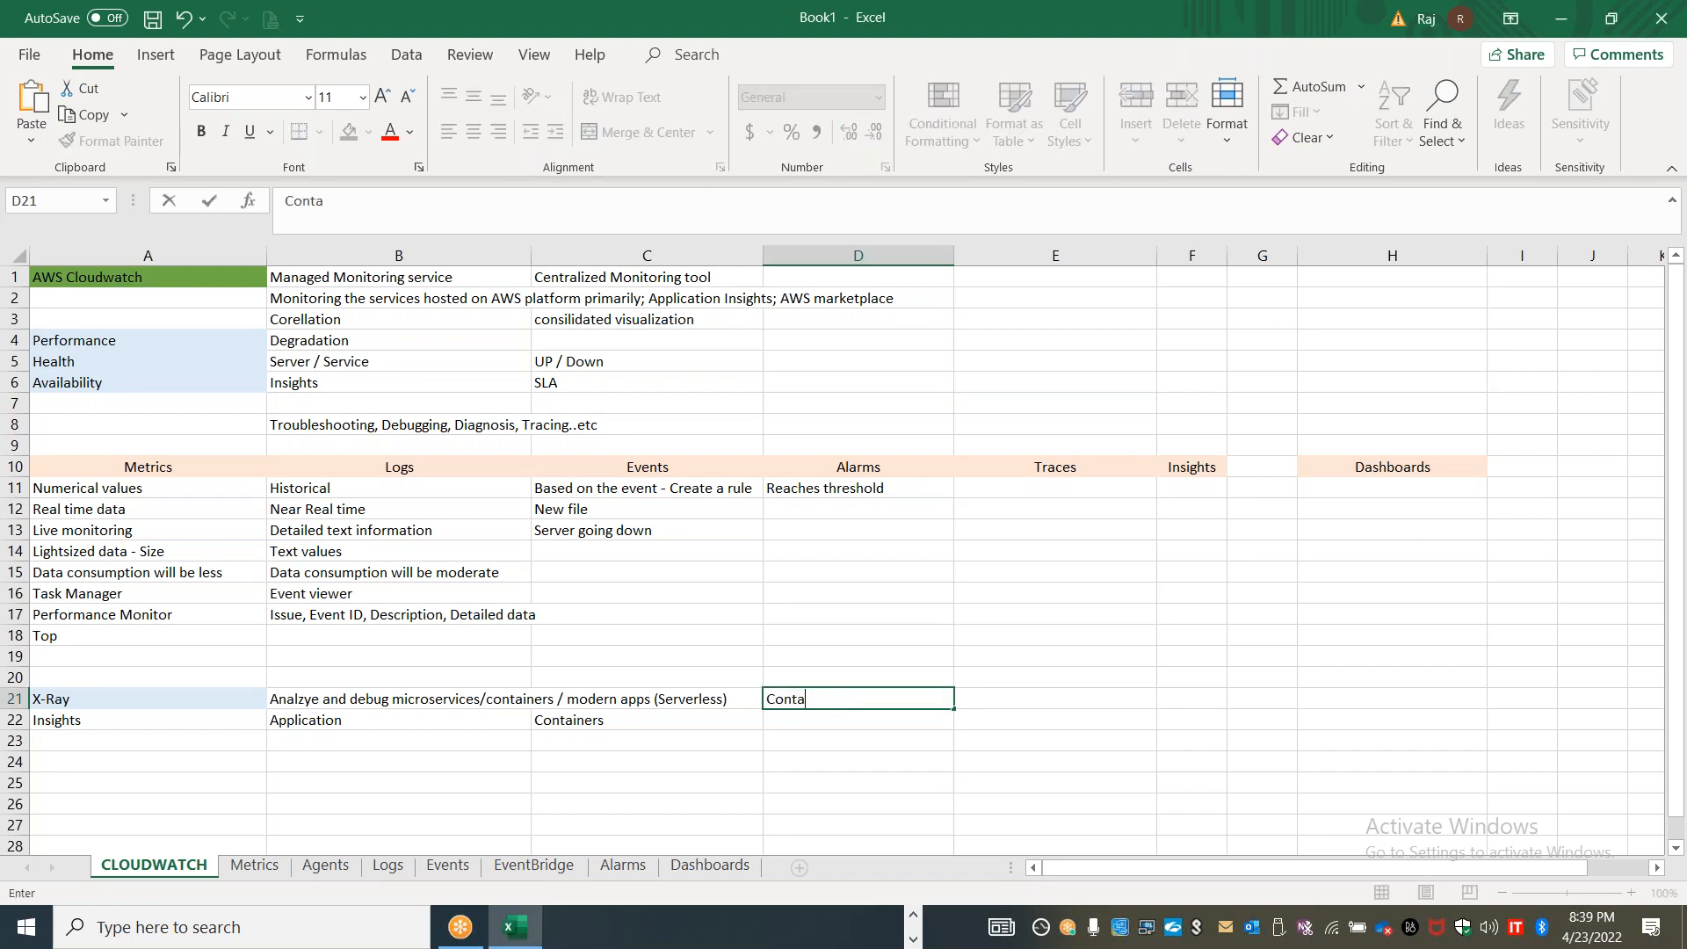
{"action": "type", "text": "iner insights"}
{"action": "left_click", "coordinate": [935, 759]}
{"action": "left_click", "coordinate": [878, 707]}
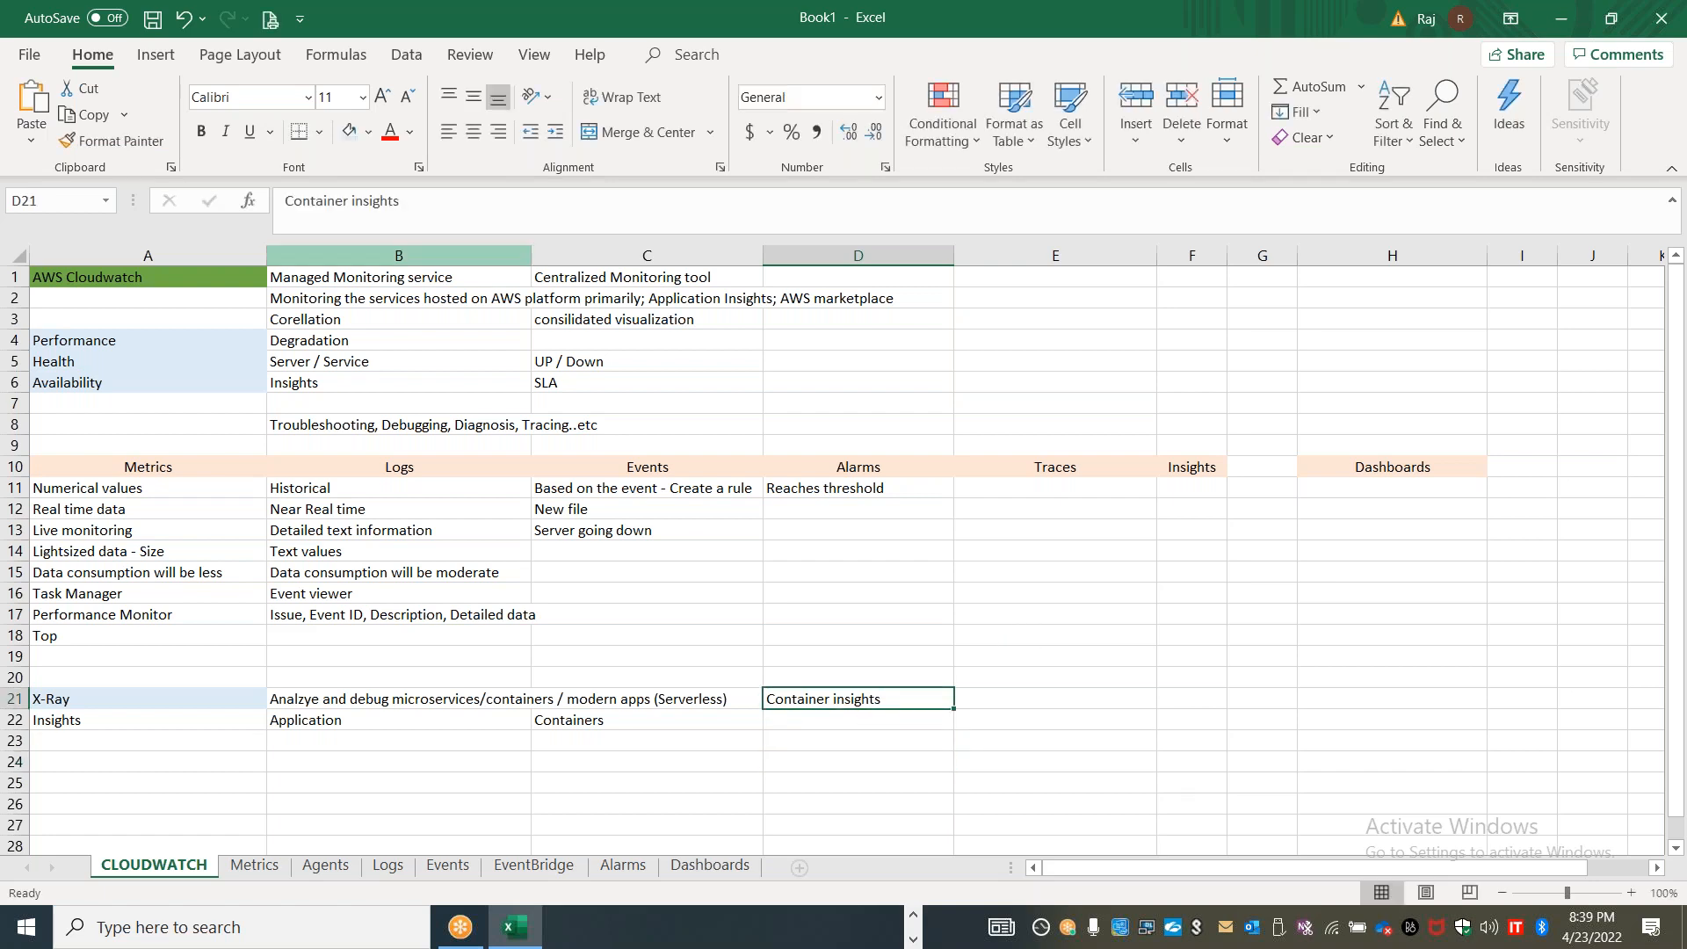
{"action": "left_click", "coordinate": [340, 137]}
{"action": "left_click", "coordinate": [777, 769]}
Copy the X-Ray cell A21 to A25 and replace the copied text with "Service Lens"
{"action": "left_click", "coordinate": [164, 696]}
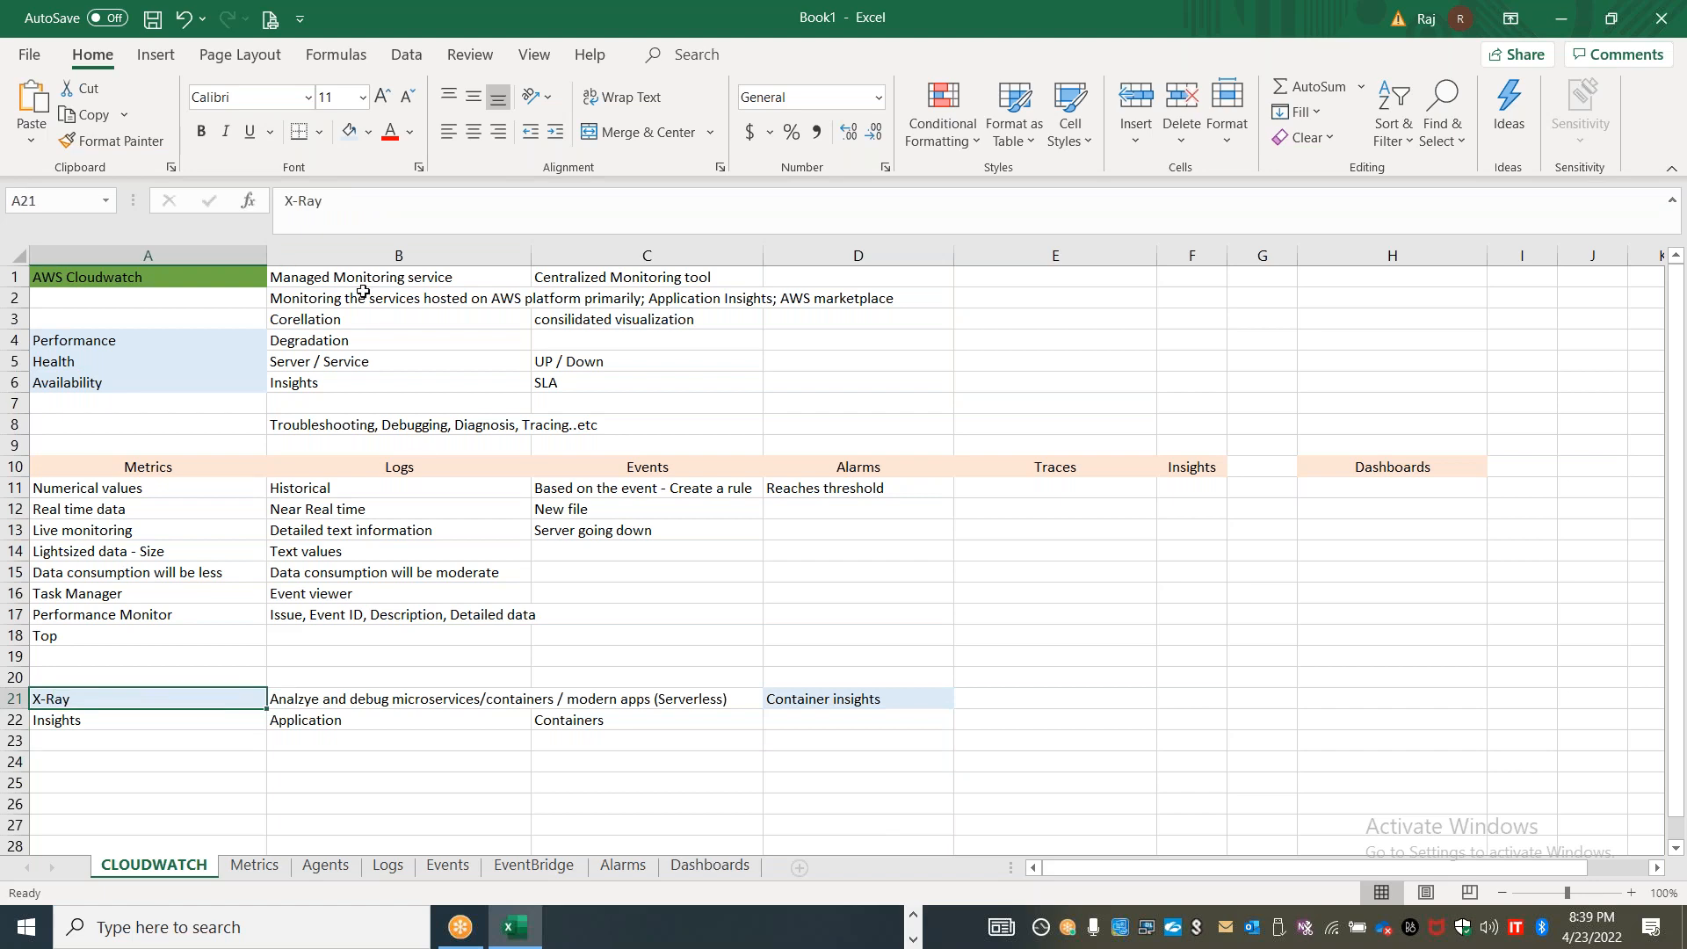
{"action": "key", "text": "ctrl+c"}
{"action": "left_click", "coordinate": [196, 781]}
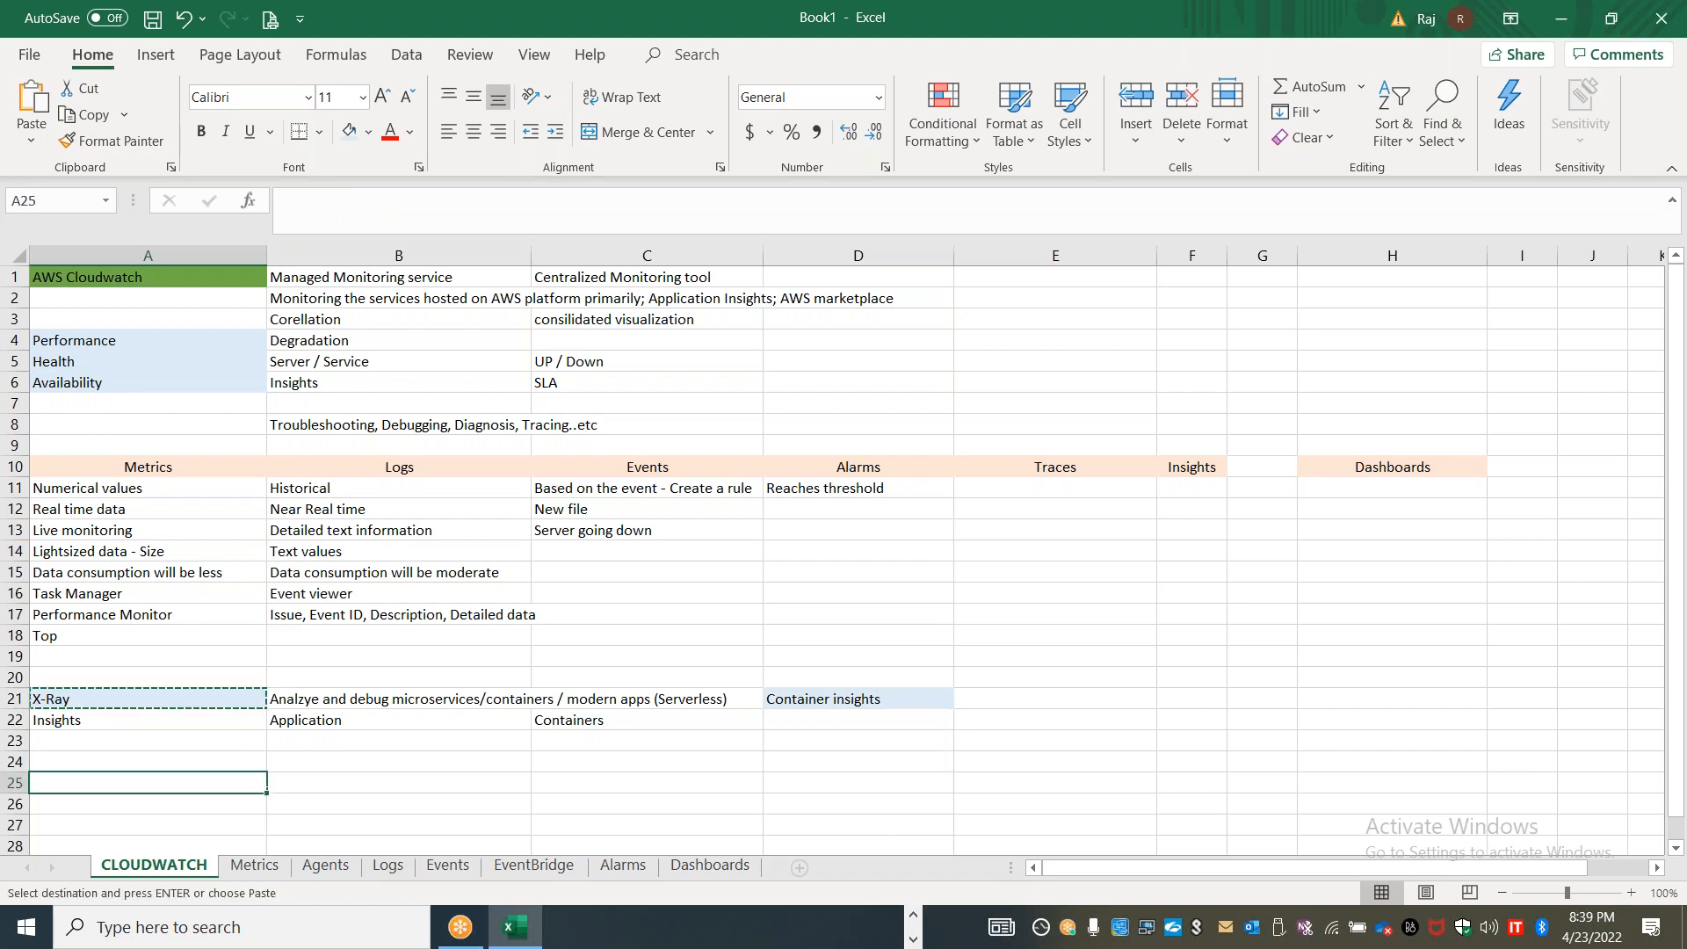
{"action": "key", "text": "ctrl+v"}
{"action": "double_click", "coordinate": [36, 783]}
{"action": "type", "text": "Service Lens"}
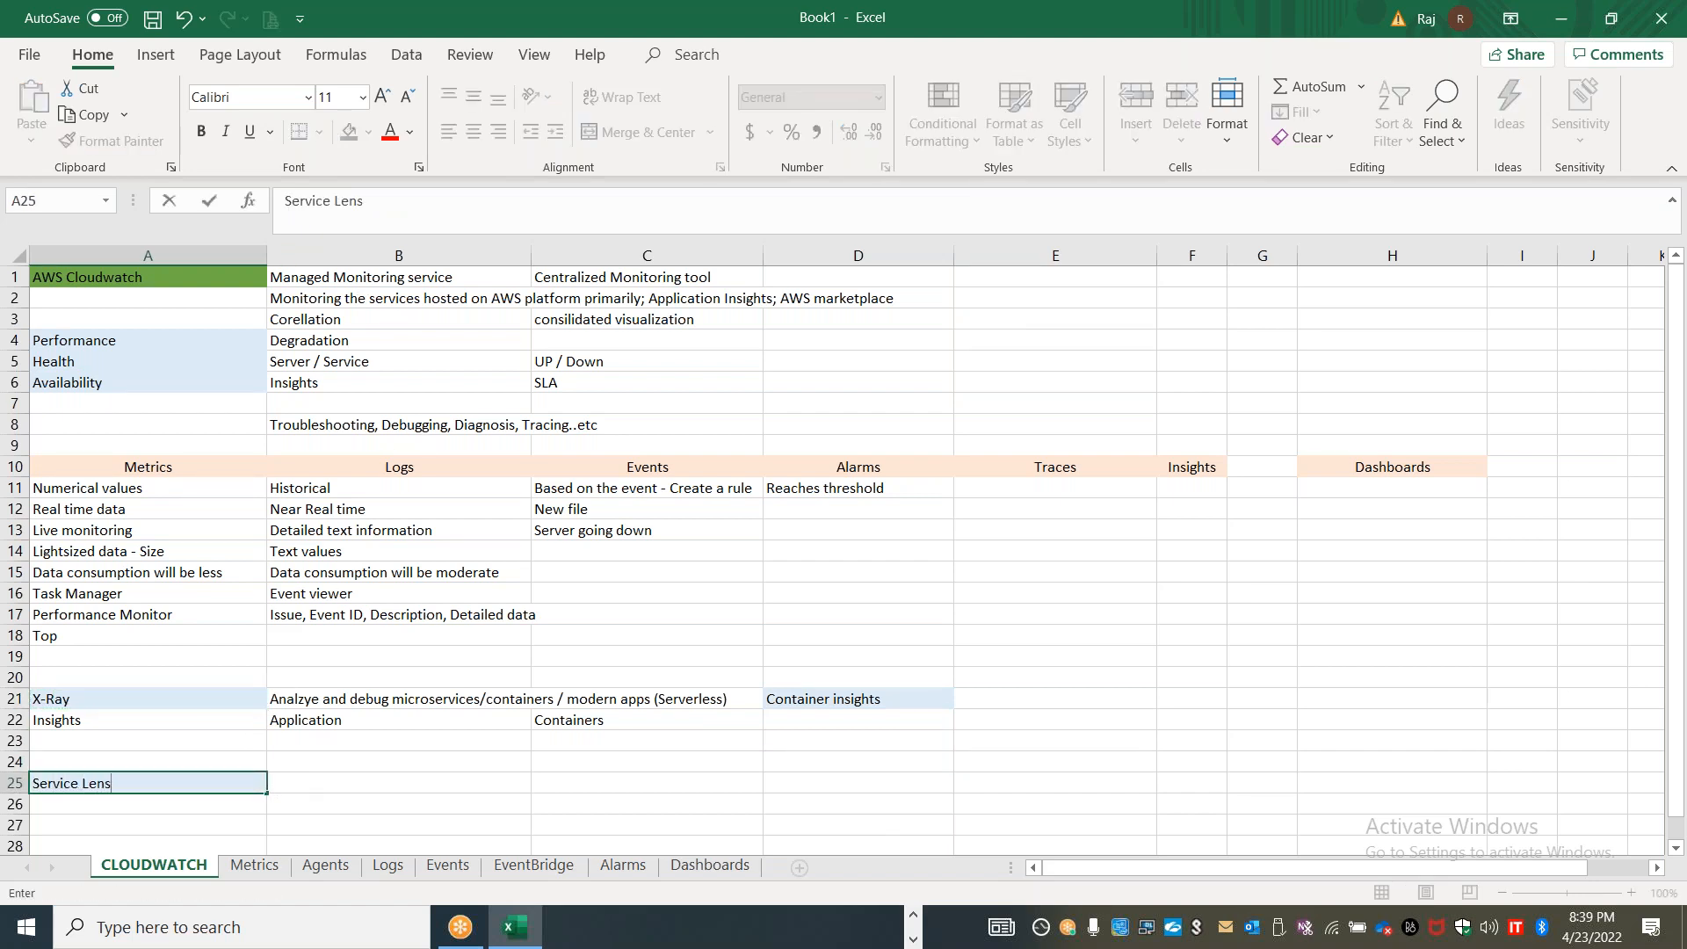
{"action": "key", "text": "Tab"}
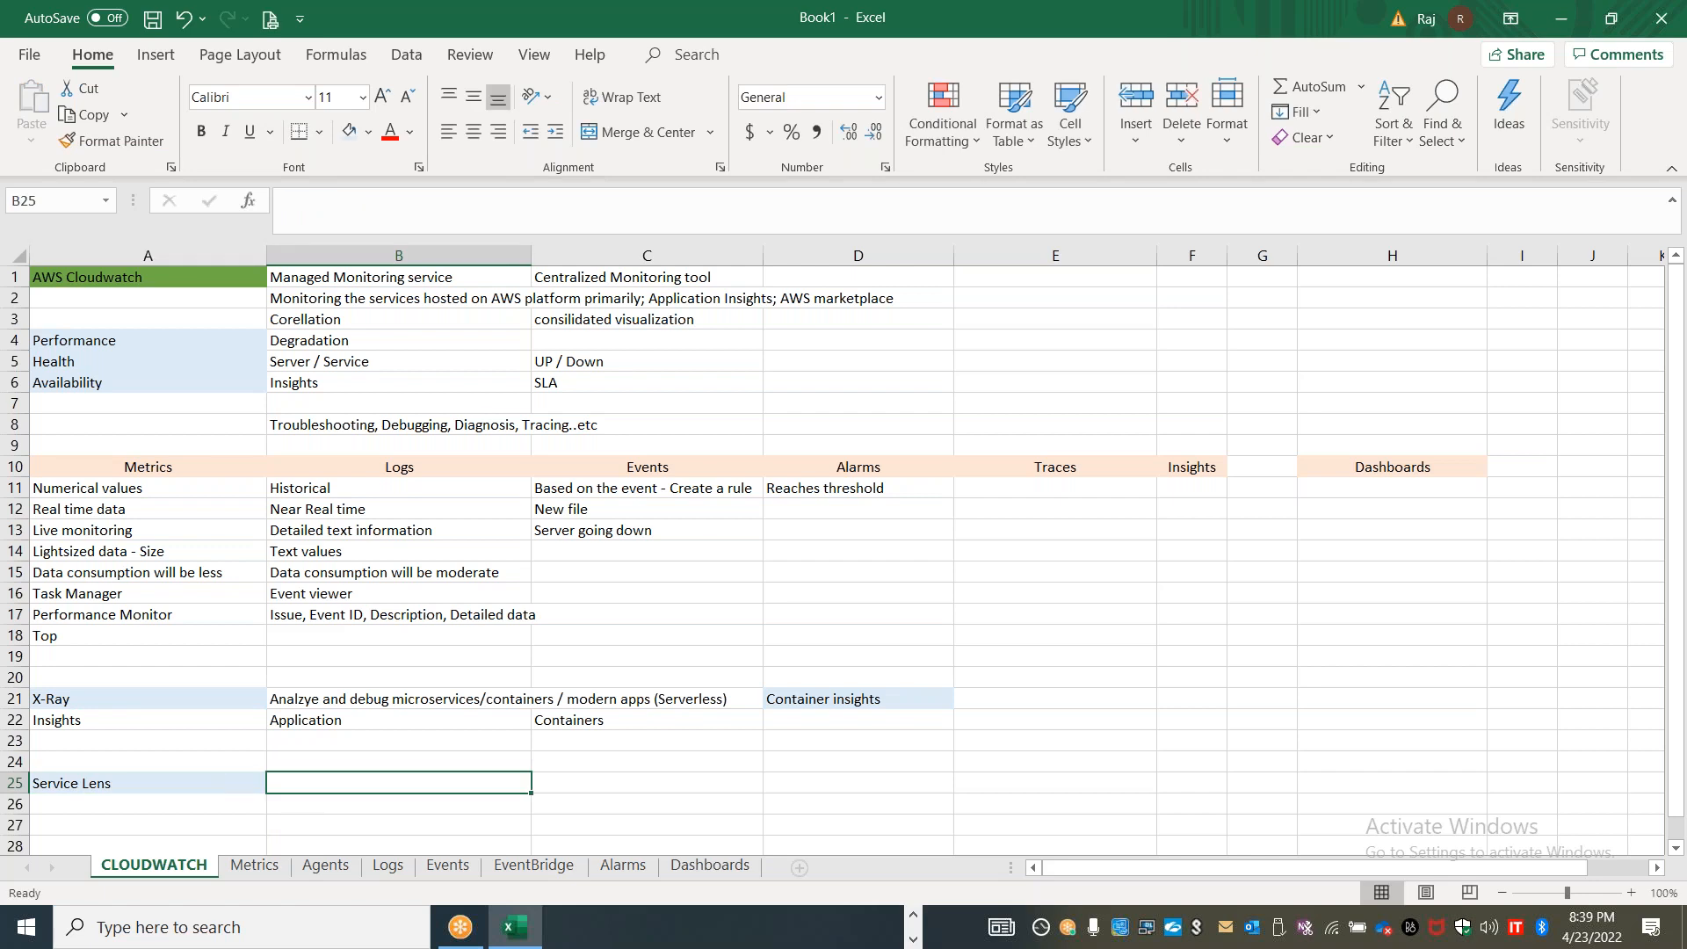
Switch to the Lab 45 document in Word and look at its section on viewing the collected CloudWatch custom metrics
{"action": "key", "text": "alt+Tab"}
{"action": "key", "text": "alt+Tab"}
{"action": "key", "text": "alt+Tab"}
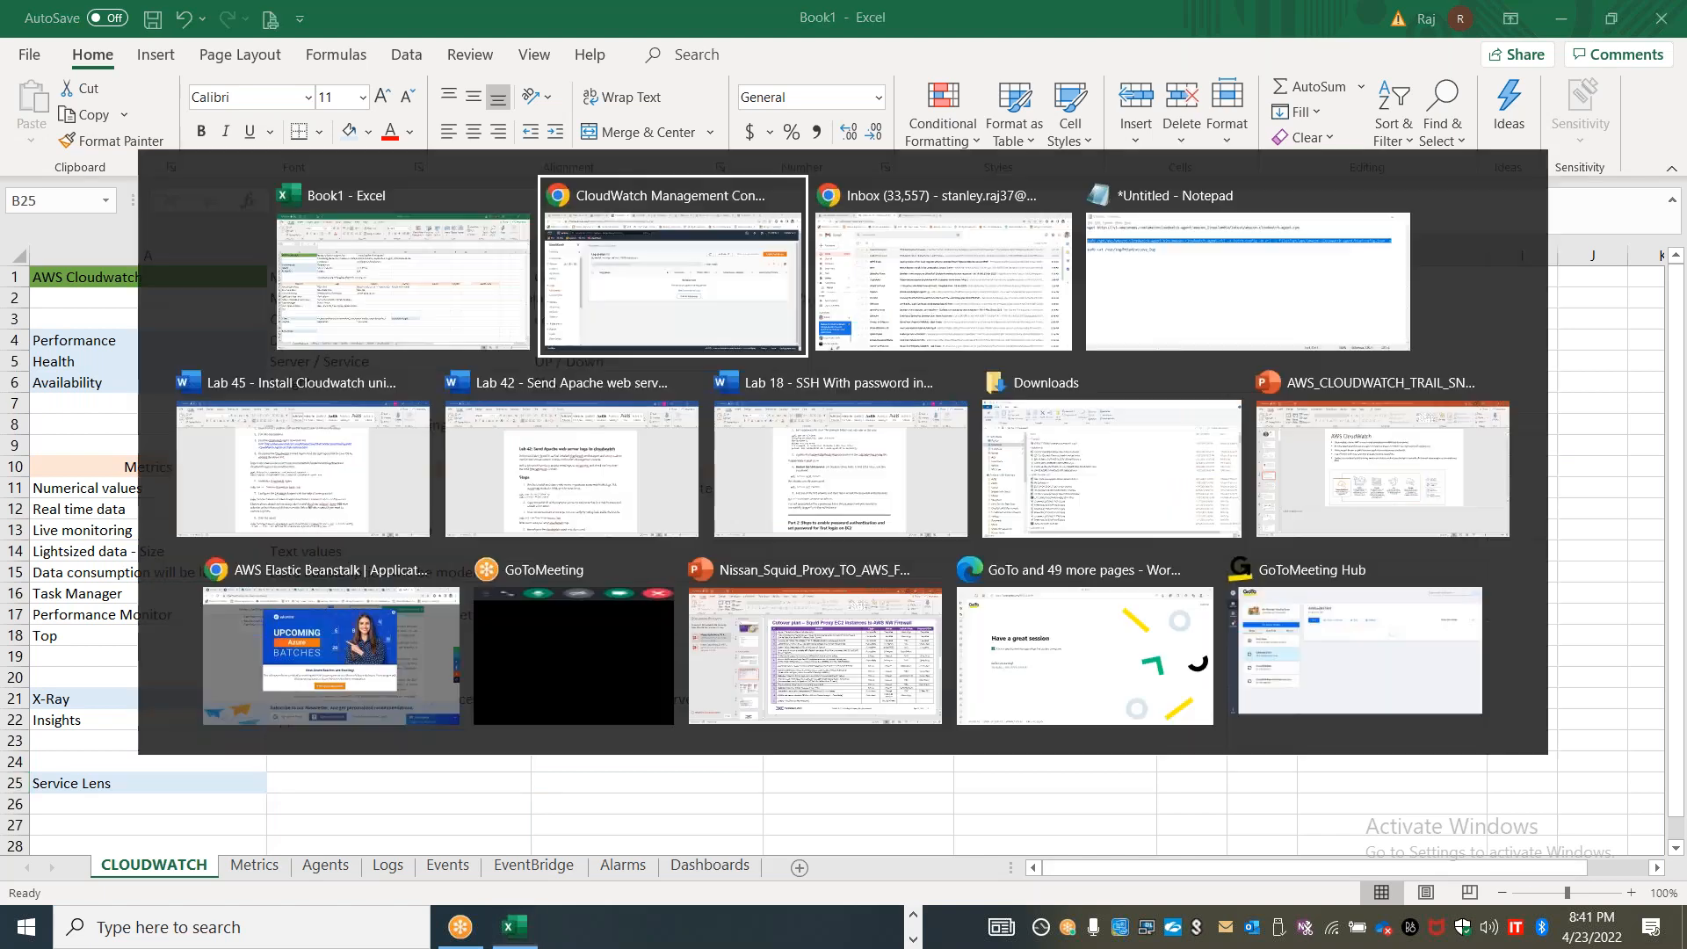
{"action": "key", "text": "alt+Tab"}
{"action": "key", "text": "alt+Tab"}
{"action": "key", "text": "alt+Tab"}
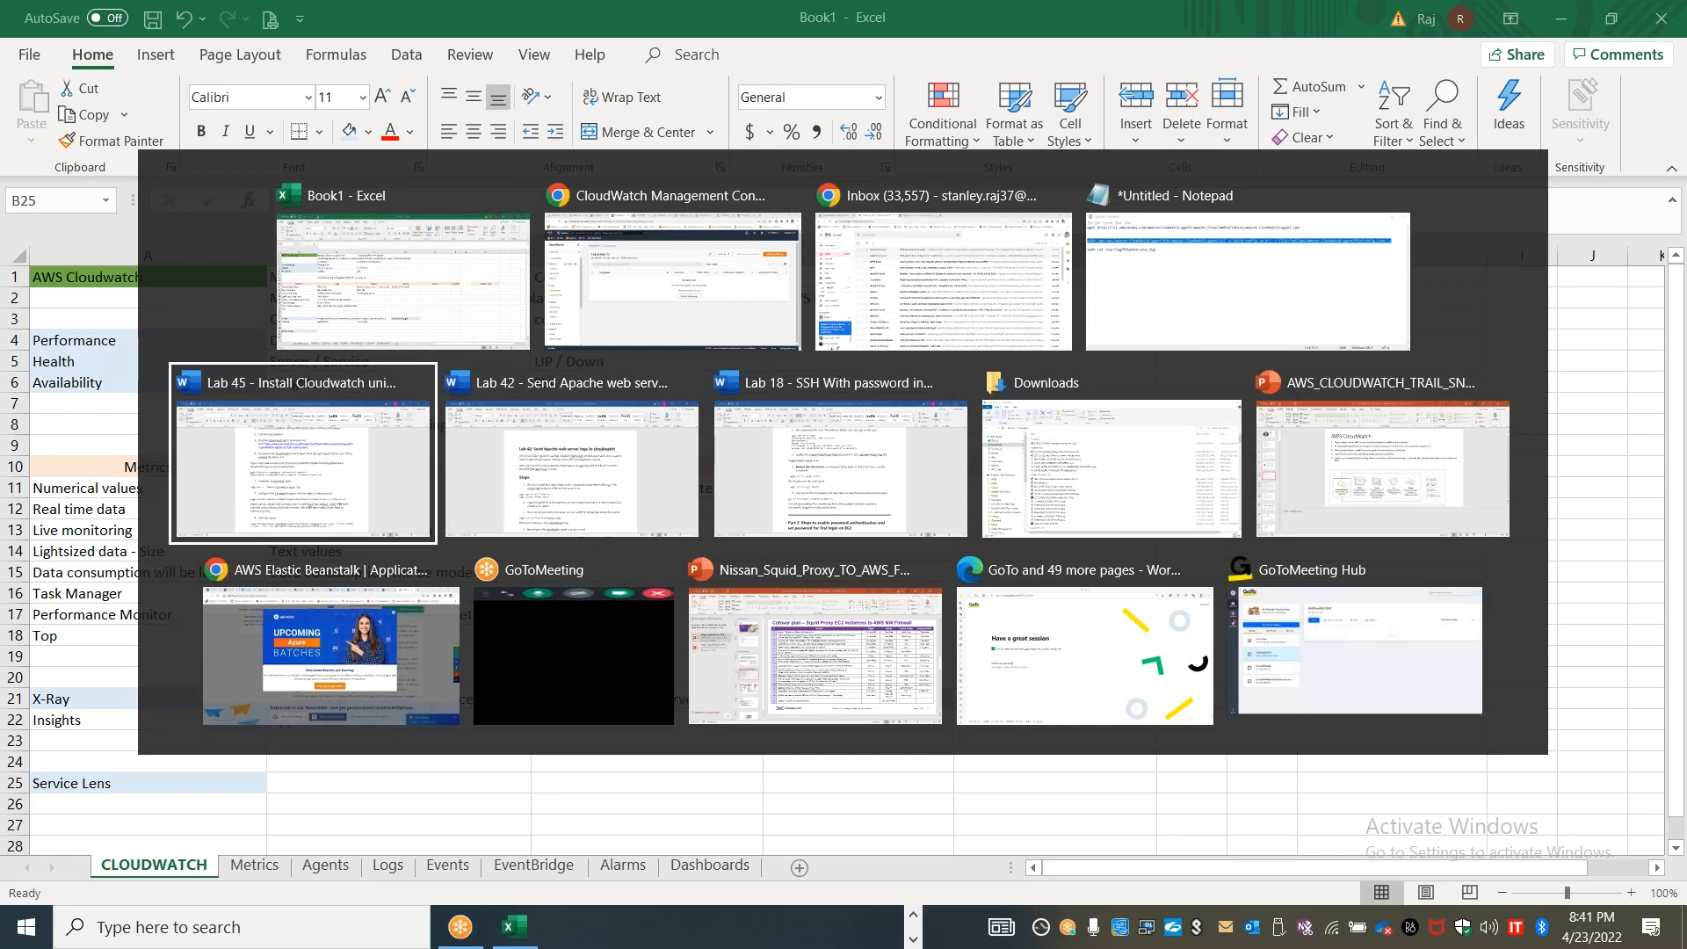
{"action": "scroll", "coordinate": [969, 577], "scroll_direction": "down", "scroll_amount": 10}
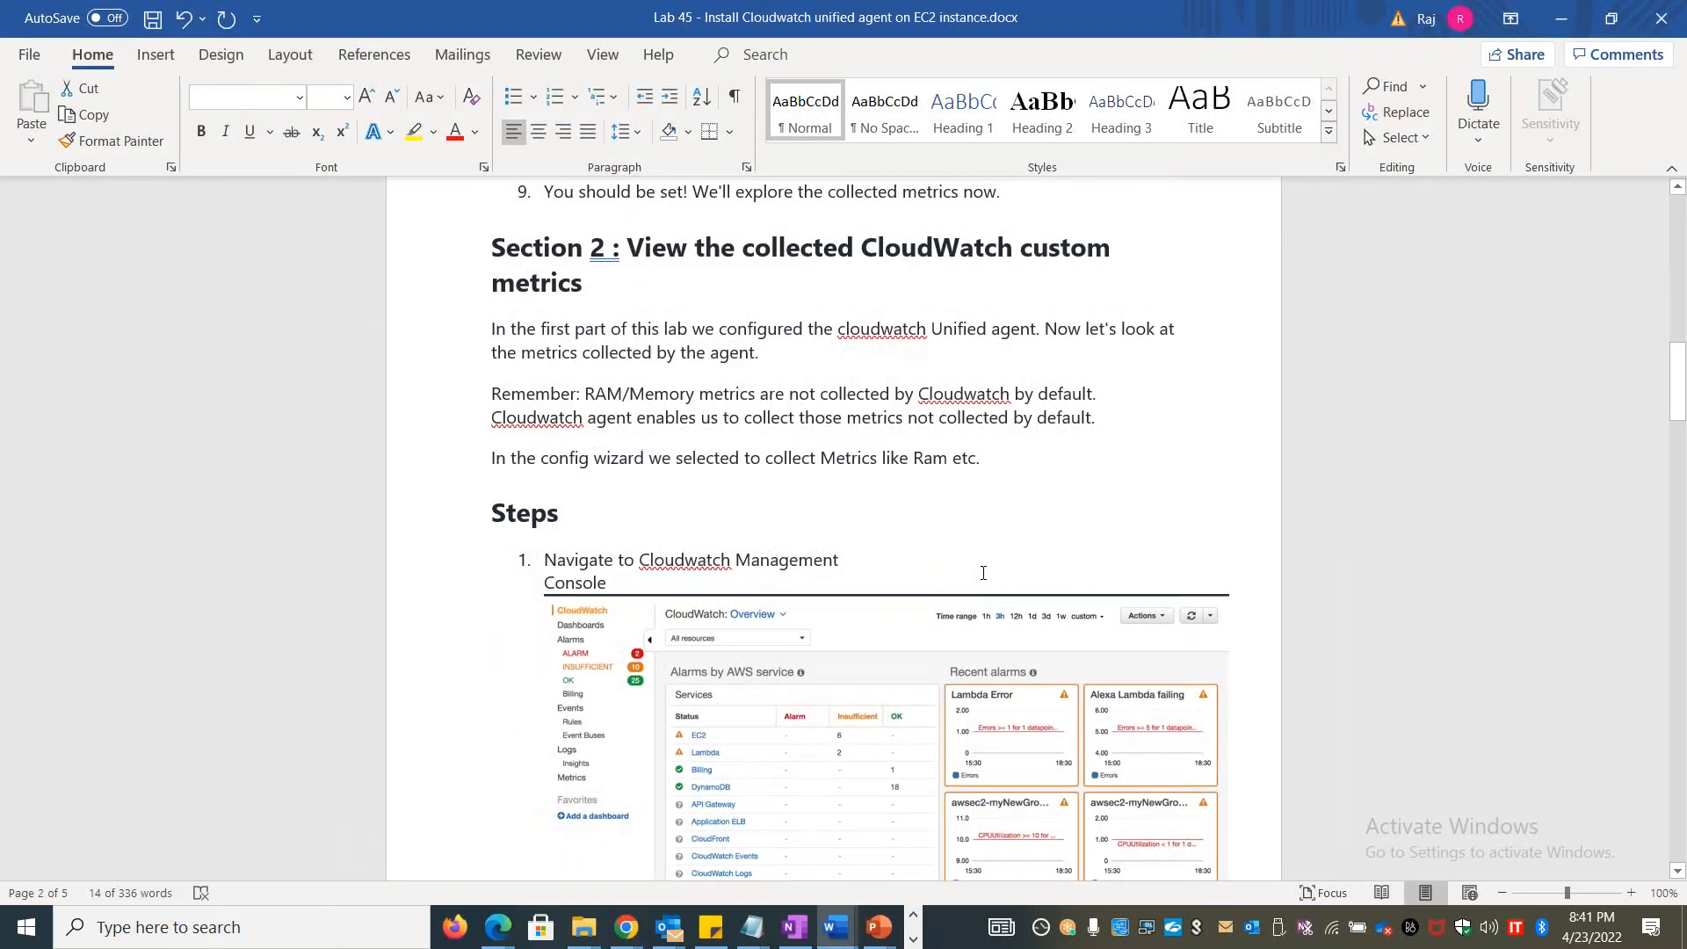
Switch to the Lab 42 document on sending Apache web server logs and review it through the log file configuration
{"action": "key", "text": "alt+Tab"}
{"action": "key", "text": "alt+Tab"}
{"action": "key", "text": "alt+Tab"}
{"action": "key", "text": "alt+Tab"}
{"action": "key", "text": "alt+Tab"}
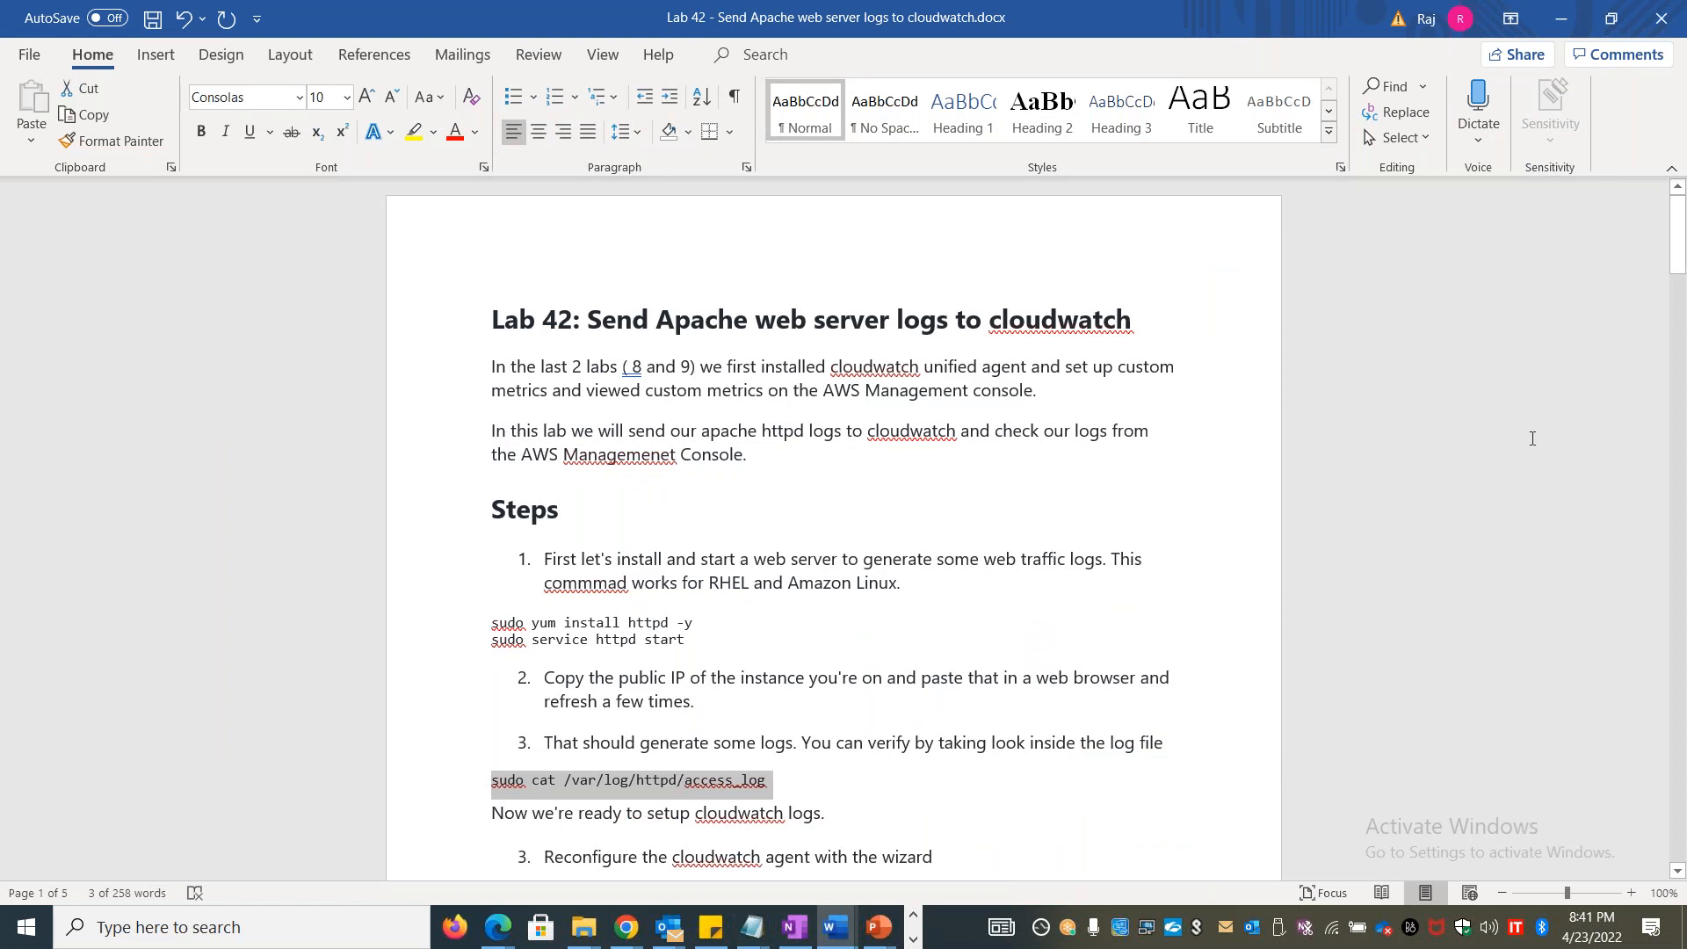
{"action": "left_click_drag", "start_coordinate": [1679, 271], "coordinate": [1659, 538]}
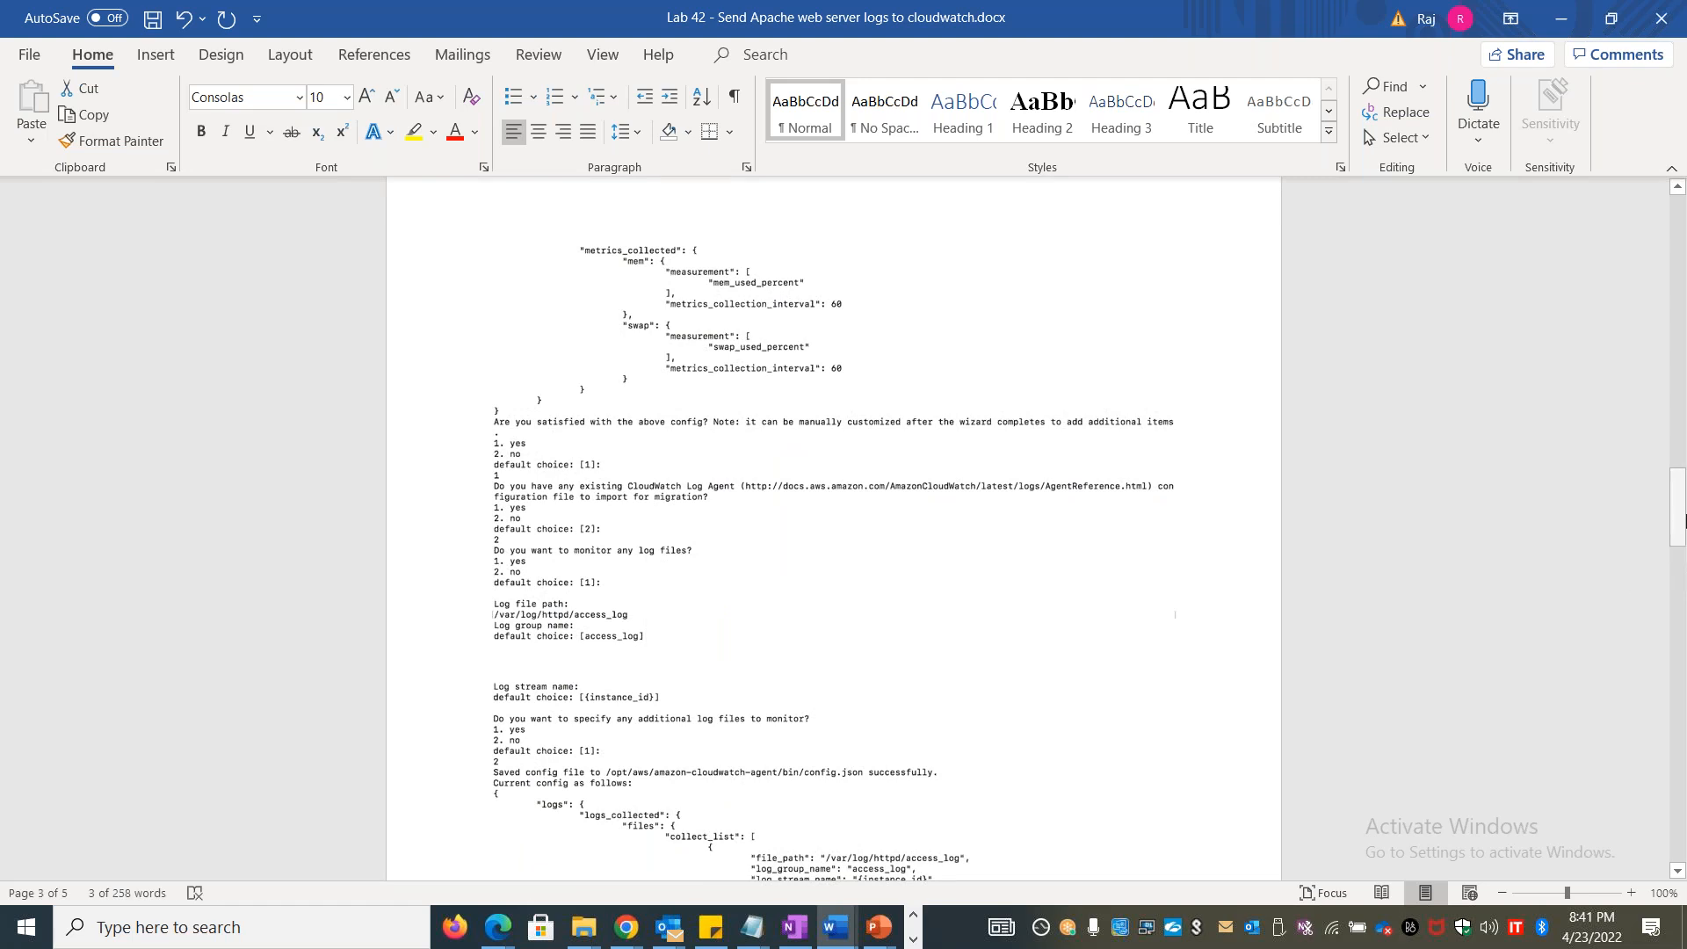
{"action": "left_click_drag", "start_coordinate": [1682, 509], "coordinate": [1680, 543]}
Switch to Google Drive in Chrome and look through the lab PDFs in the LAB Materials folder
{"action": "key", "text": "alt+Tab"}
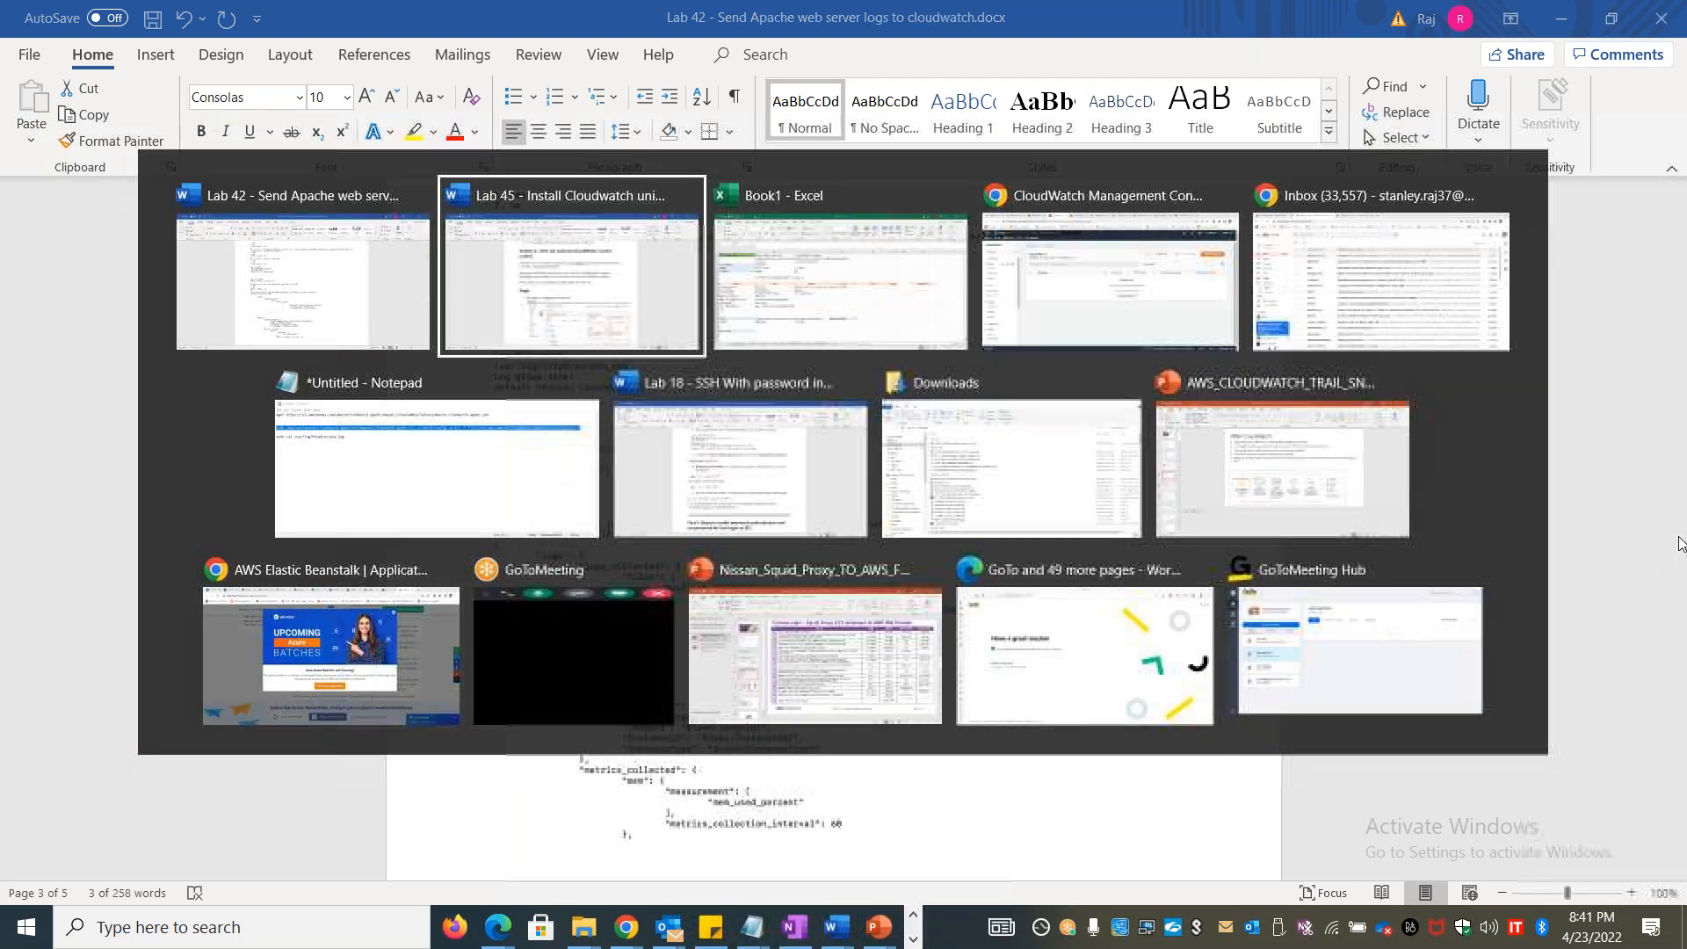
{"action": "key", "text": "Tab"}
{"action": "key", "text": "Tab"}
{"action": "key", "text": "Tab"}
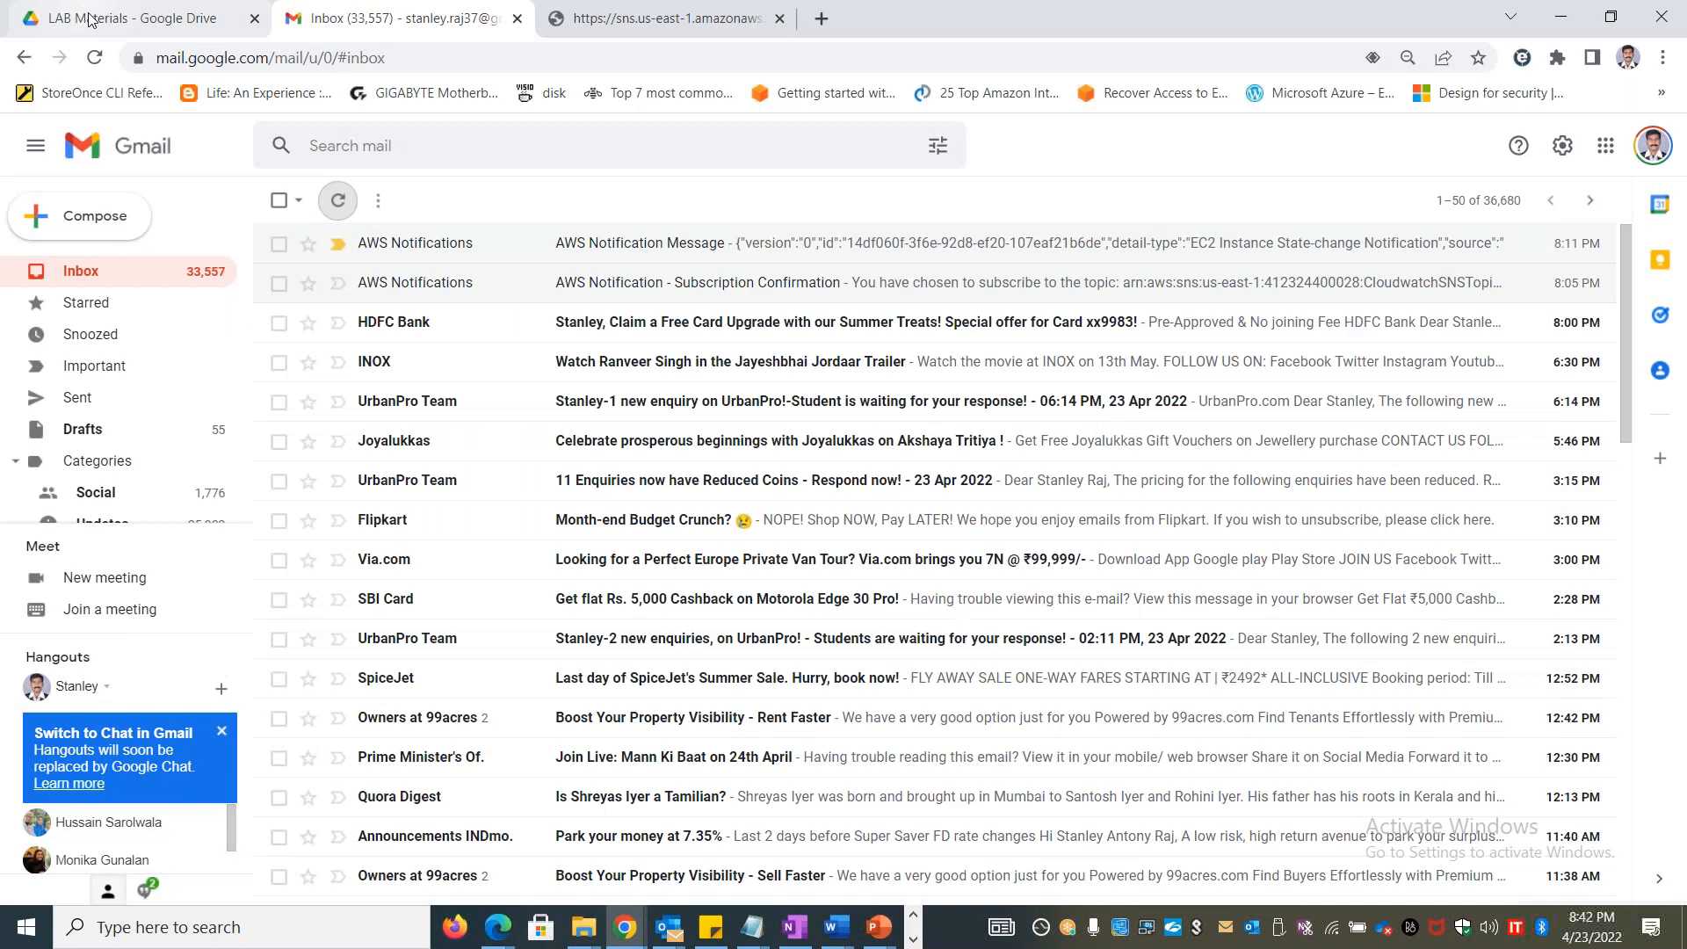
{"action": "left_click", "coordinate": [93, 19]}
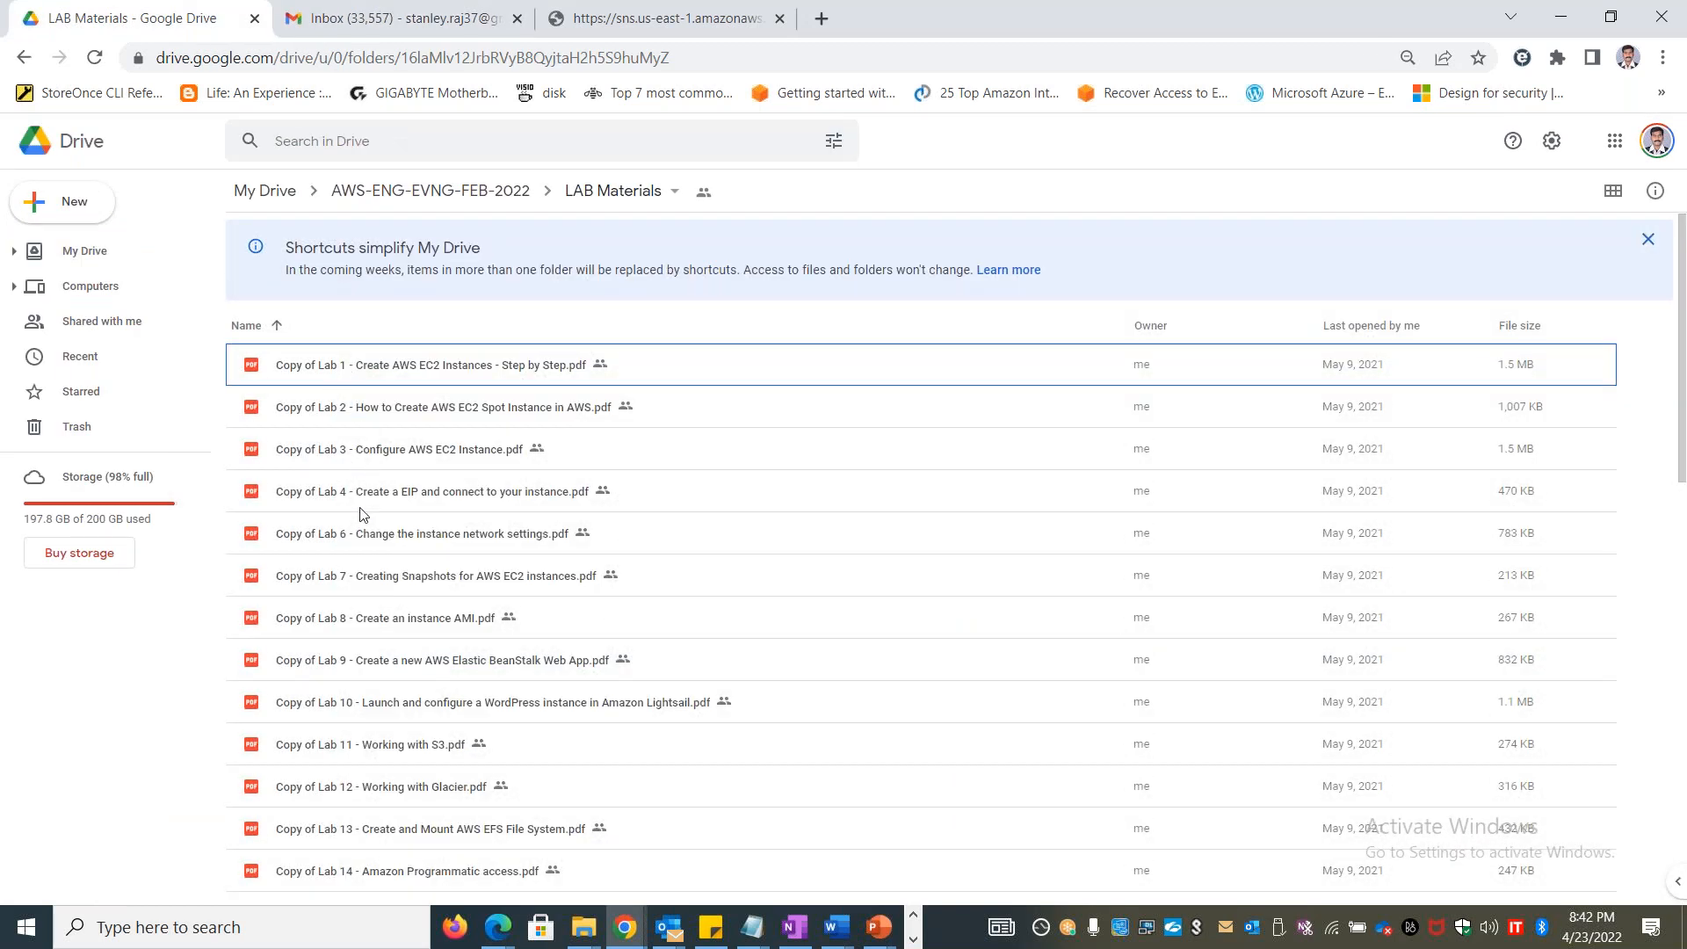
{"action": "scroll", "coordinate": [330, 482], "scroll_direction": "down", "scroll_amount": 10}
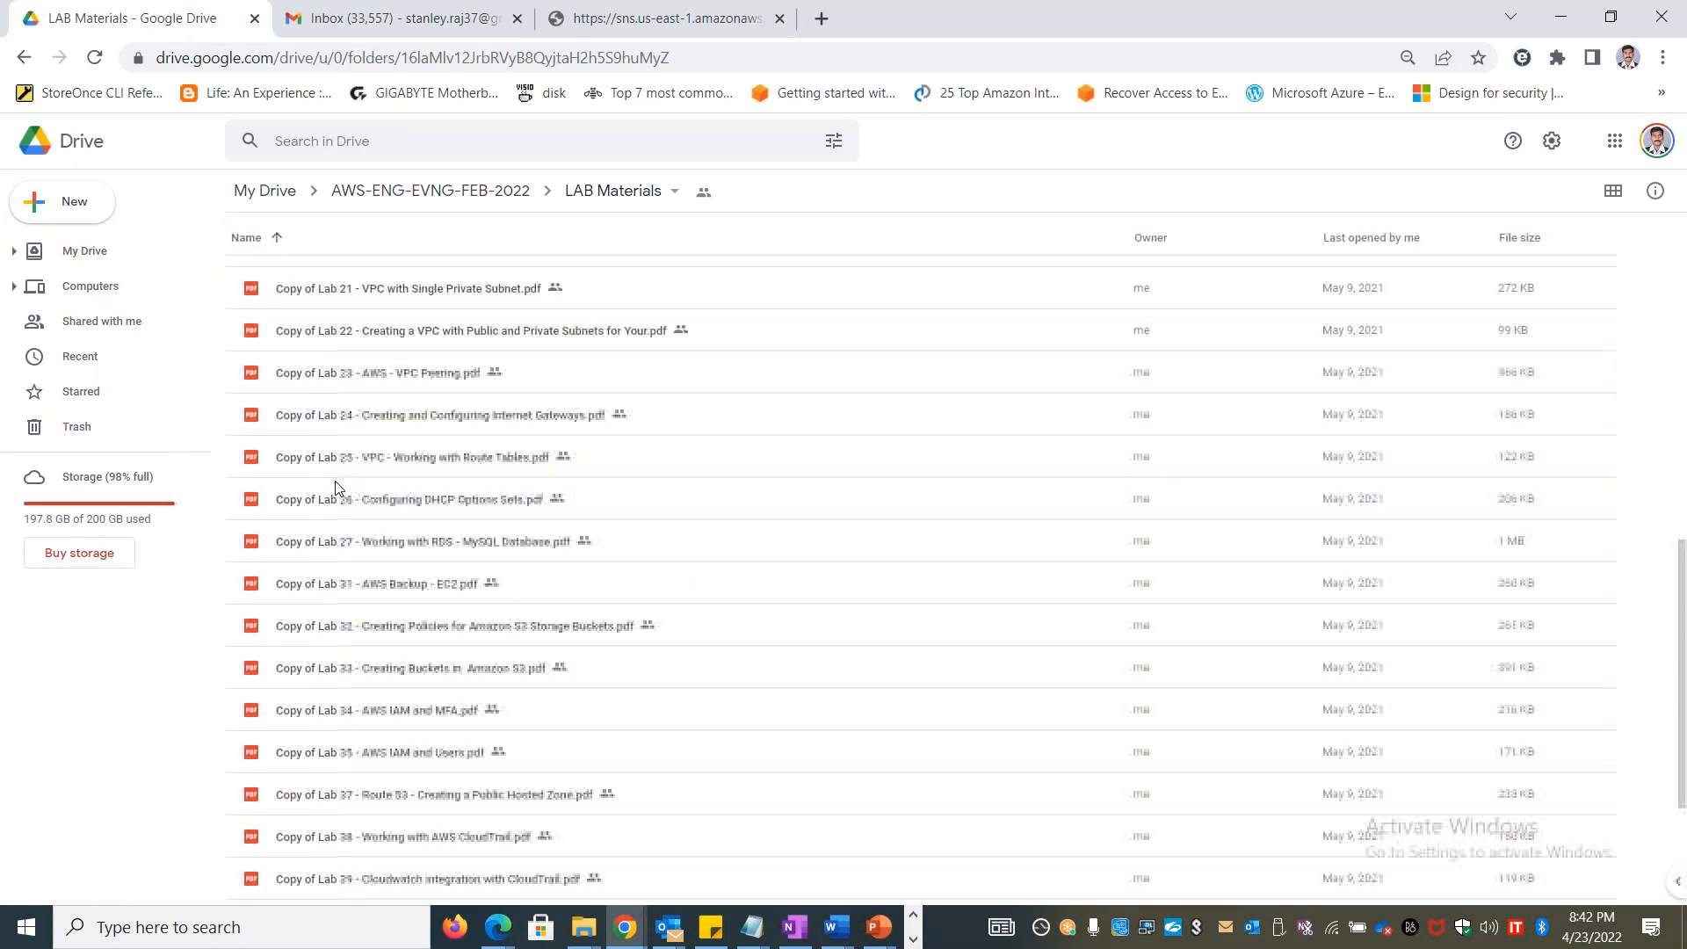
{"action": "scroll", "coordinate": [340, 486], "scroll_direction": "up", "scroll_amount": 10}
Return to the Lab 42 document in Word and review the agent start command and the steps for viewing the access_log group
{"action": "key", "text": "alt+Tab"}
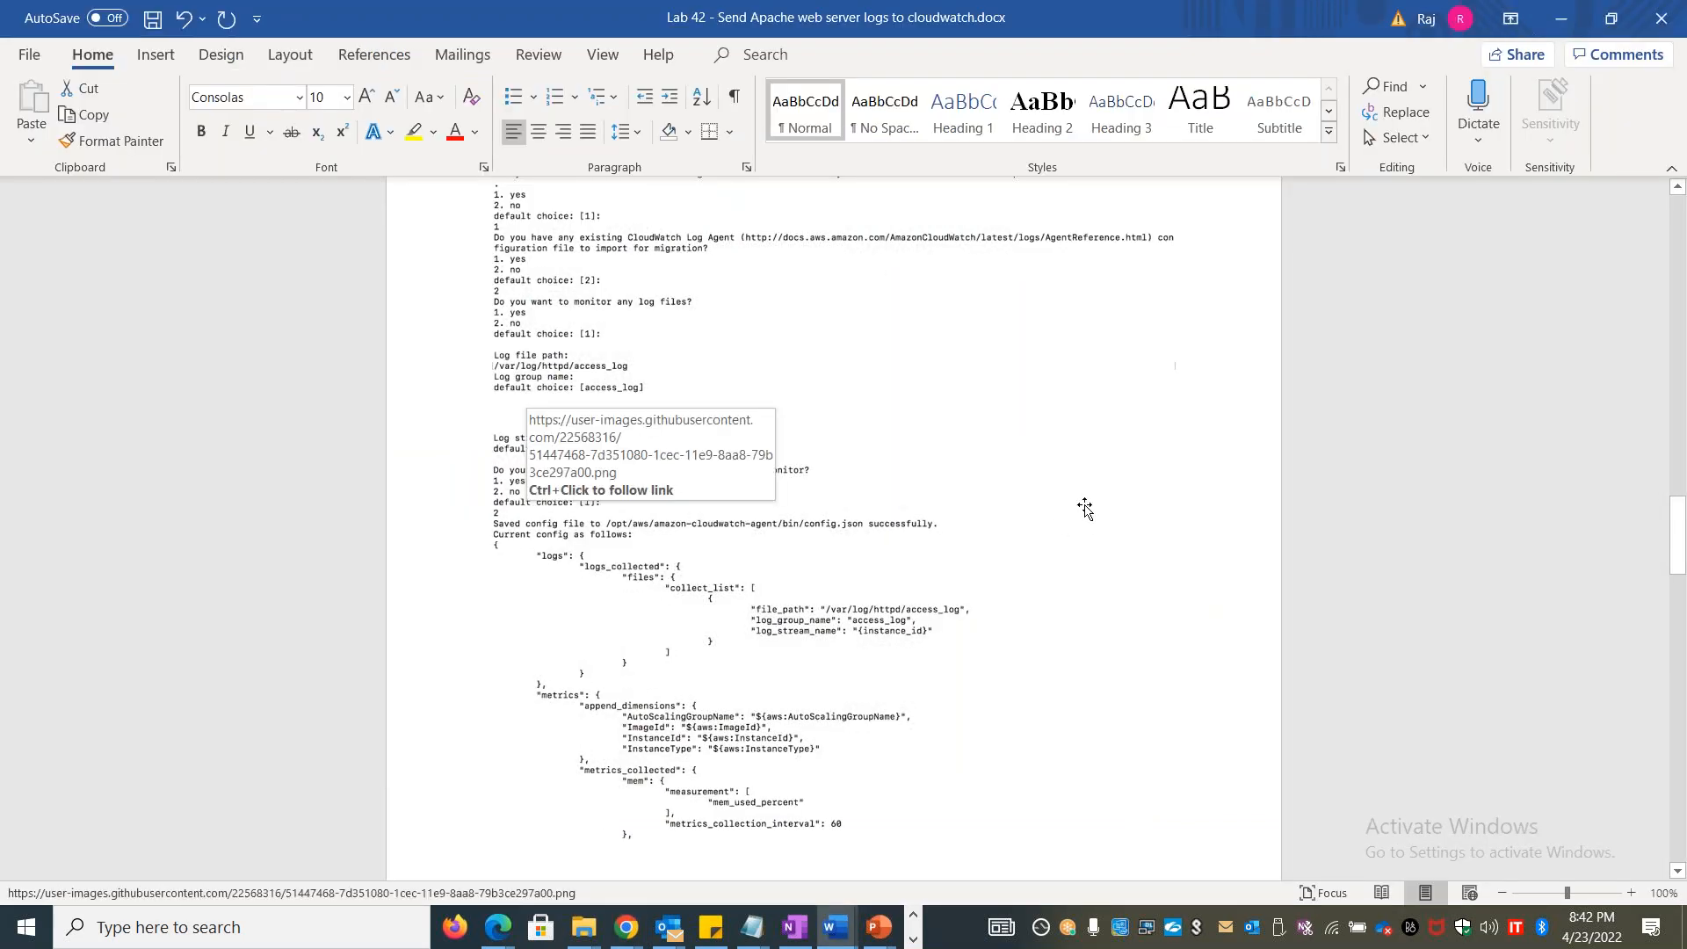
{"action": "scroll", "coordinate": [1090, 510], "scroll_direction": "down", "scroll_amount": 5}
{"action": "scroll", "coordinate": [832, 527], "scroll_direction": "down", "scroll_amount": 15}
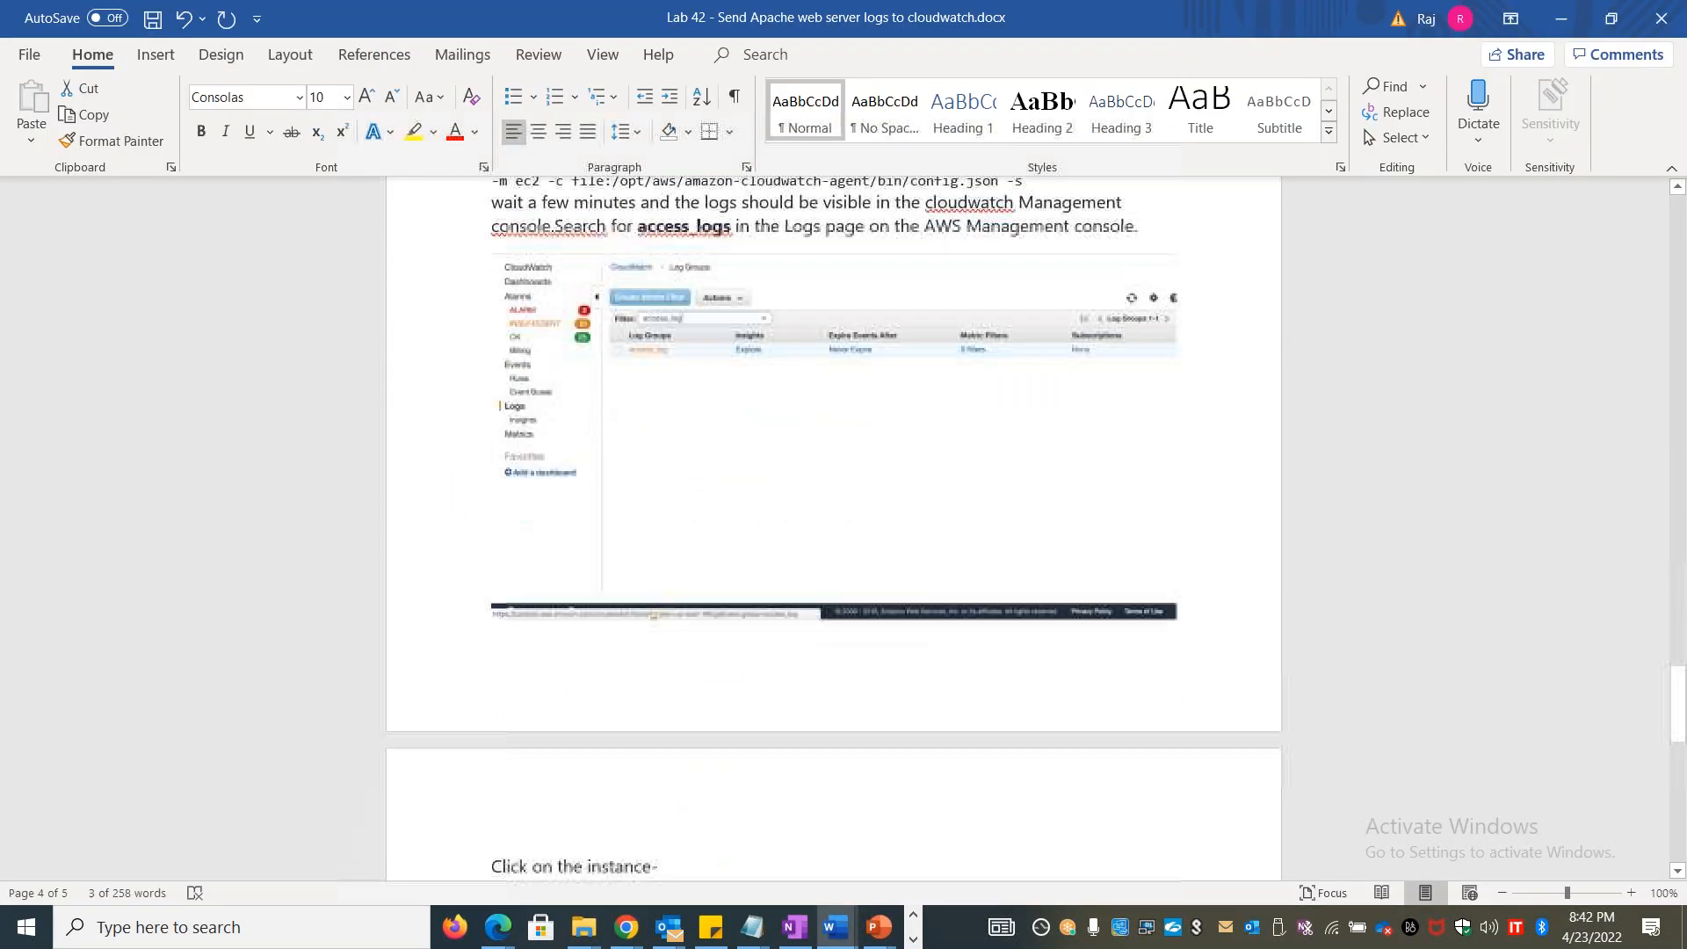
{"action": "scroll", "coordinate": [833, 527], "scroll_direction": "down", "scroll_amount": 3}
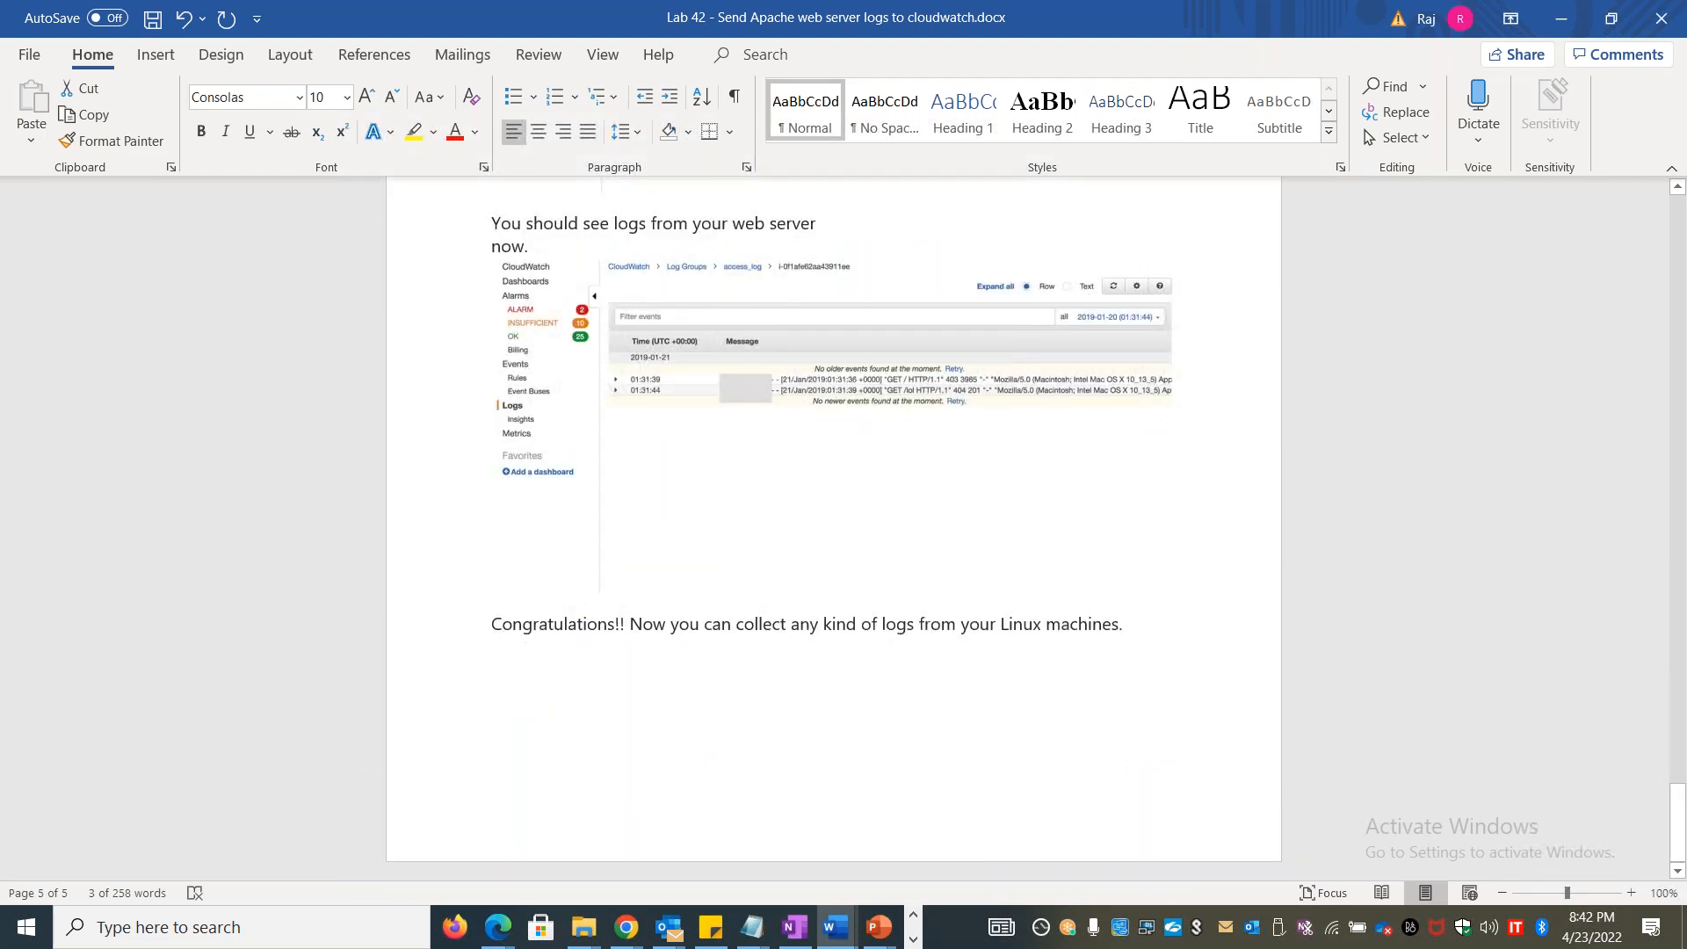
{"action": "scroll", "coordinate": [833, 528], "scroll_direction": "up", "scroll_amount": 17}
{"action": "scroll", "coordinate": [833, 527], "scroll_direction": "down", "scroll_amount": 6}
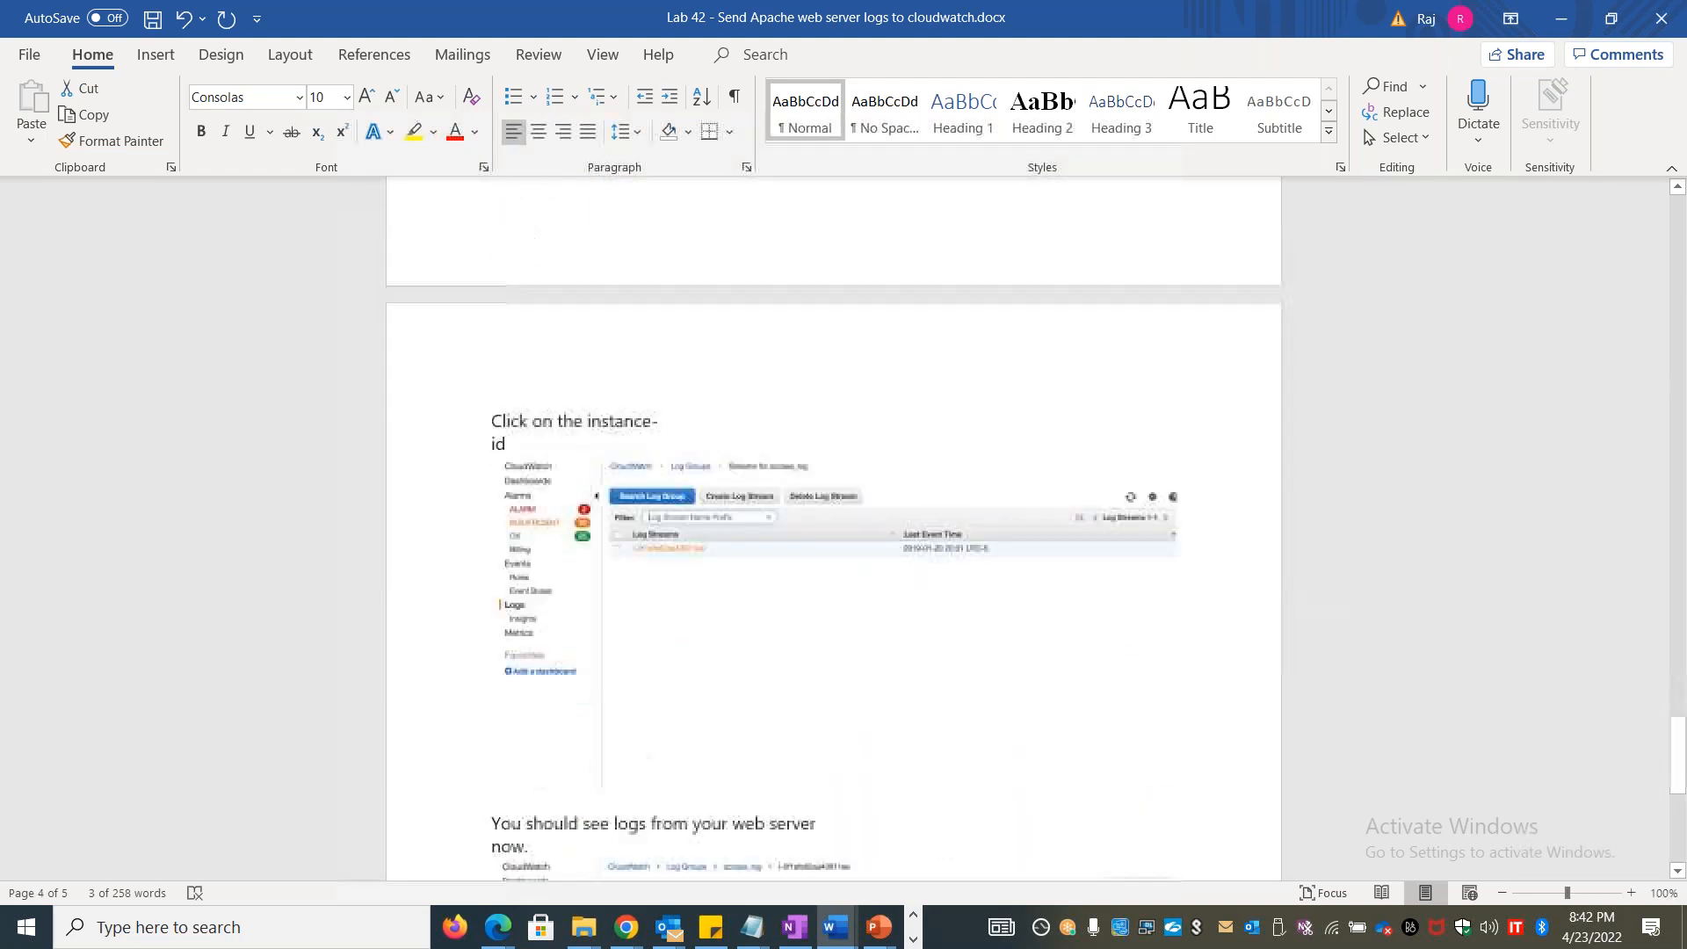
{"action": "scroll", "coordinate": [833, 527], "scroll_direction": "down", "scroll_amount": 12}
{"action": "scroll", "coordinate": [833, 527], "scroll_direction": "up", "scroll_amount": 20}
{"action": "scroll", "coordinate": [833, 527], "scroll_direction": "up", "scroll_amount": 6}
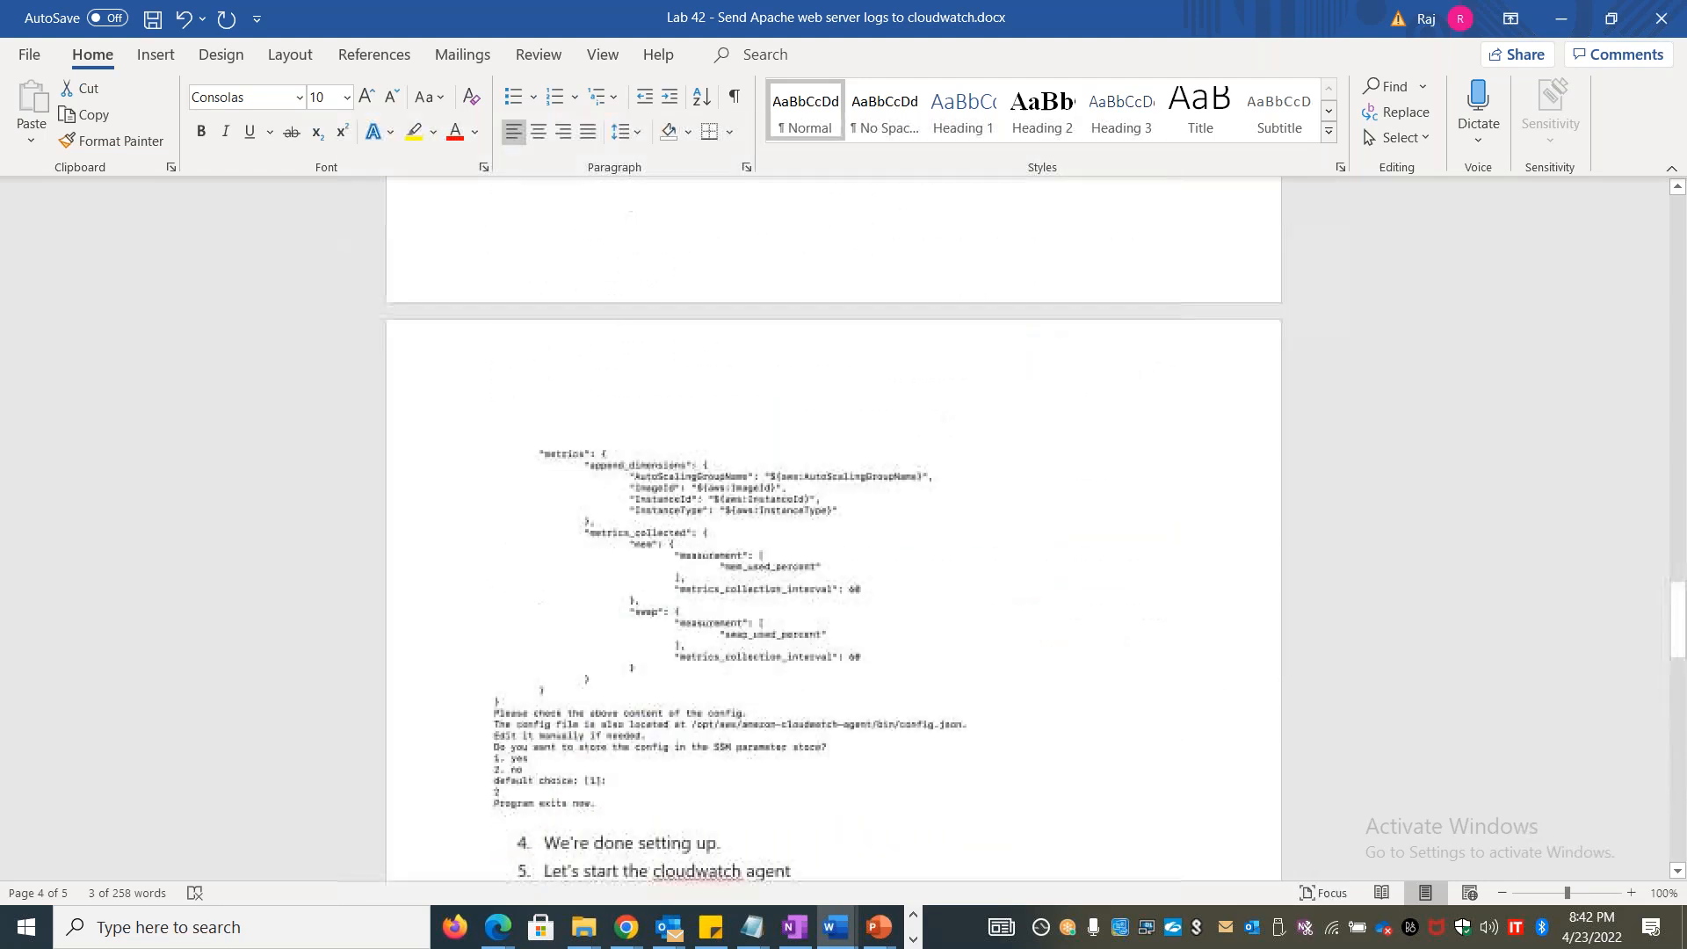
{"action": "scroll", "coordinate": [309, 549], "scroll_direction": "down", "scroll_amount": 5}
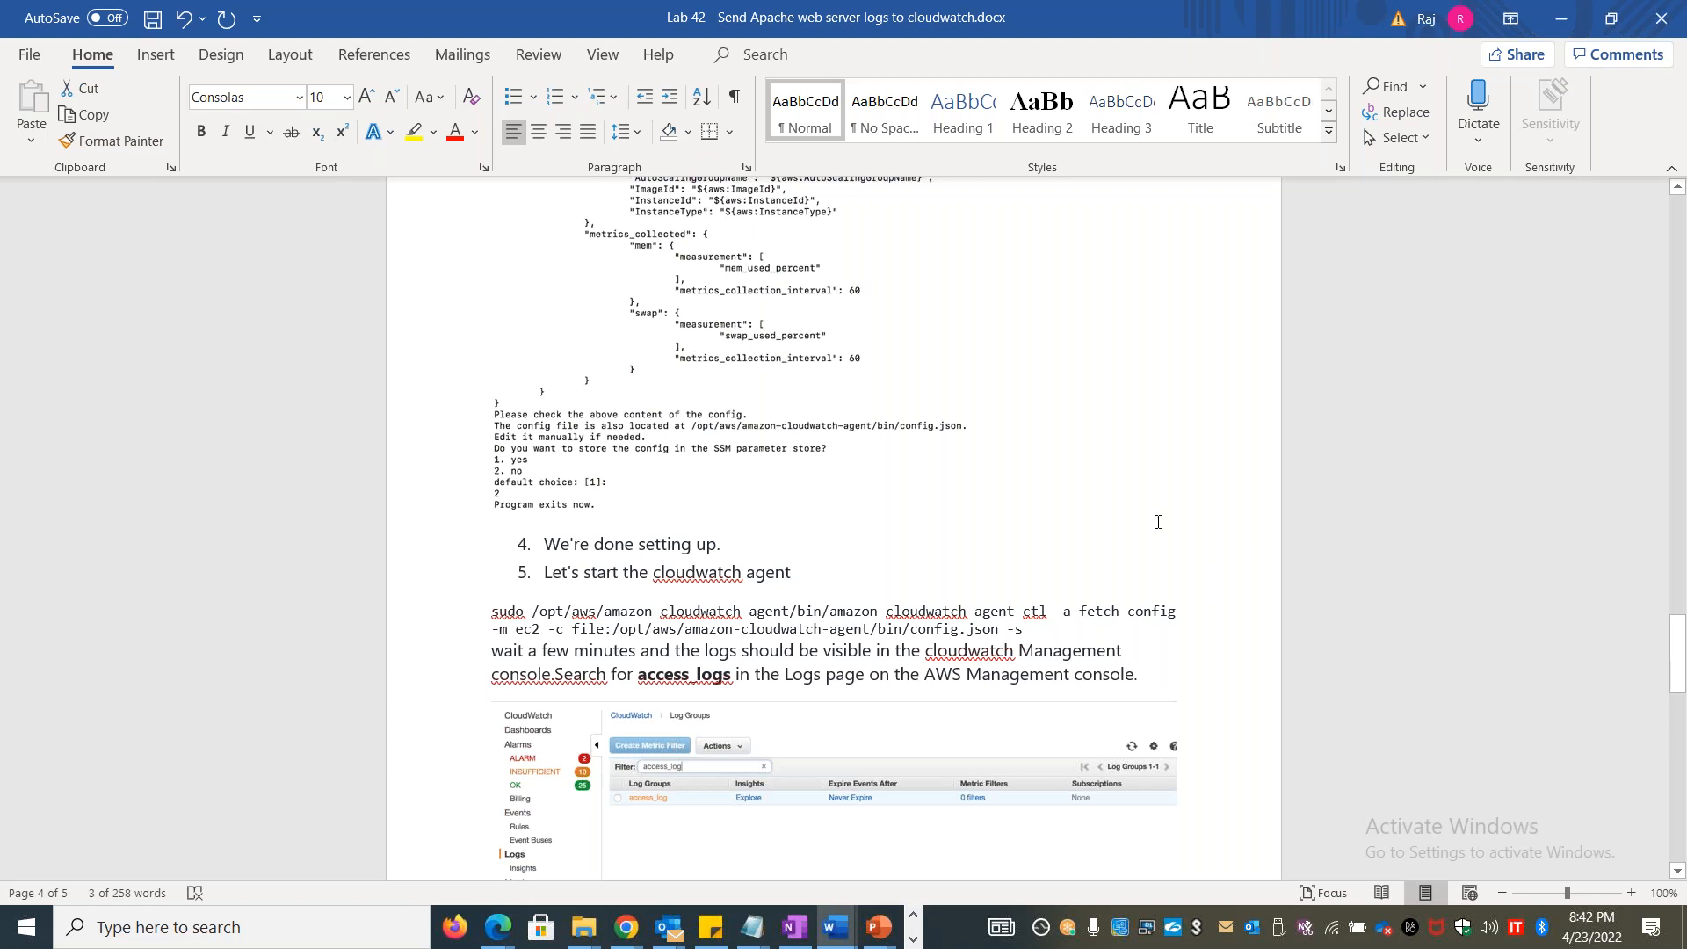
Copy the amazon-cloudwatch-agent-ctl fetch-config command from step 5 of Lab 42 into a new Notepad document
{"action": "left_click_drag", "start_coordinate": [1028, 632], "coordinate": [470, 607]}
{"action": "key", "text": "ctrl+c"}
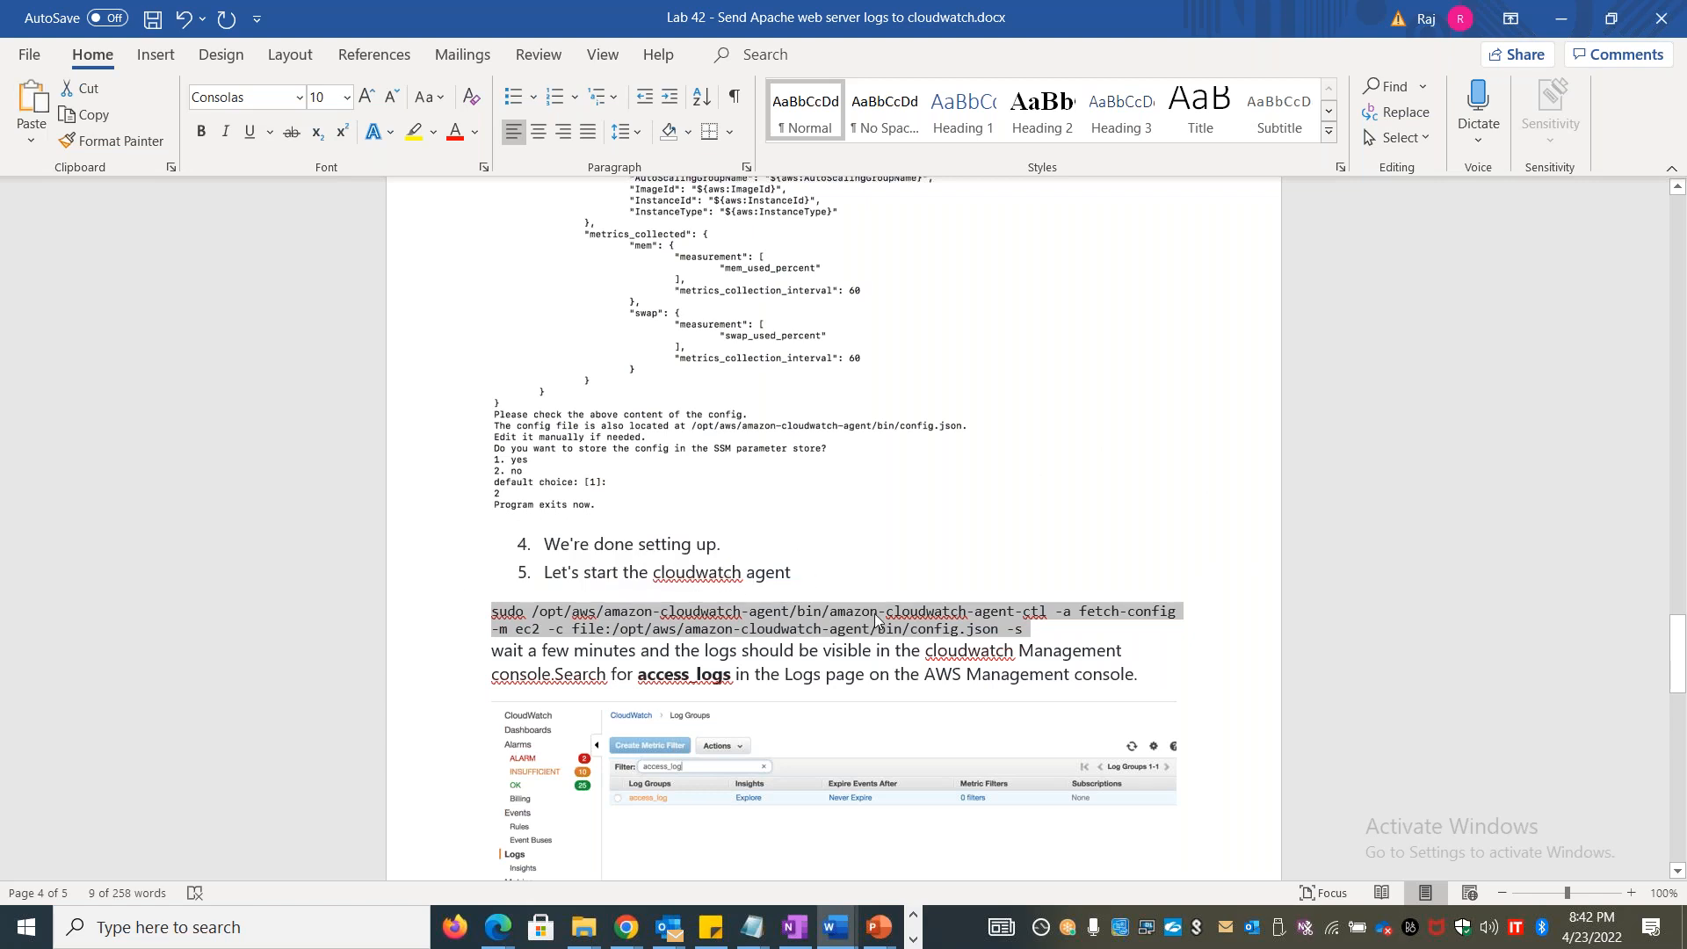
{"action": "left_click", "coordinate": [1028, 630]}
{"action": "left_click_drag", "start_coordinate": [1028, 630], "coordinate": [497, 618]}
{"action": "scroll", "coordinate": [1140, 642], "scroll_direction": "down", "scroll_amount": 3}
{"action": "scroll", "coordinate": [991, 798], "scroll_direction": "down", "scroll_amount": 6}
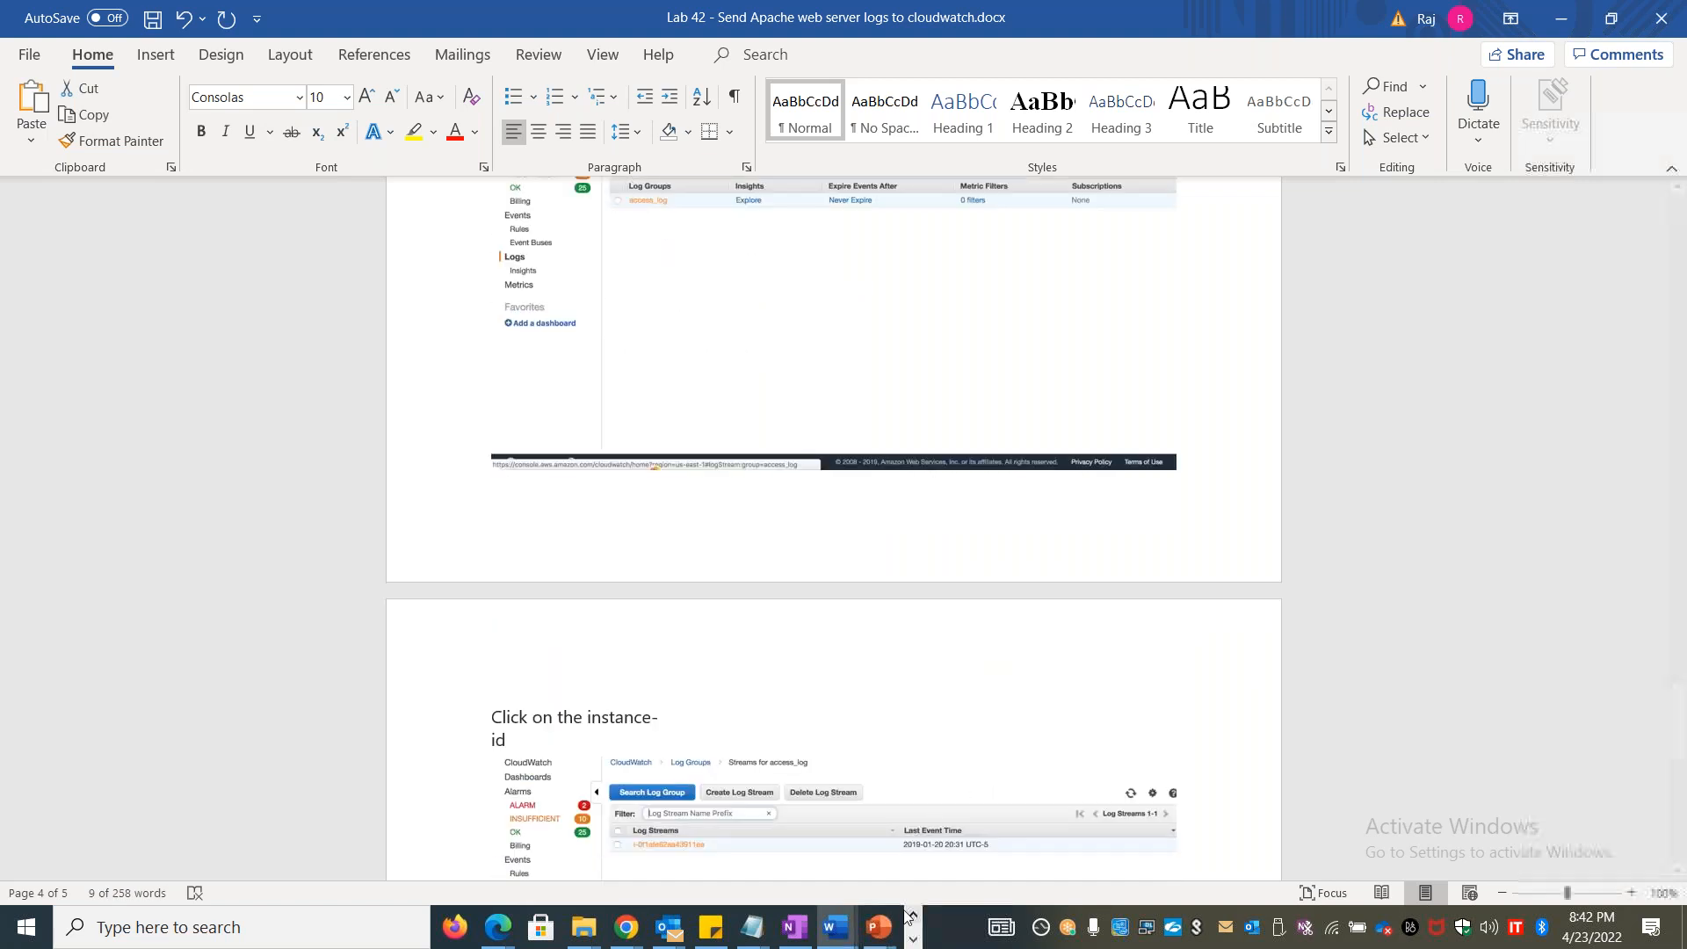
{"action": "key", "text": "super+r"}
{"action": "type", "text": "excel"}
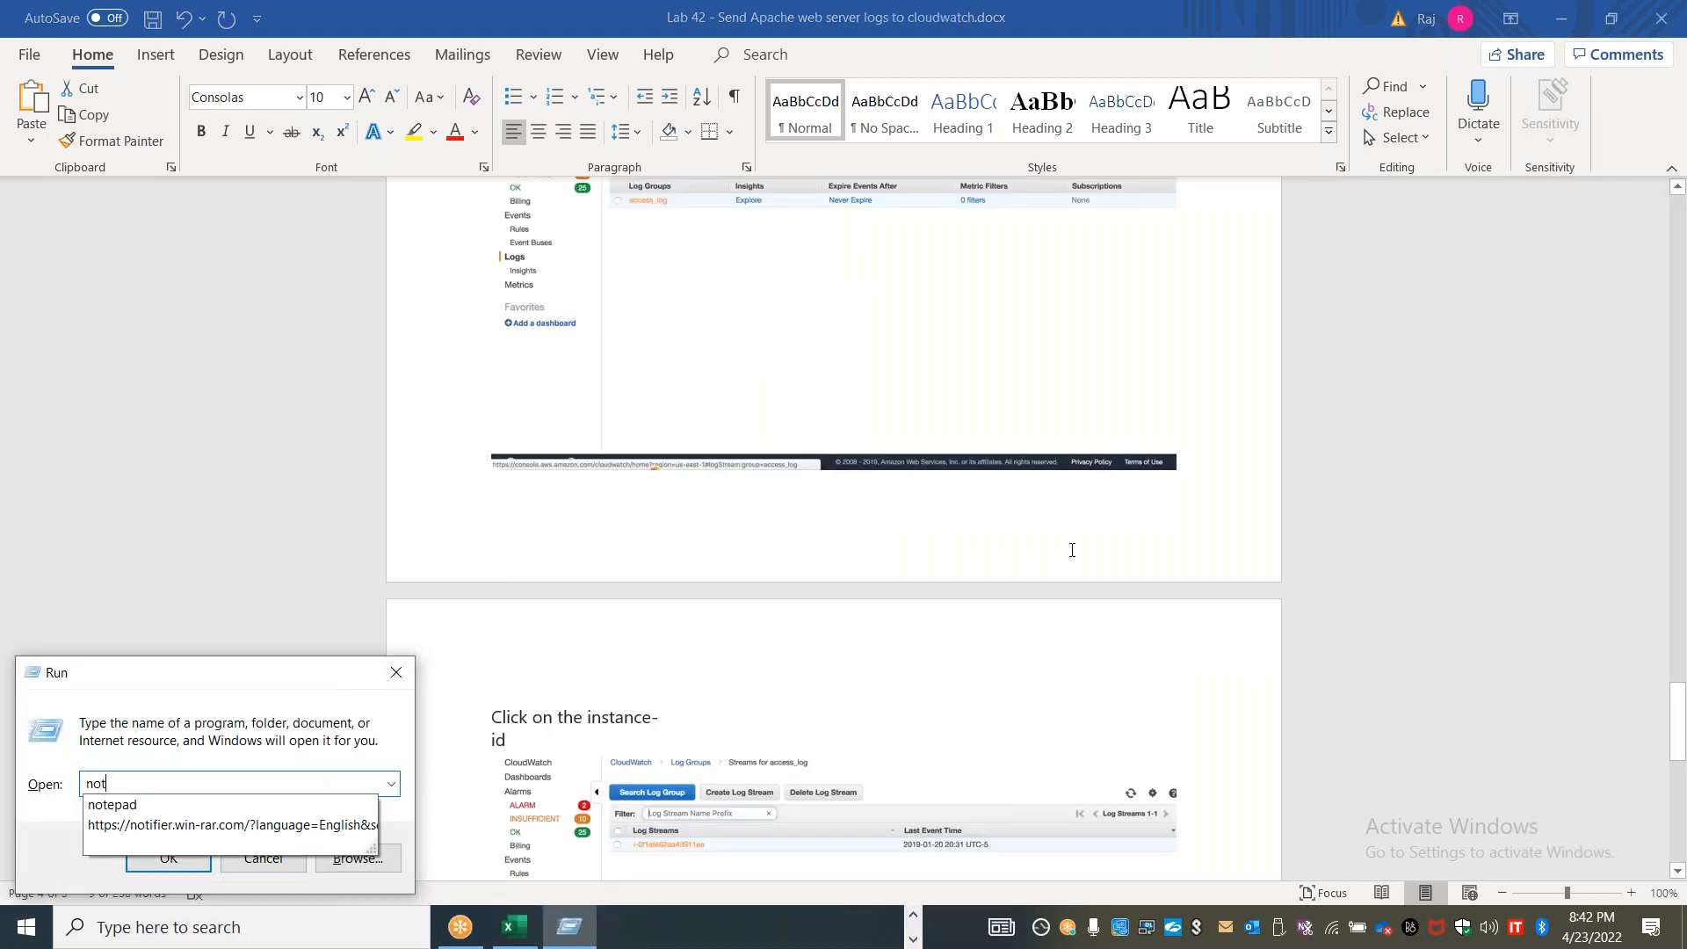
{"action": "key", "text": "Return"}
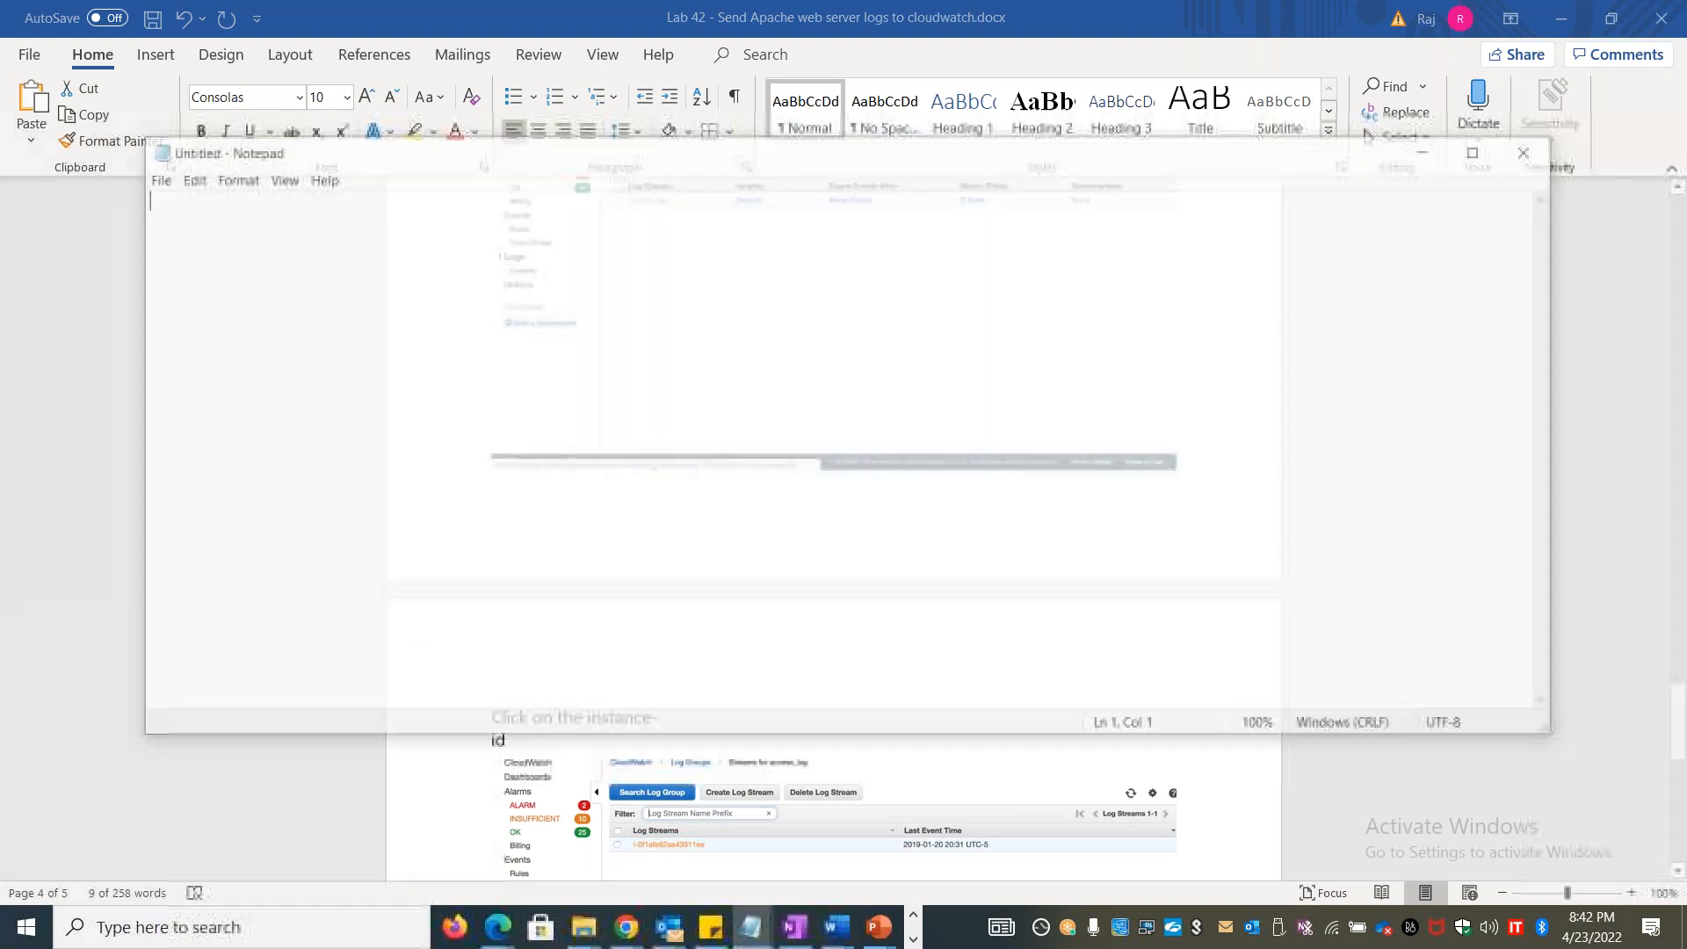
{"action": "key", "text": "ctrl+v"}
{"action": "left_click_drag", "start_coordinate": [1483, 202], "coordinate": [137, 226]}
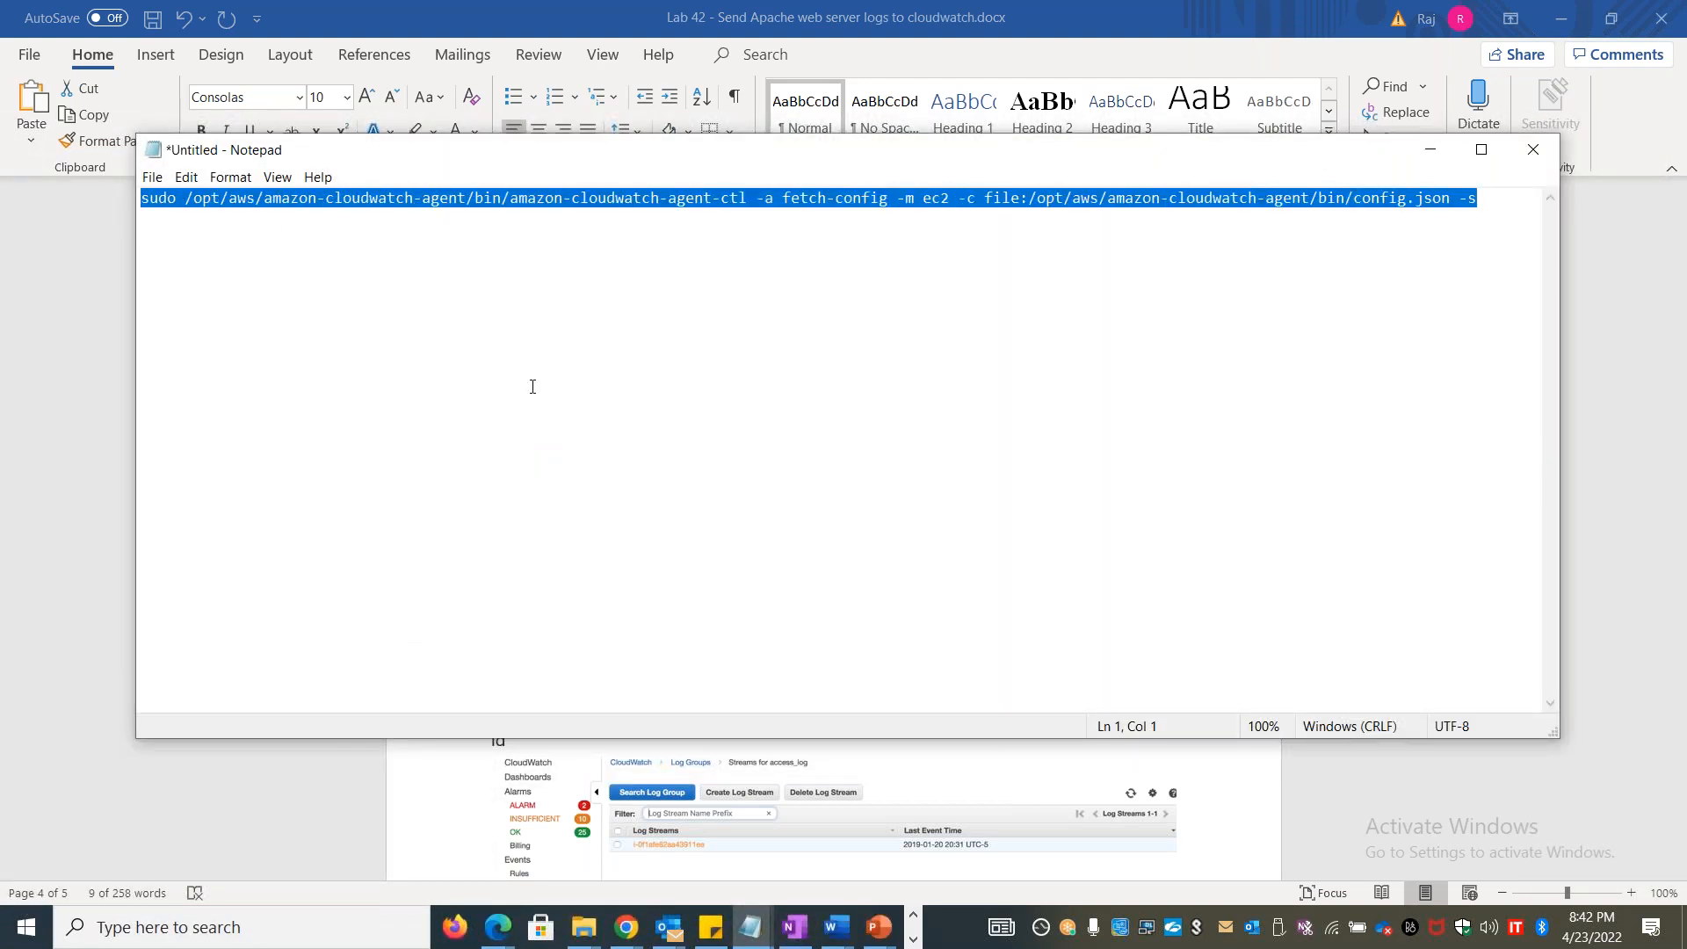
Switch to the AWS console in Chrome and close the old Stanlinuxvm1 terminal session
{"action": "key", "text": "alt+Tab"}
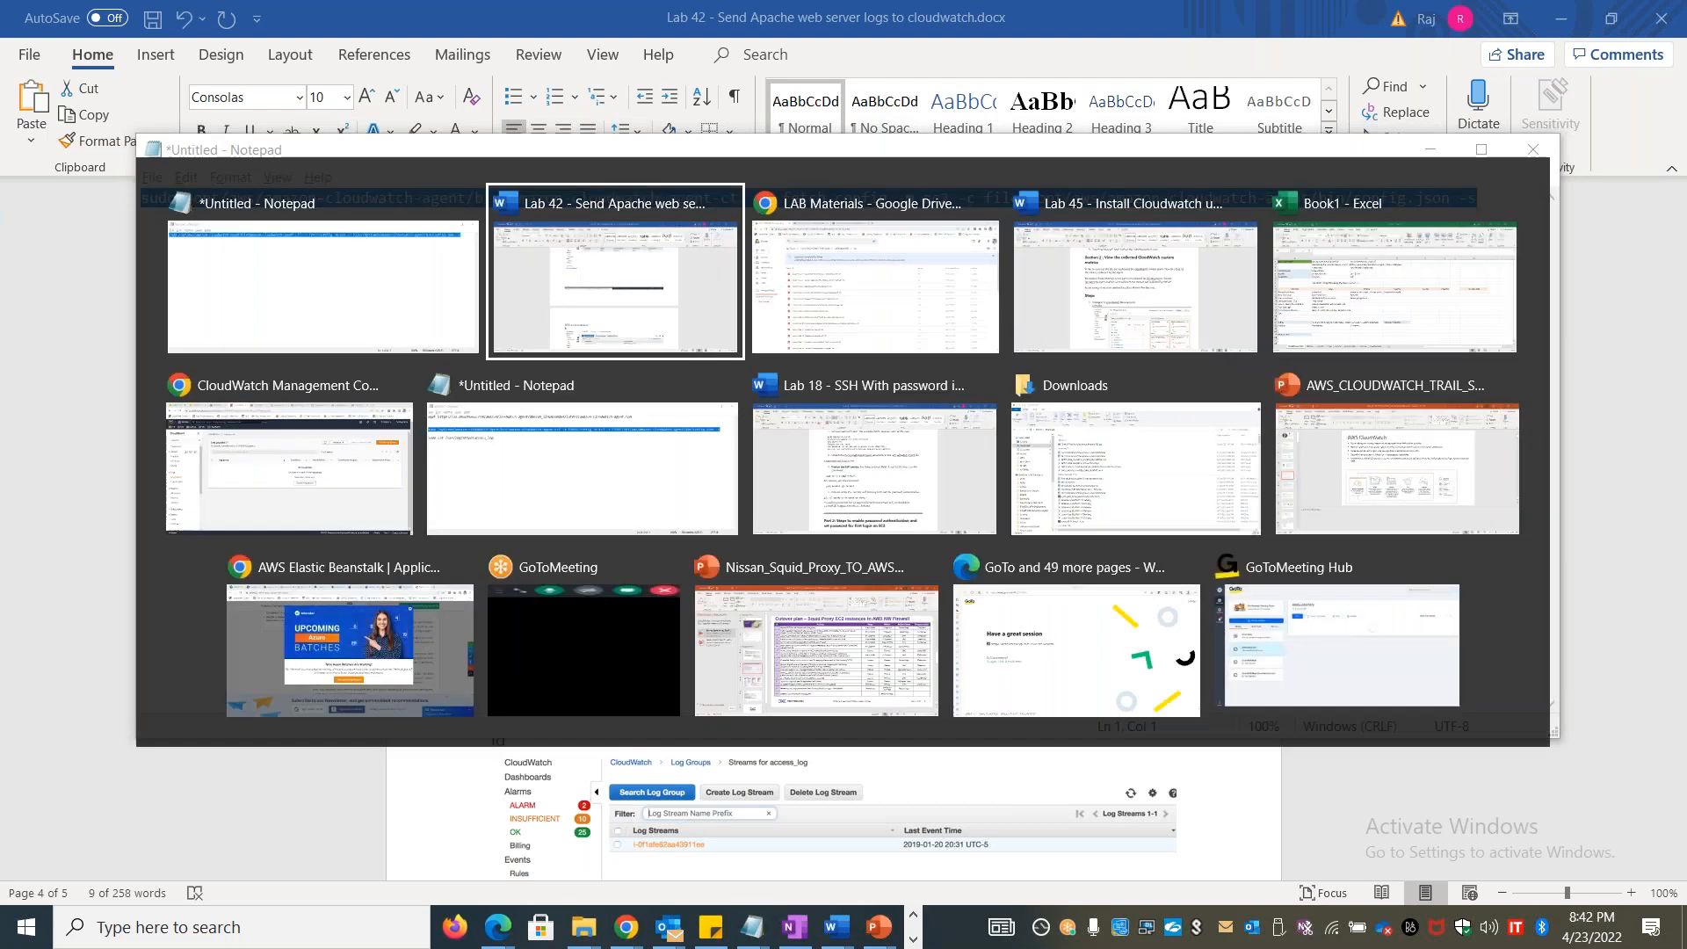
{"action": "key", "text": "alt+Tab"}
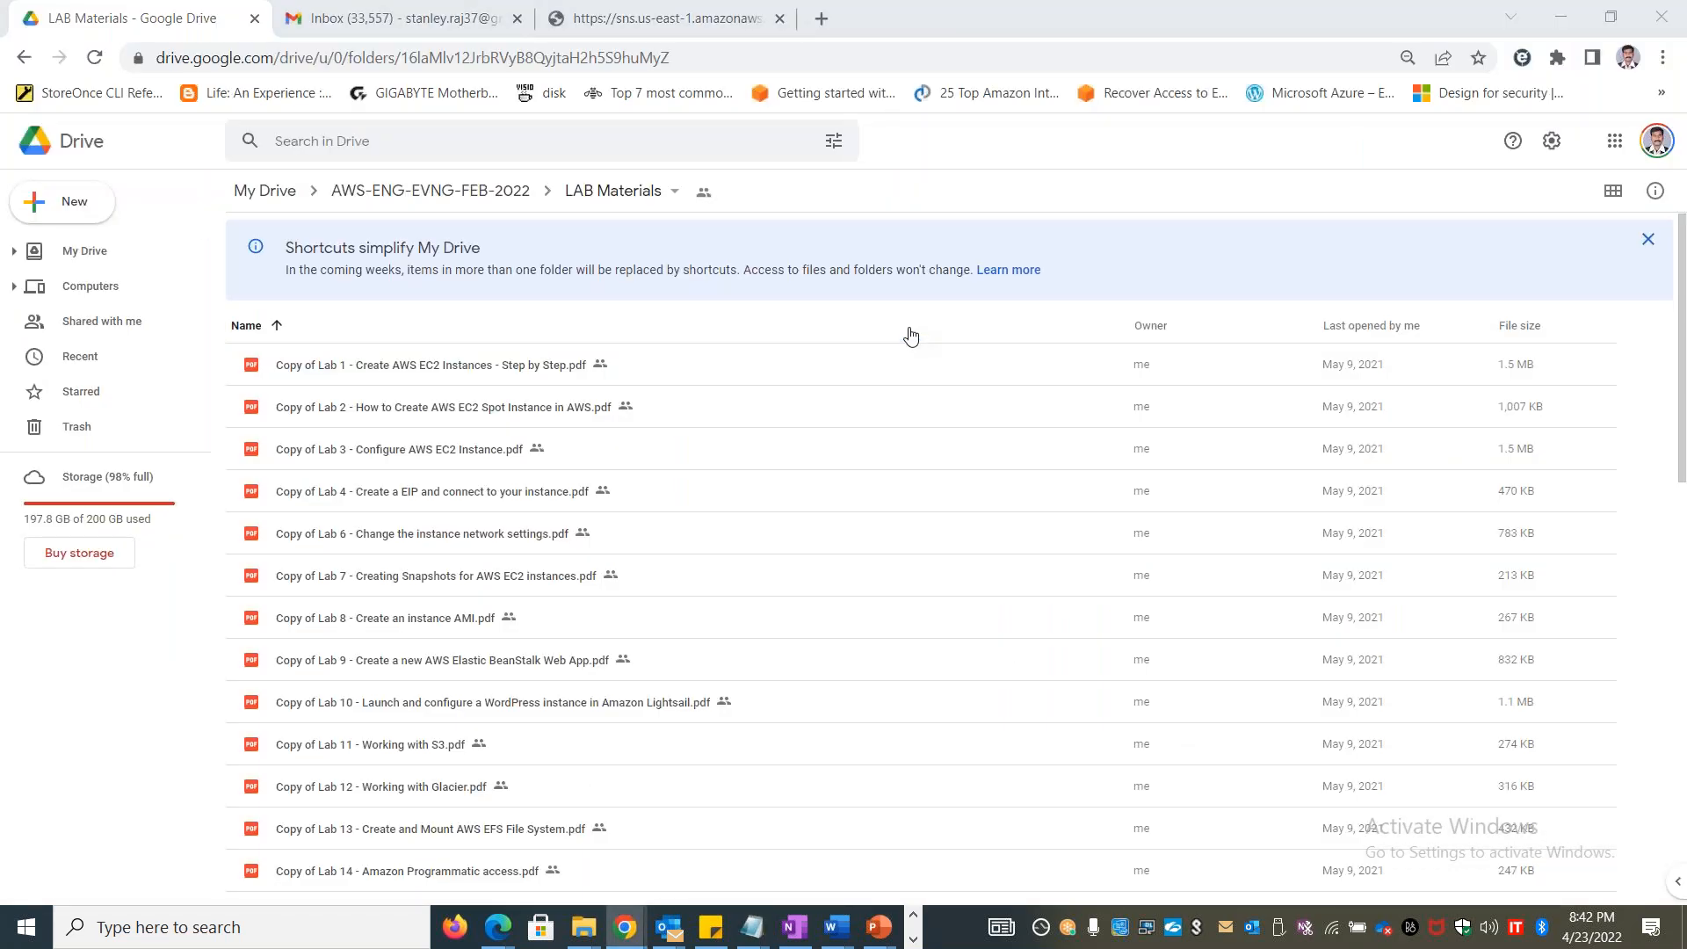
{"action": "key", "text": "alt+Tab"}
{"action": "key", "text": "alt+Tab"}
{"action": "key", "text": "alt+Tab"}
{"action": "key", "text": "alt+Tab"}
{"action": "key", "text": "alt+Tab"}
{"action": "key", "text": "alt+Tab"}
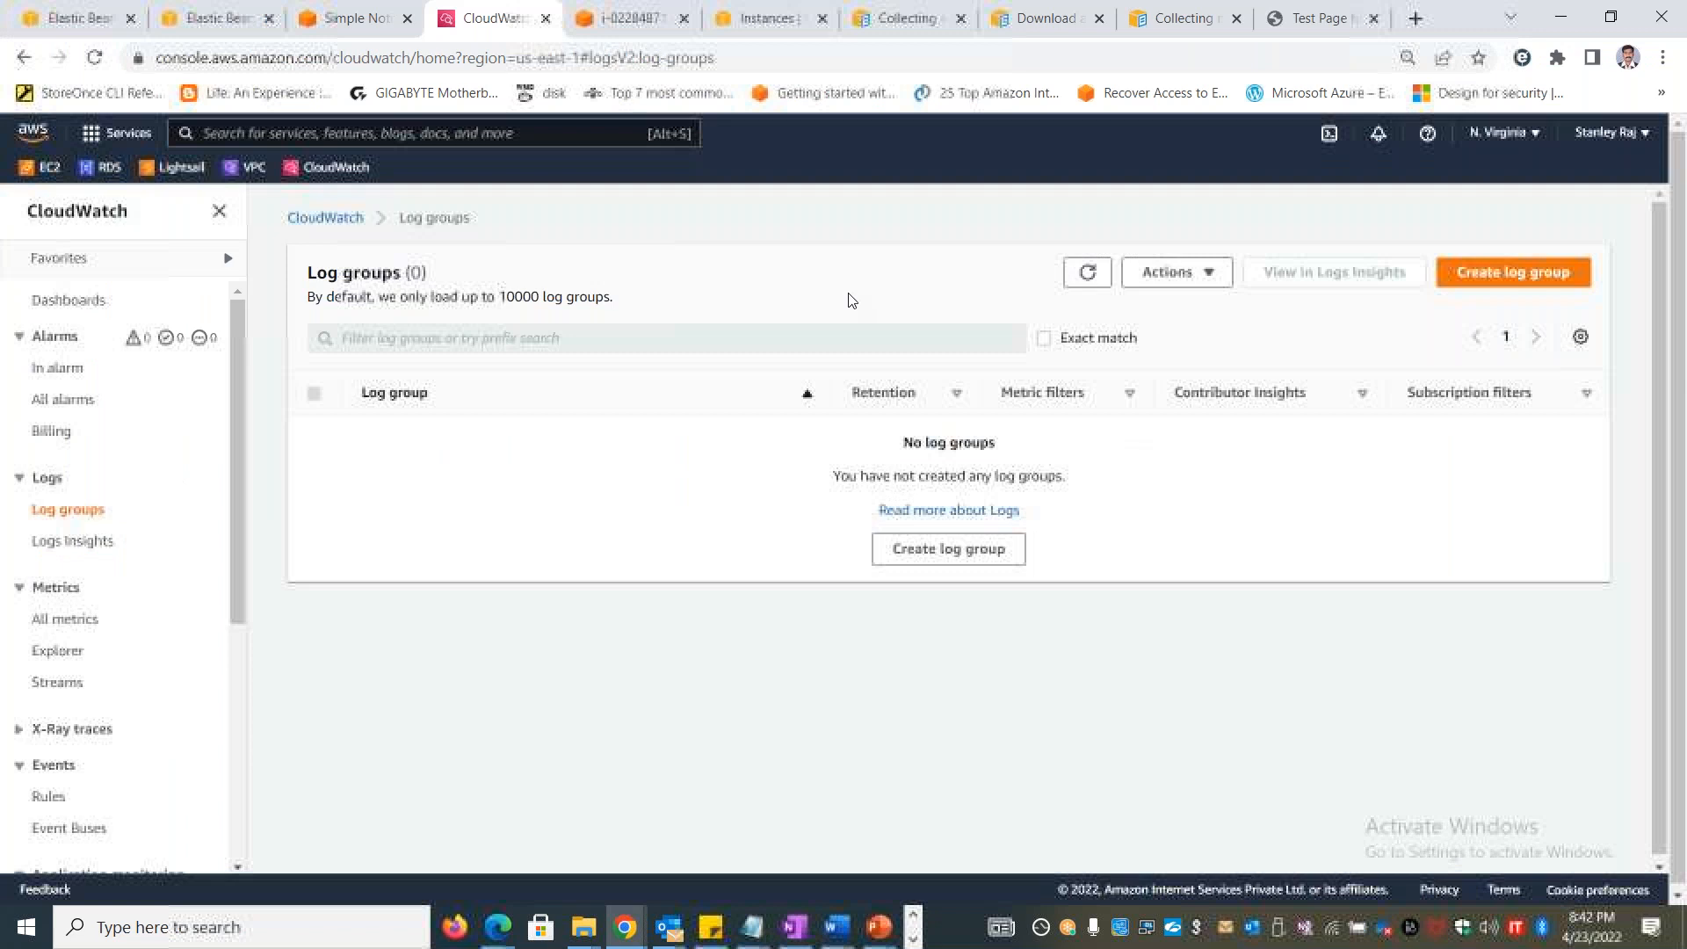
{"action": "left_click", "coordinate": [611, 29]}
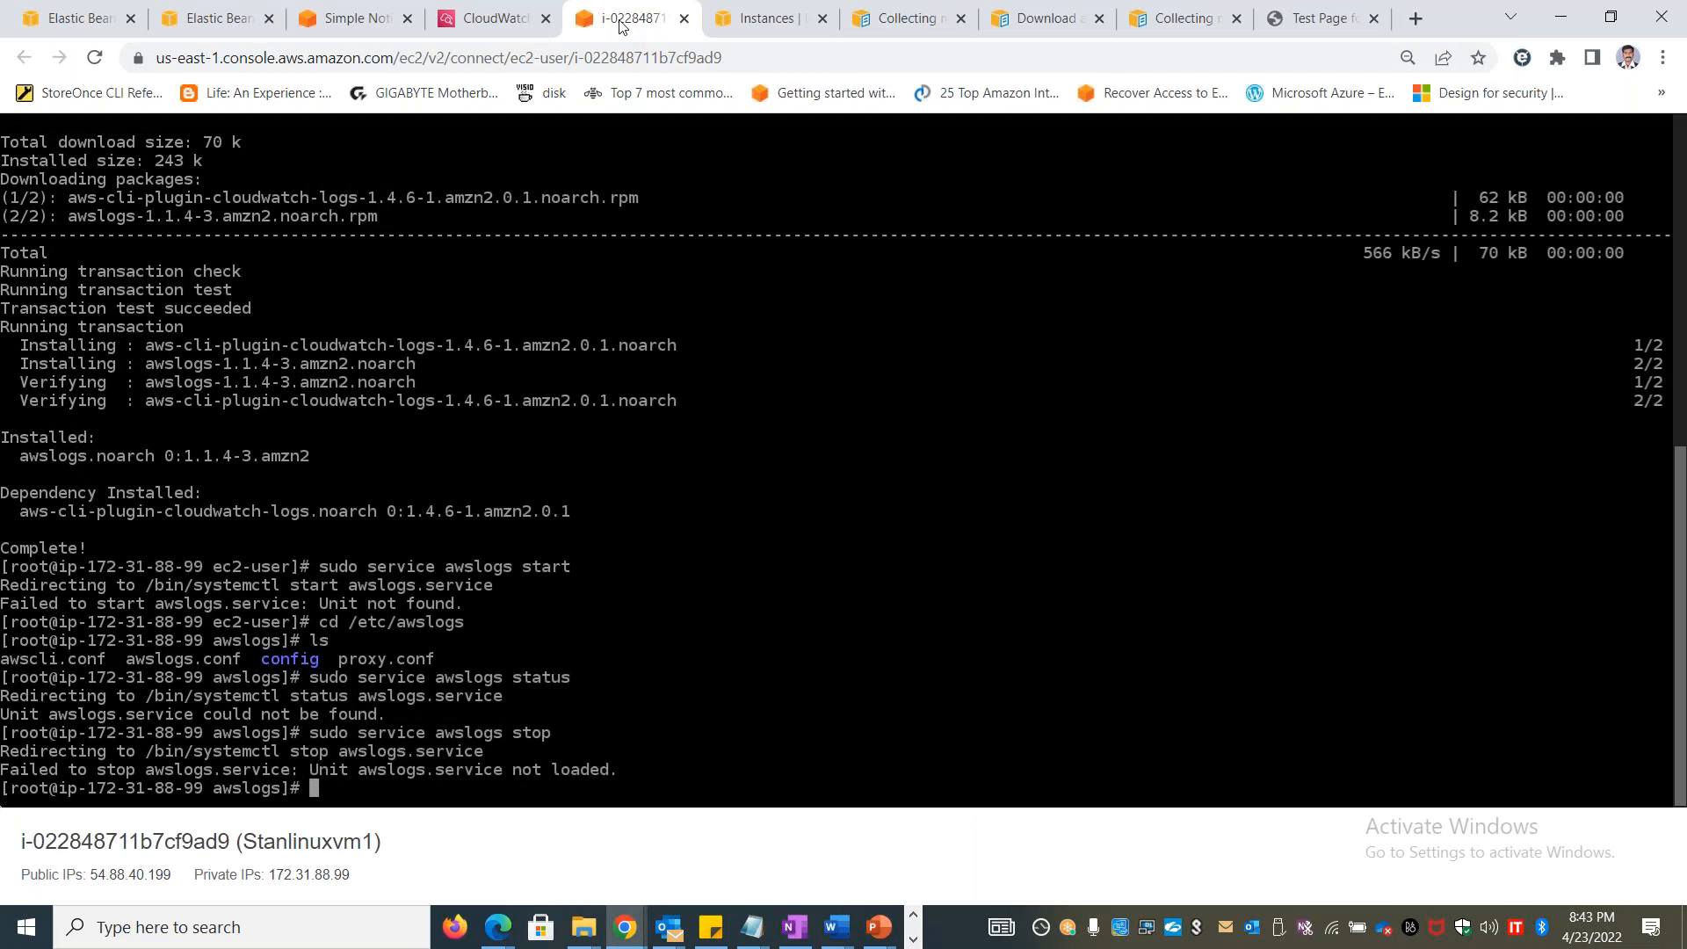
{"action": "left_click", "coordinate": [685, 18]}
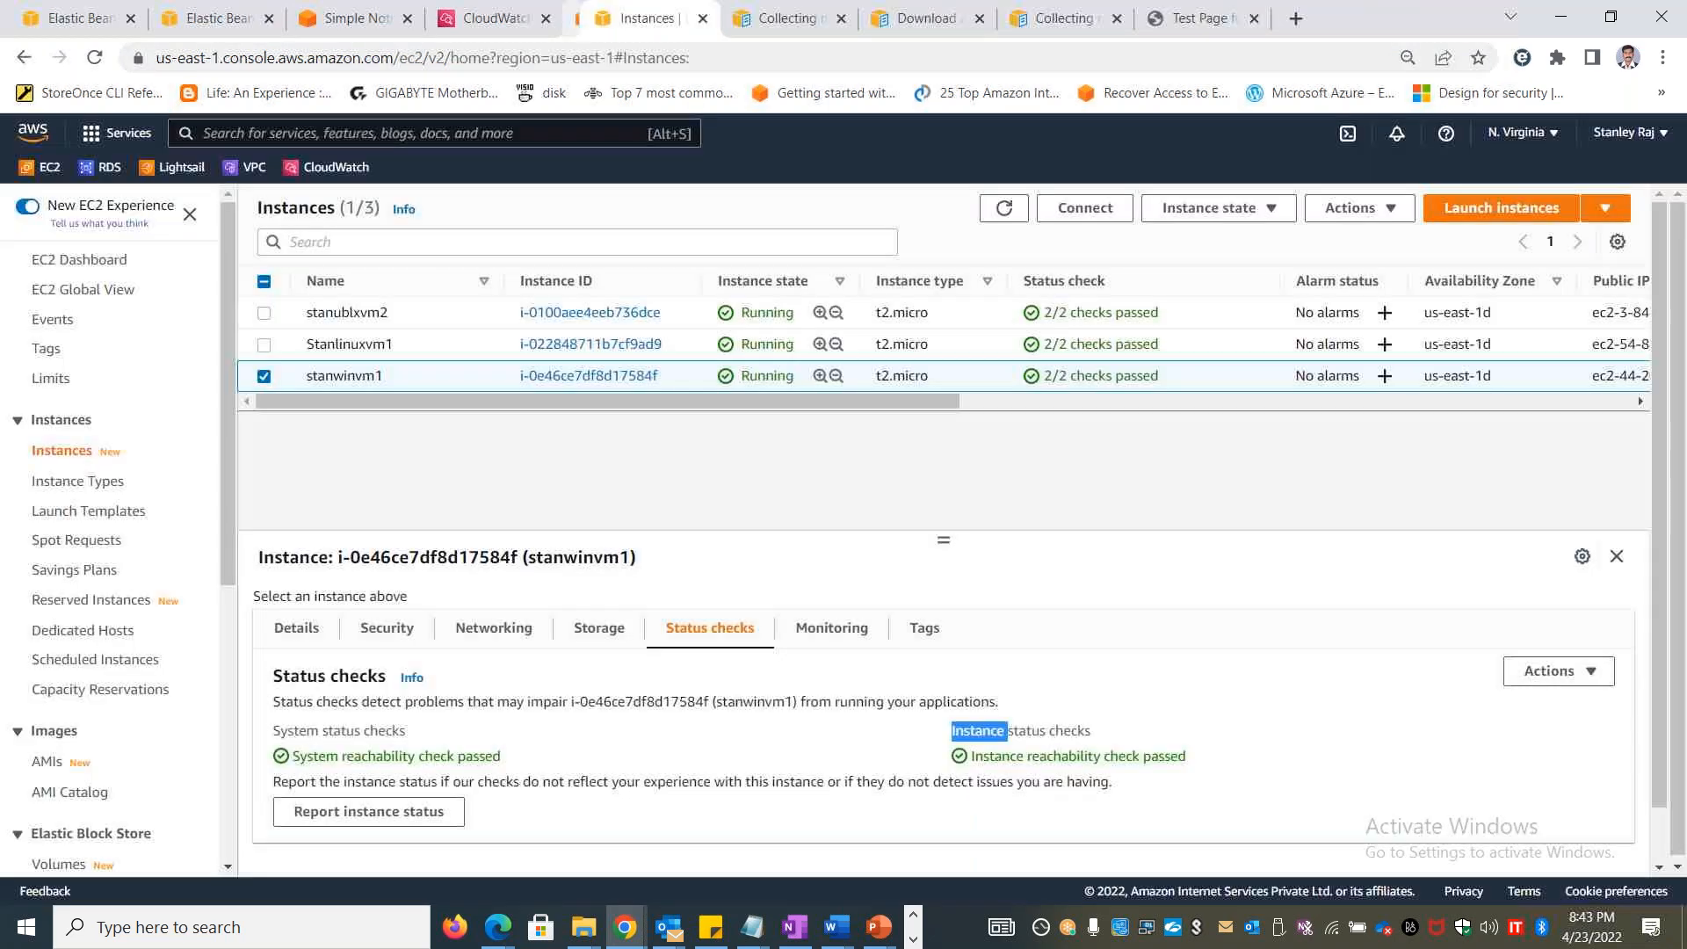
Select only the Stanlinuxvm1 instance and connect to it through EC2 Instance Connect as ec2-user
{"action": "left_click", "coordinate": [266, 377]}
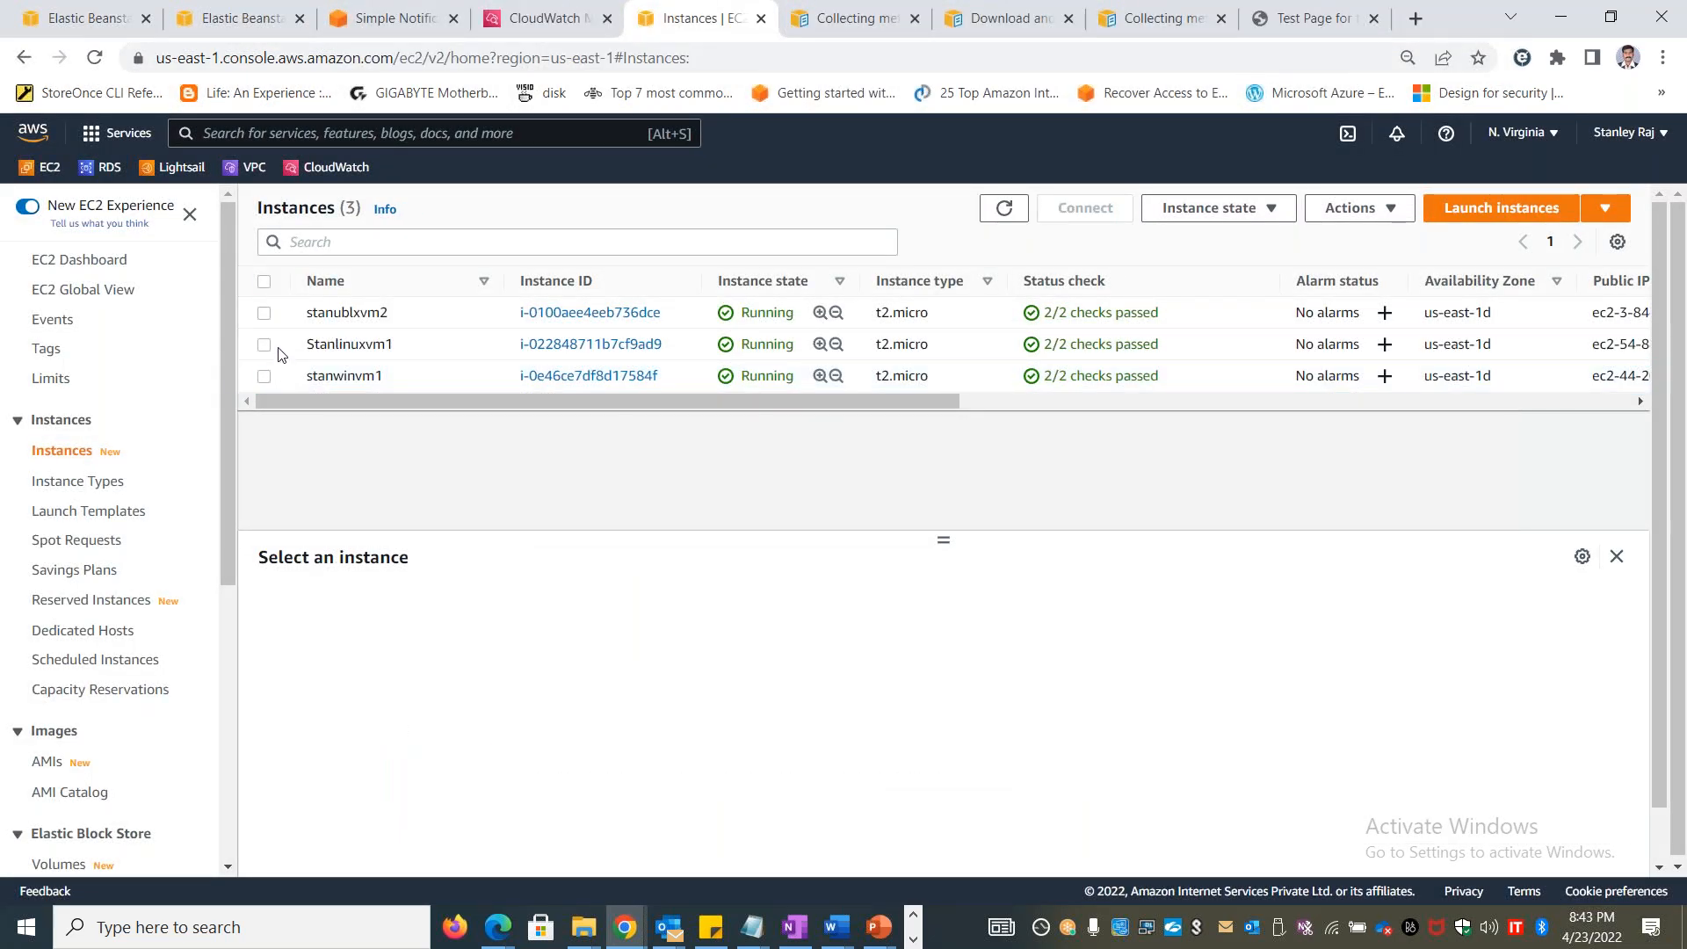
{"action": "left_click", "coordinate": [263, 345]}
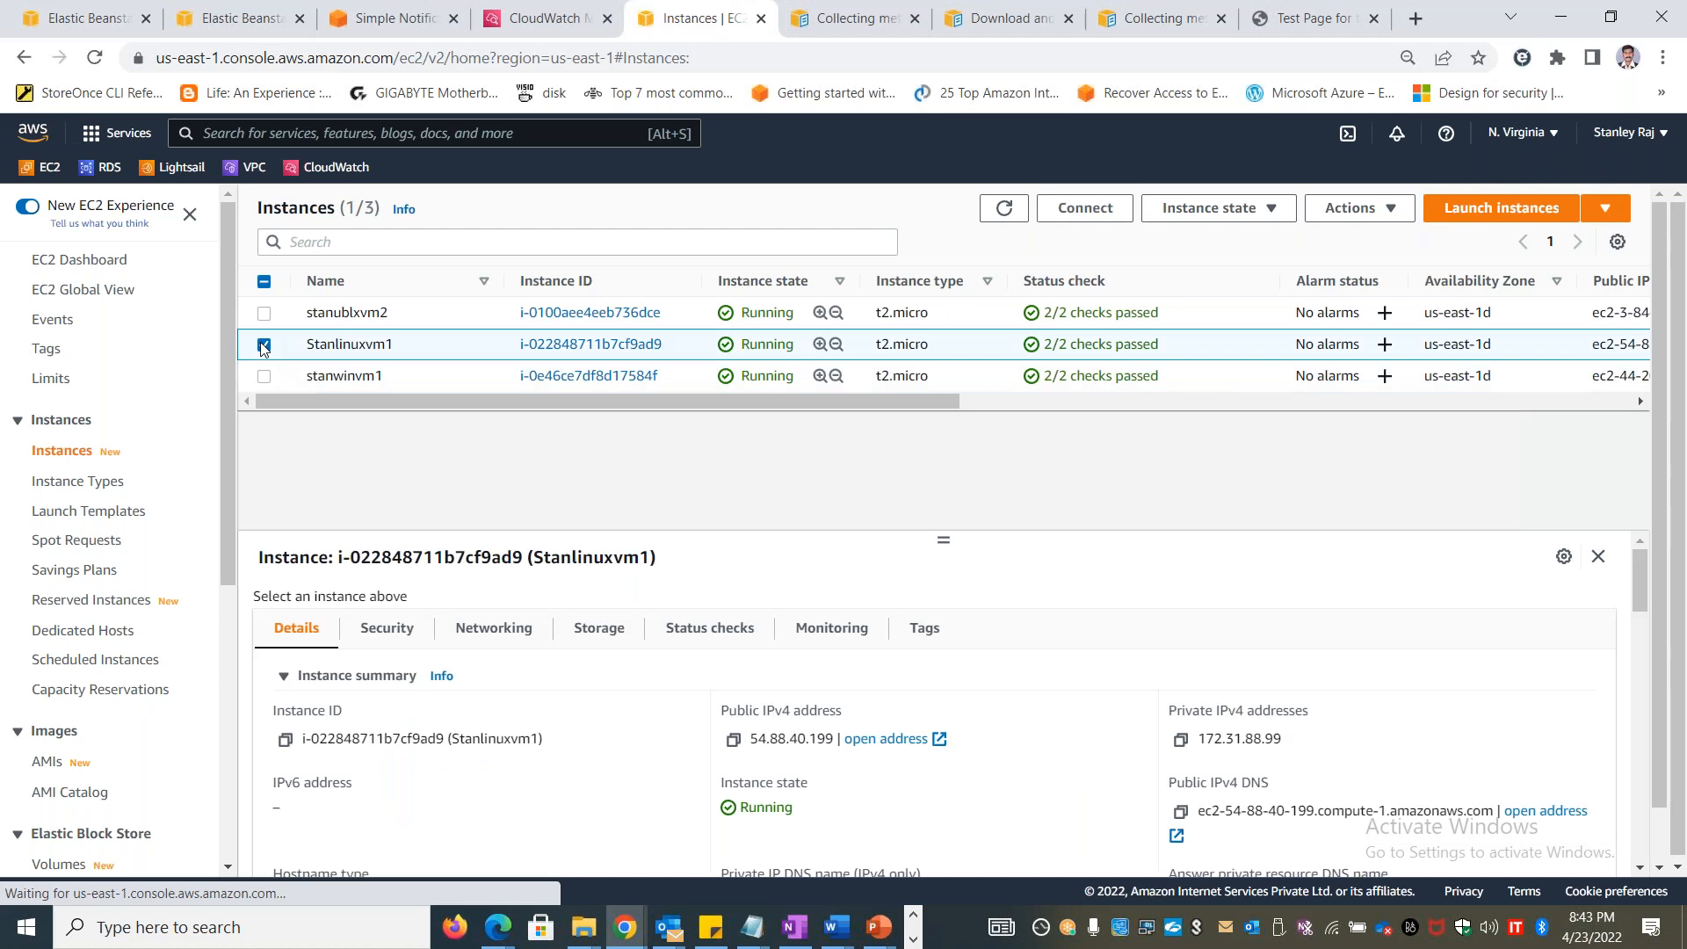
{"action": "left_click", "coordinate": [1052, 218]}
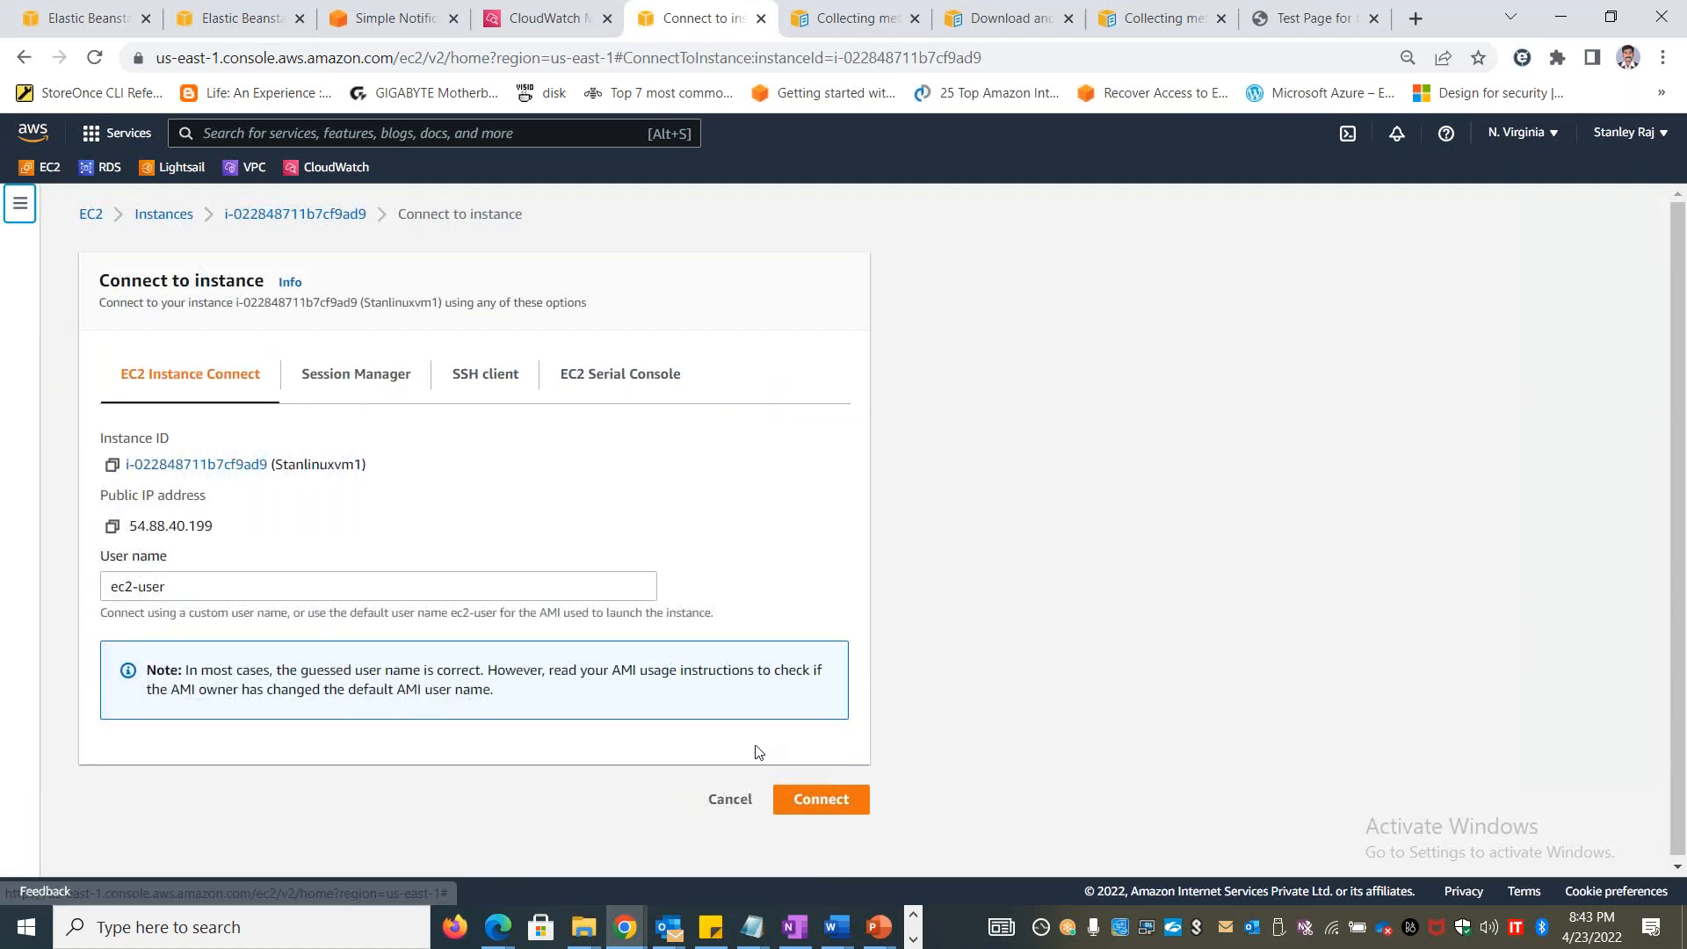
{"action": "left_click", "coordinate": [850, 802]}
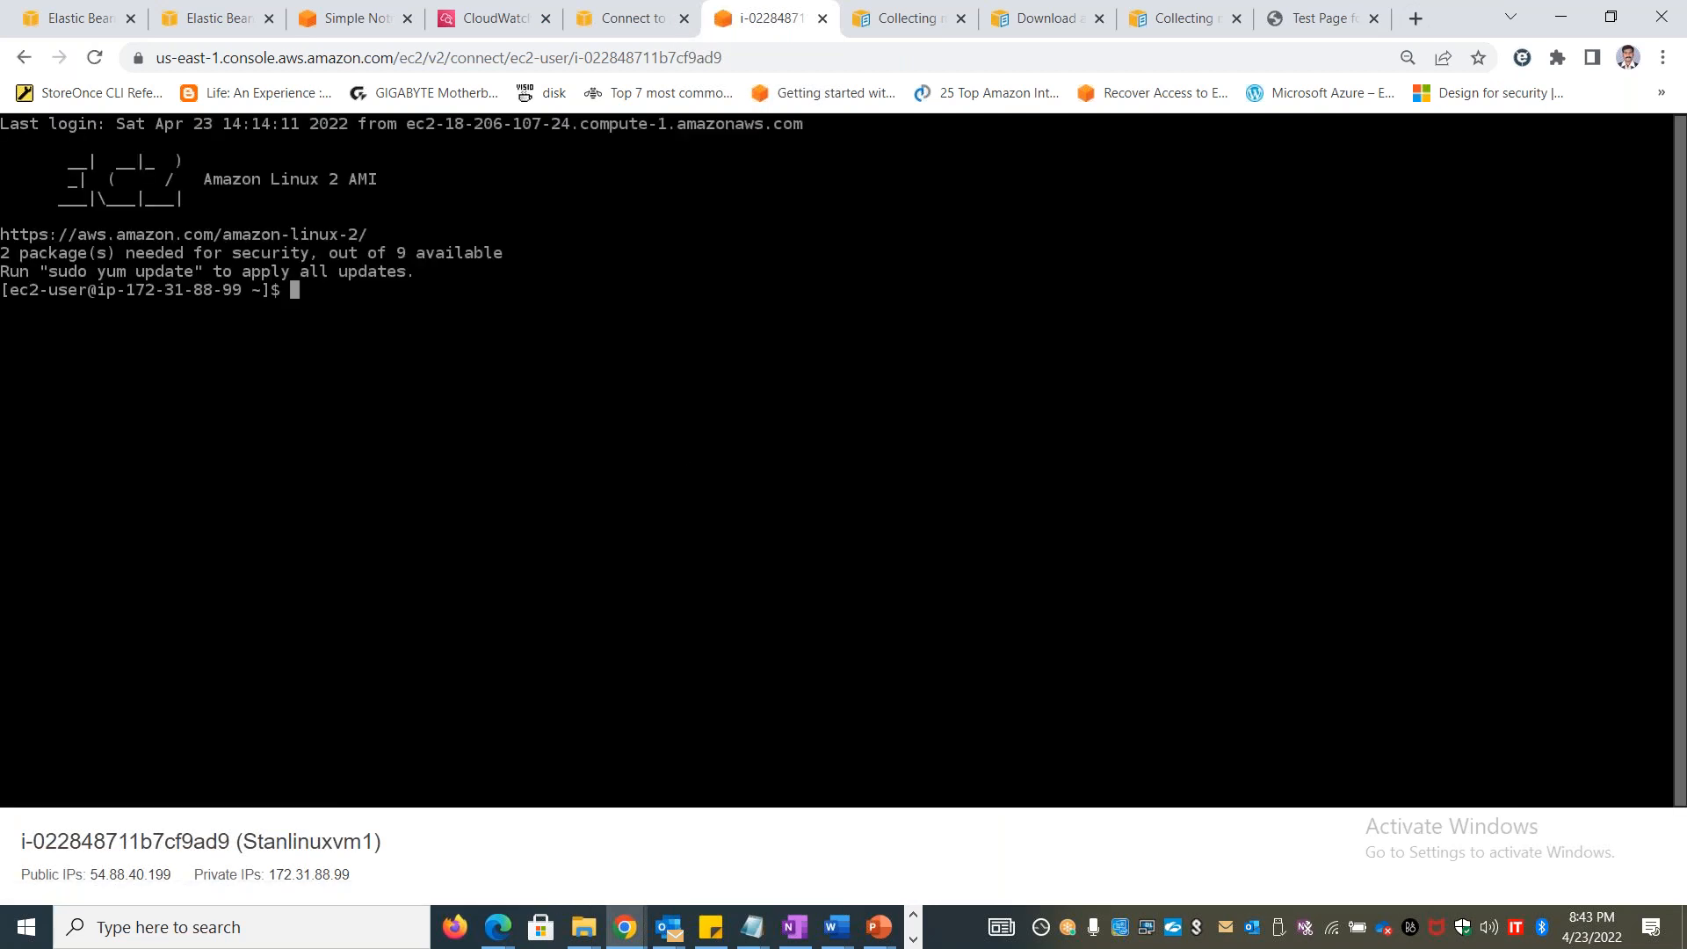
Switch to root with sudo su and run the copied amazon-cloudwatch-agent-ctl fetch-config command with config.json to start the CloudWatch agent
{"action": "type", "text": "sudo su"}
{"action": "key", "text": "Return"}
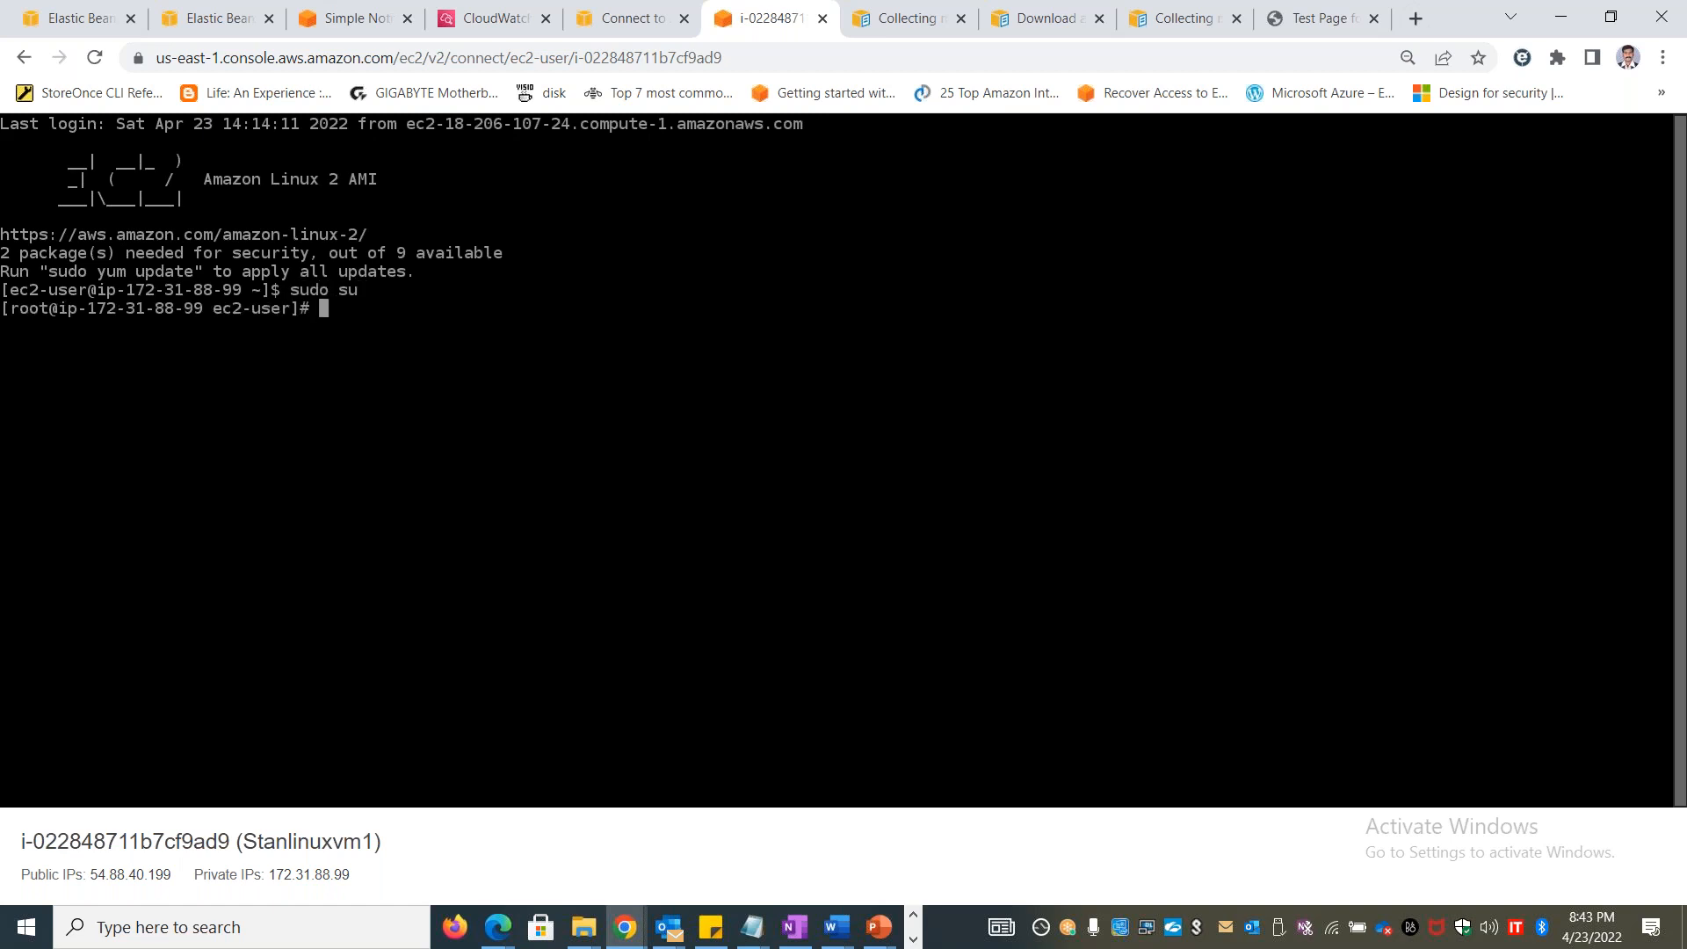
{"action": "key", "text": "ctrl+v"}
{"action": "key", "text": "Return"}
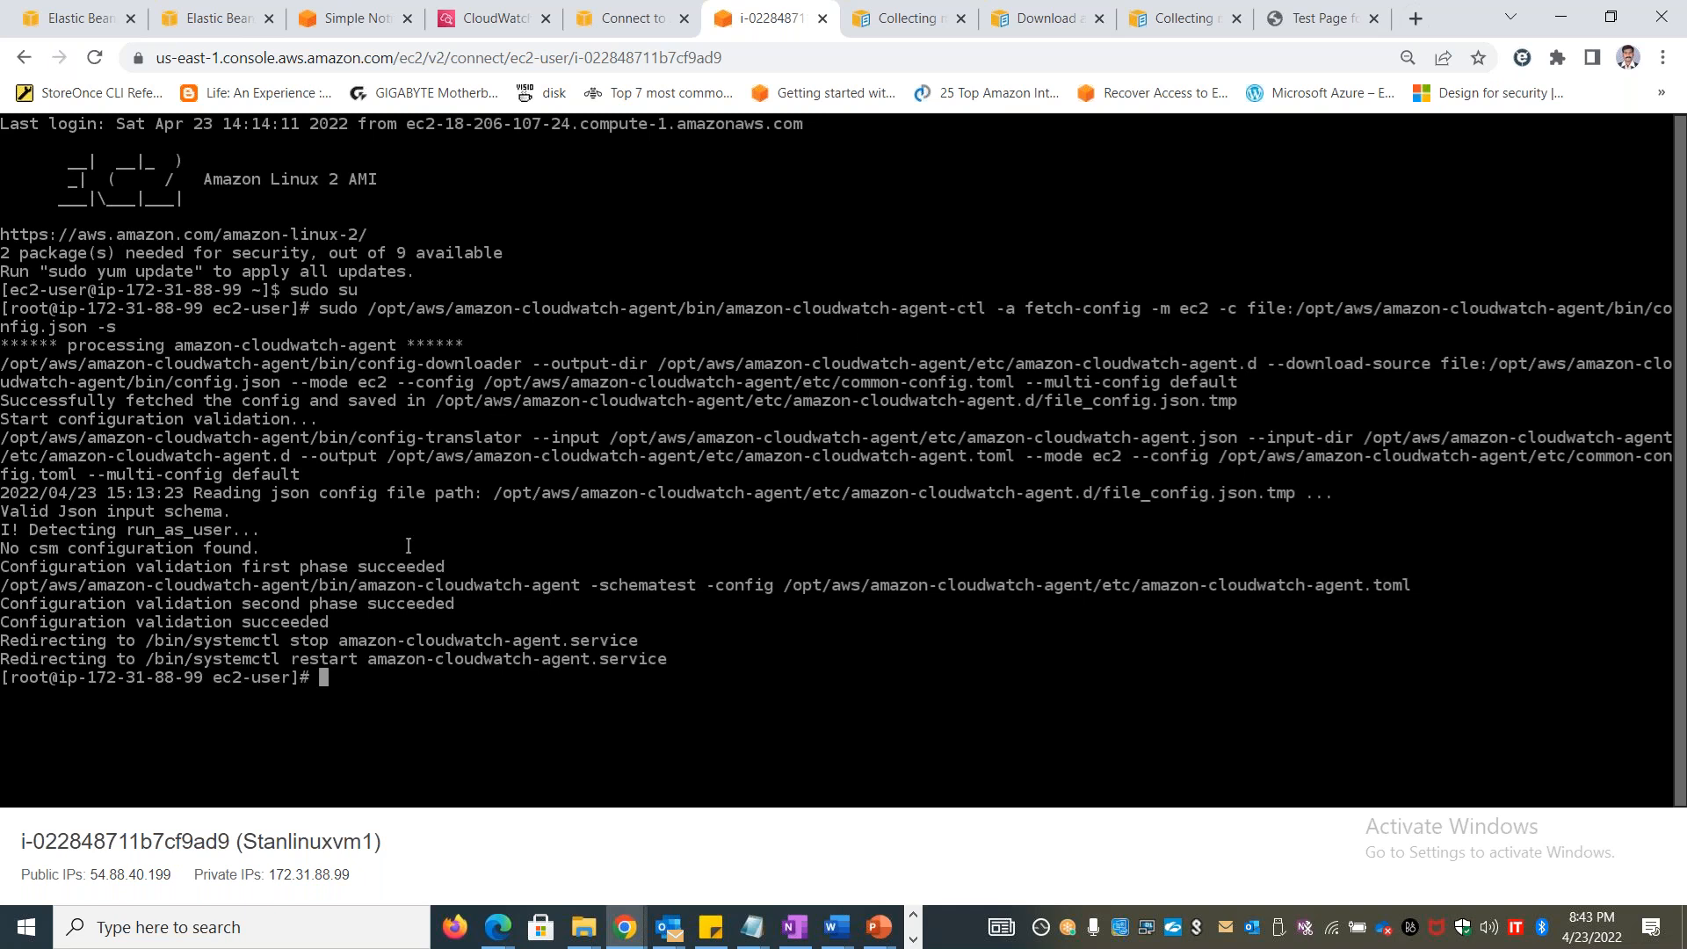
Close the two Elastic Beanstalk pages in Chrome
{"action": "key", "text": "alt+Tab"}
{"action": "key", "text": "alt+shift+Tab"}
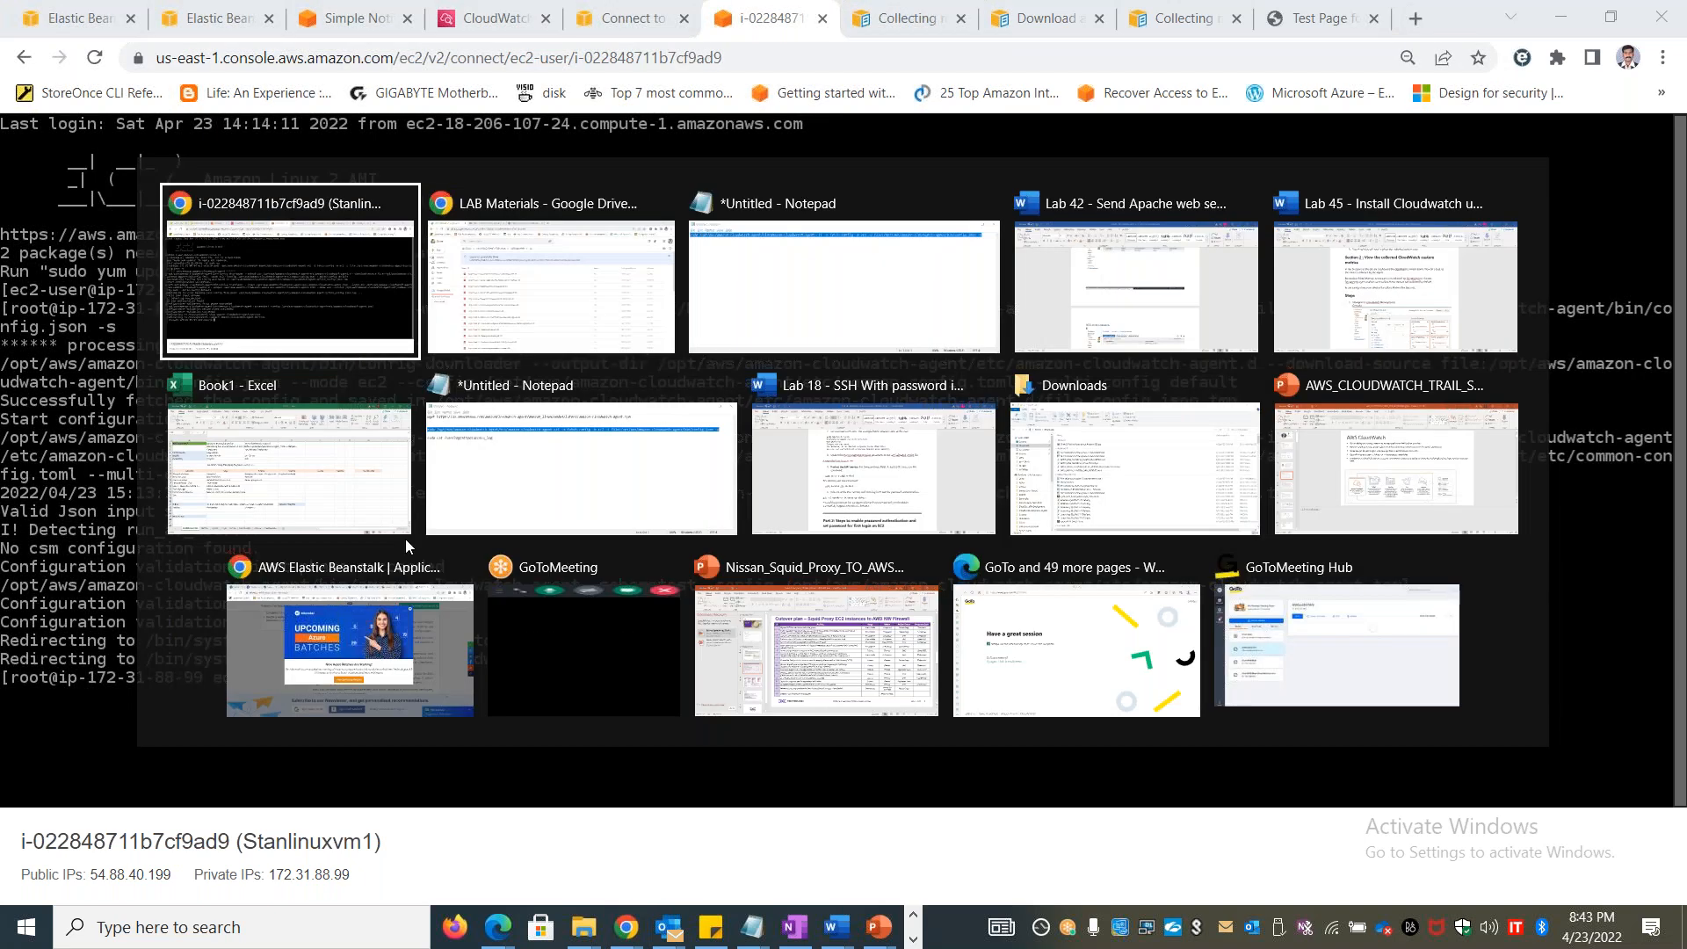
{"action": "left_click", "coordinate": [56, 15]}
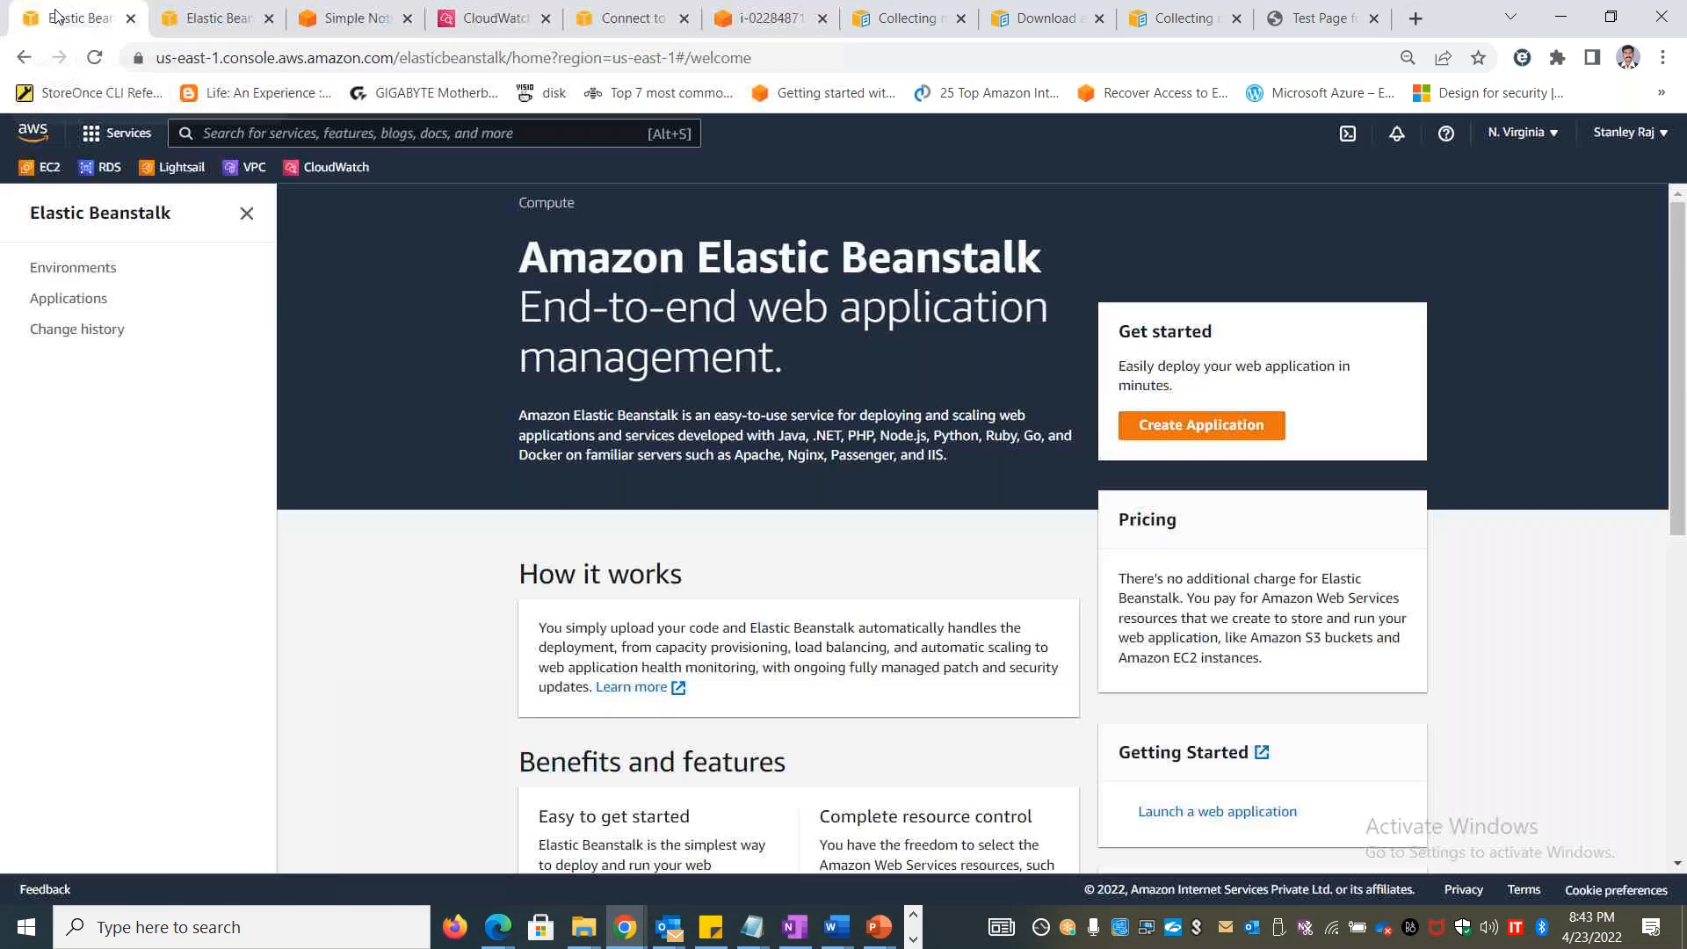
{"action": "left_click", "coordinate": [131, 18]}
{"action": "left_click", "coordinate": [131, 19]}
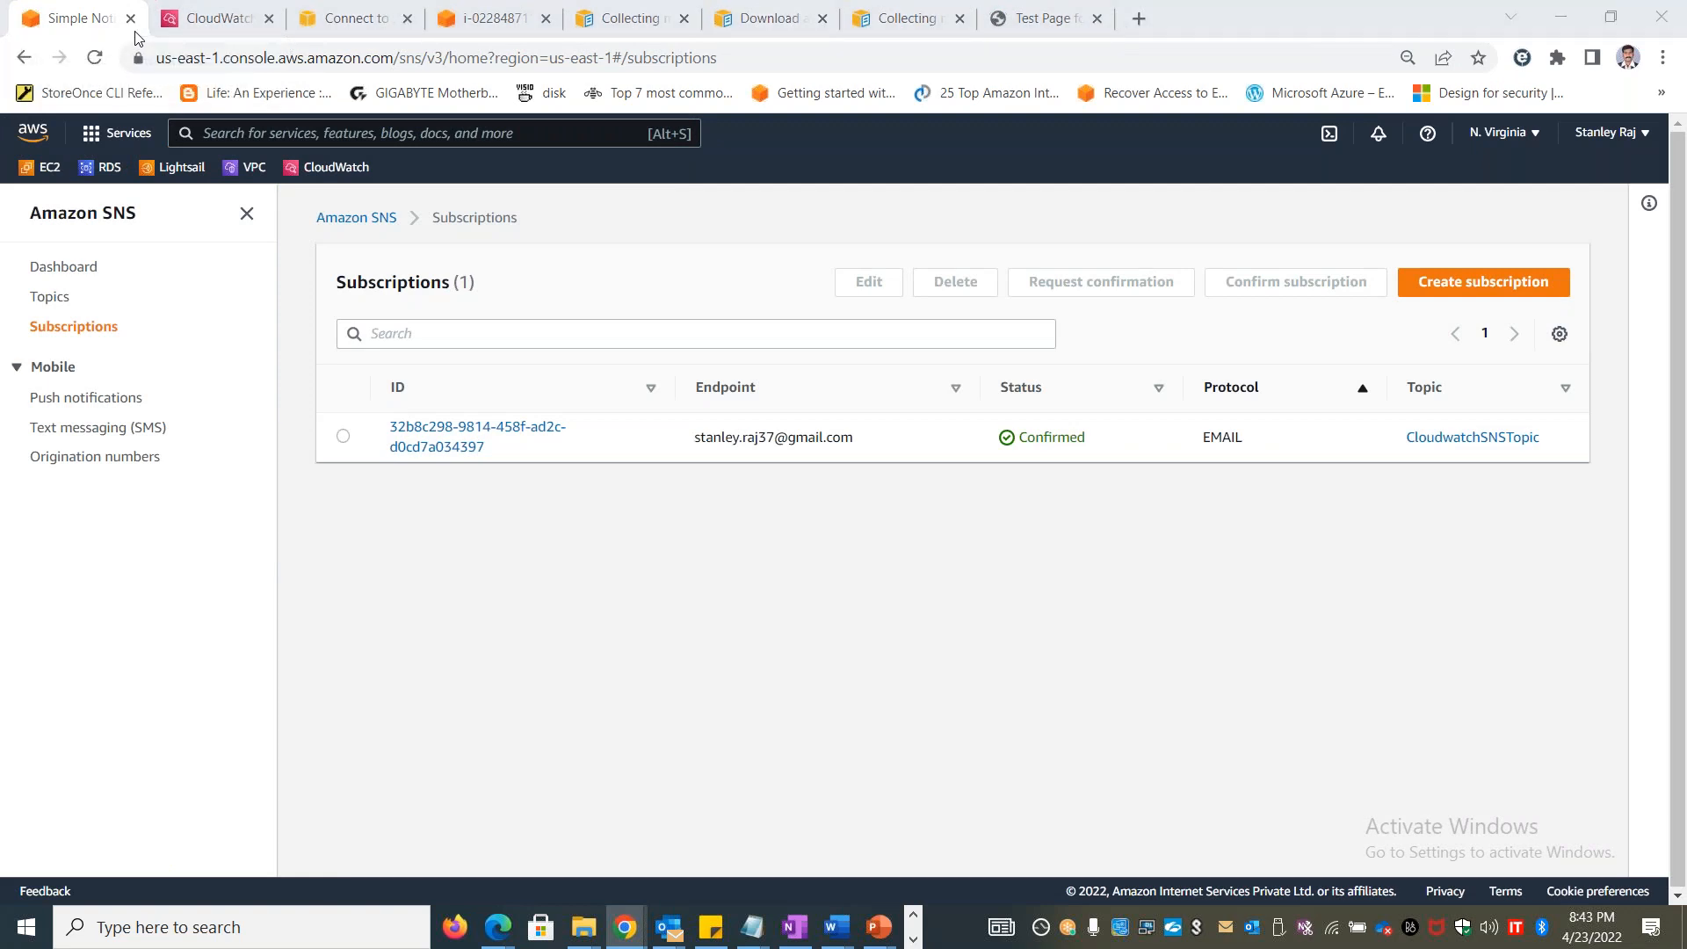
Switch to the untitled Notepad document and review the agent fetch-config command
{"action": "key", "text": "alt+Tab"}
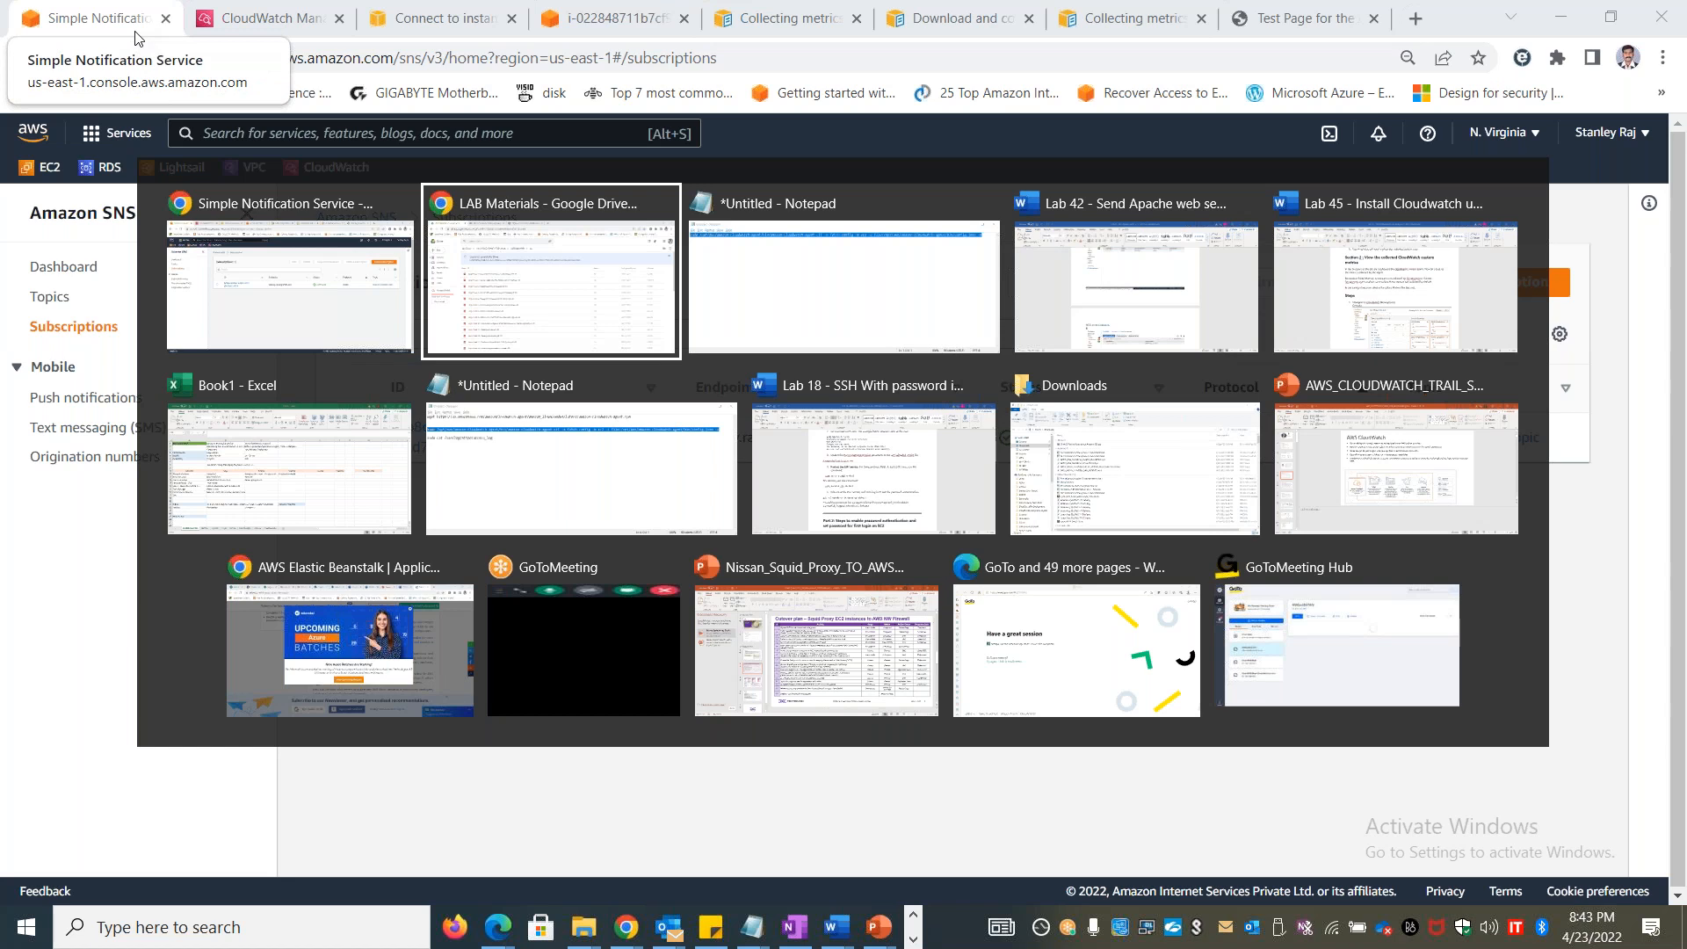
{"action": "key", "text": "Tab"}
{"action": "key", "text": "Tab"}
{"action": "key", "text": "shift+Tab"}
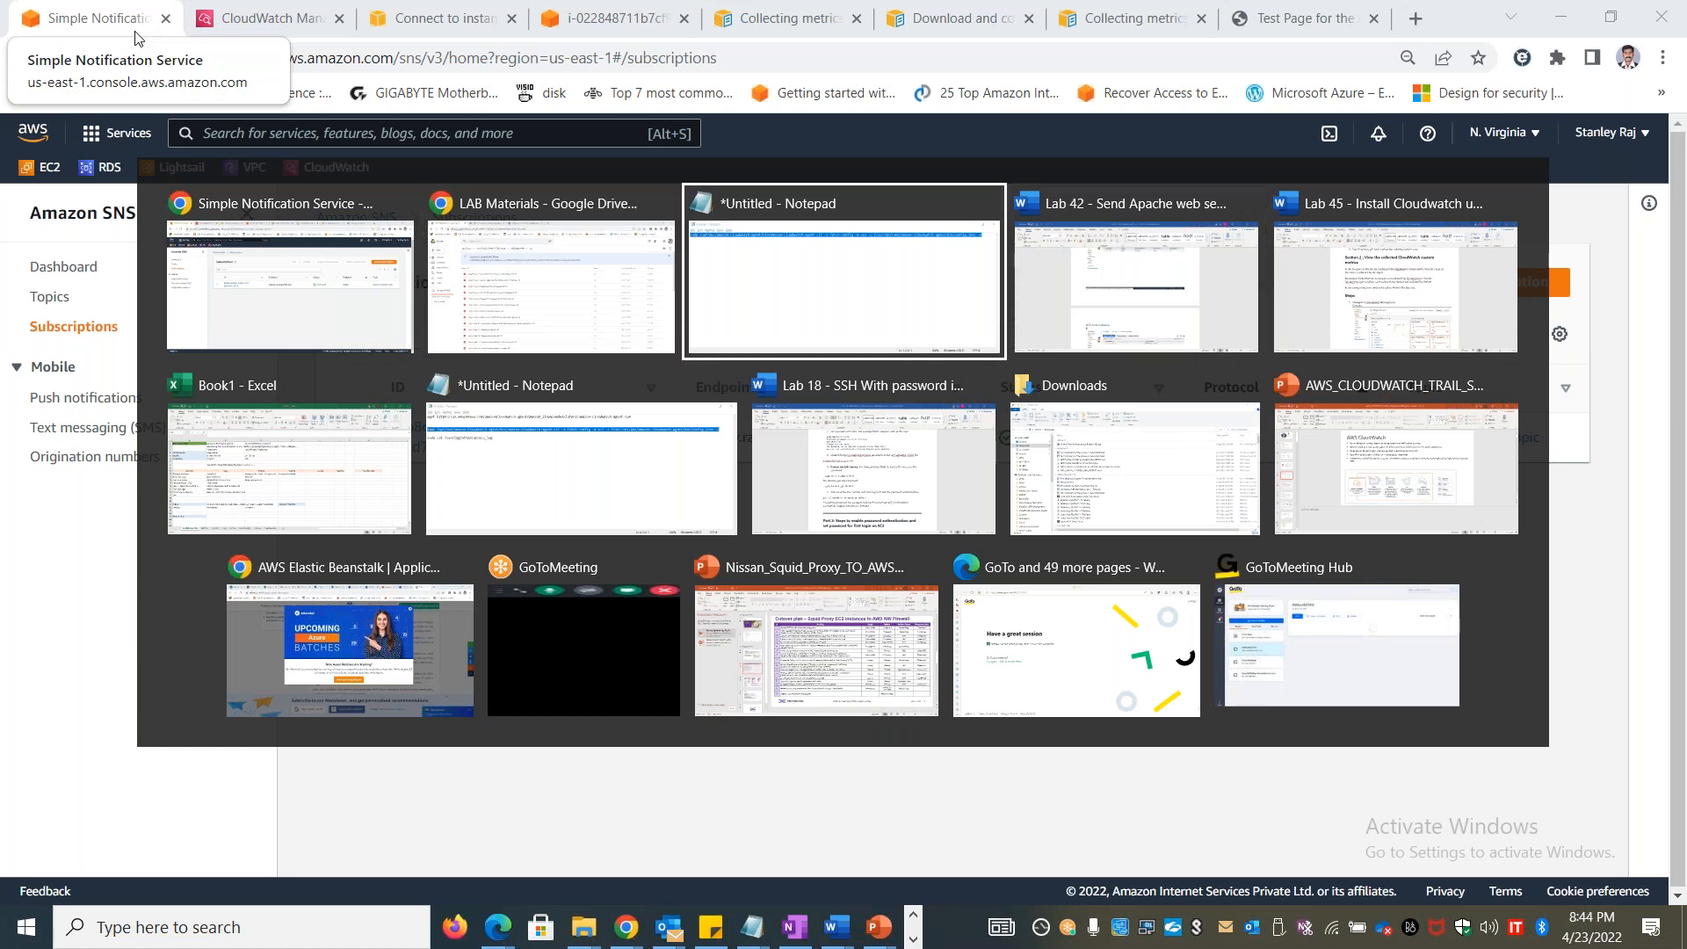
{"action": "key", "text": "alt"}
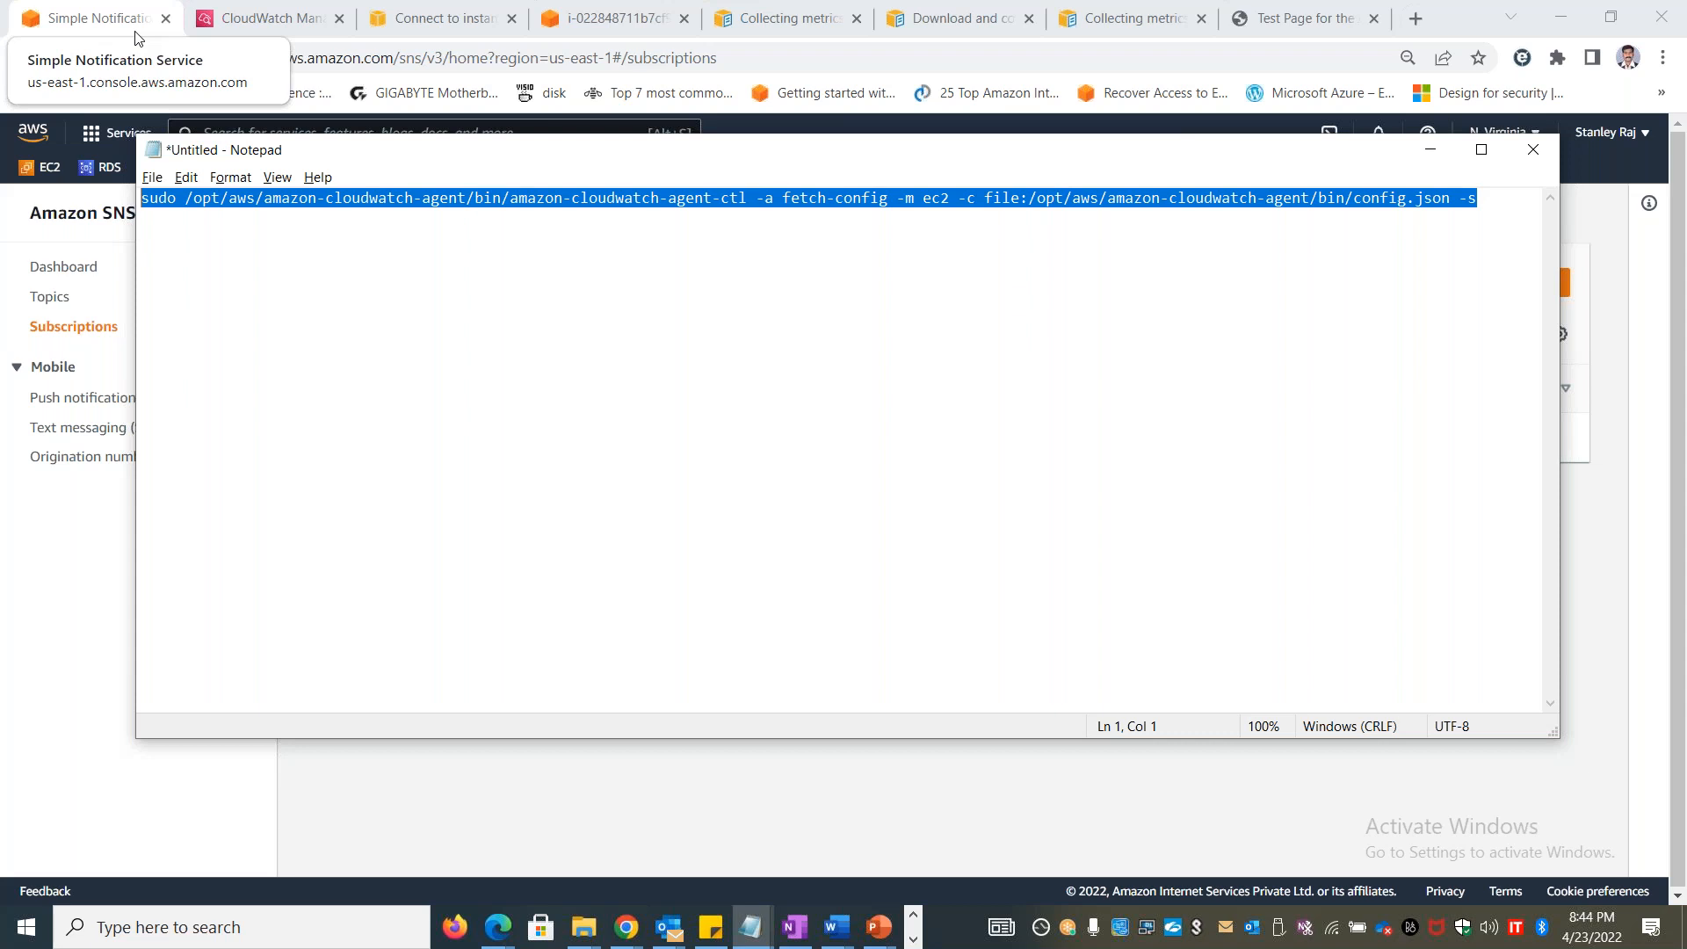
Switch to the Book1 workbook in Excel and review the AWS CloudWatch notes on the CLOUDWATCH sheet
{"action": "key", "text": "alt+Tab"}
{"action": "key", "text": "alt+Tab"}
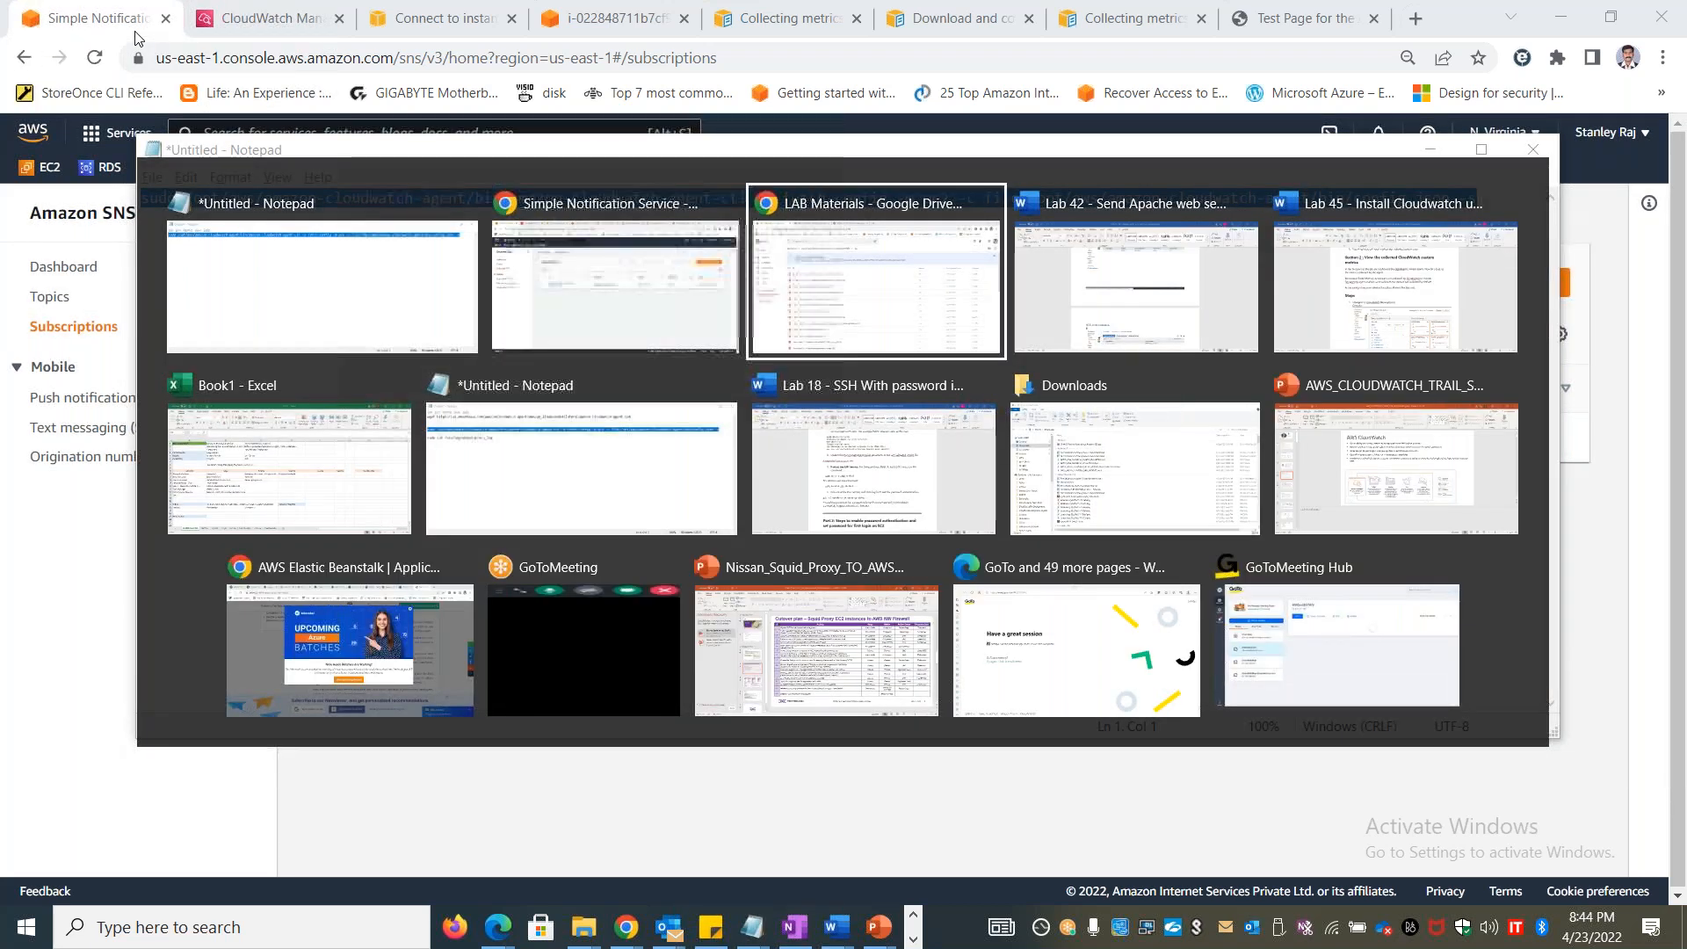
{"action": "key", "text": "alt+Tab"}
{"action": "key", "text": "alt+Tab"}
{"action": "key", "text": "alt+Tab"}
{"action": "key", "text": "alt+Tab"}
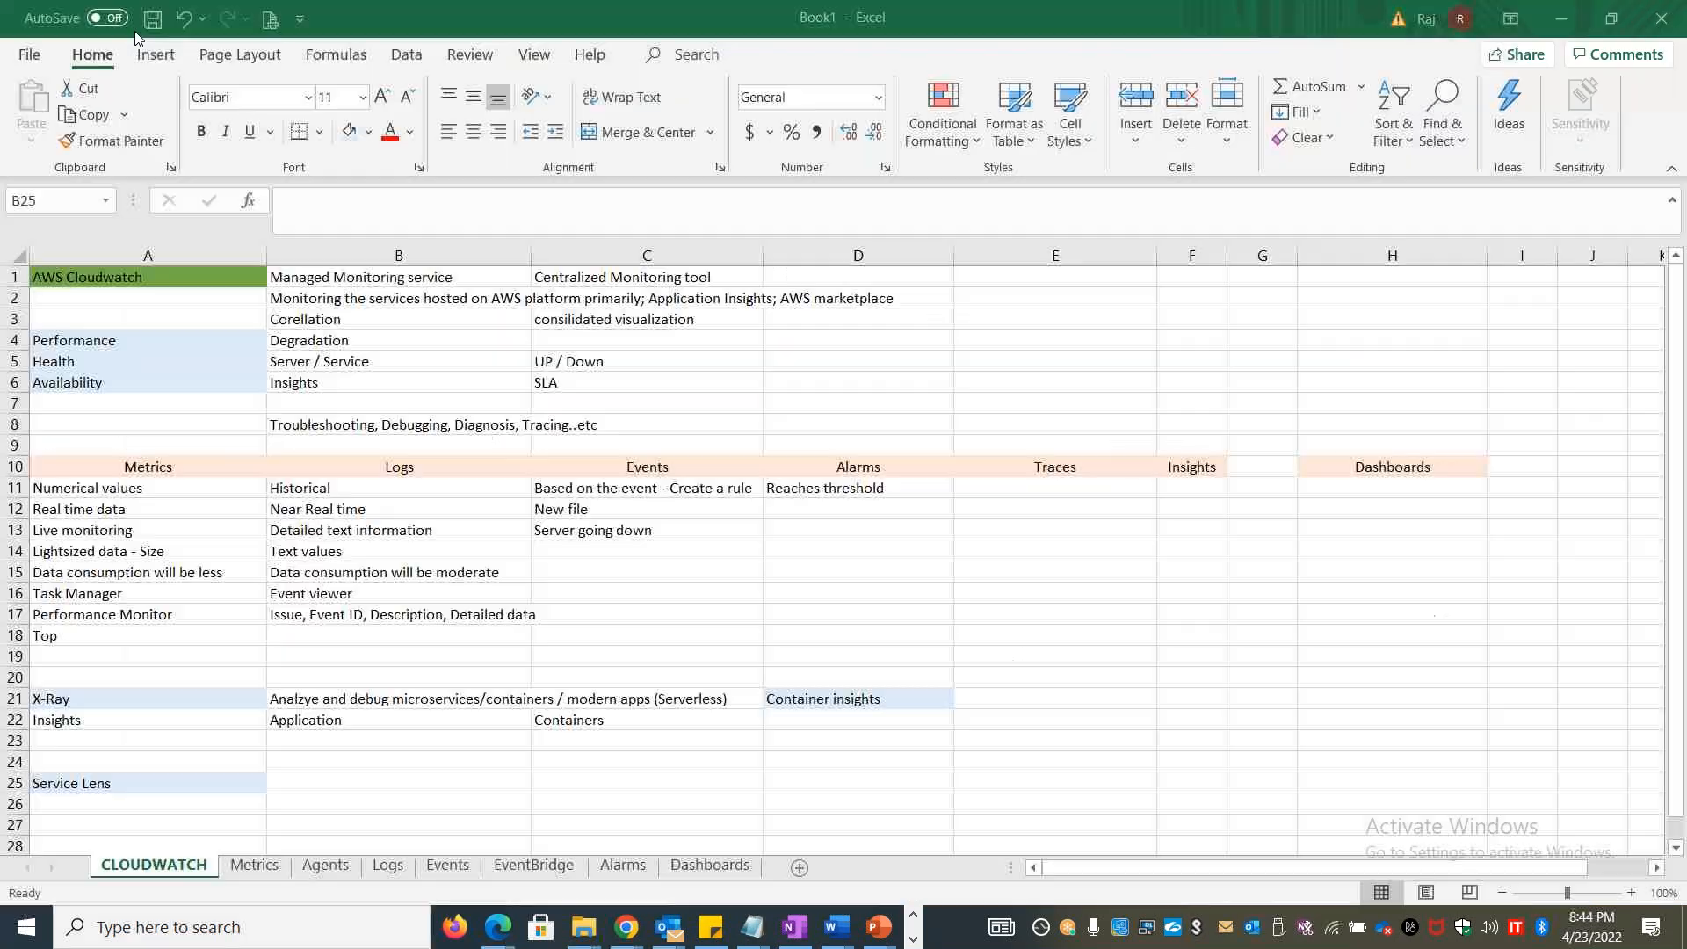
{"action": "left_click", "coordinate": [1122, 339]}
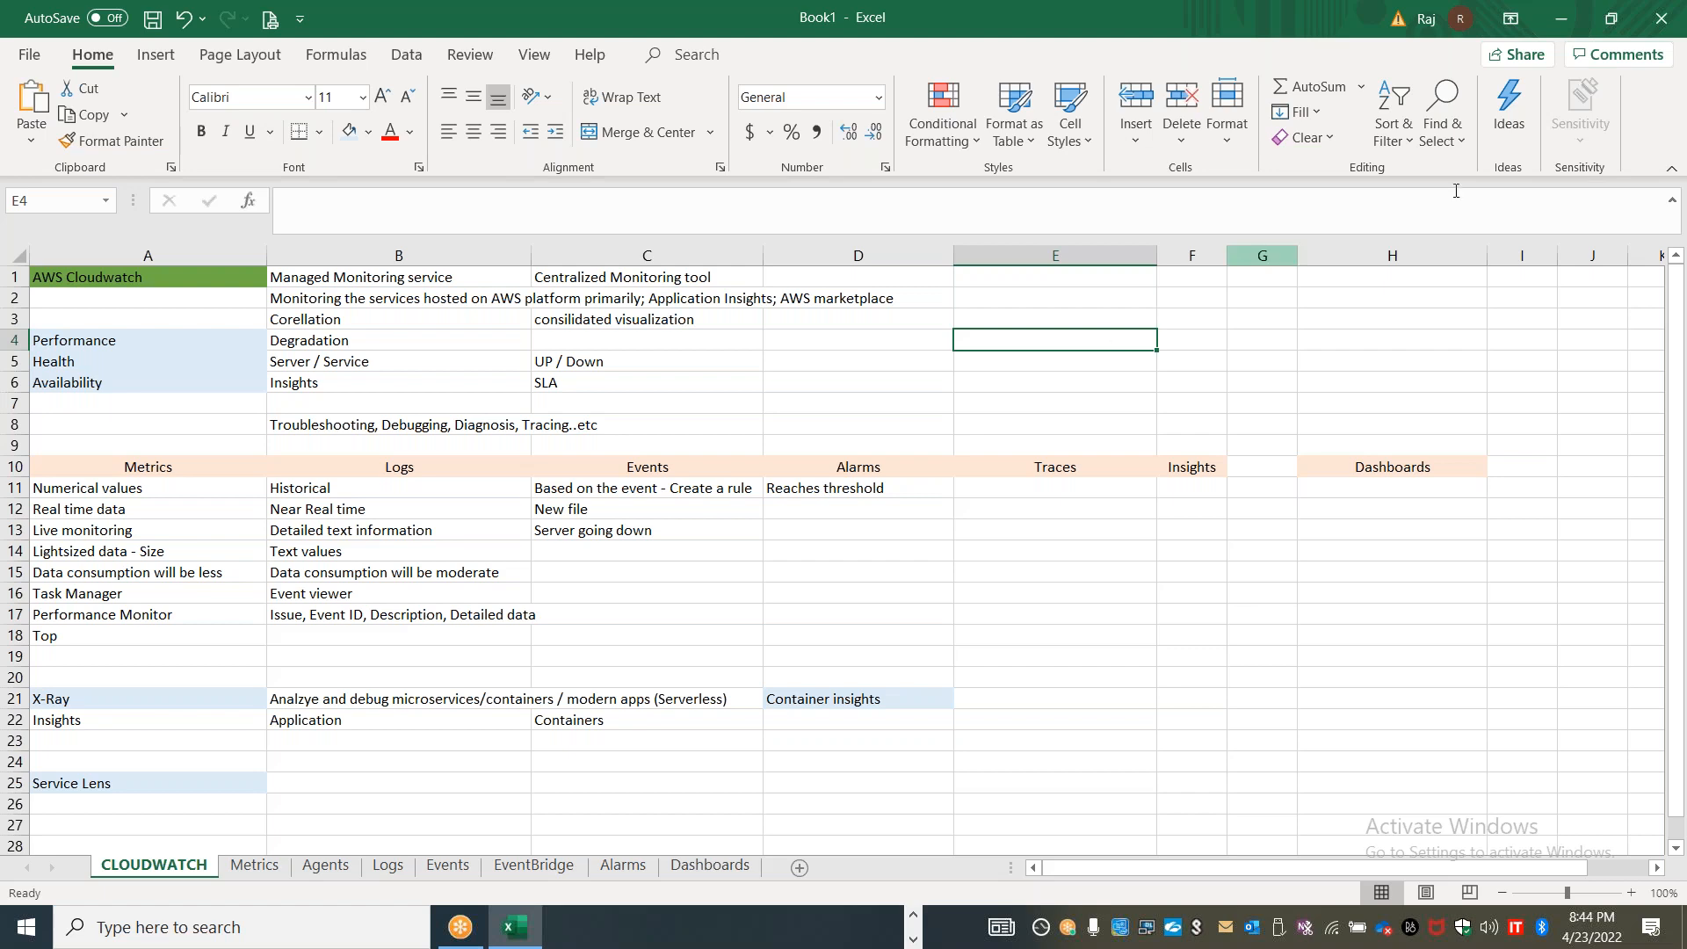
{"action": "left_click", "coordinate": [1581, 192]}
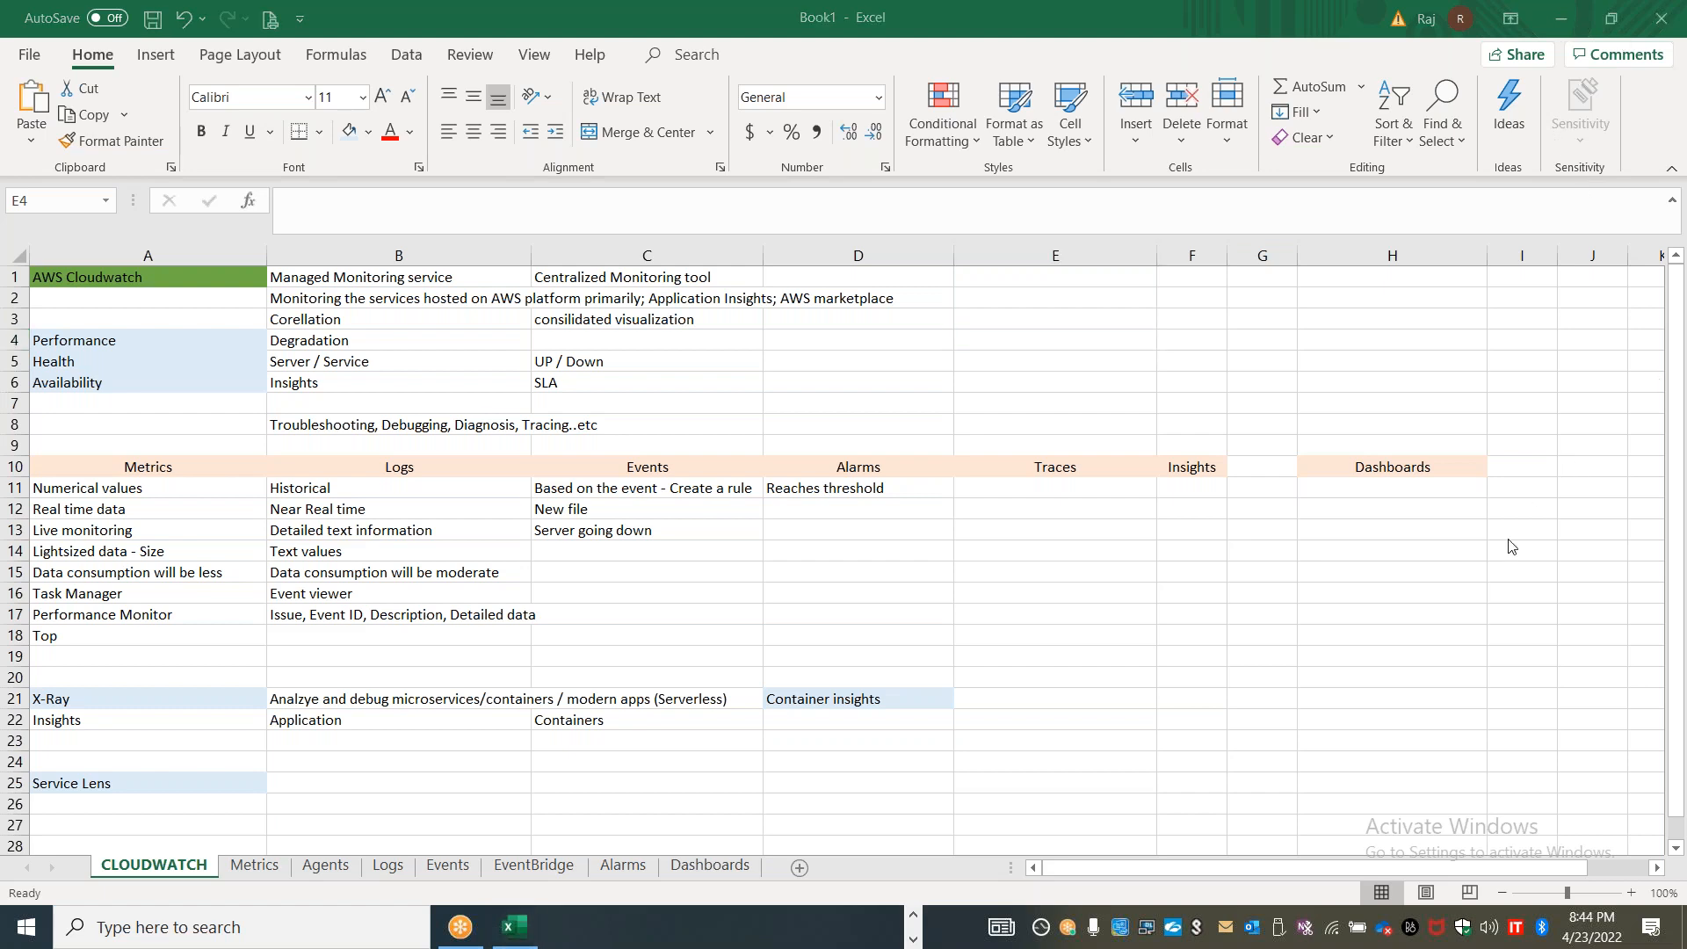